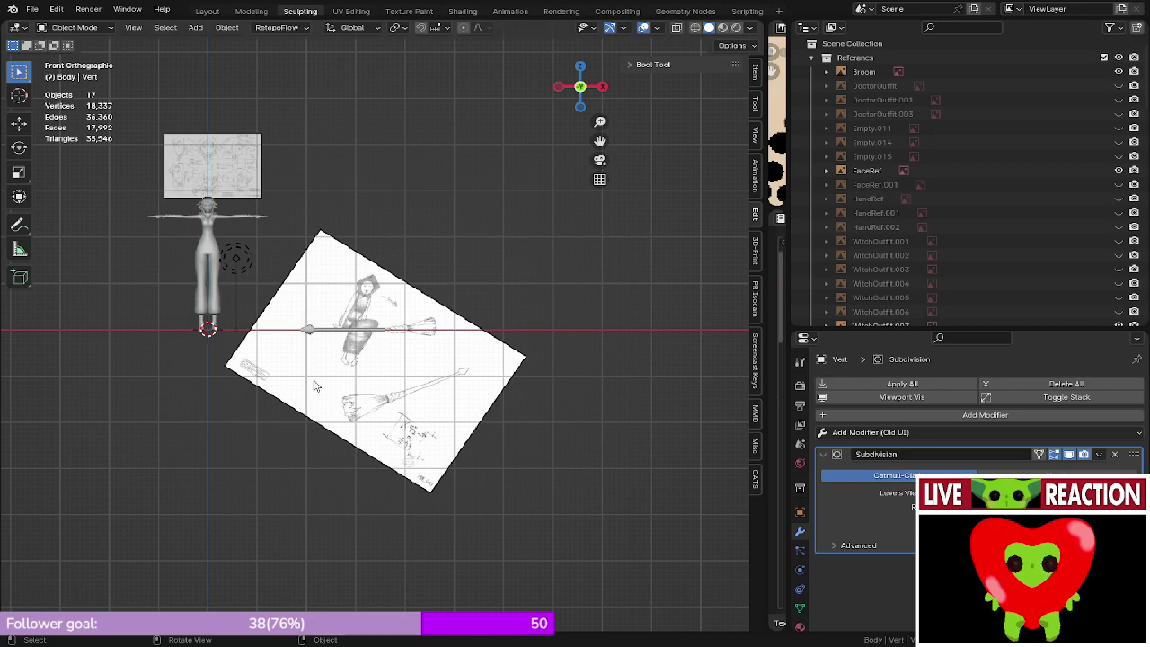
# - Examine the character's head, upper body, arms and braid from the front and at an angle
pyautogui.scroll(7, 361, 364)
pyautogui.keyDown('shift'); pyautogui.moveTo(362, 364); pyautogui.dragTo(471, 407, button='middle'); pyautogui.keyUp('shift')
pyautogui.keyDown('shift'); pyautogui.moveTo(506, 360); pyautogui.dragTo(291, 419, button='middle'); pyautogui.keyUp('shift')
pyautogui.keyDown('shift'); pyautogui.moveTo(454, 259); pyautogui.dragTo(441, 409, button='middle'); pyautogui.keyUp('shift')
pyautogui.scroll(3, 441, 410)
pyautogui.keyDown('shift'); pyautogui.moveTo(488, 153); pyautogui.dragTo(425, 324, button='middle'); pyautogui.keyUp('shift')
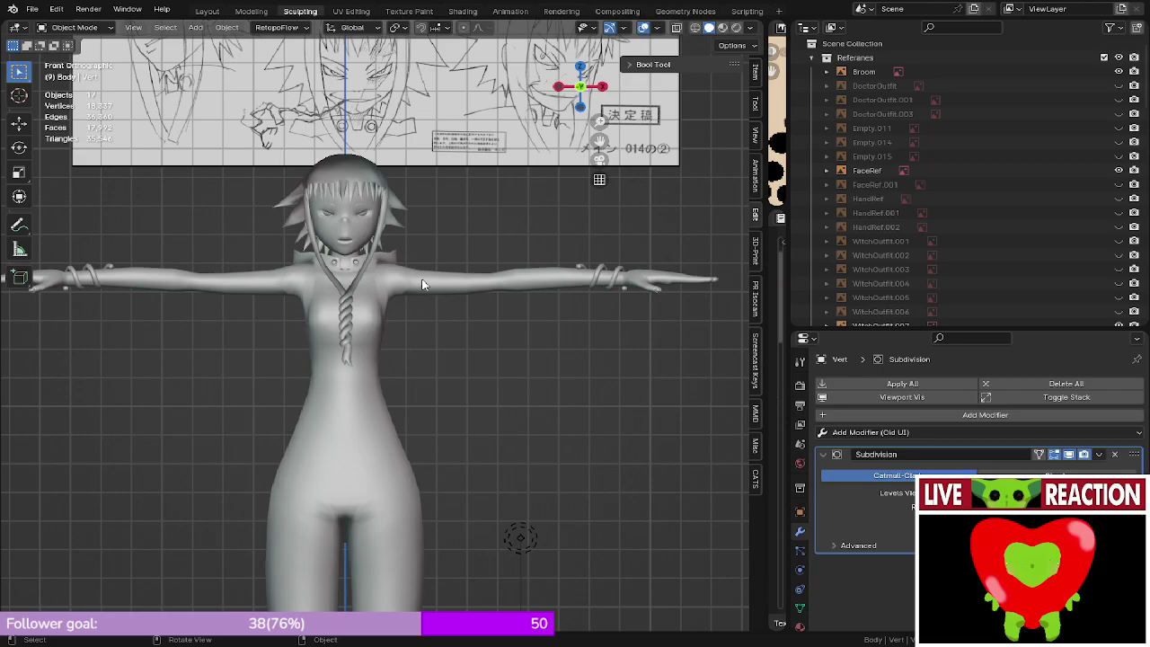
pyautogui.moveTo(415, 216)
pyautogui.keyDown('shift'); pyautogui.mouseDown(button='middle')
pyautogui.moveTo(551, 323)
pyautogui.moveTo(339, 270)
pyautogui.moveTo(286, 308)
pyautogui.mouseUp(button='middle'); pyautogui.keyUp('shift')
pyautogui.moveTo(406, 351)
pyautogui.keyDown('shift'); pyautogui.mouseDown(button='middle')
pyautogui.moveTo(195, 311)
pyautogui.moveTo(302, 267)
pyautogui.moveTo(632, 251)
pyautogui.mouseUp(button='middle'); pyautogui.keyUp('shift')
pyautogui.scroll(1, 195, 310)
pyautogui.moveTo(429, 264); pyautogui.dragTo(463, 335, button='middle')
pyautogui.press('Tab')
pyautogui.hotkey('ctrl', 'r')
pyautogui.rightClick(356, 395)
# - Return to the front view and save the Medusa_004.blend file
pyautogui.press('KP_1')
pyautogui.scroll(-6, 463, 336)
pyautogui.hotkey('ctrl', 's')
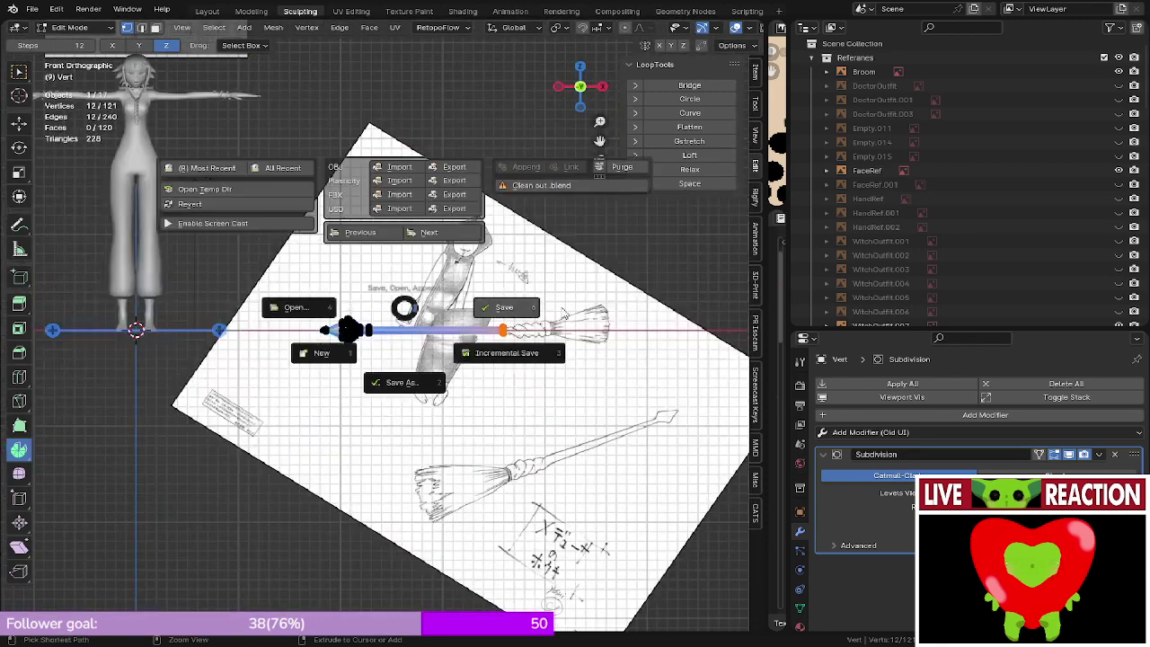
pyautogui.click(540, 299)
# - Examine the twisted binding in the broom reference drawing next to the open end of the broom handle
pyautogui.keyDown('shift'); pyautogui.moveTo(540, 299); pyautogui.dragTo(422, 295, button='middle'); pyautogui.keyUp('shift')
pyautogui.scroll(4, 468, 306)
pyautogui.press('Tab')
pyautogui.click(425, 283)
pyautogui.press('Tab')
pyautogui.scroll(6, 422, 295)
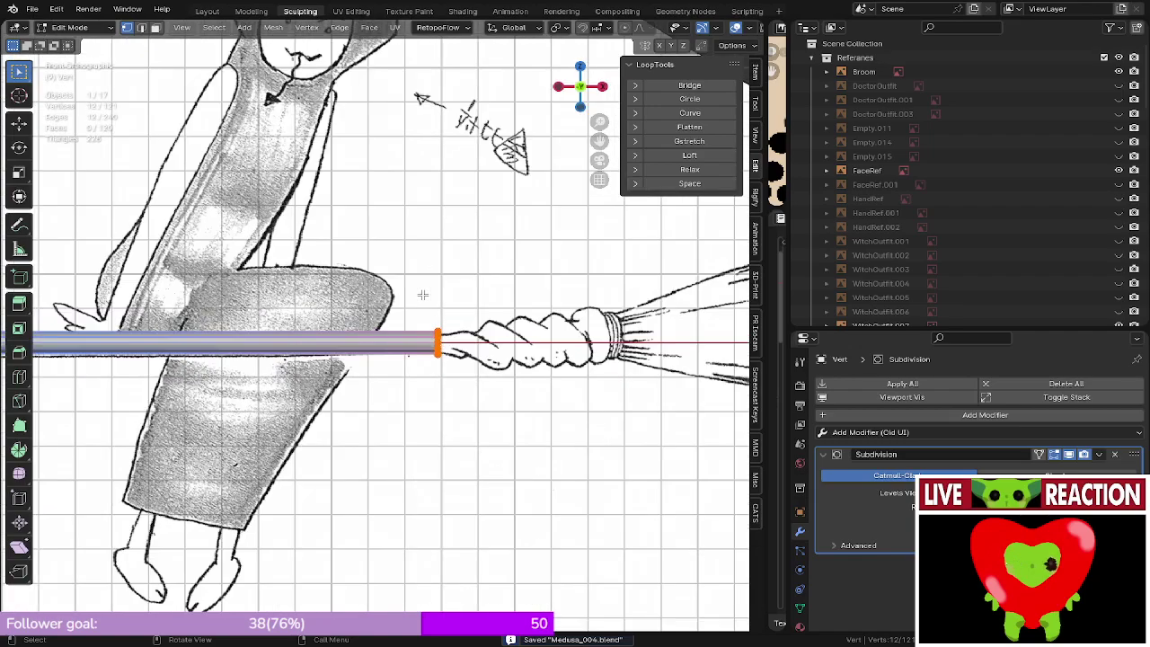
pyautogui.keyDown('shift'); pyautogui.moveTo(496, 307); pyautogui.dragTo(446, 316, button='middle'); pyautogui.keyUp('shift')
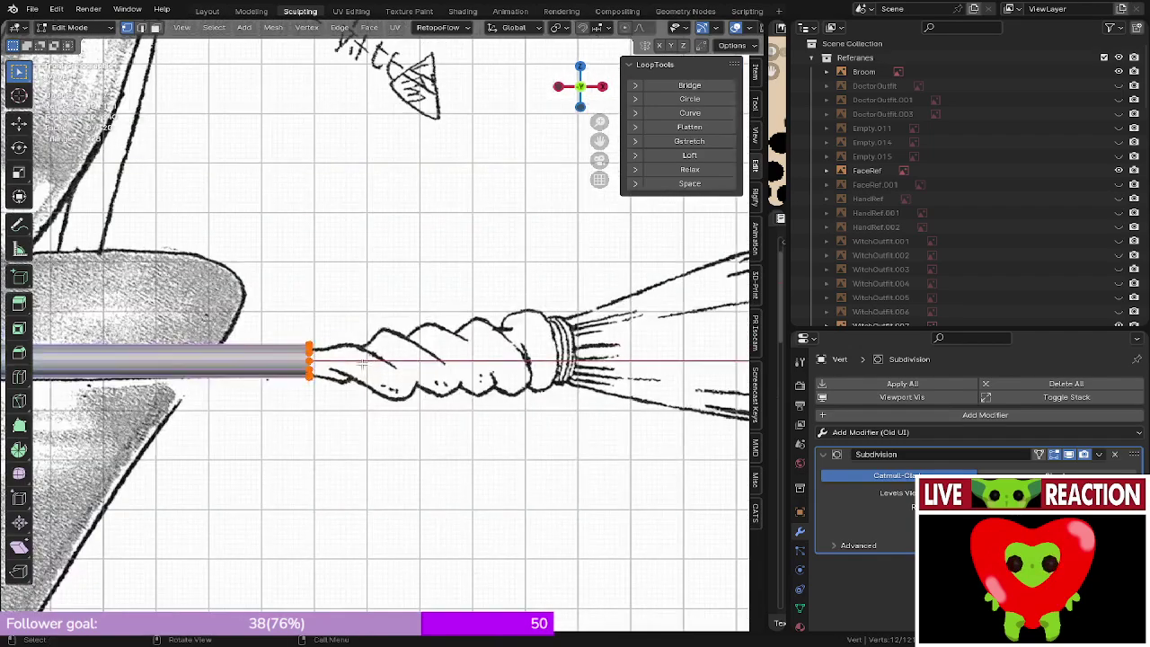
pyautogui.scroll(-10, 669, 345)
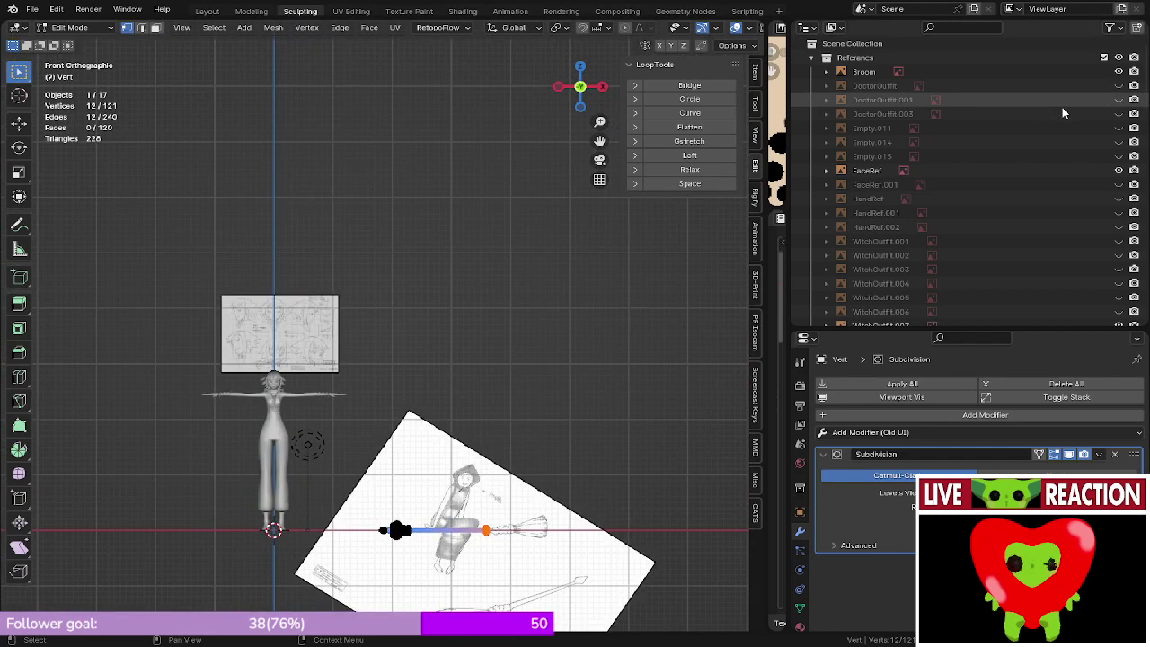
# - Find the coloured character reference among the hidden images and show Empty.015
pyautogui.scroll(-2, 1062, 231)
pyautogui.scroll(-3, 1054, 218)
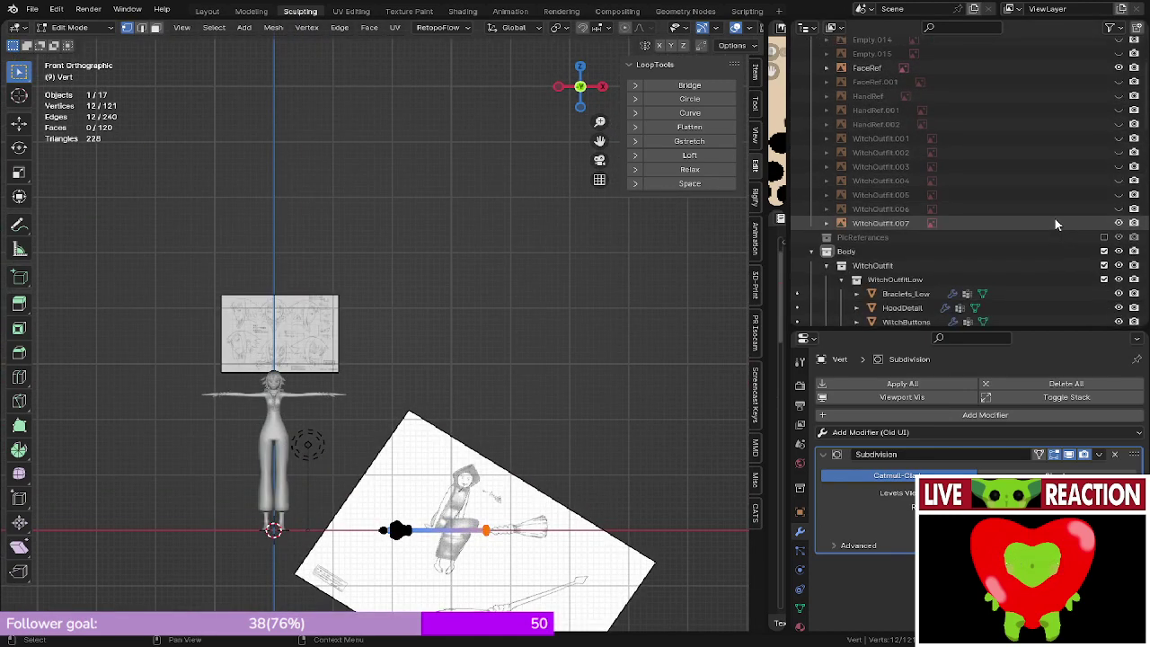
pyautogui.scroll(3, 1054, 218)
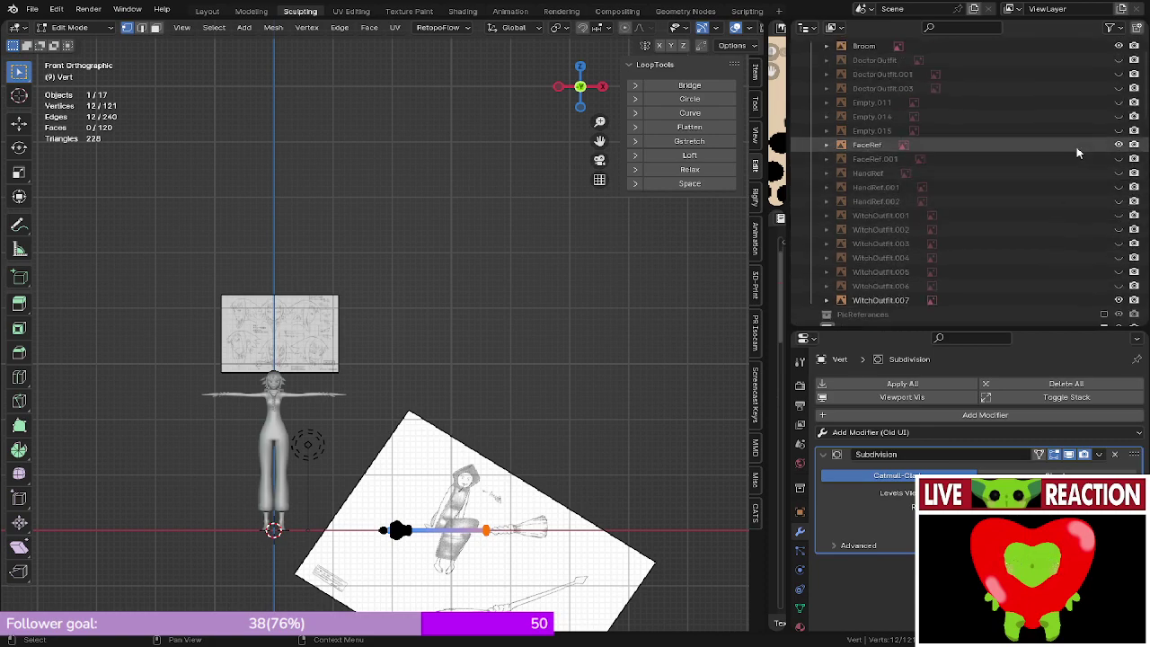
pyautogui.click(1118, 117)
pyautogui.click(1118, 116)
pyautogui.click(1119, 134)
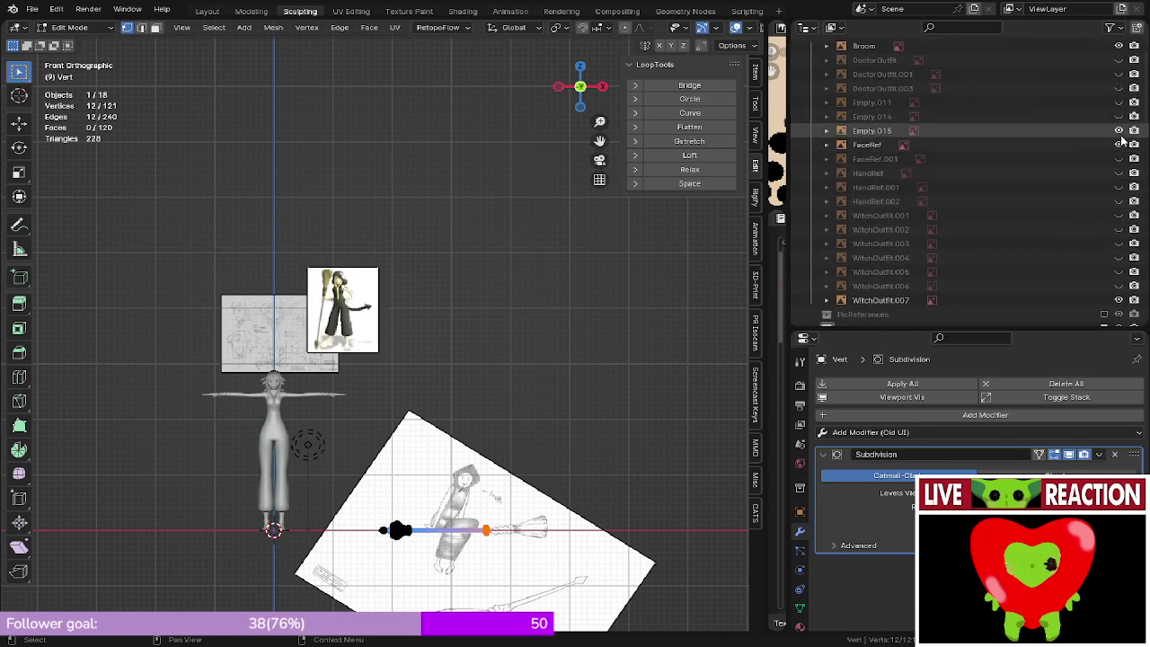
# - Inspect the broom head and its binding in the coloured reference, leave mesh editing and hide Empty.015
pyautogui.scroll(7, 488, 249)
pyautogui.keyDown('shift'); pyautogui.moveTo(196, 139); pyautogui.dragTo(303, 225, button='middle'); pyautogui.keyUp('shift')
pyautogui.scroll(7, 468, 273)
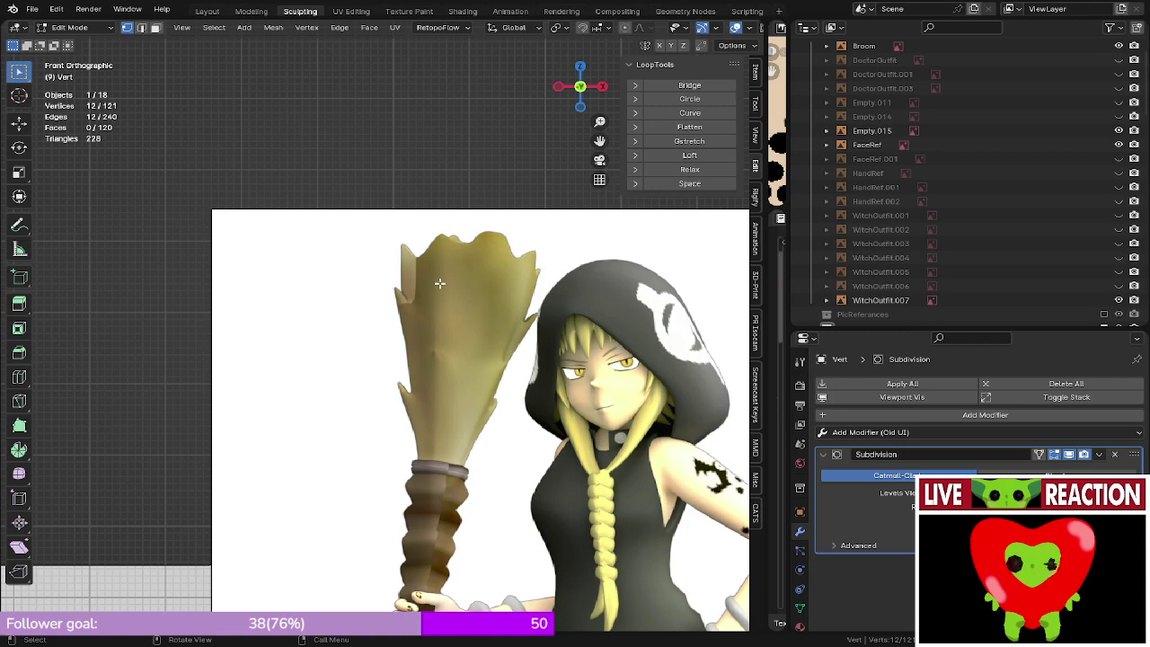
pyautogui.scroll(-10, 439, 283)
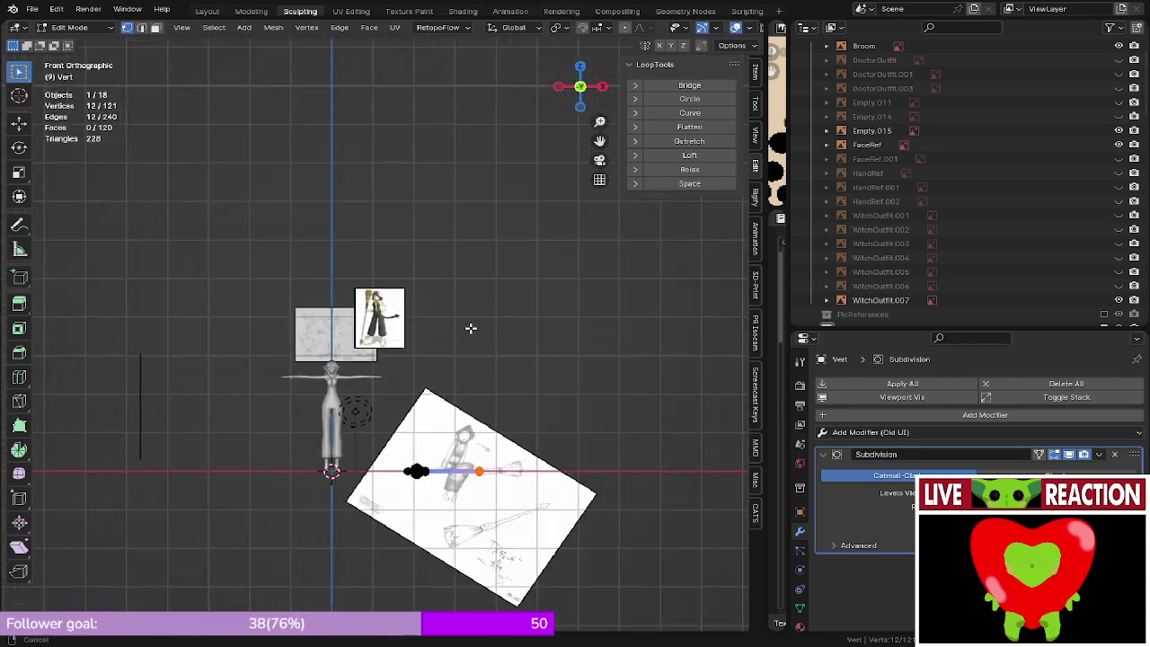
pyautogui.press('Tab')
pyautogui.scroll(4, 414, 302)
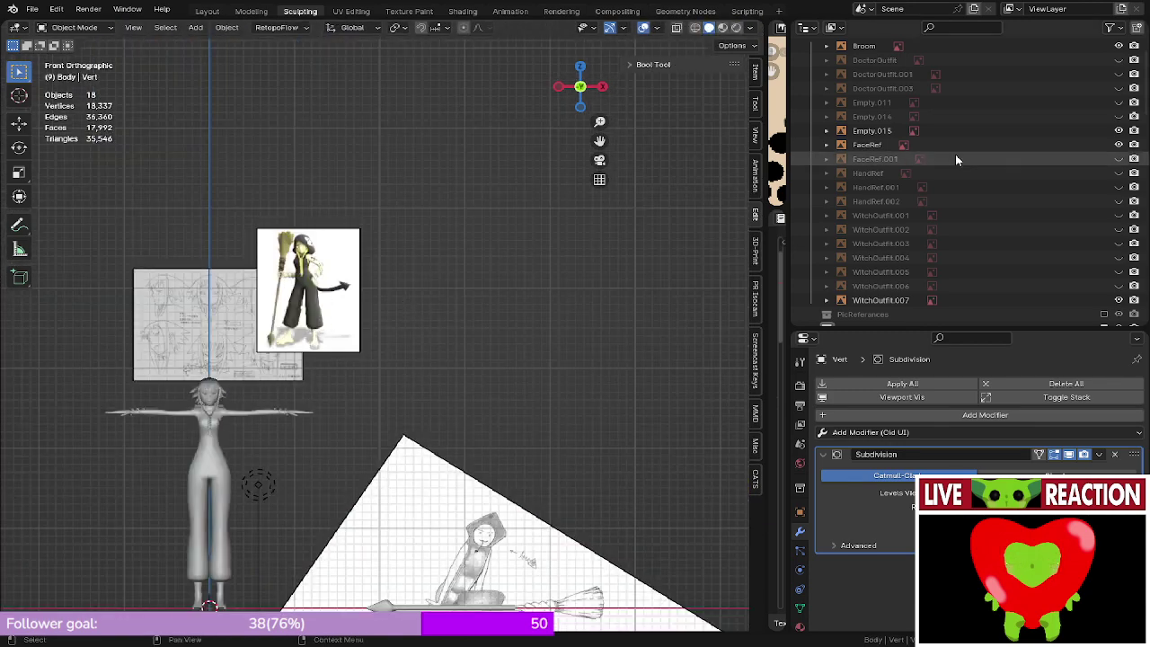
pyautogui.click(1118, 131)
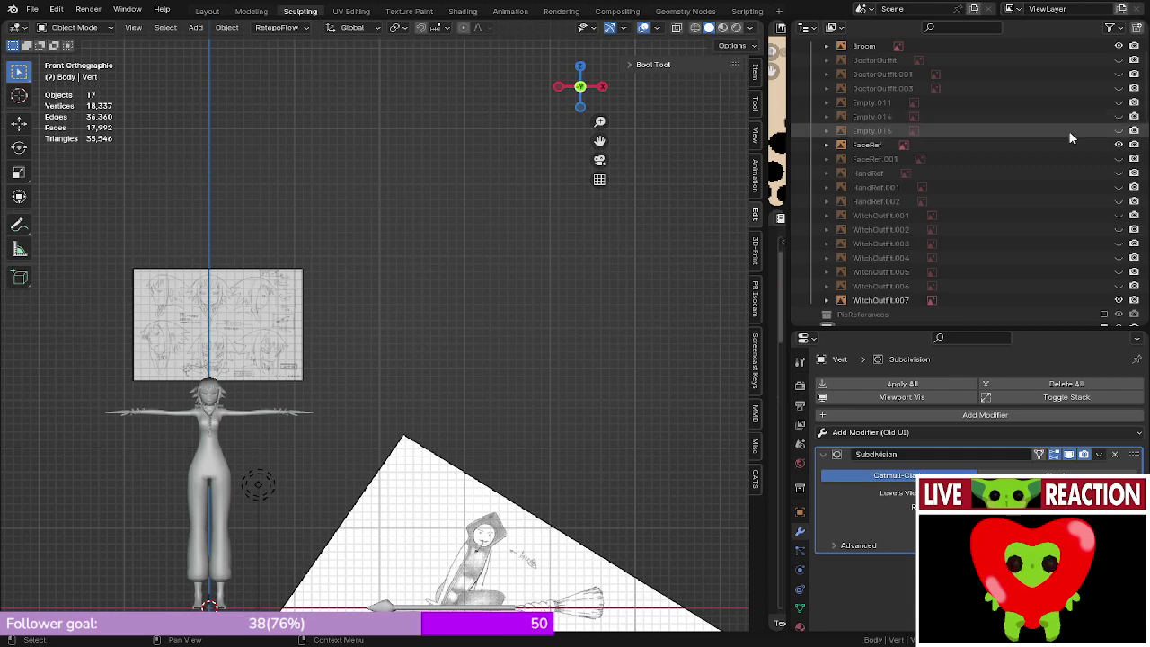
# - Select the Body_Low mesh at the face and display its vertex groups and shape keys
pyautogui.scroll(5, 378, 270)
pyautogui.keyDown('shift'); pyautogui.moveTo(172, 230); pyautogui.dragTo(551, 279, button='middle'); pyautogui.keyUp('shift')
pyautogui.scroll(2, 362, 302)
pyautogui.scroll(6, 445, 247)
pyautogui.click(387, 246)
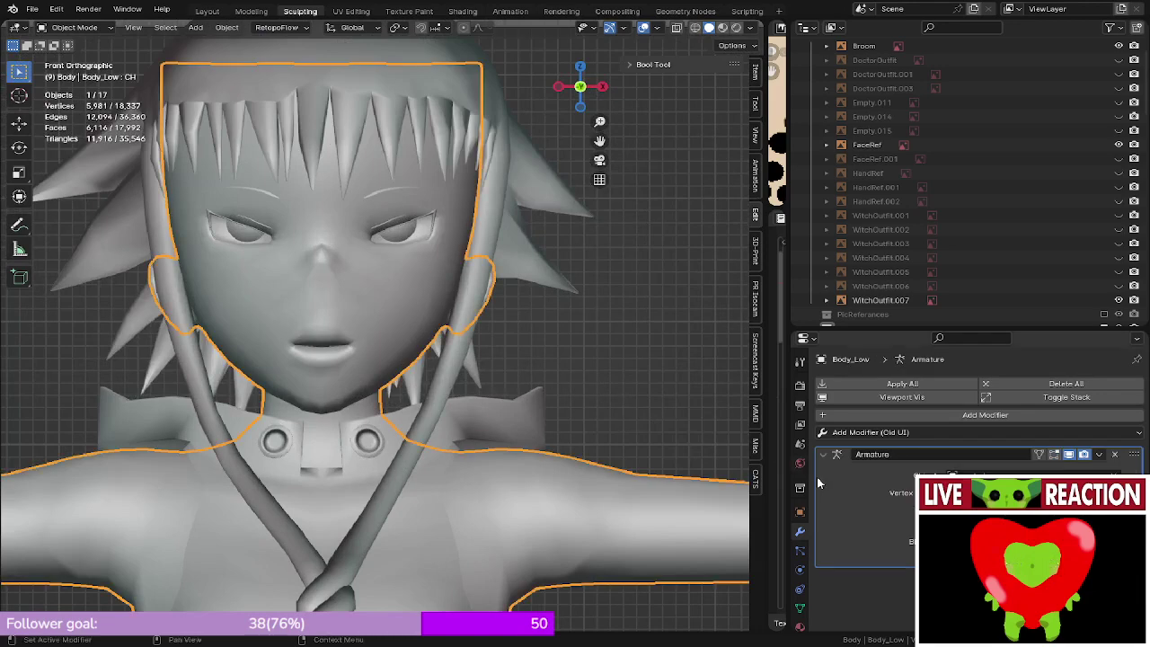
pyautogui.click(800, 590)
pyautogui.click(799, 605)
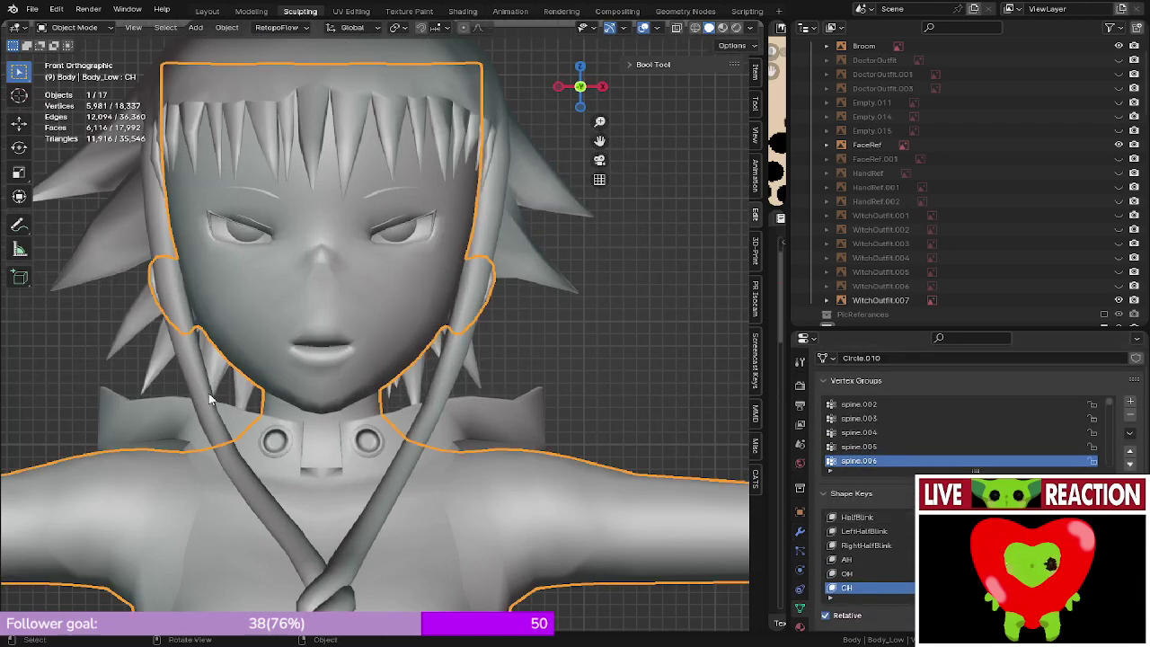
# - Select the MouthStuff_Low mesh inside the head and check its vertex groups and position in the face
pyautogui.moveTo(475, 491); pyautogui.dragTo(287, 500, button='middle')
pyautogui.press('KP_1')
pyautogui.click(386, 226)
pyautogui.click(381, 209)
pyautogui.moveTo(367, 251); pyautogui.dragTo(289, 360, button='middle')
pyautogui.scroll(6, 319, 378)
pyautogui.click(290, 400)
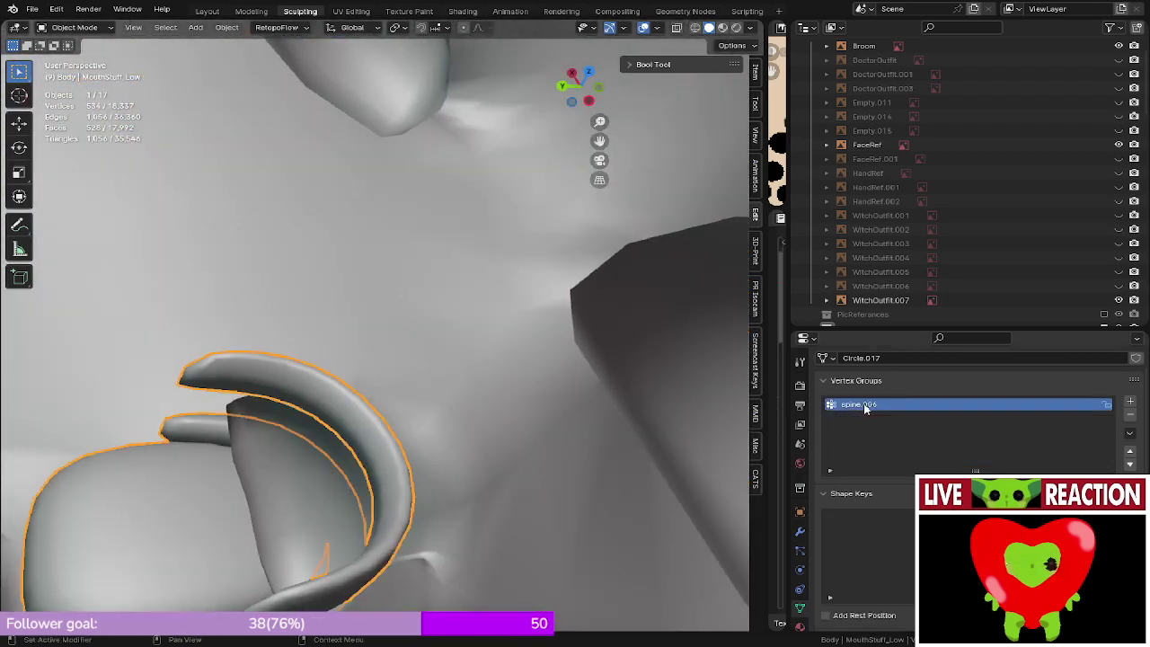
pyautogui.moveTo(475, 444); pyautogui.dragTo(185, 281, button='middle')
pyautogui.scroll(-5, 185, 281)
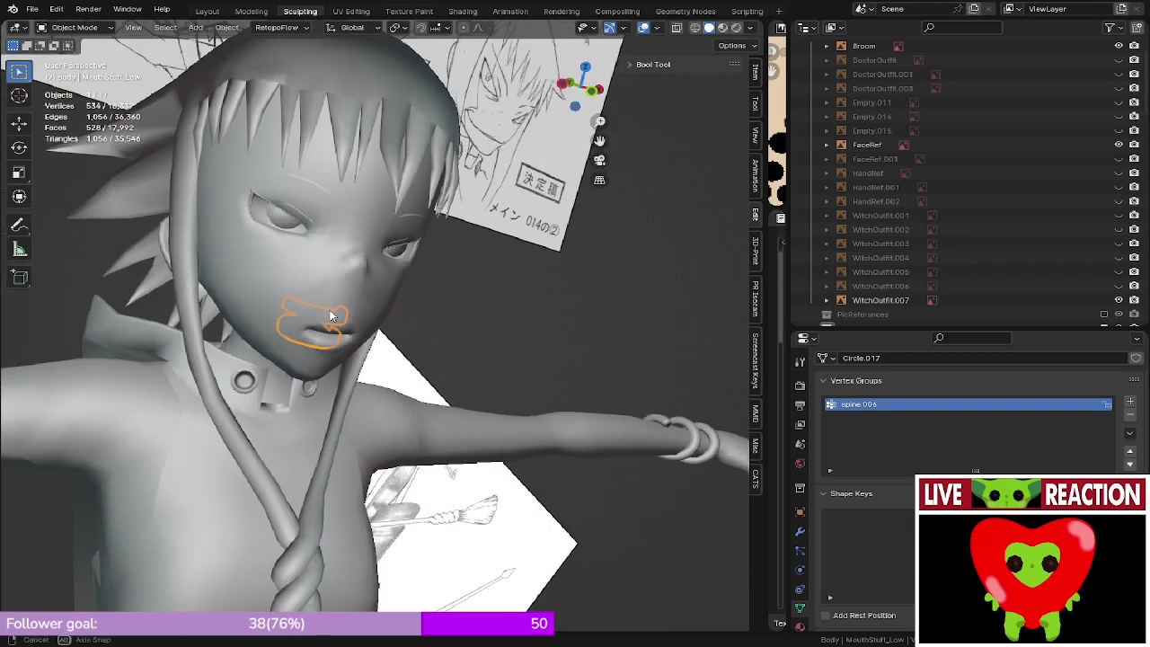
pyautogui.moveTo(336, 314)
pyautogui.mouseDown(button='middle')
pyautogui.moveTo(560, 415)
pyautogui.moveTo(501, 403)
pyautogui.moveTo(510, 402)
pyautogui.mouseUp(button='middle')
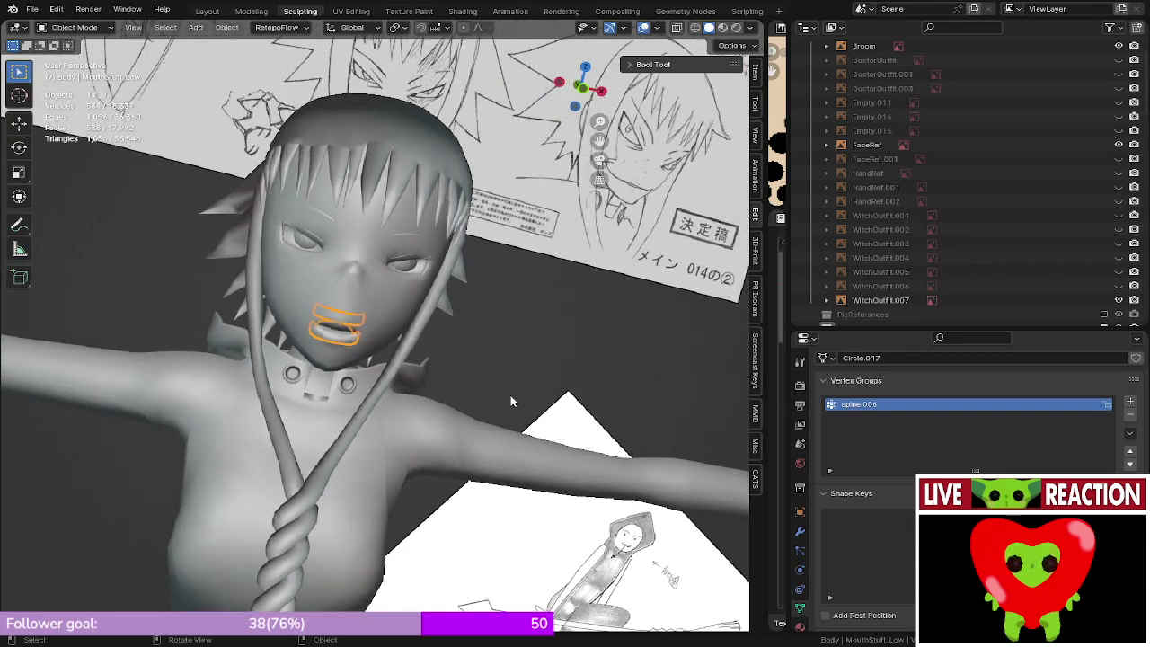
pyautogui.press('KP_1')
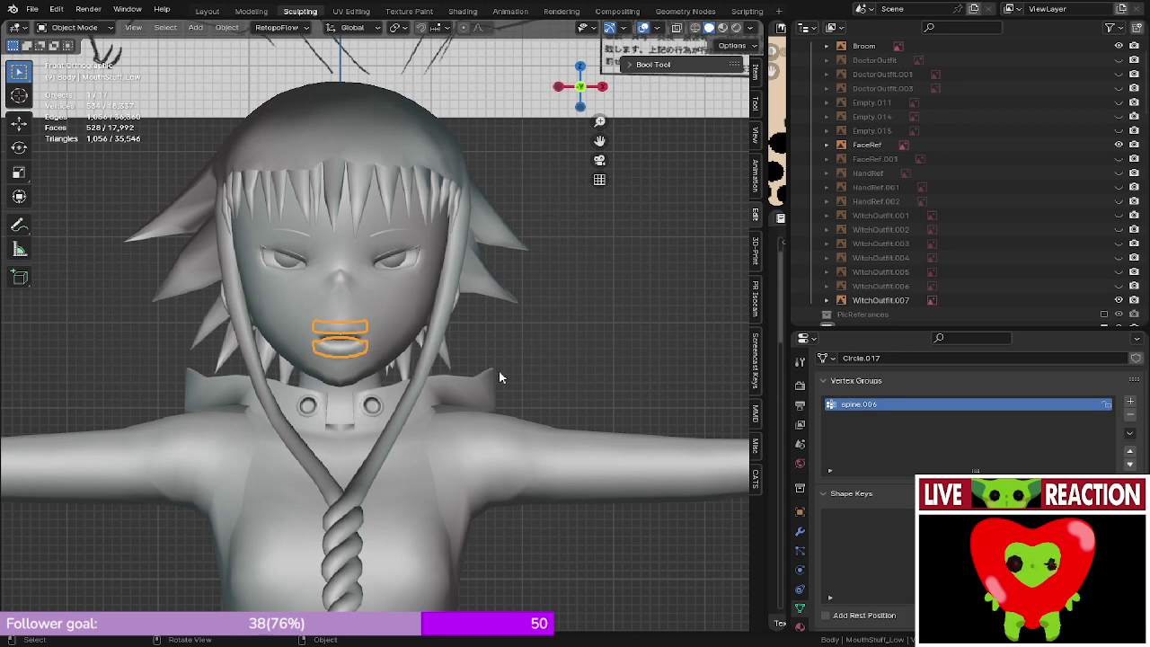
# - Select the braided hair mesh and review its vertex groups and Doc/HoodUpStyle shape key
pyautogui.click(371, 437)
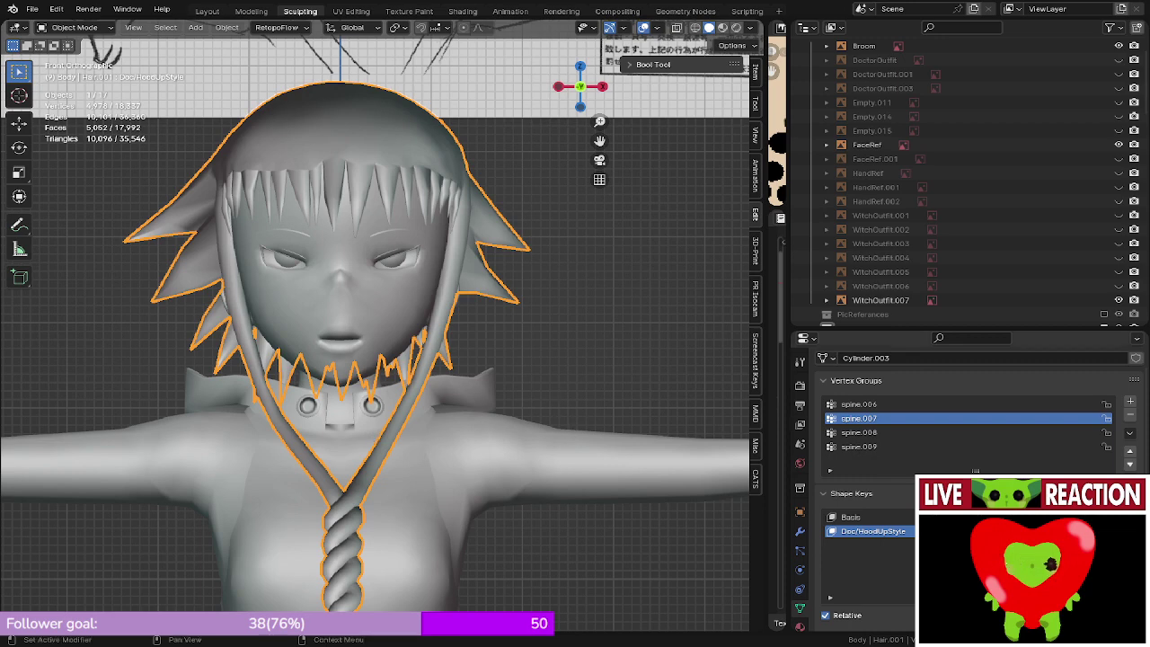
pyautogui.moveTo(1069, 530)
pyautogui.mouseDown()
pyautogui.moveTo(997, 531)
pyautogui.moveTo(1069, 531)
pyautogui.mouseUp()
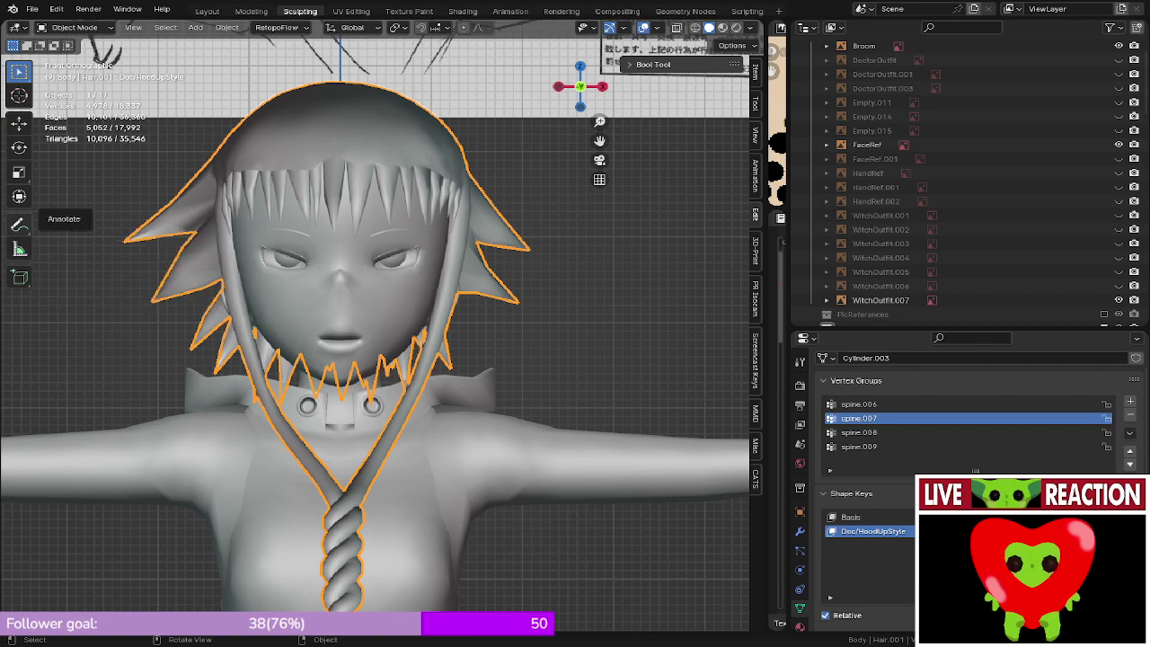
pyautogui.scroll(-8, 389, 182)
pyautogui.moveTo(389, 181); pyautogui.dragTo(356, 373, button='middle')
pyautogui.scroll(8, 356, 374)
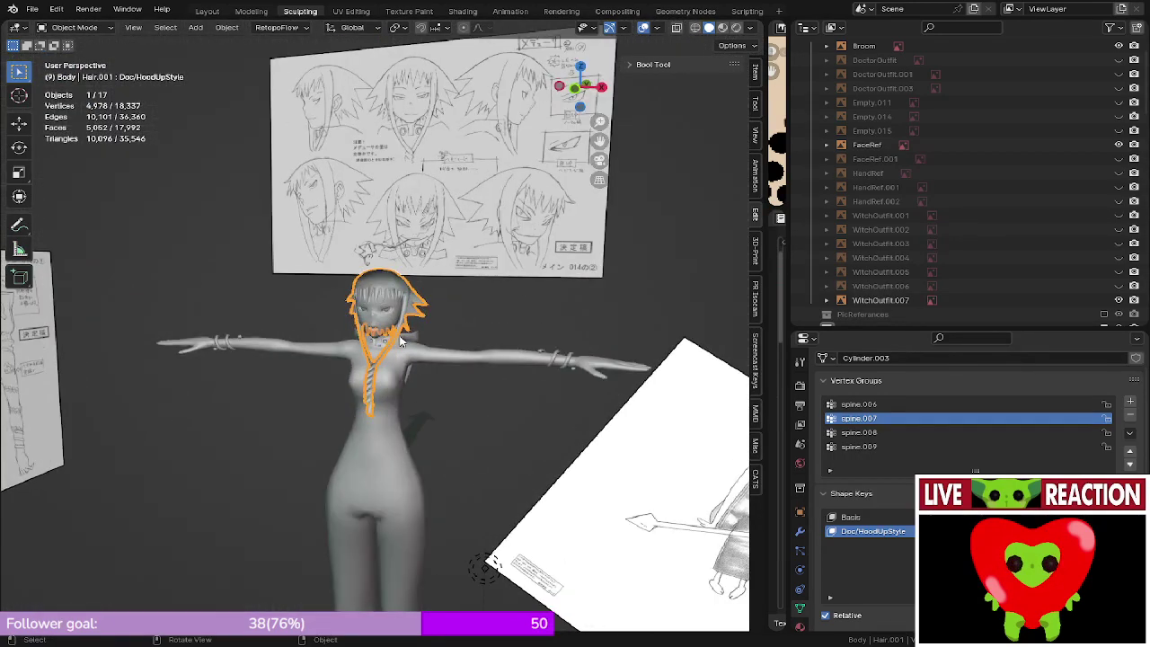
# - Select WitchOutfit_low, review its Hood Up/Down shape key and locate the other parts of the WitchOutfitLow collection
pyautogui.click(392, 408)
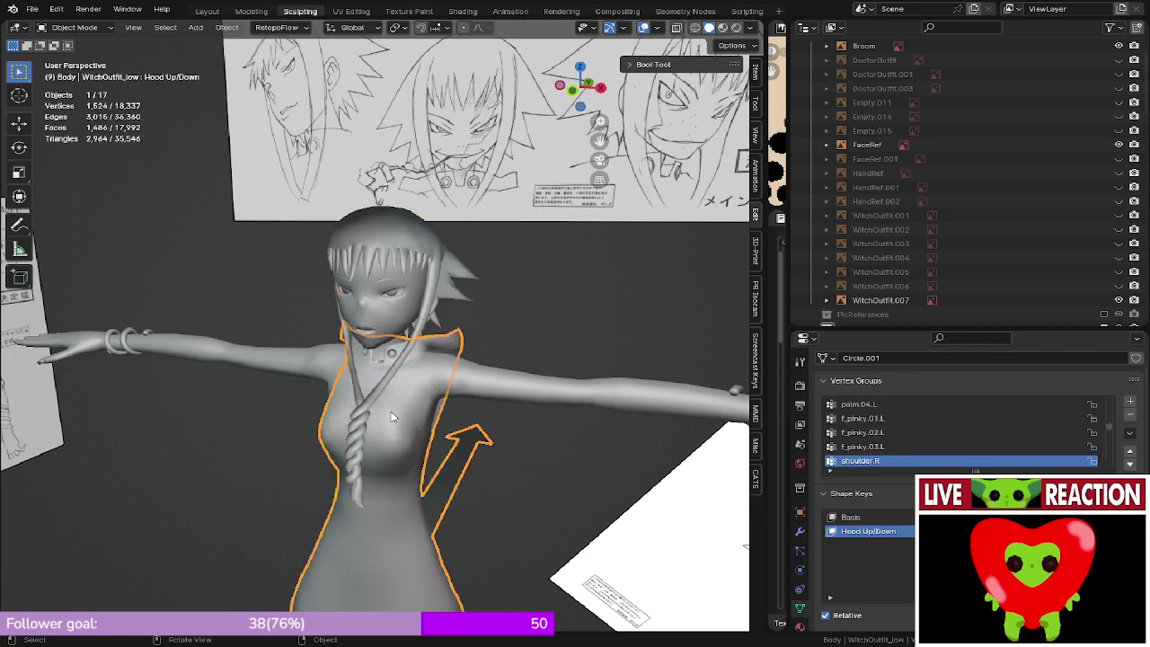
pyautogui.scroll(3, 397, 371)
pyautogui.scroll(-3, 895, 215)
pyautogui.scroll(-4, 895, 215)
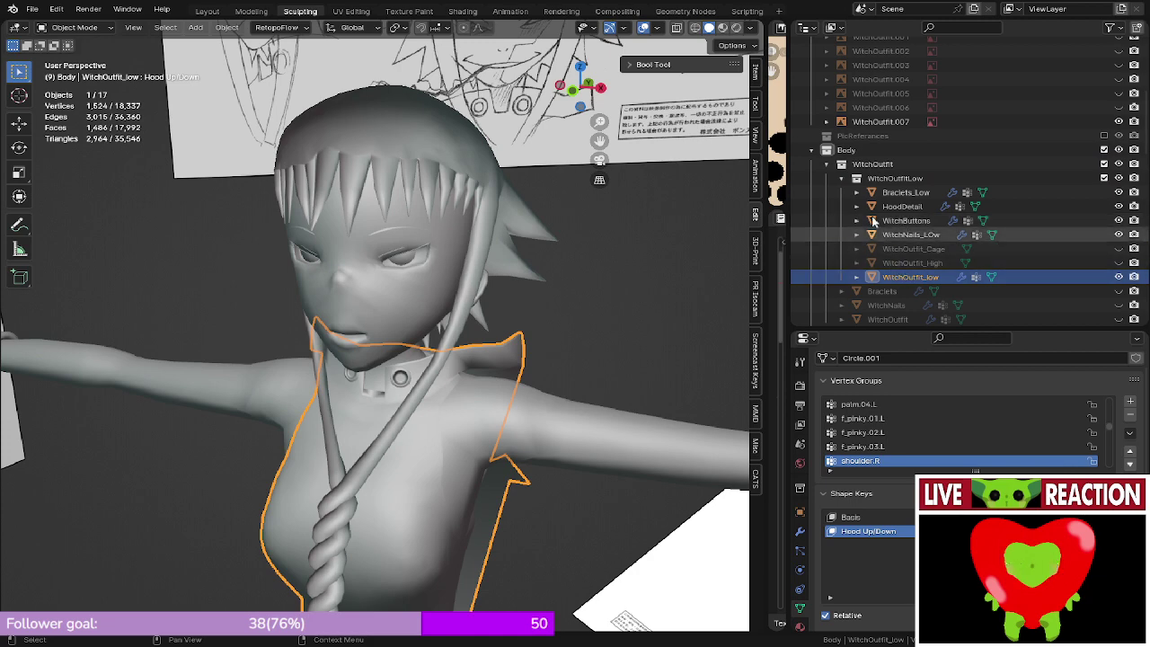
pyautogui.scroll(-5, 652, 262)
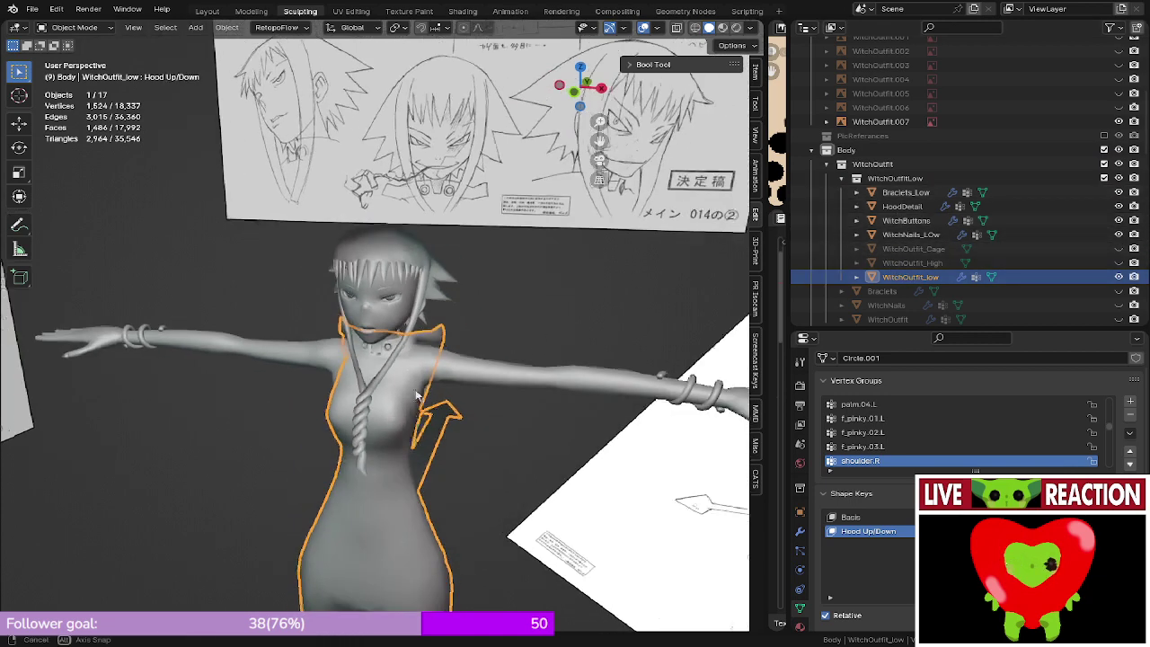
# - Review the vertex groups and shape keys of WitchNails_LOw, HoodDetail and Braclets_Low one after another
pyautogui.click(911, 221)
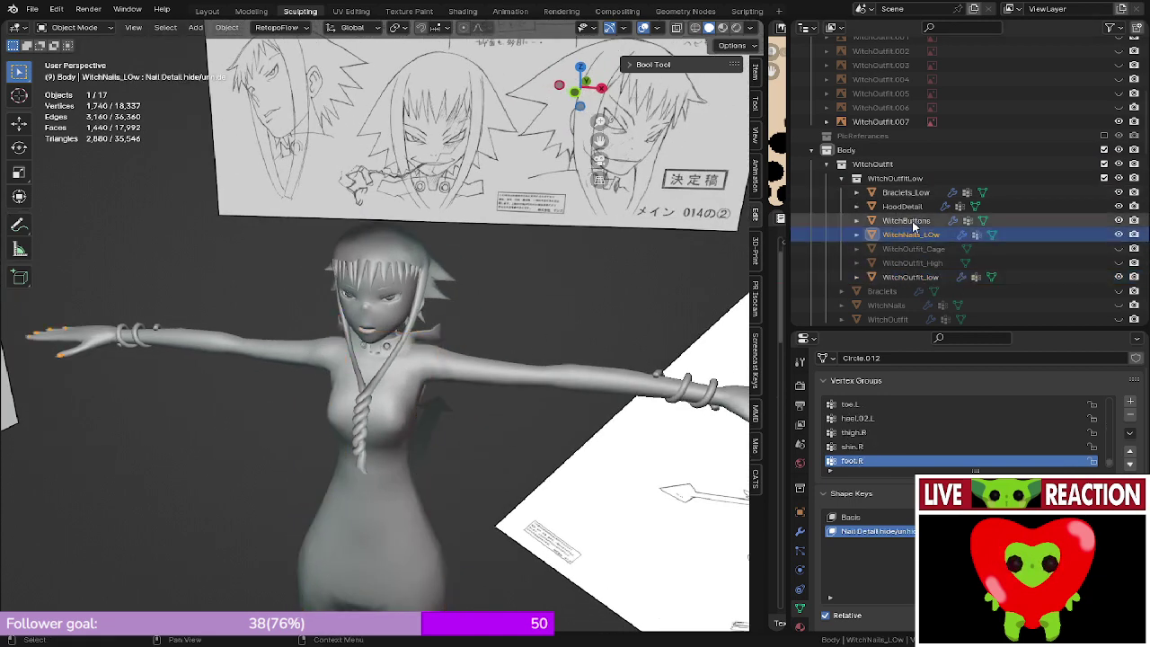
pyautogui.click(904, 207)
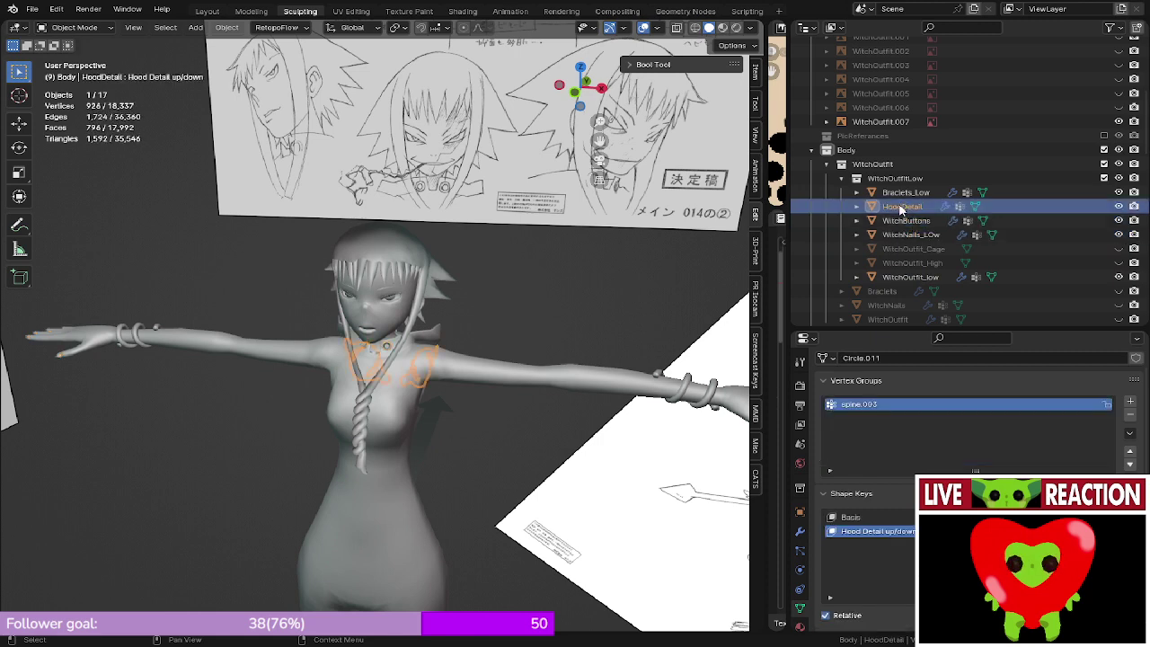
pyautogui.click(903, 193)
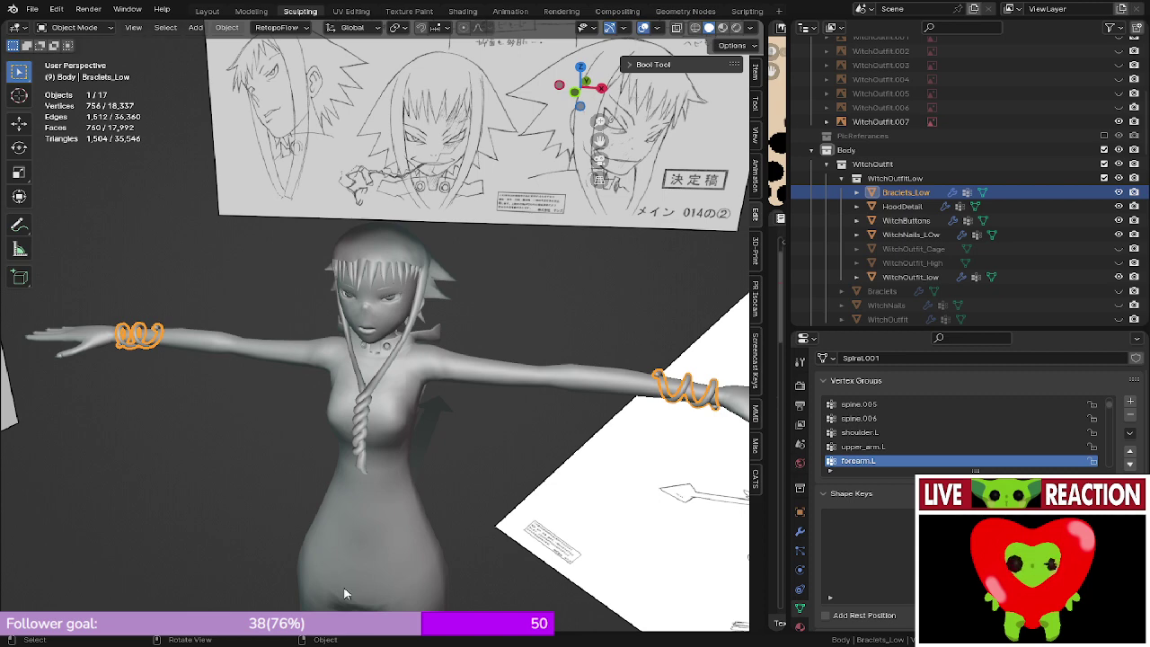
# - Look over the whole character with its reference images and select the broom mesh to check its vertex groups
pyautogui.scroll(-5, 361, 462)
pyautogui.moveTo(382, 465); pyautogui.dragTo(392, 465, button='middle')
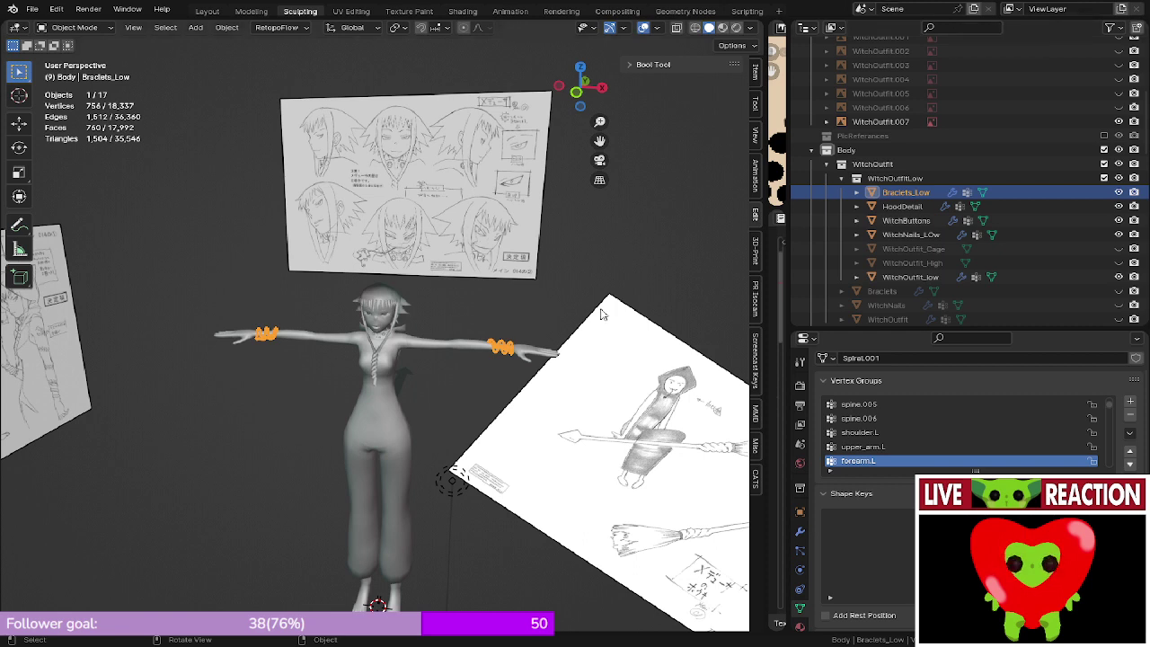
pyautogui.moveTo(604, 314); pyautogui.dragTo(483, 344, button='middle')
pyautogui.scroll(4, 484, 344)
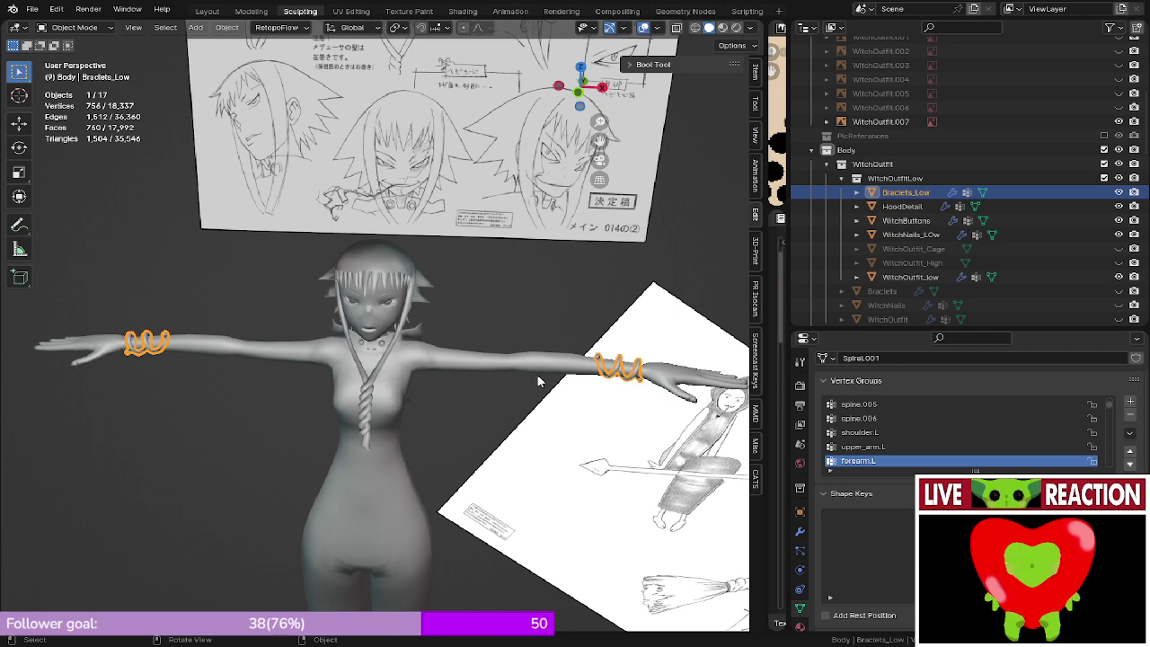
pyautogui.scroll(-10, 537, 381)
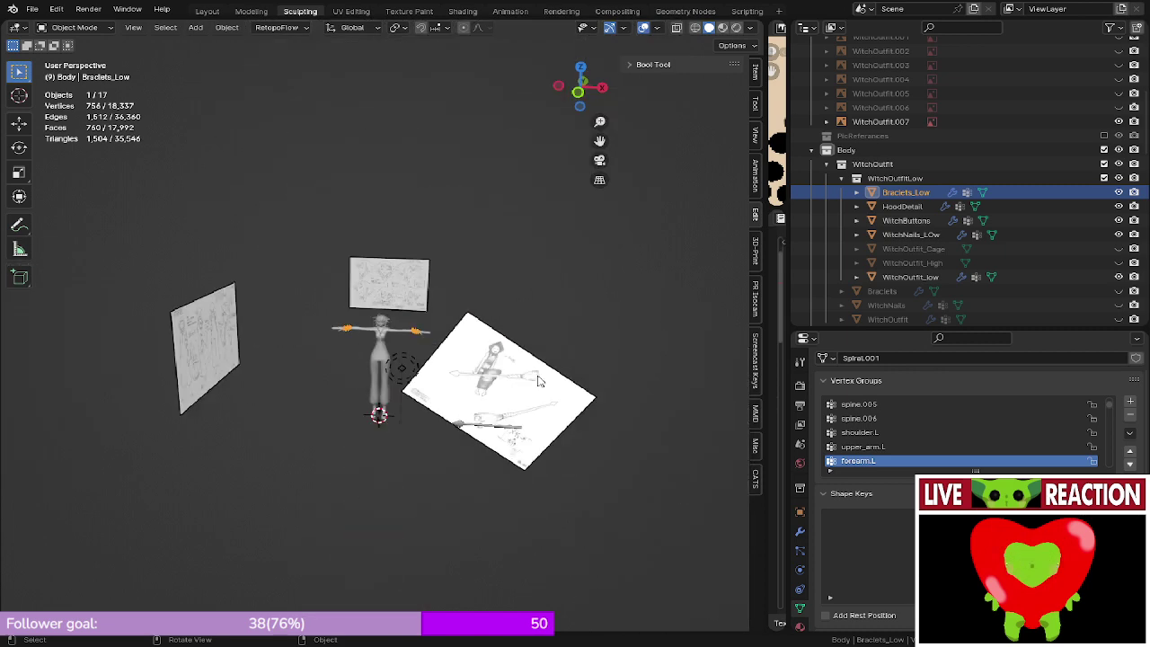
pyautogui.scroll(6, 537, 381)
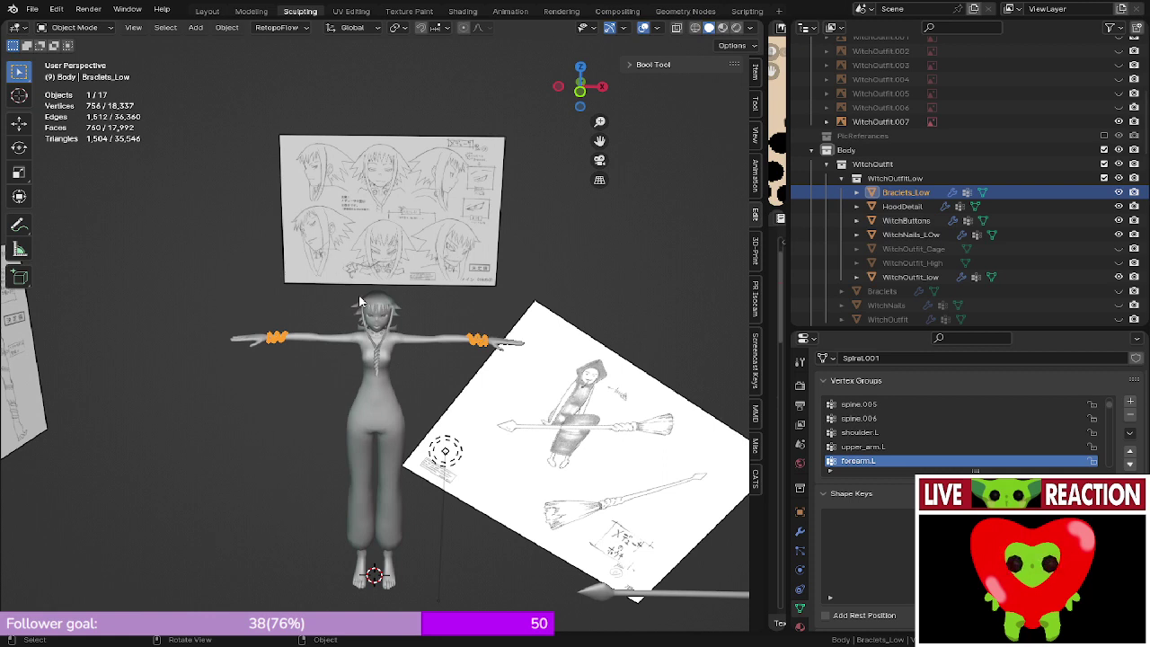
pyautogui.click(683, 596)
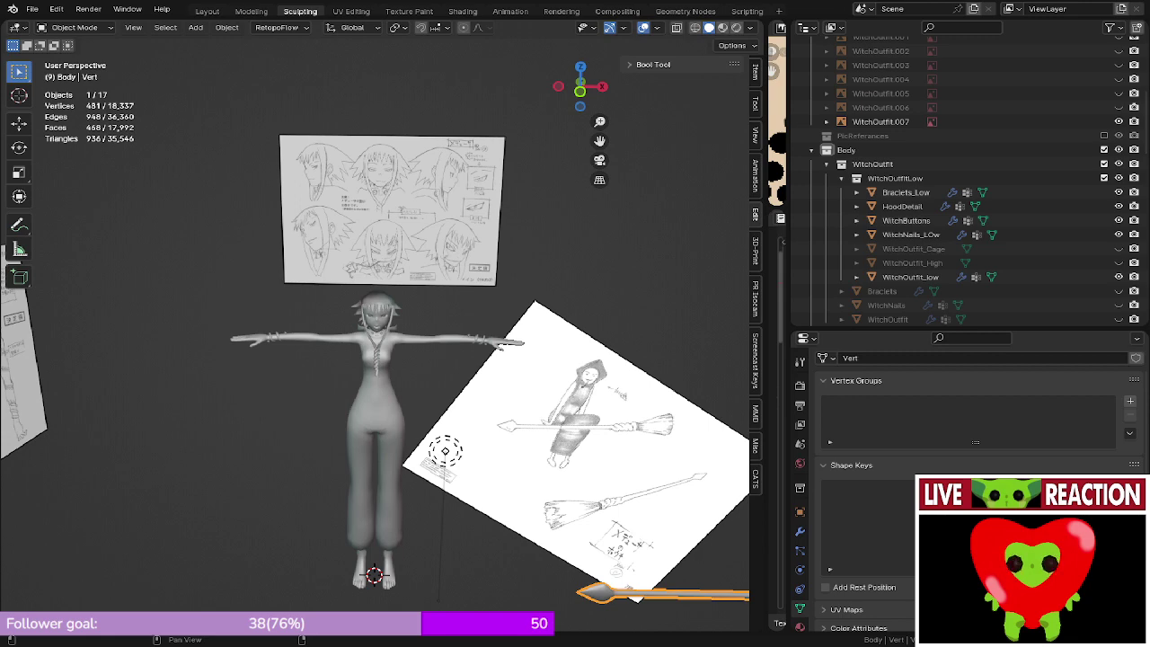
# - Select the Body_Low mesh and inspect the eye, eyelid and eyebrow area up close
pyautogui.scroll(8, 366, 359)
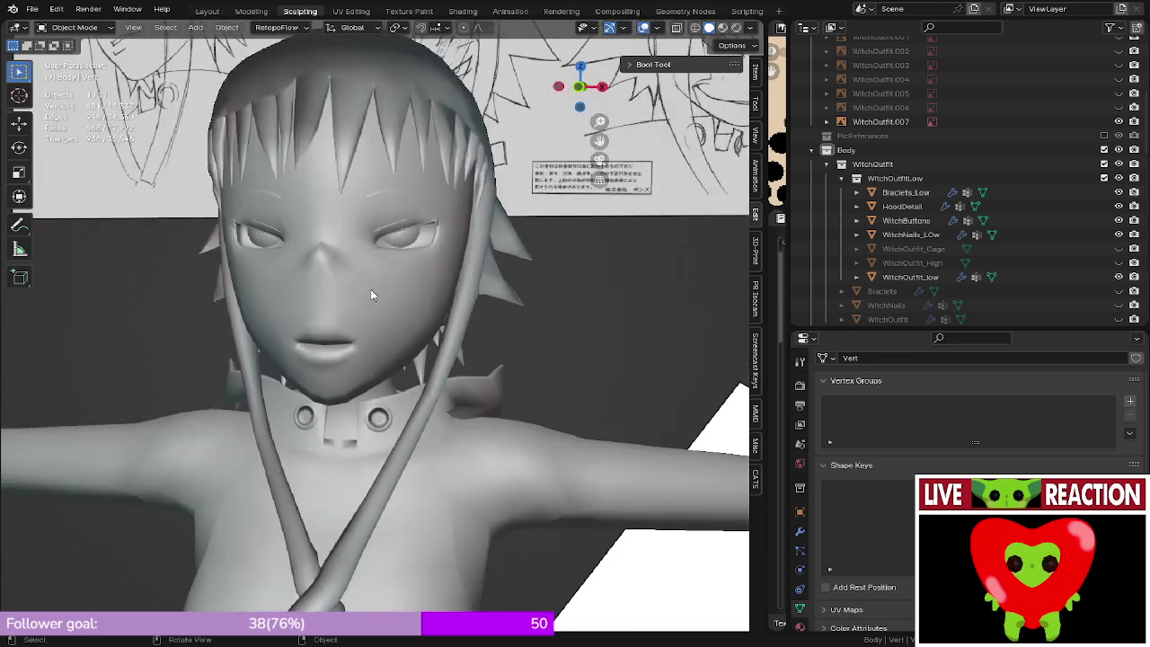
pyautogui.click(373, 295)
pyautogui.press('KP_1')
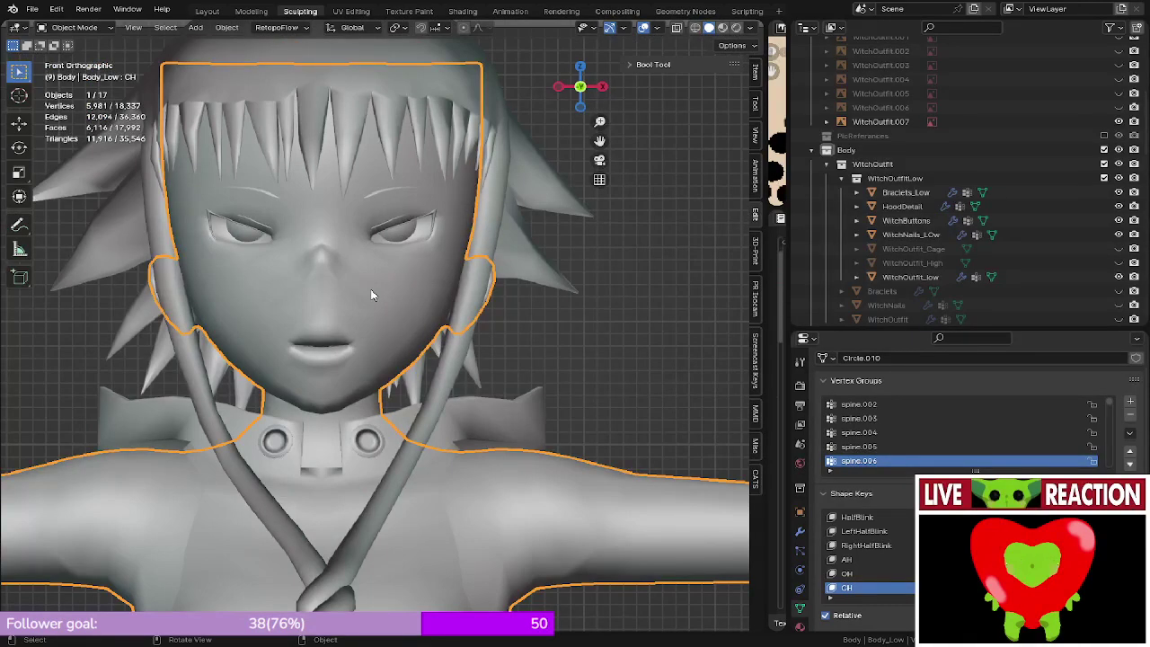
pyautogui.scroll(4, 371, 289)
pyautogui.scroll(5, 344, 362)
pyautogui.moveTo(415, 157)
pyautogui.keyDown('shift'); pyautogui.mouseDown(button='middle')
pyautogui.moveTo(341, 352)
pyautogui.moveTo(346, 295)
pyautogui.mouseUp(button='middle'); pyautogui.keyUp('shift')
pyautogui.click(334, 315)
pyautogui.scroll(-3, 367, 338)
pyautogui.press('Escape')
pyautogui.click(421, 270)
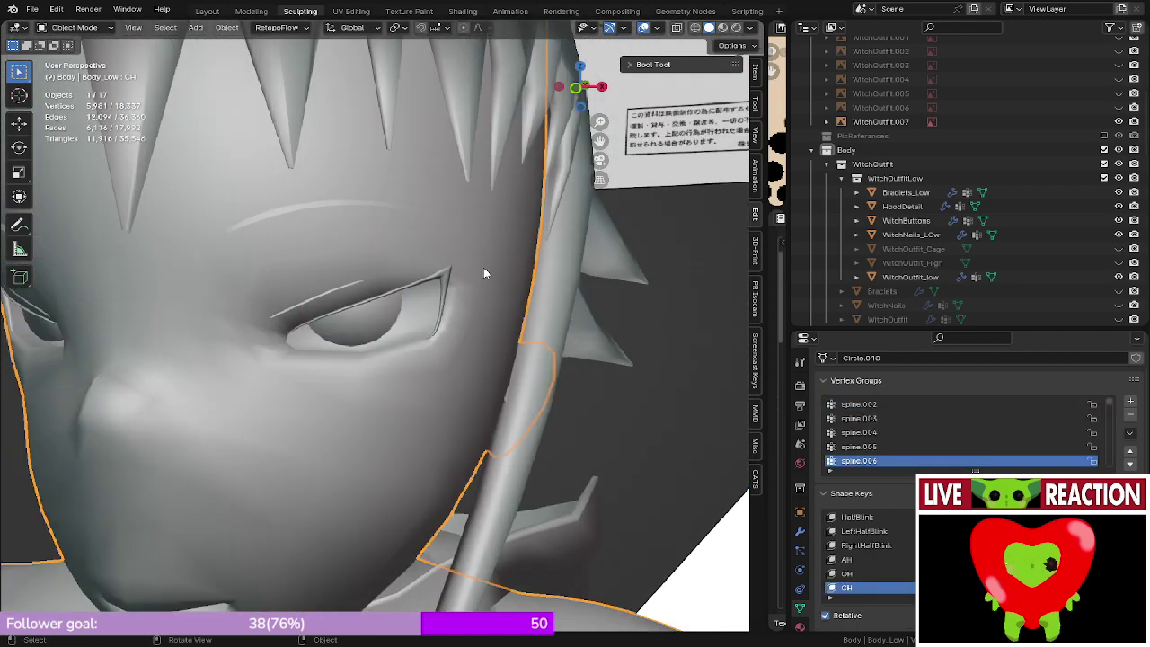
# - Select the EyeBrow_Low mesh, review its vertex groups and examine the head in wireframe and rendered shading
pyautogui.click(445, 277)
pyautogui.click(356, 285)
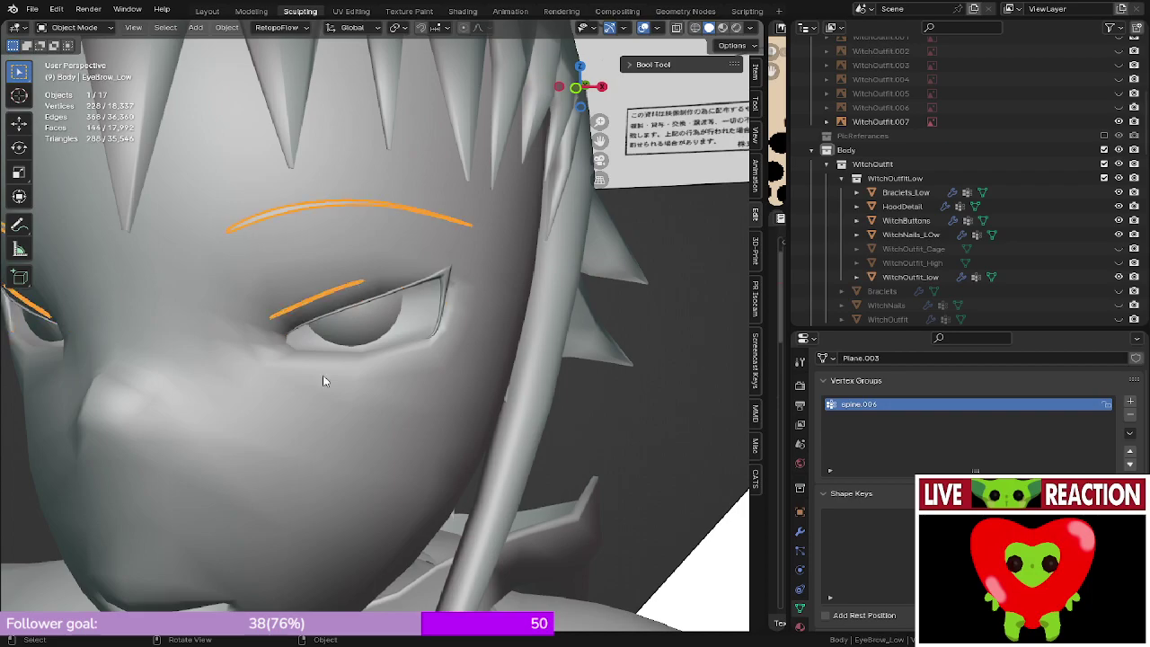
pyautogui.press('z')
pyautogui.click(153, 350)
pyautogui.moveTo(275, 411)
pyautogui.mouseDown(button='middle')
pyautogui.moveTo(341, 399)
pyautogui.moveTo(395, 411)
pyautogui.mouseUp(button='middle')
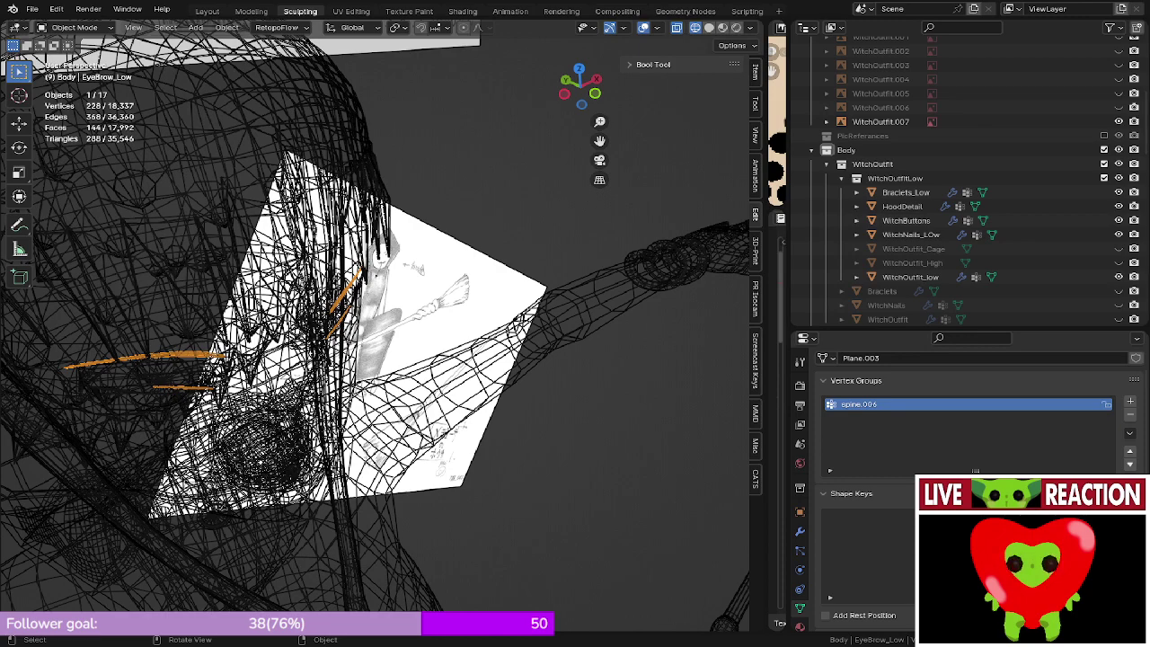
pyautogui.scroll(-4, 388, 303)
pyautogui.moveTo(389, 303); pyautogui.dragTo(390, 177, button='middle')
pyautogui.press('z')
pyautogui.click(386, 108)
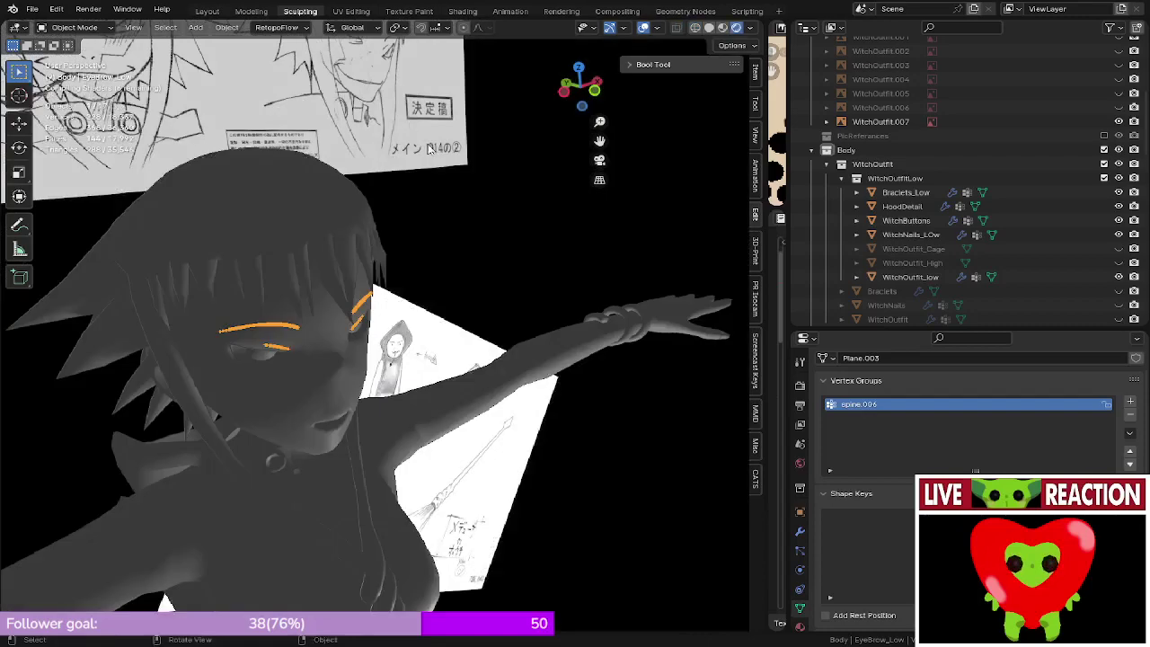
pyautogui.moveTo(391, 135); pyautogui.dragTo(416, 272, button='middle')
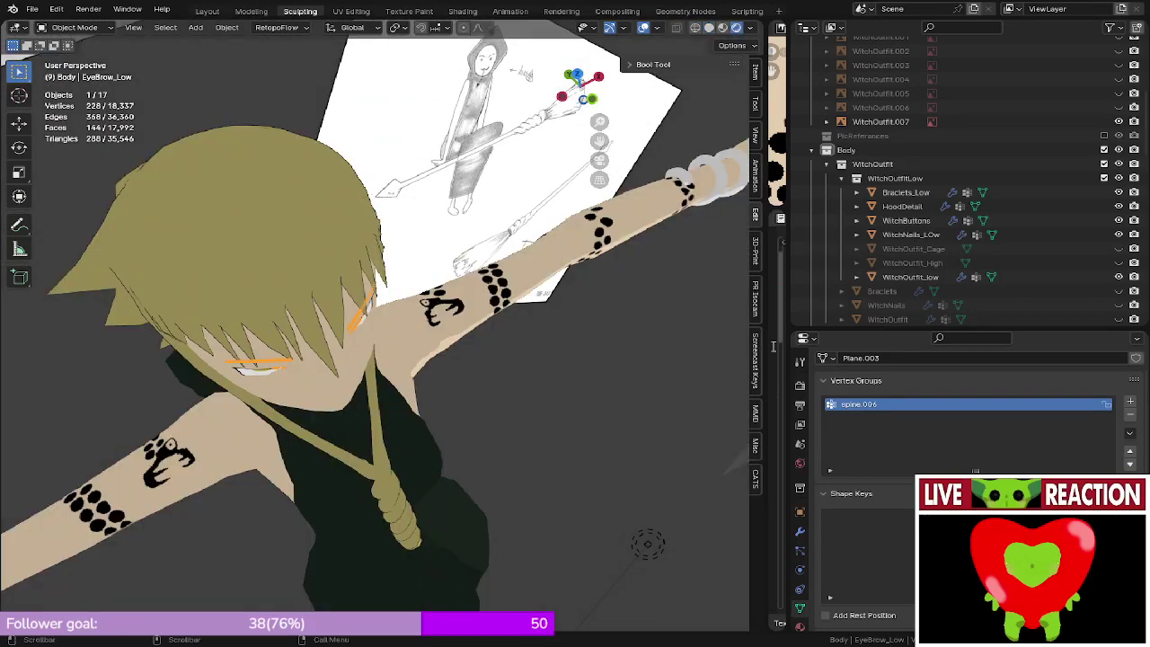
# - Consult the to-do notes in the text editor, restore the large viewport in front view and save the file
pyautogui.moveTo(771, 350); pyautogui.dragTo(224, 357)
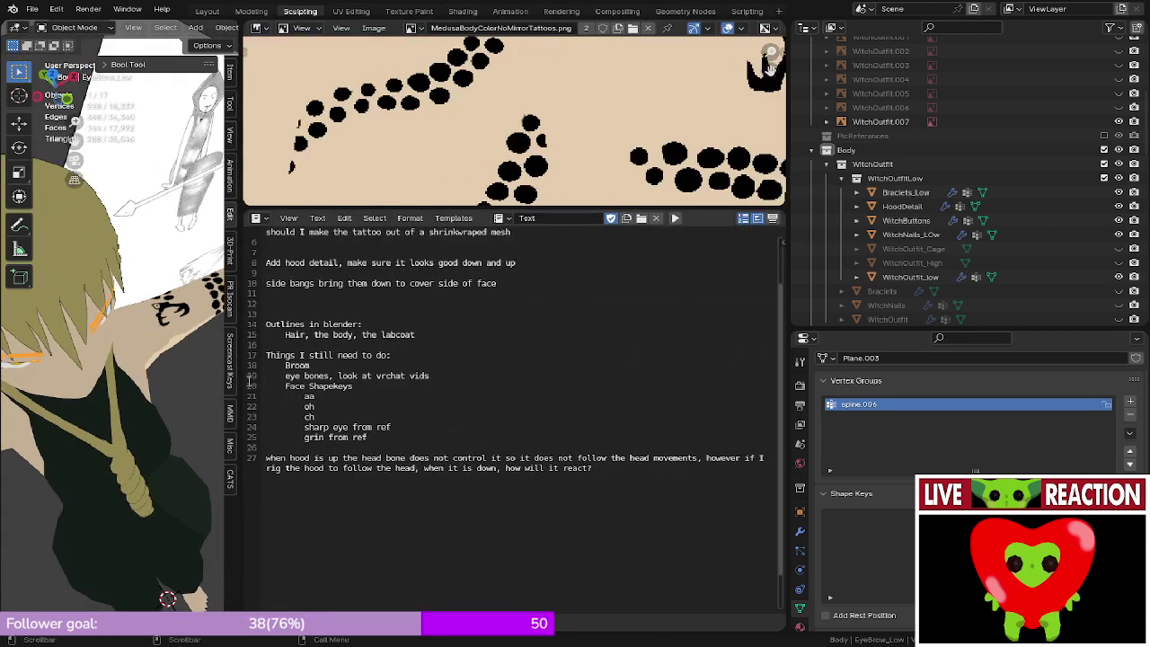
pyautogui.moveTo(226, 381); pyautogui.dragTo(764, 387)
pyautogui.moveTo(449, 451); pyautogui.dragTo(300, 418, button='middle')
pyautogui.press('KP_1')
pyautogui.scroll(-5, 300, 417)
pyautogui.hotkey('ctrl', 's')
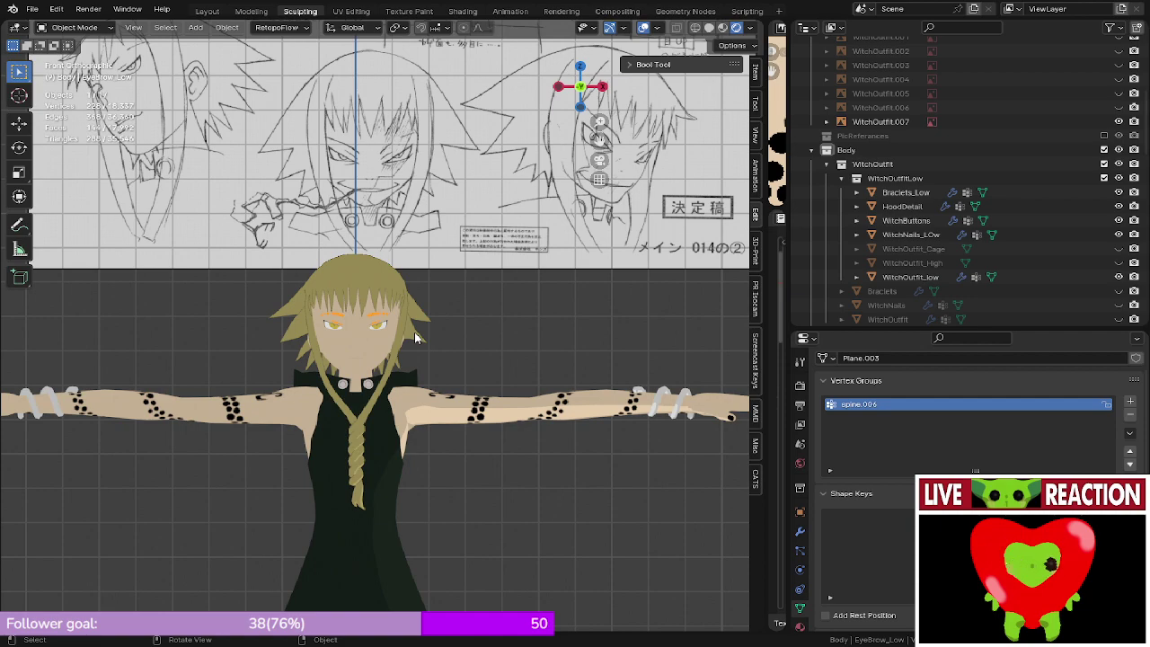
# - Join the eyebrow mesh into EyeLash_LOw, with the eyelashes as the active object
pyautogui.scroll(3, 390, 314)
pyautogui.keyDown('shift'); pyautogui.moveTo(391, 313); pyautogui.dragTo(418, 354, button='middle'); pyautogui.keyUp('shift')
pyautogui.scroll(8, 416, 357)
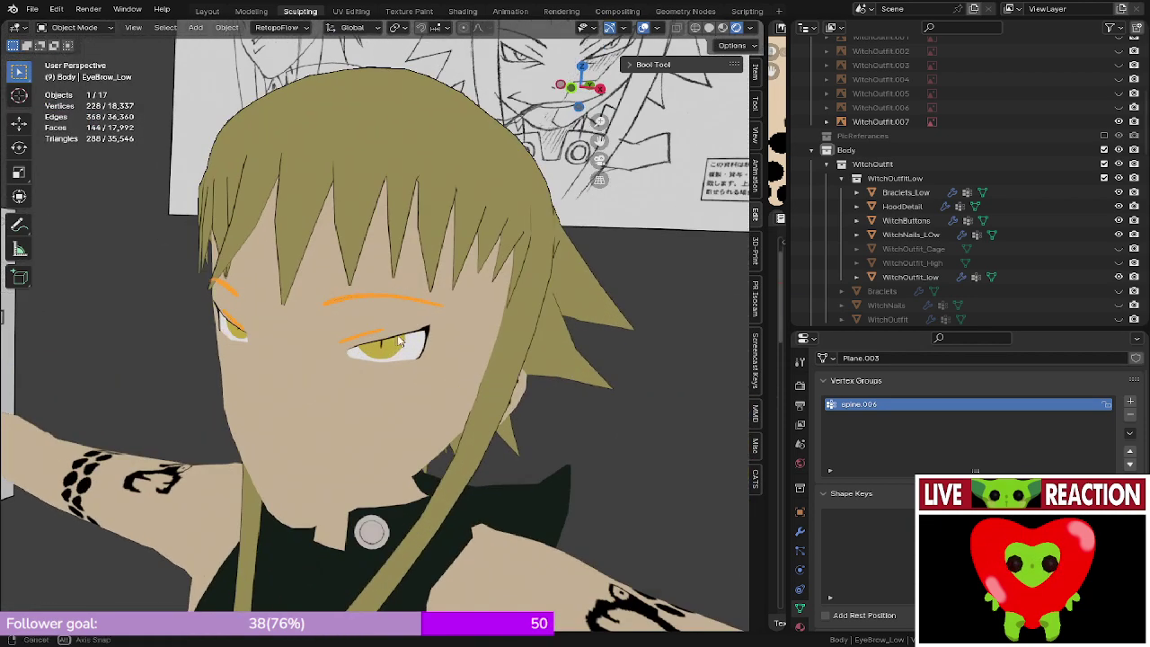
pyautogui.scroll(3, 438, 303)
pyautogui.press('z')
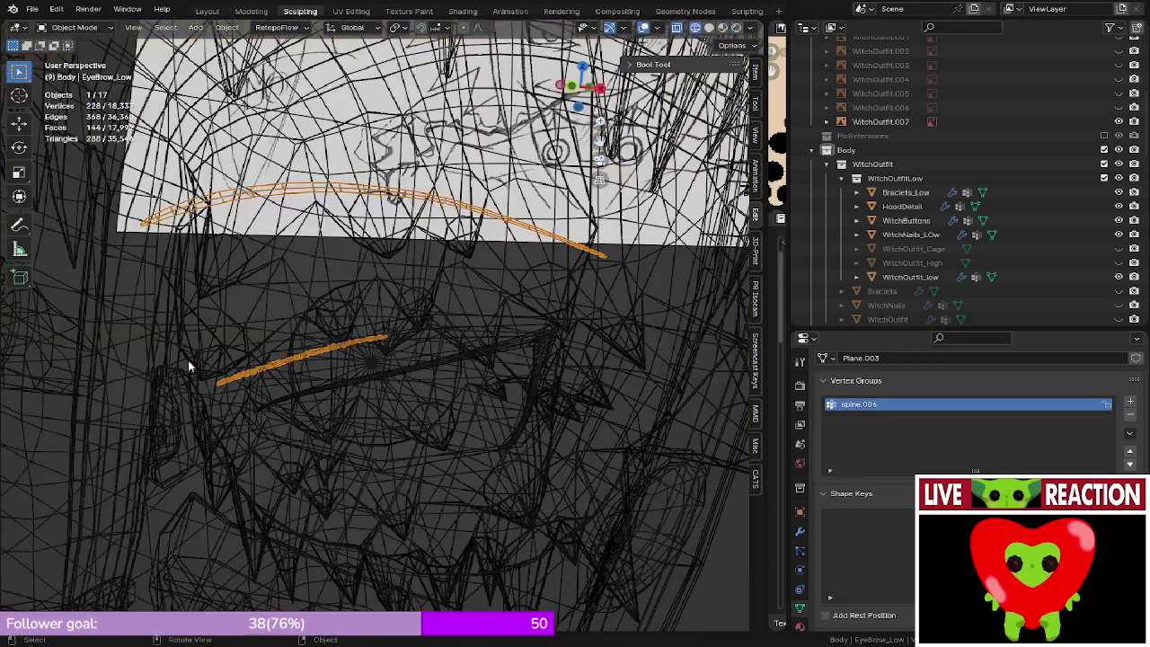
pyautogui.scroll(-3, 193, 364)
pyautogui.moveTo(330, 345); pyautogui.dragTo(315, 380, button='middle')
pyautogui.moveTo(489, 313); pyautogui.dragTo(446, 308, button='middle')
pyautogui.keyDown('shift'); pyautogui.click(569, 332); pyautogui.keyUp('shift')
pyautogui.hotkey('ctrl', 'j')
pyautogui.press('z')
pyautogui.click(529, 322)
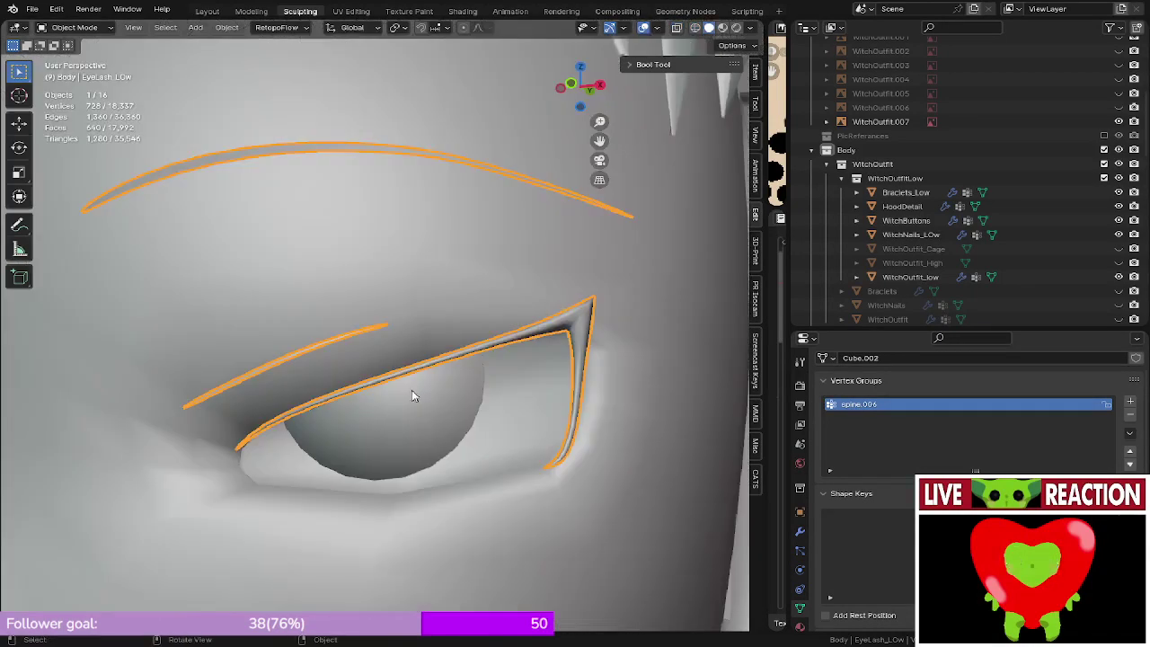
# - Join the combined eyebrow and eyelash mesh into Eye_Low
pyautogui.click(425, 382)
pyautogui.click(534, 328)
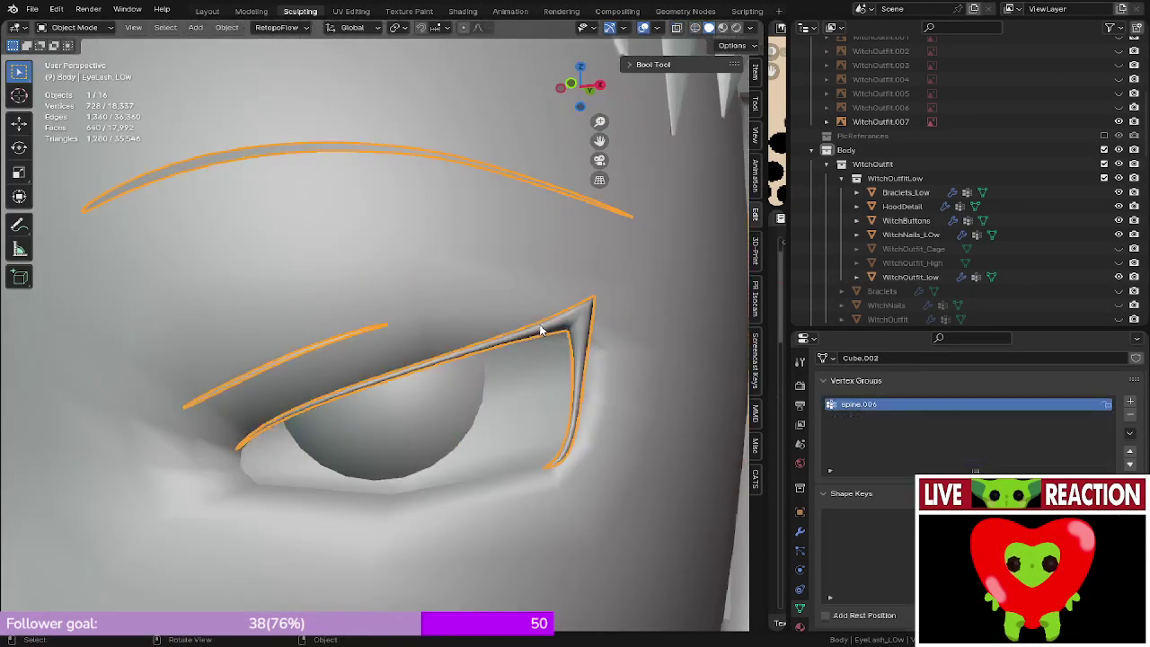
pyautogui.keyDown('shift'); pyautogui.click(440, 382); pyautogui.keyUp('shift')
pyautogui.hotkey('ctrl', 'j')
# - Find the inner-mouth mesh inside the head in wireframe and join it into Eye_Low
pyautogui.scroll(-6, 435, 372)
pyautogui.moveTo(426, 359); pyautogui.dragTo(402, 288, button='middle')
pyautogui.press('z')
pyautogui.click(301, 288)
pyautogui.moveTo(190, 280); pyautogui.dragTo(346, 422, button='middle')
pyautogui.scroll(3, 362, 464)
pyautogui.moveTo(325, 349); pyautogui.dragTo(284, 354, button='middle')
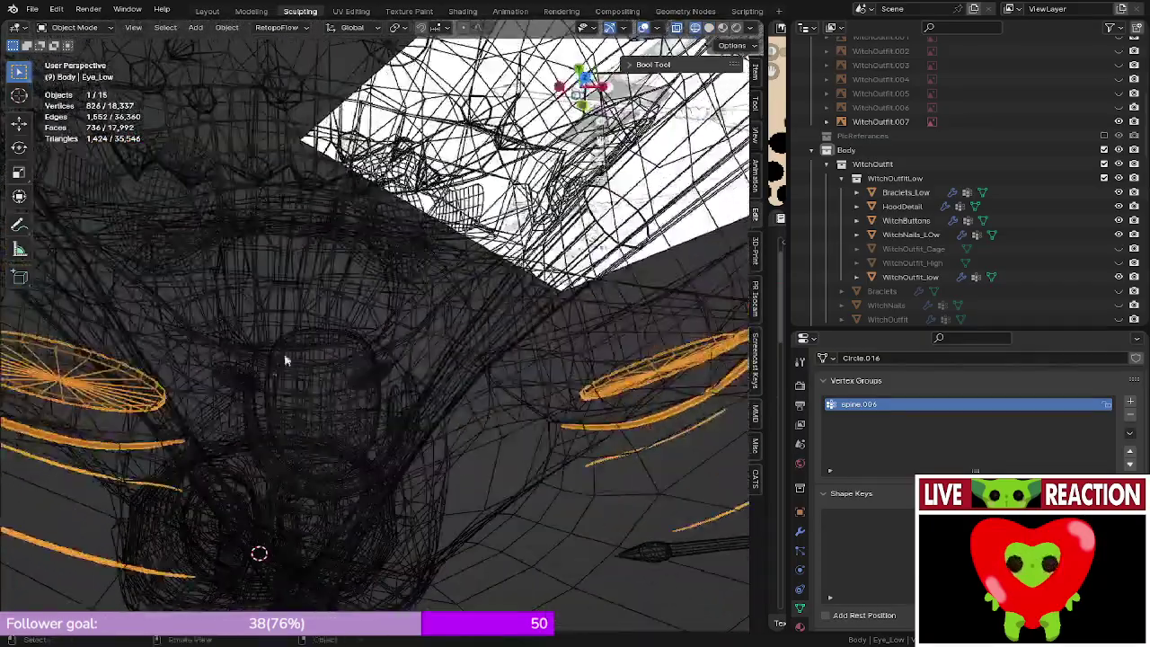
pyautogui.click(283, 354)
pyautogui.moveTo(457, 374); pyautogui.dragTo(342, 203, button='middle')
pyautogui.press('z')
pyautogui.click(444, 203)
pyautogui.moveTo(444, 205); pyautogui.dragTo(372, 297, button='middle')
pyautogui.keyDown('shift'); pyautogui.click(420, 273); pyautogui.keyUp('shift')
pyautogui.hotkey('ctrl', 'j')
pyautogui.scroll(-6, 426, 276)
pyautogui.scroll(3, 371, 297)
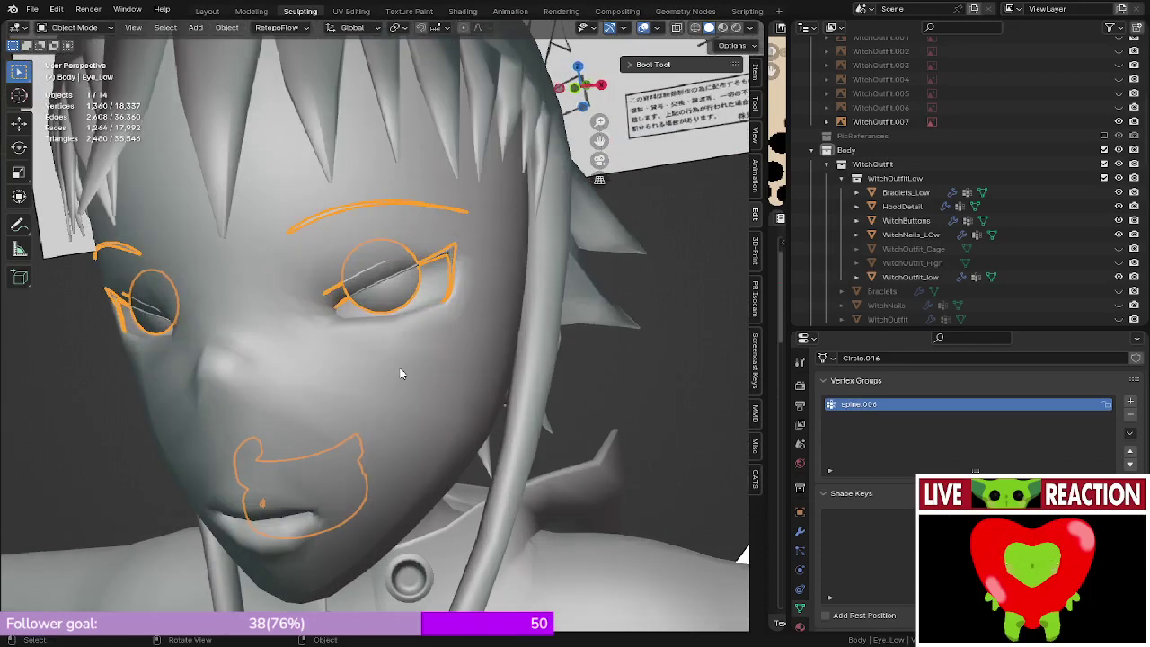
# - Select Eye_Low together with Body_Low as the active object and make the Basis shape key active
pyautogui.click(400, 373)
pyautogui.click(402, 300)
pyautogui.keyDown('shift'); pyautogui.click(403, 361); pyautogui.keyUp('shift')
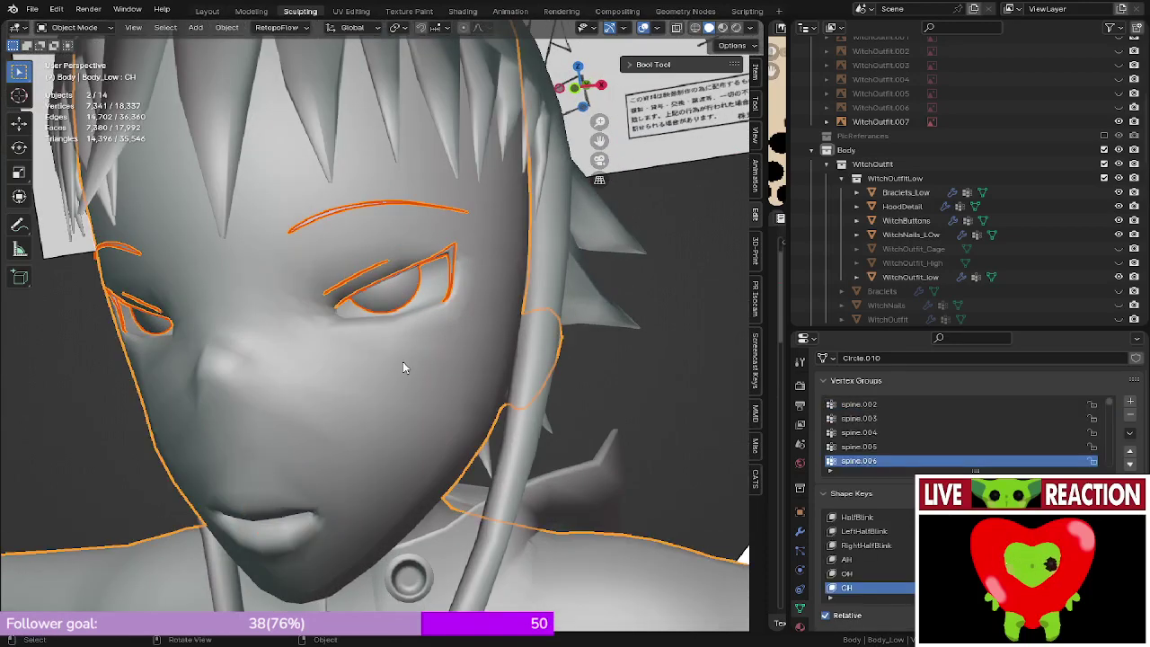
pyautogui.scroll(4, 909, 540)
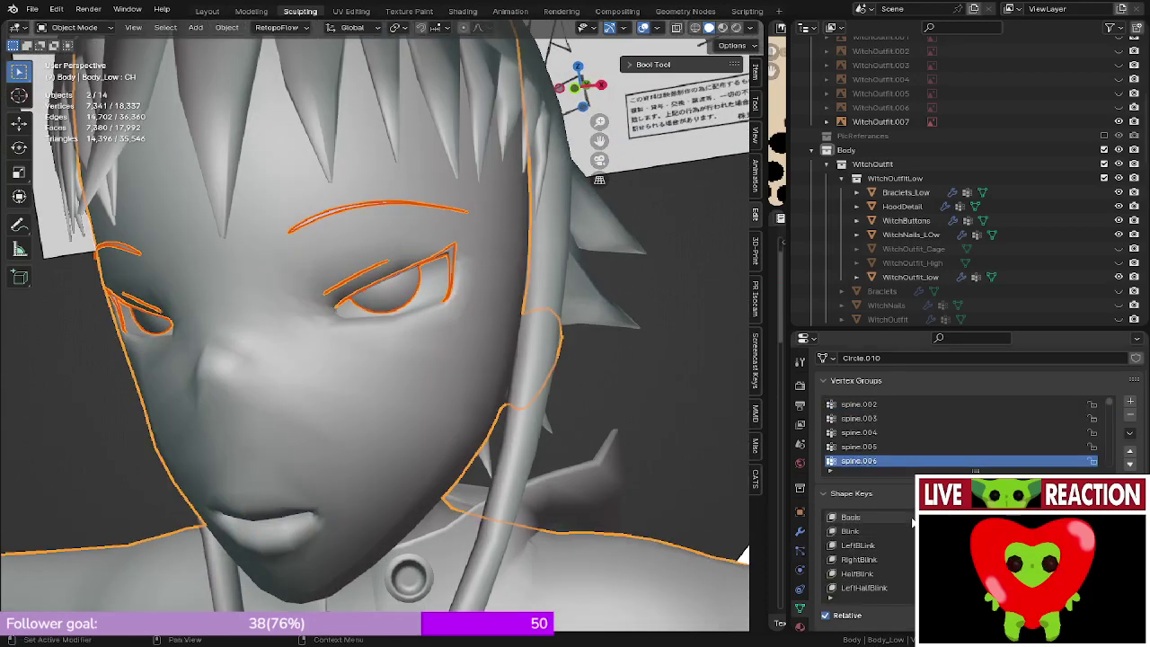
pyautogui.click(909, 519)
# - Try joining Eye_Low into Body_Low, check the joined vertices in Edit Mode and undo the join
pyautogui.click(390, 289)
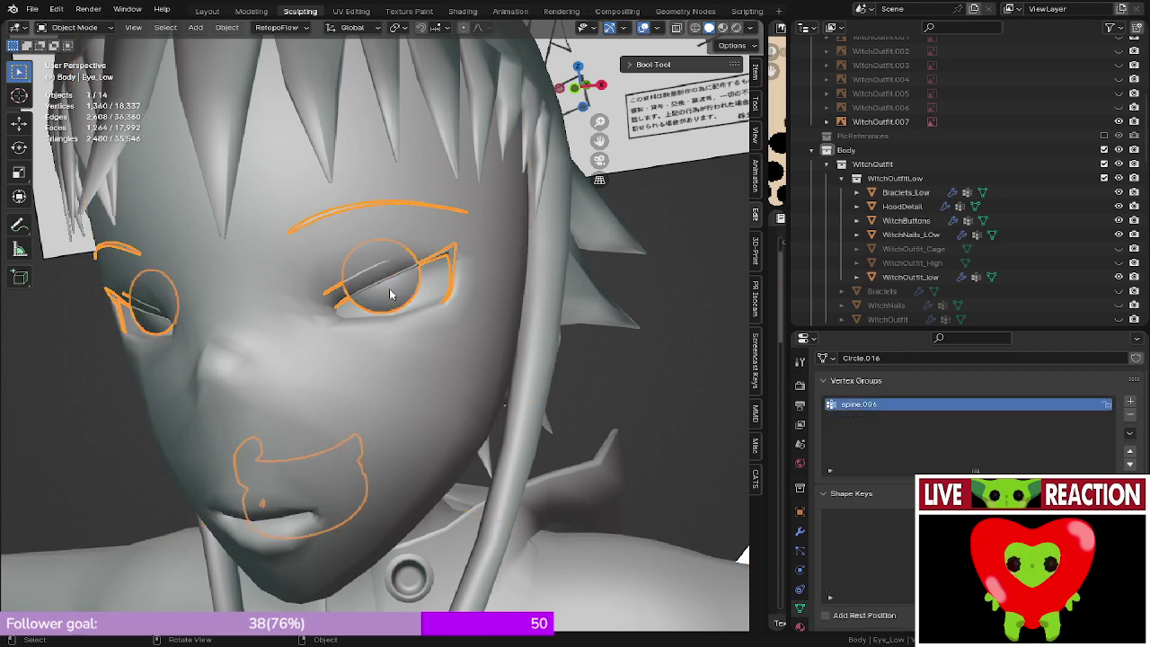
pyautogui.keyDown('shift'); pyautogui.click(379, 378); pyautogui.keyUp('shift')
pyautogui.click(378, 378)
pyautogui.press('Tab')
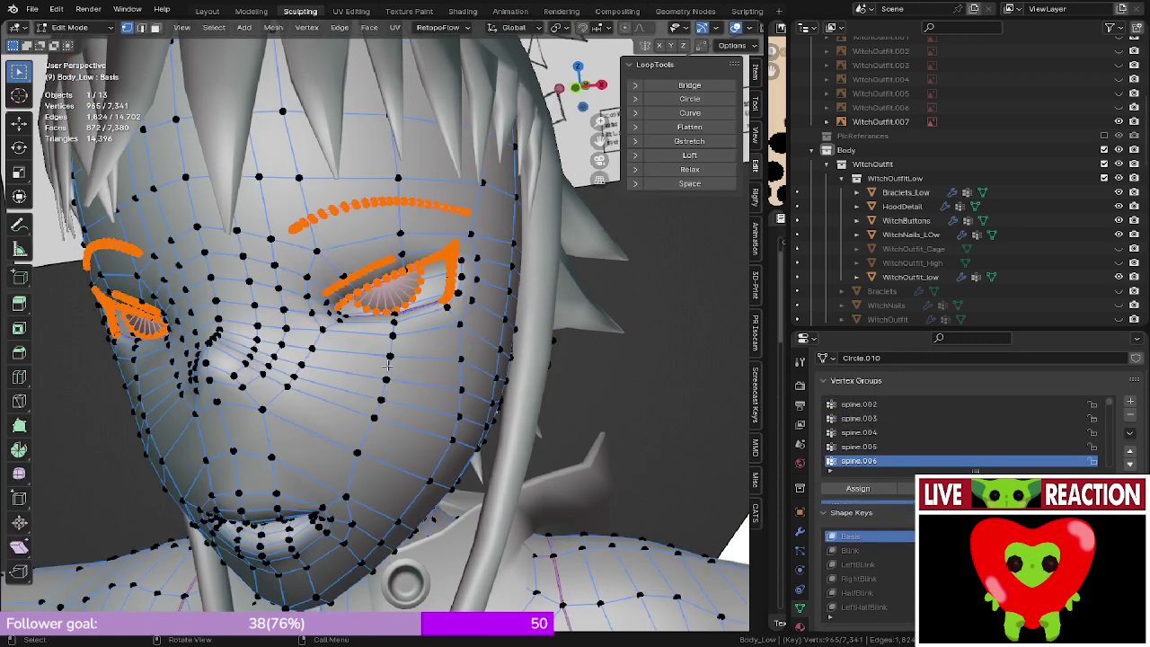
pyautogui.press('Tab')
pyautogui.scroll(-3, 374, 376)
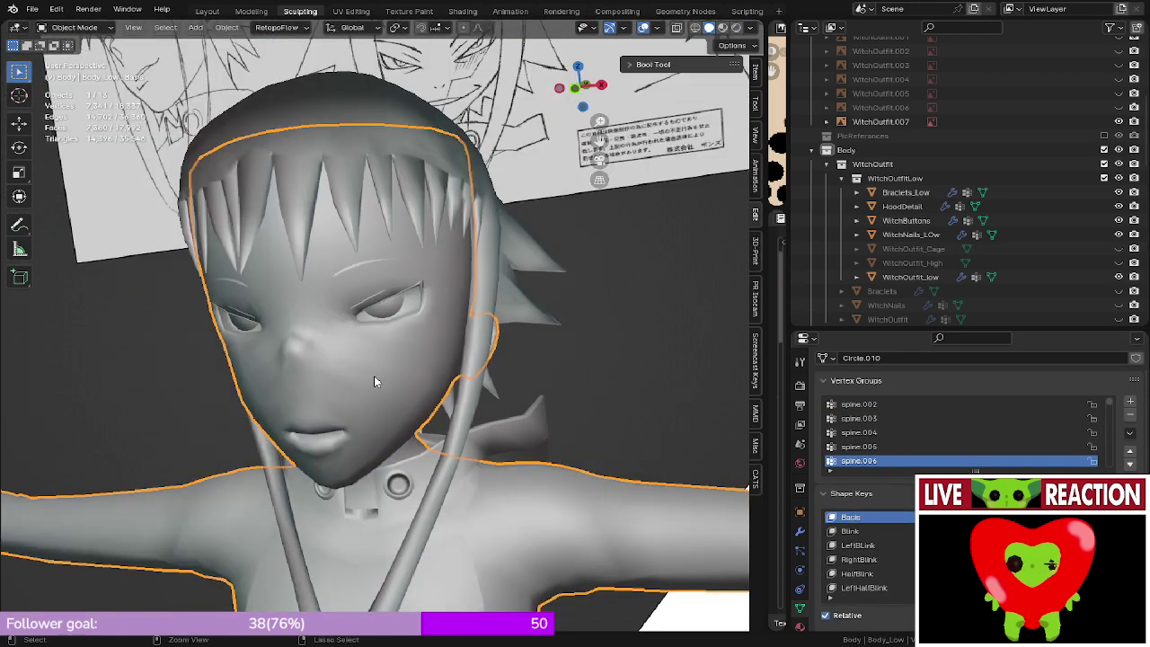
pyautogui.press('Tab')
pyautogui.press('Tab')
pyautogui.hotkey('ctrl', 'z')
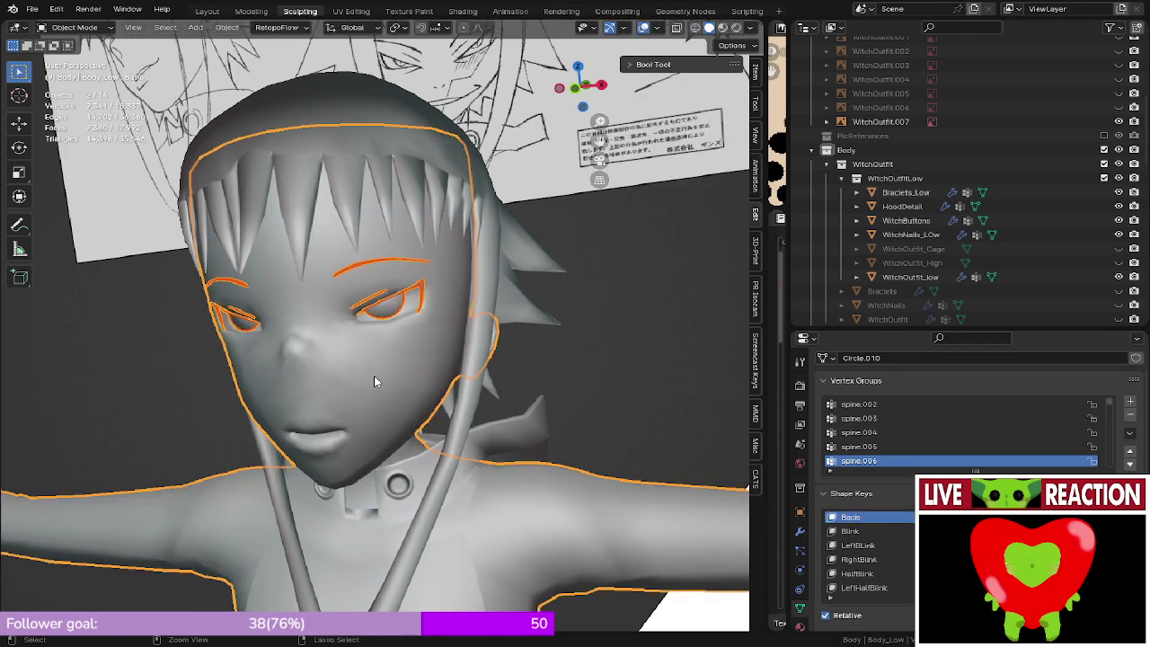
# - View the character from the front in solid shading and save an incremental version of the file
pyautogui.moveTo(374, 375); pyautogui.dragTo(402, 374, button='middle')
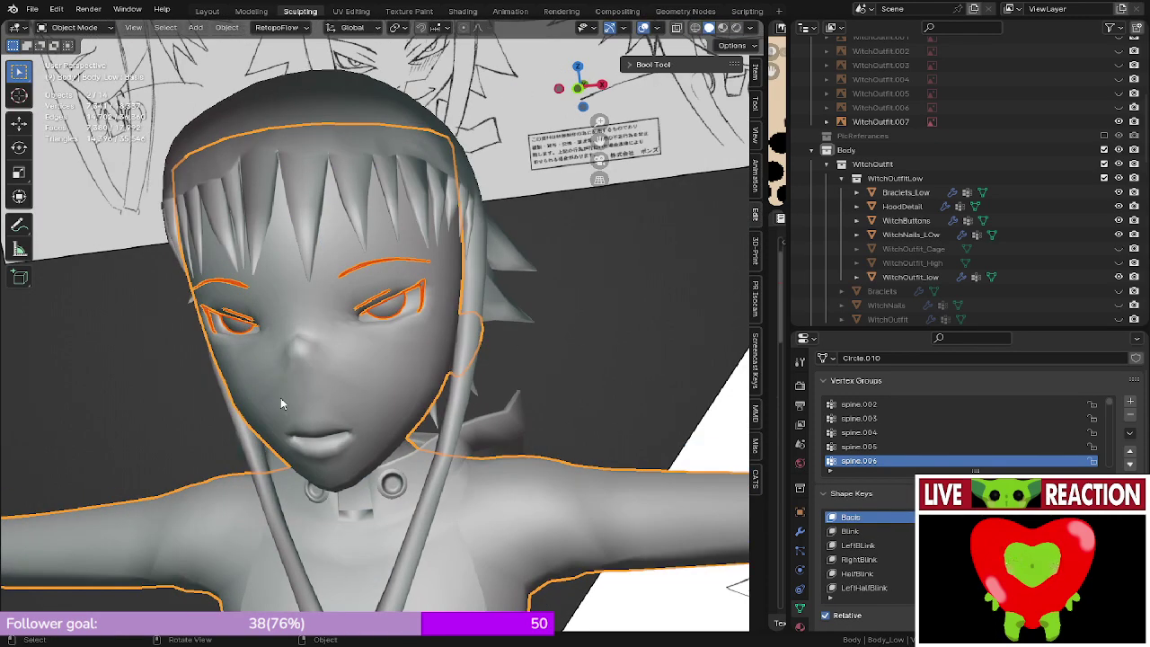
pyautogui.press('z')
pyautogui.click(179, 394)
pyautogui.hotkey('shift', 'z')
pyautogui.press('KP_1')
pyautogui.hotkey('ctrl', 's')
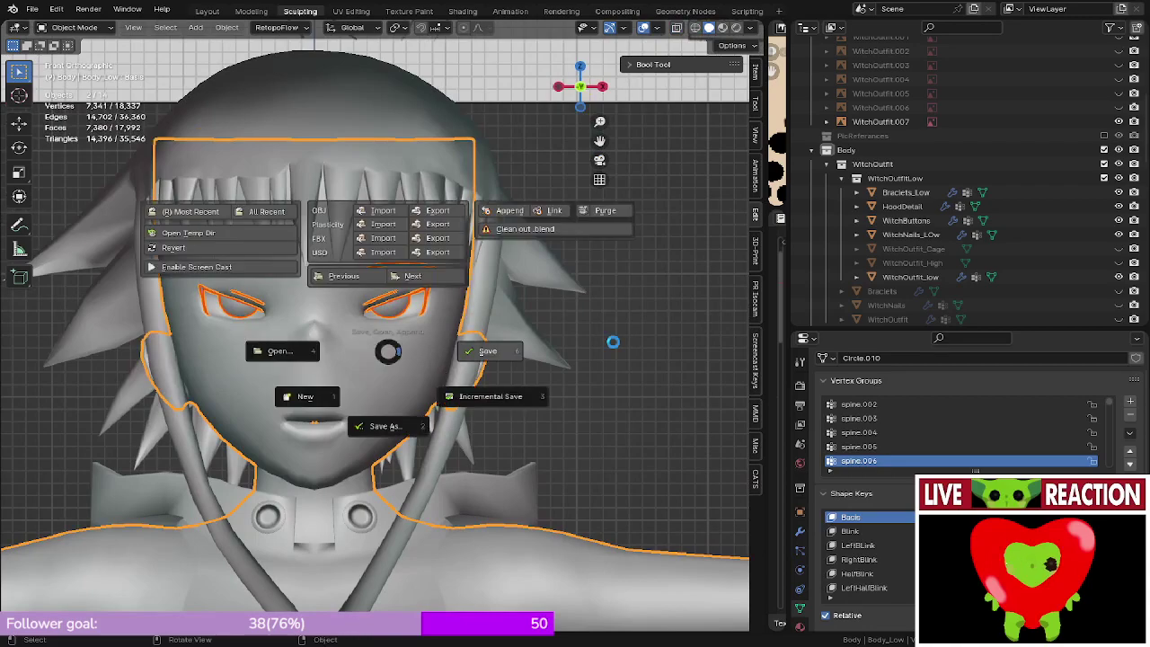
pyautogui.click(542, 404)
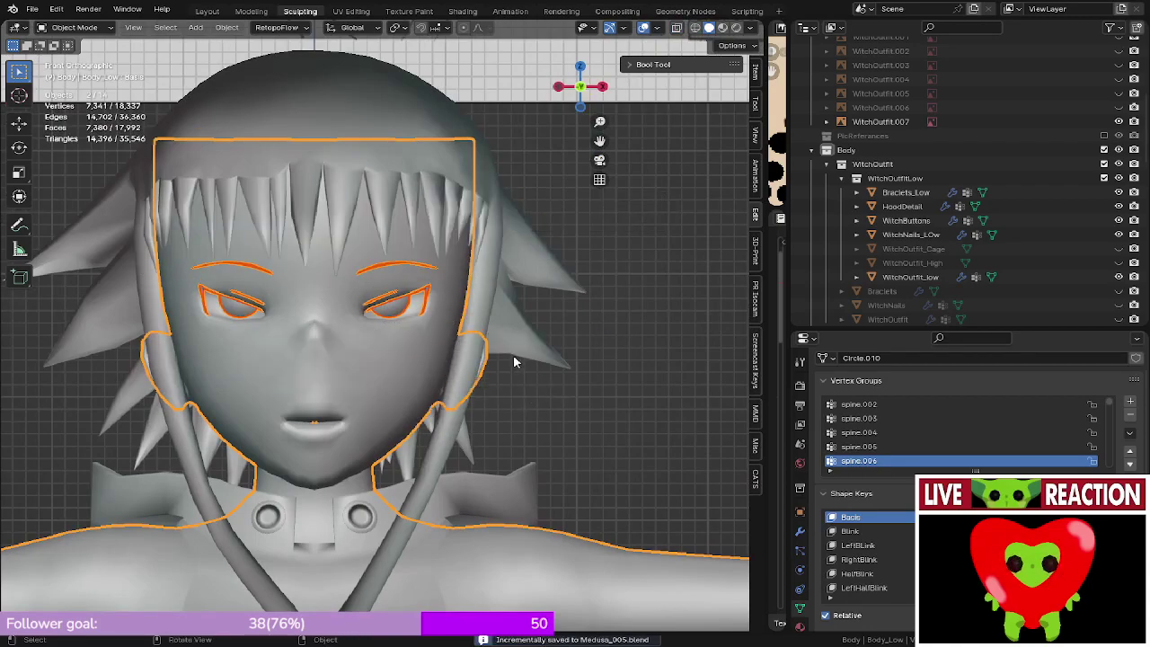
# - Join Eye_Low into Body_Low on the Basis shape key, check the mesh in Edit Mode and save the file
pyautogui.moveTo(513, 354); pyautogui.dragTo(494, 380, button='middle')
pyautogui.scroll(4, 493, 381)
pyautogui.press('z')
pyautogui.click(409, 362)
pyautogui.press('z')
pyautogui.click(436, 352)
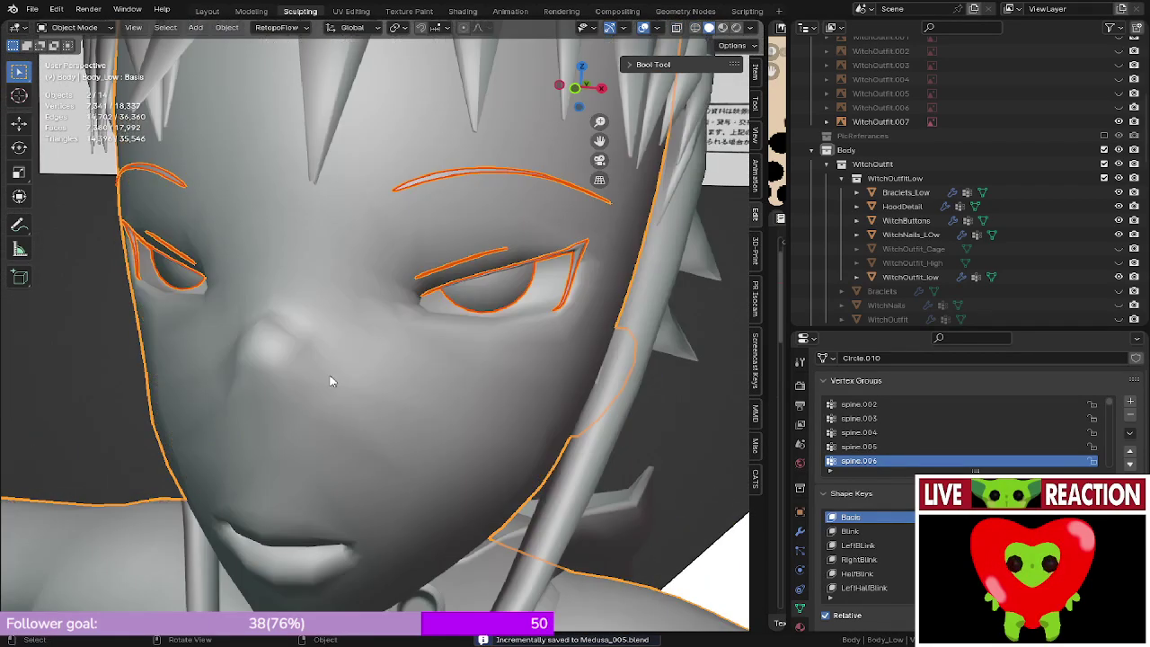
pyautogui.click(502, 299)
pyautogui.keyDown('shift'); pyautogui.click(311, 382); pyautogui.keyUp('shift')
pyautogui.hotkey('ctrl', 'j')
pyautogui.scroll(-3, 312, 381)
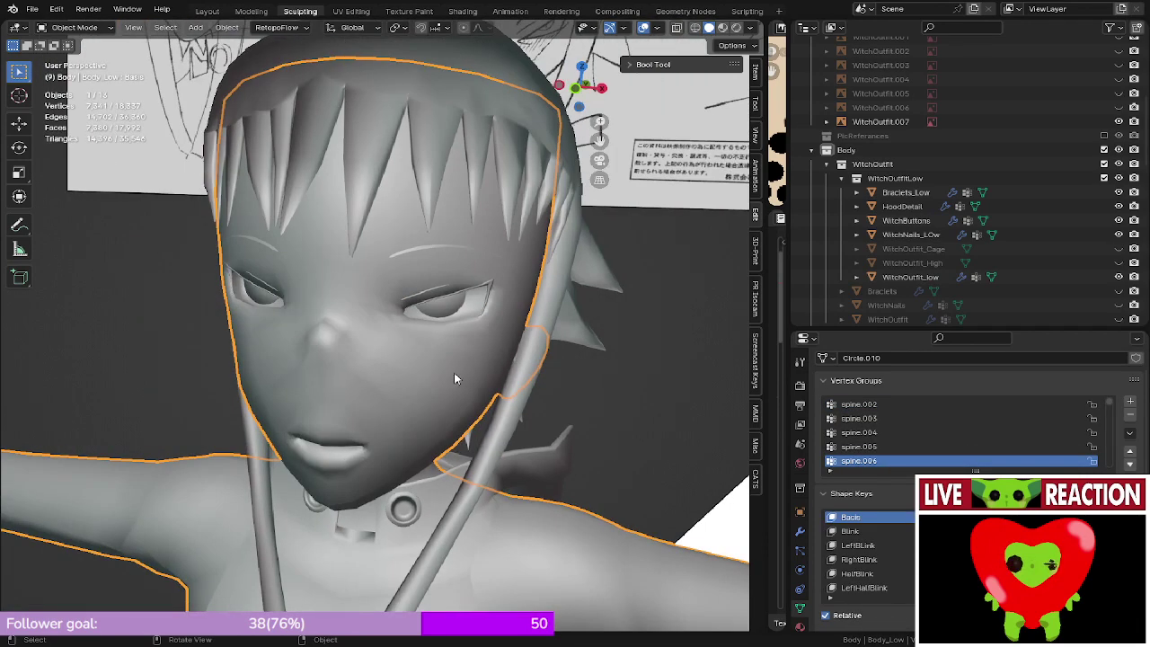
pyautogui.press('Tab')
pyautogui.press('Tab')
pyautogui.scroll(-6, 395, 366)
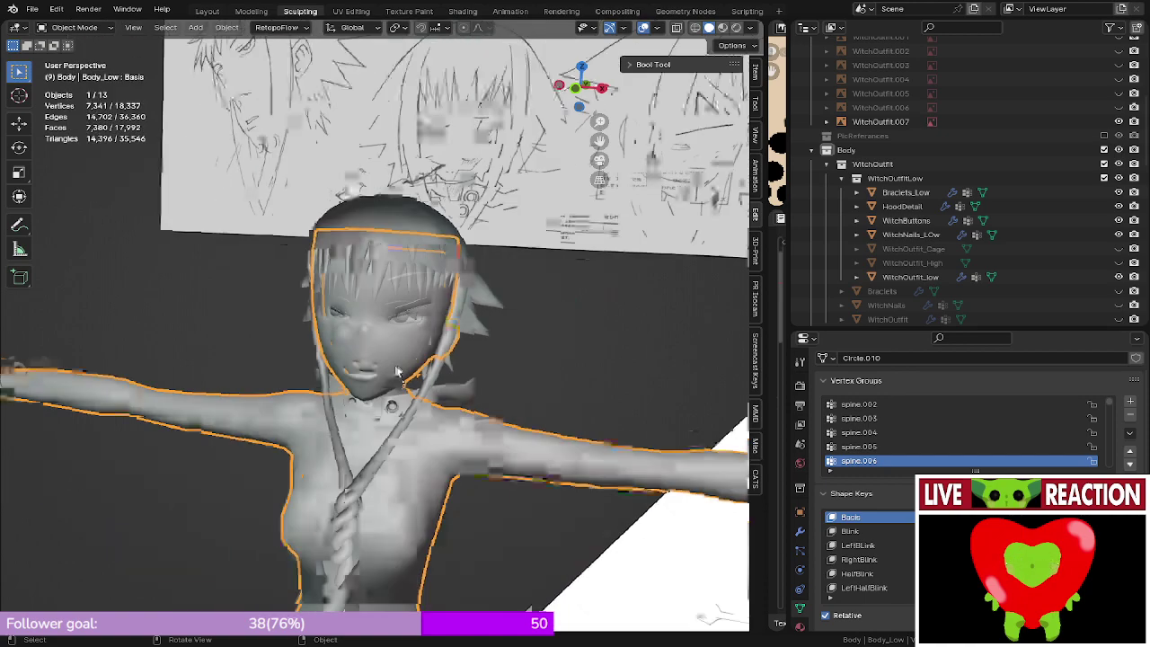
pyautogui.hotkey('ctrl', 's')
pyautogui.click(488, 313)
# - Join the hair mesh into Body_Low, keeping the body as the active object
pyautogui.scroll(2, 350, 284)
pyautogui.scroll(3, 350, 284)
pyautogui.moveTo(351, 284); pyautogui.dragTo(285, 304, button='middle')
pyautogui.scroll(-4, 366, 323)
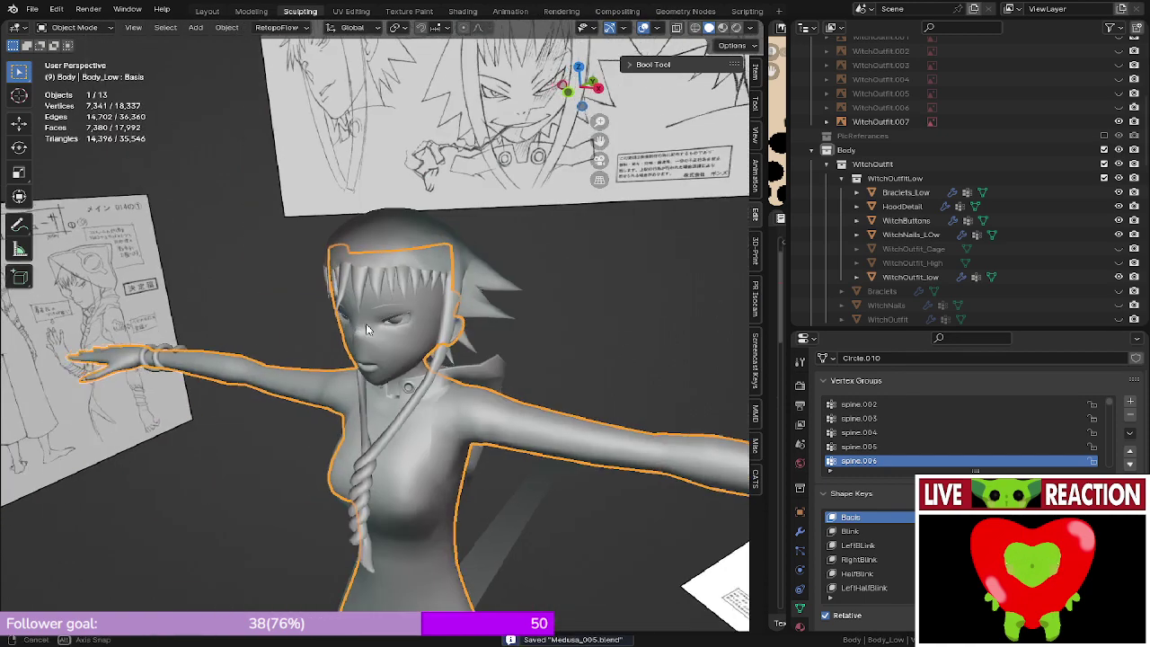
pyautogui.moveTo(365, 323); pyautogui.dragTo(427, 328, button='middle')
pyautogui.scroll(-4, 943, 545)
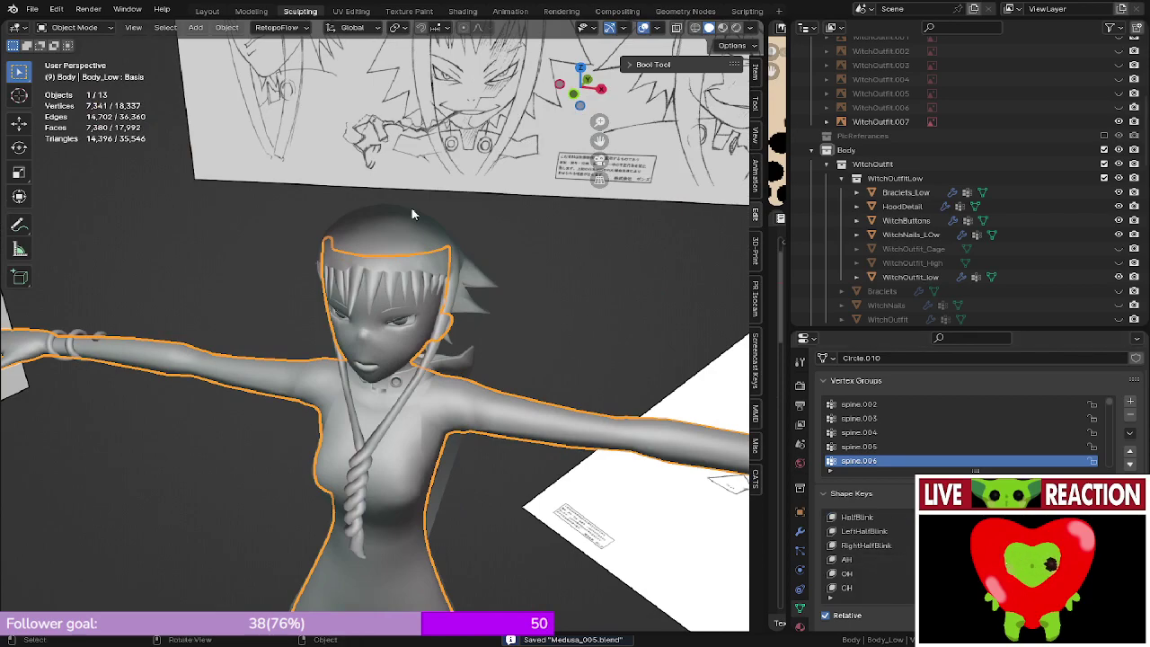
pyautogui.click(413, 214)
pyautogui.moveTo(475, 368); pyautogui.dragTo(443, 384, button='middle')
pyautogui.scroll(5, 442, 383)
pyautogui.keyDown('shift'); pyautogui.click(443, 384); pyautogui.keyUp('shift')
pyautogui.scroll(-4, 431, 387)
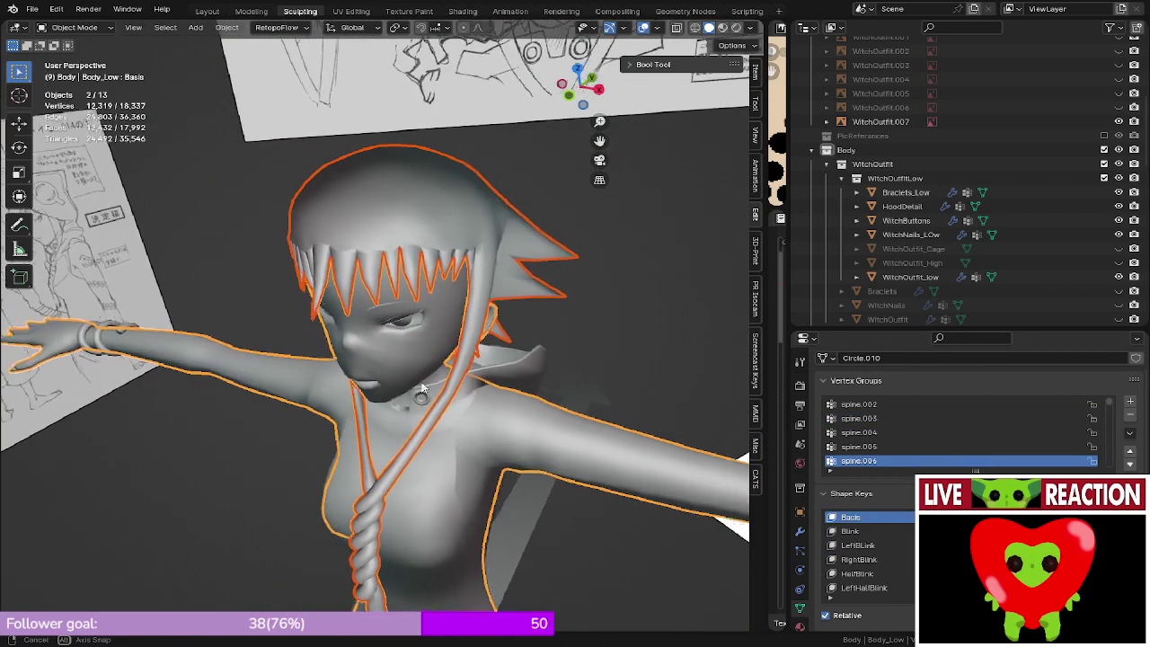
pyautogui.hotkey('ctrl', 'j')
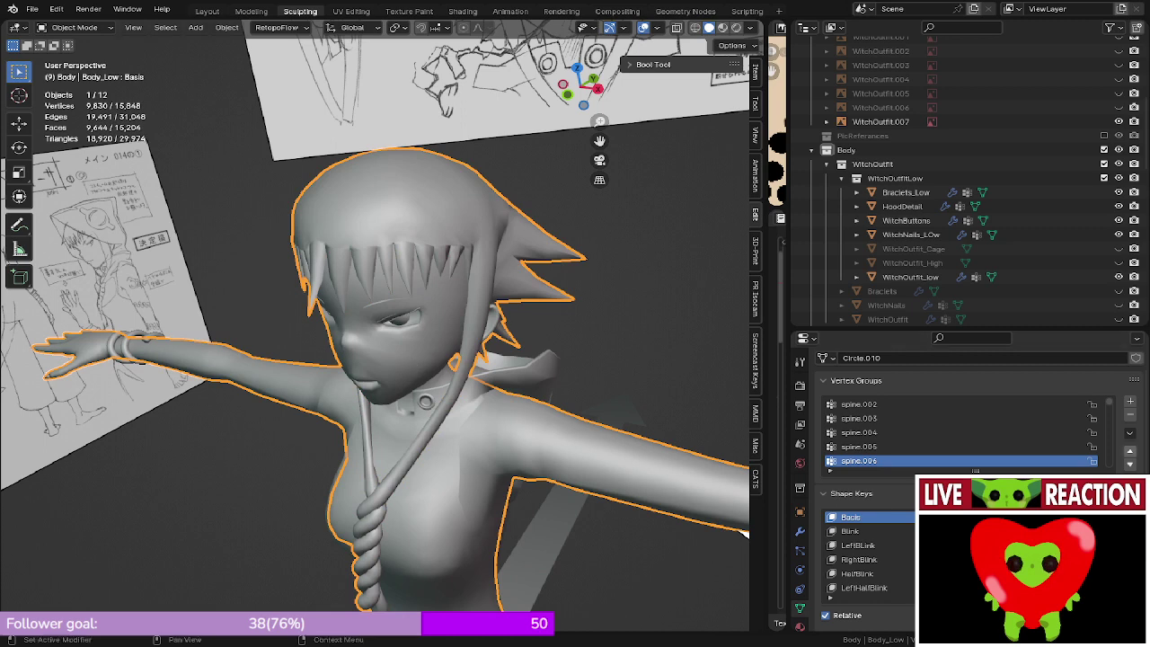
# - Select Body_Low's Doc/HoodUpStyle shape key and raise its value so the hair takes the hood-up style
pyautogui.scroll(-3, 870, 552)
pyautogui.click(872, 587)
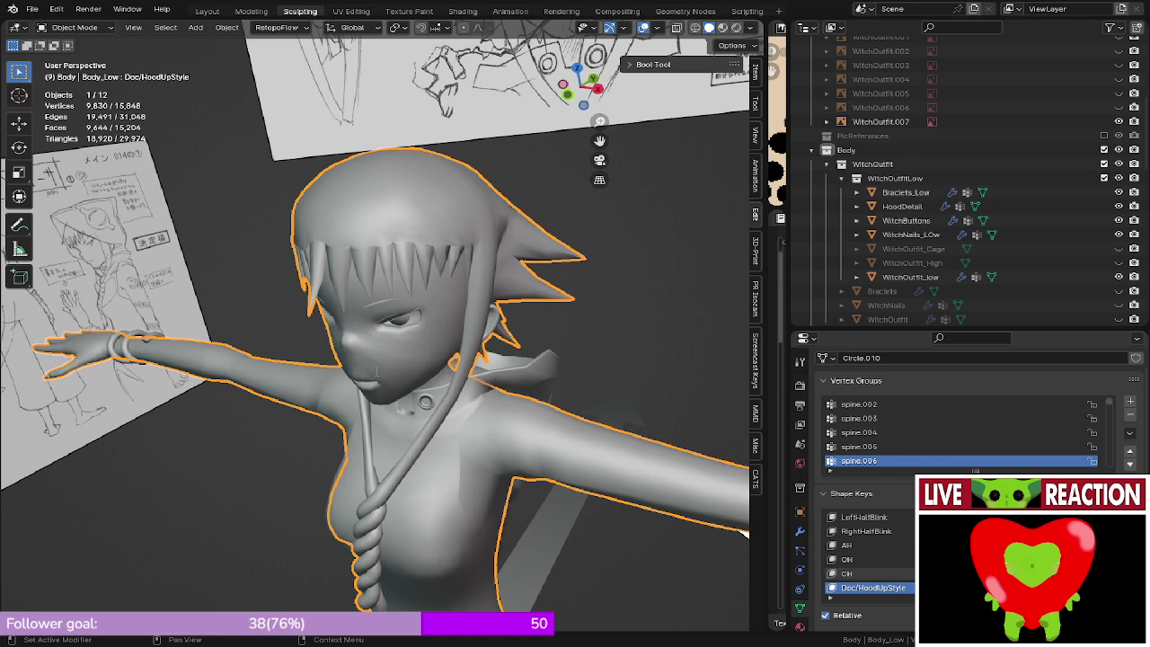
pyautogui.moveTo(376, 369); pyautogui.dragTo(432, 362, button='middle')
pyautogui.scroll(4, 417, 362)
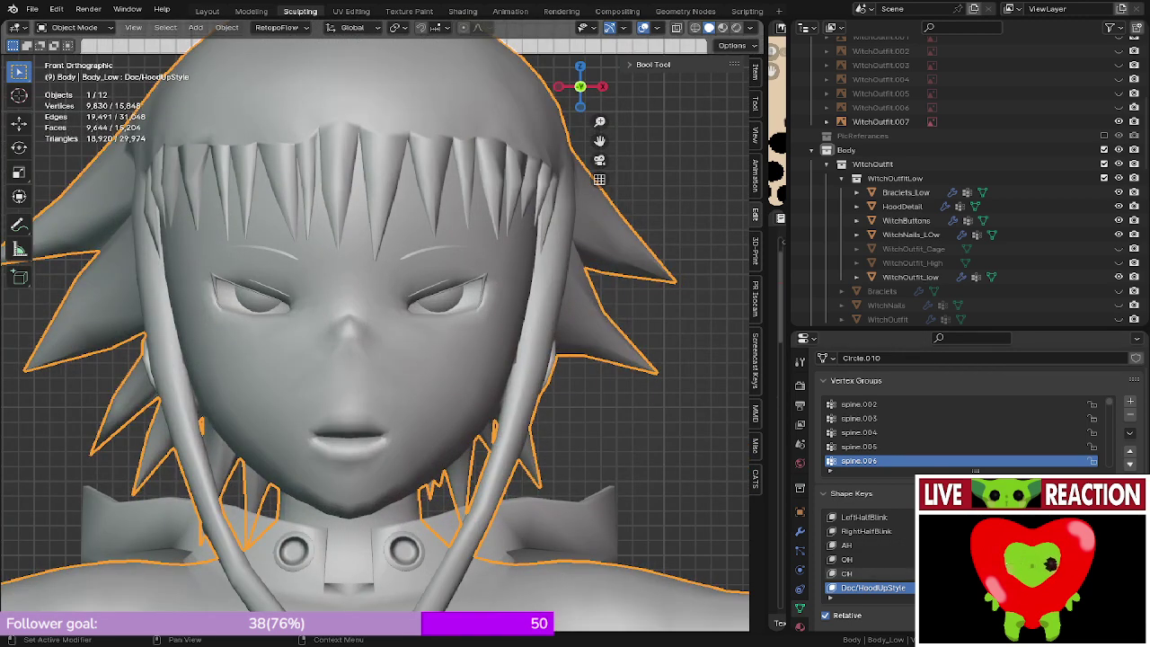
pyautogui.moveTo(1023, 587); pyautogui.dragTo(1074, 587)
pyautogui.scroll(5, 894, 538)
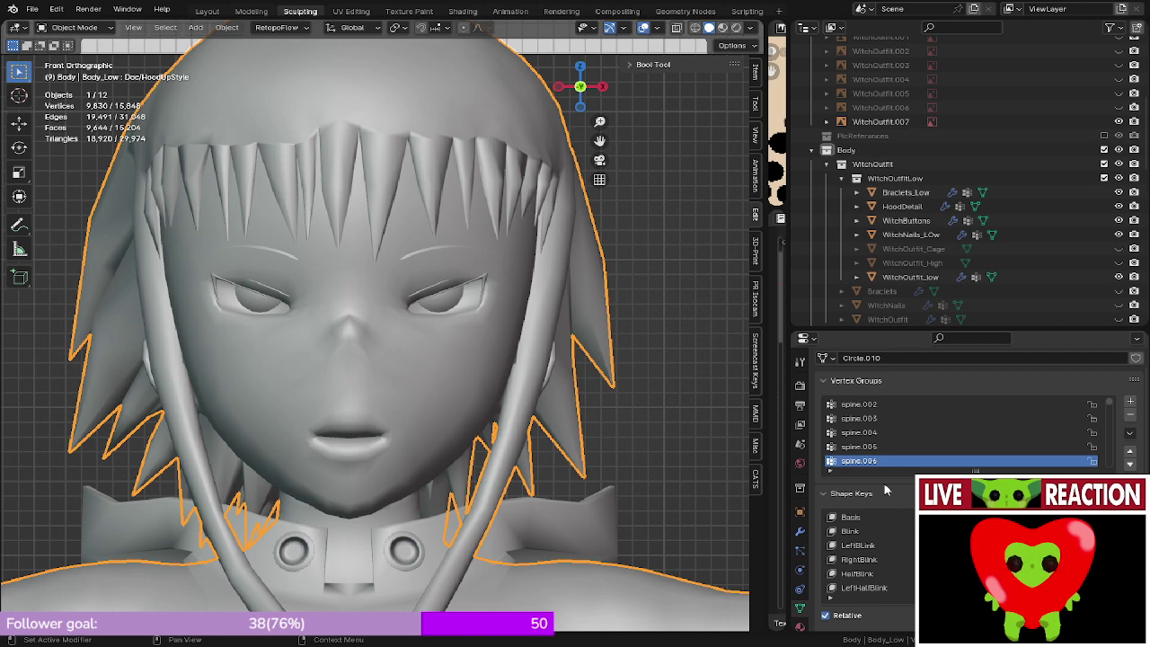
# - Show the whole character in rendered shading from the front and save the file
pyautogui.moveTo(510, 119); pyautogui.dragTo(447, 195, button='middle')
pyautogui.press('z')
pyautogui.click(530, 132)
pyautogui.keyDown('ctrl'); pyautogui.moveTo(525, 135); pyautogui.dragTo(512, 189, button='middle'); pyautogui.keyUp('ctrl')
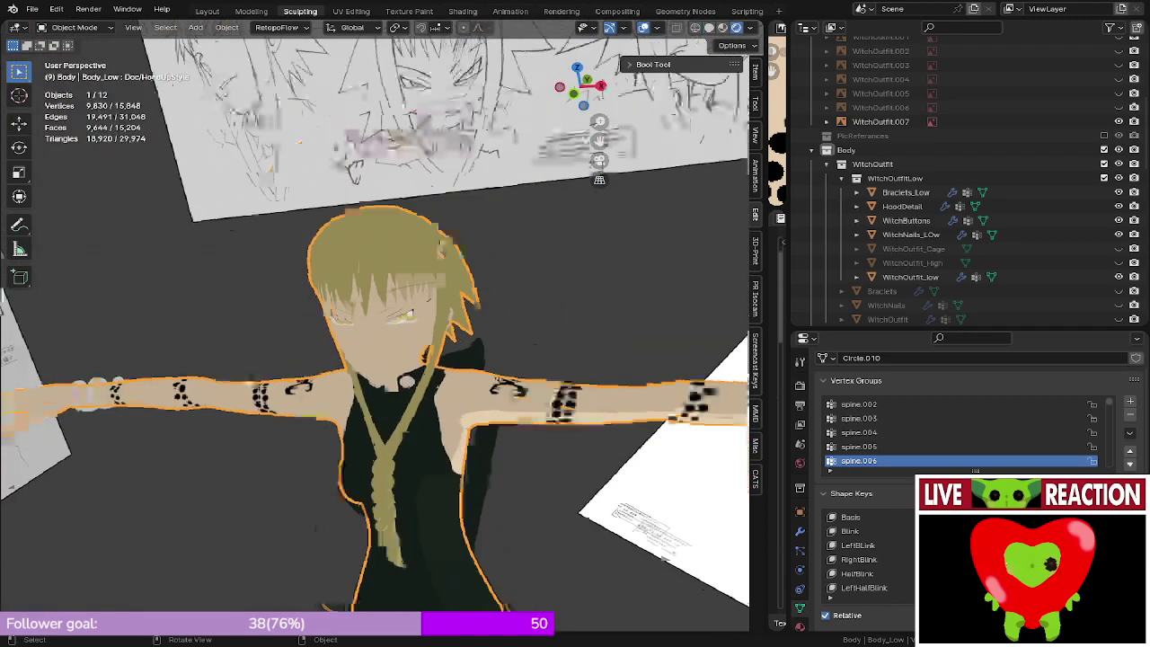
pyautogui.press('KP_1')
pyautogui.keyDown('ctrl'); pyautogui.moveTo(372, 155); pyautogui.dragTo(368, 238, button='middle'); pyautogui.keyUp('ctrl')
pyautogui.hotkey('ctrl', 's')
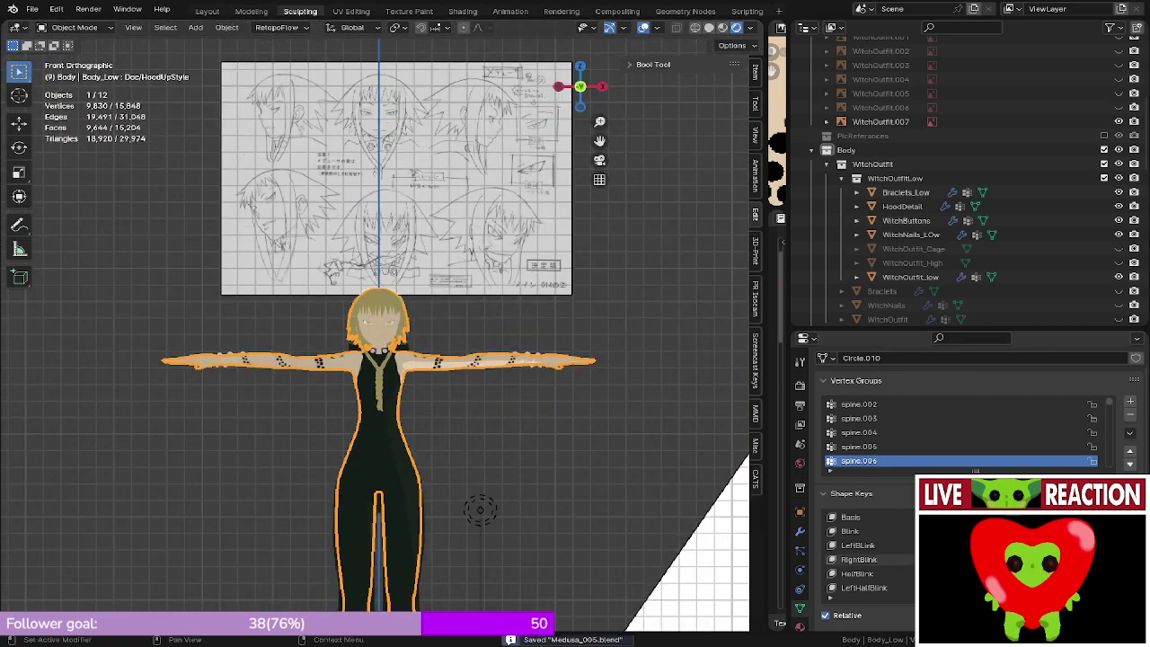
# - Toggle the Doc/HoodUpStyle shape key of Body_Low and zoom in on the arm
pyautogui.scroll(-5, 863, 552)
pyautogui.click(1090, 587)
pyautogui.click(1091, 588)
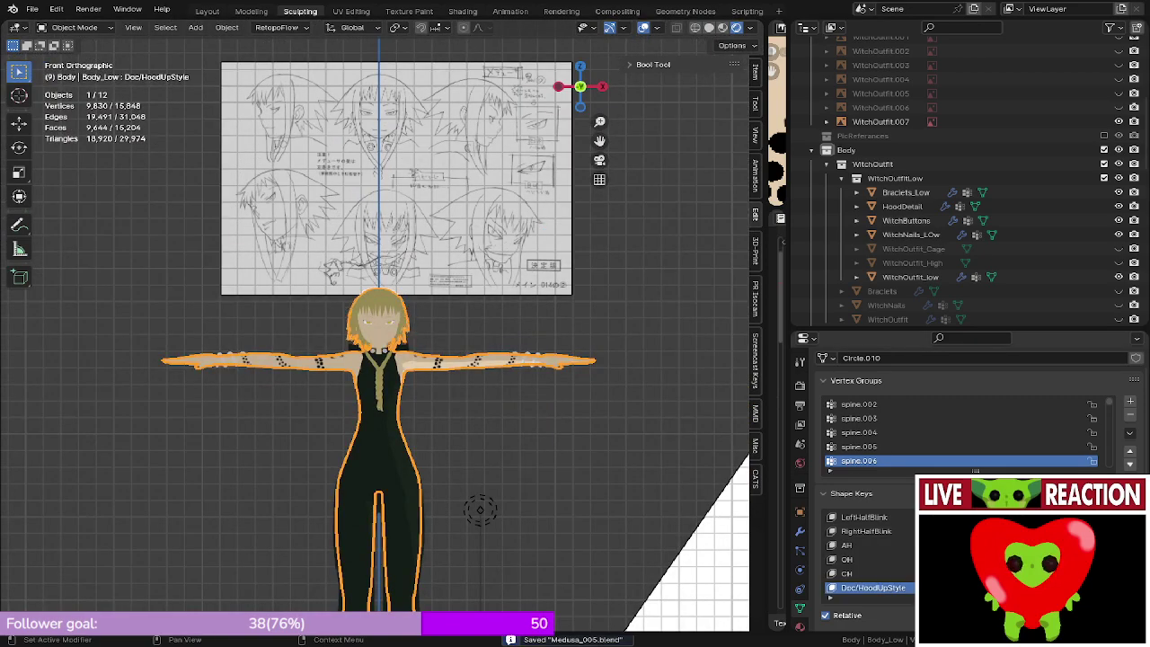
pyautogui.click(1090, 587)
pyautogui.keyDown('ctrl'); pyautogui.moveTo(438, 328); pyautogui.dragTo(546, 259, button='middle'); pyautogui.keyUp('ctrl')
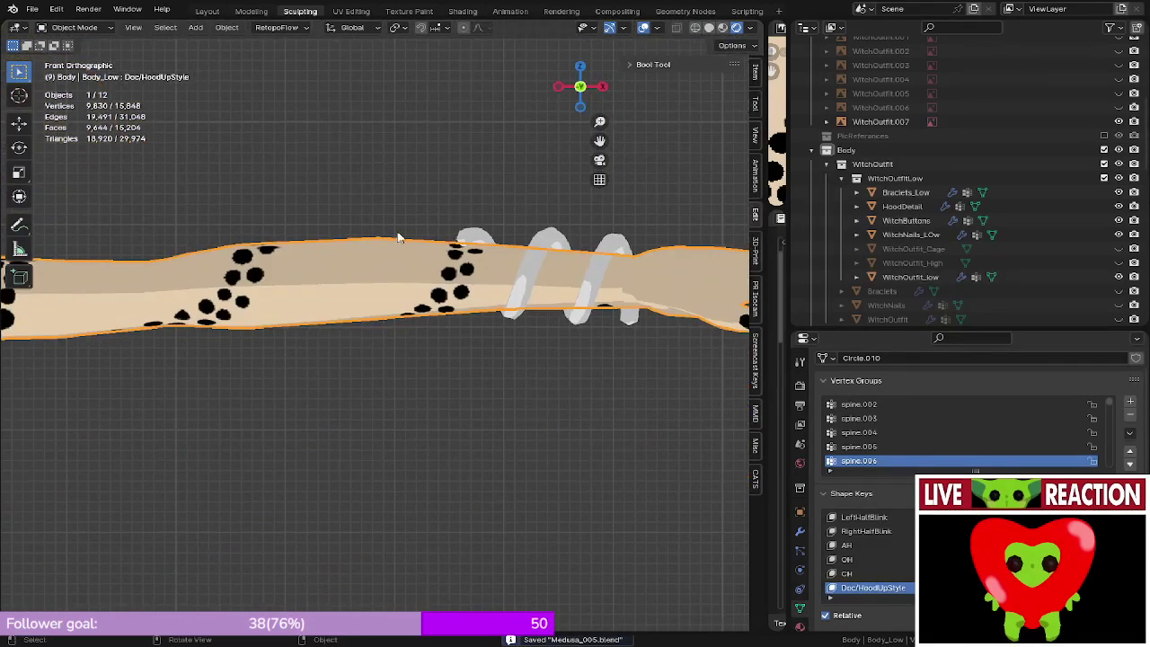
# - Join the low-poly bracelets into Body_Low, check the merged mesh in Edit Mode, and save the file
pyautogui.keyDown('shift'); pyautogui.click(546, 258); pyautogui.keyUp('shift')
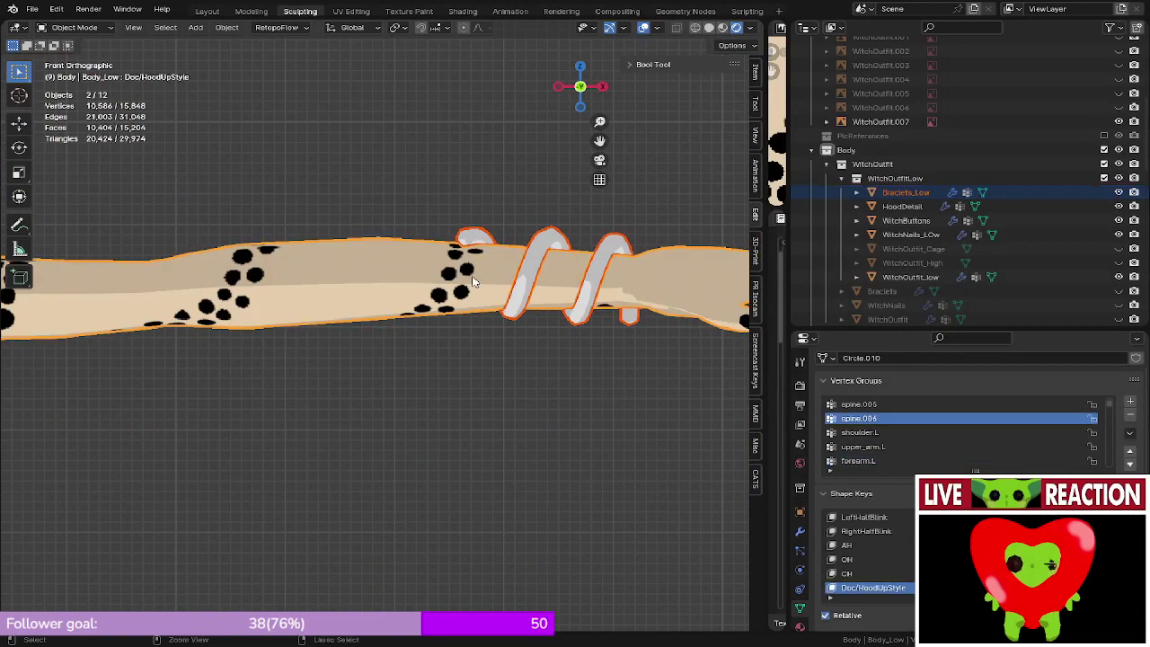
pyautogui.hotkey('ctrl', 'j')
pyautogui.moveTo(397, 238); pyautogui.dragTo(440, 305, button='middle')
pyautogui.scroll(-8, 468, 305)
pyautogui.press('Tab')
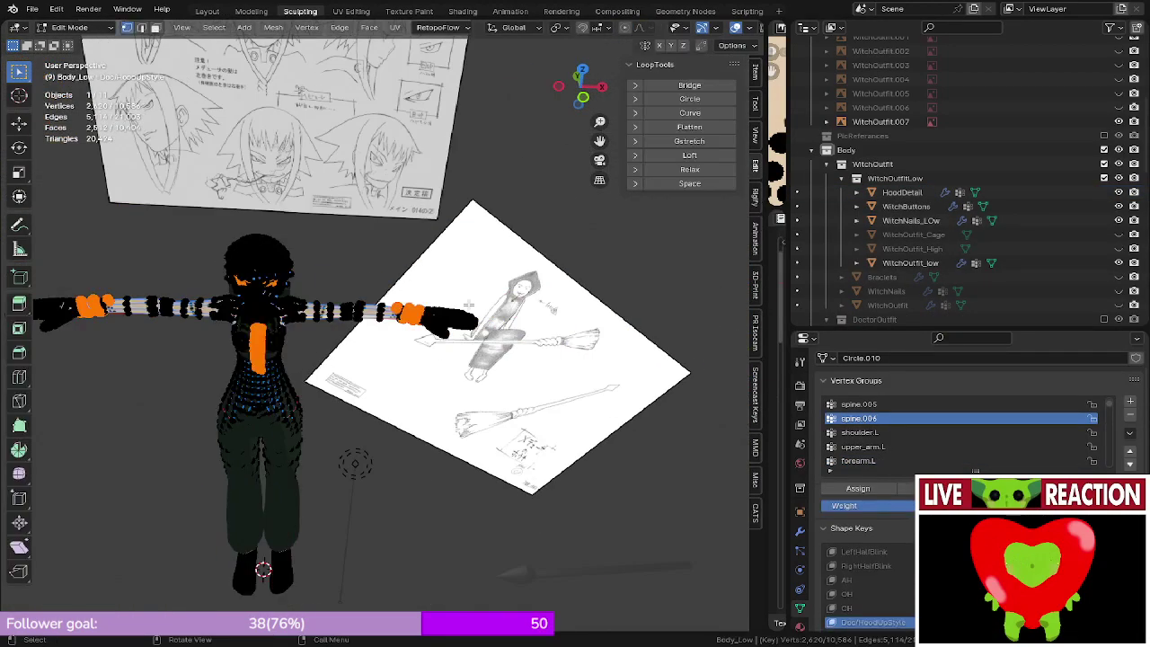
pyautogui.press('Tab')
pyautogui.press('KP_1')
pyautogui.hotkey('ctrl', 's')
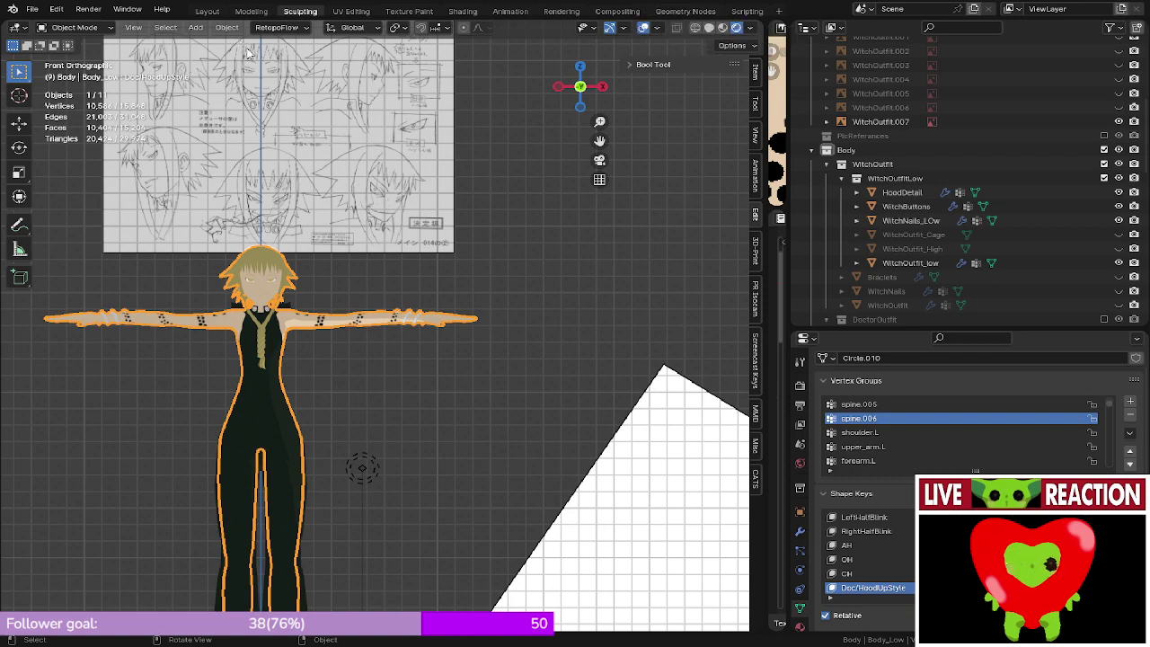
# - Join HoodDetail into WitchOutfit_low, keeping the outfit as the active object
pyautogui.keyDown('shift'); pyautogui.moveTo(276, 223); pyautogui.dragTo(422, 299, button='middle'); pyautogui.keyUp('shift')
pyautogui.scroll(4, 320, 358)
pyautogui.scroll(2, 425, 394)
pyautogui.click(420, 295)
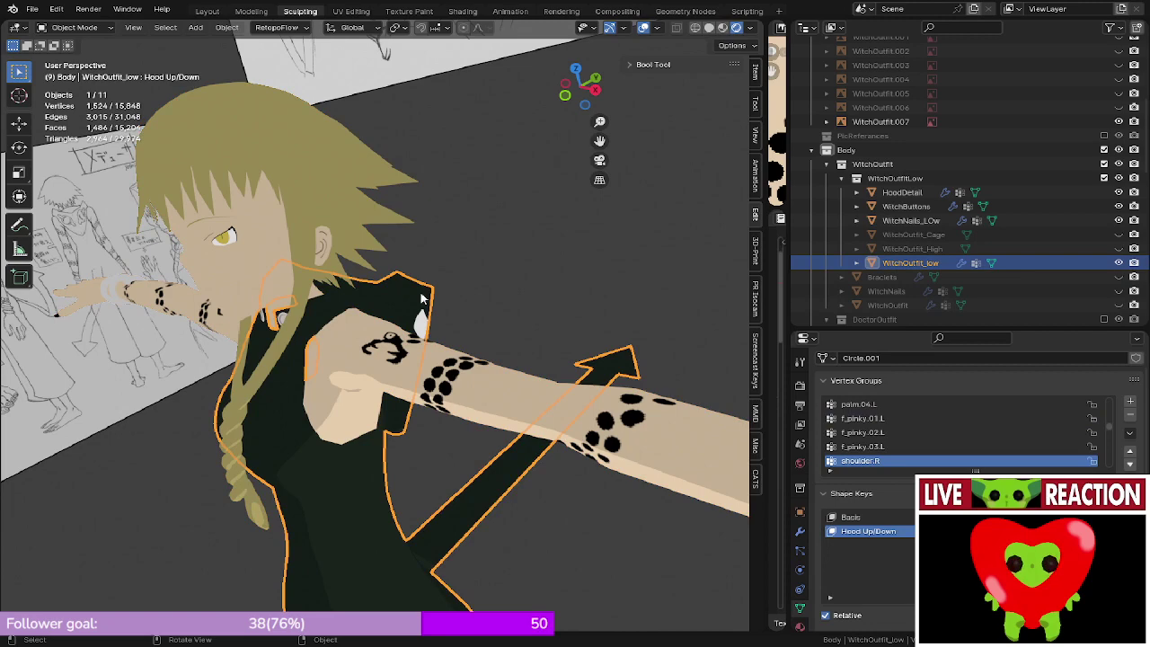
pyautogui.click(425, 317)
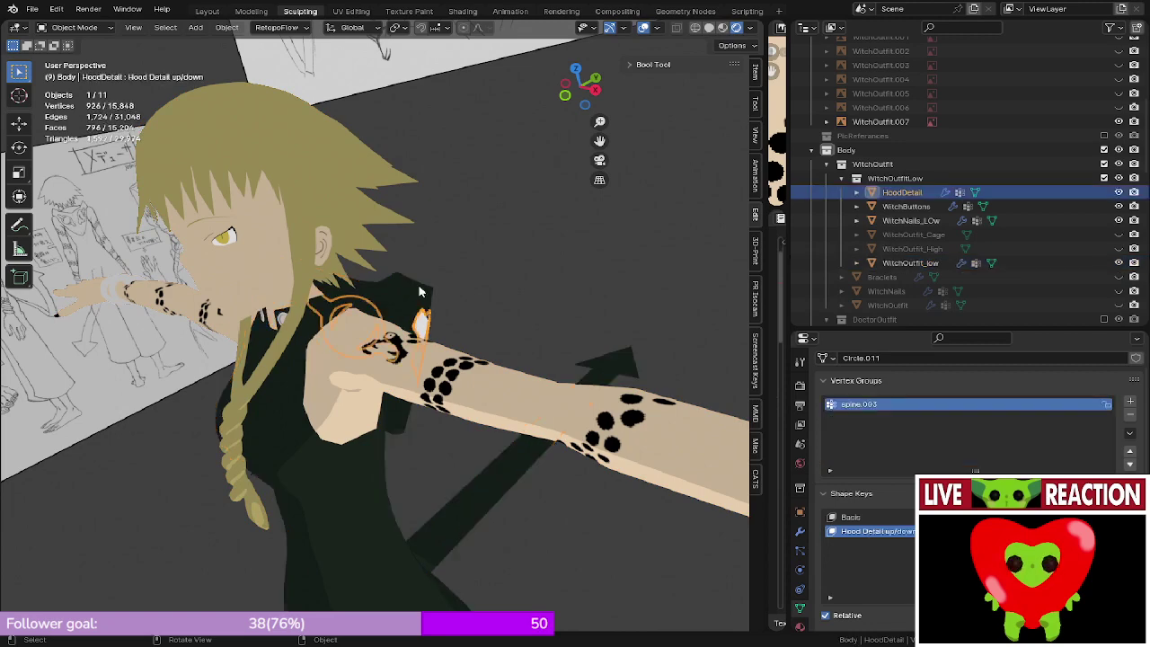
pyautogui.click(419, 289)
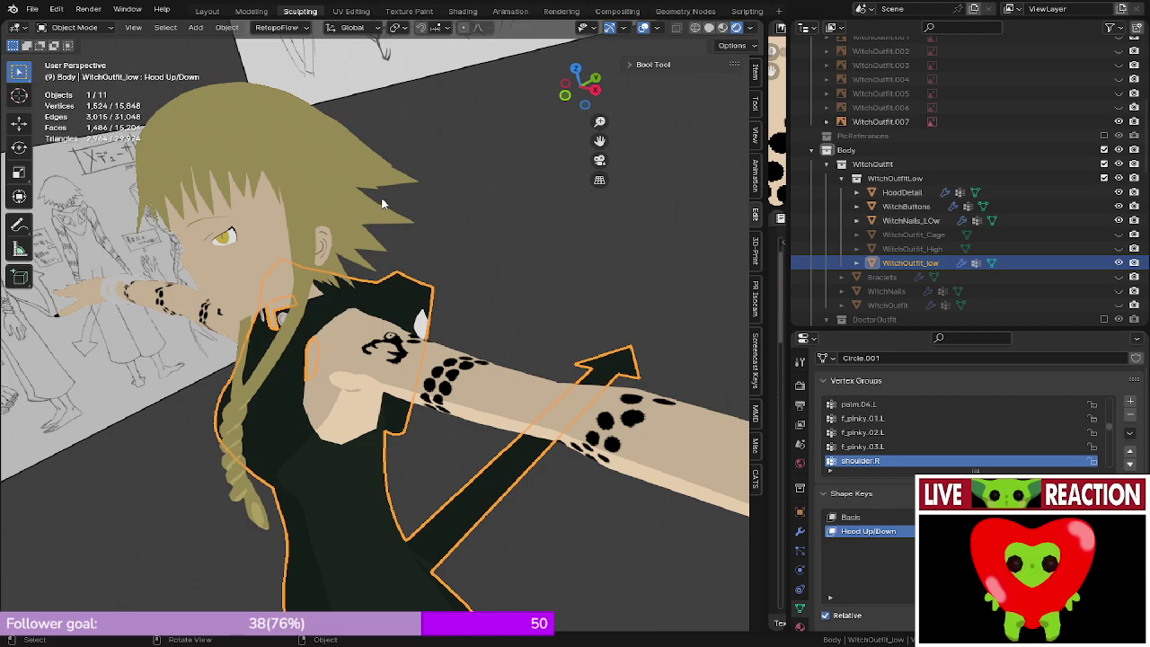
pyautogui.moveTo(402, 113); pyautogui.dragTo(413, 81, button='middle')
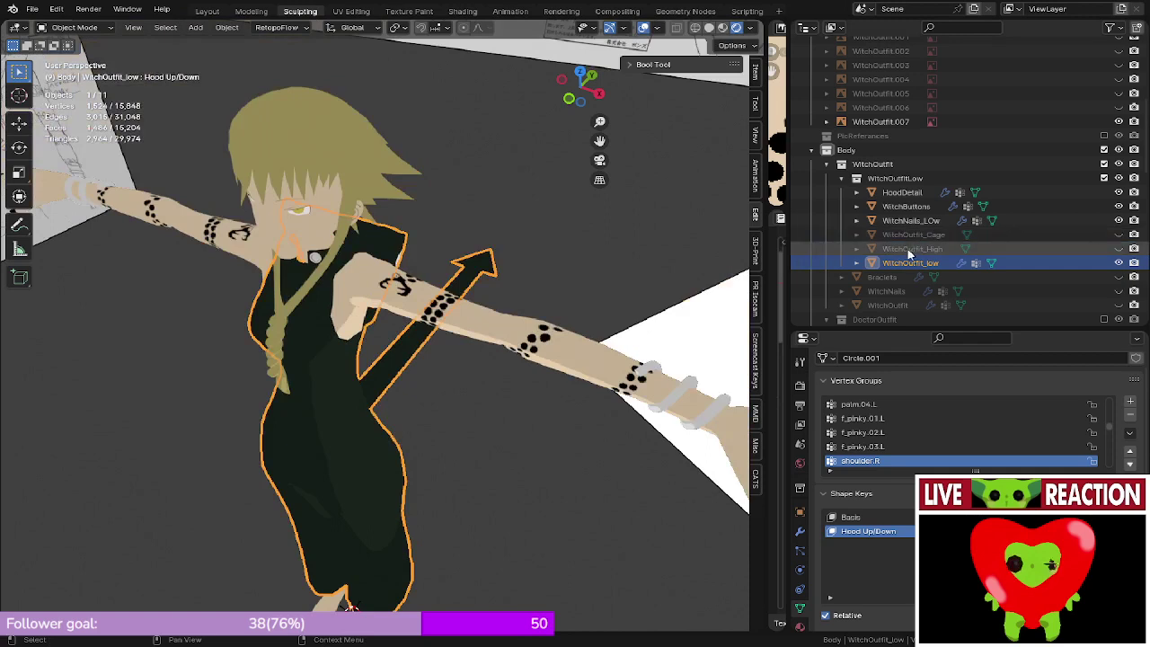
pyautogui.click(900, 192)
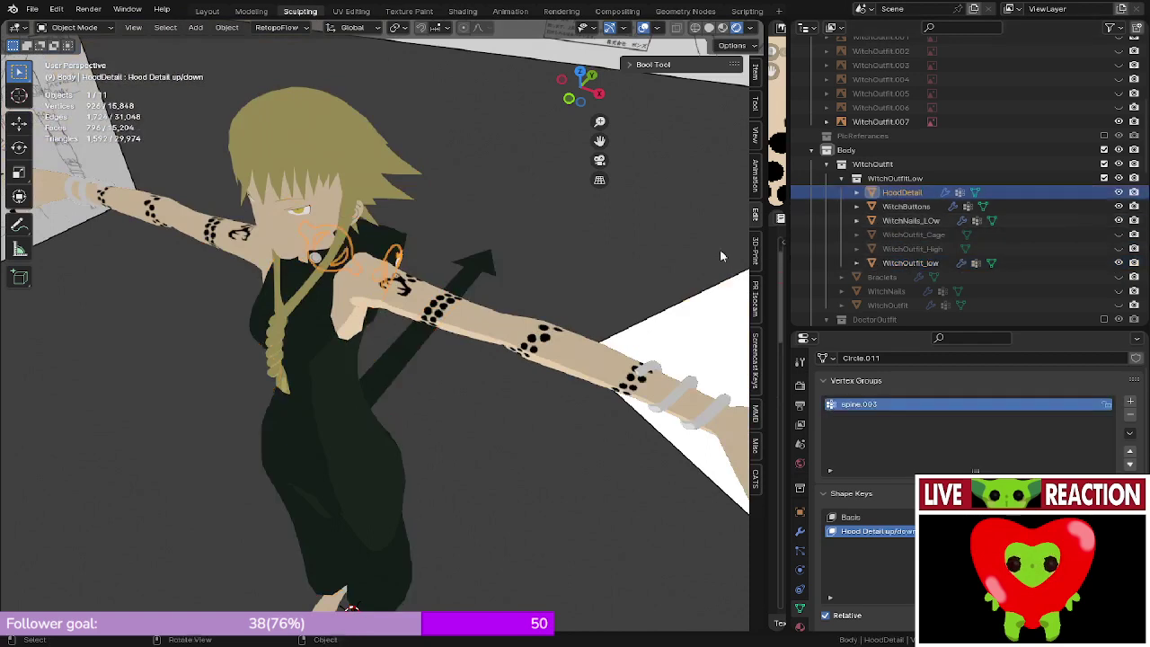
pyautogui.keyDown('shift'); pyautogui.click(319, 352); pyautogui.keyUp('shift')
pyautogui.hotkey('ctrl', 'j')
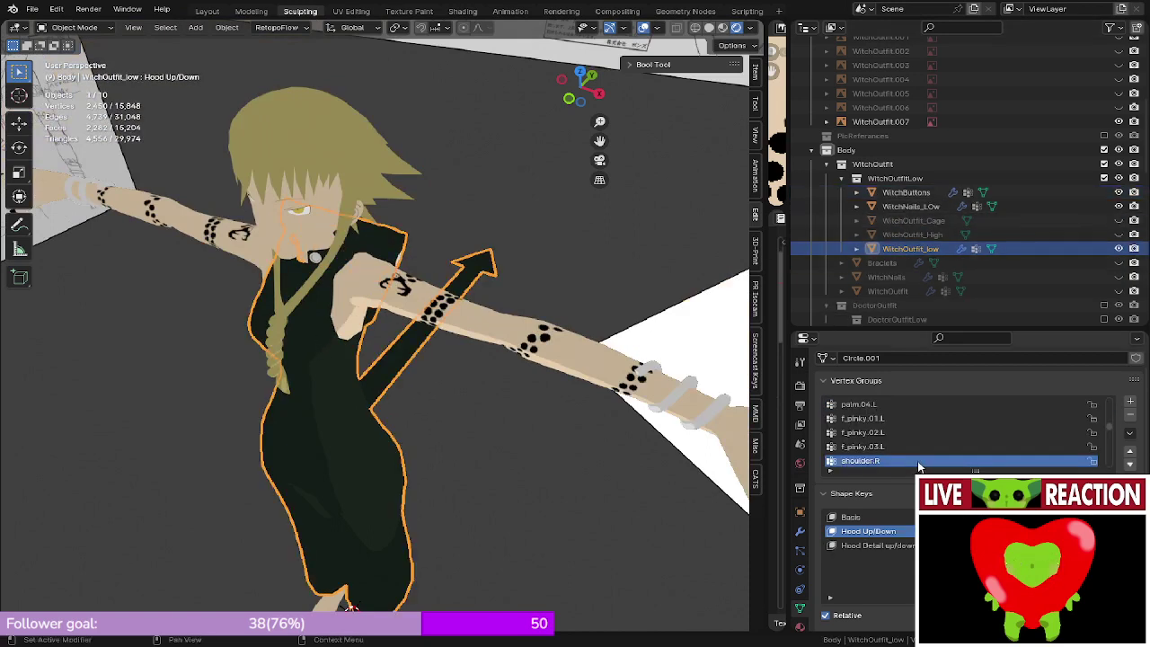
# - Join WitchNails_LOw into WitchOutfit_low with the outfit as the active object
pyautogui.click(917, 212)
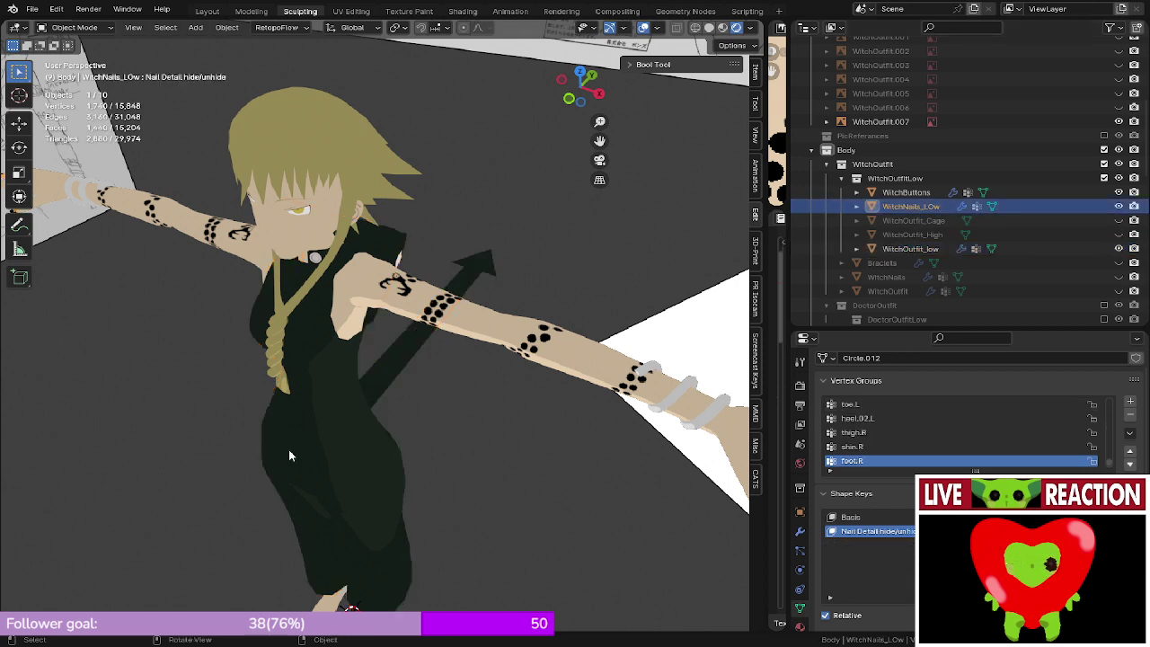
pyautogui.keyDown('shift'); pyautogui.click(351, 465); pyautogui.keyUp('shift')
pyautogui.hotkey('ctrl', 'j')
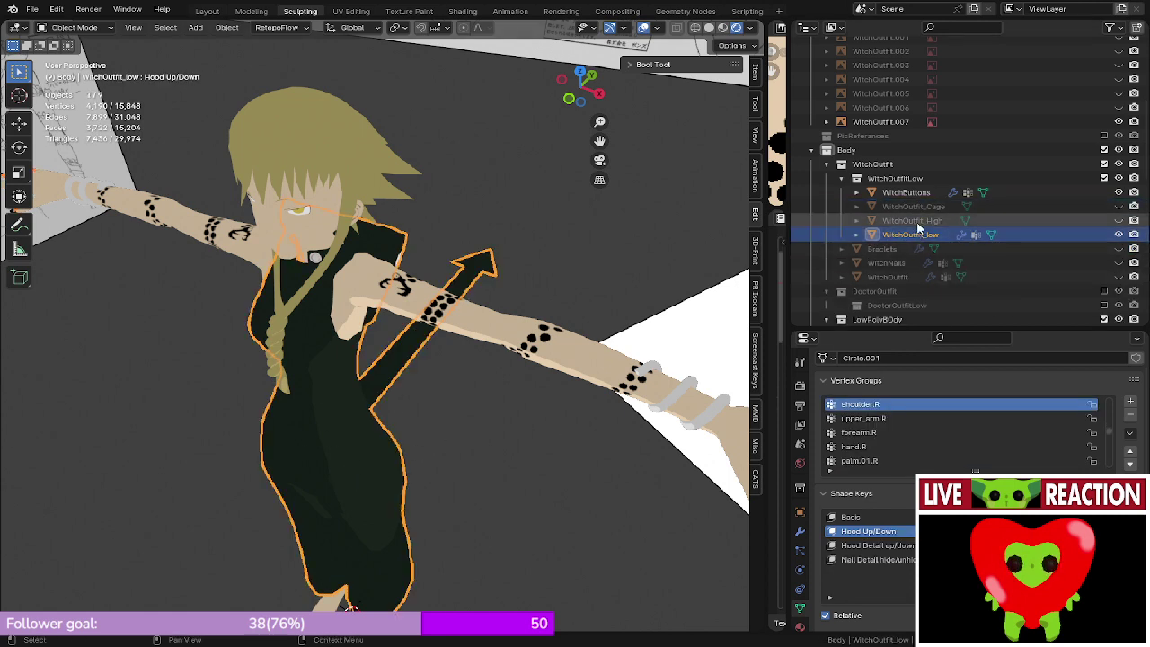
# - Join WitchButtons into WitchOutfit_low, keeping the outfit active, and save the file
pyautogui.click(926, 192)
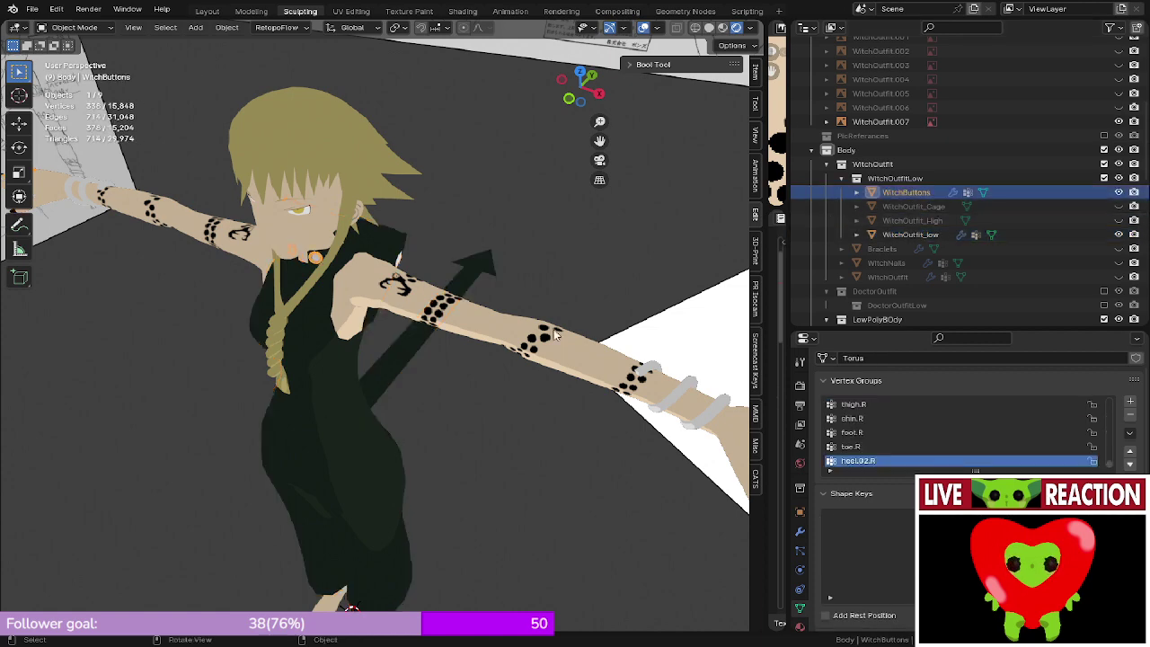
pyautogui.keyDown('shift'); pyautogui.click(328, 440); pyautogui.keyUp('shift')
pyautogui.keyDown('ctrl'); pyautogui.click(902, 193); pyautogui.keyUp('ctrl')
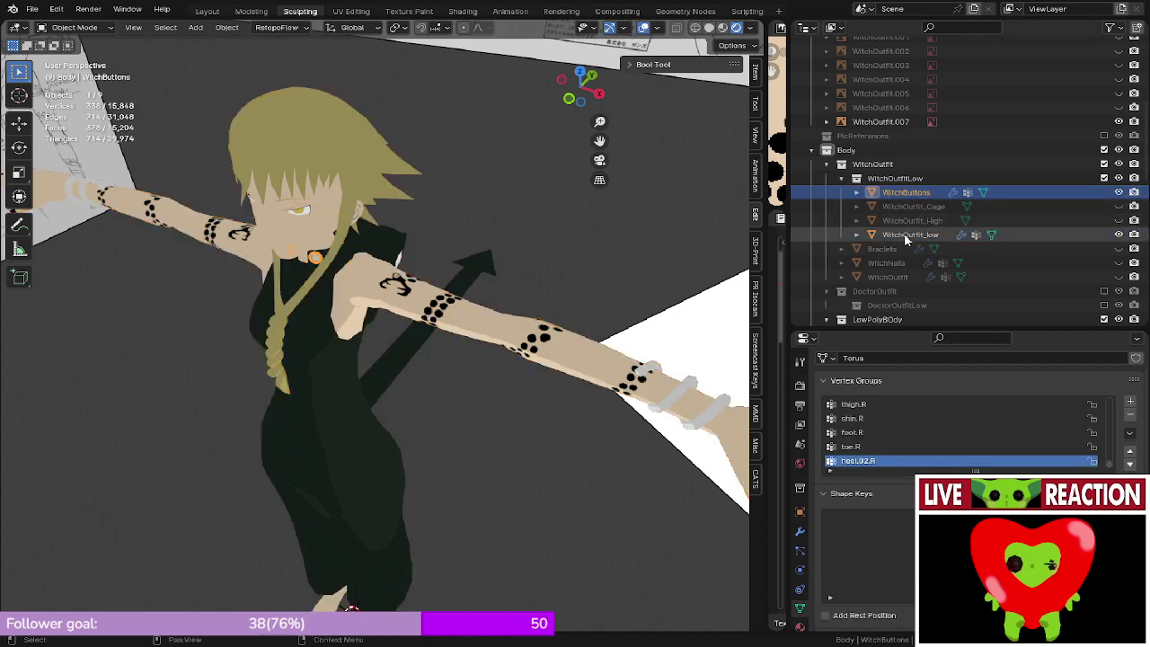
pyautogui.keyDown('shift'); pyautogui.click(331, 395); pyautogui.keyUp('shift')
pyautogui.hotkey('ctrl', 'j')
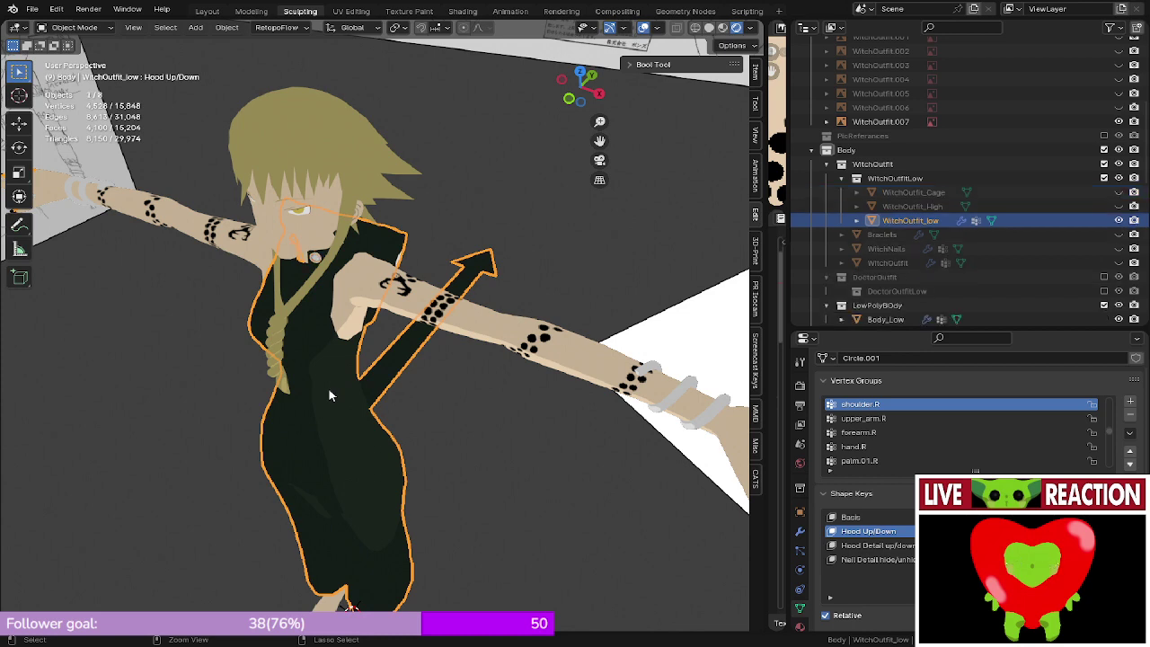
pyautogui.hotkey('ctrl', 's')
pyautogui.click(506, 363)
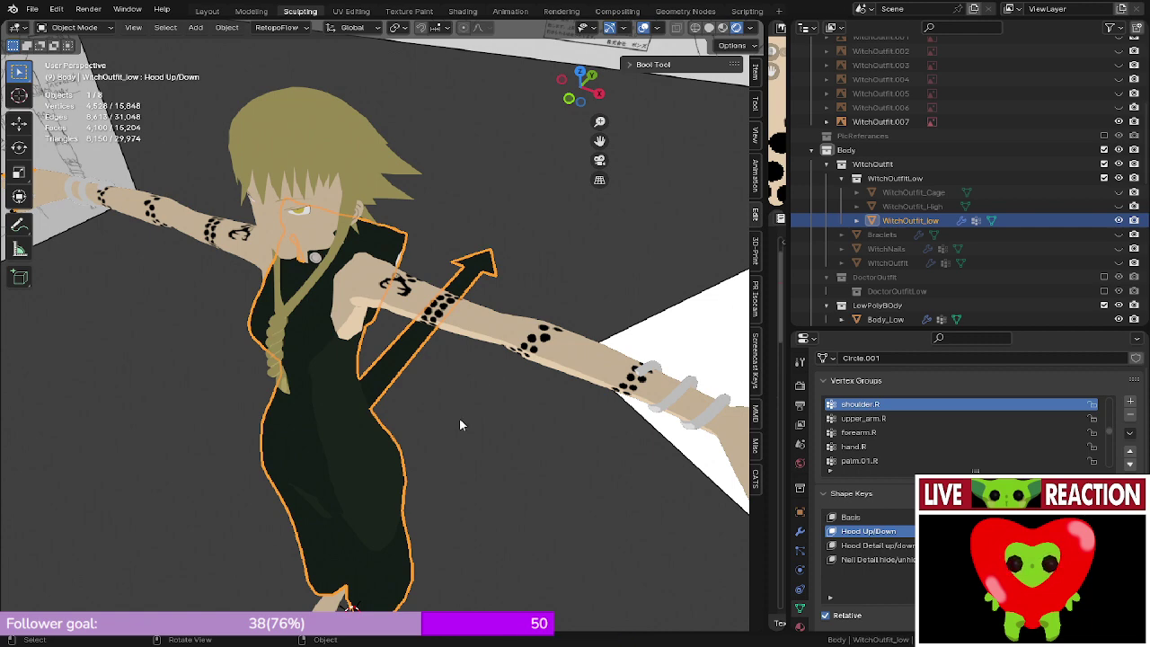
# - Save the file again and show the character from the front
pyautogui.moveTo(461, 420); pyautogui.dragTo(480, 390, button='middle')
pyautogui.scroll(-3, 479, 390)
pyautogui.hotkey('ctrl', 's')
pyautogui.click(419, 294)
pyautogui.press('KP_1')
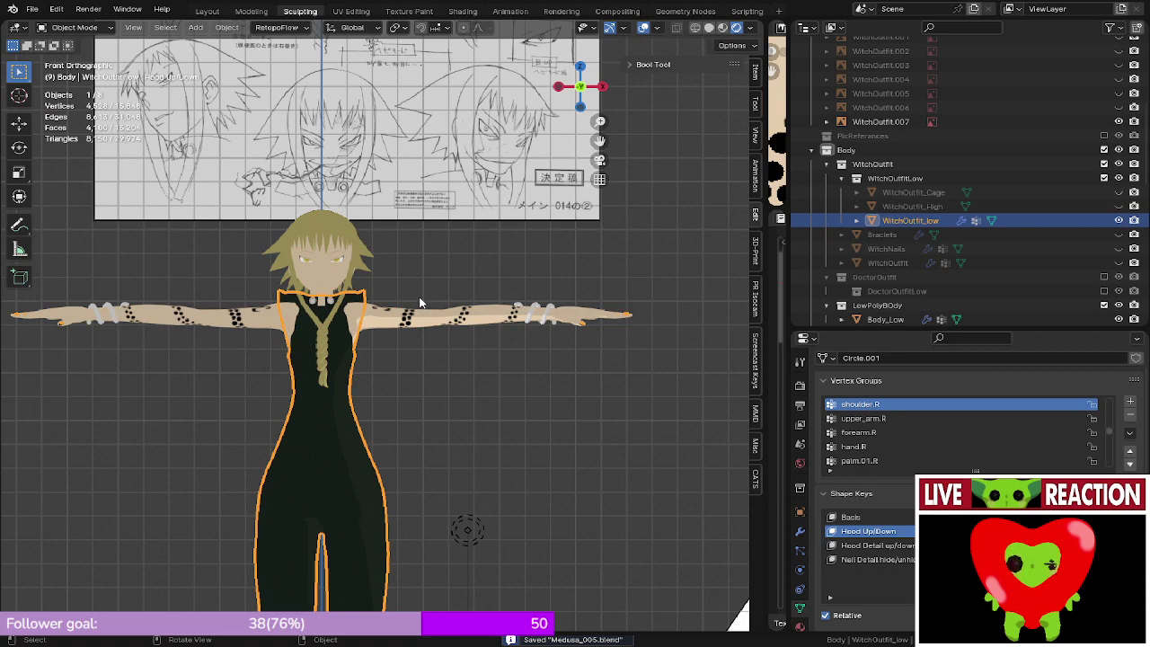
pyautogui.scroll(-3, 420, 302)
pyautogui.moveTo(420, 303); pyautogui.dragTo(427, 379, button='middle')
pyautogui.scroll(6, 427, 379)
pyautogui.press('KP_1')
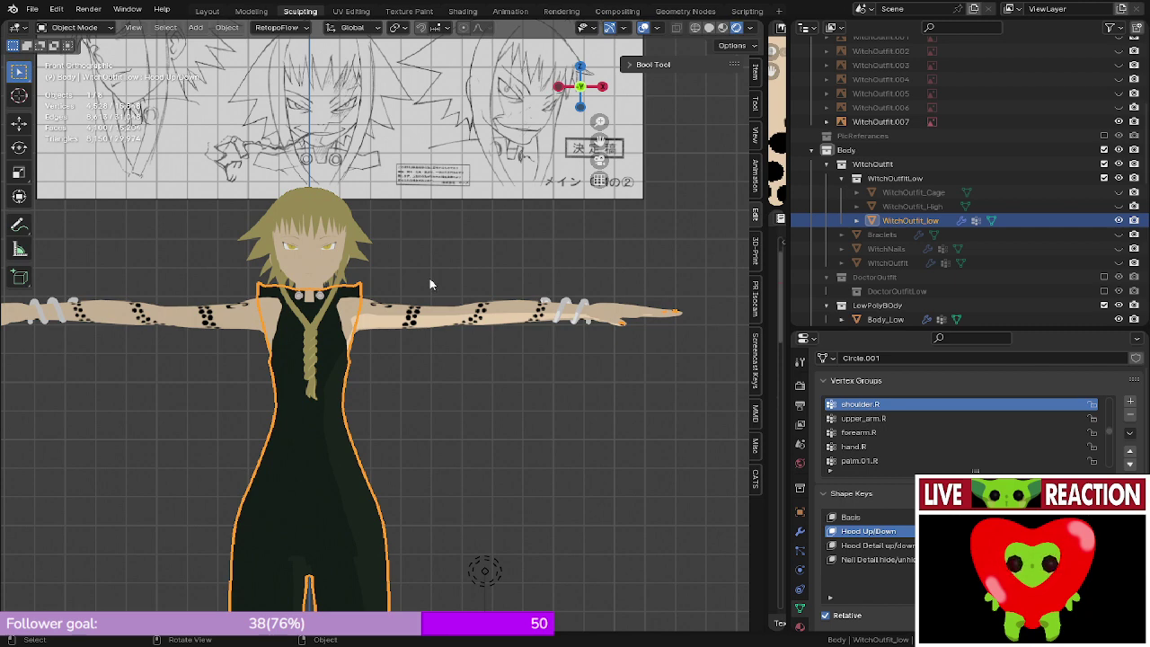
# - Select Body_Low and test its Blink shape key on the face
pyautogui.keyDown('shift'); pyautogui.moveTo(431, 282); pyautogui.dragTo(489, 354, button='middle'); pyautogui.keyUp('shift')
pyautogui.scroll(4, 385, 283)
pyautogui.click(387, 233)
pyautogui.keyDown('shift'); pyautogui.moveTo(400, 290); pyautogui.dragTo(390, 282, button='middle'); pyautogui.keyUp('shift')
pyautogui.scroll(5, 862, 532)
pyautogui.click(851, 531)
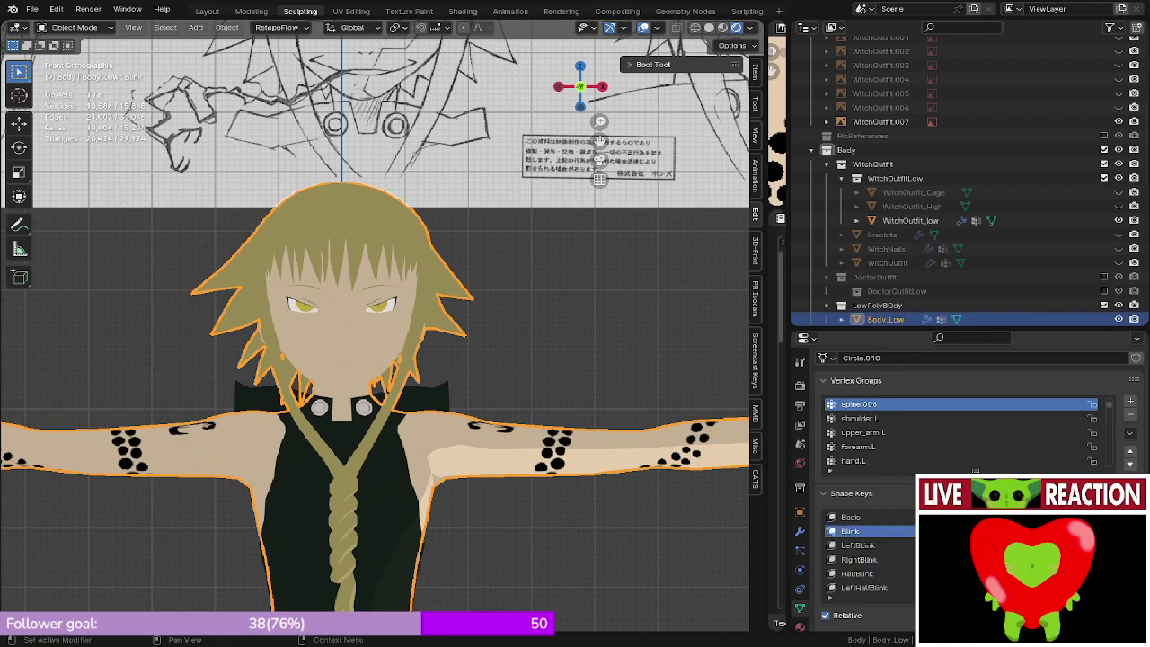
pyautogui.moveTo(1059, 531)
pyautogui.mouseDown()
pyautogui.moveTo(1113, 531)
pyautogui.moveTo(1050, 531)
pyautogui.mouseUp()
# - Go through Body_Low's remaining blink and mouth shape keys and examine their effect on the face
pyautogui.keyDown('shift'); pyautogui.moveTo(416, 308); pyautogui.dragTo(458, 337, button='middle'); pyautogui.keyUp('shift')
pyautogui.scroll(8, 457, 332)
pyautogui.scroll(-6, 485, 359)
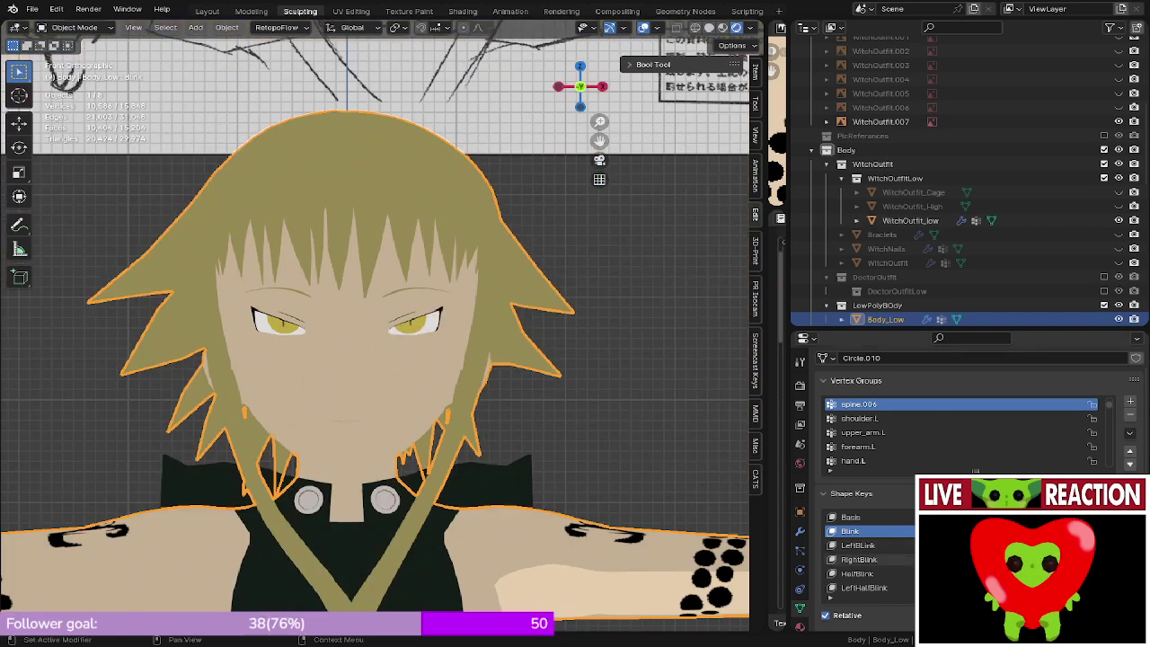
pyautogui.scroll(-3, 866, 552)
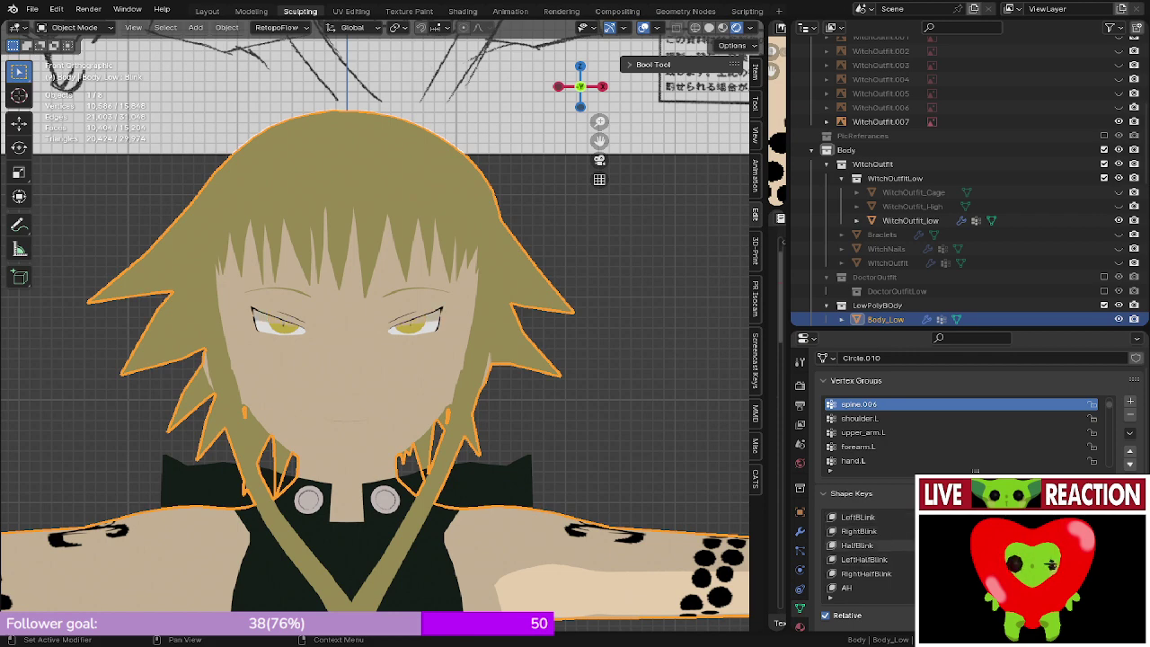
pyautogui.scroll(-2, 862, 559)
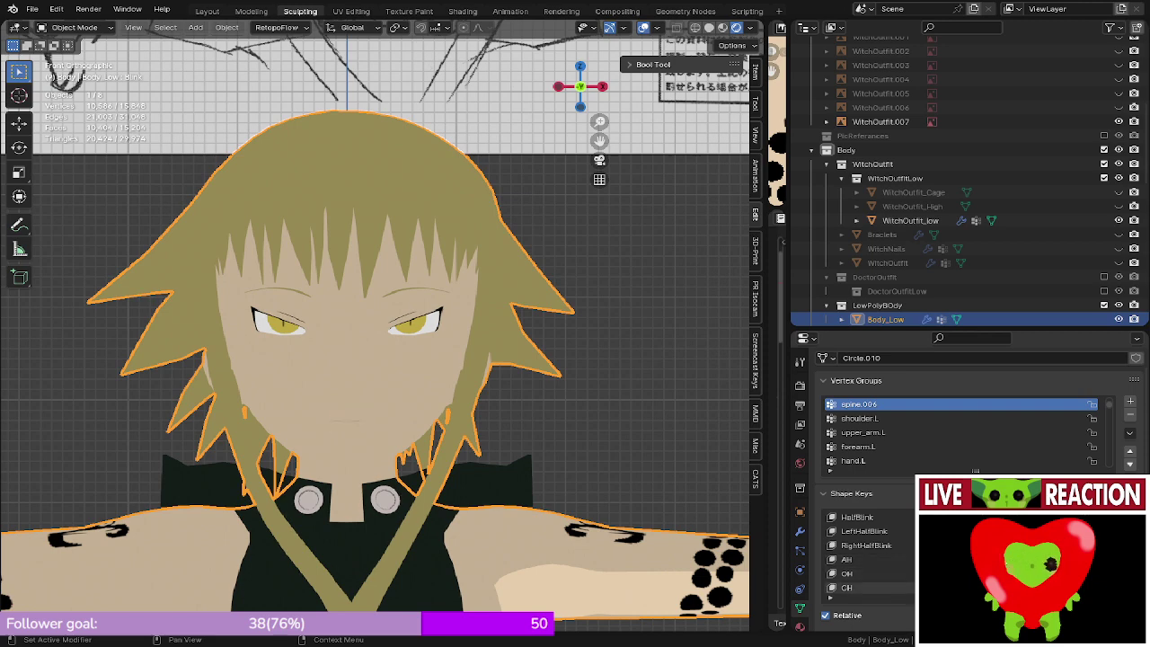
pyautogui.scroll(-1, 862, 559)
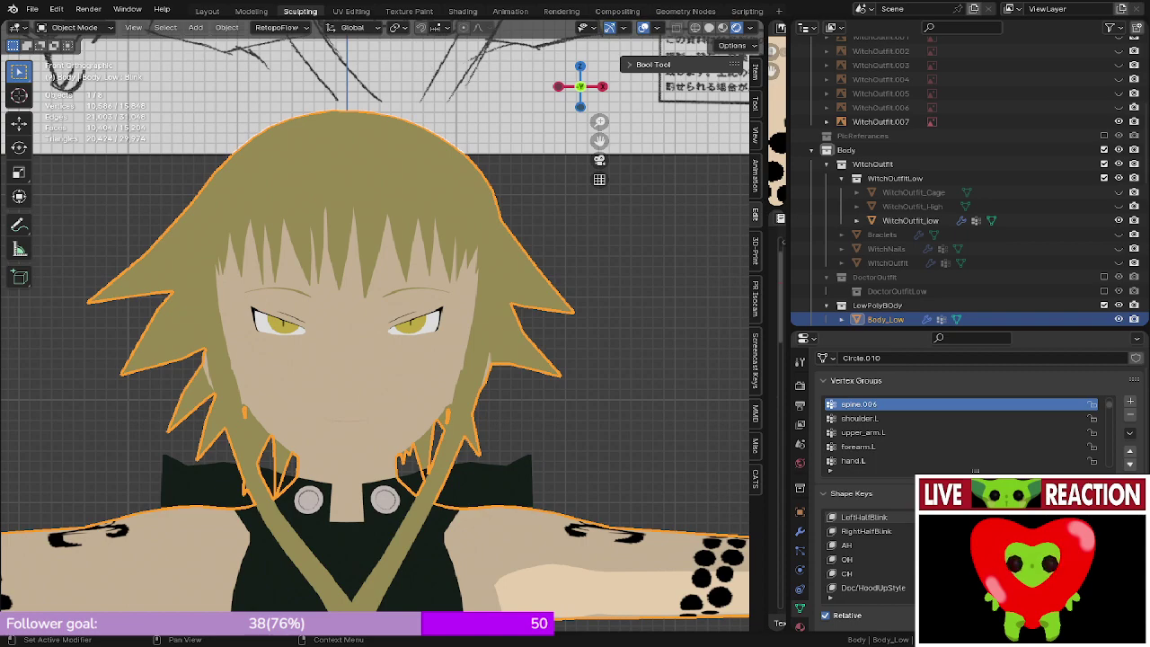
# - Select the broomstick mesh and compare its end with the broom reference drawing from the front
pyautogui.scroll(-14, 580, 475)
pyautogui.keyDown('shift'); pyautogui.moveTo(589, 480); pyautogui.dragTo(369, 209, button='middle'); pyautogui.keyUp('shift')
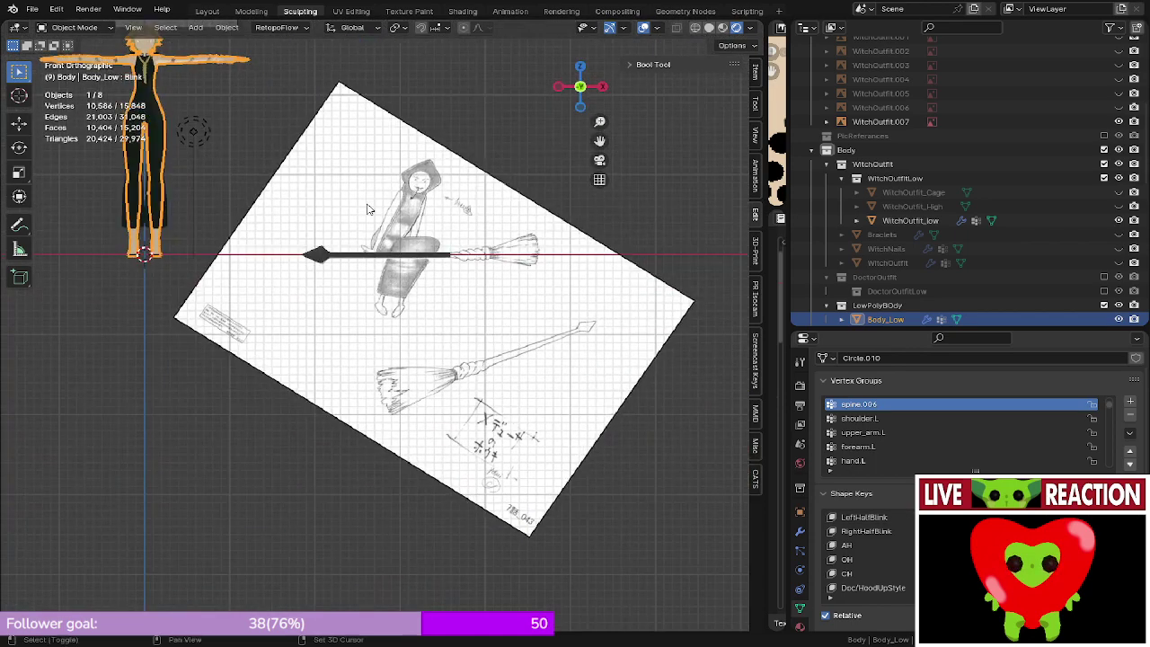
pyautogui.scroll(4, 368, 209)
pyautogui.click(273, 321)
pyautogui.moveTo(274, 321); pyautogui.dragTo(467, 366, button='middle')
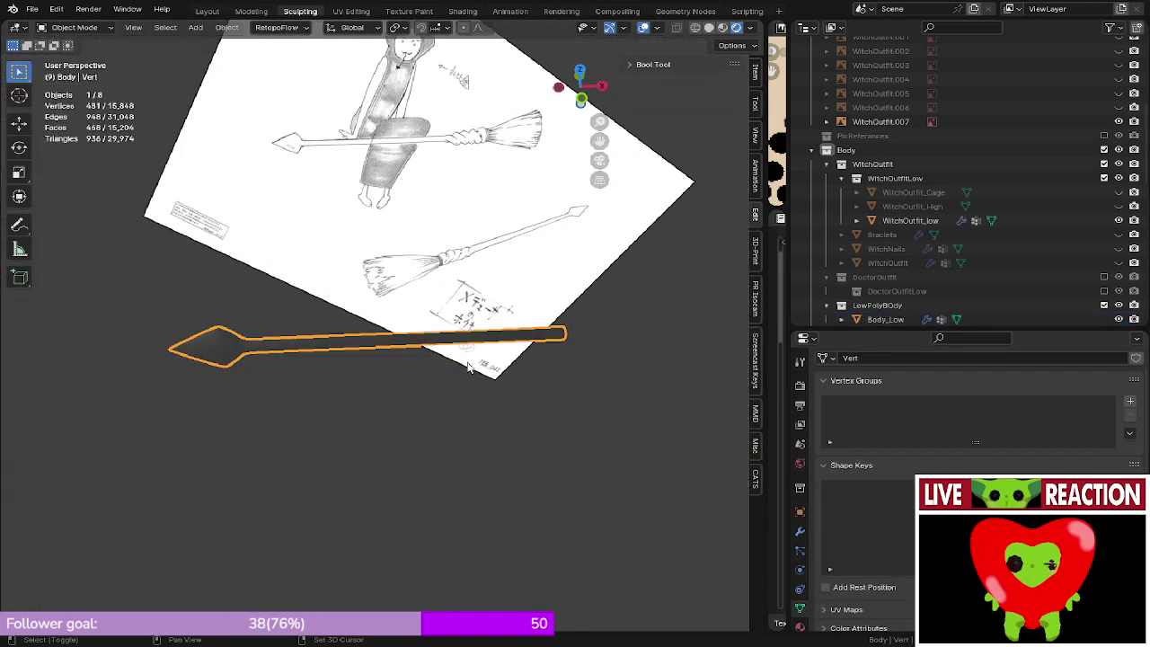
pyautogui.keyDown('shift'); pyautogui.moveTo(590, 335); pyautogui.dragTo(455, 343, button='middle'); pyautogui.keyUp('shift')
pyautogui.press('KP_1')
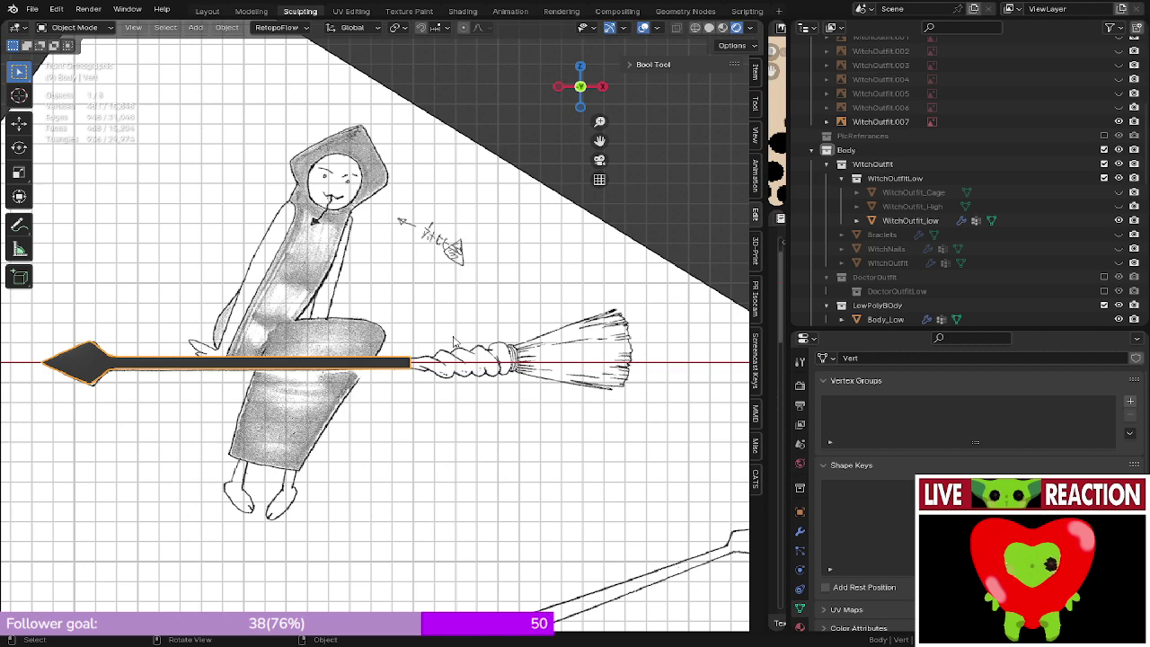
pyautogui.scroll(3, 506, 395)
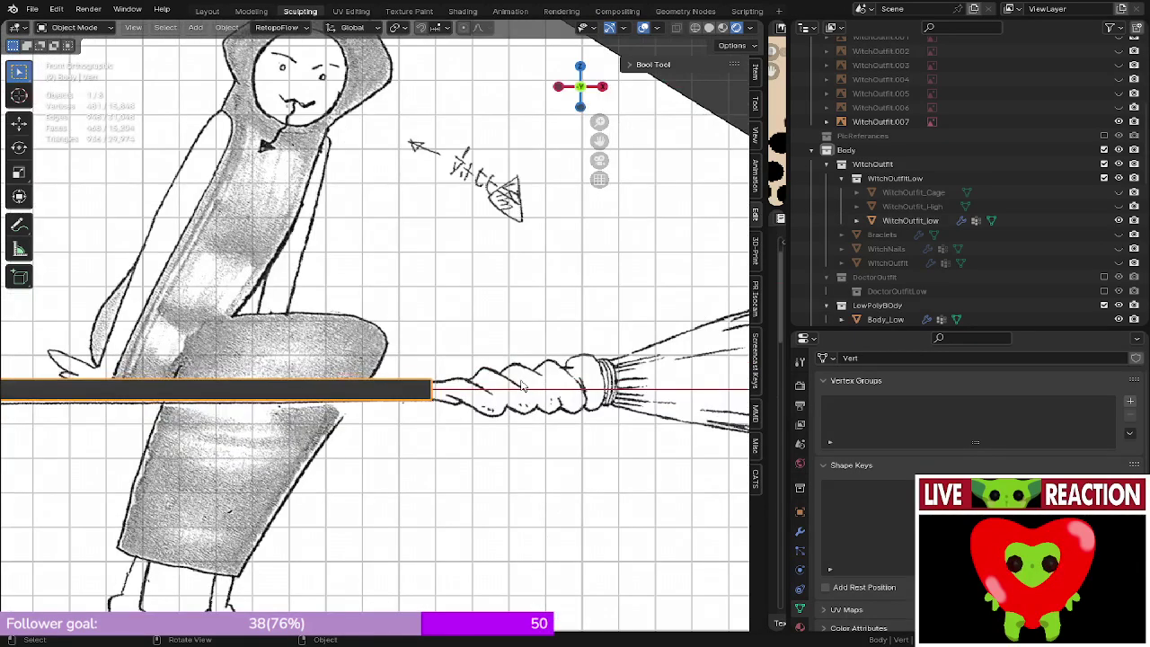
# - Save the current file under its existing name
pyautogui.hotkey('ctrl', 's')
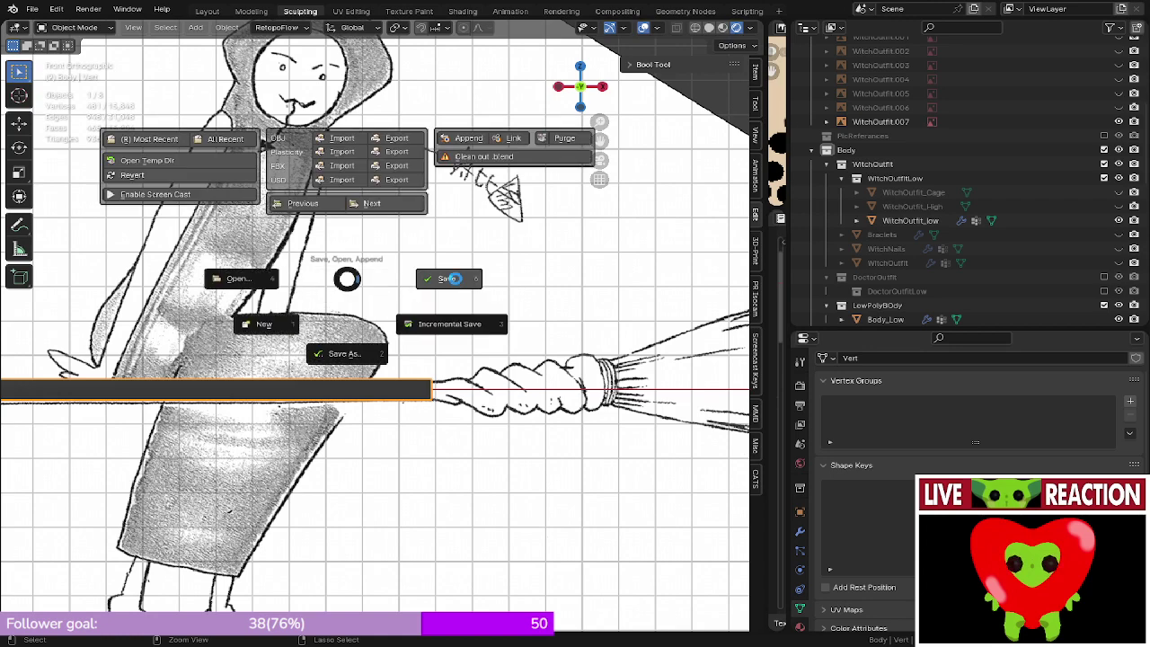
pyautogui.click(456, 281)
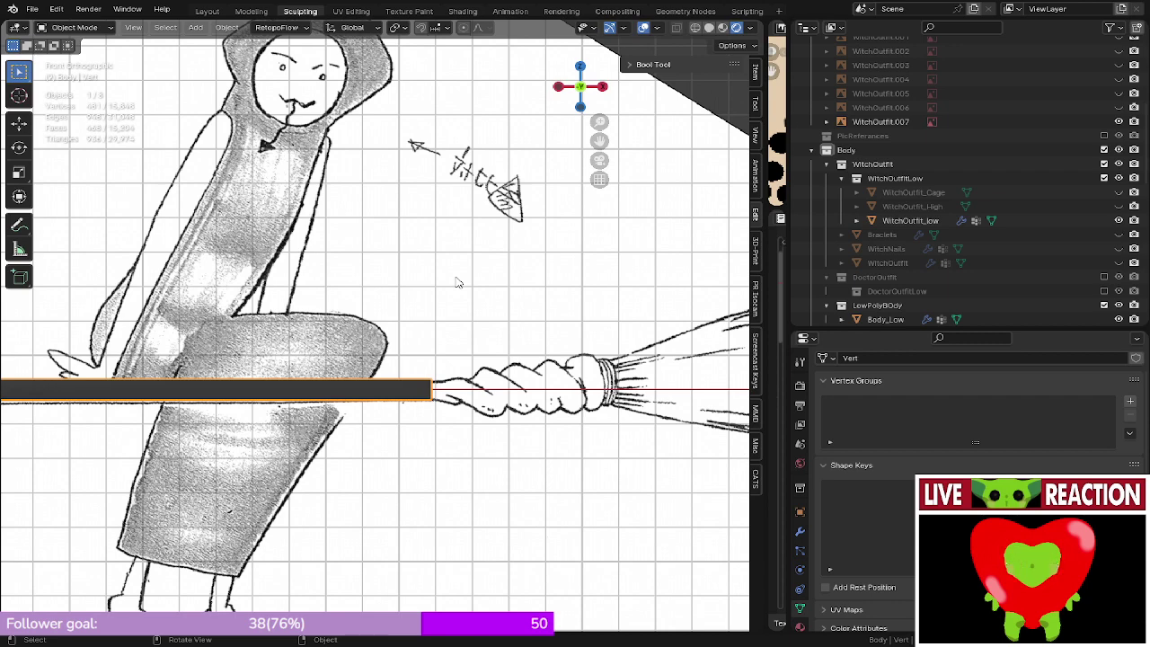
pyautogui.scroll(-10, 297, 256)
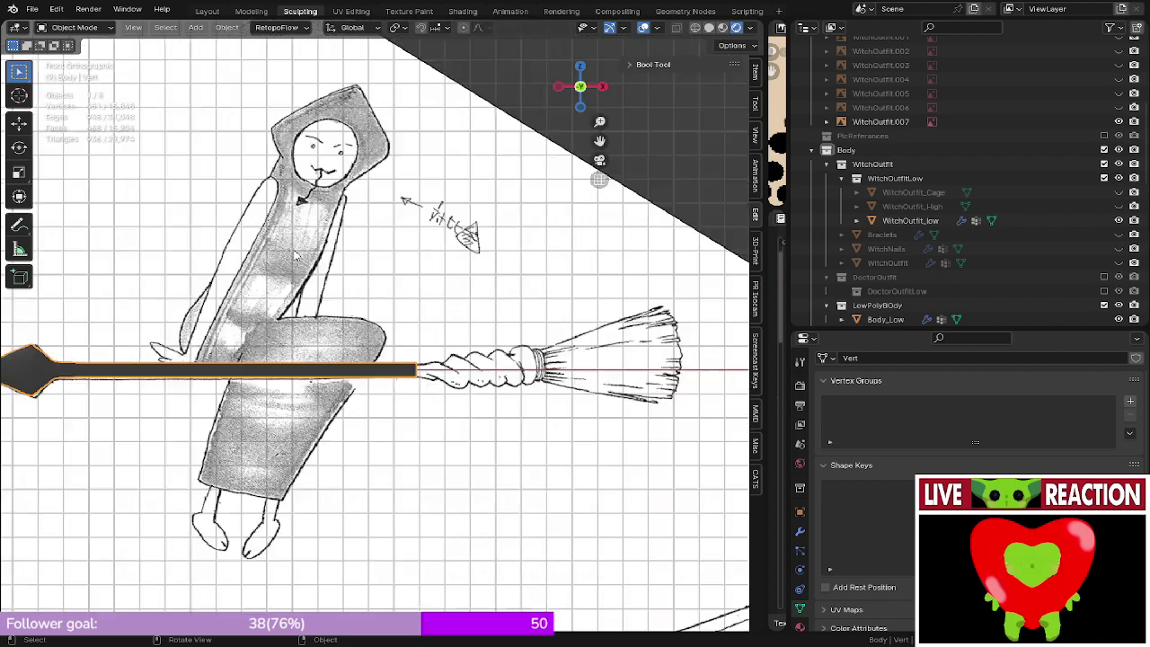
pyautogui.hotkey('ctrl', 's')
pyautogui.click(487, 279)
# - Examine the character's upper body and face from the front
pyautogui.keyDown('shift'); pyautogui.moveTo(343, 258); pyautogui.dragTo(503, 418, button='middle'); pyautogui.keyUp('shift')
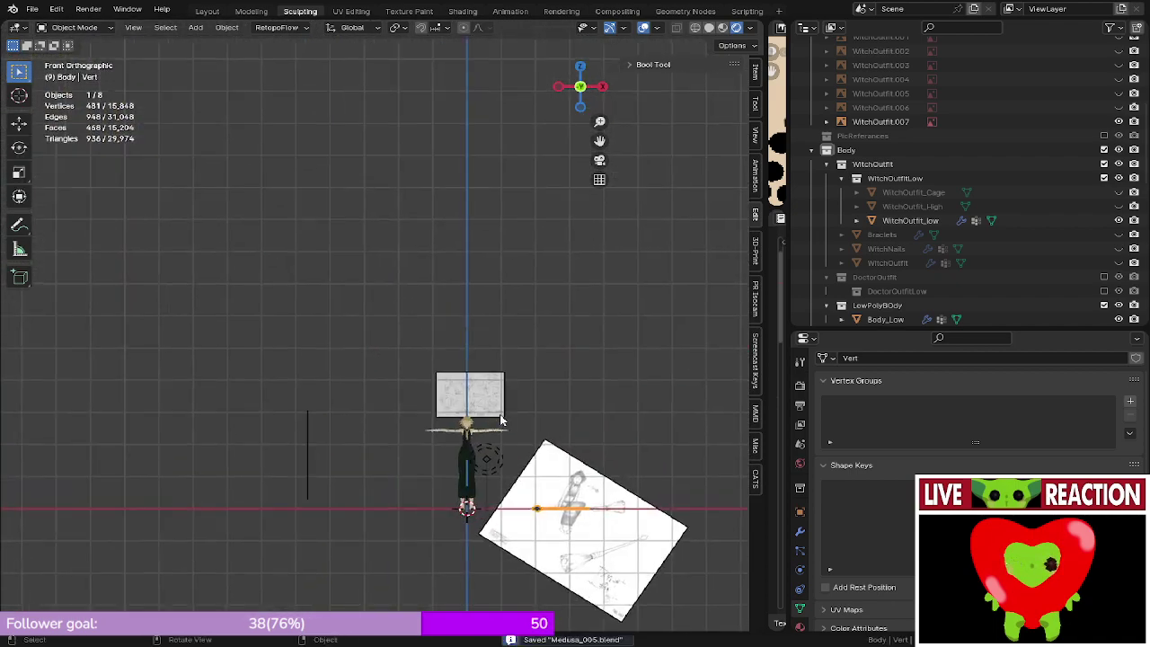
pyautogui.scroll(6, 499, 413)
pyautogui.keyDown('shift'); pyautogui.moveTo(483, 378); pyautogui.dragTo(282, 151, button='middle'); pyautogui.keyUp('shift')
pyautogui.scroll(5, 503, 386)
pyautogui.keyDown('shift'); pyautogui.moveTo(538, 407); pyautogui.dragTo(282, 209, button='middle'); pyautogui.keyUp('shift')
pyautogui.scroll(4, 283, 210)
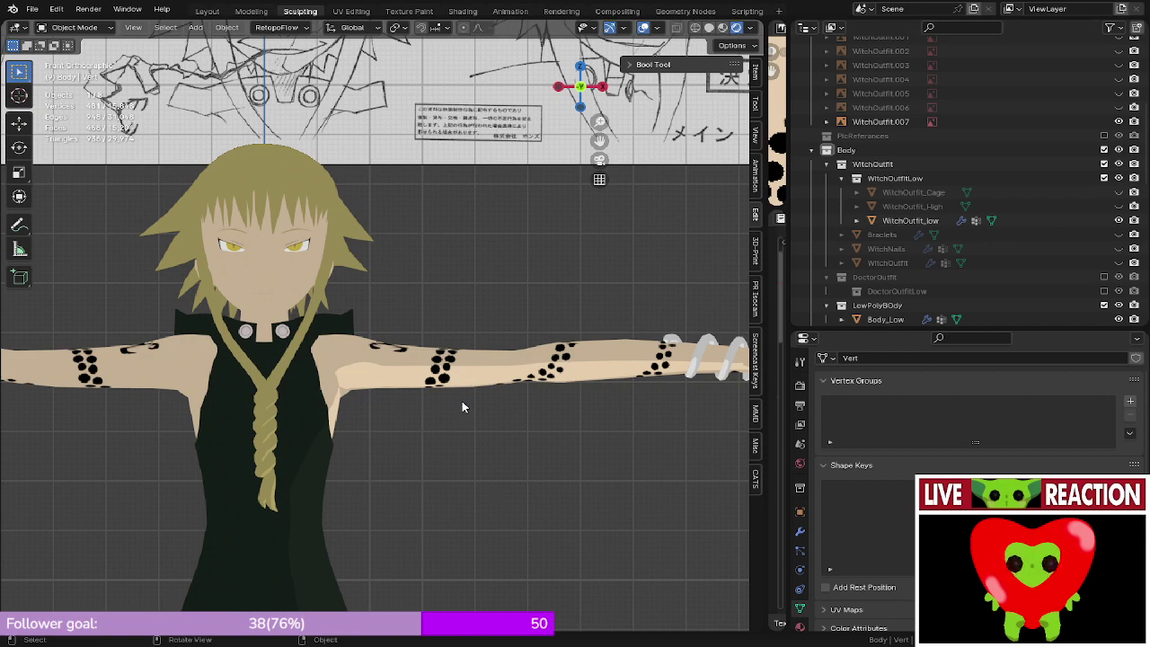
pyautogui.moveTo(462, 401); pyautogui.dragTo(453, 320, button='middle')
pyautogui.scroll(10, 453, 320)
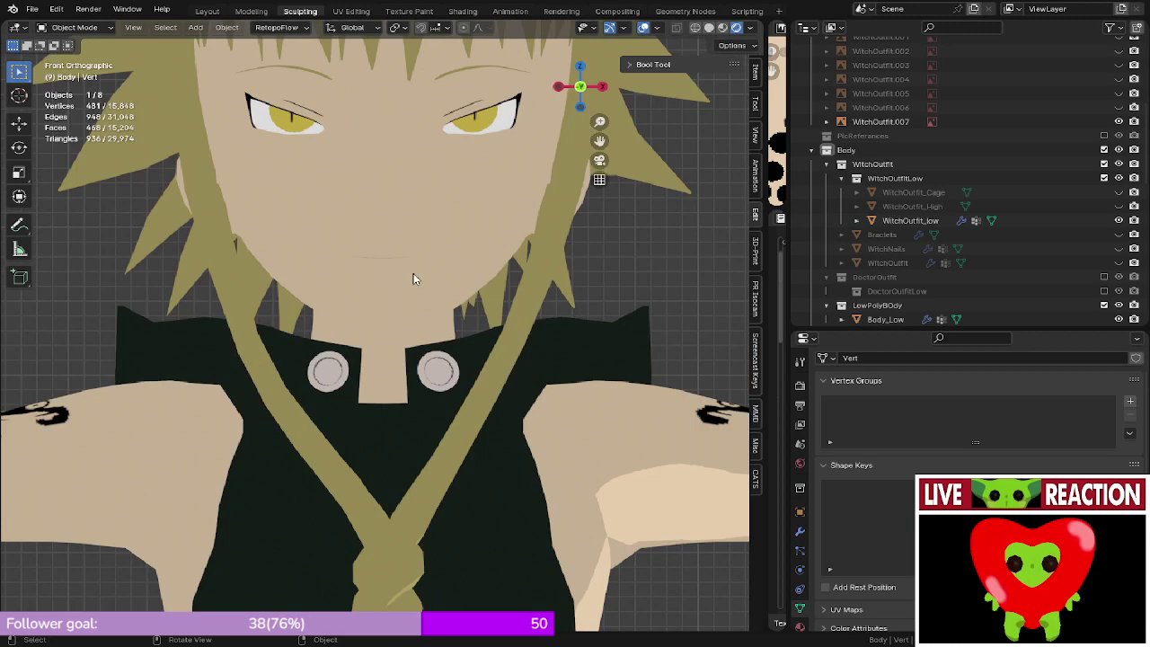
# - Examine Body_Low's mouth and teeth geometry in wireframe, checking the Basis and Blink shape keys with all vertices deselected
pyautogui.click(413, 279)
pyautogui.press('Tab')
pyautogui.scroll(2, 498, 358)
pyautogui.moveTo(503, 358); pyautogui.dragTo(454, 379, button='middle')
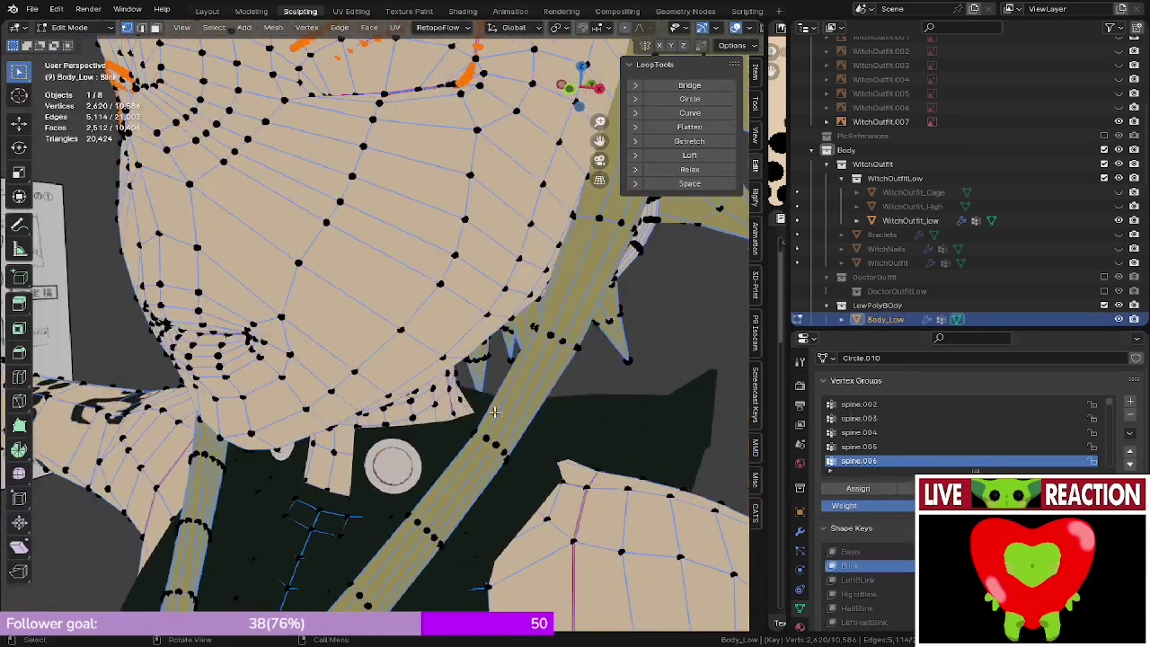
pyautogui.click(898, 552)
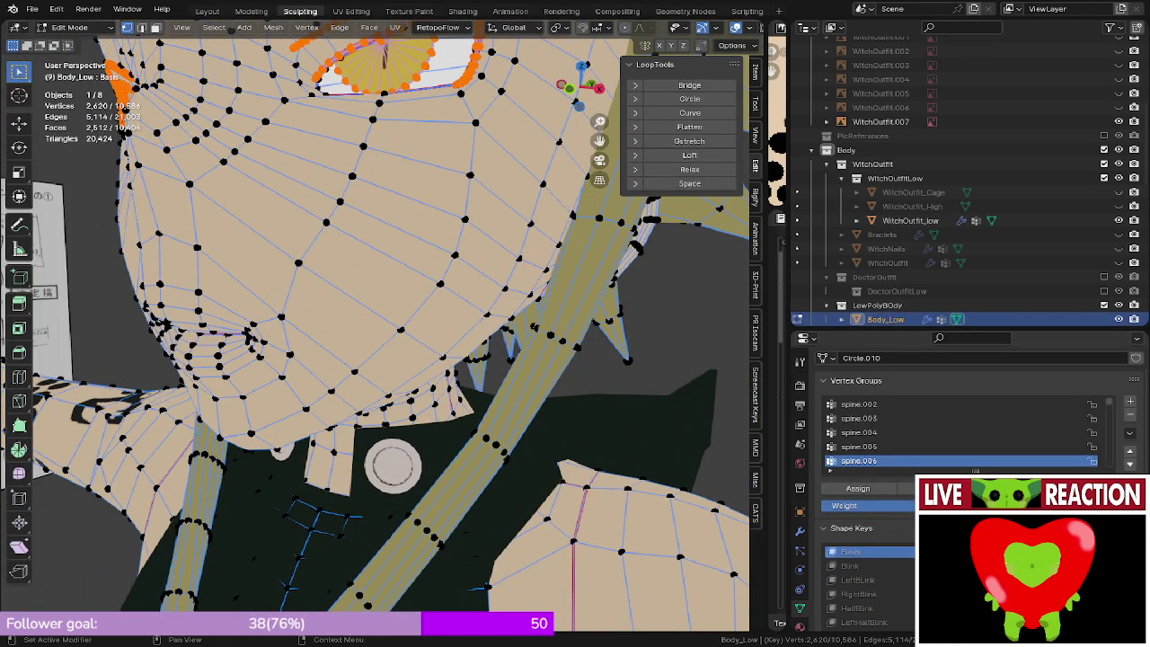
pyautogui.click(850, 565)
pyautogui.hotkey('shift', 'z')
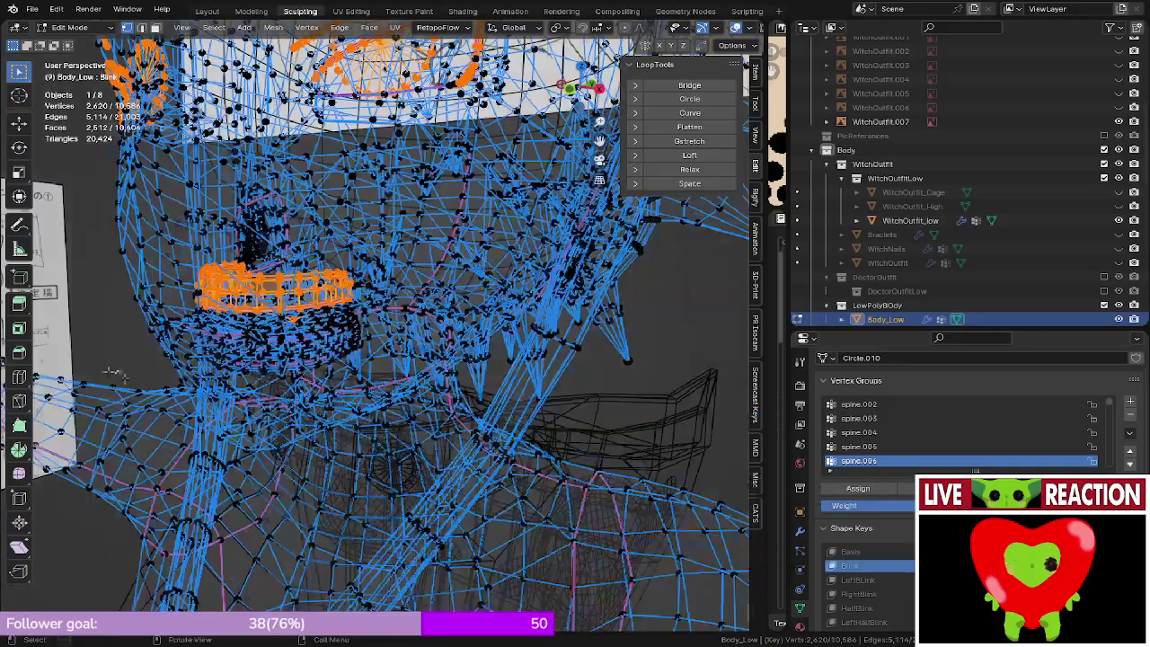
pyautogui.moveTo(213, 395)
pyautogui.mouseDown(button='middle')
pyautogui.moveTo(254, 454)
pyautogui.moveTo(260, 362)
pyautogui.mouseUp(button='middle')
pyautogui.hotkey('alt', 'a')
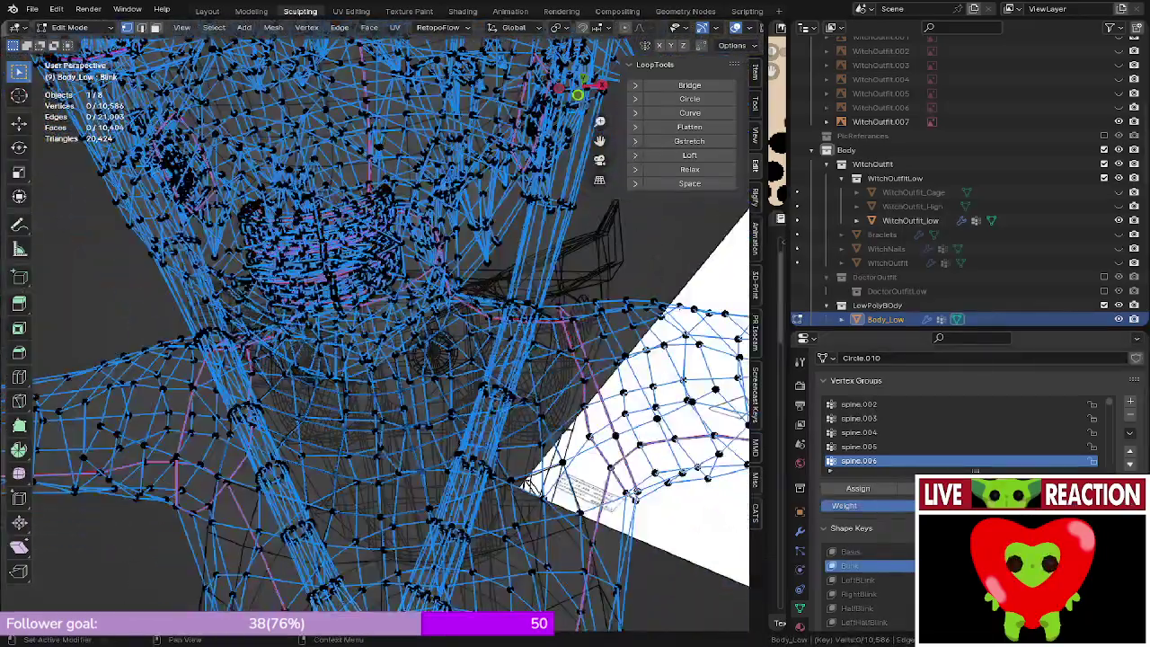
pyautogui.scroll(-1, 885, 579)
pyautogui.moveTo(530, 305); pyautogui.dragTo(585, 406, button='middle')
pyautogui.moveTo(333, 422); pyautogui.dragTo(324, 431, button='middle')
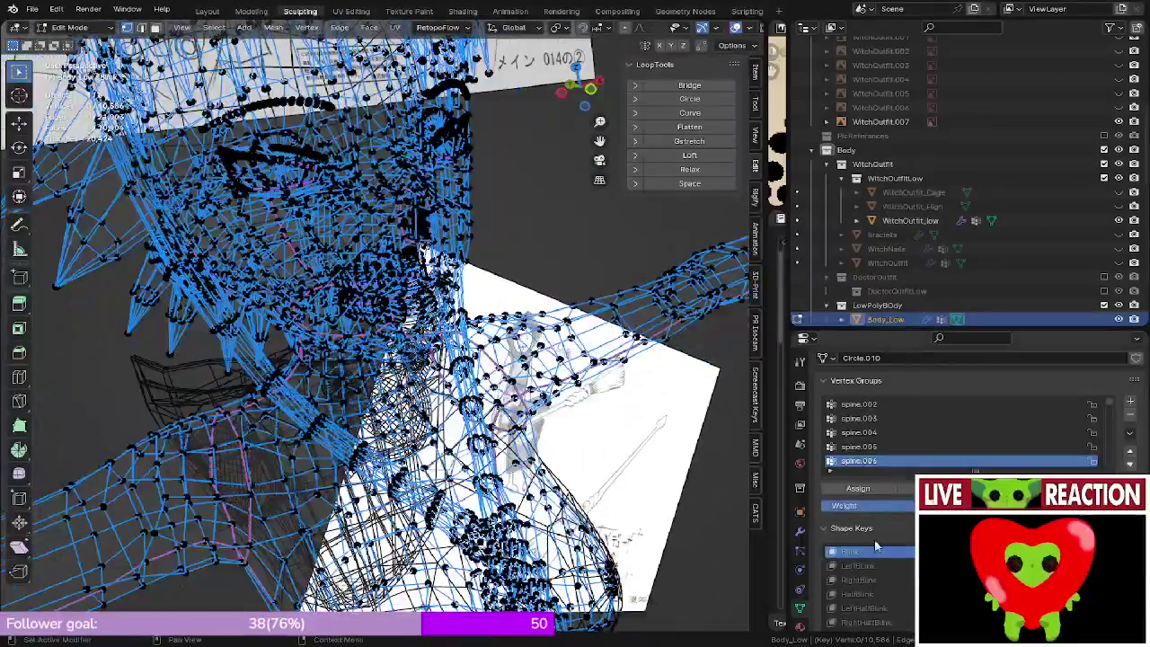
# - Compare the face mesh across the Blink, Basis and AH shape keys and return to Basis
pyautogui.click(863, 566)
pyautogui.click(864, 551)
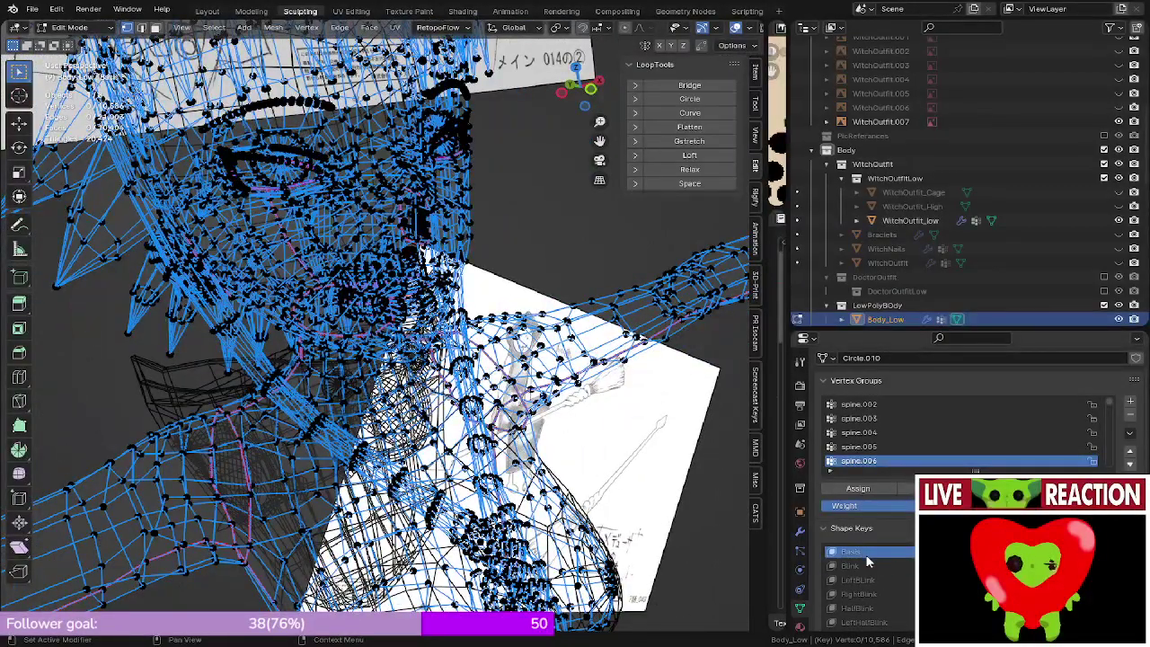
pyautogui.scroll(-5, 867, 560)
pyautogui.click(871, 580)
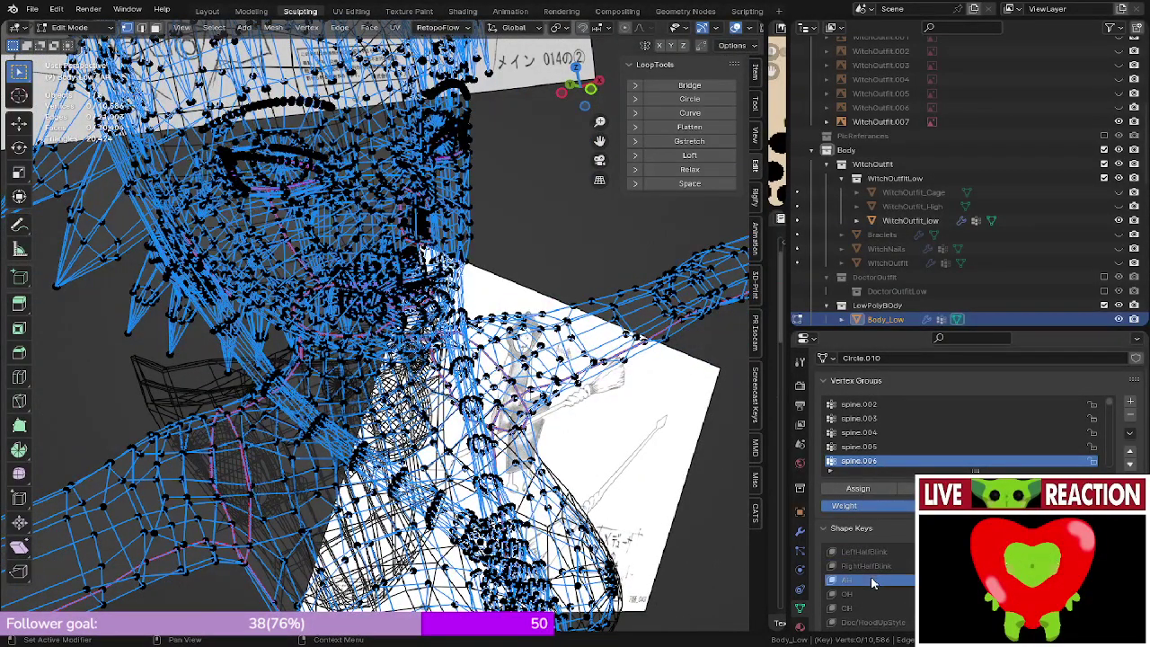
pyautogui.scroll(5, 868, 571)
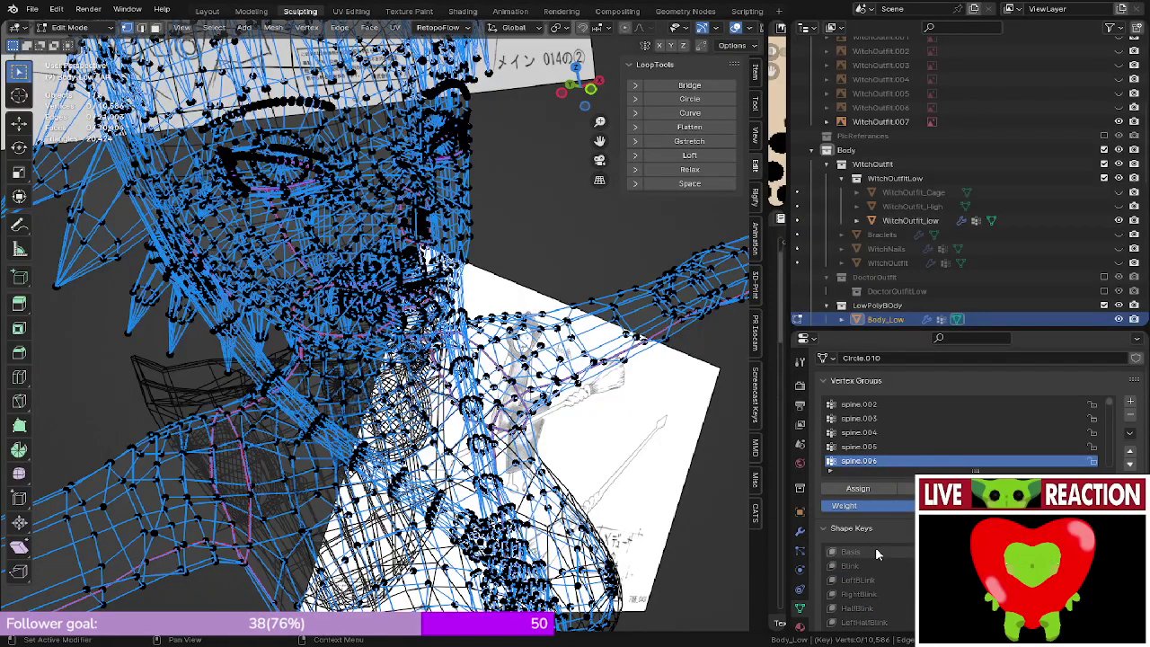
pyautogui.click(878, 552)
# - Examine the inside of the Basis mouth from several angles in wireframe and shaded display to locate the teeth
pyautogui.moveTo(485, 357)
pyautogui.mouseDown(button='middle')
pyautogui.moveTo(606, 360)
pyautogui.moveTo(320, 360)
pyautogui.mouseUp(button='middle')
pyautogui.press('z')
pyautogui.click(419, 361)
pyautogui.moveTo(422, 369)
pyautogui.mouseDown(button='middle')
pyautogui.moveTo(507, 495)
pyautogui.moveTo(427, 499)
pyautogui.moveTo(151, 325)
pyautogui.moveTo(354, 316)
pyautogui.mouseUp(button='middle')
pyautogui.press('KP_1')
pyautogui.press('z')
pyautogui.click(274, 318)
pyautogui.moveTo(395, 355); pyautogui.dragTo(308, 372, button='middle')
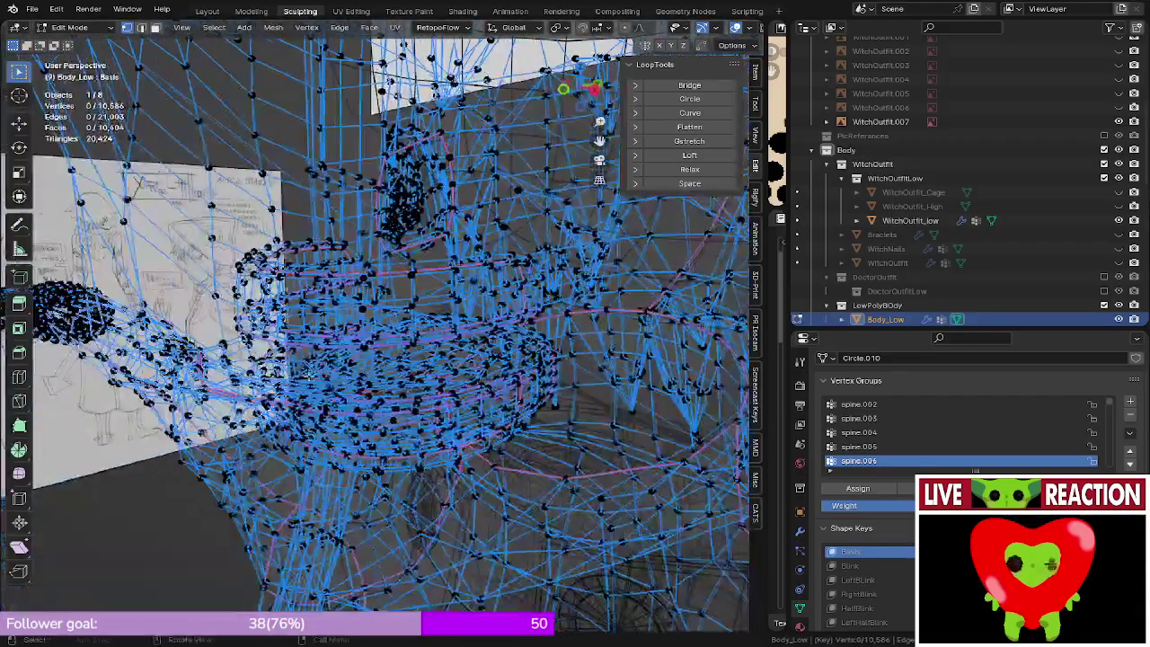
# - Select the linked upper teeth in the Basis shape key and lower them about 0.006 m along Z
pyautogui.press('l')
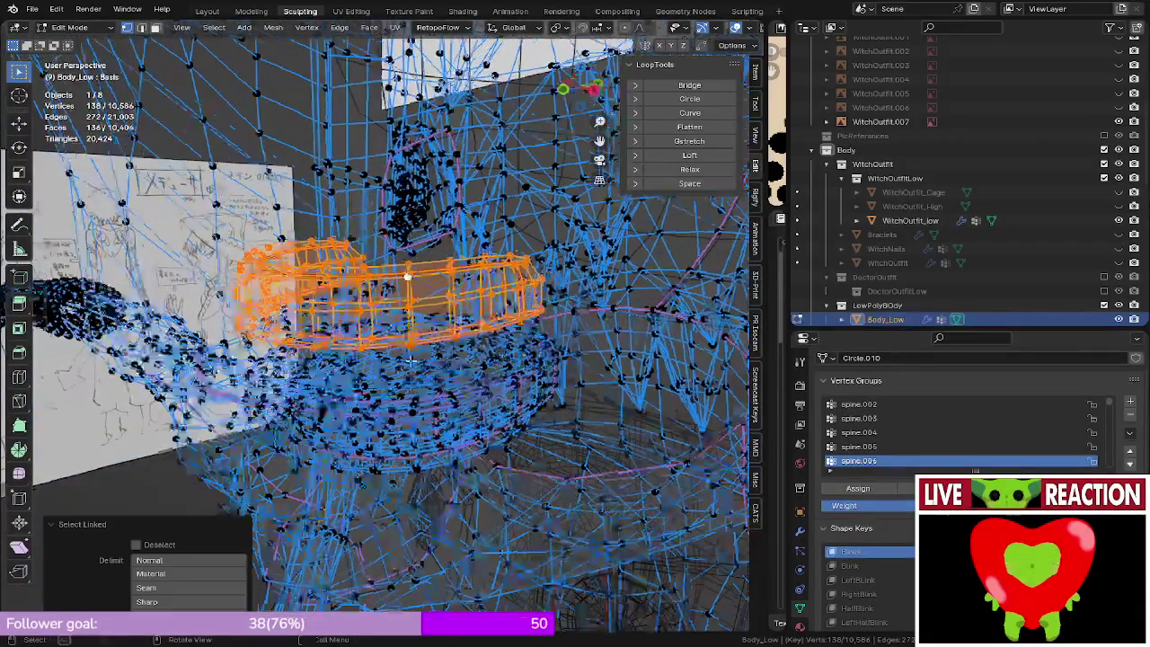
pyautogui.moveTo(410, 361); pyautogui.dragTo(431, 354, button='middle')
pyautogui.press('z')
pyautogui.click(508, 351)
pyautogui.moveTo(508, 351)
pyautogui.mouseDown(button='middle')
pyautogui.moveTo(369, 382)
pyautogui.moveTo(441, 328)
pyautogui.moveTo(447, 308)
pyautogui.mouseUp(button='middle')
pyautogui.press('g')
pyautogui.press('z')
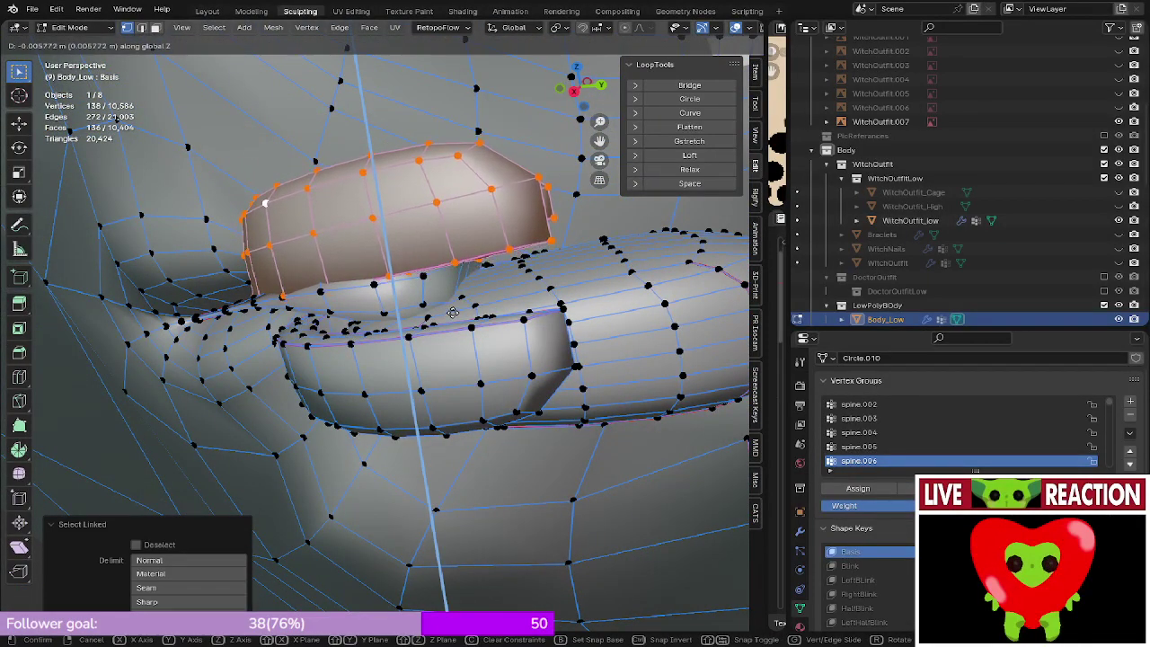
pyautogui.click(452, 312)
# - Select the linked lower teeth, raise them about 0.007 m along Z towards the upper teeth, and save the file
pyautogui.hotkey('alt', 'a')
pyautogui.press('l')
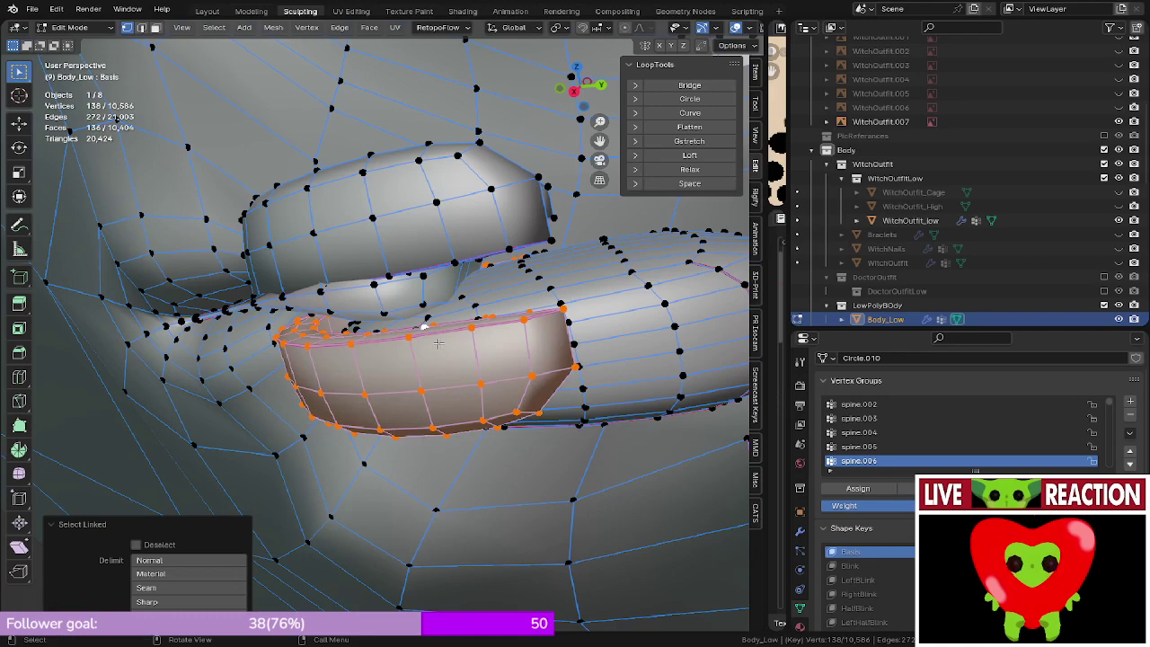
pyautogui.press('g')
pyautogui.press('z')
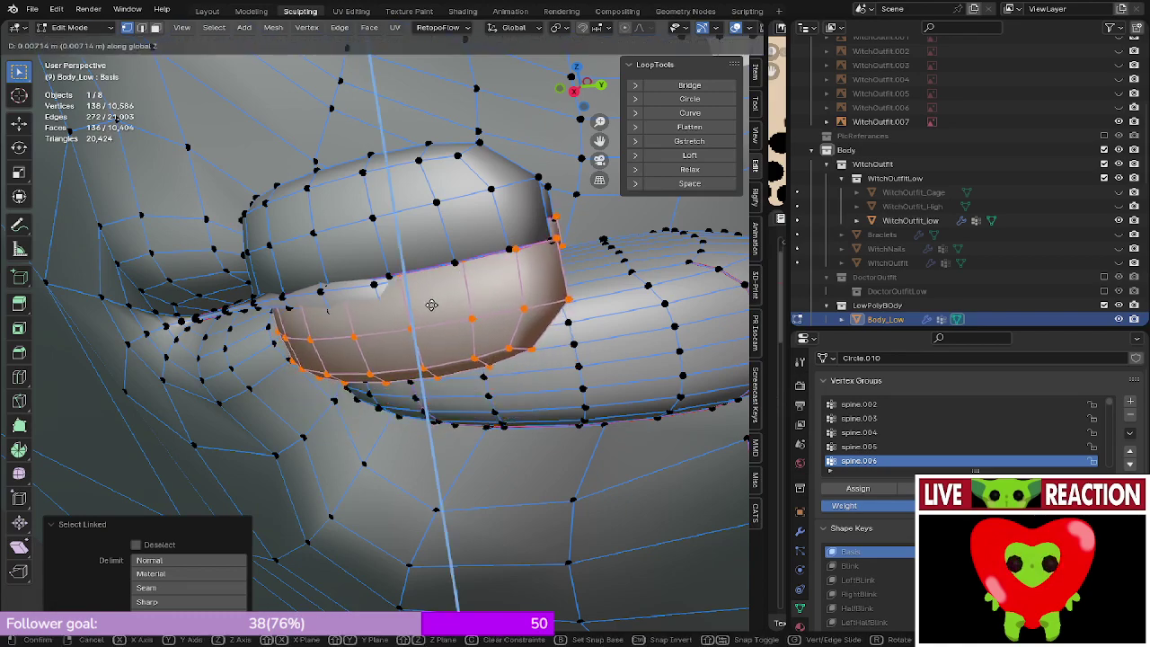
pyautogui.click(434, 304)
pyautogui.moveTo(434, 304); pyautogui.dragTo(352, 305, button='middle')
pyautogui.hotkey('ctrl', 's')
pyautogui.click(452, 301)
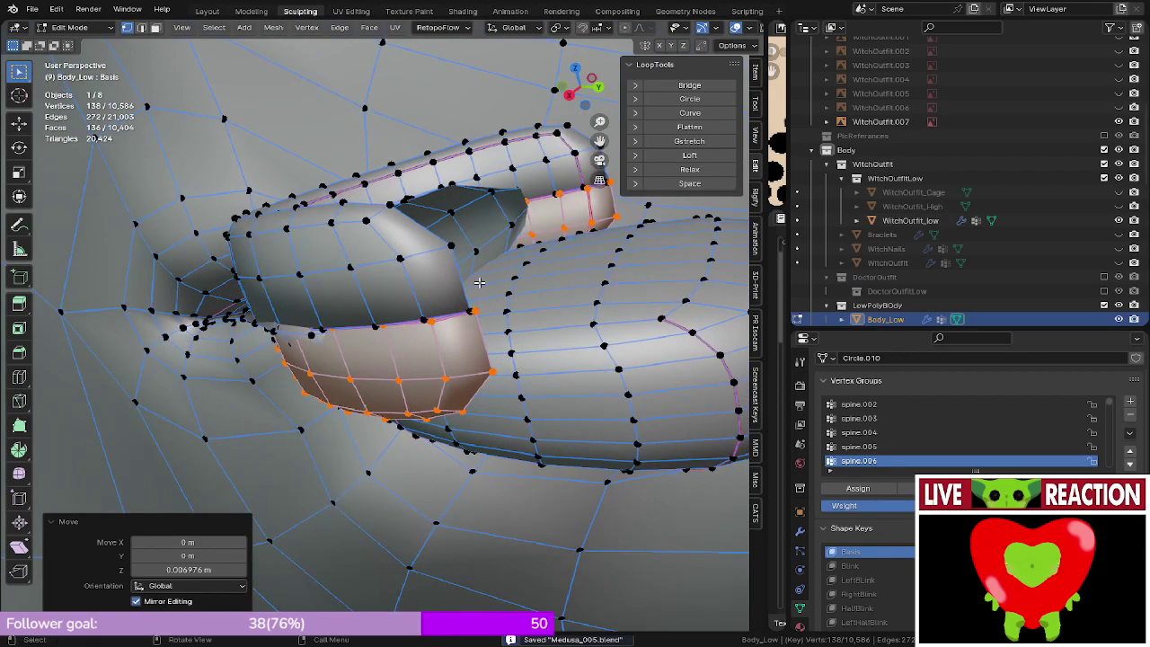
# - Select the linked tongue mesh, raise it about 0.004 m along Z, and save the file
pyautogui.moveTo(485, 280); pyautogui.dragTo(503, 348, button='middle')
pyautogui.scroll(-2, 503, 349)
pyautogui.moveTo(449, 323); pyautogui.dragTo(461, 363, button='middle')
pyautogui.hotkey('alt', 'a')
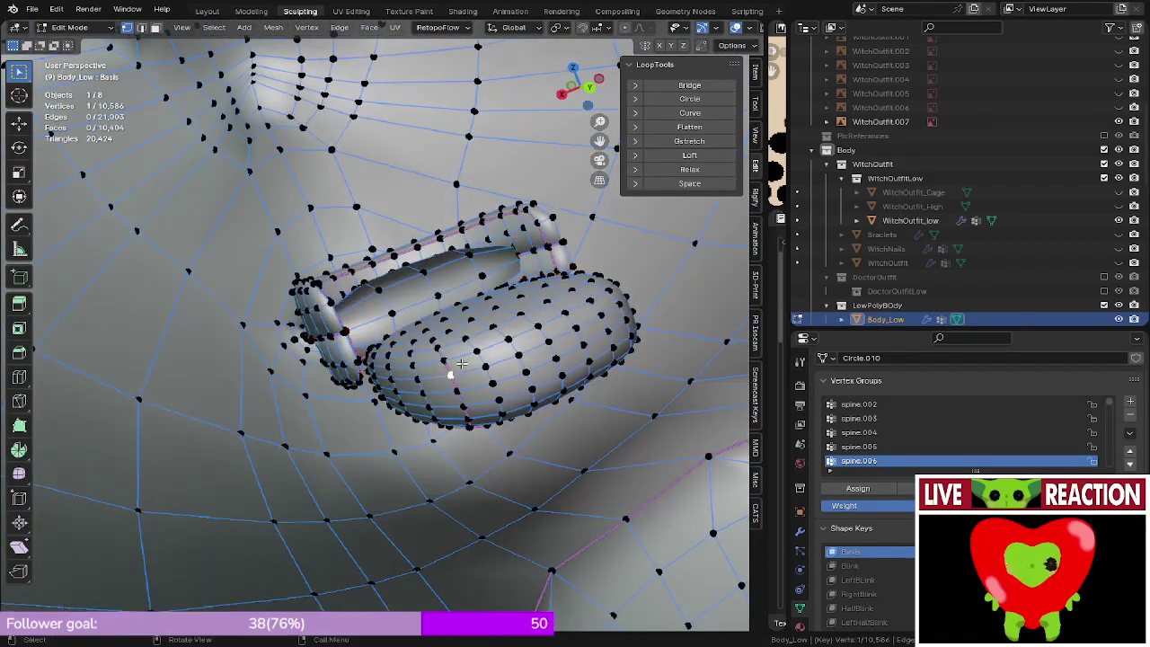
pyautogui.press('l')
pyautogui.press('g')
pyautogui.press('z')
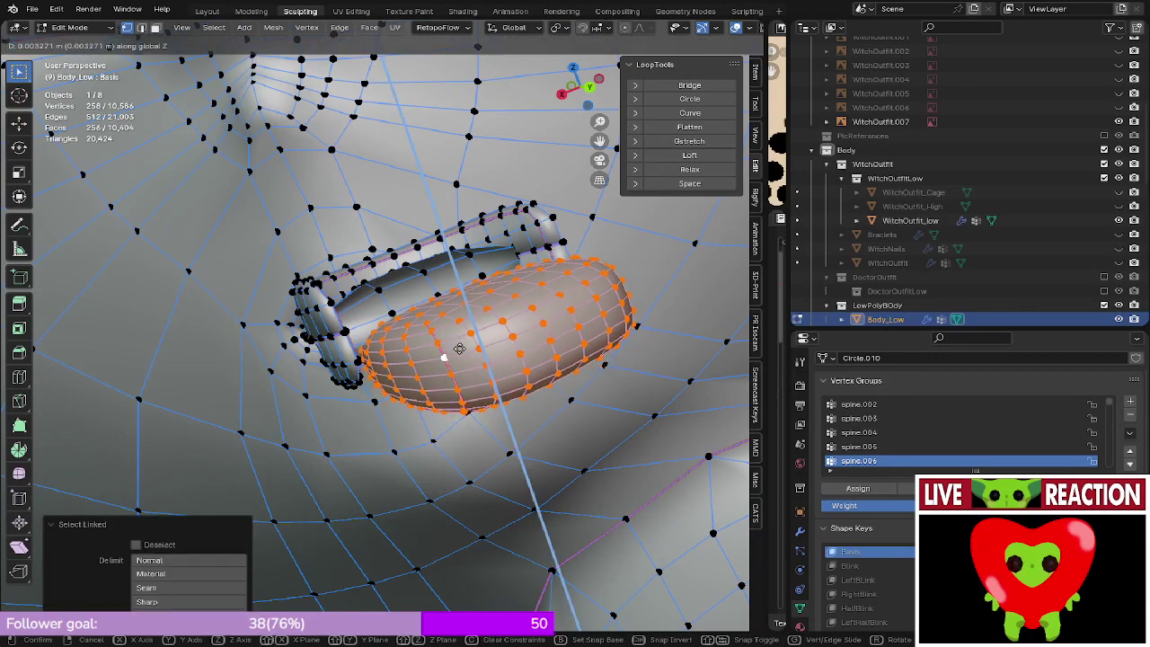
pyautogui.click(460, 343)
pyautogui.press('z')
pyautogui.hotkey('ctrl', 's')
# - Examine the closed lips from the side and front, and return Body_Low to Object Mode
pyautogui.moveTo(449, 323); pyautogui.dragTo(645, 257, button='middle')
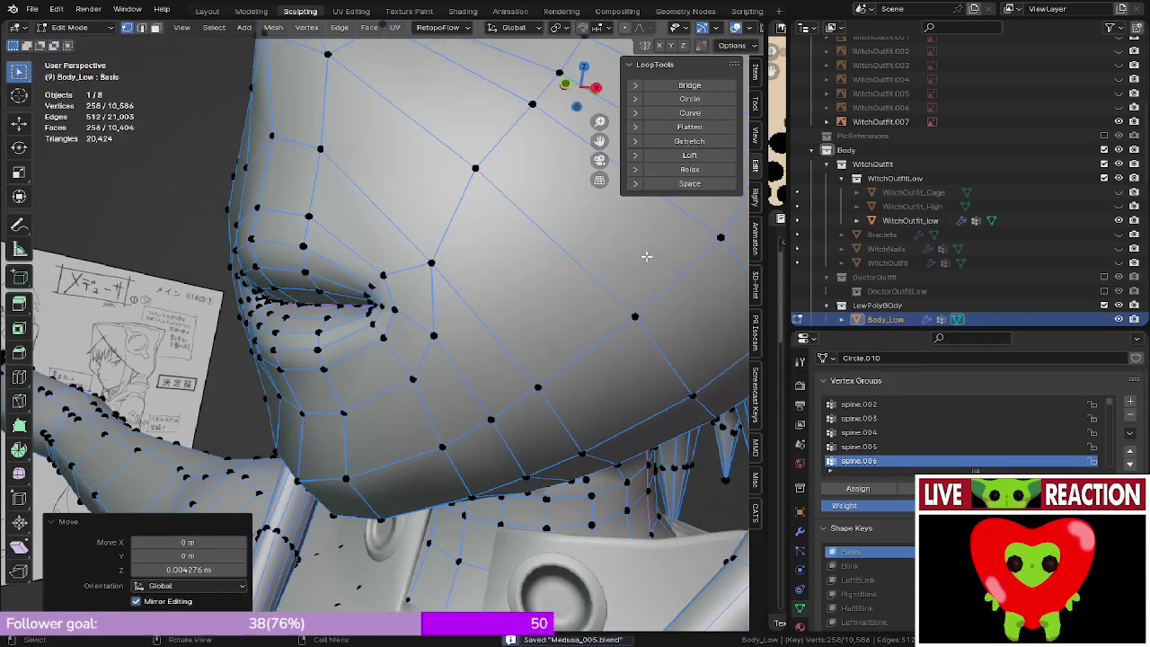
pyautogui.press('z')
pyautogui.moveTo(402, 264); pyautogui.dragTo(408, 267, button='middle')
pyautogui.press('KP_1')
pyautogui.press('Tab')
pyautogui.scroll(-3, 452, 322)
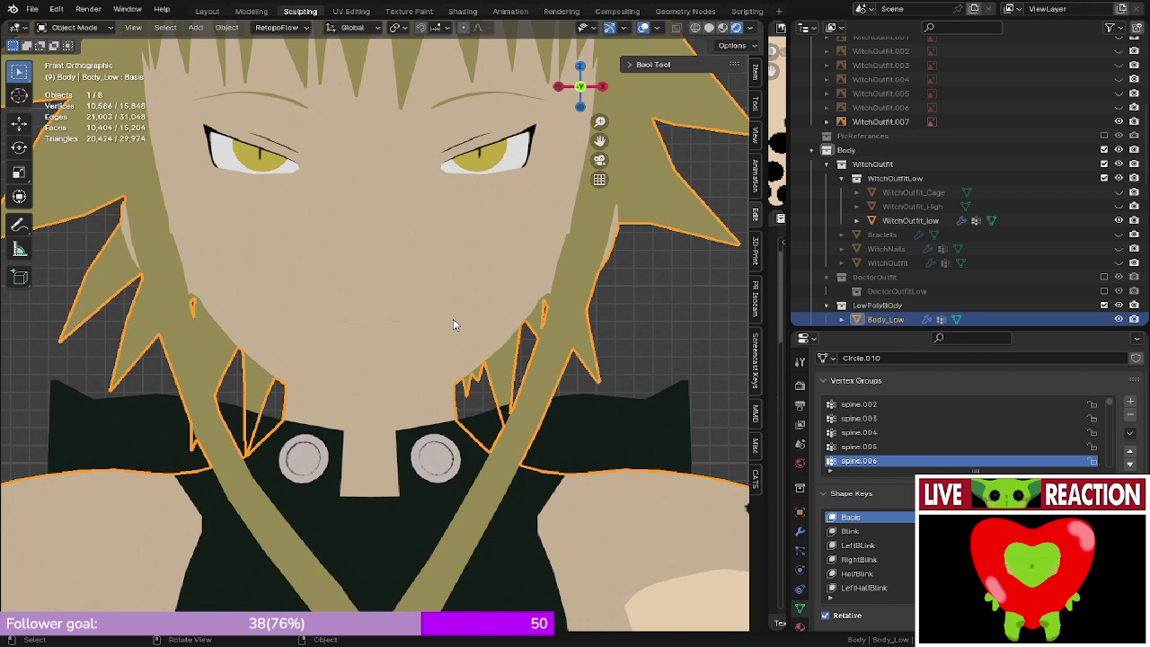
# - Make the AH shape key active and open Body_Low in Edit Mode at the open mouth
pyautogui.scroll(-5, 867, 552)
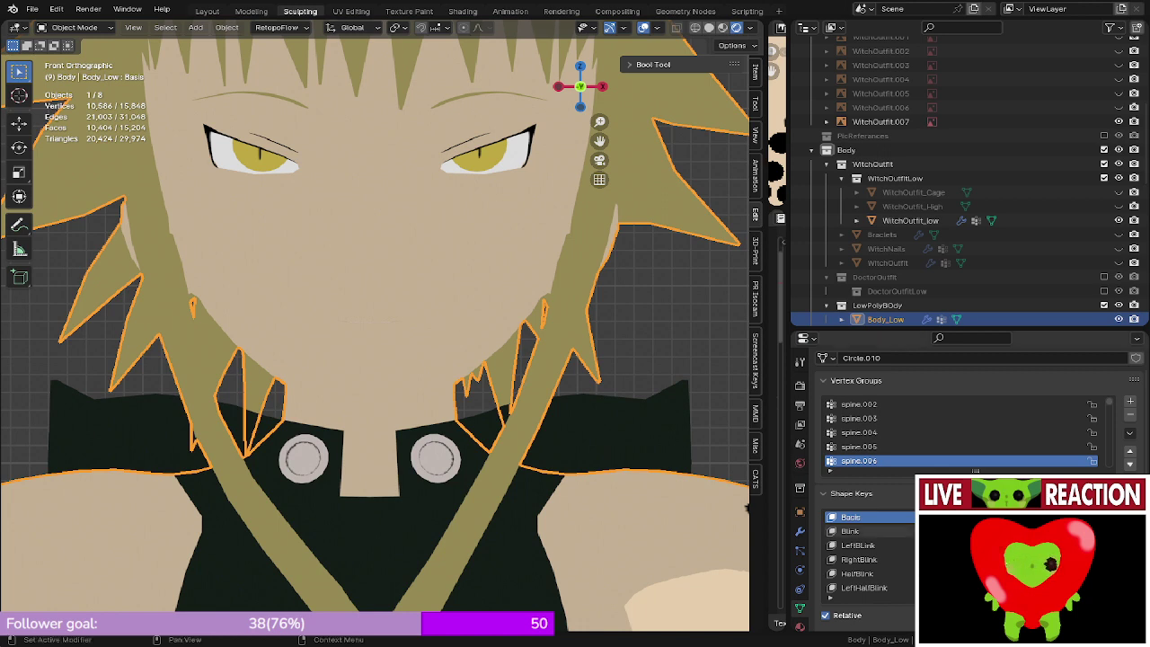
pyautogui.click(878, 545)
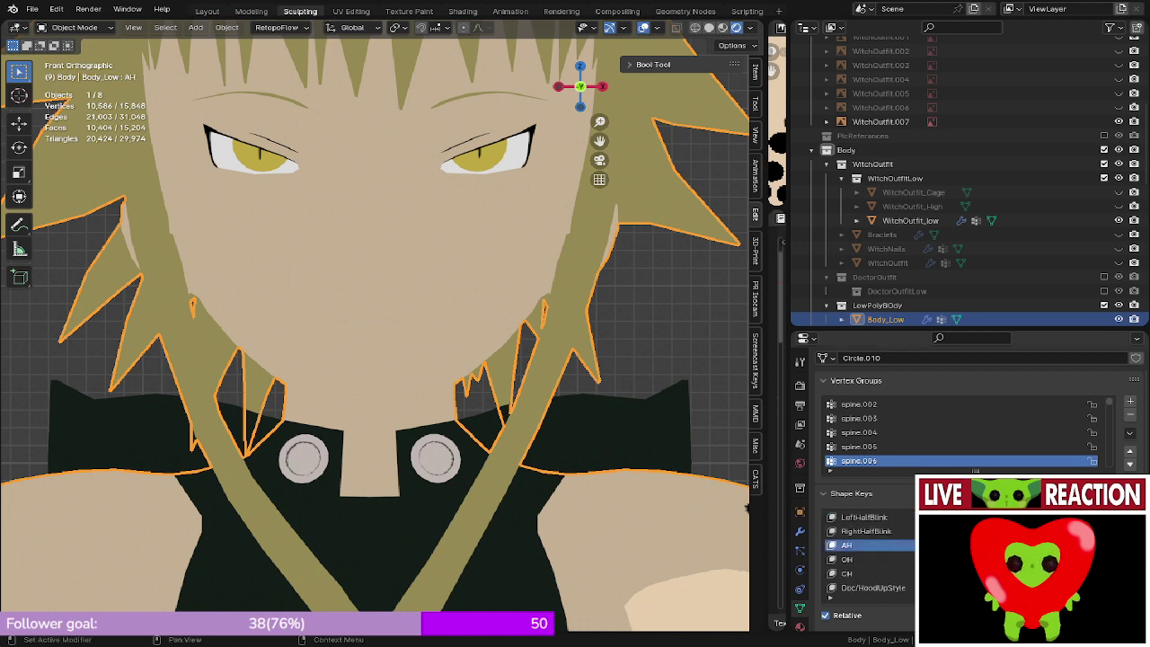
pyautogui.moveTo(387, 422)
pyautogui.mouseDown(button='middle')
pyautogui.moveTo(381, 435)
pyautogui.moveTo(385, 425)
pyautogui.mouseUp(button='middle')
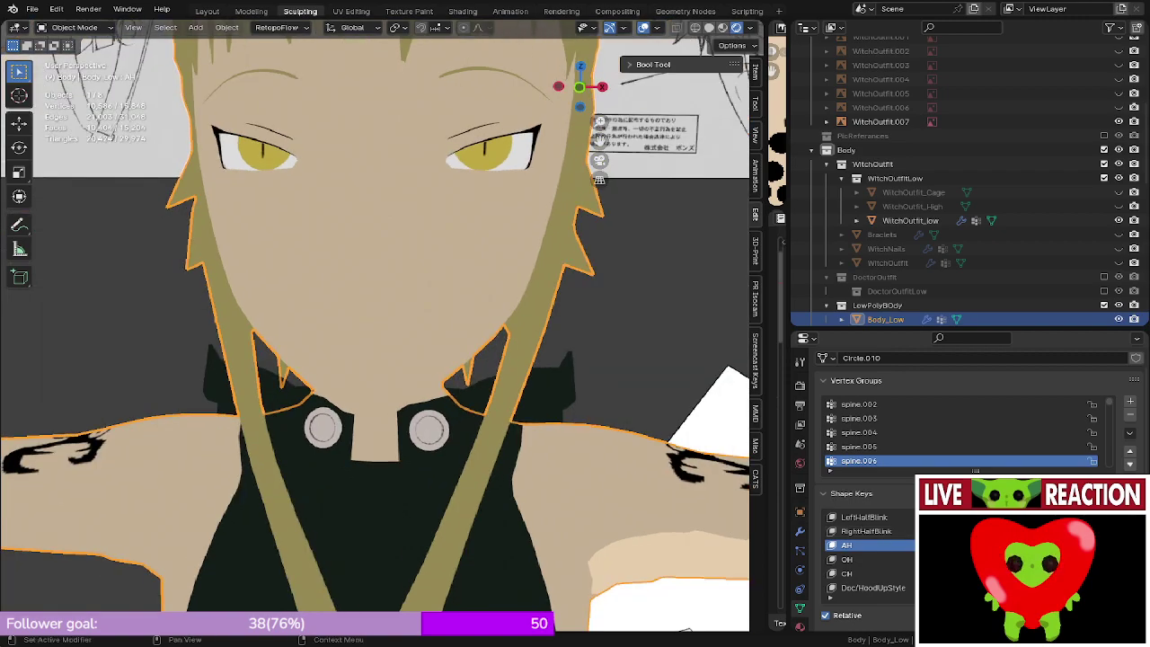
pyautogui.press('Tab')
pyautogui.scroll(8, 422, 344)
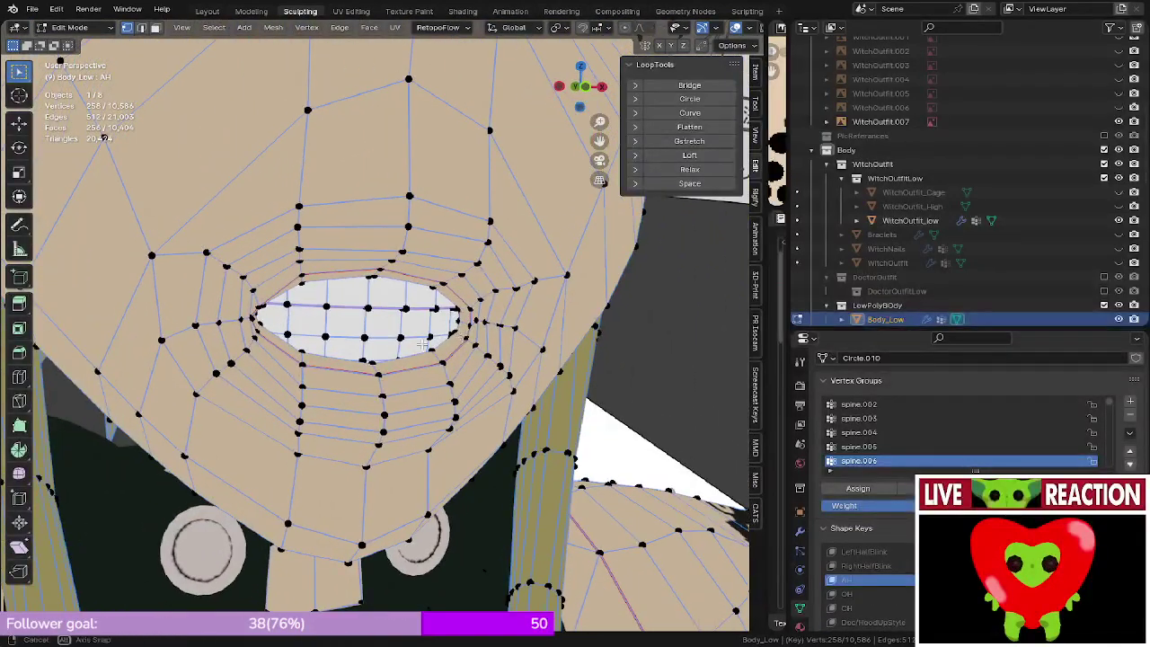
pyautogui.scroll(3, 422, 344)
# - Select the linked lower teeth in the AH shape key and lower them about 0.01 m along Z
pyautogui.click(371, 353)
pyautogui.hotkey('ctrl', 'l')
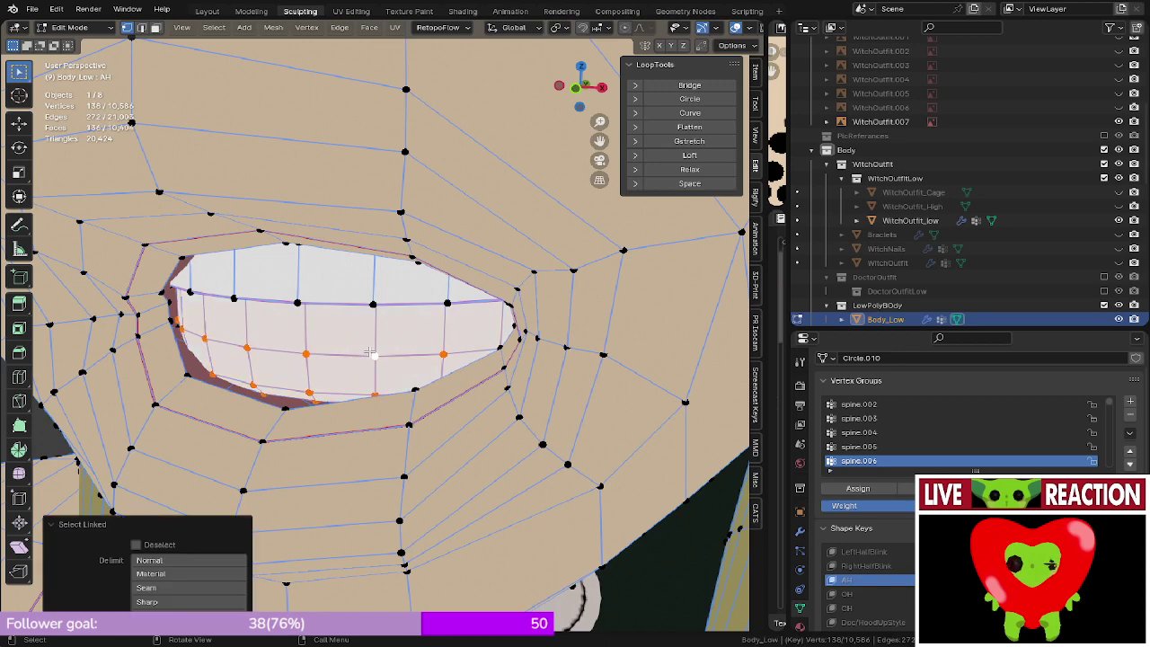
pyautogui.press('g')
pyautogui.press('z')
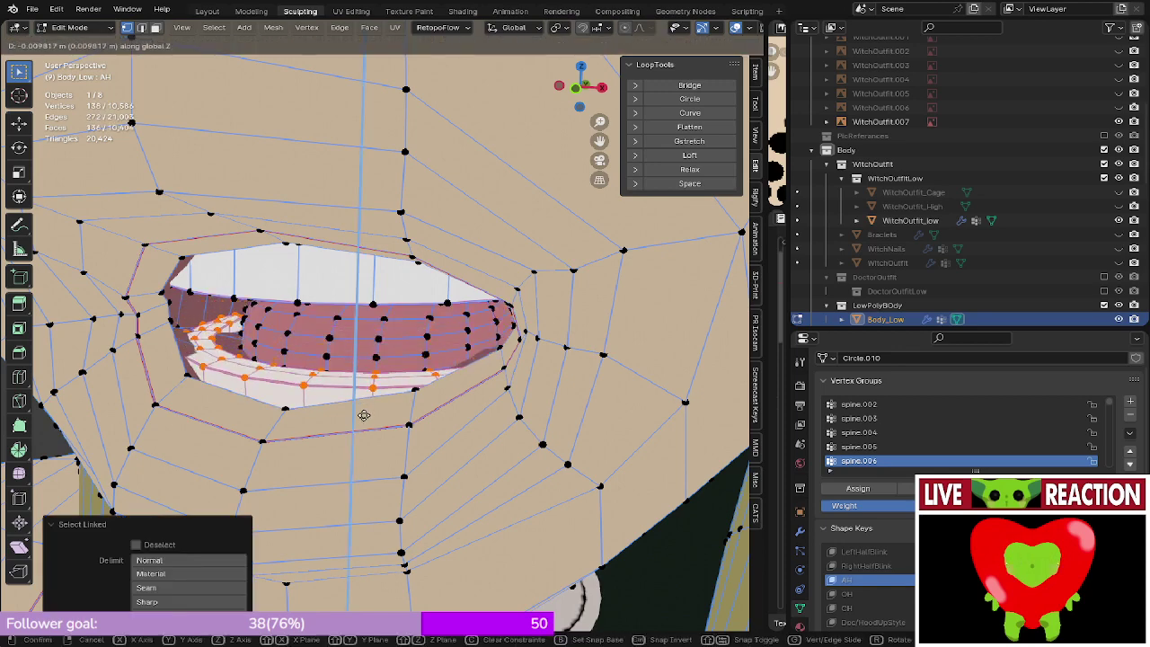
pyautogui.click(361, 409)
# - Select the linked upper teeth in the AH shape key and raise them about 0.003 m along Z
pyautogui.click(325, 267)
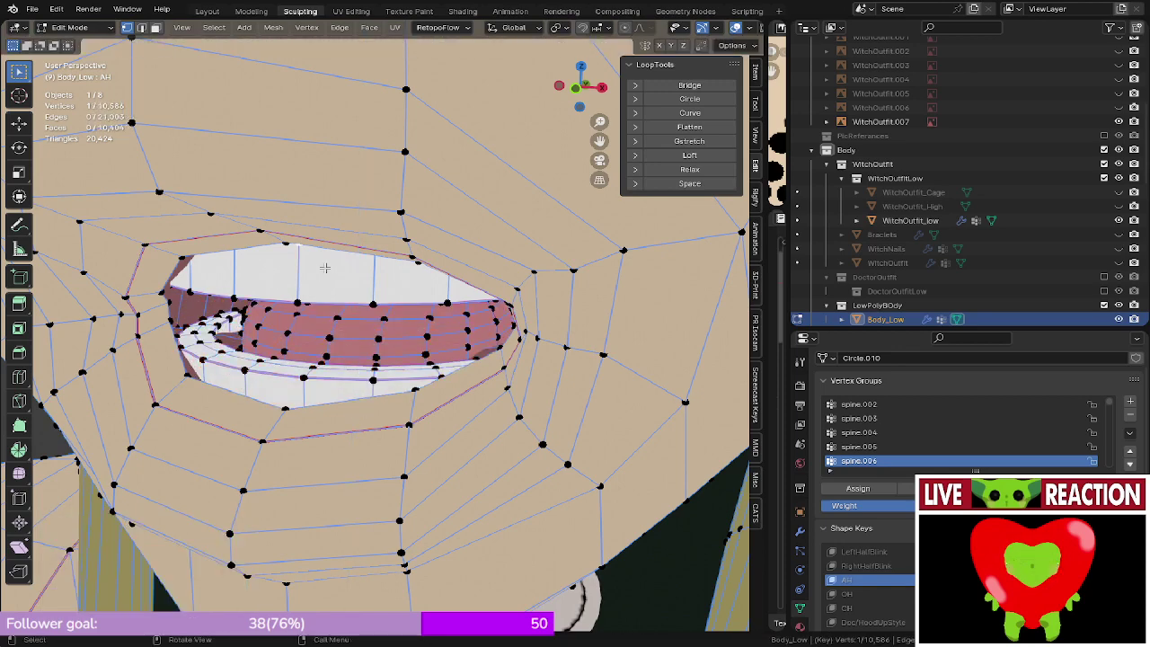
pyautogui.hotkey('ctrl', 'l')
pyautogui.moveTo(325, 268); pyautogui.dragTo(340, 230, button='middle')
pyautogui.moveTo(345, 292); pyautogui.dragTo(354, 277, button='middle')
pyautogui.press('g')
pyautogui.press('z')
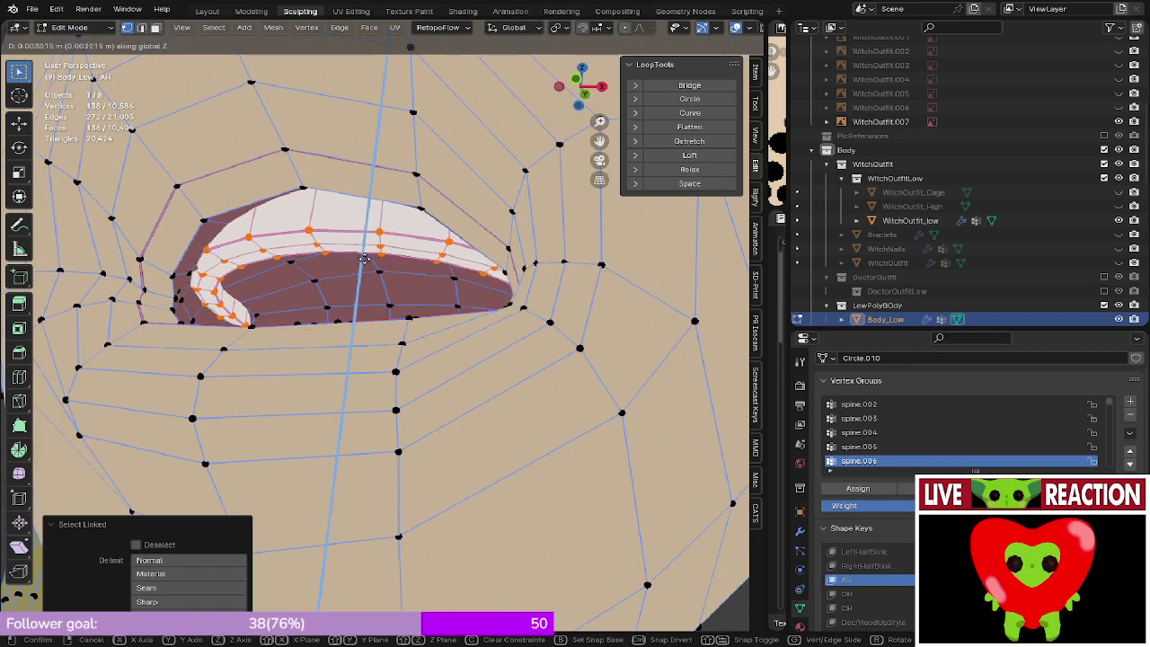
pyautogui.click(369, 261)
# - Select the linked tongue in the AH shape key and lower it about 0.008 m along Z behind the lower teeth
pyautogui.moveTo(370, 262); pyautogui.dragTo(374, 324, button='middle')
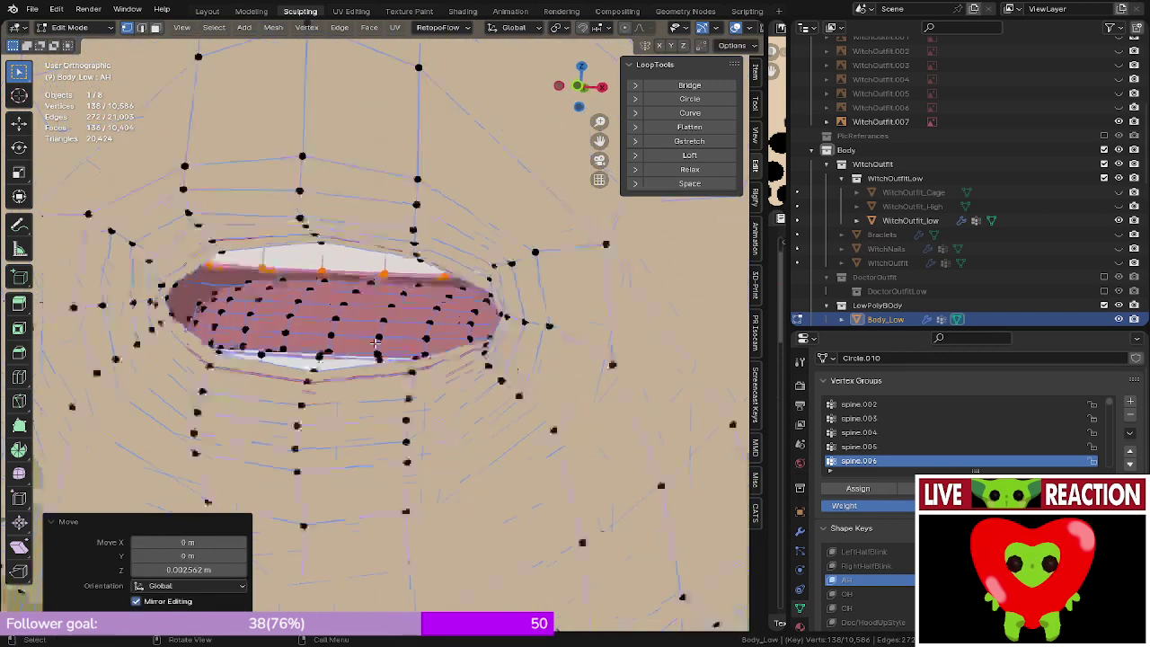
pyautogui.press('KP_1')
pyautogui.scroll(-4, 375, 340)
pyautogui.click(372, 334)
pyautogui.hotkey('ctrl', 'l')
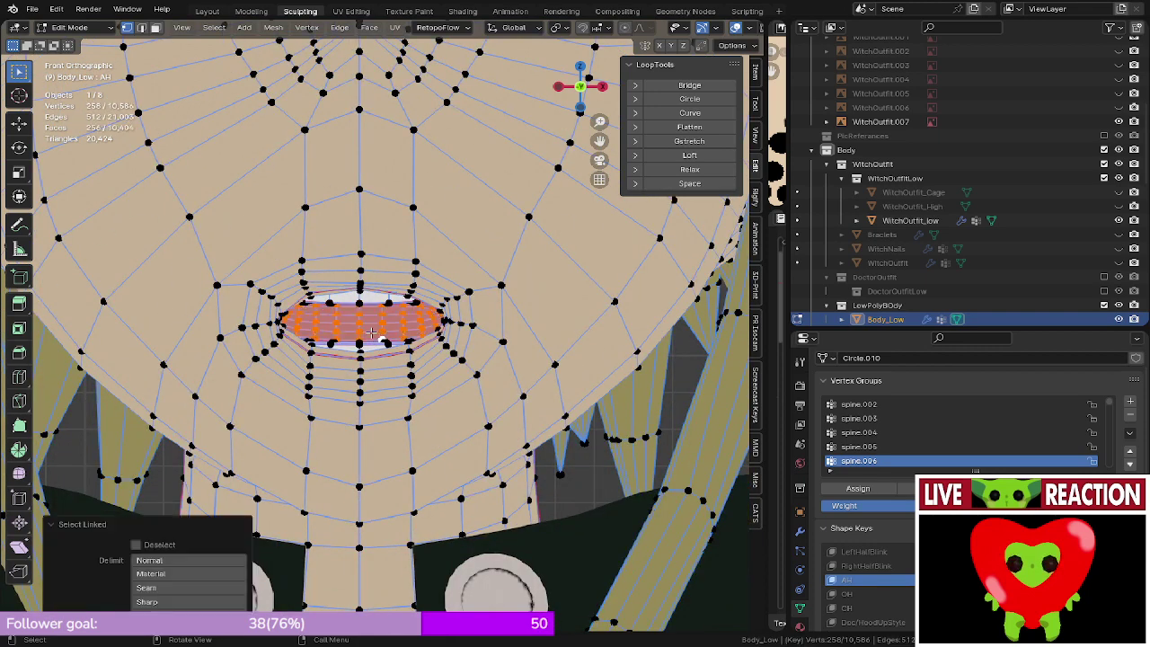
pyautogui.press('g')
pyautogui.press('z')
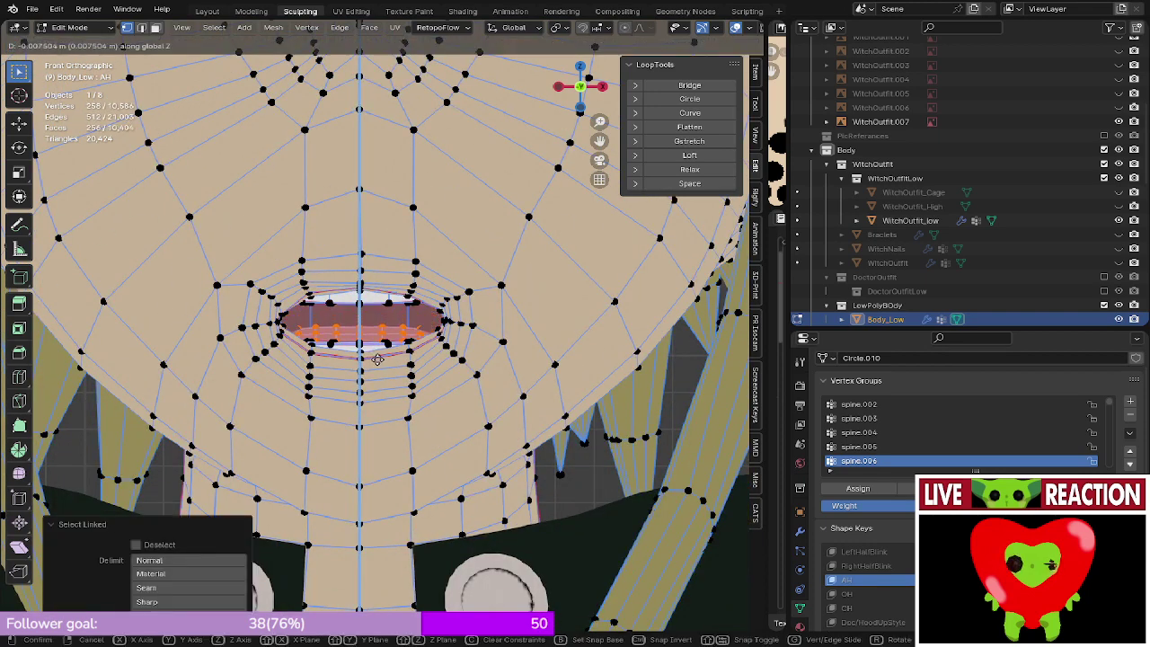
pyautogui.click(385, 362)
# - Select one vertex on each side edge of the tongue and lower both about 0.005 m along Z
pyautogui.moveTo(384, 362)
pyautogui.mouseDown(button='middle')
pyautogui.moveTo(371, 347)
pyautogui.moveTo(387, 361)
pyautogui.moveTo(315, 342)
pyautogui.moveTo(366, 354)
pyautogui.moveTo(362, 410)
pyautogui.moveTo(340, 386)
pyautogui.moveTo(366, 384)
pyautogui.mouseUp(button='middle')
pyautogui.scroll(4, 388, 361)
pyautogui.scroll(4, 366, 354)
pyautogui.hotkey('alt', 'z')
pyautogui.click(326, 383)
pyautogui.press('z')
pyautogui.click(370, 403)
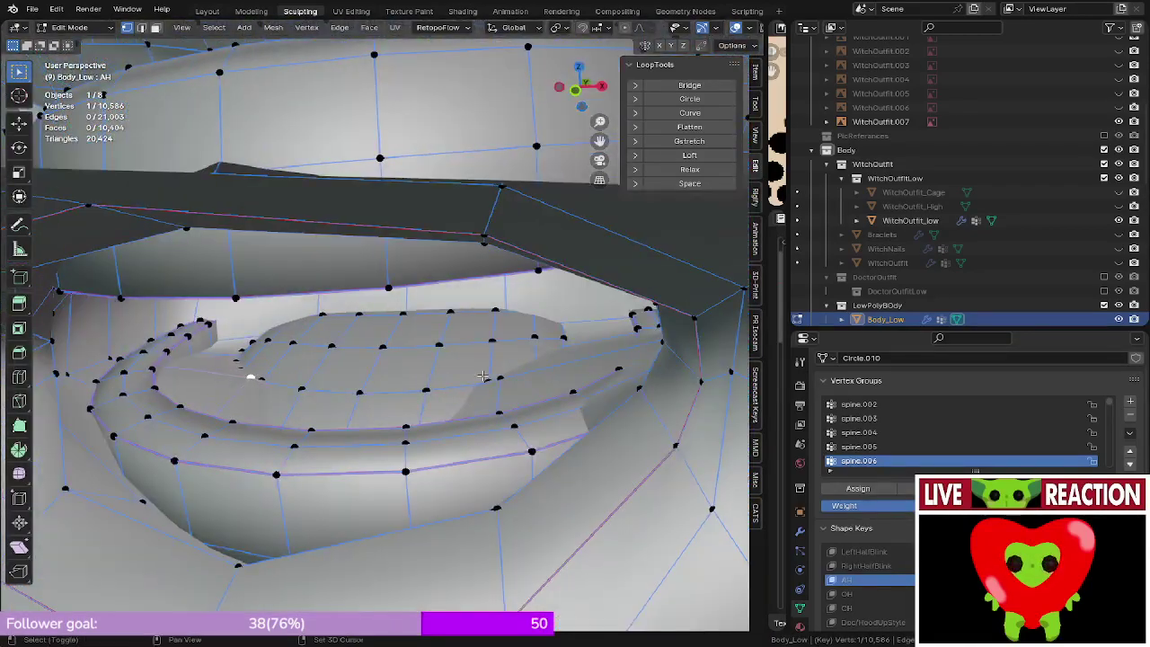
pyautogui.keyDown('shift'); pyautogui.click(496, 378); pyautogui.keyUp('shift')
pyautogui.moveTo(489, 383); pyautogui.dragTo(497, 379, button='middle')
pyautogui.press('g')
pyautogui.press('z')
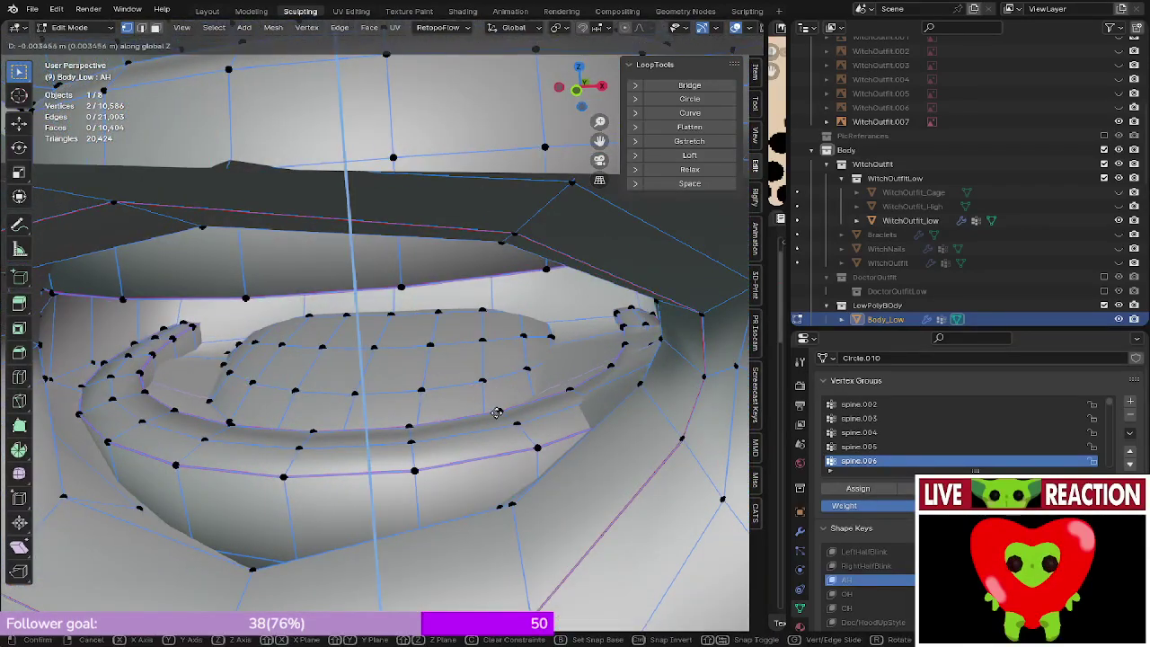
pyautogui.click(496, 420)
# - Examine the adjusted AH mouth from the front, then leave Edit Mode and look over the face
pyautogui.moveTo(496, 420); pyautogui.dragTo(457, 392, button='middle')
pyautogui.press('KP_1')
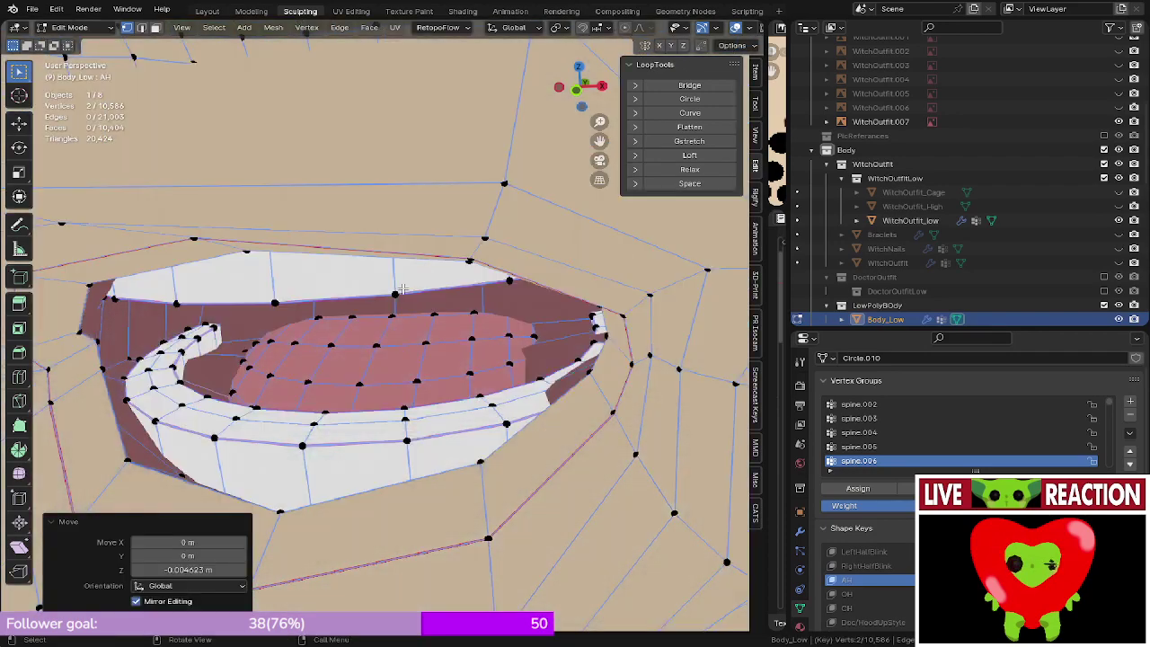
pyautogui.scroll(-4, 440, 359)
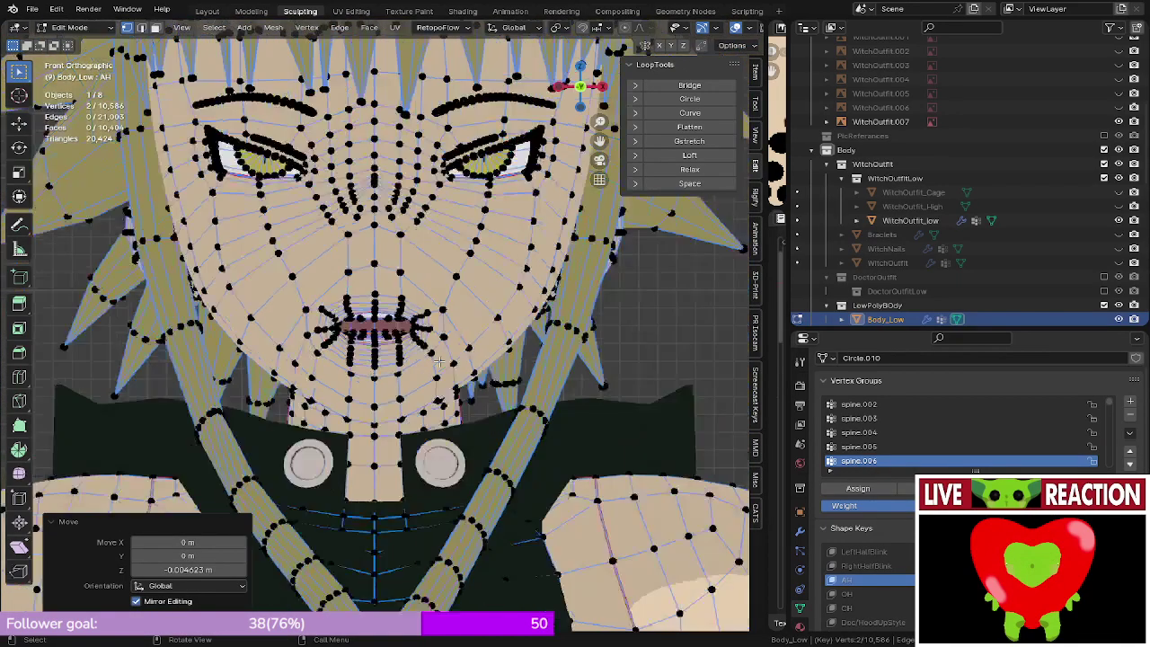
pyautogui.press('Tab')
pyautogui.moveTo(220, 318)
pyautogui.mouseDown(button='middle')
pyautogui.moveTo(235, 315)
pyautogui.moveTo(225, 321)
pyautogui.mouseUp(button='middle')
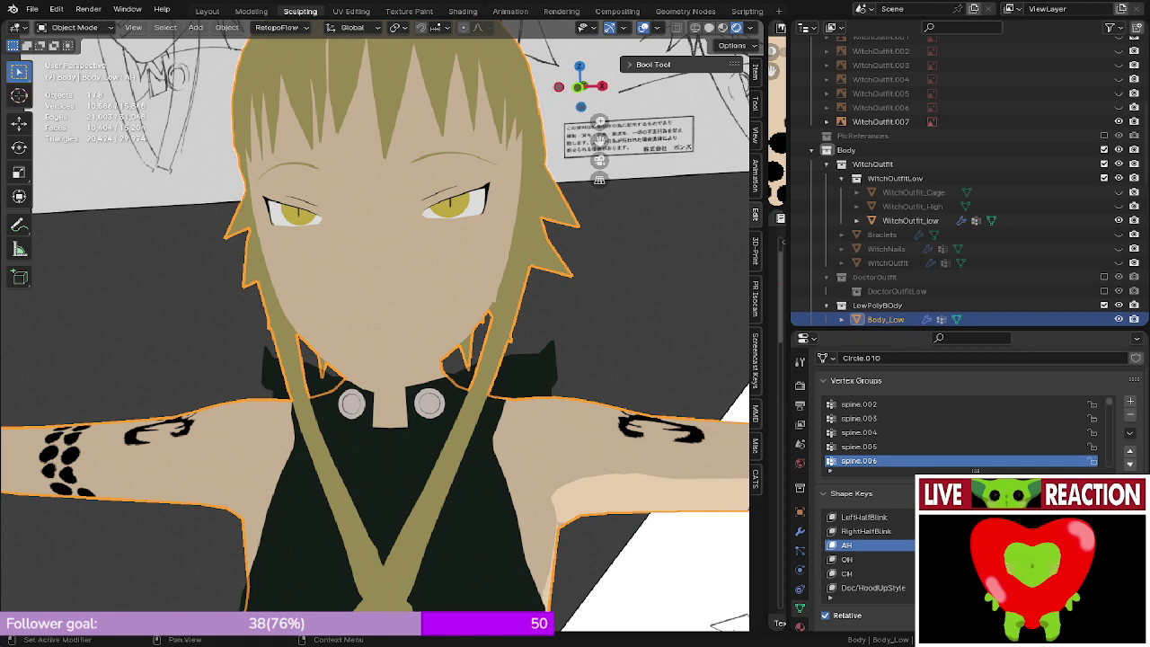
# - Make the OH shape key active and open Body_Low in Edit Mode
pyautogui.click(902, 561)
pyautogui.scroll(1, 542, 454)
pyautogui.moveTo(694, 536); pyautogui.dragTo(713, 544, button='middle')
pyautogui.press('Tab')
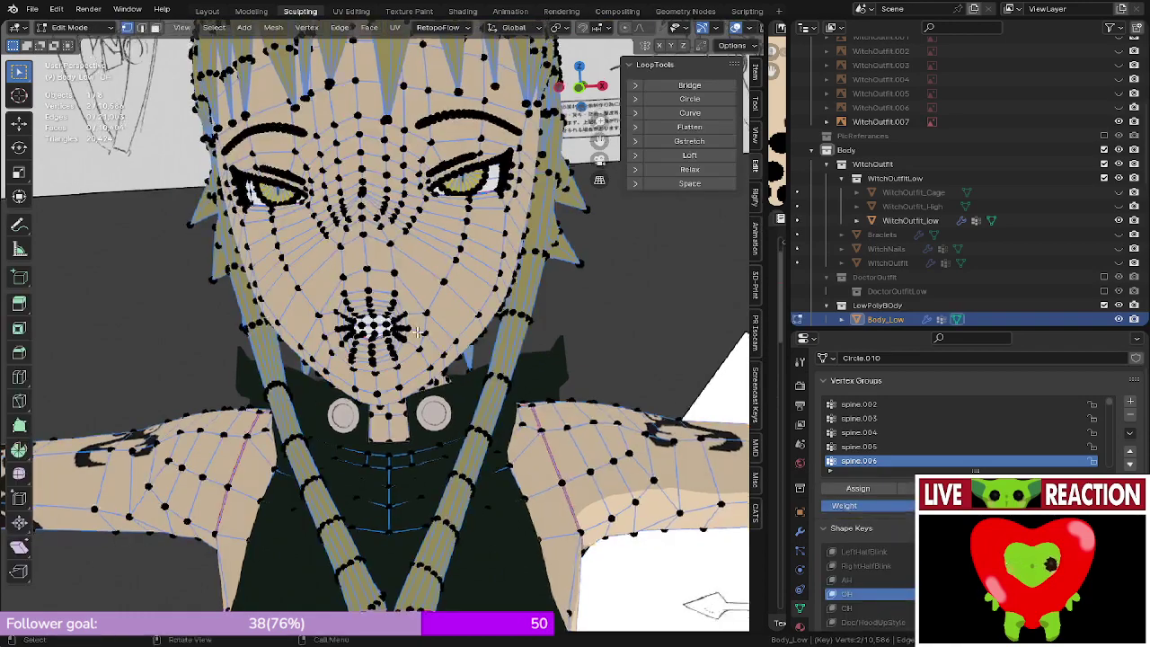
# - Select the linked upper teeth in the OH shape key and raise them about 0.007 m along Z
pyautogui.press('KP_1')
pyautogui.scroll(8, 377, 325)
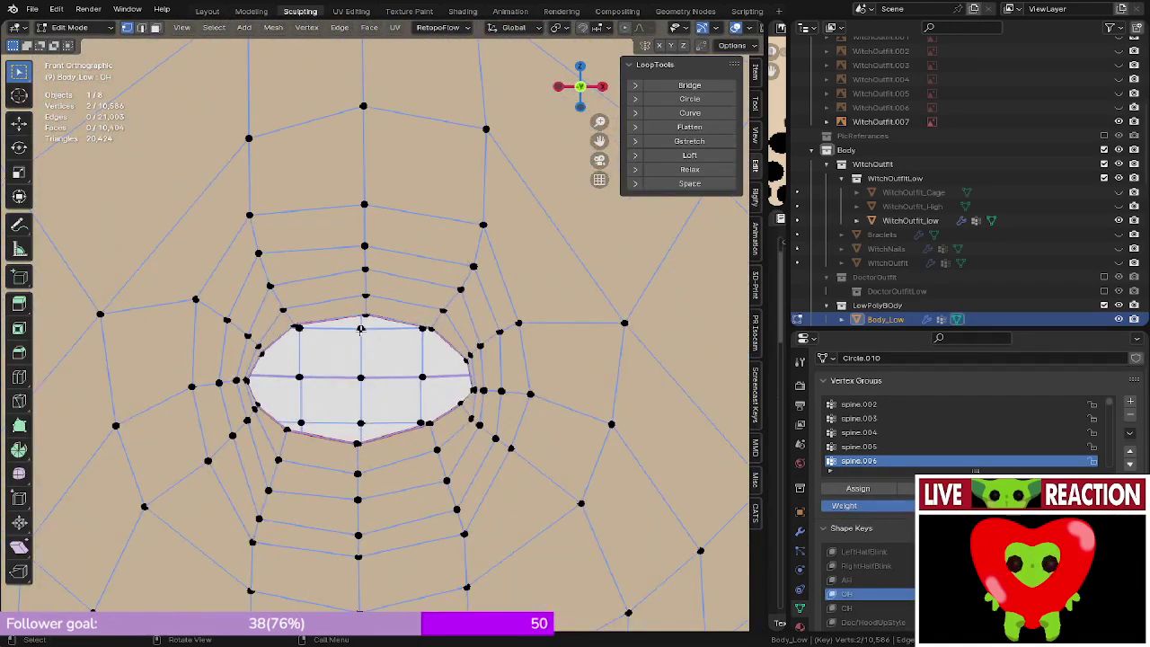
pyautogui.press('l')
pyautogui.press('g')
pyautogui.press('z')
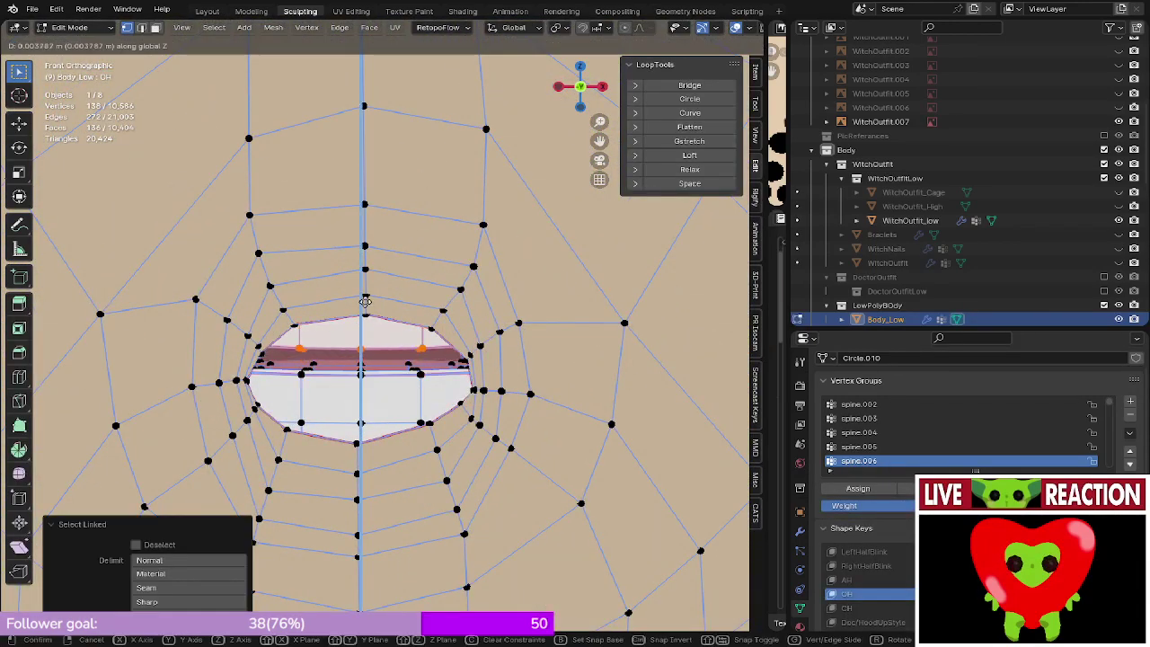
pyautogui.click(380, 277)
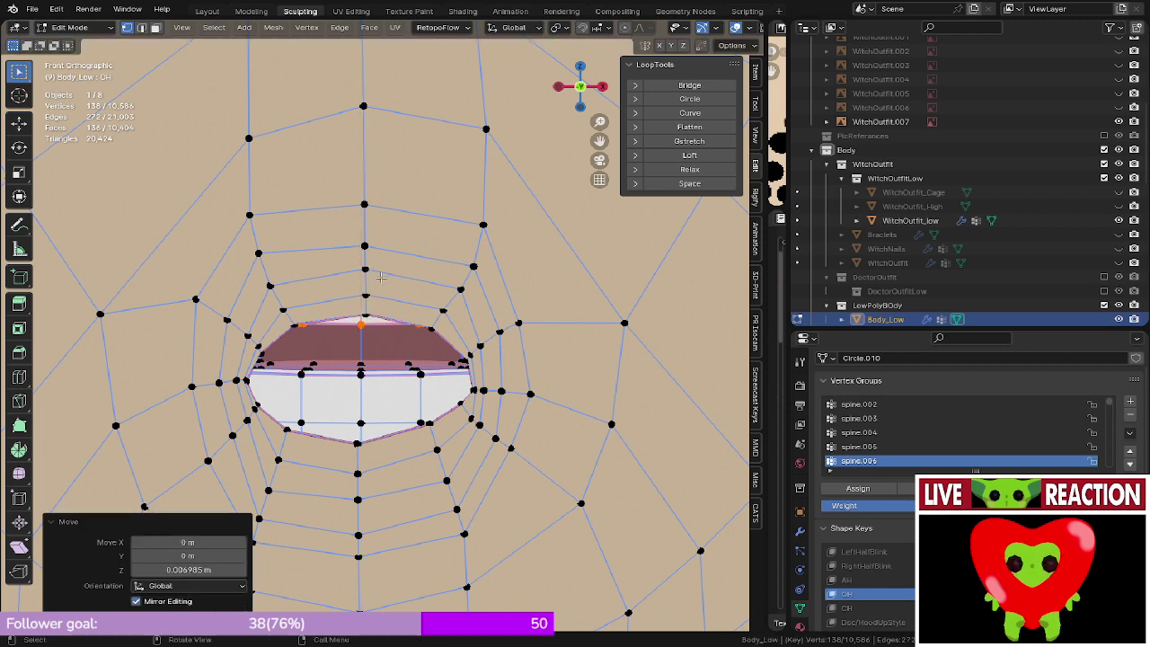
# - Select the linked lower teeth in the OH shape key and lower them about 0.008 m along Z
pyautogui.click(355, 420)
pyautogui.press('l')
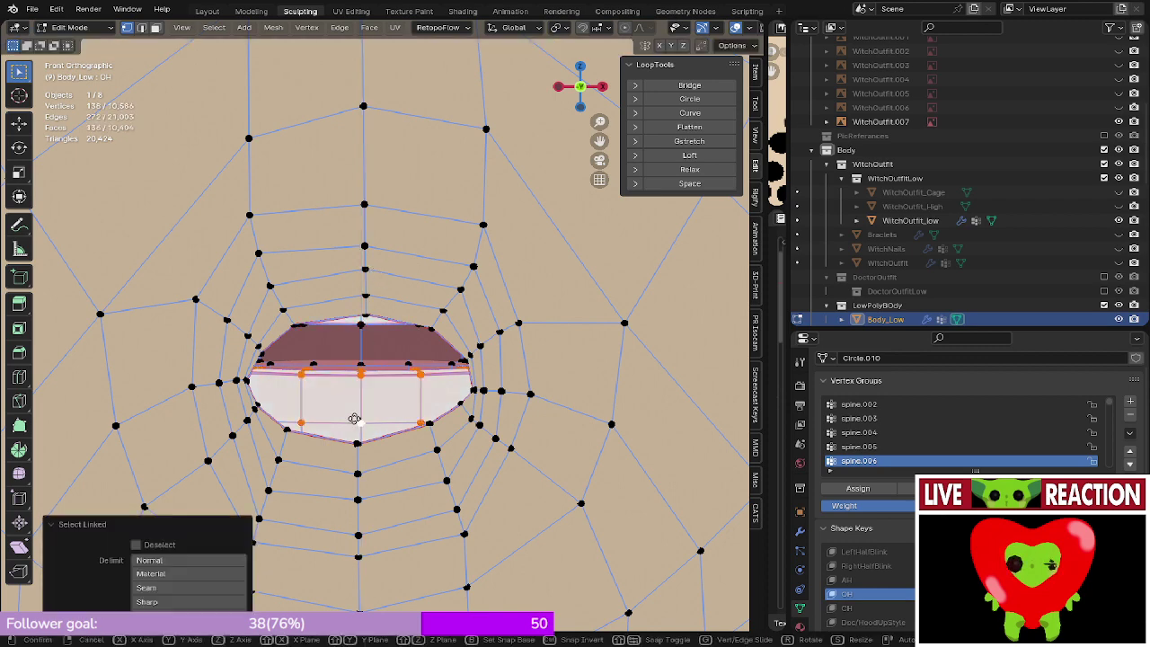
pyautogui.press('g')
pyautogui.press('z')
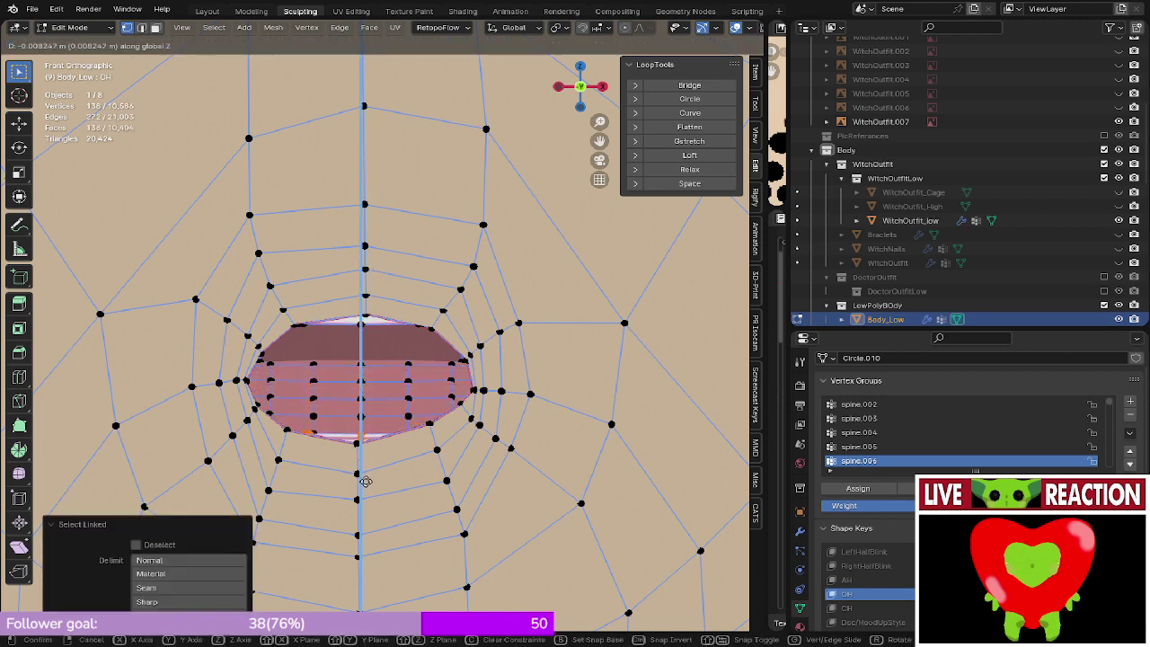
pyautogui.click(364, 482)
pyautogui.click(361, 401)
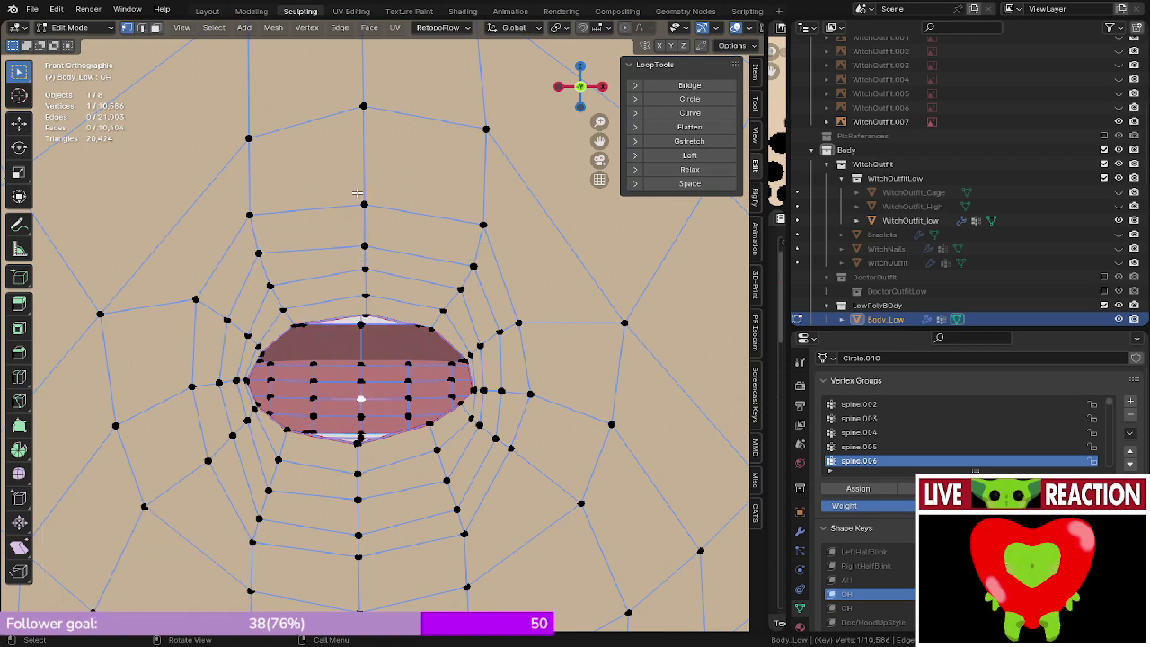
# - Leave Edit Mode, raise the OH shape key's value and examine the open mouth from the front
pyautogui.scroll(-5, 361, 398)
pyautogui.moveTo(361, 398); pyautogui.dragTo(469, 404, button='middle')
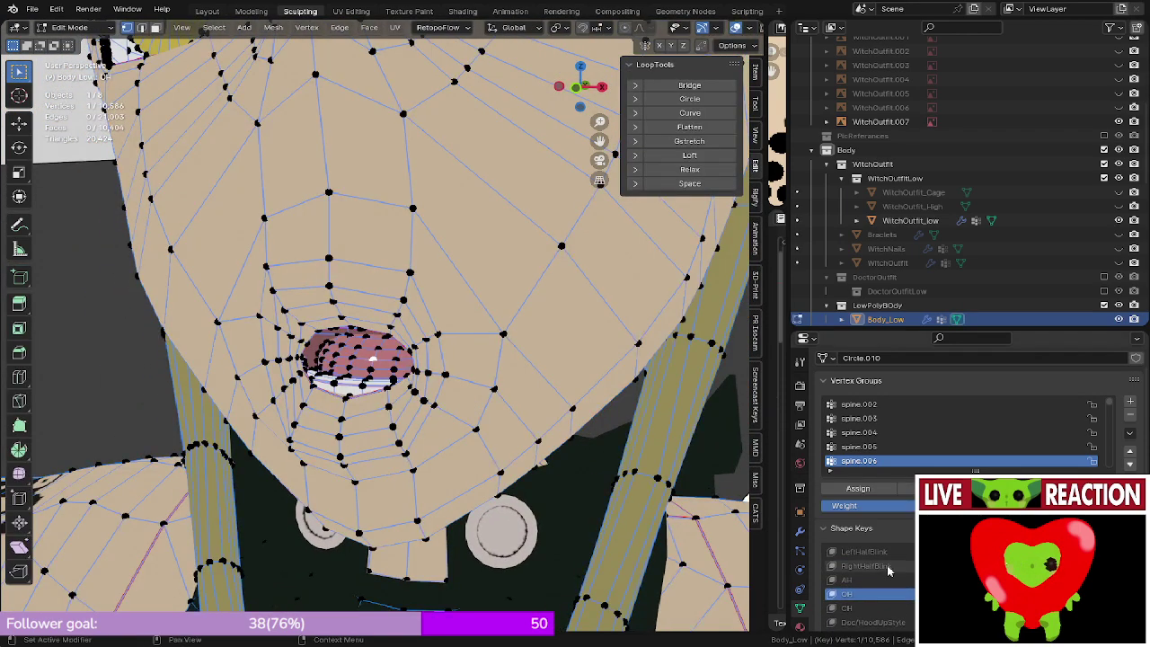
pyautogui.press('Tab')
pyautogui.scroll(-2, 347, 427)
pyautogui.scroll(-2, 1015, 539)
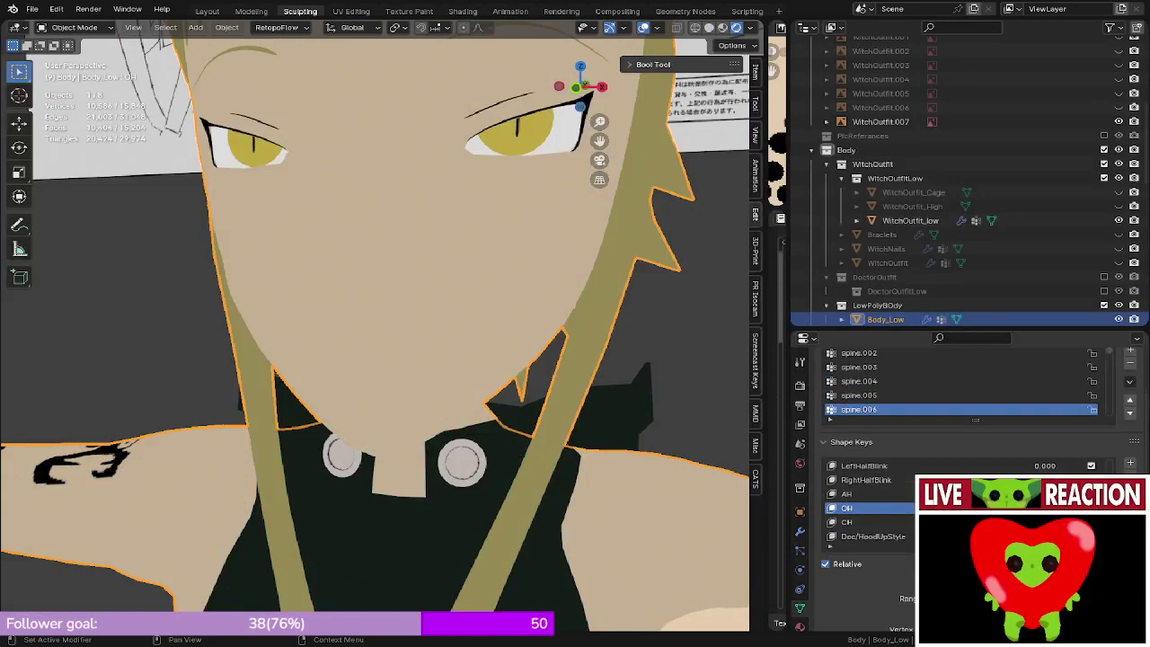
pyautogui.moveTo(988, 582); pyautogui.dragTo(1100, 582)
pyautogui.press('KP_1')
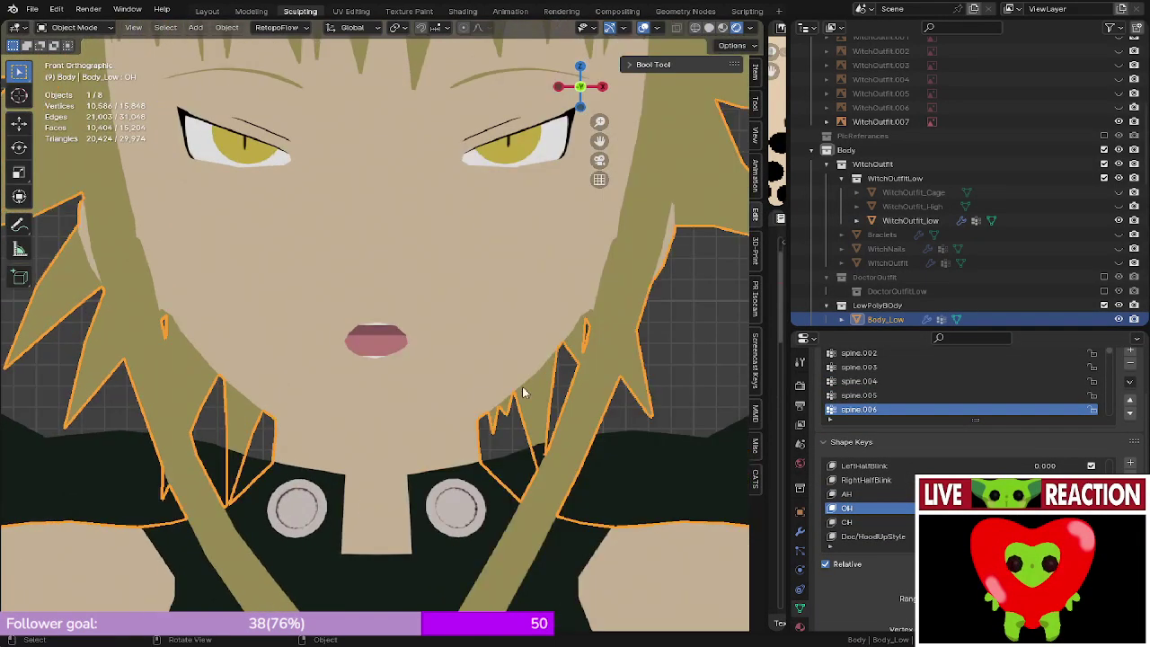
pyautogui.scroll(-6, 522, 386)
pyautogui.scroll(6, 1010, 187)
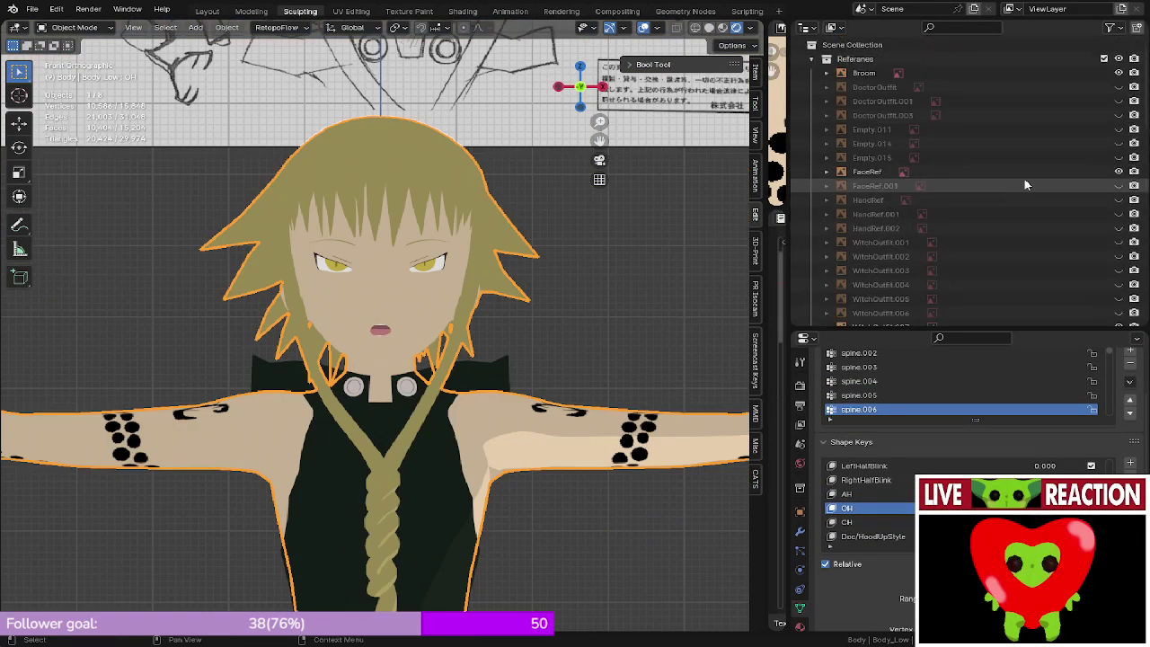
# - Check the FaceRef.001 and Empty.011 reference images by showing each one briefly
pyautogui.scroll(-8, 428, 199)
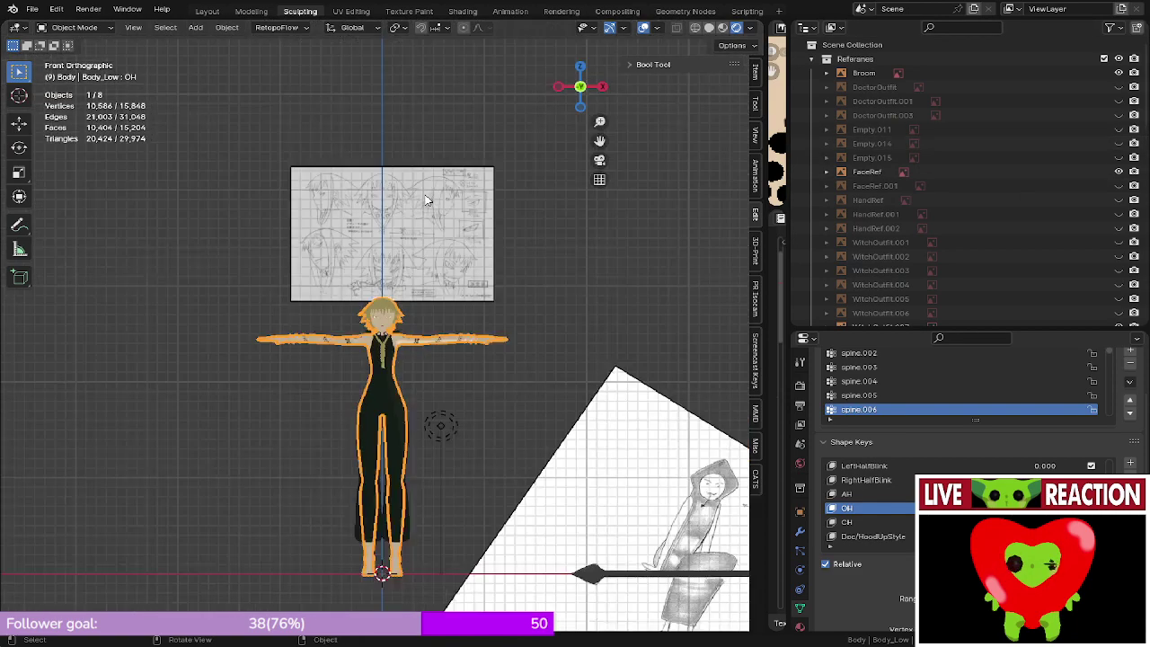
pyautogui.scroll(-1, 427, 199)
pyautogui.keyDown('shift'); pyautogui.moveTo(417, 188); pyautogui.dragTo(308, 175, button='middle'); pyautogui.keyUp('shift')
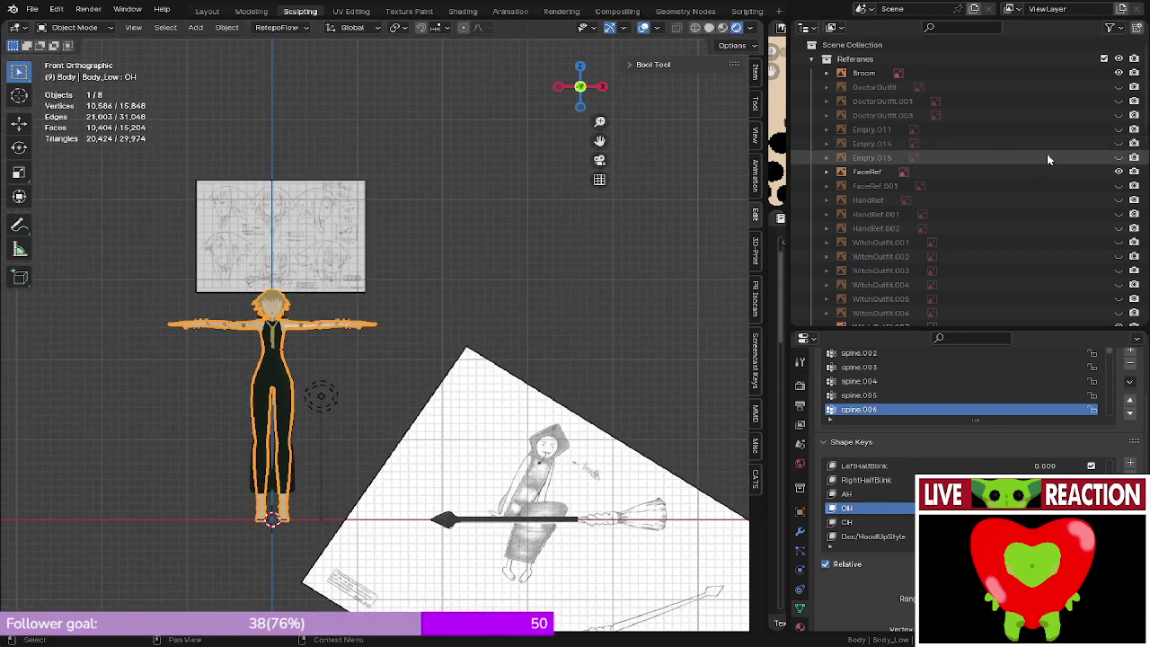
pyautogui.click(1119, 171)
pyautogui.click(1118, 186)
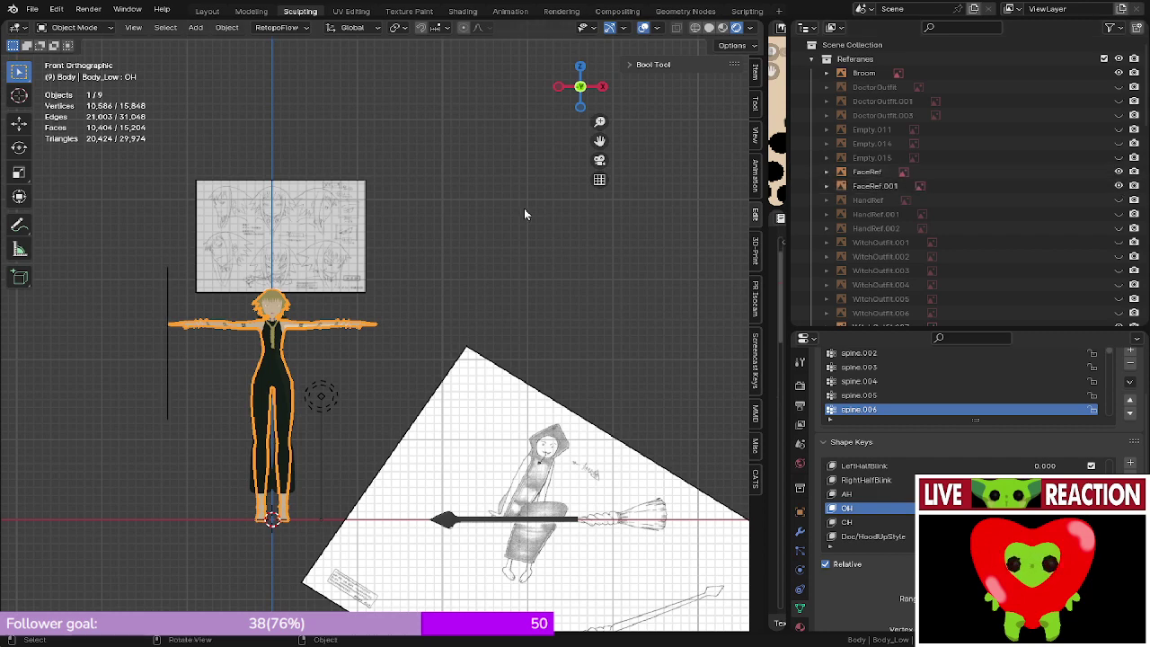
pyautogui.click(1118, 130)
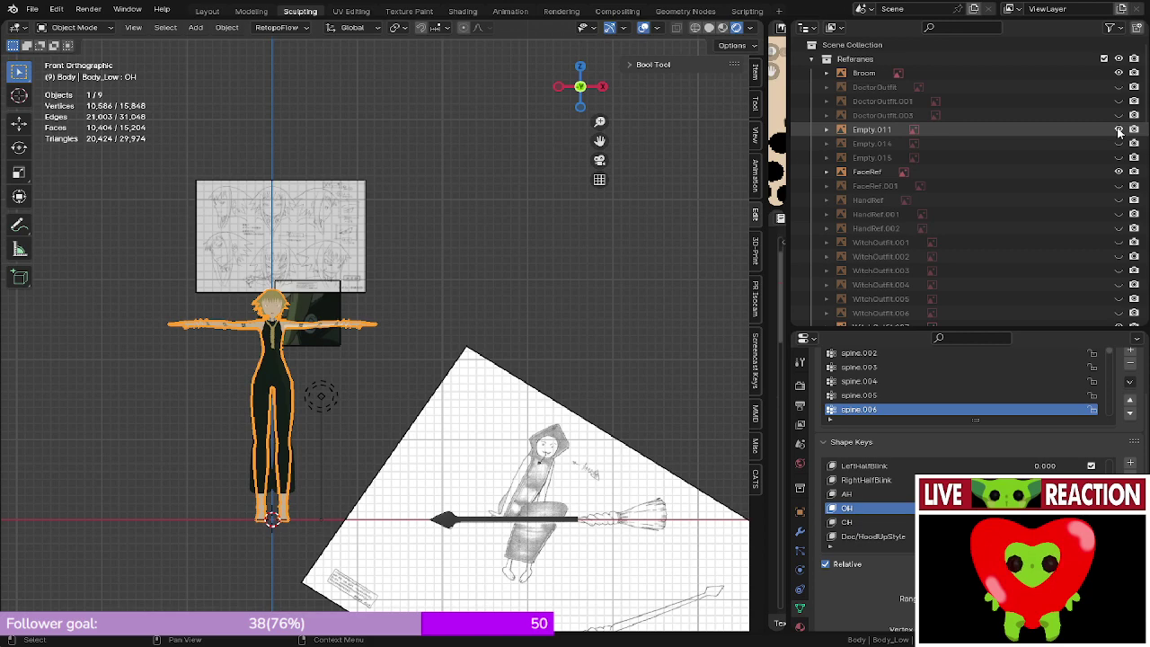
pyautogui.click(1118, 130)
# - Show the mouth-shape chart image Empty.013 behind the character
pyautogui.scroll(-5, 1055, 170)
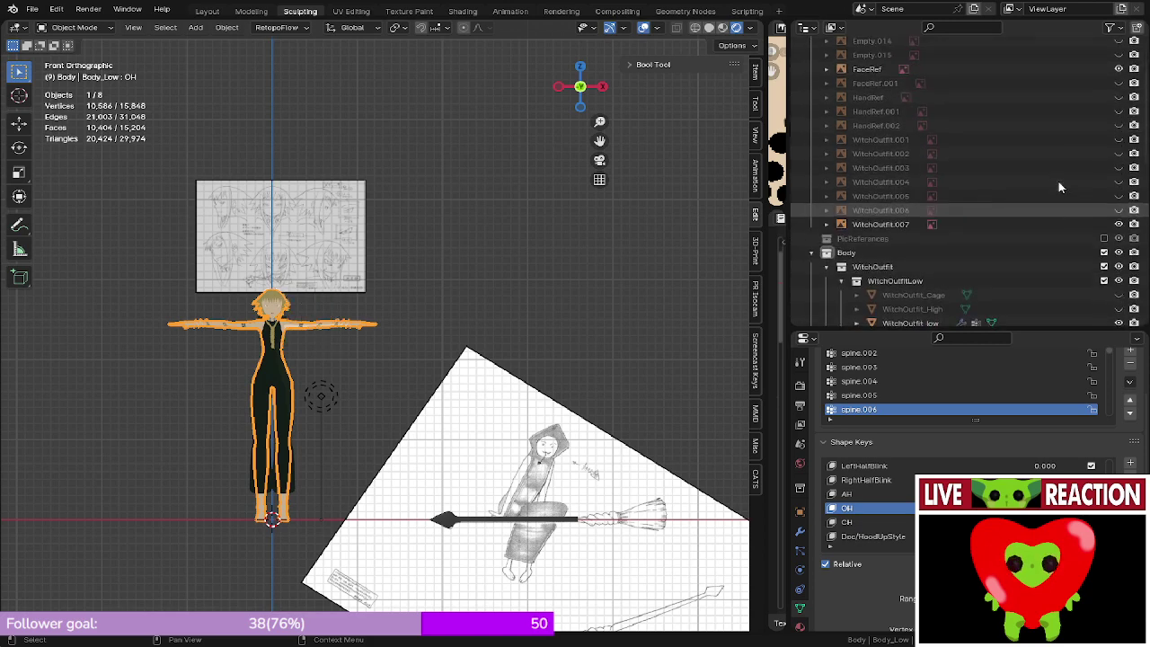
pyautogui.scroll(4, 1060, 187)
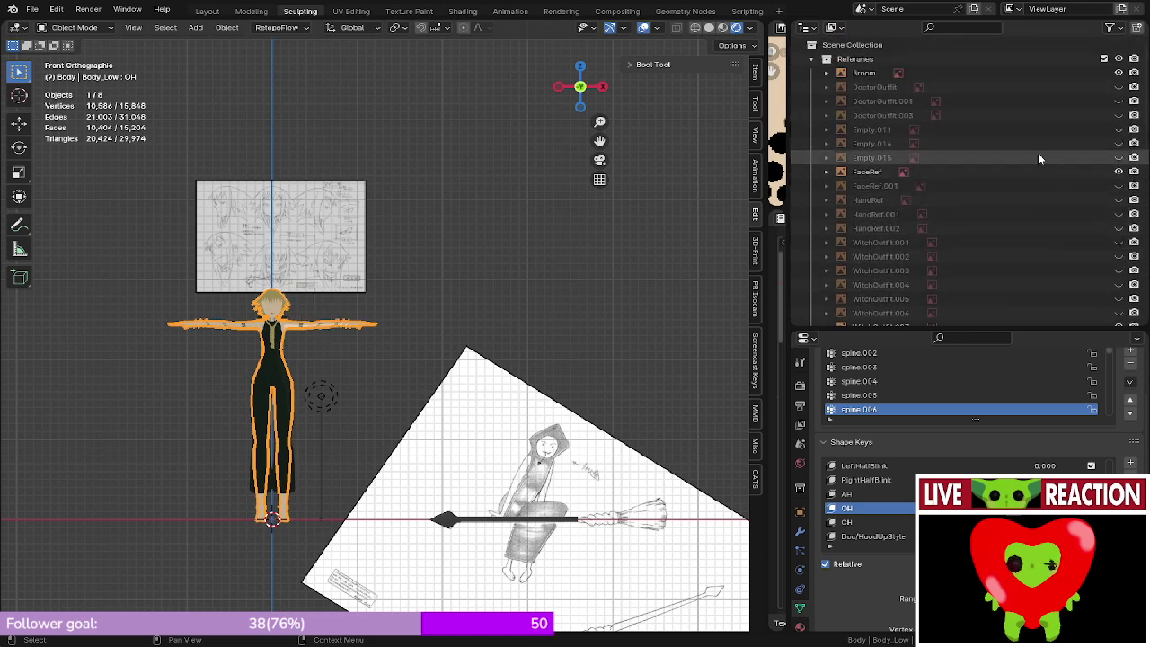
pyautogui.scroll(-6, 889, 224)
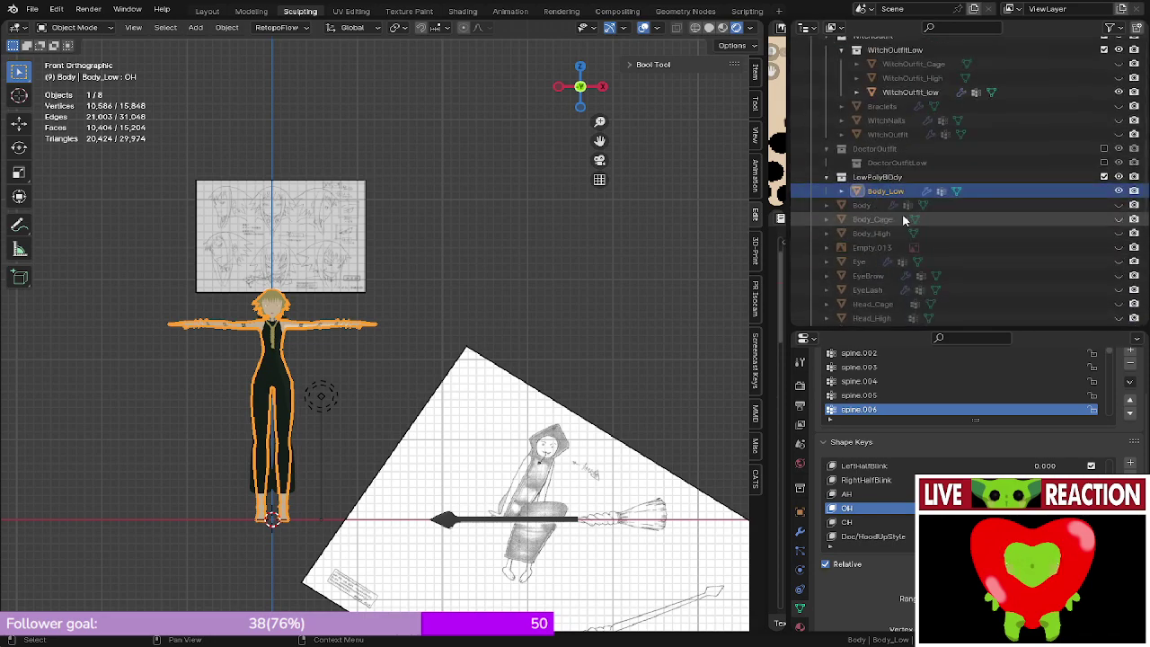
pyautogui.click(1119, 247)
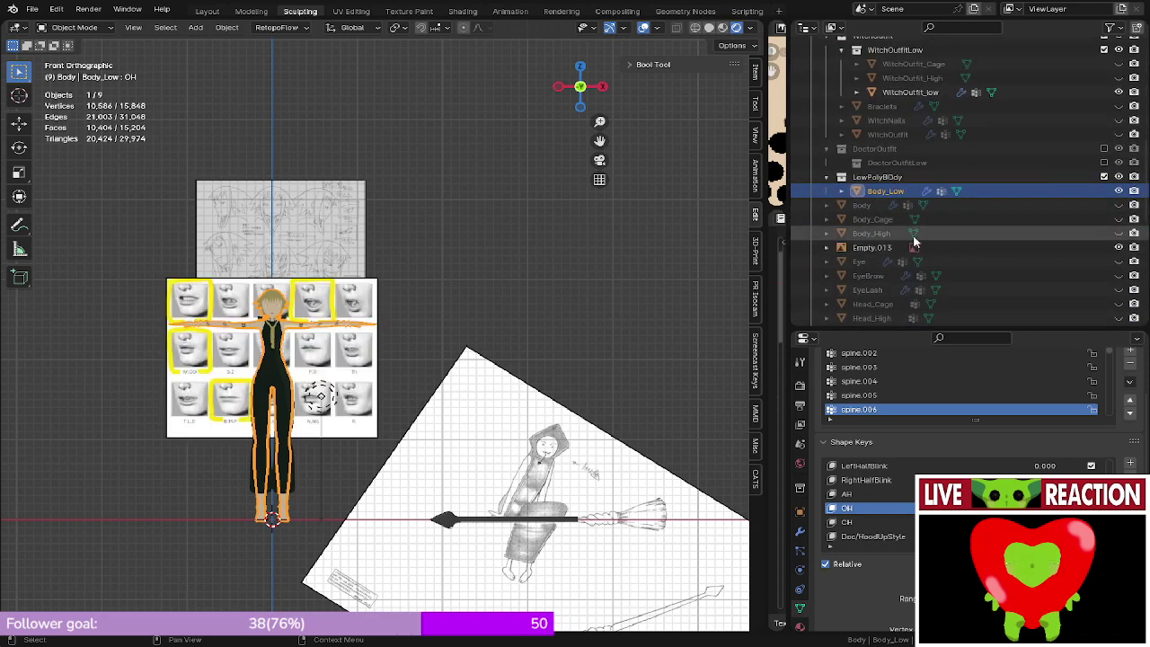
pyautogui.scroll(8, 268, 314)
pyautogui.scroll(-6, 263, 256)
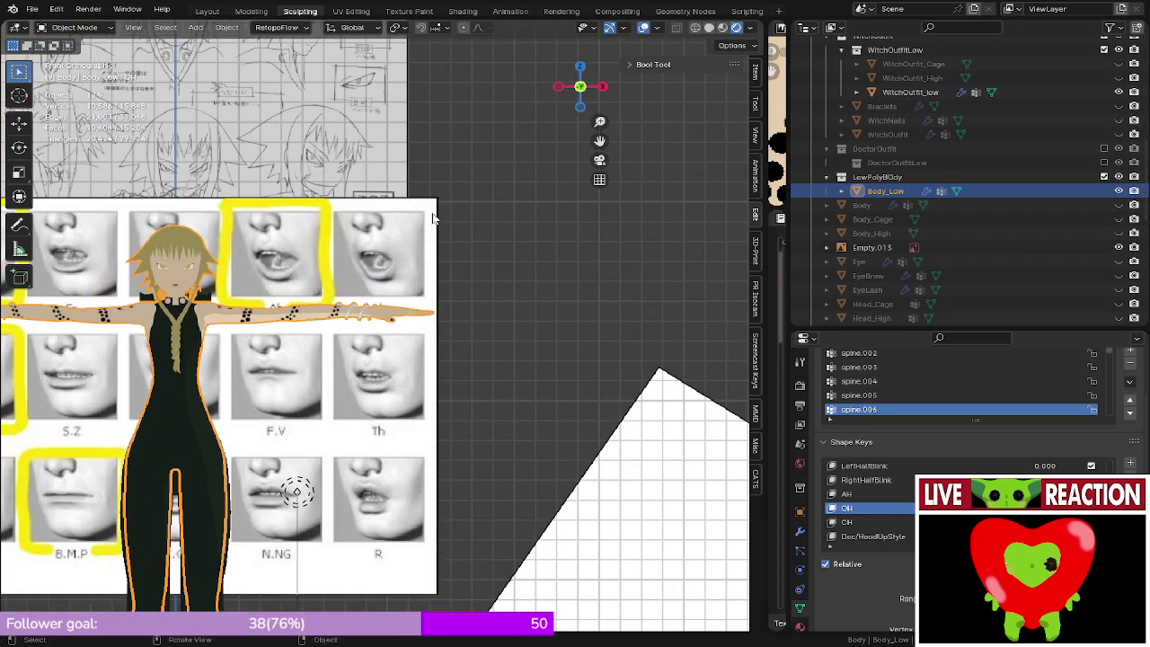
# - Raise the Empty.013 mouth chart about 0.132 m along Z and save the file
pyautogui.click(449, 272)
pyautogui.scroll(6, 449, 270)
pyautogui.press('g')
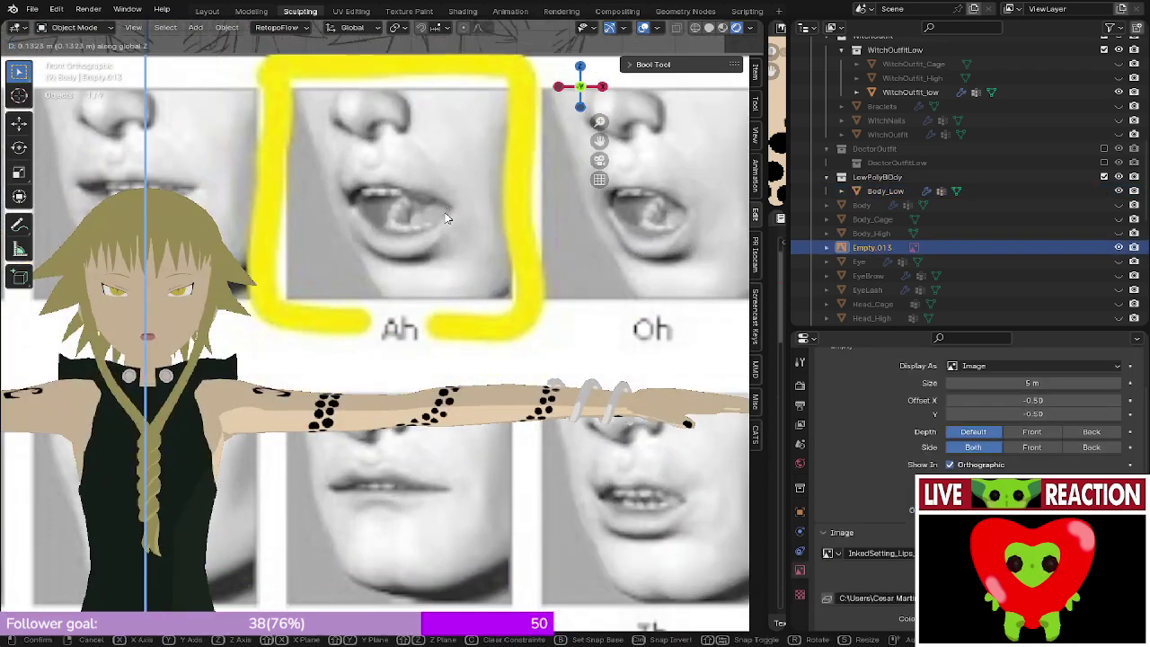
pyautogui.click(352, 309)
pyautogui.scroll(1, 254, 294)
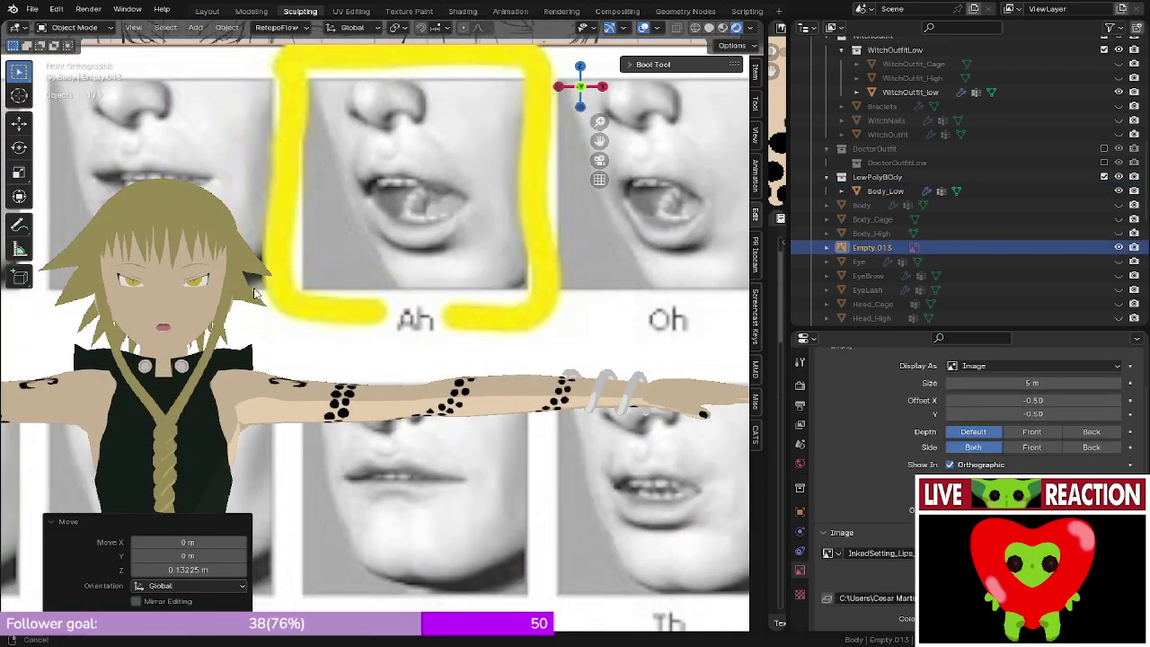
pyautogui.moveTo(253, 287)
pyautogui.mouseDown(button='middle')
pyautogui.moveTo(426, 333)
pyautogui.moveTo(265, 296)
pyautogui.mouseUp(button='middle')
pyautogui.scroll(-3, 377, 321)
pyautogui.hotkey('ctrl', 's')
pyautogui.click(368, 294)
pyautogui.click(451, 287)
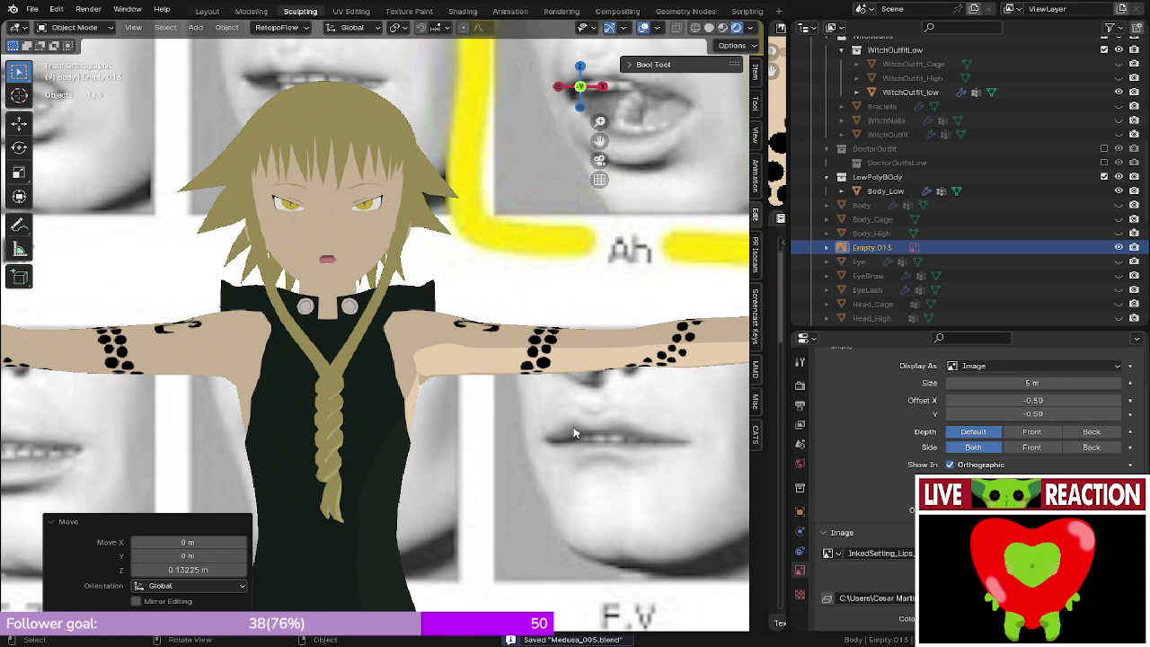
# - Select Body_Low, make its CH shape key active and view the face from the front
pyautogui.keyDown('shift'); pyautogui.moveTo(478, 333); pyautogui.dragTo(580, 435, button='middle'); pyautogui.keyUp('shift')
pyautogui.scroll(5, 579, 435)
pyautogui.click(545, 389)
pyautogui.keyDown('shift'); pyautogui.moveTo(566, 393); pyautogui.dragTo(406, 384, button='middle'); pyautogui.keyUp('shift')
pyautogui.scroll(1, 407, 385)
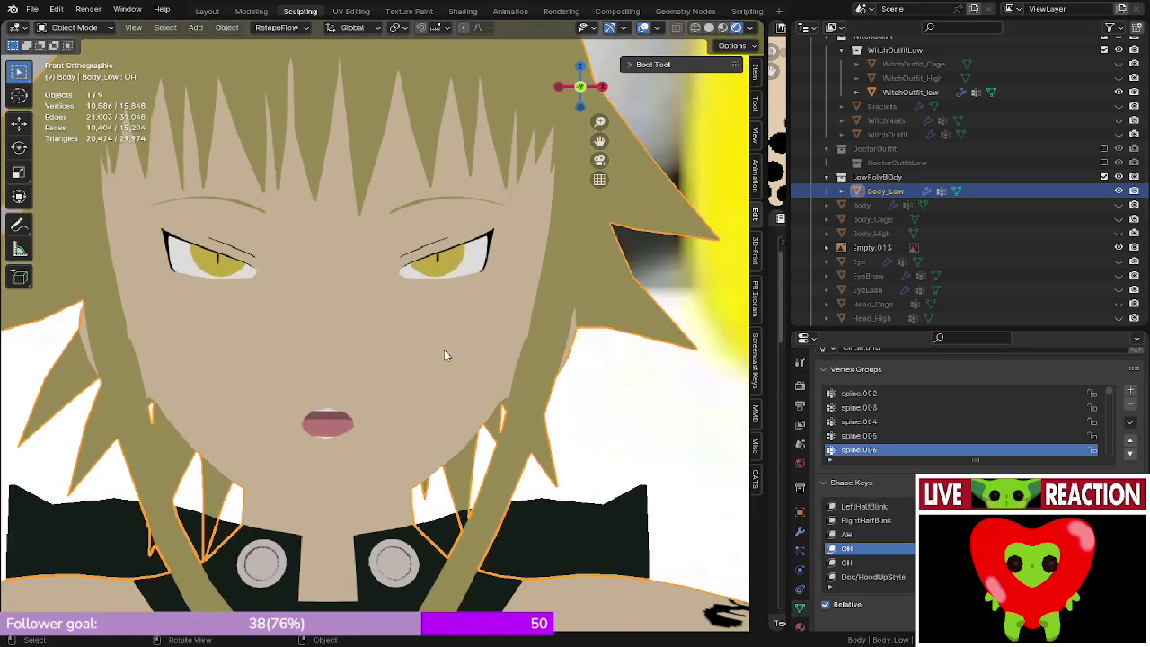
pyautogui.moveTo(444, 350); pyautogui.dragTo(362, 401, button='middle')
pyautogui.click(881, 561)
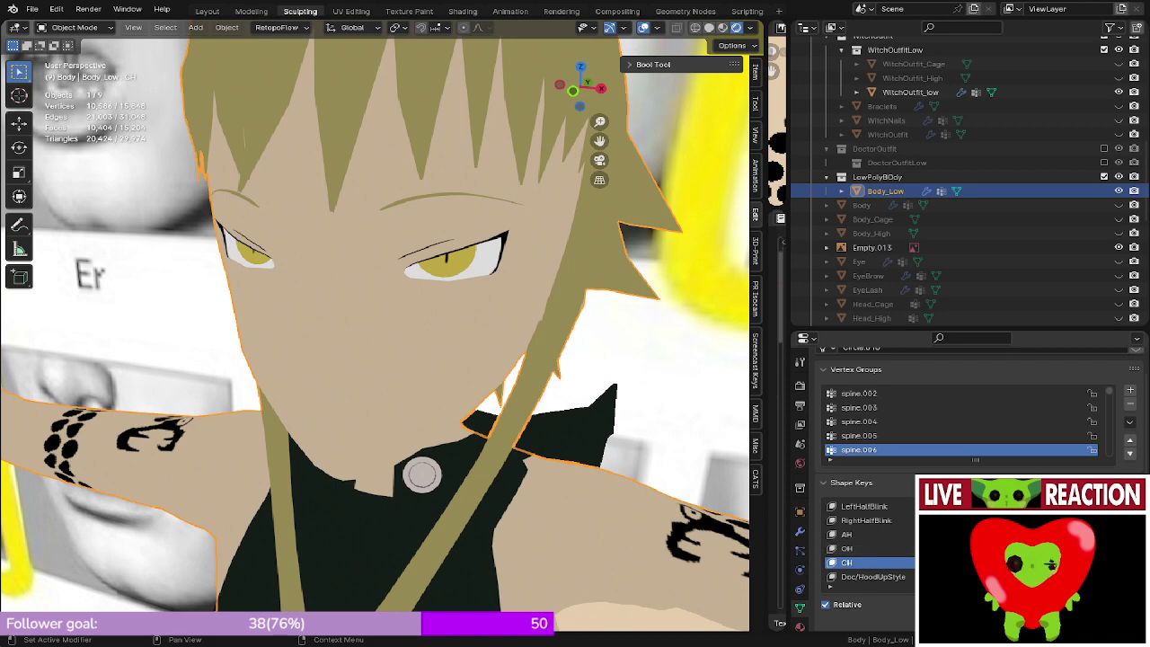
pyautogui.press('KP_1')
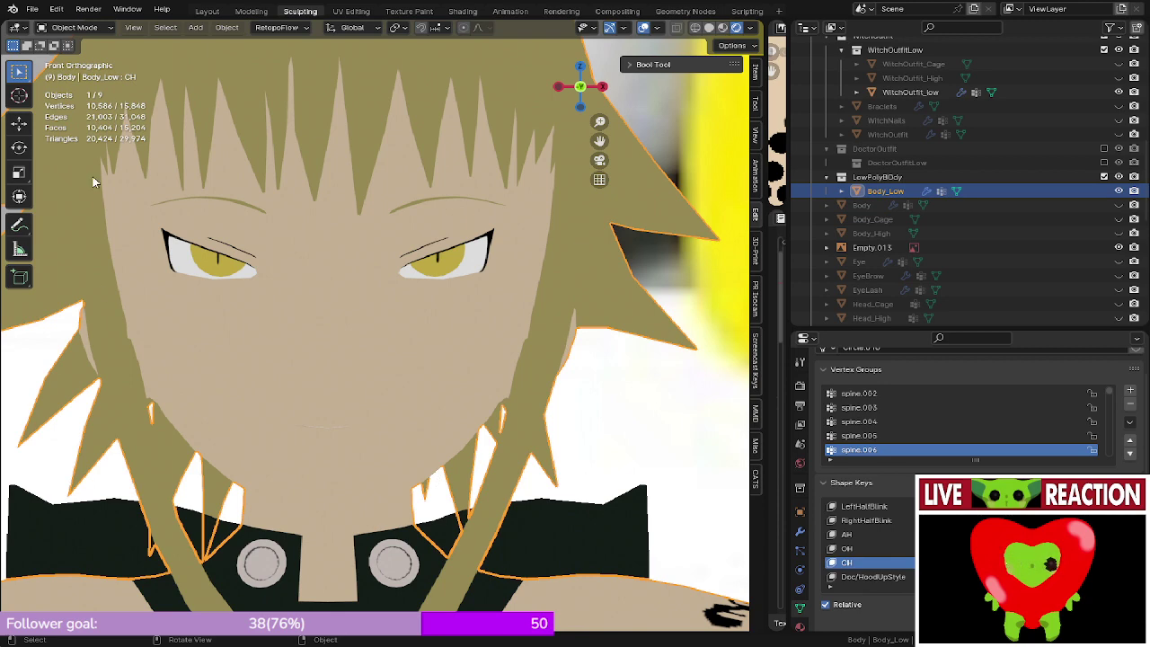
# - Raise the FaceRef sketch sheet about 0.175 m along Z above the mouth chart and look over its faces
pyautogui.scroll(-19, 296, 241)
pyautogui.scroll(5, 324, 254)
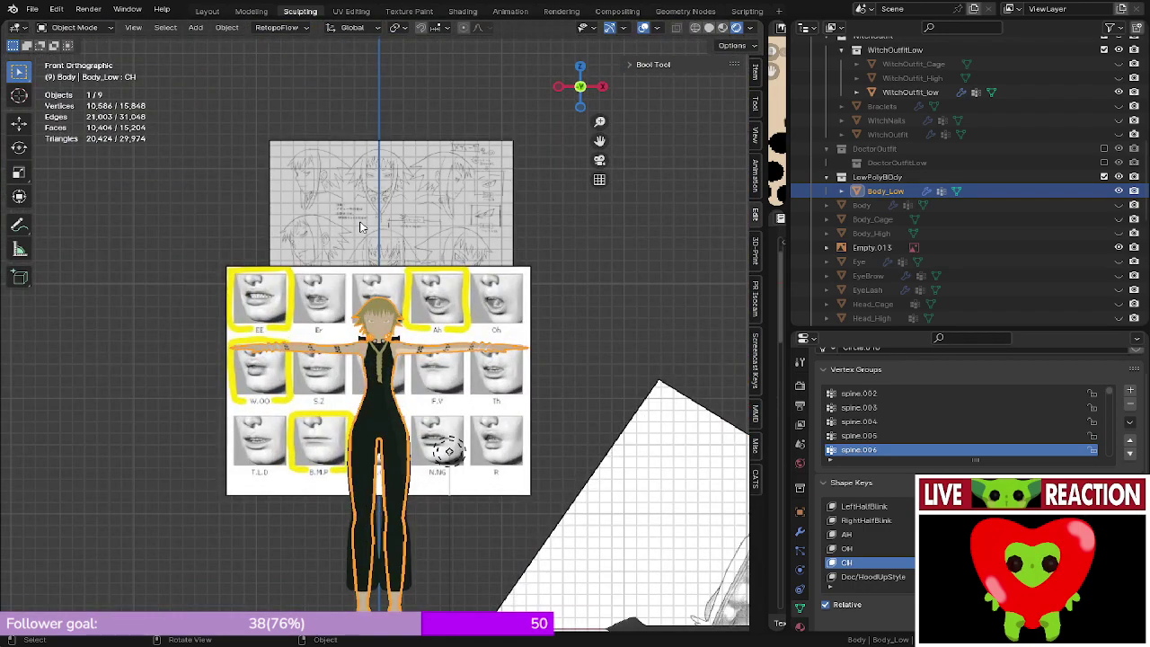
pyautogui.click(363, 226)
pyautogui.scroll(4, 366, 219)
pyautogui.press('g')
pyautogui.press('z')
pyautogui.click(369, 239)
pyautogui.scroll(3, 369, 239)
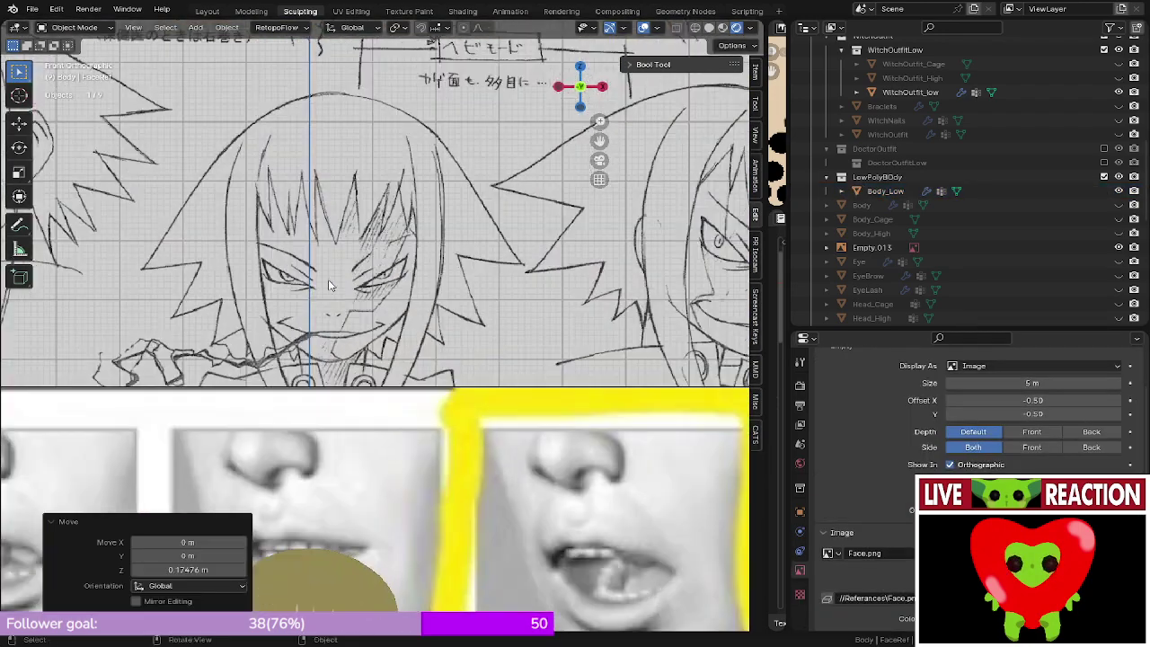
pyautogui.keyDown('shift'); pyautogui.moveTo(425, 323); pyautogui.dragTo(213, 306, button='middle'); pyautogui.keyUp('shift')
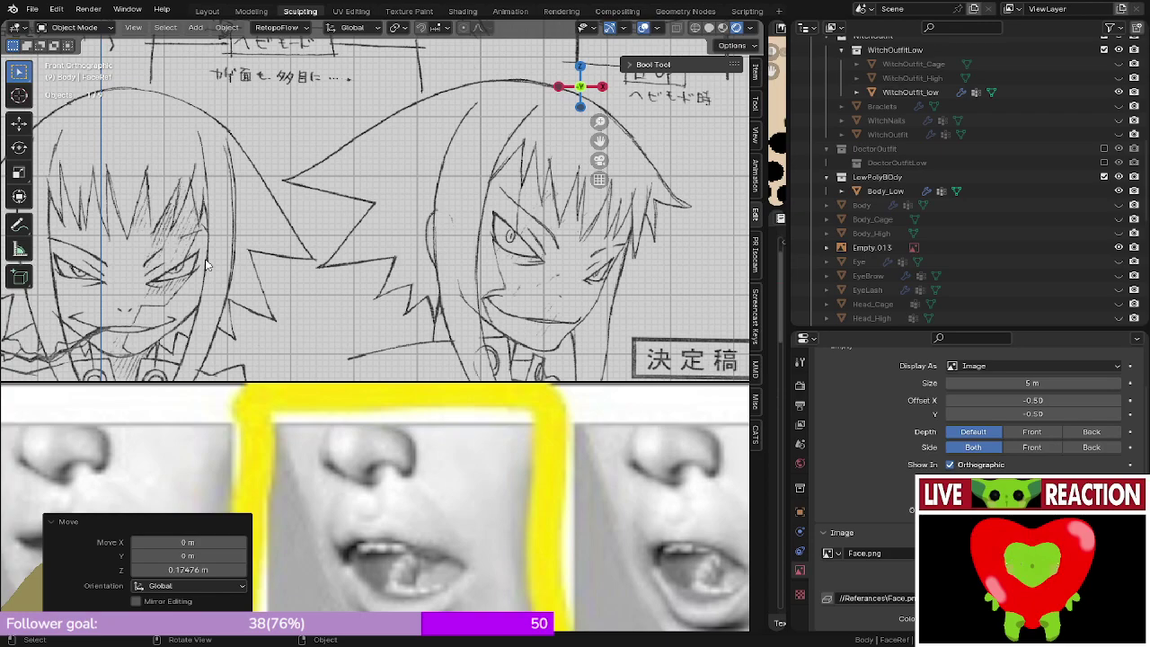
# - Move the Empty.013 mouth chart about -0.567 m along X and 0.645 m along Z, away from the character's face
pyautogui.scroll(-8, 205, 260)
pyautogui.scroll(6, 452, 260)
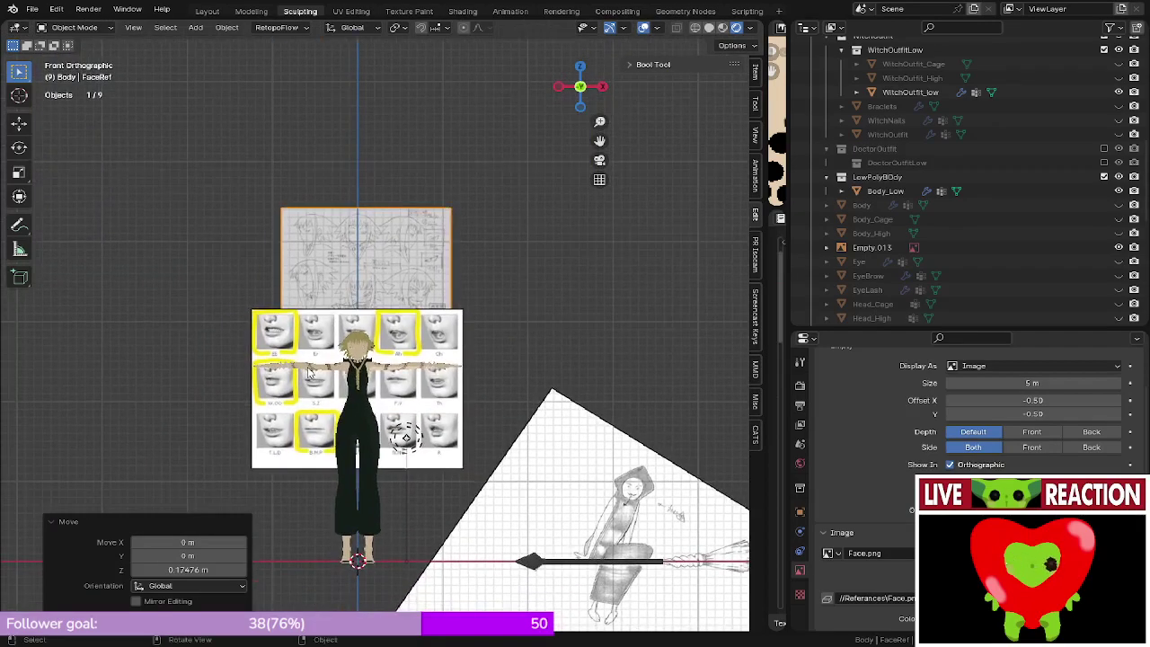
pyautogui.keyDown('shift'); pyautogui.moveTo(452, 261); pyautogui.dragTo(462, 101, button='middle'); pyautogui.keyUp('shift')
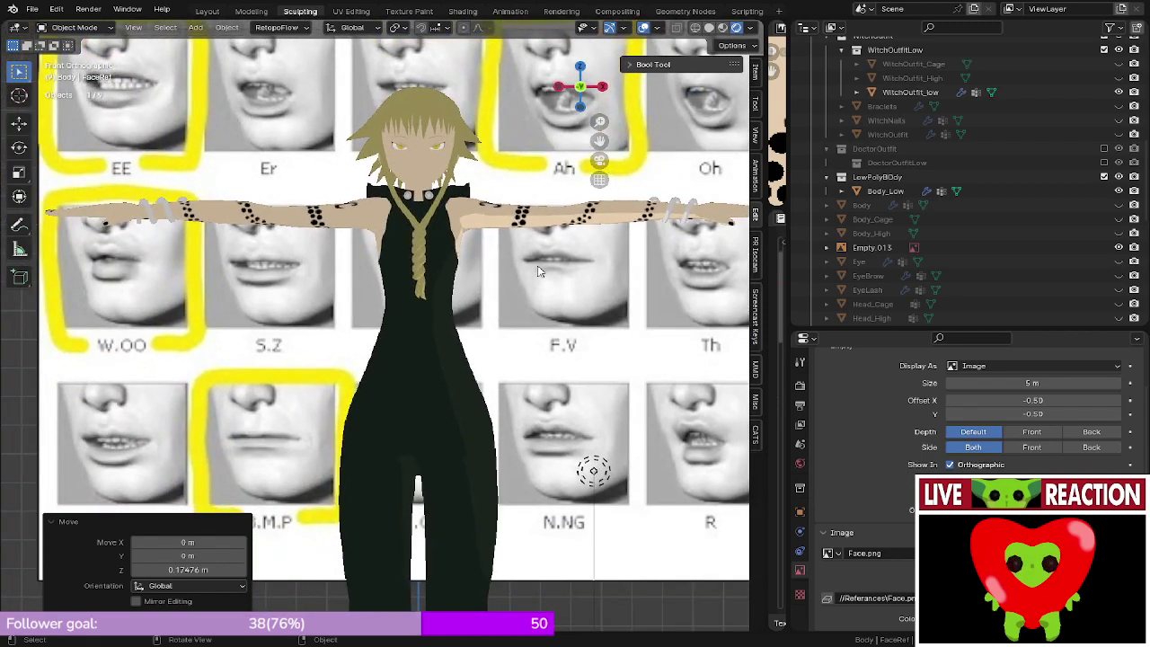
pyautogui.click(539, 271)
pyautogui.scroll(-4, 539, 271)
pyautogui.keyDown('shift'); pyautogui.moveTo(539, 263); pyautogui.dragTo(541, 369, button='middle'); pyautogui.keyUp('shift')
pyautogui.scroll(3, 542, 369)
pyautogui.press('g')
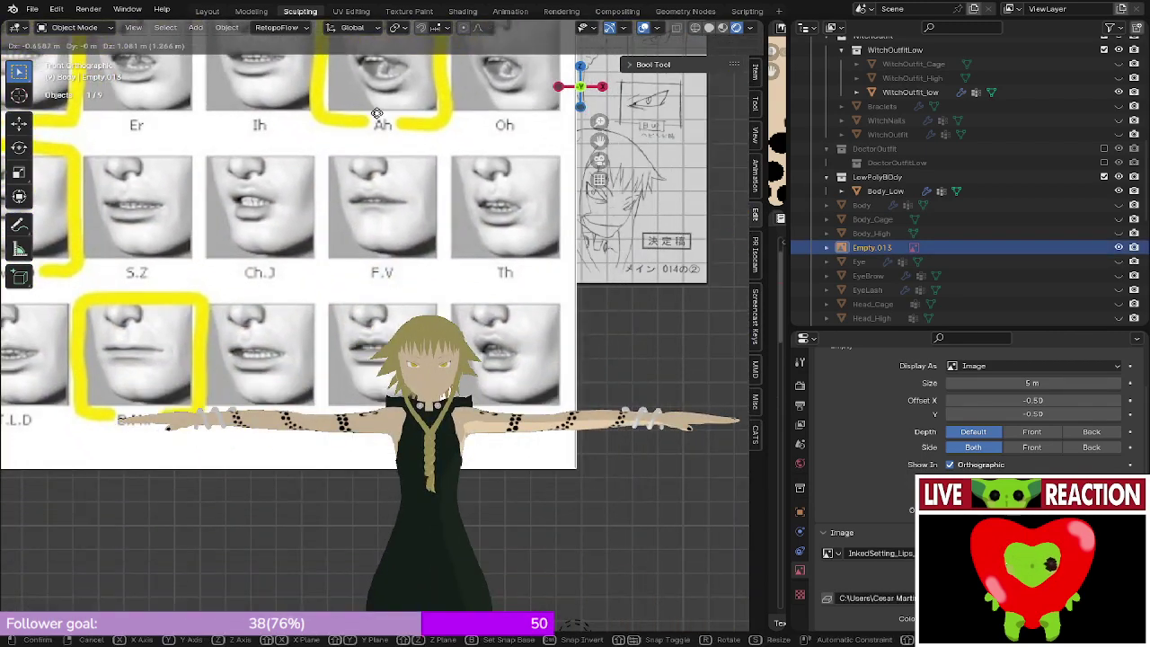
pyautogui.rightClick(375, 114)
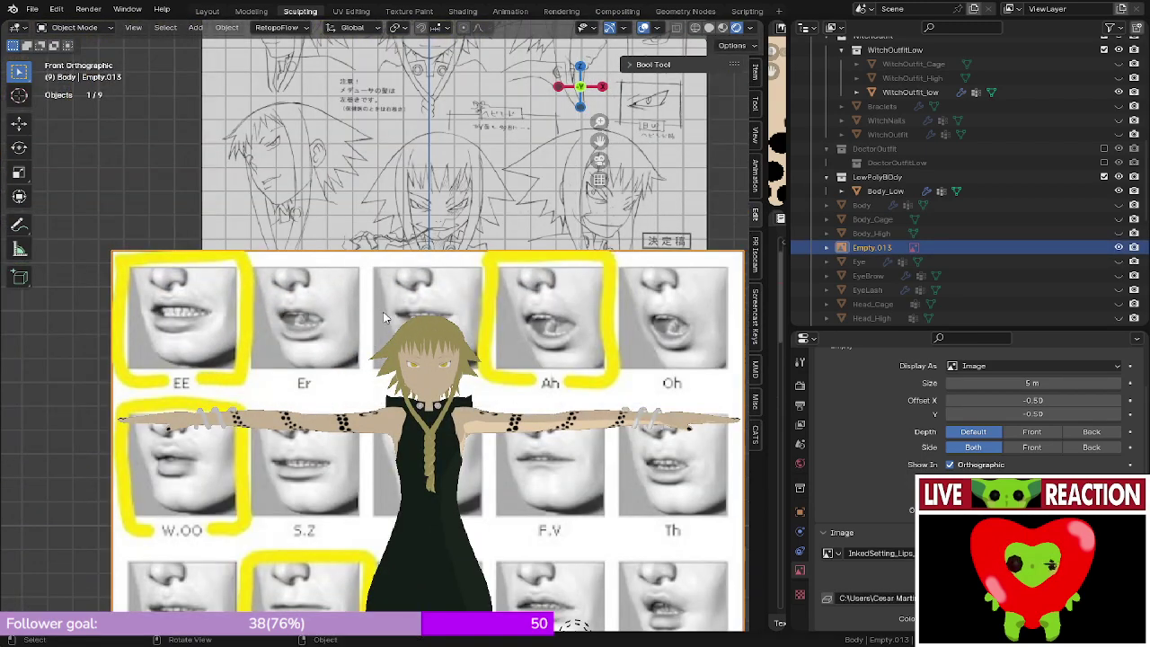
pyautogui.press('g')
pyautogui.click(148, 283)
# - Examine the Ch.J mouth on the chart beside the character's head and reselect Body_Low
pyautogui.keyDown('shift'); pyautogui.moveTo(305, 314); pyautogui.dragTo(362, 332, button='middle'); pyautogui.keyUp('shift')
pyautogui.scroll(1, 355, 313)
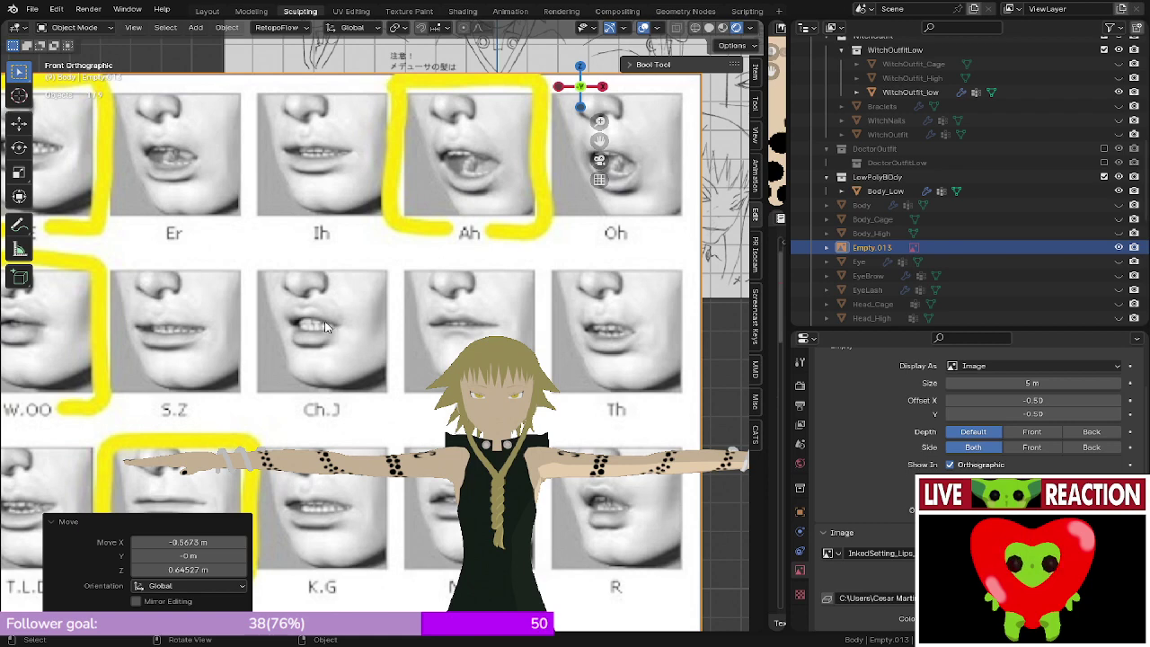
pyautogui.scroll(2, 340, 346)
pyautogui.scroll(1, 369, 341)
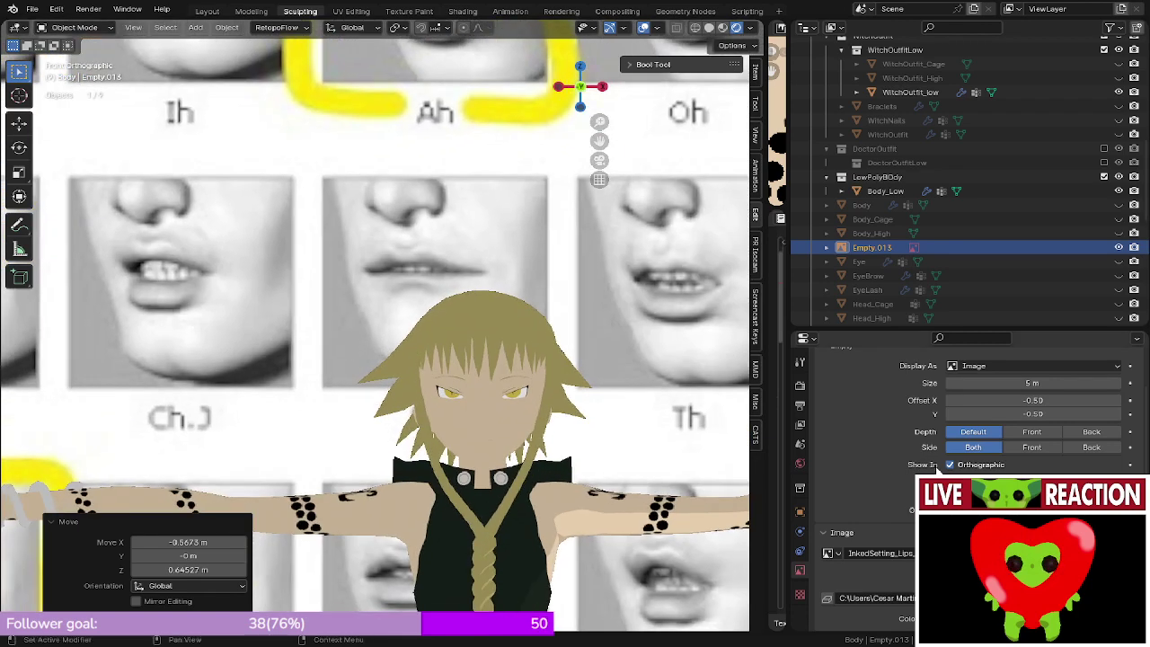
pyautogui.click(480, 384)
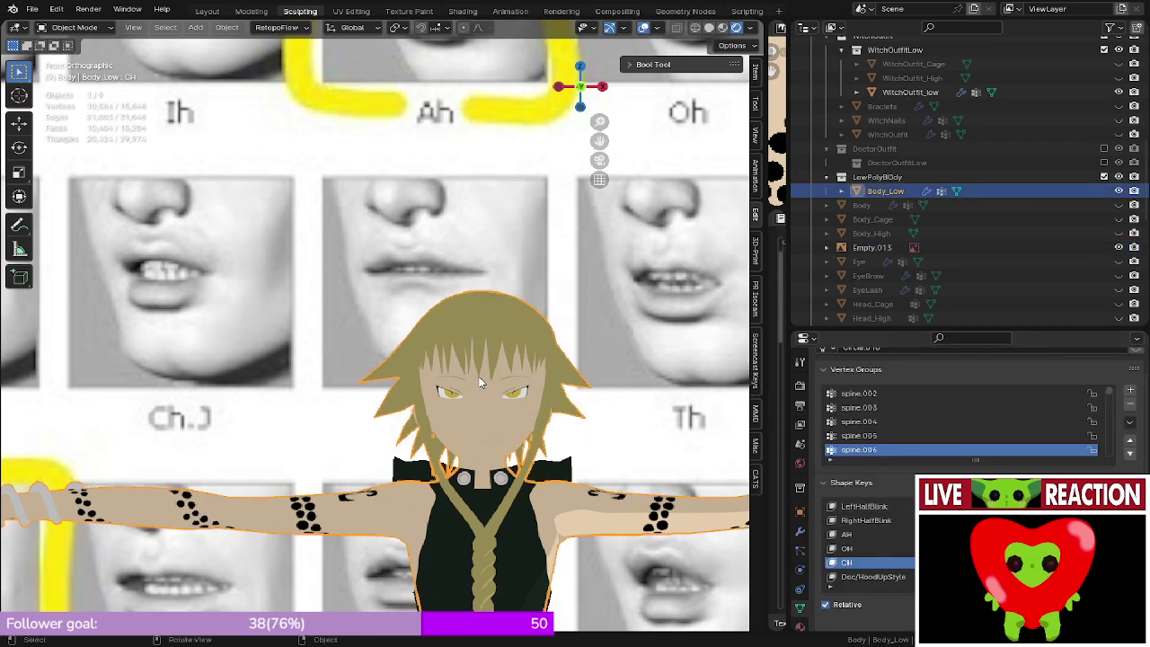
# - Open Body_Low's CH shape key for mesh editing in solid shading, with the mouth seen from the front
pyautogui.scroll(-5, 481, 383)
pyautogui.scroll(2, 383, 395)
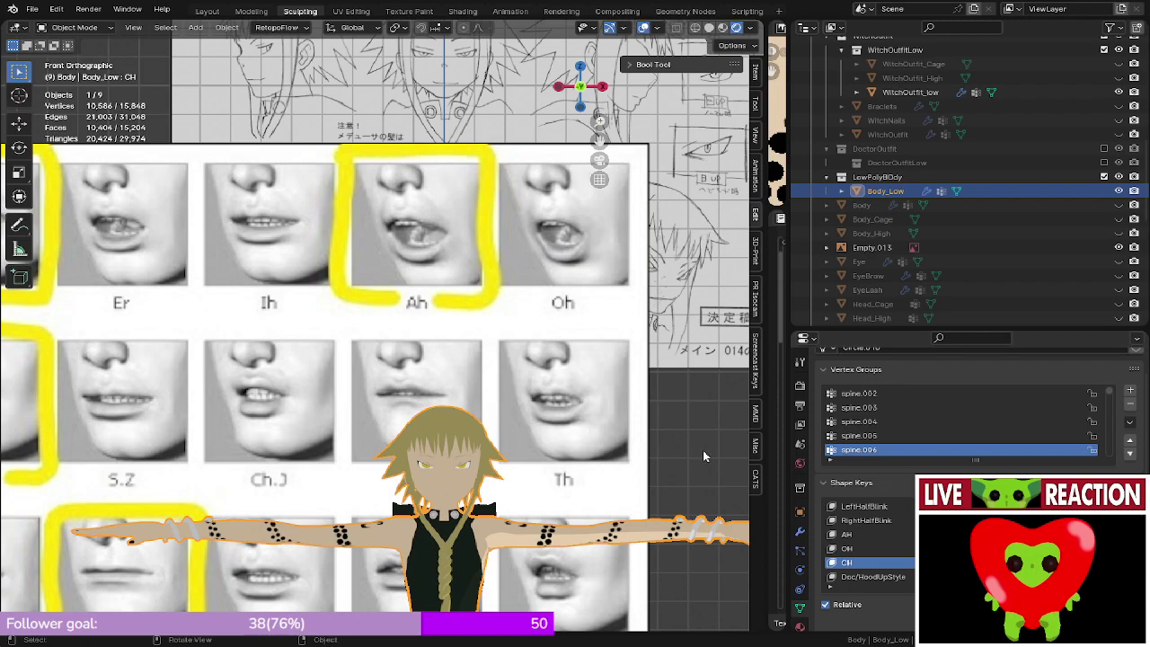
pyautogui.moveTo(465, 457)
pyautogui.keyDown('shift'); pyautogui.mouseDown(button='middle')
pyautogui.moveTo(363, 183)
pyautogui.moveTo(346, 186)
pyautogui.moveTo(419, 310)
pyautogui.moveTo(462, 306)
pyautogui.moveTo(449, 281)
pyautogui.moveTo(469, 289)
pyautogui.mouseUp(button='middle'); pyautogui.keyUp('shift')
pyautogui.press('Tab')
pyautogui.scroll(5, 415, 333)
pyautogui.scroll(4, 359, 186)
pyautogui.scroll(3, 427, 310)
pyautogui.press('z')
pyautogui.moveTo(440, 332)
pyautogui.mouseDown(button='middle')
pyautogui.moveTo(382, 341)
pyautogui.moveTo(699, 329)
pyautogui.moveTo(764, 314)
pyautogui.moveTo(662, 336)
pyautogui.moveTo(350, 315)
pyautogui.mouseUp(button='middle')
pyautogui.click(278, 341)
pyautogui.press('z')
pyautogui.click(454, 315)
pyautogui.press('KP_1')
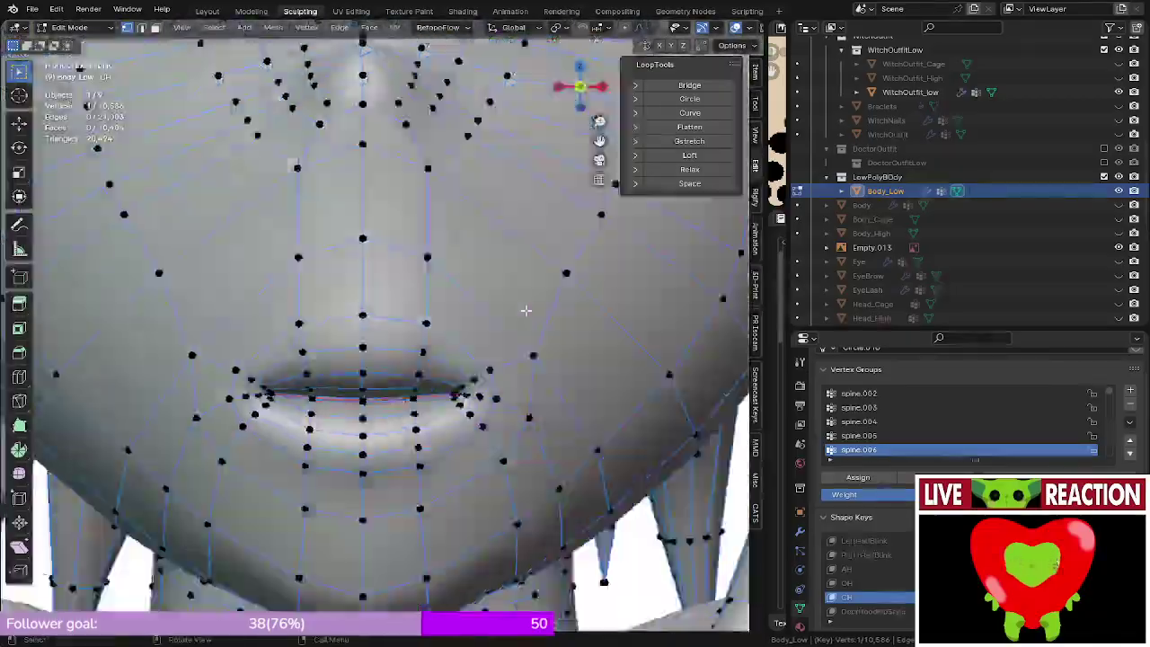
# - Select the centre vertex on the inner edge of the upper lip
pyautogui.scroll(3, 369, 378)
pyautogui.keyDown('shift'); pyautogui.moveTo(368, 380); pyautogui.dragTo(390, 360, button='middle'); pyautogui.keyUp('shift')
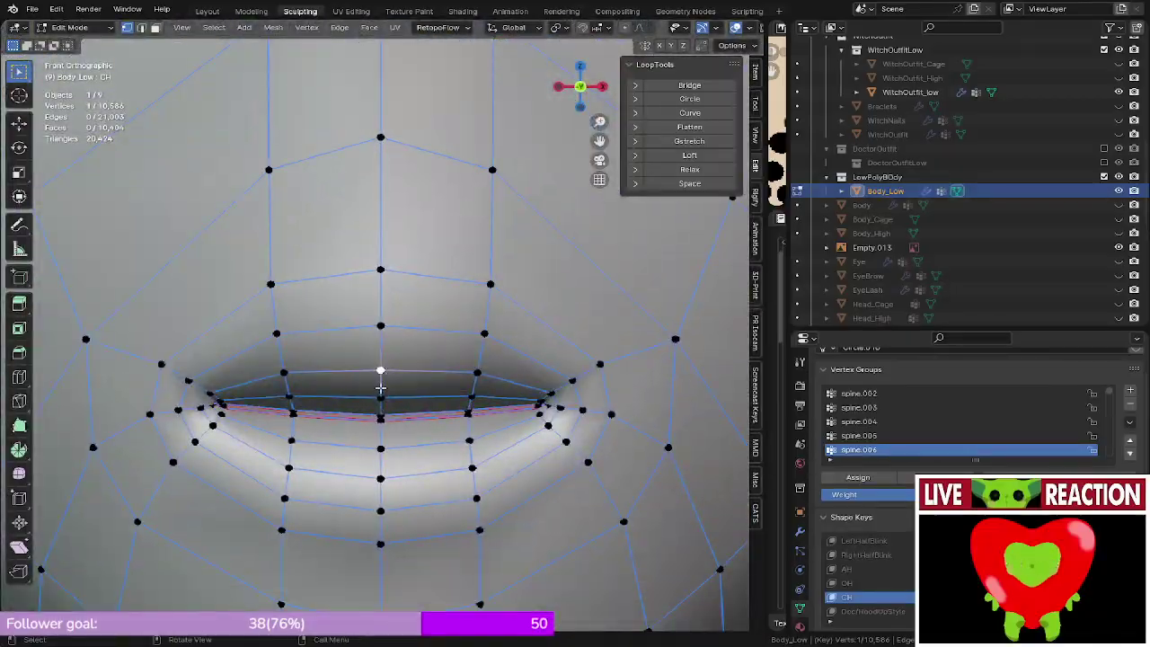
pyautogui.press('z')
pyautogui.click(290, 374)
pyautogui.press('z')
pyautogui.click(544, 374)
pyautogui.scroll(-3, 397, 395)
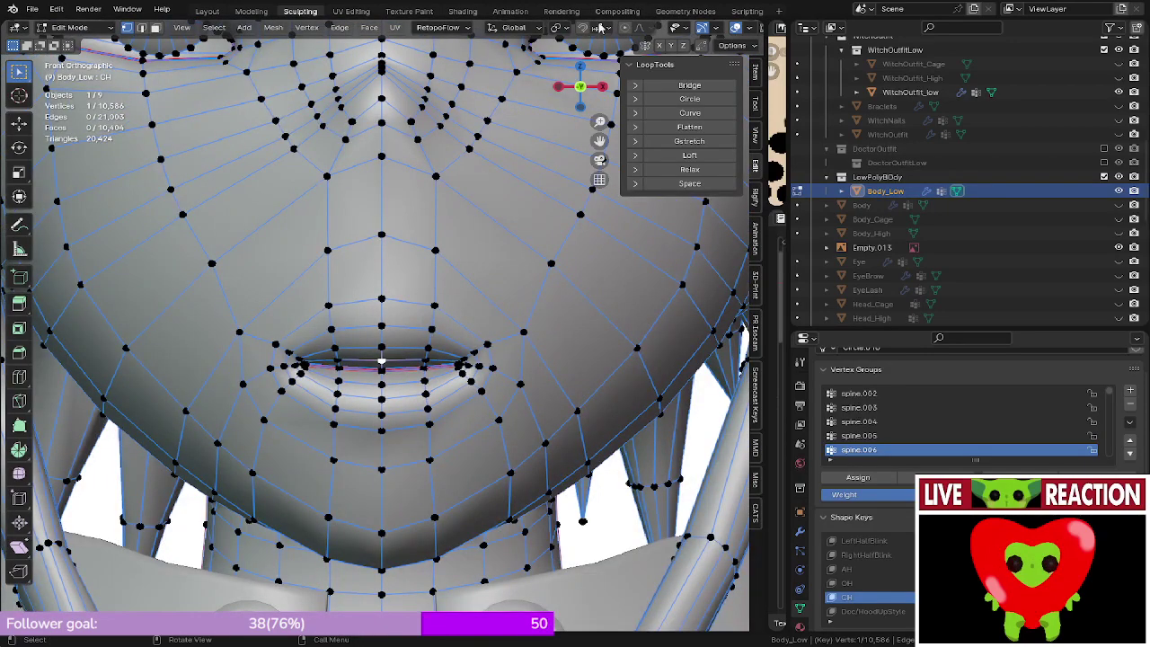
pyautogui.click(582, 27)
pyautogui.scroll(4, 449, 305)
pyautogui.press('g')
pyautogui.press('z')
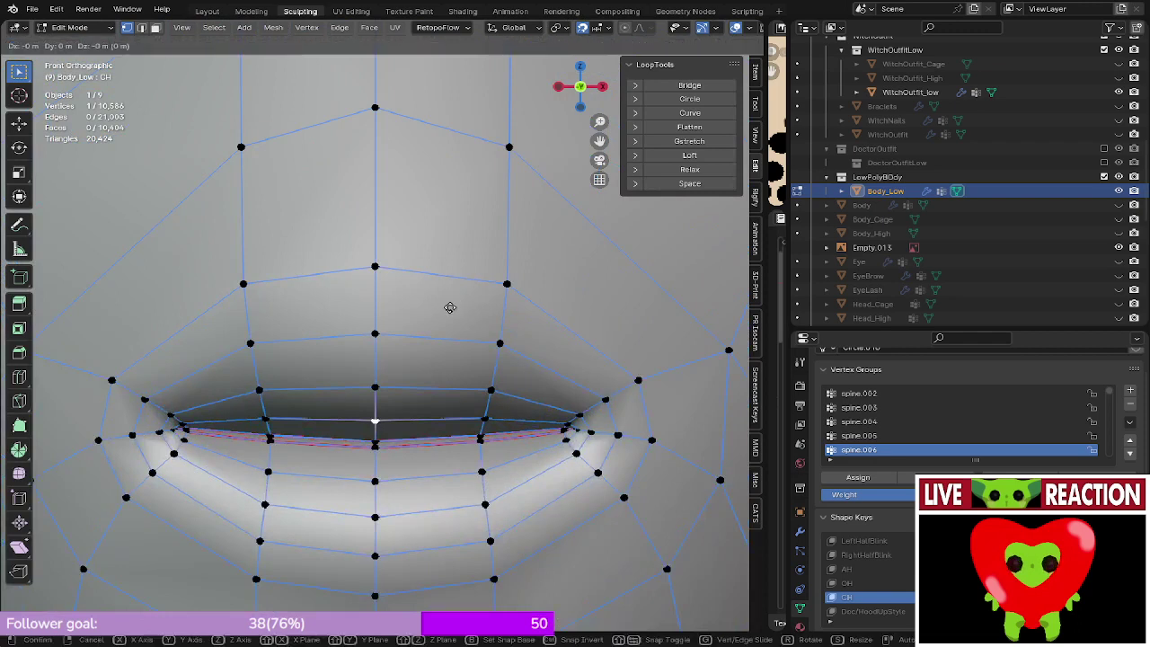
pyautogui.rightClick(454, 303)
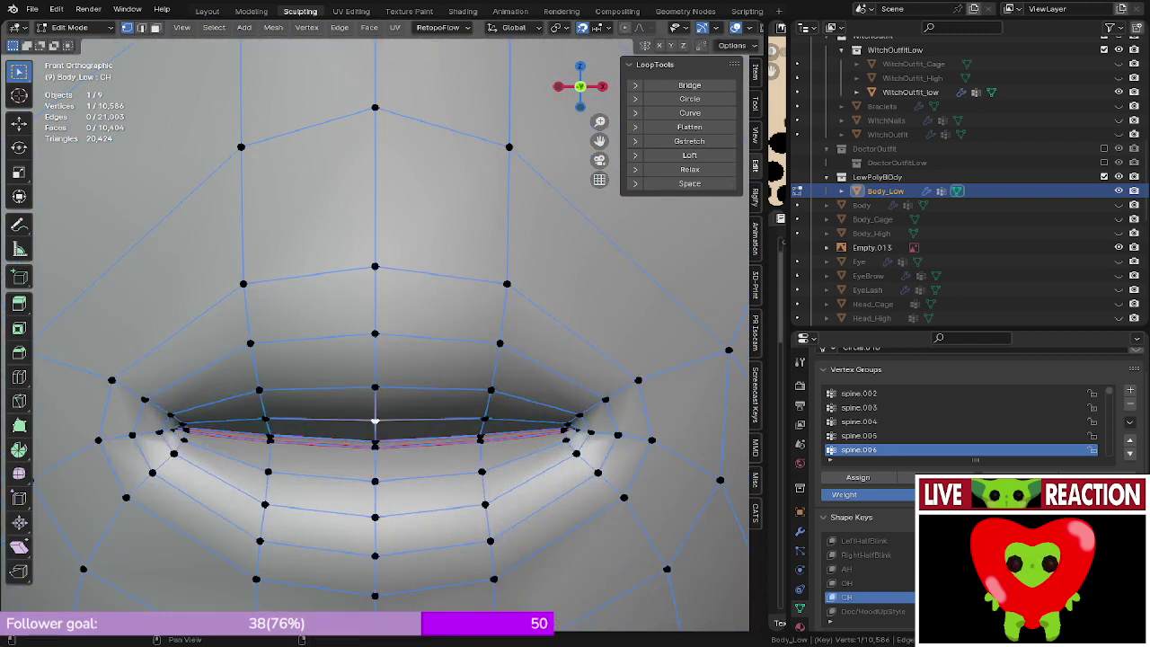
# - Enable proportional editing and raise the upper lip's centre vertex about 0.0025 m along Z with a 0.036 m influence size
pyautogui.click(624, 27)
pyautogui.press('g')
pyautogui.press('z')
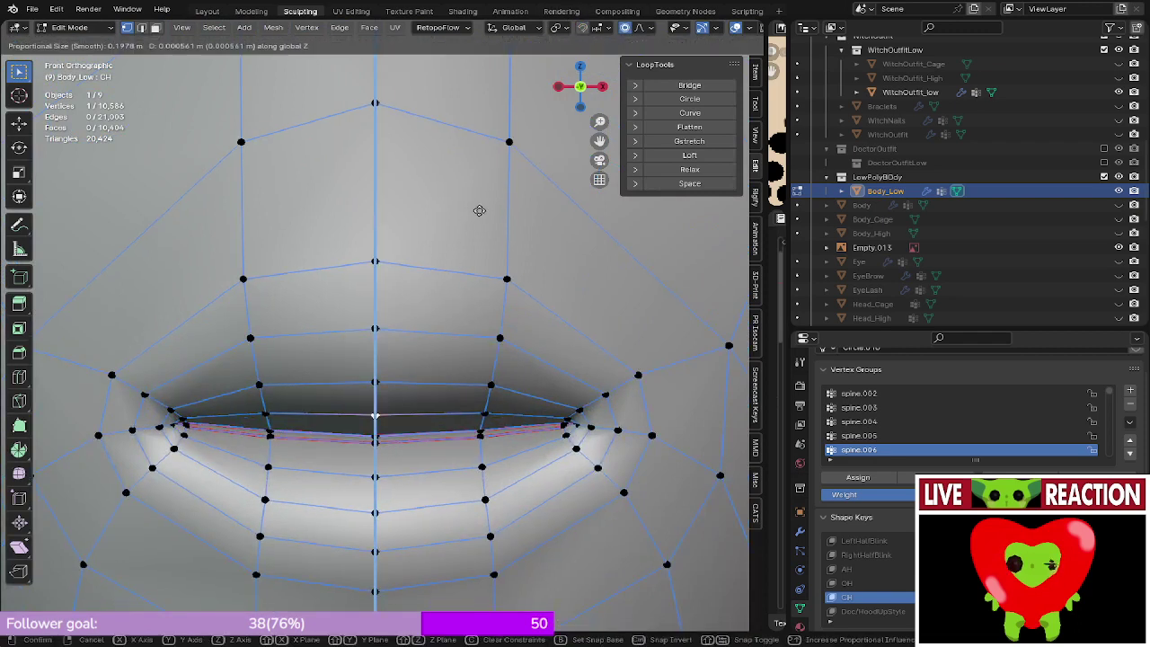
pyautogui.scroll(-15, 479, 210)
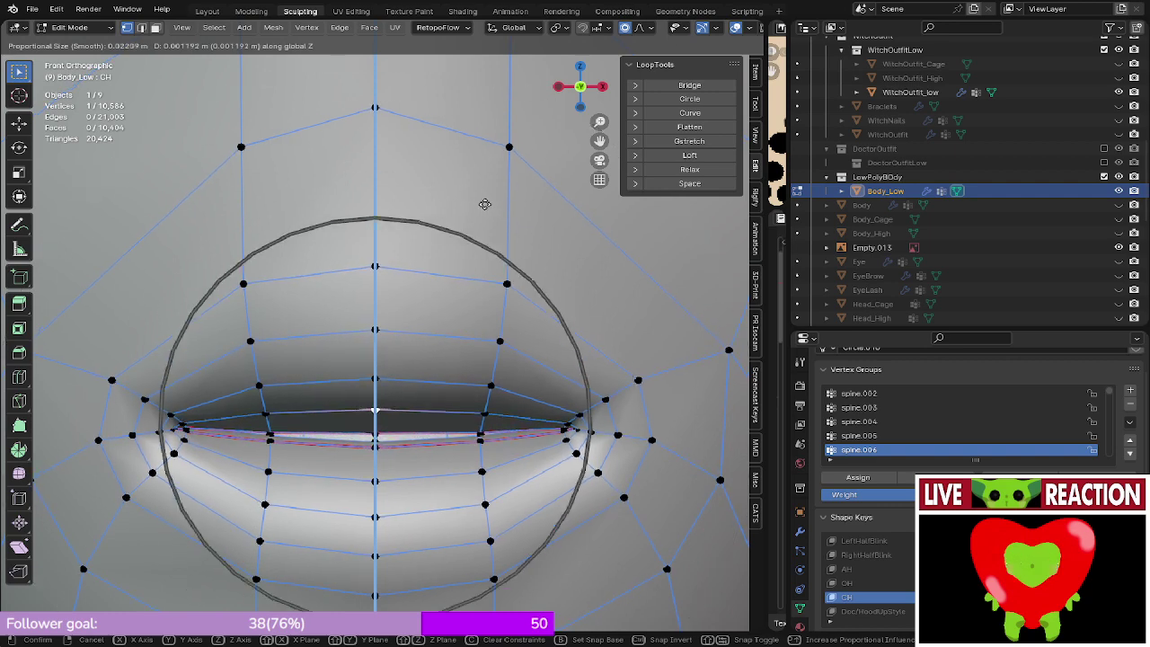
pyautogui.click(488, 194)
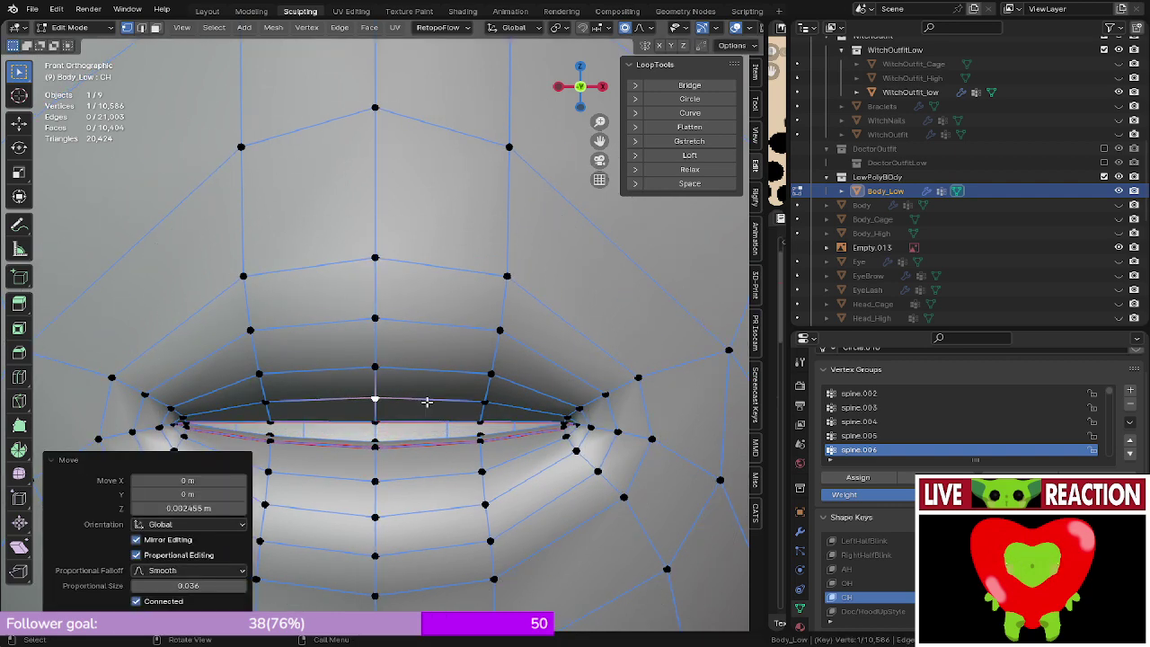
# - Lower the lower lip's centre vertex about 0.0036 m along Z with proportional falloff and return to rendered shading in front view
pyautogui.press('g')
pyautogui.press('z')
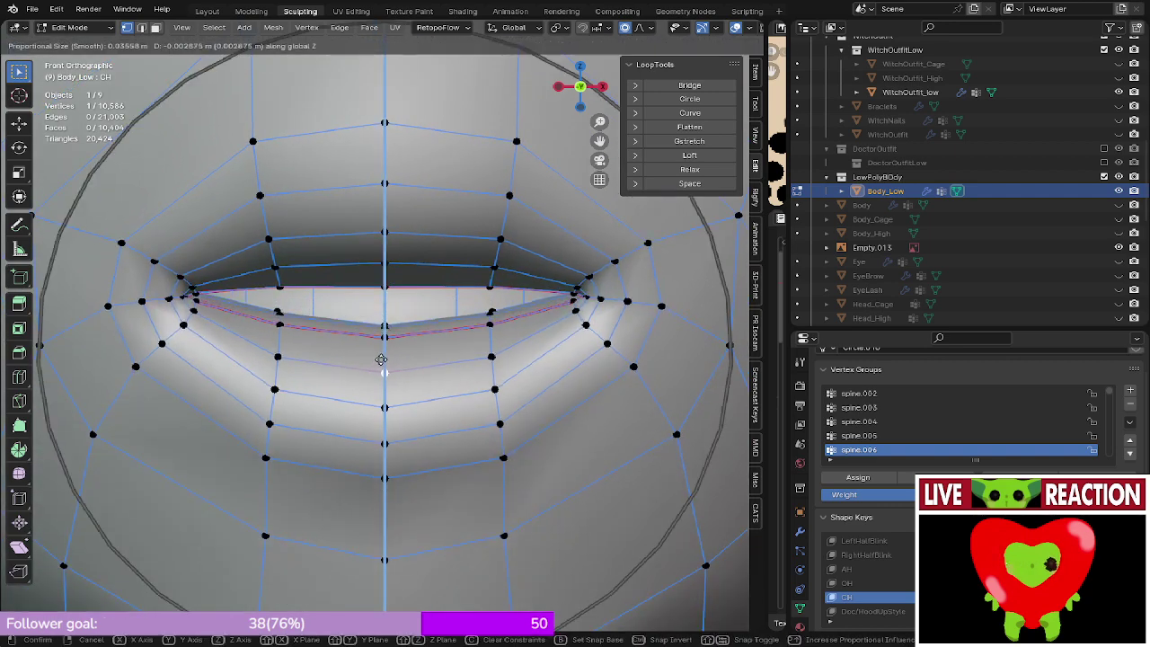
pyautogui.click(379, 366)
pyautogui.moveTo(379, 366); pyautogui.dragTo(349, 330, button='middle')
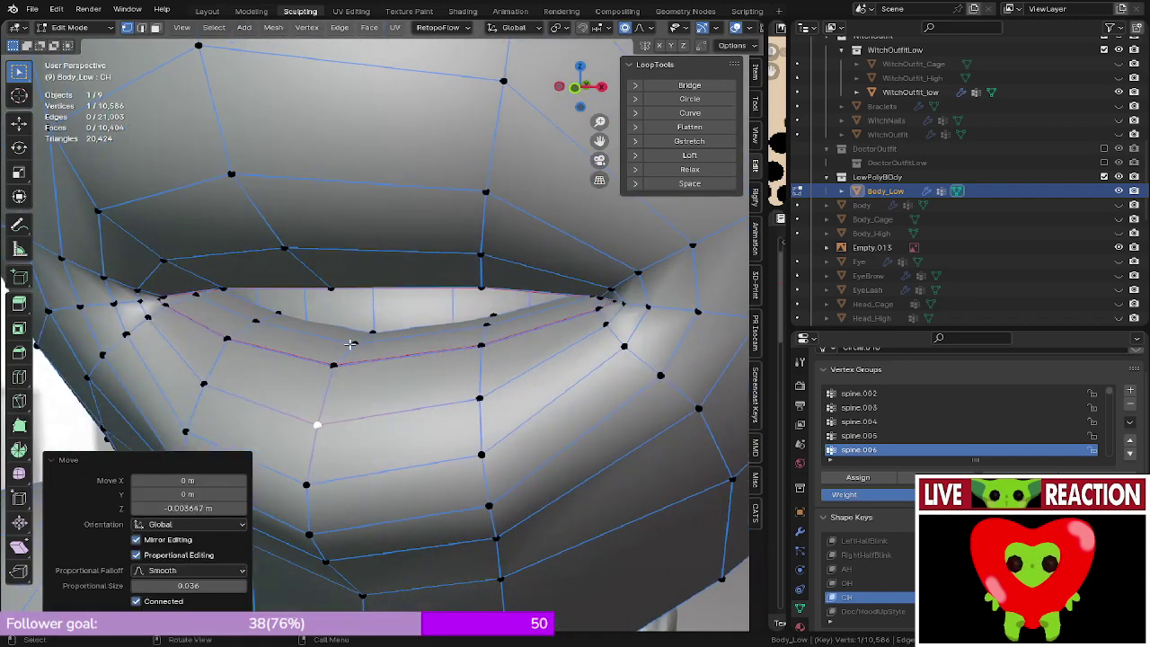
pyautogui.press('z')
pyautogui.click(366, 231)
pyautogui.press('KP_1')
# - Raise the three middle vertices of the upper lip about 0.0058 m along Z with a proportional size of 0.027 m
pyautogui.scroll(-5, 423, 210)
pyautogui.moveTo(423, 210)
pyautogui.keyDown('shift'); pyautogui.mouseDown(button='middle')
pyautogui.moveTo(411, 254)
pyautogui.moveTo(388, 278)
pyautogui.mouseUp(button='middle'); pyautogui.keyUp('shift')
pyautogui.scroll(4, 404, 256)
pyautogui.scroll(-4, 387, 278)
pyautogui.scroll(4, 384, 319)
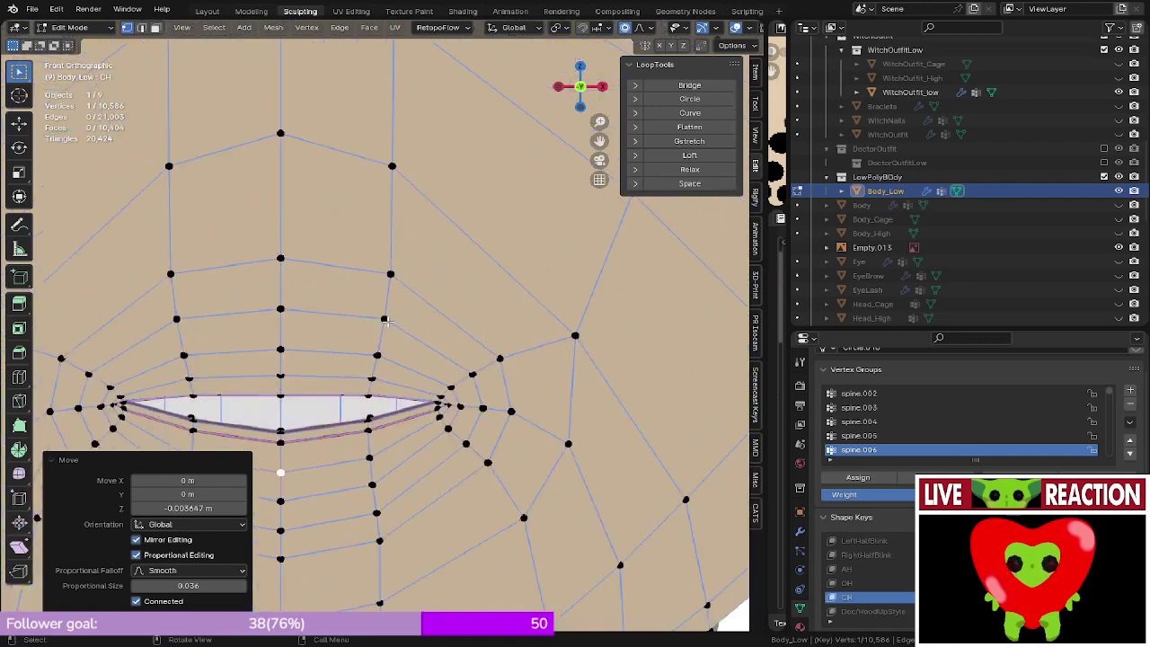
pyautogui.click(292, 372)
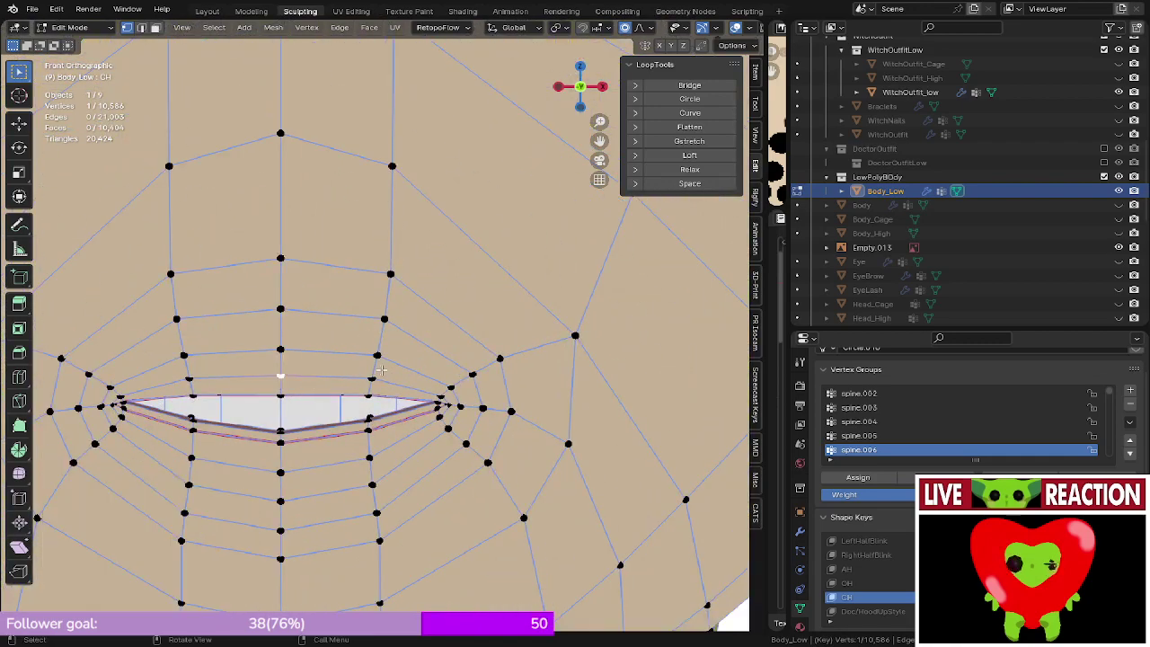
pyautogui.keyDown('shift'); pyautogui.click(191, 375); pyautogui.keyUp('shift')
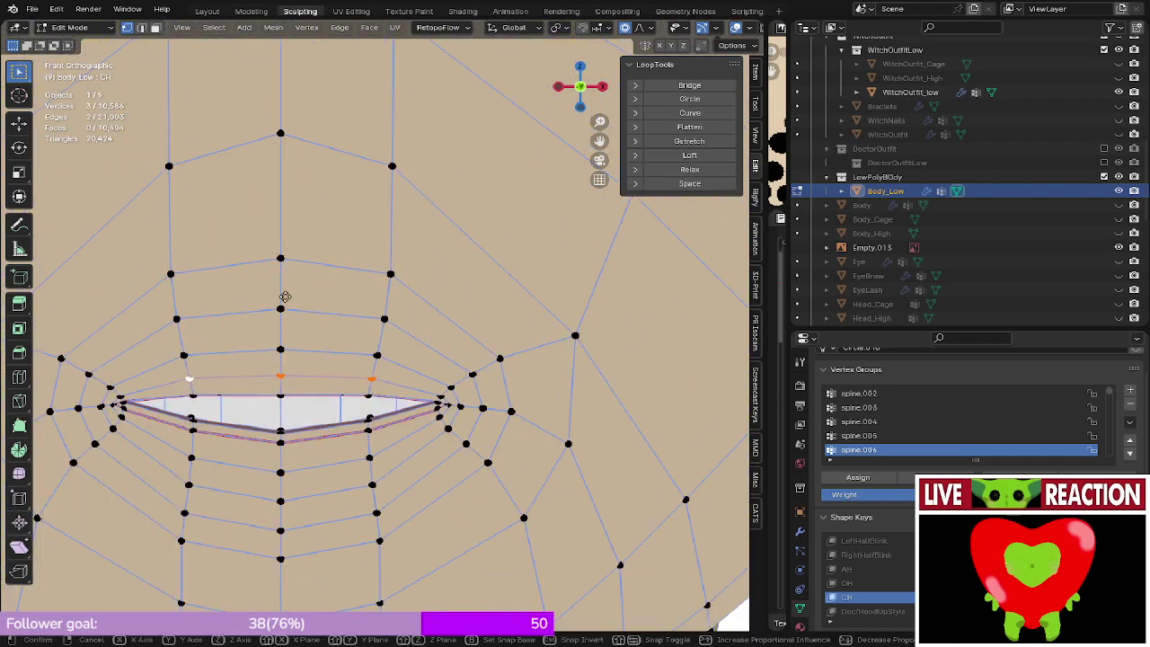
pyautogui.press('g')
pyautogui.press('z')
pyautogui.scroll(3, 282, 295)
pyautogui.scroll(-2, 286, 286)
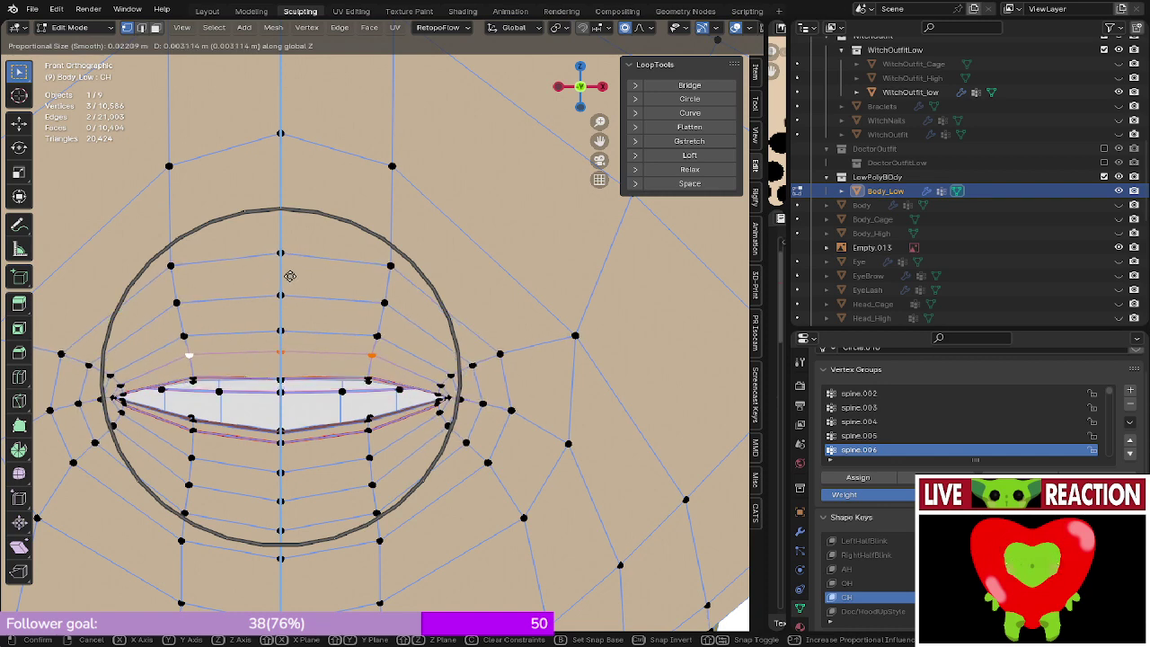
pyautogui.scroll(2, 290, 262)
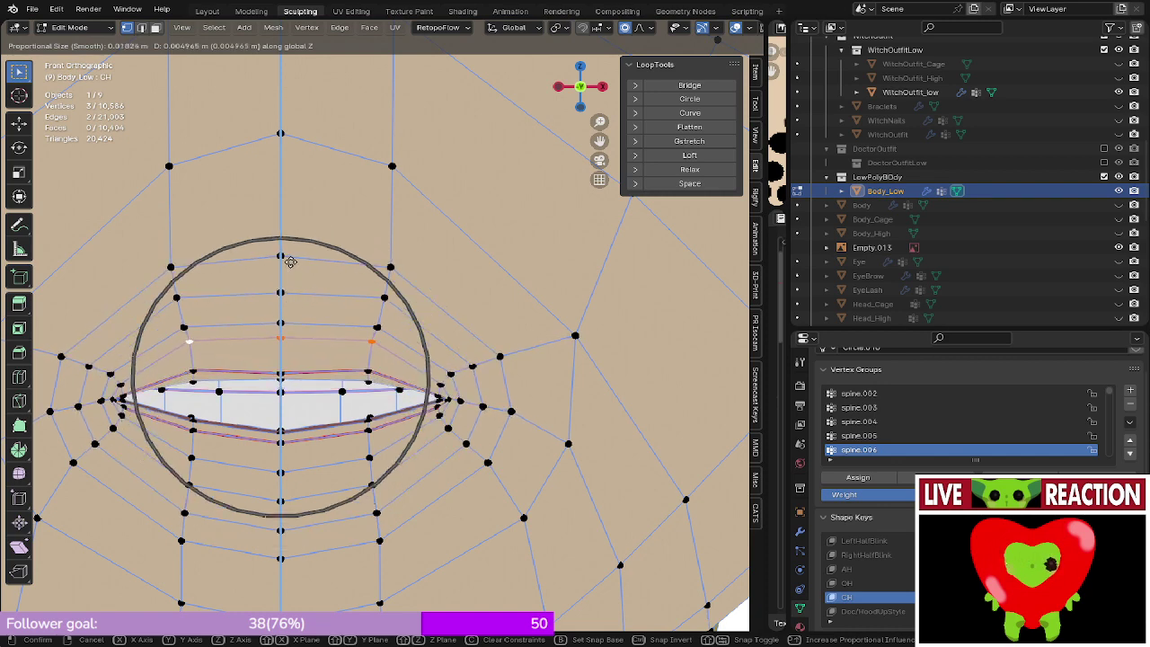
pyautogui.scroll(-4, 290, 262)
pyautogui.click(290, 254)
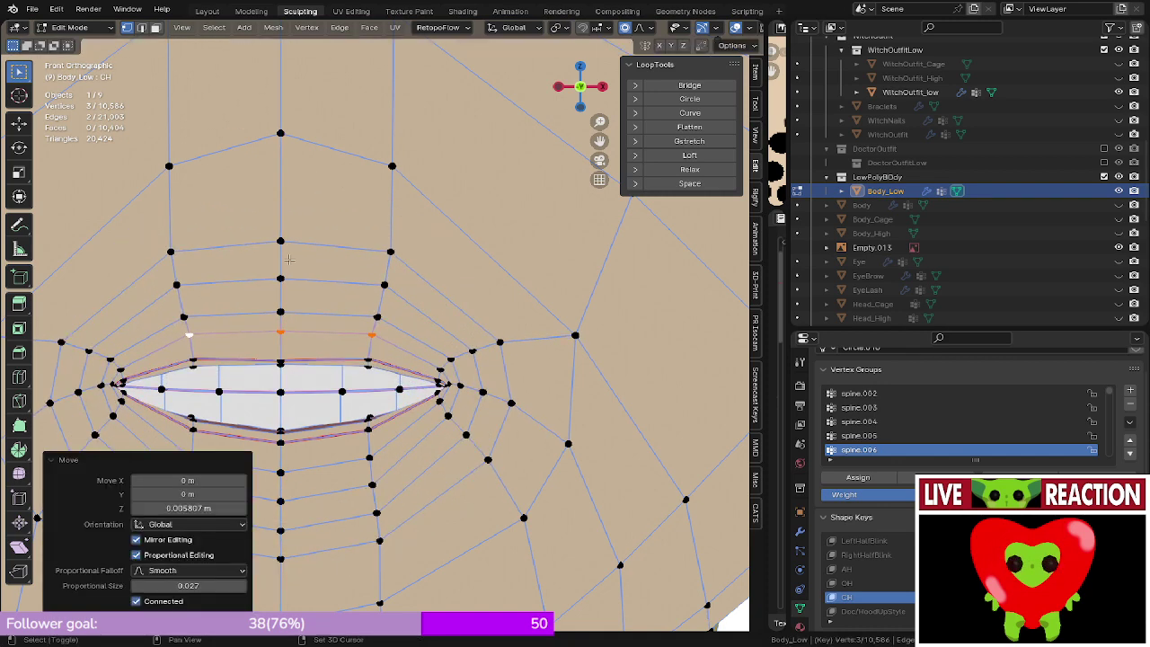
# - Lower the three middle vertices of the lower lip about 0.0028 m along Z with proportional falloff
pyautogui.keyDown('shift'); pyautogui.moveTo(279, 312); pyautogui.dragTo(317, 236, button='middle'); pyautogui.keyUp('shift')
pyautogui.click(230, 382)
pyautogui.keyDown('ctrl'); pyautogui.click(407, 384); pyautogui.keyUp('ctrl')
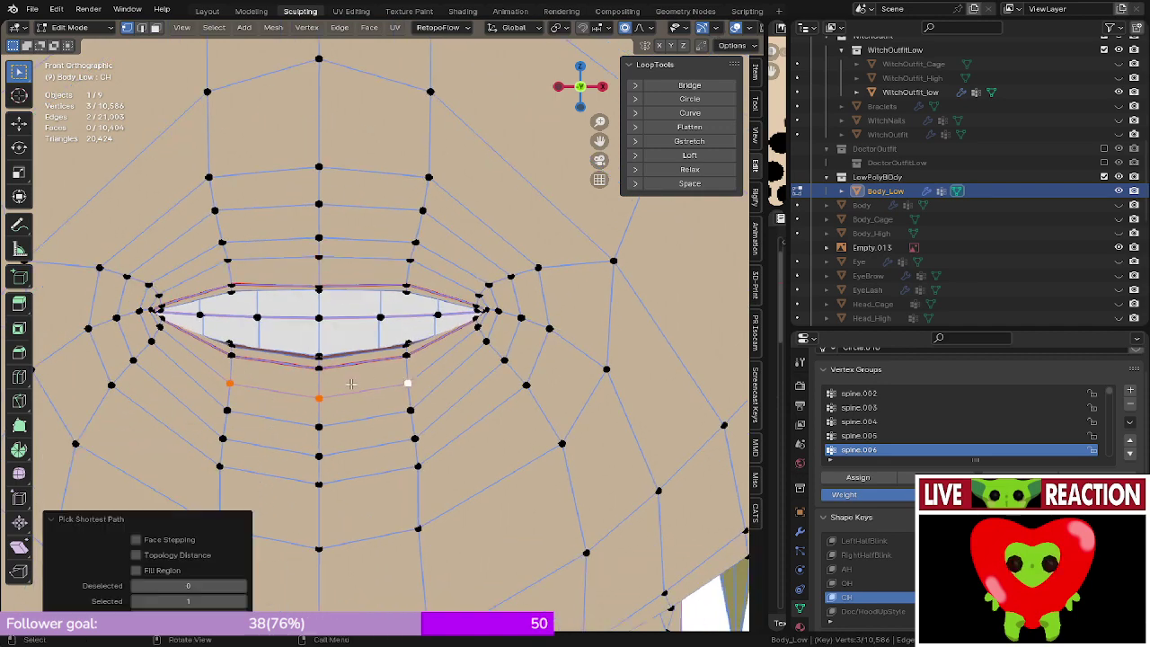
pyautogui.press('g')
pyautogui.press('z')
pyautogui.click(320, 403)
pyautogui.moveTo(321, 404); pyautogui.dragTo(308, 422, button='middle')
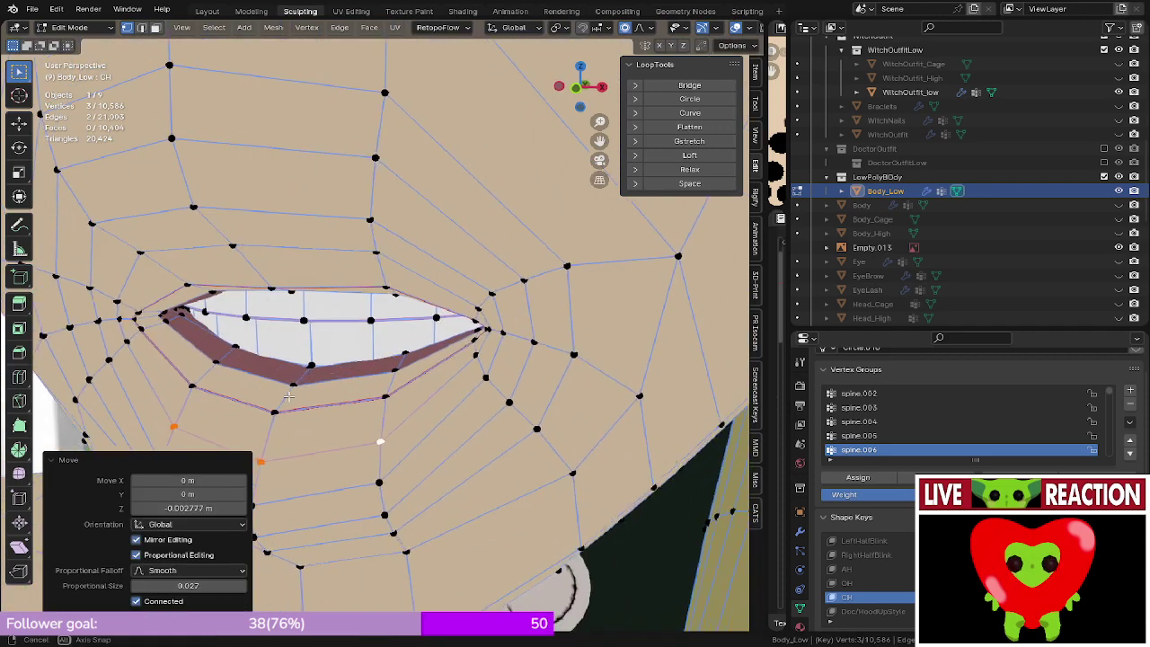
# - Fatten the 12-vertex edge loop just inside the lips and scale it to about 1.285, with proportional editing off
pyautogui.scroll(3, 360, 370)
pyautogui.moveTo(359, 369)
pyautogui.mouseDown(button='middle')
pyautogui.moveTo(302, 383)
pyautogui.moveTo(362, 347)
pyautogui.moveTo(408, 349)
pyautogui.moveTo(449, 390)
pyautogui.moveTo(492, 400)
pyautogui.moveTo(415, 384)
pyautogui.moveTo(458, 370)
pyautogui.moveTo(420, 362)
pyautogui.moveTo(376, 284)
pyautogui.moveTo(410, 275)
pyautogui.moveTo(388, 292)
pyautogui.mouseUp(button='middle')
pyautogui.press('z')
pyautogui.press('z')
pyautogui.hotkey('alt', 'z')
pyautogui.hotkey('alt', 'z')
pyautogui.keyDown('alt'); pyautogui.click(411, 363); pyautogui.keyUp('alt')
pyautogui.press('z')
pyautogui.press('KP_1')
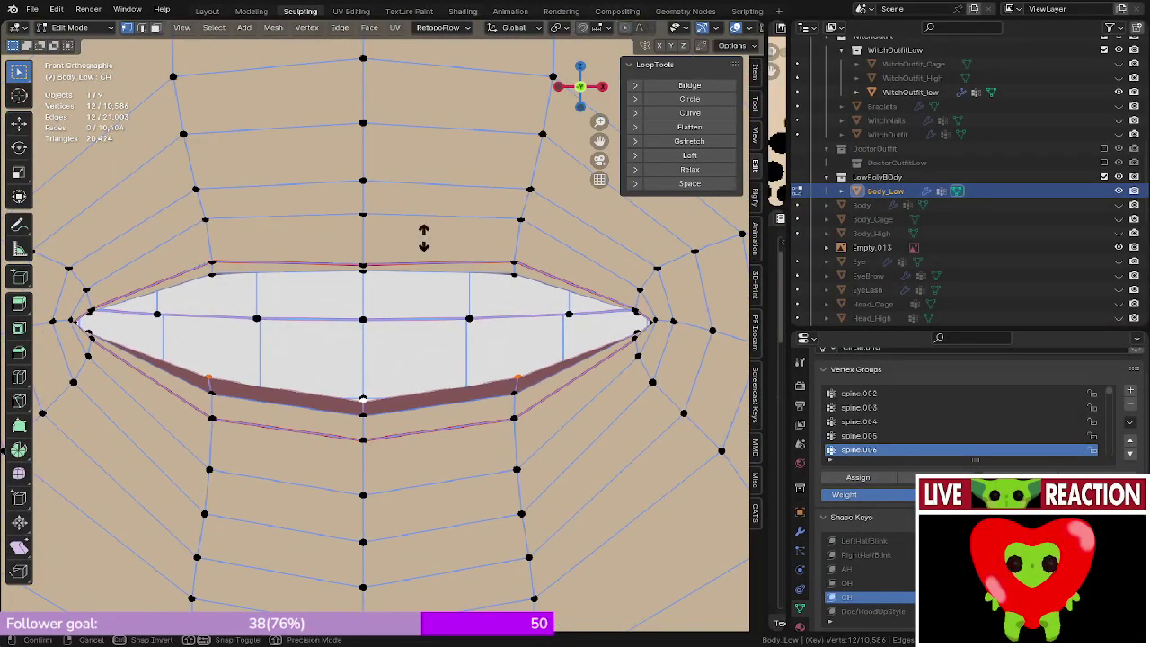
pyautogui.hotkey('alt', 's')
pyautogui.click(452, 168)
pyautogui.press('s')
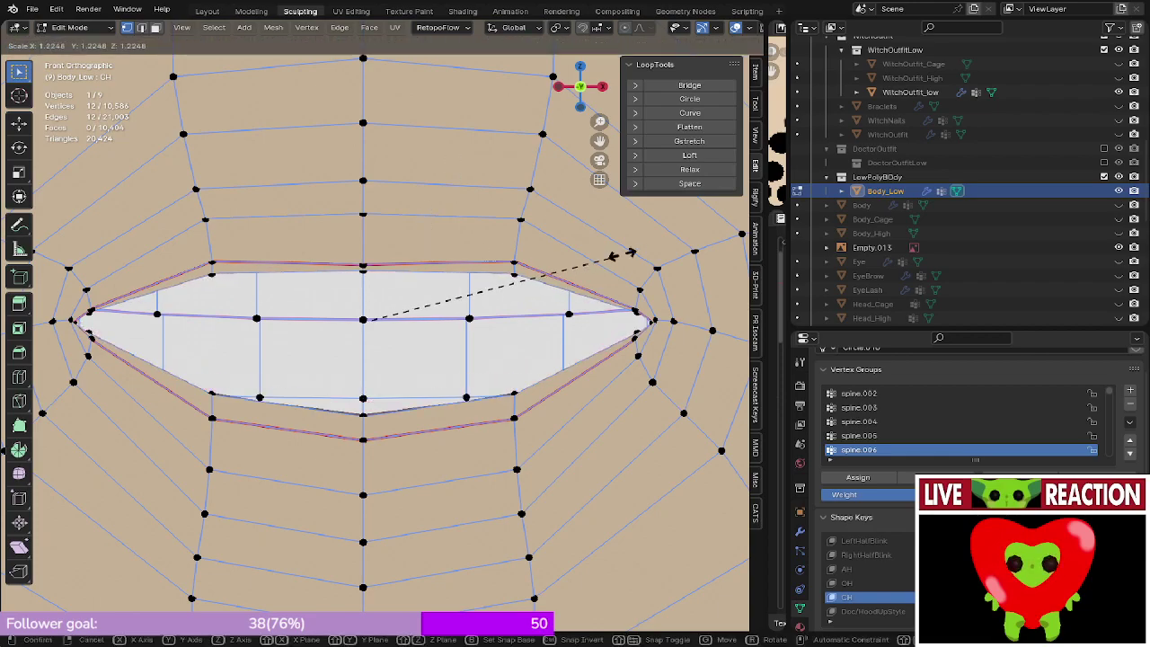
pyautogui.click(632, 248)
# - Switch to solid shading and select the three-vertex path at the inner corner of the mouth on the +X side
pyautogui.moveTo(400, 431)
pyautogui.keyDown('shift'); pyautogui.mouseDown(button='middle')
pyautogui.moveTo(413, 334)
pyautogui.moveTo(334, 383)
pyautogui.mouseUp(button='middle'); pyautogui.keyUp('shift')
pyautogui.press('z')
pyautogui.click(28, 384)
pyautogui.moveTo(28, 383); pyautogui.dragTo(43, 382, button='middle')
pyautogui.click(350, 302)
pyautogui.press('KP_1')
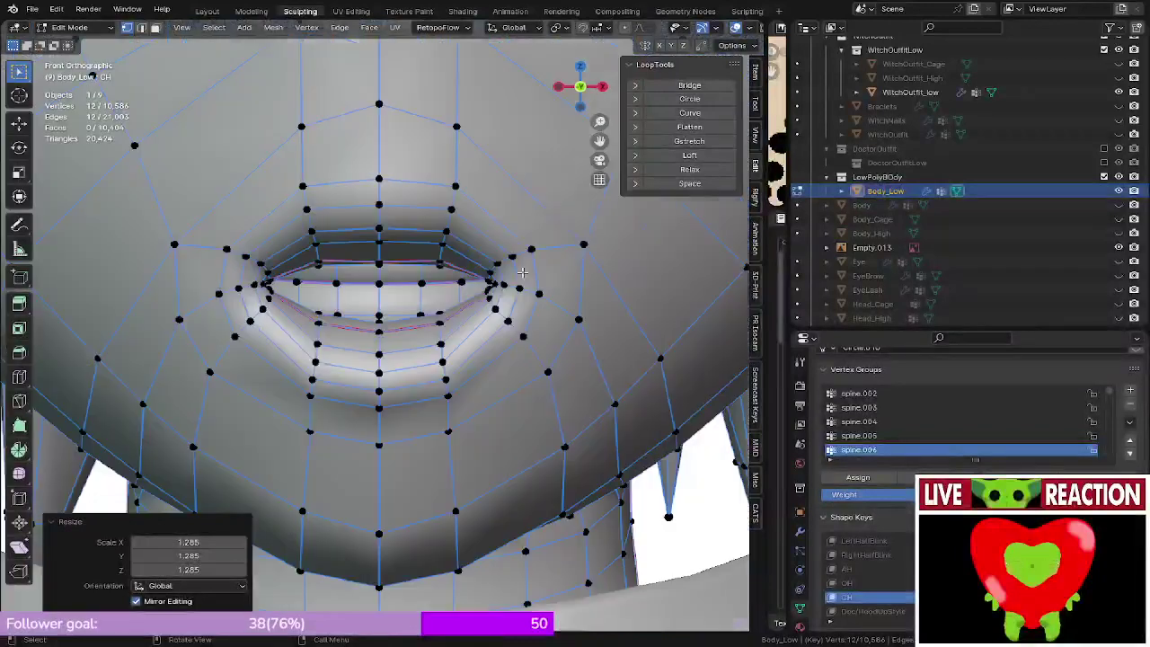
pyautogui.keyDown('shift'); pyautogui.moveTo(437, 313); pyautogui.dragTo(384, 346, button='middle'); pyautogui.keyUp('shift')
pyautogui.scroll(3, 387, 341)
pyautogui.moveTo(477, 284)
pyautogui.keyDown('shift'); pyautogui.mouseDown(button='middle')
pyautogui.moveTo(416, 329)
pyautogui.moveTo(616, 282)
pyautogui.mouseUp(button='middle'); pyautogui.keyUp('shift')
pyautogui.scroll(3, 431, 326)
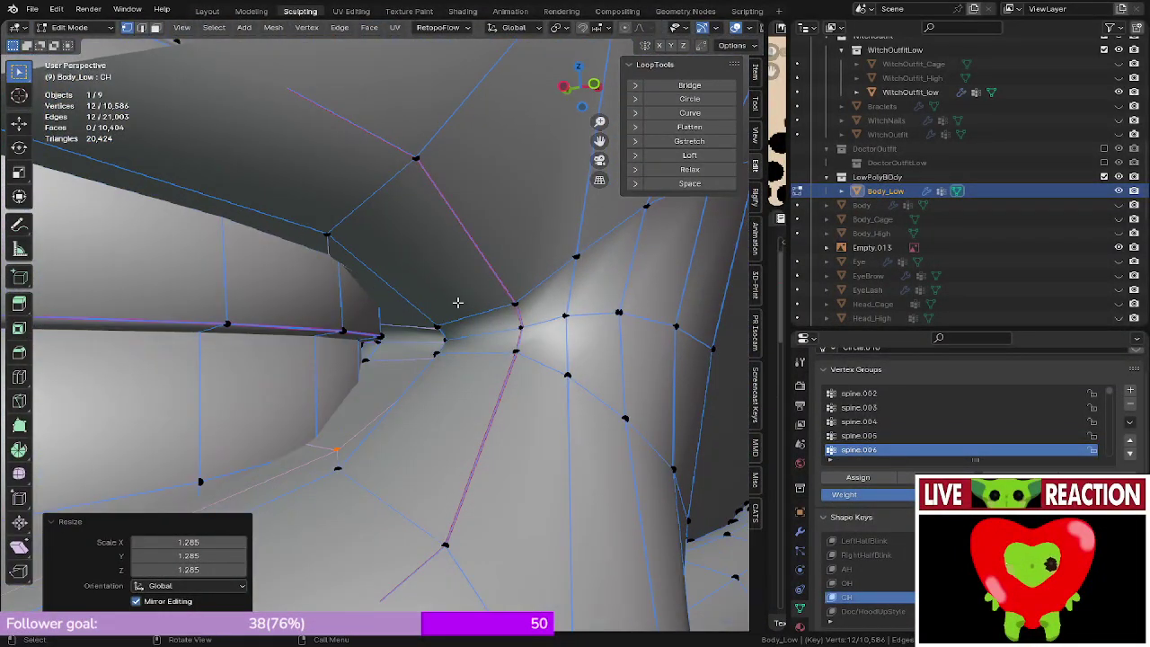
pyautogui.moveTo(456, 303); pyautogui.dragTo(559, 272, button='middle')
pyautogui.click(418, 327)
pyautogui.moveTo(418, 327); pyautogui.dragTo(560, 261, button='middle')
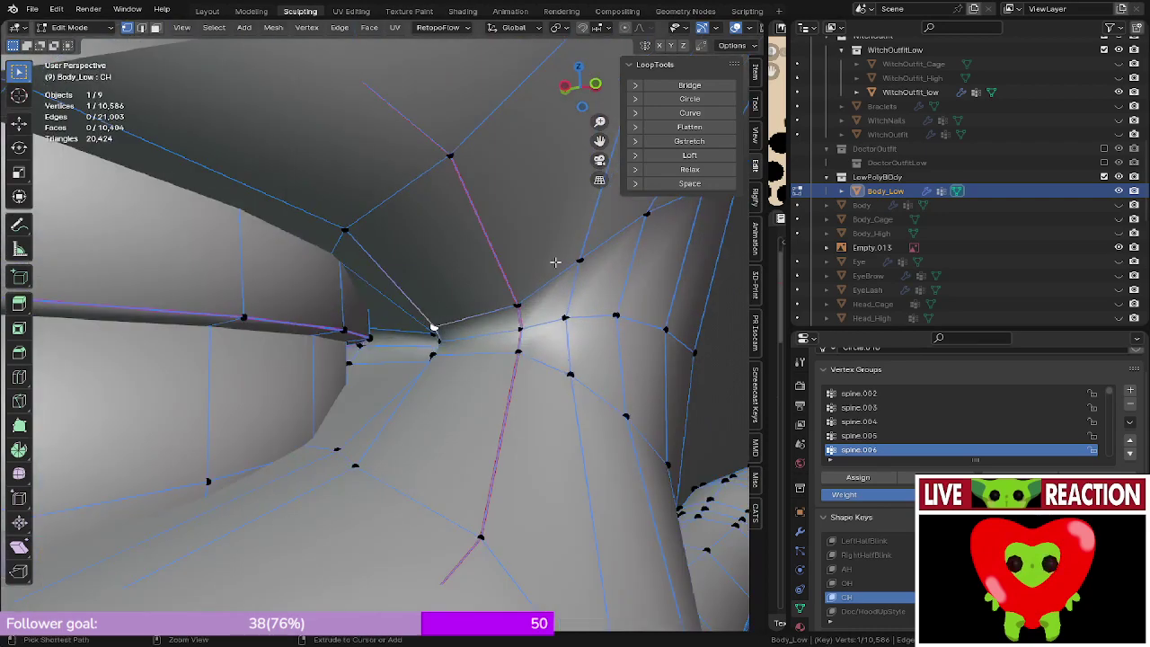
pyautogui.moveTo(441, 341); pyautogui.dragTo(597, 331, button='middle')
pyautogui.keyDown('ctrl'); pyautogui.click(550, 315); pyautogui.keyUp('ctrl')
# - Add the matching three vertices at the opposite mouth corner to the selection
pyautogui.press('KP_1')
pyautogui.scroll(-5, 438, 347)
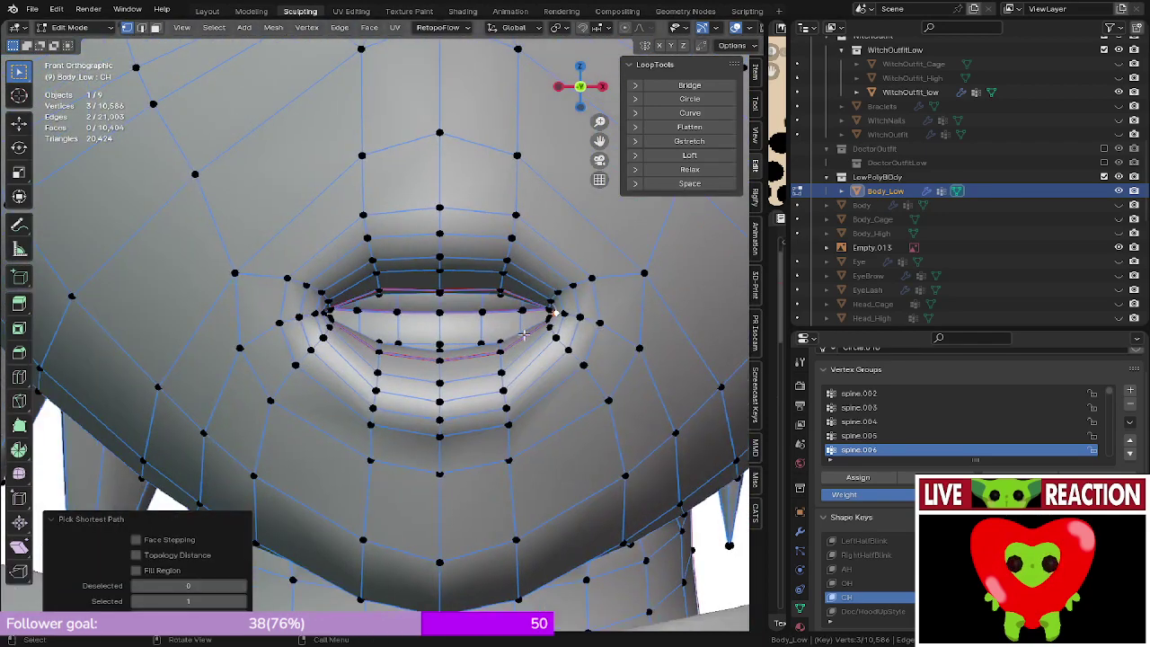
pyautogui.scroll(5, 401, 313)
pyautogui.moveTo(403, 313); pyautogui.dragTo(334, 311, button='middle')
pyautogui.scroll(4, 332, 310)
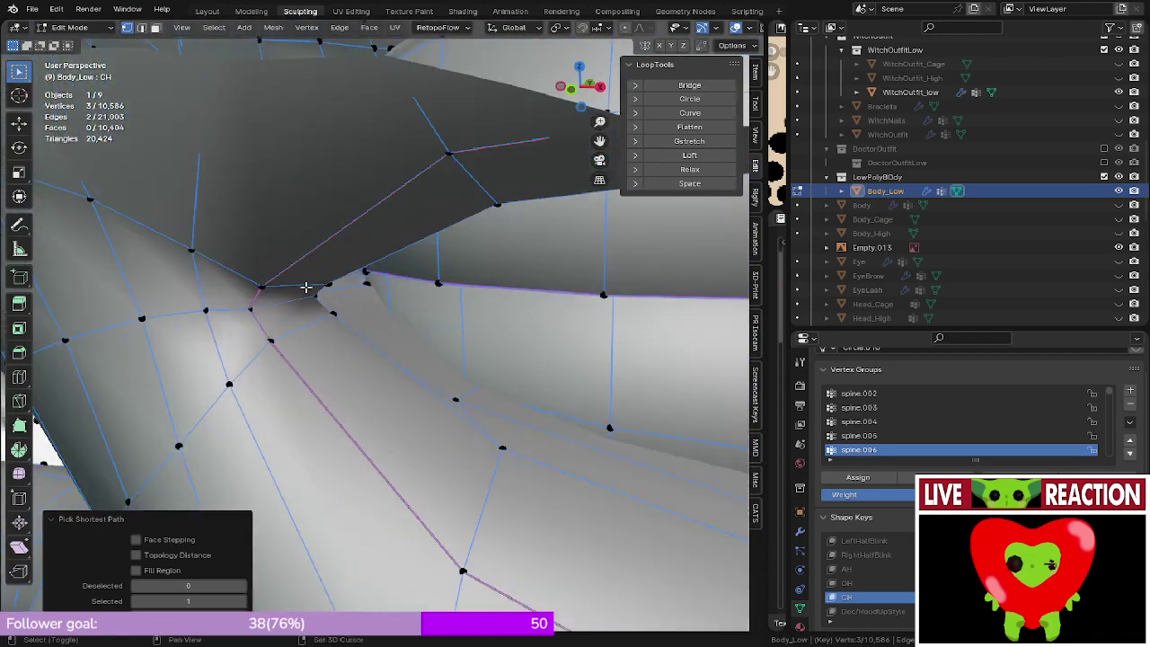
pyautogui.keyDown('ctrl'); pyautogui.click(313, 292); pyautogui.keyUp('ctrl')
pyautogui.moveTo(188, 310); pyautogui.dragTo(205, 305, button='middle')
pyautogui.scroll(-4, 205, 306)
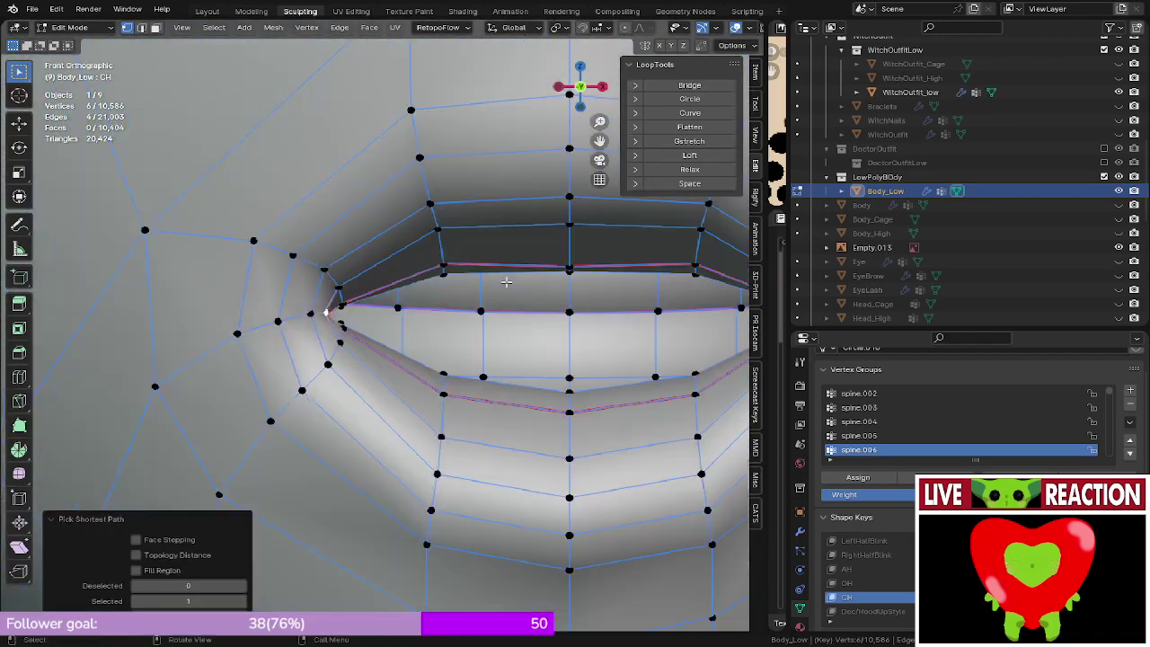
pyautogui.press('KP_1')
pyautogui.scroll(-2, 513, 344)
pyautogui.press('s')
pyautogui.press('x')
pyautogui.rightClick(512, 346)
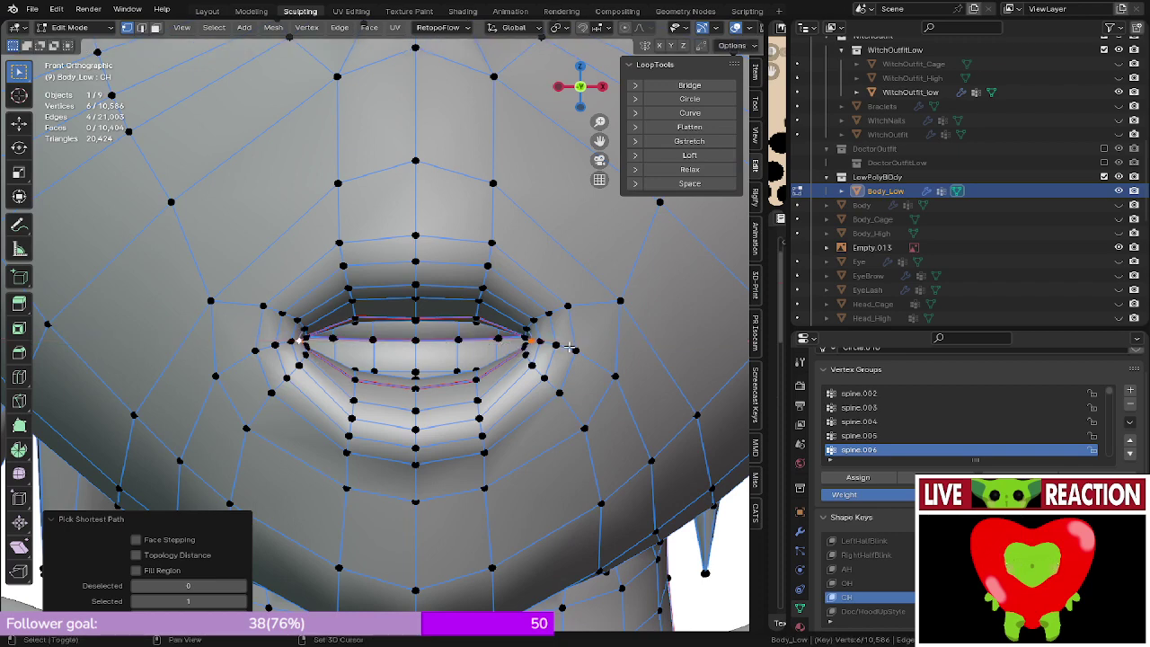
# - Turn proportional editing on and scale both mouth corners along X to about 0.891 with a 0.027 m influence size
pyautogui.keyDown('shift'); pyautogui.moveTo(636, 345); pyautogui.dragTo(590, 368, button='middle'); pyautogui.keyUp('shift')
pyautogui.click(629, 29)
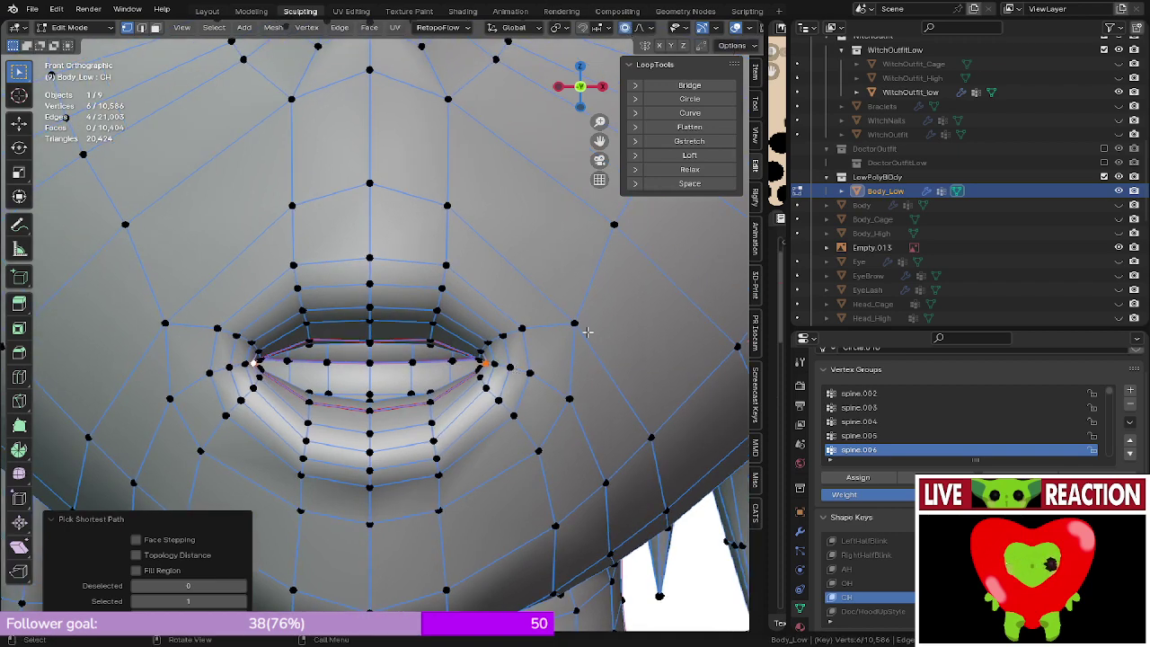
pyautogui.press('s')
pyautogui.press('x')
pyautogui.scroll(2, 572, 336)
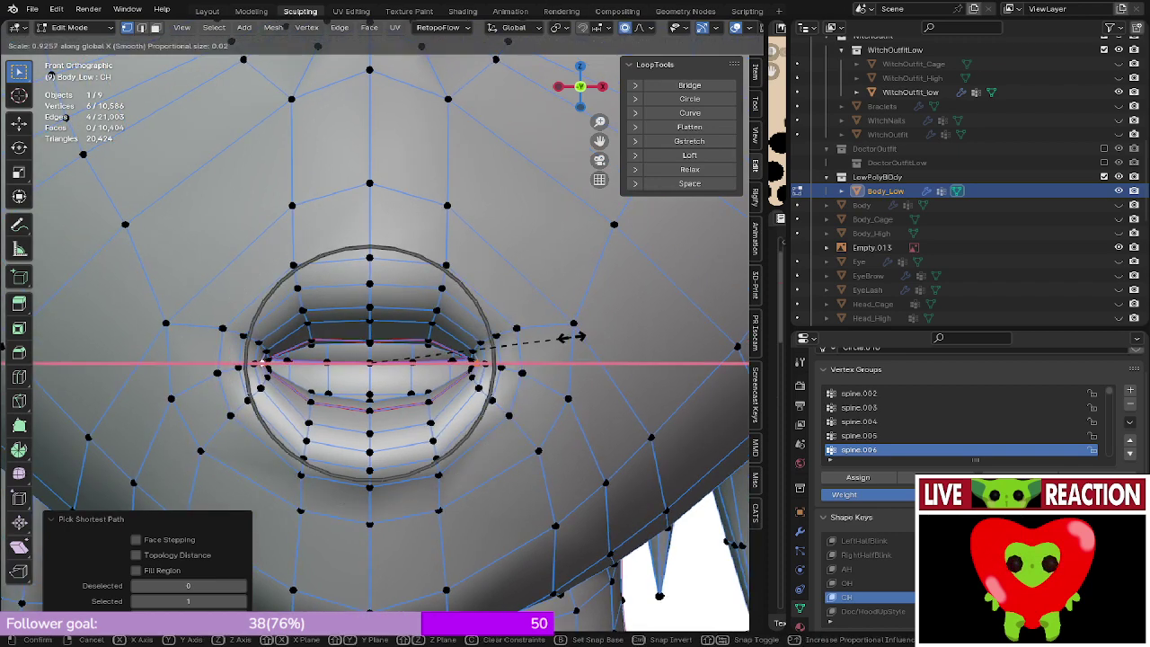
pyautogui.scroll(-2, 572, 336)
pyautogui.click(561, 337)
pyautogui.moveTo(561, 336)
pyautogui.mouseDown(button='middle')
pyautogui.moveTo(476, 367)
pyautogui.moveTo(344, 322)
pyautogui.moveTo(484, 282)
pyautogui.moveTo(541, 354)
pyautogui.mouseUp(button='middle')
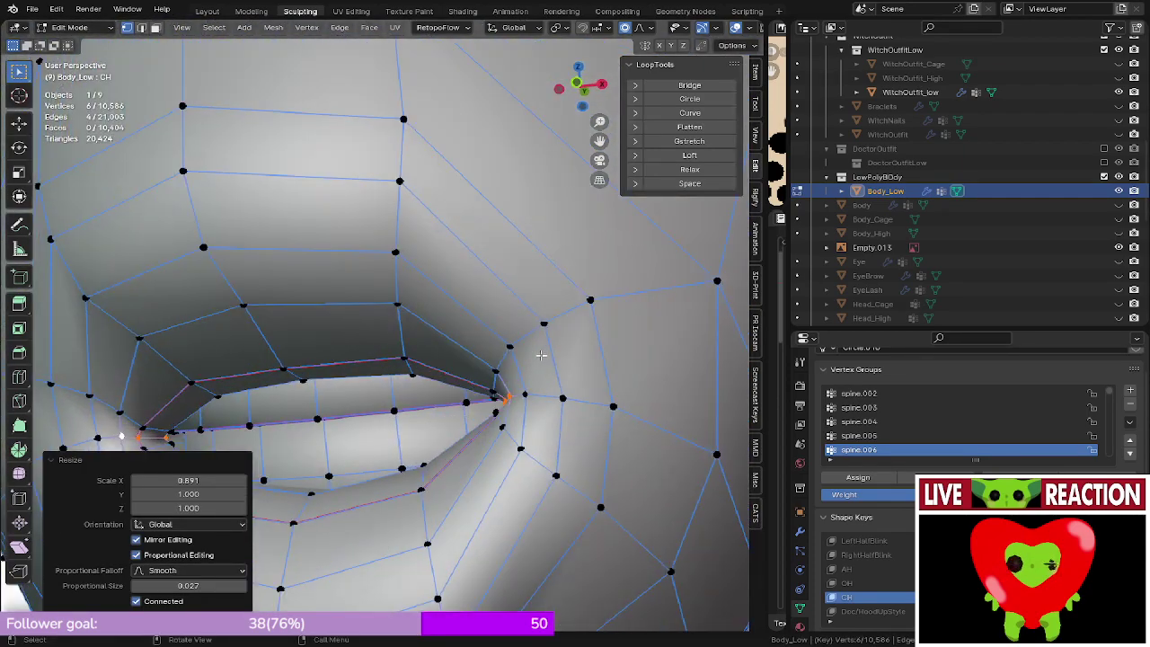
# - In rendered front view, narrow the mouth corners further by scaling them along X to about 0.938
pyautogui.press('KP_1')
pyautogui.press('z')
pyautogui.click(500, 199)
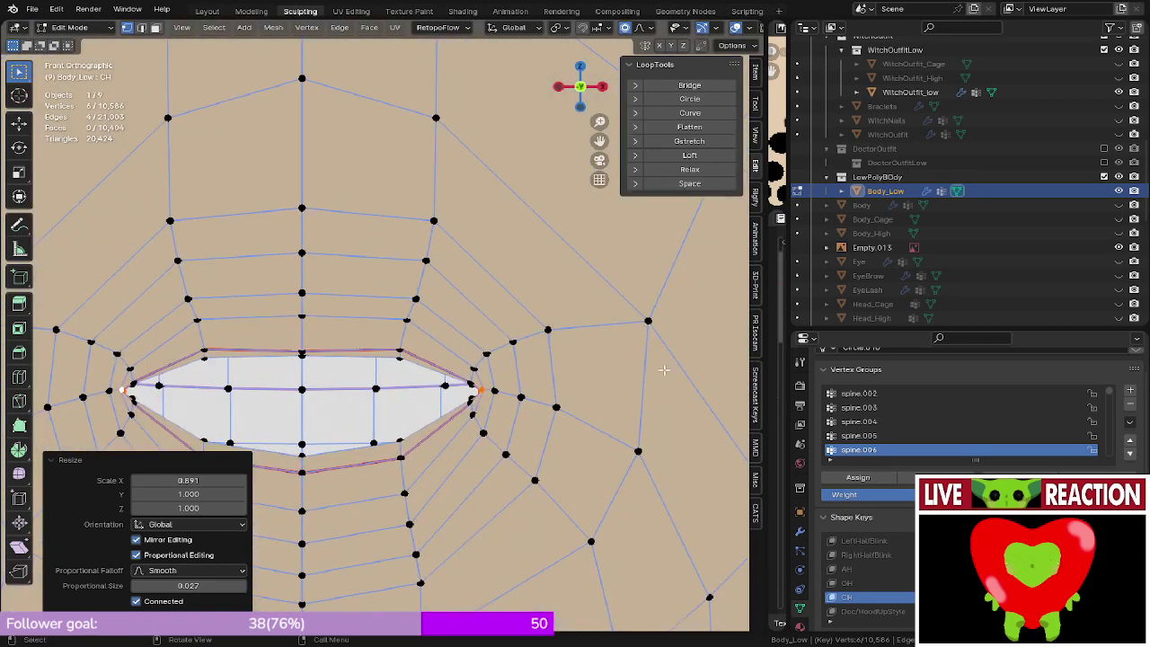
pyautogui.press('s')
pyautogui.press('x')
pyautogui.press('Escape')
pyautogui.press('s')
pyautogui.press('x')
pyautogui.click(628, 390)
# - Select the four-vertex centre column of the upper lip and raise it along Z with an influence size of about 0.022 m
pyautogui.scroll(2, 458, 348)
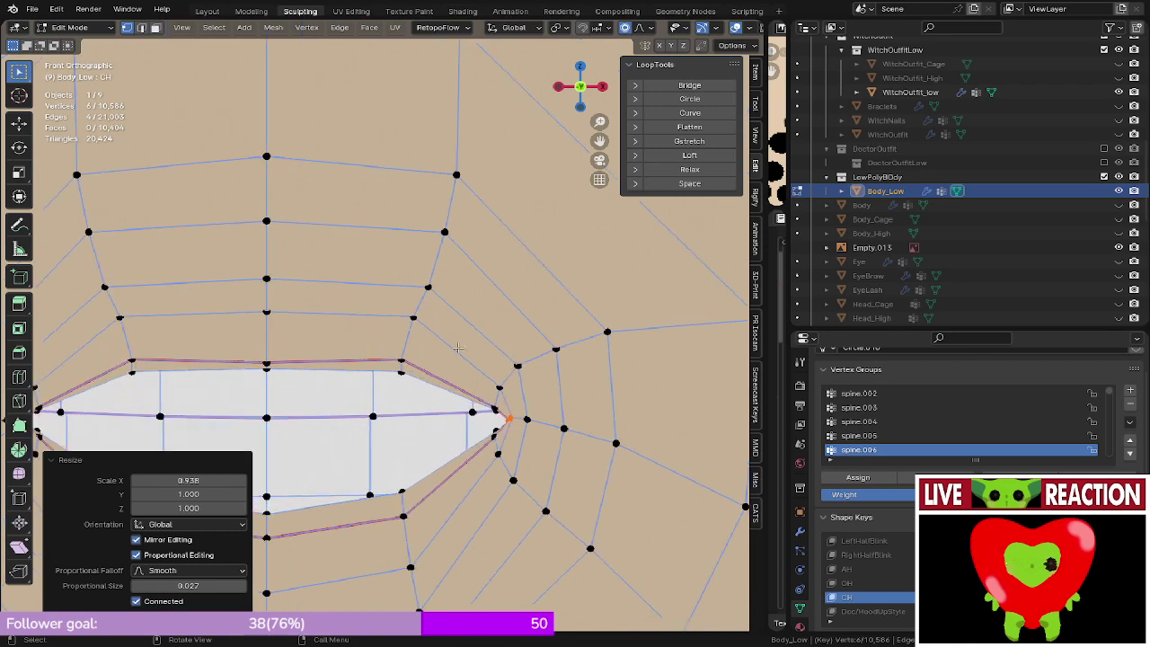
pyautogui.scroll(-2, 388, 371)
pyautogui.moveTo(388, 371); pyautogui.dragTo(325, 382, button='middle')
pyautogui.scroll(-2, 351, 369)
pyautogui.scroll(1, 373, 336)
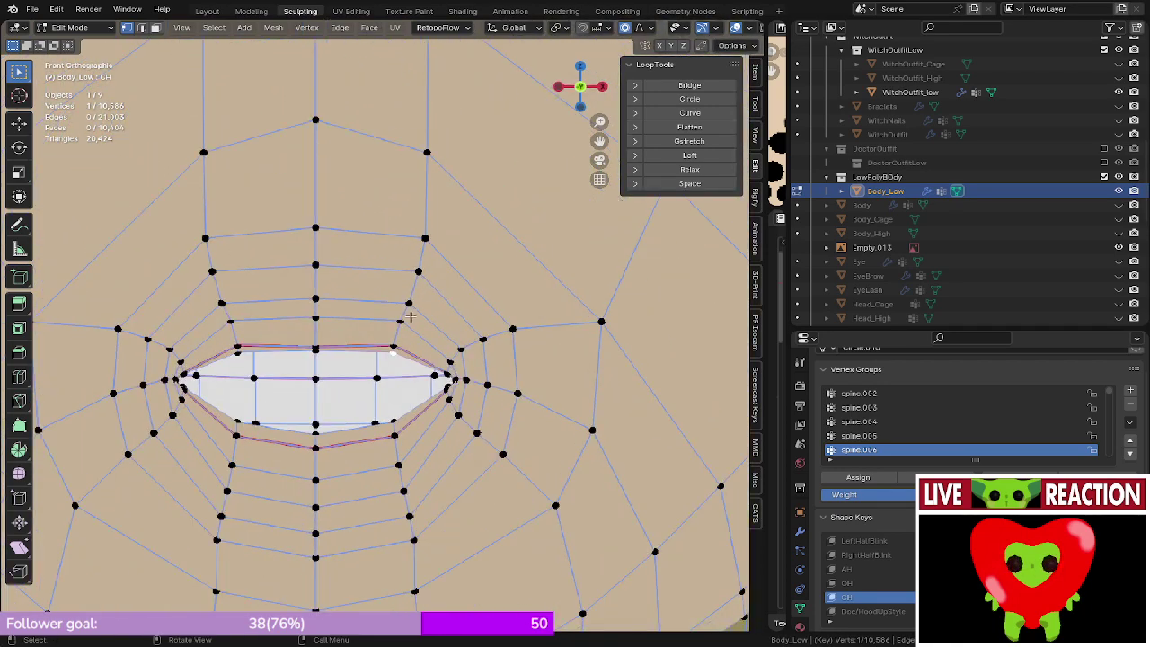
pyautogui.keyDown('alt'); pyautogui.moveTo(411, 318); pyautogui.dragTo(336, 193, button='middle'); pyautogui.keyUp('alt')
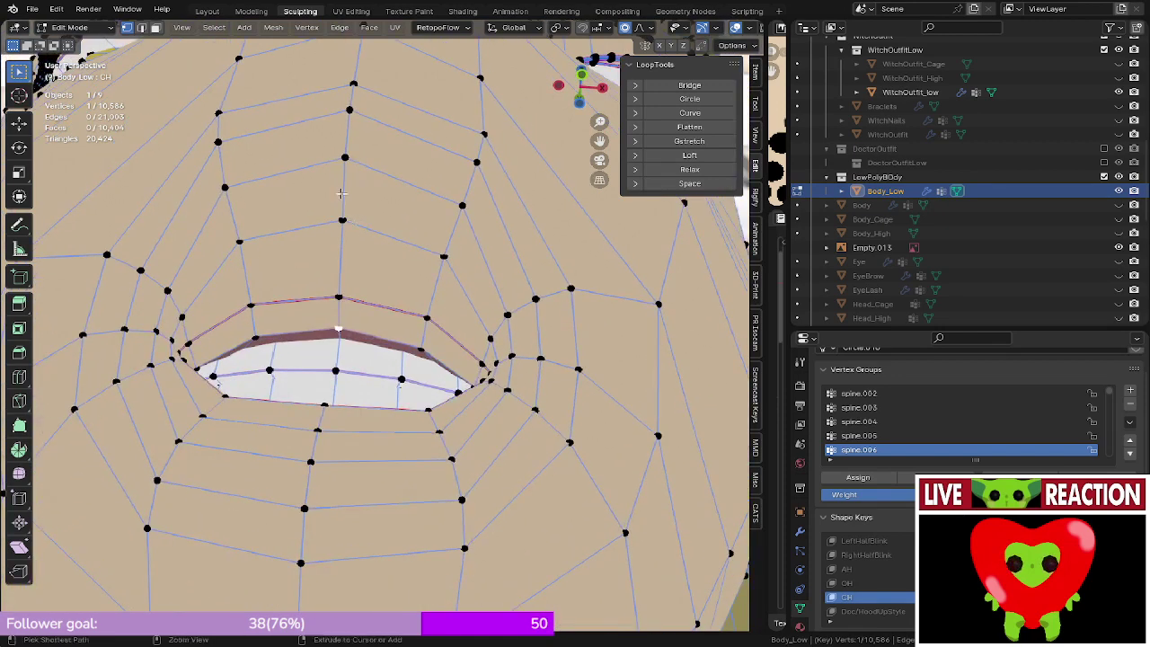
pyautogui.keyDown('ctrl'); pyautogui.click(344, 156); pyautogui.keyUp('ctrl')
pyautogui.press('KP_1')
pyautogui.press('g')
pyautogui.press('z')
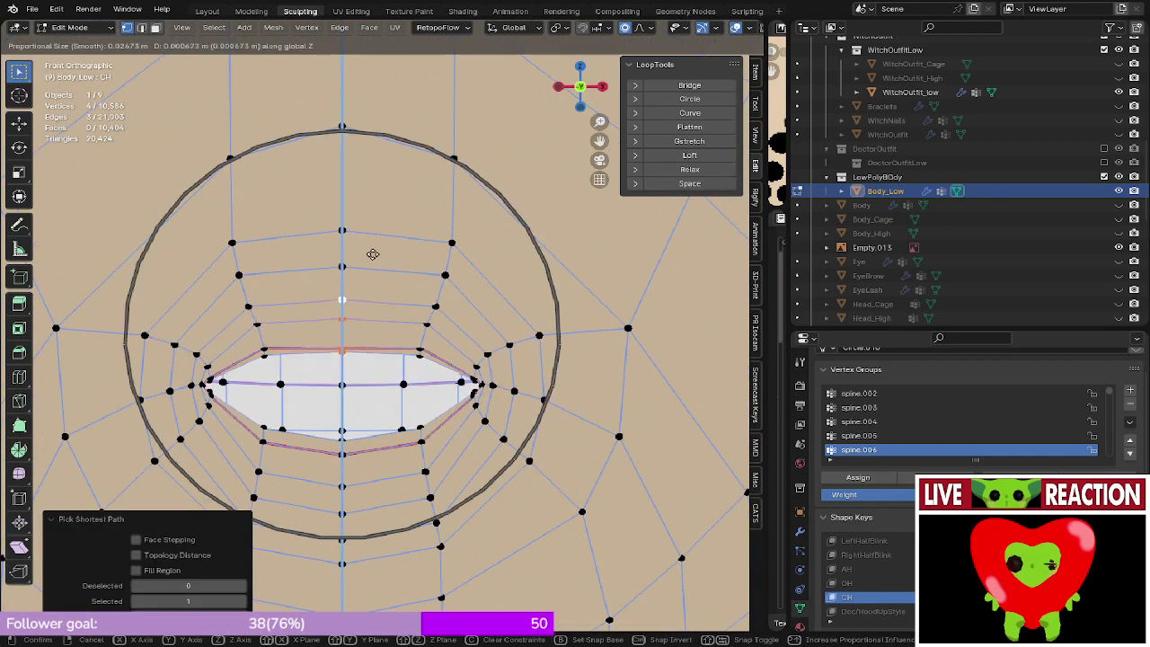
pyautogui.scroll(1, 384, 246)
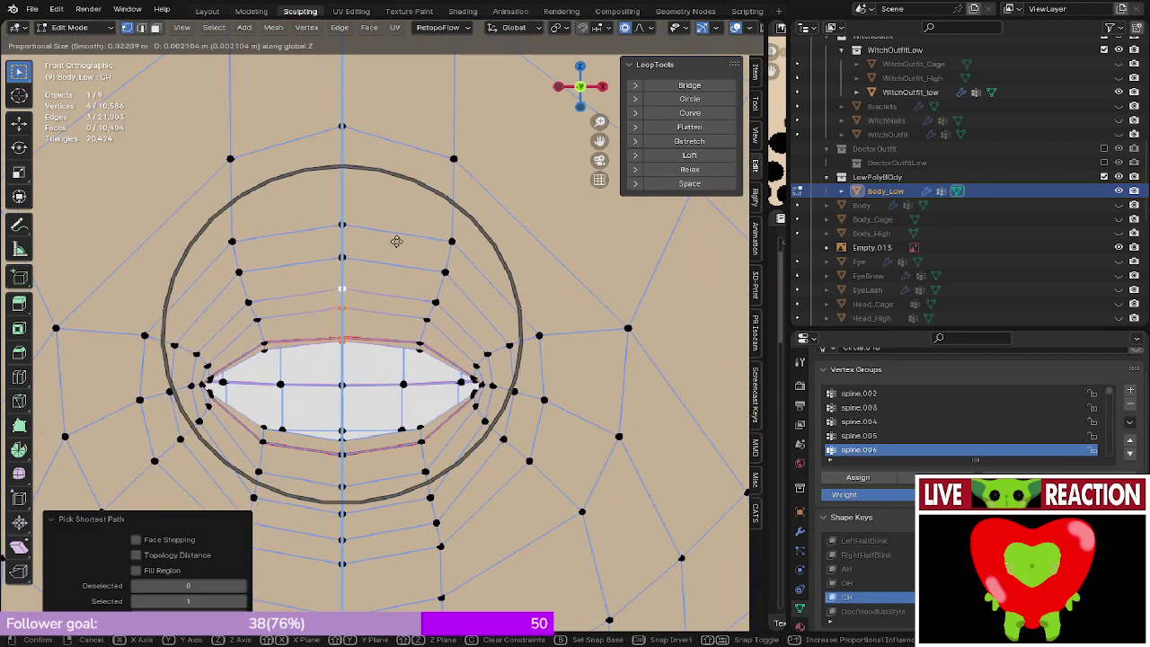
pyautogui.click(404, 227)
# - Select the five-vertex centre column of the lower lip and lower it along Z in front view
pyautogui.moveTo(404, 227); pyautogui.dragTo(379, 339, button='middle')
pyautogui.click(378, 361)
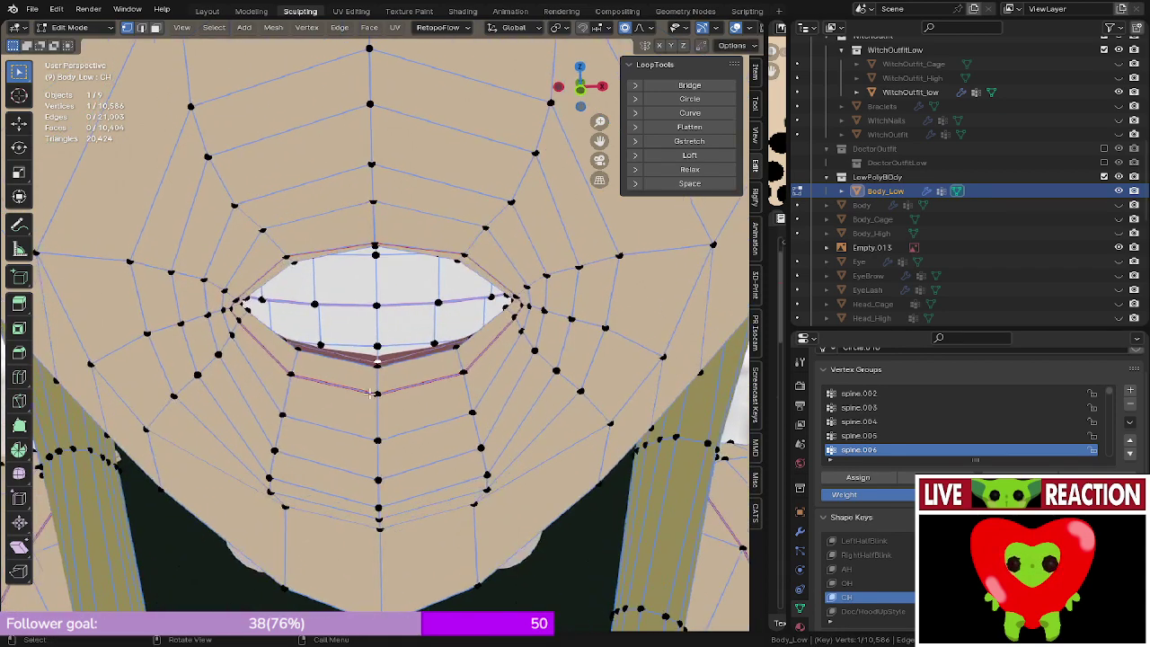
pyautogui.keyDown('ctrl'); pyautogui.click(377, 470); pyautogui.keyUp('ctrl')
pyautogui.moveTo(377, 470); pyautogui.dragTo(361, 453, button='middle')
pyautogui.press('KP_1')
pyautogui.press('g')
pyautogui.press('z')
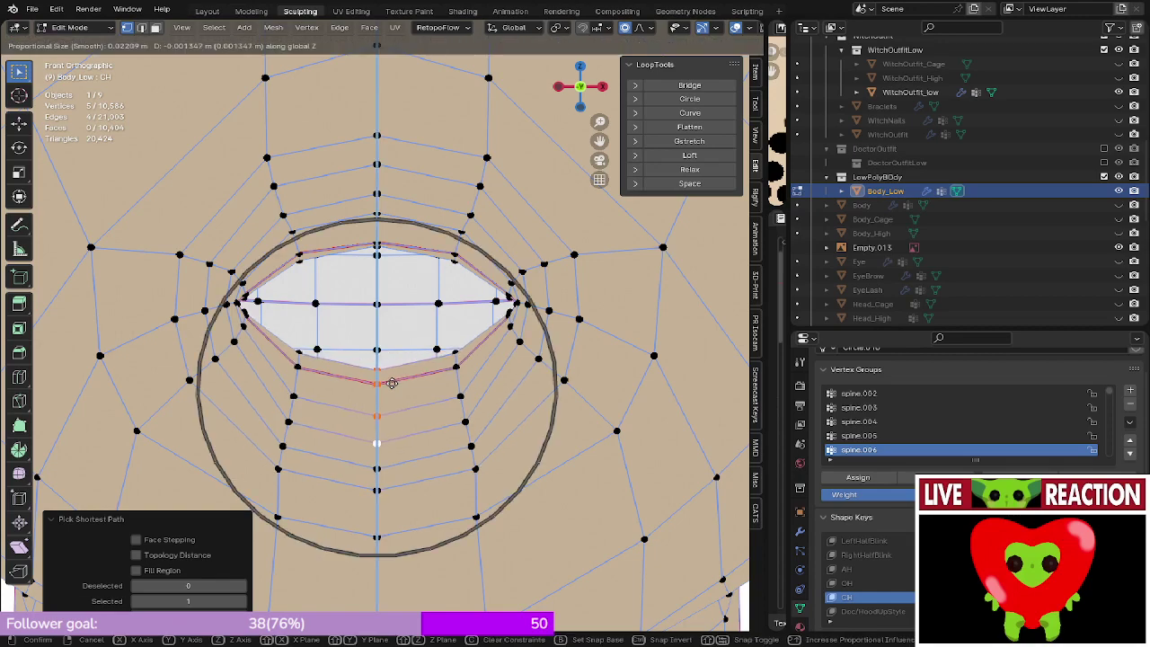
pyautogui.click(392, 389)
# - Examine the CH mouth profile in object mode against the side reference drawing, then resume mesh editing
pyautogui.moveTo(392, 389); pyautogui.dragTo(305, 391, button='middle')
pyautogui.press('KP_3')
pyautogui.press('Tab')
pyautogui.scroll(-6, 454, 335)
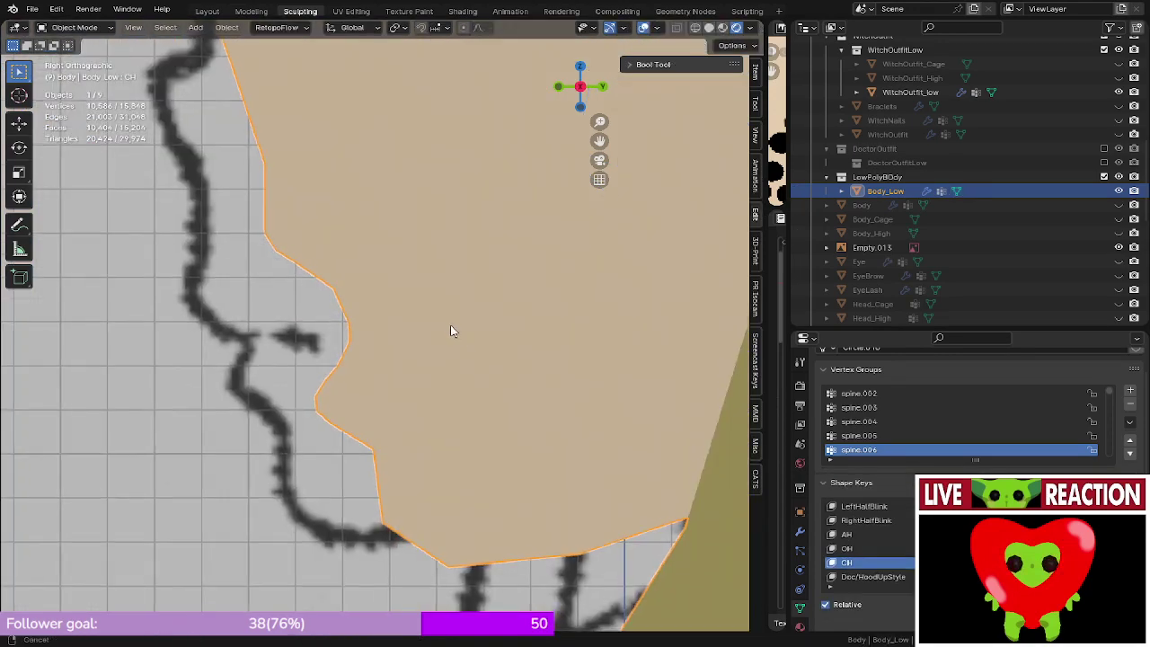
pyautogui.moveTo(454, 350); pyautogui.dragTo(417, 340, button='middle')
pyautogui.press('KP_3')
pyautogui.press('KP_1')
pyautogui.press('Tab')
pyautogui.scroll(3, 446, 327)
pyautogui.press('KP_3')
# - Select the four-vertex column at the lower lip's centre and move it forward and up in side view with about 0.036 m influence size
pyautogui.keyDown('shift'); pyautogui.moveTo(208, 384); pyautogui.dragTo(303, 401, button='middle'); pyautogui.keyUp('shift')
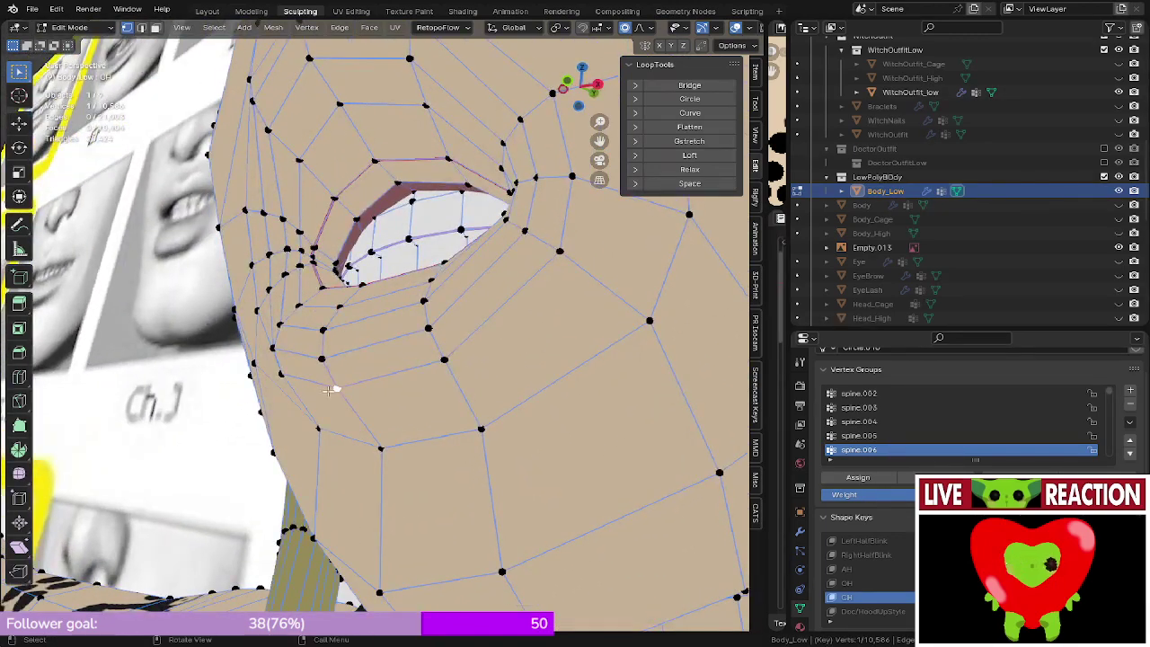
pyautogui.keyDown('ctrl'); pyautogui.click(337, 310); pyautogui.keyUp('ctrl')
pyautogui.press('KP_3')
pyautogui.press('g')
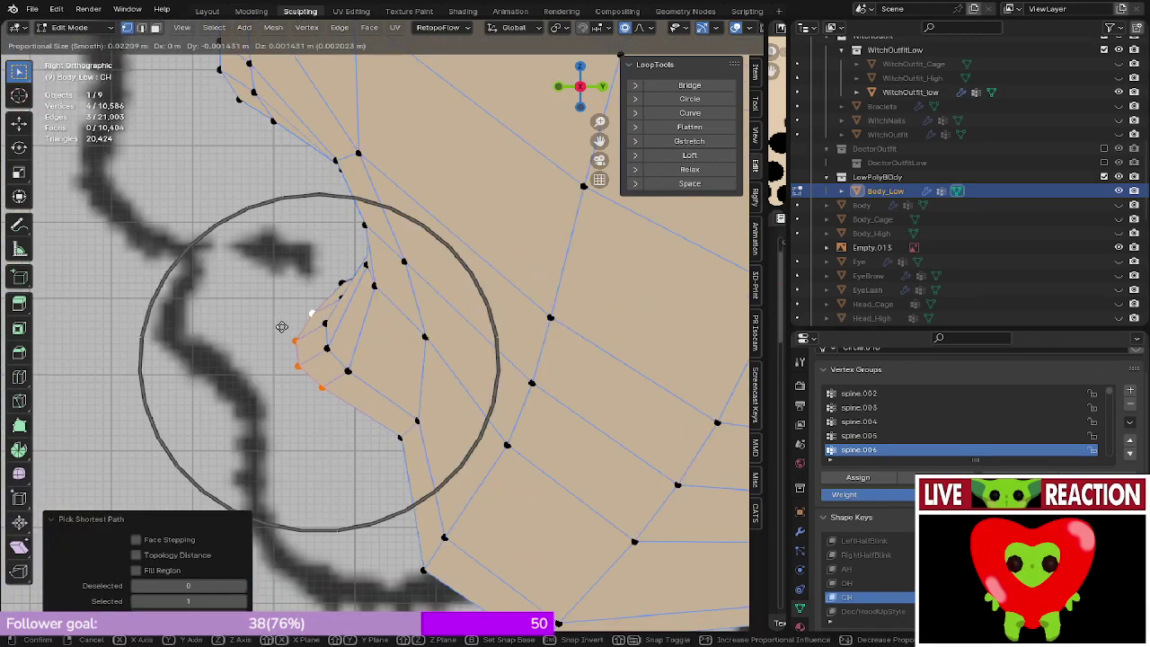
pyautogui.scroll(-5, 281, 326)
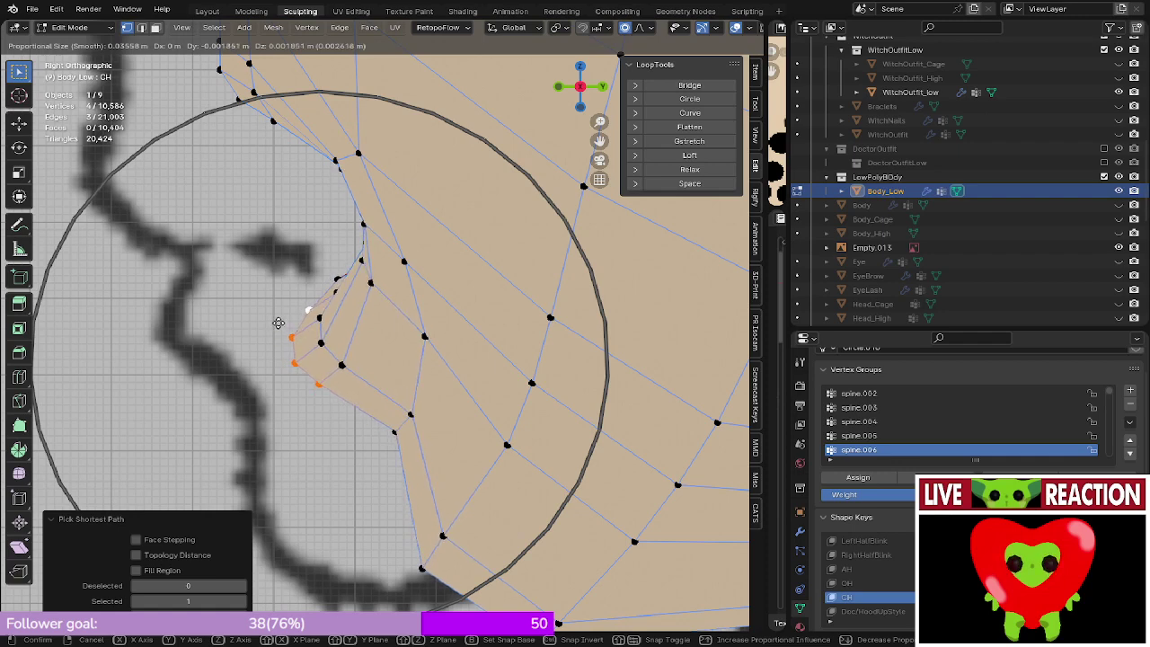
pyautogui.click(278, 313)
# - Select the four-vertex column at the upper lip's centre, using wireframe shading as needed, and move it down in rendered side view
pyautogui.keyDown('shift'); pyautogui.moveTo(278, 203); pyautogui.dragTo(323, 400, button='middle'); pyautogui.keyUp('shift')
pyautogui.click(265, 232)
pyautogui.press('z')
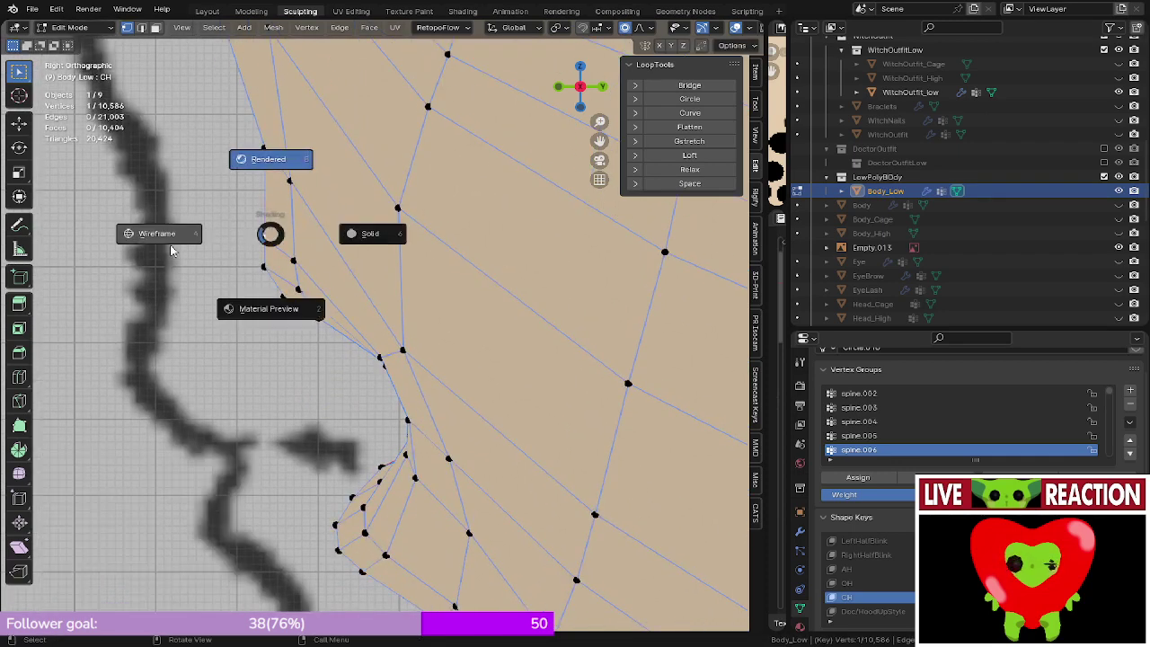
pyautogui.click(174, 249)
pyautogui.keyDown('ctrl'); pyautogui.click(328, 316); pyautogui.keyUp('ctrl')
pyautogui.press('z')
pyautogui.click(388, 293)
pyautogui.moveTo(359, 232); pyautogui.dragTo(382, 191, button='middle')
pyautogui.press('z')
pyautogui.click(359, 66)
pyautogui.press('KP_3')
pyautogui.scroll(4, 372, 251)
pyautogui.press('g')
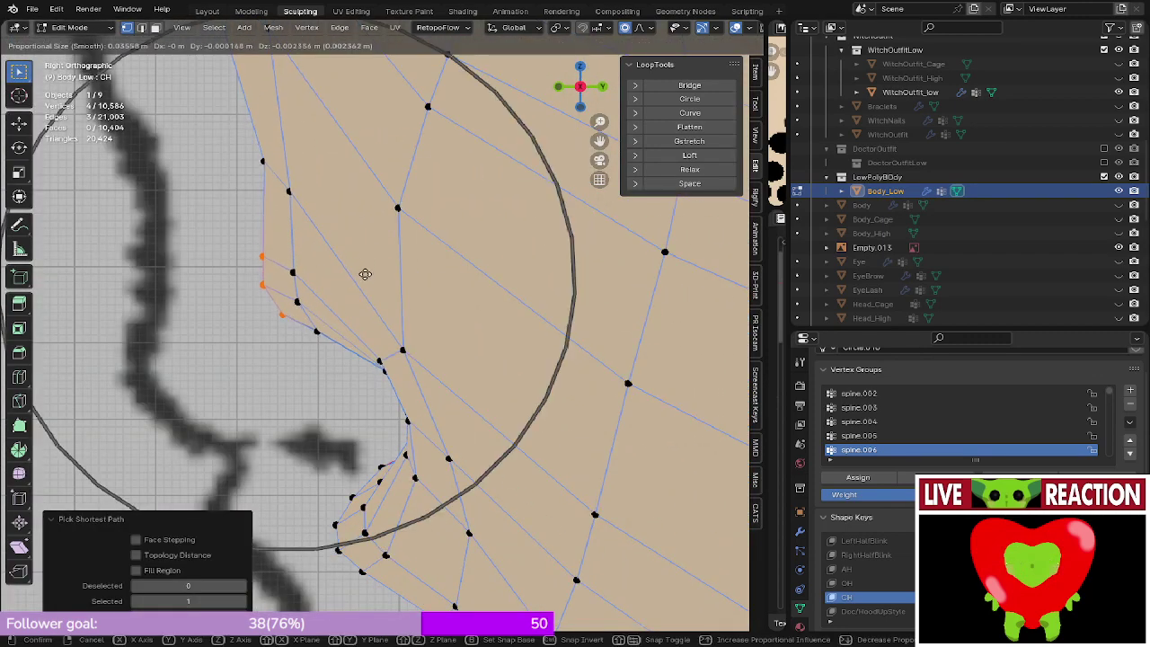
pyautogui.click(369, 285)
# - Examine the CH mouth shape in object mode from several angles and compare its profile with the side drawing
pyautogui.scroll(-2, 367, 285)
pyautogui.press('z')
pyautogui.moveTo(359, 285)
pyautogui.mouseDown(button='middle')
pyautogui.moveTo(404, 277)
pyautogui.moveTo(472, 445)
pyautogui.moveTo(367, 450)
pyautogui.mouseUp(button='middle')
pyautogui.click(453, 284)
pyautogui.press('z')
pyautogui.click(408, 253)
pyautogui.press('KP_1')
pyautogui.press('Tab')
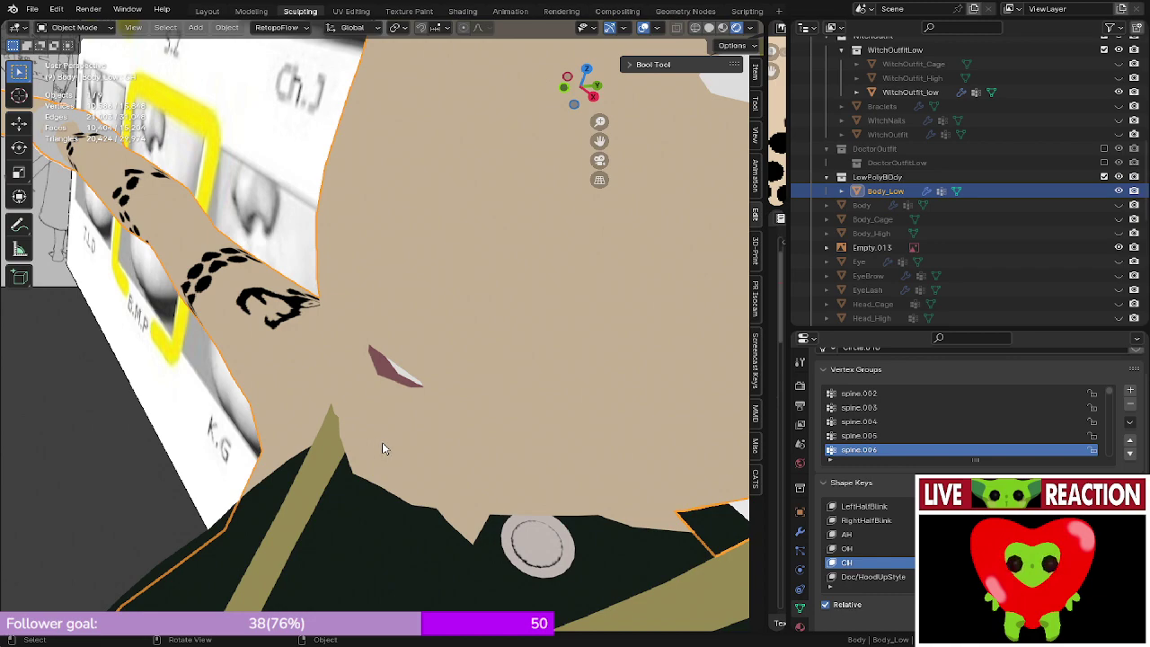
pyautogui.moveTo(384, 447); pyautogui.dragTo(467, 297, button='middle')
pyautogui.press('KP_3')
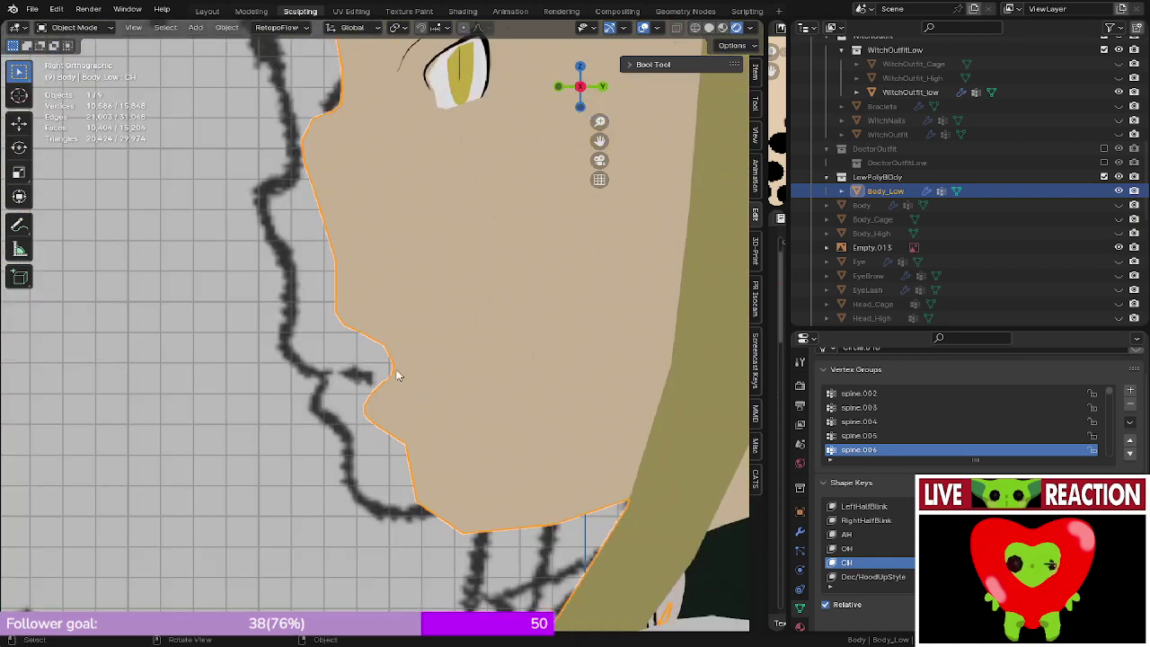
pyautogui.moveTo(398, 376); pyautogui.dragTo(418, 299, button='middle')
pyautogui.press('Tab')
pyautogui.scroll(3, 519, 331)
pyautogui.press('KP_3')
pyautogui.press('Tab')
pyautogui.scroll(-6, 423, 306)
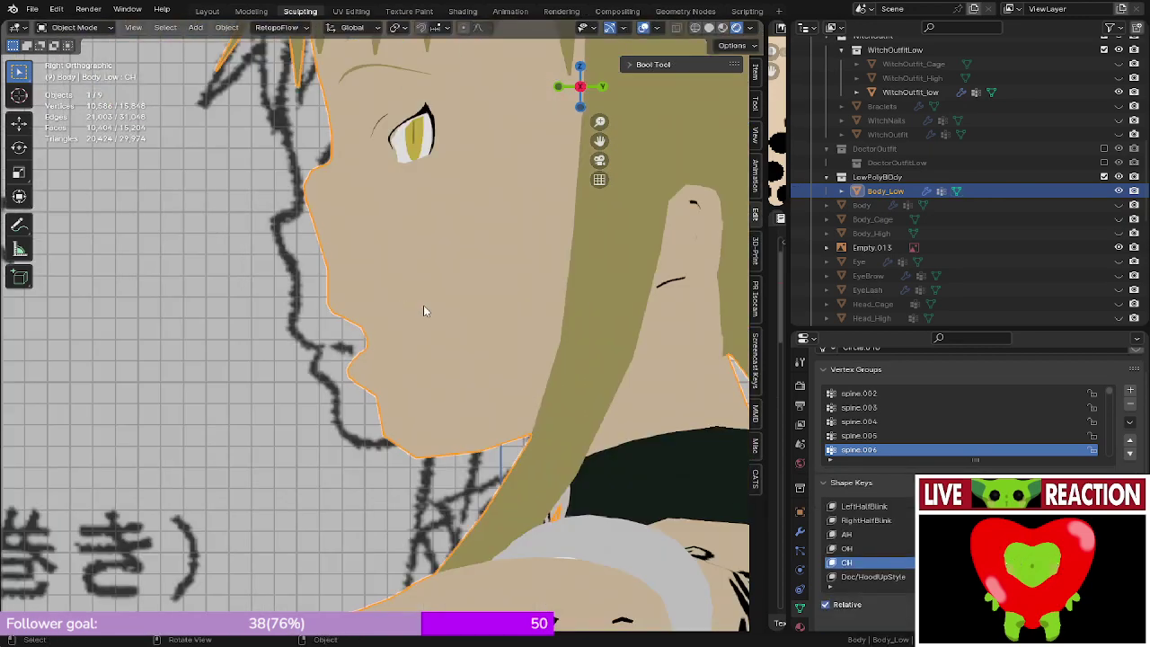
pyautogui.scroll(-3, 424, 310)
pyautogui.scroll(5, 402, 293)
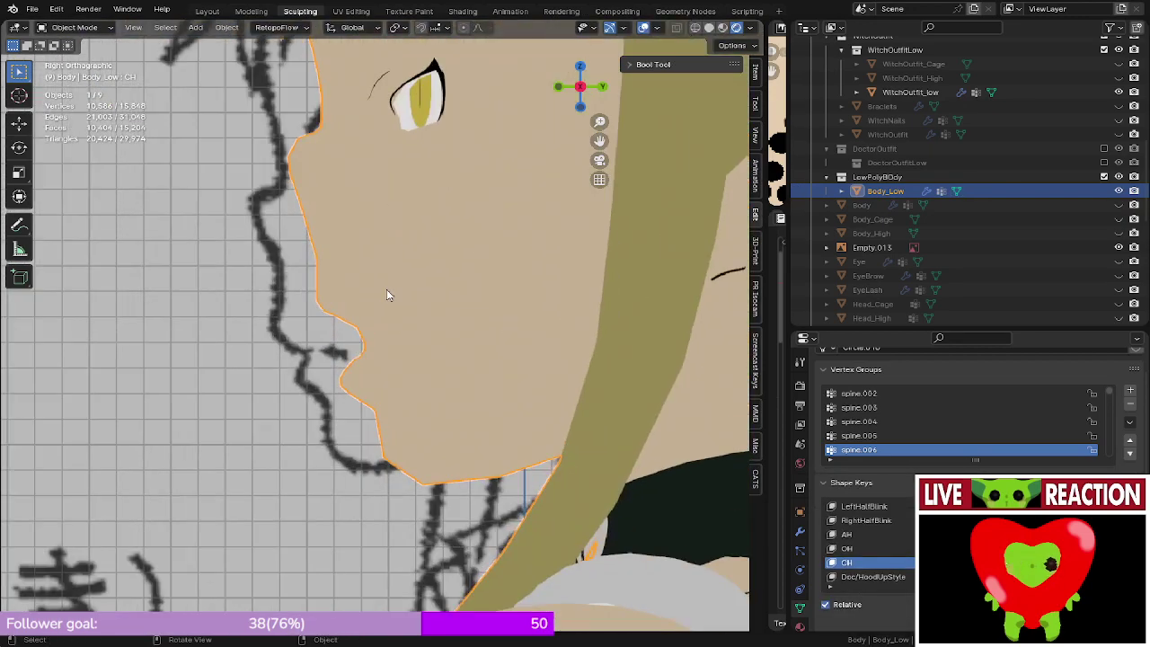
pyautogui.scroll(-3, 395, 293)
pyautogui.scroll(3, 424, 287)
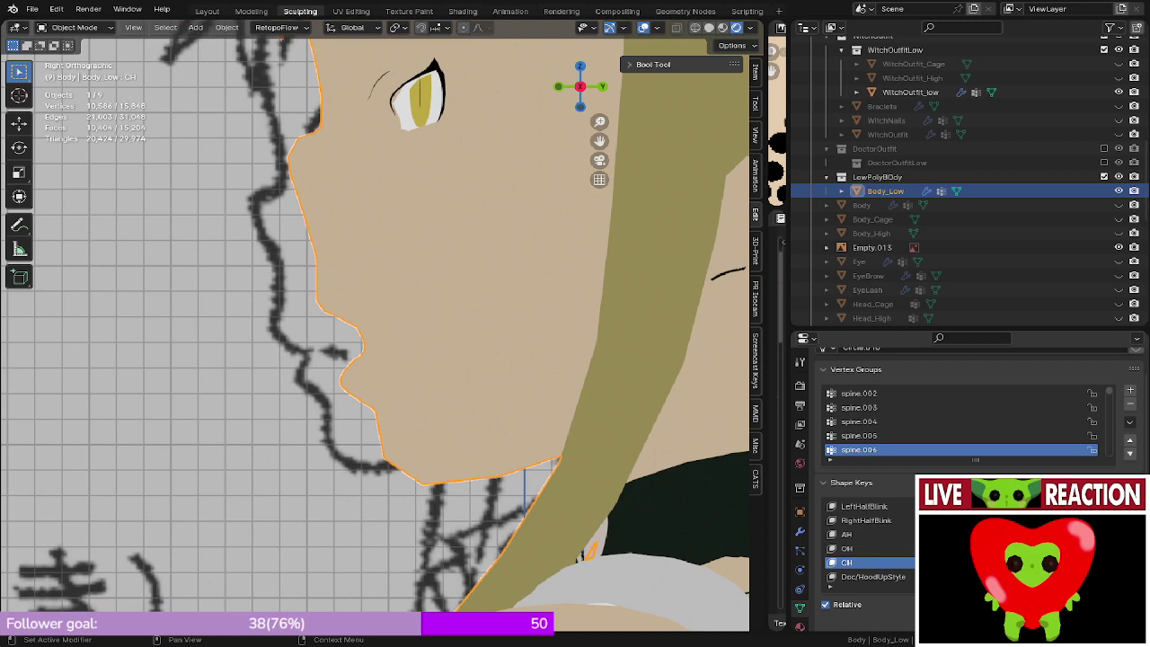
pyautogui.moveTo(1064, 562)
pyautogui.mouseDown()
pyautogui.moveTo(1005, 562)
pyautogui.moveTo(1065, 535)
pyautogui.moveTo(1033, 534)
pyautogui.moveTo(1069, 548)
pyautogui.mouseUp()
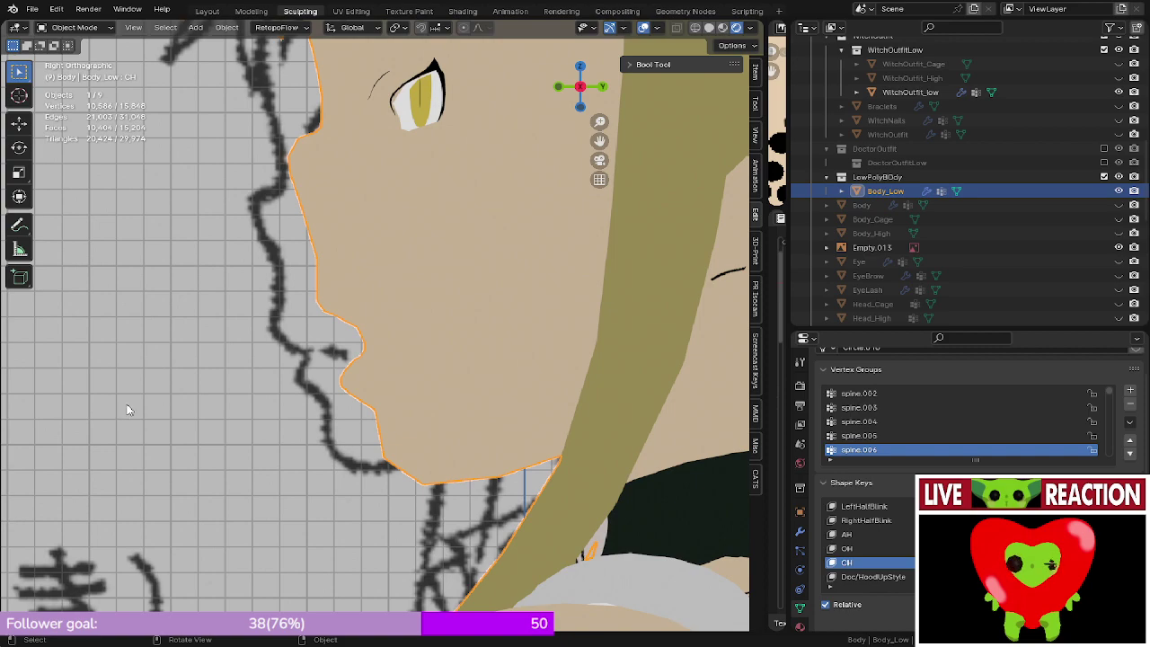
# - Study the Ch.J picture on the mouth reference sheet and compare it with the character's mouth
pyautogui.scroll(-17, 203, 162)
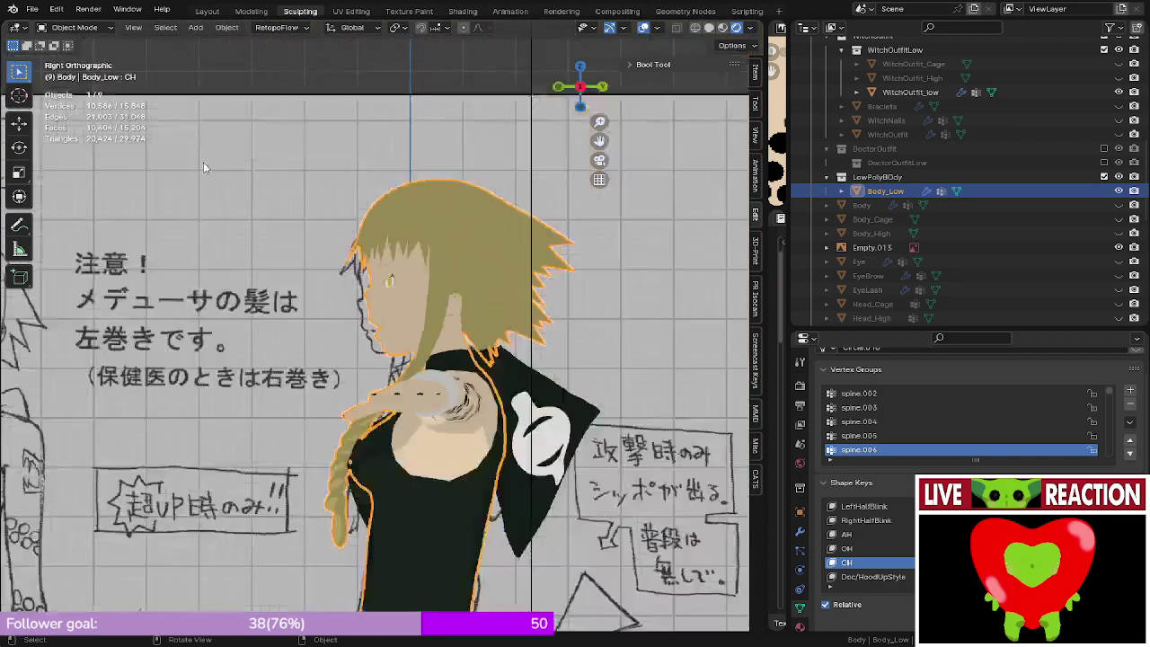
pyautogui.keyDown('shift'); pyautogui.moveTo(203, 161); pyautogui.dragTo(278, 275, button='middle'); pyautogui.keyUp('shift')
pyautogui.scroll(-5, 421, 303)
pyautogui.press('KP_1')
pyautogui.scroll(5, 352, 271)
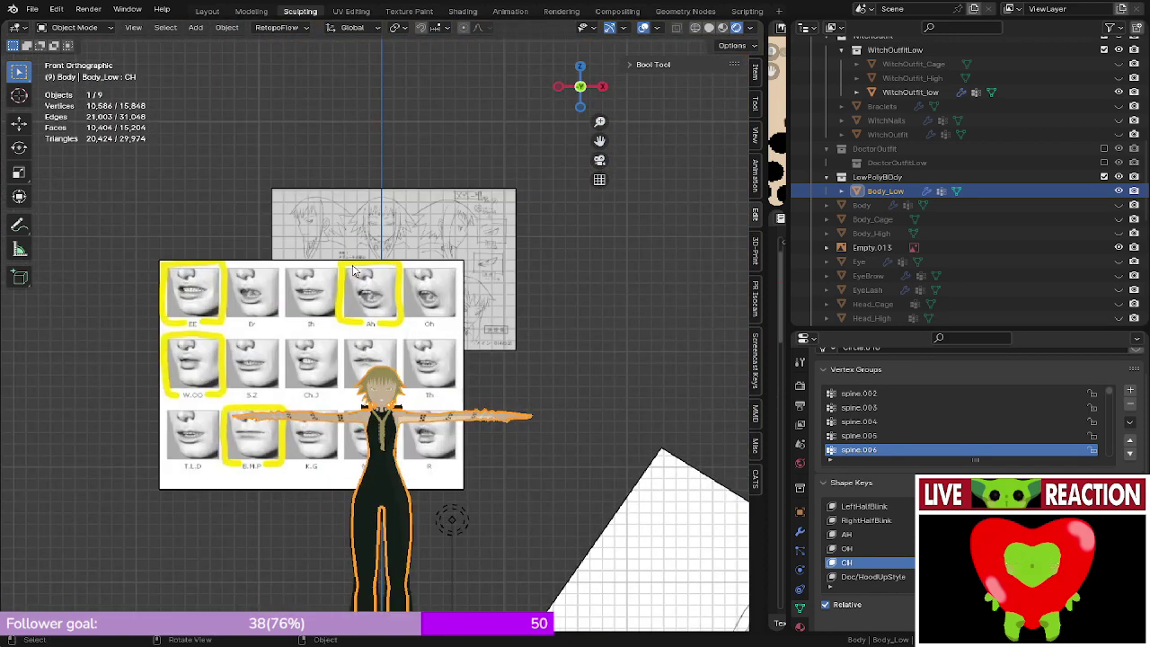
pyautogui.scroll(5, 411, 249)
pyautogui.scroll(5, 391, 251)
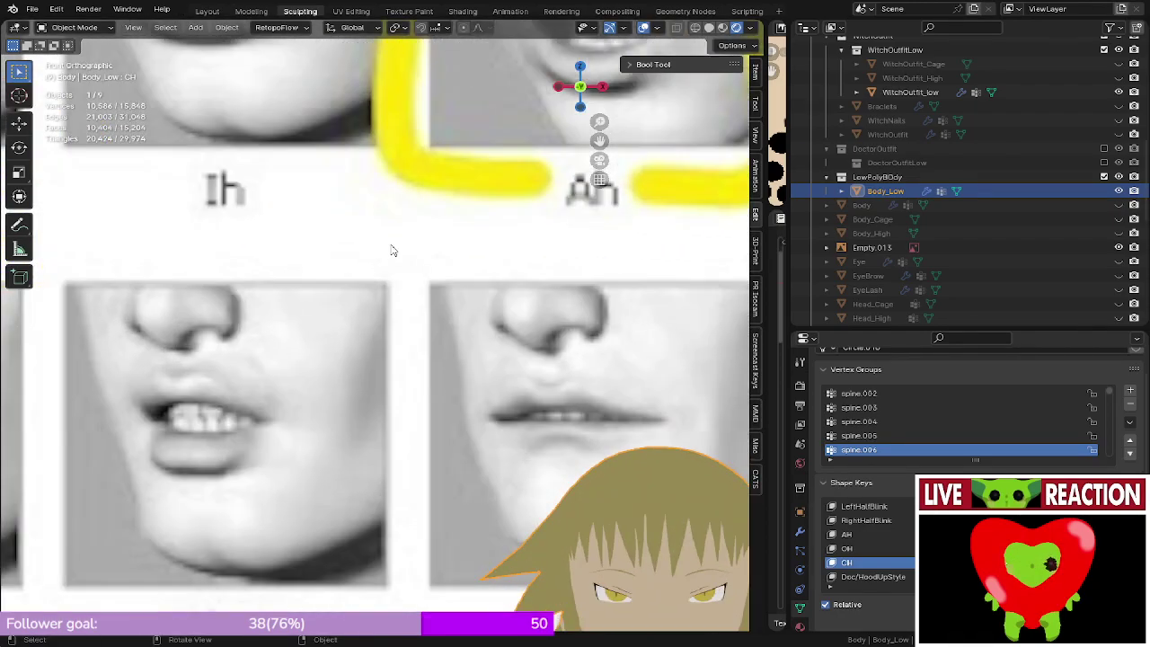
pyautogui.scroll(-5, 390, 246)
pyautogui.keyDown('shift'); pyautogui.moveTo(352, 267); pyautogui.dragTo(224, 216, button='middle'); pyautogui.keyUp('shift')
pyautogui.press('KP_3')
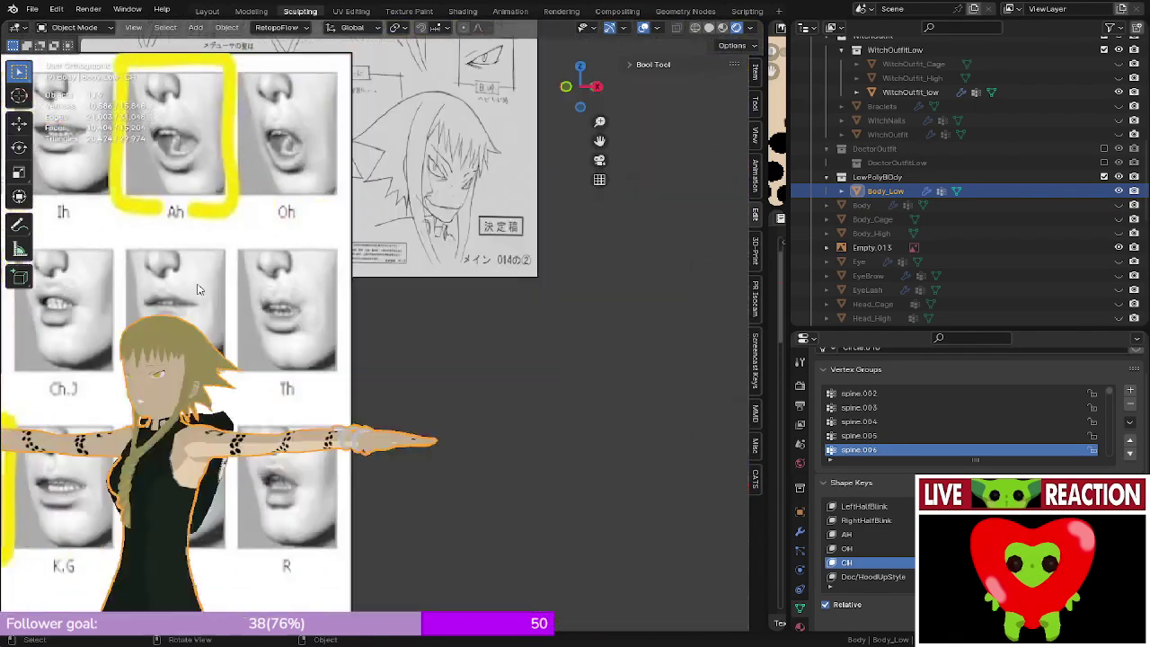
pyautogui.scroll(5, 263, 325)
pyautogui.moveTo(262, 324)
pyautogui.keyDown('shift'); pyautogui.mouseDown(button='middle')
pyautogui.moveTo(698, 175)
pyautogui.moveTo(226, 316)
pyautogui.moveTo(375, 198)
pyautogui.moveTo(319, 332)
pyautogui.moveTo(345, 334)
pyautogui.moveTo(377, 274)
pyautogui.moveTo(332, 297)
pyautogui.moveTo(315, 283)
pyautogui.moveTo(403, 244)
pyautogui.moveTo(579, 275)
pyautogui.mouseUp(button='middle'); pyautogui.keyUp('shift')
# - In edit mode, select the six-vertex path running outward from the upper mouth corner on the +X side
pyautogui.press('Tab')
pyautogui.scroll(4, 314, 345)
pyautogui.press('KP_3')
pyautogui.click(534, 271)
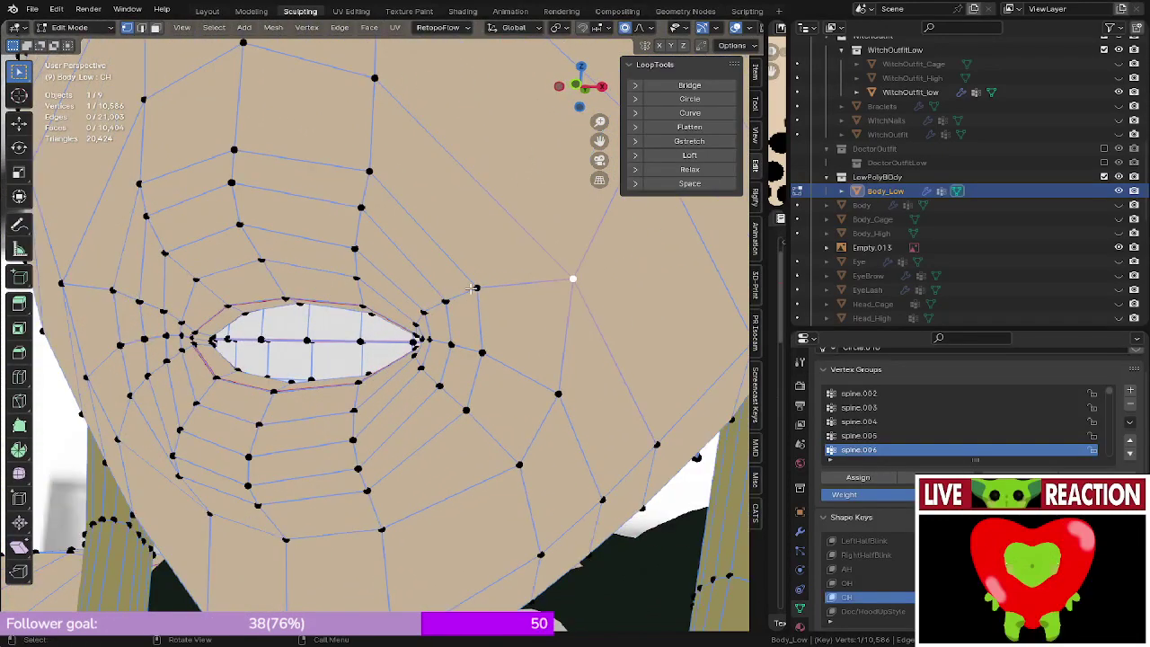
pyautogui.scroll(5, 404, 305)
pyautogui.moveTo(404, 305); pyautogui.dragTo(470, 313, button='middle')
pyautogui.keyDown('ctrl'); pyautogui.click(476, 350); pyautogui.keyUp('ctrl')
pyautogui.press('KP_3')
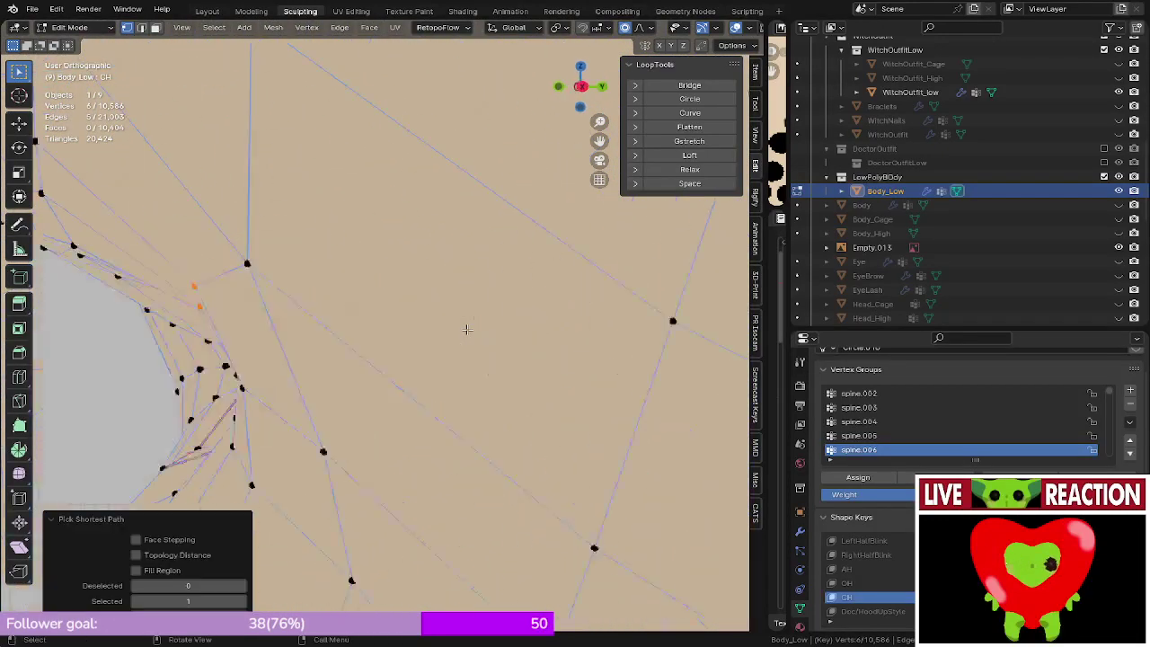
# - Try to move the single upper corner path by -0.002688 m in Y and -0.001578 m in Z with a 0.017 m influence size
pyautogui.scroll(-1, 375, 310)
pyautogui.keyDown('shift'); pyautogui.moveTo(375, 310); pyautogui.dragTo(406, 310, button='middle'); pyautogui.keyUp('shift')
pyautogui.press('g')
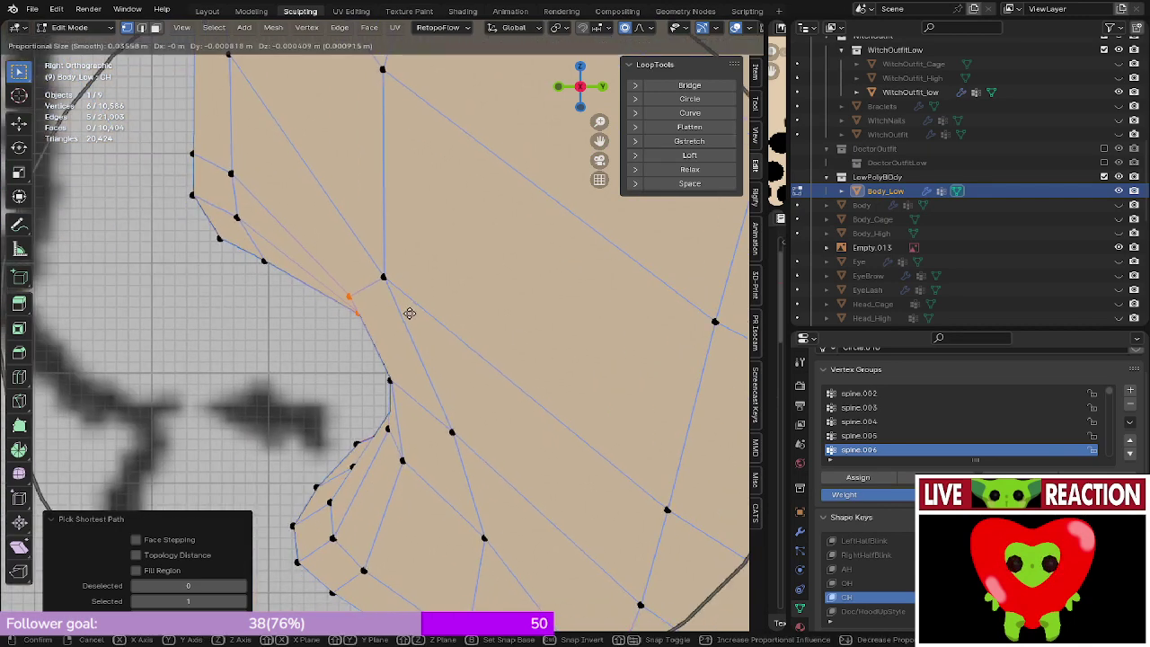
pyautogui.rightClick(405, 317)
pyautogui.press('g')
pyautogui.scroll(4, 380, 324)
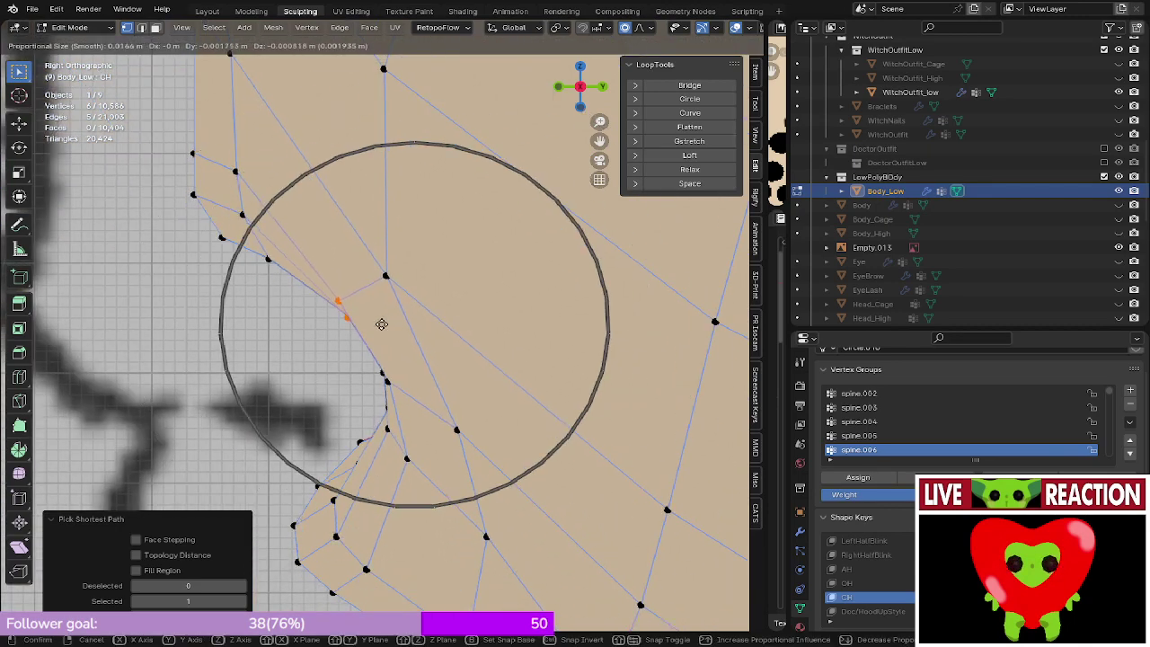
pyautogui.scroll(-2, 373, 330)
pyautogui.click(373, 331)
pyautogui.keyDown('shift'); pyautogui.moveTo(373, 331); pyautogui.dragTo(404, 337, button='middle'); pyautogui.keyUp('shift')
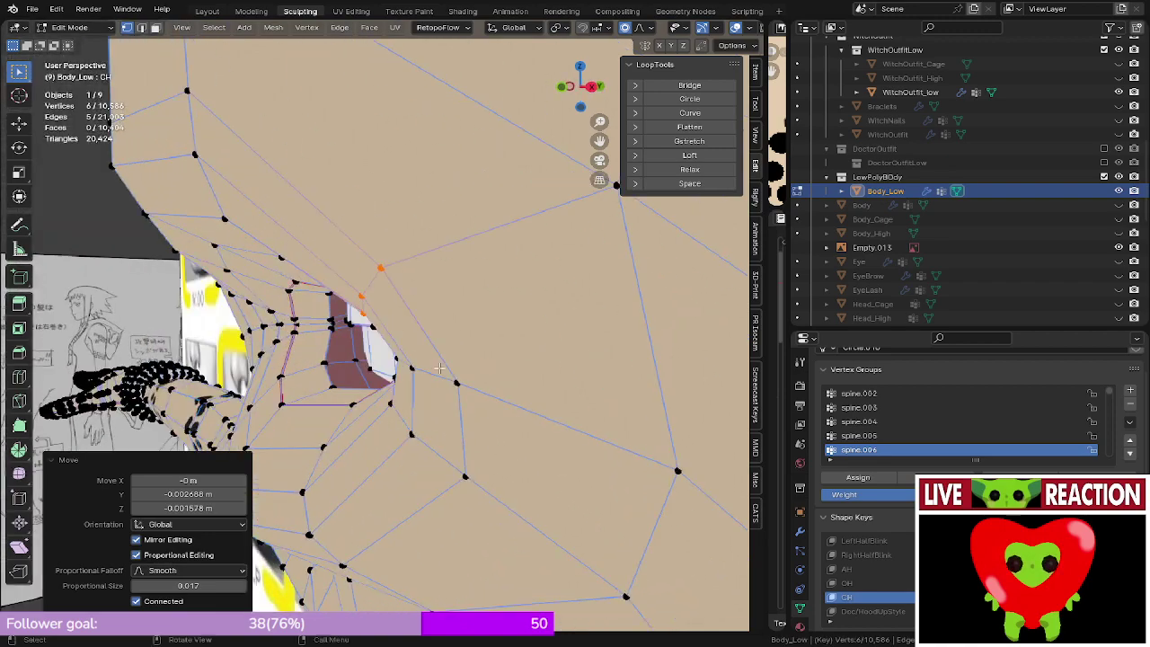
pyautogui.click(464, 475)
pyautogui.moveTo(464, 475); pyautogui.dragTo(554, 390, button='middle')
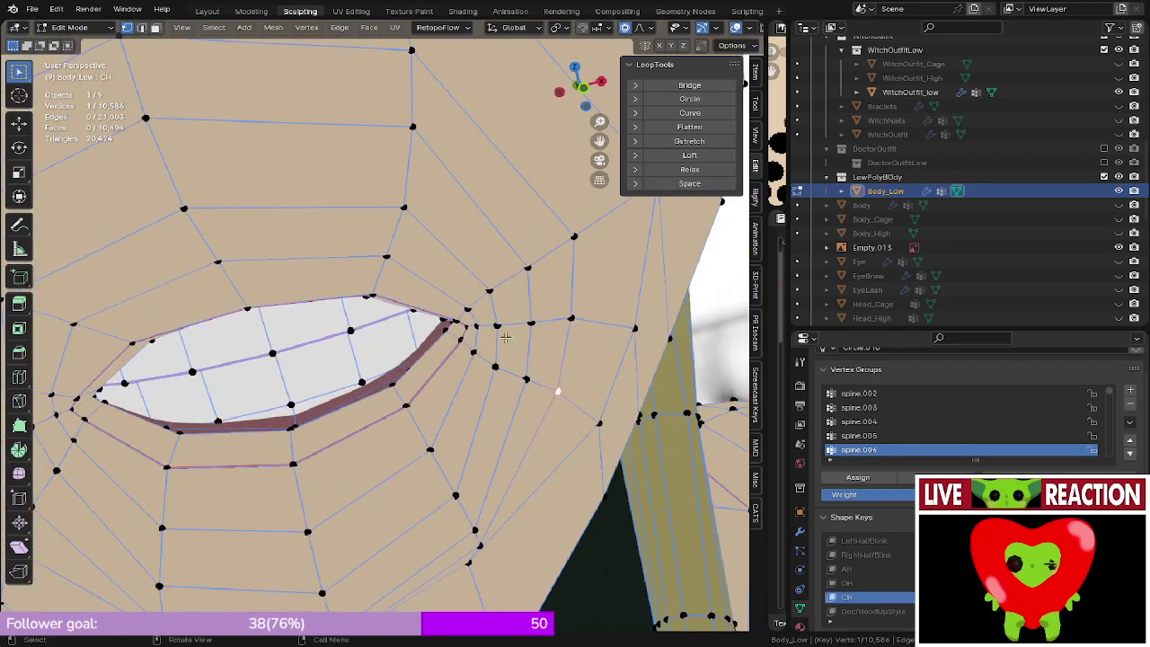
pyautogui.keyDown('ctrl'); pyautogui.click(456, 331); pyautogui.keyUp('ctrl')
# - Add the matching path above the opposite mouth corner to the selection and move both paths forward in side view
pyautogui.moveTo(393, 336); pyautogui.dragTo(316, 315, button='middle')
pyautogui.moveTo(238, 348)
pyautogui.keyDown('shift'); pyautogui.mouseDown(button='middle')
pyautogui.moveTo(184, 367)
pyautogui.moveTo(278, 363)
pyautogui.moveTo(345, 342)
pyautogui.moveTo(235, 344)
pyautogui.mouseUp(button='middle'); pyautogui.keyUp('shift')
pyautogui.keyDown('ctrl'); pyautogui.moveTo(221, 345); pyautogui.dragTo(180, 310, button='middle'); pyautogui.keyUp('ctrl')
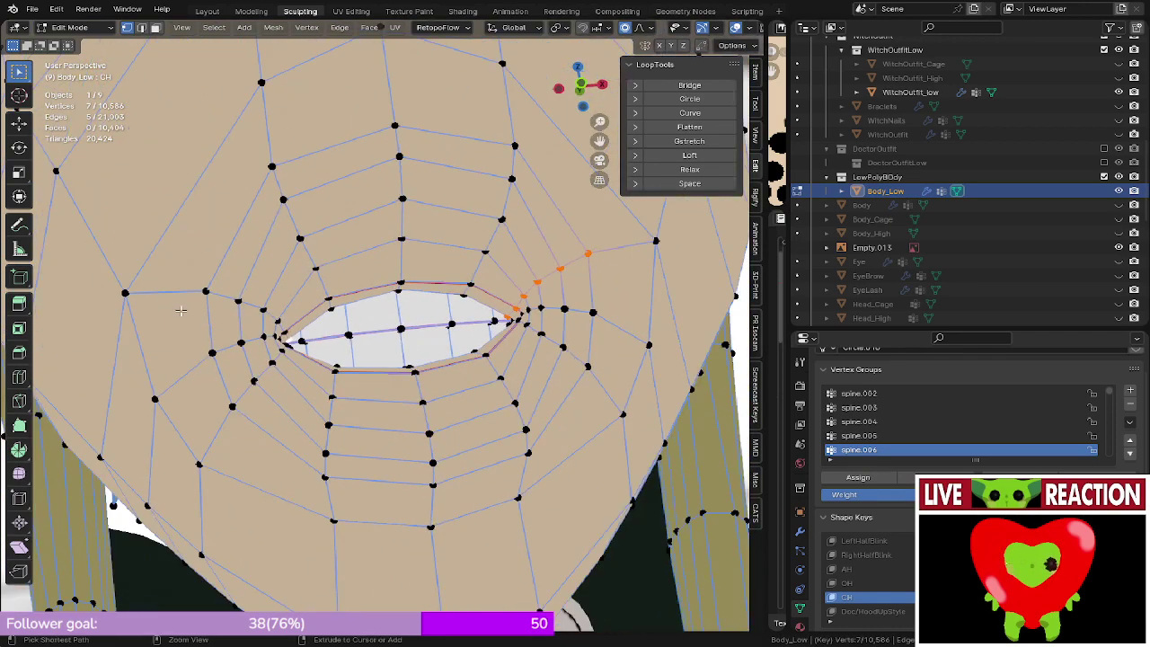
pyautogui.keyDown('ctrl'); pyautogui.click(208, 287); pyautogui.keyUp('ctrl')
pyautogui.press('KP_3')
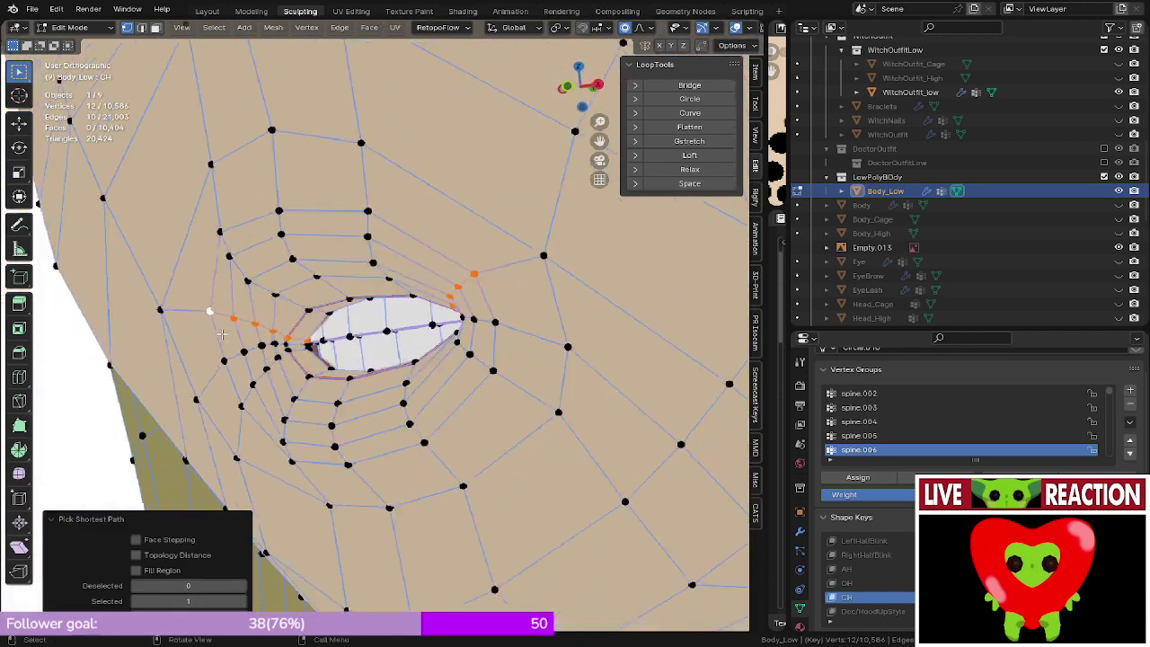
pyautogui.keyDown('ctrl'); pyautogui.moveTo(270, 292); pyautogui.dragTo(352, 300, button='middle'); pyautogui.keyUp('ctrl')
pyautogui.press('g')
pyautogui.click(303, 375)
# - Select the six-vertex path below the +X mouth corner and add the matching path below the opposite corner
pyautogui.click(378, 327)
pyautogui.keyDown('ctrl'); pyautogui.click(476, 528); pyautogui.keyUp('ctrl')
pyautogui.hotkey('ctrl', 'z')
pyautogui.keyDown('ctrl'); pyautogui.click(440, 437); pyautogui.keyUp('ctrl')
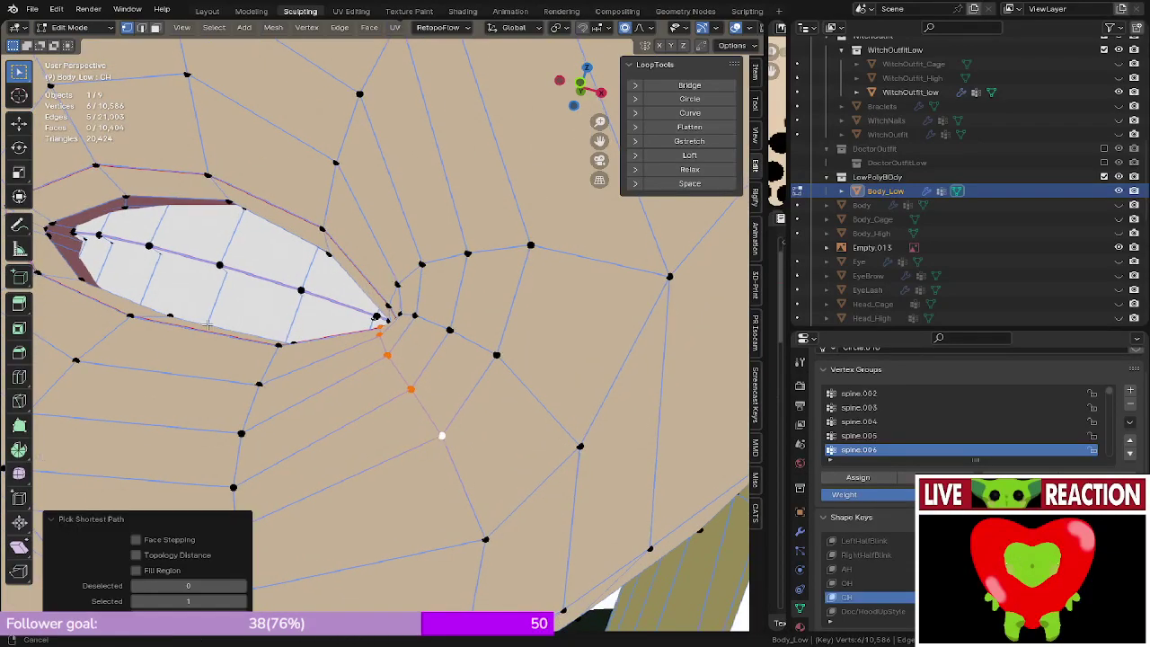
pyautogui.moveTo(440, 436); pyautogui.dragTo(336, 264, button='middle')
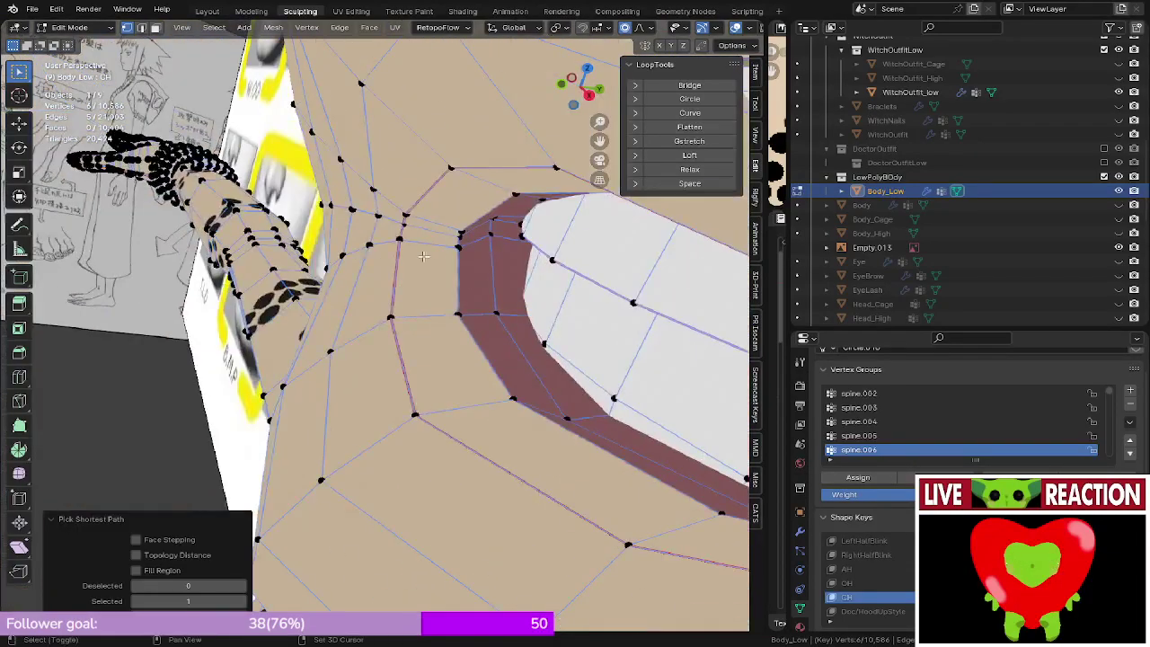
pyautogui.keyDown('shift'); pyautogui.click(461, 250); pyautogui.keyUp('shift')
pyautogui.moveTo(460, 250); pyautogui.dragTo(529, 269, button='middle')
pyautogui.keyDown('ctrl'); pyautogui.click(333, 276); pyautogui.keyUp('ctrl')
pyautogui.scroll(-3, 356, 299)
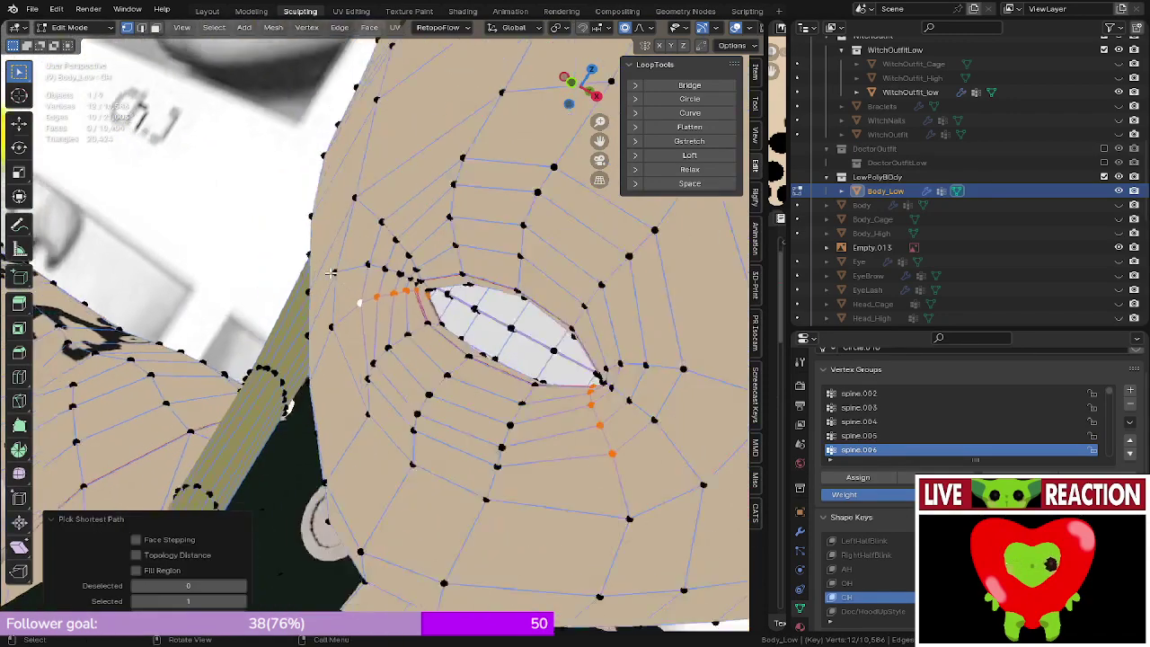
# - Move both lower mouth corner paths forward in side view by about -0.0017 m in Y with a 0.0166 m influence size
pyautogui.press('KP_3')
pyautogui.keyDown('shift'); pyautogui.moveTo(355, 300); pyautogui.dragTo(338, 337, button='middle'); pyautogui.keyUp('shift')
pyautogui.scroll(3, 337, 337)
pyautogui.press('g')
pyautogui.scroll(3, 322, 336)
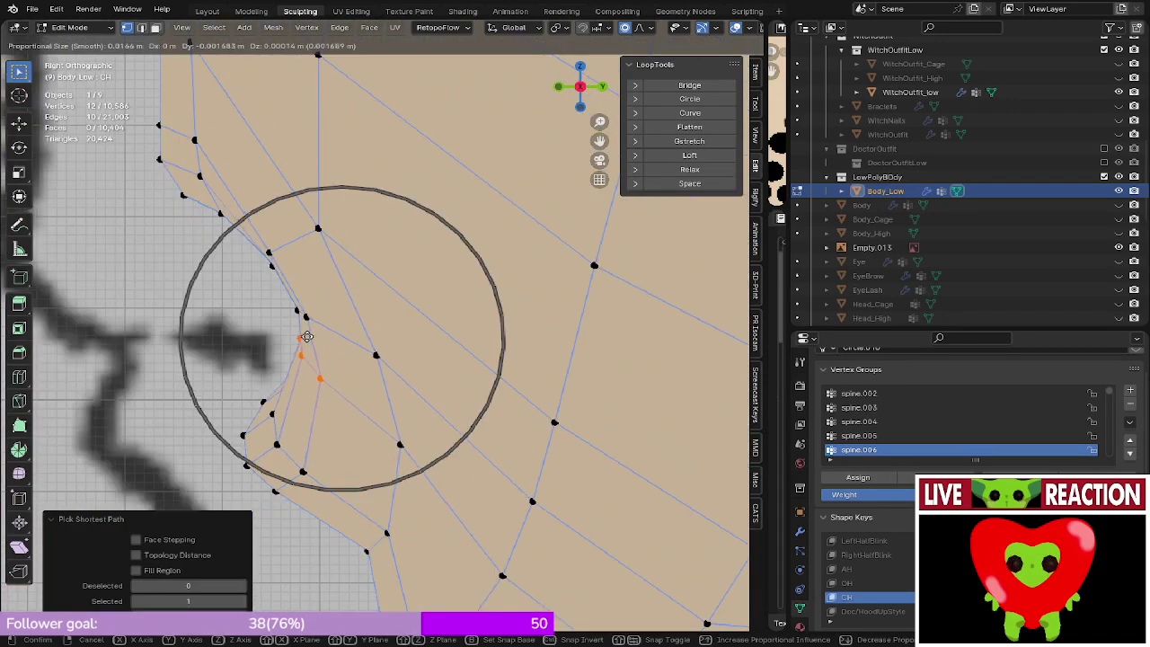
pyautogui.click(304, 334)
# - Examine the CH mouth in object mode from the side and the front against the Ch.J reference
pyautogui.press('Tab')
pyautogui.scroll(-3, 284, 377)
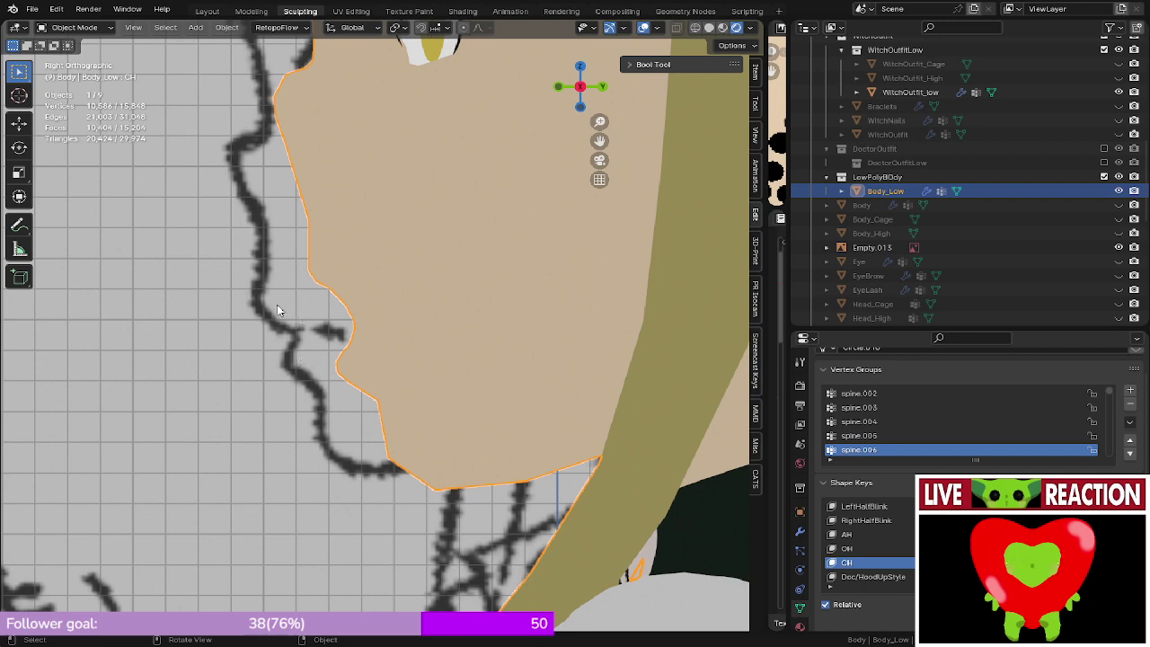
pyautogui.moveTo(277, 309); pyautogui.dragTo(326, 301, button='middle')
pyautogui.scroll(-9, 326, 301)
pyautogui.press('KP_1')
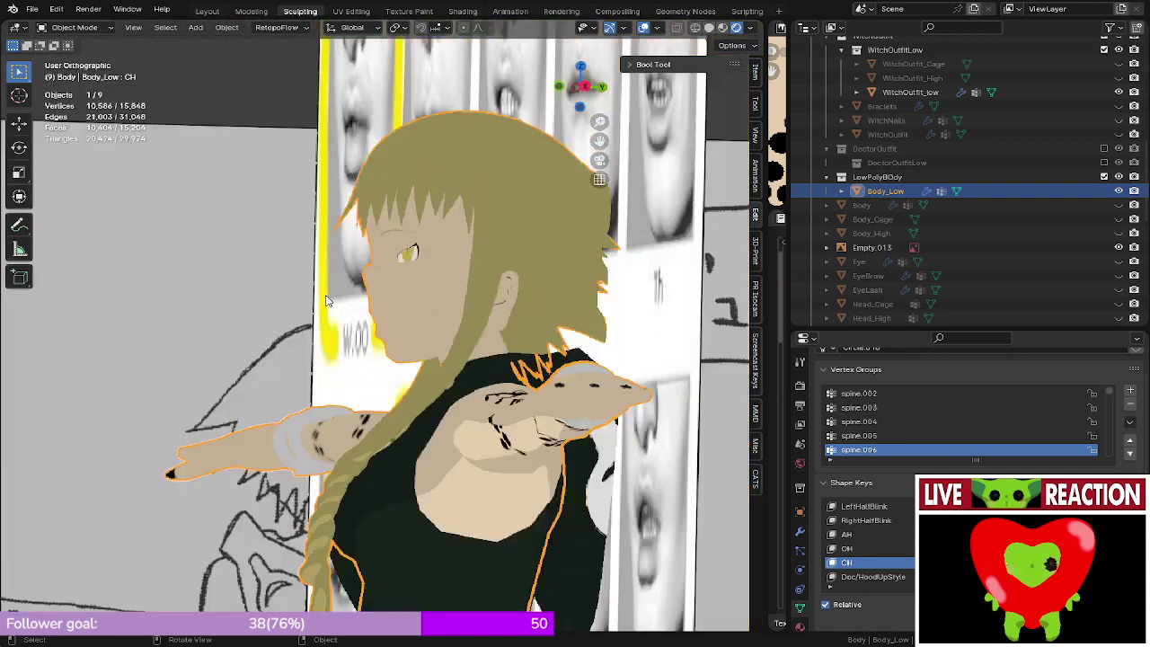
pyautogui.scroll(-4, 377, 360)
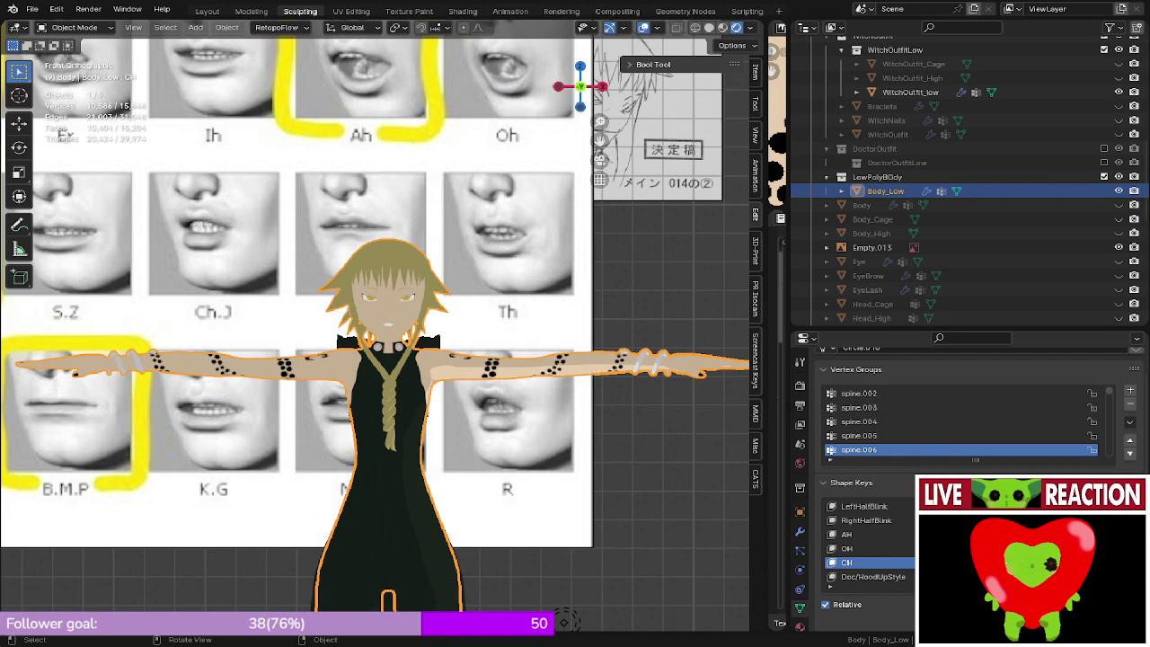
pyautogui.scroll(6, 585, 333)
pyautogui.moveTo(585, 321); pyautogui.dragTo(524, 368, button='middle')
pyautogui.scroll(3, 556, 321)
# - In edit mode, select the twelve vertices clustered around the +X mouth corner, from the lip edge out to the surrounding loops
pyautogui.press('Tab')
pyautogui.scroll(5, 458, 325)
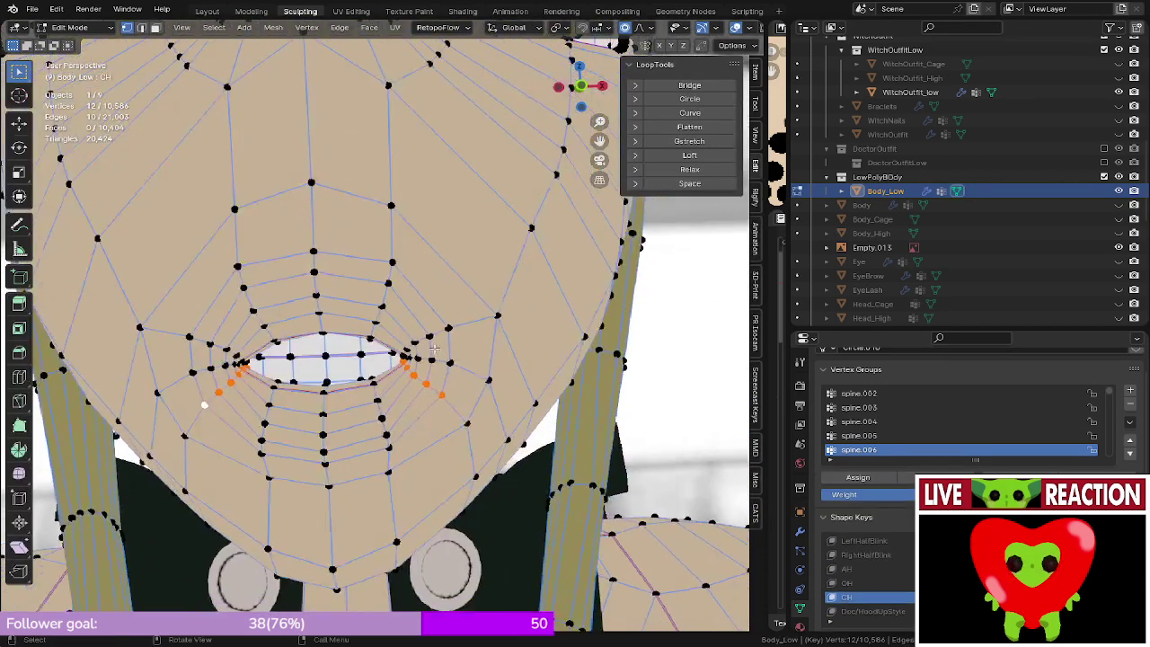
pyautogui.moveTo(457, 324); pyautogui.dragTo(500, 346, button='middle')
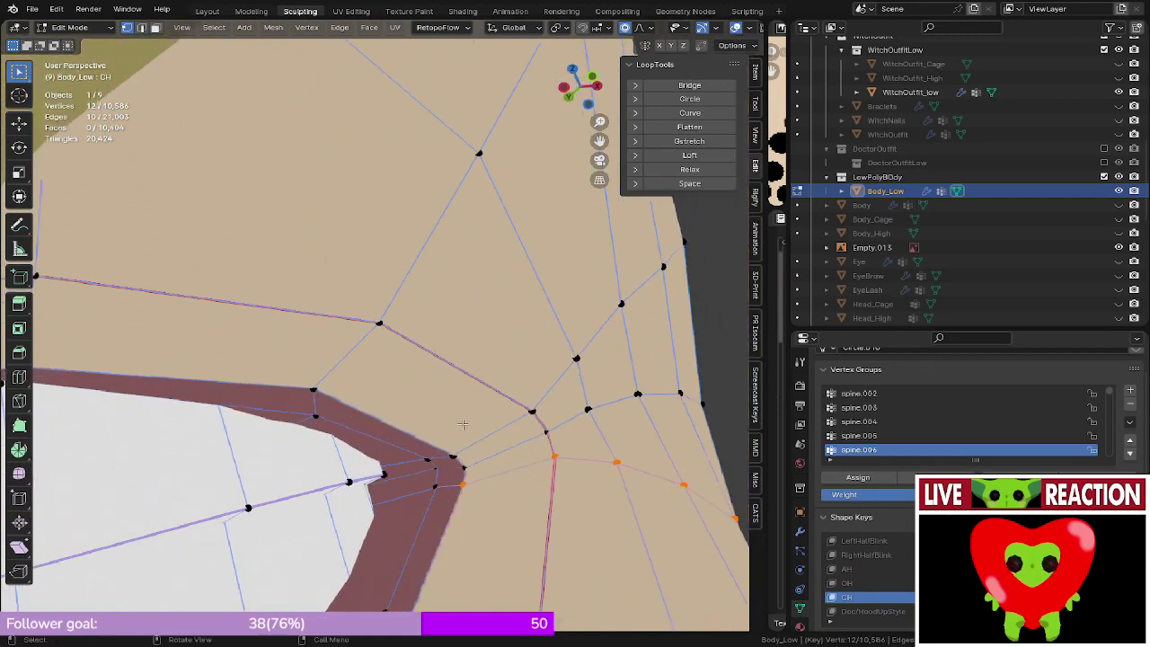
pyautogui.moveTo(463, 436); pyautogui.dragTo(471, 440, button='middle')
pyautogui.click(456, 454)
pyautogui.keyDown('ctrl'); pyautogui.click(468, 478); pyautogui.keyUp('ctrl')
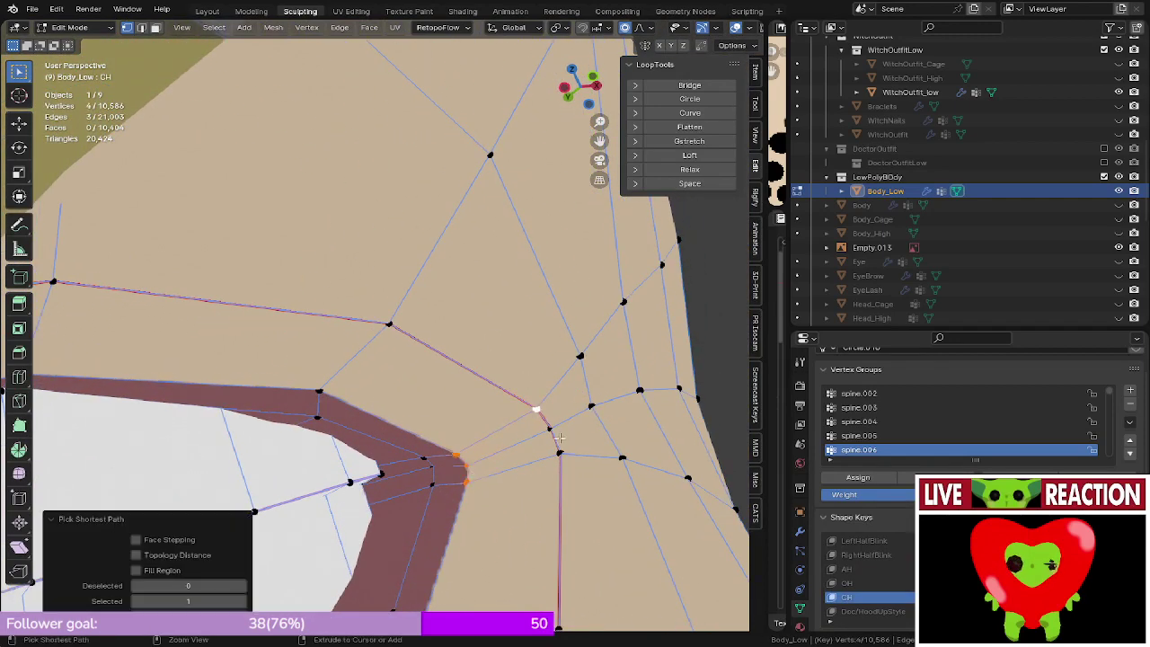
pyautogui.keyDown('ctrl'); pyautogui.click(578, 358); pyautogui.keyUp('ctrl')
pyautogui.keyDown('ctrl'); pyautogui.click(620, 453); pyautogui.keyUp('ctrl')
pyautogui.scroll(-2, 617, 442)
pyautogui.moveTo(616, 440); pyautogui.dragTo(536, 357, button='middle')
pyautogui.keyDown('ctrl'); pyautogui.click(507, 330); pyautogui.keyUp('ctrl')
pyautogui.keyDown('ctrl'); pyautogui.click(511, 430); pyautogui.keyUp('ctrl')
pyautogui.press('KP_1')
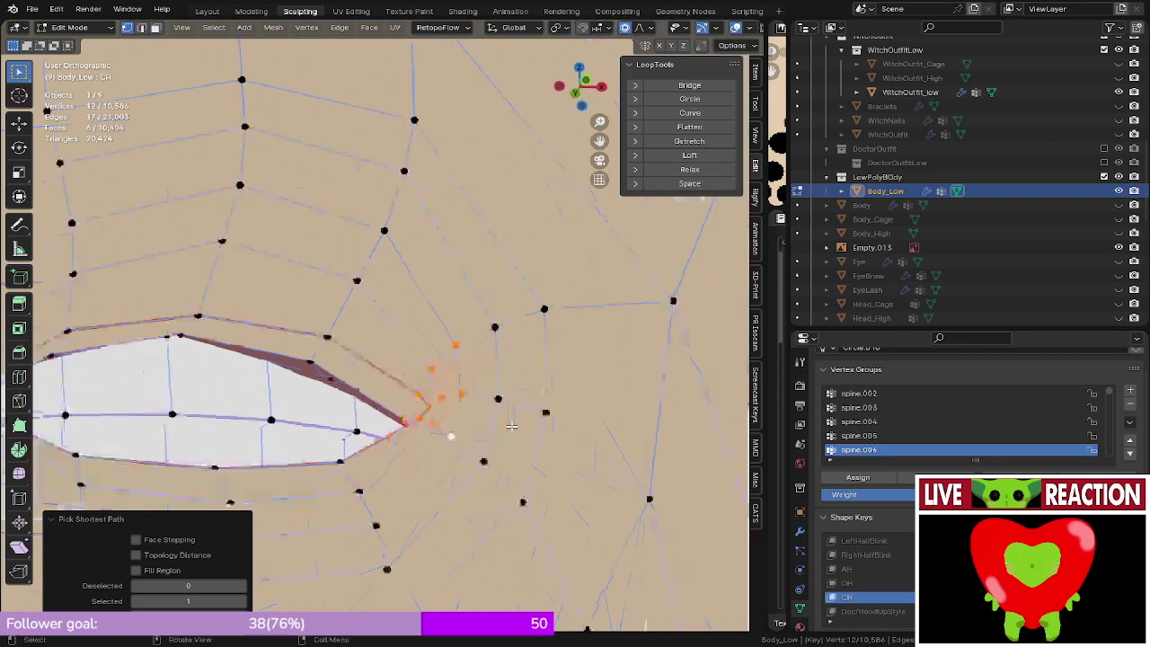
# - Add the matching twelve vertices around the opposite mouth corner to the selection
pyautogui.keyDown('shift'); pyautogui.moveTo(511, 424); pyautogui.dragTo(449, 373, button='middle'); pyautogui.keyUp('shift')
pyautogui.moveTo(449, 372); pyautogui.dragTo(387, 387, button='middle')
pyautogui.scroll(4, 387, 387)
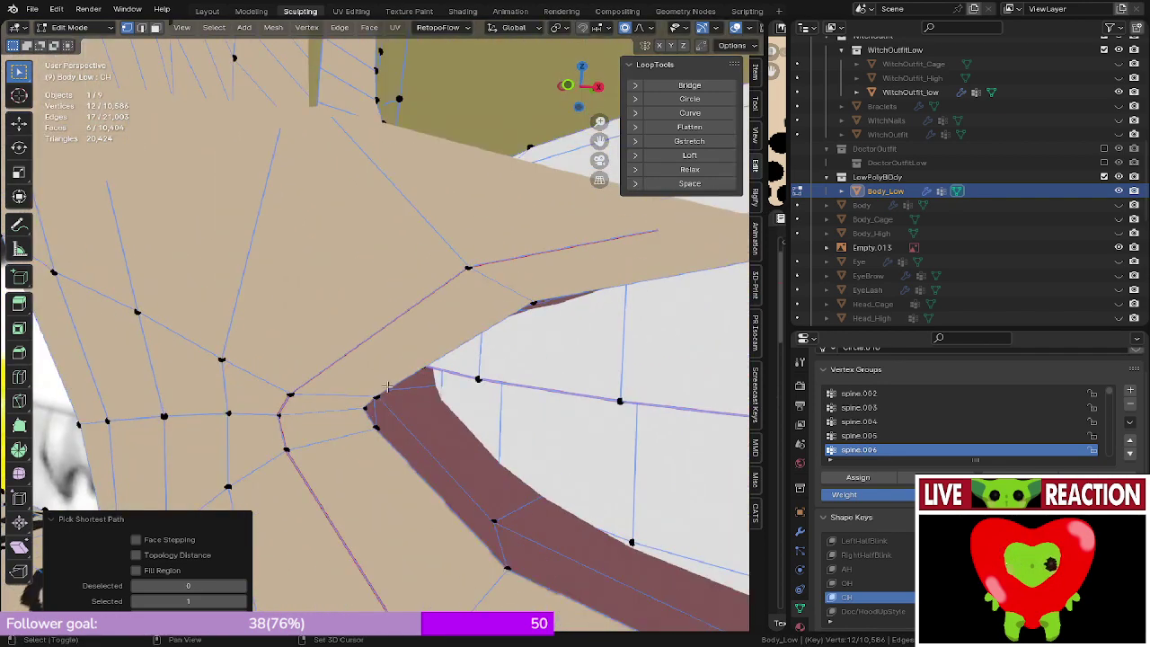
pyautogui.keyDown('shift'); pyautogui.click(379, 395); pyautogui.keyUp('shift')
pyautogui.keyDown('ctrl'); pyautogui.click(375, 428); pyautogui.keyUp('ctrl')
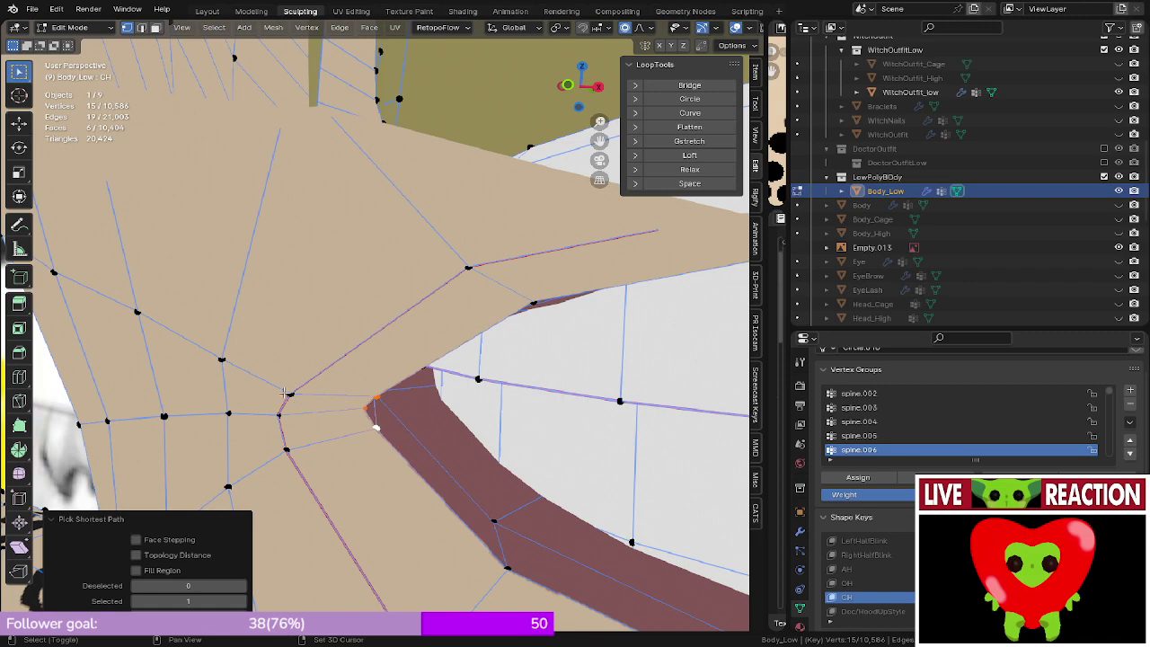
pyautogui.keyDown('shift'); pyautogui.click(288, 394); pyautogui.keyUp('shift')
pyautogui.keyDown('ctrl'); pyautogui.click(285, 451); pyautogui.keyUp('ctrl')
pyautogui.moveTo(285, 451); pyautogui.dragTo(260, 365, button='middle')
pyautogui.keyDown('shift'); pyautogui.click(136, 361); pyautogui.keyUp('shift')
pyautogui.keyDown('ctrl'); pyautogui.click(147, 422); pyautogui.keyUp('ctrl')
pyautogui.scroll(-5, 148, 420)
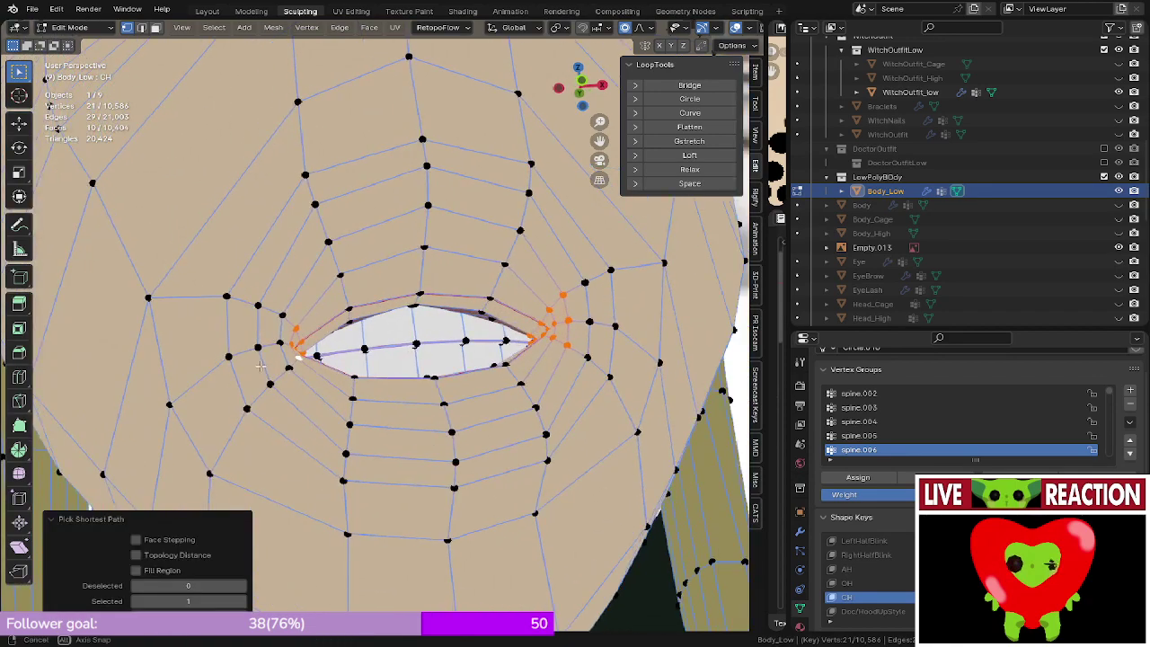
pyautogui.scroll(5, 260, 364)
pyautogui.keyDown('shift'); pyautogui.click(262, 316); pyautogui.keyUp('shift')
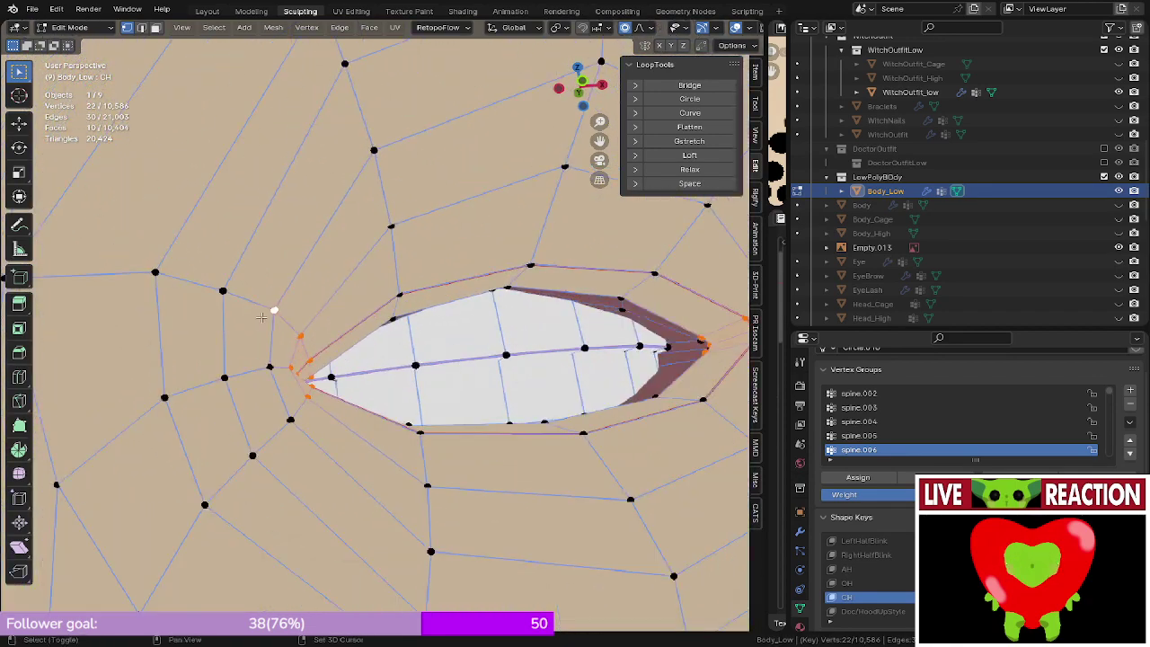
pyautogui.keyDown('ctrl'); pyautogui.click(288, 420); pyautogui.keyUp('ctrl')
pyautogui.scroll(-5, 292, 418)
pyautogui.press('KP_1')
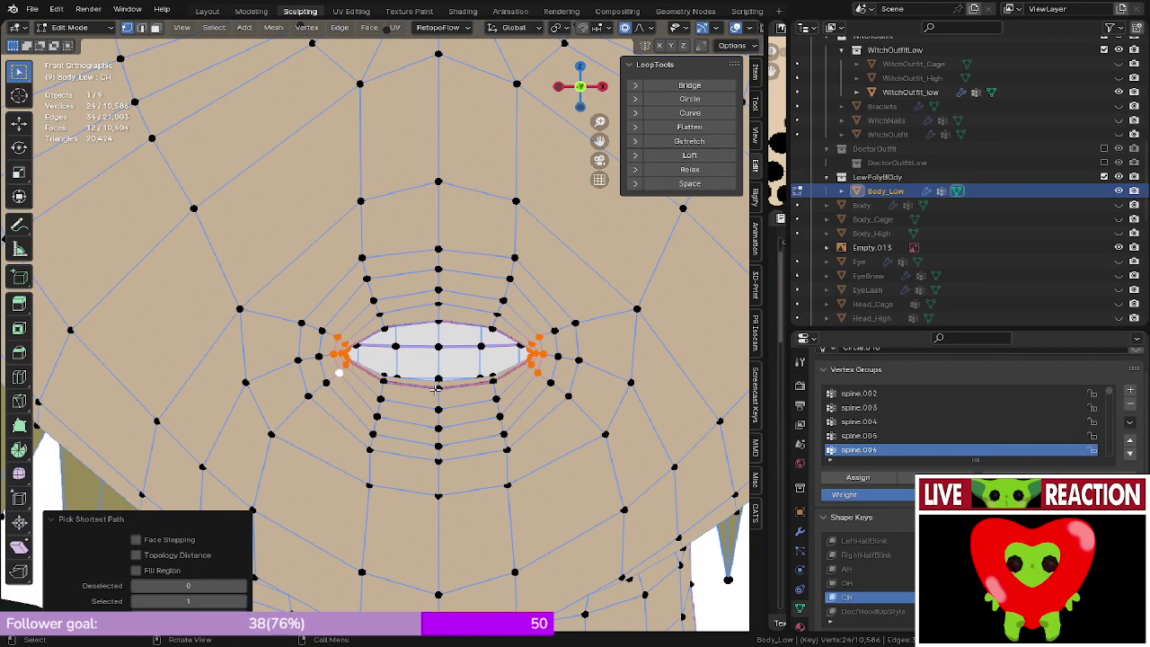
# - Widen the mouth by scaling both corner clusters about 1.25 along X with a 0.02 m influence size
pyautogui.keyDown('shift'); pyautogui.moveTo(437, 389); pyautogui.dragTo(296, 360, button='middle'); pyautogui.keyUp('shift')
pyautogui.scroll(3, 338, 333)
pyautogui.press('s')
pyautogui.press('x')
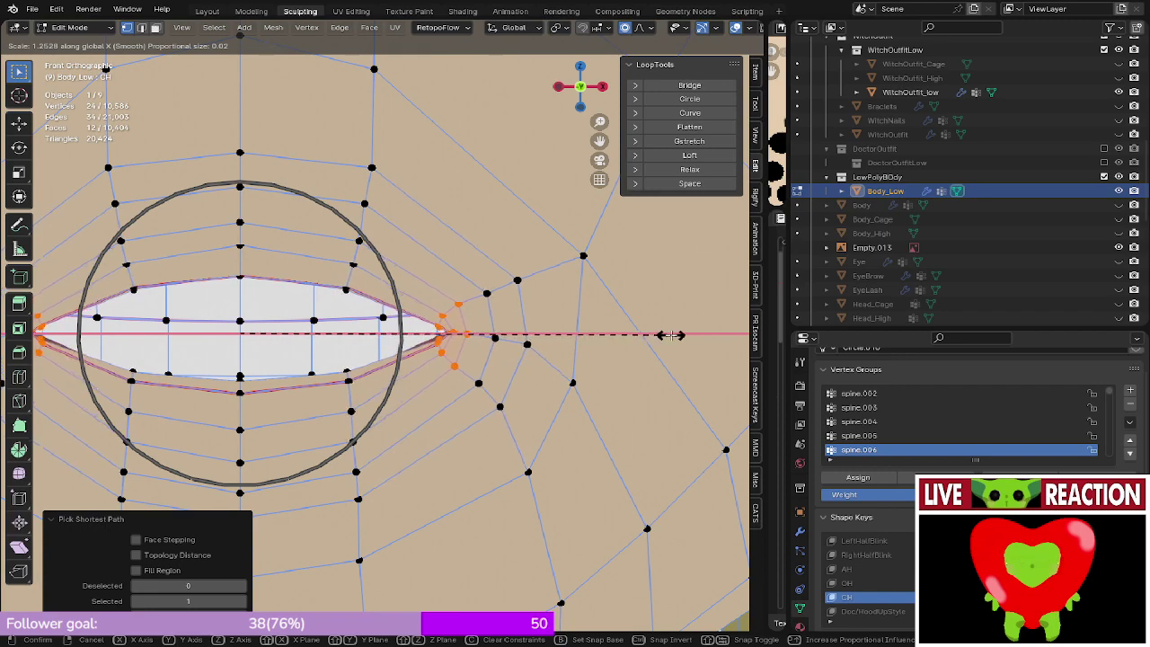
pyautogui.click(670, 335)
# - Select the five-vertex path running outward from the upper mouth corner on the +X side
pyautogui.keyDown('shift'); pyautogui.moveTo(307, 280); pyautogui.dragTo(556, 292, button='middle'); pyautogui.keyUp('shift')
pyautogui.scroll(6, 307, 304)
pyautogui.click(460, 355)
pyautogui.moveTo(460, 356); pyautogui.dragTo(539, 333, button='middle')
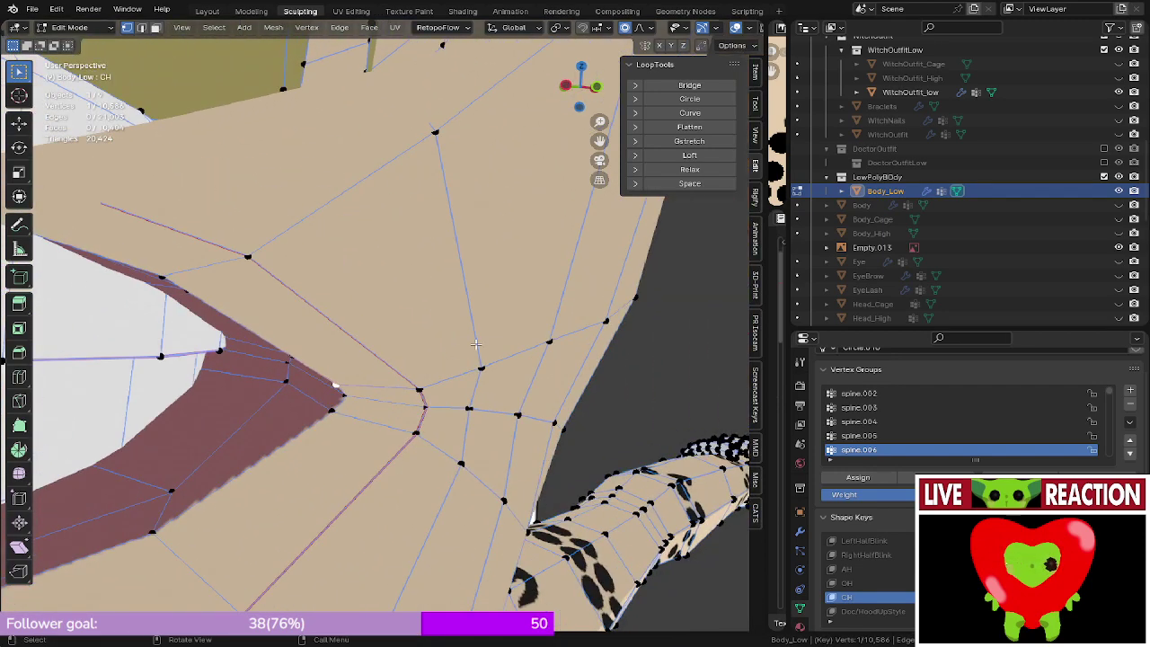
pyautogui.keyDown('ctrl'); pyautogui.click(605, 320); pyautogui.keyUp('ctrl')
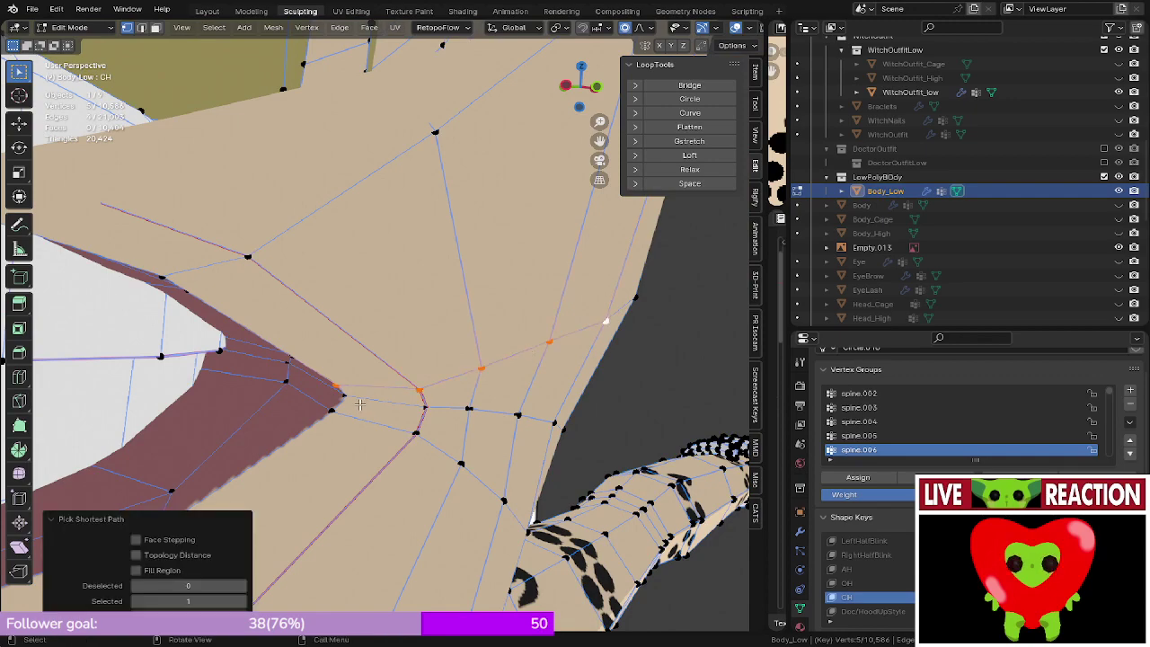
# - Add the matching five-vertex path at the opposite upper mouth corner to the selection
pyautogui.moveTo(359, 404); pyautogui.dragTo(315, 359, button='middle')
pyautogui.press('KP_1')
pyautogui.keyDown('shift'); pyautogui.moveTo(313, 305); pyautogui.dragTo(548, 330, button='middle'); pyautogui.keyUp('shift')
pyautogui.keyDown('shift'); pyautogui.moveTo(223, 377); pyautogui.dragTo(386, 334, button='middle'); pyautogui.keyUp('shift')
pyautogui.scroll(3, 360, 336)
pyautogui.keyDown('shift'); pyautogui.moveTo(288, 324); pyautogui.dragTo(296, 348, button='middle'); pyautogui.keyUp('shift')
pyautogui.keyDown('shift'); pyautogui.click(472, 378); pyautogui.keyUp('shift')
pyautogui.keyDown('ctrl'); pyautogui.click(215, 346); pyautogui.keyUp('ctrl')
pyautogui.scroll(-5, 216, 346)
pyautogui.moveTo(217, 345); pyautogui.dragTo(354, 336, button='middle')
pyautogui.press('KP_1')
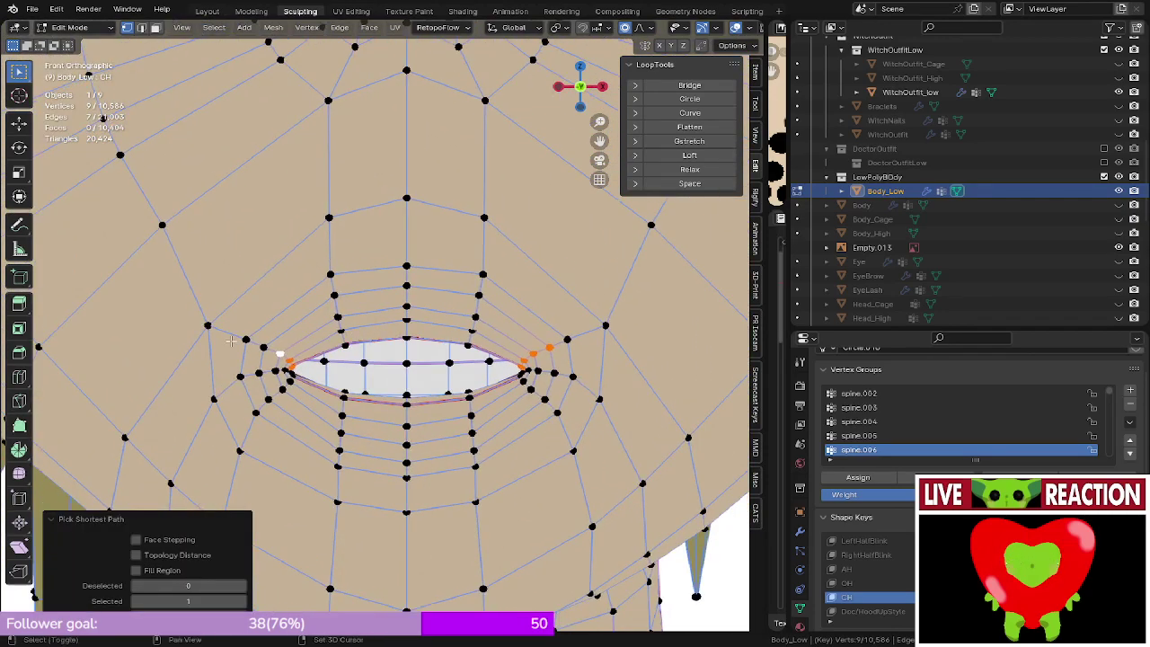
pyautogui.keyDown('shift'); pyautogui.click(265, 345); pyautogui.keyUp('shift')
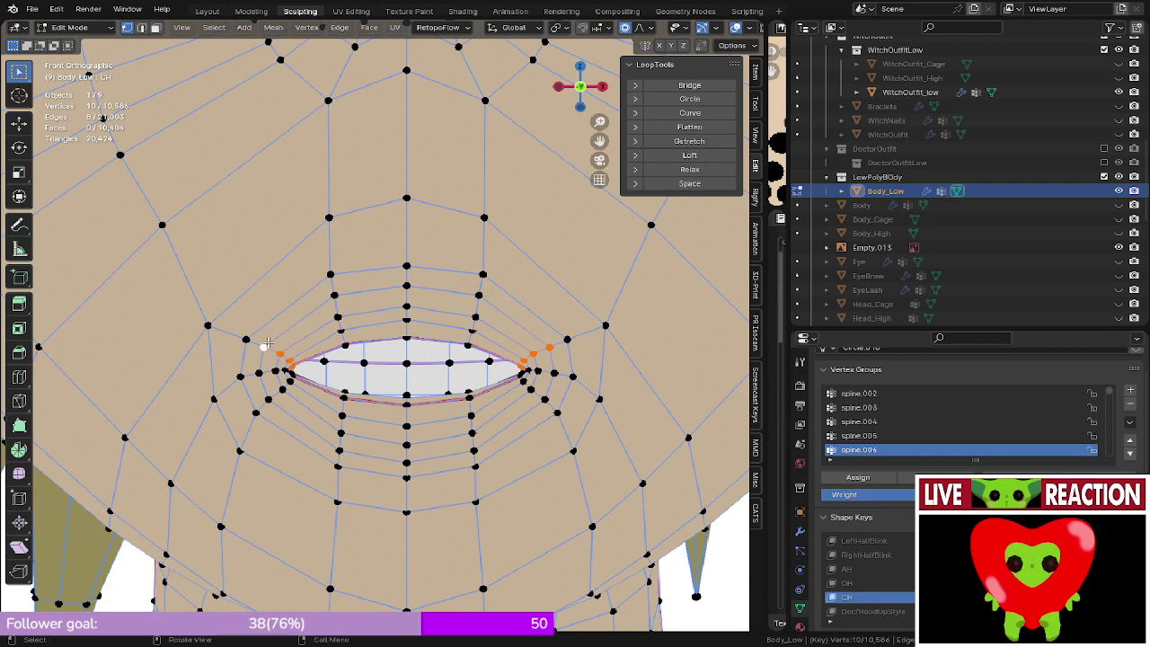
pyautogui.scroll(2, 267, 344)
pyautogui.press('g')
pyautogui.press('z')
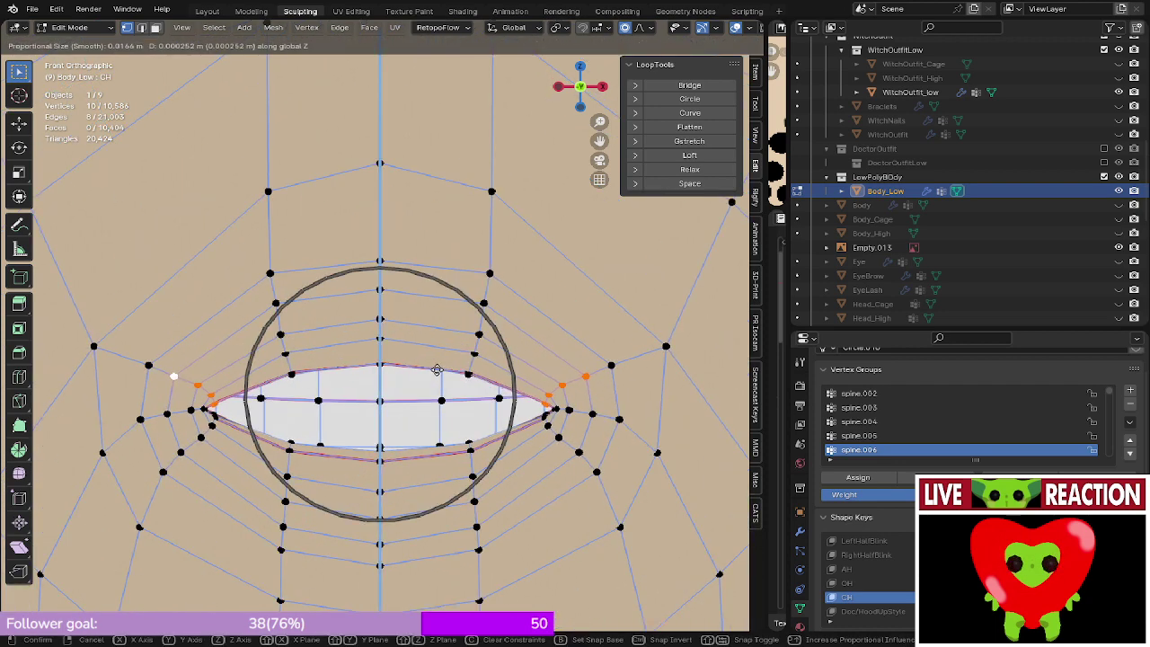
pyautogui.rightClick(483, 358)
pyautogui.press('g')
pyautogui.scroll(6, 481, 351)
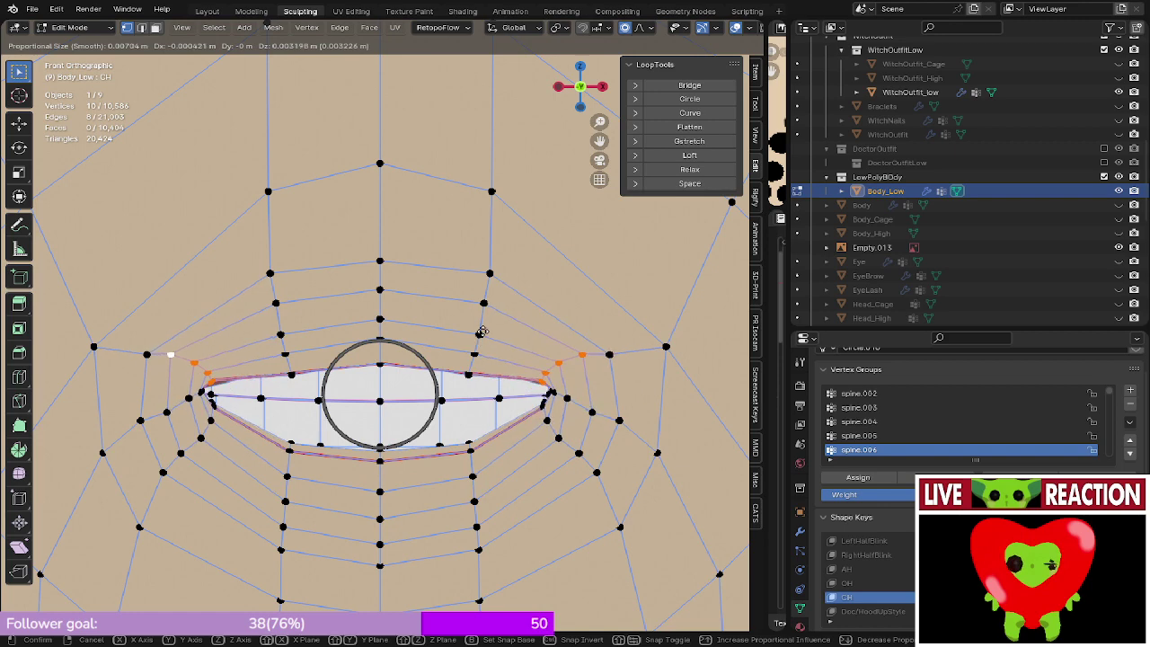
pyautogui.rightClick(483, 331)
pyautogui.press('g')
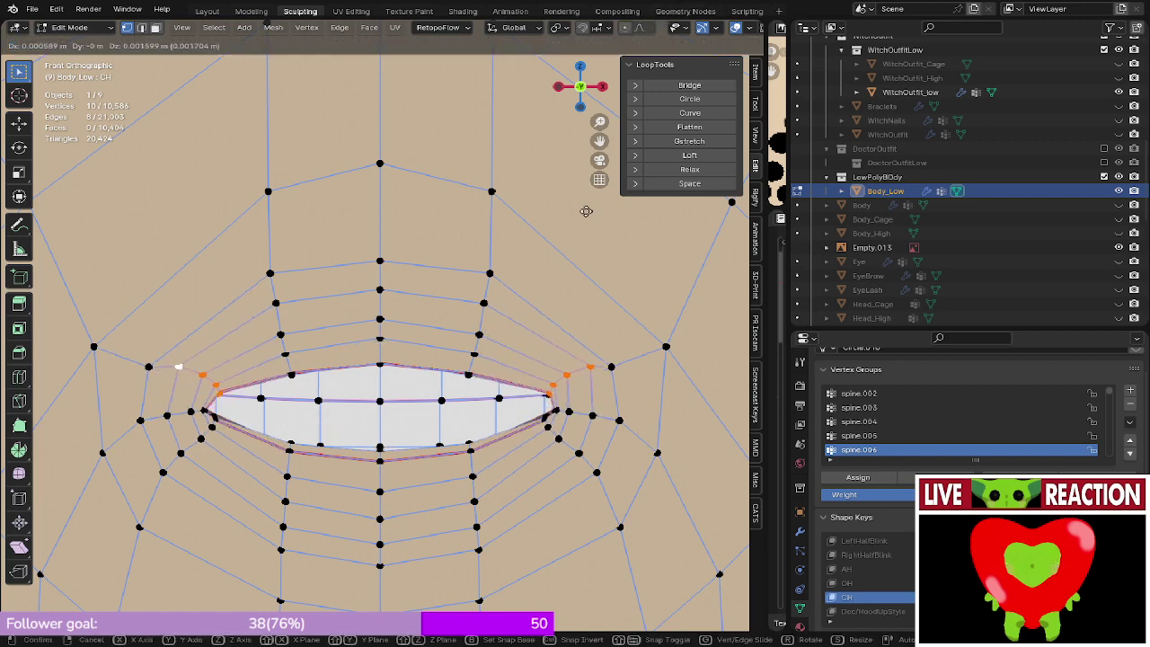
pyautogui.rightClick(580, 243)
# - Without proportional influence, scale both upper corner paths to 0.945 and raise them about 0.0019 m along Z
pyautogui.keyDown('shift'); pyautogui.moveTo(581, 285); pyautogui.dragTo(578, 222, button='middle'); pyautogui.keyUp('shift')
pyautogui.press('s')
pyautogui.click(714, 295)
pyautogui.press('g')
pyautogui.press('z')
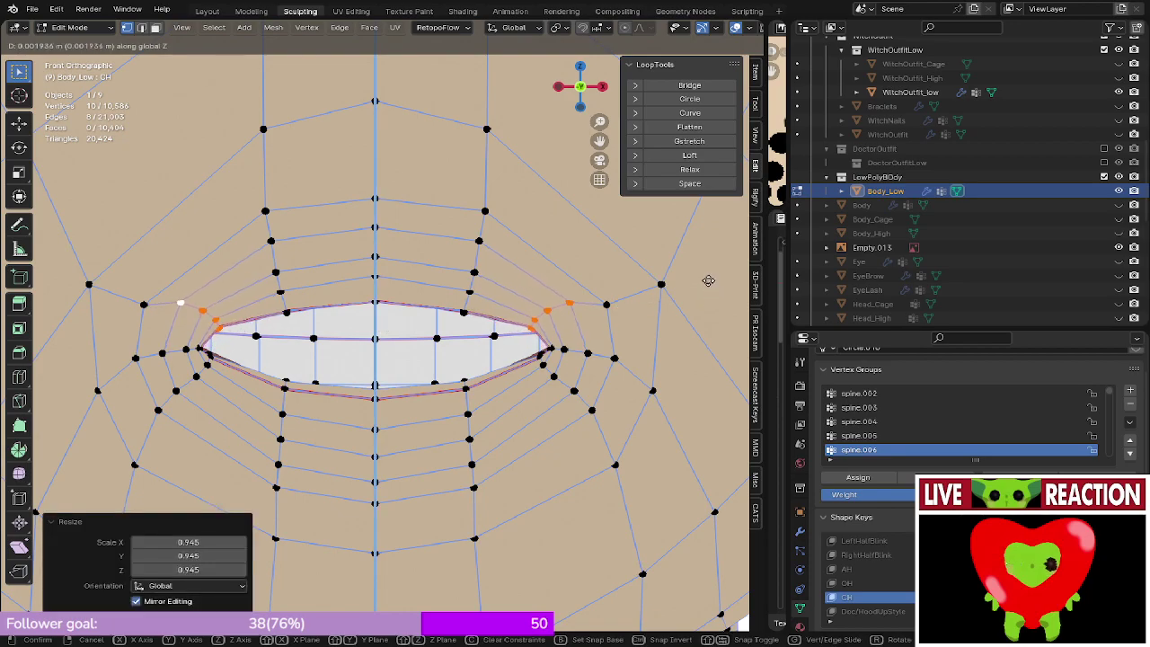
pyautogui.click(709, 280)
# - Select the five-vertex path below the +X mouth corner and add the matching path below the opposite corner
pyautogui.keyDown('shift'); pyautogui.moveTo(587, 321); pyautogui.dragTo(564, 345, button='middle'); pyautogui.keyUp('shift')
pyautogui.click(535, 364)
pyautogui.keyDown('ctrl'); pyautogui.click(636, 436); pyautogui.keyUp('ctrl')
pyautogui.scroll(-3, 619, 427)
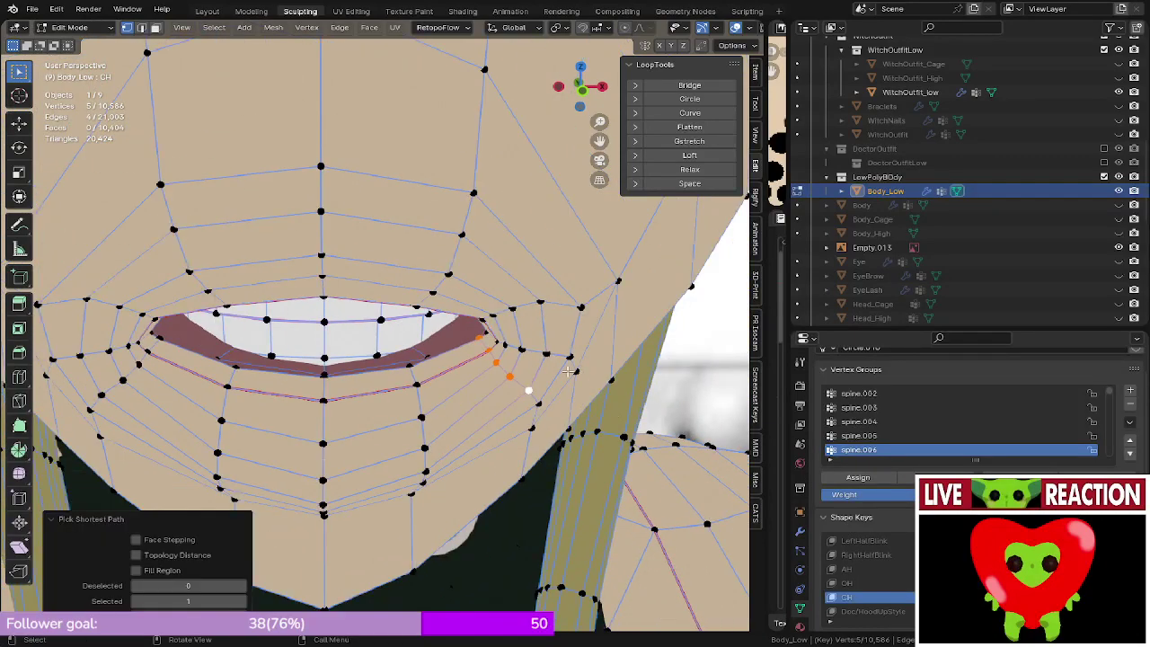
pyautogui.moveTo(359, 355); pyautogui.dragTo(335, 343, button='middle')
pyautogui.scroll(1, 366, 344)
pyautogui.keyDown('ctrl'); pyautogui.click(250, 421); pyautogui.keyUp('ctrl')
pyautogui.press('KP_1')
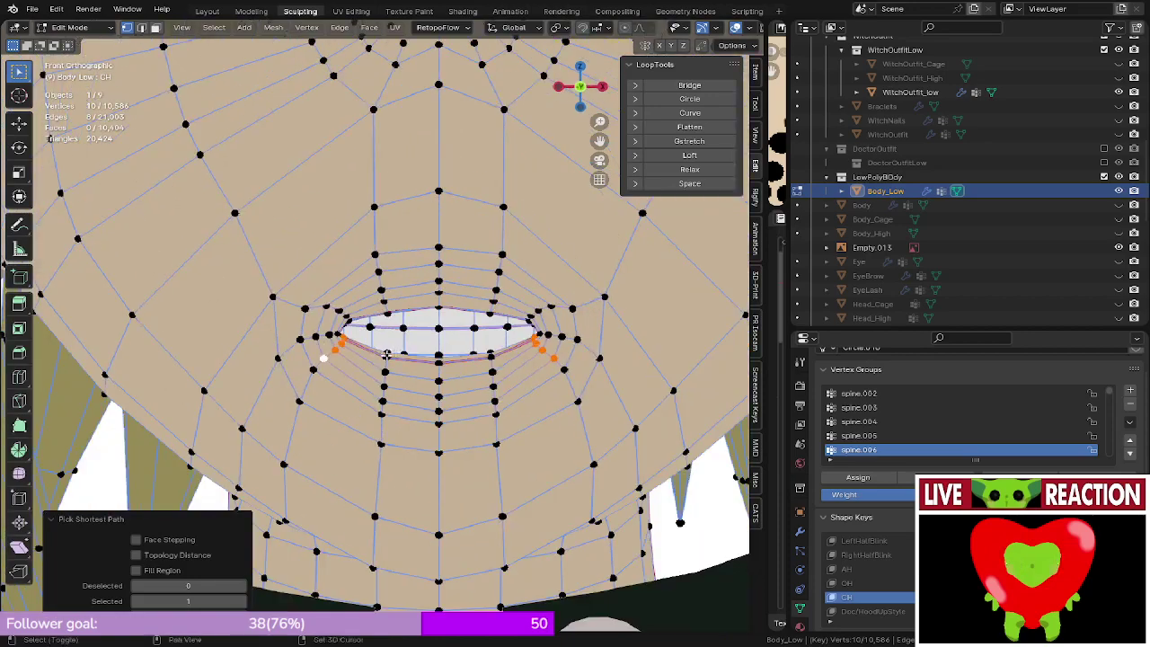
# - Scale both lower corner paths to 0.955 and move them -0.001745 m along Z
pyautogui.keyDown('shift'); pyautogui.moveTo(469, 366); pyautogui.dragTo(425, 383, button='middle'); pyautogui.keyUp('shift')
pyautogui.press('s')
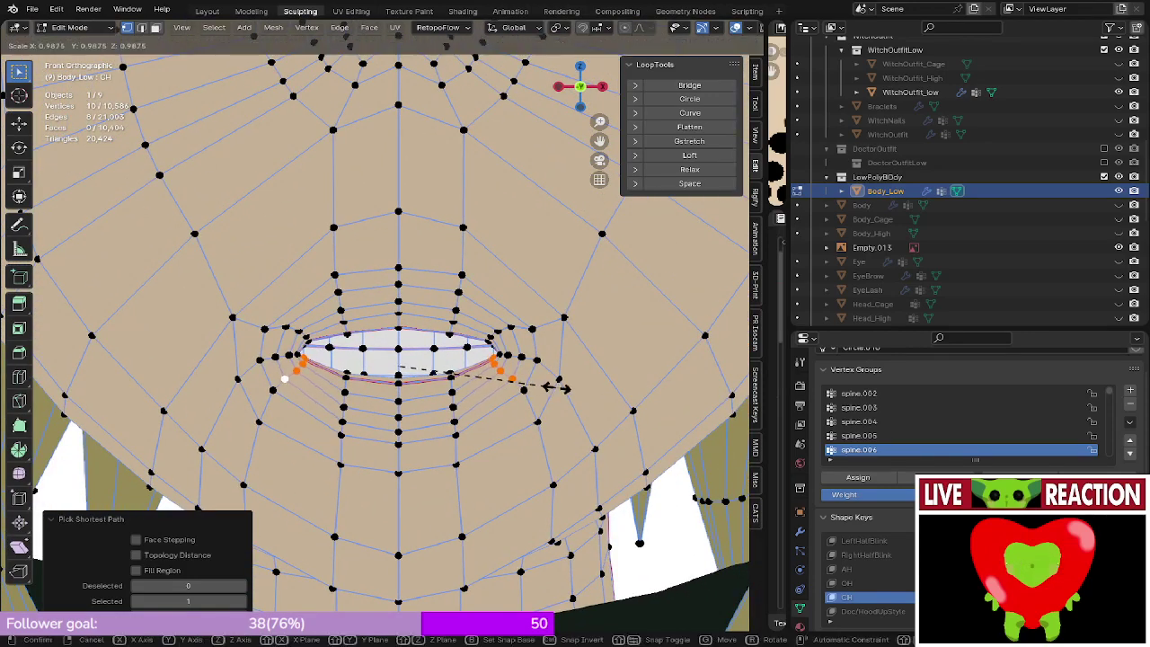
pyautogui.click(554, 386)
pyautogui.press('g')
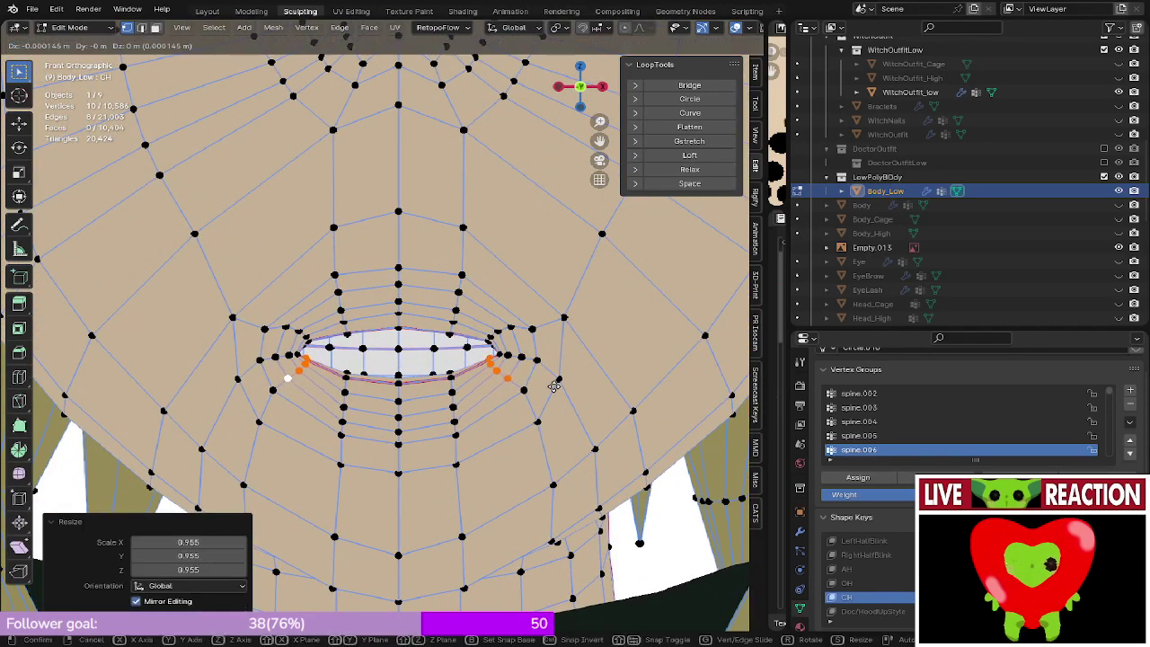
pyautogui.press('z')
pyautogui.click(556, 393)
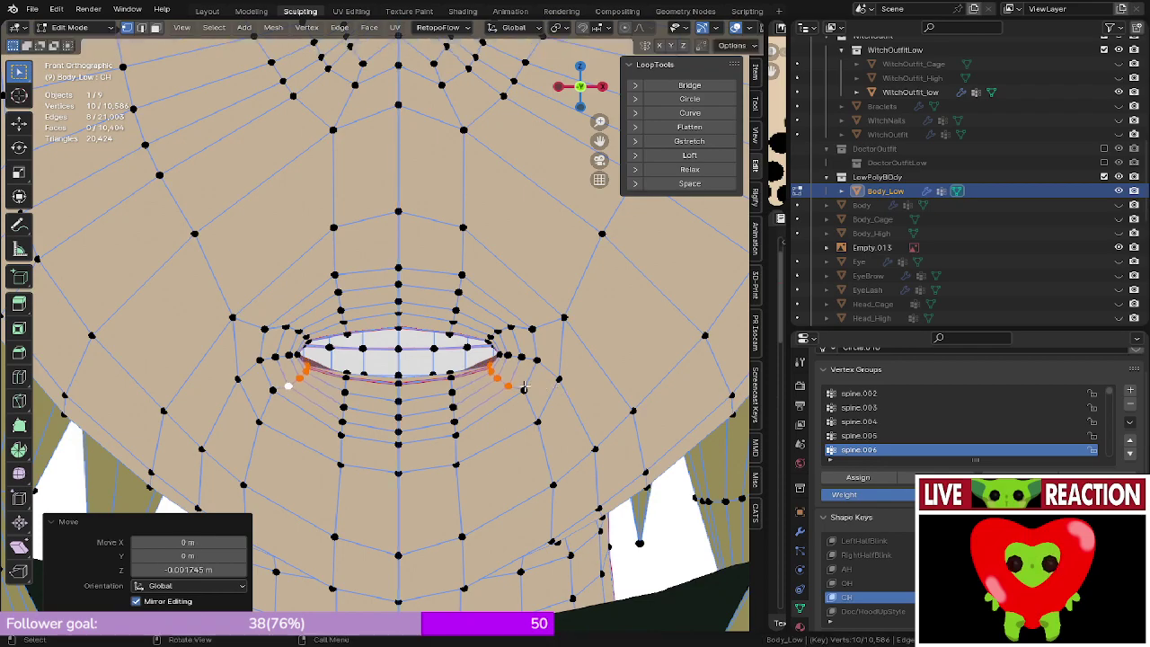
# - Inspect the reshaped mouth corners at an angle, and the whole mouth in object mode from the front
pyautogui.scroll(4, 539, 391)
pyautogui.moveTo(530, 388); pyautogui.dragTo(485, 309, button='middle')
pyautogui.keyDown('shift'); pyautogui.moveTo(37, 310); pyautogui.dragTo(176, 316, button='middle'); pyautogui.keyUp('shift')
pyautogui.moveTo(176, 316); pyautogui.dragTo(235, 322, button='middle')
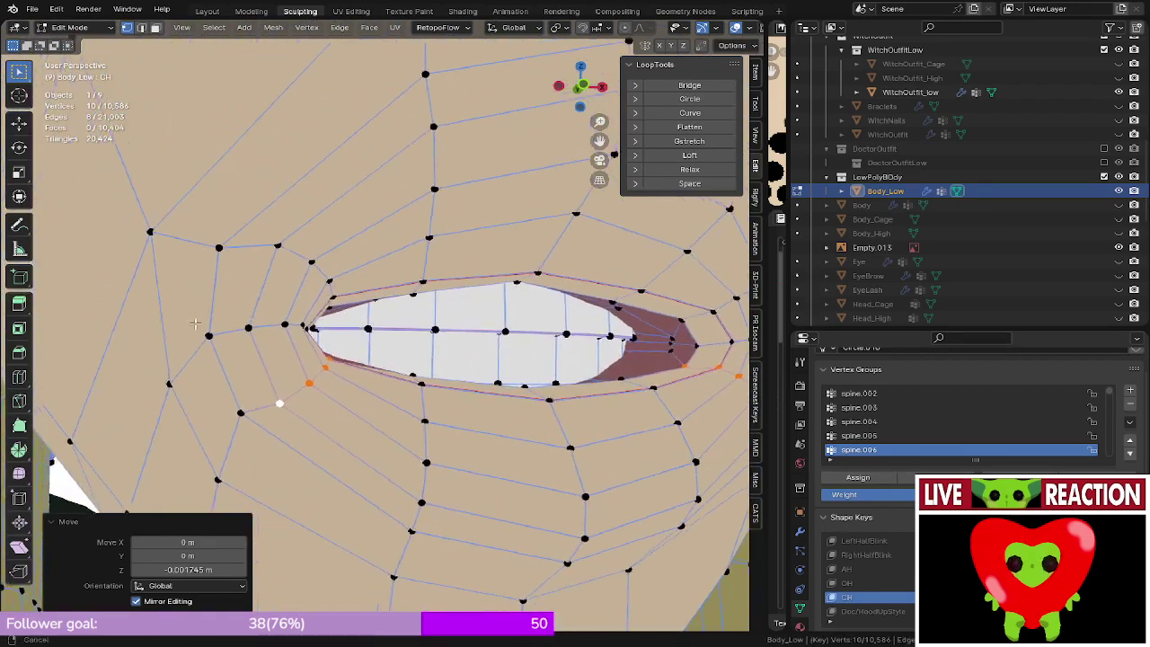
pyautogui.press('KP_1')
pyautogui.press('Tab')
pyautogui.moveTo(415, 338)
pyautogui.keyDown('shift'); pyautogui.mouseDown(button='middle')
pyautogui.moveTo(436, 330)
pyautogui.moveTo(355, 363)
pyautogui.moveTo(372, 339)
pyautogui.moveTo(431, 368)
pyautogui.moveTo(293, 387)
pyautogui.moveTo(269, 332)
pyautogui.moveTo(395, 344)
pyautogui.mouseUp(button='middle'); pyautogui.keyUp('shift')
# - Select the inner mouth vertex near each corner, switching between wireframe and solid shading to reach them
pyautogui.press('Tab')
pyautogui.click(376, 348)
pyautogui.press('Tab')
pyautogui.press('Tab')
pyautogui.press('z')
pyautogui.click(314, 347)
pyautogui.moveTo(310, 346)
pyautogui.mouseDown(button='middle')
pyautogui.moveTo(306, 361)
pyautogui.moveTo(322, 350)
pyautogui.moveTo(273, 351)
pyautogui.mouseUp(button='middle')
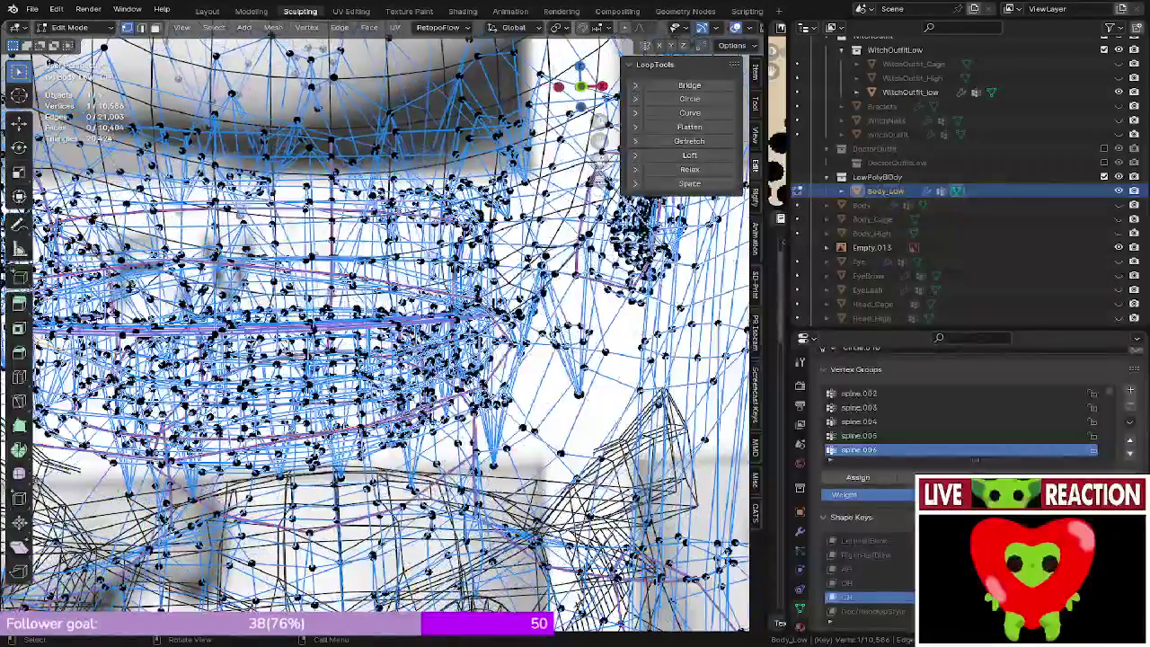
pyautogui.press('z')
pyautogui.click(360, 345)
pyautogui.scroll(2, 467, 334)
pyautogui.moveTo(553, 338); pyautogui.dragTo(518, 336, button='middle')
pyautogui.press('z')
pyautogui.click(447, 332)
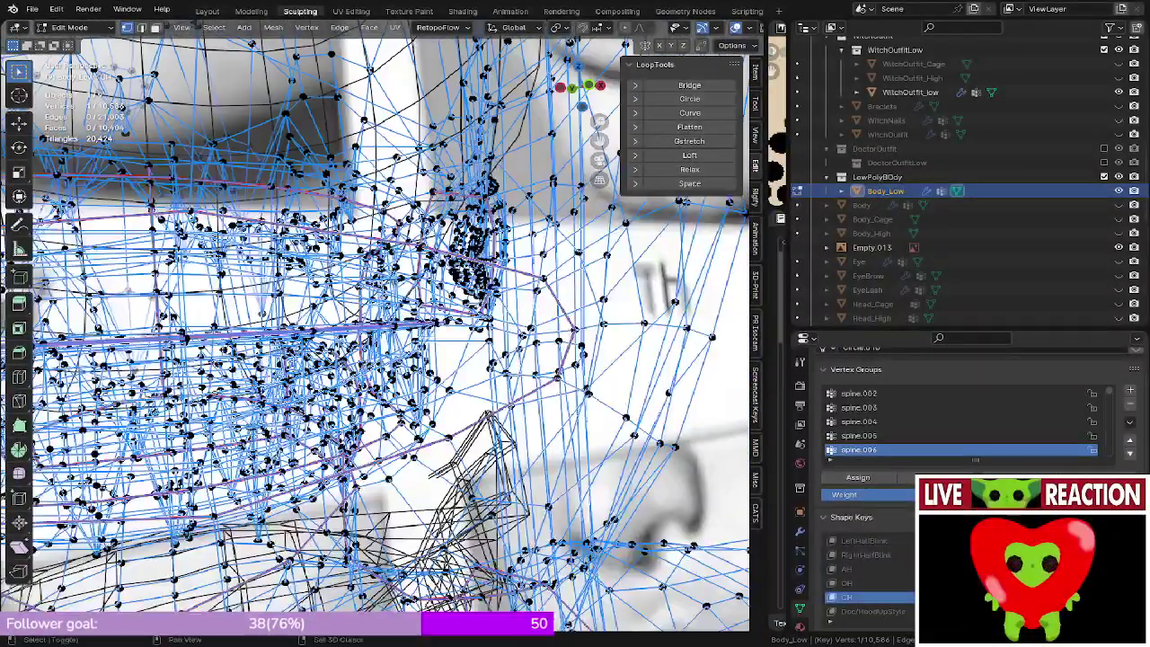
pyautogui.press('z')
pyautogui.click(500, 338)
# - Move the two selected inner mouth vertices down in front view and restore the coloured viewport shading
pyautogui.press('KP_1')
pyautogui.press('g')
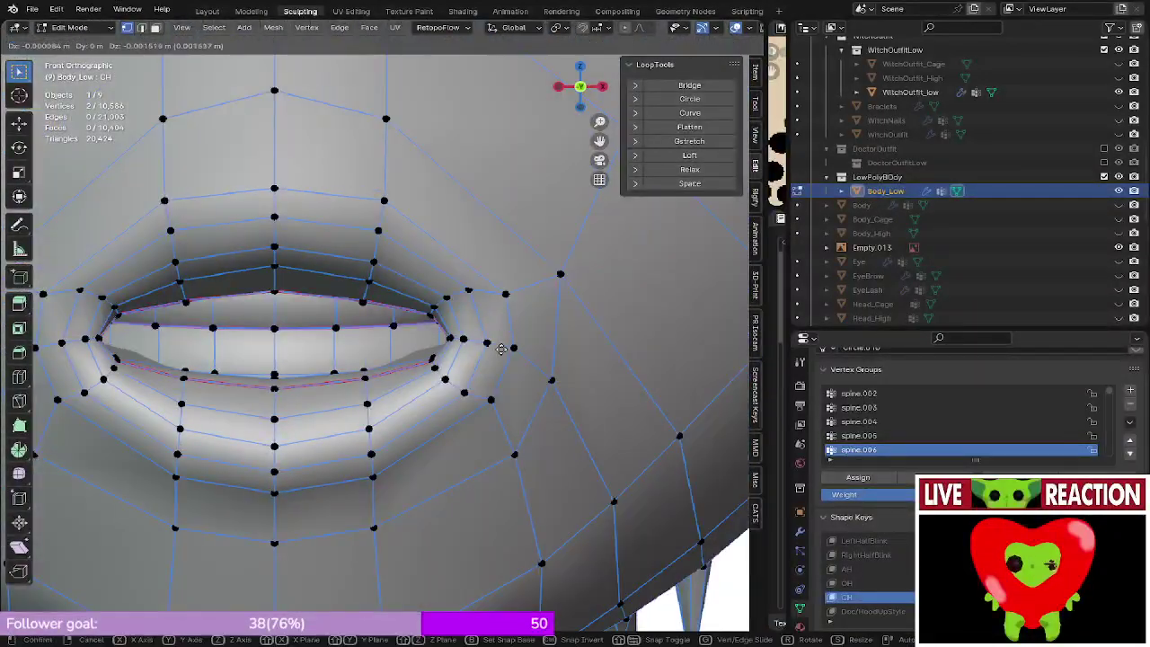
pyautogui.click(500, 370)
pyautogui.press('z')
pyautogui.click(425, 251)
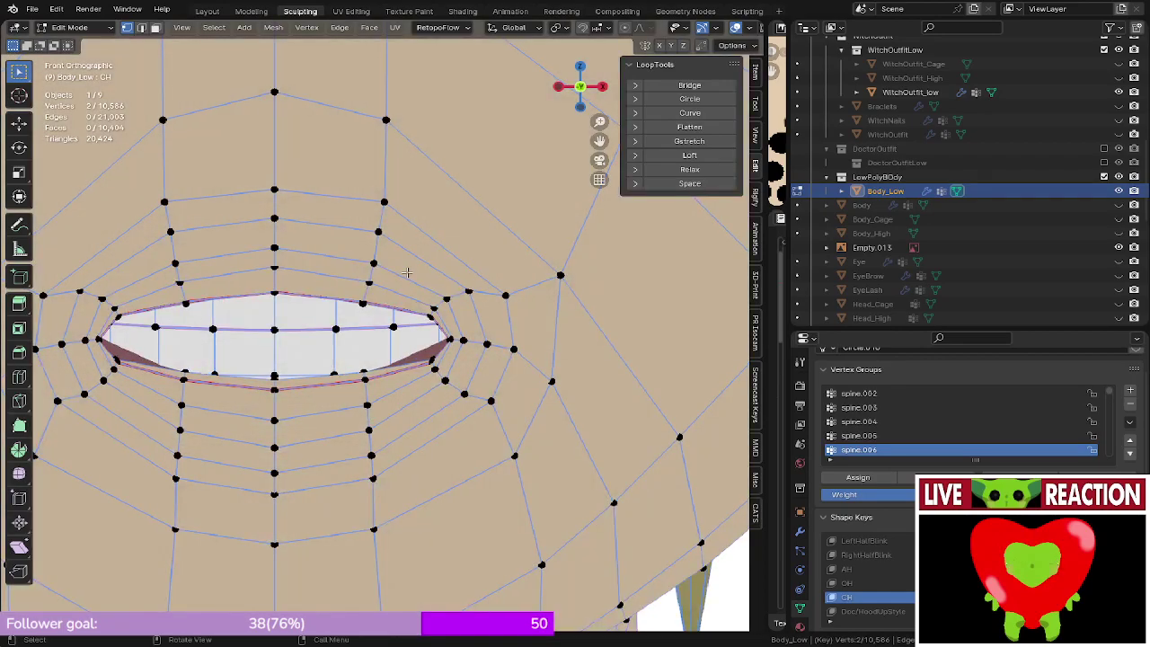
pyautogui.keyDown('shift'); pyautogui.moveTo(371, 280); pyautogui.dragTo(373, 280, button='middle'); pyautogui.keyUp('shift')
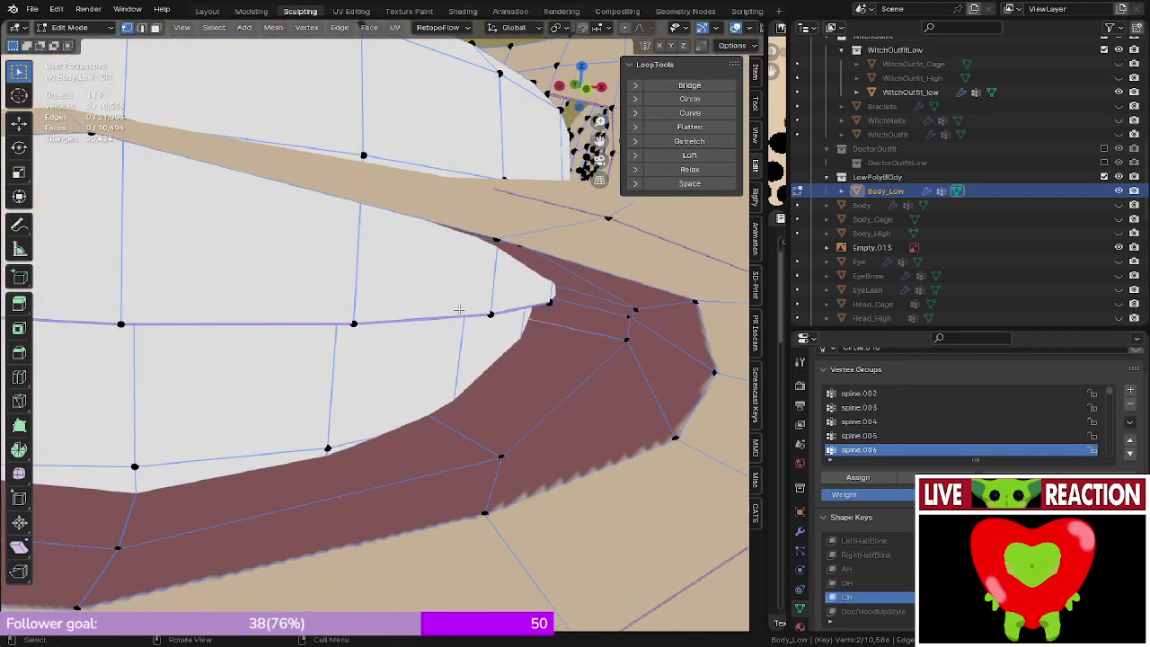
# - Select further inner mouth vertices near the mouth corner, switching between wireframe and solid shading to reach them
pyautogui.click(389, 332)
pyautogui.moveTo(389, 333); pyautogui.dragTo(216, 329, button='middle')
pyautogui.moveTo(463, 330); pyautogui.dragTo(485, 331, button='middle')
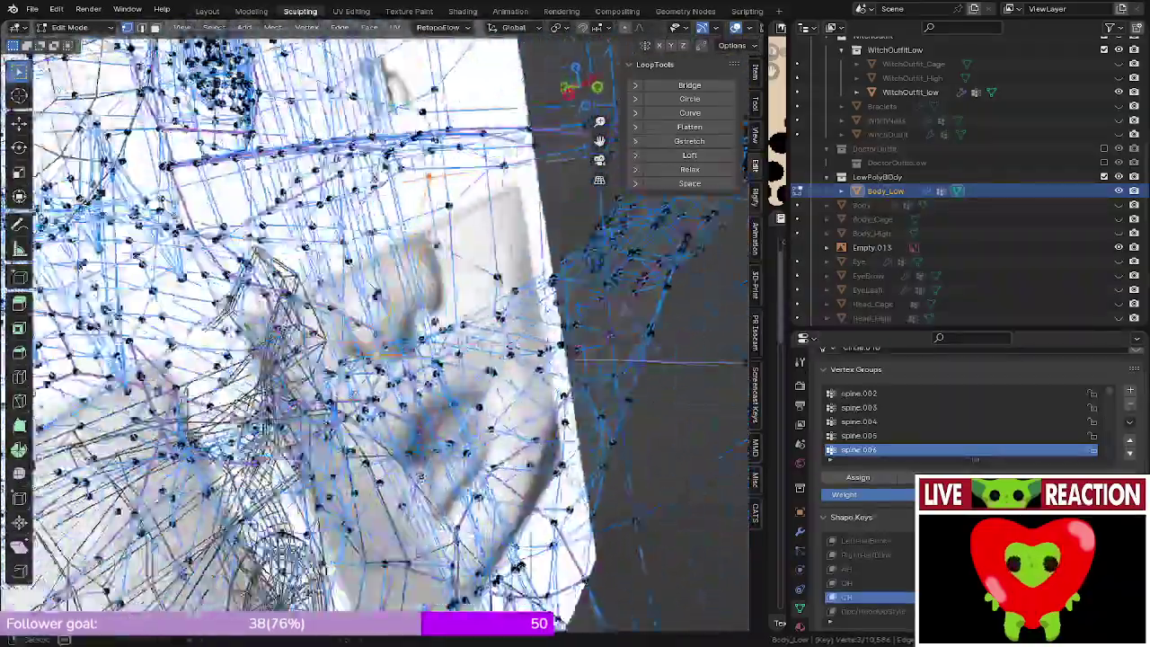
pyautogui.moveTo(421, 477)
pyautogui.mouseDown(button='middle')
pyautogui.moveTo(346, 413)
pyautogui.moveTo(356, 312)
pyautogui.moveTo(311, 357)
pyautogui.mouseUp(button='middle')
pyautogui.press('z')
pyautogui.click(405, 357)
pyautogui.moveTo(404, 357); pyautogui.dragTo(336, 398, button='middle')
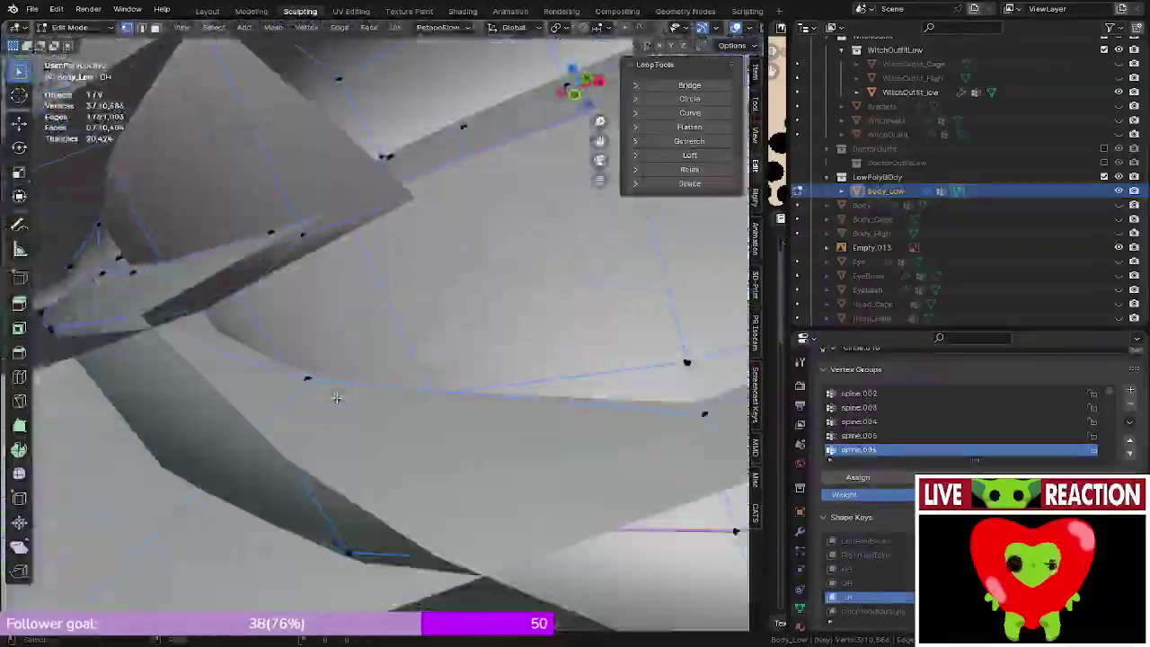
pyautogui.press('z')
pyautogui.click(223, 395)
pyautogui.moveTo(165, 395); pyautogui.dragTo(345, 364, button='middle')
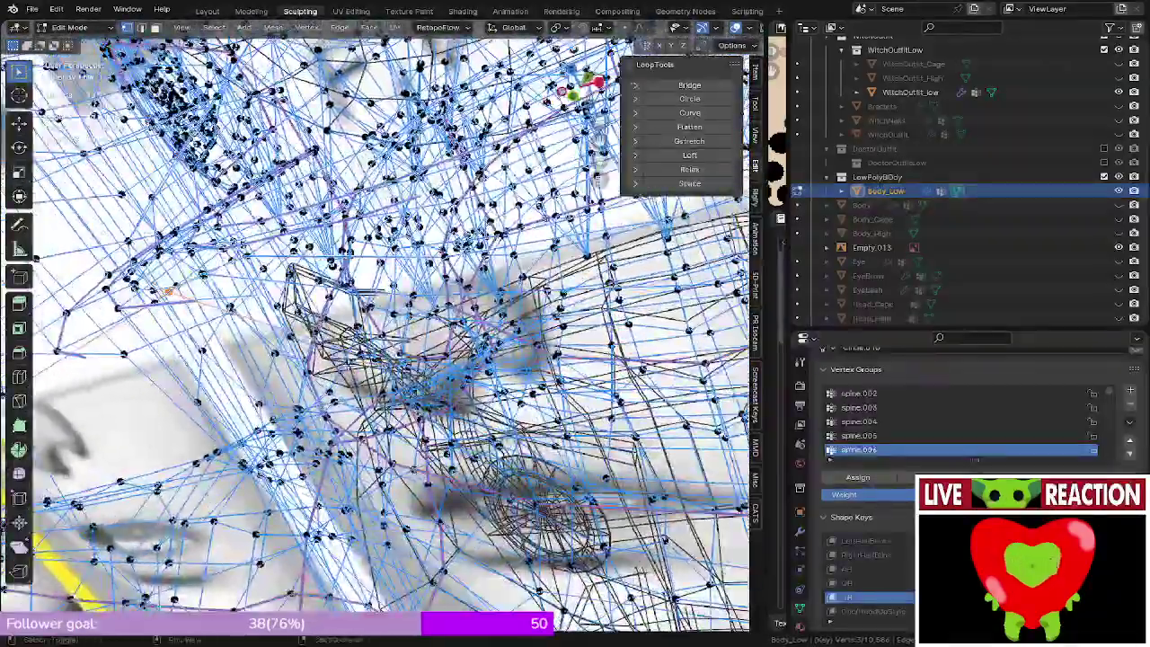
# - Move the selected inner mouth vertices slightly at an angled view in solid shading
pyautogui.press('z')
pyautogui.click(506, 358)
pyautogui.press('g')
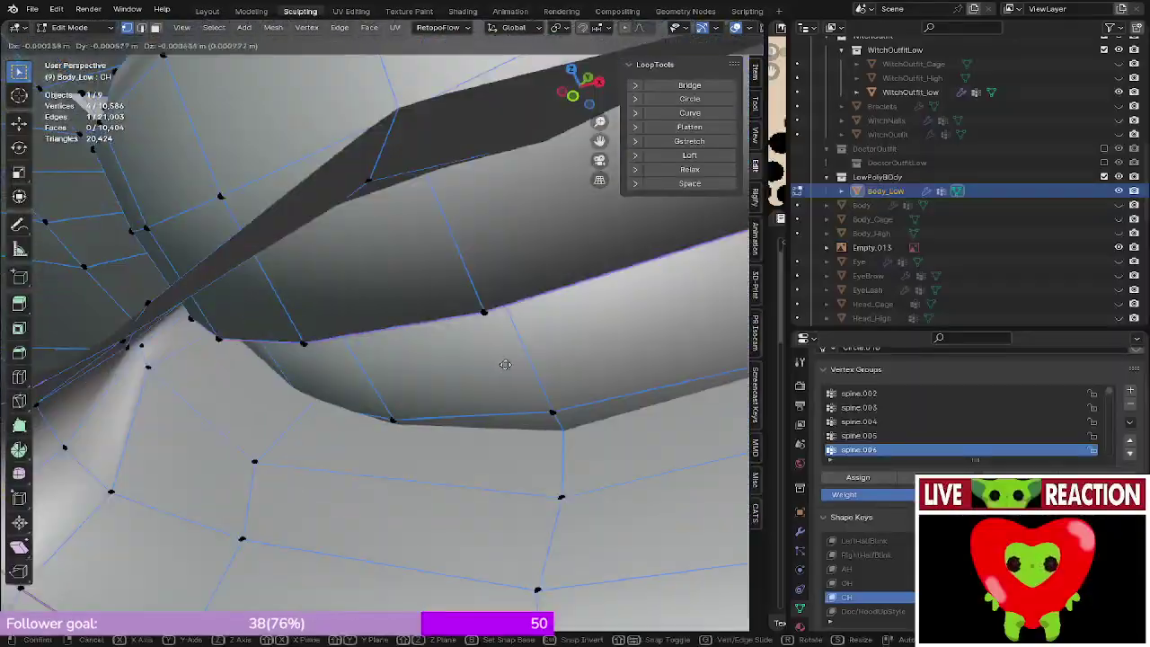
pyautogui.click(457, 375)
# - Adjust the inner mouth vertex selection through wireframe and move it -0.000812 m along X and -0.002395 m along Z in front view
pyautogui.press('z')
pyautogui.click(346, 377)
pyautogui.moveTo(346, 376); pyautogui.dragTo(297, 406, button='middle')
pyautogui.keyDown('shift'); pyautogui.click(590, 362); pyautogui.keyUp('shift')
pyautogui.press('z')
pyautogui.click(629, 361)
pyautogui.press('KP_1')
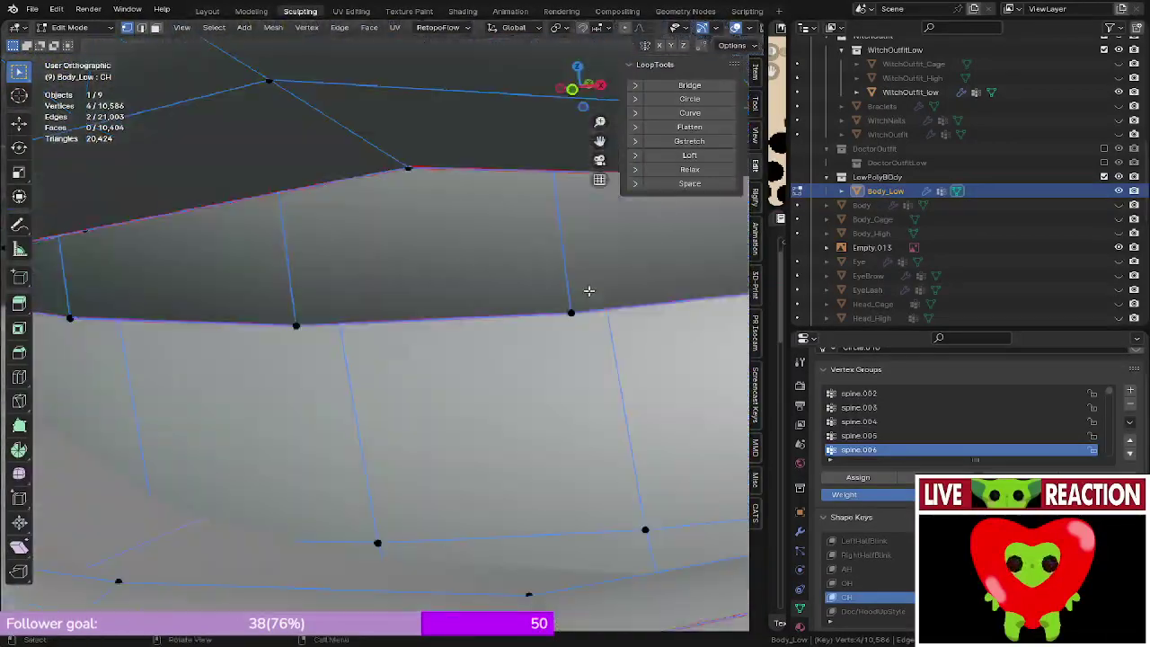
pyautogui.scroll(-4, 585, 291)
pyautogui.press('g')
pyautogui.click(563, 329)
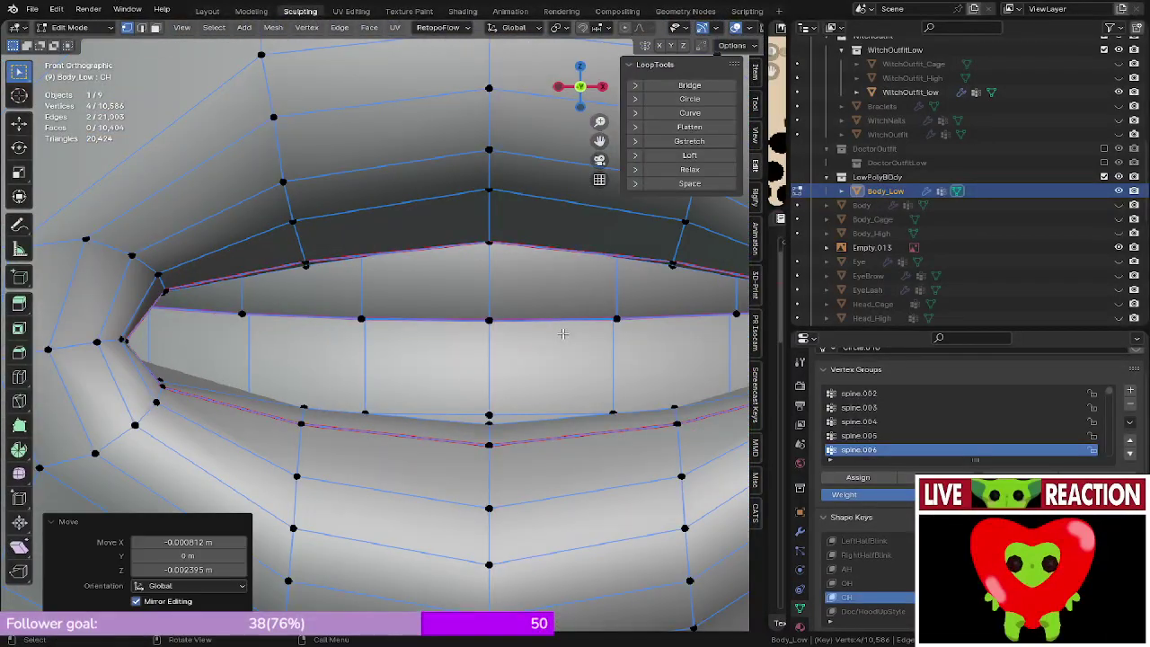
# - Select the short lower-lip vertex path at one mouth corner and move it slightly up and inward in front view
pyautogui.moveTo(559, 329); pyautogui.dragTo(222, 350, button='middle')
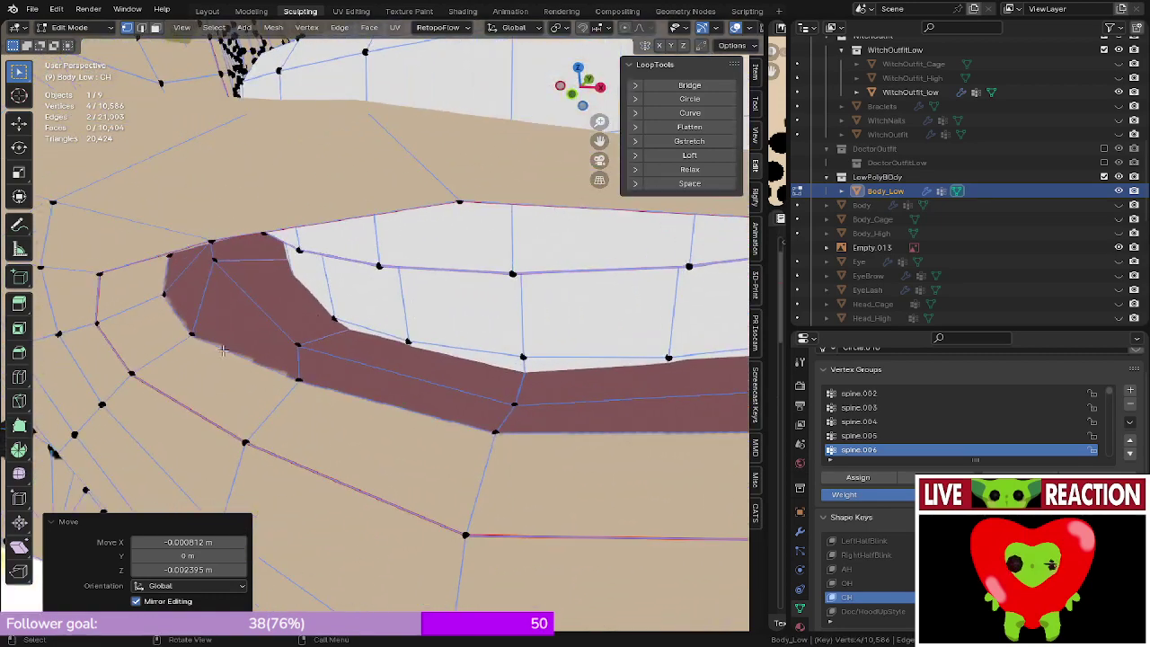
pyautogui.click(132, 370)
pyautogui.scroll(-3, 211, 333)
pyautogui.press('KP_1')
pyautogui.scroll(1, 318, 333)
pyautogui.keyDown('shift'); pyautogui.moveTo(317, 332); pyautogui.dragTo(257, 381, button='middle'); pyautogui.keyUp('shift')
pyautogui.scroll(1, 349, 363)
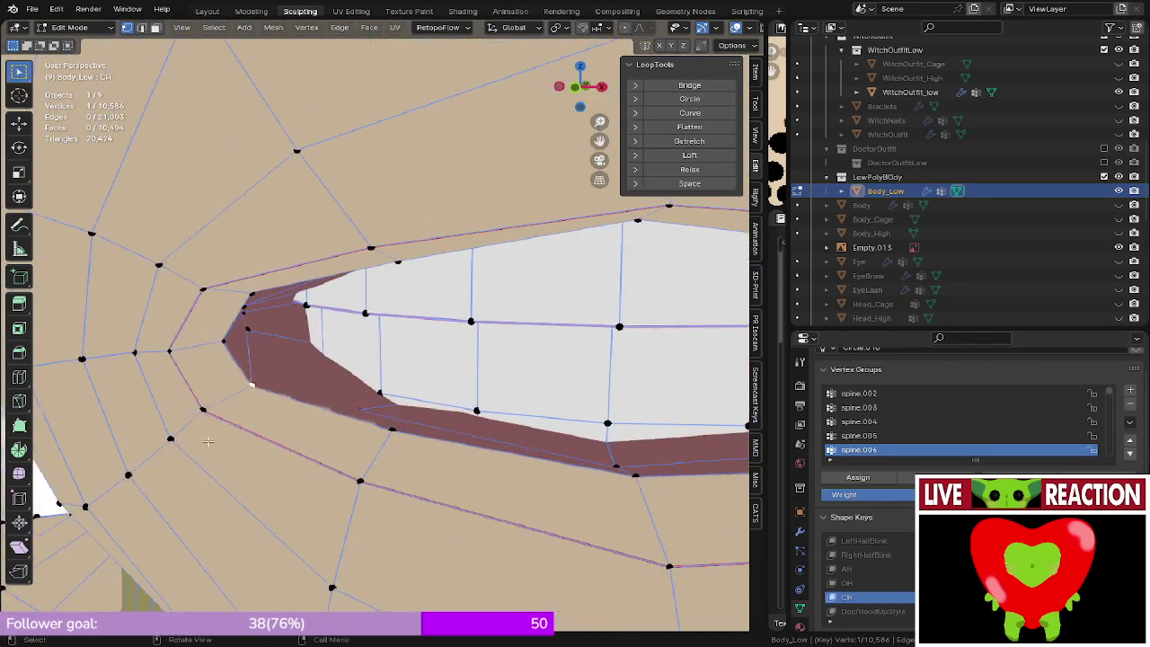
pyautogui.press('KP_1')
pyautogui.keyDown('ctrl'); pyautogui.click(263, 400); pyautogui.keyUp('ctrl')
pyautogui.press('g')
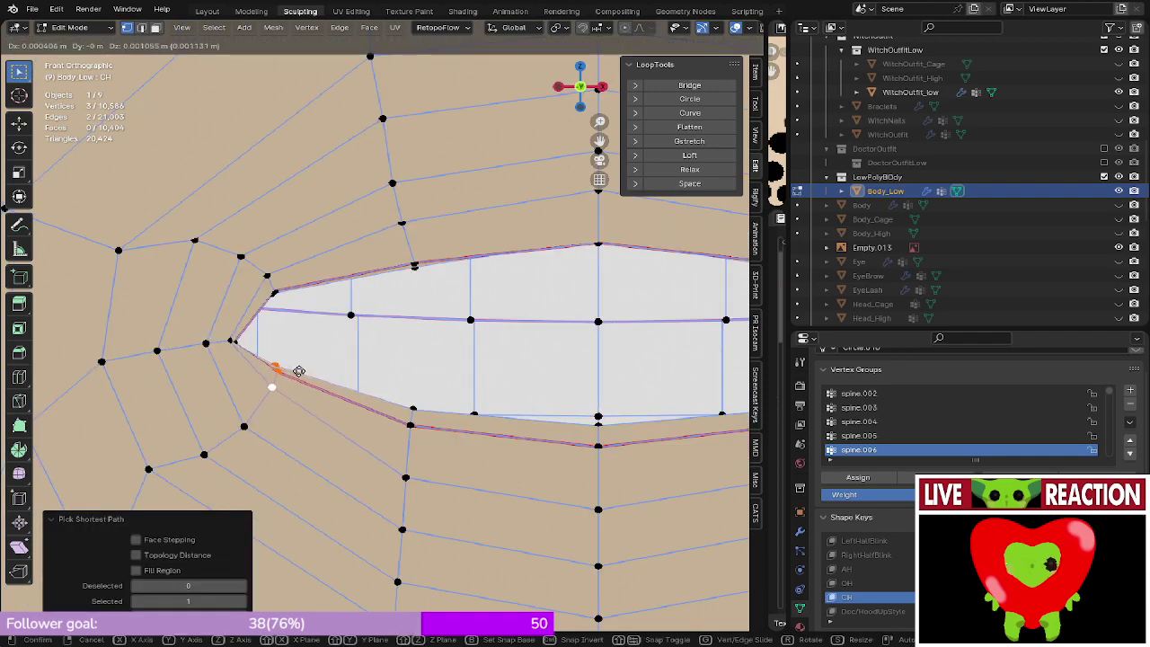
pyautogui.click(299, 371)
# - Select the matching vertex path at the opposite mouth corner and move it -0.000633 m along X and 0.00112 m along Z
pyautogui.scroll(-1, 359, 377)
pyautogui.keyDown('shift'); pyautogui.moveTo(494, 408); pyautogui.dragTo(367, 397, button='middle'); pyautogui.keyUp('shift')
pyautogui.keyDown('shift'); pyautogui.moveTo(540, 365); pyautogui.dragTo(523, 393, button='middle'); pyautogui.keyUp('shift')
pyautogui.keyDown('ctrl'); pyautogui.click(455, 345); pyautogui.keyUp('ctrl')
pyautogui.press('KP_1')
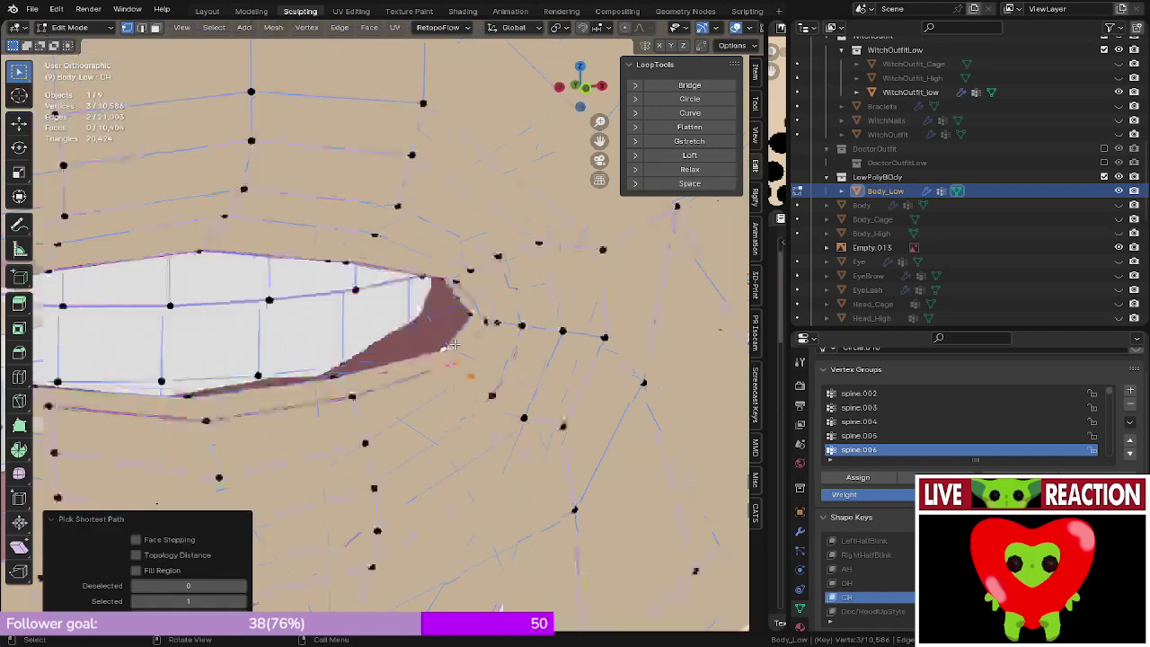
pyautogui.press('g')
pyautogui.scroll(-4, 445, 330)
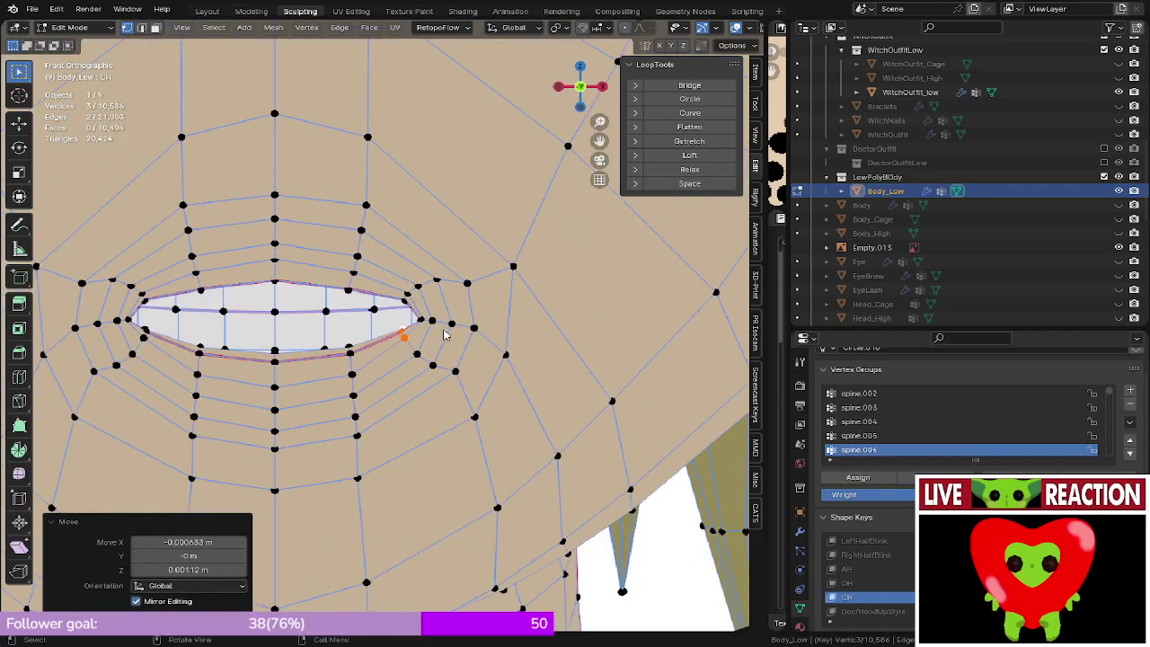
# - Examine the mouth at an angle and compare the face profile in side view with the background drawing
pyautogui.press('Tab')
pyautogui.scroll(-4, 445, 330)
pyautogui.moveTo(446, 331); pyautogui.dragTo(256, 323, button='middle')
pyautogui.scroll(3, 332, 403)
pyautogui.press('Tab')
pyautogui.press('KP_3')
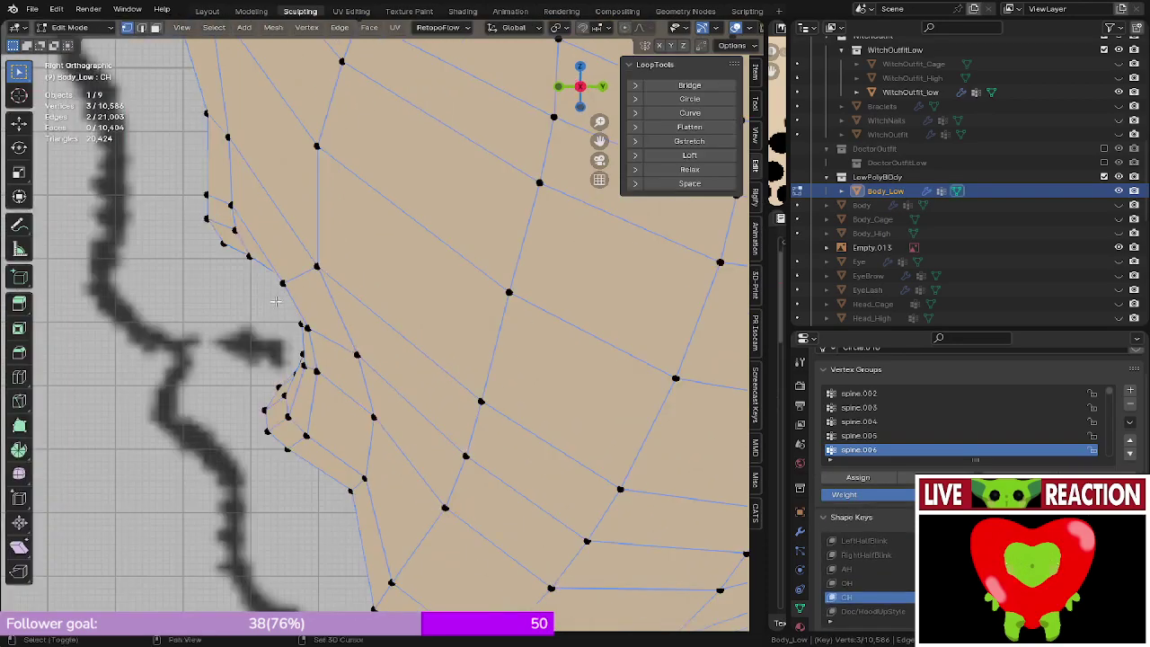
pyautogui.scroll(-2, 350, 310)
pyautogui.moveTo(377, 299); pyautogui.dragTo(515, 300, button='middle')
pyautogui.scroll(-2, 515, 300)
pyautogui.press('KP_5')
pyautogui.press('Tab')
pyautogui.press('KP_3')
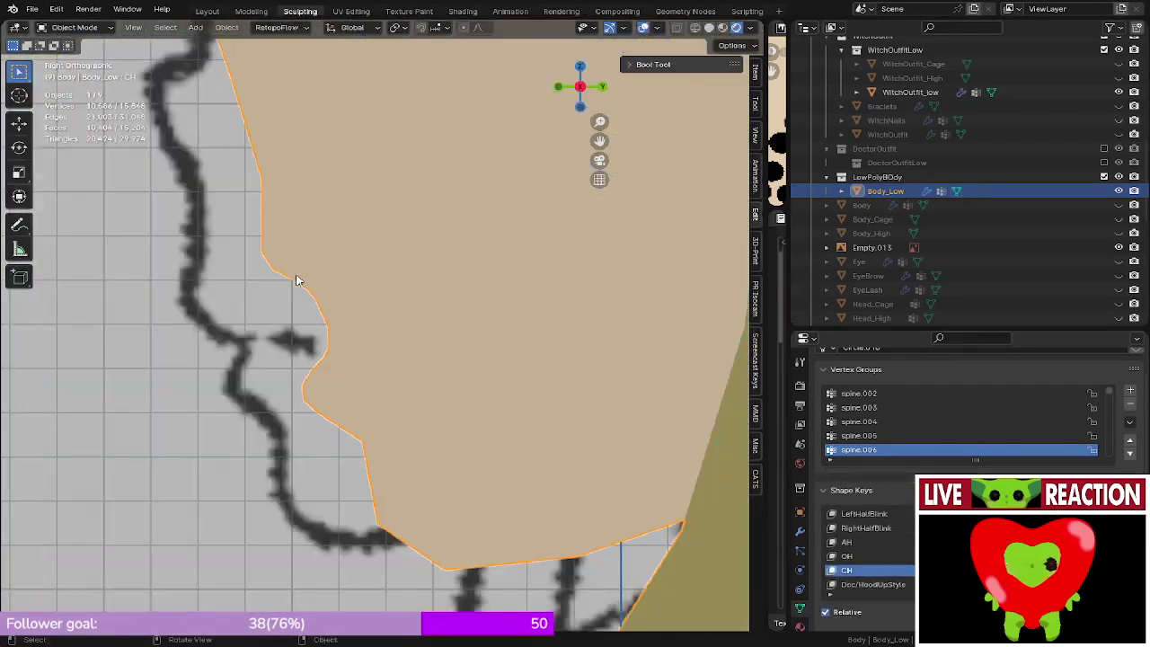
pyautogui.scroll(-6, 299, 278)
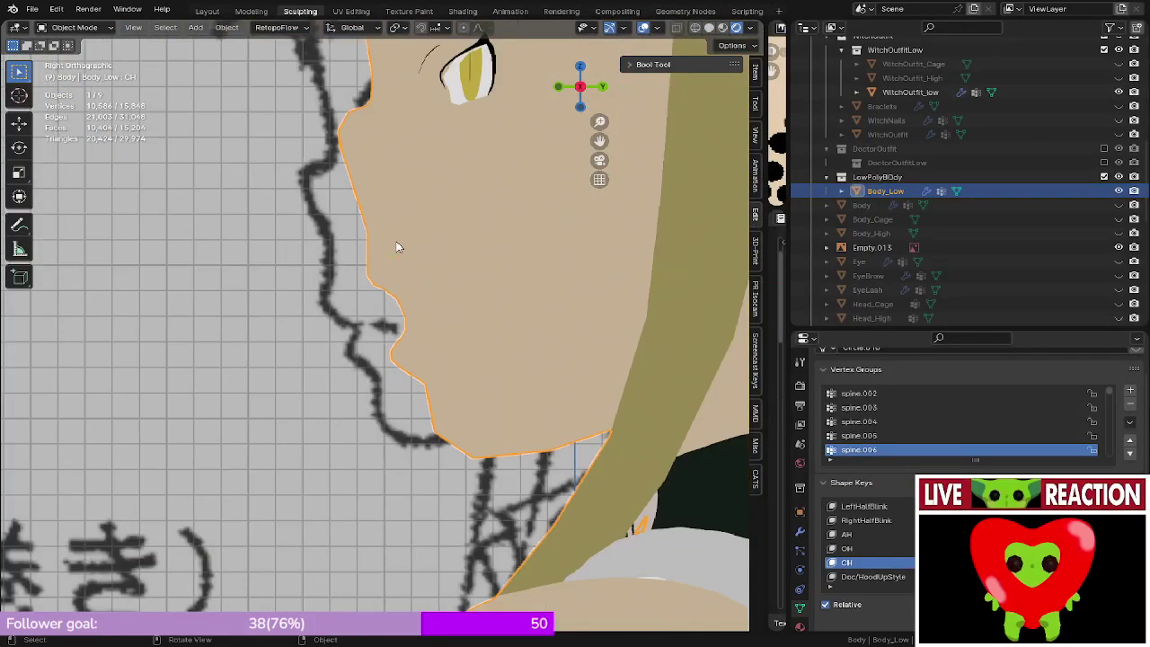
pyautogui.scroll(5, 377, 261)
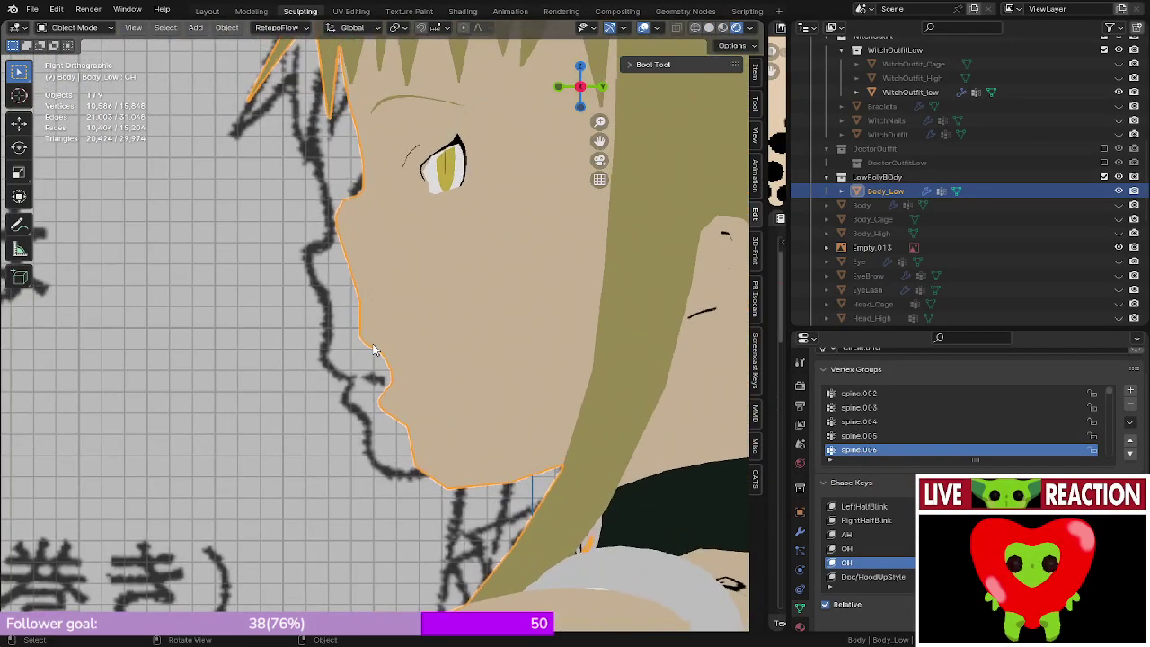
# - Select the central vertex columns above the upper lip and move them down in side view
pyautogui.press('Tab')
pyautogui.scroll(2, 382, 264)
pyautogui.moveTo(382, 264); pyautogui.dragTo(346, 274, button='middle')
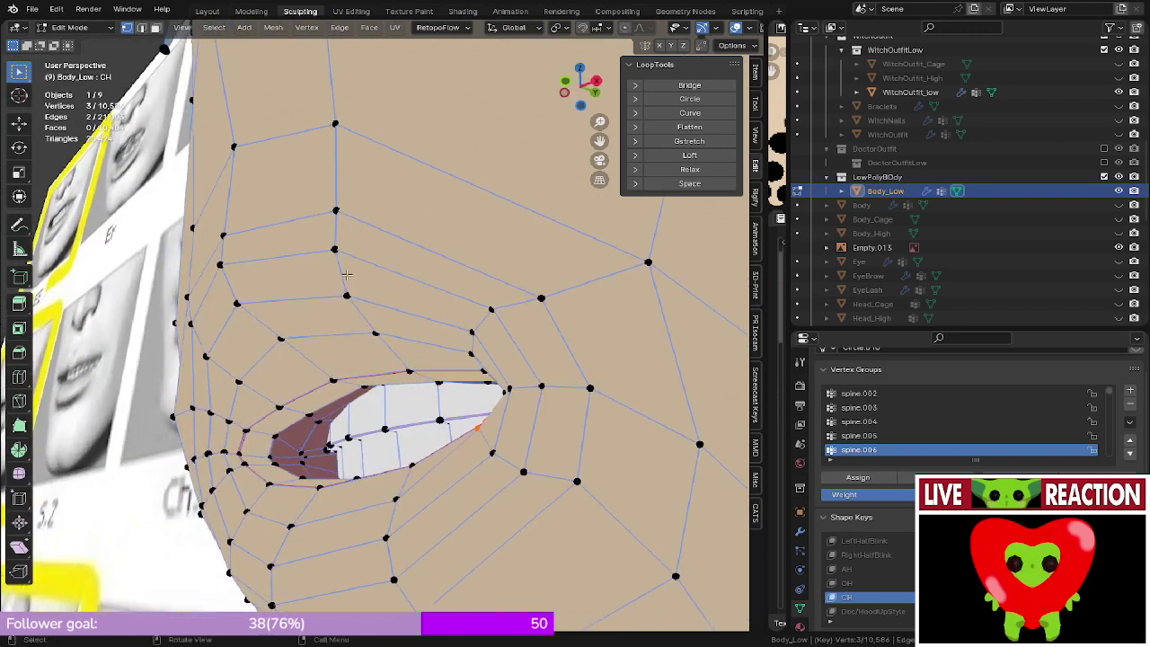
pyautogui.keyDown('ctrl'); pyautogui.click(326, 213); pyautogui.keyUp('ctrl')
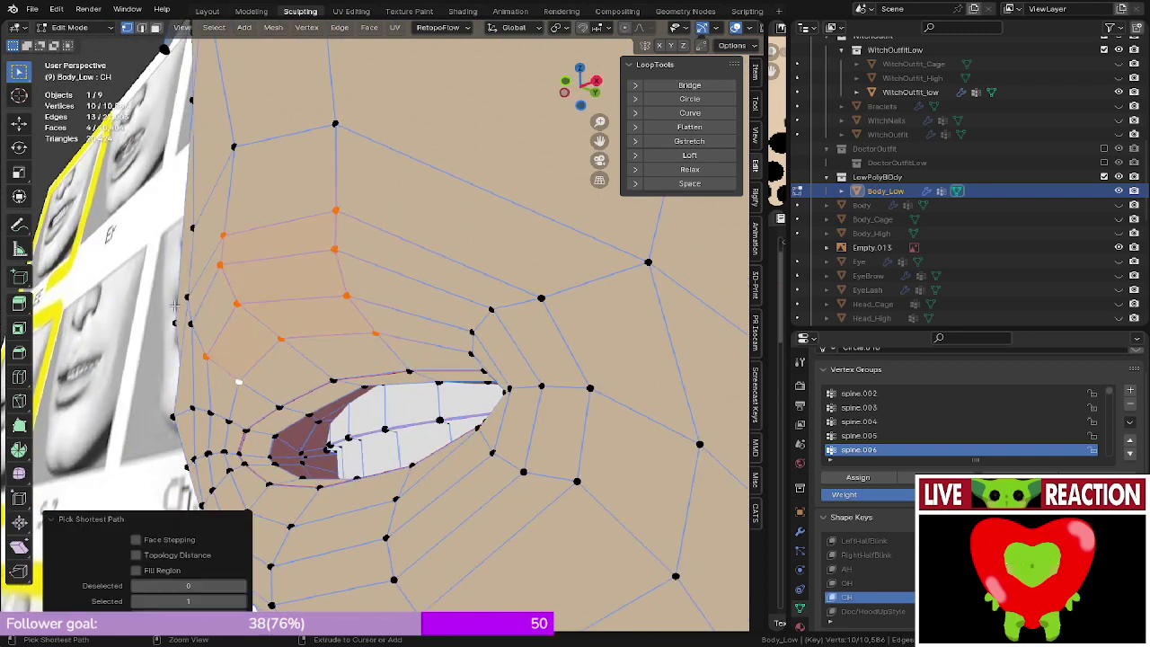
pyautogui.press('KP_3')
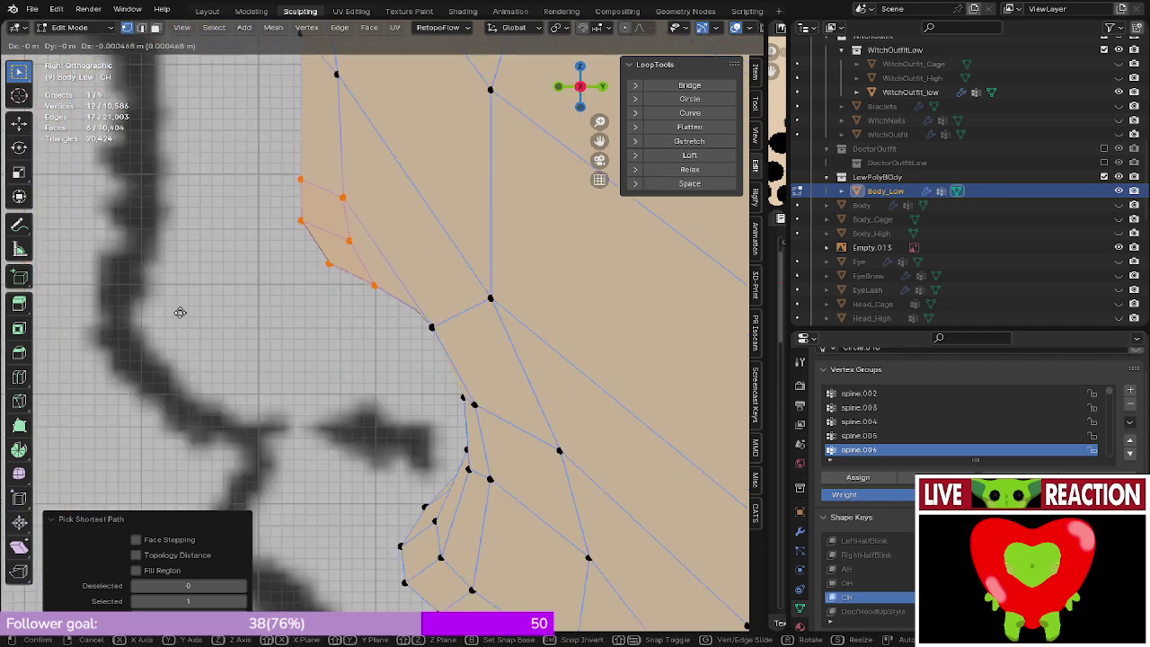
pyautogui.click(184, 331)
# - Select the three central lower-lip vertex columns and move them -0.001636 m along Y and 0.001695 m along Z
pyautogui.moveTo(184, 331); pyautogui.dragTo(349, 335, button='middle')
pyautogui.click(371, 512)
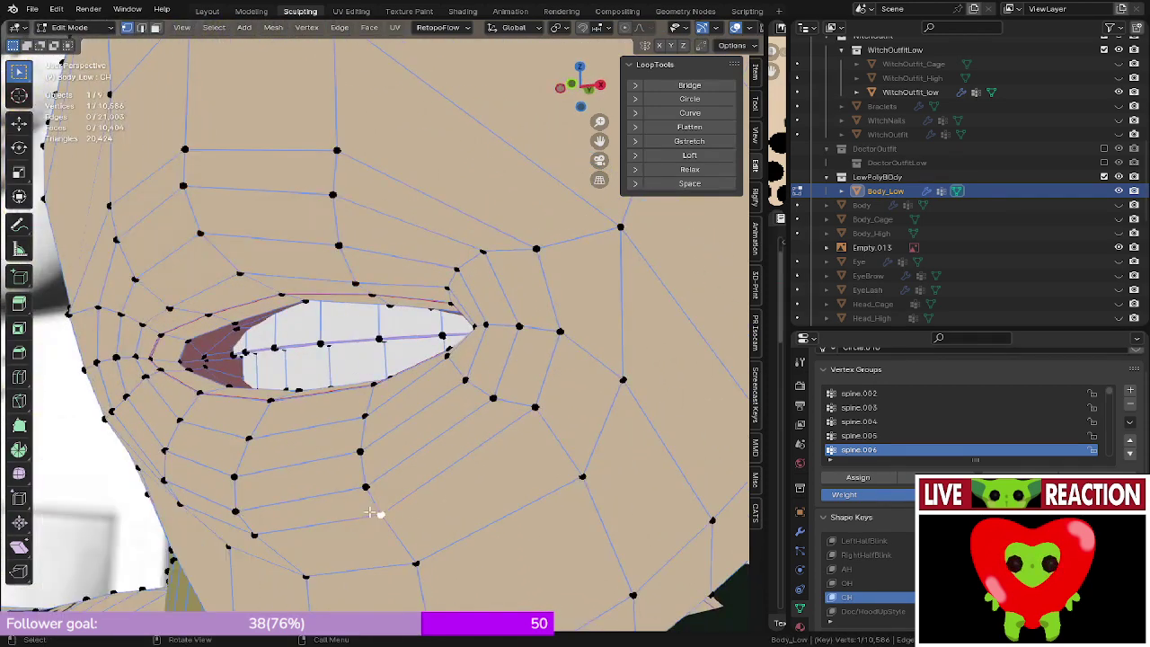
pyautogui.keyDown('ctrl'); pyautogui.click(372, 384); pyautogui.keyUp('ctrl')
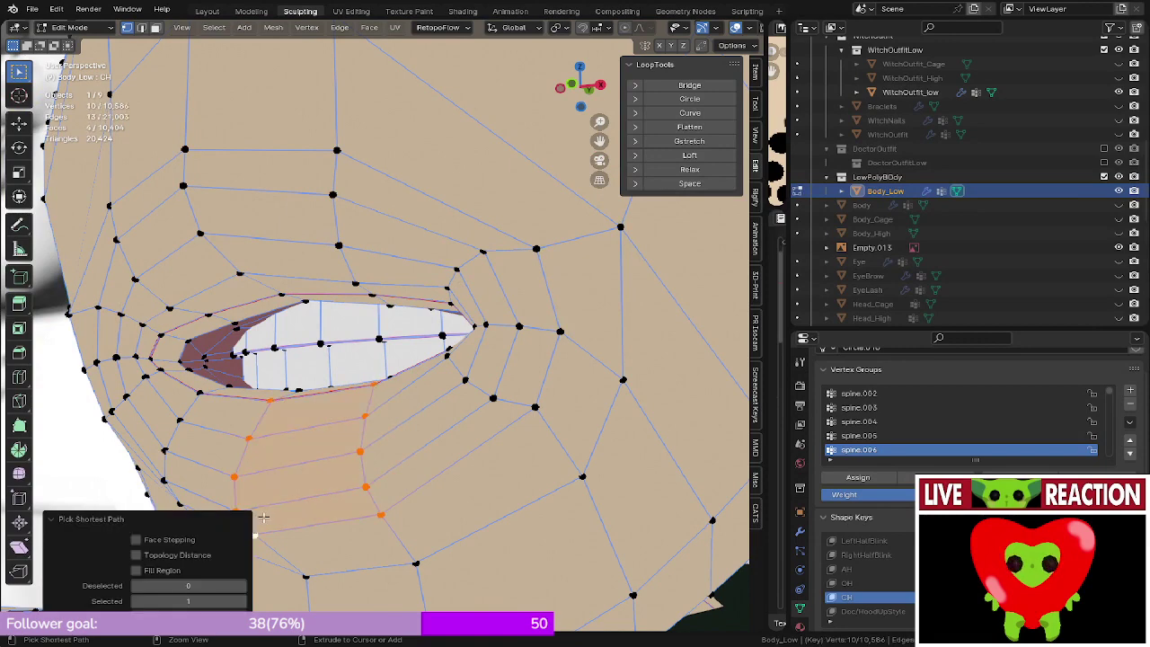
pyautogui.moveTo(263, 518); pyautogui.dragTo(321, 405, button='middle')
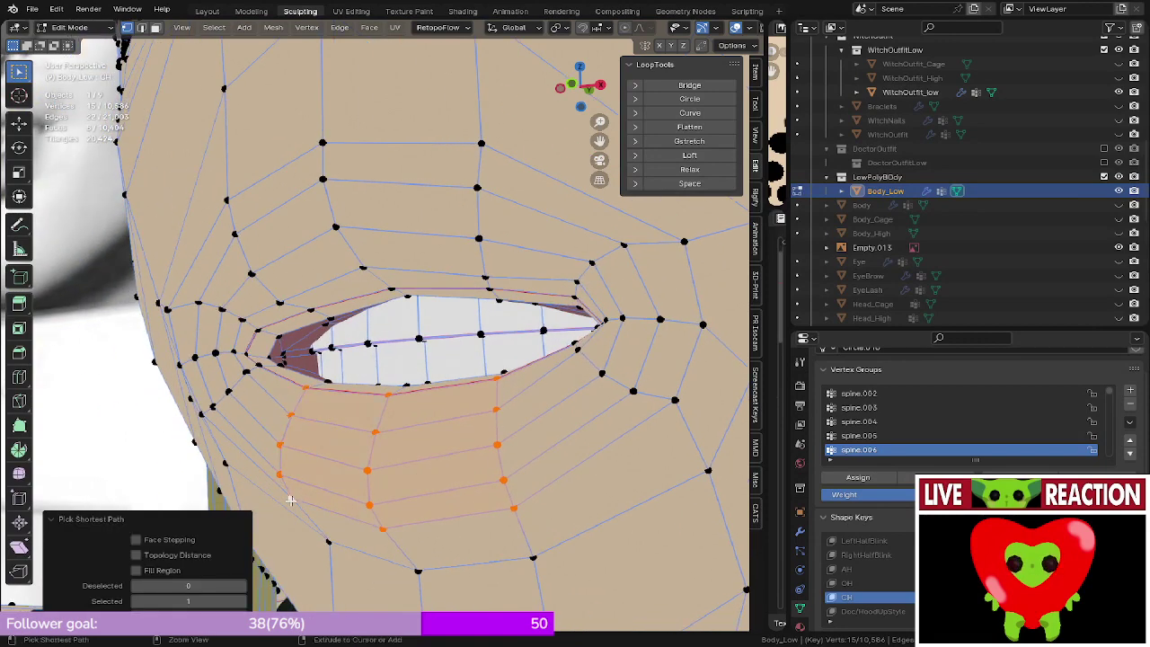
pyautogui.press('KP_3')
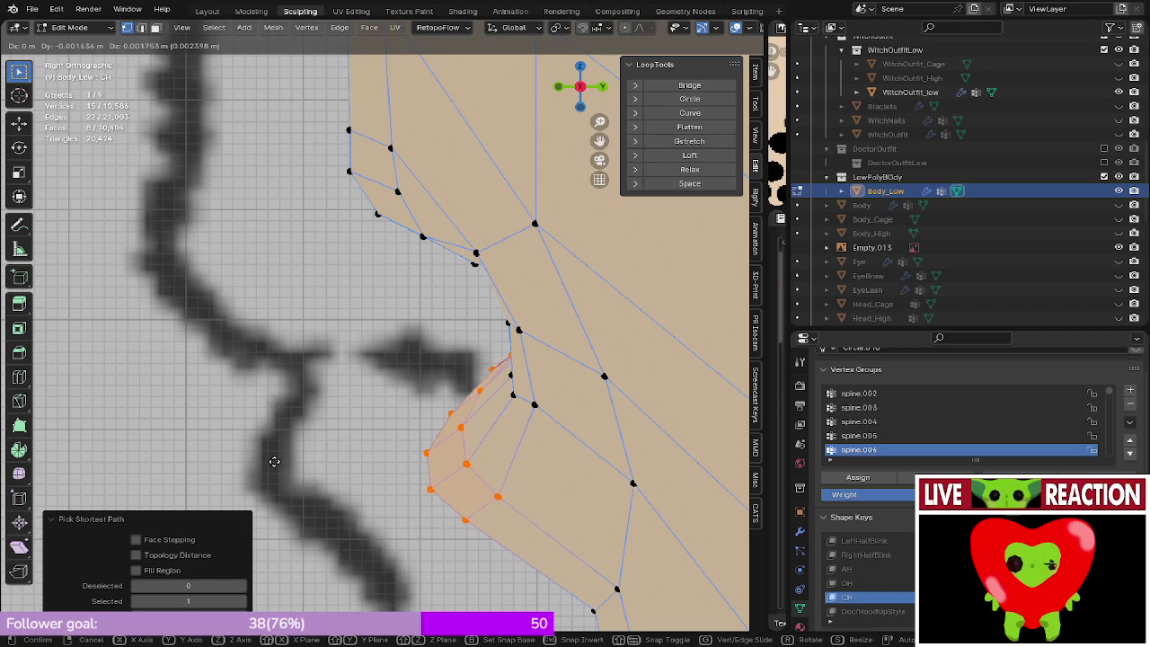
pyautogui.click(274, 461)
pyautogui.moveTo(274, 461); pyautogui.dragTo(610, 346, button='middle')
pyautogui.press('KP_1')
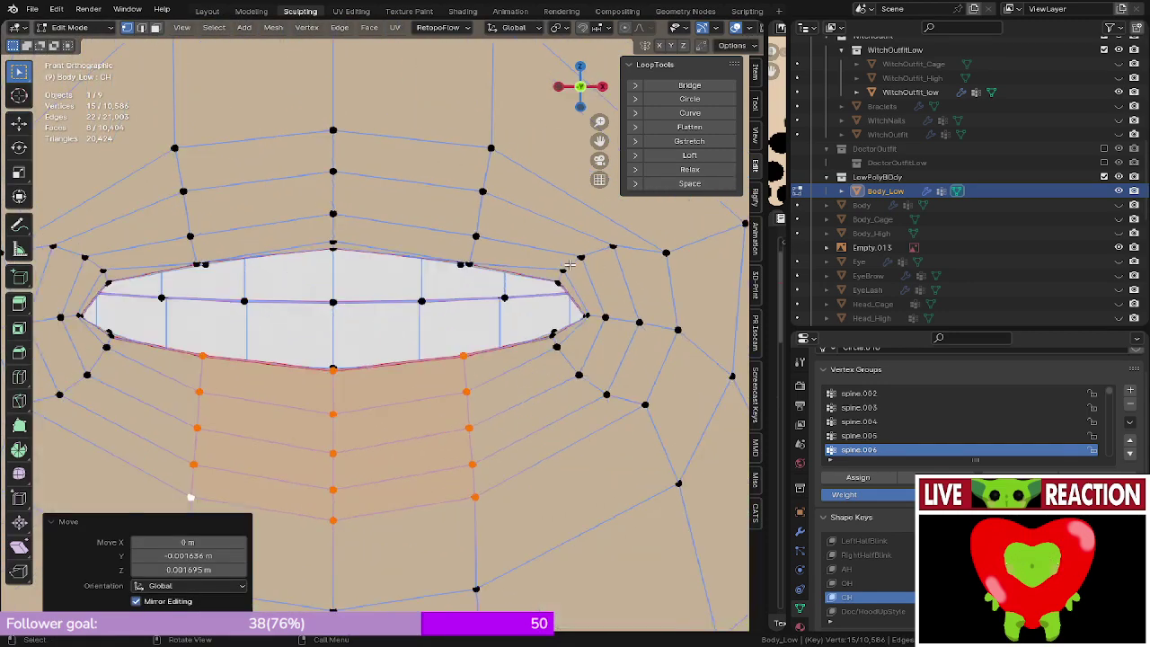
# - Check the reshaped mouth at an angle in object mode and save the file
pyautogui.press('Tab')
pyautogui.scroll(-4, 557, 284)
pyautogui.moveTo(558, 283); pyautogui.dragTo(386, 323, button='middle')
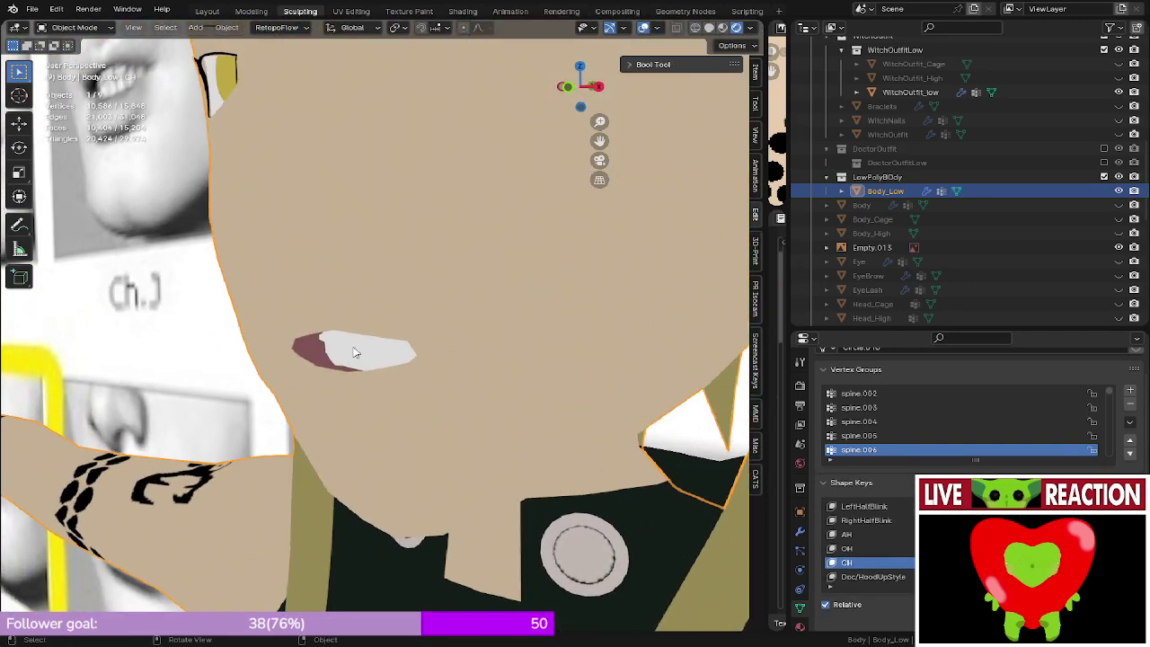
pyautogui.hotkey('ctrl', 's')
pyautogui.click(627, 382)
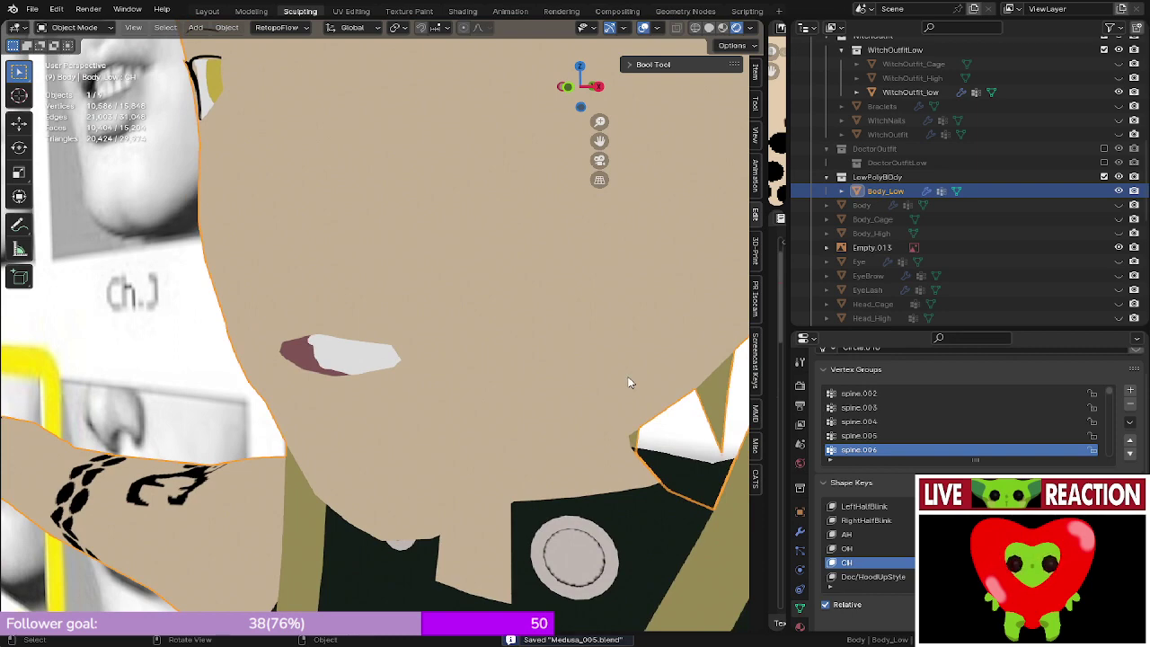
# - Select the row of vertices running outward from each mouth corner in edit mode
pyautogui.moveTo(627, 382); pyautogui.dragTo(390, 382, button='middle')
pyautogui.scroll(4, 395, 341)
pyautogui.press('KP_3')
pyautogui.scroll(-3, 418, 283)
pyautogui.press('Tab')
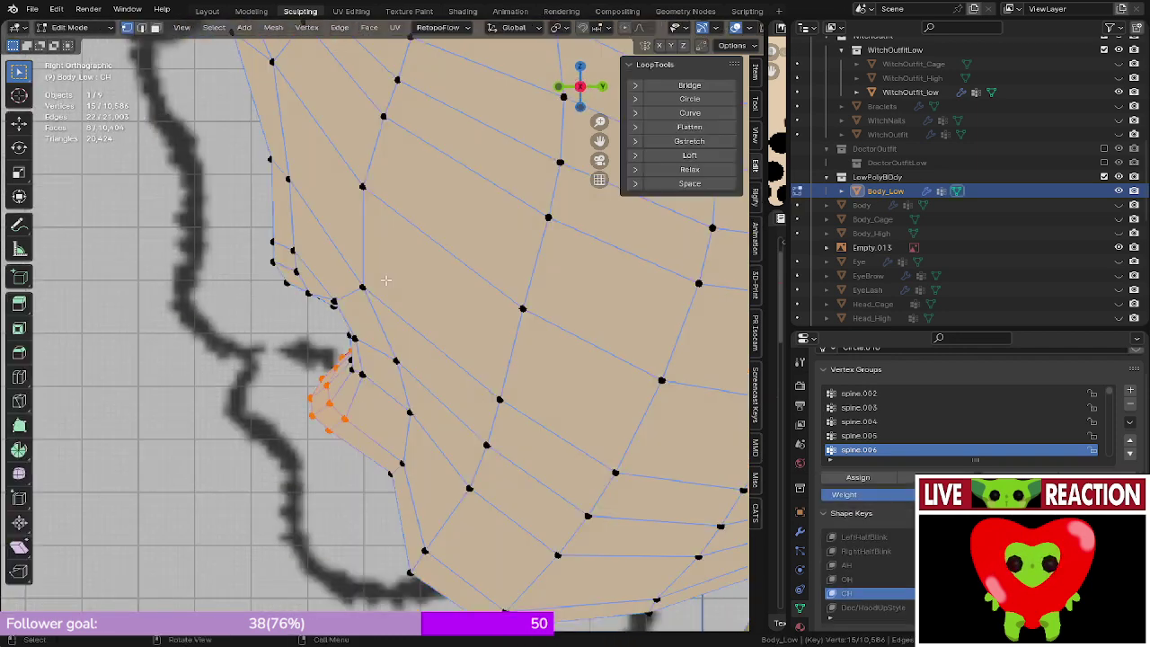
pyautogui.moveTo(385, 281); pyautogui.dragTo(403, 358, button='middle')
pyautogui.click(433, 366)
pyautogui.keyDown('ctrl'); pyautogui.click(500, 351); pyautogui.keyUp('ctrl')
pyautogui.moveTo(501, 351); pyautogui.dragTo(608, 292, button='middle')
pyautogui.keyDown('shift'); pyautogui.moveTo(204, 348); pyautogui.dragTo(356, 359, button='middle'); pyautogui.keyUp('shift')
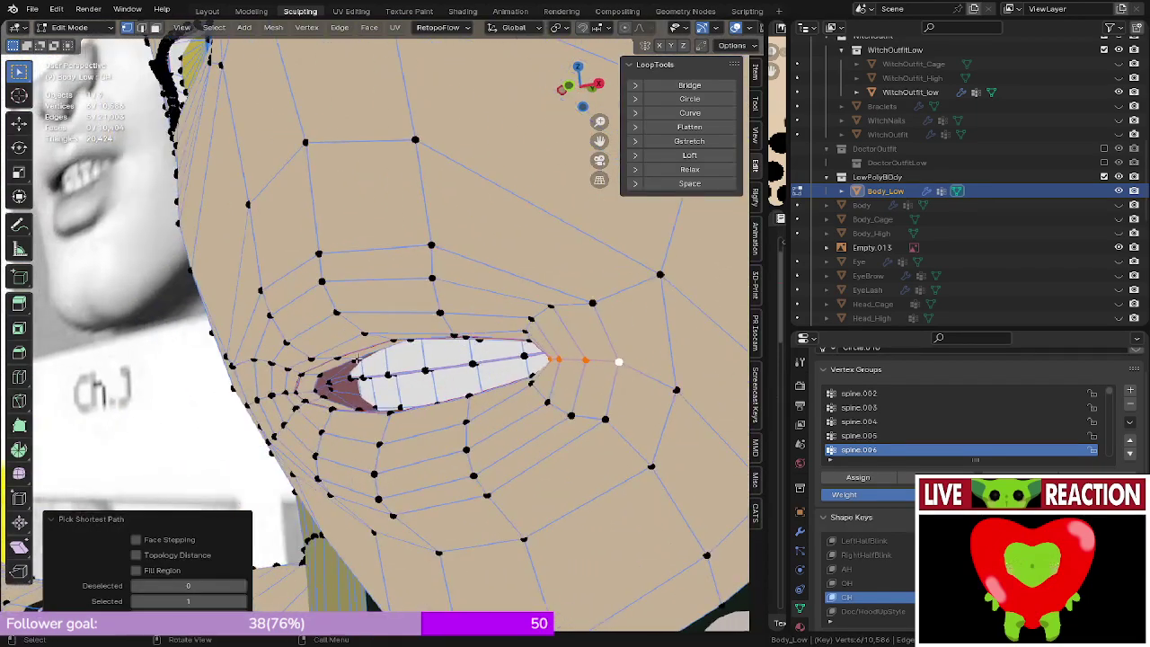
pyautogui.moveTo(310, 388); pyautogui.dragTo(180, 414, button='middle')
pyautogui.keyDown('ctrl'); pyautogui.click(366, 424); pyautogui.keyUp('ctrl')
# - Move both mouth corner rows back into the face and slightly up in side view, using smooth proportional editing
pyautogui.press('KP_3')
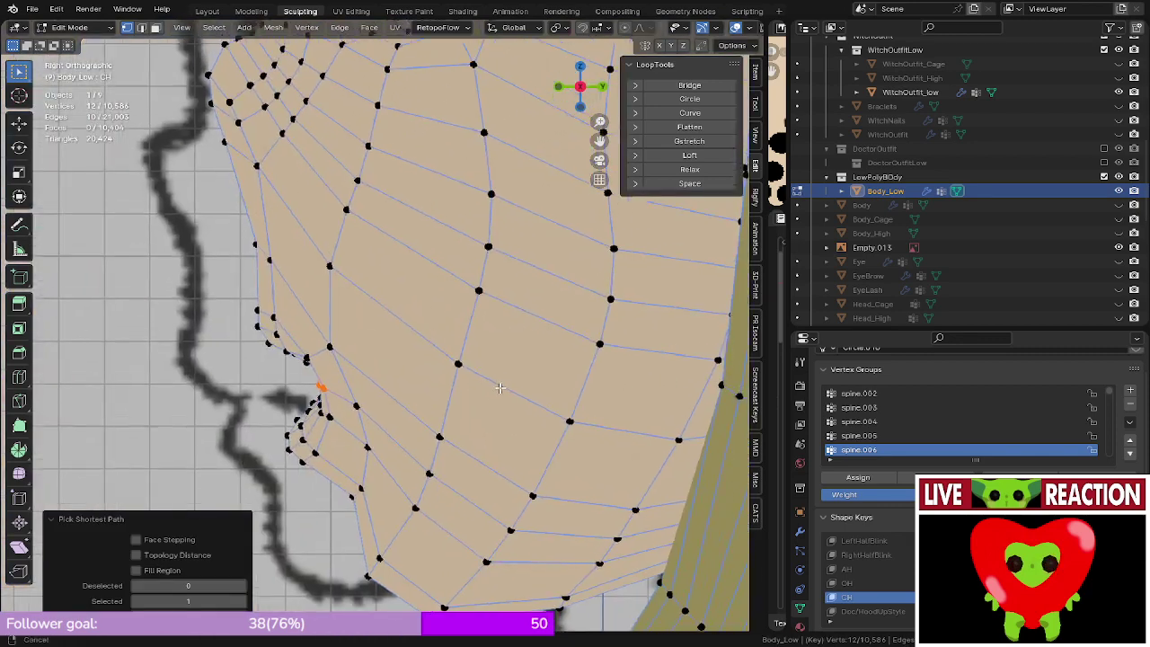
pyautogui.scroll(2, 358, 352)
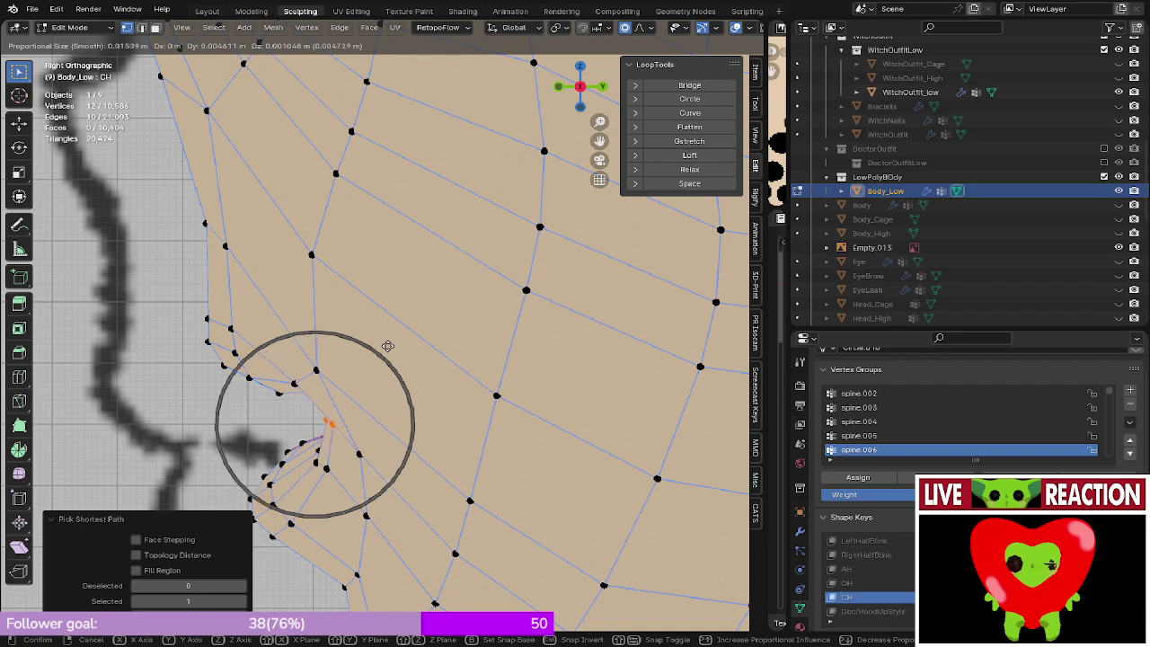
pyautogui.click(393, 347)
pyautogui.moveTo(383, 349); pyautogui.dragTo(351, 331, button='middle')
pyautogui.press('KP_1')
# - Inspect the pulled-back mouth corners in object mode, at an angle and in side profile
pyautogui.press('Tab')
pyautogui.moveTo(423, 318)
pyautogui.mouseDown(button='middle')
pyautogui.moveTo(393, 389)
pyautogui.moveTo(272, 375)
pyautogui.moveTo(169, 323)
pyautogui.mouseUp(button='middle')
pyautogui.press('z')
pyautogui.click(203, 212)
pyautogui.press('KP_3')
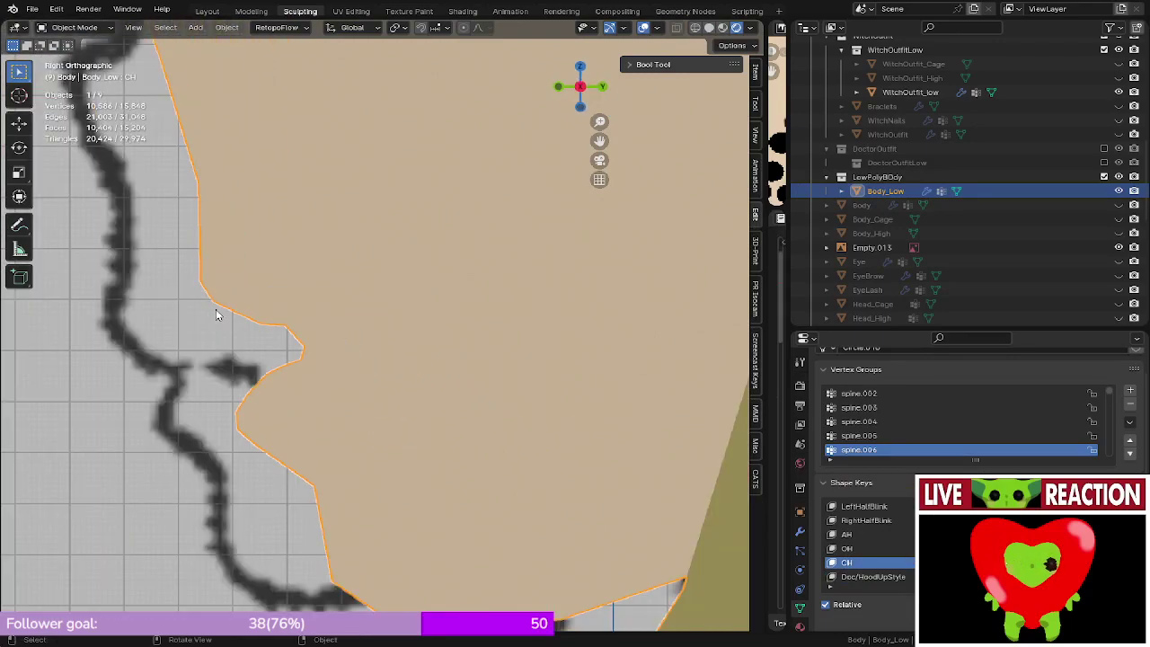
pyautogui.moveTo(257, 310)
pyautogui.keyDown('shift'); pyautogui.mouseDown(button='middle')
pyautogui.moveTo(311, 305)
pyautogui.moveTo(284, 309)
pyautogui.moveTo(448, 258)
pyautogui.moveTo(351, 308)
pyautogui.moveTo(503, 355)
pyautogui.moveTo(393, 362)
pyautogui.moveTo(366, 463)
pyautogui.moveTo(452, 416)
pyautogui.moveTo(397, 398)
pyautogui.moveTo(529, 405)
pyautogui.moveTo(384, 445)
pyautogui.moveTo(387, 344)
pyautogui.moveTo(275, 315)
pyautogui.moveTo(366, 283)
pyautogui.moveTo(403, 287)
pyautogui.mouseUp(button='middle'); pyautogui.keyUp('shift')
pyautogui.press('Tab')
pyautogui.press('Tab')
# - Select the linked upper and lower teeth meshes and move them along Y with proportional editing, checking the fit in object mode
pyautogui.press('Tab')
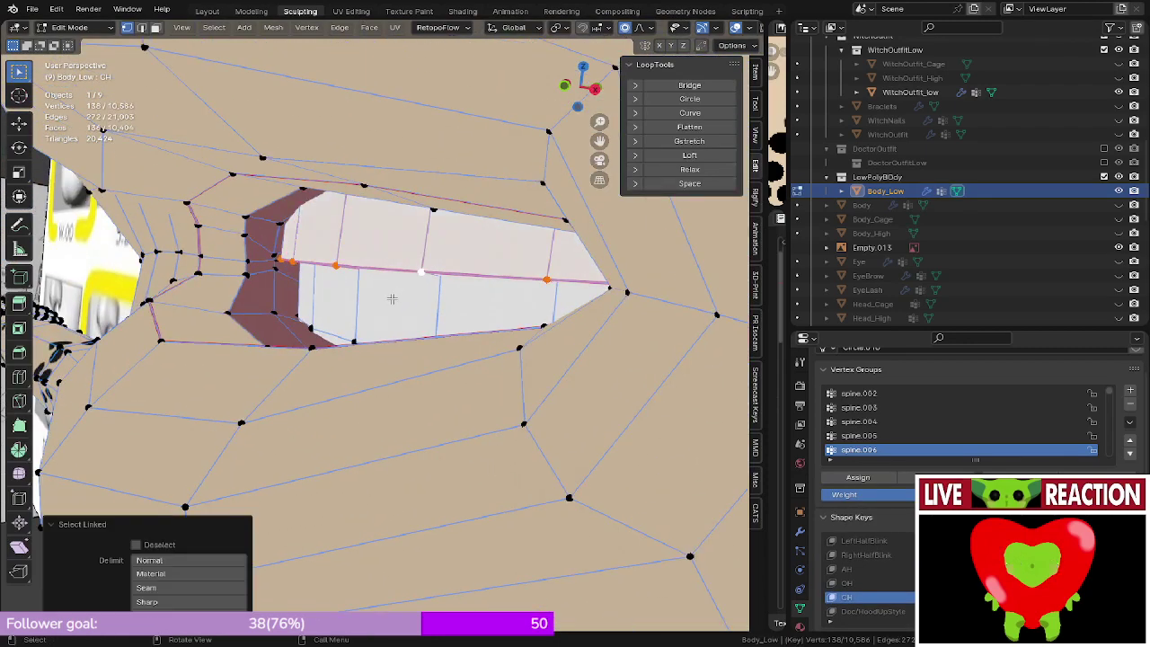
pyautogui.moveTo(369, 335); pyautogui.dragTo(329, 343, button='middle')
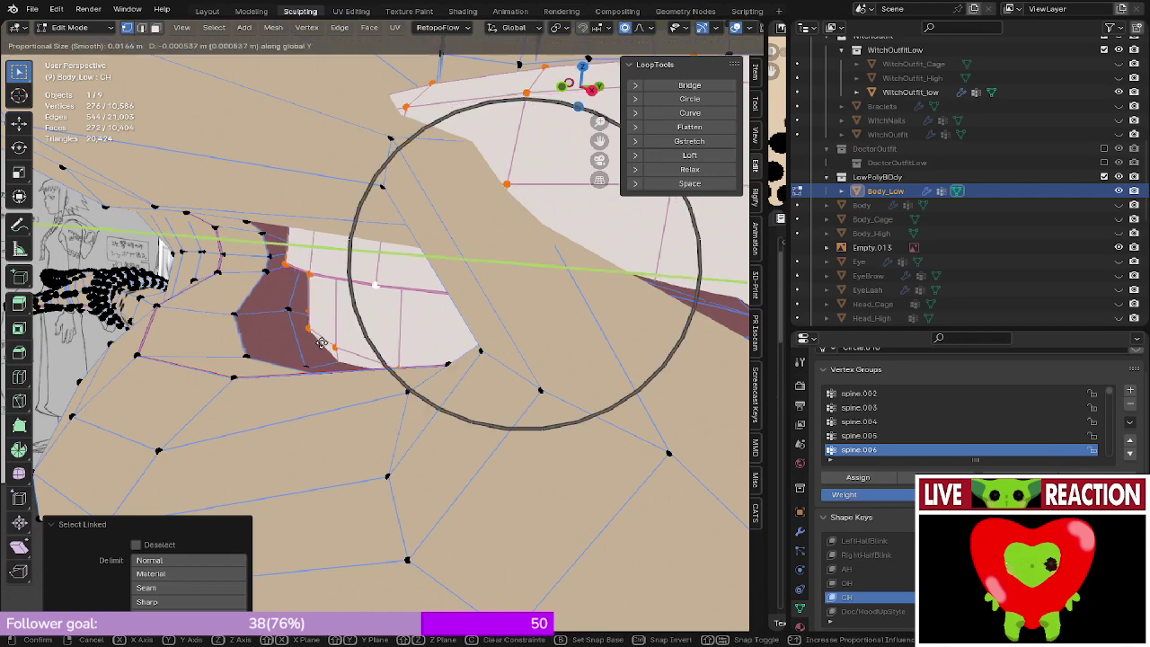
pyautogui.click(282, 366)
pyautogui.moveTo(281, 366)
pyautogui.mouseDown(button='middle')
pyautogui.moveTo(365, 277)
pyautogui.moveTo(452, 328)
pyautogui.moveTo(287, 302)
pyautogui.moveTo(343, 282)
pyautogui.moveTo(359, 239)
pyautogui.moveTo(357, 275)
pyautogui.moveTo(309, 298)
pyautogui.moveTo(357, 312)
pyautogui.moveTo(359, 231)
pyautogui.mouseUp(button='middle')
pyautogui.press('Tab')
pyautogui.scroll(-3, 364, 281)
pyautogui.press('Tab')
# - Clear the selection and select only the linked upper teeth mesh in wireframe shading
pyautogui.press('z')
pyautogui.click(220, 235)
pyautogui.moveTo(218, 238)
pyautogui.mouseDown(button='middle')
pyautogui.moveTo(190, 286)
pyautogui.moveTo(269, 278)
pyautogui.moveTo(325, 409)
pyautogui.moveTo(328, 336)
pyautogui.moveTo(294, 321)
pyautogui.mouseUp(button='middle')
pyautogui.hotkey('alt', 'a')
pyautogui.press('l')
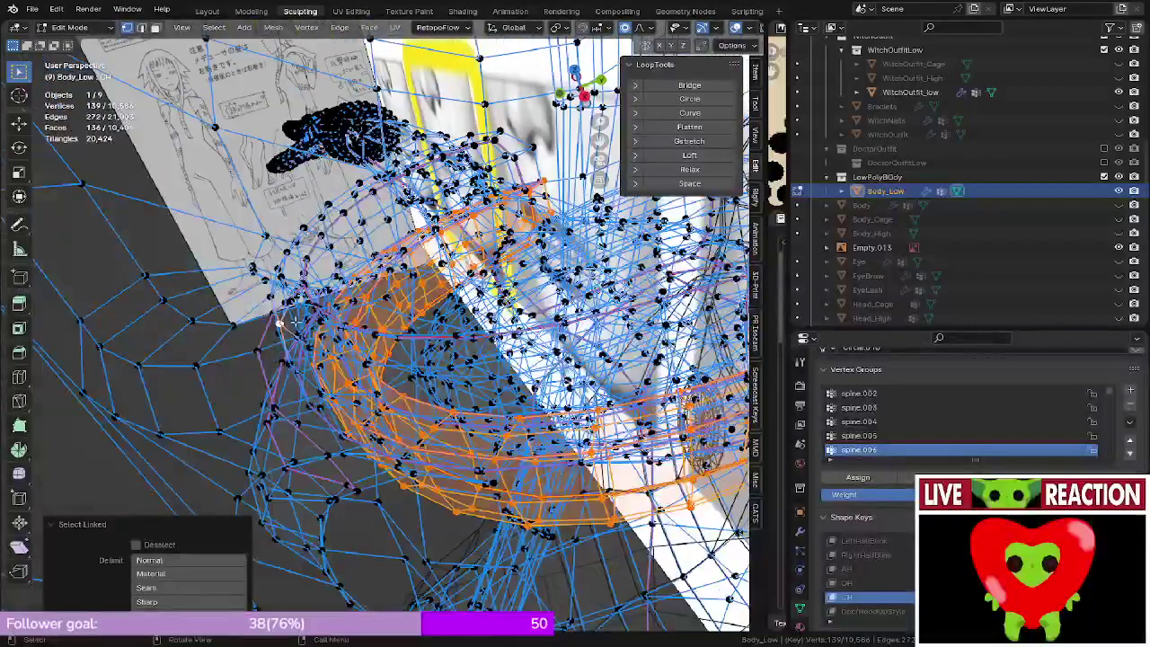
pyautogui.click(281, 280)
pyautogui.press('l')
pyautogui.moveTo(280, 280); pyautogui.dragTo(323, 255, button='middle')
# - Move the upper teeth 0.00133 m along Y with smooth proportional editing and restore the coloured viewport shading
pyautogui.press('z')
pyautogui.click(401, 257)
pyautogui.moveTo(401, 262)
pyautogui.mouseDown(button='middle')
pyautogui.moveTo(423, 262)
pyautogui.moveTo(360, 302)
pyautogui.mouseUp(button='middle')
pyautogui.press('g')
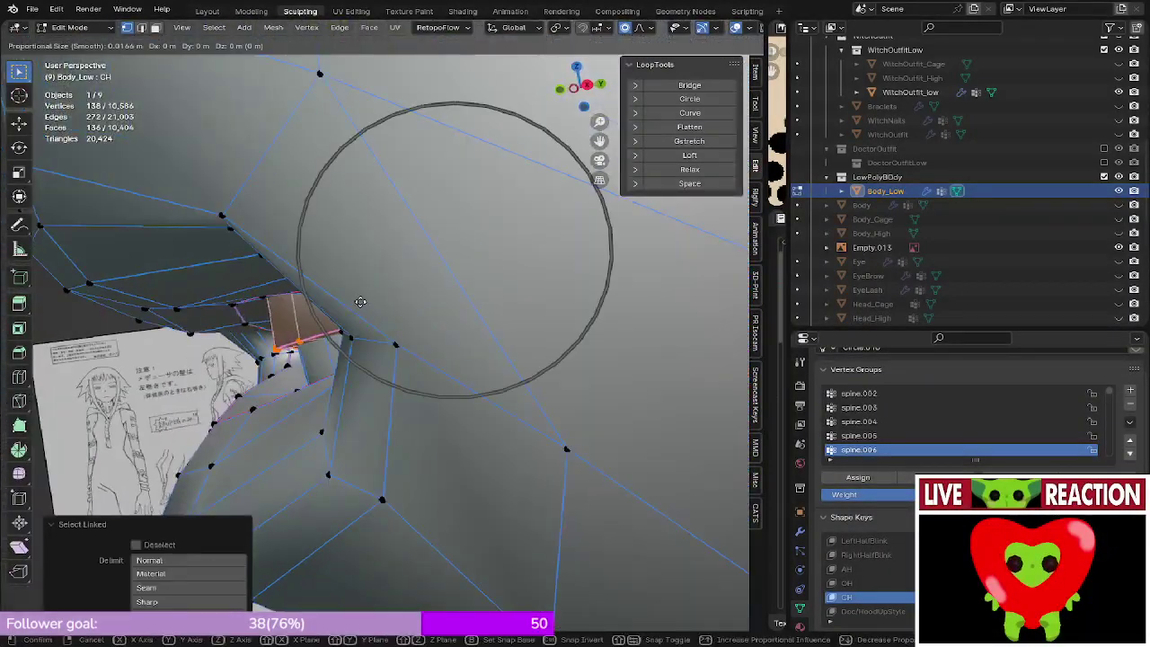
pyautogui.click(372, 298)
pyautogui.press('z')
pyautogui.click(370, 265)
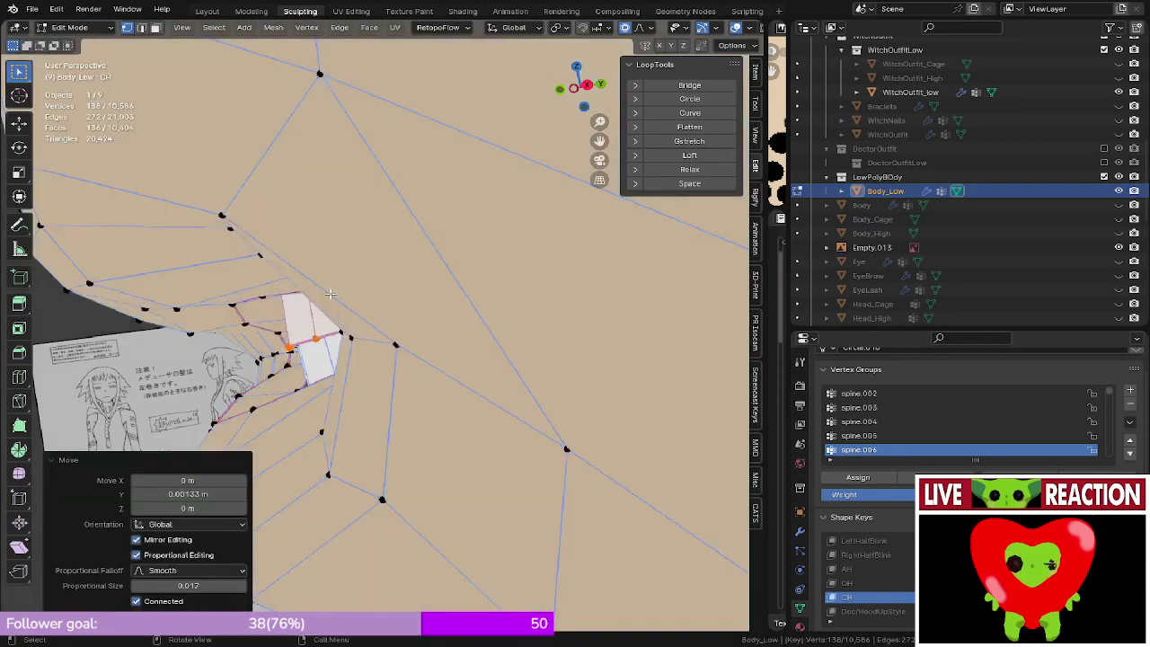
# - Select the linked upper and lower teeth and move them slightly along Y with proportional editing, check the fit in object mode, and save the file
pyautogui.moveTo(360, 272)
pyautogui.mouseDown(button='middle')
pyautogui.moveTo(389, 276)
pyautogui.moveTo(359, 333)
pyautogui.moveTo(382, 413)
pyautogui.mouseUp(button='middle')
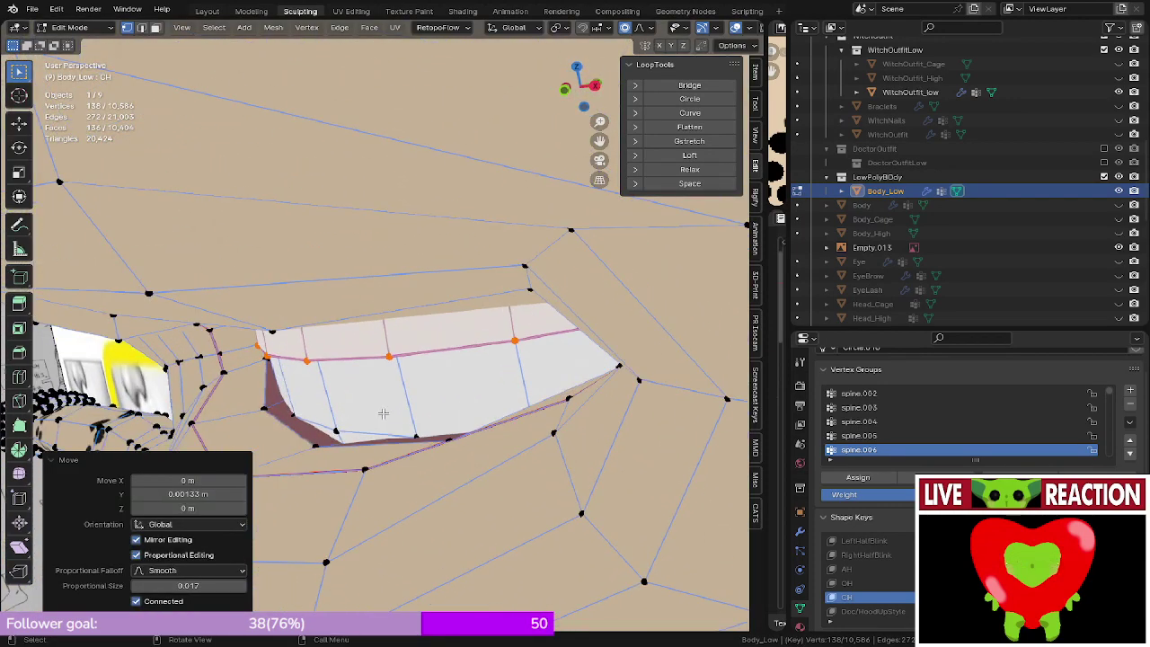
pyautogui.press('g')
pyautogui.press('y')
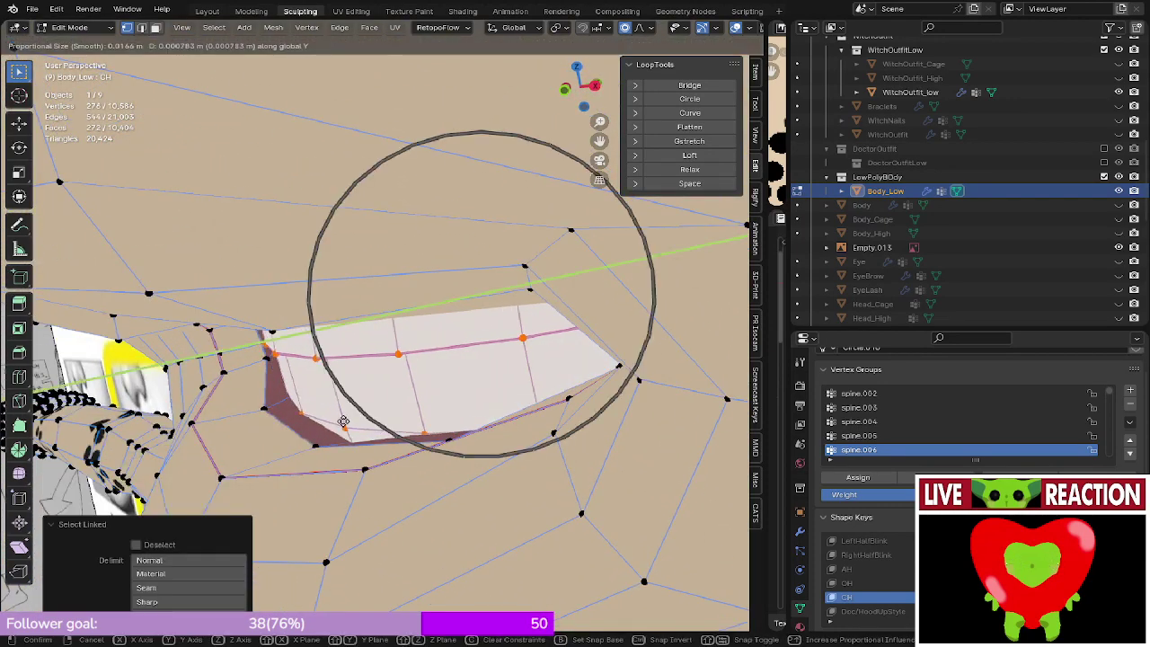
pyautogui.click(348, 421)
pyautogui.moveTo(348, 415); pyautogui.dragTo(315, 321, button='middle')
pyautogui.press('Tab')
pyautogui.scroll(-5, 485, 329)
pyautogui.scroll(5, 389, 356)
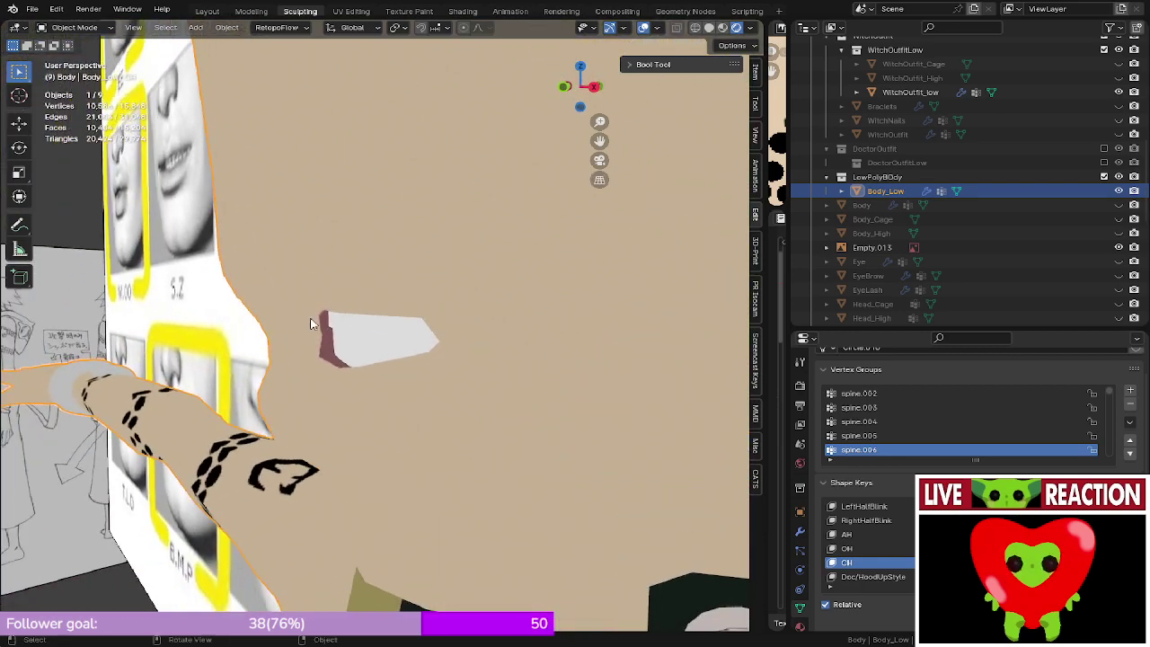
pyautogui.hotkey('ctrl', 's')
# - Inspect the teeth and mouth opening from the front and at an angle in object mode, comparing solid and rendered shading
pyautogui.click(470, 331)
pyautogui.press('KP_1')
pyautogui.scroll(-5, 433, 278)
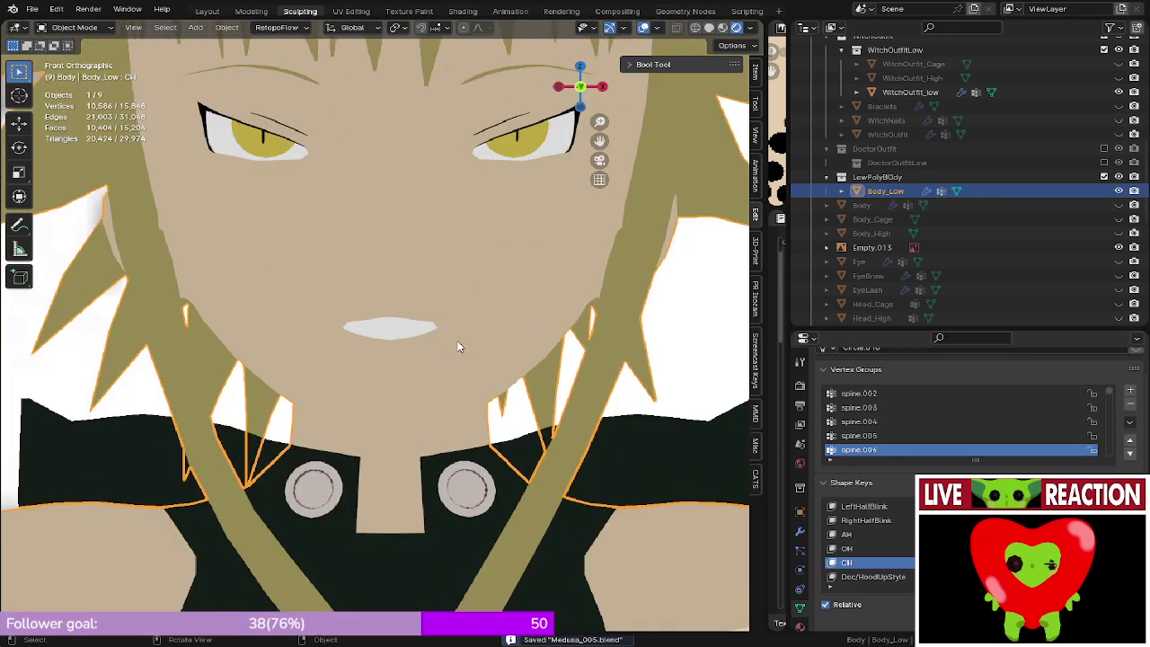
pyautogui.moveTo(459, 342); pyautogui.dragTo(407, 359, button='middle')
pyautogui.scroll(3, 418, 305)
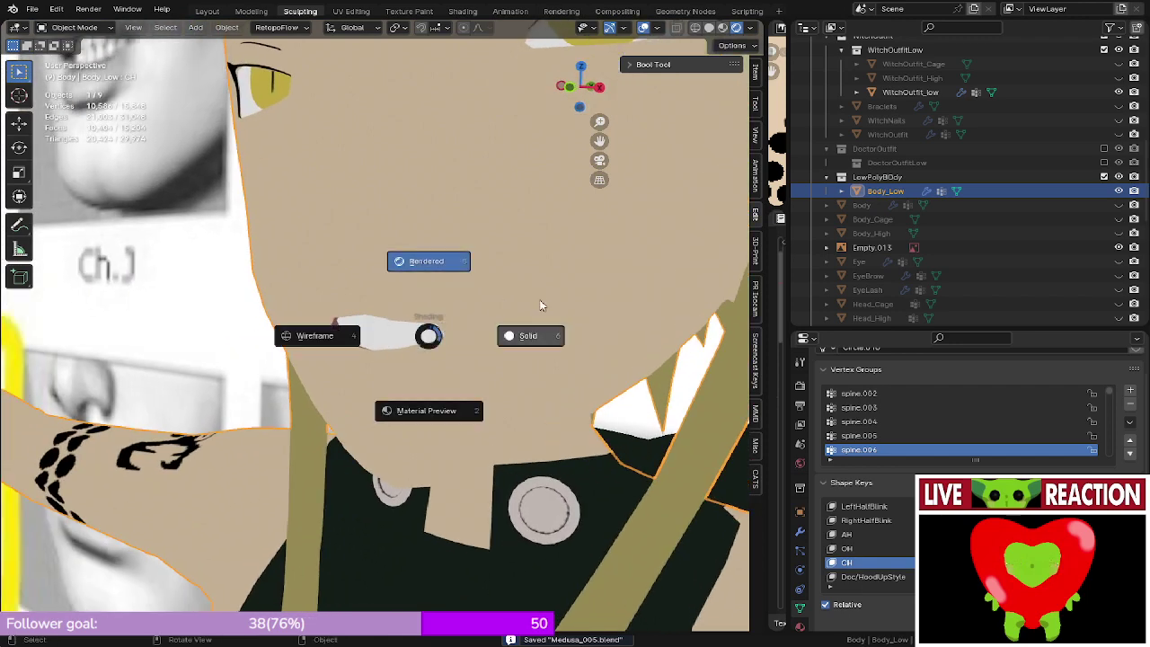
pyautogui.click(540, 305)
pyautogui.moveTo(526, 309)
pyautogui.mouseDown(button='middle')
pyautogui.moveTo(498, 313)
pyautogui.moveTo(459, 285)
pyautogui.mouseUp(button='middle')
pyautogui.press('z')
pyautogui.click(444, 180)
pyautogui.moveTo(438, 242)
pyautogui.mouseDown(button='middle')
pyautogui.moveTo(431, 286)
pyautogui.moveTo(501, 269)
pyautogui.moveTo(409, 336)
pyautogui.mouseUp(button='middle')
pyautogui.scroll(4, 432, 281)
# - Select only the linked upper teeth mesh and move it slightly up along Z in front view, checking it in object mode
pyautogui.press('Tab')
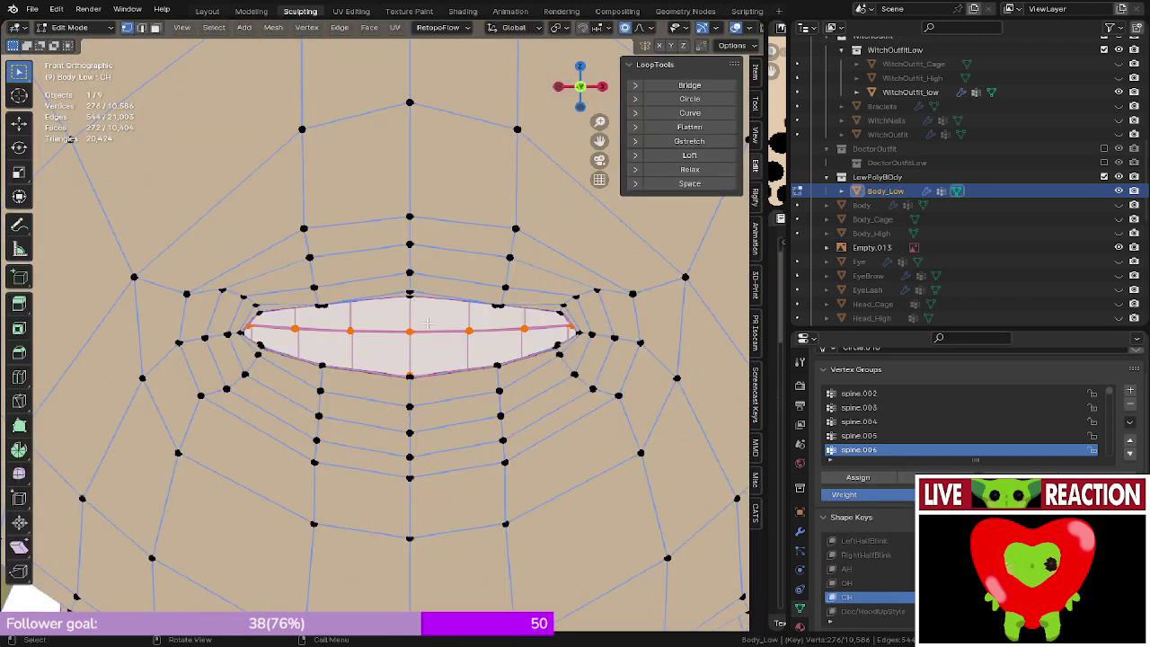
pyautogui.scroll(5, 427, 319)
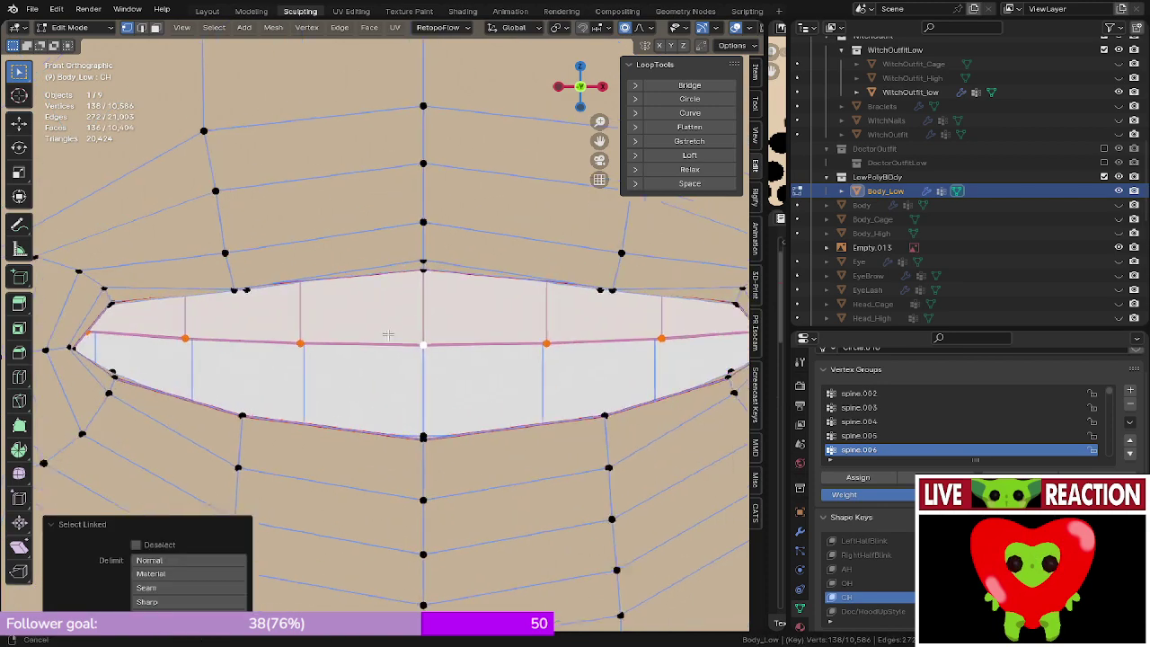
pyautogui.moveTo(387, 331); pyautogui.dragTo(345, 336, button='middle')
pyautogui.press('g')
pyautogui.press('z')
pyautogui.click(376, 287)
pyautogui.press('Tab')
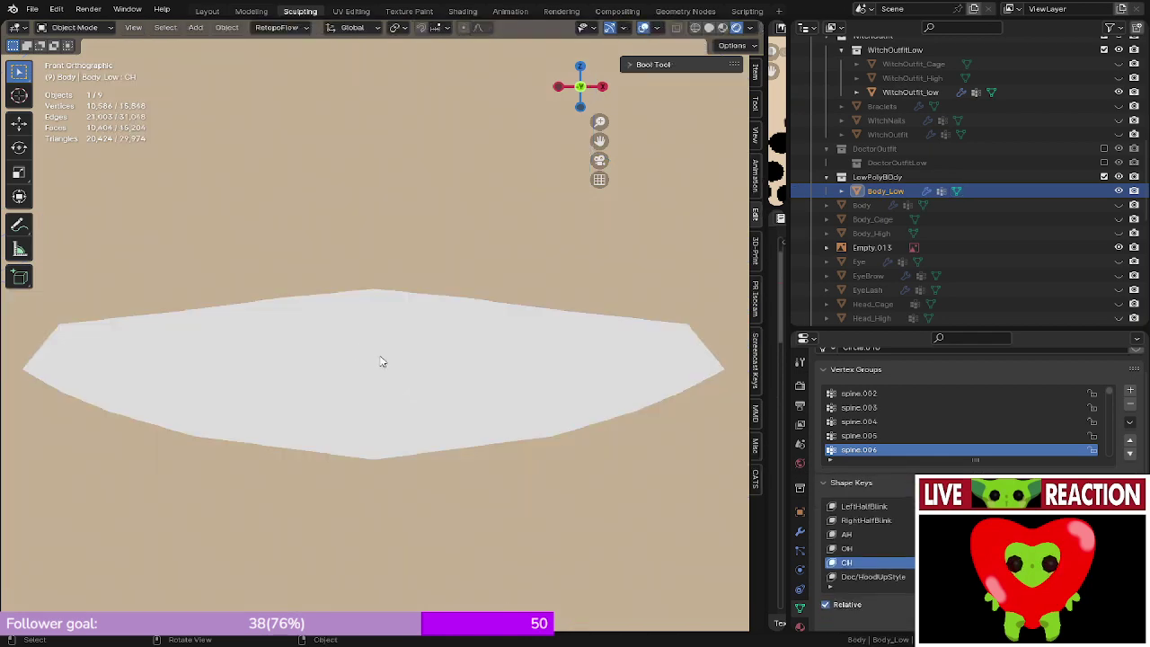
# - Select the linked lower teeth mesh and move it slightly down along Z with proportional editing, checking the result in object mode
pyautogui.press('Tab')
pyautogui.press('l')
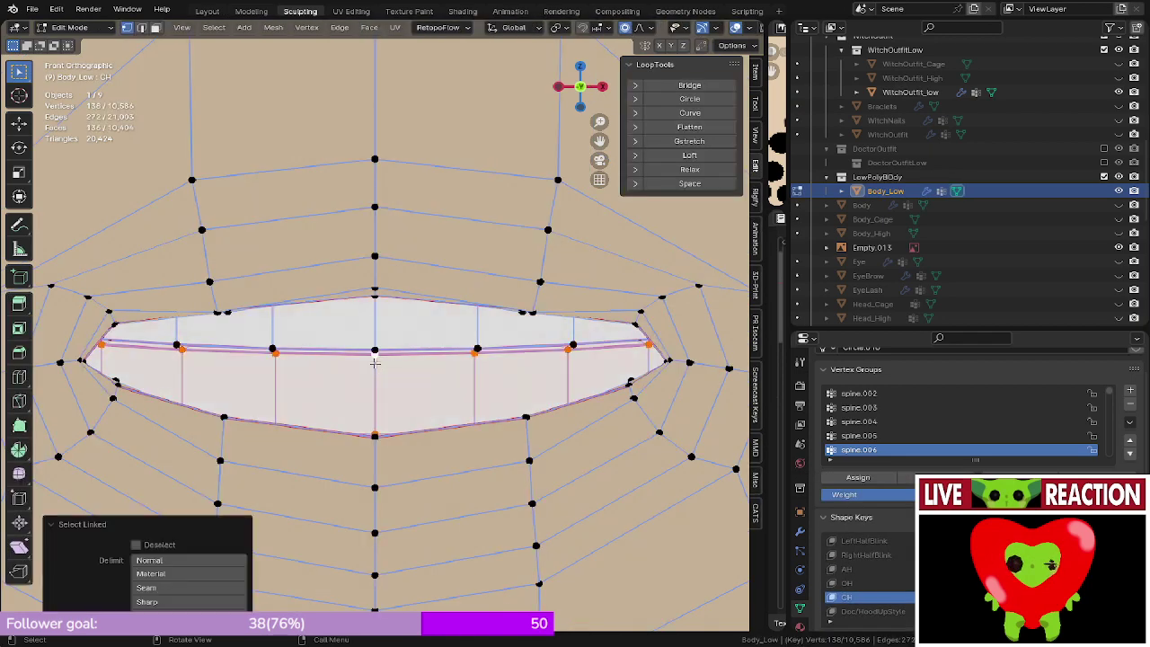
pyautogui.press('g')
pyautogui.press('z')
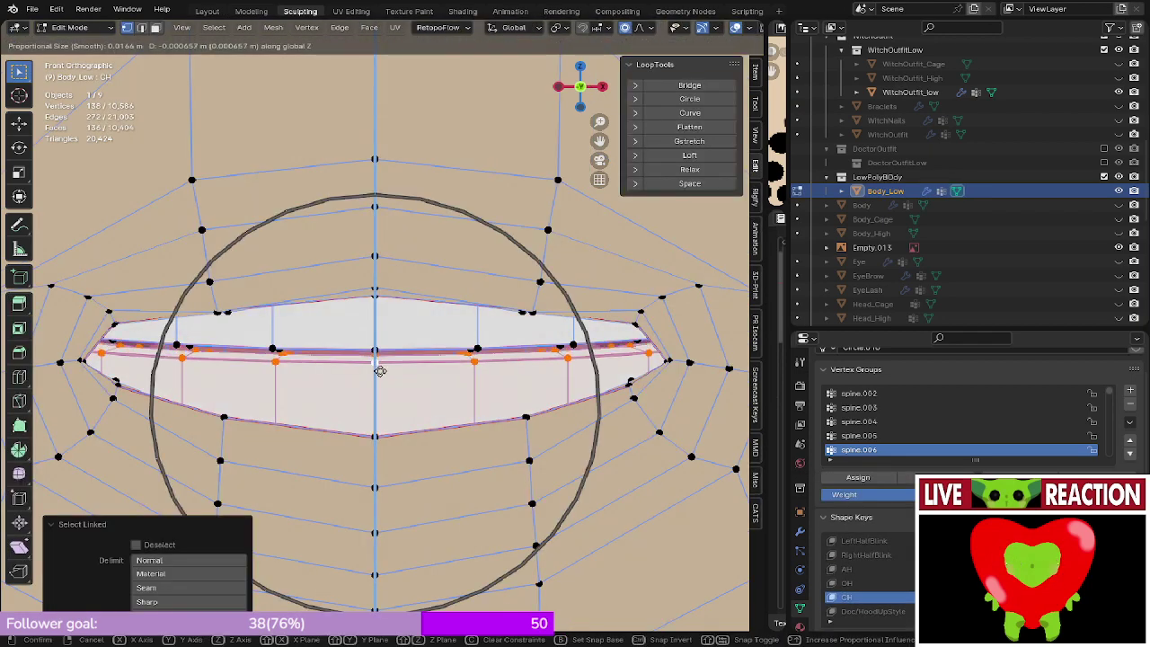
pyautogui.click(383, 367)
pyautogui.press('Tab')
pyautogui.moveTo(390, 372); pyautogui.dragTo(395, 310, button='middle')
pyautogui.scroll(-2, 451, 332)
# - Select the upper lip's corner vertex path, deselect its outer vertex, and move the rest slightly down in right view without proportional editing
pyautogui.press('Tab')
pyautogui.scroll(-2, 395, 309)
pyautogui.hotkey('alt', 'z')
pyautogui.scroll(1, 399, 303)
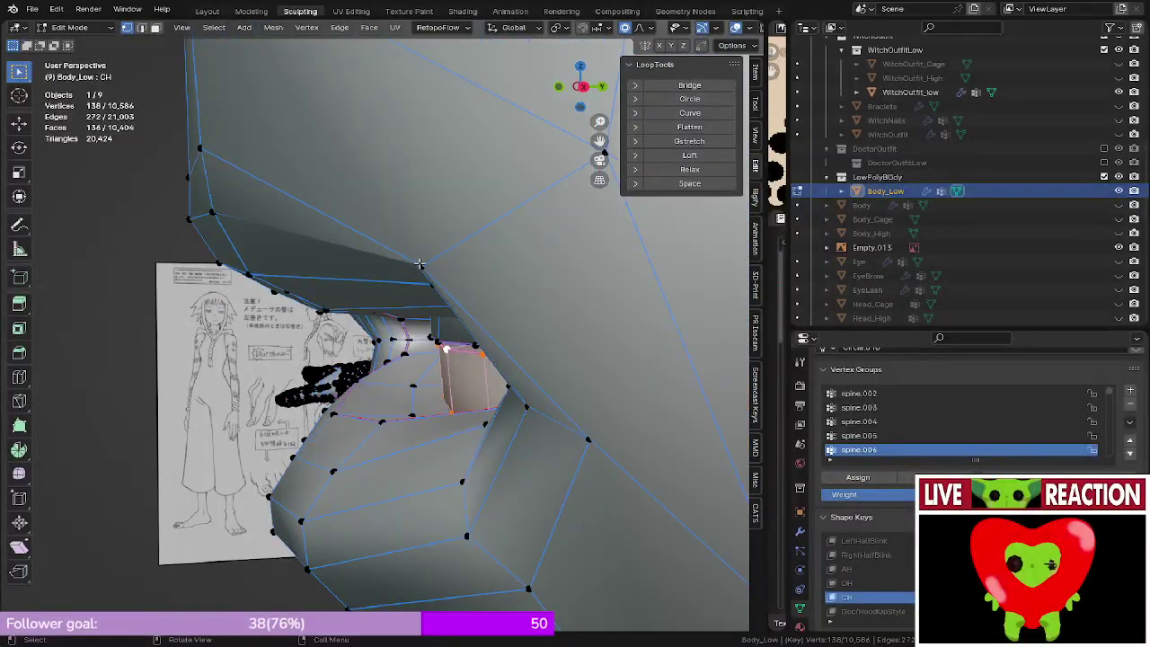
pyautogui.click(422, 265)
pyautogui.moveTo(421, 265); pyautogui.dragTo(503, 274, button='middle')
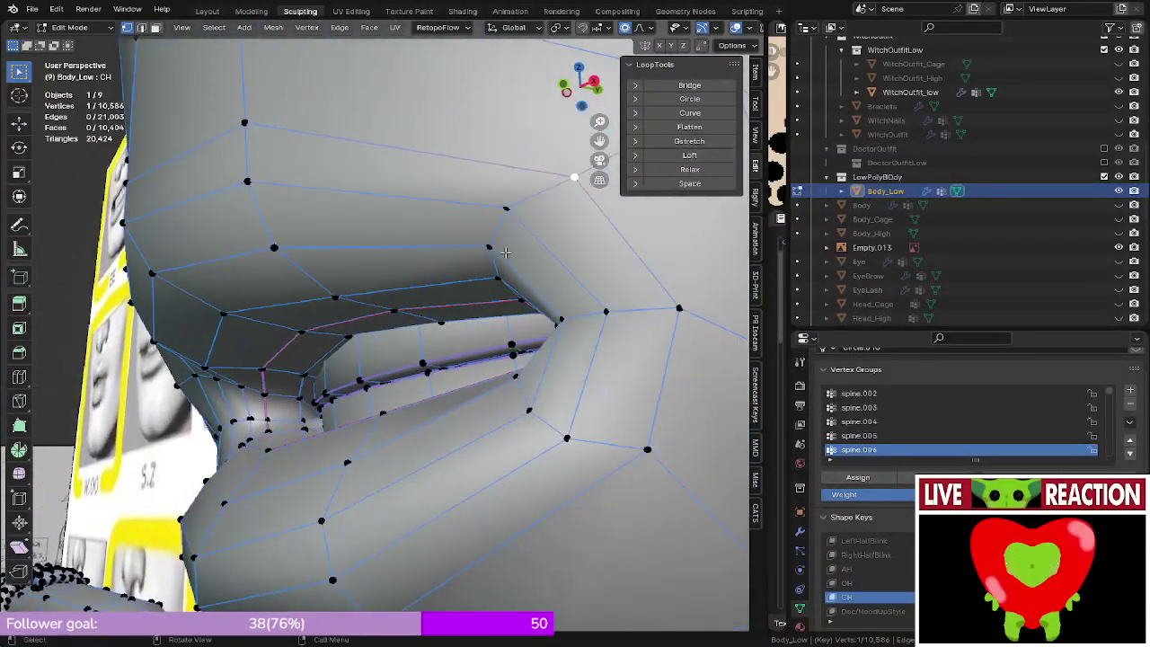
pyautogui.keyDown('ctrl'); pyautogui.click(500, 276); pyautogui.keyUp('ctrl')
pyautogui.press('KP_3')
pyautogui.press('g')
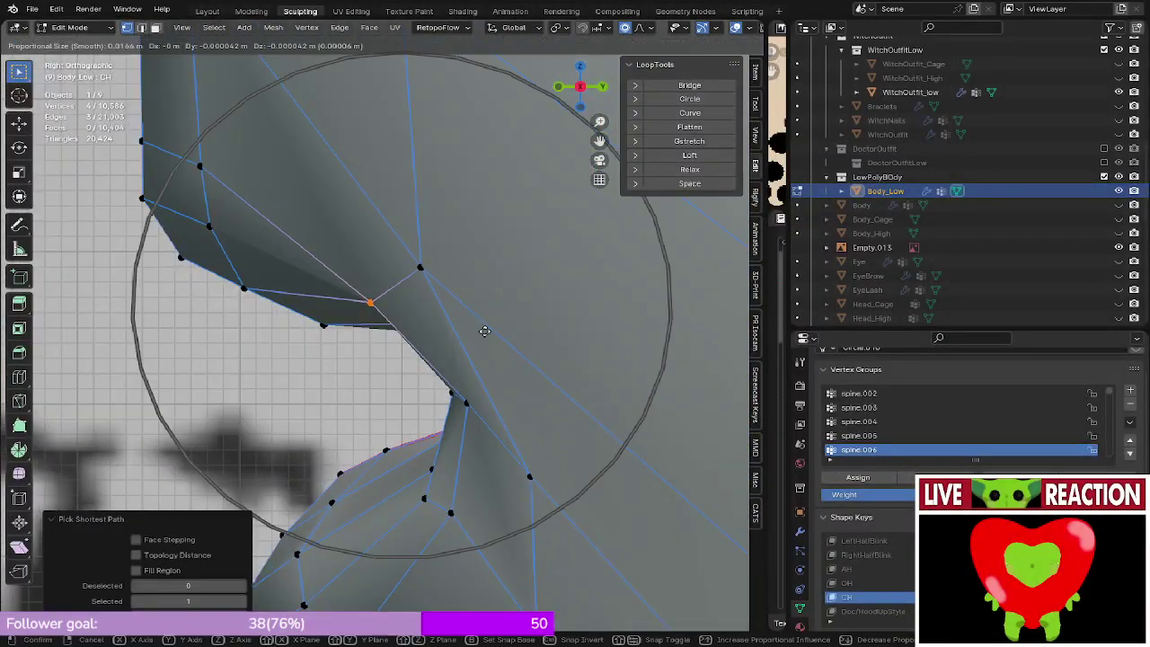
pyautogui.click(483, 336)
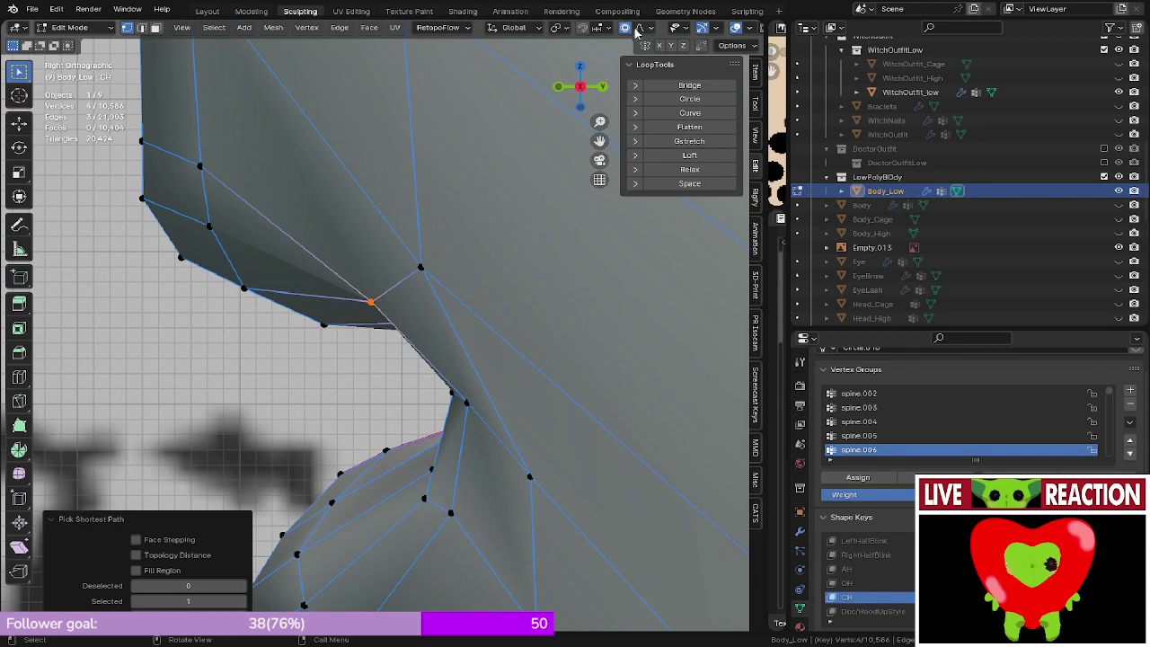
pyautogui.keyDown('shift'); pyautogui.click(373, 301); pyautogui.keyUp('shift')
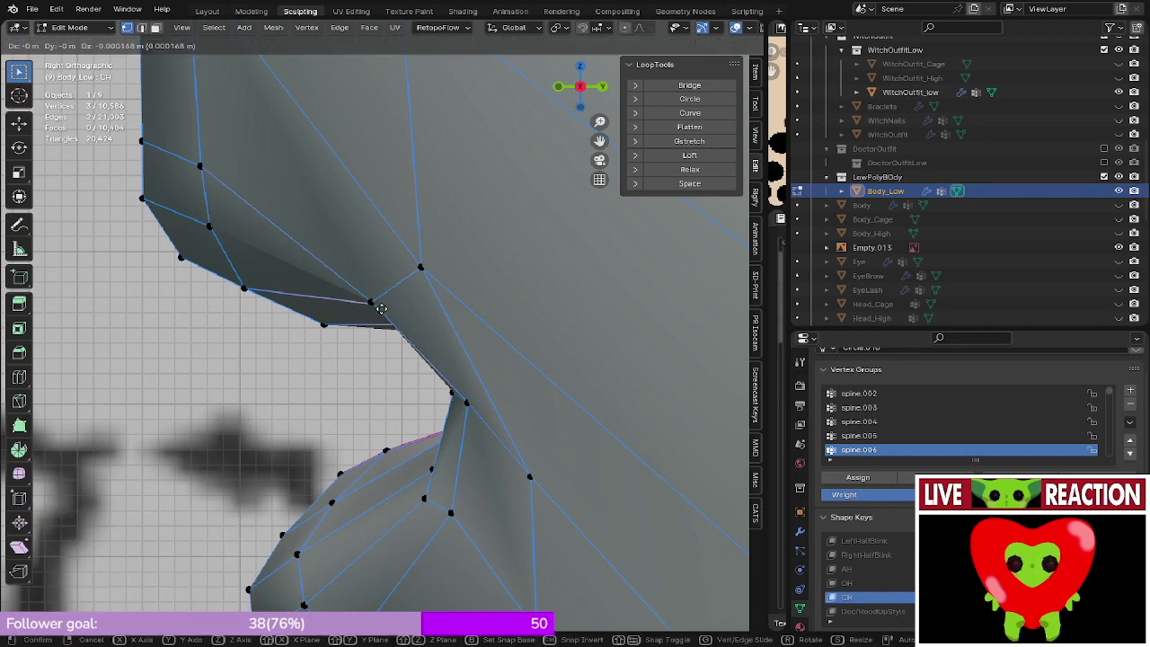
pyautogui.click(375, 324)
# - Inspect the adjusted upper lip in object mode with rendered shading, in side profile, at an angle and from the front
pyautogui.scroll(-3, 375, 323)
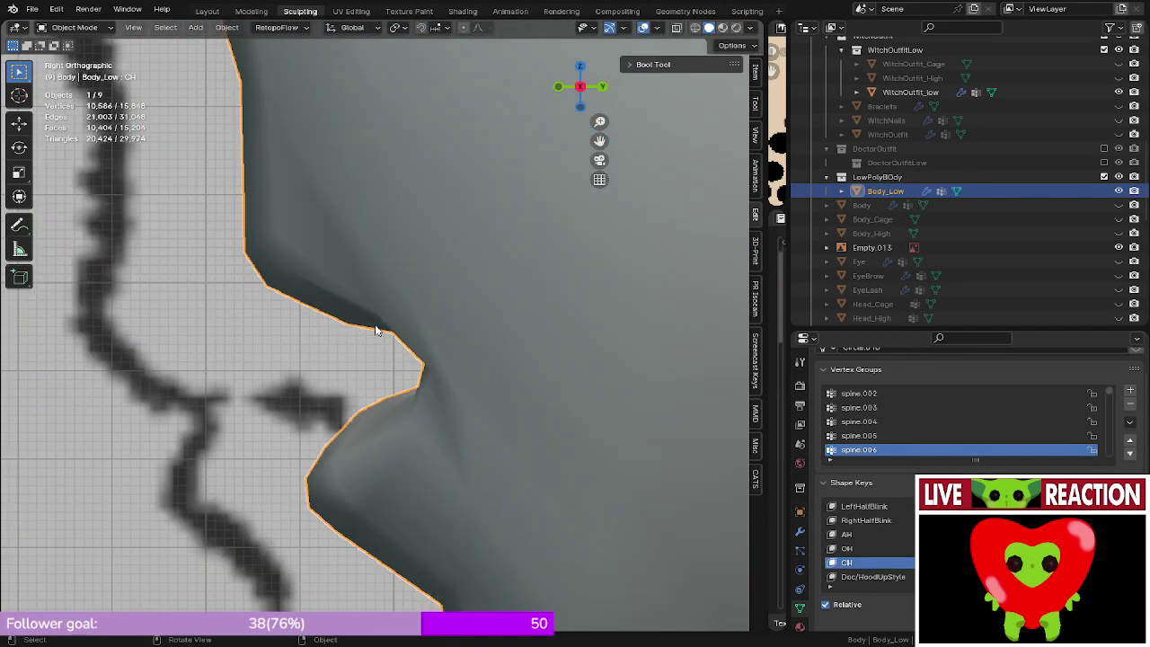
pyautogui.press('Tab')
pyautogui.press('z')
pyautogui.click(377, 223)
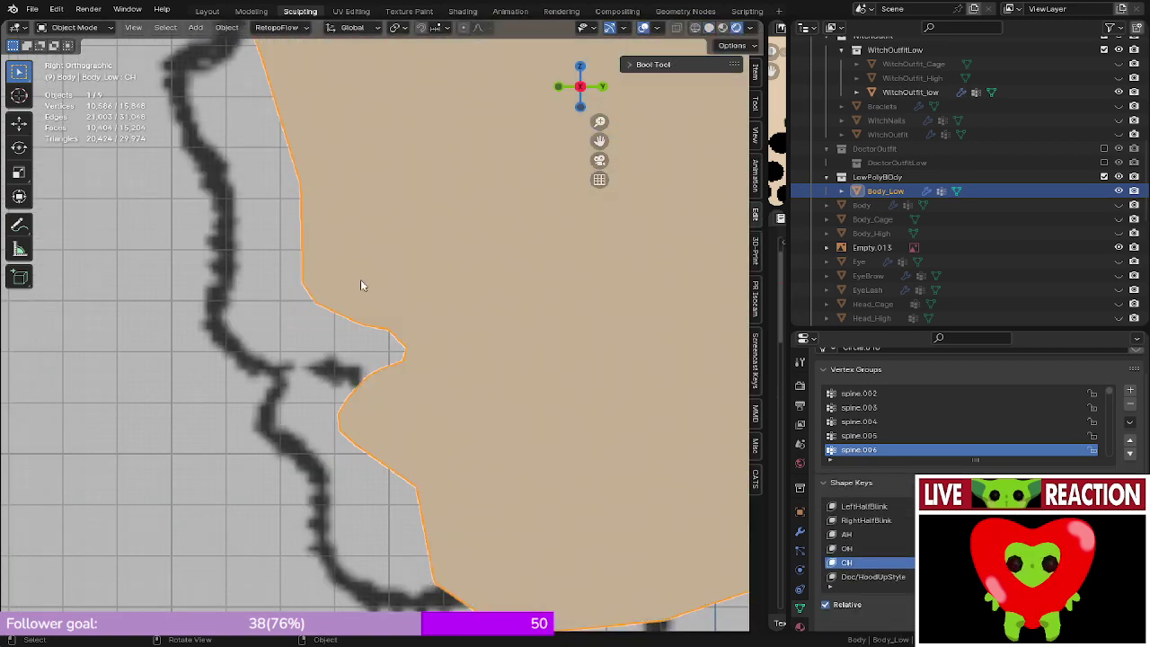
pyautogui.scroll(-2, 360, 279)
pyautogui.moveTo(360, 280); pyautogui.dragTo(257, 371, button='middle')
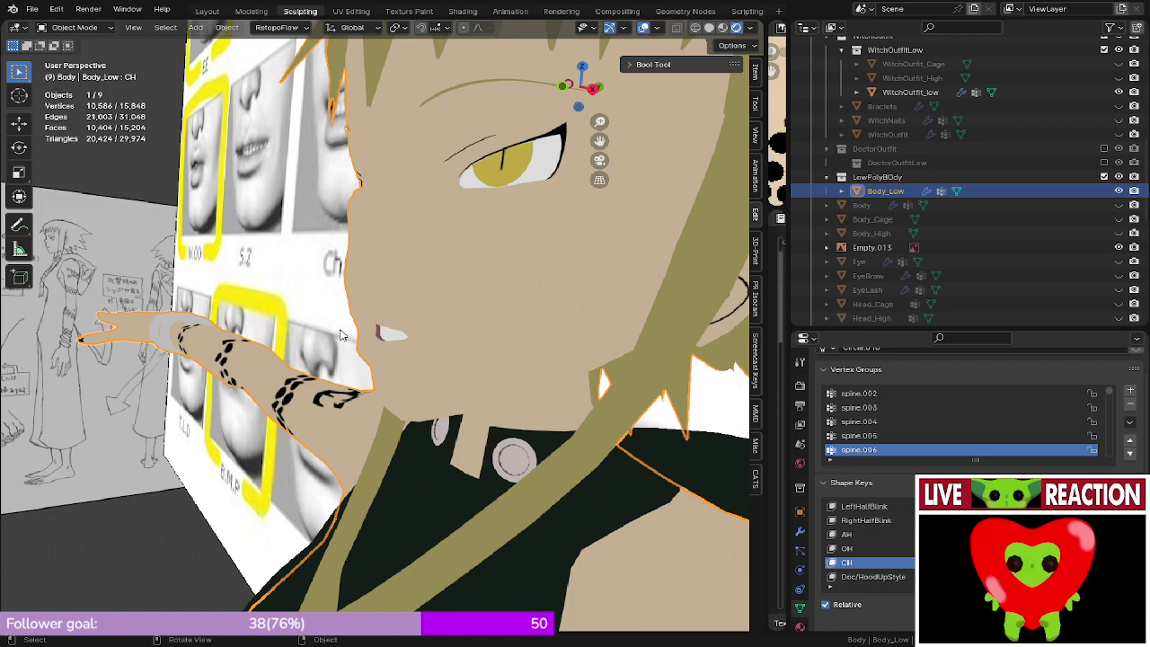
pyautogui.moveTo(340, 335); pyautogui.dragTo(403, 389, button='middle')
pyautogui.press('KP_1')
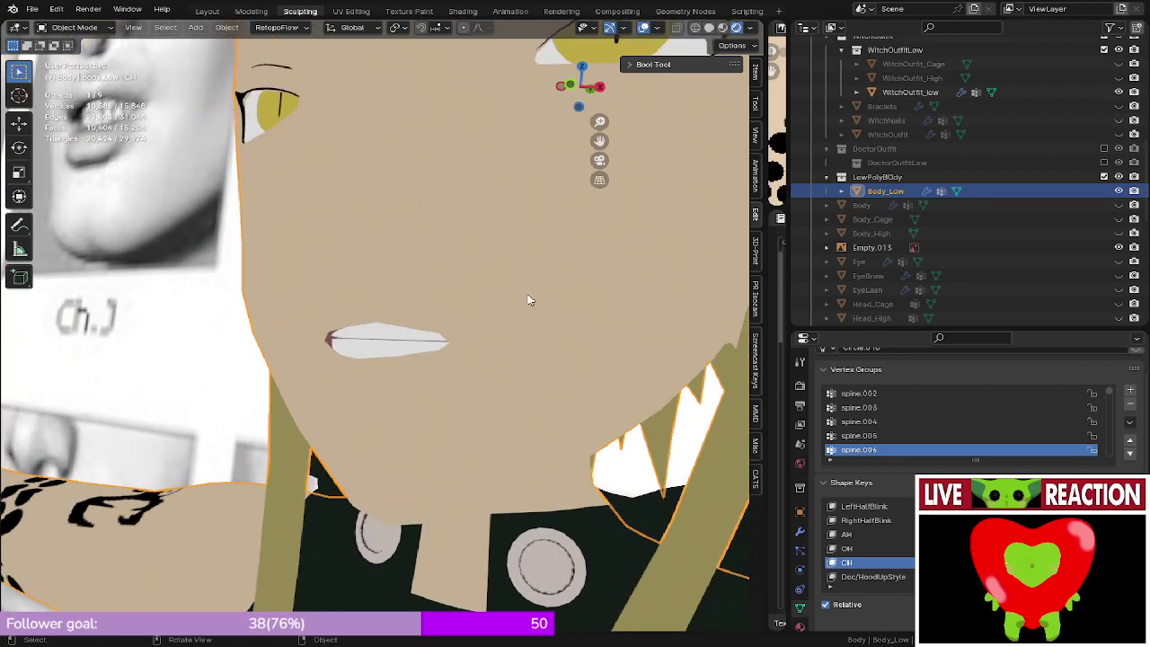
# - Select the three-vertex path on the cheek beside the mouth corner and move it outward about 0.0062 m with proportional editing enabled
pyautogui.press('Tab')
pyautogui.scroll(2, 567, 272)
pyautogui.moveTo(567, 273); pyautogui.dragTo(494, 282, button='middle')
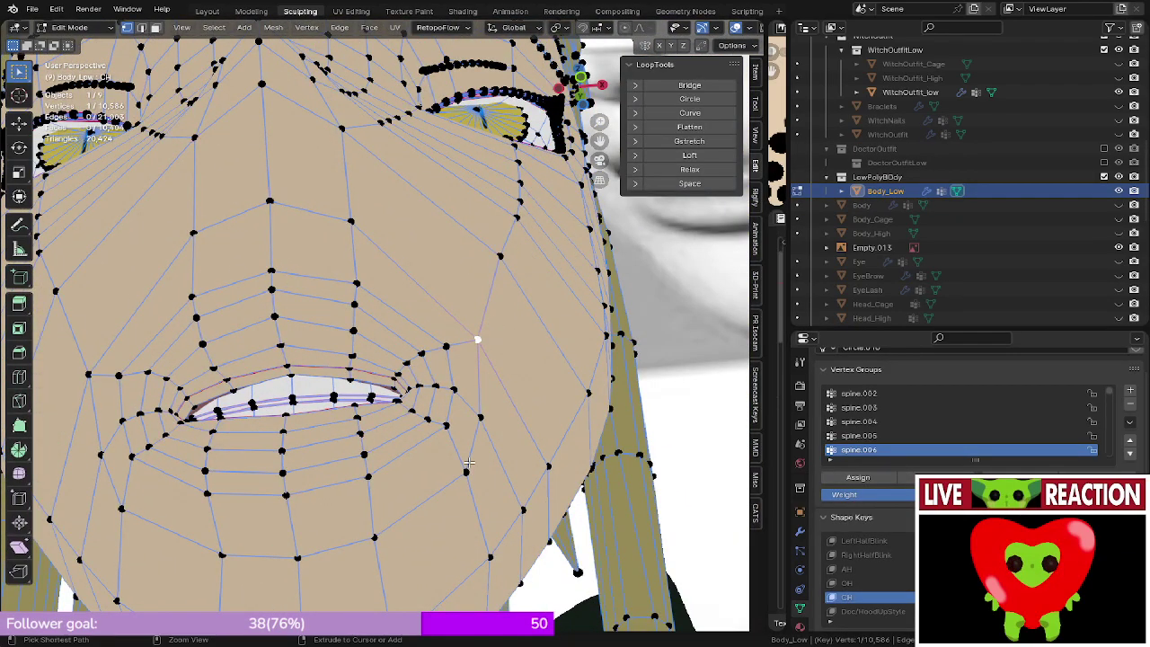
pyautogui.keyDown('ctrl'); pyautogui.click(467, 468); pyautogui.keyUp('ctrl')
pyautogui.moveTo(467, 468); pyautogui.dragTo(572, 334, button='middle')
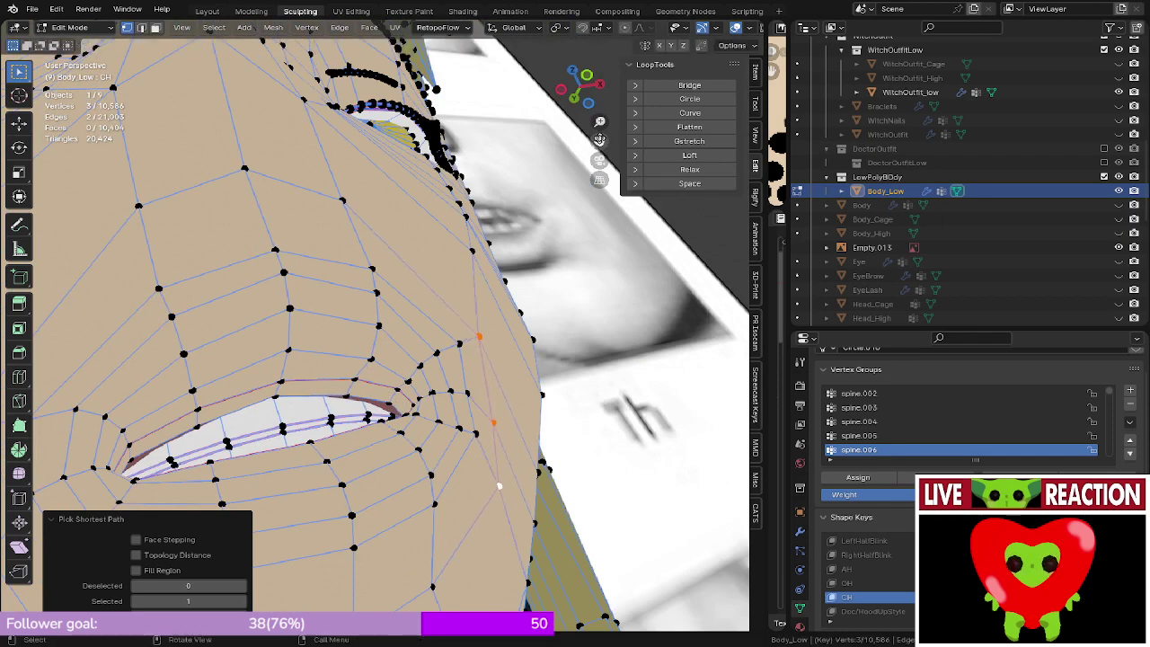
pyautogui.click(610, 258)
pyautogui.moveTo(609, 258); pyautogui.dragTo(350, 269, button='middle')
pyautogui.click(341, 287)
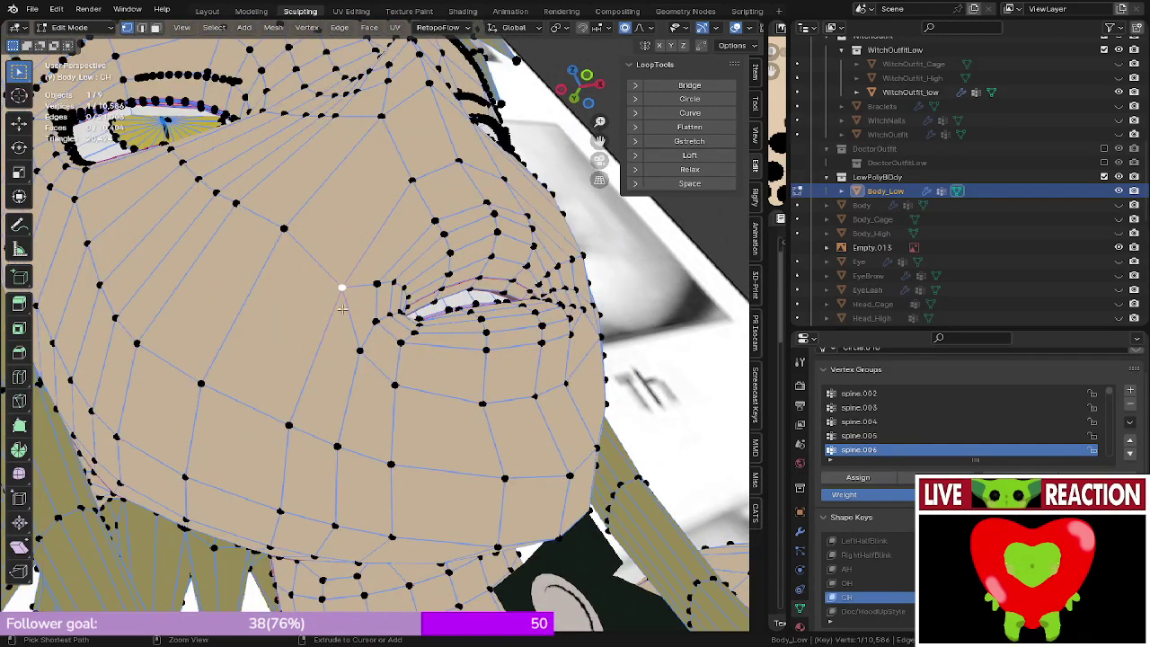
pyautogui.keyDown('ctrl'); pyautogui.click(385, 369); pyautogui.keyUp('ctrl')
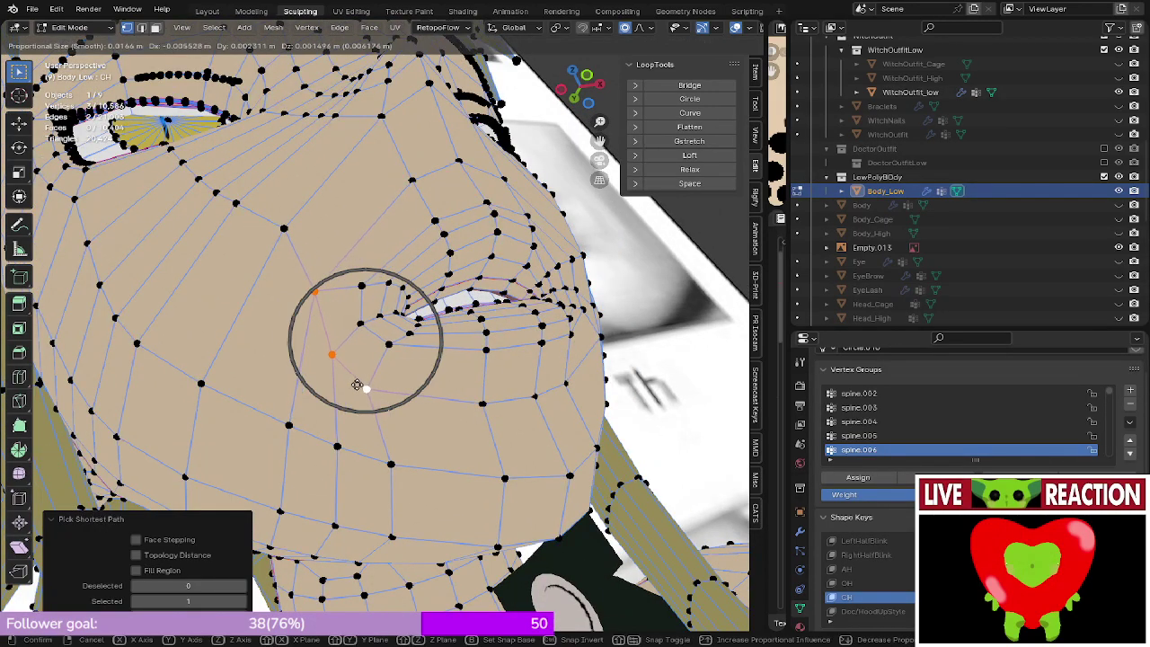
pyautogui.click(356, 384)
# - Inspect the cheek and mouth profile in object and edit mode, from the side and at an angle with different viewport shadings
pyautogui.moveTo(372, 383); pyautogui.dragTo(171, 333, button='middle')
pyautogui.press('Tab')
pyautogui.scroll(-2, 390, 354)
pyautogui.press('KP_1')
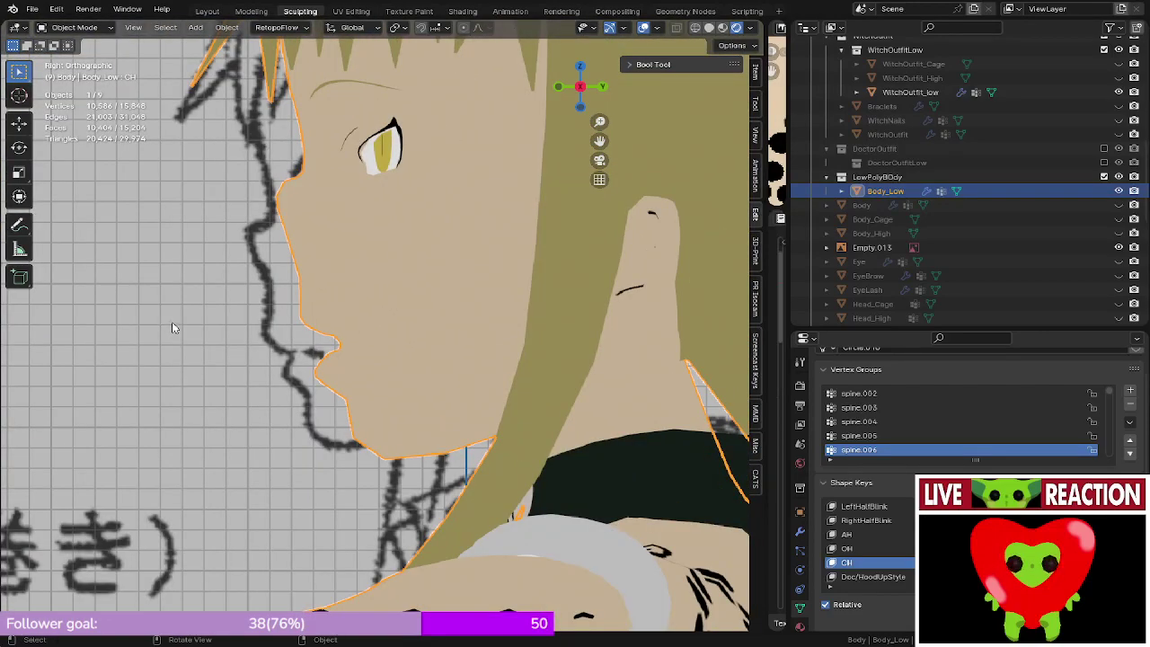
pyautogui.scroll(5, 172, 321)
pyautogui.press('Tab')
pyautogui.moveTo(306, 335)
pyautogui.mouseDown(button='middle')
pyautogui.moveTo(264, 329)
pyautogui.moveTo(325, 292)
pyautogui.mouseUp(button='middle')
pyautogui.press('z')
pyautogui.press('KP_3')
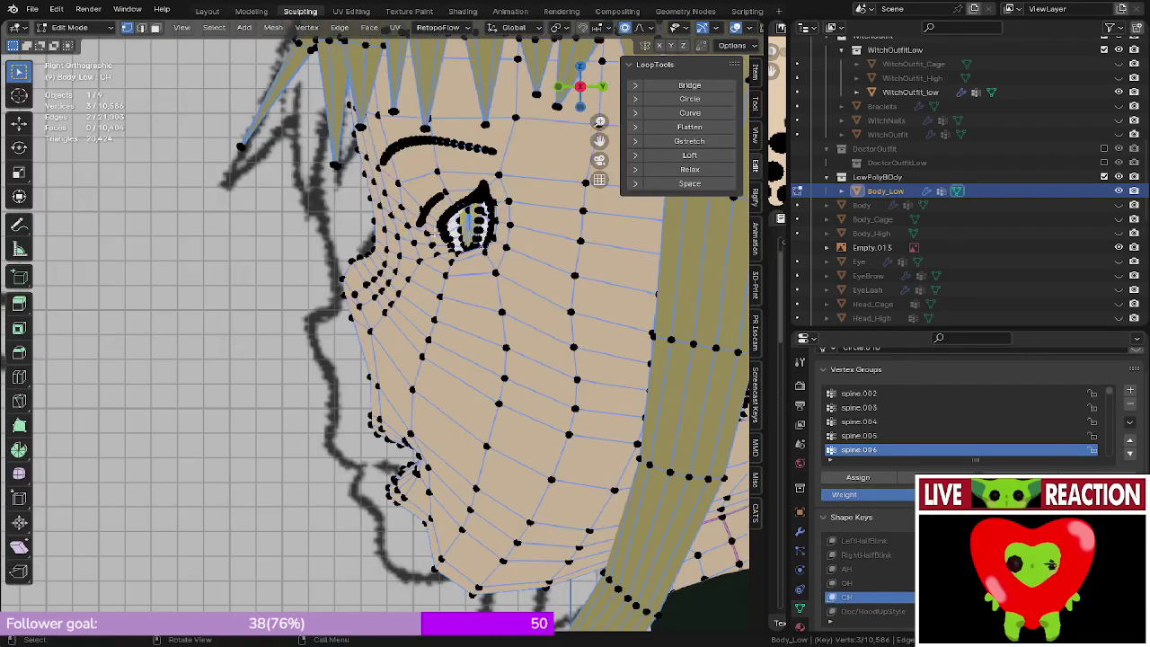
pyautogui.press('z')
pyautogui.click(556, 234)
pyautogui.moveTo(557, 233); pyautogui.dragTo(583, 239, button='middle')
pyautogui.press('z')
pyautogui.click(581, 280)
pyautogui.moveTo(582, 280)
pyautogui.mouseDown(button='middle')
pyautogui.moveTo(519, 263)
pyautogui.moveTo(449, 347)
pyautogui.moveTo(433, 303)
pyautogui.moveTo(101, 364)
pyautogui.moveTo(364, 309)
pyautogui.mouseUp(button='middle')
# - Return to object mode, save the file, and check the whole face from the front against the mouth reference
pyautogui.press('Tab')
pyautogui.scroll(4, 368, 309)
pyautogui.hotkey('ctrl', 's')
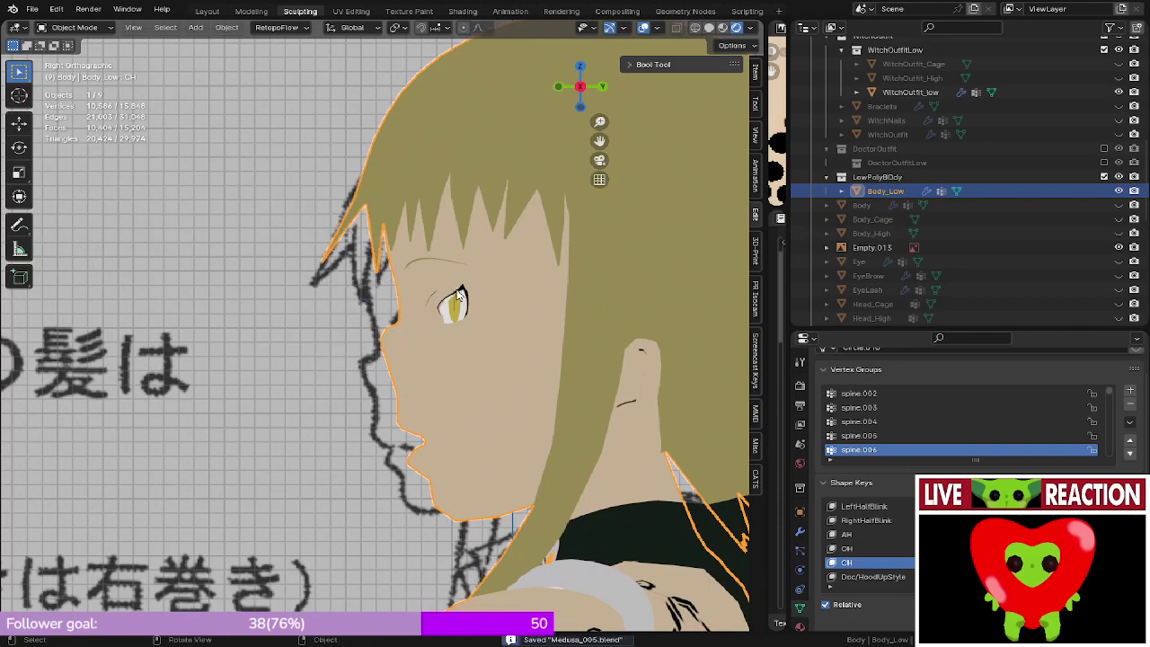
pyautogui.moveTo(349, 365); pyautogui.dragTo(474, 350, button='middle')
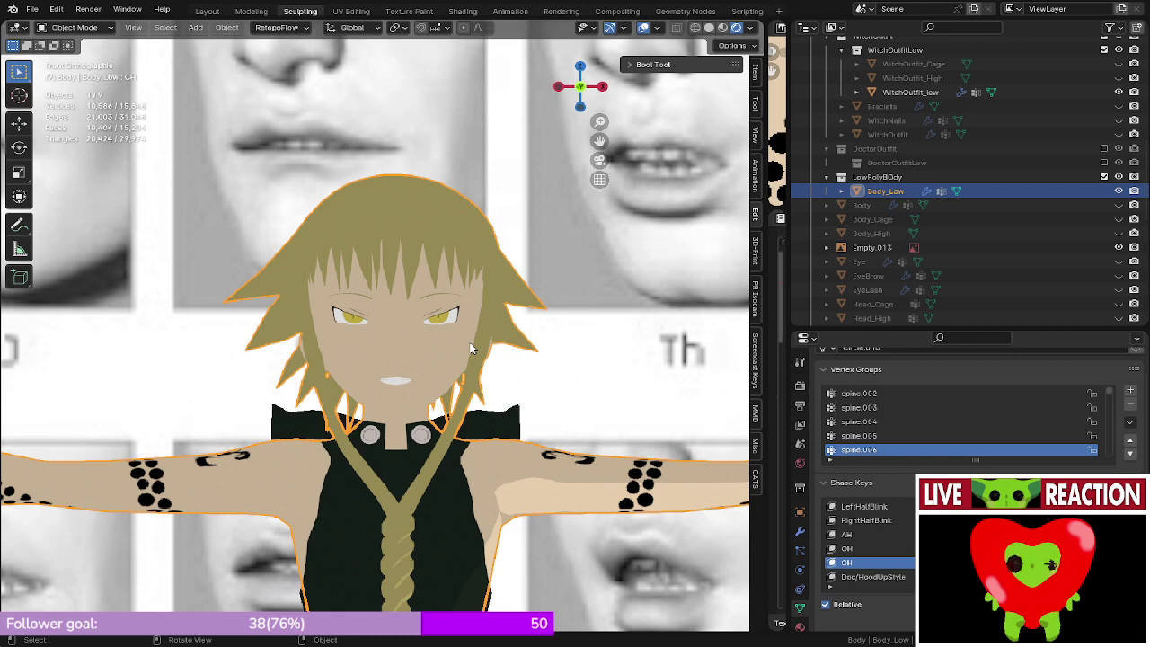
pyautogui.scroll(5, 469, 342)
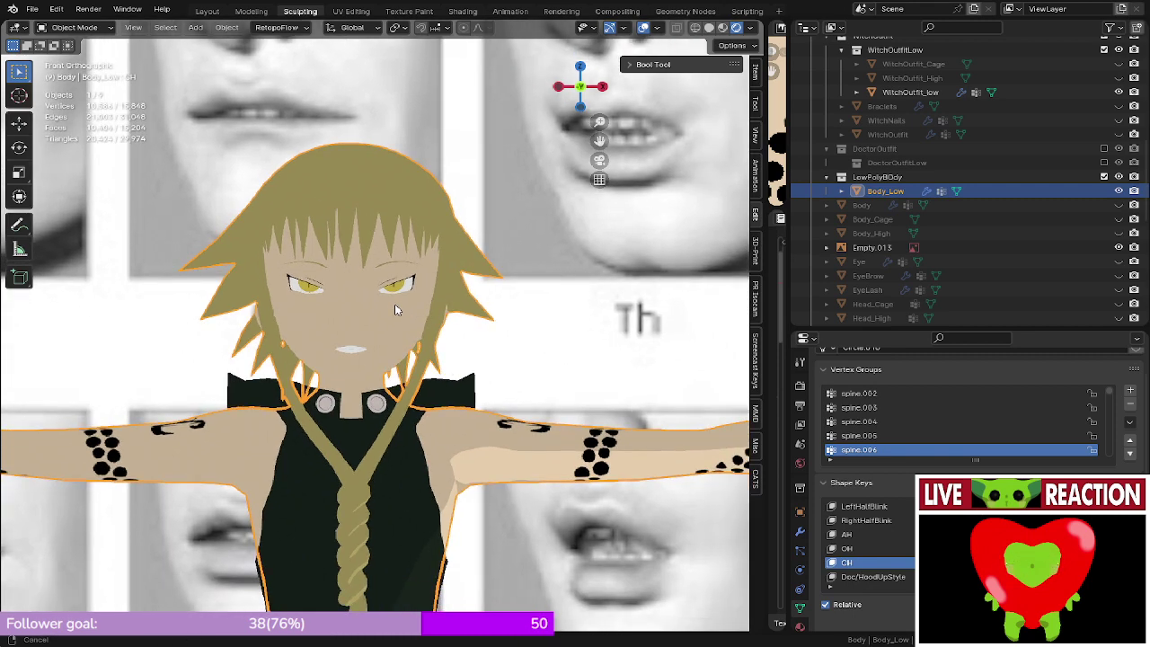
pyautogui.hotkey('ctrl', 's')
pyautogui.moveTo(393, 292); pyautogui.dragTo(397, 294, button='middle')
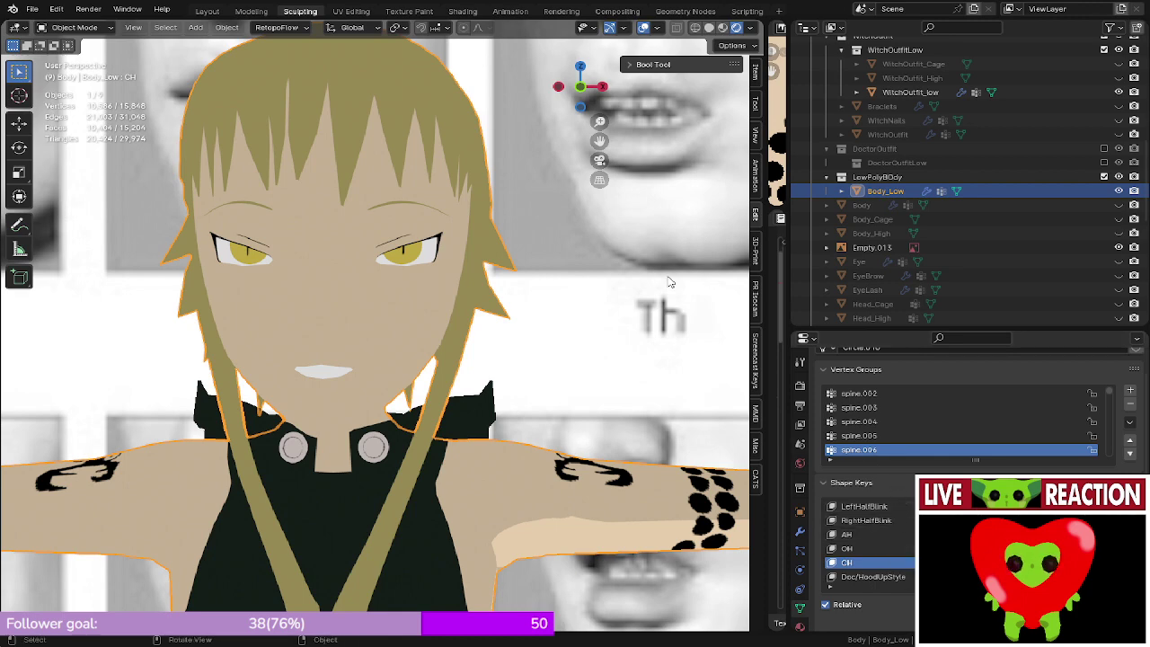
# - Save the file and open the CATS viseme settings to read the description of the CH viseme
pyautogui.hotkey('ctrl', 's')
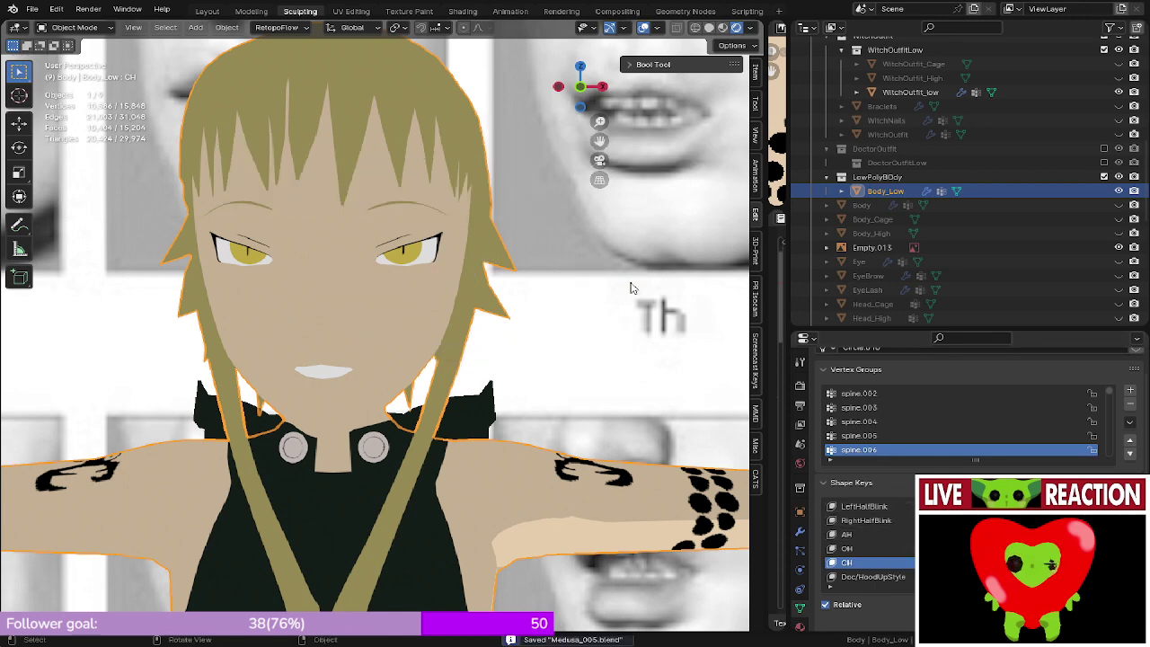
pyautogui.click(755, 476)
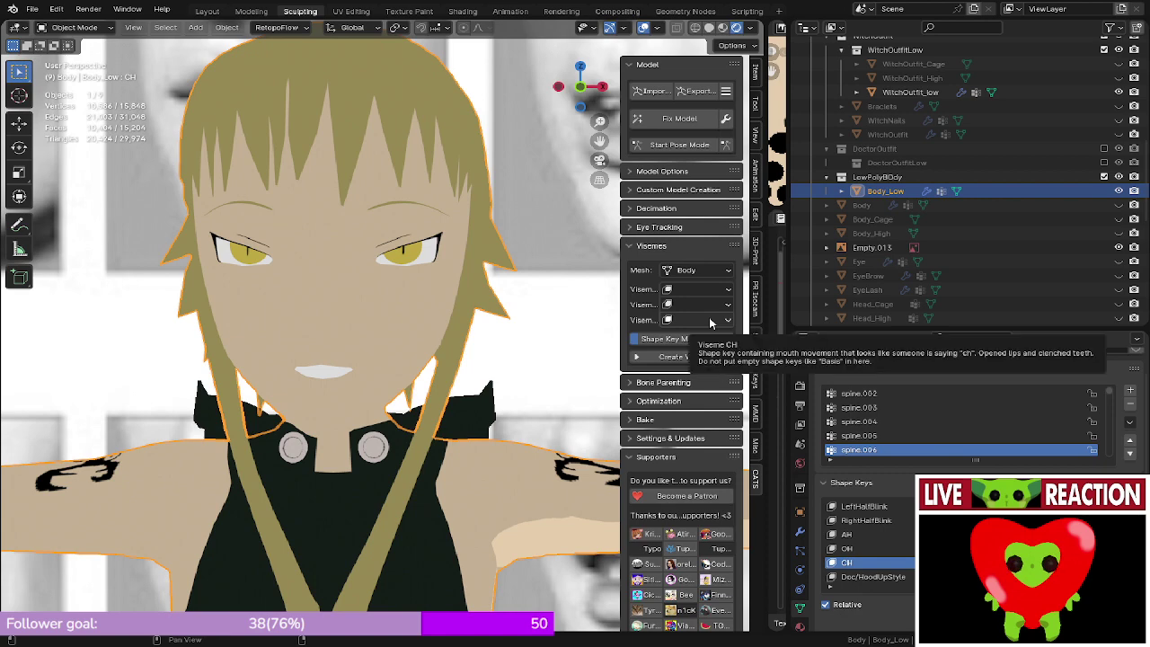
pyautogui.scroll(-5, 710, 323)
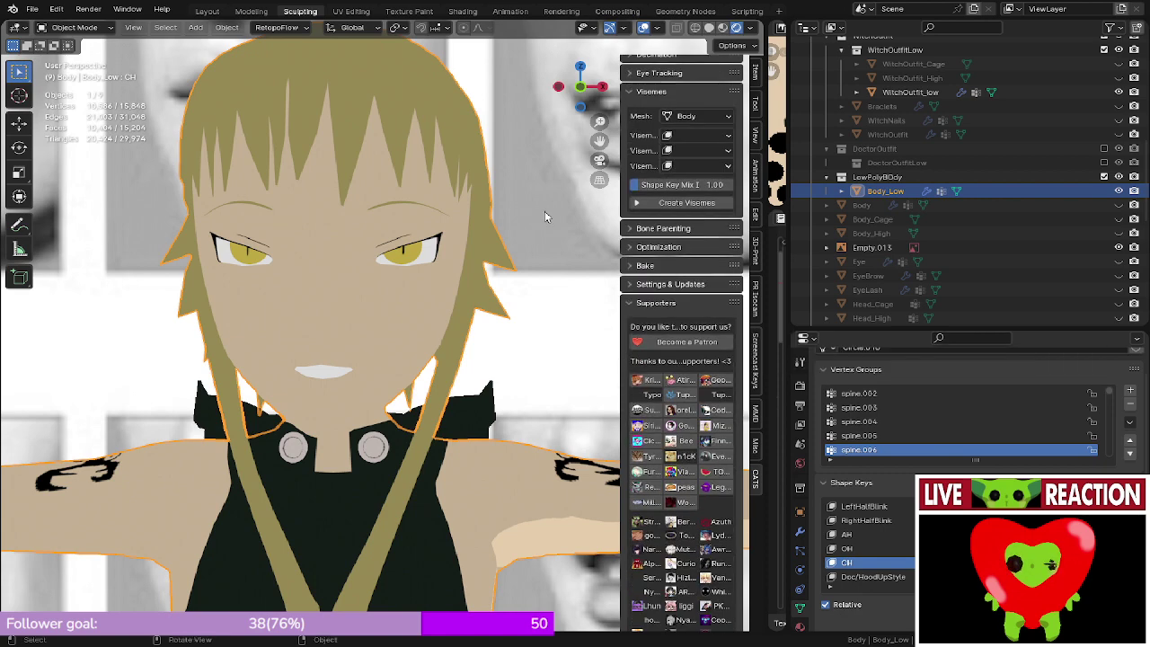
# - Hide WitchOutfit_low and enable the DoctorOutfitLow collection
pyautogui.scroll(5, 1053, 216)
pyautogui.click(1118, 221)
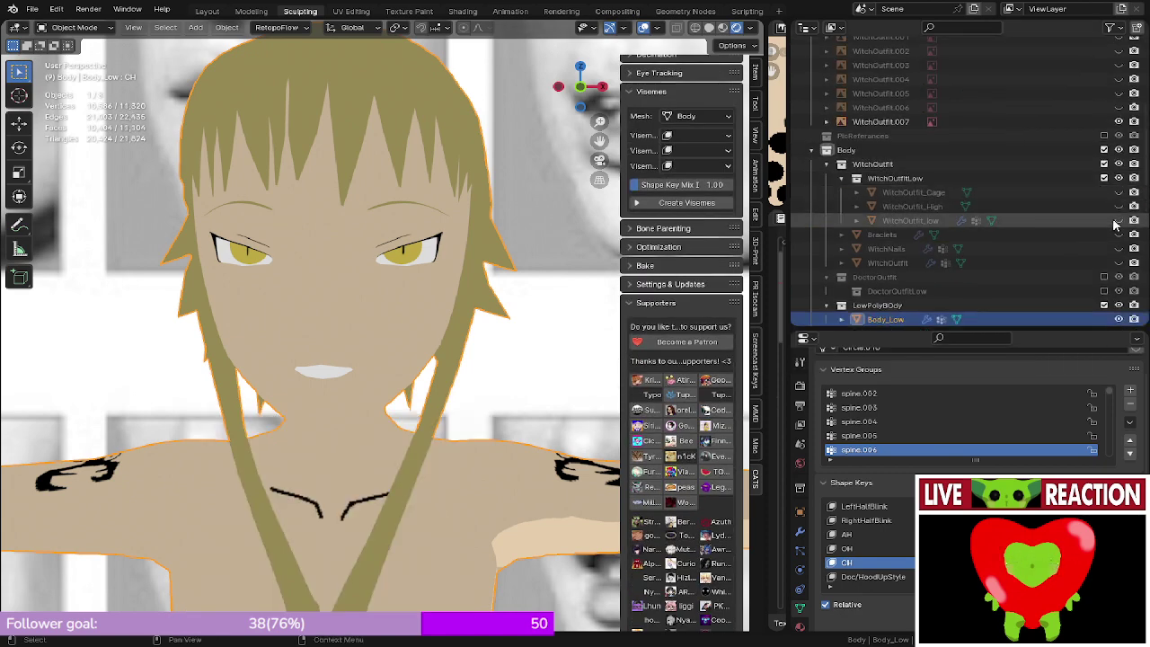
pyautogui.click(1118, 220)
pyautogui.click(1118, 220)
pyautogui.click(1105, 291)
# - Select the lab coat on the character and hide it to expose the dress underneath
pyautogui.scroll(-6, 456, 387)
pyautogui.keyDown('shift'); pyautogui.moveTo(456, 393); pyautogui.dragTo(410, 268, button='middle'); pyautogui.keyUp('shift')
pyautogui.moveTo(410, 268); pyautogui.dragTo(350, 336, button='middle')
pyautogui.click(370, 324)
pyautogui.scroll(2, 381, 323)
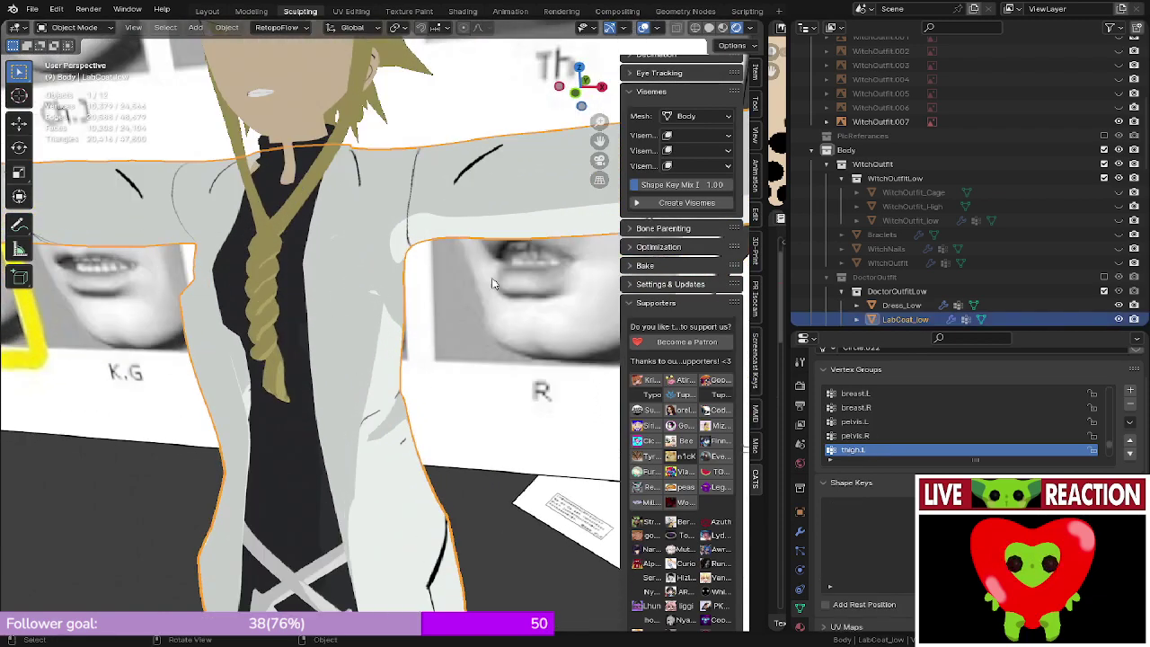
pyautogui.scroll(-5, 975, 251)
pyautogui.press('h')
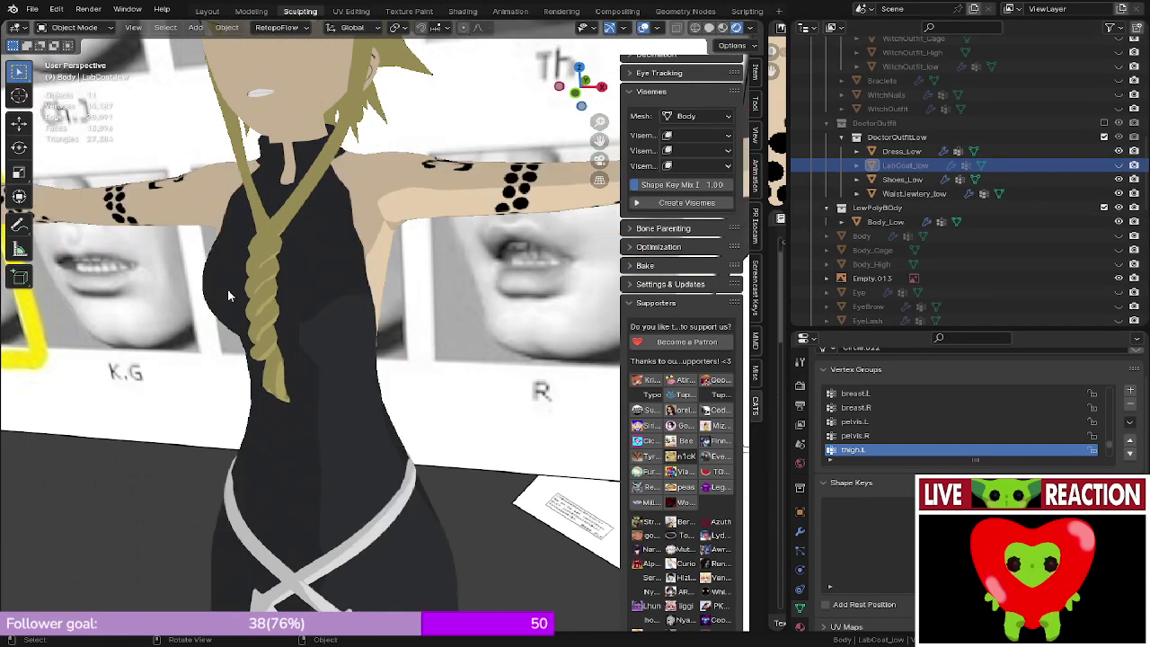
# - Join the WaistJewlery_low mesh into the Dress_Low mesh, keeping Dress_Low as the active object
pyautogui.click(333, 338)
pyautogui.keyDown('shift'); pyautogui.moveTo(333, 338); pyautogui.dragTo(352, 351, button='middle'); pyautogui.keyUp('shift')
pyautogui.scroll(-4, 330, 171)
pyautogui.scroll(-2, 353, 353)
pyautogui.scroll(2, 377, 325)
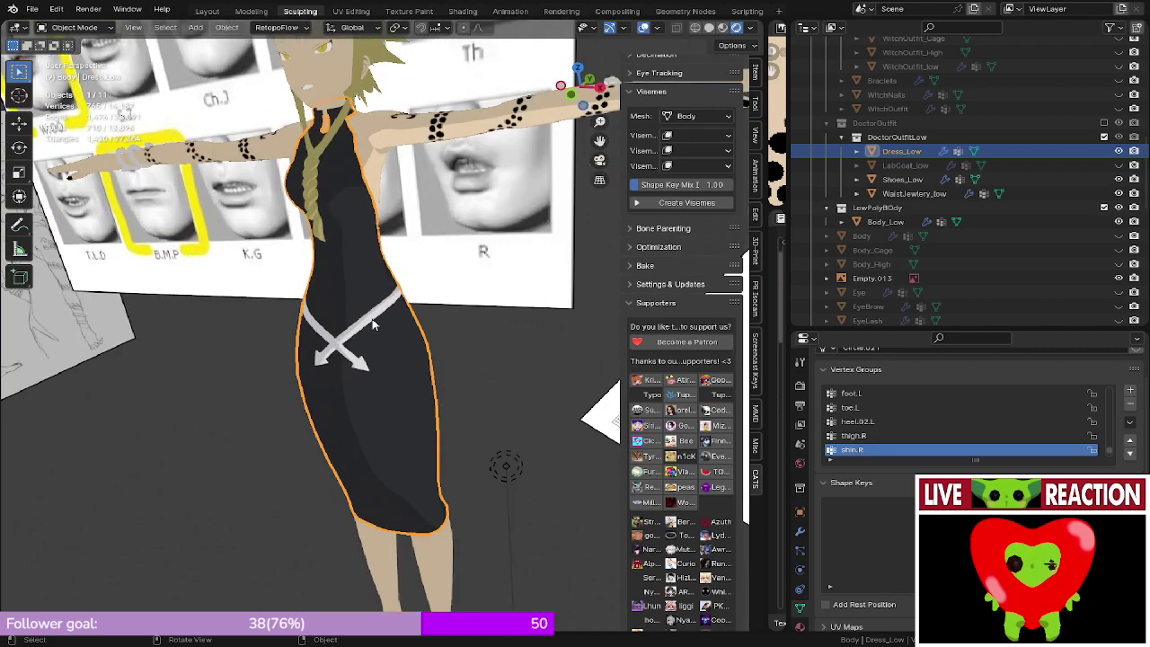
pyautogui.click(375, 323)
pyautogui.scroll(3, 382, 323)
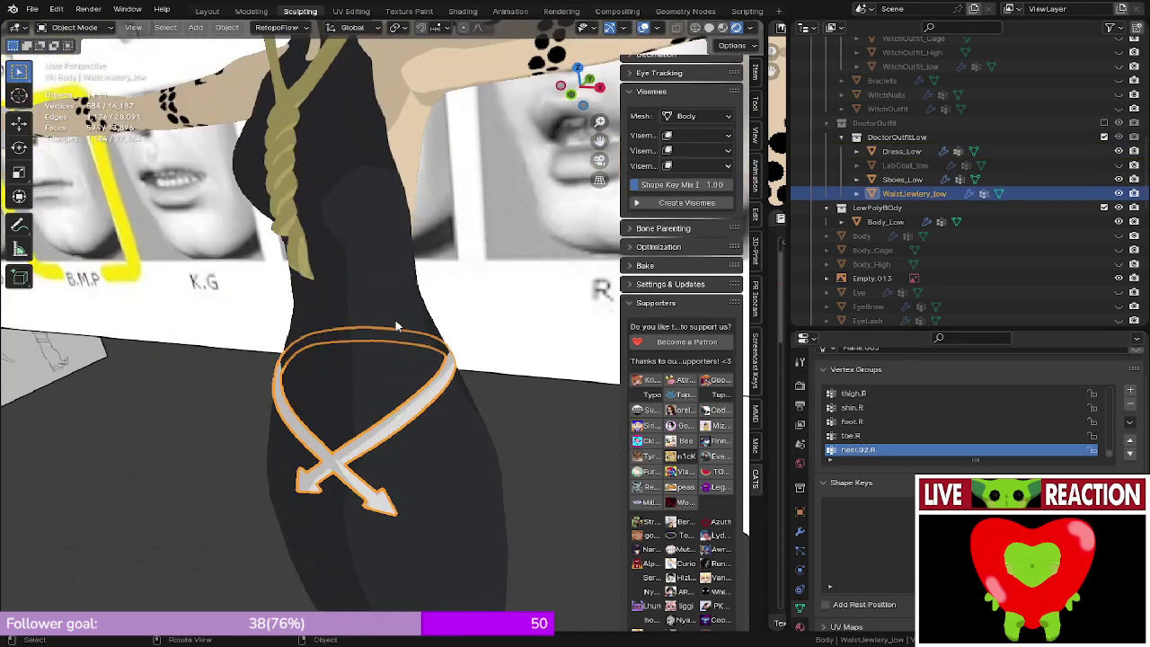
pyautogui.keyDown('shift'); pyautogui.click(395, 320); pyautogui.keyUp('shift')
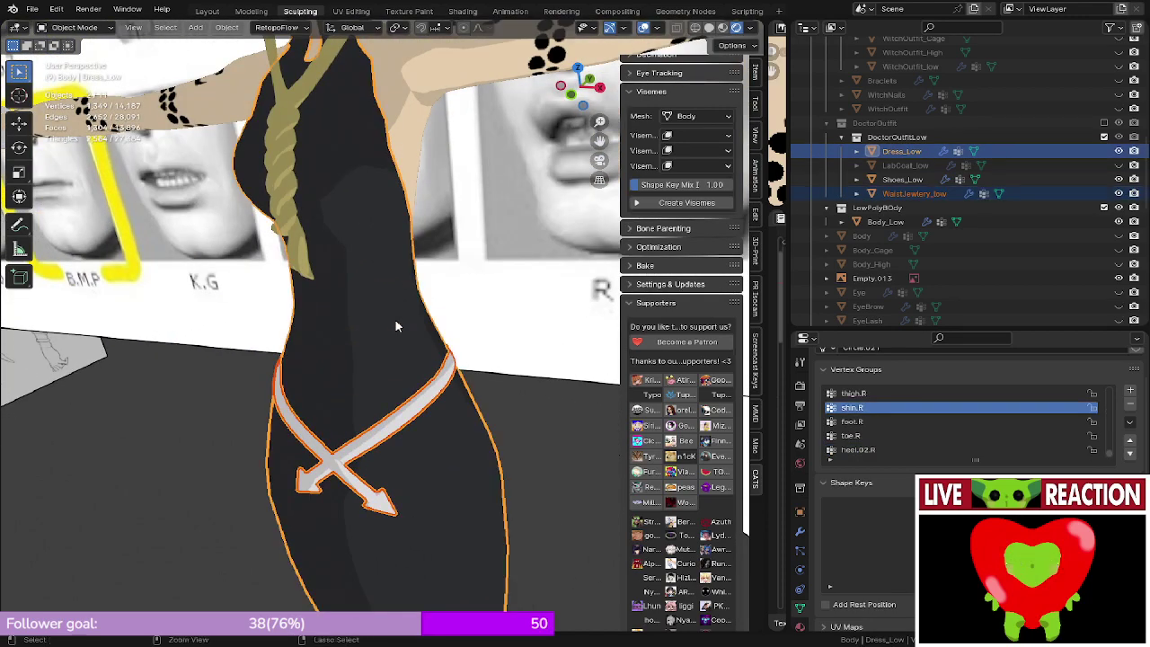
pyautogui.hotkey('ctrl', 'j')
# - Join the Shoes_Low mesh into Dress_Low as well, and save the file
pyautogui.scroll(-4, 395, 320)
pyautogui.moveTo(396, 320); pyautogui.dragTo(338, 279, button='middle')
pyautogui.scroll(3, 351, 218)
pyautogui.click(412, 526)
pyautogui.keyDown('shift'); pyautogui.click(350, 247); pyautogui.keyUp('shift')
pyautogui.hotkey('ctrl', 'j')
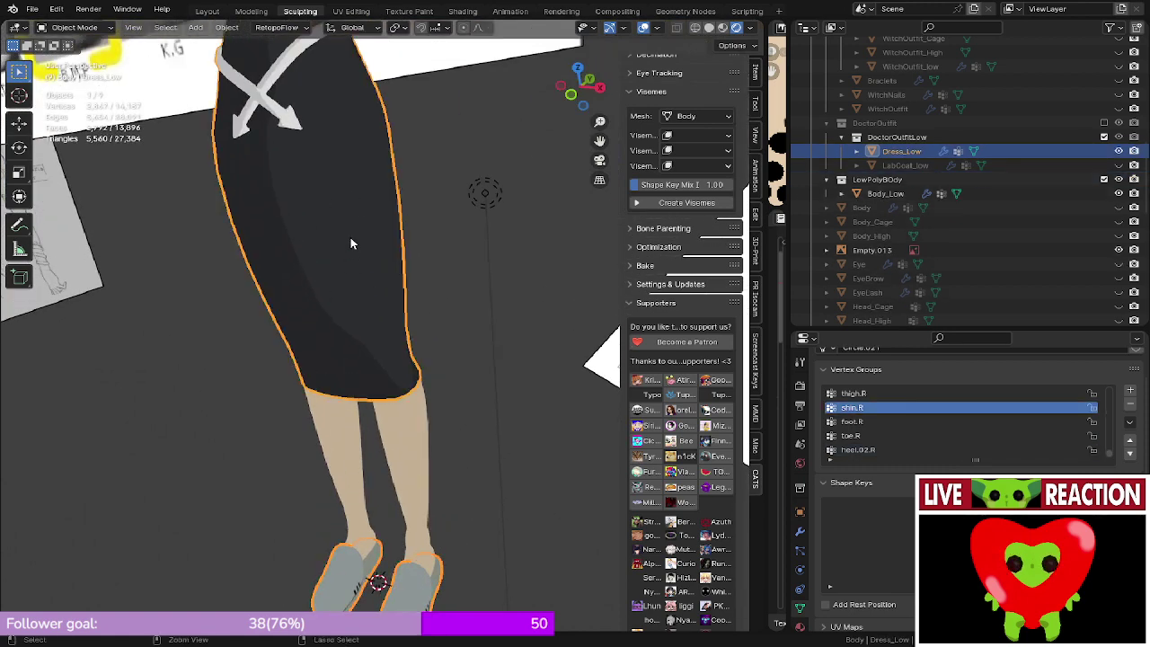
pyautogui.hotkey('ctrl', 's')
# - Select Body_Low and check the head and torso in solid shading and in material preview
pyautogui.scroll(1, 374, 244)
pyautogui.keyDown('shift'); pyautogui.moveTo(375, 243); pyautogui.dragTo(377, 366, button='middle'); pyautogui.keyUp('shift')
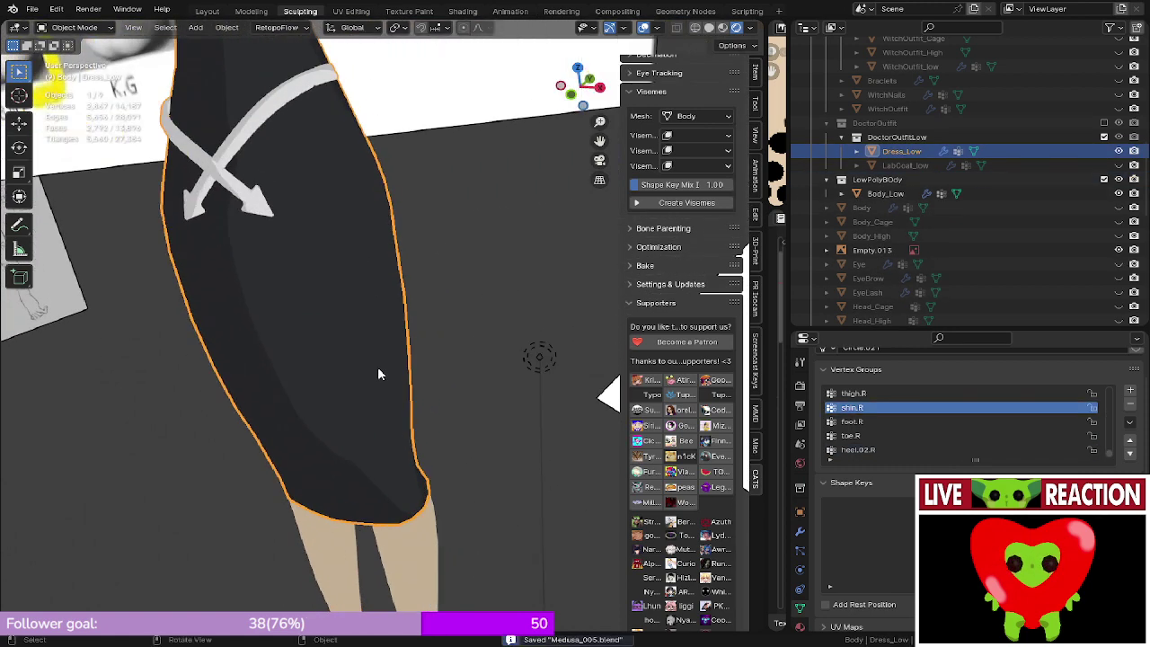
pyautogui.press('KP_1')
pyautogui.scroll(-4, 383, 320)
pyautogui.scroll(3, 422, 305)
pyautogui.moveTo(441, 321)
pyautogui.mouseDown(button='middle')
pyautogui.moveTo(431, 359)
pyautogui.moveTo(379, 370)
pyautogui.moveTo(351, 359)
pyautogui.mouseUp(button='middle')
pyautogui.scroll(2, 423, 405)
pyautogui.click(401, 375)
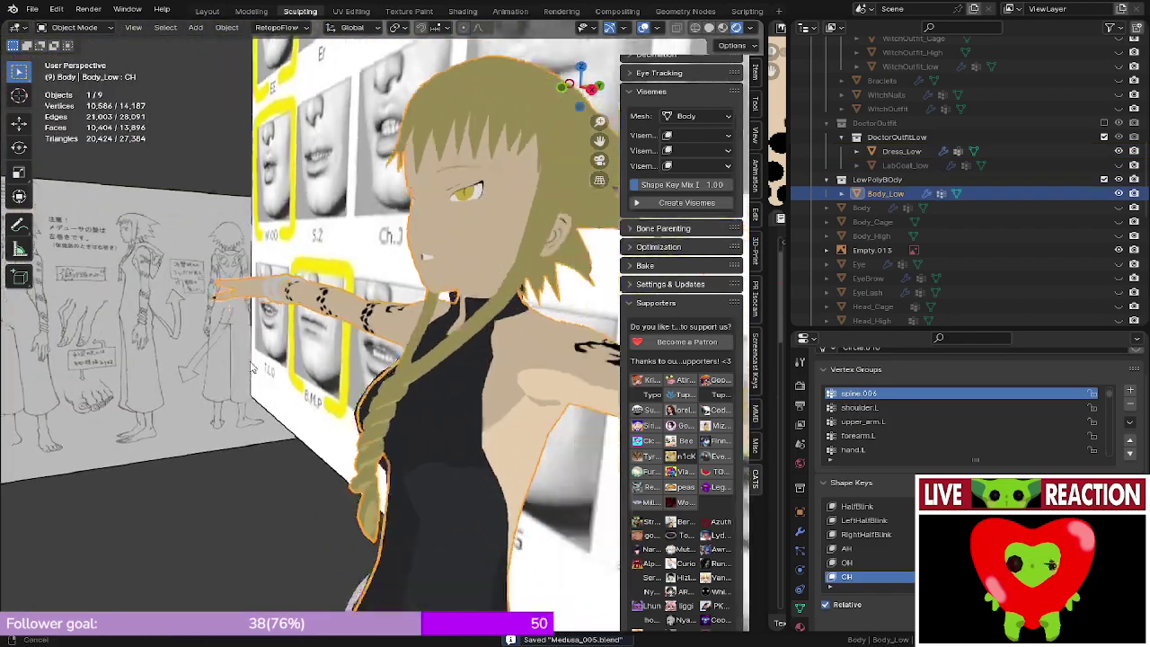
pyautogui.scroll(-2, 395, 346)
pyautogui.press('z')
pyautogui.moveTo(460, 323); pyautogui.dragTo(454, 321, button='middle')
pyautogui.scroll(3, 455, 320)
pyautogui.press('z')
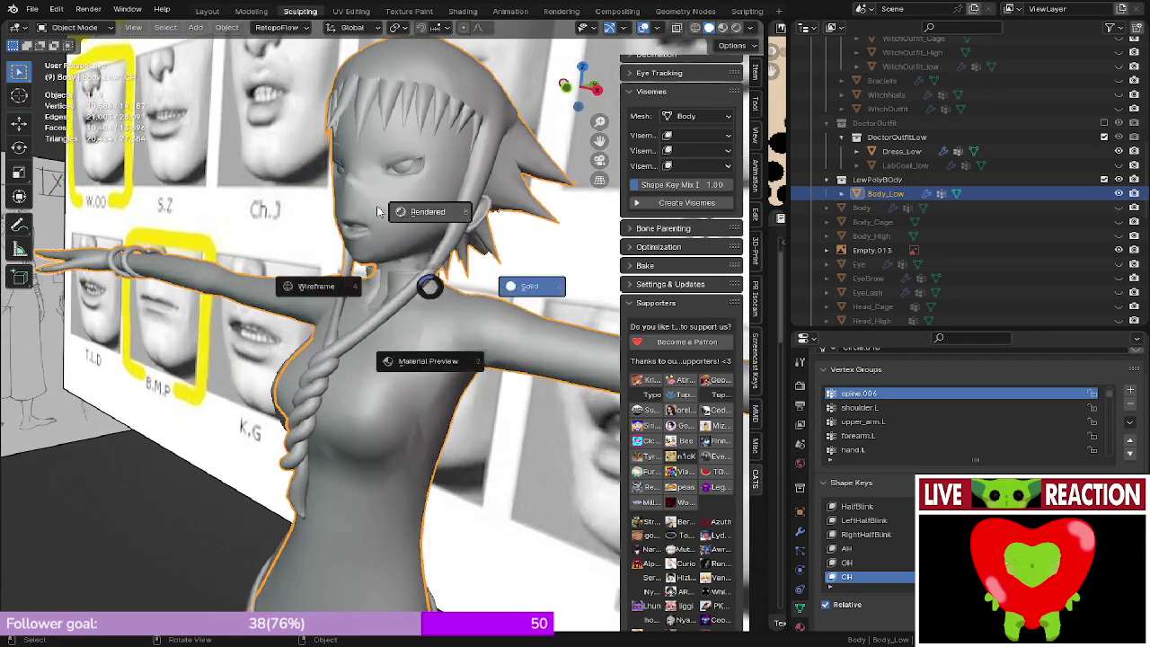
pyautogui.click(431, 361)
# - Widen the text notes area and remove the finished aa, oh and ch entries under Face Shapekeys
pyautogui.moveTo(766, 314); pyautogui.dragTo(374, 314)
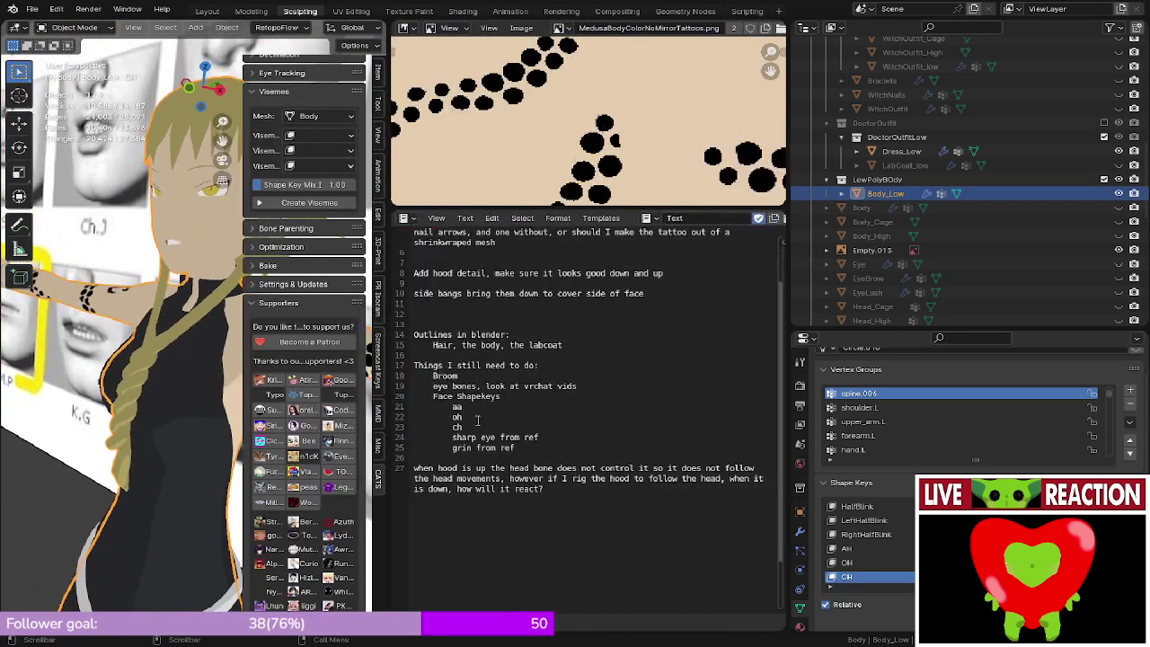
pyautogui.moveTo(415, 396); pyautogui.dragTo(473, 430)
pyautogui.click(451, 397)
pyautogui.press('BackSpace')
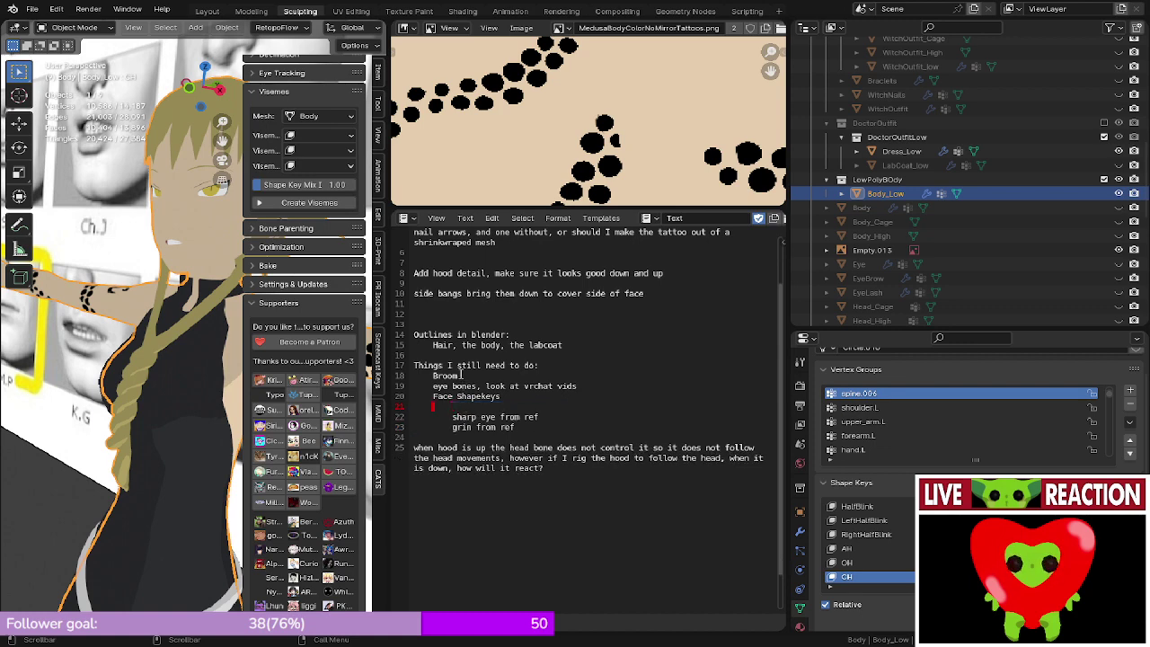
pyautogui.press('BackSpace')
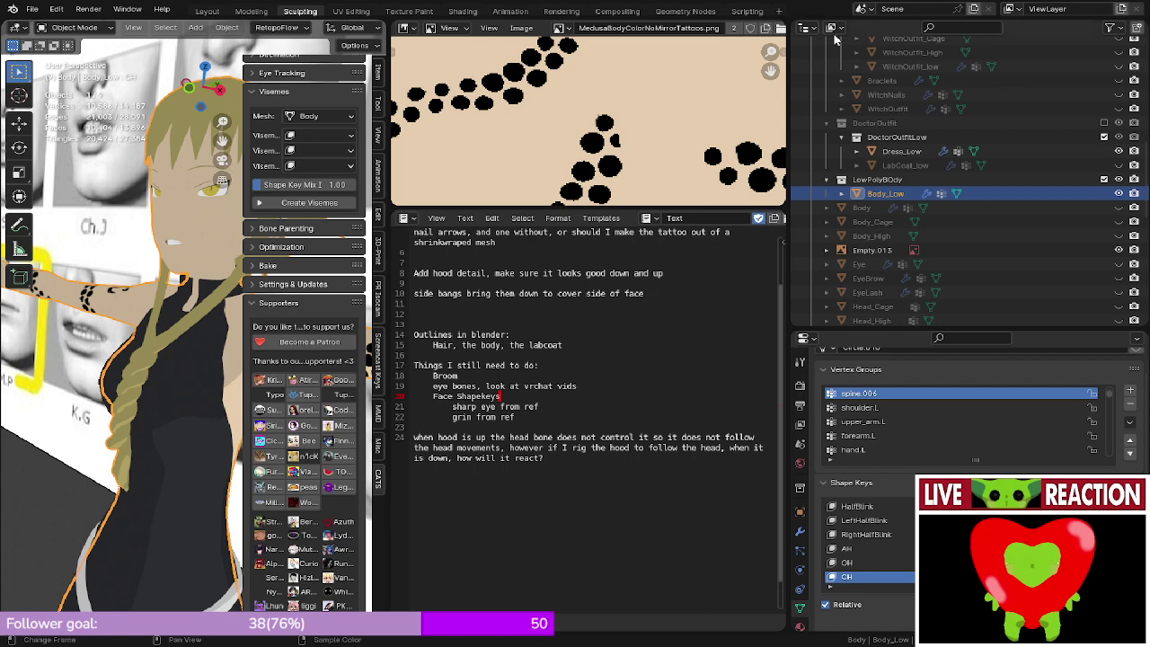
# - Hide the 3D viewport's sidebar and widen the viewport back over the notes and image areas
pyautogui.scroll(-9, 157, 215)
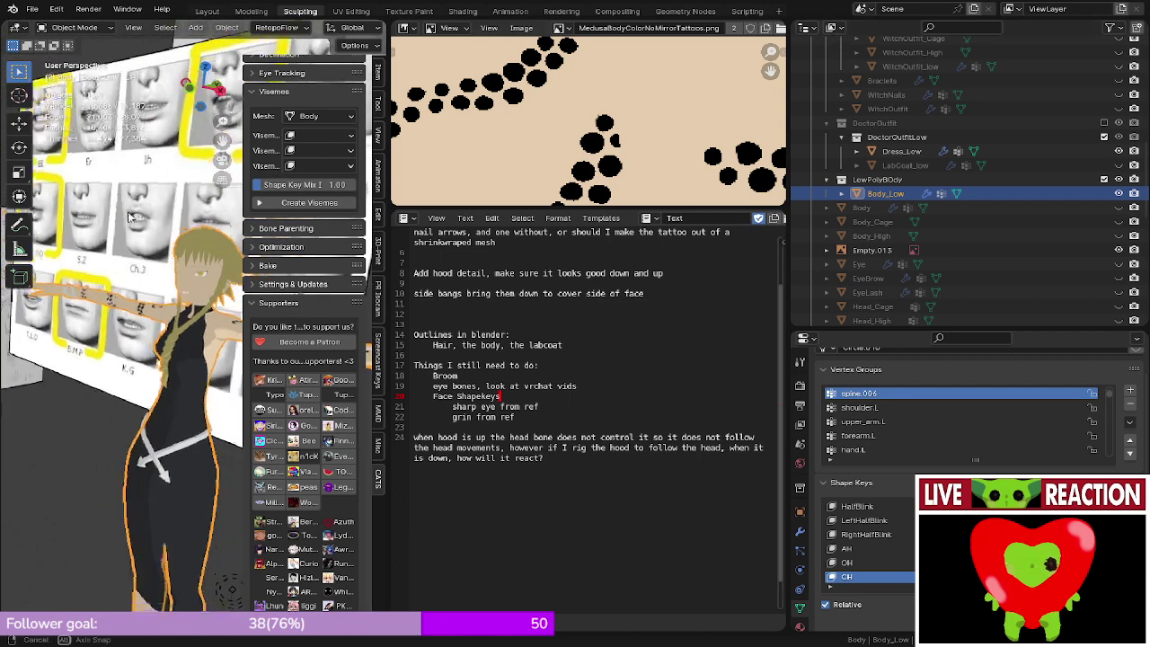
pyautogui.moveTo(162, 184); pyautogui.dragTo(147, 257, button='middle')
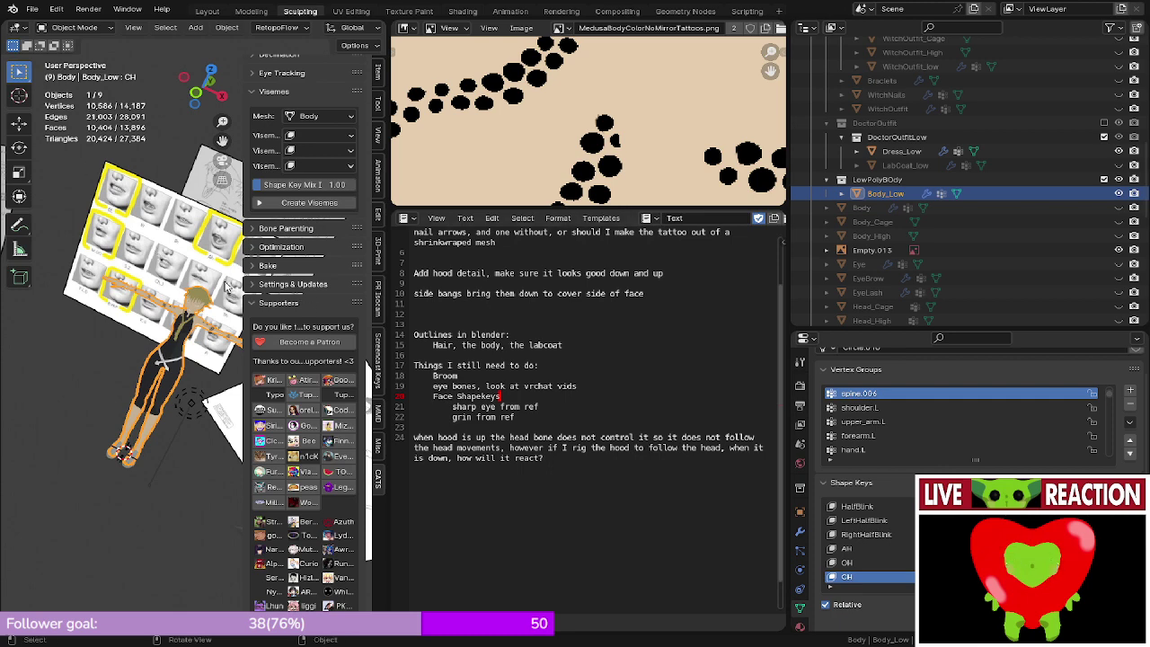
pyautogui.press('n')
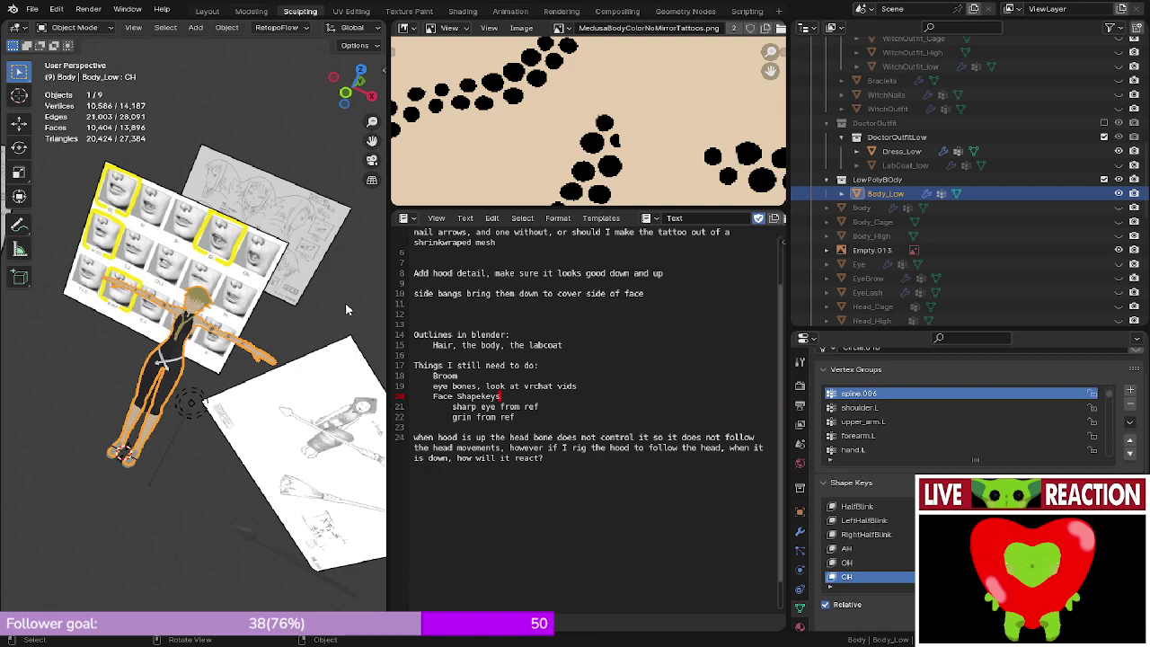
pyautogui.moveTo(391, 352); pyautogui.dragTo(770, 352)
# - Make Blink the active shape key on Body_Low and raise its value to close the eyes in front view
pyautogui.scroll(4, 892, 517)
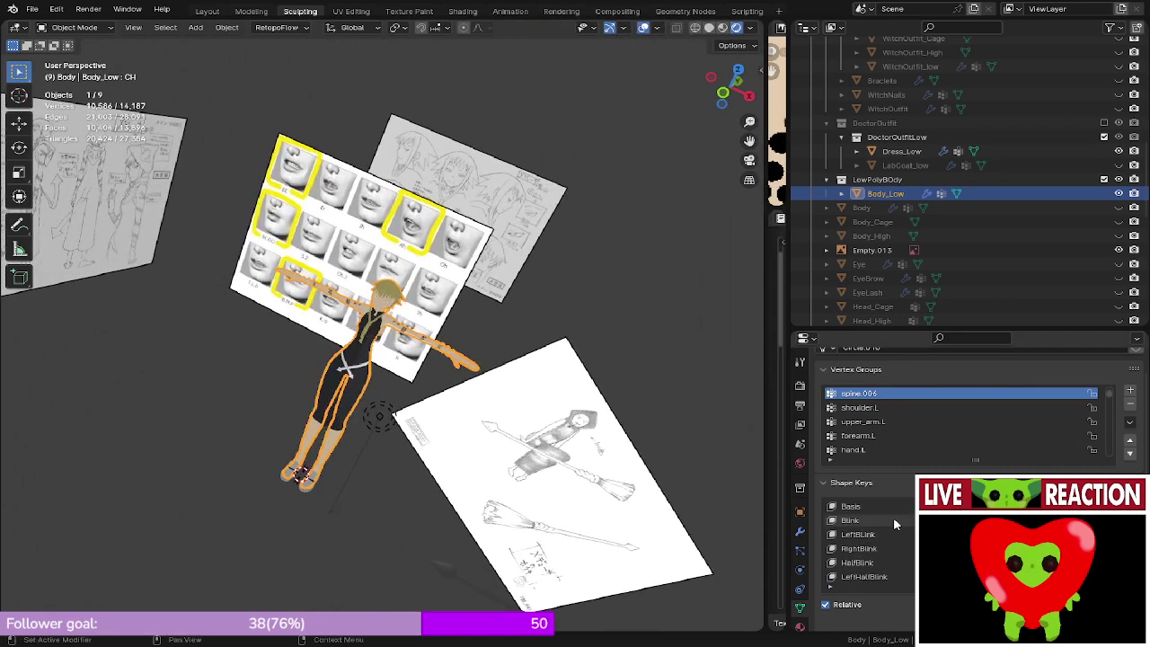
pyautogui.click(892, 518)
pyautogui.press('KP_1')
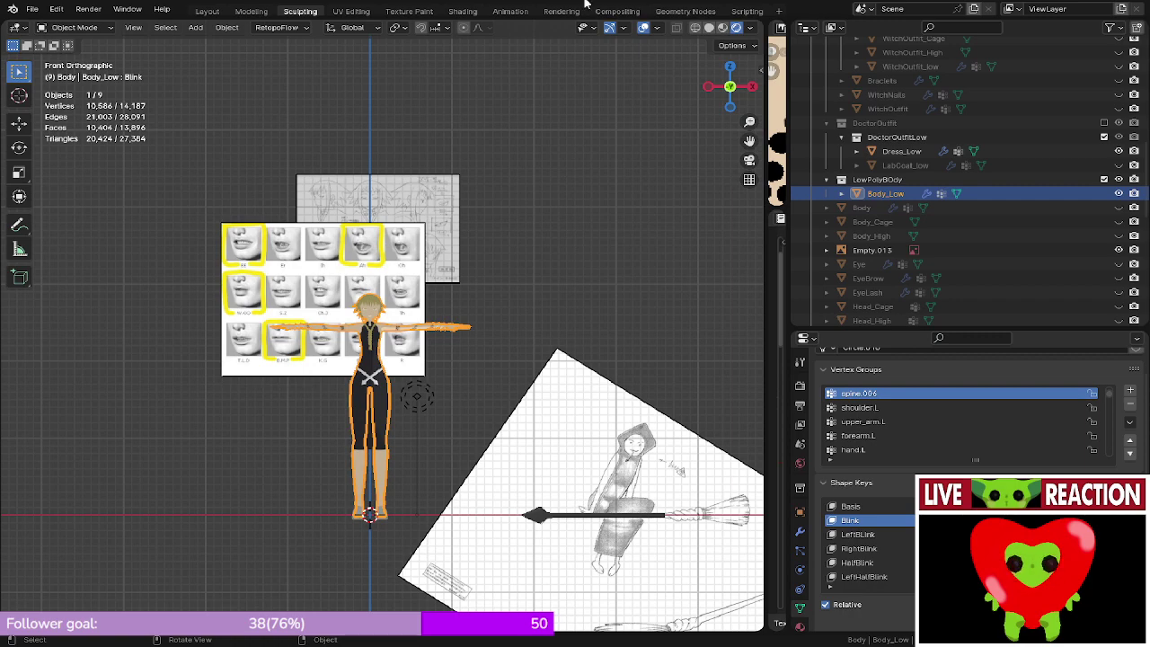
pyautogui.scroll(6, 287, 318)
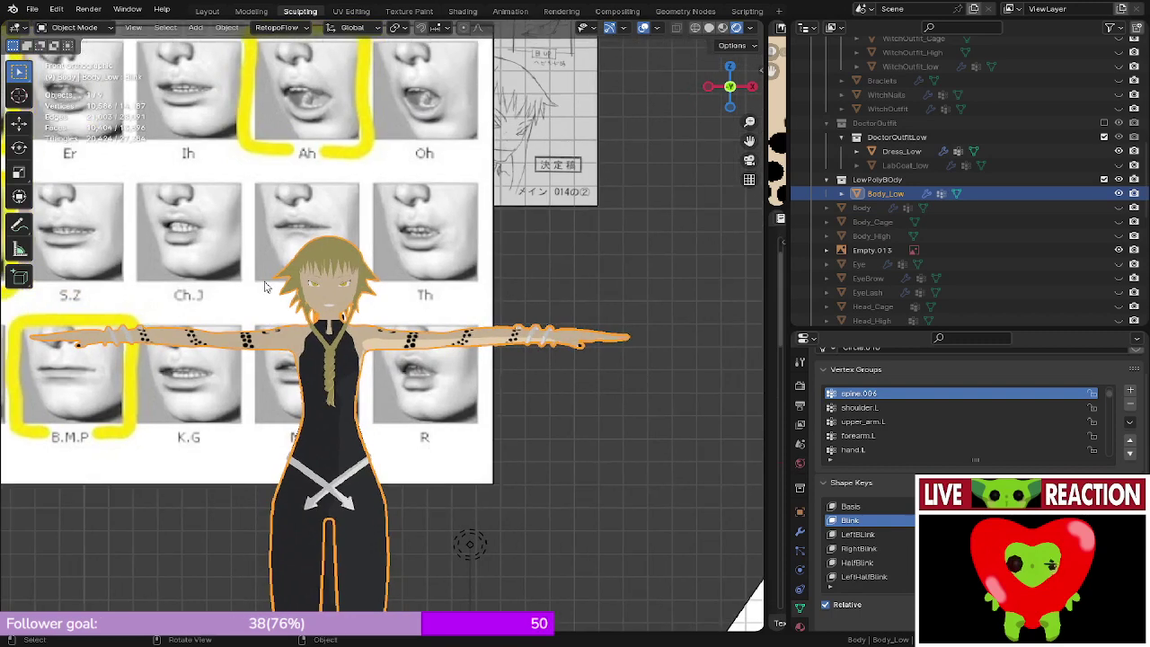
pyautogui.scroll(5, 264, 285)
pyautogui.scroll(-5, 952, 521)
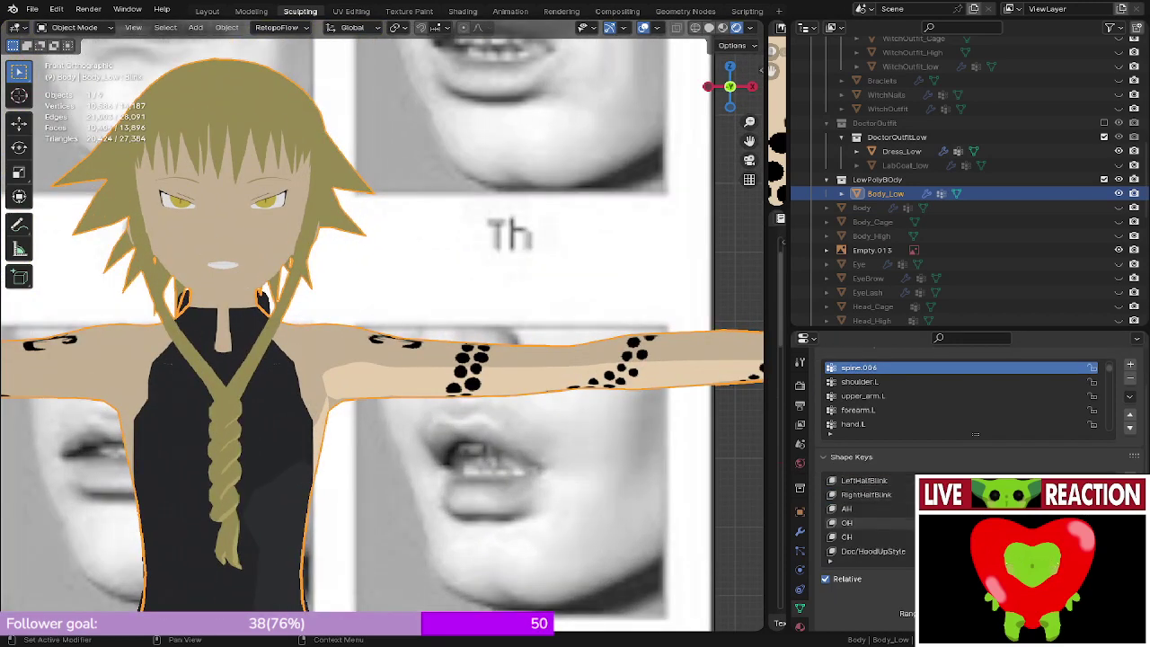
pyautogui.scroll(5, 867, 516)
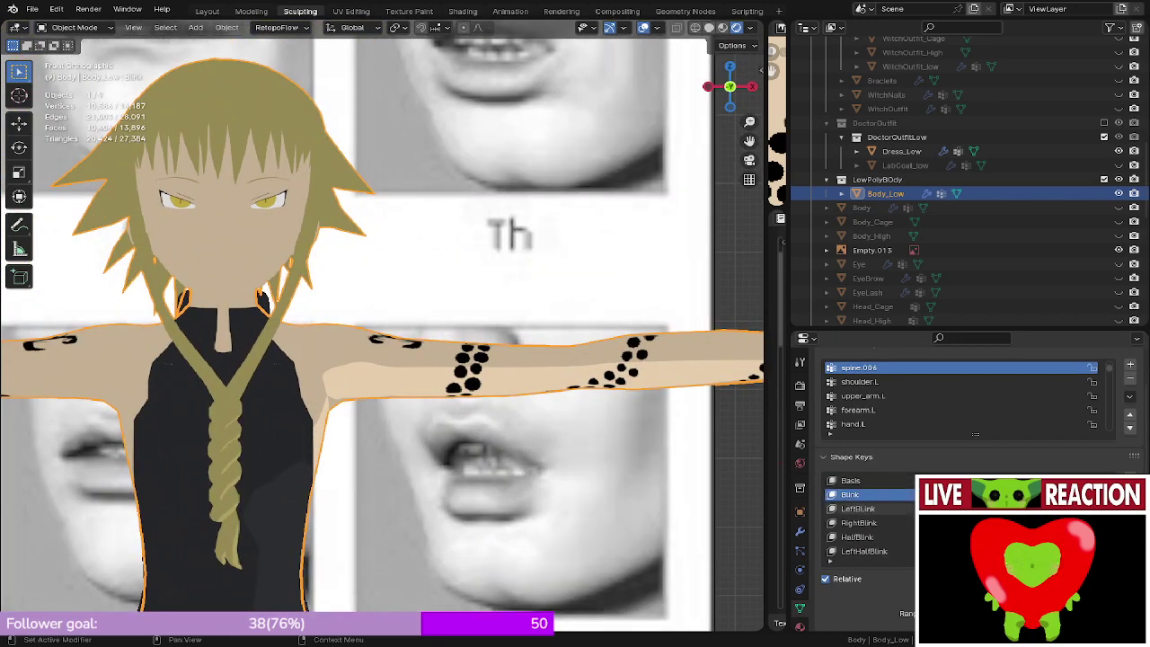
pyautogui.moveTo(1033, 494); pyautogui.dragTo(1087, 494)
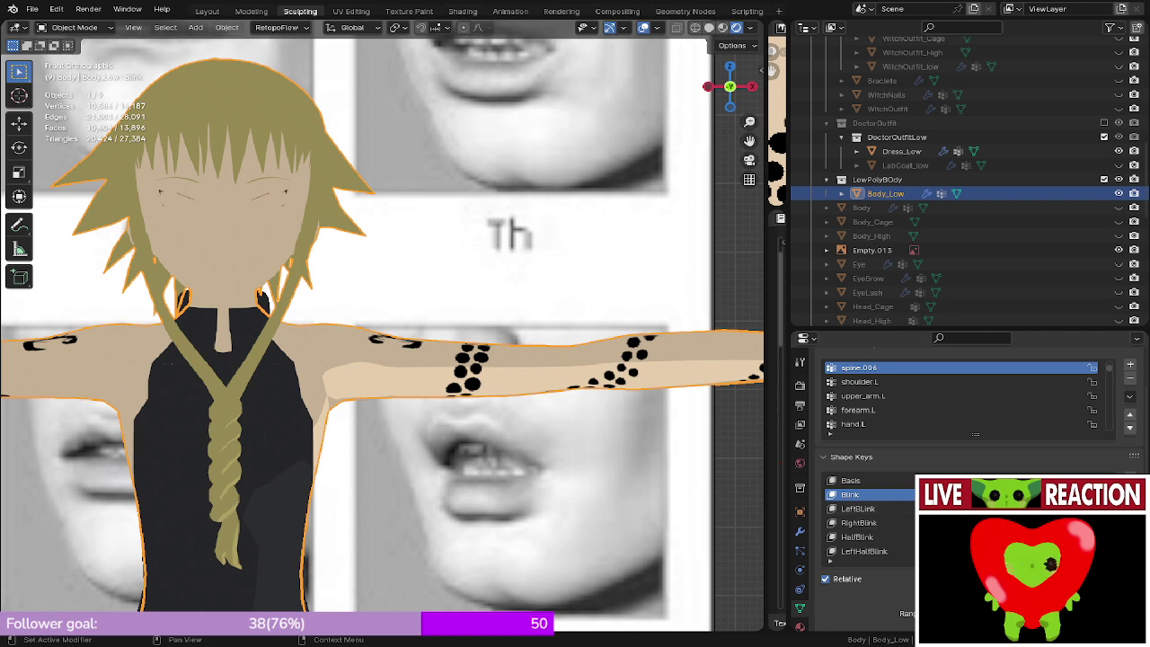
# - Save the file and frame the closed eyes in front view
pyautogui.scroll(6, 211, 261)
pyautogui.keyDown('shift'); pyautogui.moveTo(211, 262); pyautogui.dragTo(428, 302, button='middle'); pyautogui.keyUp('shift')
pyautogui.hotkey('ctrl', 's')
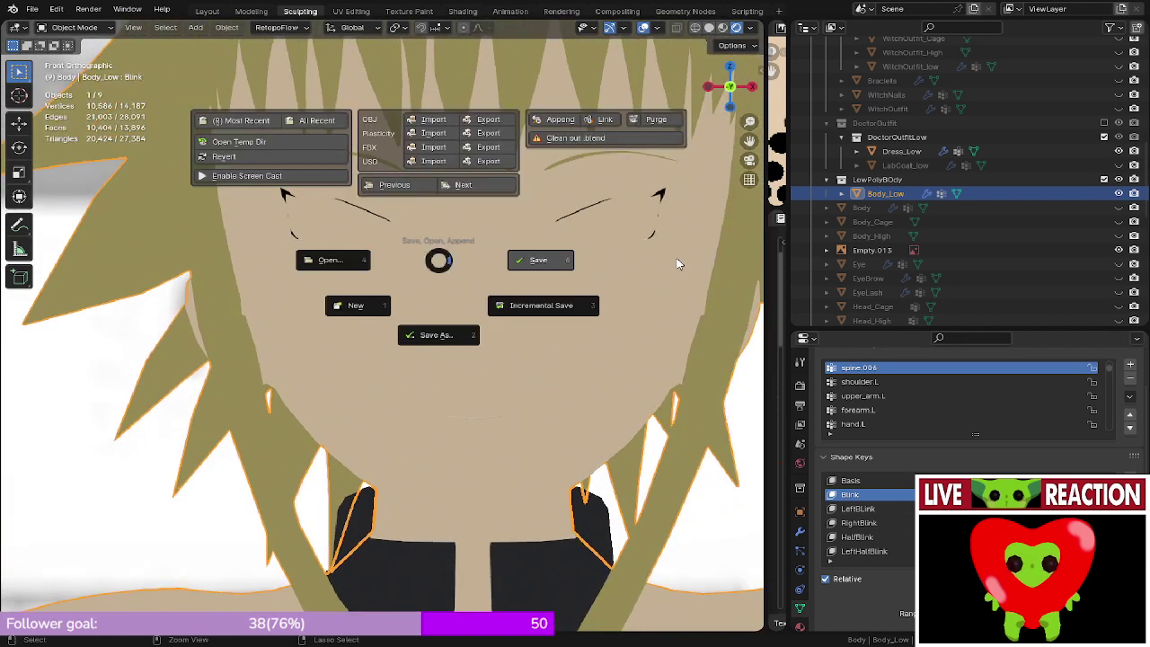
pyautogui.click(676, 260)
pyautogui.keyDown('shift'); pyautogui.moveTo(639, 246); pyautogui.dragTo(542, 330, button='middle'); pyautogui.keyUp('shift')
pyautogui.scroll(3, 547, 327)
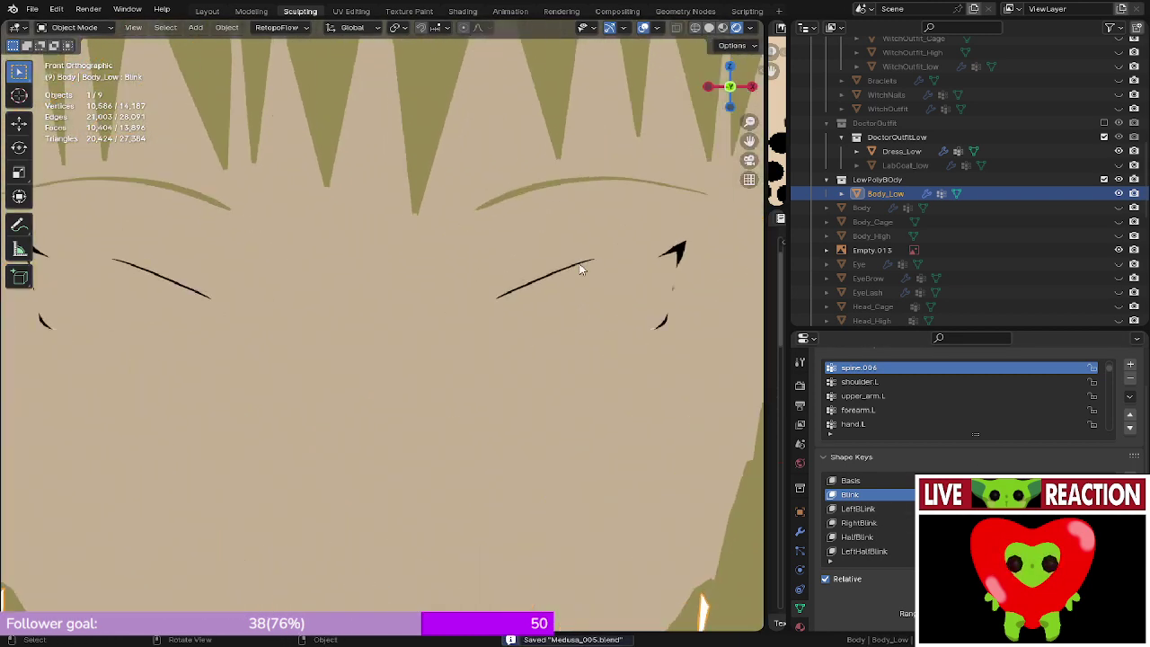
# - Show the face in wireframe around the outer eye corner and enter edit mode on Body_Low's Blink shape
pyautogui.press('z')
pyautogui.click(501, 285)
pyautogui.keyDown('shift'); pyautogui.moveTo(497, 293); pyautogui.dragTo(317, 335, button='middle'); pyautogui.keyUp('shift')
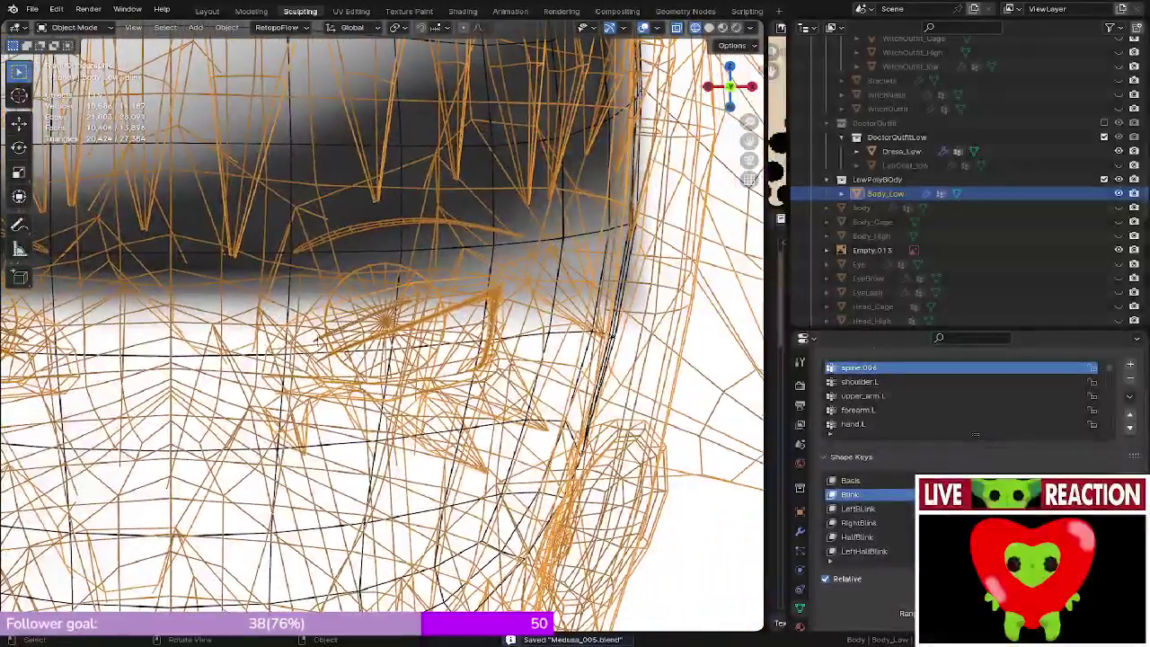
pyautogui.click(491, 295)
pyautogui.click(492, 297)
pyautogui.click(491, 298)
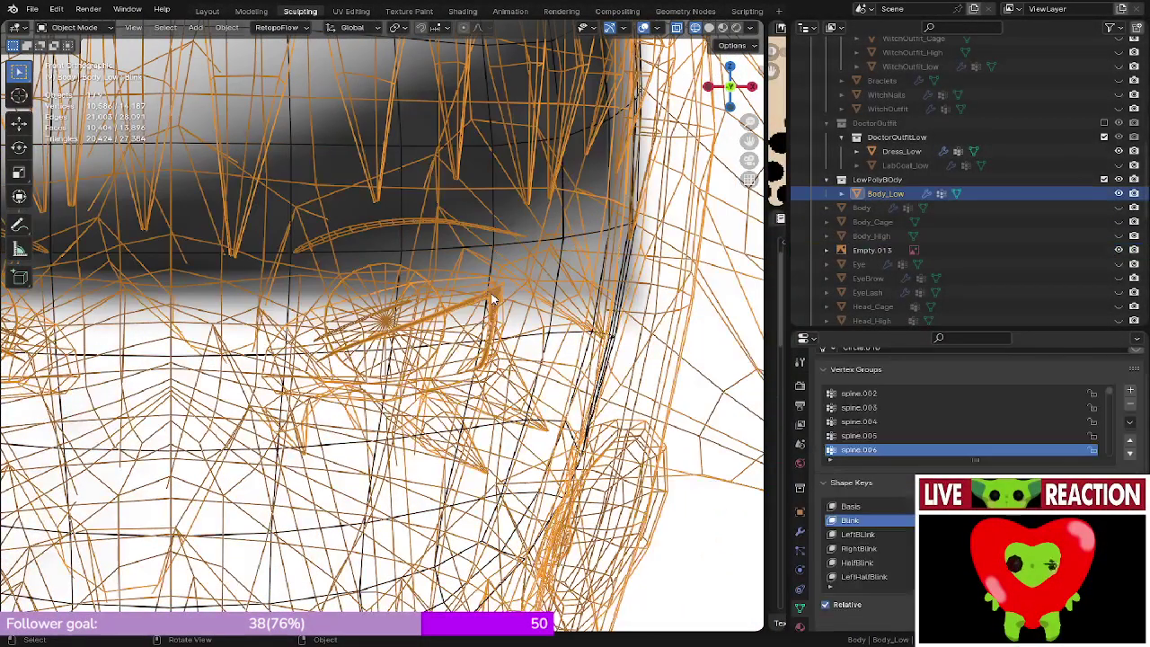
pyautogui.click(491, 297)
pyautogui.click(493, 298)
pyautogui.click(492, 298)
pyautogui.press('Tab')
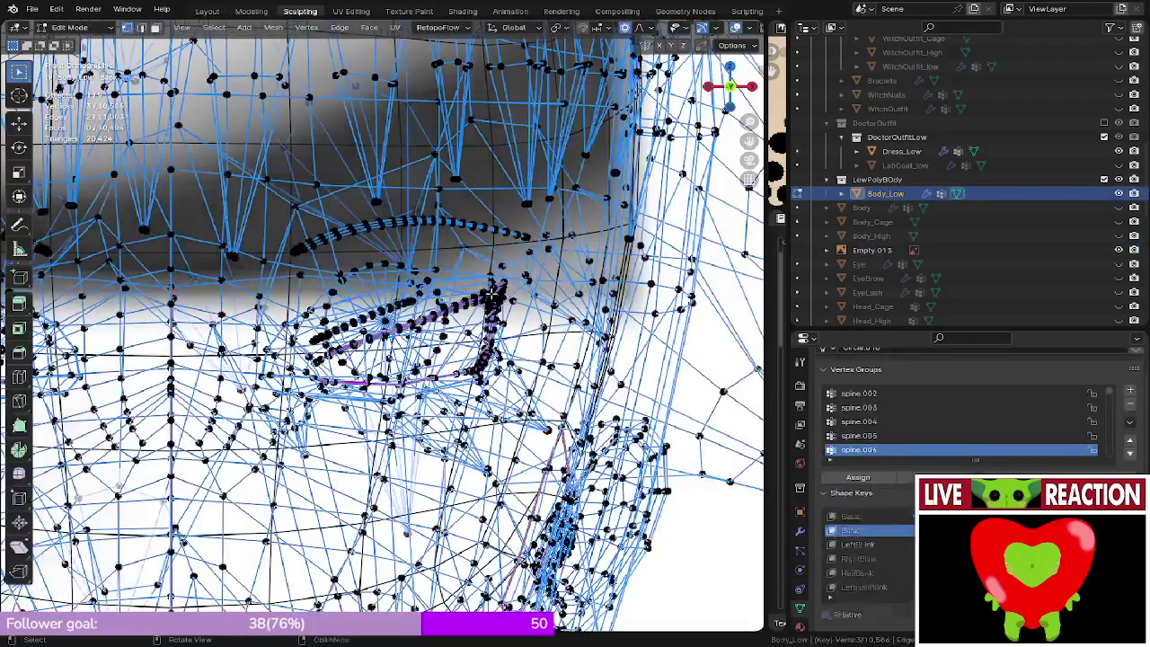
# - Examine the Blink shape's eyelid, lash and crease geometry from the front and from below in shaded views
pyautogui.press('z')
pyautogui.click(460, 182)
pyautogui.moveTo(457, 270)
pyautogui.mouseDown(button='middle')
pyautogui.moveTo(260, 370)
pyautogui.moveTo(193, 364)
pyautogui.moveTo(224, 395)
pyautogui.moveTo(243, 382)
pyautogui.moveTo(192, 365)
pyautogui.mouseUp(button='middle')
pyautogui.moveTo(283, 340); pyautogui.dragTo(393, 332, button='middle')
pyautogui.press('KP_1')
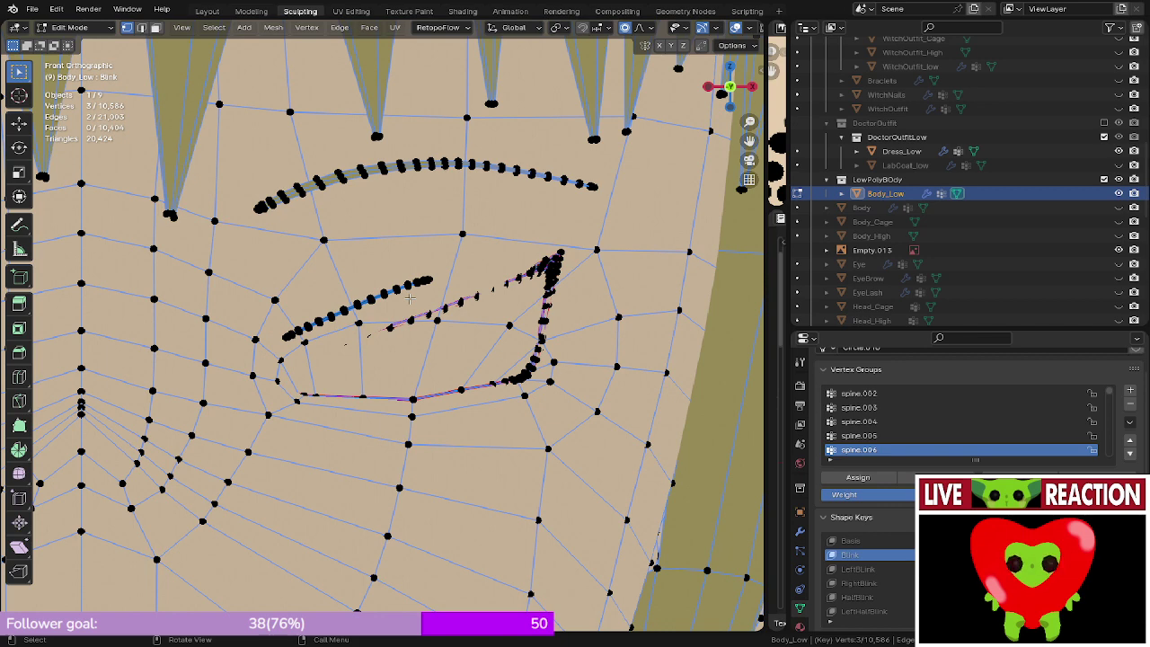
pyautogui.moveTo(431, 293); pyautogui.dragTo(380, 392, button='middle')
pyautogui.scroll(5, 377, 341)
pyautogui.moveTo(374, 254)
pyautogui.mouseDown(button='middle')
pyautogui.moveTo(306, 324)
pyautogui.moveTo(387, 299)
pyautogui.mouseUp(button='middle')
pyautogui.scroll(-5, 289, 310)
pyautogui.press('z')
pyautogui.hotkey('alt', 'z')
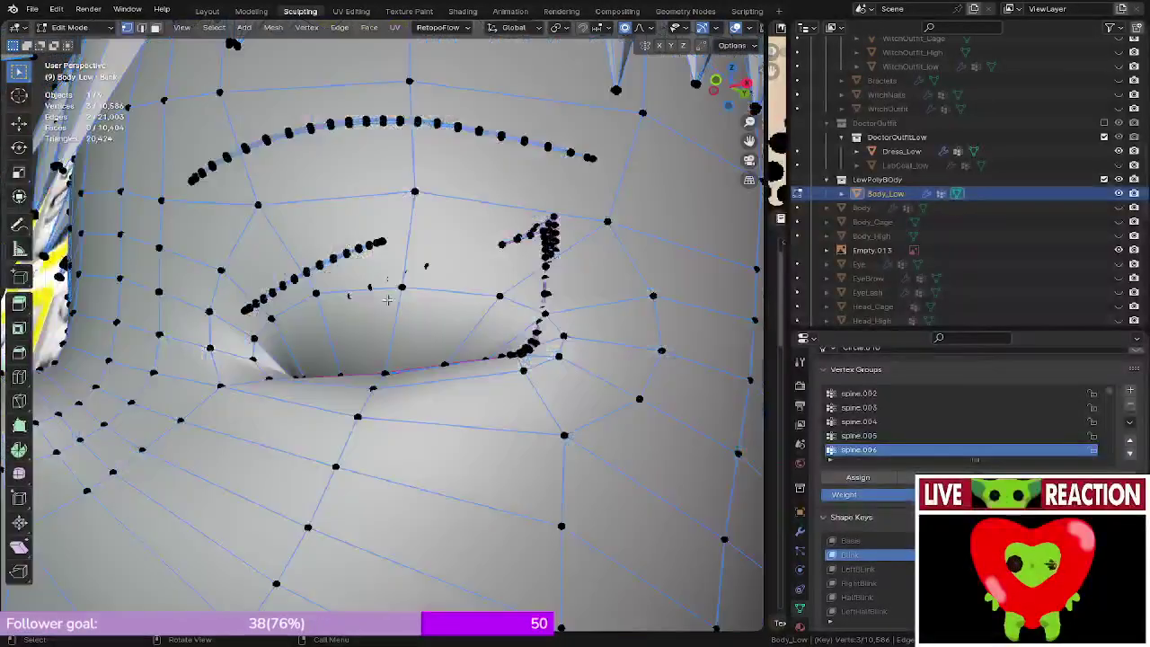
# - Return to the front view of the whole scene and enable the PicReferances collection
pyautogui.scroll(-12, 387, 299)
pyautogui.press('KP_1')
pyautogui.scroll(-9, 467, 328)
pyautogui.keyDown('shift'); pyautogui.moveTo(553, 354); pyautogui.dragTo(402, 394, button='middle'); pyautogui.keyUp('shift')
pyautogui.scroll(3, 1036, 105)
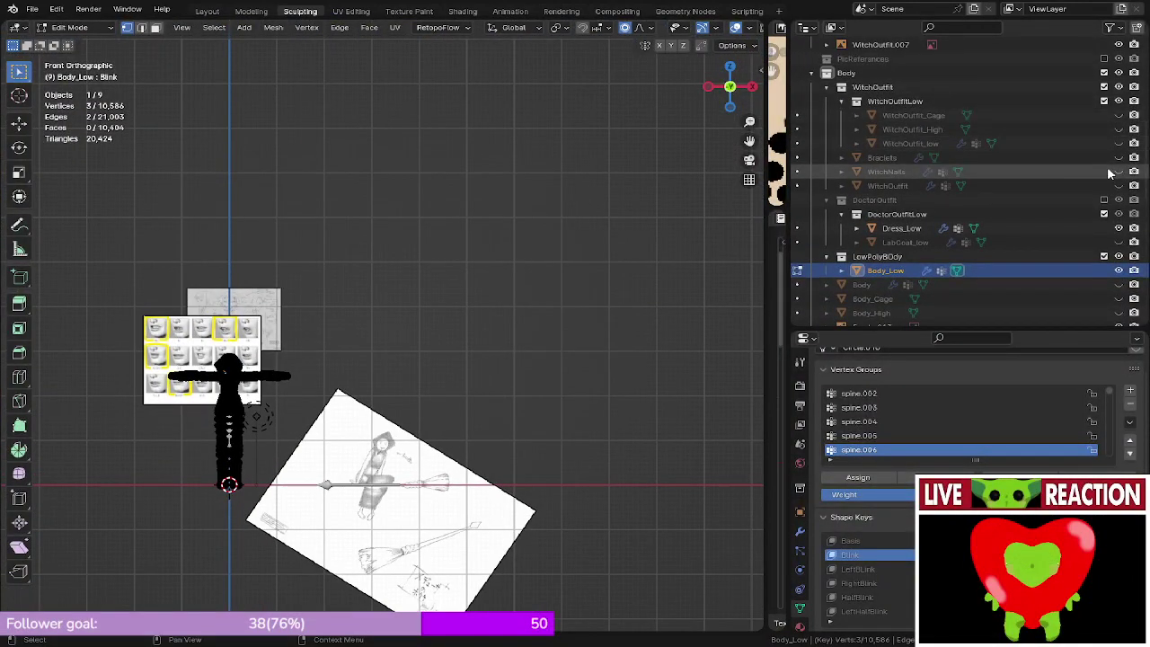
pyautogui.scroll(4, 1111, 157)
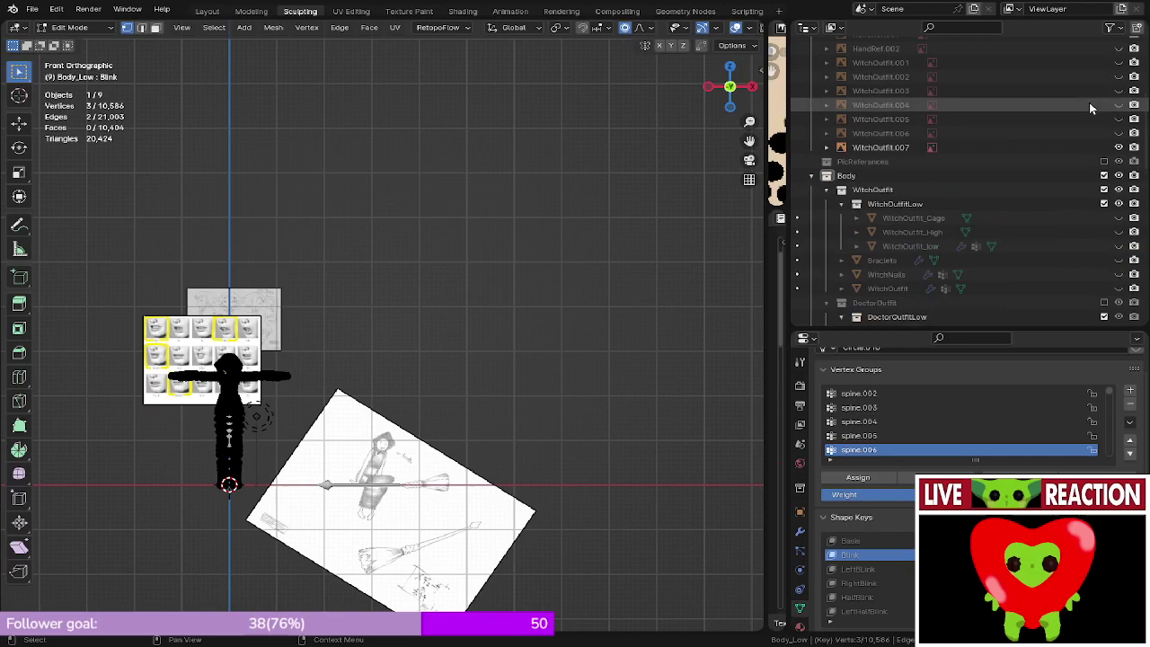
pyautogui.click(1103, 161)
# - Look through the anime reference pictures around the model for the character's face and eyes
pyautogui.keyDown('shift'); pyautogui.moveTo(263, 241); pyautogui.dragTo(499, 448, button='middle'); pyautogui.keyUp('shift')
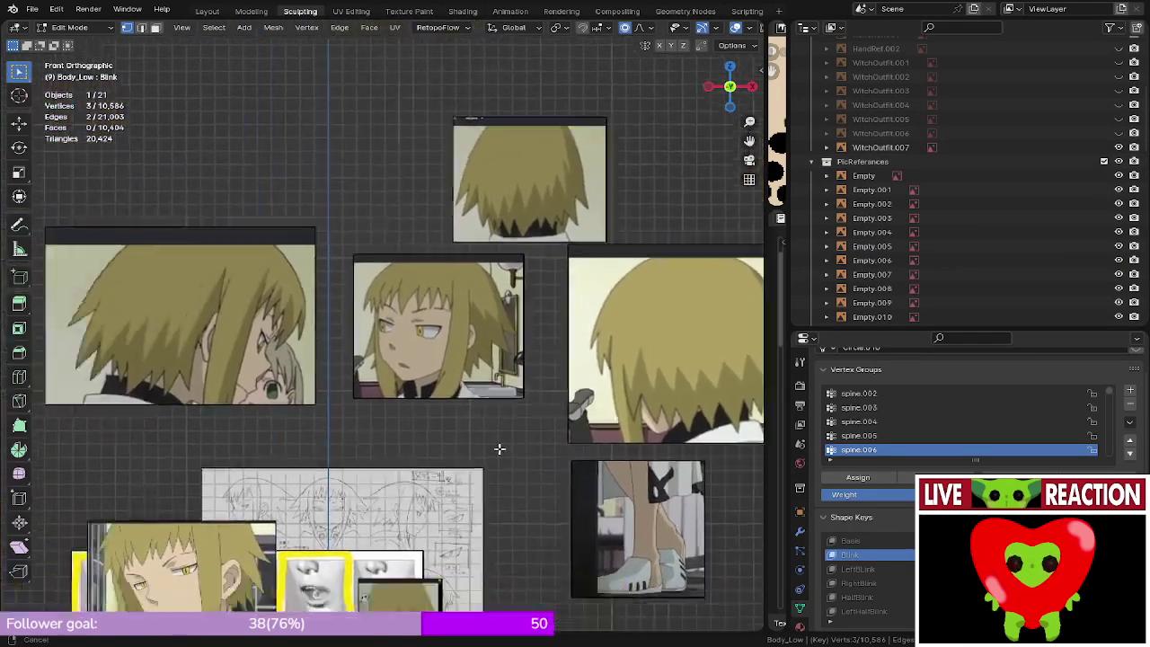
pyautogui.keyDown('shift'); pyautogui.moveTo(23, 275); pyautogui.dragTo(412, 342, button='middle'); pyautogui.keyUp('shift')
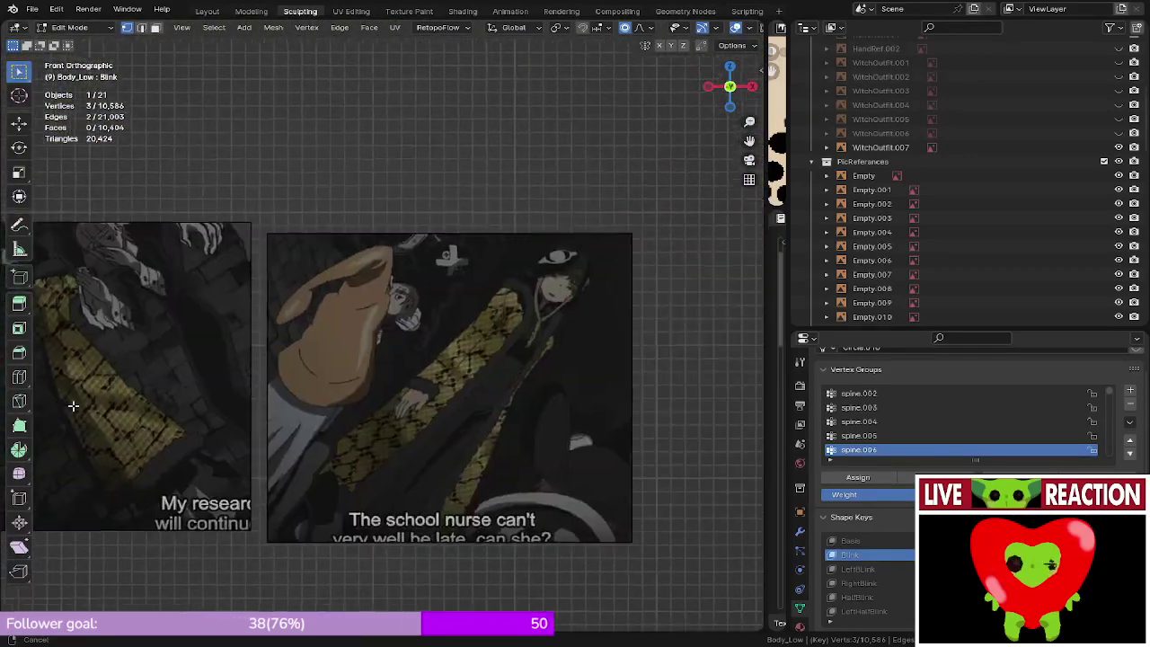
pyautogui.keyDown('ctrl'); pyautogui.moveTo(73, 406); pyautogui.dragTo(496, 321, button='middle'); pyautogui.keyUp('ctrl')
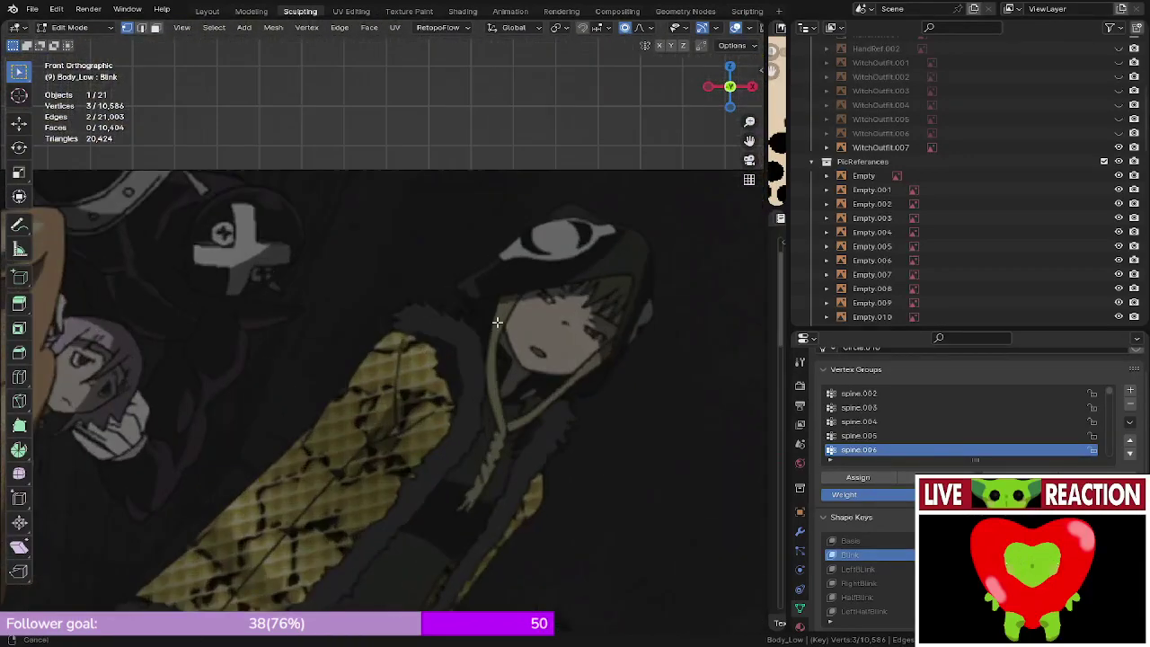
pyautogui.scroll(-5, 495, 321)
pyautogui.scroll(7, 991, 215)
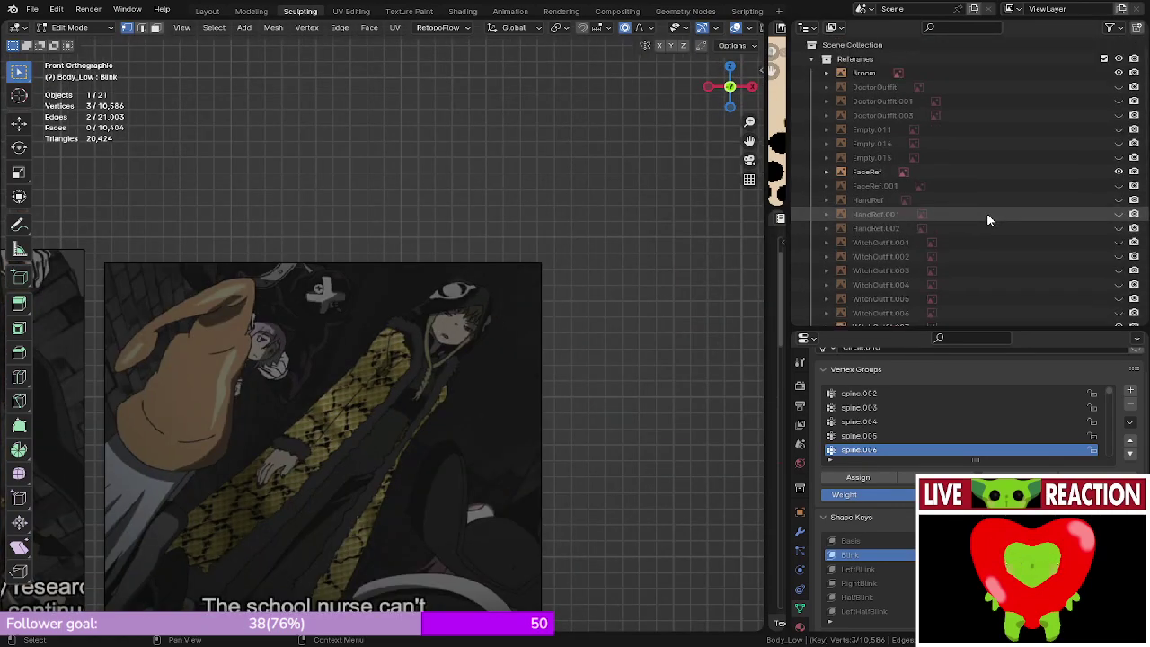
pyautogui.scroll(-7, 306, 270)
pyautogui.keyDown('shift'); pyautogui.moveTo(283, 271); pyautogui.dragTo(288, 269, button='middle'); pyautogui.keyUp('shift')
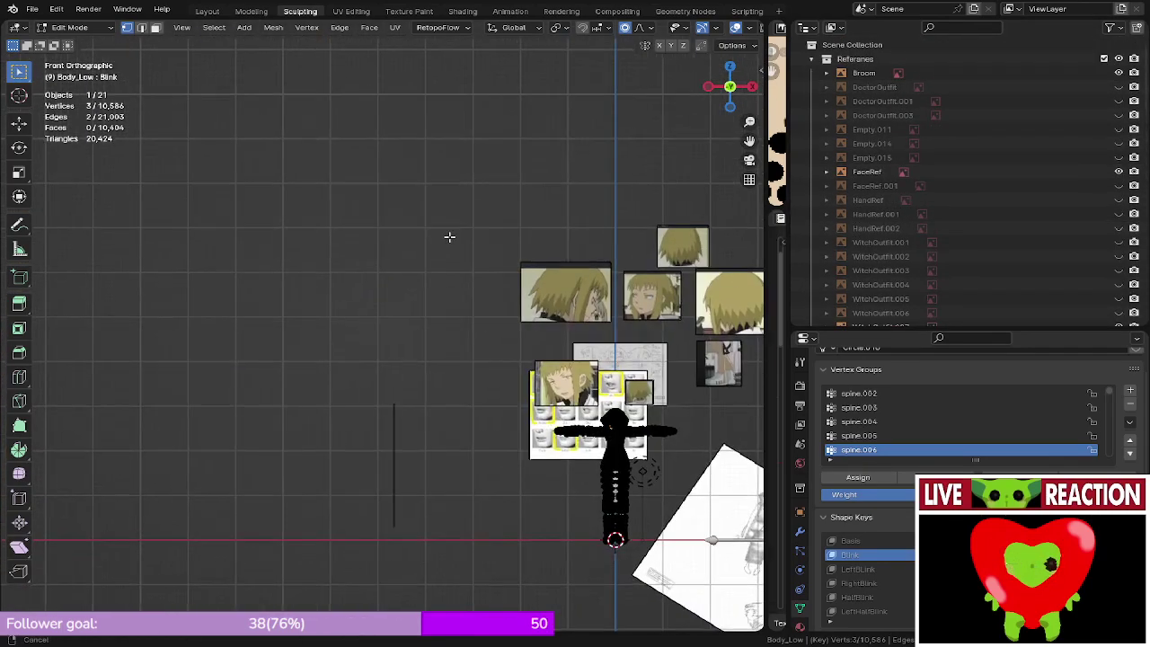
# - Compare the closed eye's geometry with the profile drawing in the right side view
pyautogui.moveTo(449, 236); pyautogui.dragTo(466, 279, button='middle')
pyautogui.keyDown('ctrl'); pyautogui.moveTo(365, 199); pyautogui.dragTo(688, 316, button='middle'); pyautogui.keyUp('ctrl')
pyautogui.scroll(5, 184, 325)
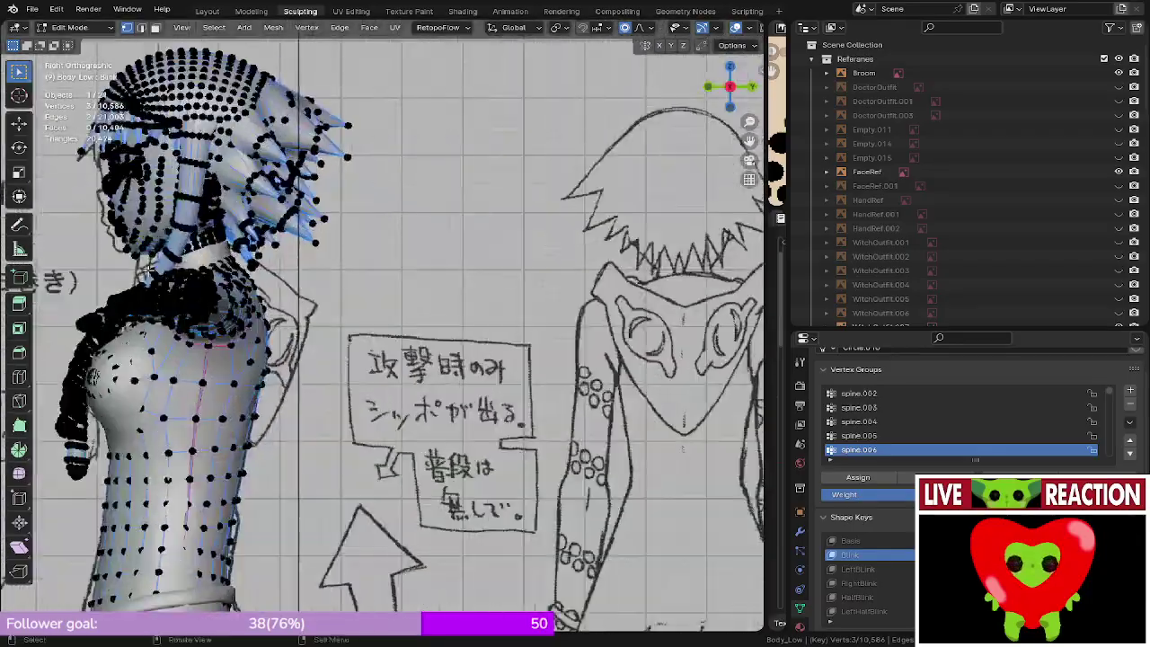
pyautogui.keyDown('shift'); pyautogui.moveTo(174, 268); pyautogui.dragTo(378, 342, button='middle'); pyautogui.keyUp('shift')
pyautogui.scroll(5, 319, 304)
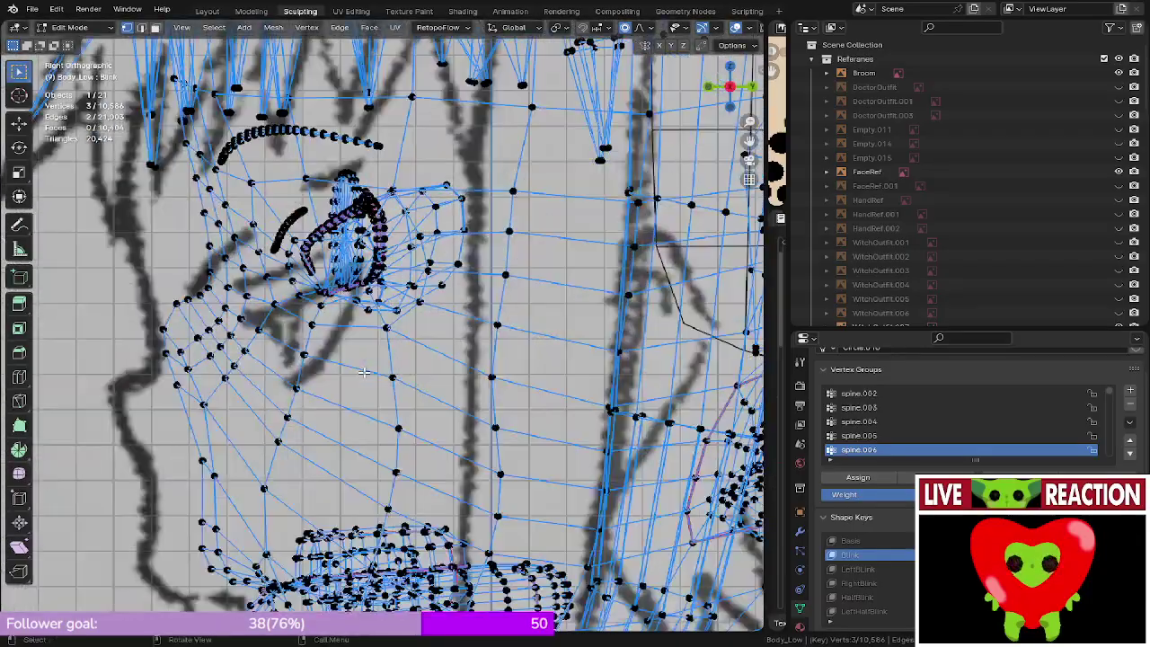
# - Unhide the DoctorOutfit reference sheet and look over its side and back view sketches from the front
pyautogui.scroll(-5, 364, 372)
pyautogui.press('KP_1')
pyautogui.scroll(-5, 585, 339)
pyautogui.keyDown('shift'); pyautogui.moveTo(585, 339); pyautogui.dragTo(361, 359, button='middle'); pyautogui.keyUp('shift')
pyautogui.click(1118, 88)
pyautogui.keyDown('shift'); pyautogui.moveTo(638, 362); pyautogui.dragTo(559, 351, button='middle'); pyautogui.keyUp('shift')
pyautogui.moveTo(558, 352); pyautogui.dragTo(521, 344, button='middle')
pyautogui.scroll(4, 521, 344)
pyautogui.press('KP_1')
pyautogui.moveTo(647, 415)
pyautogui.keyDown('shift'); pyautogui.mouseDown(button='middle')
pyautogui.moveTo(391, 324)
pyautogui.moveTo(567, 366)
pyautogui.moveTo(359, 344)
pyautogui.moveTo(754, 338)
pyautogui.mouseUp(button='middle'); pyautogui.keyUp('shift')
pyautogui.scroll(5, 393, 323)
pyautogui.scroll(4, 371, 338)
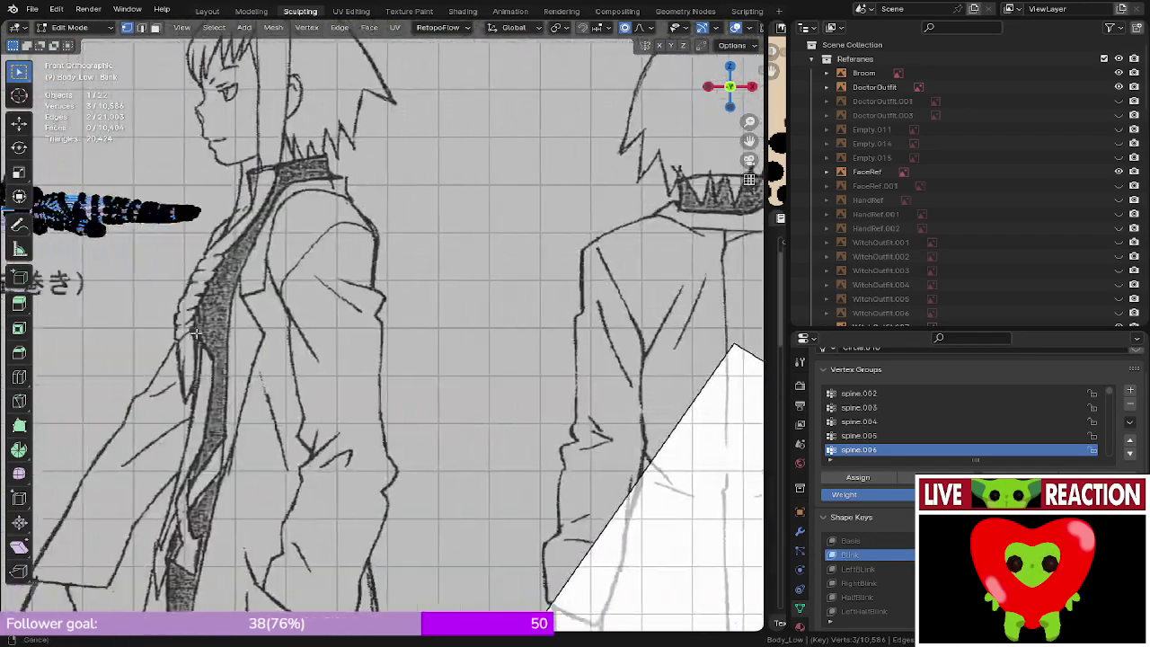
pyautogui.keyDown('shift'); pyautogui.moveTo(159, 277); pyautogui.dragTo(454, 333, button='middle'); pyautogui.keyUp('shift')
pyautogui.scroll(-4, 455, 333)
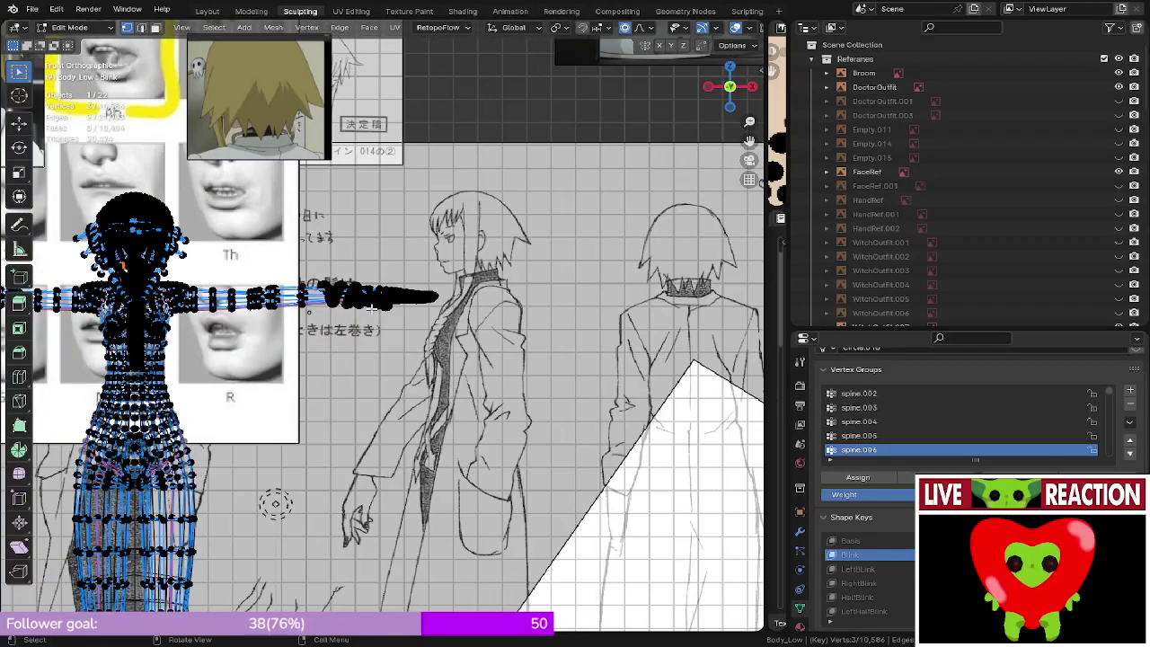
# - Leave Edit Mode on Body_Low and hide the mouth shape reference chart behind the model
pyautogui.keyDown('shift'); pyautogui.moveTo(263, 260); pyautogui.dragTo(406, 307, button='middle'); pyautogui.keyUp('shift')
pyautogui.keyDown('shift'); pyautogui.moveTo(185, 293); pyautogui.dragTo(340, 308, button='middle'); pyautogui.keyUp('shift')
pyautogui.scroll(2, 339, 309)
pyautogui.press('Tab')
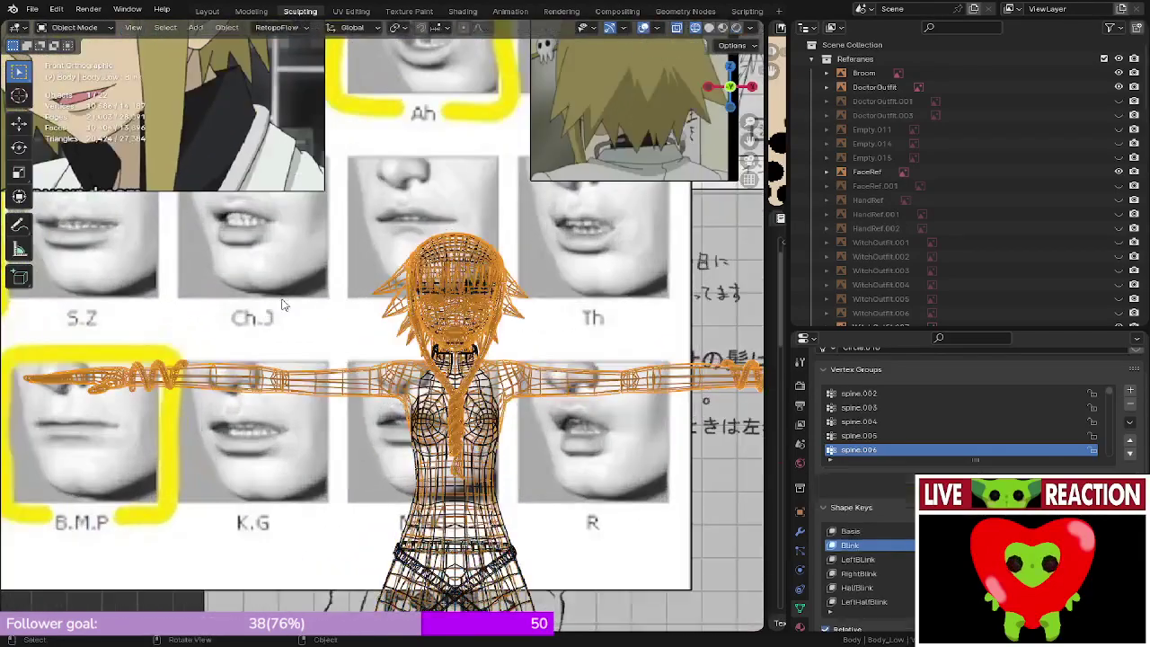
pyautogui.click(282, 306)
pyautogui.press('h')
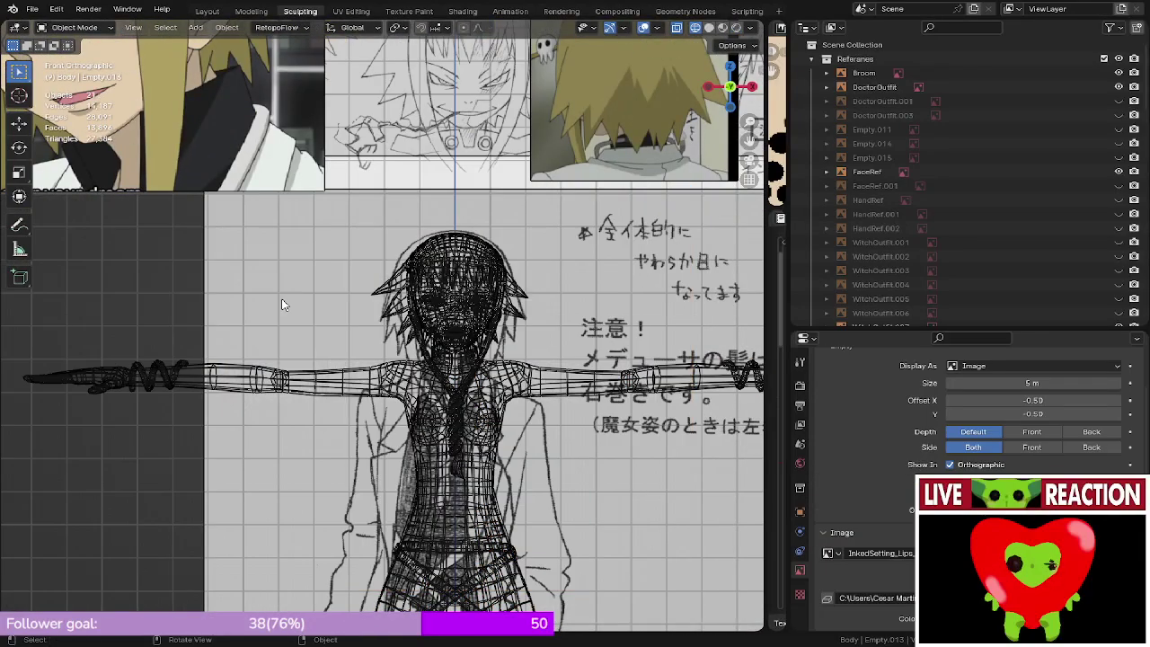
# - Try hiding the anime face picture beside the face sketches, and undo it
pyautogui.moveTo(282, 303)
pyautogui.keyDown('shift'); pyautogui.mouseDown(button='middle')
pyautogui.moveTo(227, 317)
pyautogui.moveTo(217, 575)
pyautogui.mouseUp(button='middle'); pyautogui.keyUp('shift')
pyautogui.scroll(4, 267, 306)
pyautogui.press('z')
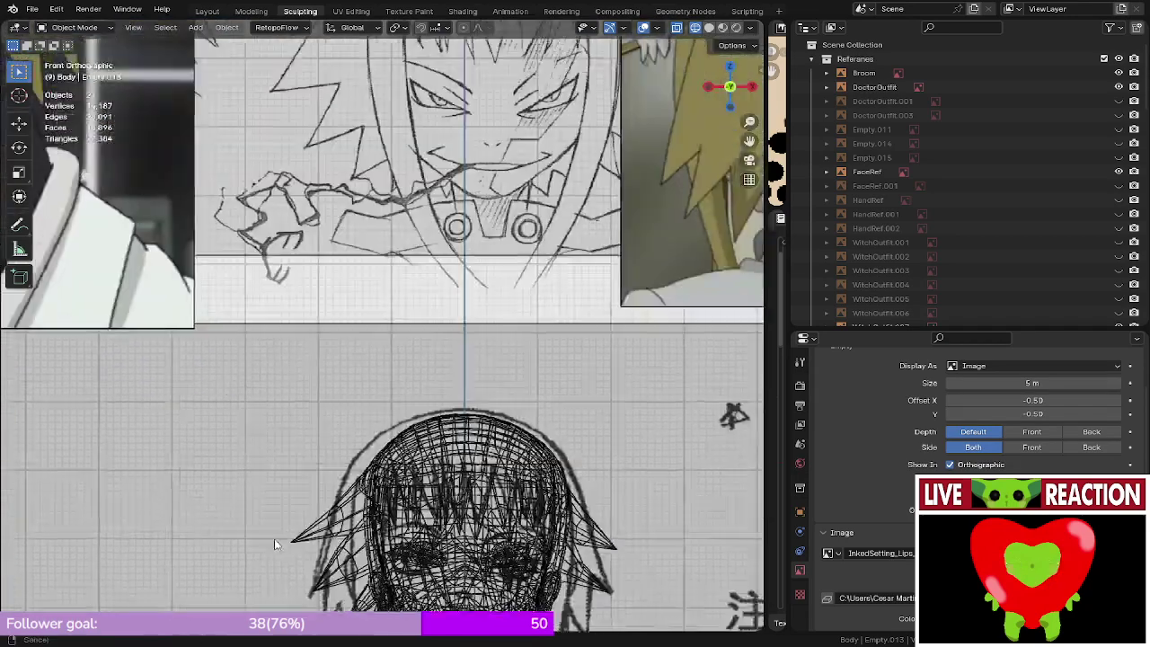
pyautogui.scroll(-4, 216, 573)
pyautogui.keyDown('shift'); pyautogui.moveTo(208, 157); pyautogui.dragTo(399, 384, button='middle'); pyautogui.keyUp('shift')
pyautogui.click(264, 318)
pyautogui.press('h')
pyautogui.hotkey('ctrl', 'z')
# - Frame the whole scene from the front and exclude the PicReferances collection from the view layer
pyautogui.press('KP_1')
pyautogui.press('Home')
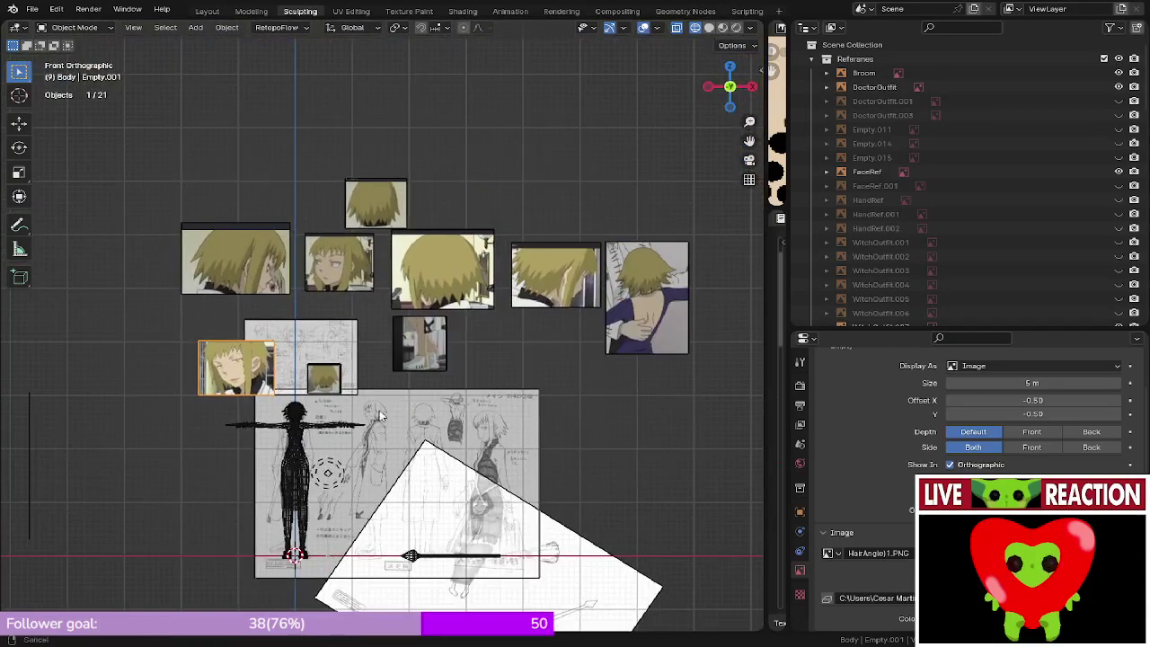
pyautogui.scroll(-8, 958, 241)
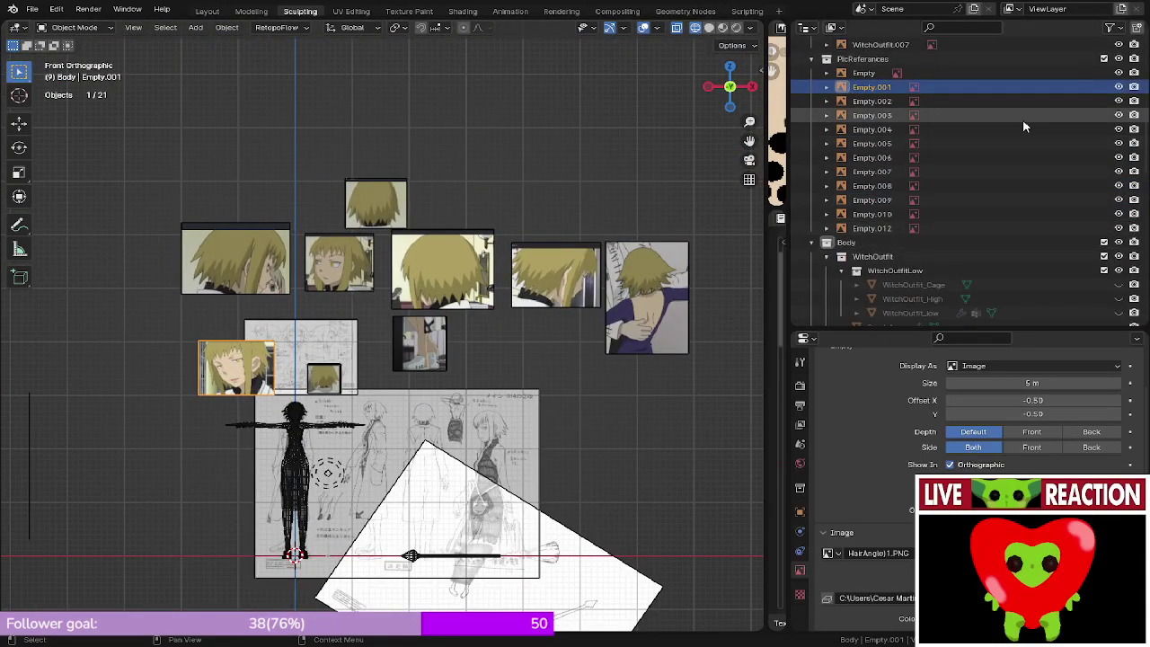
pyautogui.click(1103, 60)
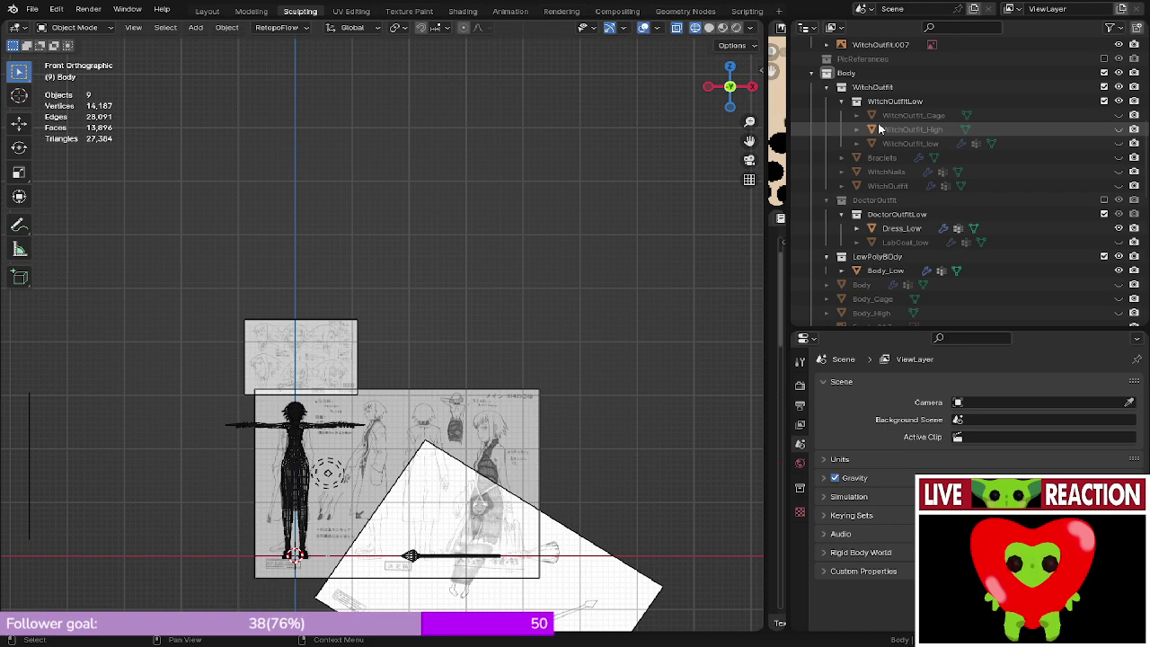
# - Show the model in solid shading and select Body_Low with the closed eye in close-up
pyautogui.scroll(6, 330, 357)
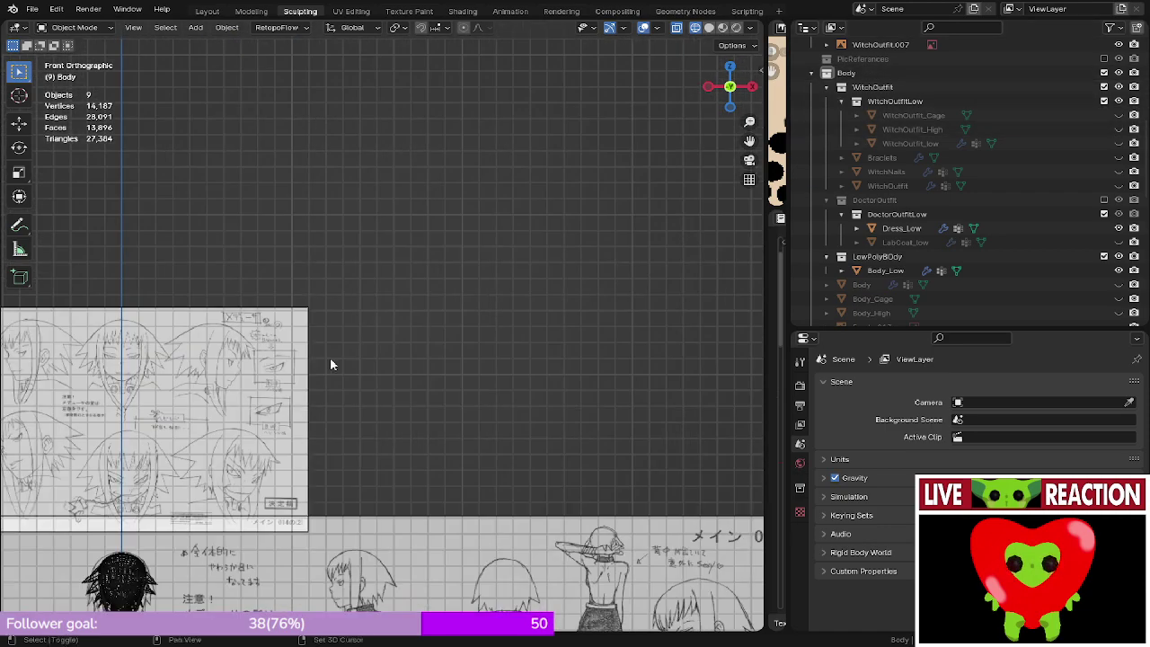
pyautogui.keyDown('shift'); pyautogui.moveTo(329, 357); pyautogui.dragTo(565, 166, button='middle'); pyautogui.keyUp('shift')
pyautogui.scroll(6, 564, 166)
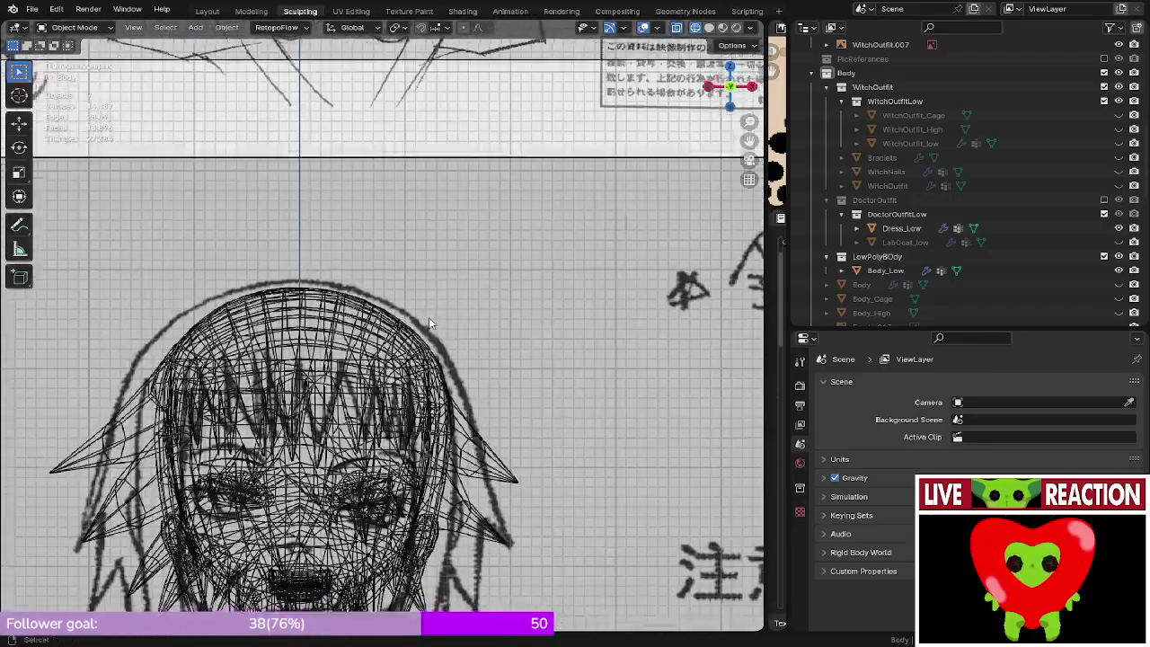
pyautogui.keyDown('shift'); pyautogui.moveTo(428, 317); pyautogui.dragTo(466, 214, button='middle'); pyautogui.keyUp('shift')
pyautogui.scroll(5, 466, 215)
pyautogui.moveTo(619, 395)
pyautogui.keyDown('shift'); pyautogui.mouseDown(button='middle')
pyautogui.moveTo(584, 338)
pyautogui.moveTo(395, 330)
pyautogui.mouseUp(button='middle'); pyautogui.keyUp('shift')
pyautogui.click(586, 337)
pyautogui.hotkey('shift', 'z')
pyautogui.click(394, 334)
pyautogui.scroll(6, 386, 329)
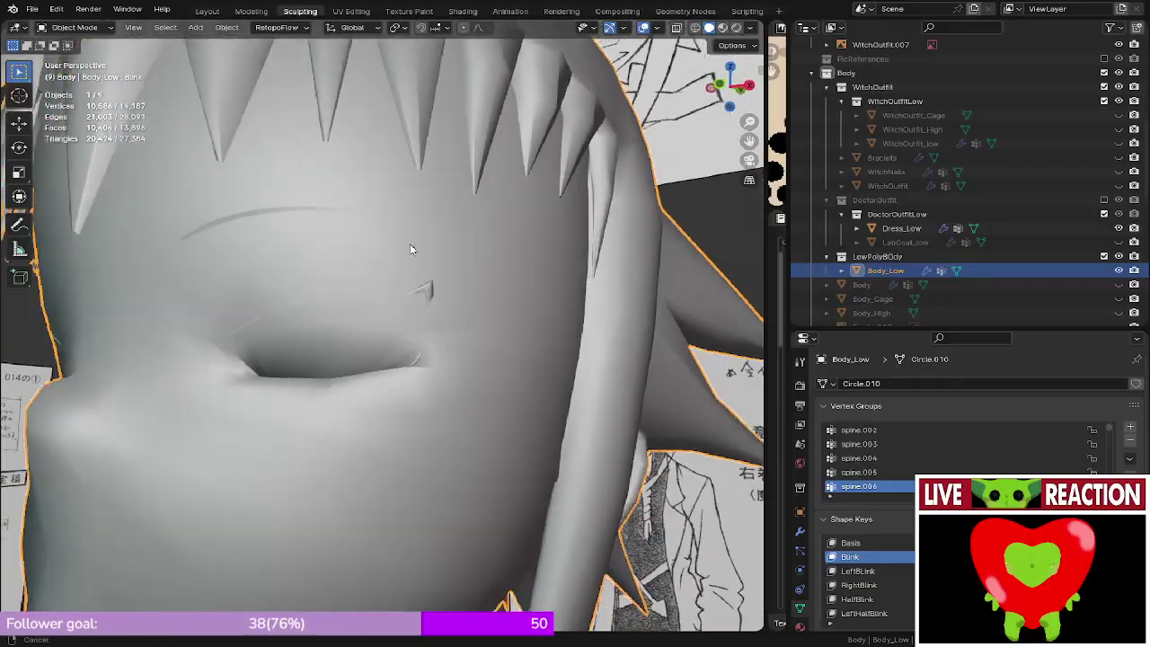
# - Examine the Blink shape's eyelid and lash geometry in wireframe and solid shading from several angles
pyautogui.press('z')
pyautogui.click(184, 255)
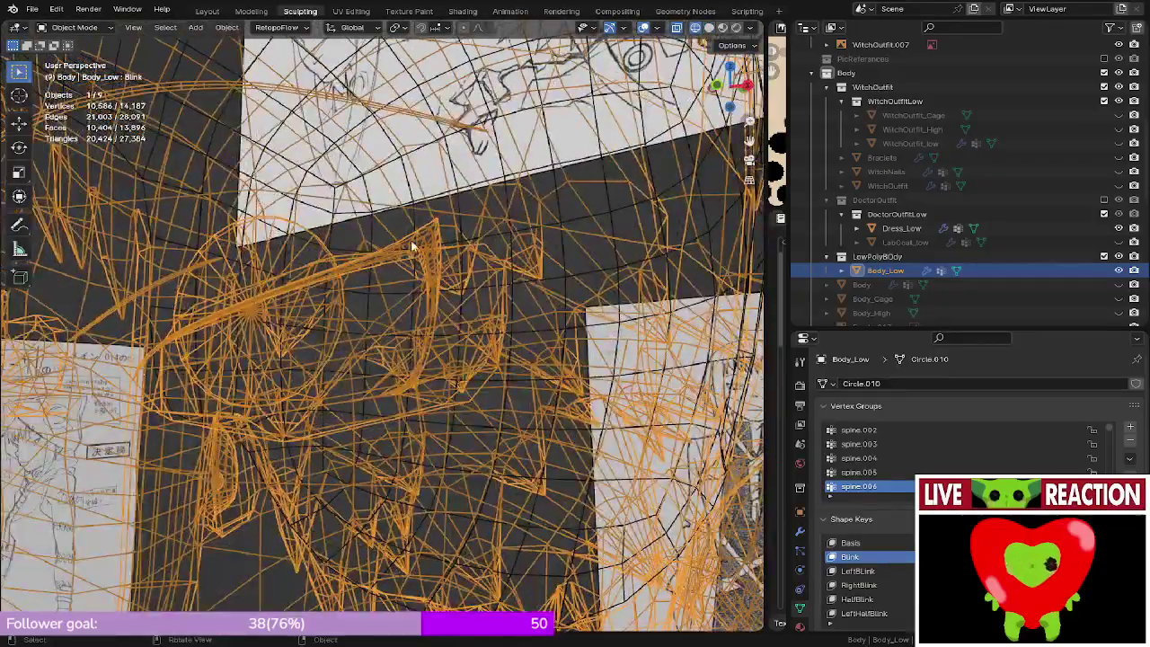
pyautogui.moveTo(252, 319); pyautogui.dragTo(311, 244, button='middle')
pyautogui.press('z')
pyautogui.click(364, 289)
pyautogui.moveTo(363, 296)
pyautogui.mouseDown(button='middle')
pyautogui.moveTo(391, 212)
pyautogui.moveTo(427, 238)
pyautogui.moveTo(484, 212)
pyautogui.mouseUp(button='middle')
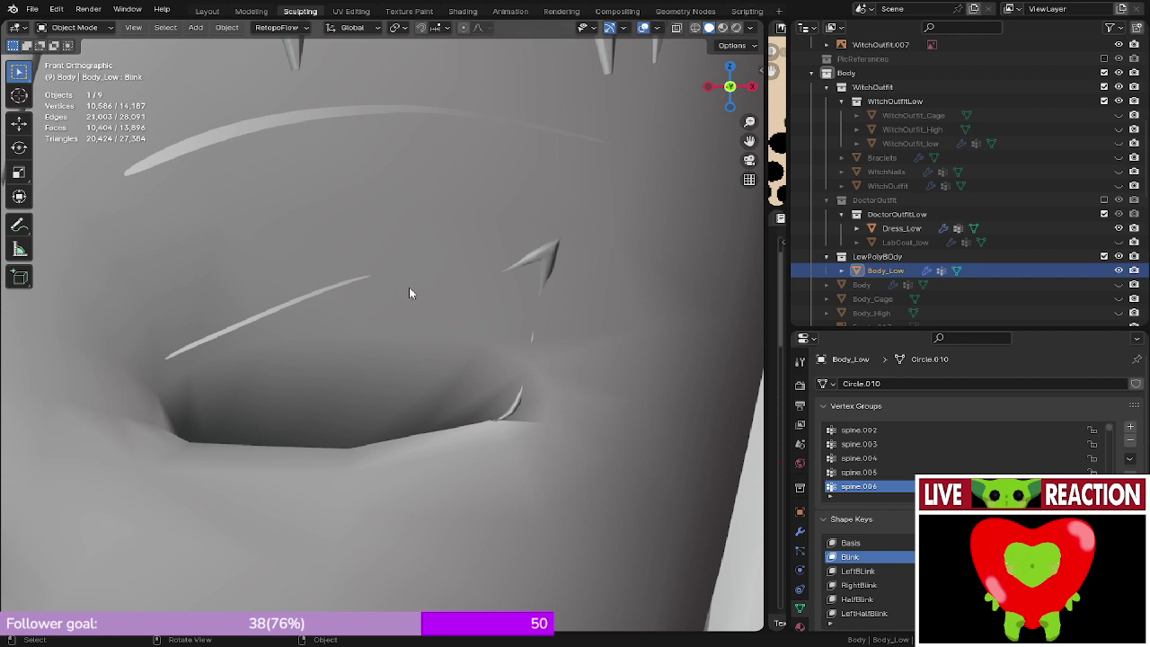
pyautogui.moveTo(428, 272); pyautogui.dragTo(509, 282, button='middle')
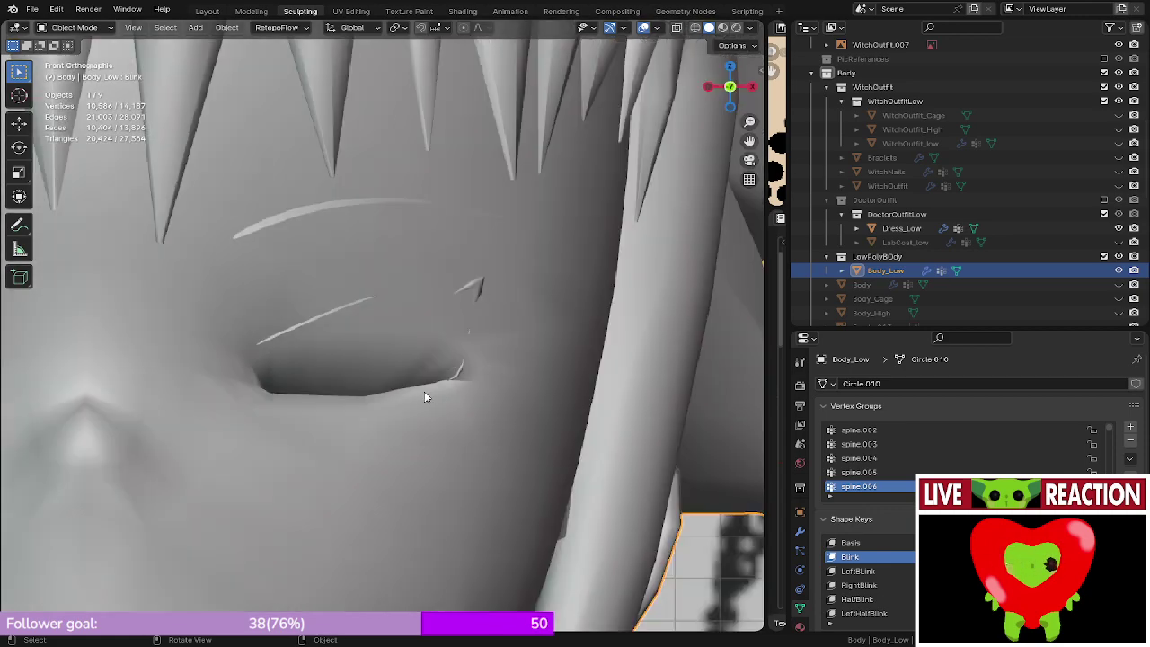
# - Enter Edit Mode on Body_Low's Blink shape and select a vertex on the upper lash's outer corner
pyautogui.press('z')
pyautogui.scroll(3, 314, 359)
pyautogui.moveTo(386, 327)
pyautogui.keyDown('shift'); pyautogui.mouseDown(button='middle')
pyautogui.moveTo(359, 333)
pyautogui.moveTo(313, 285)
pyautogui.mouseUp(button='middle'); pyautogui.keyUp('shift')
pyautogui.press('z')
pyautogui.press('Tab')
pyautogui.click(451, 214)
pyautogui.scroll(4, 454, 261)
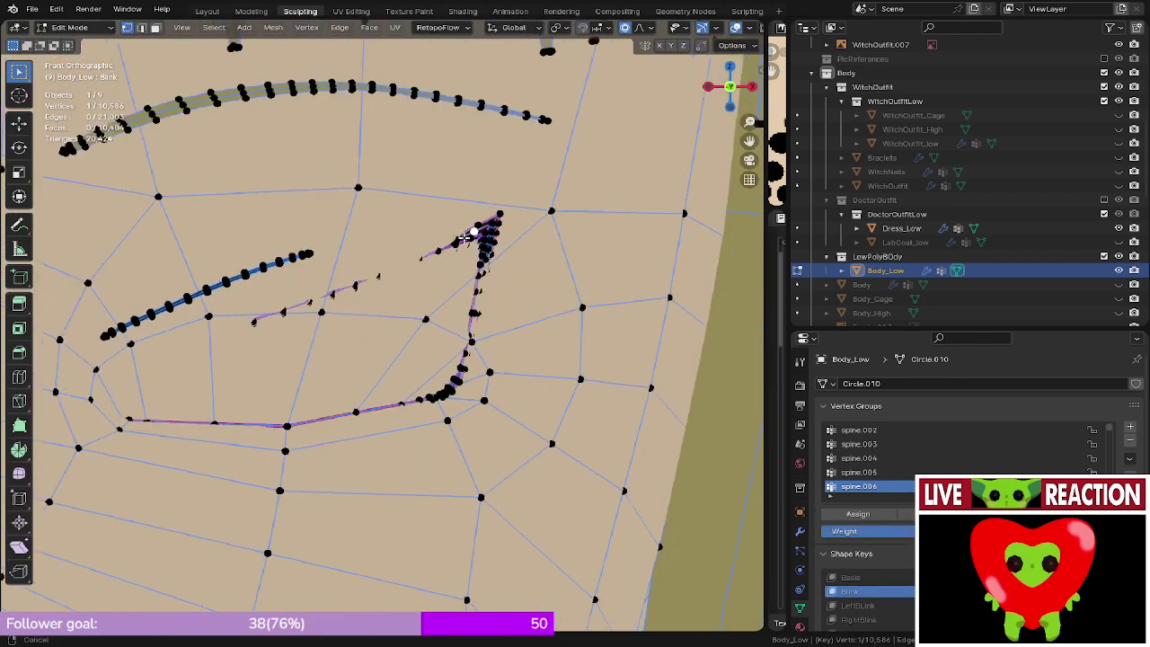
pyautogui.press('z')
pyautogui.press('Escape')
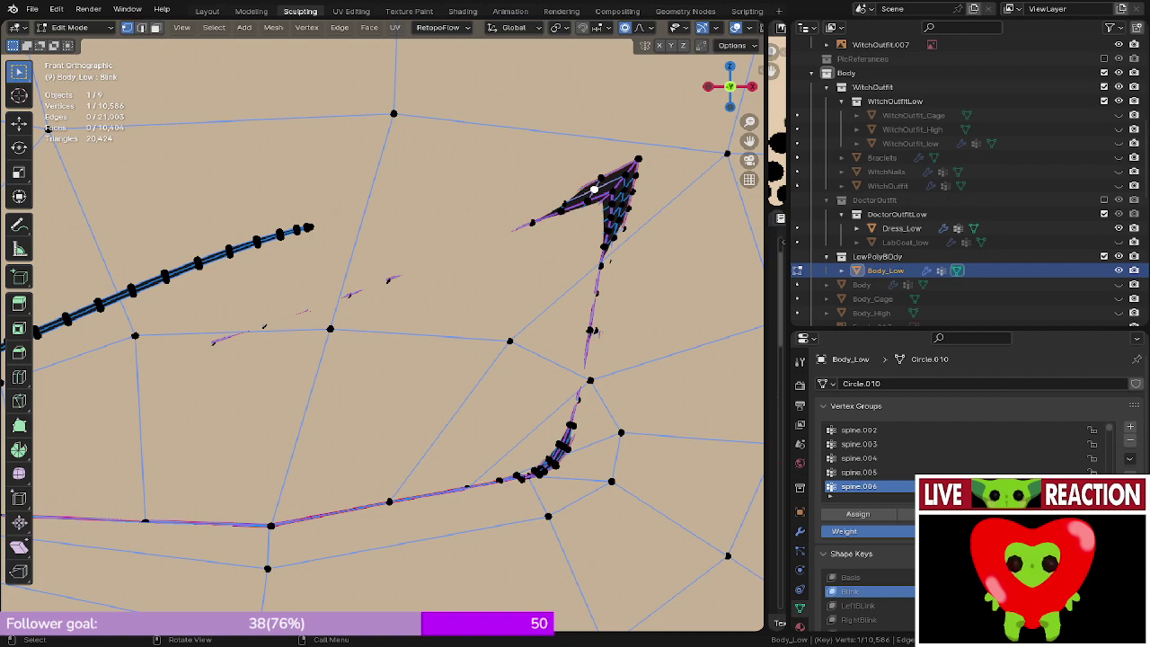
# - Examine the upper eyelash and eyelid of the Blink shape key in wireframe and shaded display from several angles
pyautogui.keyDown('shift'); pyautogui.moveTo(363, 348); pyautogui.dragTo(338, 375, button='middle'); pyautogui.keyUp('shift')
pyautogui.press('z')
pyautogui.click(406, 389)
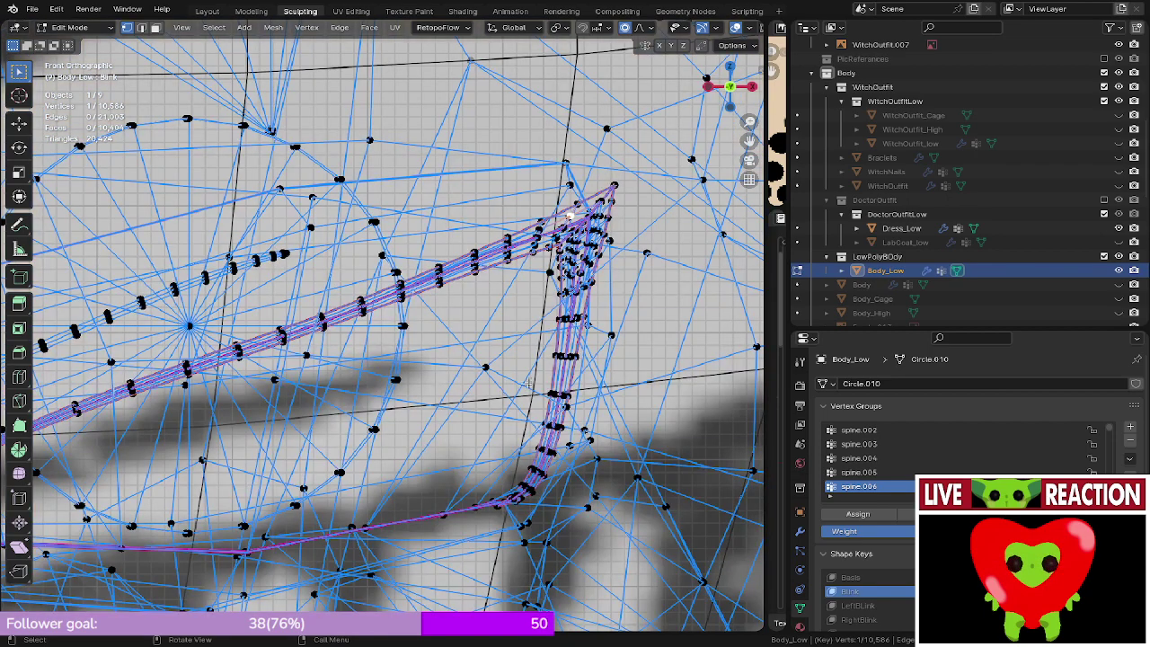
pyautogui.moveTo(528, 383); pyautogui.dragTo(452, 395, button='middle')
pyautogui.press('z')
pyautogui.click(550, 397)
pyautogui.scroll(-5, 248, 346)
pyautogui.moveTo(306, 331)
pyautogui.mouseDown(button='middle')
pyautogui.moveTo(266, 337)
pyautogui.moveTo(359, 398)
pyautogui.moveTo(326, 308)
pyautogui.moveTo(297, 368)
pyautogui.moveTo(329, 374)
pyautogui.mouseUp(button='middle')
pyautogui.press('z')
pyautogui.click(336, 293)
pyautogui.moveTo(335, 297); pyautogui.dragTo(345, 325, button='middle')
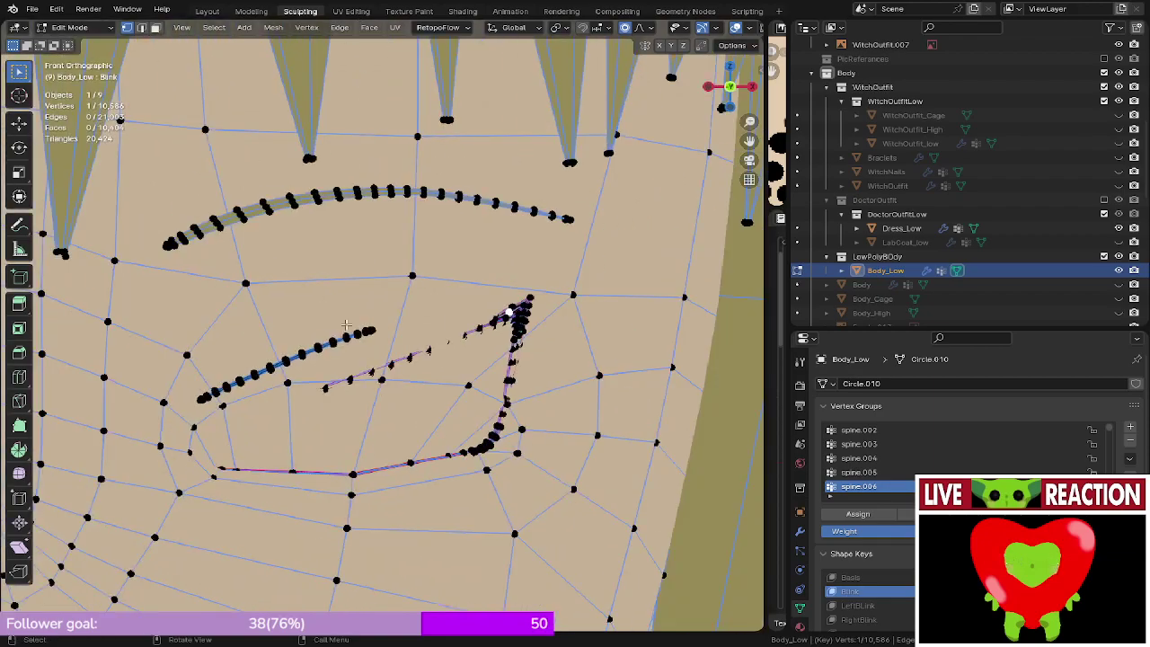
pyautogui.press('Tab')
pyautogui.moveTo(362, 387); pyautogui.dragTo(383, 365, button='middle')
pyautogui.press('Tab')
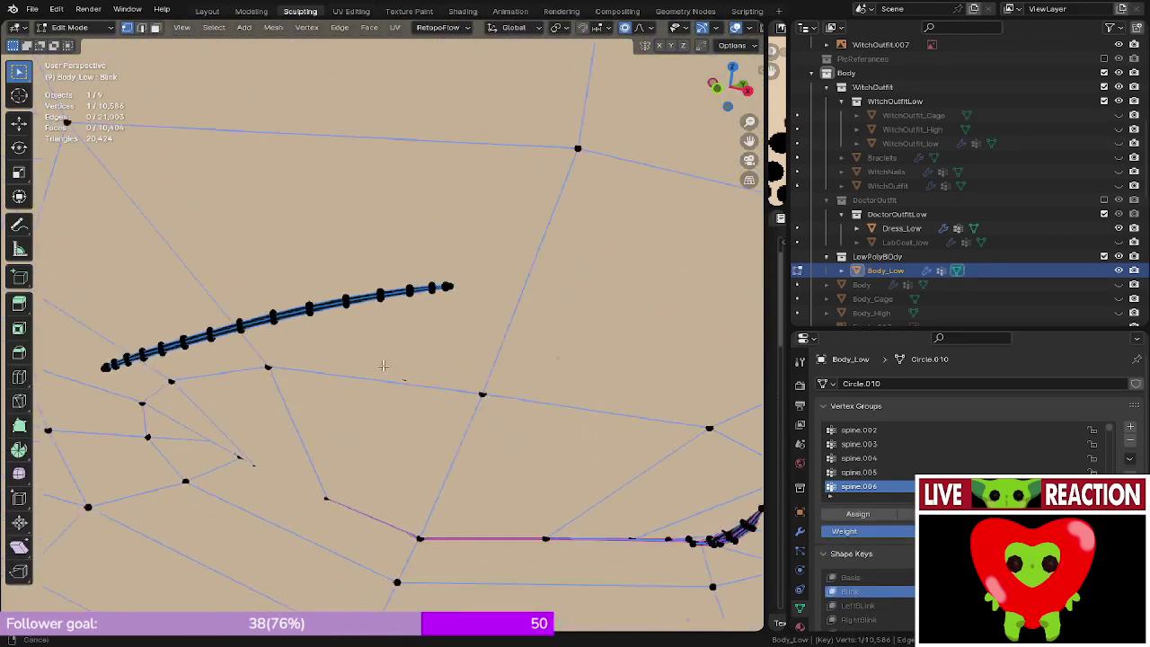
pyautogui.press('z')
pyautogui.click(232, 352)
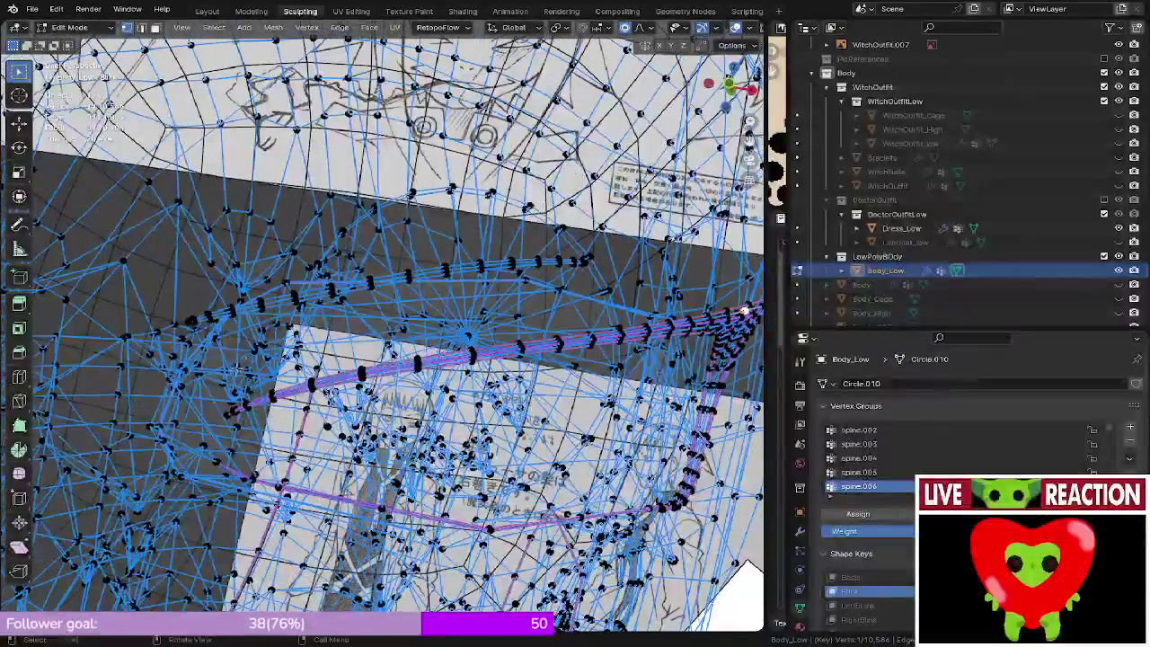
pyautogui.moveTo(237, 369); pyautogui.dragTo(280, 349, button='middle')
pyautogui.press('z')
pyautogui.click(370, 351)
pyautogui.moveTo(354, 388)
pyautogui.mouseDown(button='middle')
pyautogui.moveTo(344, 382)
pyautogui.moveTo(527, 433)
pyautogui.moveTo(564, 415)
pyautogui.moveTo(439, 342)
pyautogui.mouseUp(button='middle')
pyautogui.press('KP_1')
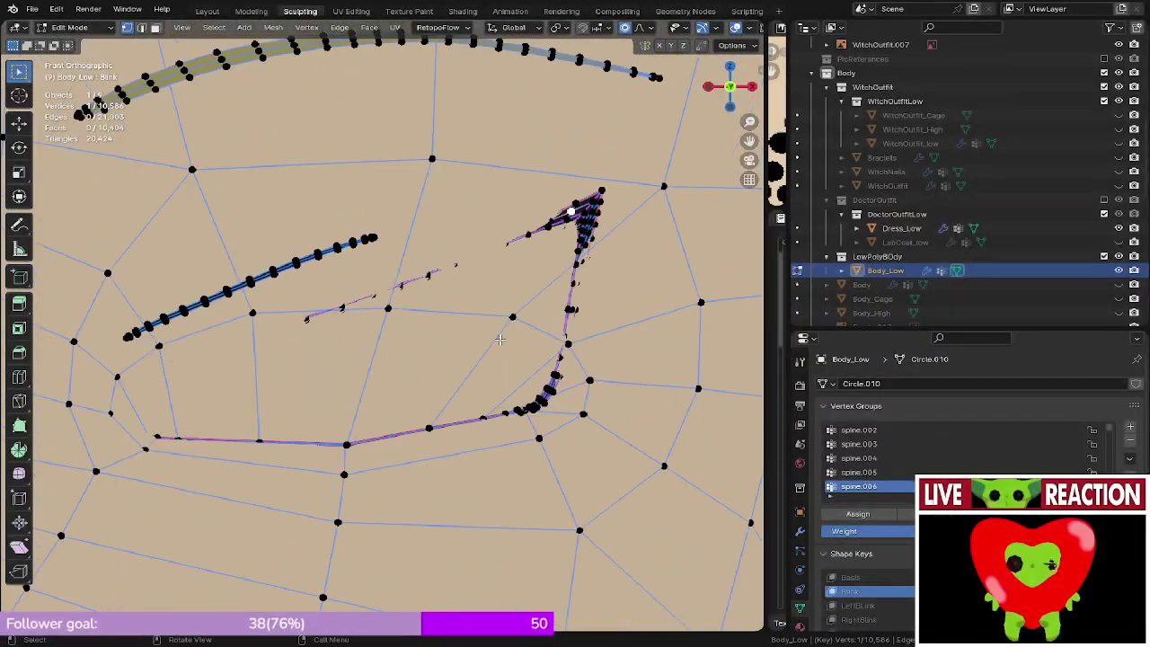
# - Save the Blender file
pyautogui.hotkey('ctrl', 's')
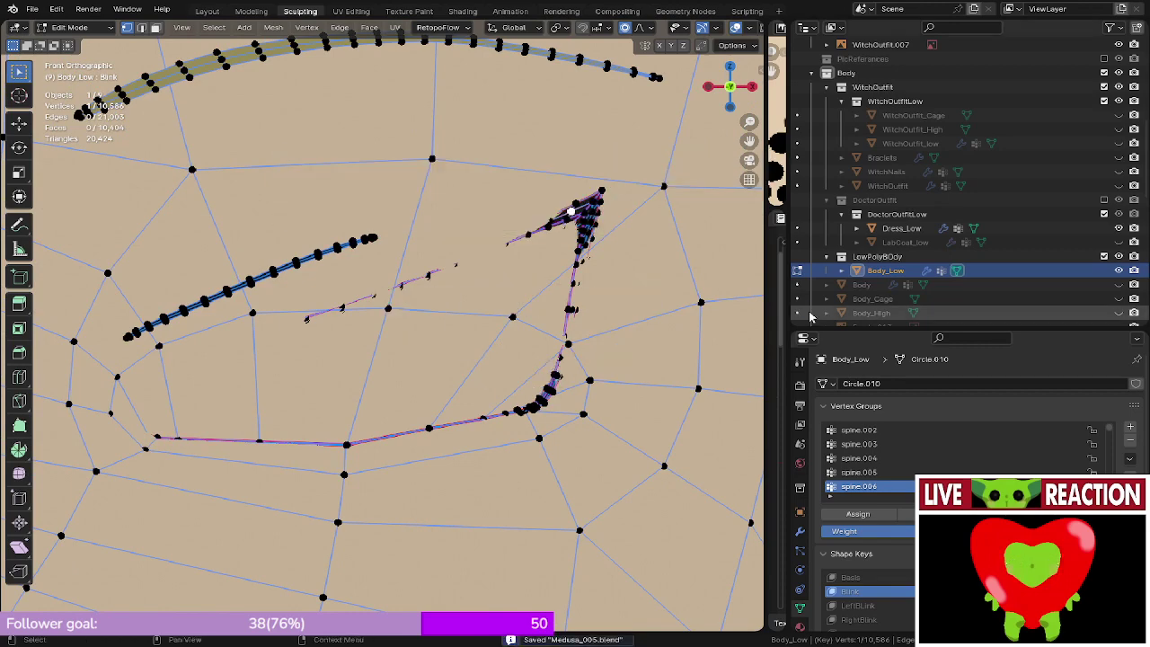
# - Select the upper eyelash's inner tip vertices, try to move them along Z, and turn proportional editing off
pyautogui.scroll(2, 296, 299)
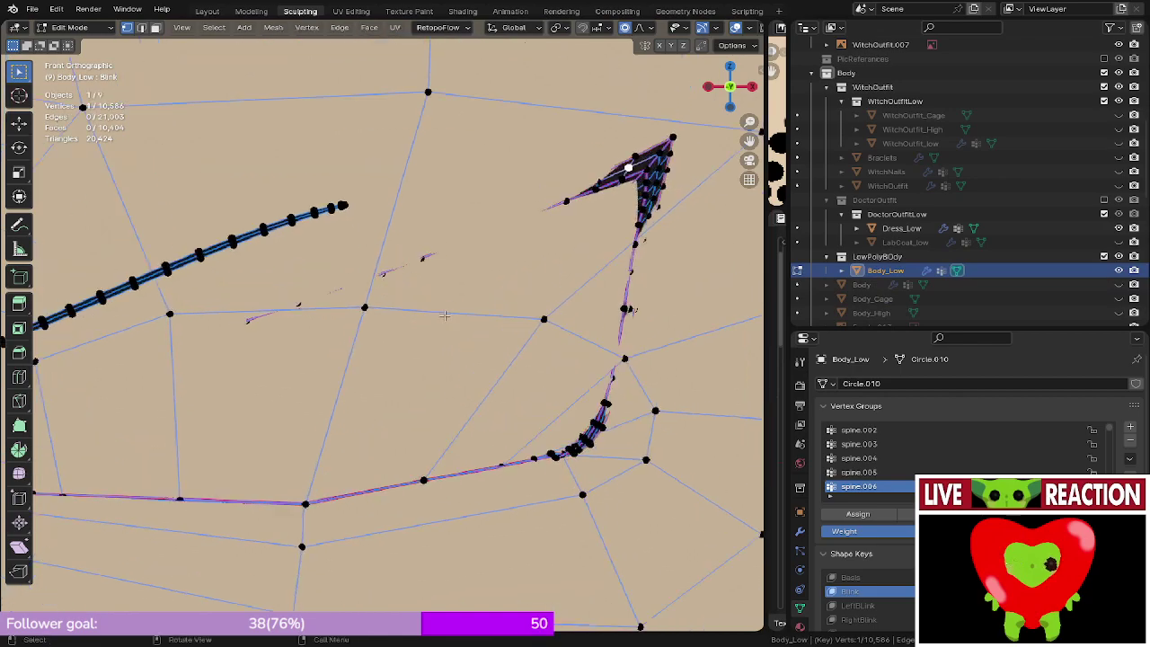
pyautogui.hotkey('shift', 'z')
pyautogui.scroll(5, 296, 299)
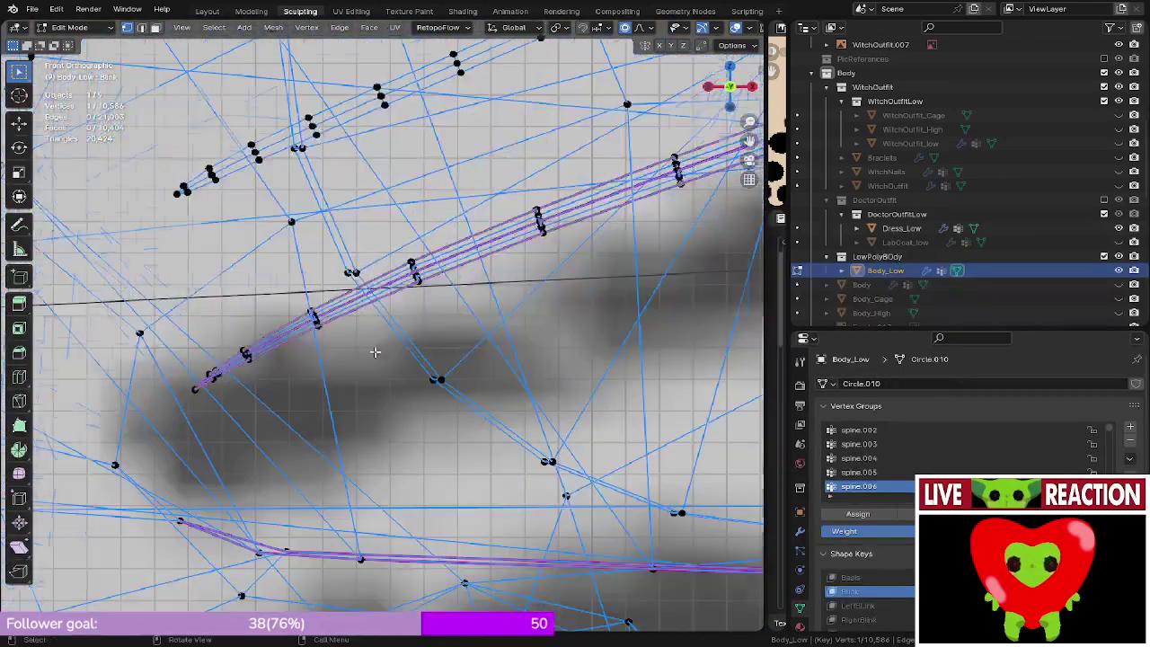
pyautogui.moveTo(170, 342); pyautogui.dragTo(273, 408)
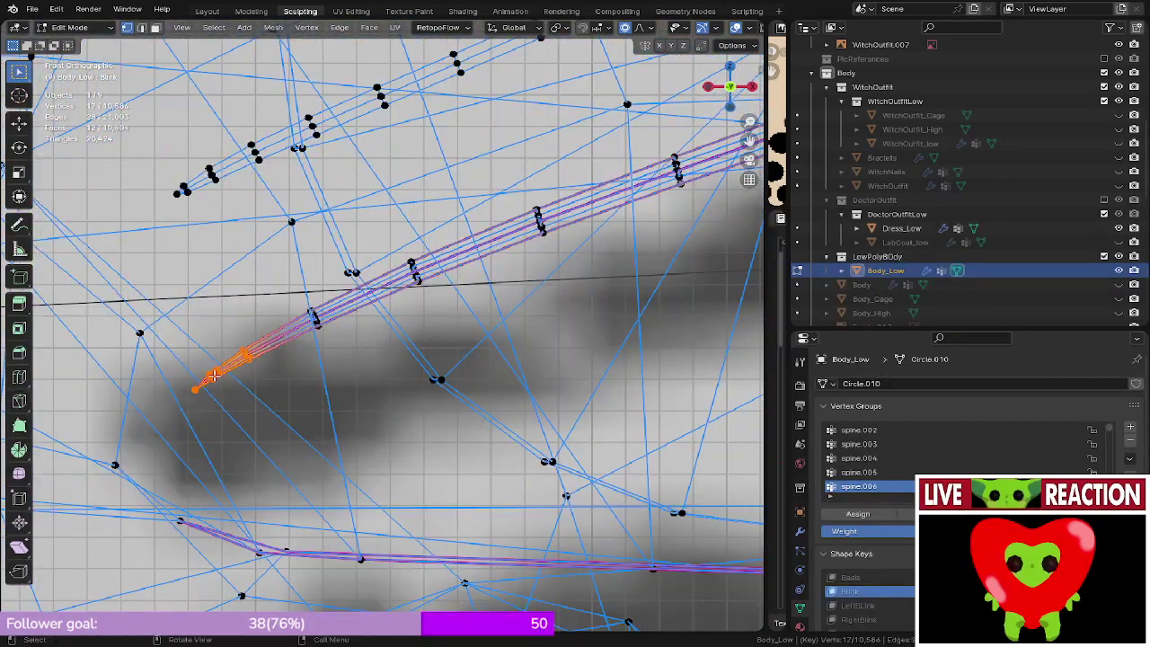
pyautogui.press('z')
pyautogui.moveTo(371, 367)
pyautogui.keyDown('shift'); pyautogui.mouseDown(button='middle')
pyautogui.moveTo(381, 362)
pyautogui.moveTo(298, 398)
pyautogui.mouseUp(button='middle'); pyautogui.keyUp('shift')
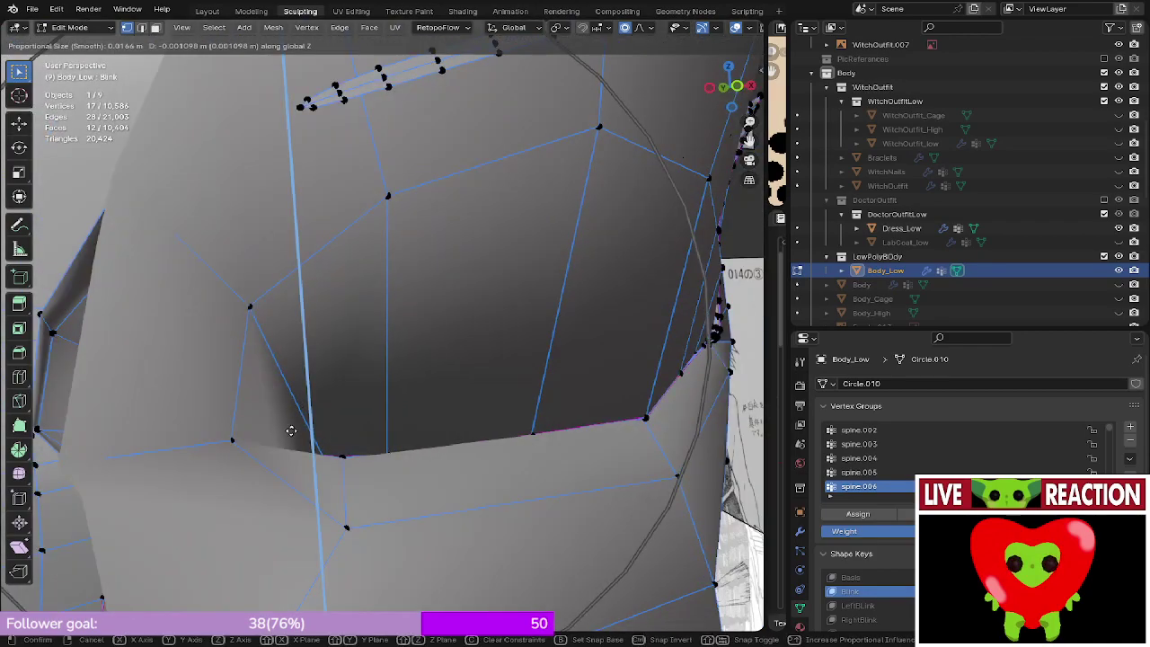
pyautogui.click(623, 29)
# - Select the whole linked upper eyelash and move it about -0.003 m along Y with X mirroring enabled
pyautogui.press('z')
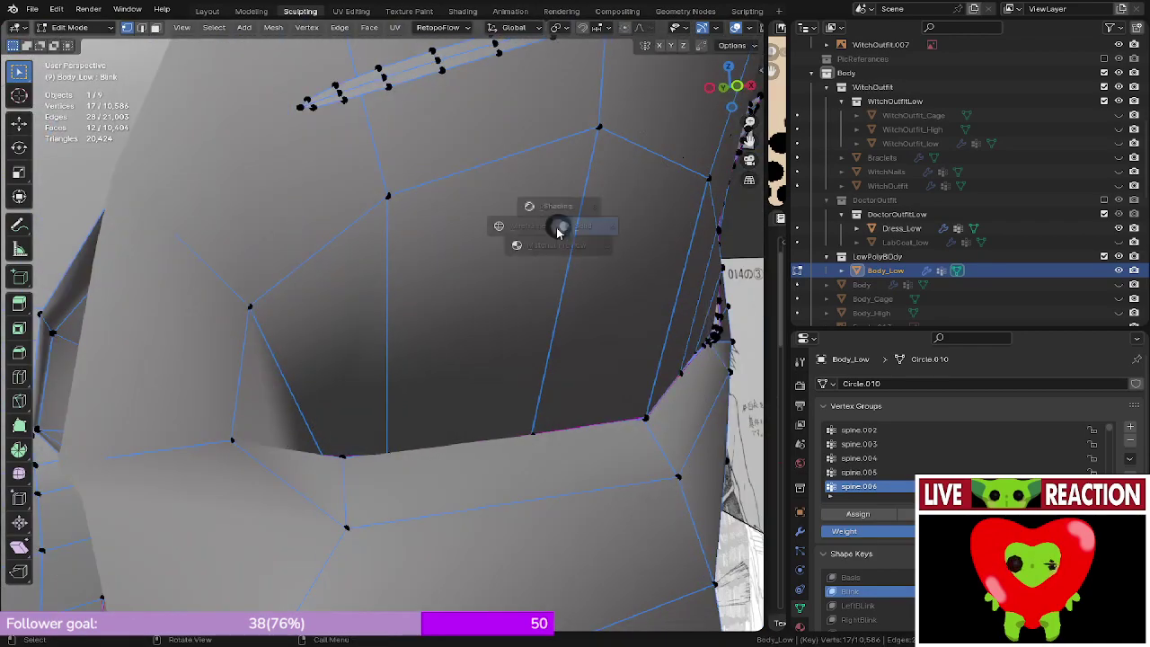
pyautogui.moveTo(507, 235)
pyautogui.mouseDown(button='middle')
pyautogui.moveTo(579, 237)
pyautogui.moveTo(476, 259)
pyautogui.mouseUp(button='middle')
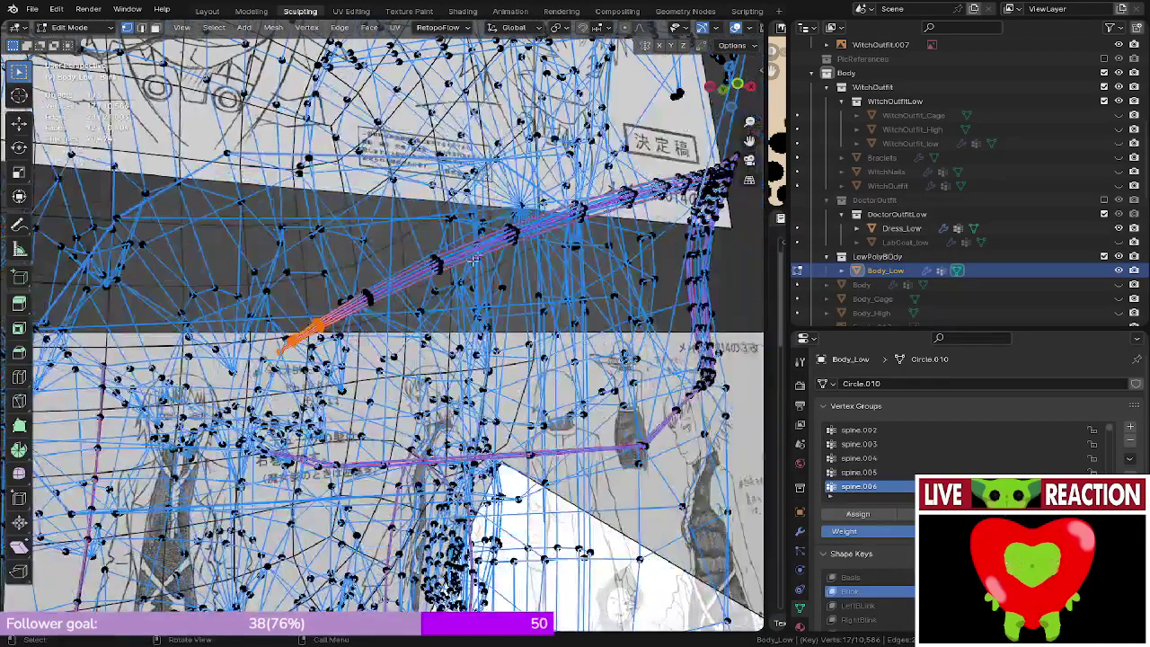
pyautogui.click(511, 229)
pyautogui.press('l')
pyautogui.scroll(-3, 515, 229)
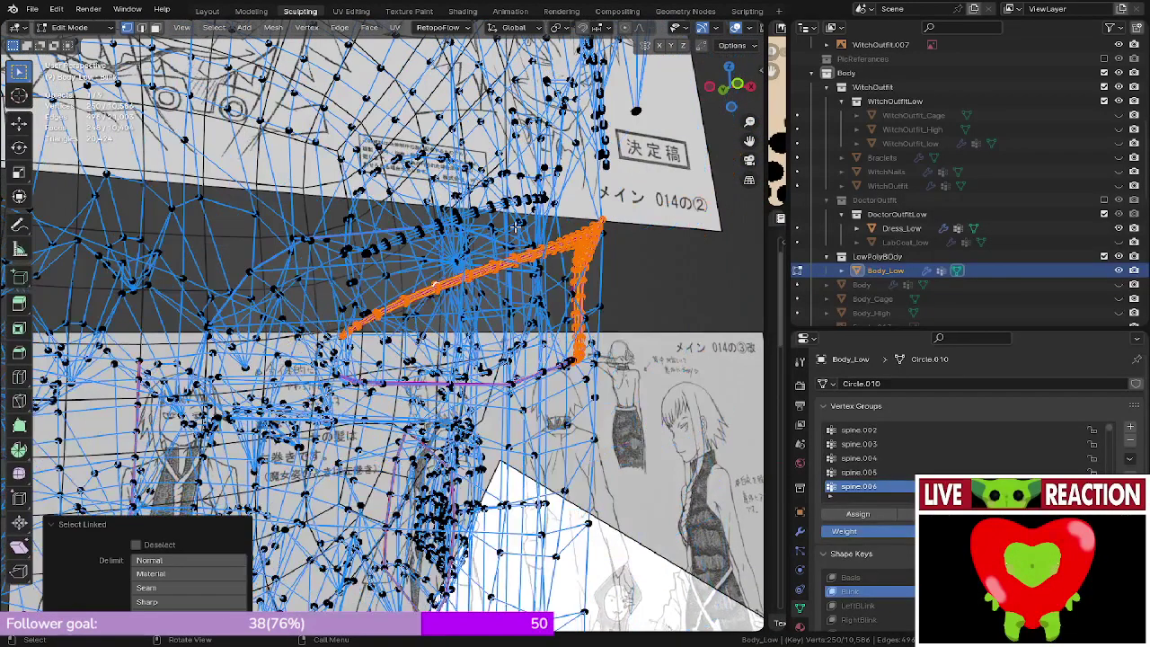
pyautogui.press('z')
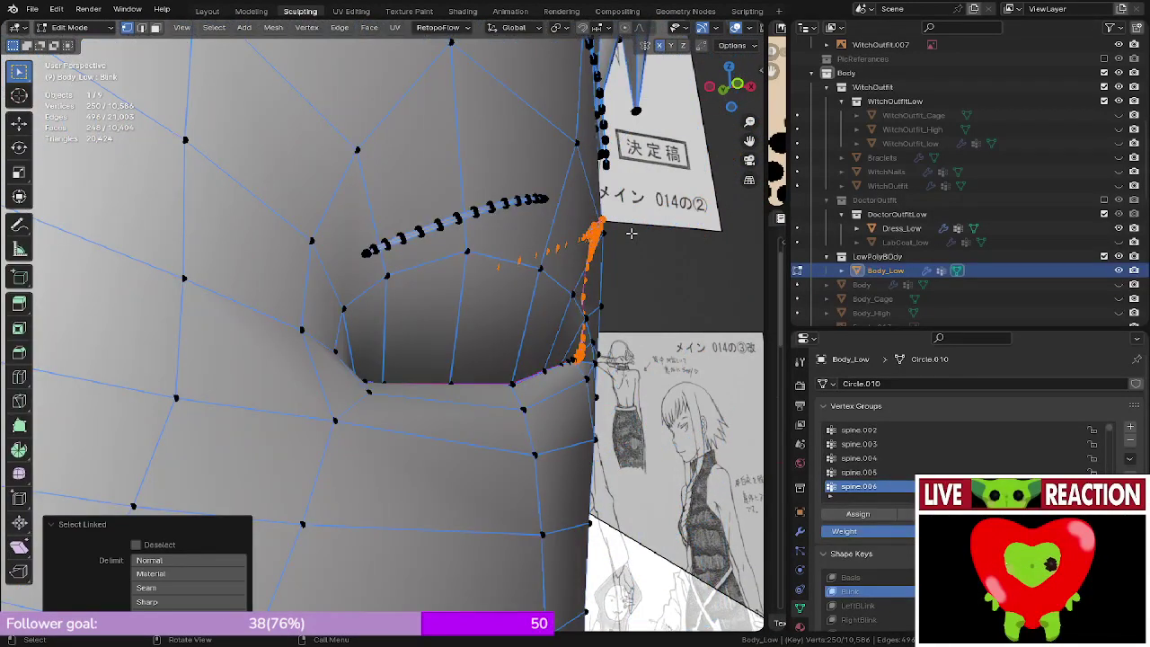
pyautogui.scroll(-4, 631, 233)
pyautogui.moveTo(632, 233); pyautogui.dragTo(376, 337, button='middle')
pyautogui.press('g')
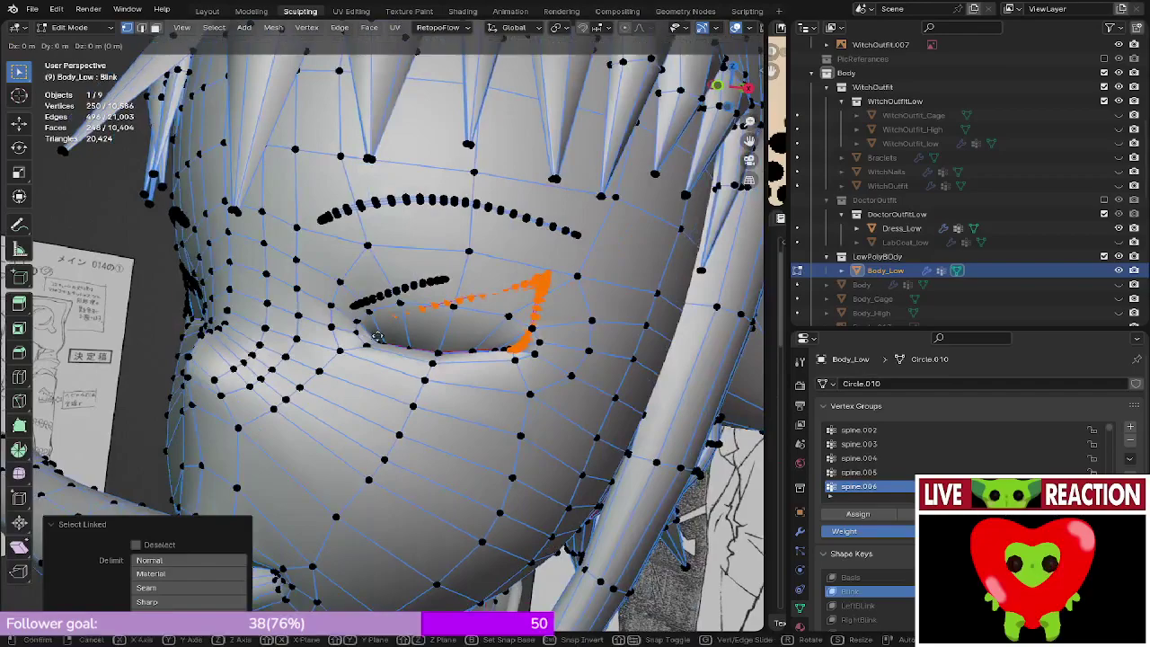
pyautogui.press('y')
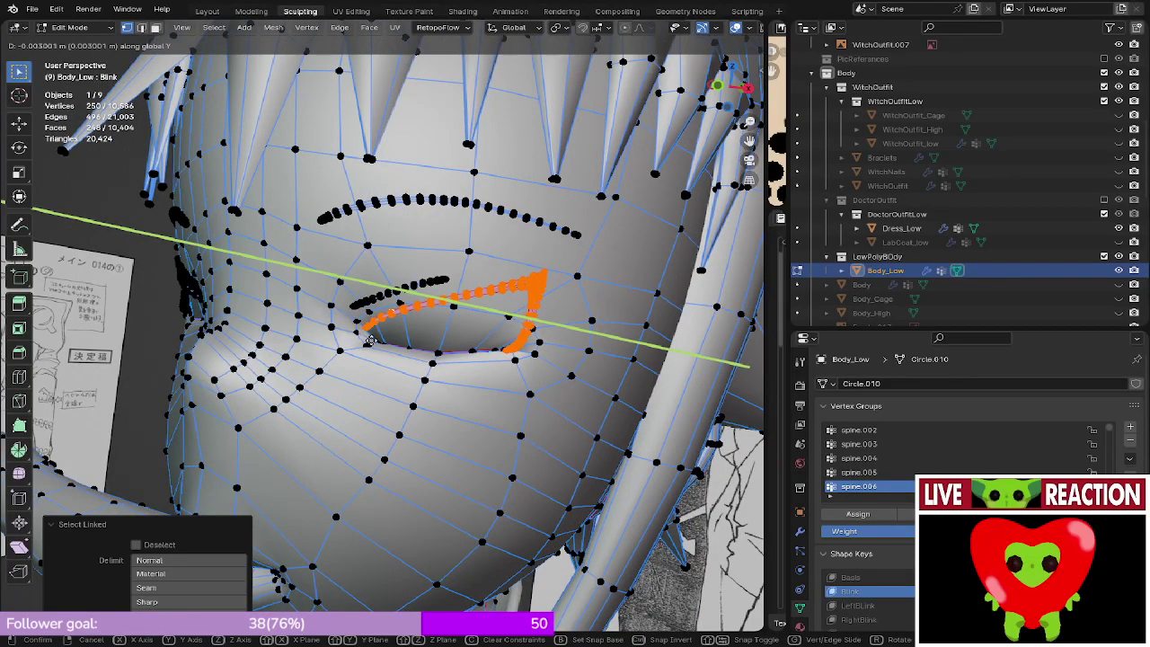
pyautogui.click(365, 341)
# - Shift the selected eyelash about 0.00175 m back towards the face along Y
pyautogui.moveTo(364, 341); pyautogui.dragTo(534, 314, button='middle')
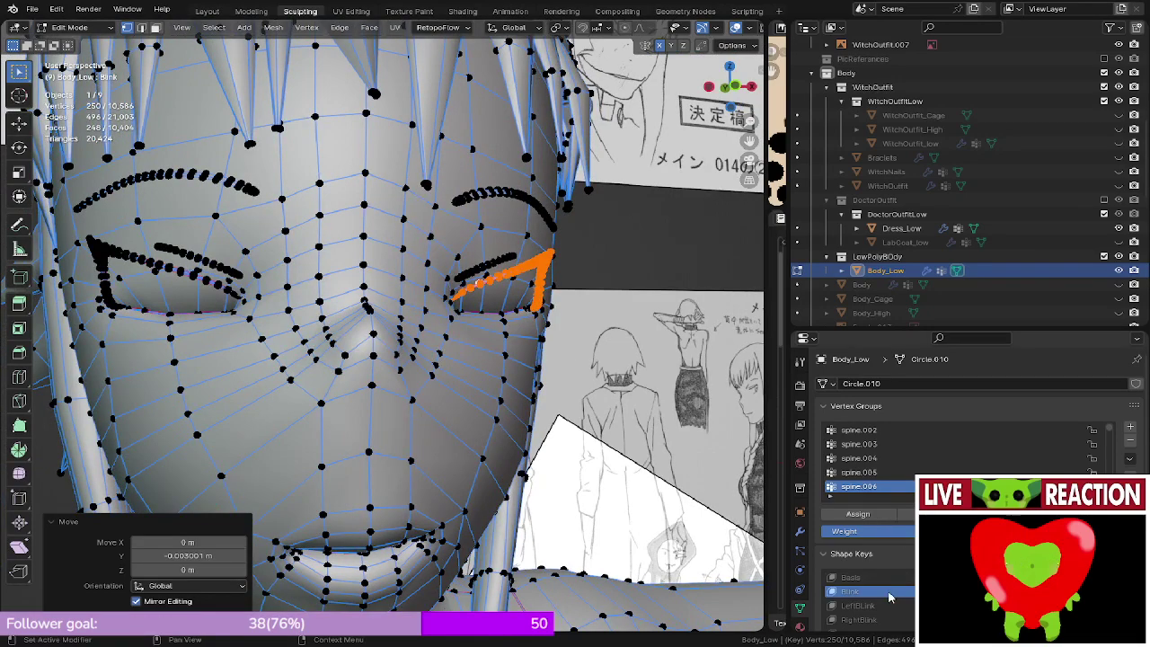
pyautogui.moveTo(552, 274); pyautogui.dragTo(398, 293, button='middle')
pyautogui.scroll(5, 467, 310)
pyautogui.scroll(3, 398, 293)
pyautogui.keyDown('shift'); pyautogui.moveTo(342, 264); pyautogui.dragTo(411, 276, button='middle'); pyautogui.keyUp('shift')
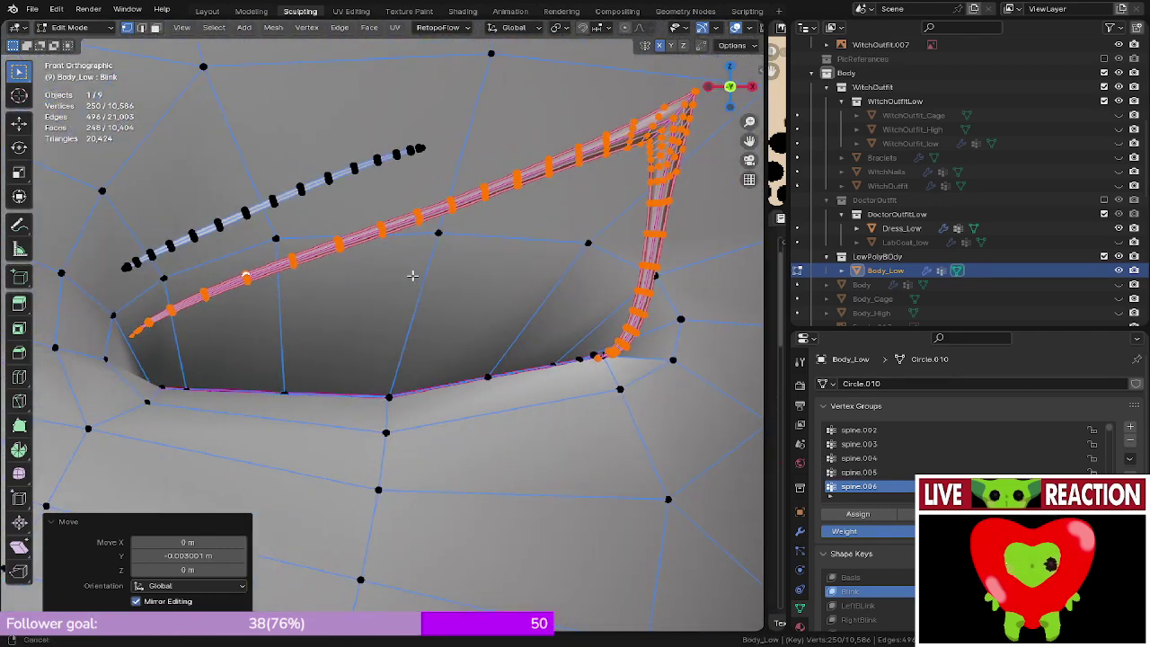
pyautogui.scroll(-1, 849, 555)
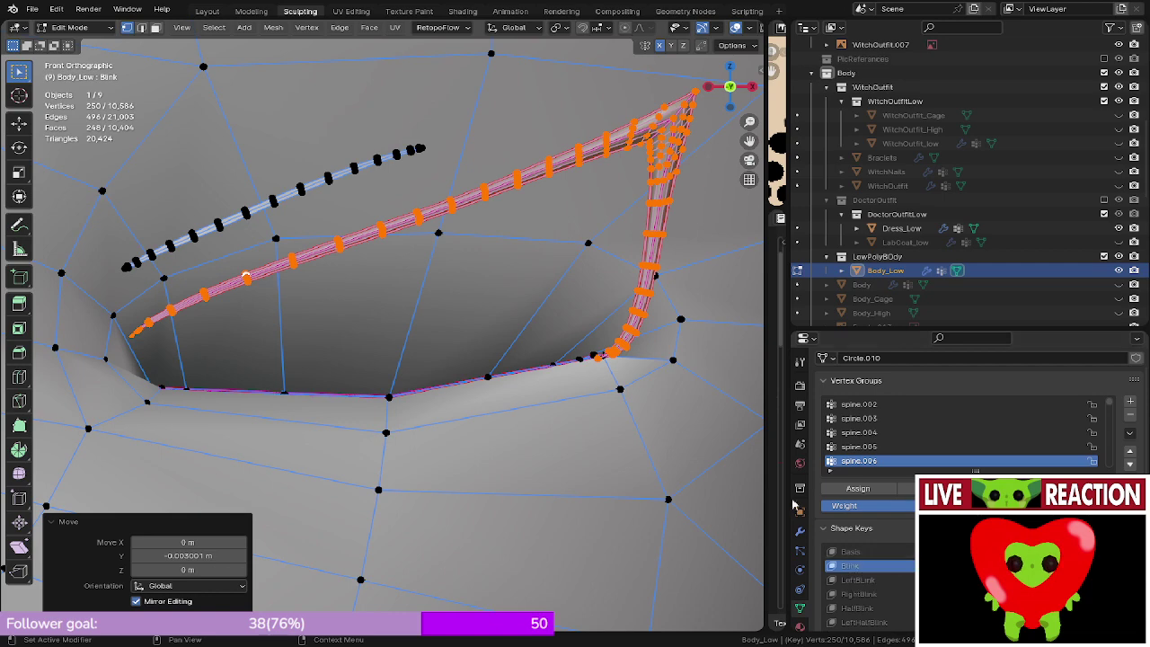
pyautogui.keyDown('shift'); pyautogui.moveTo(368, 348); pyautogui.dragTo(455, 375, button='middle'); pyautogui.keyUp('shift')
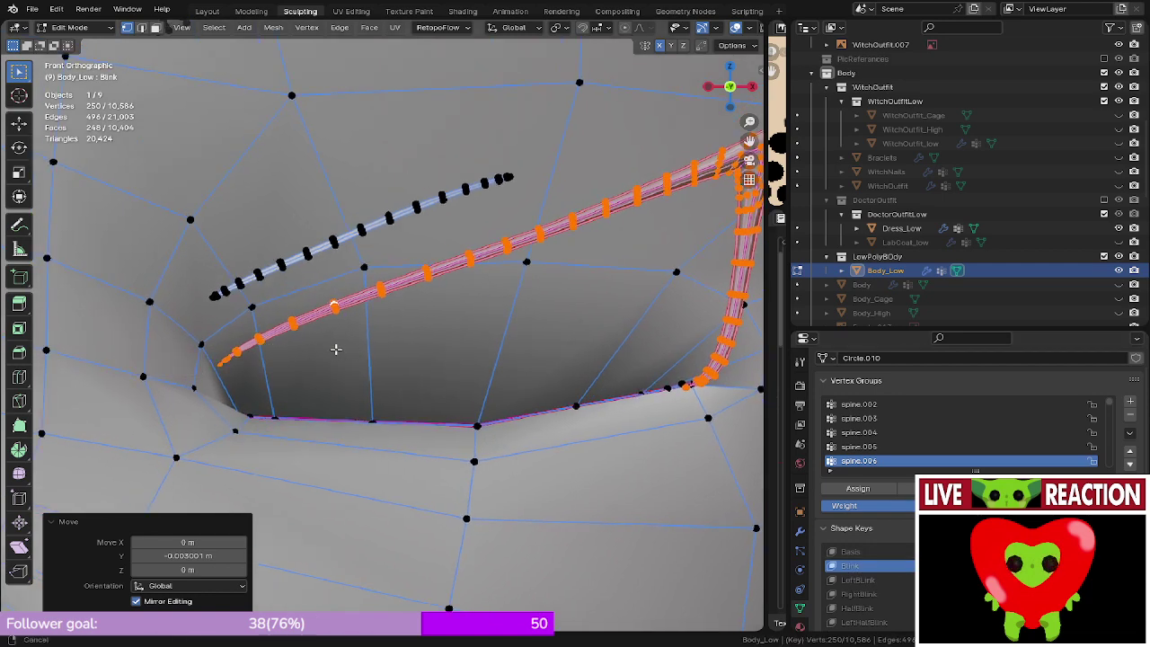
pyautogui.scroll(4, 481, 383)
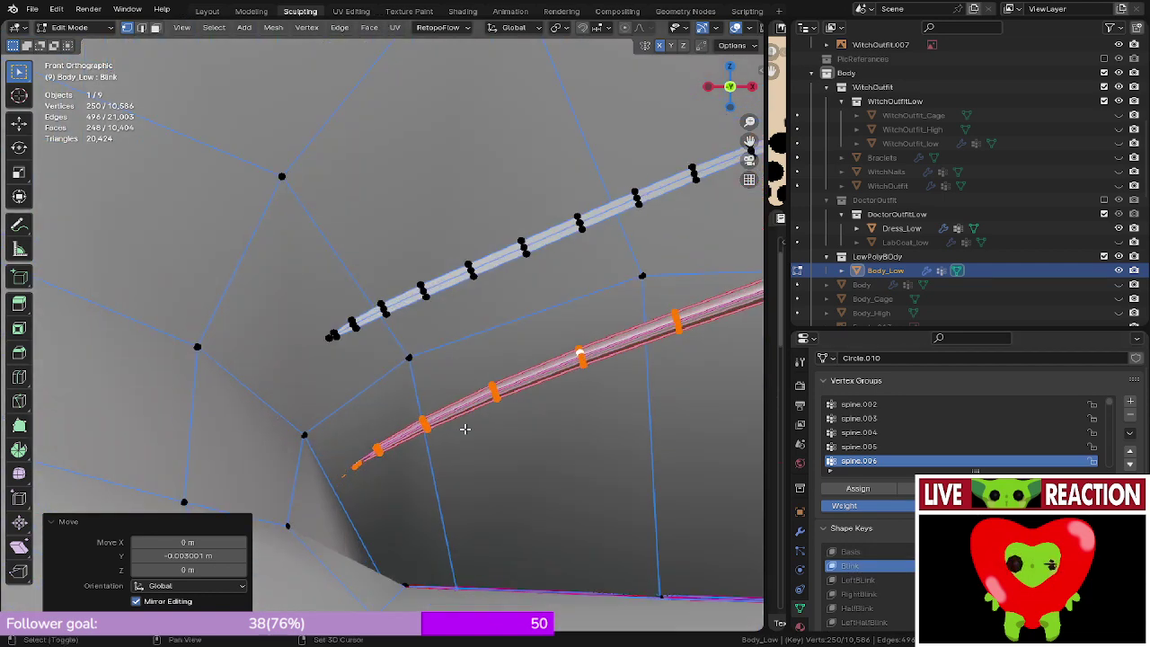
pyautogui.moveTo(464, 429); pyautogui.dragTo(395, 364, button='middle')
pyautogui.press('g')
pyautogui.press('y')
pyautogui.rightClick(358, 365)
pyautogui.press('g')
pyautogui.press('y')
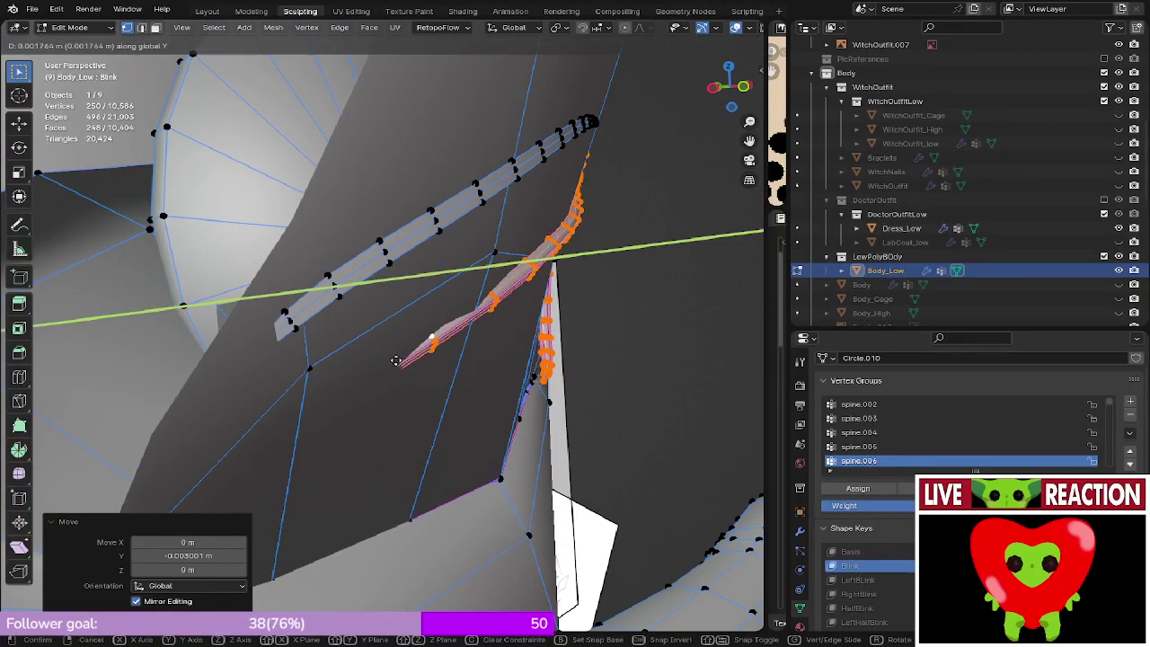
pyautogui.click(396, 358)
# - Inspect how the repositioned eyelash sits against the eyelid from the side and the front
pyautogui.moveTo(436, 369); pyautogui.dragTo(134, 383, button='middle')
pyautogui.keyDown('shift'); pyautogui.moveTo(390, 374); pyautogui.dragTo(235, 387, button='middle'); pyautogui.keyUp('shift')
pyautogui.moveTo(232, 433); pyautogui.dragTo(247, 433, button='middle')
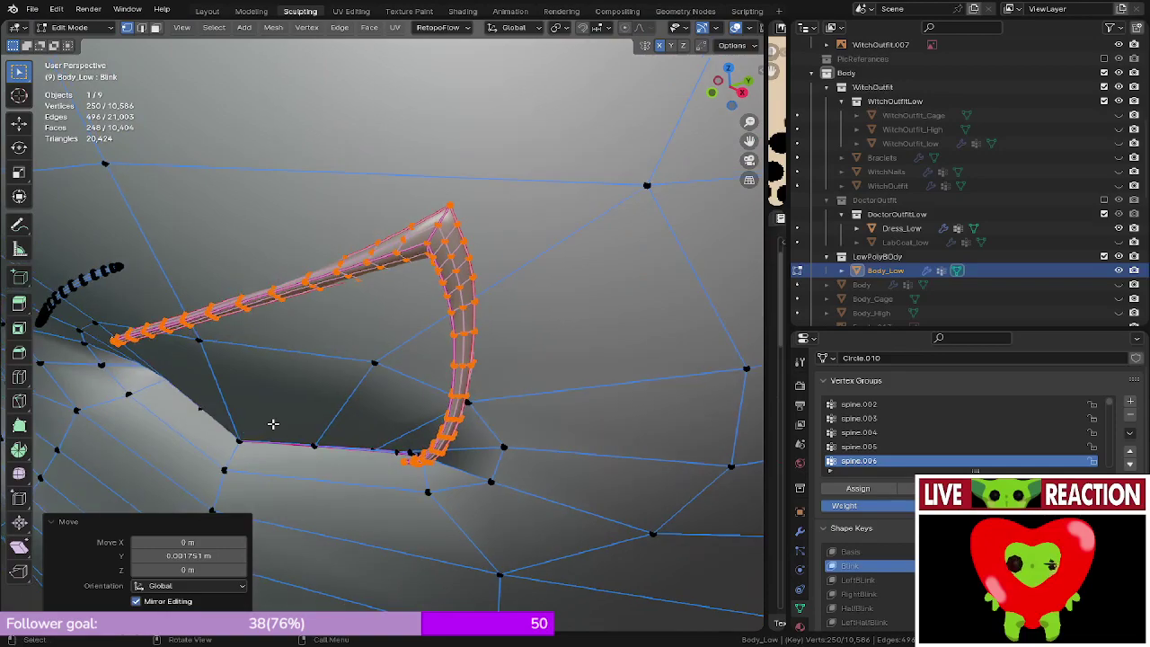
pyautogui.moveTo(273, 424); pyautogui.dragTo(363, 385, button='middle')
pyautogui.scroll(-3, 363, 385)
pyautogui.scroll(2, 405, 331)
pyautogui.keyDown('shift'); pyautogui.moveTo(271, 361); pyautogui.dragTo(64, 413, button='middle'); pyautogui.keyUp('shift')
pyautogui.press('KP_1')
pyautogui.press('g')
pyautogui.press('y')
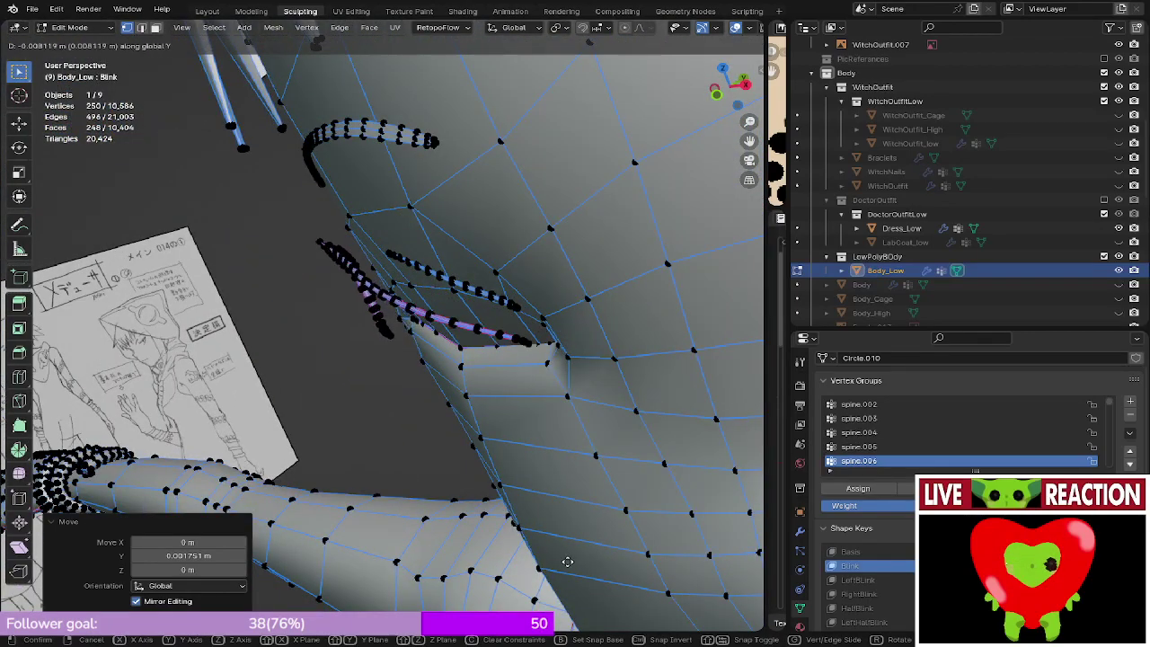
pyautogui.rightClick(657, 478)
# - Select only the vertices at the eyelash's inner tip and lower them about 0.0023 m along Z
pyautogui.moveTo(637, 381); pyautogui.dragTo(449, 409, button='middle')
pyautogui.press('KP_1')
pyautogui.scroll(10, 447, 408)
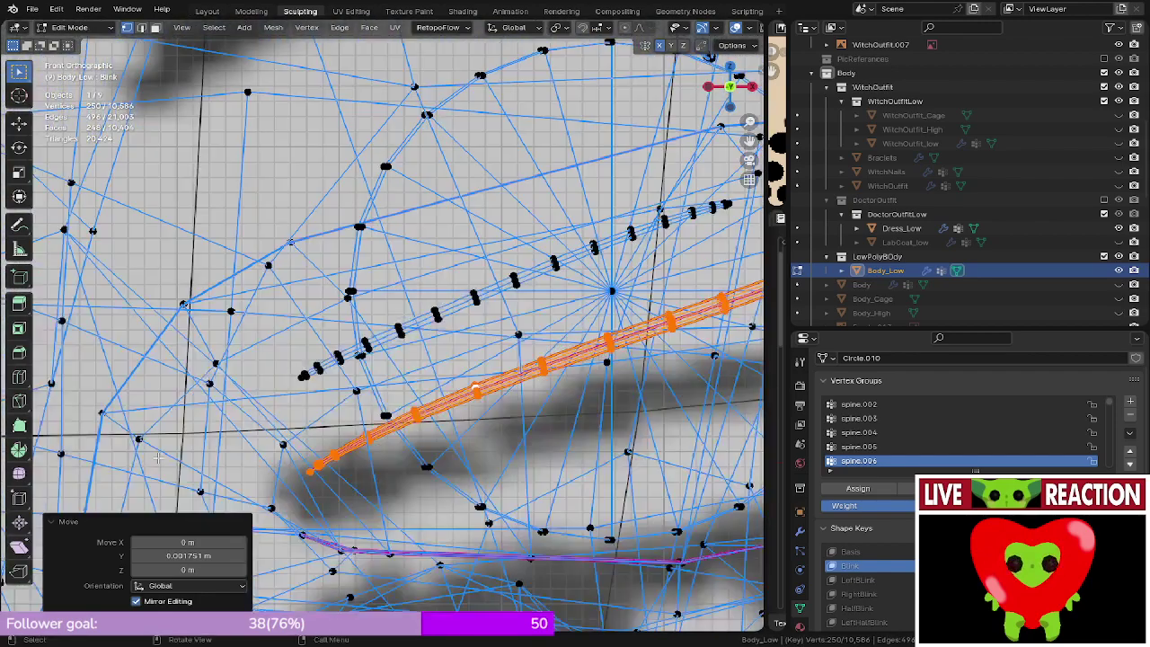
pyautogui.scroll(3, 304, 320)
pyautogui.scroll(3, 236, 351)
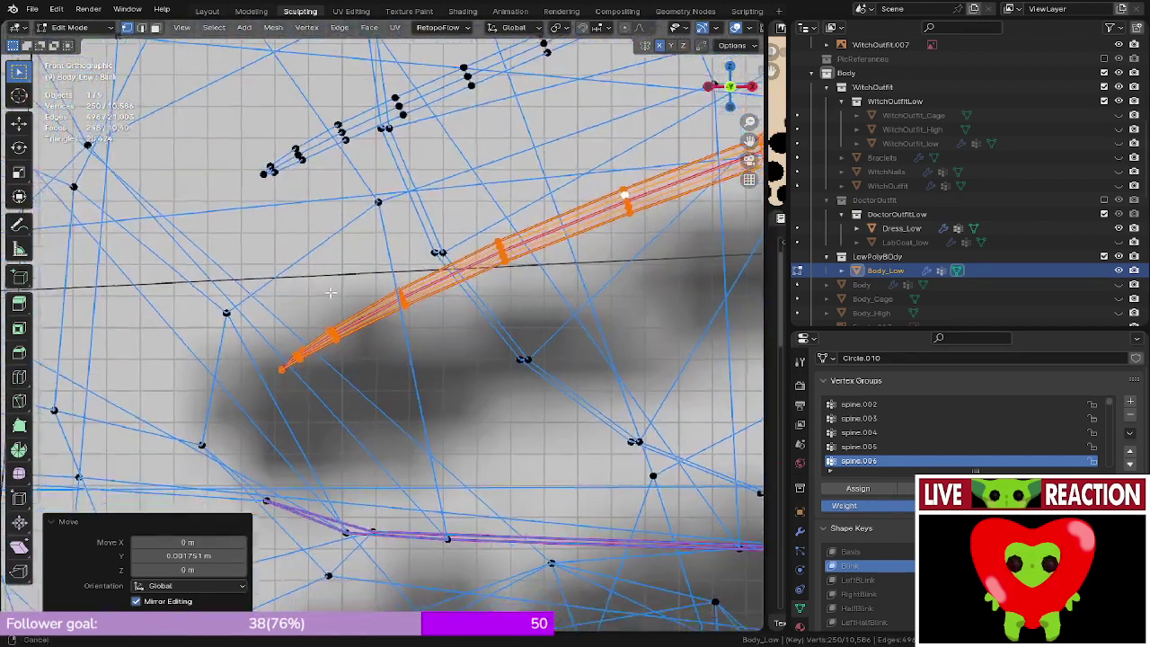
pyautogui.moveTo(260, 405); pyautogui.dragTo(256, 402)
pyautogui.press('b')
pyautogui.moveTo(189, 323); pyautogui.dragTo(255, 400)
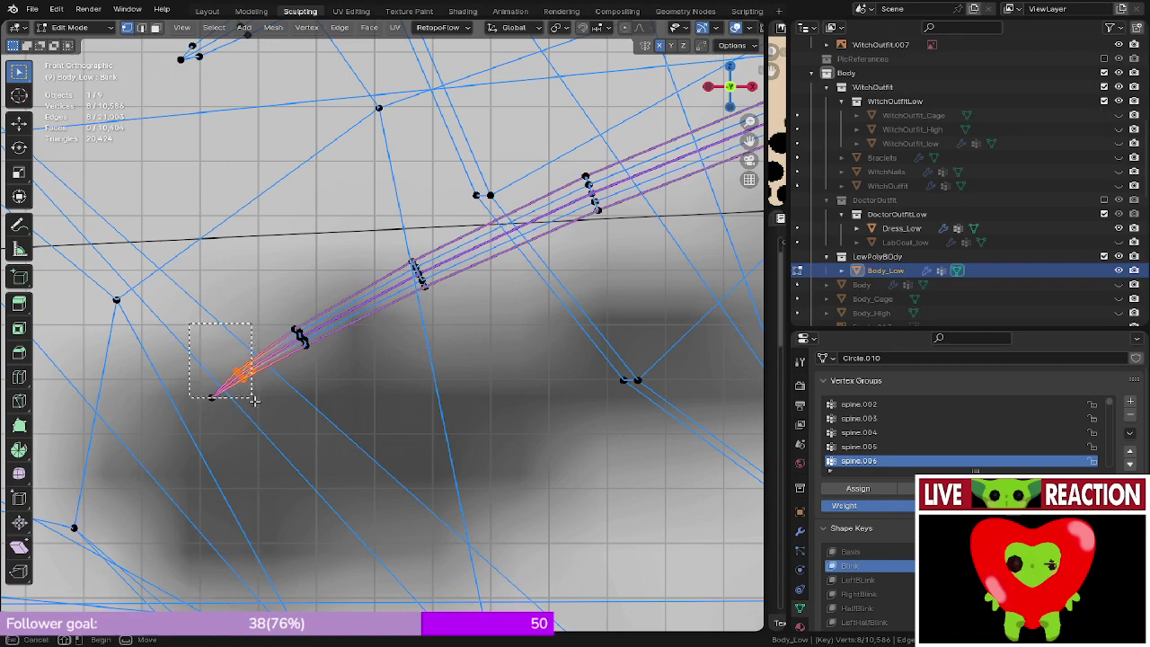
pyautogui.moveTo(221, 392); pyautogui.dragTo(441, 398, button='middle')
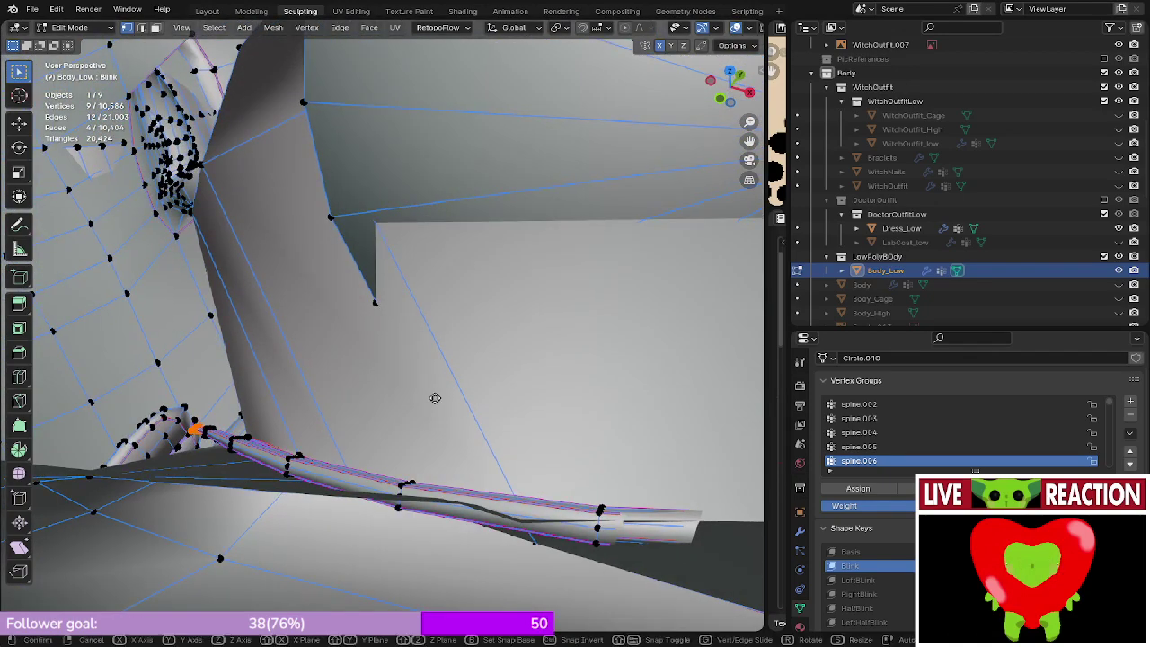
pyautogui.press('g')
pyautogui.press('z')
pyautogui.click(486, 440)
# - Lower the eyelash's inner tip a further 0.0025 m or so along Z, down to the lower eyelid line
pyautogui.moveTo(486, 440); pyautogui.dragTo(388, 329, button='middle')
pyautogui.scroll(-3, 390, 351)
pyautogui.scroll(2, 397, 343)
pyautogui.scroll(-3, 397, 343)
pyautogui.scroll(4, 387, 384)
pyautogui.press('KP_1')
pyautogui.scroll(2, 388, 329)
pyautogui.press('g')
pyautogui.press('z')
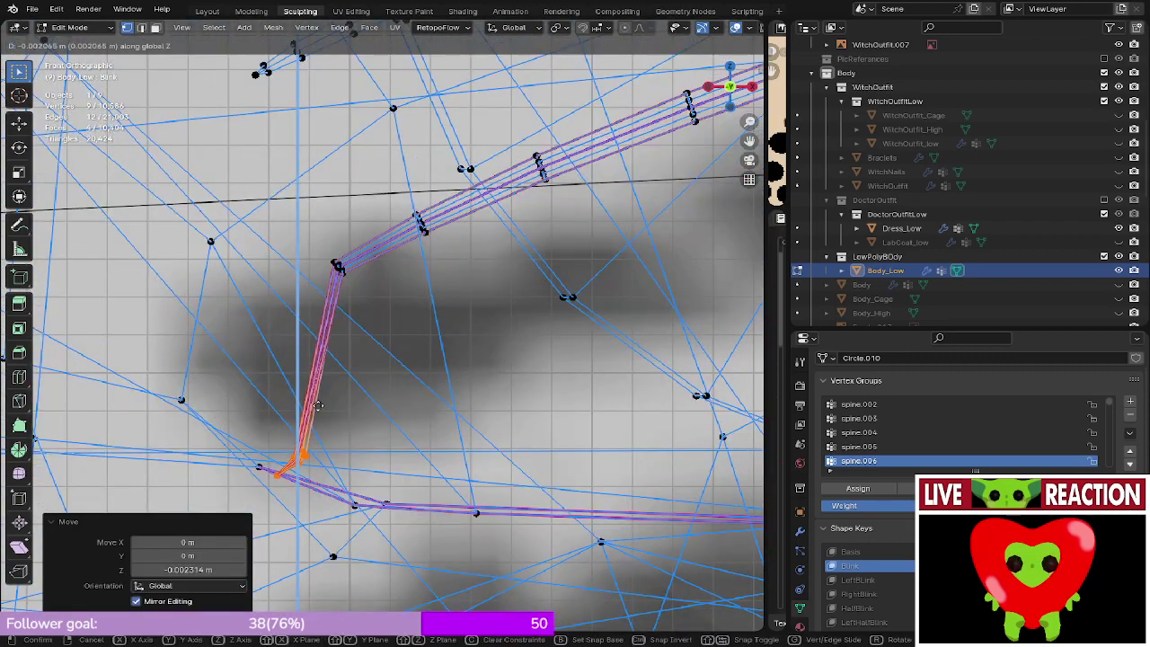
pyautogui.click(313, 422)
# - Check the lowered eyelash tip against the inner eye corner in solid, shaded and wireframe display
pyautogui.press('z')
pyautogui.click(583, 426)
pyautogui.scroll(-1, 493, 347)
pyautogui.moveTo(457, 409)
pyautogui.keyDown('shift'); pyautogui.mouseDown(button='middle')
pyautogui.moveTo(493, 347)
pyautogui.moveTo(397, 423)
pyautogui.moveTo(454, 388)
pyautogui.moveTo(390, 410)
pyautogui.mouseUp(button='middle'); pyautogui.keyUp('shift')
pyautogui.scroll(-3, 398, 426)
pyautogui.scroll(2, 408, 419)
pyautogui.press('z')
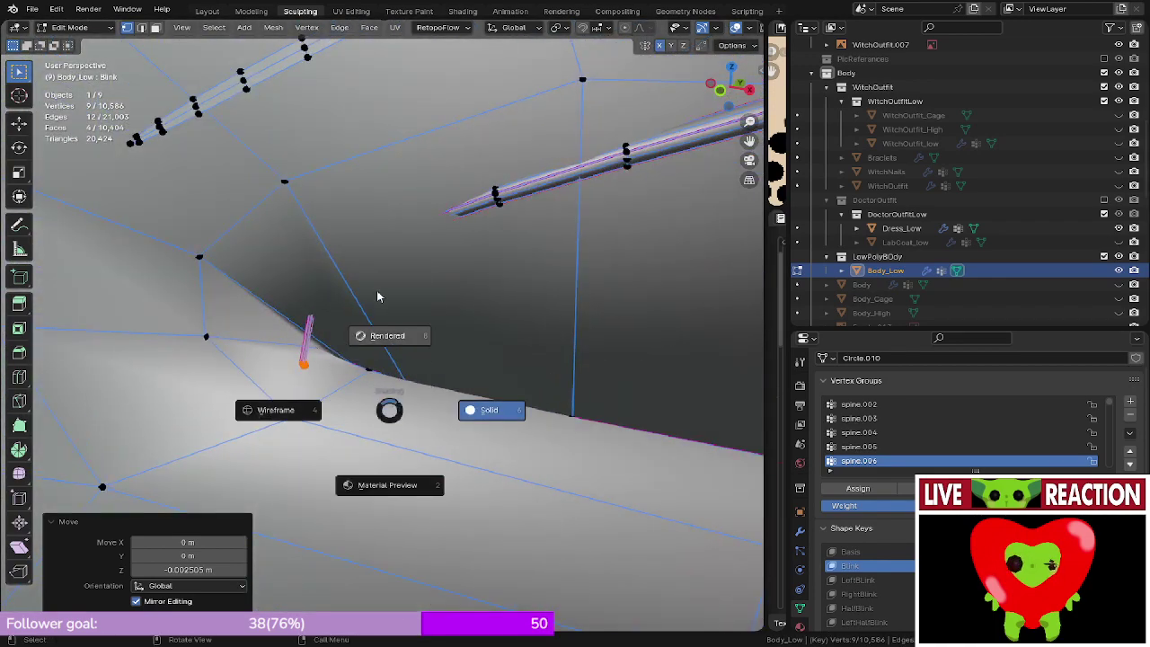
pyautogui.click(377, 295)
pyautogui.moveTo(377, 296)
pyautogui.mouseDown(button='middle')
pyautogui.moveTo(408, 326)
pyautogui.moveTo(410, 269)
pyautogui.moveTo(364, 332)
pyautogui.mouseUp(button='middle')
pyautogui.scroll(3, 412, 319)
pyautogui.press('KP_1')
pyautogui.scroll(4, 368, 339)
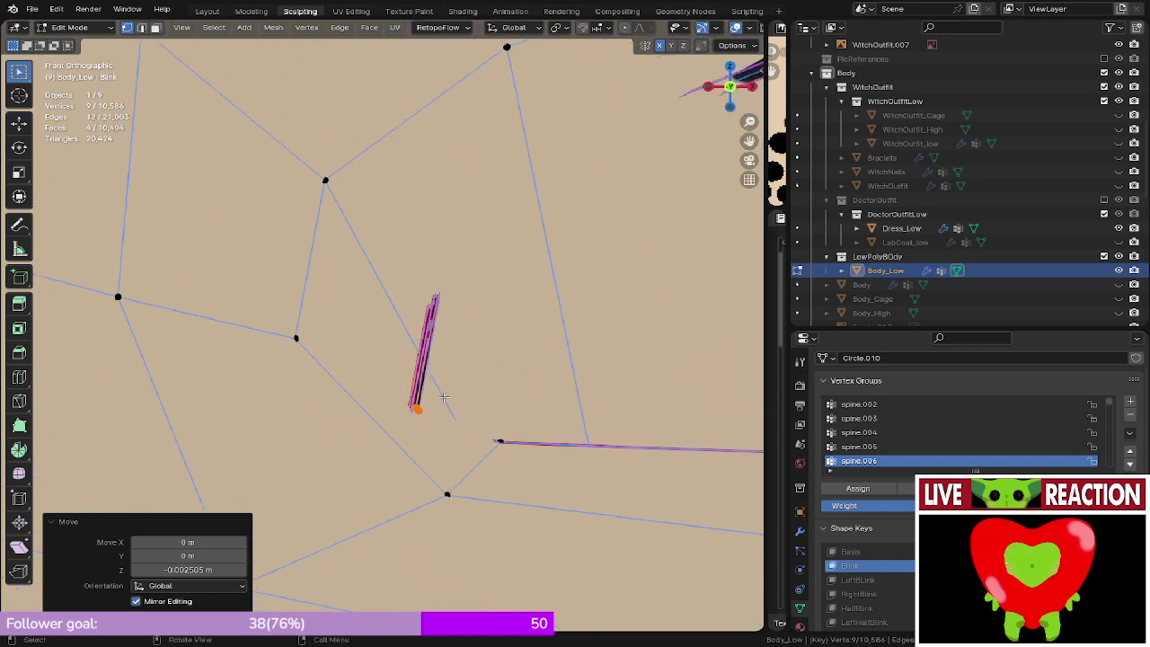
pyautogui.press('z')
pyautogui.click(257, 375)
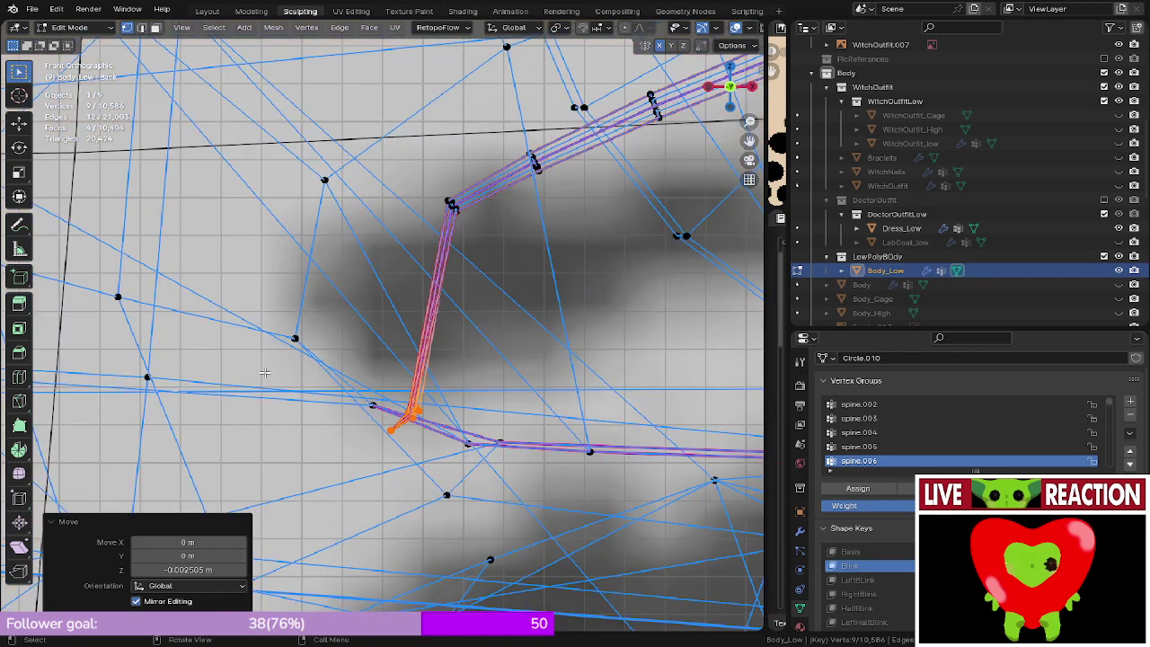
# - Rotate the eyelash's inner tip about 60 degrees in the front view to follow the lower eyelid line
pyautogui.scroll(3, 267, 369)
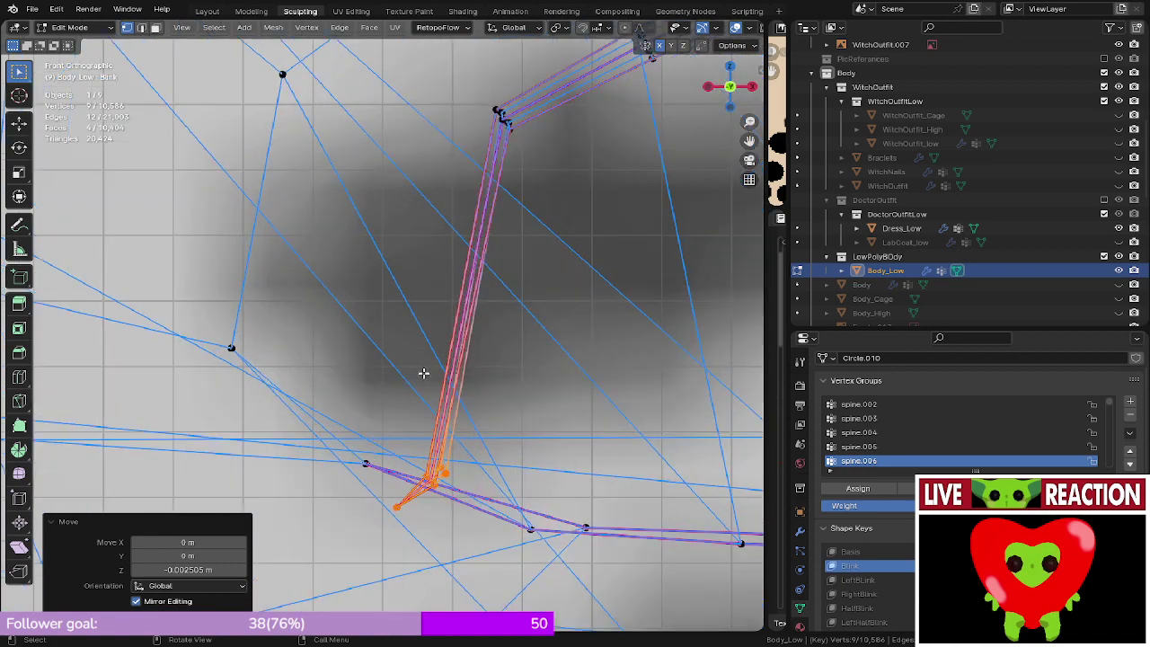
pyautogui.press('r')
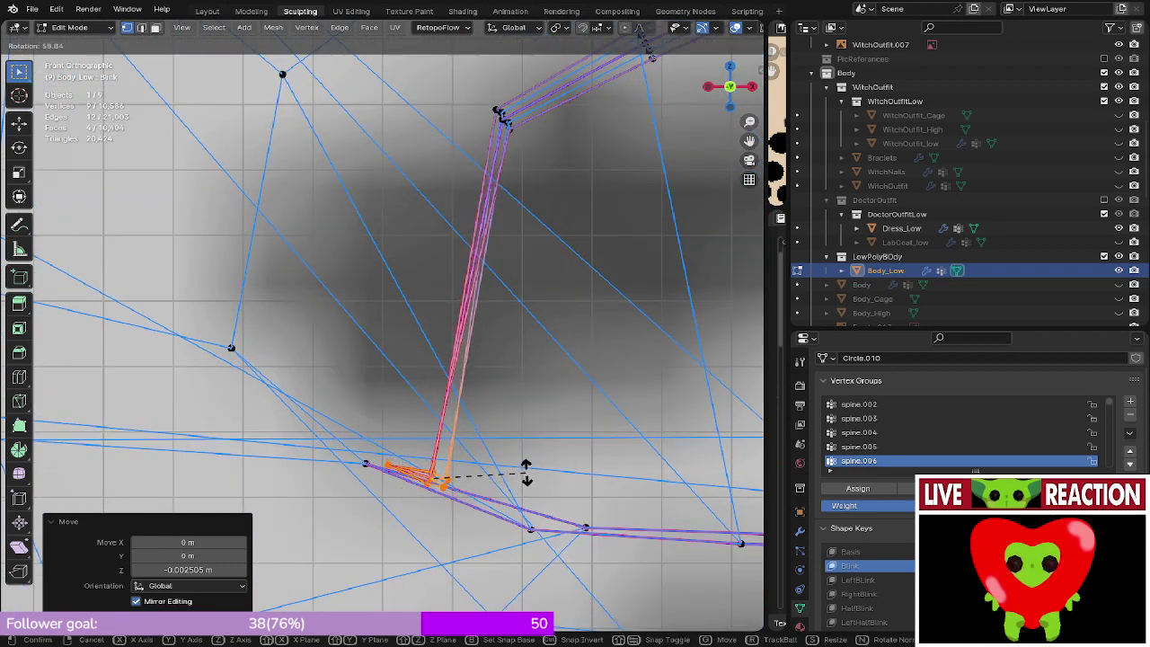
pyautogui.click(530, 469)
# - Reposition the eyelash's inner tip along Y and raise it about 0.0002 m along Z
pyautogui.moveTo(390, 423); pyautogui.dragTo(478, 221, button='middle')
pyautogui.press('g')
pyautogui.press('y')
pyautogui.click(497, 359)
pyautogui.press('g')
pyautogui.press('z')
pyautogui.click(477, 313)
pyautogui.scroll(3, 422, 344)
pyautogui.press('KP_1')
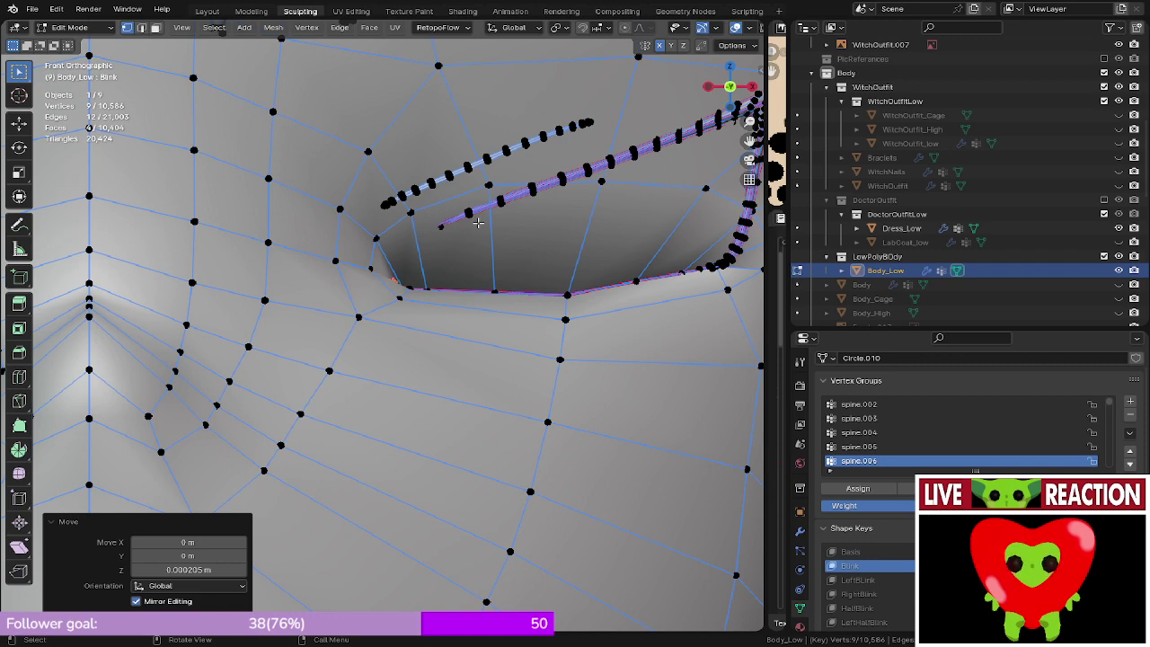
pyautogui.moveTo(478, 224)
pyautogui.mouseDown(button='middle')
pyautogui.moveTo(562, 239)
pyautogui.moveTo(368, 238)
pyautogui.moveTo(382, 292)
pyautogui.mouseUp(button='middle')
pyautogui.scroll(3, 369, 238)
pyautogui.keyDown('alt'); pyautogui.keyDown('shift'); pyautogui.click(353, 209); pyautogui.keyUp('shift'); pyautogui.keyUp('alt')
pyautogui.keyDown('alt'); pyautogui.keyDown('shift'); pyautogui.click(362, 242); pyautogui.keyUp('shift'); pyautogui.keyUp('alt')
pyautogui.scroll(1, 367, 267)
pyautogui.scroll(1, 367, 266)
pyautogui.press('z')
pyautogui.press('c')
pyautogui.click(373, 256)
pyautogui.rightClick(374, 256)
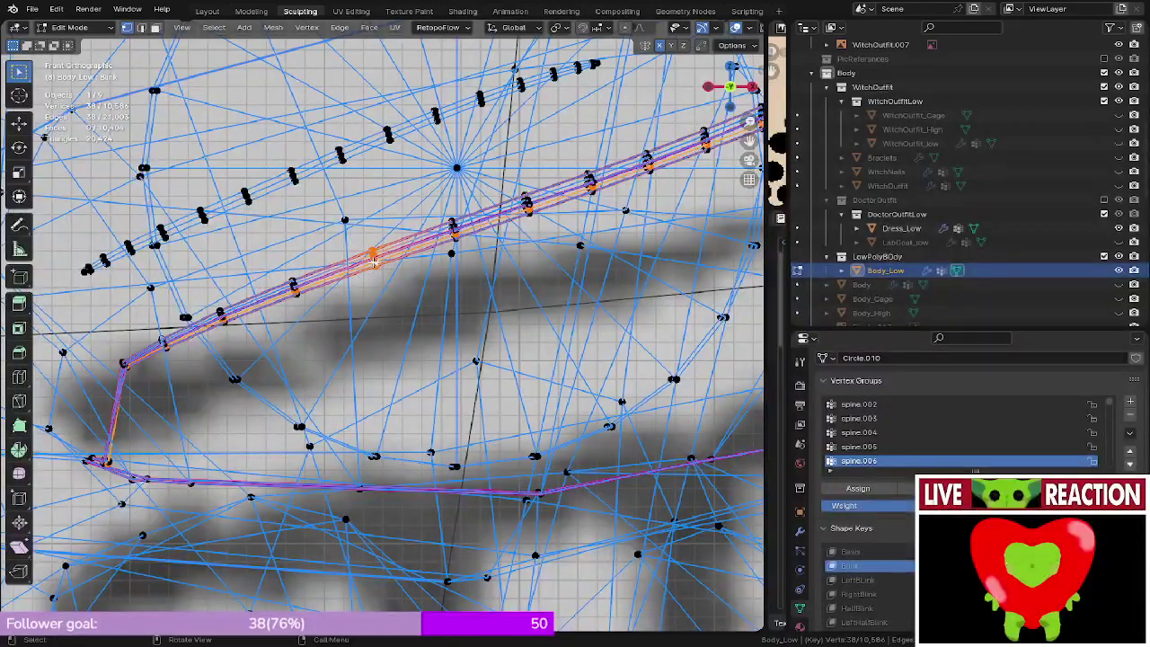
# - Select the fifth eyelash cross-section loop from the raised inner end and lower it about 0.0127 m along Z to the lower eyelid
pyautogui.hotkey('alt', 'a')
pyautogui.press('c')
pyautogui.click(370, 260)
pyautogui.rightClick(369, 261)
pyautogui.press('z')
pyautogui.click(557, 249)
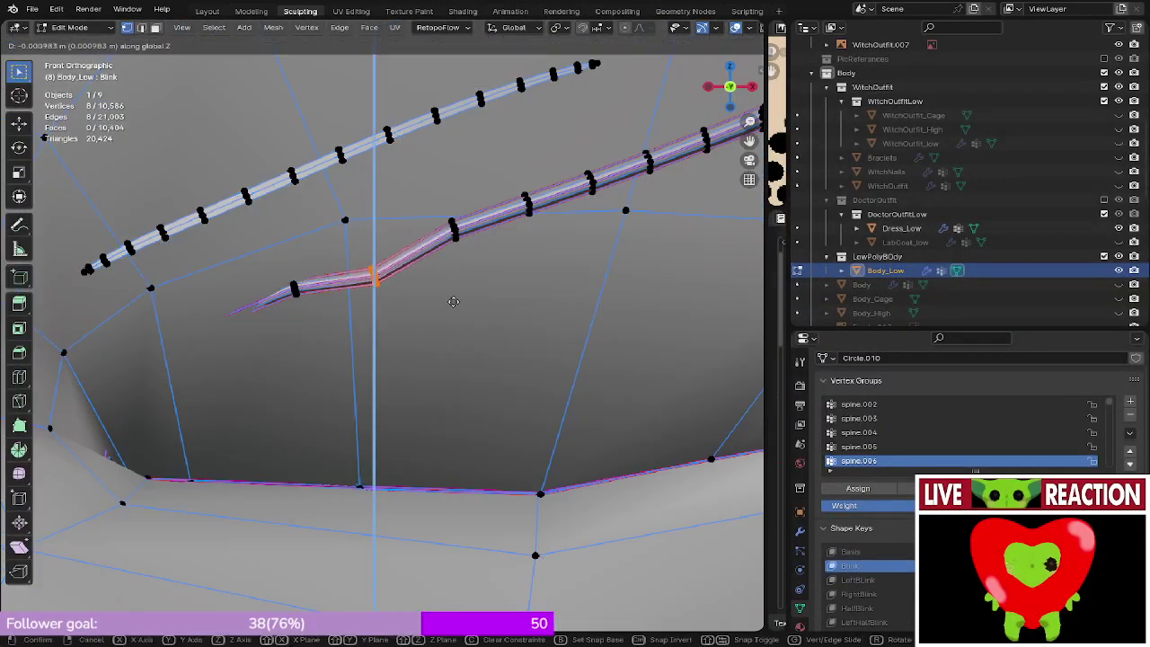
pyautogui.press('g')
pyautogui.press('z')
pyautogui.click(441, 495)
# - Move the lowered eyelash loop back along Y until it sits on the lower eyelid edge
pyautogui.scroll(2, 441, 495)
pyautogui.moveTo(434, 295); pyautogui.dragTo(542, 334, button='middle')
pyautogui.press('g')
pyautogui.press('y')
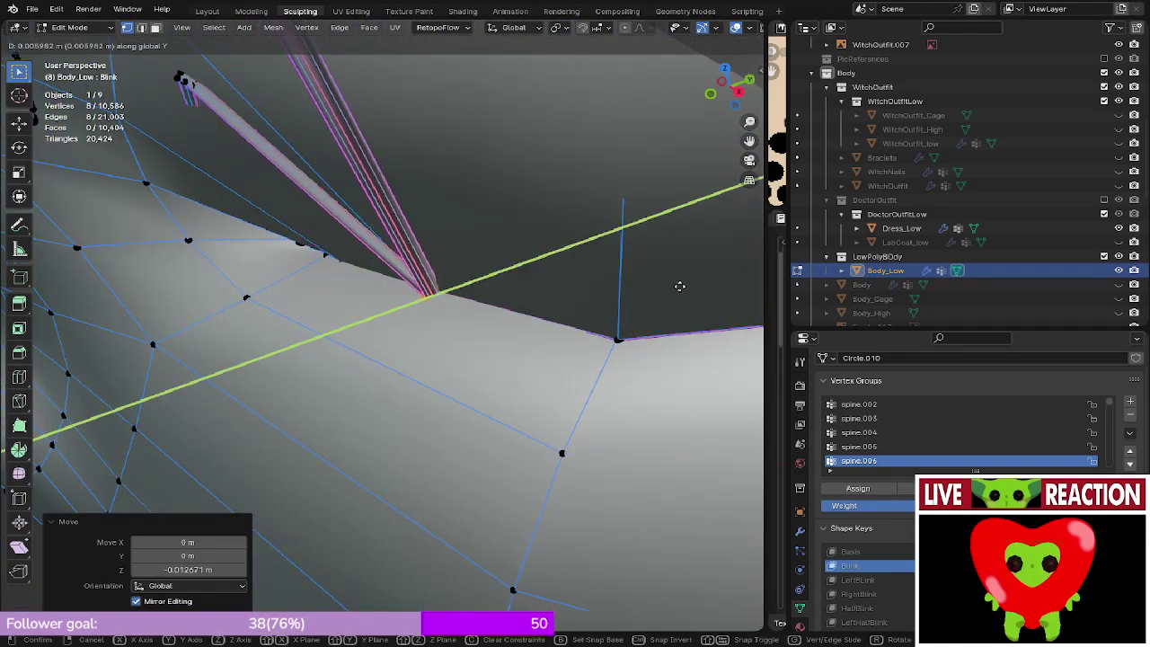
pyautogui.click(668, 295)
# - Select the adjacent eyelash loop toward the inner eye corner and lower it about 0.0093 m along Z
pyautogui.moveTo(668, 294); pyautogui.dragTo(405, 348, button='middle')
pyautogui.keyDown('alt'); pyautogui.click(406, 356); pyautogui.keyUp('alt')
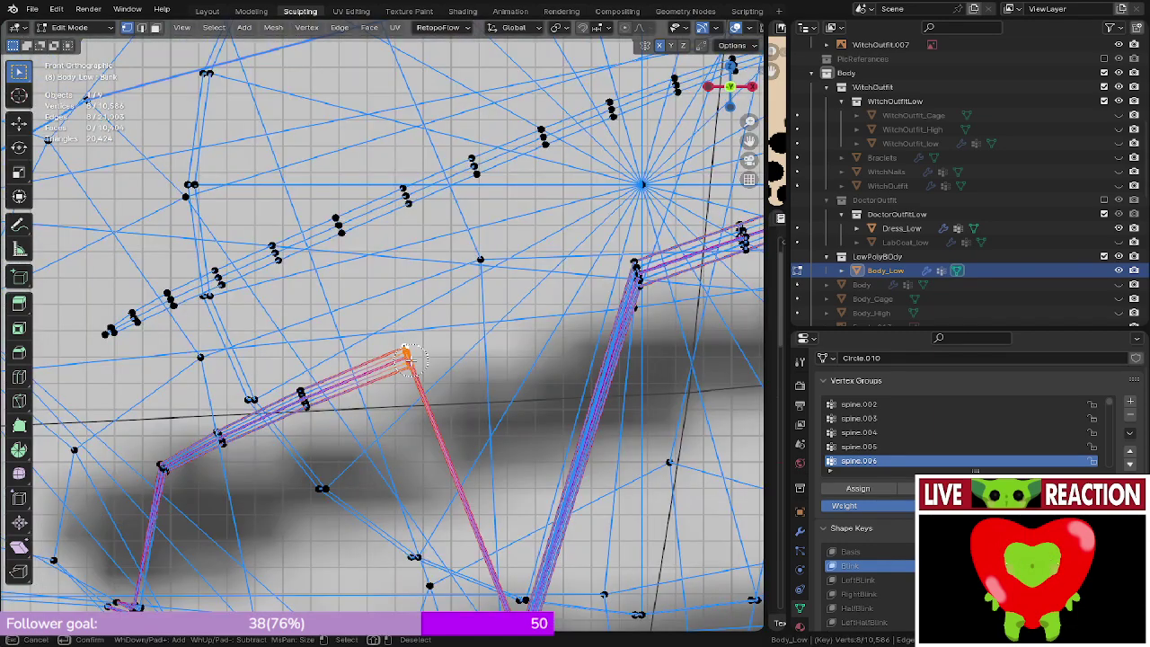
pyautogui.press('z')
pyautogui.click(503, 360)
pyautogui.moveTo(503, 360)
pyautogui.mouseDown(button='middle')
pyautogui.moveTo(493, 258)
pyautogui.moveTo(436, 397)
pyautogui.mouseUp(button='middle')
pyautogui.press('g')
pyautogui.press('z')
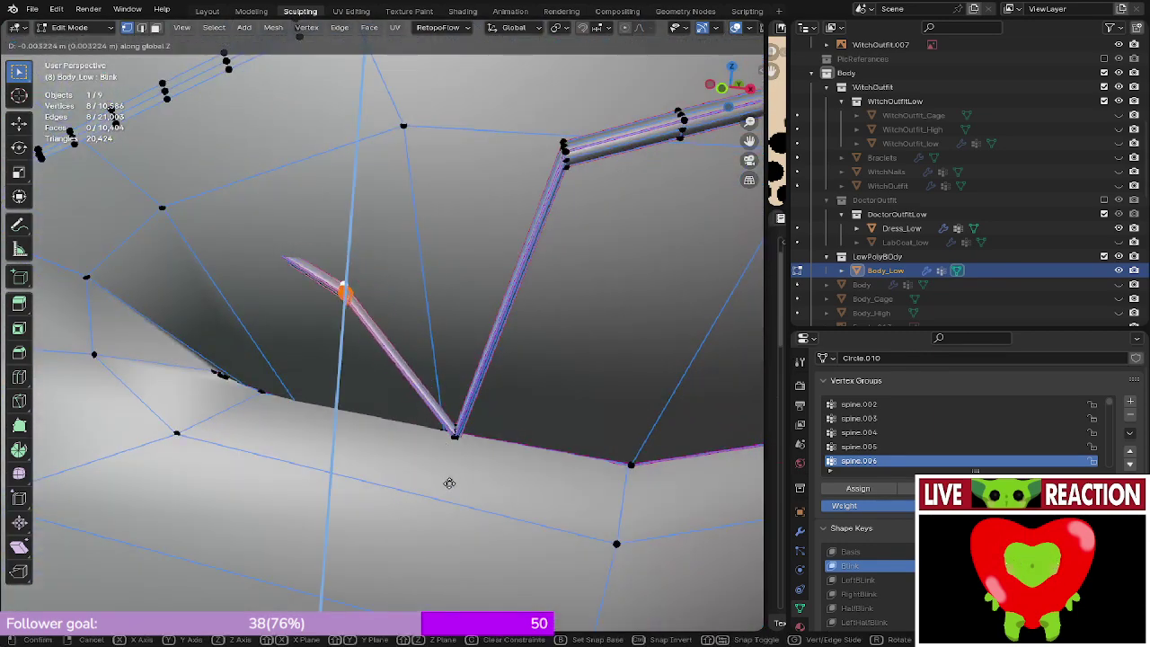
pyautogui.click(393, 480)
# - Move that eyelash loop back about 0.0045 m along Y toward the eyelid edge
pyautogui.moveTo(393, 481); pyautogui.dragTo(436, 355, button='middle')
pyautogui.press('g')
pyautogui.press('y')
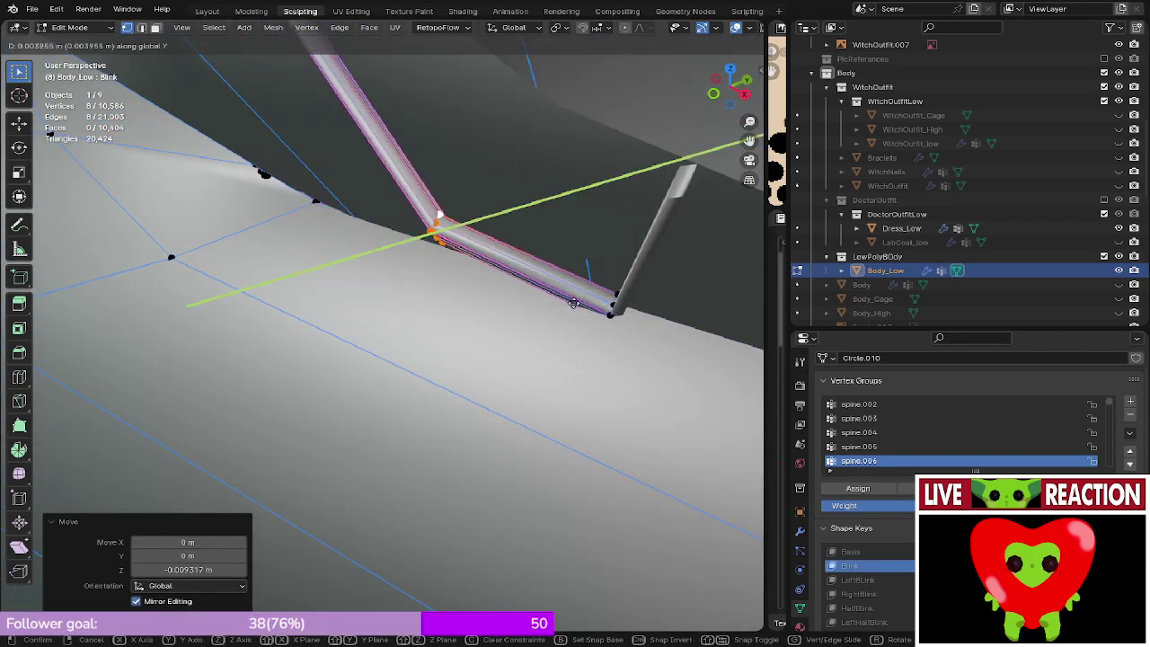
pyautogui.click(590, 291)
# - Lower the same loop another 0.0015 m along Z and push it back about 0.0011 m along Y
pyautogui.press('KP_1')
pyautogui.press('g')
pyautogui.press('z')
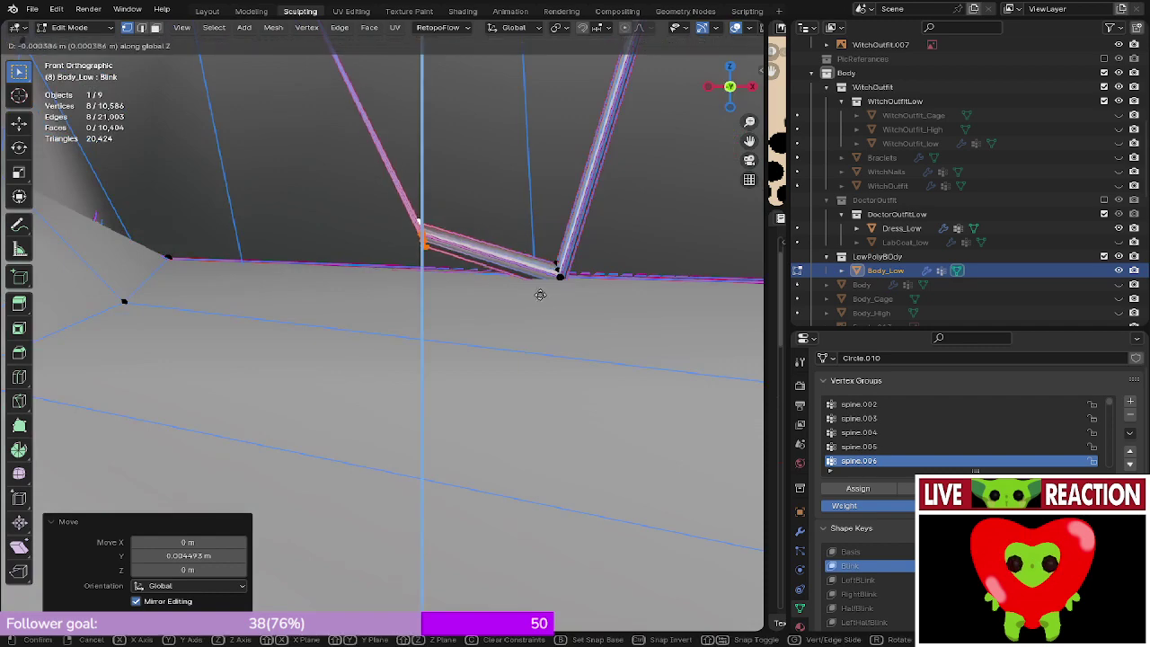
pyautogui.click(542, 315)
pyautogui.moveTo(503, 305); pyautogui.dragTo(297, 395, button='middle')
pyautogui.press('g')
pyautogui.press('y')
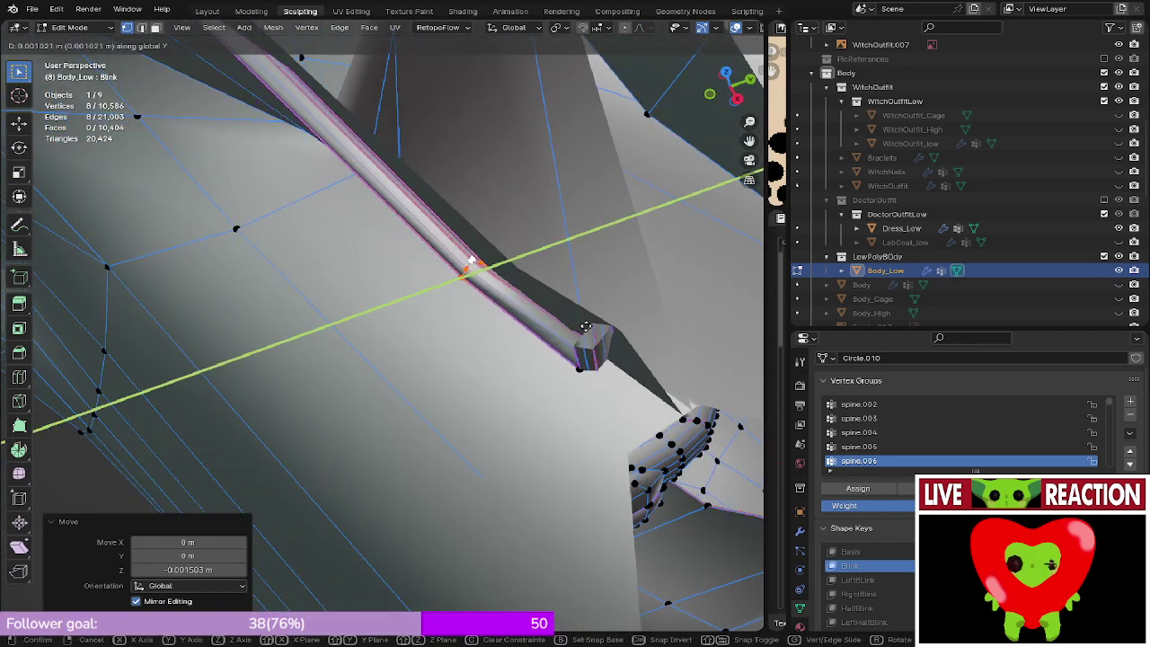
pyautogui.click(550, 334)
# - Select the first lowered eyelash loop, on the outer side, and pull it forward about 0.0001 m along Y
pyautogui.moveTo(550, 334); pyautogui.dragTo(530, 197, button='middle')
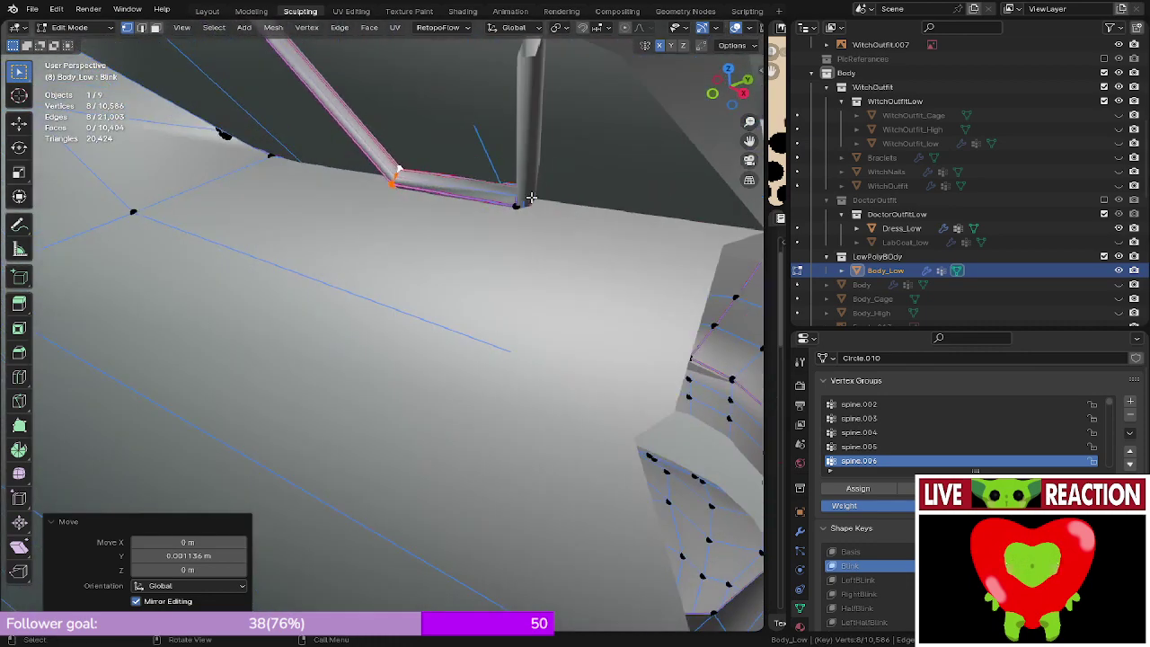
pyautogui.keyDown('alt'); pyautogui.click(519, 203); pyautogui.keyUp('alt')
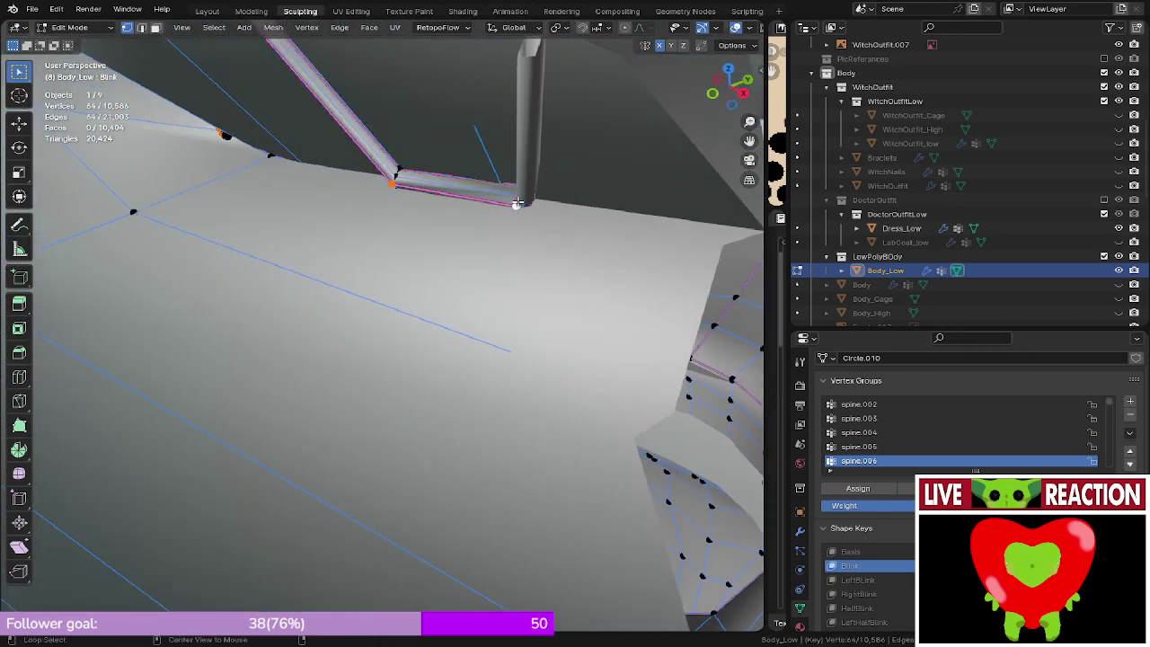
pyautogui.press('z')
pyautogui.click(530, 212)
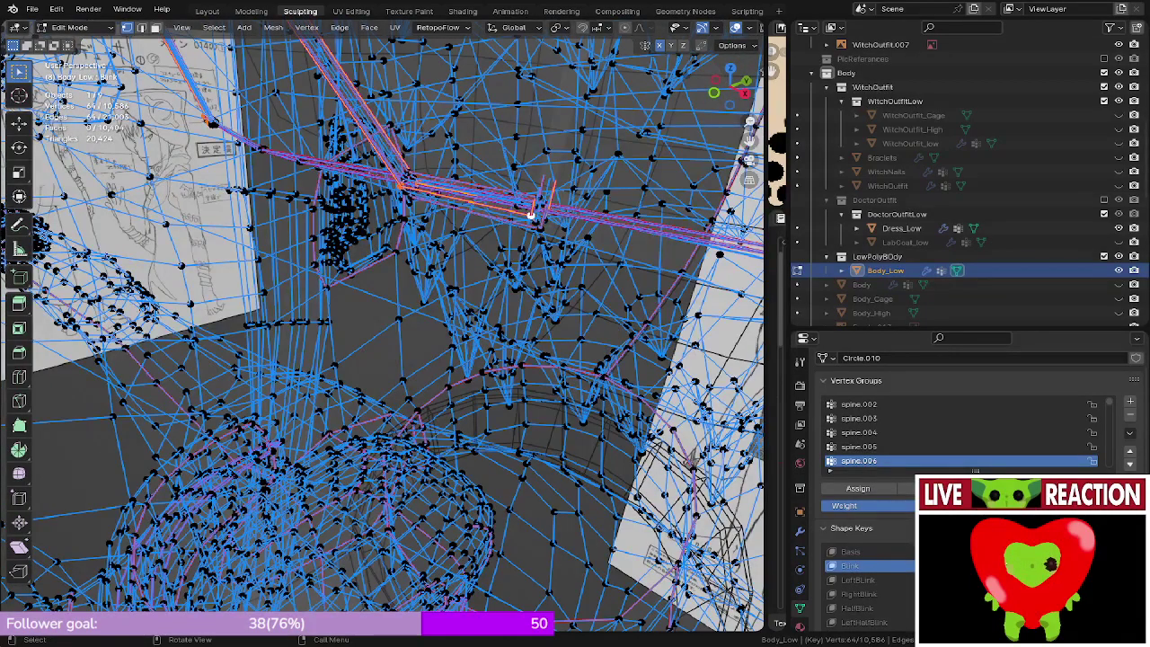
pyautogui.click(531, 210)
pyautogui.moveTo(506, 312); pyautogui.dragTo(386, 264, button='middle')
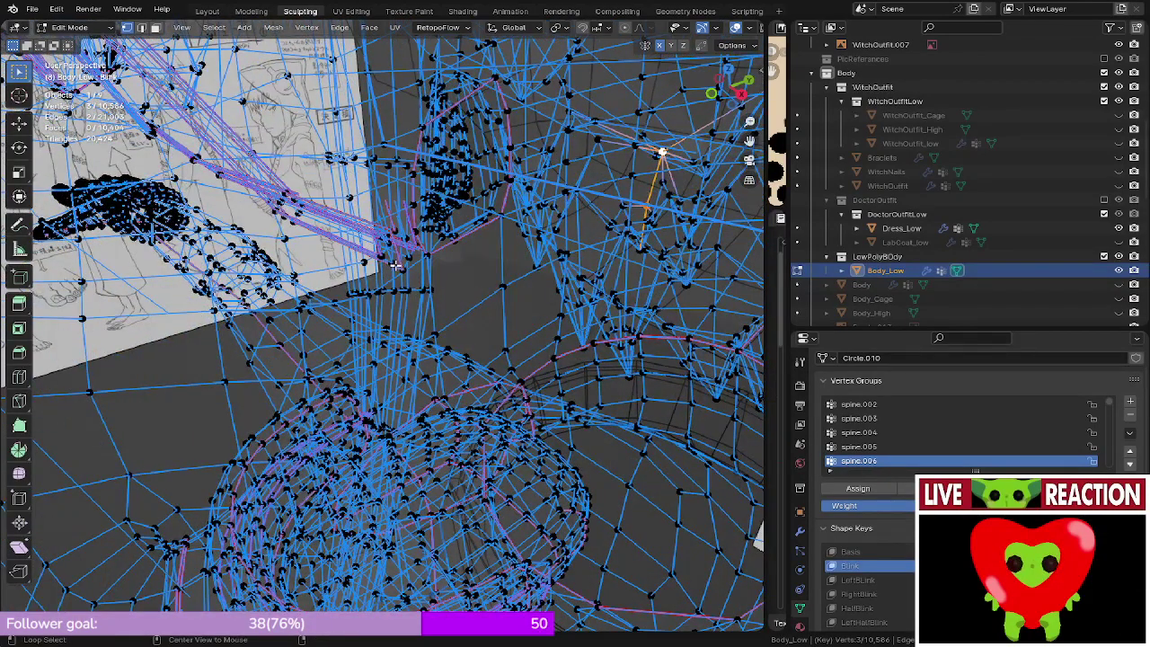
pyautogui.keyDown('alt'); pyautogui.click(395, 265); pyautogui.keyUp('alt')
pyautogui.press('z')
pyautogui.click(467, 269)
pyautogui.moveTo(471, 268)
pyautogui.mouseDown(button='middle')
pyautogui.moveTo(603, 274)
pyautogui.moveTo(602, 221)
pyautogui.mouseUp(button='middle')
pyautogui.press('g')
pyautogui.press('y')
pyautogui.click(509, 271)
# - Raise the outer lowered eyelash loop about 0.0001 m along Z in the front view and save the file
pyautogui.press('z')
pyautogui.click(601, 158)
pyautogui.moveTo(560, 269)
pyautogui.mouseDown(button='middle')
pyautogui.moveTo(511, 213)
pyautogui.moveTo(490, 300)
pyautogui.mouseUp(button='middle')
pyautogui.scroll(3, 491, 300)
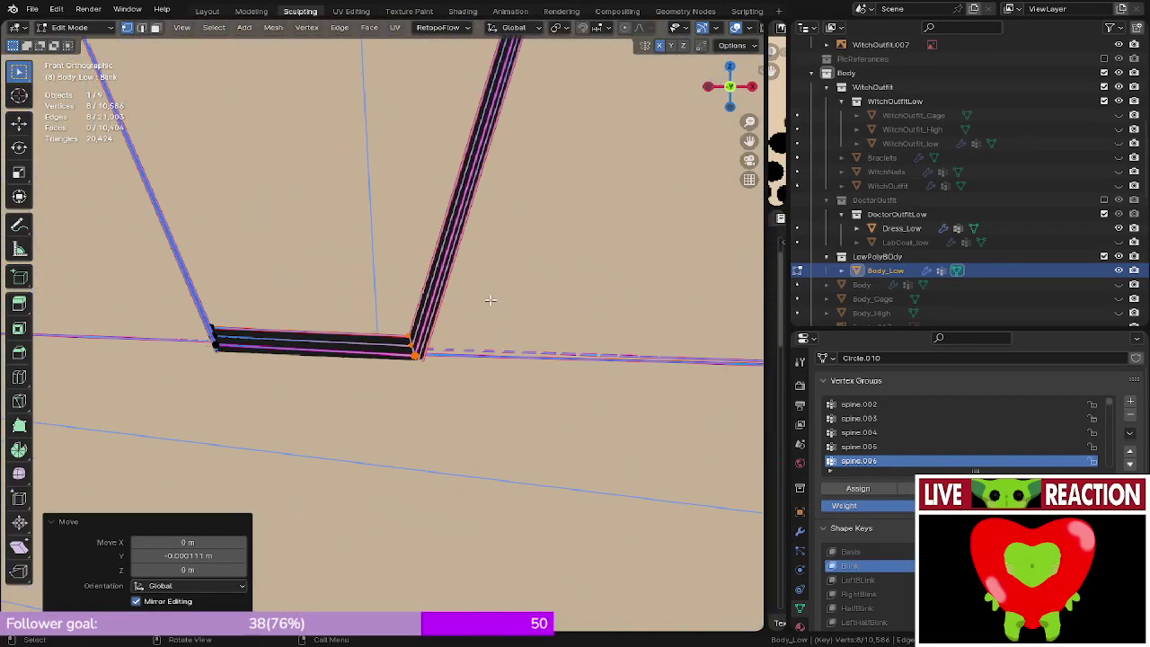
pyautogui.press('g')
pyautogui.press('z')
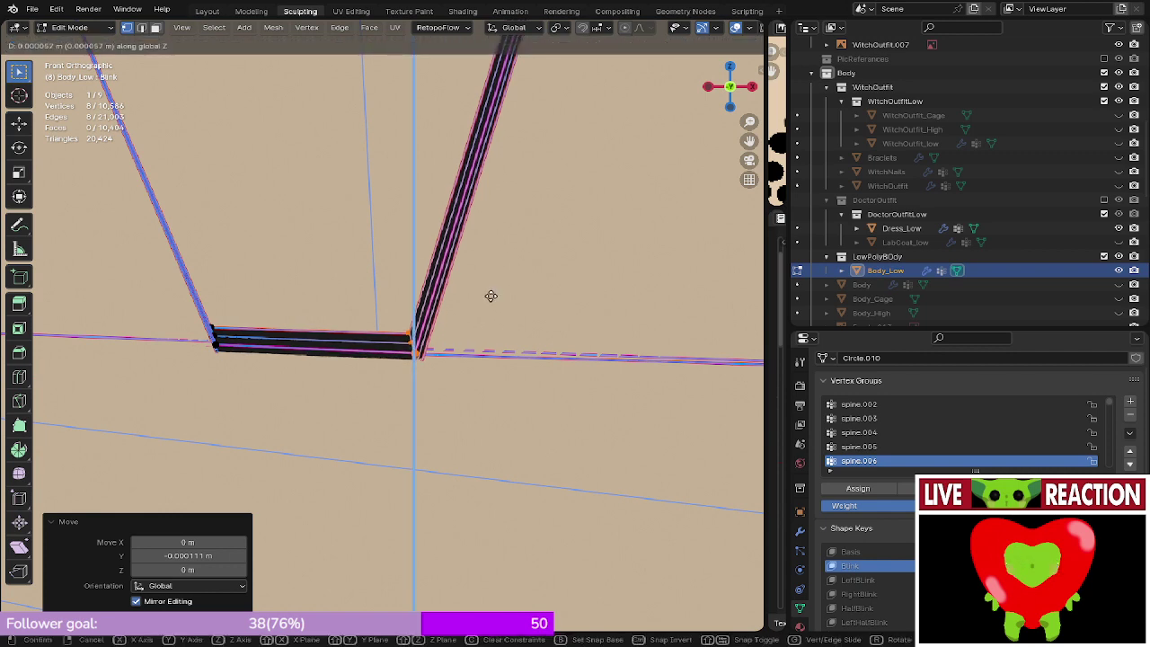
pyautogui.click(500, 293)
pyautogui.hotkey('ctrl', 's')
pyautogui.click(615, 293)
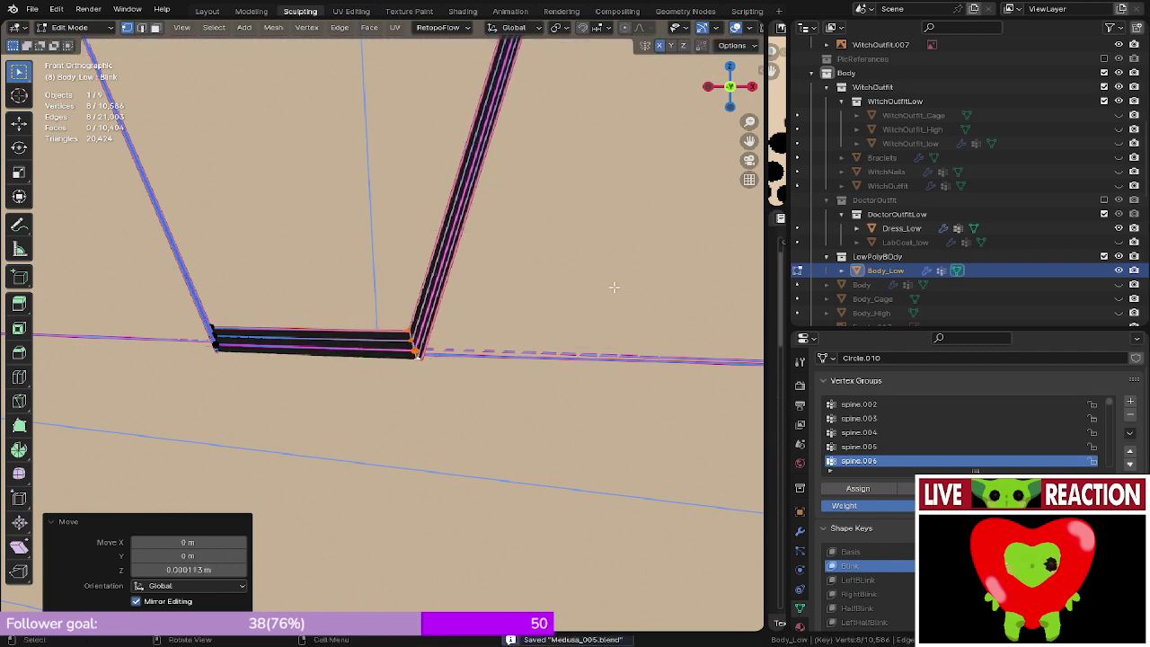
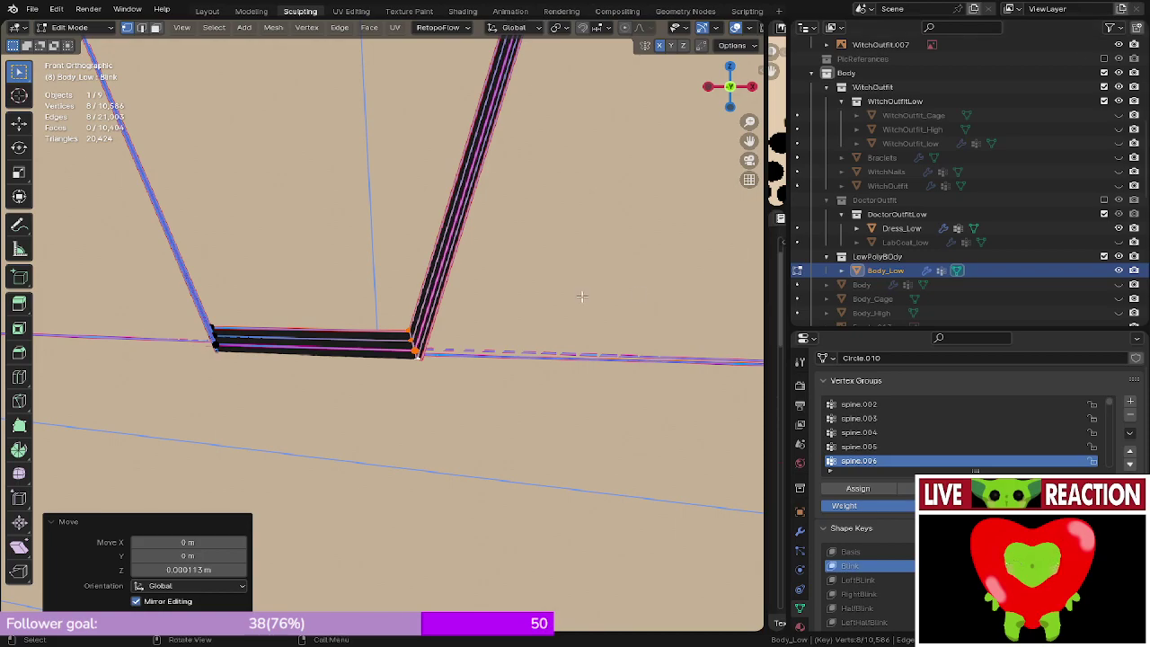
# - Select the third eyelash loop from the raised inner end and lower it about 0.0091 m along Z to the eyelid edge
pyautogui.moveTo(416, 354)
pyautogui.mouseDown(button='middle')
pyautogui.moveTo(407, 189)
pyautogui.moveTo(556, 354)
pyautogui.mouseUp(button='middle')
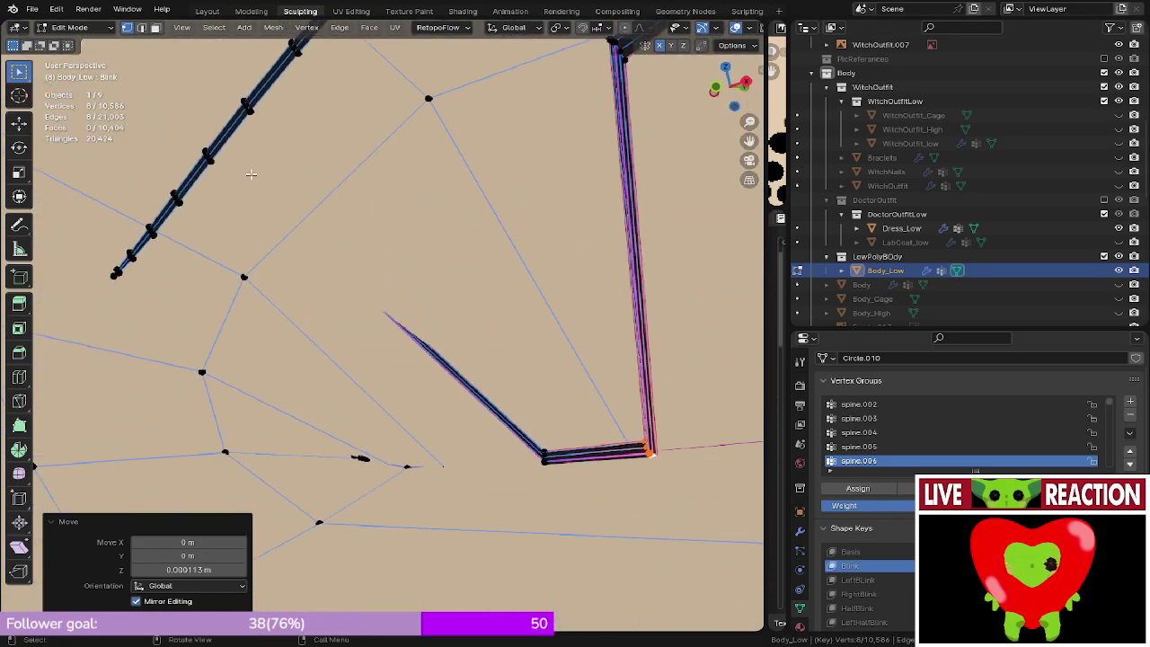
pyautogui.scroll(-3, 503, 342)
pyautogui.hotkey('shift', 'z')
pyautogui.moveTo(395, 256); pyautogui.dragTo(363, 266, button='middle')
pyautogui.scroll(3, 361, 264)
pyautogui.keyDown('alt'); pyautogui.click(359, 259); pyautogui.keyUp('alt')
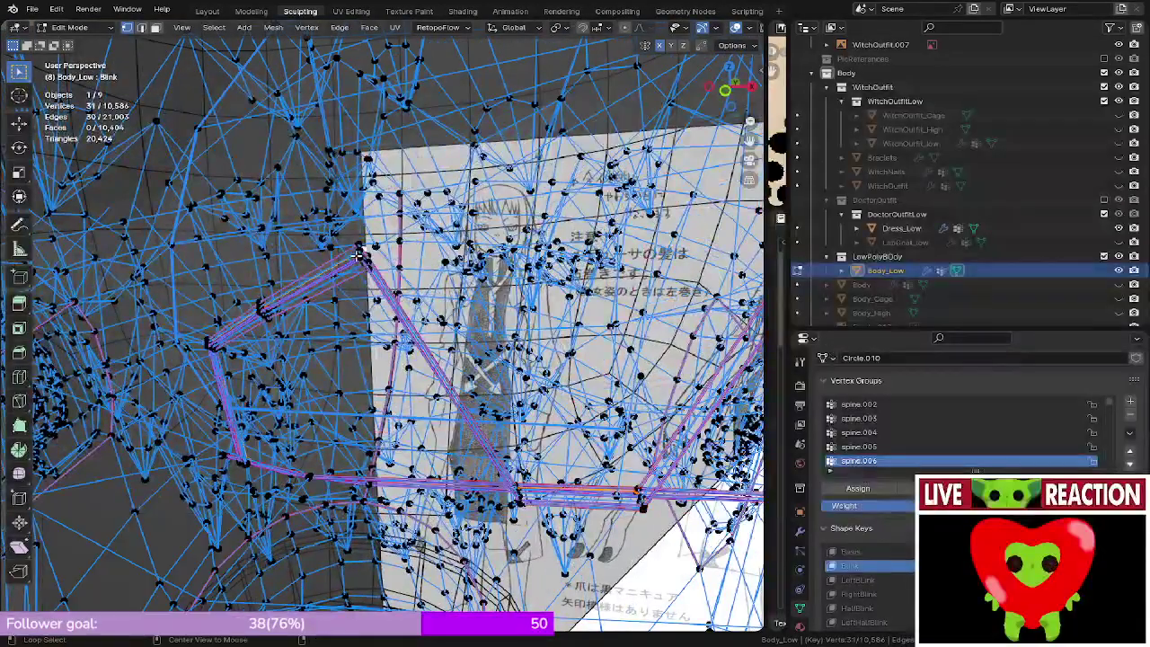
pyautogui.keyDown('alt'); pyautogui.click(362, 255); pyautogui.keyUp('alt')
pyautogui.hotkey('shift', 'z')
pyautogui.press('KP_1')
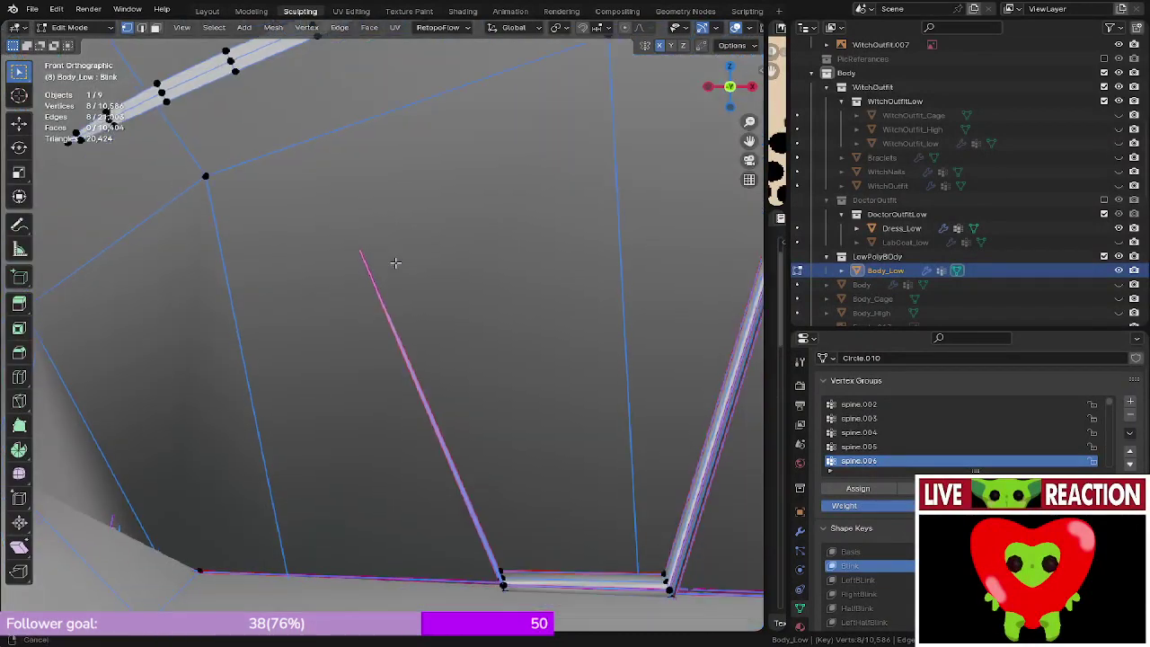
pyautogui.keyDown('shift'); pyautogui.moveTo(395, 268); pyautogui.dragTo(386, 171, button='middle'); pyautogui.keyUp('shift')
pyautogui.press('g')
pyautogui.press('z')
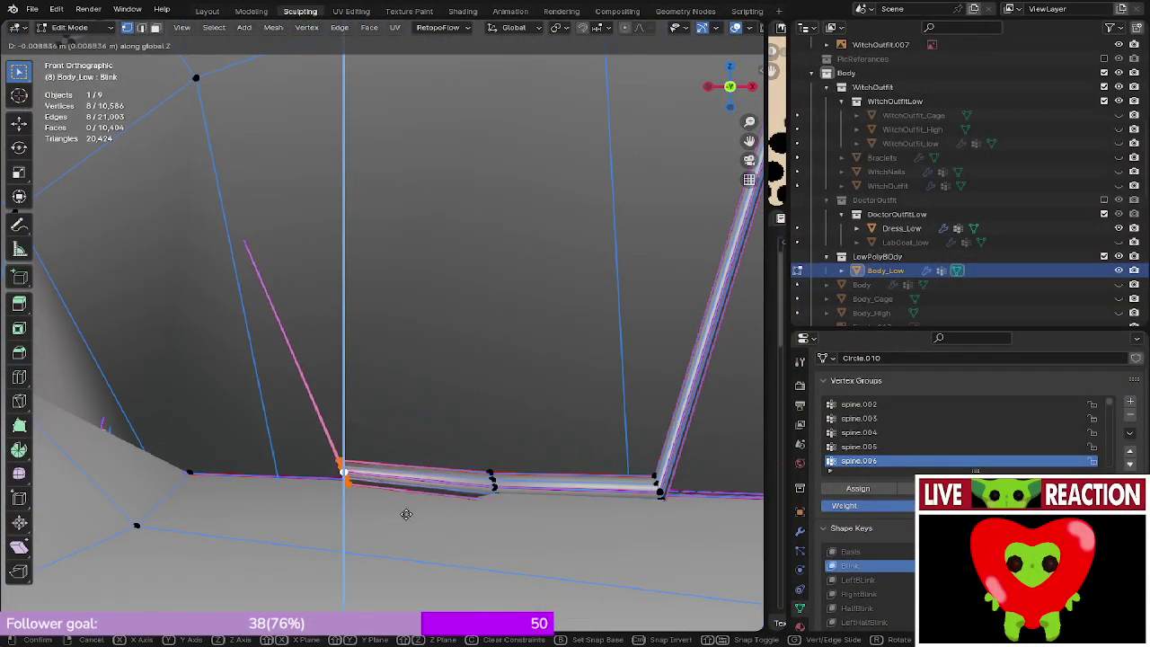
pyautogui.click(403, 519)
# - Push the third eyelash loop back about 0.0049 m along Y in line with the neighbouring lowered loops
pyautogui.keyDown('shift'); pyautogui.moveTo(435, 414); pyautogui.dragTo(408, 416, button='middle'); pyautogui.keyUp('shift')
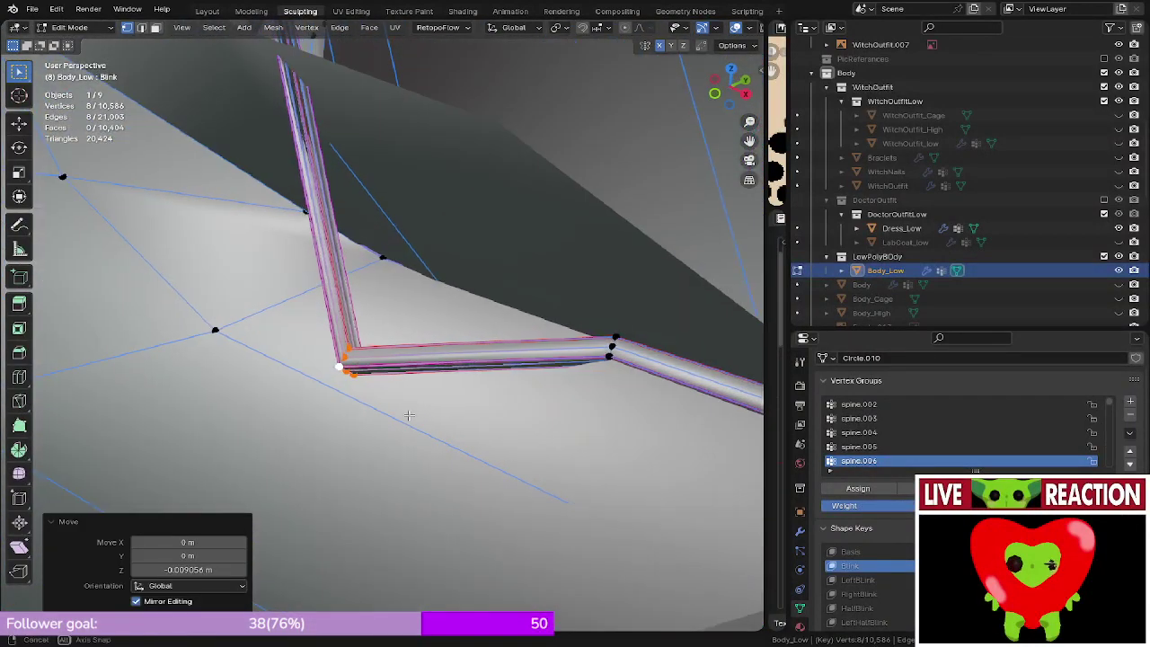
pyautogui.press('g')
pyautogui.press('y')
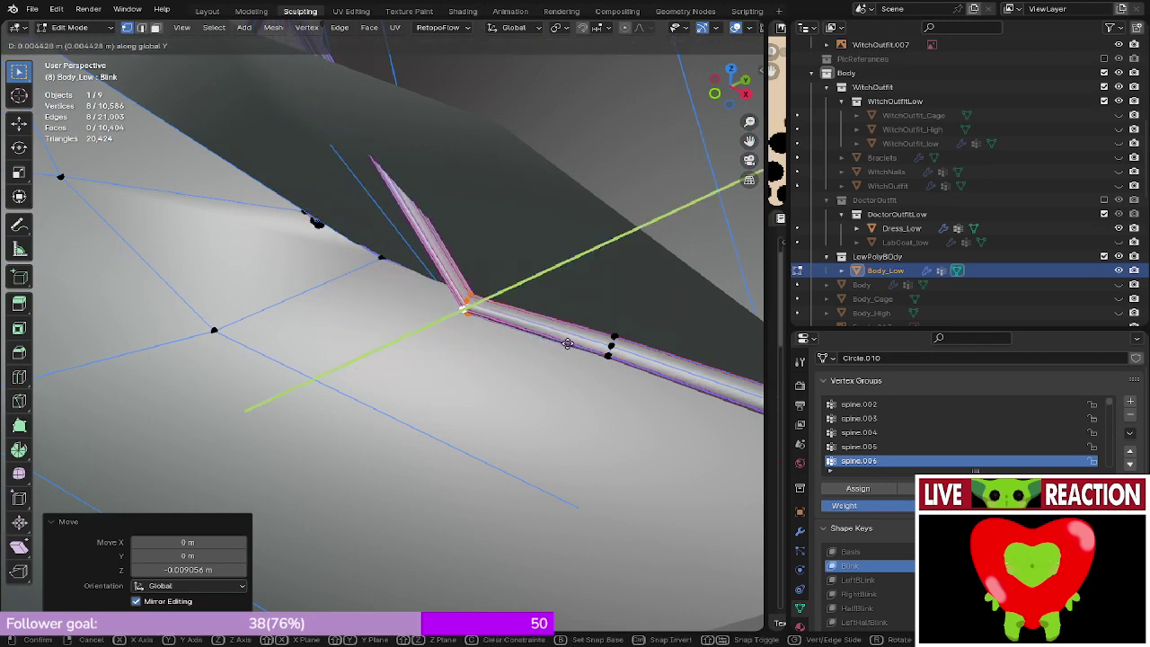
pyautogui.click(574, 339)
# - Lower the third eyelash loop about 0.00004 m along Z and fine-tune its depth along Y
pyautogui.press('KP_1')
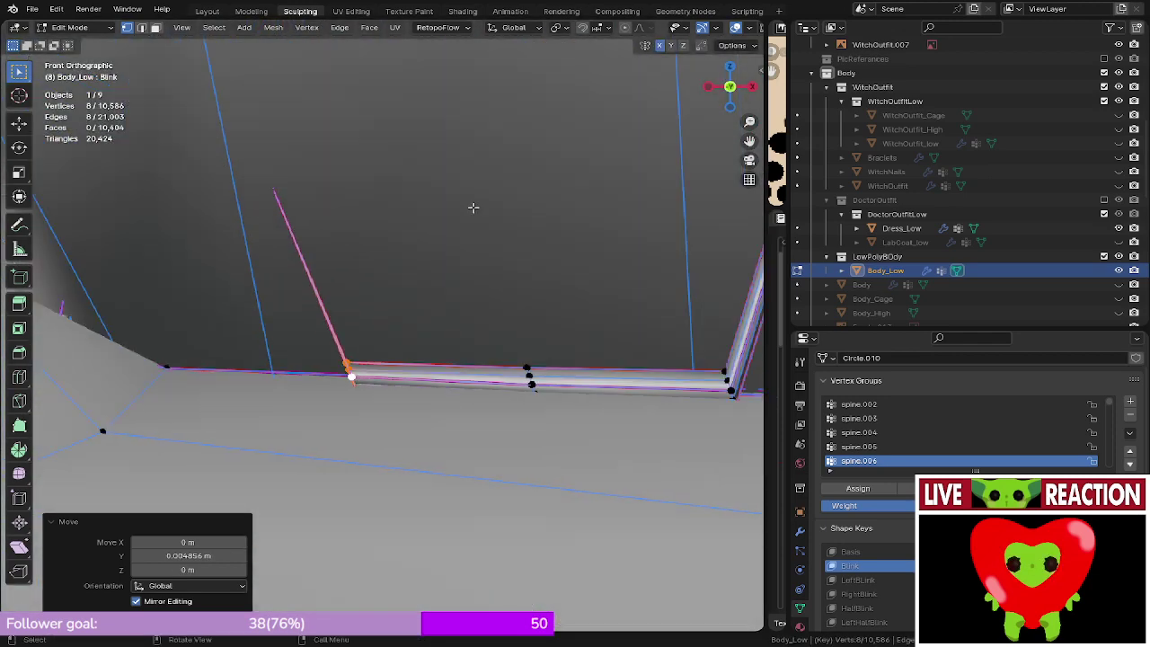
pyautogui.press('g')
pyautogui.press('z')
pyautogui.click(468, 211)
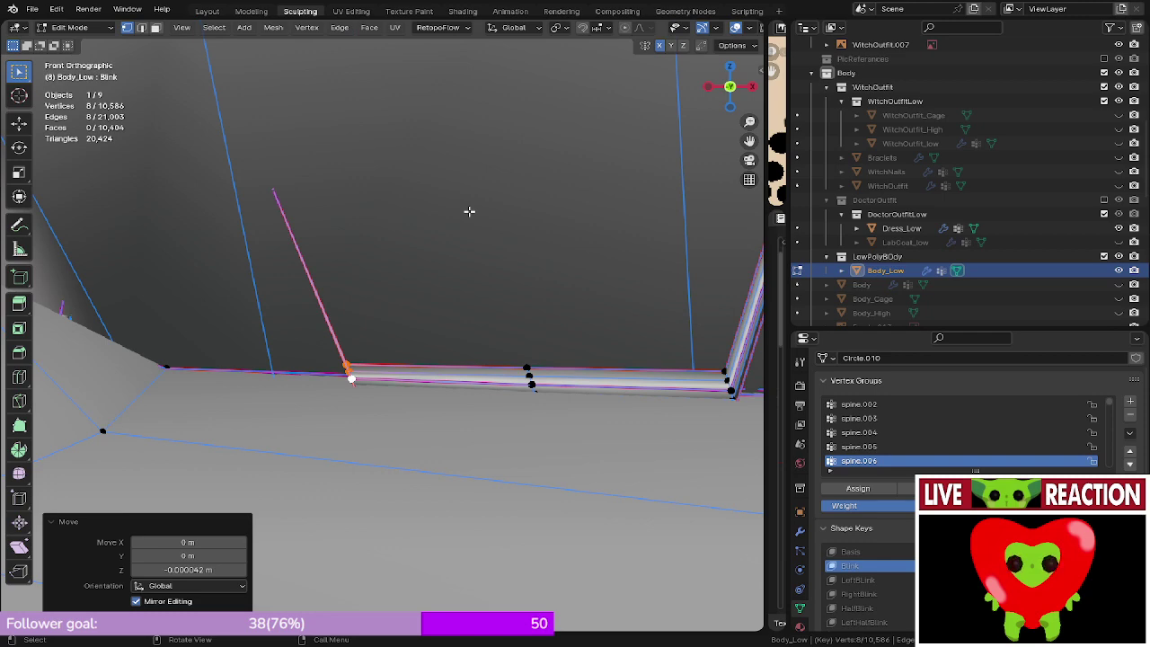
pyautogui.moveTo(469, 211); pyautogui.dragTo(408, 330, button='middle')
pyautogui.press('g')
pyautogui.press('y')
pyautogui.click(551, 299)
# - Select the second eyelash loop from the raised inner end and lower it about 0.0074 m along Z in the front view
pyautogui.keyDown('alt'); pyautogui.click(448, 338); pyautogui.keyUp('alt')
pyautogui.keyDown('alt'); pyautogui.click(429, 316); pyautogui.keyUp('alt')
pyautogui.hotkey('alt', 'z')
pyautogui.press('KP_1')
pyautogui.press('g')
pyautogui.press('z')
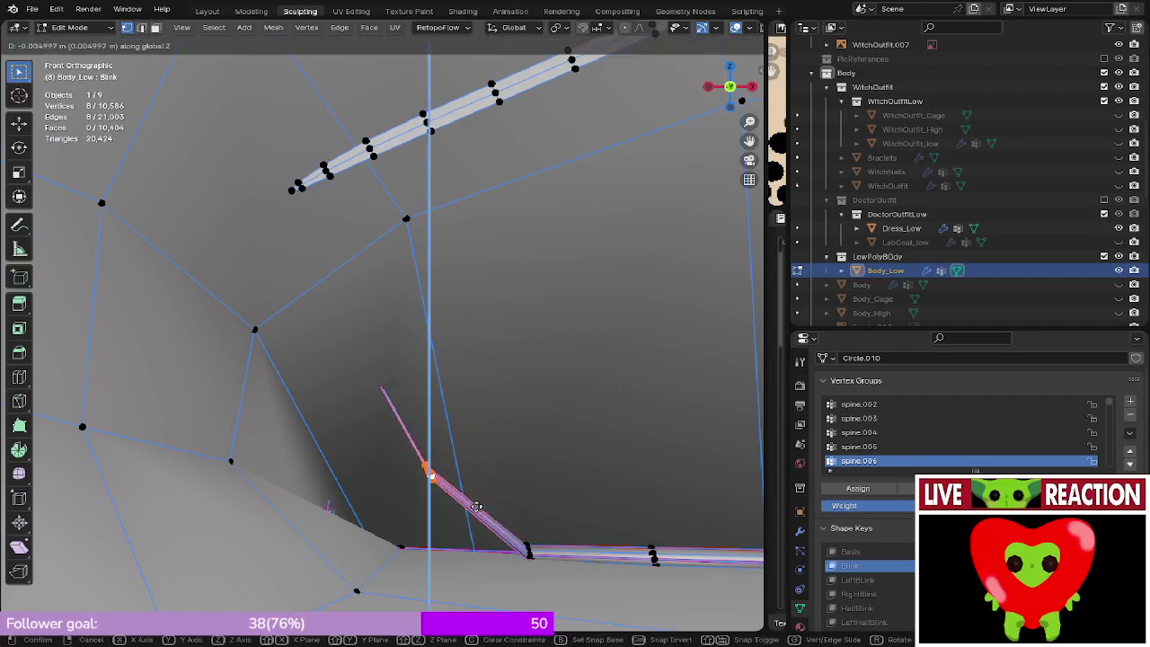
pyautogui.click(477, 564)
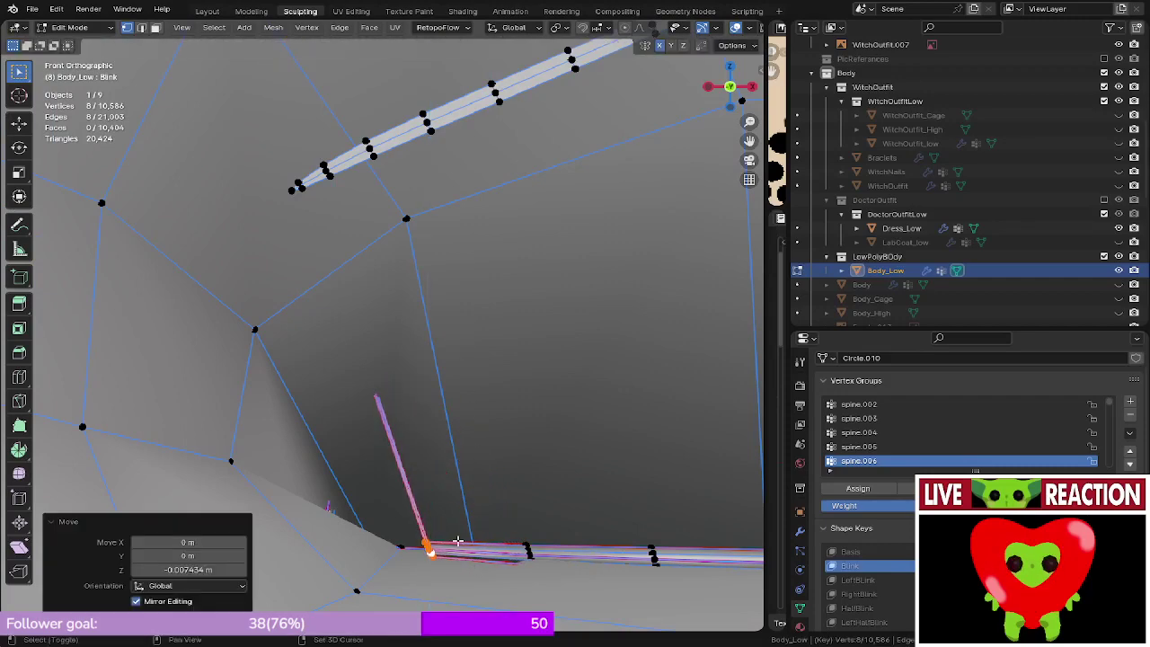
# - Push the second eyelash loop back about 0.0041 m along Y, then pull it forward about 0.0003 m
pyautogui.moveTo(457, 547); pyautogui.dragTo(360, 391, button='middle')
pyautogui.press('g')
pyautogui.press('y')
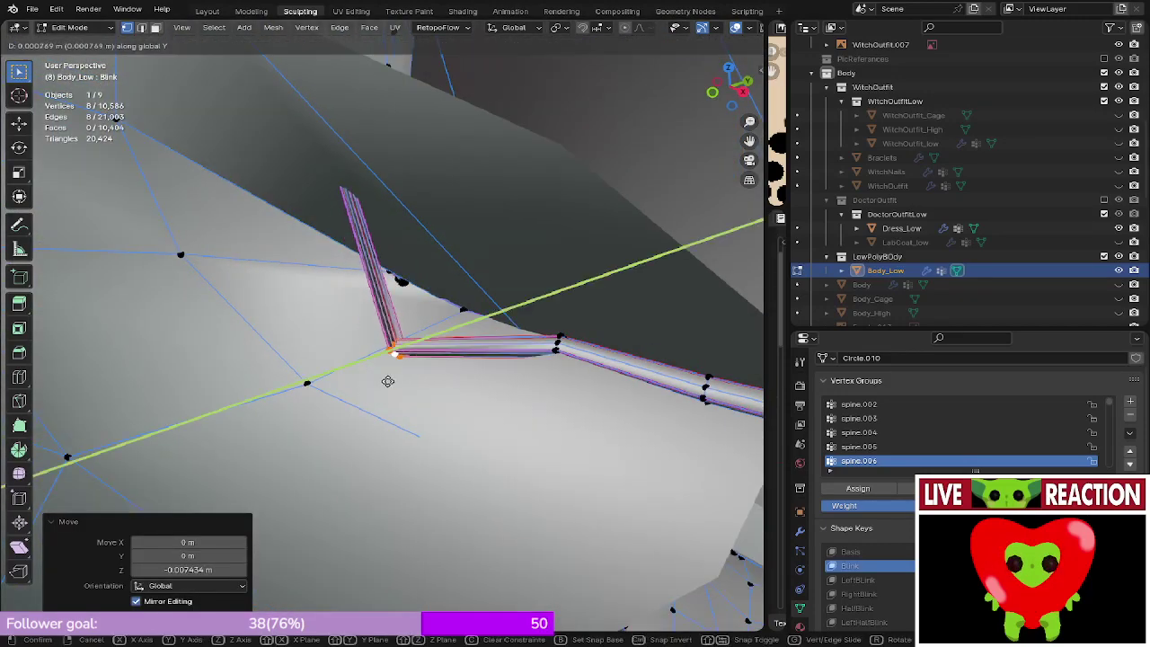
pyautogui.click(478, 343)
pyautogui.moveTo(478, 343); pyautogui.dragTo(495, 300, button='middle')
pyautogui.press('g')
pyautogui.press('y')
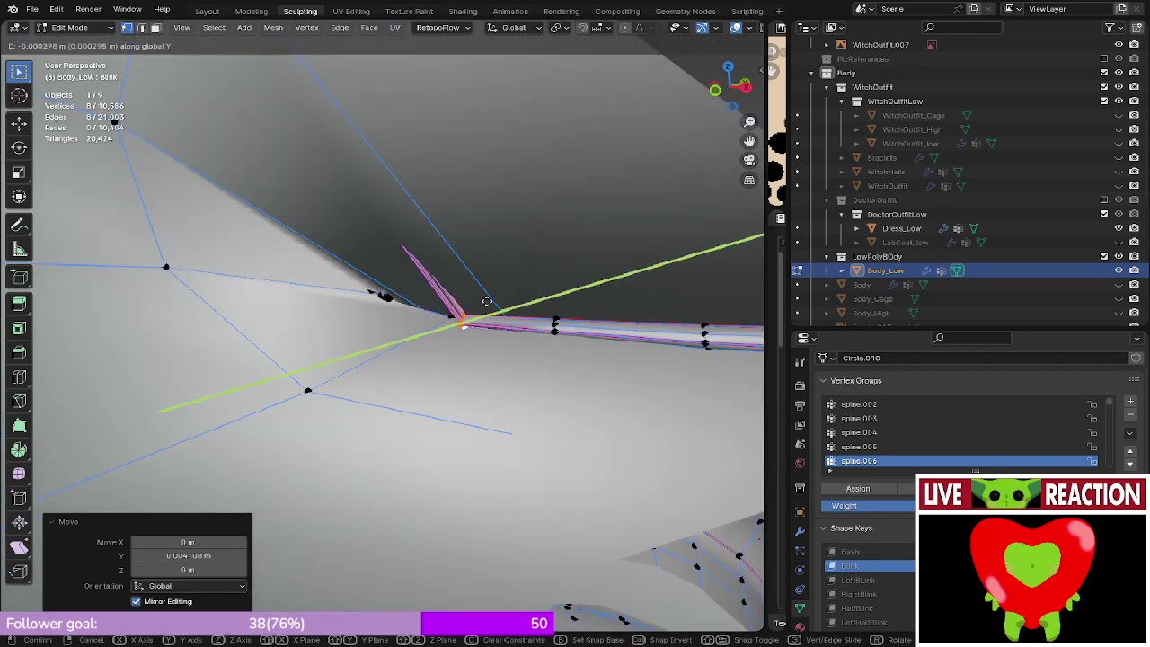
pyautogui.click(487, 301)
# - Select the third eyelash loop from the inner end and pull it forward about 0.0002 m along Y
pyautogui.keyDown('shift'); pyautogui.moveTo(526, 369); pyautogui.dragTo(440, 380, button='middle'); pyautogui.keyUp('shift')
pyautogui.scroll(-4, 492, 359)
pyautogui.scroll(4, 492, 358)
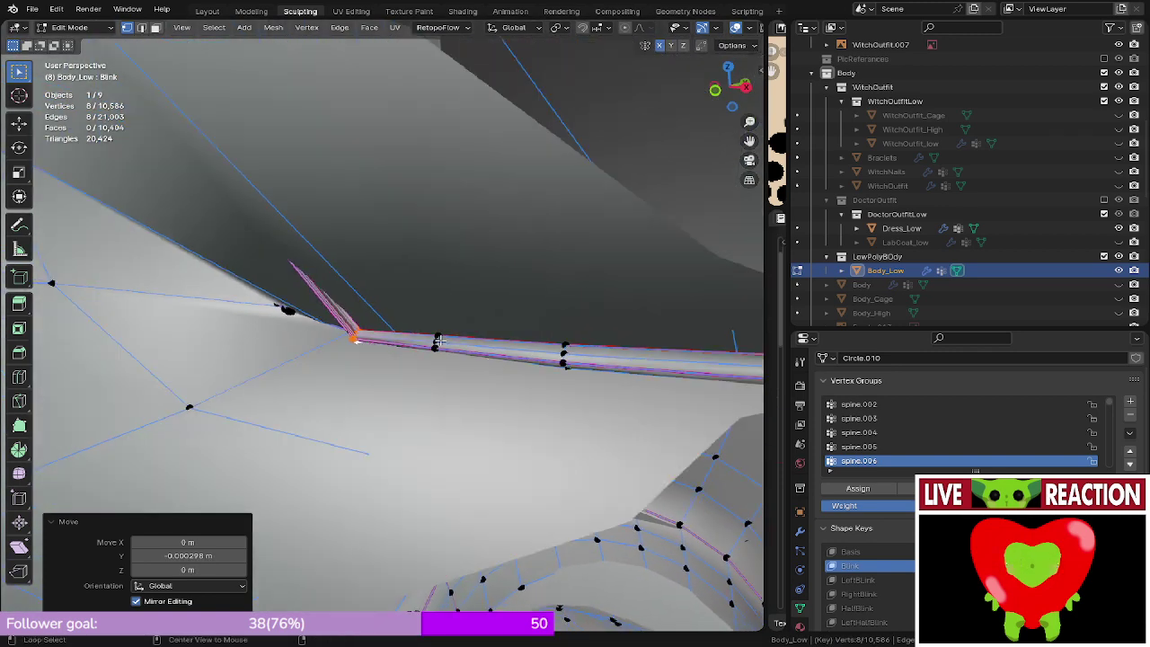
pyautogui.keyDown('alt'); pyautogui.click(438, 339); pyautogui.keyUp('alt')
pyautogui.press('g')
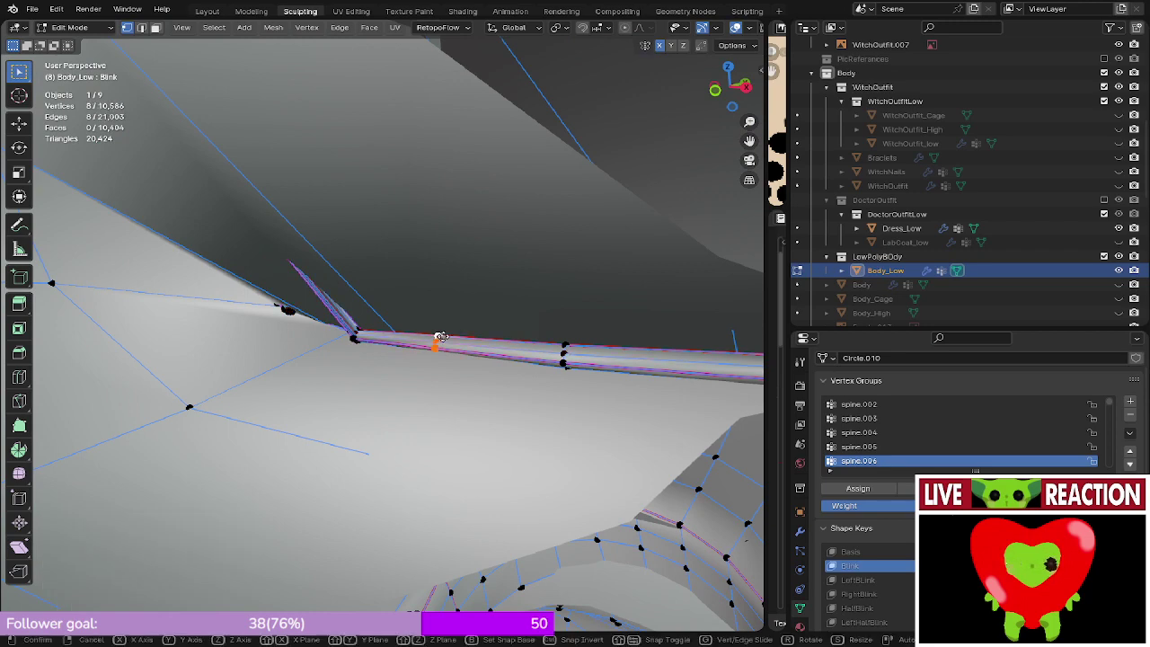
pyautogui.press('y')
pyautogui.click(437, 341)
# - Pull the fourth eyelash loop forward about 0.0001 m along Y and save the file
pyautogui.moveTo(437, 341); pyautogui.dragTo(487, 345, button='middle')
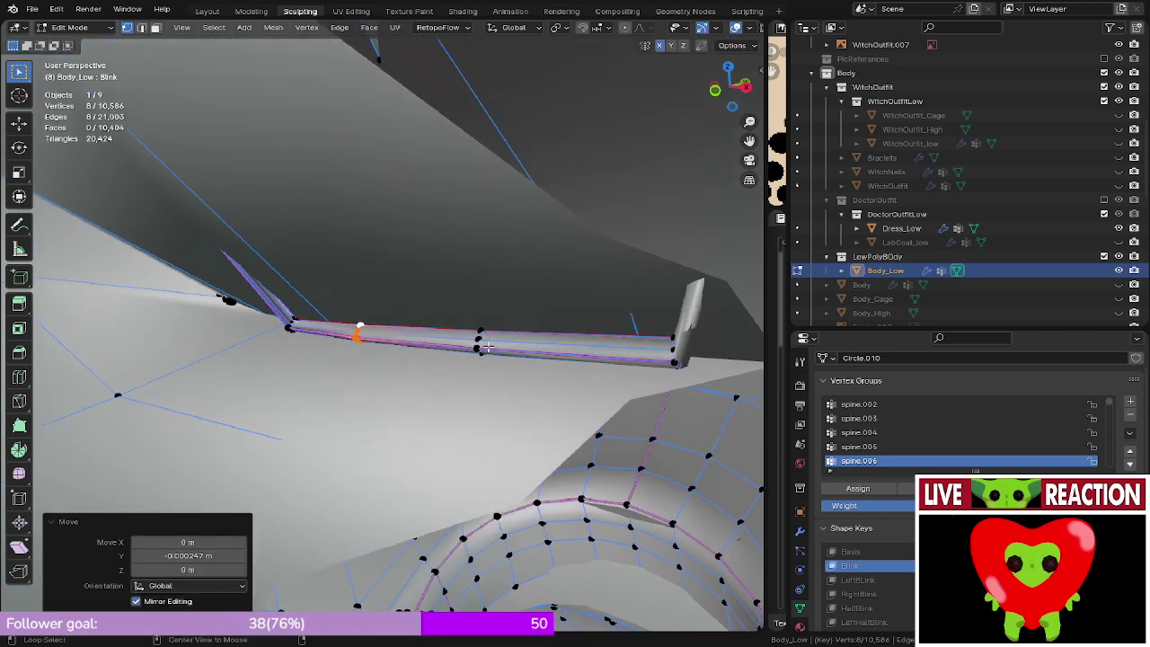
pyautogui.keyDown('alt'); pyautogui.click(477, 339); pyautogui.keyUp('alt')
pyautogui.press('g')
pyautogui.press('y')
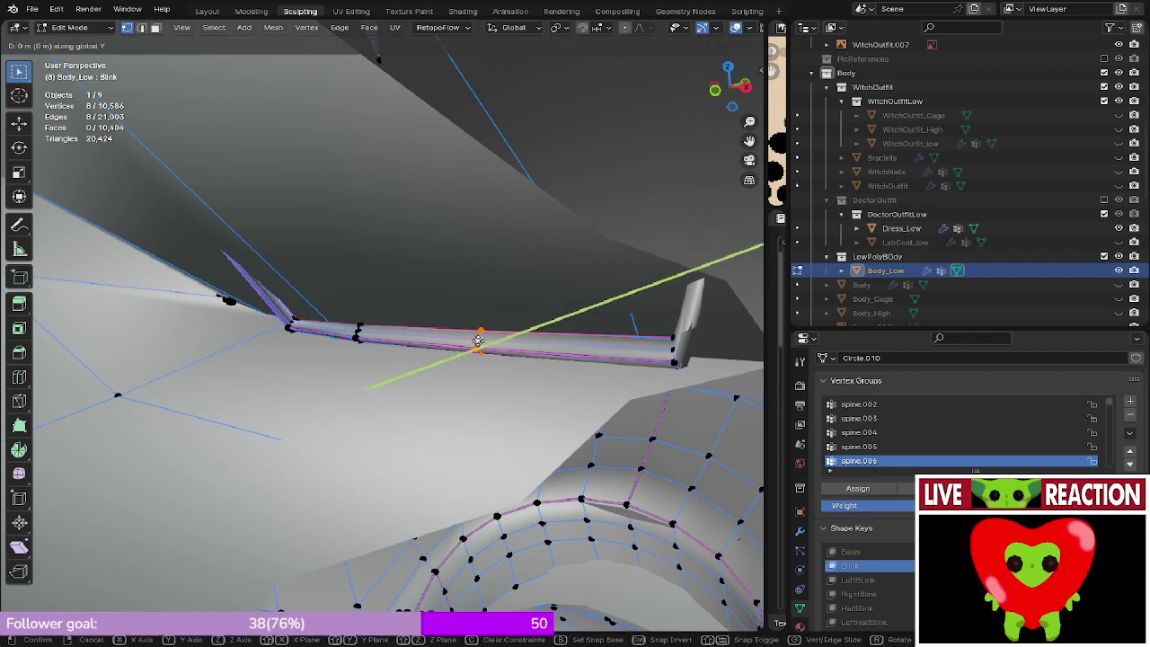
pyautogui.click(474, 344)
pyautogui.moveTo(472, 340); pyautogui.dragTo(537, 329, button='middle')
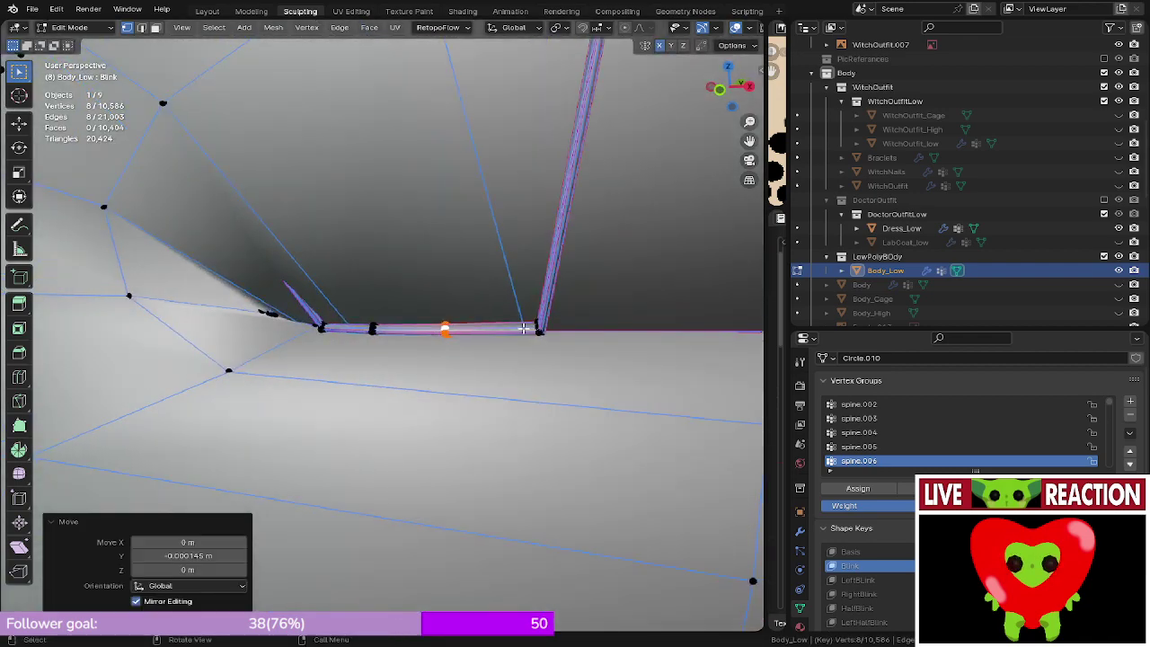
pyautogui.press('KP_1')
pyautogui.hotkey('ctrl', 's')
# - Select the raised eyelash loop near the inner tip and lower it about 0.0041 m along Z
pyautogui.keyDown('shift'); pyautogui.moveTo(388, 253); pyautogui.dragTo(551, 326, button='middle'); pyautogui.keyUp('shift')
pyautogui.scroll(4, 551, 326)
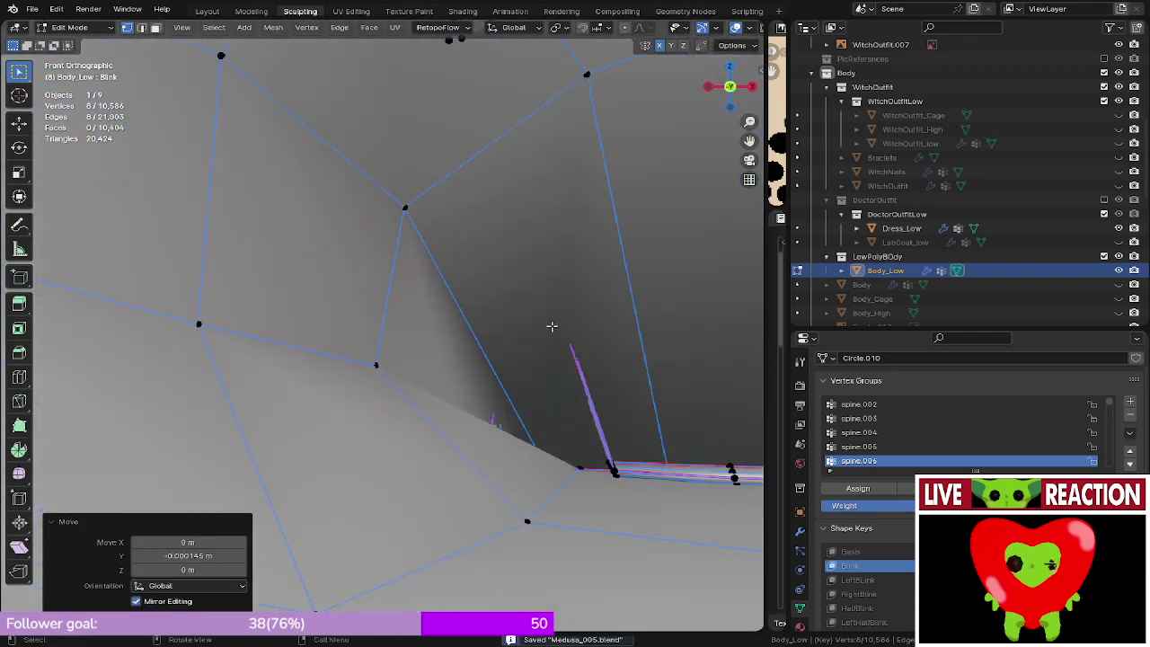
pyautogui.press('z')
pyautogui.keyDown('shift'); pyautogui.moveTo(459, 336); pyautogui.dragTo(414, 345, button='middle'); pyautogui.keyUp('shift')
pyautogui.keyDown('alt'); pyautogui.click(485, 240); pyautogui.keyUp('alt')
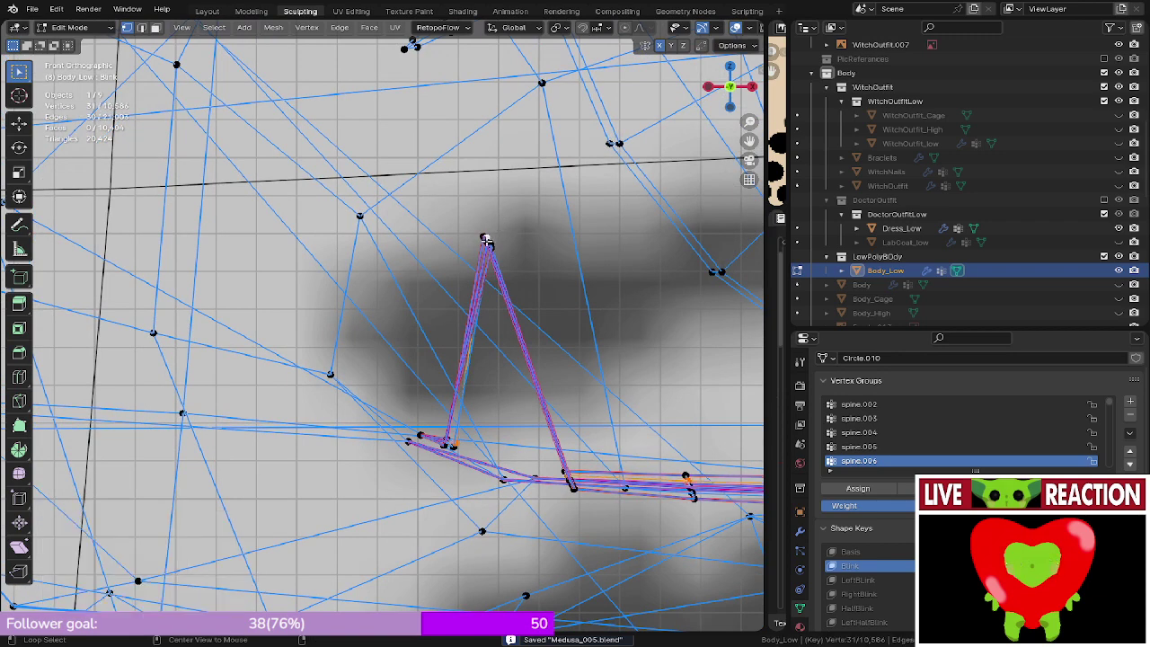
pyautogui.press('z')
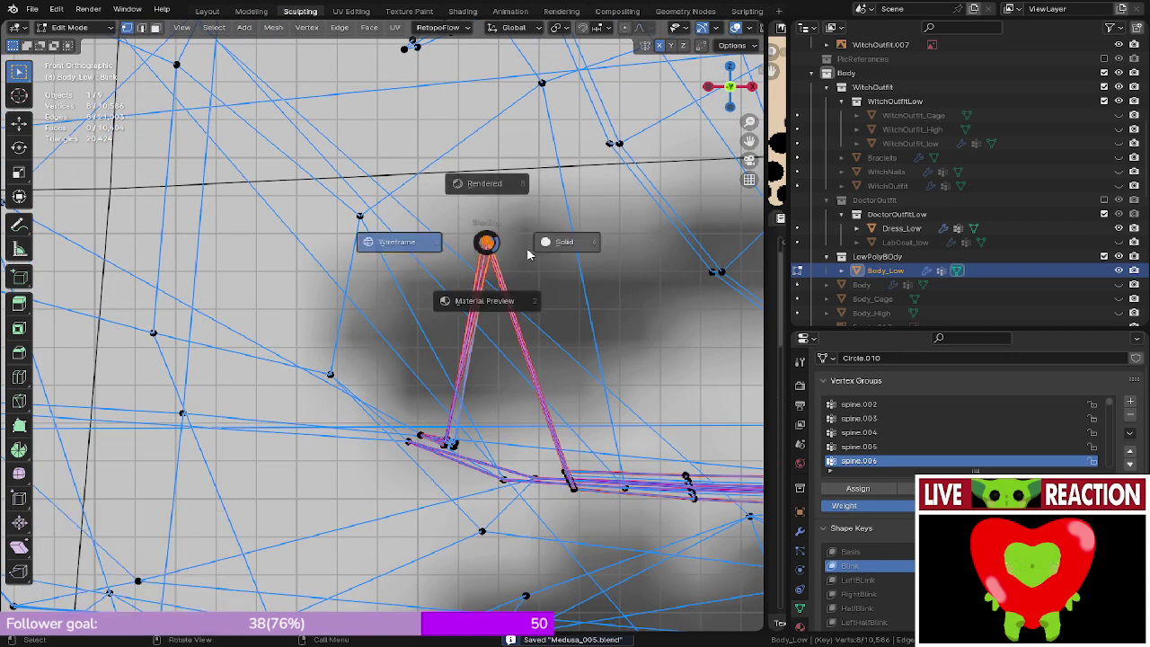
pyautogui.moveTo(557, 259); pyautogui.dragTo(540, 315, button='middle')
pyautogui.press('g')
pyautogui.press('z')
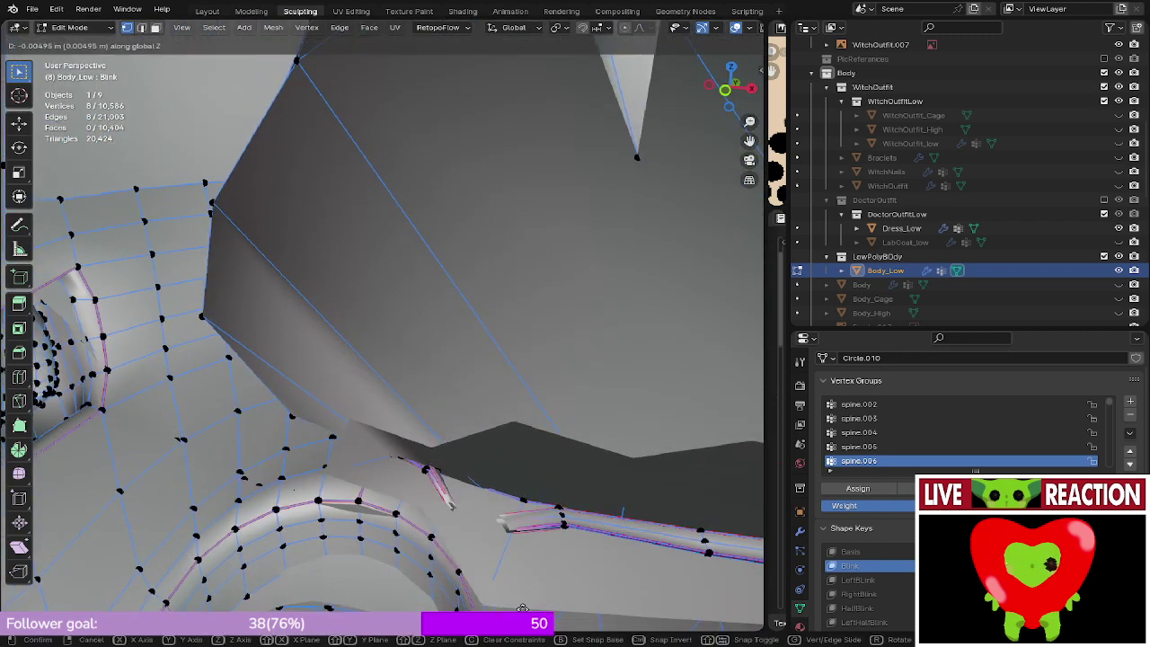
pyautogui.click(523, 560)
# - Lower the same inner loop about 0.0019 m further along Z and push it back about 0.0033 m along Y
pyautogui.moveTo(524, 560); pyautogui.dragTo(368, 297, button='middle')
pyautogui.press('g')
pyautogui.press('z')
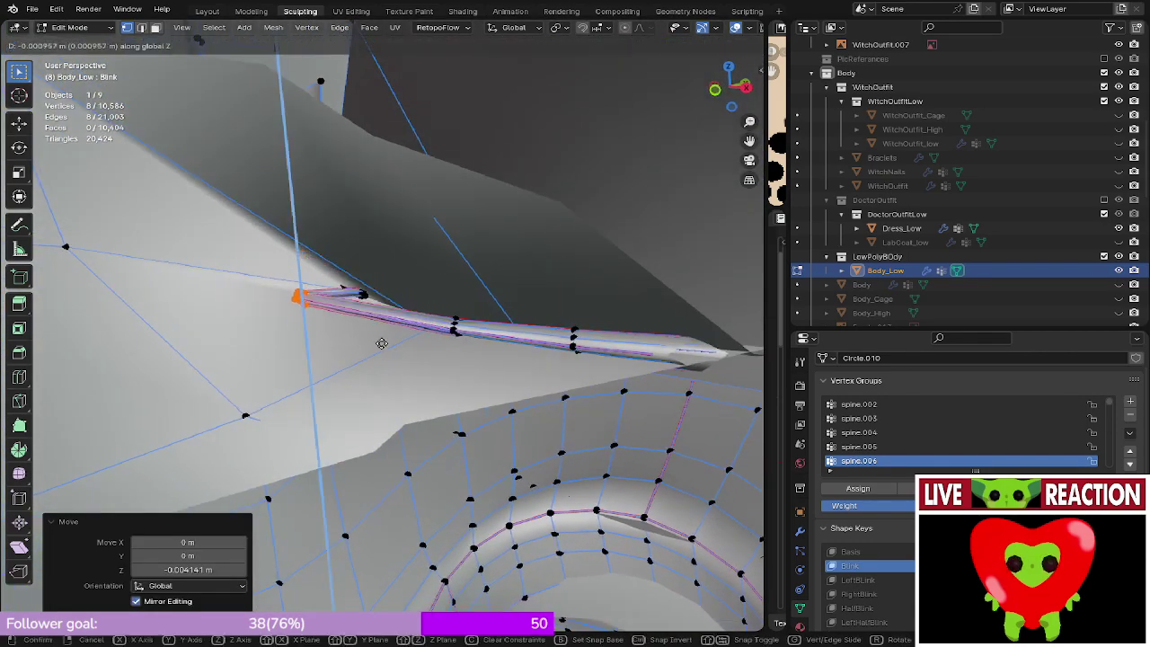
pyautogui.press('y')
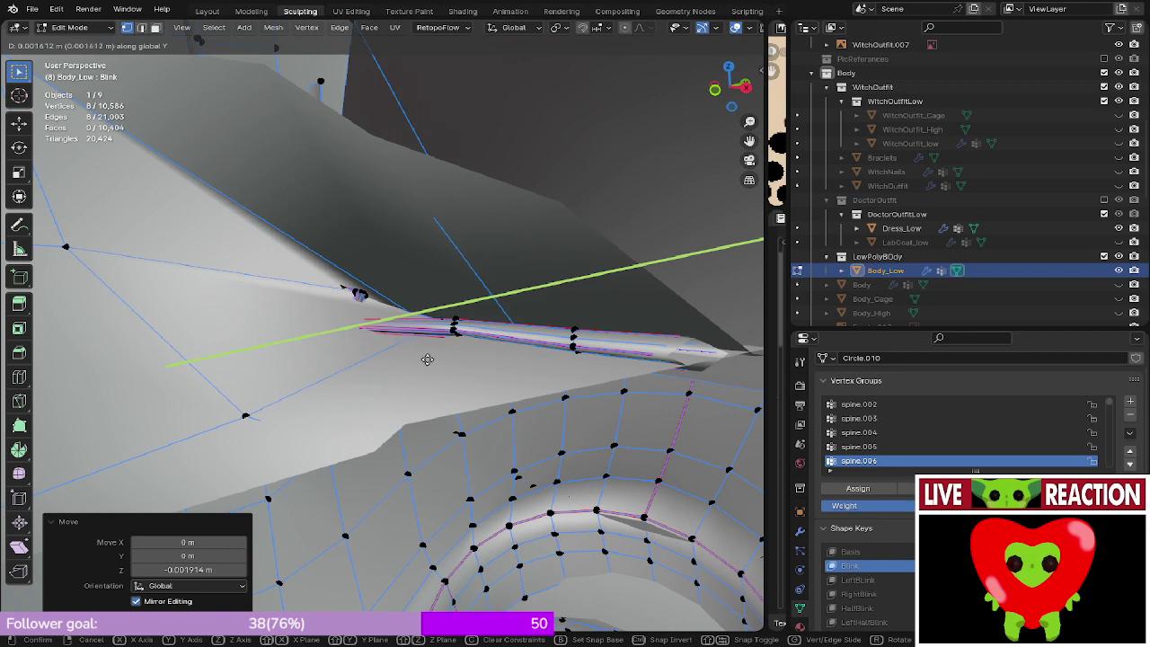
pyautogui.click(470, 344)
# - Nudge the inner loop slightly up along Z and pull it forward about 0.0002 m along Y
pyautogui.press('g')
pyautogui.press('z')
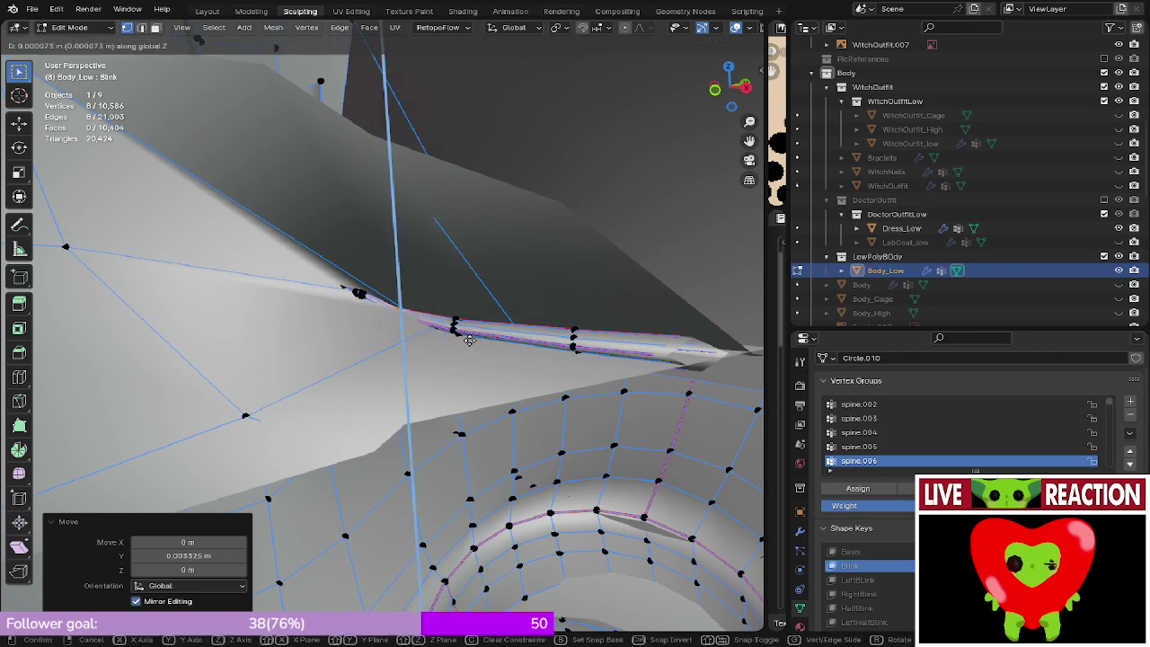
pyautogui.click(471, 335)
pyautogui.moveTo(471, 335)
pyautogui.mouseDown(button='middle')
pyautogui.moveTo(387, 341)
pyautogui.moveTo(459, 311)
pyautogui.mouseUp(button='middle')
pyautogui.press('g')
pyautogui.press('y')
pyautogui.click(389, 344)
pyautogui.press('KP_1')
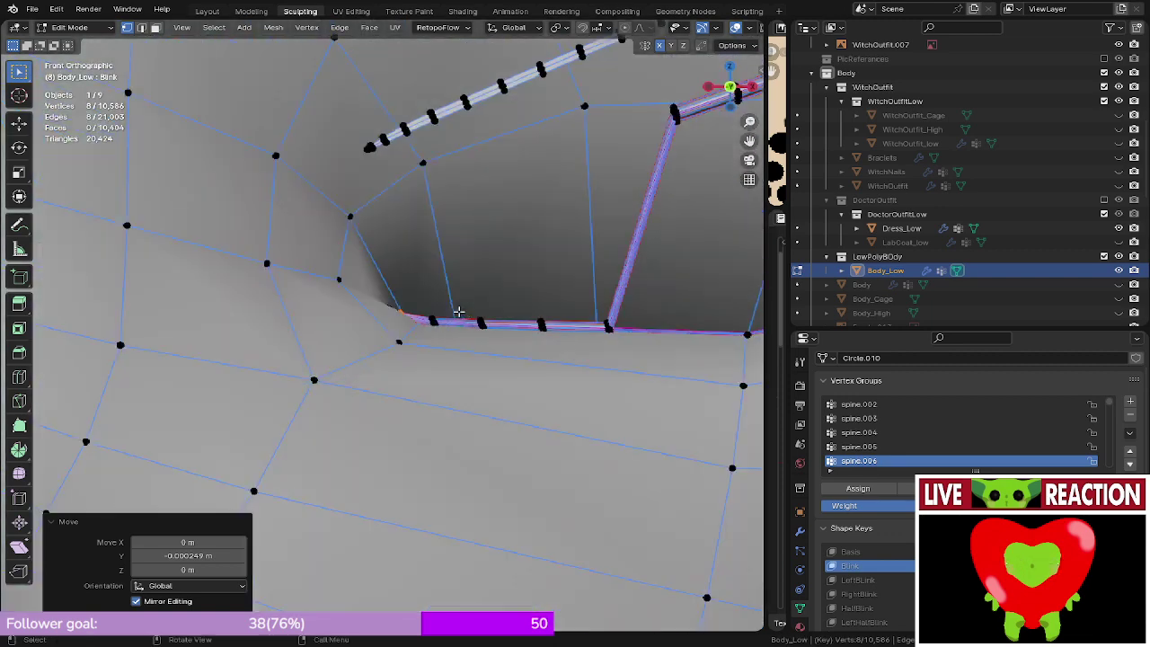
# - Switch to Object Mode with rendered shading and check the lowered inner section of the eyelash
pyautogui.press('Tab')
pyautogui.press('z')
pyautogui.click(459, 219)
pyautogui.moveTo(383, 265)
pyautogui.mouseDown(button='middle')
pyautogui.moveTo(403, 259)
pyautogui.moveTo(350, 340)
pyautogui.moveTo(324, 329)
pyautogui.moveTo(500, 267)
pyautogui.moveTo(399, 349)
pyautogui.mouseUp(button='middle')
pyautogui.scroll(2, 422, 343)
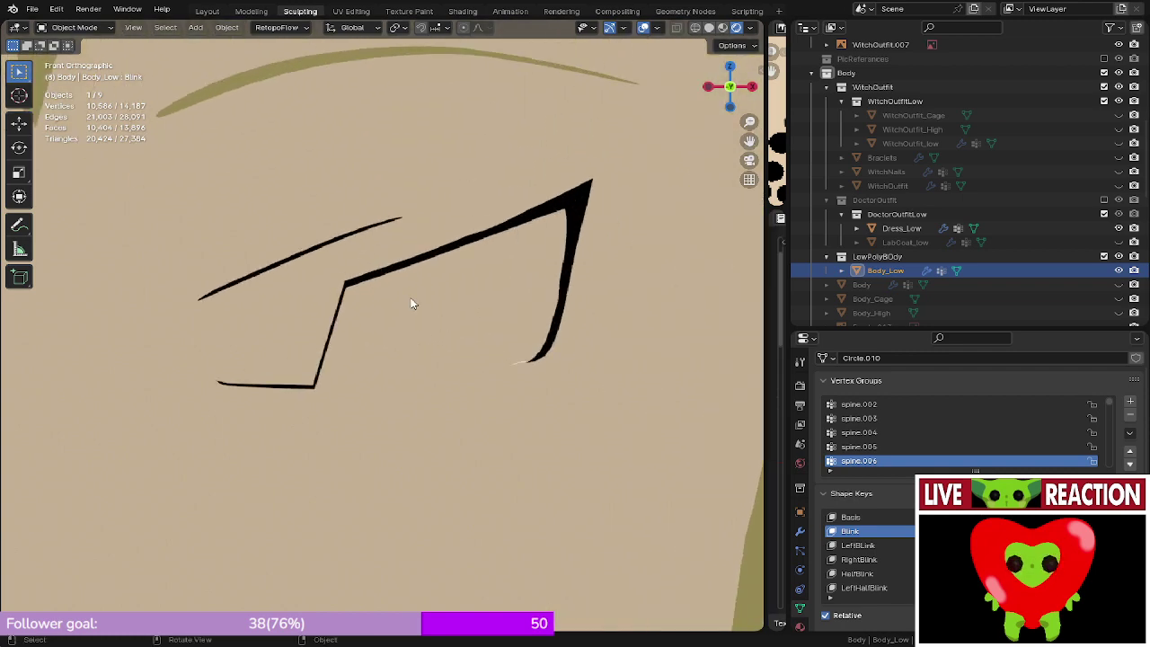
pyautogui.scroll(1, 413, 301)
# - Select the eyelash loop at the raised inner corner and lower it about 0.0143 m along Z in the front view
pyautogui.press('Tab')
pyautogui.scroll(2, 411, 289)
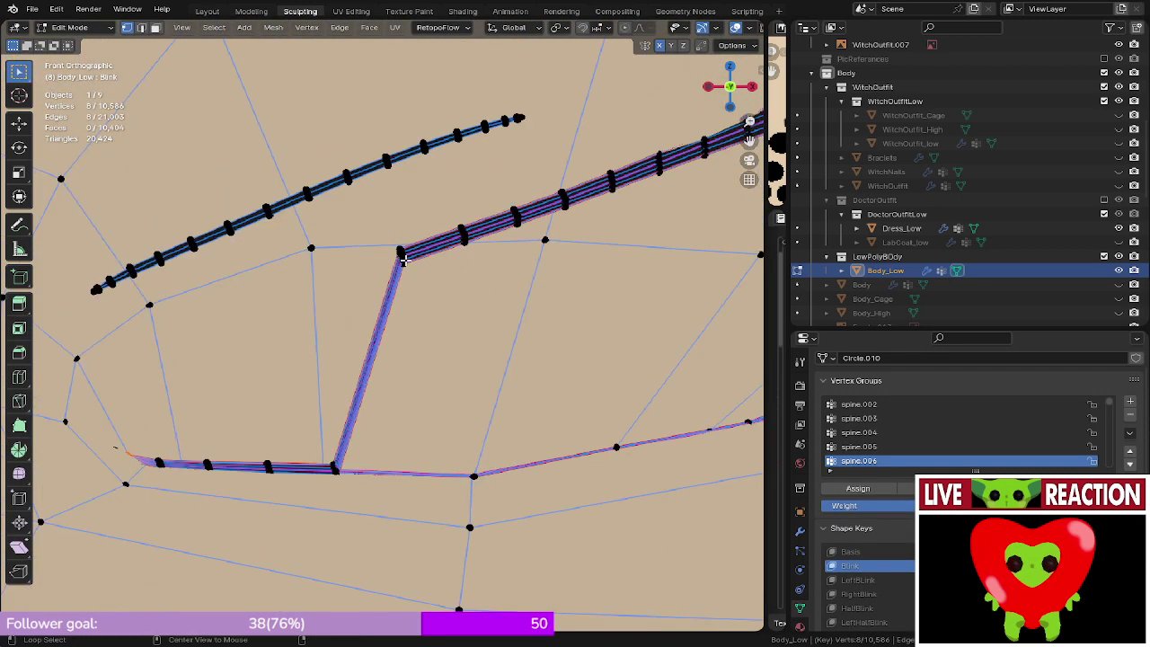
pyautogui.keyDown('alt'); pyautogui.click(400, 255); pyautogui.keyUp('alt')
pyautogui.keyDown('alt'); pyautogui.click(401, 255); pyautogui.keyUp('alt')
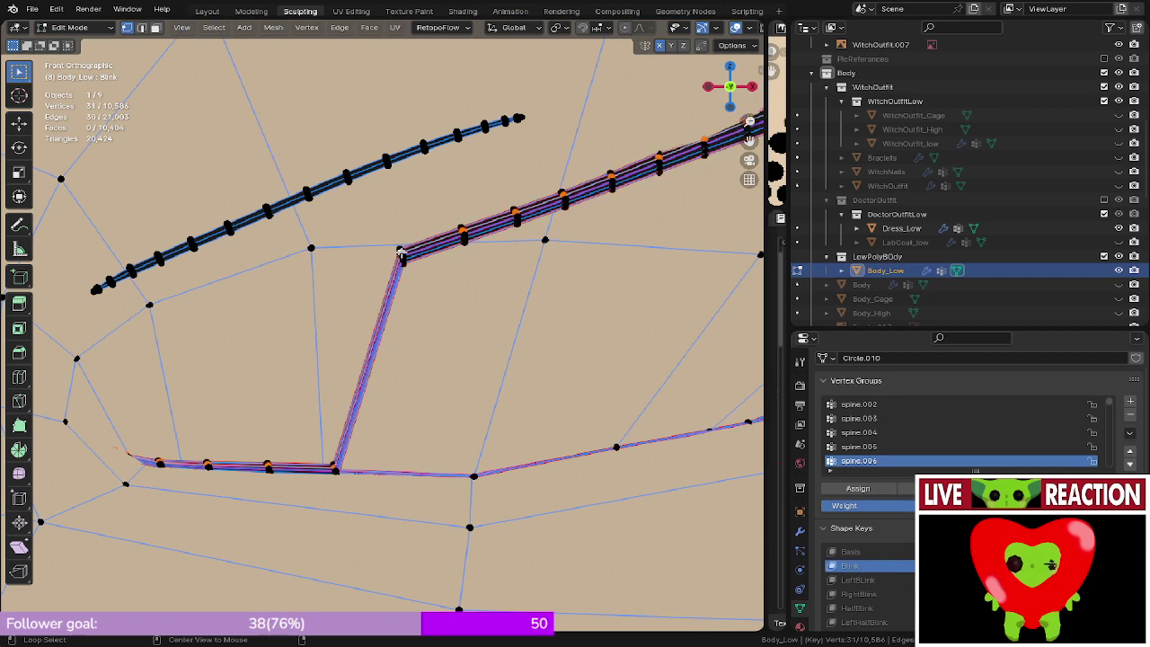
pyautogui.keyDown('alt'); pyautogui.click(400, 255); pyautogui.keyUp('alt')
pyautogui.moveTo(400, 256); pyautogui.dragTo(380, 303, button='middle')
pyautogui.press('KP_1')
pyautogui.press('g')
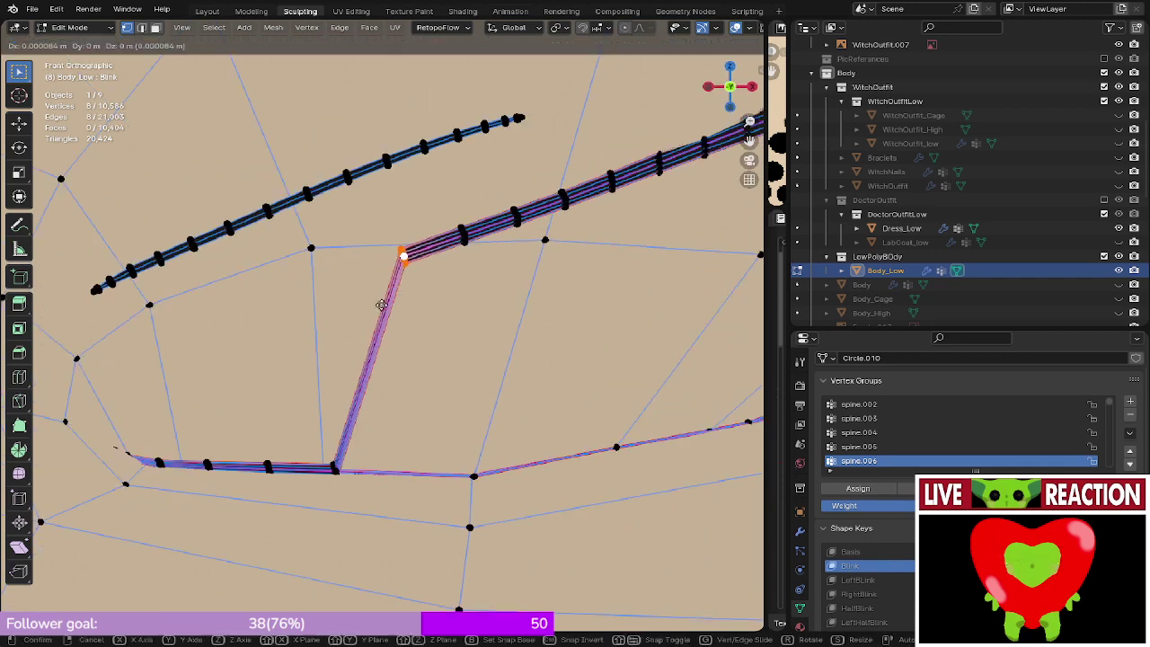
pyautogui.press('z')
pyautogui.click(380, 519)
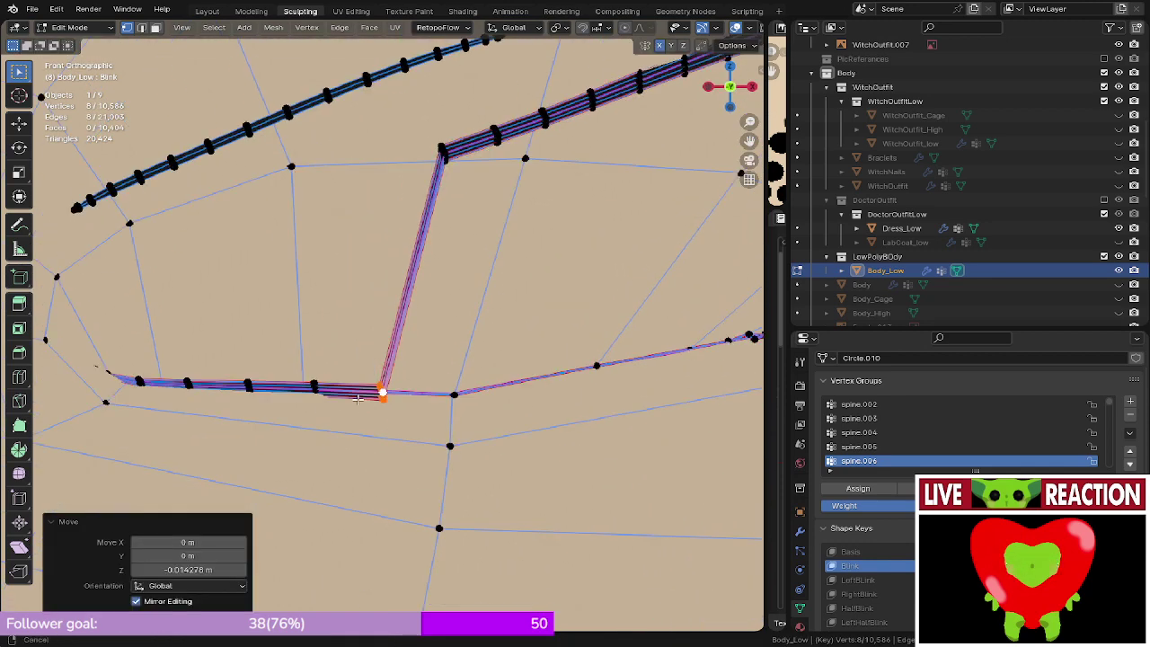
# - Push the newly lowered corner loop back about 0.0058 m along Y against the closed eyelid
pyautogui.moveTo(380, 512); pyautogui.dragTo(365, 368, button='middle')
pyautogui.press('g')
pyautogui.press('y')
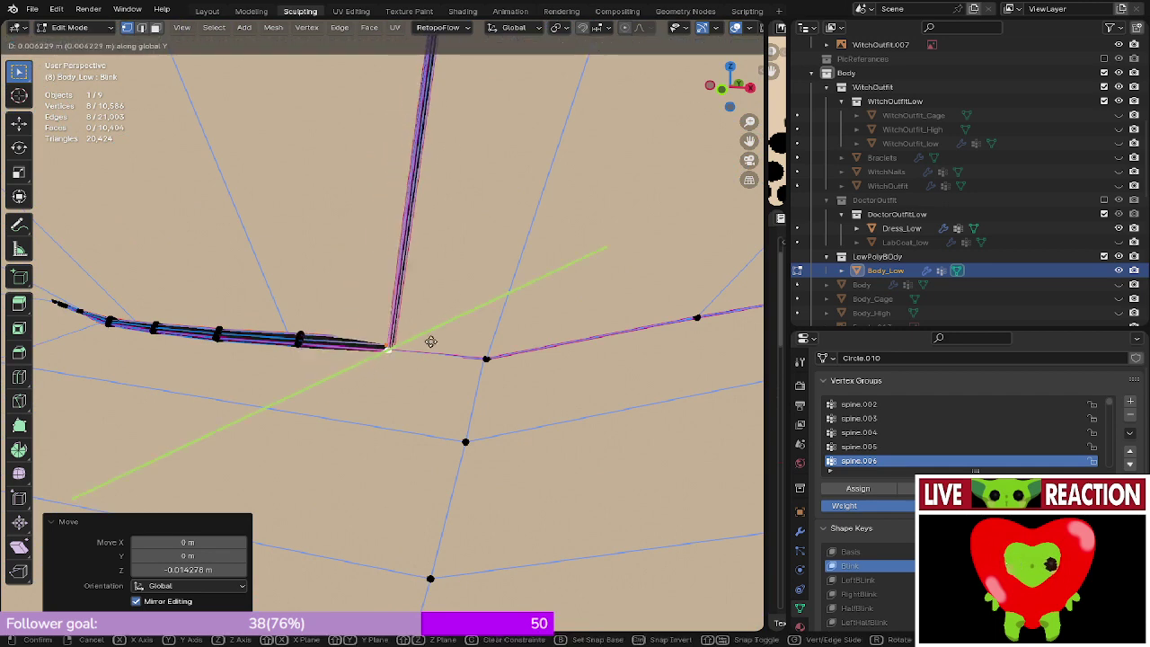
pyautogui.click(429, 346)
pyautogui.press('KP_1')
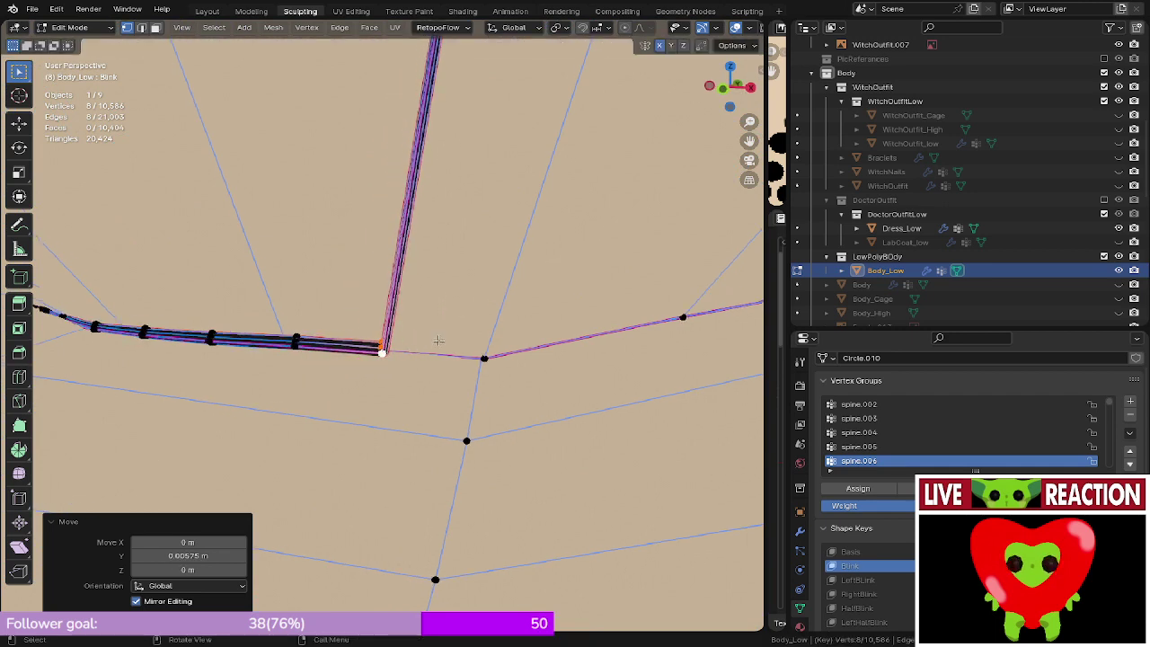
# - Examine the partly lowered eyelash and the closed eyelid line in Object Mode from the front
pyautogui.press('Tab')
pyautogui.scroll(-4, 174, 360)
pyautogui.keyDown('shift'); pyautogui.moveTo(282, 329); pyautogui.dragTo(204, 385, button='middle'); pyautogui.keyUp('shift')
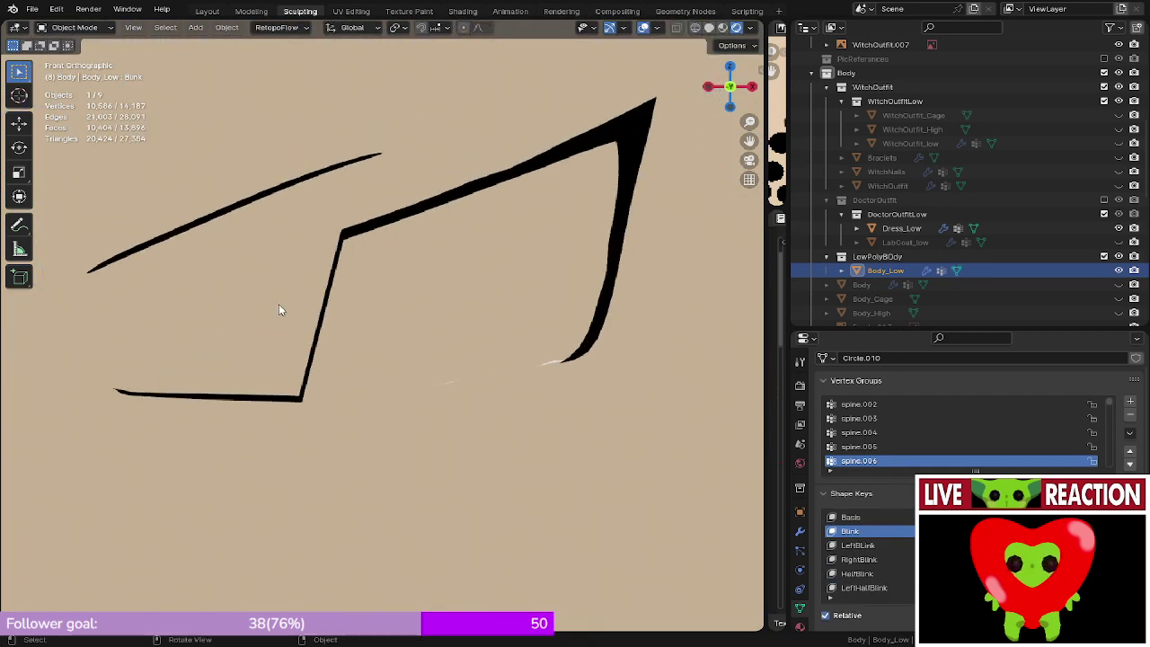
pyautogui.press('Tab')
pyautogui.keyDown('shift'); pyautogui.moveTo(331, 224); pyautogui.dragTo(319, 281, button='middle'); pyautogui.keyUp('shift')
pyautogui.scroll(3, 321, 283)
pyautogui.press('Tab')
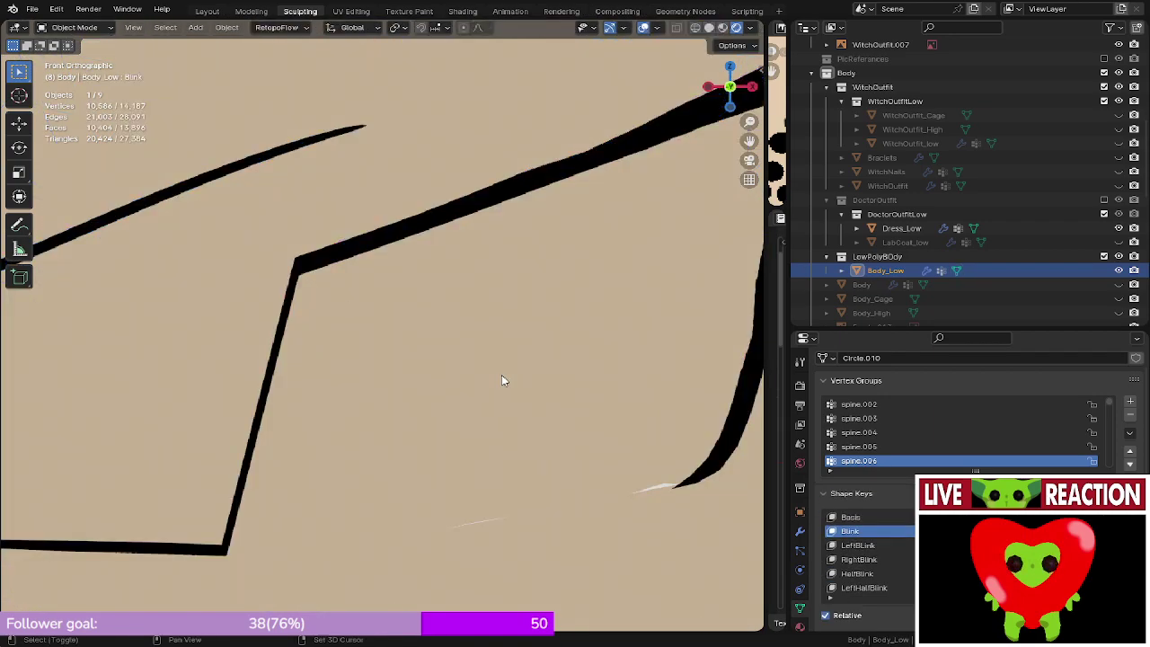
pyautogui.keyDown('shift'); pyautogui.moveTo(704, 451); pyautogui.dragTo(297, 326, button='middle'); pyautogui.keyUp('shift')
pyautogui.scroll(-2, 429, 338)
pyautogui.press('KP_1')
pyautogui.scroll(-8, 388, 378)
pyautogui.scroll(5, 449, 373)
pyautogui.scroll(2, 376, 301)
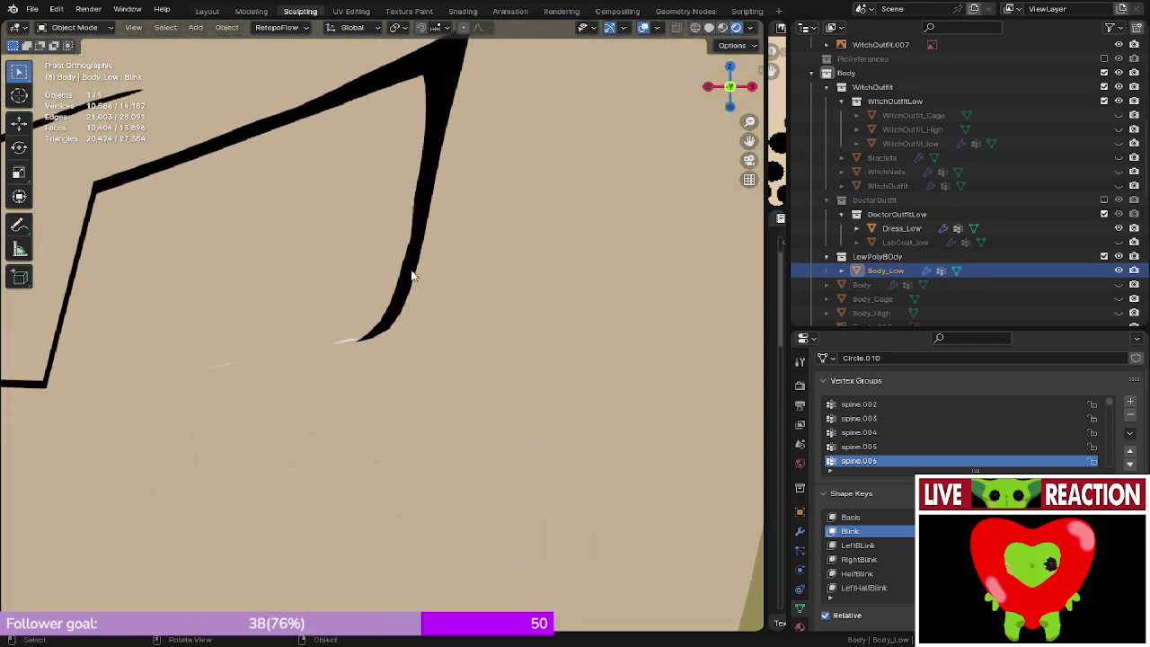
# - Hide the whole linked upper eyelash to examine the eyelid beneath, and reveal it again
pyautogui.press('Tab')
pyautogui.press('l')
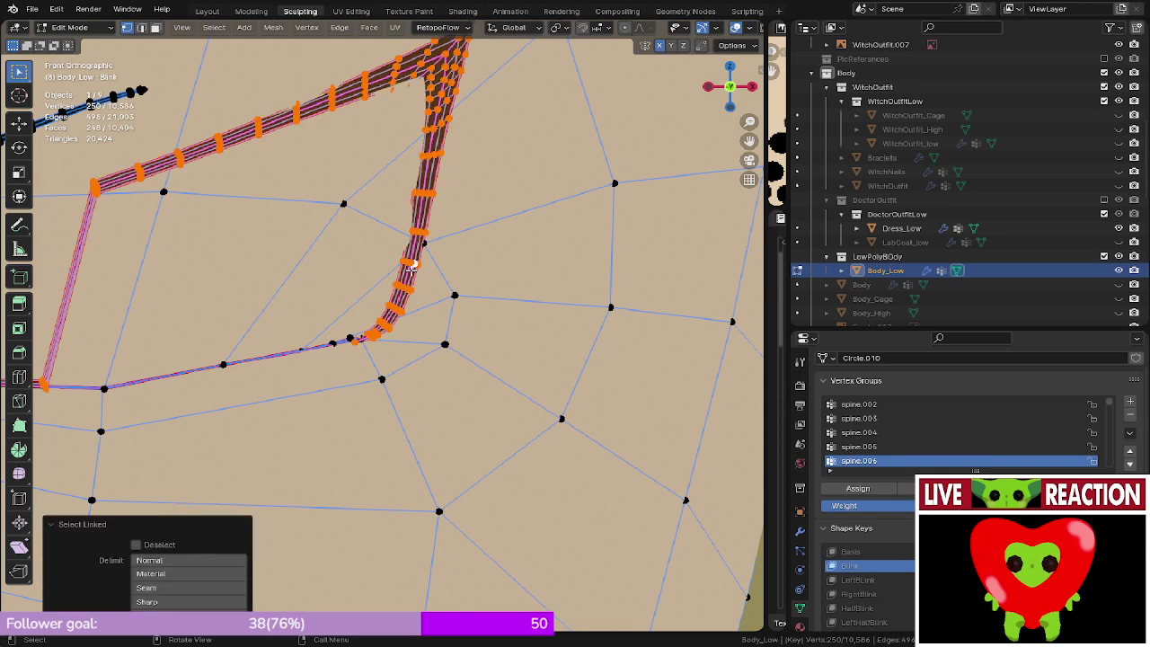
pyautogui.press('h')
pyautogui.press('Tab')
pyautogui.press('Tab')
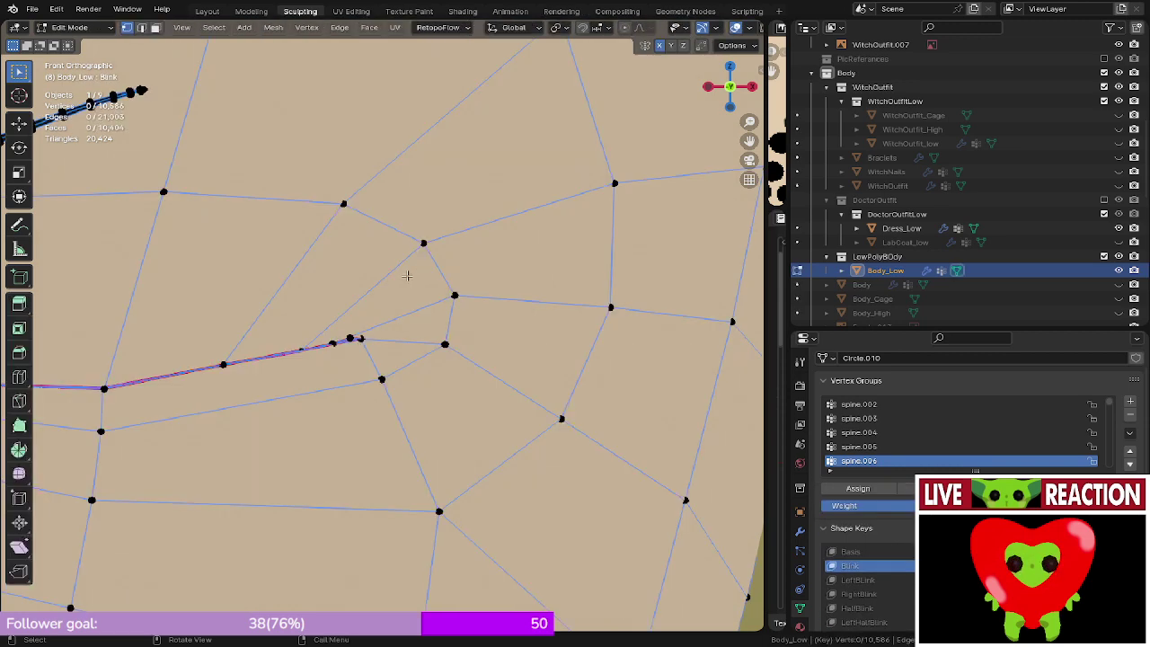
pyautogui.press('Tab')
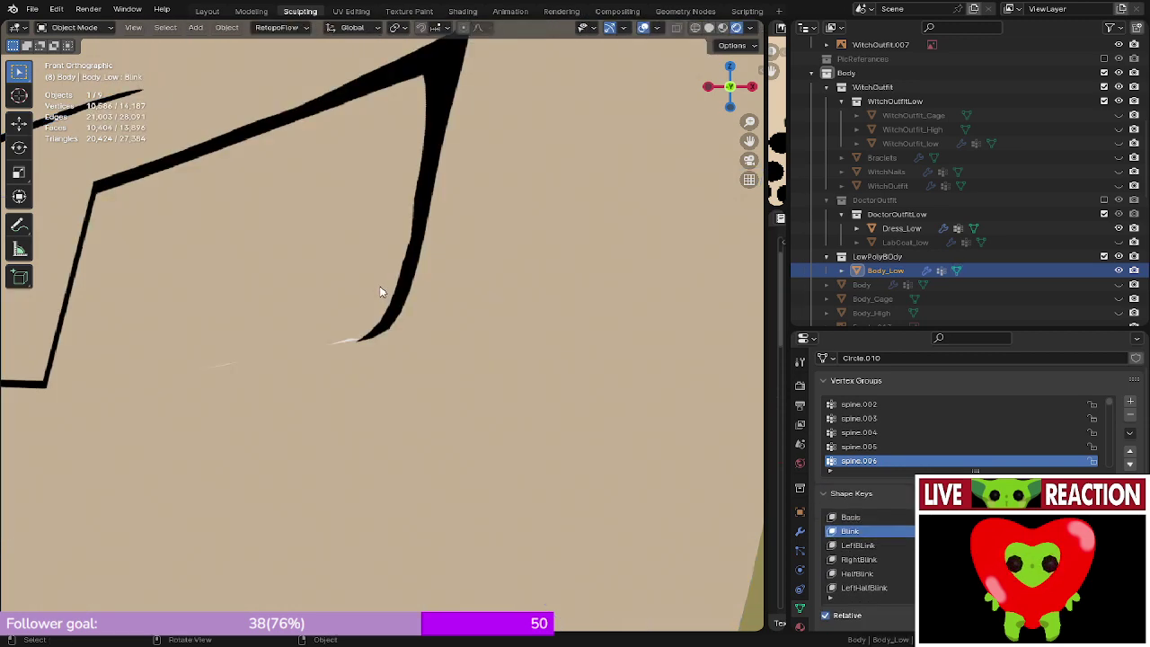
pyautogui.press('Tab')
pyautogui.hotkey('alt', 'h')
# - Select the next loop at the raised eyelash corner and lower it about 0.0159 m along Z
pyautogui.keyDown('shift'); pyautogui.moveTo(87, 259); pyautogui.dragTo(357, 340, button='middle'); pyautogui.keyUp('shift')
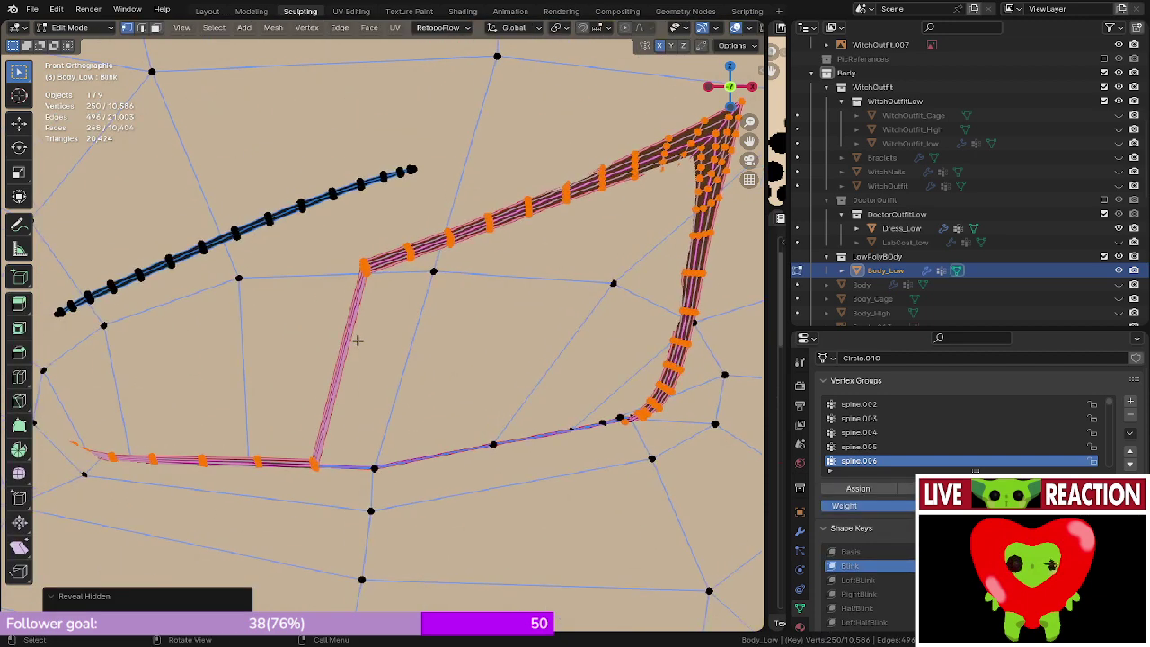
pyautogui.scroll(4, 357, 340)
pyautogui.keyDown('alt'); pyautogui.click(347, 204); pyautogui.keyUp('alt')
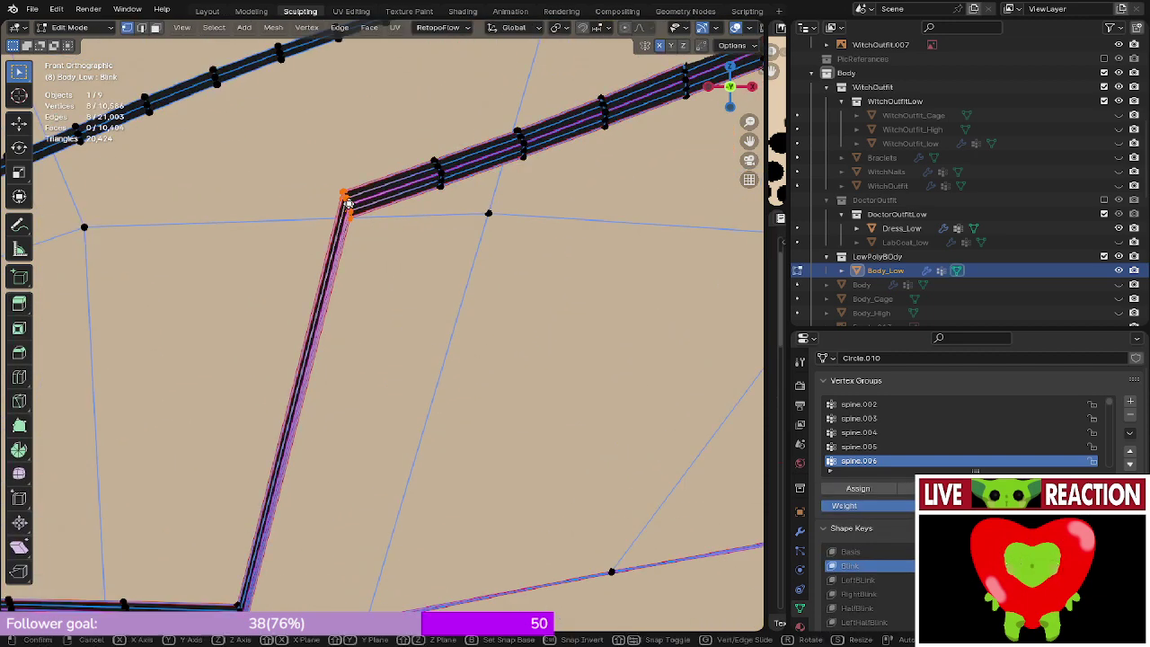
pyautogui.press('g')
pyautogui.press('z')
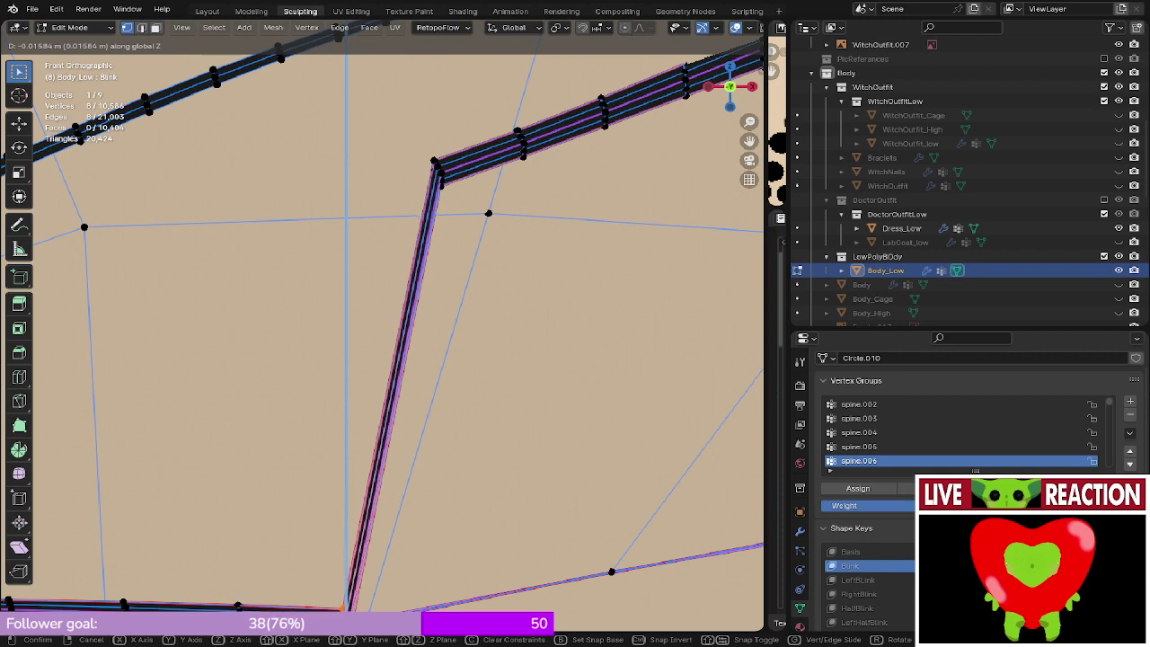
pyautogui.click(344, 626)
# - Push the loop at the new eyelash bend back along Y onto the closed eyelid line
pyautogui.keyDown('shift'); pyautogui.moveTo(388, 604); pyautogui.dragTo(469, 268, button='middle'); pyautogui.keyUp('shift')
pyautogui.moveTo(469, 268); pyautogui.dragTo(350, 395, button='middle')
pyautogui.press('g')
pyautogui.press('y')
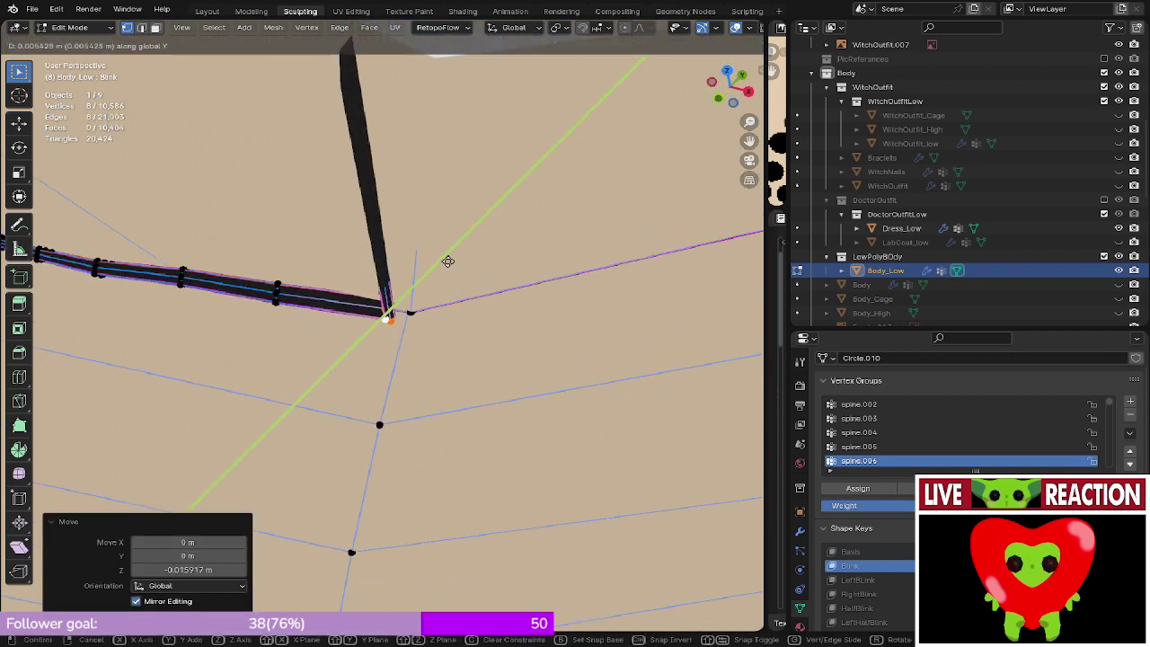
pyautogui.click(364, 277)
pyautogui.moveTo(363, 278); pyautogui.dragTo(400, 252, button='middle')
# - Select the eyelash loop midway along the lowered section and pull it forward about 0.0002 m along Y
pyautogui.press('Tab')
pyautogui.keyDown('shift'); pyautogui.moveTo(323, 256); pyautogui.dragTo(388, 262, button='middle'); pyautogui.keyUp('shift')
pyautogui.moveTo(370, 346); pyautogui.dragTo(371, 322, button='middle')
pyautogui.press('Tab')
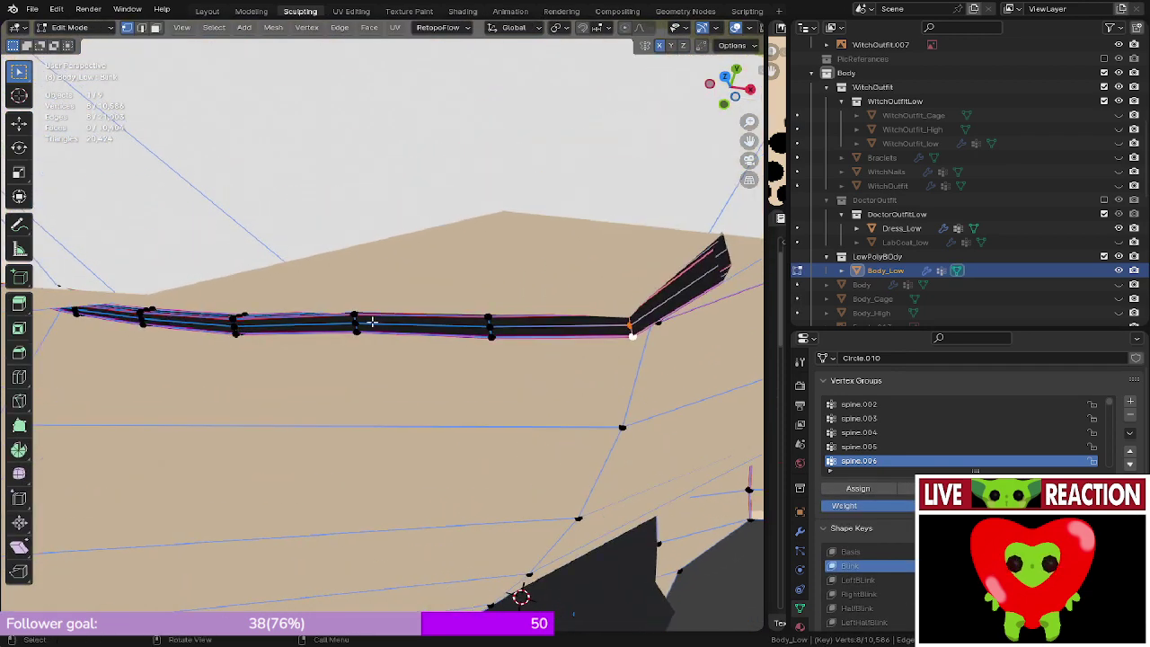
pyautogui.keyDown('alt'); pyautogui.click(357, 327); pyautogui.keyUp('alt')
pyautogui.press('g')
pyautogui.press('y')
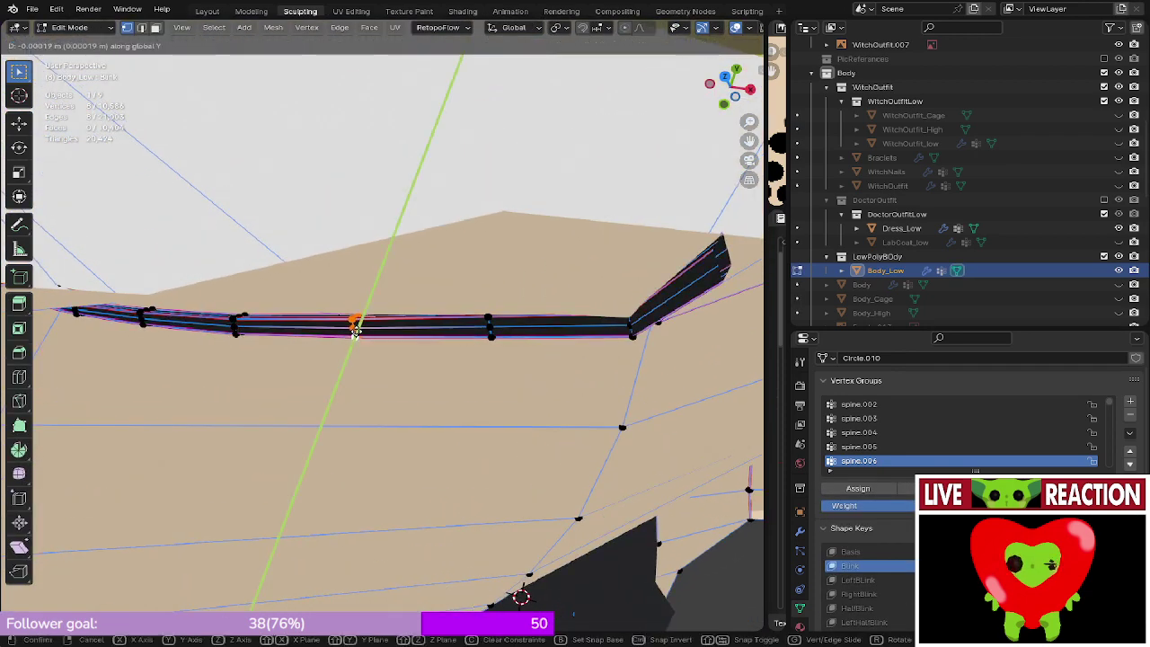
pyautogui.click(355, 330)
# - Select the following loop at the raised corner and lower it about 0.0167 m along Z in the front view
pyautogui.keyDown('alt'); pyautogui.moveTo(357, 332); pyautogui.dragTo(382, 270, button='middle'); pyautogui.keyUp('alt')
pyautogui.scroll(-5, 387, 266)
pyautogui.press('Tab')
pyautogui.keyDown('shift'); pyautogui.moveTo(534, 255); pyautogui.dragTo(444, 366, button='middle'); pyautogui.keyUp('shift')
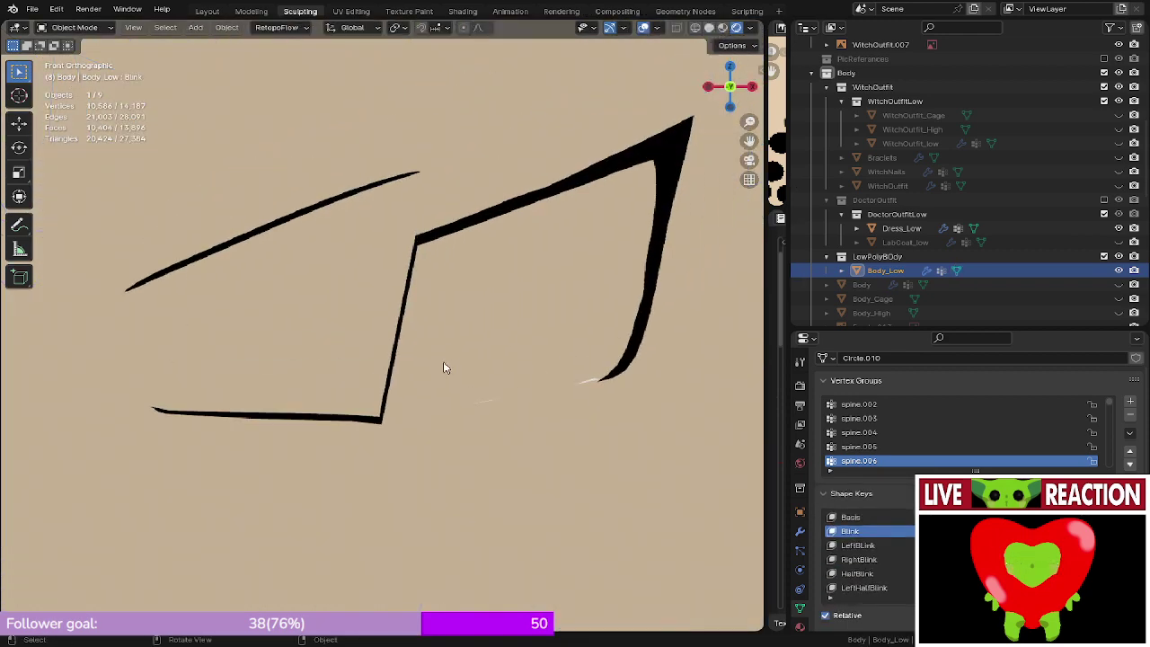
pyautogui.press('Tab')
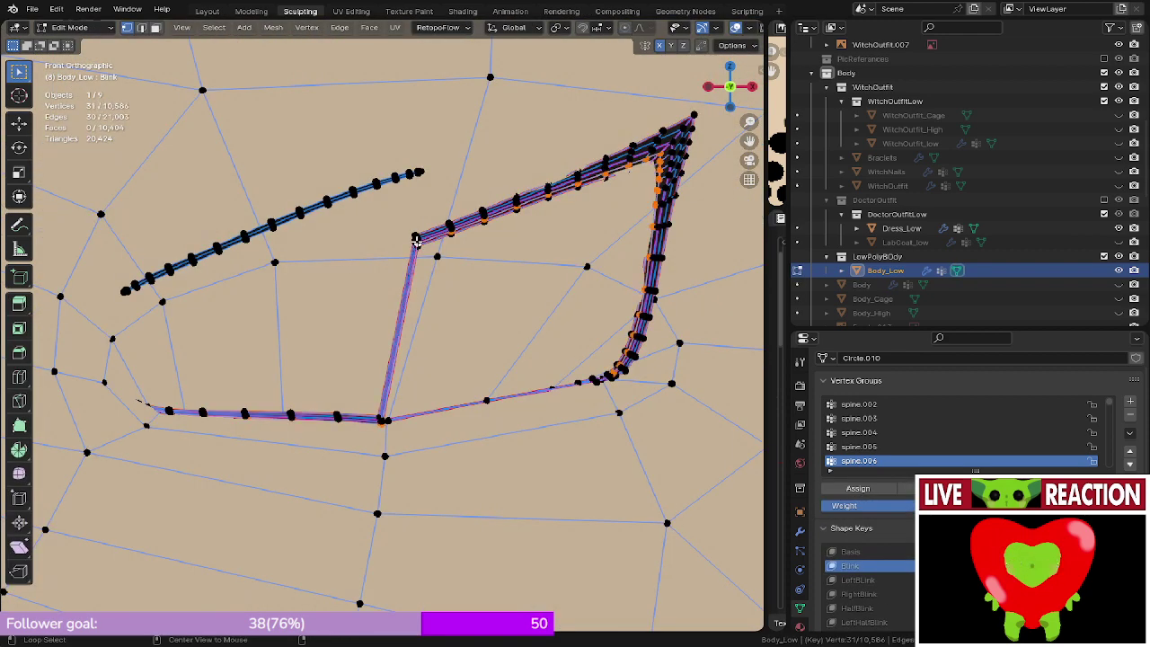
pyautogui.keyDown('alt'); pyautogui.click(415, 240); pyautogui.keyUp('alt')
pyautogui.keyDown('shift'); pyautogui.moveTo(417, 240); pyautogui.dragTo(453, 355, button='middle'); pyautogui.keyUp('shift')
pyautogui.scroll(5, 390, 339)
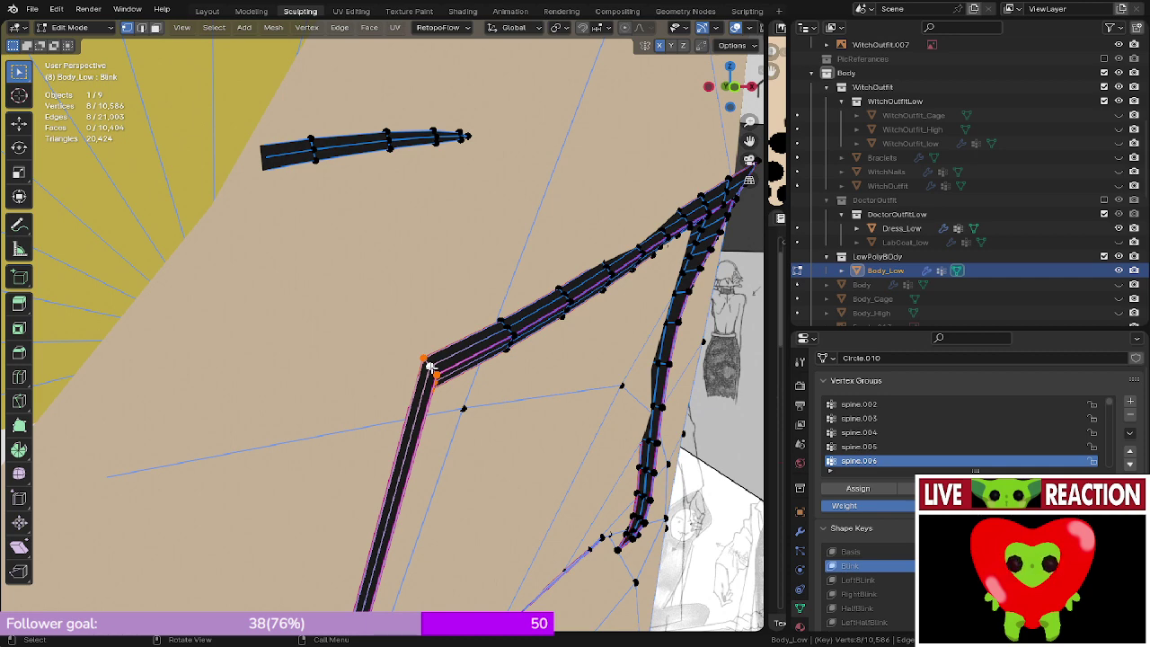
pyautogui.press('KP_1')
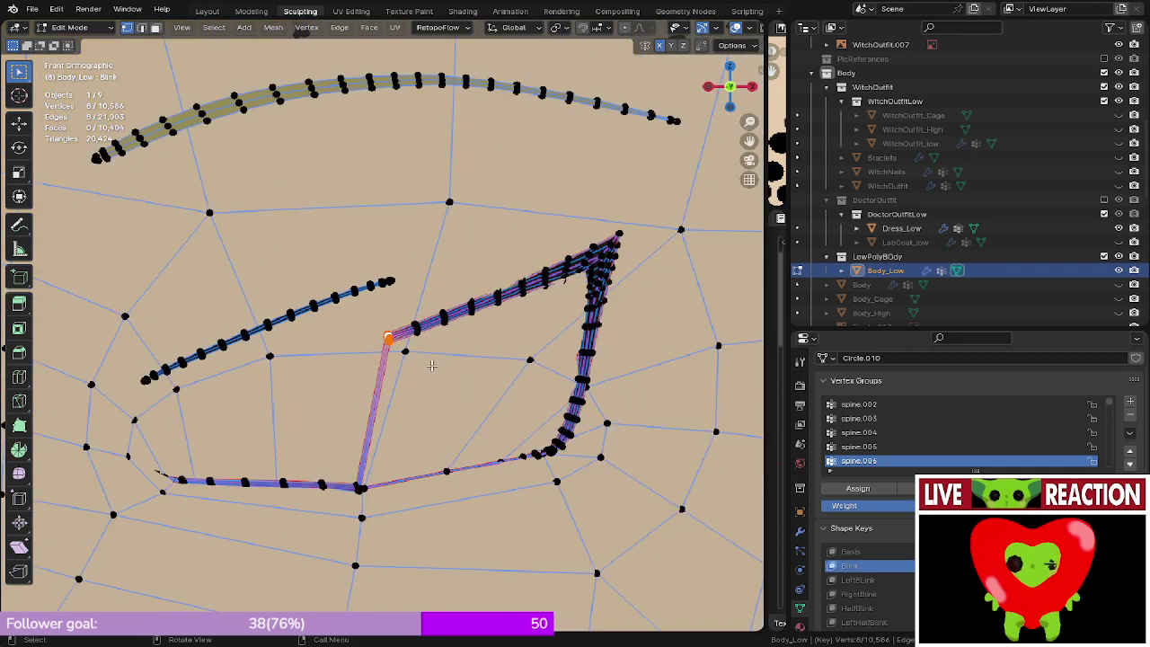
pyautogui.press('g')
pyautogui.press('z')
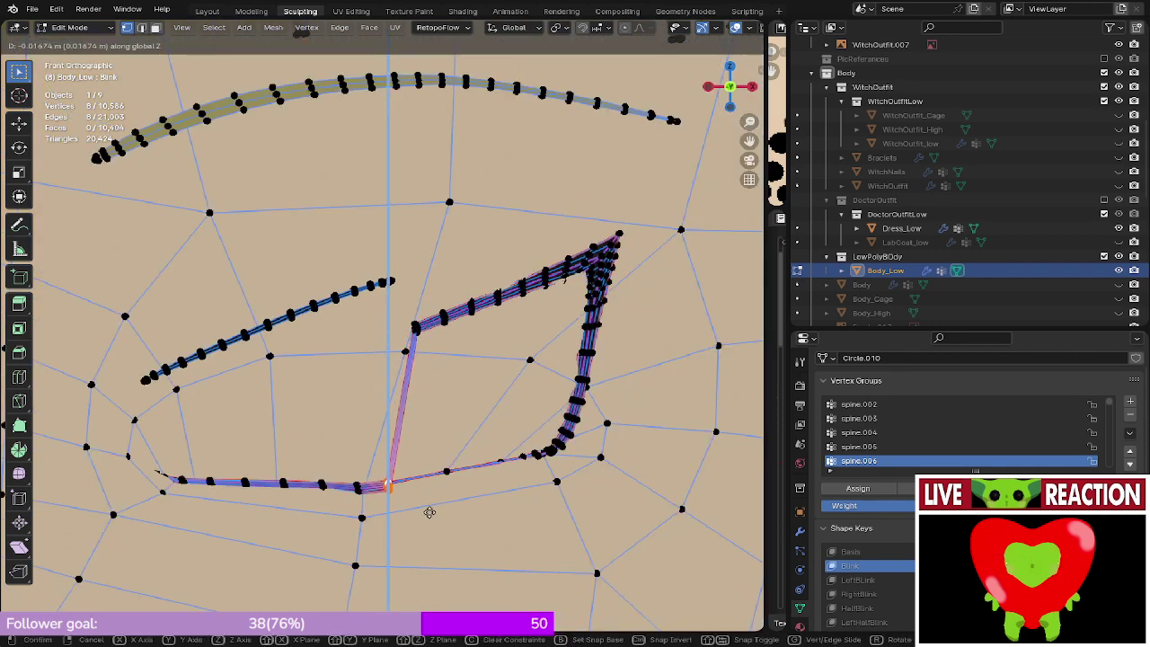
pyautogui.click(430, 512)
# - Push the loop just lowered at the bend back about 0.0054 m along Y
pyautogui.moveTo(429, 511); pyautogui.dragTo(225, 487, button='middle')
pyautogui.scroll(4, 382, 410)
pyautogui.scroll(-3, 225, 488)
pyautogui.press('g')
pyautogui.press('y')
pyautogui.click(370, 409)
pyautogui.moveTo(370, 409); pyautogui.dragTo(427, 287, button='middle')
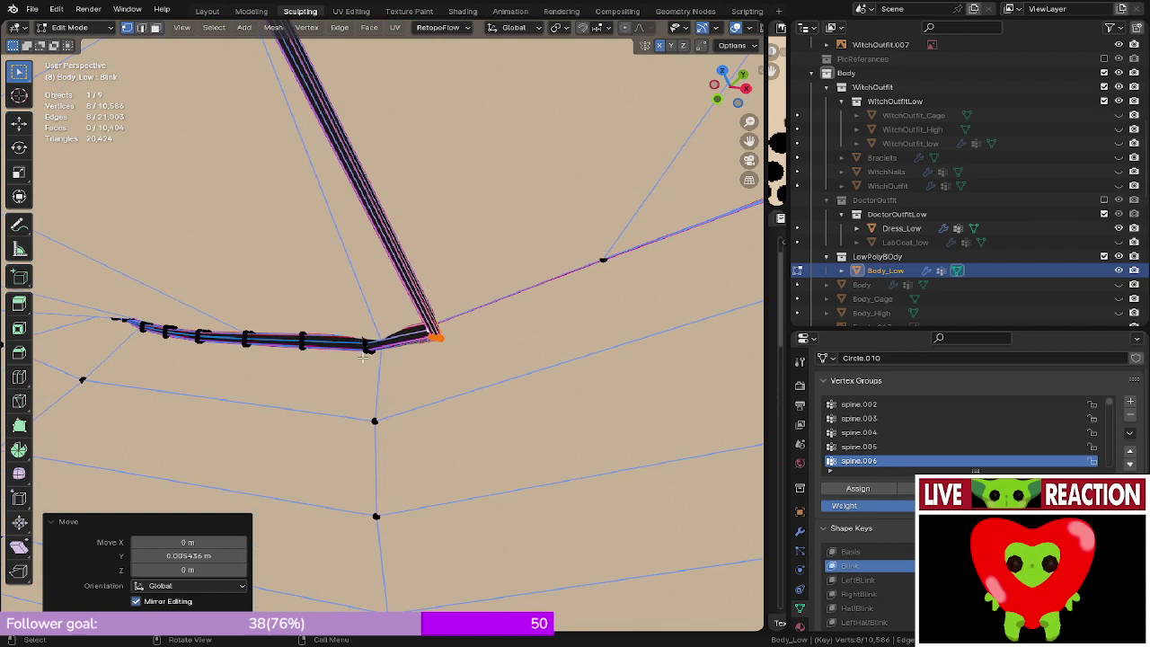
pyautogui.moveTo(363, 356); pyautogui.dragTo(415, 286, button='middle')
pyautogui.moveTo(403, 359); pyautogui.dragTo(467, 300, button='middle')
pyautogui.press('g')
pyautogui.press('y')
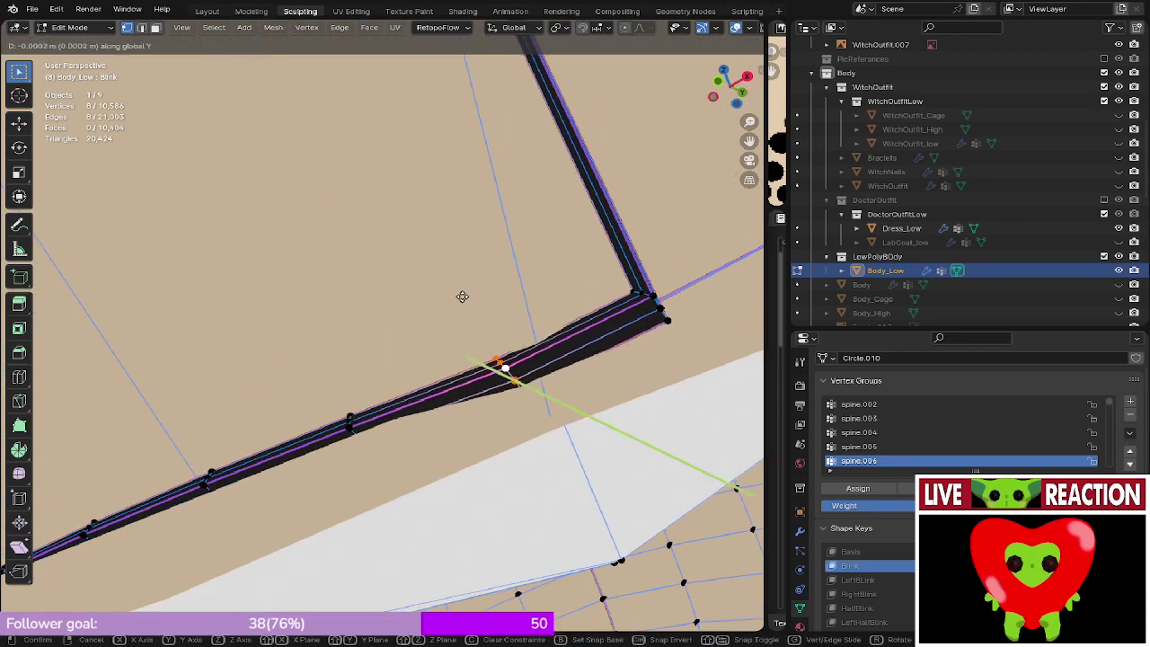
pyautogui.rightClick(468, 301)
pyautogui.press('g')
pyautogui.press('y')
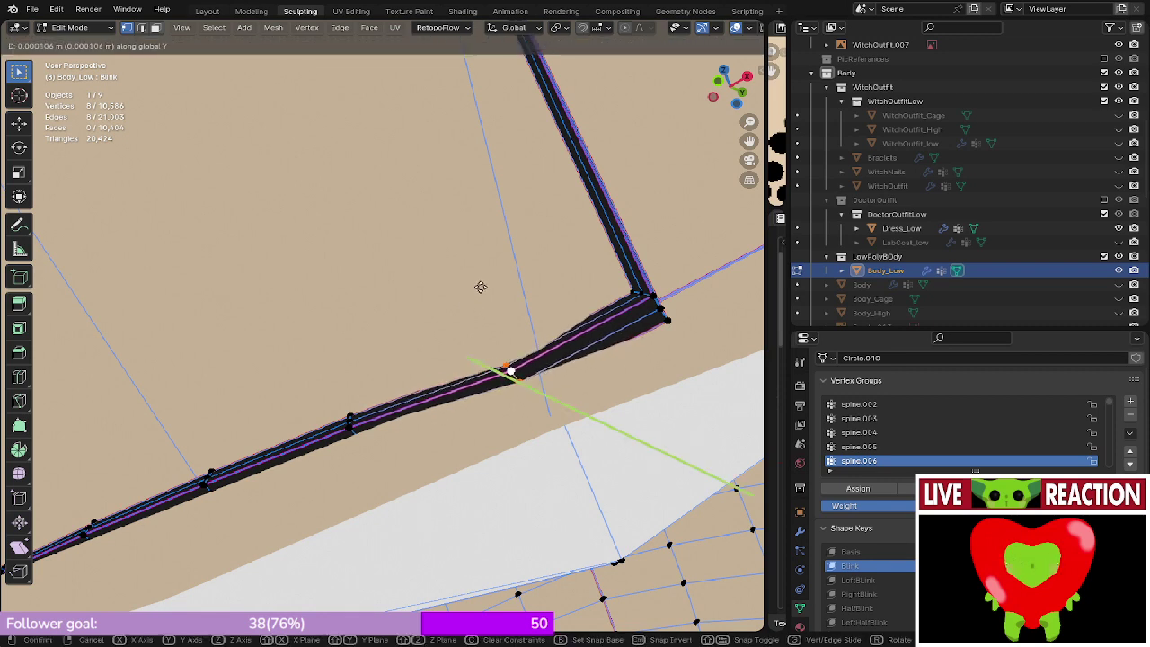
pyautogui.press('Escape')
# - Pull the eyelash loop just before the bend forward about 0.00006 m along Y and check the lash shape
pyautogui.press('g')
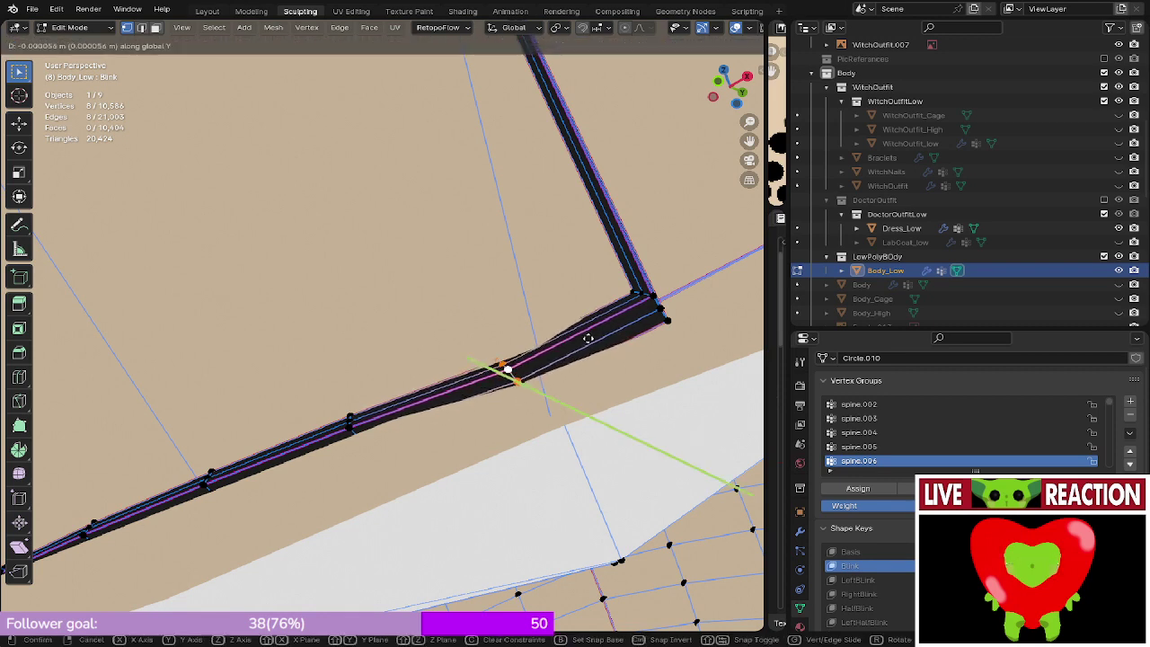
pyautogui.click(587, 338)
pyautogui.moveTo(584, 336); pyautogui.dragTo(381, 400, button='middle')
pyautogui.press('Tab')
pyautogui.press('Tab')
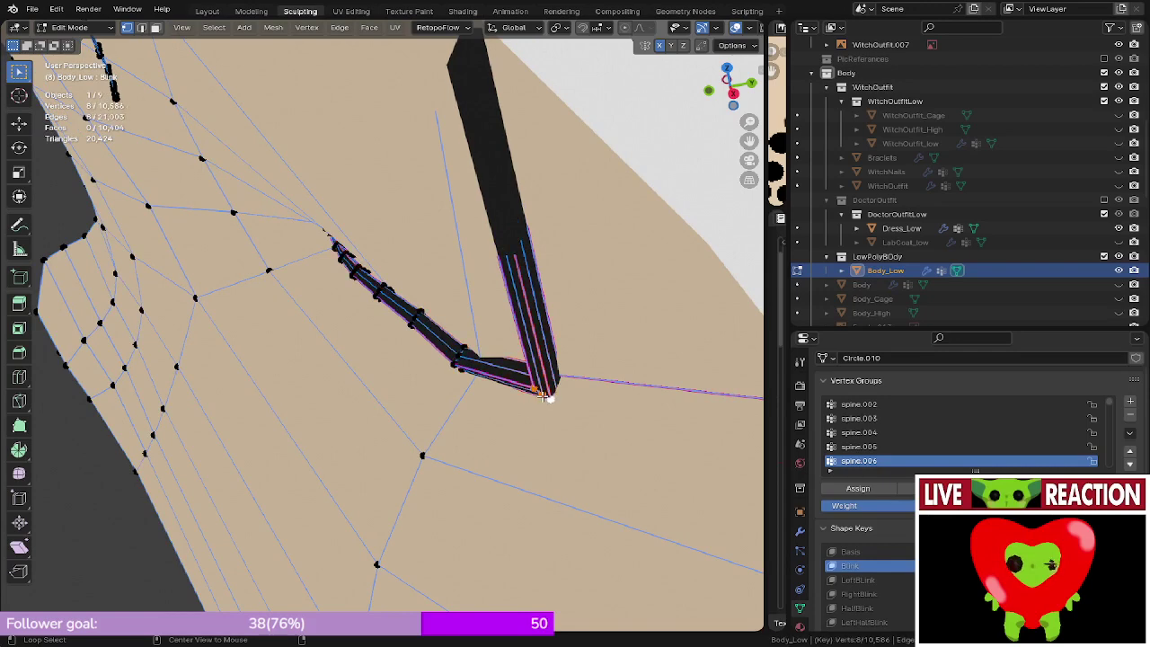
# - Pull the eyelash loop at the bend forward about 0.00006 m along Y
pyautogui.press('g')
pyautogui.press('y')
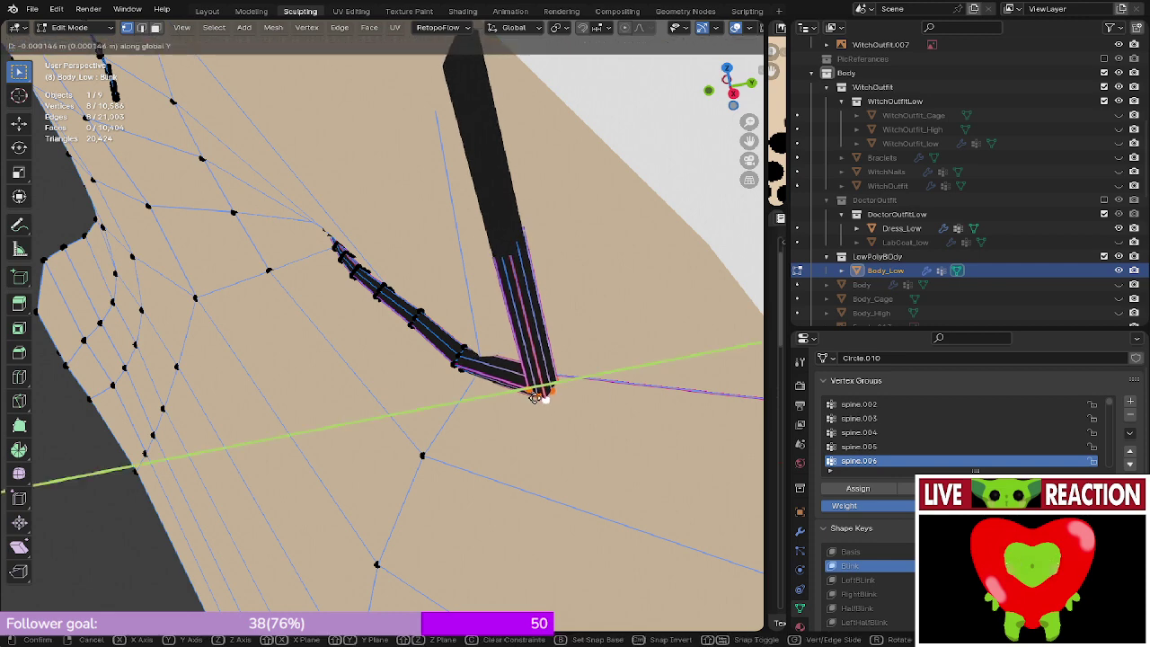
pyautogui.click(541, 392)
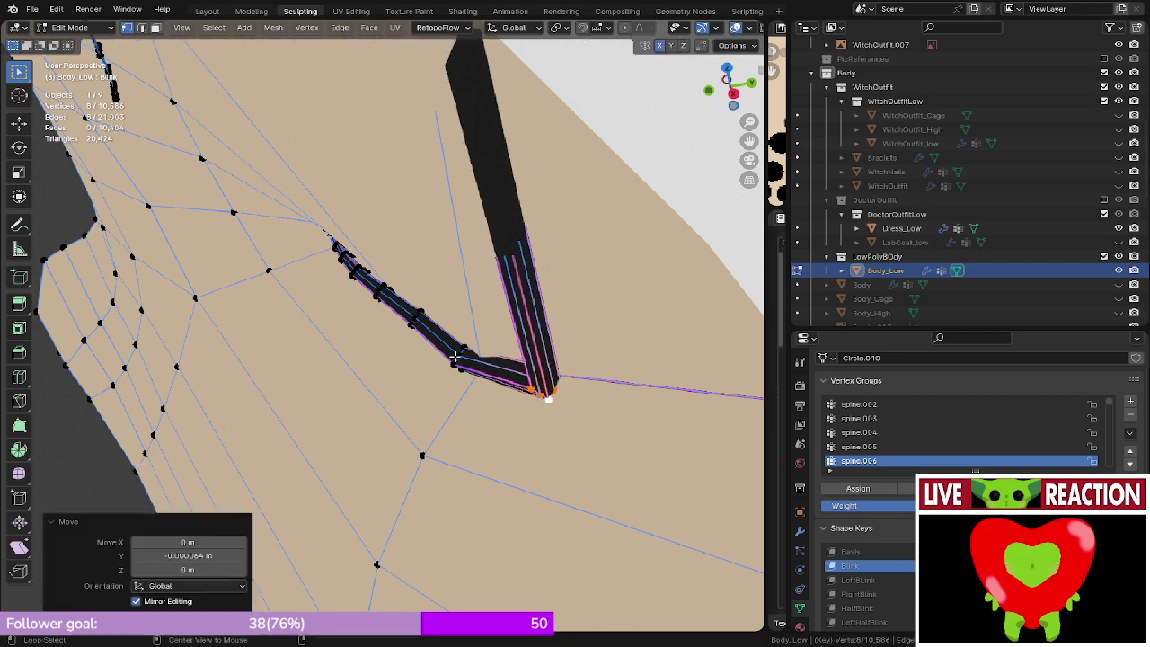
# - Select the loop just before the bend, pull it forward about 0.0003 m along Y, and check the lash from the front
pyautogui.click(455, 357)
pyautogui.press('g')
pyautogui.press('y')
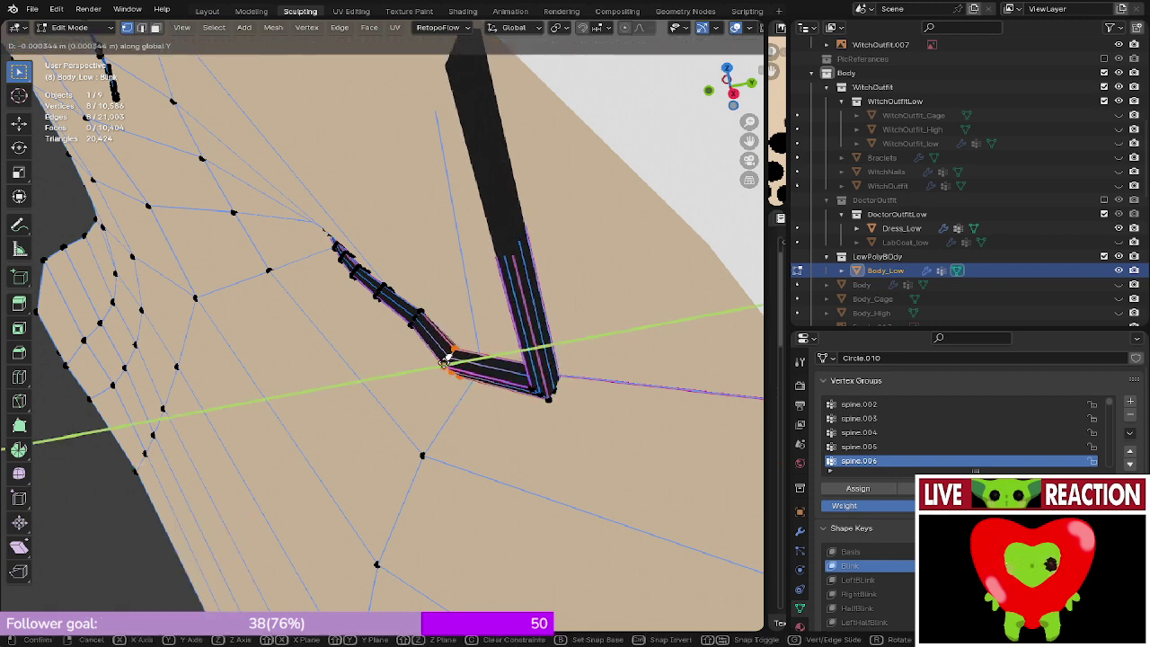
pyautogui.click(445, 359)
pyautogui.press('Tab')
pyautogui.moveTo(447, 370); pyautogui.dragTo(487, 361, button='middle')
pyautogui.press('KP_1')
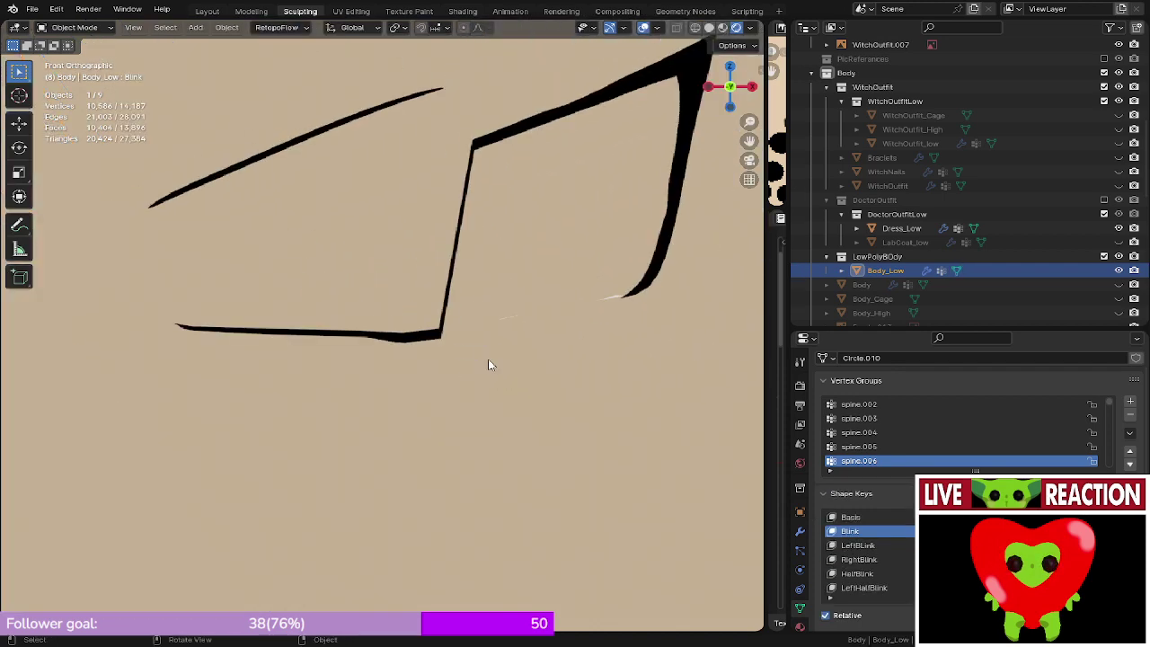
pyautogui.moveTo(397, 308); pyautogui.dragTo(398, 339, button='middle')
pyautogui.scroll(2, 388, 341)
# - Select the second loop before the bend and pull it forward about 0.00036 m along Y
pyautogui.press('Tab')
pyautogui.moveTo(467, 344); pyautogui.dragTo(436, 348, button='middle')
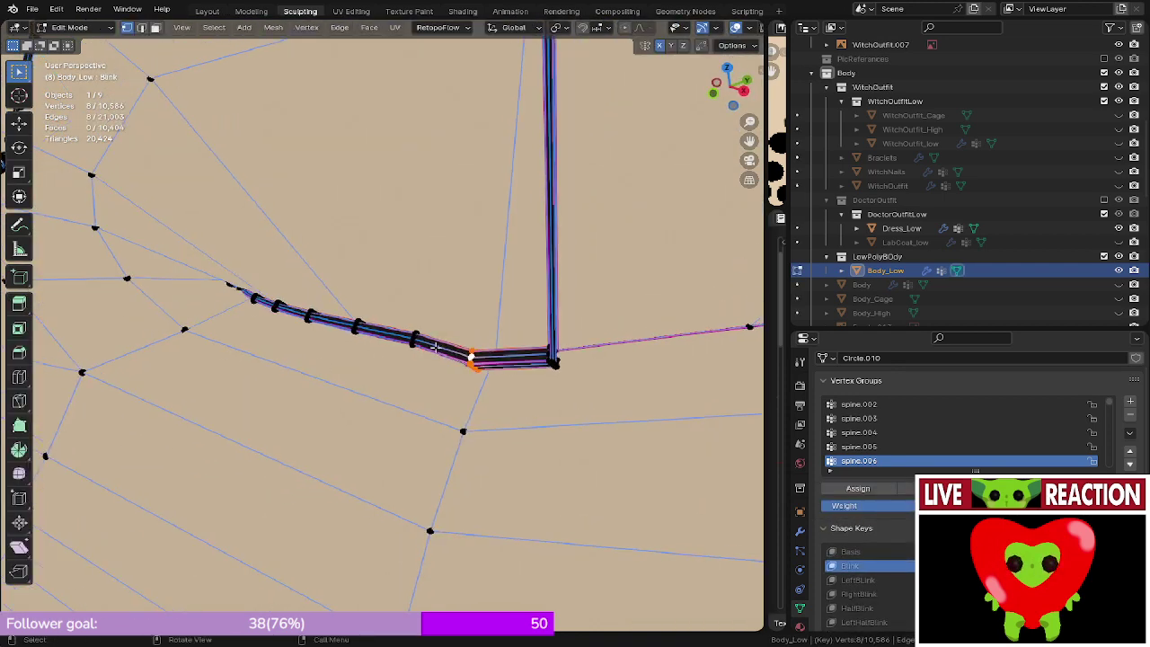
pyautogui.keyDown('alt'); pyautogui.click(413, 344); pyautogui.keyUp('alt')
pyautogui.scroll(4, 422, 346)
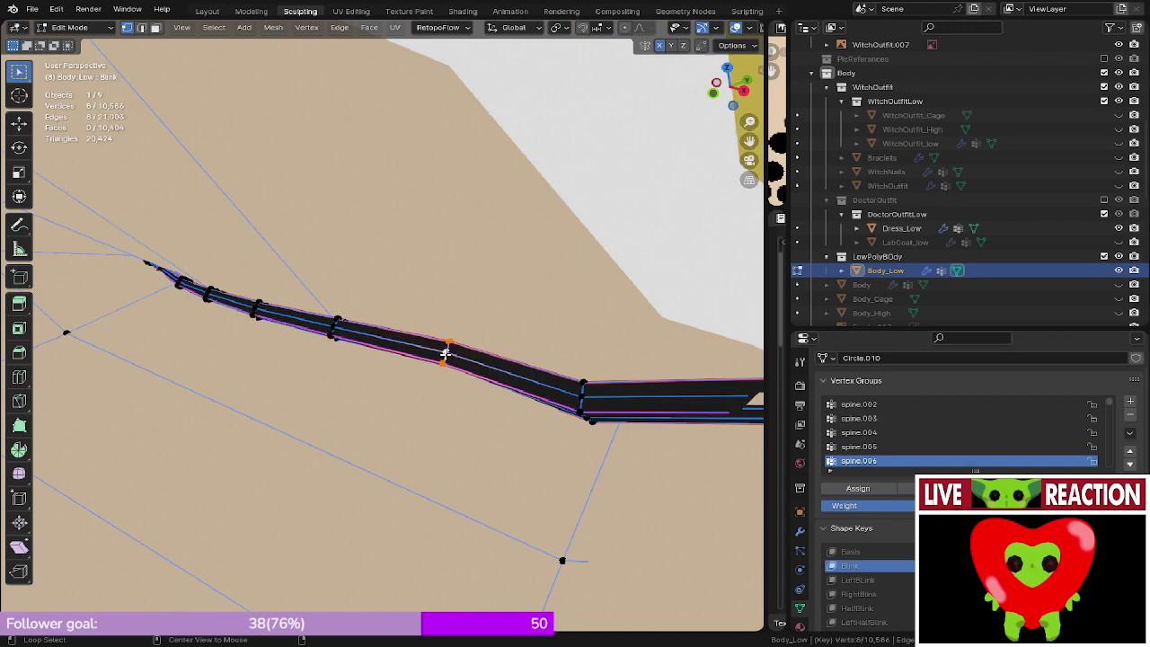
pyautogui.press('g')
pyautogui.press('y')
pyautogui.click(437, 356)
pyautogui.scroll(-2, 434, 359)
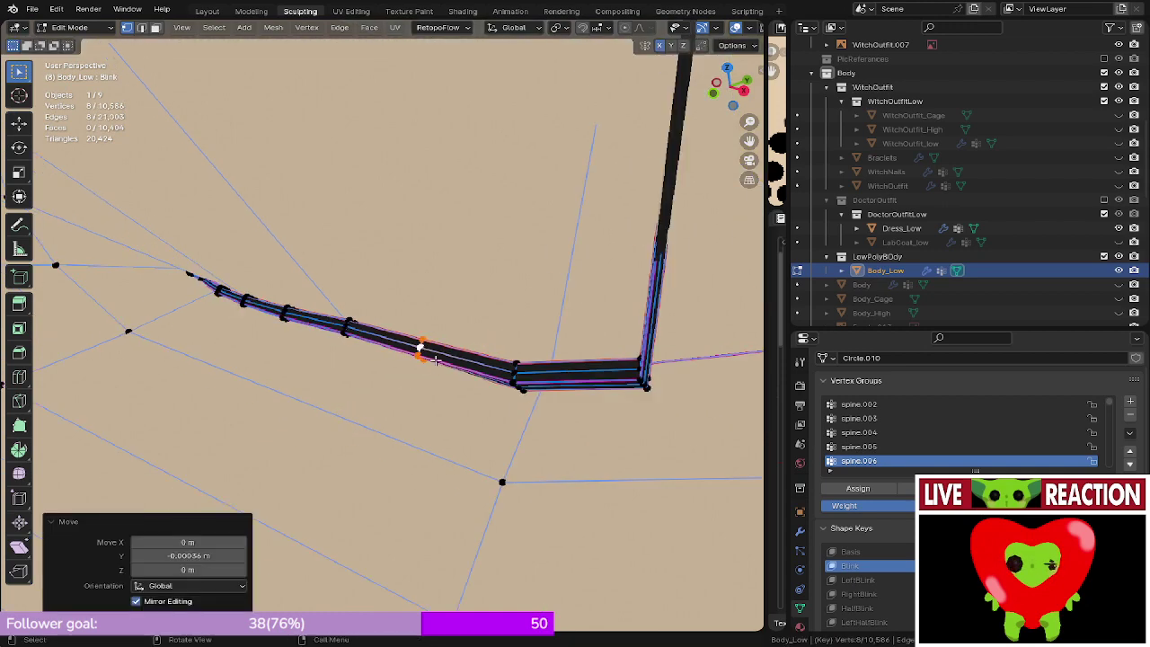
# - Pull the neighbouring loop farther from the bend slightly forward along Y and check the lash in the front view
pyautogui.moveTo(435, 359); pyautogui.dragTo(408, 318, button='middle')
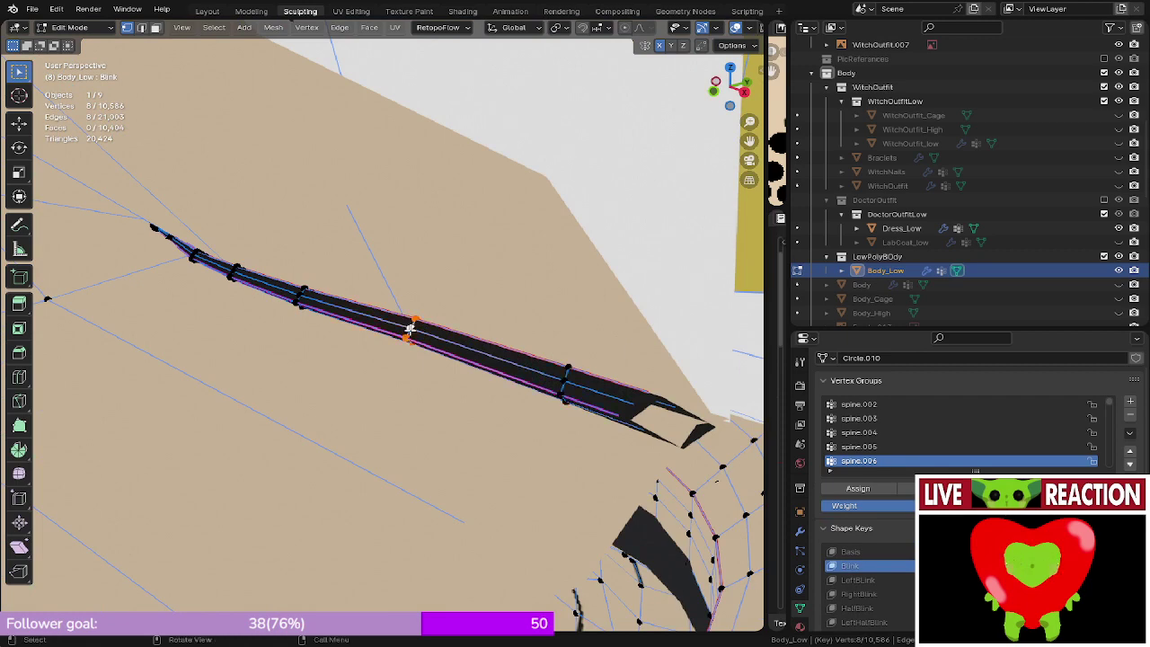
pyautogui.press('g')
pyautogui.press('y')
pyautogui.click(404, 329)
pyautogui.press('KP_1')
pyautogui.press('Tab')
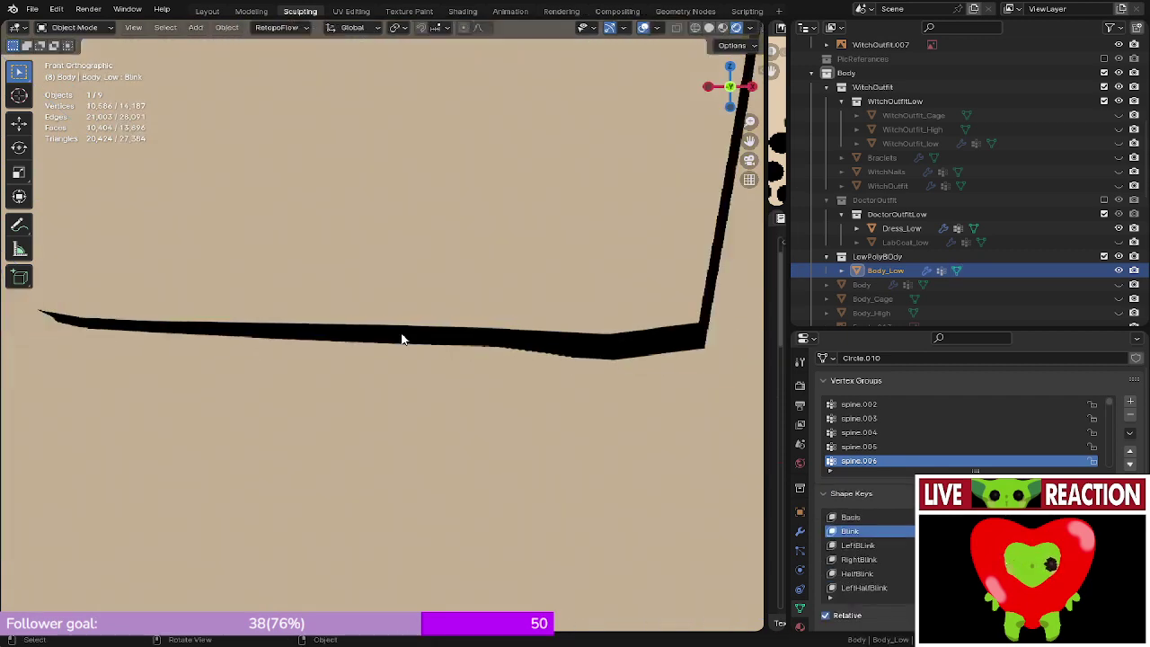
pyautogui.scroll(-3, 402, 339)
pyautogui.keyDown('shift'); pyautogui.moveTo(385, 338); pyautogui.dragTo(320, 361, button='middle'); pyautogui.keyUp('shift')
pyautogui.scroll(3, 321, 361)
# - Select the loop just before the bend and raise it slightly along Z in the front view to smooth the lash line
pyautogui.press('Tab')
pyautogui.keyDown('shift'); pyautogui.moveTo(491, 429); pyautogui.dragTo(388, 367, button='middle'); pyautogui.keyUp('shift')
pyautogui.keyDown('alt'); pyautogui.click(432, 345); pyautogui.keyUp('alt')
pyautogui.press('KP_1')
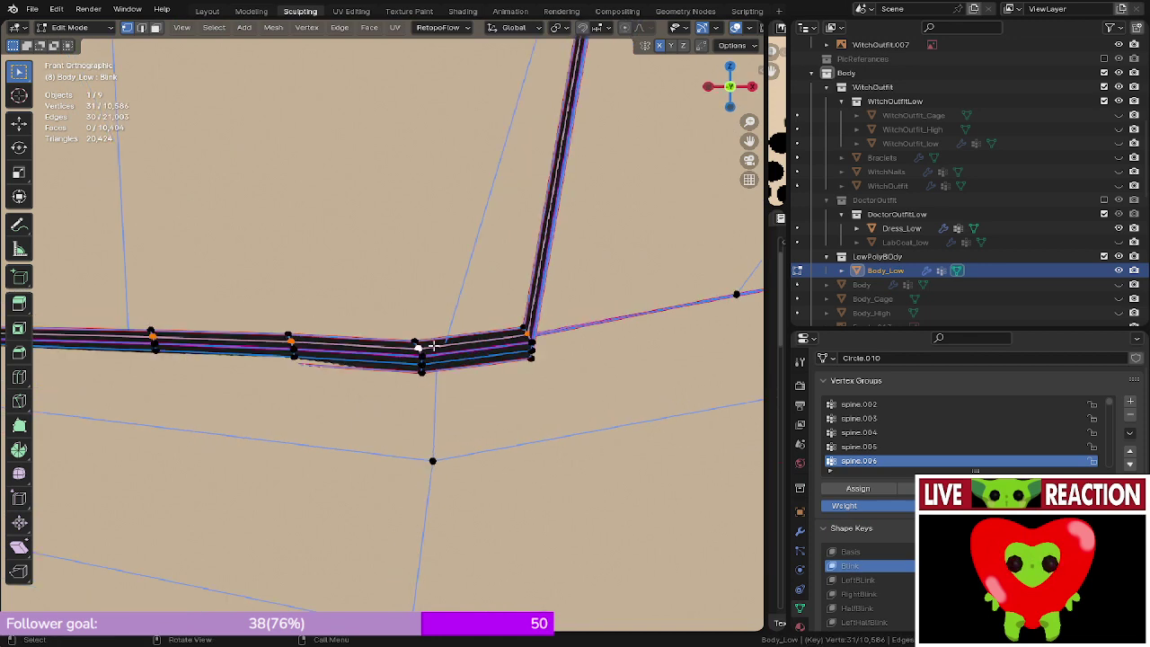
pyautogui.keyDown('alt'); pyautogui.click(418, 348); pyautogui.keyUp('alt')
pyautogui.press('g')
pyautogui.press('z')
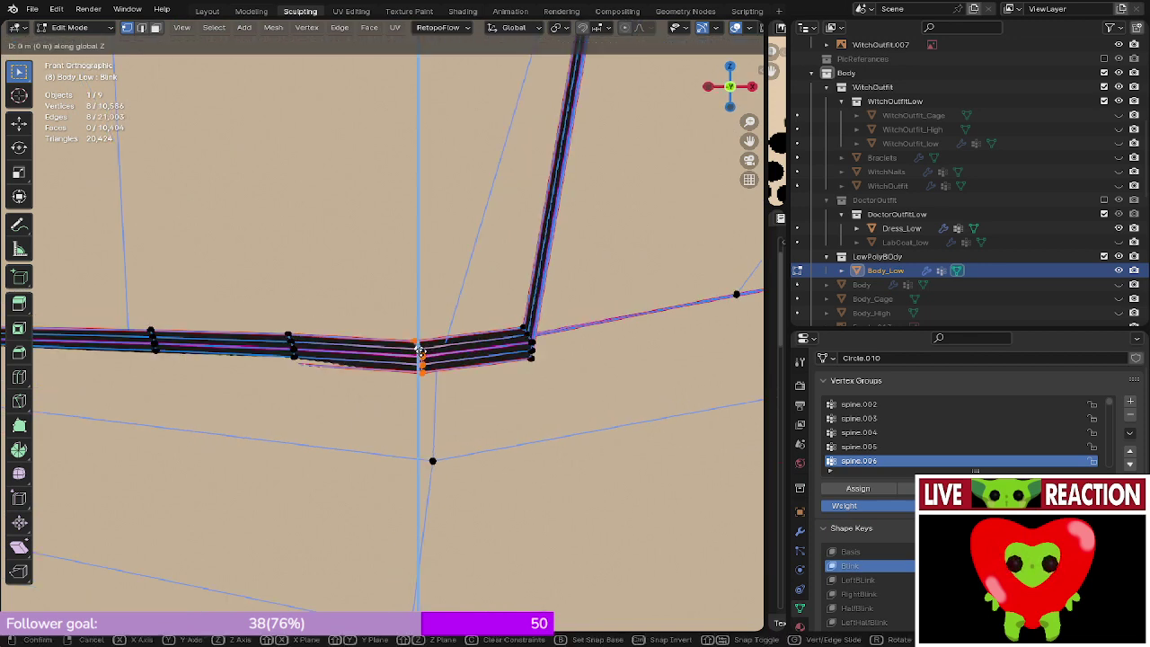
pyautogui.click(427, 344)
# - Leave mesh editing and save the Medusa_005.blend file
pyautogui.press('Tab')
pyautogui.scroll(-4, 432, 349)
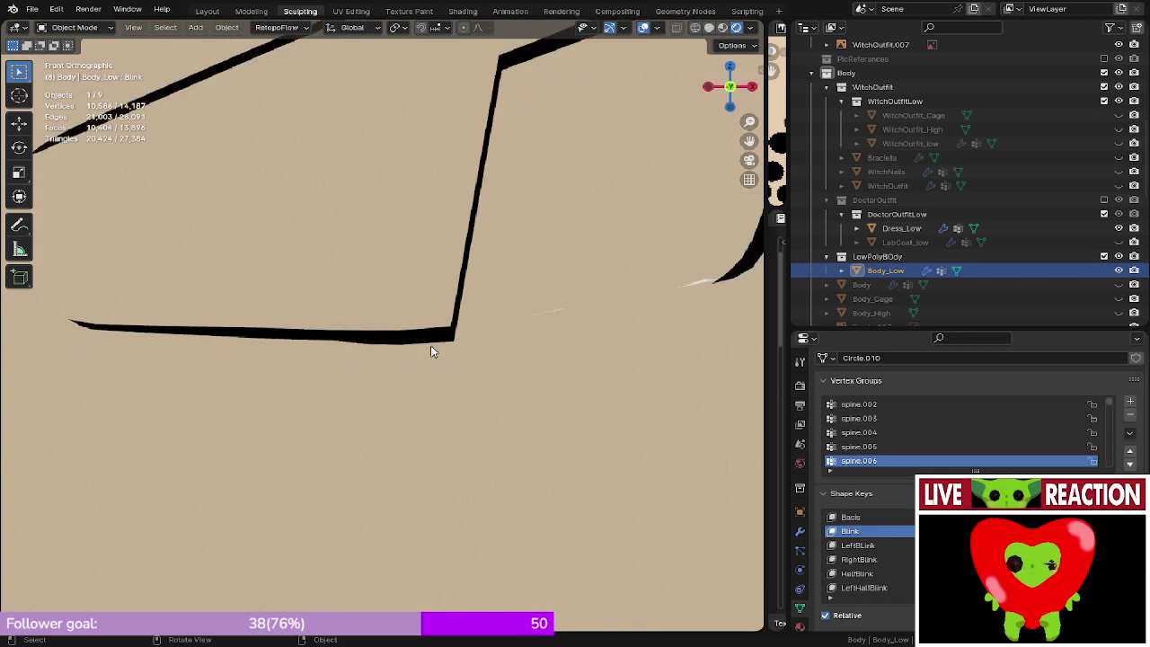
pyautogui.hotkey('ctrl', 's')
pyautogui.click(680, 347)
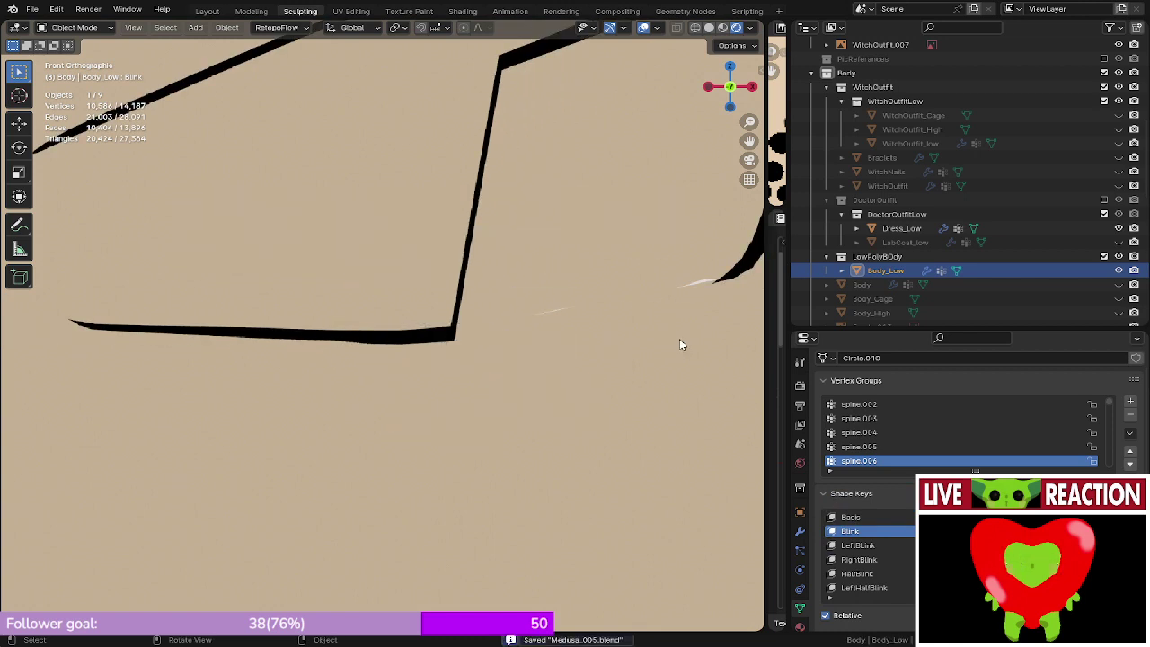
# - Select the eyelash loop at the raised corner and lower it about 0.0171 m along Z in the front view
pyautogui.keyDown('shift'); pyautogui.moveTo(573, 165); pyautogui.dragTo(513, 233, button='middle'); pyautogui.keyUp('shift')
pyautogui.press('Tab')
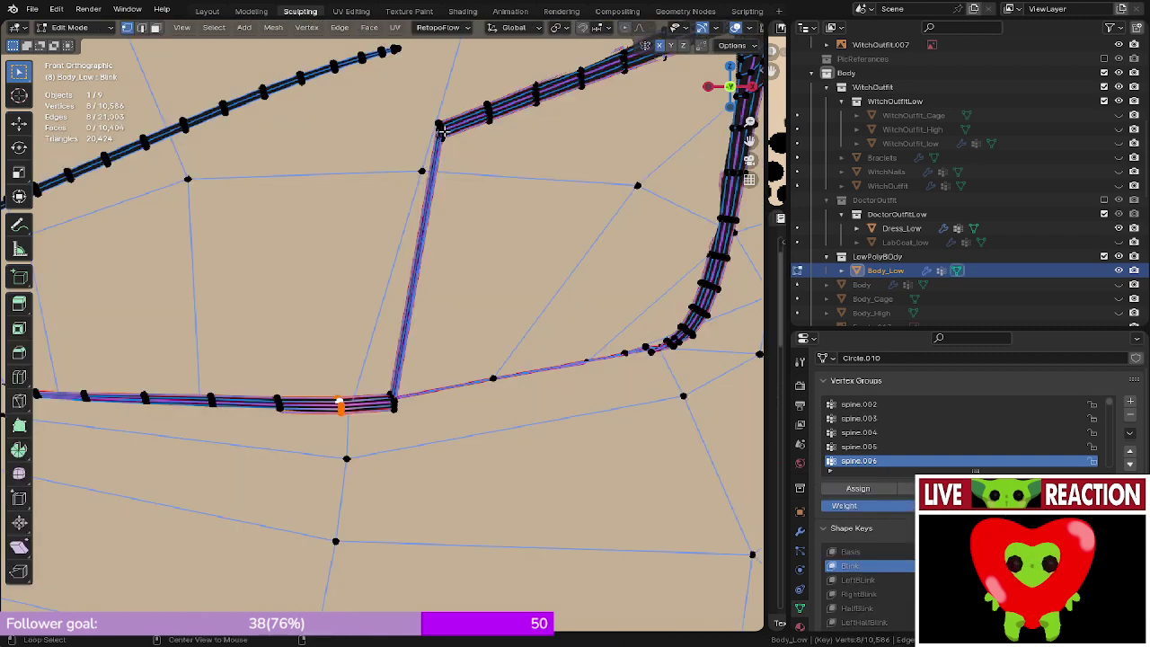
pyautogui.keyDown('alt'); pyautogui.click(440, 131); pyautogui.keyUp('alt')
pyautogui.scroll(5, 419, 231)
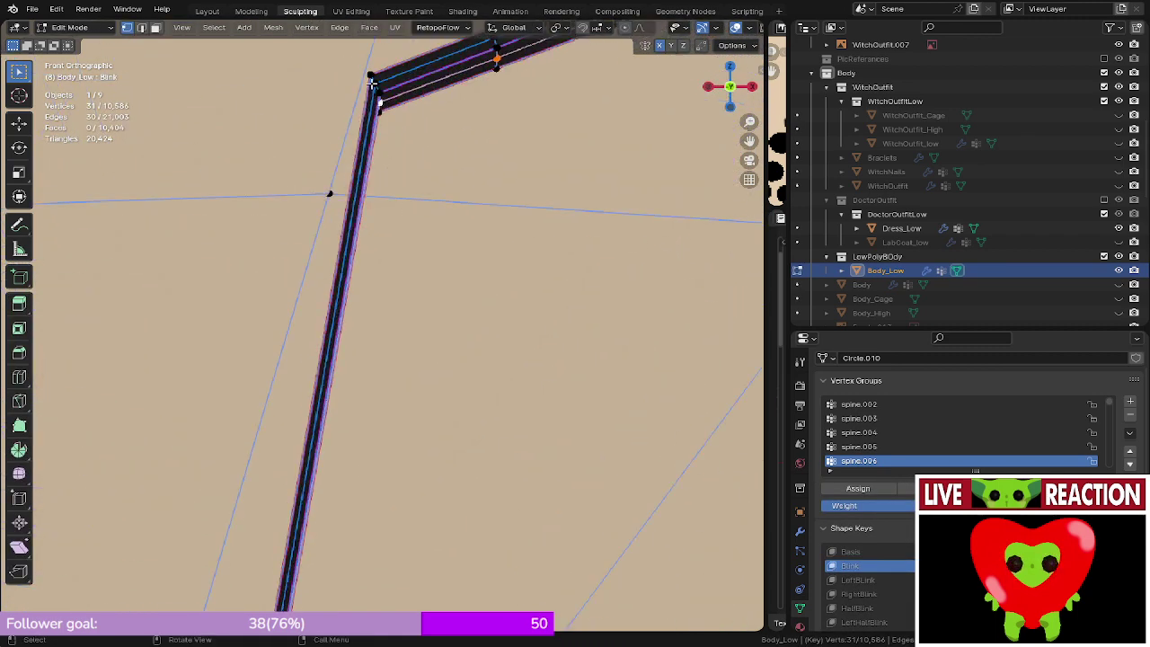
pyautogui.keyDown('alt'); pyautogui.click(378, 89); pyautogui.keyUp('alt')
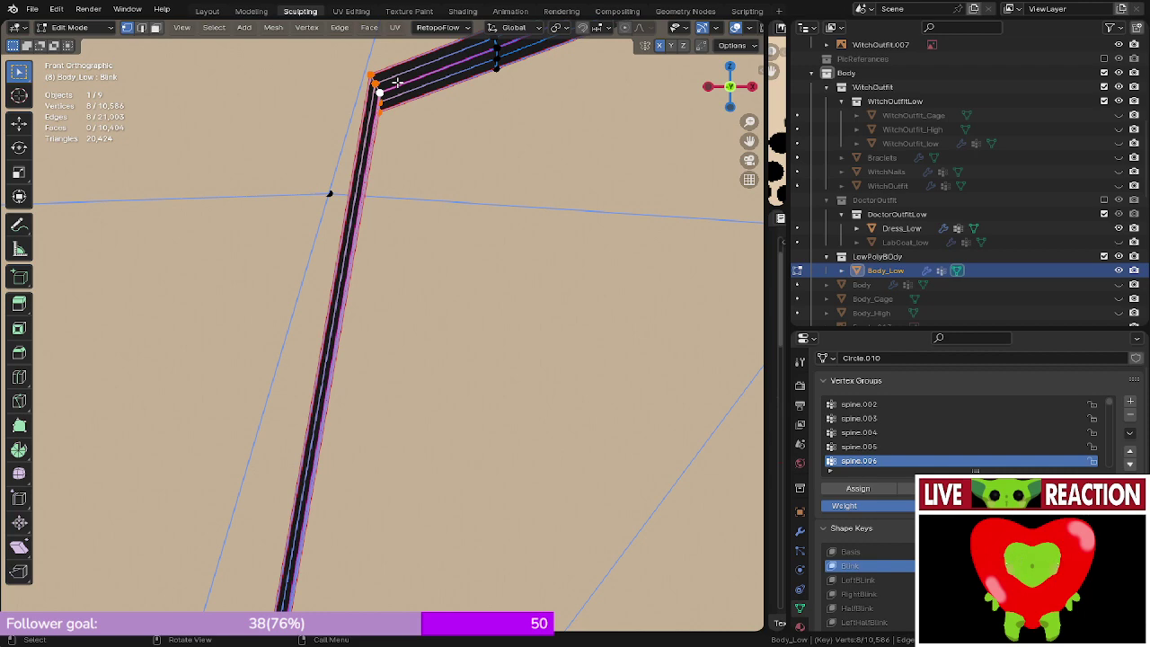
pyautogui.scroll(-6, 396, 82)
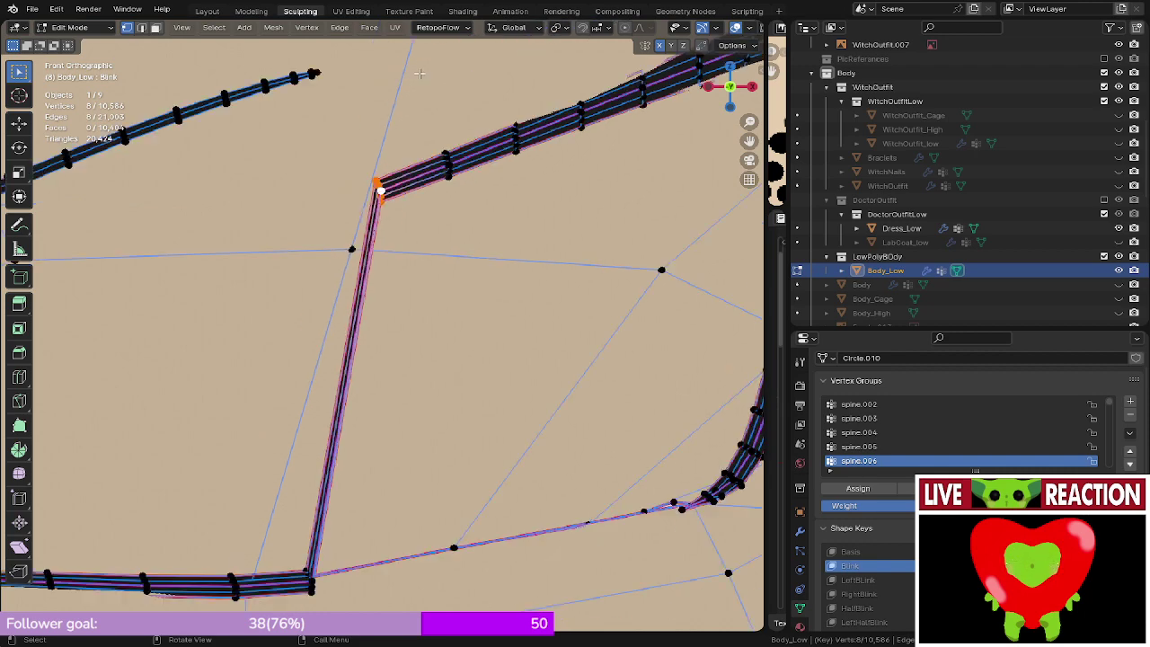
pyautogui.press('g')
pyautogui.press('z')
pyautogui.click(413, 368)
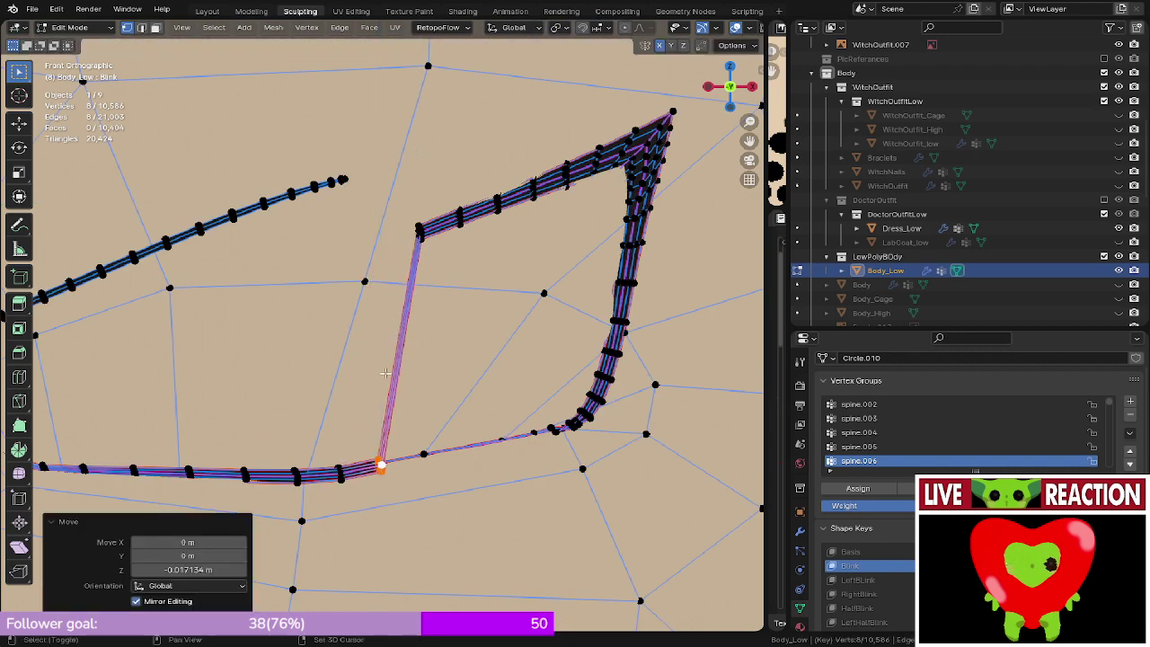
# - Push the lowered corner loop back along Y onto the closed eyelid line and check the lash from the front
pyautogui.moveTo(413, 367); pyautogui.dragTo(315, 373, button='middle')
pyautogui.press('y')
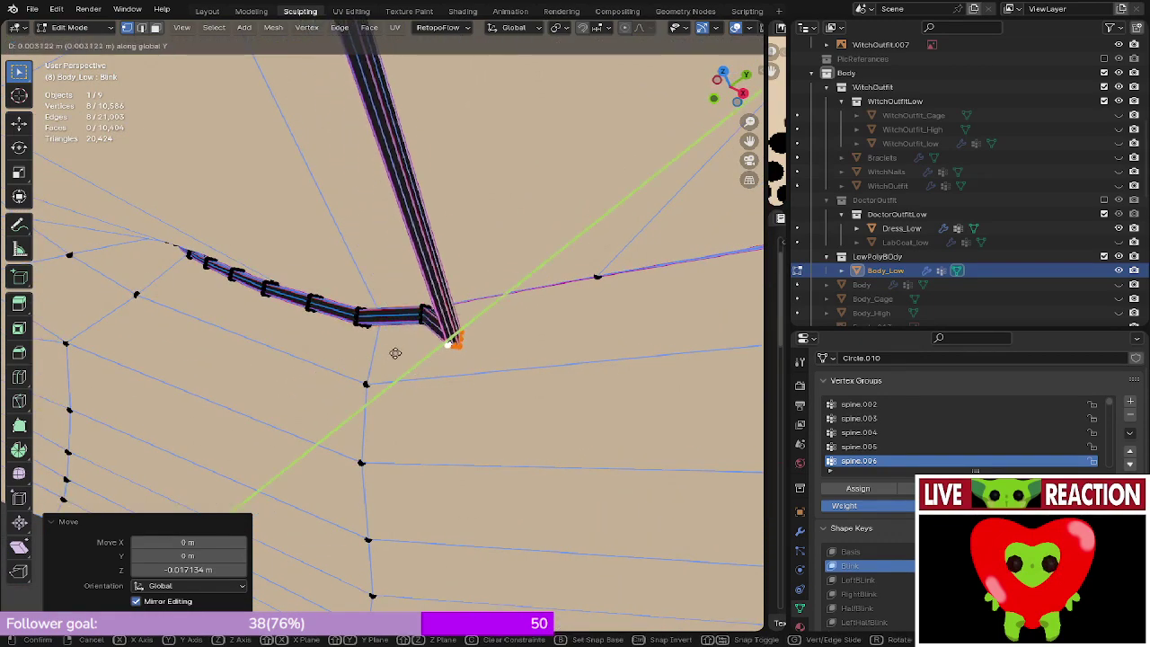
pyautogui.click(426, 315)
pyautogui.moveTo(426, 316); pyautogui.dragTo(403, 399, button='middle')
pyautogui.press('KP_1')
pyautogui.press('Tab')
pyautogui.scroll(-5, 388, 365)
pyautogui.scroll(1, 402, 400)
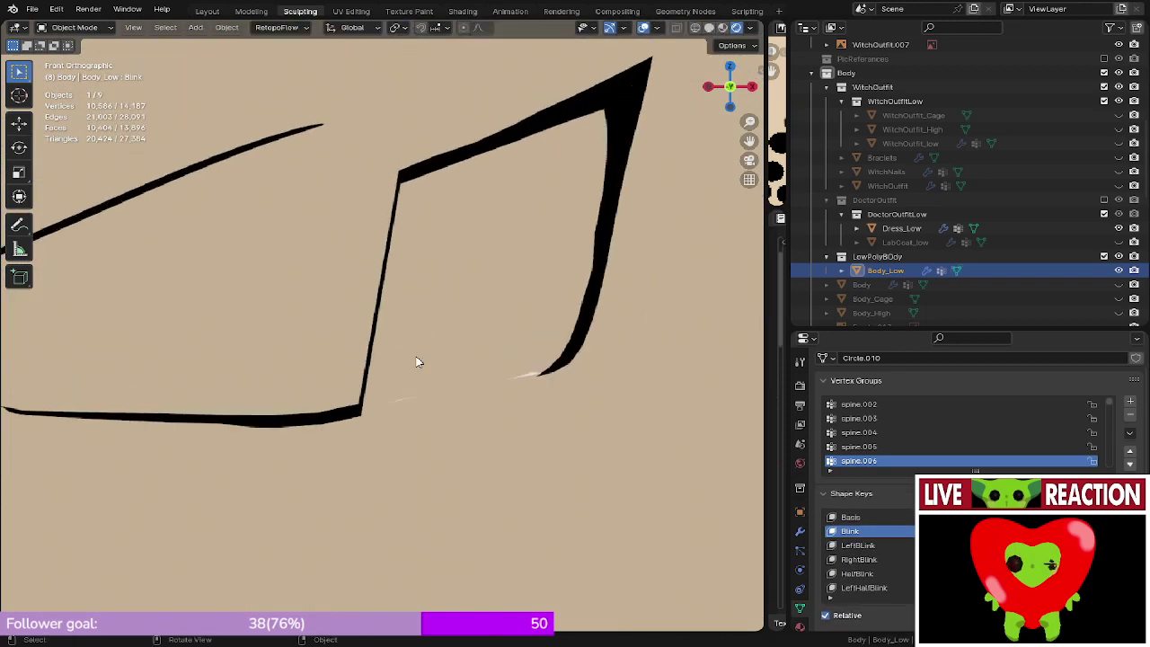
pyautogui.scroll(1, 411, 294)
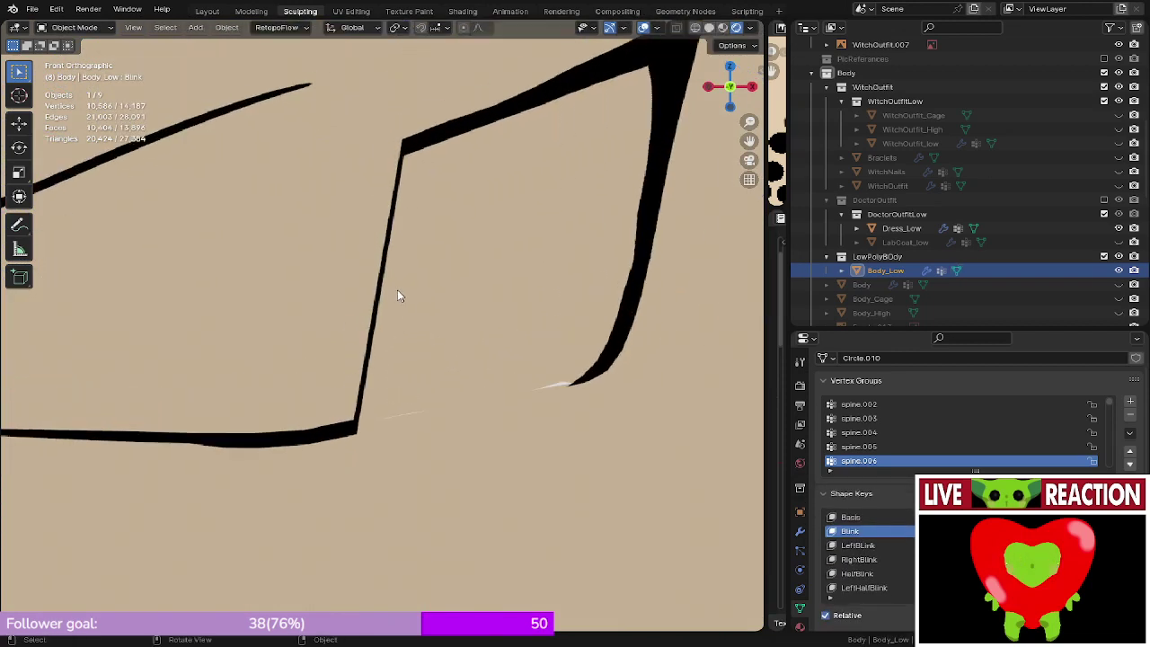
# - Select the next eyelash loop at the raised corner and lower it about 0.0176 m along Z onto the closed eyelid line
pyautogui.press('Tab')
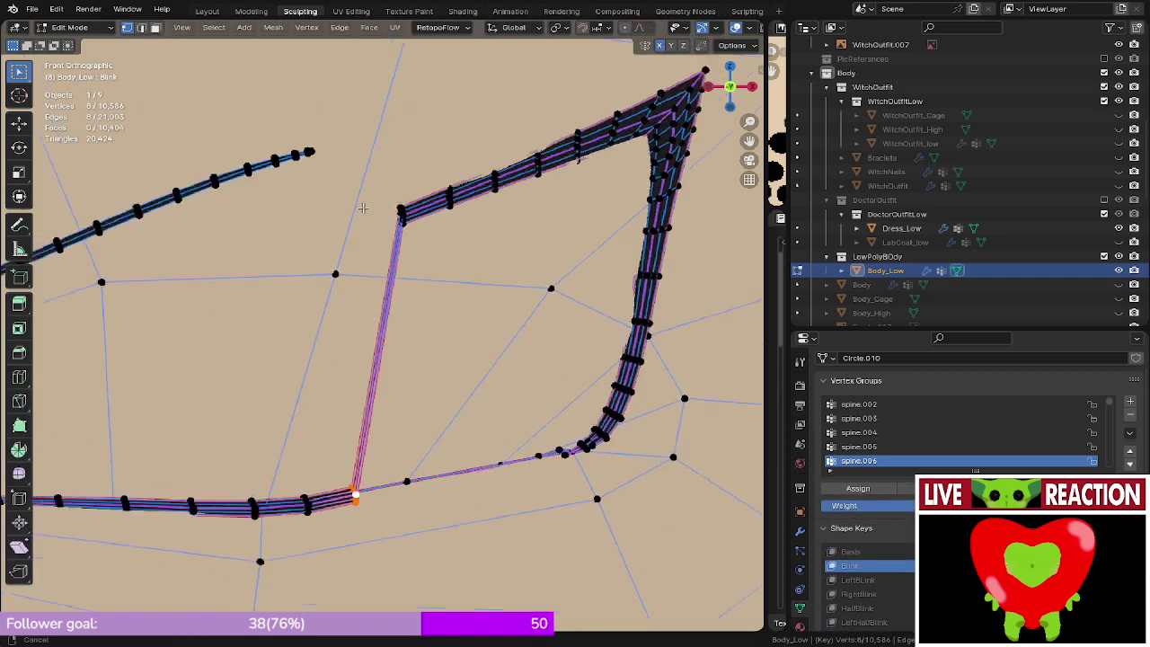
pyautogui.scroll(2, 396, 240)
pyautogui.keyDown('alt'); pyautogui.click(417, 231); pyautogui.keyUp('alt')
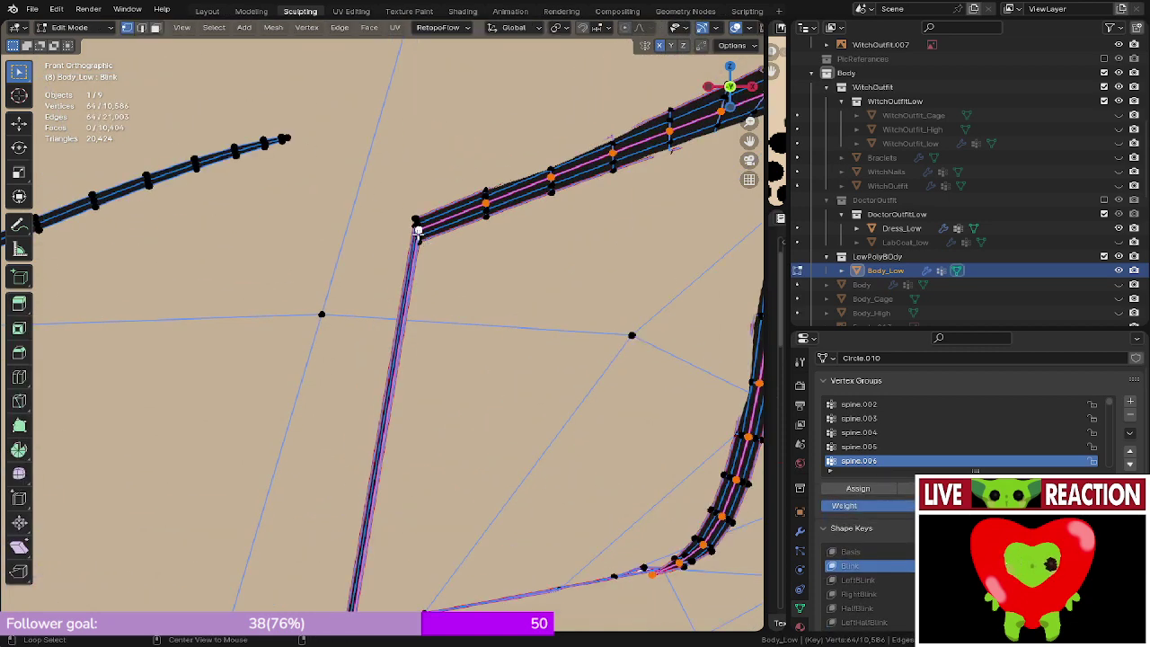
pyautogui.keyDown('alt'); pyautogui.click(419, 234); pyautogui.keyUp('alt')
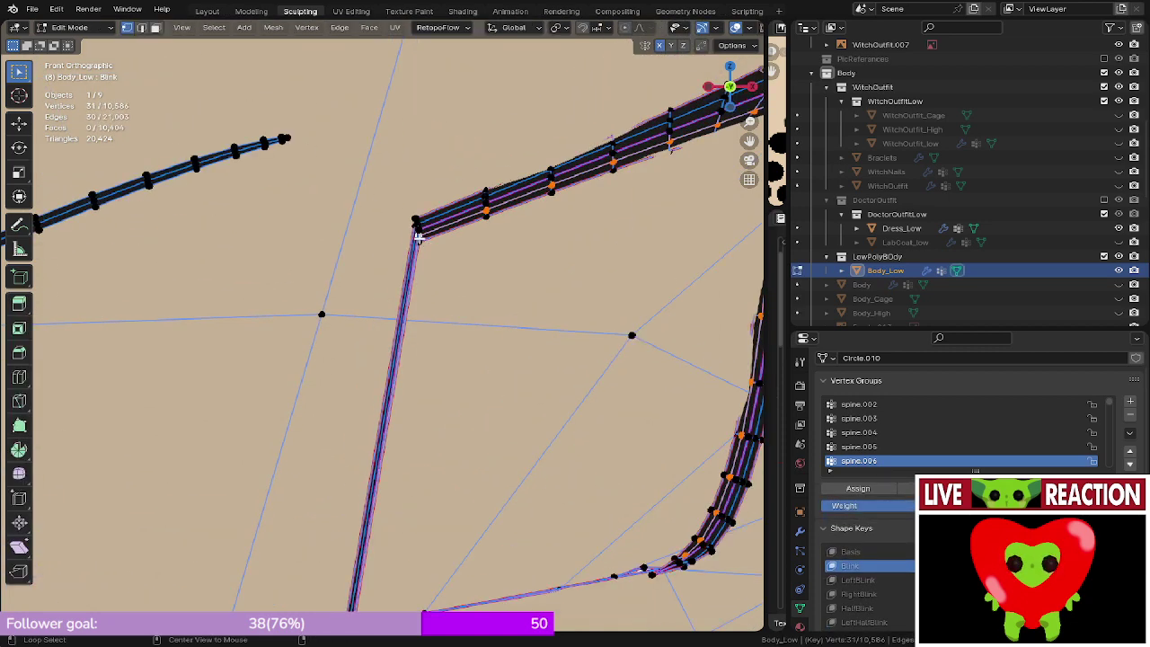
pyautogui.keyDown('alt'); pyautogui.click(419, 231); pyautogui.keyUp('alt')
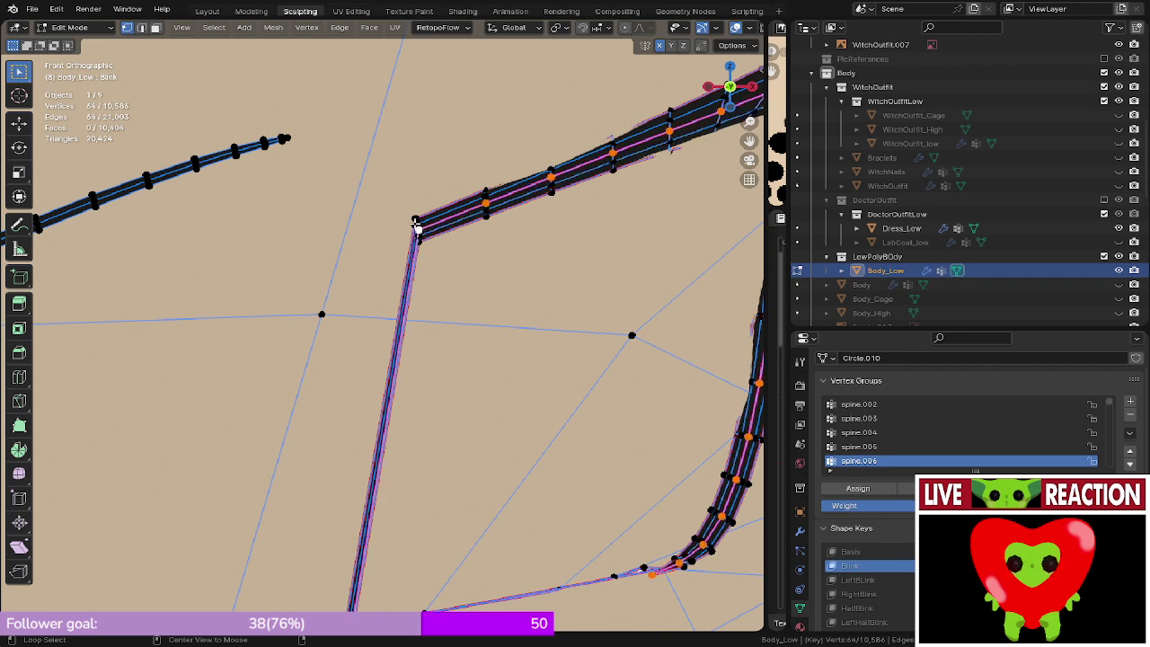
pyautogui.keyDown('alt'); pyautogui.click(416, 225); pyautogui.keyUp('alt')
pyautogui.keyDown('alt'); pyautogui.click(417, 221); pyautogui.keyUp('alt')
pyautogui.scroll(-4, 408, 246)
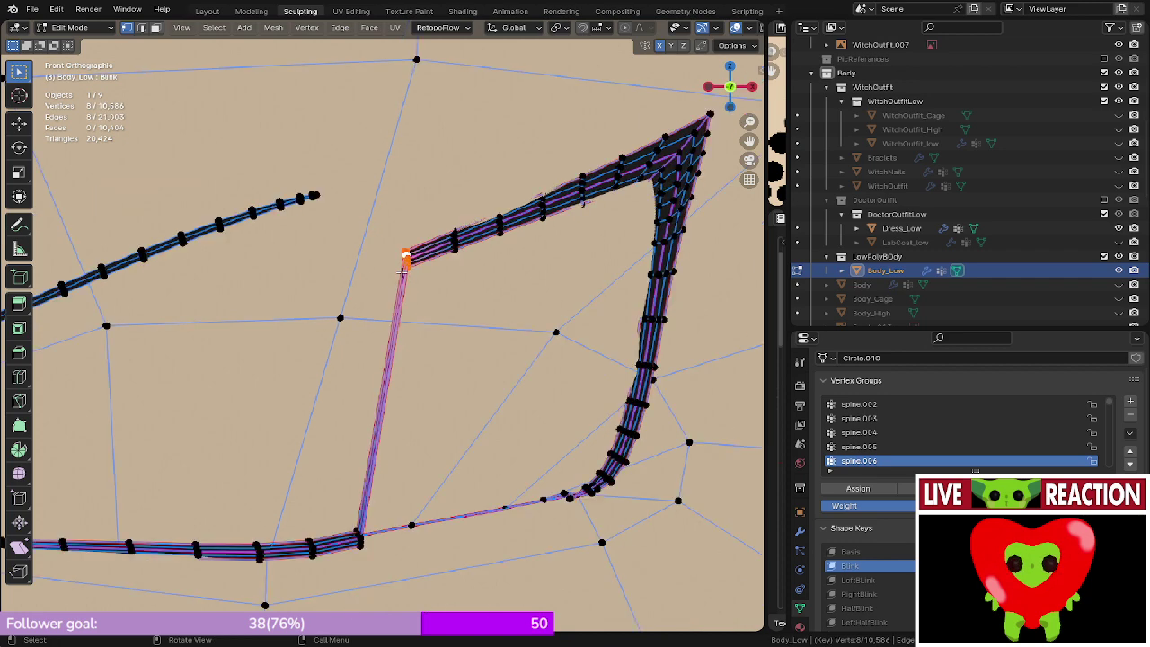
pyautogui.press('g')
pyautogui.press('z')
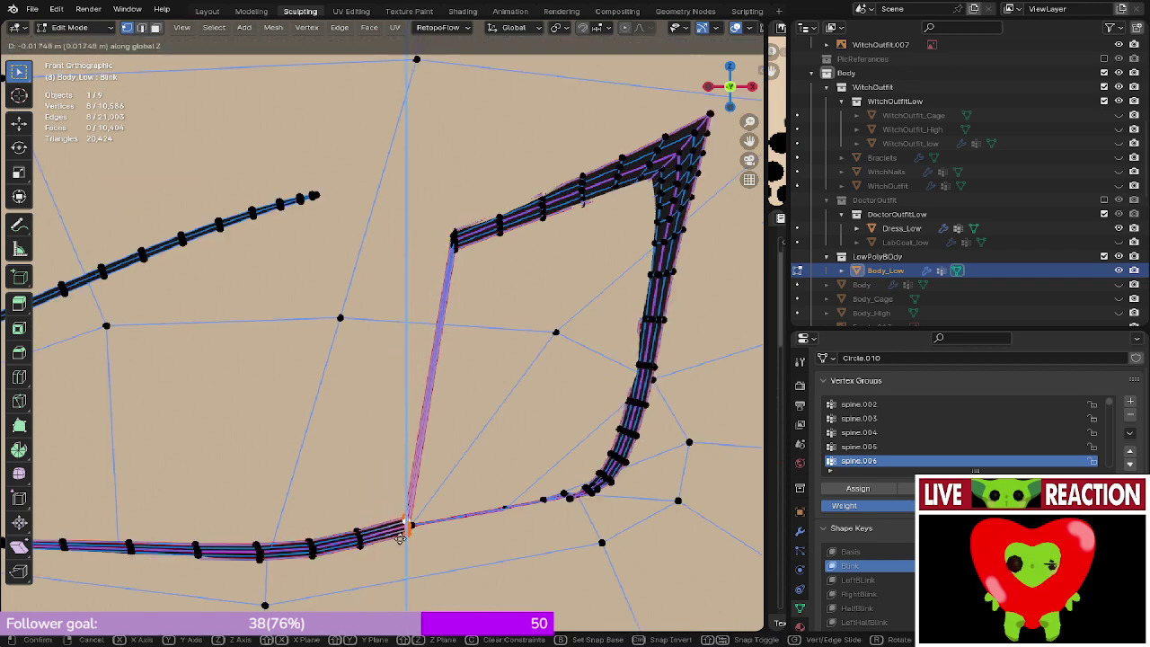
pyautogui.click(402, 540)
# - Push the loop at the new bend back about 0.0059 m along Y against the eyelid
pyautogui.moveTo(485, 333); pyautogui.dragTo(427, 407, button='middle')
pyautogui.press('g')
pyautogui.press('y')
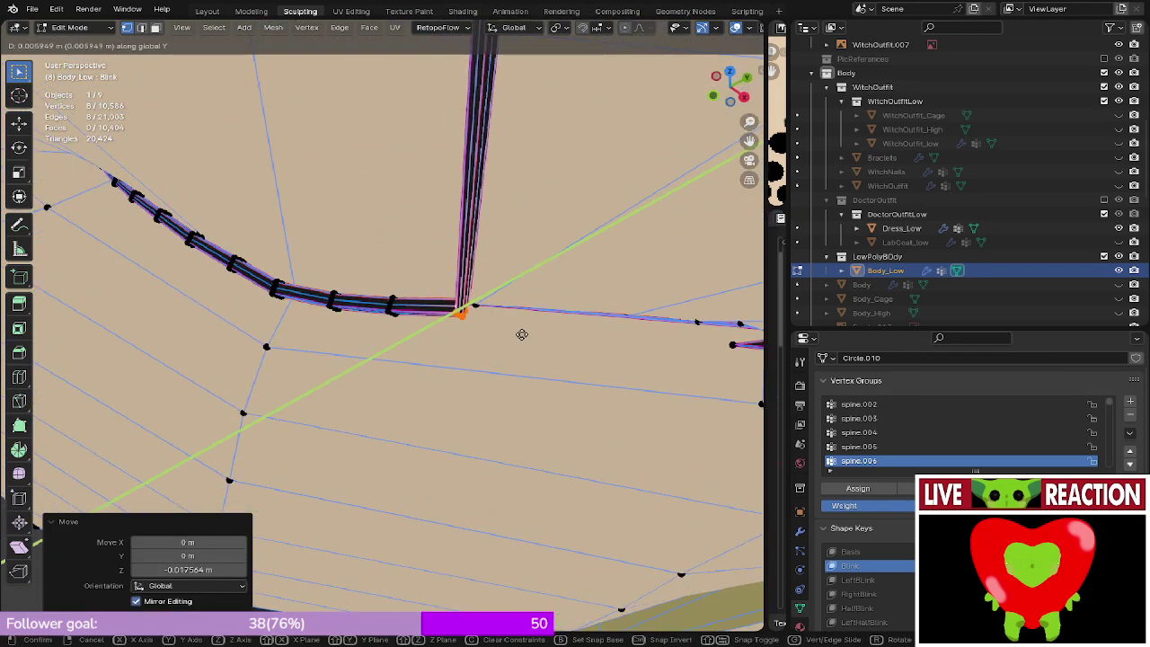
pyautogui.click(522, 335)
pyautogui.press('KP_1')
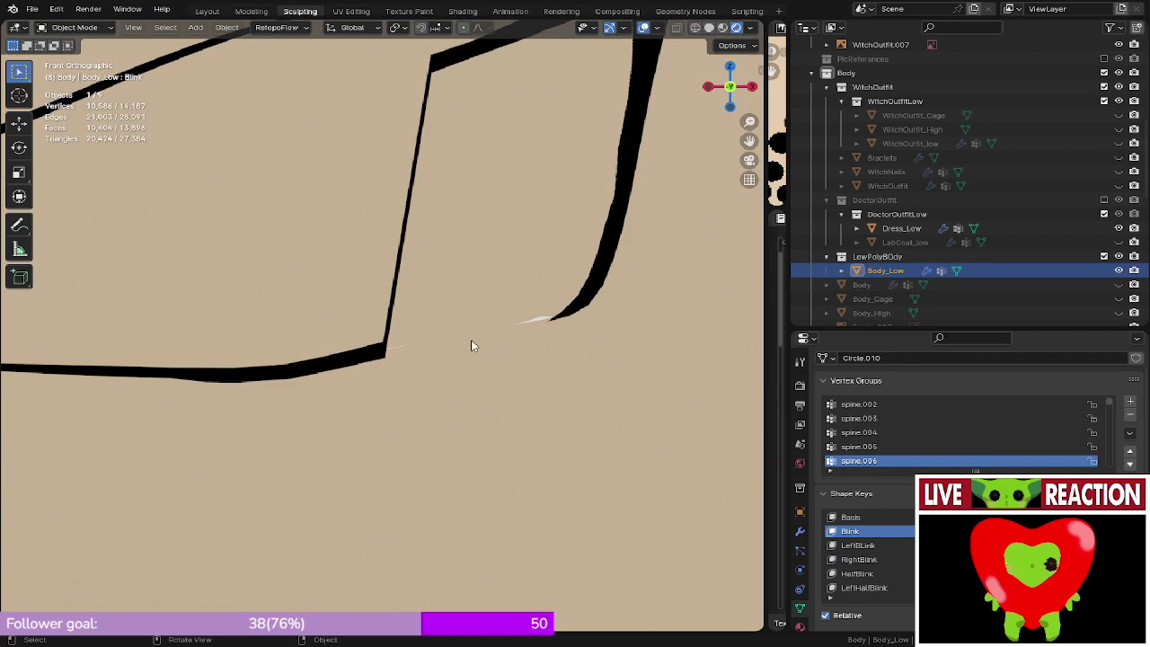
# - Lower the loop at the bend a further 0.00015 m or so along Z to align it with the lash curve
pyautogui.scroll(2, 469, 342)
pyautogui.press('Tab')
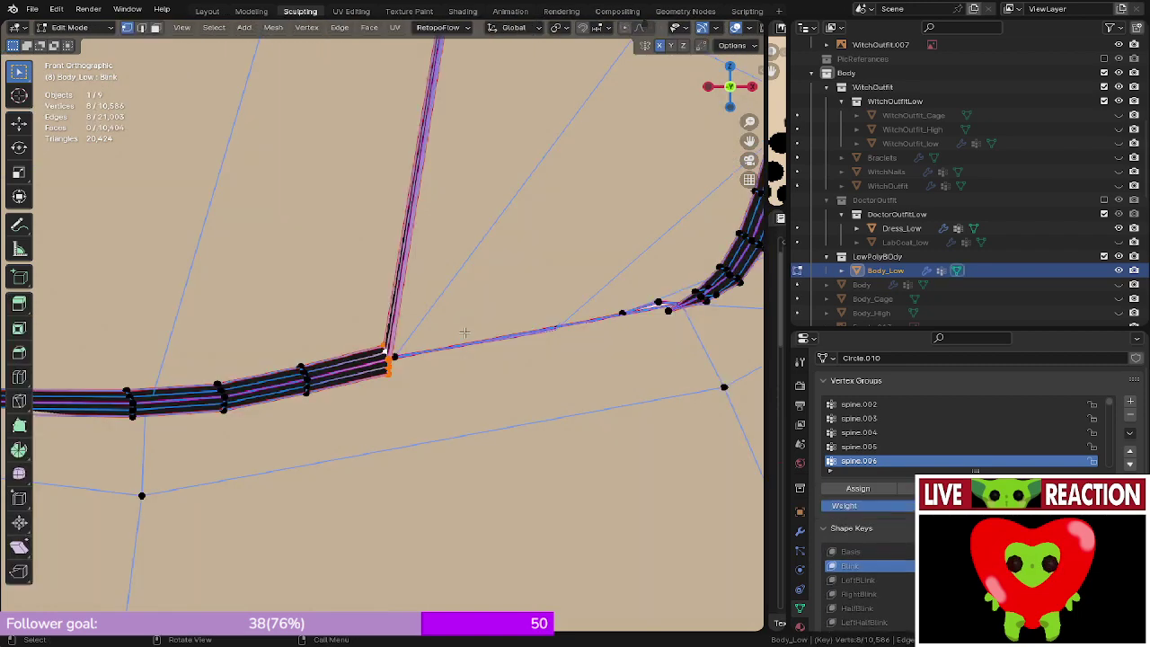
pyautogui.press('g')
pyautogui.press('z')
pyautogui.click(459, 336)
pyautogui.moveTo(459, 335); pyautogui.dragTo(341, 373, button='middle')
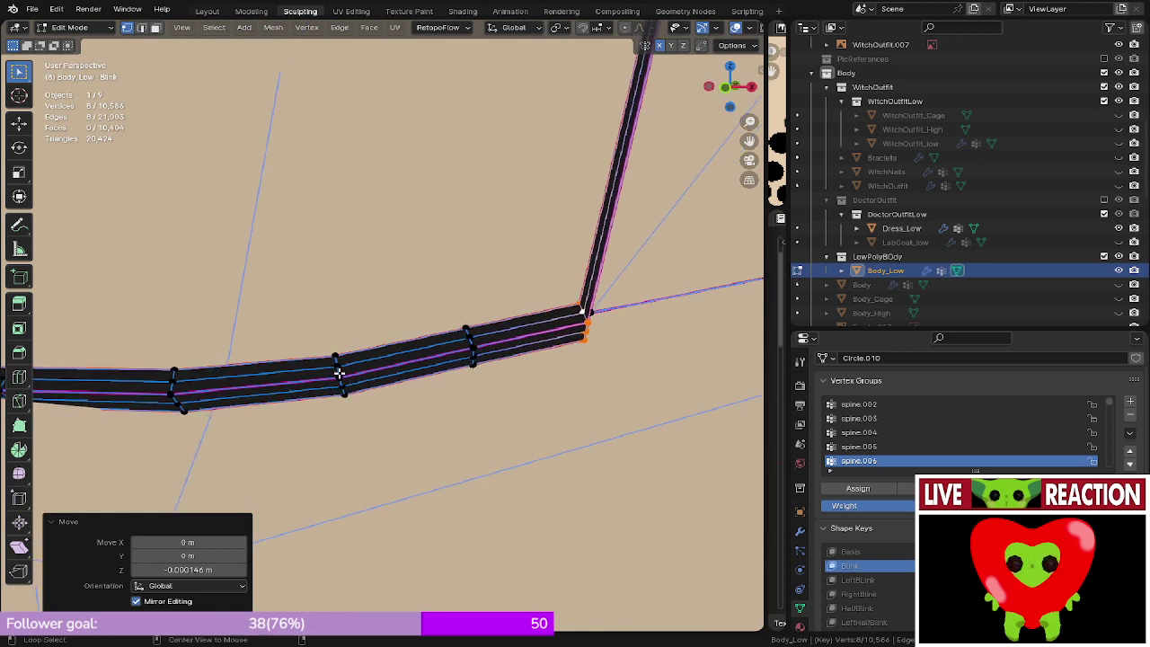
# - Select the eyelash loop midway between the corner and the bend and raise it about 0.000165 m along Z to smooth the lash curve
pyautogui.keyDown('alt'); pyautogui.click(340, 372); pyautogui.keyUp('alt')
pyautogui.press('g')
pyautogui.press('z')
pyautogui.click(342, 369)
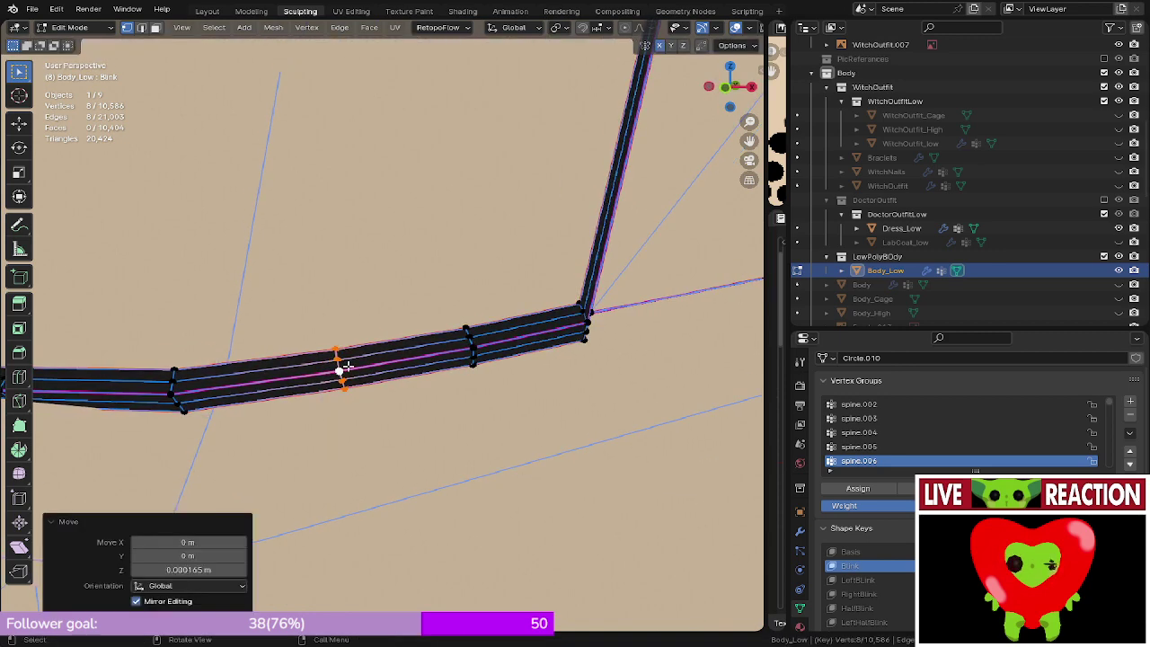
# - Pull the same mid-lash loop forward about 0.00017 m along Y to even out the lash seen at an angle
pyautogui.press('Tab')
pyautogui.press('KP_1')
pyautogui.scroll(-6, 351, 371)
pyautogui.moveTo(431, 327); pyautogui.dragTo(416, 348, button='middle')
pyautogui.press('Tab')
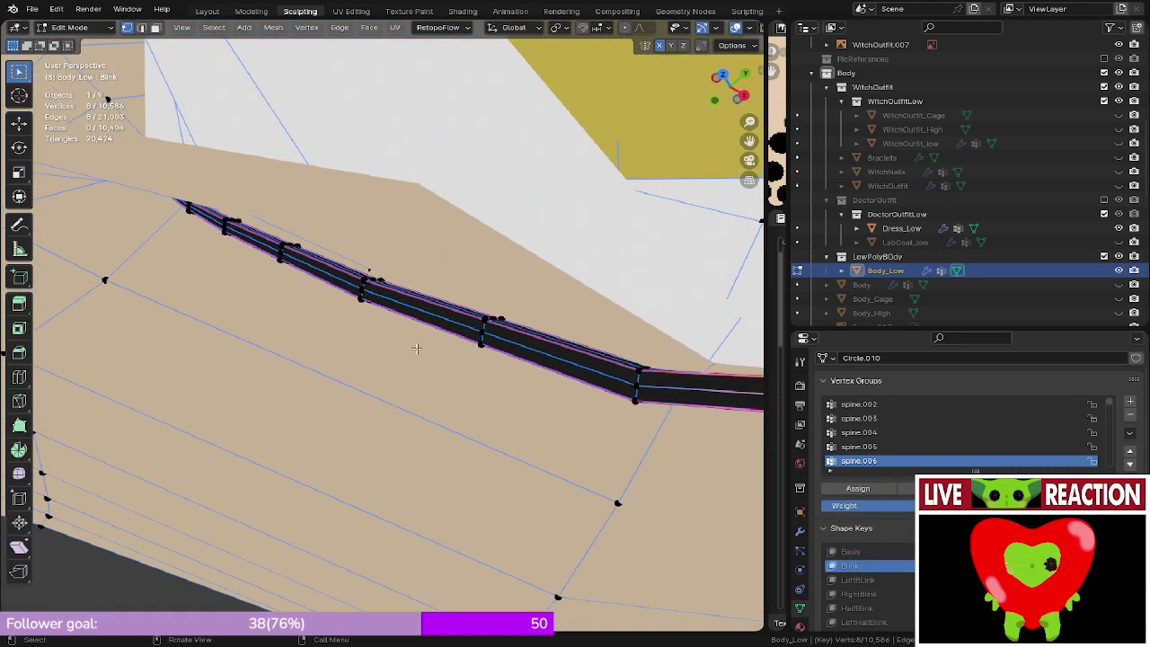
pyautogui.press('g')
pyautogui.press('y')
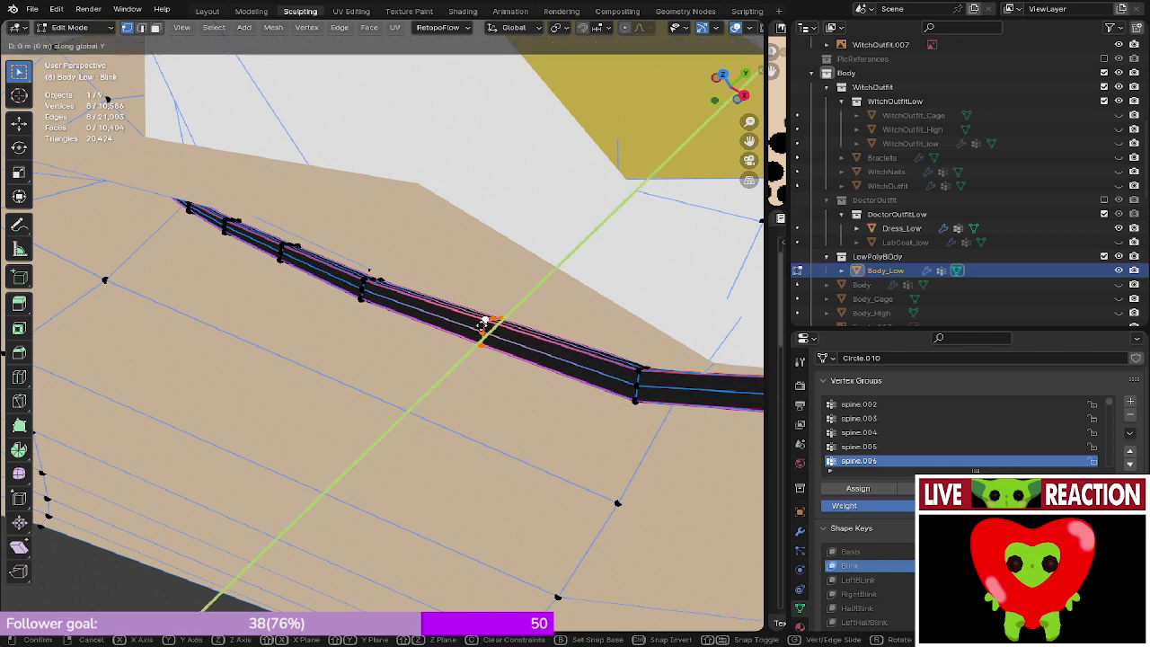
pyautogui.click(479, 328)
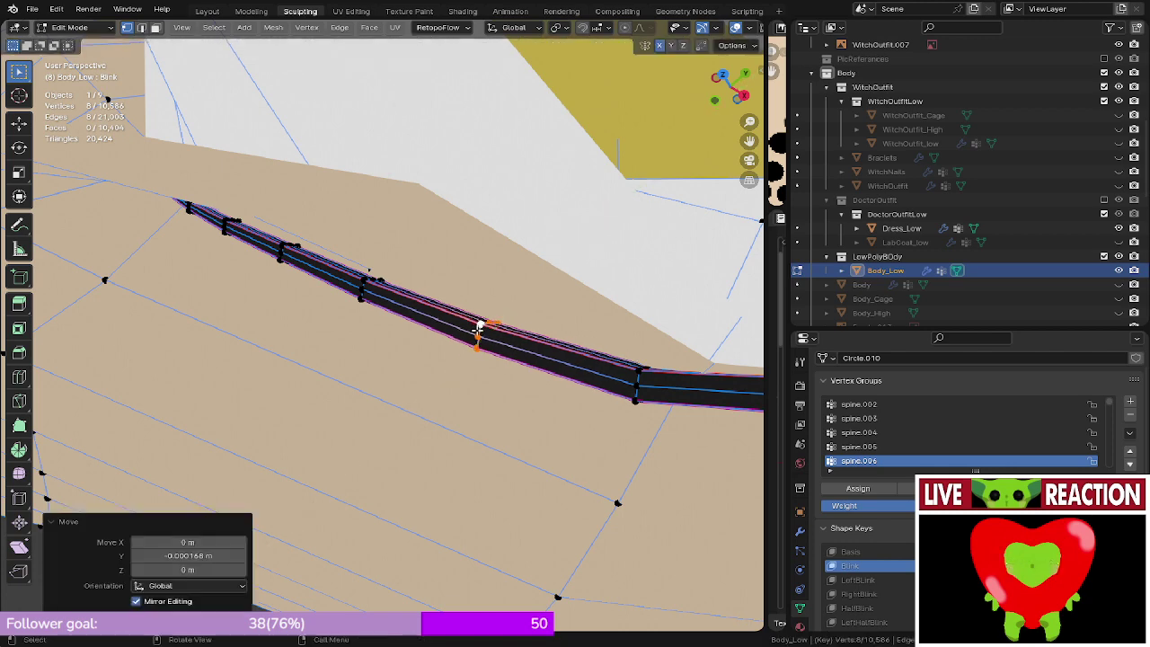
# - Pull the neighbouring eyelash loop toward the inner corner forward about 0.00009 m along Y and save the file
pyautogui.keyDown('alt'); pyautogui.click(364, 290); pyautogui.keyUp('alt')
pyautogui.press('g')
pyautogui.press('y')
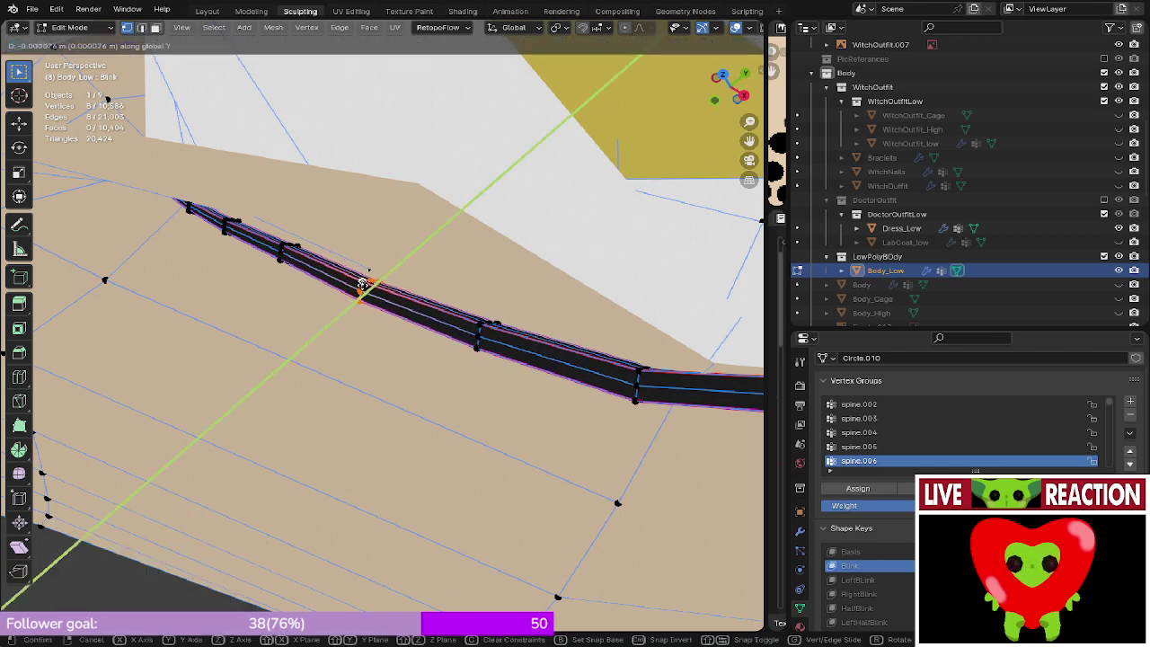
pyautogui.click(367, 282)
pyautogui.hotkey('ctrl', 's')
pyautogui.click(504, 283)
# - Select the next eyelash loop at the raised corner through the mesh and lower it about 0.0181 m along Z onto the eyelid line
pyautogui.press('KP_1')
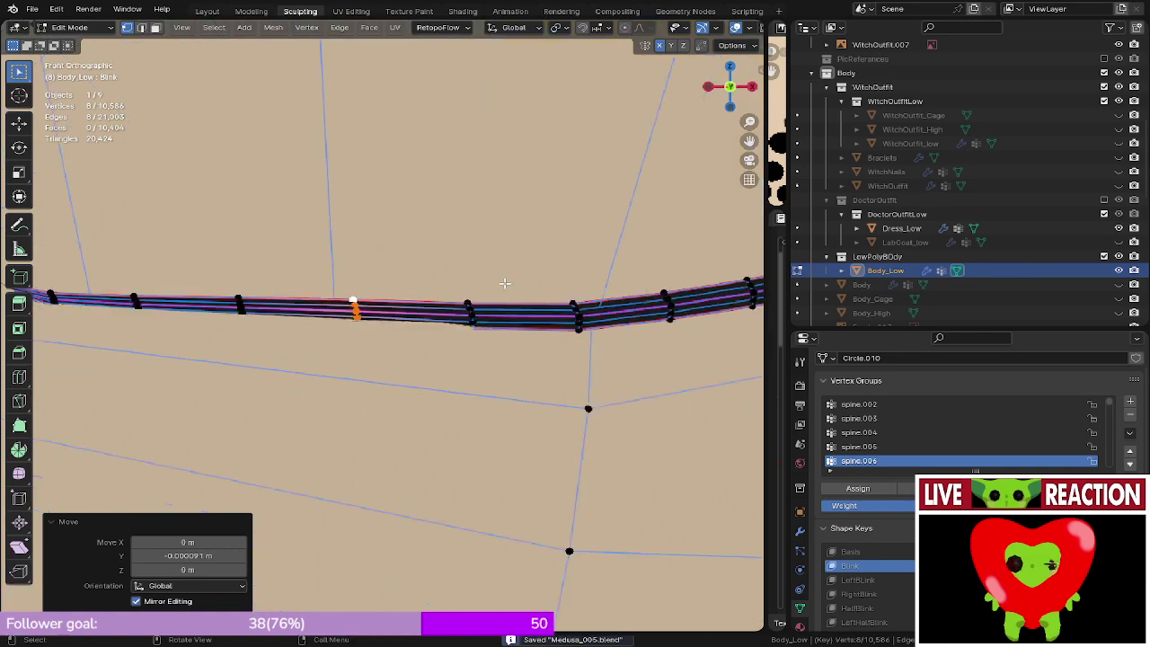
pyautogui.scroll(-3, 500, 282)
pyautogui.scroll(6, 456, 290)
pyautogui.hotkey('alt', 'z')
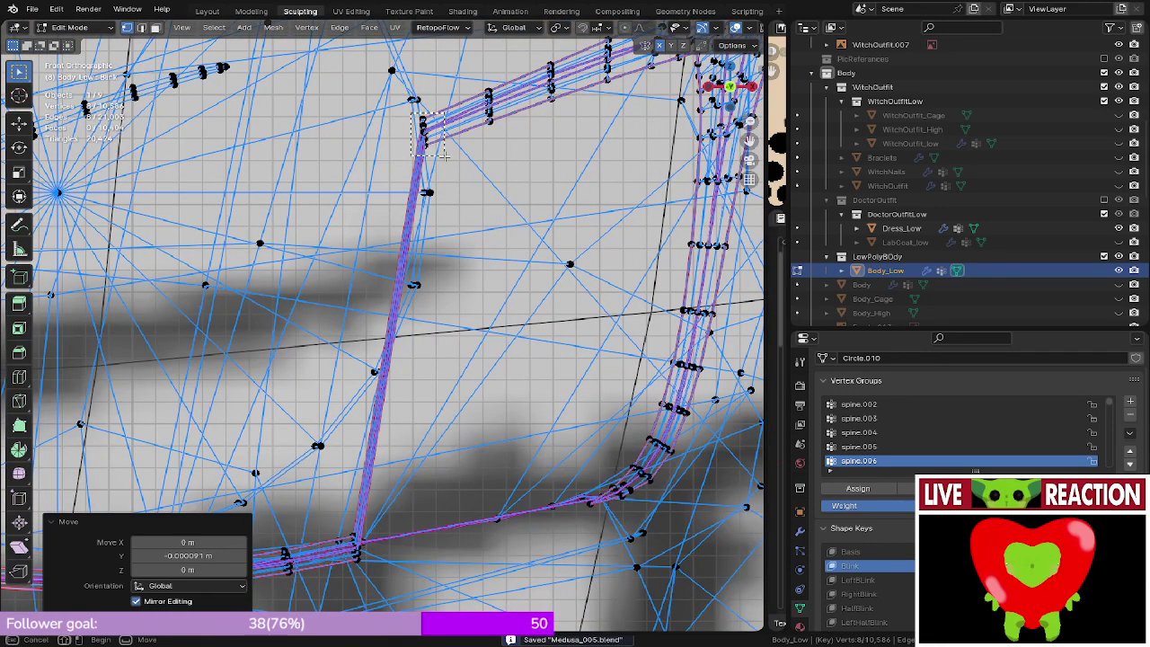
pyautogui.moveTo(443, 154); pyautogui.dragTo(443, 155)
pyautogui.scroll(-3, 439, 151)
pyautogui.hotkey('alt', 'z')
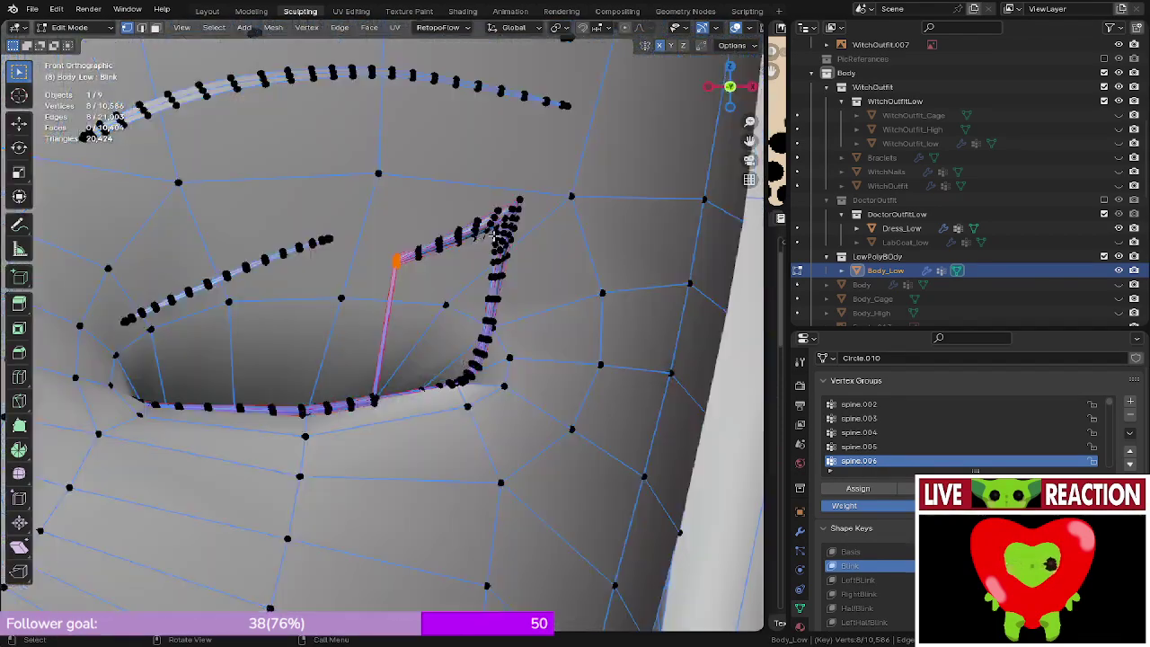
pyautogui.scroll(4, 485, 216)
pyautogui.press('g')
pyautogui.press('z')
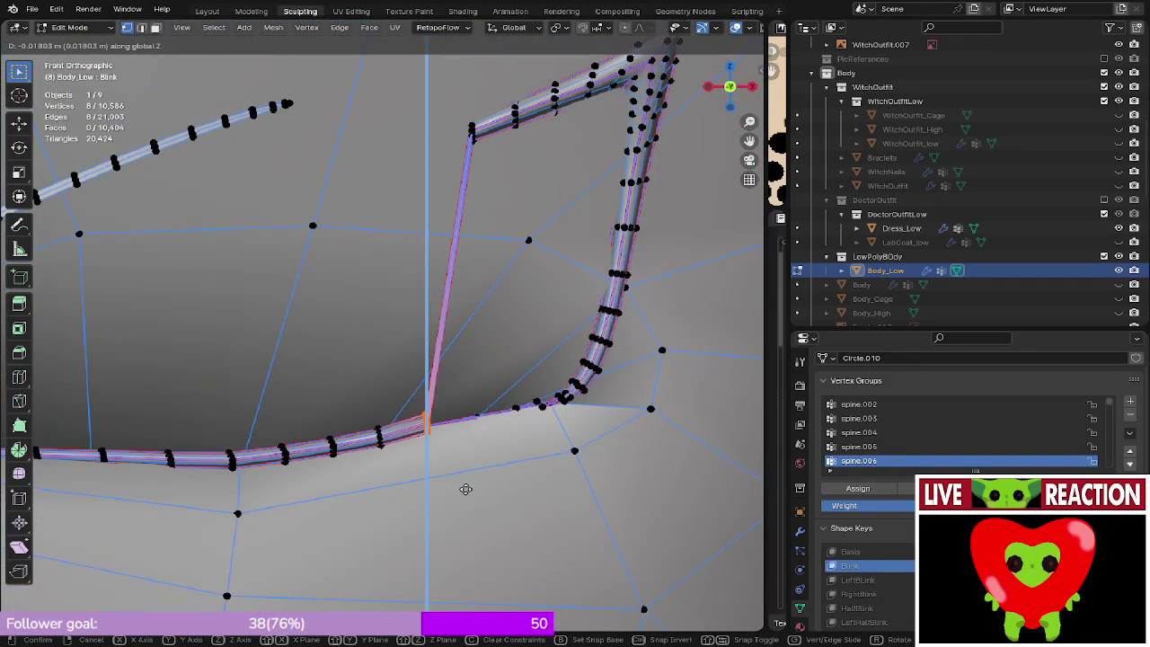
pyautogui.click(466, 490)
# - Push the newly lowered corner loop back about 0.0059 m along Y against the closed eyelid
pyautogui.moveTo(466, 489); pyautogui.dragTo(310, 359, button='middle')
pyautogui.press('g')
pyautogui.press('y')
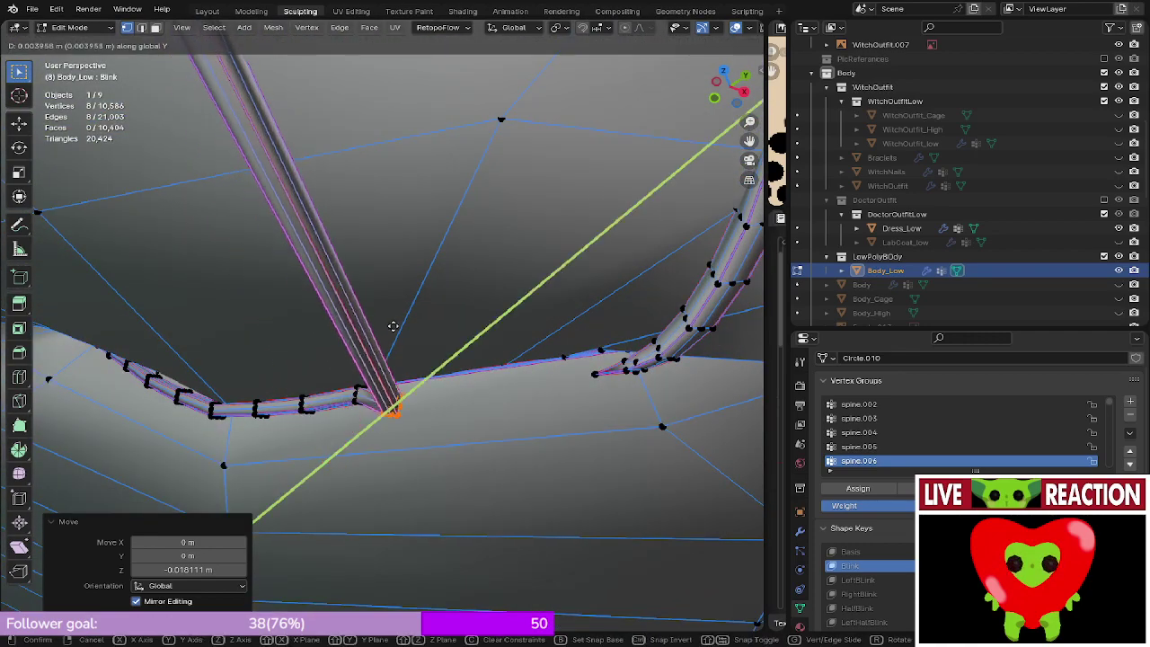
pyautogui.click(424, 309)
pyautogui.press('KP_1')
pyautogui.scroll(3, 423, 269)
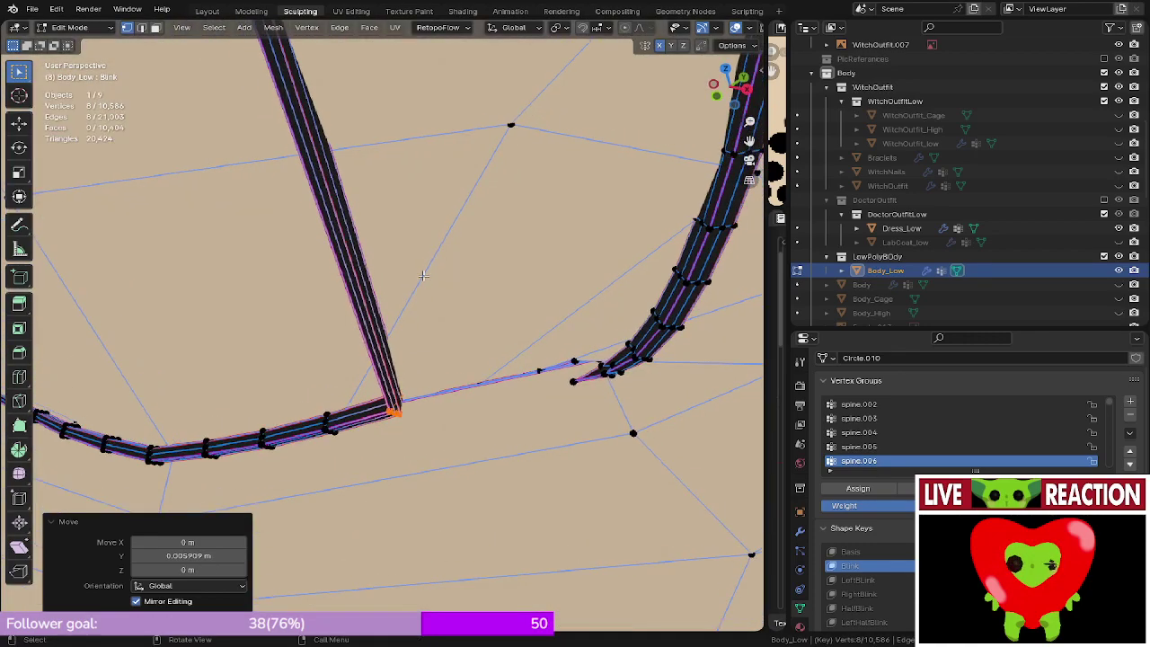
pyautogui.scroll(3, 452, 265)
pyautogui.press('g')
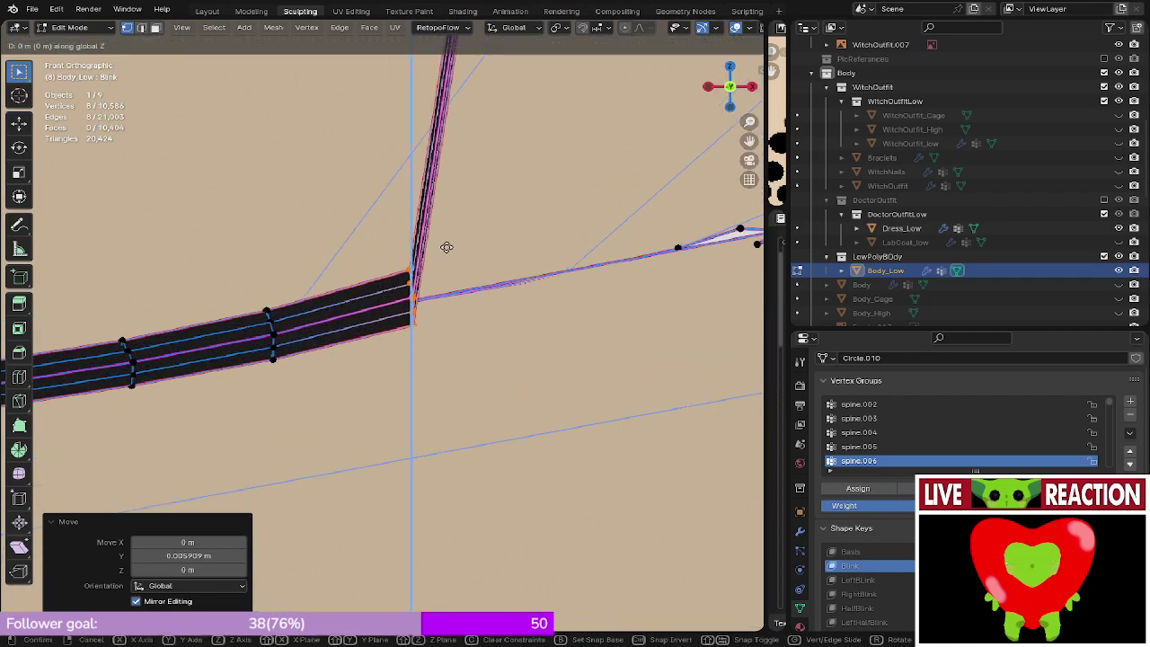
pyautogui.press('z')
pyautogui.press('Escape')
# - Examine the closed lash line on the whole face and up close for uneven bends, in rendered and solid shading
pyautogui.scroll(-10, 452, 251)
pyautogui.press('Tab')
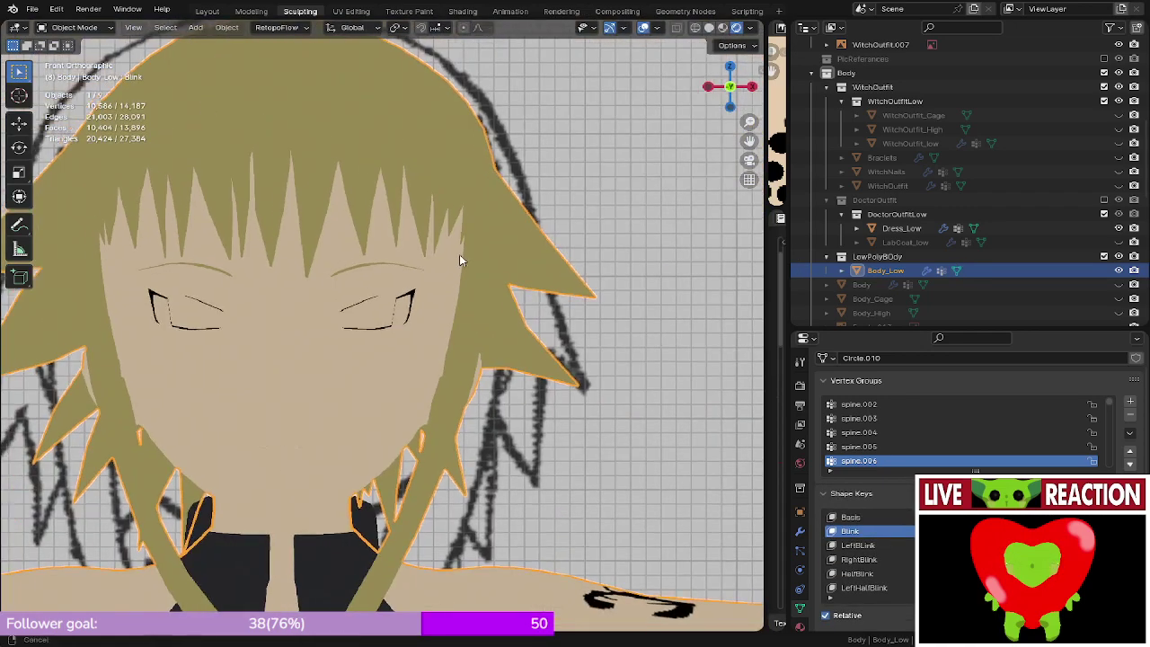
pyautogui.scroll(8, 509, 243)
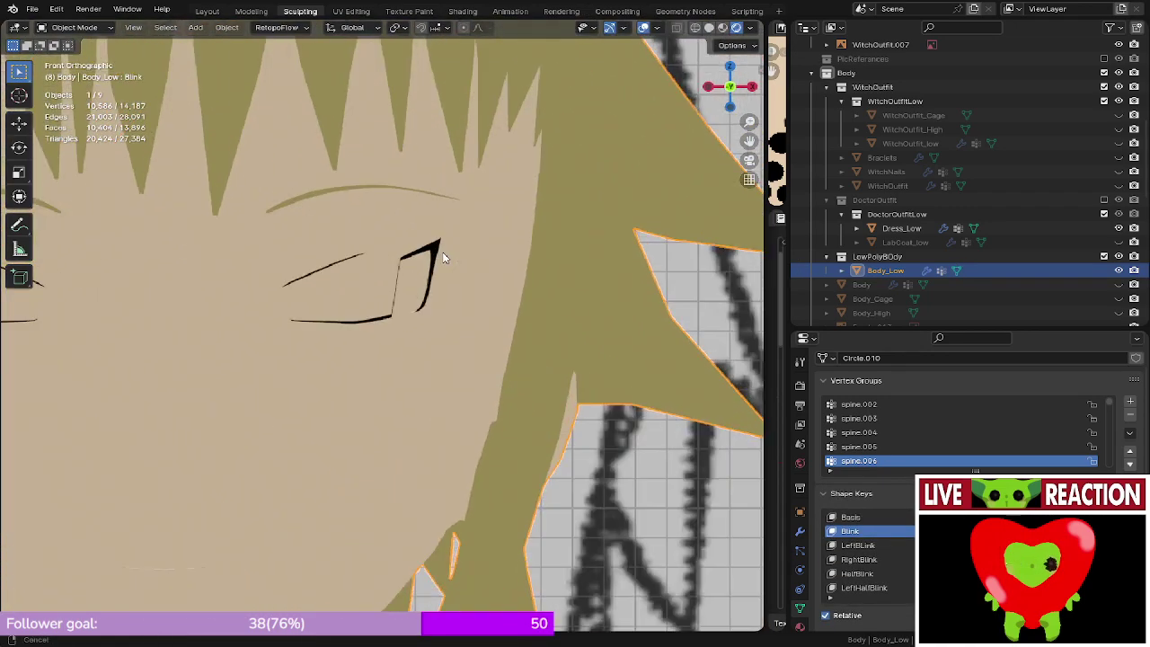
pyautogui.moveTo(396, 291); pyautogui.dragTo(335, 349, button='middle')
pyautogui.press('Tab')
pyautogui.scroll(5, 404, 323)
pyautogui.moveTo(436, 297); pyautogui.dragTo(408, 308, button='middle')
pyautogui.scroll(2, 408, 307)
pyautogui.press('KP_1')
pyautogui.scroll(6, 404, 301)
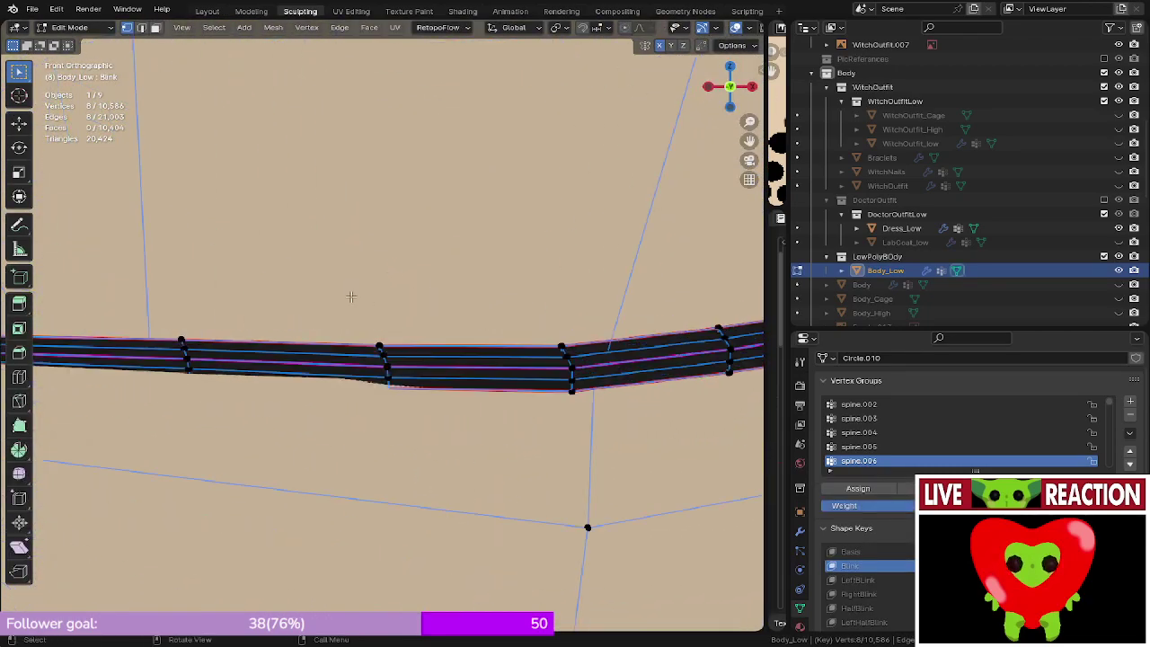
pyautogui.hotkey('alt', 'z')
pyautogui.keyDown('shift'); pyautogui.moveTo(308, 314); pyautogui.dragTo(288, 289, button='middle'); pyautogui.keyUp('shift')
pyautogui.scroll(2, 290, 286)
pyautogui.scroll(-1, 305, 285)
pyautogui.press('z')
pyautogui.keyDown('shift'); pyautogui.moveTo(582, 317); pyautogui.dragTo(441, 366, button='middle'); pyautogui.keyUp('shift')
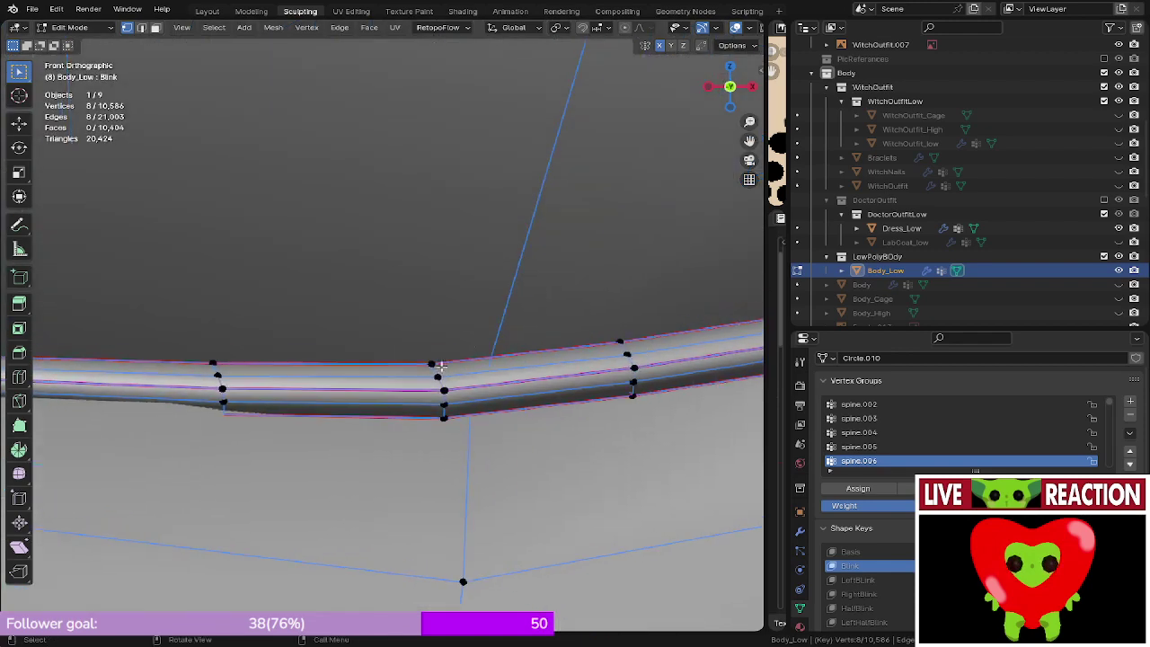
pyautogui.press('g')
pyautogui.press('z')
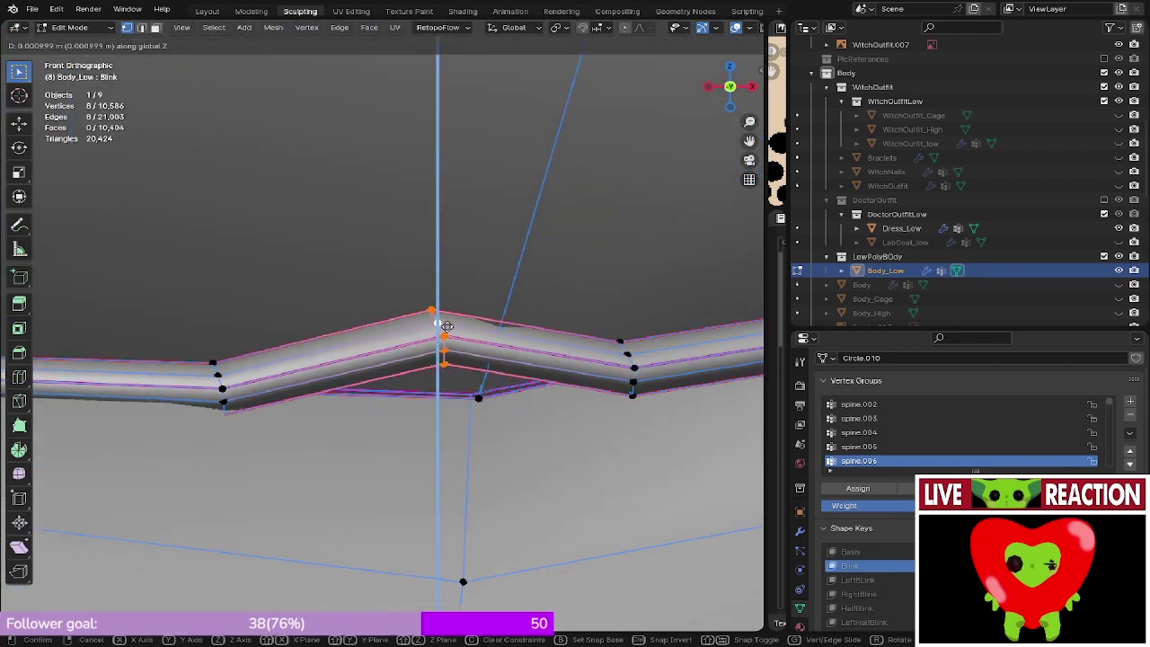
pyautogui.click(454, 384)
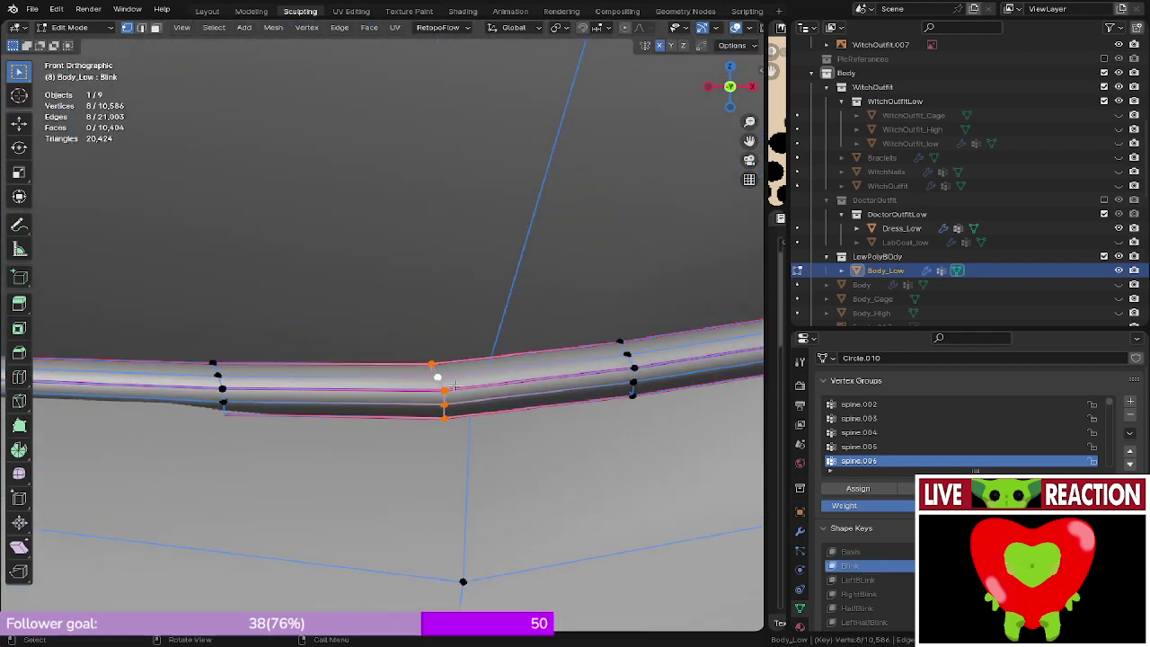
# - Check the lash curve from the front and at an angle, and save the file
pyautogui.scroll(-4, 455, 384)
pyautogui.press('z')
pyautogui.keyDown('shift'); pyautogui.moveTo(610, 320); pyautogui.dragTo(560, 341, button='middle'); pyautogui.keyUp('shift')
pyautogui.press('z')
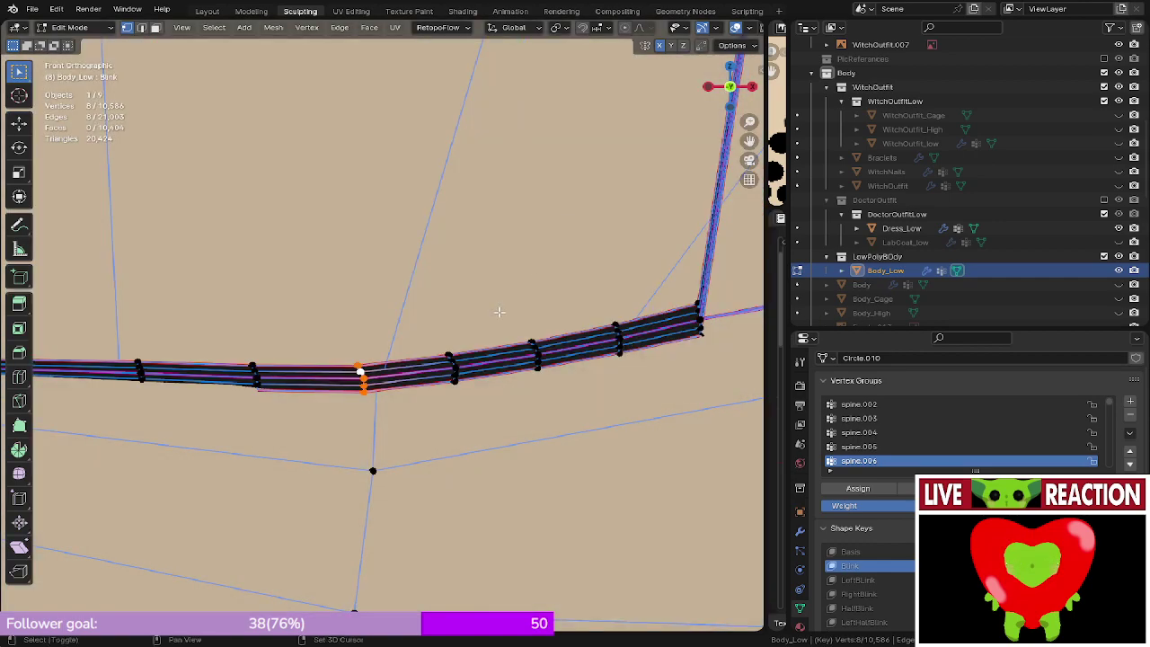
pyautogui.scroll(-2, 490, 319)
pyautogui.moveTo(455, 342)
pyautogui.keyDown('shift'); pyautogui.mouseDown(button='middle')
pyautogui.moveTo(514, 310)
pyautogui.moveTo(483, 336)
pyautogui.moveTo(482, 379)
pyautogui.moveTo(542, 304)
pyautogui.mouseUp(button='middle'); pyautogui.keyUp('shift')
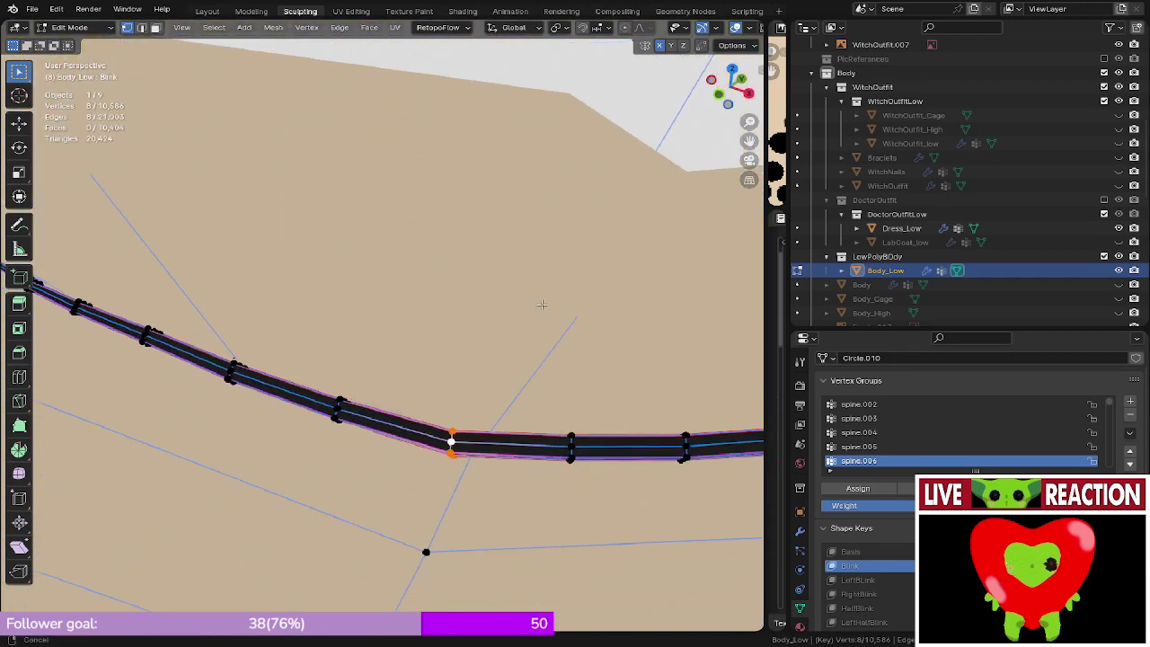
pyautogui.moveTo(447, 337); pyautogui.dragTo(487, 300, button='middle')
pyautogui.press('z')
pyautogui.scroll(-7, 617, 285)
pyautogui.moveTo(616, 285)
pyautogui.mouseDown(button='middle')
pyautogui.moveTo(513, 259)
pyautogui.moveTo(569, 278)
pyautogui.mouseUp(button='middle')
pyautogui.hotkey('ctrl', 's')
# - Box-select the next raised corner loop in wireframe and lower it about 0.0188 m along Z onto the eyelid line
pyautogui.scroll(6, 569, 280)
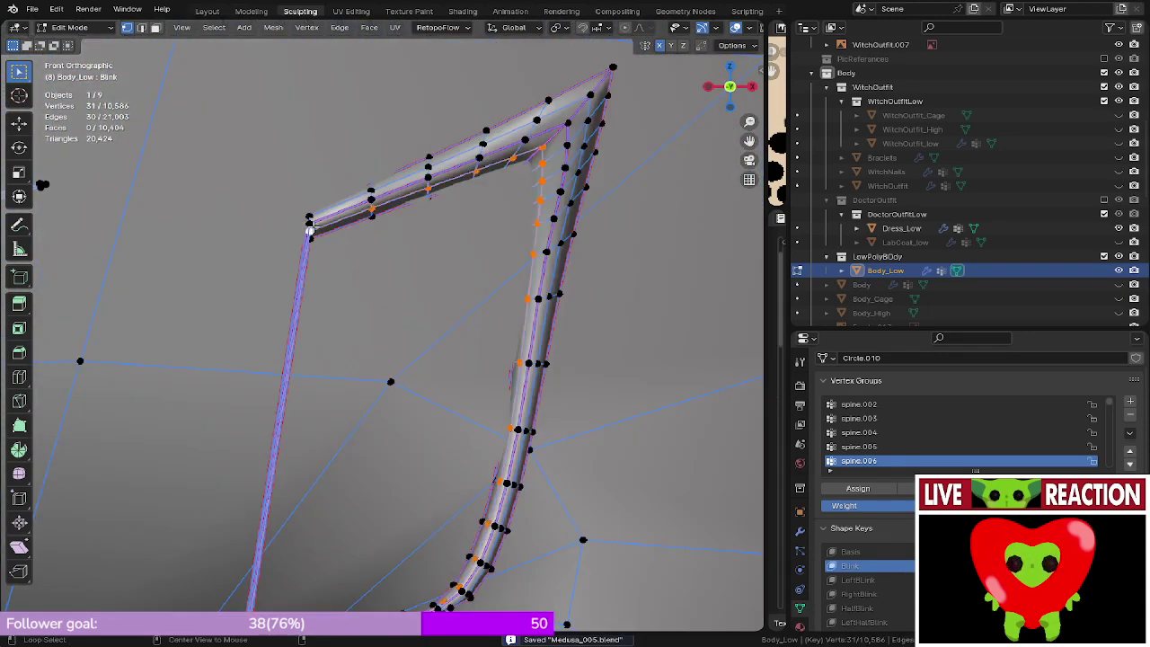
pyautogui.hotkey('shift', 'z')
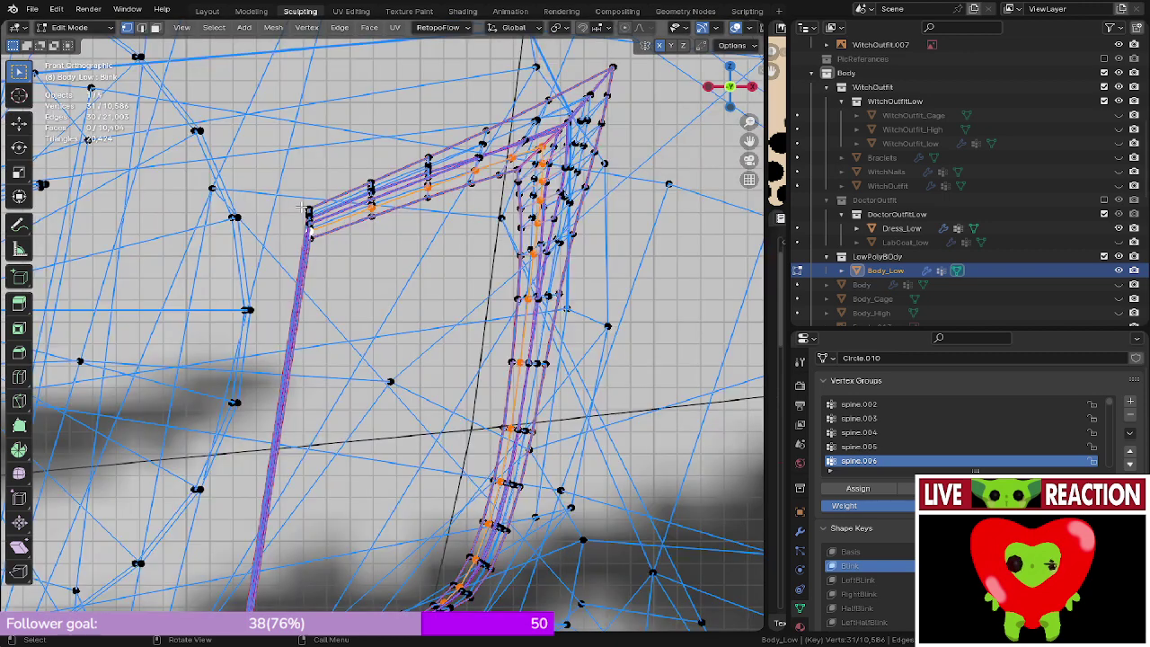
pyautogui.moveTo(329, 255); pyautogui.dragTo(330, 257)
pyautogui.press('z')
pyautogui.keyDown('shift'); pyautogui.moveTo(326, 321); pyautogui.dragTo(428, 124, button='middle'); pyautogui.keyUp('shift')
pyautogui.press('g')
pyautogui.press('z')
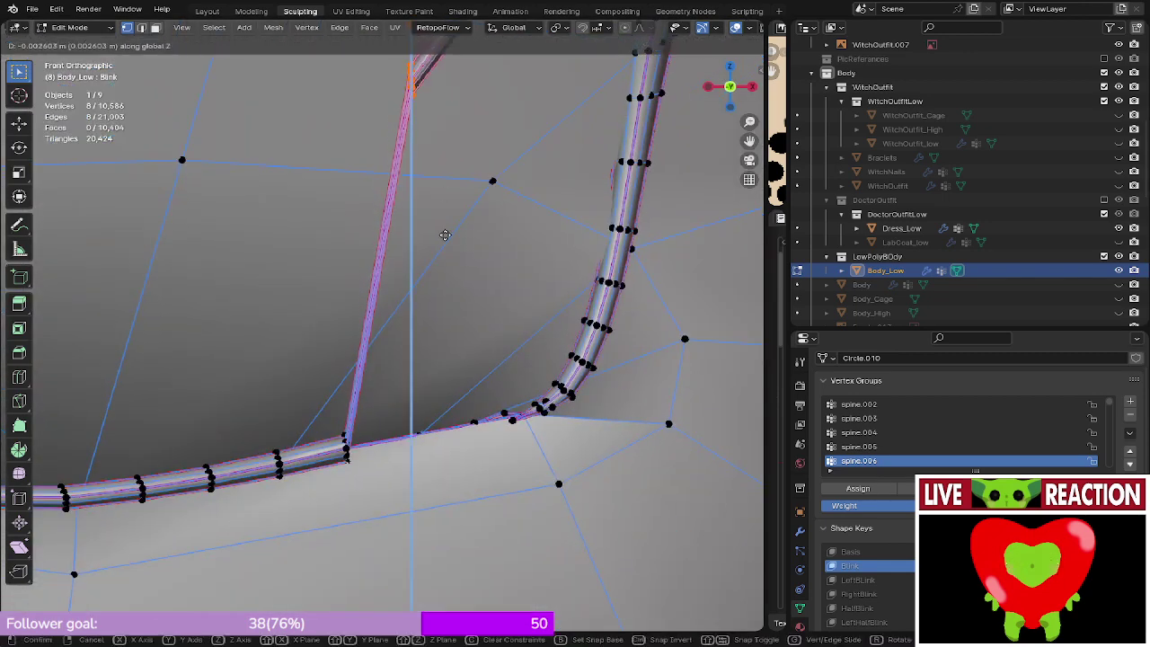
pyautogui.click(422, 548)
pyautogui.scroll(5, 556, 335)
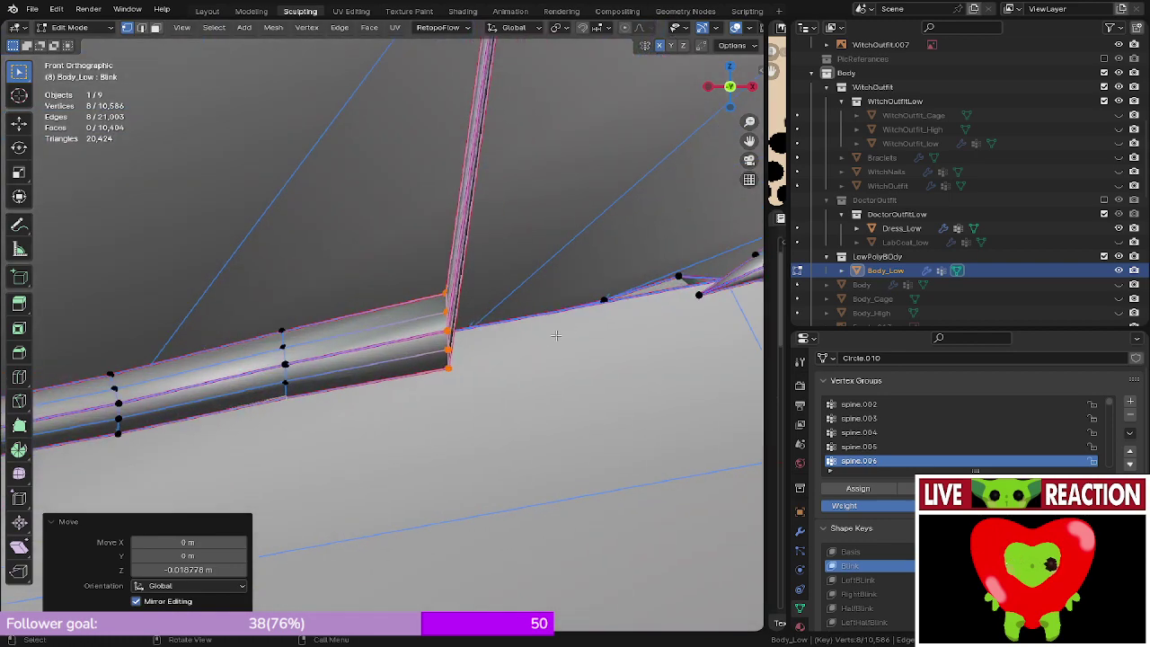
pyautogui.scroll(-5, 555, 335)
# - Push the lowered corner loop back about 0.0054 m along Y onto the closed eyelid surface
pyautogui.moveTo(555, 335)
pyautogui.mouseDown(button='middle')
pyautogui.moveTo(311, 408)
pyautogui.moveTo(362, 338)
pyautogui.mouseUp(button='middle')
pyautogui.press('z')
pyautogui.click(383, 254)
pyautogui.moveTo(525, 315); pyautogui.dragTo(371, 339, button='middle')
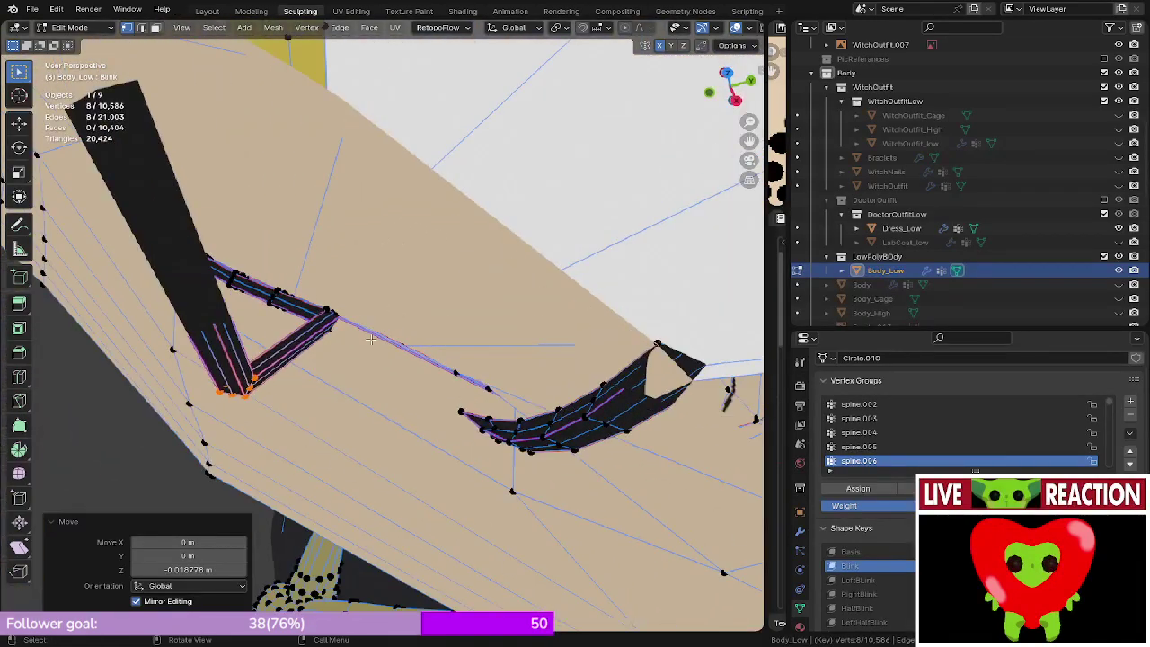
pyautogui.press('g')
pyautogui.press('y')
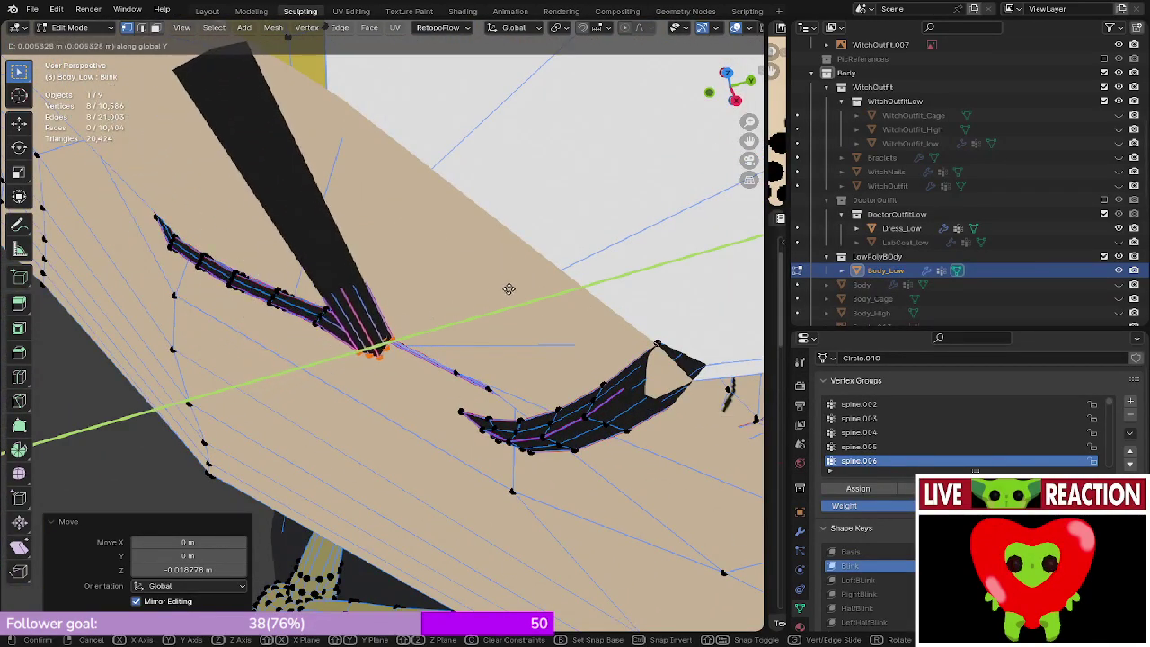
pyautogui.click(509, 291)
# - Examine the extended lash line and its outer corner from the front in Object Mode
pyautogui.press('KP_1')
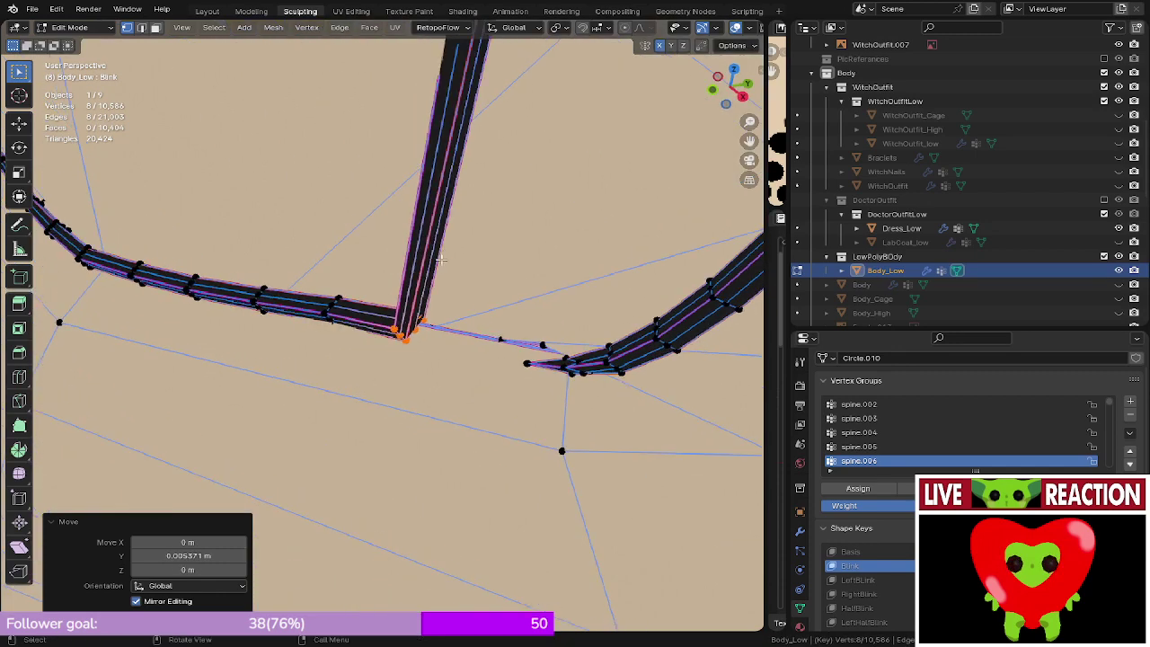
pyautogui.press('Tab')
pyautogui.scroll(-2, 438, 251)
pyautogui.scroll(2, 413, 265)
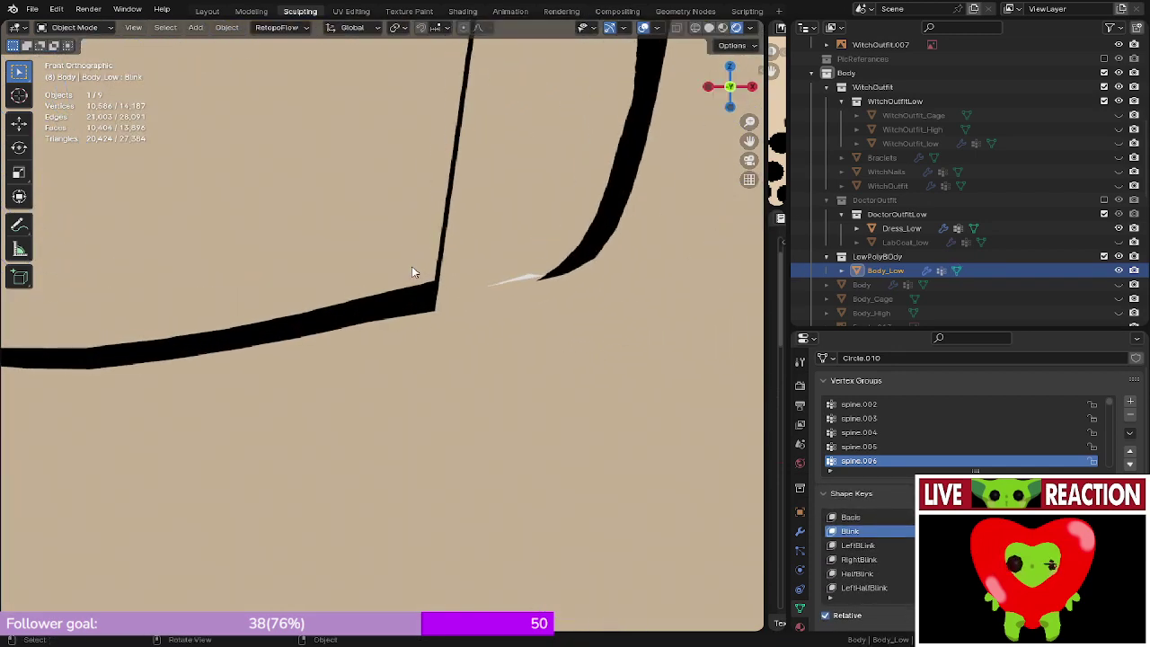
pyautogui.scroll(-1, 411, 266)
pyautogui.keyDown('shift'); pyautogui.moveTo(411, 266); pyautogui.dragTo(383, 283, button='middle'); pyautogui.keyUp('shift')
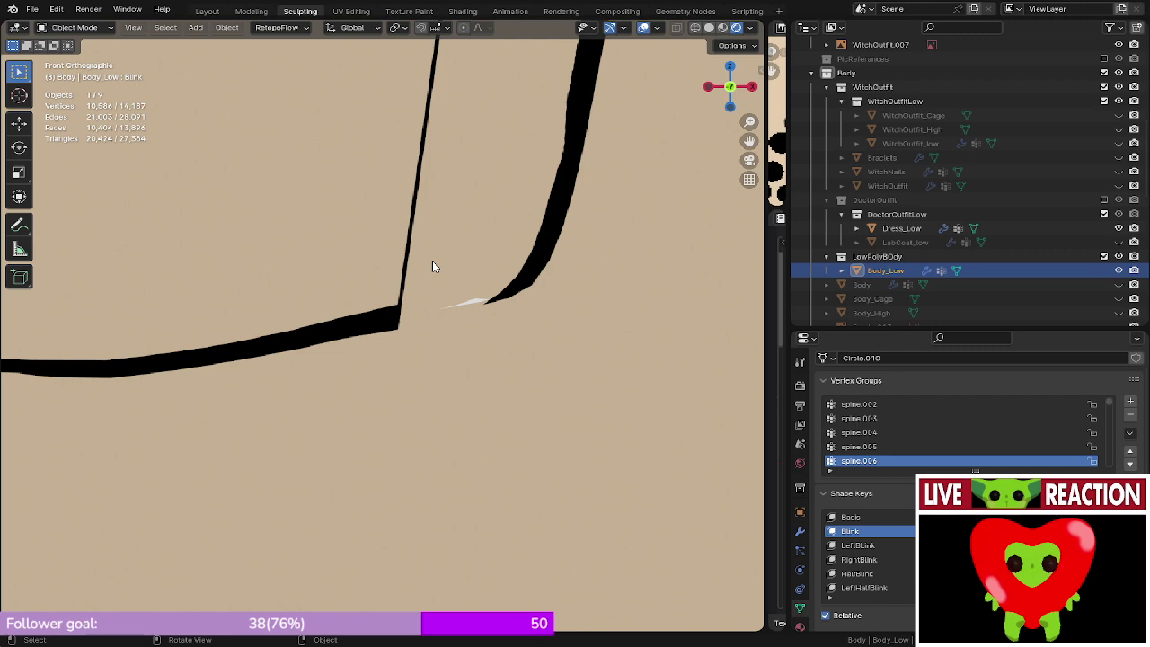
pyautogui.scroll(-3, 433, 263)
pyautogui.scroll(2, 405, 274)
# - Return to Edit Mode, select the next raised corner loop and lower it about 0.0193 m along Z to the eyelid line
pyautogui.press('Tab')
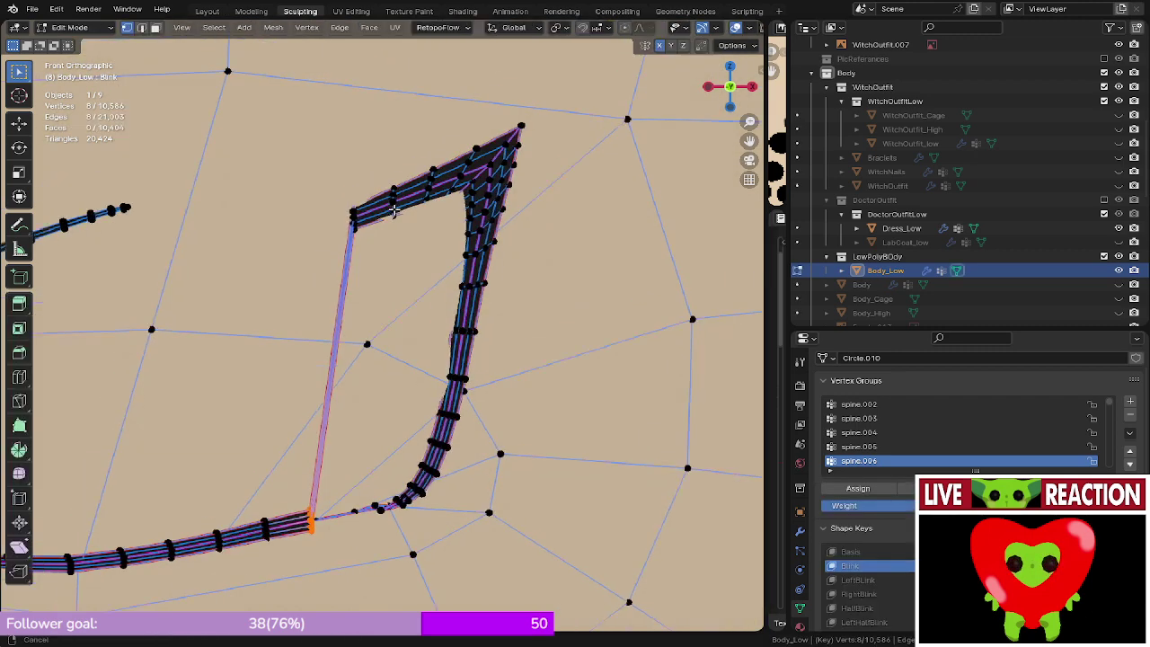
pyautogui.scroll(2, 379, 170)
pyautogui.scroll(-5, 379, 205)
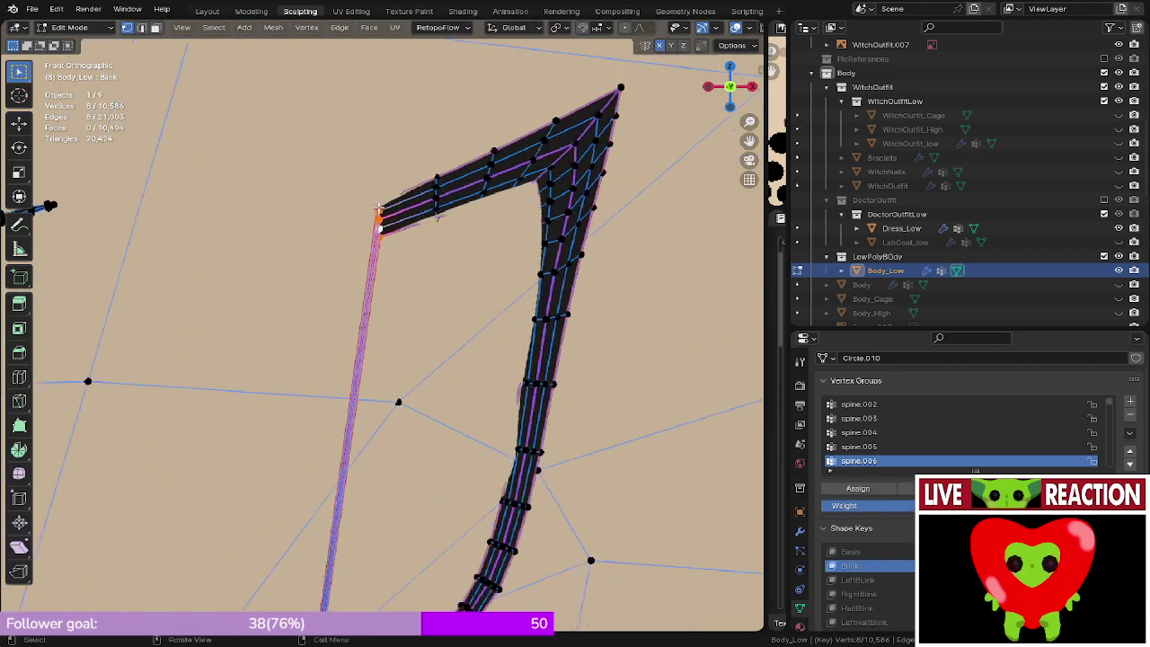
pyautogui.press('g')
pyautogui.press('z')
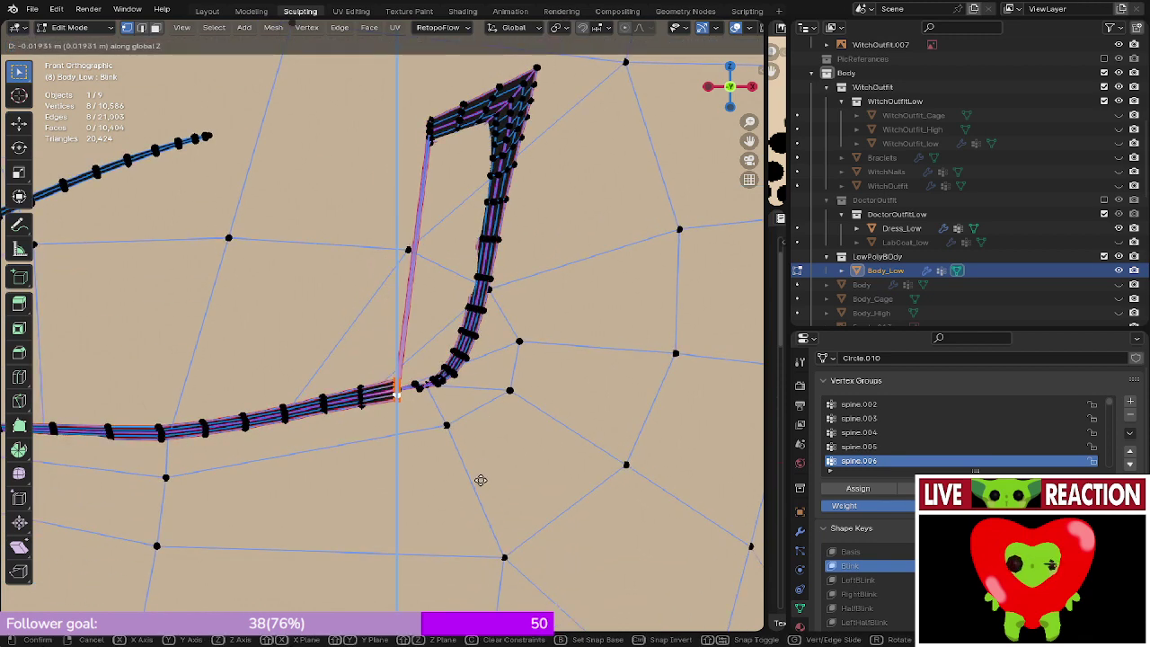
pyautogui.click(481, 479)
pyautogui.scroll(6, 439, 332)
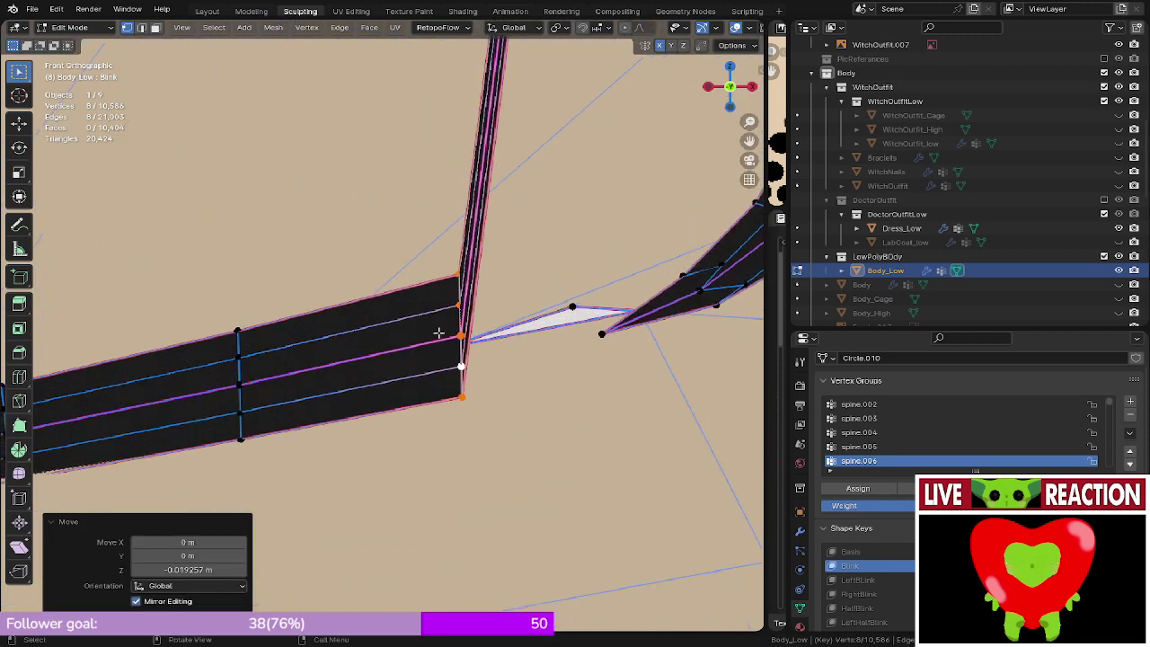
# - Lower the new corner loop a further 0.00007 m or so along Z to line it up with the lash curve
pyautogui.press('g')
pyautogui.press('z')
pyautogui.click(445, 338)
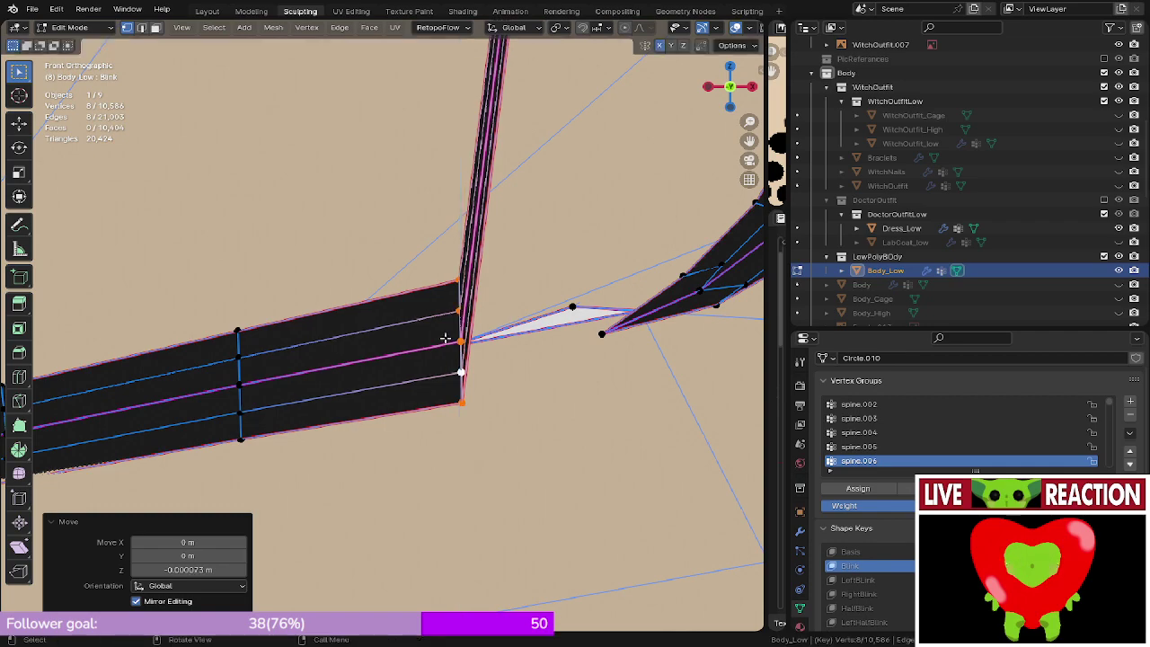
pyautogui.moveTo(446, 337); pyautogui.dragTo(322, 389, button='middle')
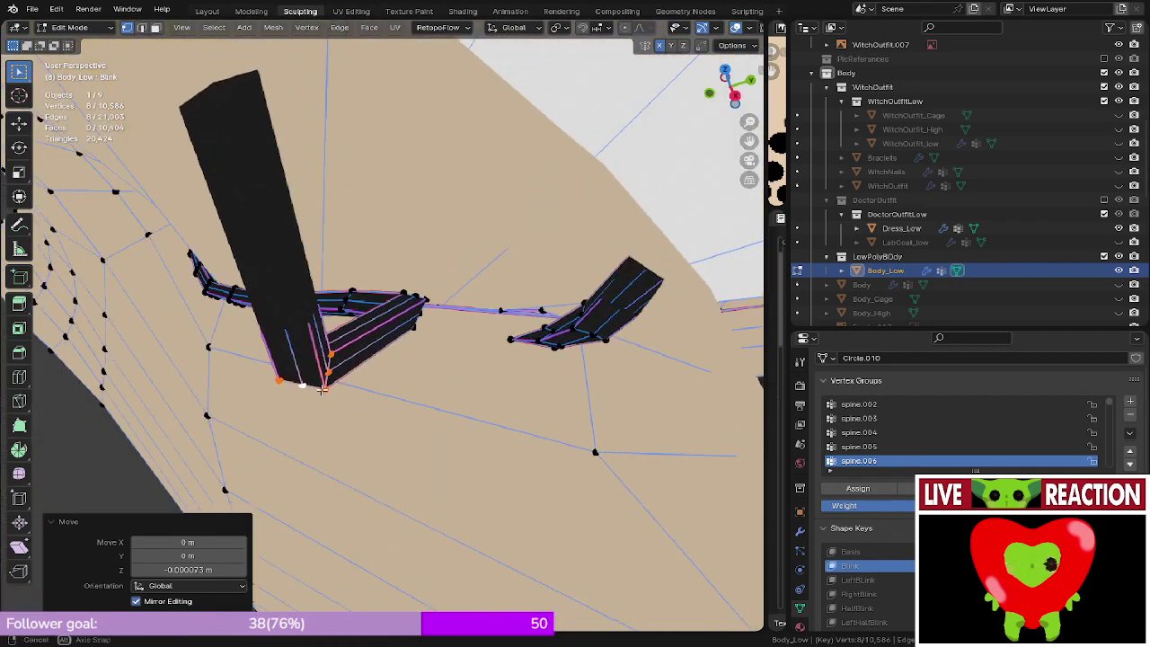
# - Push the lowered corner loop back about 0.005 m along Y onto the closed eyelid surface
pyautogui.press('g')
pyautogui.press('y')
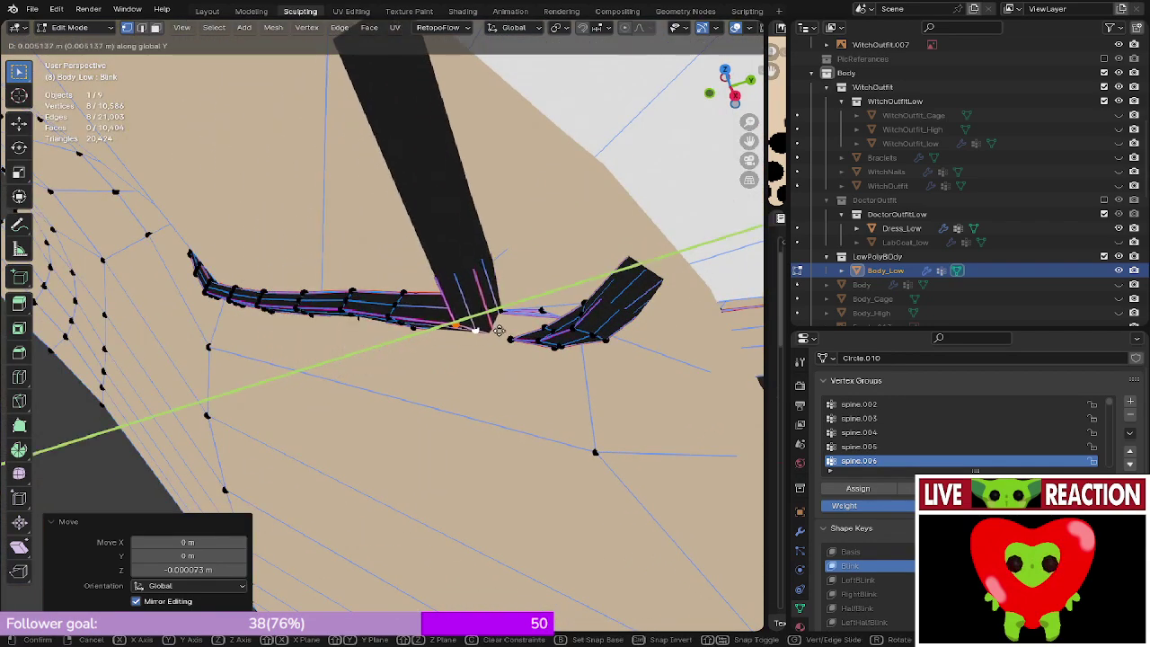
pyautogui.click(476, 327)
pyautogui.moveTo(476, 327); pyautogui.dragTo(485, 277, button='middle')
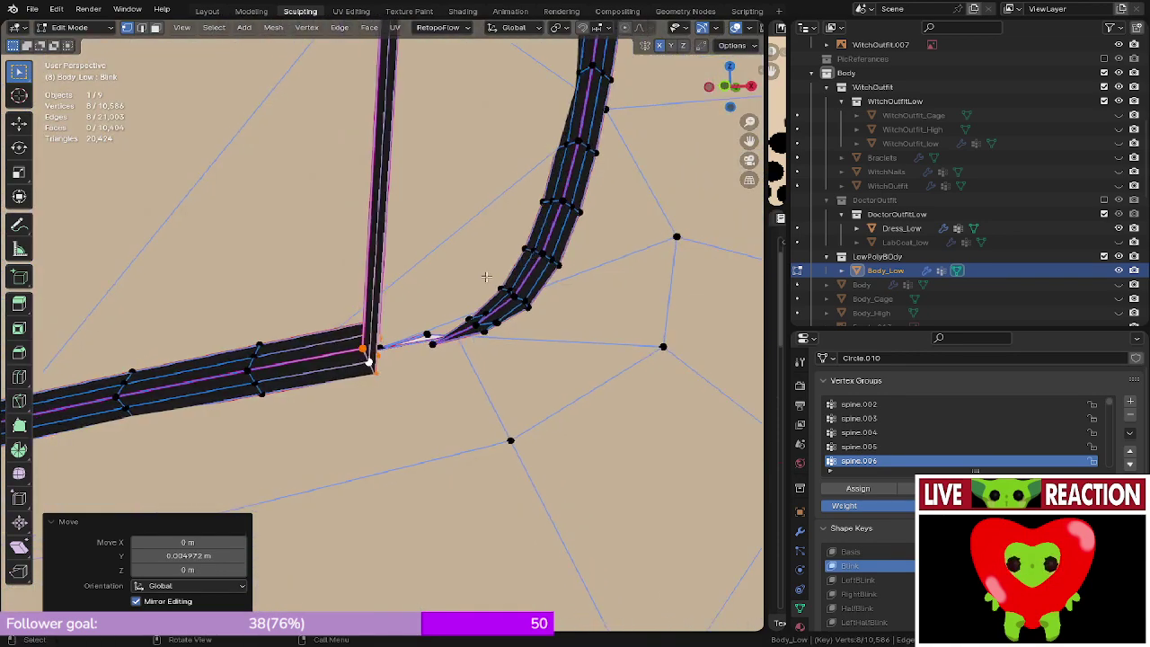
pyautogui.moveTo(427, 334); pyautogui.dragTo(464, 281, button='middle')
pyautogui.click(424, 334)
pyautogui.press('g')
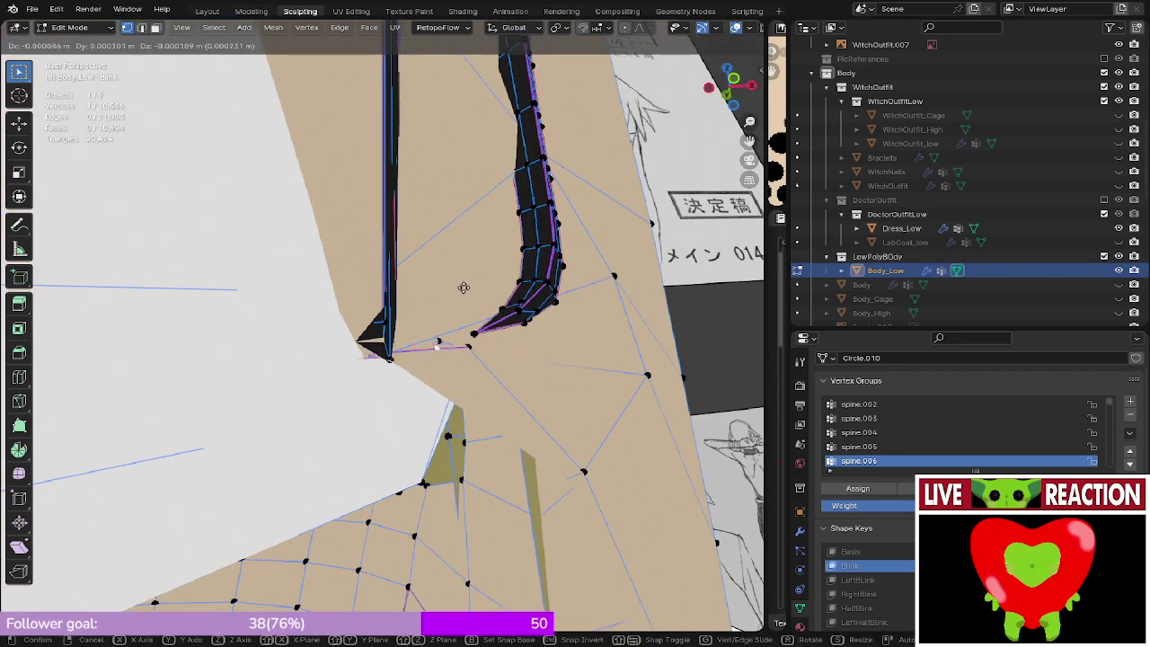
pyautogui.click(463, 289)
# - Select the three overlapping lash vertices just beyond the lowered corner in wireframe and lower them about 0.00028 m along Z
pyautogui.click(437, 340)
pyautogui.moveTo(438, 340); pyautogui.dragTo(423, 306, button='middle')
pyautogui.press('z')
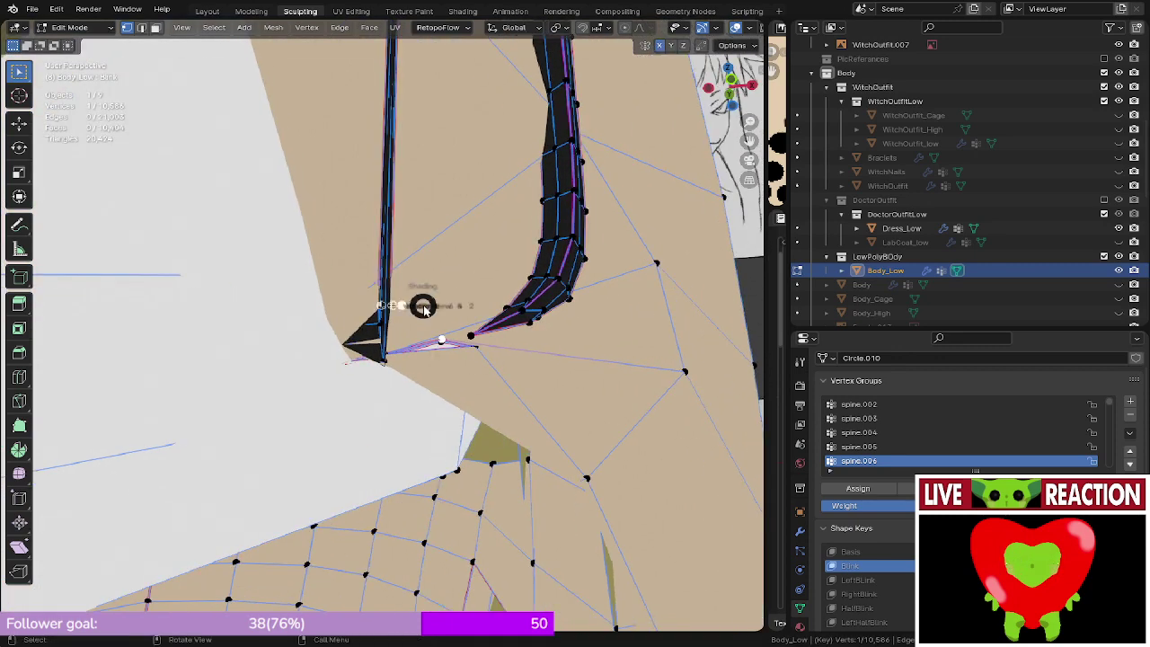
pyautogui.click(448, 344)
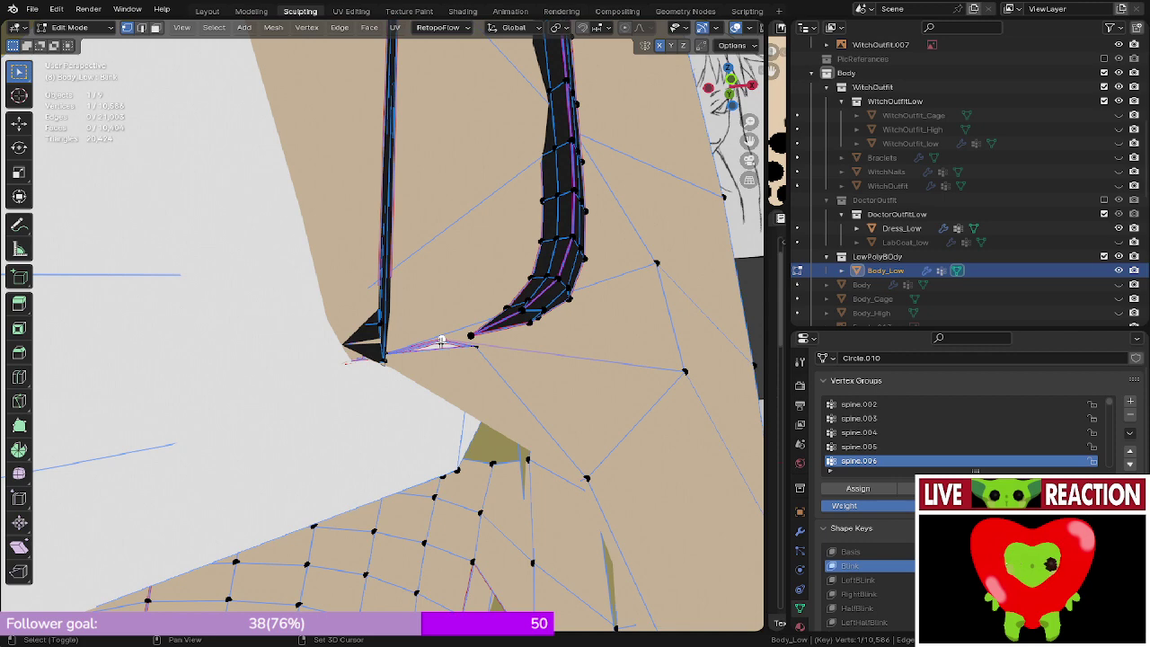
pyautogui.press('z')
pyautogui.click(428, 340)
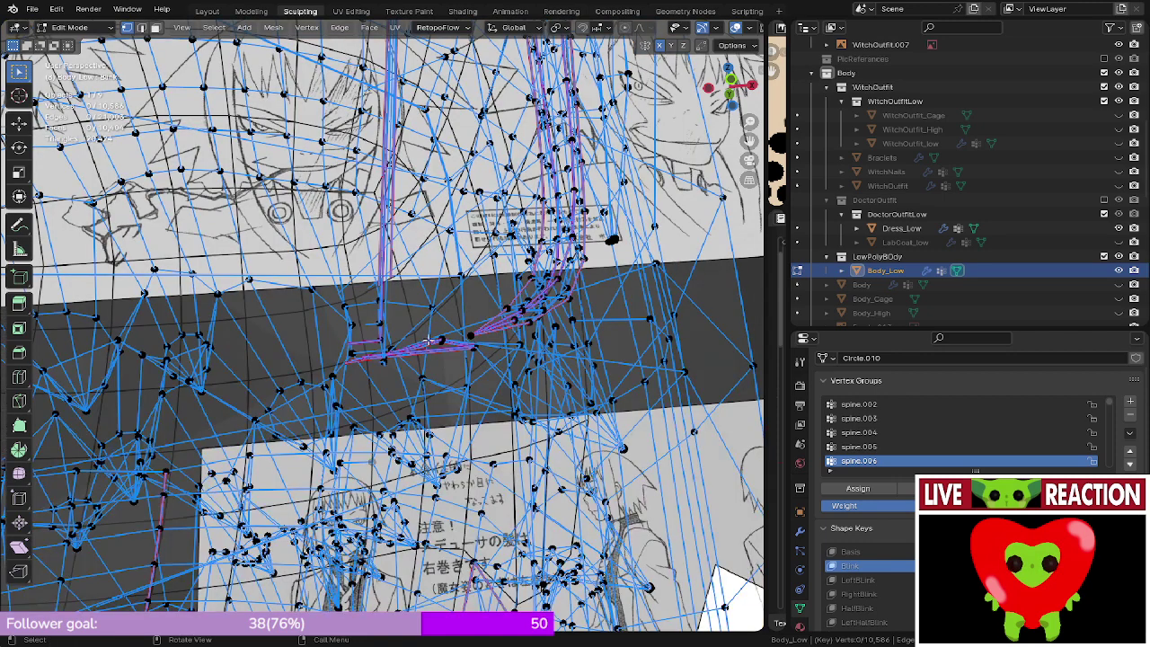
pyautogui.press('z')
pyautogui.click(516, 335)
pyautogui.press('g')
pyautogui.press('z')
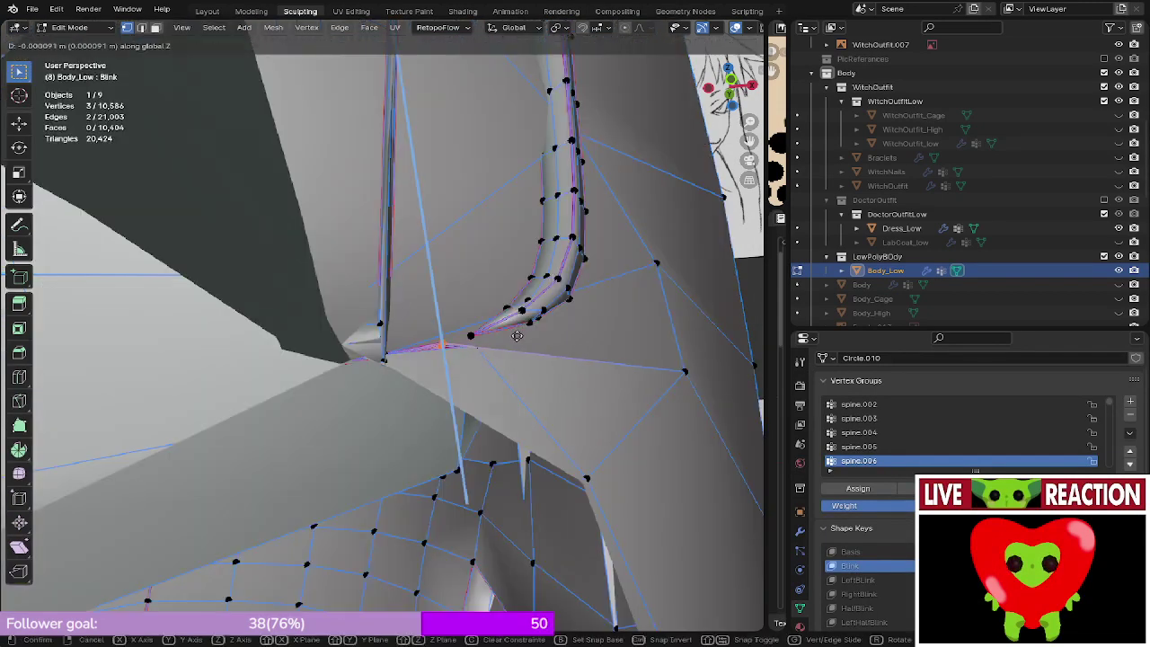
pyautogui.click(518, 342)
# - Examine both closed lash lines and the raised outer corner in Object Mode, from the front and at an angle
pyautogui.press('KP_1')
pyautogui.scroll(4, 444, 334)
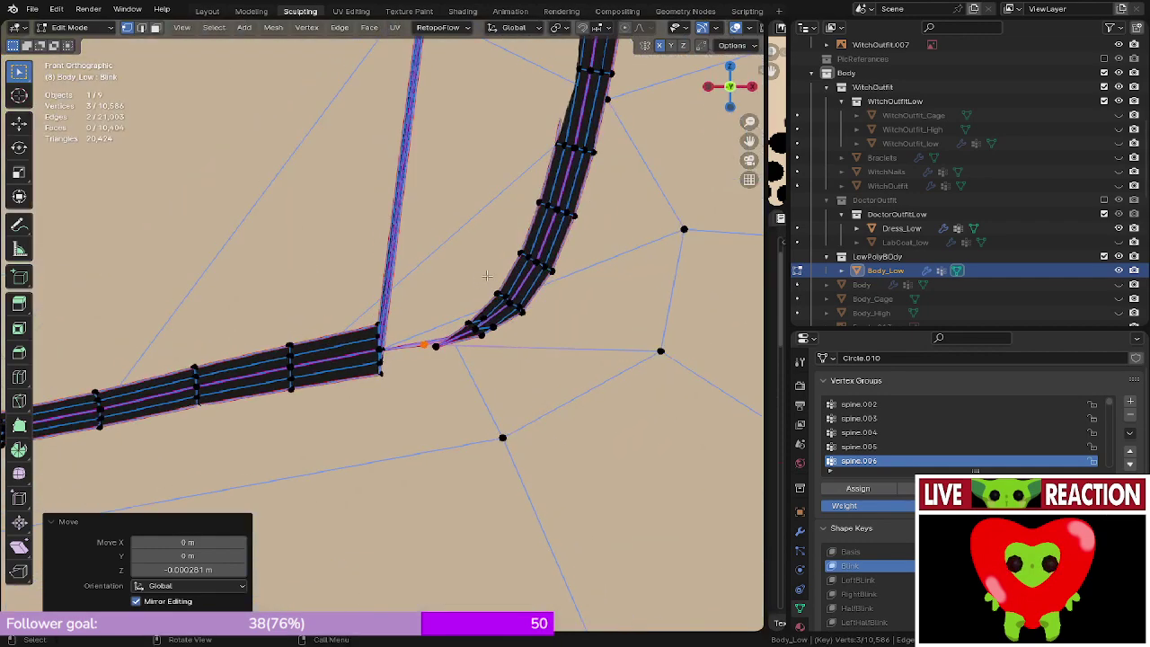
pyautogui.press('Tab')
pyautogui.scroll(-8, 462, 341)
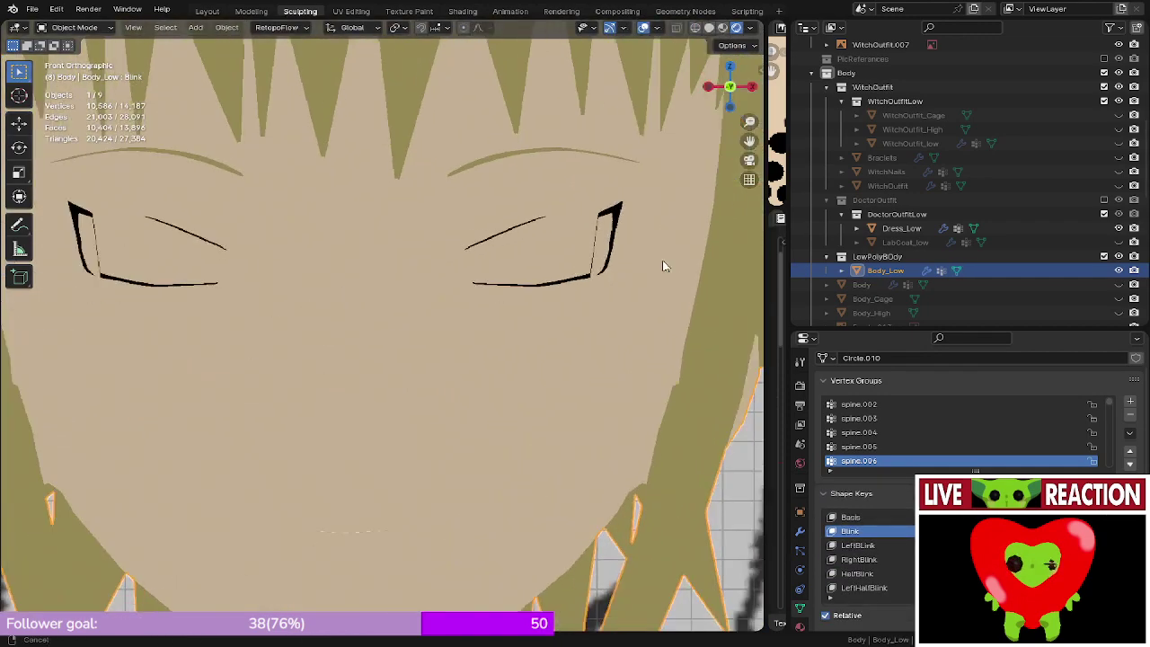
pyautogui.scroll(6, 192, 332)
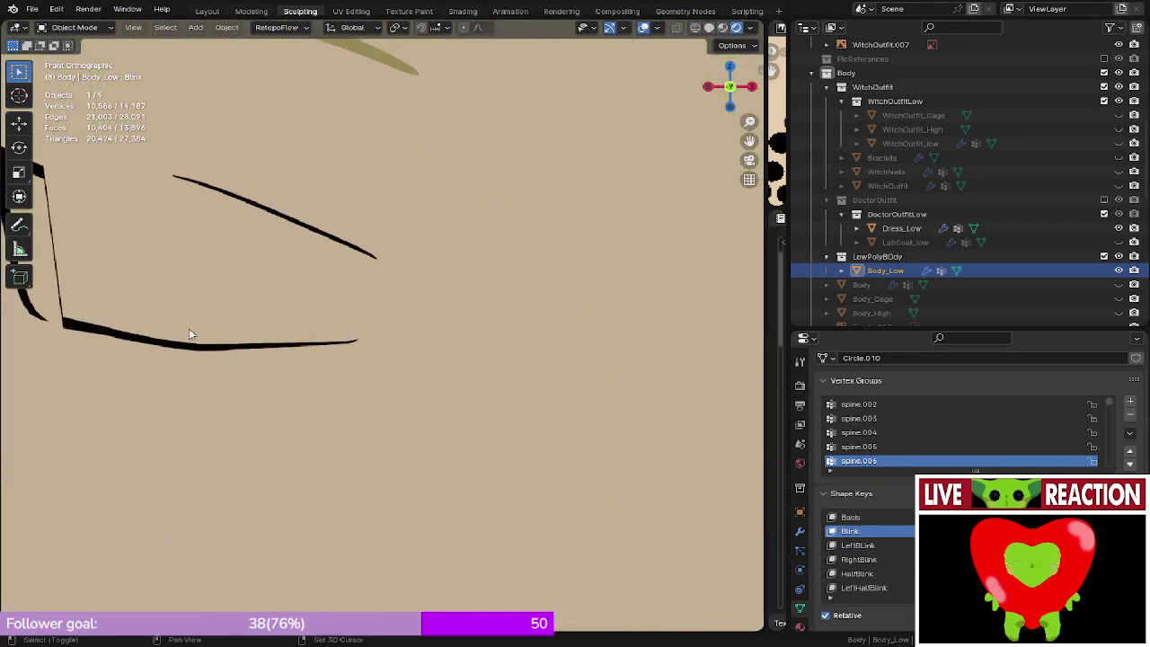
pyautogui.scroll(2, 448, 350)
pyautogui.scroll(-7, 448, 350)
pyautogui.keyDown('shift'); pyautogui.moveTo(448, 350); pyautogui.dragTo(678, 361, button='middle'); pyautogui.keyUp('shift')
pyautogui.moveTo(506, 393); pyautogui.dragTo(429, 399, button='middle')
pyautogui.scroll(4, 399, 351)
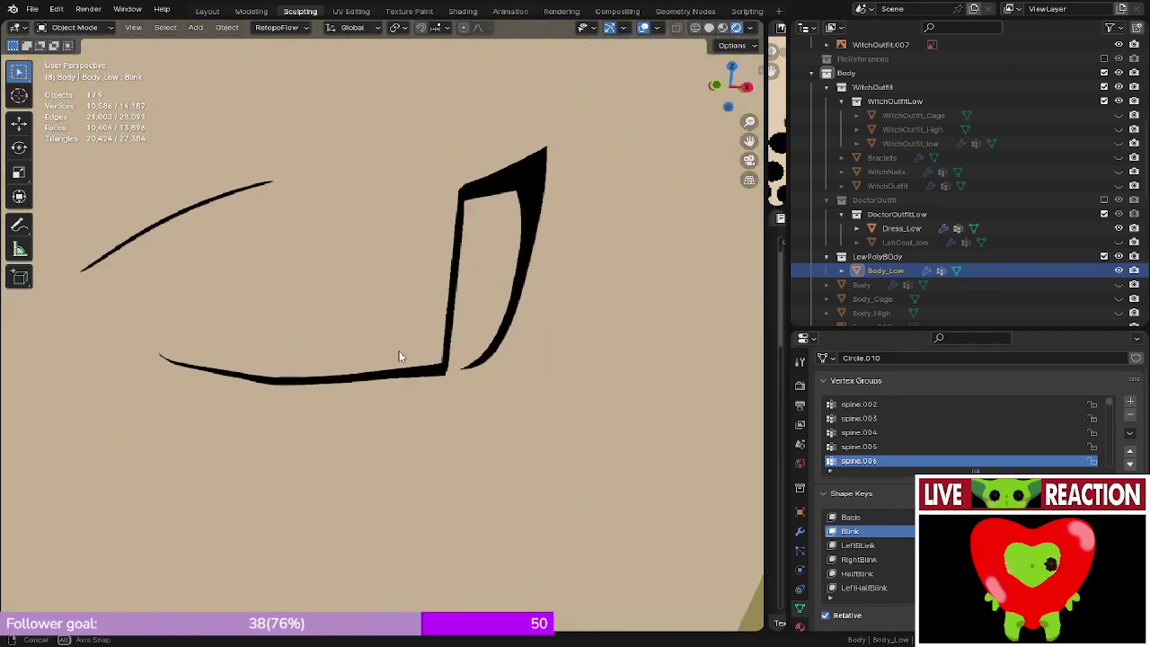
pyautogui.moveTo(399, 350); pyautogui.dragTo(347, 423, button='middle')
pyautogui.keyDown('alt'); pyautogui.moveTo(347, 423); pyautogui.dragTo(431, 359); pyautogui.keyUp('alt')
# - Return to Edit Mode and select all remaining raised loops of the outer lash wing, down to its pointed lower end
pyautogui.press('Tab')
pyautogui.moveTo(386, 291); pyautogui.dragTo(372, 294, button='middle')
pyautogui.hotkey('shift', 'z')
pyautogui.scroll(6, 381, 295)
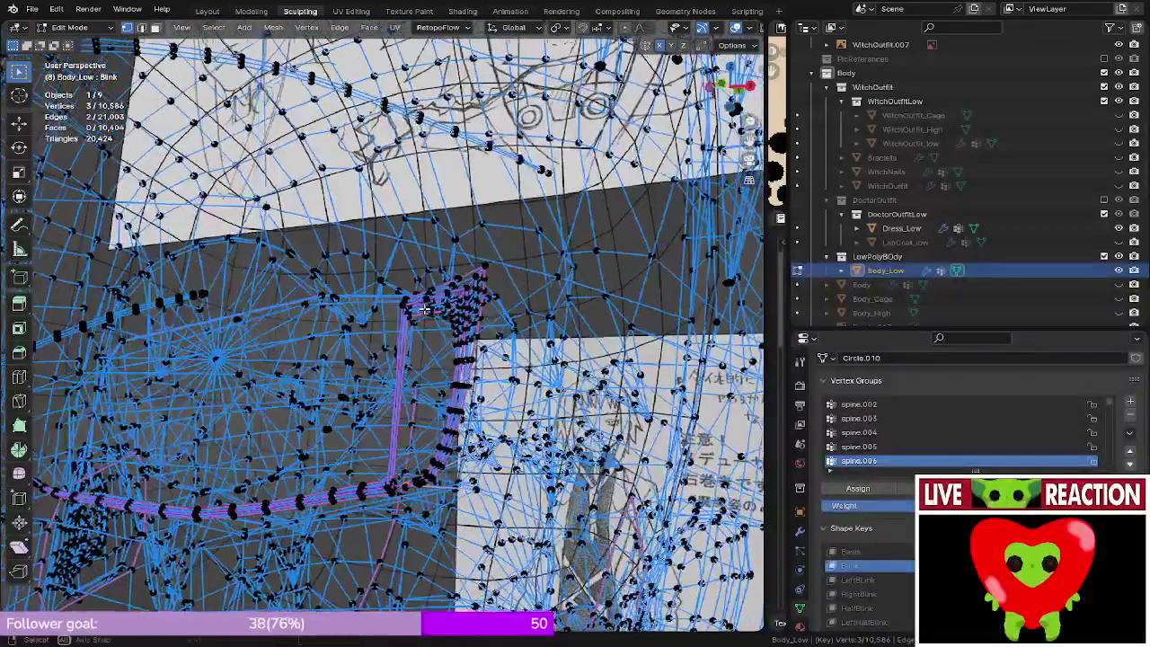
pyautogui.hotkey('alt', 'z')
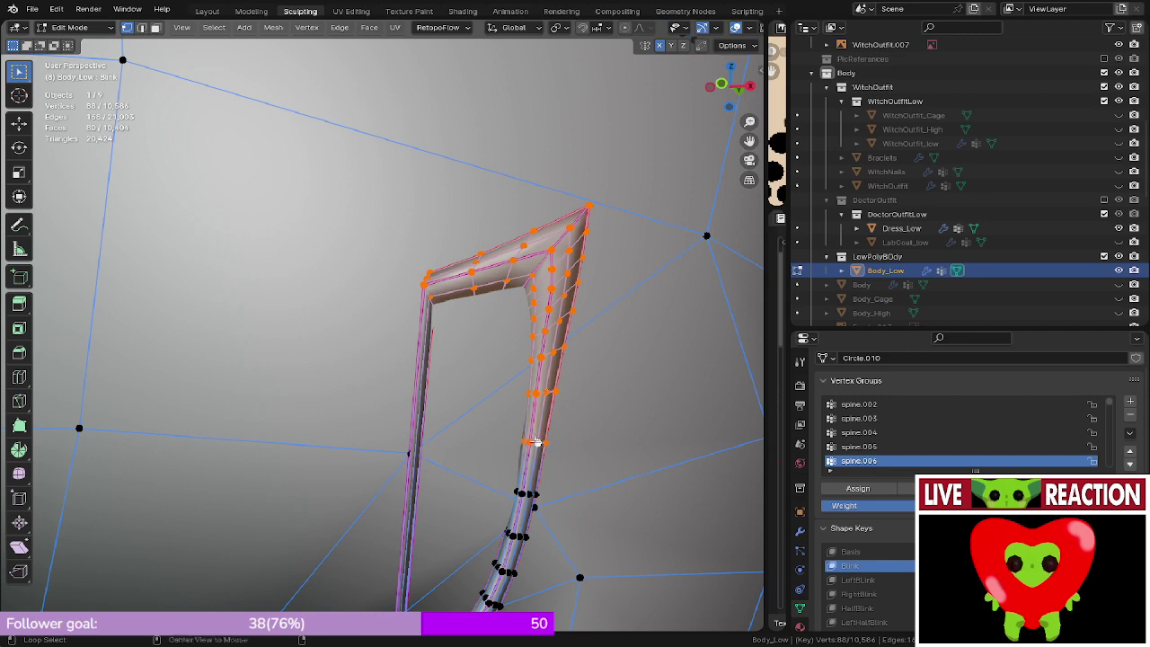
pyautogui.keyDown('shift'); pyautogui.moveTo(537, 442); pyautogui.dragTo(471, 287, button='middle'); pyautogui.keyUp('shift')
pyautogui.scroll(4, 588, 362)
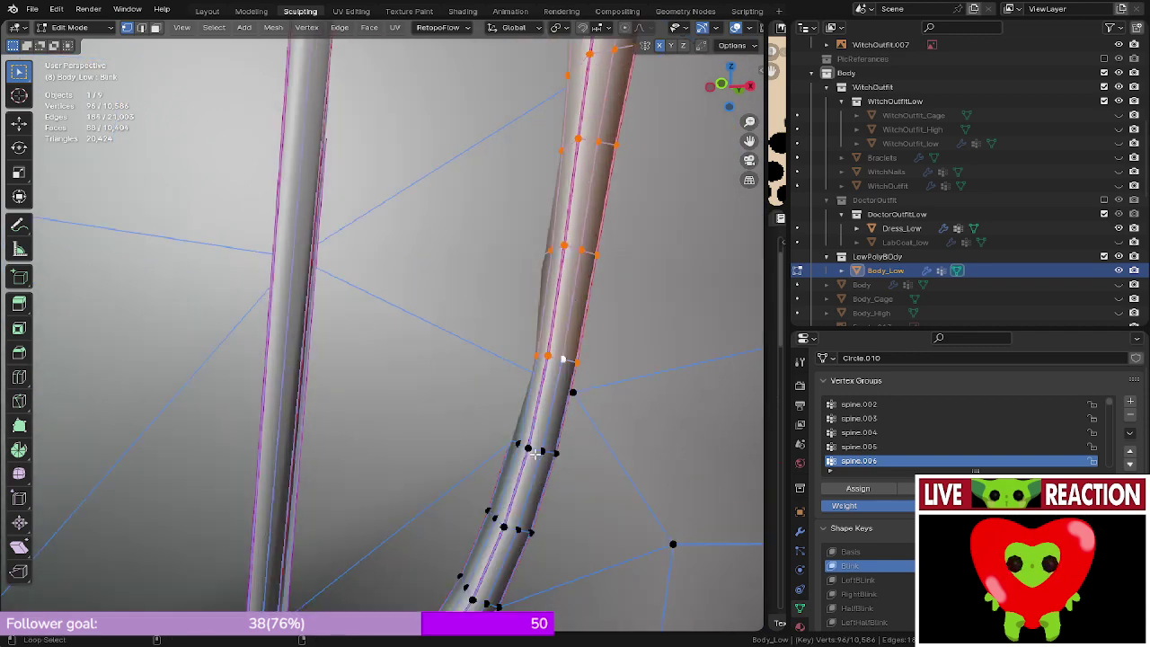
pyautogui.scroll(-2, 512, 482)
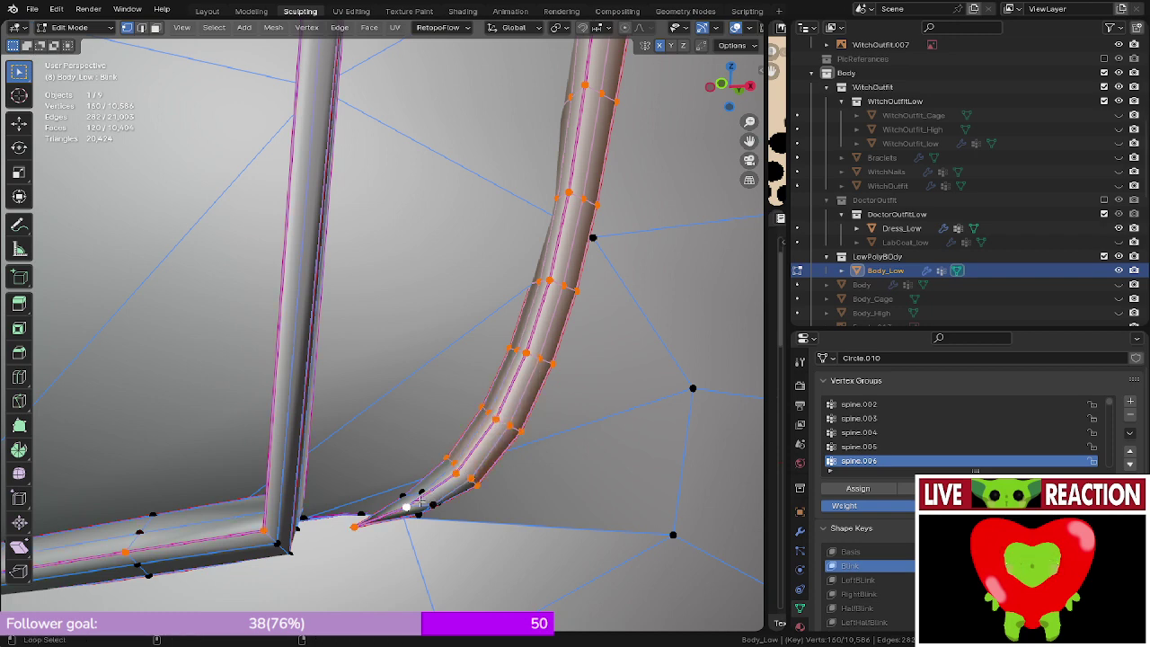
pyautogui.moveTo(422, 494); pyautogui.dragTo(442, 392, button='middle')
pyautogui.scroll(2, 442, 391)
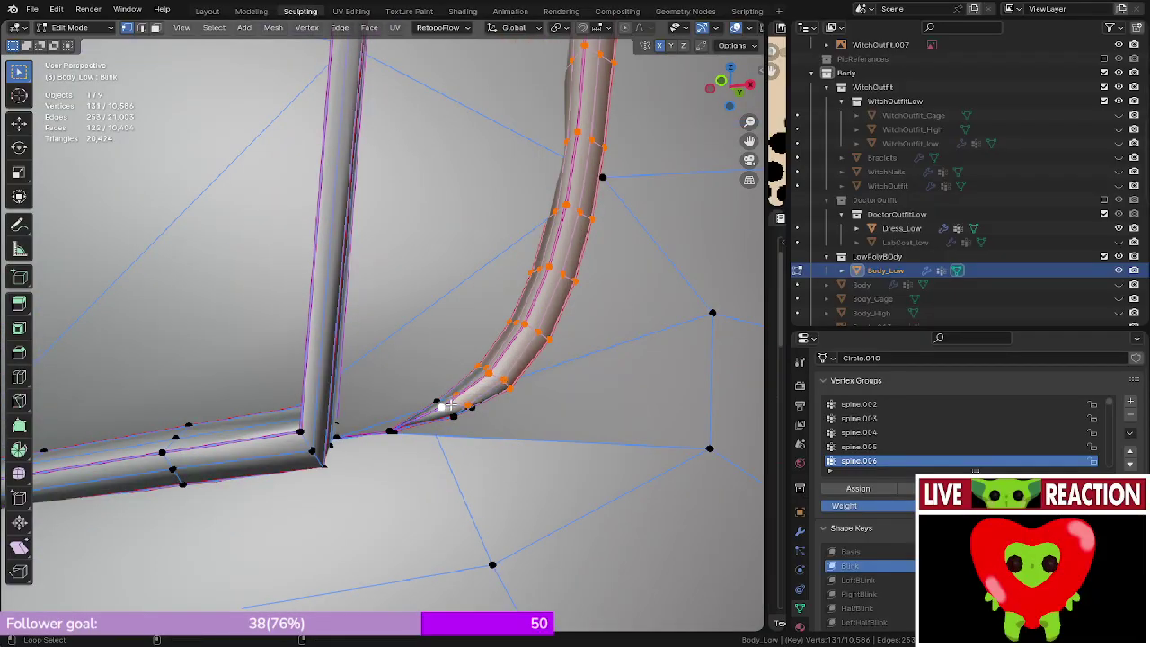
pyautogui.moveTo(407, 426); pyautogui.dragTo(403, 404, button='middle')
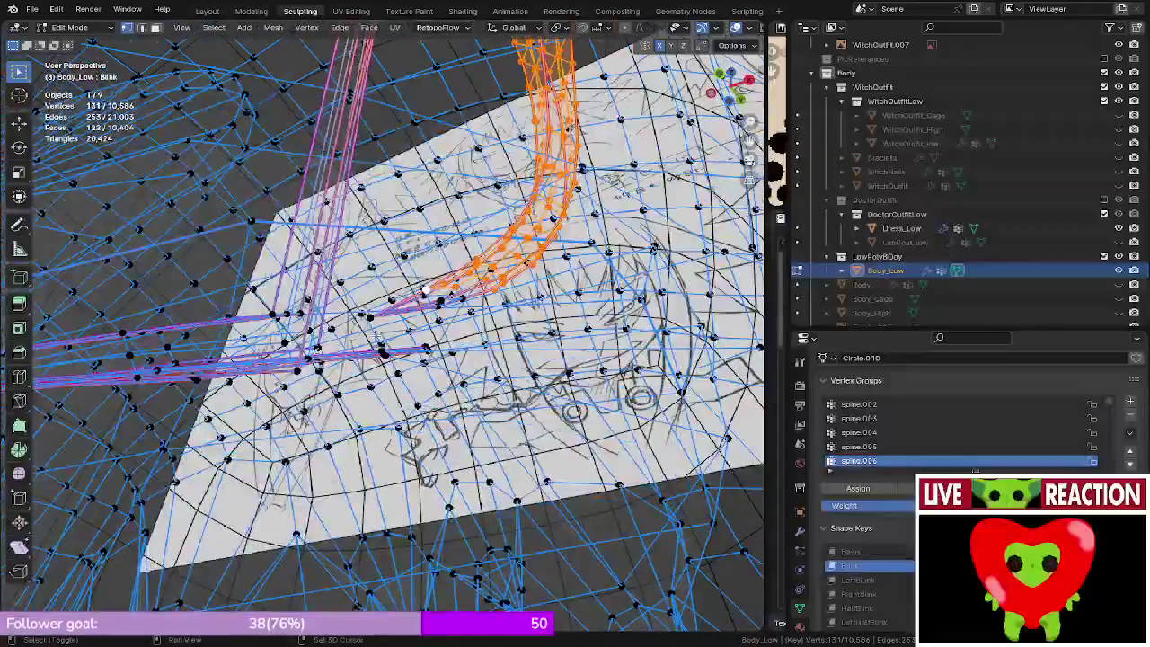
pyautogui.keyDown('shift'); pyautogui.click(368, 313); pyautogui.keyUp('shift')
pyautogui.moveTo(369, 314)
pyautogui.mouseDown(button='middle')
pyautogui.moveTo(348, 343)
pyautogui.moveTo(272, 325)
pyautogui.moveTo(162, 354)
pyautogui.moveTo(364, 302)
pyautogui.mouseUp(button='middle')
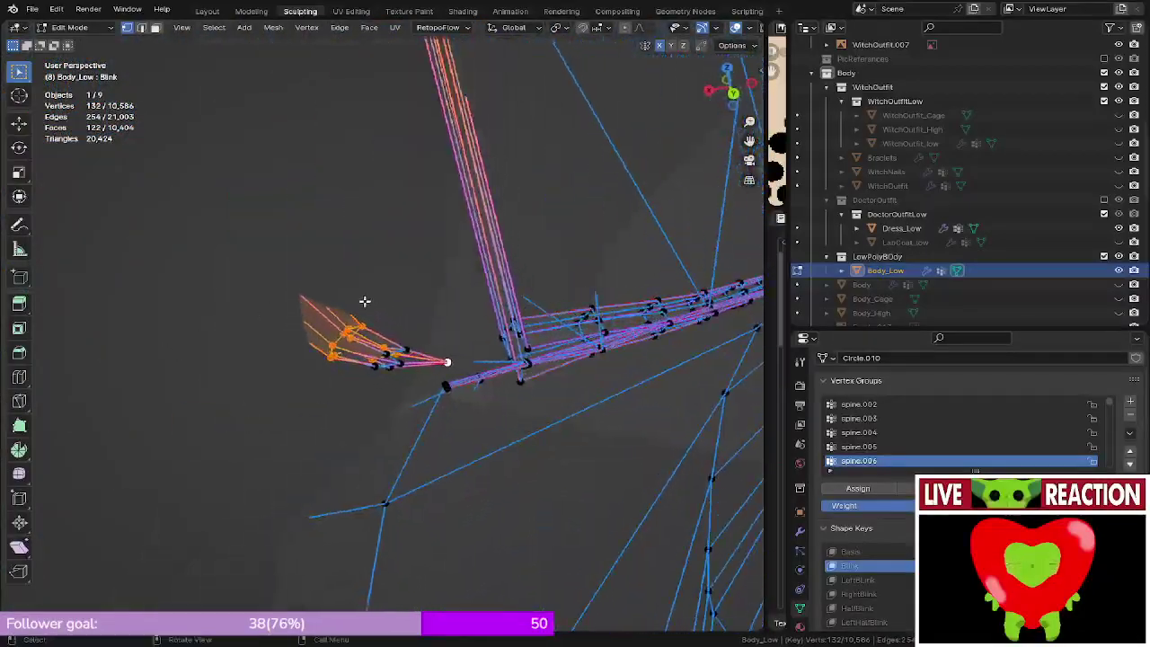
pyautogui.moveTo(380, 352); pyautogui.dragTo(347, 274, button='middle')
# - Lower the whole selected outer lash wing about 0.0197 m along Z to the closed eyelid line
pyautogui.press('KP_1')
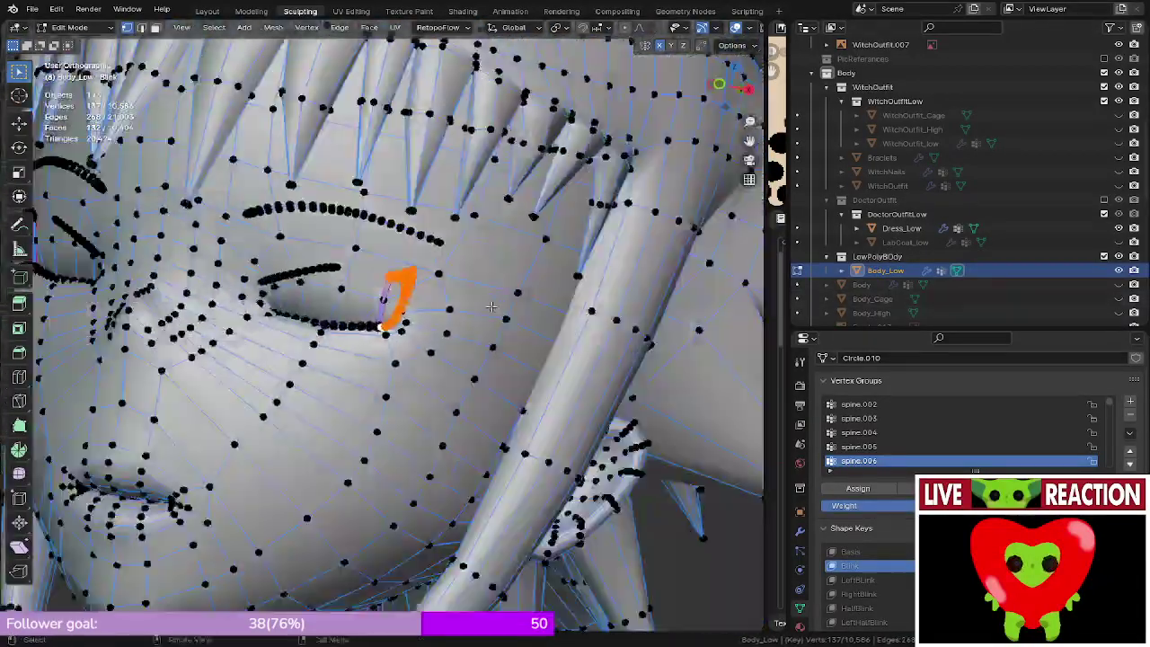
pyautogui.press('g')
pyautogui.rightClick(533, 306)
pyautogui.scroll(-5, 525, 332)
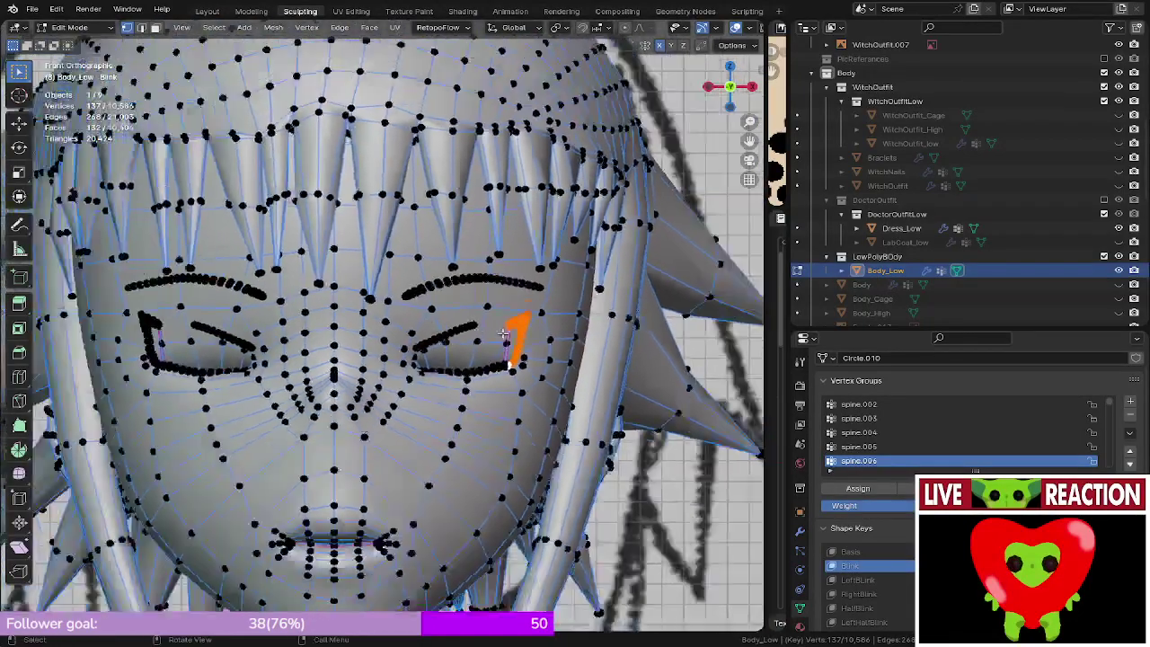
pyautogui.scroll(8, 518, 355)
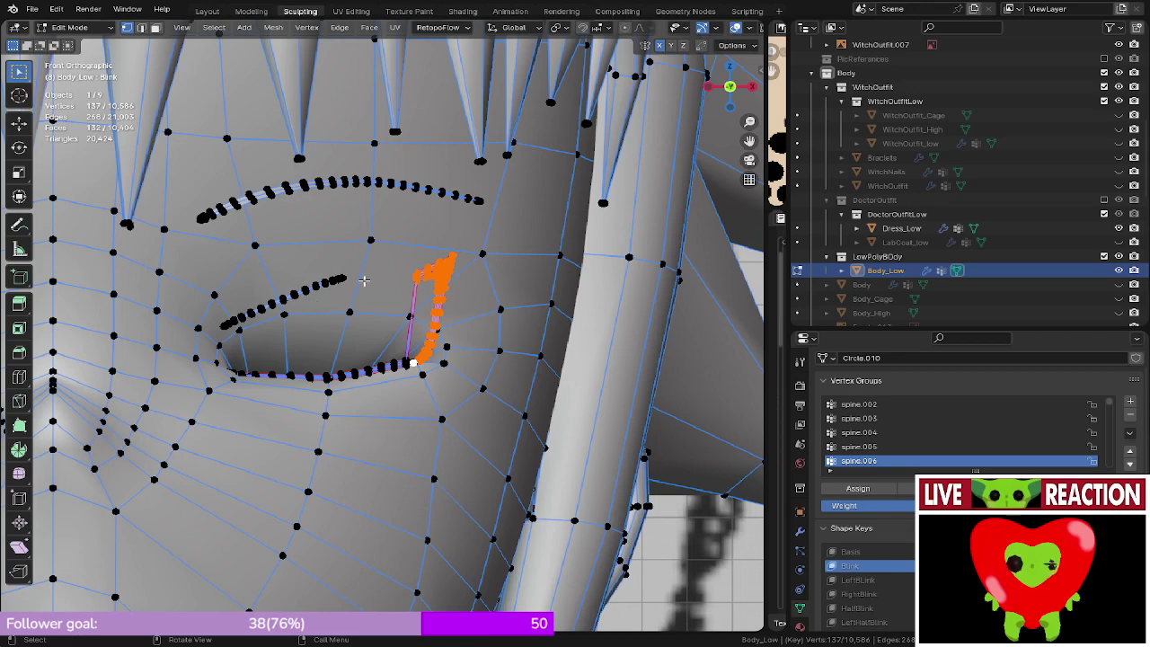
pyautogui.scroll(2, 364, 280)
pyautogui.press('g')
pyautogui.press('z')
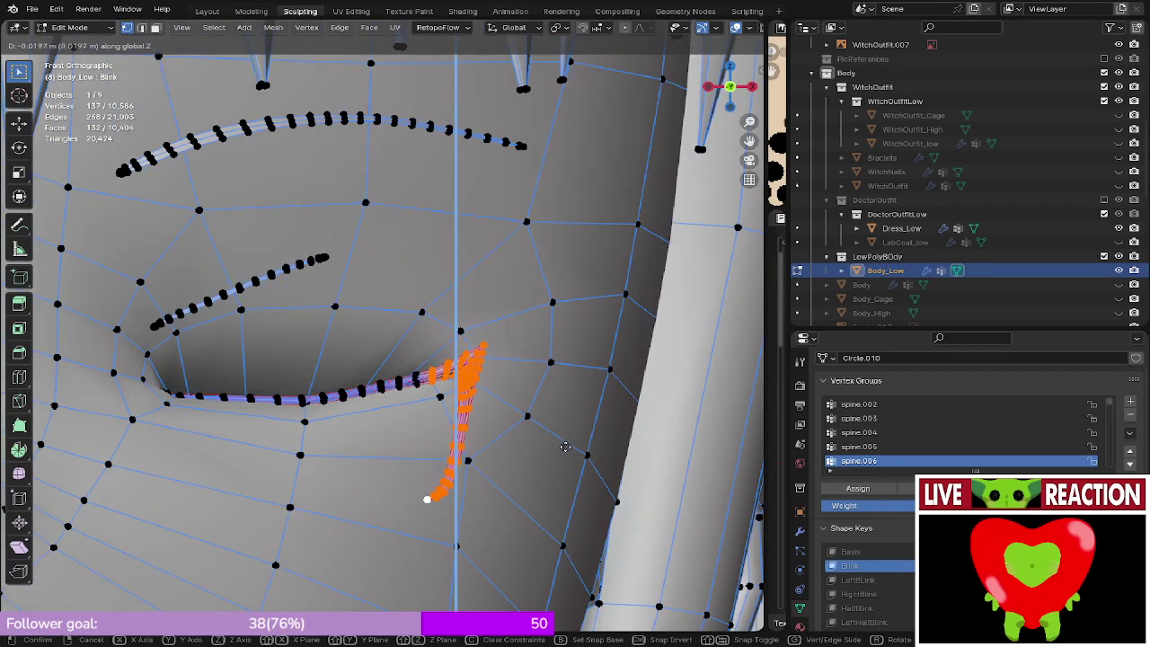
pyautogui.click(565, 447)
# - Lower the selected outer wing a further 0.0006 m or so along Z to line it up with the lash curve
pyautogui.moveTo(565, 446); pyautogui.dragTo(315, 433, button='middle')
pyautogui.press('KP_1')
pyautogui.scroll(3, 409, 337)
pyautogui.press('g')
pyautogui.press('z')
pyautogui.click(433, 294)
# - Push the selected outer wing back about 0.0056 m along Y to join the closed lash line
pyautogui.press('g')
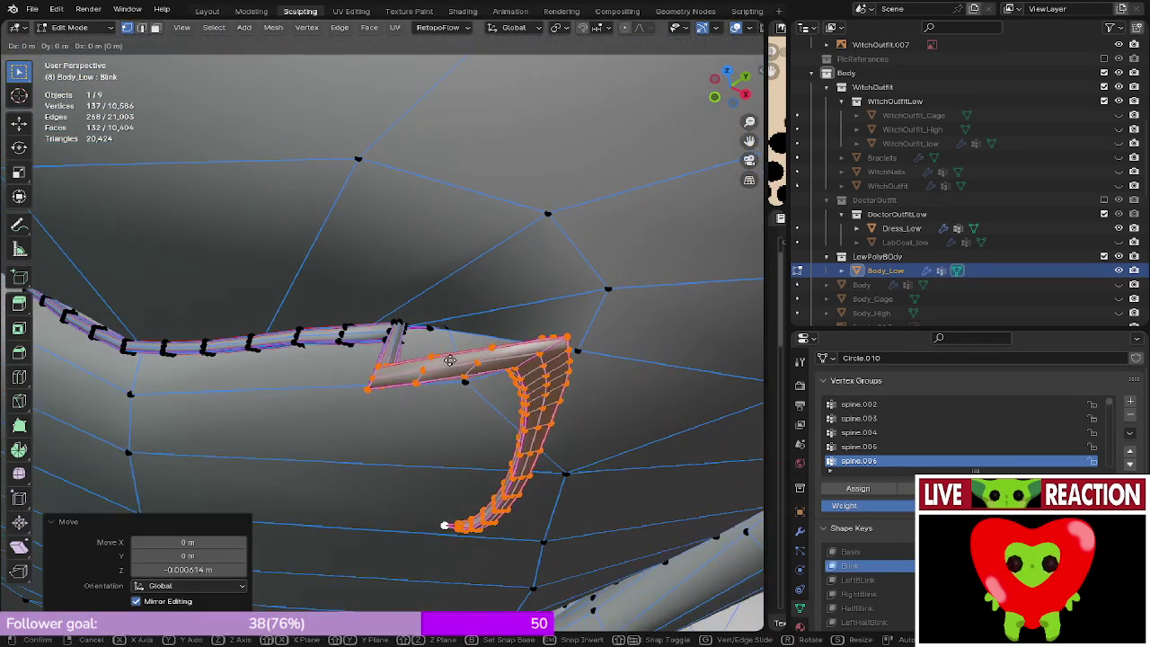
pyautogui.press('y')
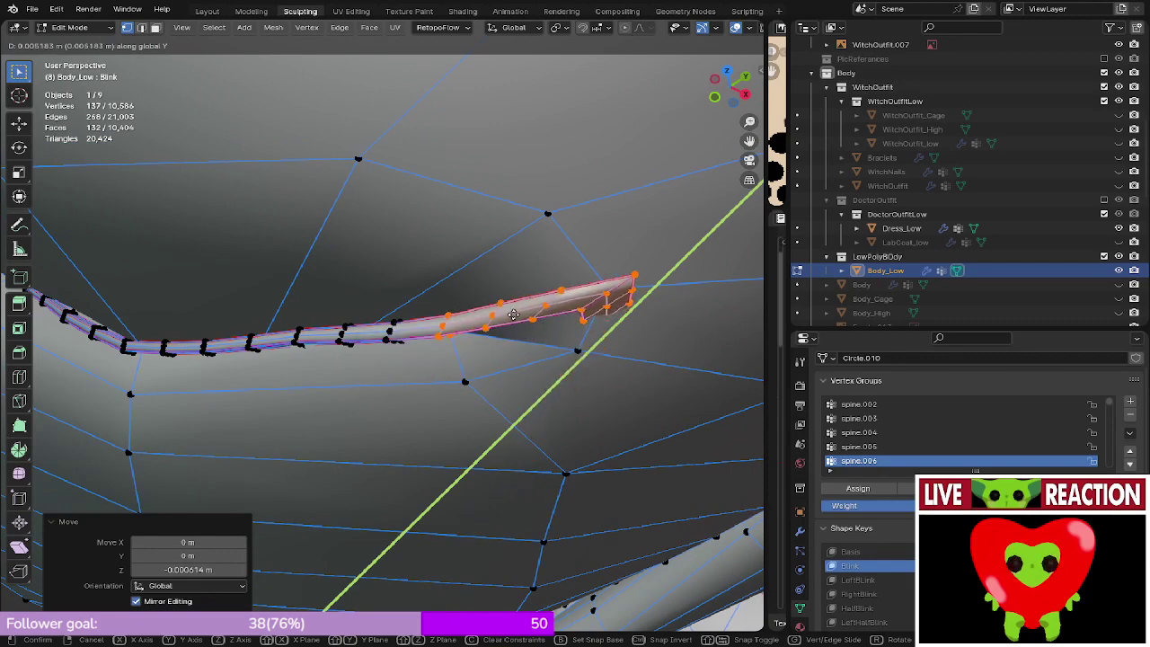
pyautogui.click(521, 308)
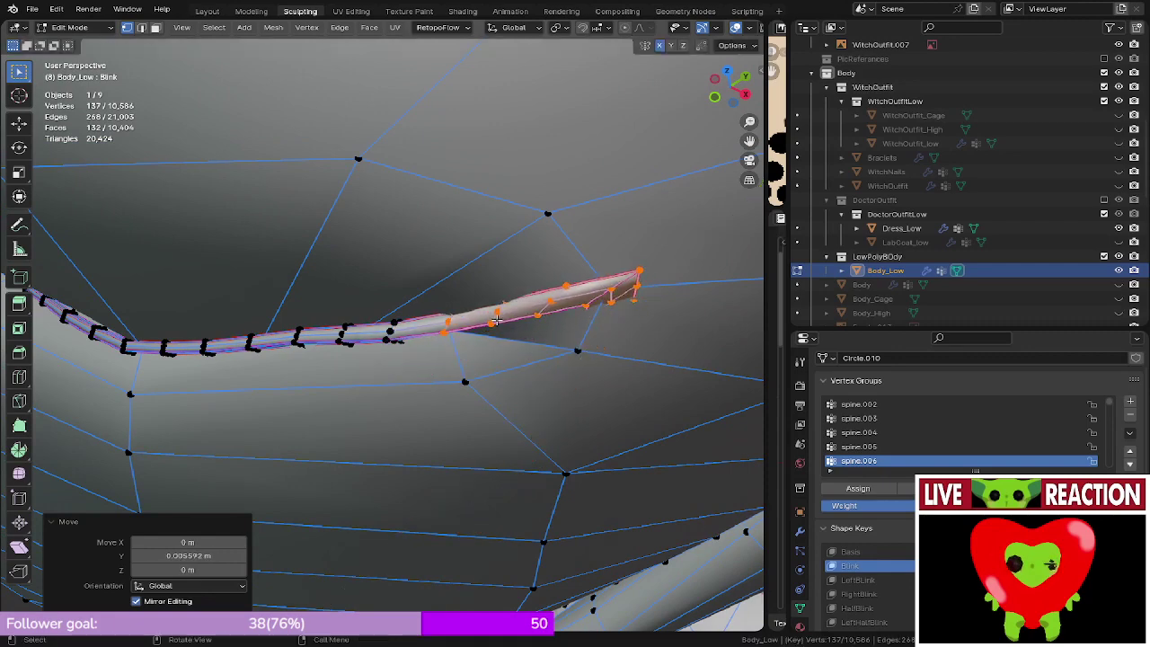
# - Try to lower a single loop in the inner part of the outer wing about 0.00046 m along Z
pyautogui.press('KP_1')
pyautogui.keyDown('shift'); pyautogui.moveTo(497, 294); pyautogui.dragTo(508, 294, button='middle'); pyautogui.keyUp('shift')
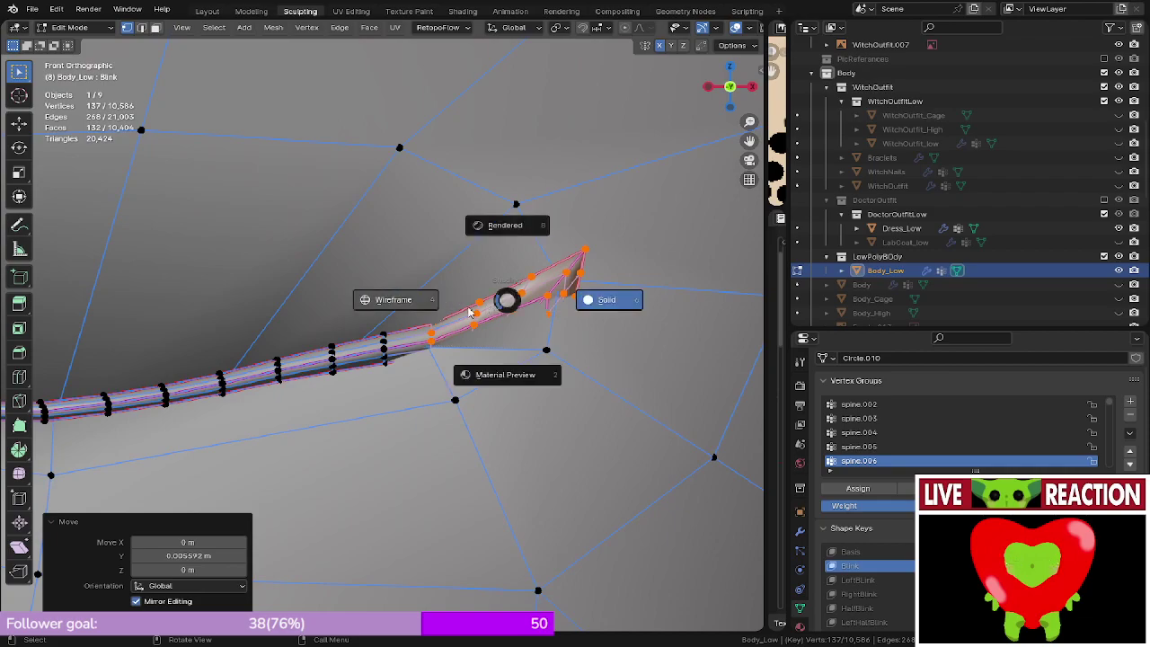
pyautogui.click(420, 310)
pyautogui.moveTo(510, 339)
pyautogui.keyDown('shift'); pyautogui.mouseDown(button='middle')
pyautogui.moveTo(462, 333)
pyautogui.moveTo(446, 314)
pyautogui.mouseUp(button='middle'); pyautogui.keyUp('shift')
pyautogui.press('z')
pyautogui.click(595, 308)
pyautogui.moveTo(535, 316)
pyautogui.mouseDown(button='middle')
pyautogui.moveTo(488, 357)
pyautogui.moveTo(501, 318)
pyautogui.moveTo(460, 296)
pyautogui.moveTo(443, 333)
pyautogui.mouseUp(button='middle')
pyautogui.keyDown('alt'); pyautogui.click(423, 329); pyautogui.keyUp('alt')
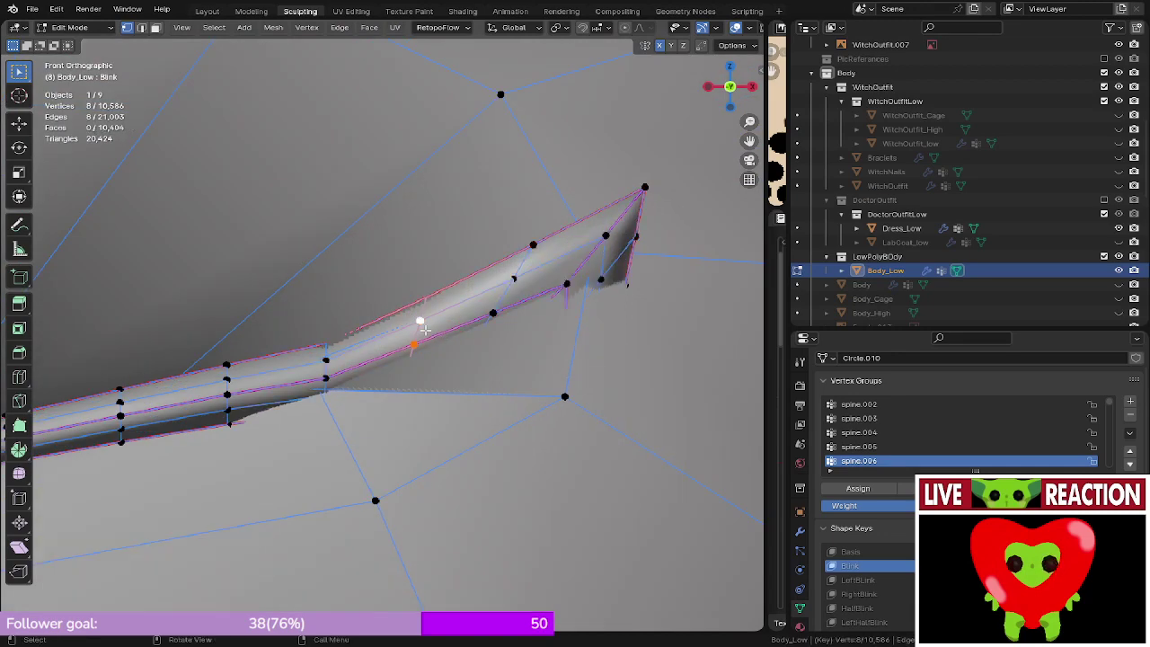
pyautogui.press('z')
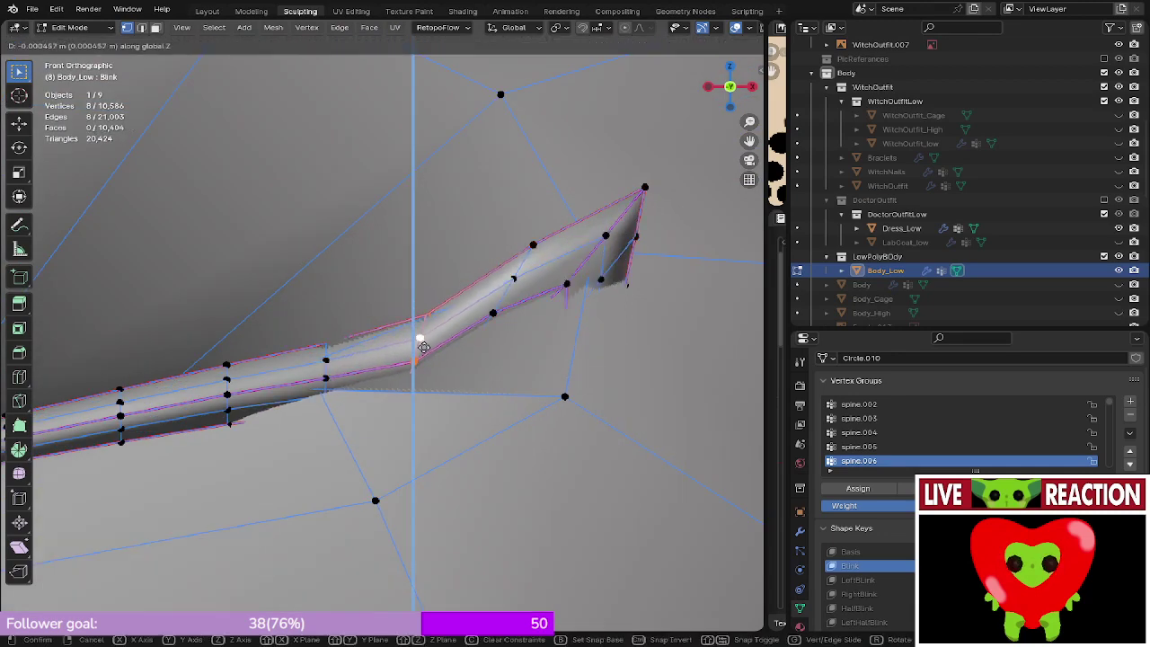
pyautogui.click(423, 346)
pyautogui.hotkey('ctrl', 'z')
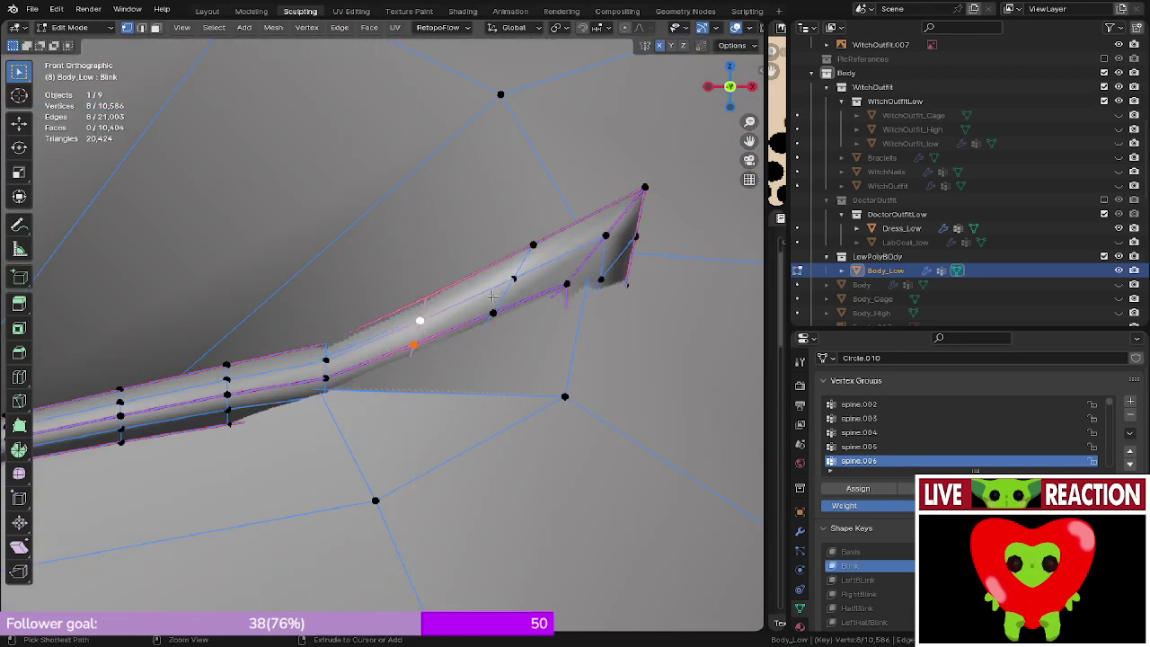
# - Reselect the whole outer lash wing in wireframe and remove its innermost loop from the selection
pyautogui.click(339, 290)
pyautogui.scroll(-3, 352, 314)
pyautogui.moveTo(422, 312); pyautogui.dragTo(404, 314, button='middle')
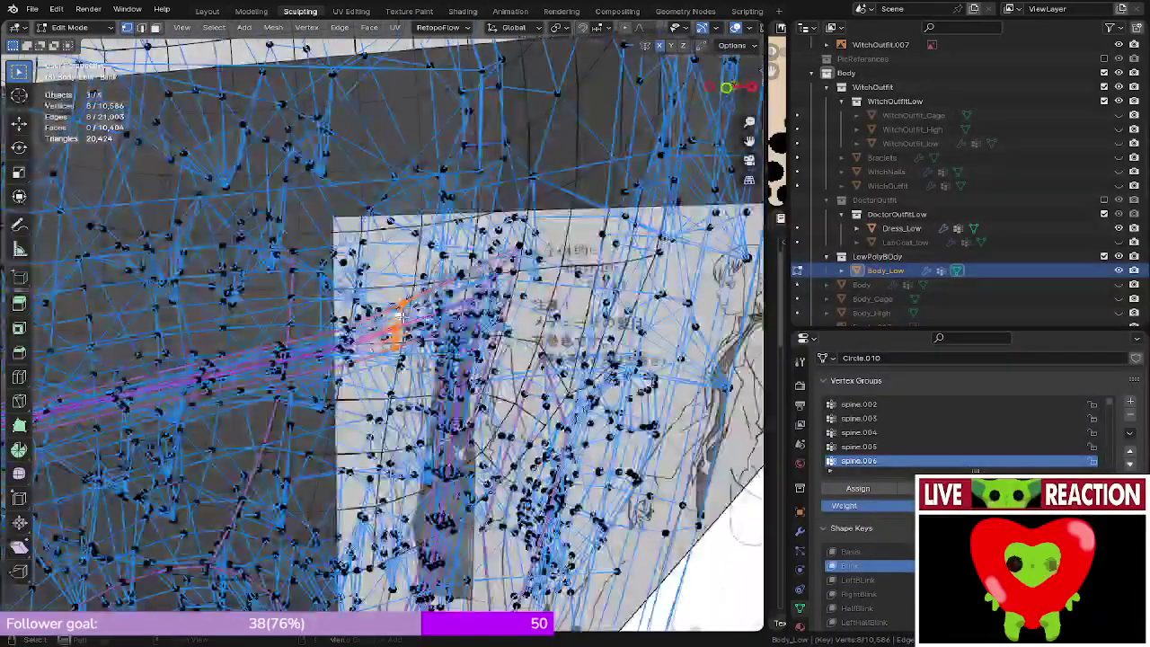
pyautogui.press('l')
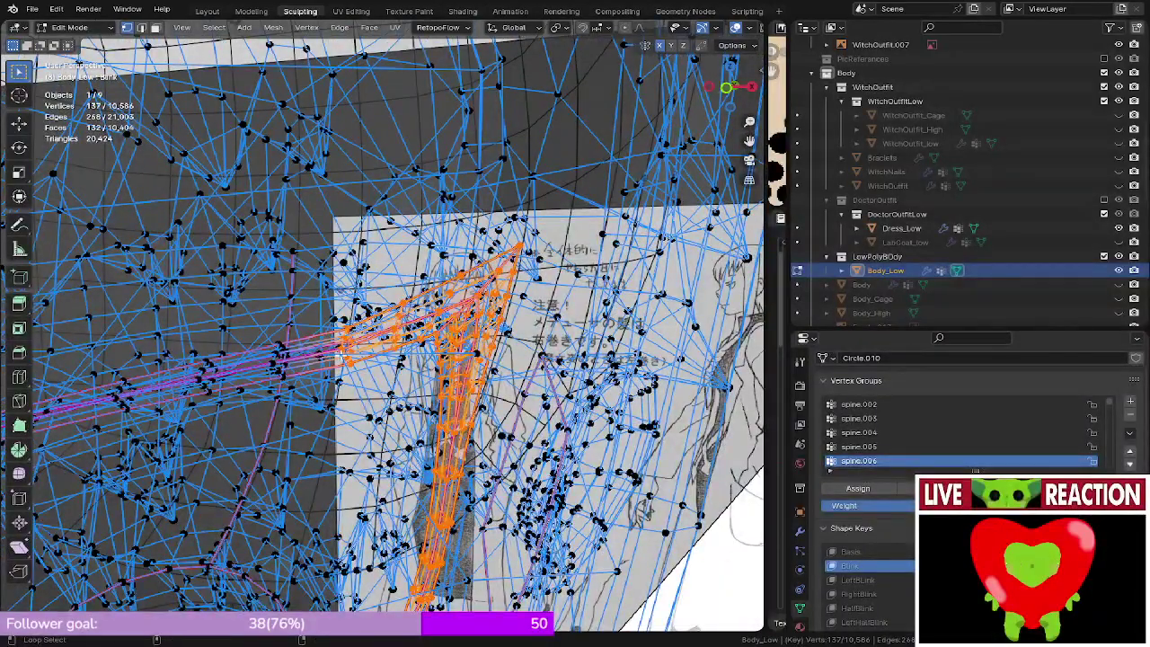
pyautogui.moveTo(344, 356); pyautogui.dragTo(343, 387, button='middle')
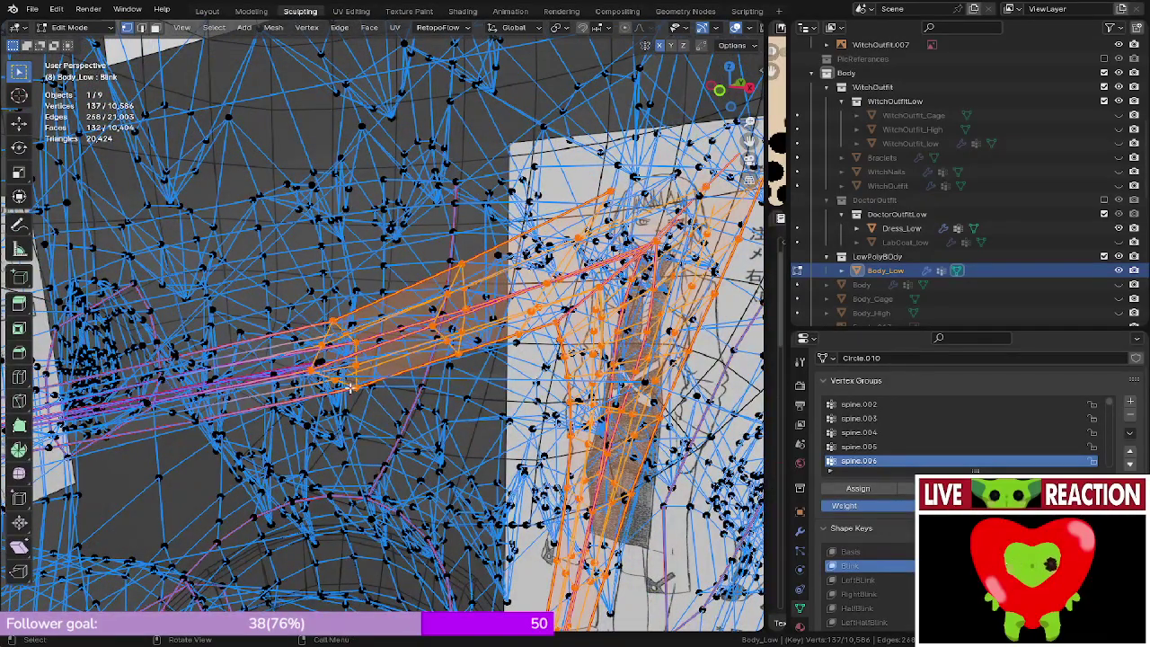
pyautogui.moveTo(350, 384); pyautogui.dragTo(357, 465, button='middle')
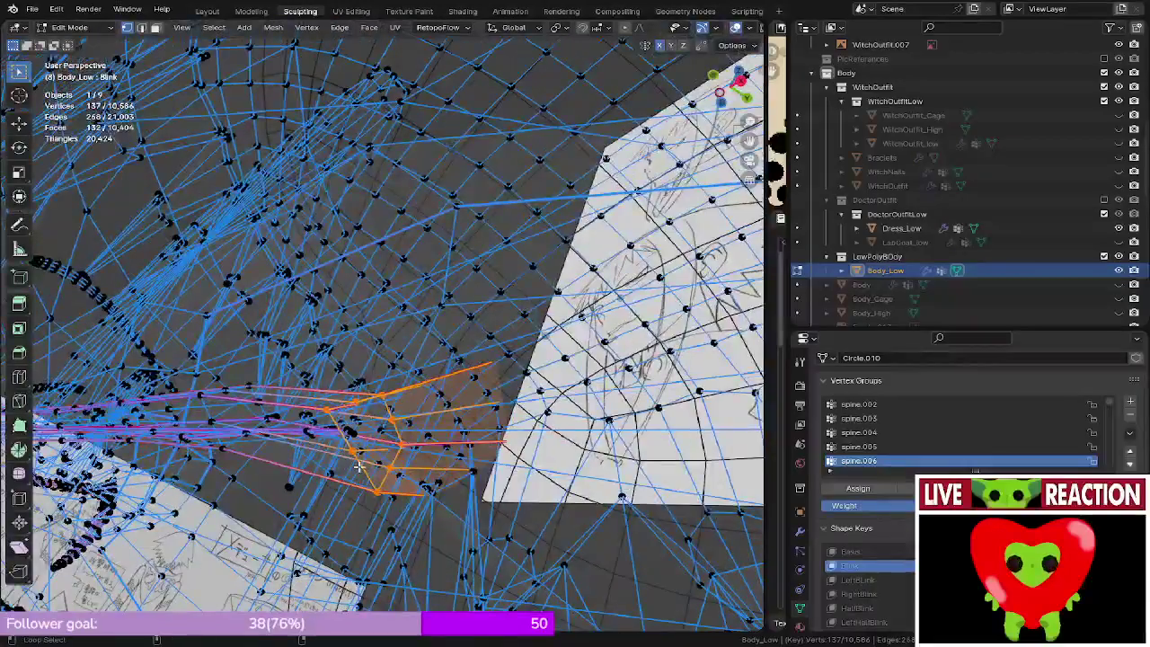
pyautogui.keyDown('alt'); pyautogui.keyDown('shift'); pyautogui.click(361, 466); pyautogui.keyUp('shift'); pyautogui.keyUp('alt')
# - Lower the selected outer lash wing about 0.0006 m along Z to follow the closed lash line
pyautogui.press('KP_Decimal')
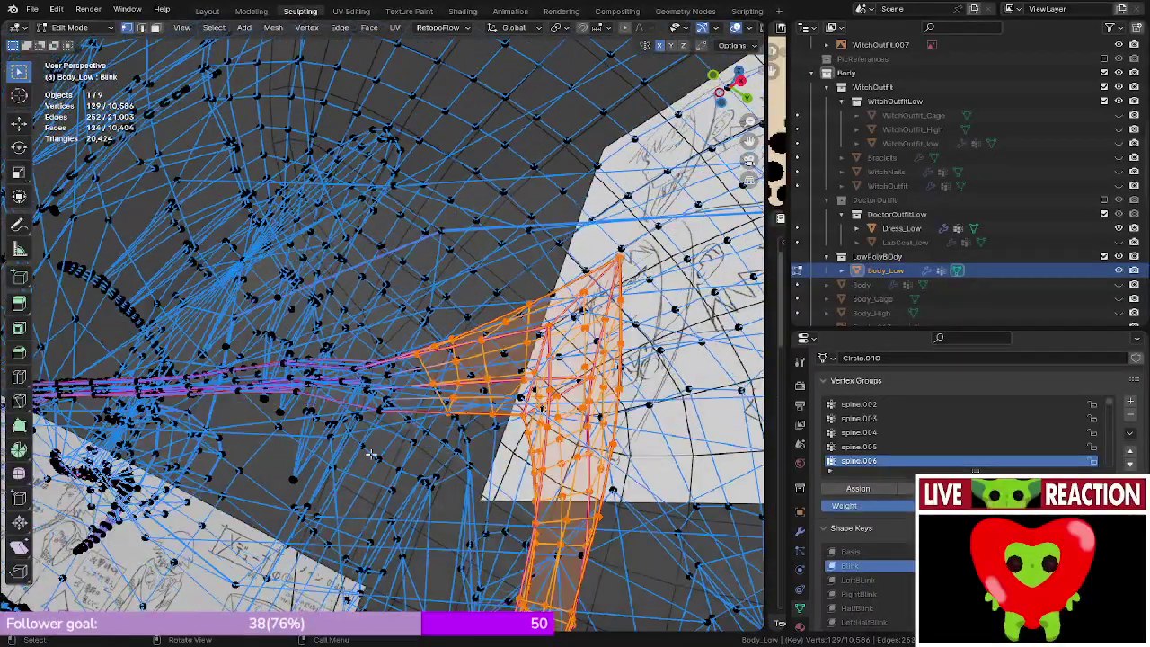
pyautogui.press('KP_1')
pyautogui.press('g')
pyautogui.press('z')
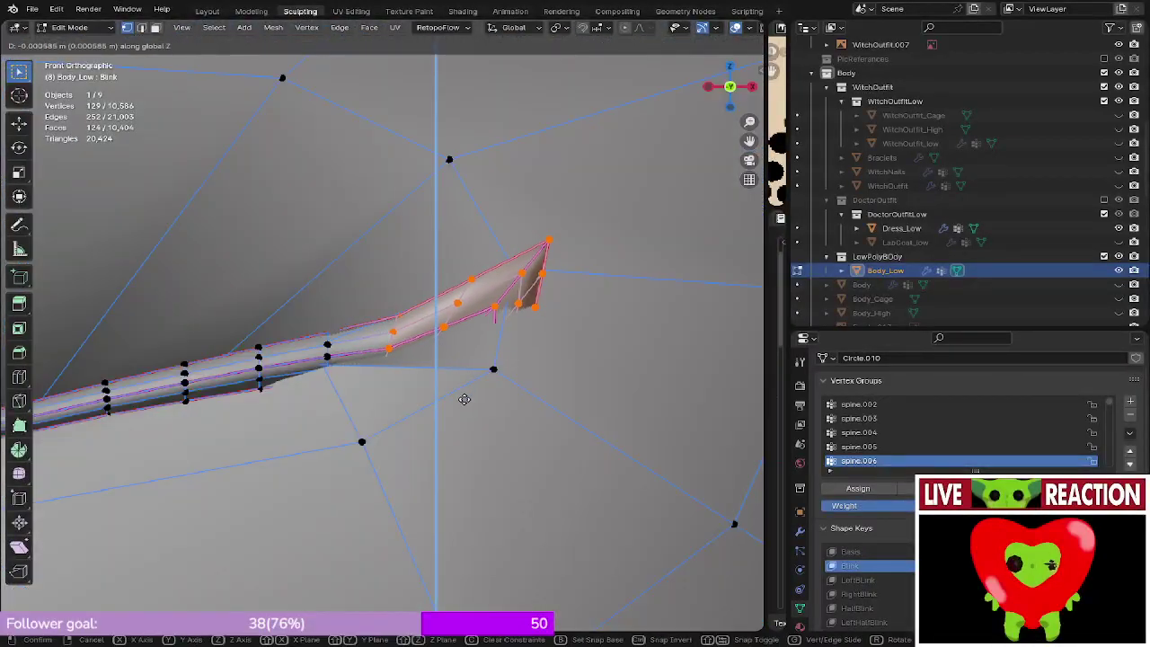
pyautogui.click(459, 399)
# - Shift the selected outer wing along Y and check its silhouette from the front in material preview
pyautogui.moveTo(459, 398)
pyautogui.mouseDown(button='middle')
pyautogui.moveTo(425, 403)
pyautogui.moveTo(398, 390)
pyautogui.moveTo(311, 426)
pyautogui.moveTo(376, 419)
pyautogui.moveTo(398, 270)
pyautogui.moveTo(446, 276)
pyautogui.moveTo(390, 341)
pyautogui.moveTo(419, 326)
pyautogui.moveTo(347, 364)
pyautogui.mouseUp(button='middle')
pyautogui.press('g')
pyautogui.press('y')
pyautogui.click(373, 421)
pyautogui.press('z')
pyautogui.click(460, 177)
pyautogui.press('KP_1')
pyautogui.scroll(-3, 464, 256)
pyautogui.press('Tab')
pyautogui.press('Tab')
pyautogui.scroll(3, 473, 259)
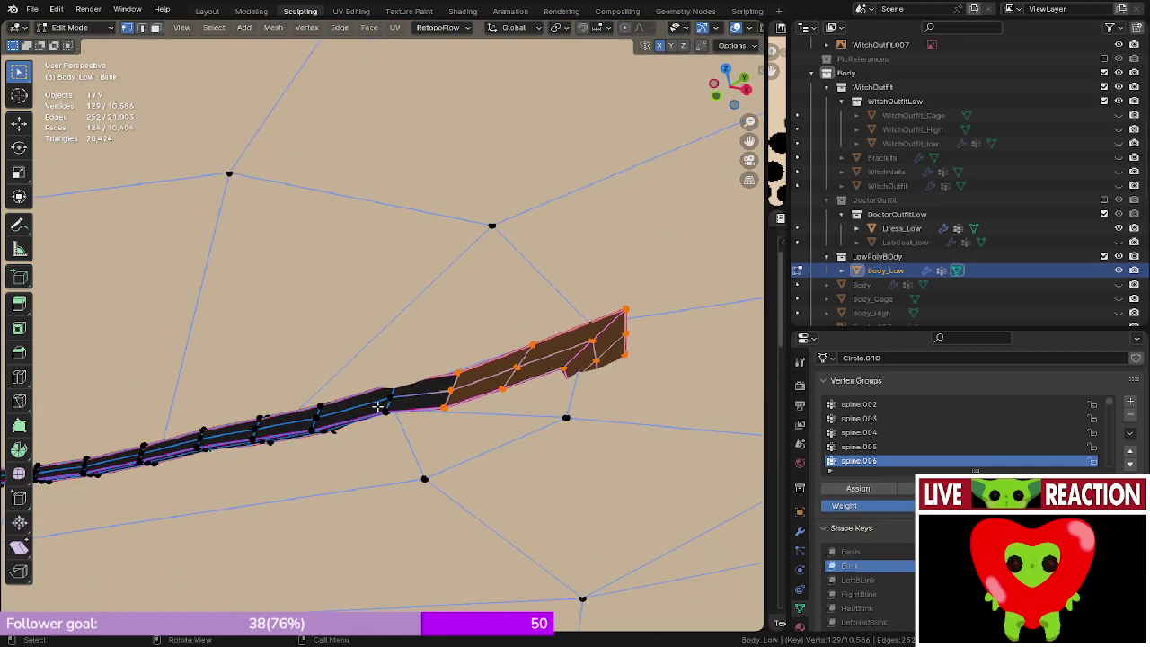
# - Shift the wing along Y again, deselect its innermost loop, and bring the remaining loops forward 0.000244 m along Y
pyautogui.moveTo(389, 398)
pyautogui.mouseDown(button='middle')
pyautogui.moveTo(454, 231)
pyautogui.moveTo(354, 411)
pyautogui.moveTo(463, 382)
pyautogui.moveTo(481, 354)
pyautogui.moveTo(427, 320)
pyautogui.moveTo(446, 381)
pyautogui.moveTo(508, 359)
pyautogui.mouseUp(button='middle')
pyautogui.press('g')
pyautogui.press('y')
pyautogui.click(441, 241)
pyautogui.keyDown('alt'); pyautogui.keyDown('shift'); pyautogui.click(431, 338); pyautogui.keyUp('shift'); pyautogui.keyUp('alt')
pyautogui.press('g')
pyautogui.press('y')
pyautogui.click(442, 386)
# - Bring the same selected outer wing loops a further 0.000399 m forward along Y in solid view
pyautogui.press('KP_1')
pyautogui.hotkey('shift', 'z')
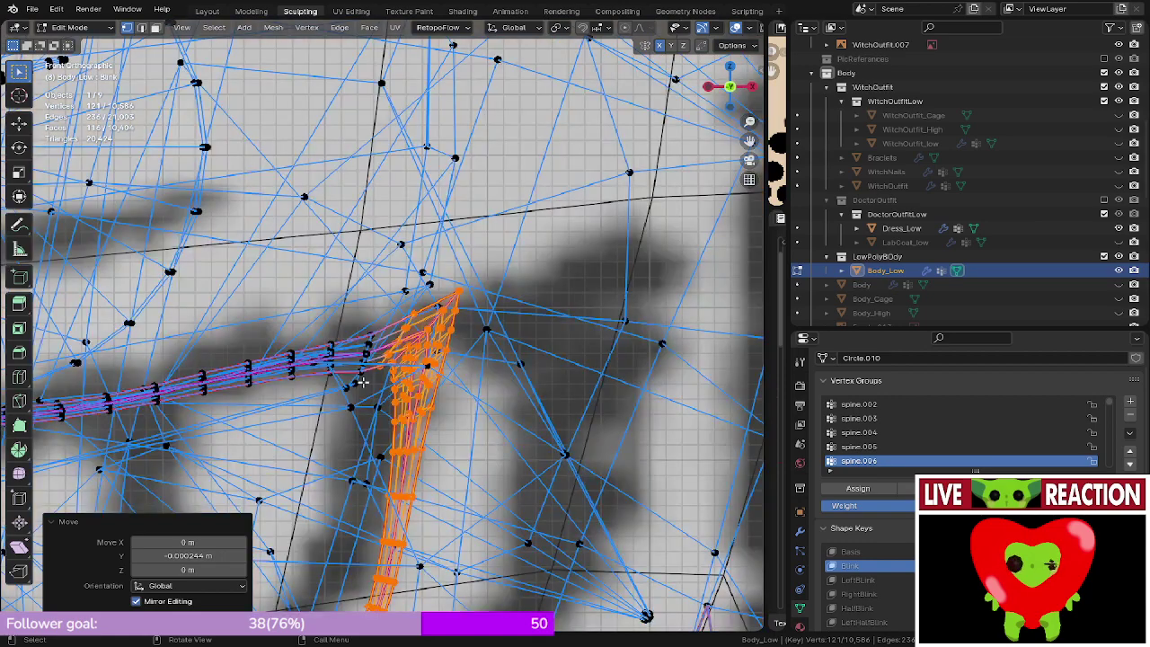
pyautogui.click(581, 357)
pyautogui.moveTo(581, 357)
pyautogui.mouseDown(button='middle')
pyautogui.moveTo(413, 336)
pyautogui.moveTo(449, 351)
pyautogui.moveTo(452, 373)
pyautogui.mouseUp(button='middle')
pyautogui.press('ctrl+KP_Subtract')
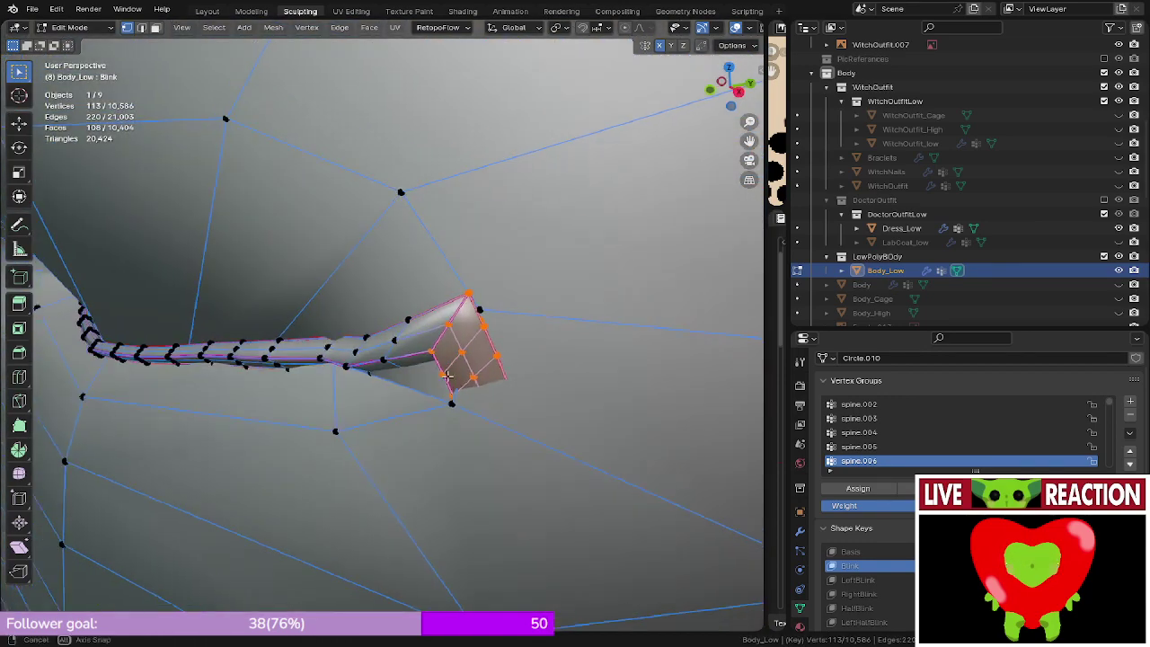
pyautogui.press('g')
pyautogui.click(449, 375)
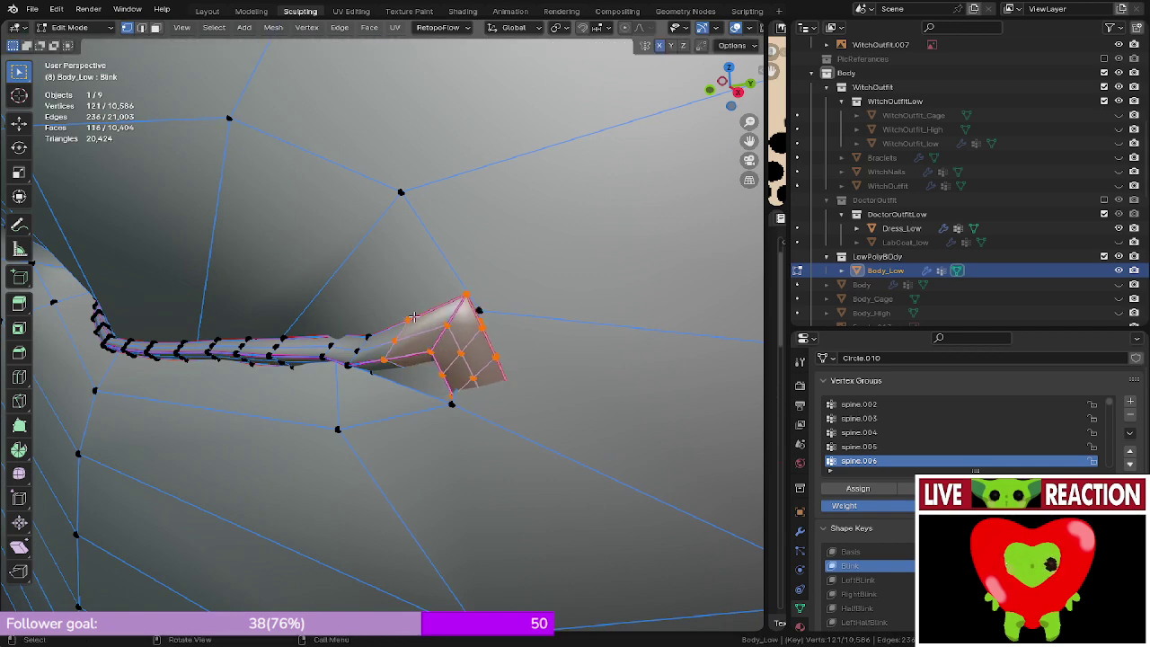
pyautogui.press('g')
pyautogui.press('y')
pyautogui.click(409, 333)
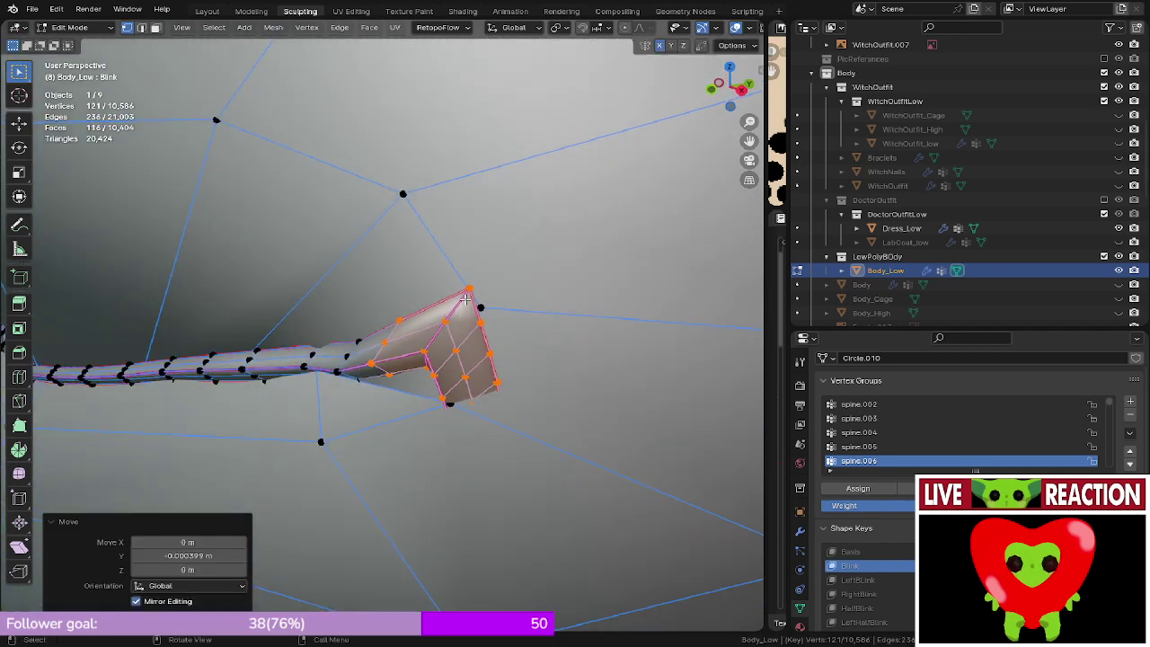
# - Remove the innermost selected wing loop from the selection and bring the rest forward 0.000388 m along Y
pyautogui.press('KP_1')
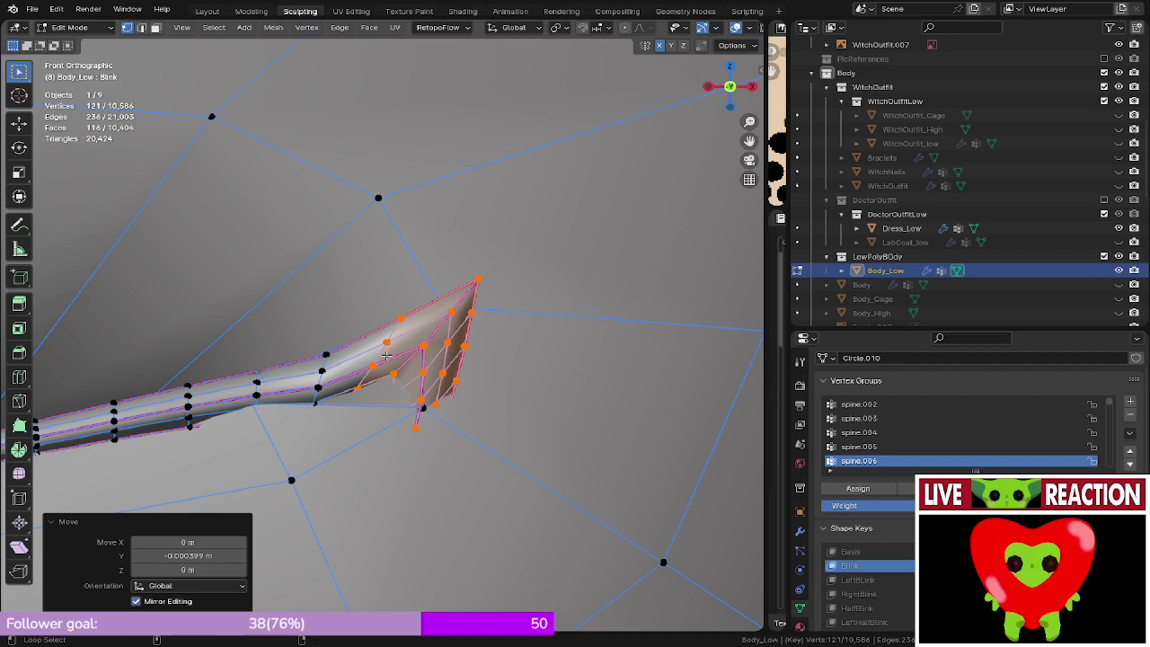
pyautogui.keyDown('alt'); pyautogui.keyDown('shift'); pyautogui.click(386, 355); pyautogui.keyUp('shift'); pyautogui.keyUp('alt')
pyautogui.moveTo(386, 356); pyautogui.dragTo(431, 369, button='middle')
pyautogui.press('g')
pyautogui.press('y')
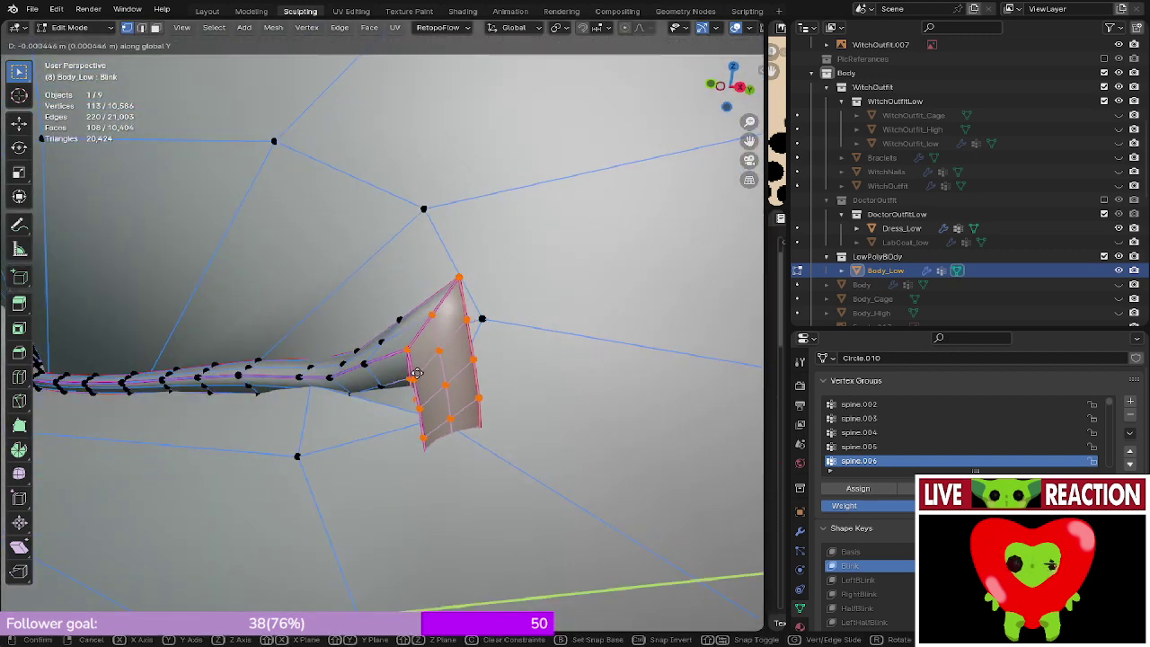
pyautogui.click(419, 372)
# - Move the remaining wing loops forward 0.001298 m along Y, then back 0.000654 m after viewing them from the side
pyautogui.press('KP_1')
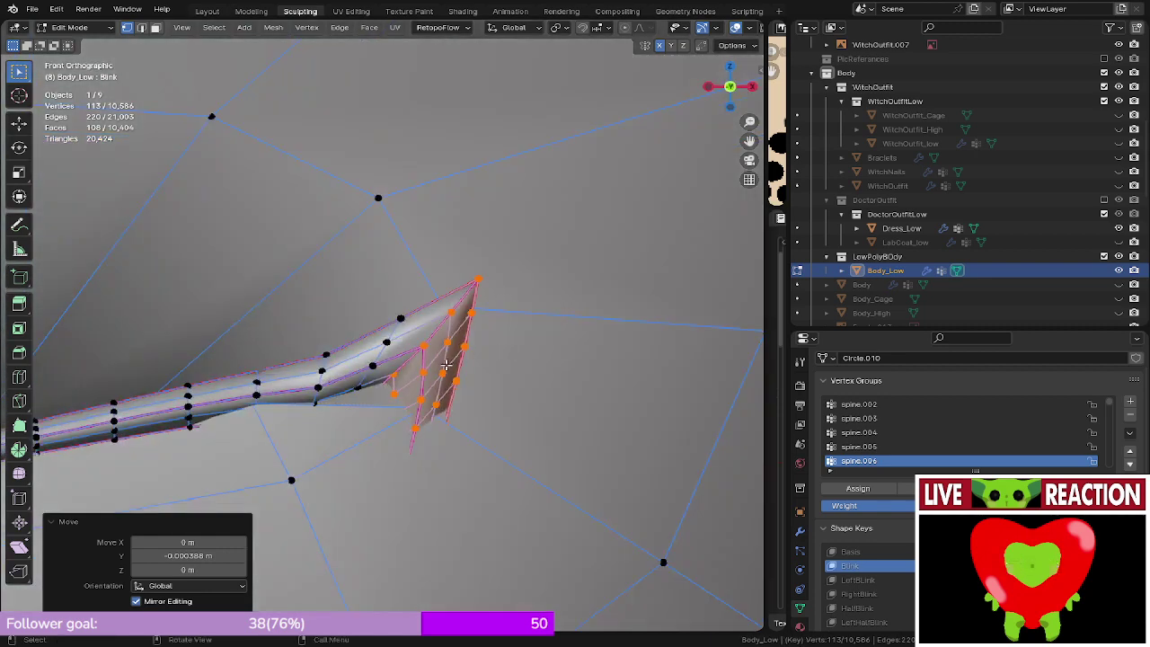
pyautogui.press('Escape')
pyautogui.press('y')
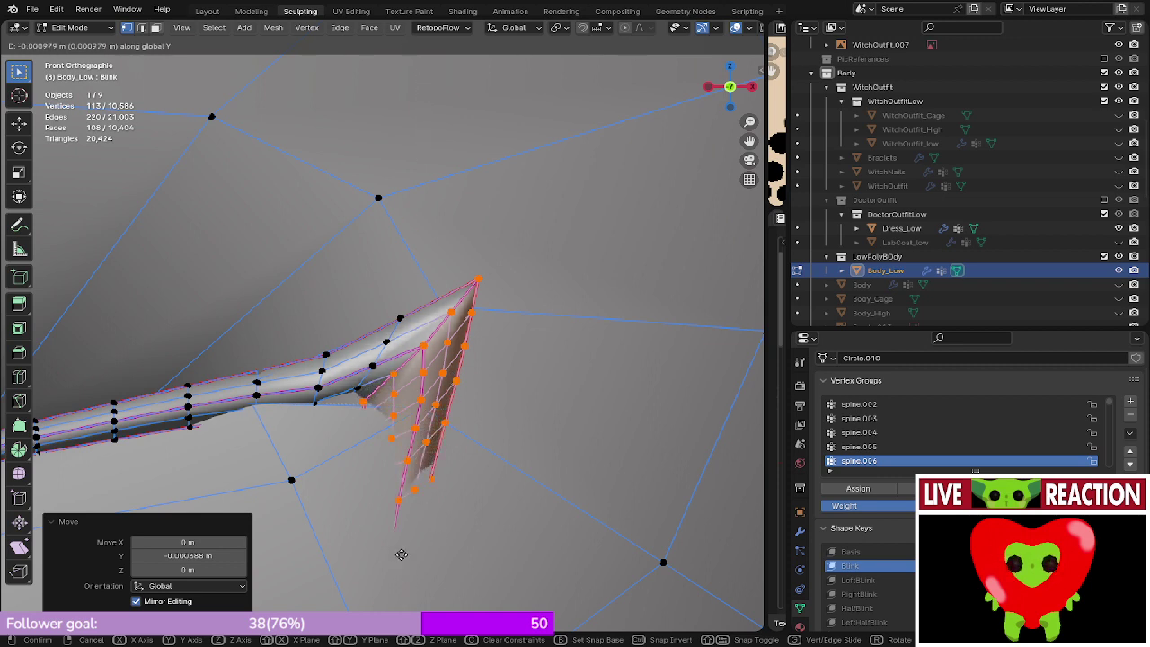
pyautogui.click(393, 497)
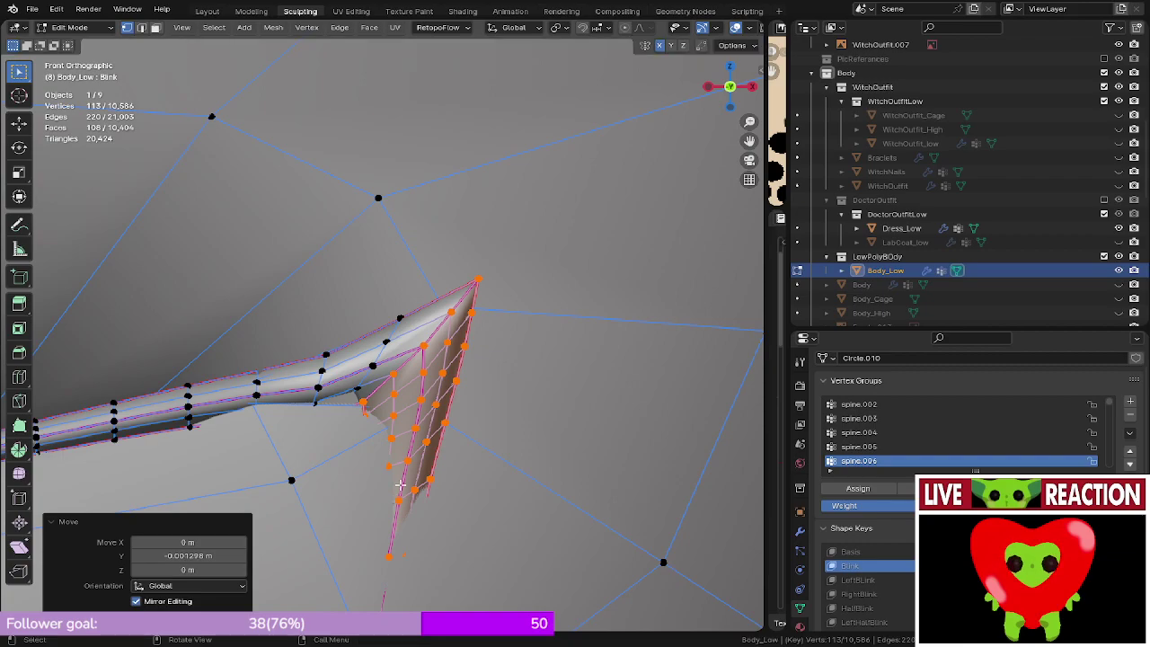
pyautogui.moveTo(392, 497); pyautogui.dragTo(298, 465, button='middle')
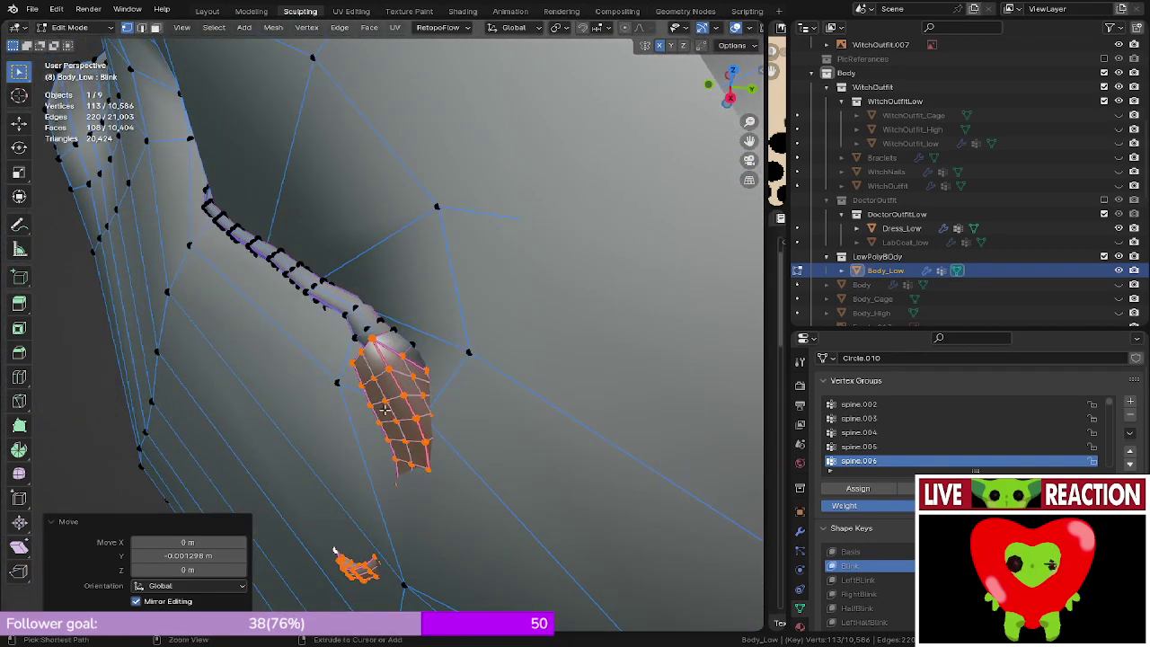
pyautogui.moveTo(384, 408); pyautogui.dragTo(193, 391, button='middle')
pyautogui.press('g')
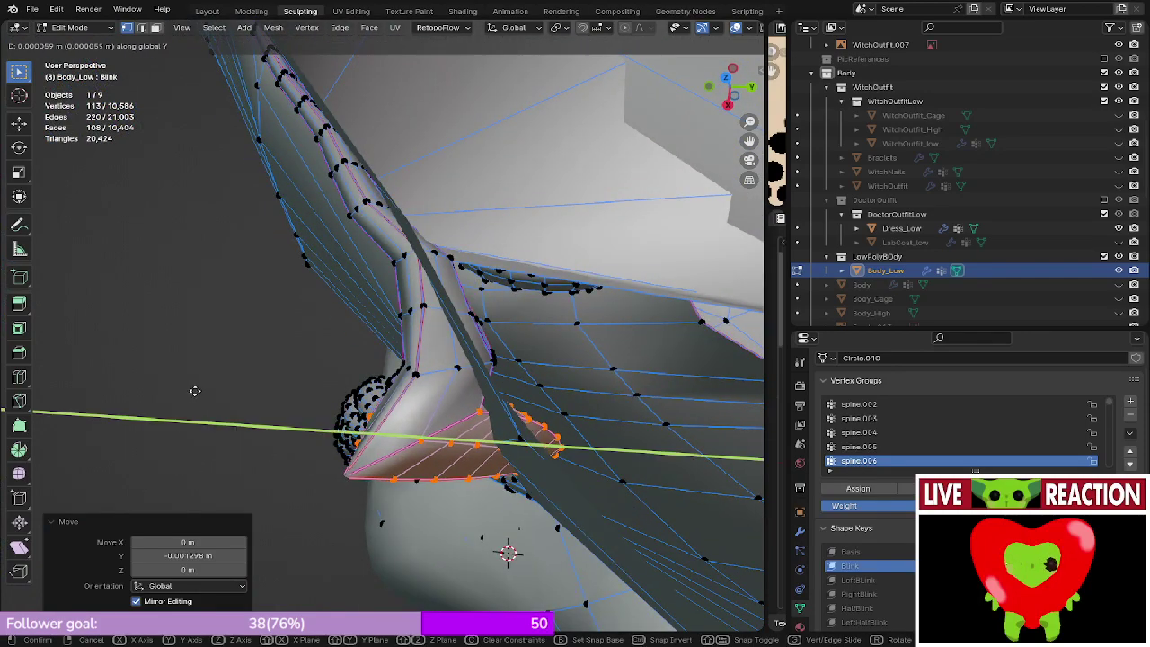
pyautogui.click(208, 391)
# - Examine the outer wing's shape from several angles in material preview, including a front view outside Edit Mode
pyautogui.moveTo(208, 392); pyautogui.dragTo(505, 362, button='middle')
pyautogui.scroll(-2, 453, 416)
pyautogui.press('z')
pyautogui.click(504, 261)
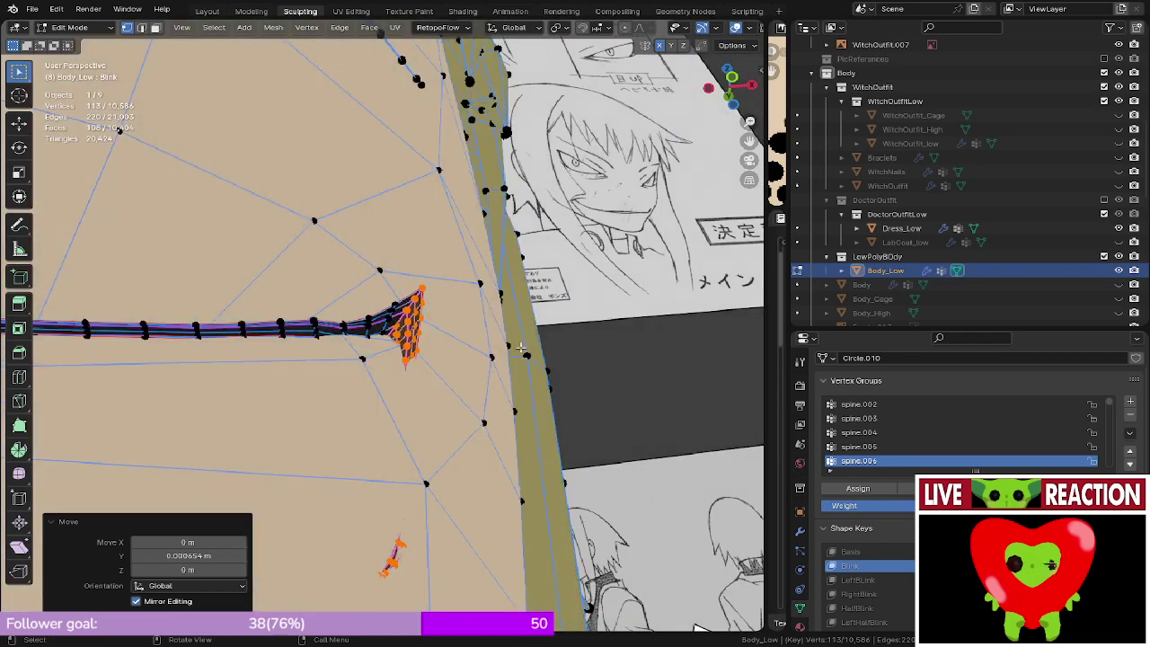
pyautogui.press('KP_1')
pyautogui.press('Tab')
pyautogui.scroll(-3, 526, 325)
pyautogui.moveTo(451, 403)
pyautogui.keyDown('shift'); pyautogui.mouseDown(button='middle')
pyautogui.moveTo(525, 326)
pyautogui.moveTo(488, 385)
pyautogui.moveTo(551, 333)
pyautogui.moveTo(419, 353)
pyautogui.moveTo(424, 405)
pyautogui.mouseUp(button='middle'); pyautogui.keyUp('shift')
pyautogui.scroll(4, 491, 381)
# - Select the single lash loop just inside the outer wing and bring it forward 0.000697 m along Y
pyautogui.press('Tab')
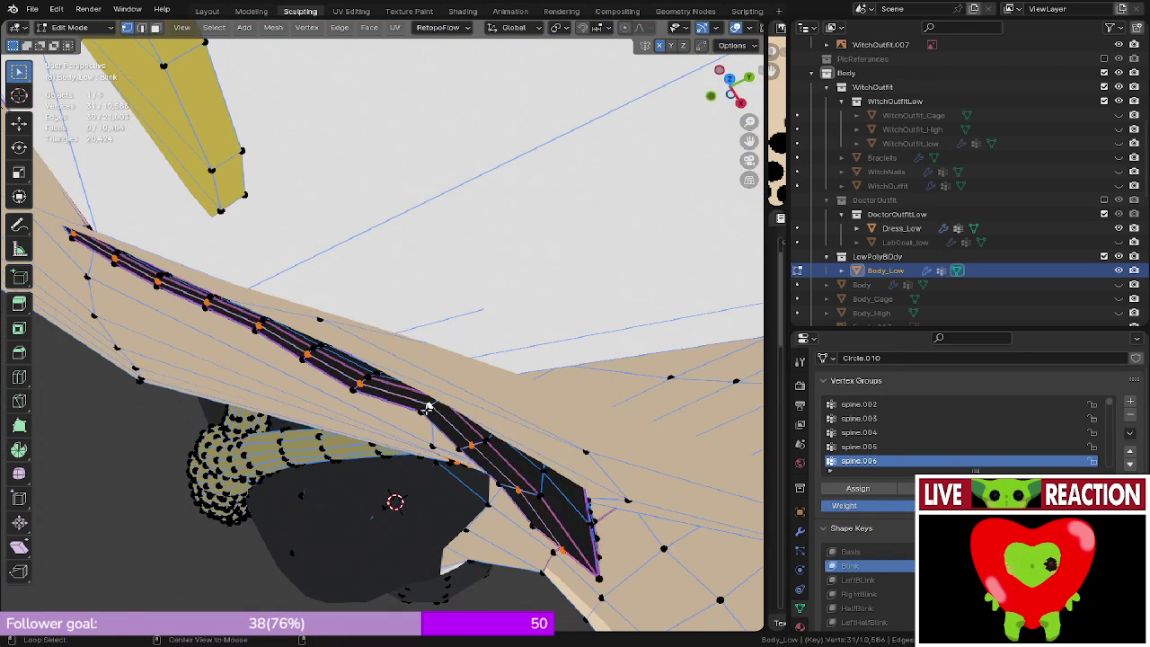
pyautogui.press('g')
pyautogui.press('y')
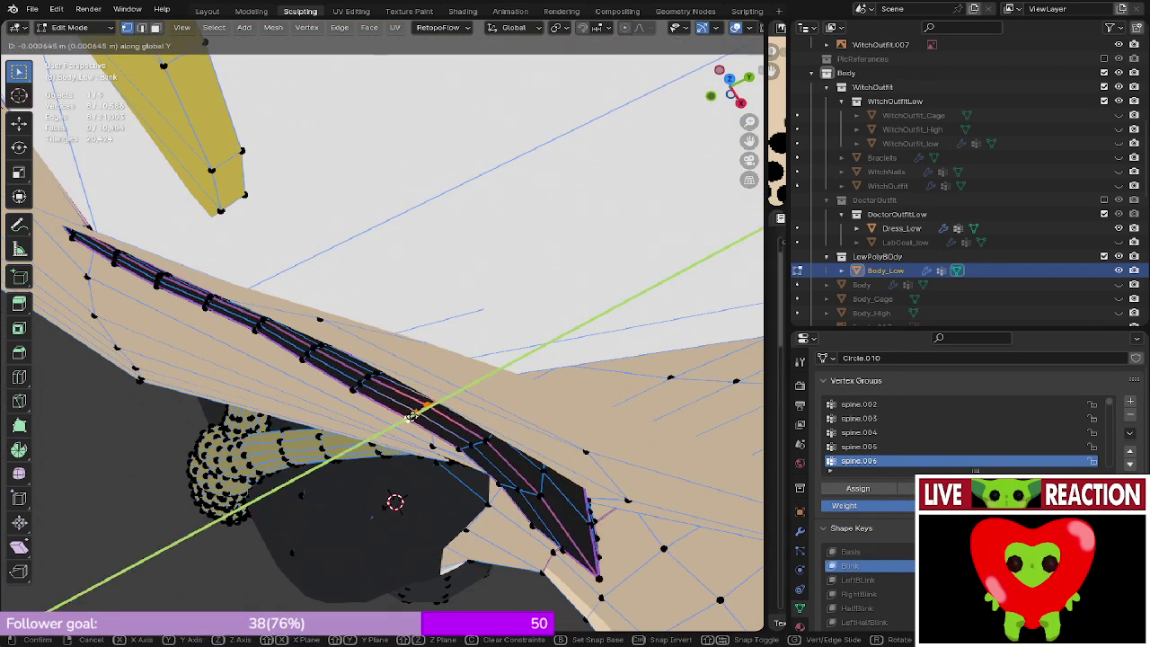
pyautogui.click(433, 369)
pyautogui.press('z')
pyautogui.click(439, 329)
pyautogui.moveTo(439, 329)
pyautogui.mouseDown(button='middle')
pyautogui.moveTo(488, 316)
pyautogui.moveTo(479, 322)
pyautogui.mouseUp(button='middle')
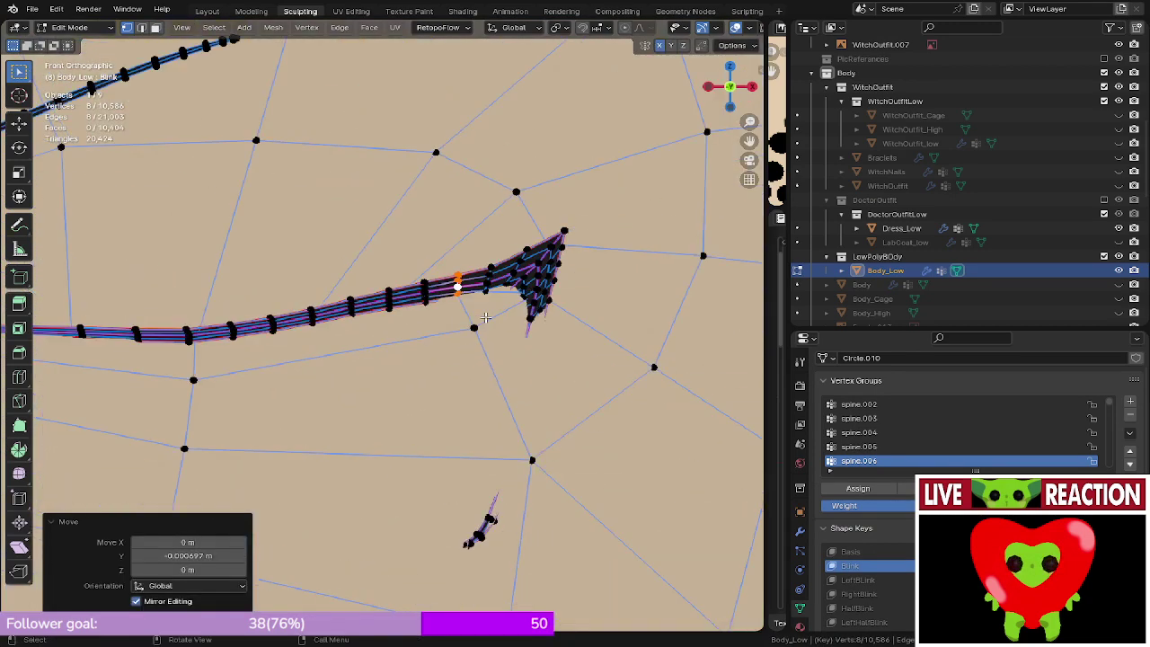
# - Select a loop in the lower outer wing in wireframe and extend it with Select Loop Inner-Region
pyautogui.press('Tab')
pyautogui.moveTo(510, 370)
pyautogui.mouseDown(button='middle')
pyautogui.moveTo(441, 374)
pyautogui.moveTo(353, 266)
pyautogui.moveTo(415, 348)
pyautogui.moveTo(370, 371)
pyautogui.mouseUp(button='middle')
pyautogui.press('Tab')
pyautogui.scroll(-3, 405, 374)
pyautogui.keyDown('alt'); pyautogui.click(358, 369); pyautogui.keyUp('alt')
pyautogui.press('z')
pyautogui.click(242, 411)
pyautogui.press('F3')
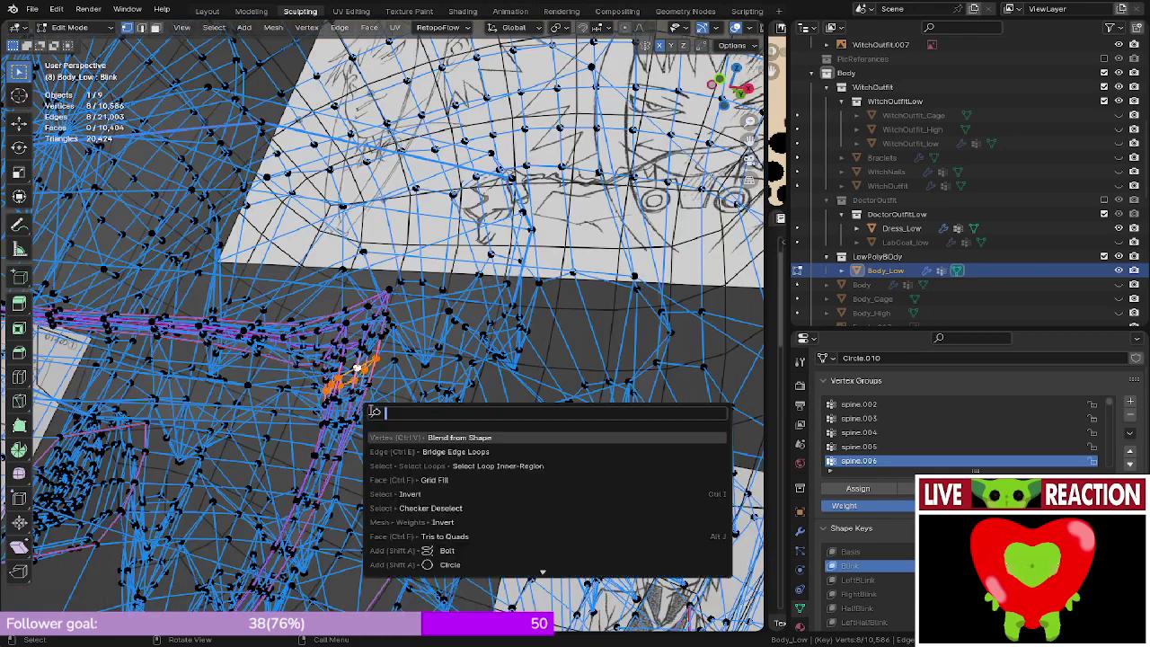
pyautogui.write('inn')
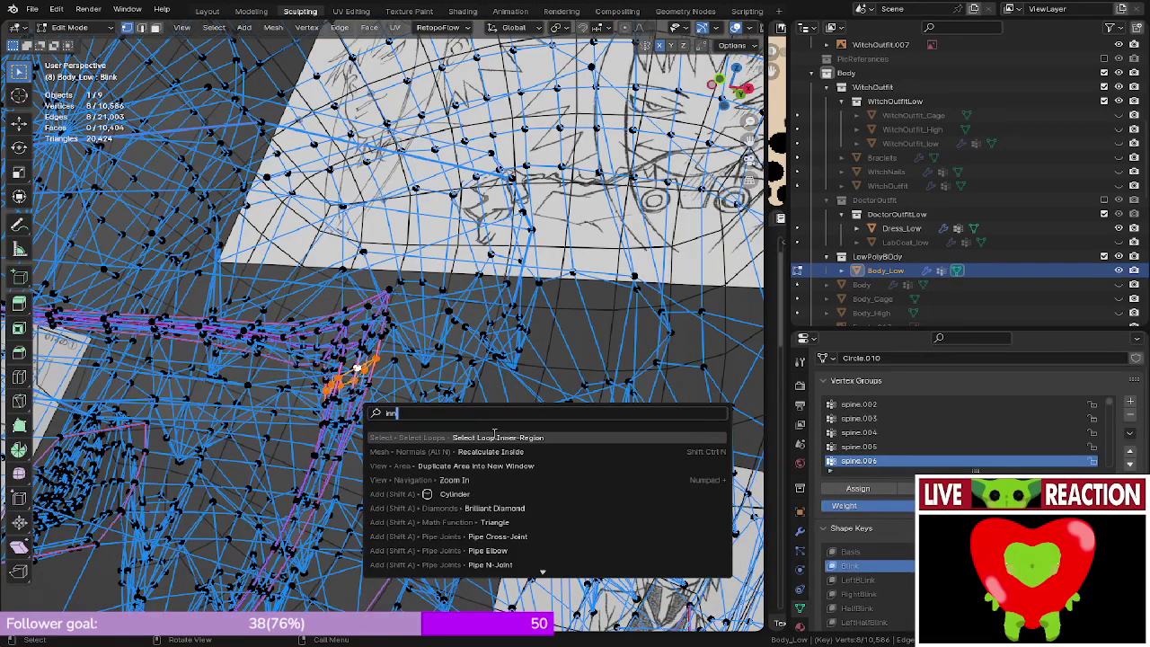
pyautogui.press('Return')
# - Push the selected lower part of the wing back about 0.0034 m along Y behind the face surface
pyautogui.press('KP_Decimal')
pyautogui.press('g')
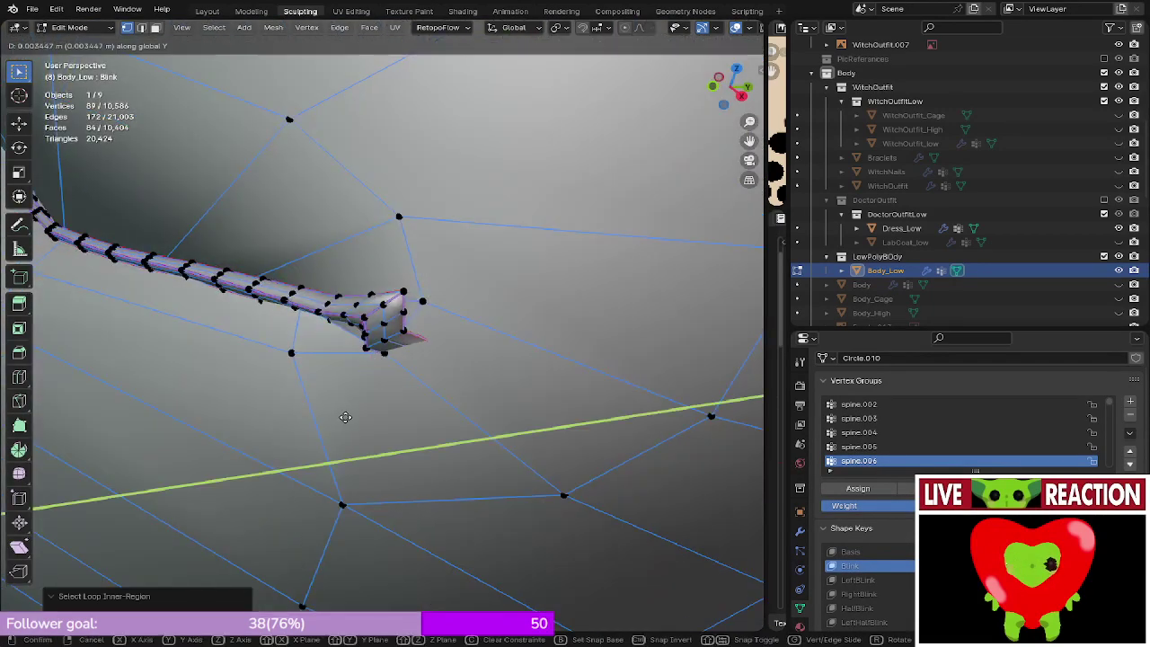
pyautogui.click(369, 409)
pyautogui.moveTo(369, 409)
pyautogui.mouseDown(button='middle')
pyautogui.moveTo(467, 343)
pyautogui.moveTo(401, 381)
pyautogui.mouseUp(button='middle')
# - Examine the wing's silhouette from the front in material preview outside Edit Mode
pyautogui.press('Tab')
pyautogui.press('KP_1')
pyautogui.press('z')
pyautogui.click(457, 183)
pyautogui.scroll(-3, 452, 362)
pyautogui.scroll(4, 414, 374)
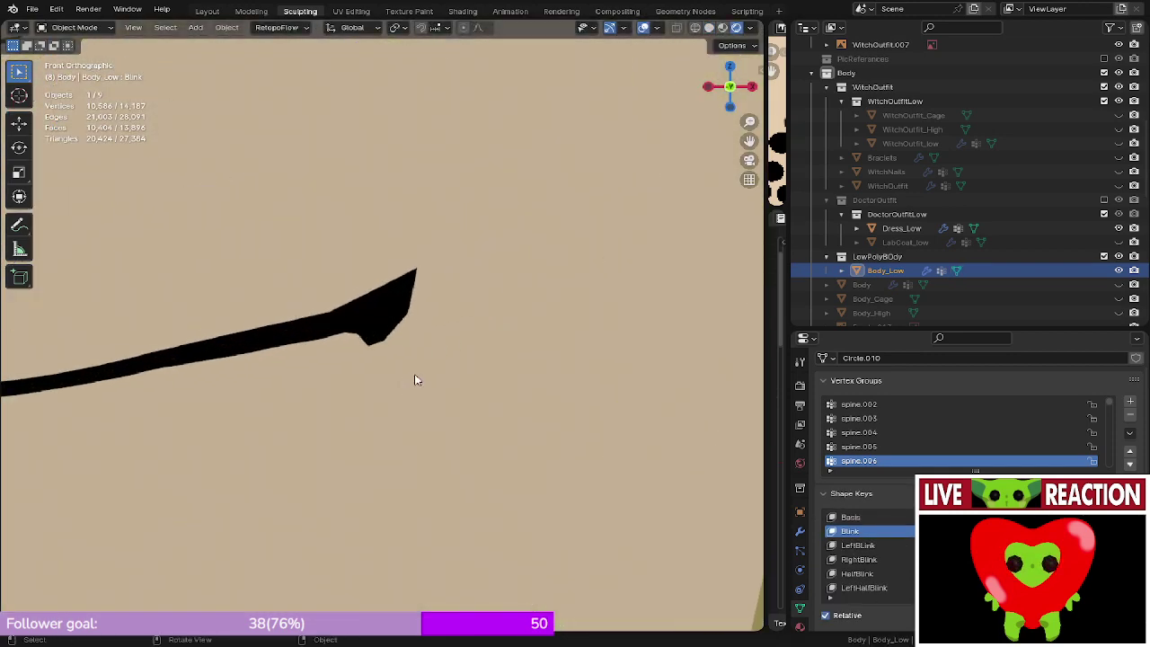
pyautogui.press('Tab')
pyautogui.scroll(1, 406, 332)
pyautogui.press('Tab')
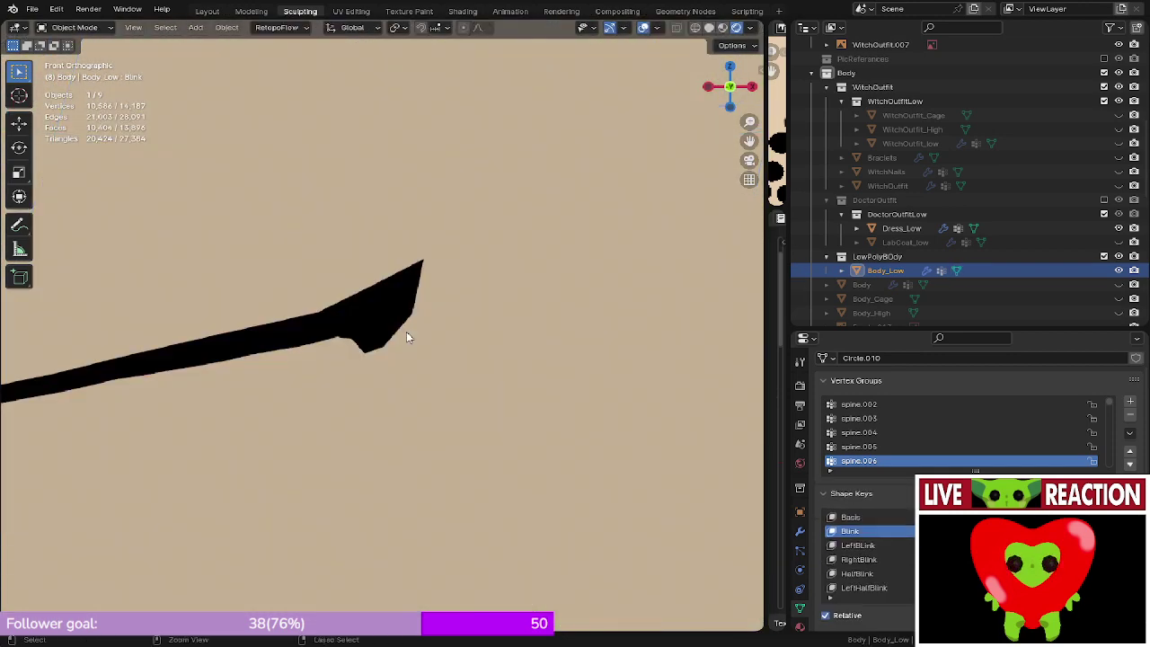
# - Add the next loop up the wing to the selection and try to push it back along Y
pyautogui.press('Tab')
pyautogui.keyDown('alt'); pyautogui.click(406, 331); pyautogui.keyUp('alt')
pyautogui.scroll(3, 406, 331)
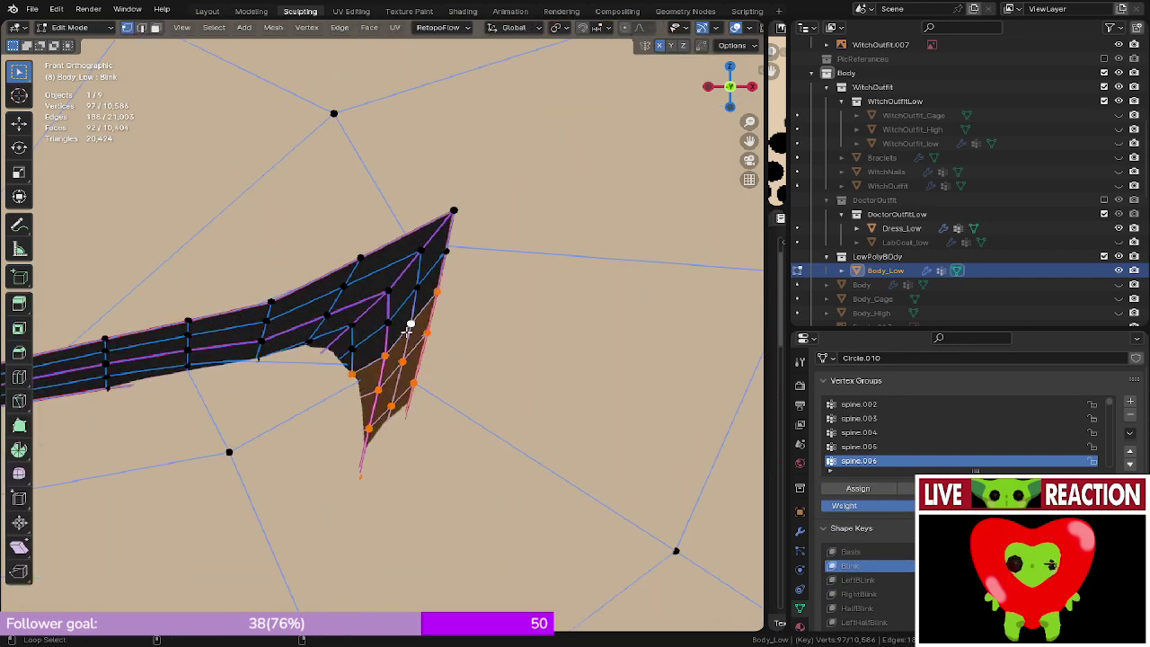
pyautogui.press('g')
pyautogui.press('y')
pyautogui.click(449, 375)
# - Try to push the extended wing selection farther along Y, compare the front silhouette, and revert both moves
pyautogui.moveTo(449, 374); pyautogui.dragTo(329, 417, button='middle')
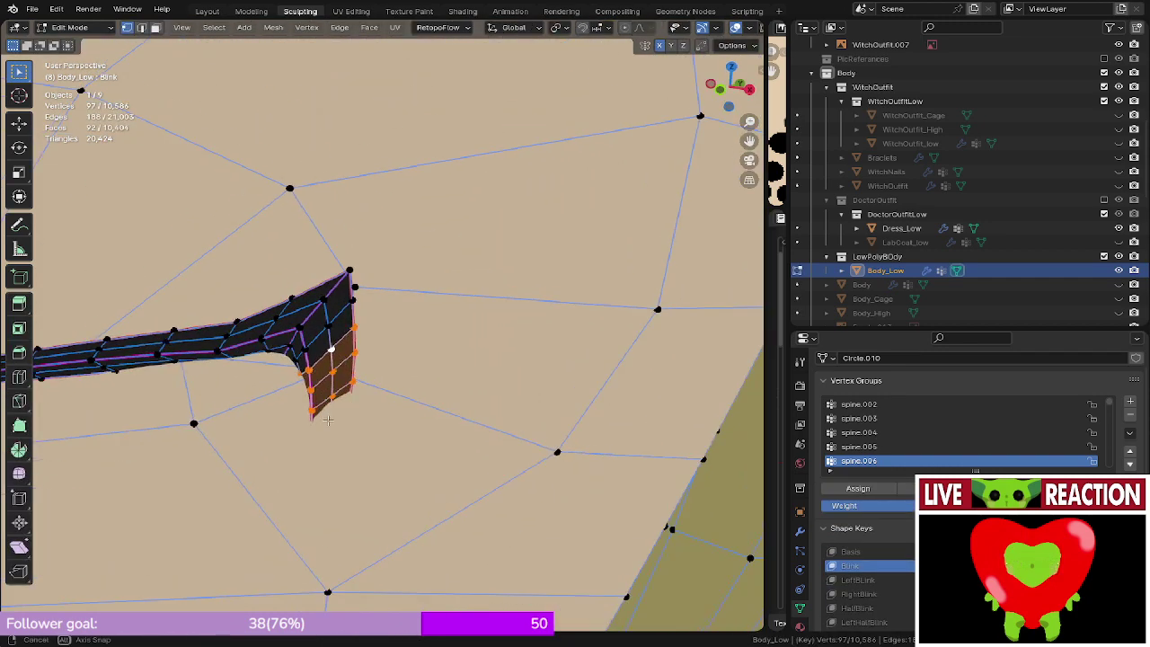
pyautogui.press('g')
pyautogui.press('y')
pyautogui.click(392, 395)
pyautogui.press('Tab')
pyautogui.press('KP_1')
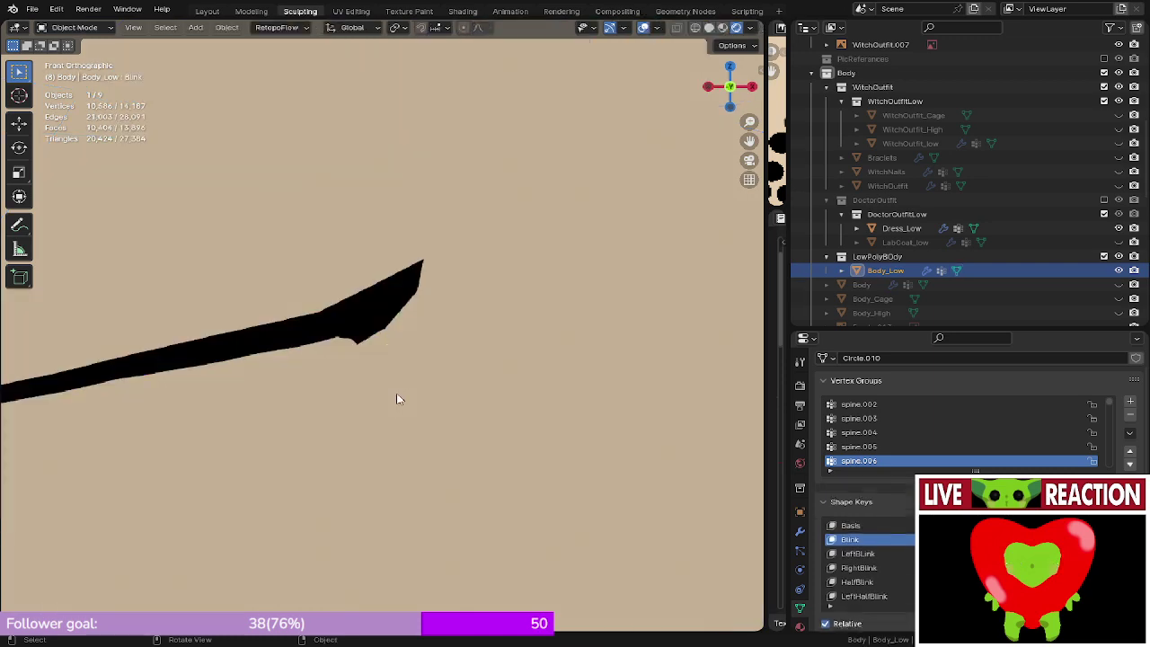
pyautogui.press('Tab')
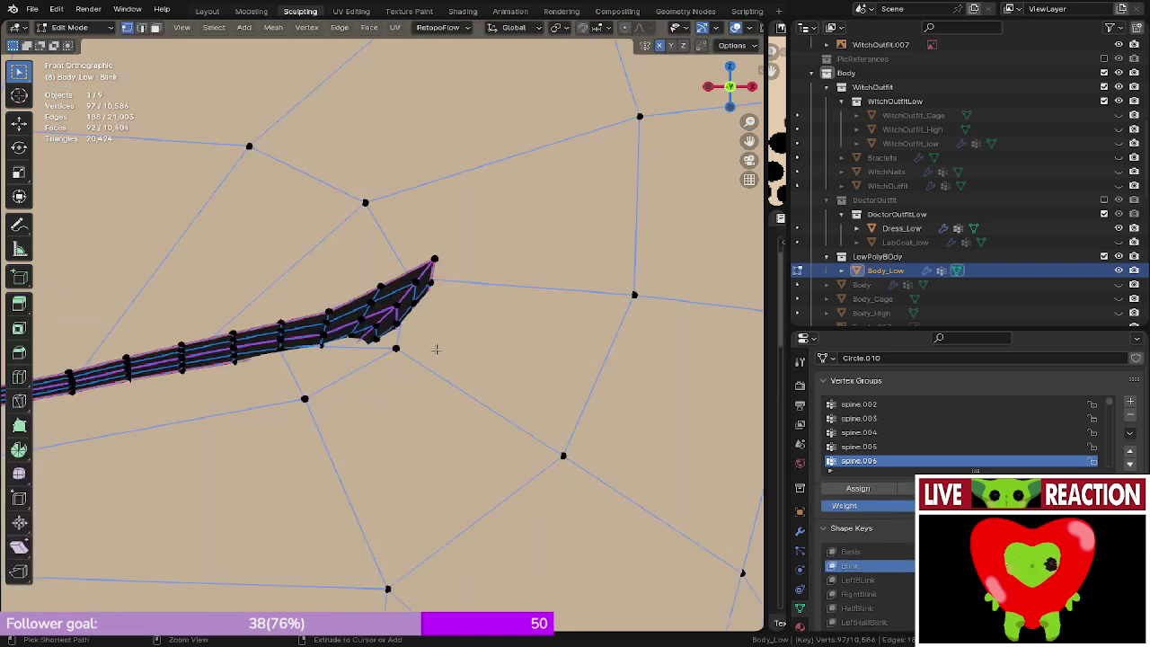
pyautogui.press('Tab')
pyautogui.press('Tab')
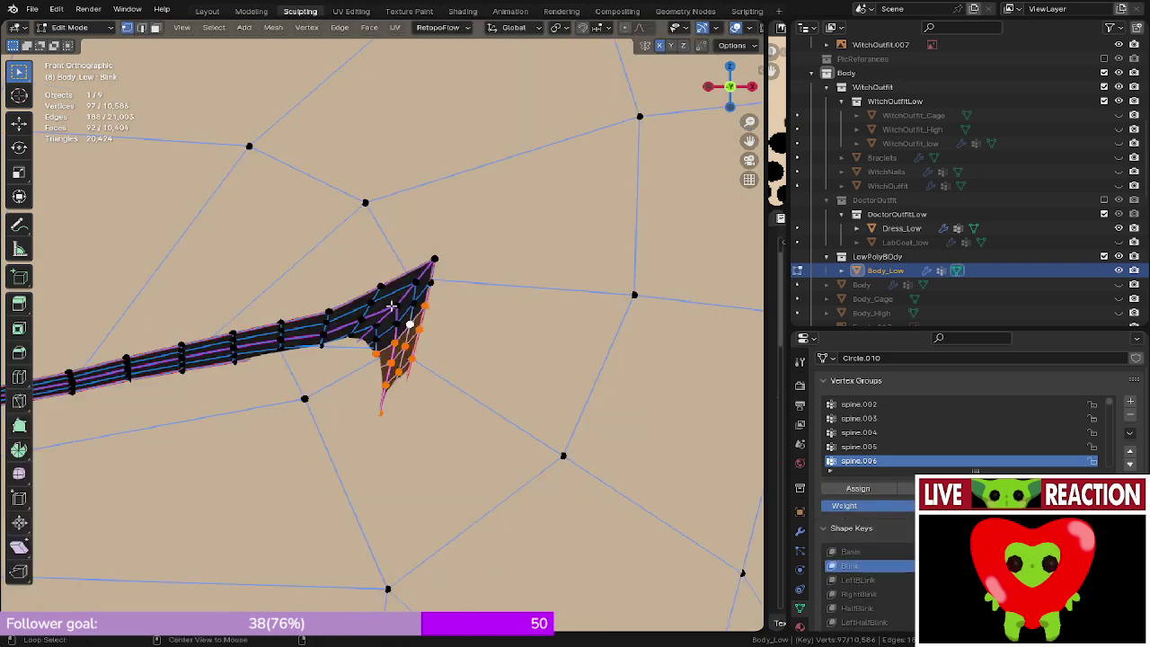
# - Try to push one more wing loop with the rest back 0.009721 m along Y and reposition them freely, then undo both moves
pyautogui.moveTo(439, 343); pyautogui.dragTo(373, 370, button='middle')
pyautogui.press('g')
pyautogui.press('y')
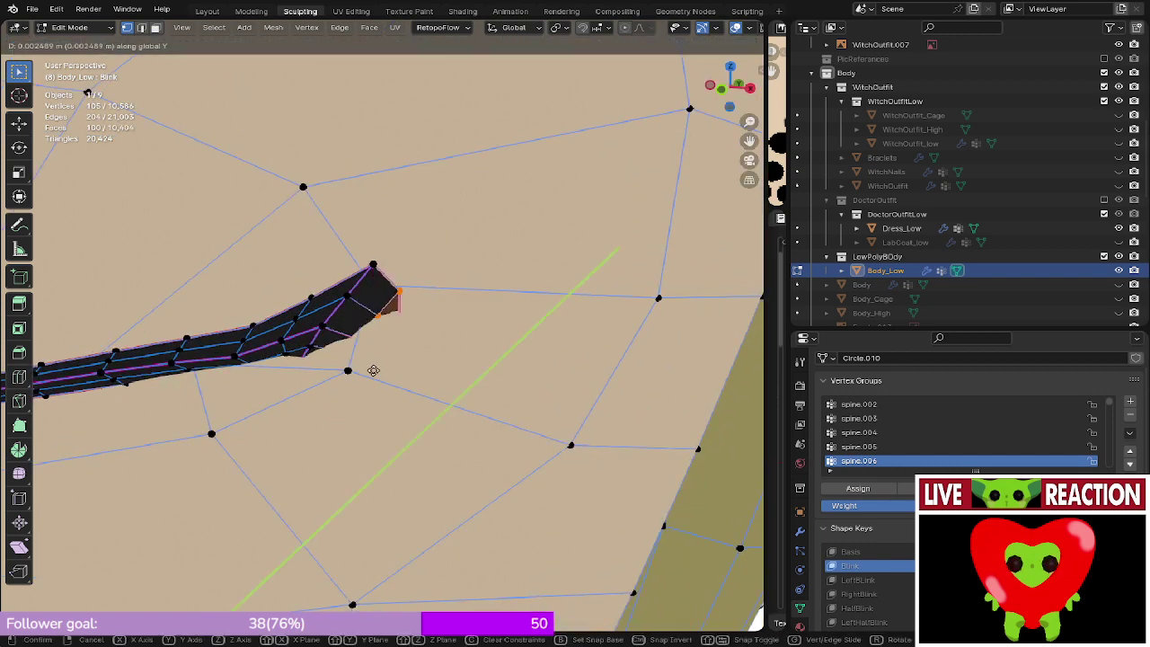
pyautogui.click(408, 341)
pyautogui.moveTo(419, 334); pyautogui.dragTo(411, 448, button='middle')
pyautogui.press('g')
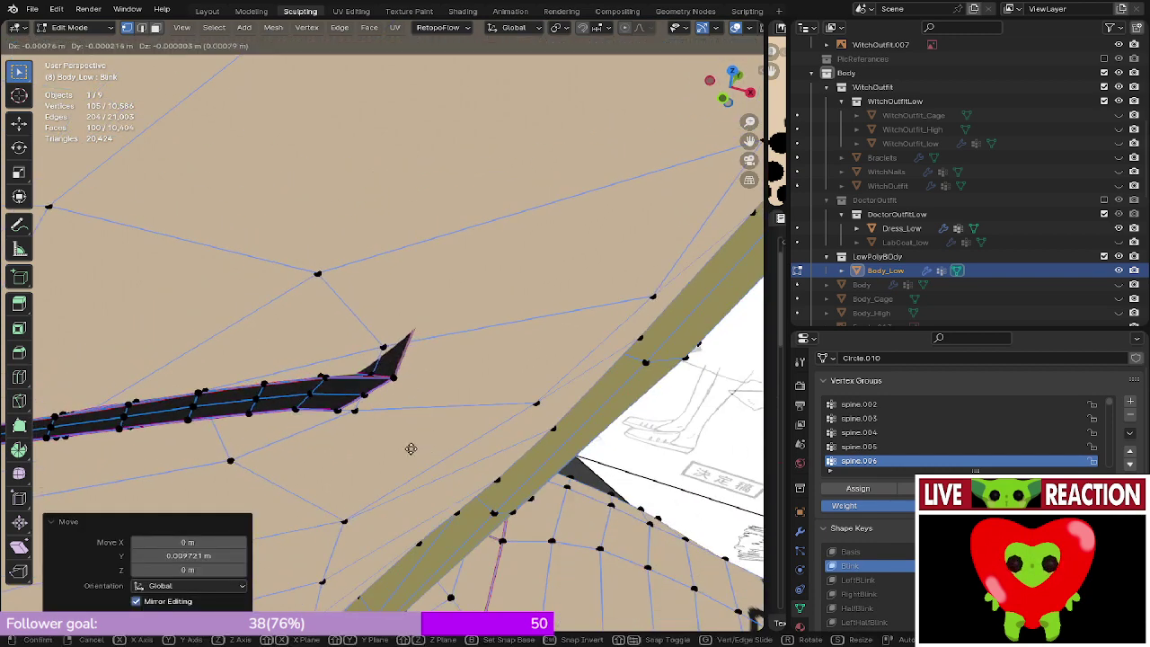
pyautogui.click(336, 528)
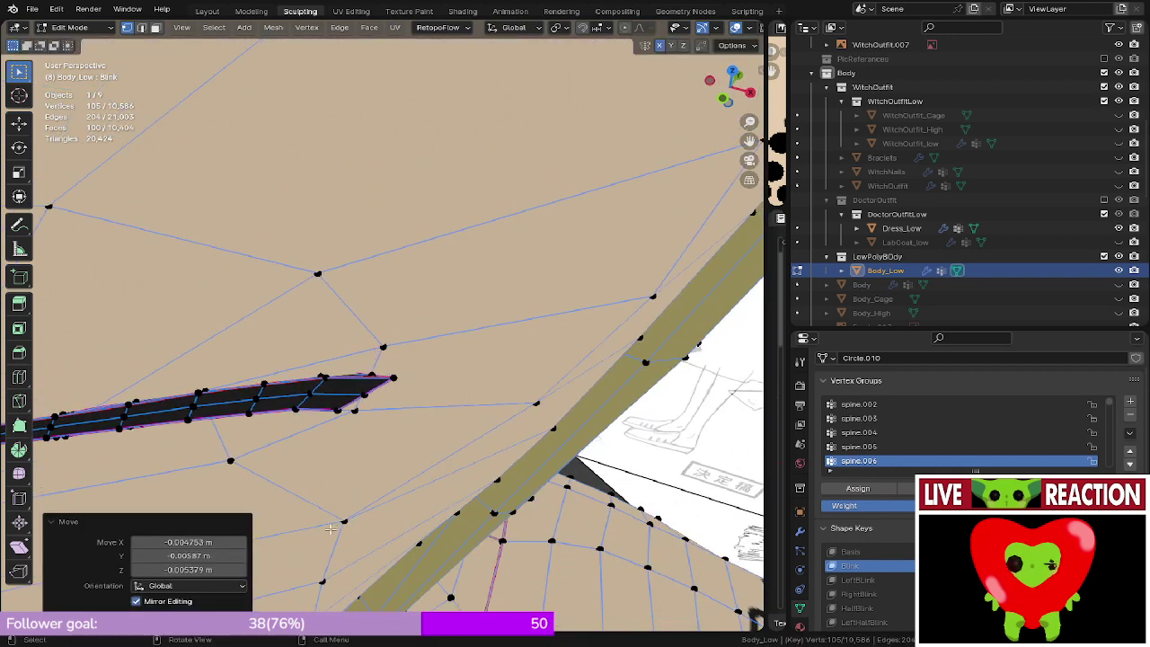
pyautogui.moveTo(336, 528); pyautogui.dragTo(311, 555, button='middle')
pyautogui.hotkey('ctrl', 'z')
pyautogui.hotkey('ctrl', 'z')
# - Reposition the selected lower wing loops freely by about -0.00045 m in X, -0.00012 m in Y and 0.00033 m in Z
pyautogui.moveTo(347, 505); pyautogui.dragTo(400, 356, button='middle')
pyautogui.press('Tab')
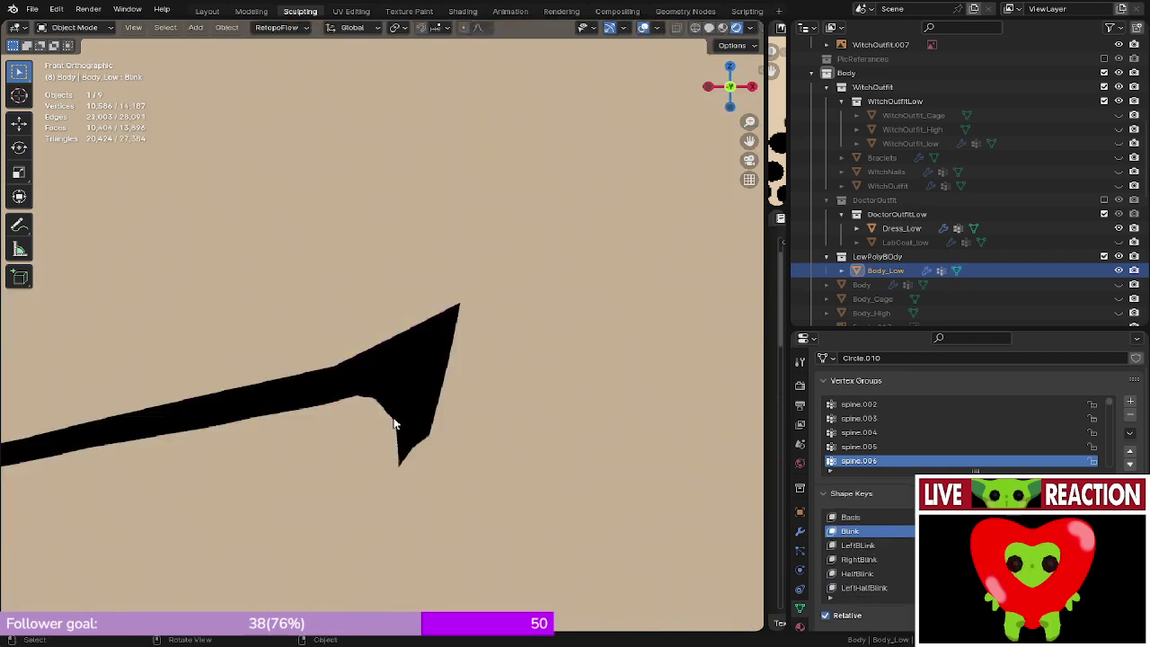
pyautogui.scroll(-2, 393, 423)
pyautogui.press('Tab')
pyautogui.moveTo(482, 418); pyautogui.dragTo(382, 347, button='middle')
pyautogui.press('g')
pyautogui.click(377, 449)
pyautogui.press('g')
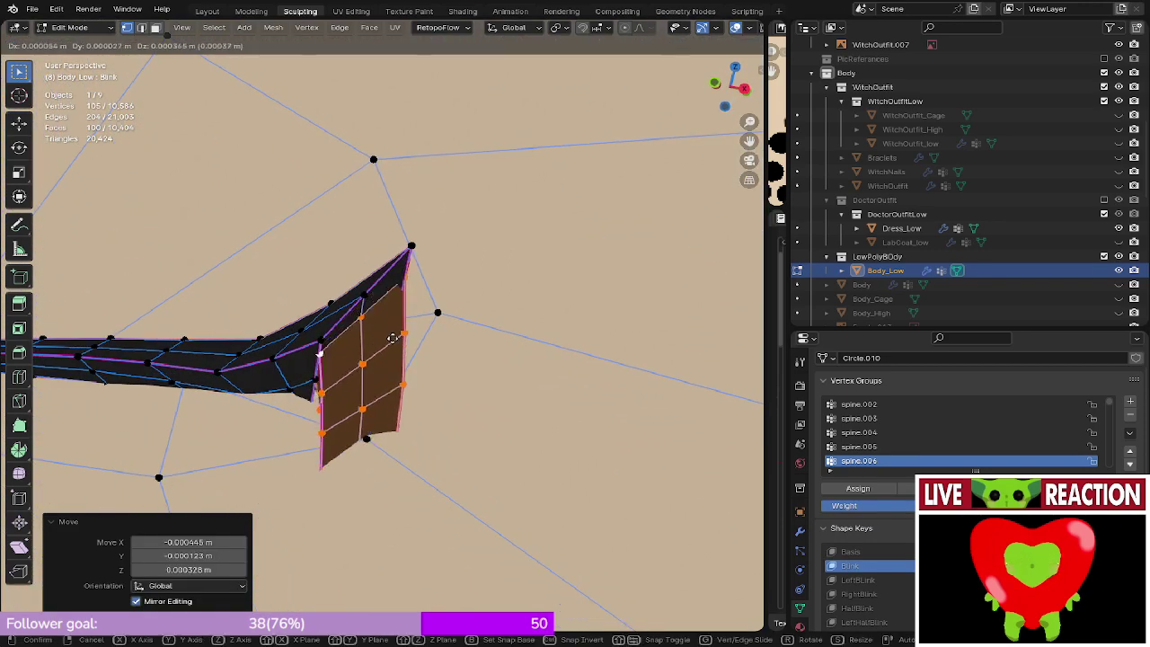
pyautogui.click(413, 398)
# - Tuck the selected wing loops about 0.0027 m back in Y and 0.0019 m up in Z, and check the front silhouette
pyautogui.moveTo(413, 398); pyautogui.dragTo(286, 476, button='middle')
pyautogui.press('g')
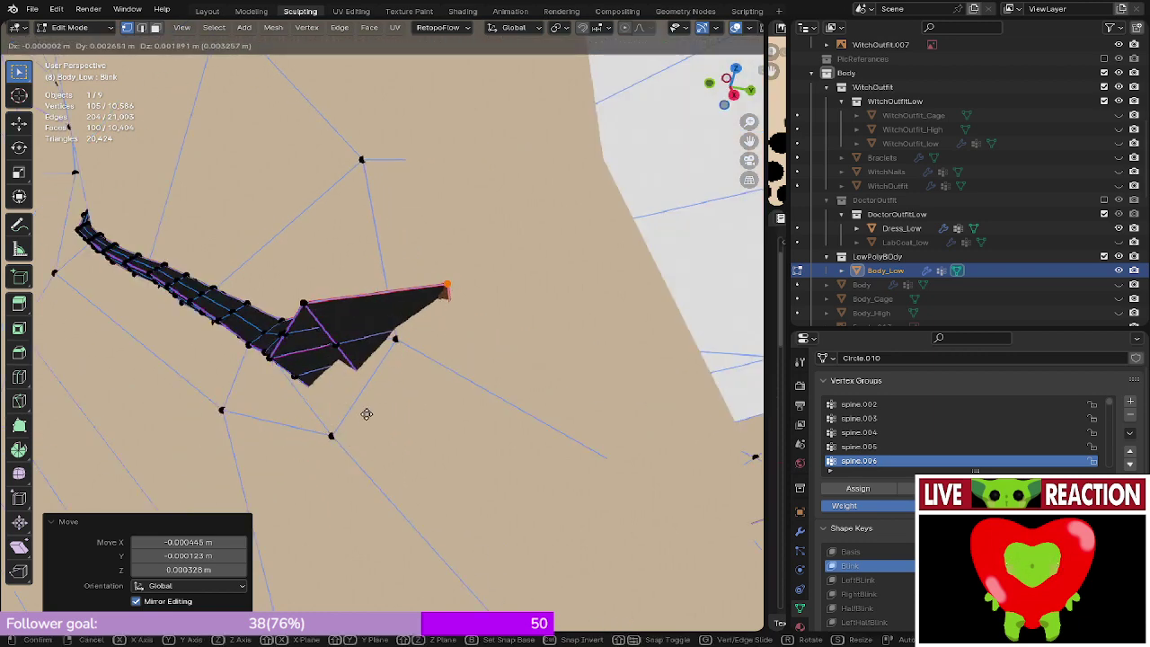
pyautogui.click(369, 410)
pyautogui.keyDown('alt'); pyautogui.moveTo(369, 411); pyautogui.dragTo(446, 387, button='middle'); pyautogui.keyUp('alt')
pyautogui.press('Tab')
pyautogui.scroll(-4, 443, 391)
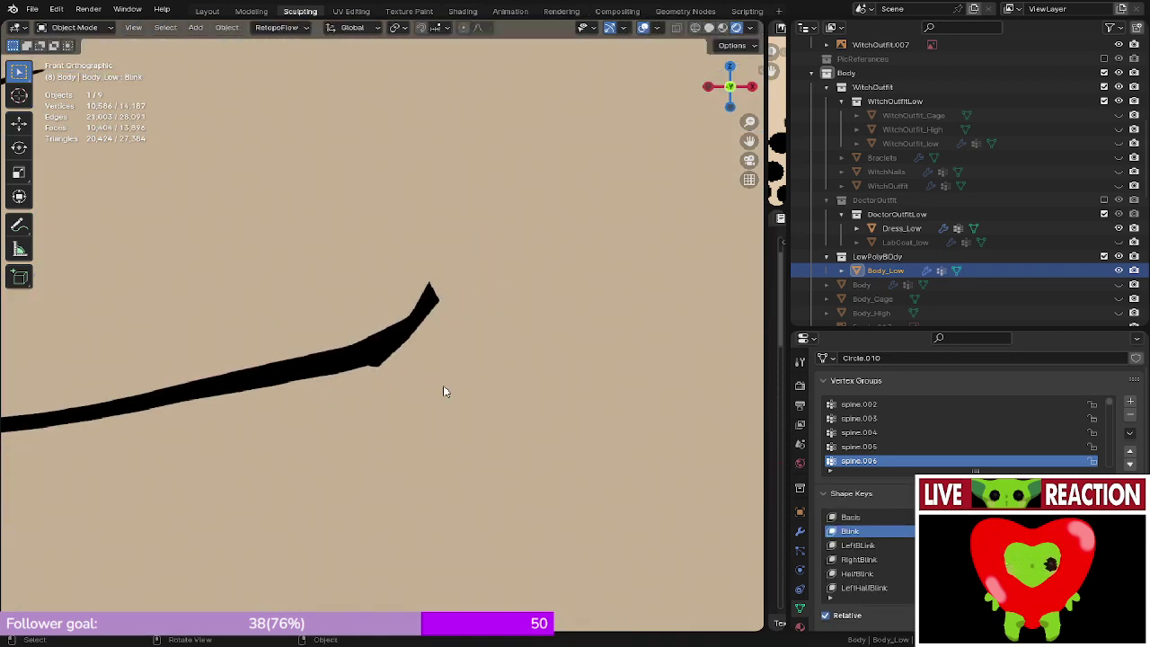
# - Shift the selected outer lash section about -0.0017 m in X and -0.0026 m in Z, and check its fit in solid shading
pyautogui.press('Tab')
pyautogui.press('g')
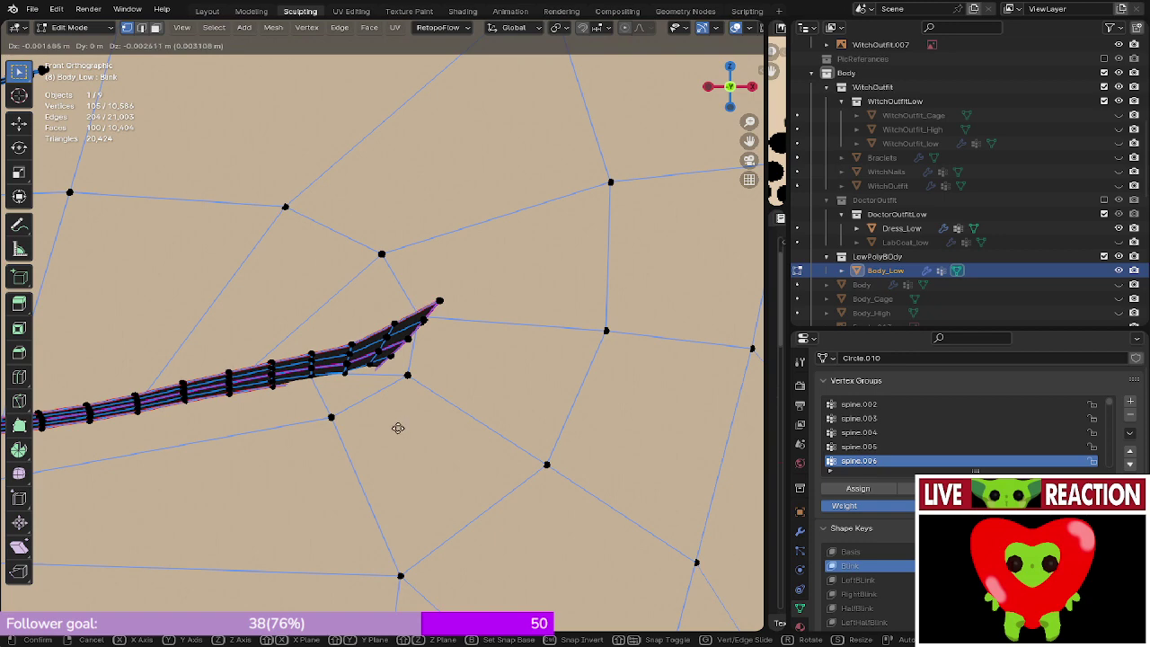
pyautogui.click(398, 427)
pyautogui.press('Tab')
pyautogui.scroll(-4, 441, 398)
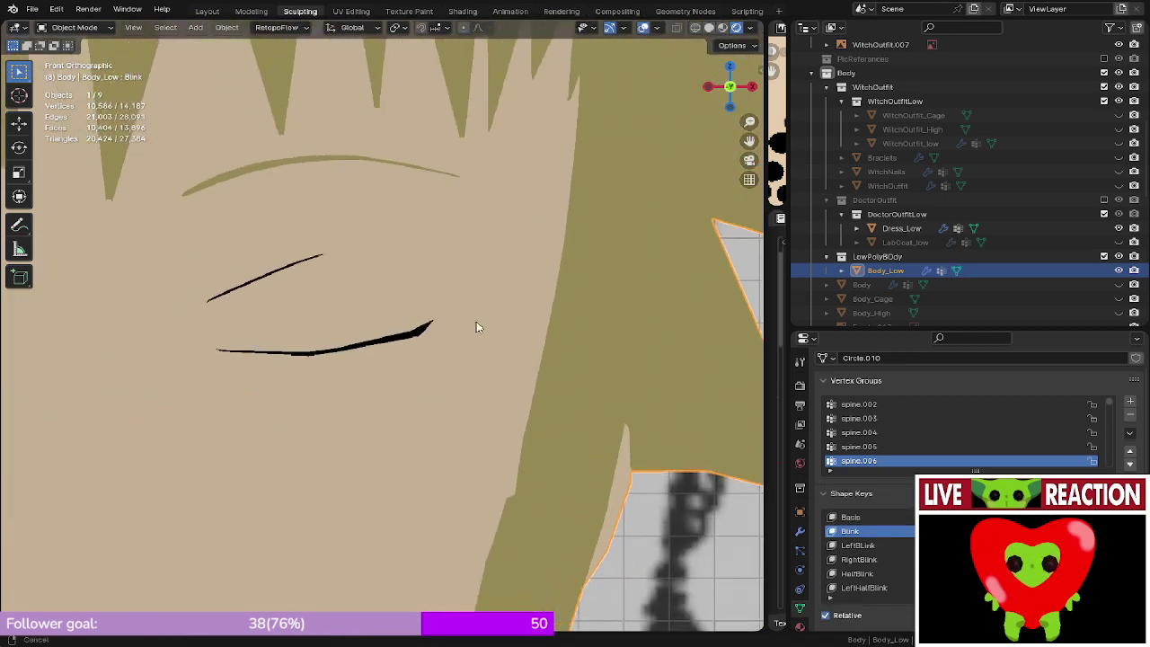
pyautogui.moveTo(477, 327)
pyautogui.mouseDown(button='middle')
pyautogui.moveTo(403, 351)
pyautogui.moveTo(270, 333)
pyautogui.moveTo(162, 345)
pyautogui.moveTo(210, 416)
pyautogui.moveTo(215, 462)
pyautogui.moveTo(282, 492)
pyautogui.moveTo(351, 477)
pyautogui.mouseUp(button='middle')
pyautogui.press('z')
pyautogui.click(533, 378)
pyautogui.moveTo(429, 413)
pyautogui.mouseDown(button='middle')
pyautogui.moveTo(361, 304)
pyautogui.moveTo(374, 357)
pyautogui.moveTo(496, 385)
pyautogui.moveTo(577, 371)
pyautogui.mouseUp(button='middle')
pyautogui.press('z')
pyautogui.click(352, 217)
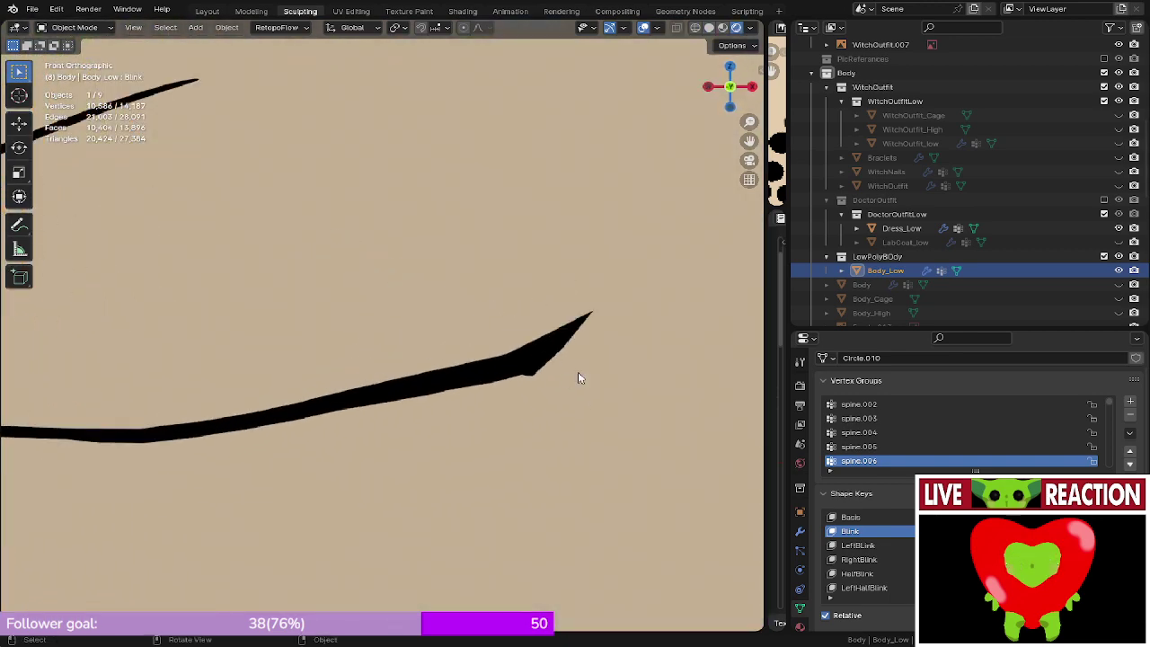
# - Select the eight-vertex edge loop near the base of the left eyelash wing in the Blink shape key
pyautogui.keyDown('shift'); pyautogui.moveTo(504, 375); pyautogui.dragTo(329, 360, button='middle'); pyautogui.keyUp('shift')
pyautogui.press('Tab')
pyautogui.scroll(4, 328, 377)
pyautogui.moveTo(470, 298)
pyautogui.mouseDown(button='middle')
pyautogui.moveTo(342, 357)
pyautogui.moveTo(345, 331)
pyautogui.moveTo(380, 350)
pyautogui.mouseUp(button='middle')
pyautogui.press('z')
pyautogui.click(286, 356)
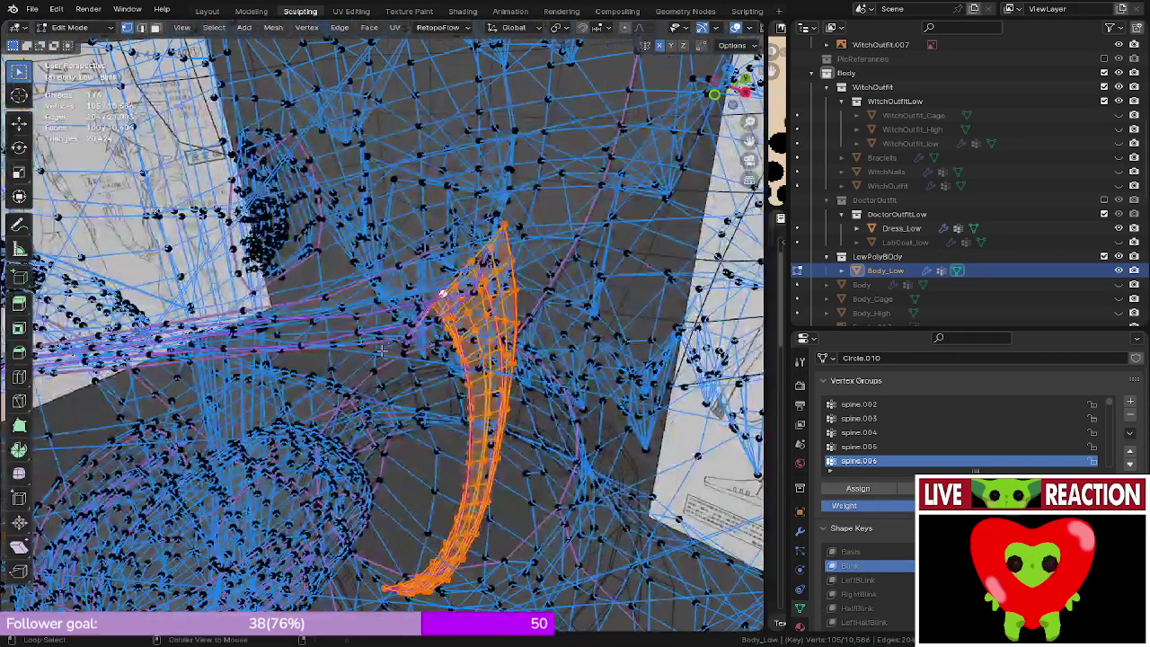
pyautogui.press('KP_Decimal')
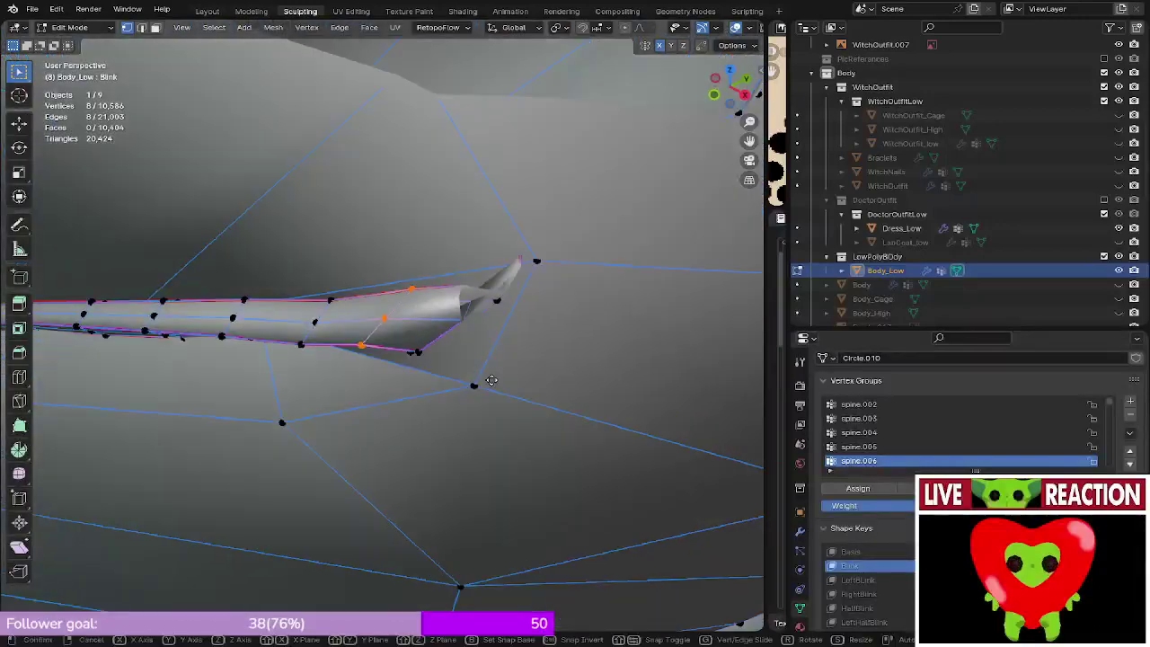
pyautogui.press('g')
pyautogui.press('y')
pyautogui.press('Escape')
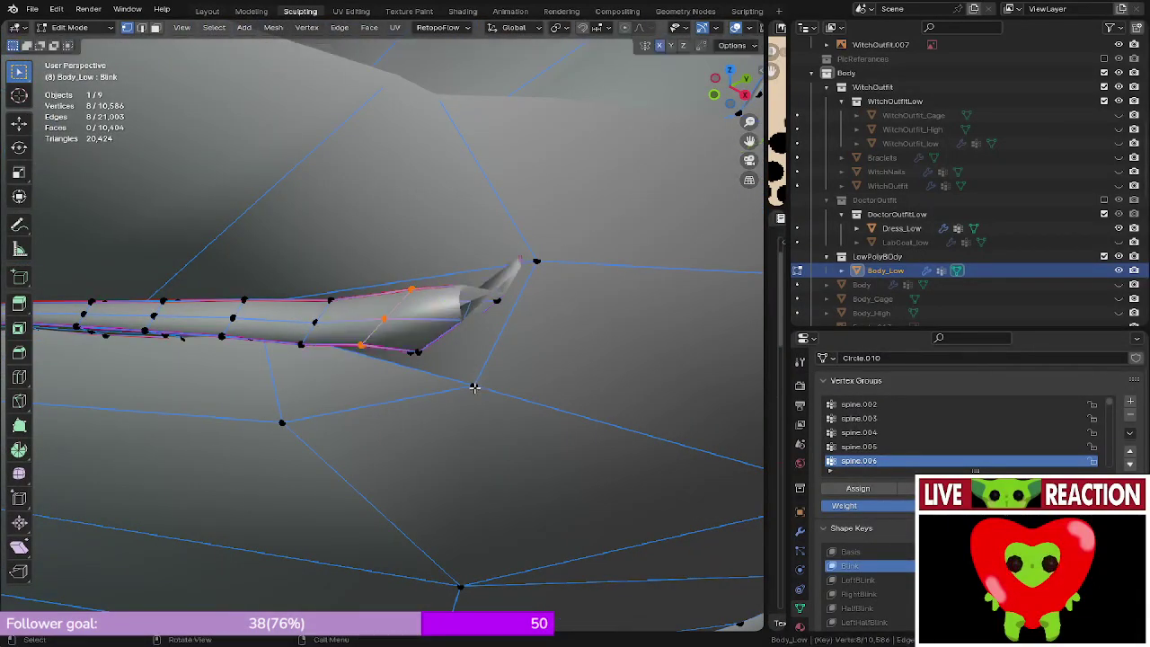
# - Reposition the selected wing loop freely from an angled view and check the front silhouette in rendered shading
pyautogui.moveTo(474, 387)
pyautogui.mouseDown(button='middle')
pyautogui.moveTo(412, 230)
pyautogui.moveTo(386, 248)
pyautogui.mouseUp(button='middle')
pyautogui.press('g')
pyautogui.click(404, 234)
pyautogui.press('z')
pyautogui.click(393, 154)
pyautogui.scroll(-2, 400, 188)
pyautogui.press('KP_1')
pyautogui.press('Tab')
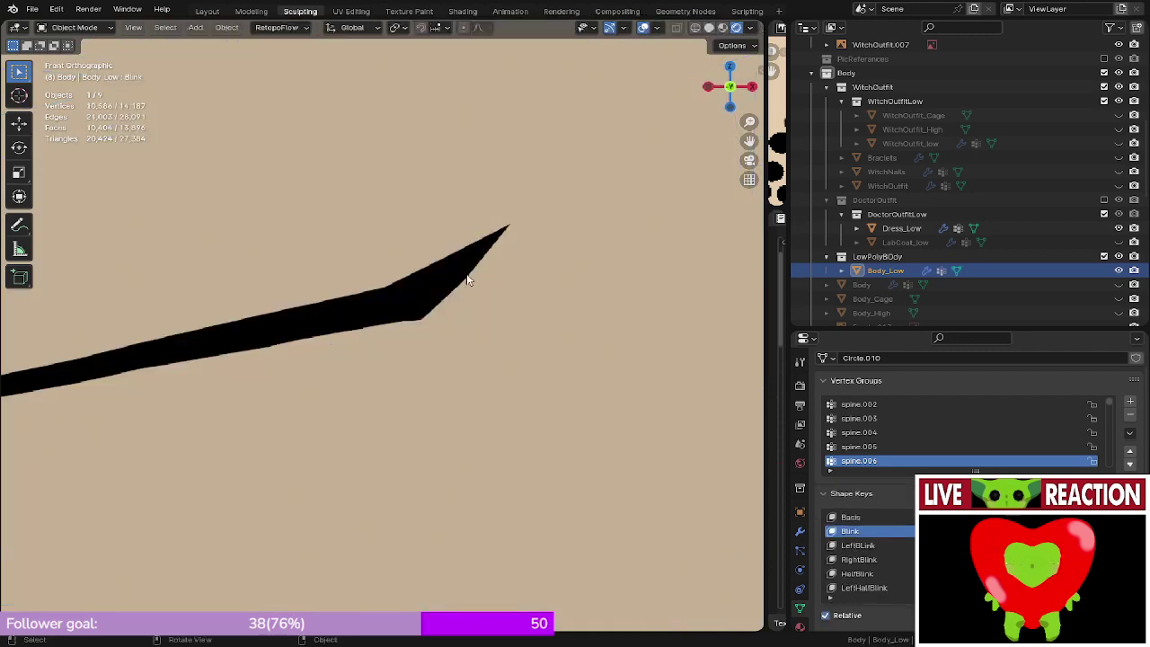
# - Save Medusa_005.blend and inspect both closed eyelids from the front and from other angles
pyautogui.scroll(-10, 439, 305)
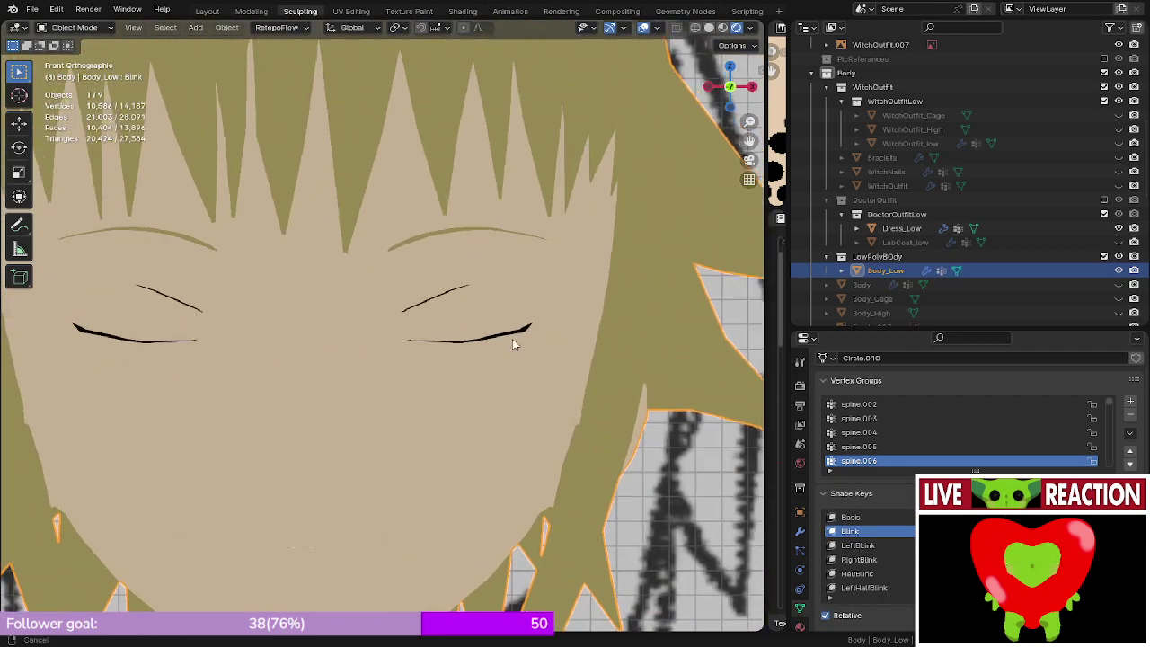
pyautogui.keyDown('shift'); pyautogui.moveTo(512, 338); pyautogui.dragTo(505, 342, button='middle'); pyautogui.keyUp('shift')
pyautogui.hotkey('ctrl', 's')
pyautogui.hotkey('ctrl', 's')
pyautogui.click(567, 294)
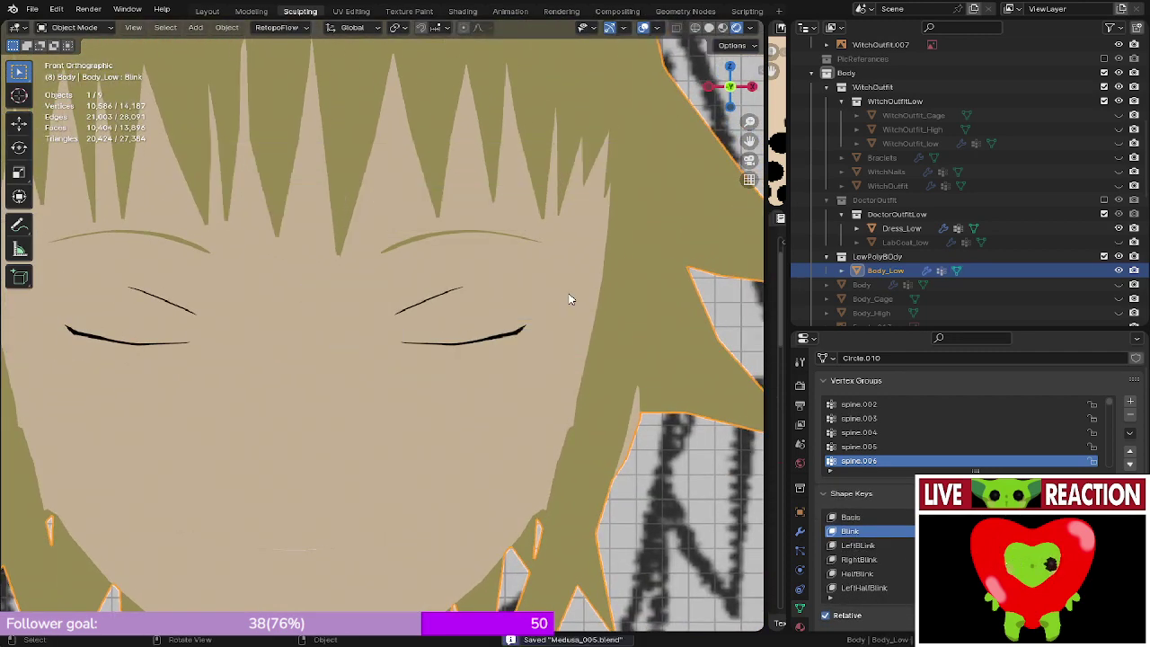
pyautogui.scroll(-5, 557, 291)
pyautogui.moveTo(556, 291); pyautogui.dragTo(218, 346, button='middle')
pyautogui.scroll(5, 386, 363)
pyautogui.moveTo(405, 355); pyautogui.dragTo(629, 372, button='middle')
pyautogui.scroll(-5, 444, 354)
pyautogui.hotkey('ctrl', 's')
pyautogui.click(614, 330)
pyautogui.click(614, 329)
pyautogui.keyDown('shift'); pyautogui.moveTo(616, 333); pyautogui.dragTo(584, 333, button='middle'); pyautogui.keyUp('shift')
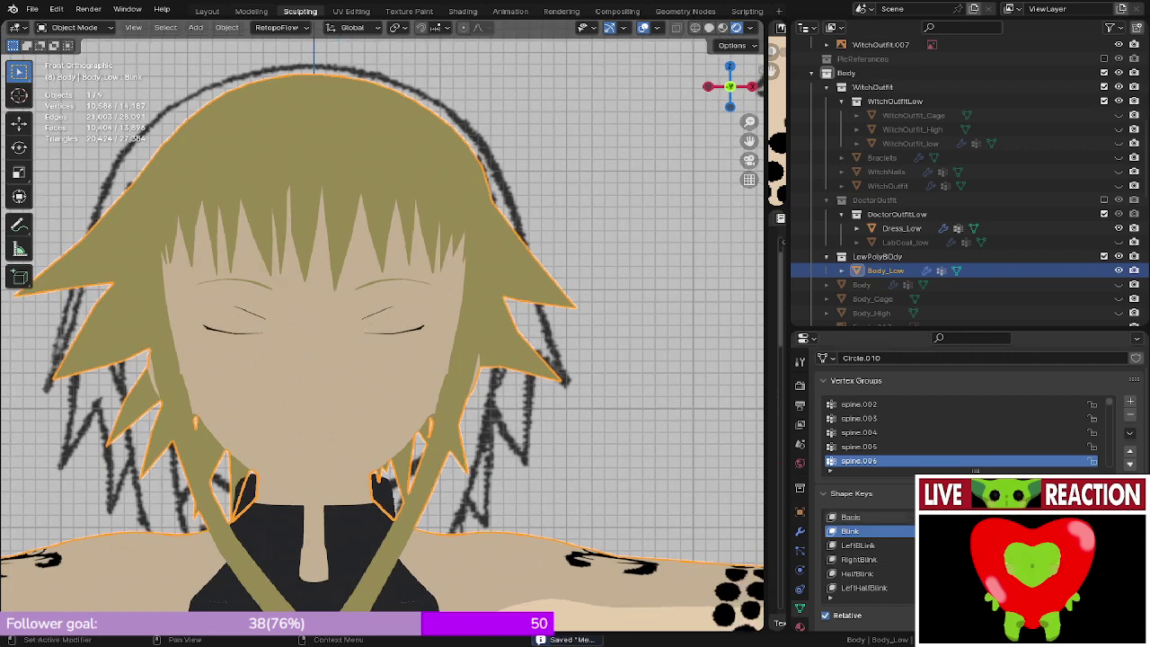
# - Save the file and examine the left eye's outer lash corner up close, comparing the Blink edit mesh with the object display
pyautogui.moveTo(442, 361); pyautogui.dragTo(400, 375, button='middle')
pyautogui.scroll(3, 398, 375)
pyautogui.hotkey('ctrl', 's')
pyautogui.click(527, 319)
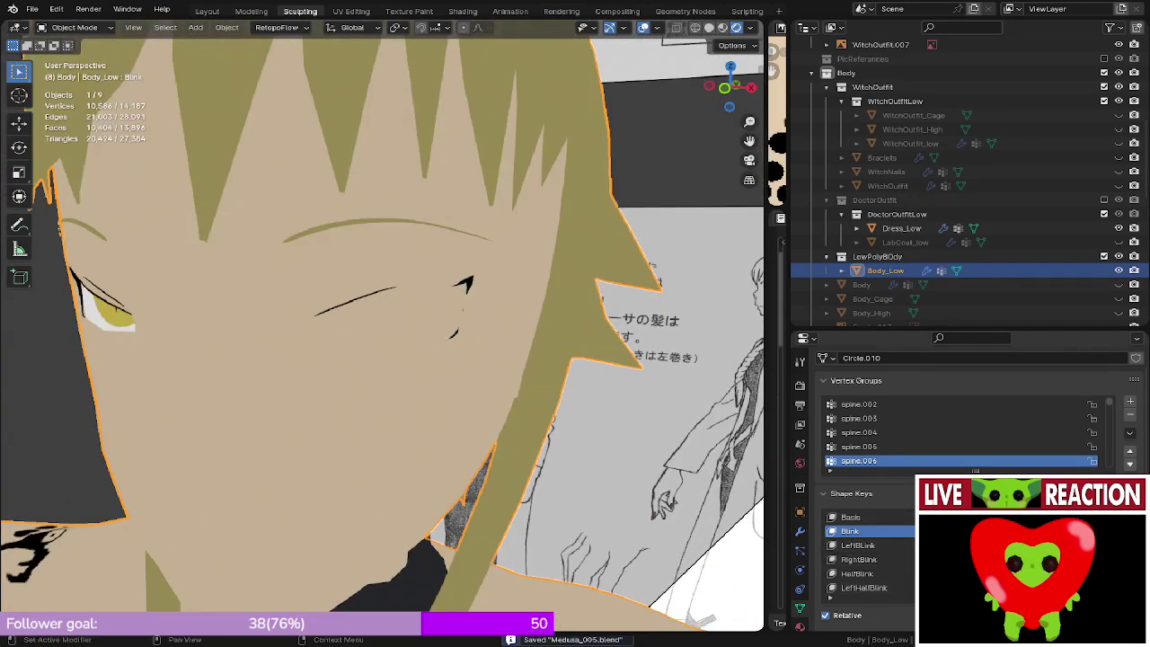
pyautogui.scroll(6, 206, 370)
pyautogui.keyDown('shift'); pyautogui.moveTo(402, 332); pyautogui.dragTo(288, 364, button='middle'); pyautogui.keyUp('shift')
pyautogui.scroll(4, 433, 404)
pyautogui.scroll(3, 374, 344)
pyautogui.keyDown('shift'); pyautogui.moveTo(437, 410); pyautogui.dragTo(416, 340, button='middle'); pyautogui.keyUp('shift')
pyautogui.scroll(-3, 374, 344)
pyautogui.press('Tab')
pyautogui.keyDown('shift'); pyautogui.moveTo(456, 399); pyautogui.dragTo(426, 343, button='middle'); pyautogui.keyUp('shift')
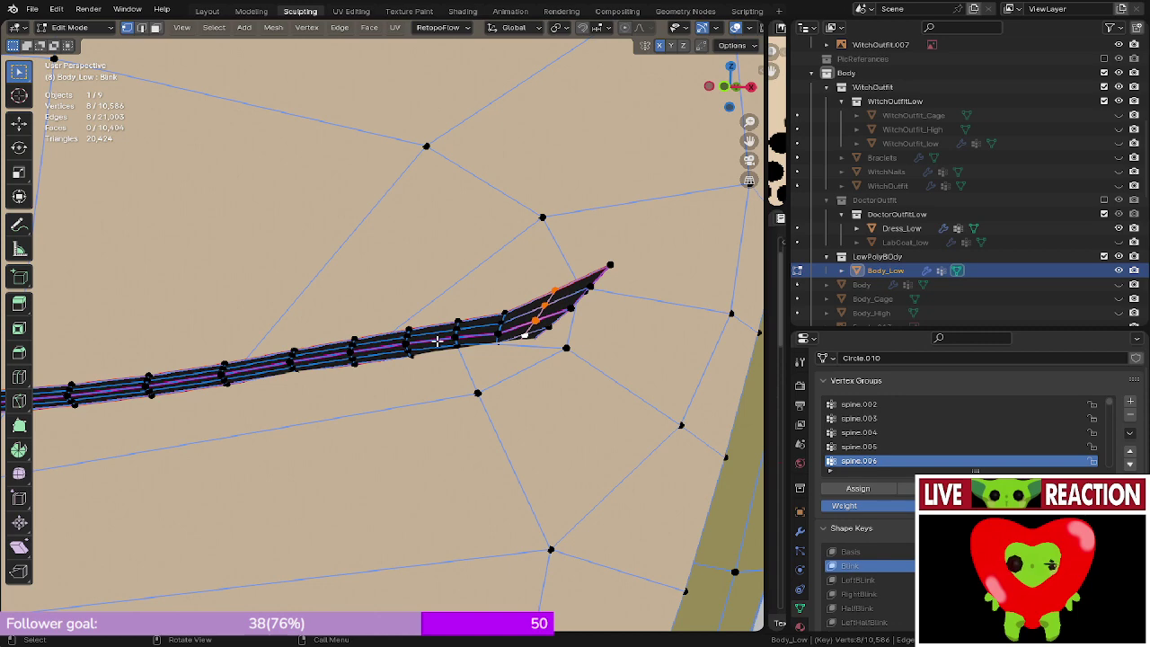
pyautogui.press('Tab')
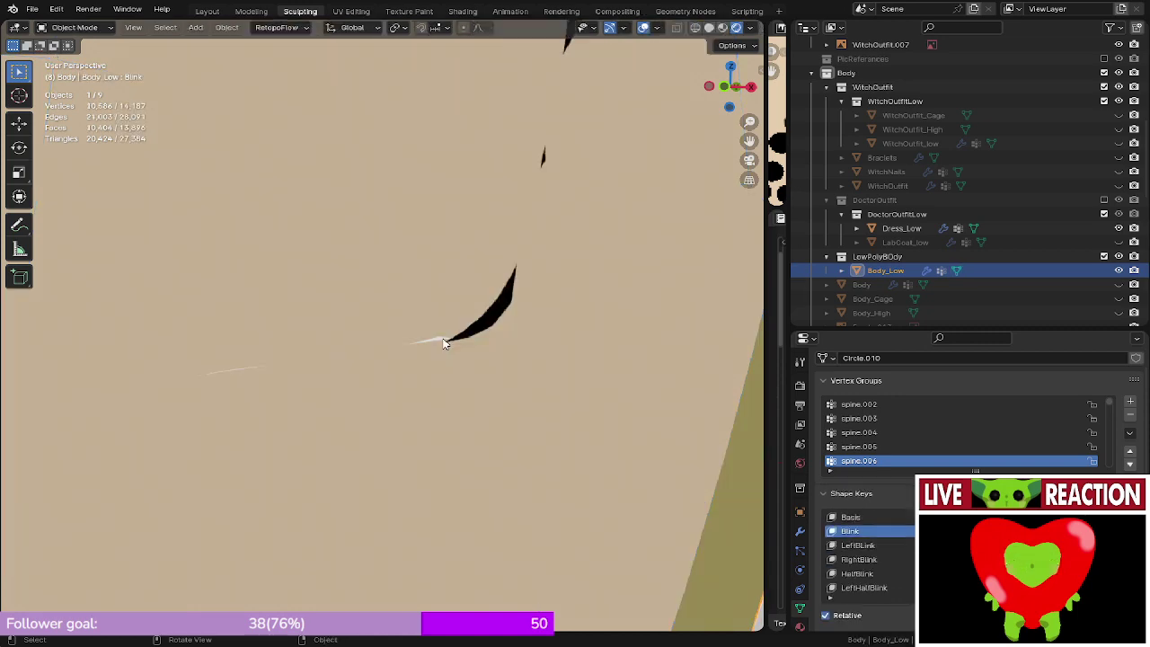
# - Switch to the LeftBlink shape key and hide the left eye's linked eyelash mesh in Edit Mode
pyautogui.click(842, 545)
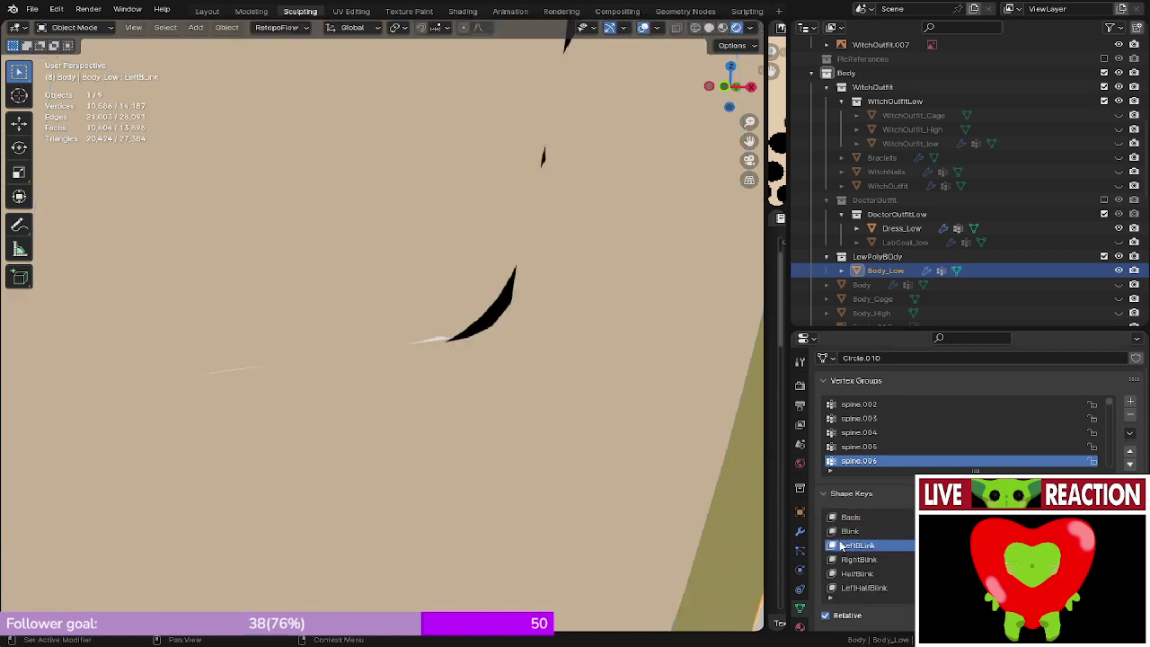
pyautogui.press('Tab')
pyautogui.scroll(4, 400, 416)
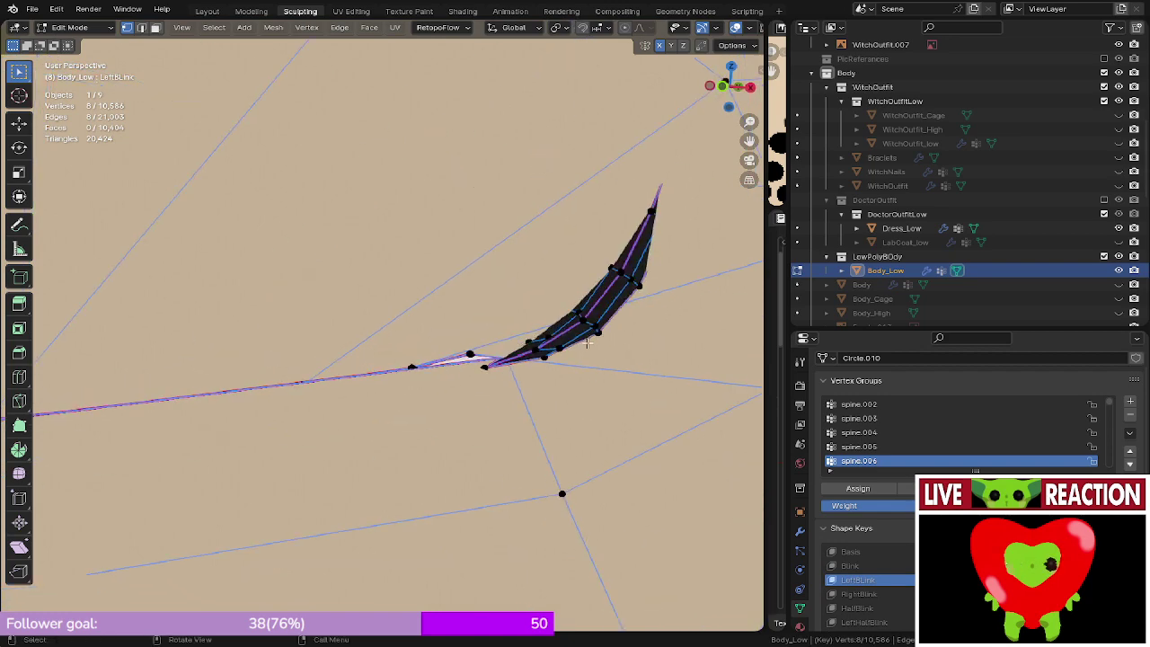
pyautogui.press('l')
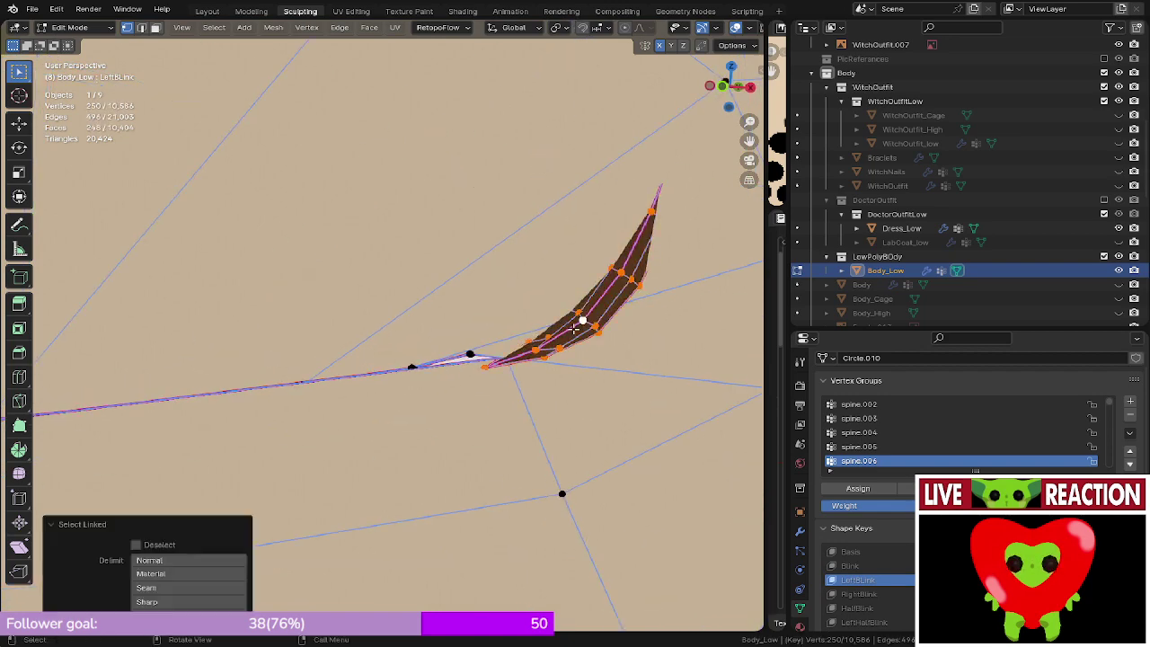
pyautogui.press('h')
# - Select the three overlapping vertices at the left eyelid's outer corner, reposition them freely, and check the face from the front
pyautogui.scroll(-8, 467, 350)
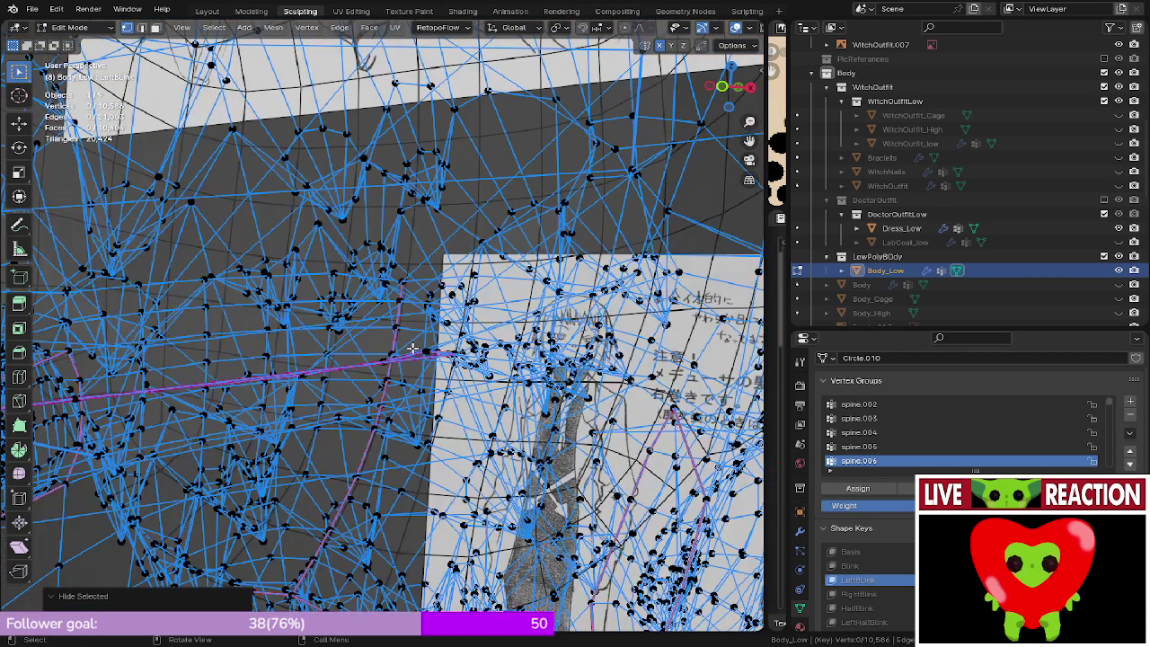
pyautogui.click(411, 348)
pyautogui.scroll(8, 413, 350)
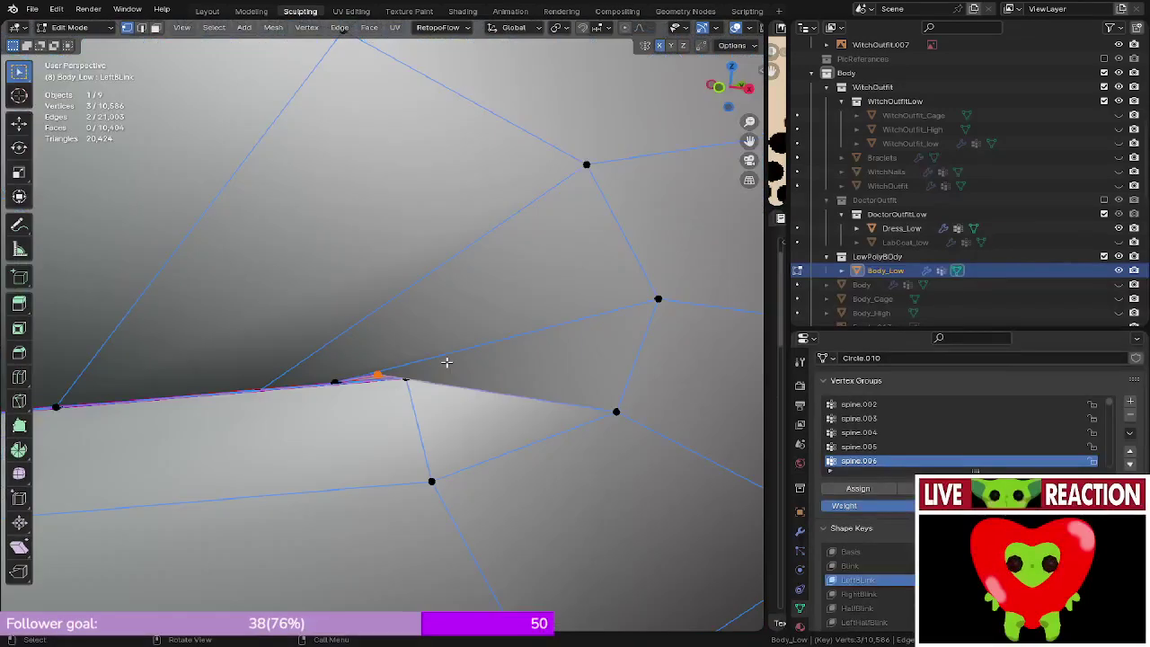
pyautogui.press('g')
pyautogui.click(446, 368)
pyautogui.moveTo(446, 366)
pyautogui.mouseDown(button='middle')
pyautogui.moveTo(456, 315)
pyautogui.moveTo(519, 282)
pyautogui.moveTo(475, 318)
pyautogui.moveTo(490, 317)
pyautogui.moveTo(383, 353)
pyautogui.mouseUp(button='middle')
pyautogui.click(493, 329)
pyautogui.press('z')
pyautogui.click(383, 225)
pyautogui.moveTo(382, 225); pyautogui.dragTo(326, 283, button='middle')
pyautogui.press('KP_1')
pyautogui.press('Tab')
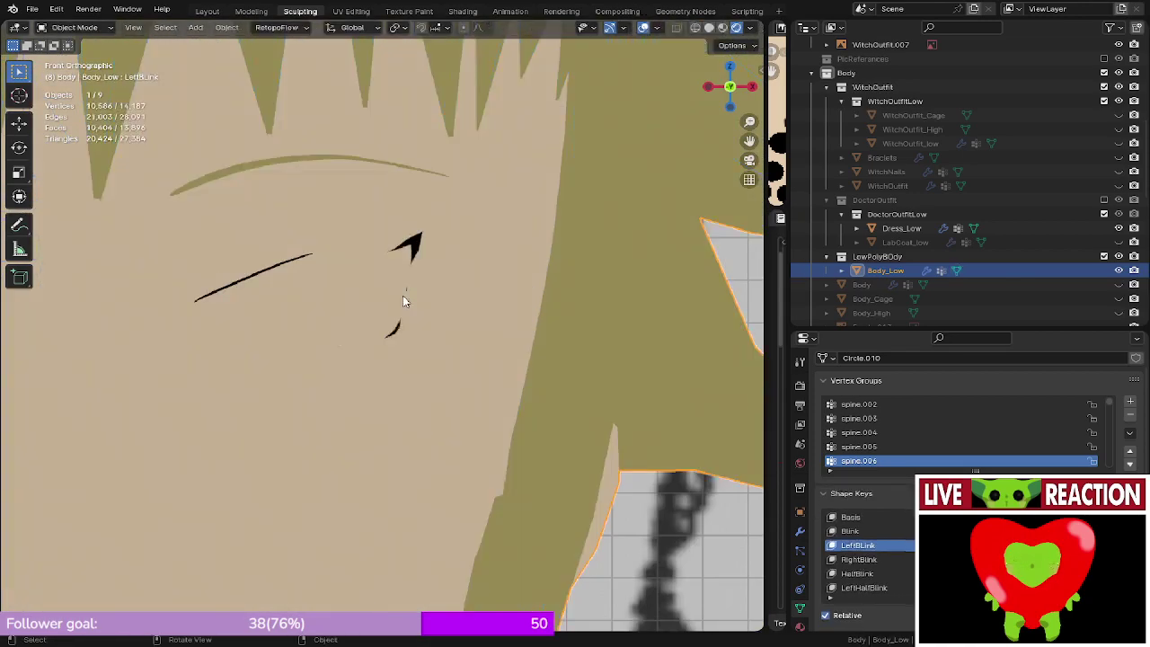
pyautogui.keyDown('shift'); pyautogui.moveTo(402, 297); pyautogui.dragTo(504, 295, button='middle'); pyautogui.keyUp('shift')
pyautogui.scroll(-5, 515, 292)
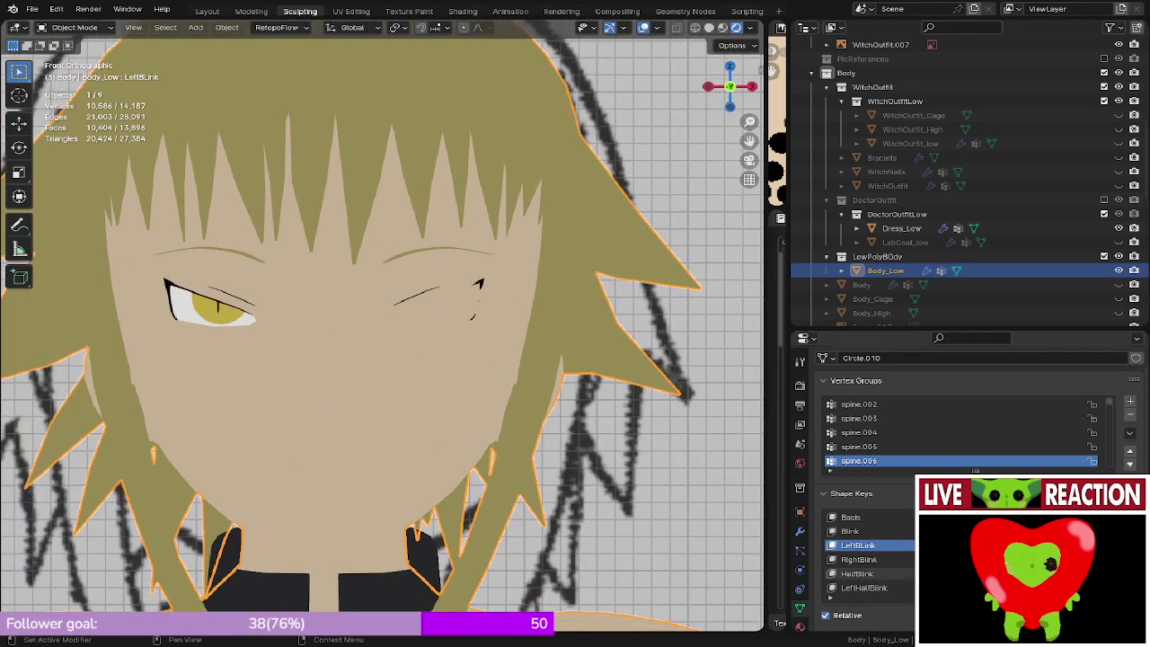
# - Hide the right eye's linked eyelash mesh in Edit Mode and make RightBlink the active shape key
pyautogui.moveTo(1069, 545); pyautogui.dragTo(1114, 560)
pyautogui.keyDown('shift'); pyautogui.moveTo(248, 325); pyautogui.dragTo(385, 356, button='middle'); pyautogui.keyUp('shift')
pyautogui.scroll(3, 351, 303)
pyautogui.moveTo(310, 310); pyautogui.dragTo(388, 329, button='middle')
pyautogui.scroll(5, 388, 328)
pyautogui.press('Tab')
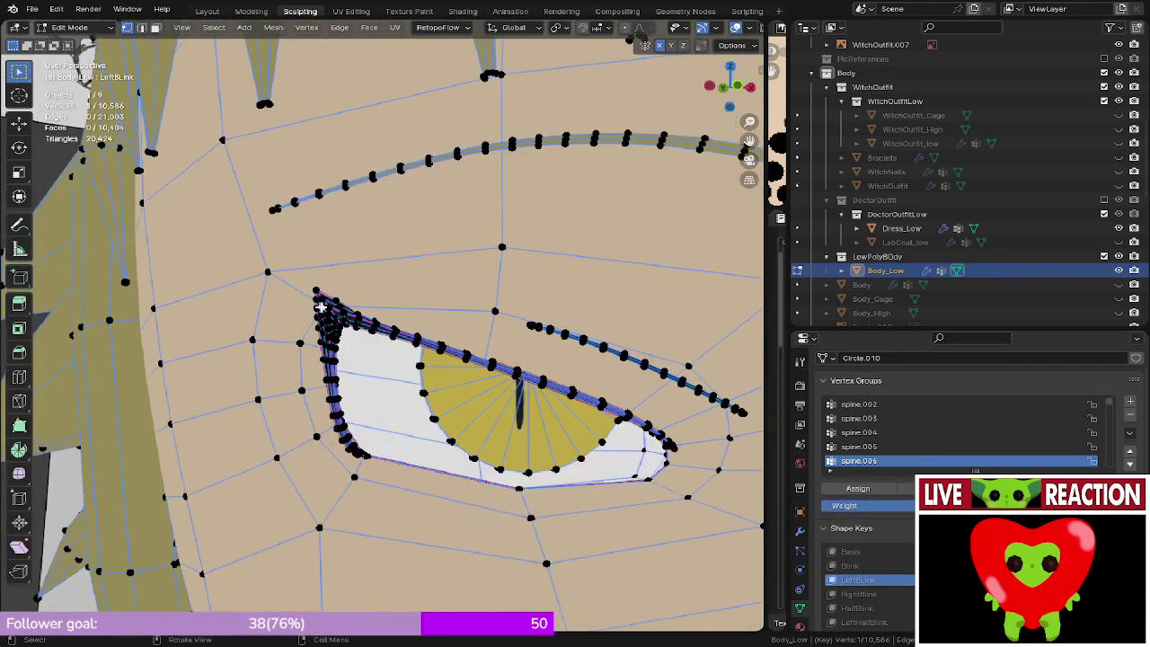
pyautogui.press('l')
pyautogui.press('h')
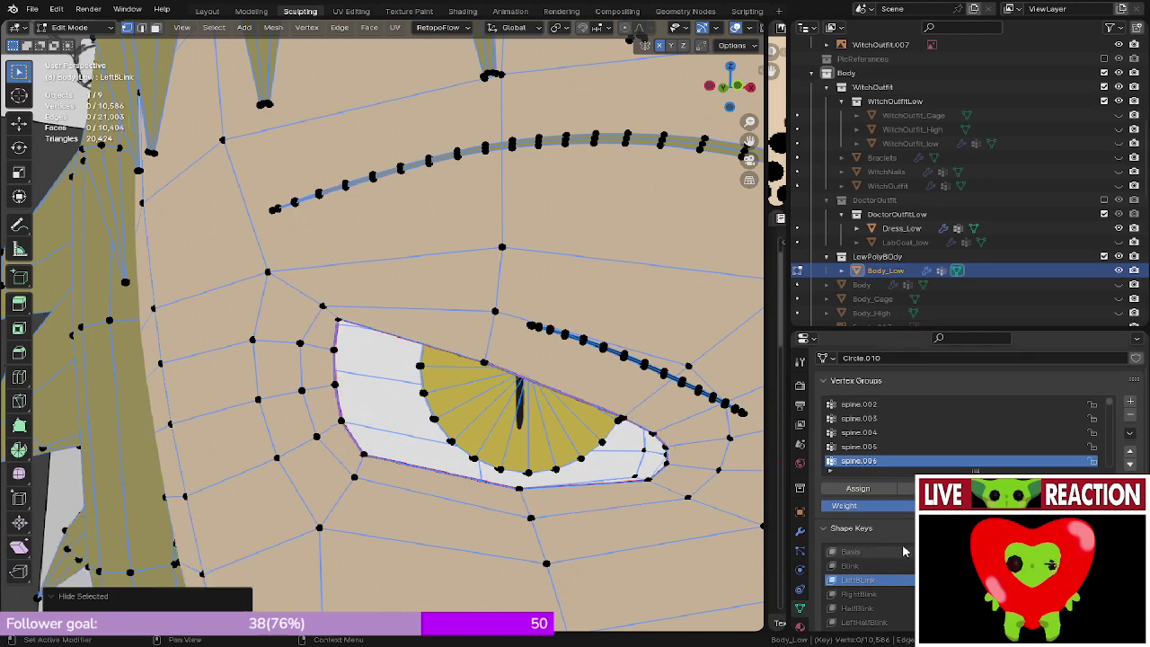
pyautogui.click(860, 594)
# - Select two overlapping vertices at the right eyelid's outer corner and nudge them freely from a side angle in RightBlink
pyautogui.scroll(6, 413, 342)
pyautogui.keyDown('shift'); pyautogui.moveTo(417, 432); pyautogui.dragTo(393, 366, button='middle'); pyautogui.keyUp('shift')
pyautogui.scroll(5, 449, 324)
pyautogui.press('z')
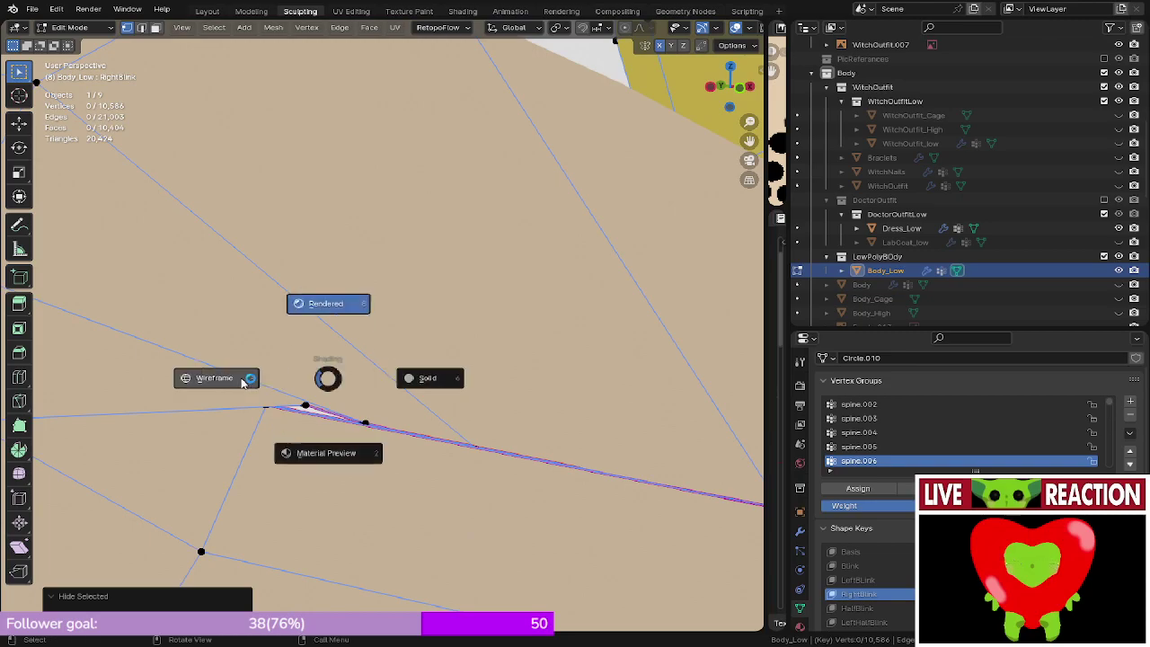
pyautogui.click(263, 388)
pyautogui.keyDown('shift'); pyautogui.click(303, 405); pyautogui.keyUp('shift')
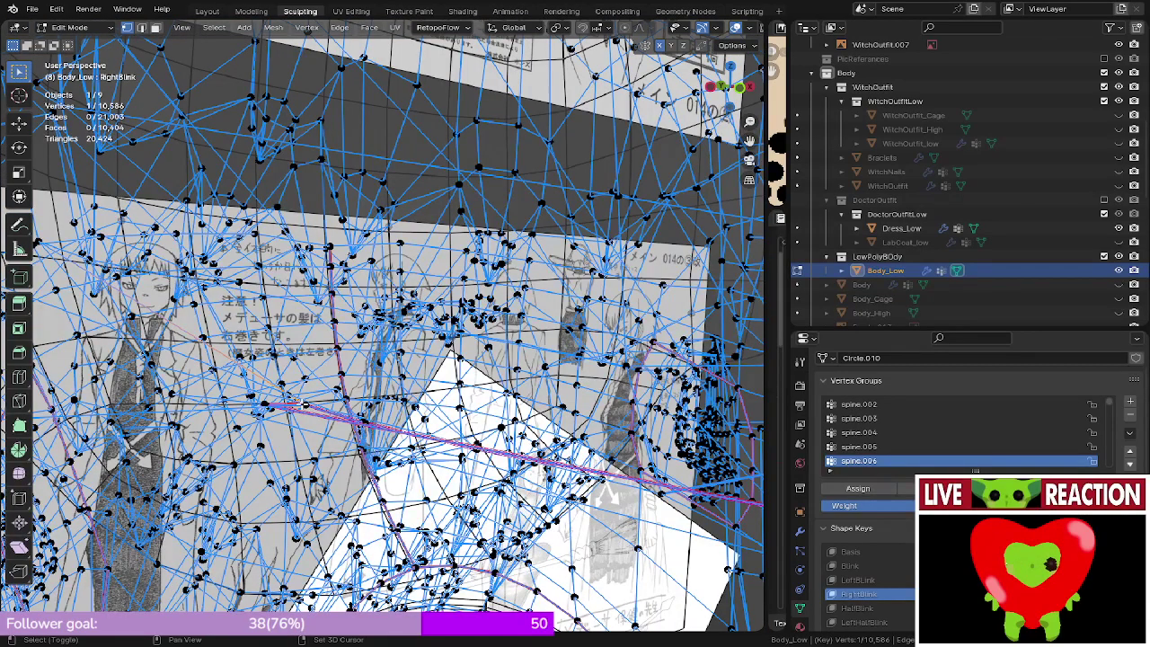
pyautogui.moveTo(305, 405)
pyautogui.mouseDown(button='middle')
pyautogui.moveTo(332, 428)
pyautogui.moveTo(325, 343)
pyautogui.moveTo(395, 351)
pyautogui.moveTo(456, 316)
pyautogui.moveTo(423, 346)
pyautogui.moveTo(461, 328)
pyautogui.moveTo(403, 359)
pyautogui.moveTo(427, 364)
pyautogui.mouseUp(button='middle')
pyautogui.press('z')
pyautogui.click(379, 422)
pyautogui.press('g')
pyautogui.click(326, 352)
pyautogui.scroll(-4, 326, 352)
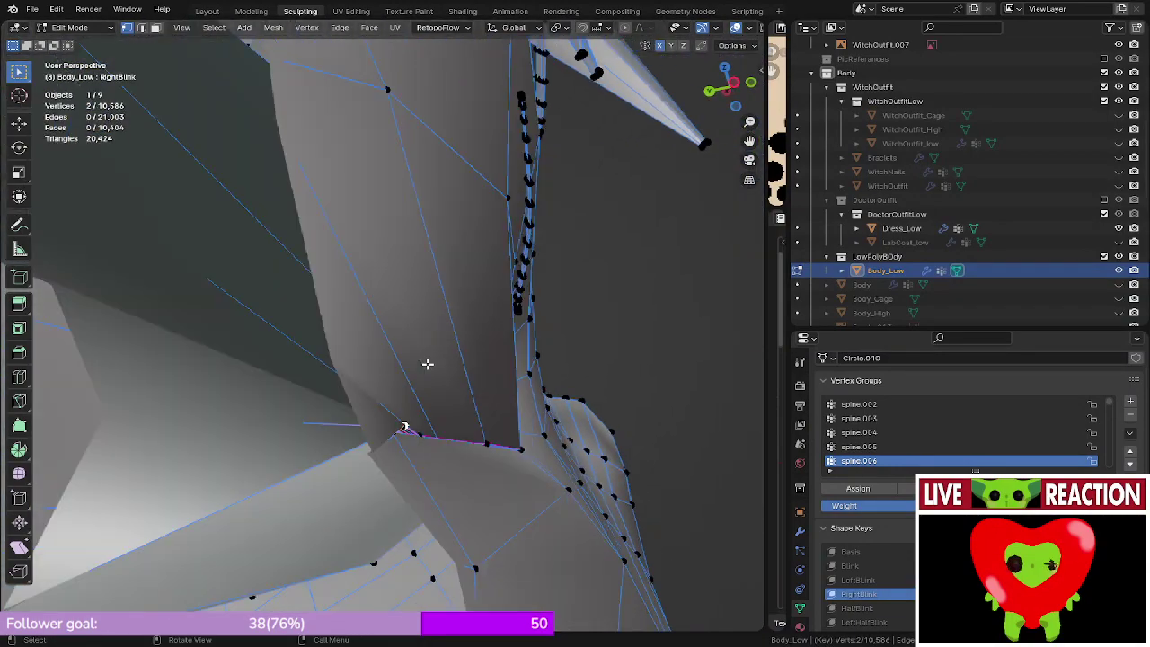
pyautogui.press('g')
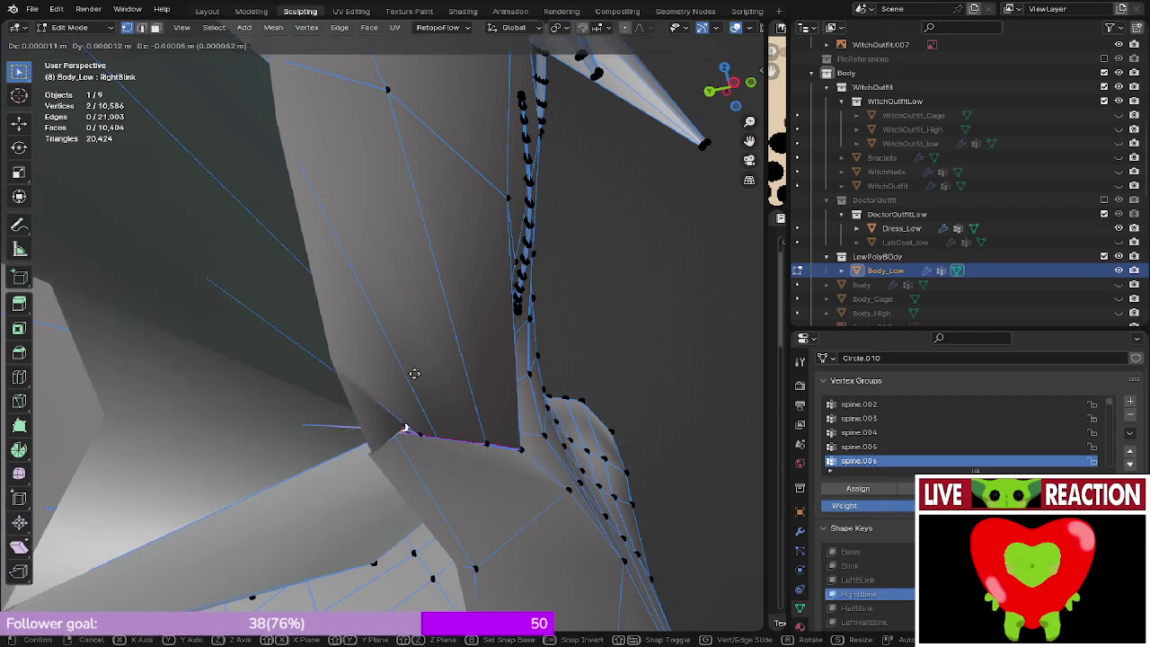
pyautogui.click(407, 383)
pyautogui.moveTo(408, 383)
pyautogui.mouseDown(button='middle')
pyautogui.moveTo(290, 416)
pyautogui.moveTo(418, 354)
pyautogui.moveTo(347, 289)
pyautogui.moveTo(401, 288)
pyautogui.mouseUp(button='middle')
# - Circle-select all three overlapping vertices at the right eyelid's outer corner in the front wireframe view
pyautogui.press('KP_1')
pyautogui.scroll(3, 360, 297)
pyautogui.press('z')
pyautogui.click(275, 326)
pyautogui.keyDown('shift'); pyautogui.moveTo(275, 325); pyautogui.dragTo(377, 295, button='middle'); pyautogui.keyUp('shift')
pyautogui.scroll(3, 360, 301)
pyautogui.press('c')
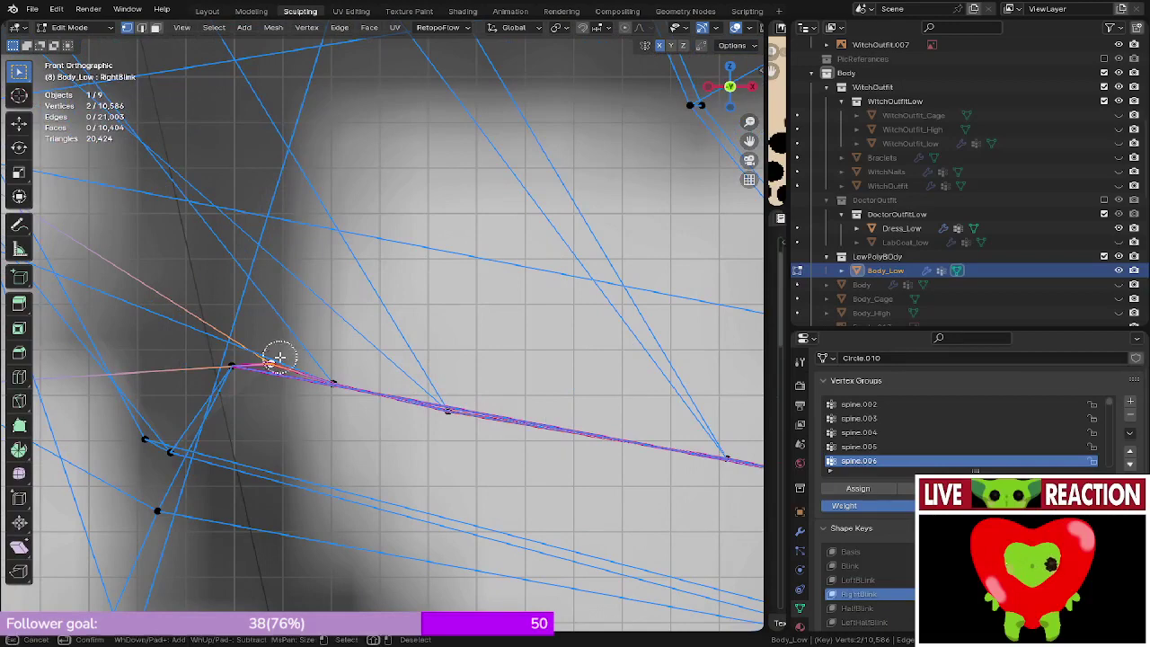
pyautogui.rightClick(275, 359)
pyautogui.click(273, 361)
pyautogui.press('c')
pyautogui.click(273, 360)
pyautogui.rightClick(273, 361)
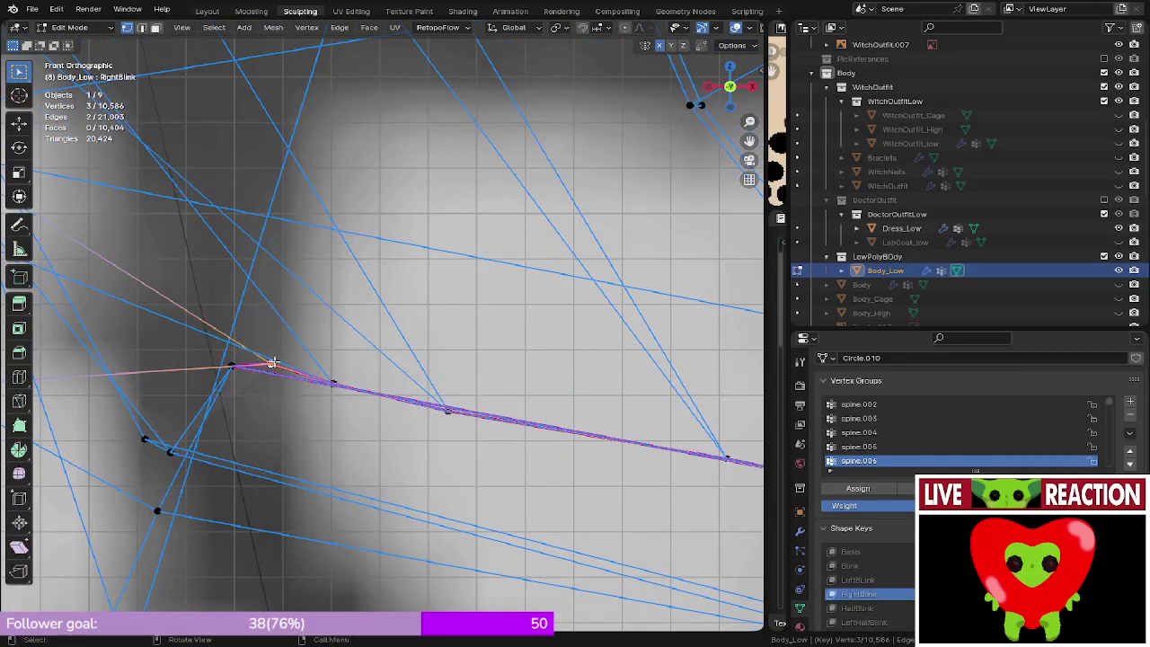
# - Lower the three right lid-corner vertices about 0.00013 m in Z, and reposition them freely from an angled view
pyautogui.press('z')
pyautogui.click(476, 345)
pyautogui.press('g')
pyautogui.rightClick(470, 318)
pyautogui.press('g')
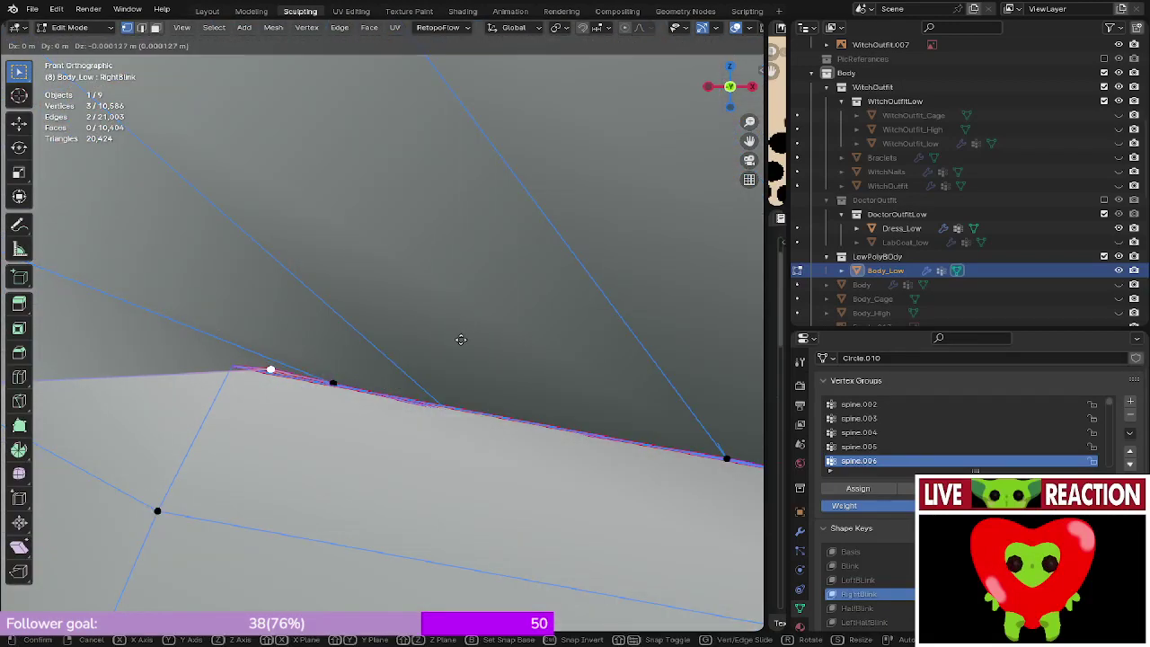
pyautogui.click(464, 345)
pyautogui.moveTo(463, 344); pyautogui.dragTo(413, 381, button='middle')
pyautogui.scroll(-6, 526, 329)
pyautogui.press('g')
pyautogui.click(632, 342)
pyautogui.scroll(4, 565, 377)
pyautogui.press('KP_1')
# - Return to Object Mode, check the right-eye blink on the whole face from the front, and save the file
pyautogui.press('Tab')
pyautogui.scroll(-3, 572, 368)
pyautogui.press('KP_1')
pyautogui.scroll(-5, 413, 382)
pyautogui.hotkey('ctrl', 's')
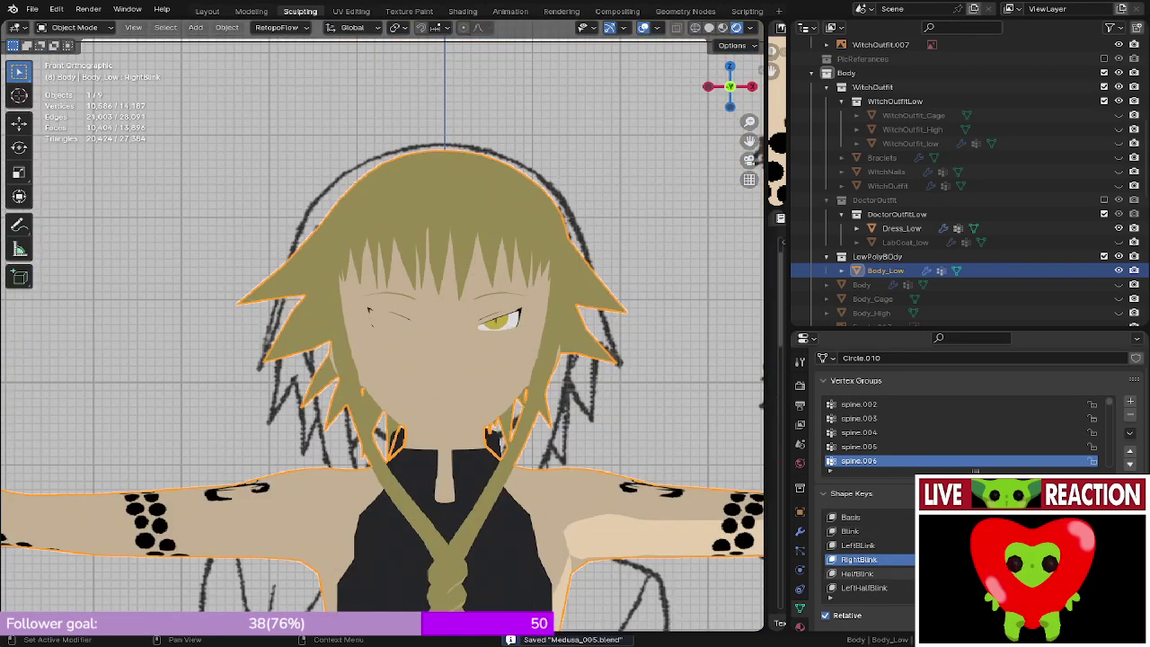
# - Examine the left eye with the blink keys off and the closed lid mesh of the LeftBlink shape key
pyautogui.keyDown('shift'); pyautogui.moveTo(552, 342); pyautogui.dragTo(473, 367); pyautogui.keyUp('shift')
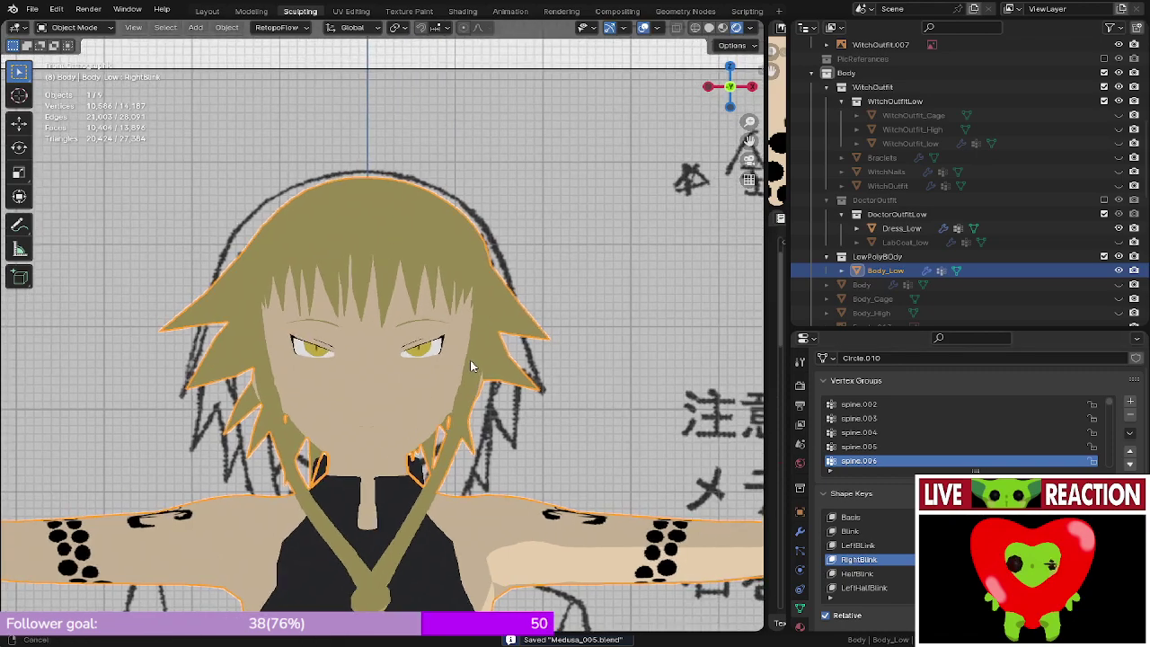
pyautogui.scroll(4, 485, 359)
pyautogui.keyDown('shift'); pyautogui.moveTo(518, 342); pyautogui.dragTo(398, 253, button='middle'); pyautogui.keyUp('shift')
pyautogui.click(925, 545)
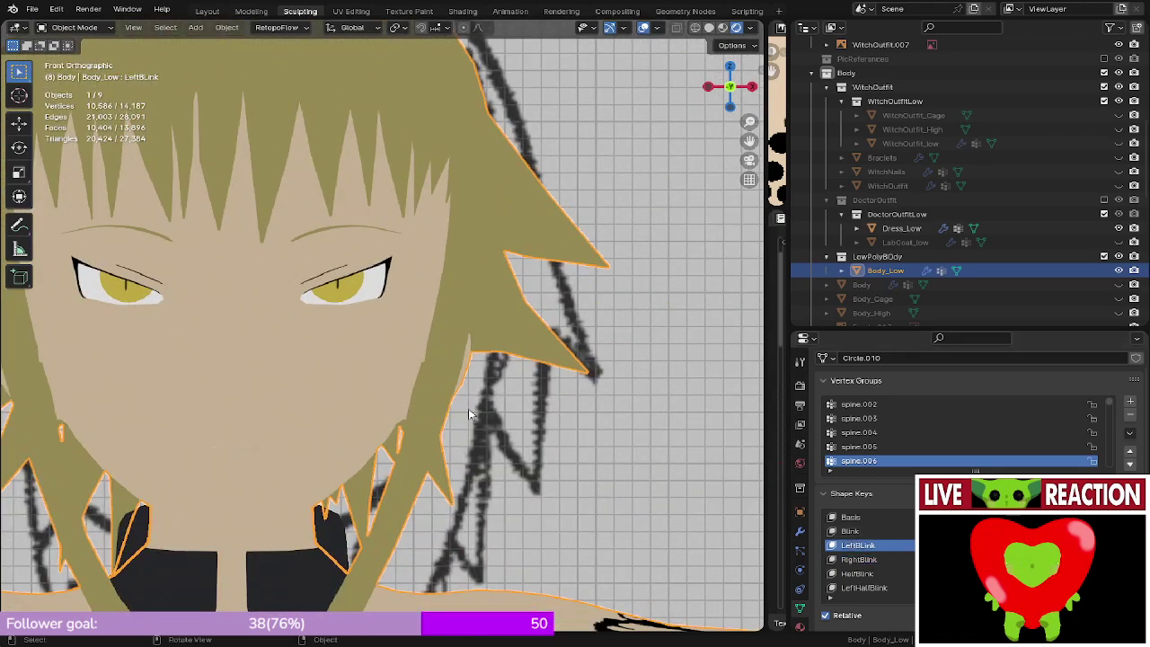
pyautogui.press('Tab')
pyautogui.scroll(5, 424, 321)
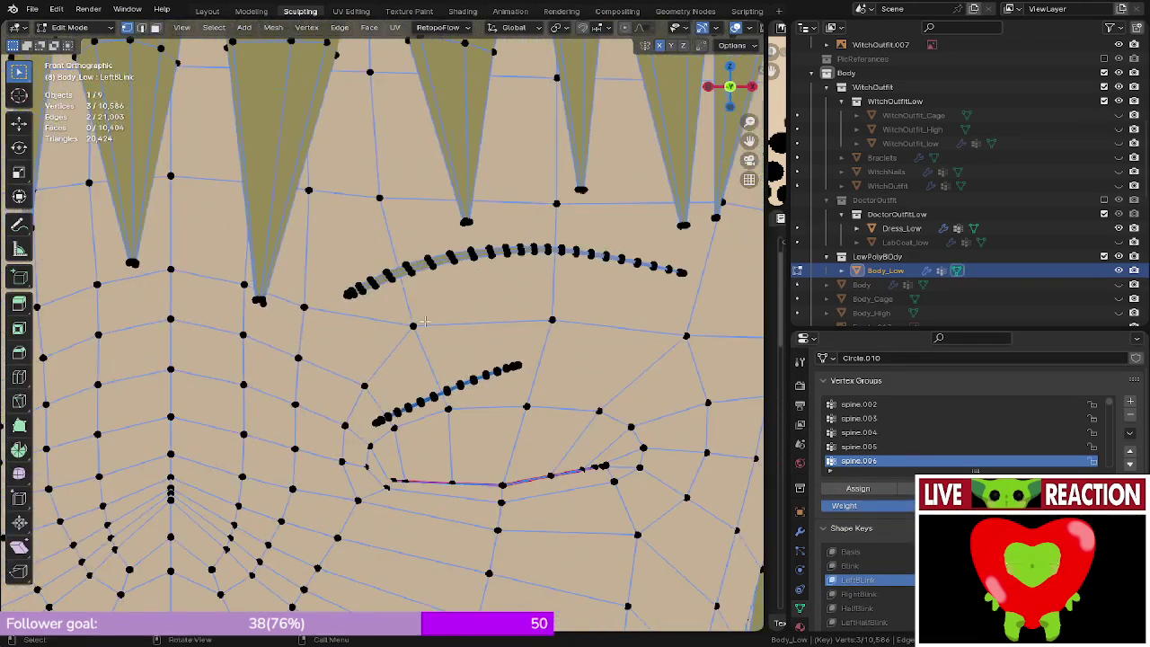
pyautogui.scroll(-2, 424, 321)
pyautogui.moveTo(424, 321); pyautogui.dragTo(418, 375, button='middle')
# - Make Blink the active shape key and open its mesh for editing
pyautogui.press('Tab')
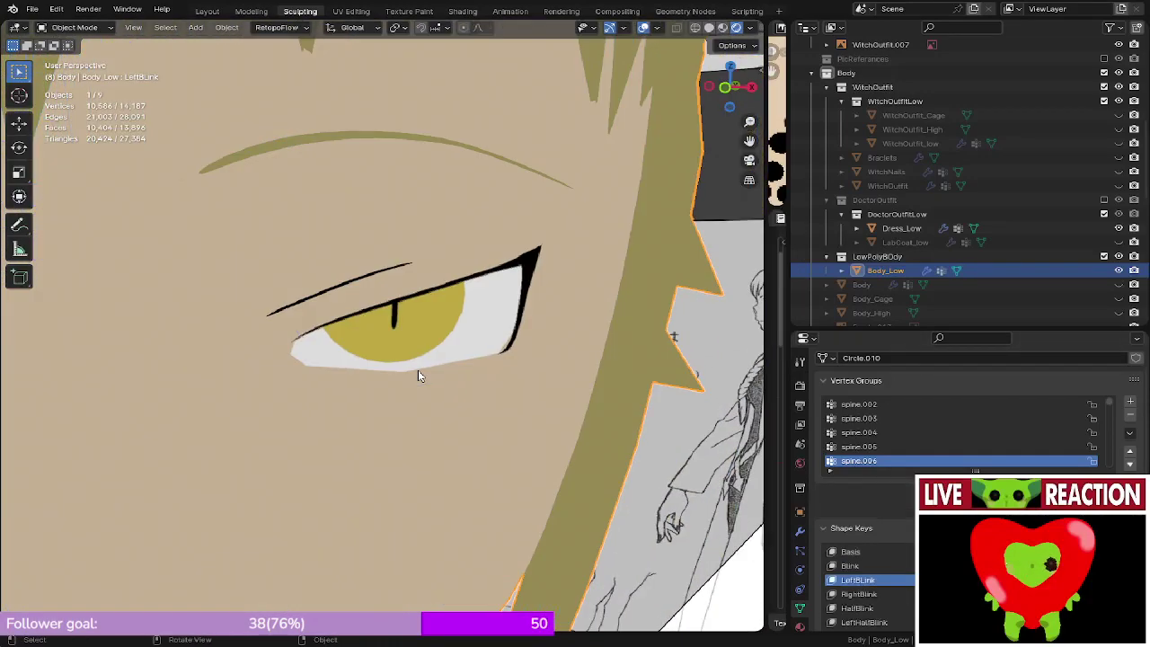
pyautogui.click(848, 565)
pyautogui.press('Tab')
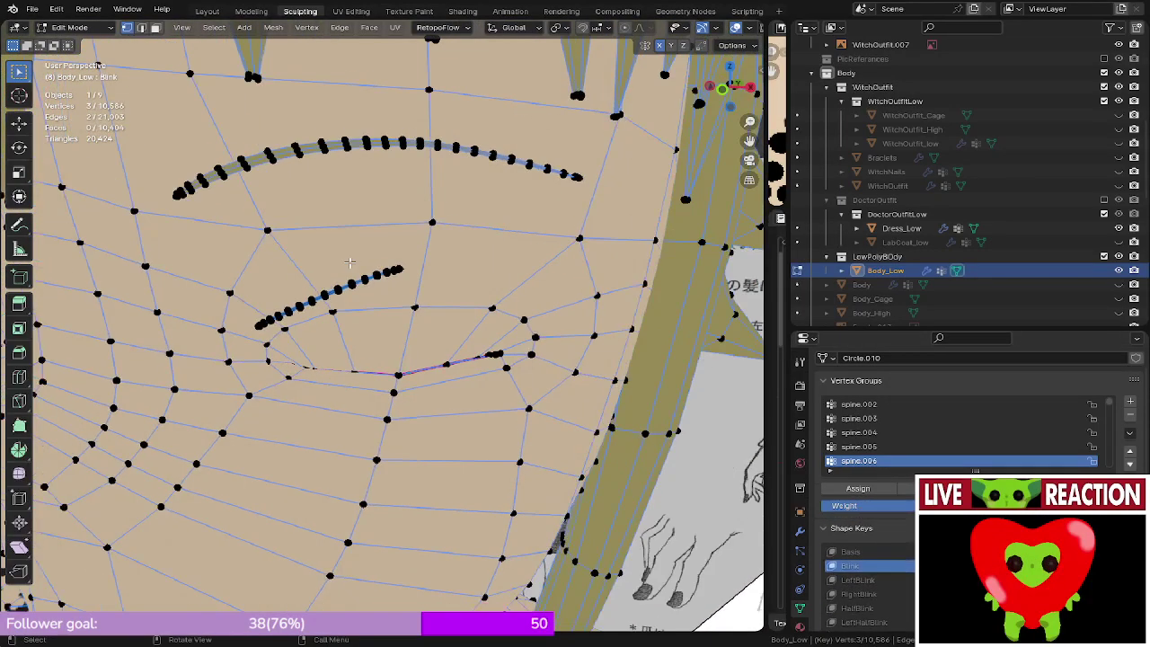
# - Select the whole crease strip above the closed left eyelid and lower it about 0.006 m along Z from the front
pyautogui.moveTo(349, 262); pyautogui.dragTo(477, 223, button='middle')
pyautogui.press('l')
pyautogui.press('KP_1')
pyautogui.scroll(-3, 449, 297)
pyautogui.press('g')
pyautogui.rightClick(459, 269)
pyautogui.scroll(3, 459, 269)
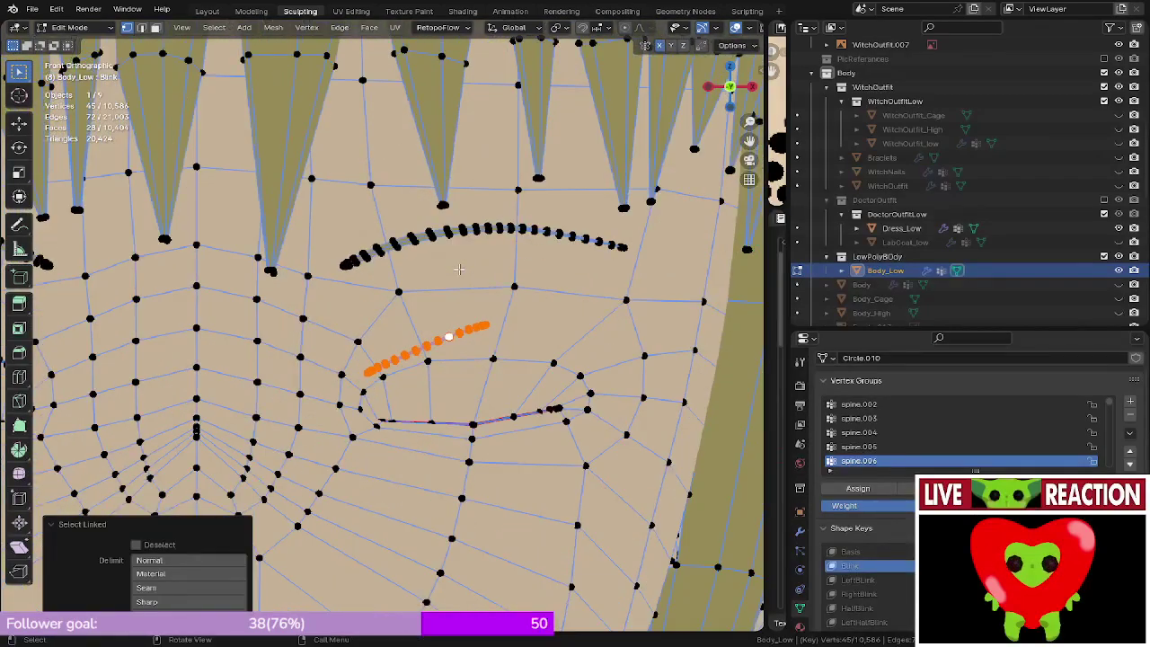
pyautogui.scroll(3, 458, 268)
pyautogui.press('g')
pyautogui.press('z')
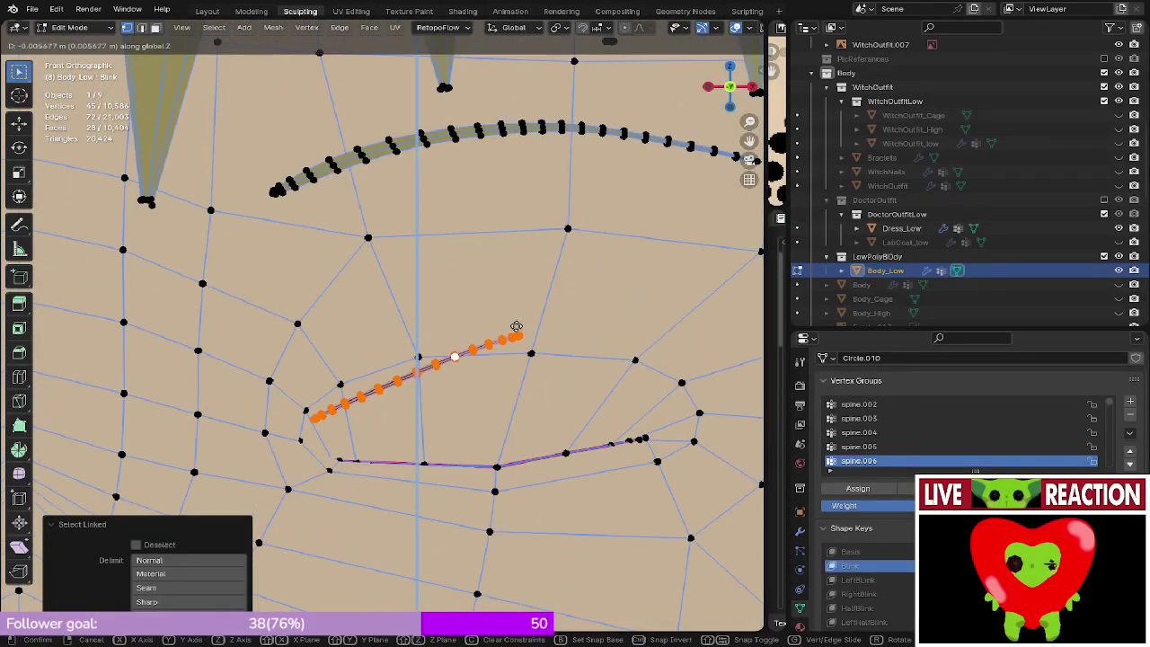
pyautogui.click(530, 329)
# - Rotate the left crease strip 12.6° in the front view, reposition it above the lid, and move it about 0.0061 m along Y
pyautogui.press('r')
pyautogui.click(538, 353)
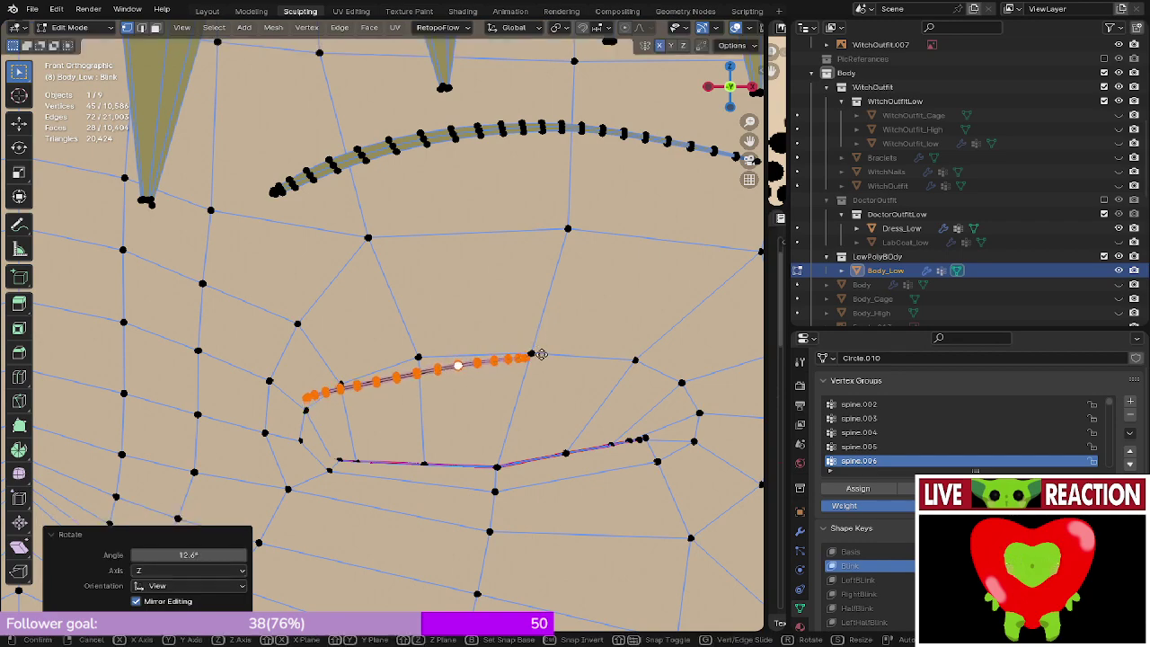
pyautogui.press('g')
pyautogui.click(556, 375)
pyautogui.moveTo(555, 376); pyautogui.dragTo(504, 273, button='middle')
pyautogui.press('g')
pyautogui.press('y')
pyautogui.click(341, 399)
pyautogui.scroll(-4, 504, 273)
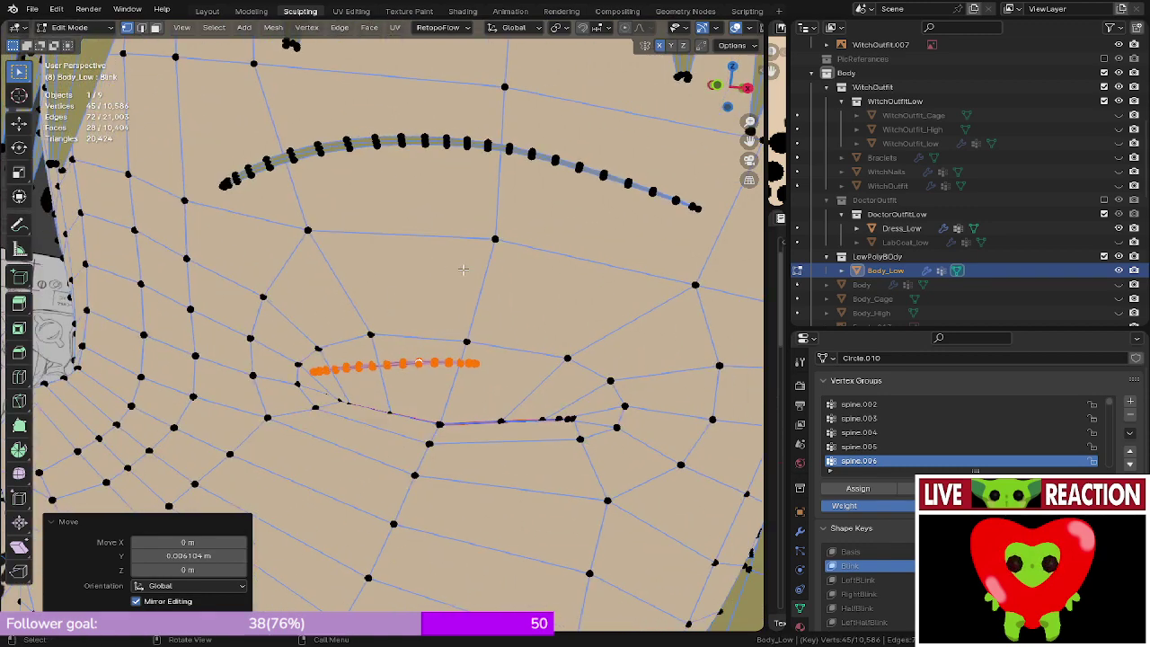
# - Raise the Blink value to full in Object Mode and inspect the crease strip over the closed left lid
pyautogui.press('Tab')
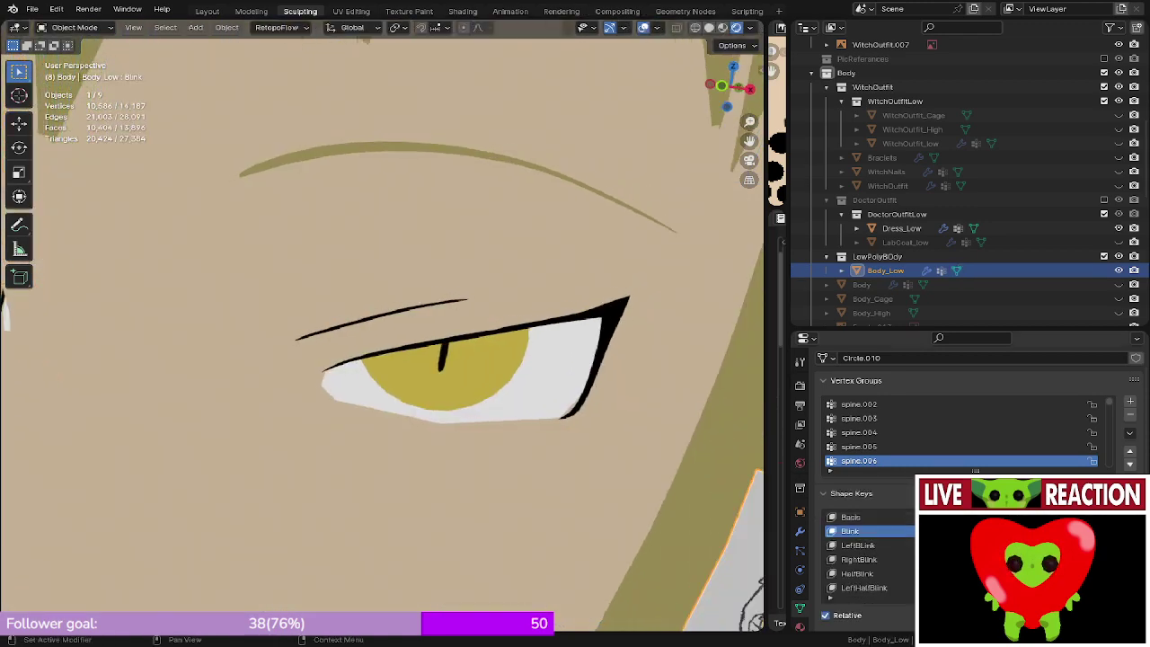
pyautogui.moveTo(1046, 531); pyautogui.dragTo(1091, 530)
pyautogui.scroll(-2, 348, 342)
pyautogui.moveTo(348, 341); pyautogui.dragTo(367, 225, button='middle')
pyautogui.scroll(-4, 427, 386)
pyautogui.press('KP_1')
pyautogui.scroll(2, 420, 361)
pyautogui.scroll(6, 333, 358)
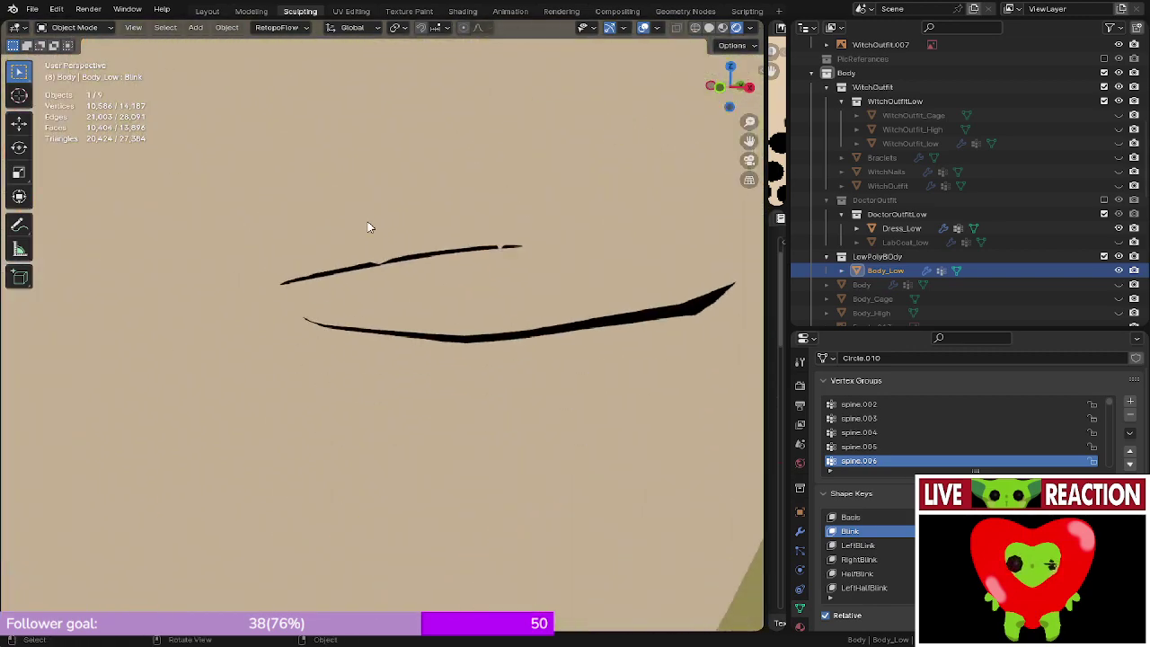
pyautogui.scroll(4, 347, 282)
pyautogui.moveTo(346, 282); pyautogui.dragTo(322, 299, button='middle')
# - Select the three-vertex cross-section near the inner end of the left crease strip and push it outward with Shrink/Fatten
pyautogui.press('Tab')
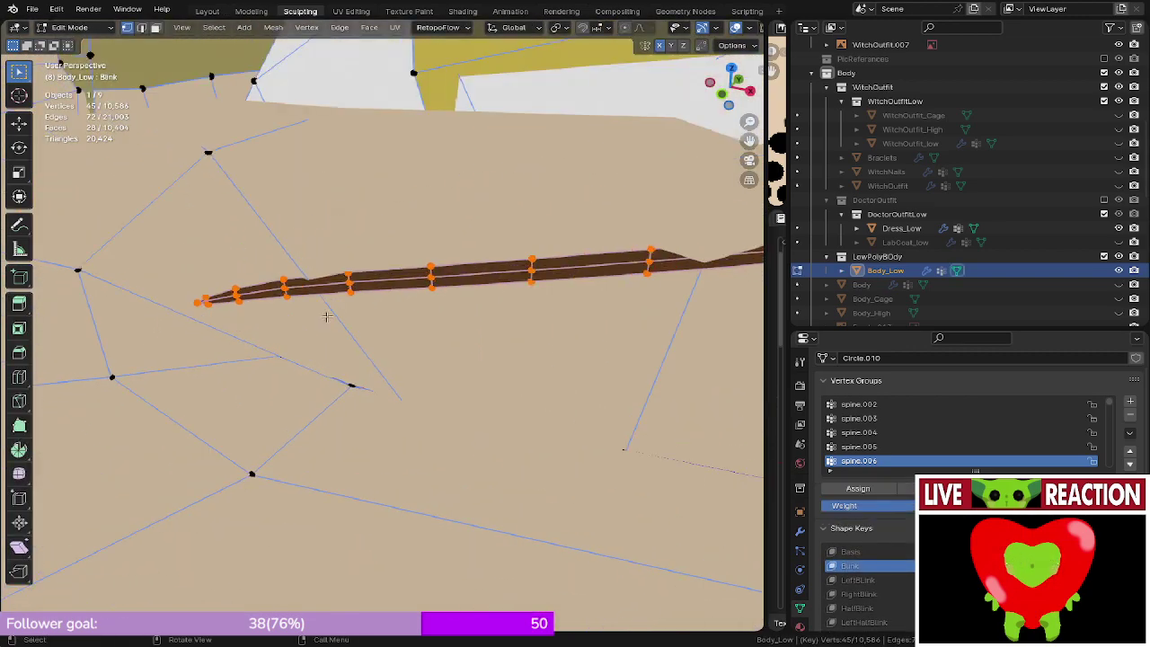
pyautogui.click(284, 286)
pyautogui.keyDown('ctrl'); pyautogui.click(285, 294); pyautogui.keyUp('ctrl')
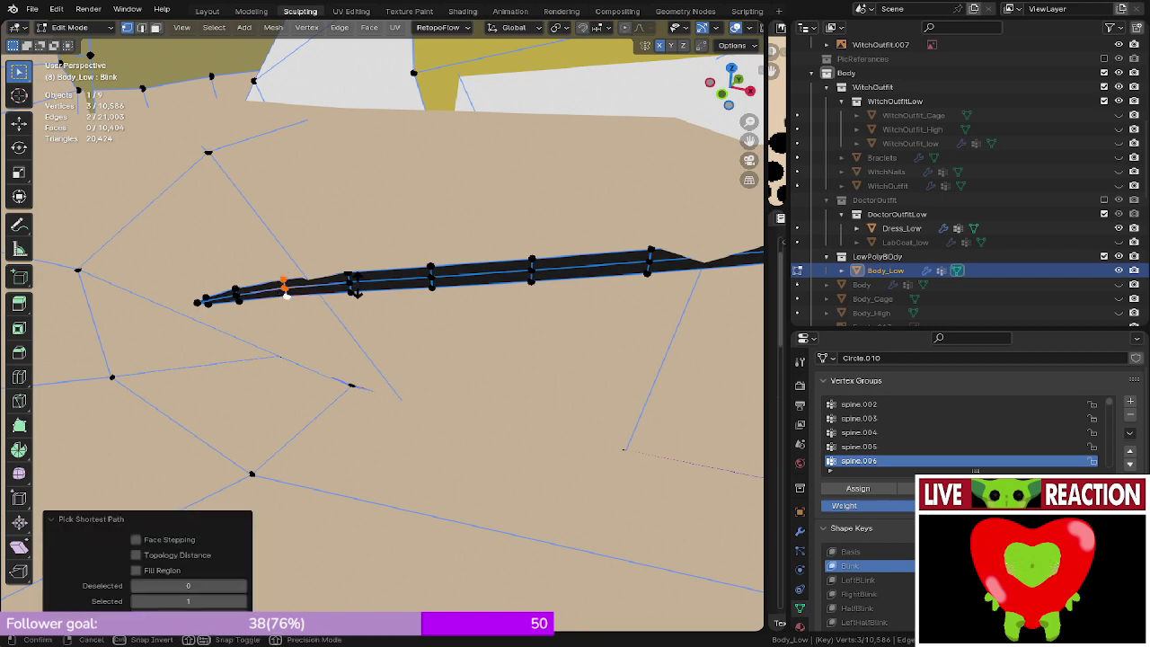
pyautogui.hotkey('alt', 's')
pyautogui.click(352, 251)
pyautogui.moveTo(351, 271); pyautogui.dragTo(317, 301, button='middle')
pyautogui.hotkey('alt', 's')
pyautogui.click(284, 116)
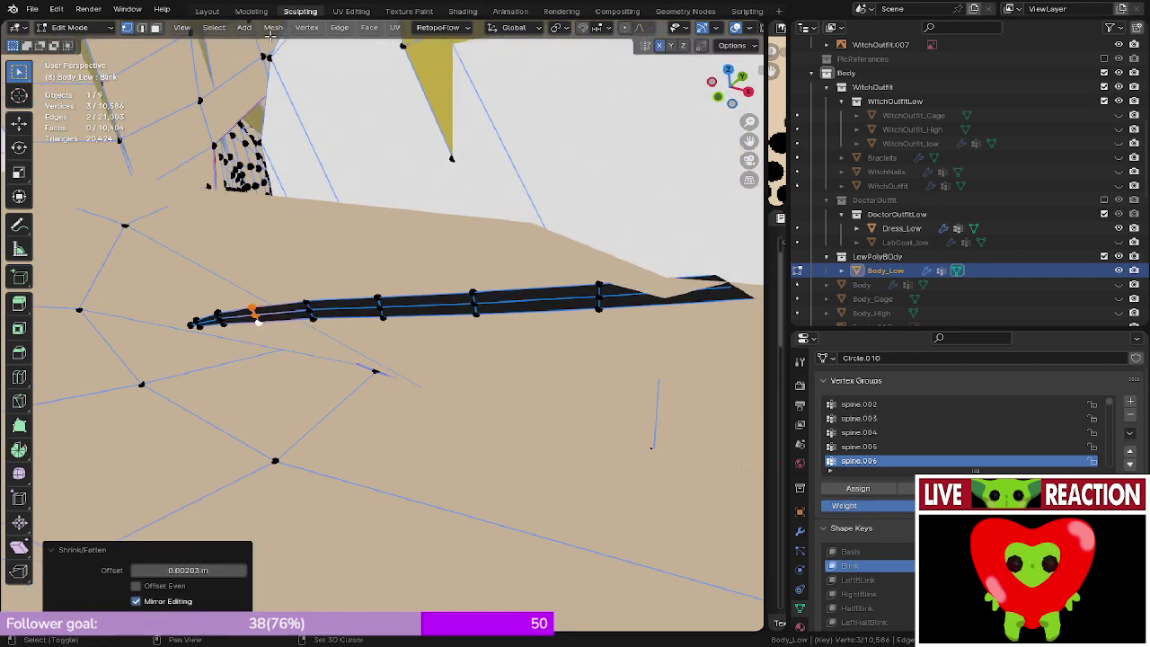
# - Push the six vertices mid-strip and the nine vertices at the crease strip's outer end out of the skin with Shrink/Fatten
pyautogui.scroll(-4, 360, 225)
pyautogui.press('Tab')
pyautogui.moveTo(385, 292); pyautogui.dragTo(359, 288, button='middle')
pyautogui.press('Tab')
pyautogui.scroll(1, 488, 342)
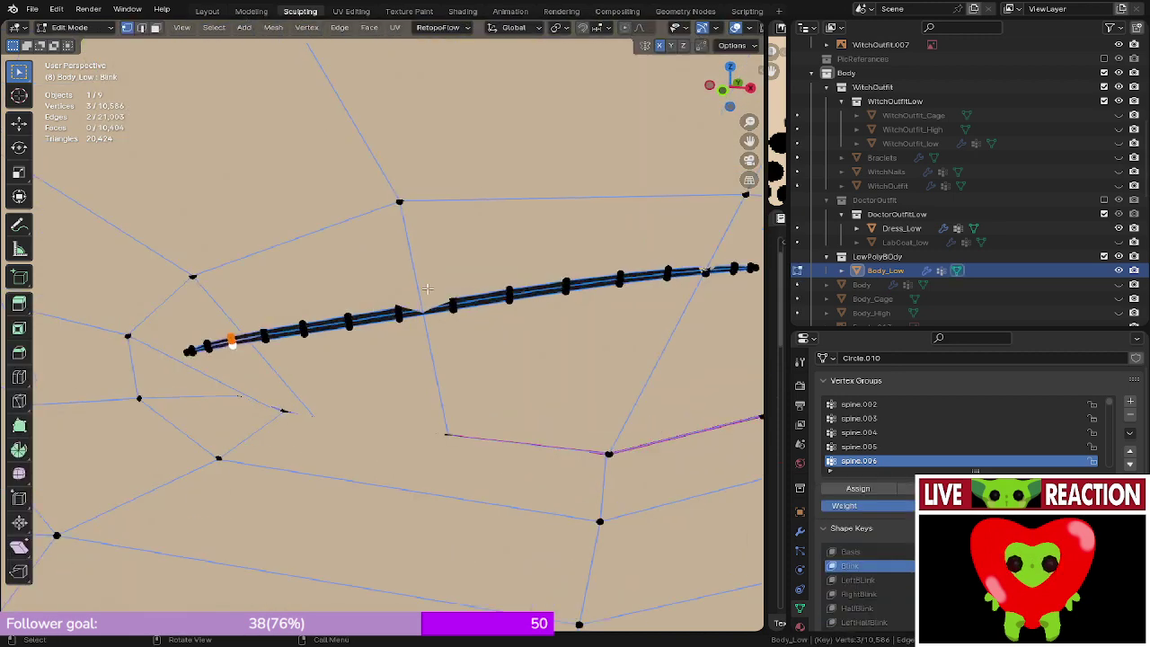
pyautogui.moveTo(397, 285); pyautogui.dragTo(480, 331)
pyautogui.hotkey('alt', 's')
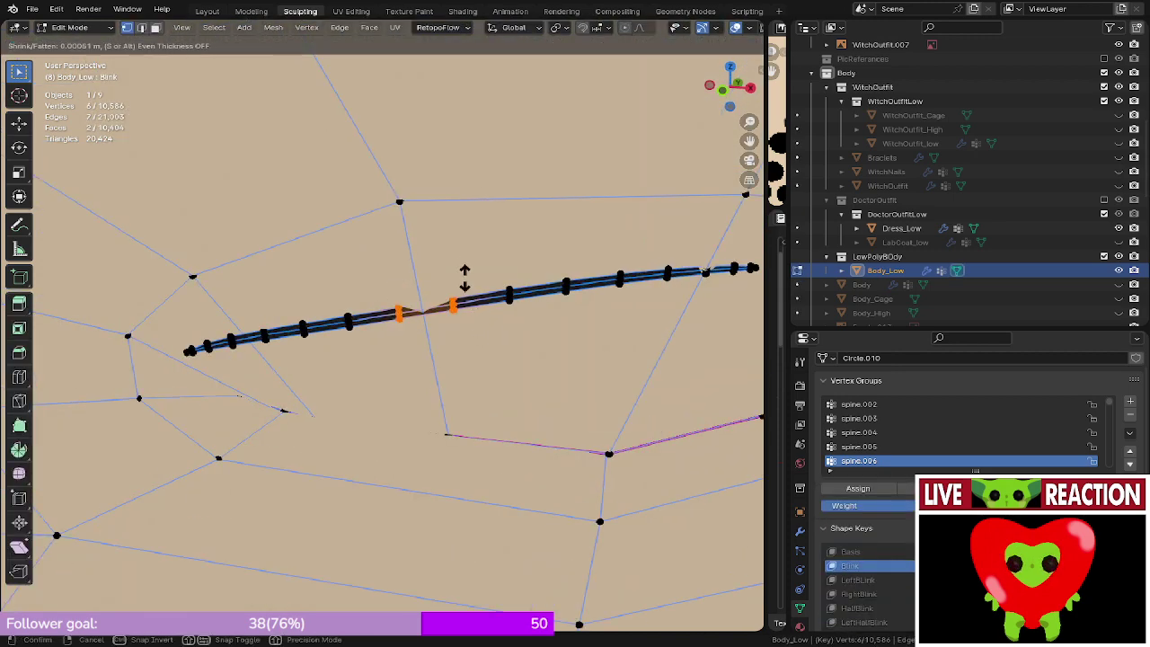
pyautogui.click(445, 529)
pyautogui.moveTo(445, 529); pyautogui.dragTo(519, 318, button='middle')
pyautogui.moveTo(550, 279); pyautogui.dragTo(636, 348)
pyautogui.hotkey('alt', 's')
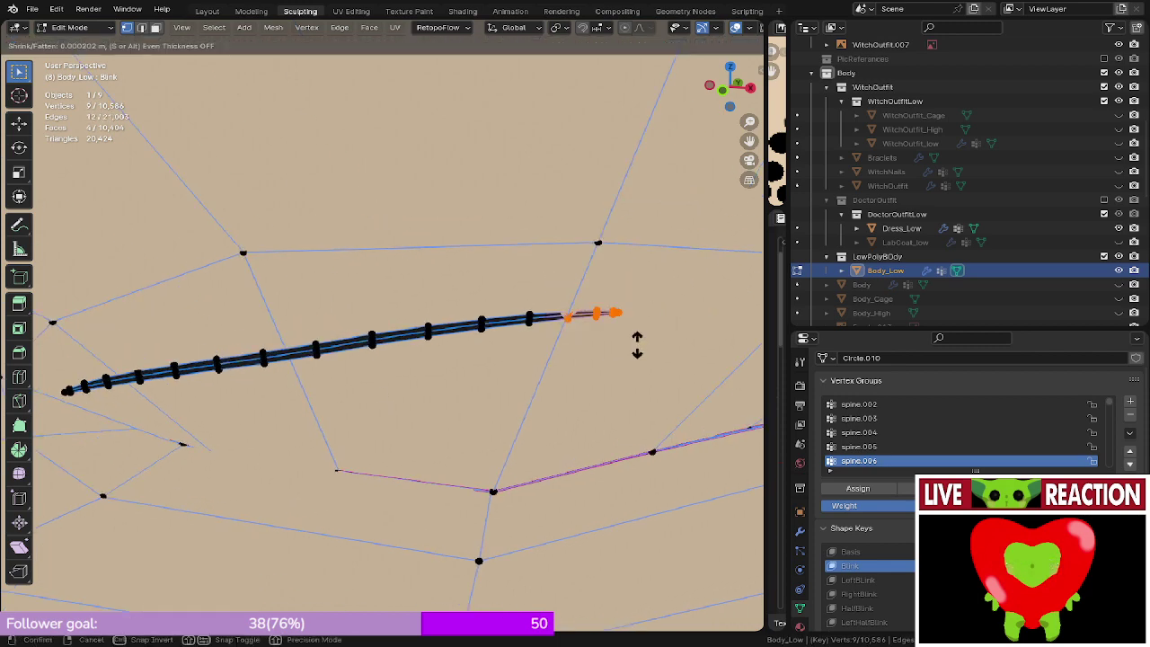
pyautogui.click(631, 192)
# - Return to Object Mode, test the Blink value on the whole face from the front, reset it to open eyes, and save the file
pyautogui.press('Tab')
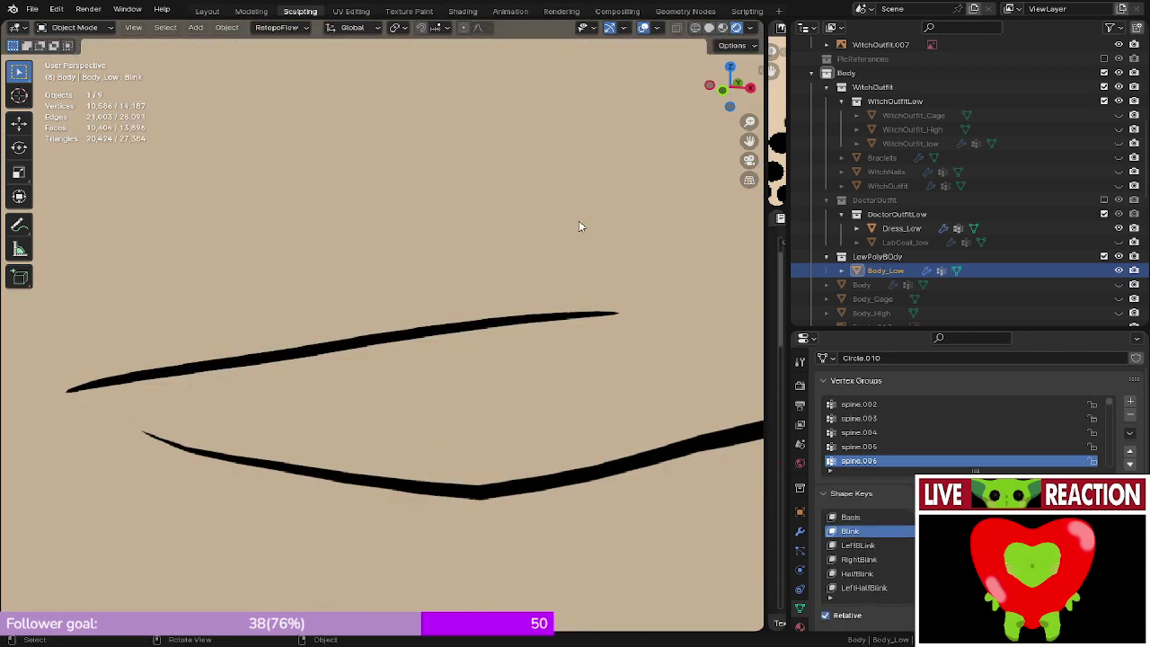
pyautogui.press('KP_1')
pyautogui.scroll(-12, 578, 218)
pyautogui.keyDown('shift'); pyautogui.moveTo(477, 254); pyautogui.dragTo(534, 257, button='middle'); pyautogui.keyUp('shift')
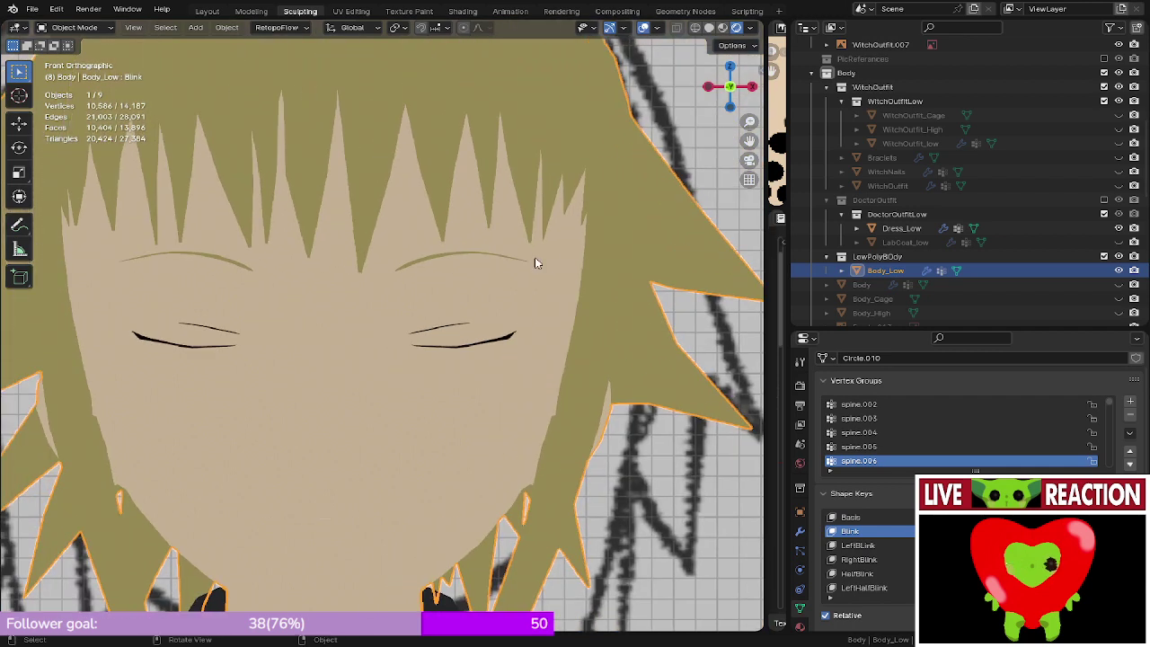
pyautogui.moveTo(1078, 531); pyautogui.dragTo(1028, 531)
pyautogui.scroll(-4, 465, 378)
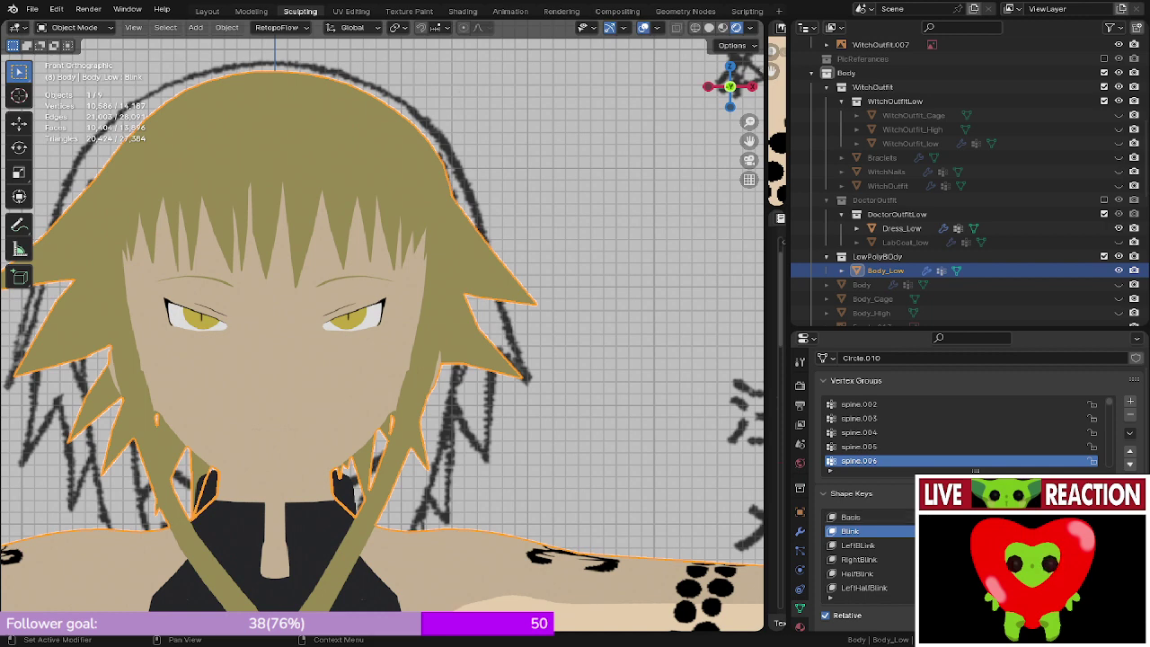
pyautogui.moveTo(1068, 531); pyautogui.dragTo(1032, 531)
pyautogui.hotkey('ctrl', 's')
pyautogui.click(447, 362)
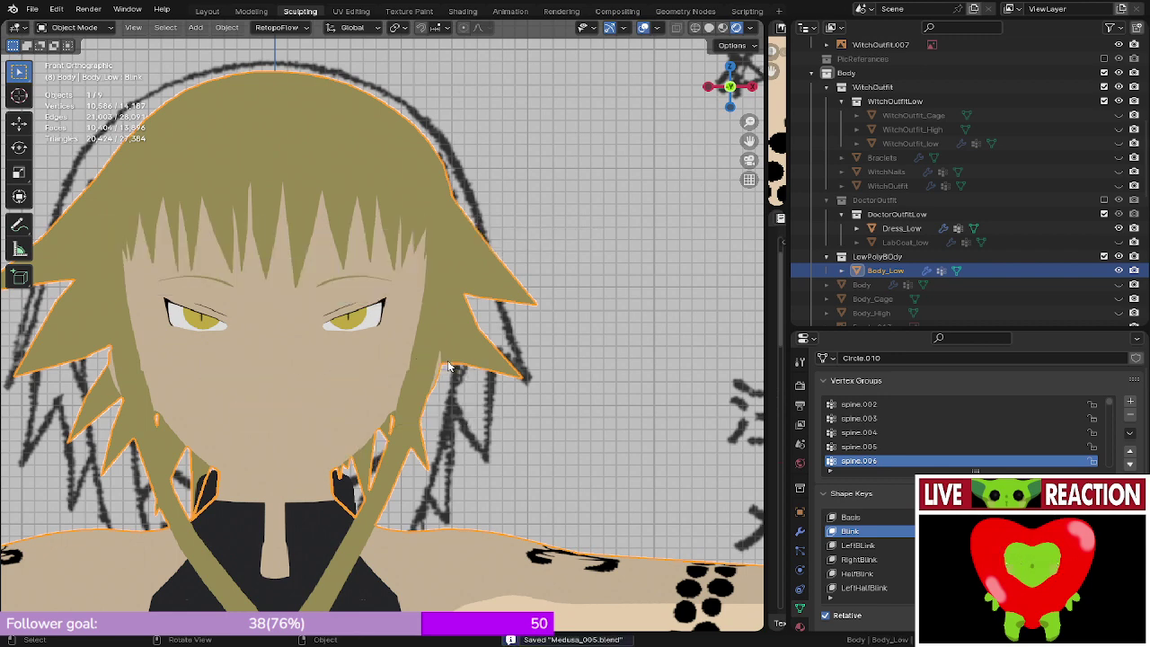
# - Make LeftBlink the active shape key, raise its value to full, and open its mesh for editing in wireframe
pyautogui.scroll(6, 450, 366)
pyautogui.click(898, 545)
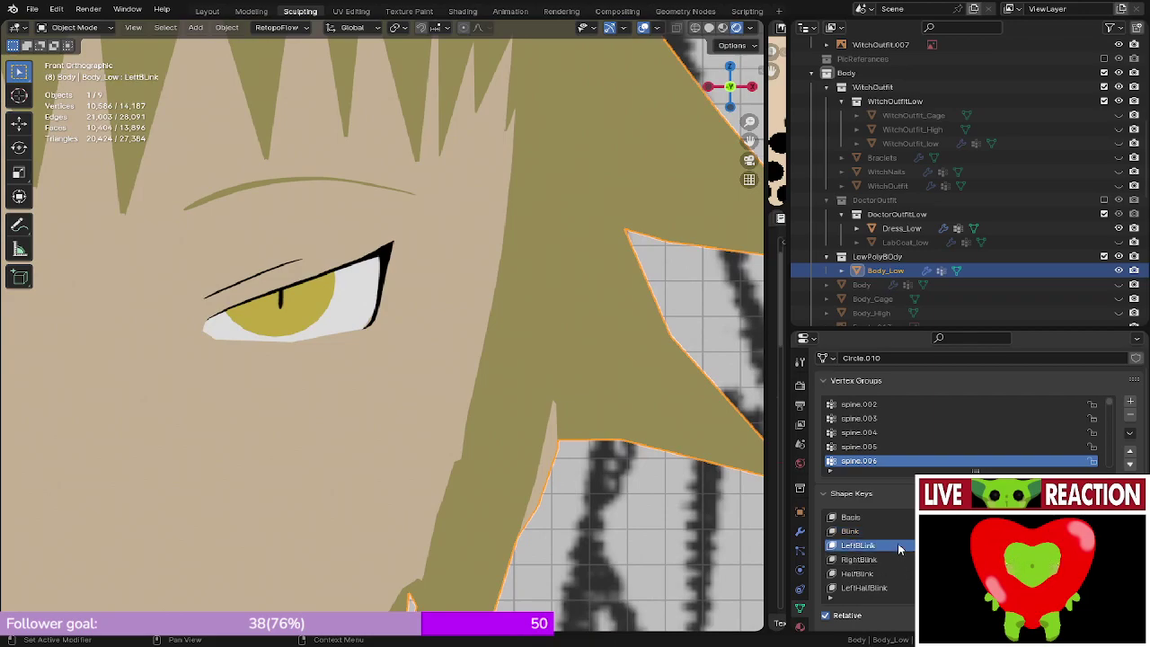
pyautogui.moveTo(1060, 545); pyautogui.dragTo(1114, 545)
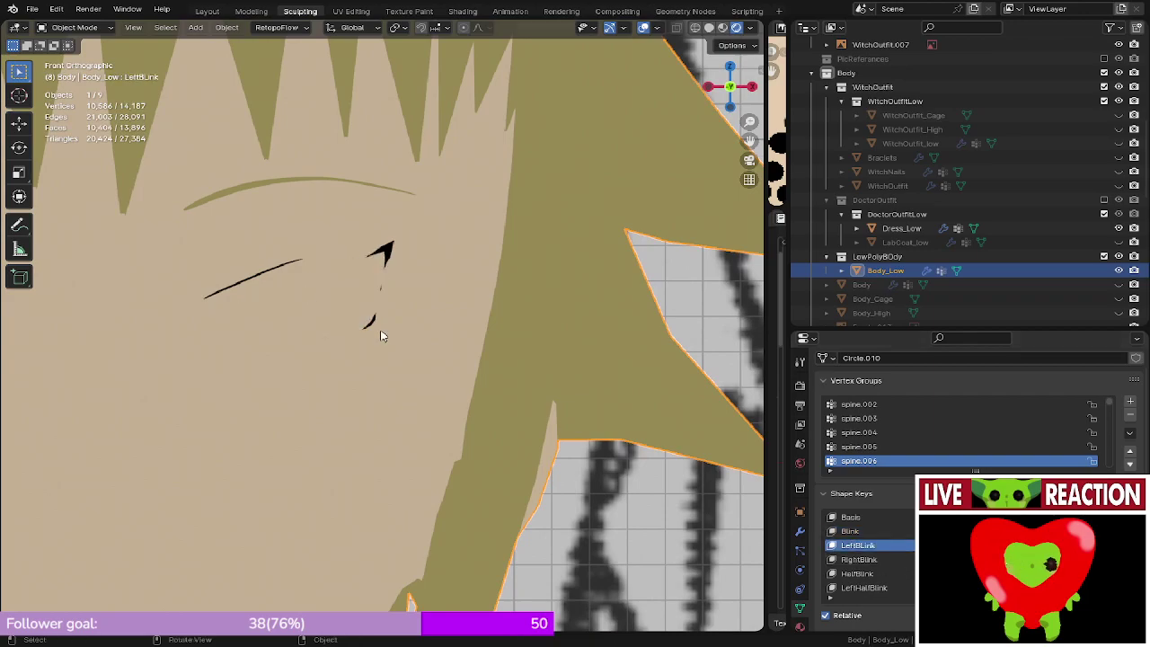
pyautogui.press('Tab')
pyautogui.moveTo(286, 272); pyautogui.dragTo(266, 289, button='middle')
pyautogui.scroll(3, 269, 283)
pyautogui.press('z')
pyautogui.click(294, 361)
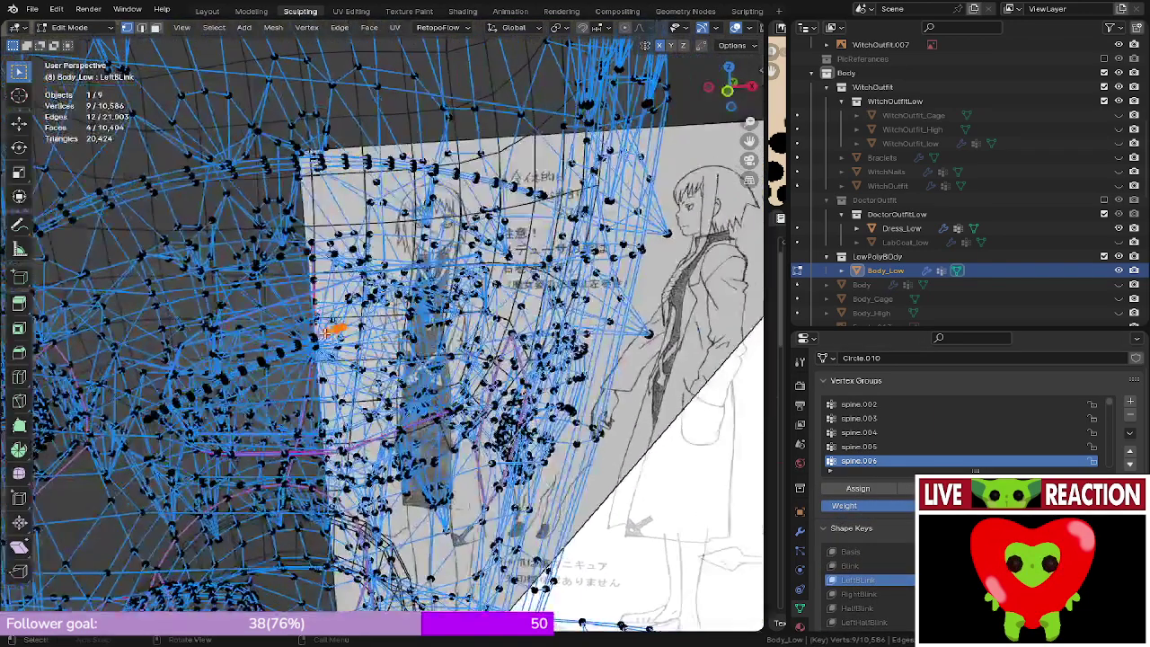
# - Reveal the hidden geometry, select the left eye's complete lash and crease pieces, and show the face from the front in solid shading
pyautogui.press('l')
pyautogui.moveTo(334, 334); pyautogui.dragTo(300, 234, button='middle')
pyautogui.hotkey('alt', 'h')
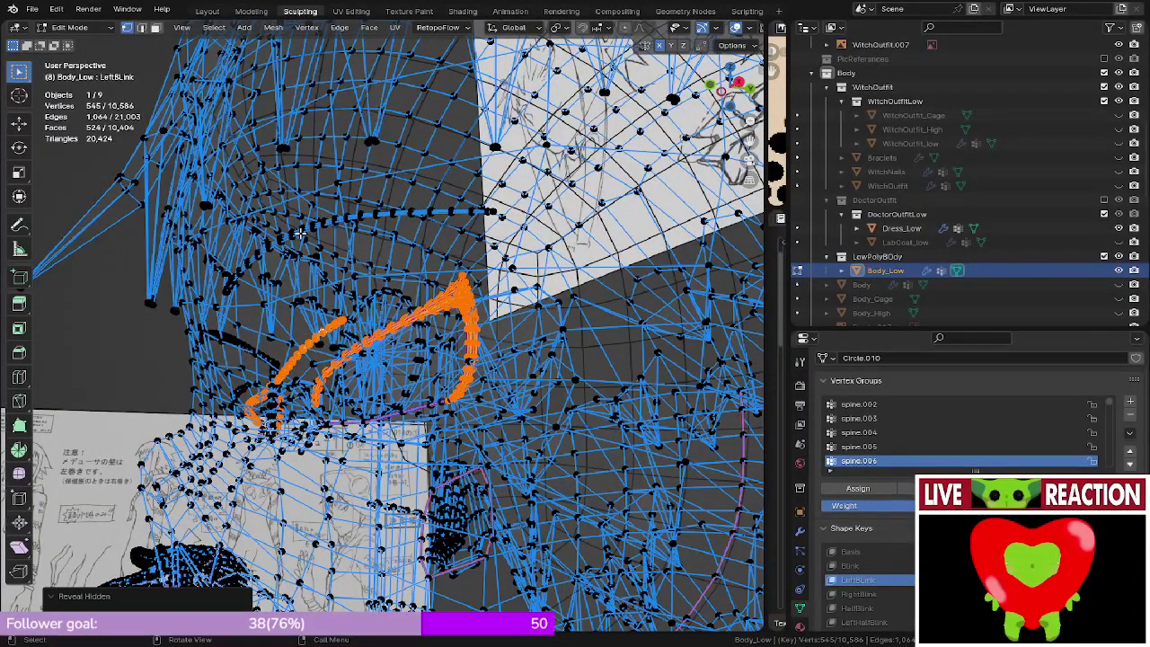
pyautogui.scroll(2, 300, 233)
pyautogui.click(482, 279)
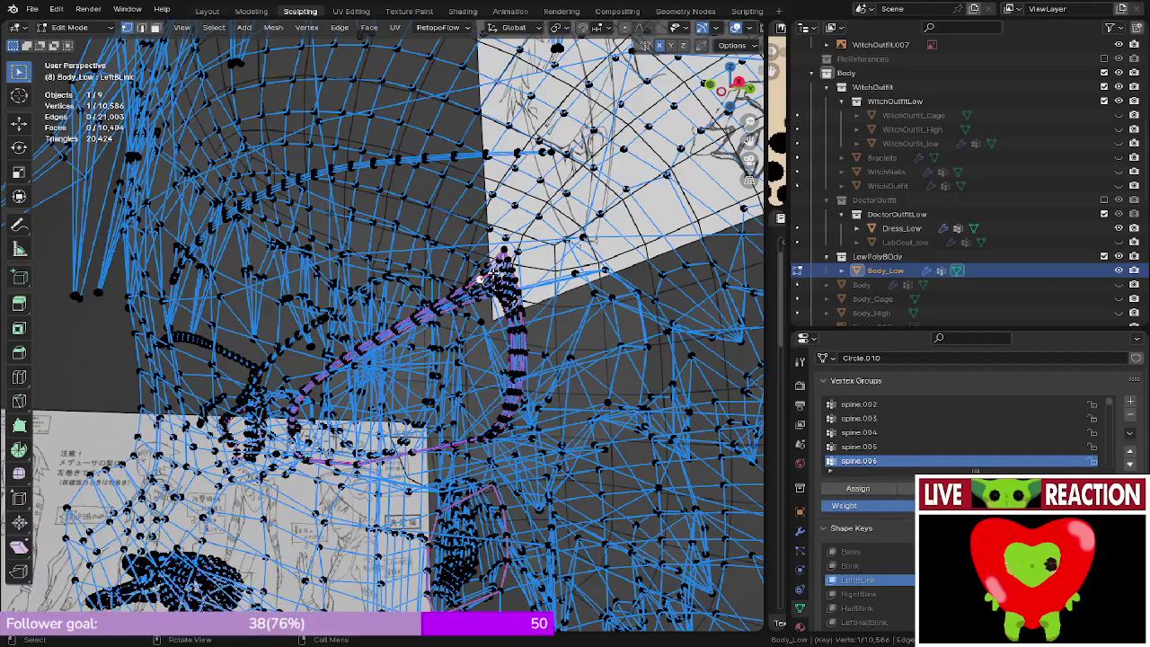
pyautogui.press('l')
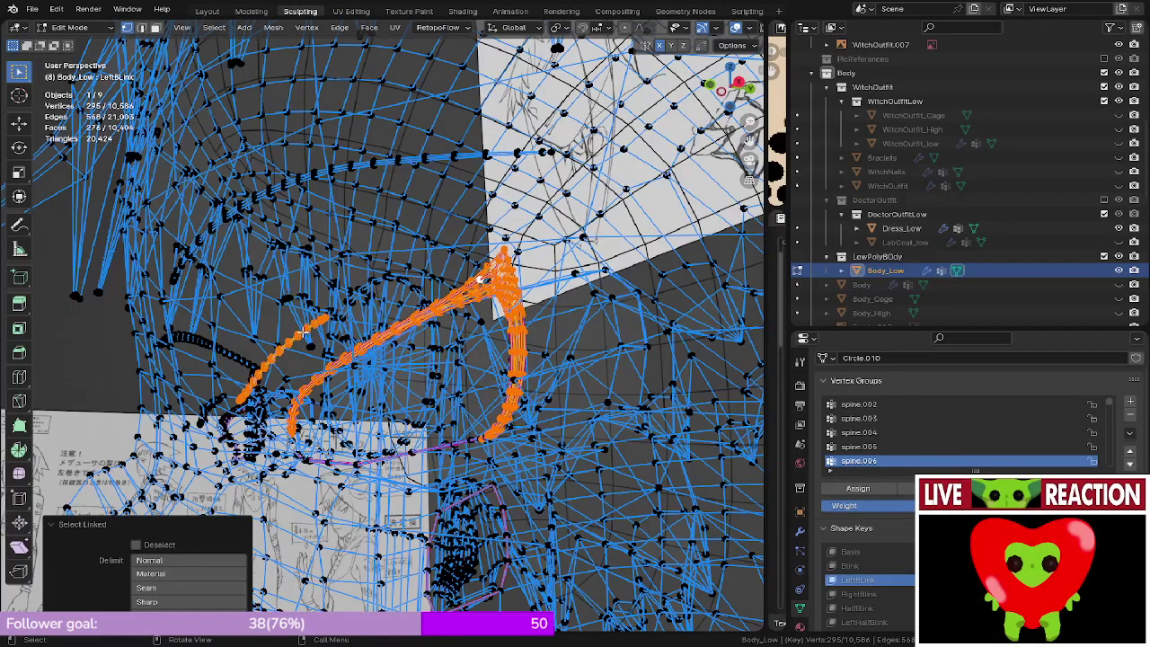
pyautogui.moveTo(303, 333); pyautogui.dragTo(378, 309, button='middle')
pyautogui.hotkey('shift', 'z')
pyautogui.moveTo(449, 288); pyautogui.dragTo(542, 265, button='middle')
pyautogui.press('KP_1')
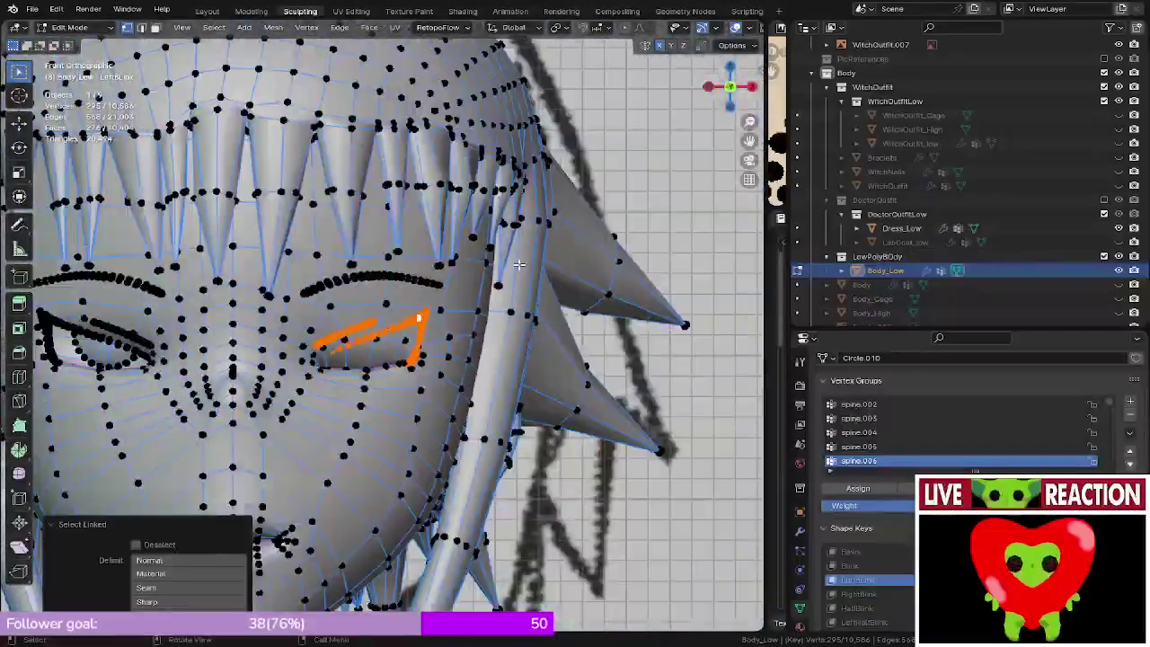
# - Try to blend the selected lash and crease from the Blink shape at 1.000 with X mirroring on, and undo it
pyautogui.press('F3')
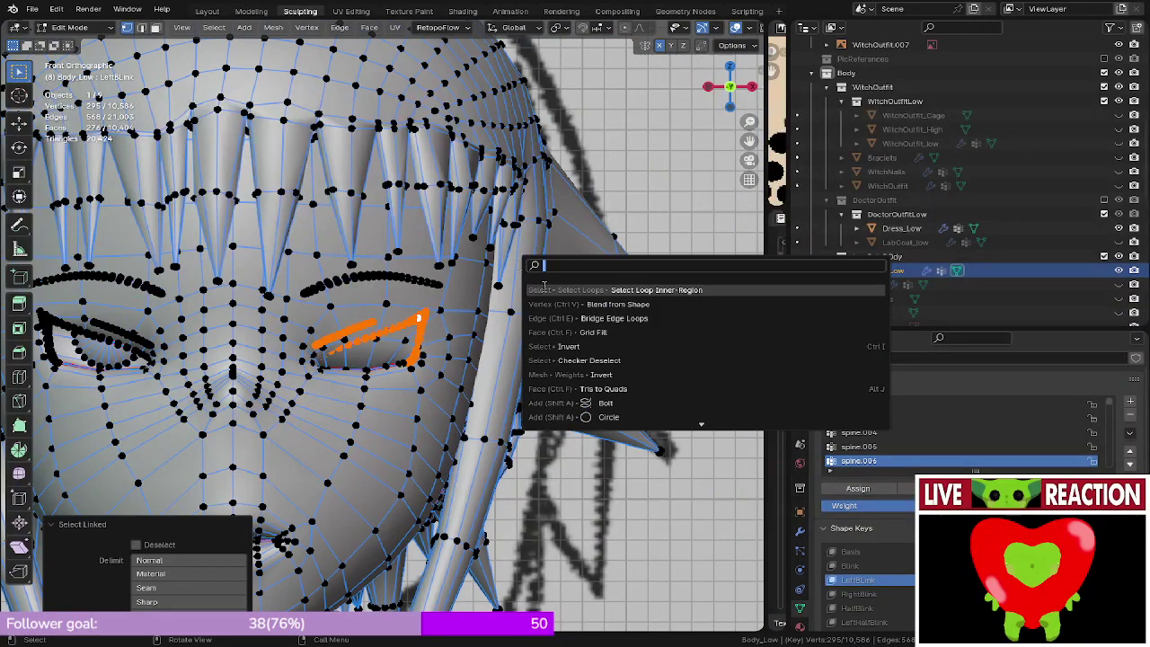
pyautogui.click(605, 304)
pyautogui.click(174, 586)
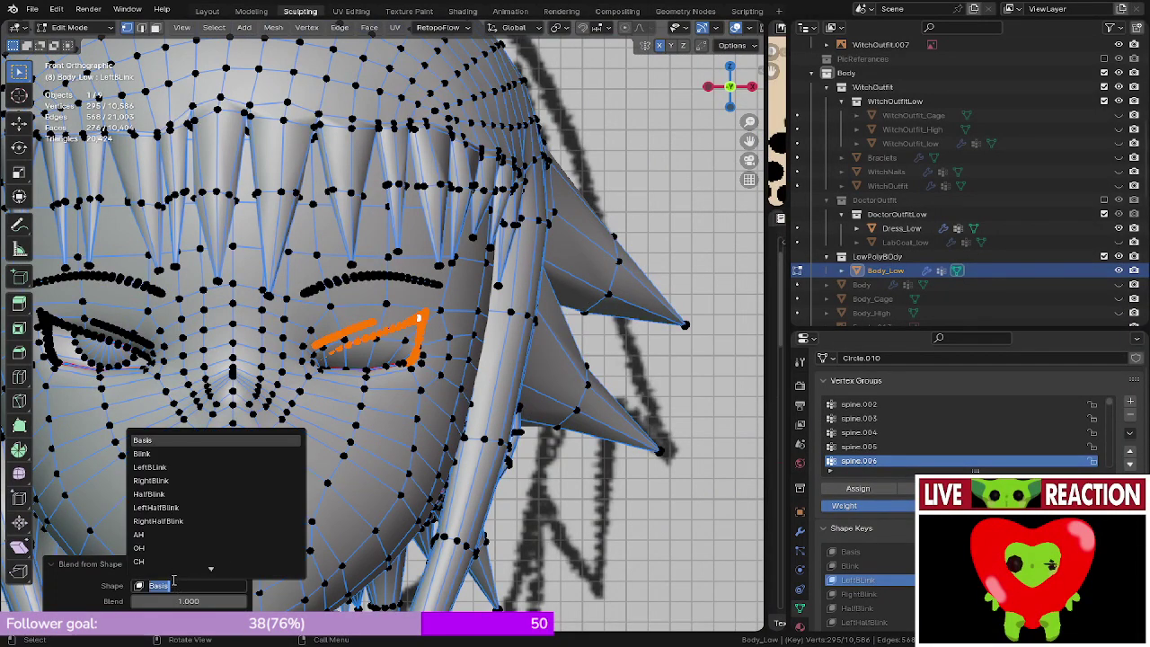
pyautogui.click(159, 453)
pyautogui.scroll(2, 363, 369)
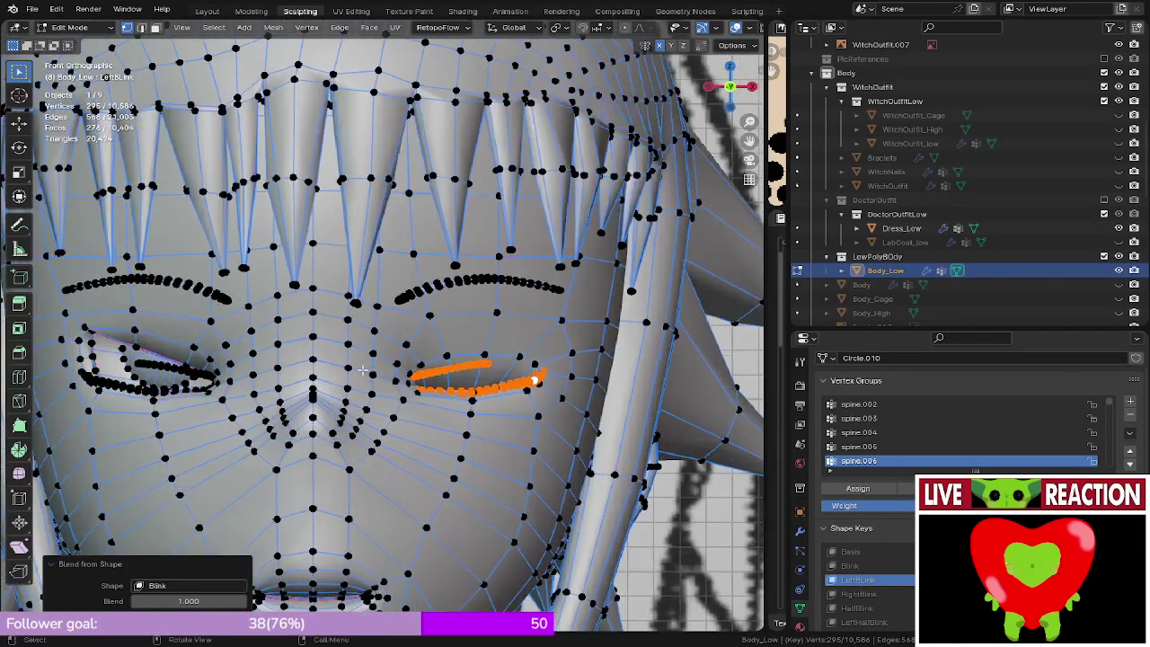
pyautogui.hotkey('ctrl', 'z')
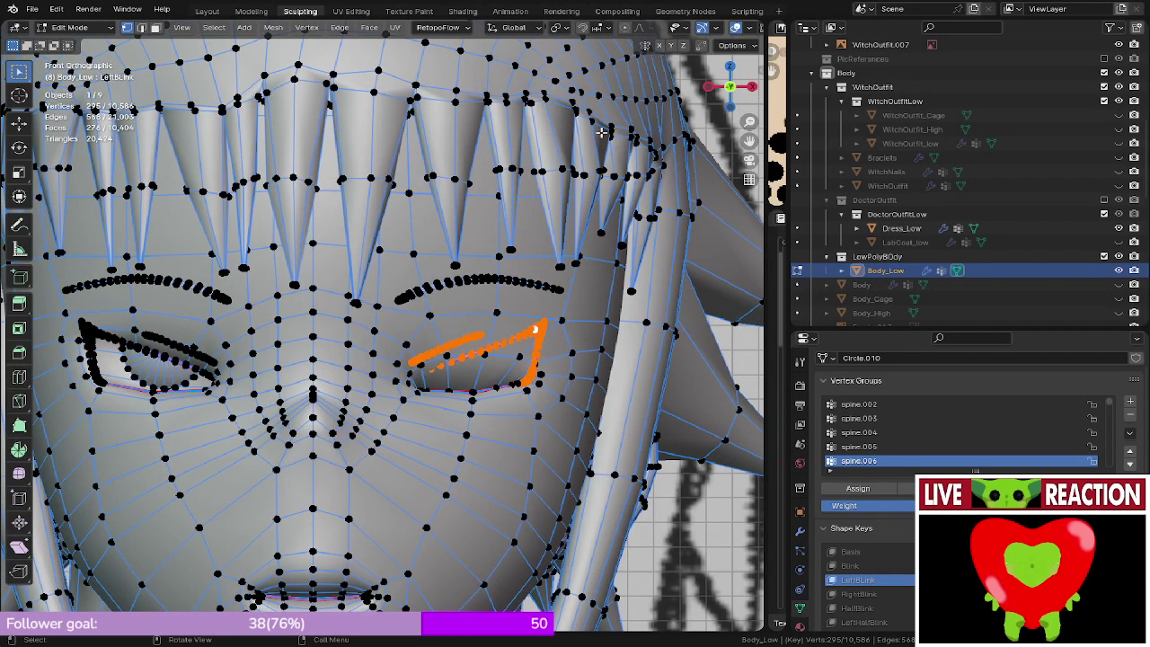
# - Blend the selected left lash and crease from the Blink shape at 1.000 without X mirroring, and check the face in Object Mode
pyautogui.press('F3')
pyautogui.click(505, 343)
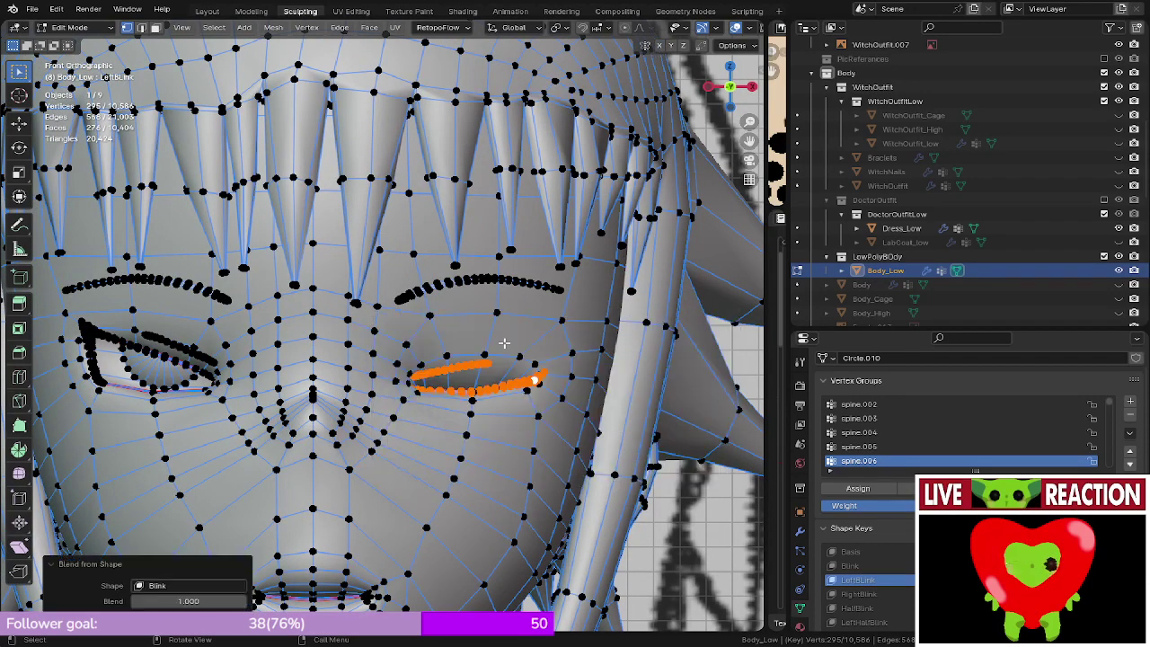
pyautogui.moveTo(505, 335); pyautogui.dragTo(516, 315, button='middle')
pyautogui.press('Tab')
pyautogui.press('KP_1')
pyautogui.scroll(-3, 516, 314)
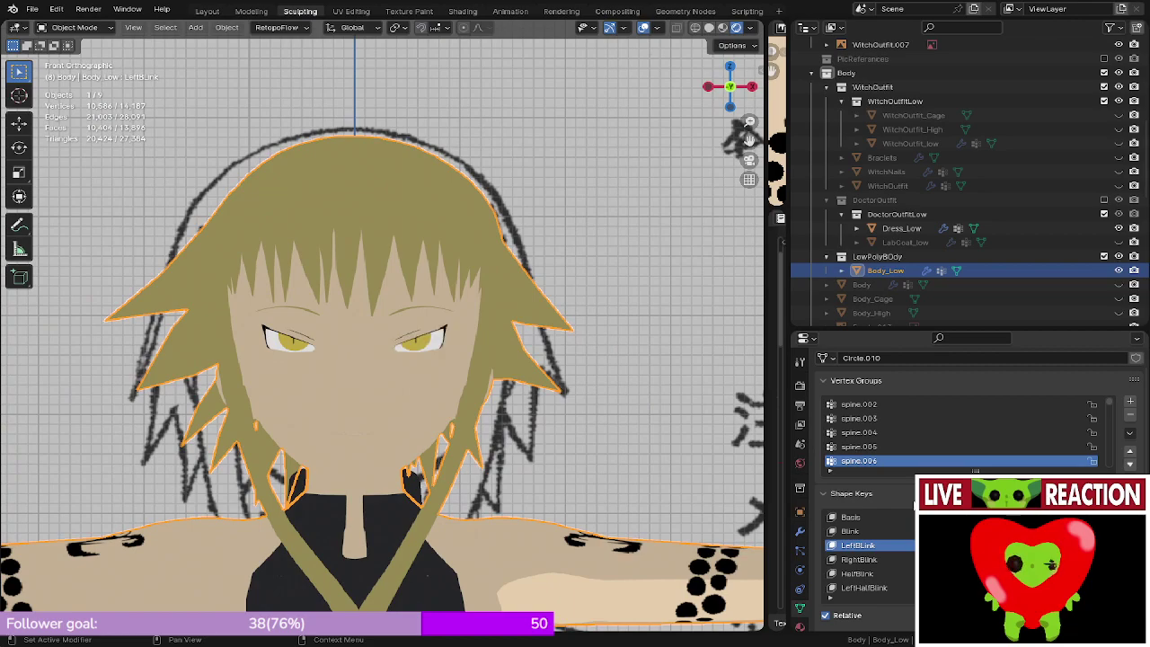
pyautogui.scroll(4, 380, 300)
# - In the RightBlink shape key, select the right eye's lash and crease pieces and blend them from the Blink shape at 1.000
pyautogui.click(894, 560)
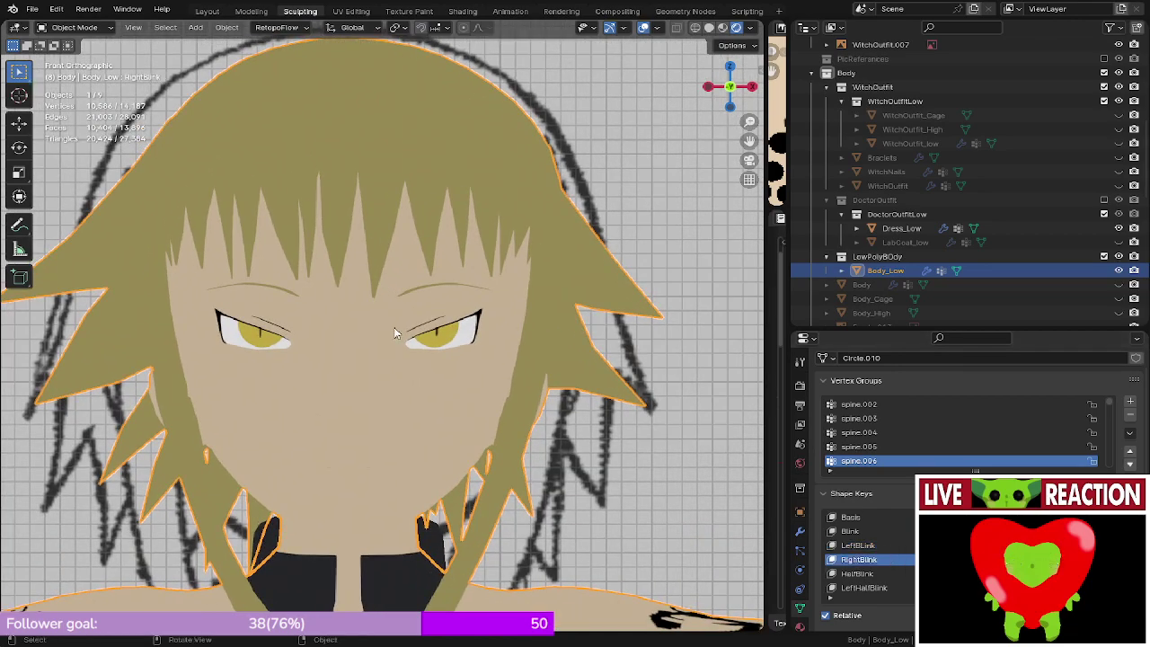
pyautogui.press('Tab')
pyautogui.moveTo(395, 333); pyautogui.dragTo(319, 306, button='middle')
pyautogui.scroll(3, 359, 318)
pyautogui.scroll(3, 308, 304)
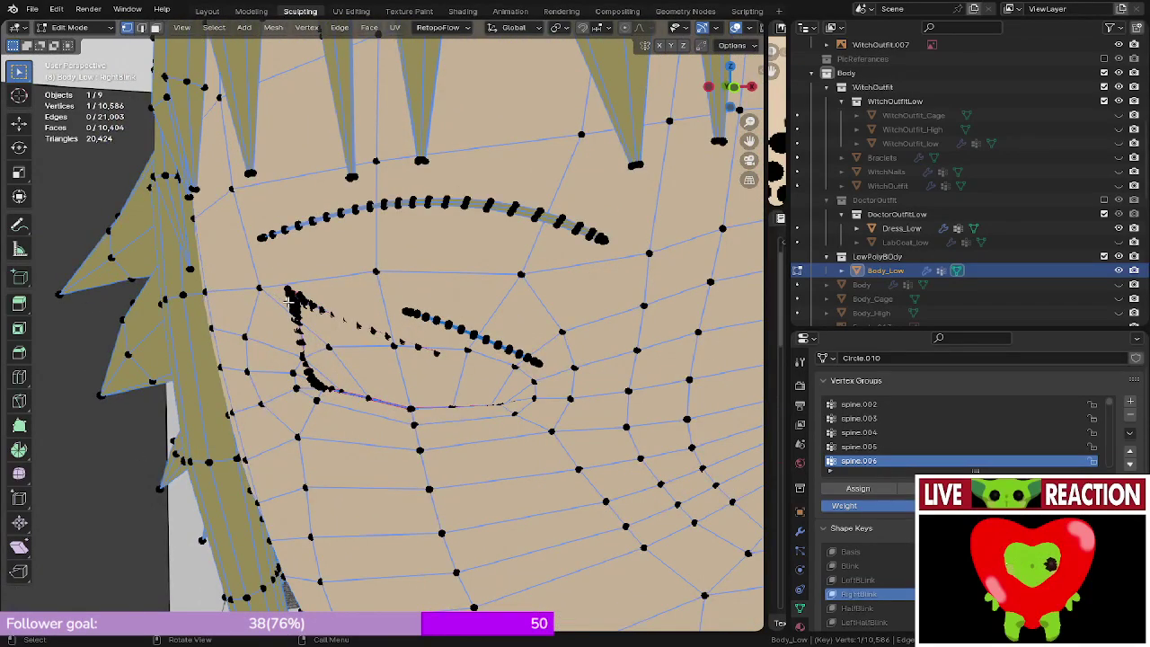
pyautogui.press('l')
pyautogui.scroll(-6, 432, 319)
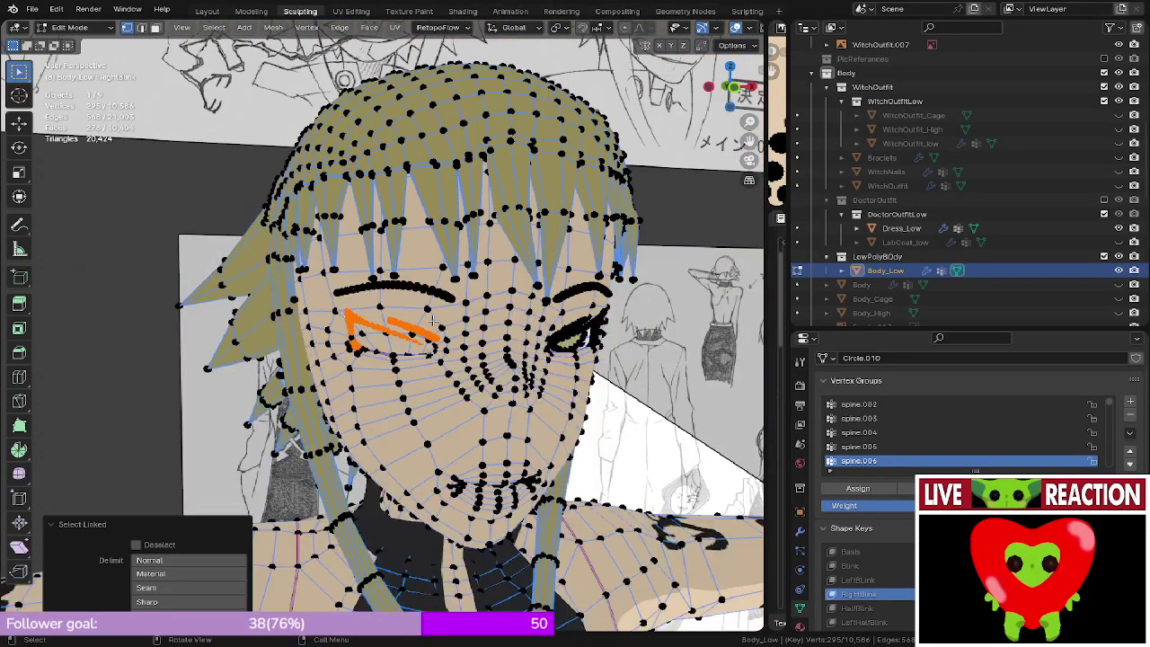
pyautogui.press('F3')
pyautogui.click(522, 345)
pyautogui.moveTo(505, 347); pyautogui.dragTo(419, 372, button='middle')
# - Save the file, return to Object Mode, and test the RightBlink value on the face from the front, leaving the eyes open
pyautogui.hotkey('ctrl', 's')
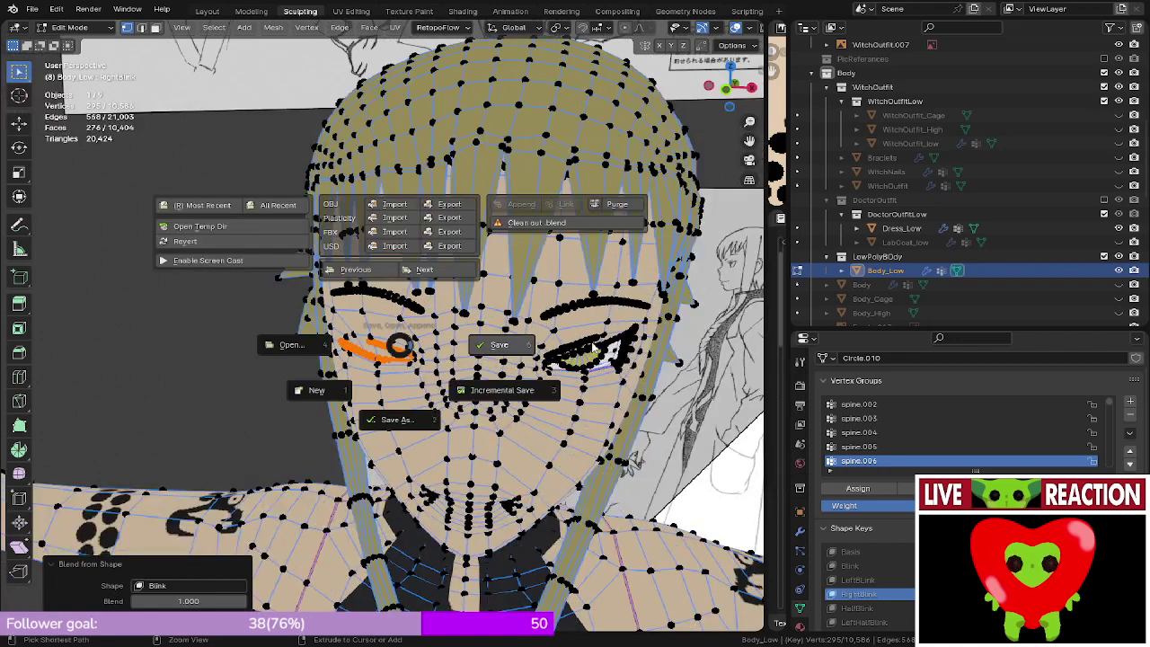
pyautogui.click(504, 344)
pyautogui.press('KP_1')
pyautogui.press('Tab')
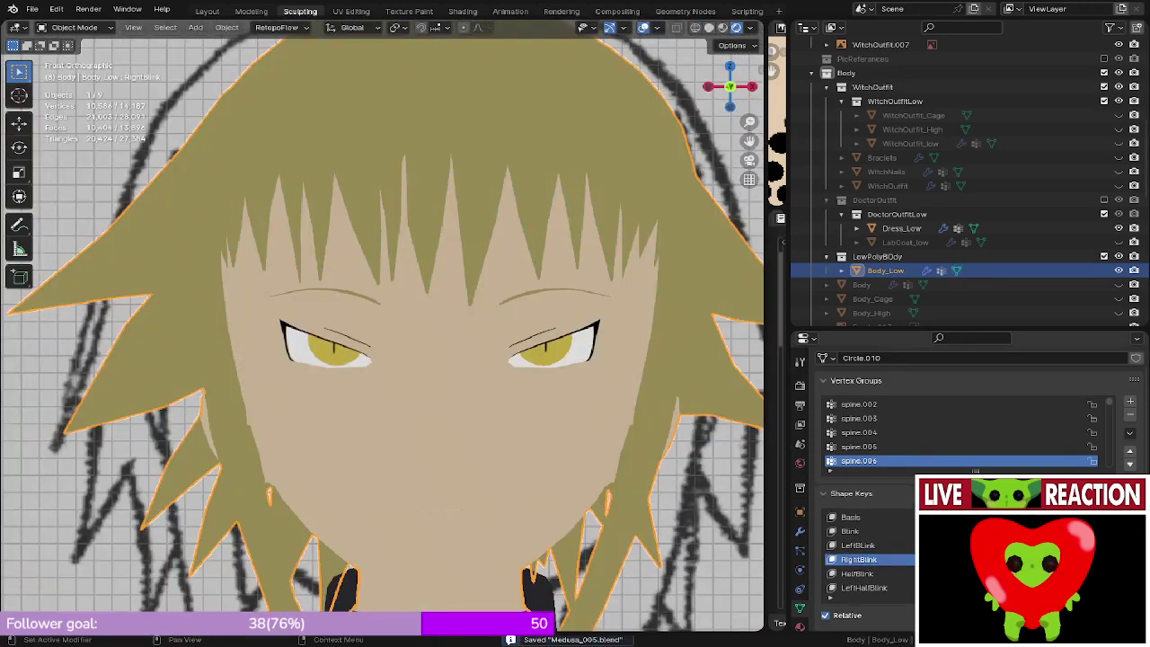
pyautogui.moveTo(1046, 559)
pyautogui.mouseDown()
pyautogui.moveTo(1101, 568)
pyautogui.moveTo(1032, 562)
pyautogui.mouseUp()
pyautogui.keyDown('shift'); pyautogui.moveTo(646, 308); pyautogui.dragTo(619, 319, button='middle'); pyautogui.keyUp('shift')
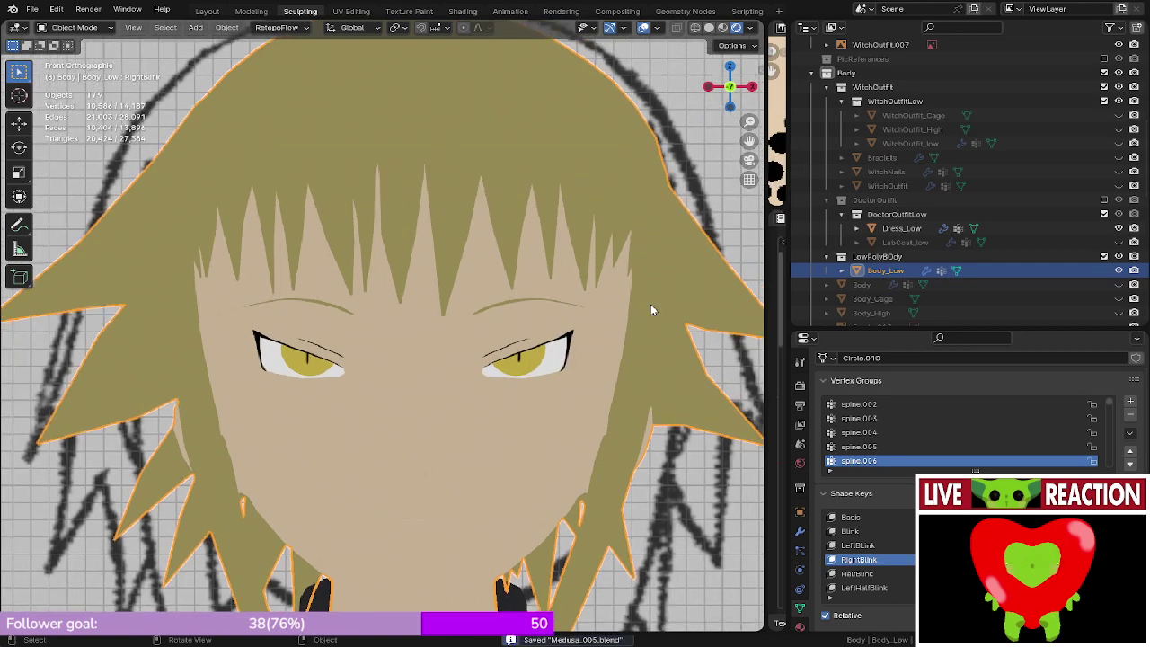
# - Activate the HalfBlink shape key, enter Edit Mode, inspect the left eye's lashes and lid up close, and save the file
pyautogui.scroll(-1, 952, 485)
pyautogui.click(867, 533)
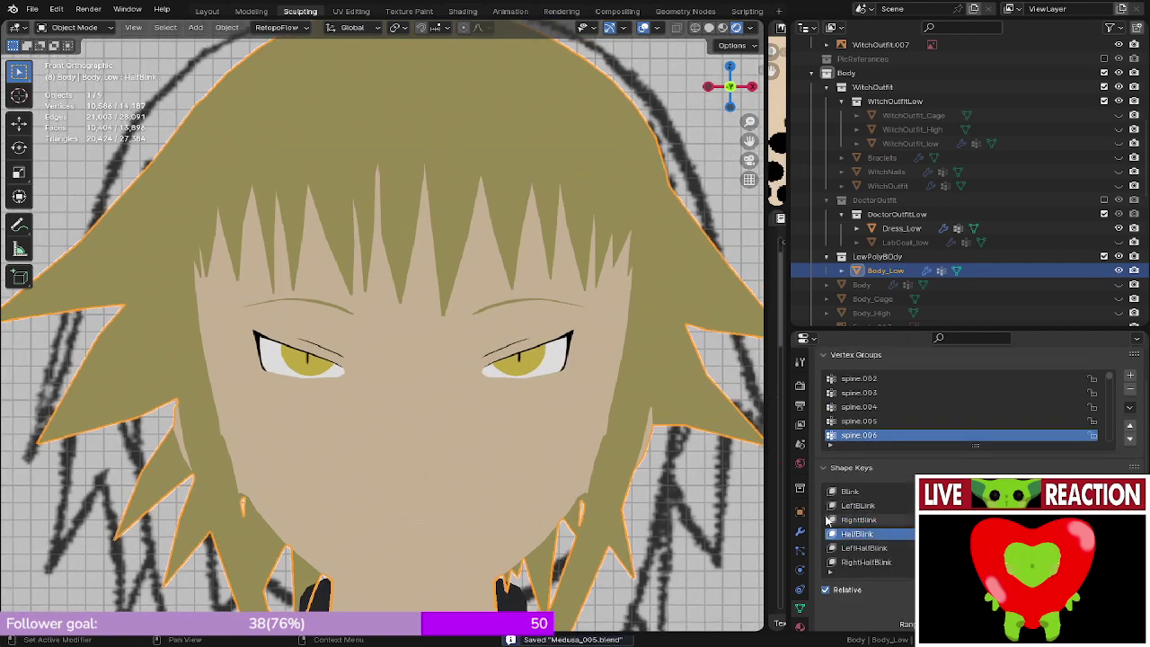
pyautogui.press('Tab')
pyautogui.scroll(4, 678, 409)
pyautogui.scroll(4, 678, 409)
pyautogui.keyDown('shift'); pyautogui.moveTo(678, 409); pyautogui.dragTo(514, 267, button='middle'); pyautogui.keyUp('shift')
pyautogui.scroll(3, 433, 329)
pyautogui.scroll(-3, 433, 328)
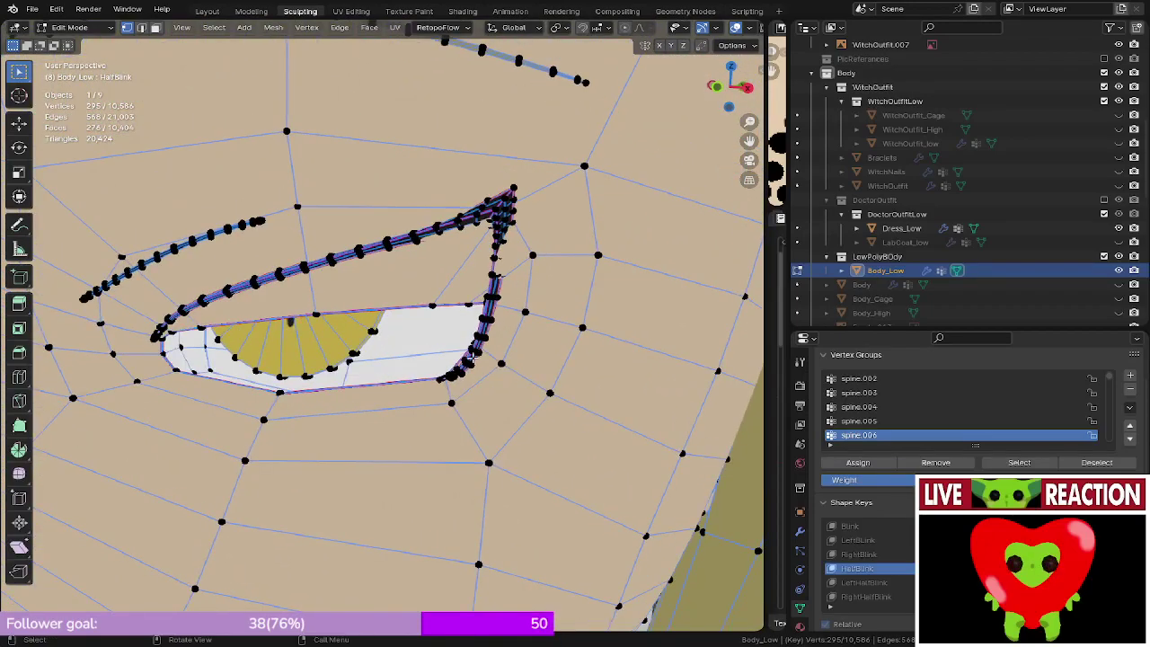
pyautogui.moveTo(463, 371); pyautogui.dragTo(508, 380, button='middle')
pyautogui.moveTo(493, 289); pyautogui.dragTo(484, 306, button='middle')
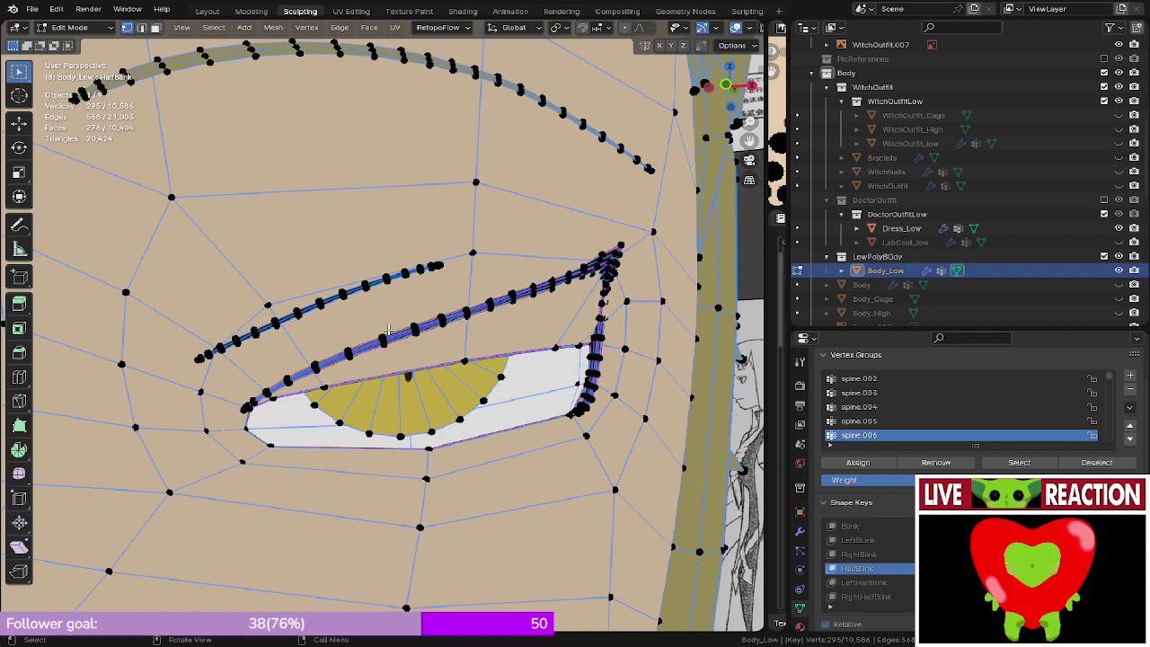
pyautogui.scroll(6, 388, 329)
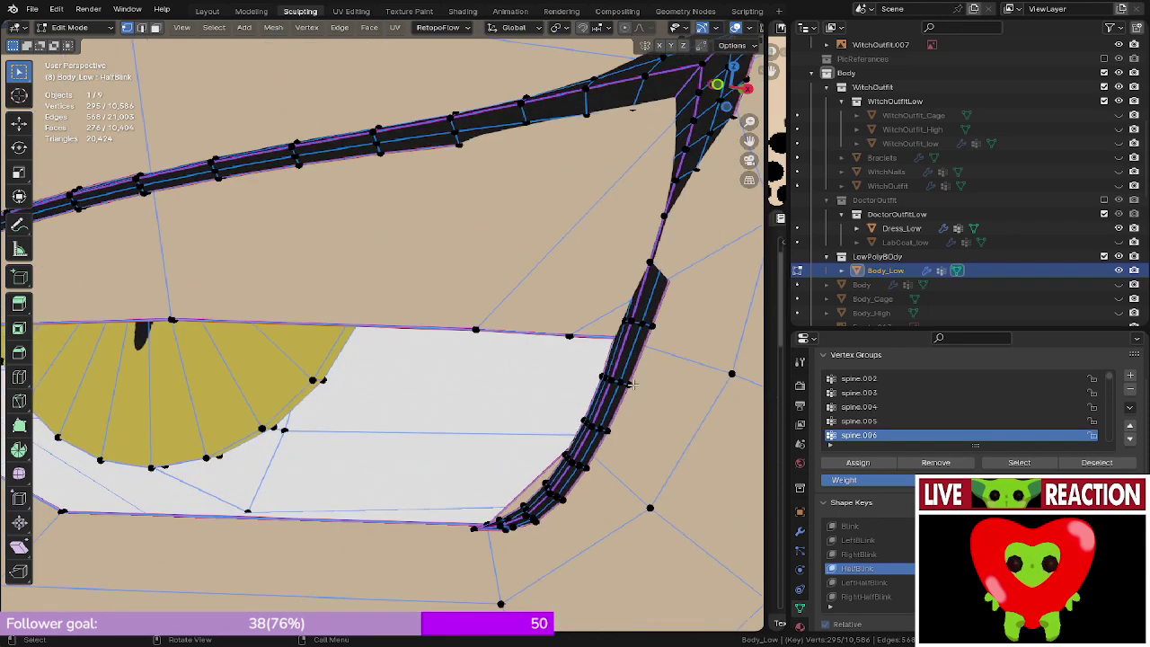
pyautogui.hotkey('ctrl', 's')
pyautogui.click(668, 326)
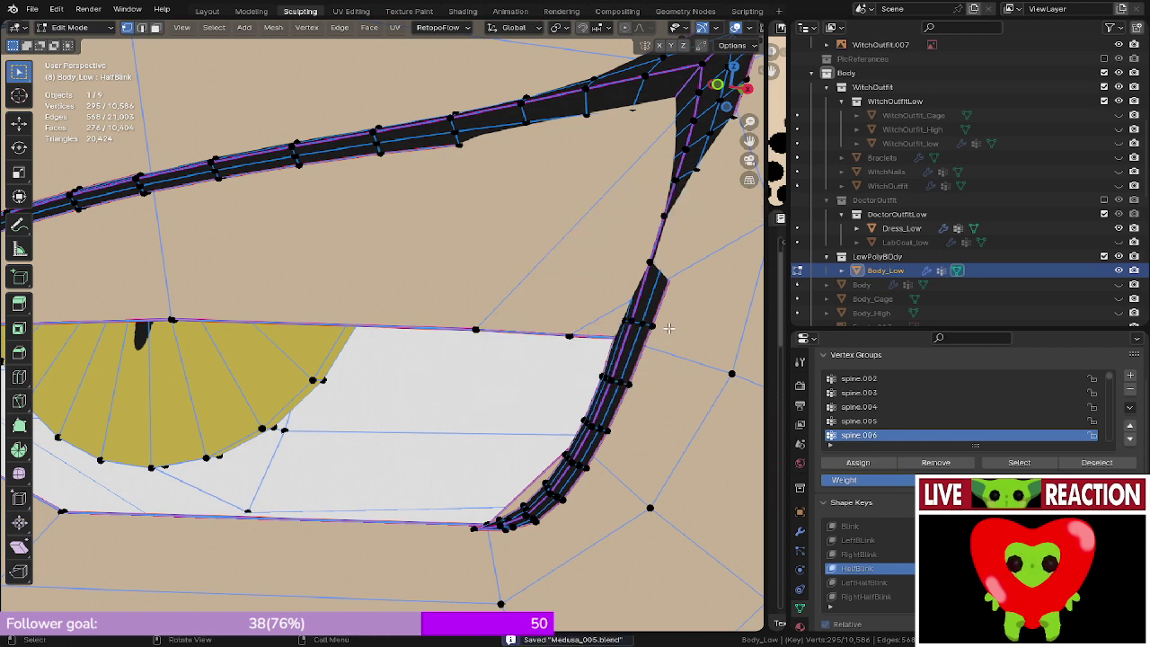
pyautogui.scroll(-2, 867, 561)
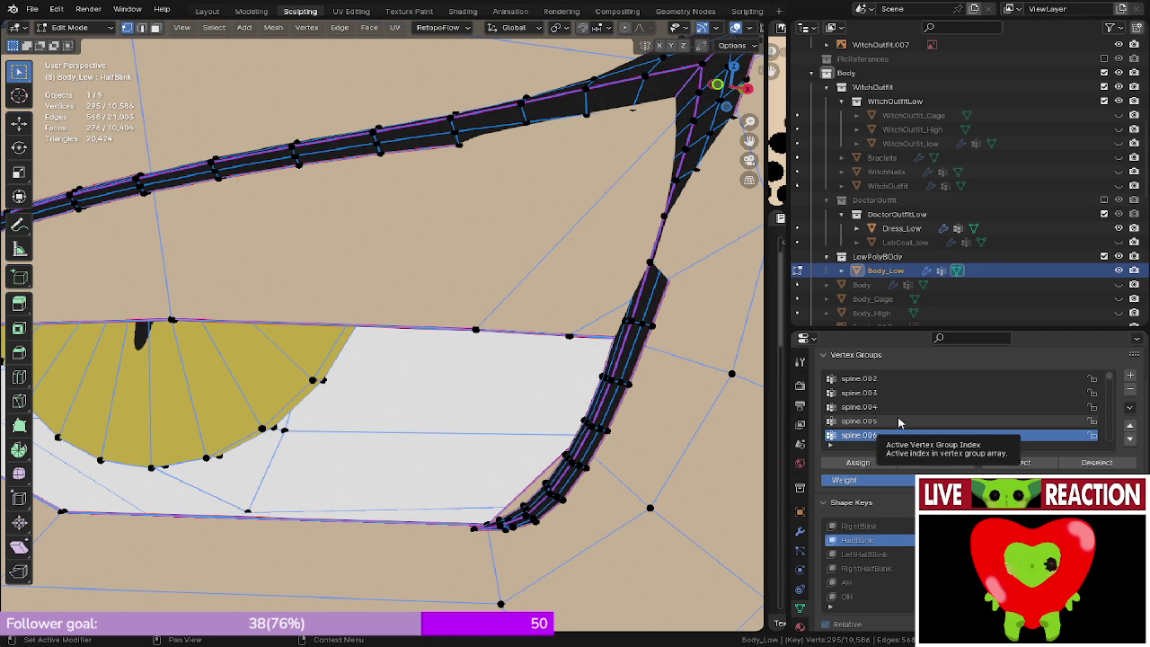
pyautogui.scroll(-2, 898, 420)
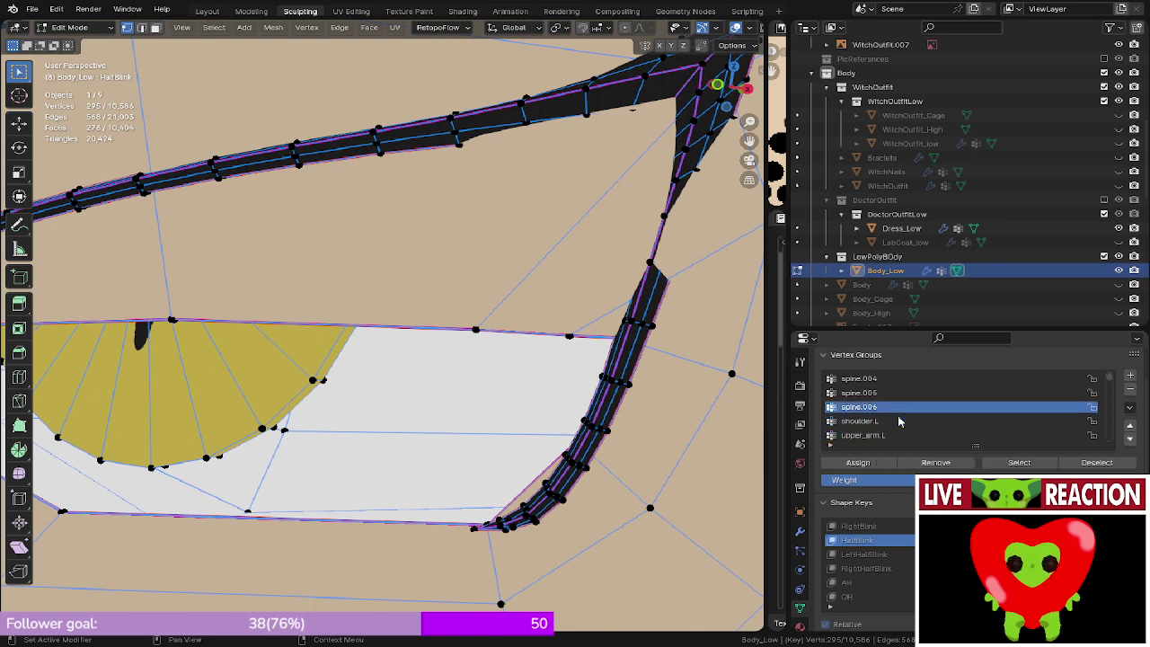
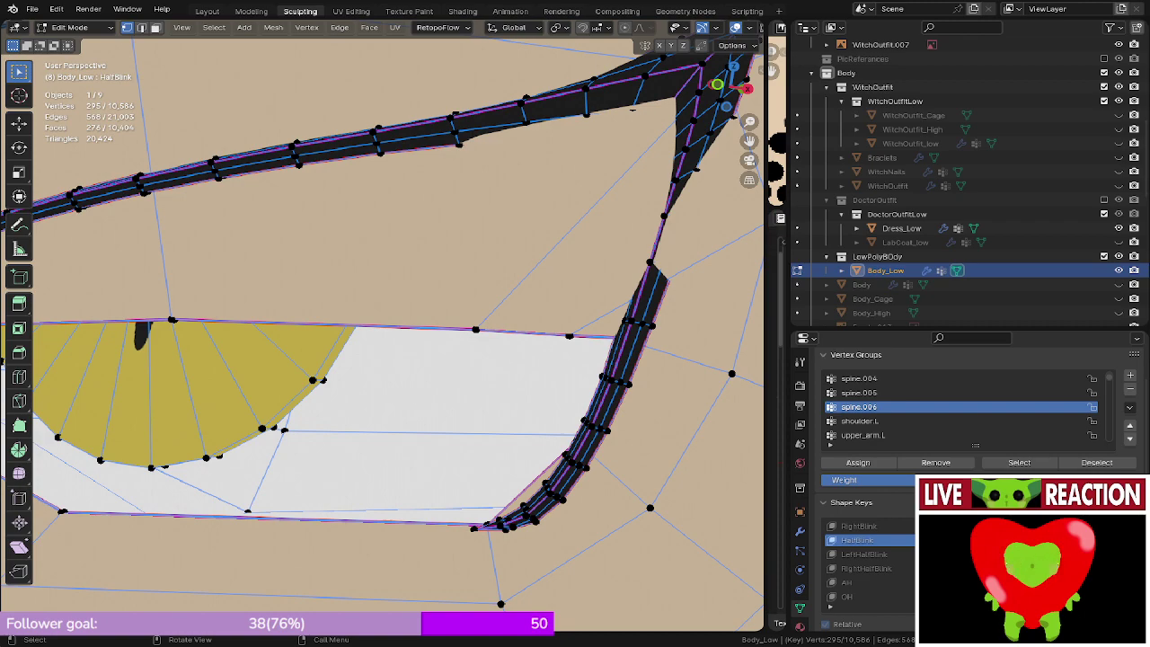
# - Box-select the vertices at the inner-corner end of the left eye's upper eyelash
pyautogui.scroll(-6, 384, 332)
pyautogui.press('KP_1')
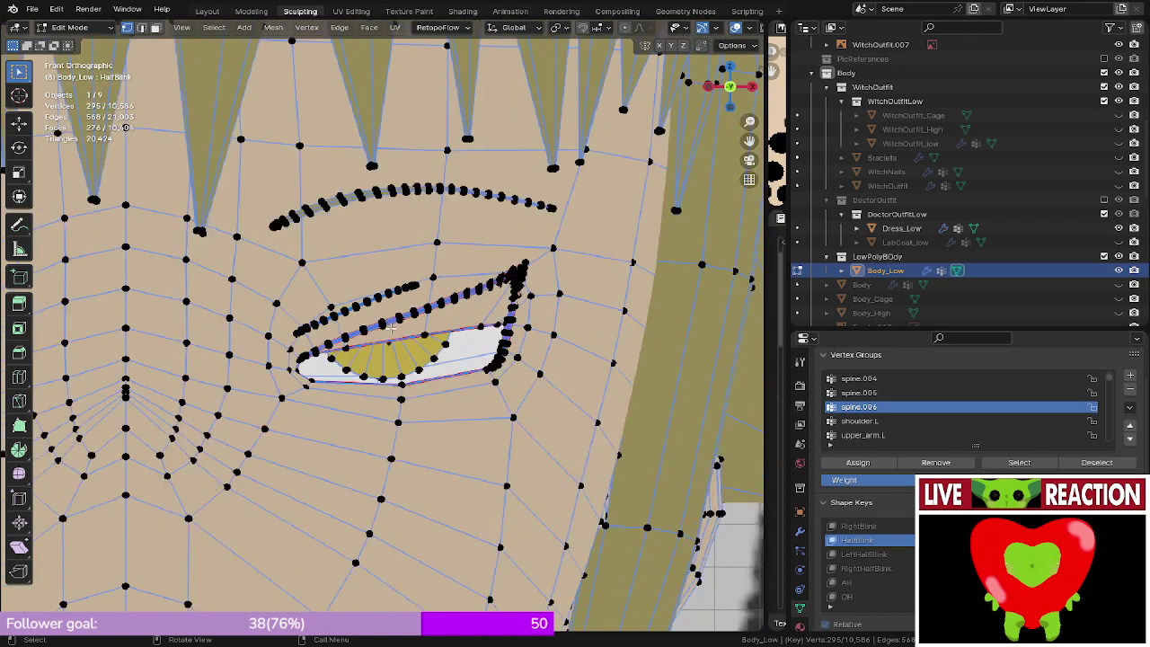
pyautogui.scroll(6, 391, 328)
pyautogui.moveTo(449, 300); pyautogui.dragTo(391, 271, button='middle')
pyautogui.scroll(-5, 387, 266)
pyautogui.keyDown('shift'); pyautogui.moveTo(356, 220); pyautogui.dragTo(428, 362, button='middle'); pyautogui.keyUp('shift')
pyautogui.scroll(4, 440, 295)
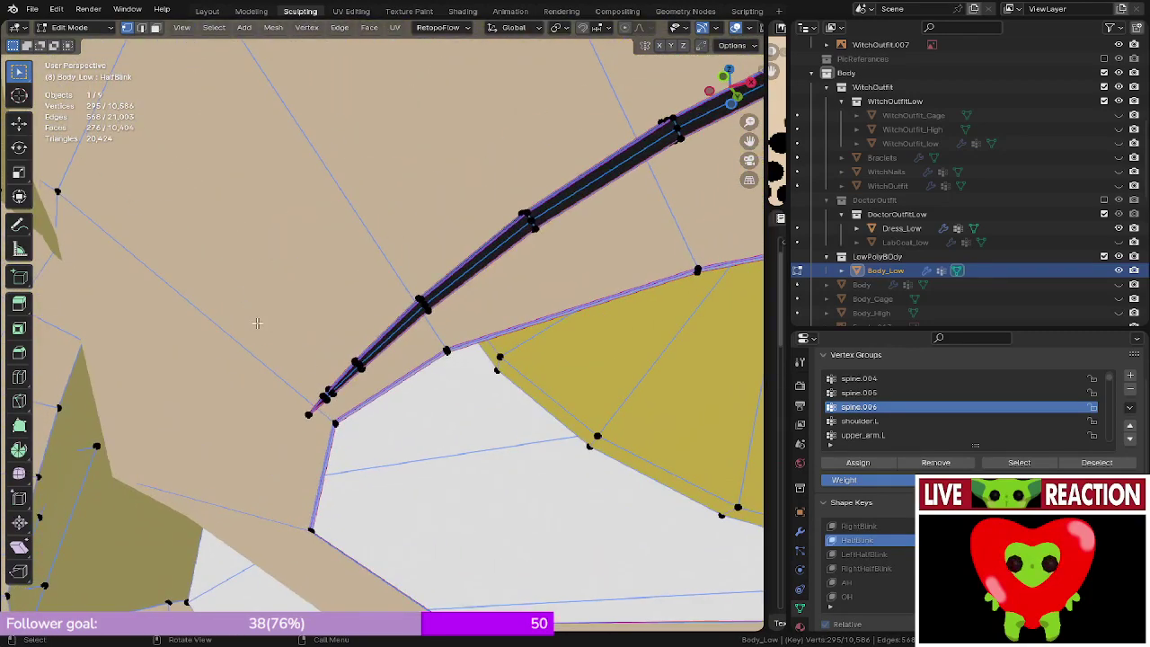
pyautogui.moveTo(256, 323); pyautogui.dragTo(353, 442)
pyautogui.hotkey('alt', 'z')
pyautogui.hotkey('alt', 'z')
pyautogui.scroll(-4, 318, 395)
pyautogui.moveTo(642, 365); pyautogui.dragTo(578, 339, button='middle')
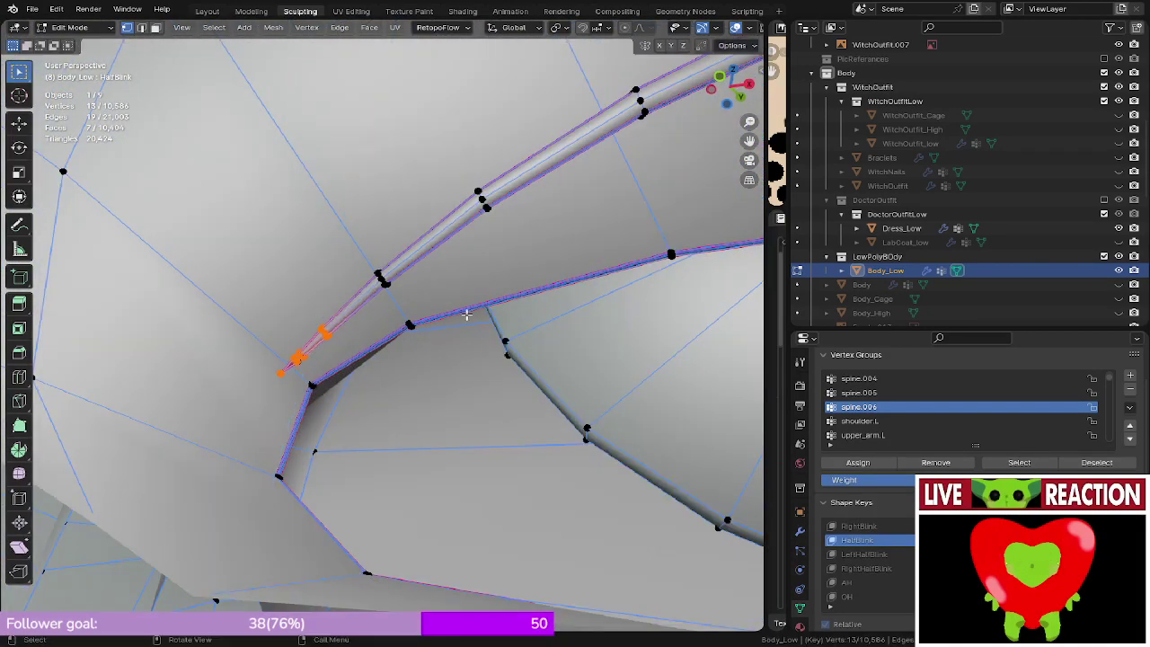
# - In wireframe shading, extend the selection to the remaining vertices of the eyelash's inner end
pyautogui.moveTo(466, 314); pyautogui.dragTo(477, 332, button='middle')
pyautogui.press('z')
pyautogui.click(400, 341)
pyautogui.moveTo(382, 353)
pyautogui.mouseDown(button='middle')
pyautogui.moveTo(356, 370)
pyautogui.moveTo(372, 376)
pyautogui.mouseUp(button='middle')
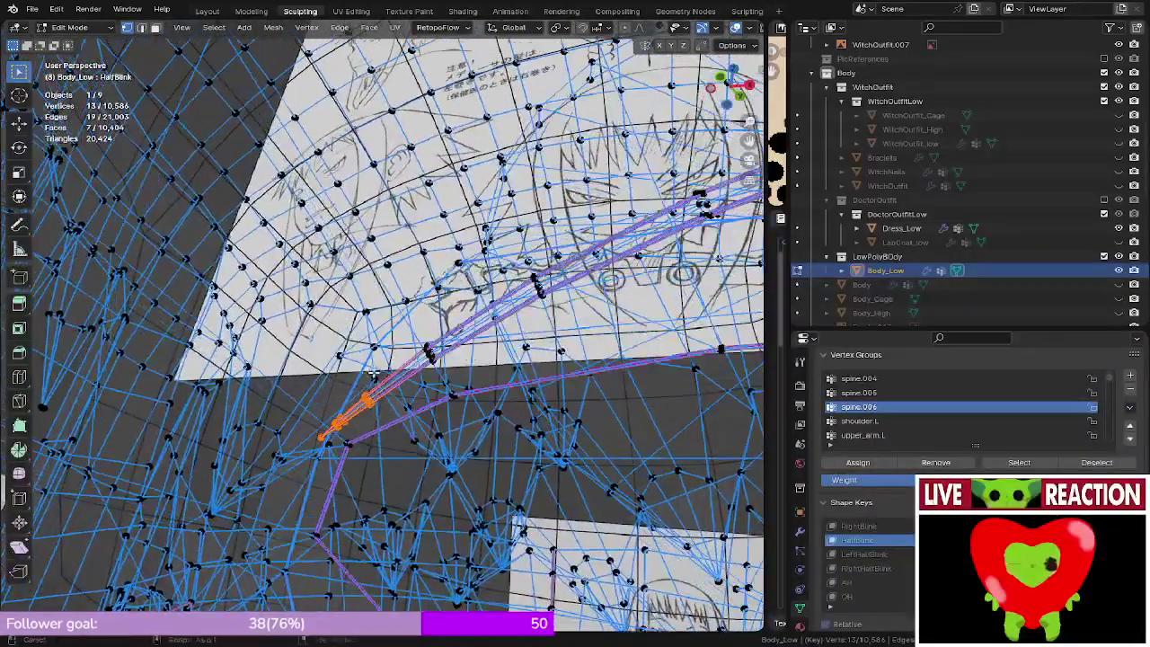
pyautogui.press('c')
pyautogui.moveTo(364, 396); pyautogui.dragTo(342, 415)
pyautogui.rightClick(320, 422)
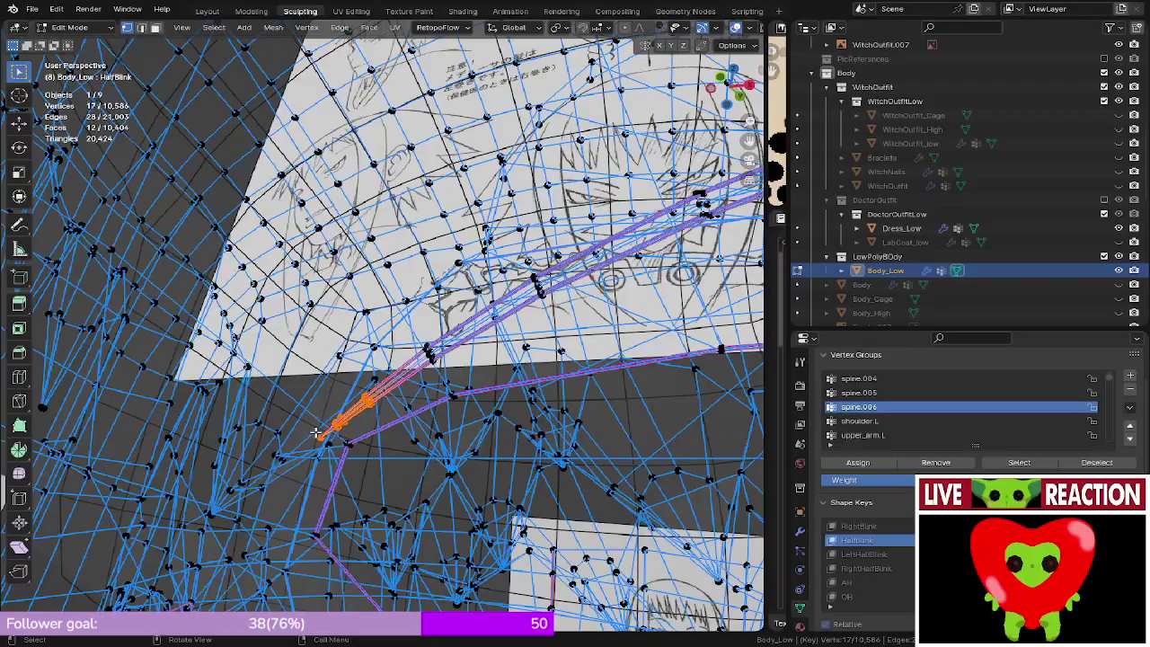
# - Move the selected lash end about -0.001 m along Z and about 0.0012 m along Y toward the inner eye corner
pyautogui.moveTo(320, 422)
pyautogui.mouseDown(button='middle')
pyautogui.moveTo(393, 413)
pyautogui.moveTo(456, 331)
pyautogui.moveTo(351, 405)
pyautogui.moveTo(437, 308)
pyautogui.moveTo(354, 309)
pyautogui.mouseUp(button='middle')
pyautogui.hotkey('shift', 'z')
pyautogui.scroll(2, 435, 311)
pyautogui.scroll(-2, 435, 307)
pyautogui.press('g')
pyautogui.press('z')
pyautogui.click(442, 329)
pyautogui.press('y')
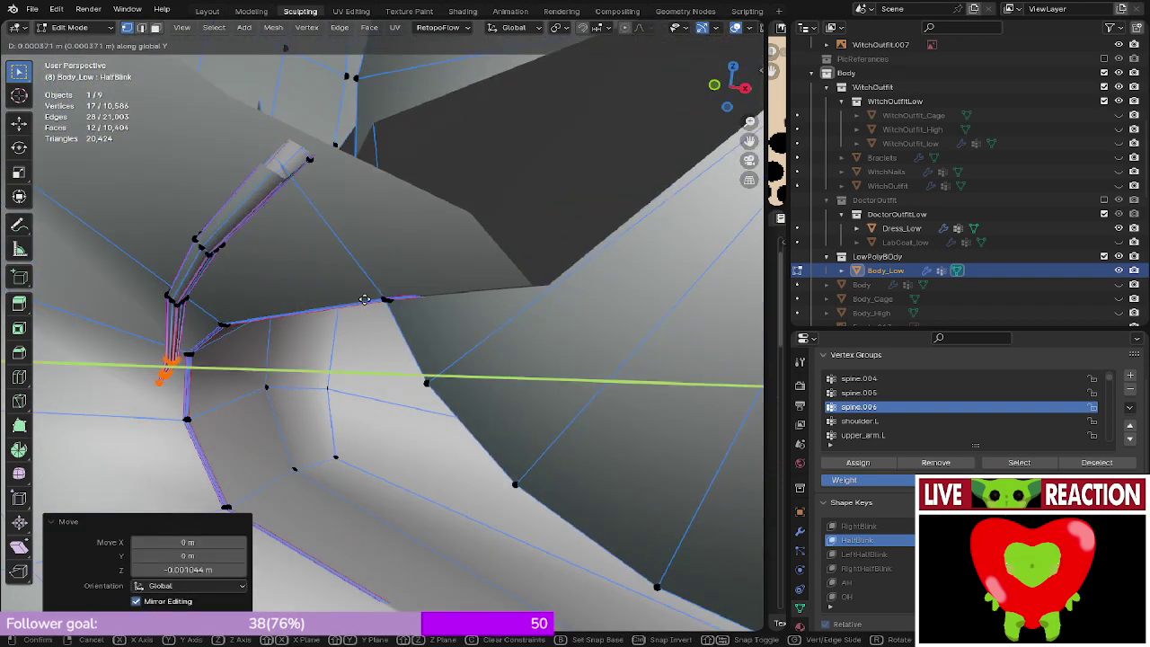
pyautogui.click(382, 295)
# - Raise the lash end slightly along Z, move it about -0.00018 m along Y, and restore the colored front view
pyautogui.moveTo(382, 296); pyautogui.dragTo(411, 280, button='middle')
pyautogui.press('g')
pyautogui.press('z')
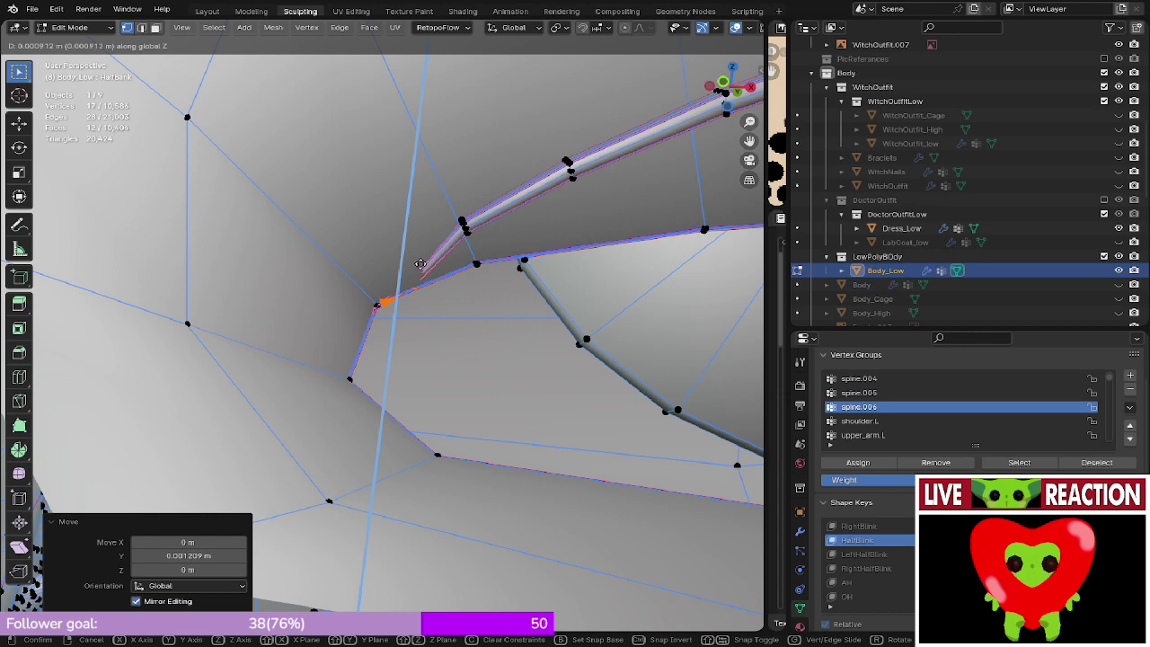
pyautogui.click(417, 271)
pyautogui.press('g')
pyautogui.press('y')
pyautogui.click(412, 271)
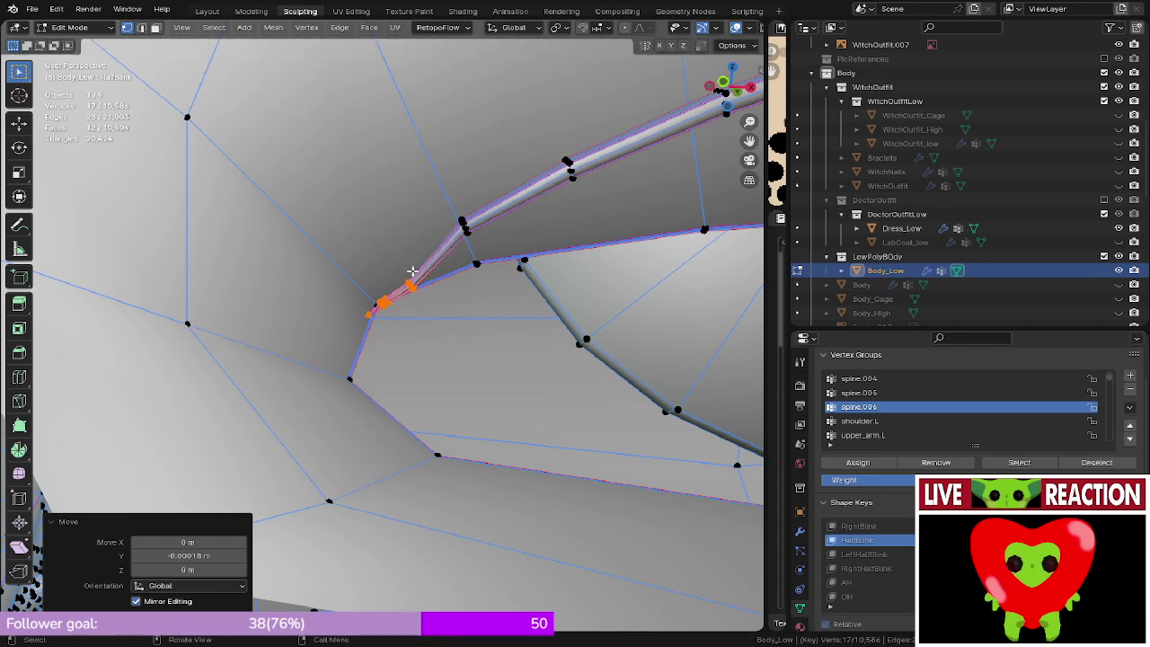
pyautogui.press('z')
pyautogui.click(416, 195)
pyautogui.moveTo(416, 195); pyautogui.dragTo(434, 231, button='middle')
pyautogui.press('KP_3')
pyautogui.press('KP_1')
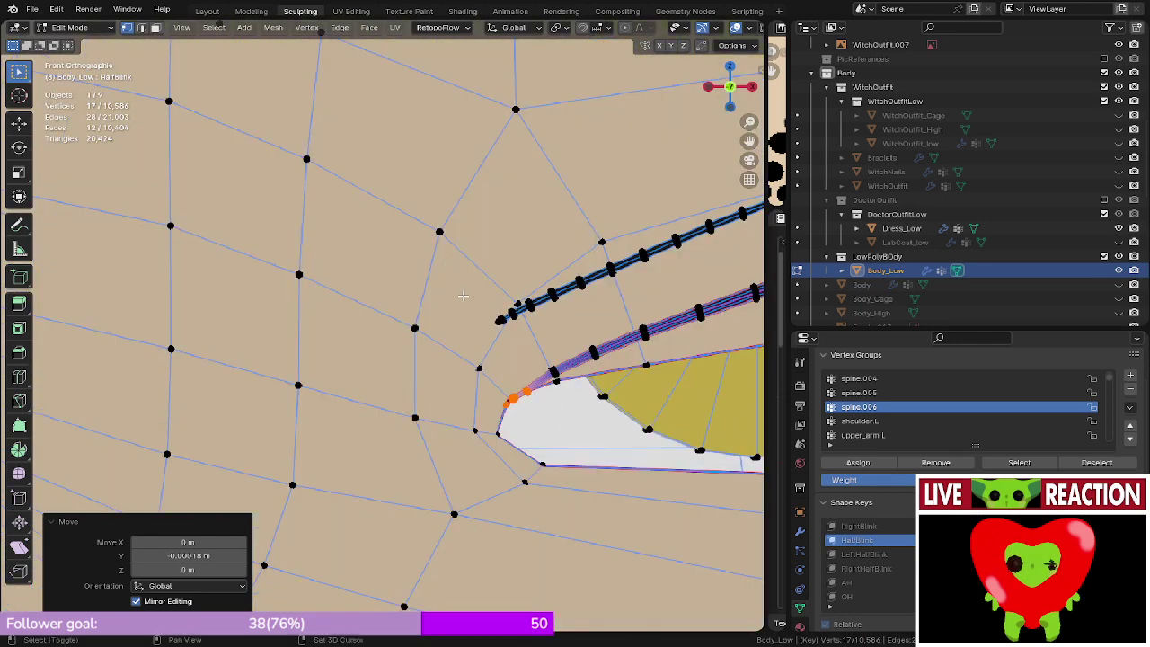
# - Select only the lash's pointed tip and its nearest cross-section of vertices at the inner corner, and switch to solid shading
pyautogui.scroll(5, 462, 294)
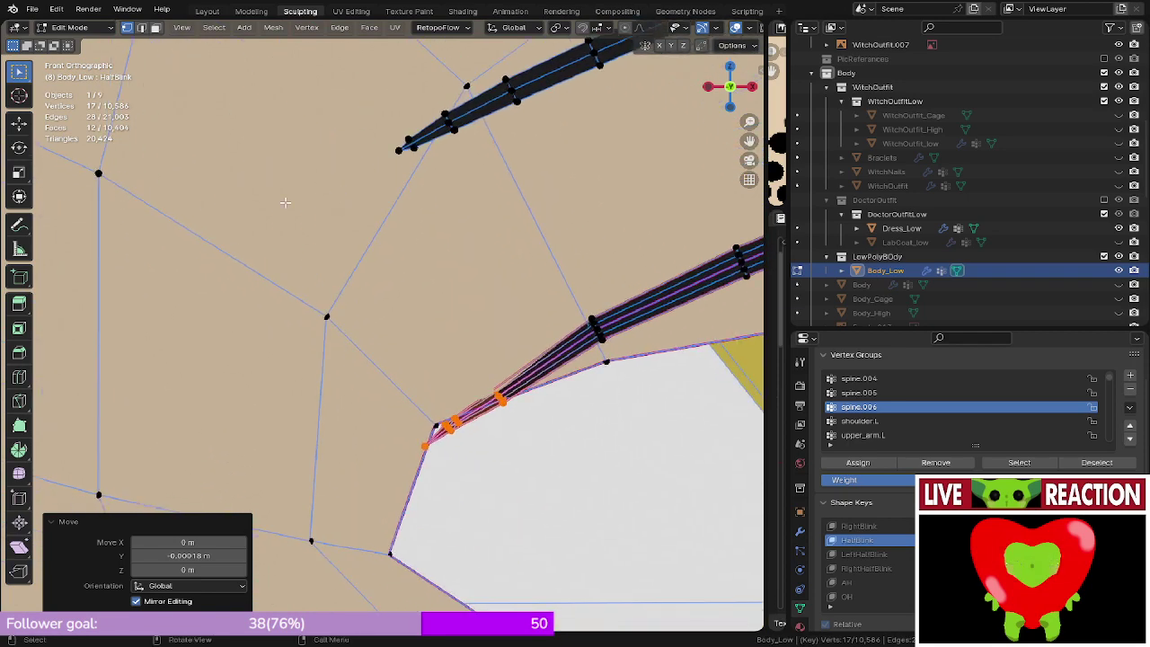
pyautogui.keyDown('shift'); pyautogui.moveTo(354, 317); pyautogui.dragTo(303, 224, button='middle'); pyautogui.keyUp('shift')
pyautogui.scroll(6, 380, 261)
pyautogui.keyDown('shift'); pyautogui.moveTo(397, 282); pyautogui.dragTo(388, 345, button='middle'); pyautogui.keyUp('shift')
pyautogui.click(338, 403)
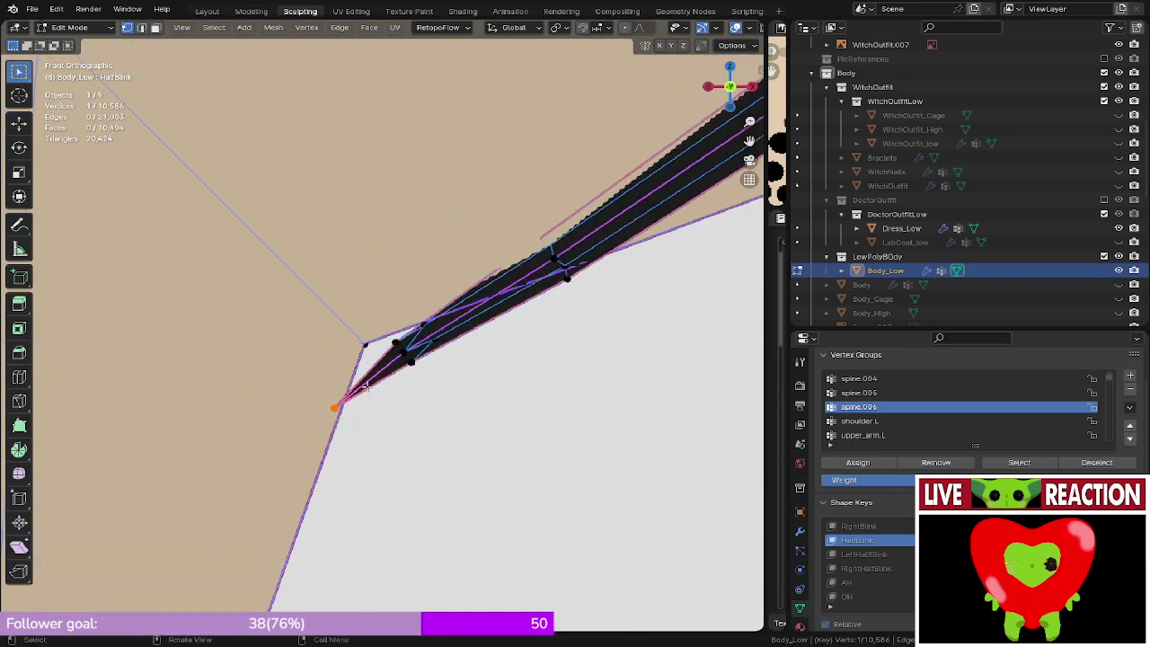
pyautogui.press('z')
pyautogui.press('c')
pyautogui.moveTo(405, 352)
pyautogui.mouseDown()
pyautogui.moveTo(407, 327)
pyautogui.moveTo(431, 319)
pyautogui.mouseUp()
pyautogui.rightClick(427, 319)
pyautogui.press('z')
pyautogui.click(620, 307)
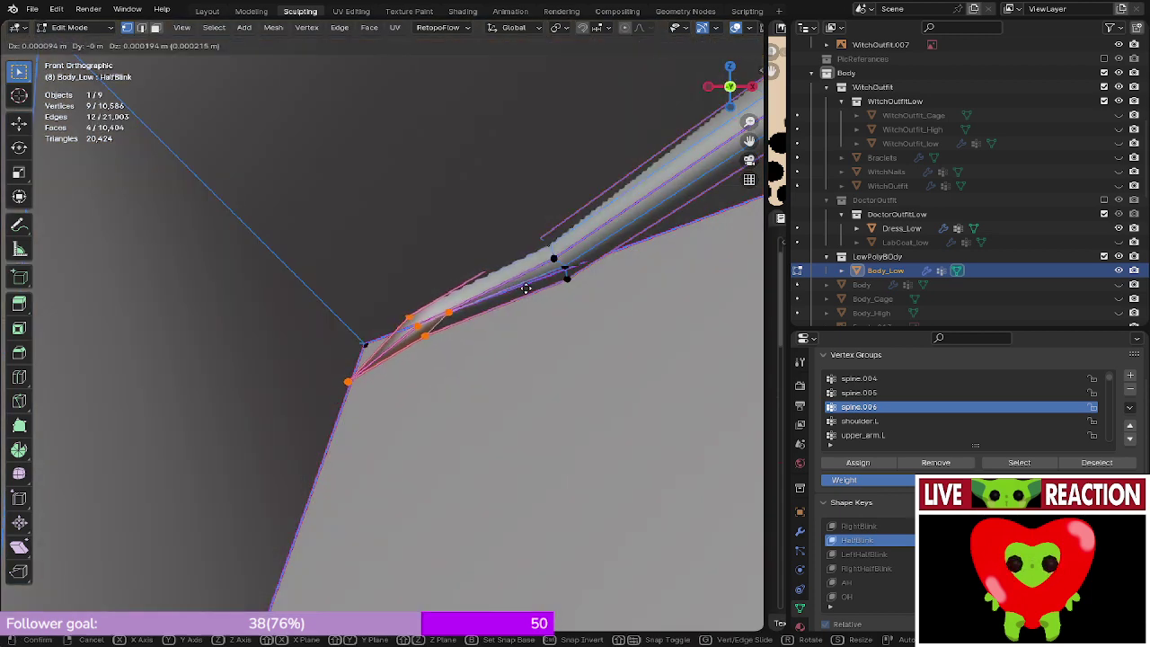
# - Move the selected lash tip toward the inner eye corner and rotate it about 8° in the front view
pyautogui.press('r')
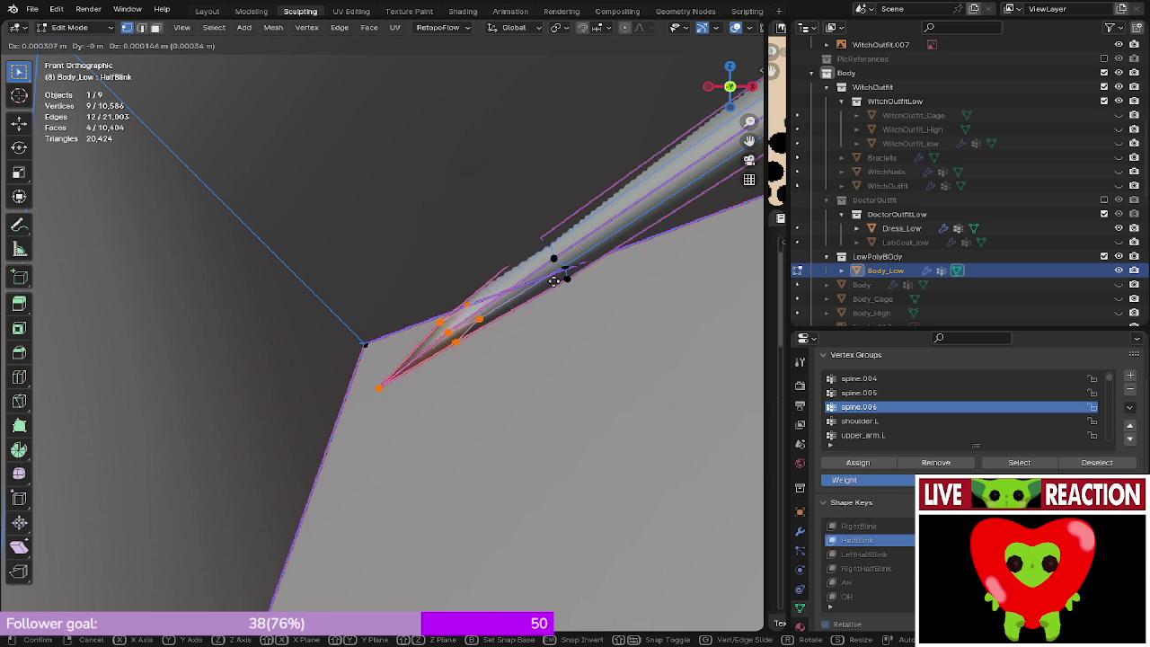
pyautogui.click(559, 275)
pyautogui.press('r')
pyautogui.click(635, 284)
pyautogui.press('g')
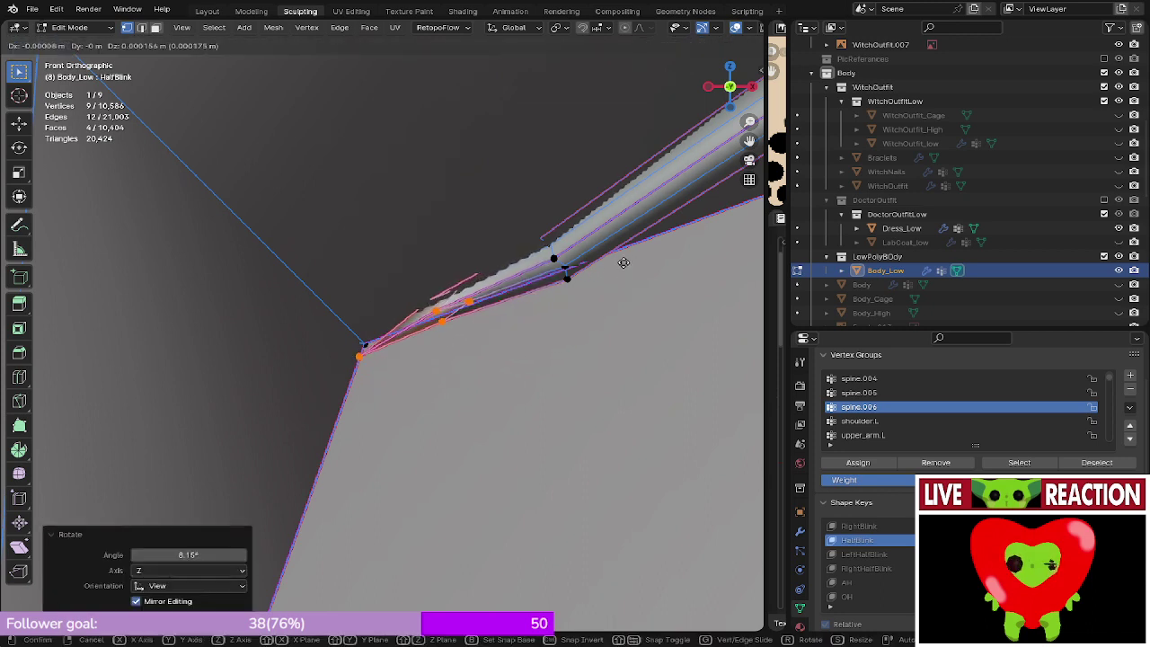
pyautogui.click(621, 262)
# - Rotate the lash tip about 11.2° and back about 4.8°, nudging its point onto the eye's inner corner vertex
pyautogui.press('r')
pyautogui.click(626, 299)
pyautogui.press('g')
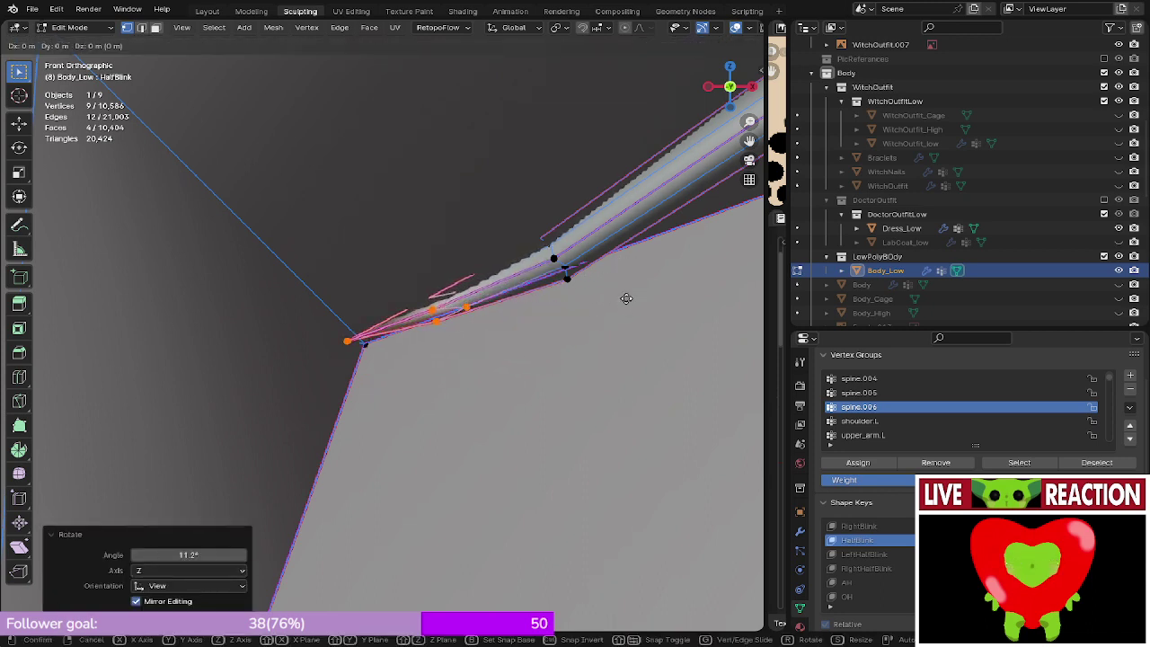
pyautogui.click(628, 306)
pyautogui.press('r')
pyautogui.click(625, 293)
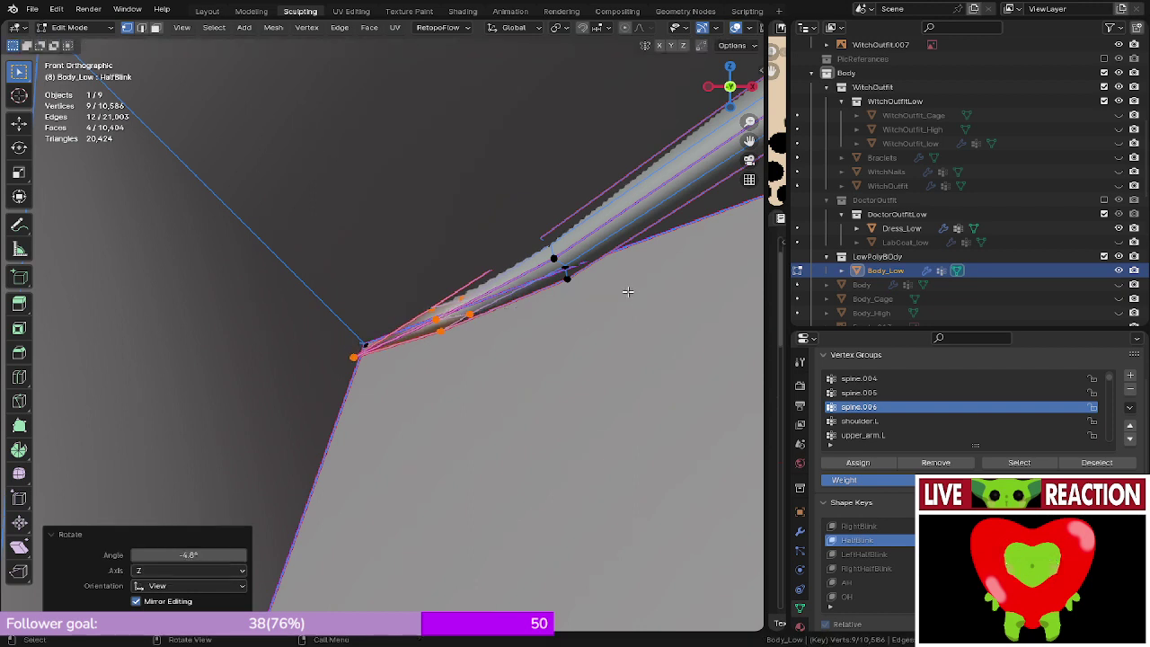
pyautogui.press('g')
pyautogui.click(636, 282)
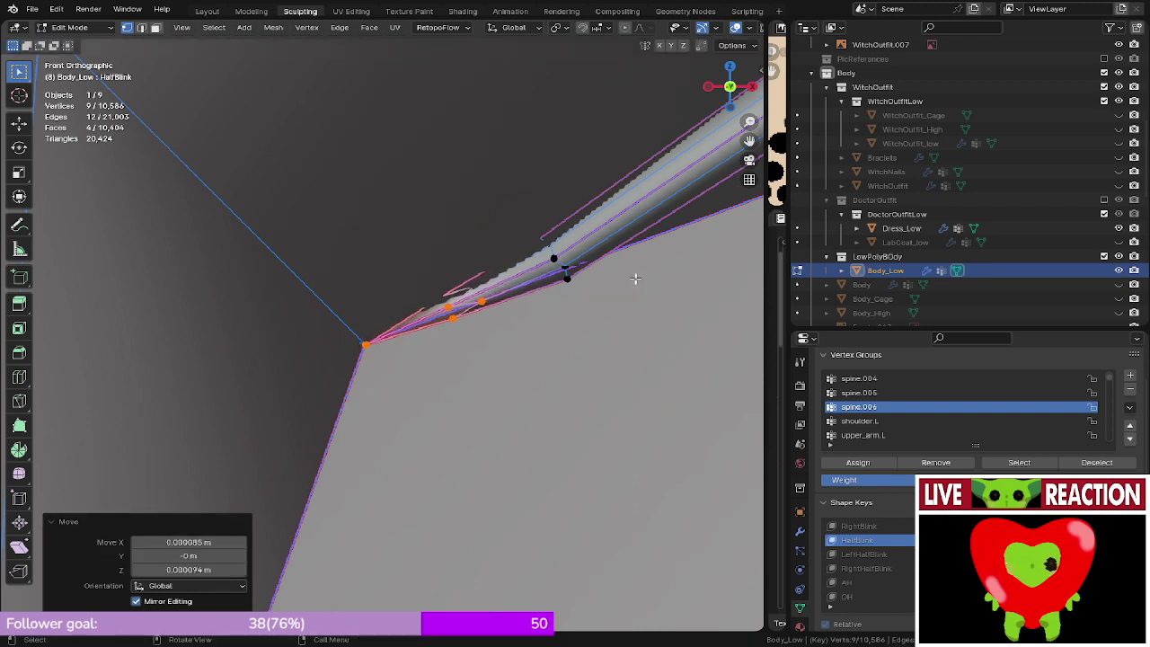
# - Return to colored shading, move the lash tip -0.00025 m along Y, and save the file
pyautogui.press('z')
pyautogui.click(608, 247)
pyautogui.press('g')
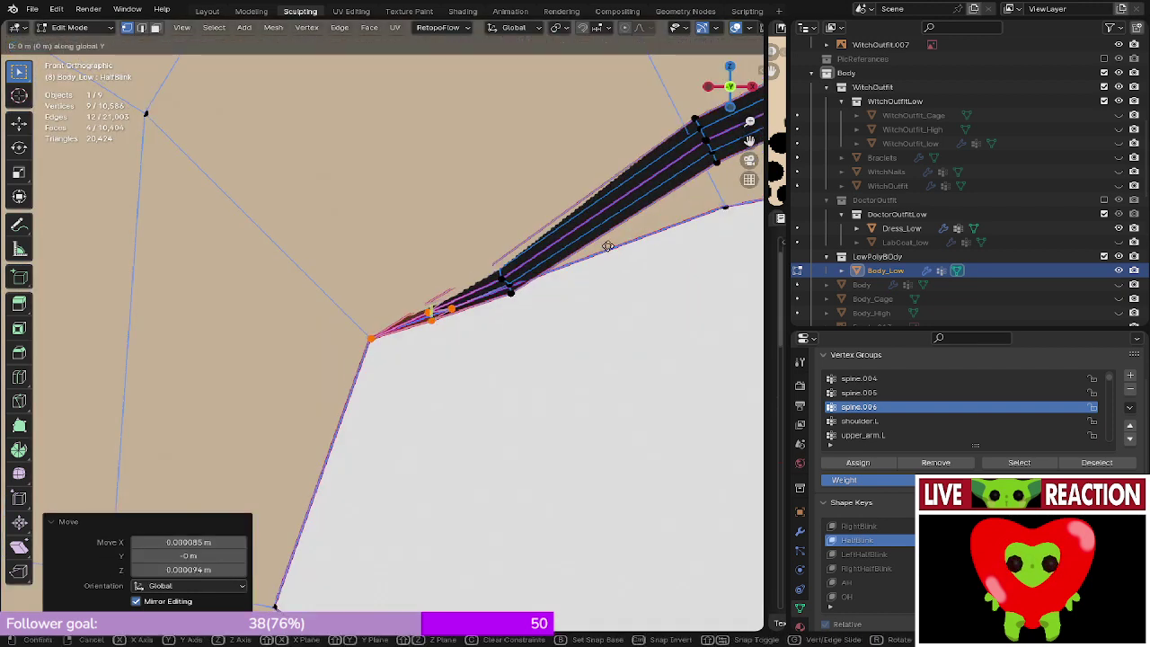
pyautogui.press('y')
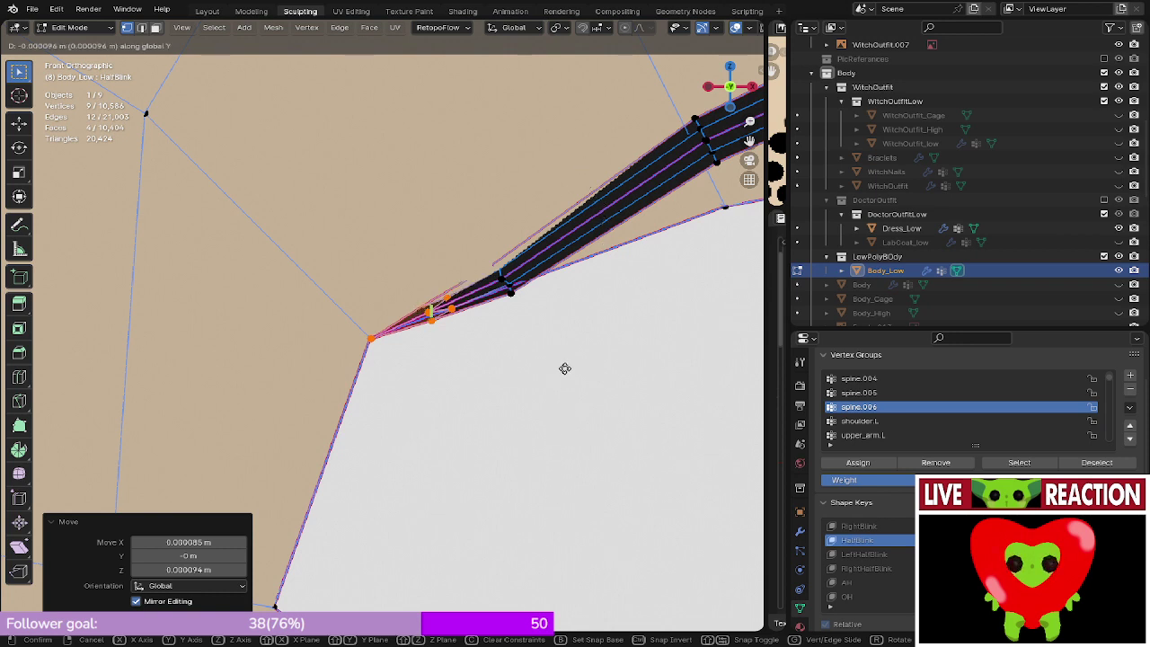
pyautogui.click(570, 111)
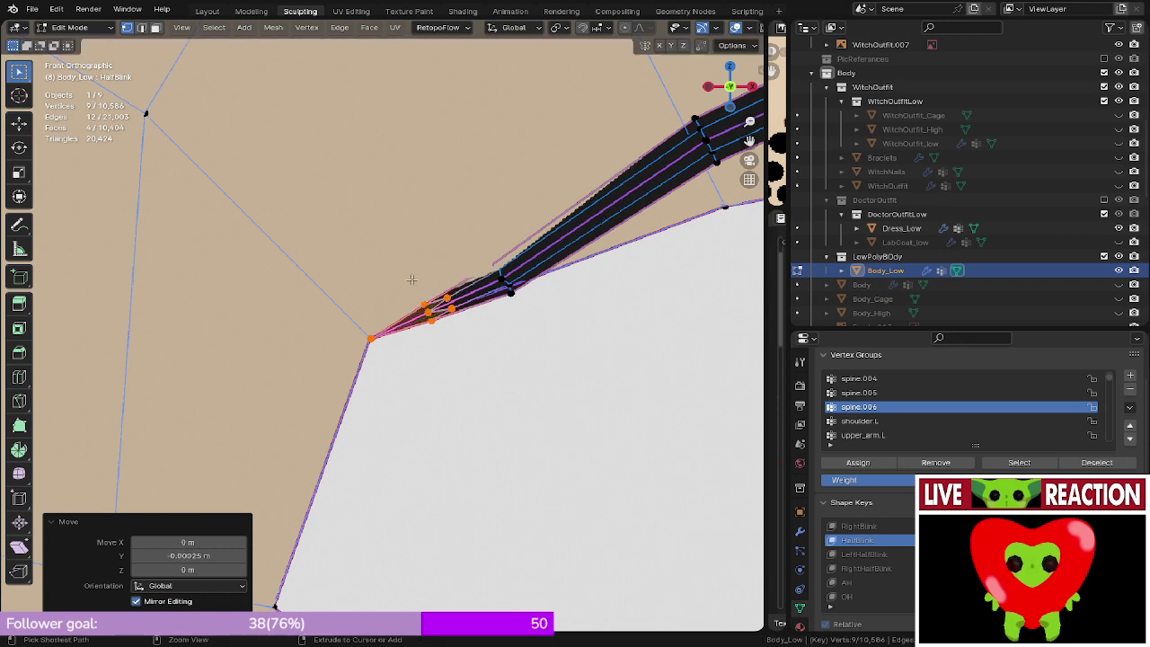
pyautogui.hotkey('ctrl', 's')
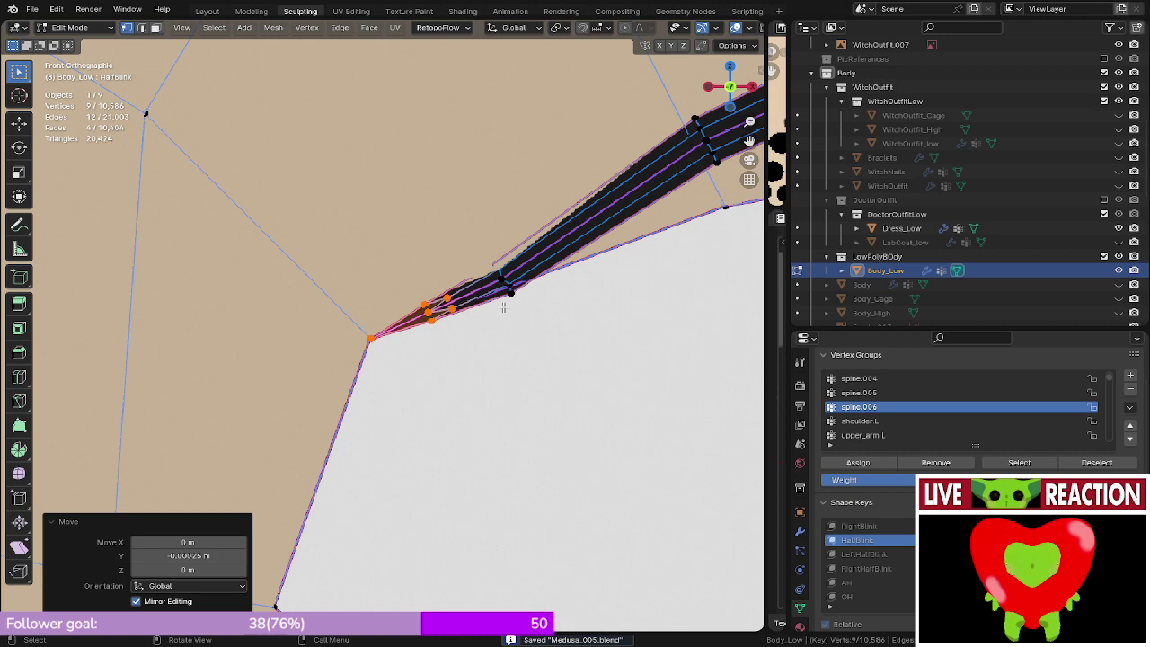
# - Select the cross-section edge loop just behind the lash tip and try moving it along Y from the front view
pyautogui.keyDown('shift'); pyautogui.moveTo(452, 266); pyautogui.dragTo(365, 292, button='middle'); pyautogui.keyUp('shift')
pyautogui.scroll(1, 366, 292)
pyautogui.keyDown('alt'); pyautogui.click(436, 313); pyautogui.keyUp('alt')
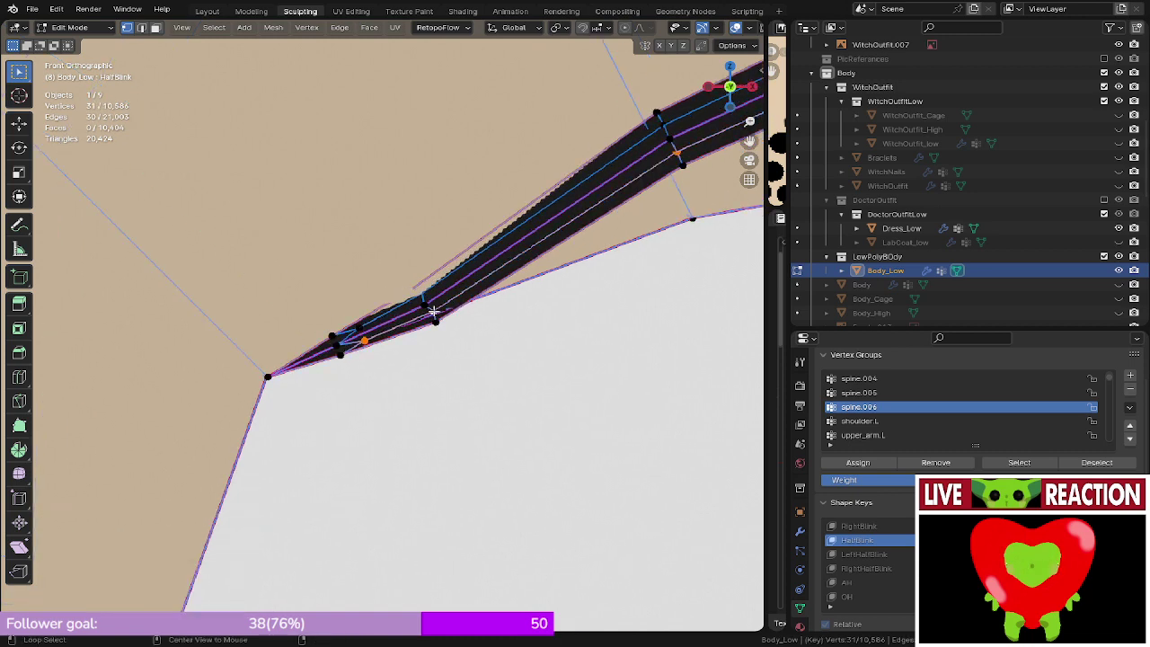
pyautogui.keyDown('alt'); pyautogui.click(434, 311); pyautogui.keyUp('alt')
pyautogui.press('g')
pyautogui.press('y')
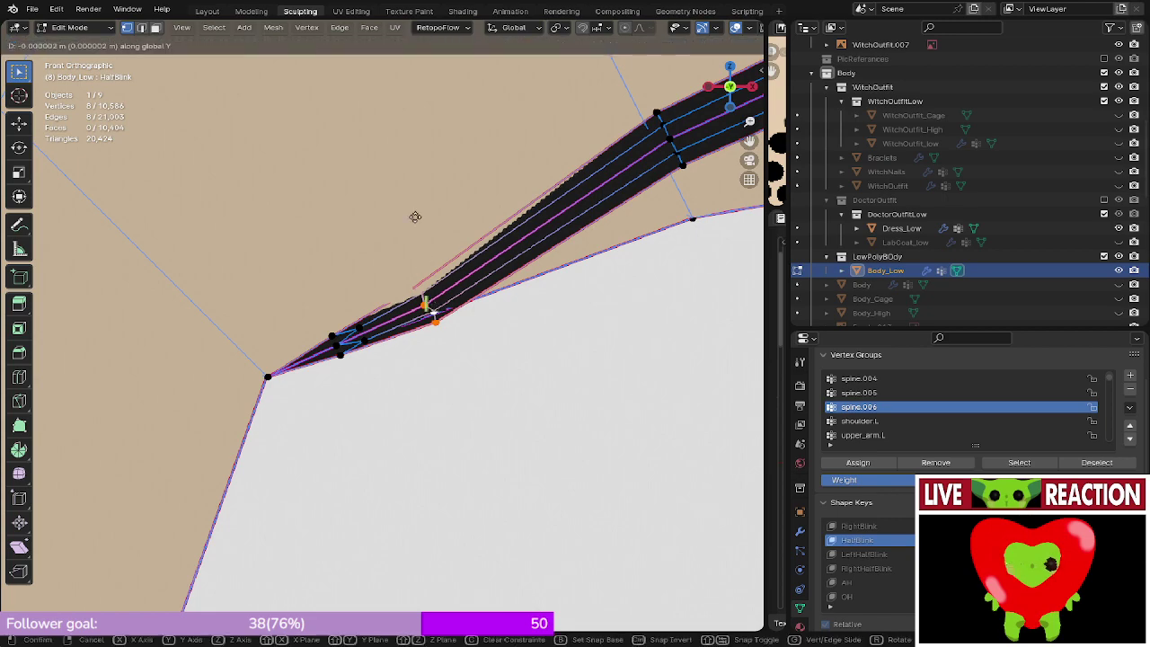
pyautogui.rightClick(410, 201)
# - Move the selected lash loop about -0.00063 m along Y from an angled view, and check it up close from the front
pyautogui.moveTo(509, 351); pyautogui.dragTo(437, 403, button='middle')
pyautogui.scroll(-4, 500, 341)
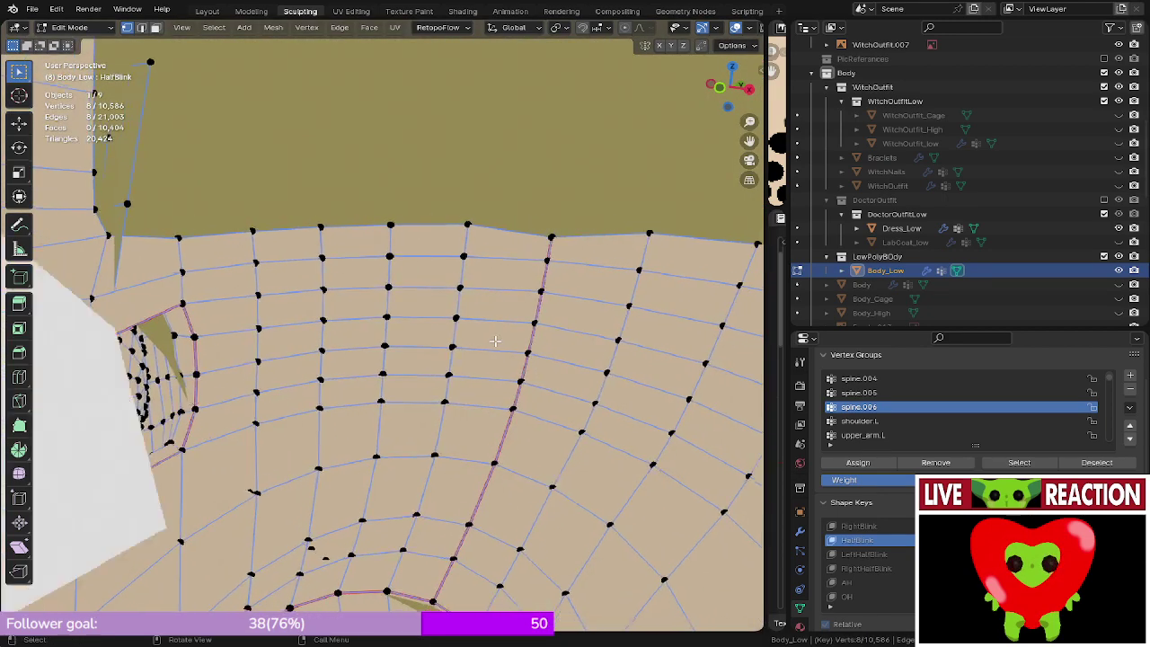
pyautogui.keyDown('shift'); pyautogui.moveTo(500, 341); pyautogui.dragTo(555, 304, button='middle'); pyautogui.keyUp('shift')
pyautogui.scroll(-6, 555, 305)
pyautogui.press('g')
pyautogui.press('y')
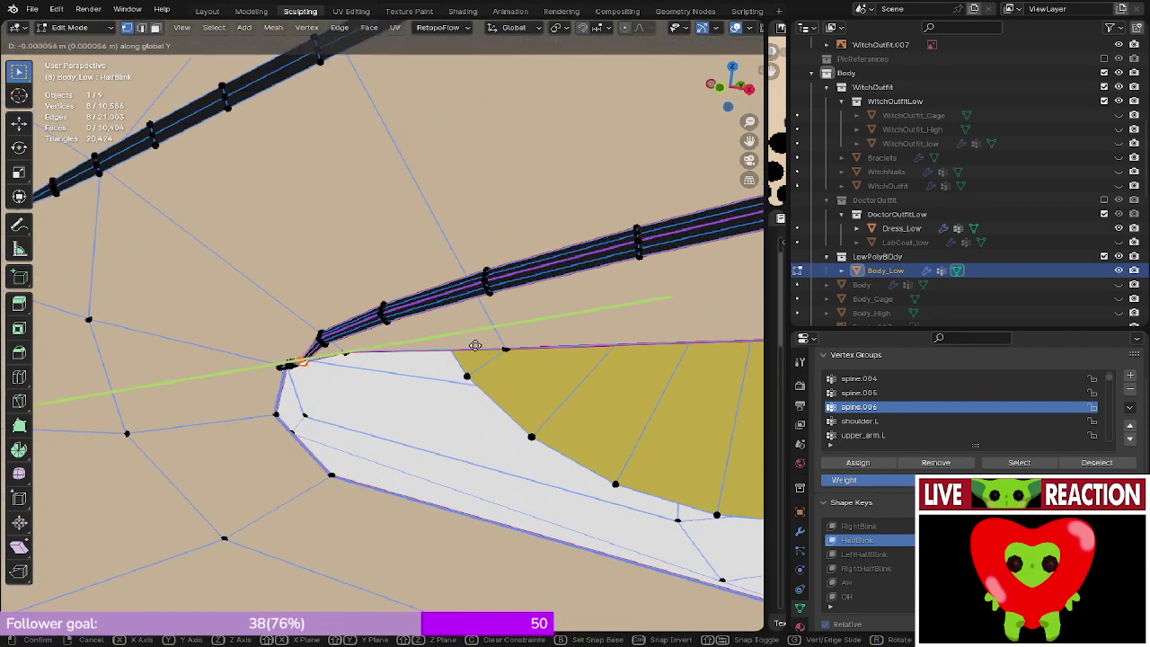
pyautogui.click(470, 345)
pyautogui.moveTo(470, 345); pyautogui.dragTo(549, 313, button='middle')
pyautogui.scroll(4, 548, 314)
pyautogui.press('KP_1')
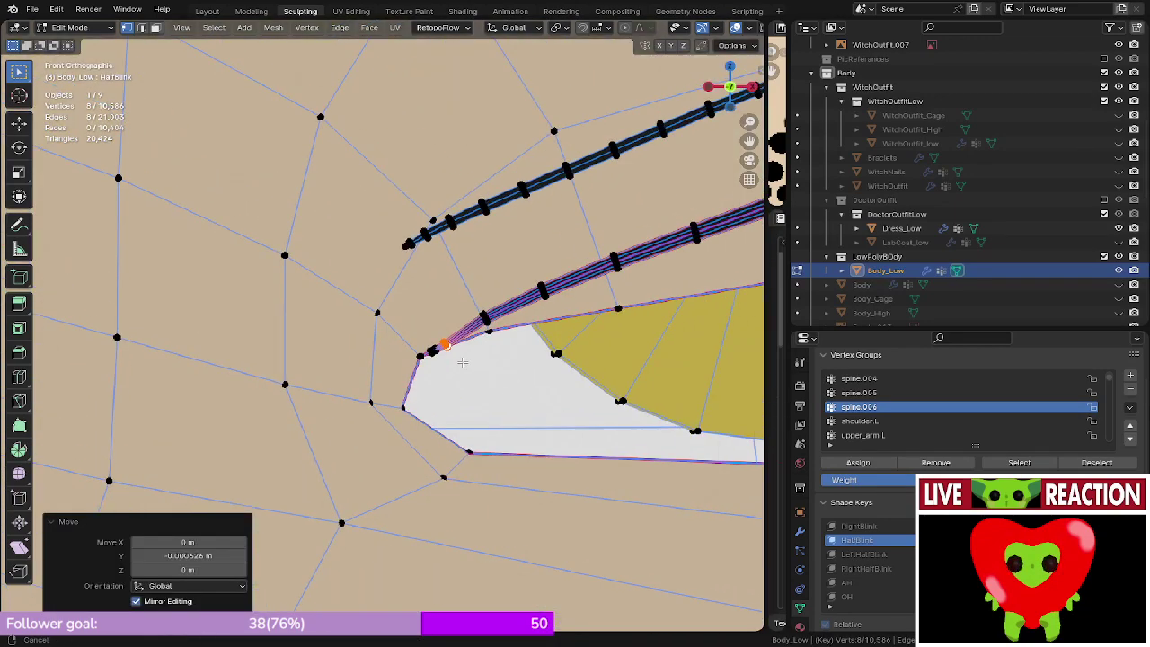
pyautogui.scroll(5, 462, 360)
pyautogui.keyDown('shift'); pyautogui.moveTo(462, 359); pyautogui.dragTo(490, 352, button='middle'); pyautogui.keyUp('shift')
pyautogui.scroll(5, 489, 352)
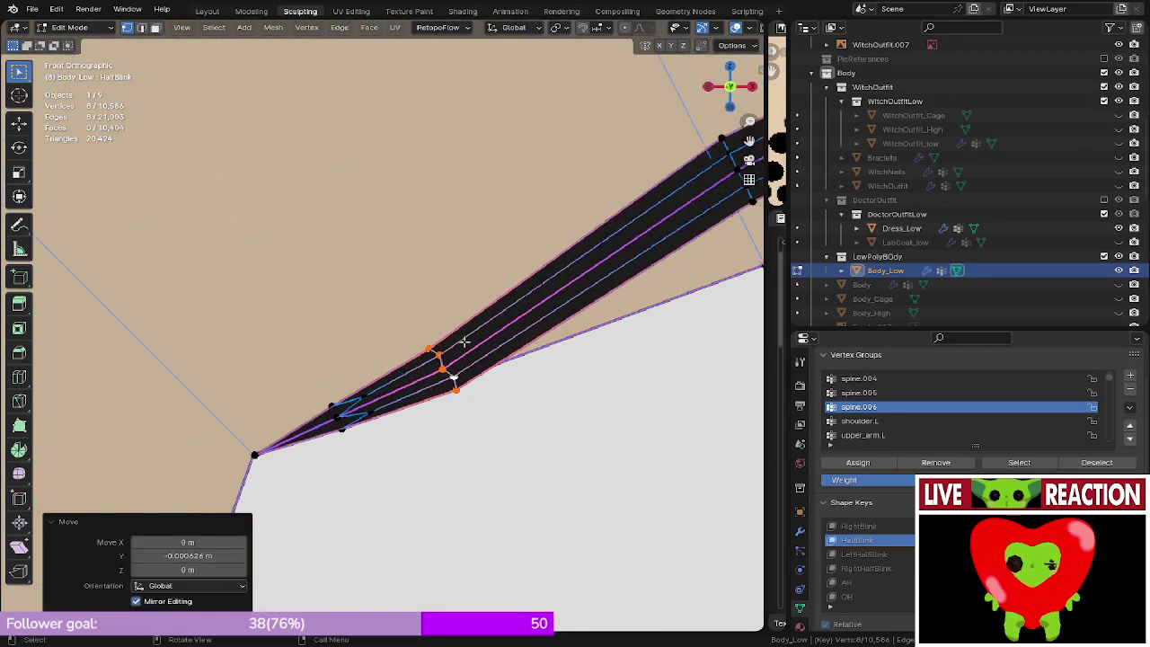
# - Rotate the selected lash cross-section loop about 10.6°, move it about -0.00005 m along Z, and save the file
pyautogui.press('r')
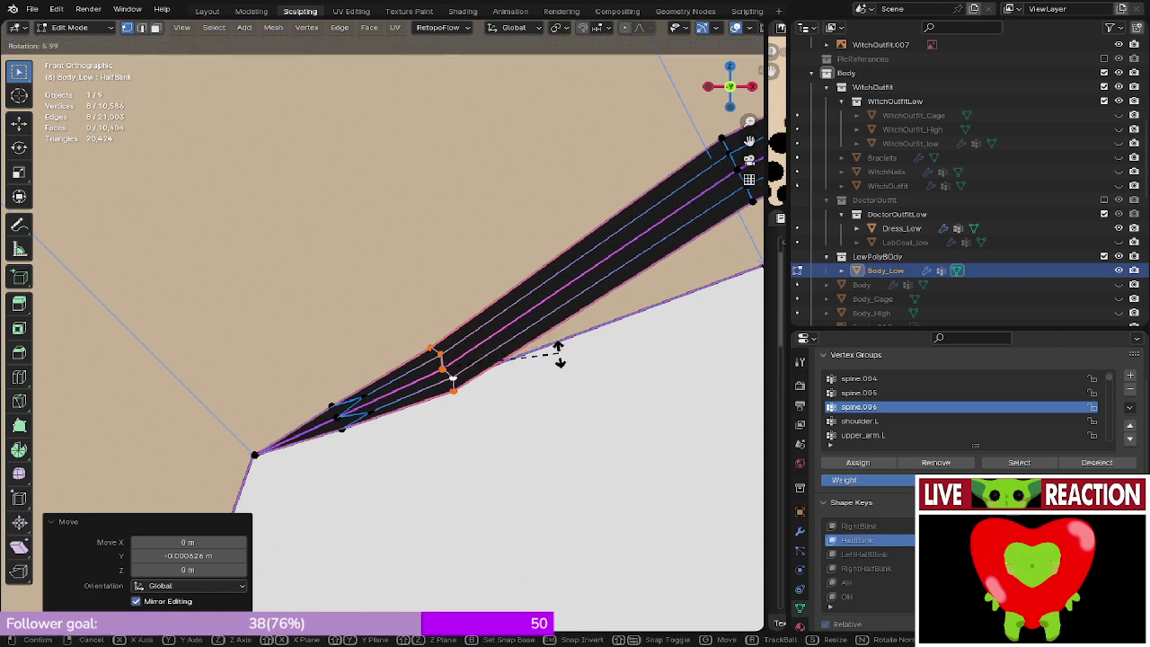
pyautogui.click(552, 362)
pyautogui.press('g')
pyautogui.press('z')
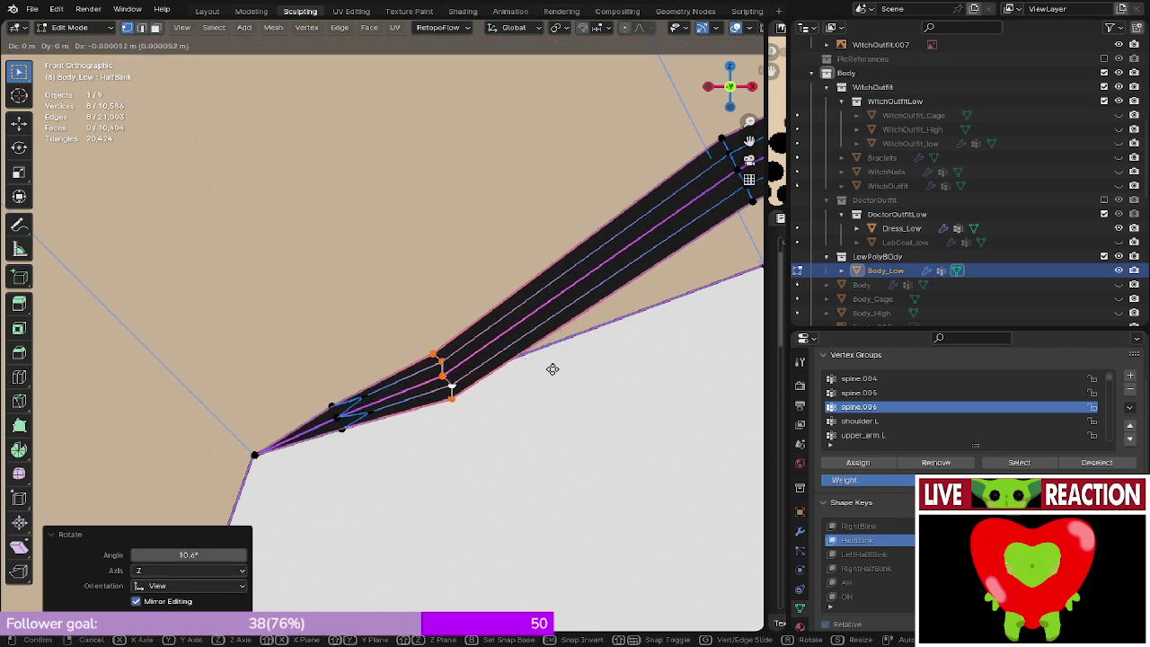
pyautogui.click(552, 368)
pyautogui.scroll(-2, 552, 367)
pyautogui.moveTo(551, 367)
pyautogui.mouseDown(button='middle')
pyautogui.moveTo(518, 356)
pyautogui.moveTo(544, 350)
pyautogui.mouseUp(button='middle')
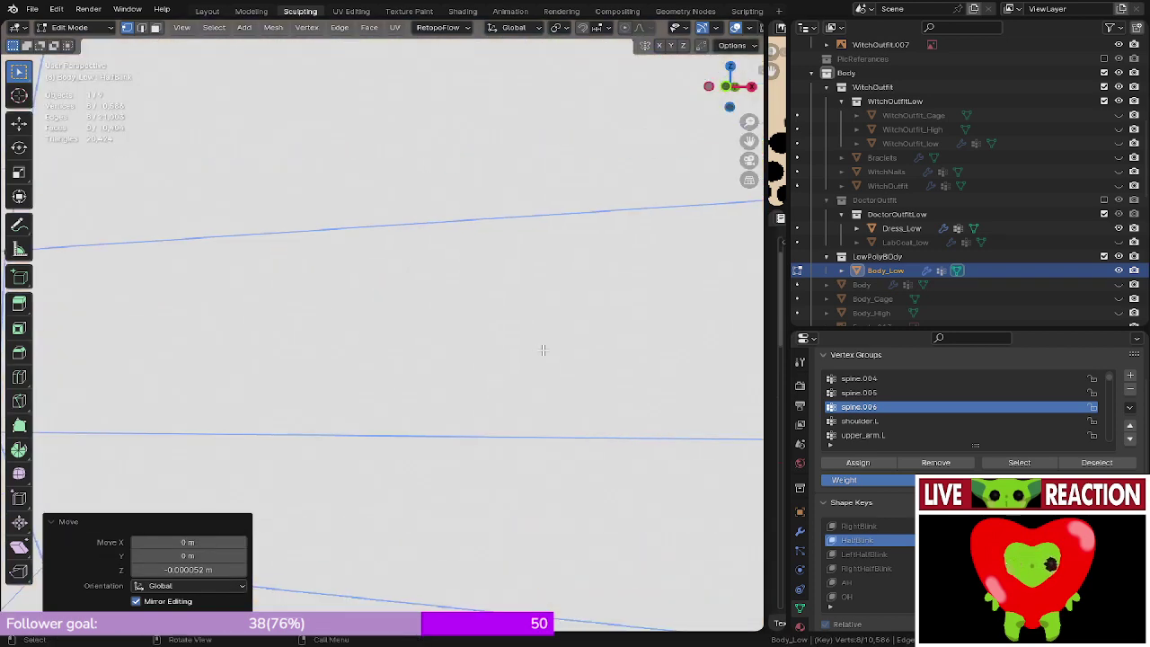
pyautogui.hotkey('ctrl', 's')
# - Switch to Object Mode and examine the half-closed eyes on the whole character at an angle and from the front
pyautogui.click(597, 310)
pyautogui.press('KP_1')
pyautogui.scroll(-5, 597, 309)
pyautogui.scroll(-11, 597, 309)
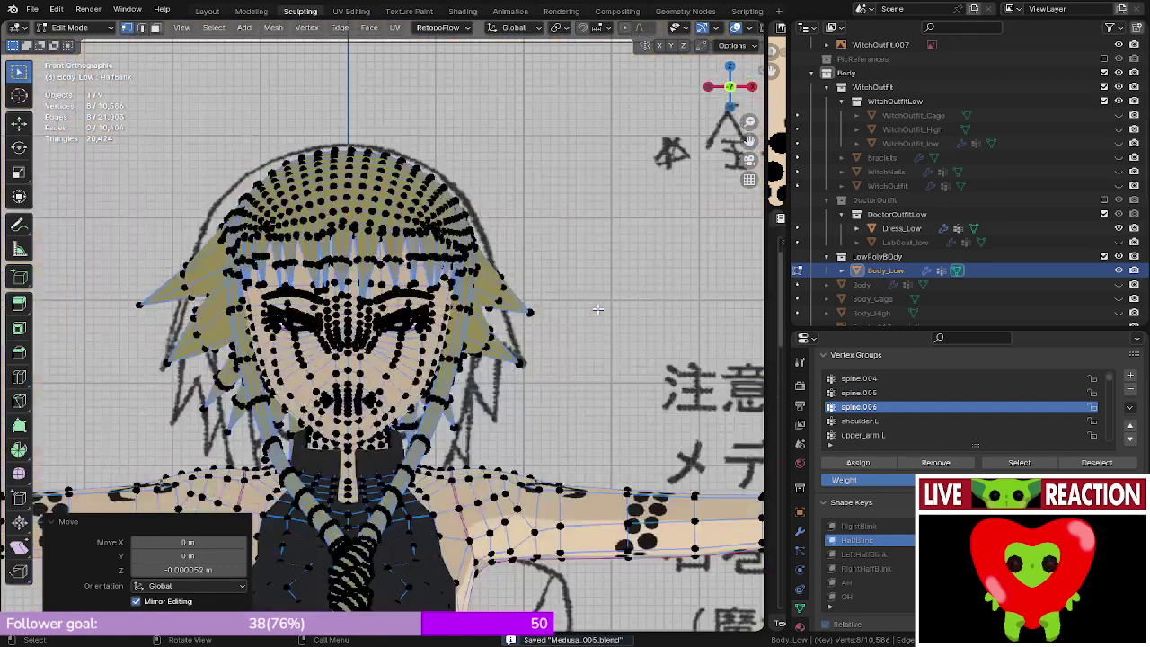
pyautogui.press('Tab')
pyautogui.moveTo(396, 338); pyautogui.dragTo(369, 345, button='middle')
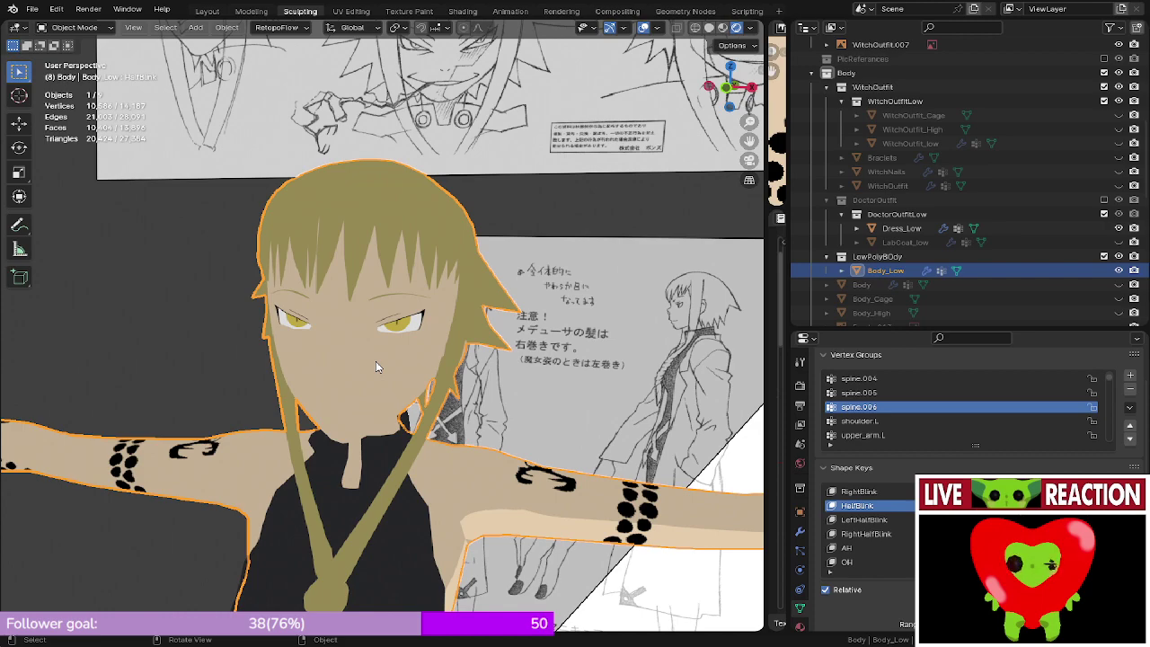
pyautogui.scroll(-10, 376, 365)
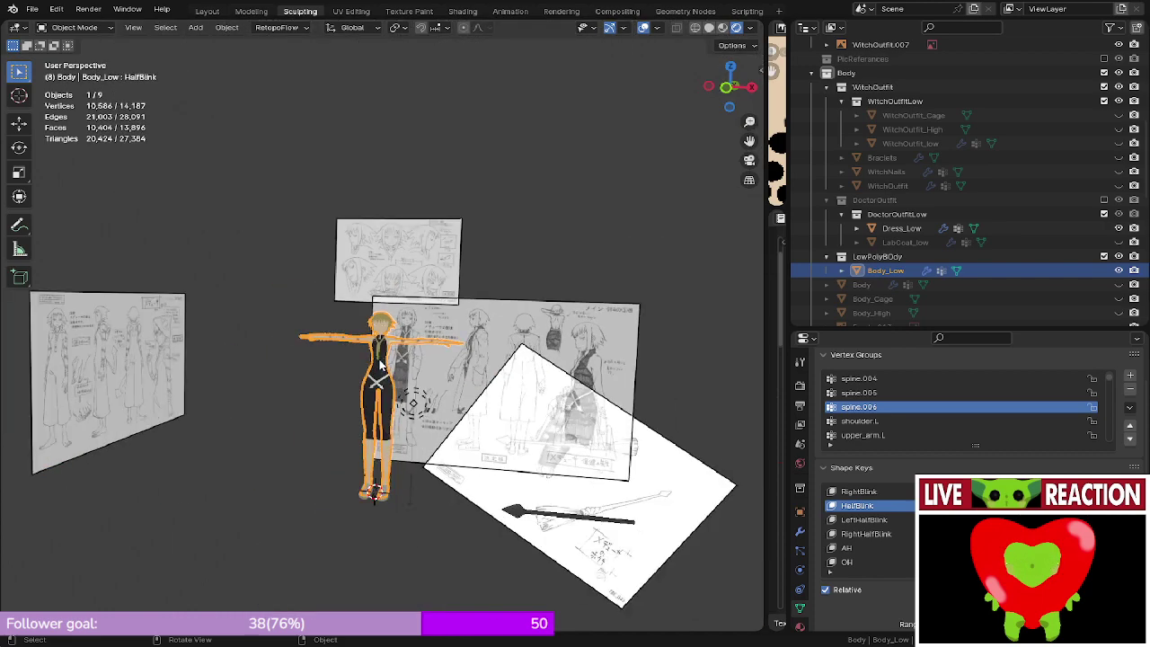
pyautogui.scroll(3, 477, 435)
pyautogui.press('KP_1')
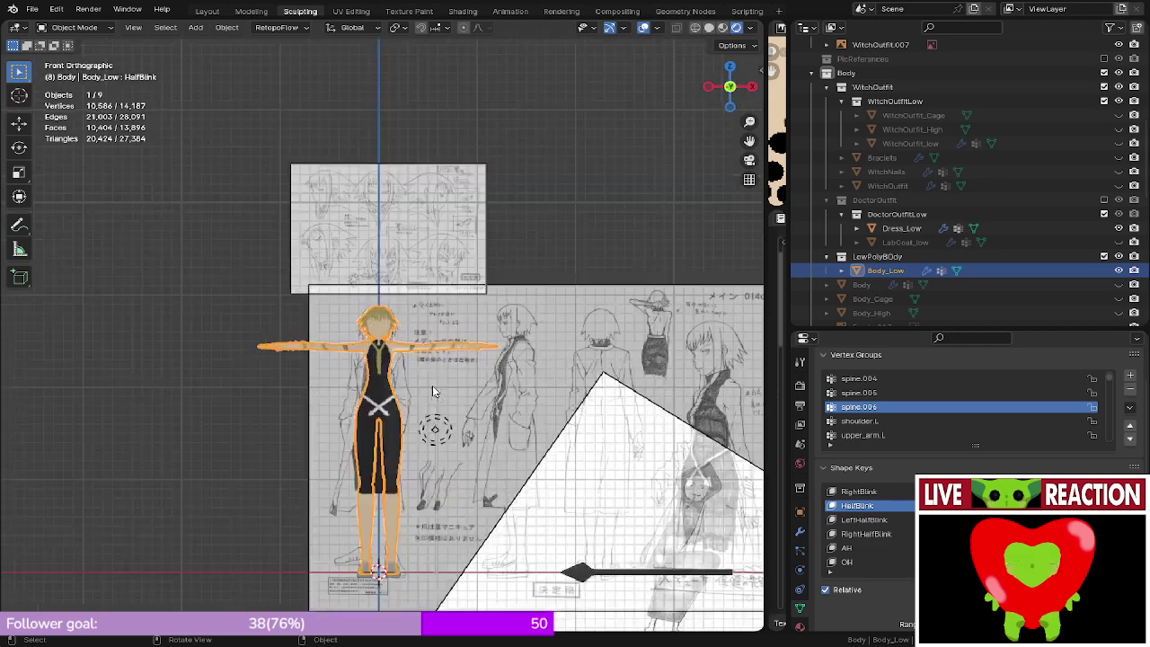
pyautogui.scroll(4, 440, 386)
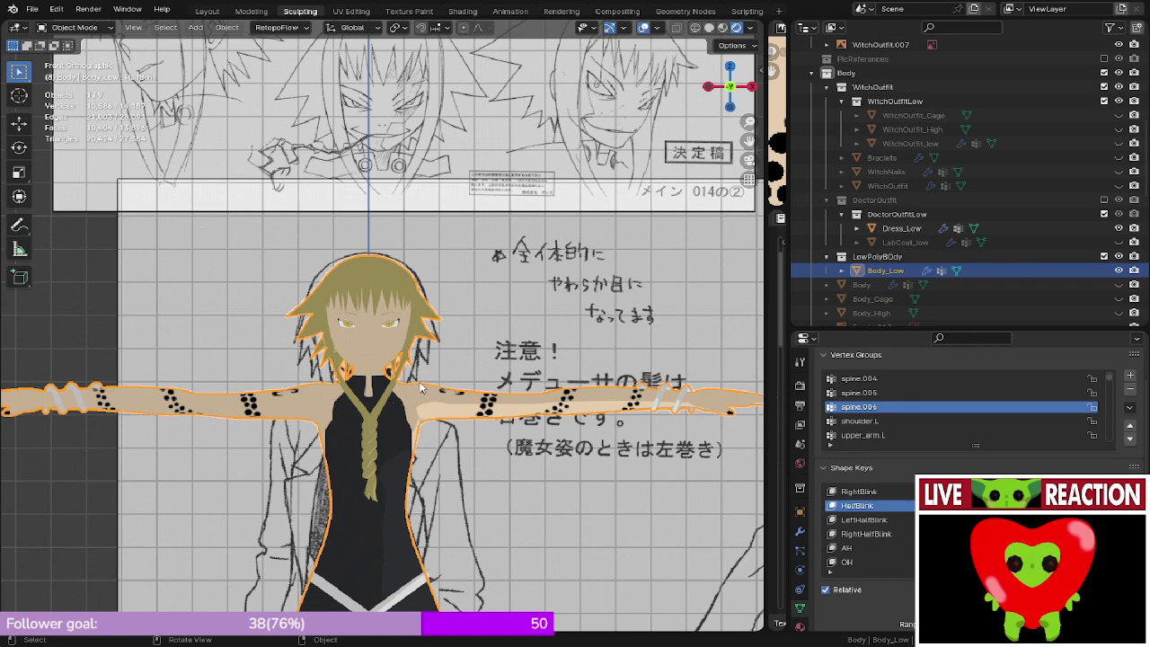
pyautogui.scroll(5, 420, 388)
pyautogui.scroll(3, 848, 521)
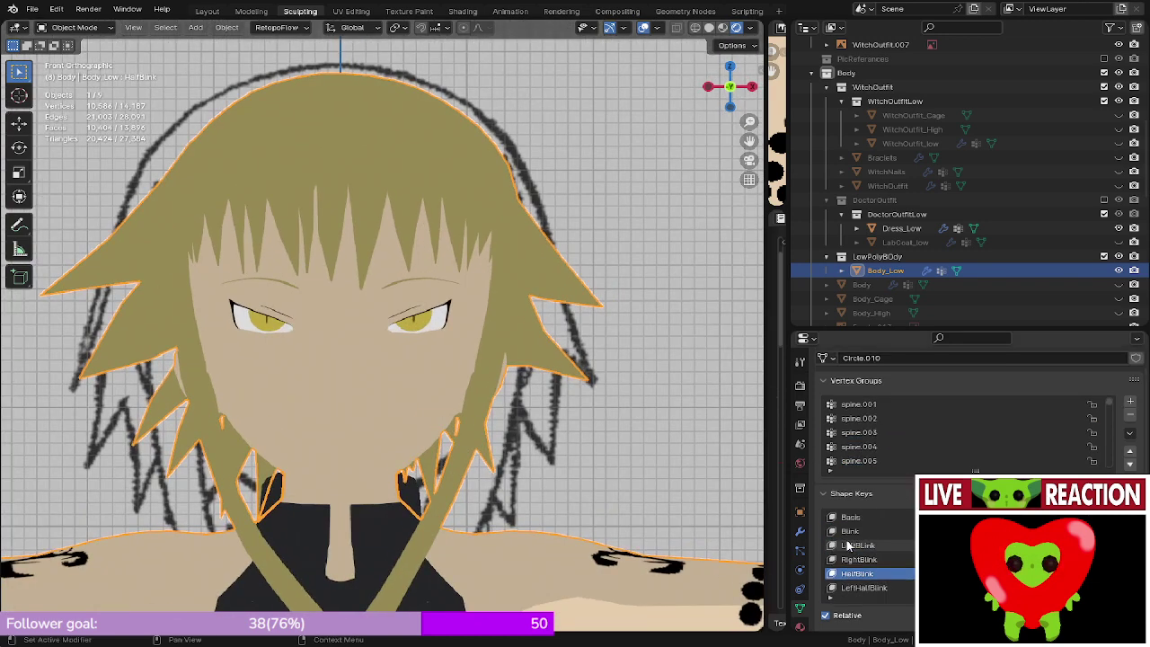
# - Preview the Blink shape key, look through the shape key list, and return to HalfBlink
pyautogui.click(851, 532)
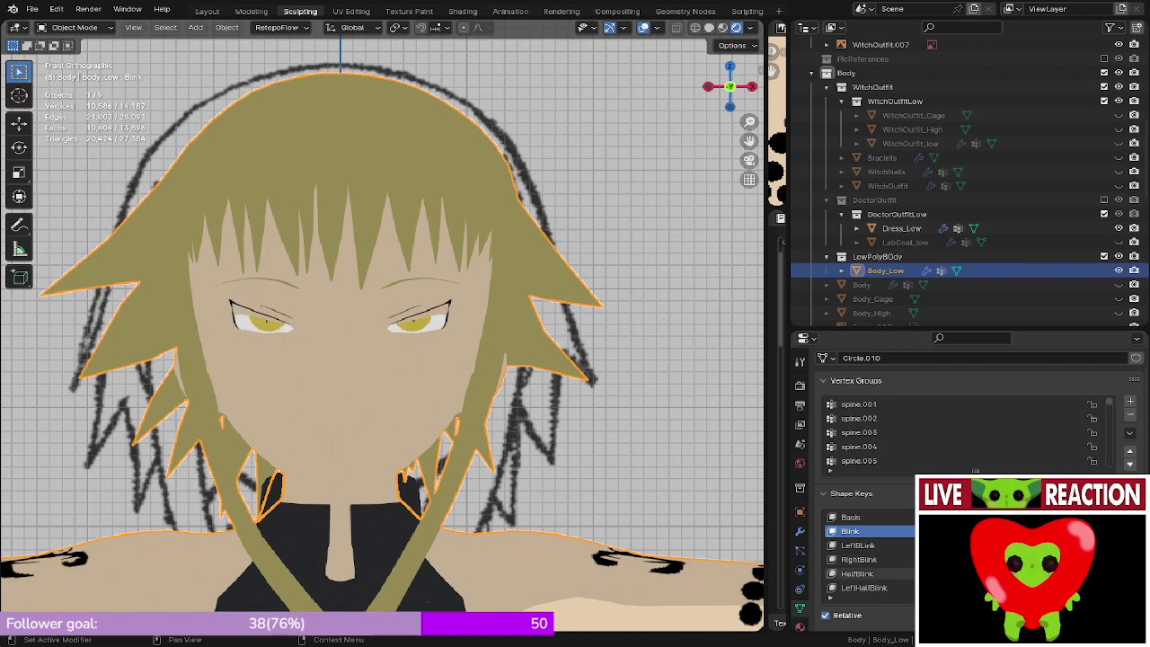
pyautogui.scroll(-4, 933, 565)
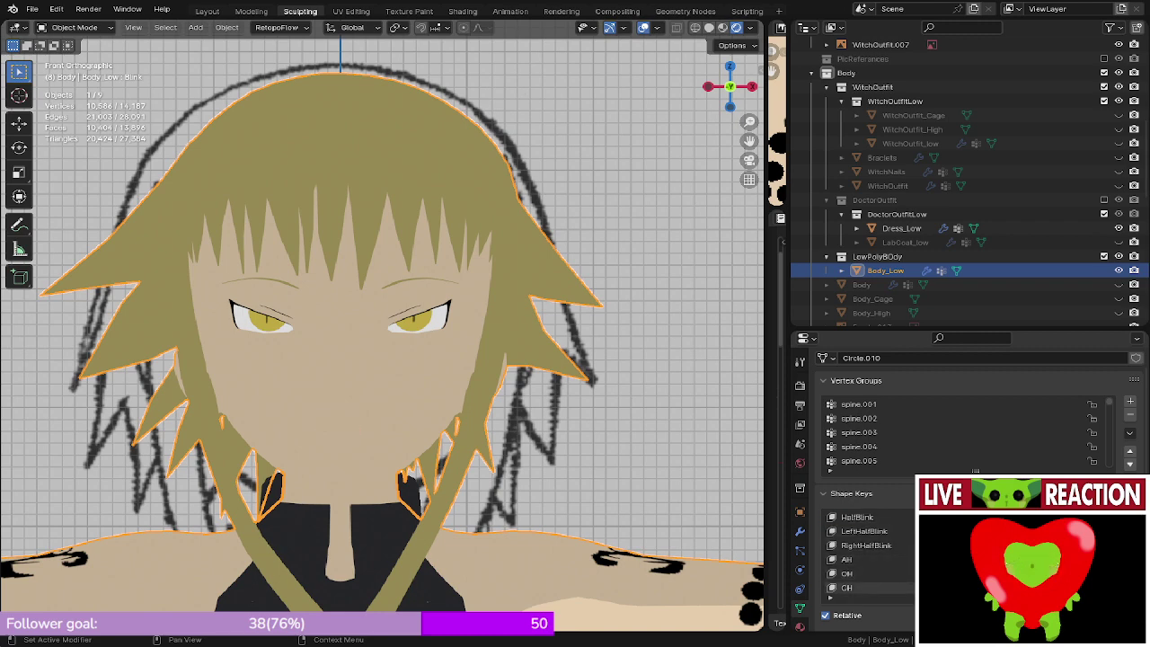
pyautogui.scroll(-1, 866, 558)
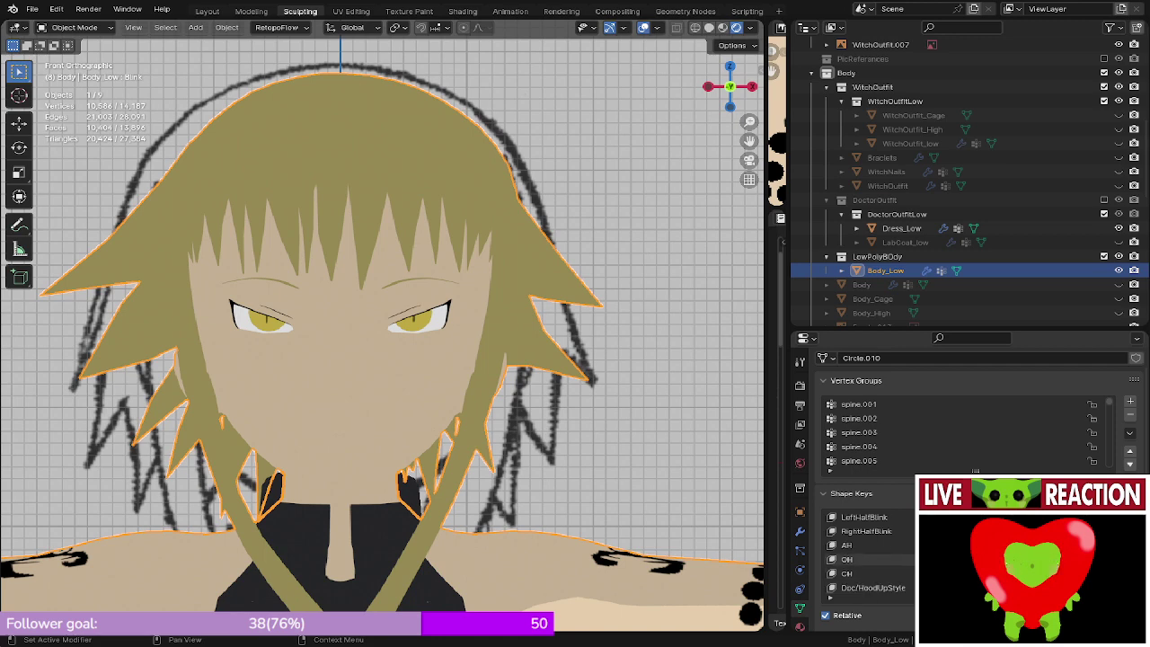
pyautogui.scroll(5, 867, 559)
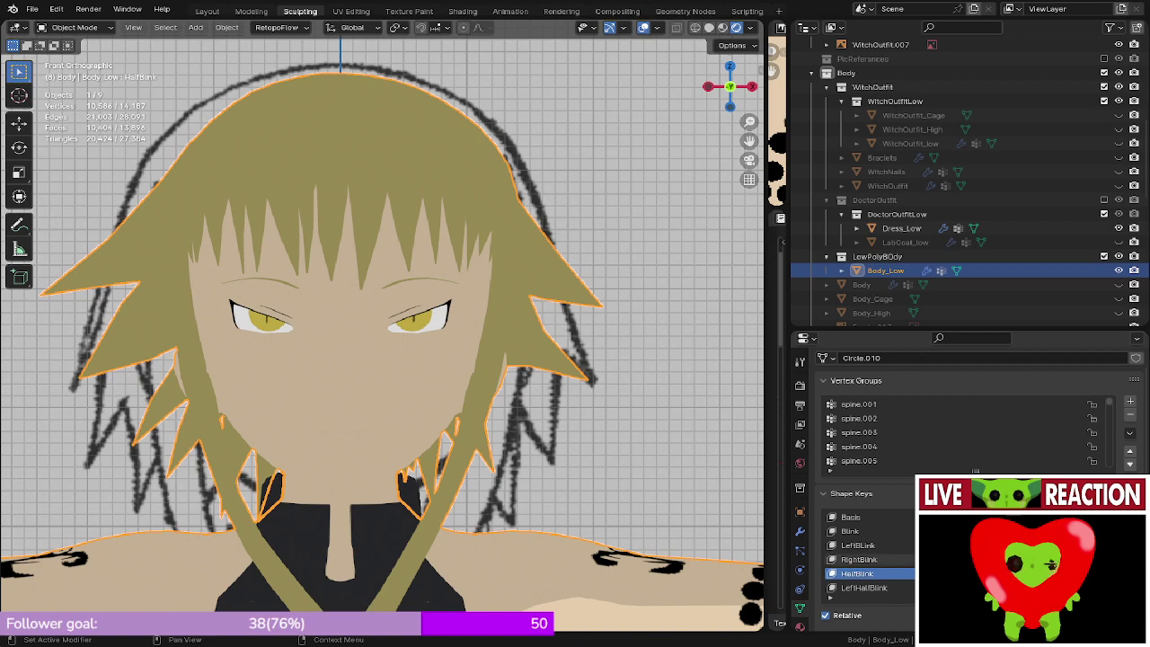
# - In Edit Mode, select the next lash cross-section loop outward from the inner corner and move it about -0.00065 m along Z
pyautogui.scroll(5, 479, 369)
pyautogui.press('Tab')
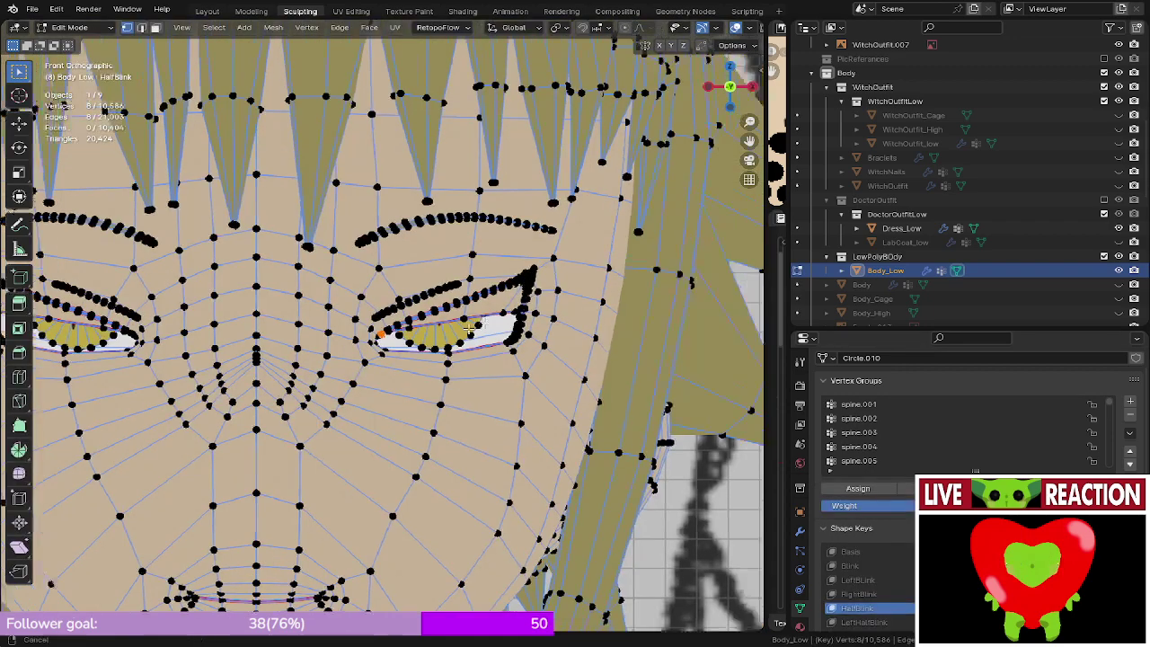
pyautogui.scroll(8, 503, 296)
pyautogui.scroll(4, 488, 263)
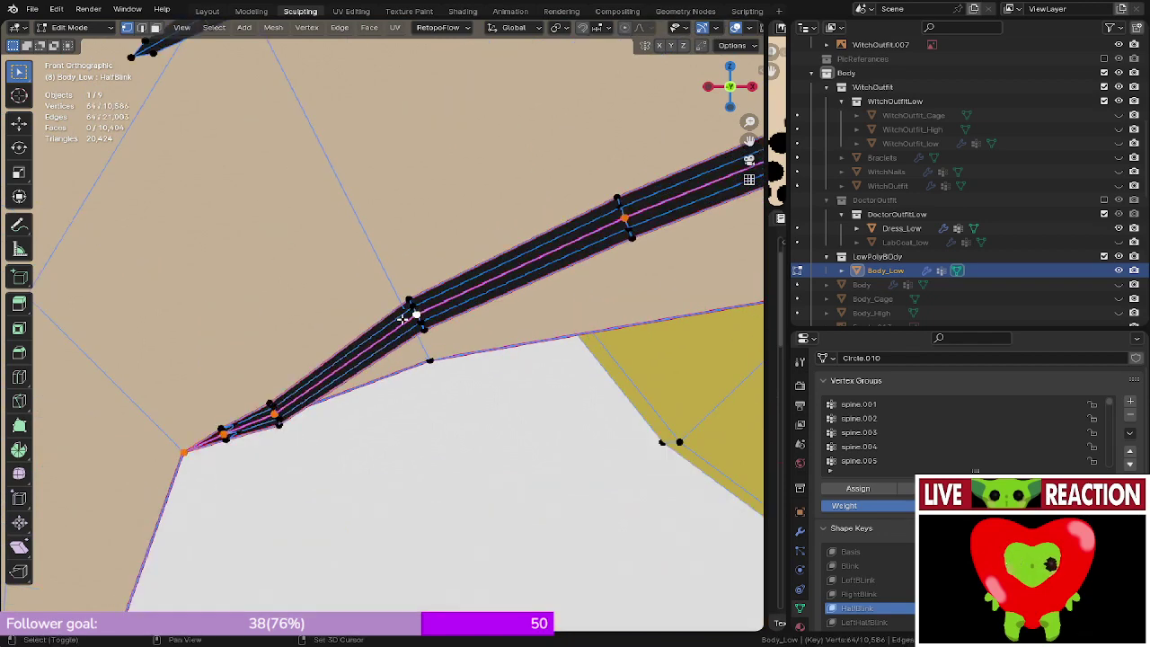
pyautogui.keyDown('alt'); pyautogui.click(415, 312); pyautogui.keyUp('alt')
pyautogui.keyDown('shift'); pyautogui.moveTo(419, 309); pyautogui.dragTo(386, 322, button='middle'); pyautogui.keyUp('shift')
pyautogui.scroll(3, 391, 316)
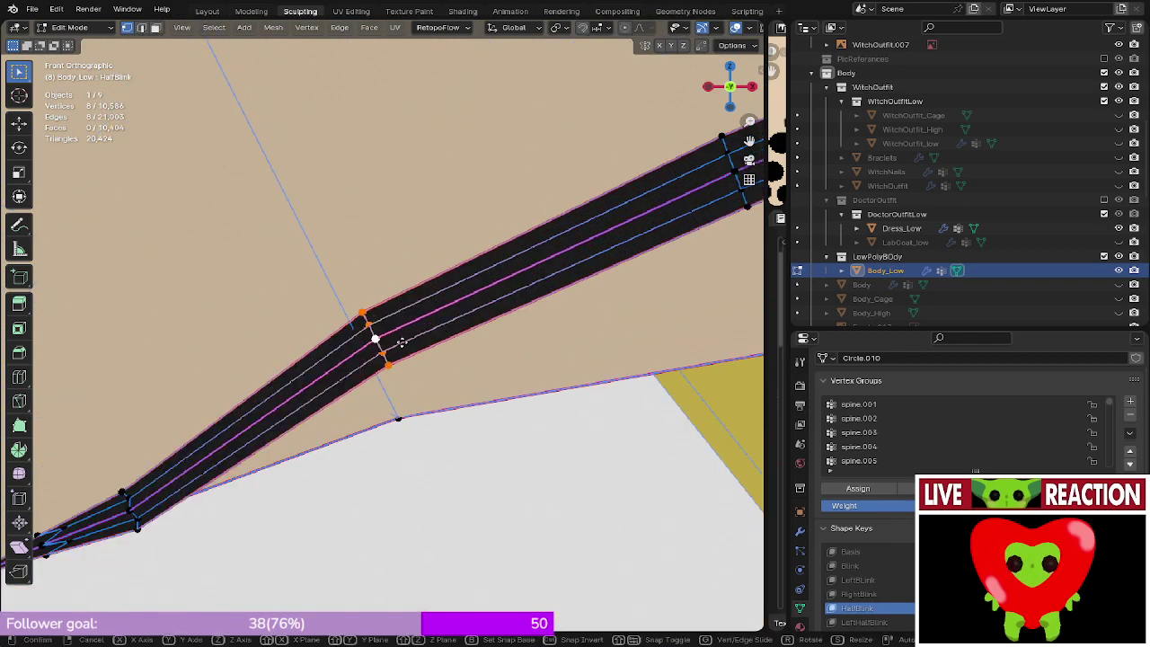
pyautogui.press('g')
pyautogui.press('z')
pyautogui.click(420, 413)
# - From an angled view, push the same lash loop back along Y toward the eyelid surface
pyautogui.keyDown('shift'); pyautogui.moveTo(420, 389); pyautogui.dragTo(472, 285, button='middle'); pyautogui.keyUp('shift')
pyautogui.moveTo(472, 286); pyautogui.dragTo(414, 299, button='middle')
pyautogui.scroll(4, 410, 292)
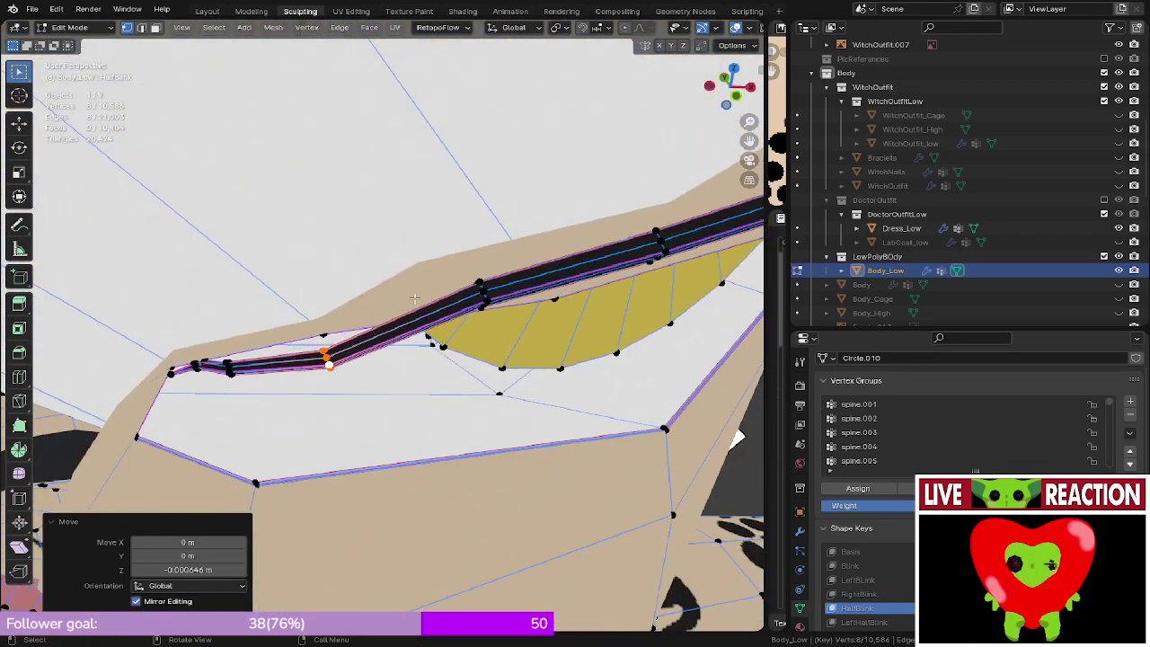
pyautogui.press('g')
pyautogui.press('y')
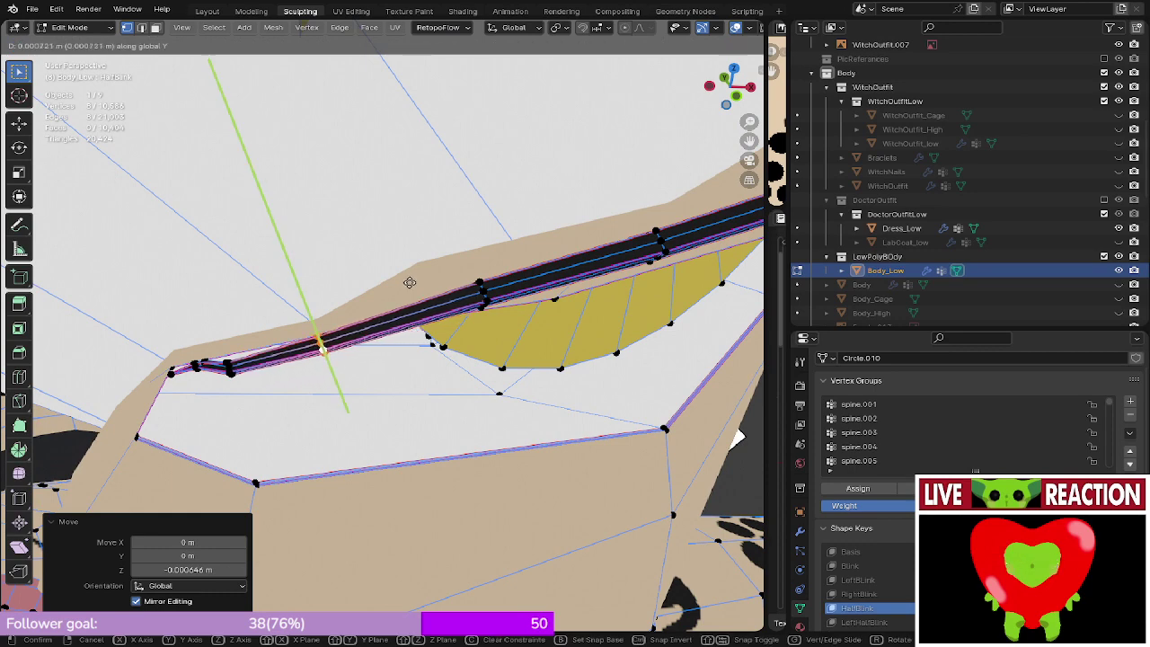
pyautogui.click(408, 279)
# - Select the cross-section loop just behind the lash tip and move it about 0.00053 m along Y
pyautogui.keyDown('alt'); pyautogui.click(232, 370); pyautogui.keyUp('alt')
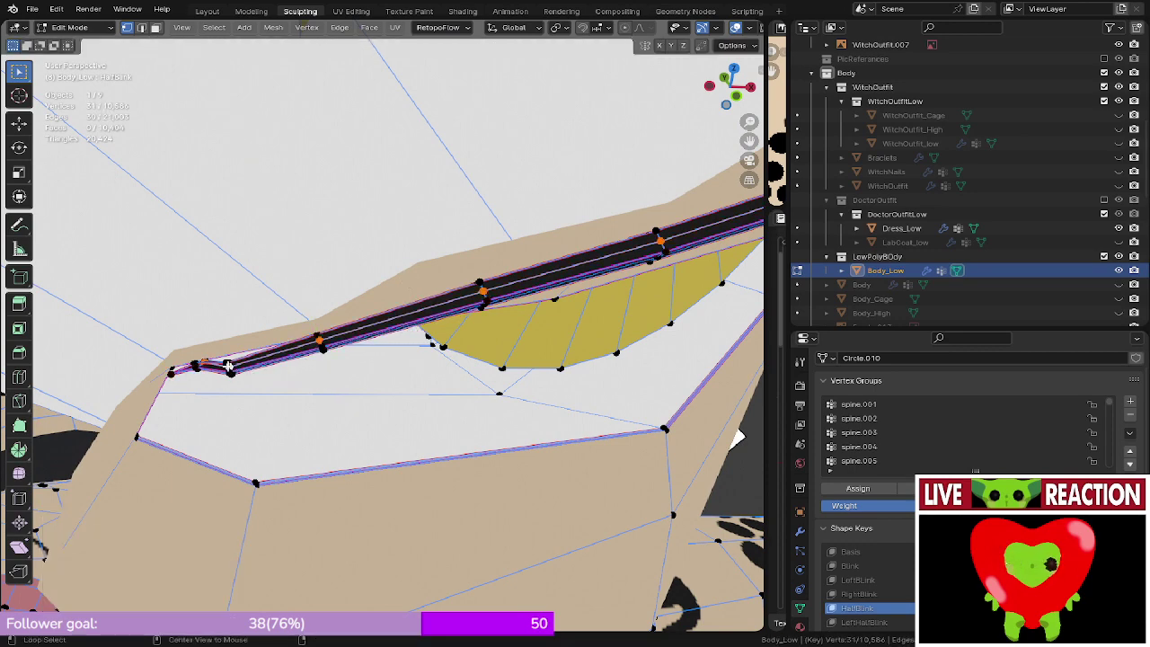
pyautogui.press('g')
pyautogui.press('y')
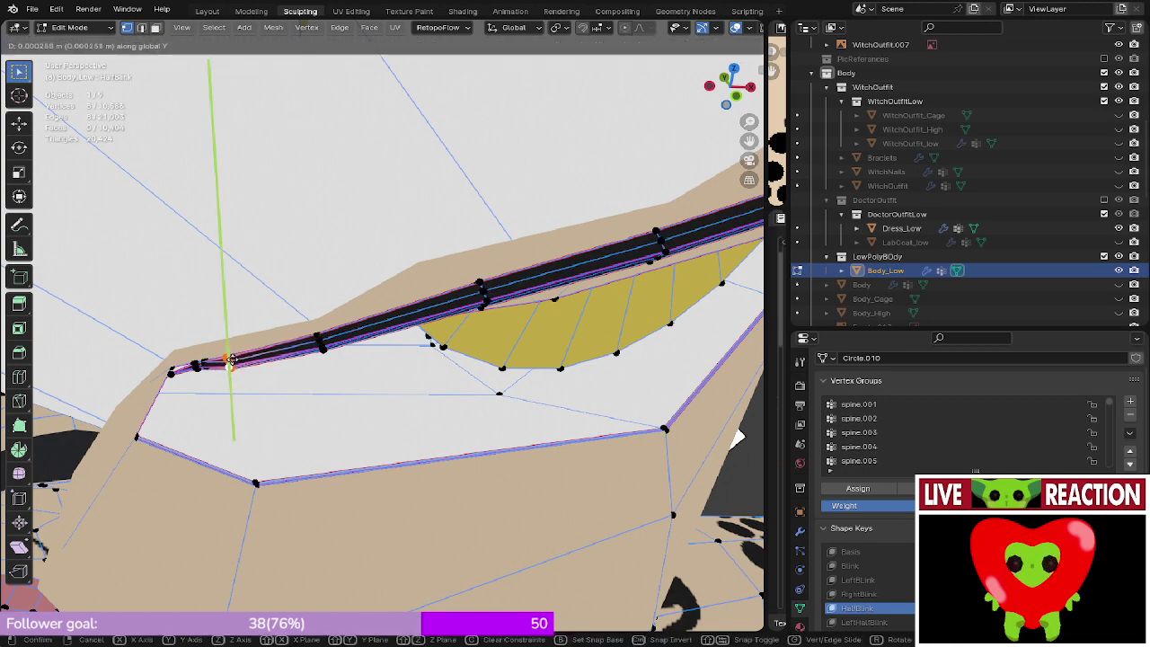
pyautogui.click(232, 353)
pyautogui.moveTo(232, 354); pyautogui.dragTo(235, 325, button='middle')
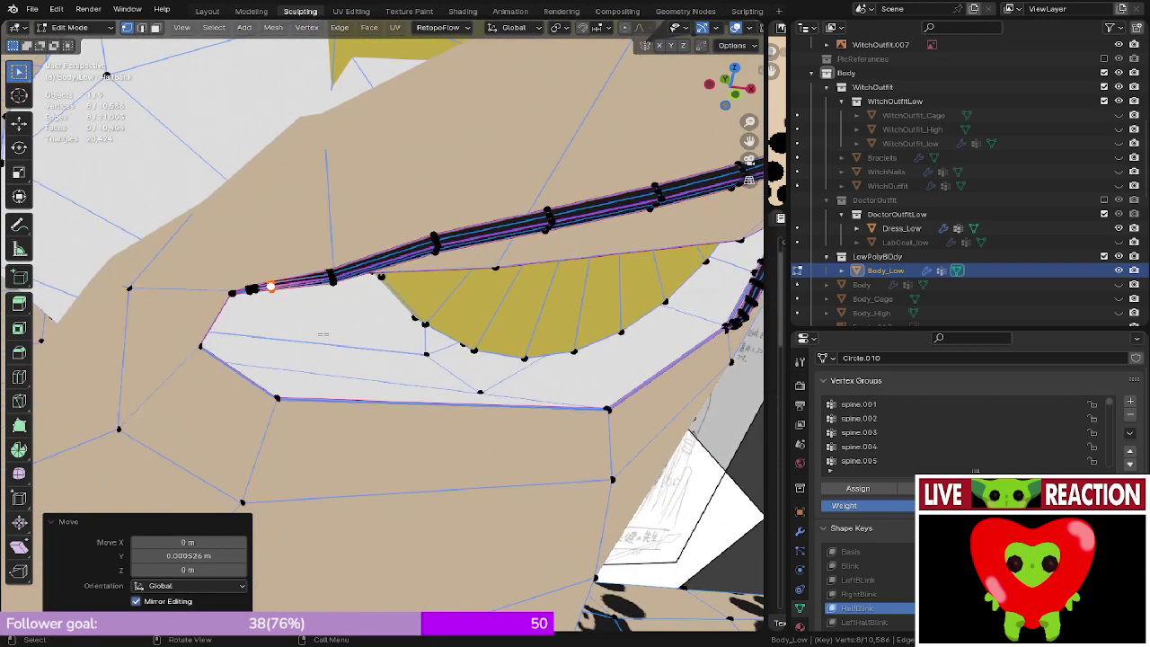
# - From the front, select the lash loop above the iris's inner edge and move it about -0.0015 m along Z onto the lid line
pyautogui.press('KP_1')
pyautogui.keyDown('shift'); pyautogui.moveTo(410, 185); pyautogui.dragTo(439, 308, button='middle'); pyautogui.keyUp('shift')
pyautogui.scroll(5, 440, 308)
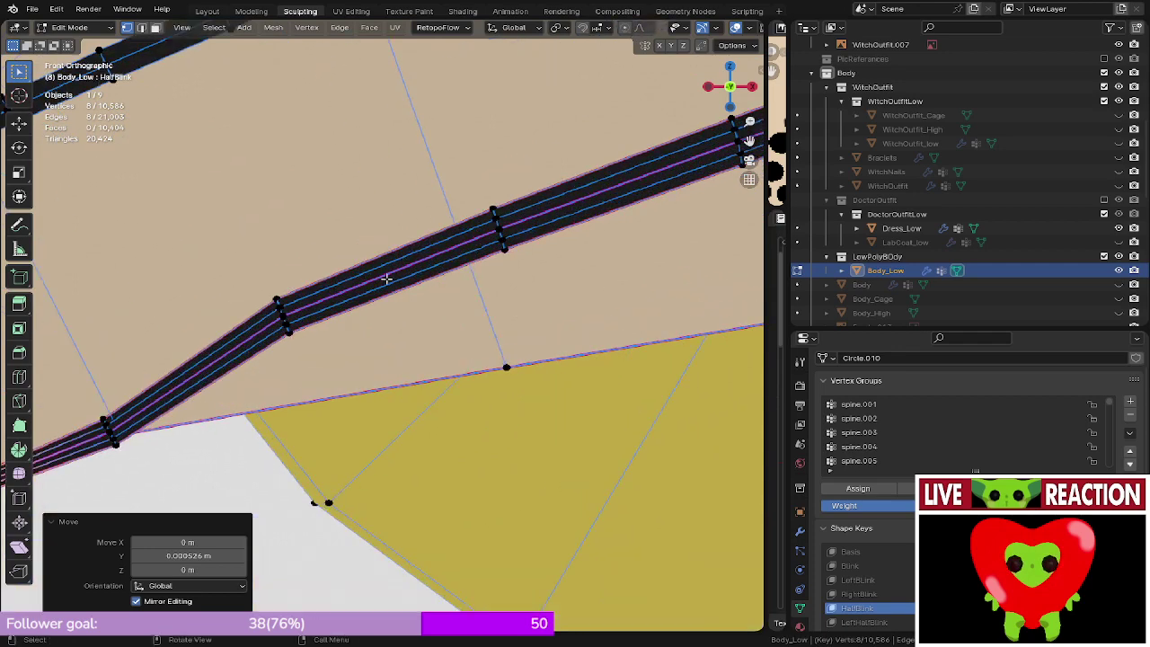
pyautogui.keyDown('alt'); pyautogui.click(286, 327); pyautogui.keyUp('alt')
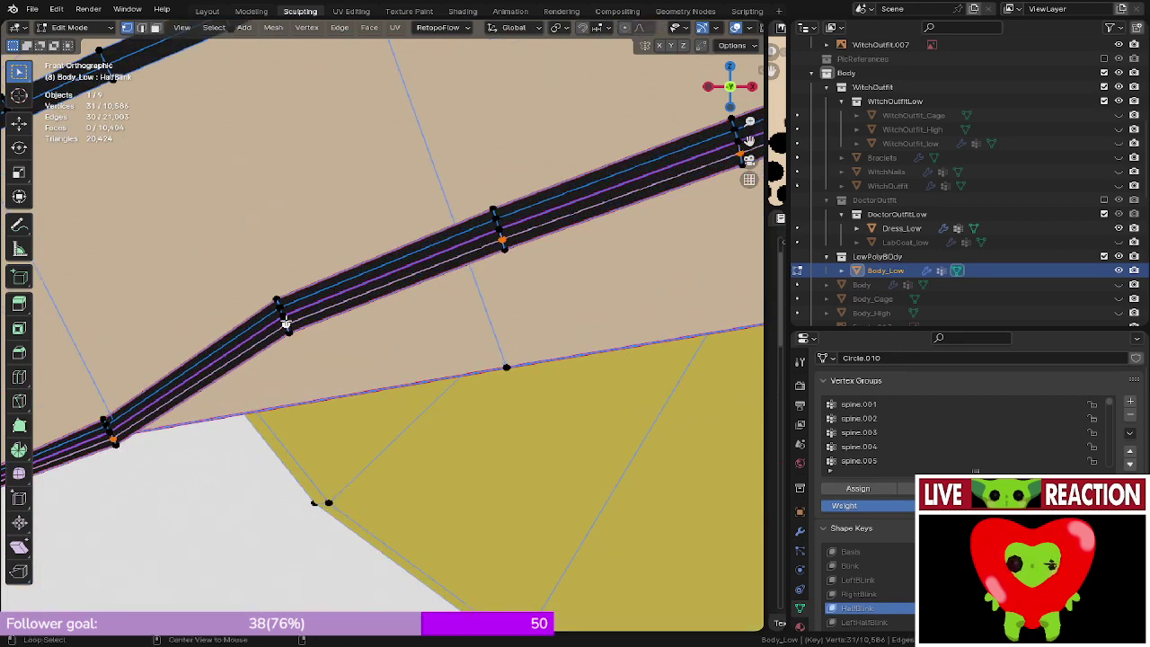
pyautogui.keyDown('alt'); pyautogui.click(285, 323); pyautogui.keyUp('alt')
pyautogui.keyDown('shift'); pyautogui.moveTo(285, 324); pyautogui.dragTo(315, 323, button='middle'); pyautogui.keyUp('shift')
pyautogui.scroll(3, 315, 323)
pyautogui.press('g')
pyautogui.press('z')
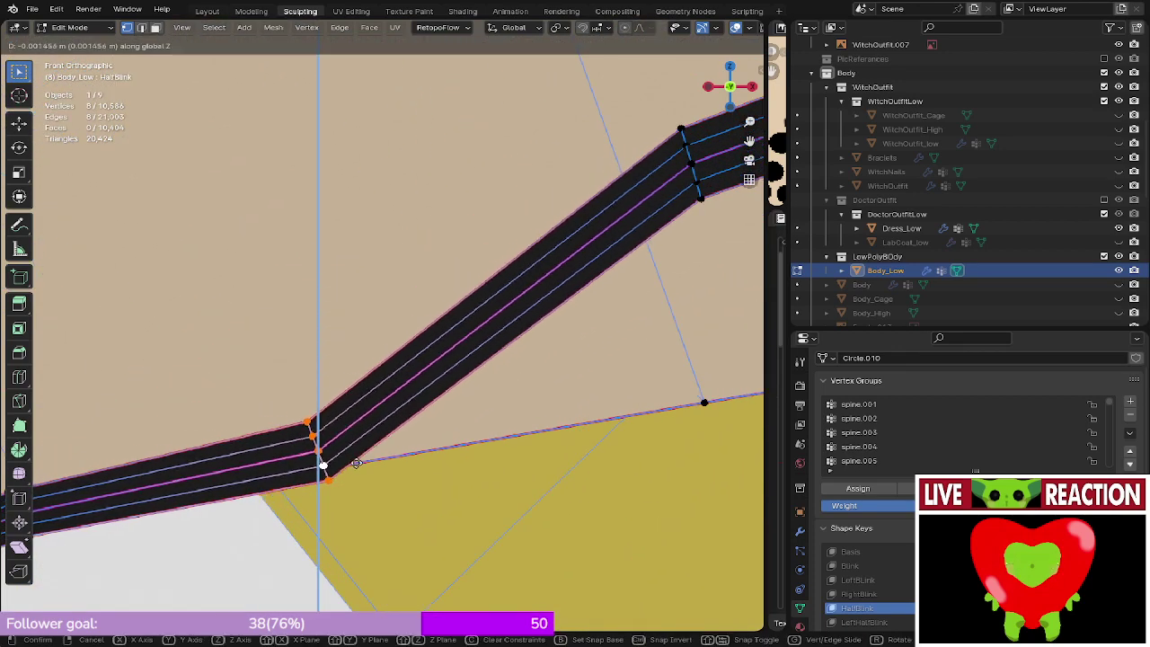
pyautogui.click(355, 463)
pyautogui.scroll(-2, 356, 414)
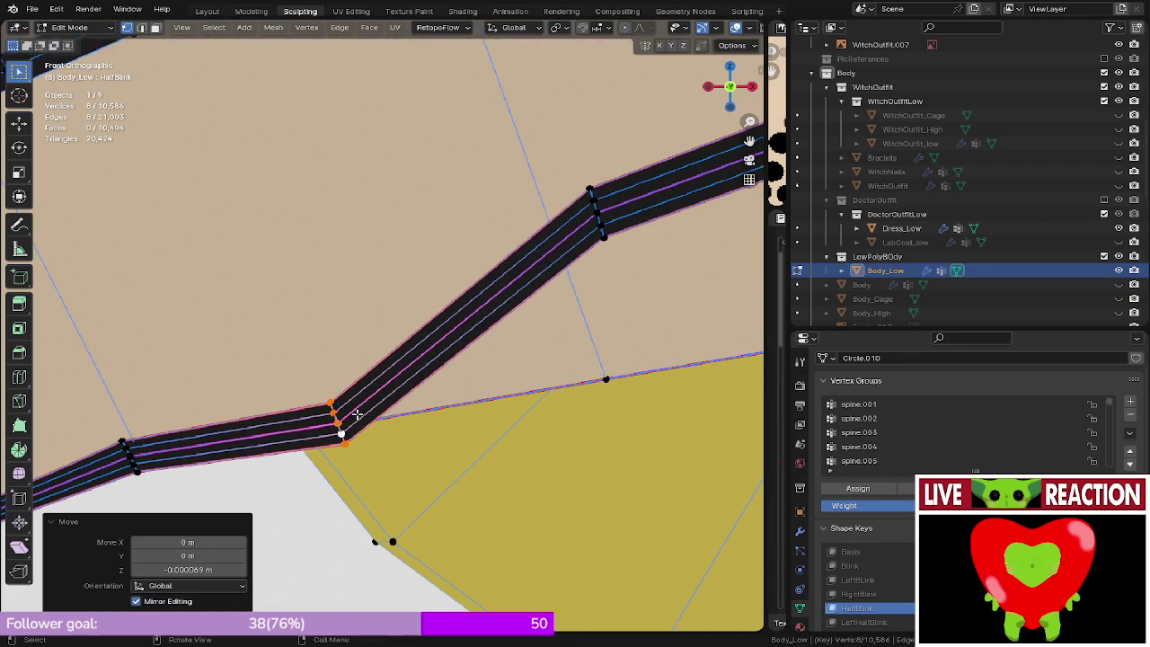
# - Push the lash loop at the iris's inner edge back along Y toward the lid from an angled view
pyautogui.moveTo(357, 414); pyautogui.dragTo(368, 341, button='middle')
pyautogui.press('g')
pyautogui.press('y')
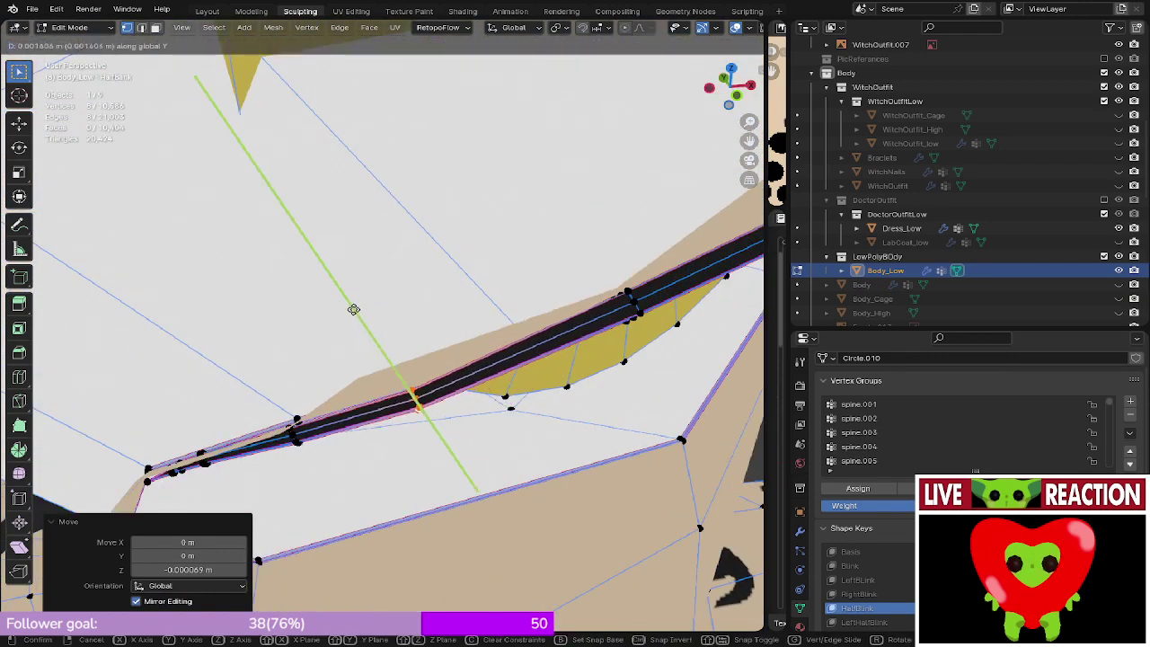
pyautogui.click(324, 399)
# - Reselect the neighbouring lash loop nearer the inner corner and move it about -0.00025 m along Z from the front
pyautogui.moveTo(301, 424); pyautogui.dragTo(289, 327, button='middle')
pyautogui.keyDown('alt'); pyautogui.click(285, 191); pyautogui.keyUp('alt')
pyautogui.press('KP_1')
pyautogui.keyDown('shift'); pyautogui.moveTo(286, 190); pyautogui.dragTo(458, 250, button='middle'); pyautogui.keyUp('shift')
pyautogui.scroll(4, 347, 275)
pyautogui.scroll(4, 458, 250)
pyautogui.press('g')
pyautogui.press('z')
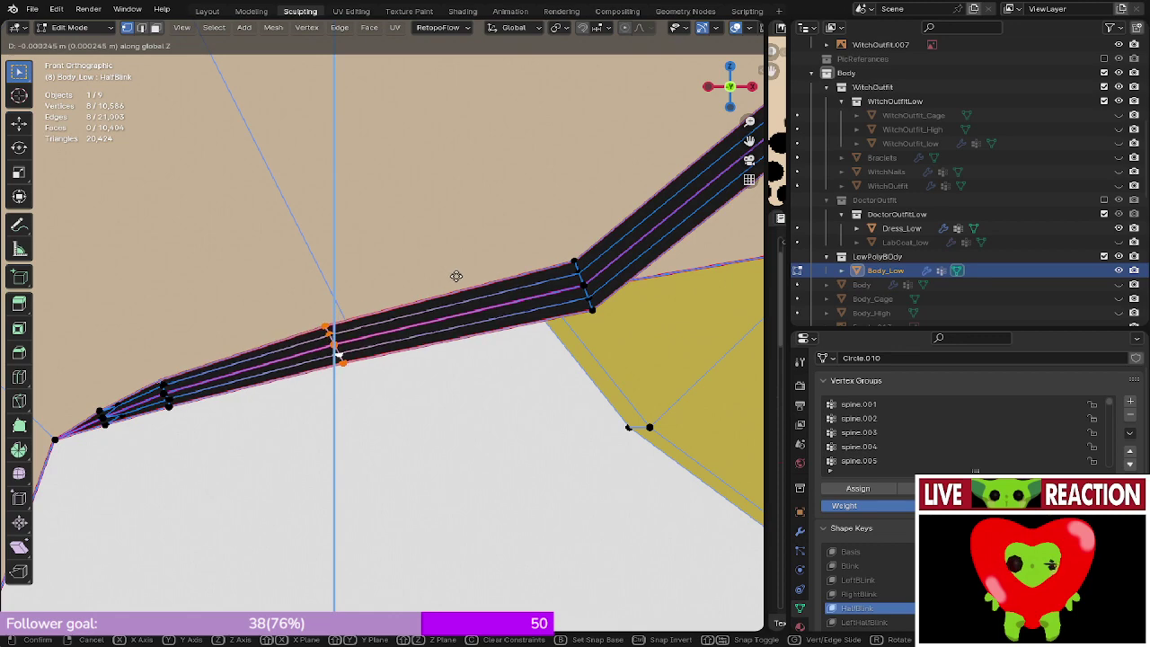
pyautogui.click(456, 277)
# - Examine the inner half of the lash against the lid line in Object Mode and Edit Mode from the front
pyautogui.scroll(-3, 454, 279)
pyautogui.press('Tab')
pyautogui.scroll(-1, 454, 279)
pyautogui.keyDown('shift'); pyautogui.moveTo(454, 280); pyautogui.dragTo(386, 296, button='middle'); pyautogui.keyUp('shift')
pyautogui.scroll(-1, 385, 296)
pyautogui.press('Tab')
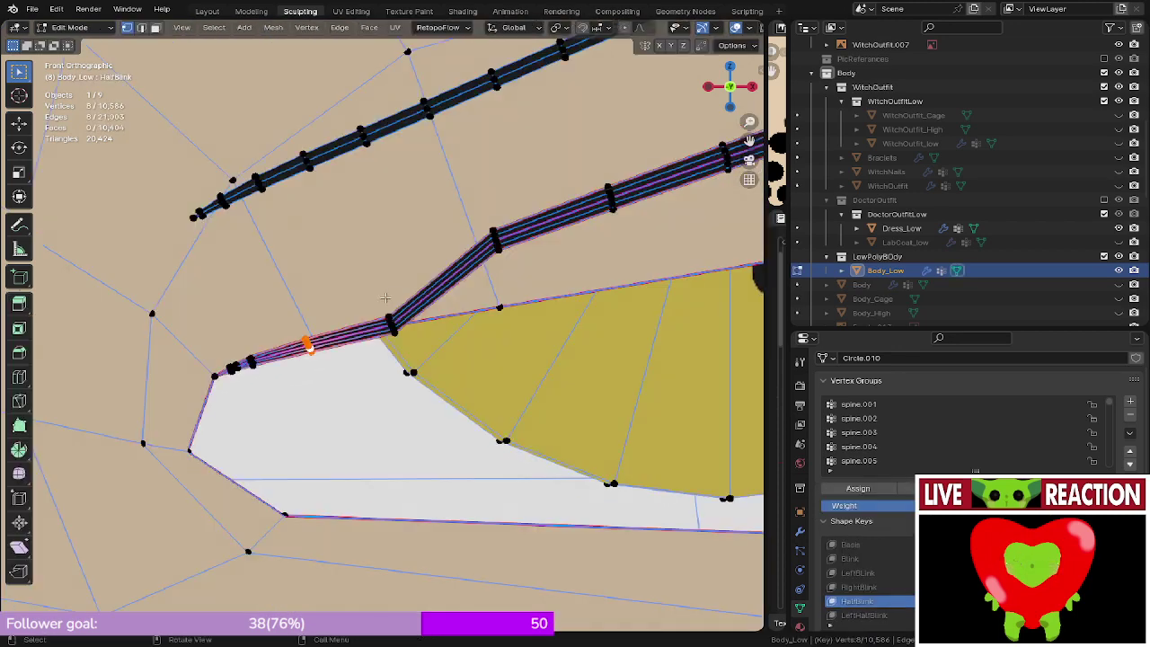
pyautogui.scroll(-1, 386, 296)
pyautogui.scroll(4, 530, 241)
pyautogui.keyDown('shift'); pyautogui.moveTo(530, 241); pyautogui.dragTo(435, 286, button='middle'); pyautogui.keyUp('shift')
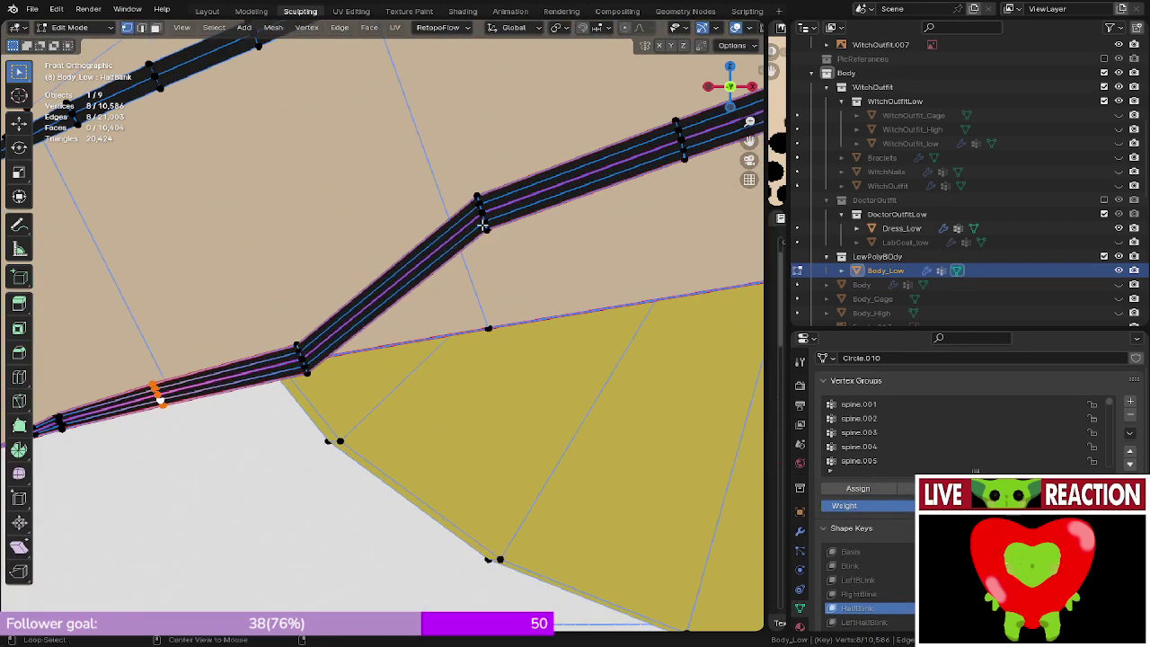
pyautogui.press('Tab')
pyautogui.scroll(-5, 126, 310)
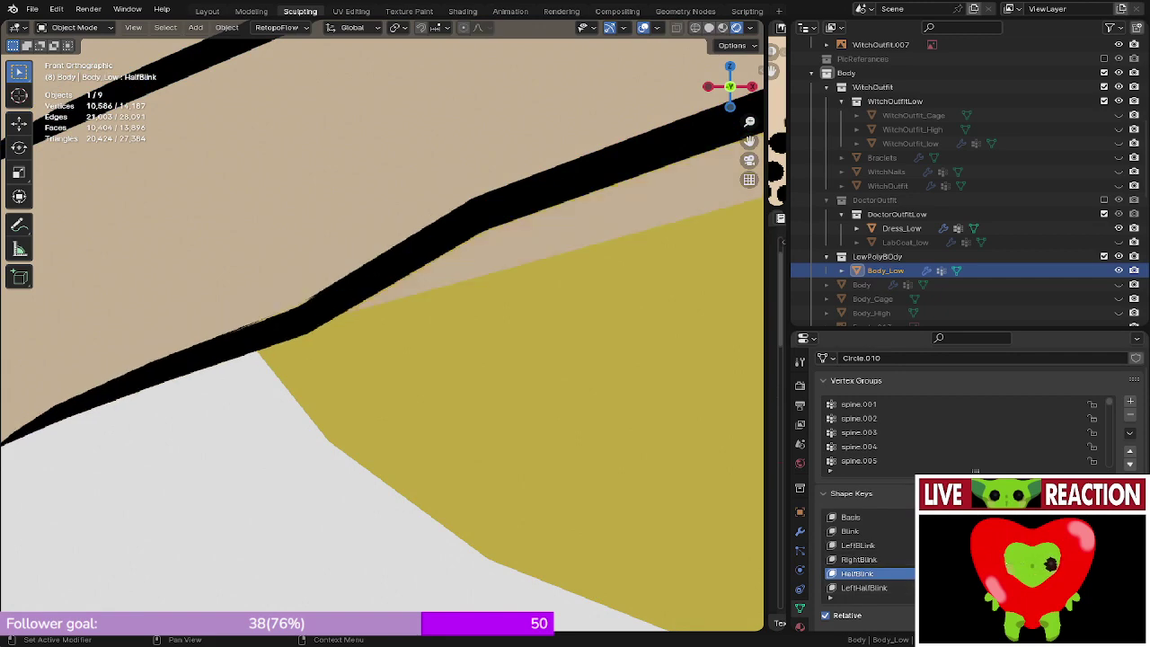
pyautogui.press('Tab')
pyautogui.scroll(6, 286, 211)
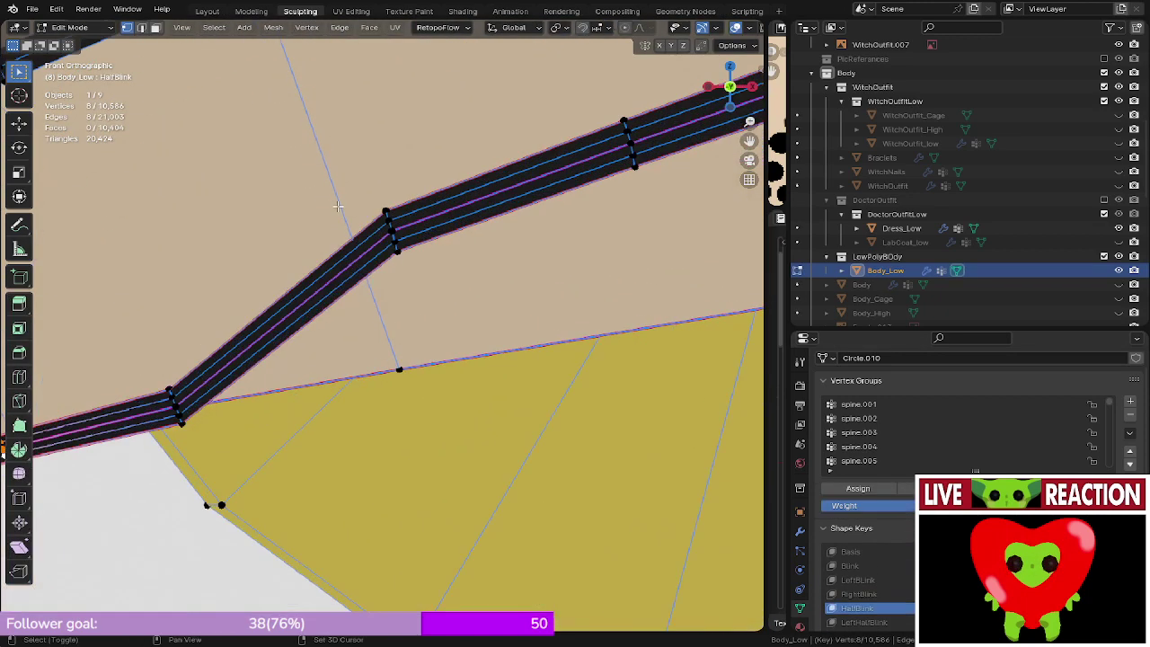
# - Select the next lash loop outward above the iris and move it about -0.0025 m along Z onto the lid edge
pyautogui.keyDown('alt'); pyautogui.click(384, 236); pyautogui.keyUp('alt')
pyautogui.scroll(-3, 384, 236)
pyautogui.press('g')
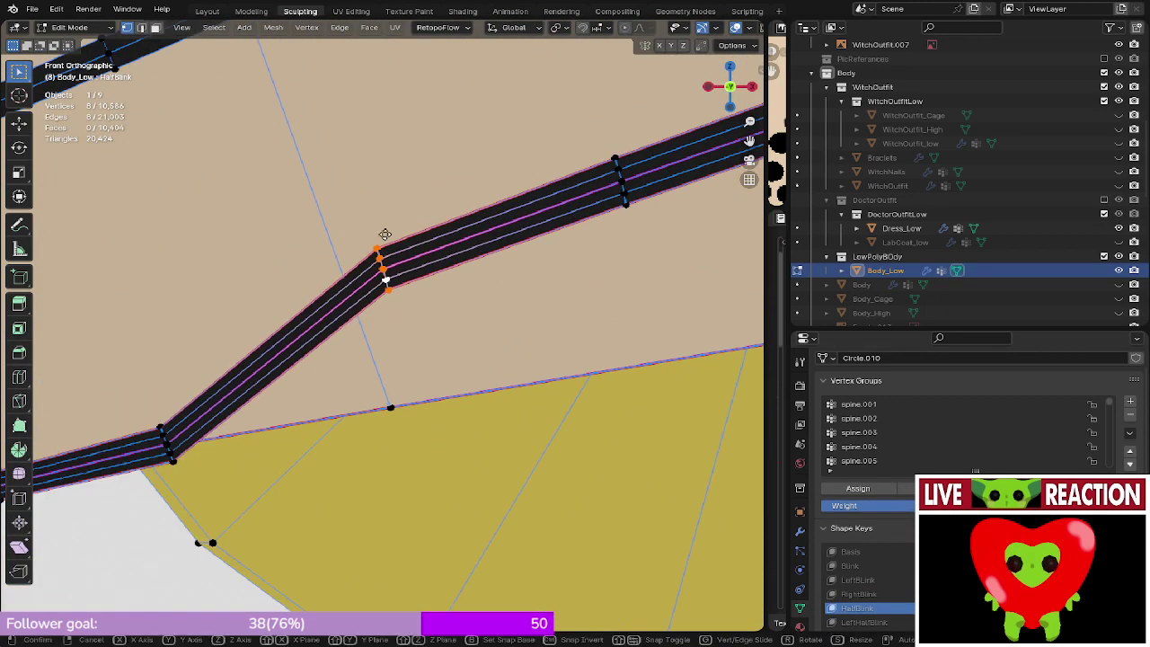
pyautogui.press('z')
pyautogui.click(397, 375)
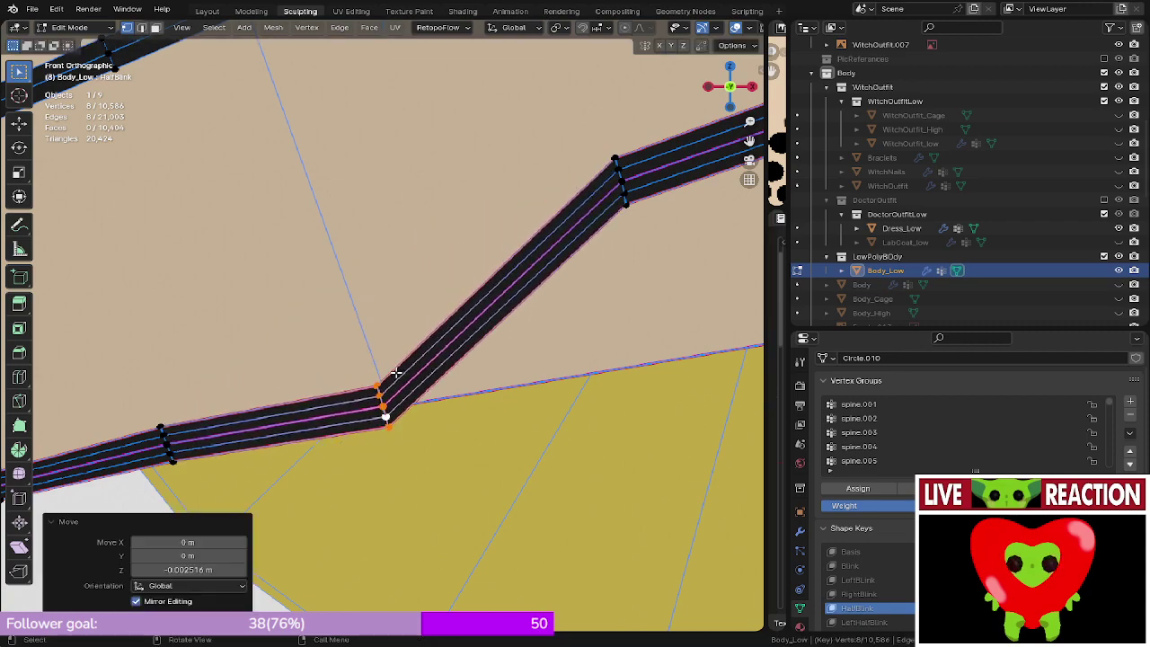
# - From an angled view, move the selected lash loop above the iris about 0.0021 m along Y toward the lid
pyautogui.moveTo(397, 375); pyautogui.dragTo(403, 320, button='middle')
pyautogui.scroll(-4, 466, 351)
pyautogui.press('g')
pyautogui.press('y')
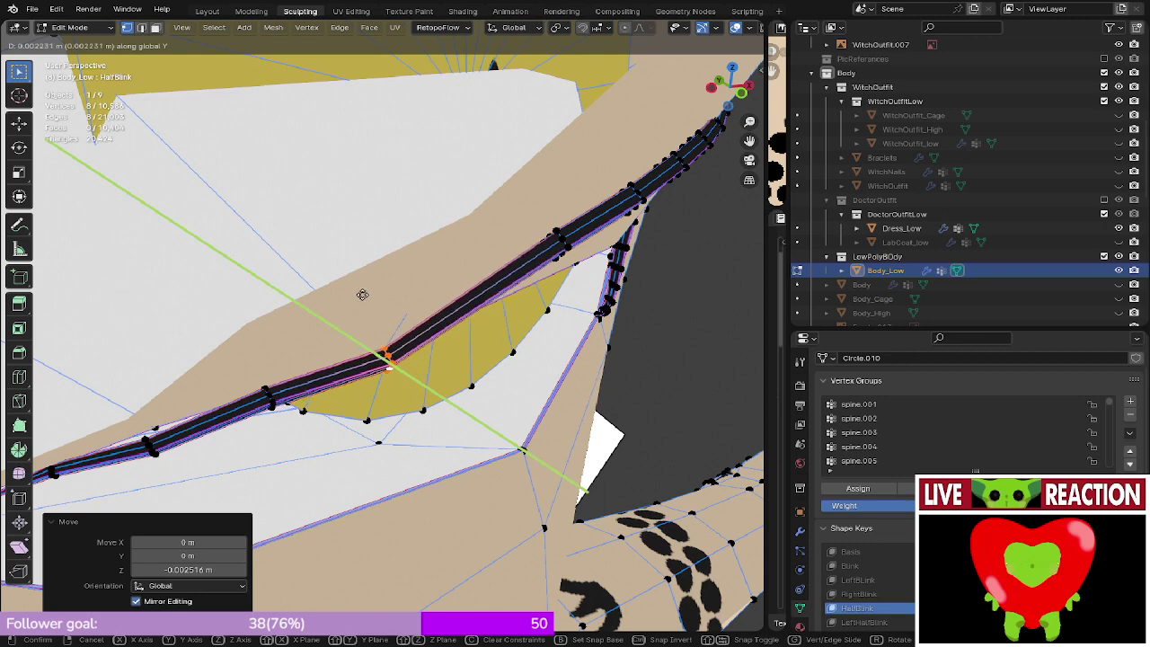
pyautogui.click(366, 291)
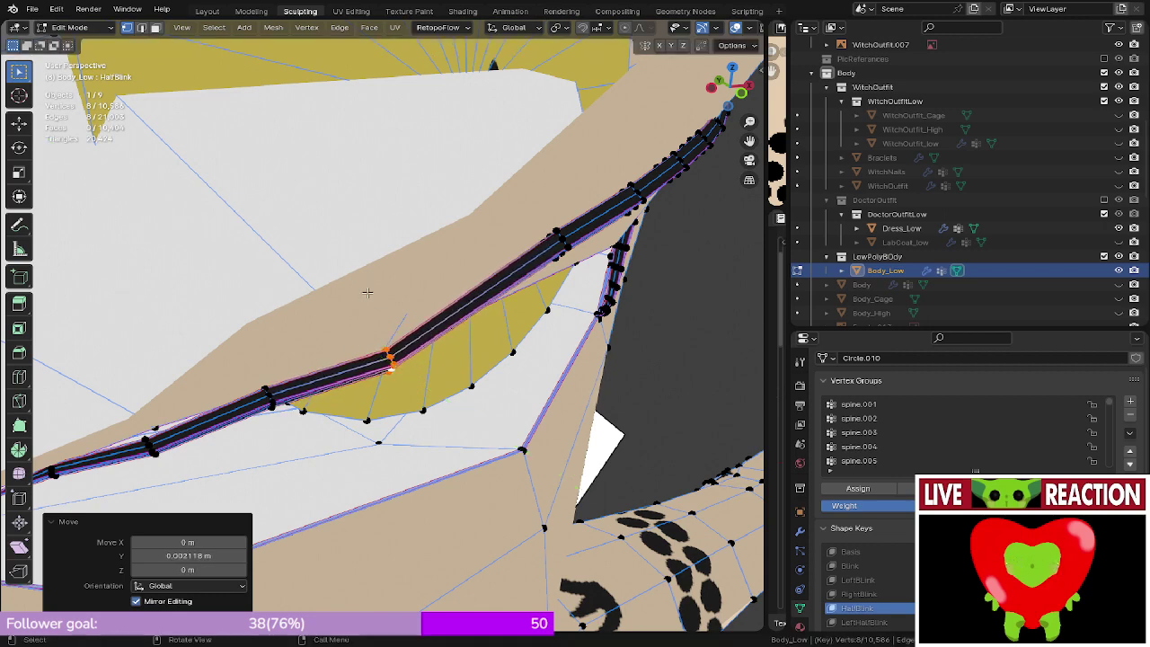
# - Select the lash loop just past the iris toward the narrow lash tip, move it about 0.0004 m along Y, and save the file
pyautogui.moveTo(395, 377); pyautogui.dragTo(353, 361, button='middle')
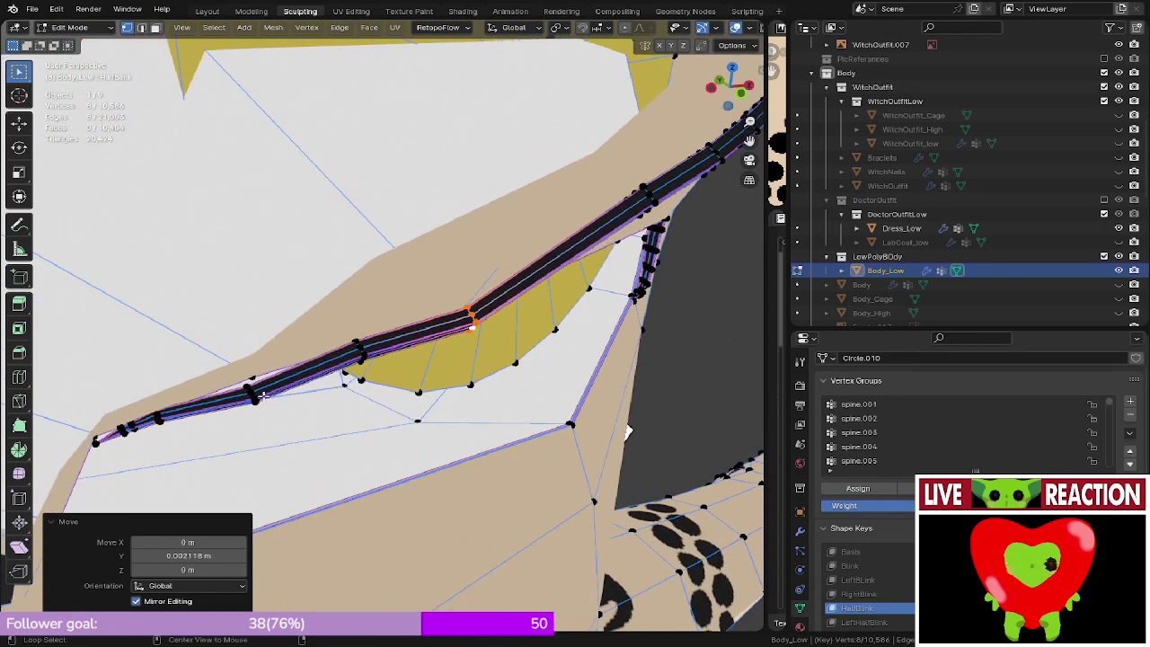
pyautogui.keyDown('alt'); pyautogui.click(257, 399); pyautogui.keyUp('alt')
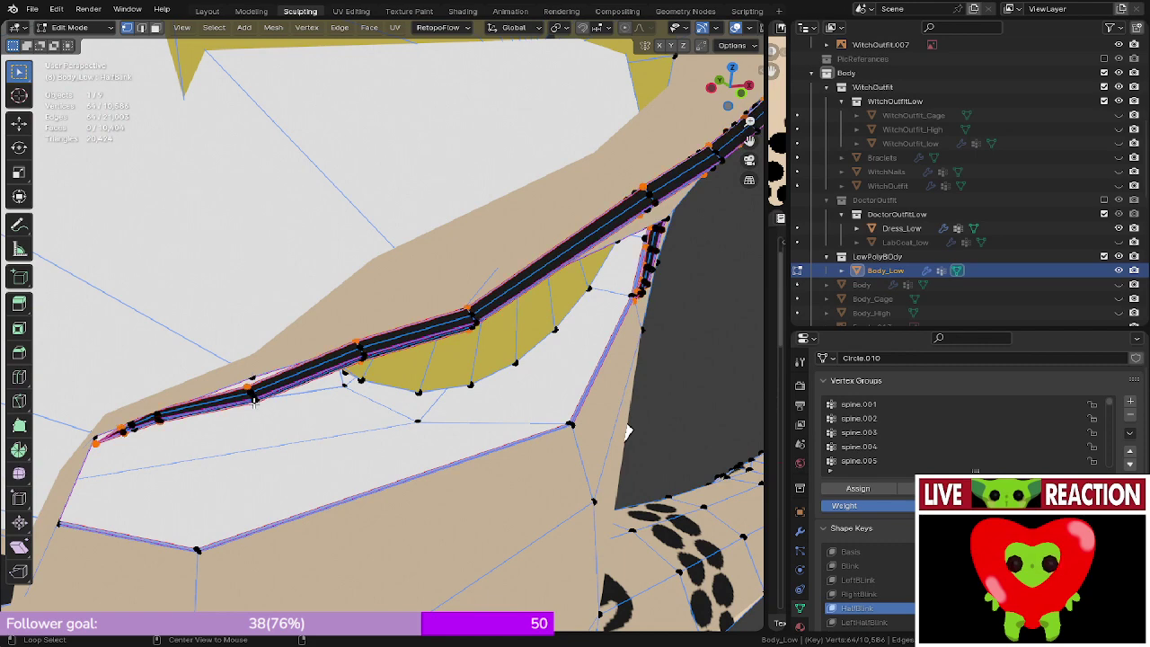
pyautogui.press('g')
pyautogui.press('y')
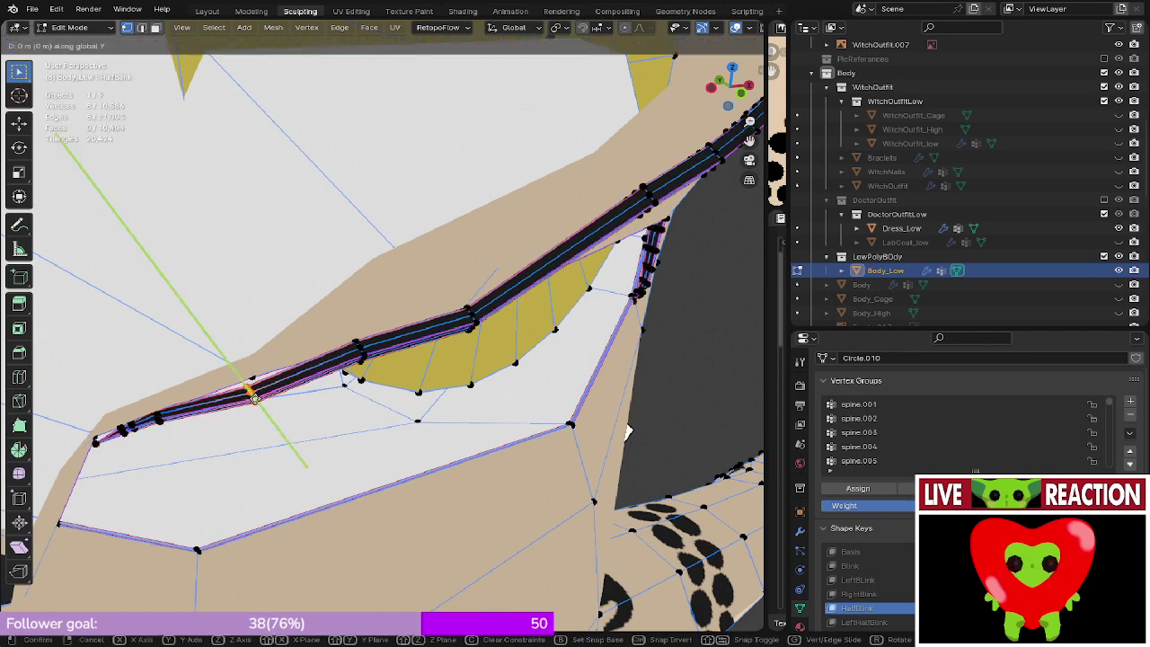
pyautogui.click(247, 395)
pyautogui.moveTo(271, 371); pyautogui.dragTo(208, 323, button='middle')
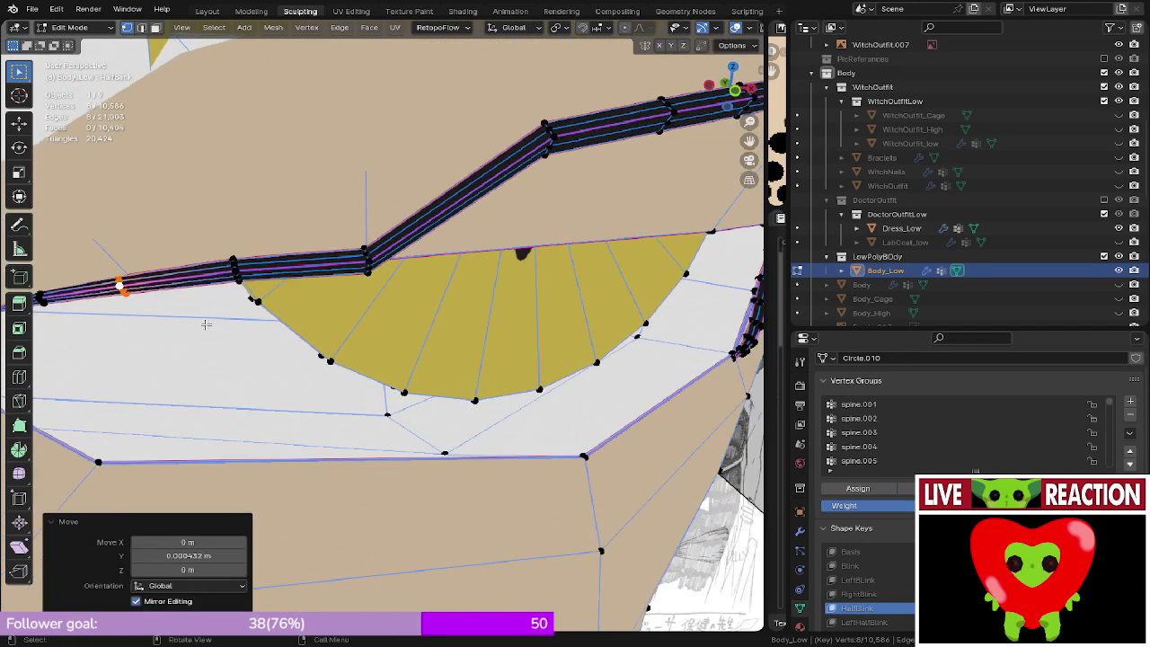
pyautogui.hotkey('ctrl', 's')
# - From the front, select the raised lash loop above the iris and move it about -0.0034 m along Z onto the lid edge
pyautogui.press('KP_1')
pyautogui.press('Tab')
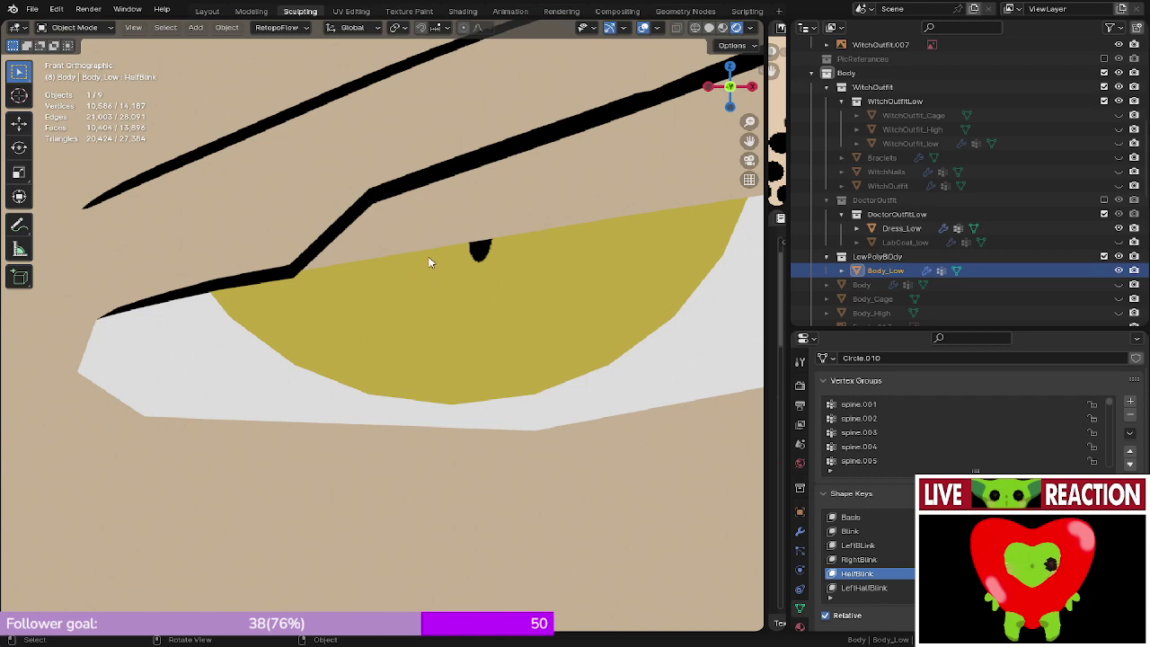
pyautogui.scroll(3, 357, 177)
pyautogui.press('Tab')
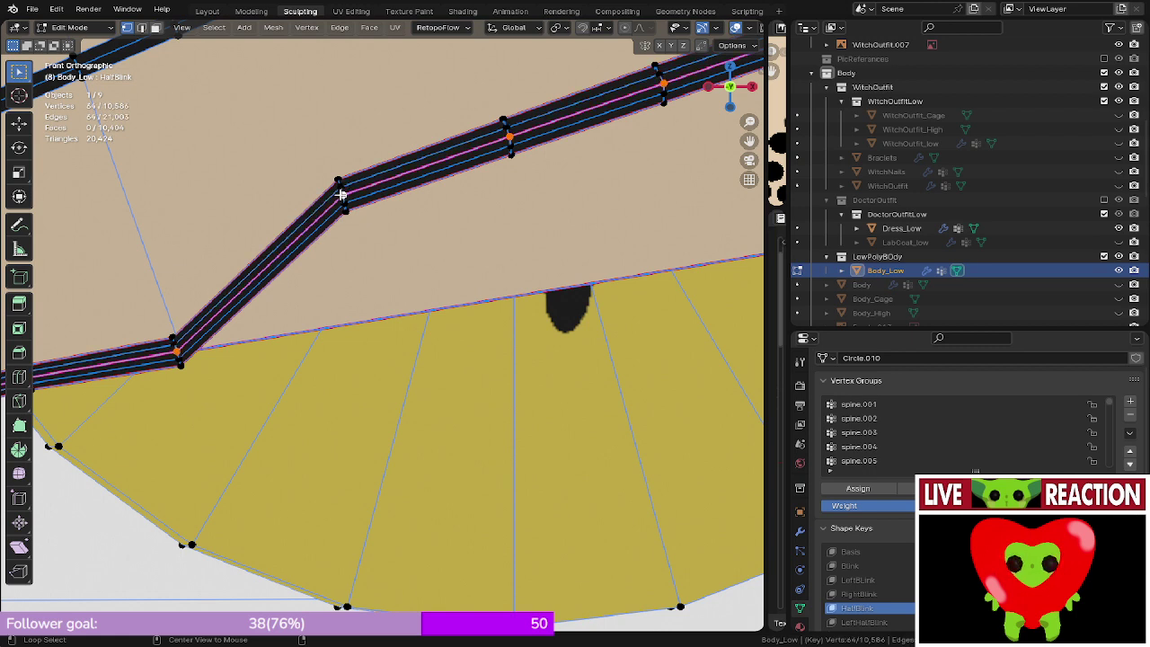
pyautogui.press('g')
pyautogui.press('z')
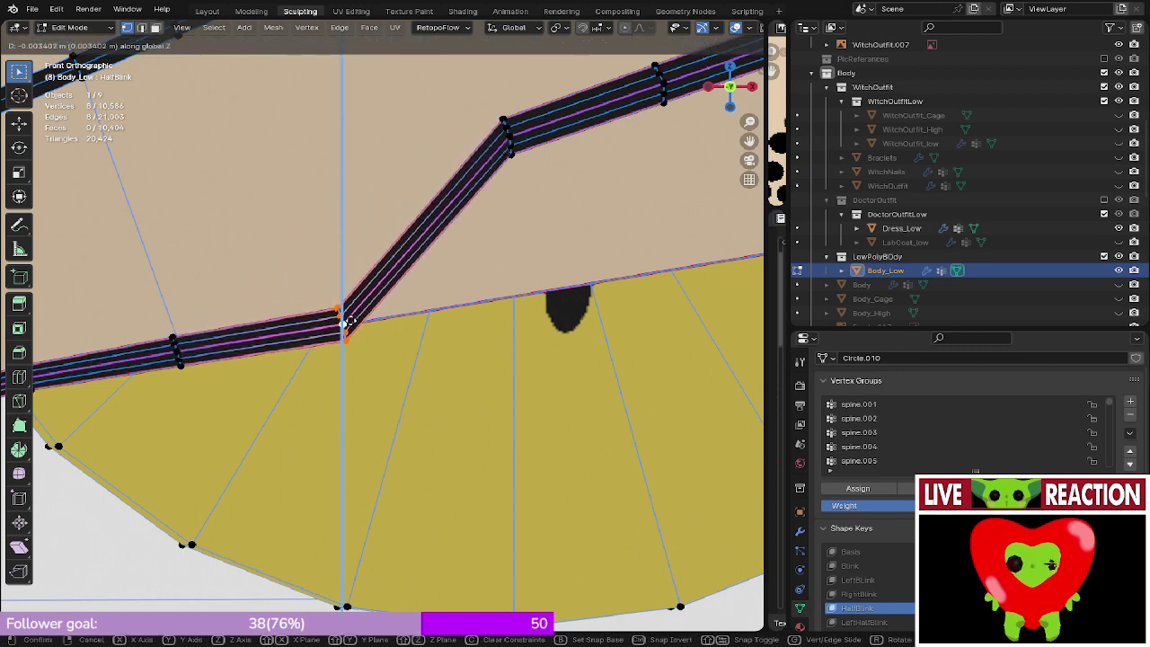
pyautogui.click(345, 320)
# - From an angled view, move the lowered lash loop about 0.0033 m along Y toward the lid
pyautogui.moveTo(346, 320); pyautogui.dragTo(436, 354, button='middle')
pyautogui.press('g')
pyautogui.press('y')
pyautogui.click(376, 334)
# - Fine-tune the same loop's depth against the lid, moving it about -0.0003 m and then about 0.00007 m along Y
pyautogui.press('g')
pyautogui.press('y')
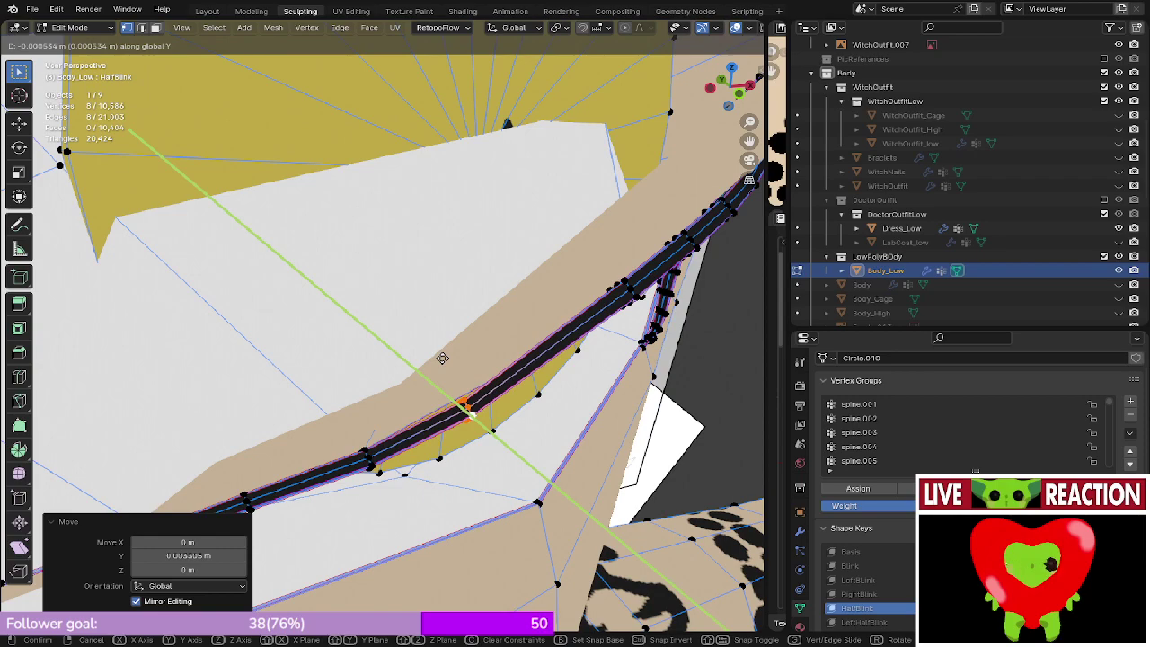
pyautogui.click(441, 355)
pyautogui.moveTo(441, 355); pyautogui.dragTo(306, 435, button='middle')
pyautogui.press('g')
pyautogui.press('y')
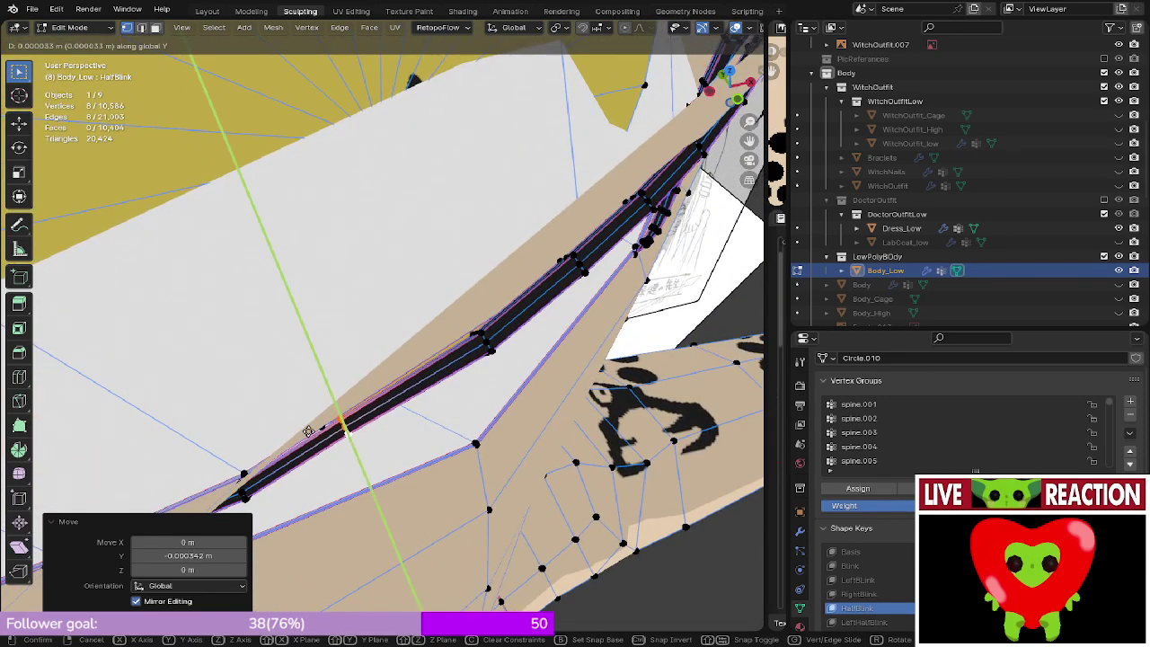
pyautogui.click(307, 431)
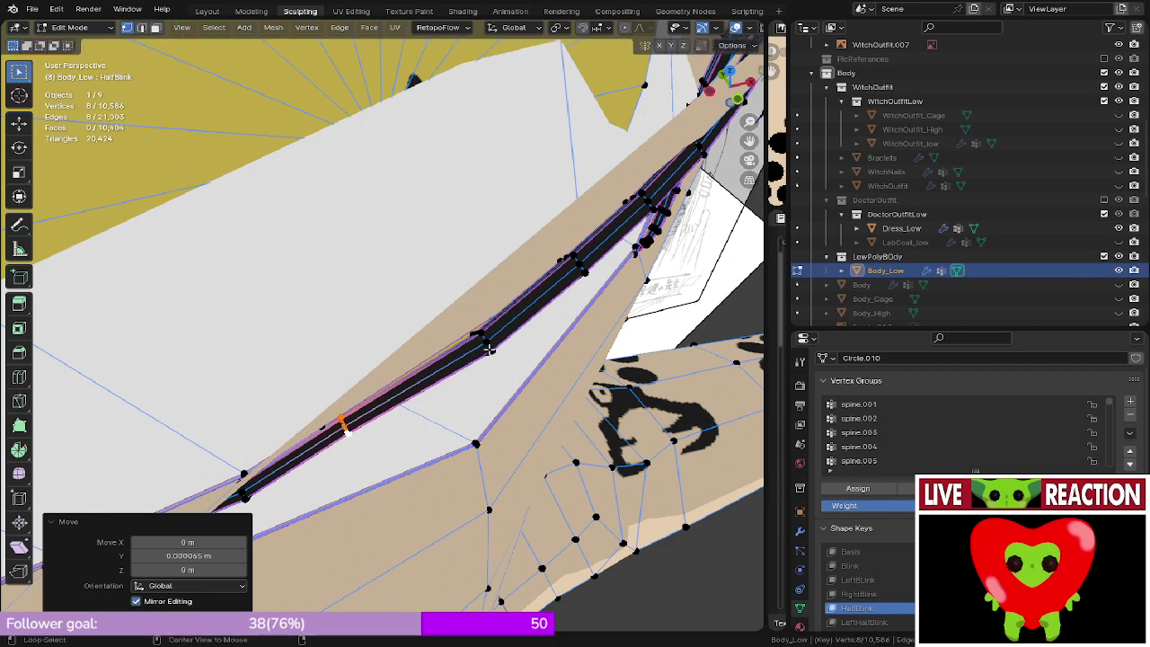
# - Select the next raised lash loop near the pupil and lower it along Z onto the lid edge in front view
pyautogui.keyDown('alt'); pyautogui.click(489, 349); pyautogui.keyUp('alt')
pyautogui.press('KP_1')
pyautogui.keyDown('shift'); pyautogui.moveTo(424, 311); pyautogui.dragTo(434, 348, button='middle'); pyautogui.keyUp('shift')
pyautogui.scroll(4, 434, 347)
pyautogui.press('g')
pyautogui.press('z')
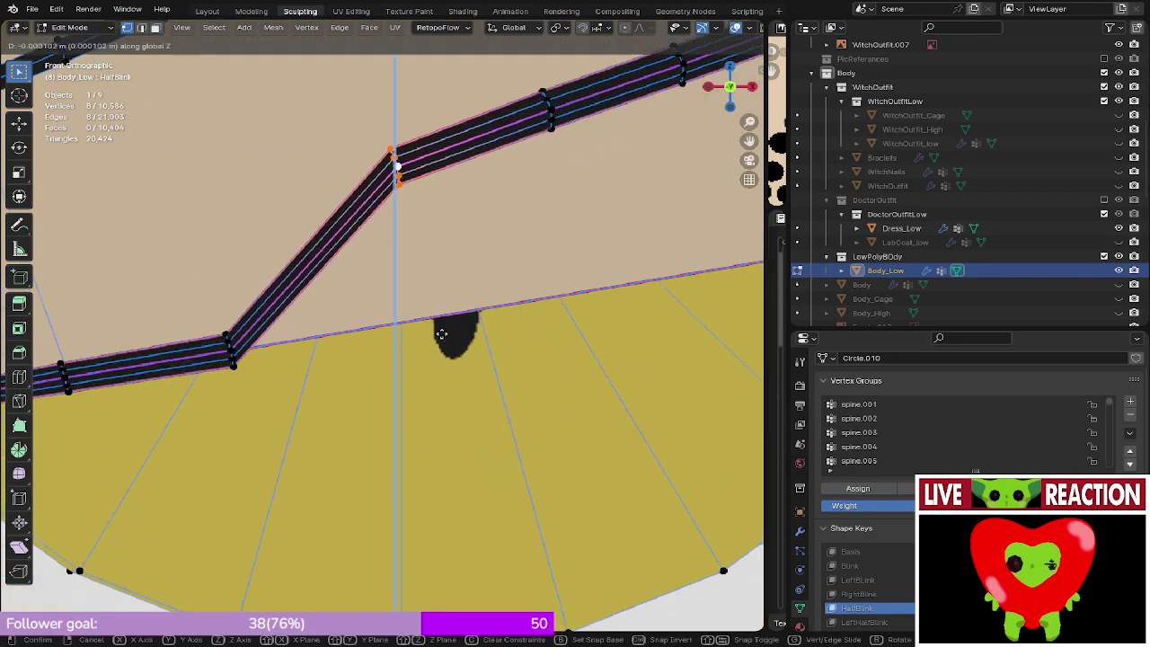
pyautogui.click(446, 477)
# - From an angled view, move the loop near the pupil about 0.0033 m along Y, then another 0.0001 m, to meet the lid
pyautogui.moveTo(411, 387); pyautogui.dragTo(523, 347, button='middle')
pyautogui.scroll(-4, 444, 331)
pyautogui.scroll(4, 439, 386)
pyautogui.press('g')
pyautogui.press('y')
pyautogui.click(411, 363)
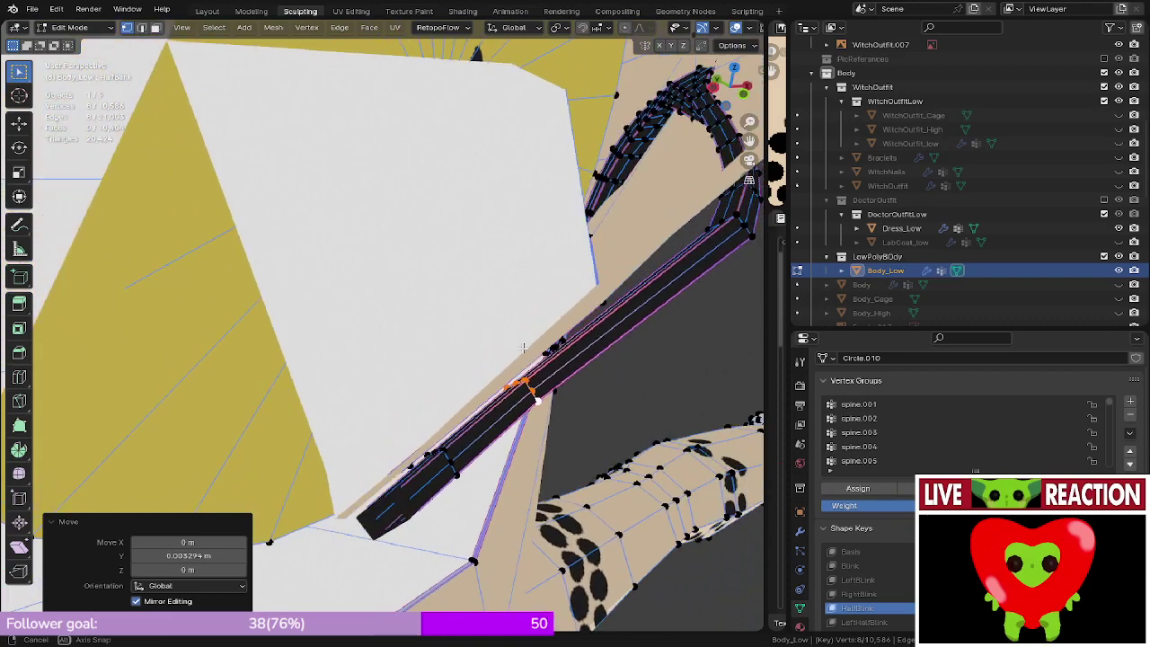
pyautogui.press('g')
pyautogui.press('y')
pyautogui.click(509, 370)
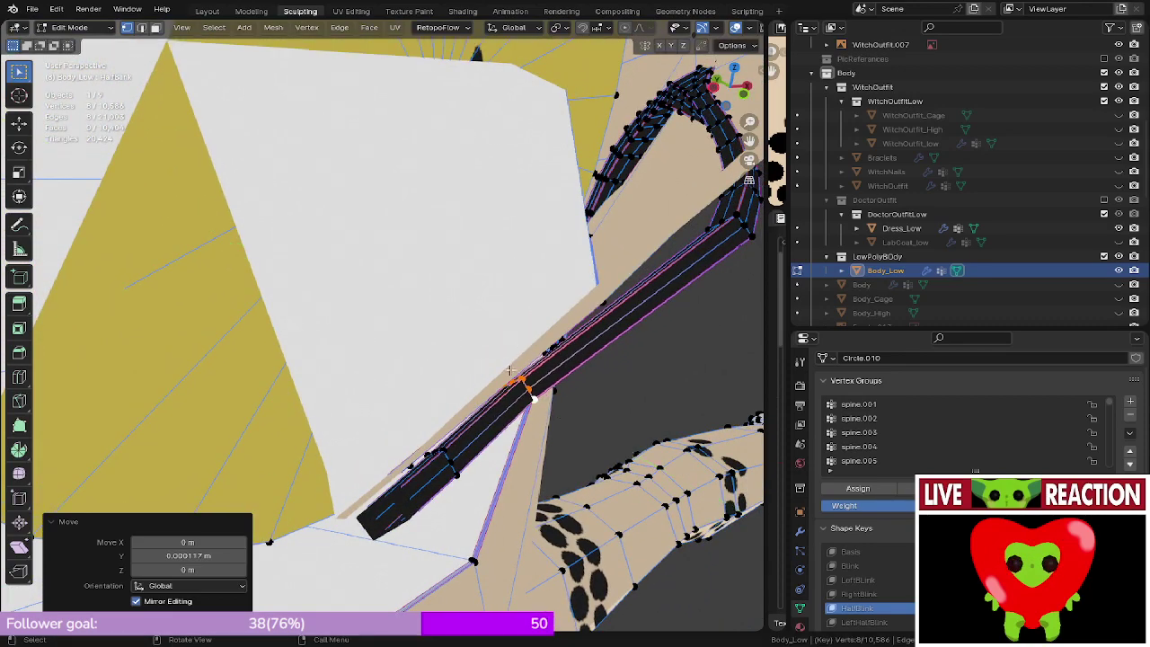
# - Nudge two neighbouring edge loops of the upper lash line slightly back along Y so they sit against the eyelid
pyautogui.press('g')
pyautogui.press('y')
pyautogui.click(455, 471)
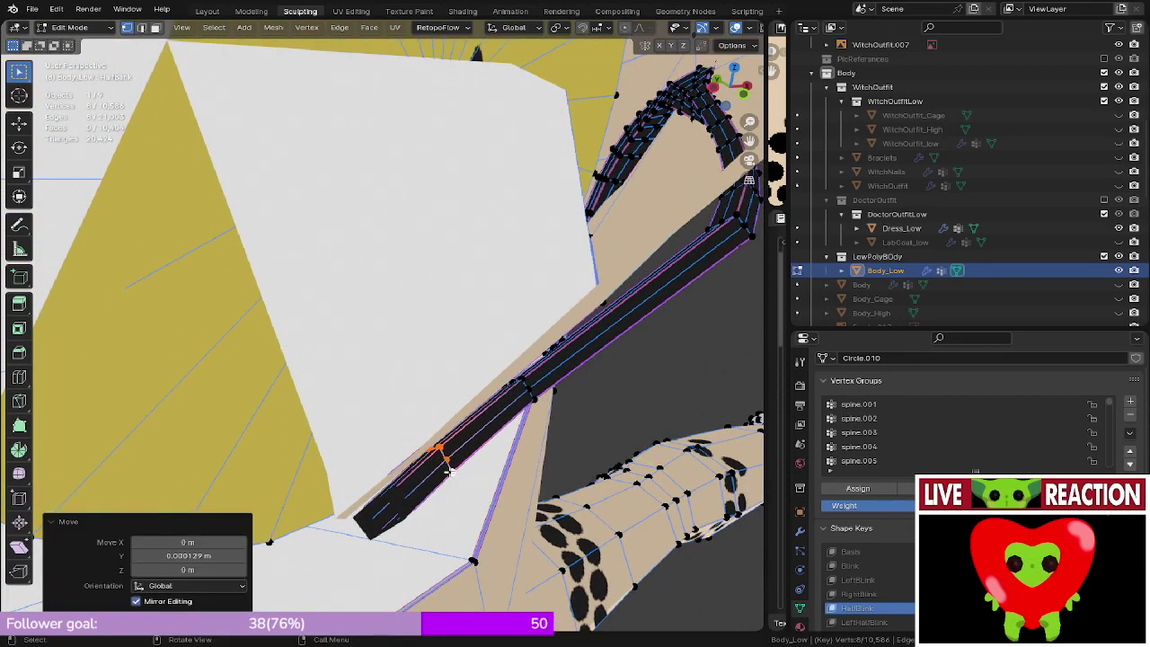
pyautogui.moveTo(454, 471); pyautogui.dragTo(313, 354, button='middle')
pyautogui.keyDown('alt'); pyautogui.click(414, 392); pyautogui.keyUp('alt')
pyautogui.press('g')
pyautogui.press('y')
pyautogui.click(395, 410)
pyautogui.press('Tab')
pyautogui.scroll(1, 401, 305)
pyautogui.press('Tab')
pyautogui.scroll(3, 392, 320)
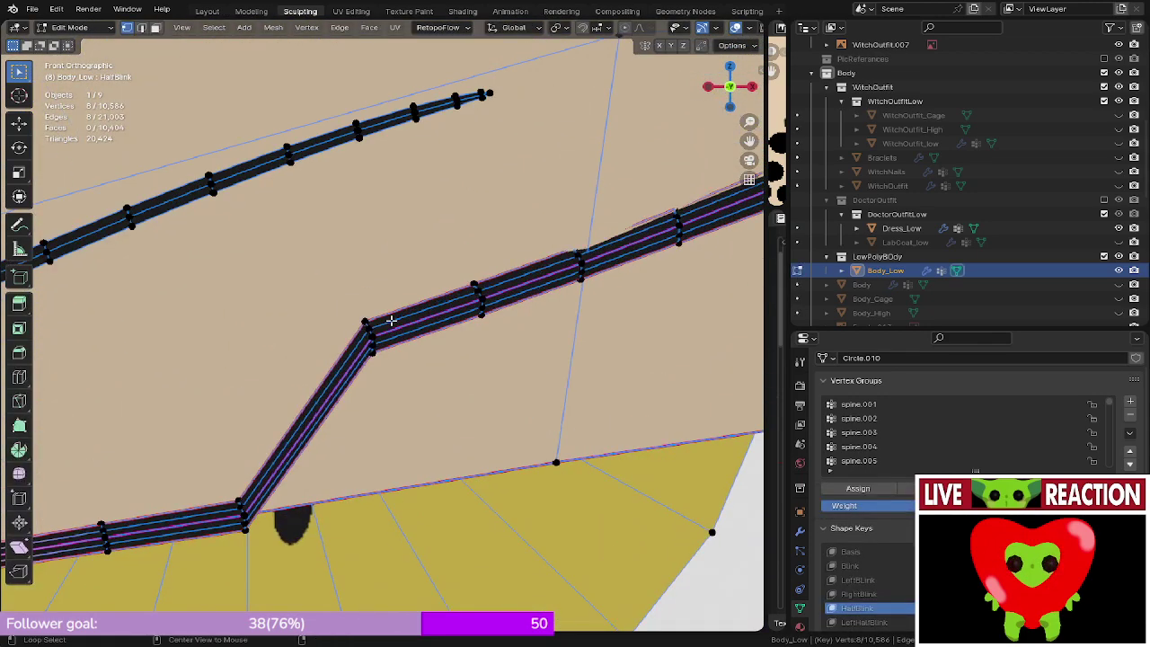
# - Lower the raised lash edge loop at the kink by about 0.005 m along Z to continue the half-closed lash line
pyautogui.keyDown('shift'); pyautogui.moveTo(373, 341); pyautogui.dragTo(432, 295, button='middle'); pyautogui.keyUp('shift')
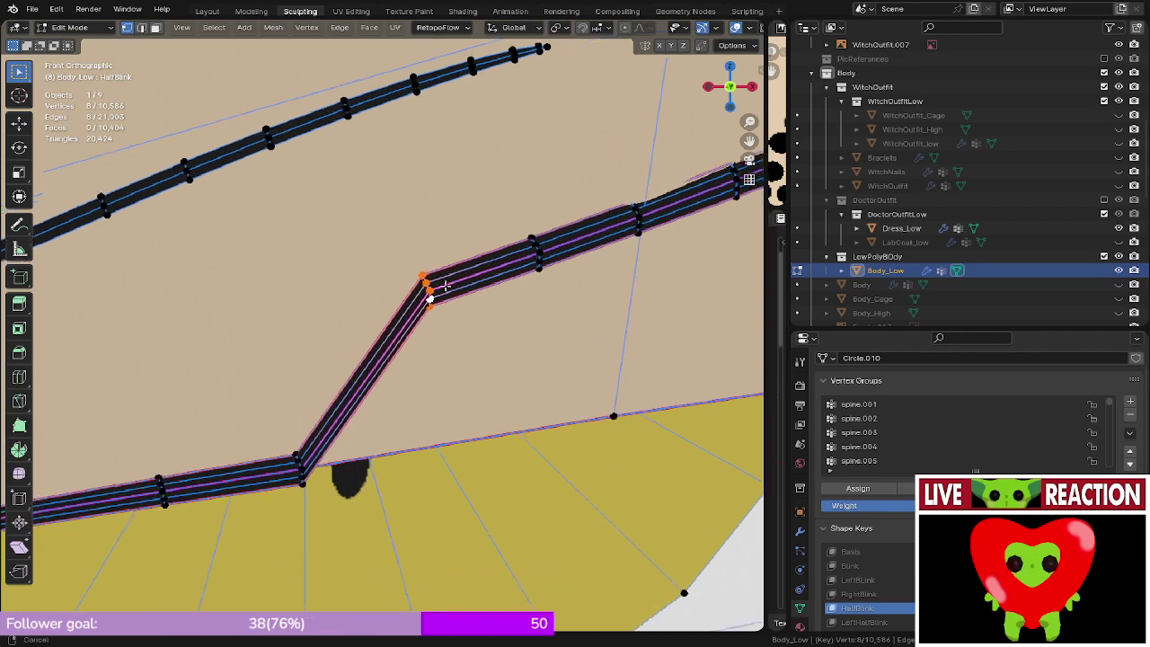
pyautogui.scroll(2, 432, 294)
pyautogui.press('g')
pyautogui.press('z')
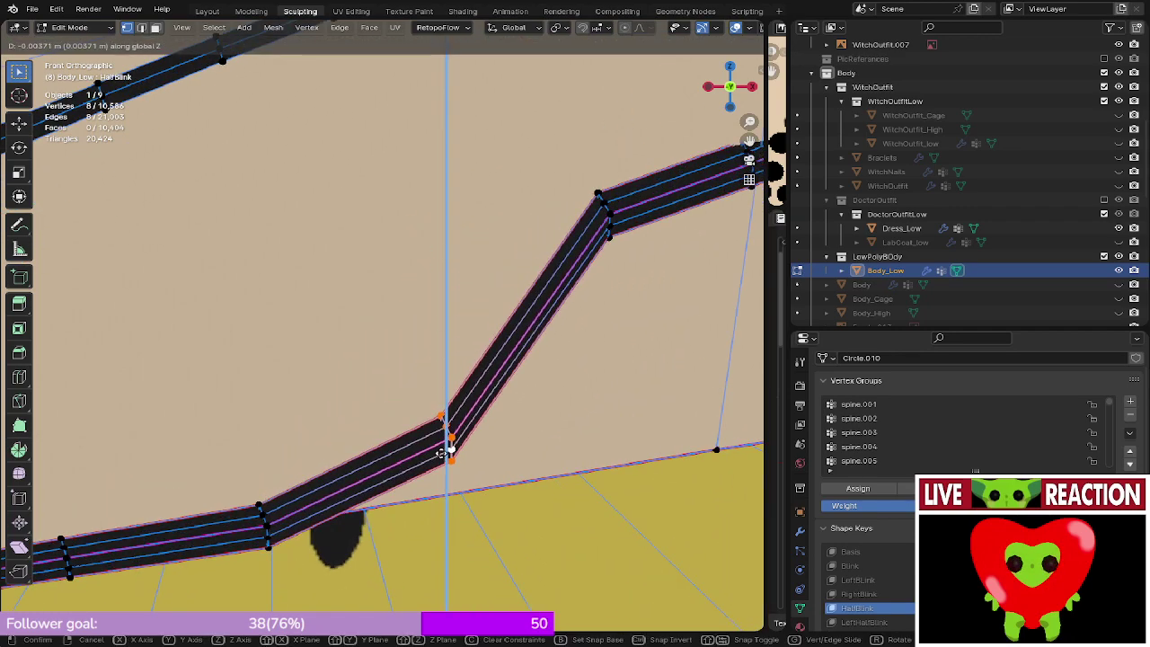
pyautogui.click(438, 510)
# - Push the lowered lash loop back by about 0.0033 m along Y to meet the eyelid
pyautogui.moveTo(438, 510); pyautogui.dragTo(447, 426, button='middle')
pyautogui.press('g')
pyautogui.press('y')
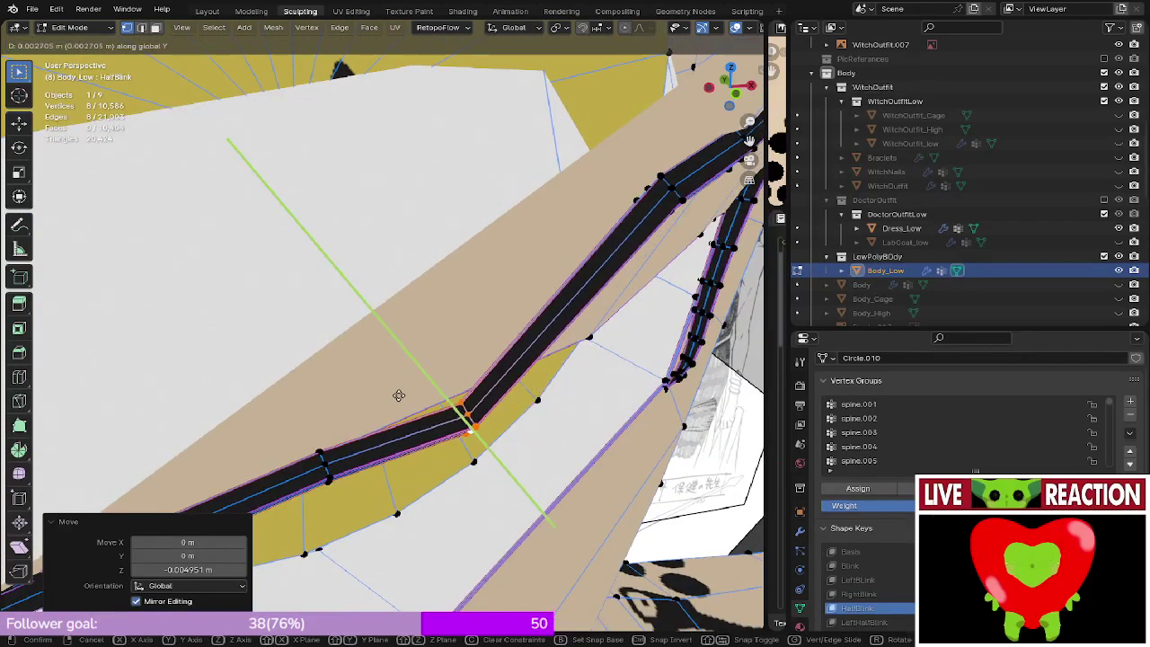
pyautogui.click(392, 395)
pyautogui.scroll(4, 439, 421)
pyautogui.moveTo(438, 421); pyautogui.dragTo(410, 430, button='middle')
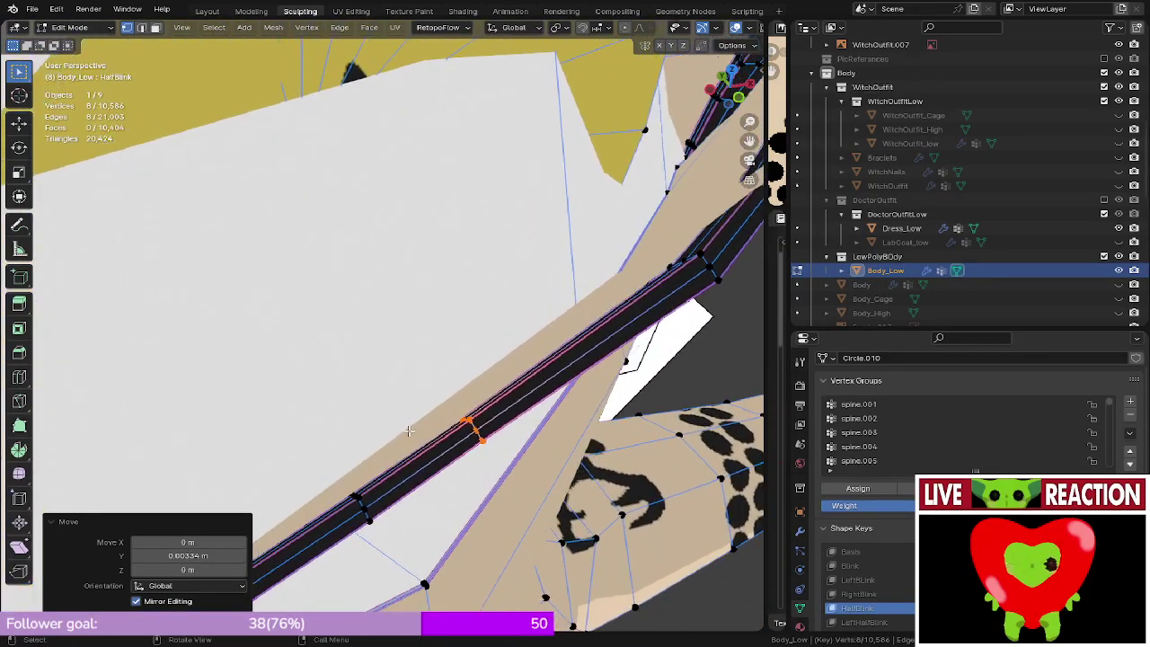
# - Lower the next raised lash loop toward the outer eye corner by about 0.0056 m along Z
pyautogui.press('KP_1')
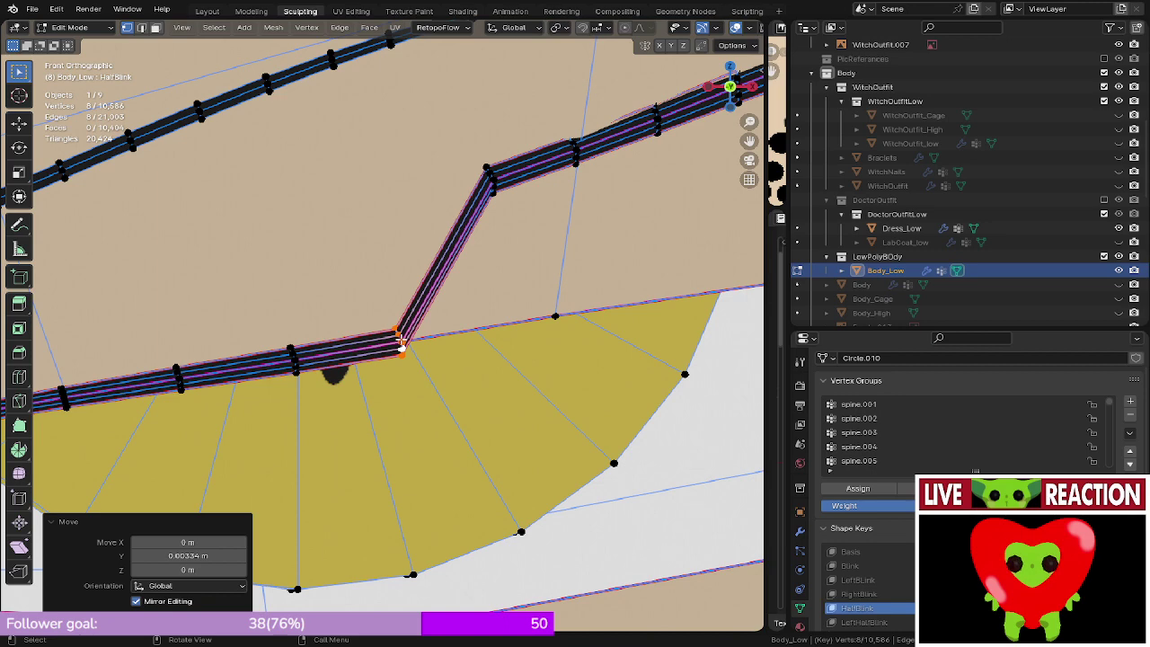
pyautogui.moveTo(401, 344); pyautogui.dragTo(400, 205, button='middle')
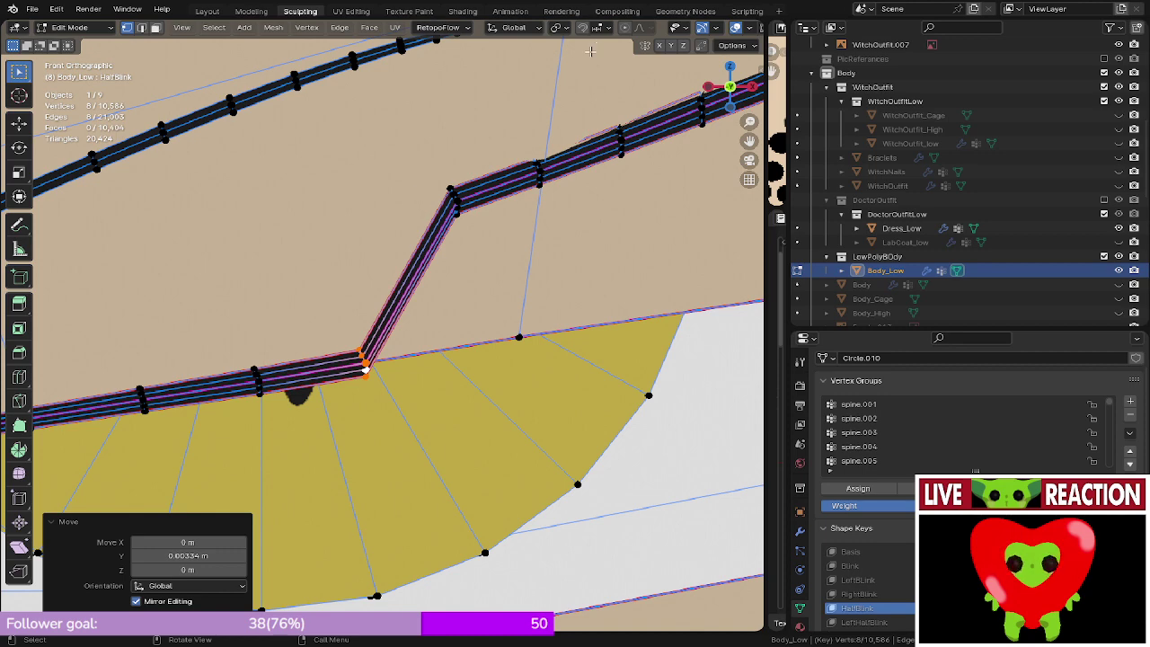
pyautogui.keyDown('alt'); pyautogui.click(456, 193); pyautogui.keyUp('alt')
pyautogui.press('g')
pyautogui.press('z')
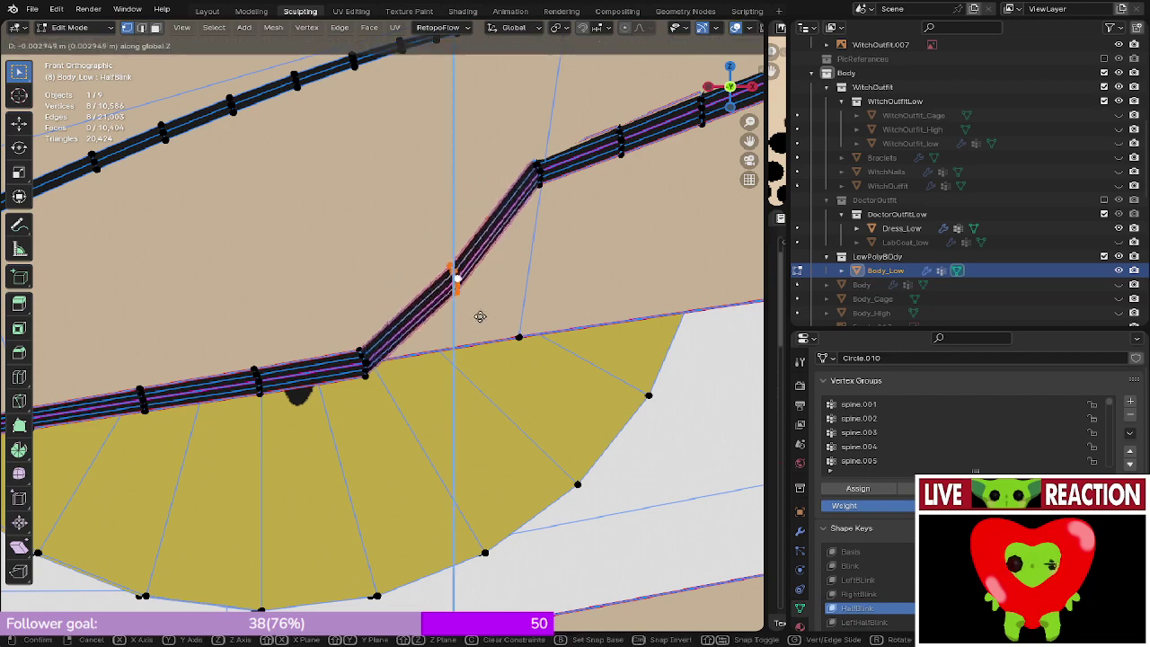
pyautogui.click(476, 356)
# - Move this lash loop back about 0.0032 m along Y onto the lid surface and save the file
pyautogui.scroll(5, 458, 332)
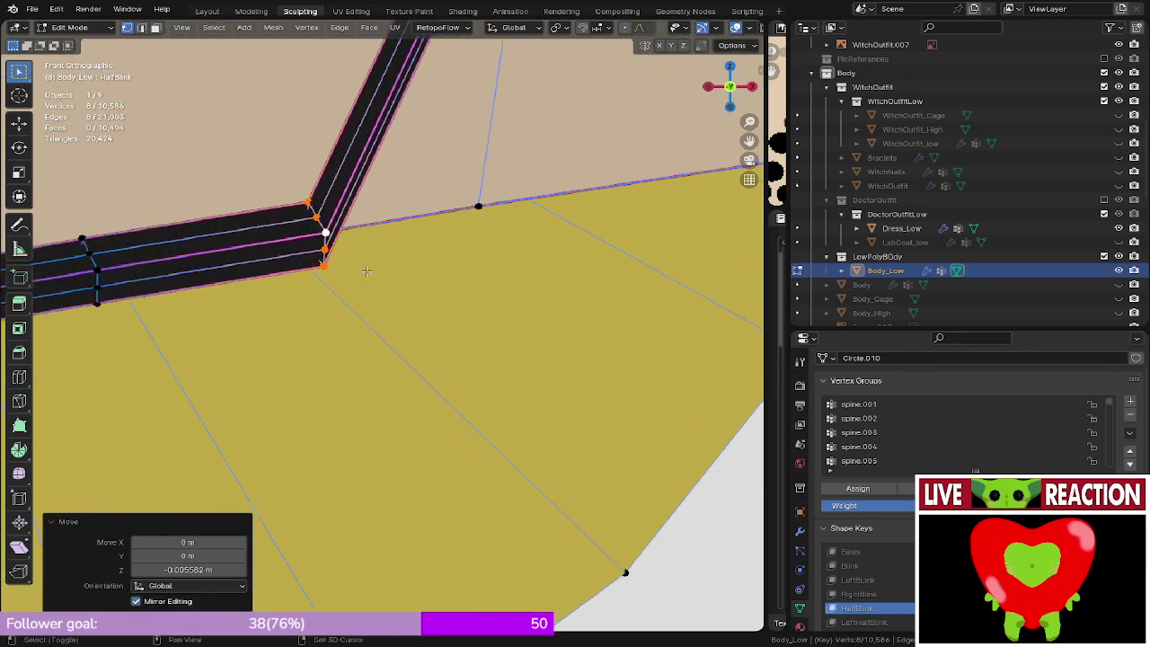
pyautogui.moveTo(456, 318); pyautogui.dragTo(447, 374, button='middle')
pyautogui.press('g')
pyautogui.press('y')
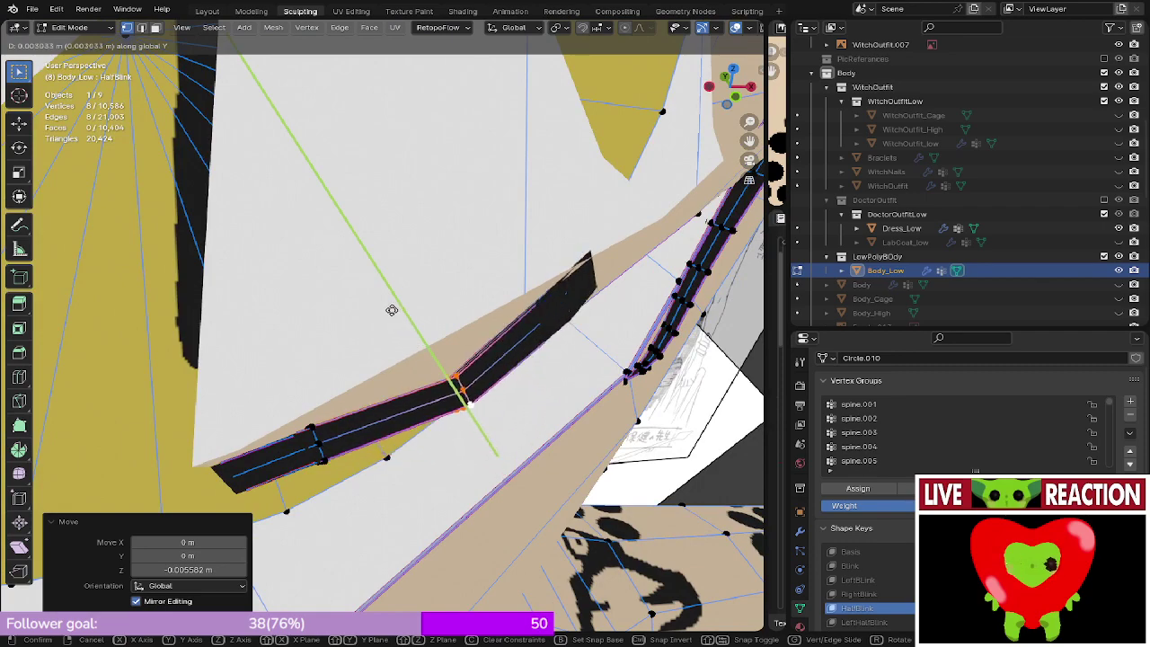
pyautogui.click(389, 308)
pyautogui.moveTo(389, 309); pyautogui.dragTo(646, 282, button='middle')
pyautogui.hotkey('ctrl', 's')
# - Bring the following raised lash loop down by about 0.0062 m along Z onto the eyelid edge
pyautogui.press('KP_1')
pyautogui.scroll(-5, 670, 270)
pyautogui.scroll(4, 602, 144)
pyautogui.keyDown('shift'); pyautogui.moveTo(579, 89); pyautogui.dragTo(568, 276, button='middle'); pyautogui.keyUp('shift')
pyautogui.scroll(1, 573, 275)
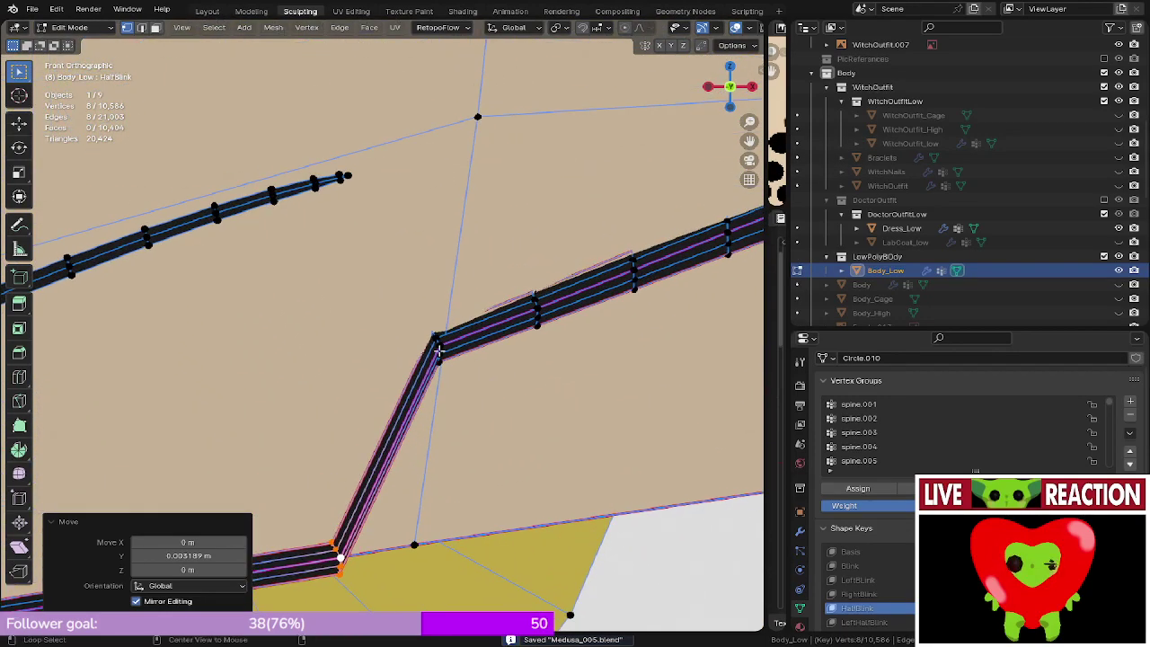
pyautogui.click(438, 350)
pyautogui.press('g')
pyautogui.press('z')
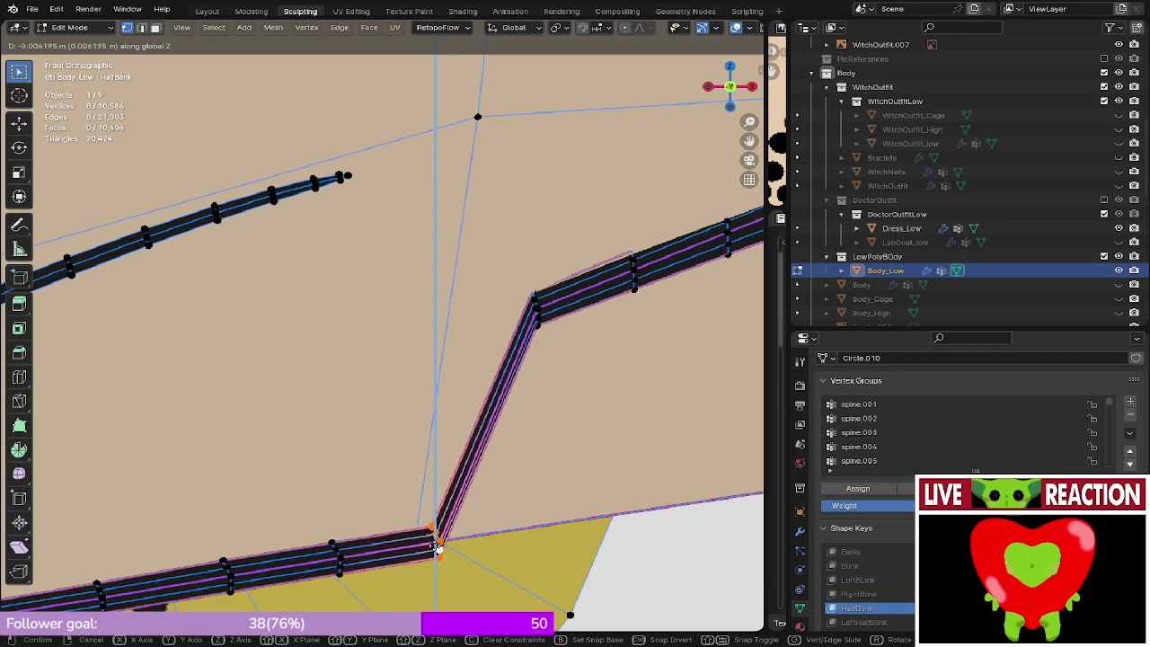
pyautogui.click(437, 545)
# - Shift the selected lash loop back about 0.003 m along Y against the eyelid and save the file
pyautogui.moveTo(423, 544); pyautogui.dragTo(400, 444, button='middle')
pyautogui.press('g')
pyautogui.press('y')
pyautogui.click(396, 402)
pyautogui.press('KP_1')
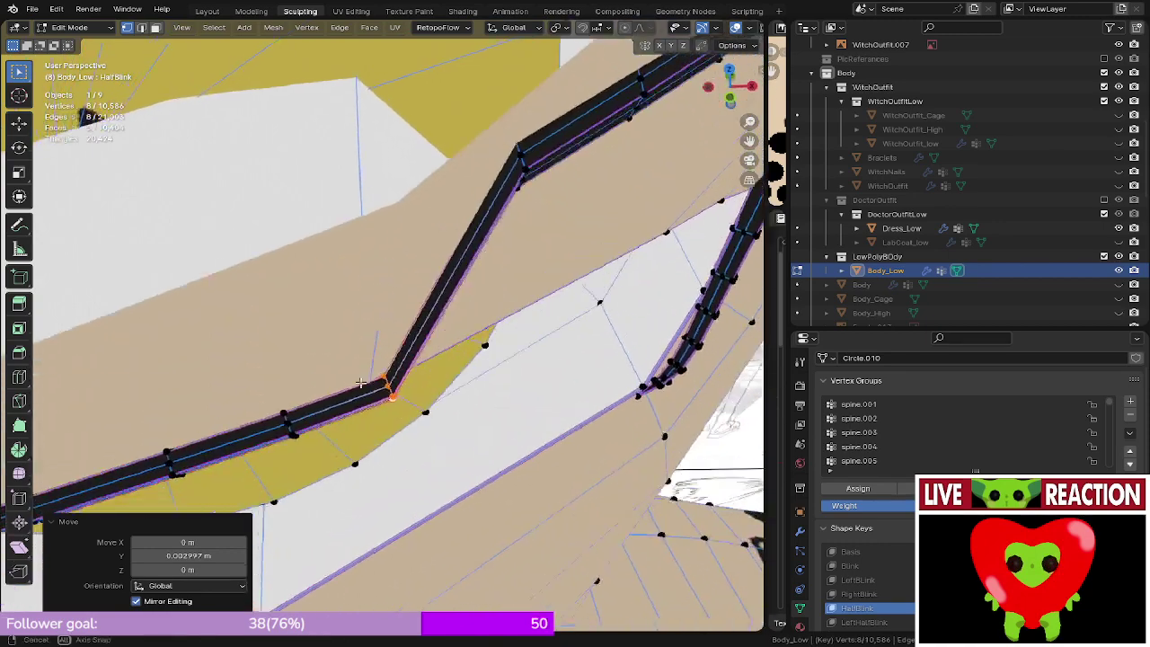
pyautogui.hotkey('ctrl', 's')
# - Drop the next raised lash loop by about 0.007 m along Z, in line with the lowered lash loops
pyautogui.click(505, 272)
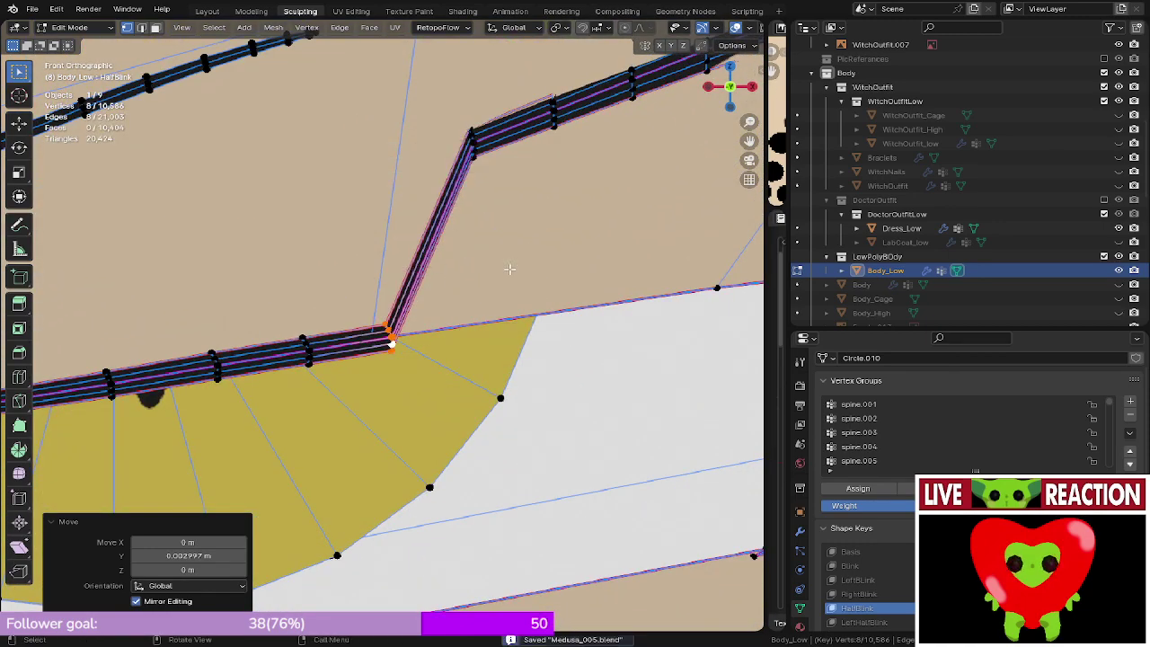
pyautogui.keyDown('shift'); pyautogui.moveTo(509, 269); pyautogui.dragTo(469, 313, button='middle'); pyautogui.keyUp('shift')
pyautogui.moveTo(497, 276)
pyautogui.keyDown('shift'); pyautogui.mouseDown(button='middle')
pyautogui.moveTo(465, 299)
pyautogui.moveTo(476, 276)
pyautogui.mouseUp(button='middle'); pyautogui.keyUp('shift')
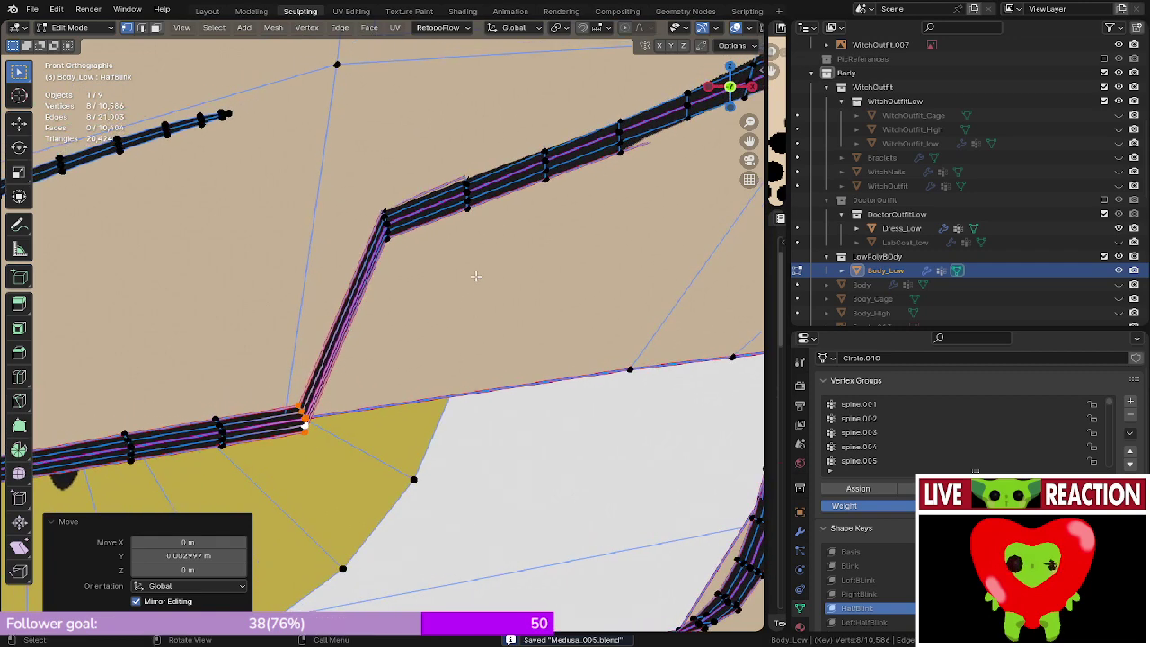
pyautogui.keyDown('alt'); pyautogui.click(400, 224); pyautogui.keyUp('alt')
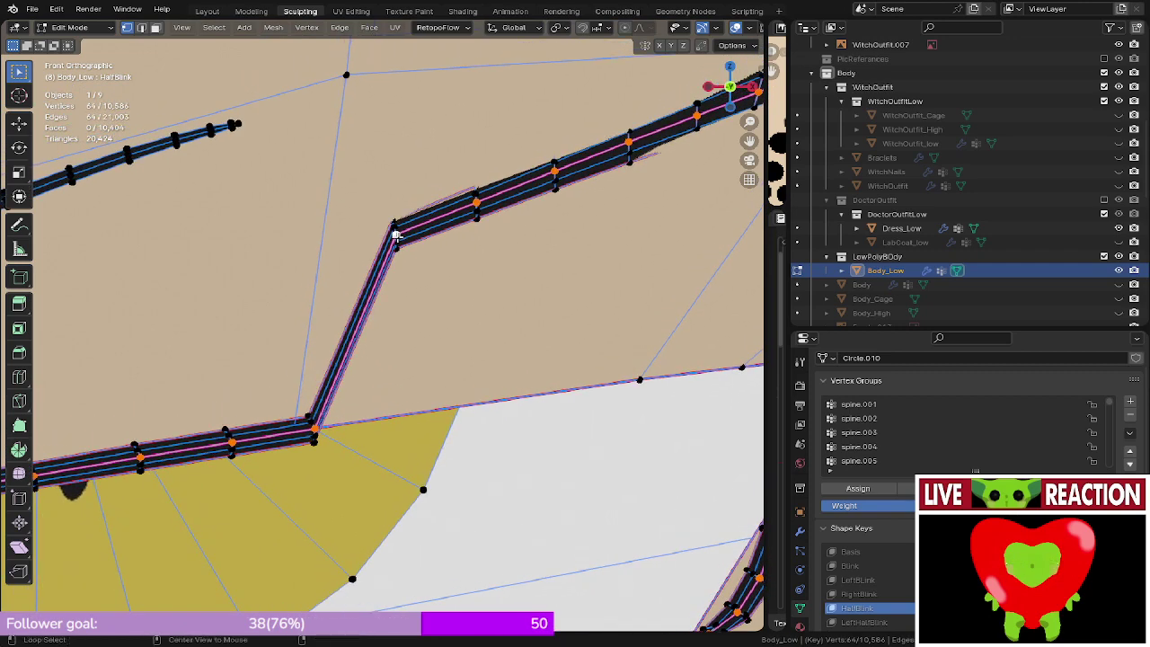
pyautogui.press('g')
pyautogui.press('z')
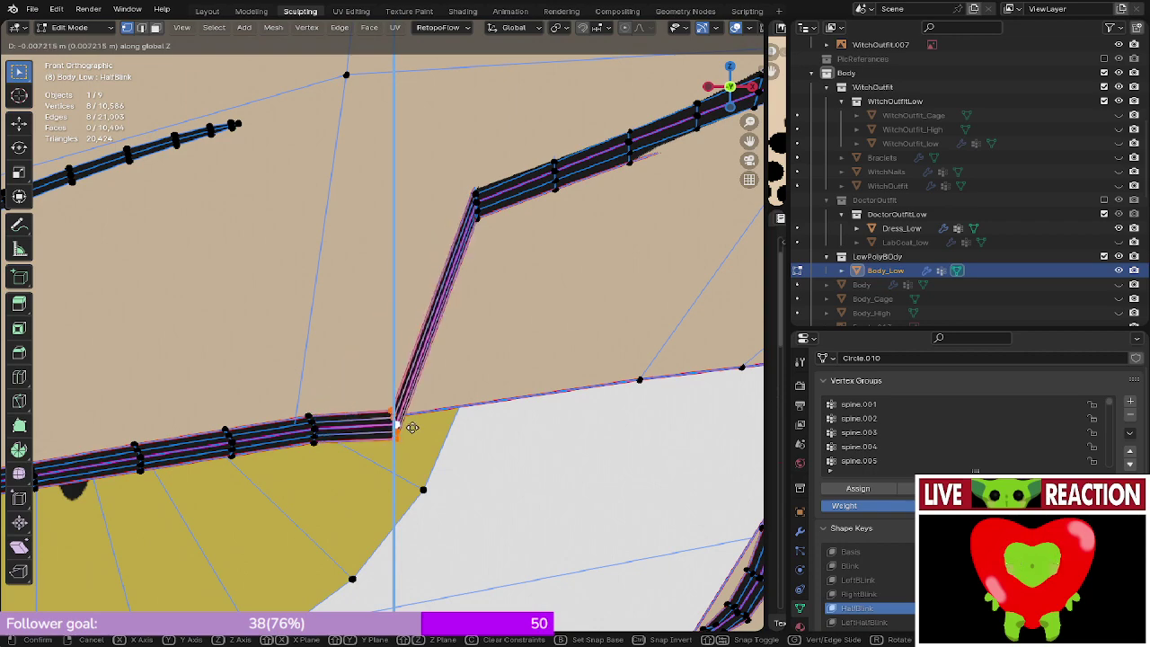
pyautogui.click(418, 418)
# - Push that lash loop back about 0.0031 m along Y, fine-tune its depth, and save the file
pyautogui.moveTo(418, 419); pyautogui.dragTo(388, 445, button='middle')
pyautogui.press('g')
pyautogui.press('y')
pyautogui.click(378, 374)
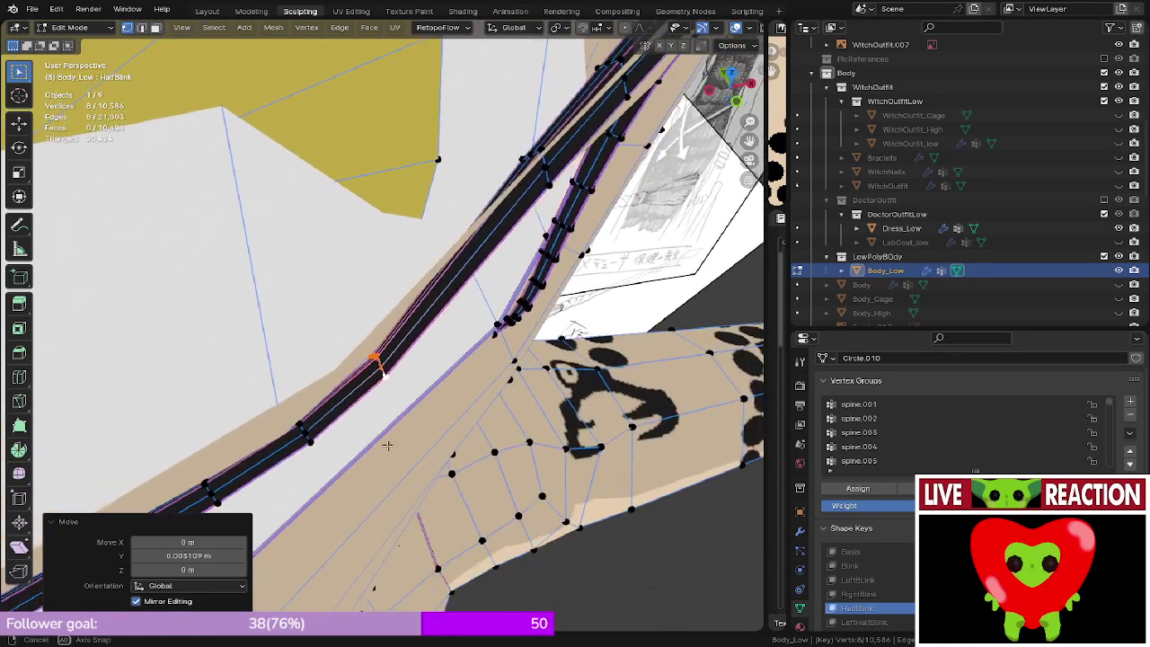
pyautogui.press('g')
pyautogui.press('y')
pyautogui.click(383, 445)
pyautogui.hotkey('ctrl', 's')
# - Lower the next upper lash loop toward the outer corner by about 0.0077 m along Z to the lid edge
pyautogui.moveTo(342, 364); pyautogui.dragTo(487, 177, button='middle')
pyautogui.keyDown('shift'); pyautogui.moveTo(465, 127); pyautogui.dragTo(426, 235, button='middle'); pyautogui.keyUp('shift')
pyautogui.keyDown('alt'); pyautogui.click(362, 314); pyautogui.keyUp('alt')
pyautogui.press('g')
pyautogui.press('z')
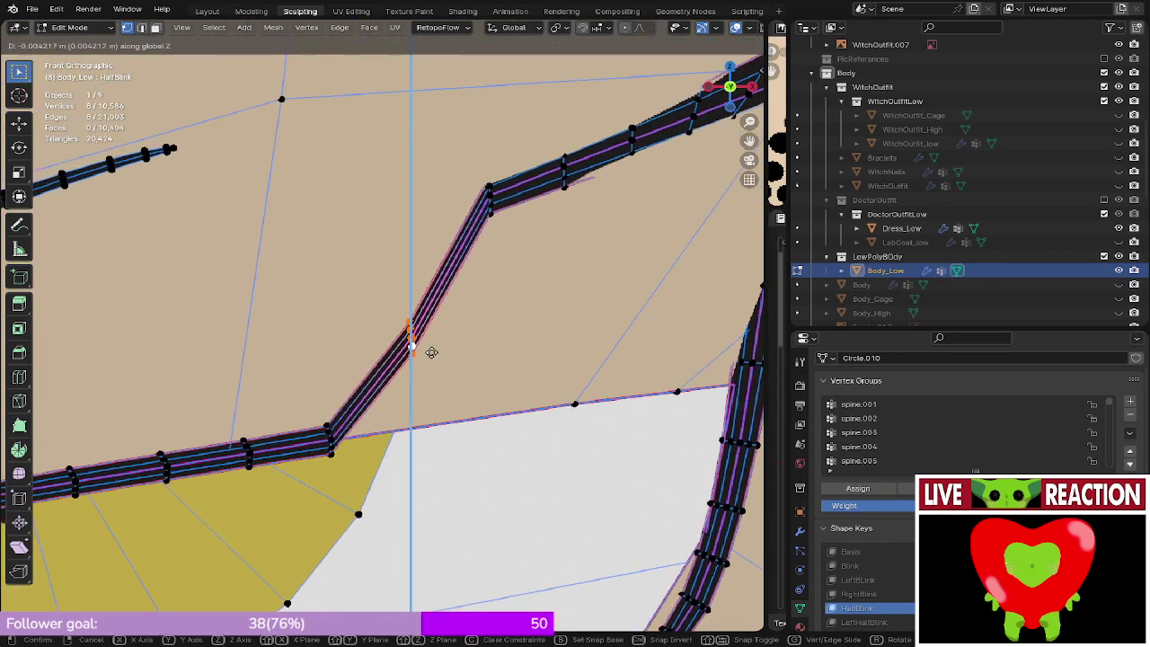
pyautogui.click(427, 438)
# - Set the lowered loop back about 0.0033 m along Y to follow the eyelid and save the file
pyautogui.moveTo(427, 439); pyautogui.dragTo(429, 398, button='middle')
pyautogui.press('g')
pyautogui.press('y')
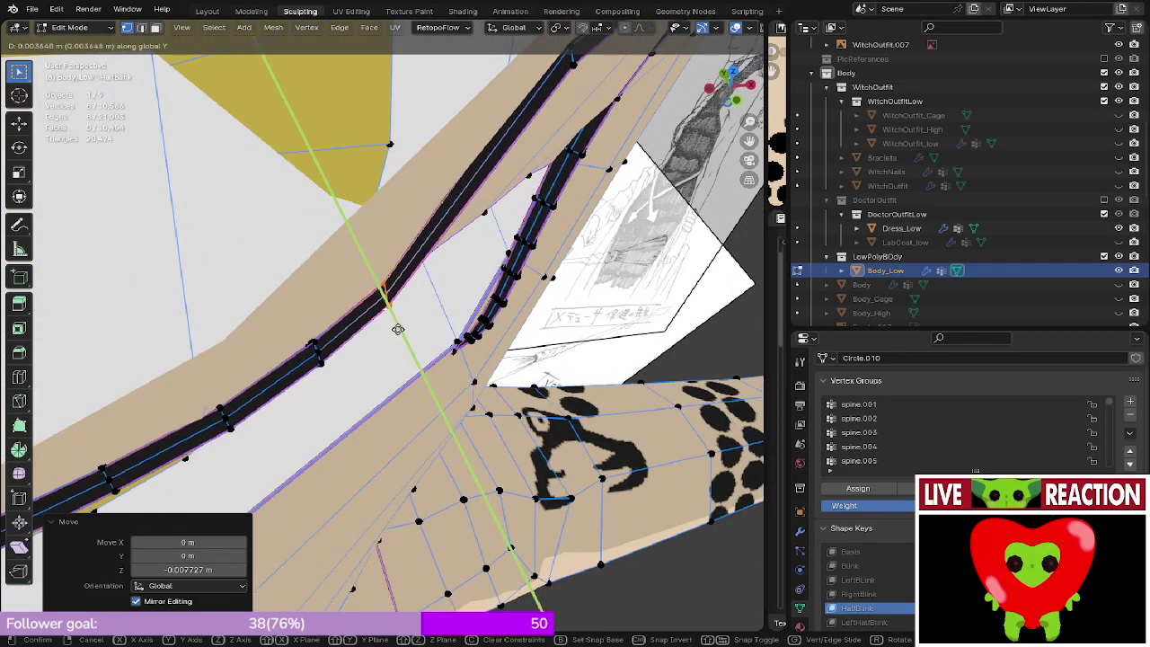
pyautogui.click(402, 329)
pyautogui.moveTo(402, 330); pyautogui.dragTo(355, 334, button='middle')
pyautogui.hotkey('ctrl', 's')
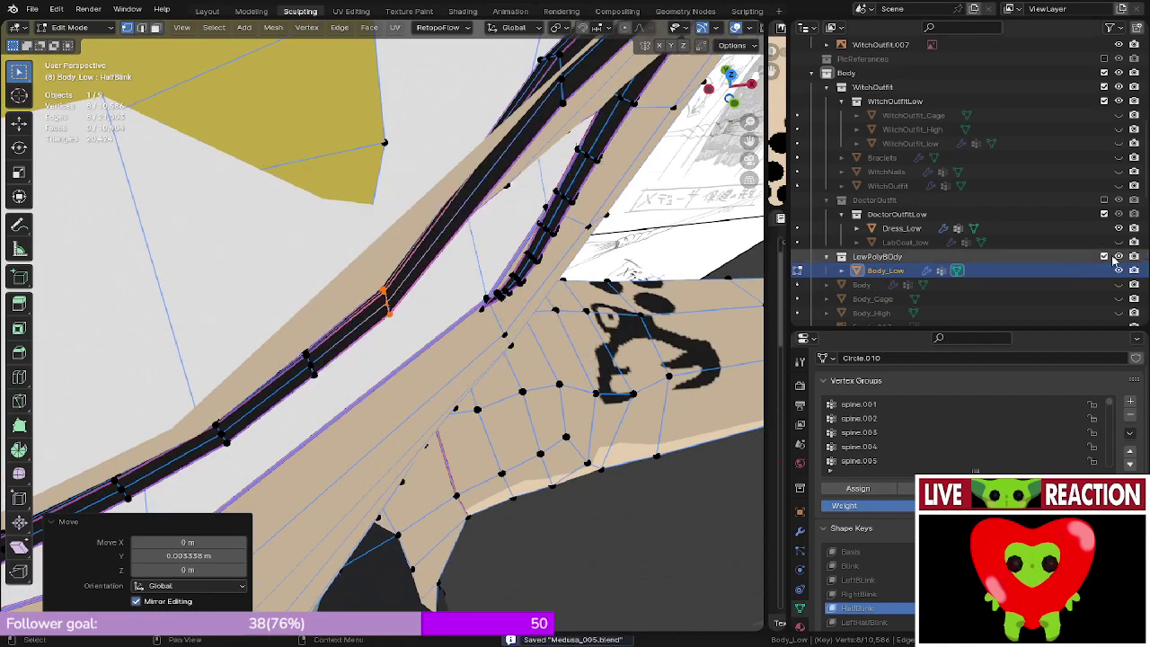
# - Select the next full lash cross-section loop and lower it by about 0.008 m along Z to the eyelid edge
pyautogui.moveTo(532, 311); pyautogui.dragTo(547, 360, button='middle')
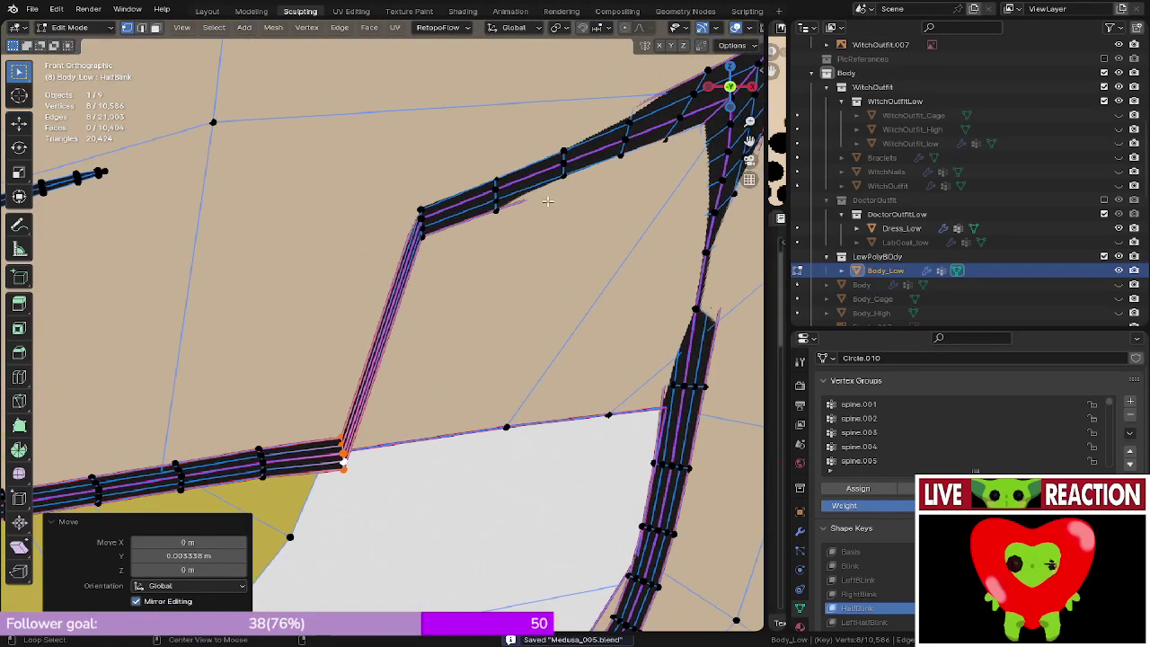
pyautogui.keyDown('alt'); pyautogui.click(425, 228); pyautogui.keyUp('alt')
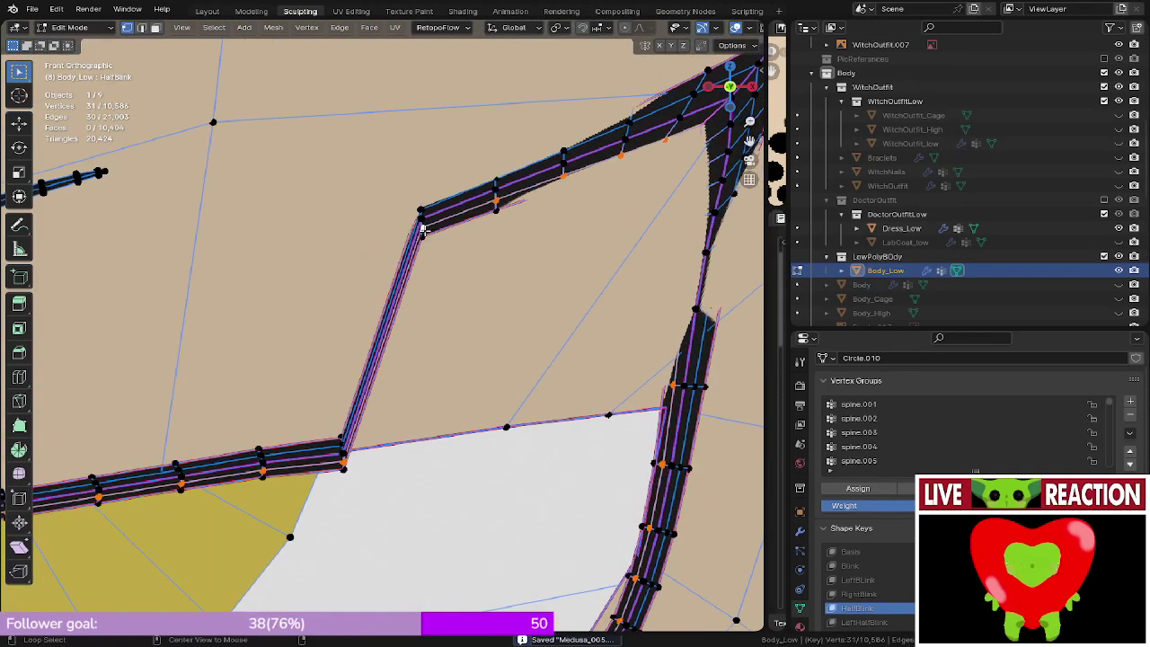
pyautogui.keyDown('alt'); pyautogui.click(423, 231); pyautogui.keyUp('alt')
pyautogui.press('g')
pyautogui.press('z')
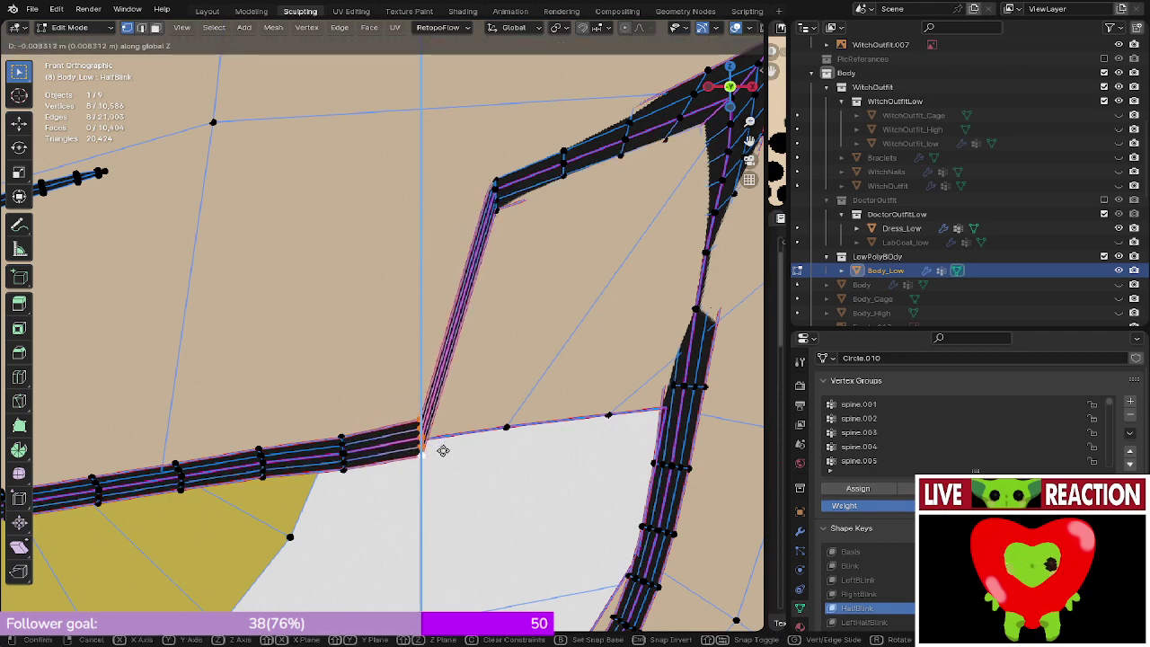
pyautogui.click(438, 453)
# - Adjust the height of the lash loop just inside the last lowered one slightly along Z to smooth the line
pyautogui.moveTo(438, 454); pyautogui.dragTo(400, 346, button='middle')
pyautogui.press('KP_1')
pyautogui.scroll(3, 395, 320)
pyautogui.keyDown('alt'); pyautogui.click(396, 348); pyautogui.keyUp('alt')
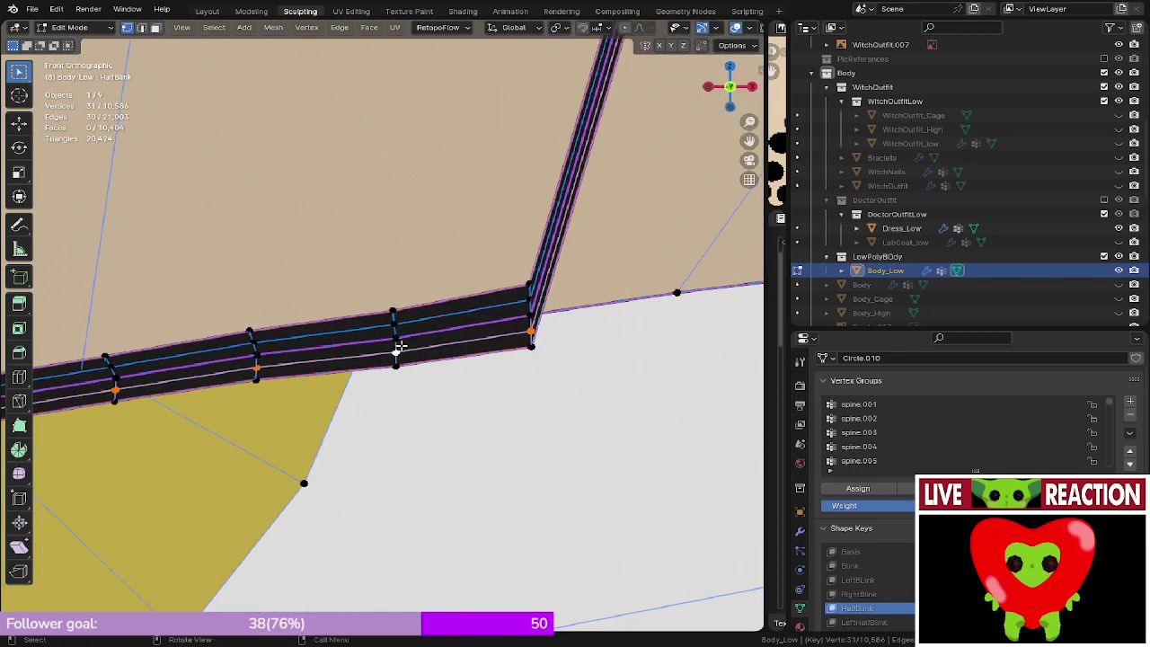
pyautogui.keyDown('alt'); pyautogui.click(395, 344); pyautogui.keyUp('alt')
pyautogui.press('g')
pyautogui.press('z')
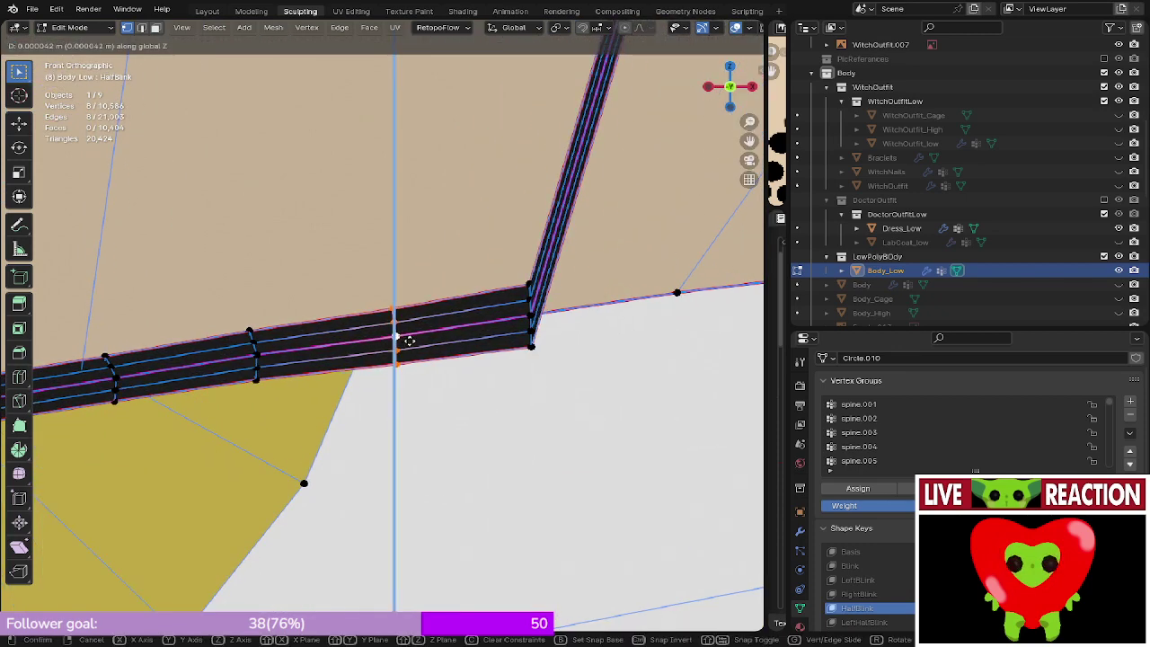
pyautogui.click(408, 341)
# - Move the outermost lowered lash loop back along Y by about 0.0029 m plus a further 0.0002 m, and save the file
pyautogui.keyDown('shift'); pyautogui.moveTo(409, 340); pyautogui.dragTo(297, 322, button='middle'); pyautogui.keyUp('shift')
pyautogui.keyDown('alt'); pyautogui.click(420, 298); pyautogui.keyUp('alt')
pyautogui.moveTo(420, 298); pyautogui.dragTo(371, 329, button='middle')
pyautogui.press('g')
pyautogui.press('y')
pyautogui.click(353, 260)
pyautogui.press('g')
pyautogui.press('y')
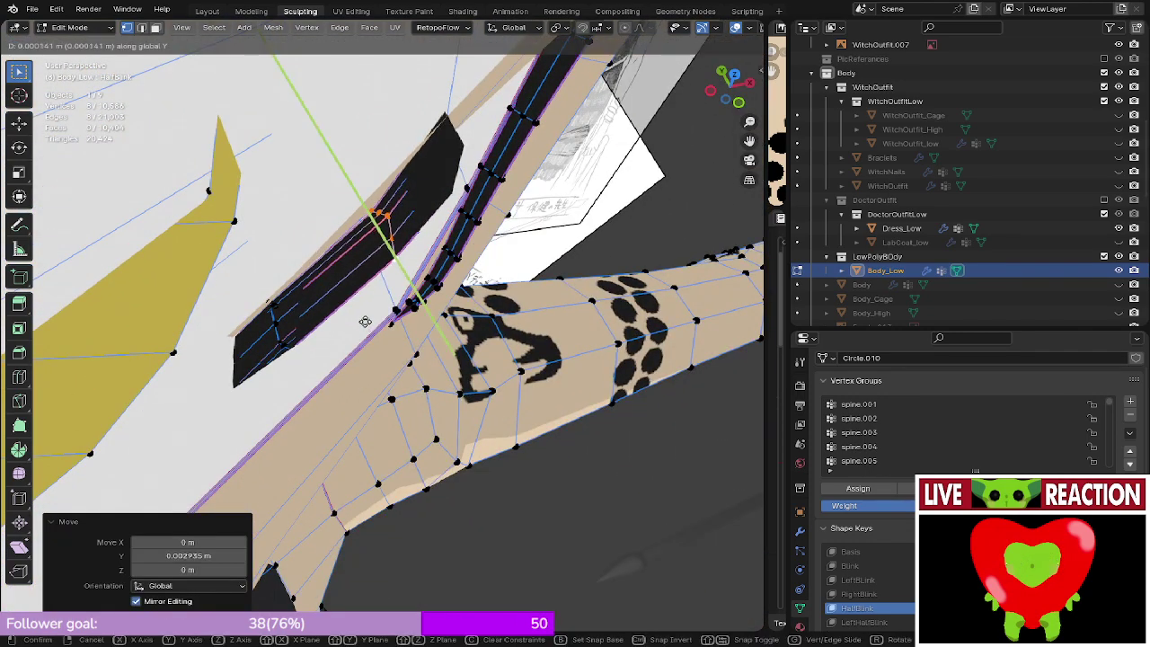
pyautogui.click(364, 320)
pyautogui.hotkey('ctrl', 's')
pyautogui.click(551, 306)
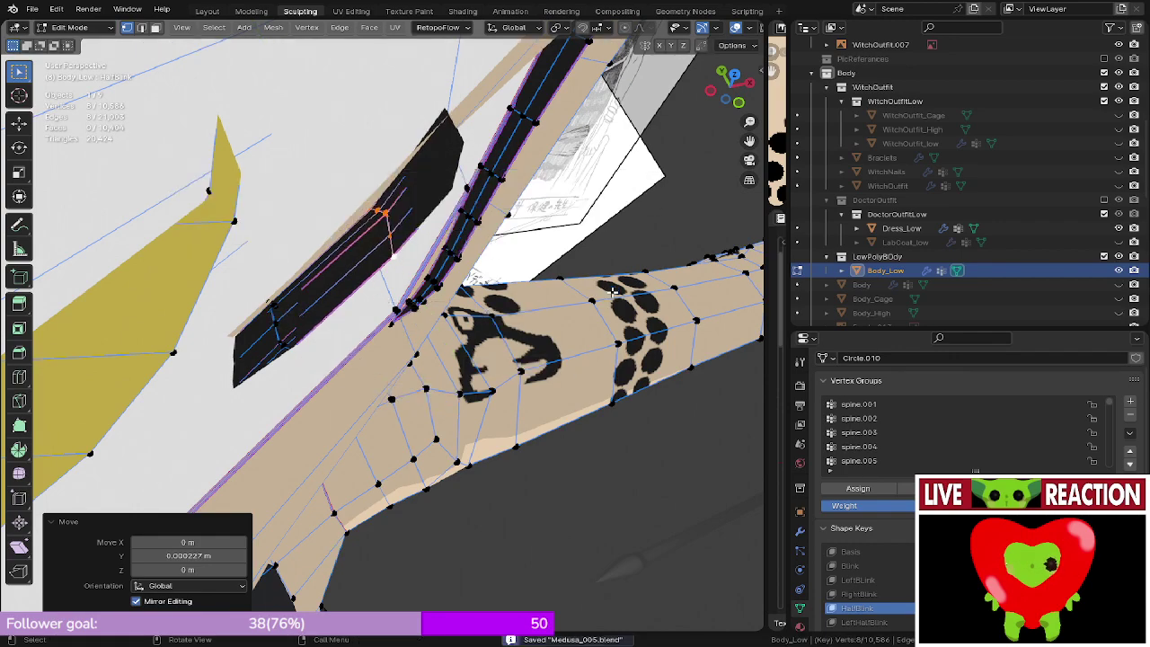
# - Lower the next raised lash loop near the outer eye corner by about 0.0091 m along Z
pyautogui.press('KP_1')
pyautogui.scroll(-5, 611, 292)
pyautogui.keyDown('shift'); pyautogui.moveTo(579, 182); pyautogui.dragTo(497, 356, button='middle'); pyautogui.keyUp('shift')
pyautogui.scroll(2, 503, 344)
pyautogui.scroll(-2, 459, 216)
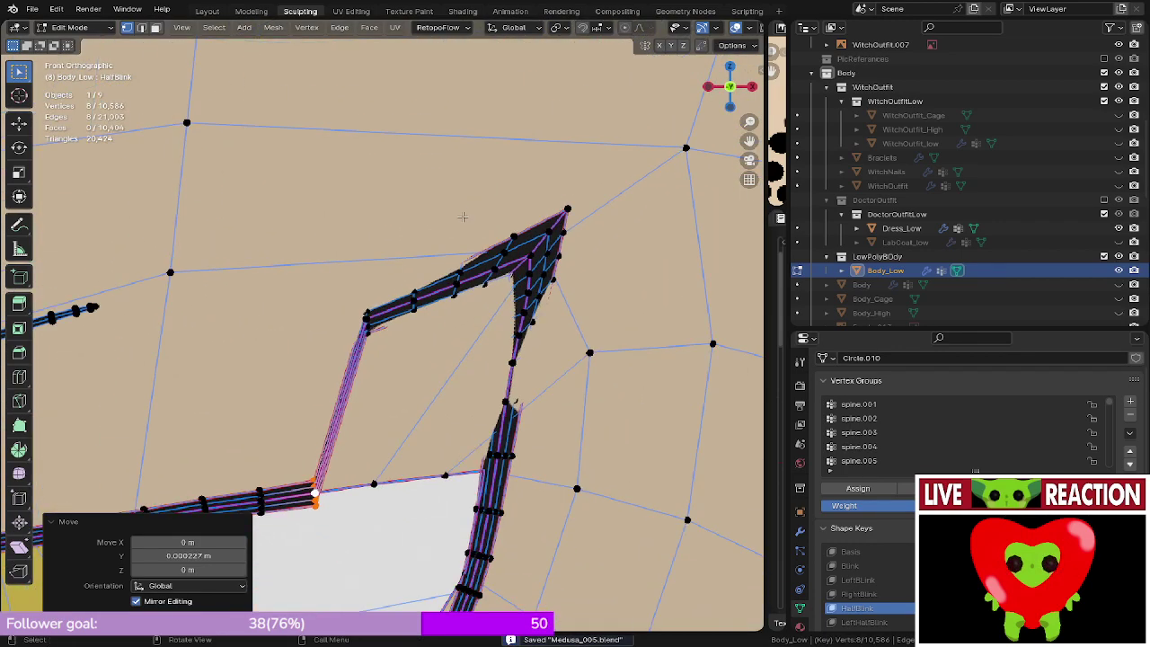
pyautogui.scroll(3, 461, 216)
pyautogui.keyDown('shift'); pyautogui.moveTo(483, 220); pyautogui.dragTo(550, 217, button='middle'); pyautogui.keyUp('shift')
pyautogui.keyDown('alt'); pyautogui.click(419, 316); pyautogui.keyUp('alt')
pyautogui.keyDown('shift'); pyautogui.moveTo(419, 315); pyautogui.dragTo(448, 287, button='middle'); pyautogui.keyUp('shift')
pyautogui.press('g')
pyautogui.press('z')
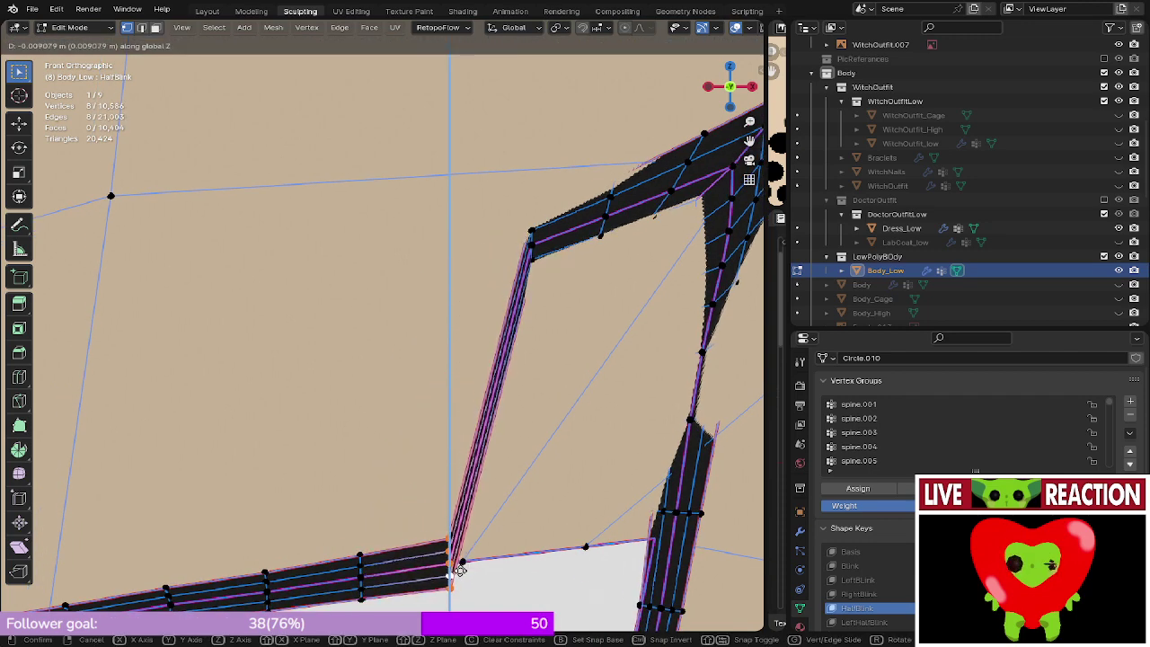
pyautogui.click(458, 579)
# - Push the newly lowered corner-side lash loop back about 0.0031 m along Y and save the file
pyautogui.moveTo(458, 579); pyautogui.dragTo(447, 504, button='middle')
pyautogui.press('g')
pyautogui.press('y')
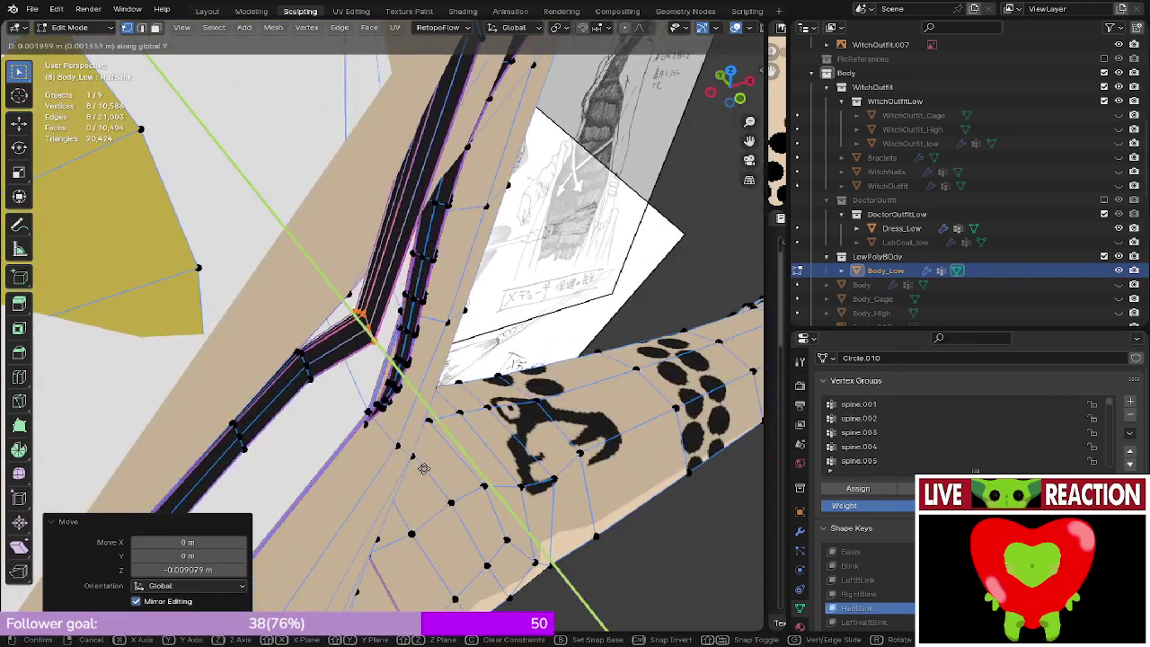
pyautogui.click(412, 456)
pyautogui.moveTo(405, 435); pyautogui.dragTo(393, 283, button='middle')
pyautogui.hotkey('ctrl', 's')
# - Circle-select the still-raised lash wing at the outer eye corner, leaving the lowered lash line and the thin descending strand unselected
pyautogui.click(618, 271)
pyautogui.moveTo(617, 271); pyautogui.dragTo(429, 266, button='middle')
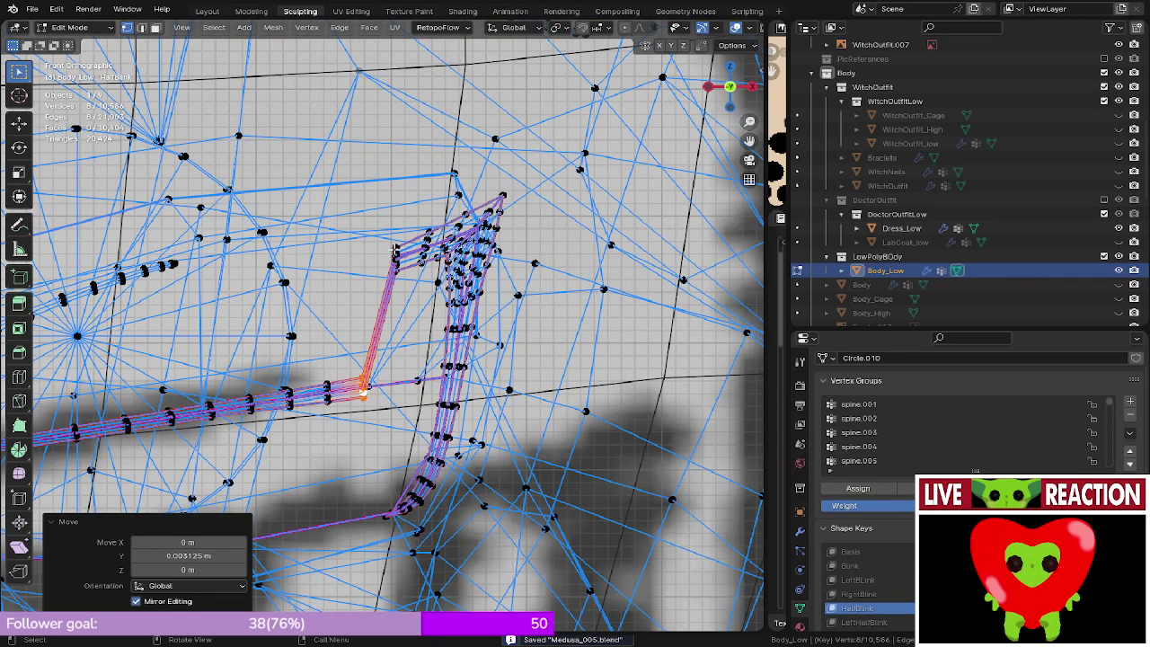
pyautogui.click(394, 251)
pyautogui.press('c')
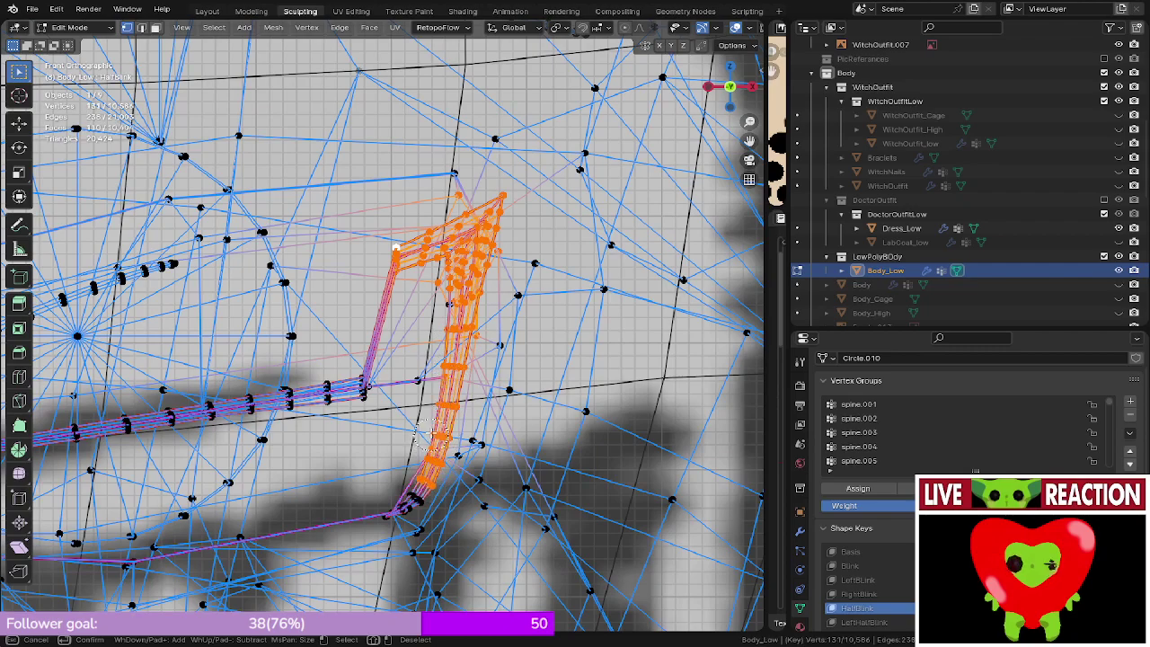
pyautogui.moveTo(456, 368); pyautogui.dragTo(573, 388, button='middle')
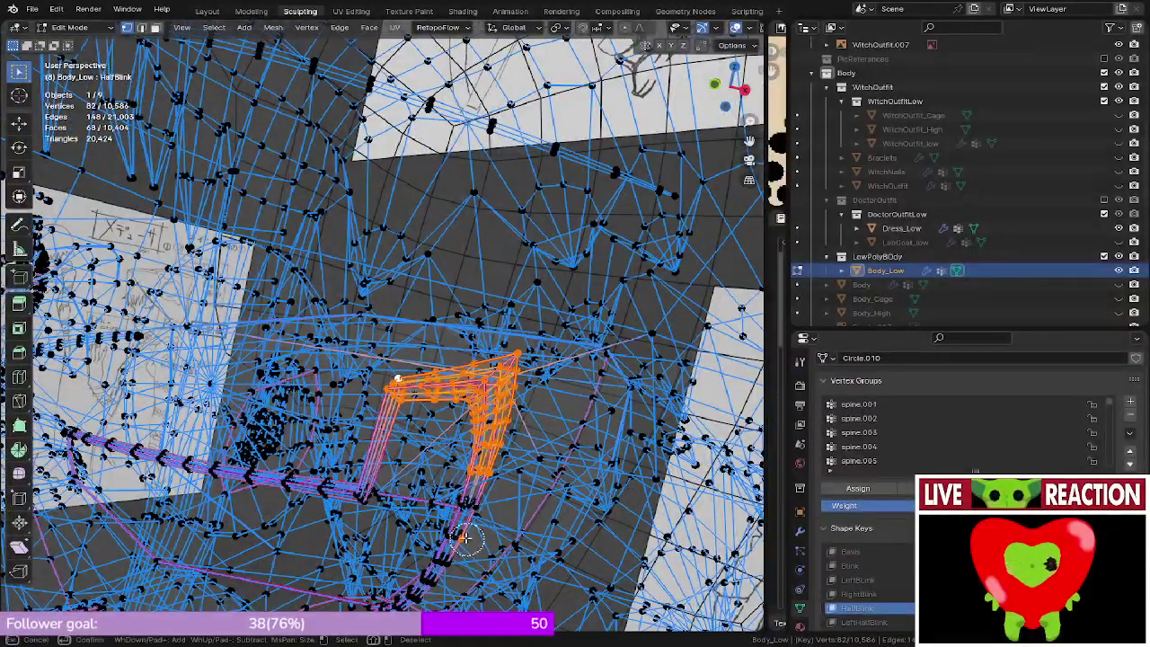
pyautogui.keyDown('shift'); pyautogui.moveTo(530, 503); pyautogui.dragTo(350, 372, button='middle'); pyautogui.keyUp('shift')
pyautogui.moveTo(350, 372); pyautogui.dragTo(422, 375, button='middle')
pyautogui.keyDown('shift'); pyautogui.click(206, 251); pyautogui.keyUp('shift')
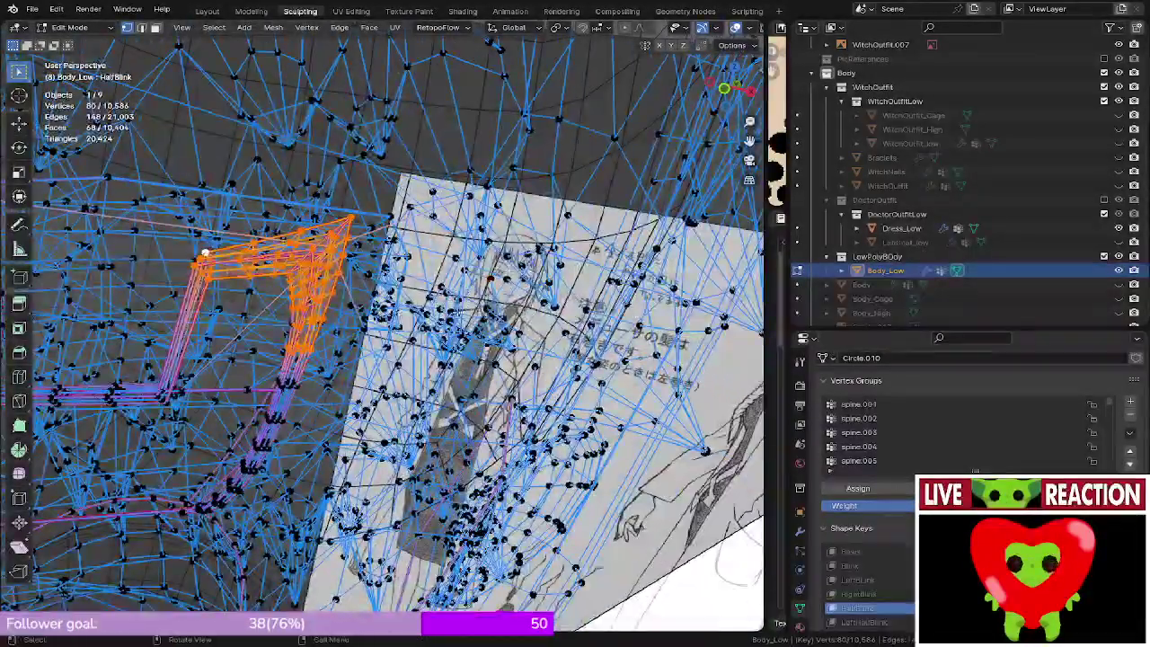
pyautogui.hotkey('alt', 'z')
pyautogui.moveTo(384, 308); pyautogui.dragTo(495, 290, button='middle')
# - Inspect the wing selection in wireframe and remove the stray vertex from it
pyautogui.press('g')
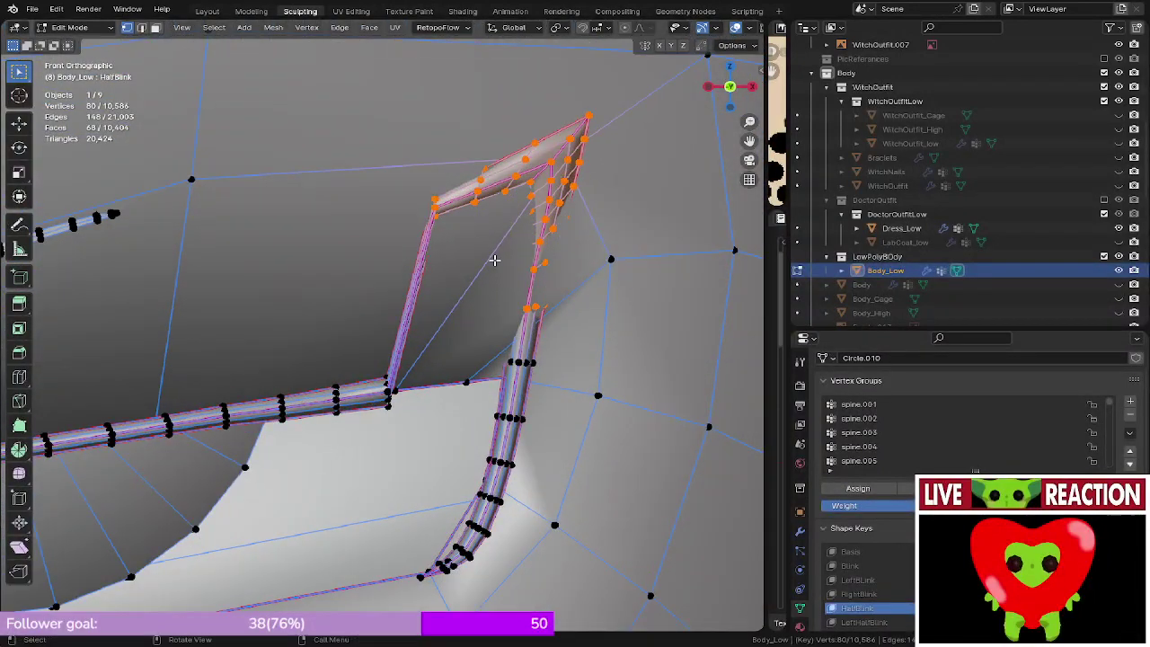
pyautogui.press('z')
pyautogui.click(543, 258)
pyautogui.press('z')
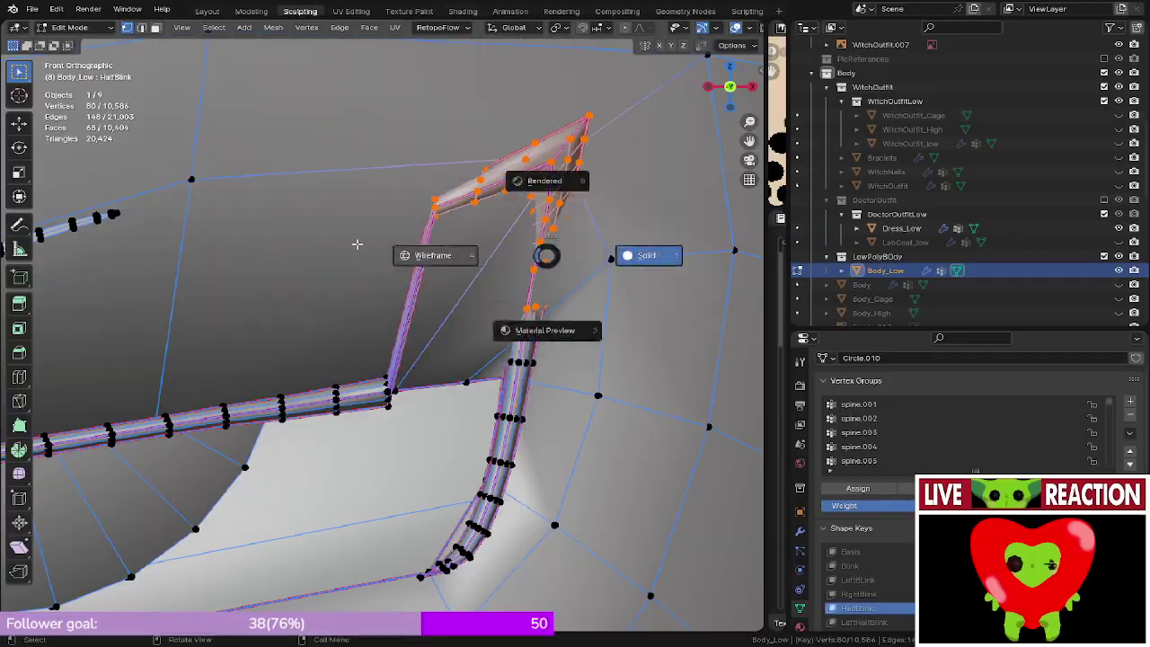
pyautogui.click(357, 246)
pyautogui.moveTo(449, 248)
pyautogui.mouseDown(button='middle')
pyautogui.moveTo(366, 279)
pyautogui.moveTo(489, 154)
pyautogui.mouseUp(button='middle')
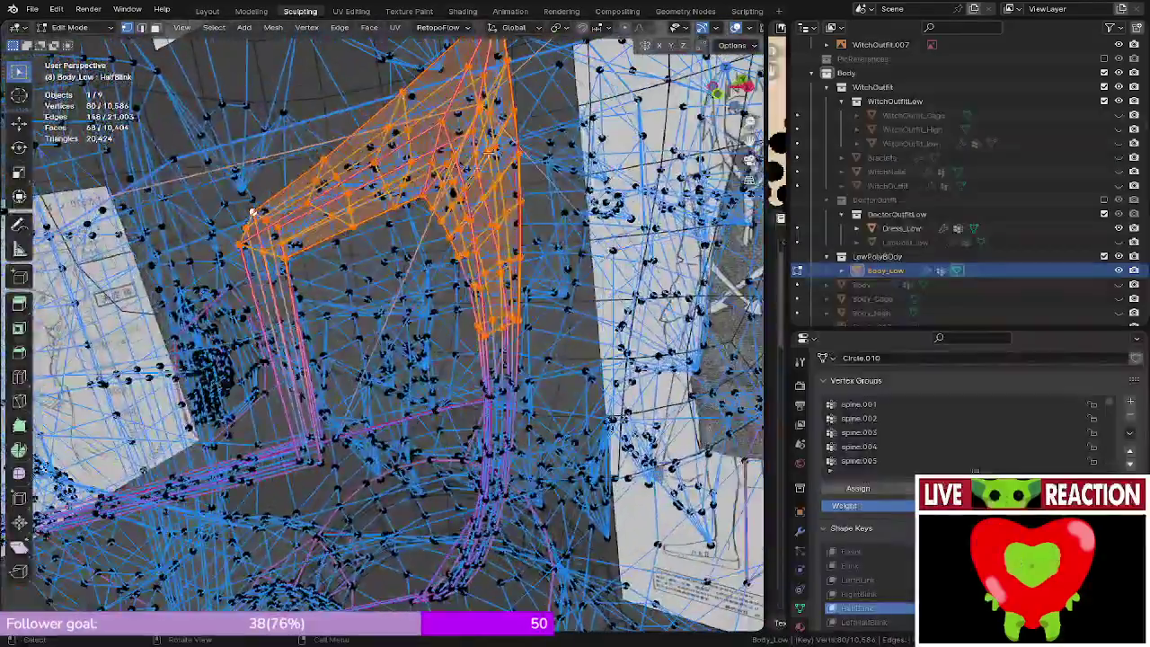
pyautogui.moveTo(477, 107); pyautogui.dragTo(468, 203, button='middle')
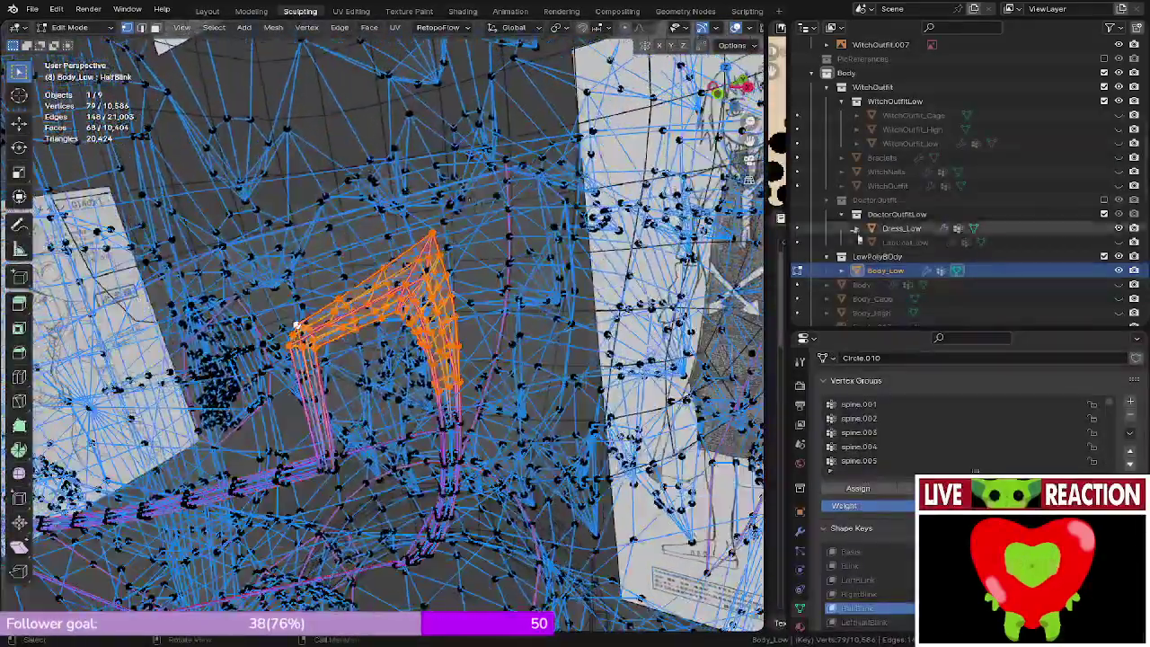
pyautogui.moveTo(533, 257); pyautogui.dragTo(588, 264, button='middle')
pyautogui.press('g')
pyautogui.press('z')
pyautogui.rightClick(596, 379)
pyautogui.press('z')
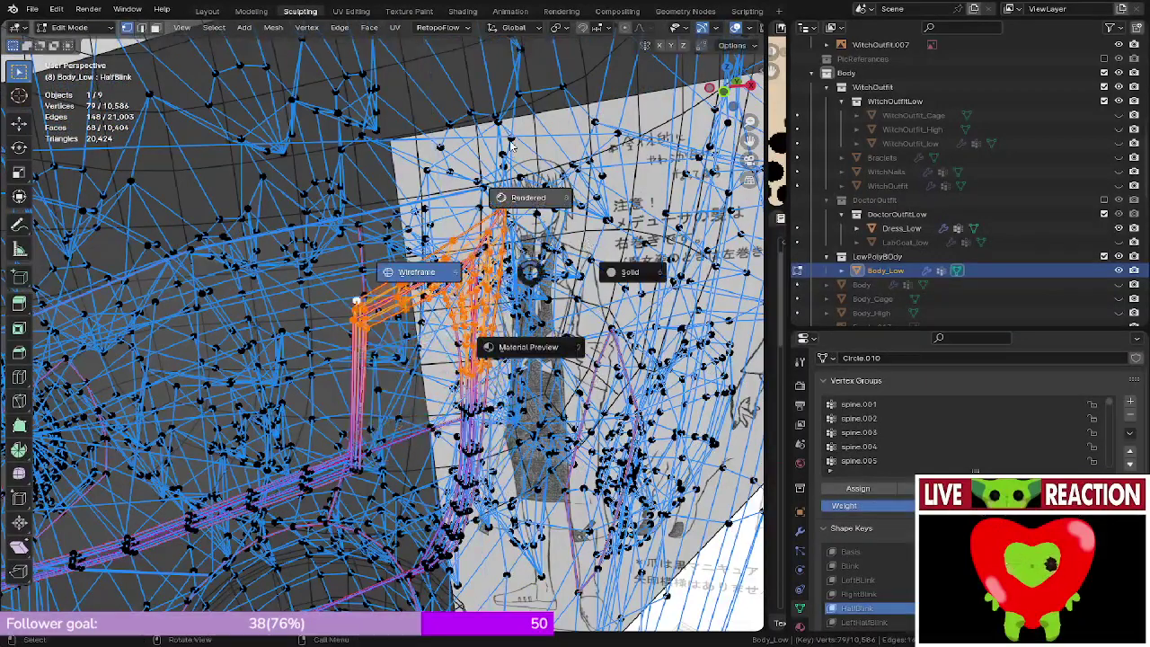
pyautogui.click(535, 315)
pyautogui.moveTo(539, 312); pyautogui.dragTo(547, 284, button='middle')
pyautogui.press('g')
pyautogui.press('z')
pyautogui.rightClick(580, 396)
pyautogui.press('z')
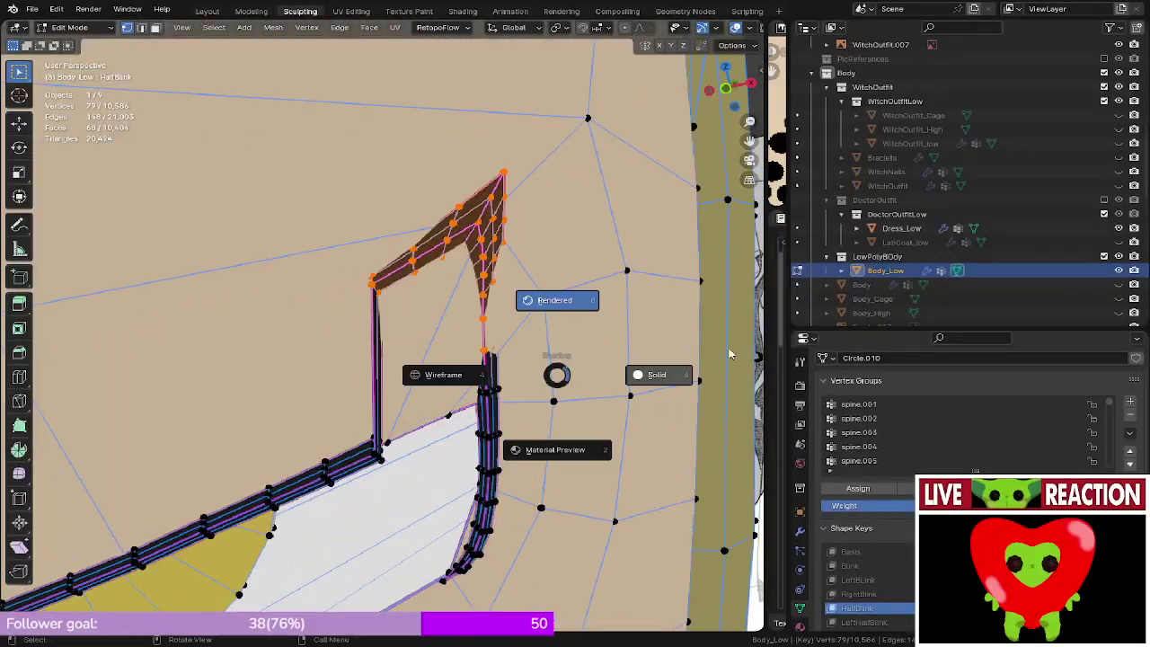
pyautogui.click(663, 363)
pyautogui.press('g')
pyautogui.rightClick(592, 415)
# - Lower the selected outer-corner lash wing by about 0.0099 m along Z to meet the lowered lash line
pyautogui.press('KP_1')
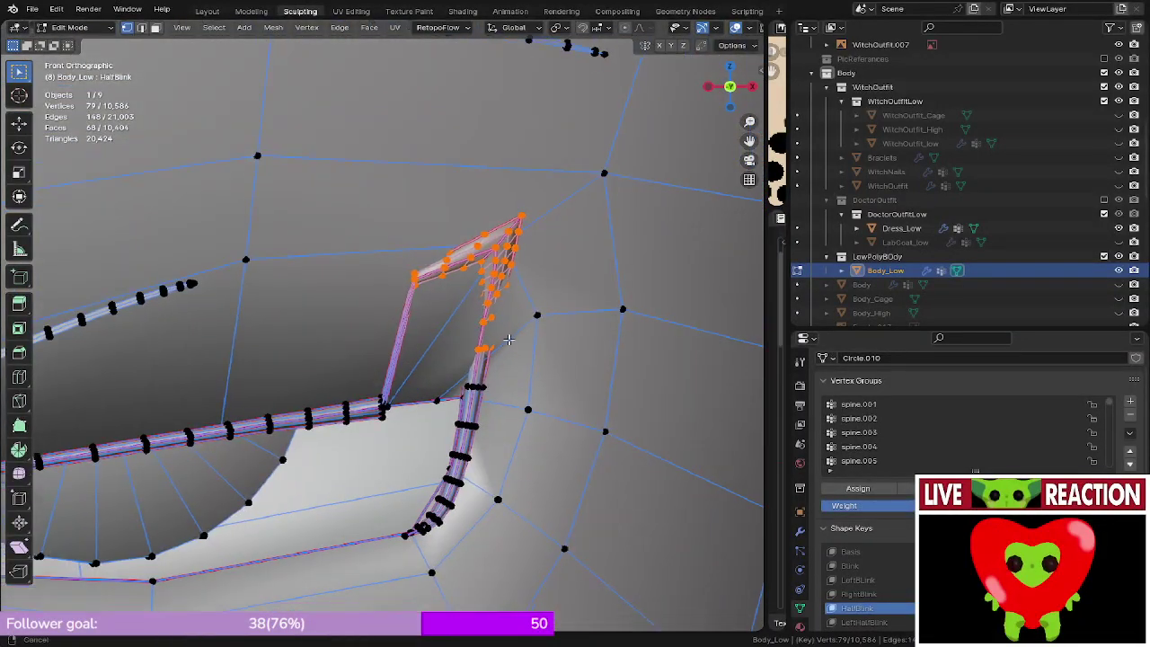
pyautogui.scroll(3, 508, 338)
pyautogui.keyDown('shift'); pyautogui.moveTo(508, 339); pyautogui.dragTo(500, 274, button='middle'); pyautogui.keyUp('shift')
pyautogui.press('g')
pyautogui.press('z')
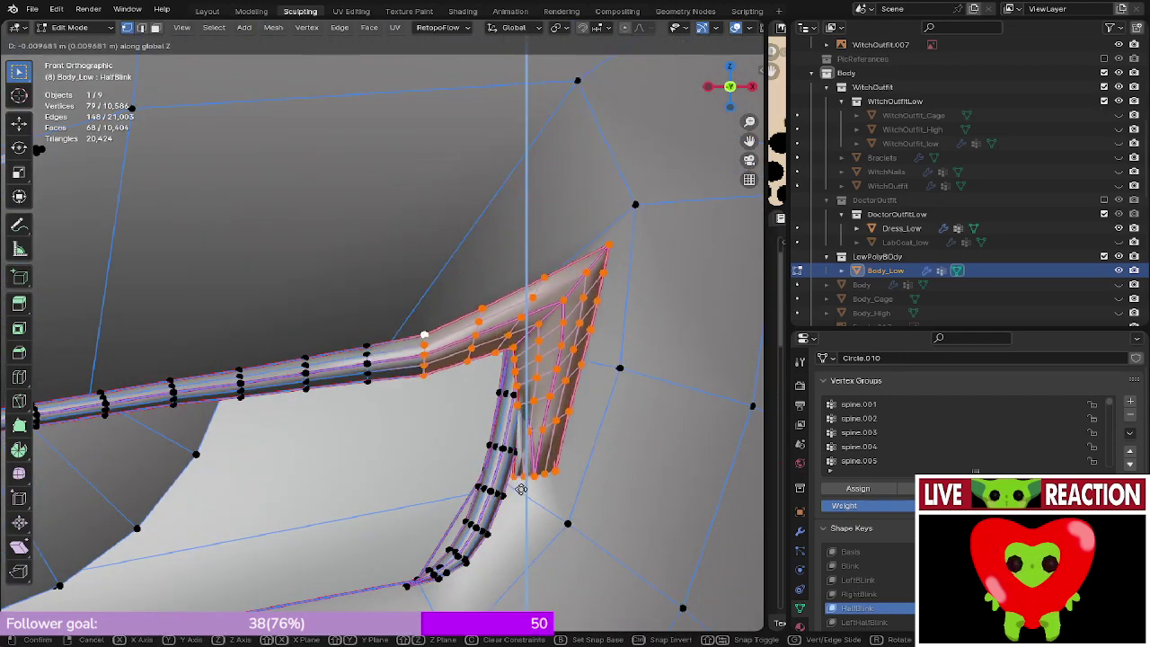
pyautogui.click(521, 490)
# - Raise the lash wing by about 0.00017 m along Z to align its inner edge with the neighbouring loops
pyautogui.moveTo(506, 357); pyautogui.dragTo(367, 225, button='middle')
pyautogui.scroll(3, 381, 240)
pyautogui.hotkey('alt', 'z')
pyautogui.scroll(1, 368, 226)
pyautogui.press('g')
pyautogui.press('z')
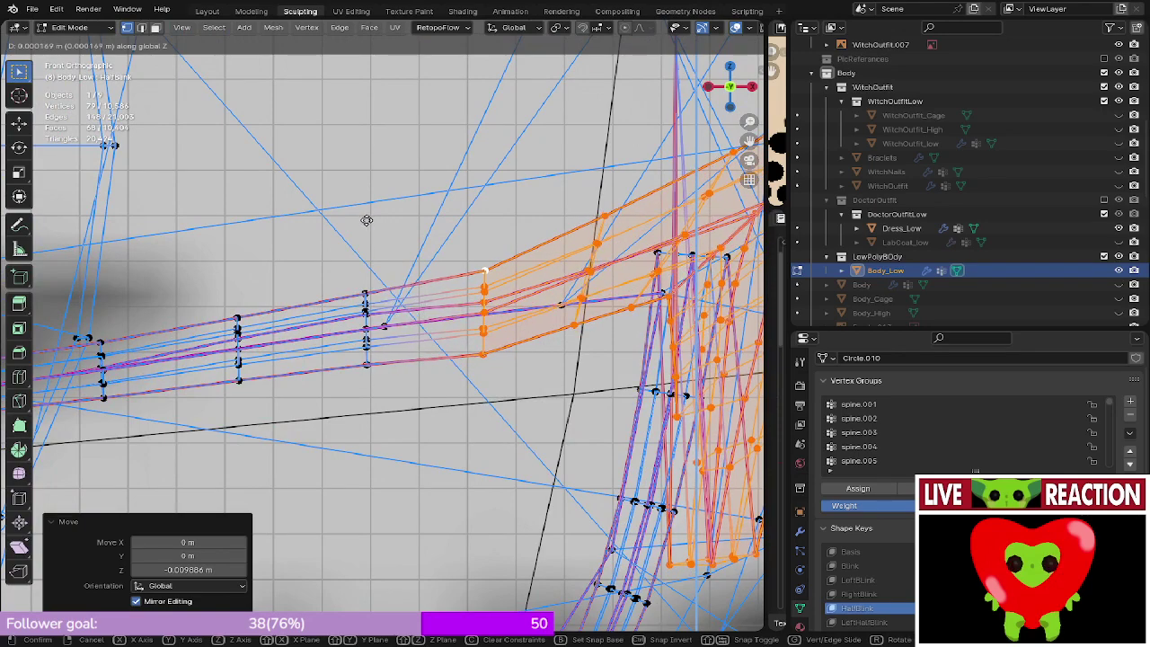
pyautogui.click(366, 220)
pyautogui.scroll(-2, 366, 220)
pyautogui.hotkey('alt', 'z')
pyautogui.scroll(-1, 606, 243)
pyautogui.keyDown('shift'); pyautogui.moveTo(606, 244); pyautogui.dragTo(486, 280, button='middle'); pyautogui.keyUp('shift')
# - Select the full edge loop nearest the pointed lower tip of the outer-corner lash strand
pyautogui.scroll(-4, 572, 178)
pyautogui.press('Tab')
pyautogui.press('KP_1')
pyautogui.scroll(3, 477, 290)
pyautogui.press('Tab')
pyautogui.keyDown('shift'); pyautogui.moveTo(458, 359); pyautogui.dragTo(485, 267, button='middle'); pyautogui.keyUp('shift')
pyautogui.scroll(2, 422, 289)
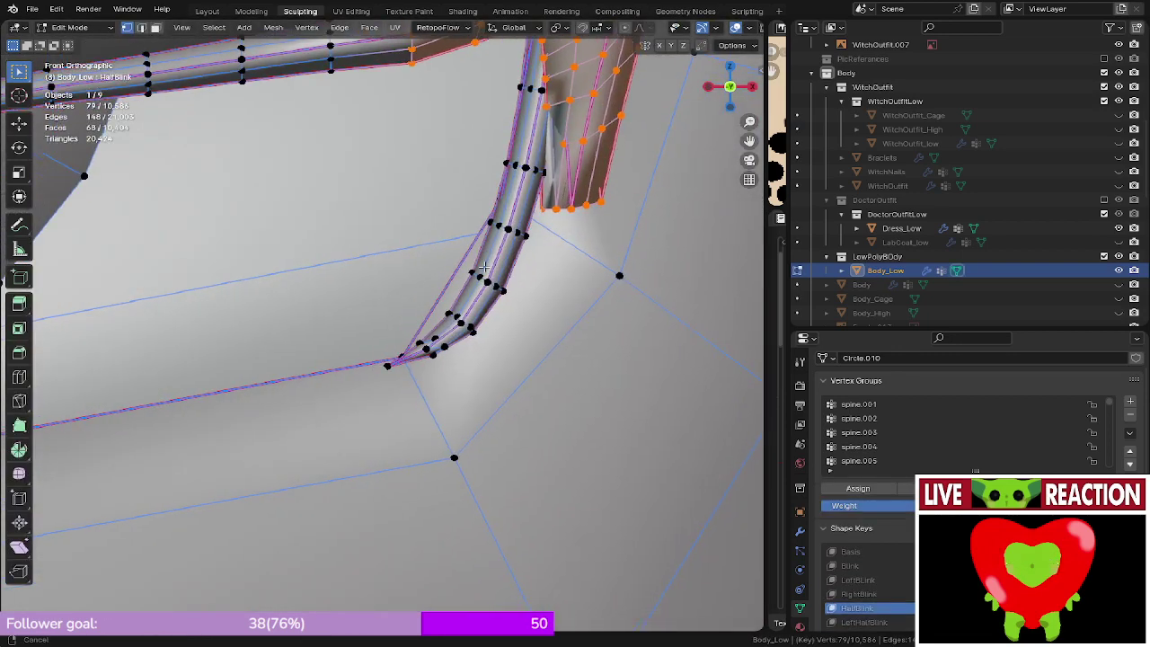
pyautogui.scroll(3, 481, 279)
pyautogui.keyDown('shift'); pyautogui.moveTo(469, 359); pyautogui.dragTo(440, 328, button='middle'); pyautogui.keyUp('shift')
pyautogui.scroll(2, 439, 329)
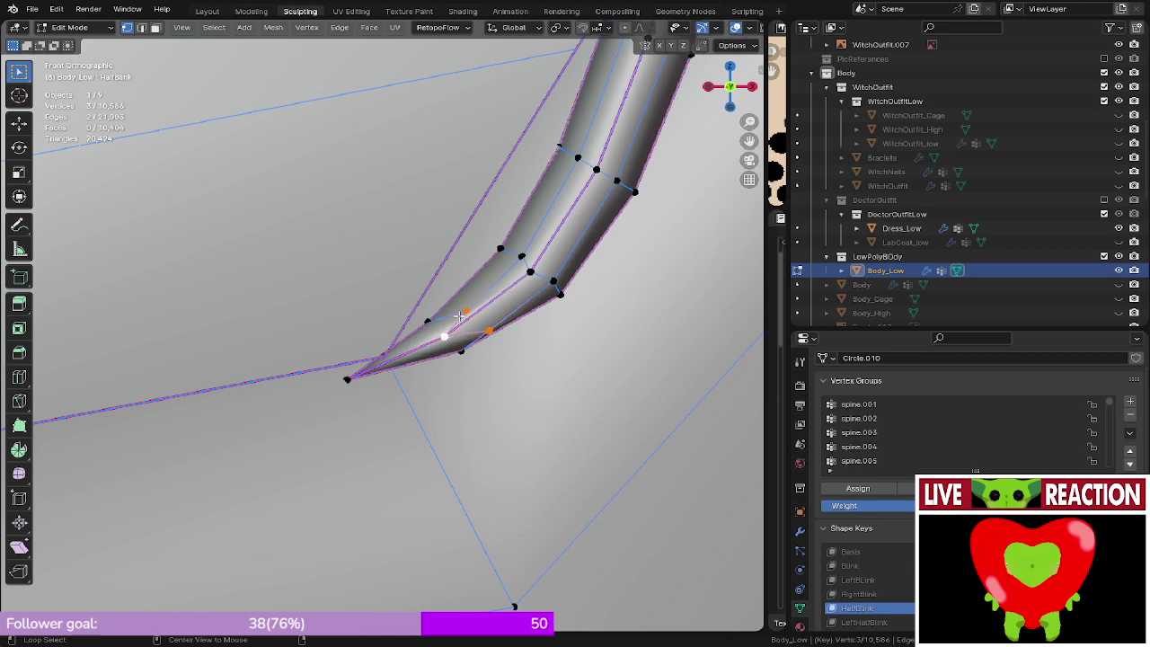
pyautogui.hotkey('alt', 'z')
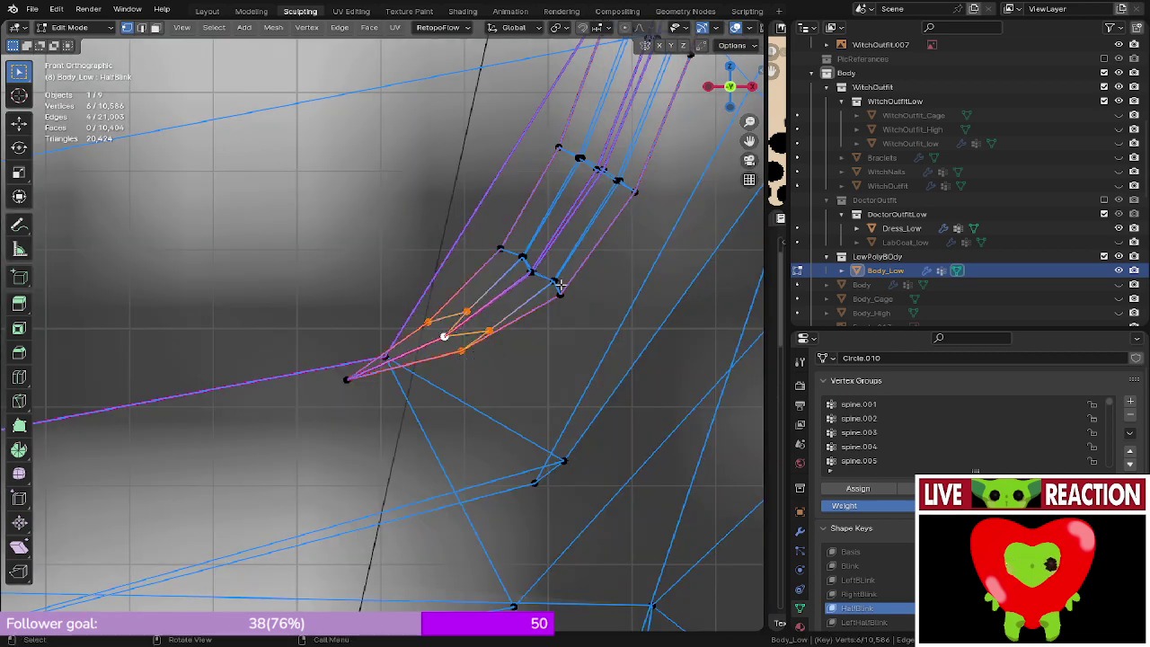
pyautogui.press('g')
pyautogui.rightClick(528, 287)
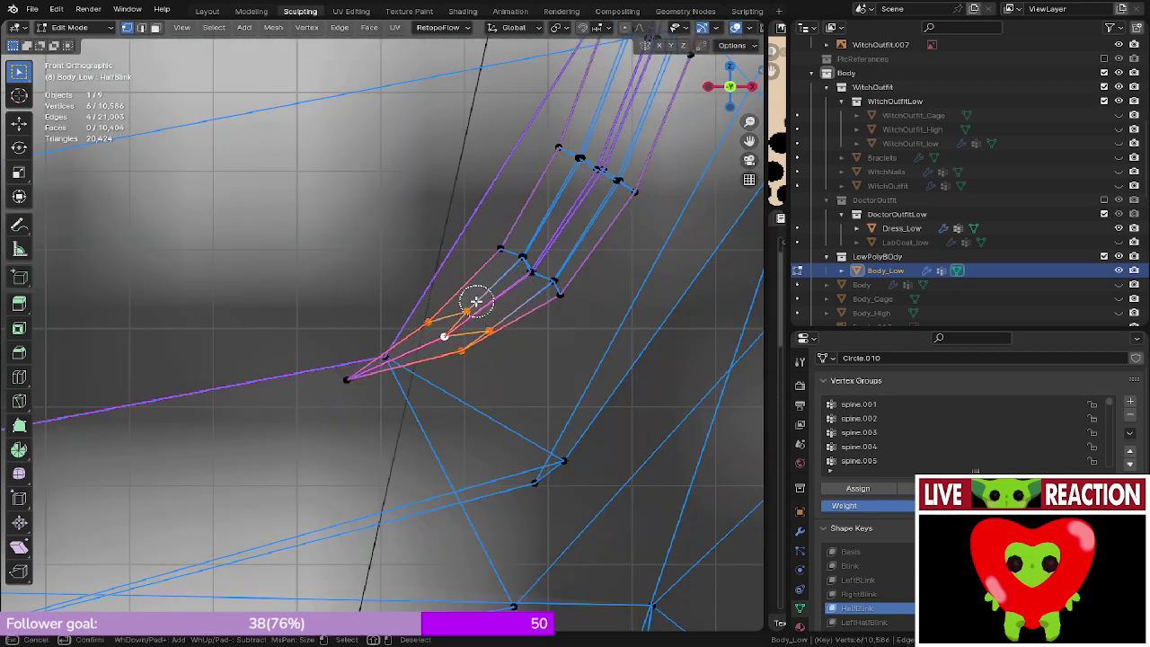
pyautogui.rightClick(513, 343)
pyautogui.press('z')
pyautogui.click(610, 310)
pyautogui.press('g')
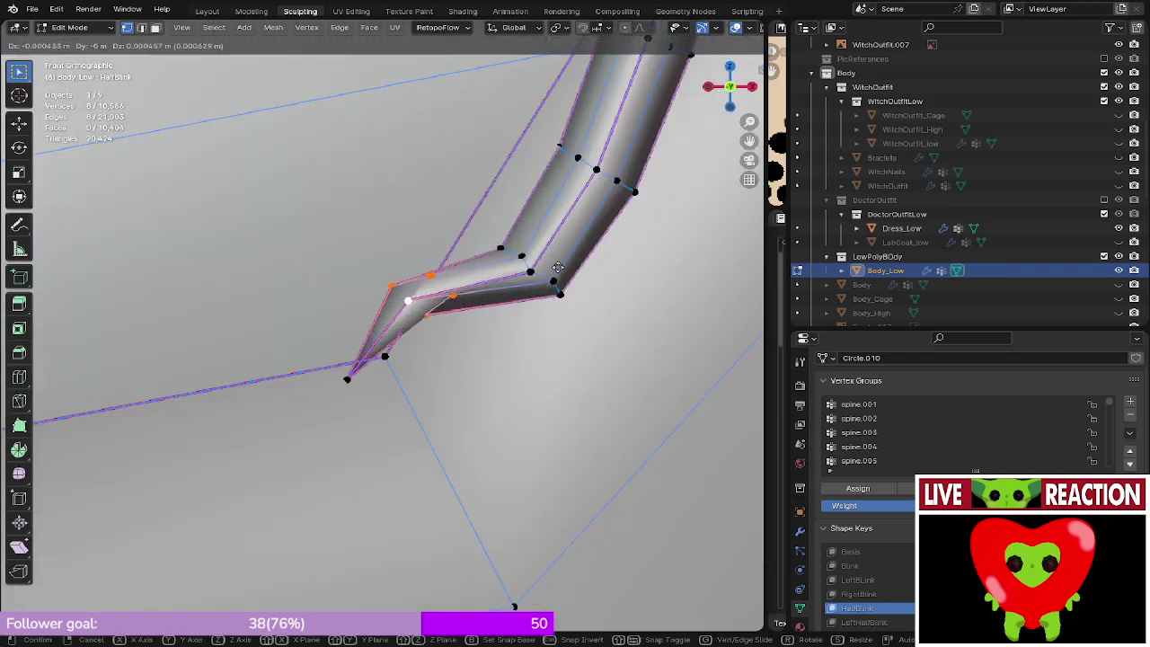
pyautogui.rightClick(555, 281)
pyautogui.scroll(-8, 548, 283)
pyautogui.moveTo(543, 283); pyautogui.dragTo(481, 319, button='middle')
pyautogui.press('KP_1')
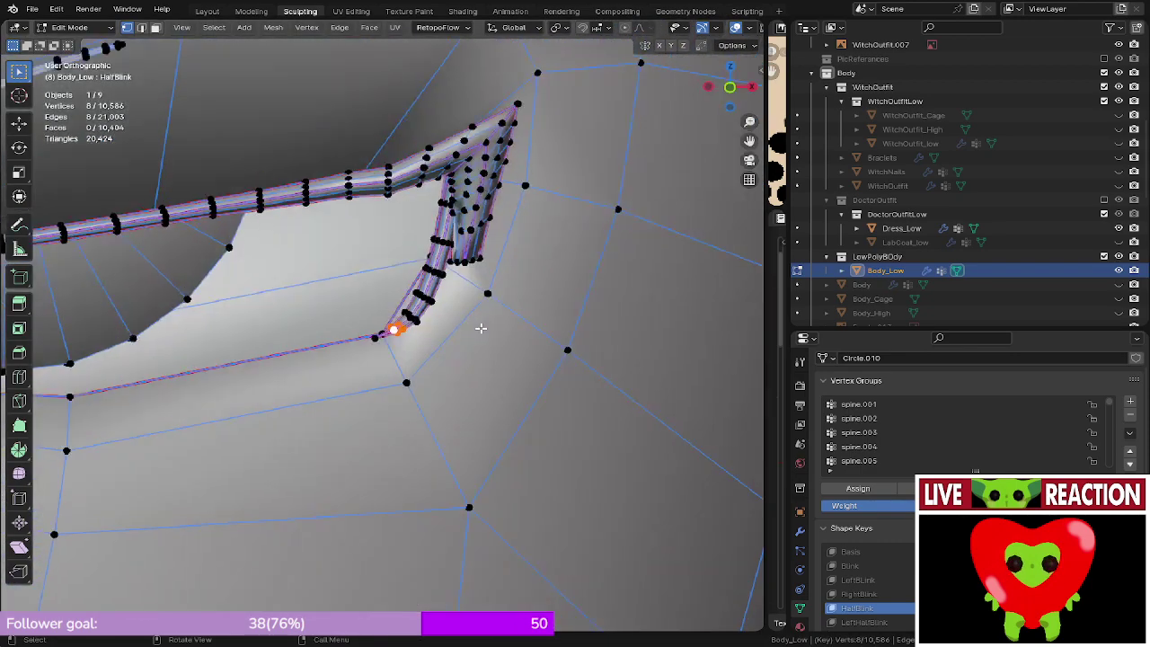
# - Rotate the two loops nearest the strand's tip by about -7.3° and shift them slightly inward and up
pyautogui.scroll(5, 468, 282)
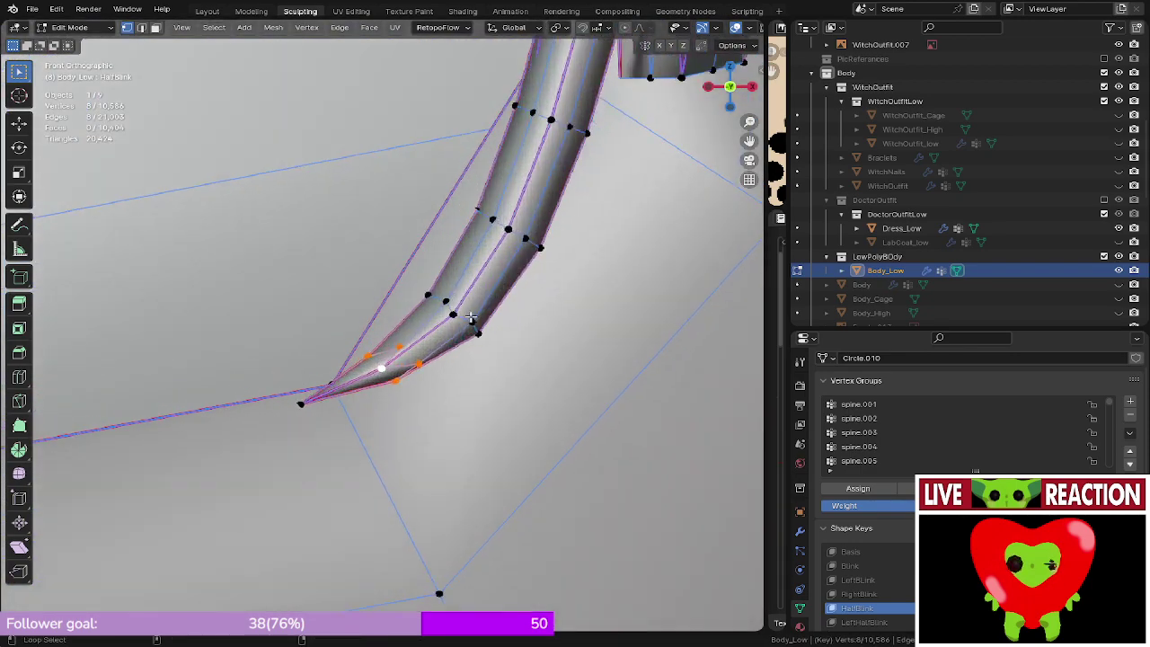
pyautogui.press('r')
pyautogui.click(543, 284)
pyautogui.press('g')
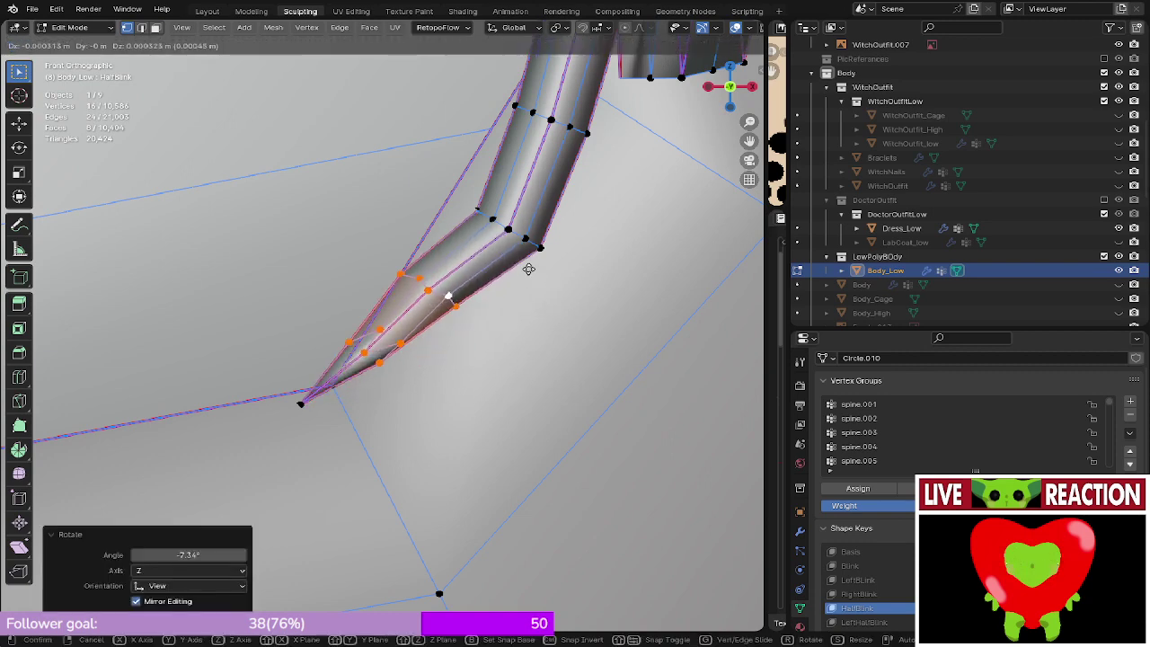
pyautogui.click(524, 265)
# - Rotate the two tip loops by a further -10.1° and move them about -0.00012 m in X and 0.0001 m in Z
pyautogui.press('r')
pyautogui.click(522, 230)
pyautogui.press('g')
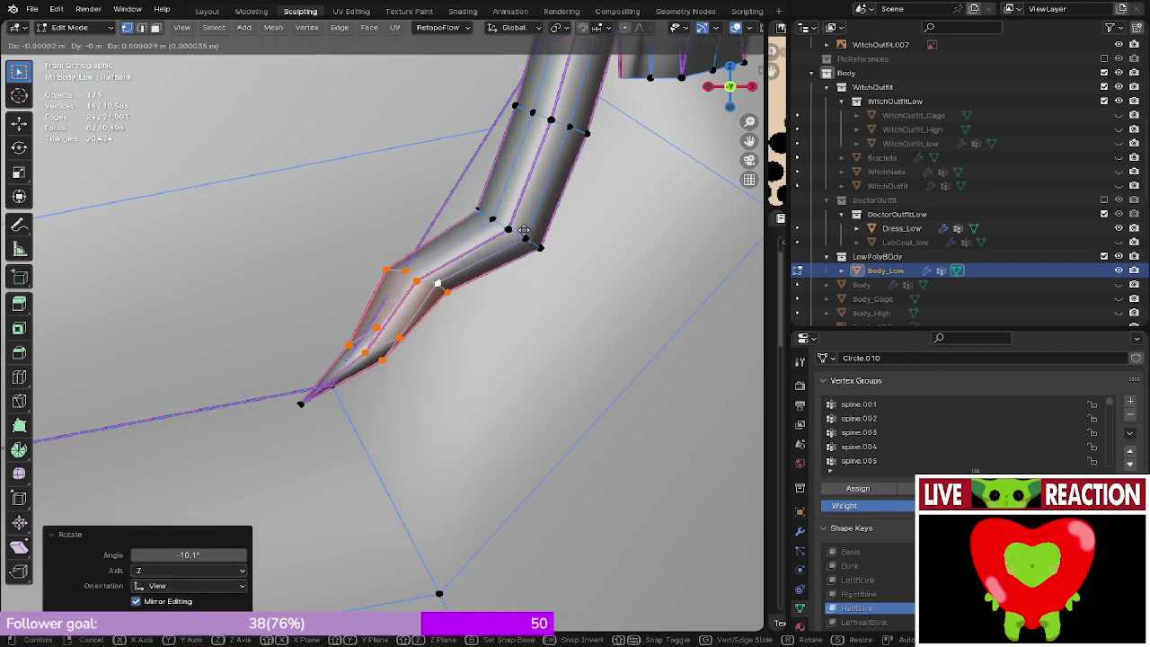
pyautogui.click(517, 228)
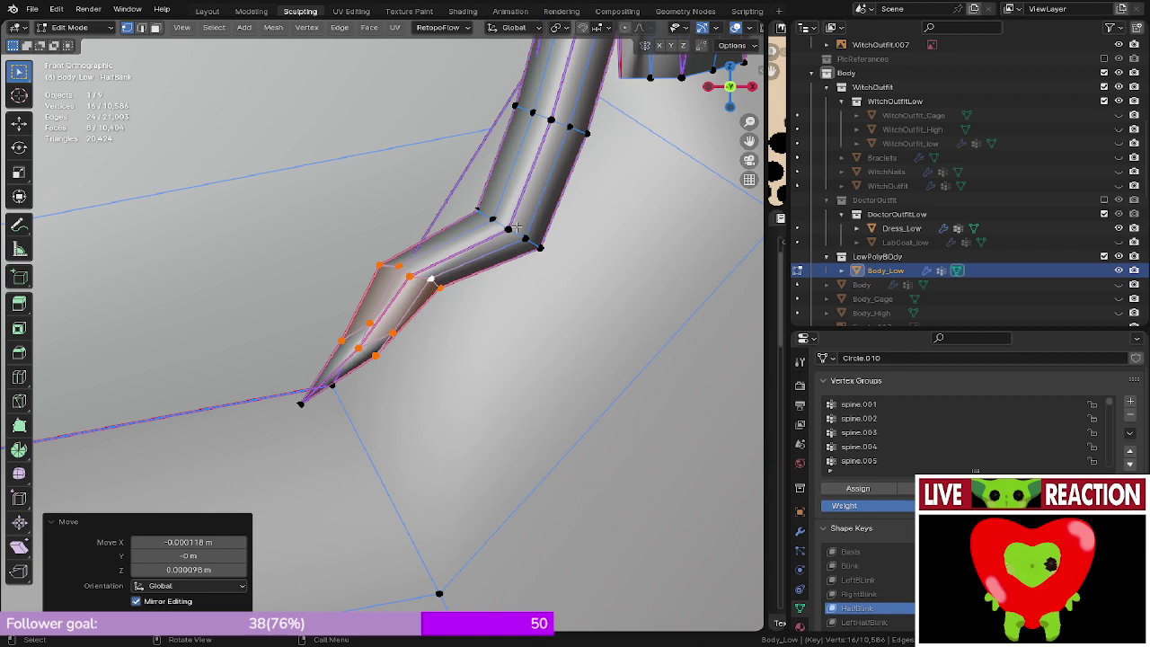
# - Move the third loop from the strand's tip about -0.00075 m in X and 0.00047 m in Z
pyautogui.keyDown('alt'); pyautogui.click(516, 228); pyautogui.keyUp('alt')
pyautogui.keyDown('shift'); pyautogui.moveTo(521, 235); pyautogui.dragTo(523, 317, button='middle'); pyautogui.keyUp('shift')
pyautogui.scroll(3, 539, 309)
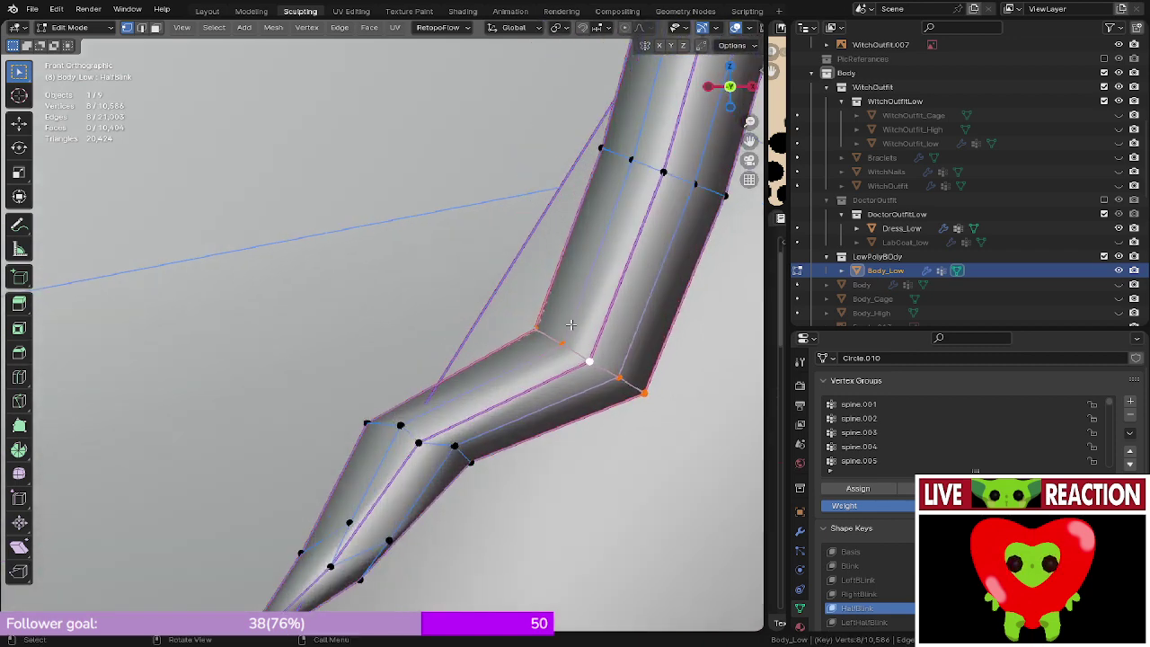
pyautogui.press('g')
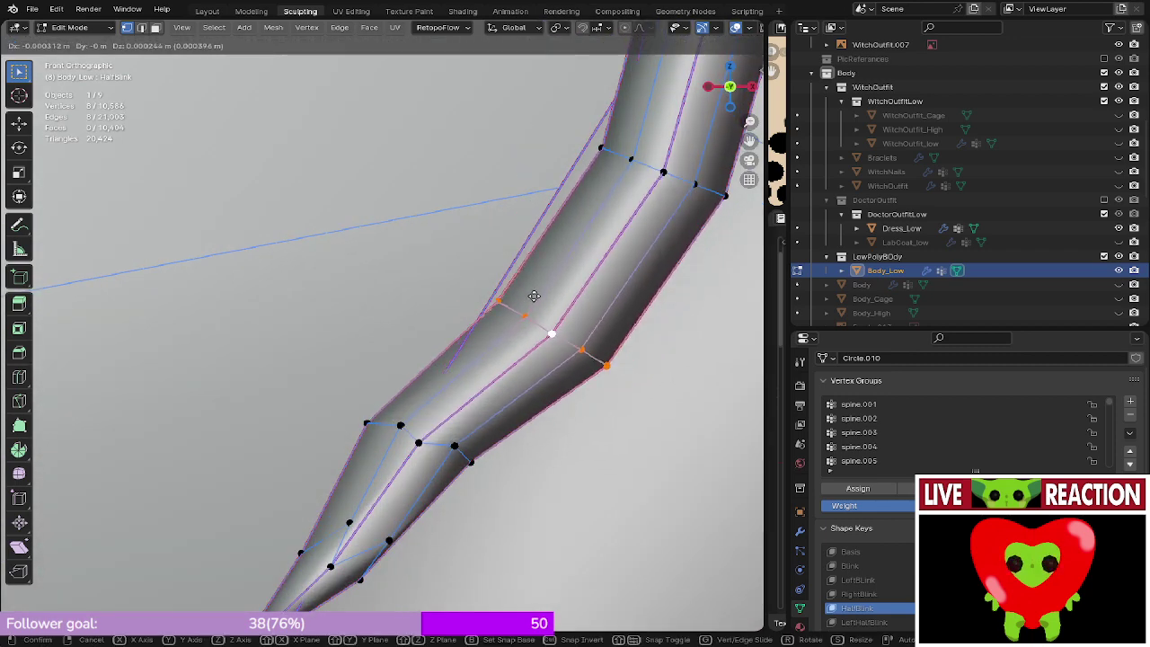
pyautogui.click(481, 271)
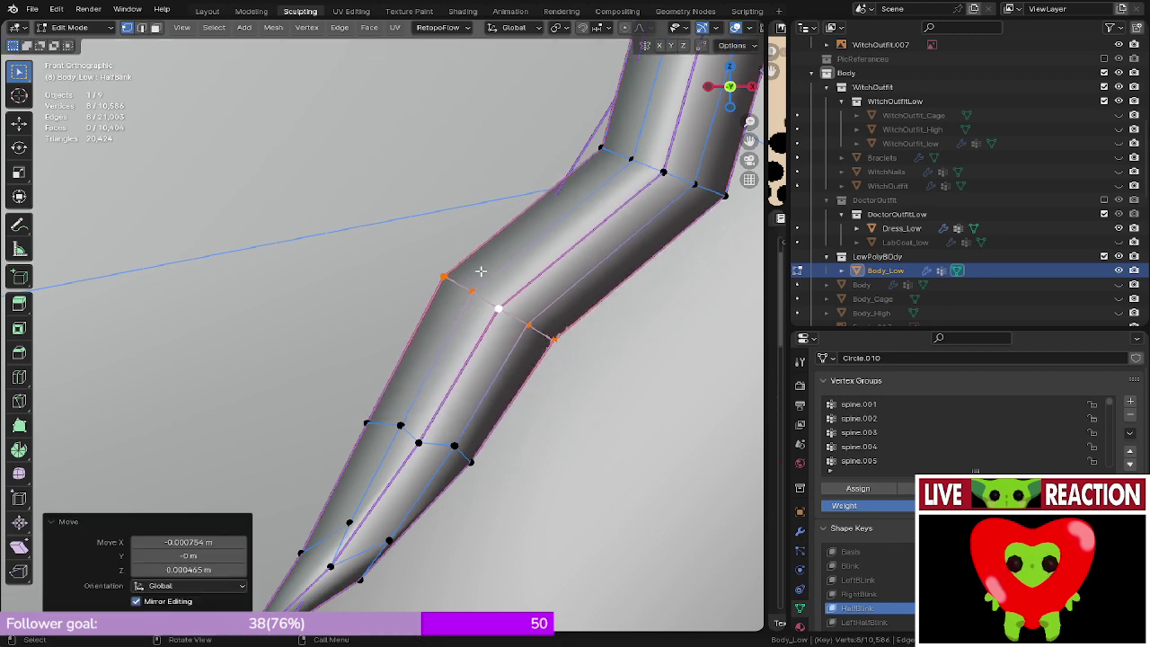
# - Move the lash strand's tip vertex onto the eyelid corner vertex and view the result in Object Mode
pyautogui.press('z')
pyautogui.click(521, 188)
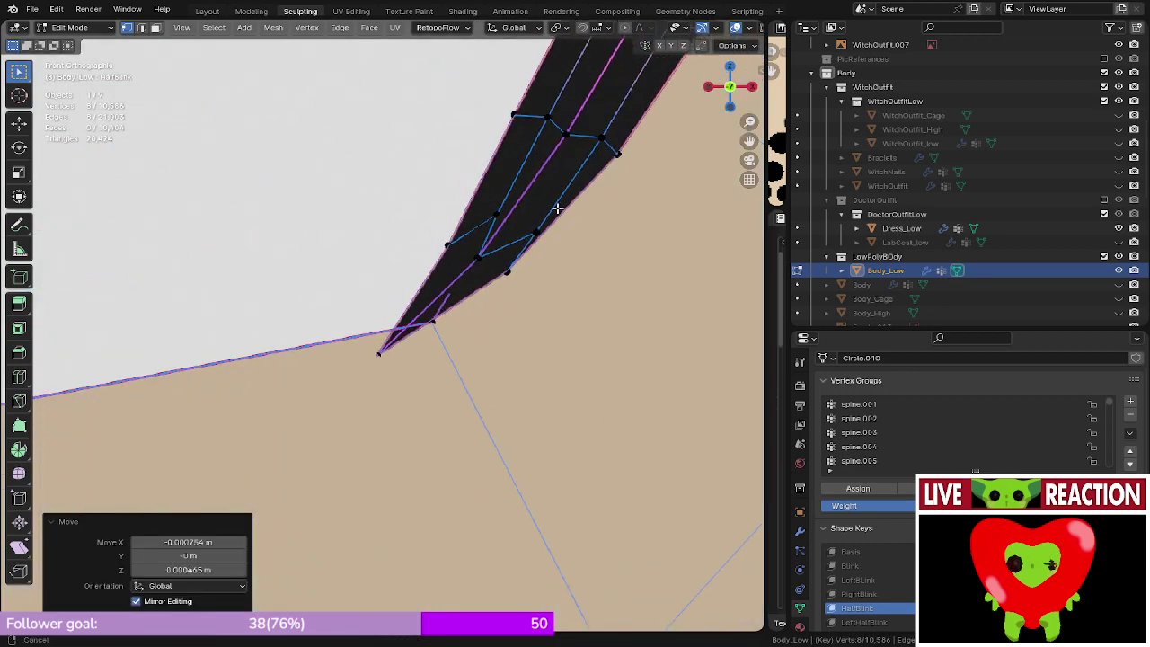
pyautogui.click(375, 355)
pyautogui.press('g')
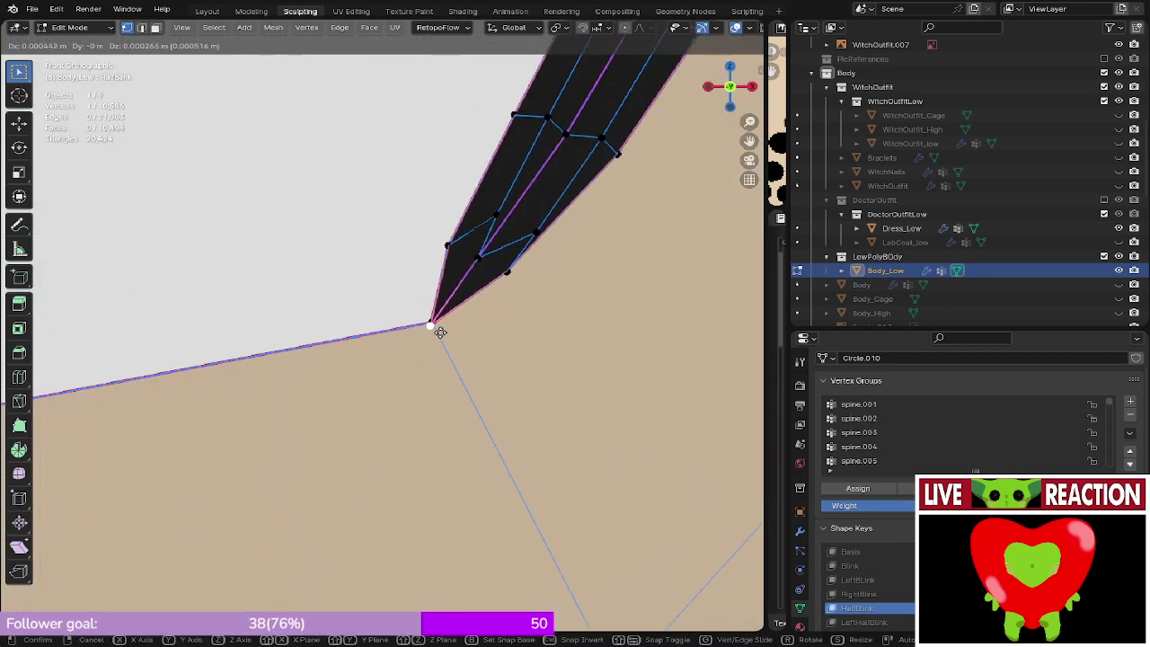
pyautogui.click(438, 332)
pyautogui.press('Tab')
pyautogui.scroll(-5, 458, 287)
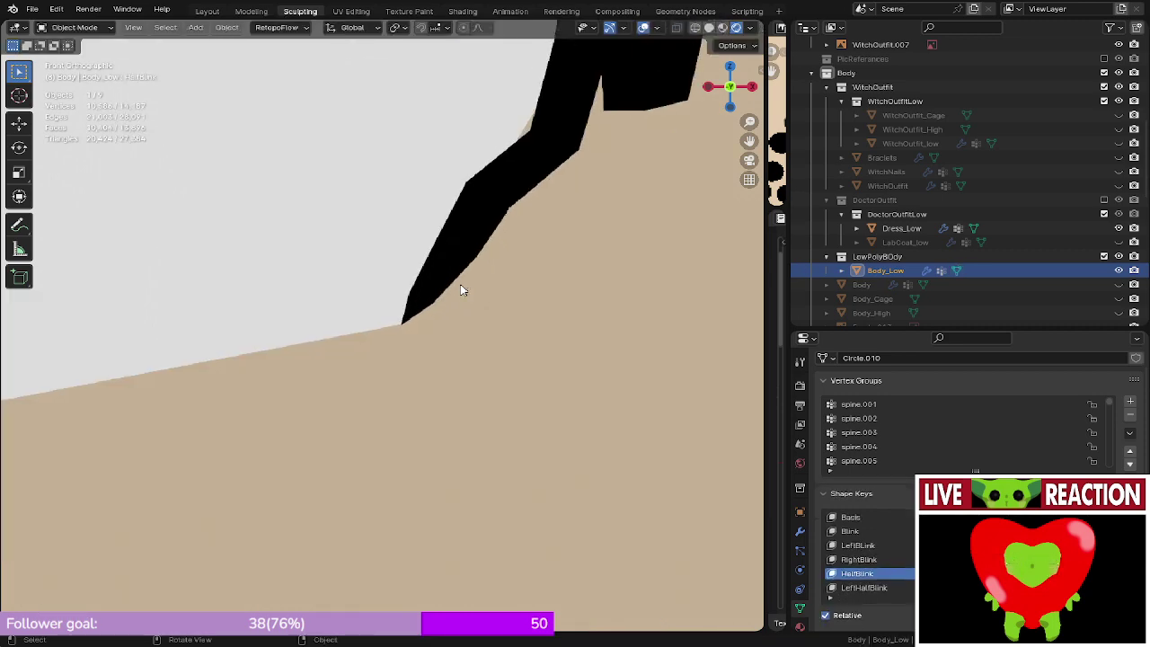
# - Scale the full edge loop nearest the strand's tip down to 0.764 and save the file
pyautogui.keyDown('shift'); pyautogui.moveTo(459, 285); pyautogui.dragTo(432, 364, button='middle'); pyautogui.keyUp('shift')
pyautogui.press('Tab')
pyautogui.scroll(3, 435, 357)
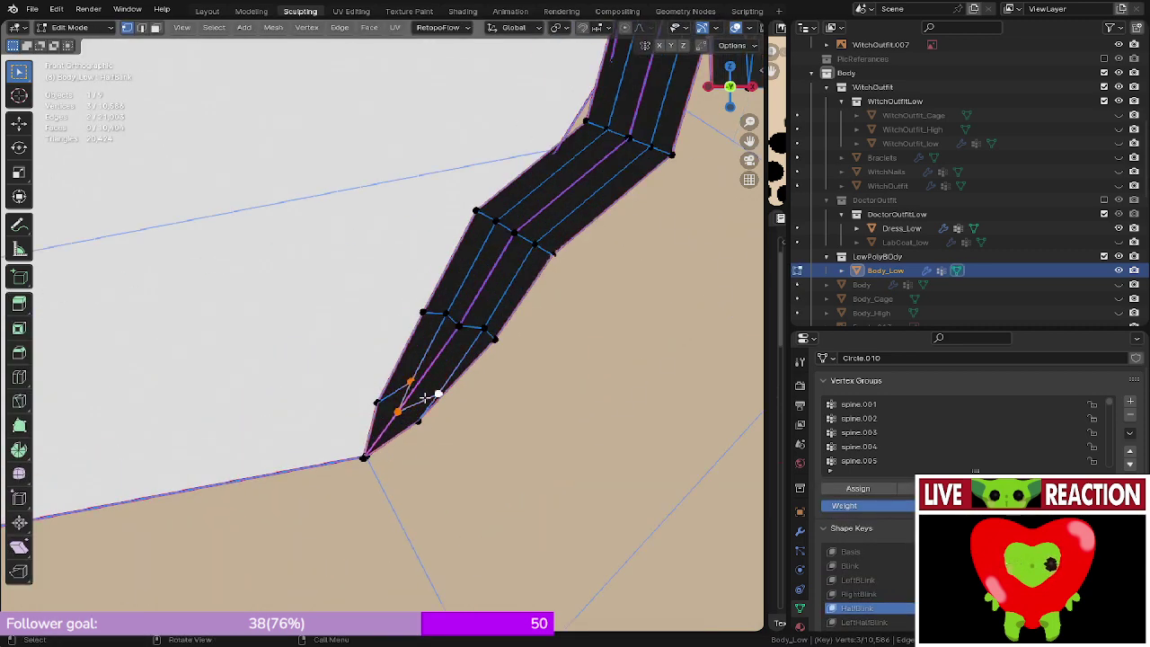
pyautogui.hotkey('shift', 'z')
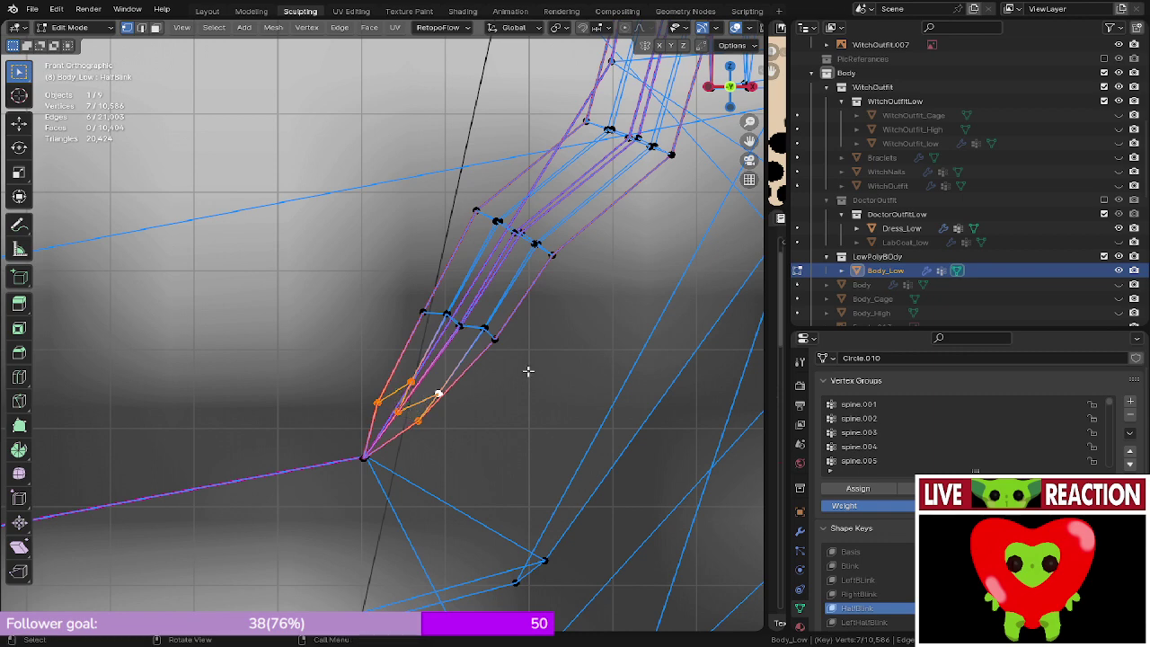
pyautogui.press('s')
pyautogui.rightClick(492, 384)
pyautogui.rightClick(440, 394)
pyautogui.press('z')
pyautogui.click(585, 389)
pyautogui.press('s')
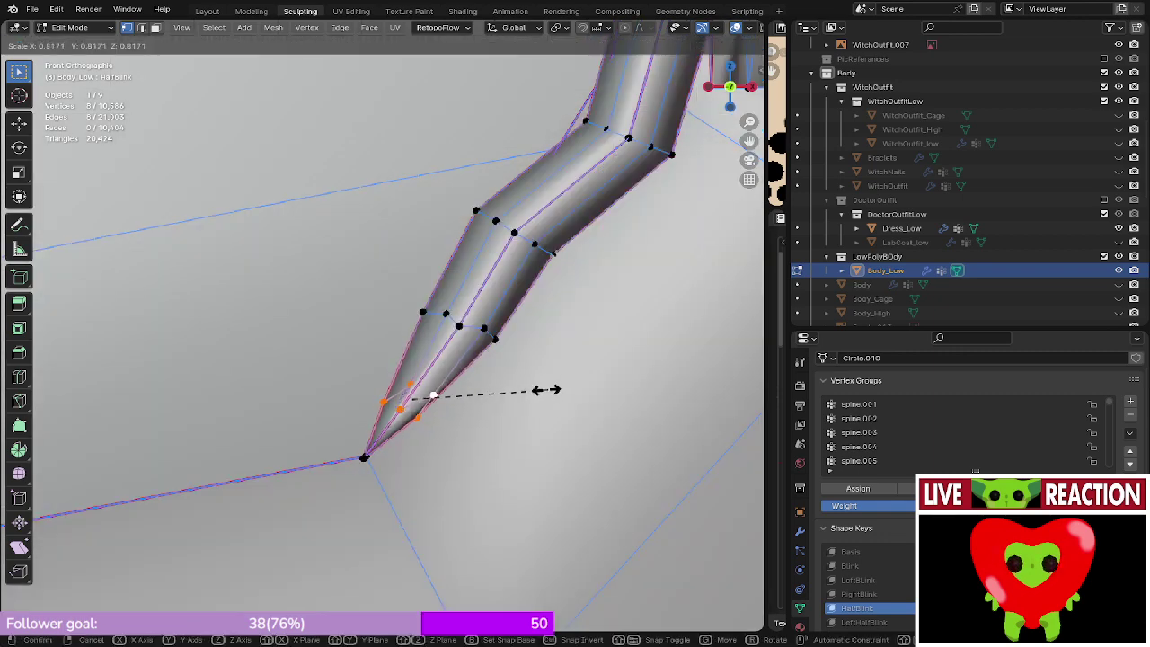
pyautogui.click(539, 390)
pyautogui.hotkey('ctrl', 's')
pyautogui.click(611, 338)
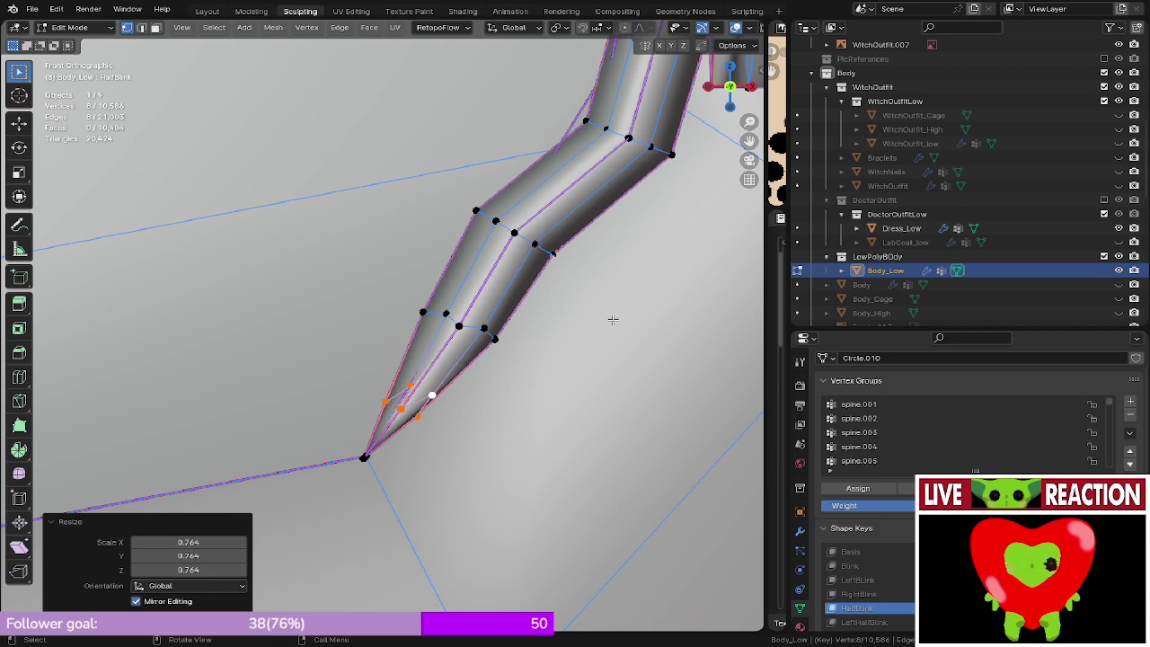
# - Move the fourth edge loop from the lash strand's tip about -0.00059 m in X and 0.00027 m in Z
pyautogui.scroll(-1, 561, 218)
pyautogui.keyDown('shift'); pyautogui.moveTo(561, 216); pyautogui.dragTo(521, 369, button='middle'); pyautogui.keyUp('shift')
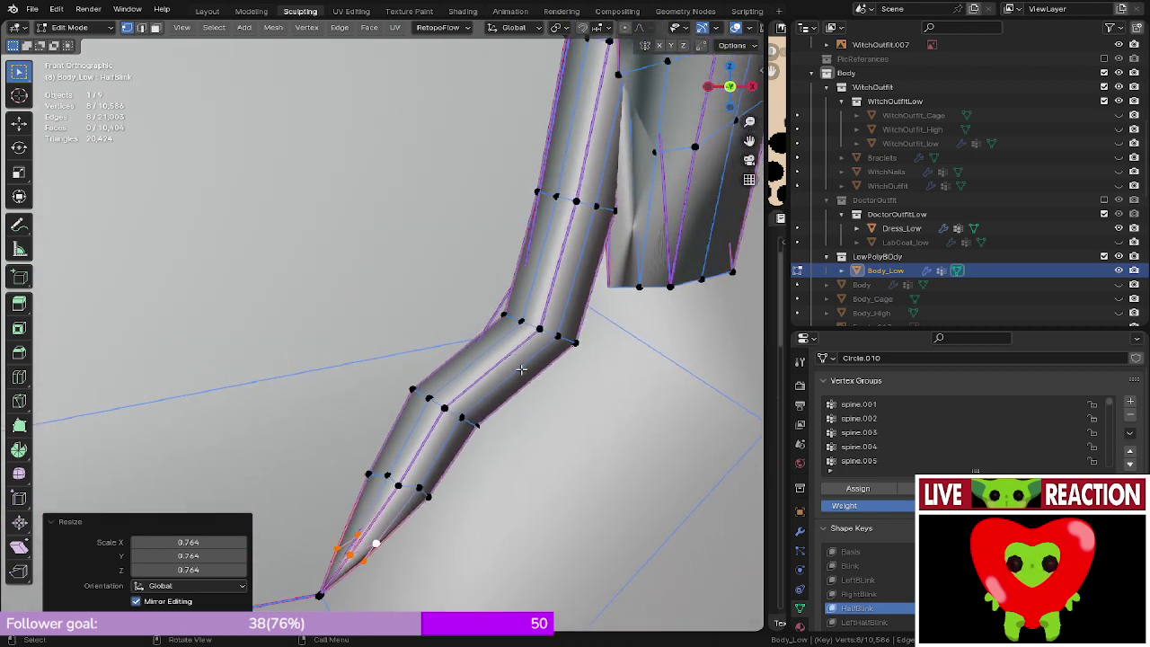
pyautogui.keyDown('alt'); pyautogui.click(546, 335); pyautogui.keyUp('alt')
pyautogui.press('z')
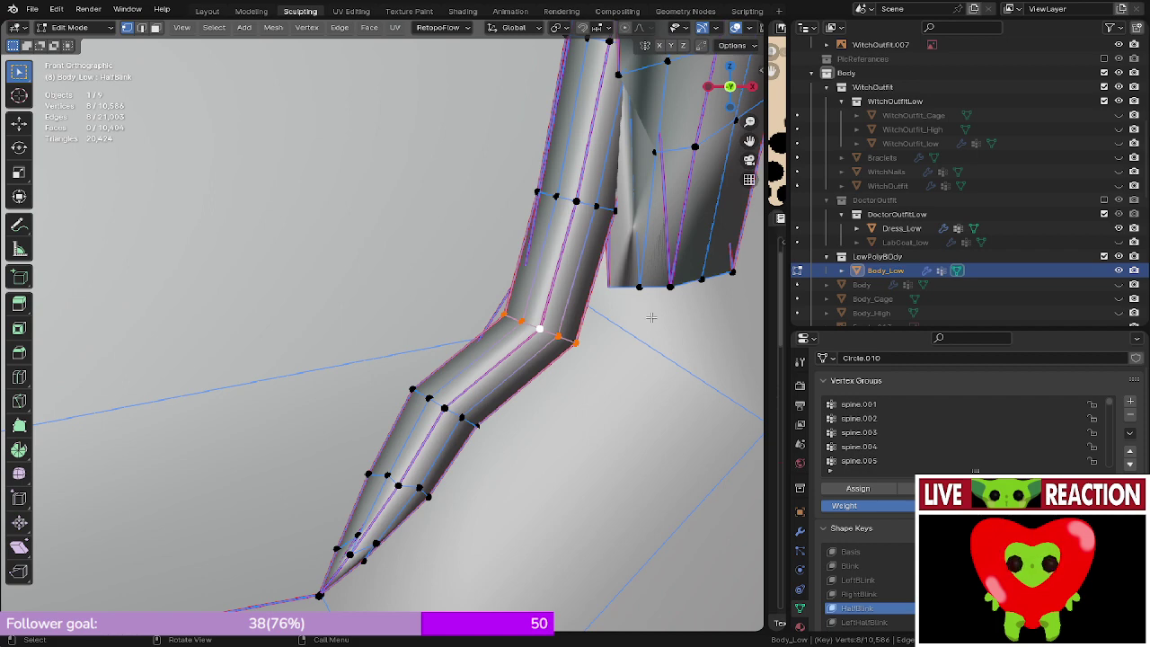
pyautogui.scroll(-3, 588, 352)
pyautogui.scroll(4, 589, 352)
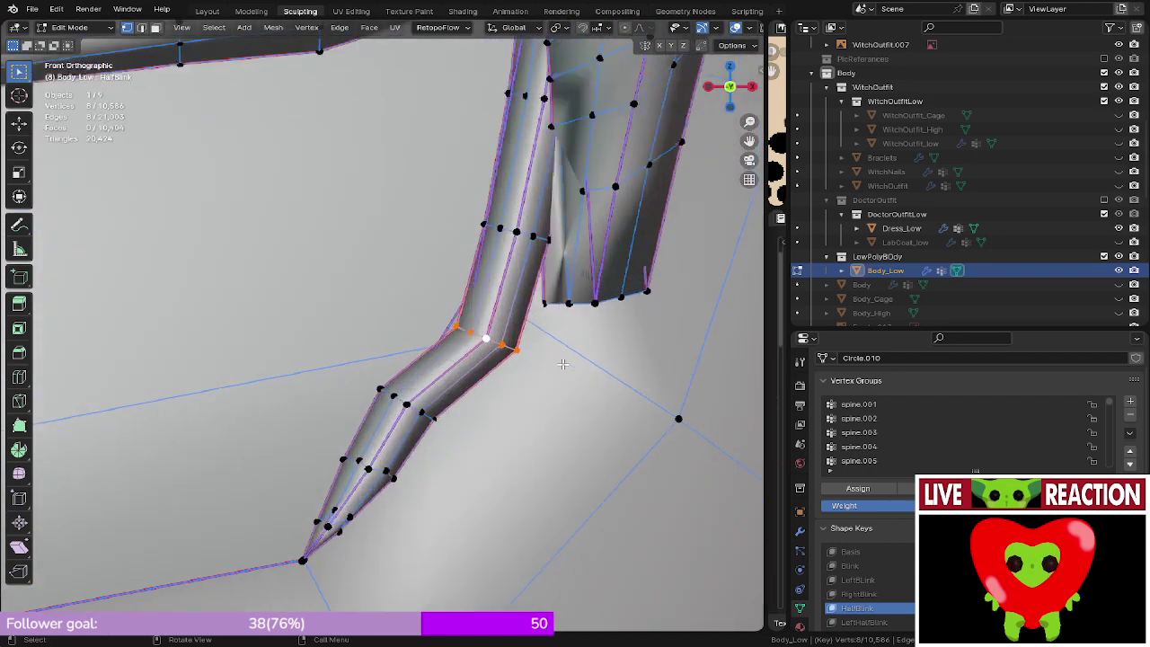
pyautogui.press('g')
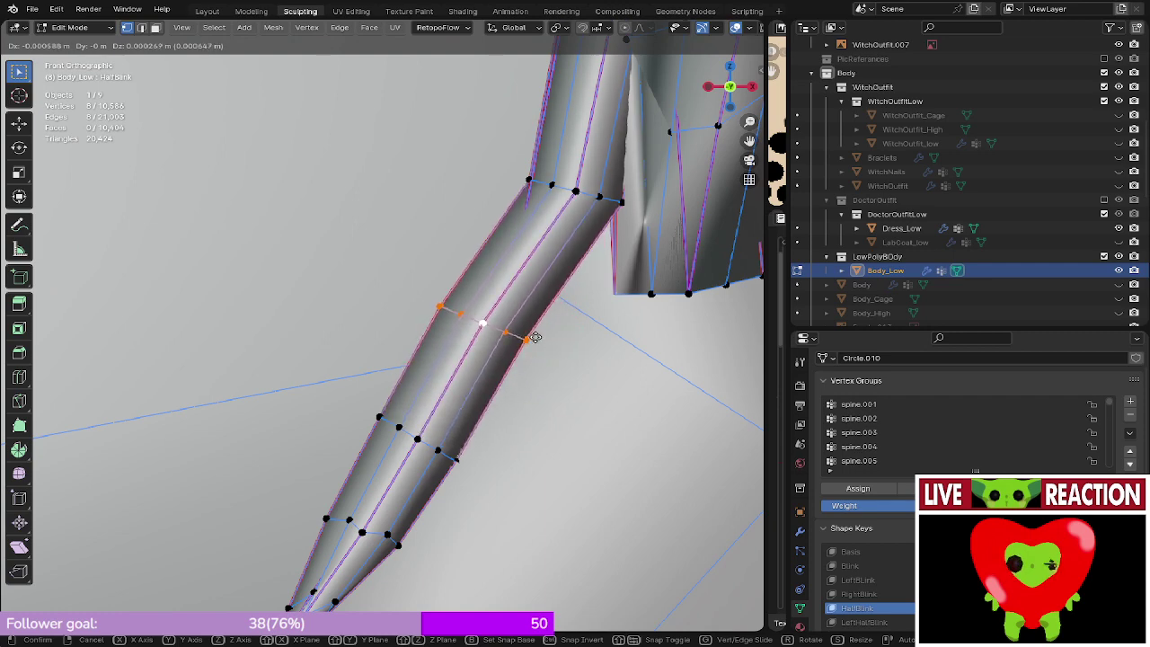
pyautogui.click(536, 337)
# - Edge-slide the third loop from the strand's tip toward the tip with a factor of -0.606
pyautogui.keyDown('shift'); pyautogui.moveTo(506, 385); pyautogui.dragTo(492, 285, button='middle'); pyautogui.keyUp('shift')
pyautogui.keyDown('alt'); pyautogui.click(486, 309); pyautogui.keyUp('alt')
pyautogui.press('g')
pyautogui.press('g')
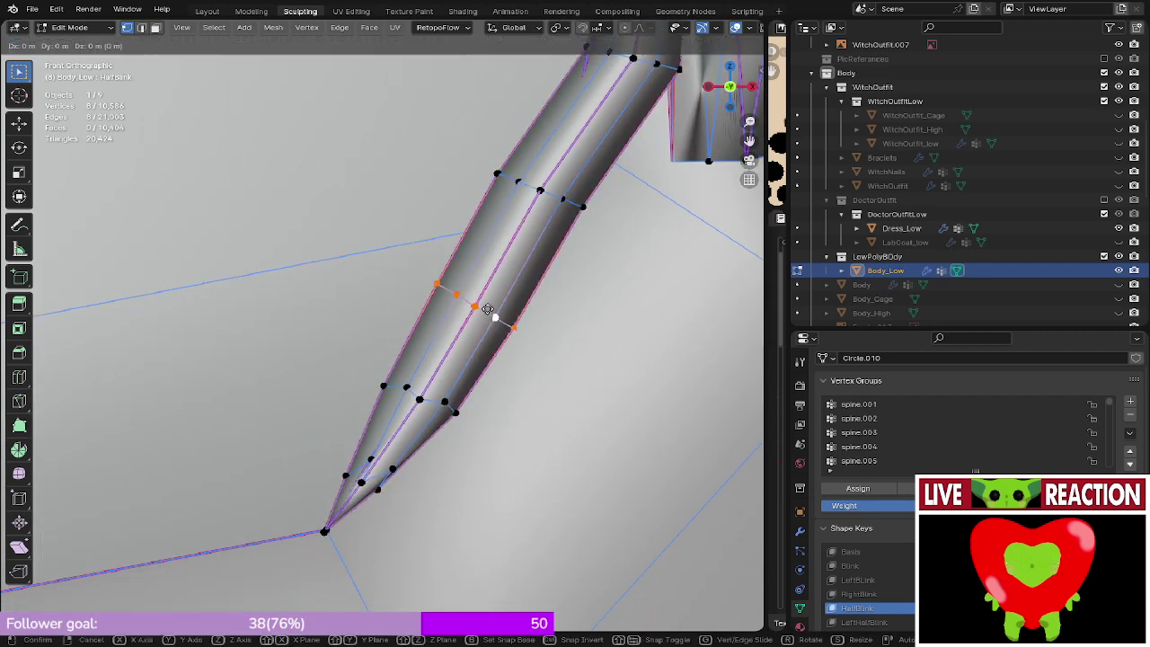
pyautogui.click(458, 368)
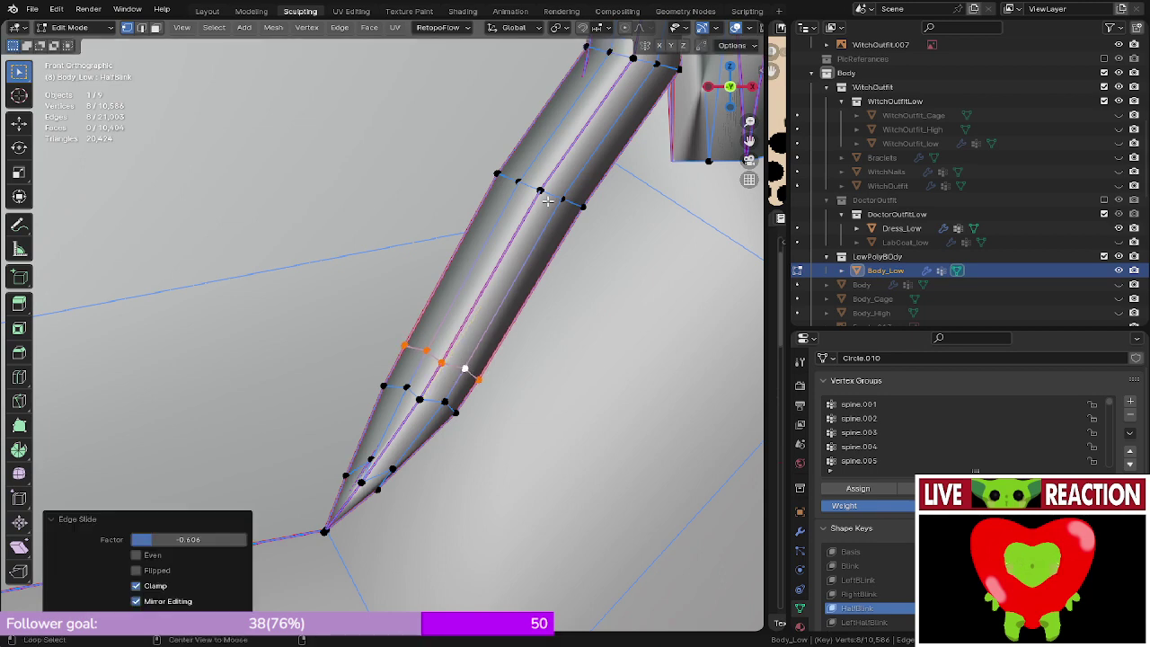
# - Edge-slide the fourth loop from the strand's tip down toward the third loop
pyautogui.keyDown('alt'); pyautogui.click(546, 199); pyautogui.keyUp('alt')
pyautogui.press('g')
pyautogui.press('g')
pyautogui.click(506, 305)
# - Move the fifth loop from the strand's tip about -0.00097 m in X and -0.00134 m in Z
pyautogui.keyDown('shift'); pyautogui.moveTo(520, 230); pyautogui.dragTo(471, 390, button='middle'); pyautogui.keyUp('shift')
pyautogui.keyDown('alt'); pyautogui.click(594, 223); pyautogui.keyUp('alt')
pyautogui.press('g')
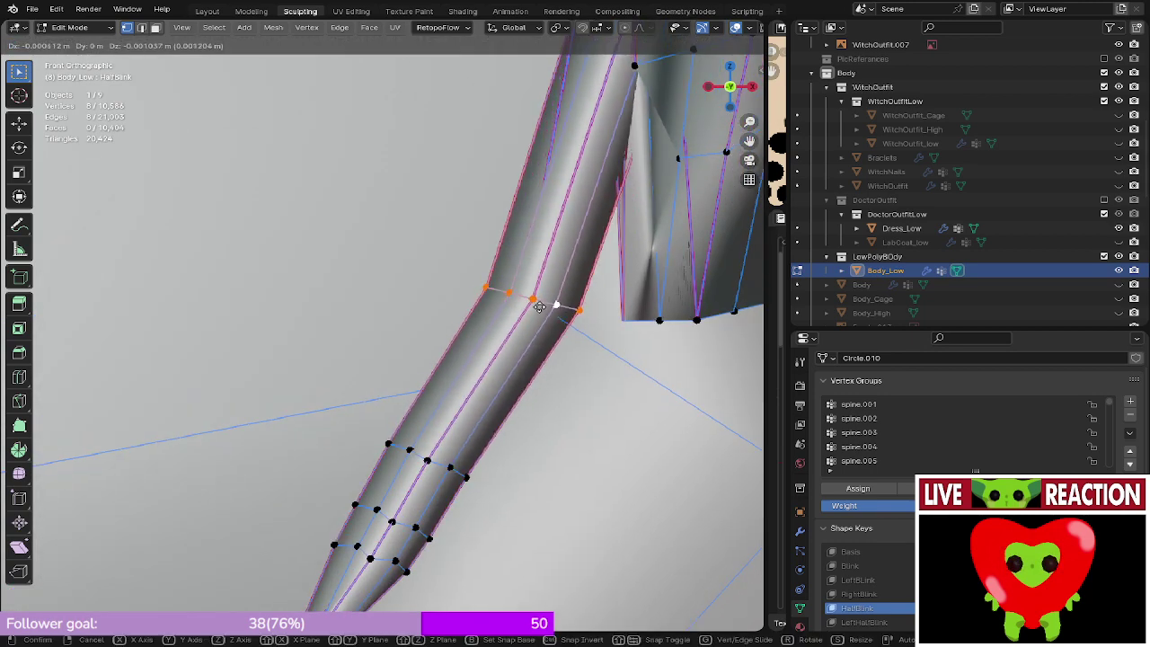
pyautogui.click(514, 329)
# - Nudge the fifth loop a further -0.000168 m in X and -0.000141 m in Z, shift it along Y, and view the result in Object Mode
pyautogui.hotkey('alt', 'z')
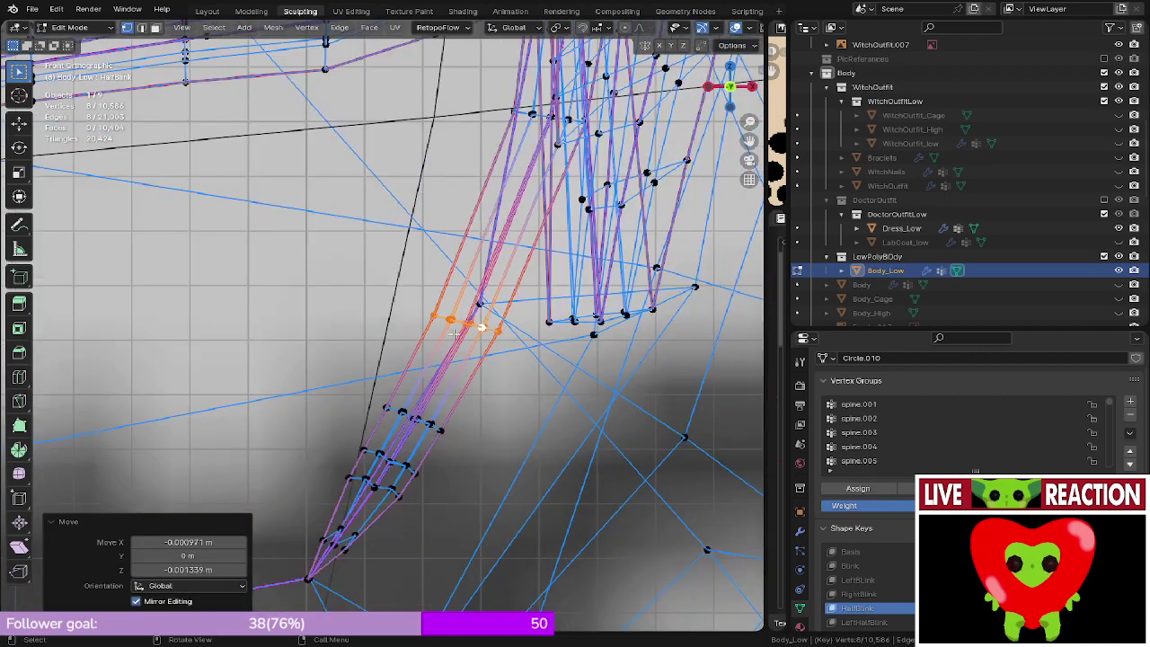
pyautogui.press('g')
pyautogui.click(439, 336)
pyautogui.hotkey('alt', 'z')
pyautogui.moveTo(439, 336); pyautogui.dragTo(575, 360, button='middle')
pyautogui.press('g')
pyautogui.press('y')
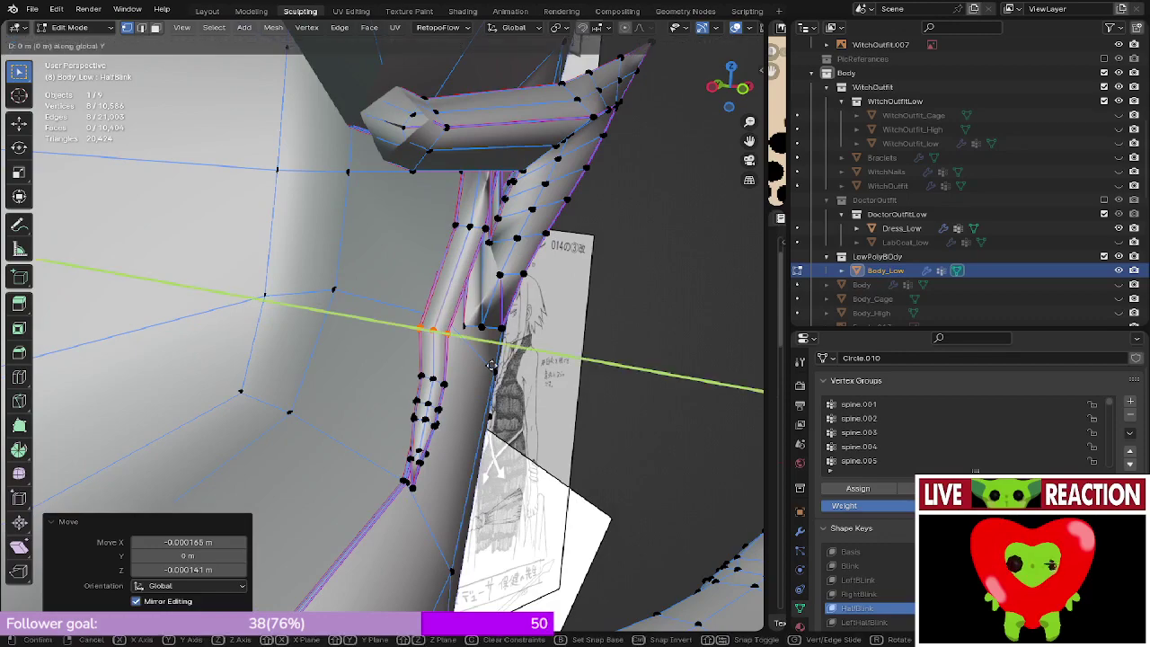
pyautogui.click(499, 363)
pyautogui.press('KP_1')
pyautogui.press('Tab')
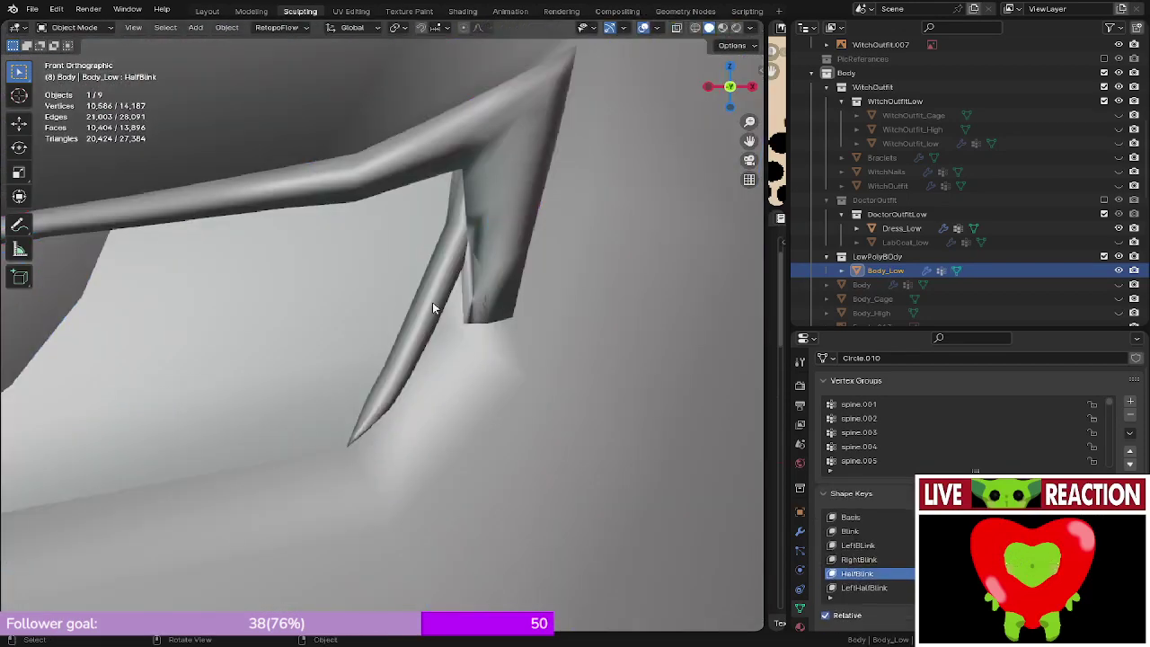
# - Edge-slide the sixth loop from the strand's tip down toward the fifth with a factor of -0.614
pyautogui.press('Tab')
pyautogui.scroll(3, 429, 361)
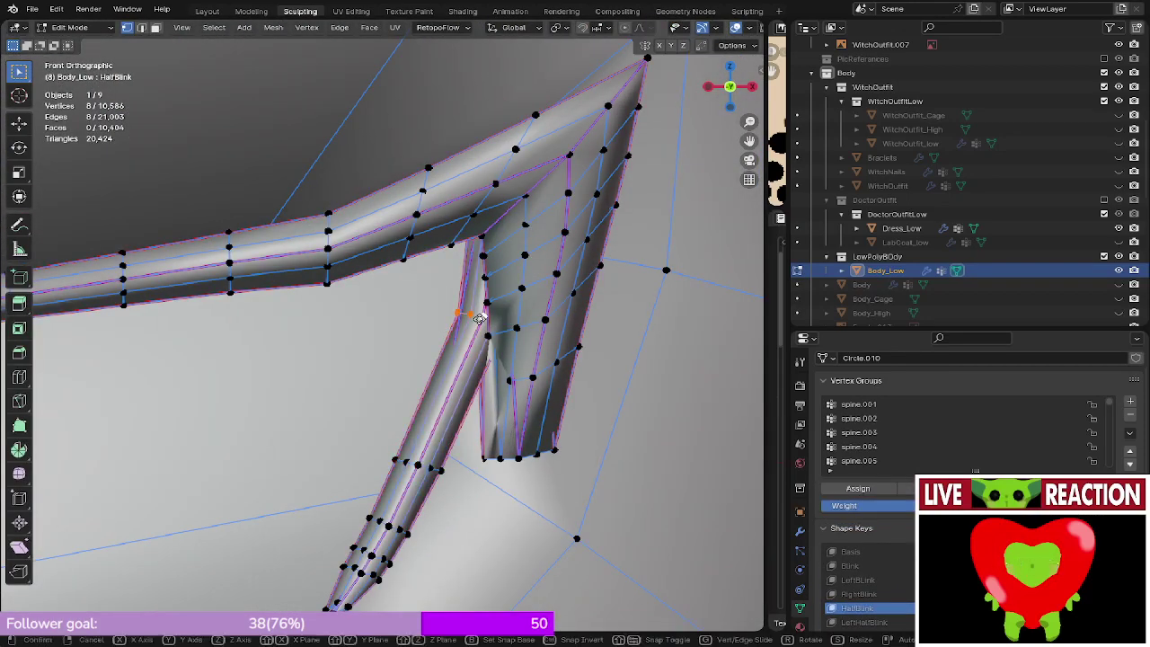
pyautogui.press('g')
pyautogui.press('g')
pyautogui.click(440, 397)
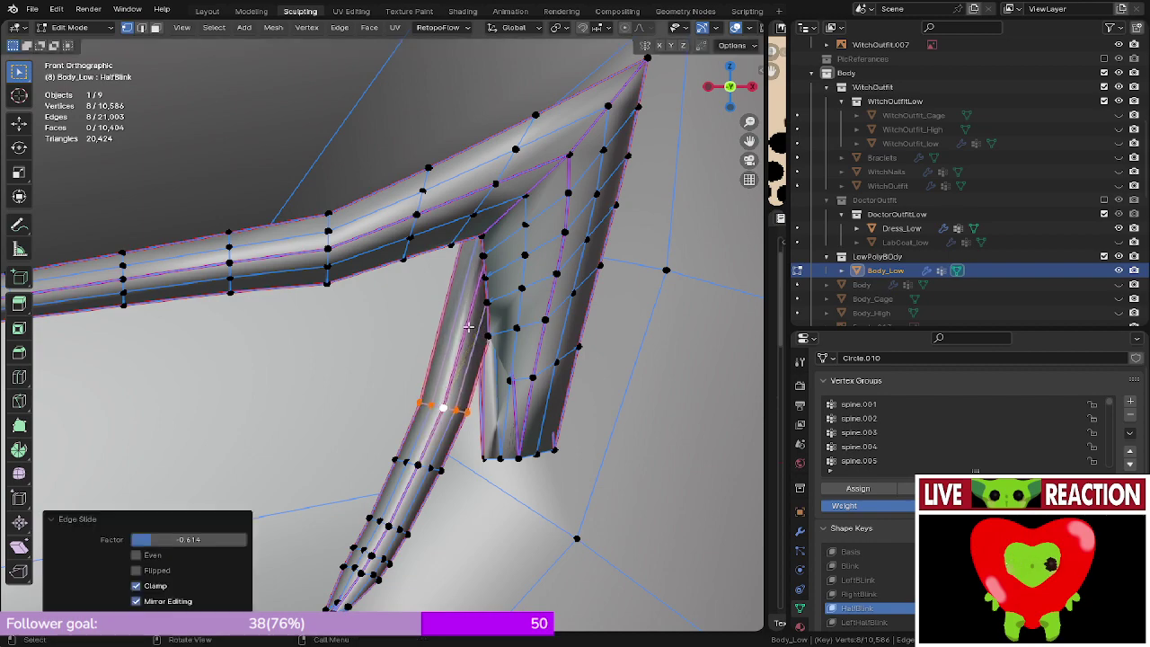
# - Select the strand's next loop up, hidden under the wing, and edge-slide it down with a factor of -0.702
pyautogui.press('z')
pyautogui.click(305, 326)
pyautogui.scroll(2, 456, 241)
pyautogui.keyDown('shift'); pyautogui.moveTo(462, 237); pyautogui.dragTo(420, 303, button='middle'); pyautogui.keyUp('shift')
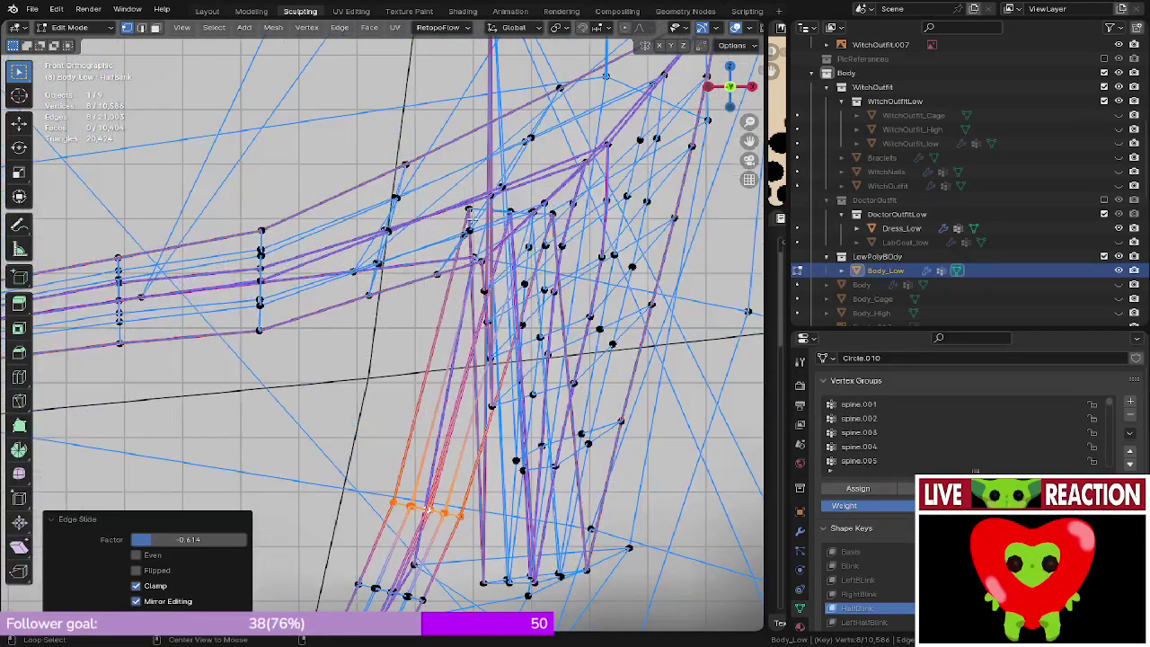
pyautogui.keyDown('alt'); pyautogui.click(496, 210); pyautogui.keyUp('alt')
pyautogui.press('z')
pyautogui.click(577, 214)
pyautogui.press('g')
pyautogui.press('g')
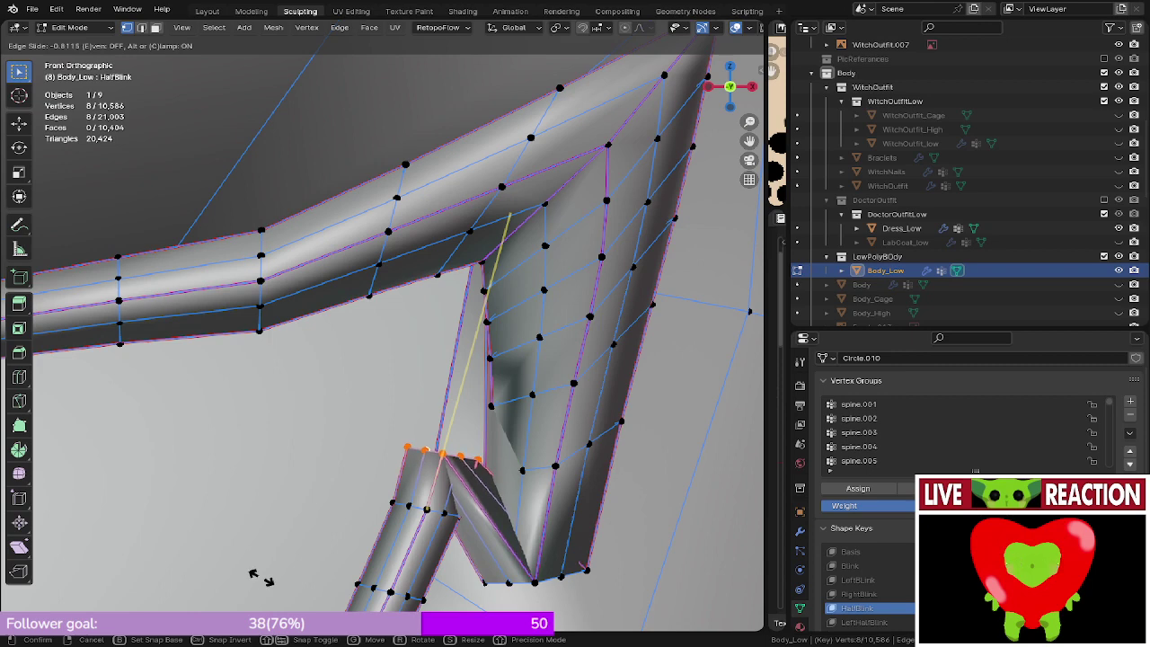
pyautogui.click(278, 566)
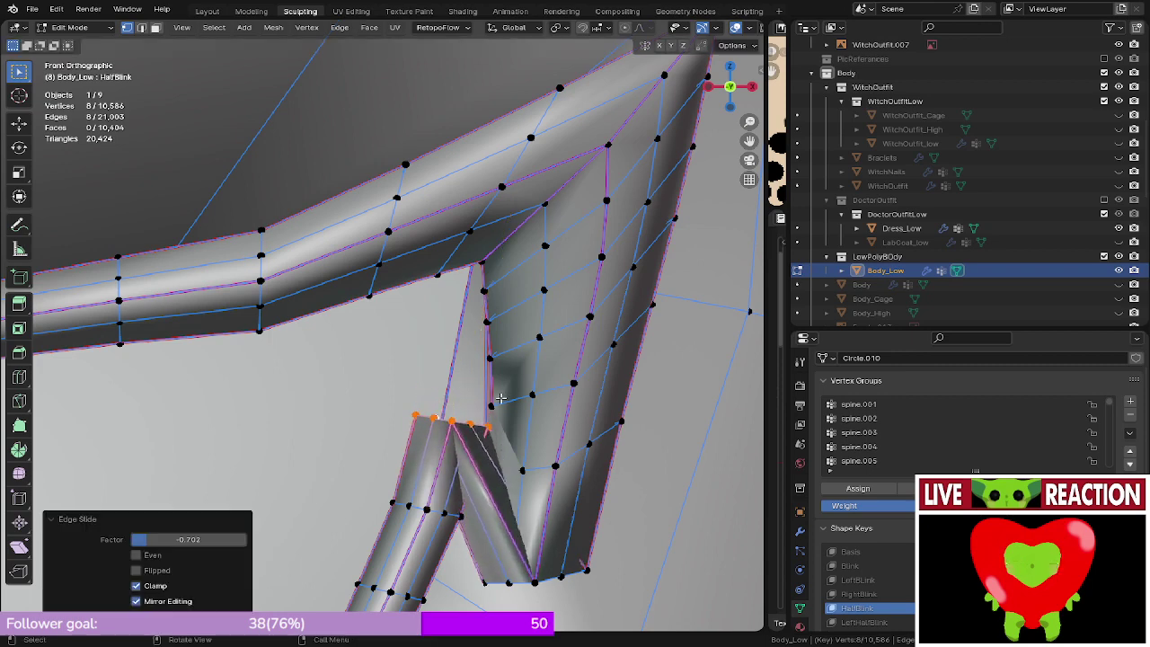
# - Move the strand's slid upper loop about -0.000147 m in X and 0.000057 m in Z, and save the file
pyautogui.keyDown('shift'); pyautogui.moveTo(500, 398); pyautogui.dragTo(449, 364, button='middle'); pyautogui.keyUp('shift')
pyautogui.scroll(2, 450, 364)
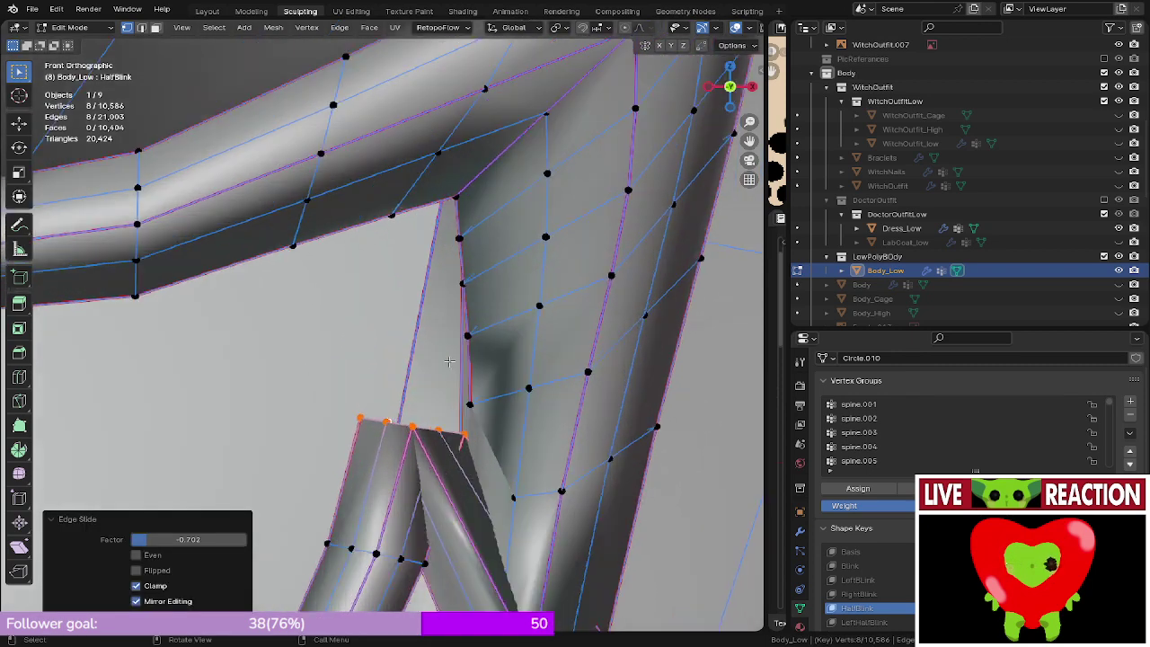
pyautogui.press('g')
pyautogui.click(435, 360)
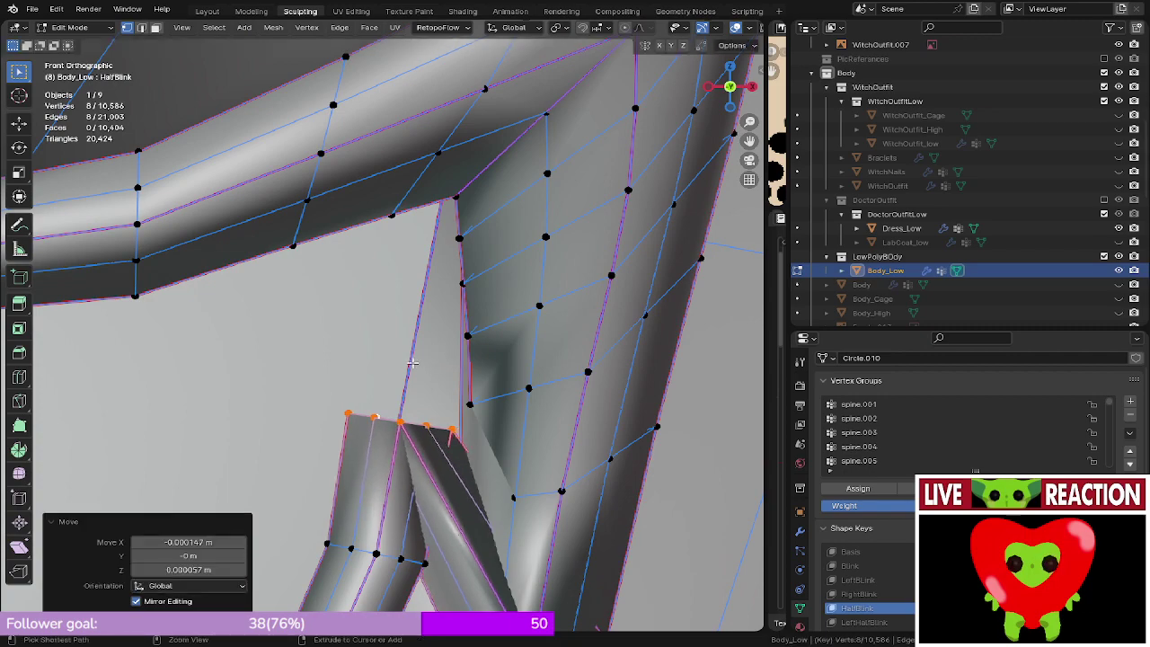
pyautogui.hotkey('ctrl', 's')
pyautogui.click(546, 361)
# - Move the upper lash line's loop just before the wing about 0.0037 m along Y
pyautogui.press('Tab')
pyautogui.keyDown('shift'); pyautogui.moveTo(580, 340); pyautogui.dragTo(361, 347, button='middle'); pyautogui.keyUp('shift')
pyautogui.scroll(-5, 623, 225)
pyautogui.press('Tab')
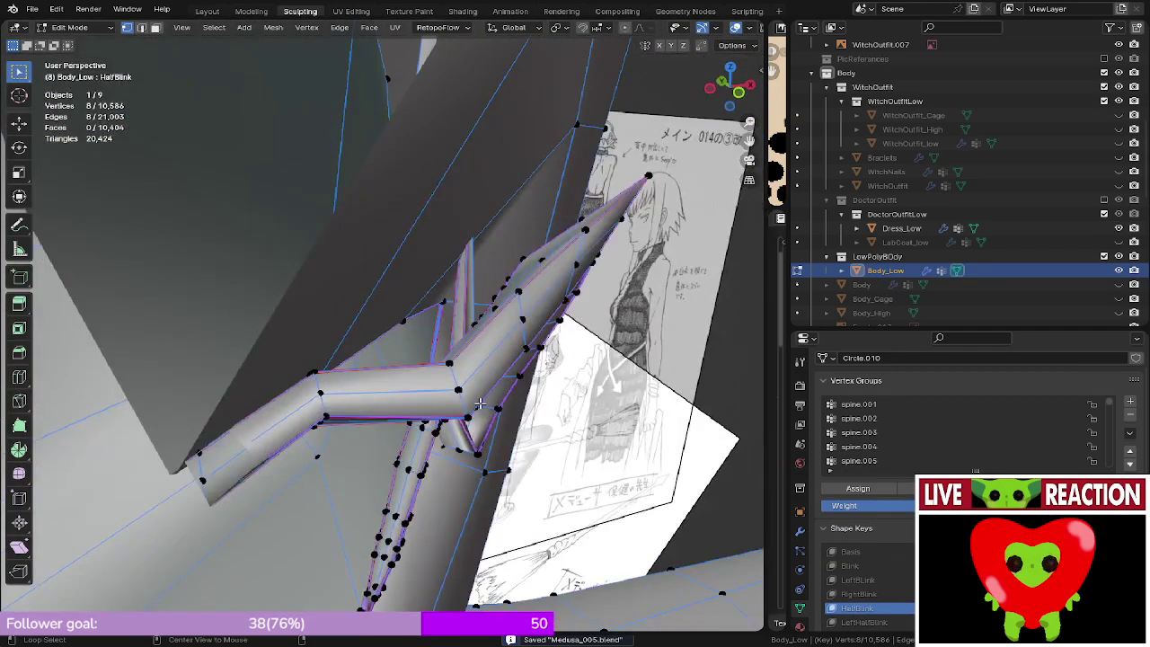
pyautogui.moveTo(464, 403); pyautogui.dragTo(425, 419, button='middle')
pyautogui.press('g')
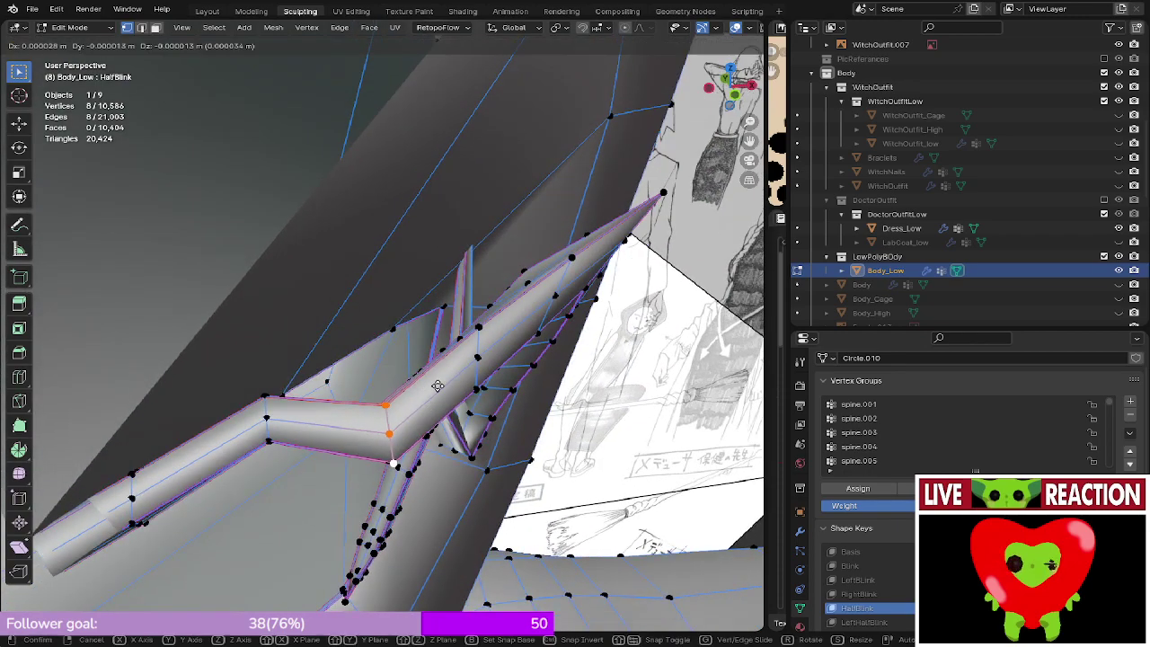
pyautogui.press('y')
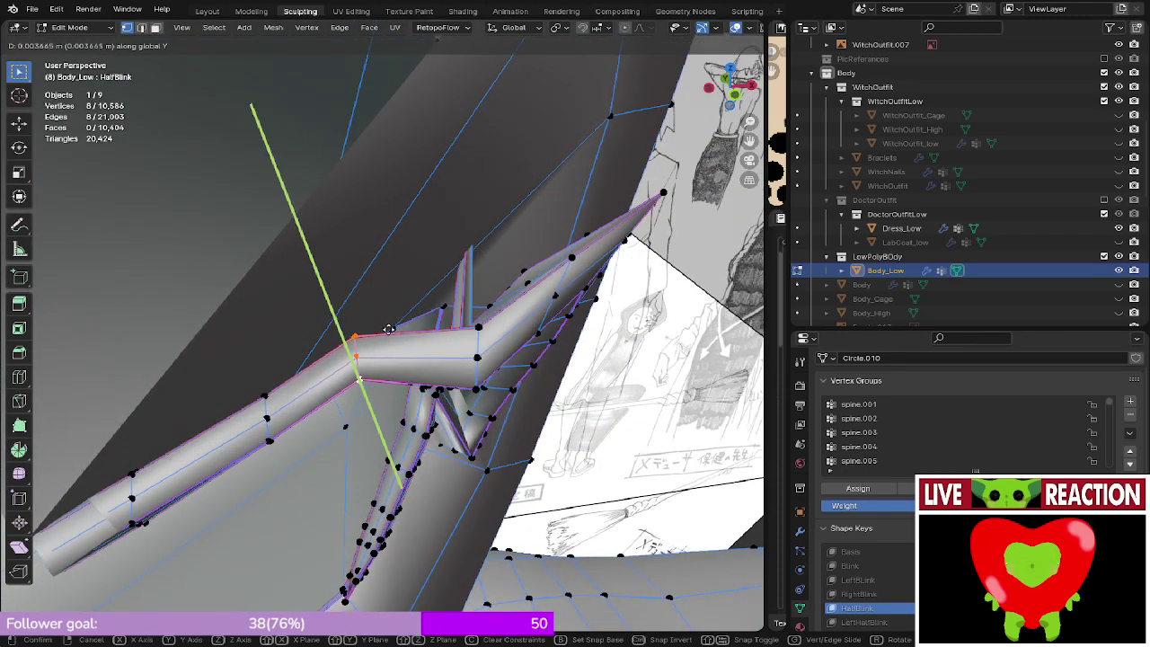
pyautogui.click(395, 331)
# - Adjust the same upper lash line loop further along Y, finishing with a 0.002424 m shift, and save the file
pyautogui.moveTo(395, 330); pyautogui.dragTo(370, 358, button='middle')
pyautogui.press('g')
pyautogui.press('y')
pyautogui.click(386, 429)
pyautogui.hotkey('ctrl', 's')
pyautogui.click(442, 408)
pyautogui.press('g')
pyautogui.press('y')
pyautogui.click(375, 314)
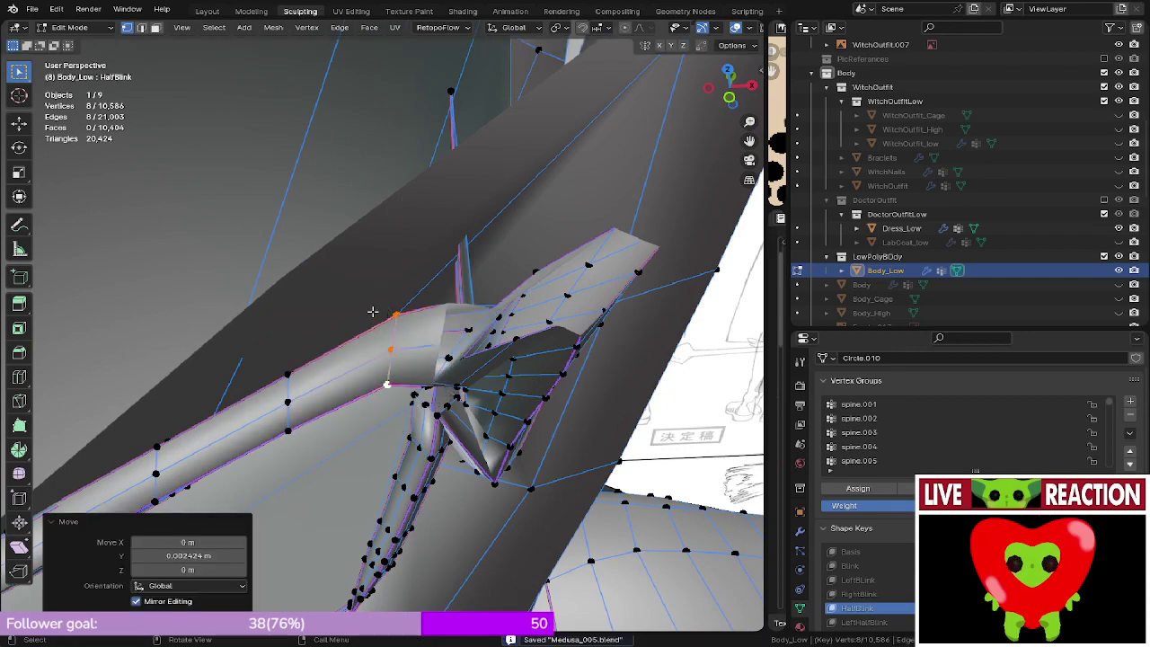
# - Lower the upper lash line loop beside the wing about 0.00052 m in Z, using wireframe display
pyautogui.moveTo(375, 314)
pyautogui.mouseDown(button='middle')
pyautogui.moveTo(405, 216)
pyautogui.moveTo(397, 181)
pyautogui.moveTo(428, 273)
pyautogui.mouseUp(button='middle')
pyautogui.scroll(2, 427, 273)
pyautogui.press('z')
pyautogui.click(377, 273)
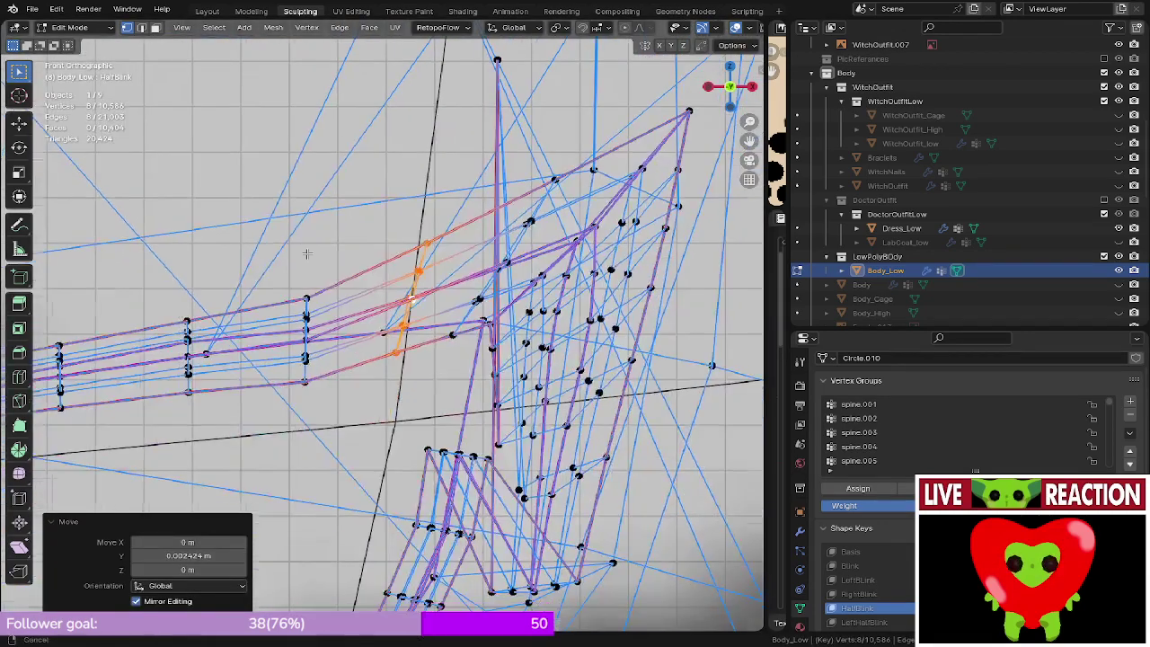
pyautogui.press('g')
pyautogui.press('z')
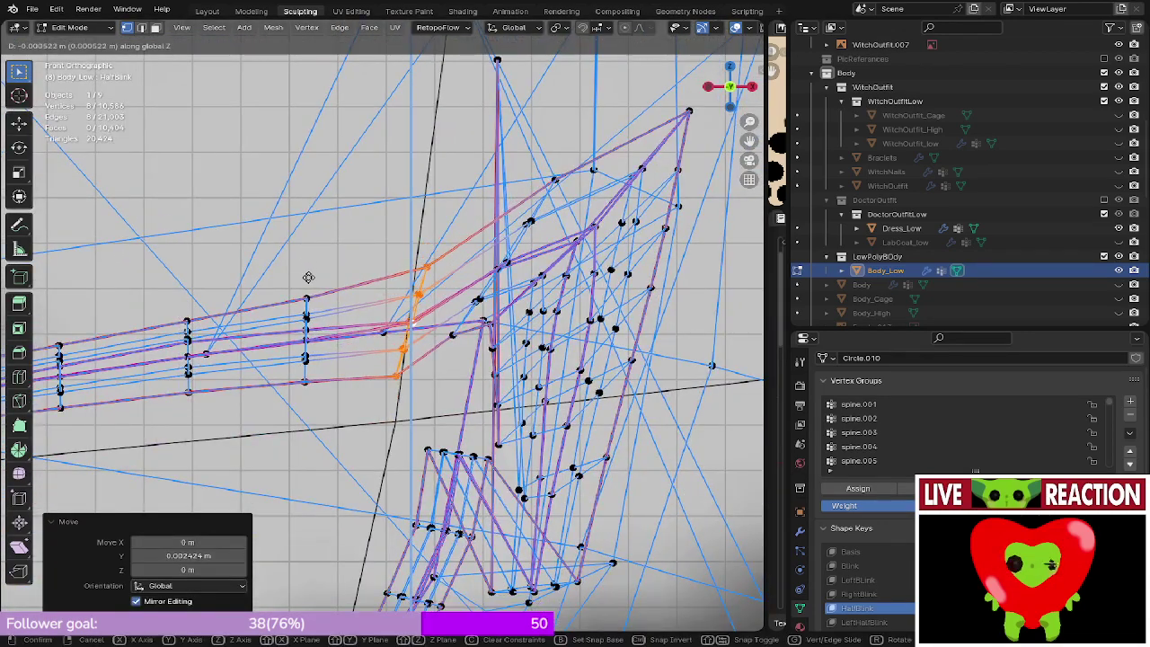
pyautogui.click(308, 278)
# - Return to solid shading and adjust the lowered lash line loop along Y
pyautogui.press('z')
pyautogui.click(401, 275)
pyautogui.moveTo(410, 296)
pyautogui.mouseDown(button='middle')
pyautogui.moveTo(449, 393)
pyautogui.moveTo(467, 323)
pyautogui.moveTo(499, 281)
pyautogui.mouseUp(button='middle')
pyautogui.press('g')
pyautogui.press('y')
# - Inspect the lash strand and wing at the outer eye corner from several angles in wireframe, solid and Object Mode
pyautogui.moveTo(507, 341); pyautogui.dragTo(521, 300, button='middle')
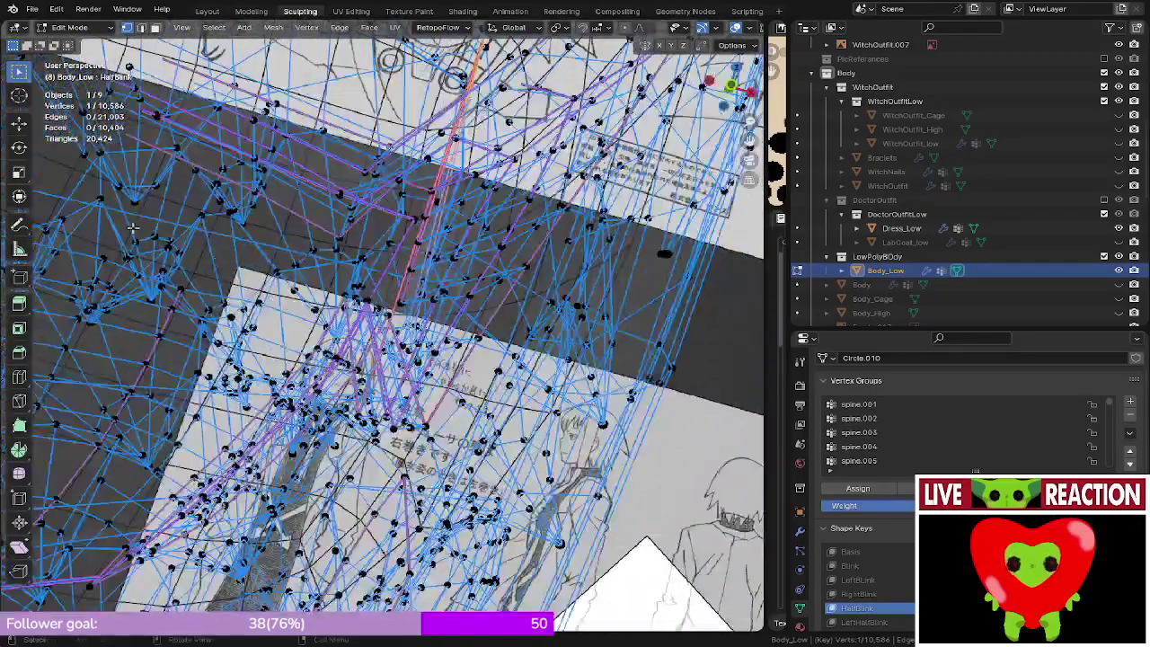
pyautogui.moveTo(132, 229); pyautogui.dragTo(584, 393, button='middle')
pyautogui.click(436, 495)
pyautogui.moveTo(436, 495); pyautogui.dragTo(317, 375, button='middle')
pyautogui.click(249, 382)
pyautogui.moveTo(249, 381)
pyautogui.mouseDown(button='middle')
pyautogui.moveTo(395, 391)
pyautogui.moveTo(328, 380)
pyautogui.mouseUp(button='middle')
pyautogui.press('z')
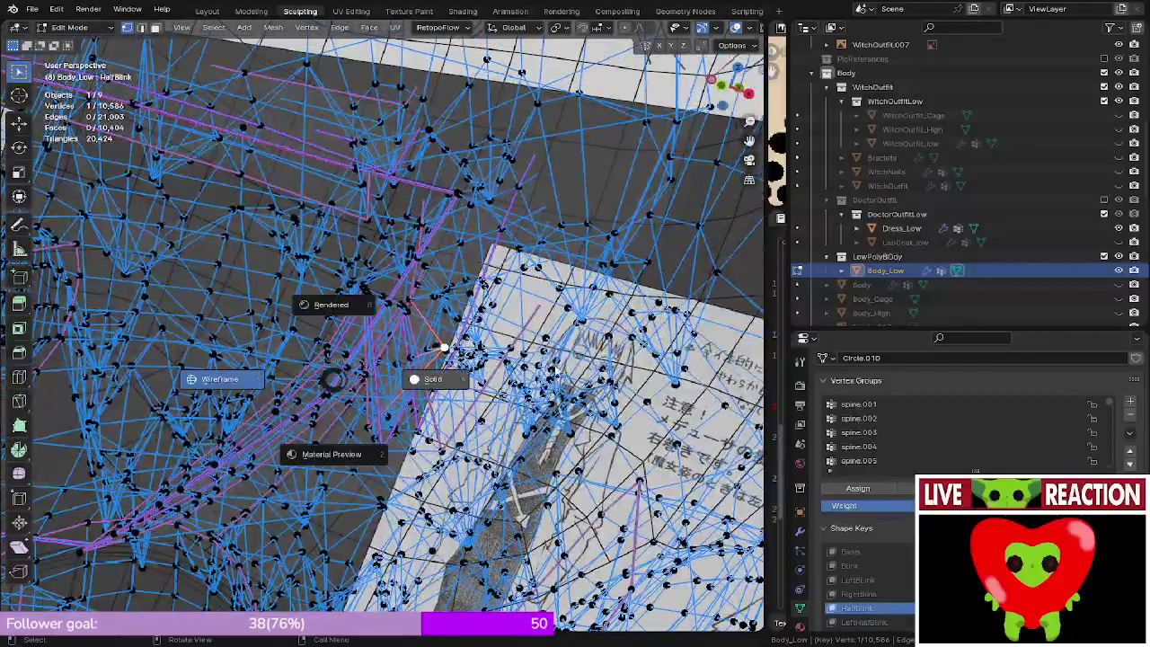
pyautogui.click(437, 380)
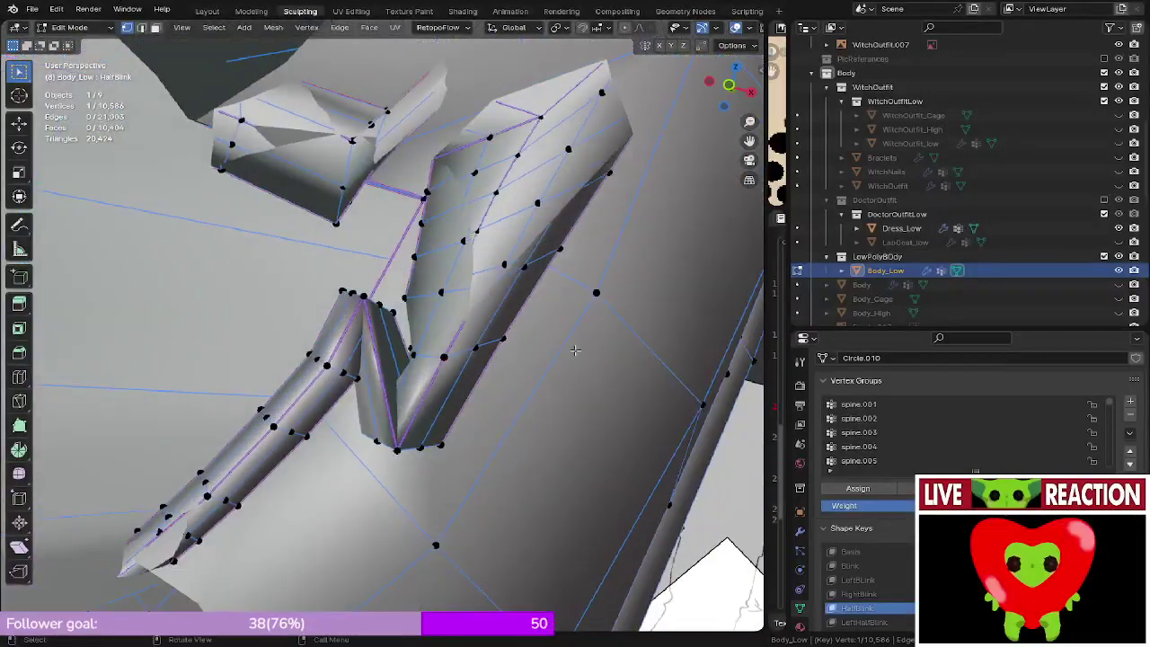
pyautogui.click(448, 360)
pyautogui.moveTo(447, 360)
pyautogui.mouseDown(button='middle')
pyautogui.moveTo(494, 162)
pyautogui.moveTo(505, 332)
pyautogui.moveTo(491, 251)
pyautogui.moveTo(447, 347)
pyautogui.moveTo(457, 371)
pyautogui.moveTo(493, 305)
pyautogui.moveTo(501, 369)
pyautogui.mouseUp(button='middle')
pyautogui.press('z')
pyautogui.click(495, 188)
pyautogui.press('Tab')
pyautogui.scroll(-2, 495, 281)
pyautogui.scroll(2, 505, 332)
pyautogui.press('Tab')
pyautogui.scroll(3, 447, 346)
pyautogui.scroll(-3, 456, 371)
pyautogui.scroll(2, 474, 250)
# - Try to lower the edge loop at the wing's base about 0.001 m in Z
pyautogui.keyDown('alt'); pyautogui.click(474, 212); pyautogui.keyUp('alt')
pyautogui.moveTo(474, 212)
pyautogui.mouseDown(button='middle')
pyautogui.moveTo(384, 214)
pyautogui.moveTo(406, 297)
pyautogui.mouseUp(button='middle')
pyautogui.press('KP_1')
pyautogui.scroll(1, 406, 296)
pyautogui.press('z')
pyautogui.click(290, 299)
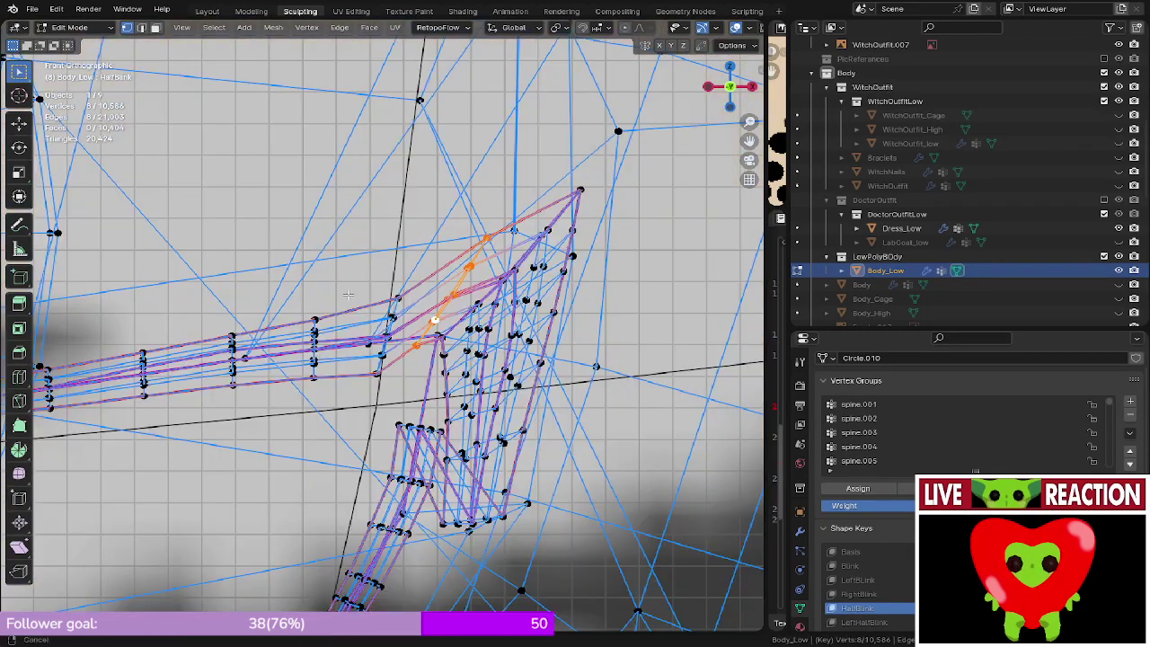
pyautogui.scroll(2, 305, 323)
pyautogui.press('g')
pyautogui.press('z')
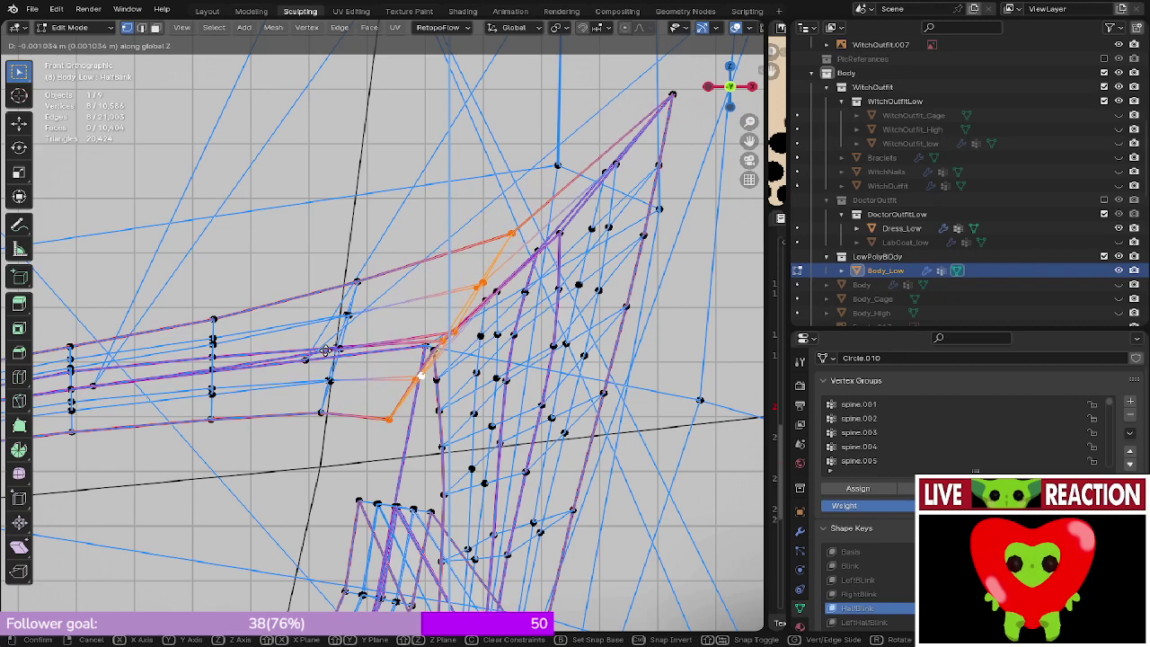
pyautogui.click(325, 351)
pyautogui.press('z')
pyautogui.click(422, 343)
pyautogui.scroll(-1, 429, 340)
pyautogui.keyDown('shift'); pyautogui.moveTo(431, 338); pyautogui.dragTo(409, 303, button='middle'); pyautogui.keyUp('shift')
pyautogui.hotkey('ctrl', 'z')
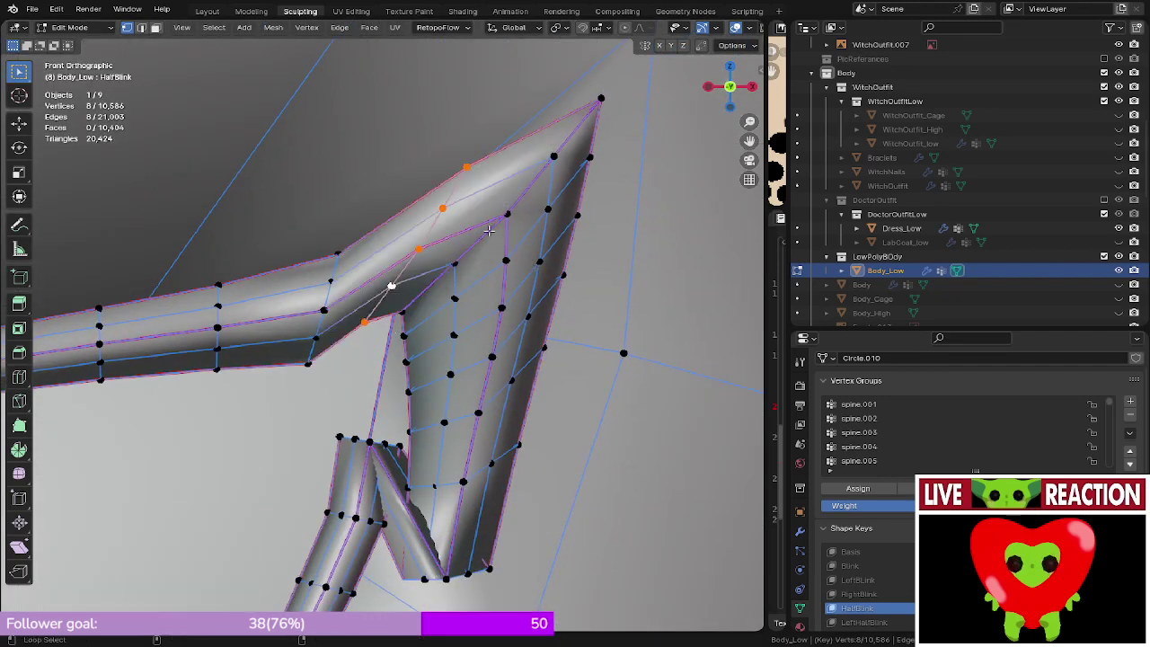
# - Extend the selection from the wing's base loop over the whole wing and move it -0.000987 m in Z
pyautogui.keyDown('alt'); pyautogui.keyDown('shift'); pyautogui.click(482, 235); pyautogui.keyUp('shift'); pyautogui.keyUp('alt')
pyautogui.keyDown('alt'); pyautogui.keyDown('shift'); pyautogui.click(483, 284); pyautogui.keyUp('shift'); pyautogui.keyUp('alt')
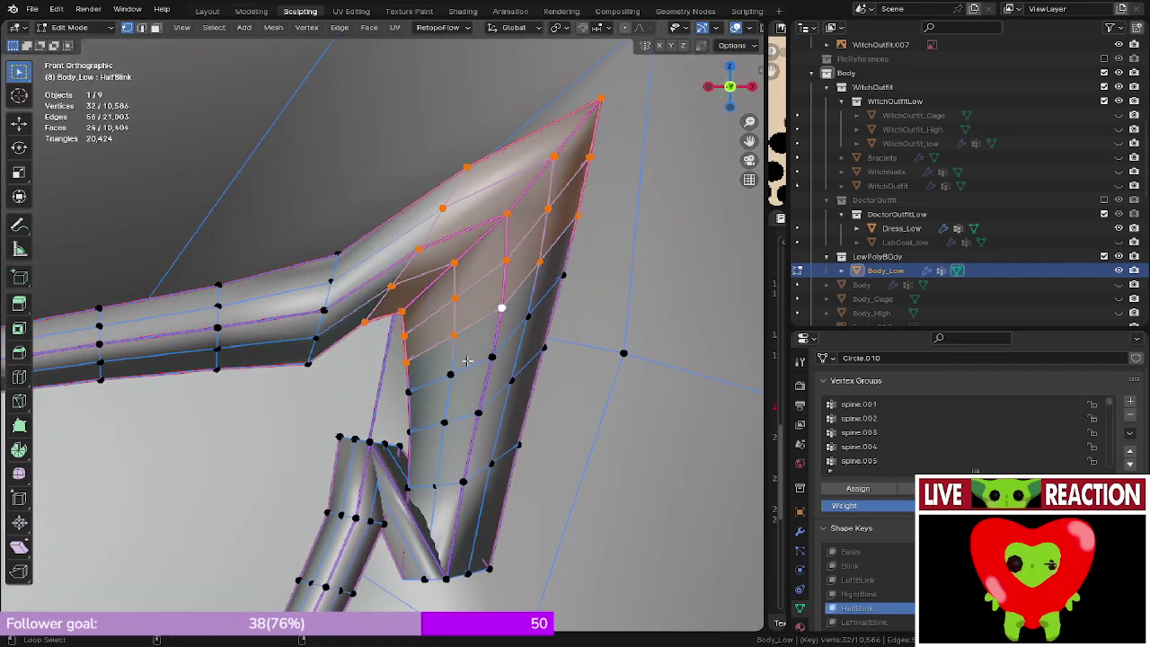
pyautogui.keyDown('ctrl'); pyautogui.keyDown('shift'); pyautogui.click(442, 484); pyautogui.keyUp('shift'); pyautogui.keyUp('ctrl')
pyautogui.keyDown('shift'); pyautogui.scroll(-3, 490, 488); pyautogui.keyUp('shift')
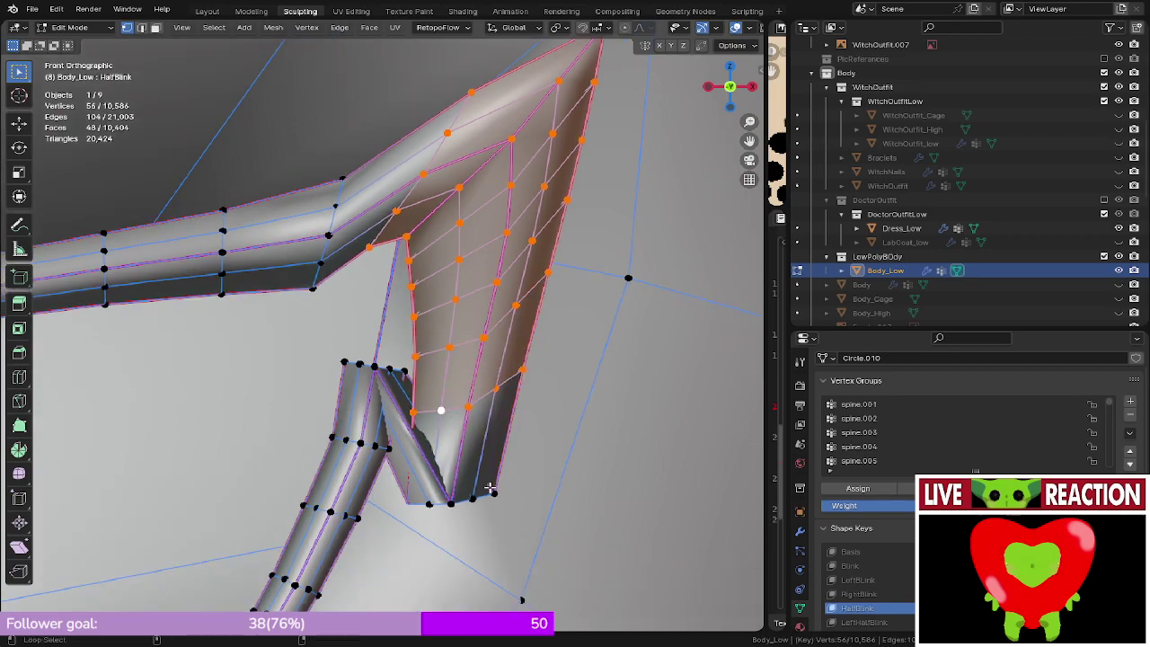
pyautogui.press('g')
pyautogui.press('z')
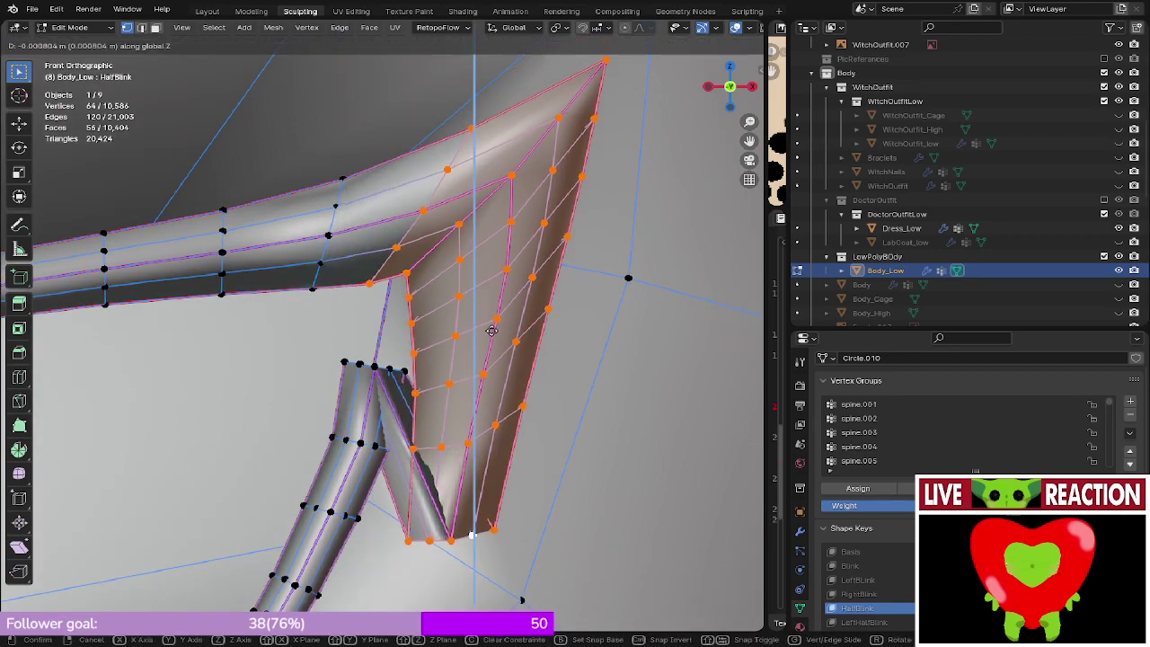
pyautogui.click(487, 337)
# - Raise the selected wing 0.000094 m in Z, checking its alignment in wireframe from the front
pyautogui.press('z')
pyautogui.click(407, 332)
pyautogui.moveTo(407, 314); pyautogui.dragTo(373, 262, button='middle')
pyautogui.press('KP_1')
pyautogui.scroll(-2, 367, 258)
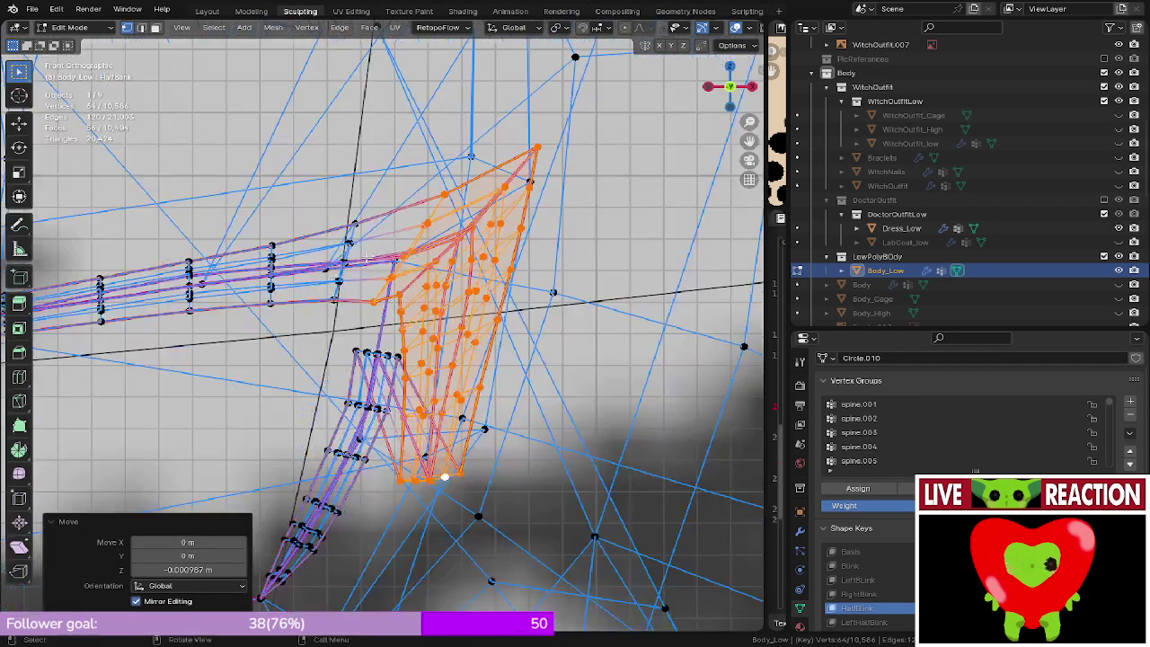
pyautogui.scroll(3, 386, 238)
pyautogui.press('g')
pyautogui.press('z')
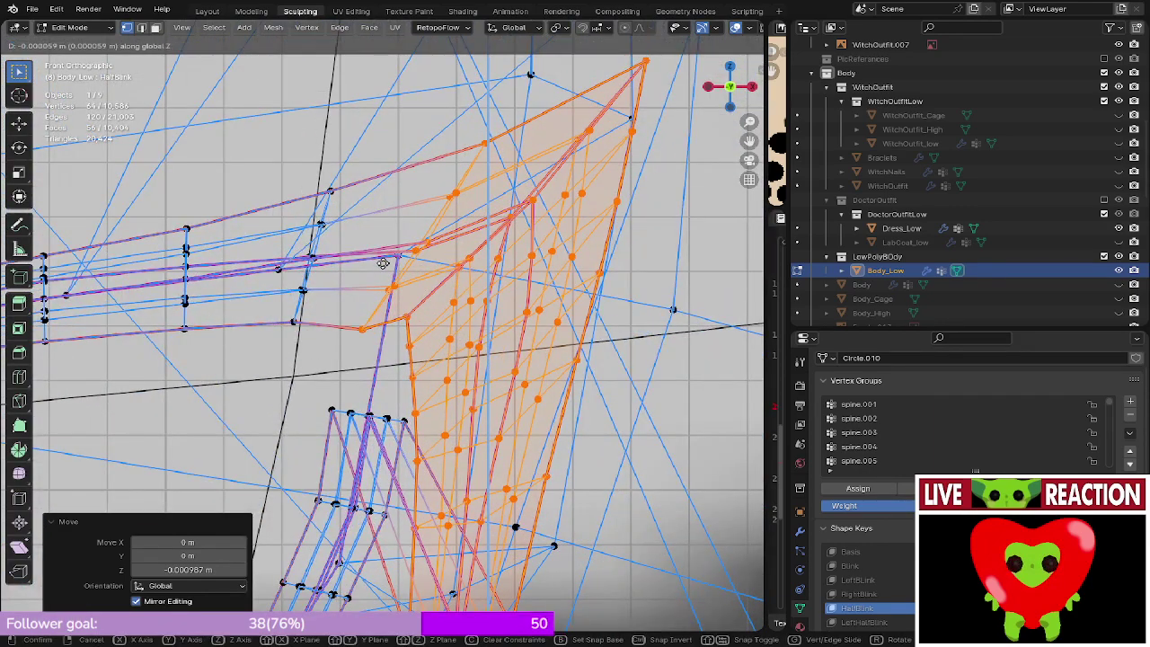
pyautogui.click(368, 247)
pyautogui.hotkey('alt', 'z')
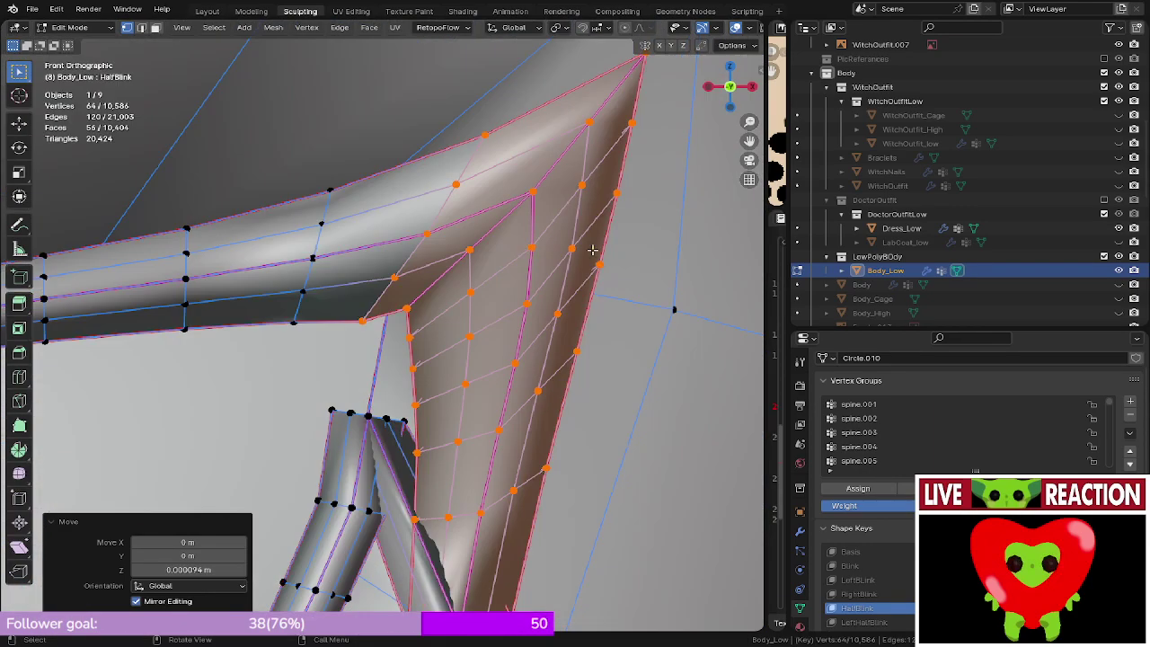
# - Save the file, and shift an edge loop of the lash wing about 0.001 m along Y
pyautogui.hotkey('ctrl', 's')
pyautogui.click(420, 200)
pyautogui.moveTo(419, 200); pyautogui.dragTo(370, 354, button='middle')
pyautogui.keyDown('alt'); pyautogui.click(402, 304); pyautogui.keyUp('alt')
pyautogui.press('g')
pyautogui.press('y')
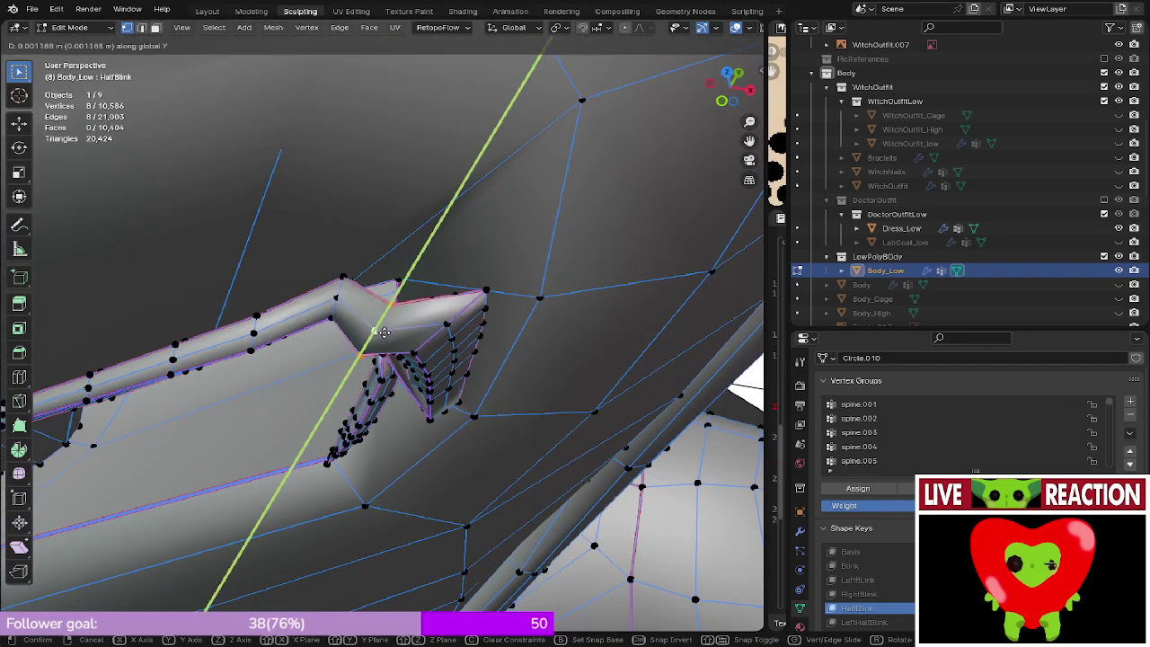
pyautogui.click(406, 283)
# - Shift the neighbouring edge loops near the wing's base along Y, moving the corner loop 0.002118 m
pyautogui.moveTo(407, 282); pyautogui.dragTo(372, 398, button='middle')
pyautogui.keyDown('alt'); pyautogui.click(370, 309); pyautogui.keyUp('alt')
pyautogui.press('g')
pyautogui.press('y')
pyautogui.click(401, 340)
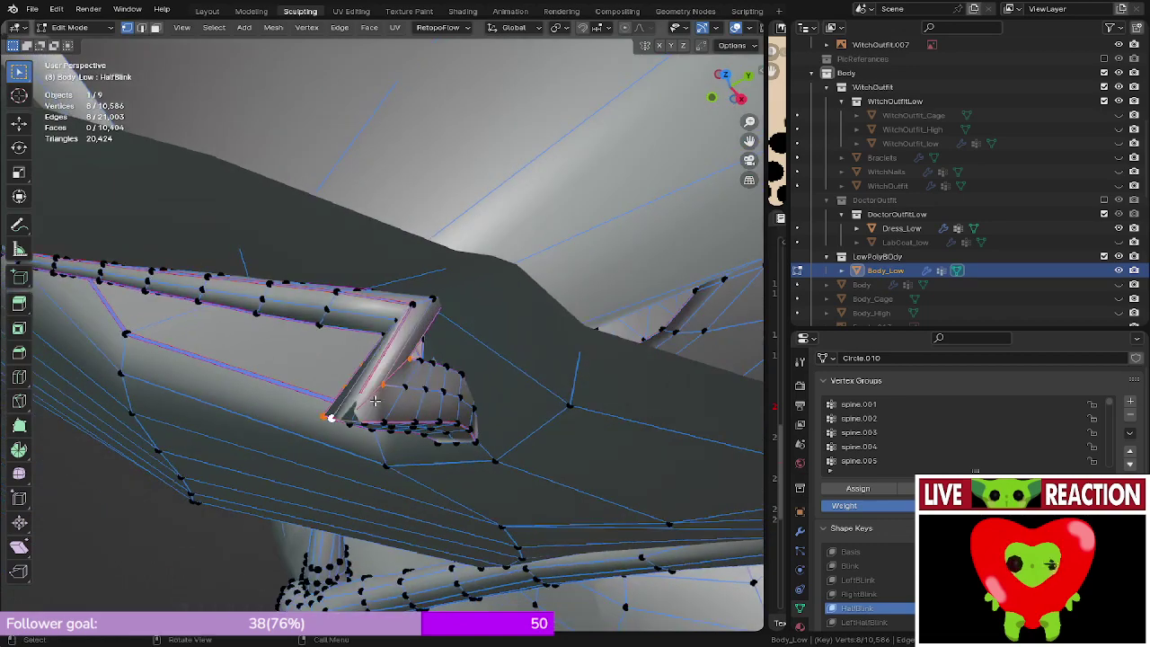
pyautogui.press('g')
pyautogui.press('y')
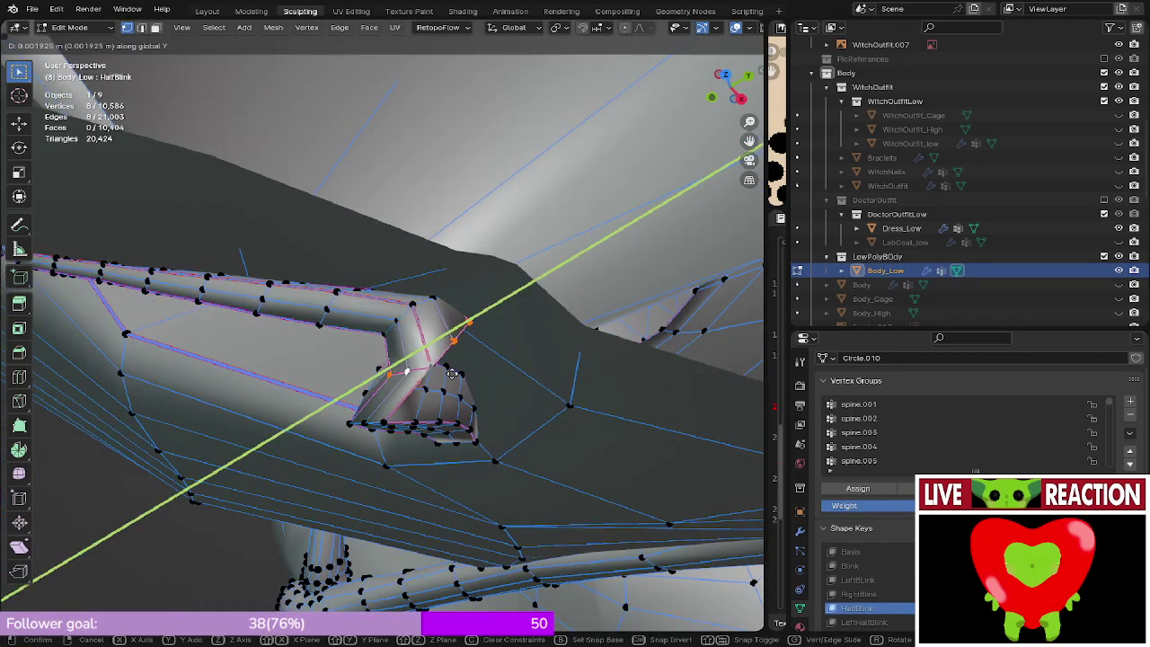
pyautogui.click(456, 371)
# - Adjust the upper lash line's edge loops leading into the wing along Y to smooth their depth
pyautogui.moveTo(455, 371); pyautogui.dragTo(496, 276, button='middle')
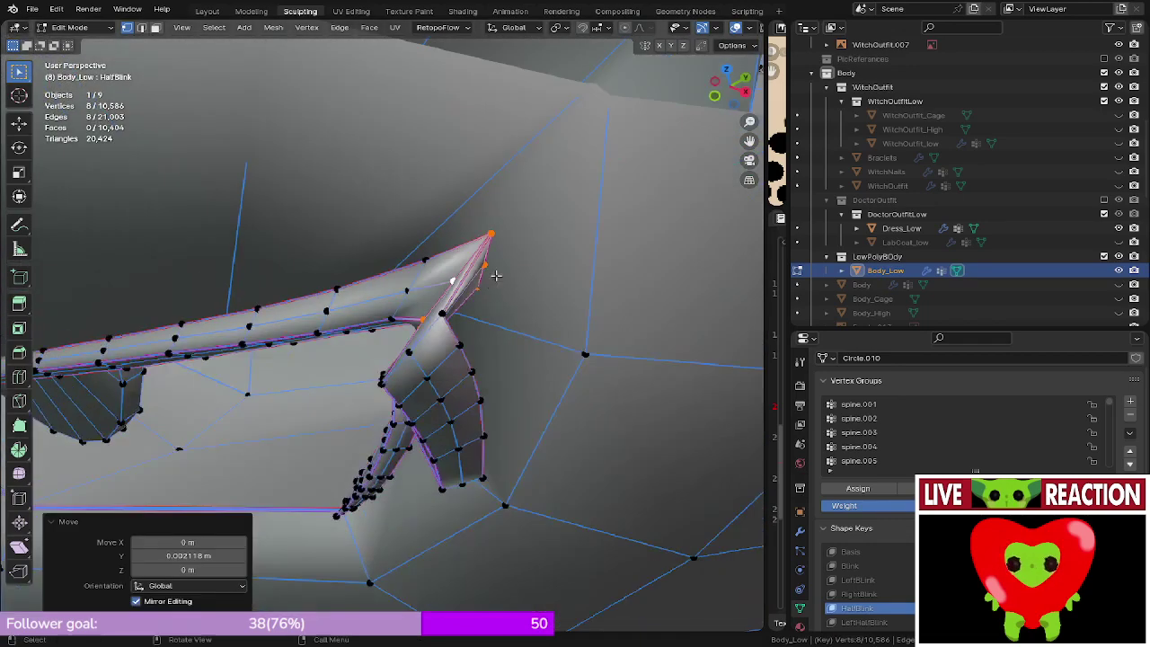
pyautogui.moveTo(430, 328); pyautogui.dragTo(632, 221, button='middle')
pyautogui.press('g')
pyautogui.press('y')
pyautogui.click(435, 349)
pyautogui.press('g')
pyautogui.press('y')
pyautogui.click(435, 359)
# - Select the edge loops of the drooping part of the wing and move them -0.000226 m in X and -0.00024 m in Z
pyautogui.scroll(2, 493, 246)
pyautogui.keyDown('shift'); pyautogui.moveTo(458, 255); pyautogui.dragTo(491, 265, button='middle'); pyautogui.keyUp('shift')
pyautogui.scroll(-3, 492, 265)
pyautogui.keyDown('shift'); pyautogui.moveTo(352, 267); pyautogui.dragTo(467, 287, button='middle'); pyautogui.keyUp('shift')
pyautogui.scroll(3, 467, 286)
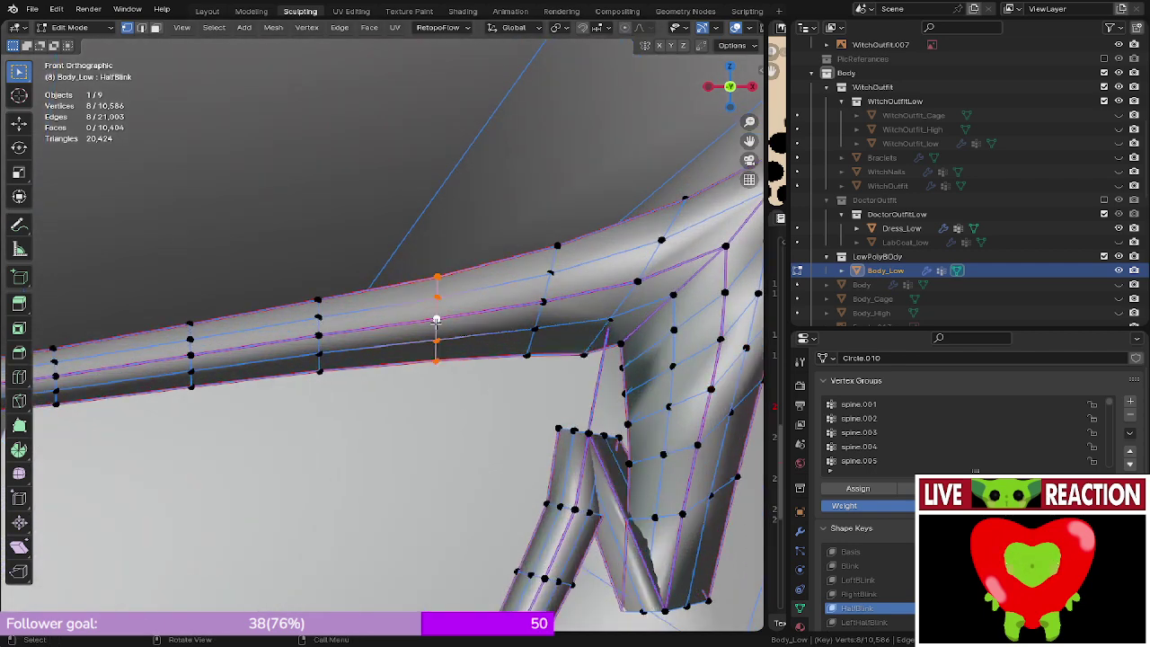
pyautogui.keyDown('shift'); pyautogui.moveTo(593, 339); pyautogui.dragTo(529, 341, button='middle'); pyautogui.keyUp('shift')
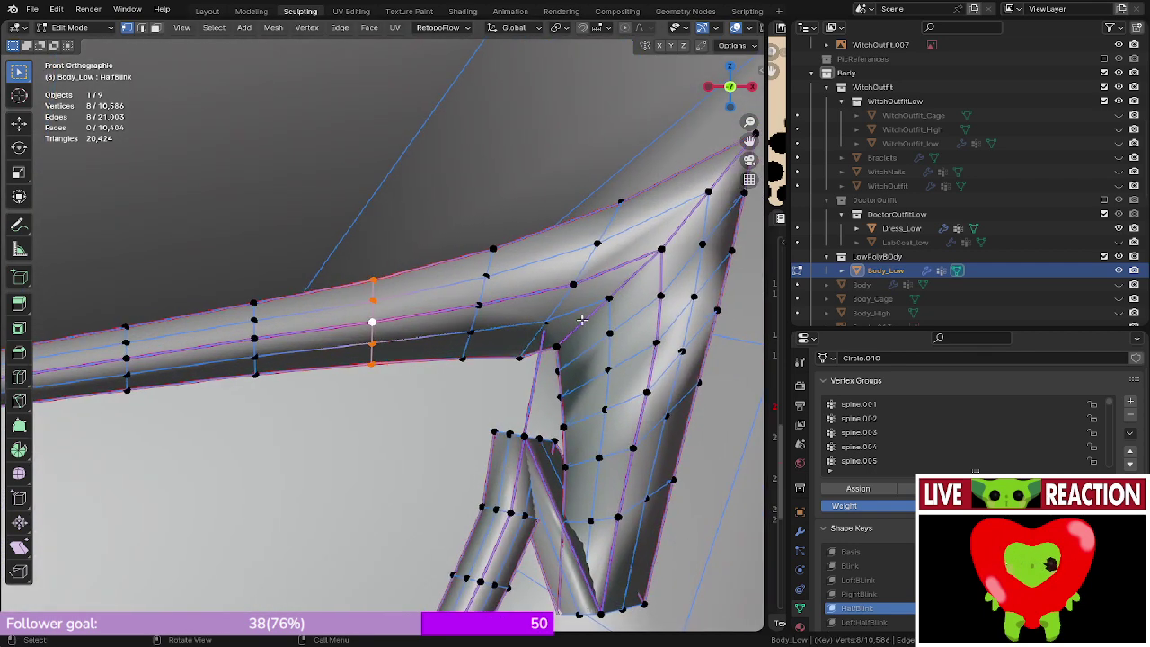
pyautogui.keyDown('alt'); pyautogui.keyDown('shift'); pyautogui.click(654, 336); pyautogui.keyUp('shift'); pyautogui.keyUp('alt')
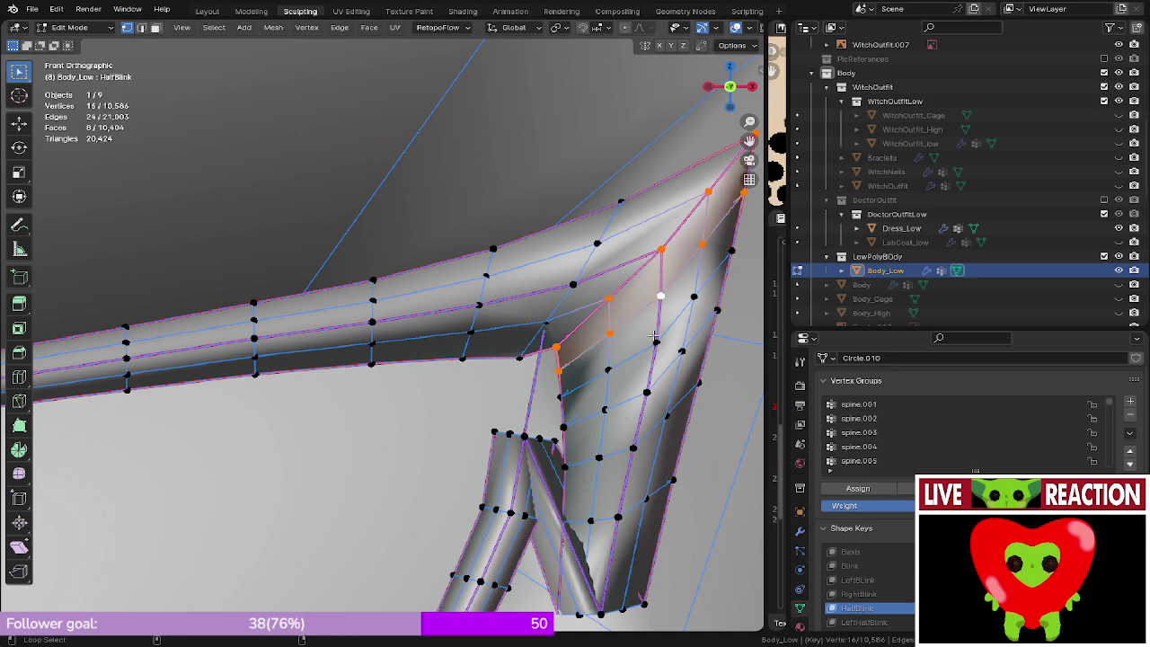
pyautogui.keyDown('alt'); pyautogui.keyDown('shift'); pyautogui.click(644, 353); pyautogui.keyUp('shift'); pyautogui.keyUp('alt')
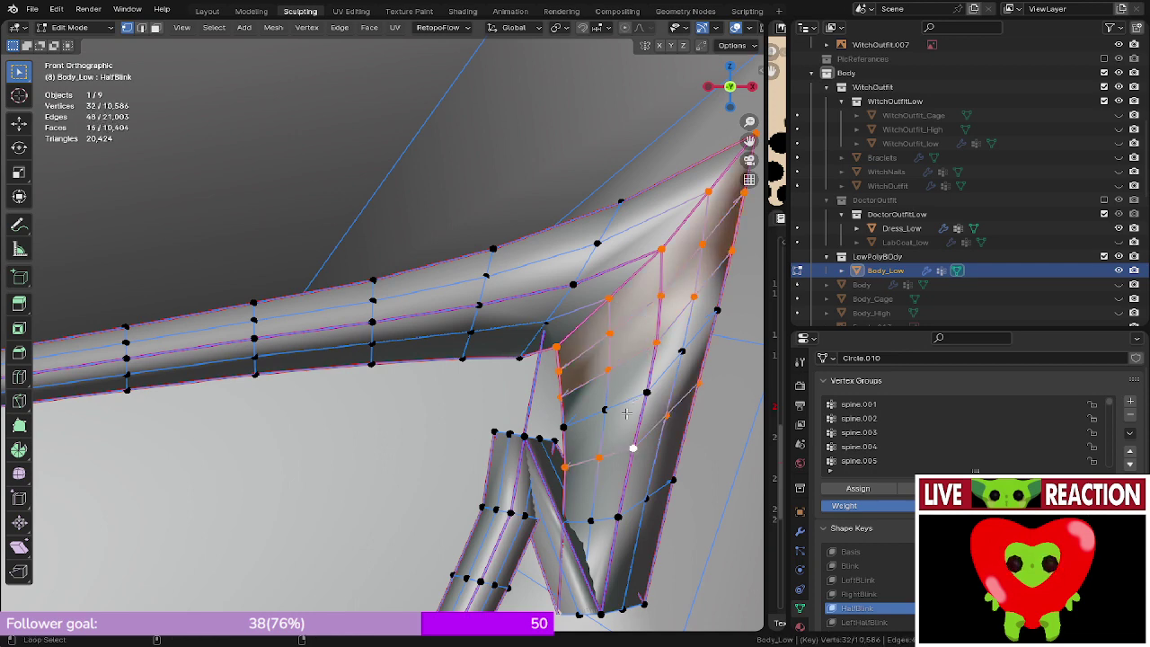
pyautogui.keyDown('alt'); pyautogui.keyDown('shift'); pyautogui.click(608, 521); pyautogui.keyUp('shift'); pyautogui.keyUp('alt')
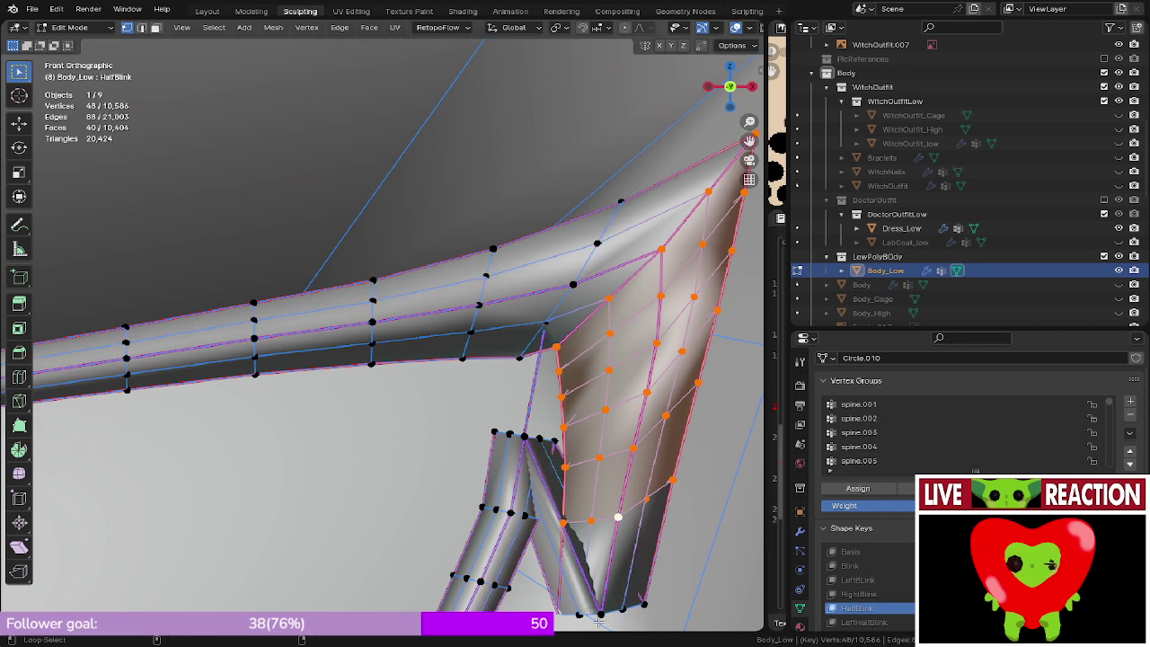
pyautogui.keyDown('alt'); pyautogui.keyDown('shift'); pyautogui.click(603, 611); pyautogui.keyUp('shift'); pyautogui.keyUp('alt')
pyautogui.press('g')
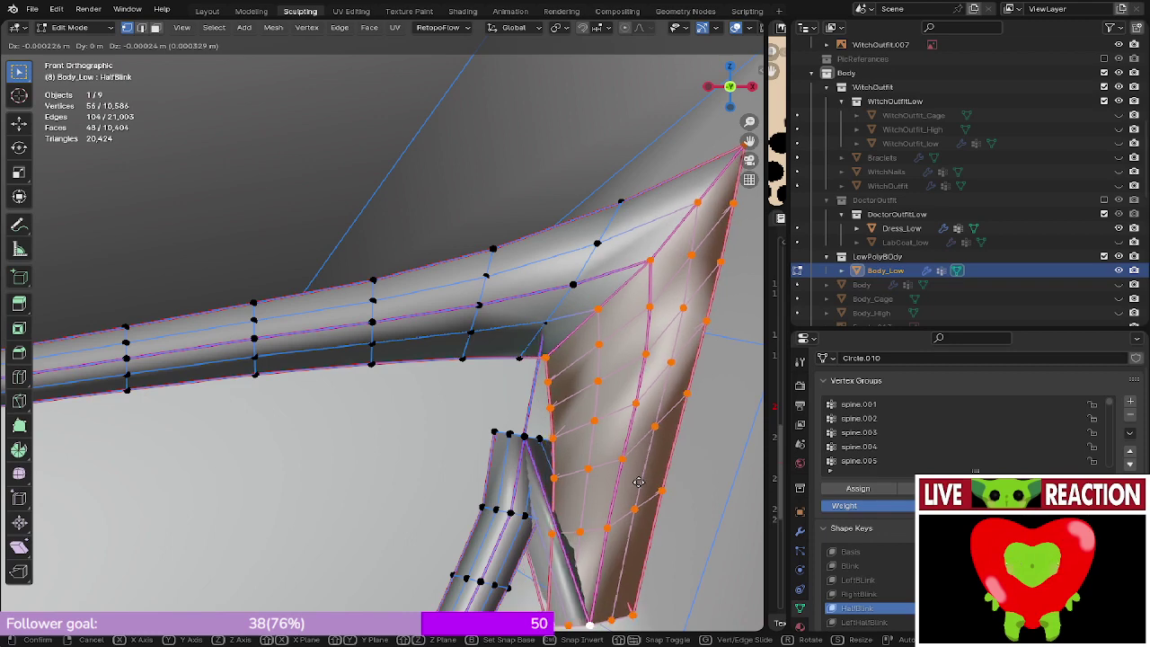
pyautogui.click(639, 482)
# - Slide an edge loop of the upper lash line away from the wing toward its inner neighbour
pyautogui.scroll(-3, 630, 422)
pyautogui.keyDown('shift'); pyautogui.moveTo(335, 355); pyautogui.dragTo(423, 335, button='middle'); pyautogui.keyUp('shift')
pyautogui.scroll(2, 423, 336)
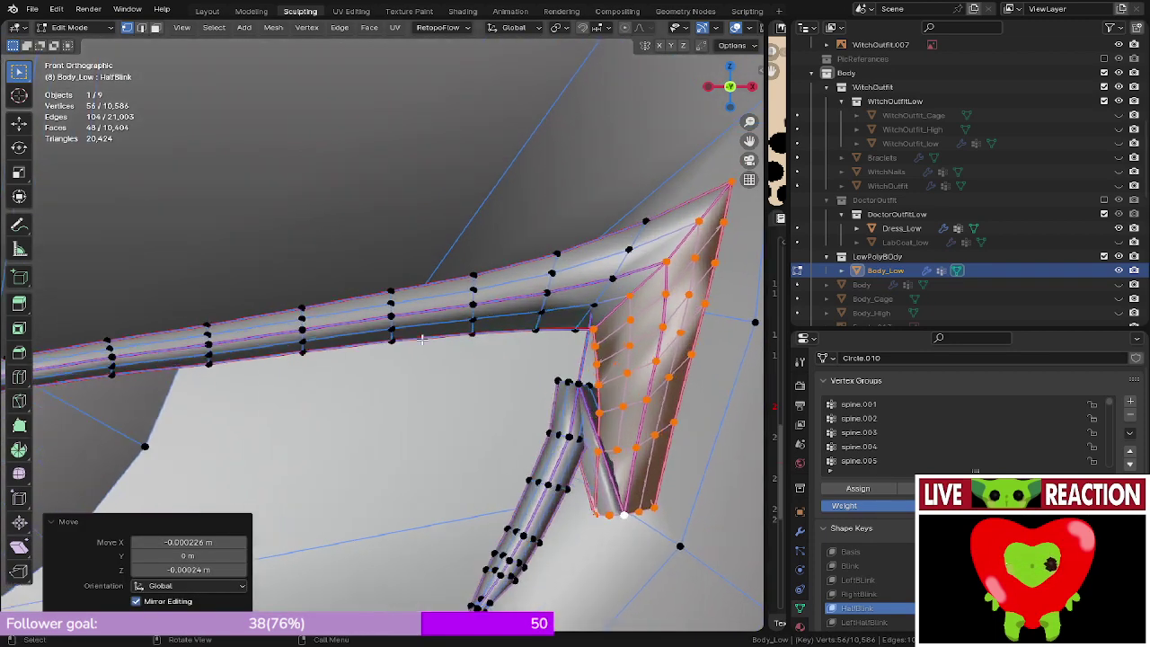
pyautogui.keyDown('alt'); pyautogui.click(392, 331); pyautogui.keyUp('alt')
pyautogui.keyDown('alt'); pyautogui.click(392, 329); pyautogui.keyUp('alt')
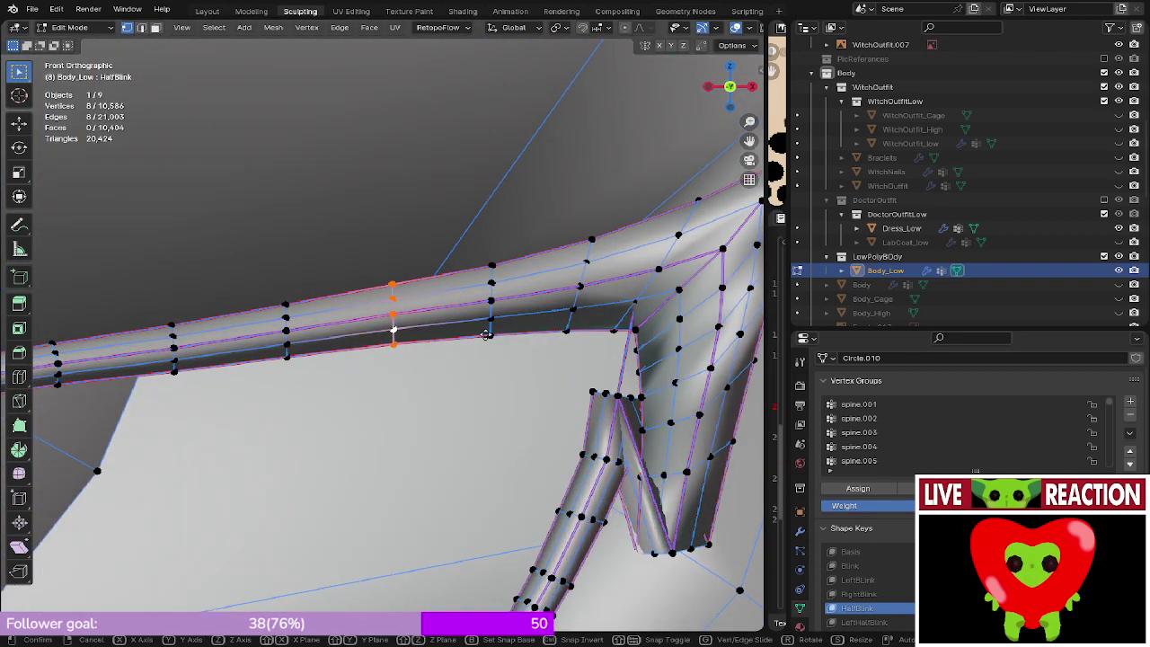
pyautogui.press('g')
pyautogui.press('g')
pyautogui.click(452, 352)
# - Slide the next two upper lash line loops away from the wing with factors 0.544 and -0.368
pyautogui.keyDown('alt'); pyautogui.click(480, 310); pyautogui.keyUp('alt')
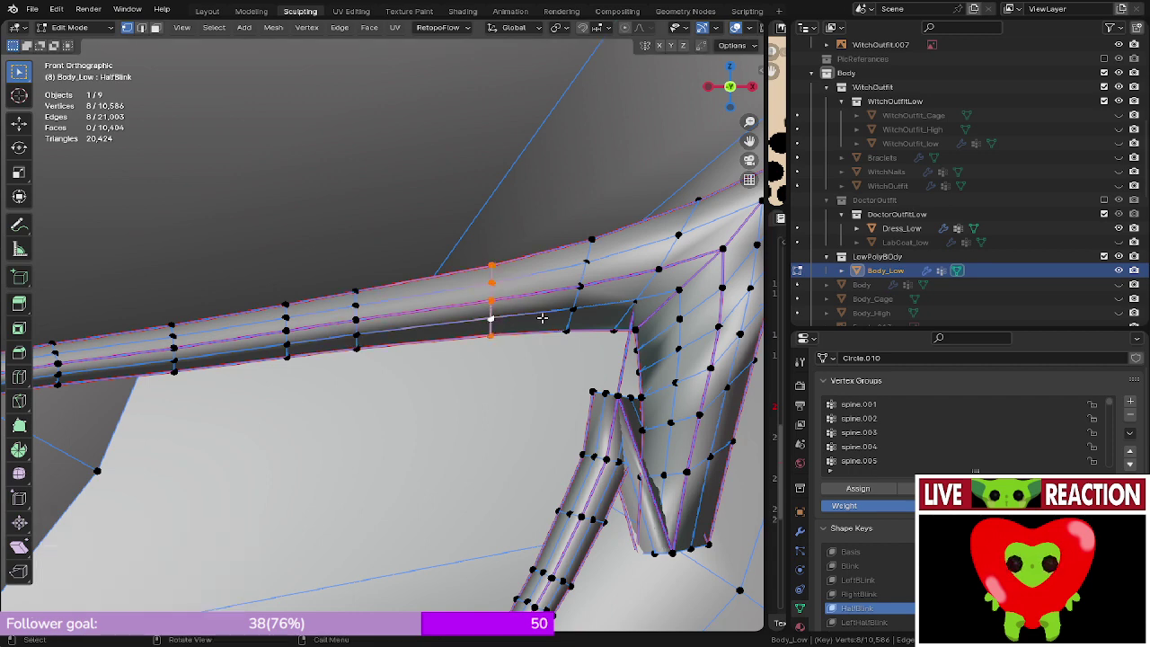
pyautogui.press('g')
pyautogui.press('g')
pyautogui.click(489, 318)
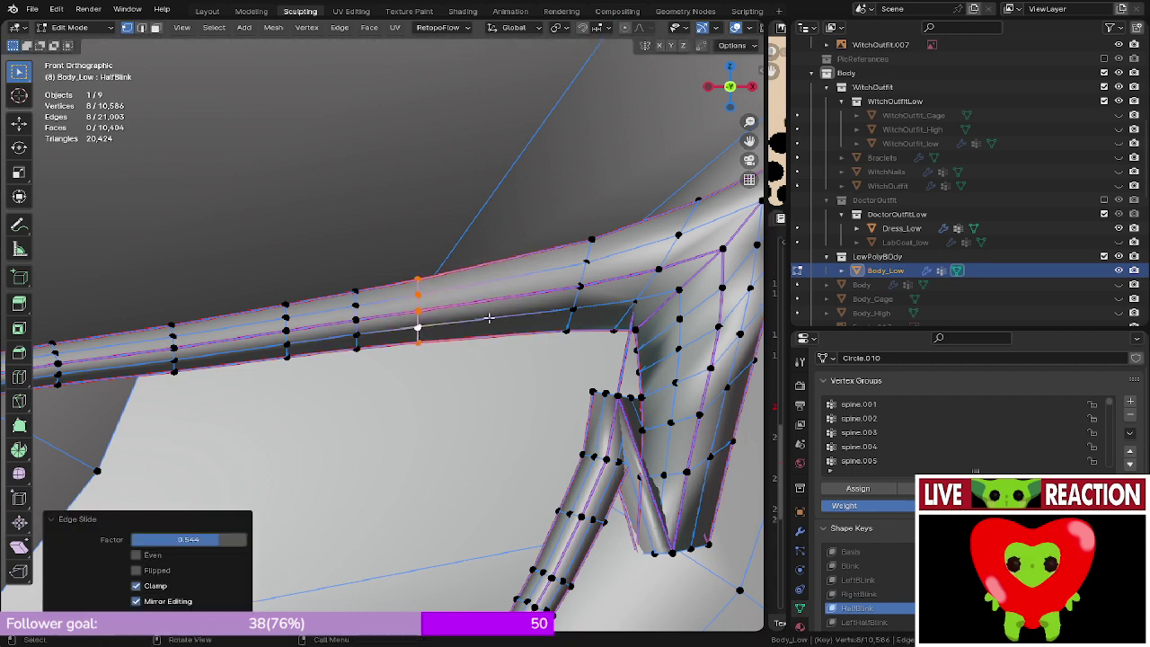
pyautogui.keyDown('alt'); pyautogui.click(566, 299); pyautogui.keyUp('alt')
pyautogui.press('g')
pyautogui.press('g')
pyautogui.click(539, 303)
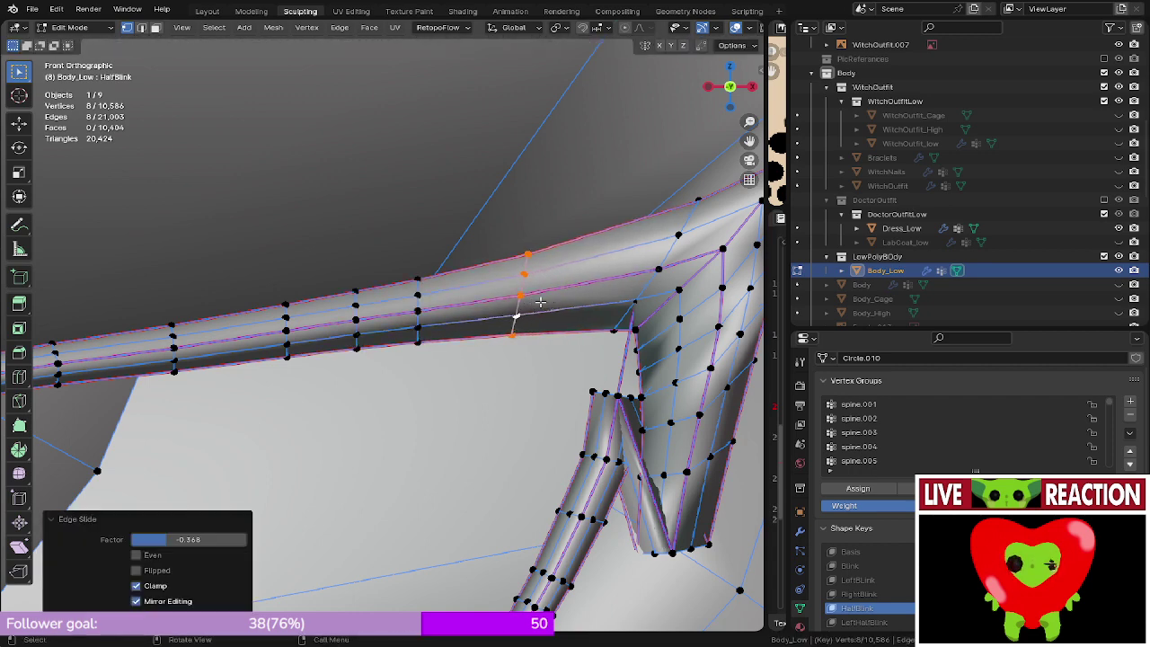
# - Select the whole wing including its base loop and move it -0.001591 m in X and -0.000135 m in Z
pyautogui.keyDown('alt'); pyautogui.click(647, 288); pyautogui.keyUp('alt')
pyautogui.keyDown('shift'); pyautogui.moveTo(685, 304); pyautogui.dragTo(578, 343, button='middle'); pyautogui.keyUp('shift')
pyautogui.press('g')
pyautogui.press('g')
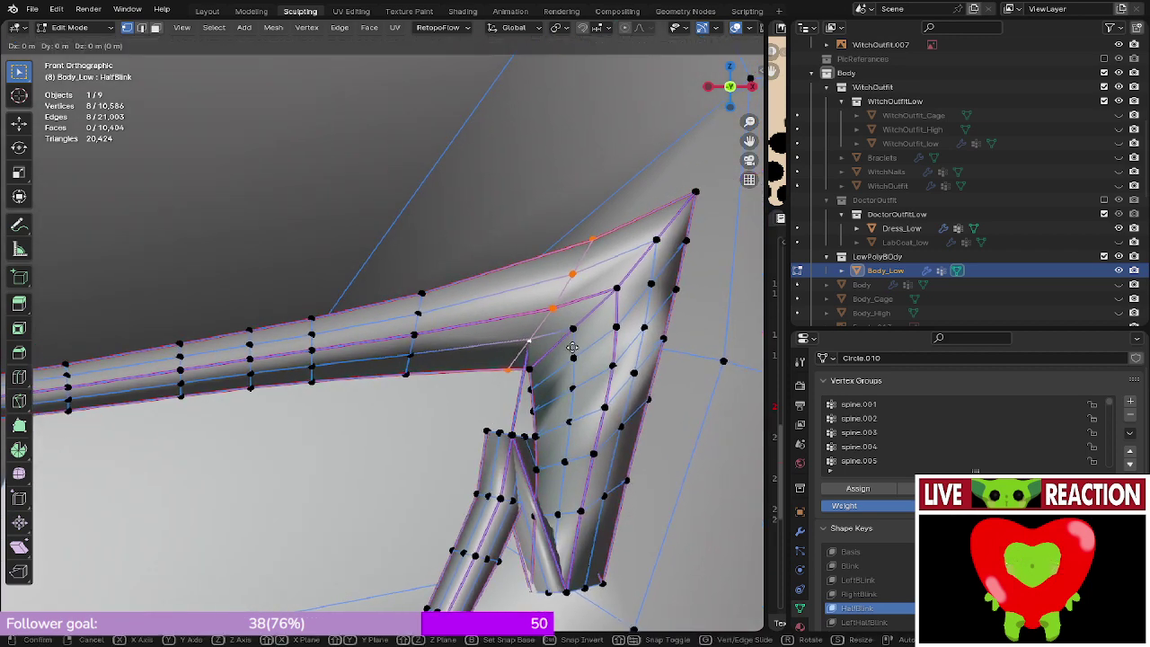
pyautogui.rightClick(573, 347)
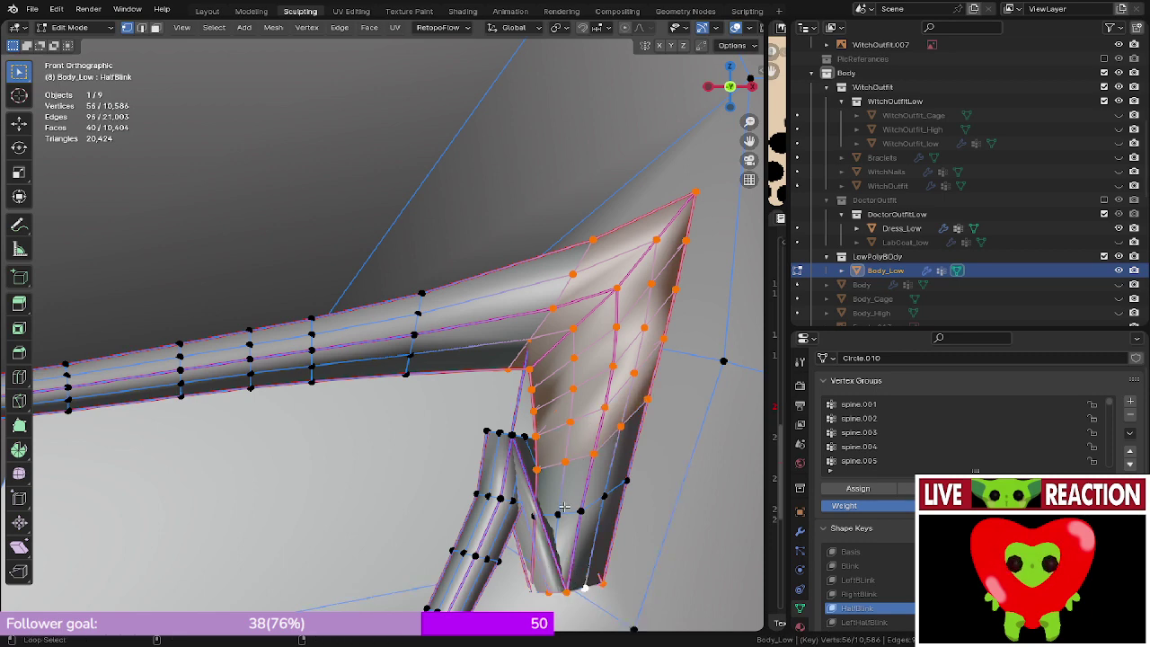
pyautogui.keyDown('alt'); pyautogui.keyDown('shift'); pyautogui.click(563, 508); pyautogui.keyUp('shift'); pyautogui.keyUp('alt')
pyautogui.press('g')
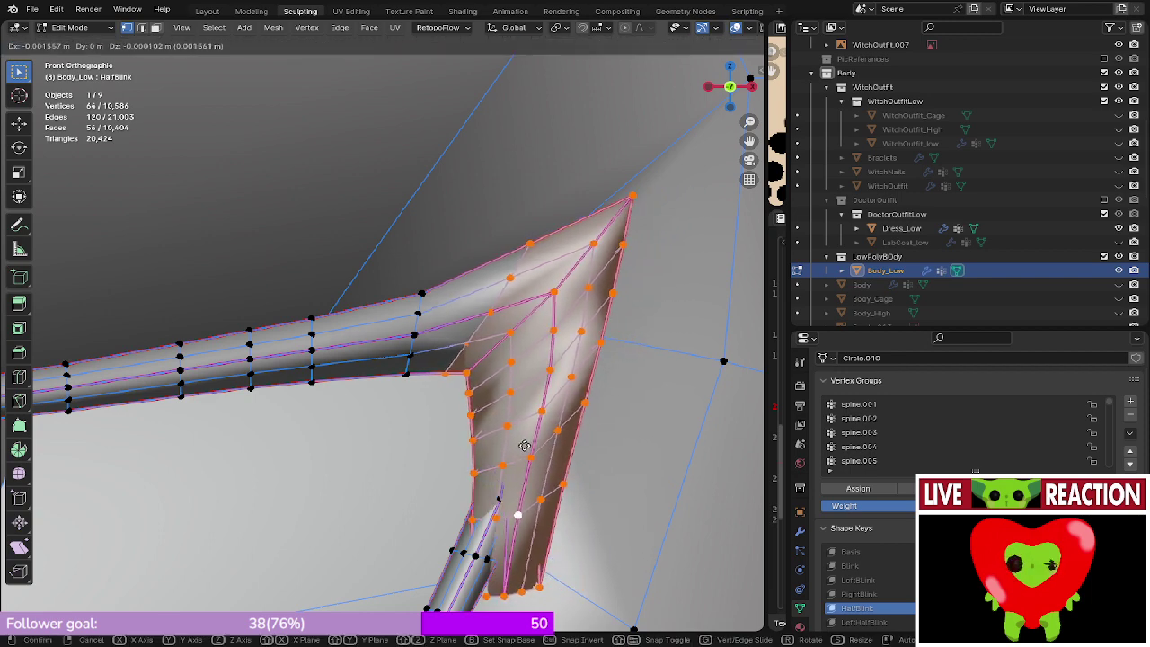
pyautogui.click(523, 446)
# - Nudge the wing about 0.00015 m in X and -0.00005 m in Z in see-through view, and restore solid shading
pyautogui.hotkey('alt', 'z')
pyautogui.keyDown('shift'); pyautogui.moveTo(395, 399); pyautogui.dragTo(357, 405, button='middle'); pyautogui.keyUp('shift')
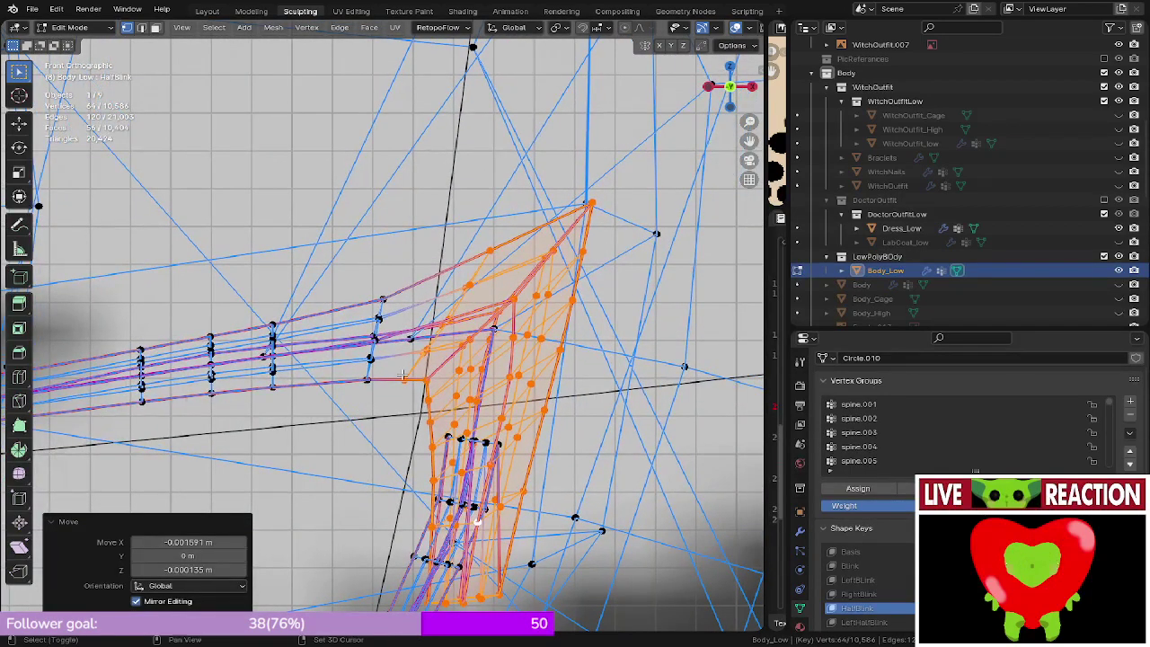
pyautogui.keyDown('shift'); pyautogui.moveTo(403, 375); pyautogui.dragTo(386, 382, button='middle'); pyautogui.keyUp('shift')
pyautogui.press('g')
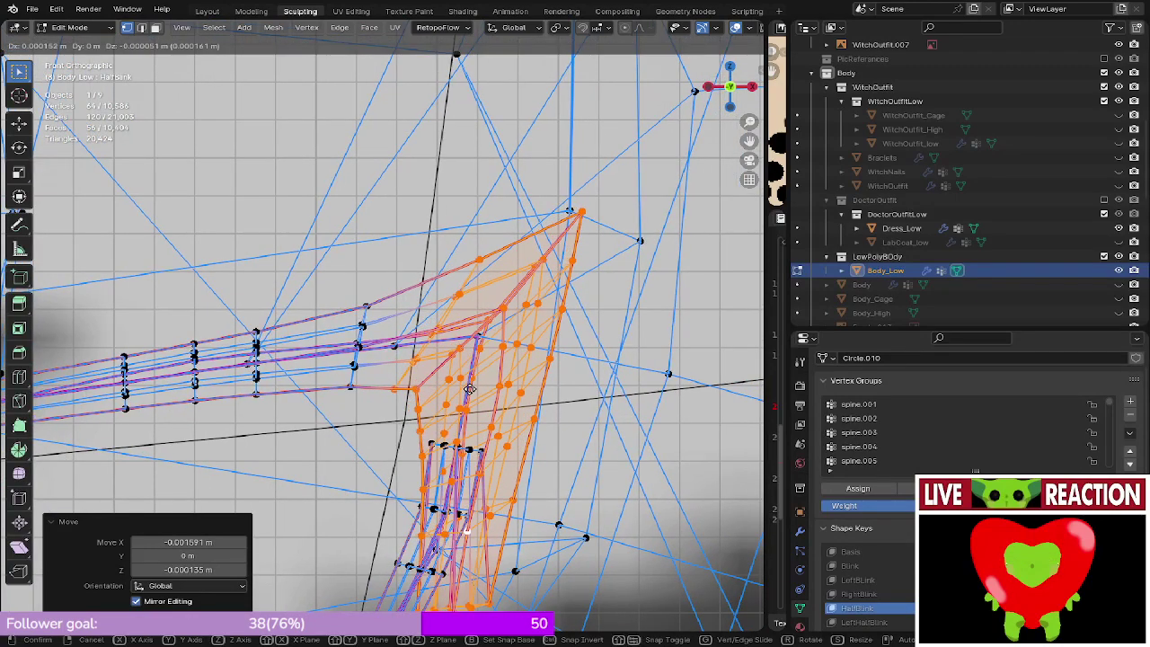
pyautogui.click(469, 388)
pyautogui.press('z')
pyautogui.click(539, 389)
# - Slide the second edge loop from the lower lash strand's tip toward the tip with factor -0.533
pyautogui.moveTo(503, 368)
pyautogui.mouseDown(button='middle')
pyautogui.moveTo(348, 343)
pyautogui.moveTo(512, 337)
pyautogui.mouseUp(button='middle')
pyautogui.scroll(3, 359, 343)
pyautogui.keyDown('alt'); pyautogui.click(378, 349); pyautogui.keyUp('alt')
pyautogui.keyDown('shift'); pyautogui.moveTo(445, 444); pyautogui.dragTo(454, 288, button='middle'); pyautogui.keyUp('shift')
pyautogui.moveTo(453, 288); pyautogui.dragTo(538, 168, button='middle')
pyautogui.scroll(3, 561, 193)
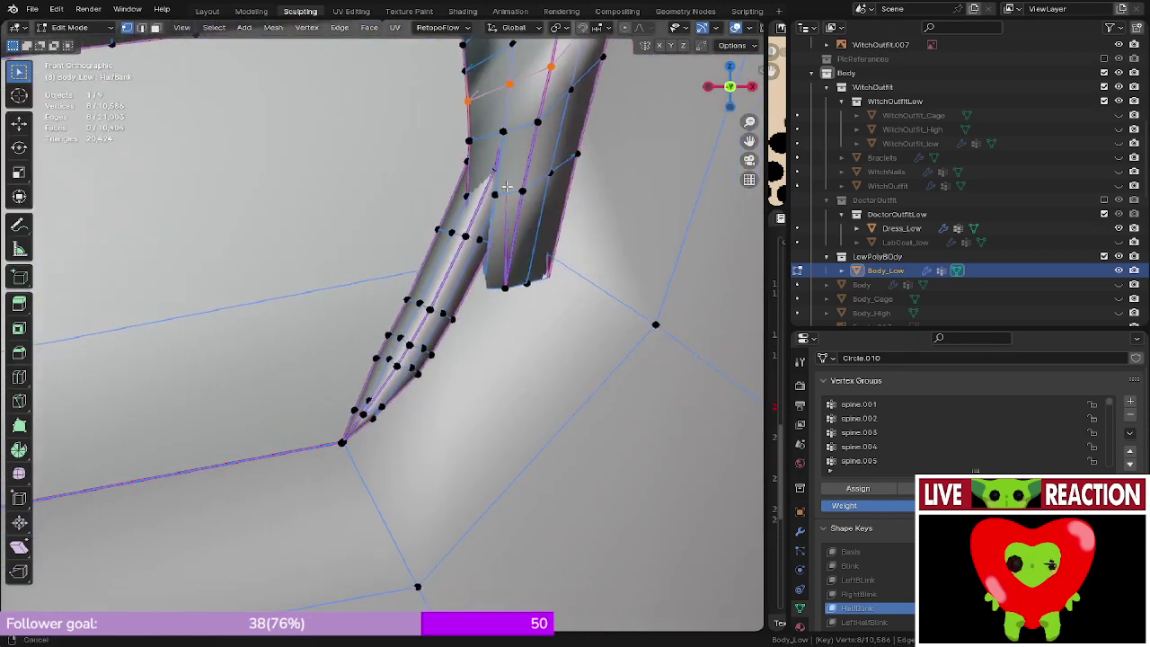
pyautogui.scroll(4, 481, 319)
pyautogui.keyDown('shift'); pyautogui.moveTo(477, 326); pyautogui.dragTo(462, 299, button='middle'); pyautogui.keyUp('shift')
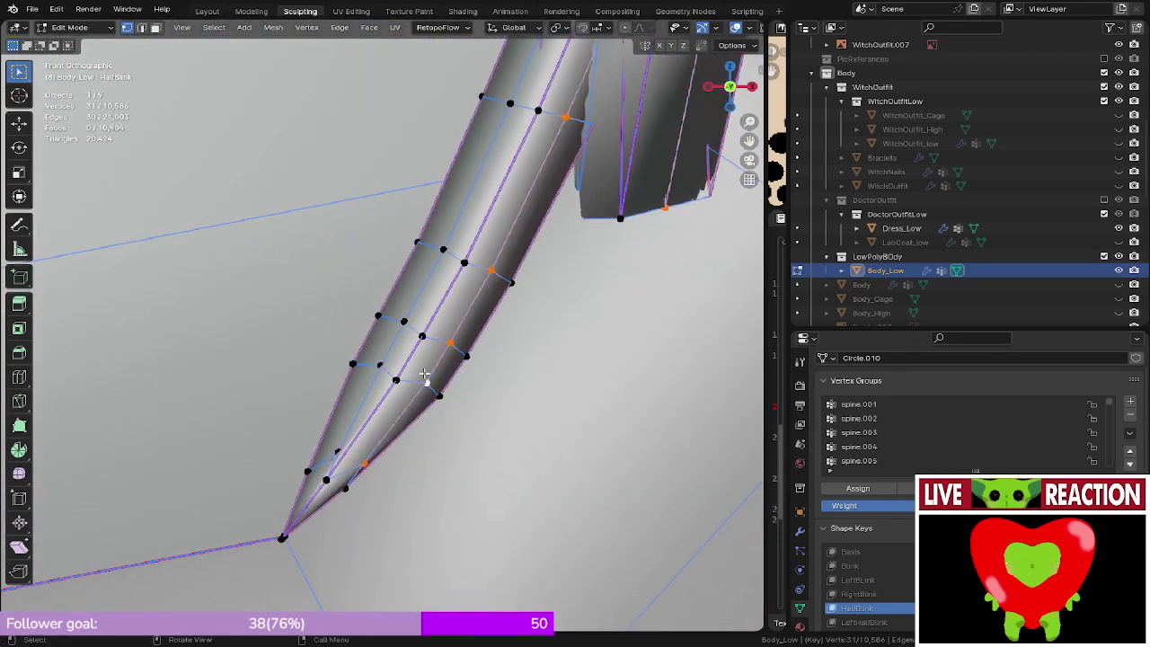
pyautogui.keyDown('alt'); pyautogui.click(411, 377); pyautogui.keyUp('alt')
pyautogui.press('g')
pyautogui.press('g')
pyautogui.click(372, 430)
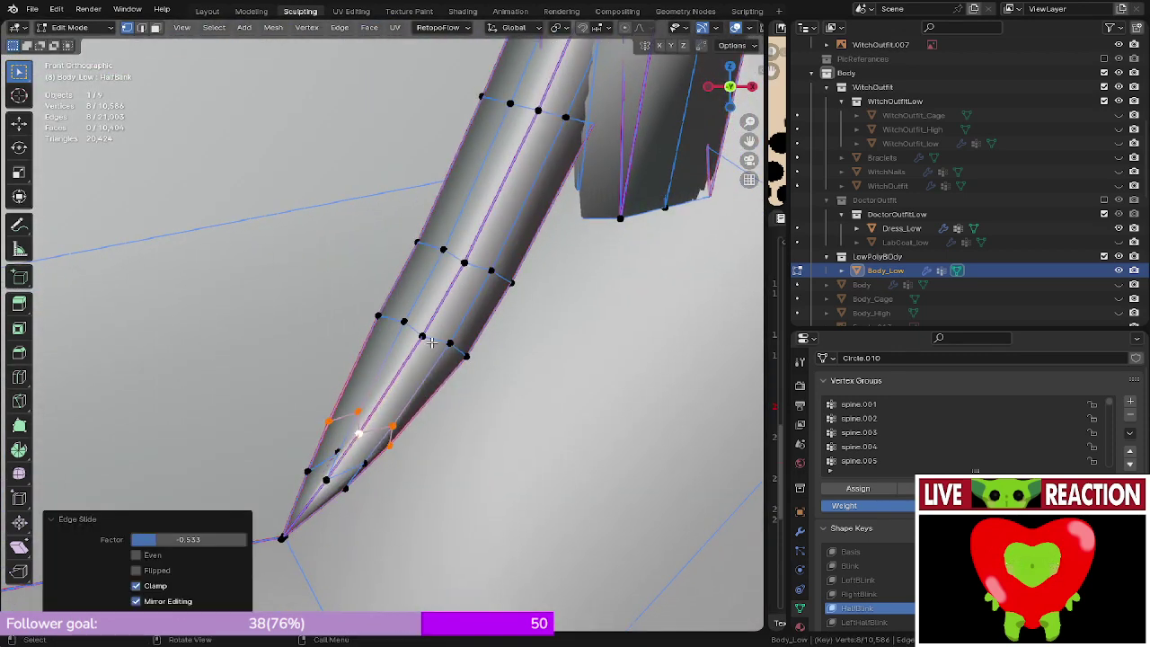
# - Slide the next two loops up the lower lash strand toward its tip with factors -0.399 and -0.421
pyautogui.keyDown('alt'); pyautogui.click(432, 341); pyautogui.keyUp('alt')
pyautogui.press('g')
pyautogui.press('g')
pyautogui.click(411, 366)
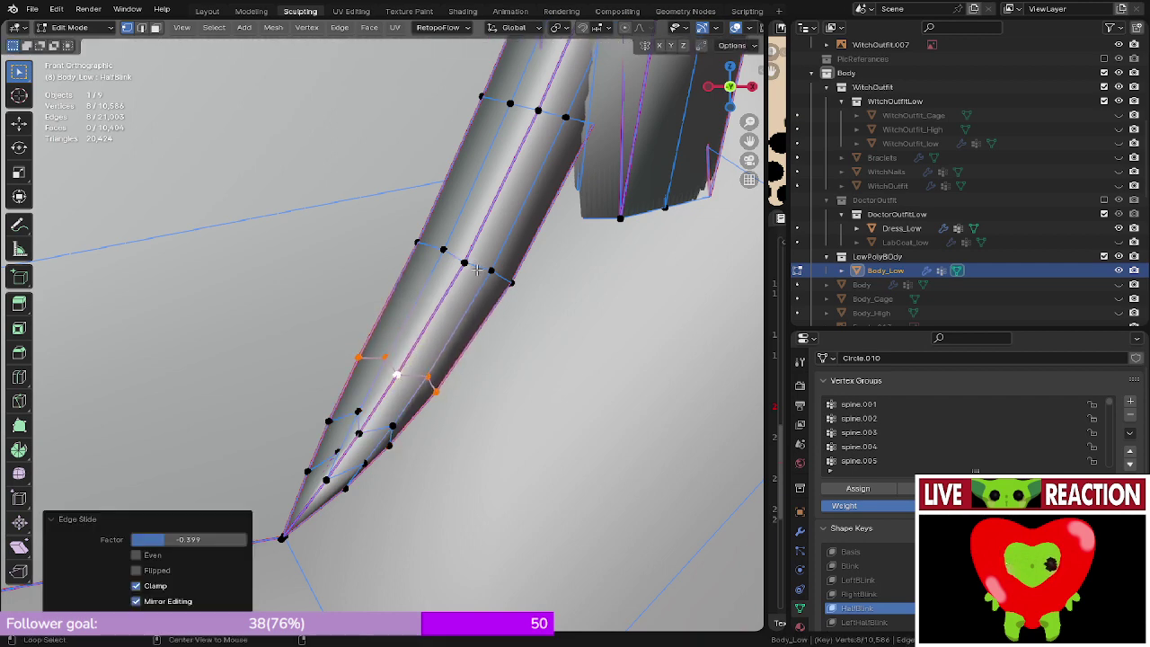
pyautogui.keyDown('alt'); pyautogui.click(477, 269); pyautogui.keyUp('alt')
pyautogui.press('g')
pyautogui.press('g')
pyautogui.click(578, 142)
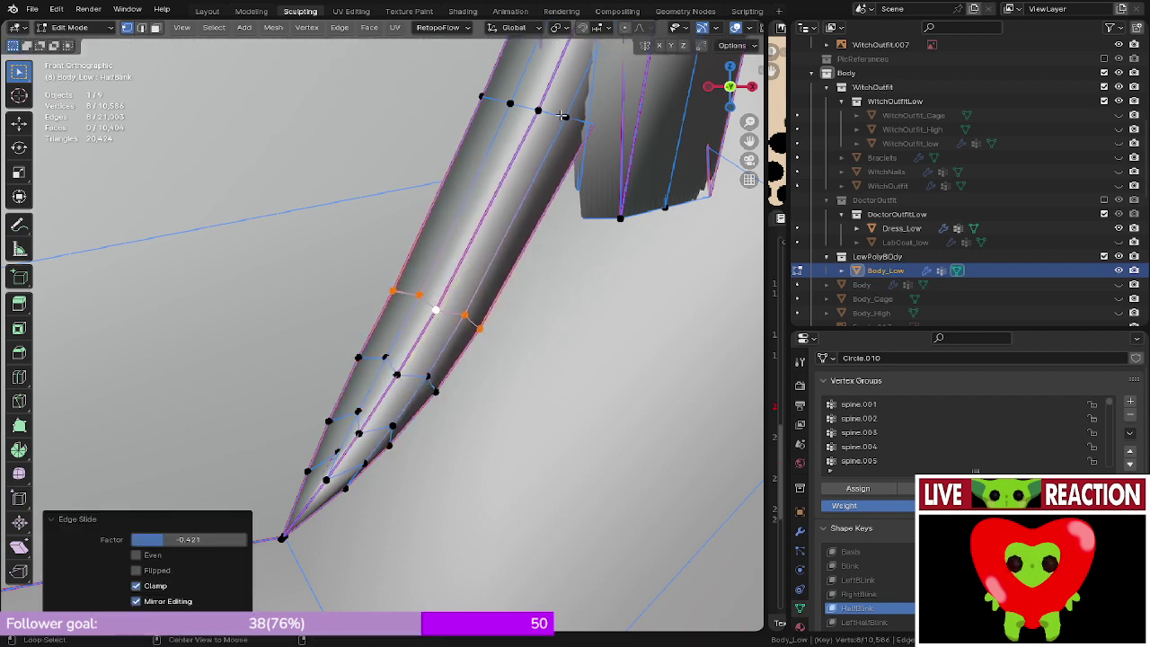
# - Slide the following loop of the lower lash strand toward the tip with factor -0.661
pyautogui.keyDown('alt'); pyautogui.click(561, 115); pyautogui.keyUp('alt')
pyautogui.press('g')
pyautogui.press('g')
pyautogui.click(509, 241)
# - In see-through view, slide the strand loop hidden behind the wing down toward the tip with factor -0.705
pyautogui.scroll(-4, 531, 212)
pyautogui.keyDown('shift'); pyautogui.moveTo(539, 176); pyautogui.dragTo(502, 314, button='middle'); pyautogui.keyUp('shift')
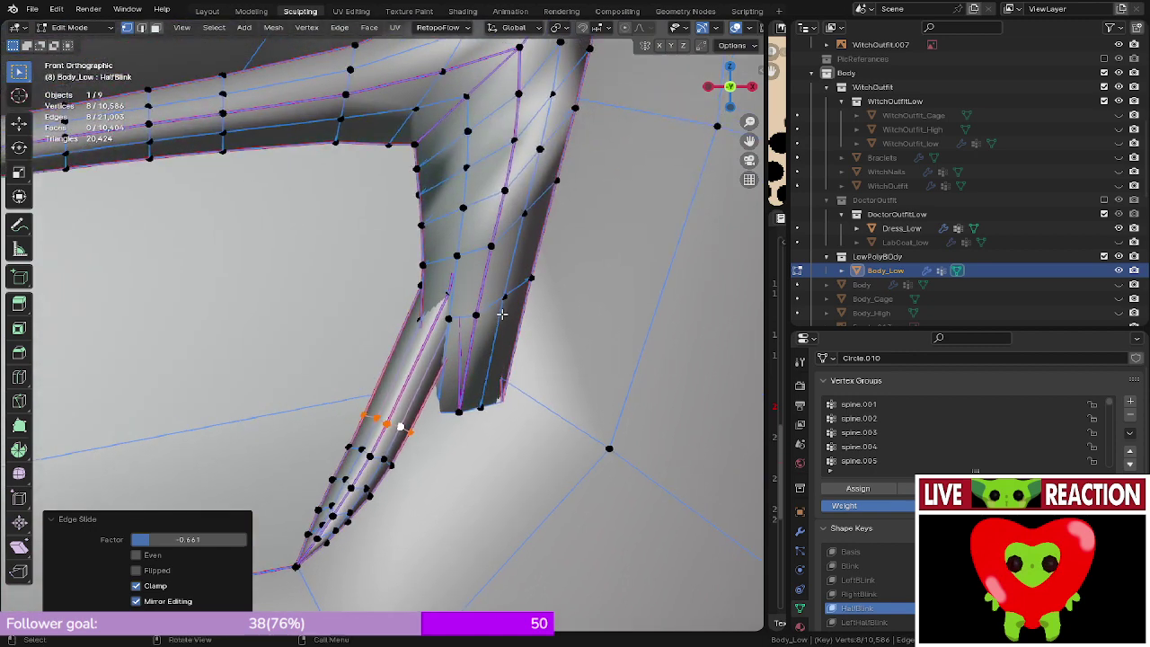
pyautogui.scroll(3, 499, 310)
pyautogui.hotkey('alt', 'z')
pyautogui.keyDown('alt'); pyautogui.click(485, 260); pyautogui.keyUp('alt')
pyautogui.press('g')
pyautogui.press('g')
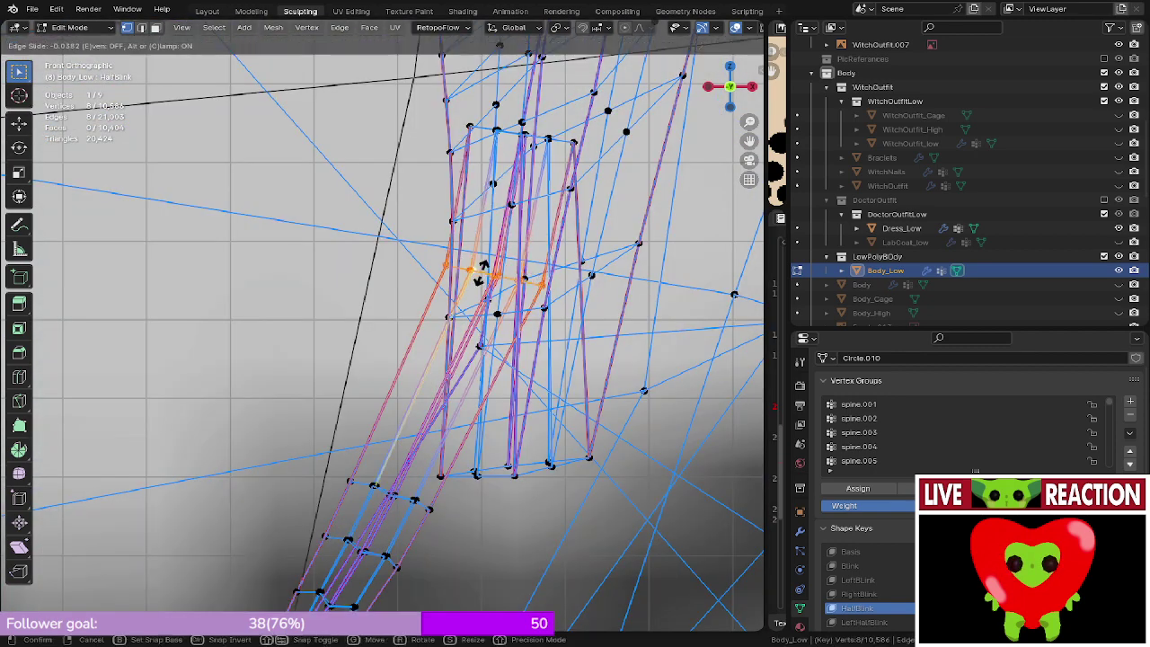
pyautogui.click(429, 384)
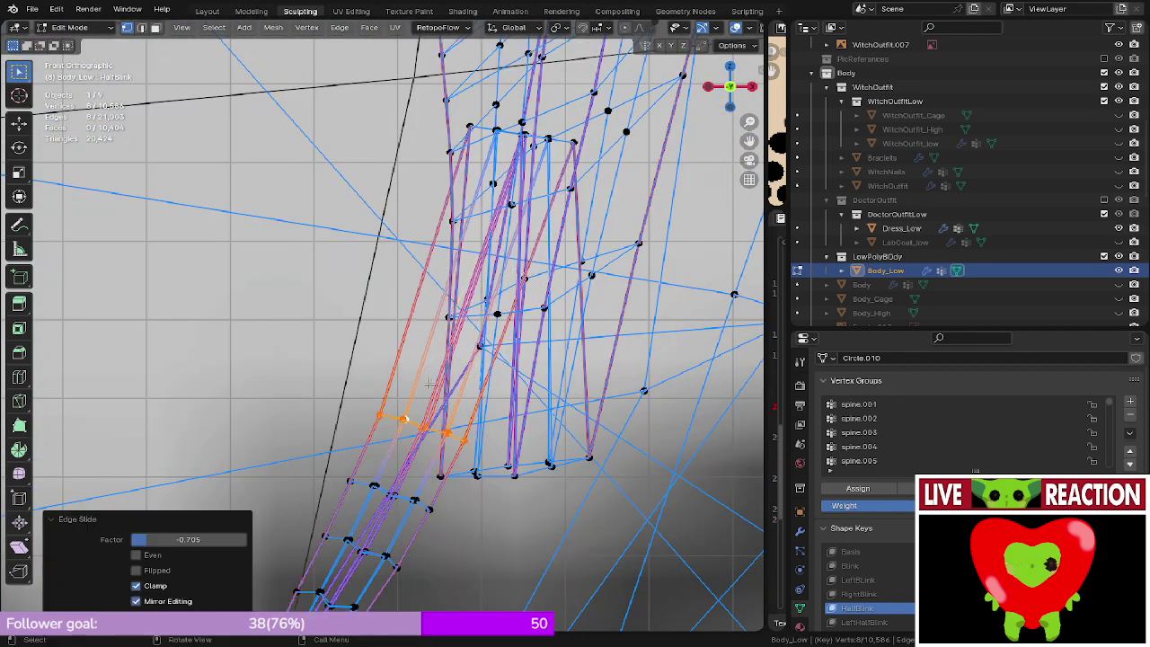
# - Slide the lower strand's top loop down with factor -0.675, restore solid shading and save the file
pyautogui.keyDown('alt'); pyautogui.click(544, 140); pyautogui.keyUp('alt')
pyautogui.press('g')
pyautogui.press('g')
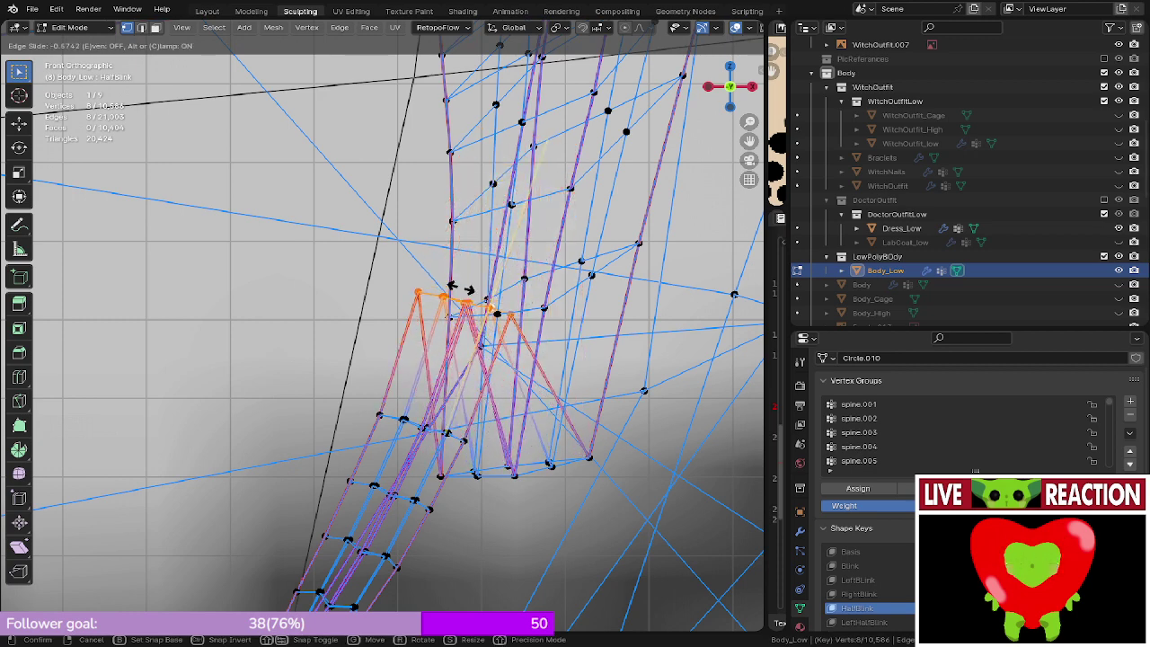
pyautogui.click(455, 290)
pyautogui.press('z')
pyautogui.click(548, 295)
pyautogui.scroll(-4, 593, 279)
pyautogui.hotkey('ctrl', 's')
pyautogui.click(729, 234)
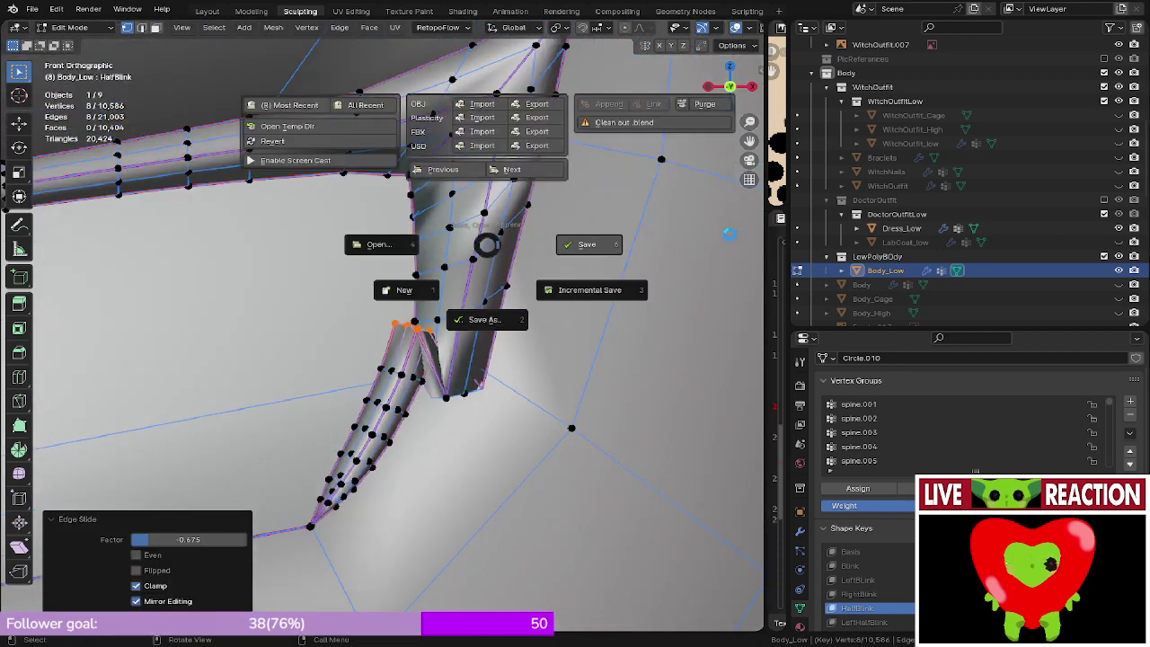
pyautogui.click(729, 232)
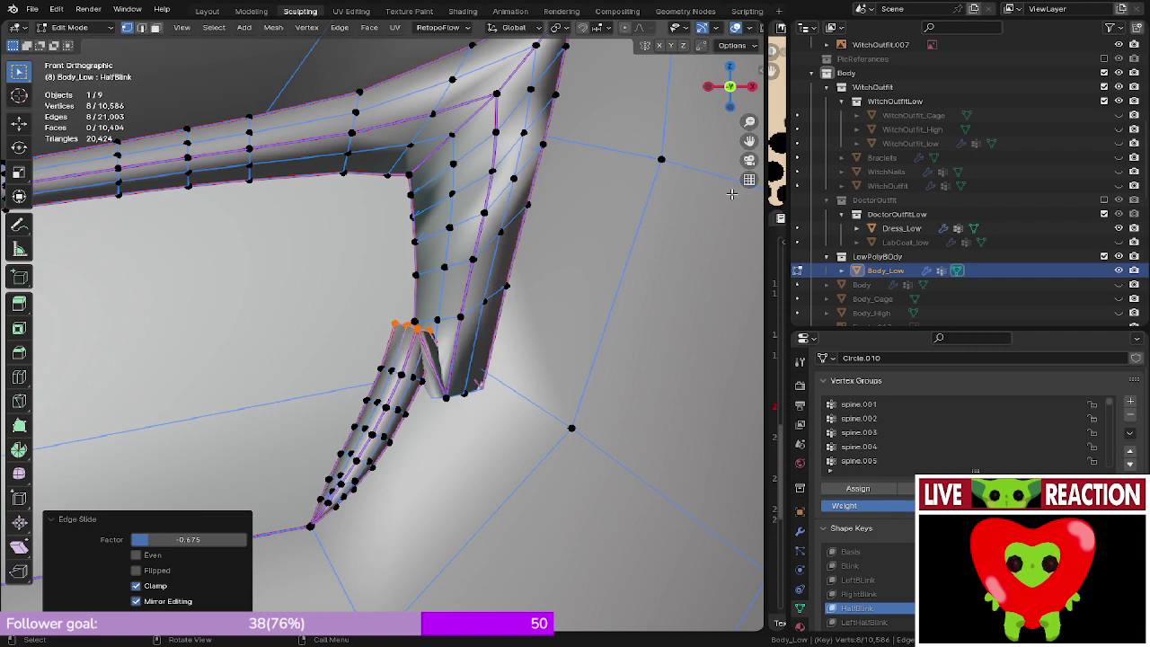
# - Select the edge loop at the wing's lower end and slide it fully onto the strand's top loop with factor -1.000
pyautogui.moveTo(565, 115); pyautogui.dragTo(451, 424, button='middle')
pyautogui.keyDown('alt'); pyautogui.click(343, 330); pyautogui.keyUp('alt')
pyautogui.keyDown('alt'); pyautogui.click(428, 412); pyautogui.keyUp('alt')
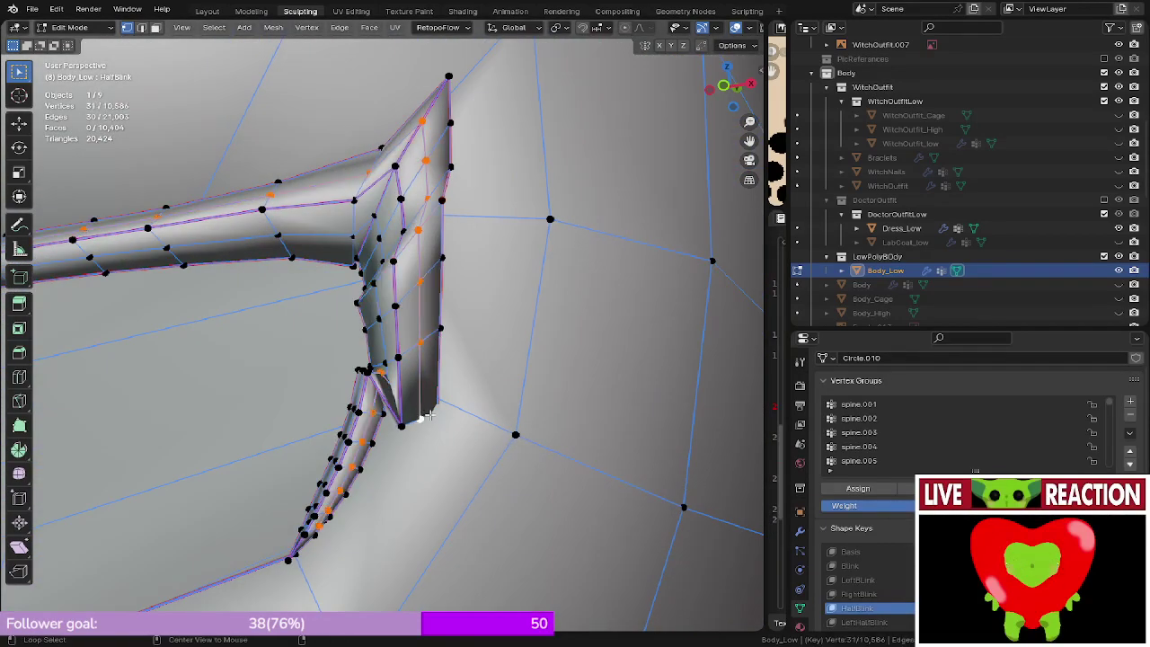
pyautogui.keyDown('alt'); pyautogui.click(429, 415); pyautogui.keyUp('alt')
pyautogui.press('KP_1')
pyautogui.press('g')
pyautogui.press('g')
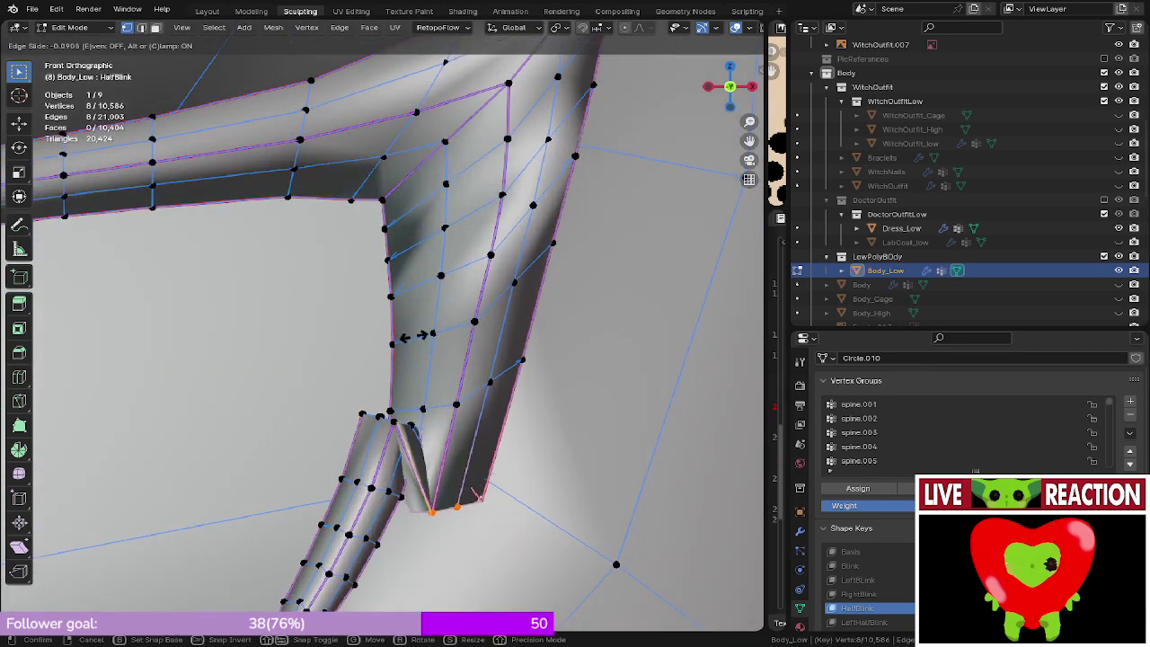
pyautogui.click(362, 260)
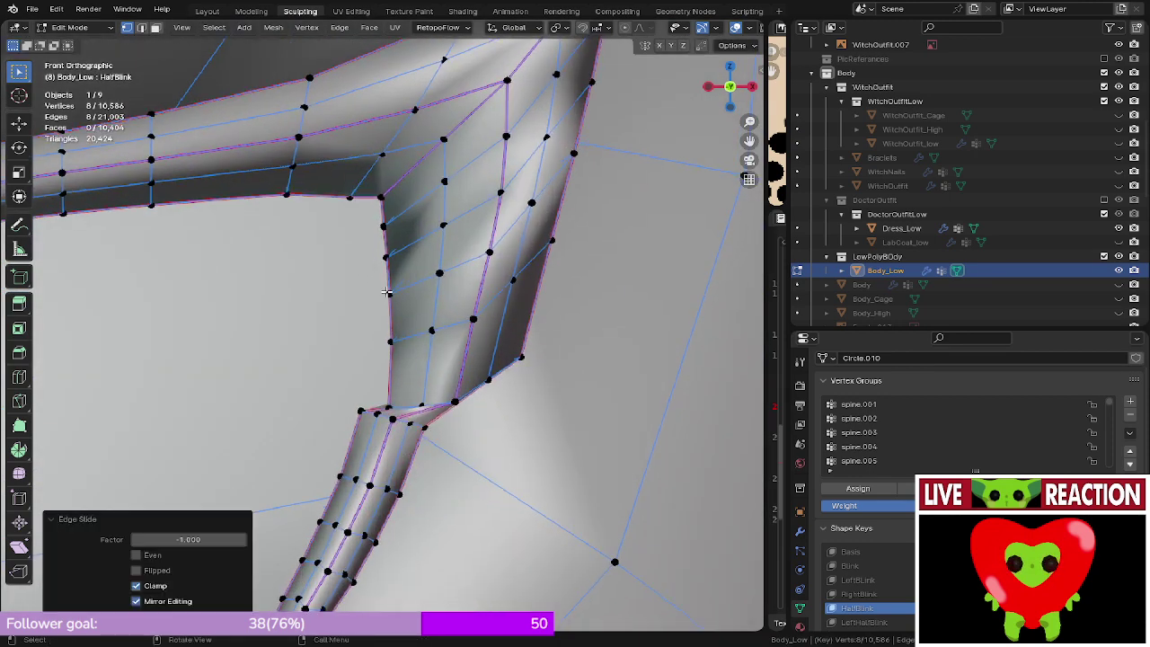
# - Move the joined edge loop at the strand's top up toward the wing by 0.000131 m in X and 0.000359 m in Z
pyautogui.scroll(2, 464, 378)
pyautogui.press('g')
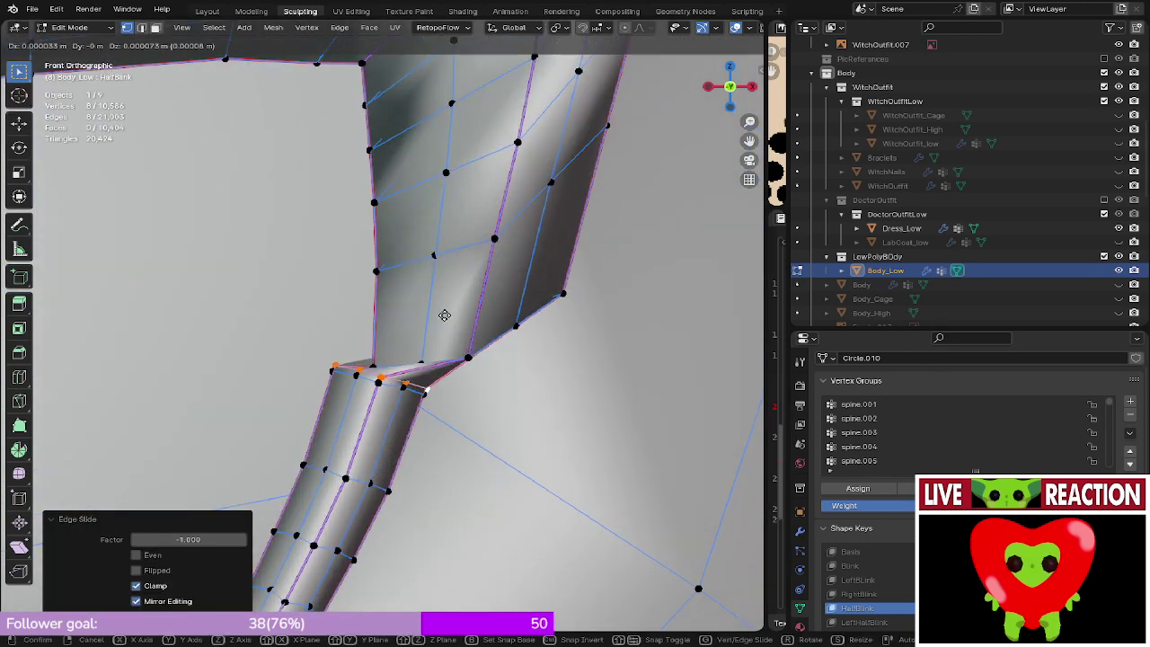
pyautogui.click(453, 293)
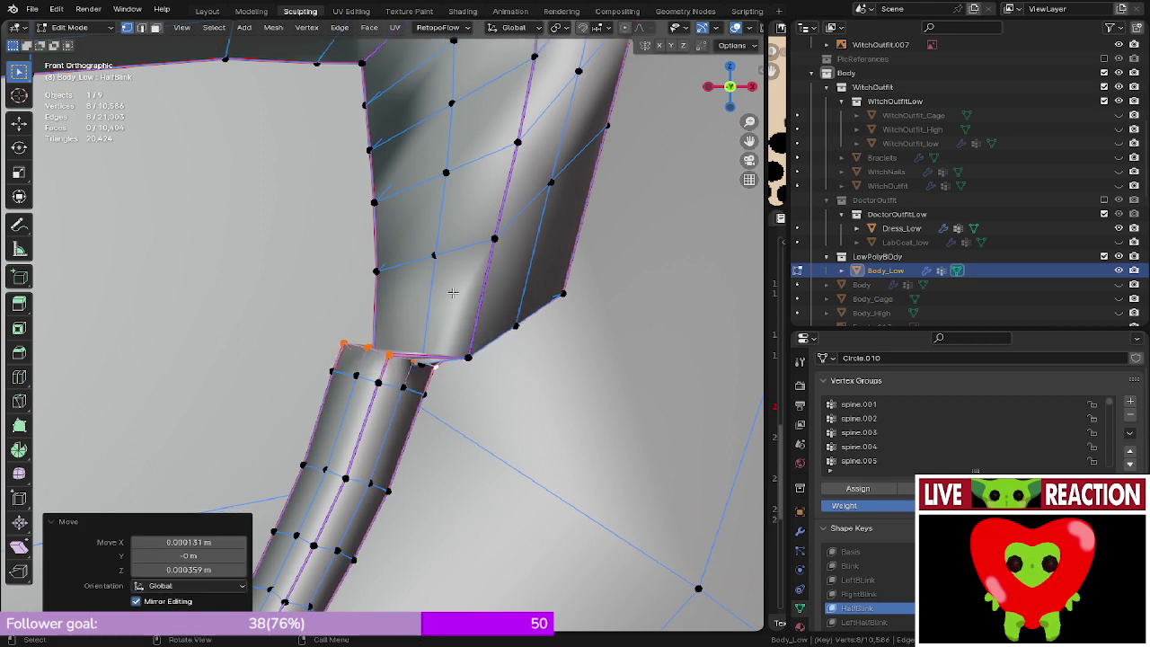
# - Slide the wing's lowest edge loop fully onto the strand's top loop with factor -1.000 and move it slightly up toward the wing
pyautogui.keyDown('alt'); pyautogui.click(491, 324); pyautogui.keyUp('alt')
pyautogui.keyDown('alt'); pyautogui.click(520, 337); pyautogui.keyUp('alt')
pyautogui.press('g')
pyautogui.press('g')
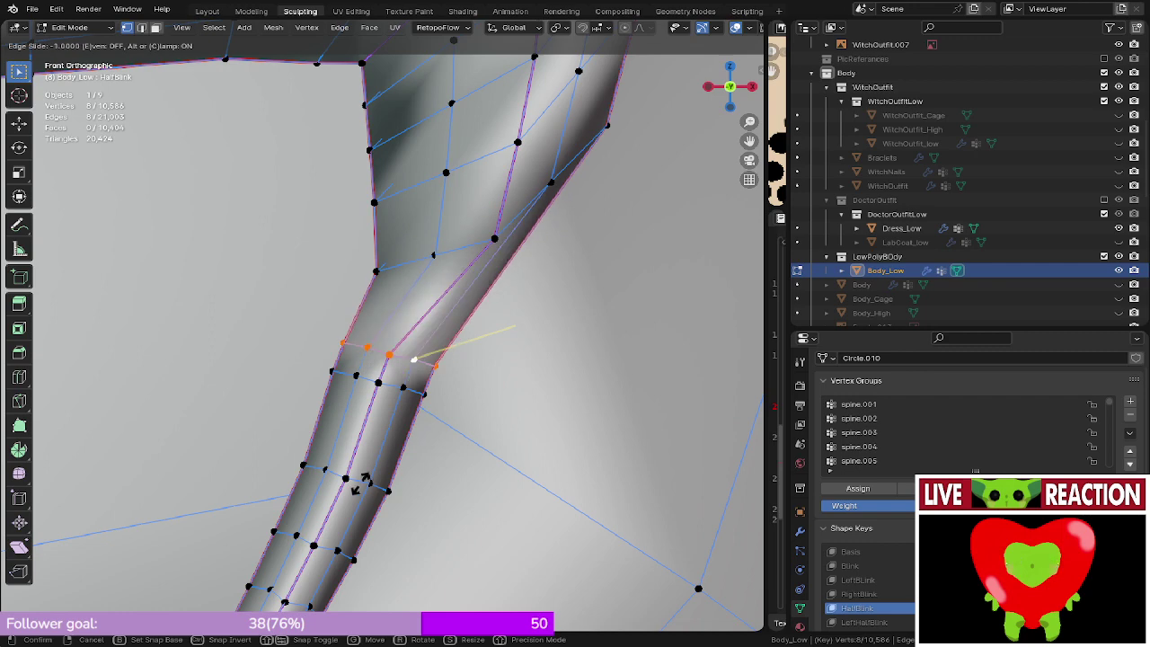
pyautogui.click(496, 357)
pyautogui.press('g')
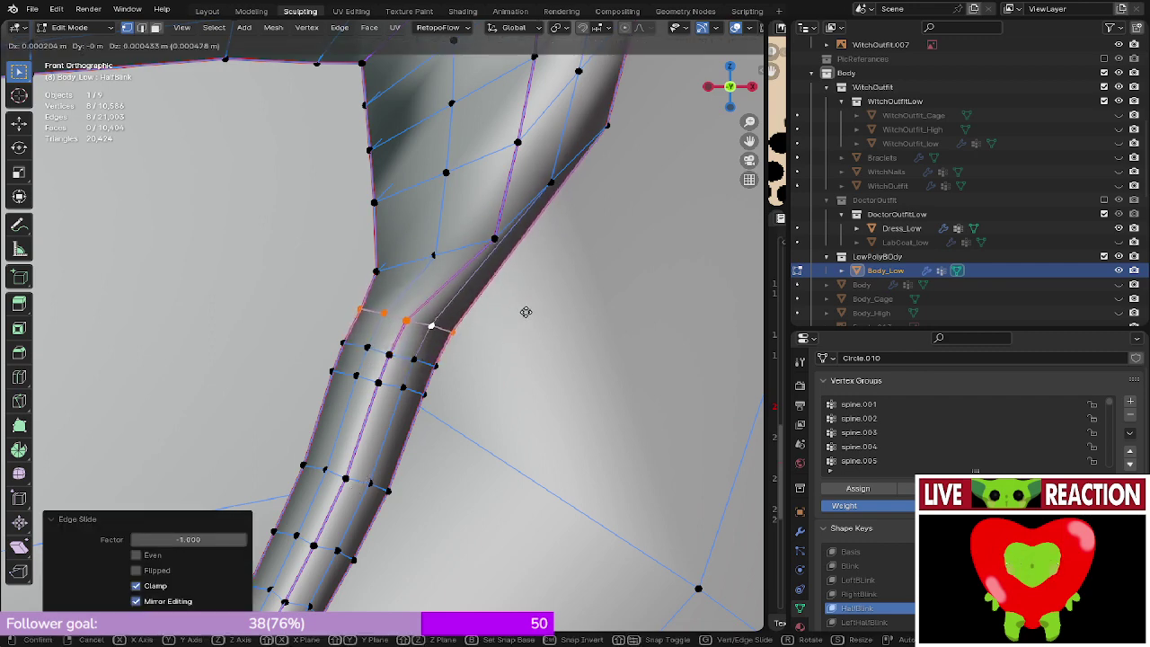
pyautogui.click(527, 310)
# - Select the next edge loop up the wing and slide it fully down onto the strand's top loop with factor -1.000
pyautogui.keyDown('alt'); pyautogui.click(521, 206); pyautogui.keyUp('alt')
pyautogui.keyDown('shift'); pyautogui.moveTo(521, 206); pyautogui.dragTo(472, 301, button='middle'); pyautogui.keyUp('shift')
pyautogui.scroll(-3, 472, 301)
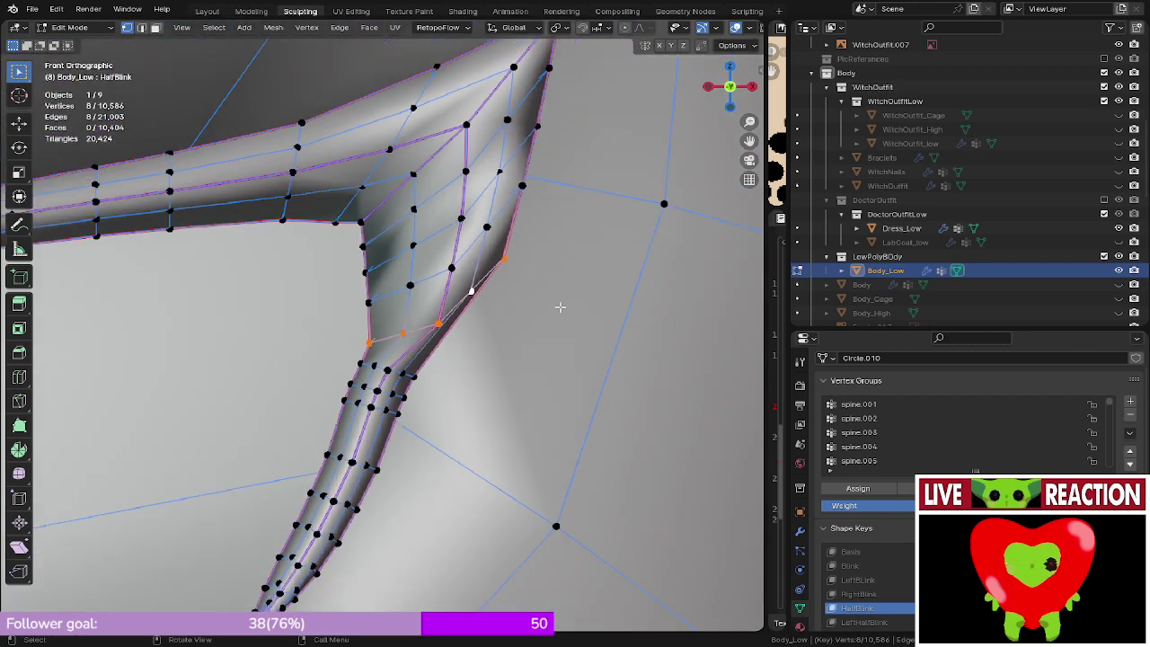
pyautogui.press('g')
pyautogui.press('g')
pyautogui.click(487, 423)
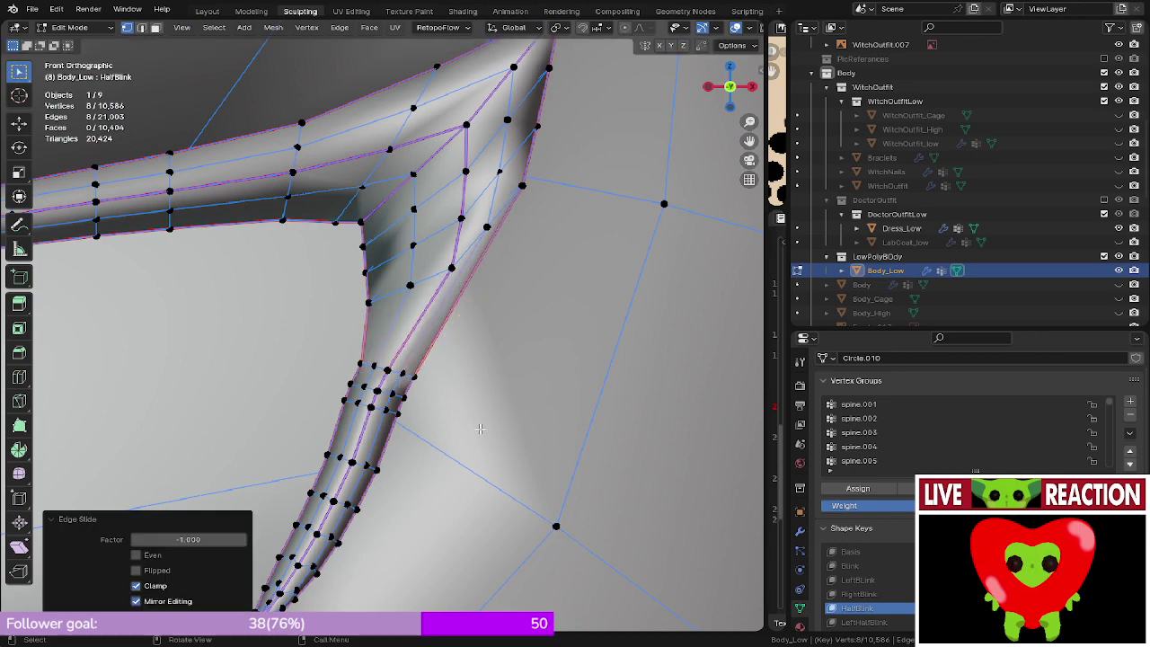
# - Move the selected loop up from the strand by 0.000268 m in X and 0.000945 m in Z in front view
pyautogui.press('g')
pyautogui.press('Escape')
pyautogui.moveTo(493, 383); pyautogui.dragTo(436, 350, button='middle')
pyautogui.press('KP_1')
pyautogui.scroll(-3, 515, 324)
pyautogui.press('g')
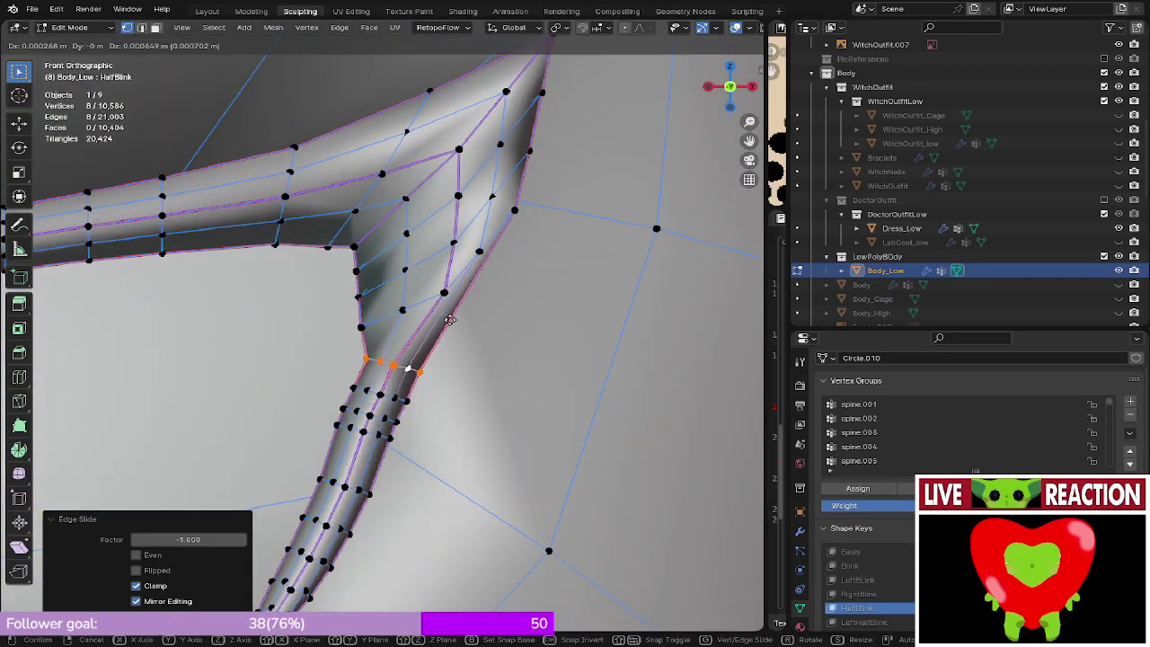
pyautogui.click(449, 308)
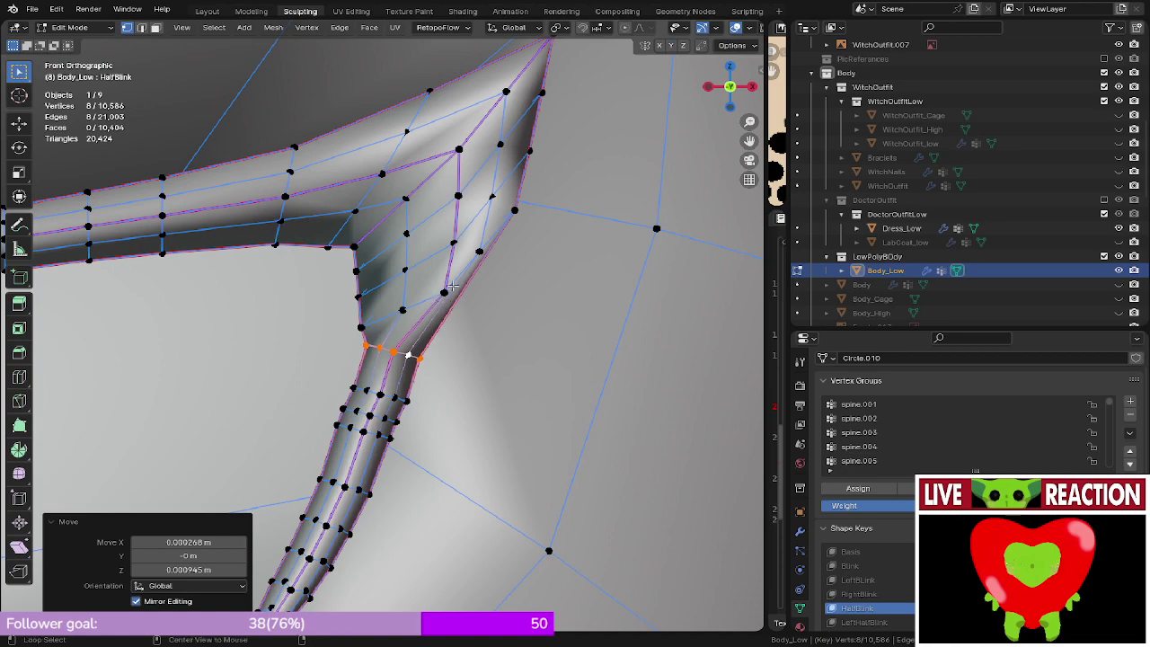
# - Slide the following wing edge loop fully down onto the moved loop with factor -1.000 and check the lash in Object Mode
pyautogui.press('g')
pyautogui.press('g')
pyautogui.click(359, 415)
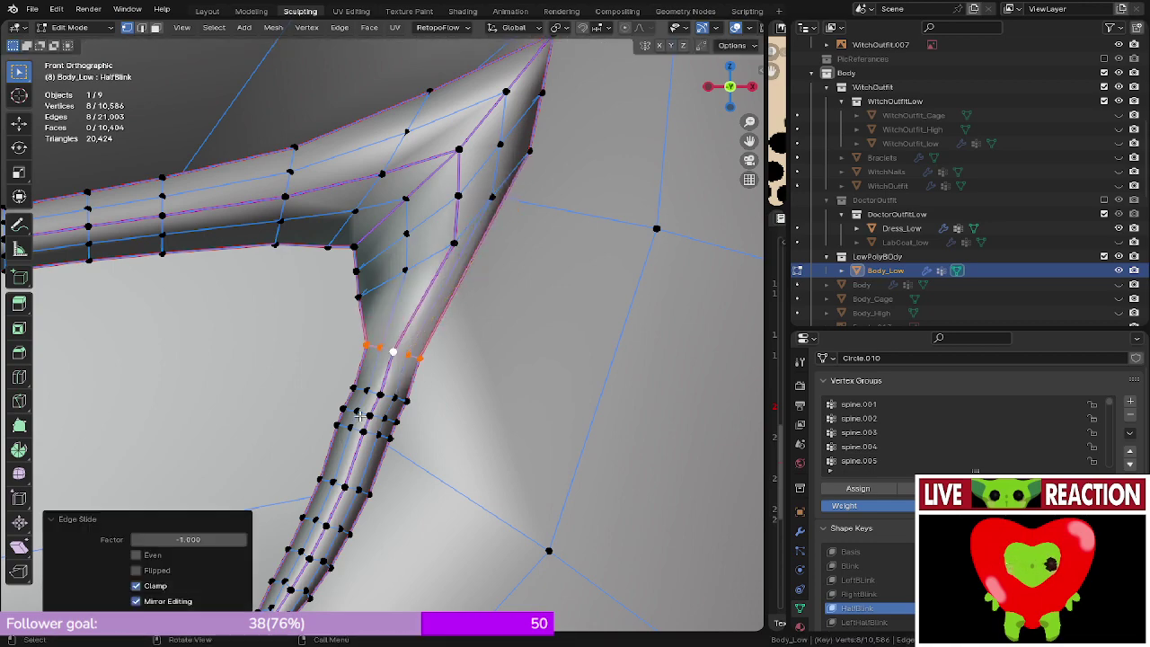
pyautogui.scroll(-3, 359, 415)
pyautogui.moveTo(359, 415); pyautogui.dragTo(357, 333, button='middle')
pyautogui.press('KP_1')
pyautogui.press('Tab')
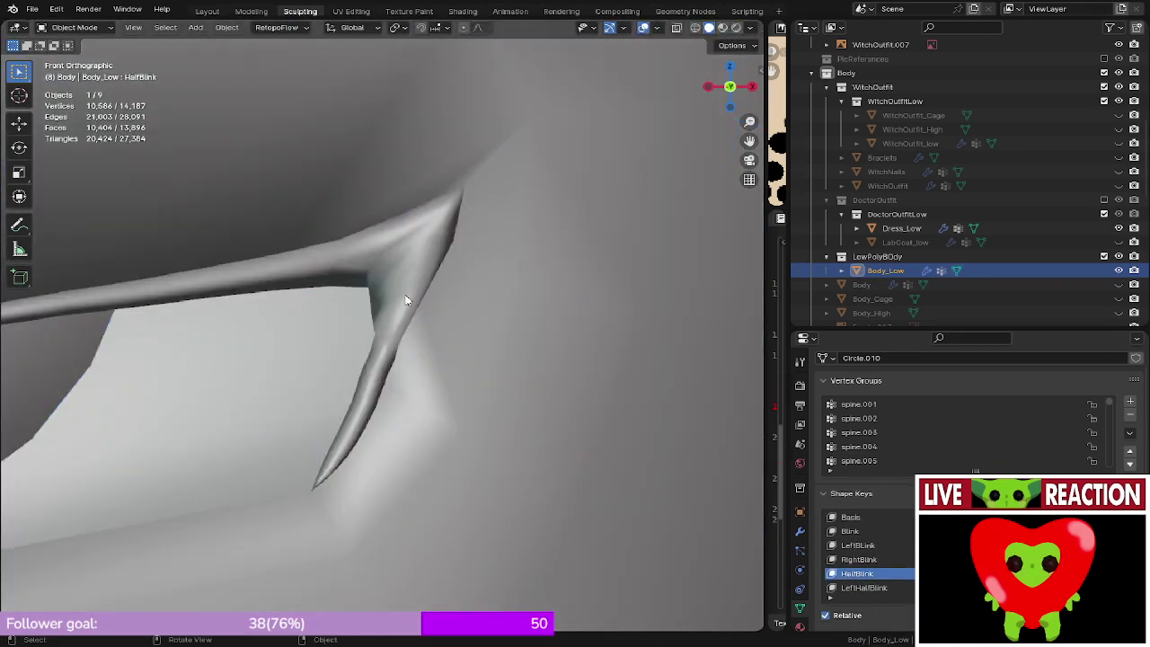
pyautogui.press('Tab')
pyautogui.scroll(3, 405, 300)
pyautogui.press('s')
pyautogui.click(491, 311)
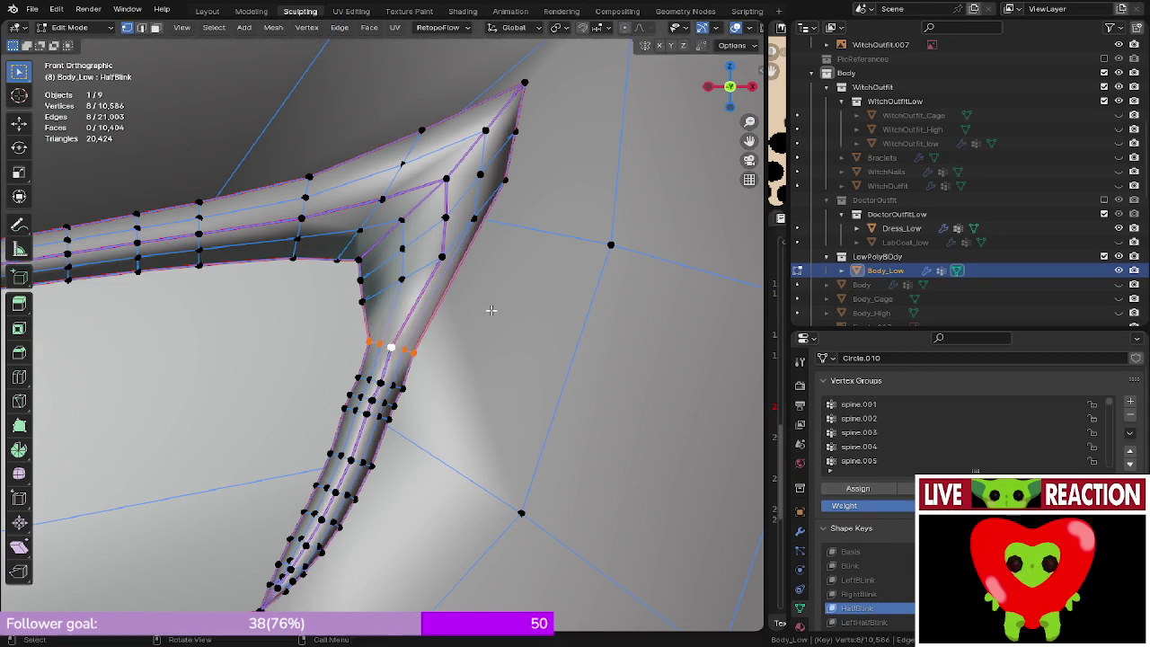
# - Slide the selected loop back up the wing with factor 0.459
pyautogui.press('g')
pyautogui.press('g')
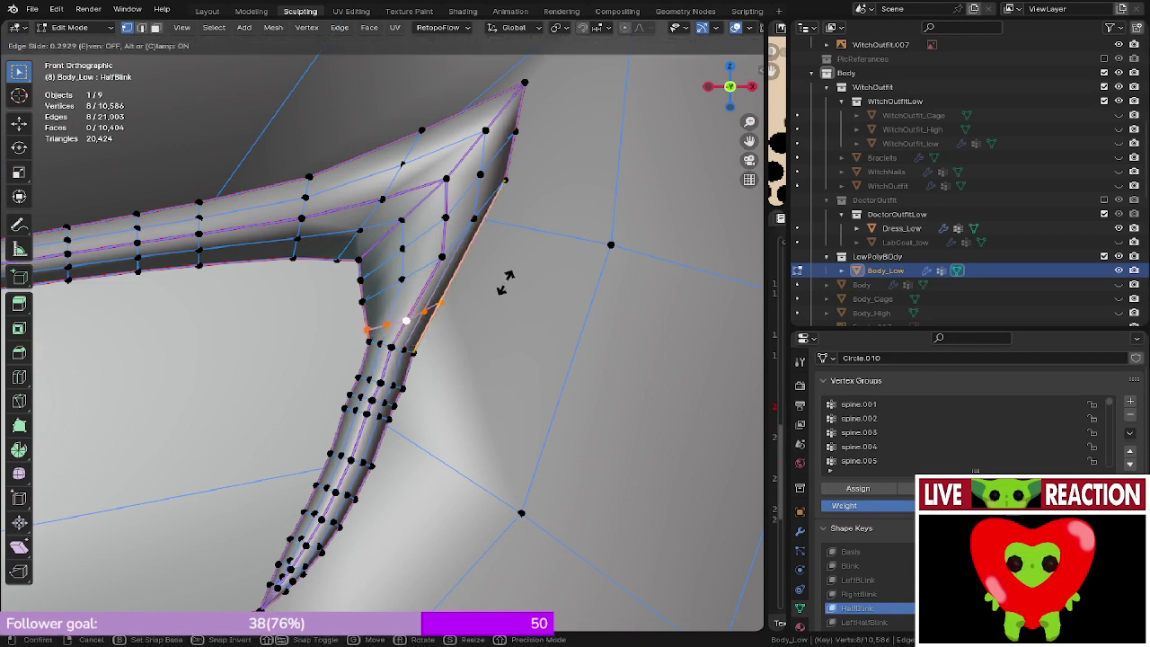
pyautogui.click(507, 274)
# - Scale the wing loop to 1.061 and nudge it slightly outward
pyautogui.press('s')
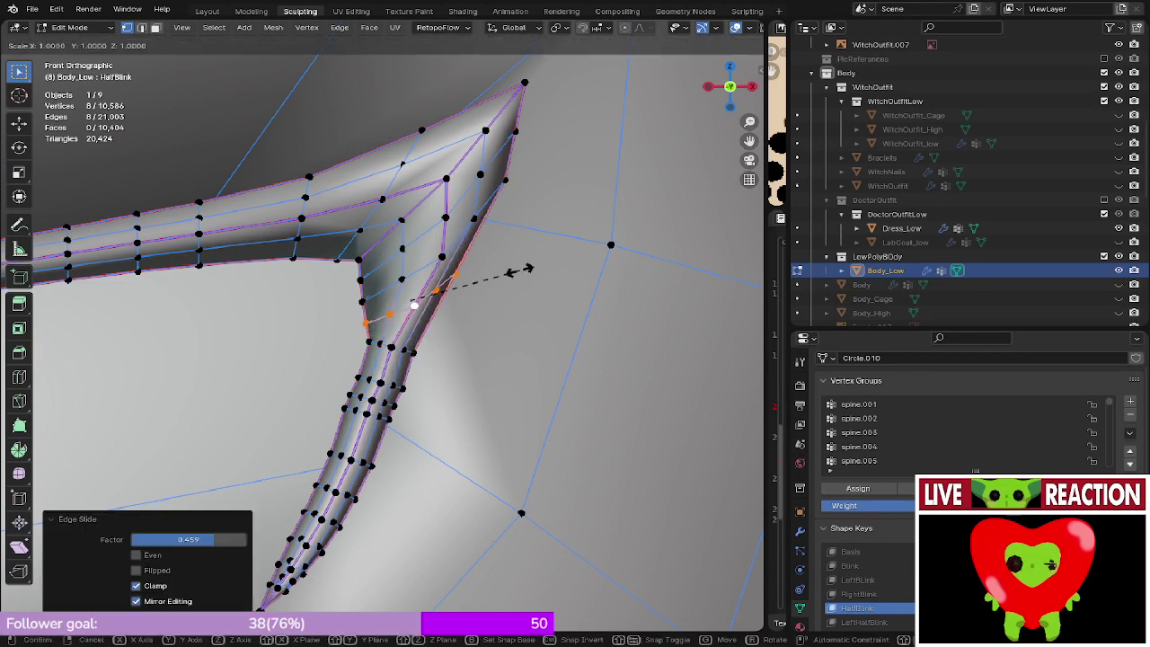
pyautogui.click(529, 267)
pyautogui.press('g')
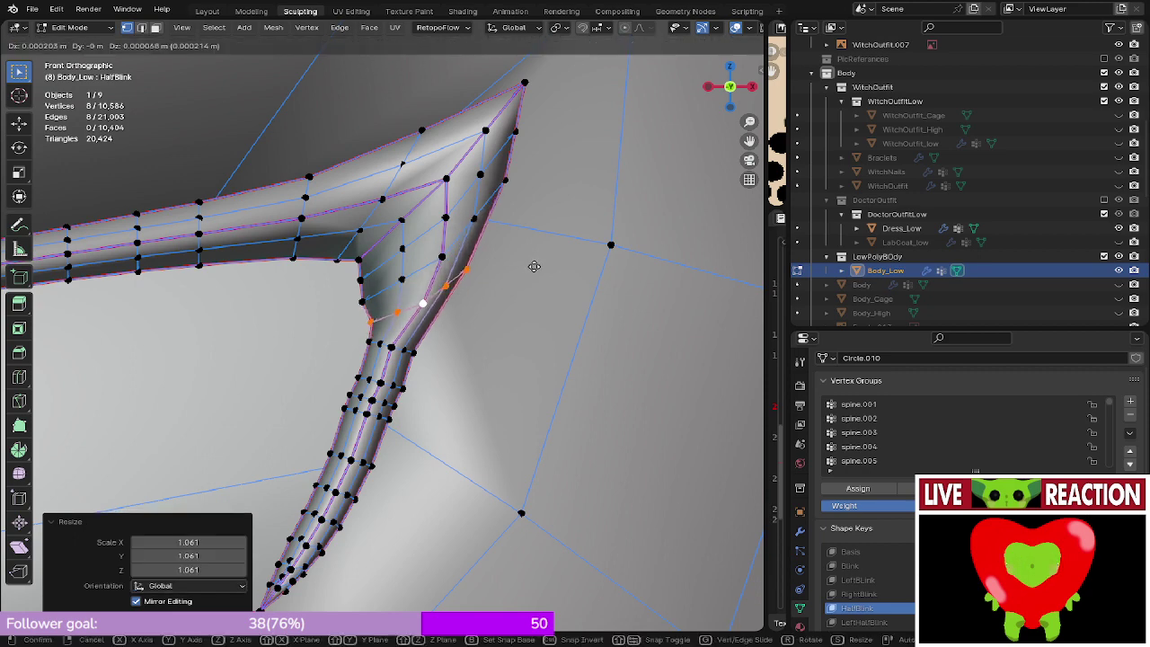
pyautogui.click(528, 269)
pyautogui.keyDown('shift'); pyautogui.moveTo(467, 279); pyautogui.dragTo(480, 252, button='middle'); pyautogui.keyUp('shift')
pyautogui.keyDown('alt'); pyautogui.click(413, 324); pyautogui.keyUp('alt')
pyautogui.keyDown('alt'); pyautogui.click(411, 321); pyautogui.keyUp('alt')
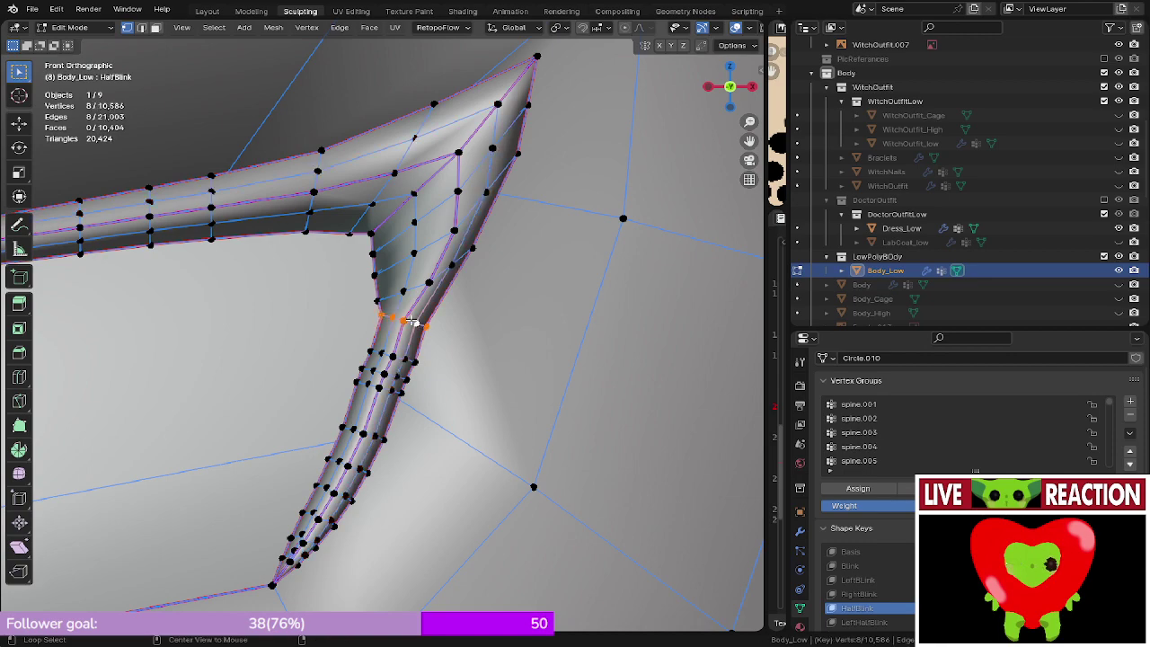
# - Select the inner edge path from the wing's inner corner down to the strand tip and smooth it with LoopTools Relax
pyautogui.click(371, 235)
pyautogui.keyDown('shift'); pyautogui.moveTo(371, 234); pyautogui.dragTo(409, 175, button='middle'); pyautogui.keyUp('shift')
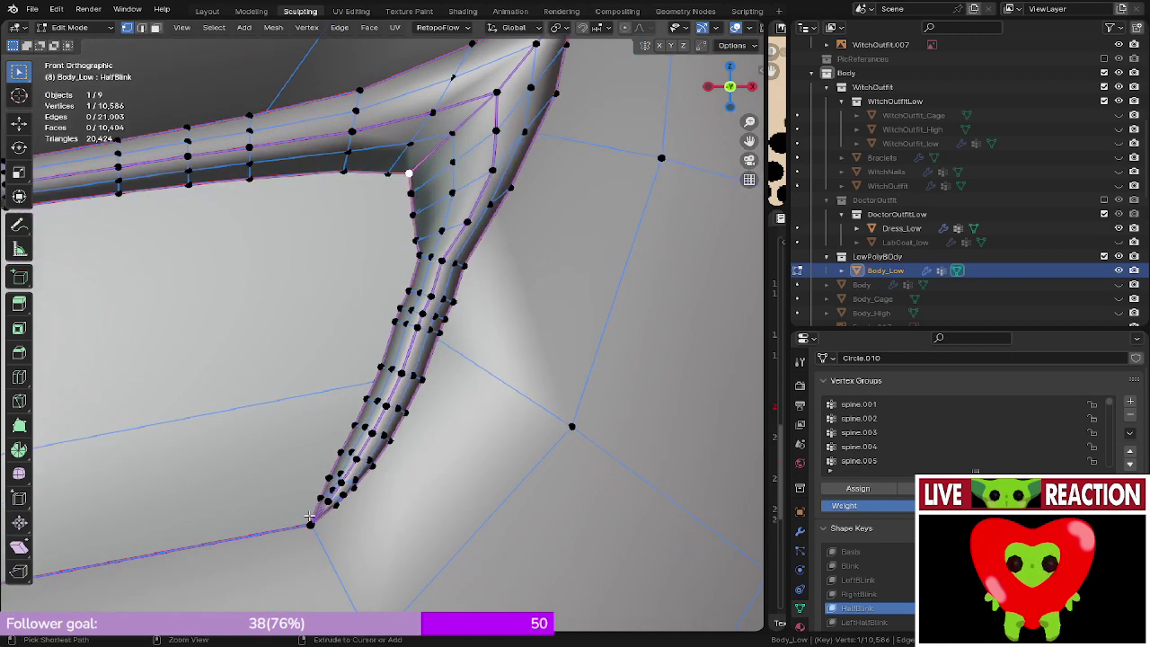
pyautogui.keyDown('ctrl'); pyautogui.click(294, 533); pyautogui.keyUp('ctrl')
pyautogui.keyDown('shift'); pyautogui.moveTo(314, 490); pyautogui.dragTo(417, 359, button='middle'); pyautogui.keyUp('shift')
pyautogui.moveTo(418, 359); pyautogui.dragTo(447, 320, button='middle')
pyautogui.hotkey('ctrl', 'z')
pyautogui.keyDown('ctrl'); pyautogui.click(458, 321); pyautogui.keyUp('ctrl')
pyautogui.press('n')
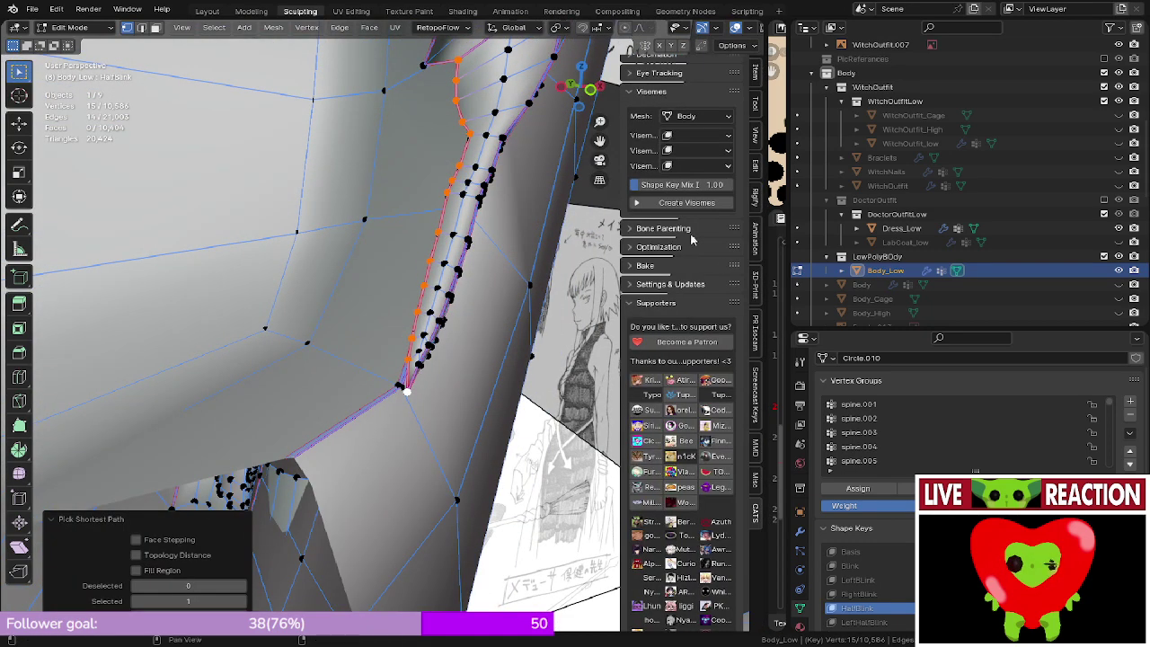
pyautogui.click(754, 106)
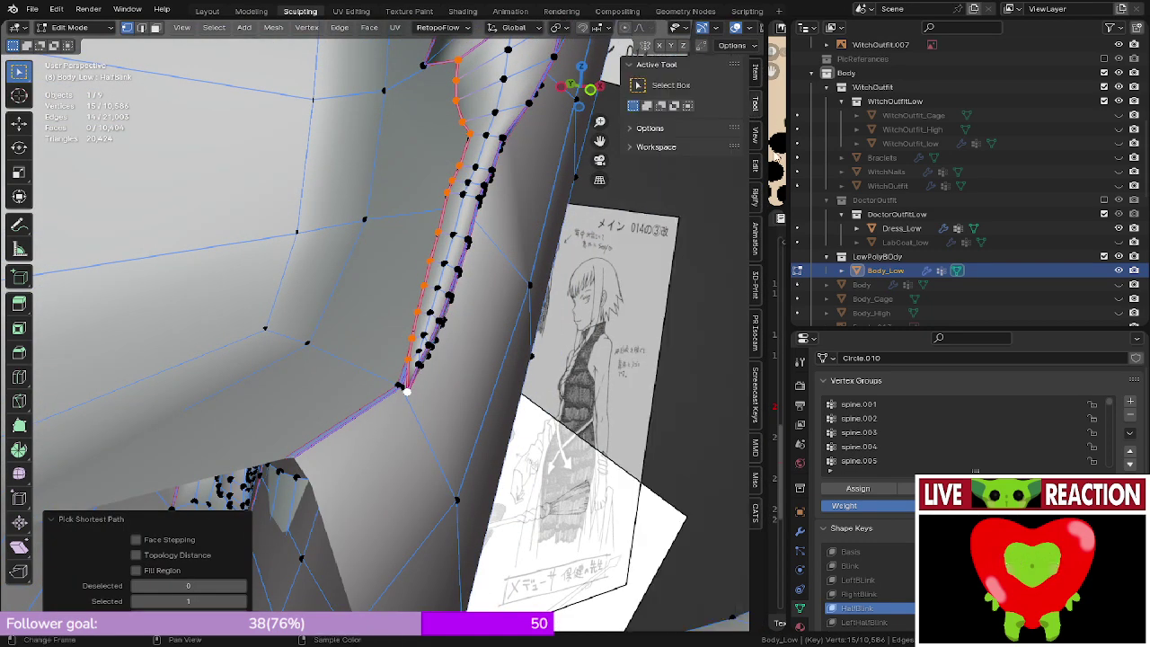
pyautogui.click(759, 144)
pyautogui.click(756, 166)
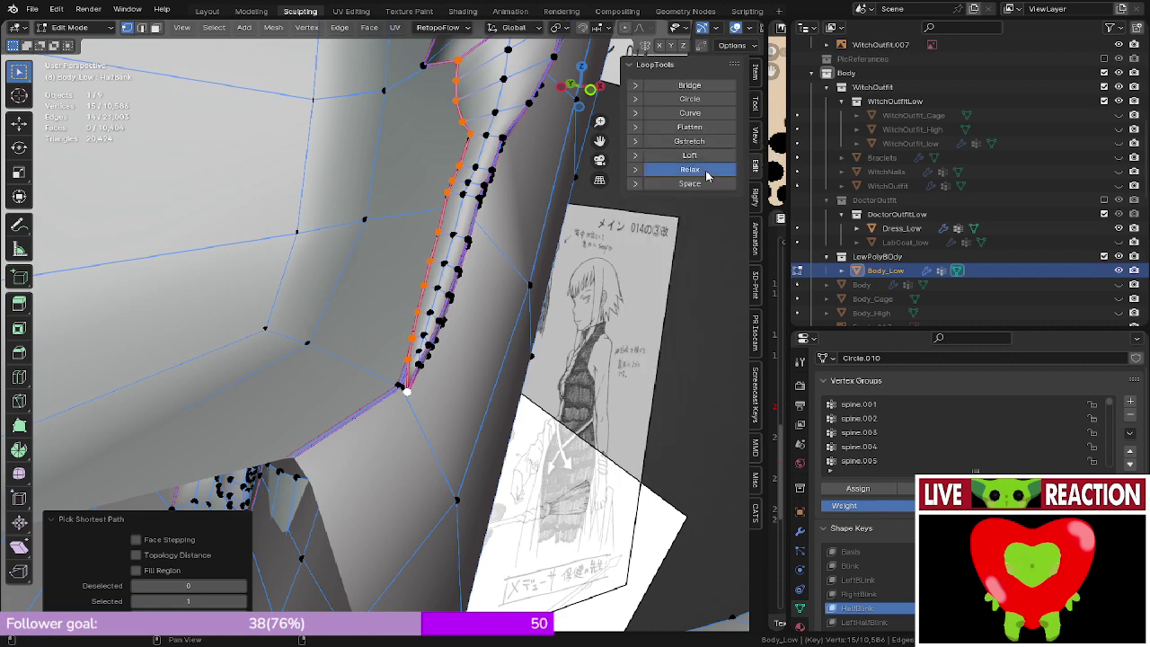
pyautogui.click(709, 170)
pyautogui.keyDown('alt'); pyautogui.click(491, 137); pyautogui.keyUp('alt')
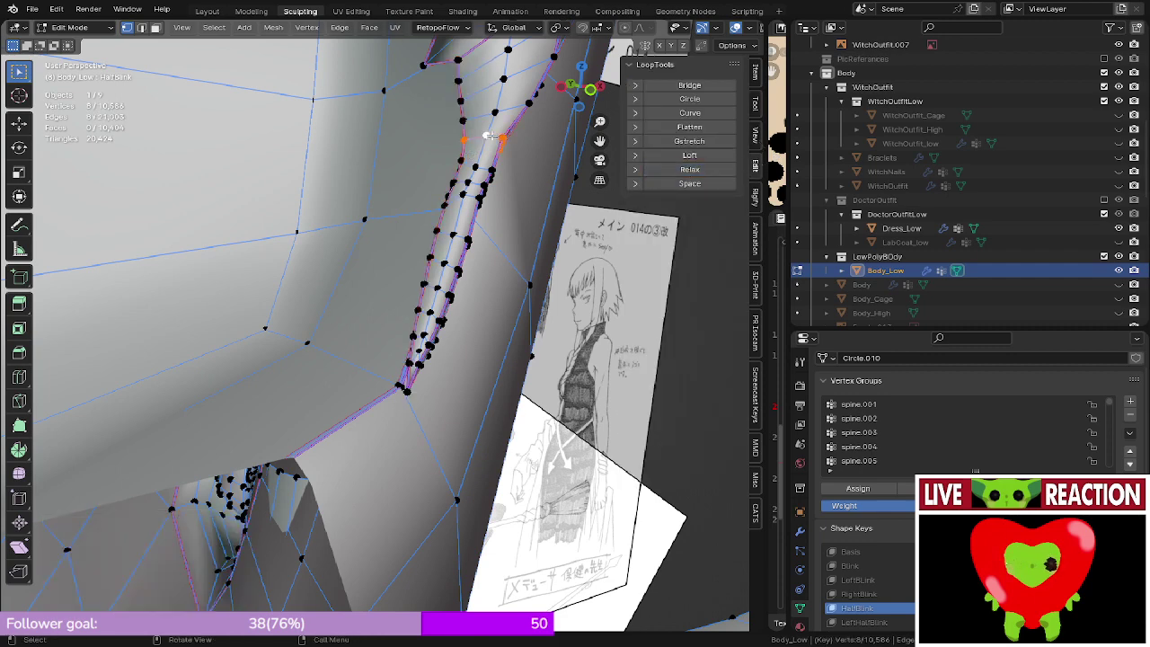
pyautogui.keyDown('alt'); pyautogui.click(493, 155); pyautogui.keyUp('alt')
pyautogui.moveTo(493, 155); pyautogui.dragTo(499, 115, button='middle')
pyautogui.click(478, 58)
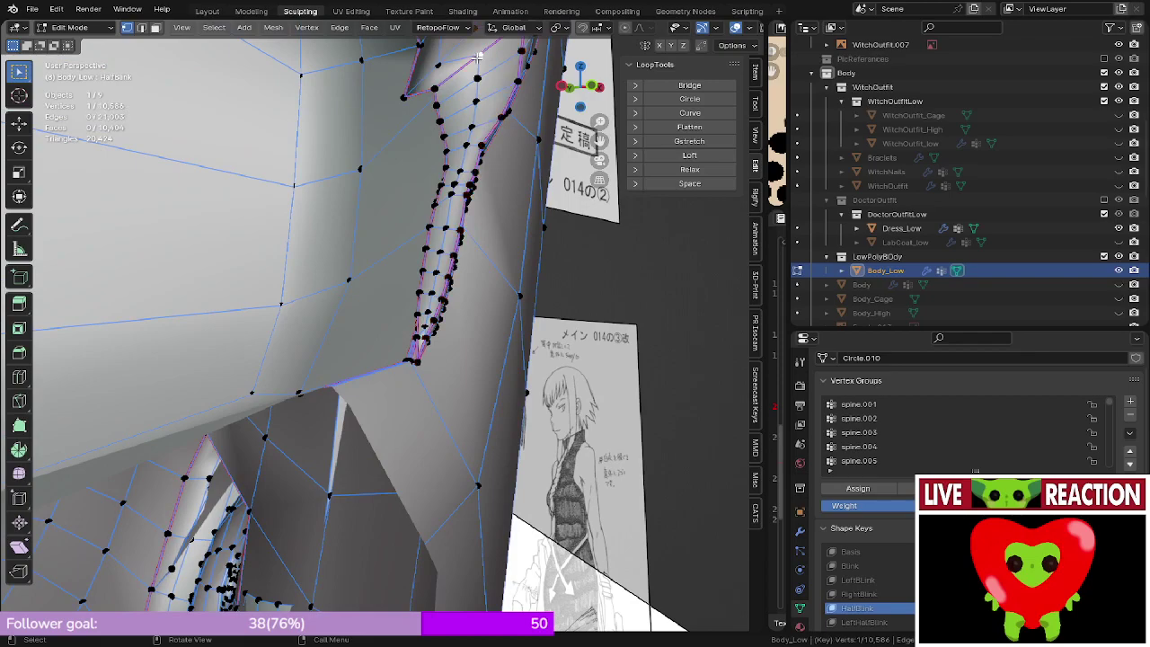
pyautogui.moveTo(440, 68); pyautogui.dragTo(440, 260, button='middle')
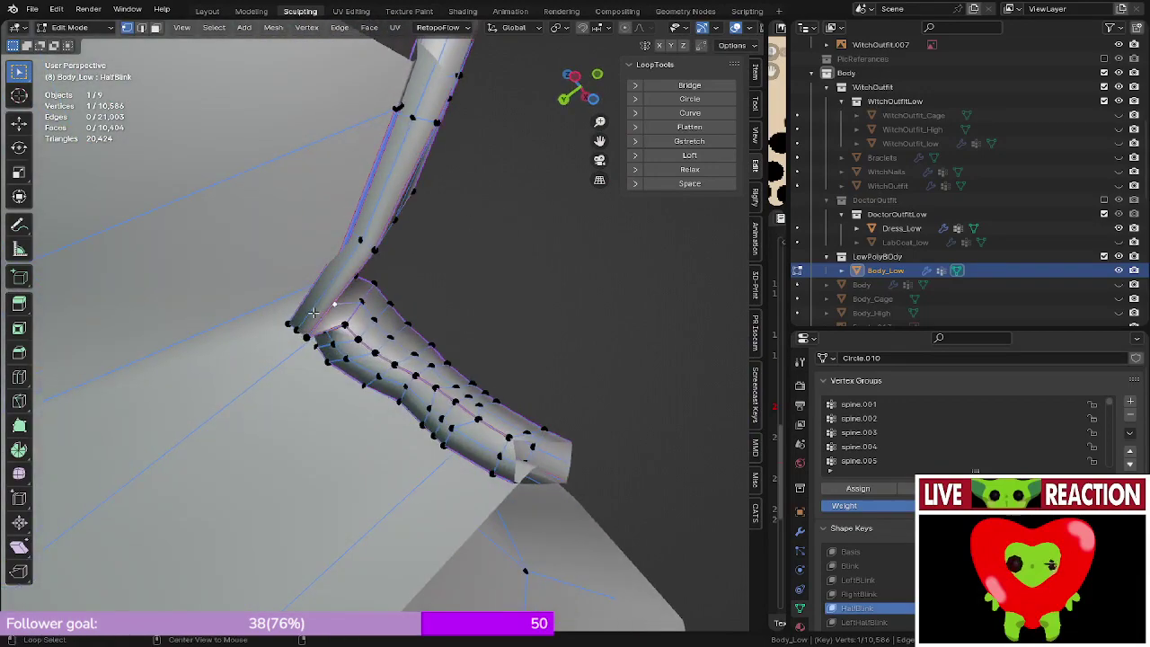
# - Select the upper lash's edge loop beside the wing, reposition it, and check the lash shape in Object Mode from the front
pyautogui.keyDown('alt'); pyautogui.click(344, 290); pyautogui.keyUp('alt')
pyautogui.moveTo(344, 290); pyautogui.dragTo(431, 277, button='middle')
pyautogui.press('g')
pyautogui.click(398, 435)
pyautogui.press('Tab')
pyautogui.press('Tab')
pyautogui.press('g')
pyautogui.click(435, 290)
pyautogui.press('Tab')
pyautogui.press('KP_1')
pyautogui.scroll(-3, 432, 276)
pyautogui.scroll(5, 433, 279)
pyautogui.press('Tab')
# - Try to relax the path from the wing's outer vertex down to the strand tip, and undo the relaxation
pyautogui.keyDown('shift'); pyautogui.moveTo(444, 344); pyautogui.dragTo(434, 137, button='middle'); pyautogui.keyUp('shift')
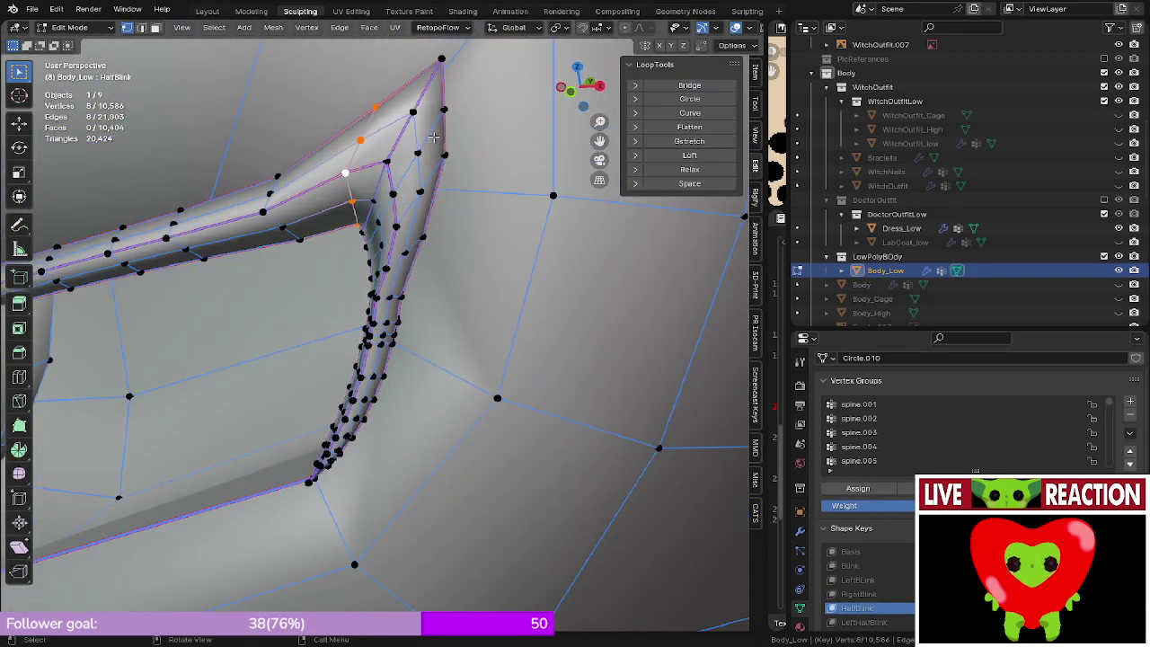
pyautogui.click(423, 188)
pyautogui.moveTo(423, 187); pyautogui.dragTo(292, 487, button='middle')
pyautogui.keyDown('ctrl'); pyautogui.click(296, 500); pyautogui.keyUp('ctrl')
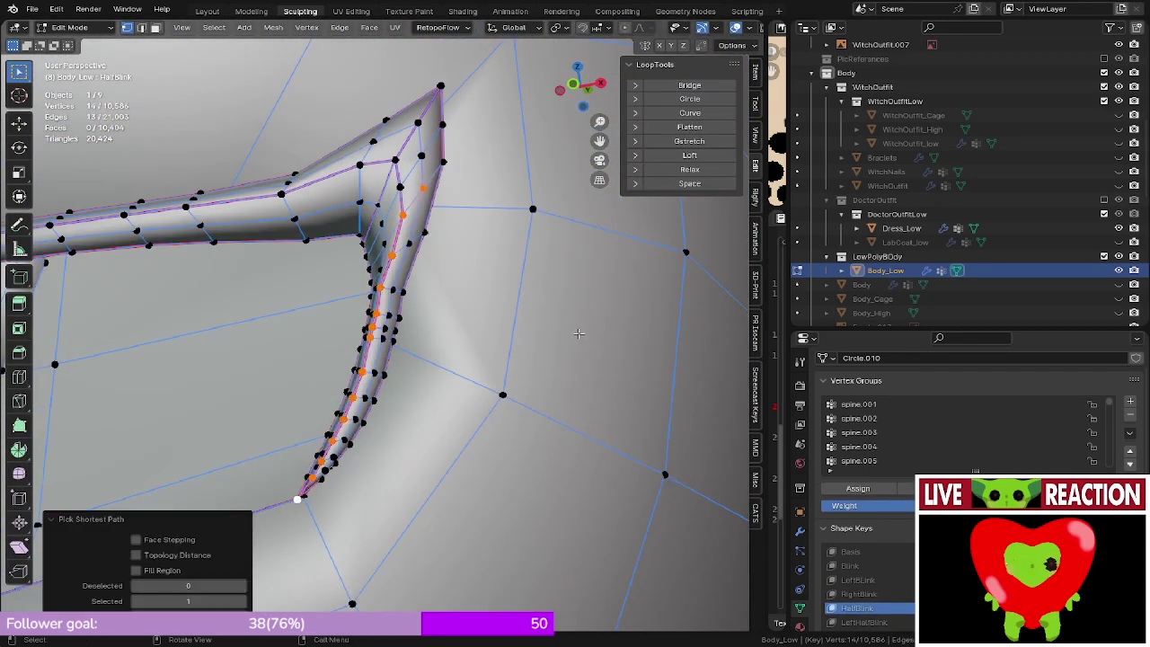
pyautogui.click(699, 169)
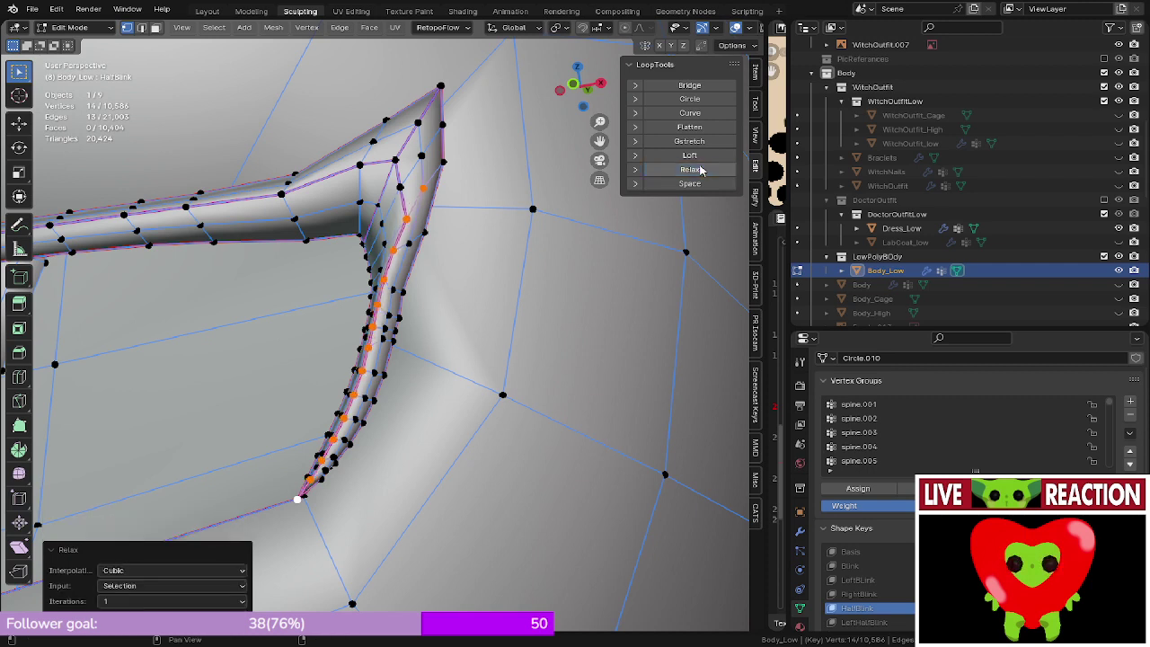
pyautogui.hotkey('ctrl', 'z')
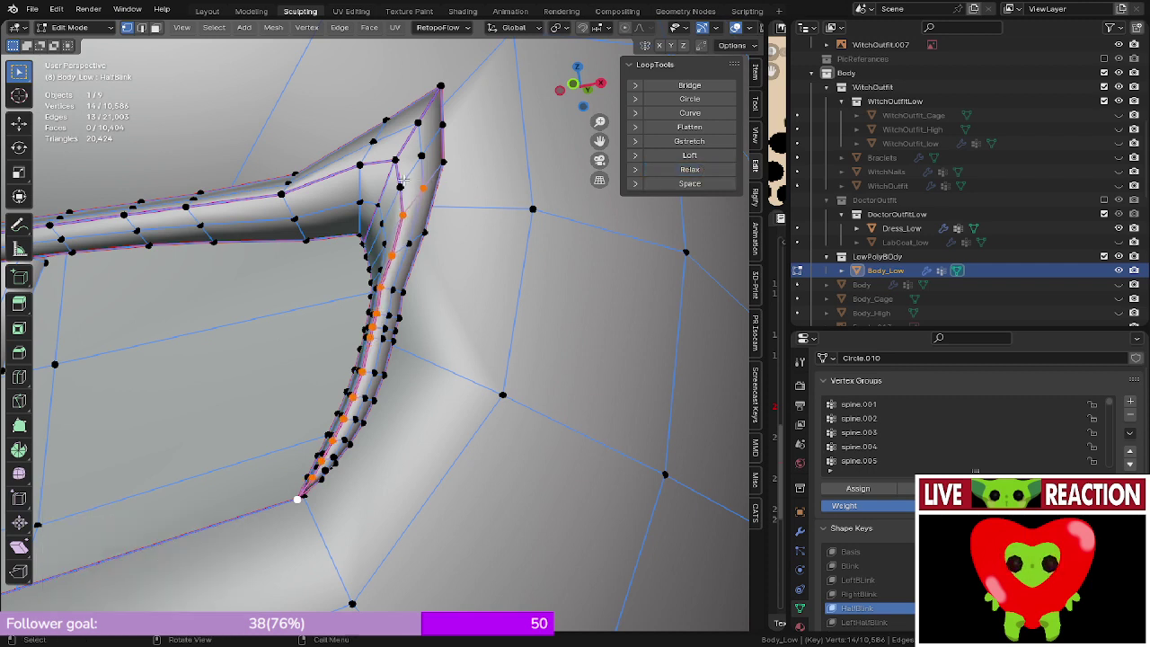
# - Select the central crease path from the wing's inner ridge vertex to the strand tip and smooth it with LoopTools Relax
pyautogui.keyDown('ctrl'); pyautogui.click(396, 162); pyautogui.keyUp('ctrl')
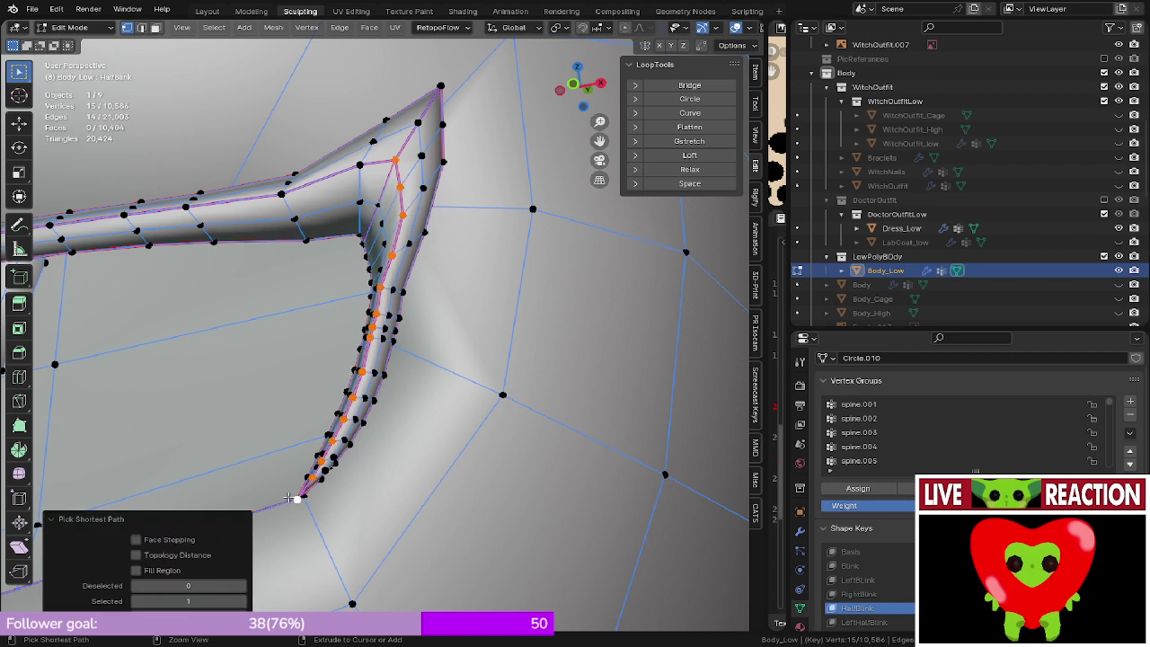
pyautogui.click(690, 171)
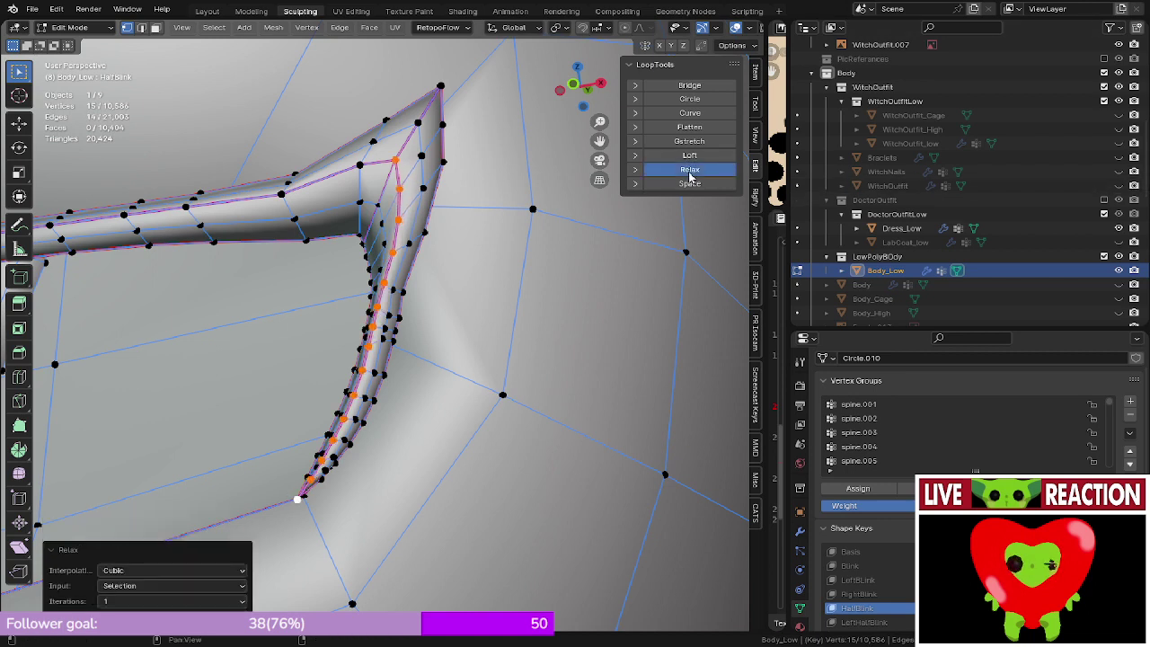
# - Select the path just outside the central crease, from near the wing tip to the strand tip, and smooth it with Relax
pyautogui.click(427, 125)
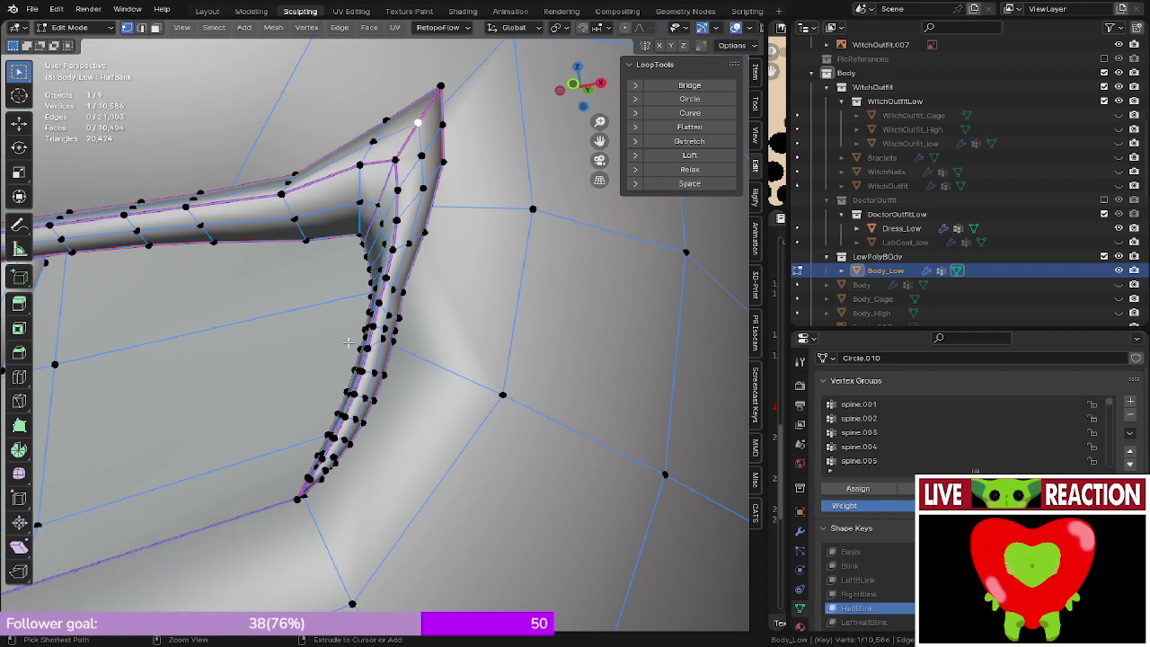
pyautogui.keyDown('ctrl'); pyautogui.click(409, 244); pyautogui.keyUp('ctrl')
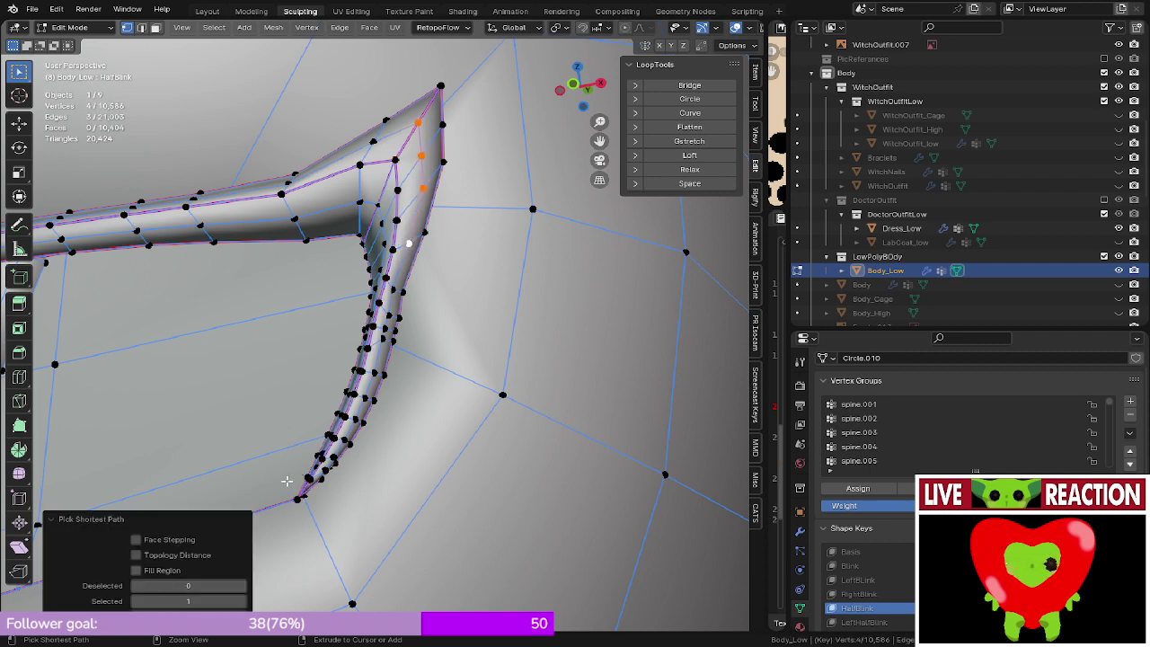
pyautogui.keyDown('ctrl'); pyautogui.click(294, 503); pyautogui.keyUp('ctrl')
pyautogui.hotkey('ctrl', 'z')
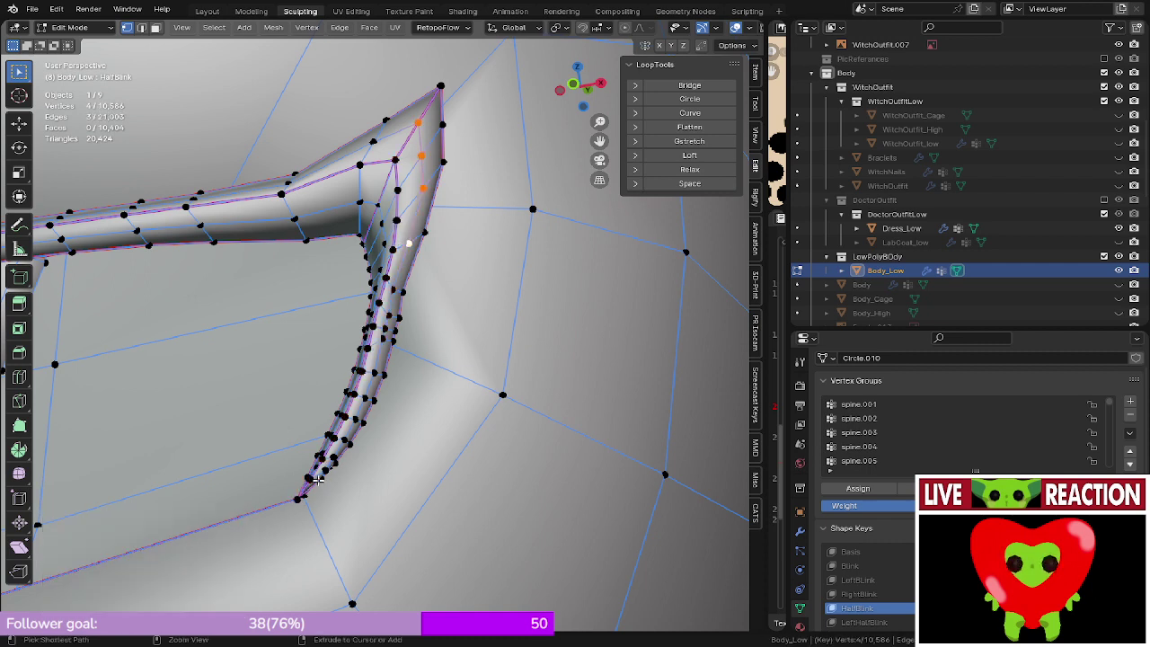
pyautogui.keyDown('ctrl'); pyautogui.click(301, 498); pyautogui.keyUp('ctrl')
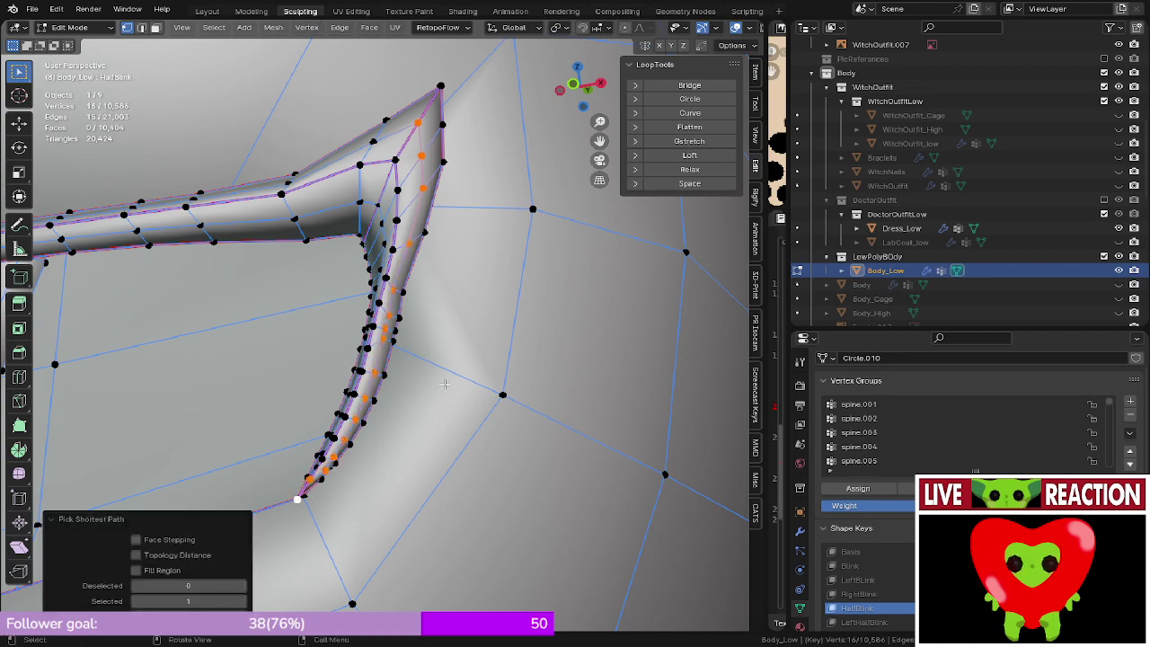
pyautogui.moveTo(444, 384); pyautogui.dragTo(503, 269, button='middle')
pyautogui.click(663, 170)
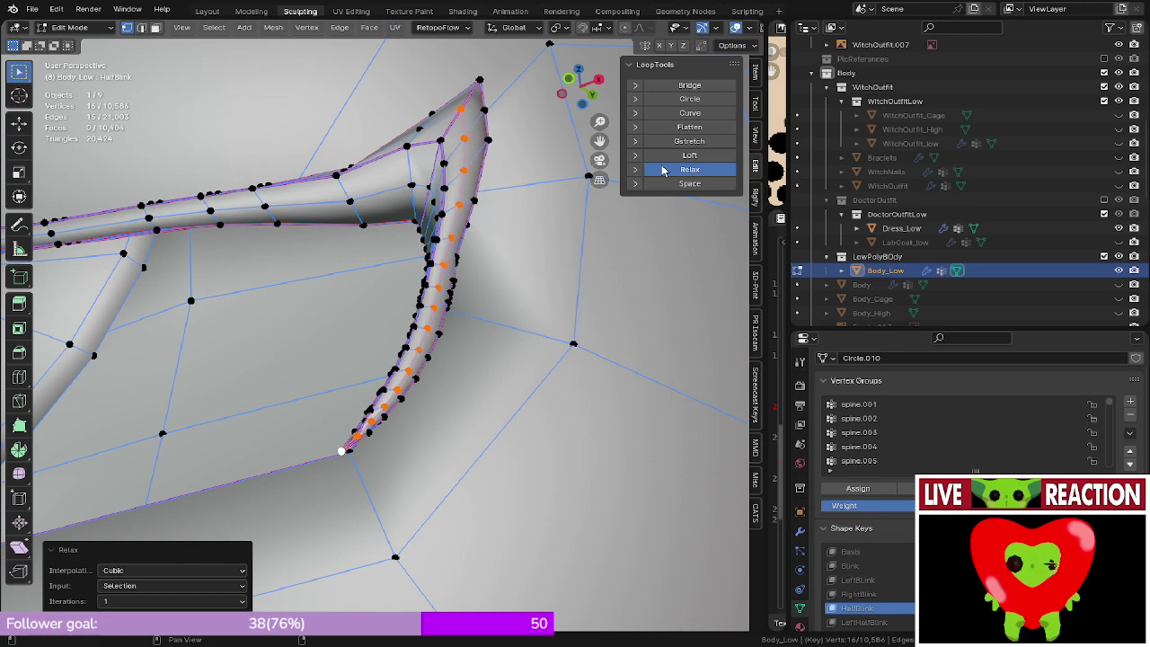
# - Select the path along the lash's outer ridge from the wing tip to the strand tip and smooth it with Relax
pyautogui.moveTo(539, 153); pyautogui.dragTo(449, 120, button='middle')
pyautogui.click(428, 130)
pyautogui.moveTo(449, 289); pyautogui.dragTo(446, 251, button='middle')
pyautogui.scroll(3, 409, 319)
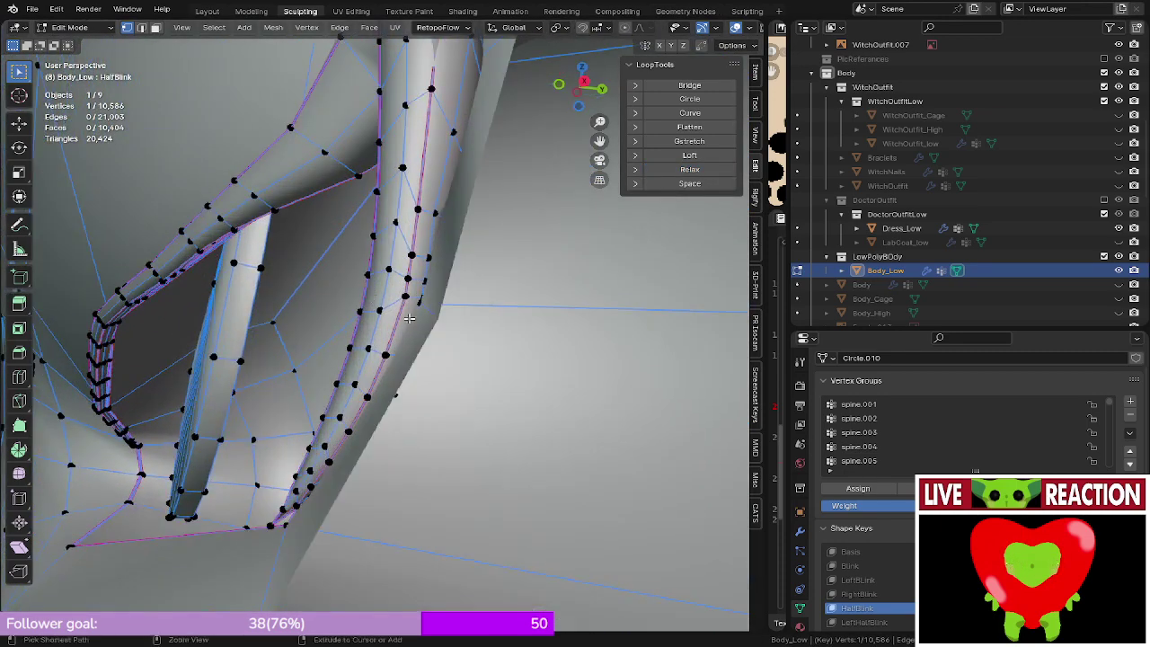
pyautogui.keyDown('ctrl'); pyautogui.click(406, 295); pyautogui.keyUp('ctrl')
pyautogui.moveTo(407, 295); pyautogui.dragTo(344, 371, button='middle')
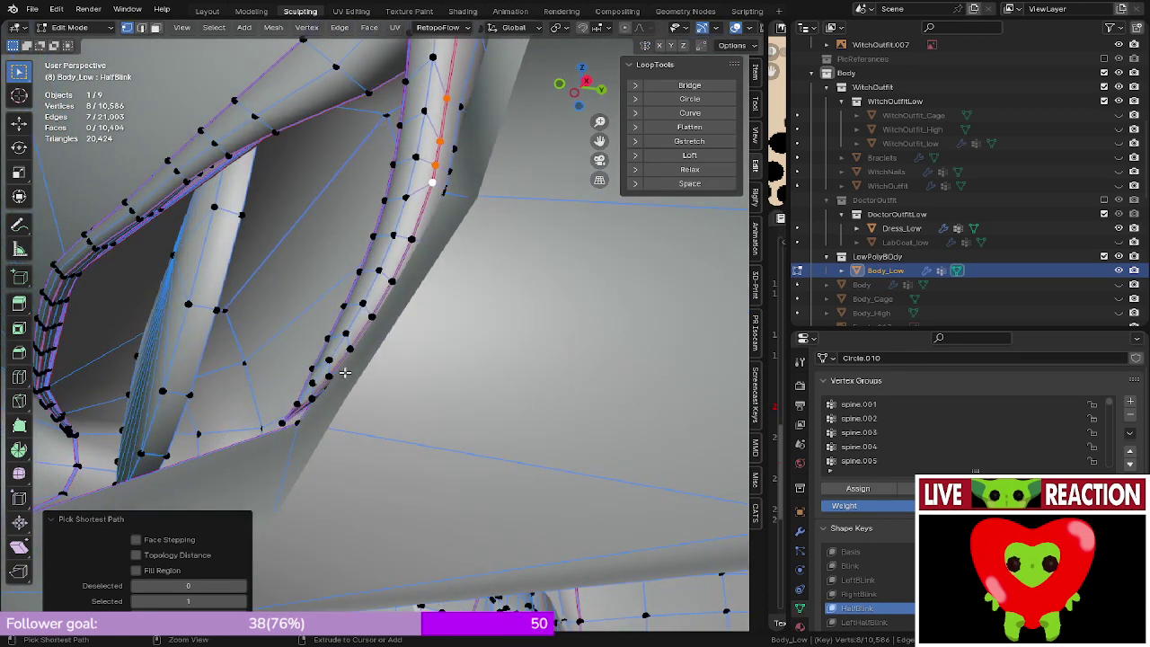
pyautogui.keyDown('ctrl'); pyautogui.click(283, 423); pyautogui.keyUp('ctrl')
pyautogui.click(681, 175)
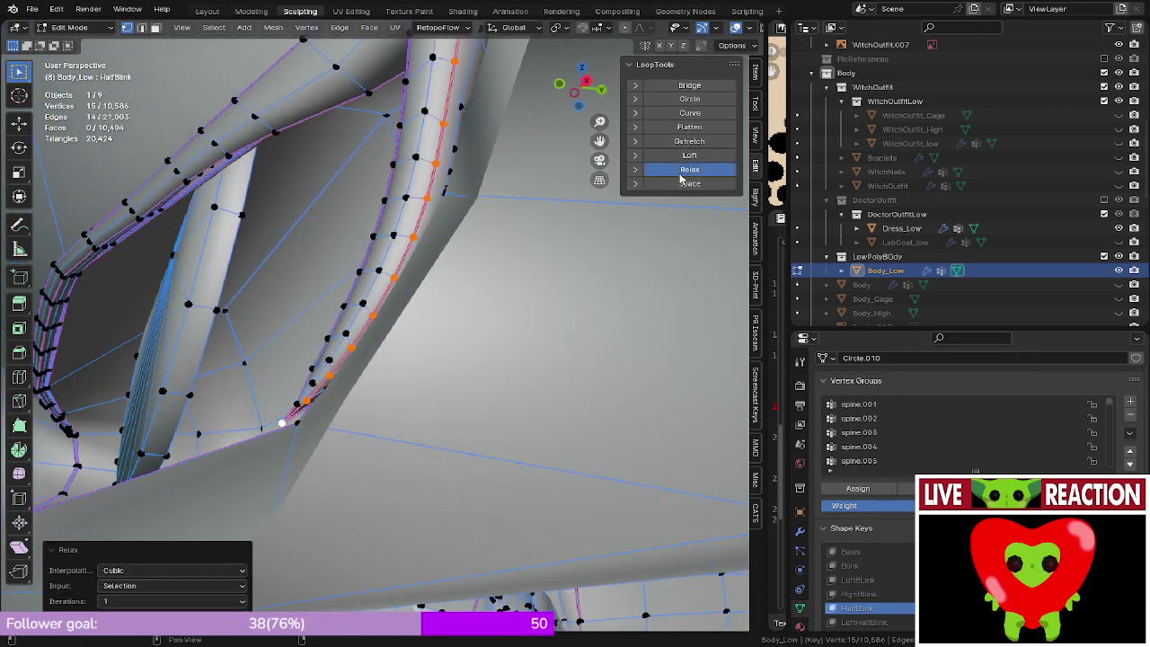
# - Select the path behind the outer ridge, from below the wing tip to the strand tip, smooth it with Relax, and save the file
pyautogui.moveTo(681, 180); pyautogui.dragTo(441, 298, button='middle')
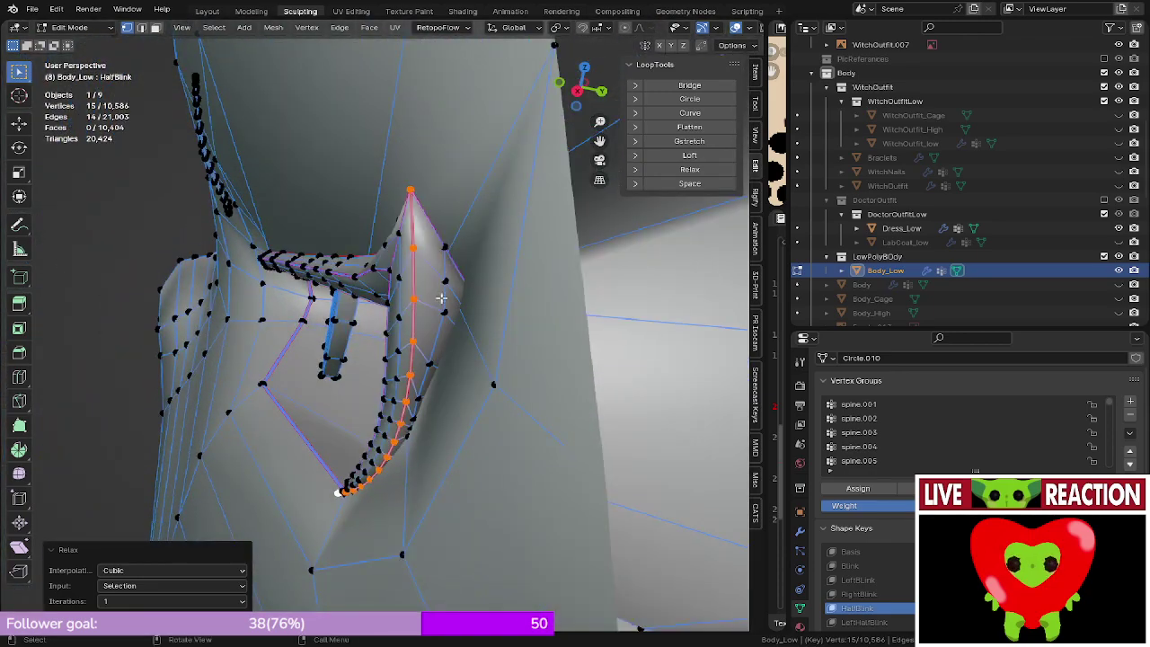
pyautogui.click(440, 243)
pyautogui.moveTo(441, 243)
pyautogui.mouseDown(button='middle')
pyautogui.moveTo(479, 231)
pyautogui.moveTo(437, 226)
pyautogui.mouseUp(button='middle')
pyautogui.press('z')
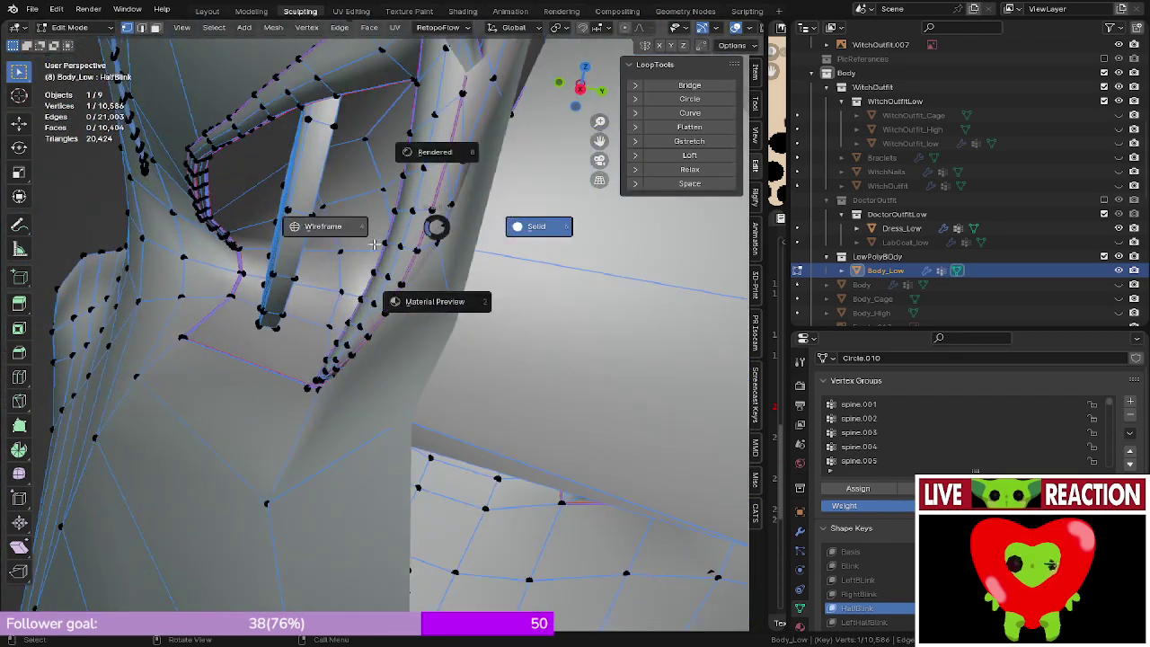
pyautogui.click(334, 226)
pyautogui.moveTo(359, 235)
pyautogui.mouseDown(button='middle')
pyautogui.moveTo(406, 278)
pyautogui.moveTo(429, 258)
pyautogui.moveTo(382, 247)
pyautogui.moveTo(410, 252)
pyautogui.mouseUp(button='middle')
pyautogui.press('z')
pyautogui.click(512, 255)
pyautogui.keyDown('ctrl'); pyautogui.click(388, 249); pyautogui.keyUp('ctrl')
pyautogui.press('z')
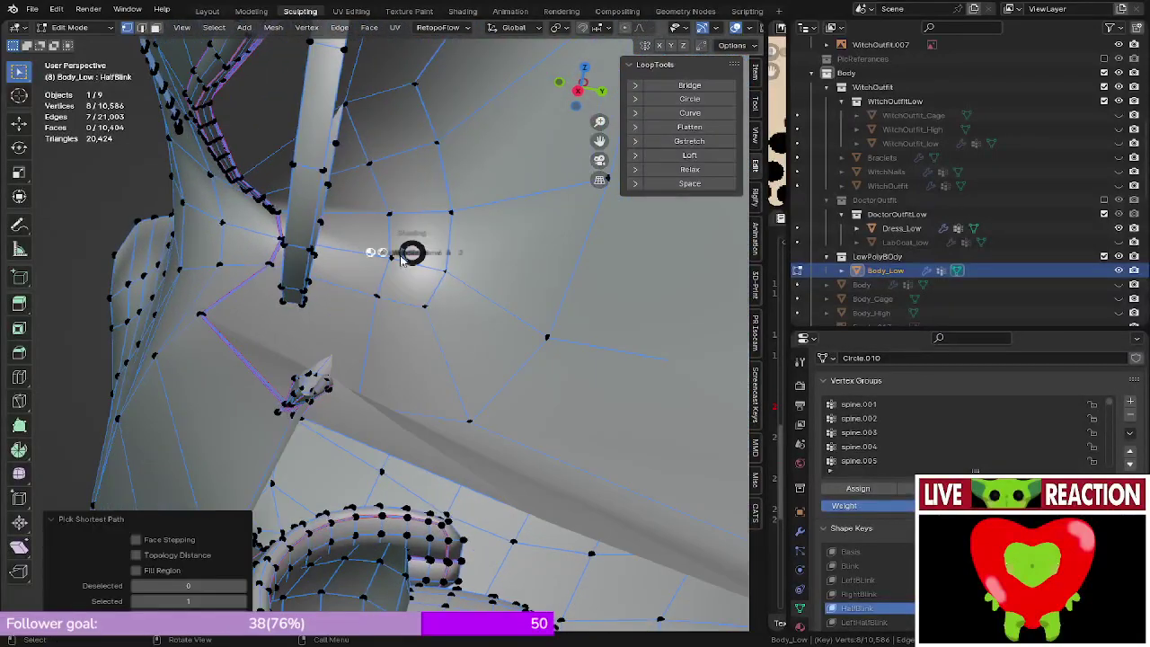
pyautogui.click(341, 253)
pyautogui.moveTo(337, 260); pyautogui.dragTo(316, 344, button='middle')
pyautogui.keyDown('ctrl'); pyautogui.click(275, 415); pyautogui.keyUp('ctrl')
pyautogui.moveTo(275, 415); pyautogui.dragTo(415, 310, button='middle')
pyautogui.press('z')
pyautogui.click(706, 269)
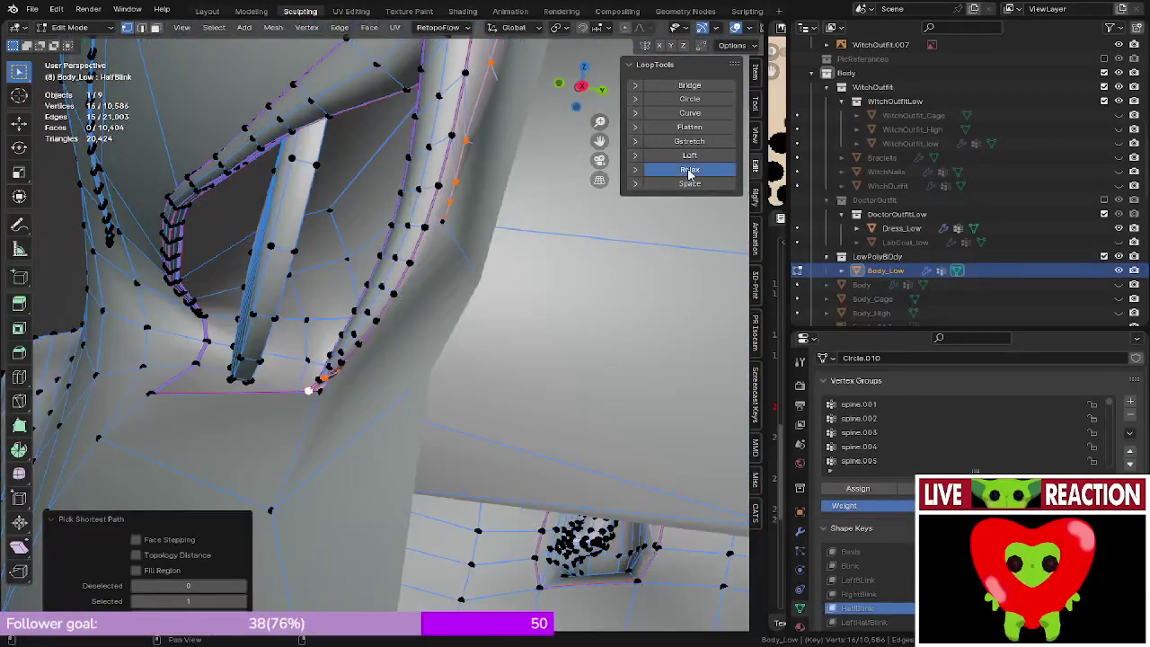
pyautogui.click(688, 170)
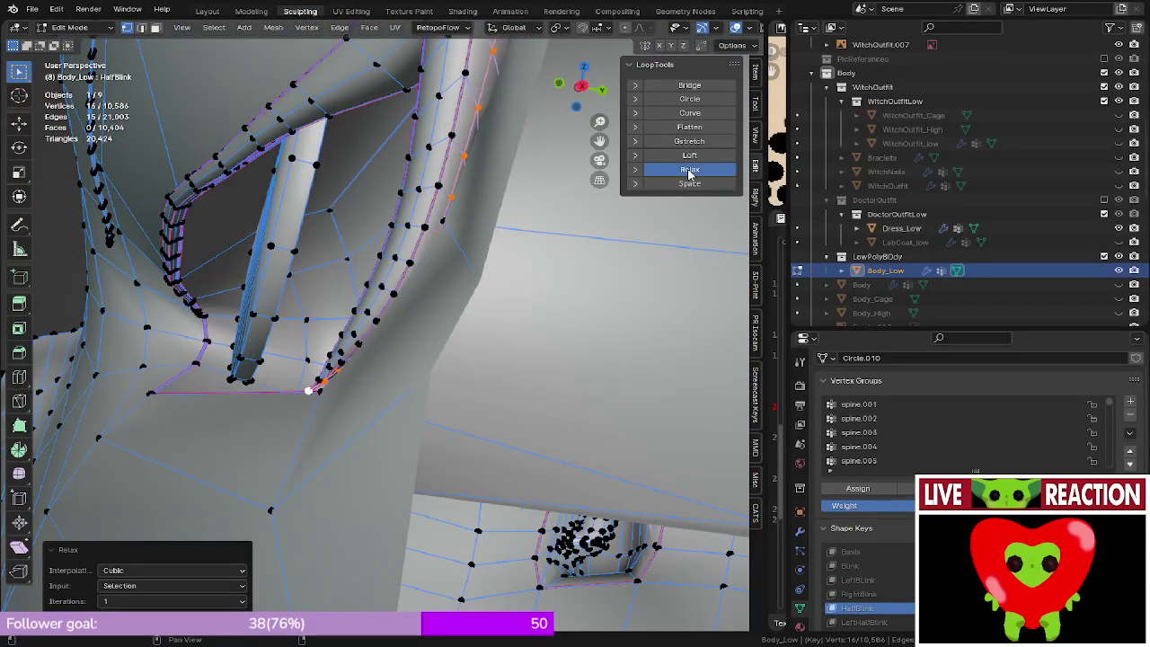
pyautogui.hotkey('ctrl', 's')
# - Select the path down the strand's inner side from the upper lash junction to the strand tip and smooth it with Relax
pyautogui.click(472, 326)
pyautogui.moveTo(482, 326); pyautogui.dragTo(665, 296, button='middle')
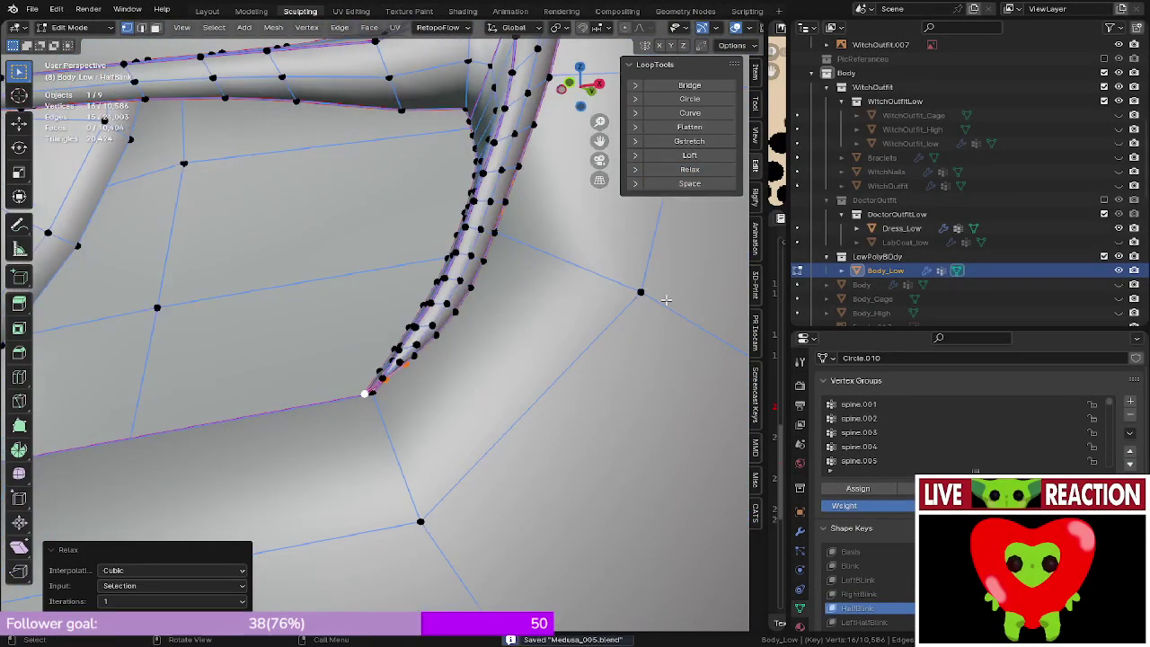
pyautogui.keyDown('shift'); pyautogui.moveTo(423, 141); pyautogui.dragTo(429, 397, button='middle'); pyautogui.keyUp('shift')
pyautogui.keyDown('ctrl'); pyautogui.click(394, 437); pyautogui.keyUp('ctrl')
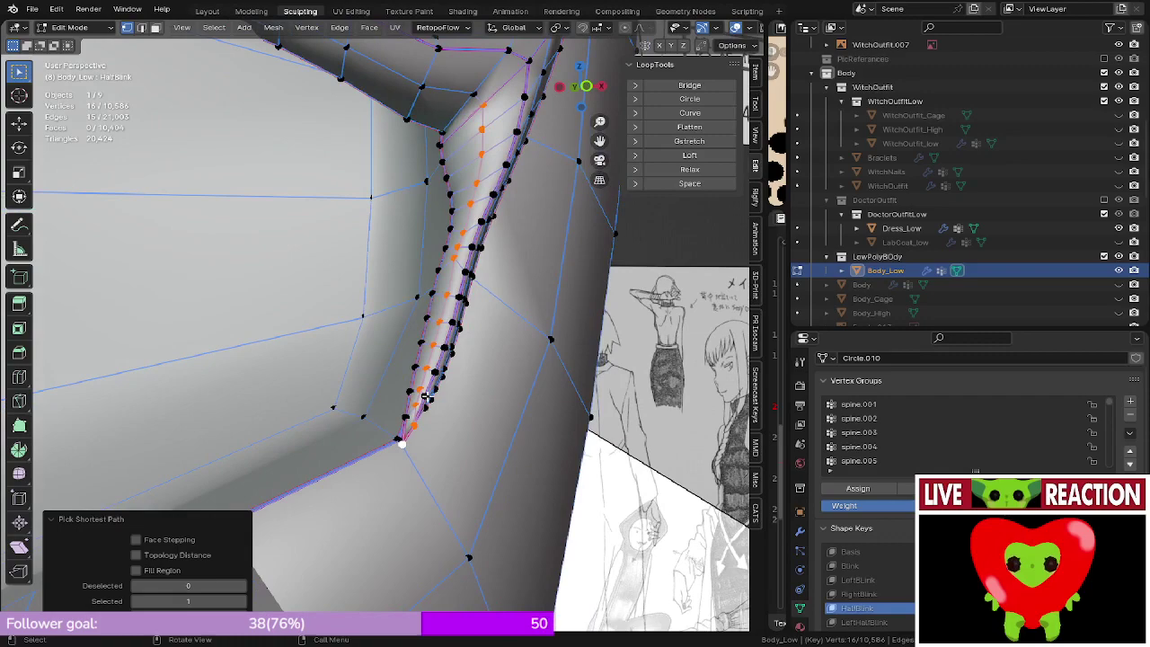
pyautogui.click(689, 173)
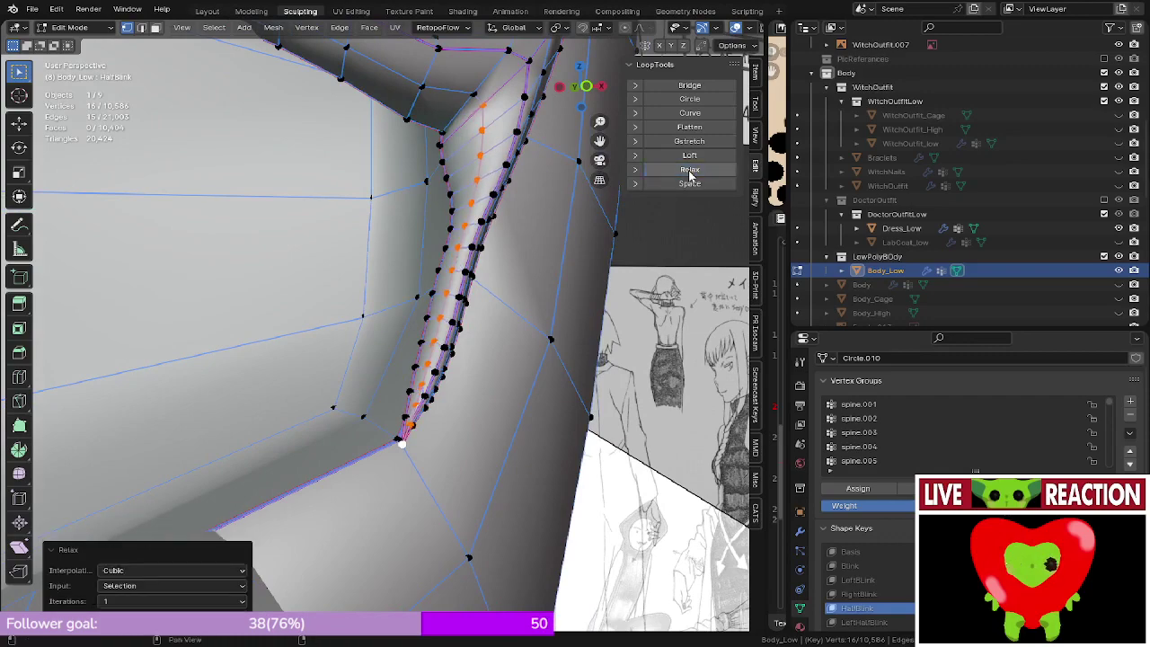
# - Select the neighbouring path on the strand's back side, from the lash corner to the strand tip, and smooth it with Relax
pyautogui.moveTo(690, 176); pyautogui.dragTo(428, 162, button='middle')
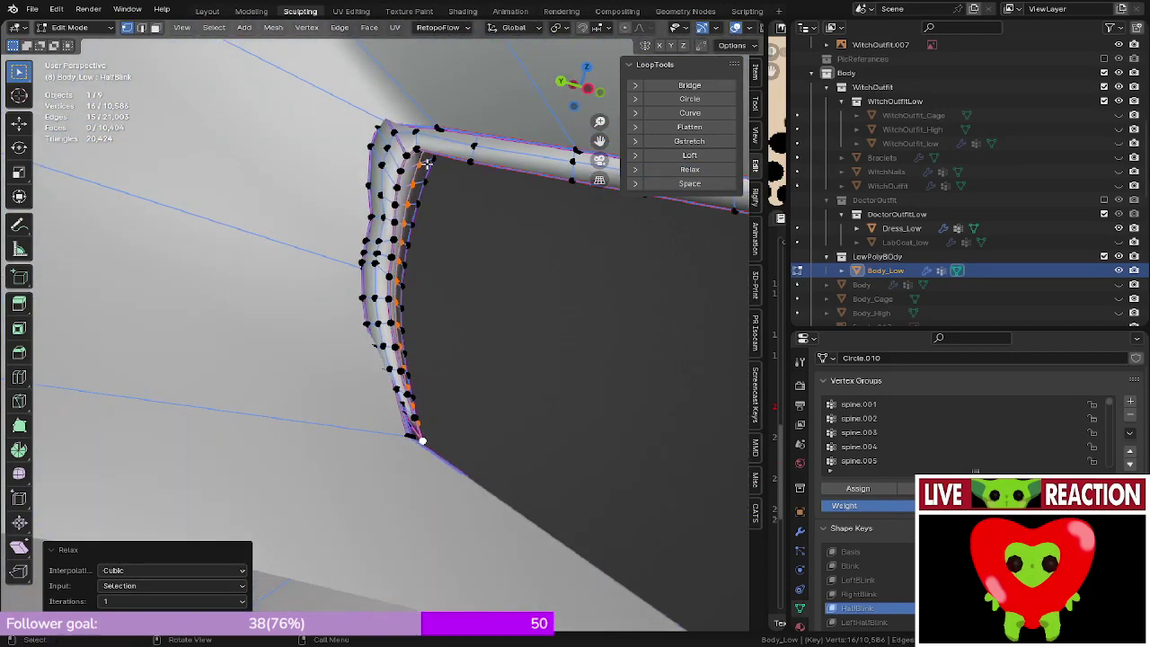
pyautogui.click(401, 151)
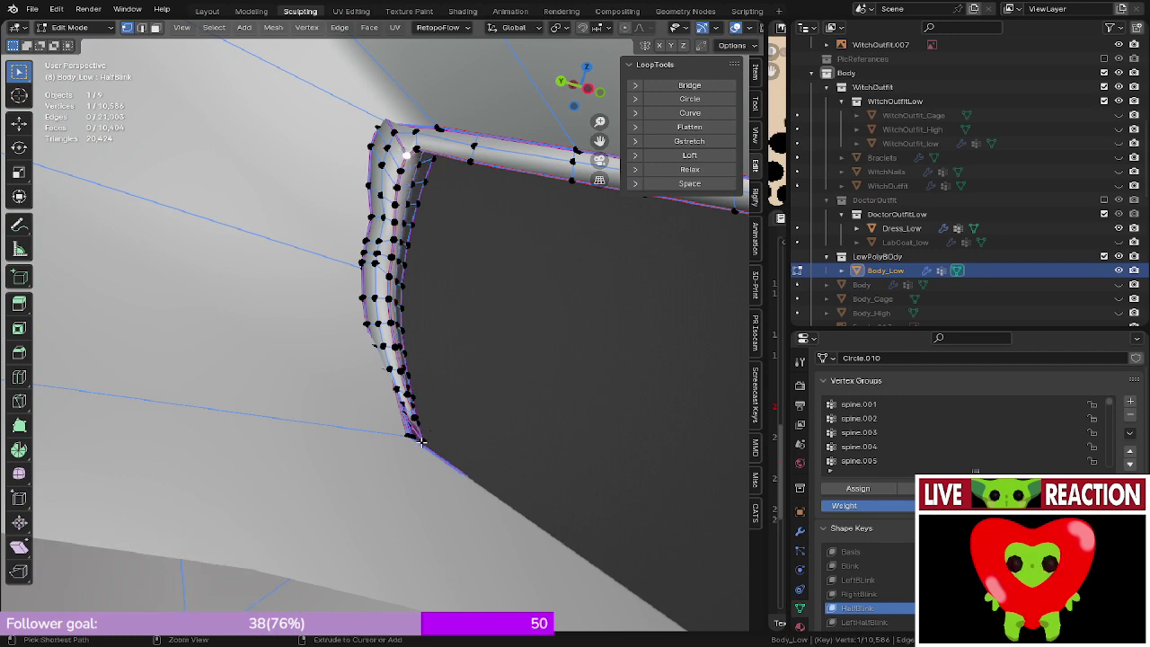
pyautogui.keyDown('ctrl'); pyautogui.click(422, 439); pyautogui.keyUp('ctrl')
pyautogui.click(688, 170)
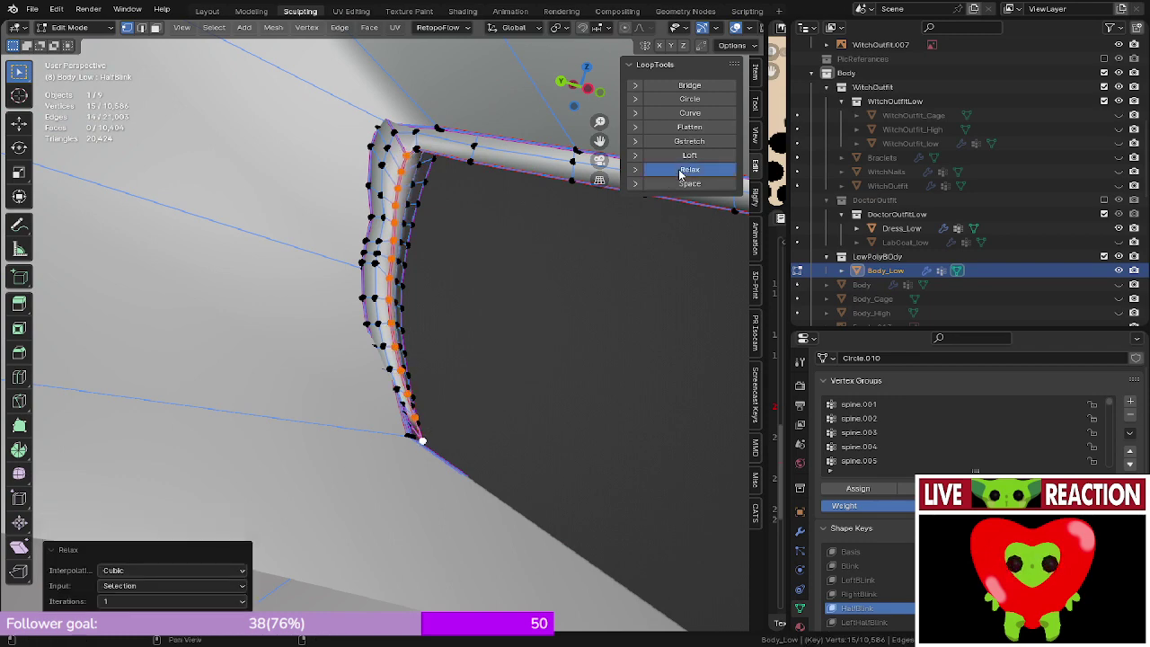
# - Select the middle path on the strand's back side, starting at the wing base and ending at the tip, and relax it
pyautogui.moveTo(575, 216); pyautogui.dragTo(389, 311, button='middle')
pyautogui.click(384, 143)
pyautogui.keyDown('ctrl'); pyautogui.click(406, 423); pyautogui.keyUp('ctrl')
pyautogui.moveTo(403, 419); pyautogui.dragTo(362, 294, button='middle')
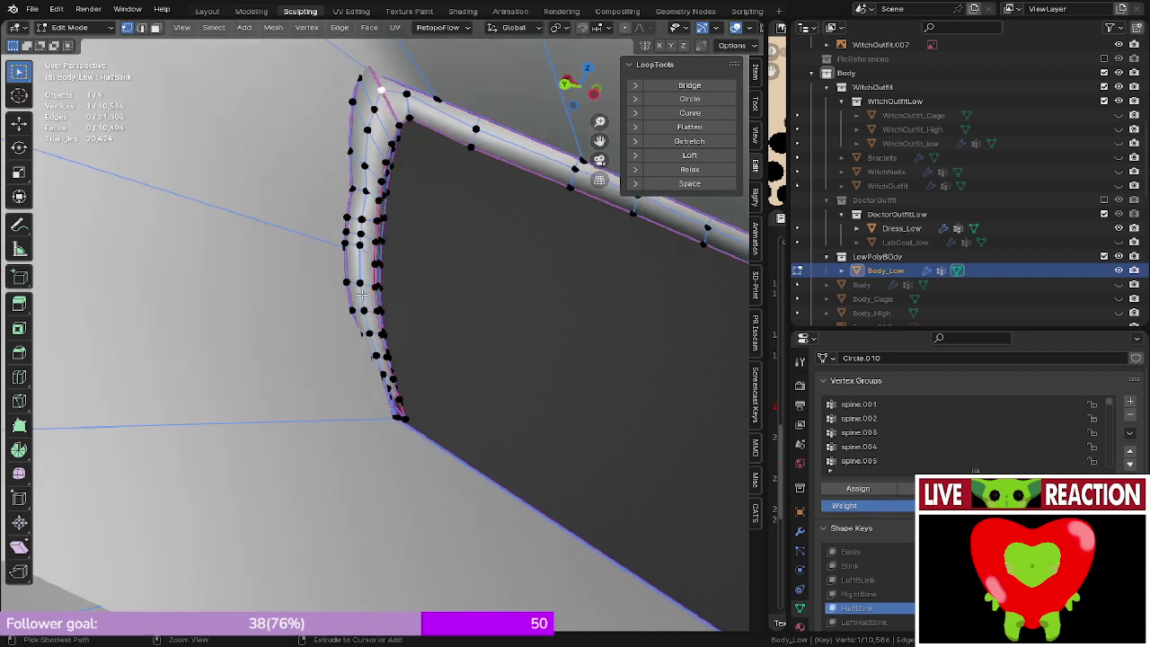
pyautogui.keyDown('ctrl'); pyautogui.click(360, 282); pyautogui.keyUp('ctrl')
pyautogui.keyDown('ctrl'); pyautogui.click(406, 421); pyautogui.keyUp('ctrl')
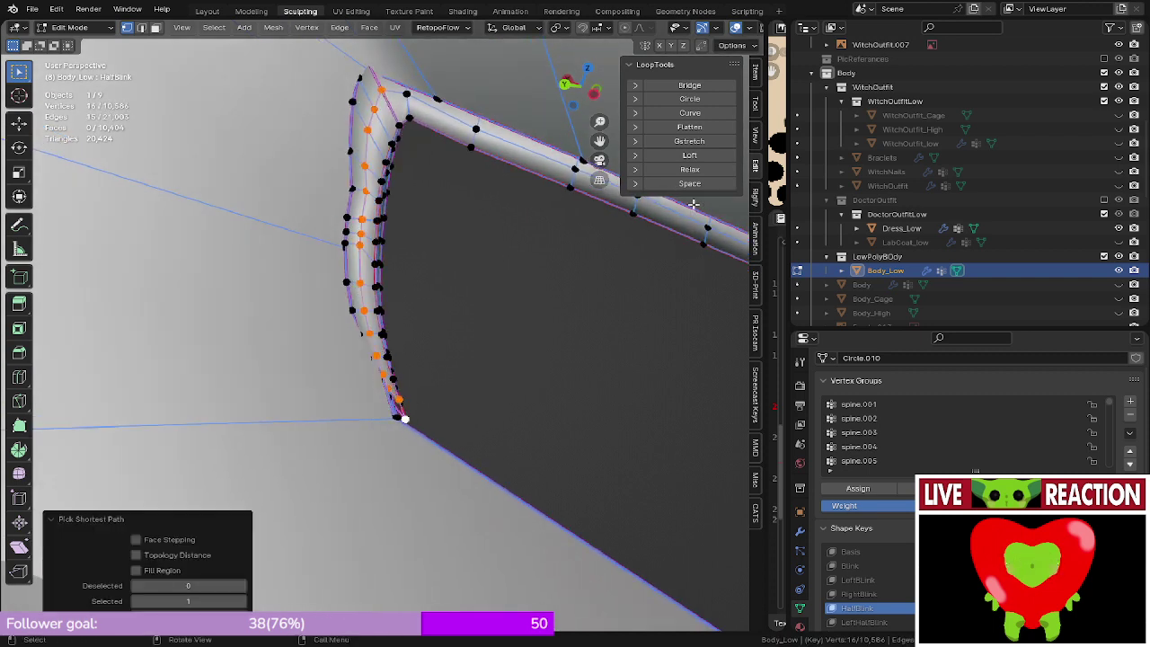
pyautogui.click(689, 170)
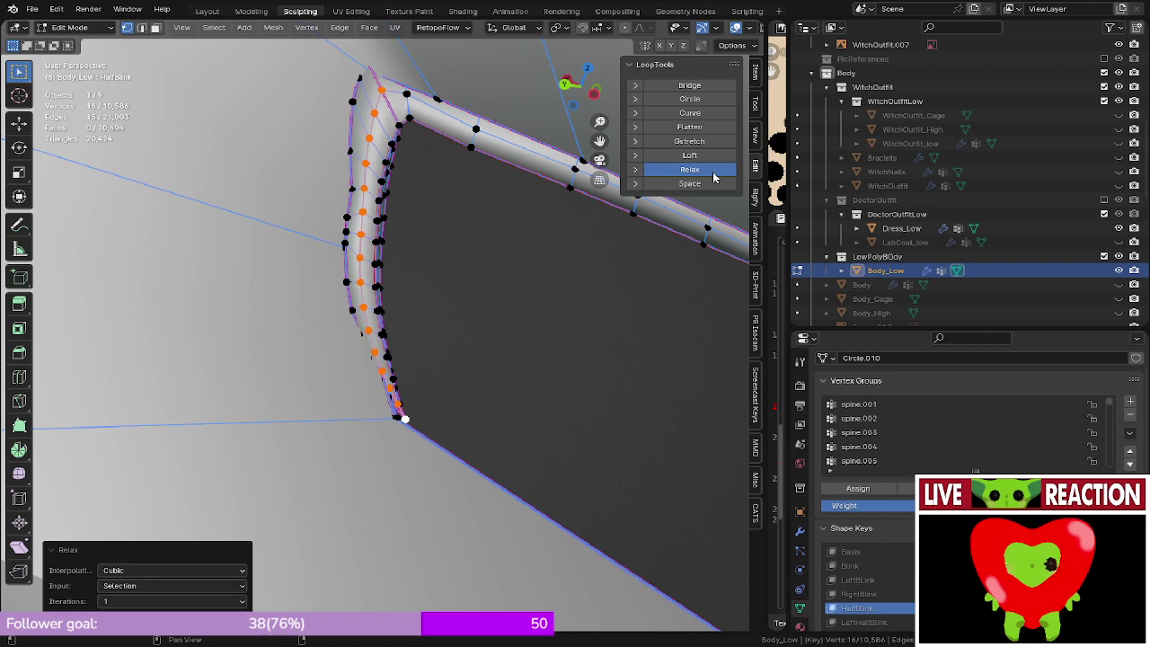
# - Select the outermost path on the strand's back side, from the wing tip to the strand tip, and smooth it with Relax
pyautogui.press('z')
pyautogui.click(269, 76)
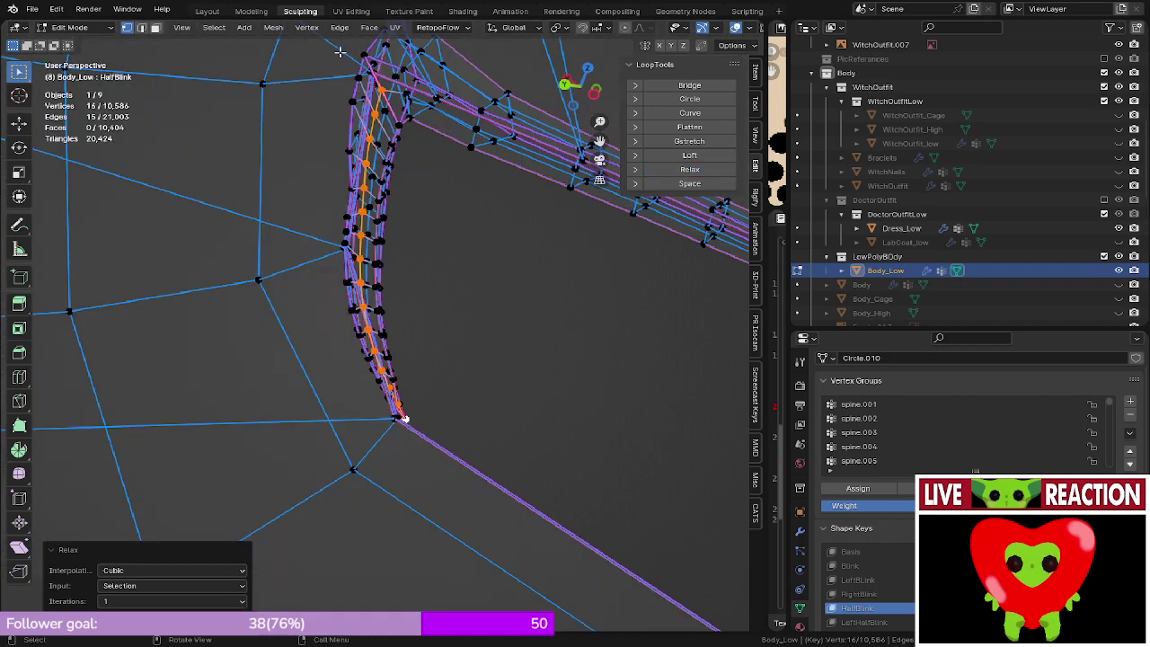
pyautogui.click(363, 55)
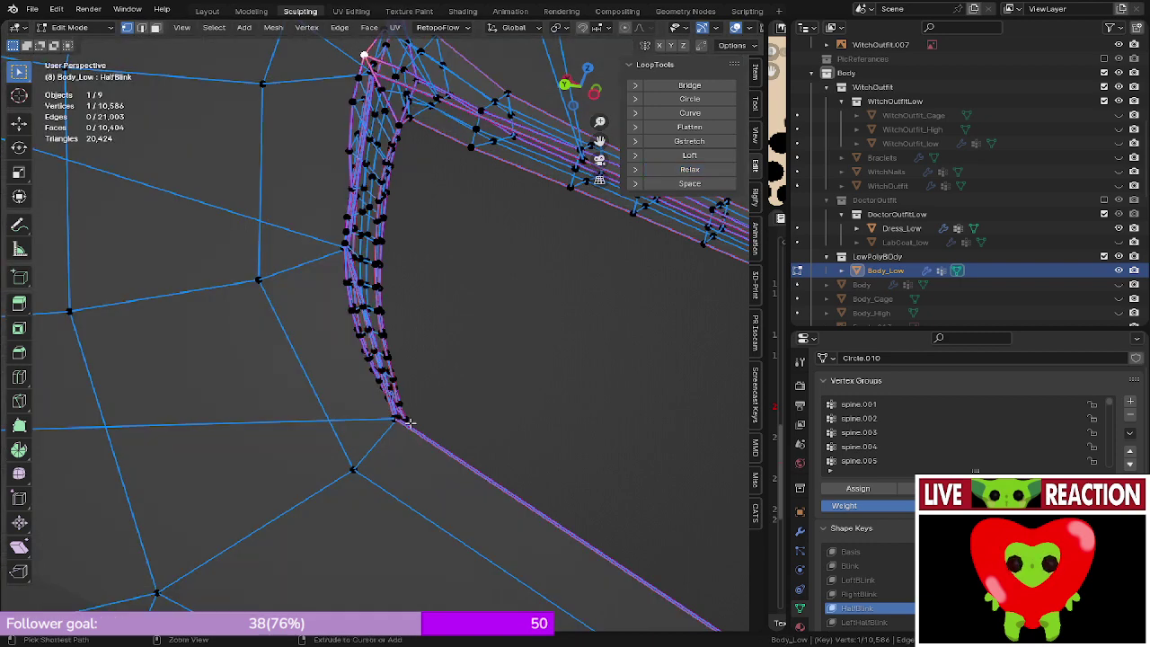
pyautogui.keyDown('ctrl'); pyautogui.click(406, 421); pyautogui.keyUp('ctrl')
pyautogui.hotkey('ctrl', 'z')
pyautogui.keyDown('ctrl'); pyautogui.click(346, 153); pyautogui.keyUp('ctrl')
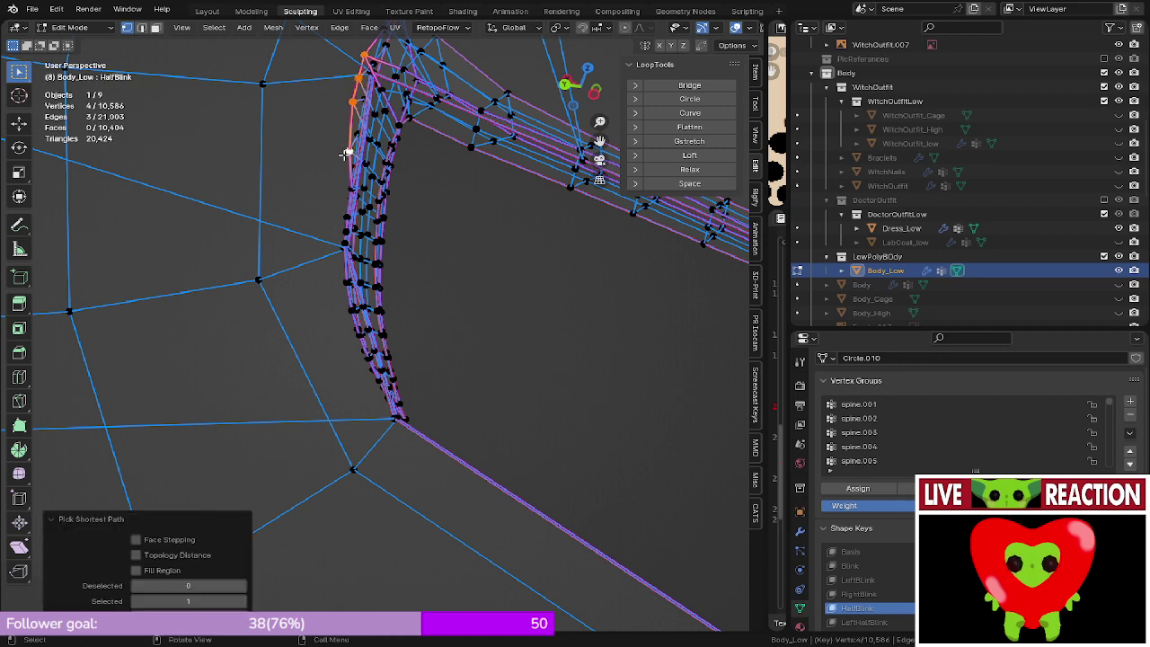
pyautogui.press('z')
pyautogui.click(403, 157)
pyautogui.moveTo(349, 307); pyautogui.dragTo(351, 332, button='middle')
pyautogui.keyDown('ctrl'); pyautogui.click(353, 303); pyautogui.keyUp('ctrl')
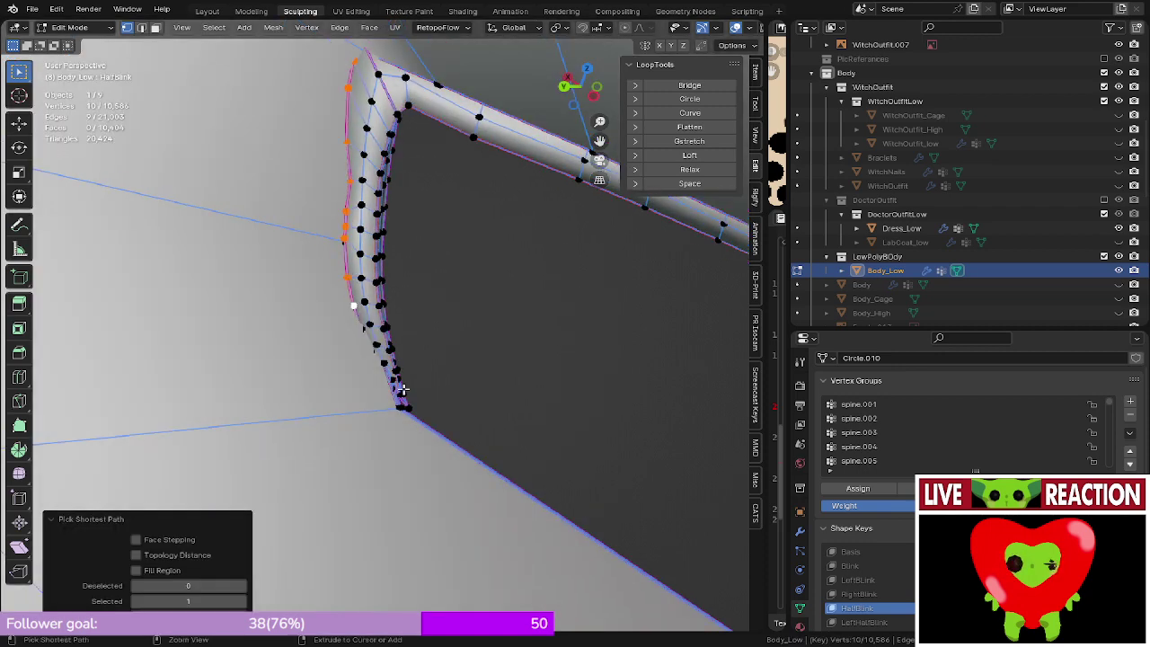
pyautogui.keyDown('ctrl'); pyautogui.click(406, 409); pyautogui.keyUp('ctrl')
pyautogui.click(703, 175)
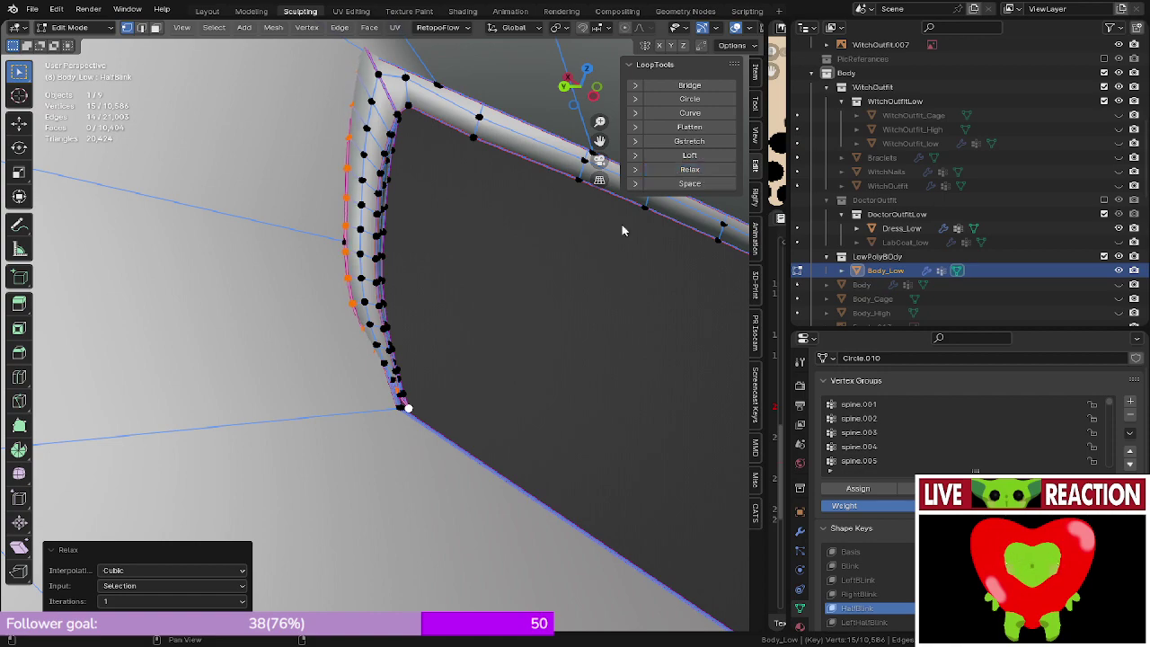
# - Check both eyes' half-blink lashes from the front in Object Mode with Rendered shading, and return to Edit Mode
pyautogui.moveTo(539, 270); pyautogui.dragTo(56, 345, button='middle')
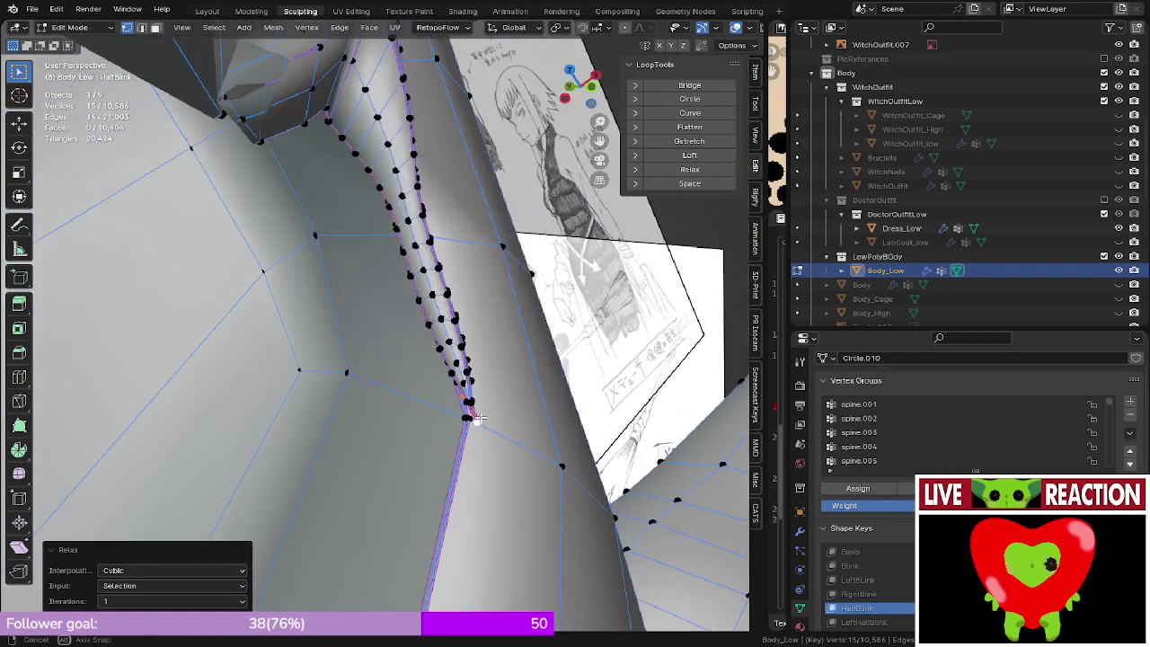
pyautogui.press('KP_1')
pyautogui.press('Tab')
pyautogui.keyDown('shift'); pyautogui.moveTo(605, 287); pyautogui.dragTo(550, 401, button='middle'); pyautogui.keyUp('shift')
pyautogui.scroll(-4, 549, 400)
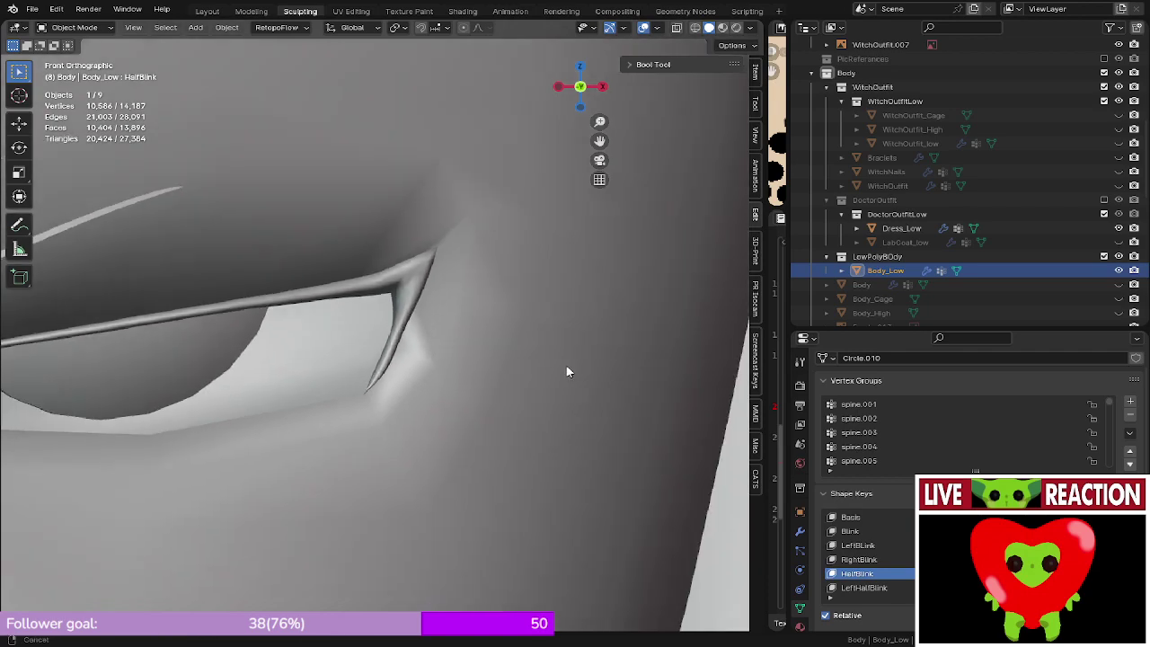
pyautogui.press('z')
pyautogui.click(532, 257)
pyautogui.scroll(-8, 518, 239)
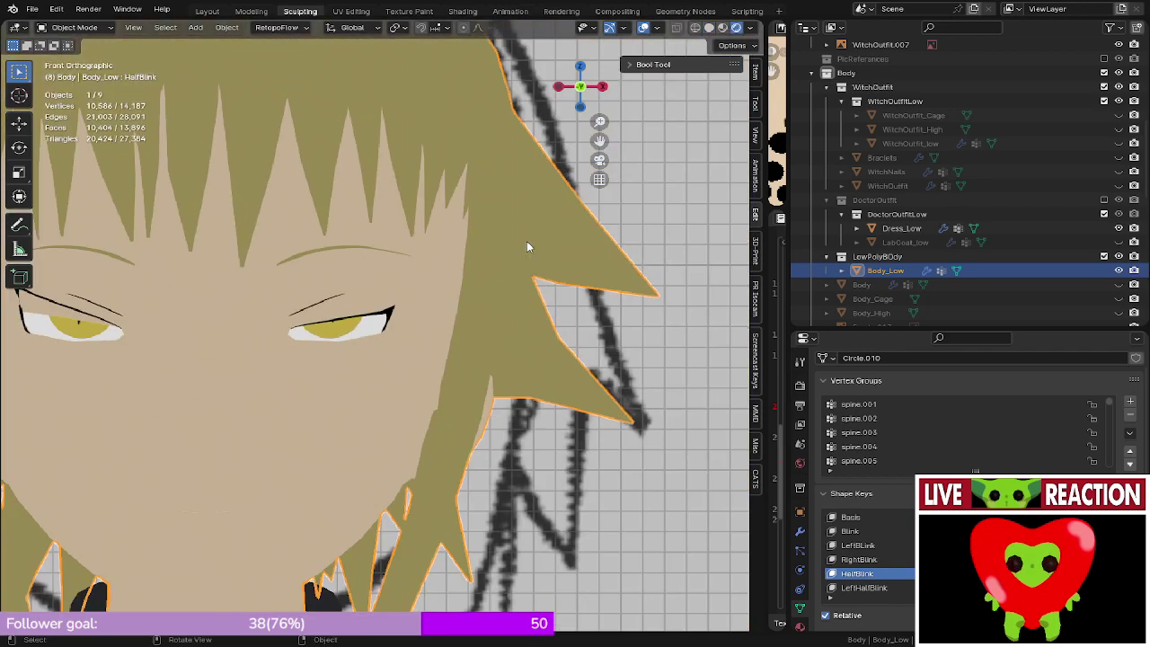
pyautogui.keyDown('shift'); pyautogui.moveTo(527, 240); pyautogui.dragTo(631, 267, button='middle'); pyautogui.keyUp('shift')
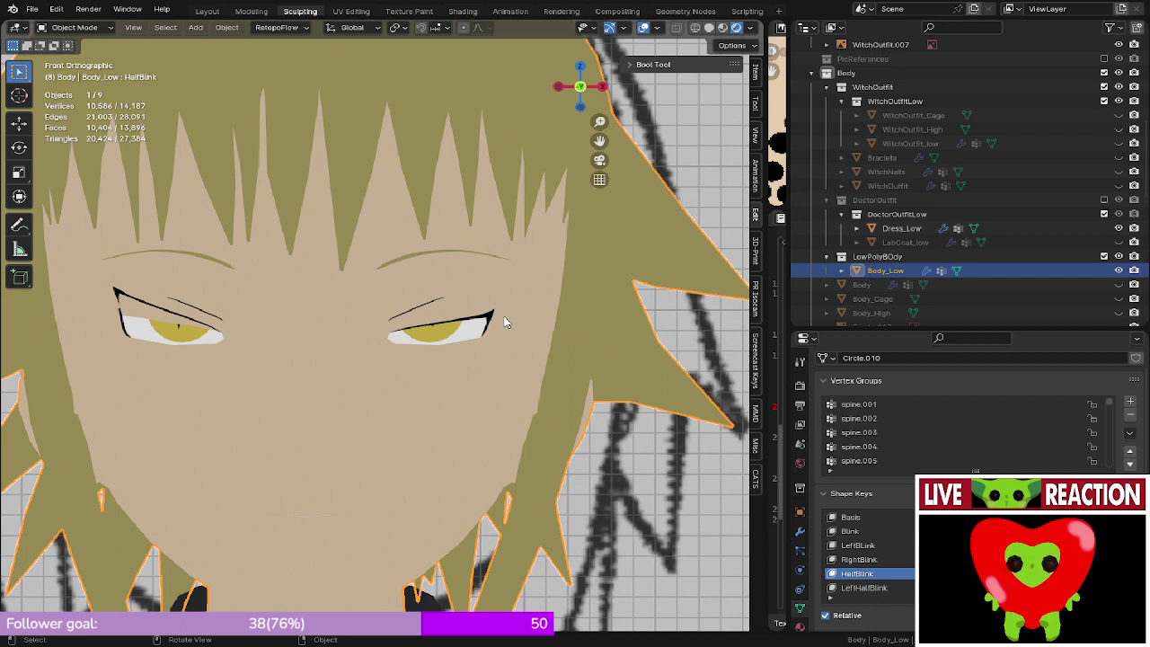
pyautogui.press('Tab')
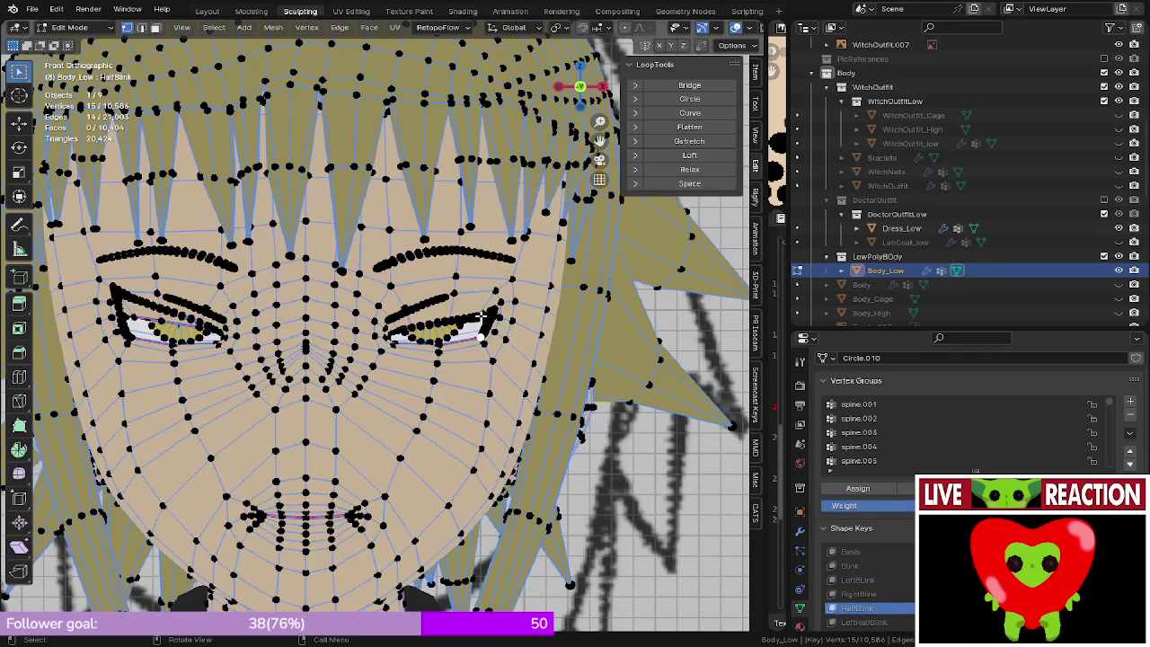
pyautogui.press('l')
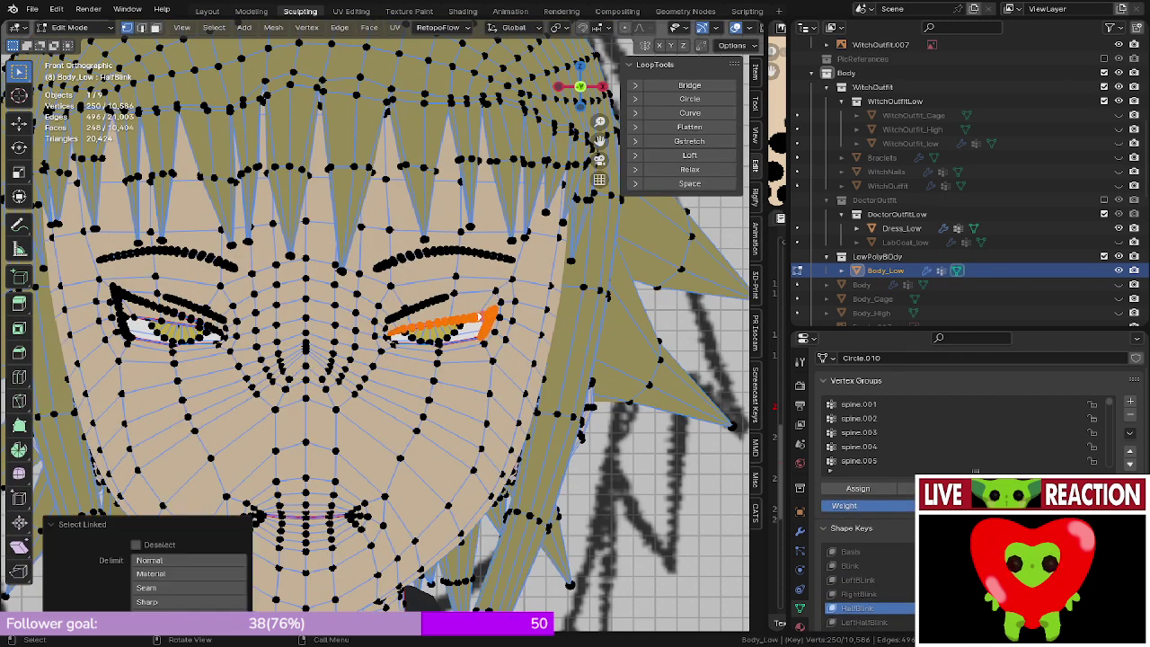
pyautogui.press('F3')
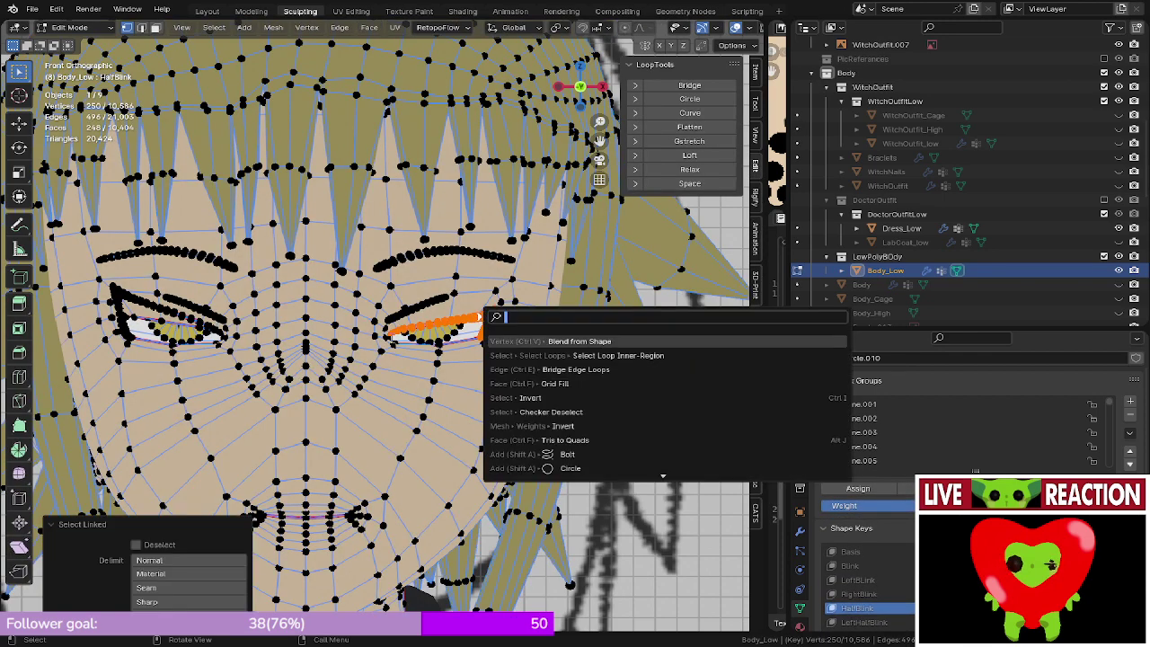
pyautogui.press('Escape')
pyautogui.hotkey('alt', 'a')
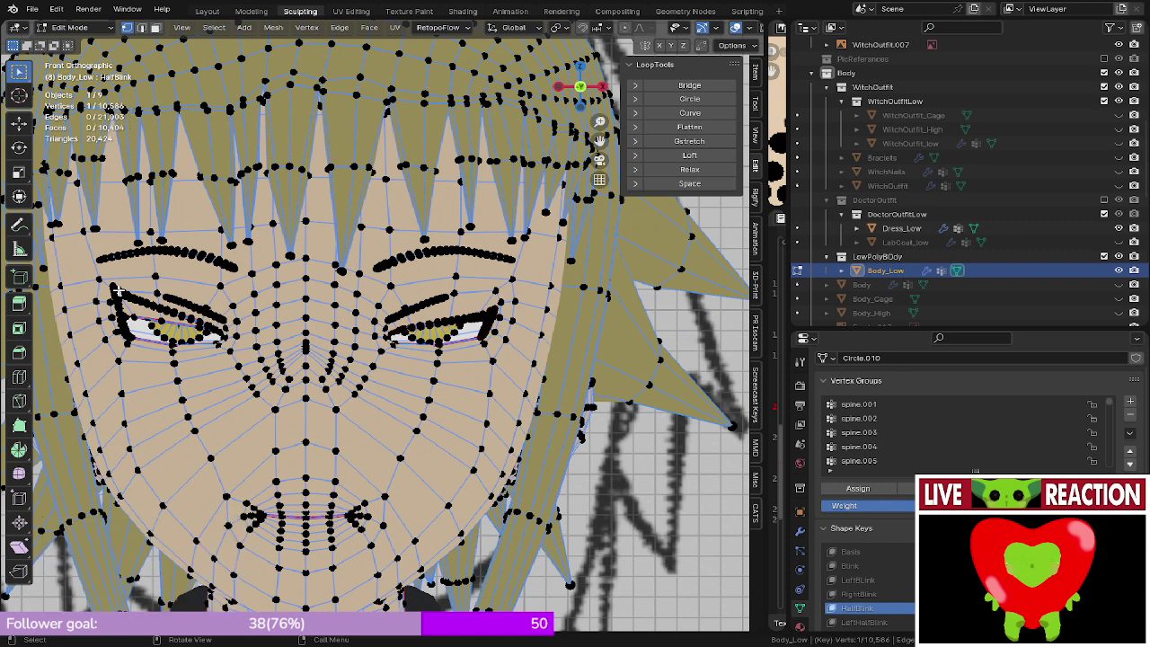
# - Select the entire linked lash on the character's right eye and search the available commands for mirror operations
pyautogui.press('l')
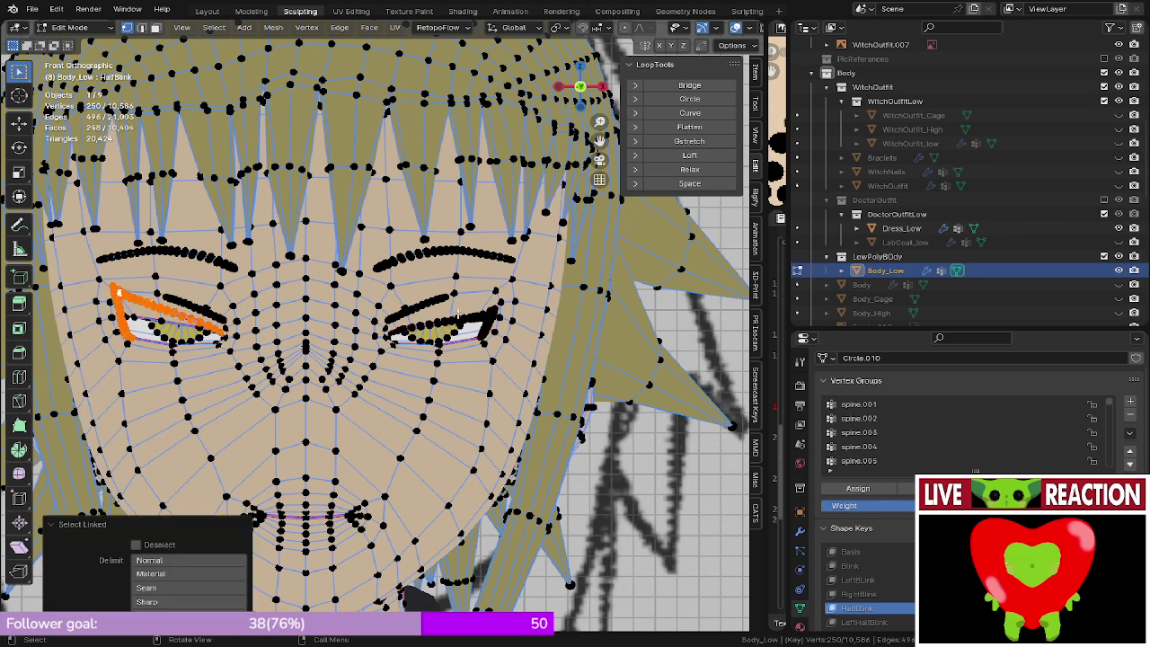
pyautogui.press('F3')
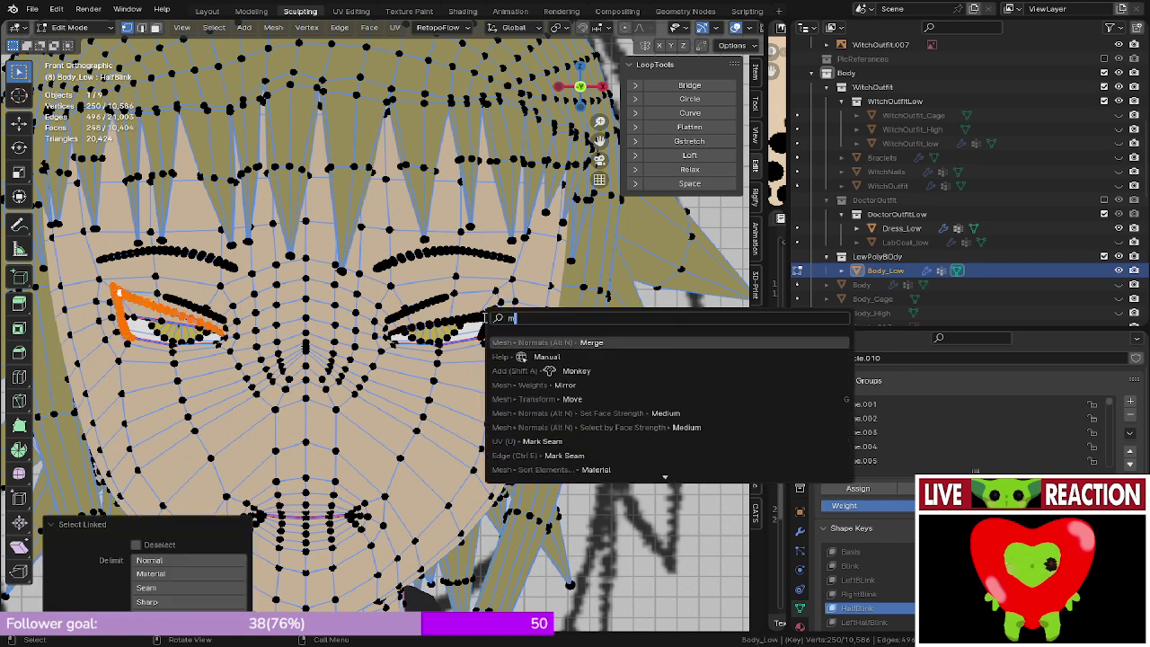
pyautogui.write('m')
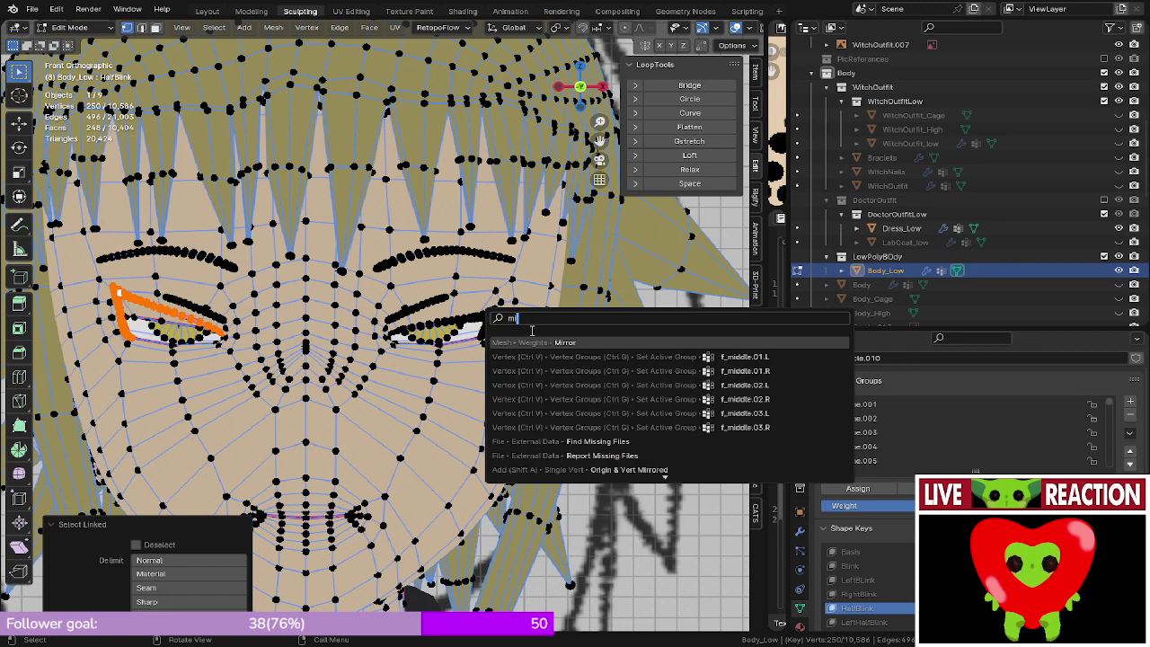
pyautogui.press('Down')
pyautogui.press('Down')
pyautogui.press('Down')
pyautogui.press('Down')
pyautogui.press('Down')
pyautogui.press('Down')
pyautogui.press('Down')
pyautogui.press('Down')
pyautogui.press('Down')
pyautogui.press('Down')
pyautogui.press('Down')
pyautogui.press('Down')
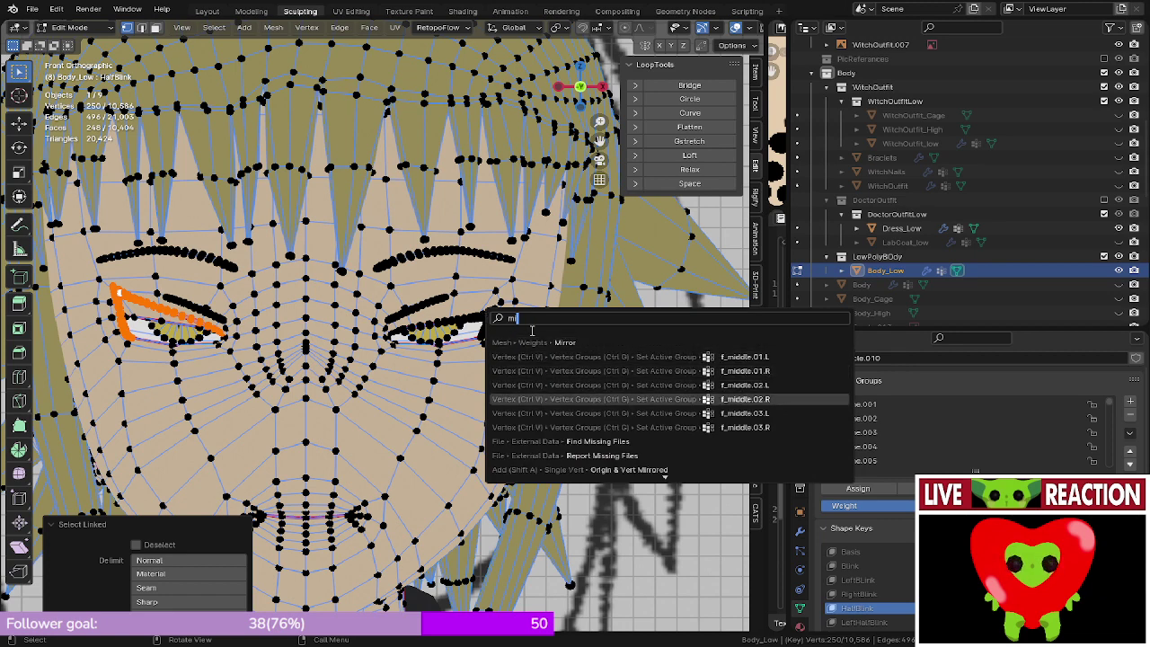
pyautogui.press('Down')
pyautogui.press('Down')
pyautogui.press('Down')
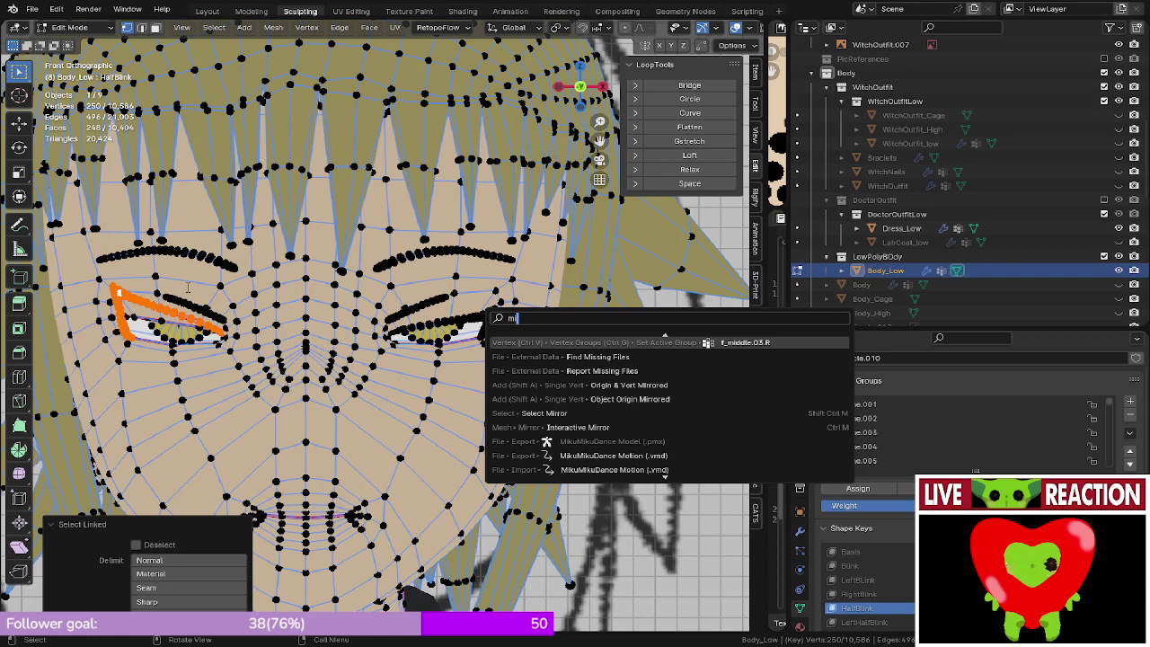
pyautogui.press('Escape')
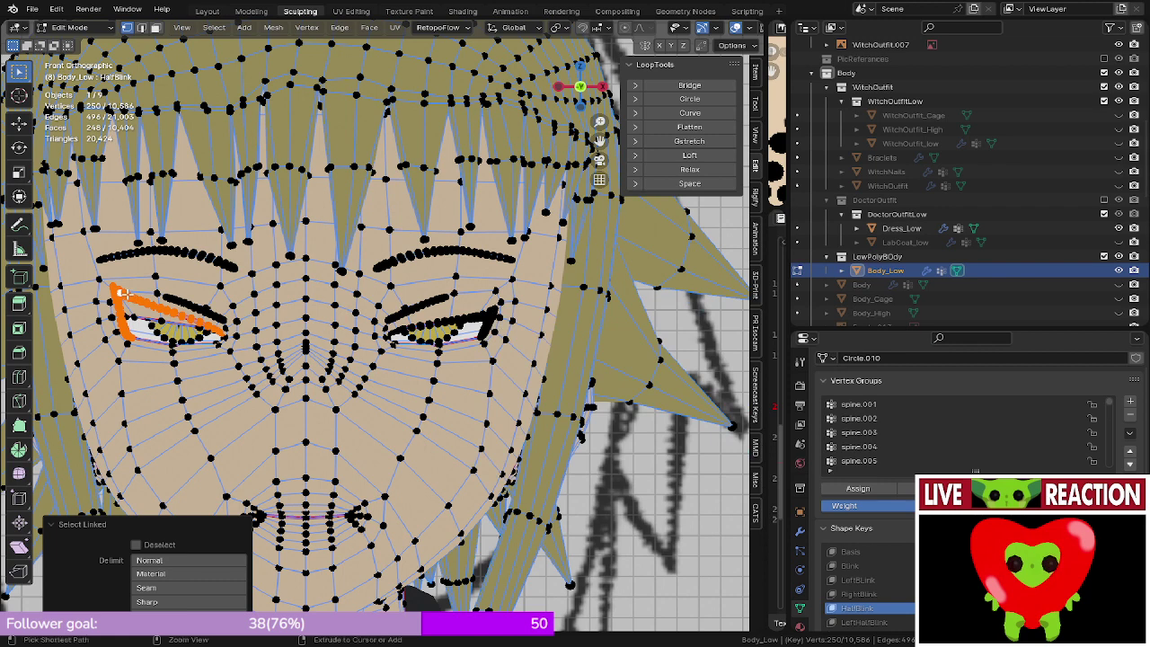
# - Try to mirror the selected lash along the global X axis and inspect it in Wireframe shading
pyautogui.hotkey('ctrl', 'm')
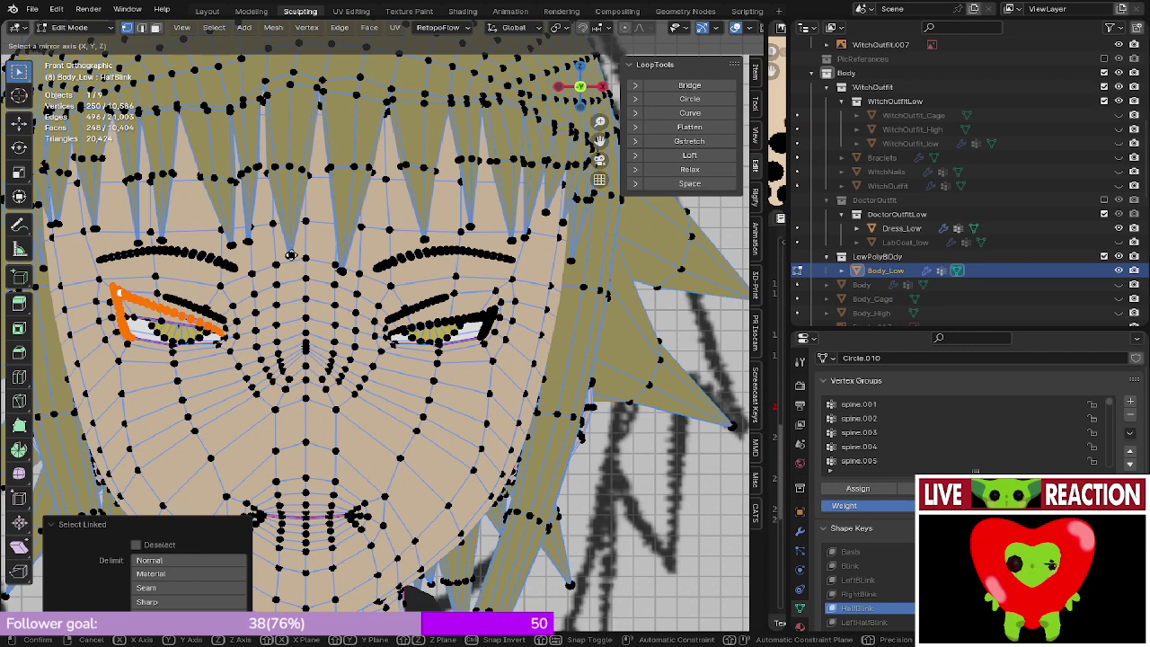
pyautogui.press('x')
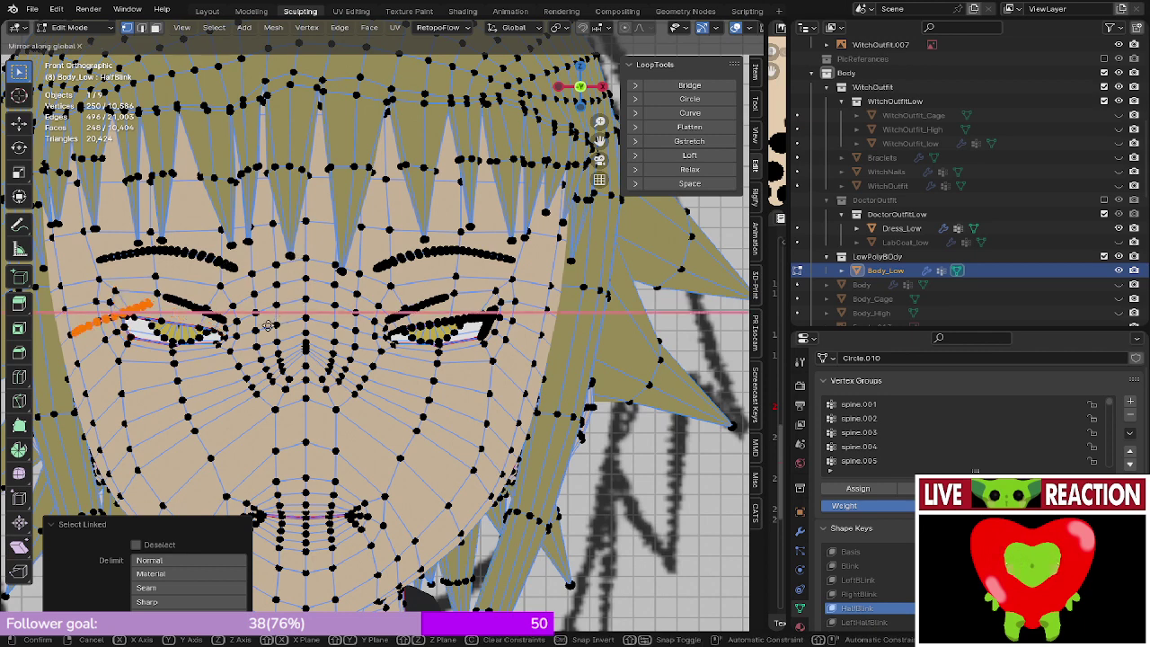
pyautogui.click(278, 232)
pyautogui.press('z')
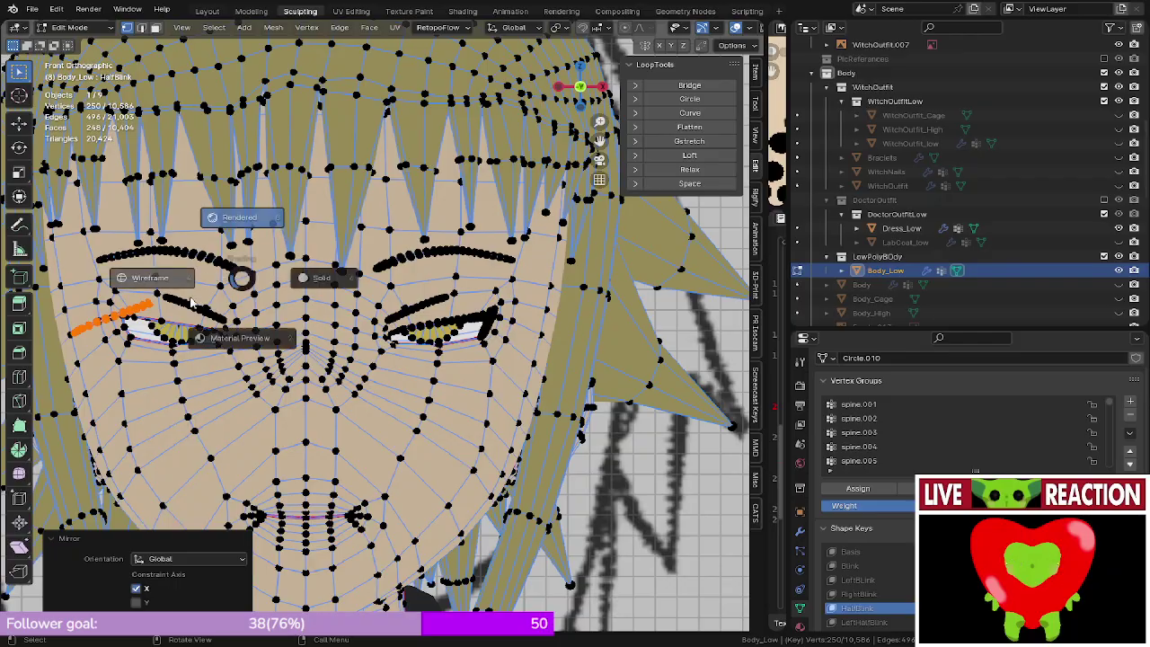
pyautogui.click(151, 277)
pyautogui.moveTo(162, 292)
pyautogui.mouseDown(button='middle')
pyautogui.moveTo(280, 380)
pyautogui.moveTo(547, 433)
pyautogui.mouseUp(button='middle')
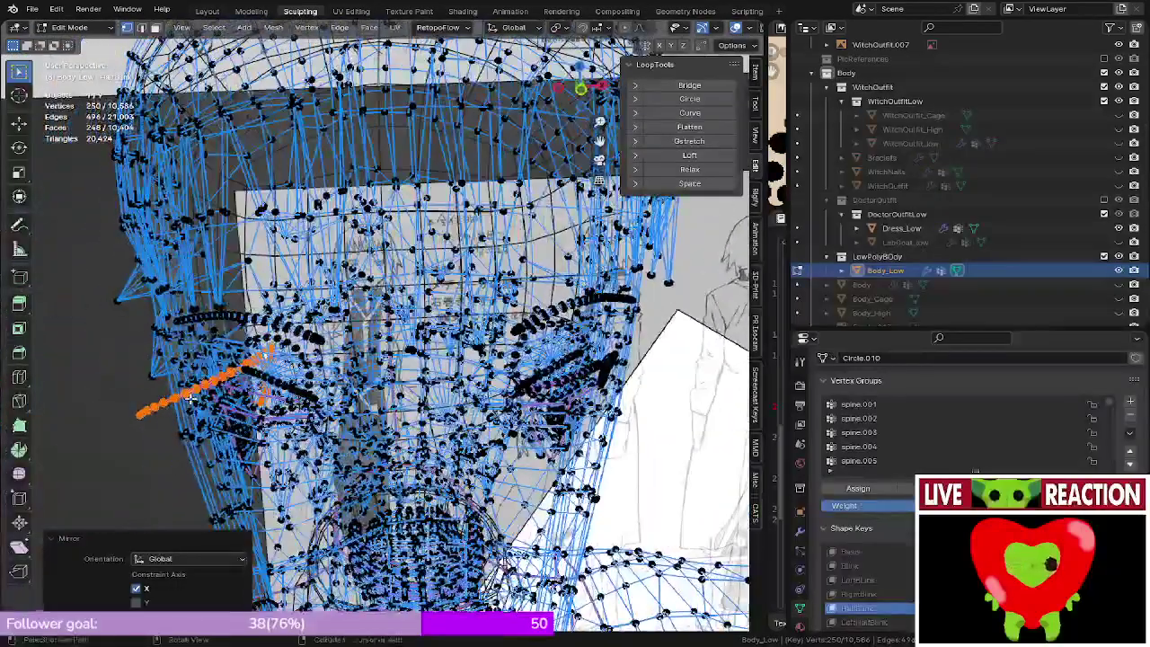
pyautogui.hotkey('alt', 'z')
pyautogui.moveTo(532, 376); pyautogui.dragTo(519, 361, button='middle')
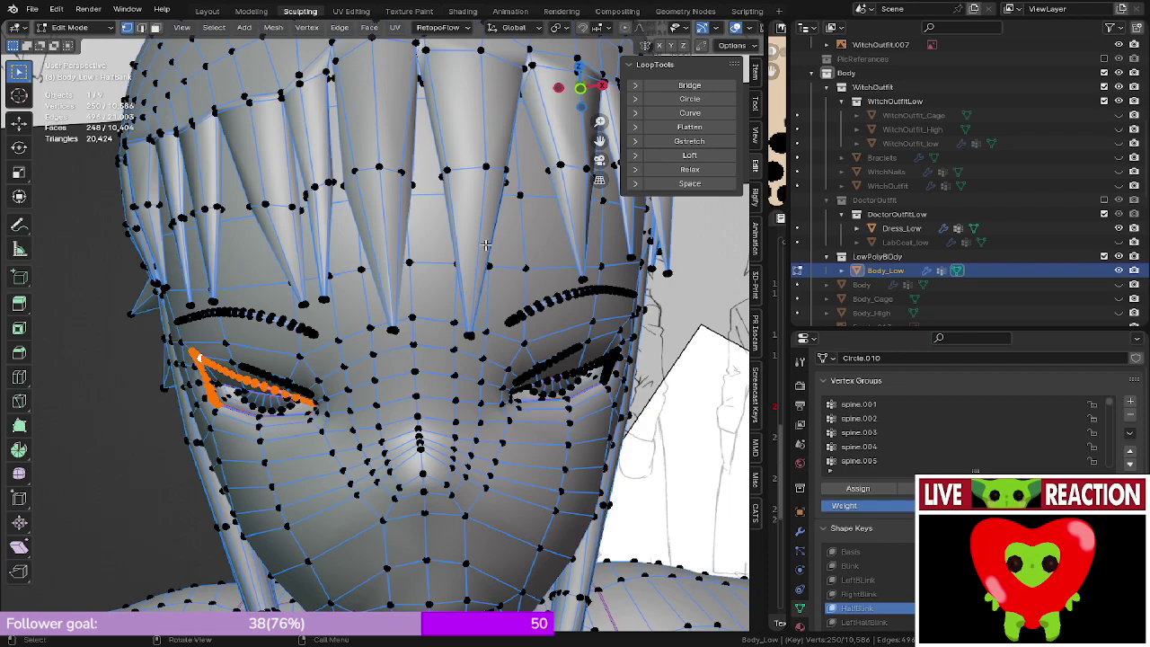
# - Compare the half-blink lashes of both eyes in Solid and Rendered shading and in Object Mode, and return to Edit Mode
pyautogui.moveTo(319, 427); pyautogui.dragTo(333, 329, button='middle')
pyautogui.press('z')
pyautogui.click(518, 311)
pyautogui.moveTo(518, 311); pyautogui.dragTo(474, 260, button='middle')
pyautogui.press('z')
pyautogui.click(471, 198)
pyautogui.moveTo(471, 197)
pyautogui.mouseDown(button='middle')
pyautogui.moveTo(454, 259)
pyautogui.moveTo(433, 276)
pyautogui.mouseUp(button='middle')
pyautogui.press('Tab')
pyautogui.moveTo(467, 367)
pyautogui.mouseDown(button='middle')
pyautogui.moveTo(496, 384)
pyautogui.moveTo(438, 391)
pyautogui.mouseUp(button='middle')
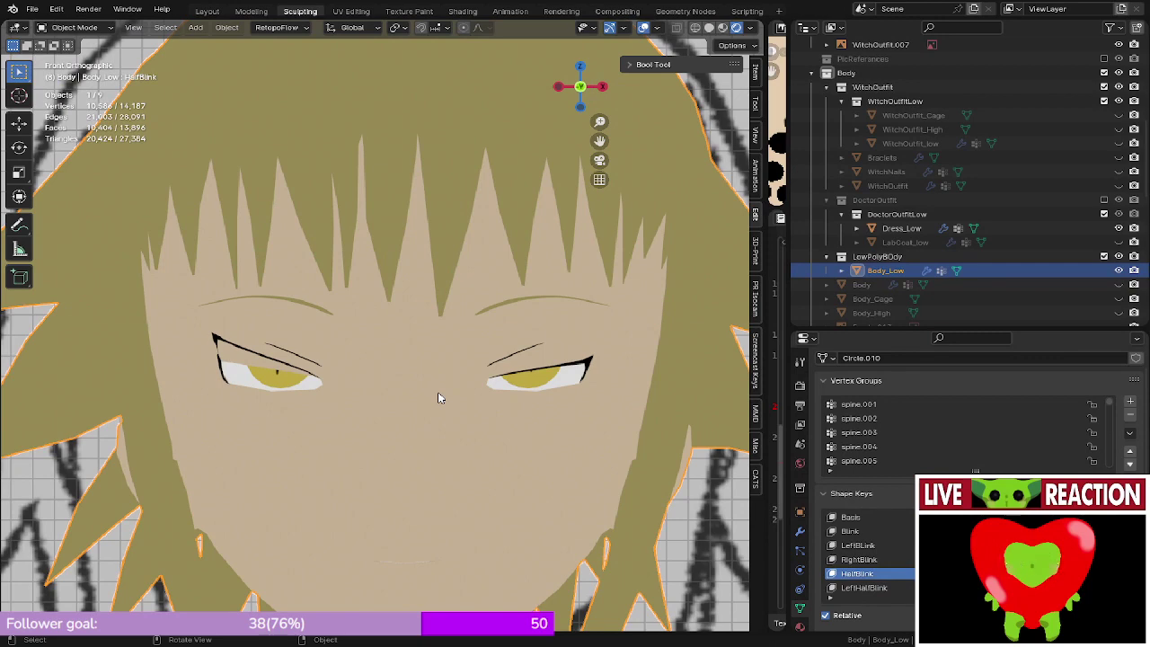
pyautogui.press('Tab')
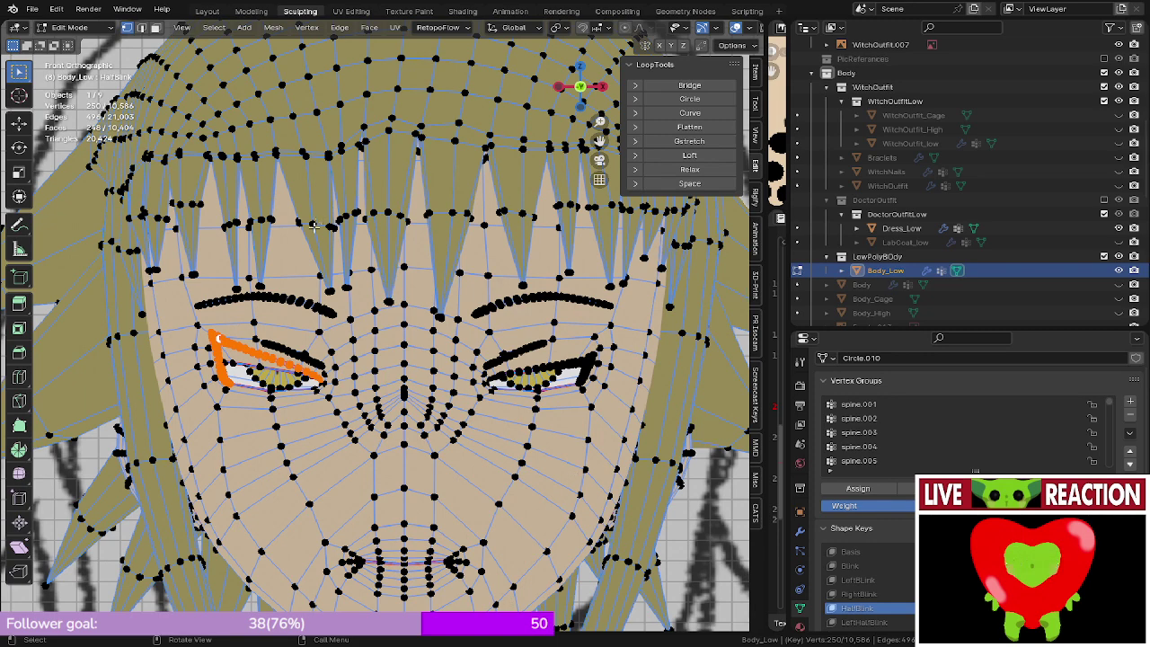
# - Select the upper lash's end beside the nose on the character's right eye, leaving out the adjacent eyelid vertices
pyautogui.scroll(5, 313, 226)
pyautogui.keyDown('shift'); pyautogui.moveTo(143, 457); pyautogui.dragTo(253, 311, button='middle'); pyautogui.keyUp('shift')
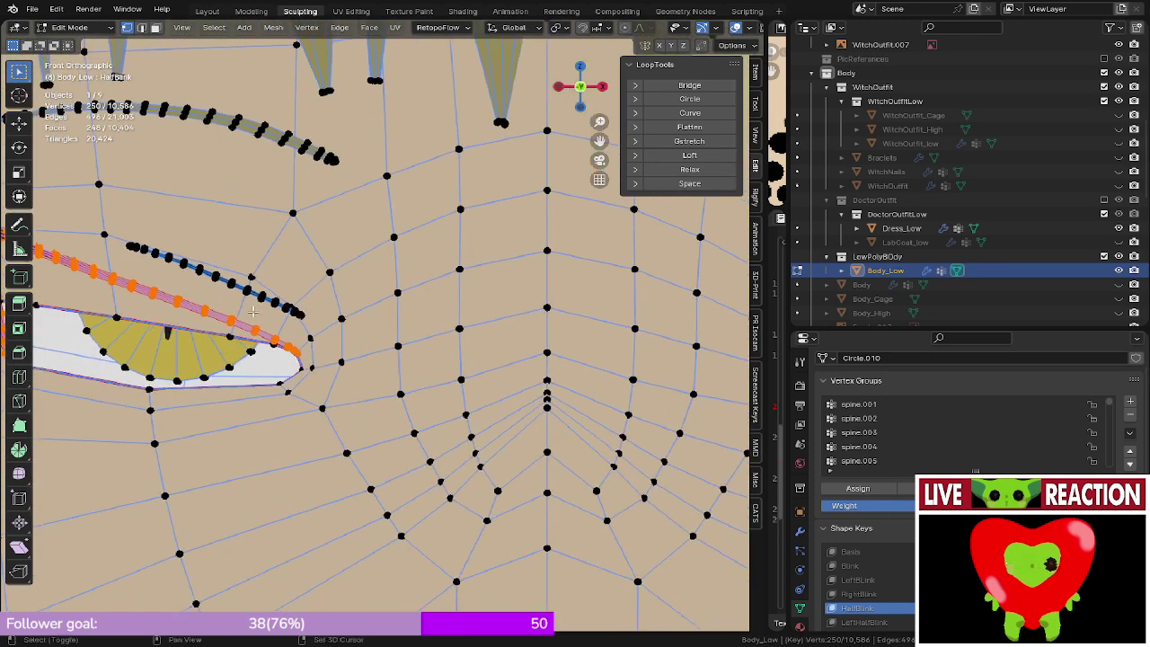
pyautogui.scroll(5, 253, 311)
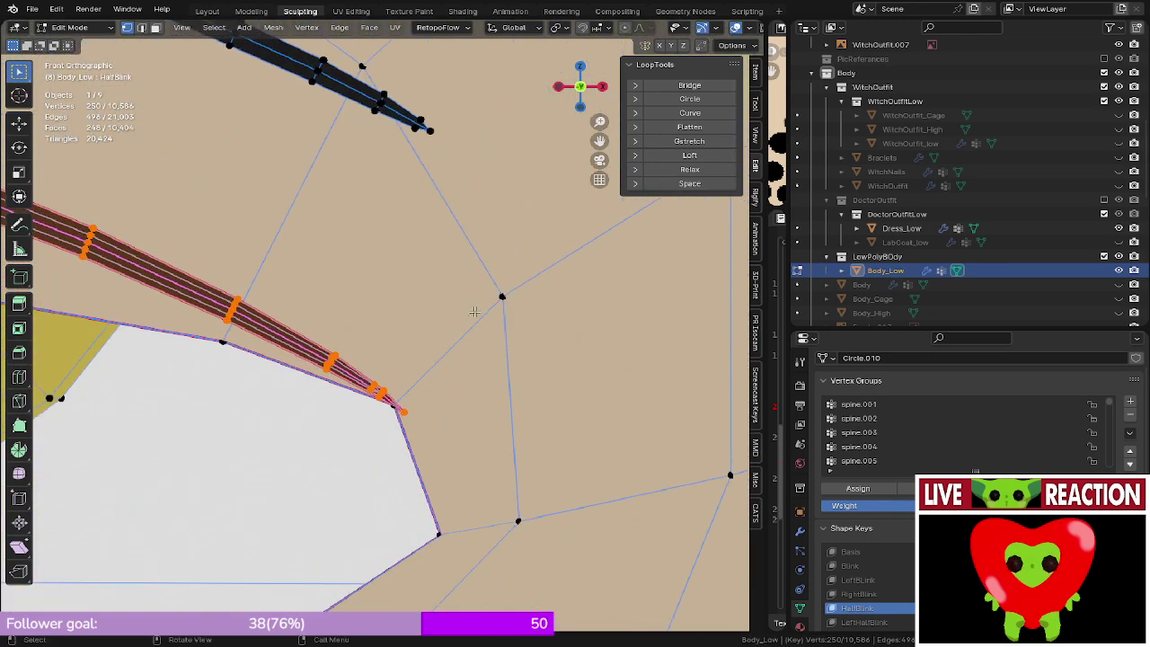
pyautogui.scroll(2, 476, 305)
pyautogui.click(451, 414)
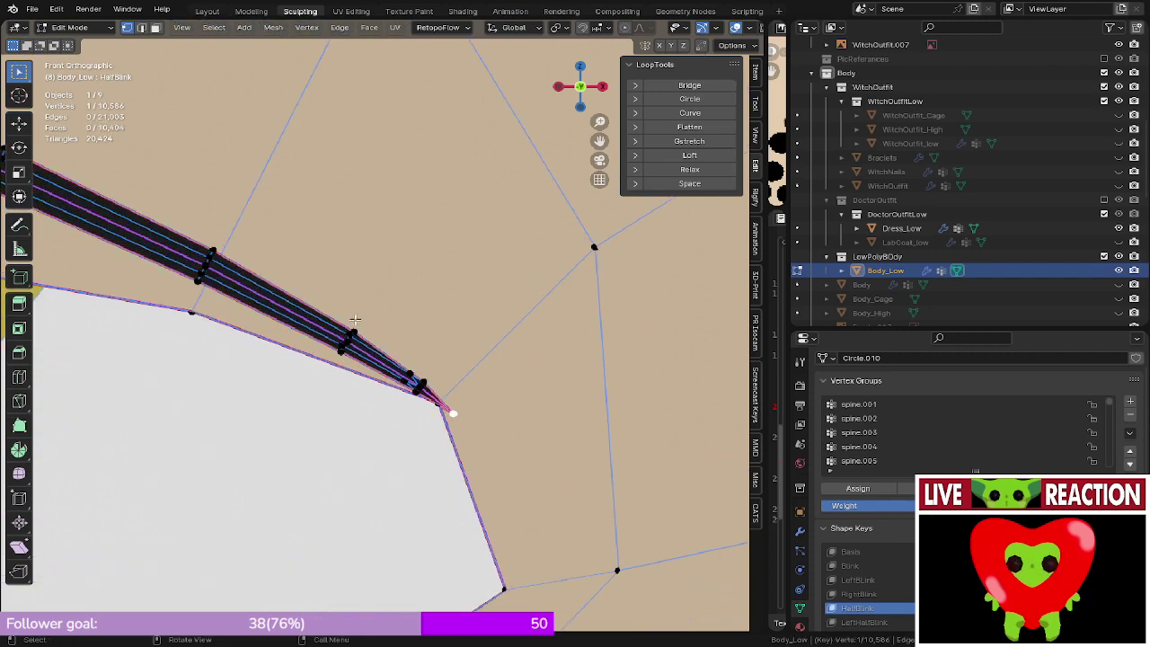
pyautogui.moveTo(162, 206); pyautogui.dragTo(539, 457)
pyautogui.scroll(-3, 520, 433)
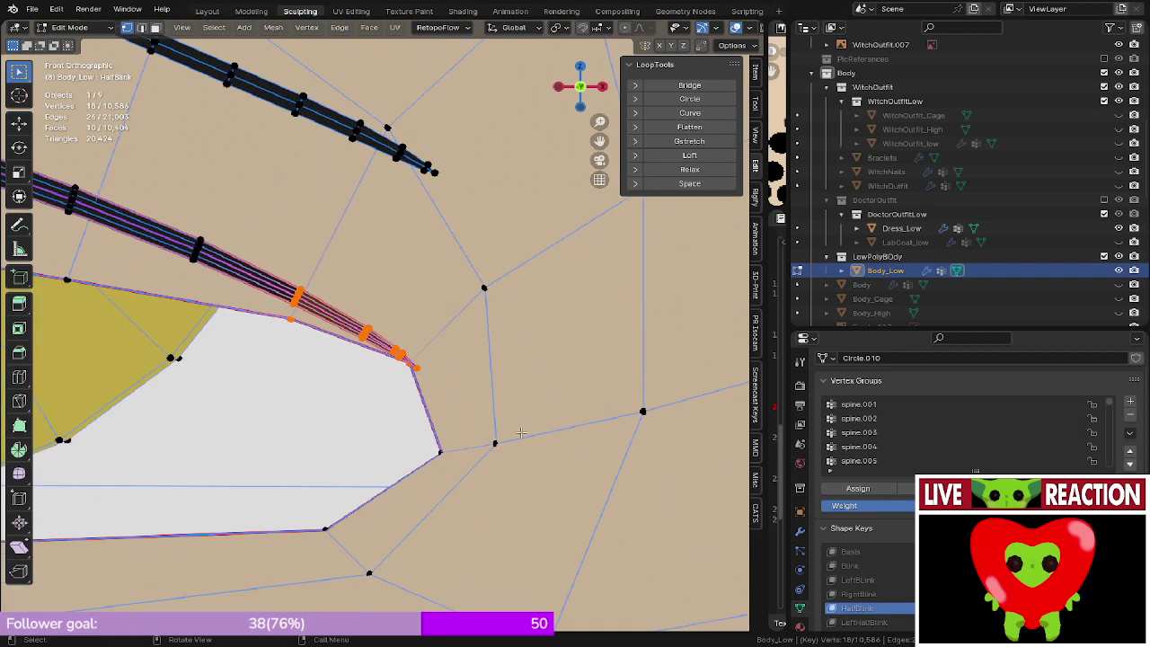
pyautogui.hotkey('shift', 'z')
pyautogui.scroll(3, 266, 348)
pyautogui.press('c')
pyautogui.middleClick(213, 317)
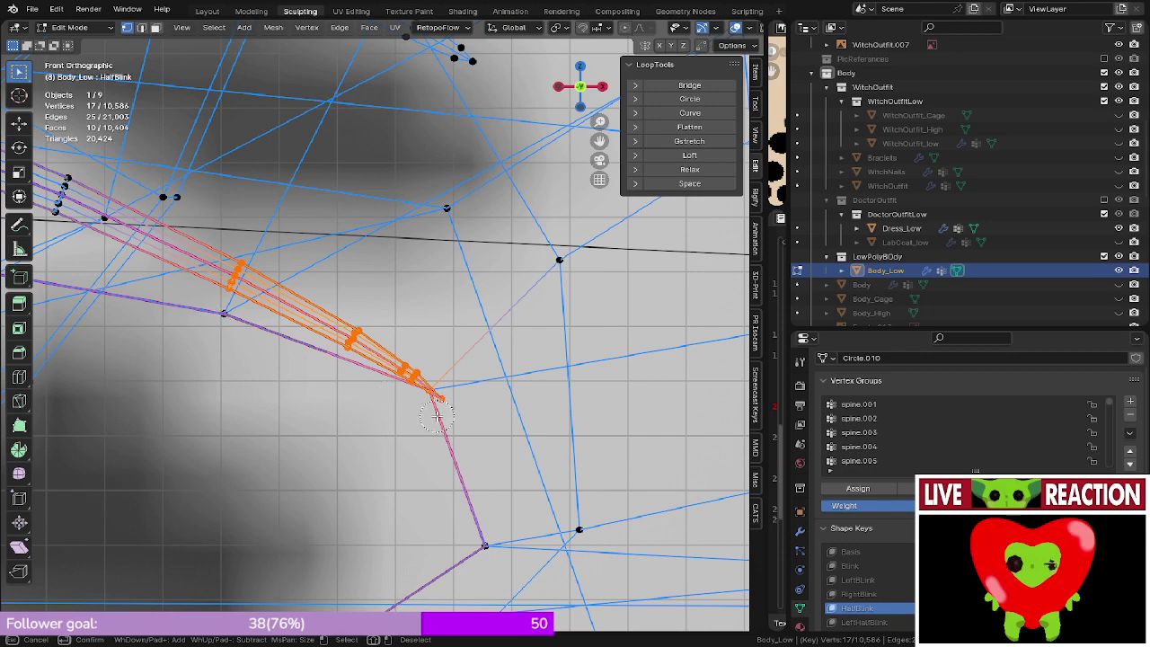
pyautogui.scroll(4, 463, 445)
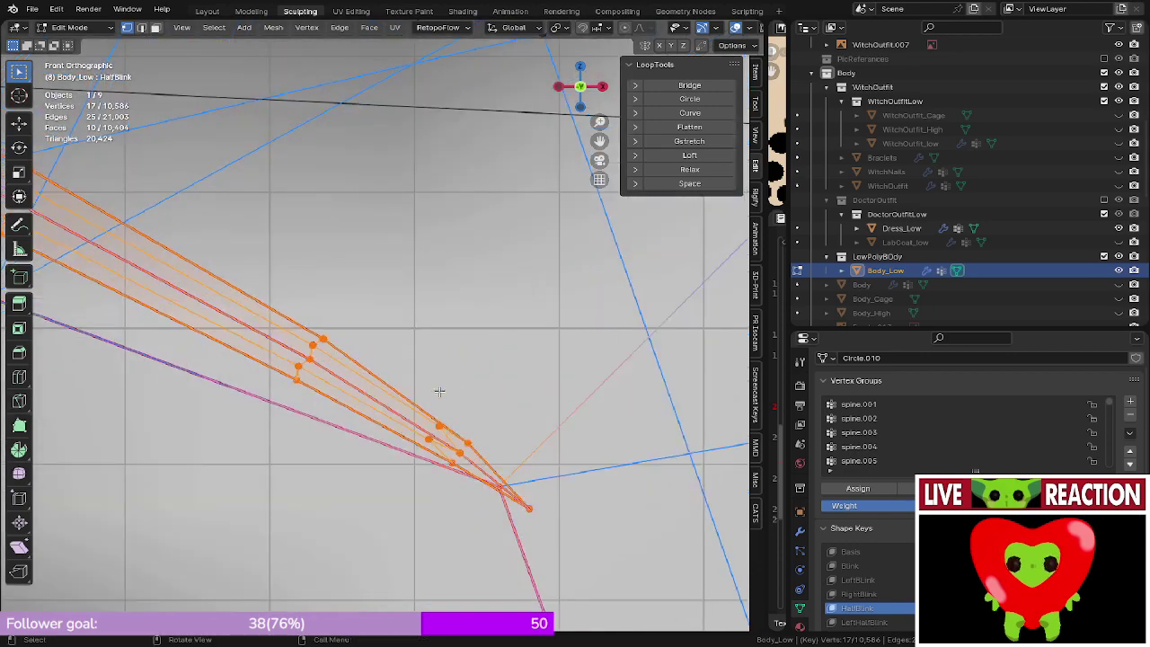
pyautogui.middleClick(494, 479)
pyautogui.rightClick(495, 481)
pyautogui.hotkey('shift', 'z')
pyautogui.scroll(-10, 580, 403)
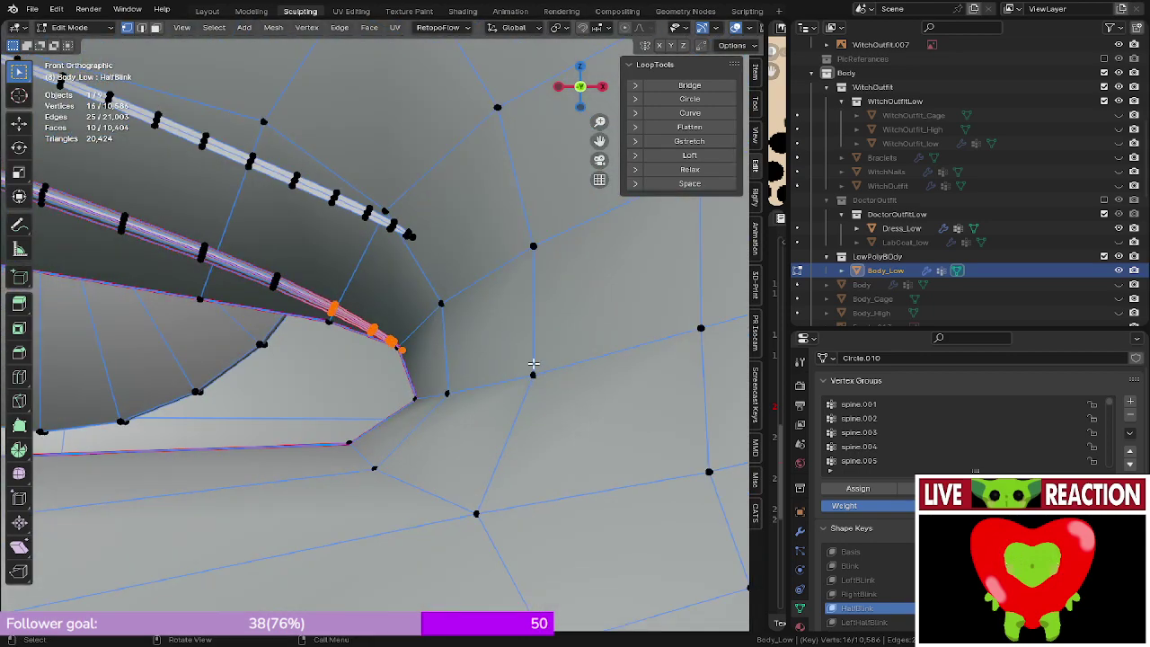
pyautogui.scroll(-6, 534, 364)
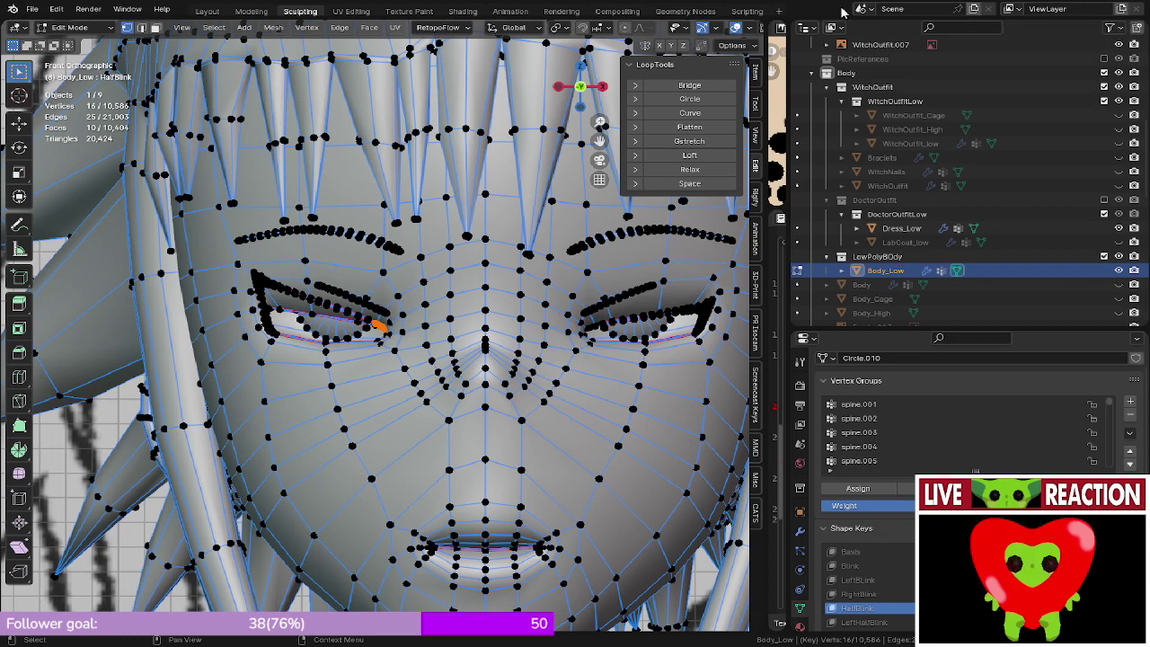
# - Select the vertices at the lower tip of the right eye's outer lash strand, excluding the eyelid corner vertices
pyautogui.scroll(7, 523, 140)
pyautogui.scroll(-5, 476, 170)
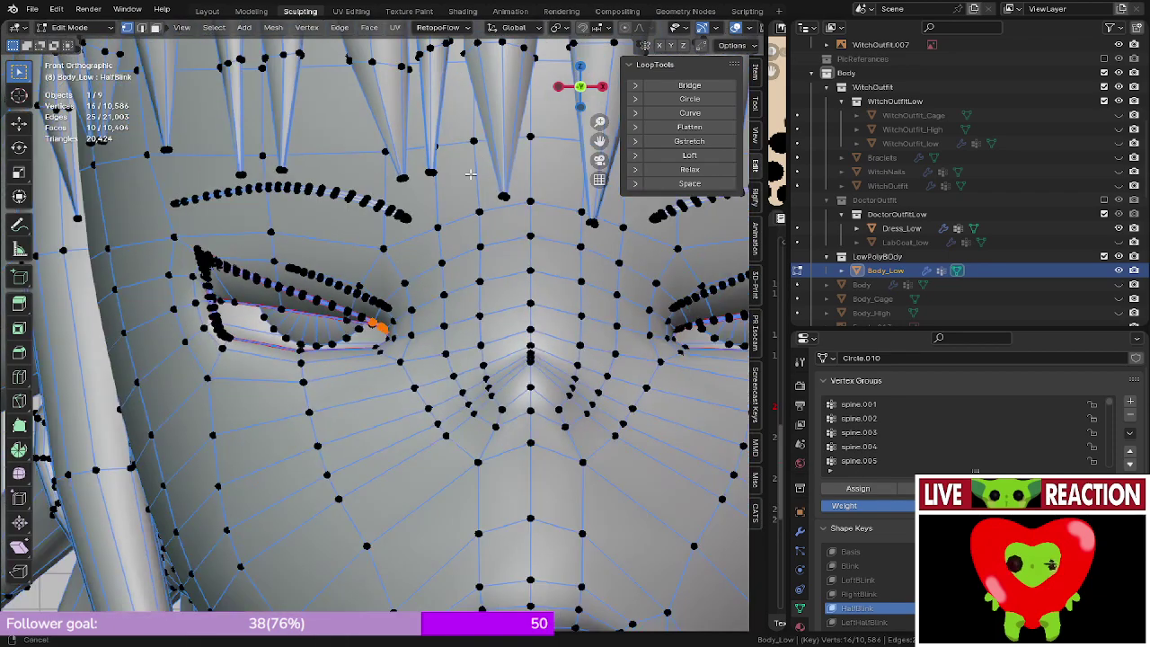
pyautogui.keyDown('shift'); pyautogui.moveTo(470, 180); pyautogui.dragTo(200, 216, button='middle'); pyautogui.keyUp('shift')
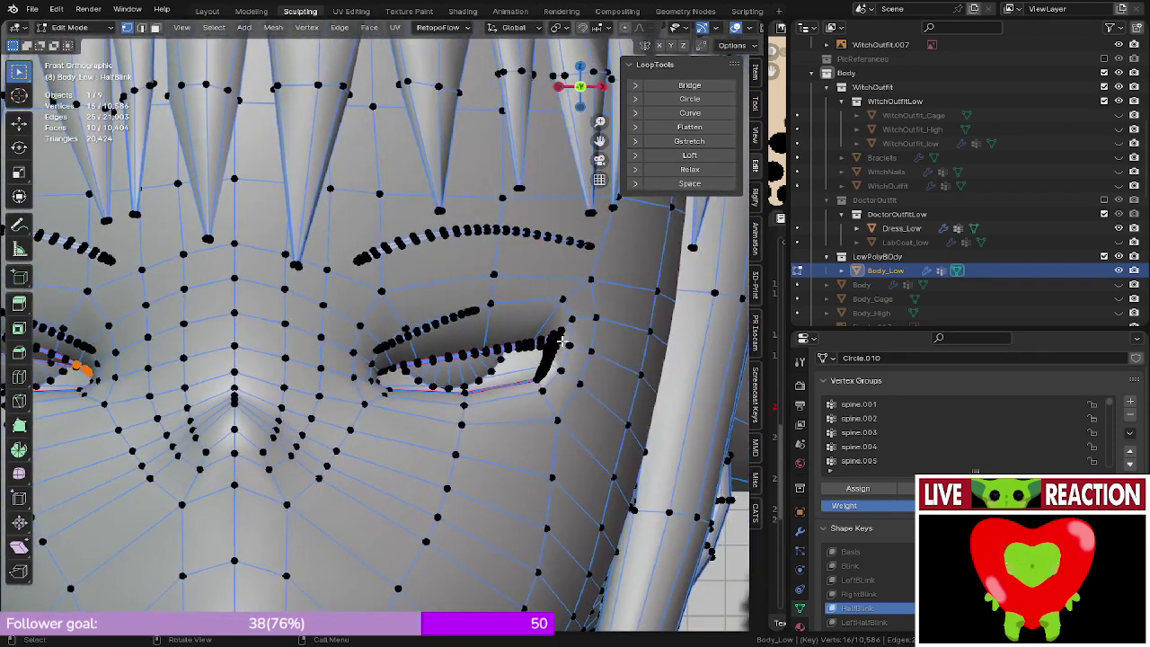
pyautogui.keyDown('shift'); pyautogui.moveTo(395, 291); pyautogui.dragTo(153, 200, button='middle'); pyautogui.keyUp('shift')
pyautogui.keyDown('shift'); pyautogui.moveTo(278, 233); pyautogui.dragTo(210, 290, button='middle'); pyautogui.keyUp('shift')
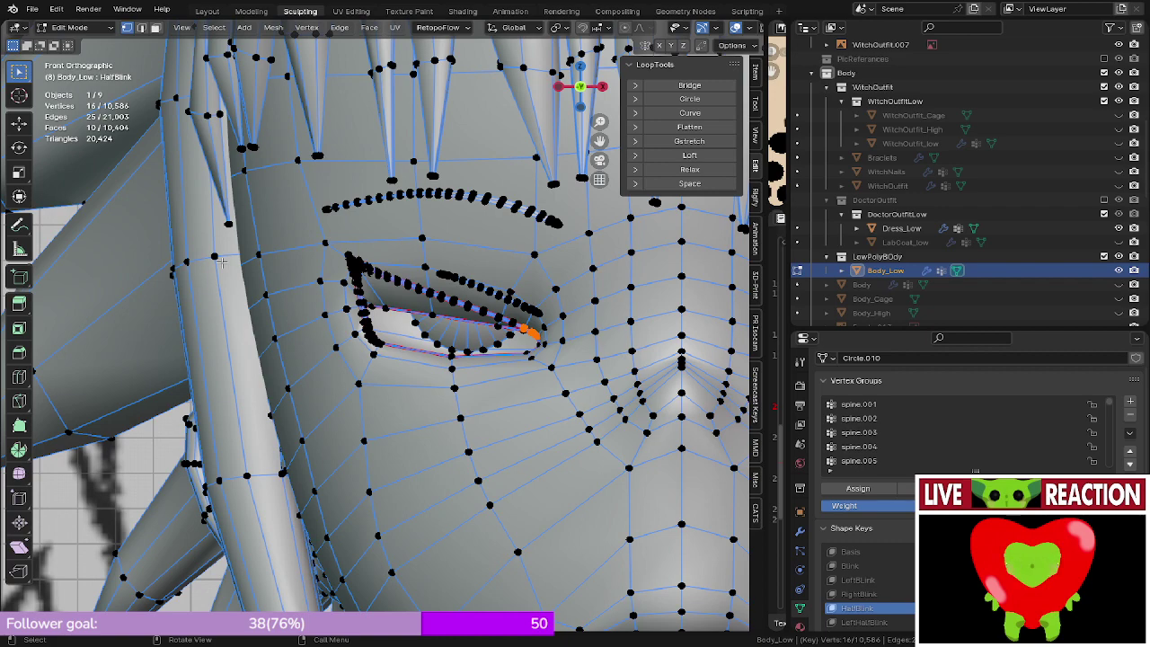
pyautogui.scroll(10, 193, 261)
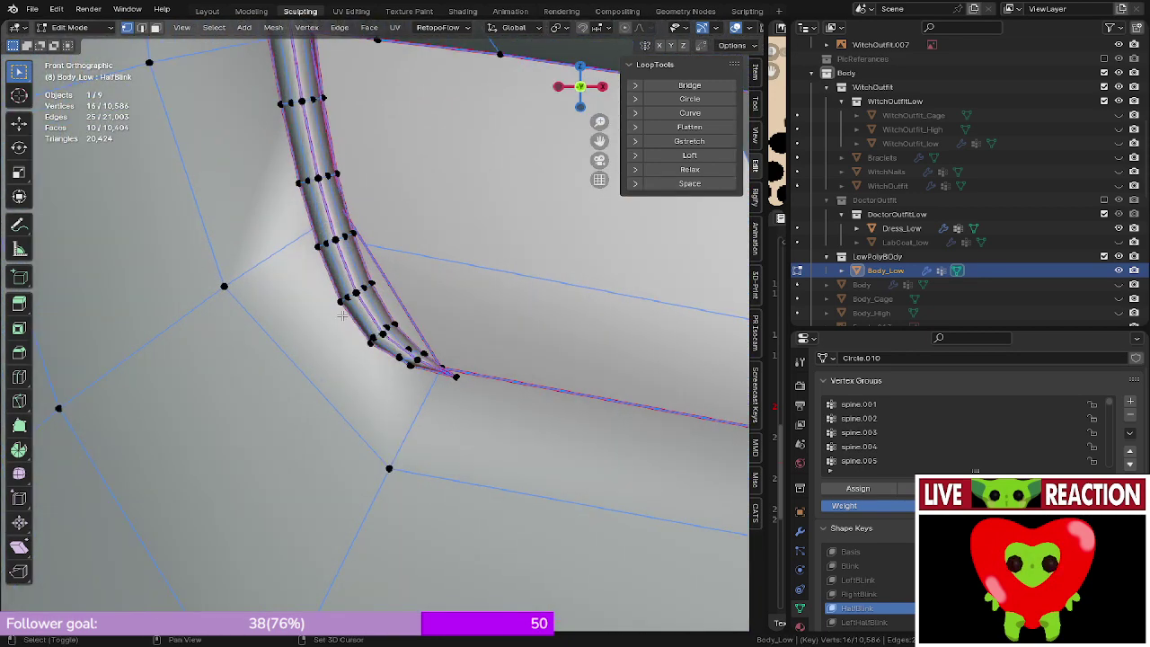
pyautogui.moveTo(341, 314); pyautogui.dragTo(271, 354, button='middle')
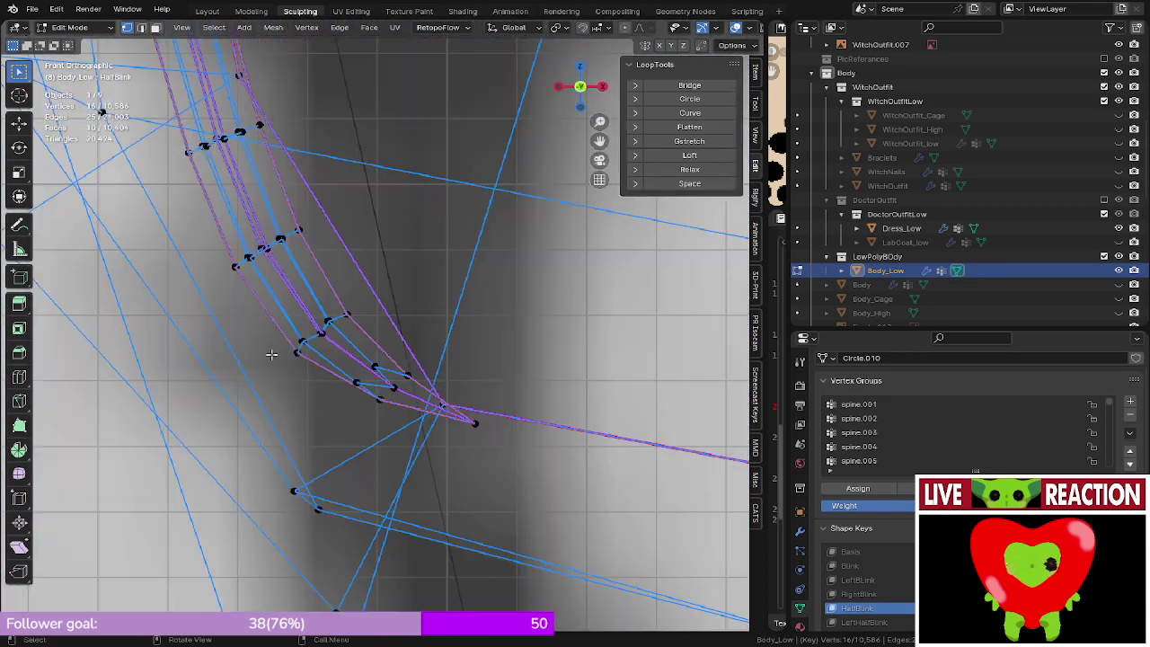
pyautogui.moveTo(351, 326); pyautogui.dragTo(443, 418)
pyautogui.press('z')
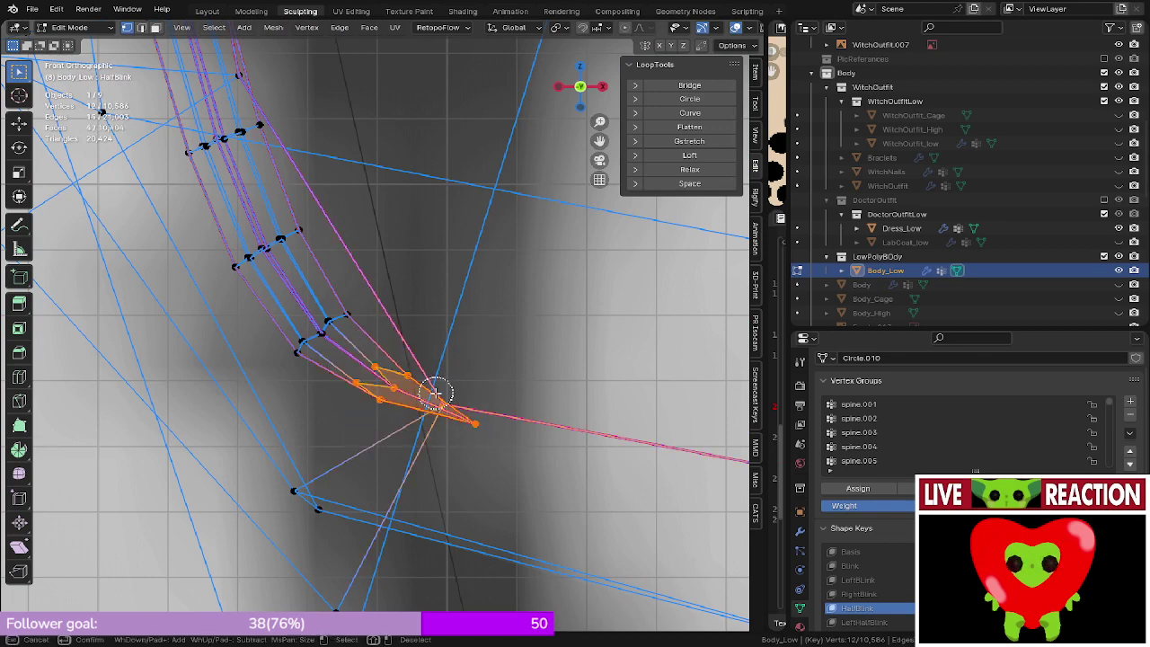
pyautogui.press('r')
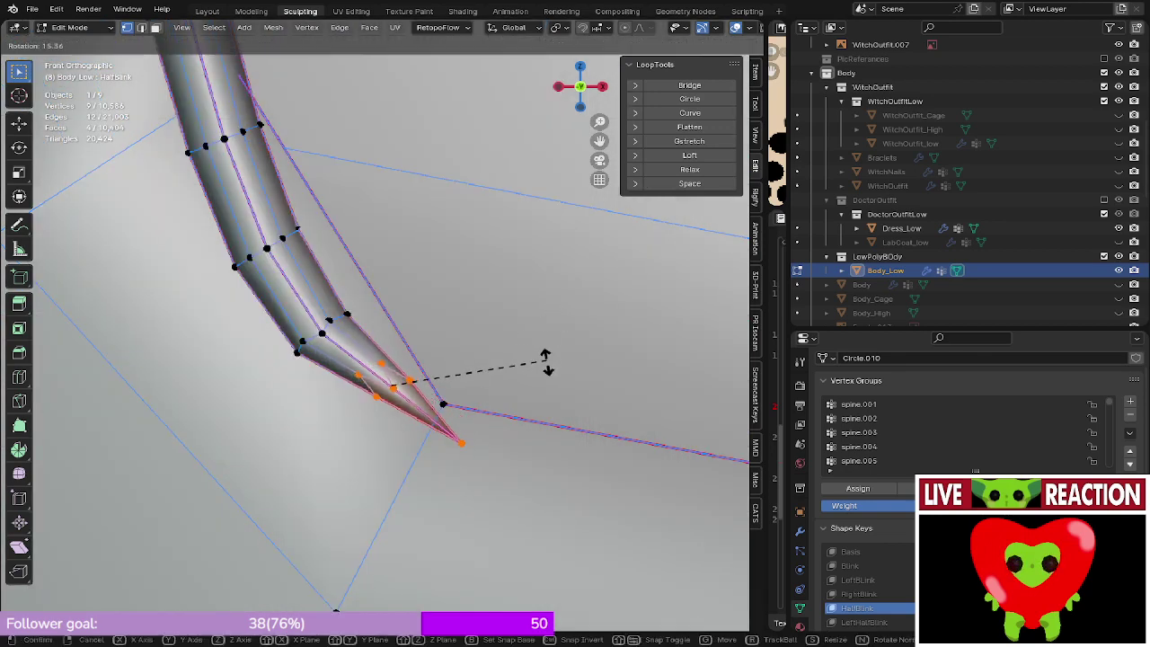
pyautogui.rightClick(545, 364)
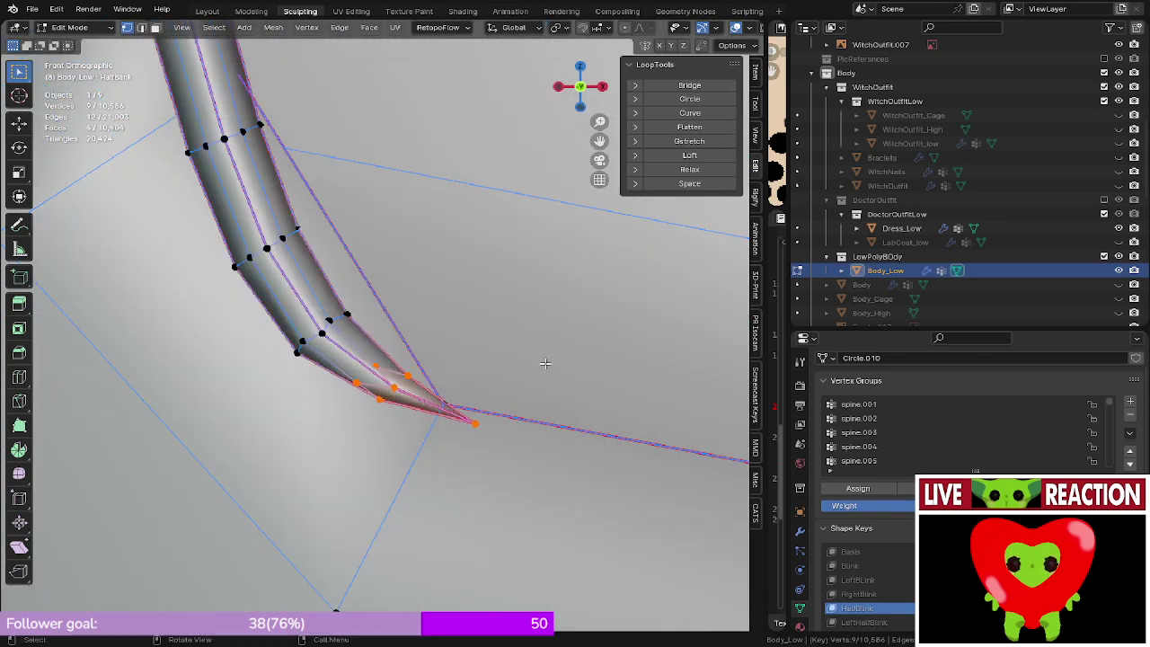
pyautogui.keyDown('alt'); pyautogui.keyDown('shift'); pyautogui.click(326, 323); pyautogui.keyUp('shift'); pyautogui.keyUp('alt')
pyautogui.hotkey('ctrl', 'z')
pyautogui.hotkey('ctrl', 'z')
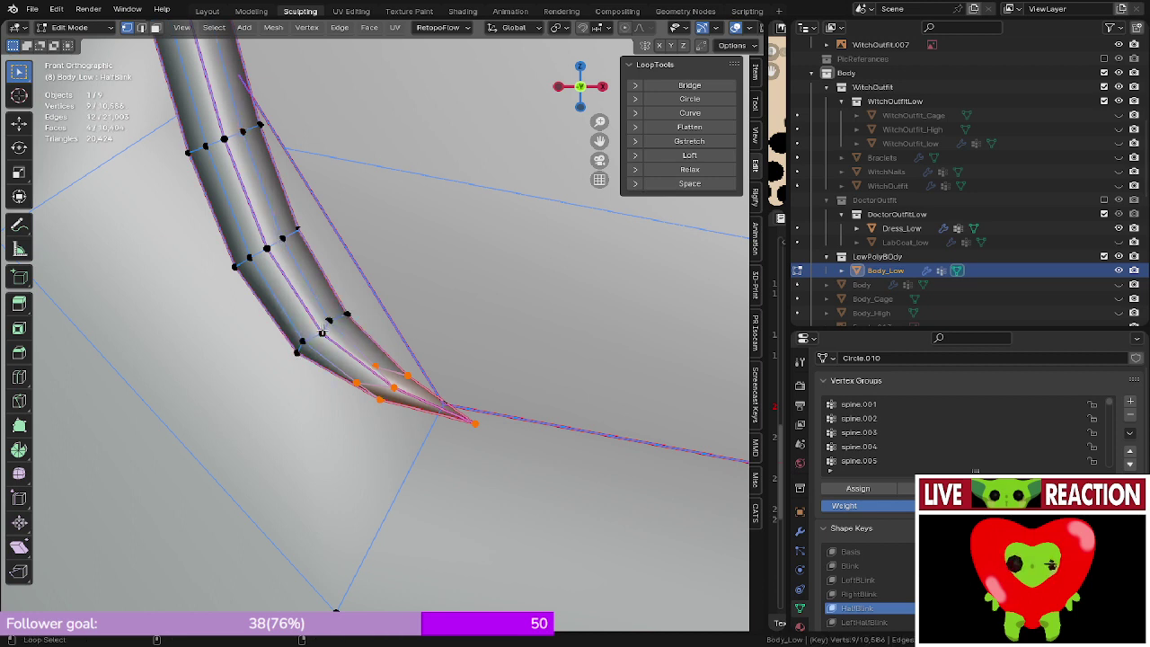
# - Add the adjacent edge loop to the tip selection, rotate it about 12° and move it in over the eyelid corner
pyautogui.keyDown('alt'); pyautogui.keyDown('shift'); pyautogui.click(322, 332); pyautogui.keyUp('shift'); pyautogui.keyUp('alt')
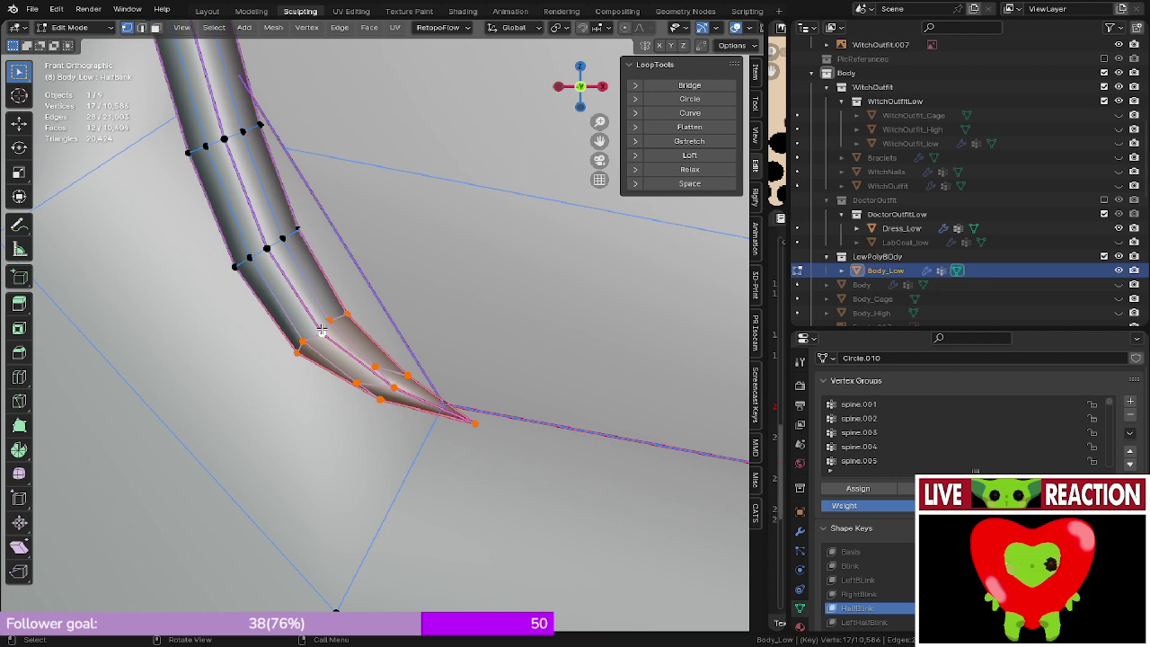
pyautogui.press('r')
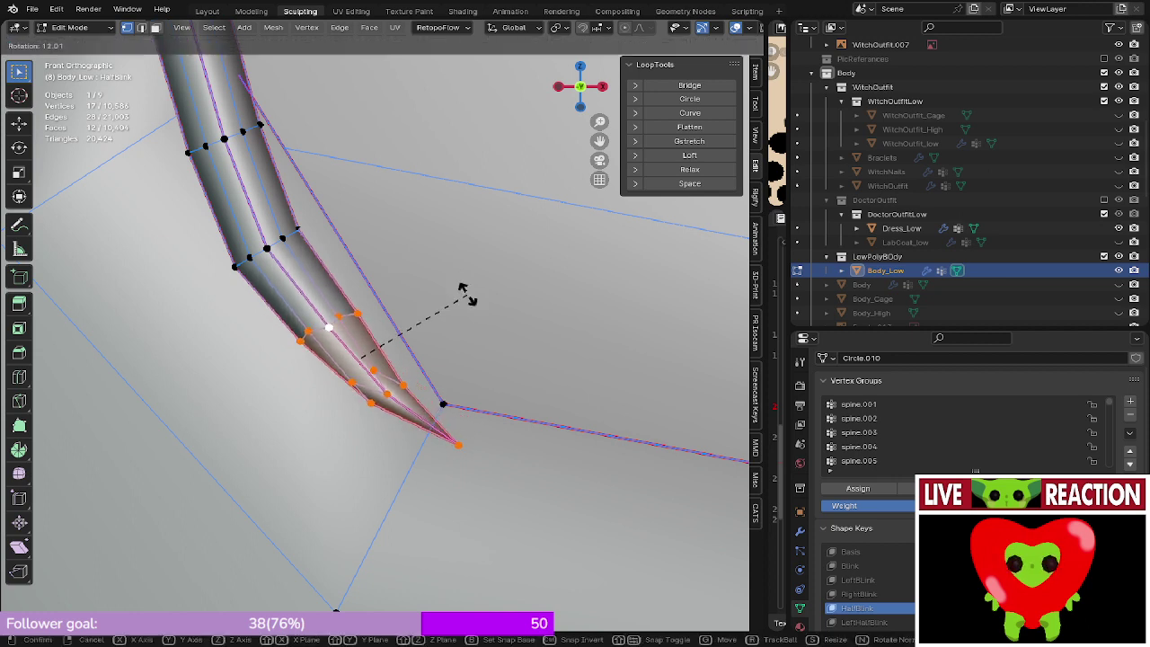
pyautogui.click(467, 295)
pyautogui.press('g')
pyautogui.click(489, 265)
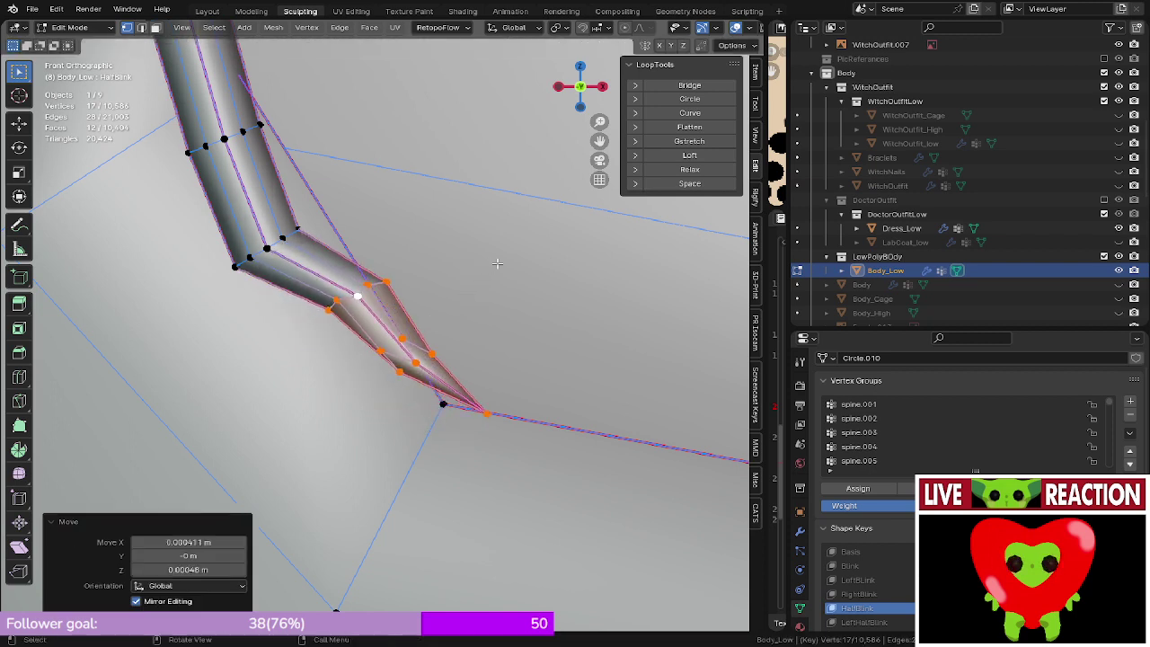
# - Rotate the strand's tip section by a further 9.82° or so and nudge it slightly upward
pyautogui.press('r')
pyautogui.click(500, 284)
pyautogui.press('g')
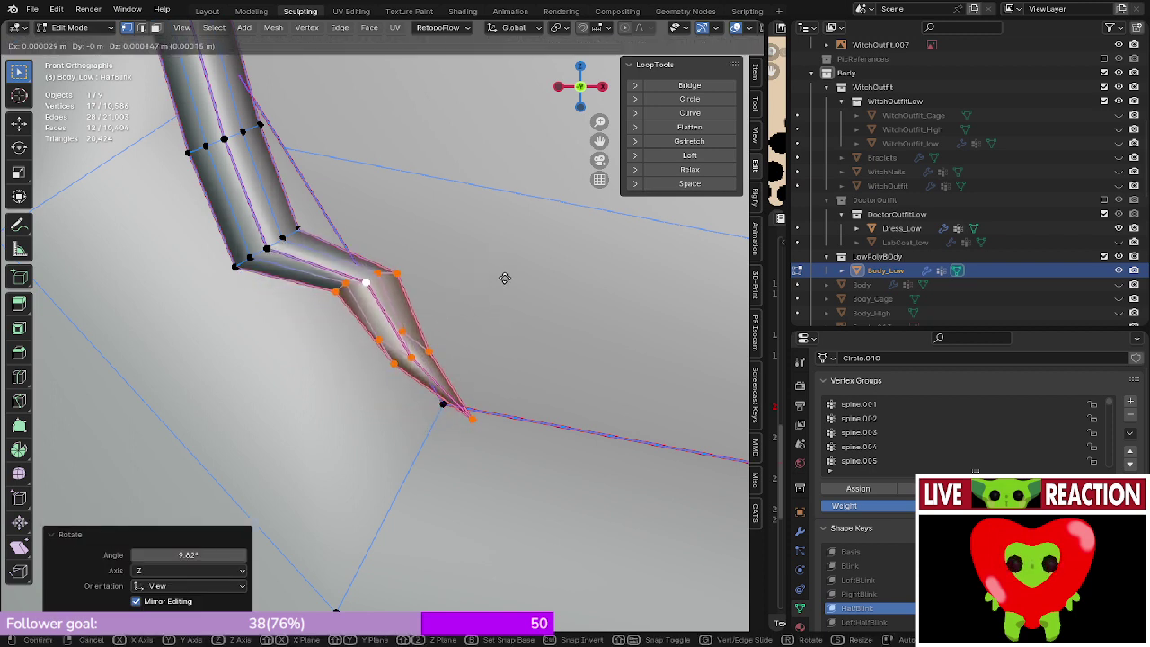
pyautogui.click(503, 275)
# - Move the strand's end vertex onto the eyelid corner, about -0.000421 m in X and 0.000196 m in Z, and save the file
pyautogui.click(471, 414)
pyautogui.press('g')
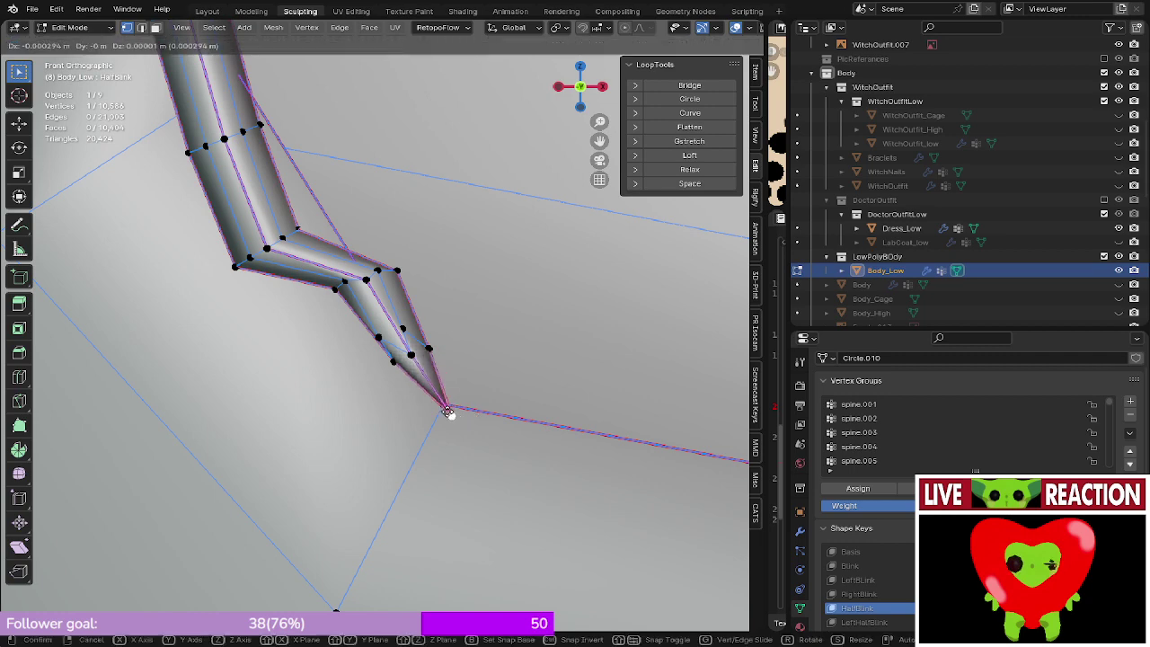
pyautogui.click(441, 403)
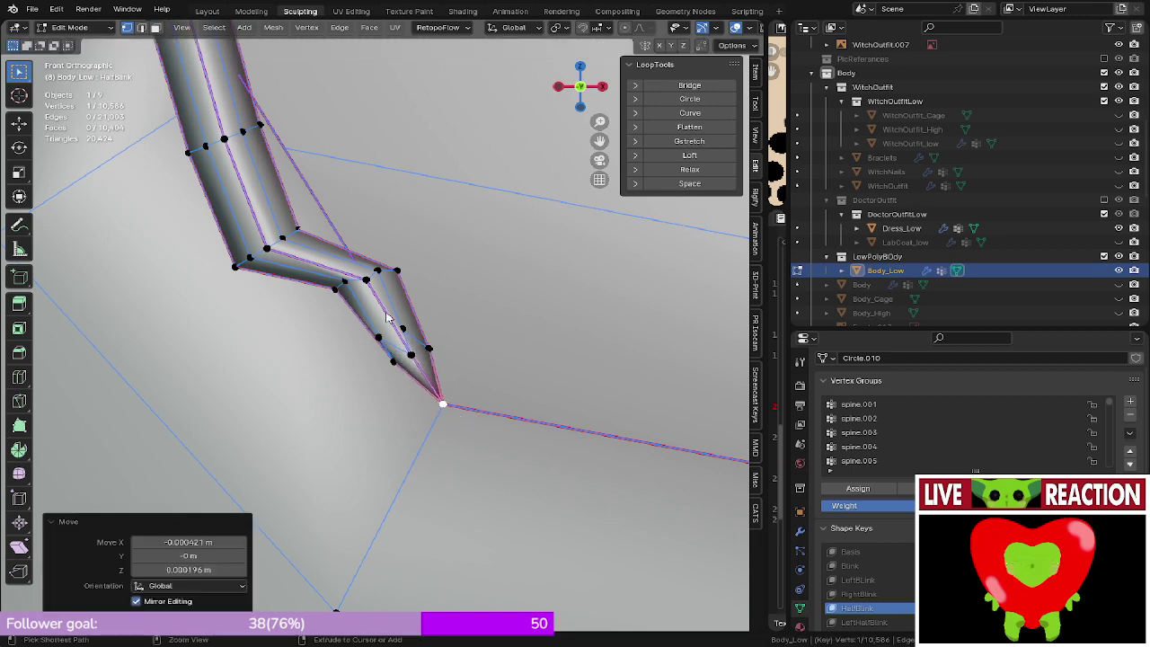
pyautogui.hotkey('ctrl', 's')
# - Select the edge loop at the strand's lower bend, move it inward over the eyelid and rotate it about 18.5°
pyautogui.keyDown('shift'); pyautogui.moveTo(292, 254); pyautogui.dragTo(352, 412, button='middle'); pyautogui.keyUp('shift')
pyautogui.keyDown('alt'); pyautogui.click(341, 396); pyautogui.keyUp('alt')
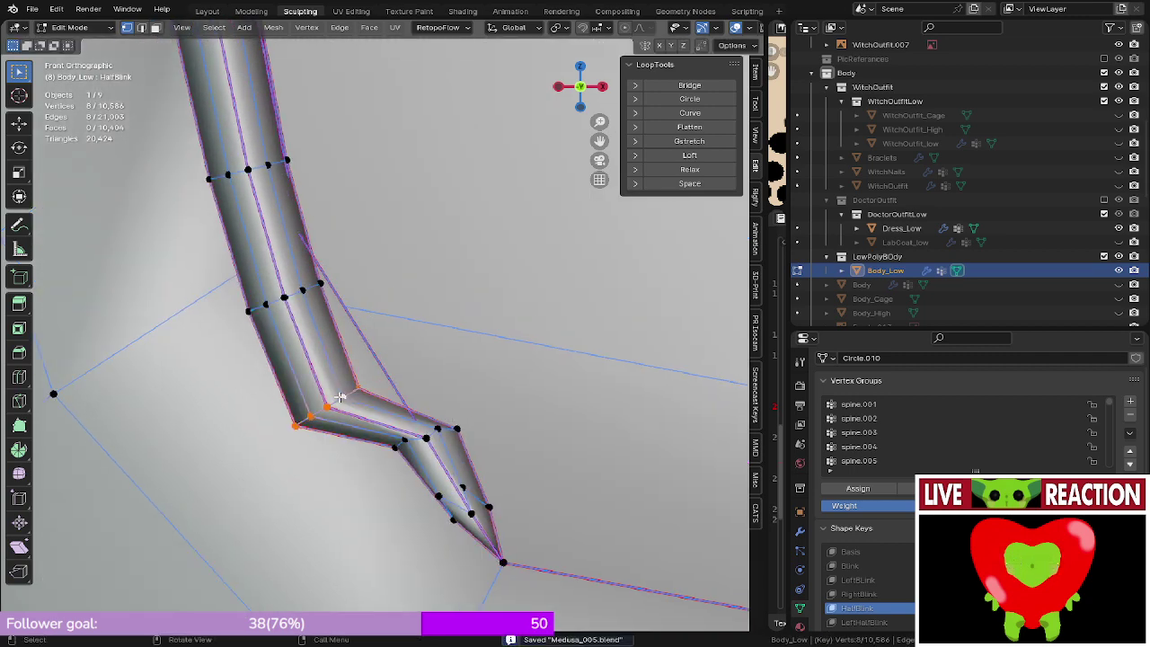
pyautogui.press('g')
pyautogui.click(392, 387)
pyautogui.press('r')
pyautogui.click(456, 383)
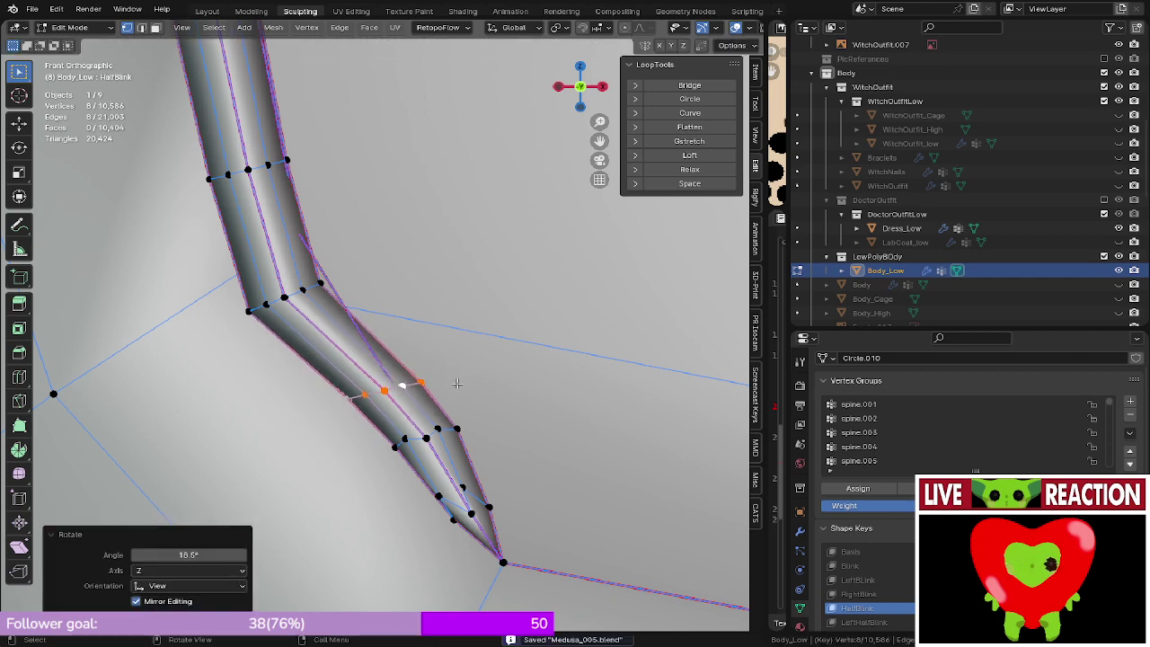
# - Nudge the rotated loop about 0.000137 m in X and 0.000059 m in Z, and shift it slightly along global Y
pyautogui.press('g')
pyautogui.click(465, 379)
pyautogui.press('g')
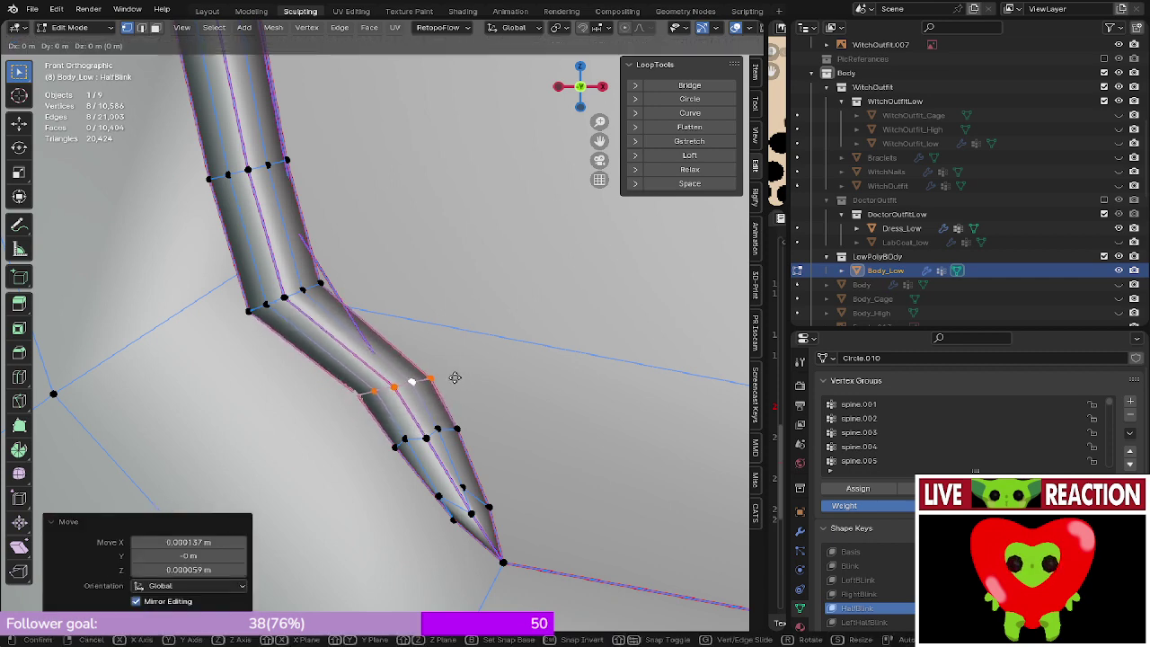
pyautogui.press('y')
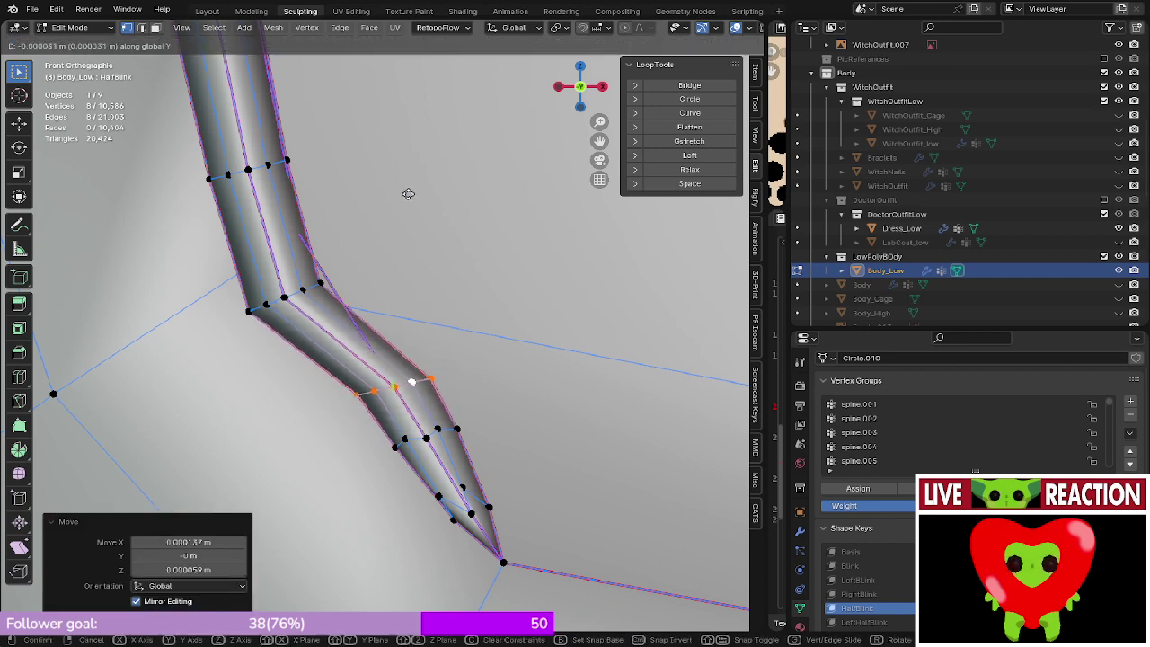
pyautogui.click(408, 194)
# - Move the edge loop directly above the bend about 0.000656 m in X and 0.000225 m in Z to straighten the strand
pyautogui.keyDown('alt'); pyautogui.click(297, 296); pyautogui.keyUp('alt')
pyautogui.press('g')
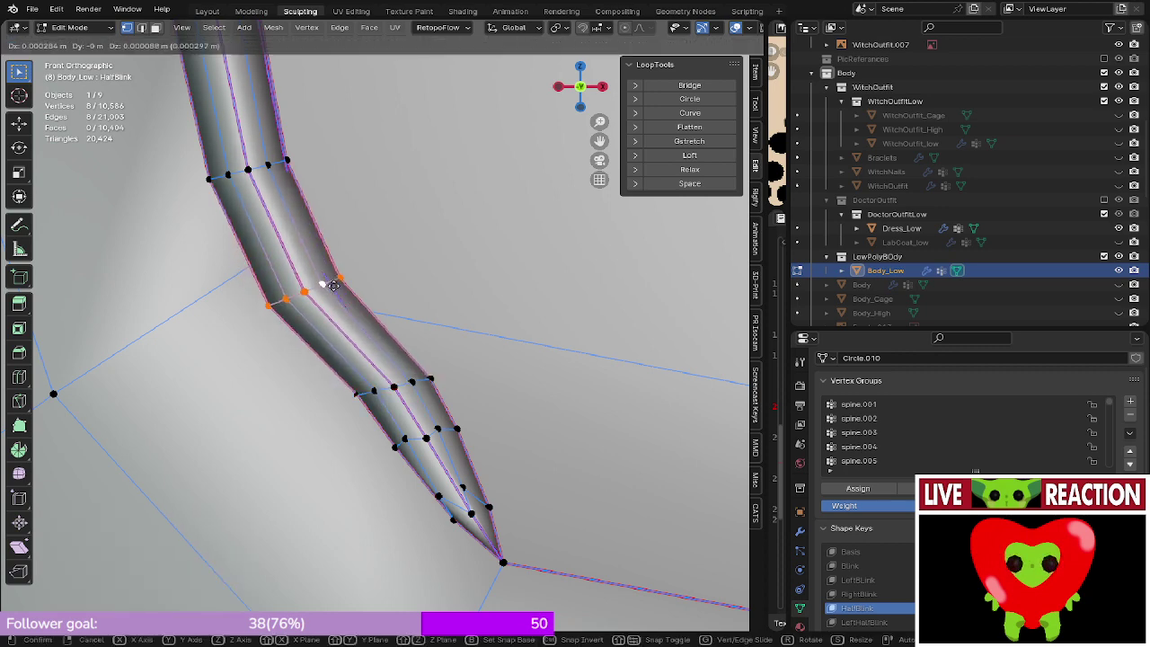
pyautogui.click(357, 276)
pyautogui.keyDown('shift'); pyautogui.moveTo(357, 276); pyautogui.dragTo(378, 301, button='middle'); pyautogui.keyUp('shift')
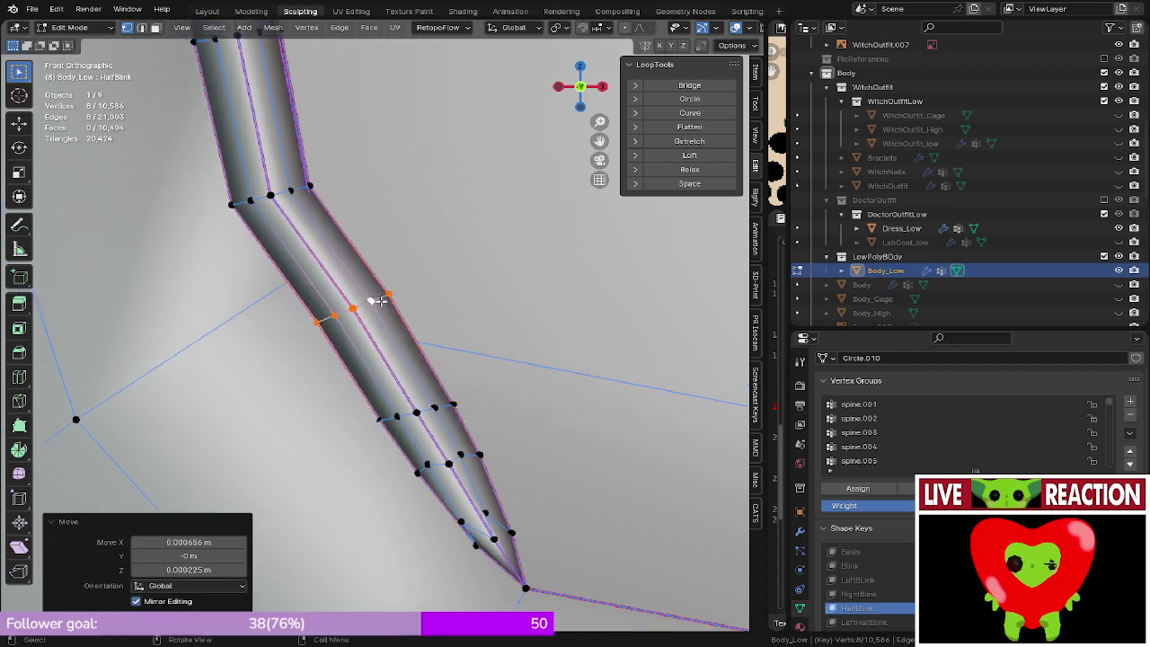
# - In X-ray view, move the next edge loop up the strand about 0.000607 m in X and -0.000127 m in Z
pyautogui.hotkey('alt', 'z')
pyautogui.keyDown('shift'); pyautogui.moveTo(307, 267); pyautogui.dragTo(372, 391, button='middle'); pyautogui.keyUp('shift')
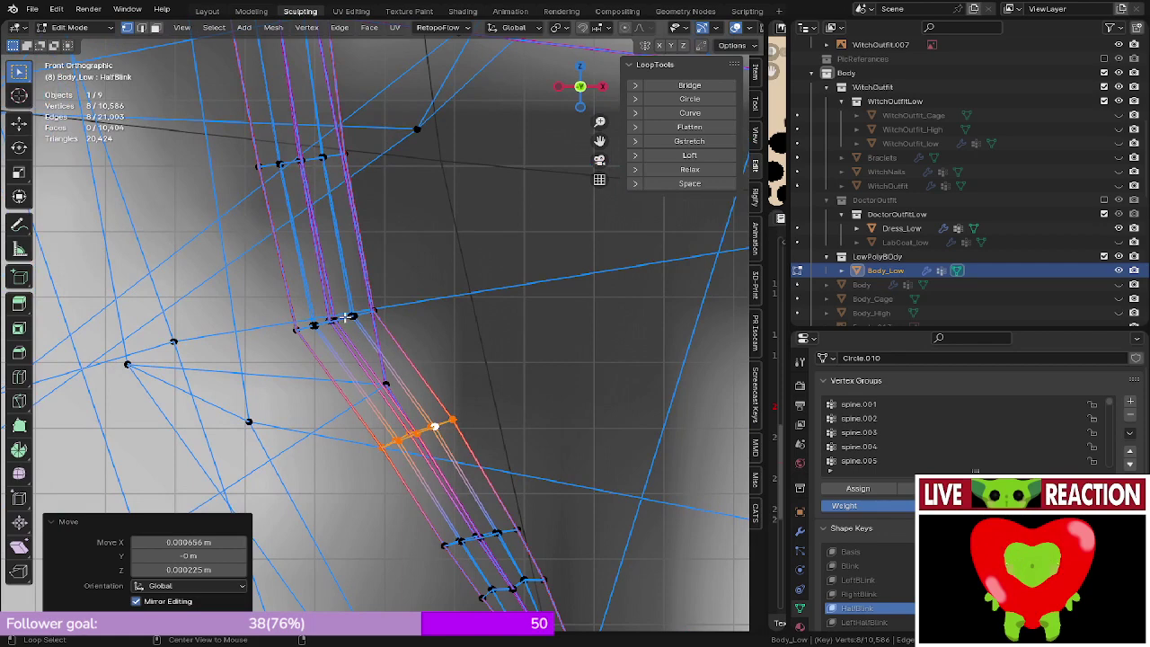
pyautogui.keyDown('alt'); pyautogui.click(345, 317); pyautogui.keyUp('alt')
pyautogui.press('g')
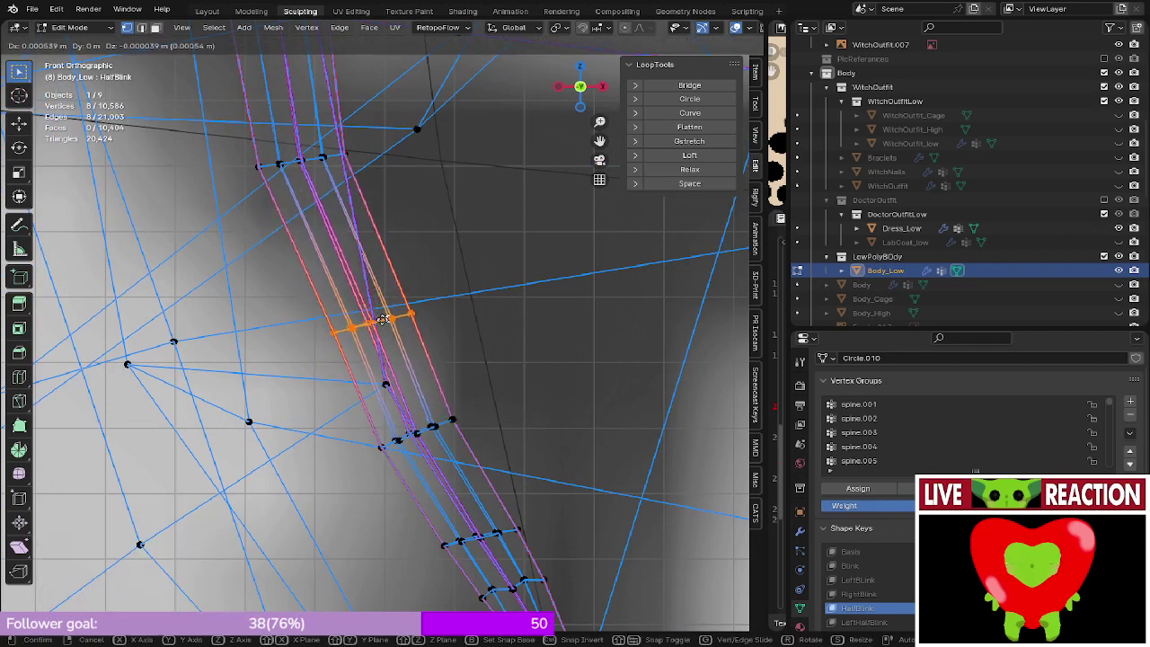
pyautogui.click(387, 323)
# - Select the following loop below the upper eyelid edge and move it inward and slightly down, about -0.000206 m in Z
pyautogui.keyDown('alt'); pyautogui.middleClick(361, 274); pyautogui.keyUp('alt')
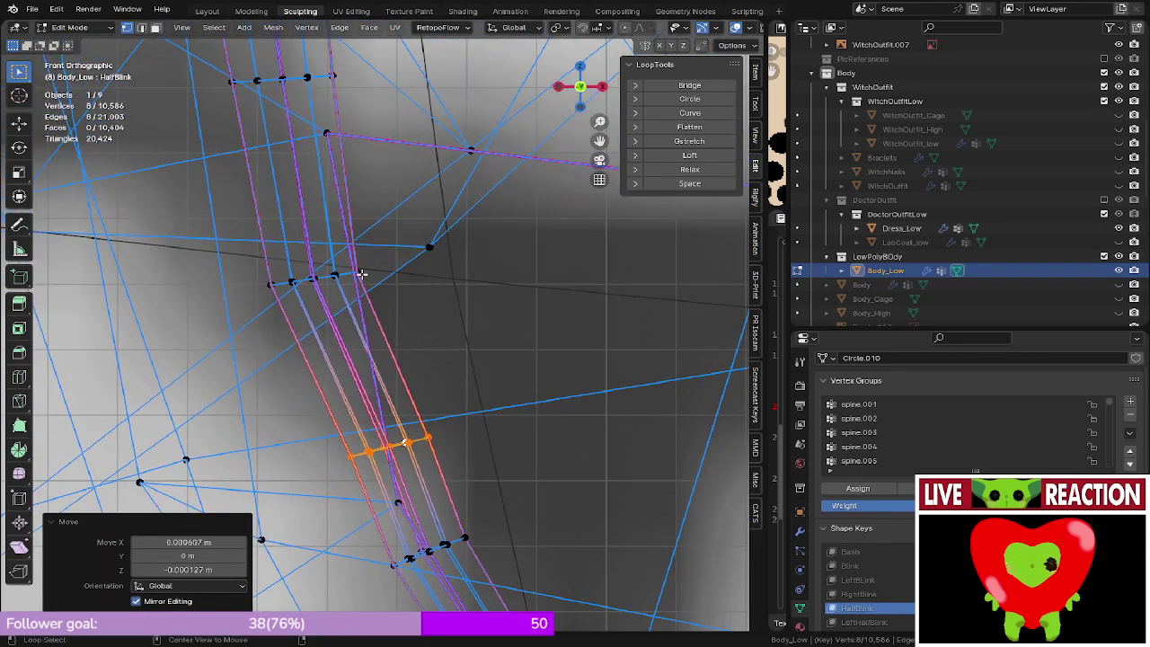
pyautogui.keyDown('alt'); pyautogui.click(330, 272); pyautogui.keyUp('alt')
pyautogui.press('z')
pyautogui.click(411, 267)
pyautogui.press('g')
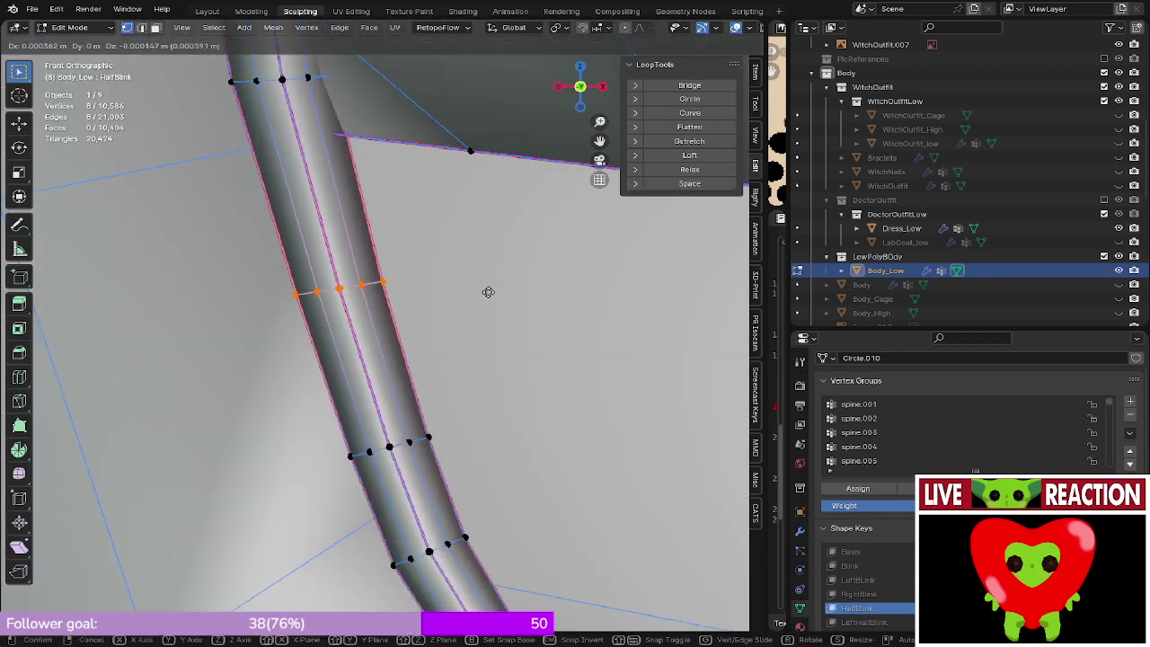
pyautogui.click(504, 293)
# - Move the edge loop just above the upper eyelid edge down the strand, about 0.000754 m in X and -0.001362 m in Z
pyautogui.press('z')
pyautogui.click(424, 304)
pyautogui.keyDown('shift'); pyautogui.moveTo(423, 305); pyautogui.dragTo(420, 338, button='middle'); pyautogui.keyUp('shift')
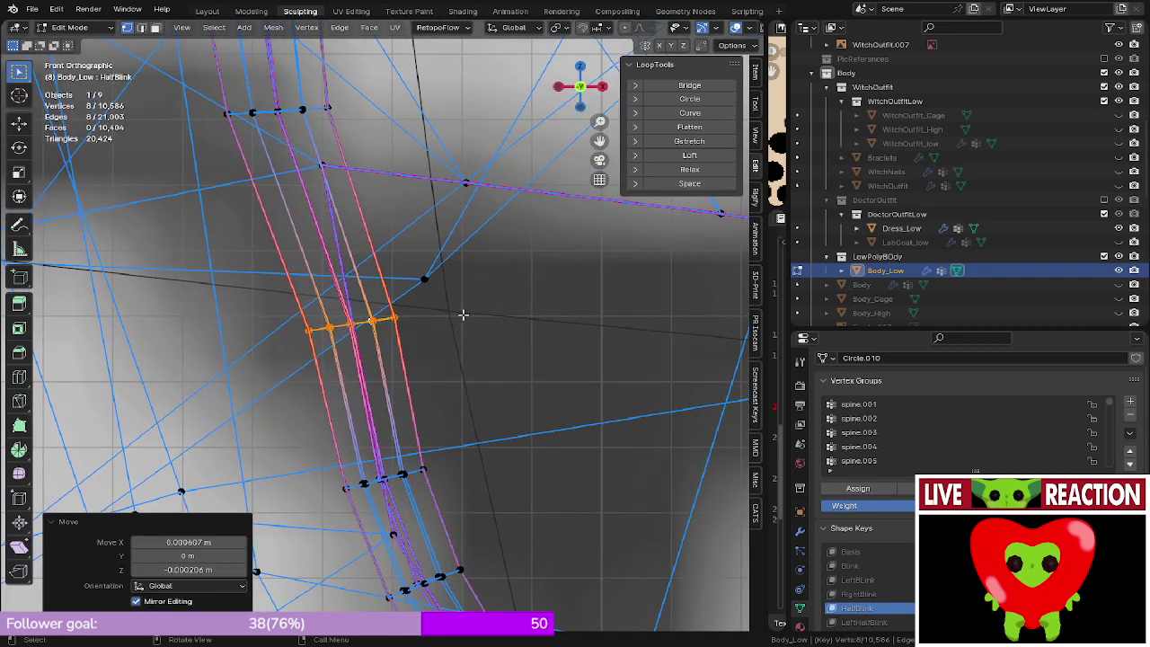
pyautogui.keyDown('shift'); pyautogui.moveTo(429, 283); pyautogui.dragTo(472, 431, button='middle'); pyautogui.keyUp('shift')
pyautogui.keyDown('alt'); pyautogui.click(360, 257); pyautogui.keyUp('alt')
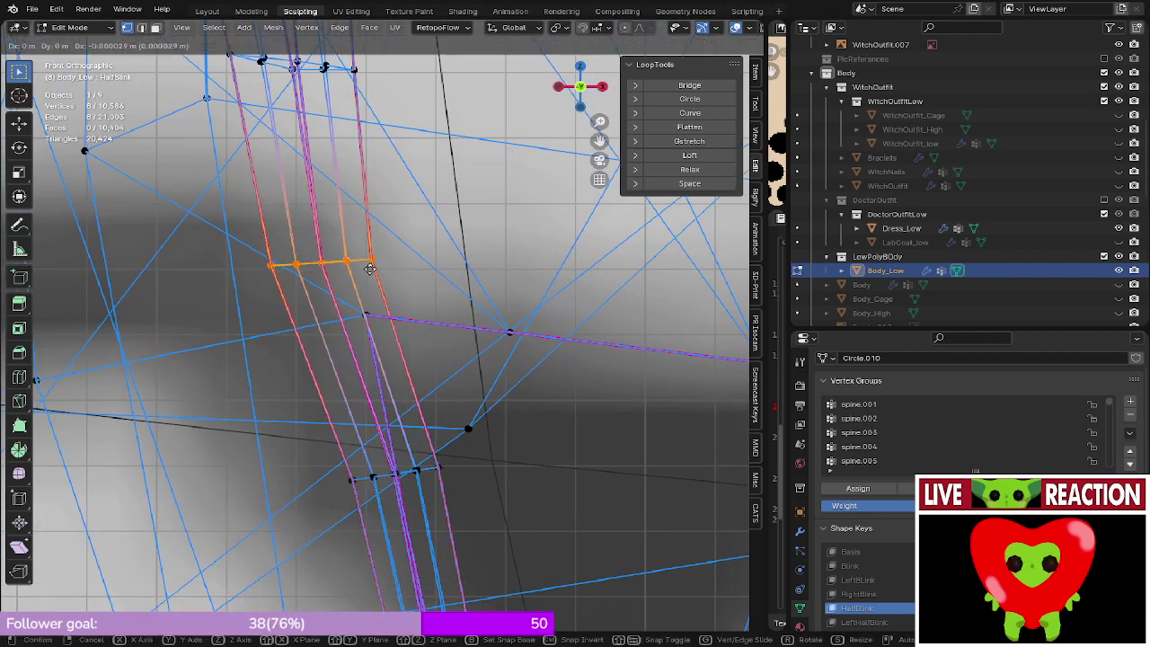
pyautogui.press('g')
pyautogui.click(411, 345)
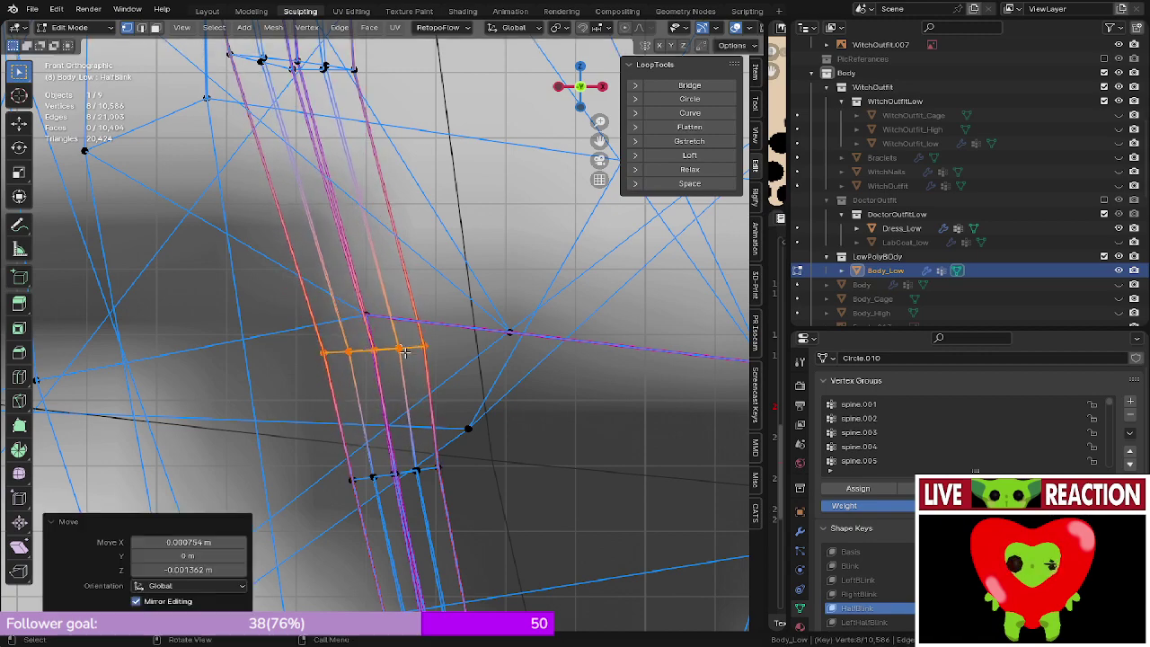
# - Edge-slide the loop at the strand's lower curve towards the tip by a factor of about -0.592
pyautogui.press('z')
pyautogui.keyDown('shift'); pyautogui.moveTo(400, 370); pyautogui.dragTo(386, 273, button='middle'); pyautogui.keyUp('shift')
pyautogui.click(424, 241)
pyautogui.scroll(-2, 399, 360)
pyautogui.scroll(2, 395, 357)
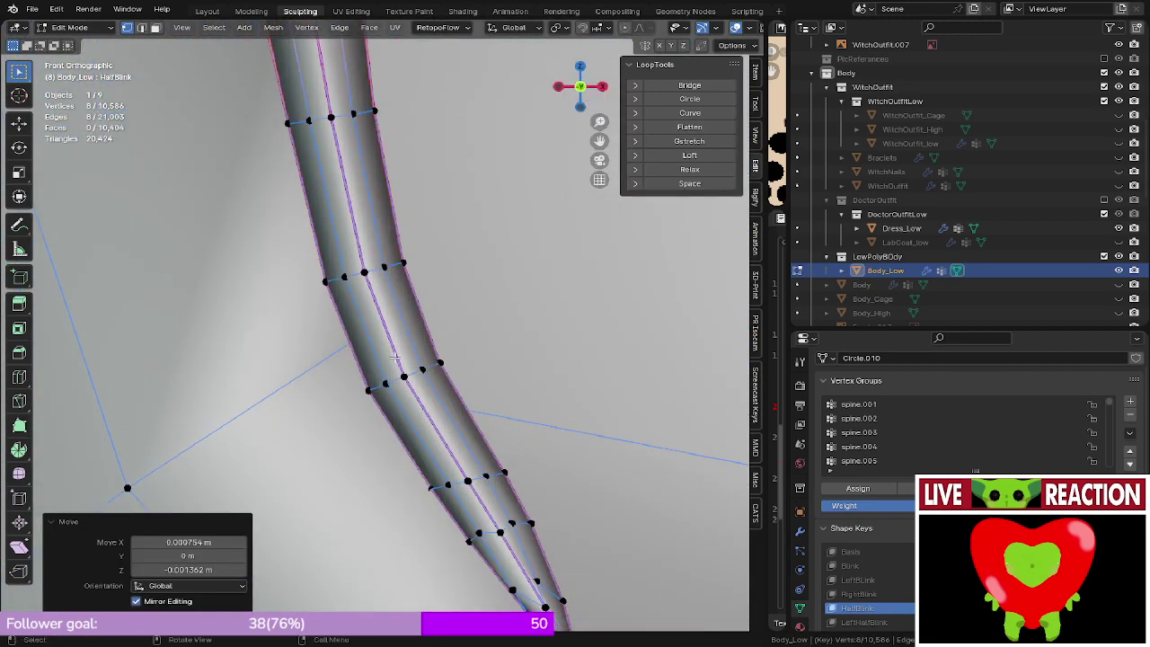
pyautogui.keyDown('alt'); pyautogui.click(421, 373); pyautogui.keyUp('alt')
pyautogui.hotkey('alt', 'z')
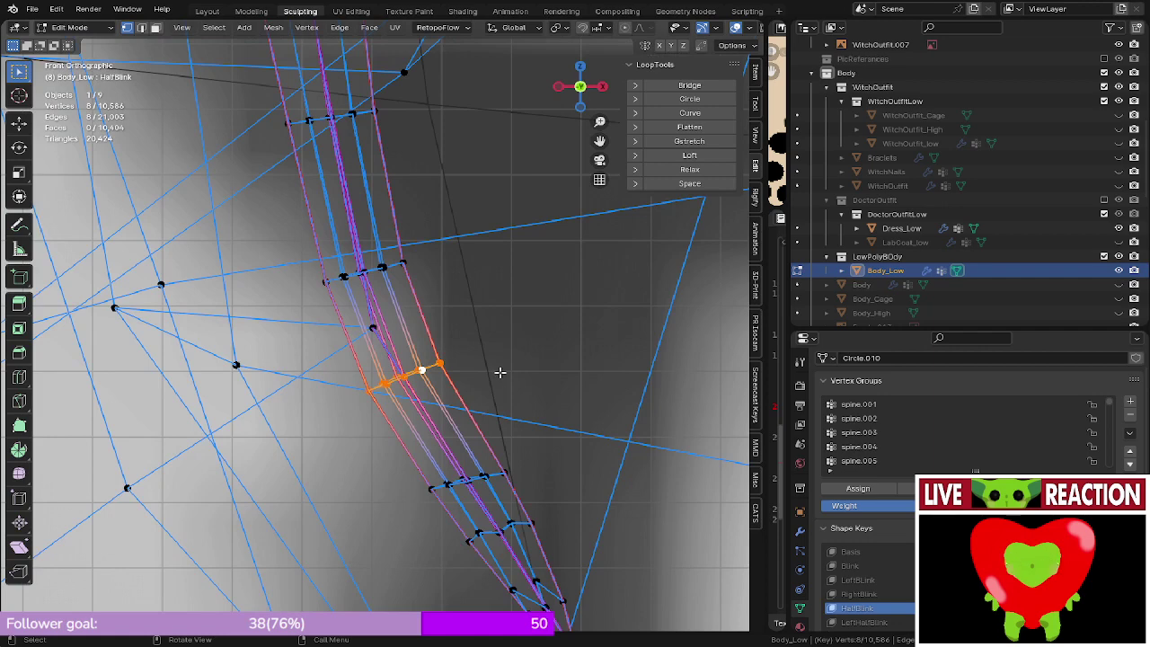
pyautogui.press('g')
pyautogui.press('g')
pyautogui.click(520, 445)
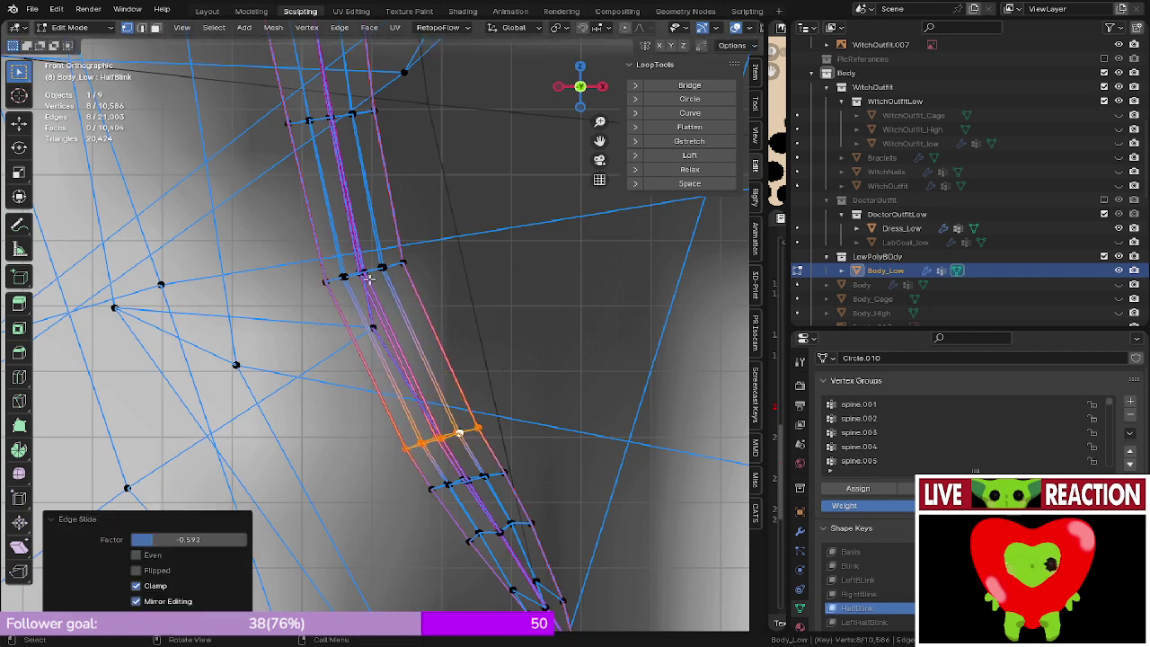
# - Edge-slide the next two loops up the strand down towards the tip, the upper one by a factor of about -0.695
pyautogui.press('g')
pyautogui.press('g')
pyautogui.hotkey('alt', 'z')
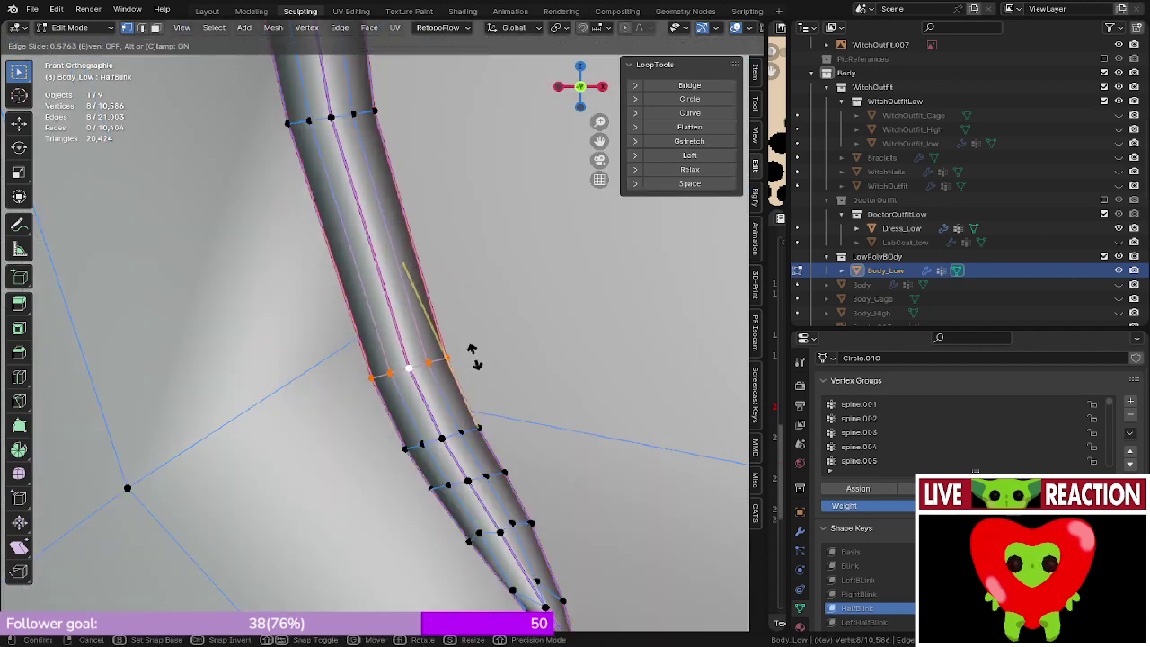
pyautogui.click(478, 368)
pyautogui.keyDown('shift'); pyautogui.moveTo(440, 312); pyautogui.dragTo(479, 417, button='middle'); pyautogui.keyUp('shift')
pyautogui.keyDown('alt'); pyautogui.click(386, 223); pyautogui.keyUp('alt')
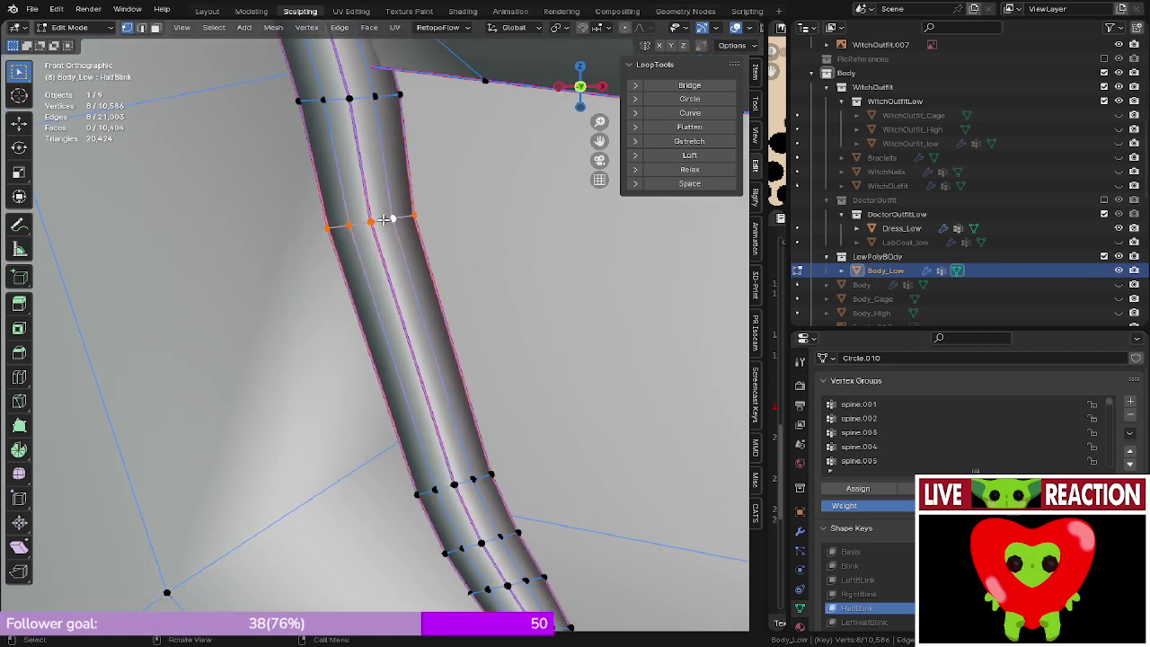
pyautogui.press('g')
pyautogui.press('g')
pyautogui.click(447, 397)
# - Edge-slide the loop just below the upper eyelid edge down the strand by a factor of about 0.699
pyautogui.keyDown('shift'); pyautogui.moveTo(373, 191); pyautogui.dragTo(418, 353, button='middle'); pyautogui.keyUp('shift')
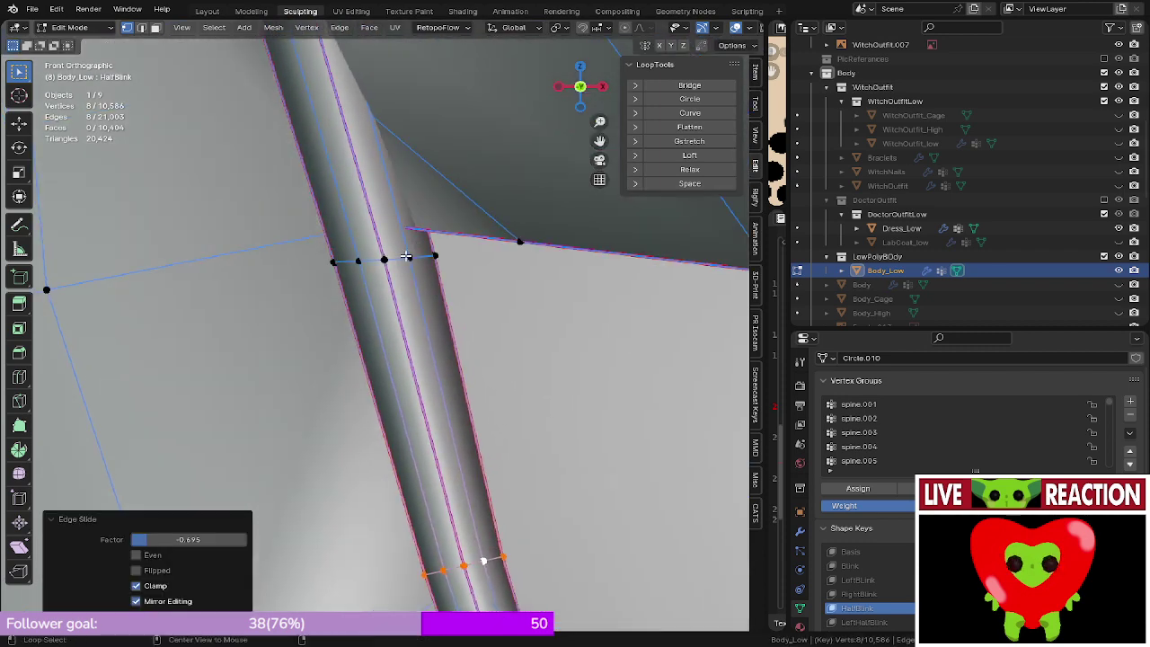
pyautogui.keyDown('alt'); pyautogui.click(405, 256); pyautogui.keyUp('alt')
pyautogui.press('g')
pyautogui.press('g')
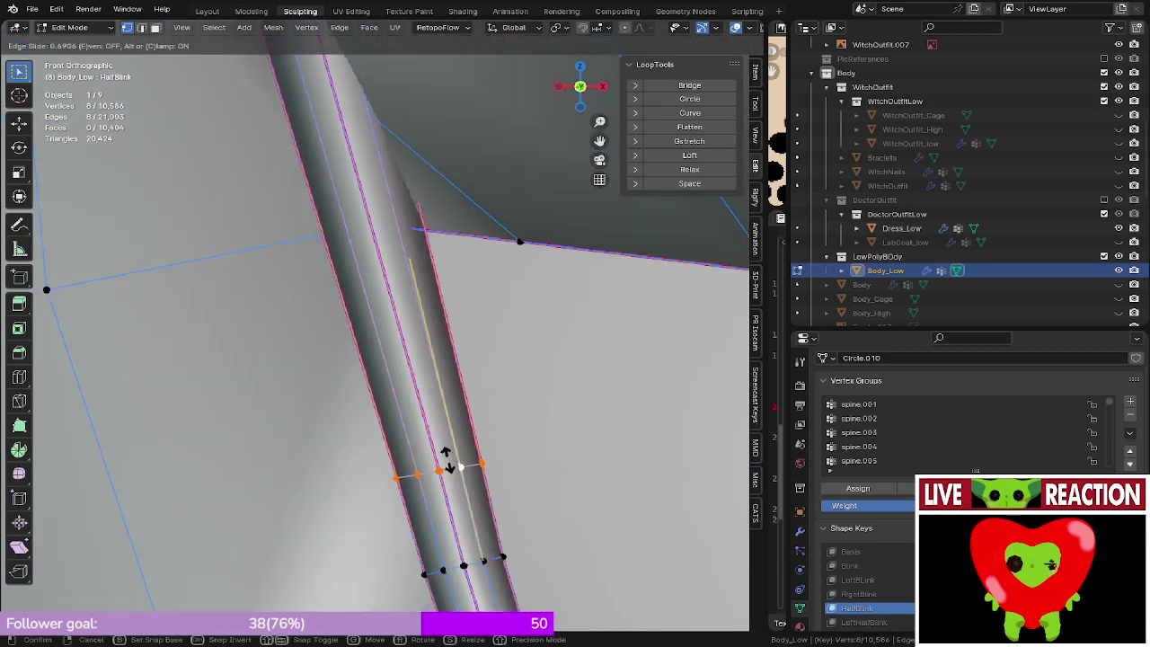
pyautogui.click(448, 460)
# - Select the edge loop above the upper eyelid edge in wireframe and edge-slide it down past the edge, factor about -0.785
pyautogui.press('z')
pyautogui.click(315, 400)
pyautogui.keyDown('shift'); pyautogui.moveTo(325, 350); pyautogui.dragTo(352, 395, button='middle'); pyautogui.keyUp('shift')
pyautogui.scroll(-4, 369, 378)
pyautogui.keyDown('shift'); pyautogui.moveTo(371, 206); pyautogui.dragTo(375, 351, button='middle'); pyautogui.keyUp('shift')
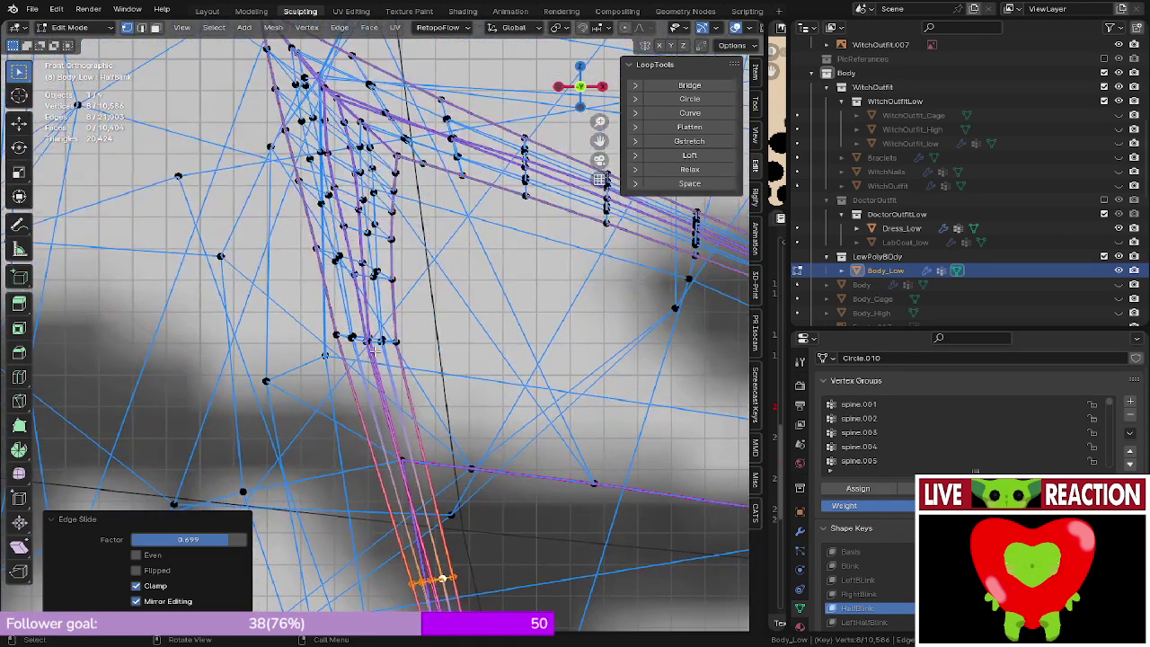
pyautogui.keyDown('alt'); pyautogui.click(375, 341); pyautogui.keyUp('alt')
pyautogui.press('z')
pyautogui.keyDown('shift'); pyautogui.moveTo(507, 353); pyautogui.dragTo(503, 287, button='middle'); pyautogui.keyUp('shift')
pyautogui.scroll(2, 502, 287)
pyautogui.press('z')
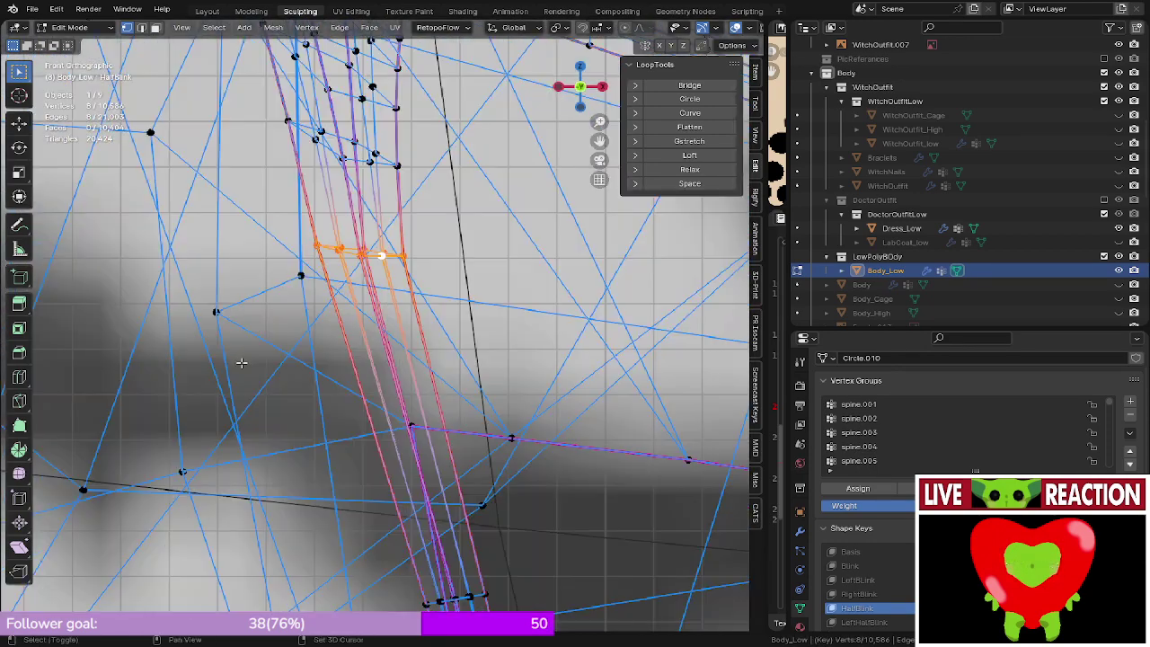
pyautogui.keyDown('shift'); pyautogui.moveTo(242, 359); pyautogui.dragTo(219, 296, button='middle'); pyautogui.keyUp('shift')
pyautogui.press('g')
pyautogui.press('g')
pyautogui.click(436, 415)
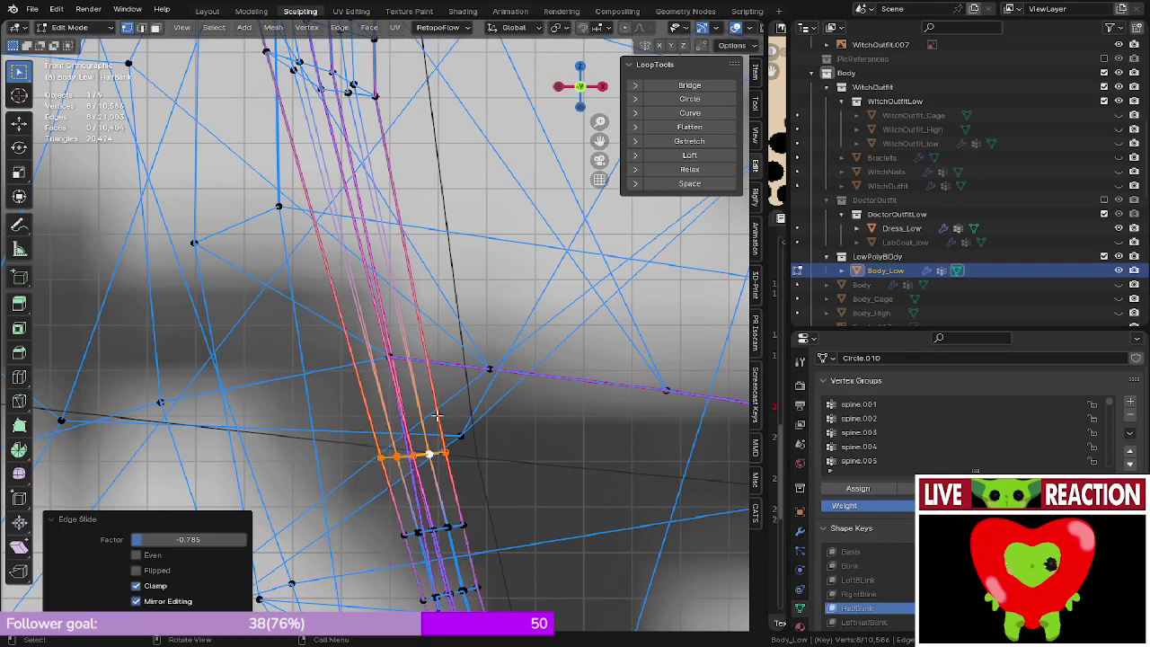
# - Select the lowest edge loop of the upper strand cluster, rotate it about -12.6° and edge-slide it down by about -0.800
pyautogui.keyDown('shift'); pyautogui.moveTo(360, 237); pyautogui.dragTo(366, 371, button='middle'); pyautogui.keyUp('shift')
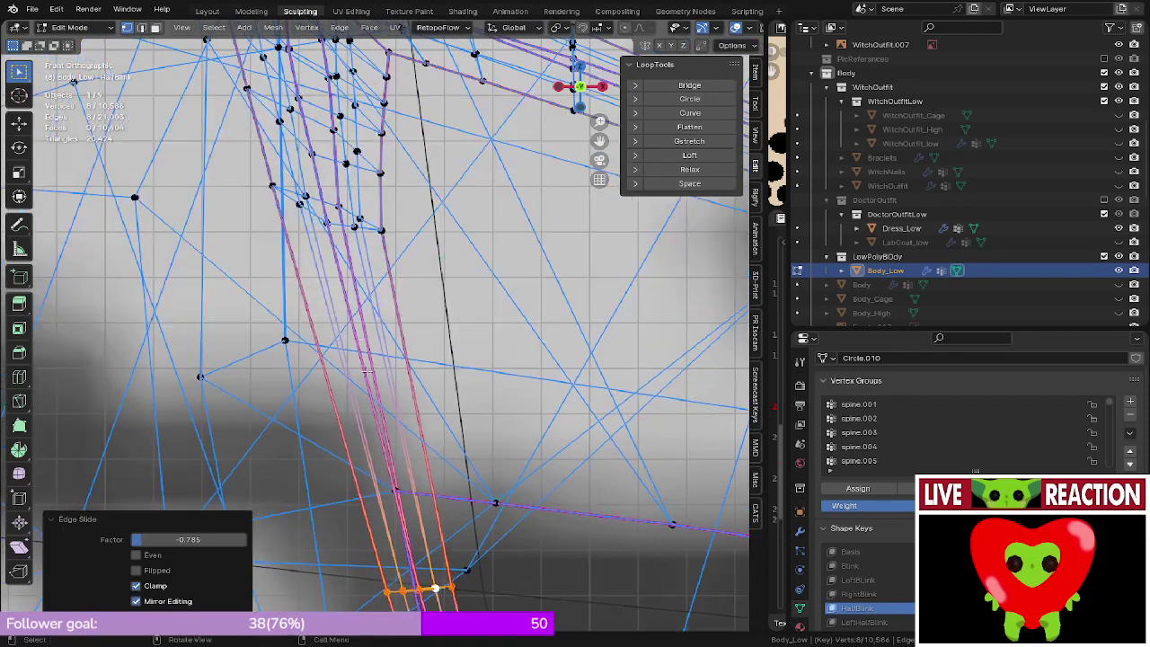
pyautogui.keyDown('alt'); pyautogui.click(342, 222); pyautogui.keyUp('alt')
pyautogui.press('z')
pyautogui.press('z')
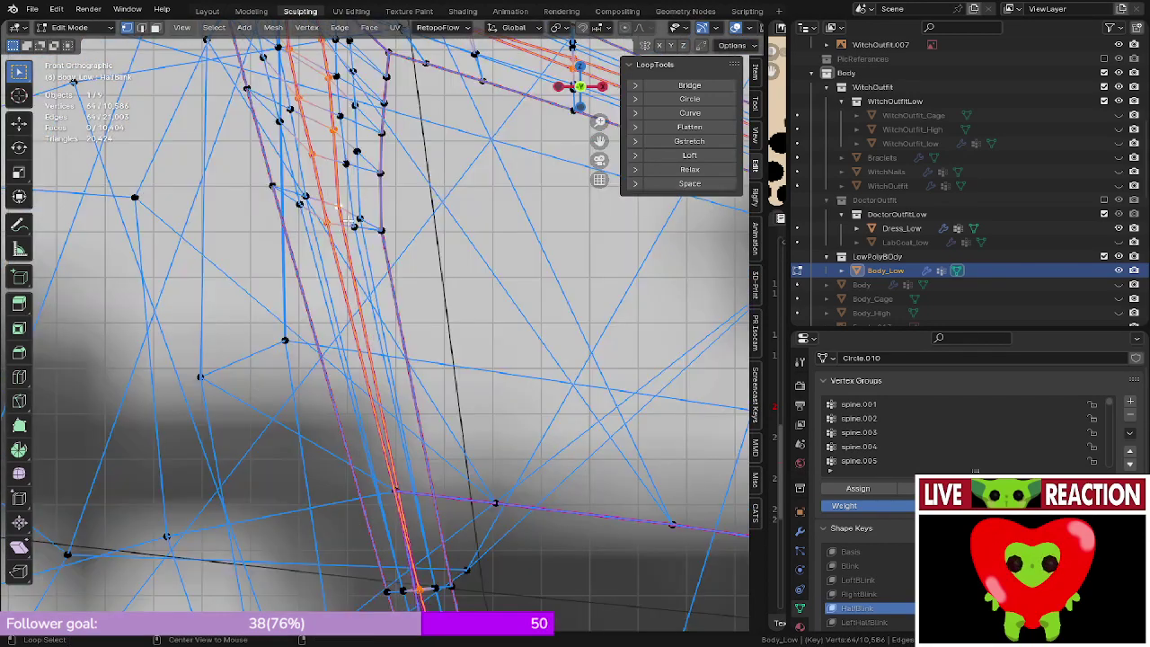
pyautogui.keyDown('alt'); pyautogui.click(339, 225); pyautogui.keyUp('alt')
pyautogui.scroll(-1, 338, 226)
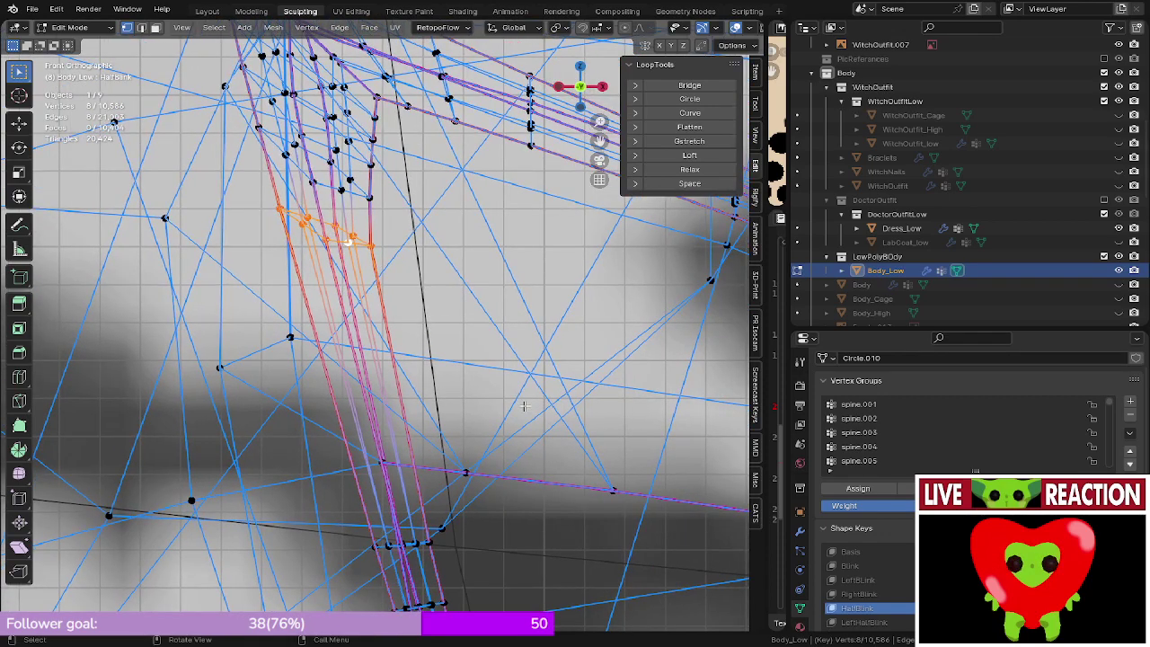
pyautogui.press('r')
pyautogui.click(534, 347)
pyautogui.press('g')
pyautogui.press('g')
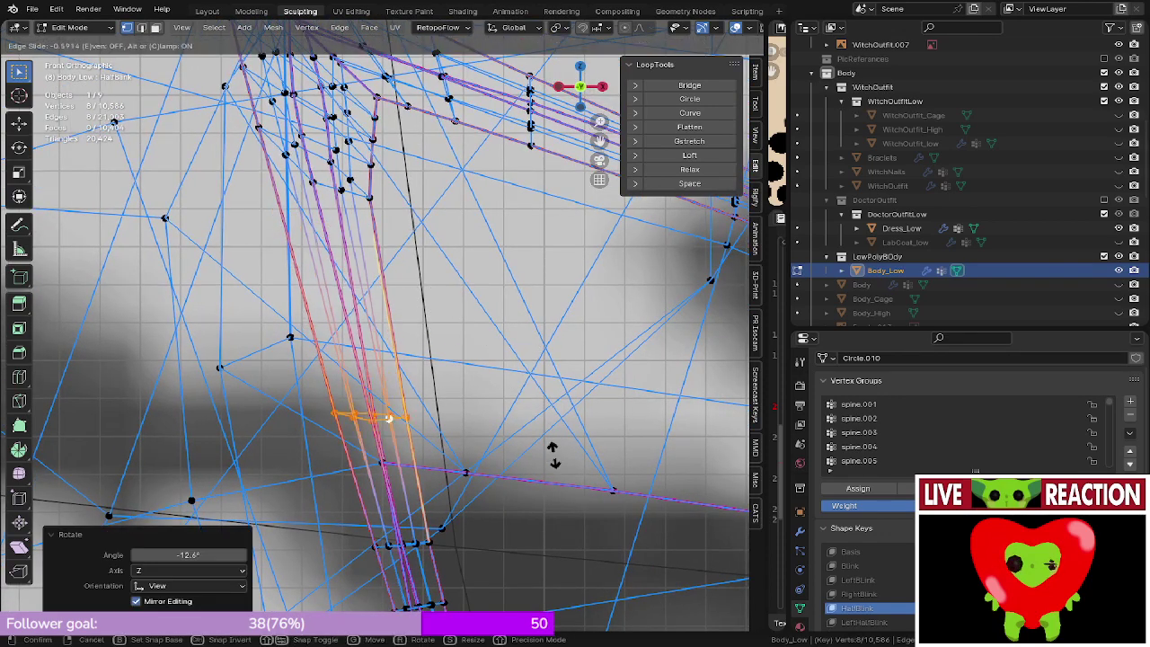
pyautogui.click(557, 485)
# - Return to solid display and edge-slide the loop at the start of the strand's lower curve slightly towards the tip
pyautogui.scroll(2, 435, 435)
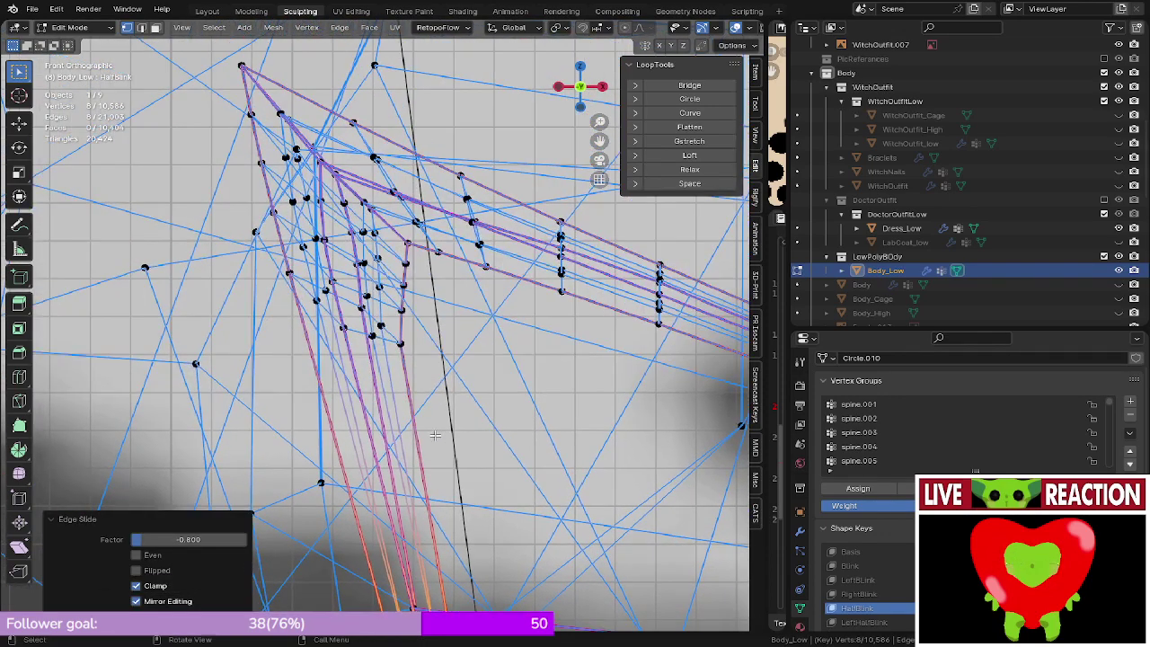
pyautogui.keyDown('alt'); pyautogui.click(369, 335); pyautogui.keyUp('alt')
pyautogui.hotkey('alt', 'z')
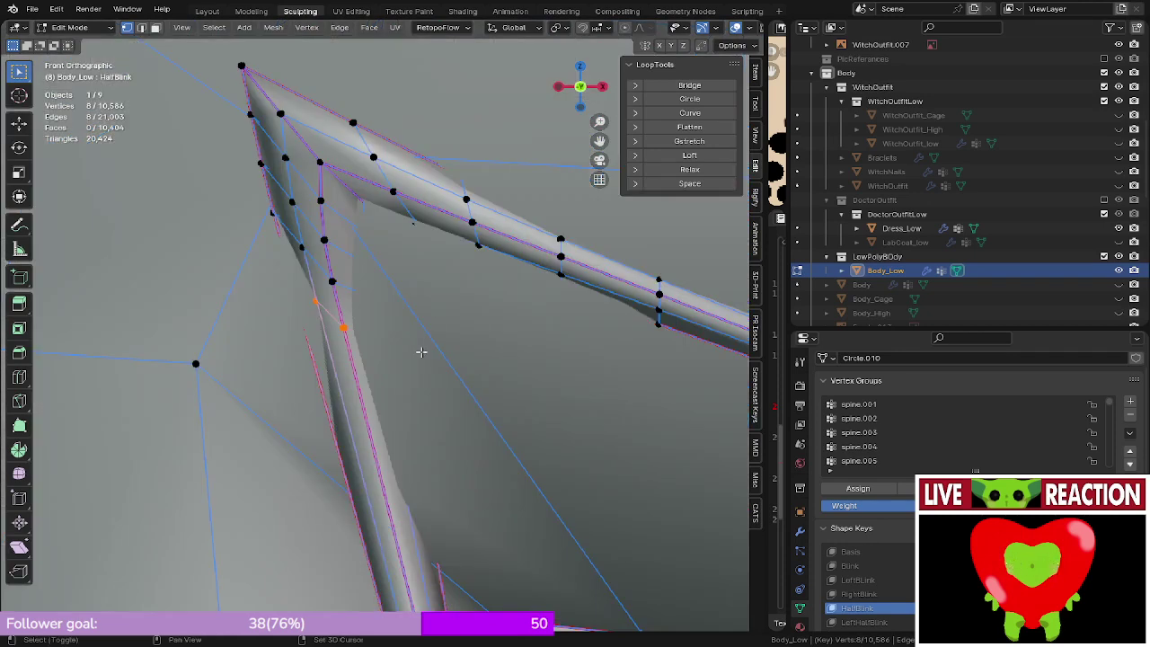
pyautogui.keyDown('shift'); pyautogui.moveTo(421, 352); pyautogui.dragTo(428, 259, button='middle'); pyautogui.keyUp('shift')
pyautogui.keyDown('shift'); pyautogui.moveTo(433, 377); pyautogui.dragTo(416, 167, button='middle'); pyautogui.keyUp('shift')
pyautogui.keyDown('shift'); pyautogui.moveTo(462, 530); pyautogui.dragTo(371, 311, button='middle'); pyautogui.keyUp('shift')
pyautogui.scroll(2, 370, 311)
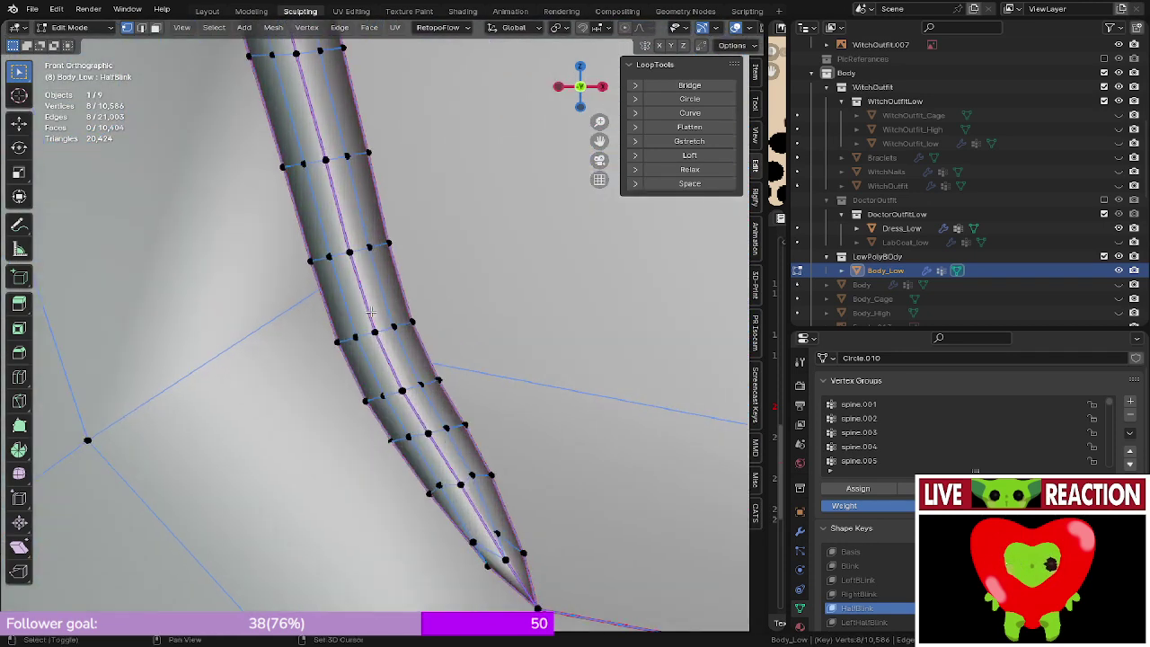
pyautogui.press('g')
pyautogui.press('g')
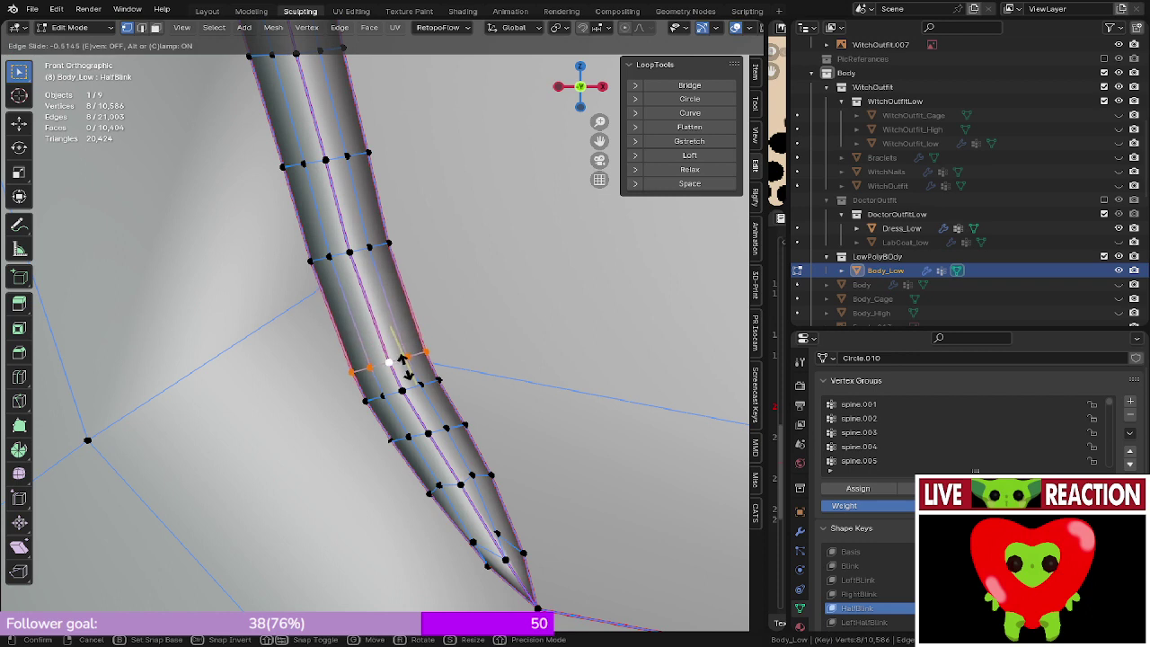
pyautogui.click(401, 370)
# - Edge-slide the next two loops down the lower curve towards the tip, by factors of about 0.574 and -0.532
pyautogui.keyDown('alt'); pyautogui.click(416, 387); pyautogui.keyUp('alt')
pyautogui.press('g')
pyautogui.press('g')
pyautogui.click(418, 405)
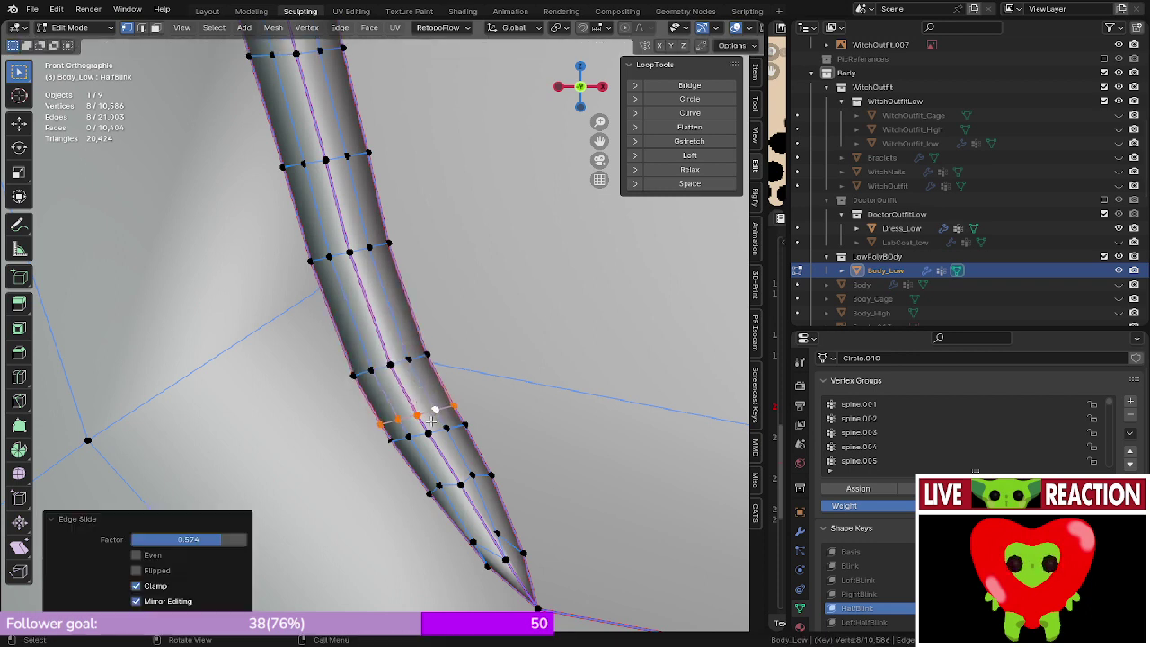
pyautogui.keyDown('alt'); pyautogui.click(428, 431); pyautogui.keyUp('alt')
pyautogui.press('g')
pyautogui.press('g')
pyautogui.click(440, 442)
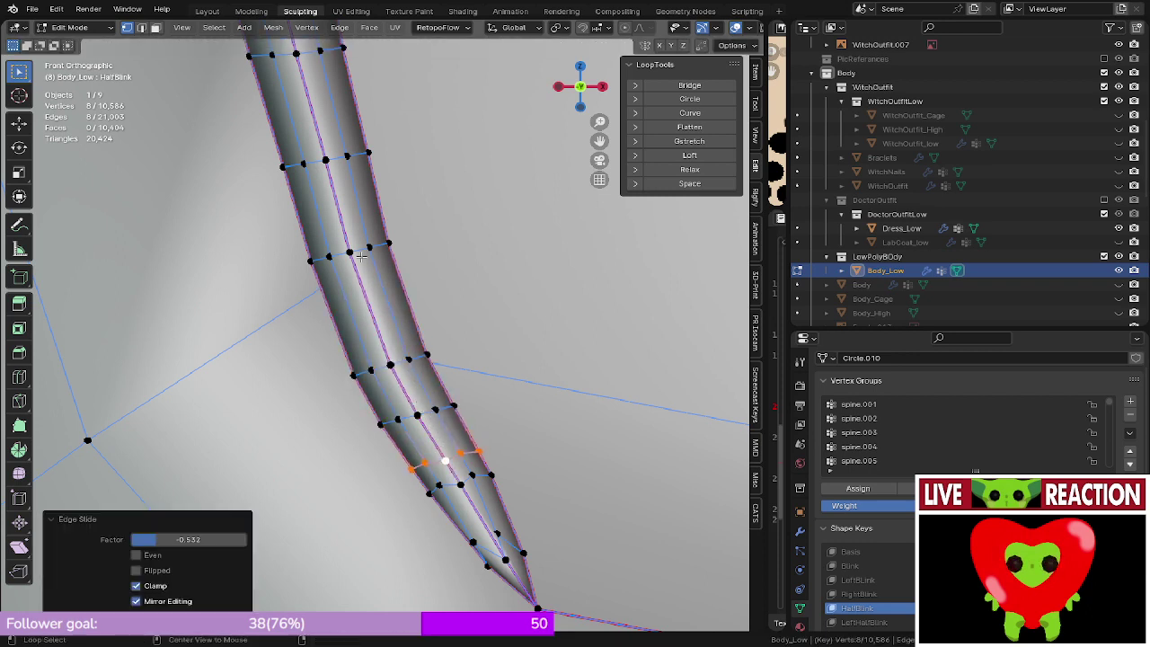
# - Edge-slide the next two loops up the strand down towards the lower curve, by factors of about -0.587 and -0.778, and save the file
pyautogui.keyDown('alt'); pyautogui.click(361, 256); pyautogui.keyUp('alt')
pyautogui.press('g')
pyautogui.press('g')
pyautogui.click(378, 320)
pyautogui.keyDown('shift'); pyautogui.moveTo(341, 173); pyautogui.dragTo(366, 300, button='middle'); pyautogui.keyUp('shift')
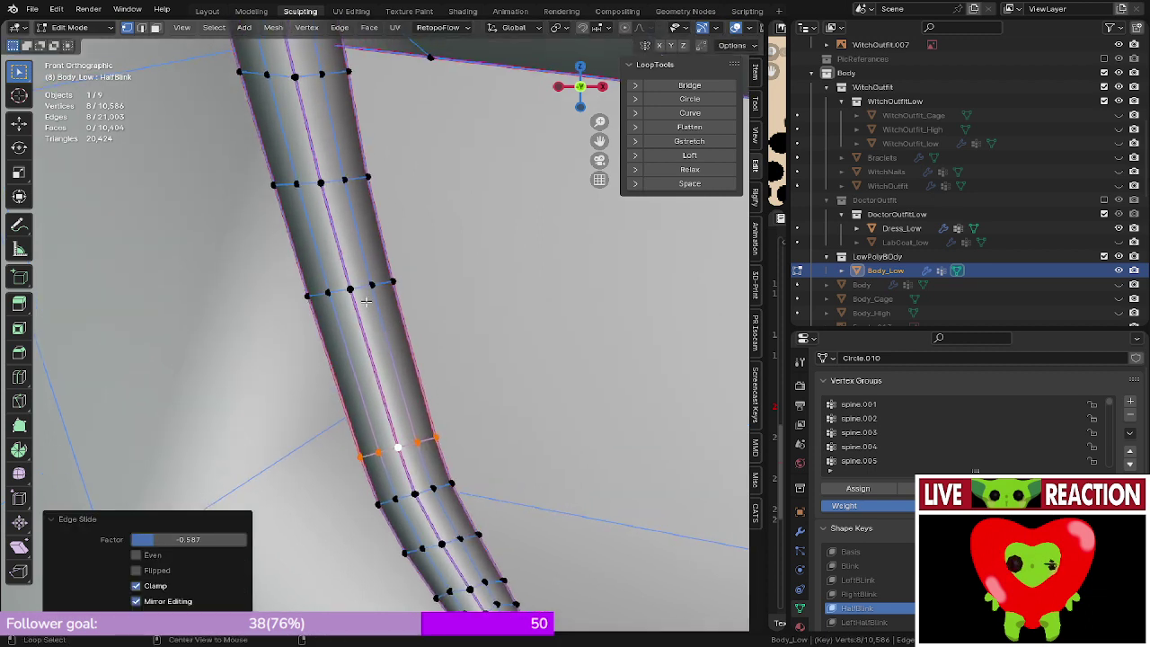
pyautogui.keyDown('alt'); pyautogui.click(365, 301); pyautogui.keyUp('alt')
pyautogui.press('g')
pyautogui.press('g')
pyautogui.click(391, 390)
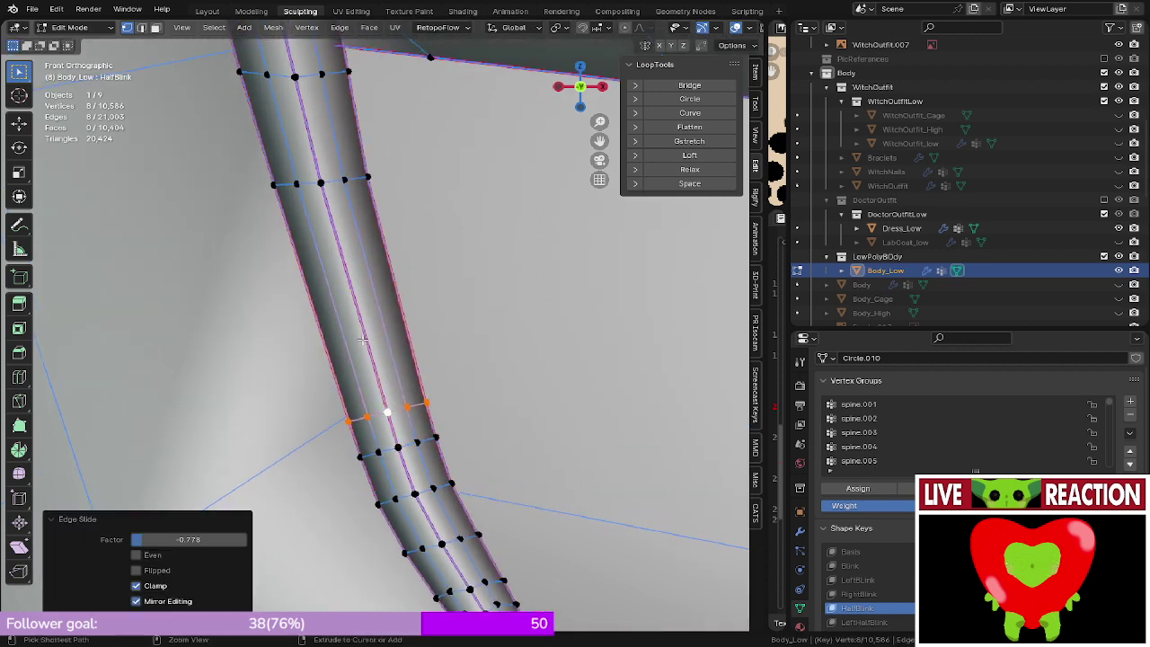
pyautogui.hotkey('ctrl', 's')
pyautogui.click(457, 336)
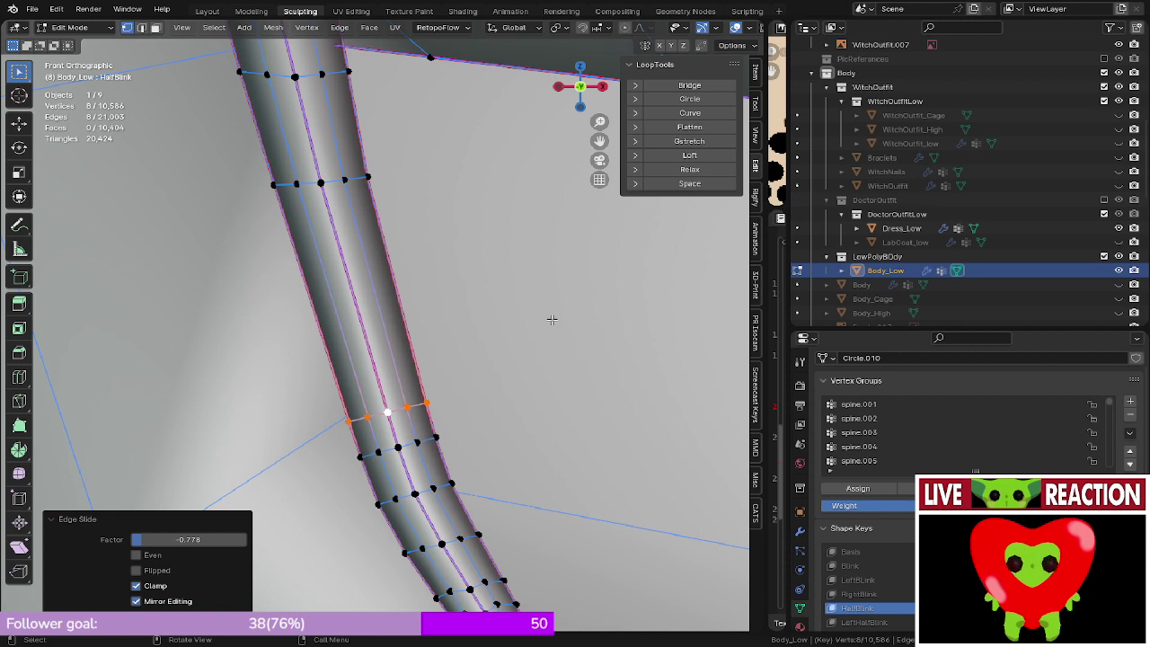
# - Edge-slide the following two strand loops down onto the cluster by factors of about -0.843 and -0.891, and save the file
pyautogui.keyDown('shift'); pyautogui.moveTo(439, 181); pyautogui.dragTo(436, 208, button='middle'); pyautogui.keyUp('shift')
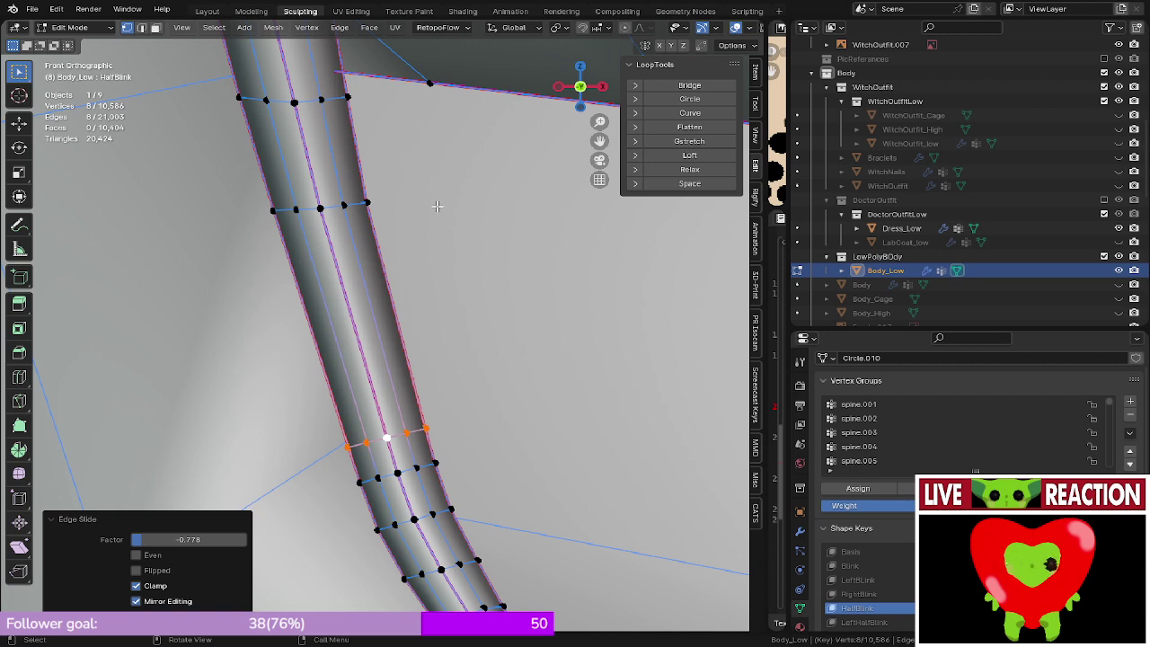
pyautogui.keyDown('alt'); pyautogui.click(331, 205); pyautogui.keyUp('alt')
pyautogui.press('g')
pyautogui.press('g')
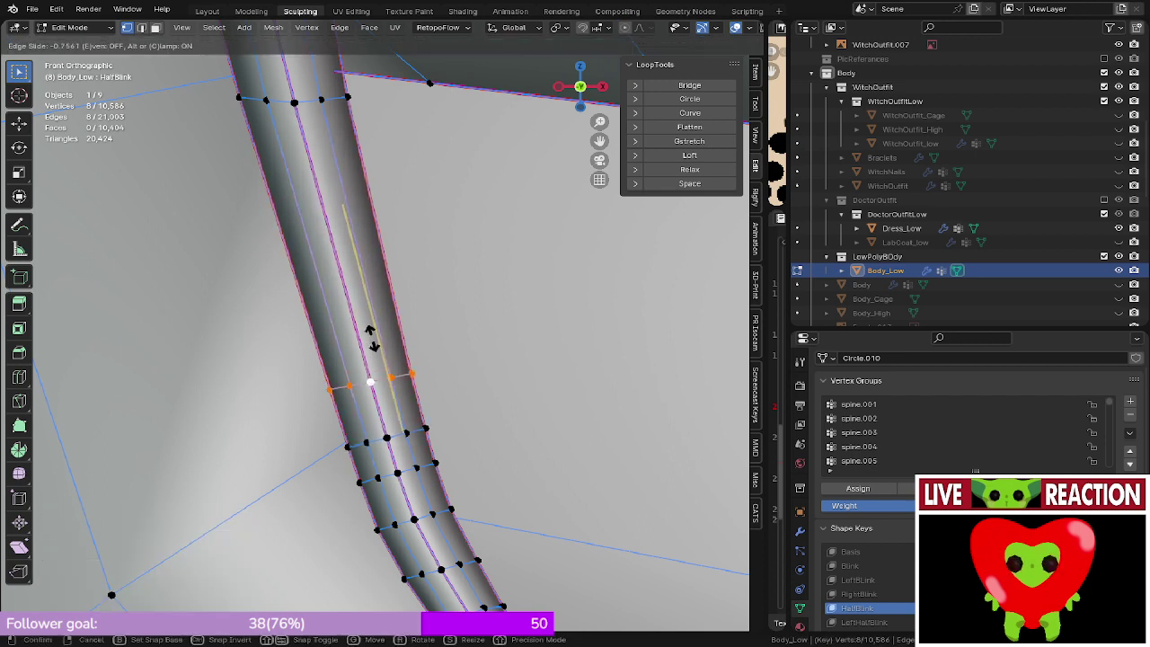
pyautogui.click(378, 347)
pyautogui.keyDown('shift'); pyautogui.moveTo(345, 117); pyautogui.dragTo(398, 277, button='middle'); pyautogui.keyUp('shift')
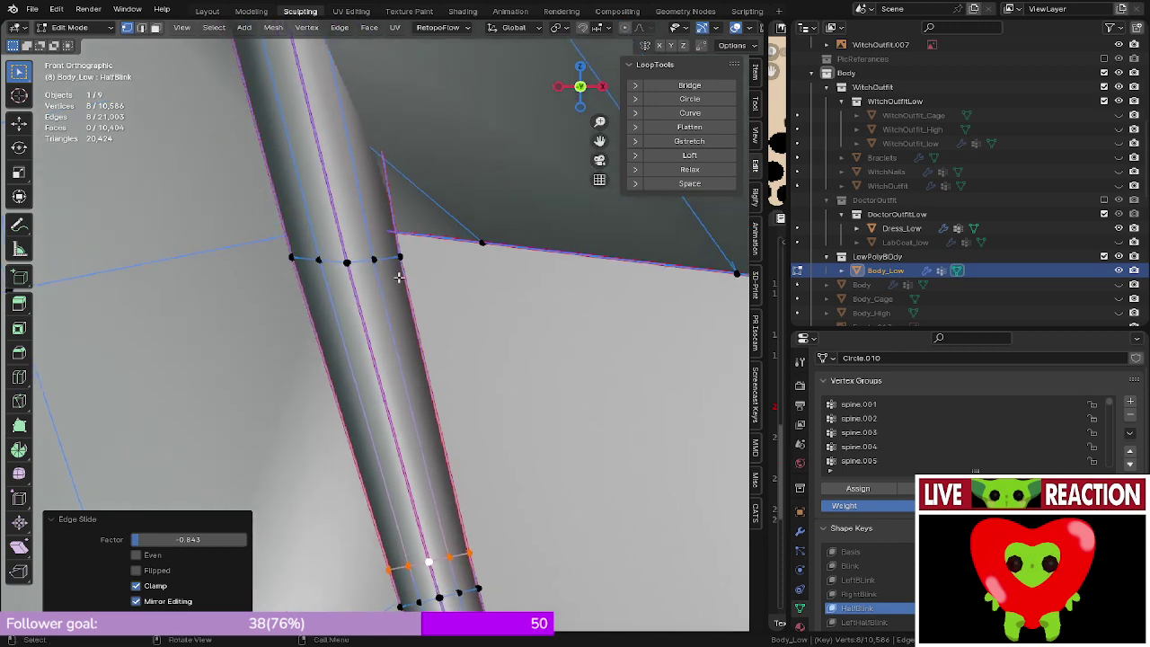
pyautogui.keyDown('alt'); pyautogui.click(371, 259); pyautogui.keyUp('alt')
pyautogui.press('g')
pyautogui.press('g')
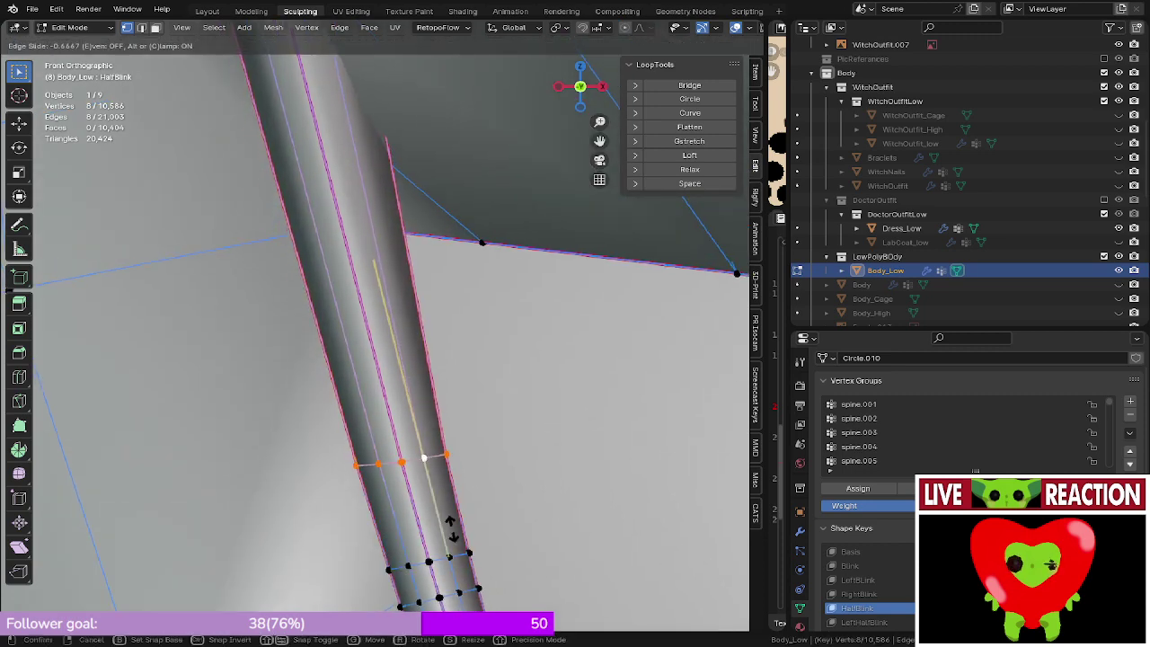
pyautogui.click(477, 602)
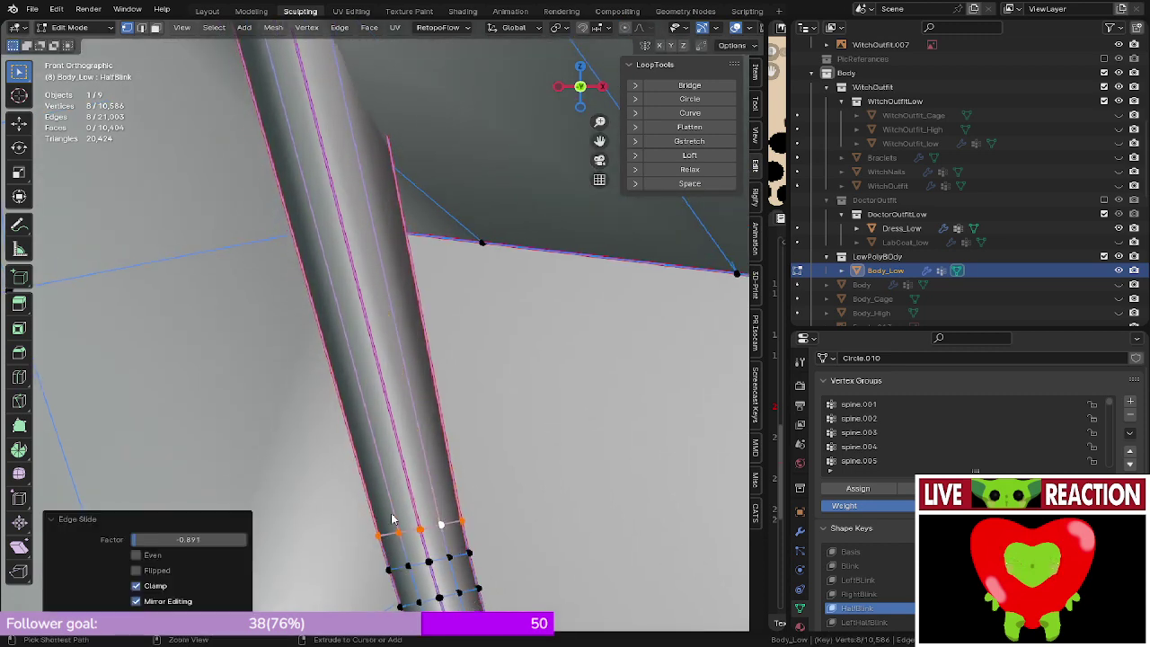
pyautogui.hotkey('ctrl', 's')
# - In wireframe display, circle-select the vertices of the bend where the strand meets the lash wing
pyautogui.keyDown('shift'); pyautogui.moveTo(363, 218); pyautogui.dragTo(387, 455, button='middle'); pyautogui.keyUp('shift')
pyautogui.scroll(-6, 405, 337)
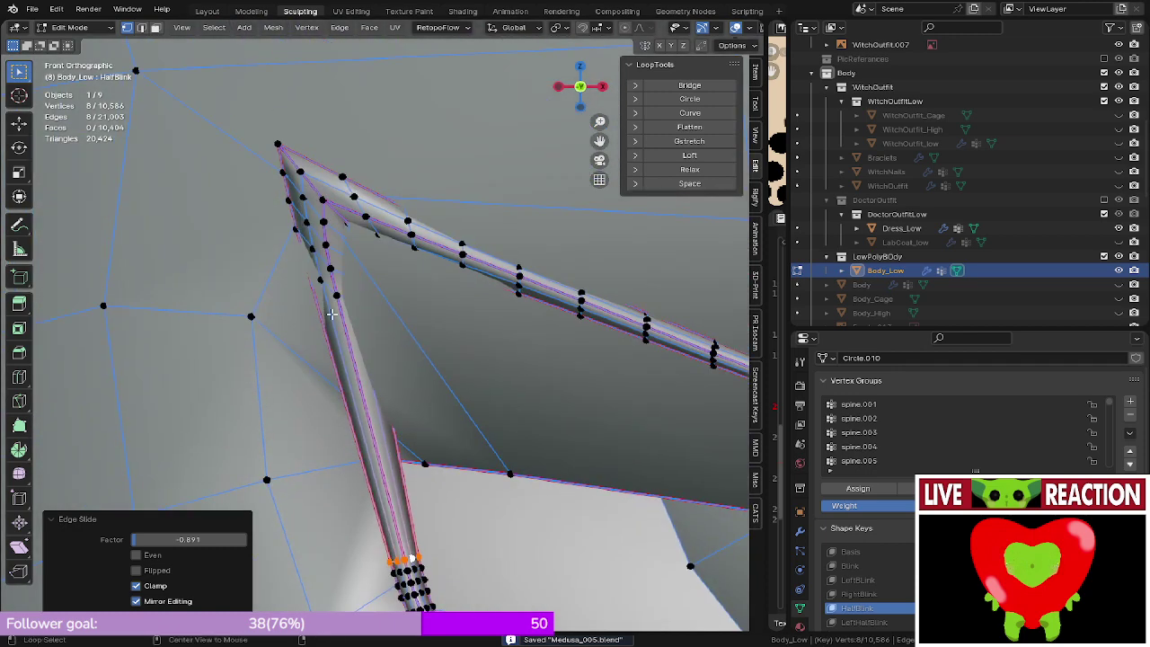
pyautogui.keyDown('alt'); pyautogui.keyDown('shift'); pyautogui.click(325, 287); pyautogui.keyUp('shift'); pyautogui.keyUp('alt')
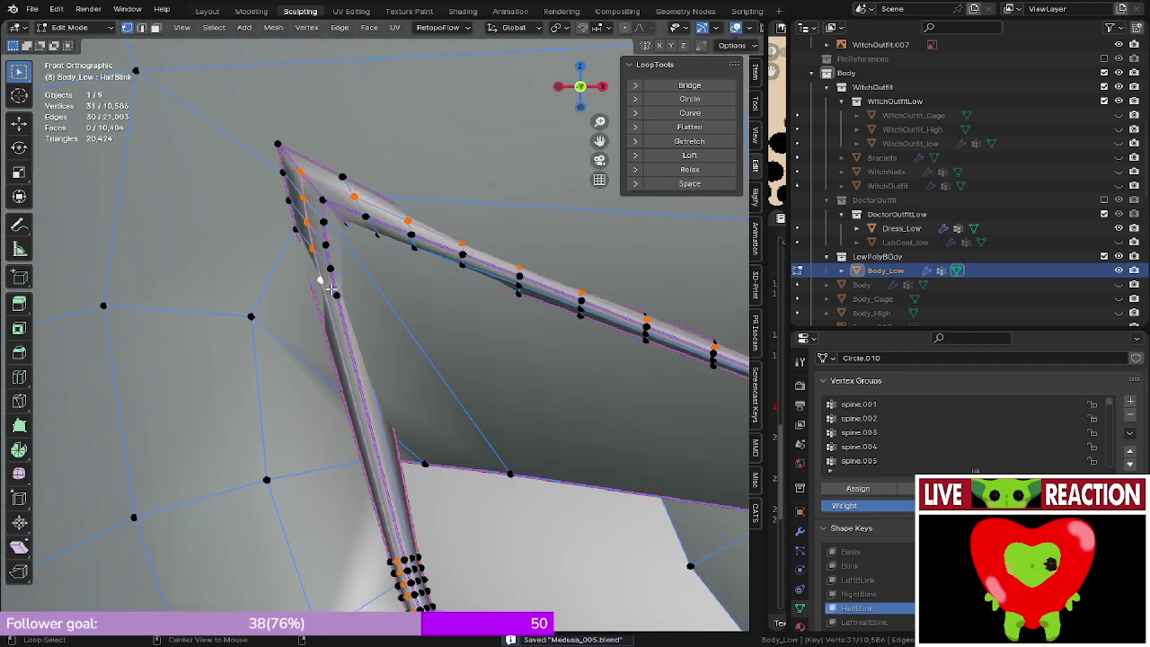
pyautogui.keyDown('alt'); pyautogui.keyDown('shift'); pyautogui.click(330, 289); pyautogui.keyUp('shift'); pyautogui.keyUp('alt')
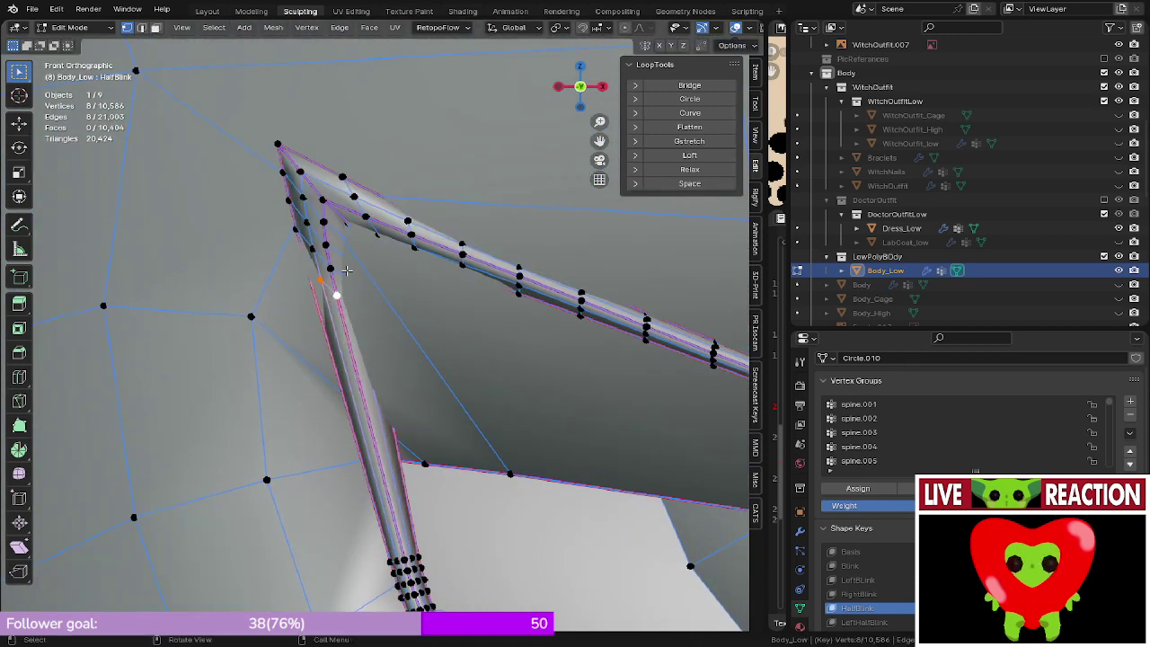
pyautogui.press('z')
pyautogui.click(249, 246)
pyautogui.press('c')
pyautogui.moveTo(364, 289); pyautogui.dragTo(373, 223)
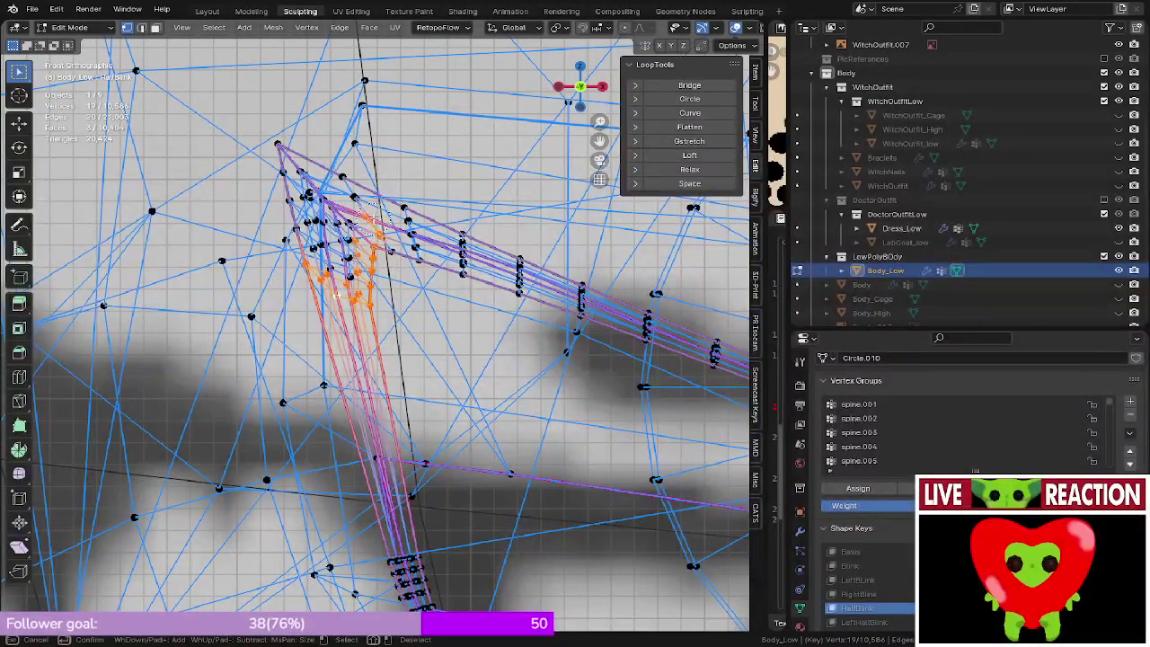
pyautogui.moveTo(358, 177)
pyautogui.mouseDown()
pyautogui.moveTo(289, 160)
pyautogui.moveTo(325, 259)
pyautogui.mouseUp()
pyautogui.press('Escape')
# - Complete the selection of the wing's bend with the missed vertices, checking it from several angles with cancelled test moves
pyautogui.moveTo(320, 196); pyautogui.dragTo(359, 221, button='middle')
pyautogui.moveTo(406, 255); pyautogui.dragTo(333, 295, button='middle')
pyautogui.press('g')
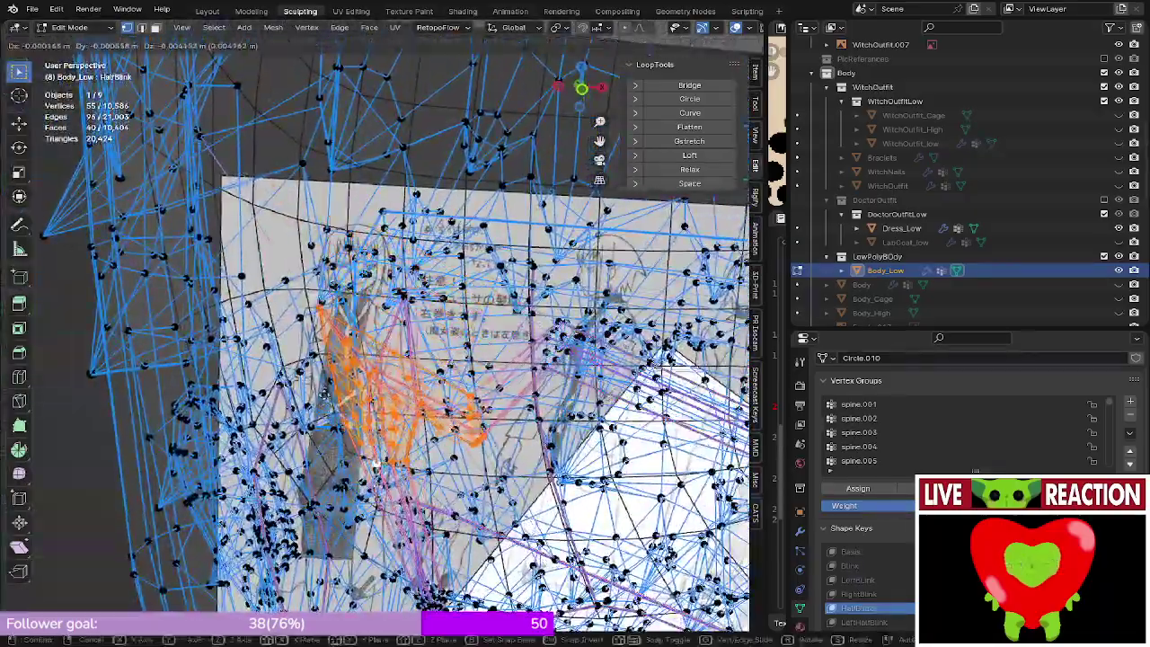
pyautogui.rightClick(343, 382)
pyautogui.moveTo(343, 382); pyautogui.dragTo(328, 381, button='middle')
pyautogui.moveTo(359, 305); pyautogui.dragTo(254, 339, button='middle')
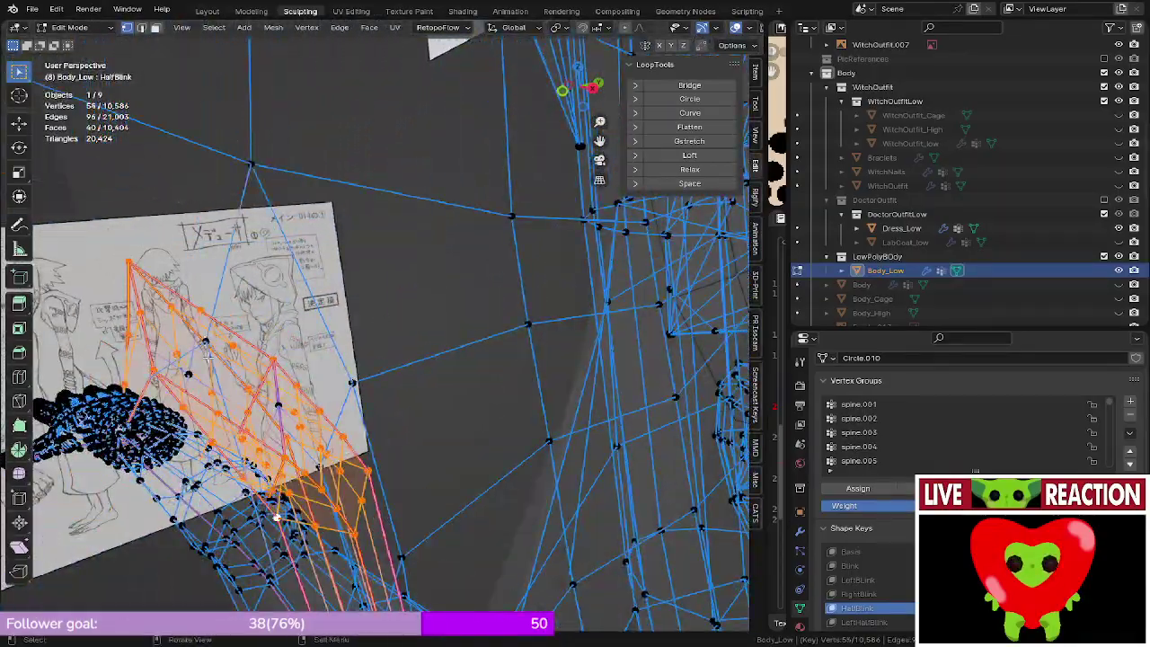
pyautogui.press('g')
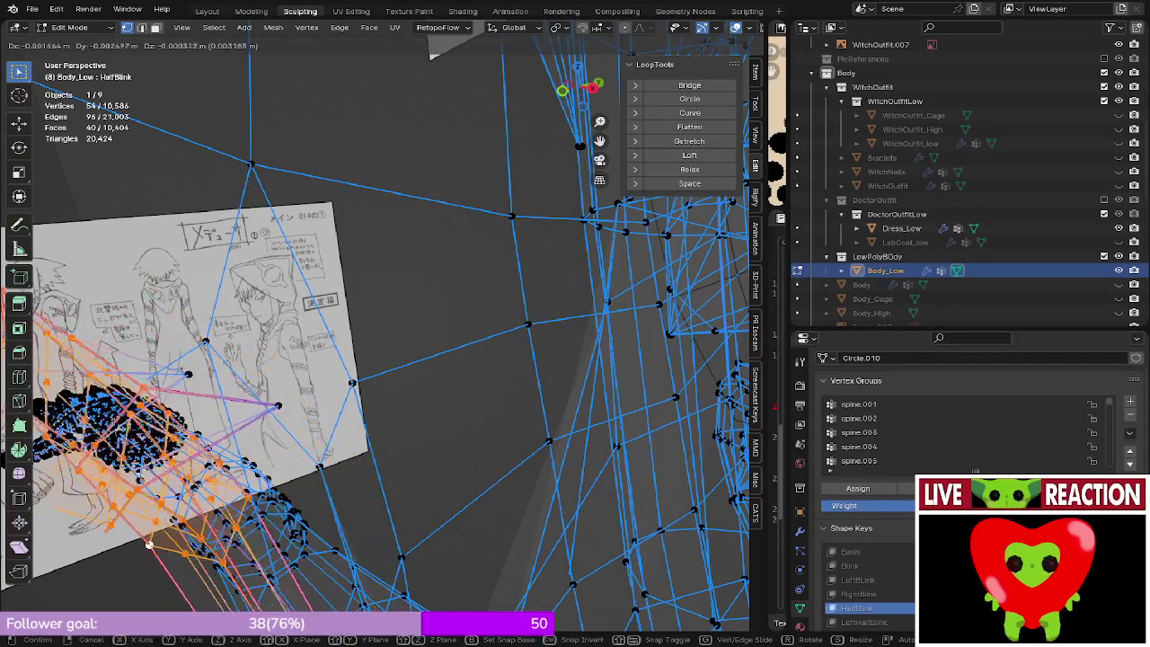
pyautogui.rightClick(67, 411)
pyautogui.moveTo(66, 411); pyautogui.dragTo(363, 325, button='middle')
pyautogui.hotkey('alt', 'z')
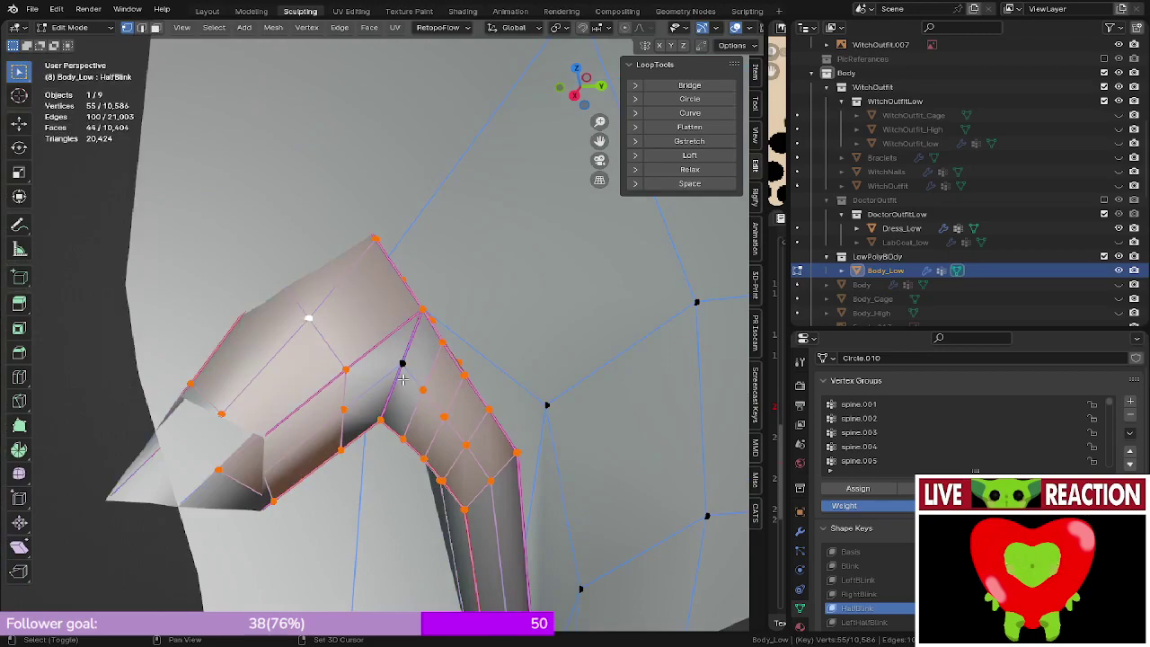
pyautogui.hotkey('alt', 'z')
pyautogui.moveTo(404, 359)
pyautogui.mouseDown(button='middle')
pyautogui.moveTo(331, 317)
pyautogui.moveTo(457, 318)
pyautogui.mouseUp(button='middle')
pyautogui.scroll(-4, 326, 316)
pyautogui.press('g')
pyautogui.rightClick(300, 352)
# - In solid display and front view, move the selected bend vertices down along Z by about -0.009758 m
pyautogui.press('z')
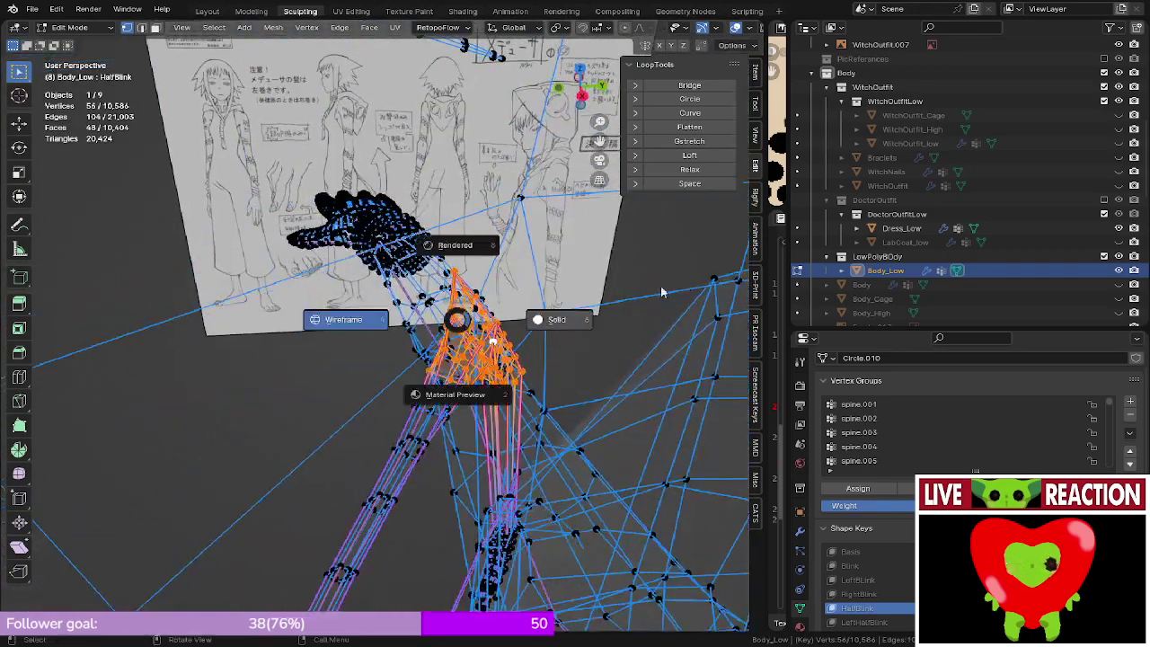
pyautogui.click(537, 312)
pyautogui.press('KP_1')
pyautogui.press('g')
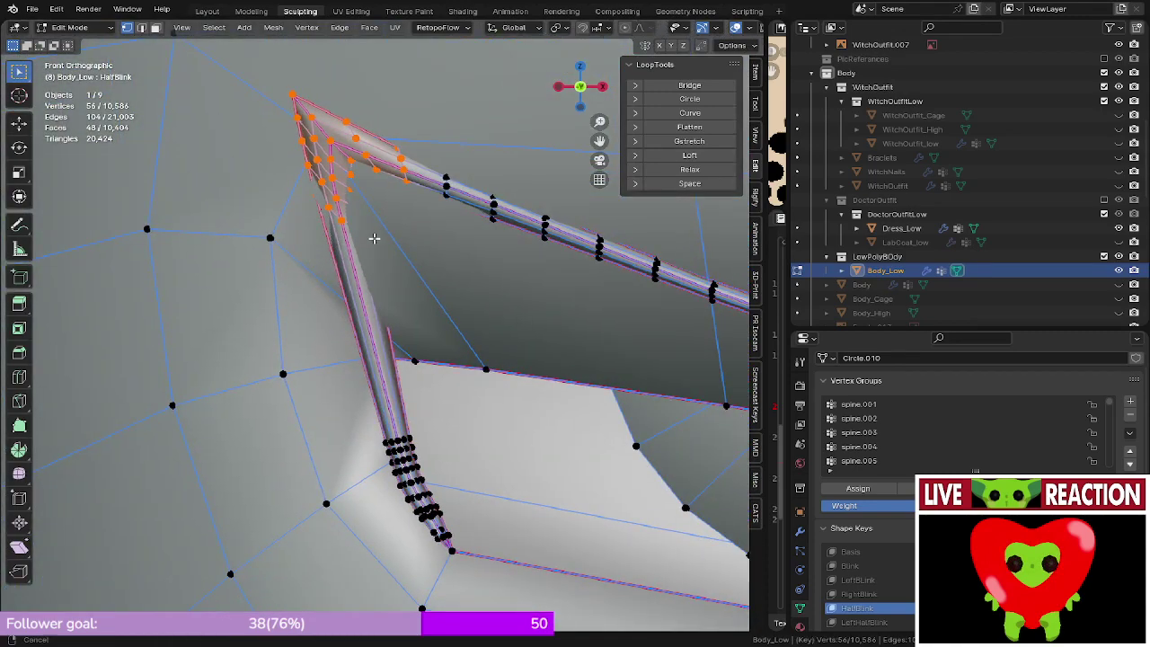
pyautogui.press('z')
pyautogui.click(395, 360)
pyautogui.keyDown('shift'); pyautogui.moveTo(395, 360); pyautogui.dragTo(359, 285, button='middle'); pyautogui.keyUp('shift')
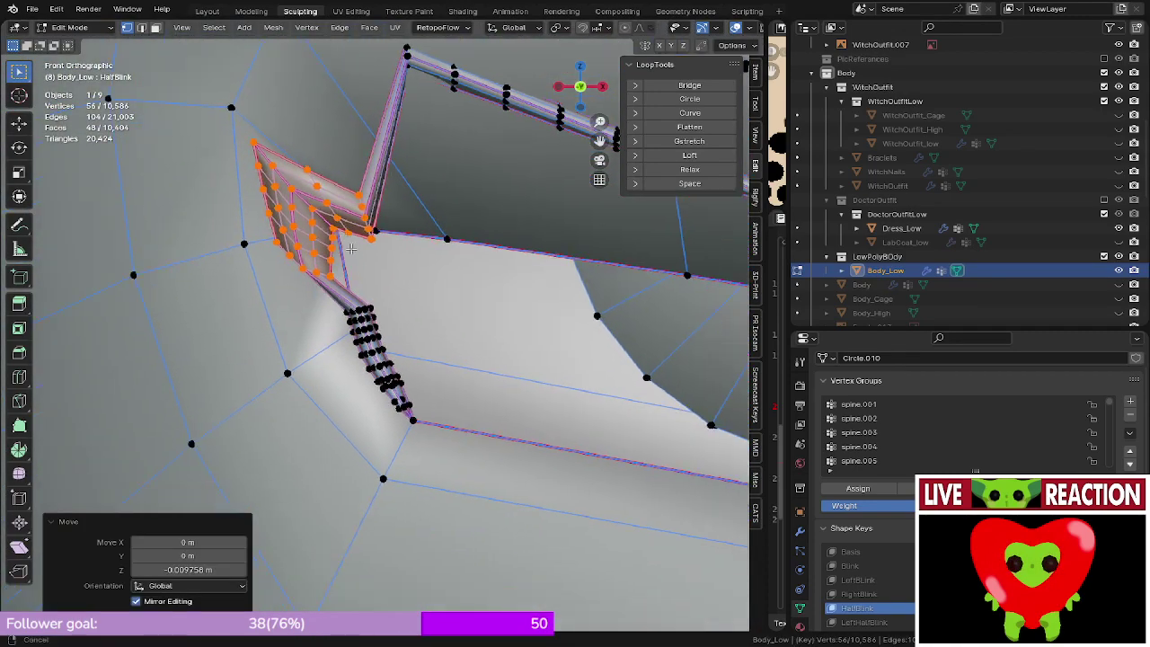
# - Rotate the selected bend about -13.8° with X-ray on and move it towards the top of the strand's loop cluster
pyautogui.hotkey('alt', 'z')
pyautogui.scroll(2, 236, 257)
pyautogui.keyDown('shift'); pyautogui.moveTo(257, 249); pyautogui.dragTo(277, 308, button='middle'); pyautogui.keyUp('shift')
pyautogui.scroll(2, 281, 308)
pyautogui.press('r')
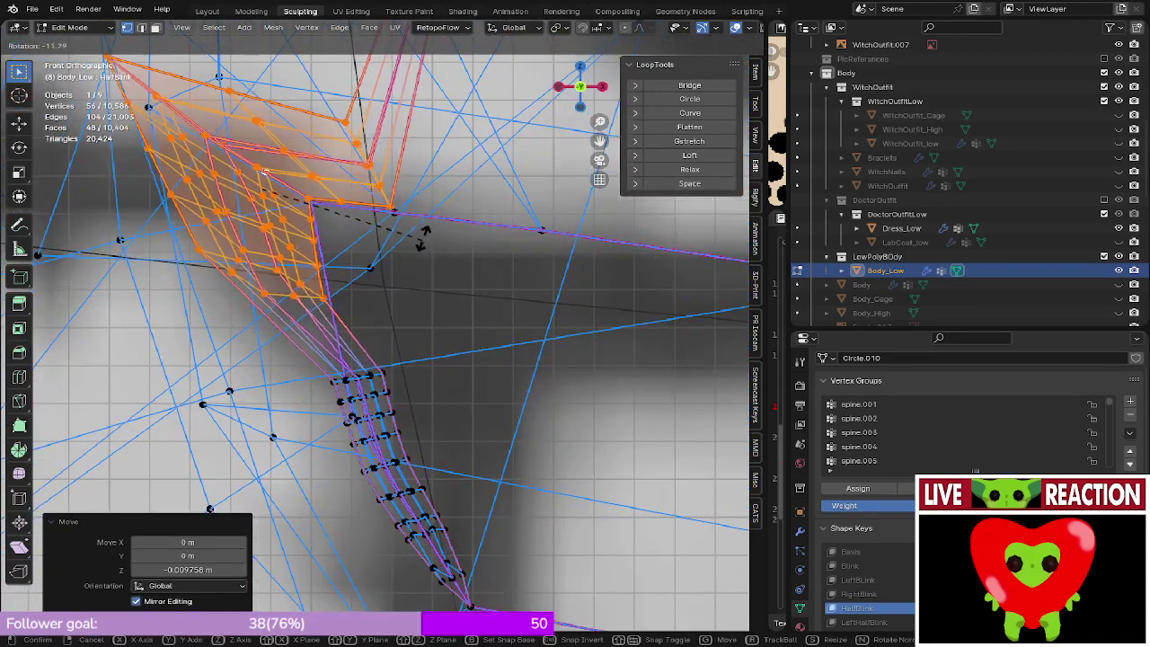
pyautogui.click(422, 235)
pyautogui.press('g')
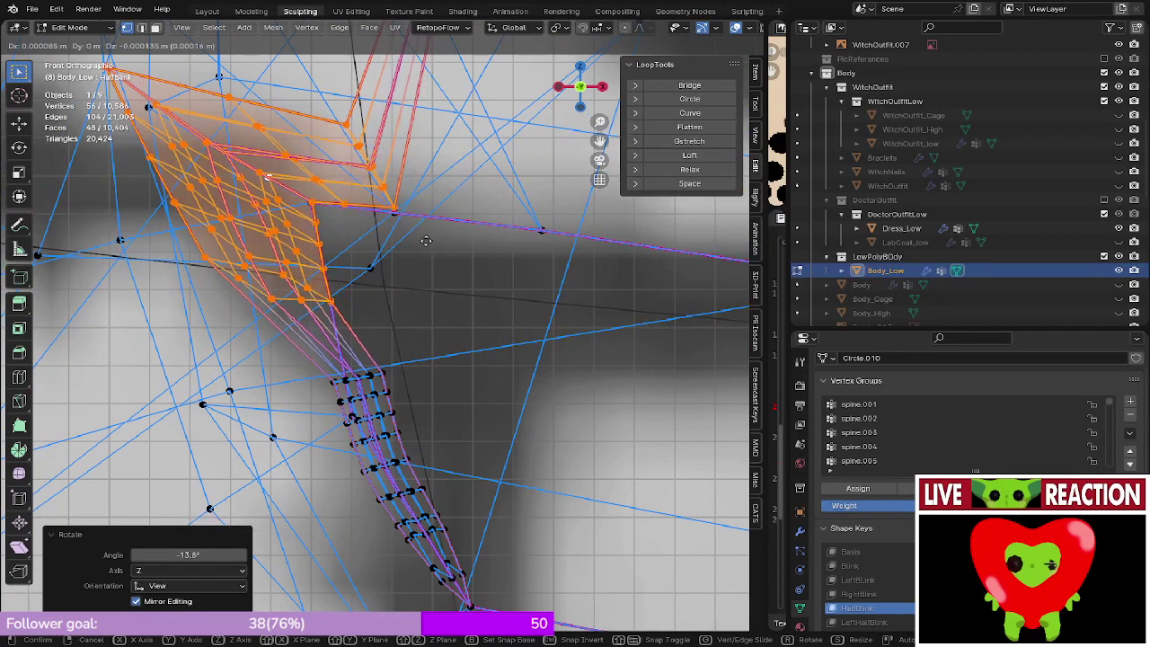
pyautogui.click(465, 238)
# - Rotate the bend about 6.7°, move it down onto the strand's top loop, and rotate it back about -5.11°
pyautogui.press('r')
pyautogui.click(482, 277)
pyautogui.press('g')
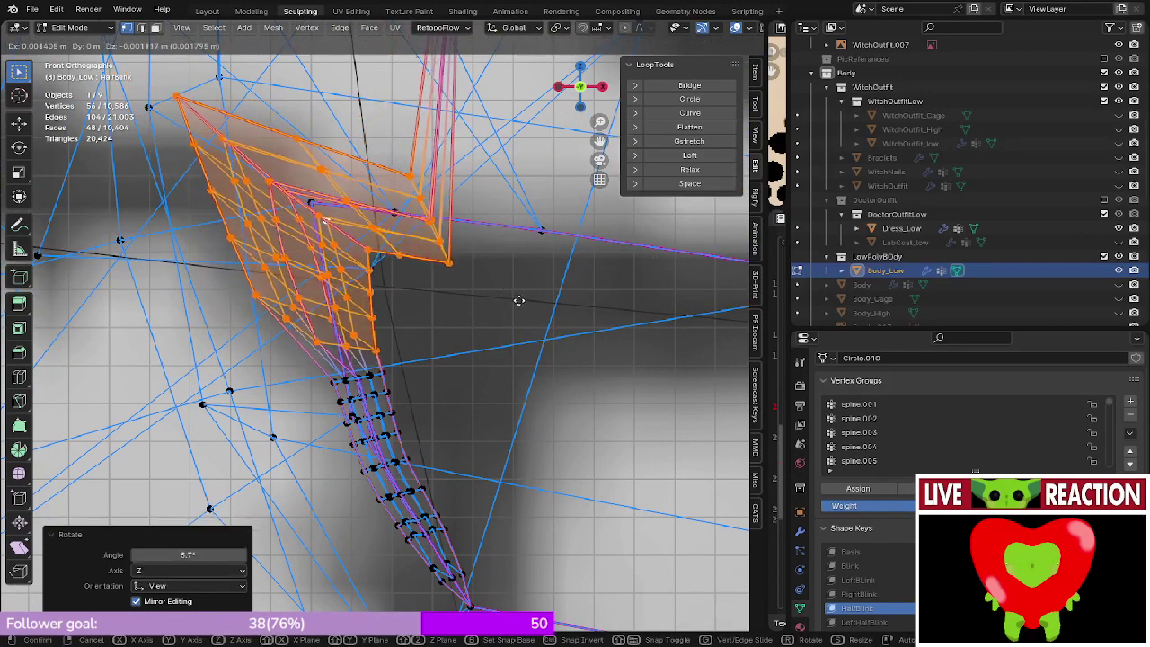
pyautogui.click(541, 308)
pyautogui.press('r')
pyautogui.click(538, 251)
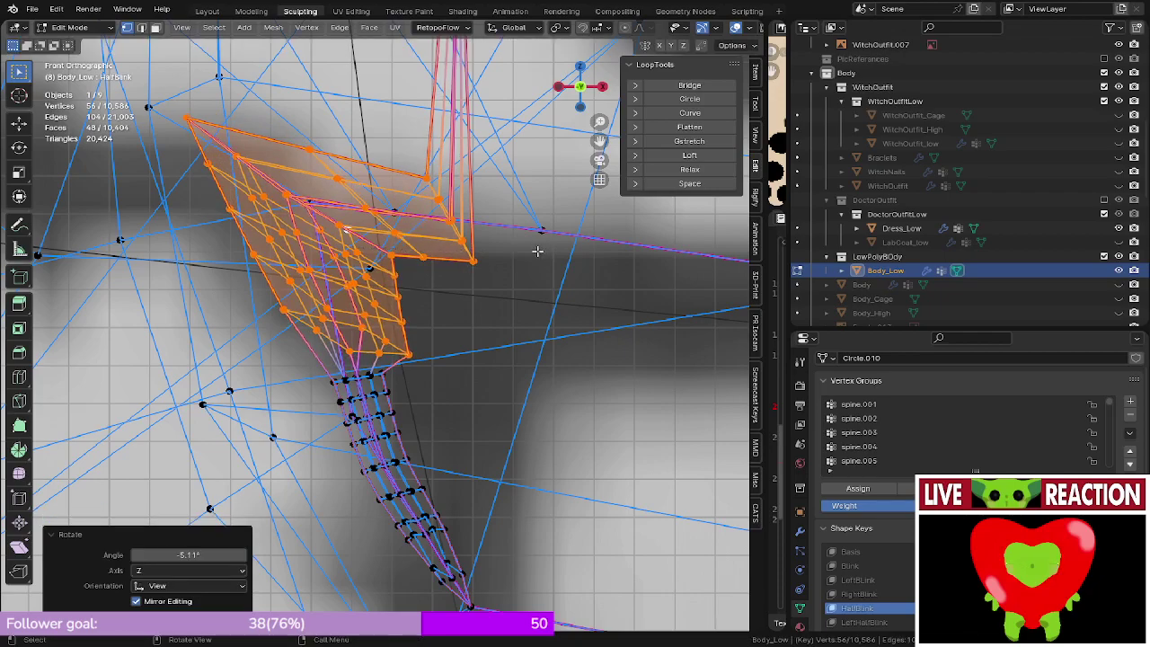
# - Examine the repositioned bend from the side and without the mesh overlay in Object Mode
pyautogui.hotkey('alt', 'z')
pyautogui.moveTo(410, 278); pyautogui.dragTo(318, 383, button='middle')
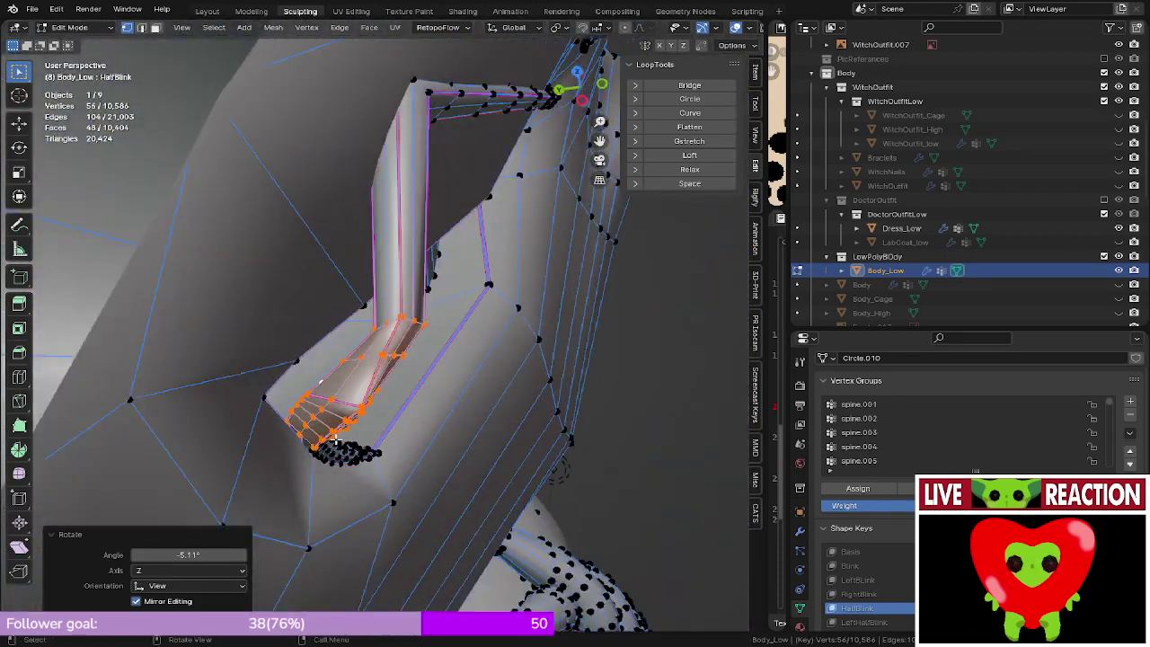
pyautogui.press('KP_1')
pyautogui.keyDown('shift'); pyautogui.moveTo(260, 309); pyautogui.dragTo(306, 231, button='middle'); pyautogui.keyUp('shift')
pyautogui.scroll(3, 305, 232)
pyautogui.press('Tab')
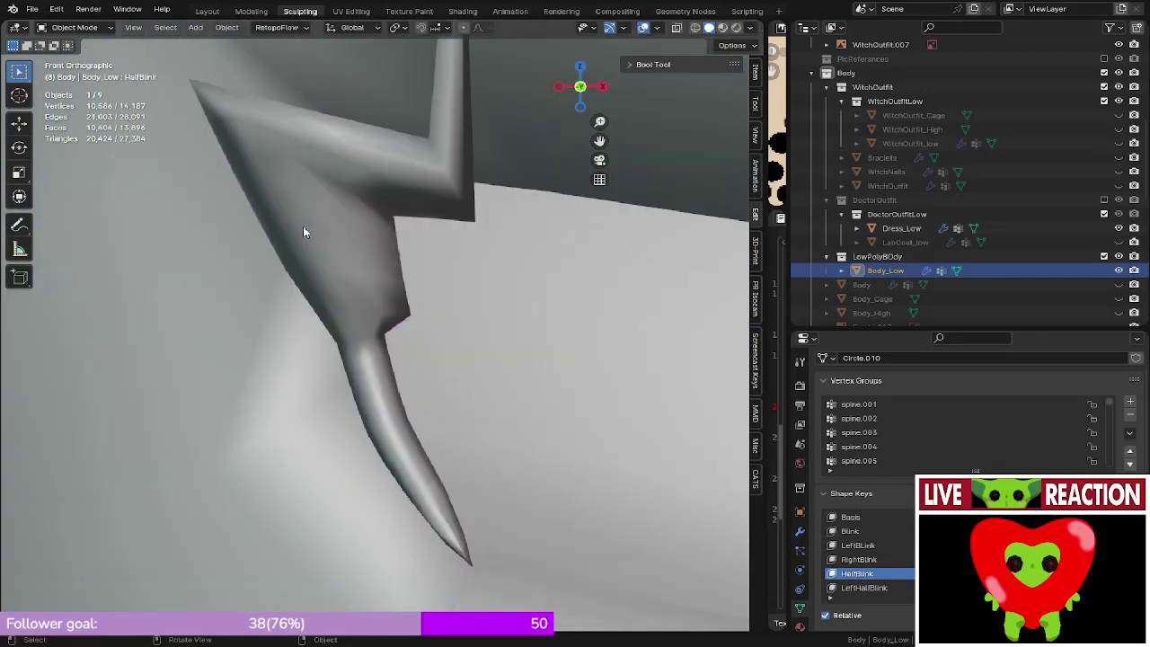
pyautogui.scroll(-2, 305, 237)
pyautogui.press('Tab')
pyautogui.scroll(2, 341, 269)
pyautogui.hotkey('alt', 'z')
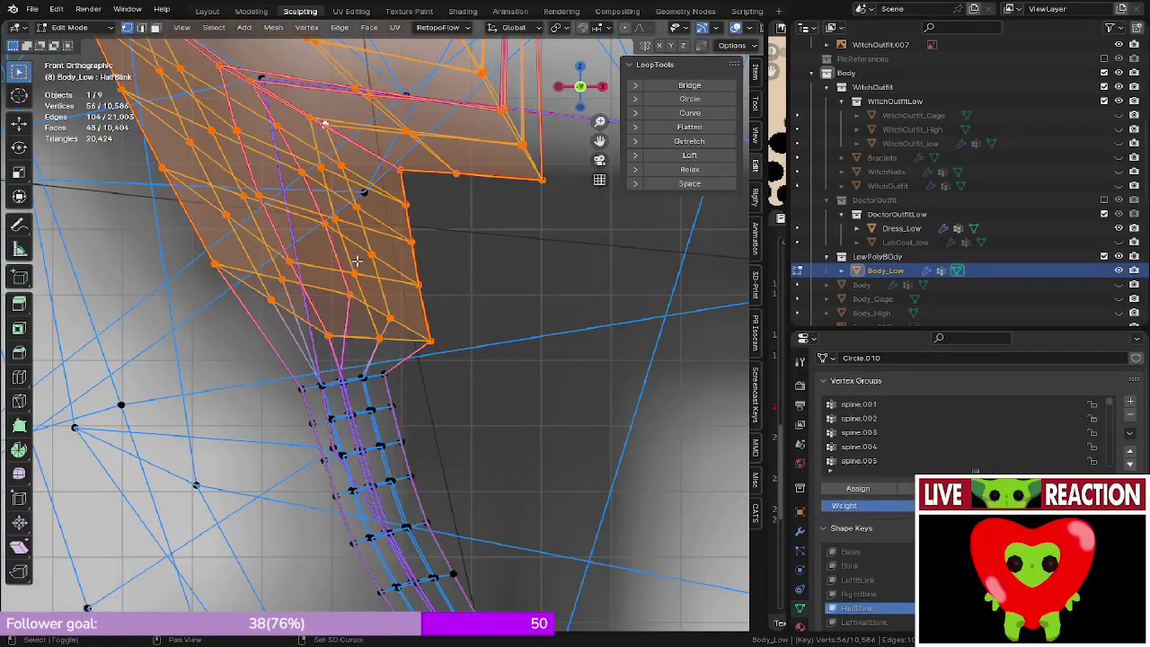
# - Select the strand's top edge loop just below the wing bend and scale it slightly
pyautogui.keyDown('shift'); pyautogui.moveTo(392, 280); pyautogui.dragTo(391, 242, button='middle'); pyautogui.keyUp('shift')
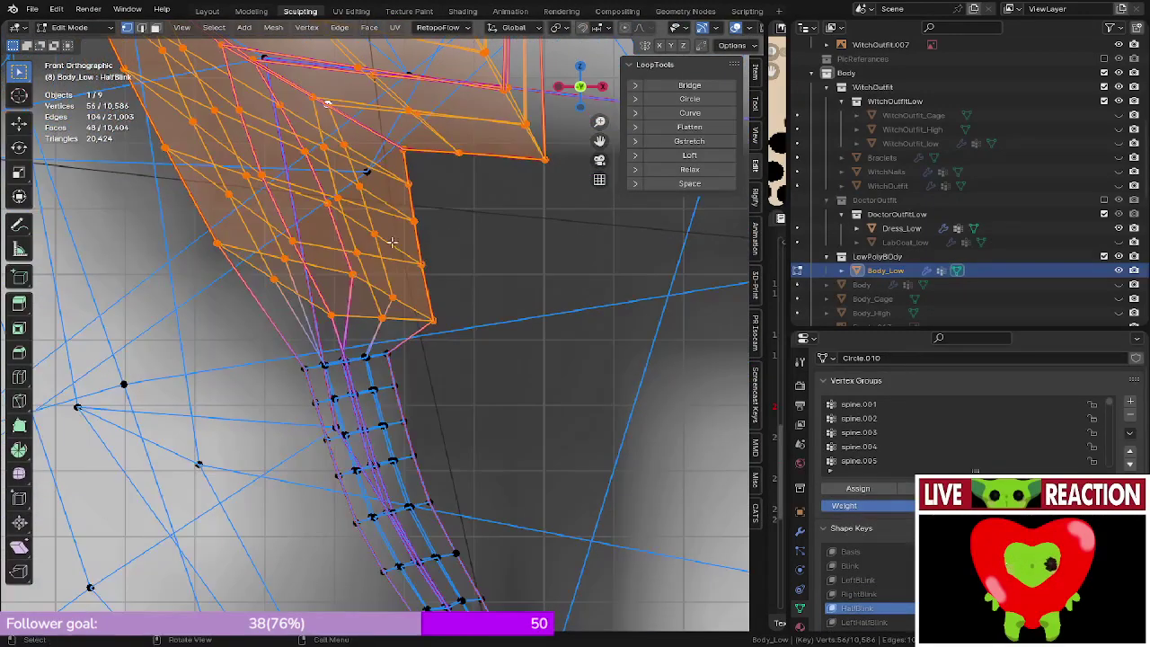
pyautogui.keyDown('alt'); pyautogui.click(374, 357); pyautogui.keyUp('alt')
pyautogui.hotkey('alt', 'z')
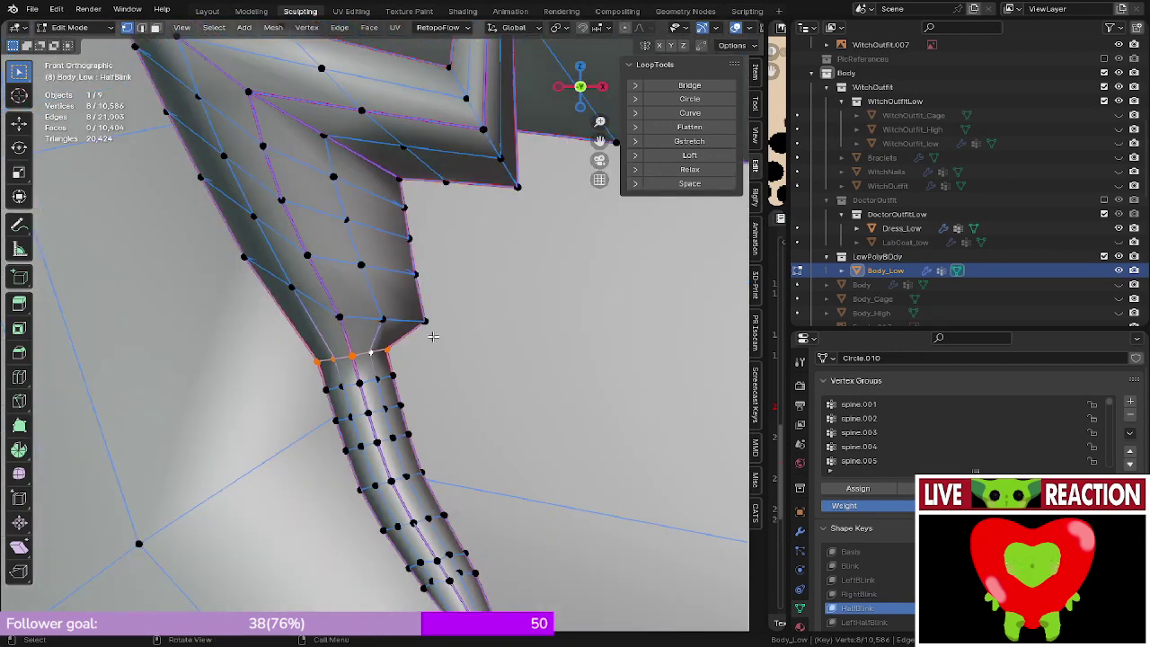
pyautogui.press('s')
pyautogui.click(440, 337)
pyautogui.scroll(-2, 440, 314)
pyautogui.keyDown('shift'); pyautogui.moveTo(441, 312); pyautogui.dragTo(465, 324, button='middle'); pyautogui.keyUp('shift')
pyautogui.scroll(3, 466, 326)
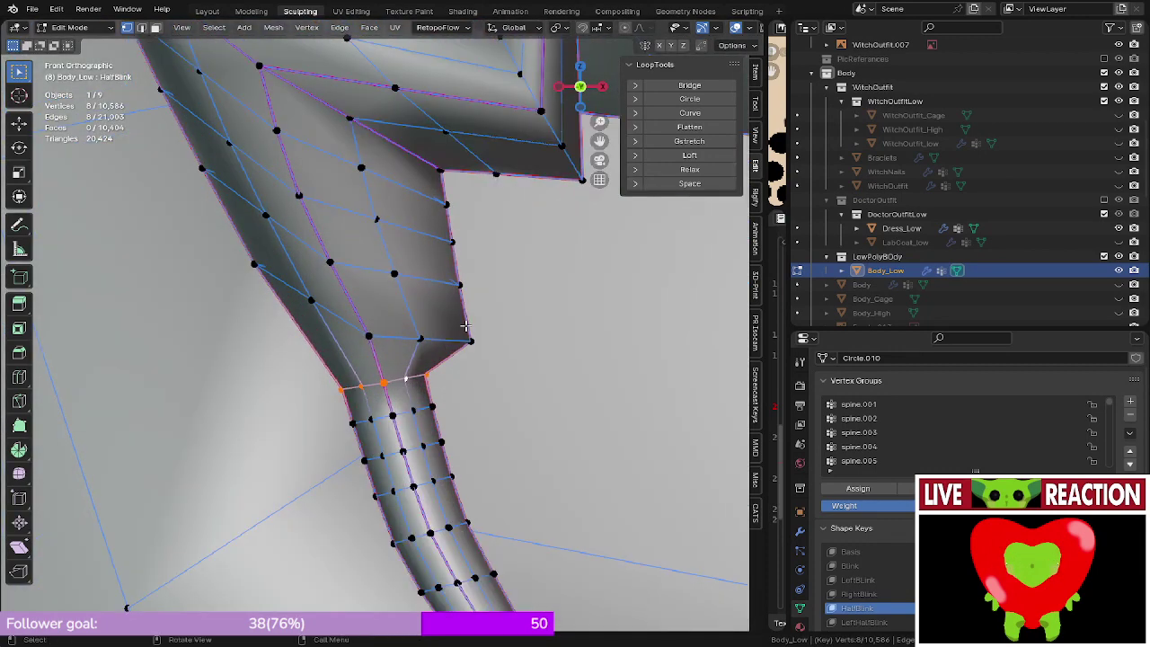
pyautogui.press('s')
pyautogui.rightClick(485, 331)
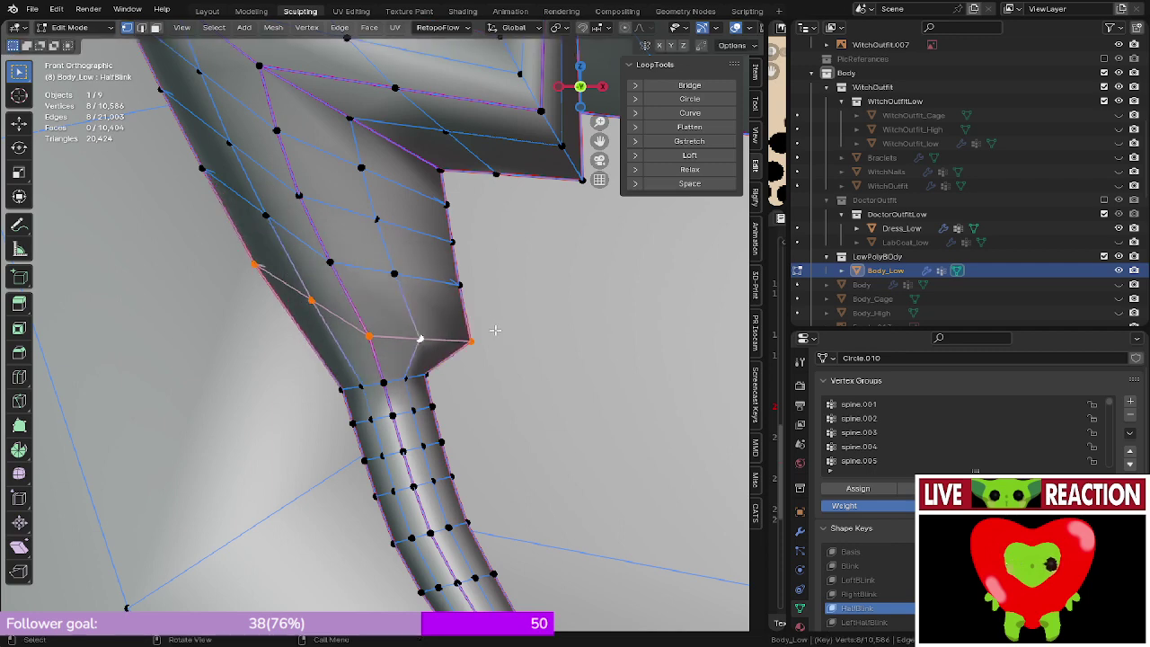
# - Edge-slide the wing bend's lowest loop down by about -0.681, scale it narrower and nudge it into line with the strand
pyautogui.press('g')
pyautogui.press('g')
pyautogui.click(471, 354)
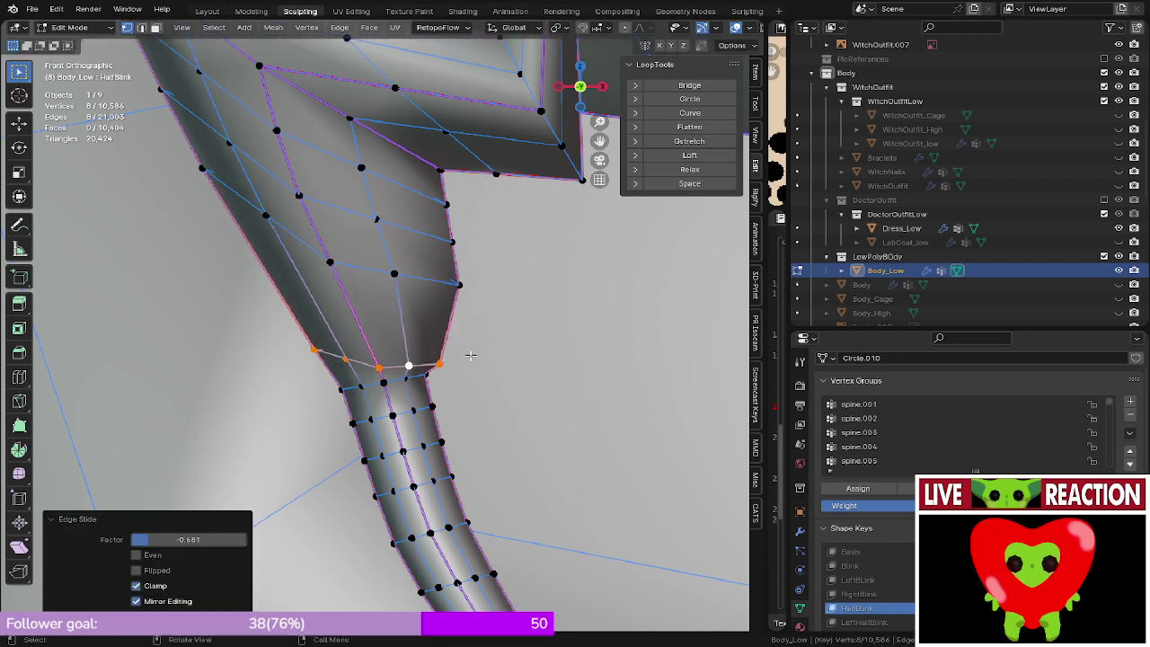
pyautogui.press('s')
pyautogui.click(485, 356)
pyautogui.press('g')
pyautogui.click(479, 348)
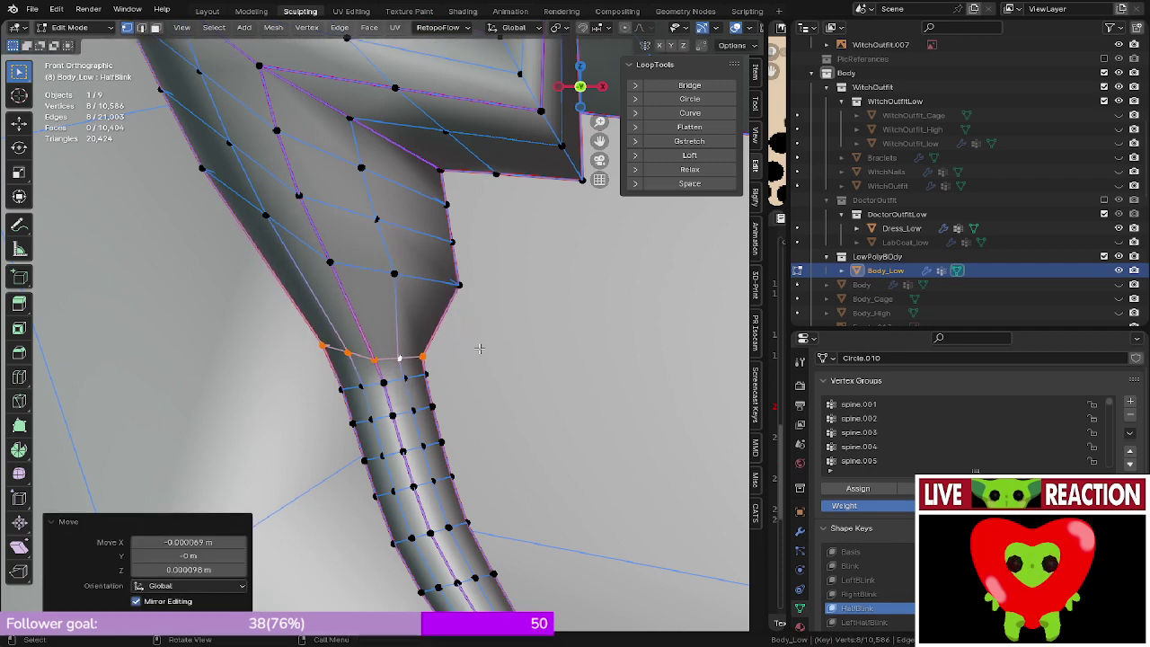
# - Select the next loop up the bend, scale it to about 0.79, edge-slide it down by -0.600 and scale it by 0.931
pyautogui.keyDown('shift'); pyautogui.moveTo(478, 348); pyautogui.dragTo(485, 374, button='middle'); pyautogui.keyUp('shift')
pyautogui.keyDown('alt'); pyautogui.click(441, 356); pyautogui.keyUp('alt')
pyautogui.press('s')
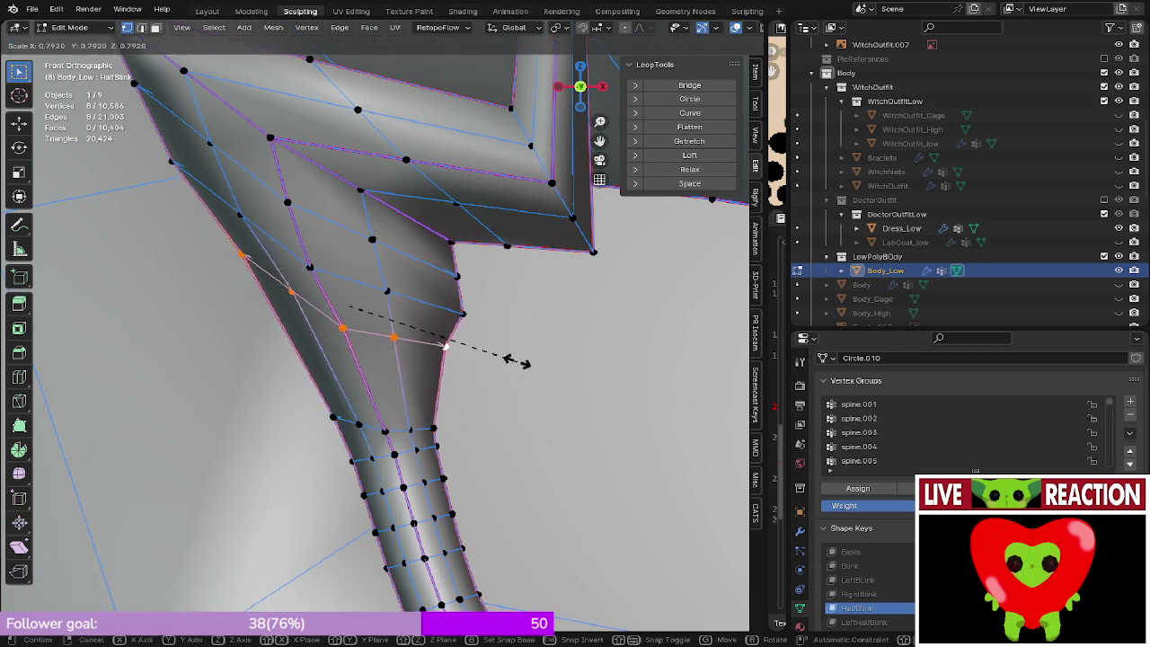
pyautogui.click(516, 362)
pyautogui.press('g')
pyautogui.press('g')
pyautogui.click(506, 397)
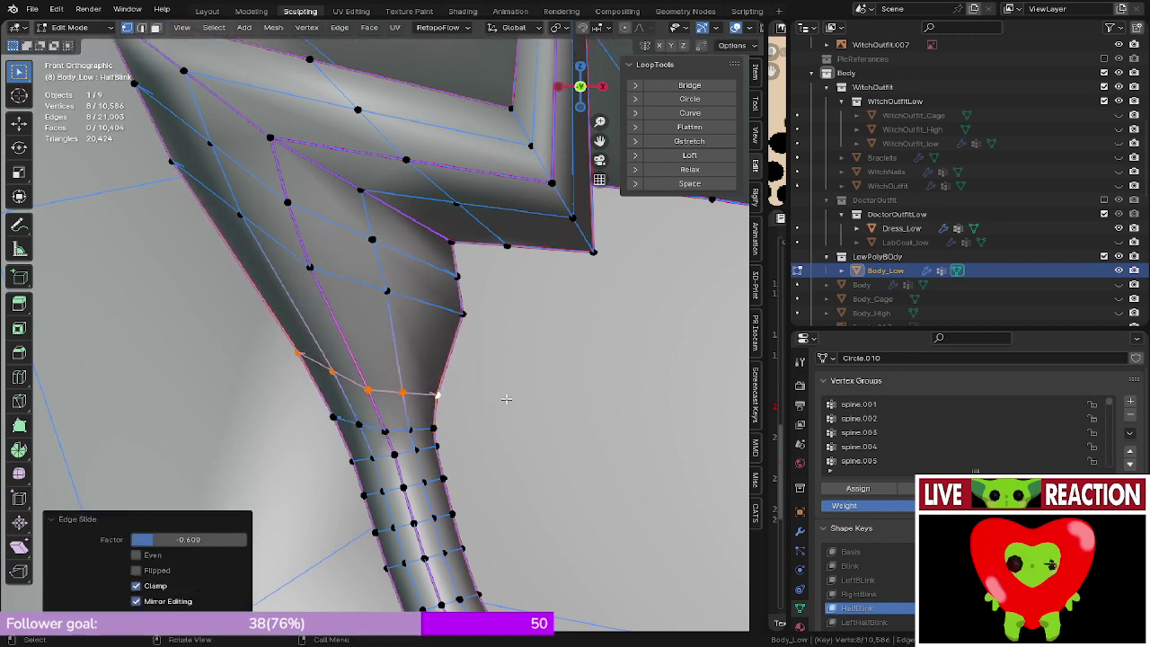
pyautogui.keyDown('shift'); pyautogui.moveTo(529, 386); pyautogui.dragTo(546, 399, button='middle'); pyautogui.keyUp('shift')
pyautogui.press('s')
pyautogui.click(532, 392)
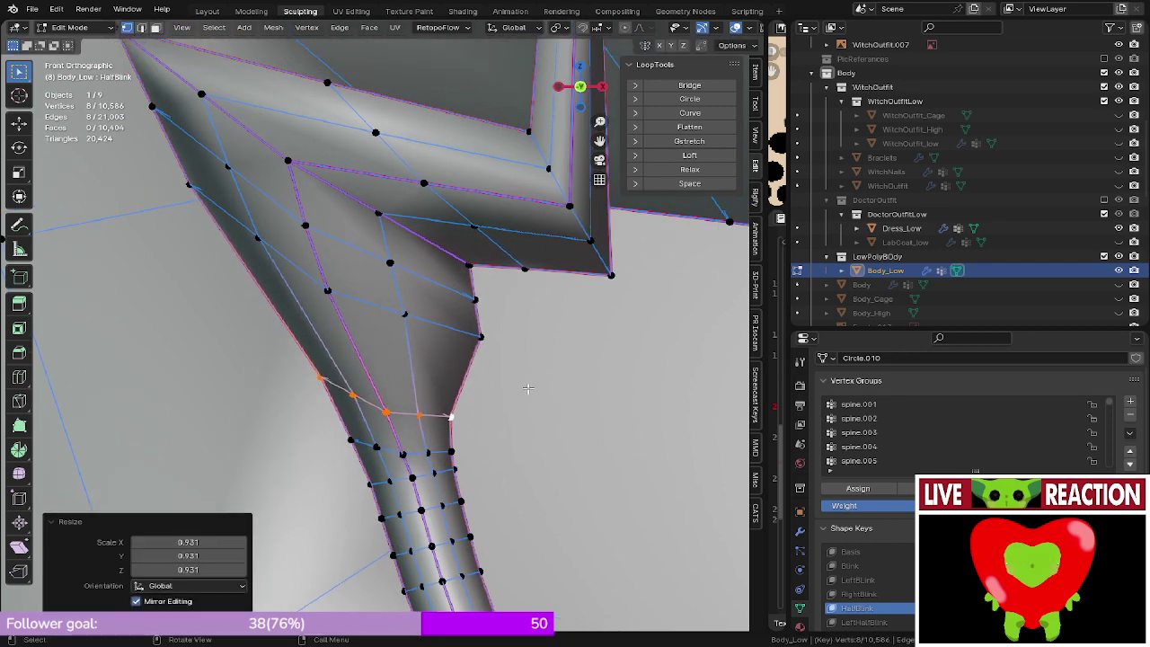
# - Nudge the selected edge loop of the wing bend slightly sideways to line it up with the strand
pyautogui.keyDown('shift'); pyautogui.moveTo(509, 361); pyautogui.dragTo(510, 374, button='middle'); pyautogui.keyUp('shift')
pyautogui.press('g')
pyautogui.click(506, 365)
# - Shift the next loop up the wing slightly, scale it by 0.752 and edge-slide it down toward the strand
pyautogui.keyDown('alt'); pyautogui.click(474, 348); pyautogui.keyUp('alt')
pyautogui.press('g')
pyautogui.click(580, 370)
pyautogui.press('s')
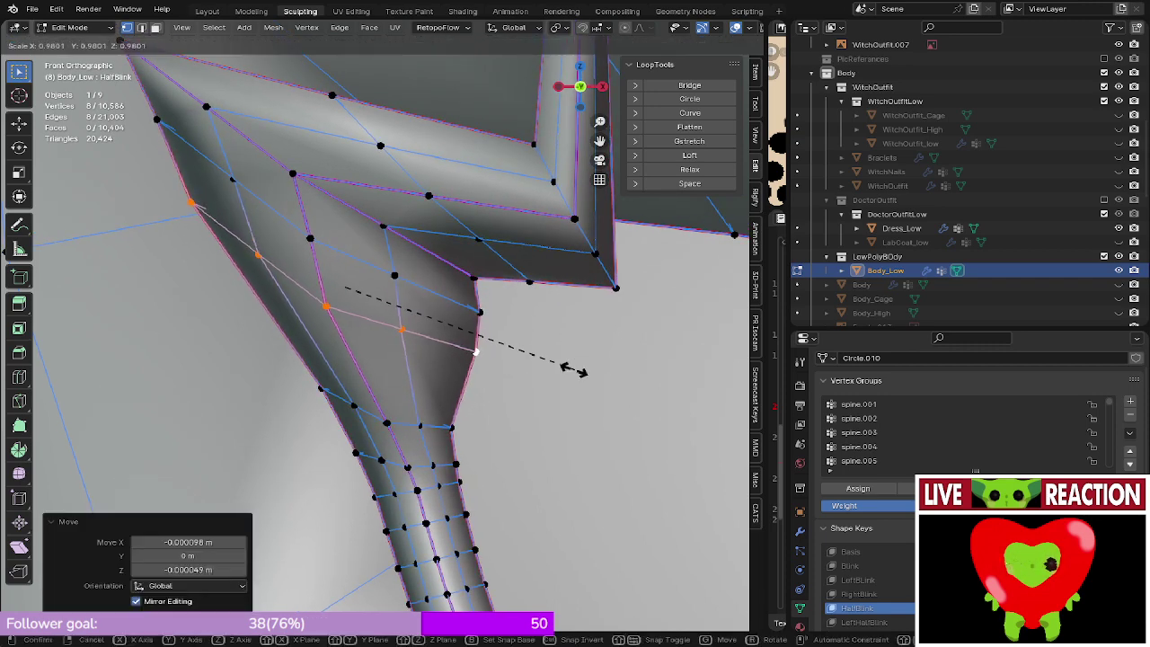
pyautogui.click(519, 358)
pyautogui.press('g')
pyautogui.press('g')
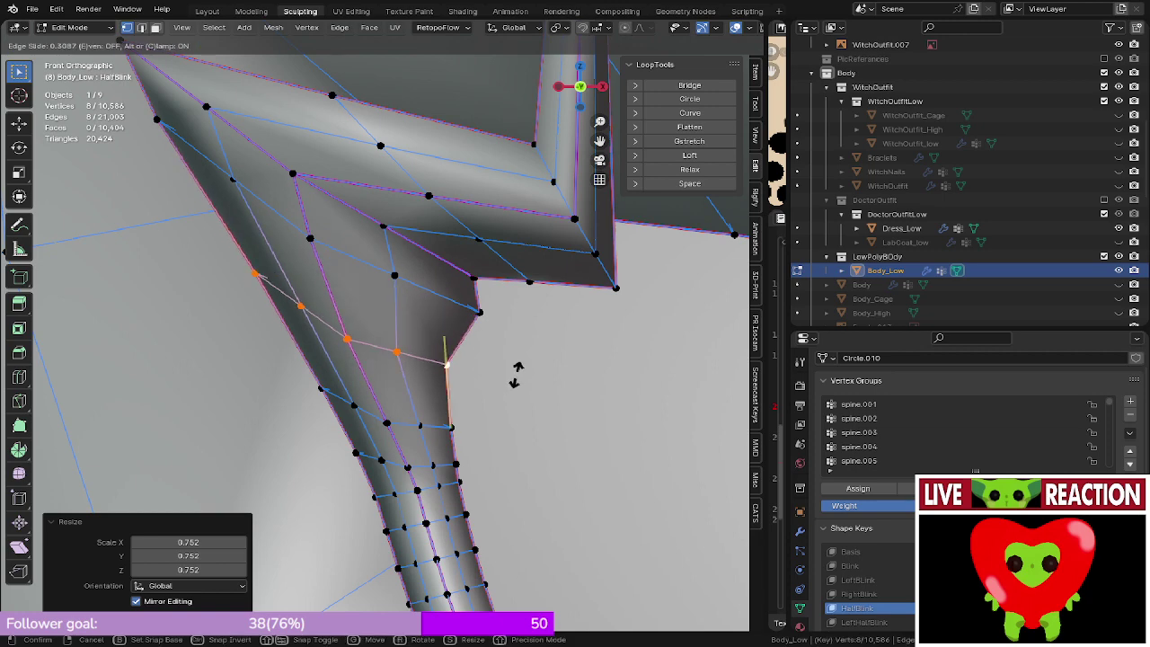
pyautogui.click(517, 386)
# - Scale the loop just below the wing's inner corner by 0.913 and edge-slide it slightly down
pyautogui.keyDown('shift'); pyautogui.moveTo(471, 347); pyautogui.dragTo(512, 428, button='middle'); pyautogui.keyUp('shift')
pyautogui.keyDown('alt'); pyautogui.click(491, 382); pyautogui.keyUp('alt')
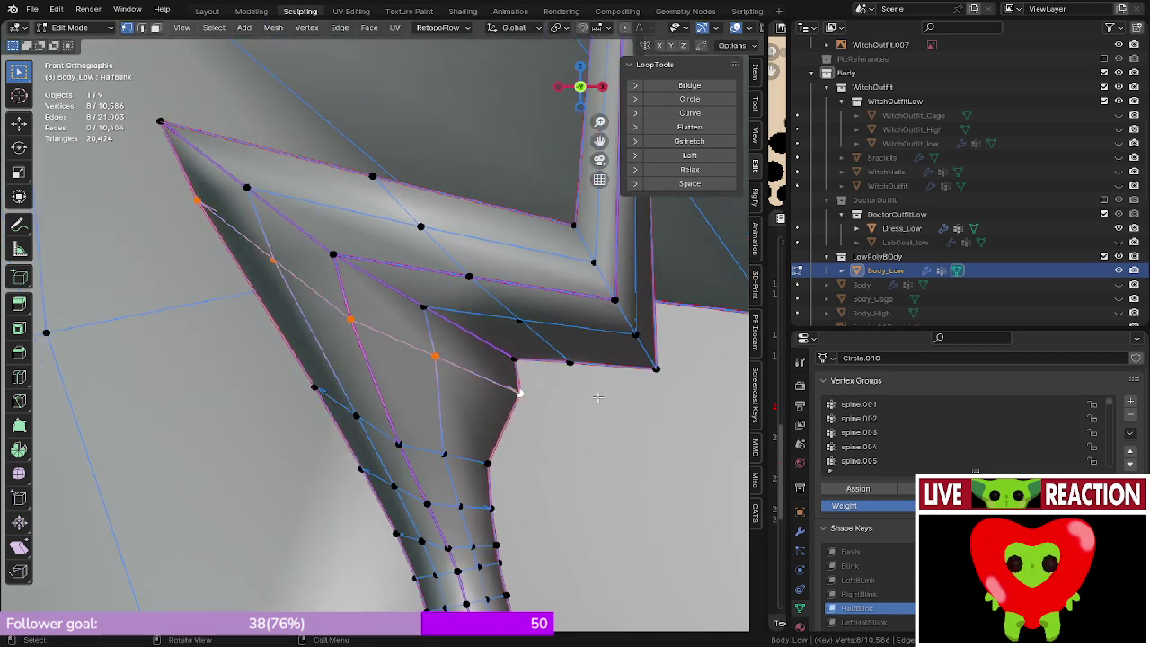
pyautogui.press('g')
pyautogui.press('g')
pyautogui.rightClick(594, 404)
pyautogui.press('s')
pyautogui.click(582, 405)
pyautogui.press('g')
pyautogui.press('g')
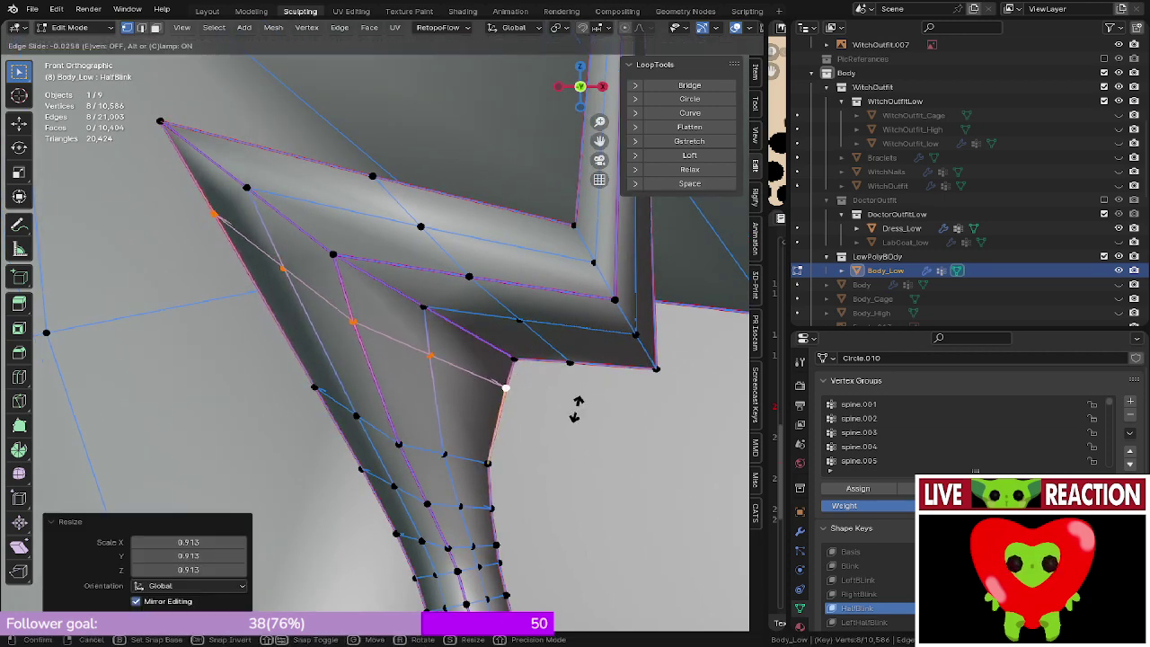
pyautogui.click(573, 423)
# - Examine the tapered lash wing up close and on the whole face, in different shading and without the mesh overlay
pyautogui.scroll(-4, 563, 403)
pyautogui.press('Tab')
pyautogui.scroll(-1, 495, 356)
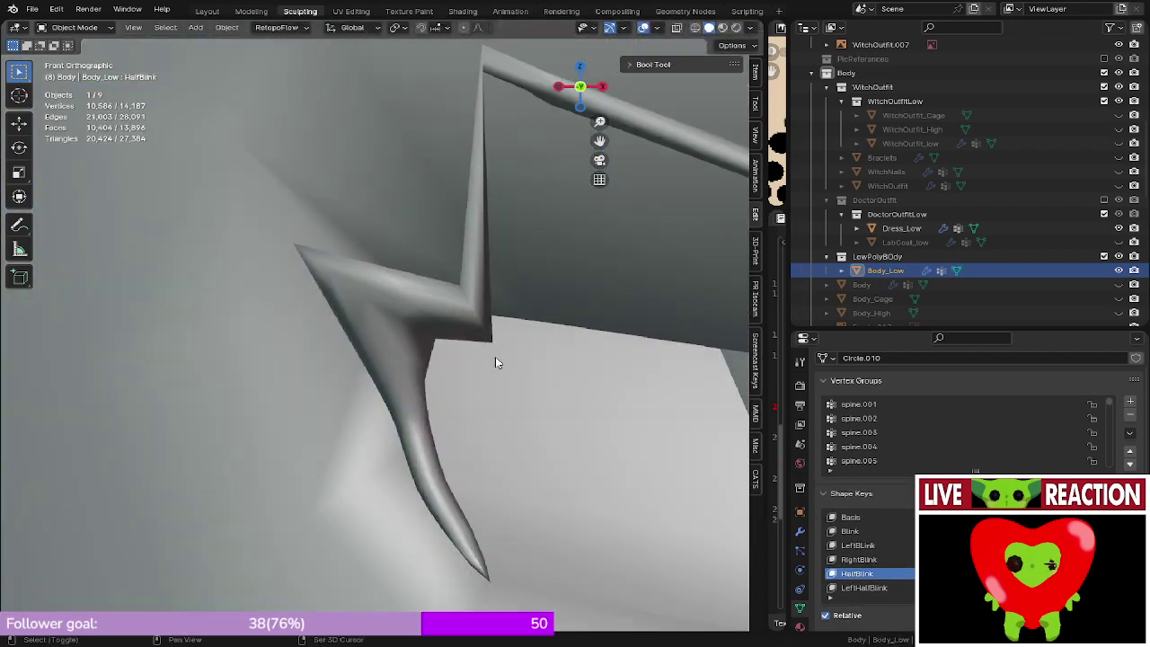
pyautogui.scroll(2, 483, 324)
pyautogui.moveTo(495, 357)
pyautogui.keyDown('shift'); pyautogui.mouseDown(button='middle')
pyautogui.moveTo(483, 324)
pyautogui.moveTo(449, 355)
pyautogui.moveTo(416, 333)
pyautogui.mouseUp(button='middle'); pyautogui.keyUp('shift')
pyautogui.press('Tab')
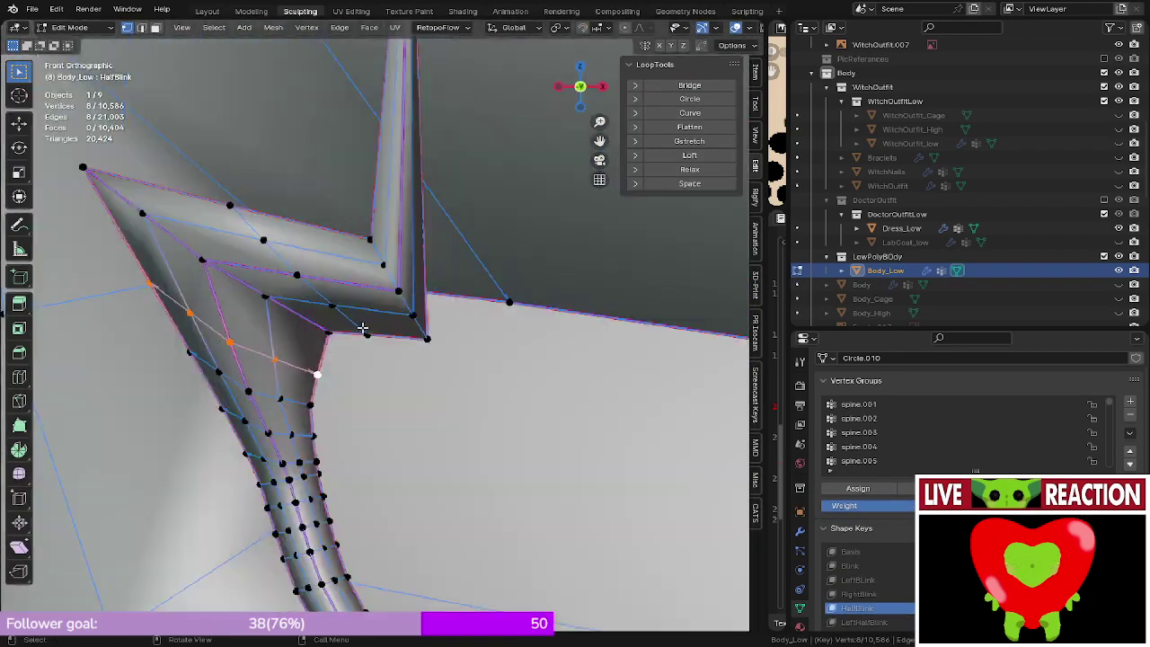
pyautogui.press('z')
pyautogui.click(262, 330)
pyautogui.moveTo(323, 321)
pyautogui.keyDown('shift'); pyautogui.mouseDown(button='middle')
pyautogui.moveTo(384, 331)
pyautogui.moveTo(375, 359)
pyautogui.moveTo(286, 341)
pyautogui.mouseUp(button='middle'); pyautogui.keyUp('shift')
pyautogui.scroll(3, 375, 360)
pyautogui.scroll(-16, 382, 330)
pyautogui.press('z')
pyautogui.click(287, 262)
pyautogui.keyDown('shift'); pyautogui.moveTo(332, 215); pyautogui.dragTo(269, 213, button='middle'); pyautogui.keyUp('shift')
pyautogui.scroll(-4, 388, 324)
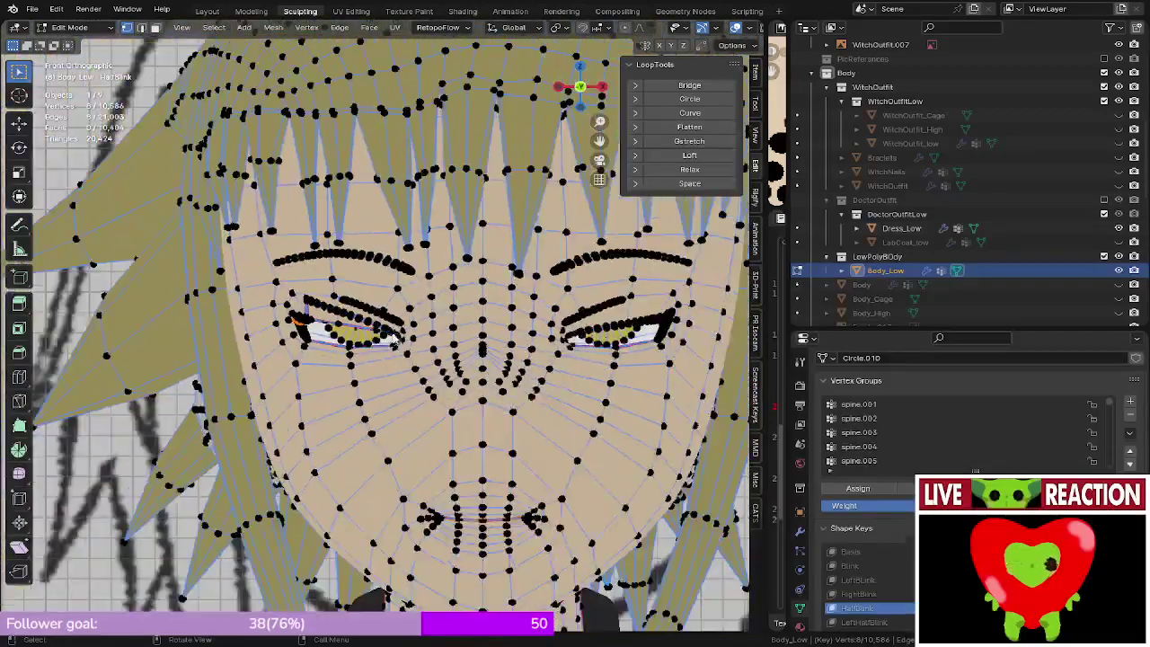
pyautogui.press('Tab')
pyautogui.keyDown('shift'); pyautogui.moveTo(404, 339); pyautogui.dragTo(429, 339, button='middle'); pyautogui.keyUp('shift')
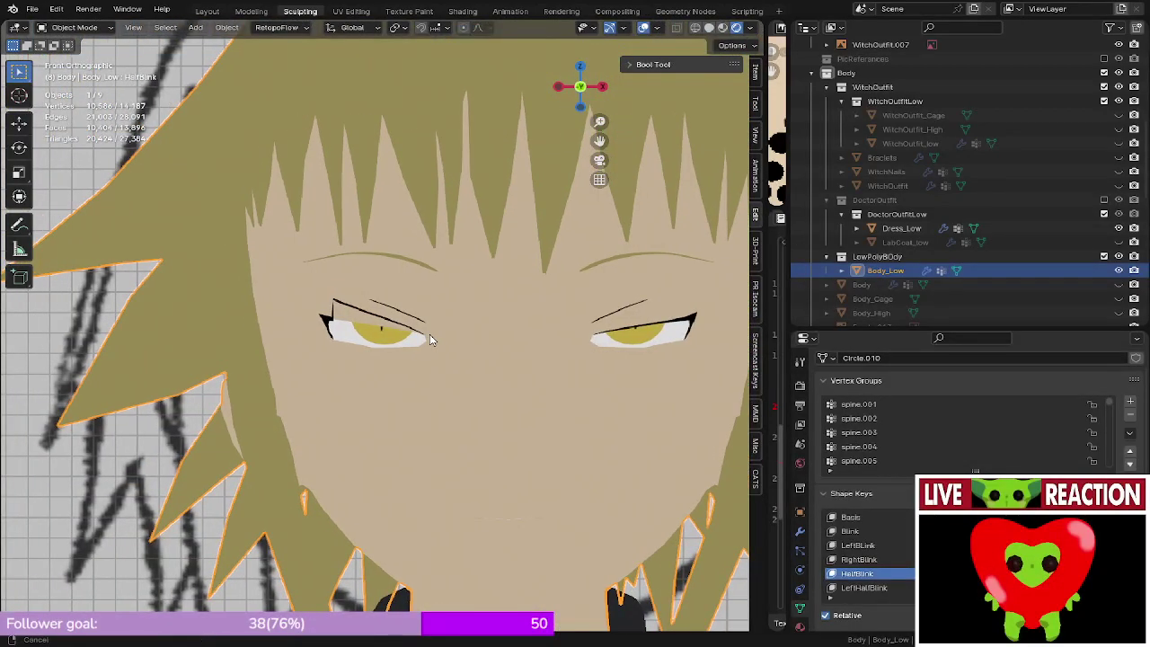
# - Move the lash wing's tip vertex up and inward using proportional editing with a radius of about 0.0048 m
pyautogui.scroll(4, 433, 339)
pyautogui.press('Tab')
pyautogui.scroll(6, 440, 346)
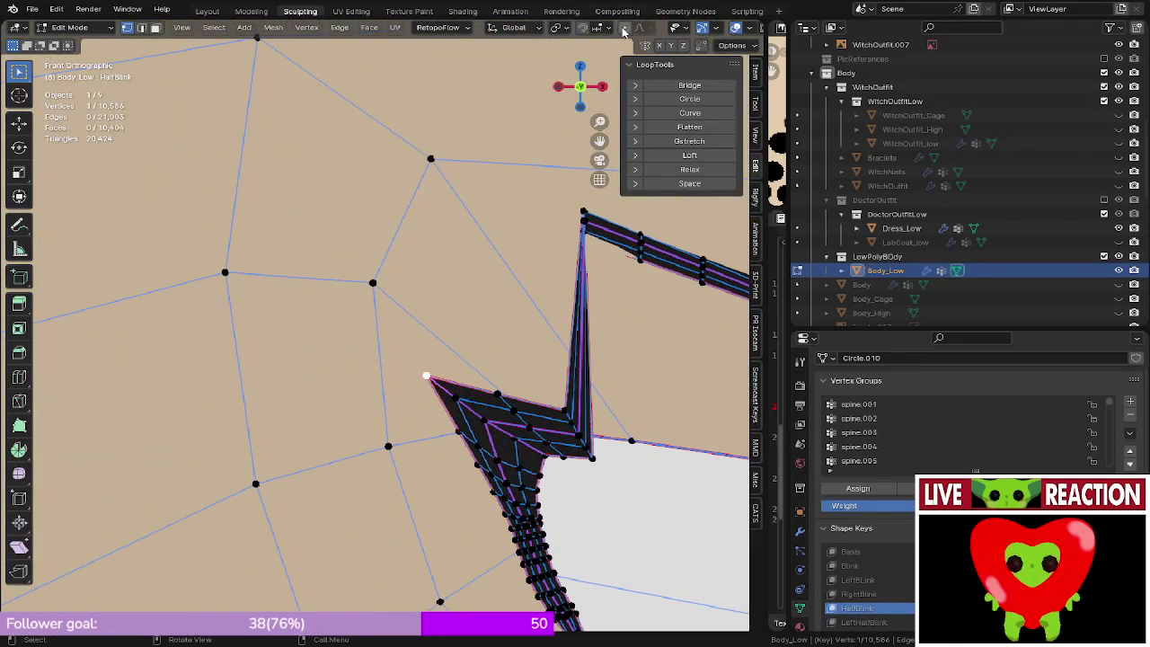
pyautogui.press('g')
pyautogui.scroll(8, 454, 273)
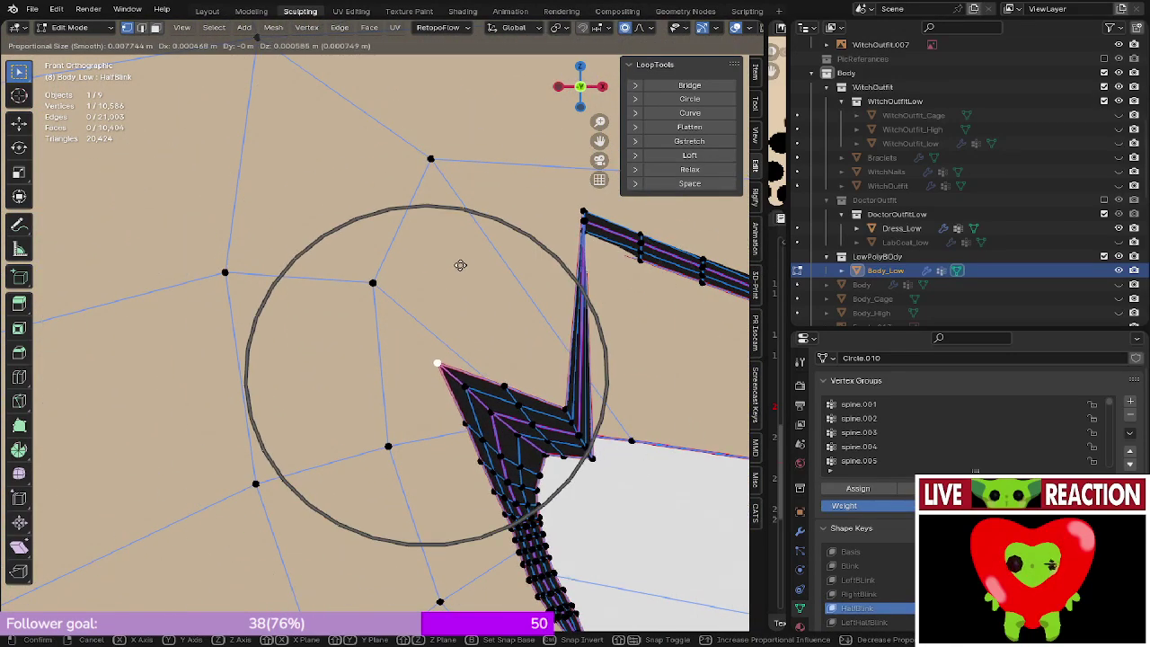
pyautogui.scroll(5, 463, 265)
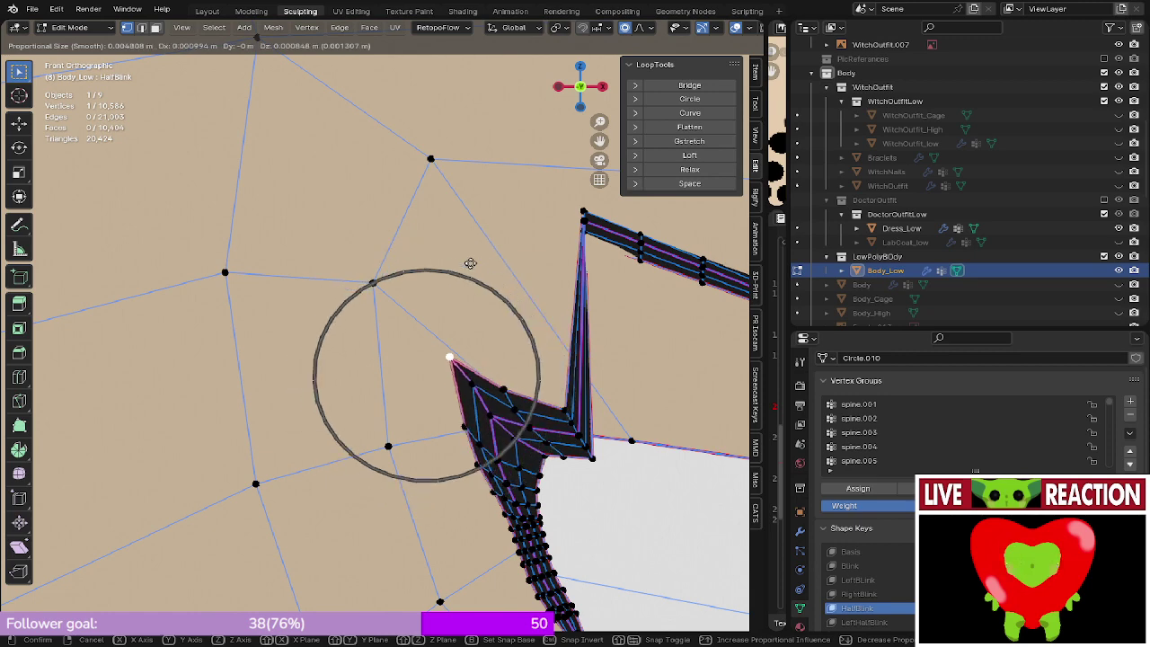
pyautogui.click(457, 267)
# - Examine the half-closed eye and the moved wing tip in Object Mode
pyautogui.scroll(-5, 476, 285)
pyautogui.press('Tab')
pyautogui.scroll(-7, 539, 328)
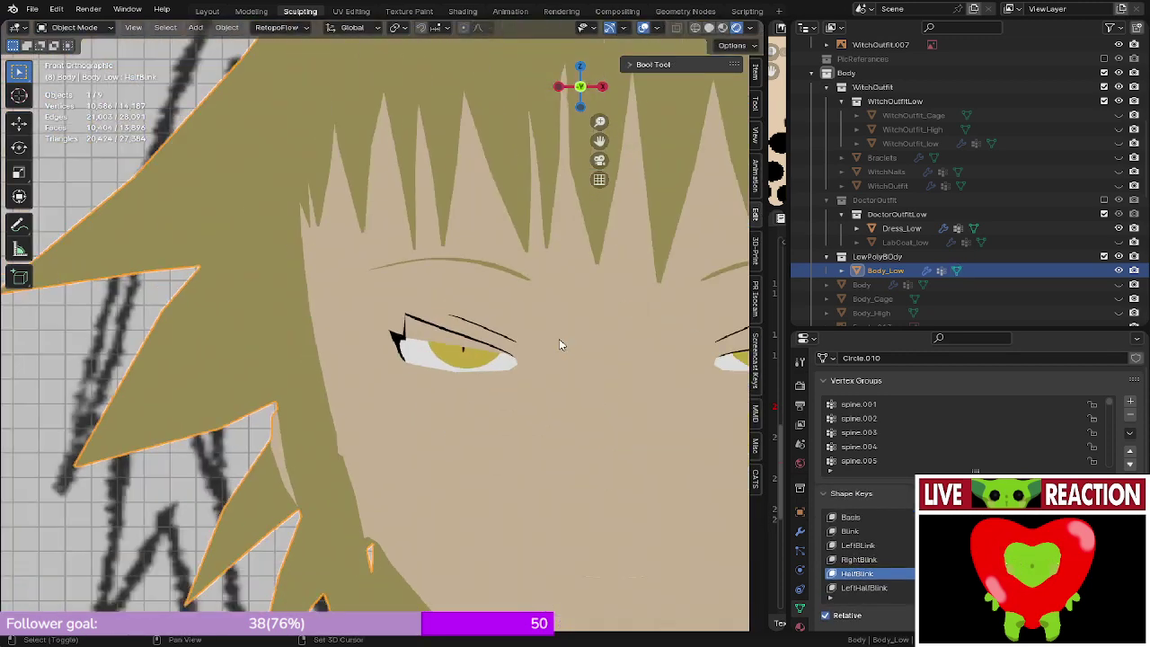
pyautogui.keyDown('shift'); pyautogui.moveTo(558, 339); pyautogui.dragTo(543, 317, button='middle'); pyautogui.keyUp('shift')
pyautogui.scroll(4, 542, 317)
pyautogui.keyDown('shift'); pyautogui.moveTo(476, 339); pyautogui.dragTo(531, 329, button='middle'); pyautogui.keyUp('shift')
pyautogui.scroll(3, 529, 334)
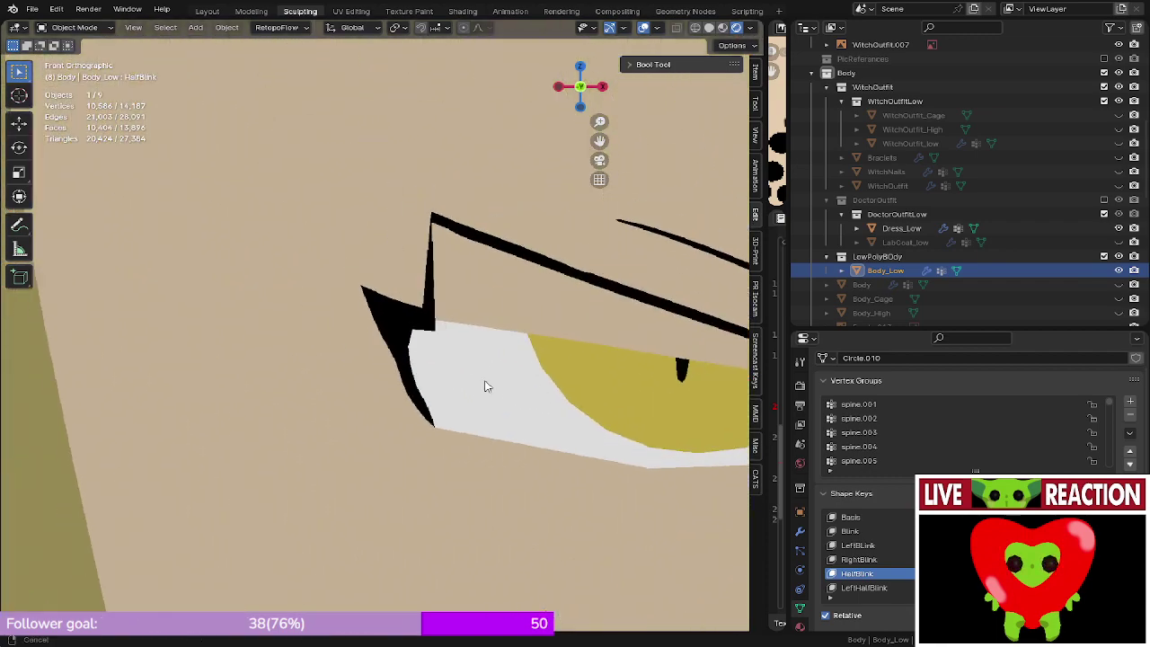
# - Return to mesh editing in solid shading and select the edge loop where the wing narrows into the strand
pyautogui.press('Tab')
pyautogui.scroll(5, 410, 311)
pyautogui.hotkey('alt', 'z')
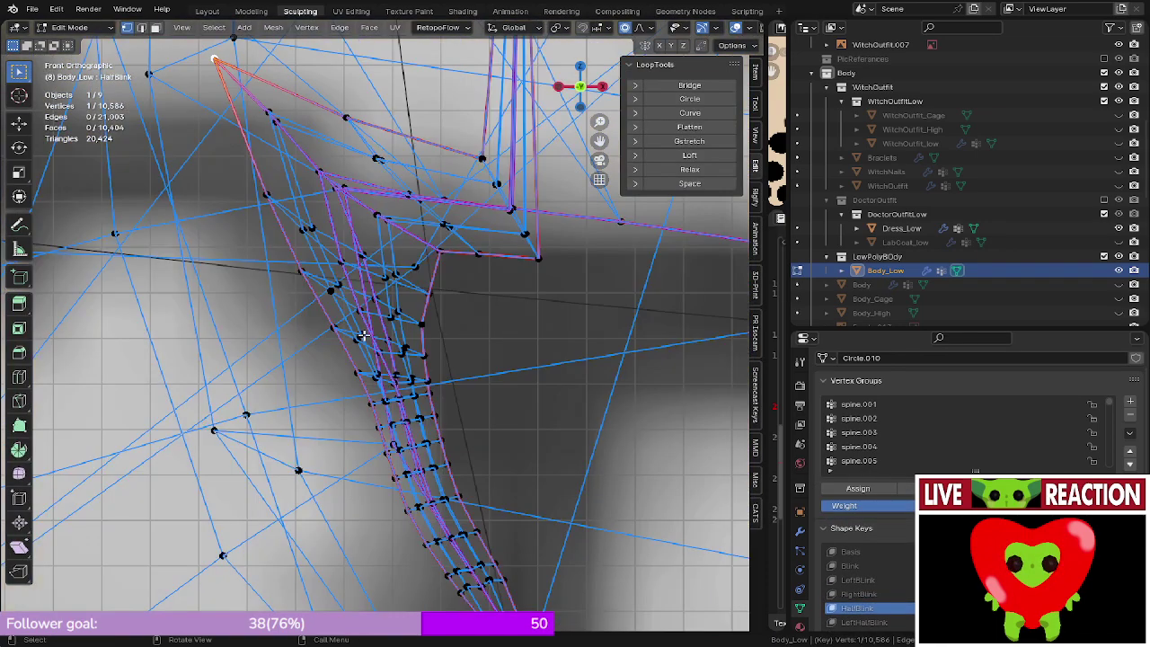
pyautogui.keyDown('alt'); pyautogui.click(363, 346); pyautogui.keyUp('alt')
pyautogui.press('z')
pyautogui.click(464, 346)
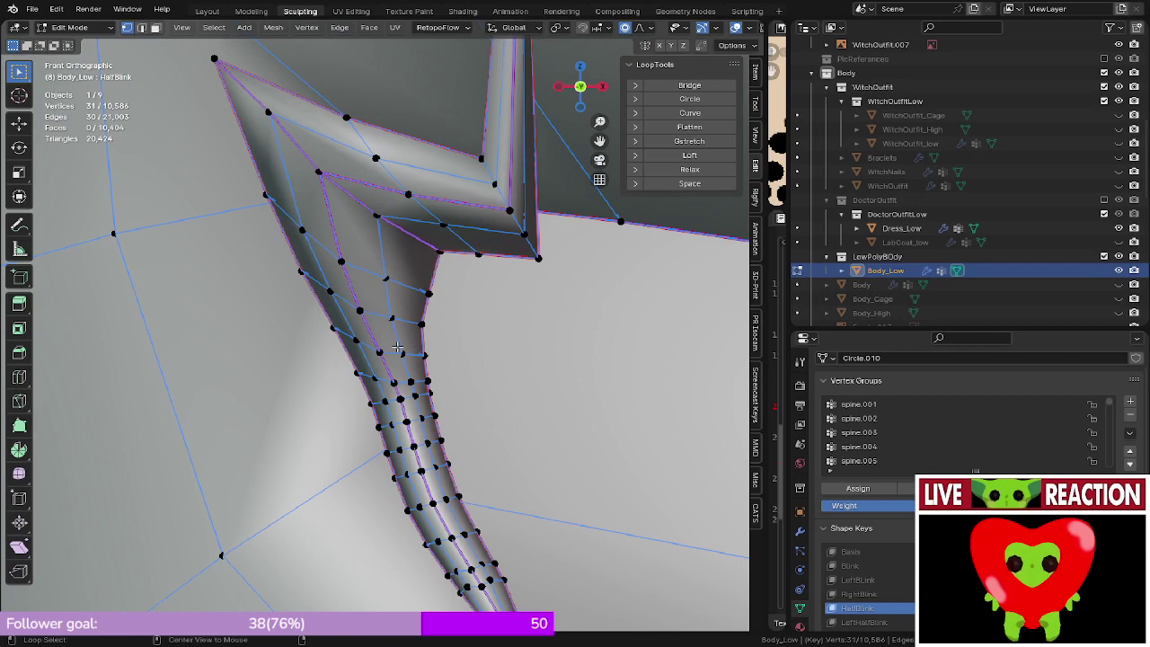
pyautogui.keyDown('alt'); pyautogui.click(399, 350); pyautogui.keyUp('alt')
pyautogui.keyDown('alt'); pyautogui.click(400, 353); pyautogui.keyUp('alt')
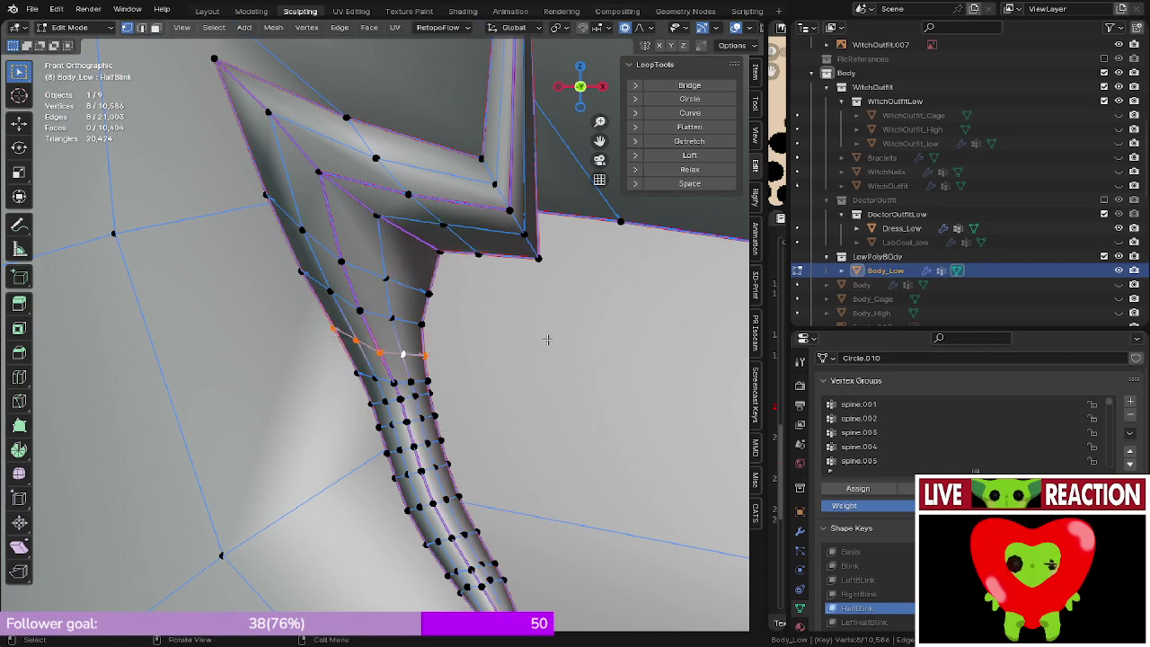
# - Try to scale the selected loop up with proportional editing enabled
pyautogui.press('z')
pyautogui.click(580, 337)
pyautogui.press('s')
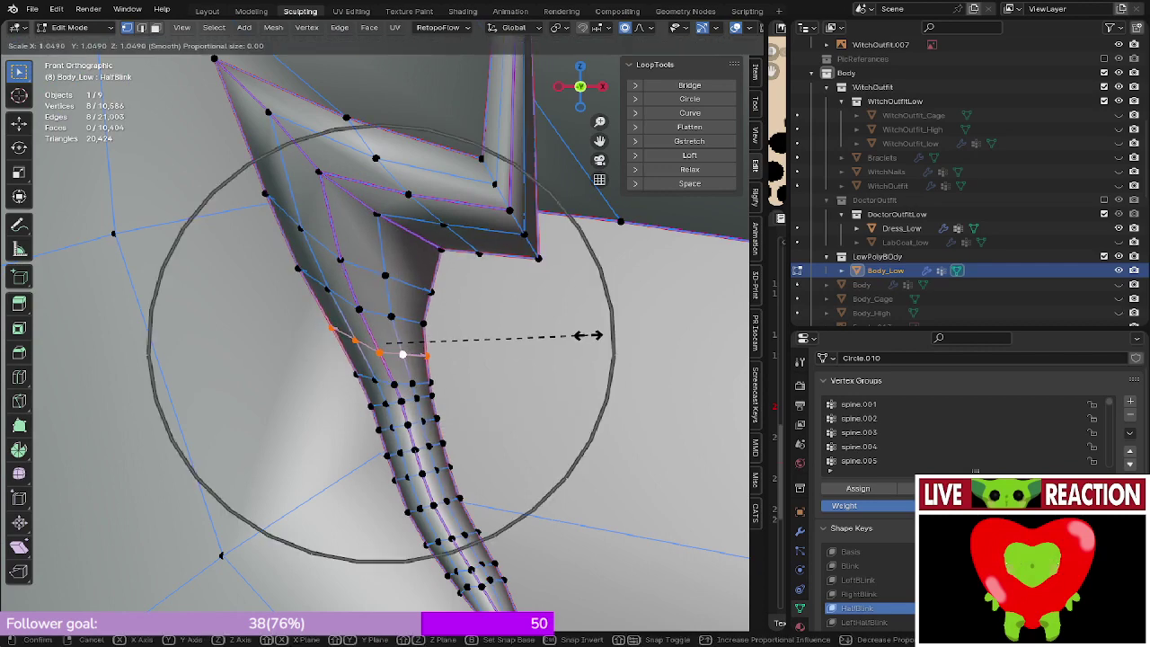
pyautogui.click(588, 334)
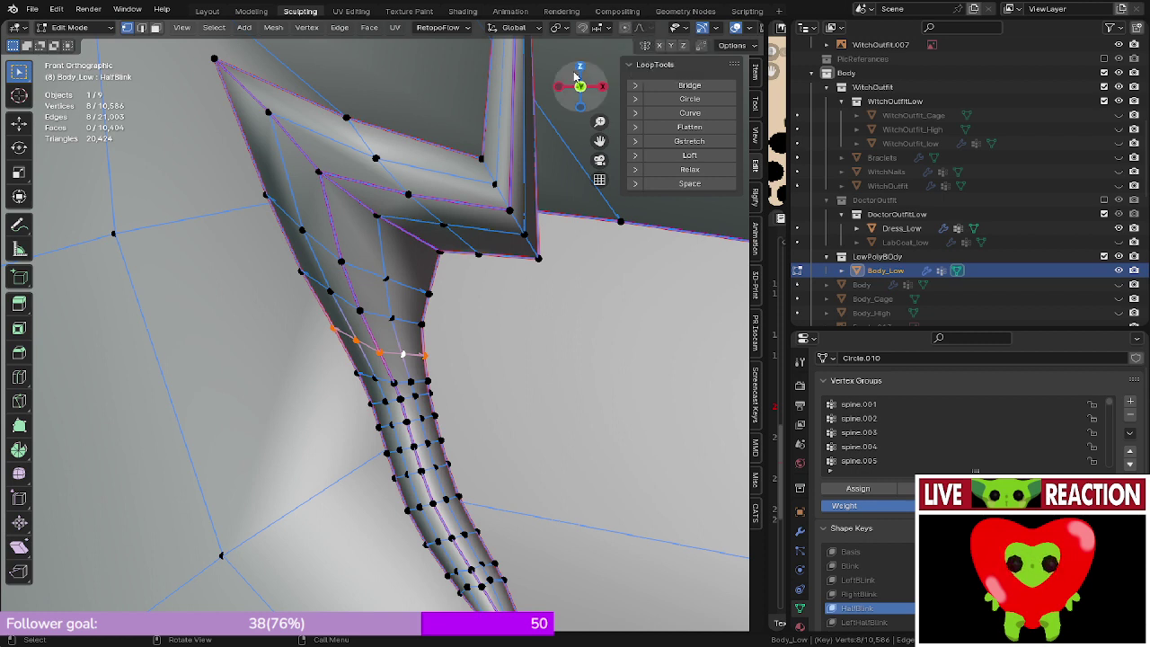
# - Scale the selected loop by 1.125 without proportional editing and shift it about -0.00015 m along X
pyautogui.press('s')
pyautogui.click(520, 357)
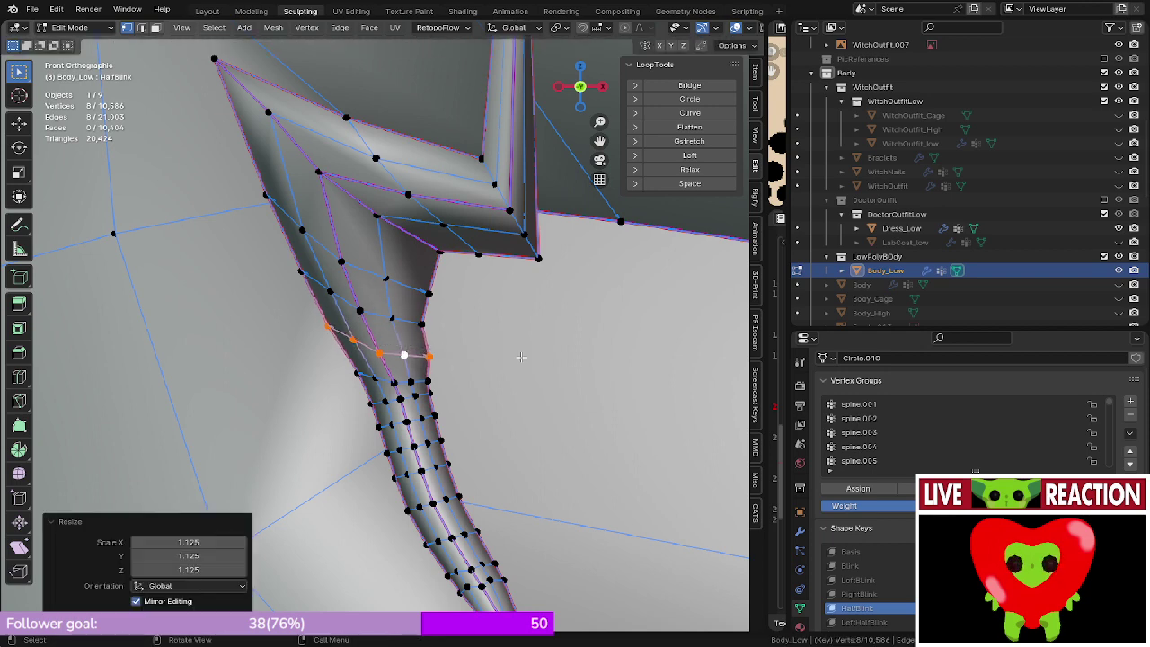
pyautogui.press('g')
pyautogui.press('x')
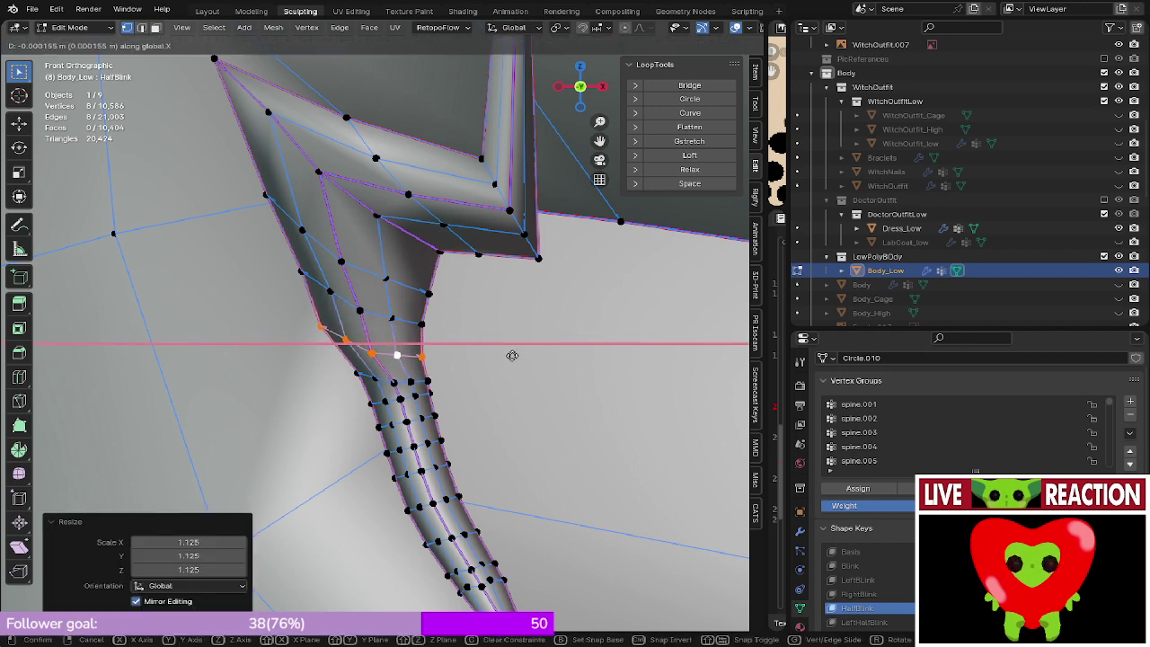
pyautogui.click(512, 356)
# - Scale the next loop down the strand by about 1.12 and shift it slightly along X
pyautogui.press('s')
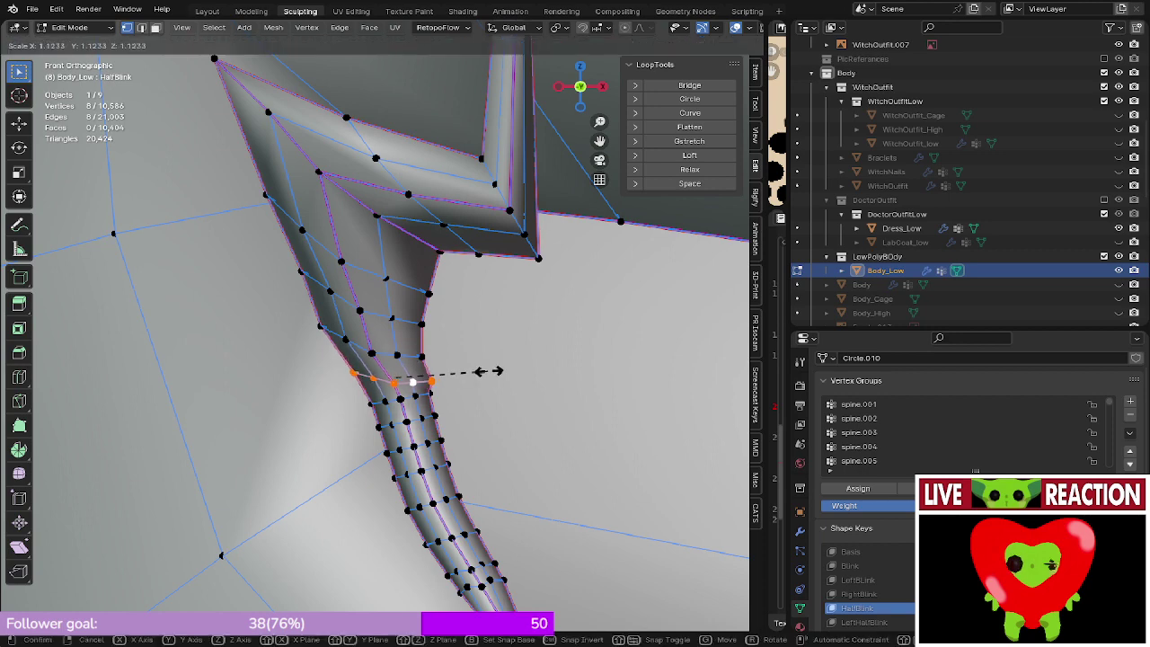
pyautogui.click(495, 368)
pyautogui.press('g')
pyautogui.press('x')
pyautogui.click(493, 367)
# - Widen the third loop down the strand, shift it -0.000176 m along X and scale it by 1.083
pyautogui.keyDown('shift'); pyautogui.moveTo(459, 373); pyautogui.dragTo(443, 295, button='middle'); pyautogui.keyUp('shift')
pyautogui.scroll(2, 440, 299)
pyautogui.hotkey('ctrl', 'z')
pyautogui.hotkey('ctrl', 'z')
pyautogui.hotkey('ctrl', 'z')
pyautogui.press('s')
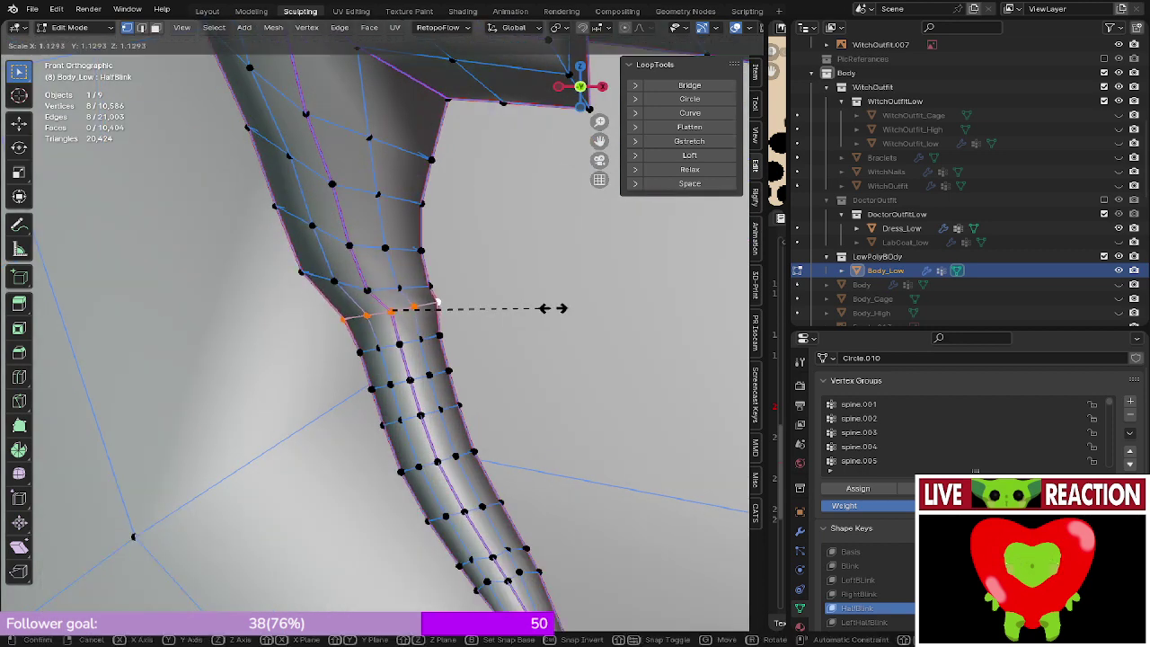
pyautogui.click(557, 306)
pyautogui.press('g')
pyautogui.press('x')
pyautogui.click(550, 310)
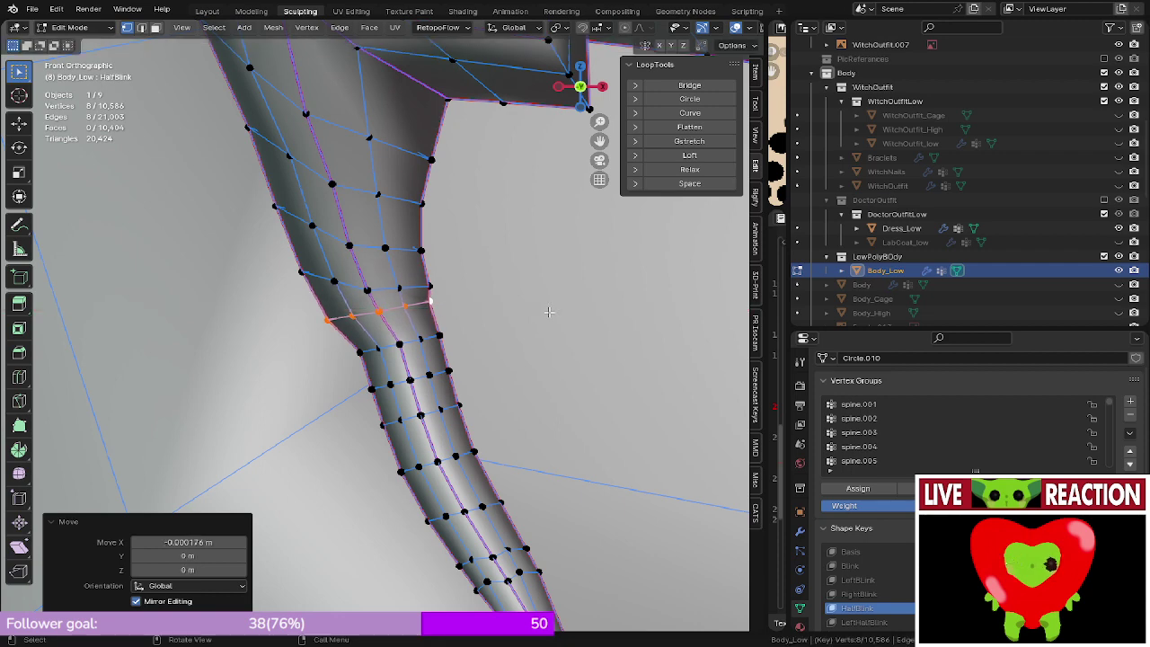
pyautogui.press('s')
pyautogui.click(462, 296)
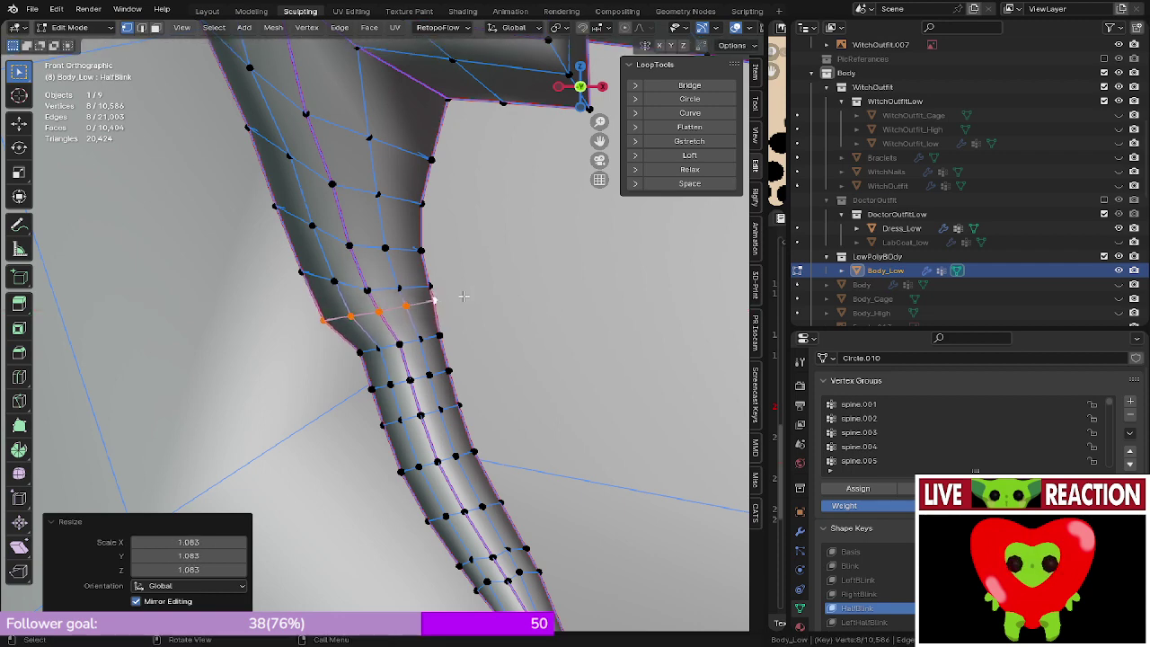
# - Select the following loop down the strand, scale it by 1.124 and shift it -0.000167 m along X
pyautogui.keyDown('shift'); pyautogui.moveTo(439, 334); pyautogui.dragTo(442, 292, button='middle'); pyautogui.keyUp('shift')
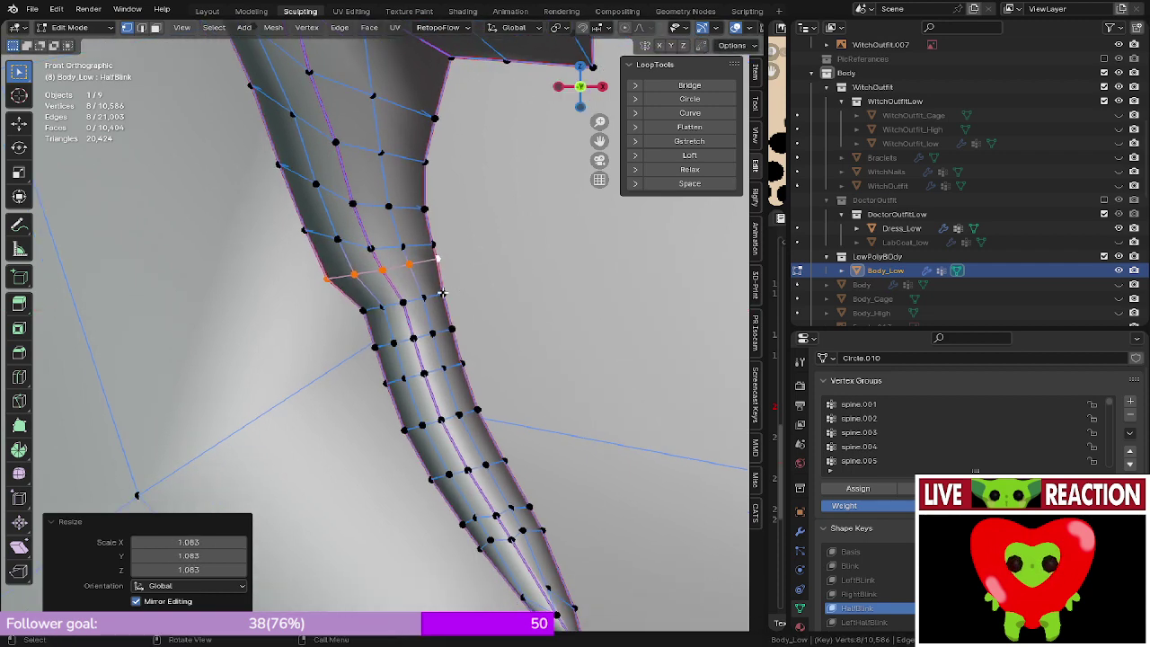
pyautogui.keyDown('alt'); pyautogui.click(437, 294); pyautogui.keyUp('alt')
pyautogui.press('s')
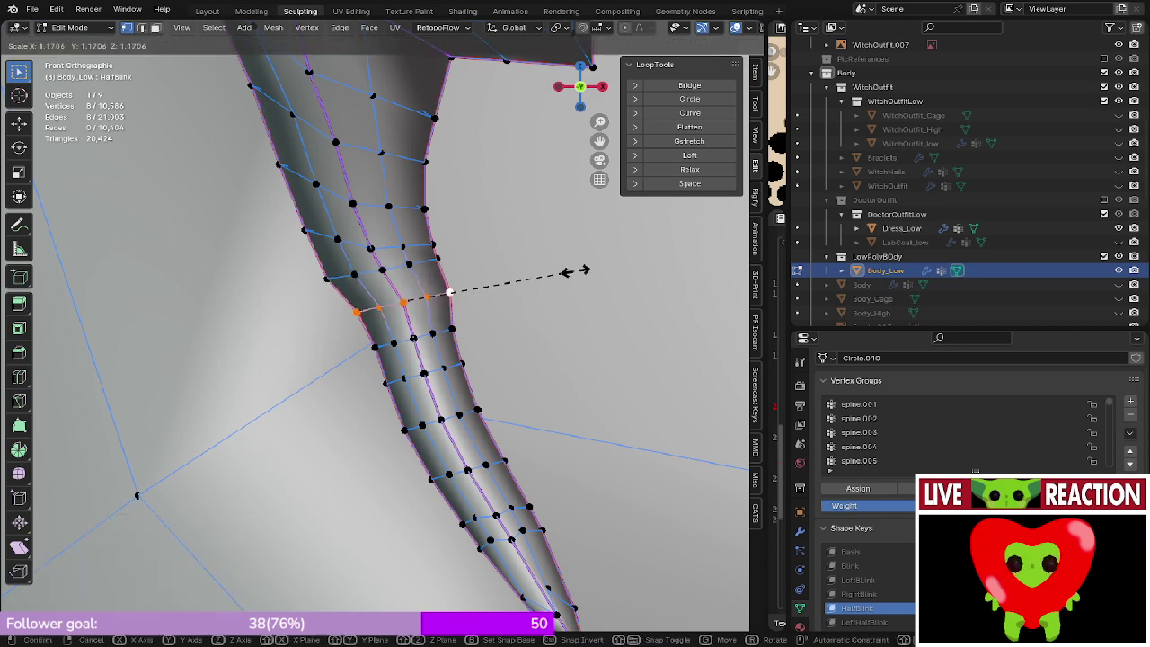
pyautogui.click(610, 262)
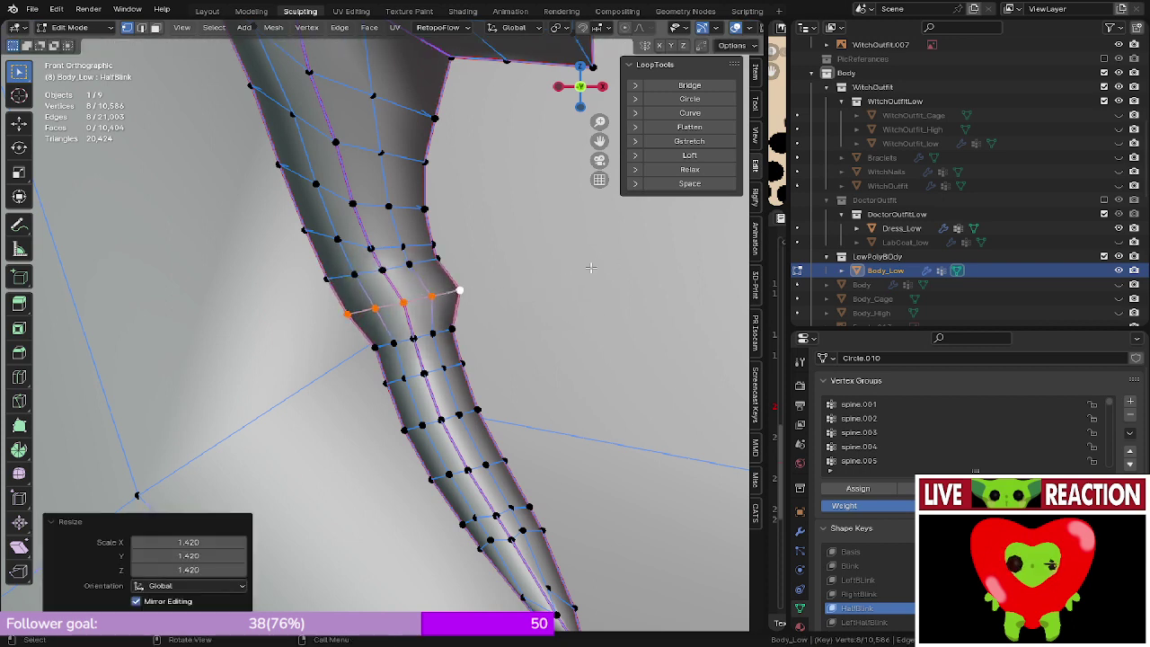
pyautogui.hotkey('ctrl', 'z')
pyautogui.press('s')
pyautogui.click(606, 262)
pyautogui.press('g')
pyautogui.press('x')
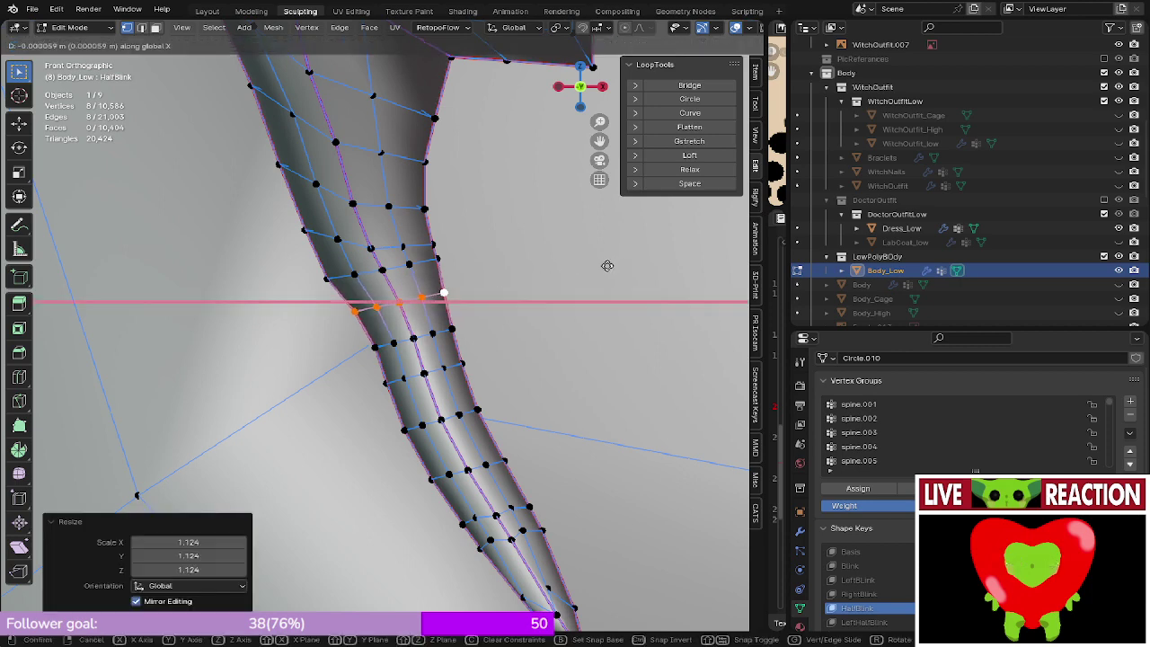
pyautogui.press('Escape')
# - Scale the same loop by about 1.06 and shift it slightly back along positive X
pyautogui.press('s')
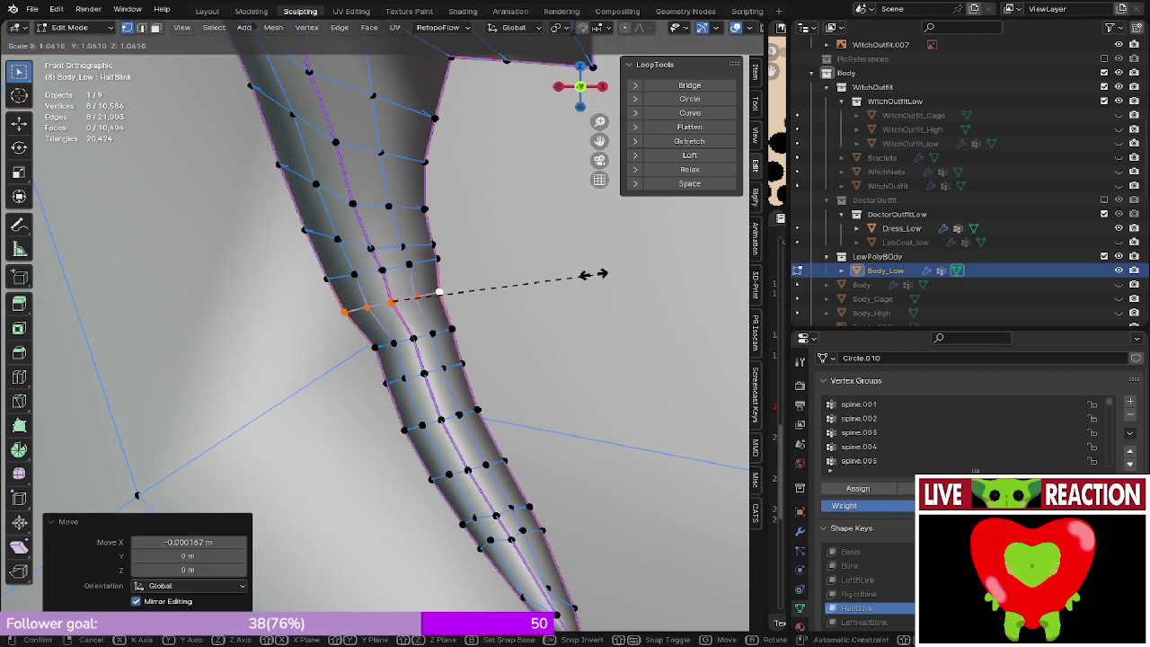
pyautogui.click(601, 273)
pyautogui.press('g')
pyautogui.press('x')
pyautogui.click(603, 273)
# - Select the next loop down at the strand's middle and scale it by 1.121
pyautogui.keyDown('shift'); pyautogui.moveTo(513, 300); pyautogui.dragTo(521, 236, button='middle'); pyautogui.keyUp('shift')
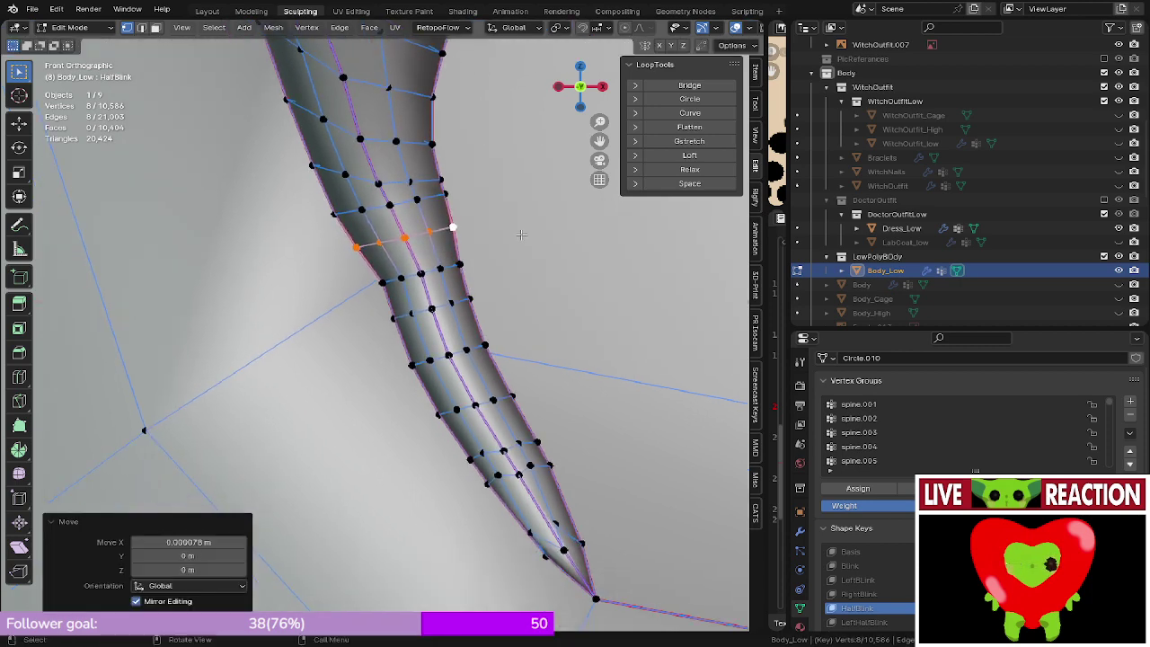
pyautogui.keyDown('alt'); pyautogui.click(458, 265); pyautogui.keyUp('alt')
pyautogui.keyDown('alt'); pyautogui.click(453, 266); pyautogui.keyUp('alt')
pyautogui.press('s')
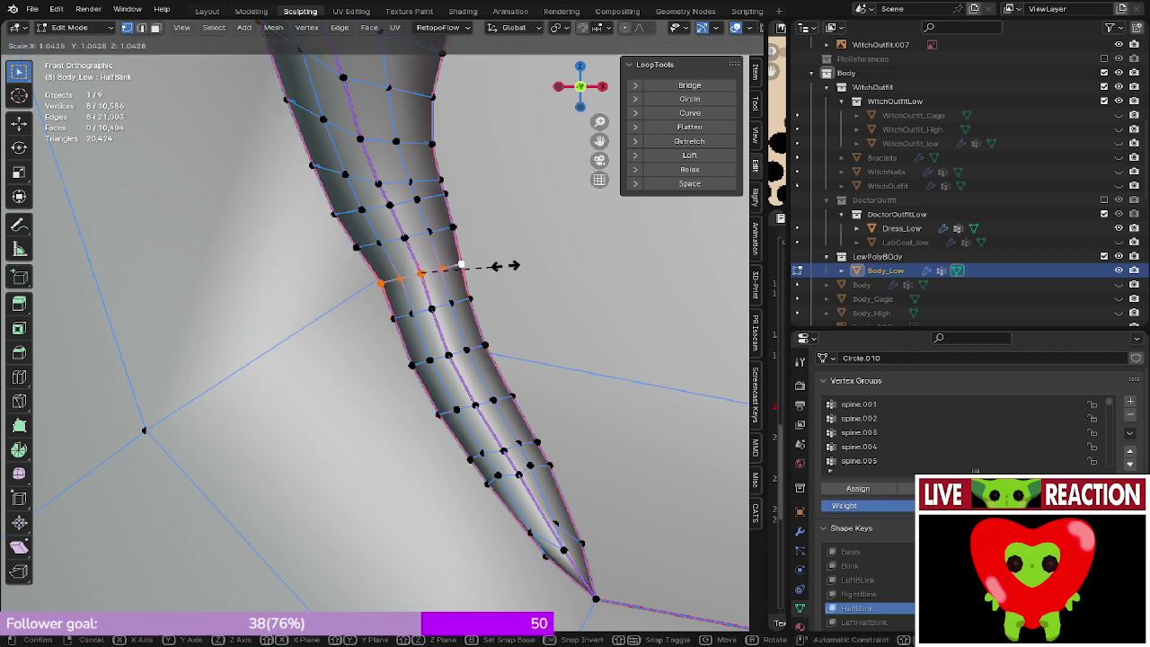
pyautogui.click(507, 265)
pyautogui.press('g')
pyautogui.press('x')
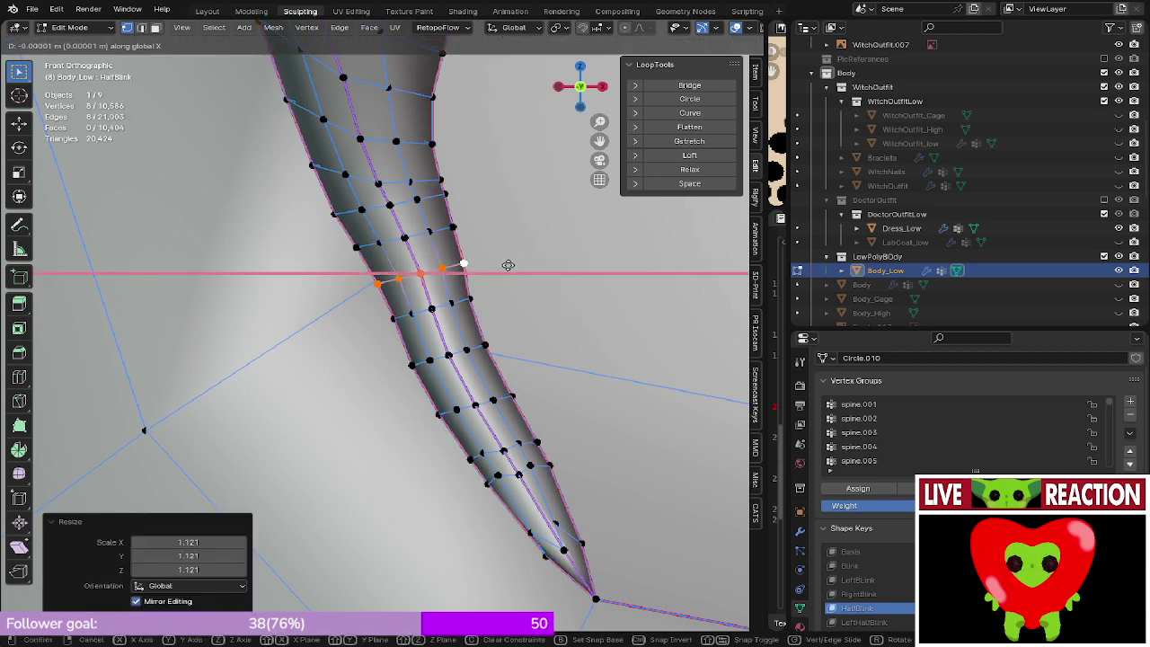
pyautogui.press('Escape')
# - Scale the mid-strand loop by 0.948 and shift it about -0.000039 m along X
pyautogui.press('s')
pyautogui.click(505, 265)
pyautogui.press('g')
pyautogui.press('x')
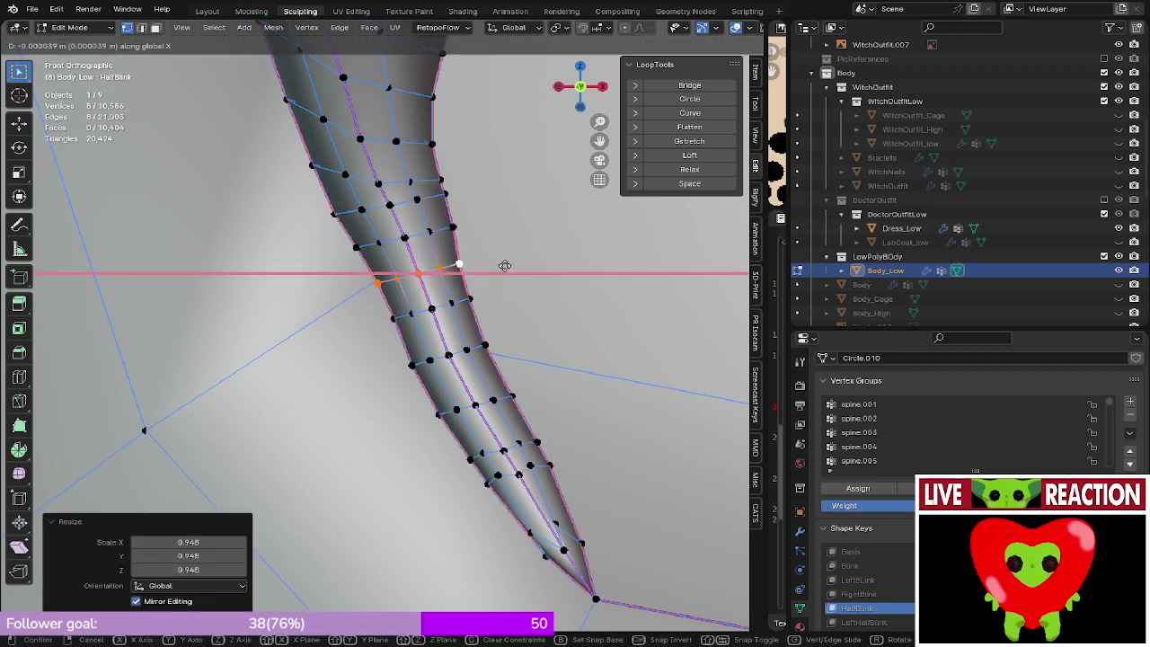
pyautogui.click(504, 268)
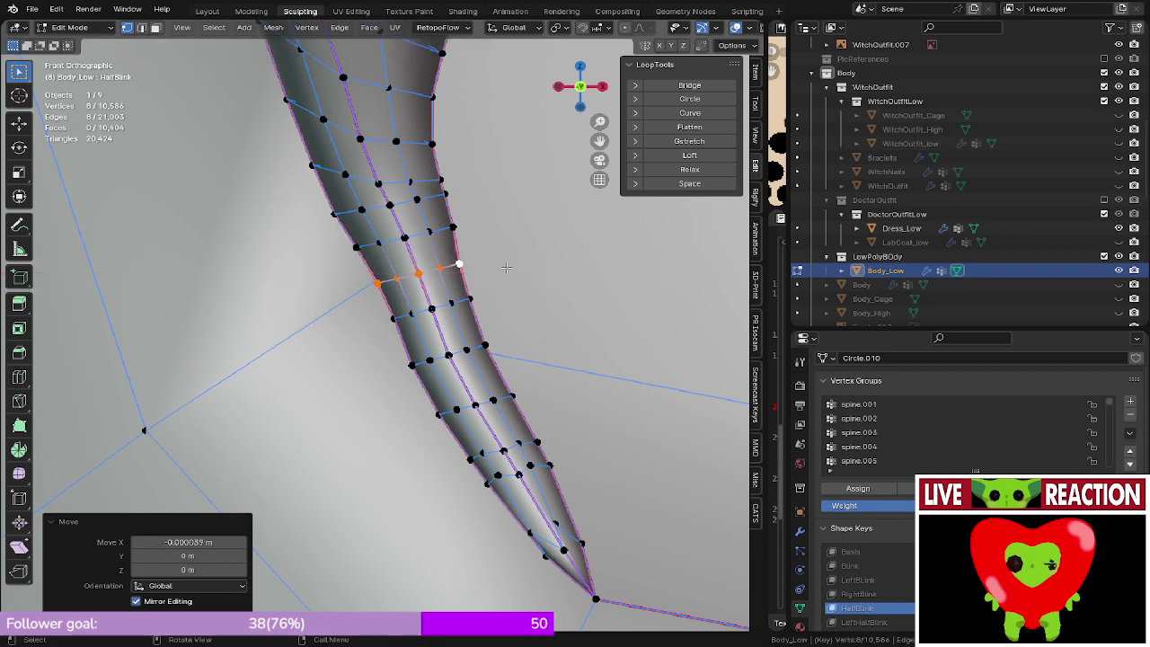
# - Fine-tune the mid-strand loop's width and X position, and return to Object Mode
pyautogui.press('s')
pyautogui.click(509, 267)
pyautogui.press('g')
pyautogui.press('x')
pyautogui.click(513, 267)
pyautogui.press('Tab')
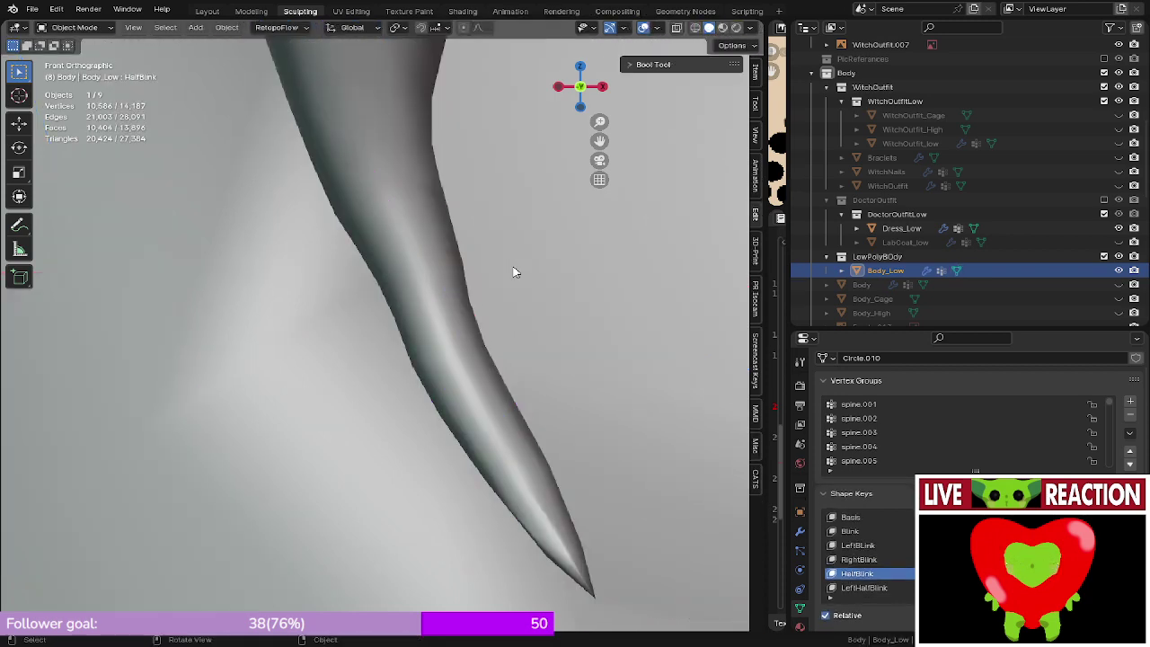
# - Reopen the mesh for editing and move the selected mid-strand loop about 0.000065 m along X
pyautogui.keyDown('shift'); pyautogui.moveTo(513, 273); pyautogui.dragTo(493, 277, button='middle'); pyautogui.keyUp('shift')
pyautogui.scroll(-6, 494, 277)
pyautogui.scroll(4, 493, 276)
pyautogui.press('Tab')
pyautogui.scroll(3, 492, 276)
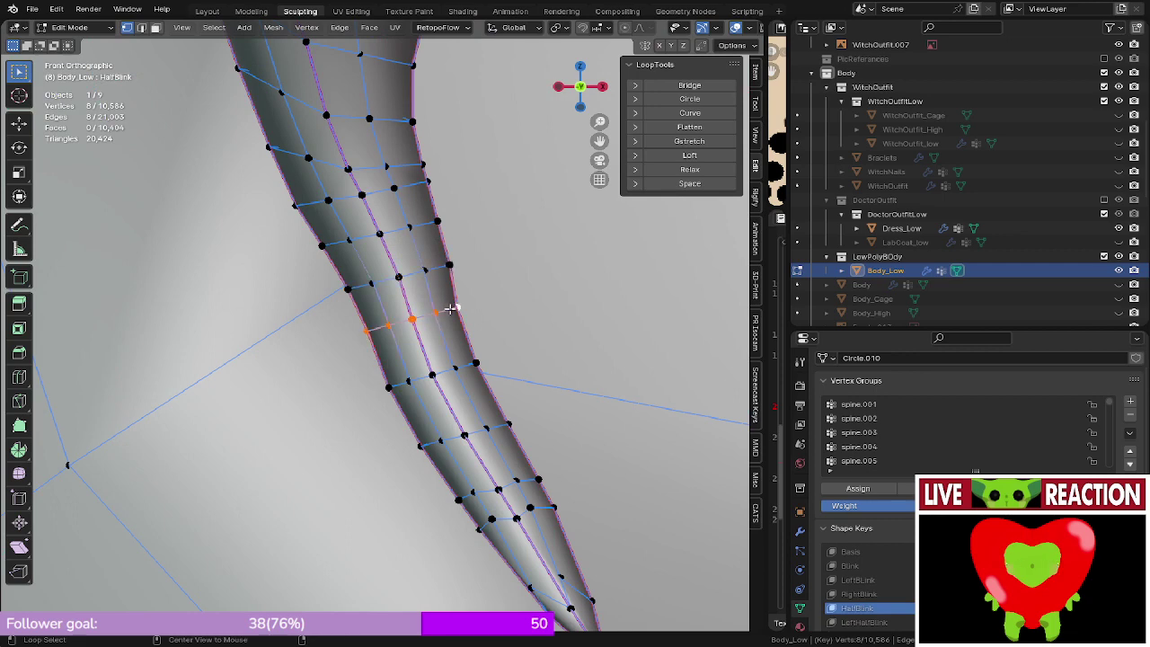
pyautogui.press('g')
pyautogui.press('x')
pyautogui.click(465, 306)
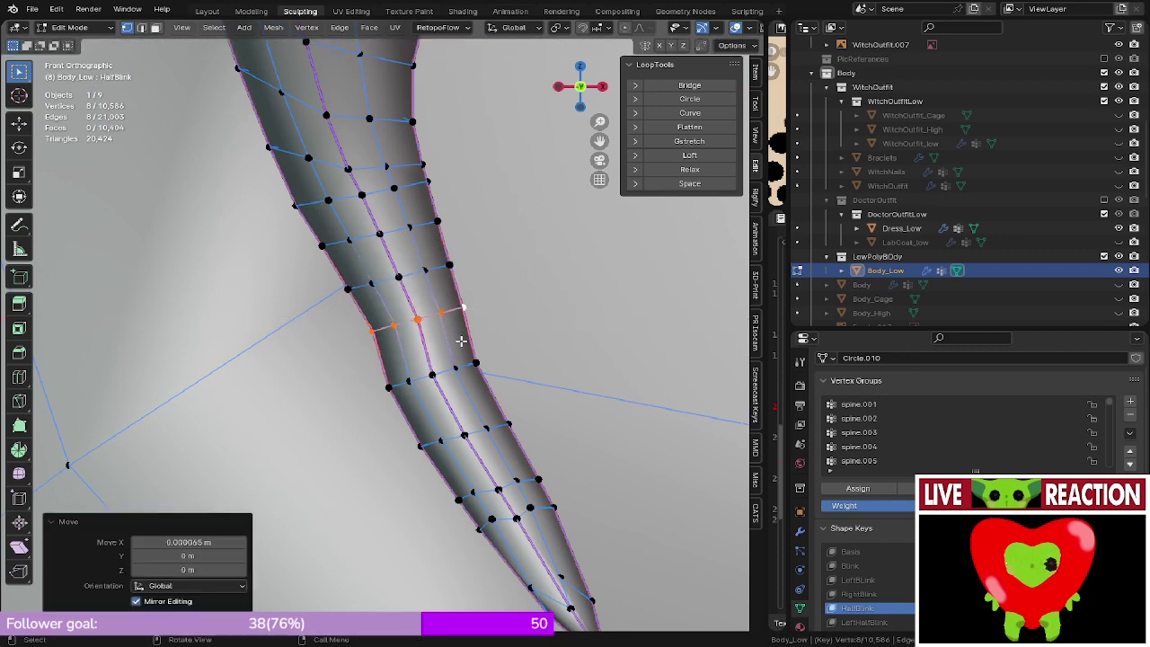
# - Select further loops along the strand and nudge each slightly along positive X to even out the curve
pyautogui.moveTo(461, 341)
pyautogui.keyDown('shift'); pyautogui.mouseDown(button='middle')
pyautogui.moveTo(460, 304)
pyautogui.moveTo(485, 323)
pyautogui.moveTo(482, 297)
pyautogui.moveTo(473, 324)
pyautogui.moveTo(355, 306)
pyautogui.mouseUp(button='middle'); pyautogui.keyUp('shift')
pyautogui.keyDown('alt'); pyautogui.click(465, 339); pyautogui.keyUp('alt')
pyautogui.press('g')
pyautogui.press('x')
pyautogui.click(486, 337)
pyautogui.keyDown('alt'); pyautogui.click(477, 333); pyautogui.keyUp('alt')
pyautogui.press('g')
pyautogui.press('x')
pyautogui.click(486, 332)
# - Select a lengthwise vertex row from the strand's tip up to the lash wing and smooth it with LoopTools Relax
pyautogui.press('z')
pyautogui.click(455, 307)
pyautogui.moveTo(455, 314); pyautogui.dragTo(431, 359, button='middle')
pyautogui.click(439, 525)
pyautogui.moveTo(438, 524); pyautogui.dragTo(440, 109, button='middle')
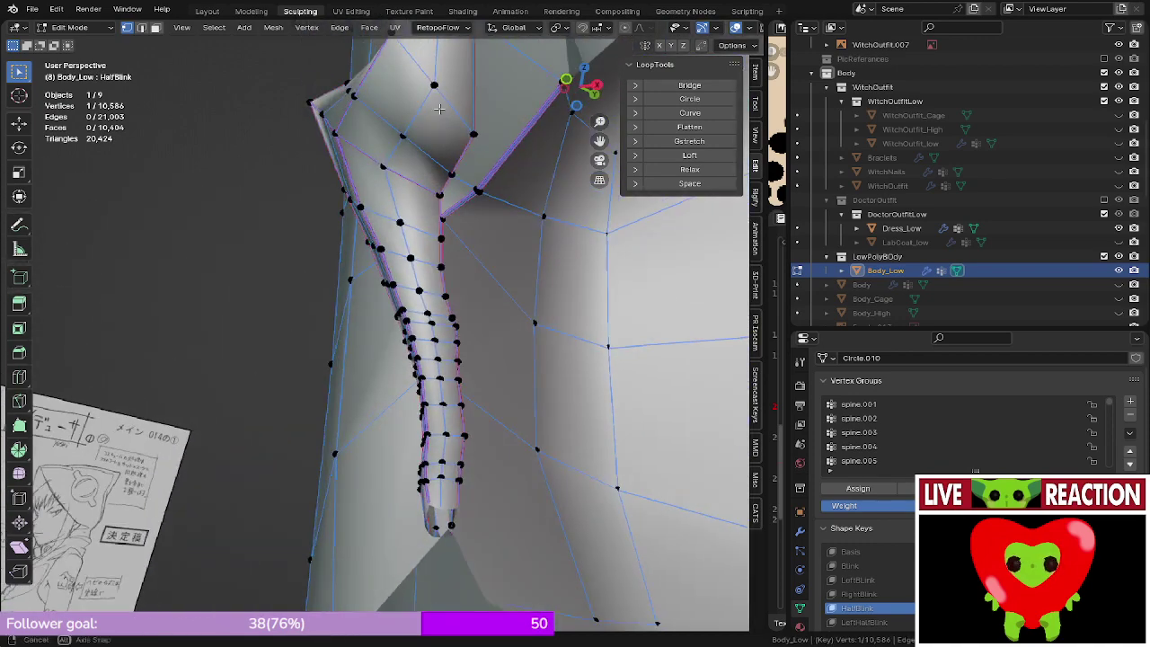
pyautogui.keyDown('ctrl'); pyautogui.click(384, 167); pyautogui.keyUp('ctrl')
pyautogui.moveTo(384, 167); pyautogui.dragTo(387, 153, button='middle')
pyautogui.click(688, 169)
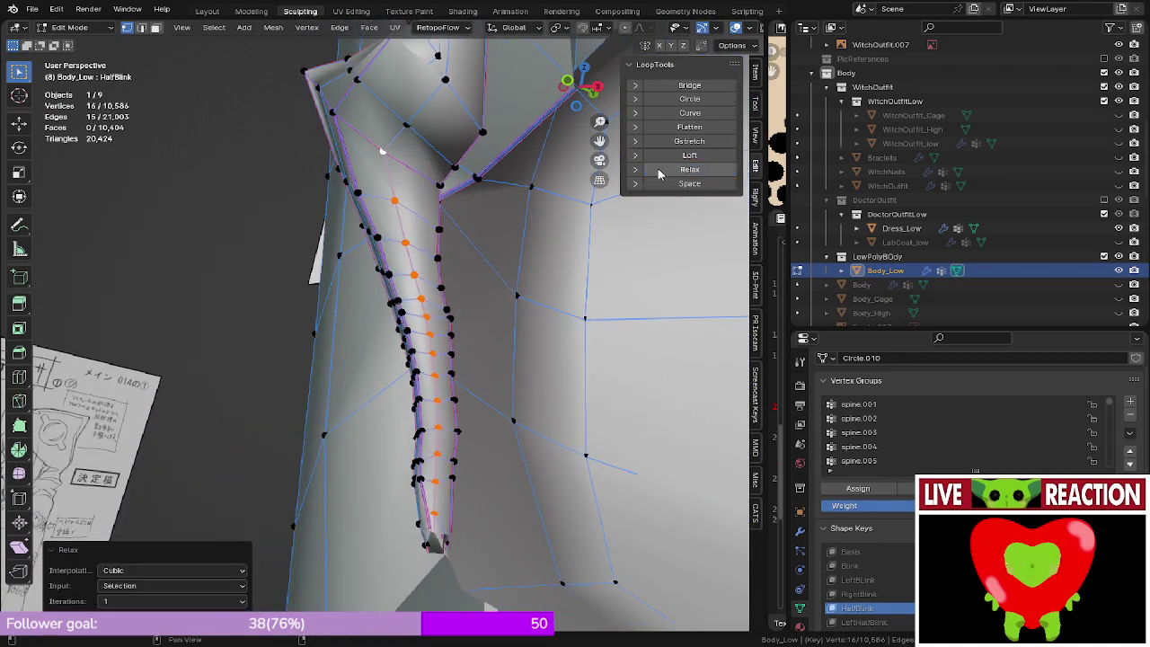
# - Select the seam row running down the strand's front to its tip and relax it
pyautogui.moveTo(490, 173); pyautogui.dragTo(508, 175, button='middle')
pyautogui.click(336, 92)
pyautogui.moveTo(336, 92); pyautogui.dragTo(388, 224, button='middle')
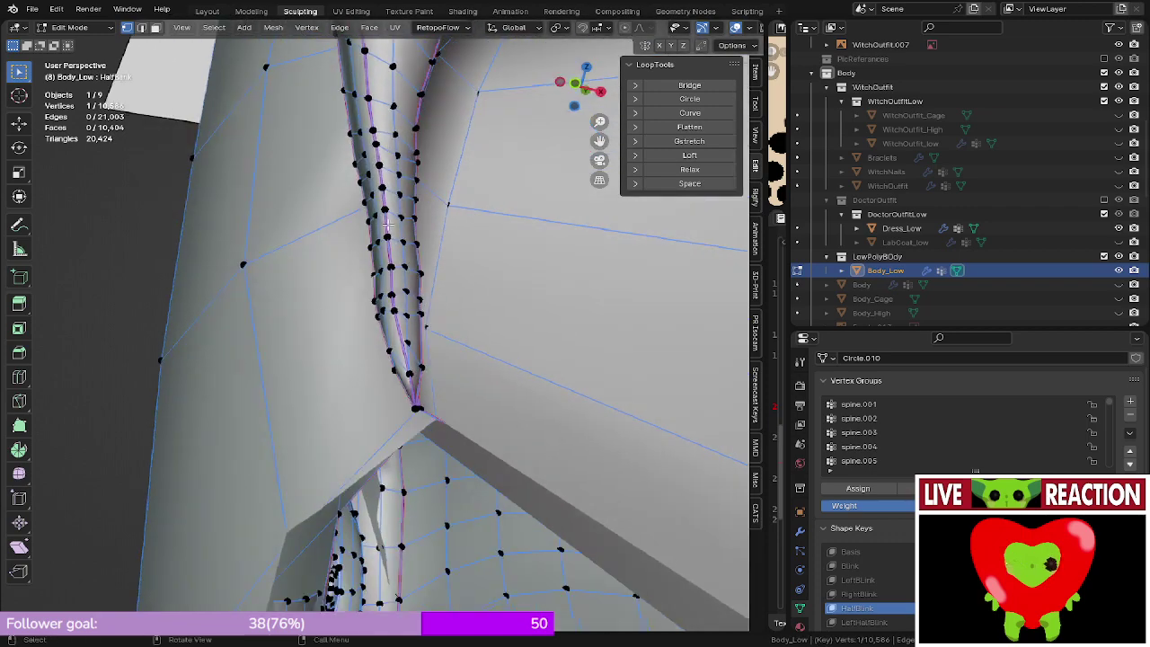
pyautogui.keyDown('ctrl'); pyautogui.click(415, 406); pyautogui.keyUp('ctrl')
pyautogui.moveTo(415, 406); pyautogui.dragTo(485, 260, button='middle')
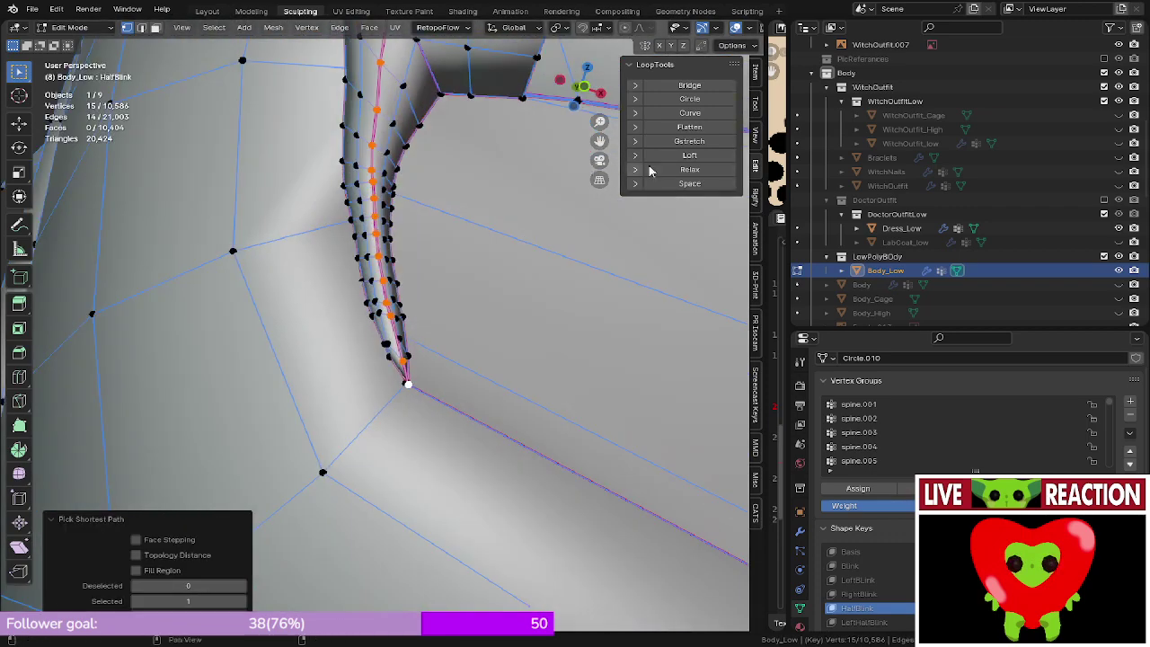
pyautogui.click(688, 169)
# - Select the vertex row beside the front seam, from the wing down to the tip, and relax it
pyautogui.moveTo(574, 211); pyautogui.dragTo(500, 134, button='middle')
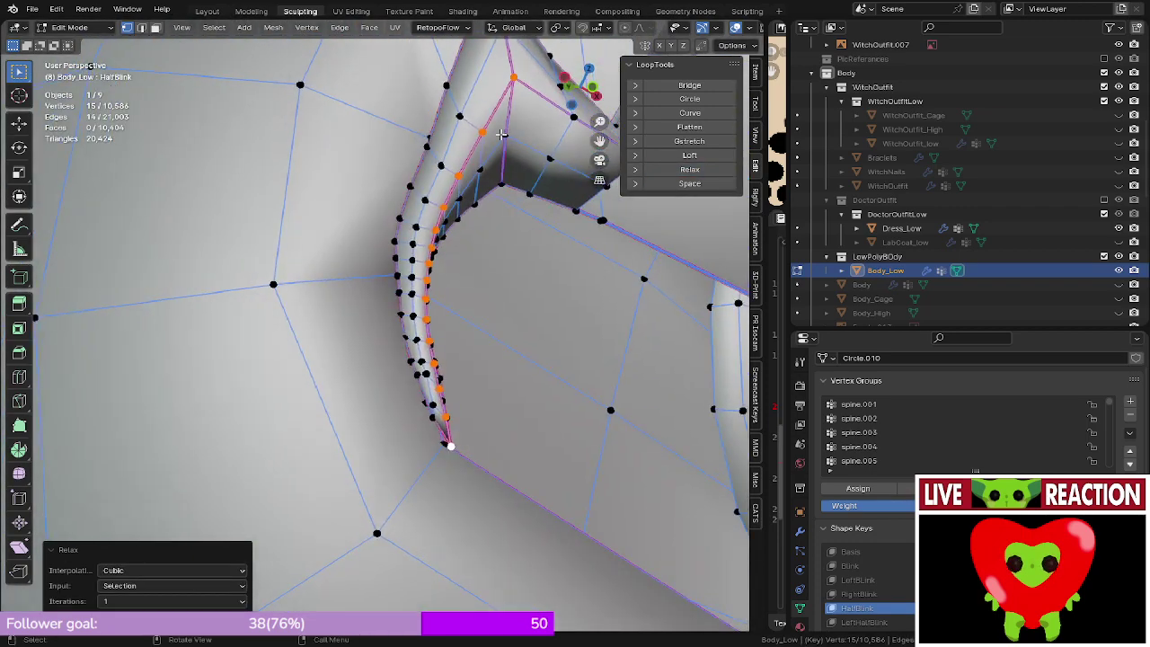
pyautogui.moveTo(503, 68); pyautogui.dragTo(498, 51, button='middle')
pyautogui.click(498, 49)
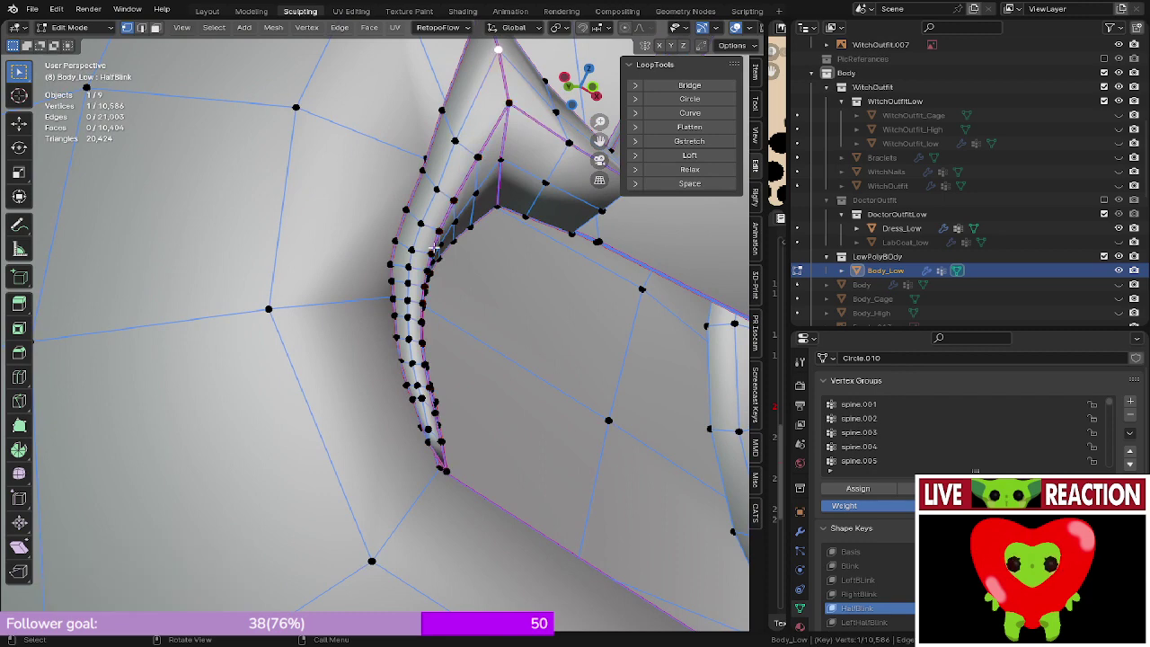
pyautogui.keyDown('ctrl'); pyautogui.click(403, 285); pyautogui.keyUp('ctrl')
pyautogui.moveTo(403, 286); pyautogui.dragTo(449, 354, button='middle')
pyautogui.keyDown('ctrl'); pyautogui.click(422, 346); pyautogui.keyUp('ctrl')
pyautogui.scroll(-1, 423, 346)
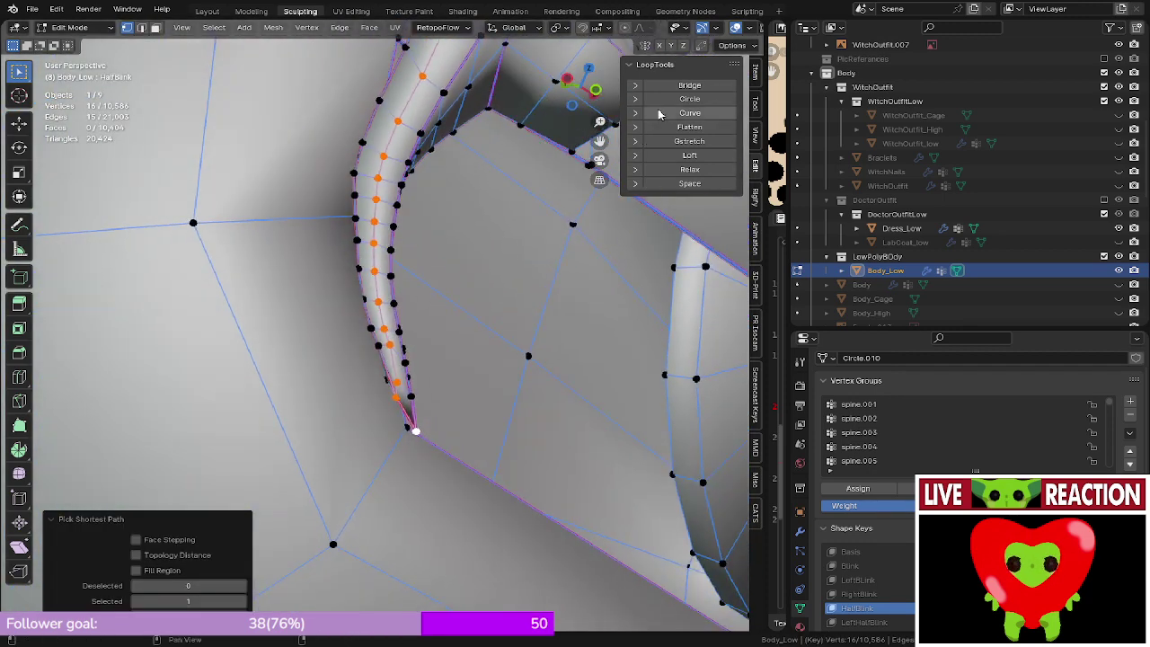
pyautogui.click(676, 168)
# - Select the row along the strand's outer edge from its lower tip to the wing point and apply Relax twice
pyautogui.moveTo(326, 244); pyautogui.dragTo(392, 309, button='middle')
pyautogui.click(405, 441)
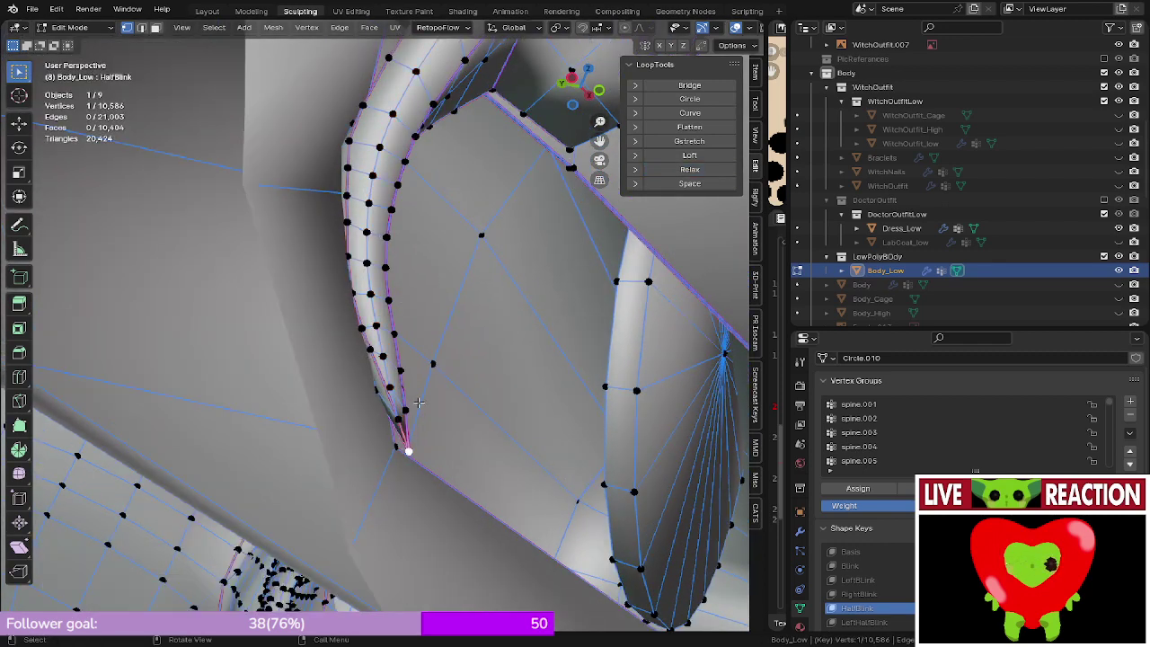
pyautogui.moveTo(405, 441); pyautogui.dragTo(473, 153, button='middle')
pyautogui.keyDown('ctrl'); pyautogui.click(471, 182); pyautogui.keyUp('ctrl')
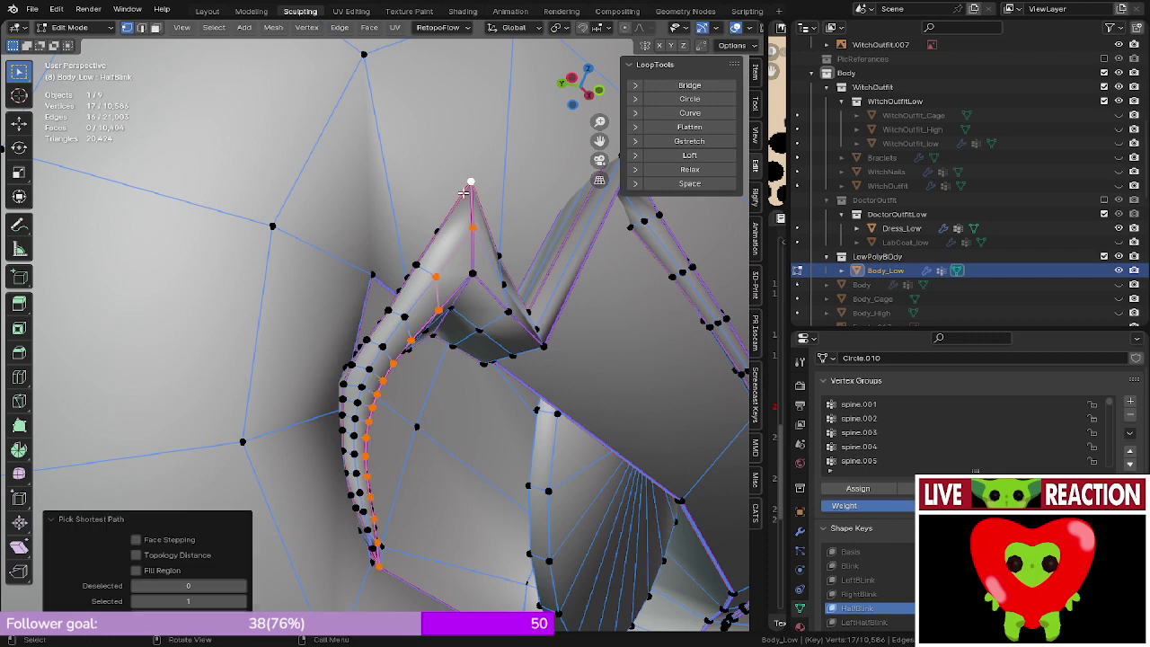
pyautogui.hotkey('ctrl', 'z')
pyautogui.keyDown('ctrl'); pyautogui.click(371, 337); pyautogui.keyUp('ctrl')
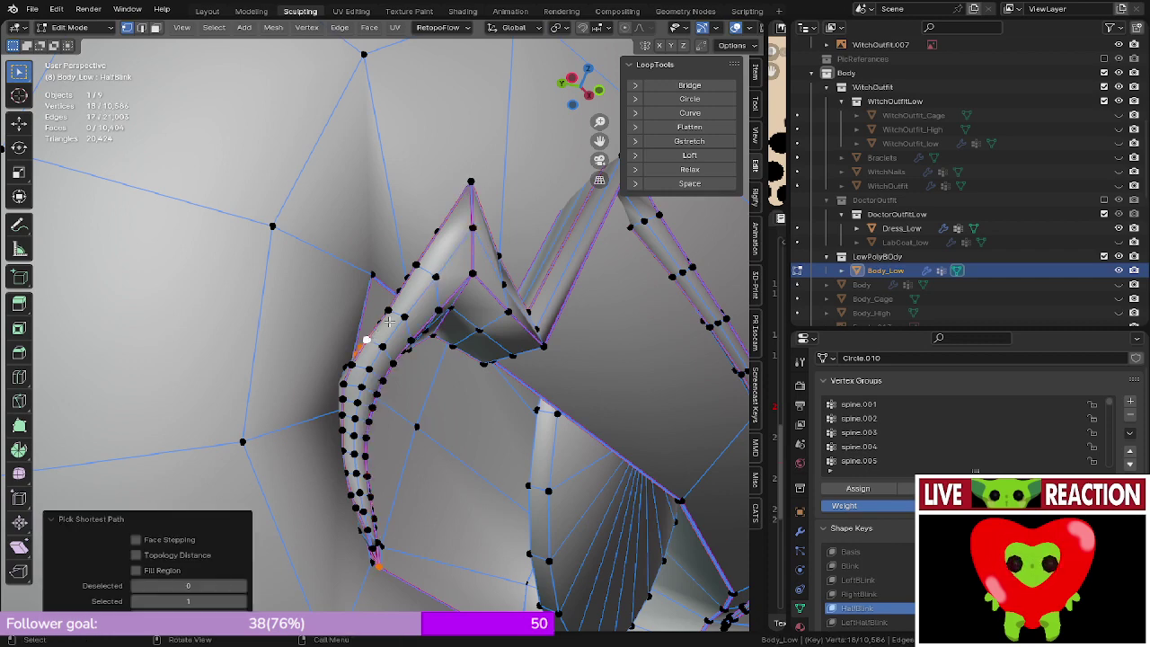
pyautogui.hotkey('ctrl', 'z')
pyautogui.keyDown('ctrl'); pyautogui.click(370, 342); pyautogui.keyUp('ctrl')
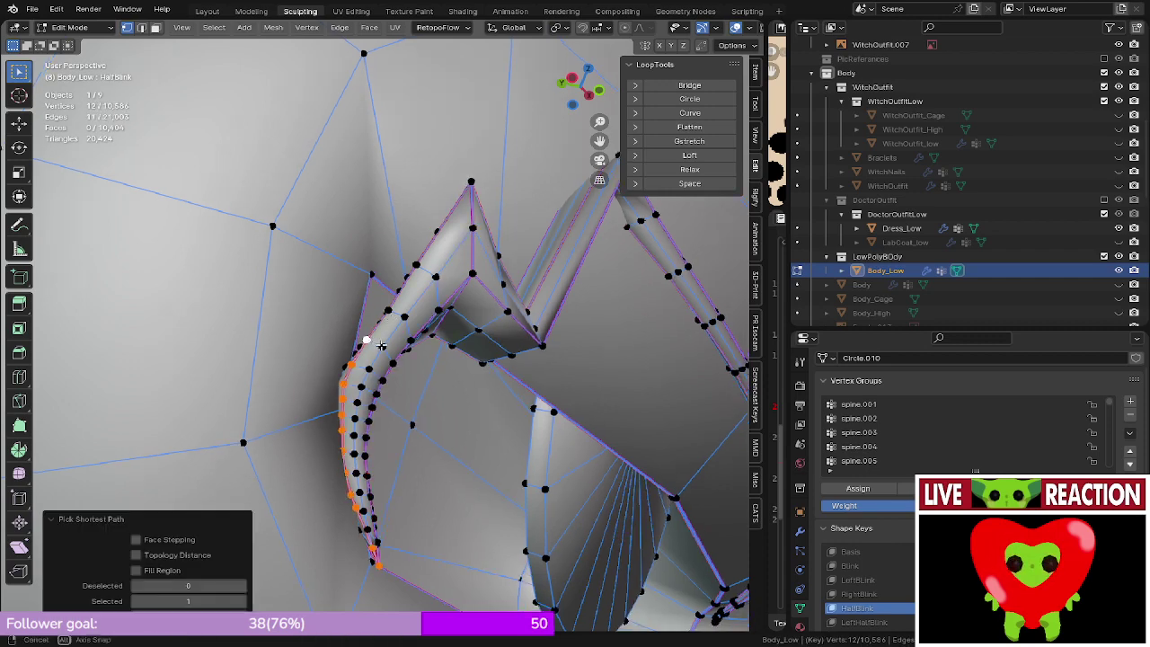
pyautogui.moveTo(449, 188); pyautogui.dragTo(460, 175, button='middle')
pyautogui.click(691, 170)
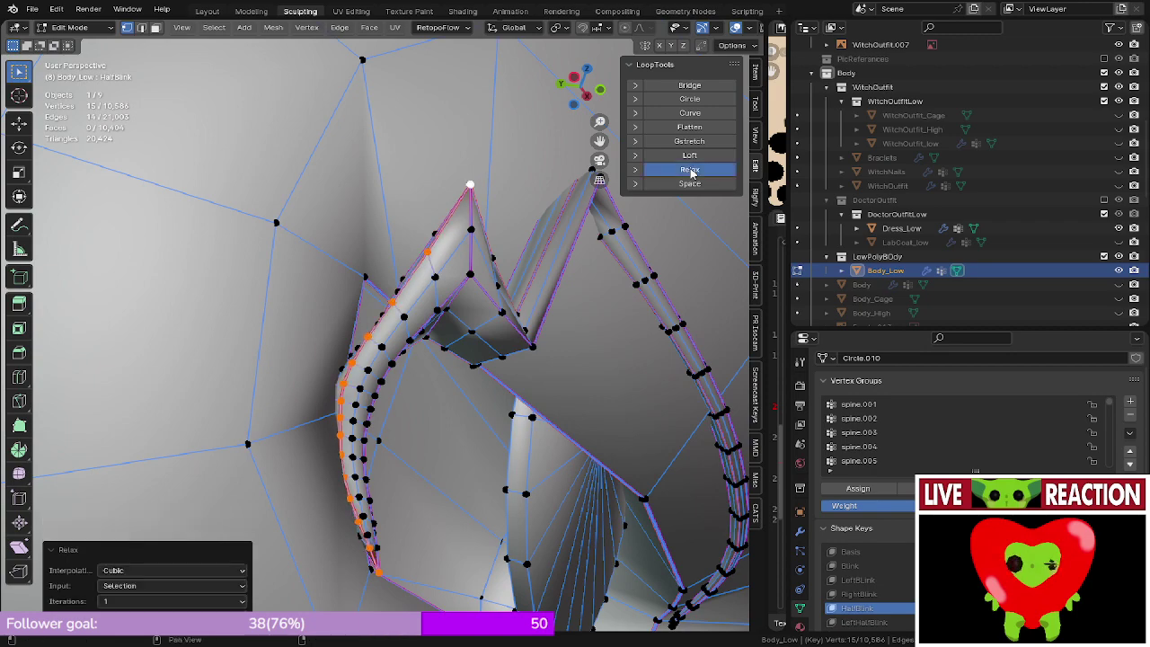
pyautogui.click(691, 173)
# - Select the seam row along the strand's outer side and relax it
pyautogui.moveTo(521, 251); pyautogui.dragTo(377, 191, button='middle')
pyautogui.click(355, 464)
pyautogui.keyDown('ctrl'); pyautogui.click(420, 228); pyautogui.keyUp('ctrl')
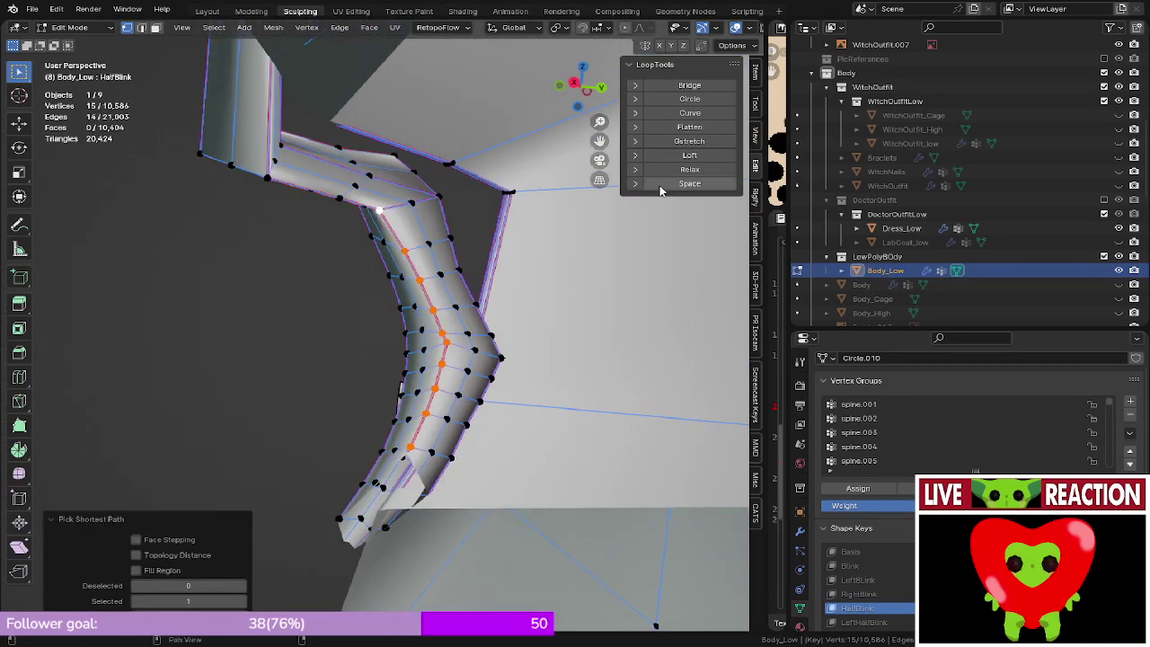
pyautogui.click(679, 171)
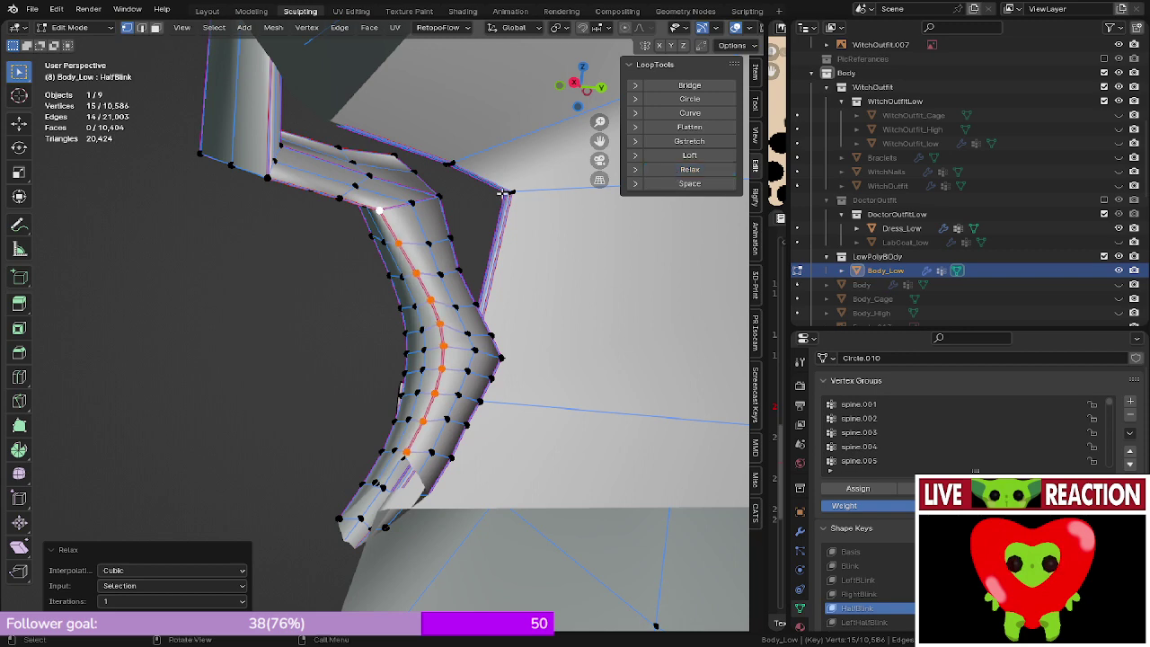
# - Select the row just behind the outer side seam, down to the strand's tip, and relax it
pyautogui.click(417, 204)
pyautogui.moveTo(418, 206); pyautogui.dragTo(395, 130, button='middle')
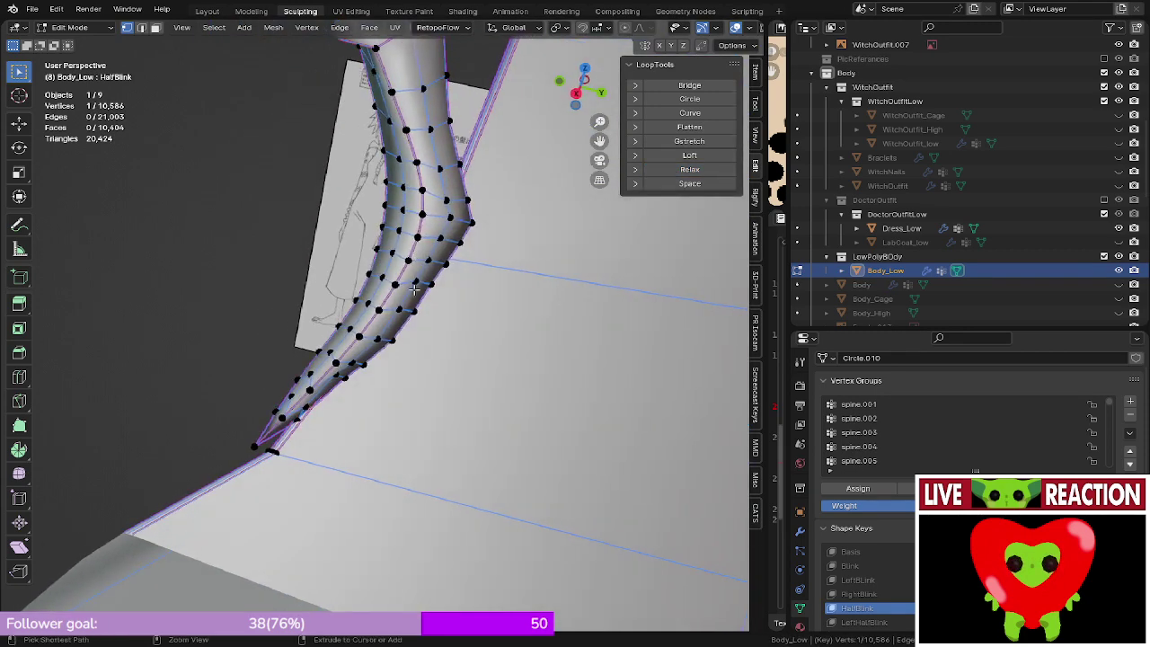
pyautogui.keyDown('ctrl'); pyautogui.click(414, 286); pyautogui.keyUp('ctrl')
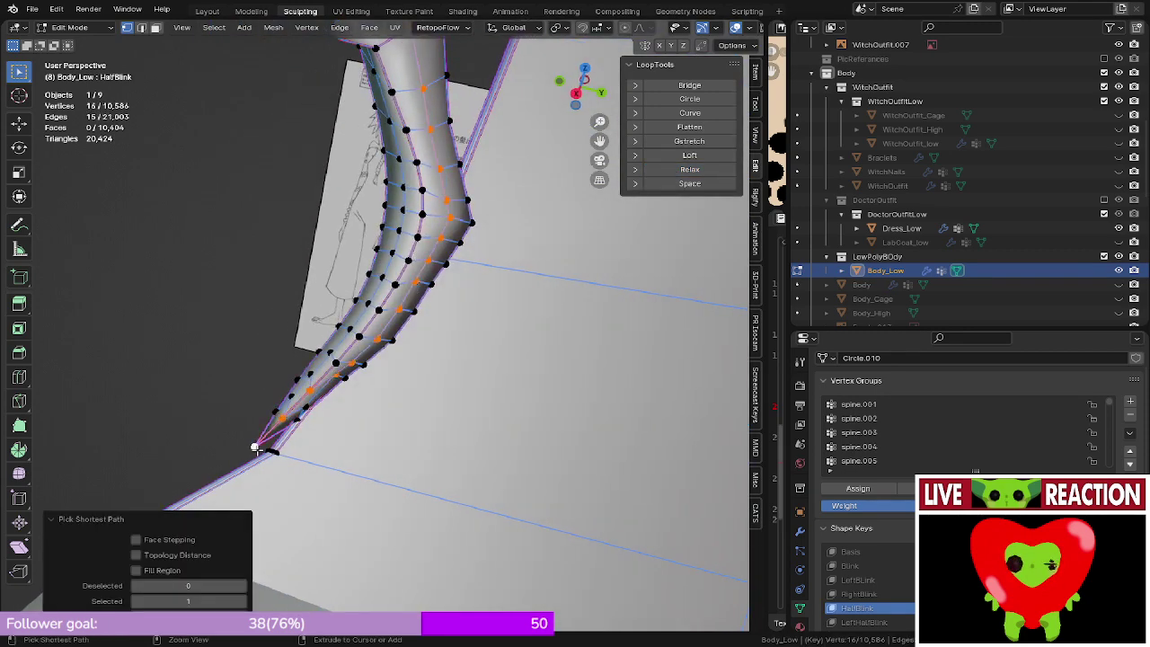
pyautogui.click(702, 169)
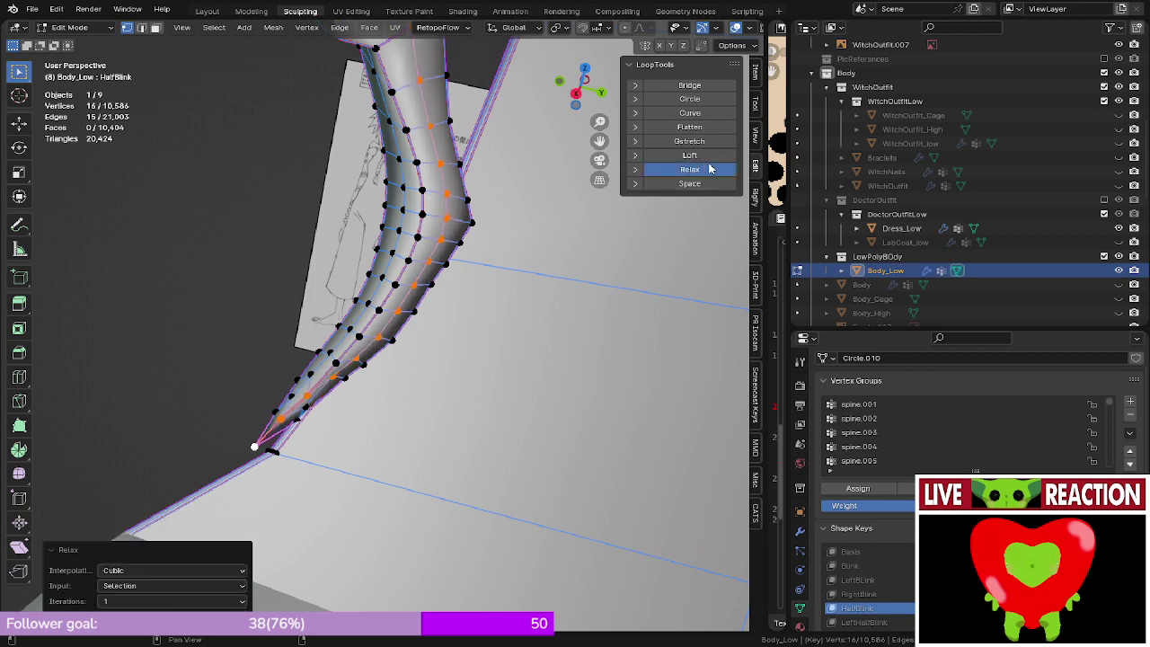
# - Select the kinked row along the strand's rear edge, from the wing to the tip, and relax it
pyautogui.moveTo(521, 180); pyautogui.dragTo(366, 184, button='middle')
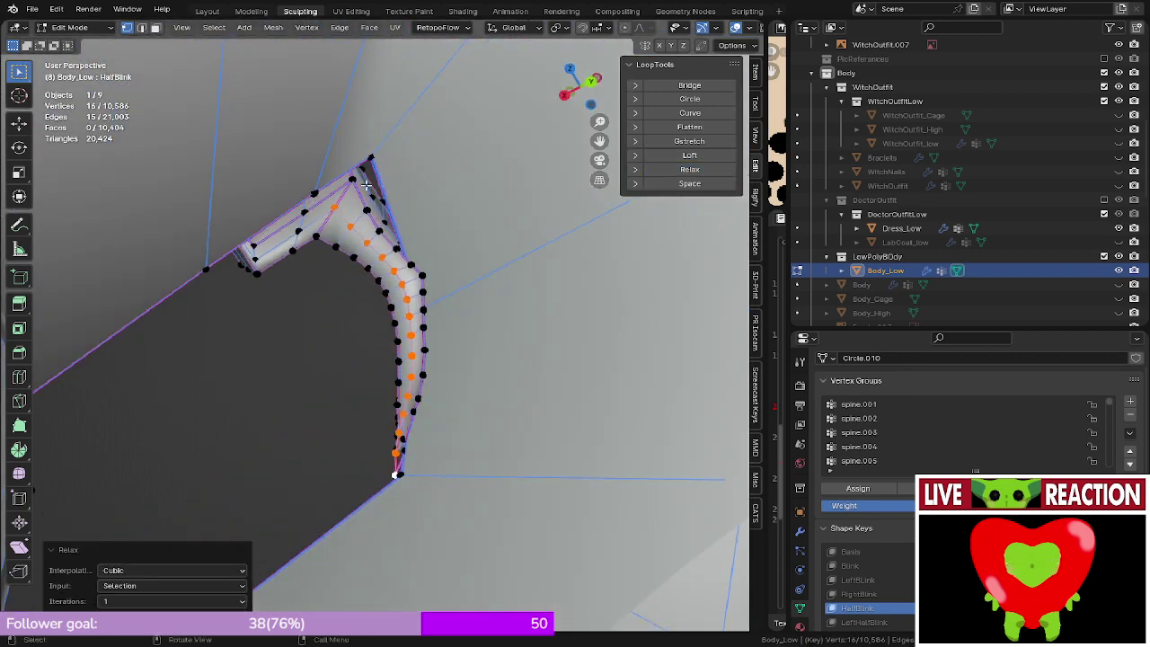
pyautogui.click(353, 179)
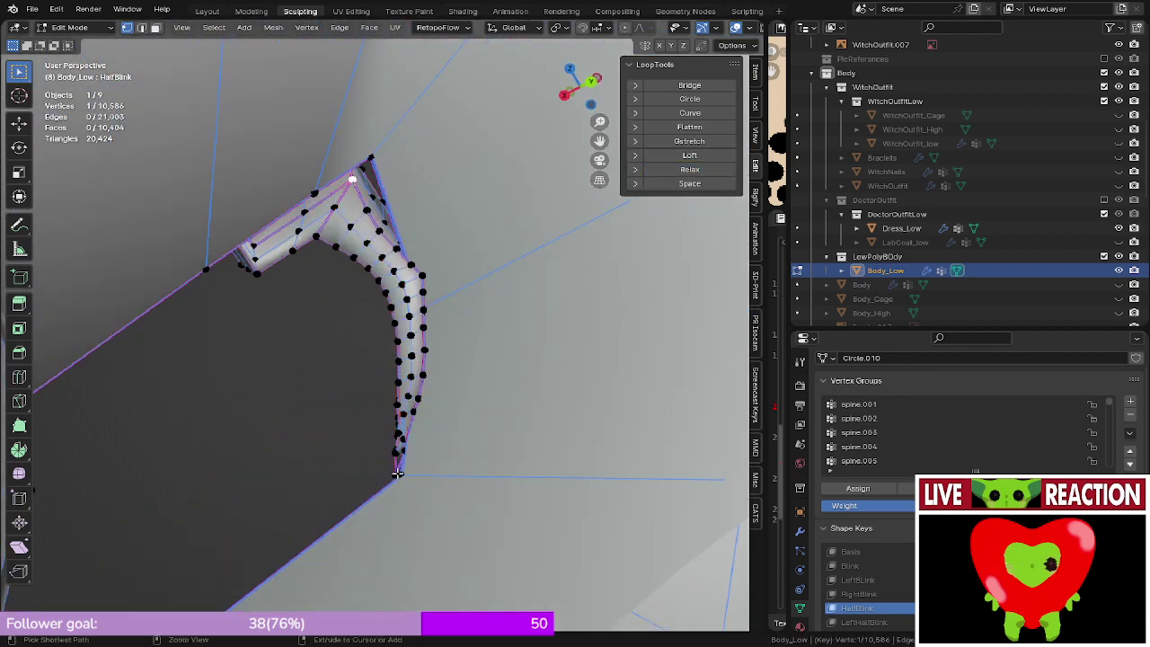
pyautogui.moveTo(398, 473); pyautogui.dragTo(420, 352, button='middle')
pyautogui.keyDown('ctrl'); pyautogui.click(435, 369); pyautogui.keyUp('ctrl')
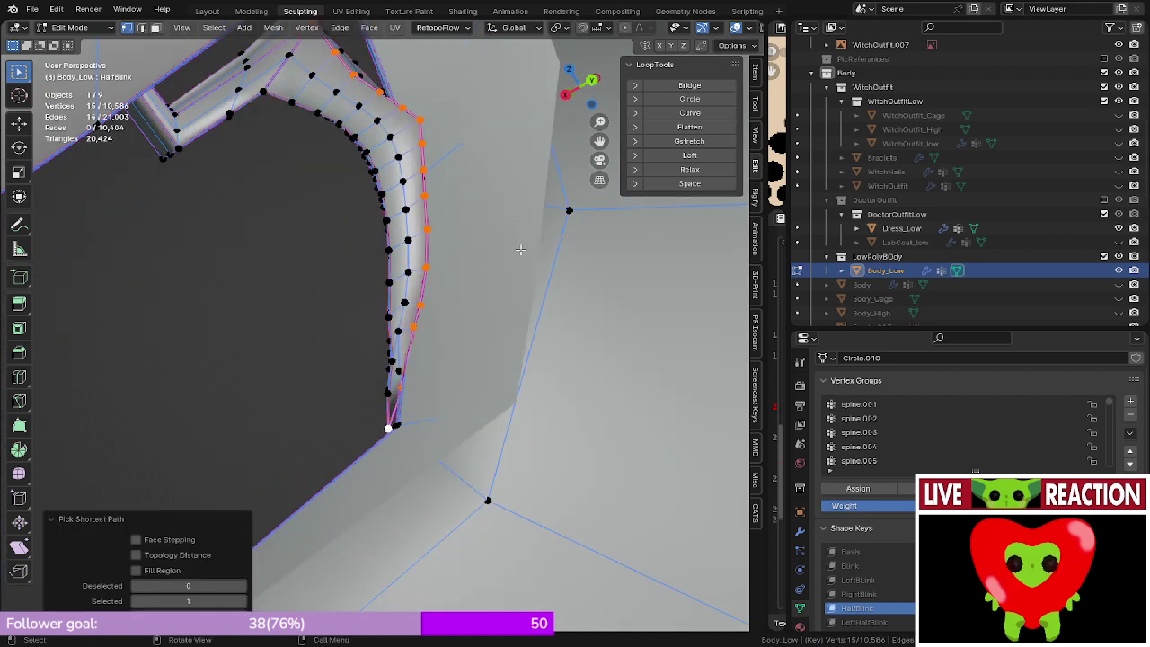
pyautogui.click(689, 169)
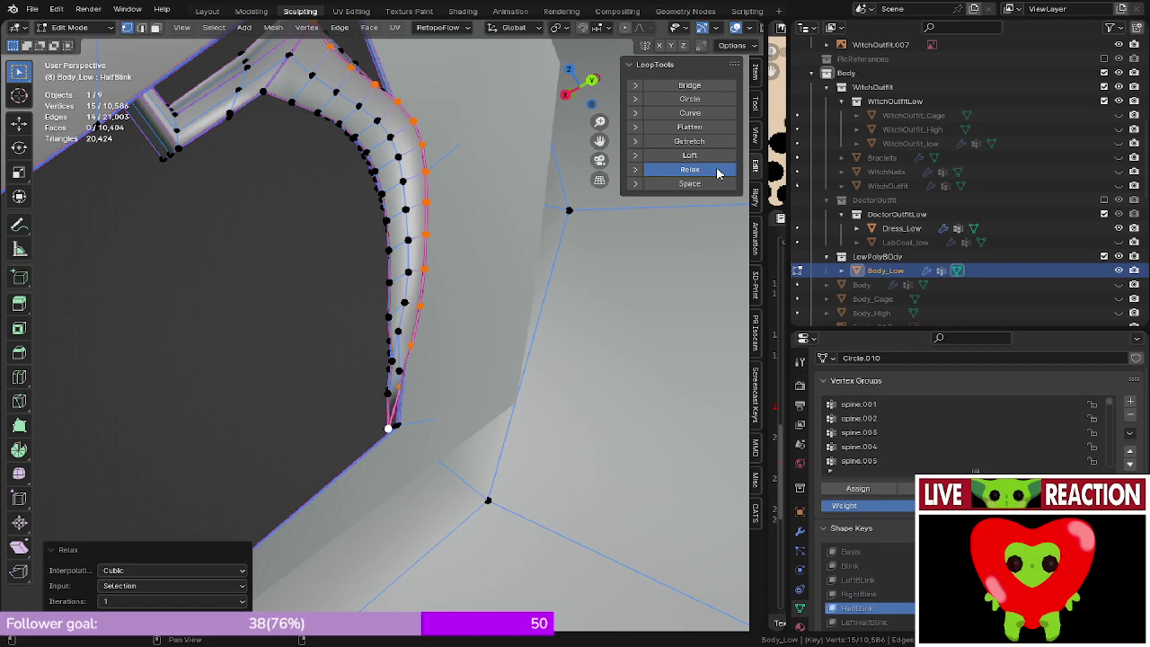
# - Return to Object Mode, switch to rendered shading, and examine the half-closed eyes and lash shape from the front
pyautogui.moveTo(387, 166); pyautogui.dragTo(454, 197, button='middle')
pyautogui.press('Tab')
pyautogui.scroll(-12, 455, 200)
pyautogui.keyDown('shift'); pyautogui.moveTo(494, 265); pyautogui.dragTo(394, 239, button='middle'); pyautogui.keyUp('shift')
pyautogui.press('z')
pyautogui.moveTo(420, 145); pyautogui.dragTo(427, 182, button='middle')
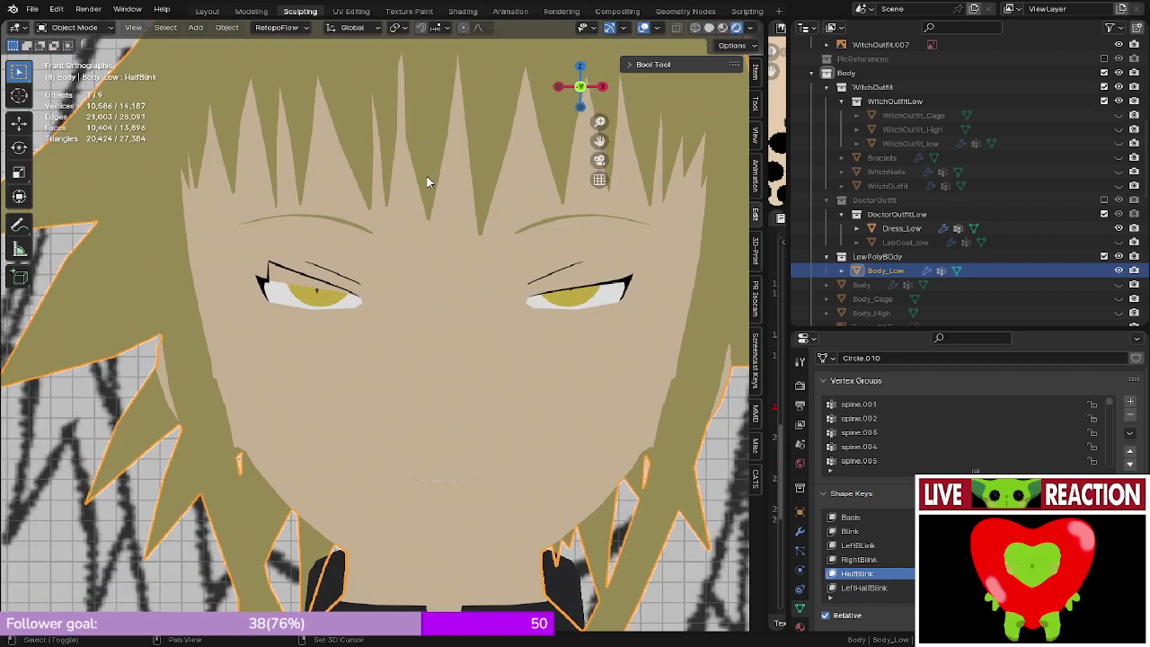
pyautogui.keyDown('shift'); pyautogui.moveTo(409, 224); pyautogui.dragTo(580, 200, button='middle'); pyautogui.keyUp('shift')
pyautogui.scroll(4, 472, 260)
pyautogui.scroll(4, 580, 200)
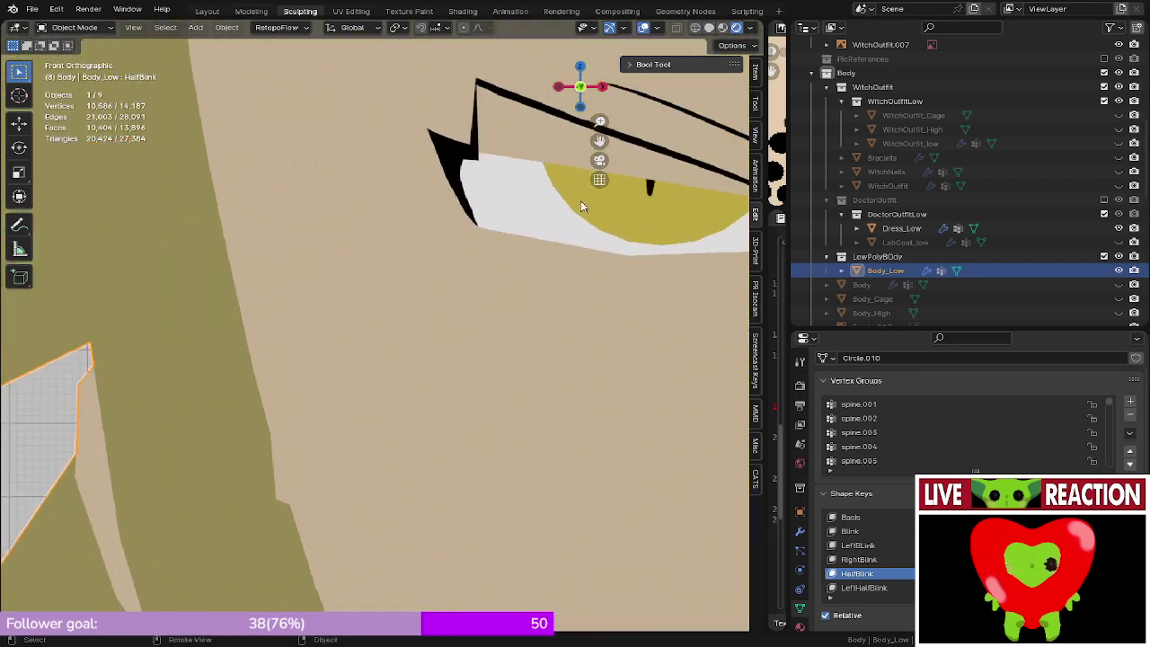
pyautogui.scroll(2, 524, 308)
# - Reposition the inner-edge vertices above the strand's tip in front view to straighten the lash outline
pyautogui.press('Tab')
pyautogui.scroll(5, 467, 290)
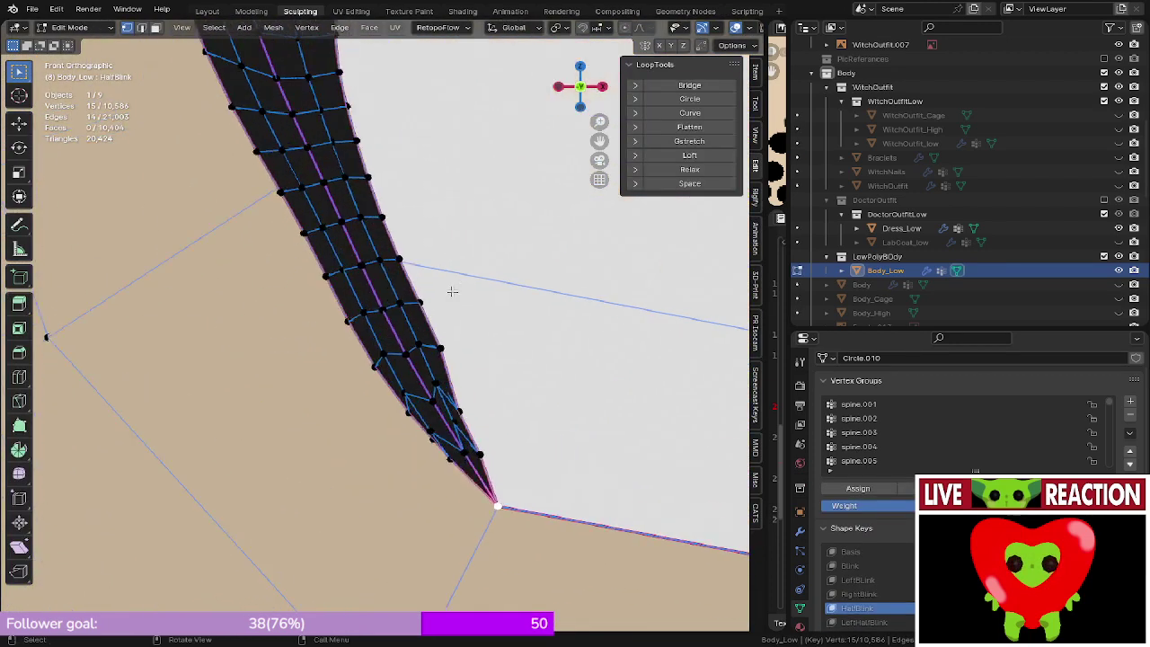
pyautogui.keyDown('shift'); pyautogui.moveTo(452, 291); pyautogui.dragTo(430, 280, button='middle'); pyautogui.keyUp('shift')
pyautogui.click(412, 364)
pyautogui.press('g')
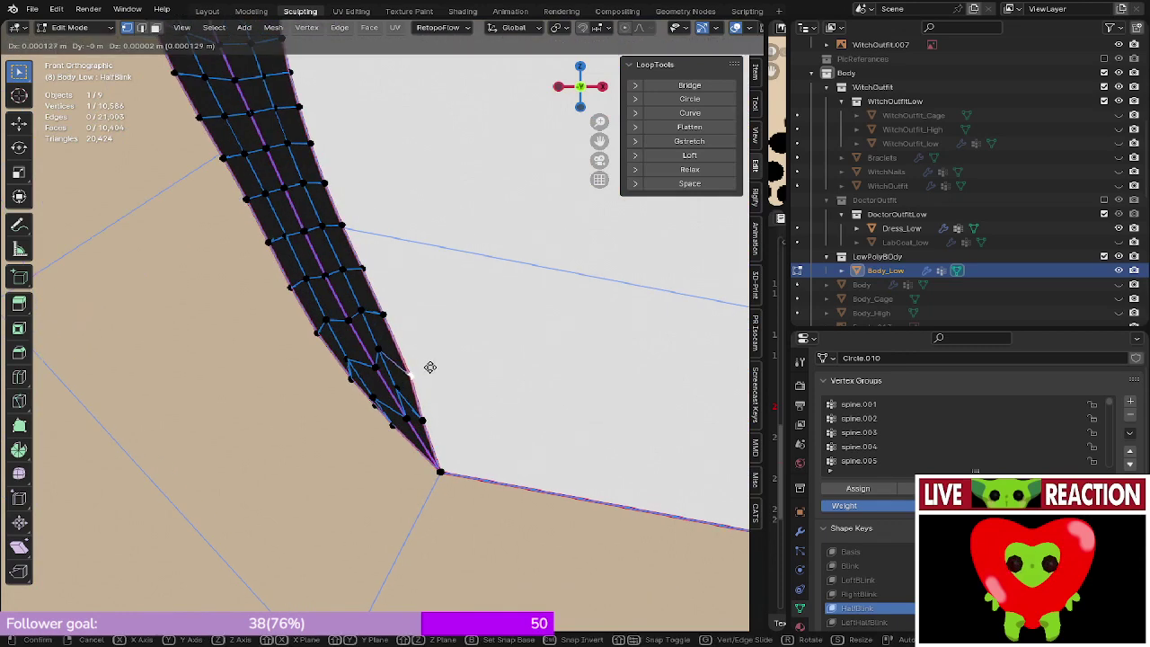
pyautogui.click(427, 364)
pyautogui.scroll(2, 440, 329)
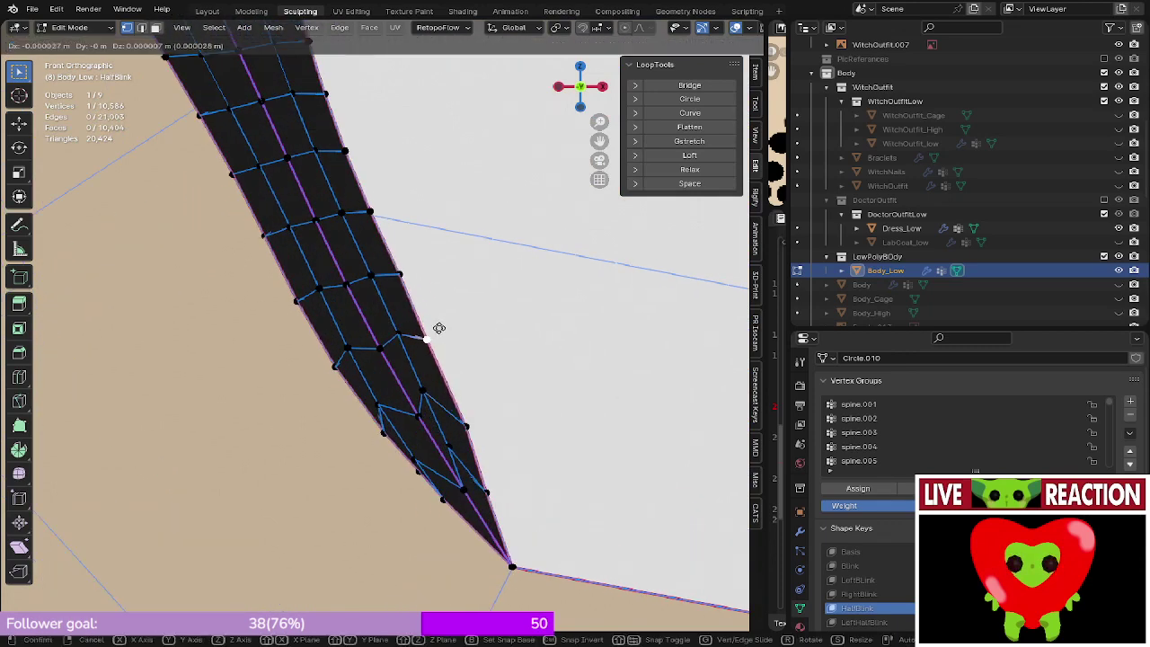
pyautogui.scroll(-3, 439, 322)
pyautogui.press('Tab')
pyautogui.scroll(2, 448, 346)
pyautogui.press('Tab')
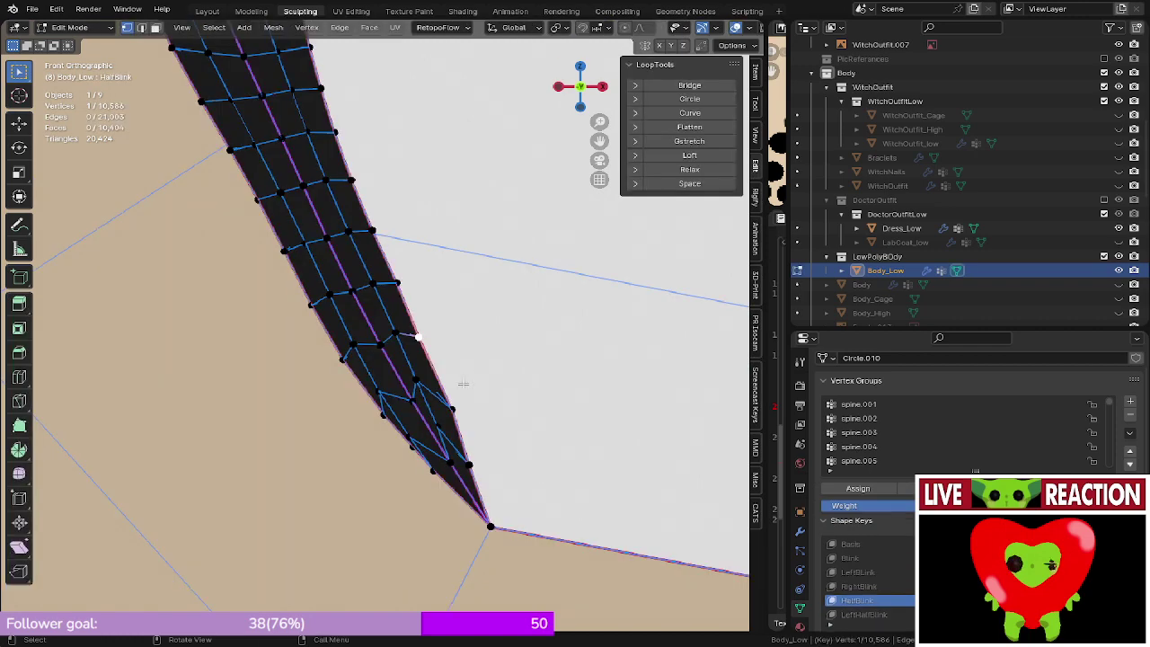
# - Move the next inner-edge vertex nearer the tip slightly inward and return to Object Mode
pyautogui.click(458, 395)
pyautogui.press('g')
pyautogui.click(449, 393)
pyautogui.scroll(-4, 462, 368)
pyautogui.press('Tab')
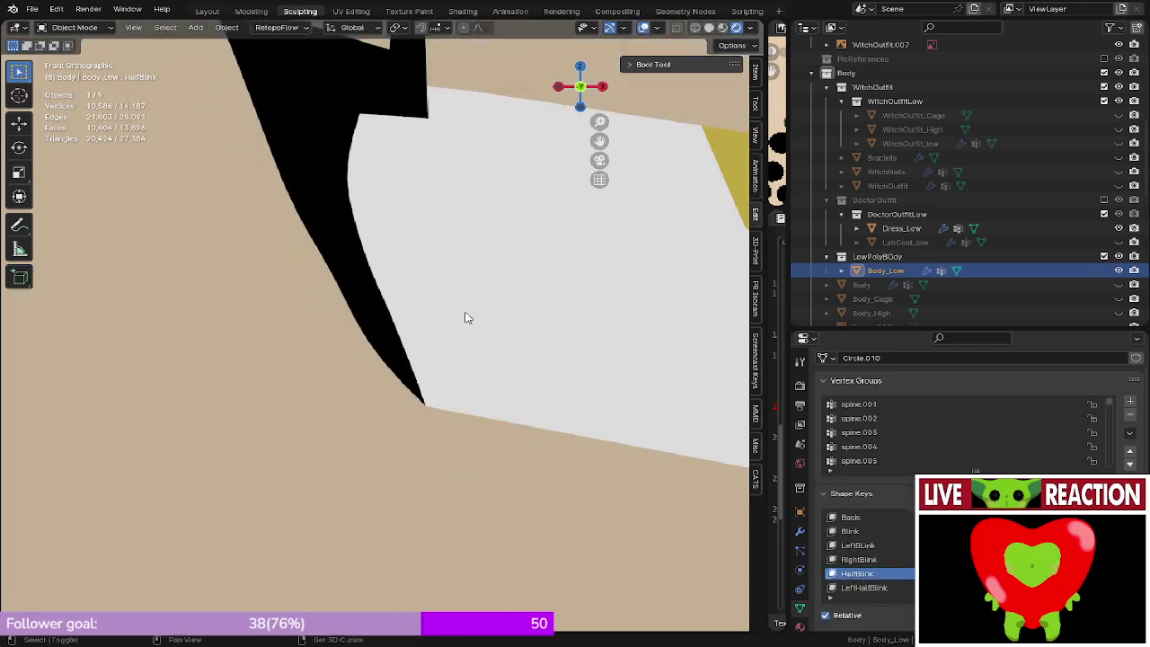
# - Move the strand's tip vertex about 0.000351 m along Y onto the eyelid corner, and check the outline in Object Mode from the front
pyautogui.keyDown('shift'); pyautogui.moveTo(465, 313); pyautogui.dragTo(464, 364, button='middle'); pyautogui.keyUp('shift')
pyautogui.scroll(-5, 466, 196)
pyautogui.scroll(4, 468, 263)
pyautogui.keyDown('shift'); pyautogui.moveTo(480, 159); pyautogui.dragTo(445, 152, button='middle'); pyautogui.keyUp('shift')
pyautogui.press('Tab')
pyautogui.moveTo(445, 216); pyautogui.dragTo(489, 360, button='middle')
pyautogui.scroll(-3, 491, 395)
pyautogui.moveTo(493, 410); pyautogui.dragTo(346, 359, button='middle')
pyautogui.scroll(2, 359, 333)
pyautogui.keyDown('shift'); pyautogui.moveTo(345, 359); pyautogui.dragTo(347, 176, button='middle'); pyautogui.keyUp('shift')
pyautogui.scroll(3, 348, 179)
pyautogui.moveTo(337, 283); pyautogui.dragTo(403, 383, button='middle')
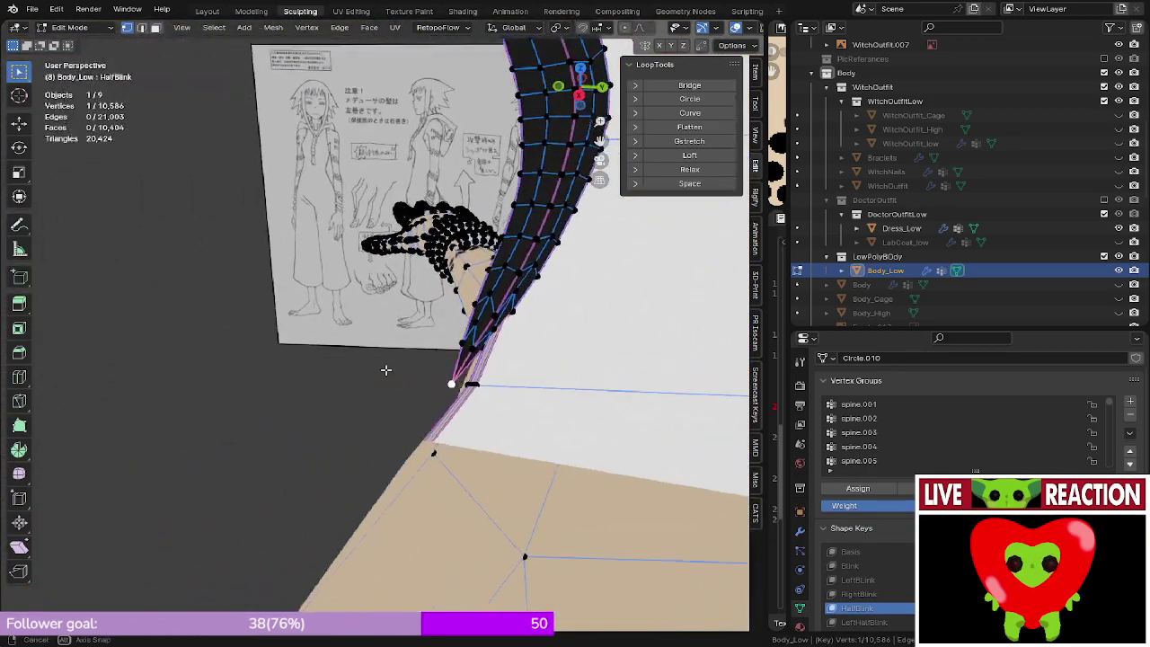
pyautogui.press('g')
pyautogui.click(405, 380)
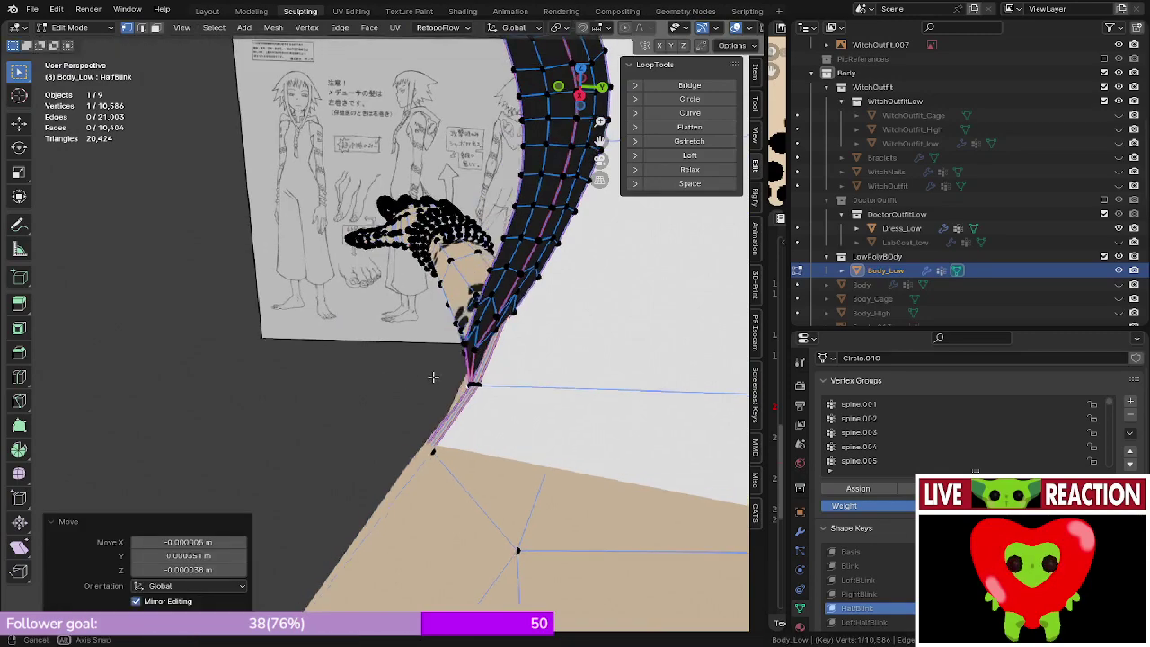
pyautogui.press('KP_1')
pyautogui.keyDown('shift'); pyautogui.moveTo(494, 314); pyautogui.dragTo(464, 315, button='middle'); pyautogui.keyUp('shift')
pyautogui.press('Tab')
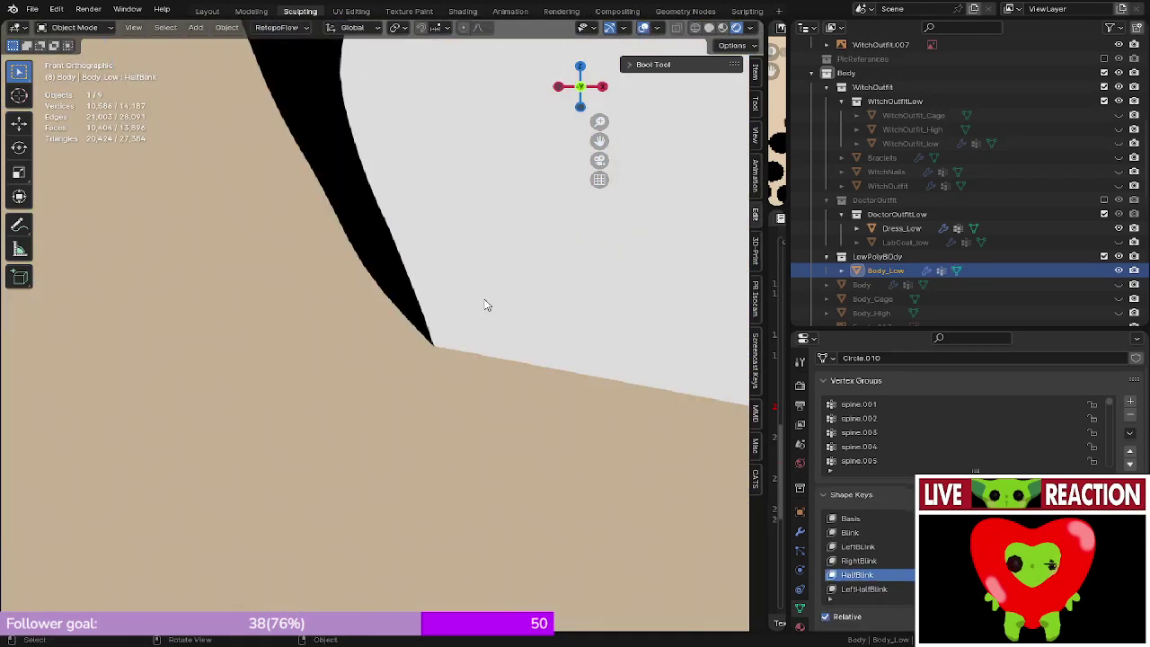
# - Select the edge loop at the lash strand's upper bend in Edit Mode and shift it along the Y axis
pyautogui.scroll(-7, 485, 301)
pyautogui.keyDown('shift'); pyautogui.moveTo(437, 230); pyautogui.dragTo(440, 331, button='middle'); pyautogui.keyUp('shift')
pyautogui.scroll(5, 446, 310)
pyautogui.press('Tab')
pyautogui.keyDown('shift'); pyautogui.moveTo(448, 292); pyautogui.dragTo(416, 328, button='middle'); pyautogui.keyUp('shift')
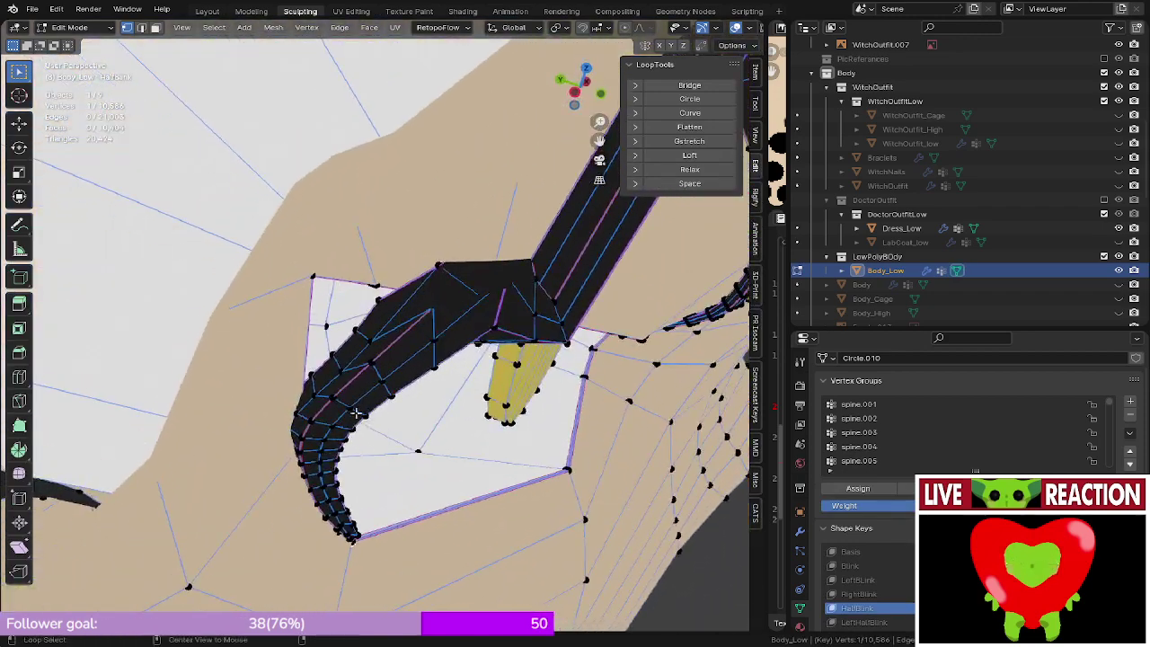
pyautogui.keyDown('alt'); pyautogui.click(372, 408); pyautogui.keyUp('alt')
pyautogui.moveTo(372, 408); pyautogui.dragTo(388, 375, button='middle')
pyautogui.press('g')
pyautogui.press('x')
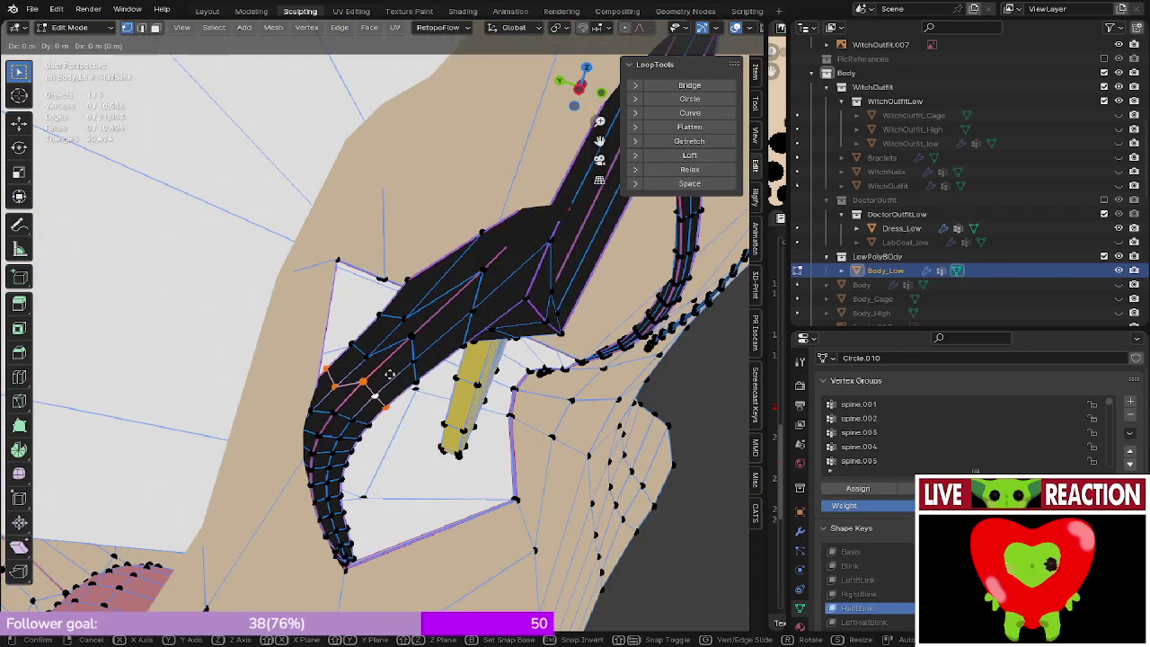
pyautogui.press('y')
pyautogui.click(379, 374)
# - Move the next edge loop above the lash bend along Y, by about 0.000651 m and then about 0.001249 m
pyautogui.keyDown('alt'); pyautogui.click(406, 355); pyautogui.keyUp('alt')
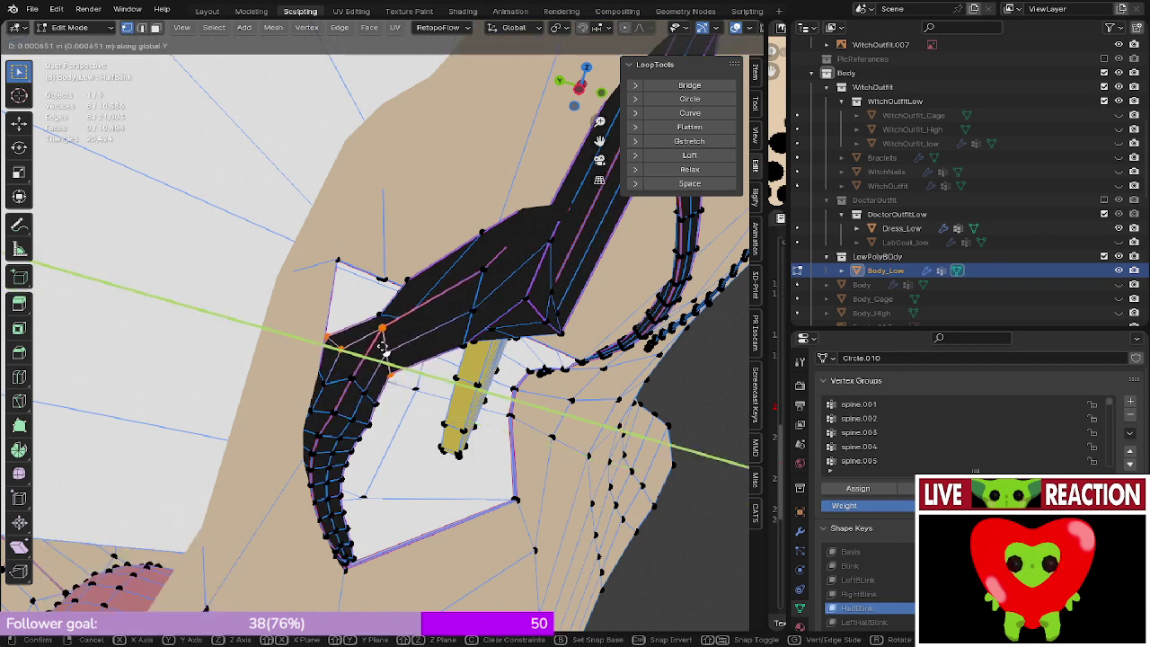
pyautogui.click(381, 346)
pyautogui.moveTo(452, 309); pyautogui.dragTo(437, 342, button='middle')
pyautogui.press('g')
pyautogui.press('y')
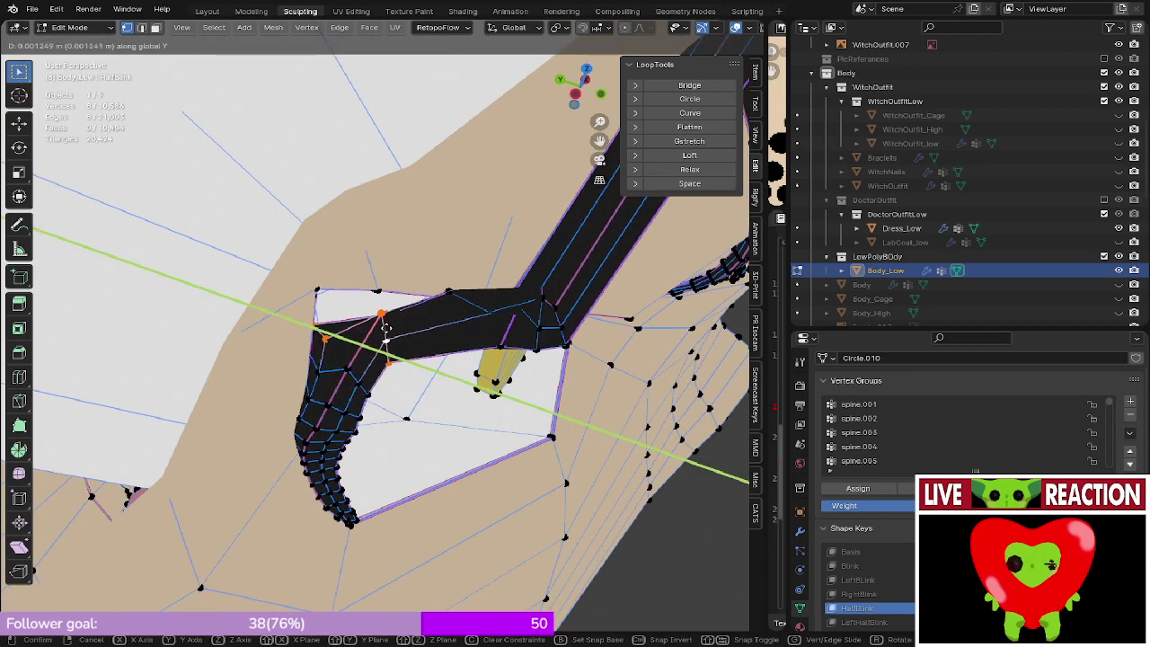
pyautogui.click(395, 325)
# - Continue along the wing's upper branch, moving the selected edge loop about 0.002636 m along Y
pyautogui.moveTo(524, 311); pyautogui.dragTo(401, 376, button='middle')
pyautogui.press('y')
pyautogui.click(420, 344)
pyautogui.press('g')
pyautogui.press('y')
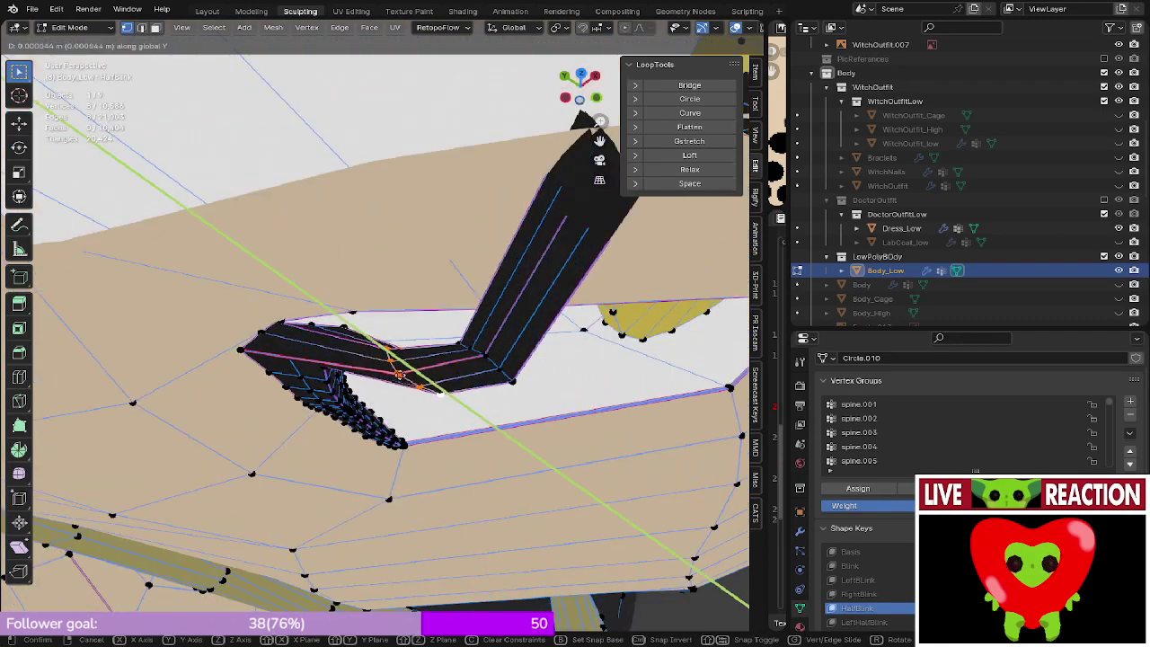
pyautogui.click(357, 316)
pyautogui.moveTo(357, 316); pyautogui.dragTo(453, 276, button='middle')
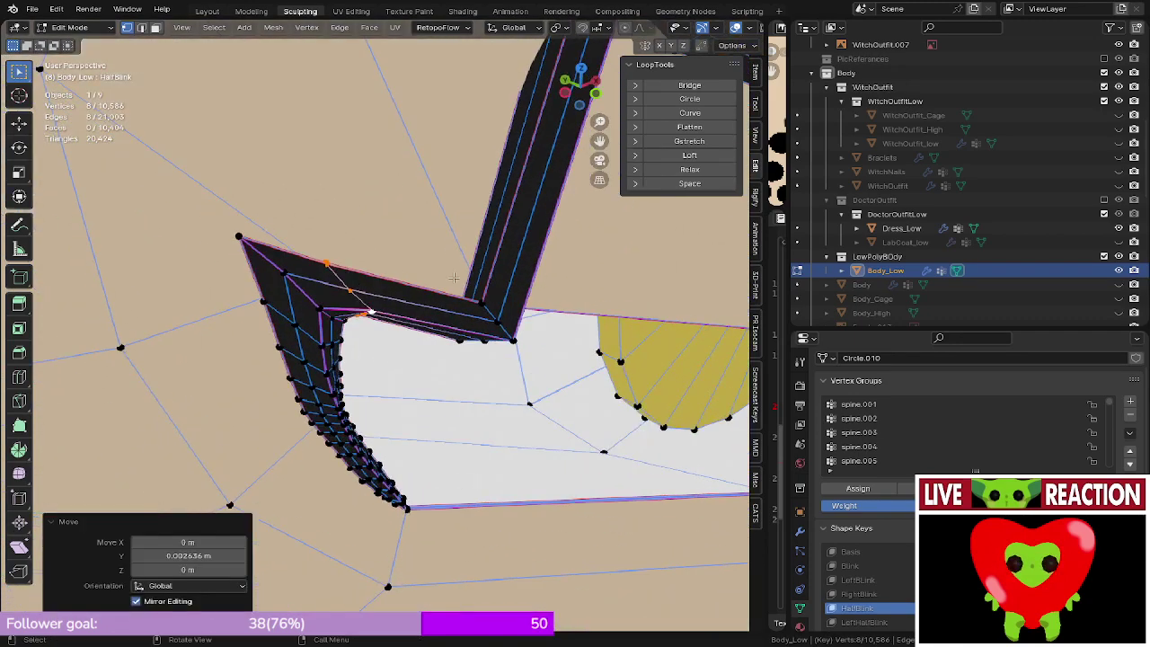
# - Adjust the selected lash loop's depth along Y and check the shape in Object Mode before resuming editing
pyautogui.moveTo(492, 310); pyautogui.dragTo(396, 295, button='middle')
pyautogui.press('g')
pyautogui.press('y')
pyautogui.click(410, 371)
pyautogui.press('Tab')
pyautogui.scroll(4, 397, 297)
pyautogui.press('Tab')
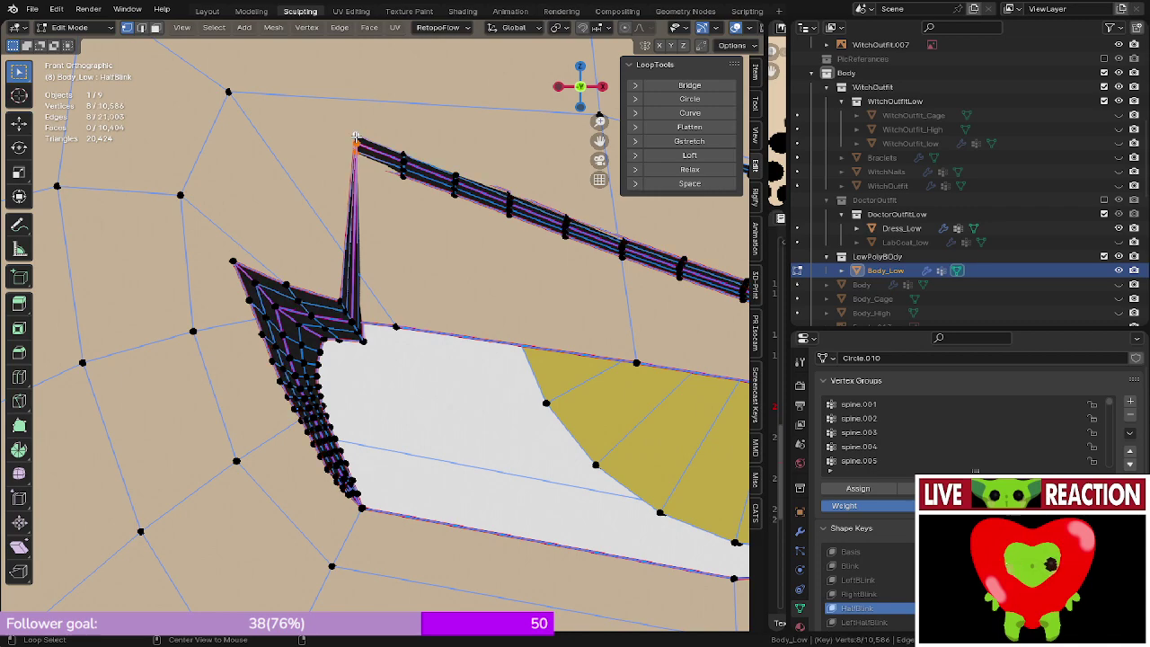
# - Lower the raised upper-lash column nearest the wing about 0.009828 m along Z and move it about 0.004083 m along Y
pyautogui.press('g')
pyautogui.press('z')
pyautogui.click(403, 334)
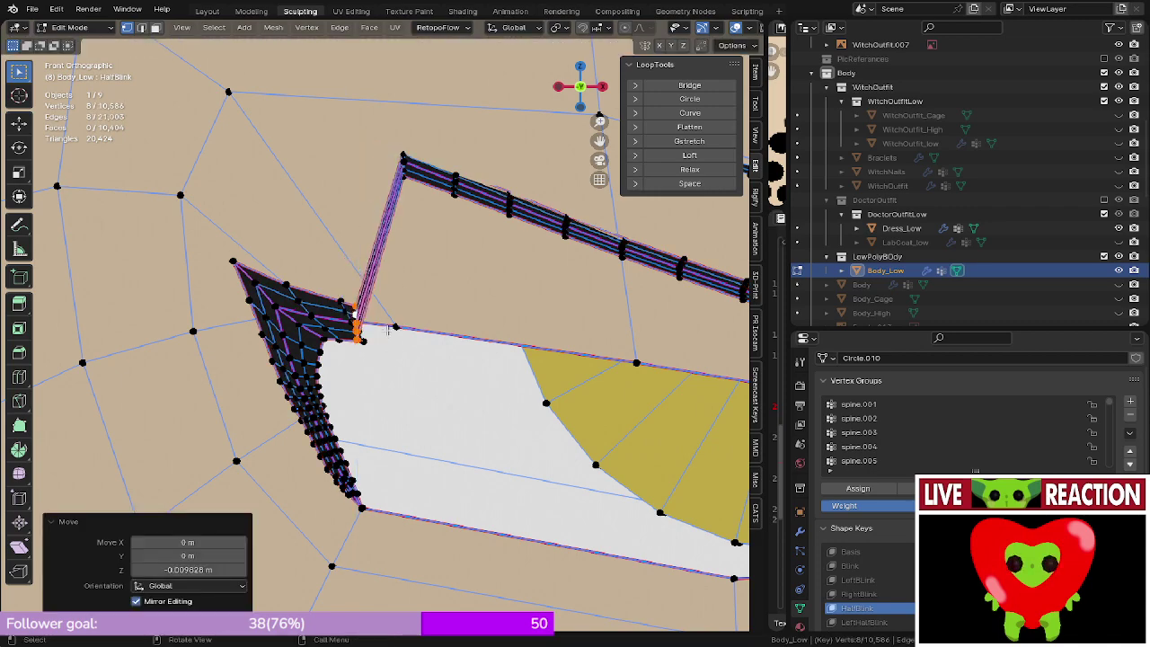
pyautogui.moveTo(403, 334); pyautogui.dragTo(410, 424, button='middle')
pyautogui.press('y')
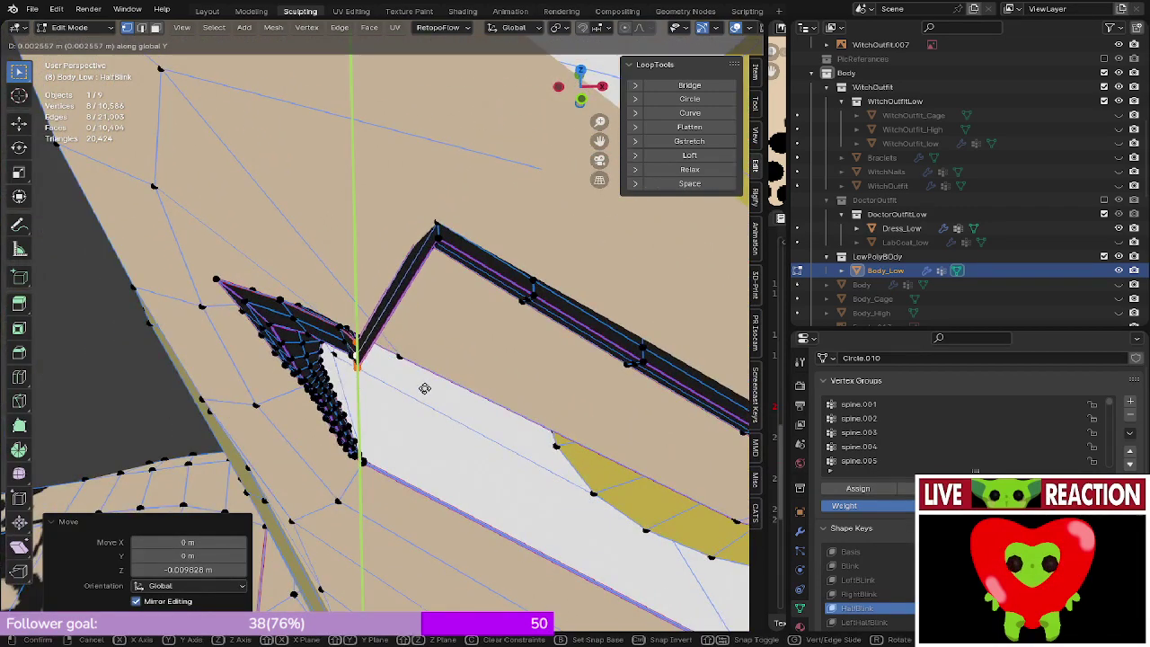
pyautogui.click(433, 370)
# - Shift the lowered lash column about 0.001879 m along X and about -0.002205 m along Y to follow the eyelid edge
pyautogui.moveTo(434, 370); pyautogui.dragTo(460, 268, button='middle')
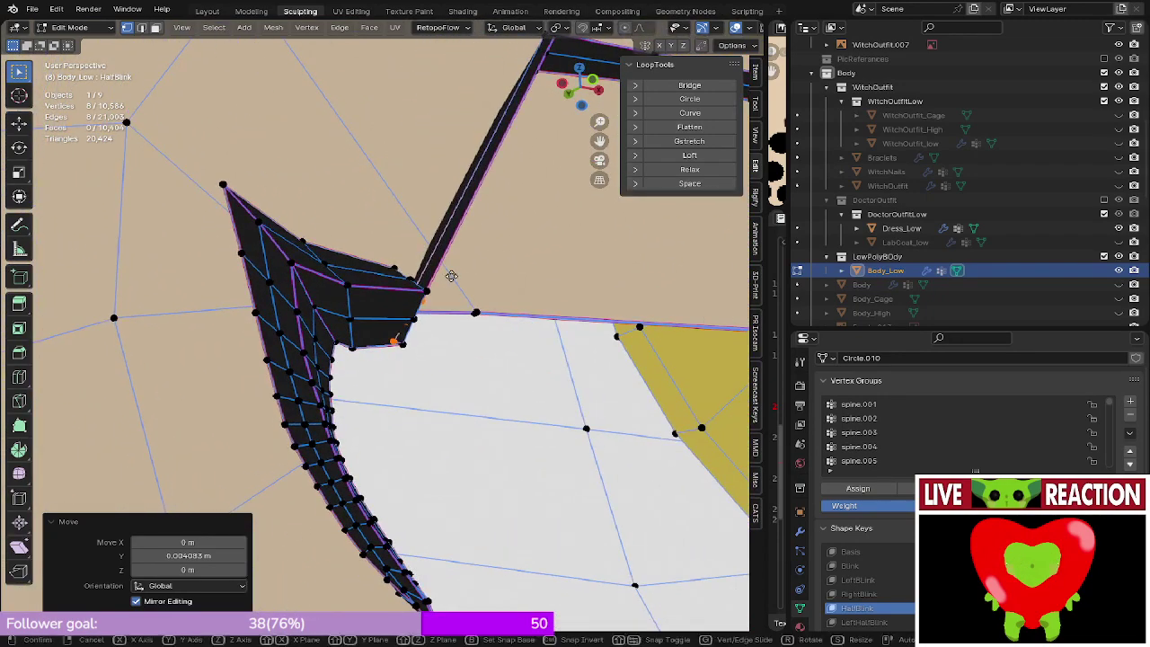
pyautogui.press('x')
pyautogui.click(495, 275)
pyautogui.press('KP_1')
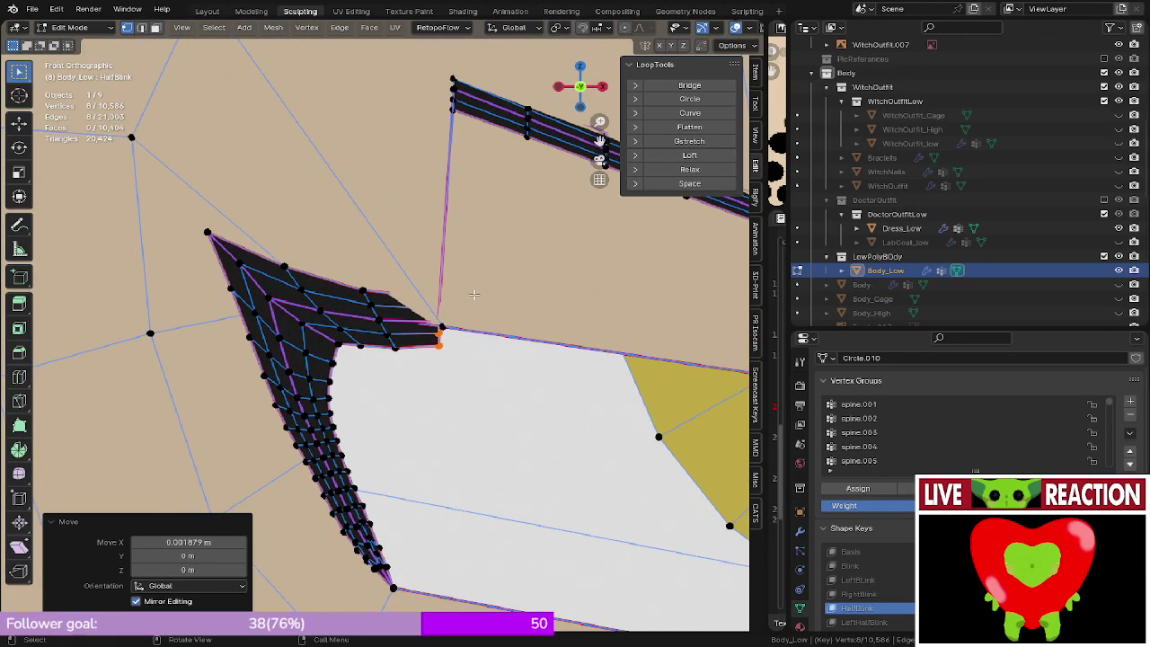
pyautogui.moveTo(474, 294); pyautogui.dragTo(454, 387, button='middle')
pyautogui.press('g')
pyautogui.press('y')
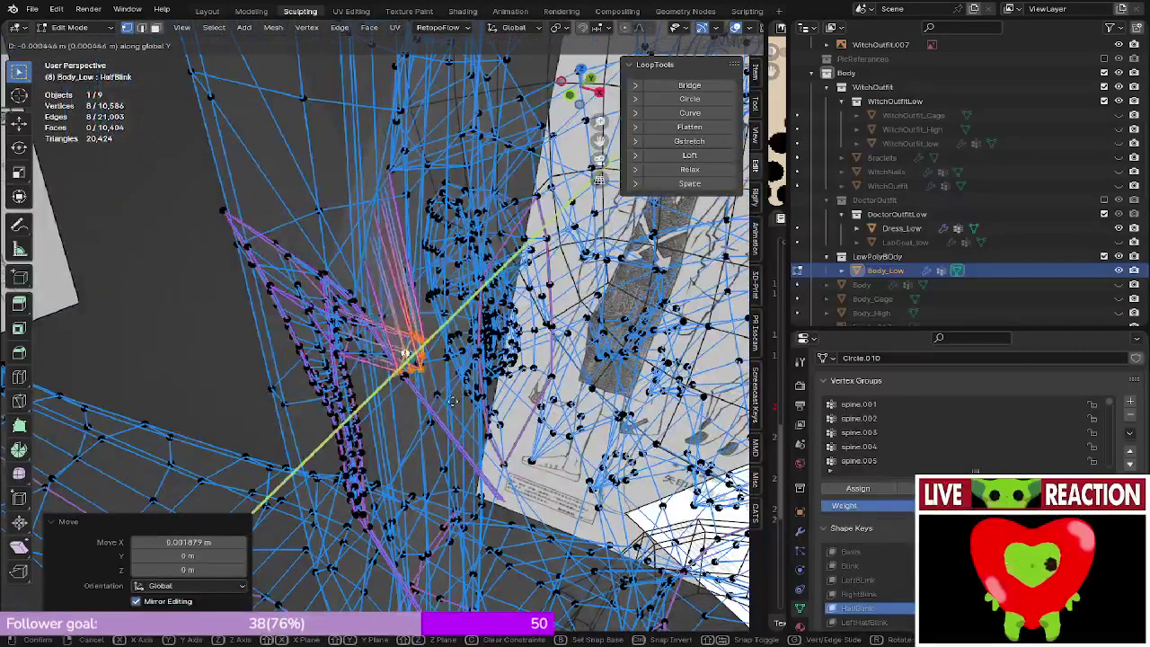
pyautogui.click(429, 418)
# - Using solid shading in front view, lower the lash column about 0.000244 m along Z, and restore rendered shading
pyautogui.press('z')
pyautogui.click(539, 404)
pyautogui.moveTo(545, 395)
pyautogui.mouseDown(button='middle')
pyautogui.moveTo(610, 308)
pyautogui.moveTo(534, 326)
pyautogui.moveTo(614, 292)
pyautogui.mouseUp(button='middle')
pyautogui.press('KP_1')
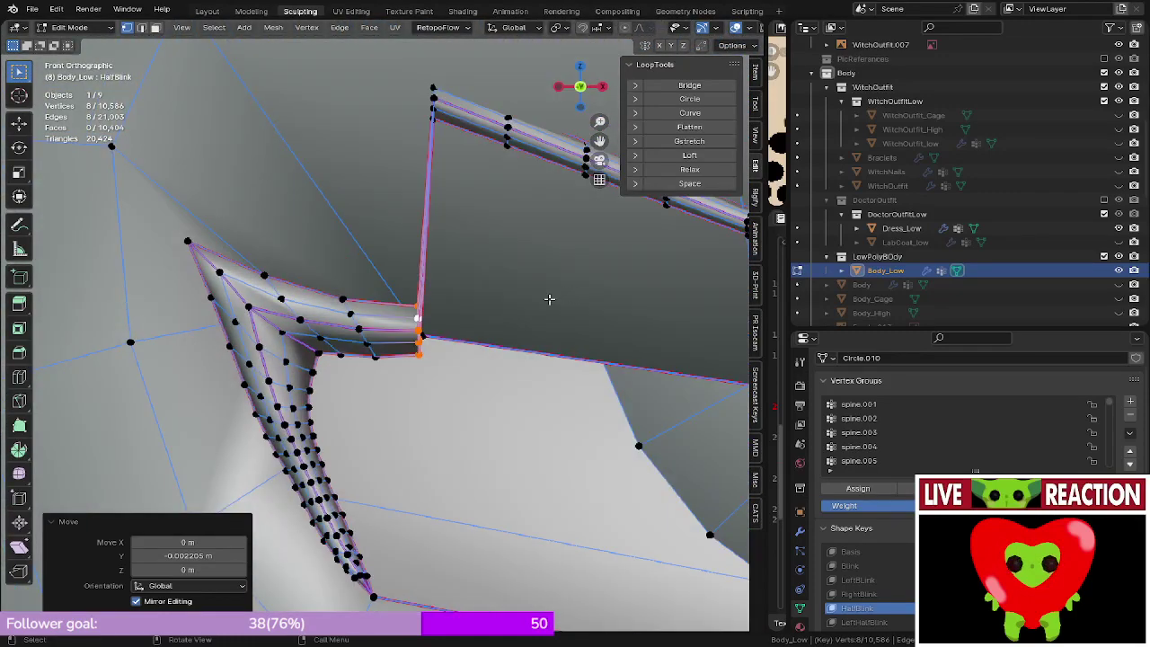
pyautogui.press('g')
pyautogui.press('z')
pyautogui.click(545, 306)
pyautogui.press('z')
pyautogui.click(490, 219)
pyautogui.scroll(-3, 479, 249)
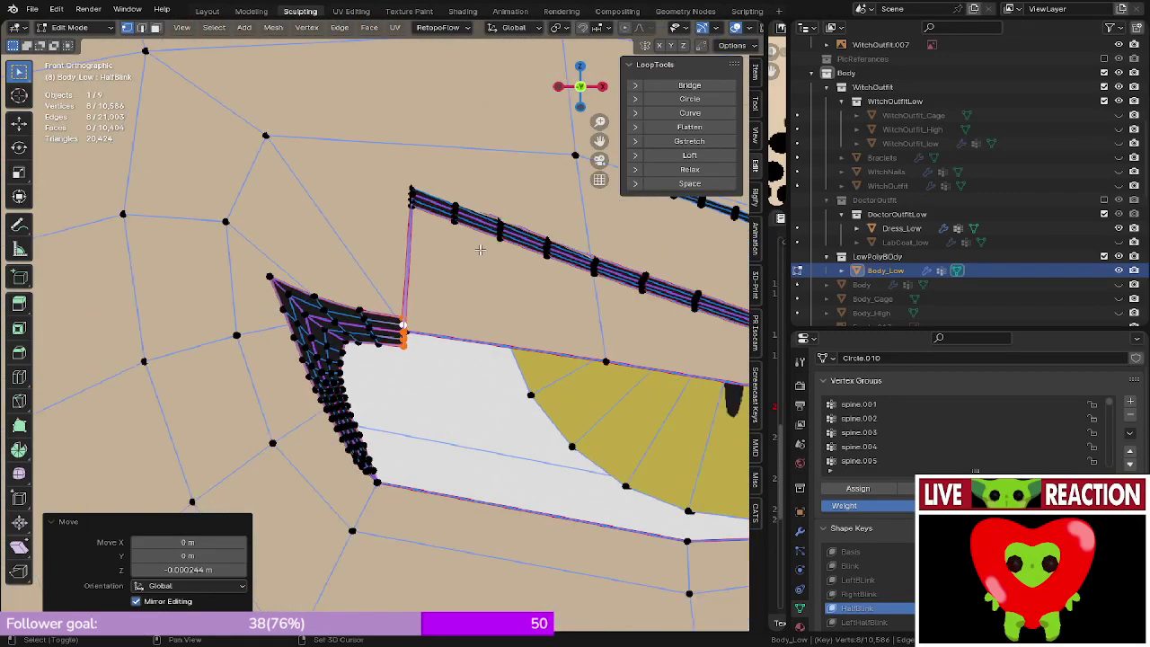
pyautogui.keyDown('shift'); pyautogui.moveTo(480, 249); pyautogui.dragTo(456, 285, button='middle'); pyautogui.keyUp('shift')
pyautogui.keyDown('alt'); pyautogui.click(391, 235); pyautogui.keyUp('alt')
pyautogui.scroll(1, 391, 236)
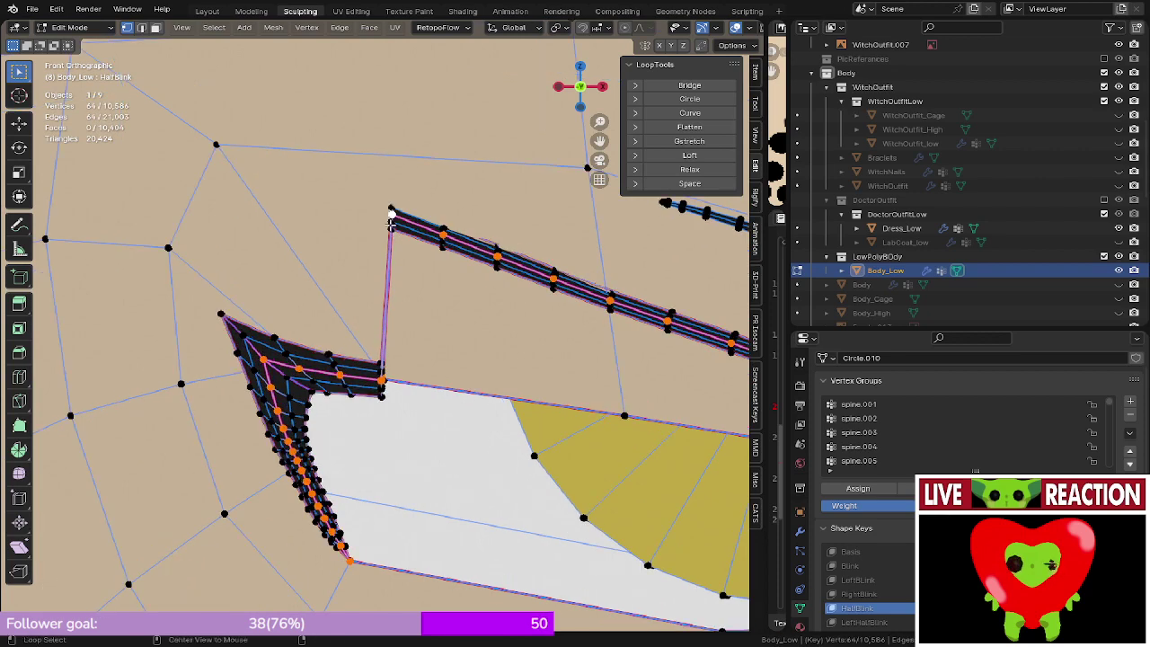
pyautogui.keyDown('alt'); pyautogui.click(391, 223); pyautogui.keyUp('alt')
pyautogui.keyDown('alt'); pyautogui.click(391, 223); pyautogui.keyUp('alt')
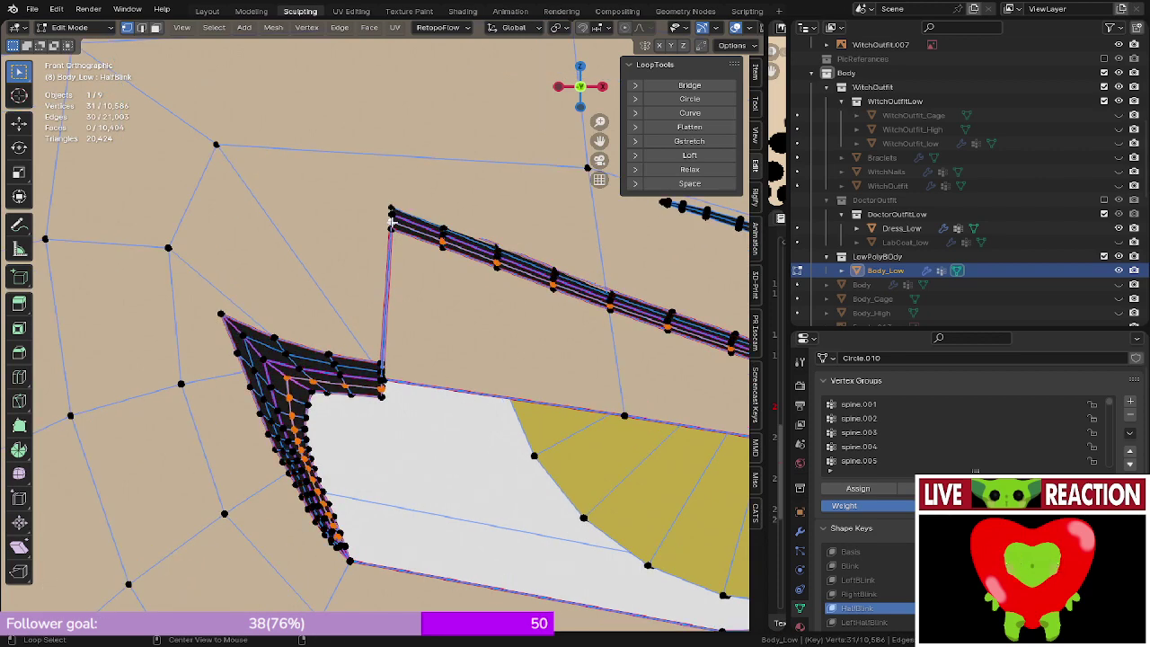
pyautogui.keyDown('alt'); pyautogui.click(392, 225); pyautogui.keyUp('alt')
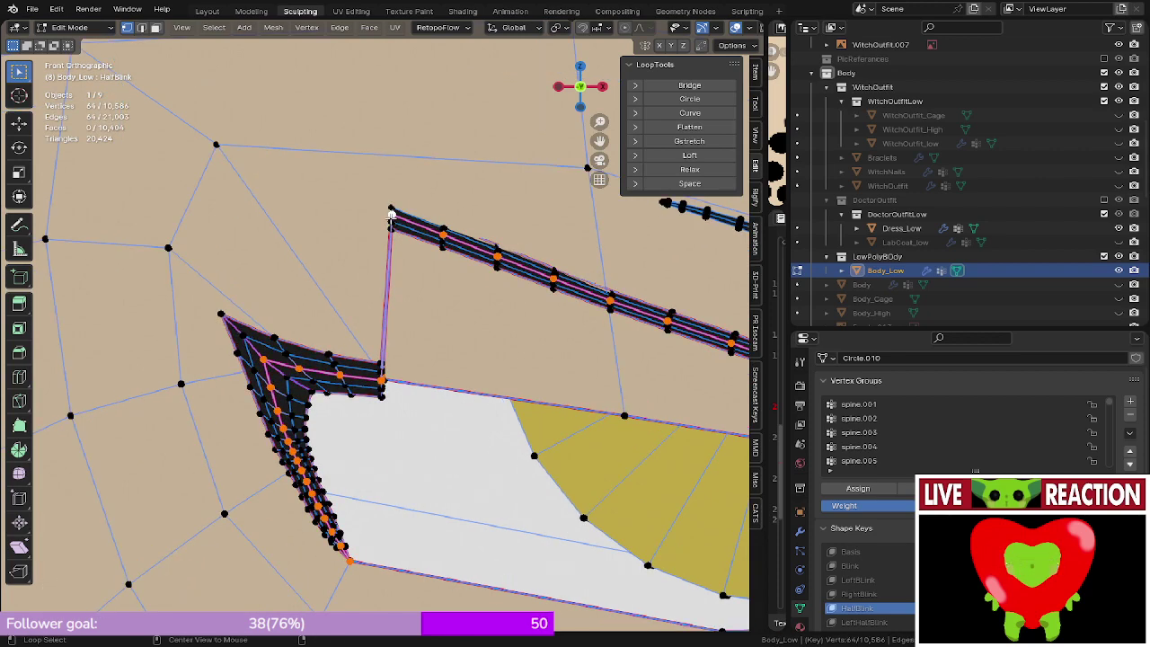
# - Box-select the next raised lash column in wireframe, switch to solid shading, and lower it about 0.009 m along Z to the eyelid
pyautogui.press('z')
pyautogui.click(396, 180)
pyautogui.moveTo(393, 221); pyautogui.dragTo(411, 241)
pyautogui.press('z')
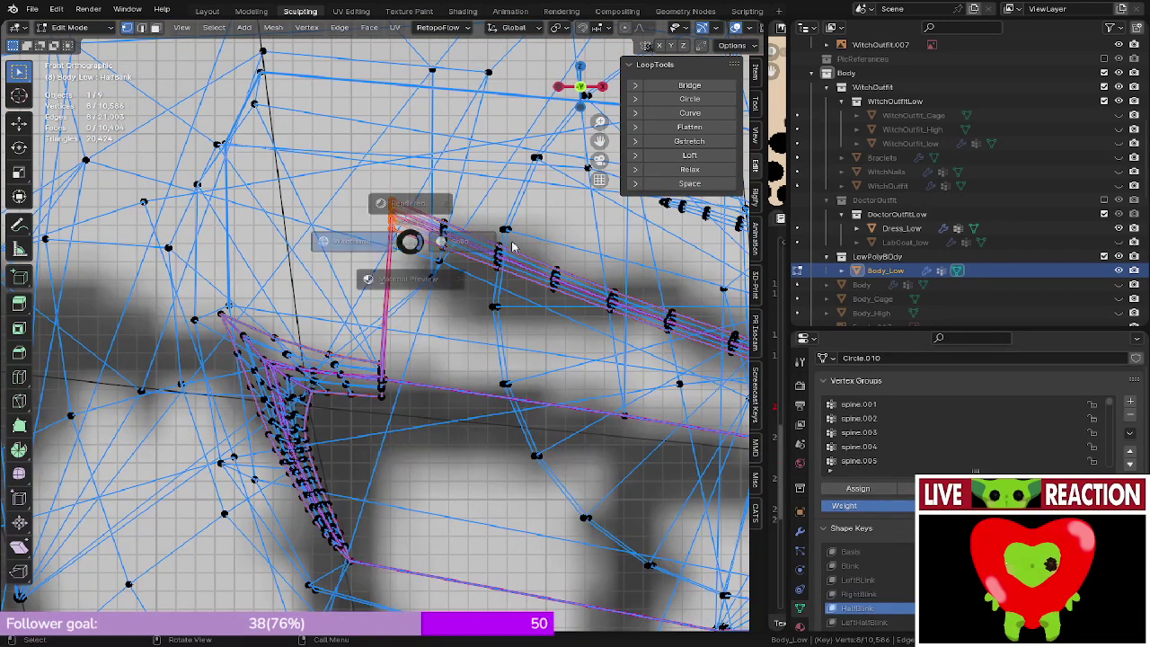
pyautogui.click(521, 243)
pyautogui.press('g')
pyautogui.press('z')
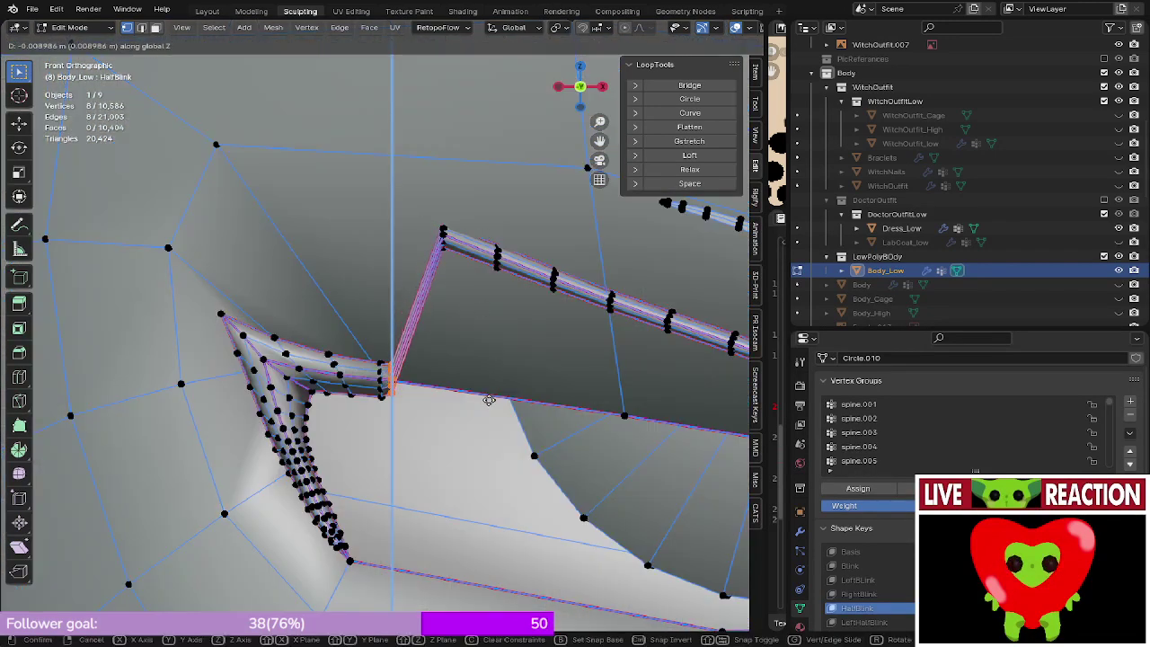
pyautogui.click(487, 402)
# - Move the lowered column about 0.00327 m along Y to align its depth, and check the lash from the front
pyautogui.moveTo(486, 403); pyautogui.dragTo(388, 339, button='middle')
pyautogui.press('KP_1')
pyautogui.press('g')
pyautogui.press('z')
pyautogui.click(504, 292)
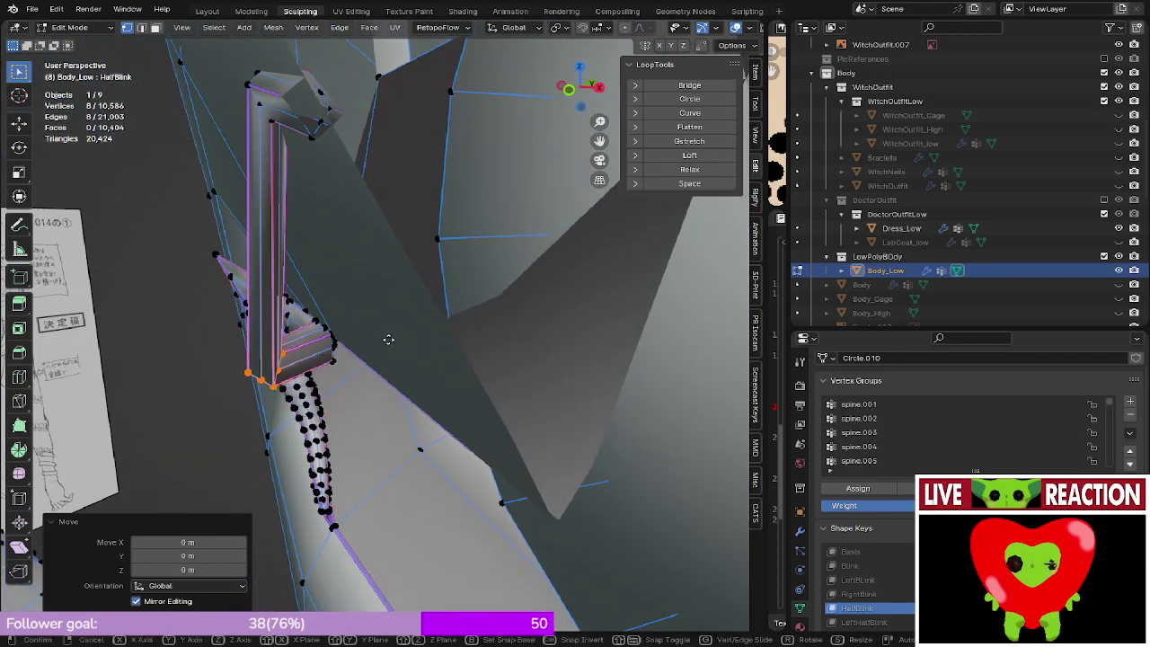
pyautogui.press('g')
pyautogui.press('y')
pyautogui.click(441, 326)
pyautogui.press('KP_1')
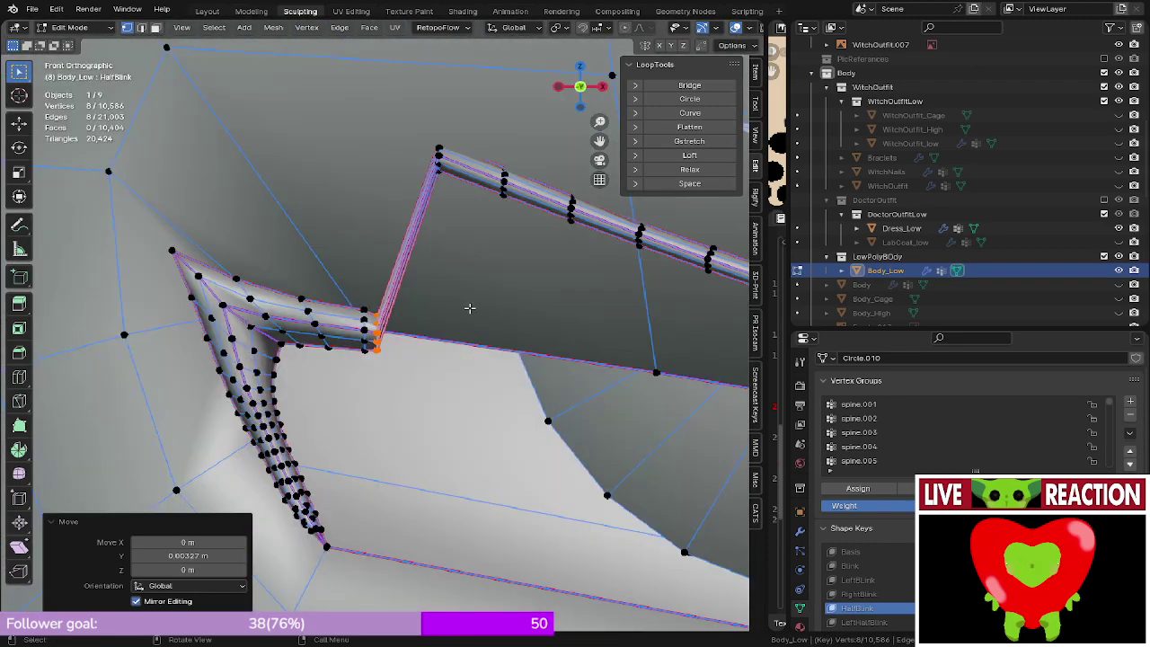
pyautogui.scroll(3, 430, 318)
pyautogui.scroll(-4, 431, 318)
pyautogui.press('Tab')
pyautogui.press('Tab')
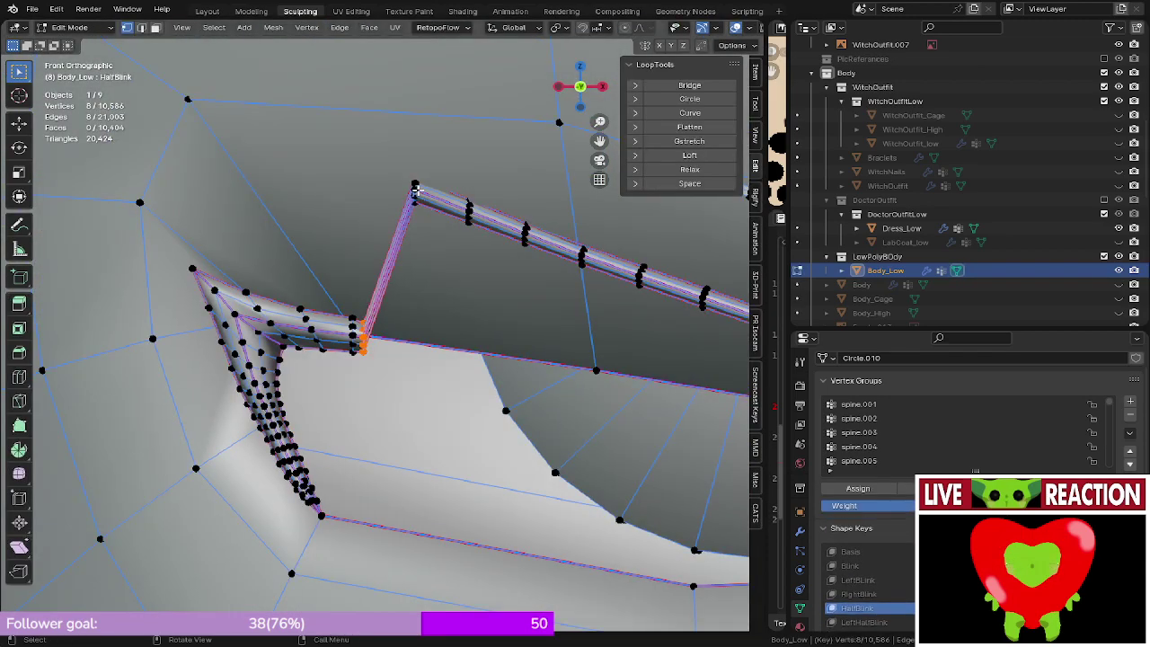
# - Switch to wireframe shading and box-select the next raised column at the end of the upper lash
pyautogui.press('z')
pyautogui.click(361, 183)
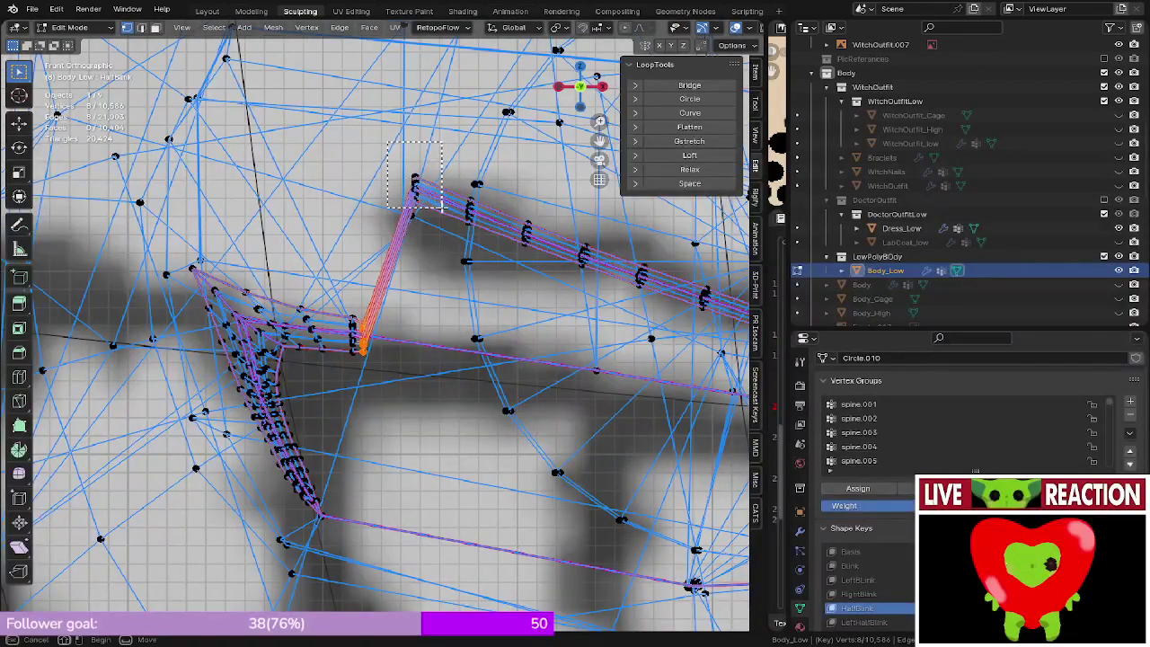
# - Lower the raised corner ring of the upper lash strip along global Z by 0.008424 m in the HalfBlink shape key
pyautogui.press('z')
pyautogui.click(574, 199)
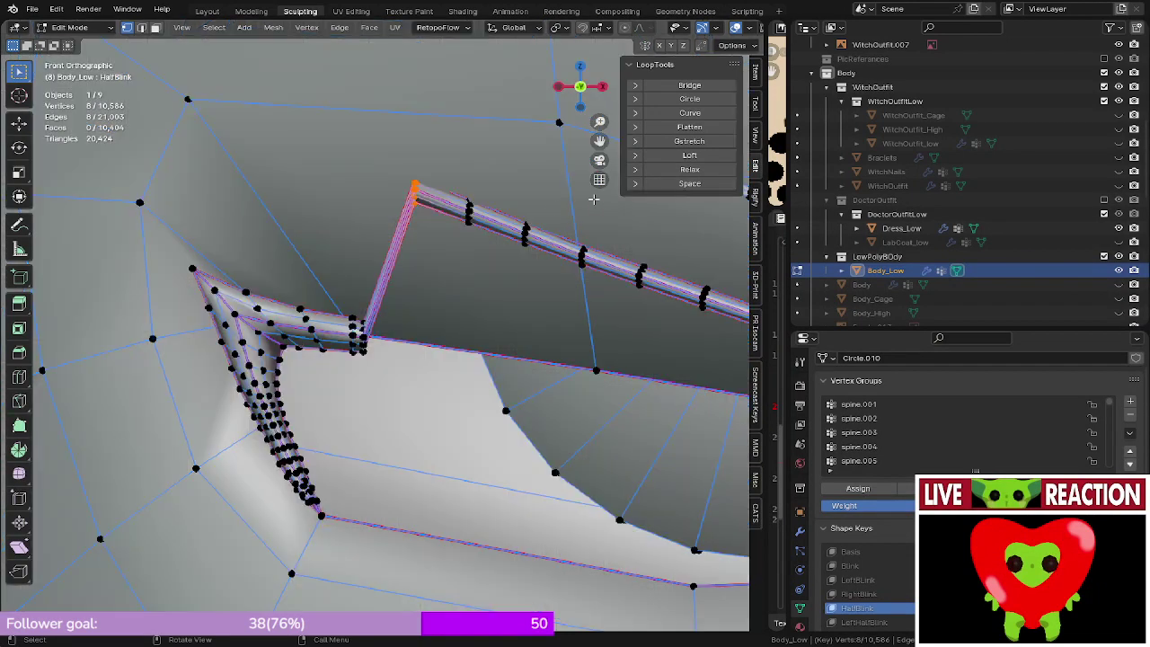
pyautogui.scroll(1, 384, 254)
pyautogui.press('g')
pyautogui.press('z')
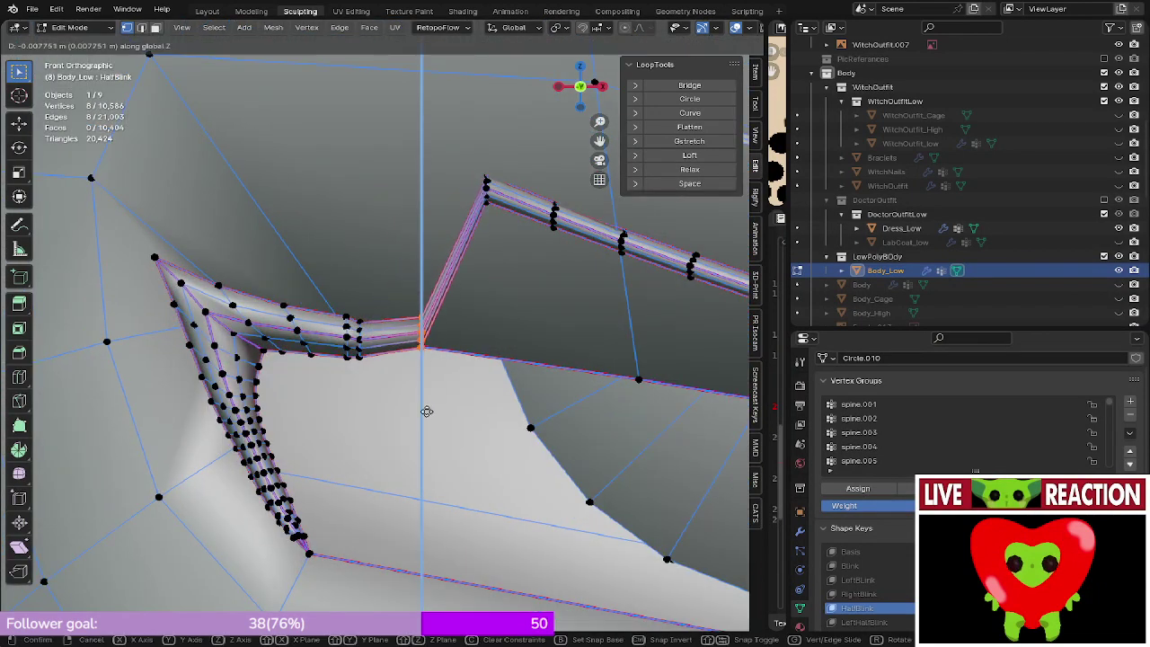
pyautogui.click(414, 424)
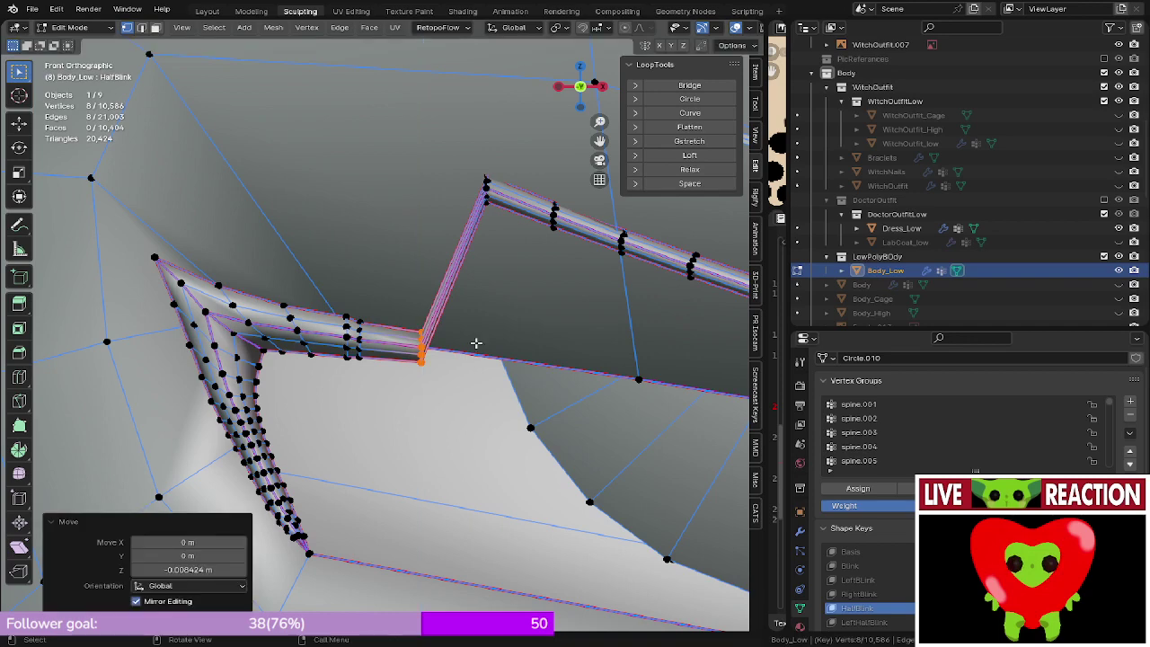
# - Move the lowered lash ring back along global Y by about 0.003 m toward the eyelid surface
pyautogui.moveTo(475, 341); pyautogui.dragTo(385, 338, button='middle')
pyautogui.press('g')
pyautogui.press('y')
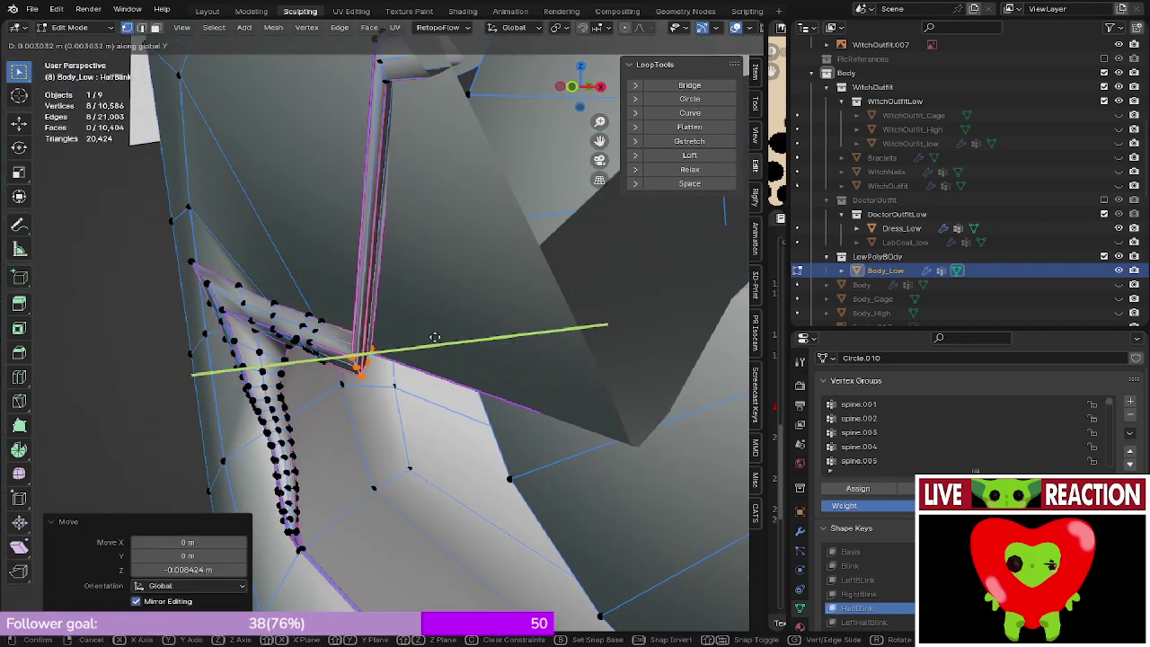
pyautogui.click(439, 335)
pyautogui.press('KP_1')
pyautogui.scroll(4, 416, 300)
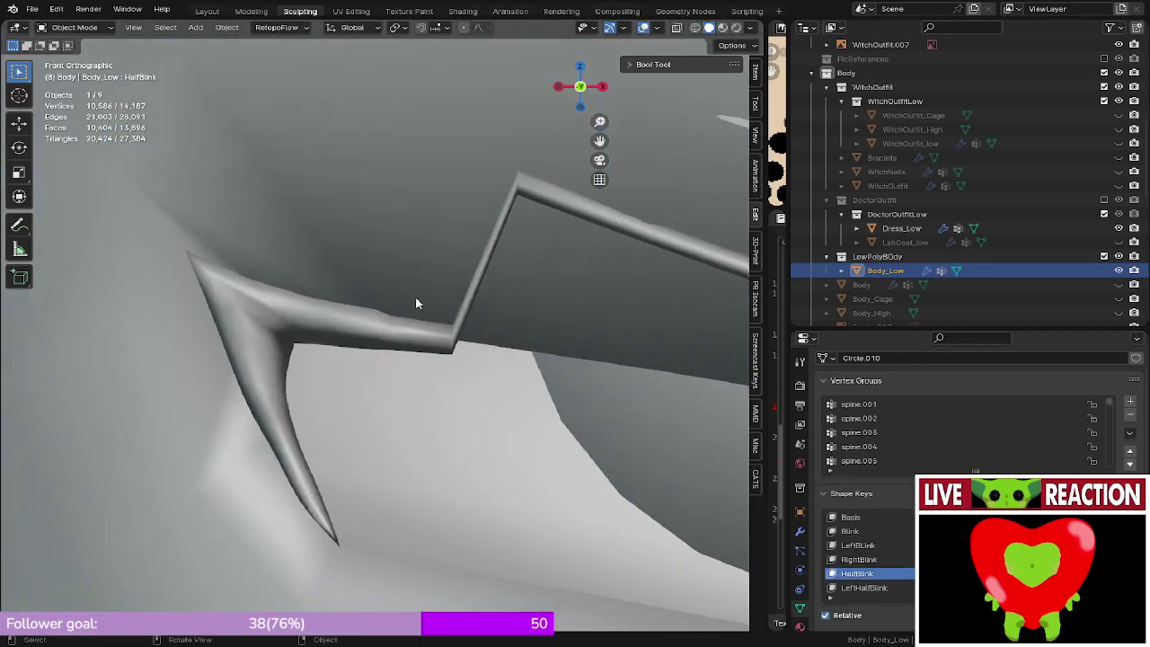
# - Nudge the four upper vertices of the lash ring before the corner by 0.000059 m in X and 0.000118 m in Z
pyautogui.scroll(3, 416, 297)
pyautogui.hotkey('shift', 'z')
pyautogui.moveTo(383, 280); pyautogui.dragTo(438, 335)
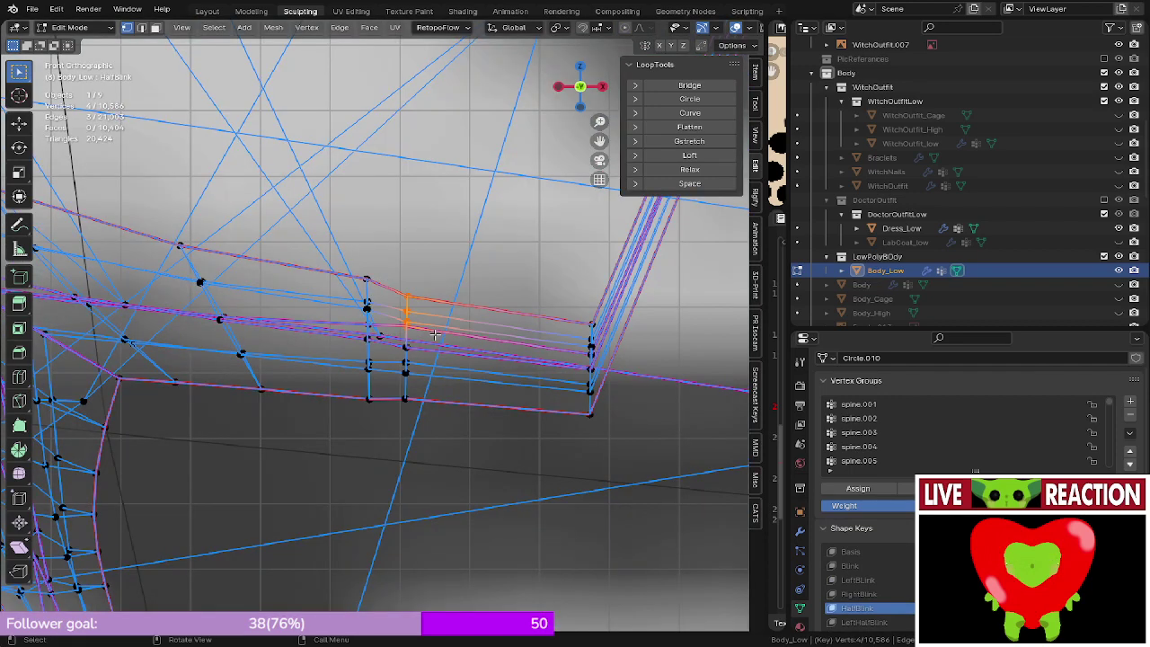
pyautogui.hotkey('shift', 'z')
pyautogui.press('g')
pyautogui.click(511, 311)
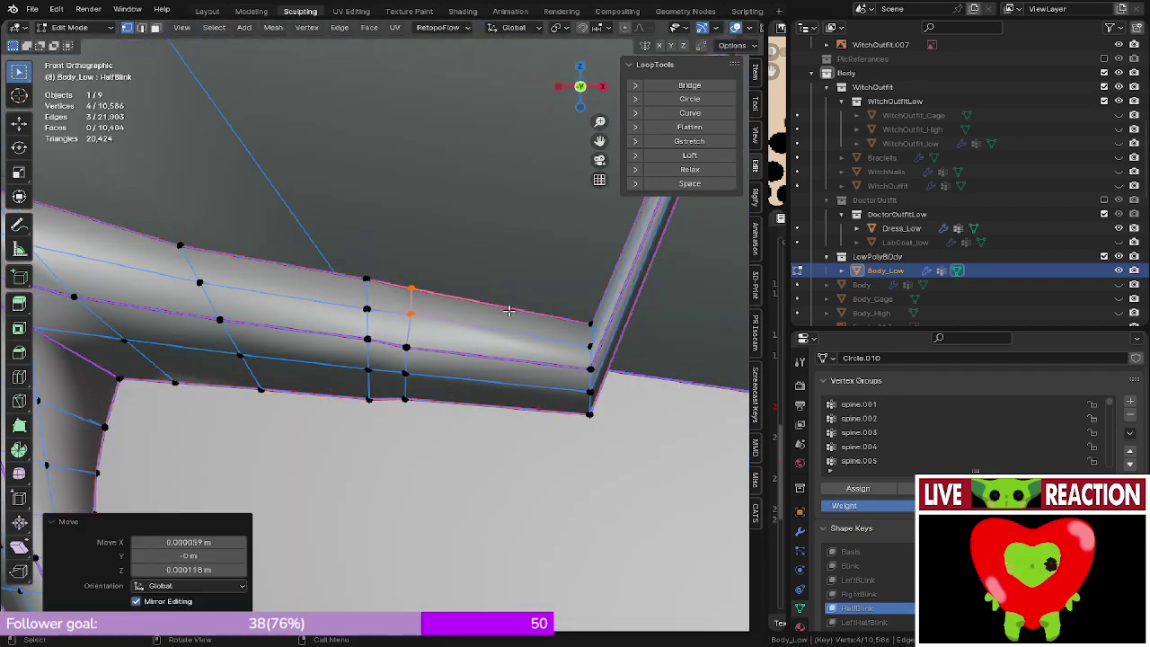
pyautogui.press('Tab')
pyautogui.scroll(-2, 493, 303)
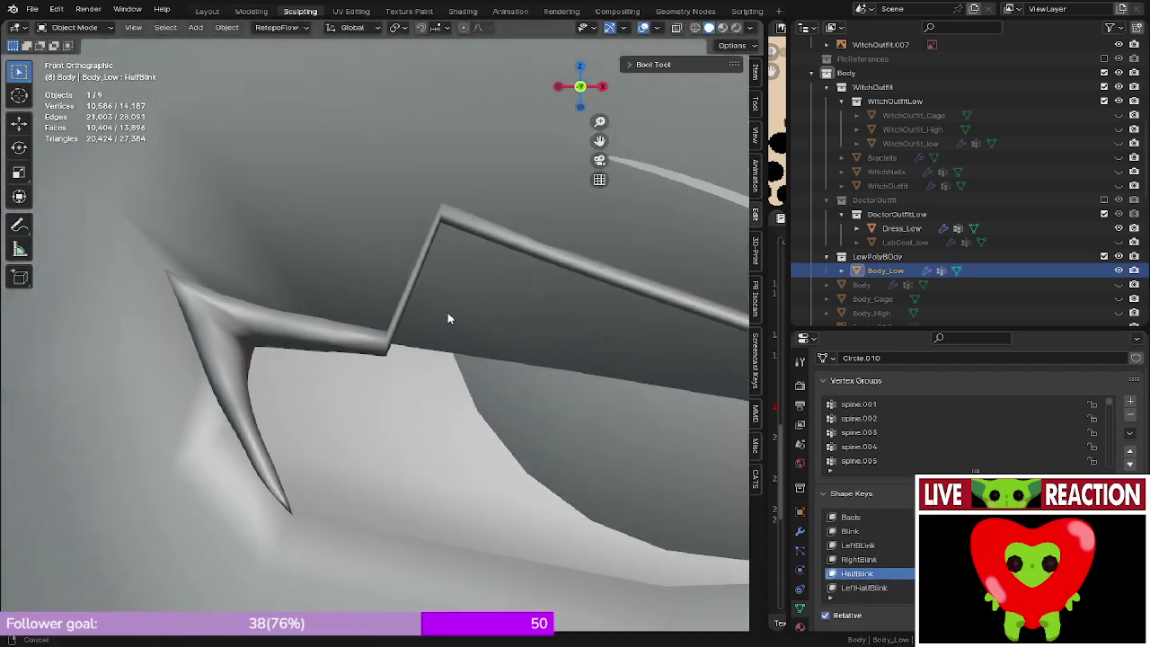
# - Select the next raised ring of the upper lash strip and lower it along global Z by 0.007687 m
pyautogui.press('Tab')
pyautogui.hotkey('shift', 'z')
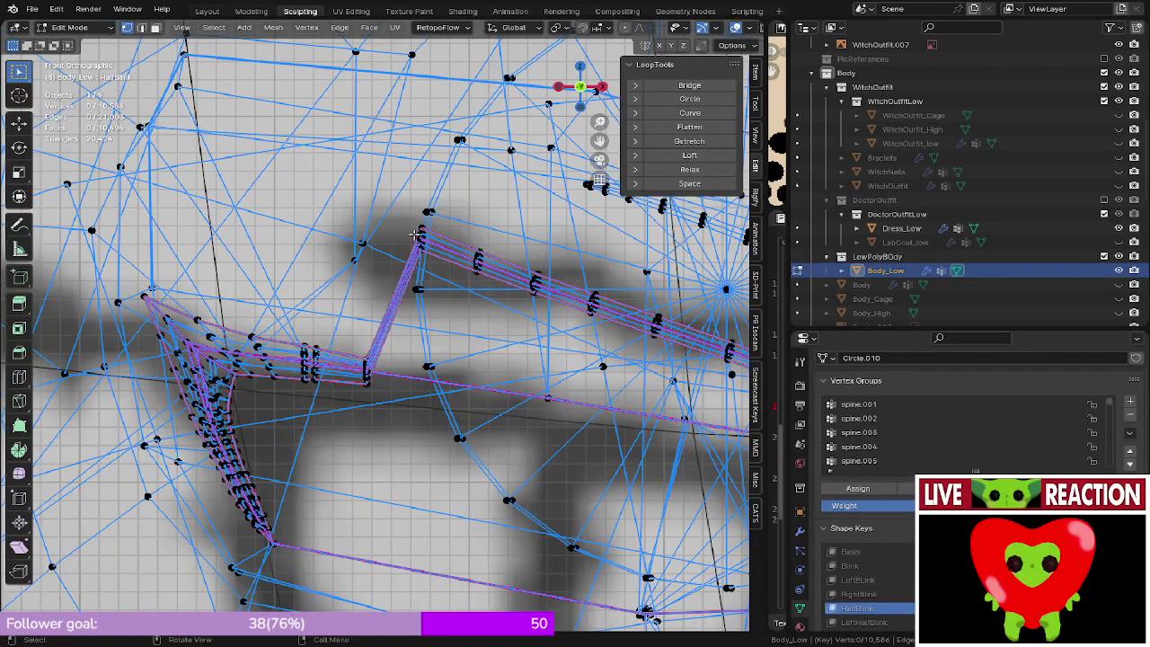
pyautogui.hotkey('shift', 'z')
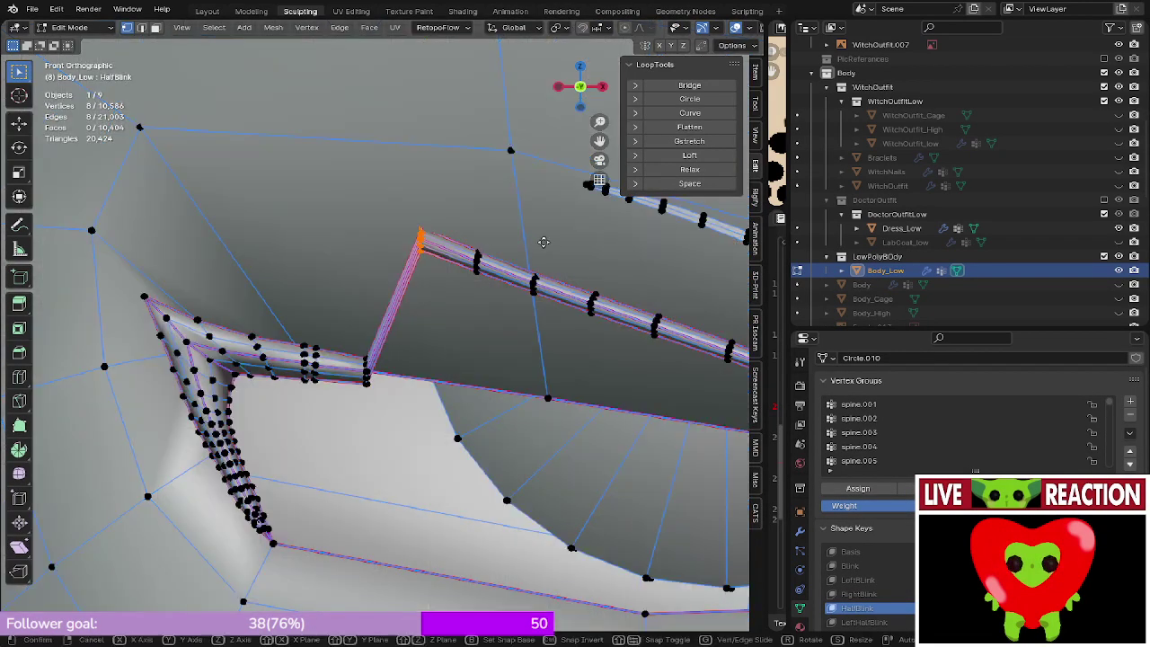
pyautogui.press('g')
pyautogui.press('z')
pyautogui.click(533, 383)
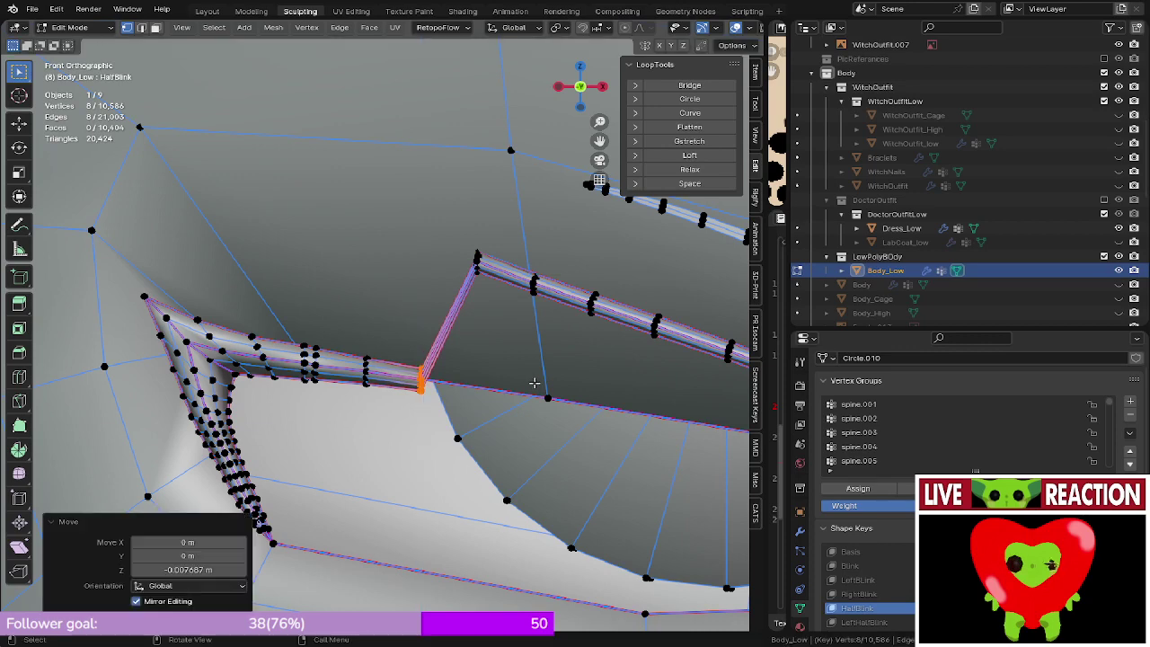
# - Move this lash ring back along global Y by about 0.0034 m to sit against the eyelid
pyautogui.scroll(4, 487, 291)
pyautogui.keyDown('shift'); pyautogui.moveTo(534, 383); pyautogui.dragTo(411, 323, button='middle'); pyautogui.keyUp('shift')
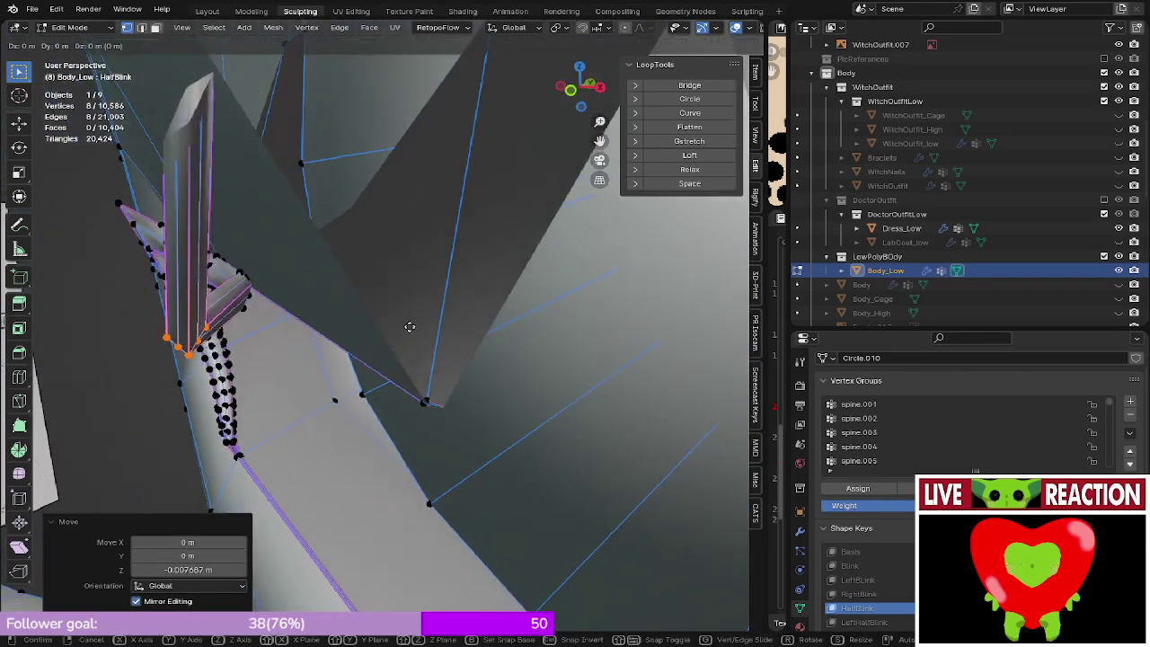
pyautogui.press('g')
pyautogui.press('y')
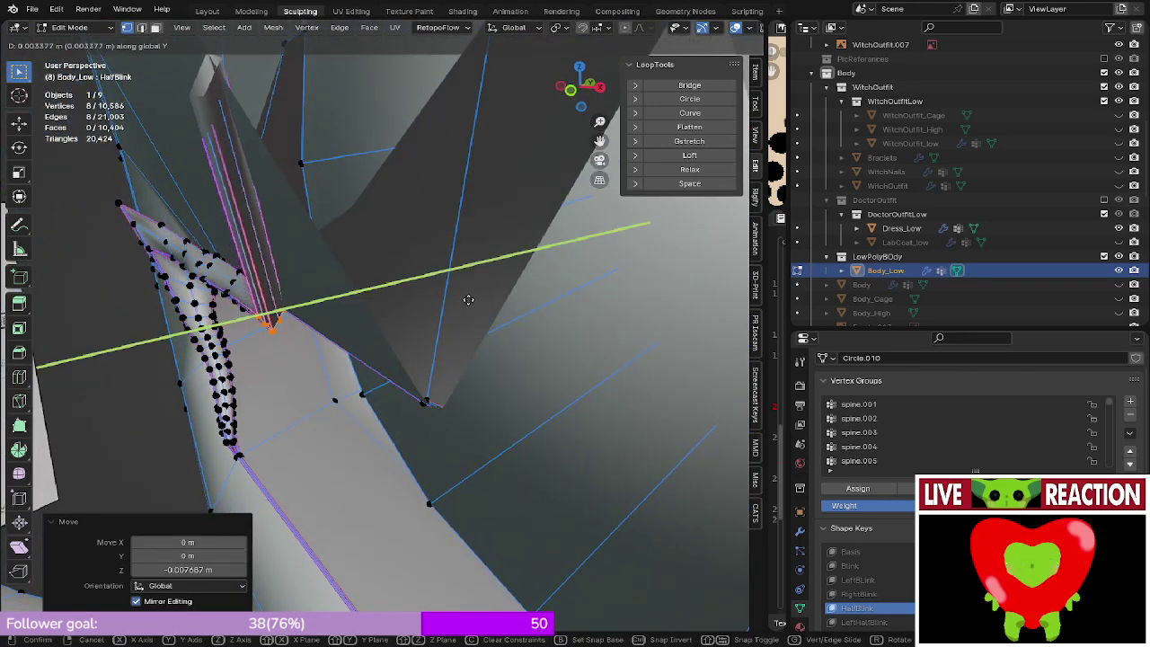
pyautogui.click(468, 300)
pyautogui.press('KP_1')
pyautogui.press('Tab')
pyautogui.press('Tab')
# - Select the next raised lash ring above the iris's outer edge and lower it along global Z by 0.006903 m
pyautogui.keyDown('shift'); pyautogui.moveTo(466, 300); pyautogui.dragTo(428, 314, button='middle'); pyautogui.keyUp('shift')
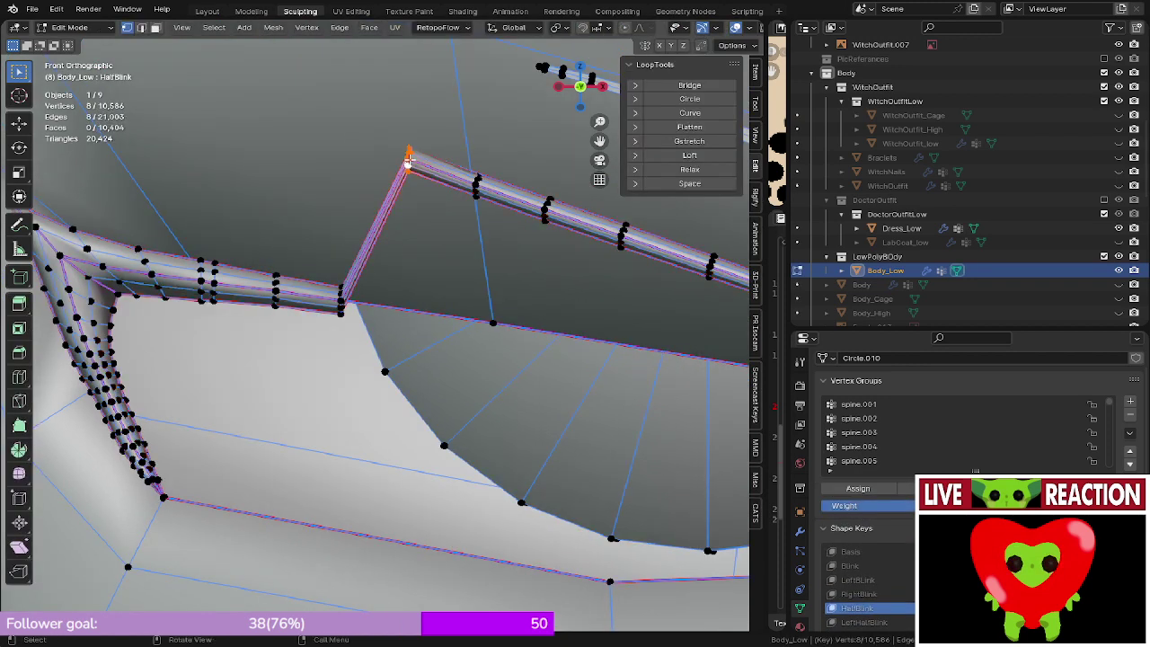
pyautogui.press('g')
pyautogui.press('z')
pyautogui.click(444, 310)
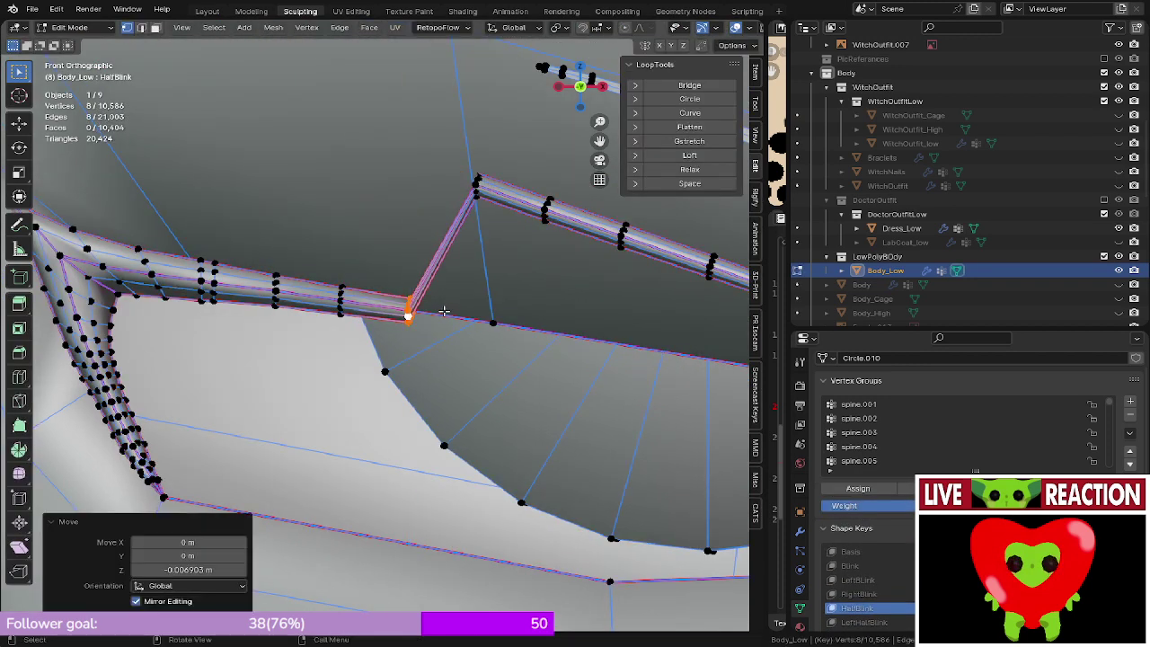
# - Move the lash ring at the iris's outer edge back along global Y by 0.003383 m
pyautogui.moveTo(443, 309); pyautogui.dragTo(405, 310, button='middle')
pyautogui.press('g')
pyautogui.press('y')
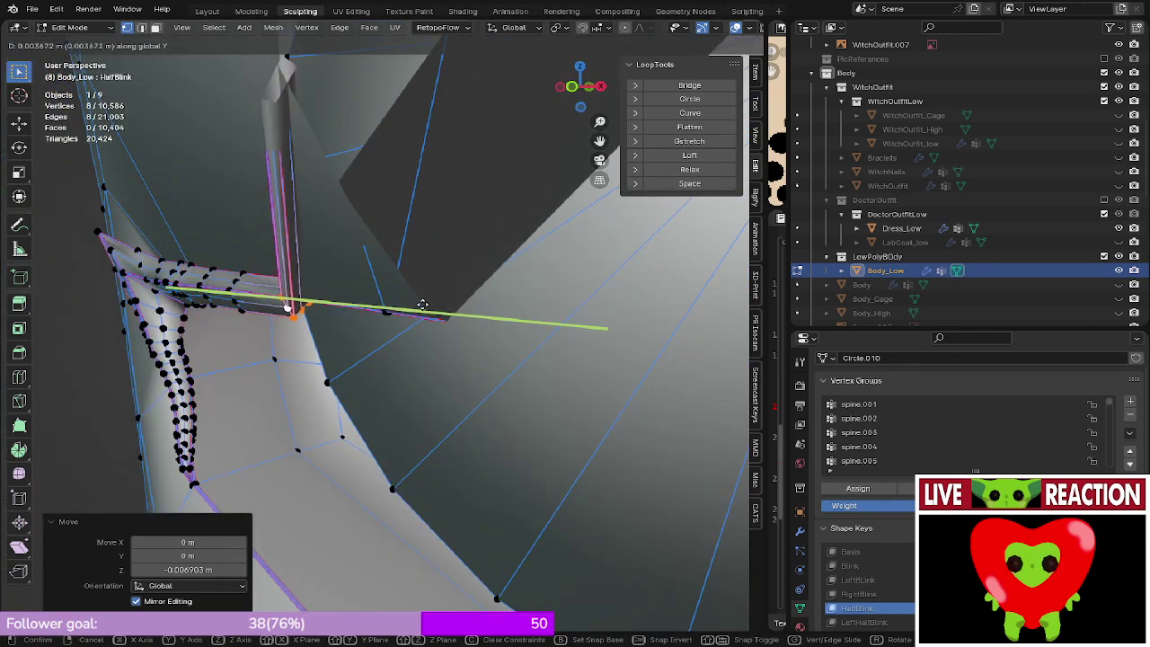
pyautogui.click(418, 303)
pyautogui.press('KP_1')
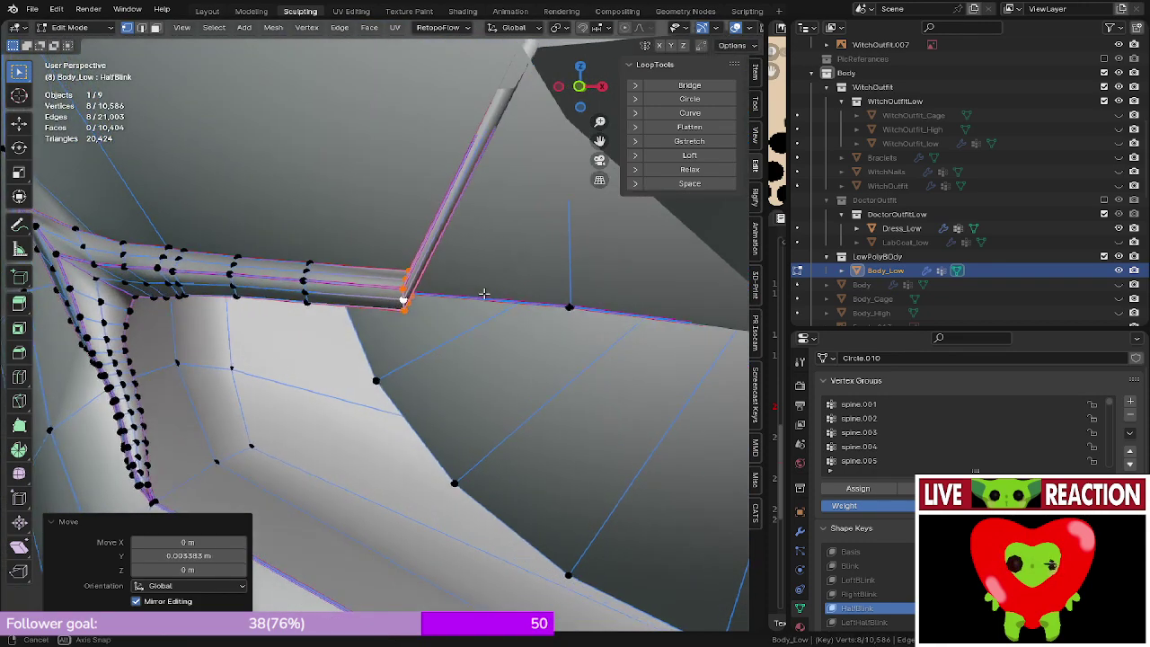
pyautogui.press('Tab')
pyautogui.scroll(-1, 496, 279)
pyautogui.keyDown('shift'); pyautogui.moveTo(490, 277); pyautogui.dragTo(419, 298, button='middle'); pyautogui.keyUp('shift')
pyautogui.scroll(3, 415, 293)
pyautogui.press('Tab')
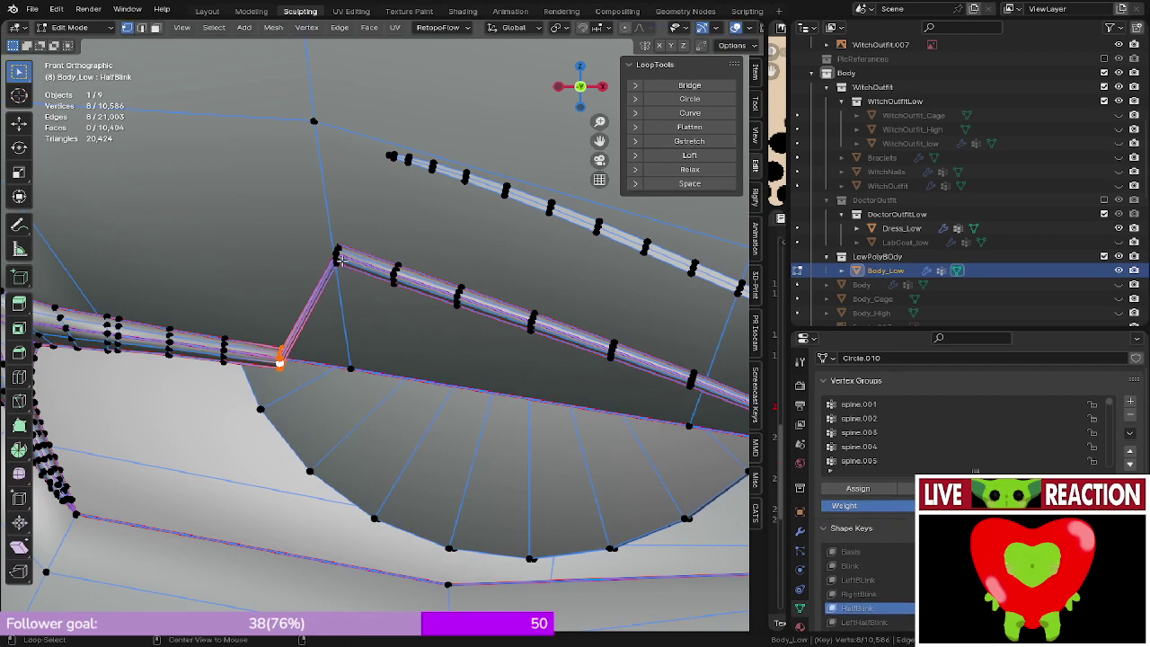
pyautogui.keyDown('alt'); pyautogui.keyDown('shift'); pyautogui.click(335, 260); pyautogui.keyUp('shift'); pyautogui.keyUp('alt')
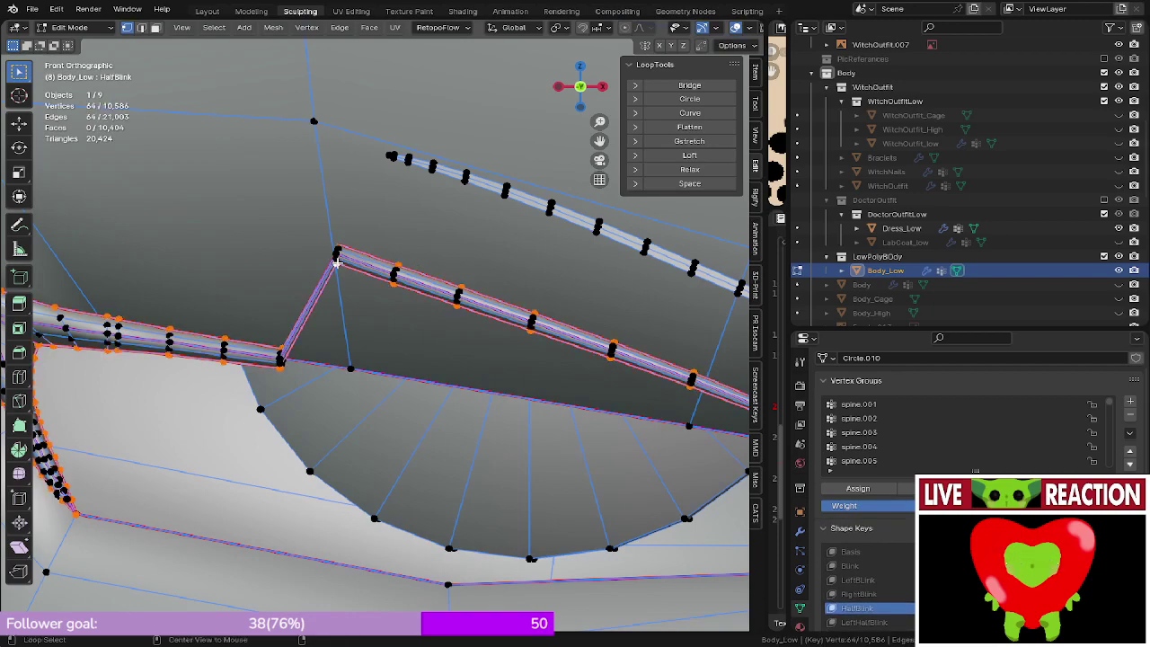
pyautogui.scroll(-7, 337, 259)
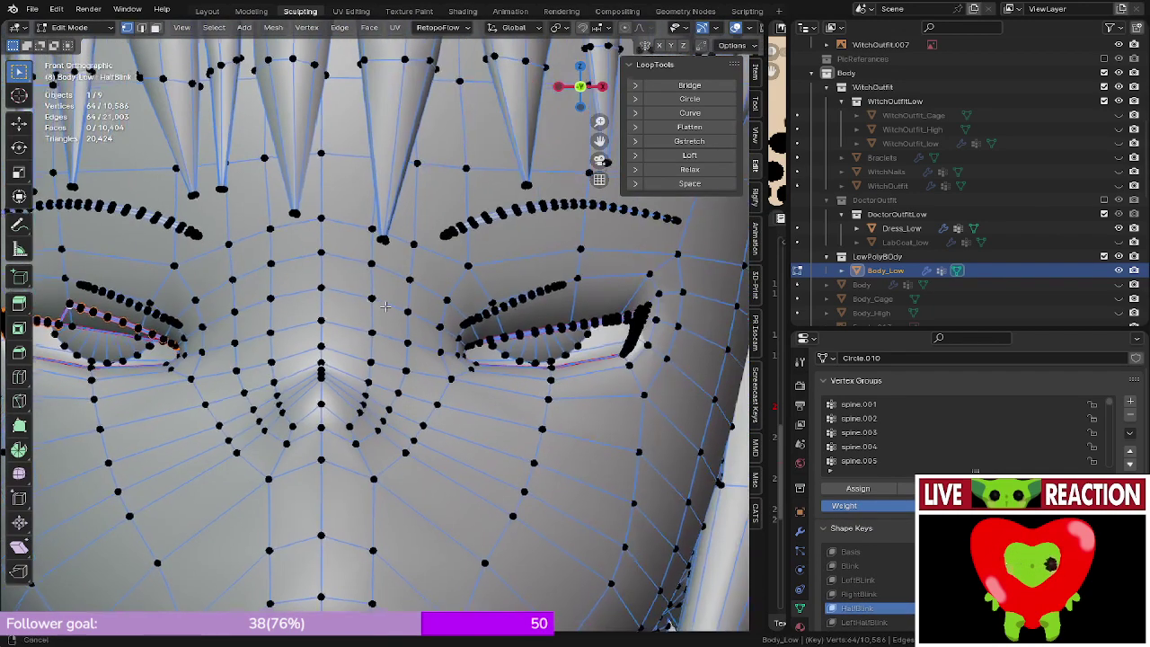
pyautogui.keyDown('shift'); pyautogui.moveTo(510, 304); pyautogui.dragTo(779, 293, button='middle'); pyautogui.keyUp('shift')
pyautogui.scroll(5, 296, 251)
pyautogui.keyDown('shift'); pyautogui.moveTo(296, 250); pyautogui.dragTo(411, 364, button='middle'); pyautogui.keyUp('shift')
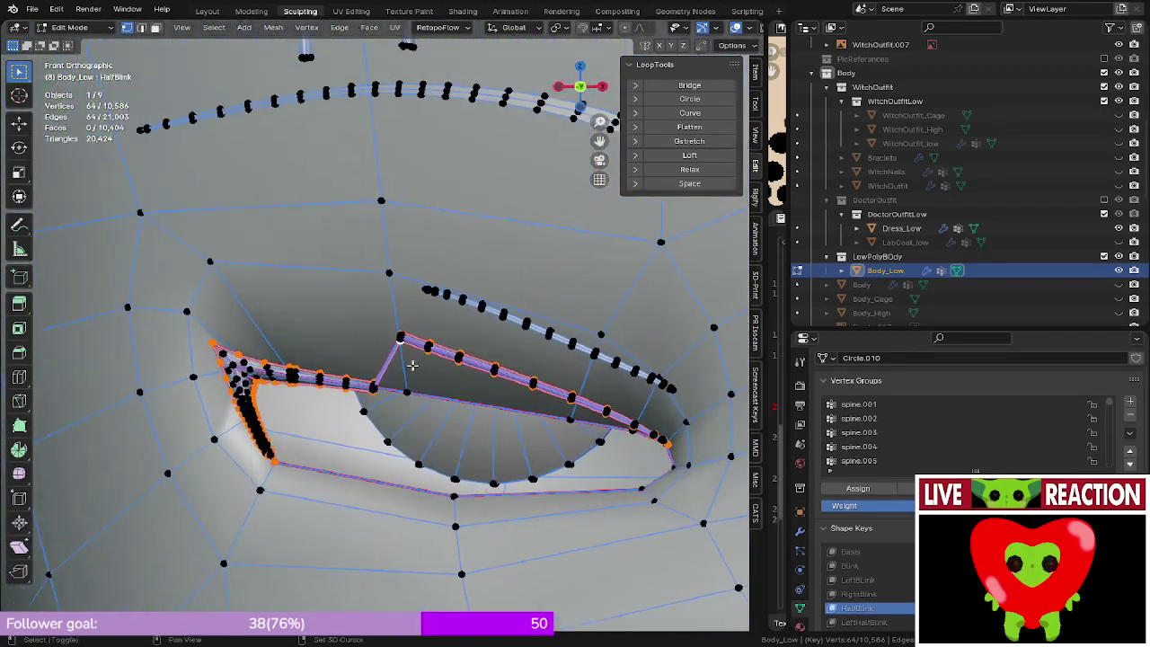
# - Select only the ring at the raised lash corner in wireframe and lower it along global Z by 0.006177 m
pyautogui.scroll(4, 411, 363)
pyautogui.press('z')
pyautogui.click(299, 341)
pyautogui.moveTo(446, 371); pyautogui.dragTo(448, 373)
pyautogui.press('z')
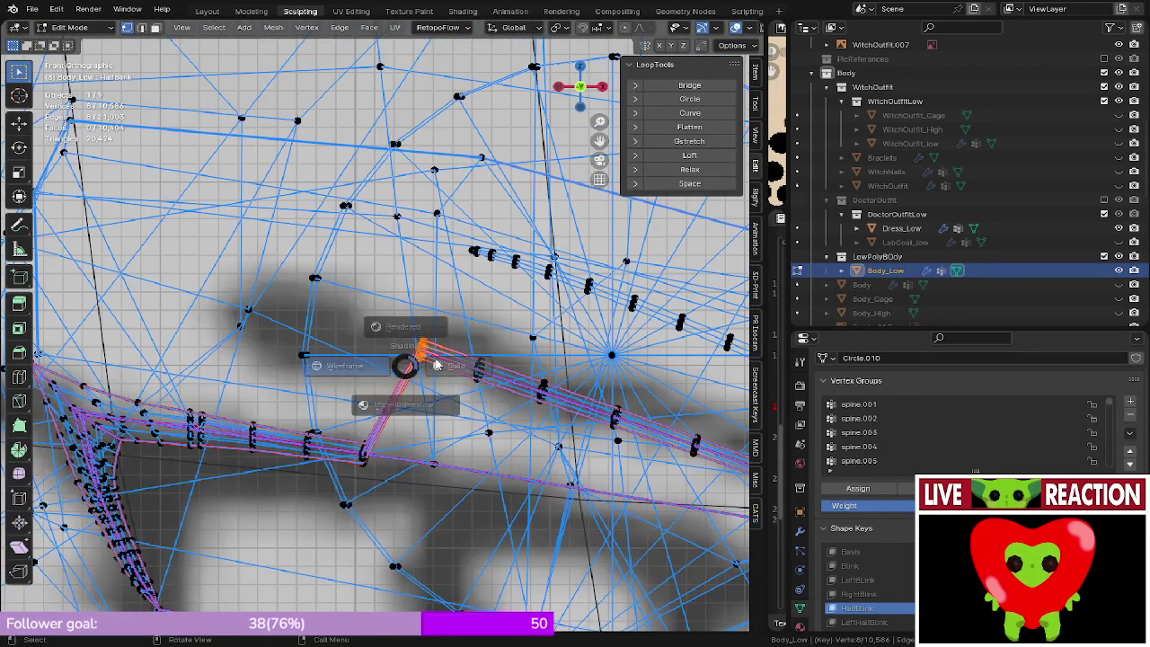
pyautogui.click(446, 366)
pyautogui.keyDown('shift'); pyautogui.moveTo(455, 372); pyautogui.dragTo(431, 322, button='middle'); pyautogui.keyUp('shift')
pyautogui.press('g')
pyautogui.press('z')
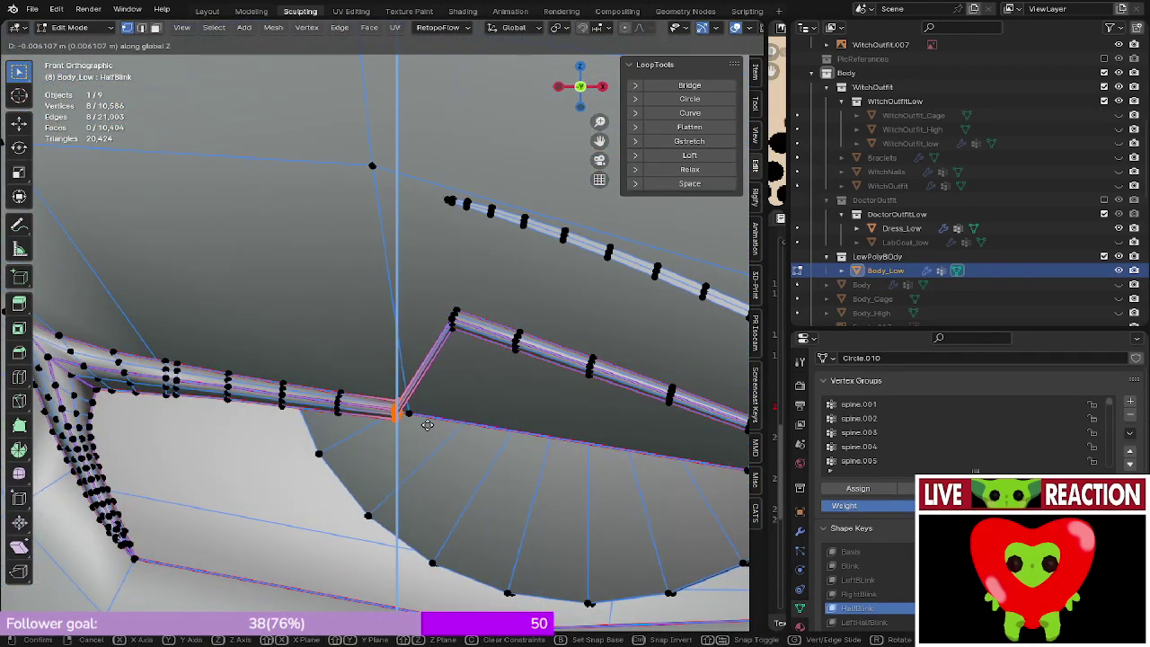
pyautogui.click(423, 426)
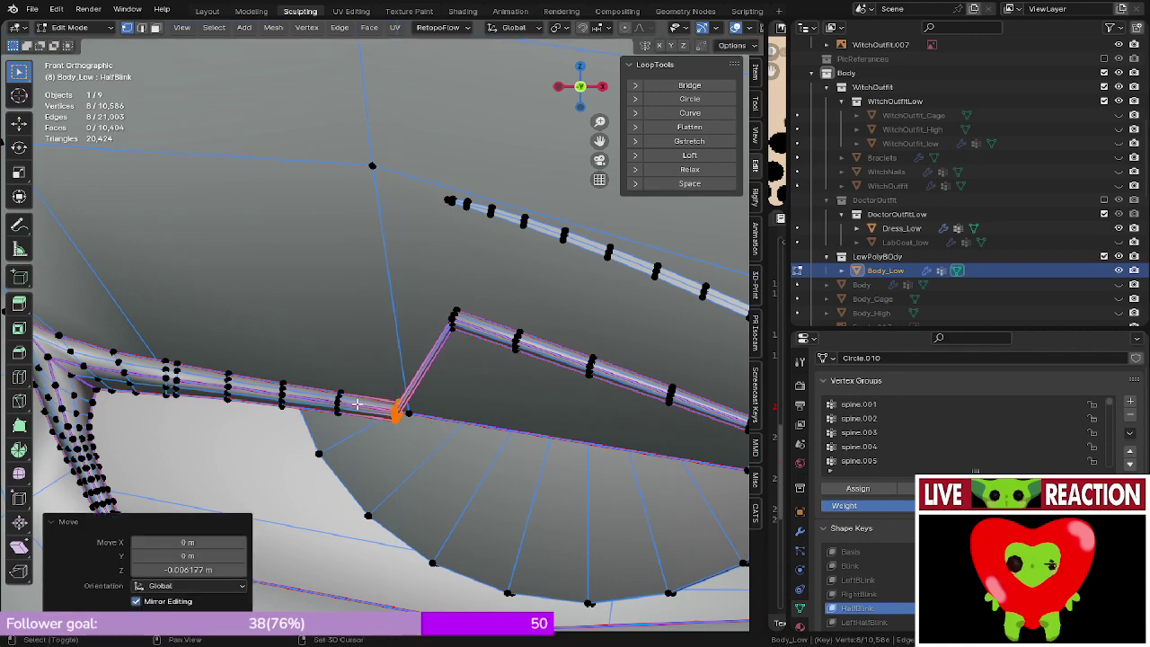
# - Move the selected lash ring back along global Y by 0.003099 m to follow the eyelid
pyautogui.moveTo(356, 405)
pyautogui.mouseDown(button='middle')
pyautogui.moveTo(387, 413)
pyautogui.moveTo(374, 419)
pyautogui.mouseUp(button='middle')
pyautogui.press('g')
pyautogui.press('y')
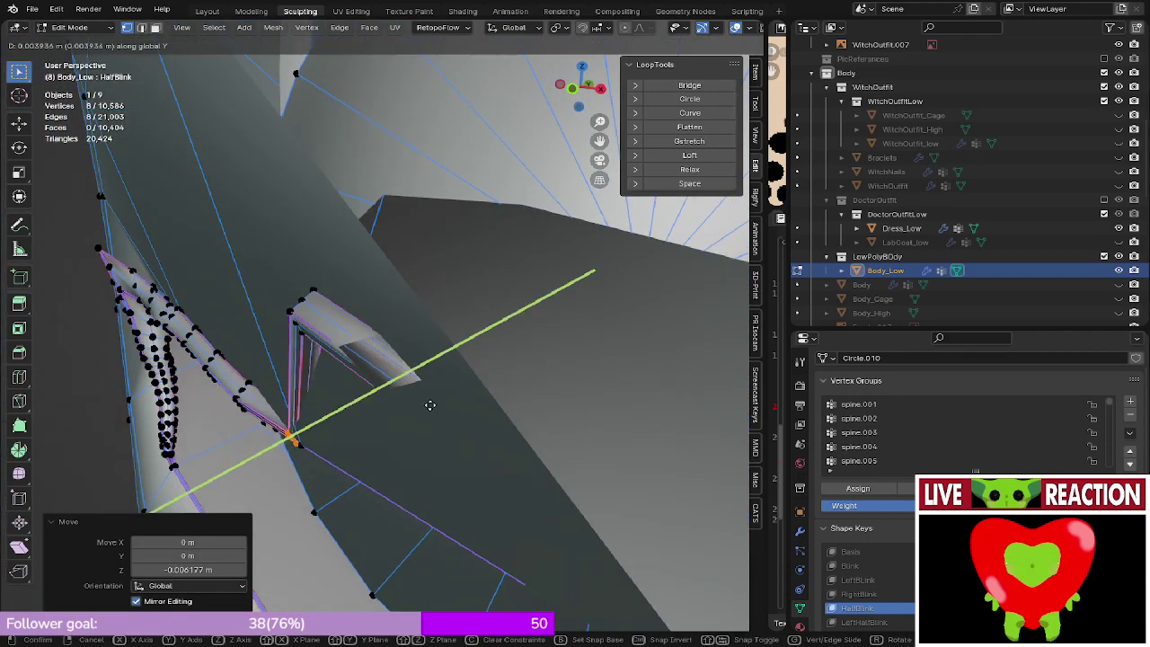
pyautogui.click(415, 409)
pyautogui.press('KP_1')
pyautogui.keyDown('shift'); pyautogui.moveTo(465, 385); pyautogui.dragTo(379, 366, button='middle'); pyautogui.keyUp('shift')
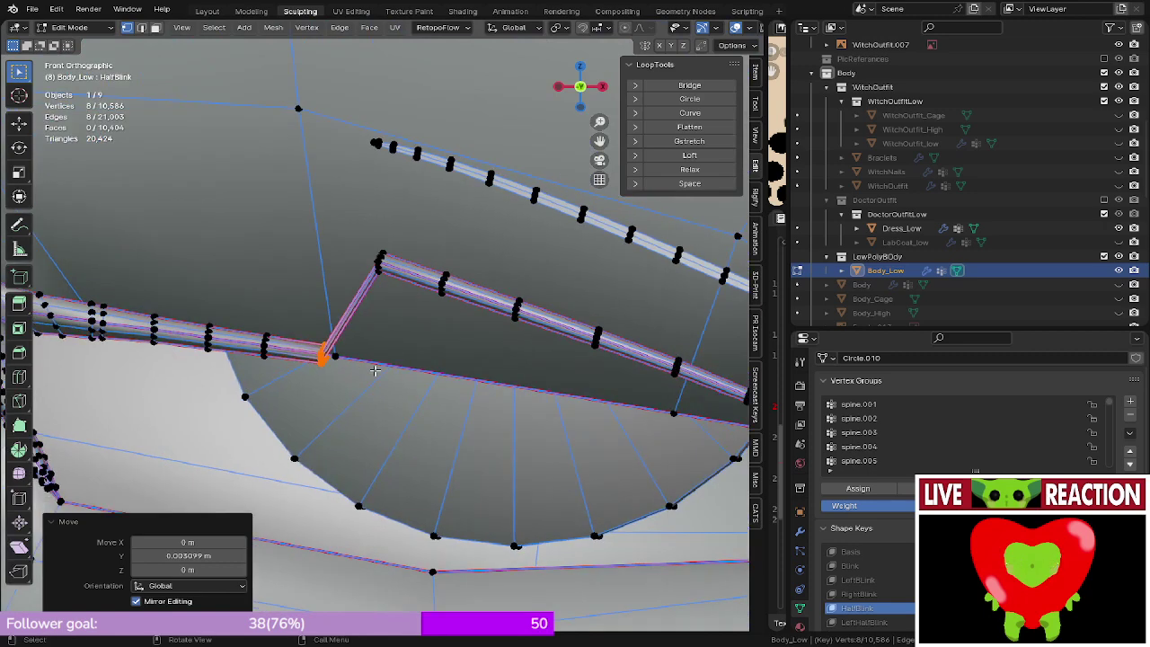
pyautogui.press('Tab')
pyautogui.press('Tab')
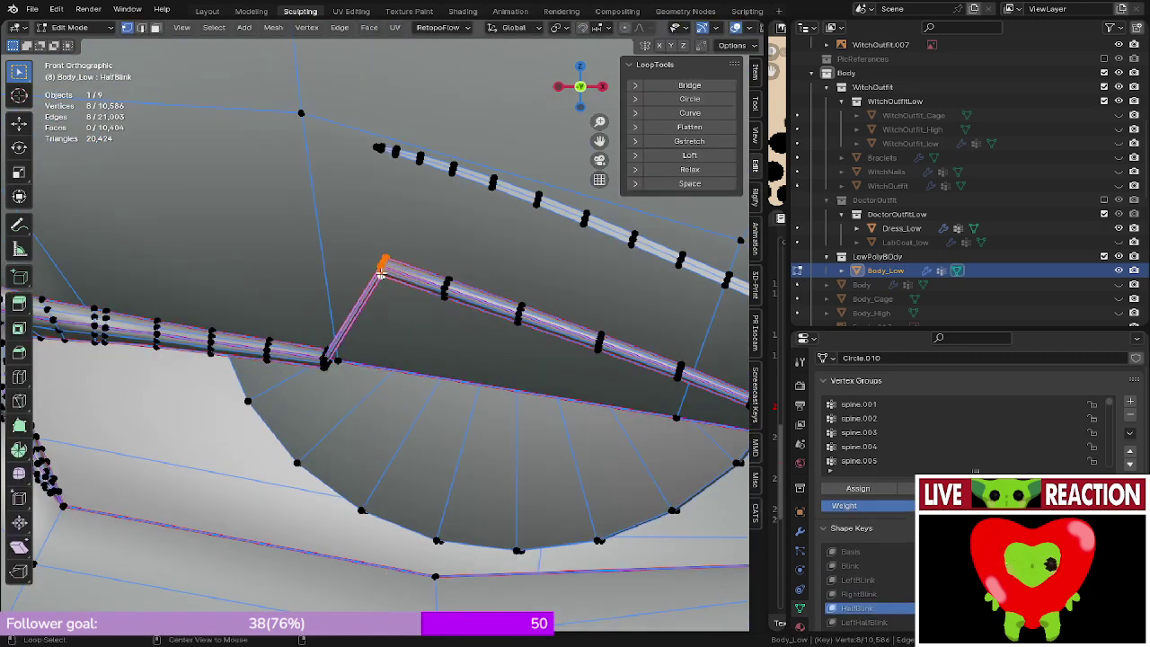
# - Lower the following raised ring of the lash strip along global Z by 0.005582 m to the eyelid edge
pyautogui.scroll(2, 381, 273)
pyautogui.press('g')
pyautogui.press('z')
pyautogui.click(382, 420)
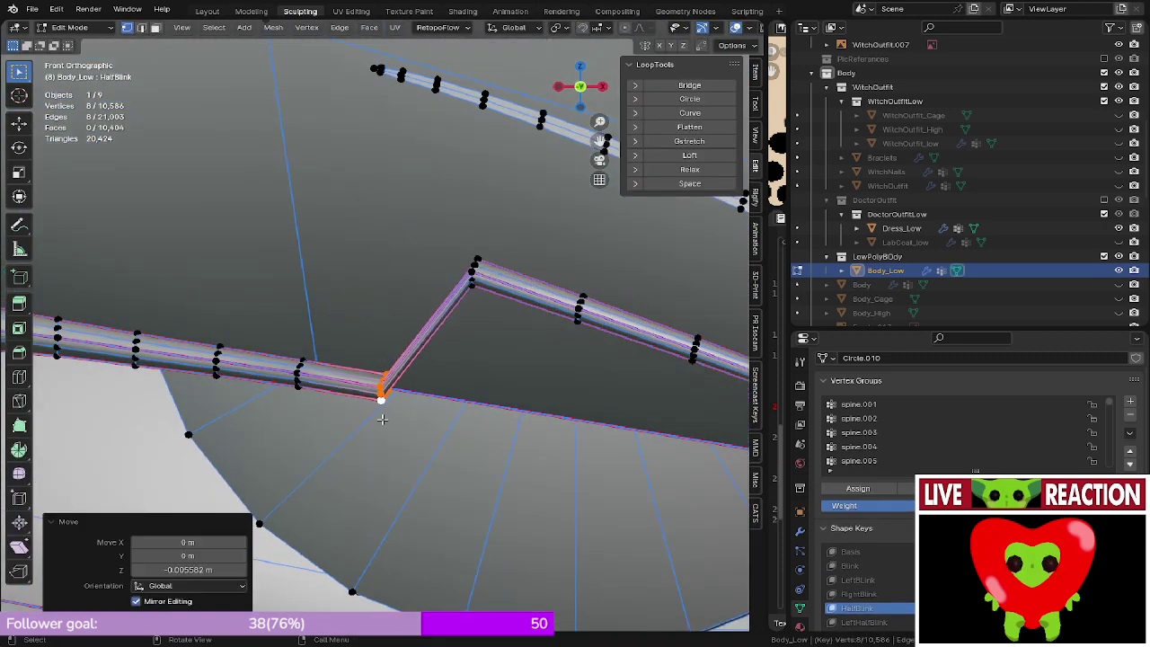
# - Move the selected lash ring back along global Y by 0.002985 m onto the eyelid edge
pyautogui.moveTo(381, 420); pyautogui.dragTo(342, 416, button='middle')
pyautogui.press('g')
pyautogui.press('y')
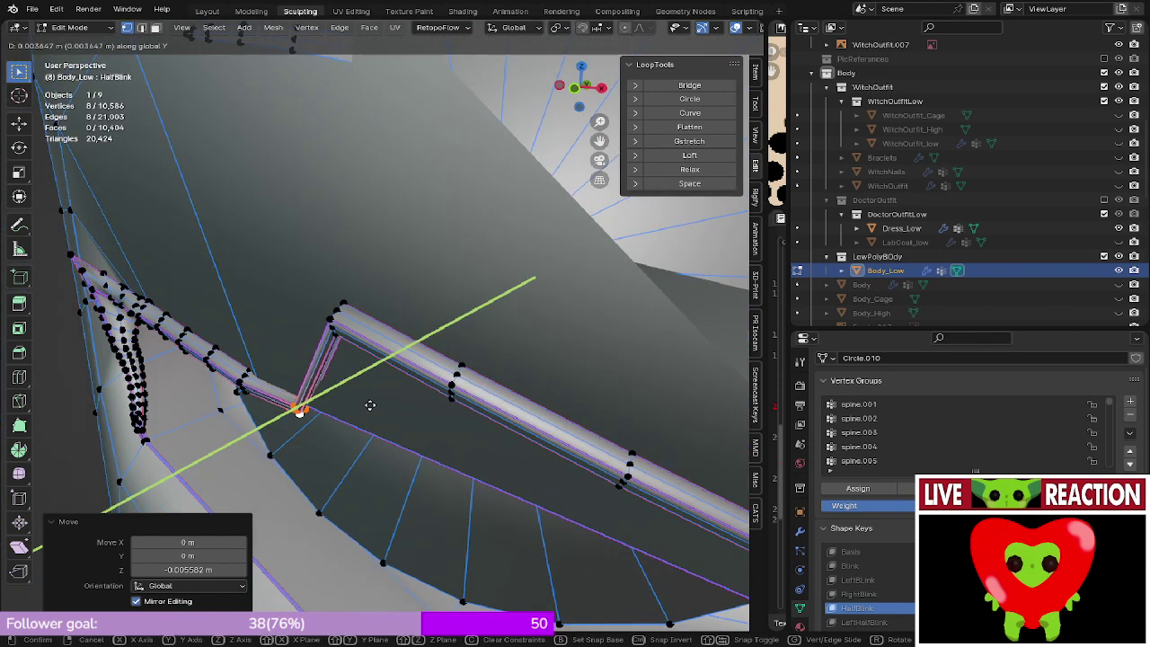
pyautogui.click(365, 408)
pyautogui.press('KP_1')
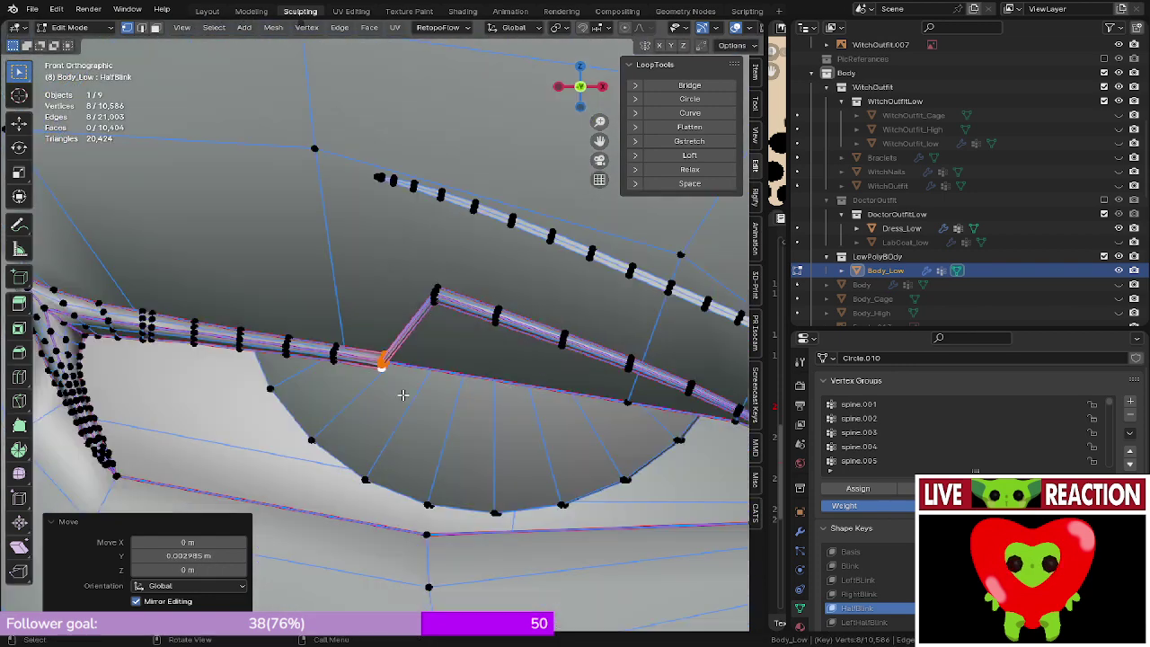
pyautogui.press('Tab')
pyautogui.press('Tab')
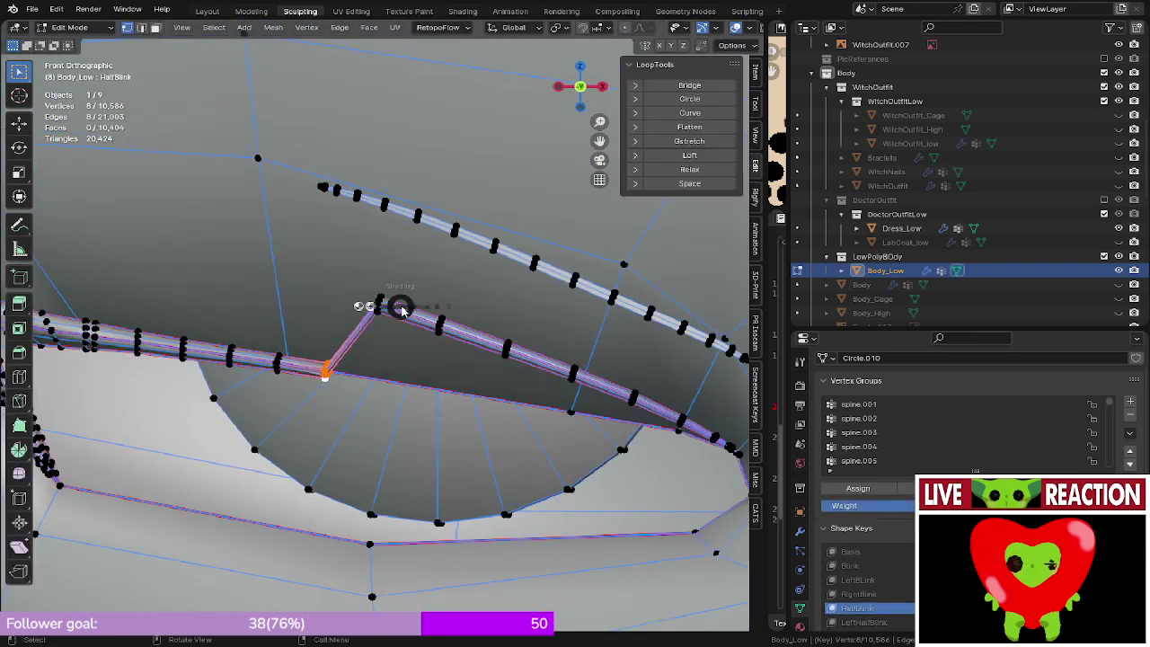
# - Select the next ring at the raised lash corner above the iris and lower it along global Z by 0.005012 m
pyautogui.click(294, 310)
pyautogui.hotkey('shift', 'z')
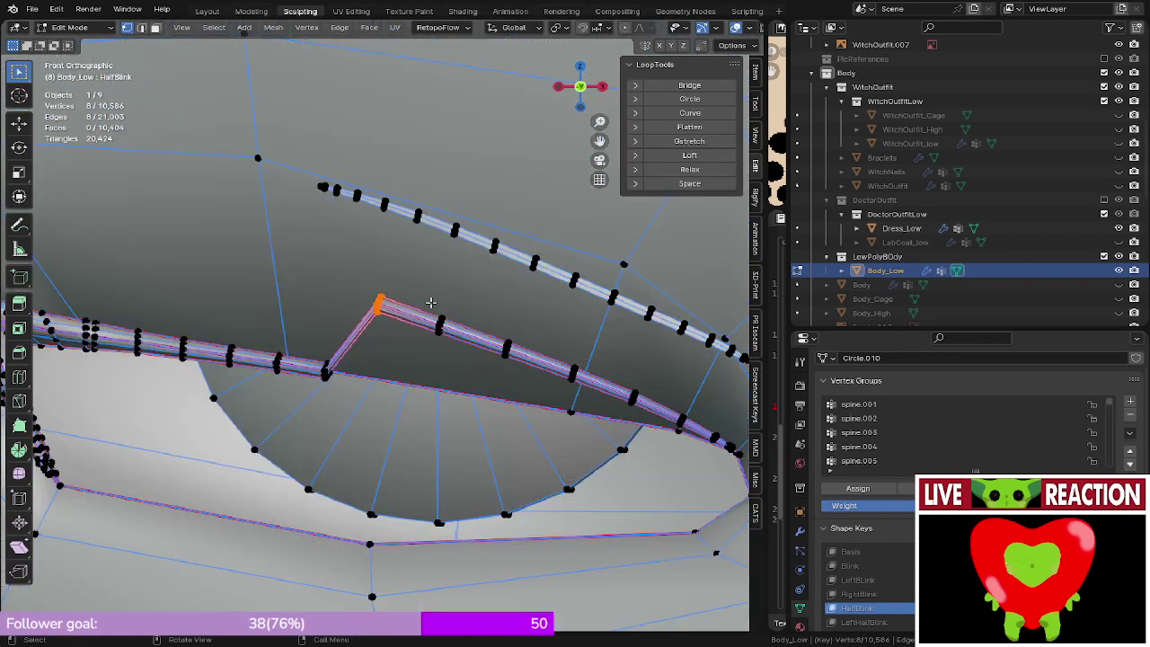
pyautogui.press('g')
pyautogui.press('z')
pyautogui.click(422, 379)
# - Move the lash ring above the iris back along global Y by about 0.0033 m
pyautogui.moveTo(421, 379); pyautogui.dragTo(362, 383, button='middle')
pyautogui.press('g')
pyautogui.press('z')
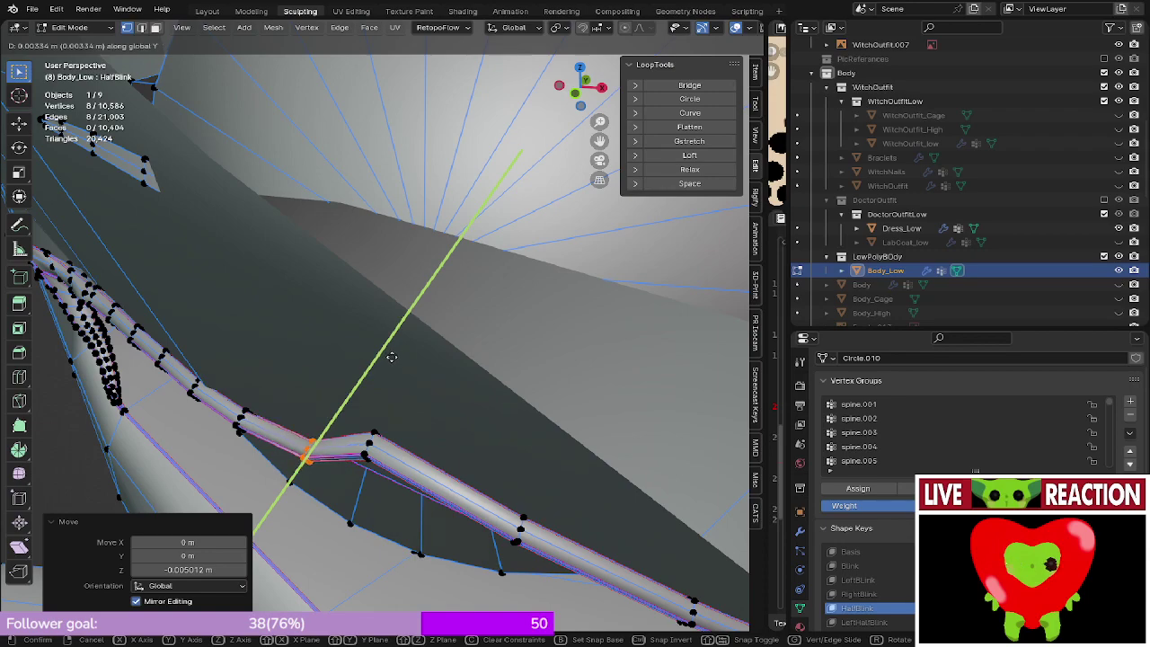
pyautogui.click(384, 361)
pyautogui.press('KP_1')
pyautogui.press('Tab')
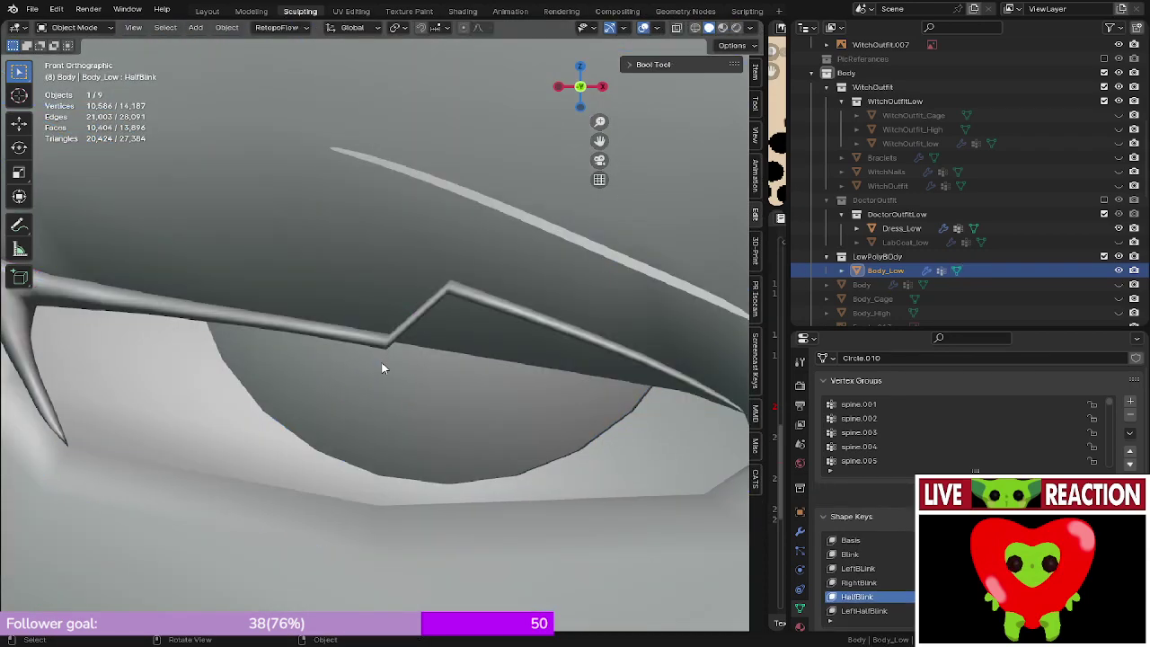
# - Select the next ring at the raised lash corner above the iris and lower it along global Z by about 0.00424 m
pyautogui.keyDown('shift'); pyautogui.moveTo(383, 367); pyautogui.dragTo(277, 365, button='middle'); pyautogui.keyUp('shift')
pyautogui.press('Tab')
pyautogui.scroll(2, 345, 278)
pyautogui.press('z')
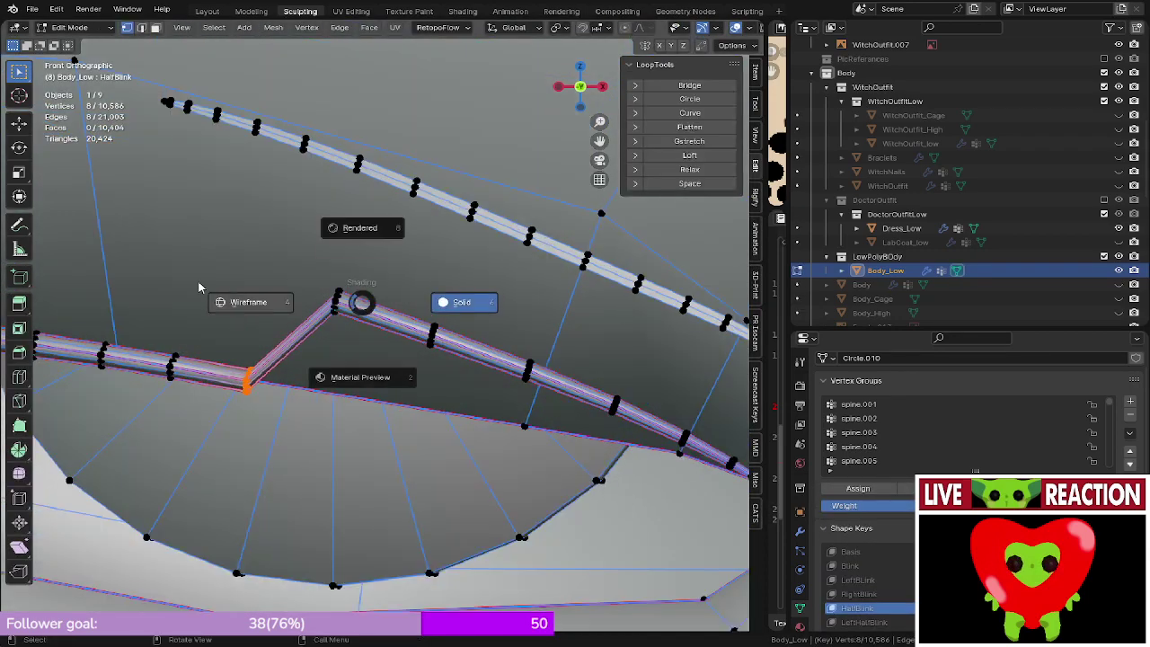
pyautogui.click(261, 275)
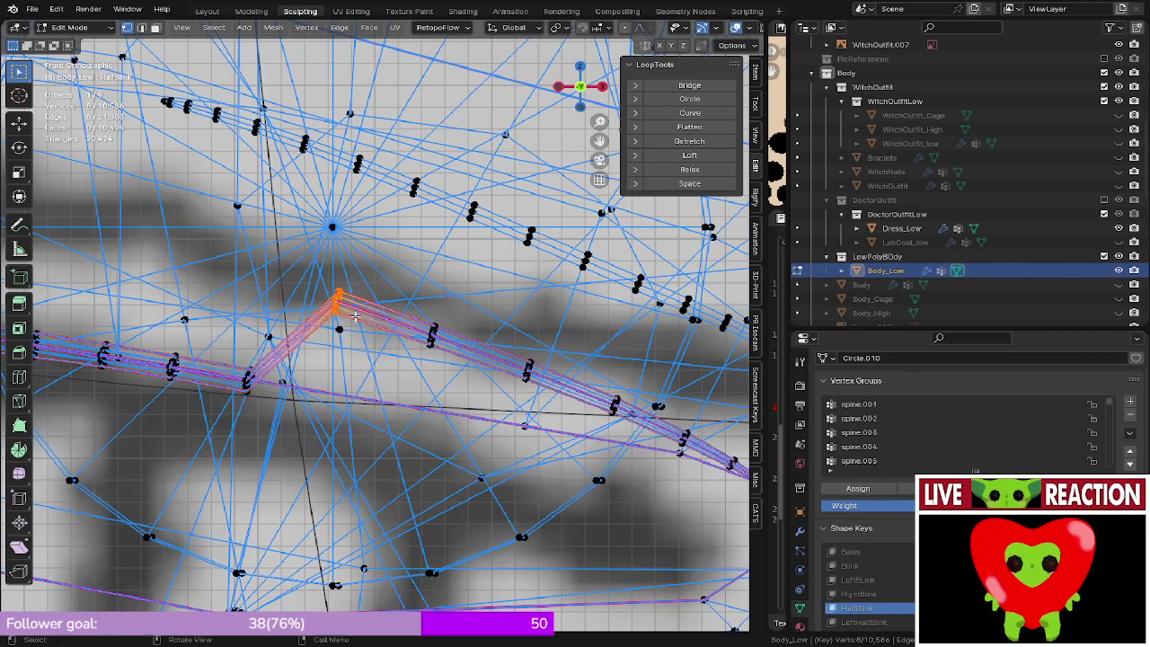
pyautogui.hotkey('shift', 'z')
pyautogui.press('g')
pyautogui.press('z')
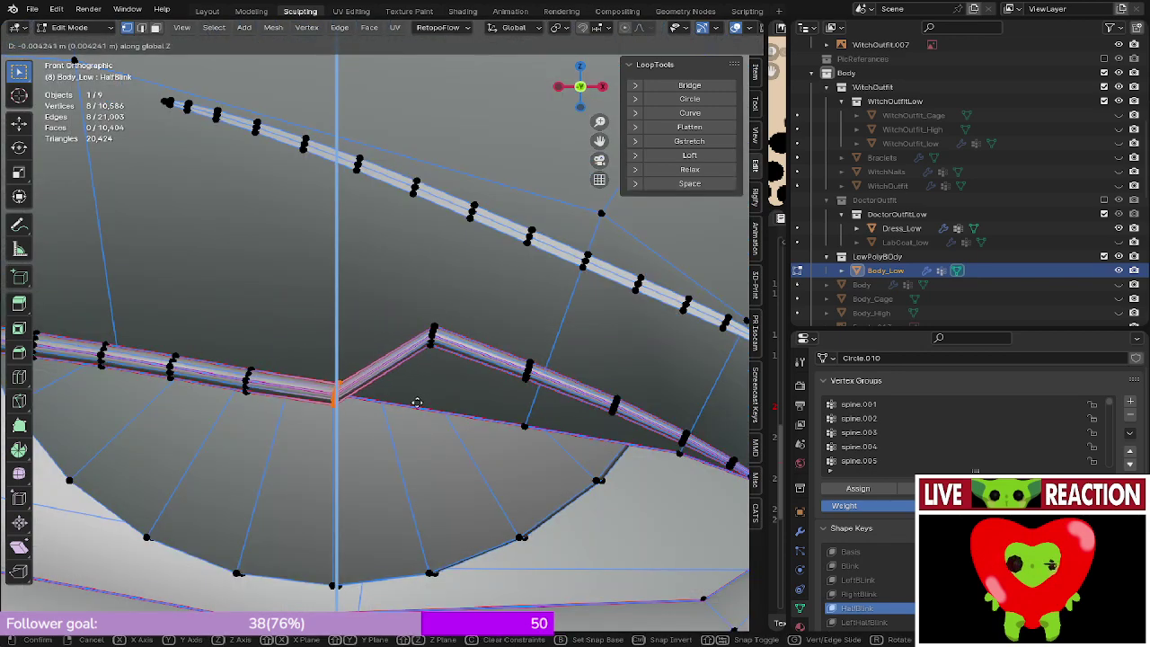
pyautogui.click(417, 402)
# - Move the lowered lash ring back along global Y by 0.00352 m onto the eyelid edge
pyautogui.moveTo(417, 403); pyautogui.dragTo(372, 391, button='middle')
pyautogui.press('g')
pyautogui.press('y')
pyautogui.click(433, 341)
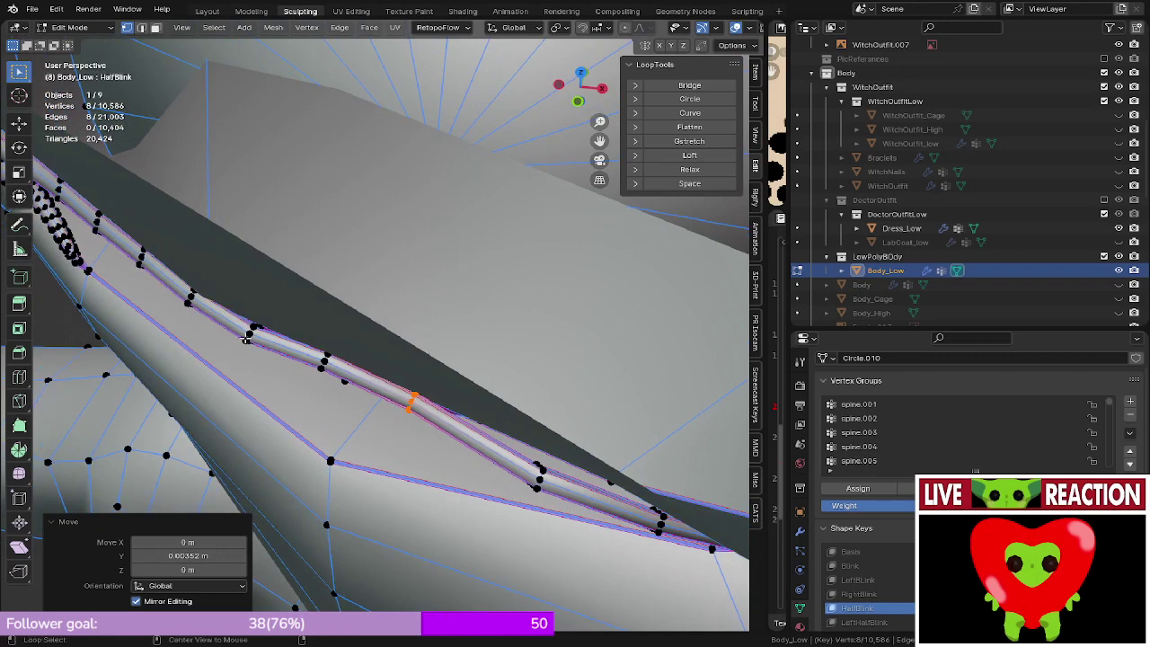
# - Select the lash ring two positions back toward the inner eye corner and shift it slightly back along global Y
pyautogui.keyDown('alt'); pyautogui.keyDown('shift'); pyautogui.click(247, 339); pyautogui.keyUp('shift'); pyautogui.keyUp('alt')
pyautogui.moveTo(247, 338); pyautogui.dragTo(253, 337, button='middle')
pyautogui.press('g')
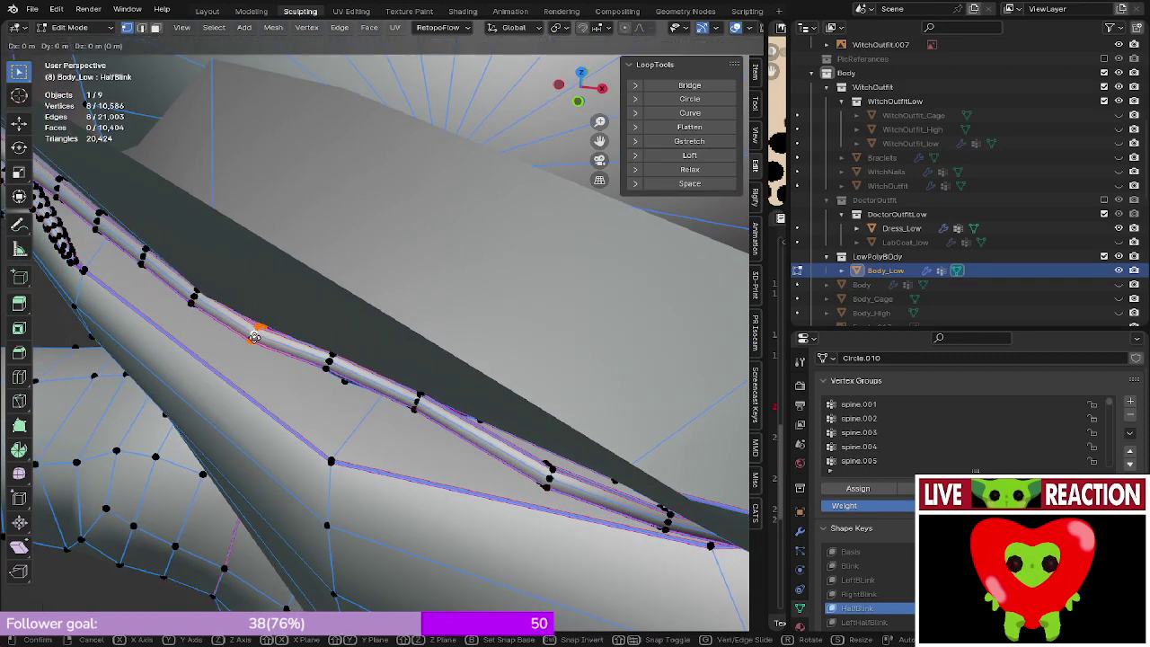
pyautogui.press('y')
pyautogui.click(258, 334)
pyautogui.press('KP_1')
pyautogui.press('Tab')
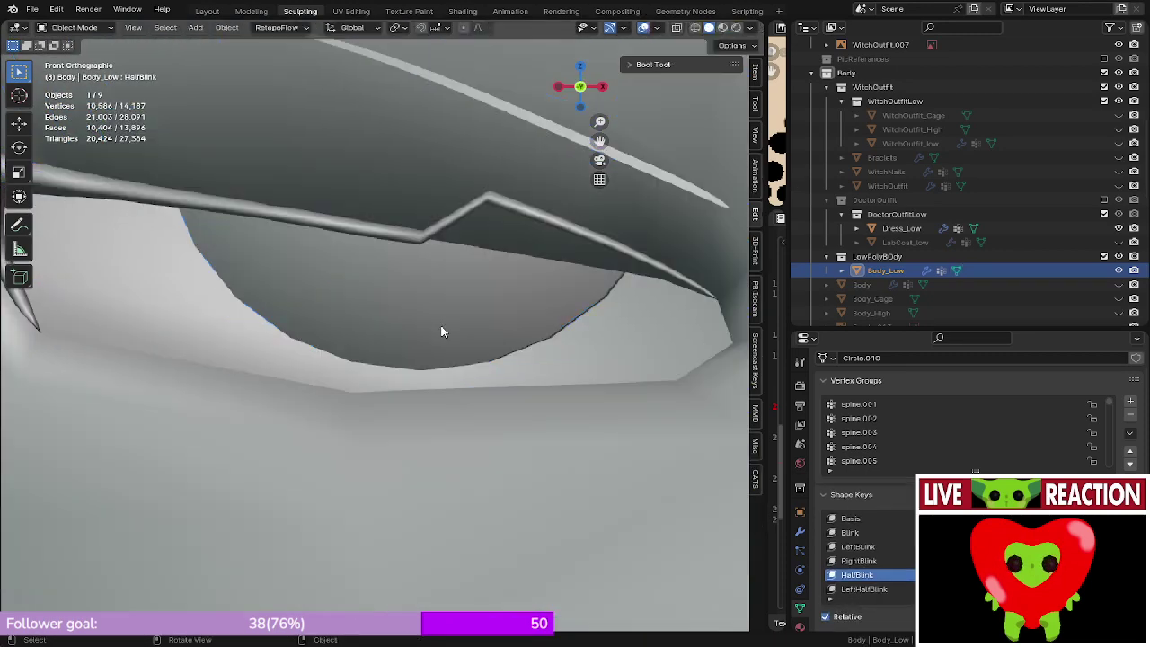
# - Fine-tune the depth of that same earlier lash ring along global Y so the strip runs smoothly
pyautogui.keyDown('shift'); pyautogui.moveTo(441, 328); pyautogui.dragTo(351, 392, button='middle'); pyautogui.keyUp('shift')
pyautogui.press('Tab')
pyautogui.moveTo(419, 272); pyautogui.dragTo(281, 399, button='middle')
pyautogui.press('Tab')
pyautogui.press('Tab')
pyautogui.press('g')
pyautogui.press('y')
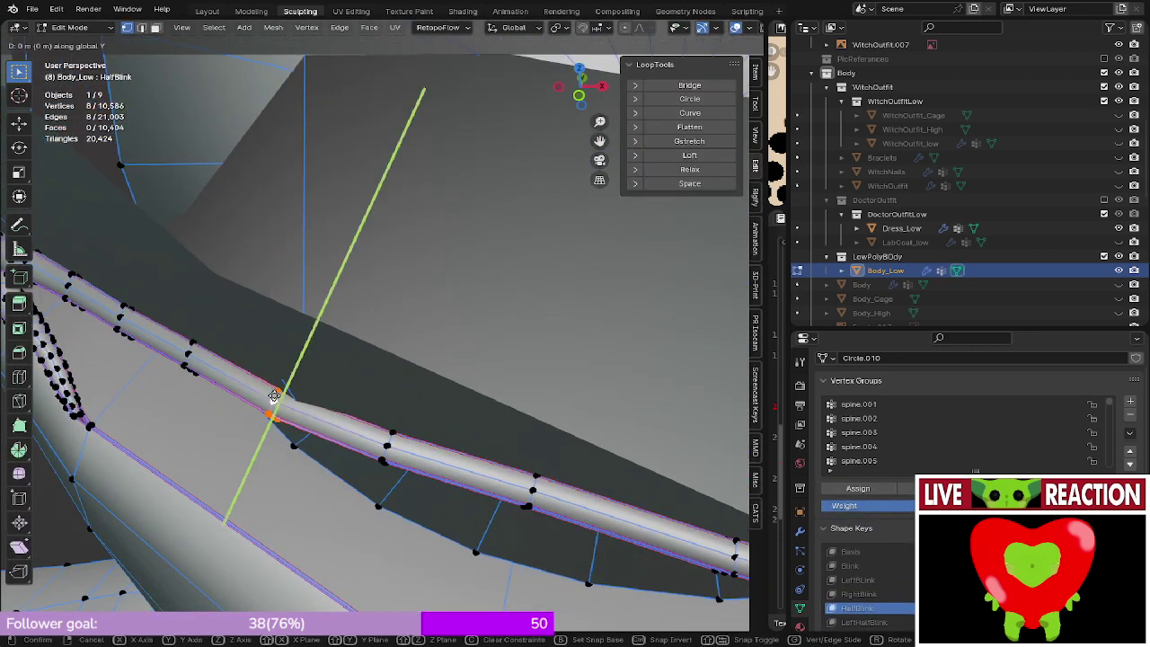
pyautogui.click(273, 397)
# - Check the lash from the front and save the file Medusa_005.blend
pyautogui.press('Tab')
pyautogui.press('KP_1')
pyautogui.keyDown('shift'); pyautogui.moveTo(446, 361); pyautogui.dragTo(339, 402, button='middle'); pyautogui.keyUp('shift')
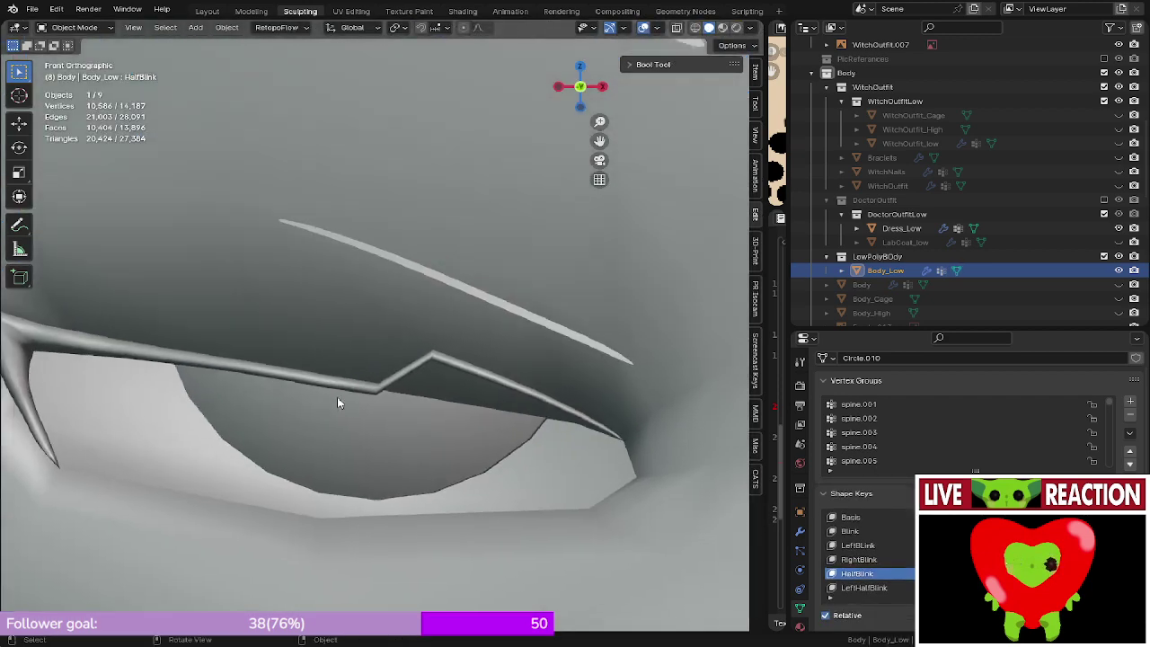
pyautogui.press('Tab')
pyautogui.scroll(6, 416, 358)
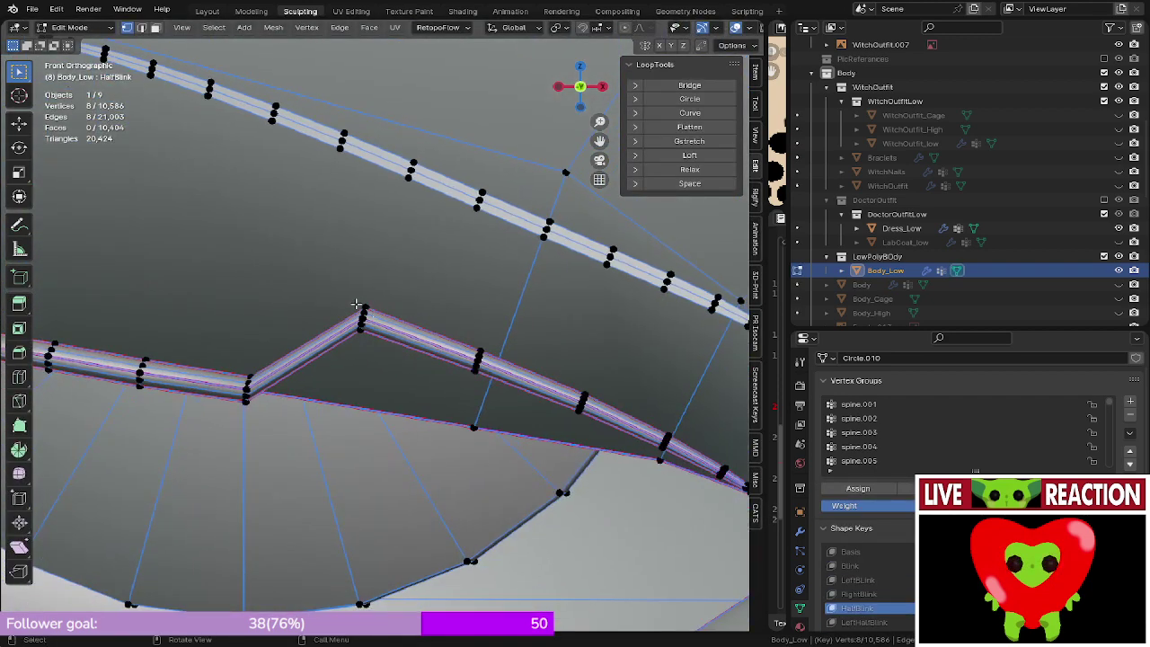
pyautogui.hotkey('ctrl', 's')
pyautogui.click(511, 301)
# - Select the next raised lash ring and lower it along global Z by 0.003432 m to the eyelid edge
pyautogui.scroll(3, 297, 338)
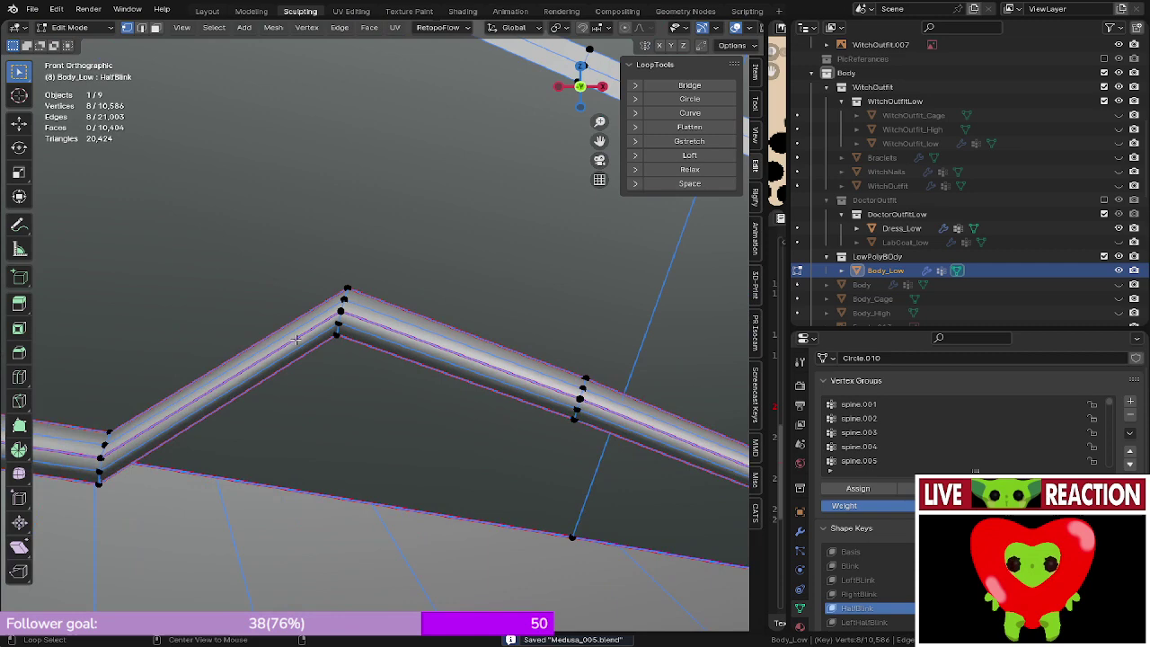
pyautogui.keyDown('alt'); pyautogui.click(340, 316); pyautogui.keyUp('alt')
pyautogui.press('g')
pyautogui.press('z')
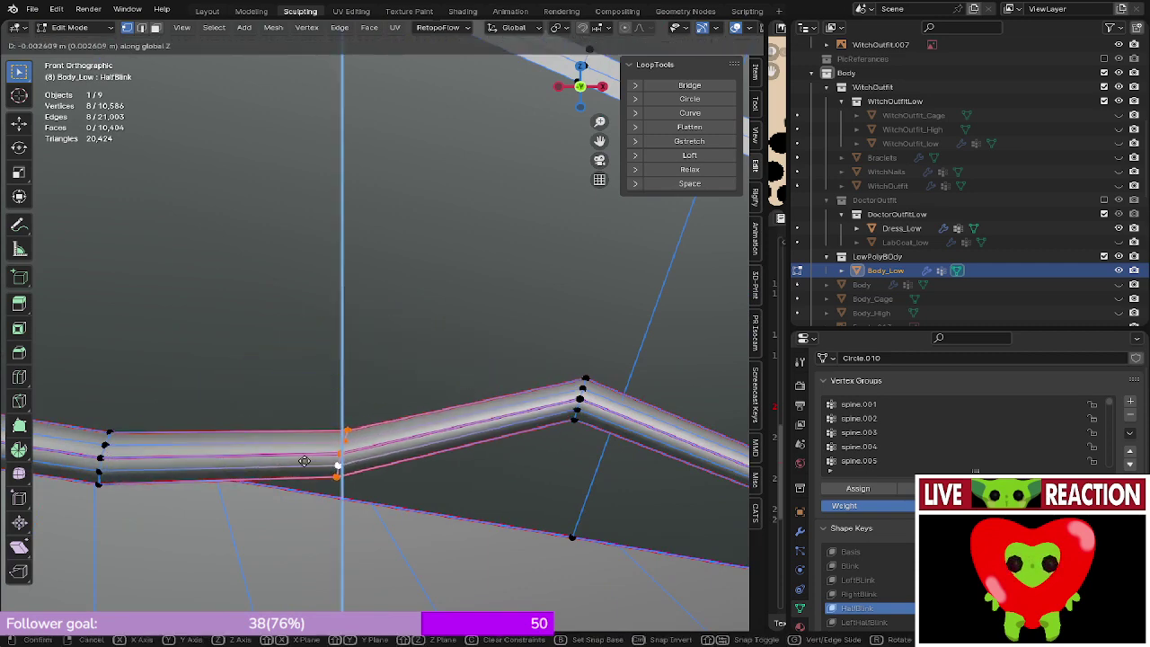
pyautogui.click(301, 506)
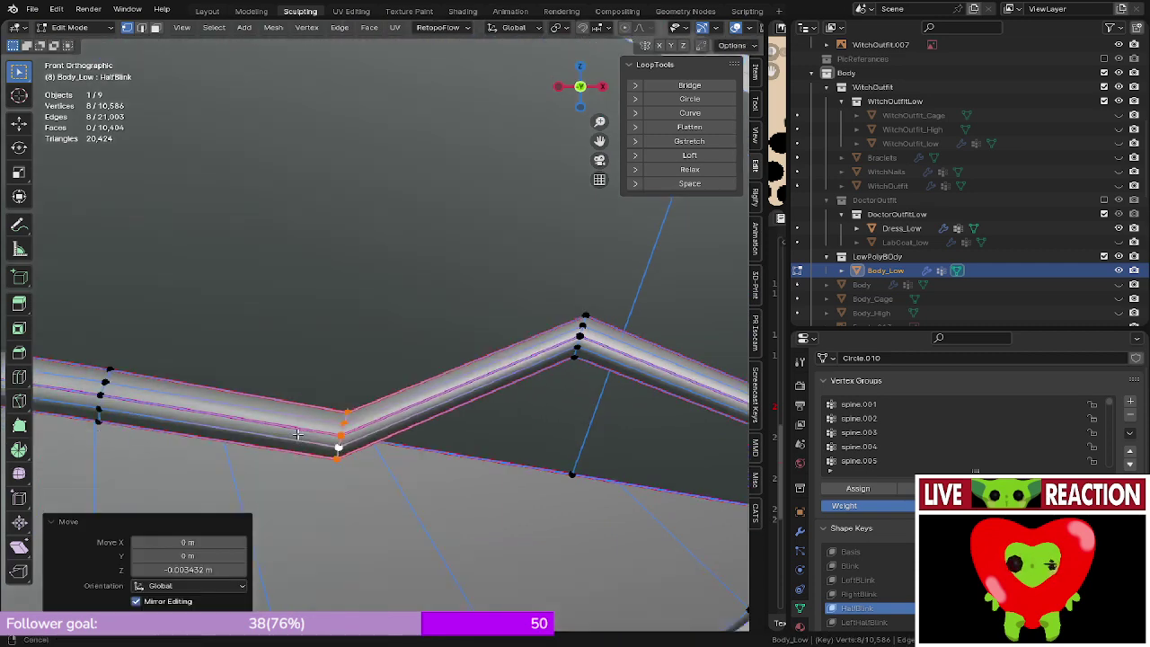
# - Move the selected lash ring back along global Y by 0.003205 m to line up with the eyelid
pyautogui.moveTo(301, 503); pyautogui.dragTo(421, 356, button='middle')
pyautogui.press('g')
pyautogui.press('y')
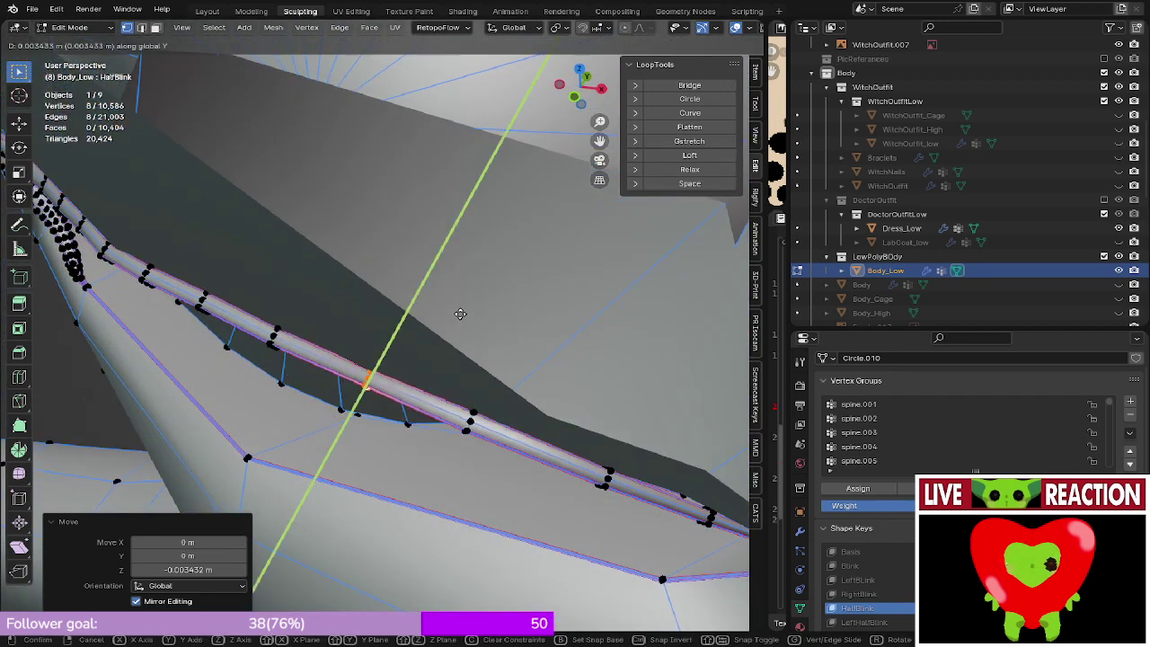
pyautogui.click(462, 318)
# - Select the following raised lash ring near the iris's outer side and lower it along global Z by 0.002556 m
pyautogui.press('KP_1')
pyautogui.keyDown('shift'); pyautogui.moveTo(420, 333); pyautogui.dragTo(310, 360, button='middle'); pyautogui.keyUp('shift')
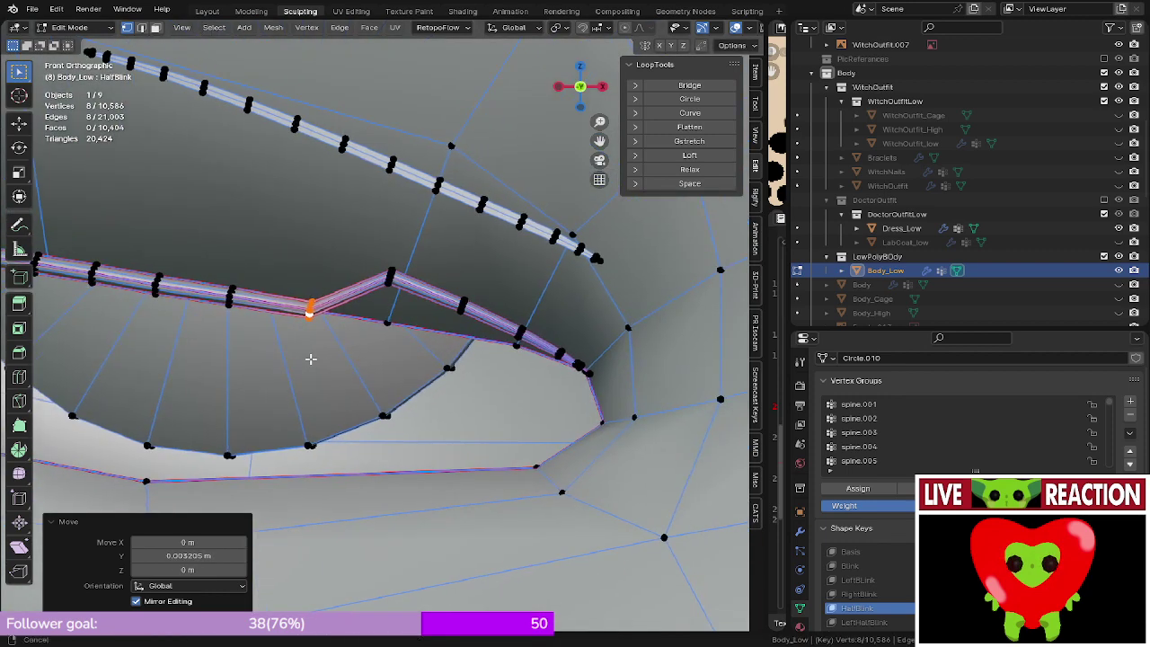
pyautogui.press('Tab')
pyautogui.scroll(2, 373, 271)
pyautogui.press('Tab')
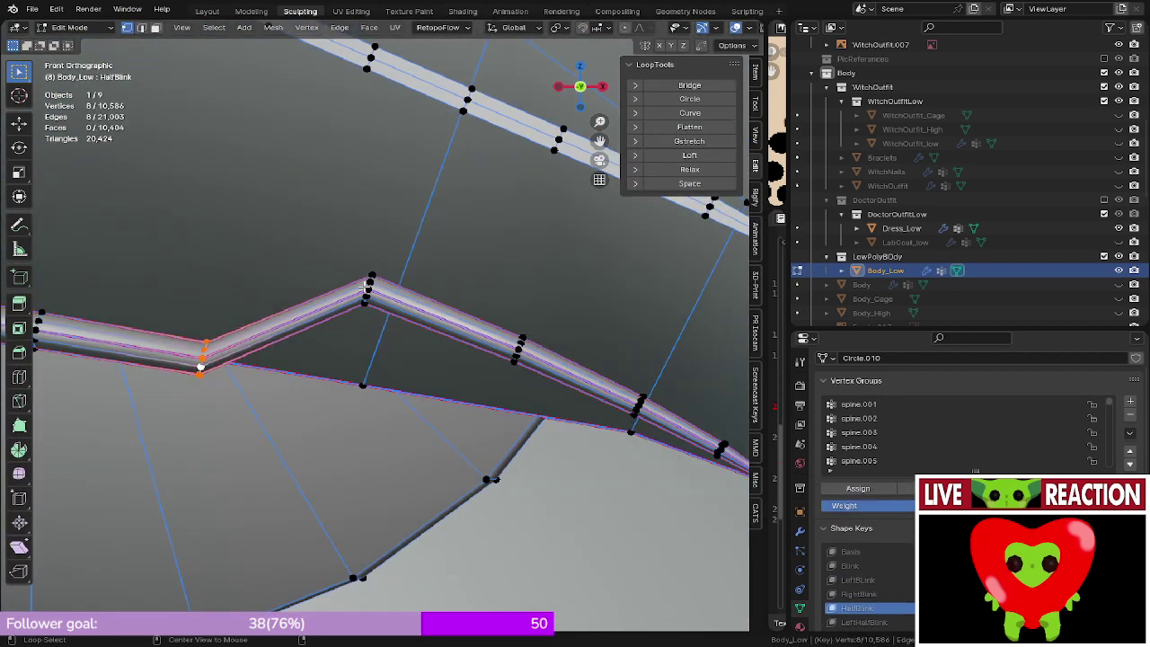
pyautogui.press('g')
pyautogui.press('z')
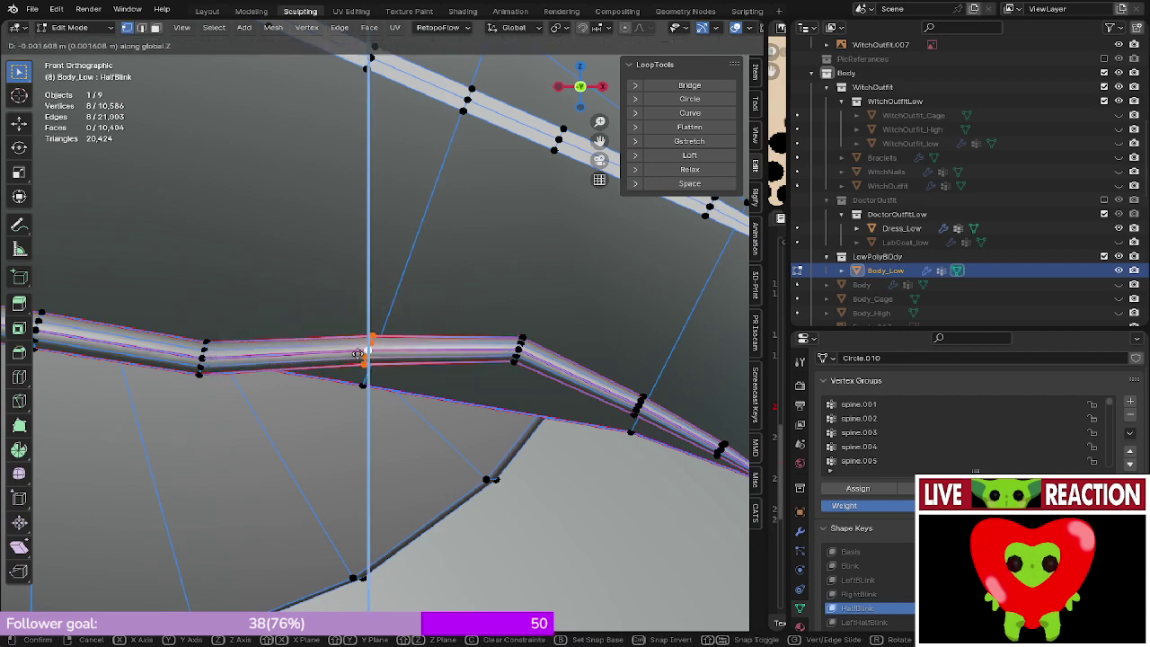
pyautogui.click(354, 384)
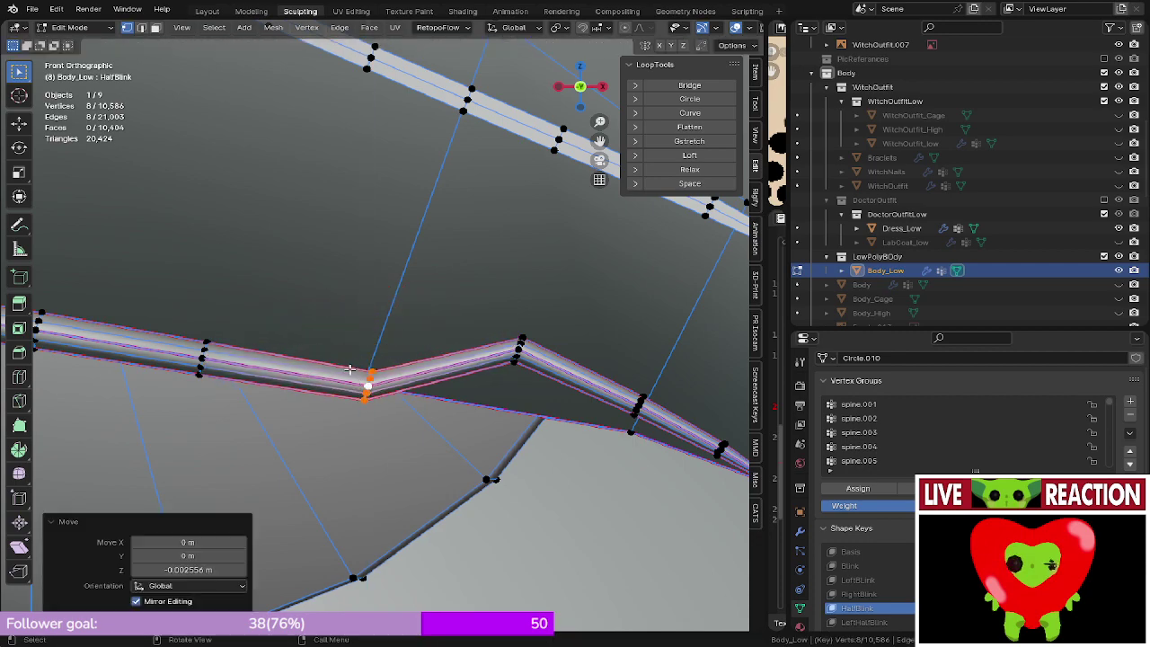
# - Push this lash ring back along global Y by 0.002161 m onto the eyelid edge
pyautogui.moveTo(359, 374); pyautogui.dragTo(398, 313, button='middle')
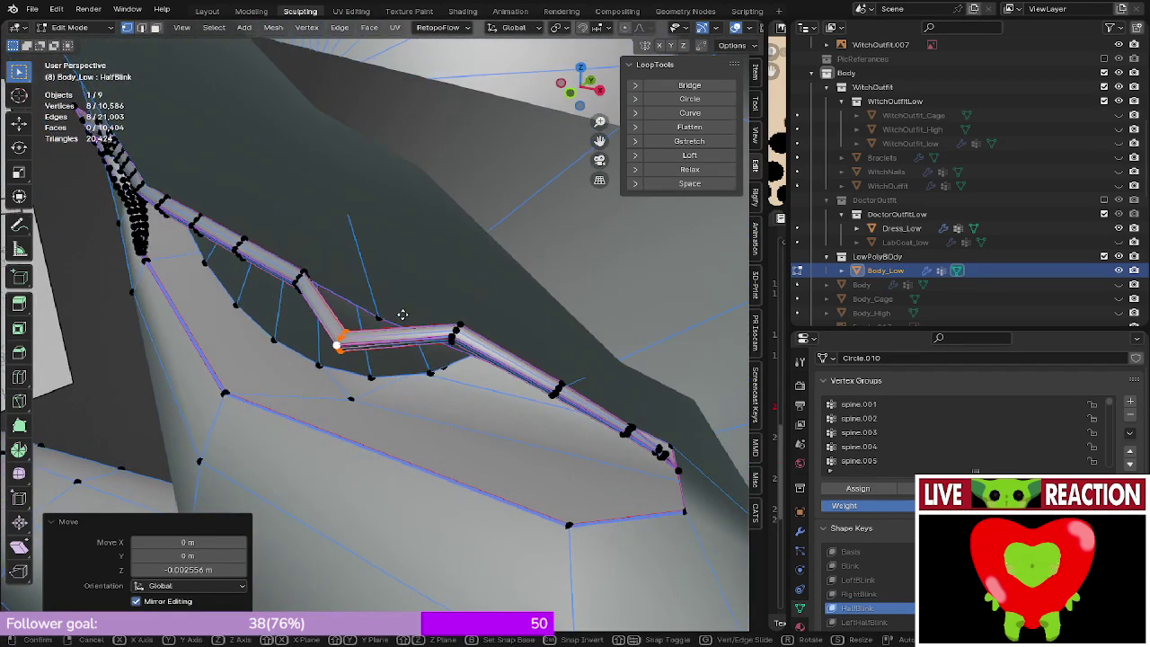
pyautogui.press('g')
pyautogui.press('y')
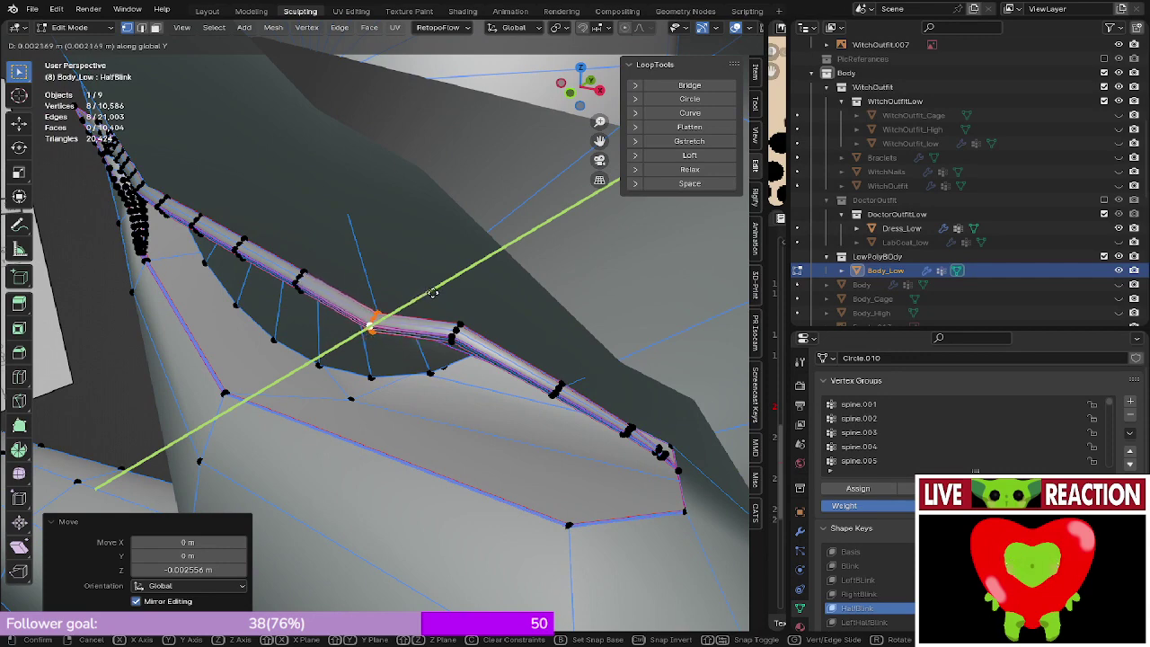
pyautogui.click(433, 296)
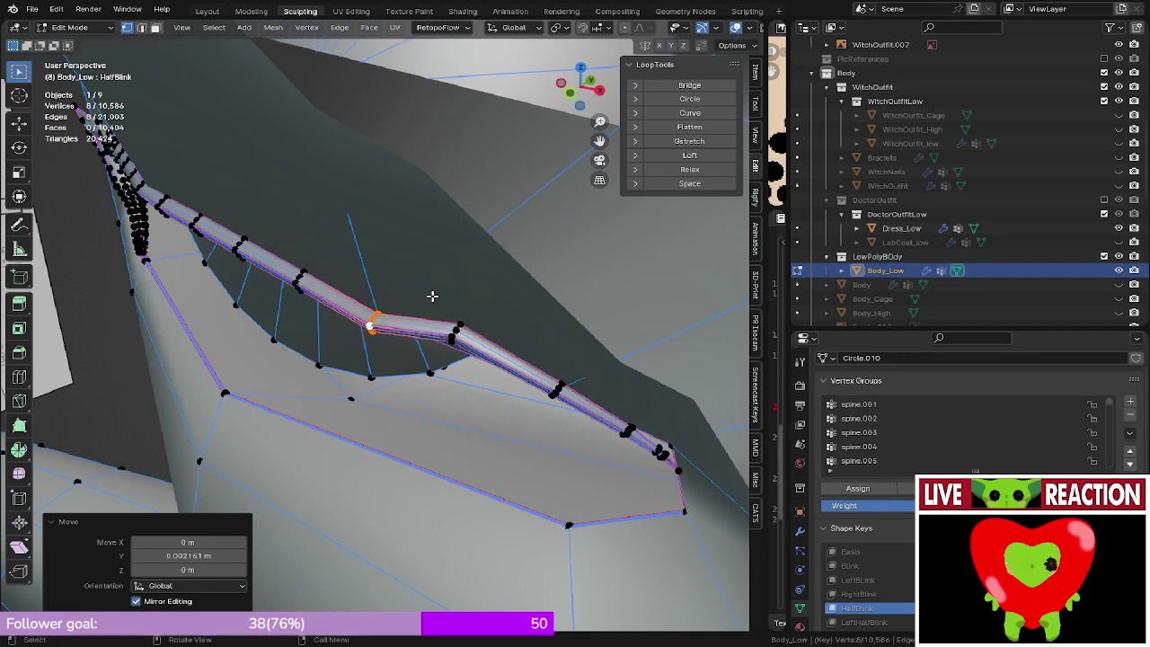
# - Select the next raised ring above the iris's outer edge and lower it along global Z by 0.001706 m
pyautogui.press('KP_1')
pyautogui.press('Tab')
pyautogui.keyDown('shift'); pyautogui.moveTo(386, 275); pyautogui.dragTo(299, 311, button='middle'); pyautogui.keyUp('shift')
pyautogui.scroll(2, 310, 308)
pyautogui.press('Tab')
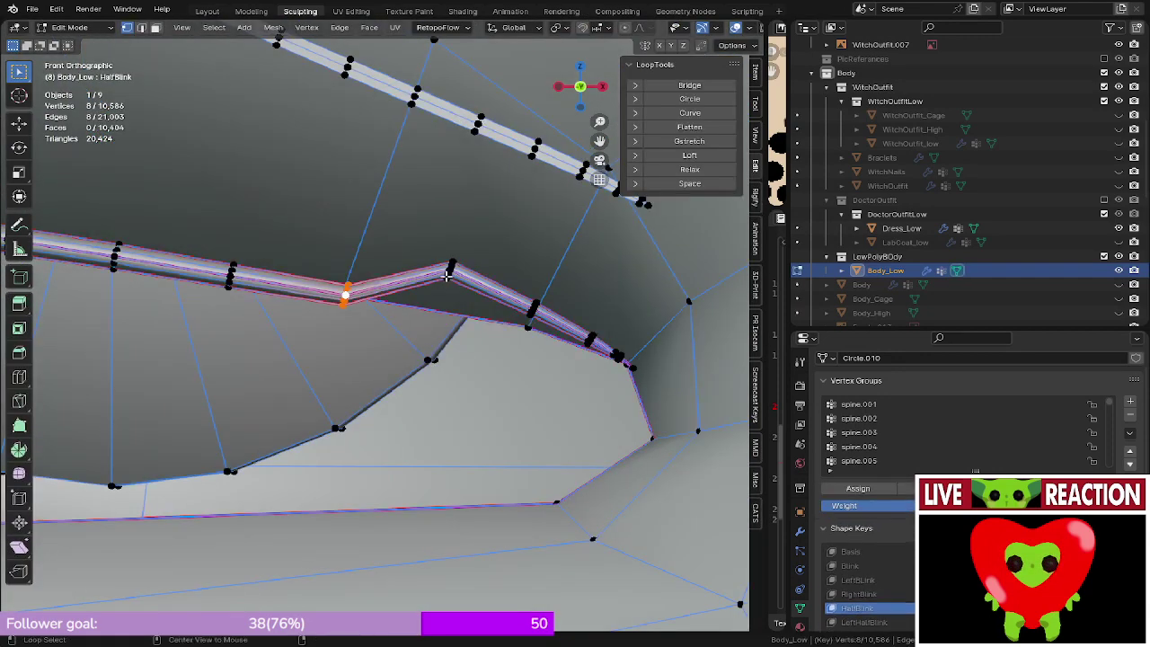
pyautogui.press('g')
pyautogui.press('z')
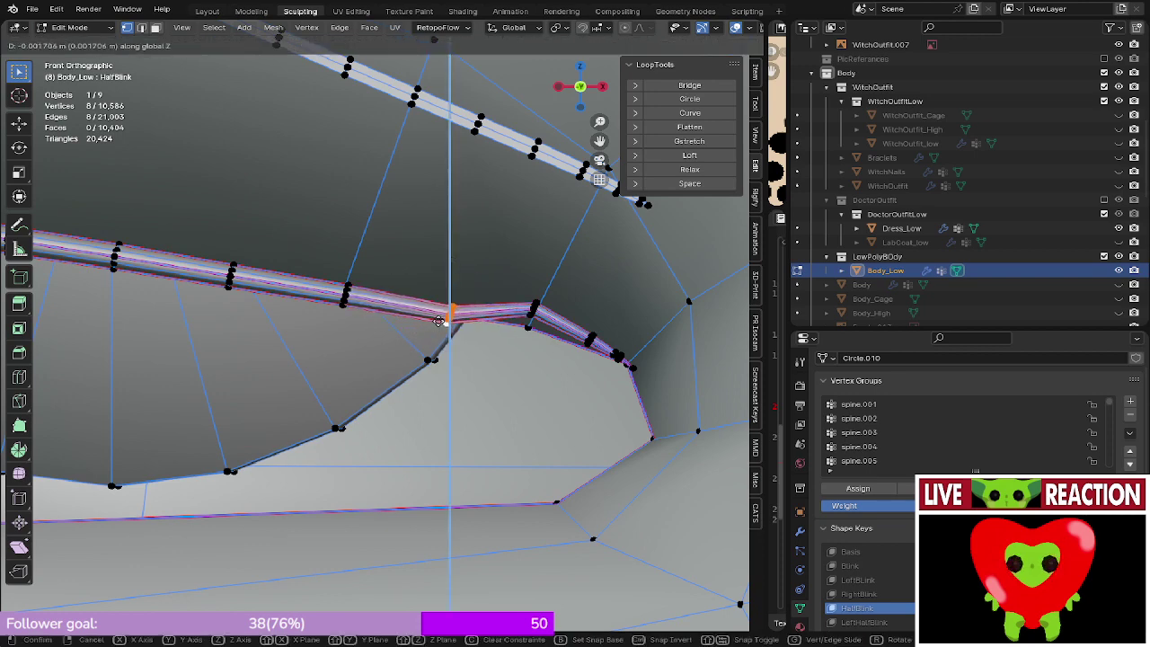
pyautogui.click(440, 319)
# - Move the ring at the iris's outer edge back along global Y by 0.001848 m
pyautogui.press('g')
pyautogui.press('y')
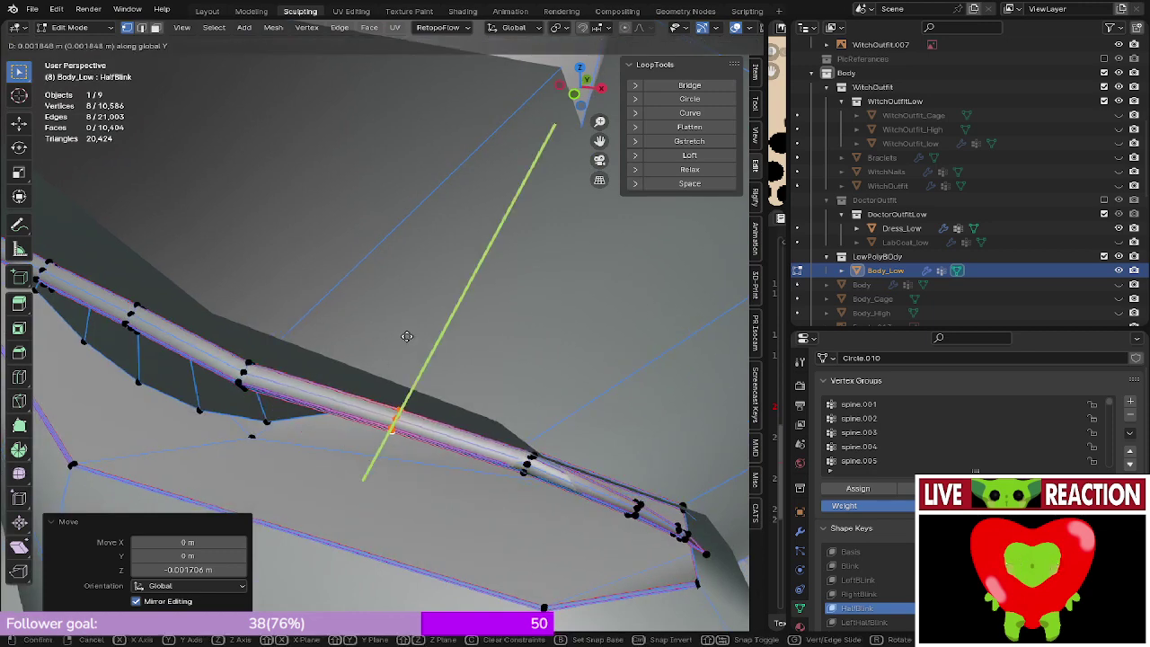
pyautogui.click(405, 335)
# - Select the next lash ring beyond the iris and lower it along global Z to the eyelid edge
pyautogui.press('KP_1')
pyautogui.keyDown('shift'); pyautogui.moveTo(405, 336); pyautogui.dragTo(300, 326, button='middle'); pyautogui.keyUp('shift')
pyautogui.scroll(3, 395, 305)
pyautogui.scroll(2, 481, 280)
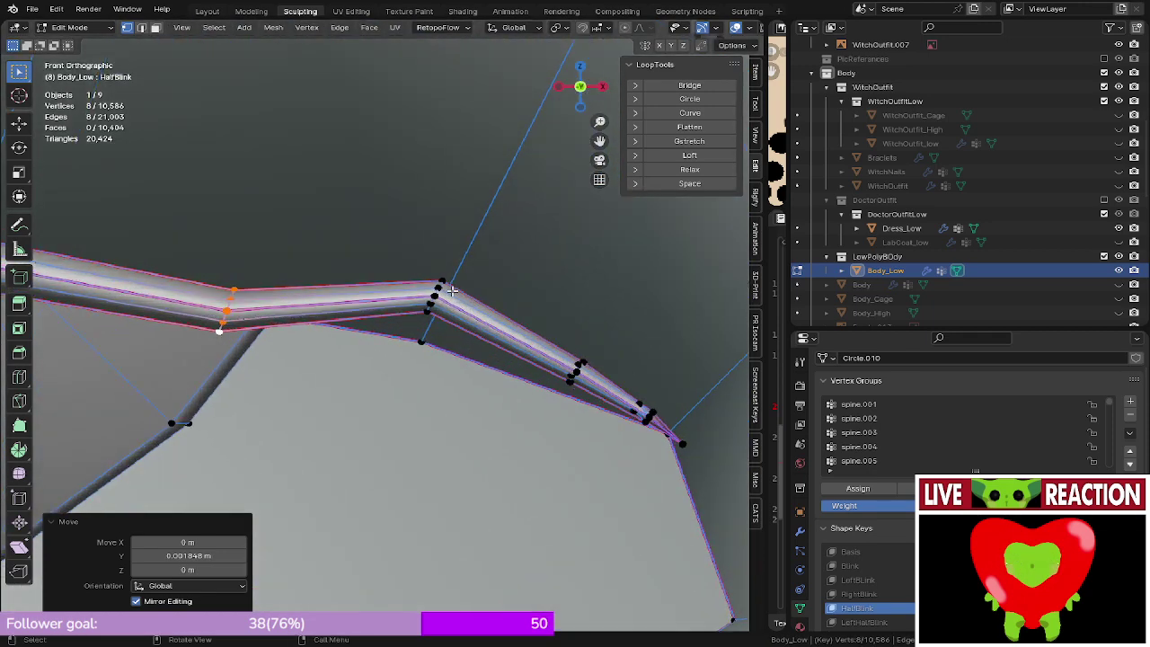
pyautogui.click(435, 296)
pyautogui.press('g')
pyautogui.press('z')
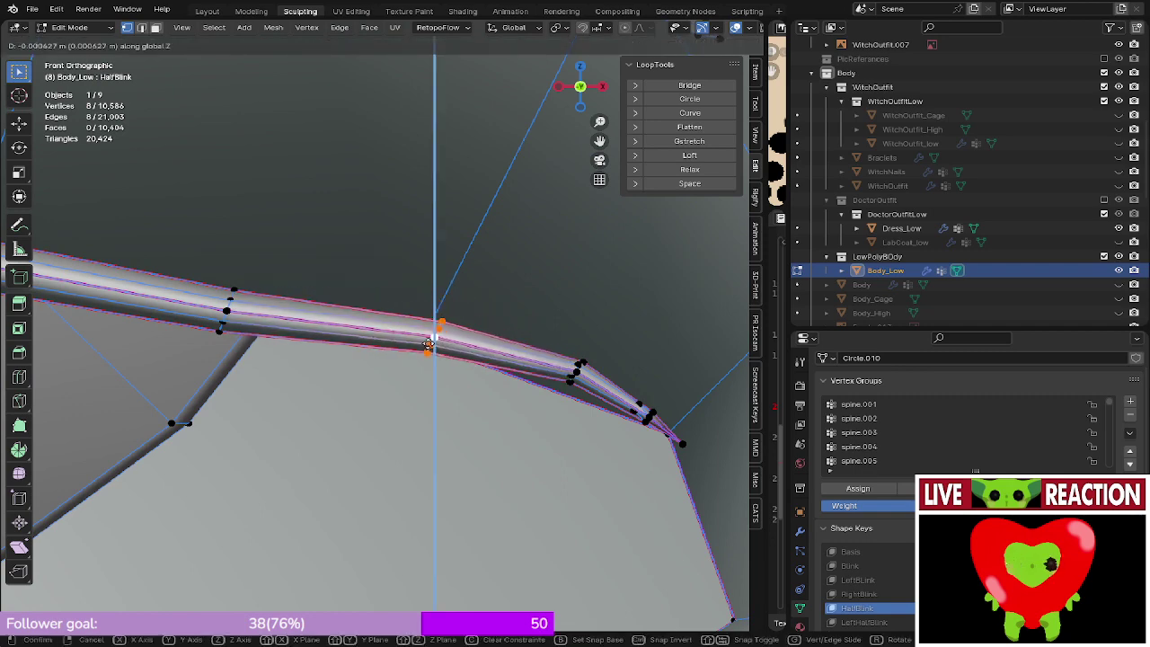
pyautogui.click(427, 352)
# - Move the lash ring beyond the iris back along global Y by 0.001026 m
pyautogui.moveTo(427, 351); pyautogui.dragTo(329, 308, button='middle')
pyautogui.press('g')
pyautogui.press('y')
pyautogui.click(390, 373)
# - Select the lash ring approaching the outer eye corner and lower it along global Z by 0.000395 m
pyautogui.scroll(7, 363, 318)
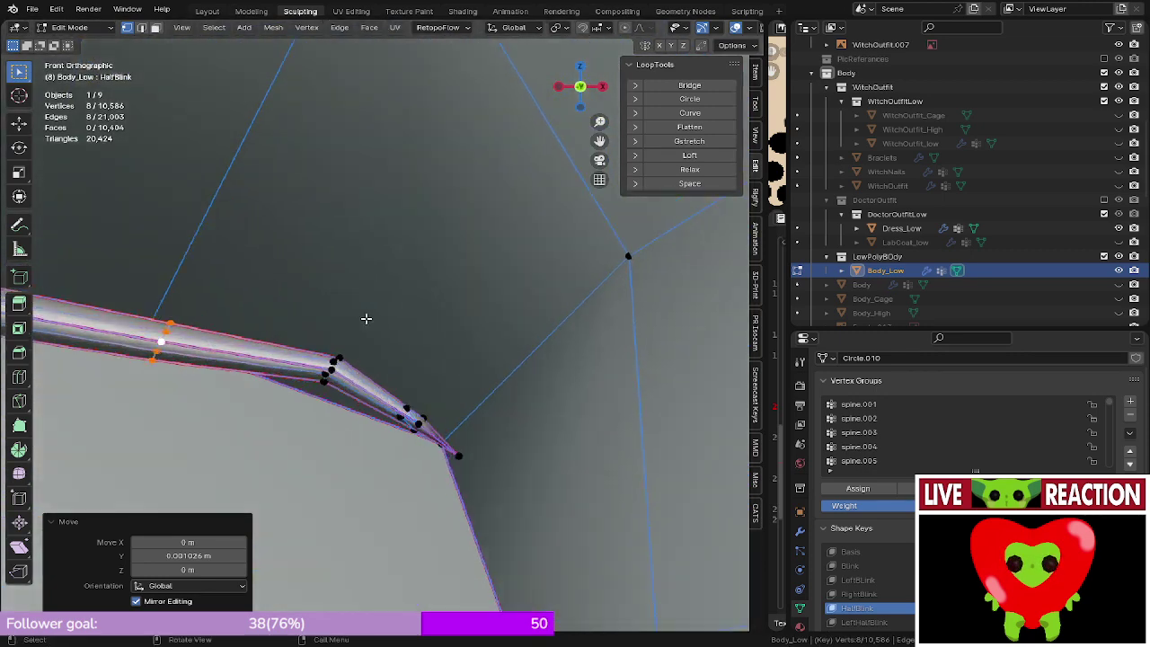
pyautogui.keyDown('alt'); pyautogui.click(317, 384); pyautogui.keyUp('alt')
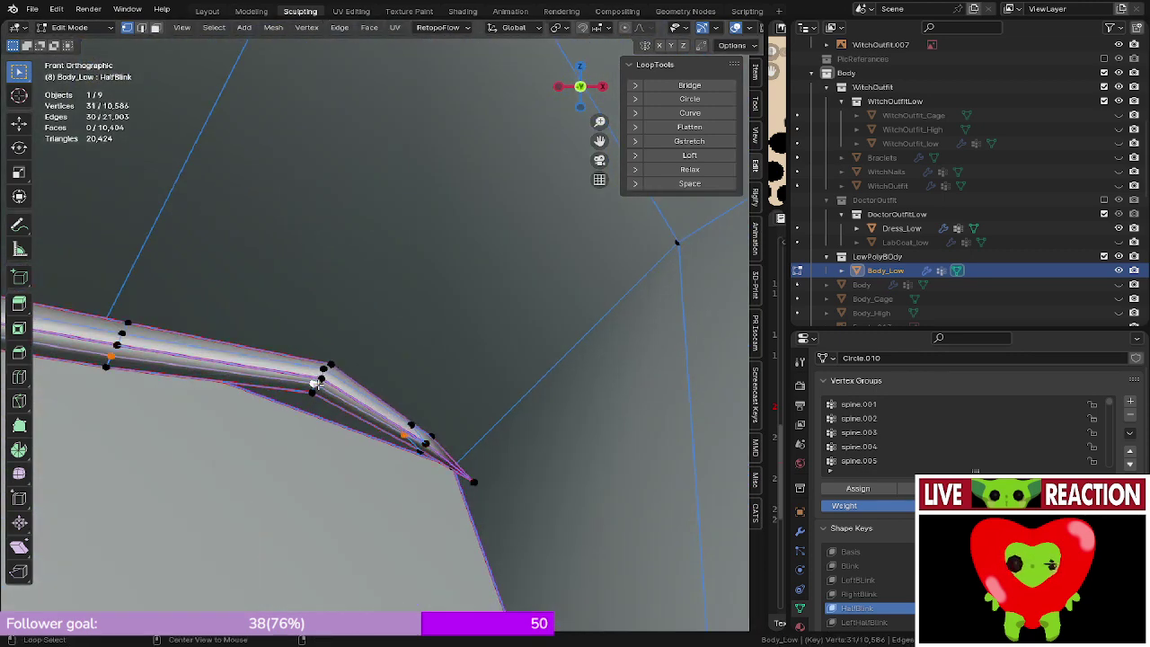
pyautogui.press('g')
pyautogui.press('z')
pyautogui.click(317, 399)
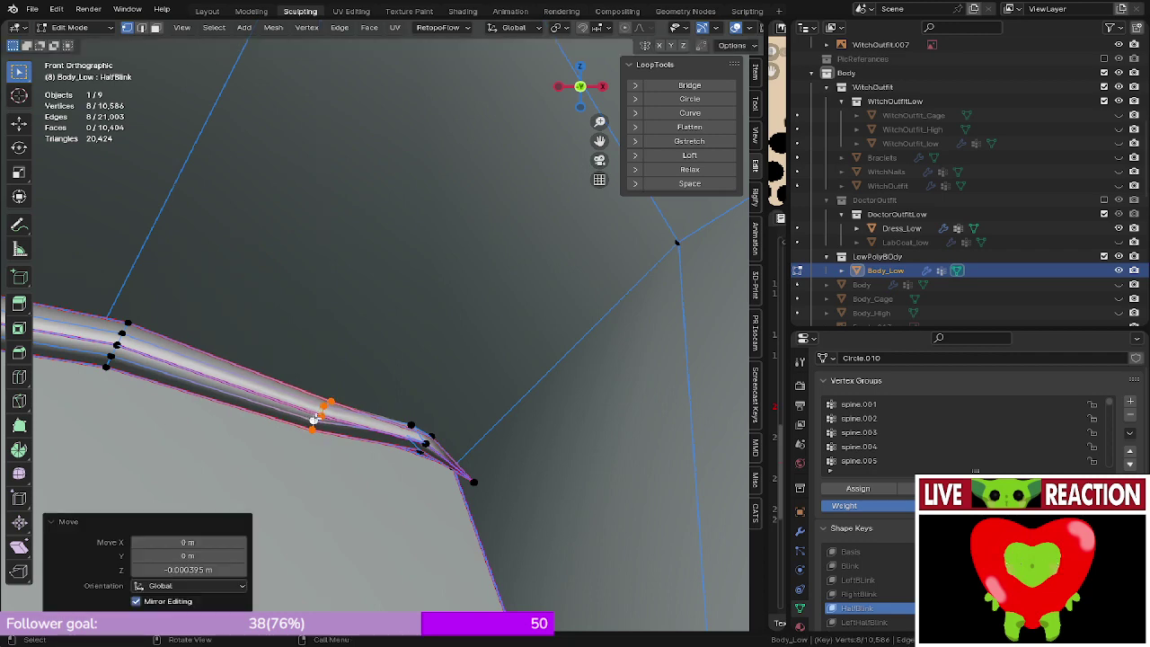
# - Move the ring near the outer eye corner back along global Y by 0.000887 m
pyautogui.moveTo(317, 400); pyautogui.dragTo(506, 314, button='middle')
pyautogui.scroll(-3, 533, 287)
pyautogui.scroll(3, 530, 286)
pyautogui.press('g')
pyautogui.press('y')
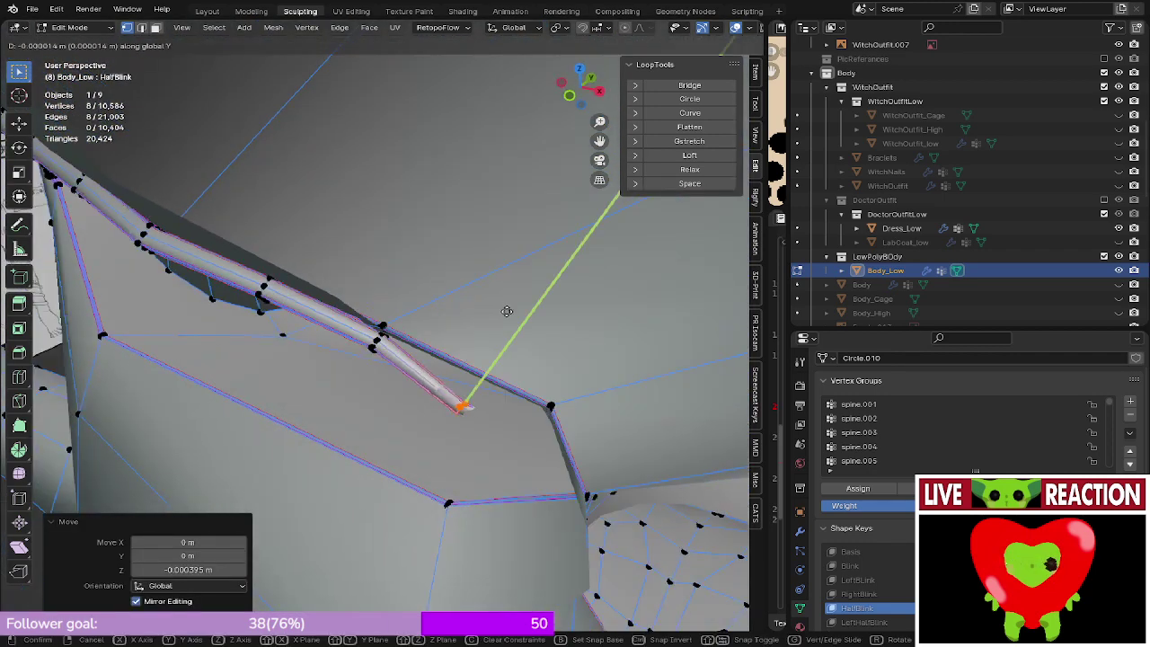
pyautogui.click(531, 294)
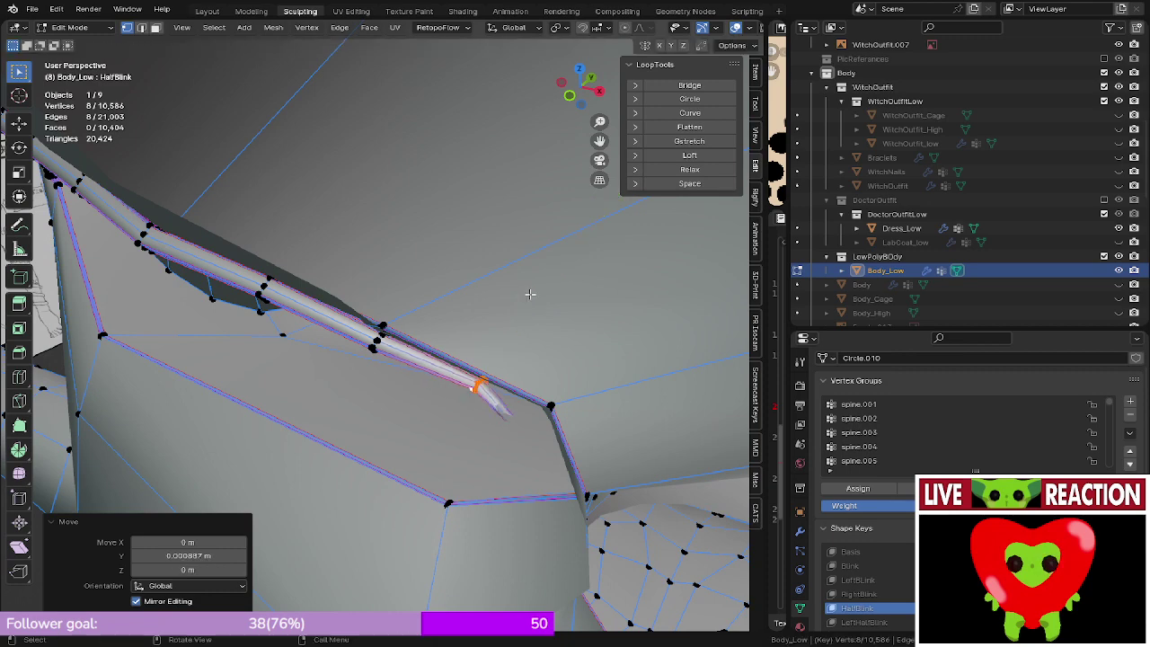
# - Select the last lash ring before the outer tip in wireframe and lower it along global Z by about 0.000163 m
pyautogui.press('KP_1')
pyautogui.scroll(3, 520, 309)
pyautogui.keyDown('shift'); pyautogui.moveTo(519, 309); pyautogui.dragTo(383, 316, button='middle'); pyautogui.keyUp('shift')
pyautogui.scroll(3, 384, 322)
pyautogui.press('z')
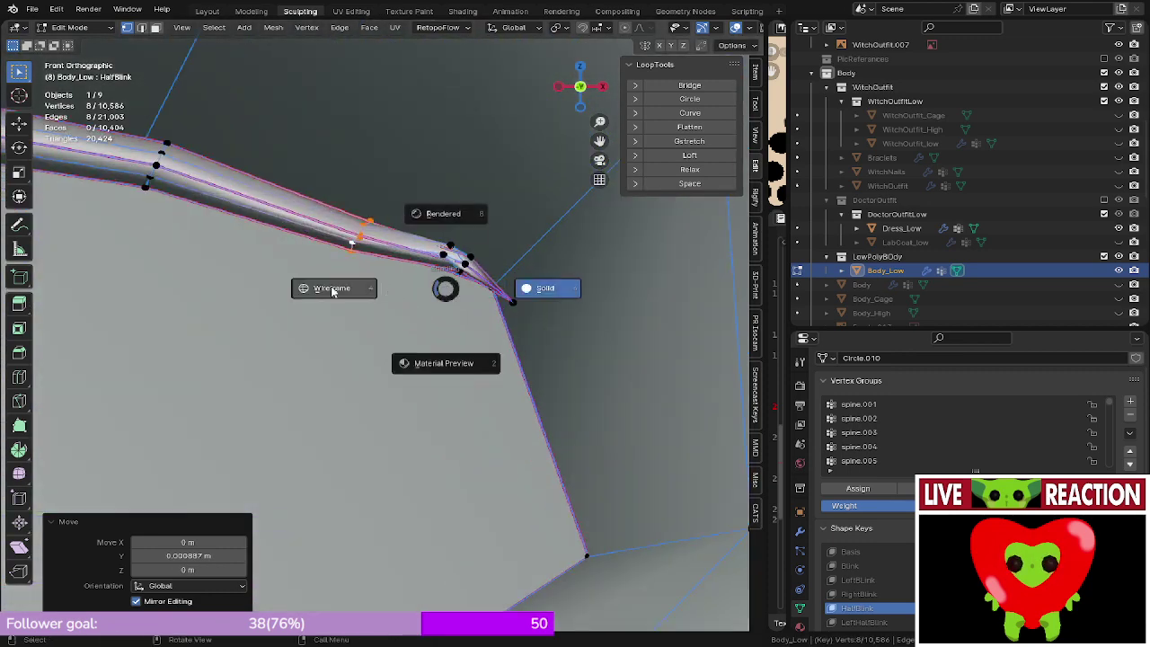
pyautogui.click(332, 291)
pyautogui.keyDown('shift'); pyautogui.moveTo(443, 266); pyautogui.dragTo(405, 333, button='middle'); pyautogui.keyUp('shift')
pyautogui.moveTo(443, 334); pyautogui.dragTo(452, 357)
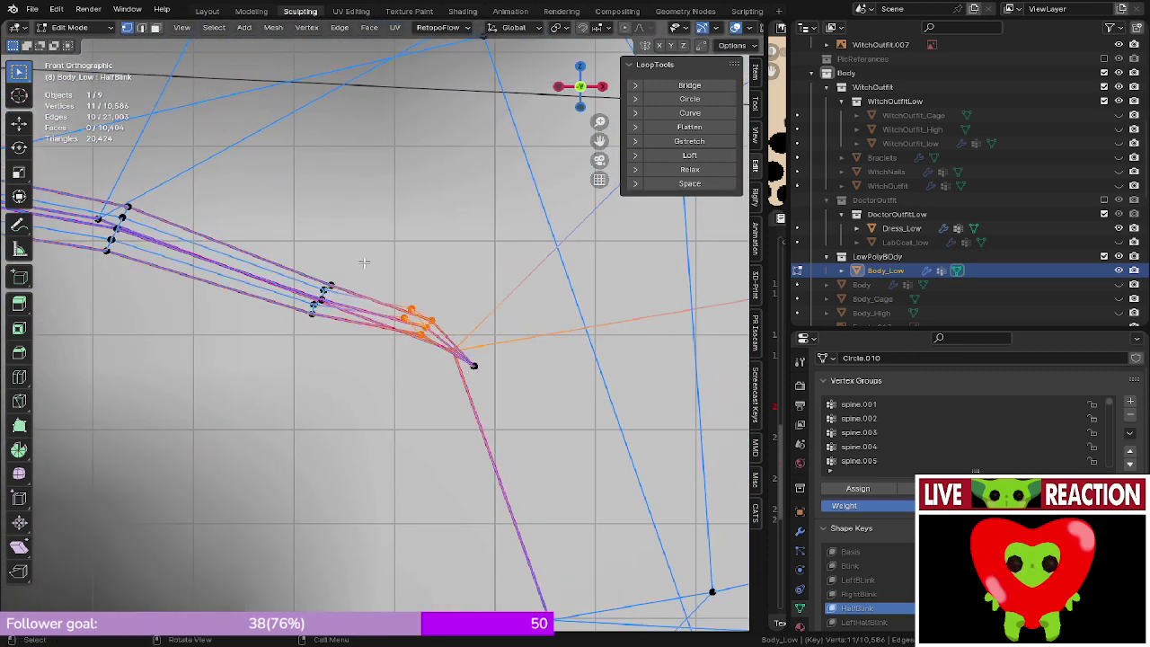
pyautogui.hotkey('shift', 'z')
pyautogui.press('g')
pyautogui.press('z')
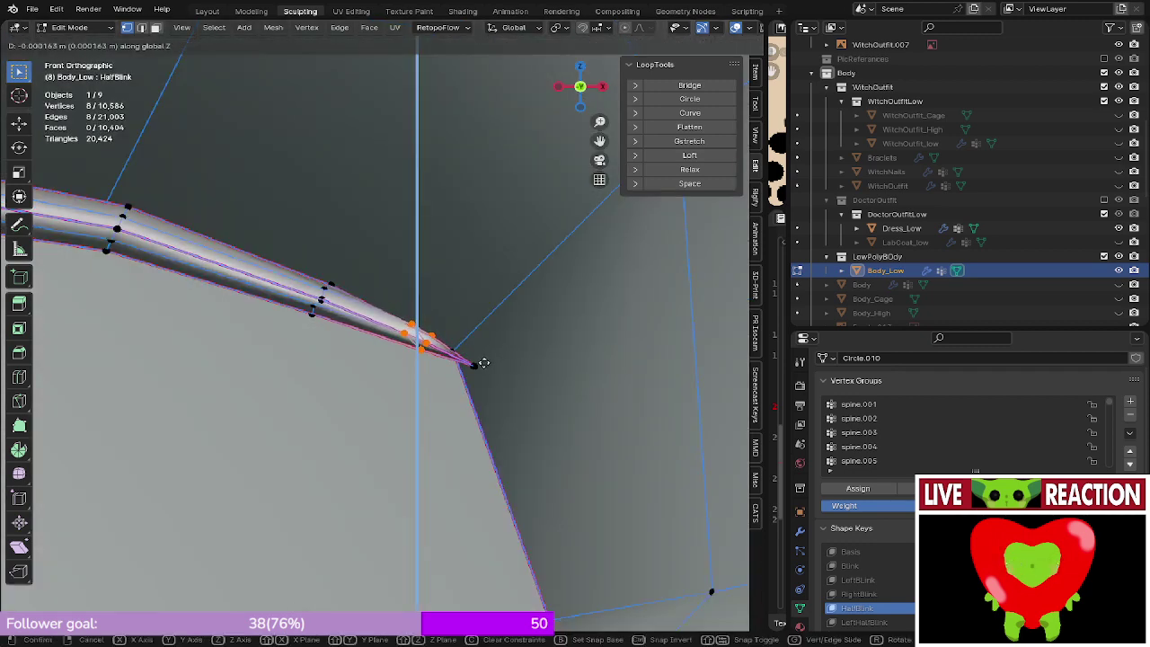
pyautogui.click(483, 363)
# - Move the last lash ring before the outer tip back along global Y by about 0.00078 m
pyautogui.moveTo(479, 363); pyautogui.dragTo(413, 356, button='middle')
pyautogui.scroll(-4, 417, 368)
pyautogui.press('Tab')
pyautogui.press('Tab')
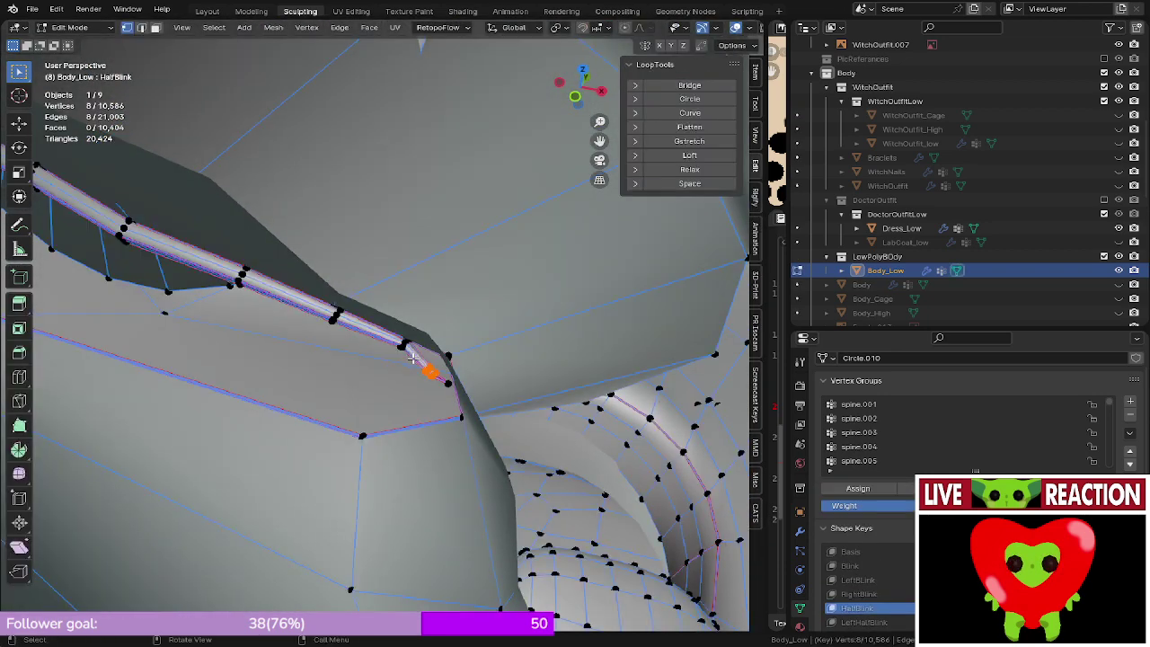
pyautogui.press('g')
pyautogui.press('y')
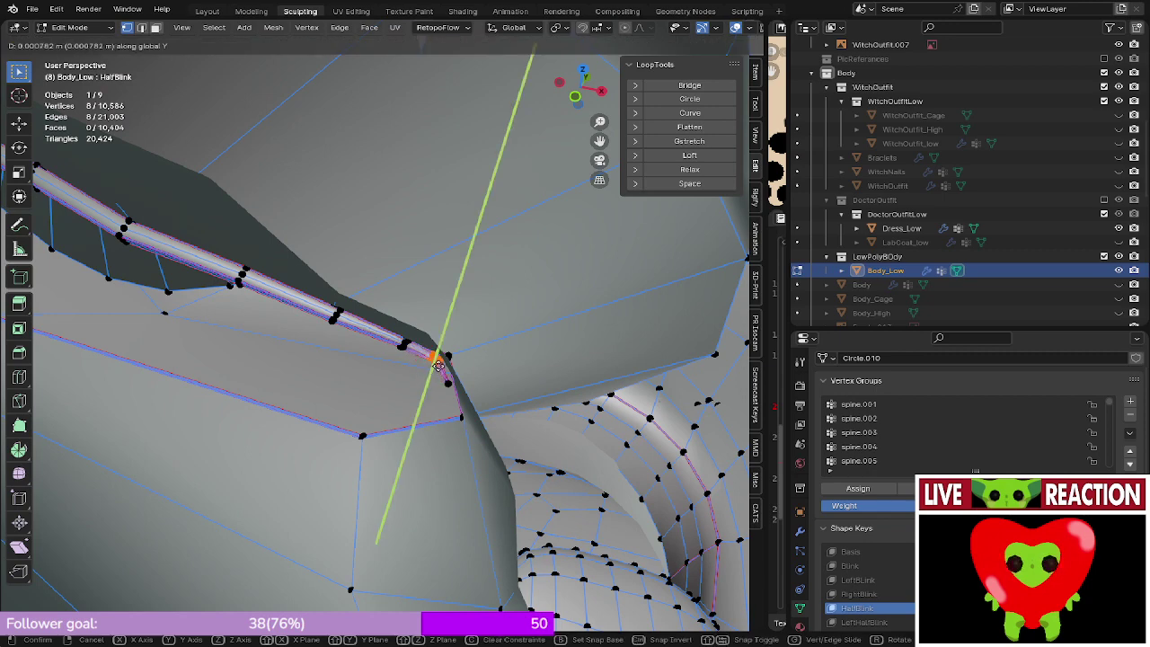
pyautogui.click(437, 363)
# - Move the lash's outer tip vertex back along global Y by 0.001121 m and then forward by 0.000709 m
pyautogui.moveTo(437, 363); pyautogui.dragTo(472, 362, button='middle')
pyautogui.click(460, 361)
pyautogui.press('g')
pyautogui.press('y')
pyautogui.click(433, 375)
pyautogui.press('g')
pyautogui.press('y')
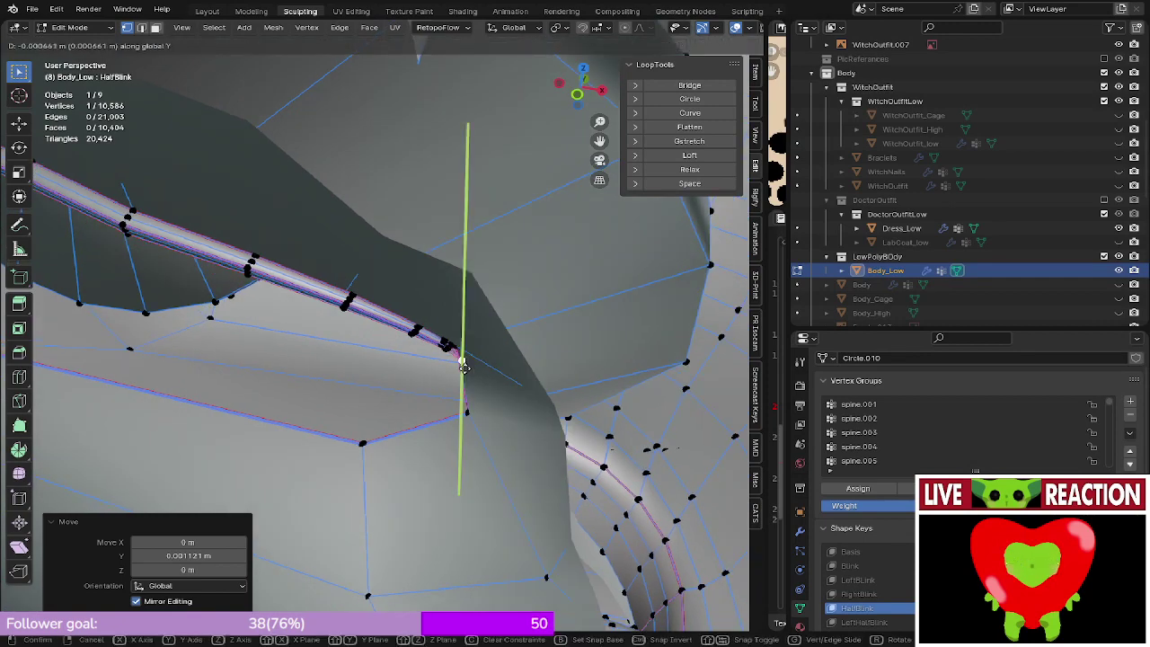
pyautogui.click(465, 362)
# - Switch to rendered shading in front view and lower the lash ring beyond the iris along global Z by about 0.000157 m
pyautogui.press('KP_1')
pyautogui.press('z')
pyautogui.click(460, 244)
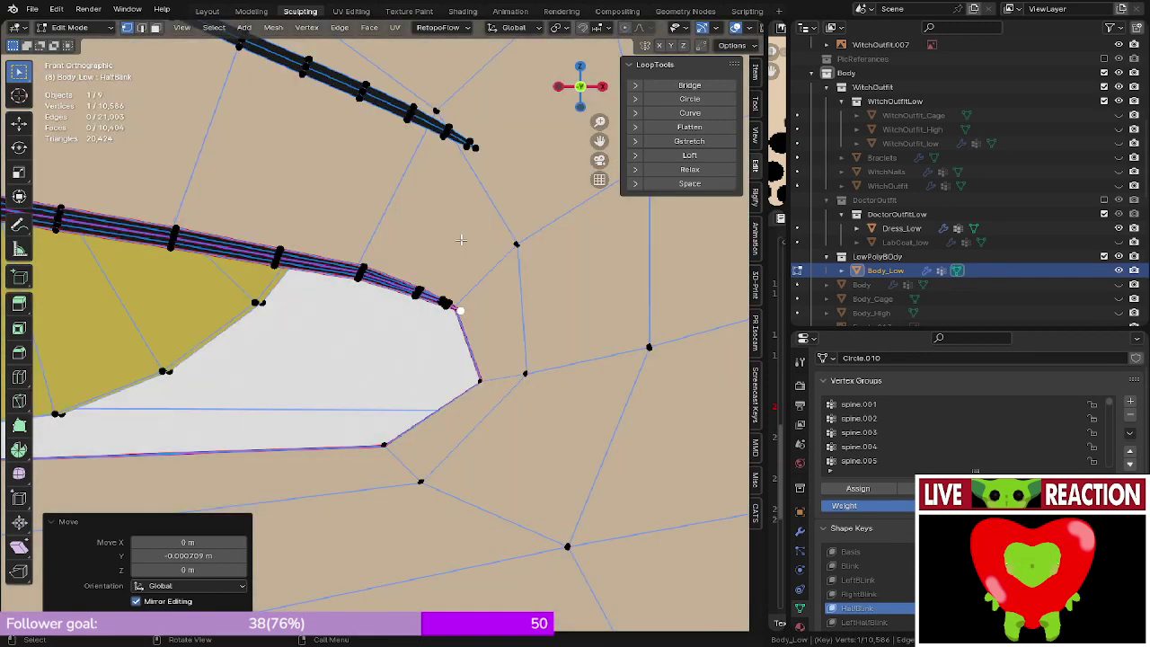
pyautogui.scroll(4, 460, 244)
pyautogui.scroll(1, 462, 298)
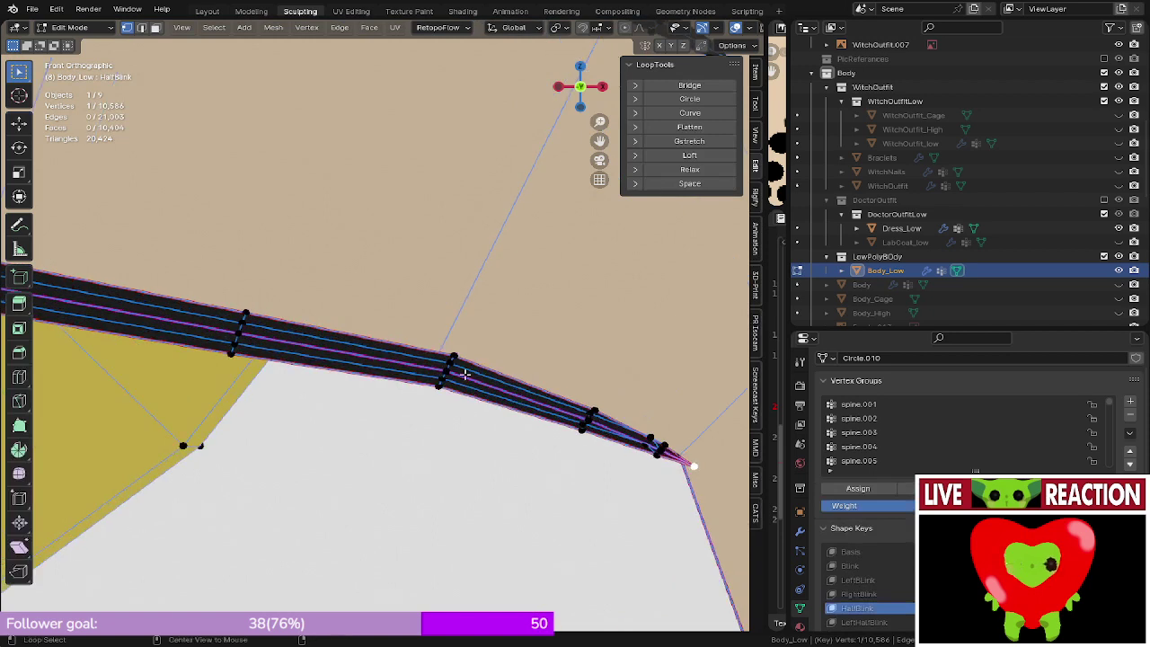
pyautogui.keyDown('alt'); pyautogui.click(444, 370); pyautogui.keyUp('alt')
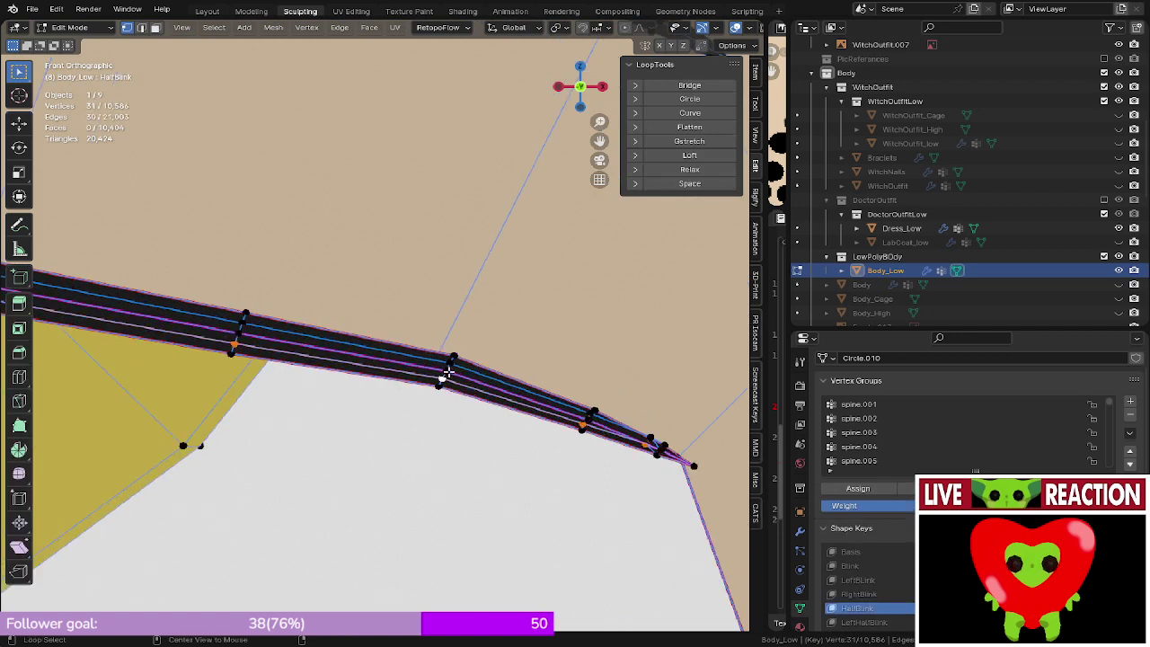
pyautogui.keyDown('alt'); pyautogui.click(445, 375); pyautogui.keyUp('alt')
pyautogui.press('g')
pyautogui.press('z')
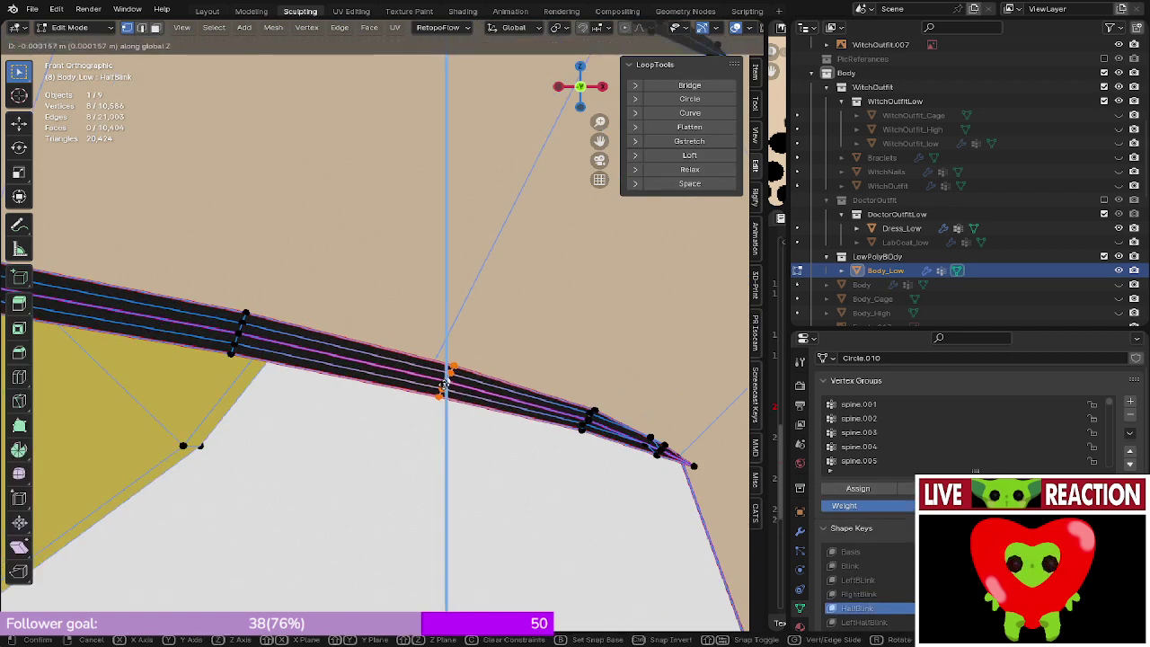
pyautogui.click(446, 383)
# - Exit mesh editing and load the next file in the folder, the backup Medusa_005.blend1
pyautogui.press('Tab')
pyautogui.scroll(-8, 481, 338)
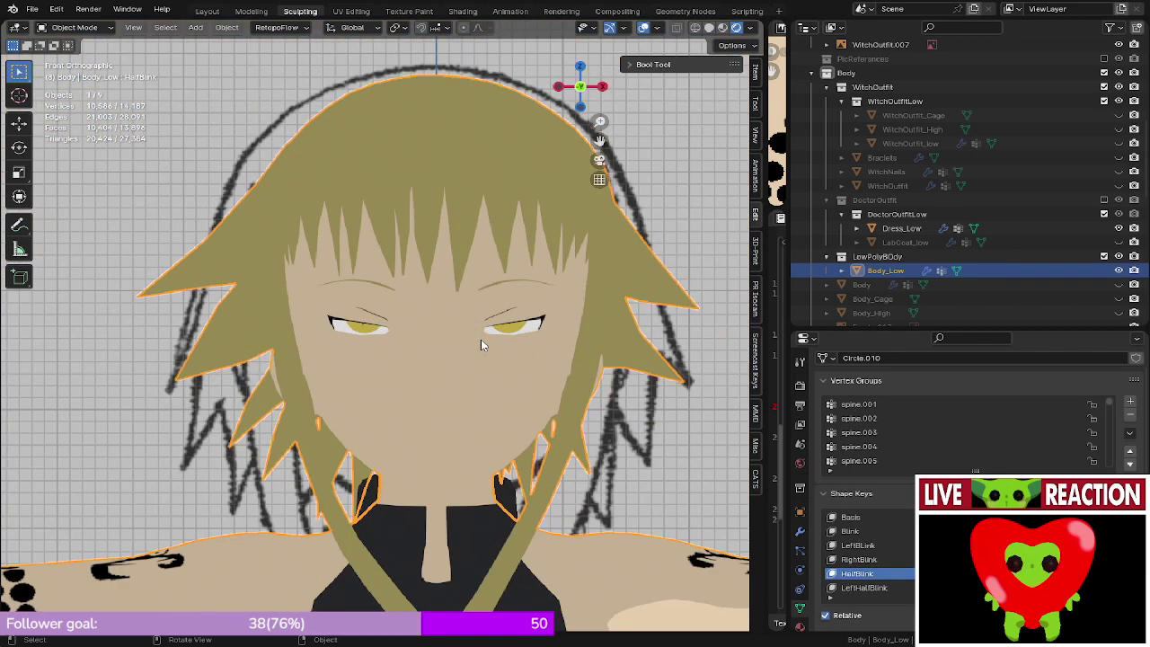
pyautogui.hotkey('ctrl', 's')
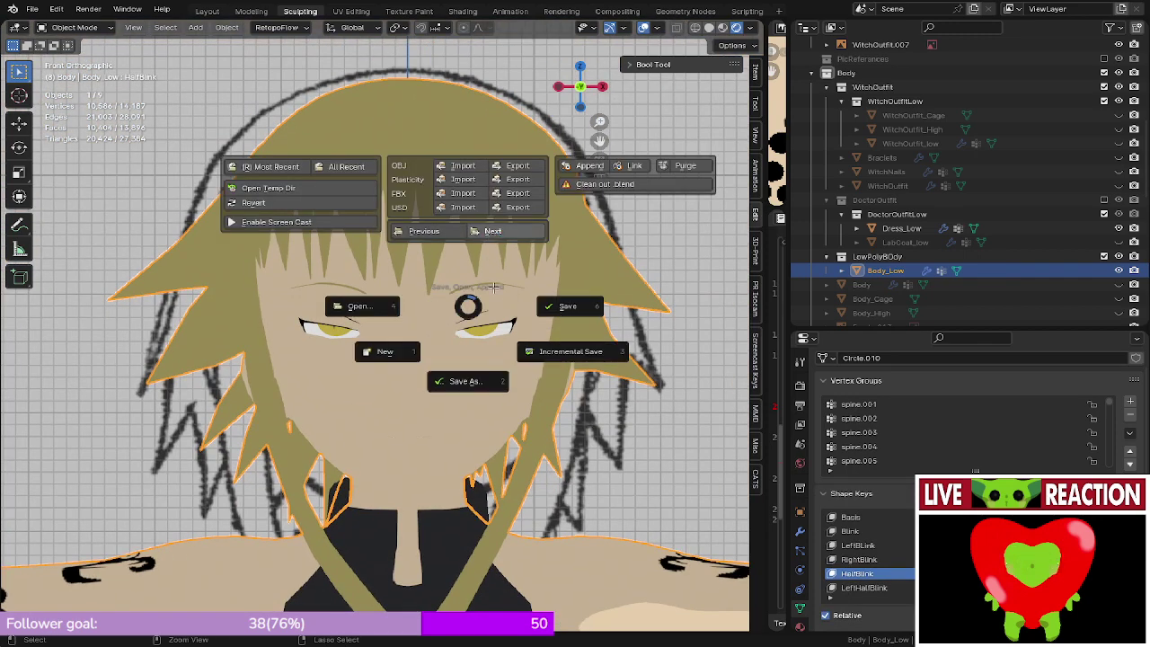
pyautogui.click(492, 231)
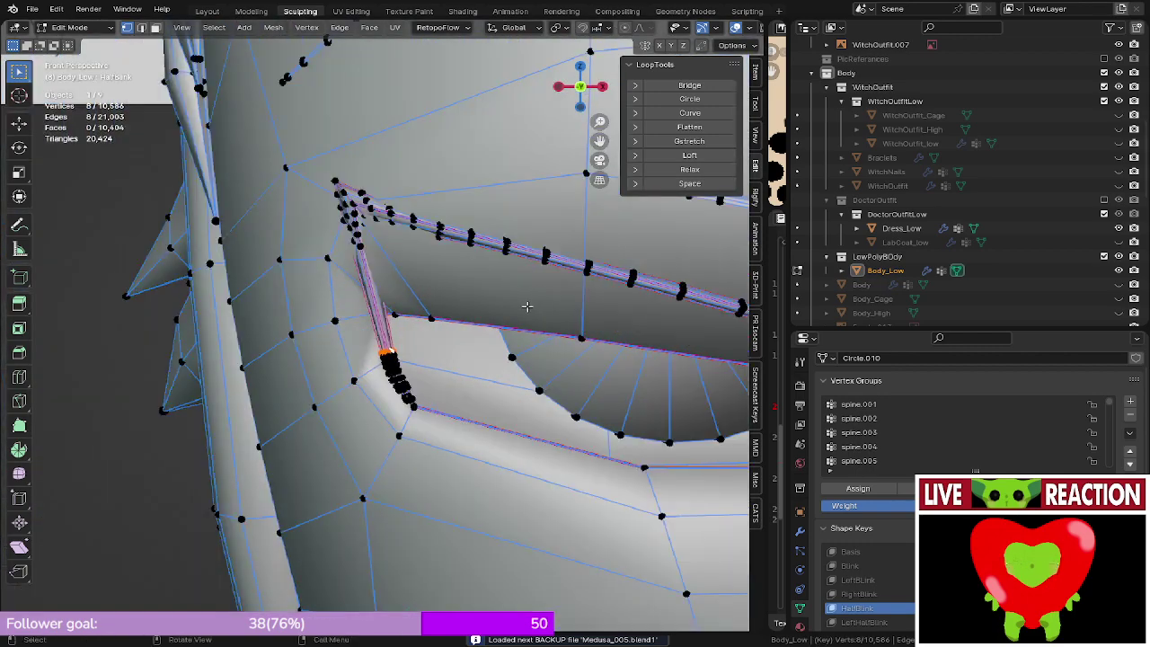
# - Examine the half-closed eyes of the loaded backup in Object Mode and save the file
pyautogui.scroll(-6, 527, 307)
pyautogui.moveTo(528, 307)
pyautogui.mouseDown(button='middle')
pyautogui.moveTo(562, 324)
pyautogui.moveTo(482, 308)
pyautogui.moveTo(444, 325)
pyautogui.moveTo(490, 310)
pyautogui.moveTo(471, 308)
pyautogui.moveTo(449, 318)
pyautogui.moveTo(524, 311)
pyautogui.mouseUp(button='middle')
pyautogui.press('Tab')
pyautogui.scroll(-4, 575, 325)
pyautogui.scroll(5, 488, 314)
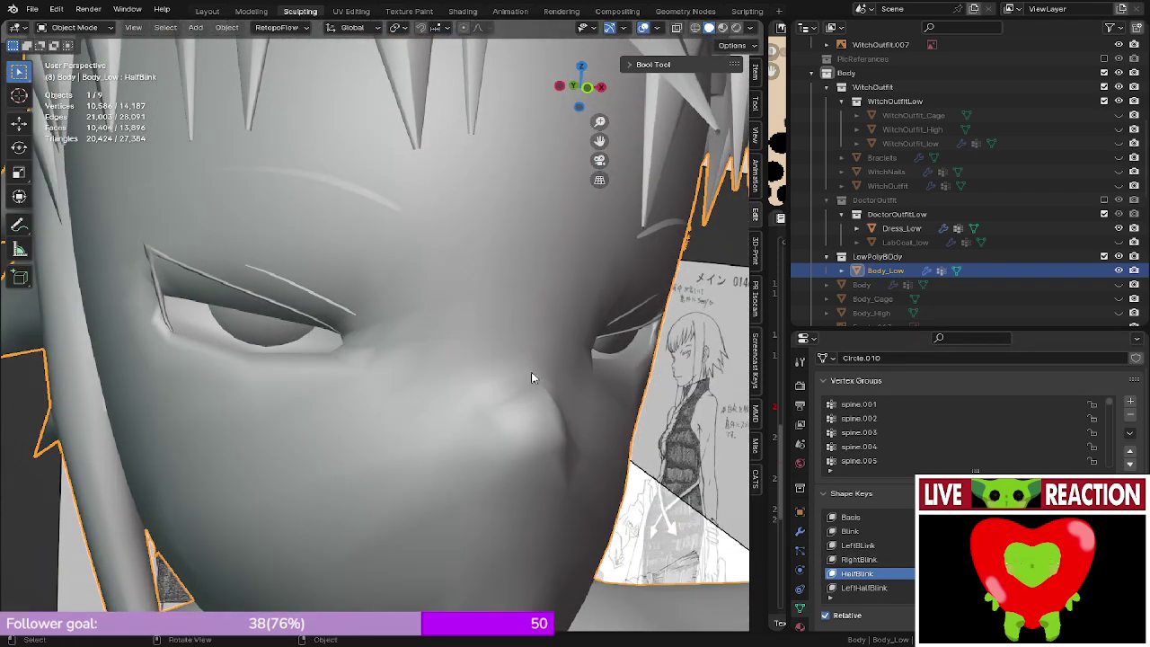
pyautogui.scroll(-5, 532, 377)
pyautogui.moveTo(532, 377); pyautogui.dragTo(483, 394, button='middle')
pyautogui.hotkey('ctrl', 's')
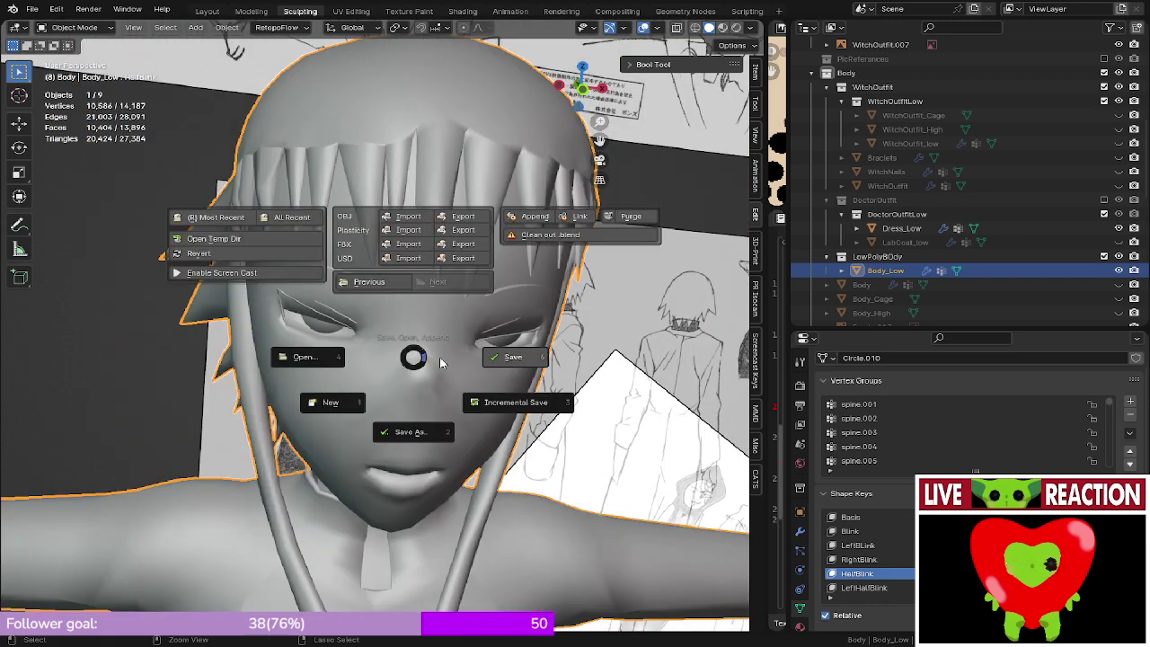
pyautogui.click(439, 358)
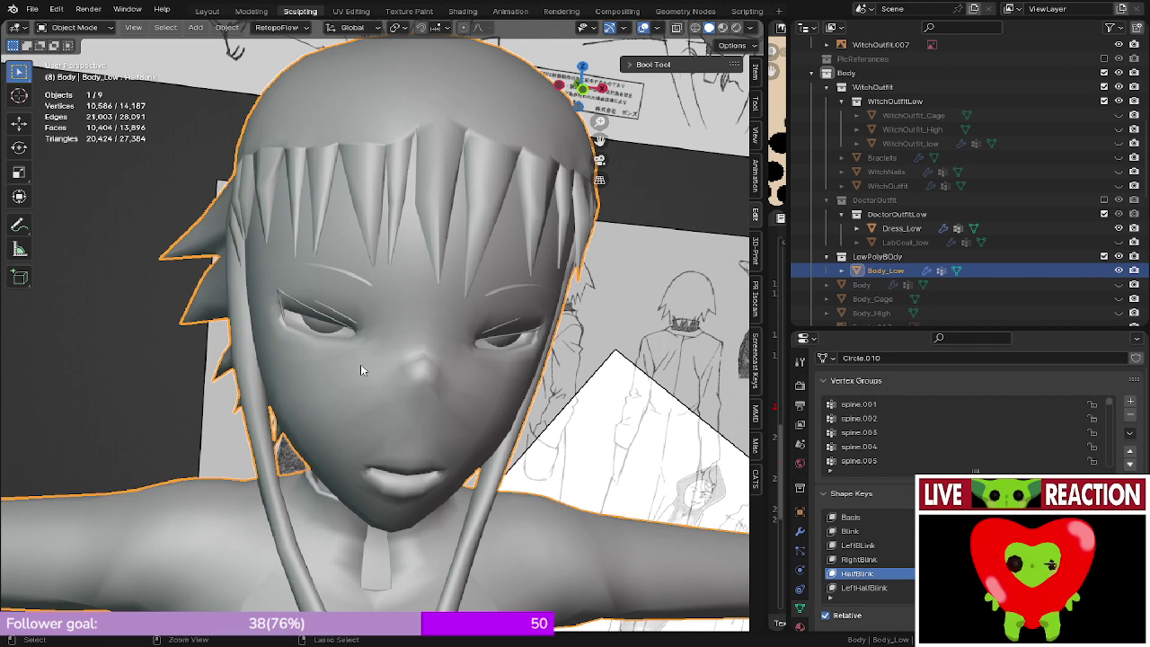
# - Load the previous file, Medusa_005.blend, and save it
pyautogui.hotkey('ctrl', 's')
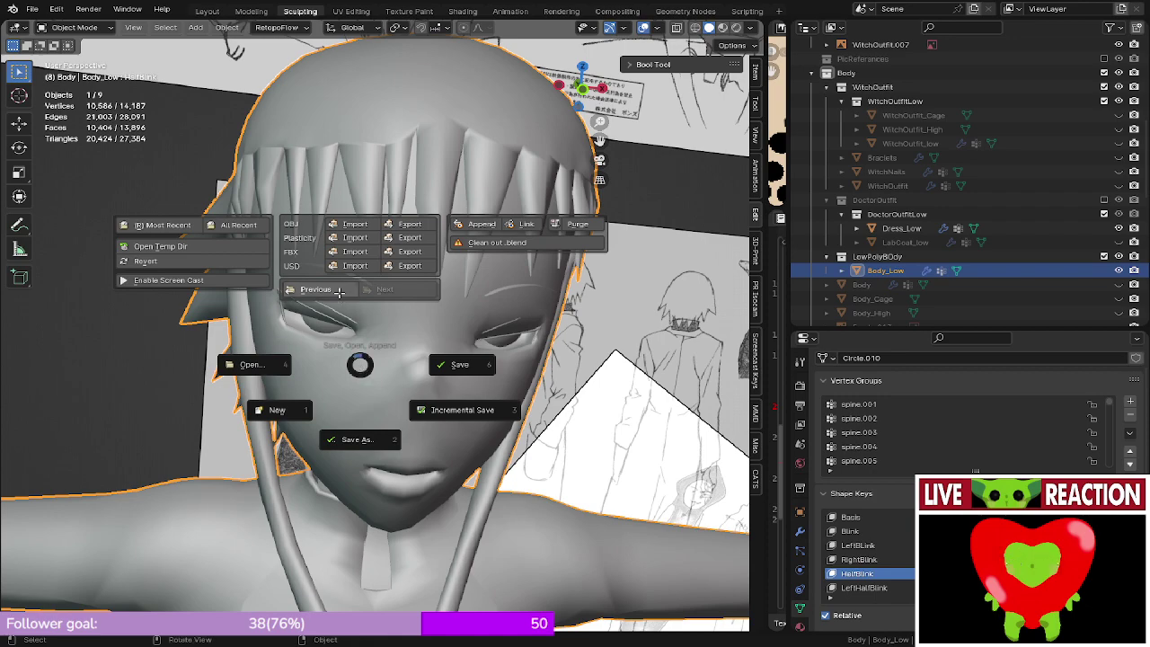
pyautogui.click(339, 290)
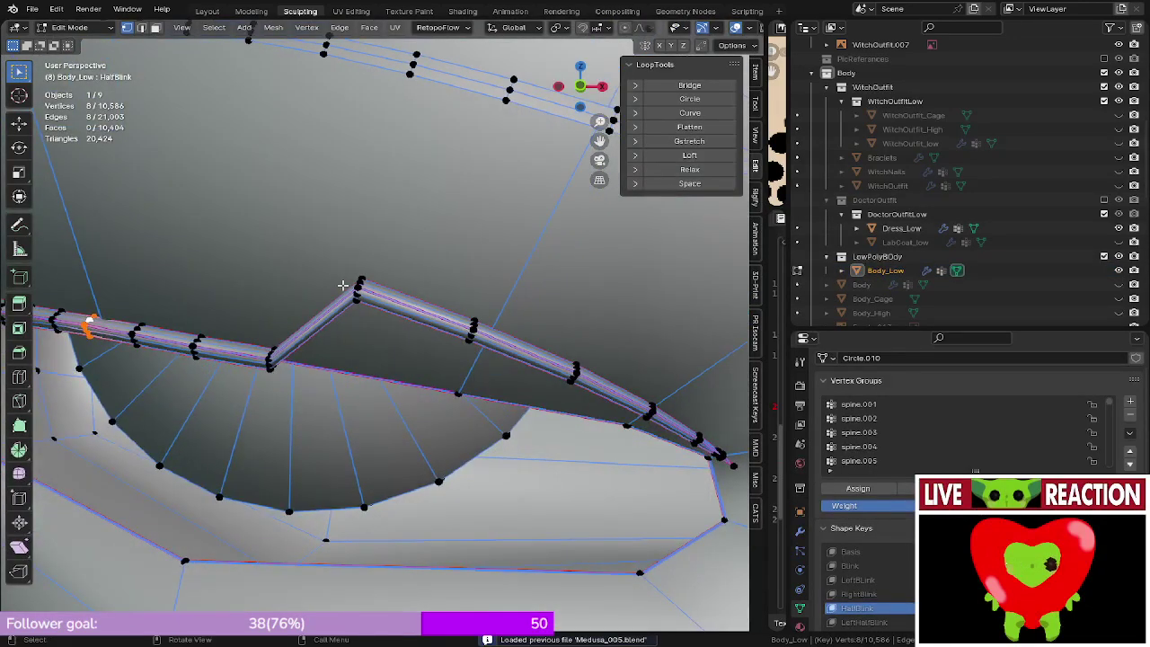
pyautogui.hotkey('ctrl', 's')
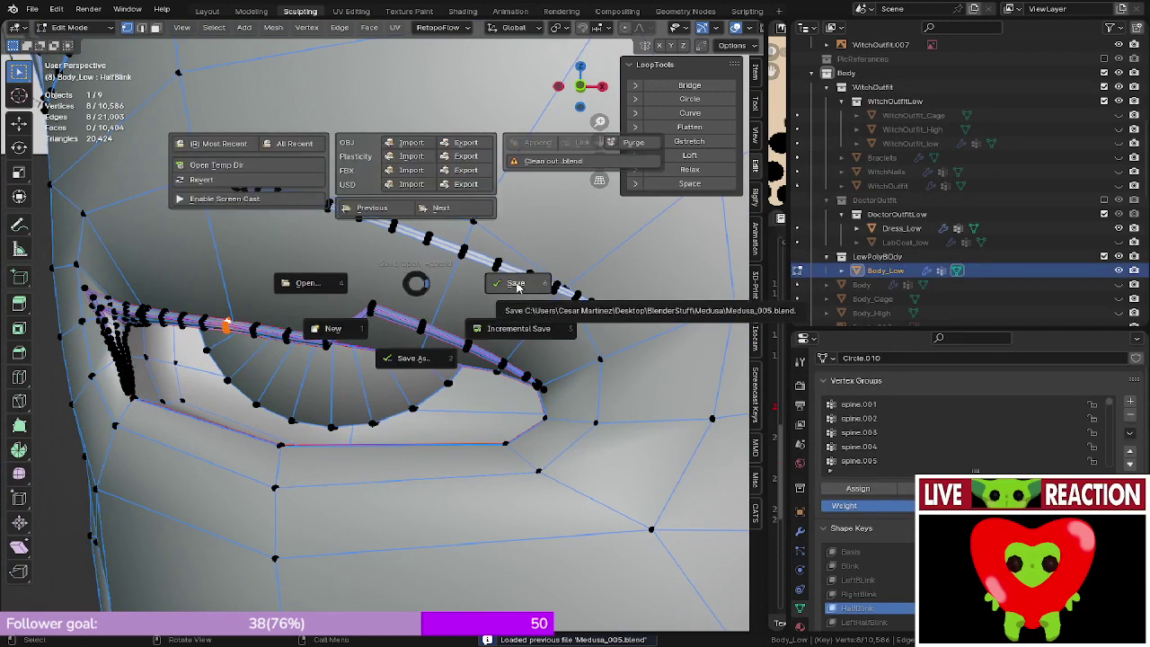
pyautogui.click(516, 285)
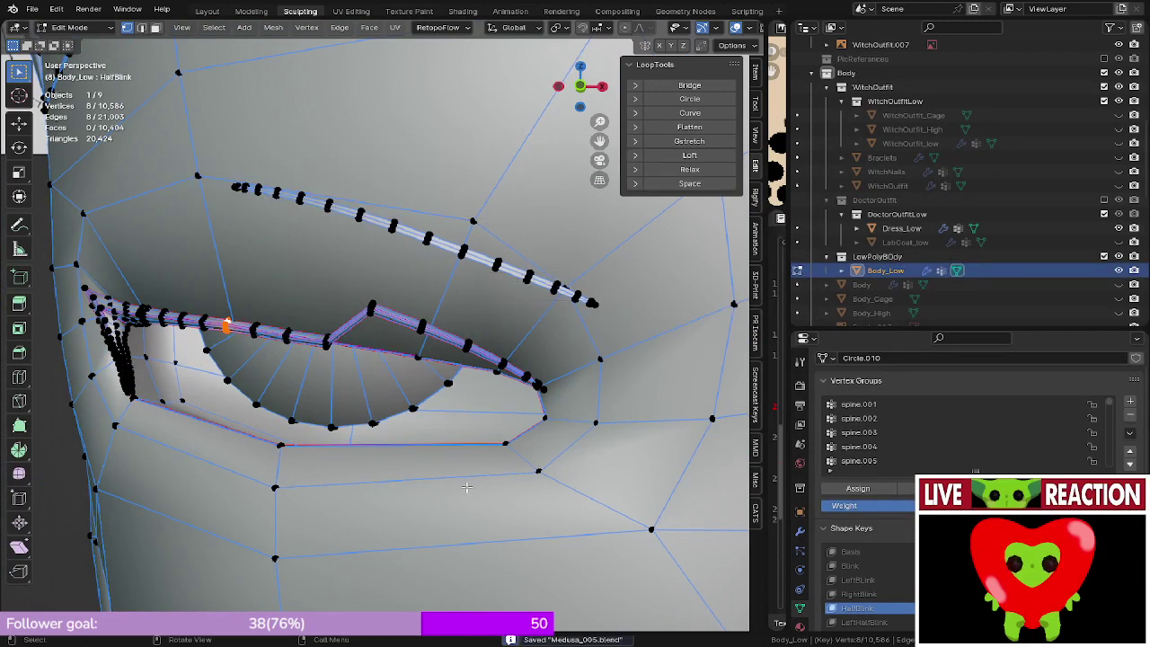
pyautogui.moveTo(466, 485); pyautogui.dragTo(471, 382, button='middle')
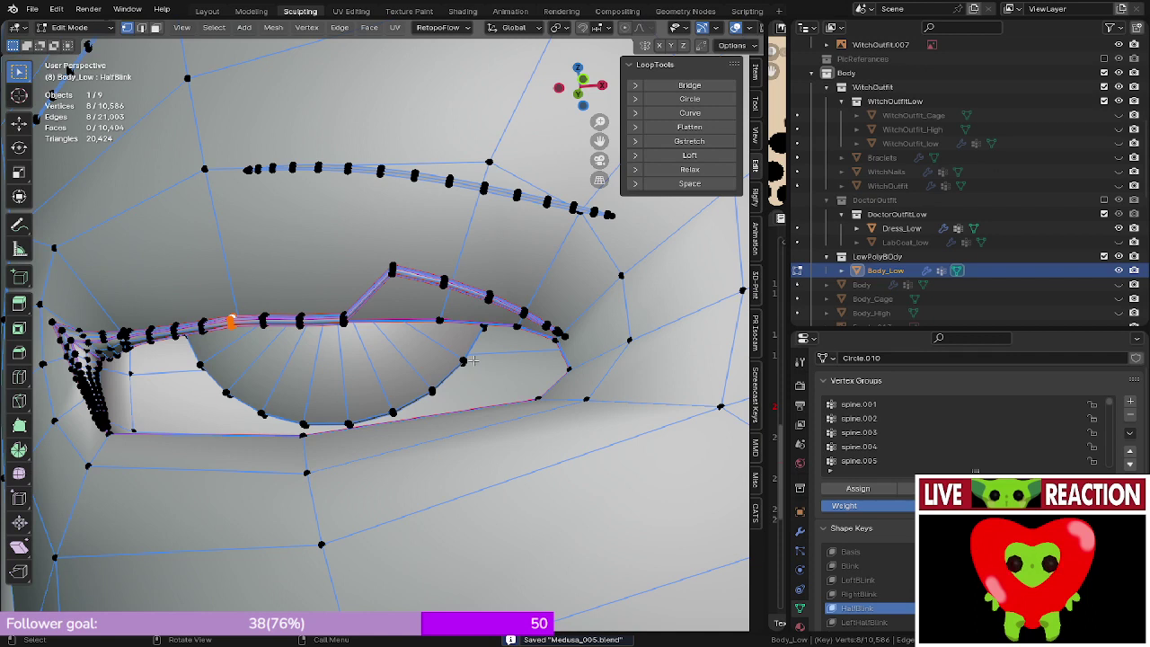
pyautogui.hotkey('ctrl', 's')
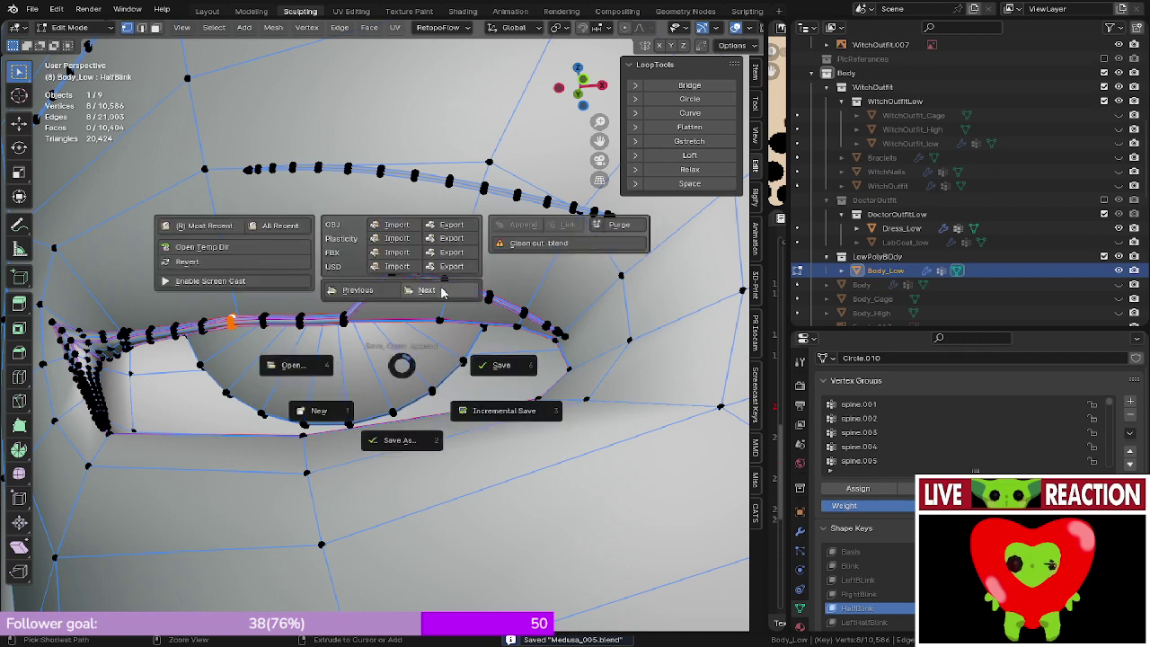
pyautogui.click(509, 358)
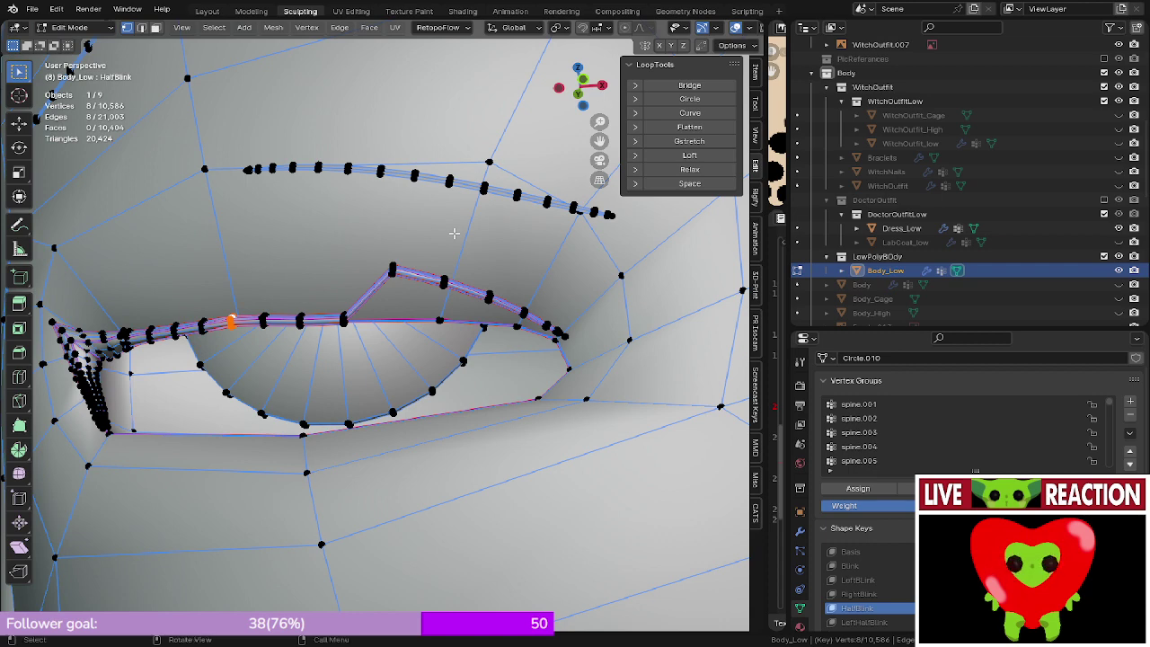
# - Lower the first raised lash ring above the iris along global Z by 0.003441 m
pyautogui.scroll(5, 406, 276)
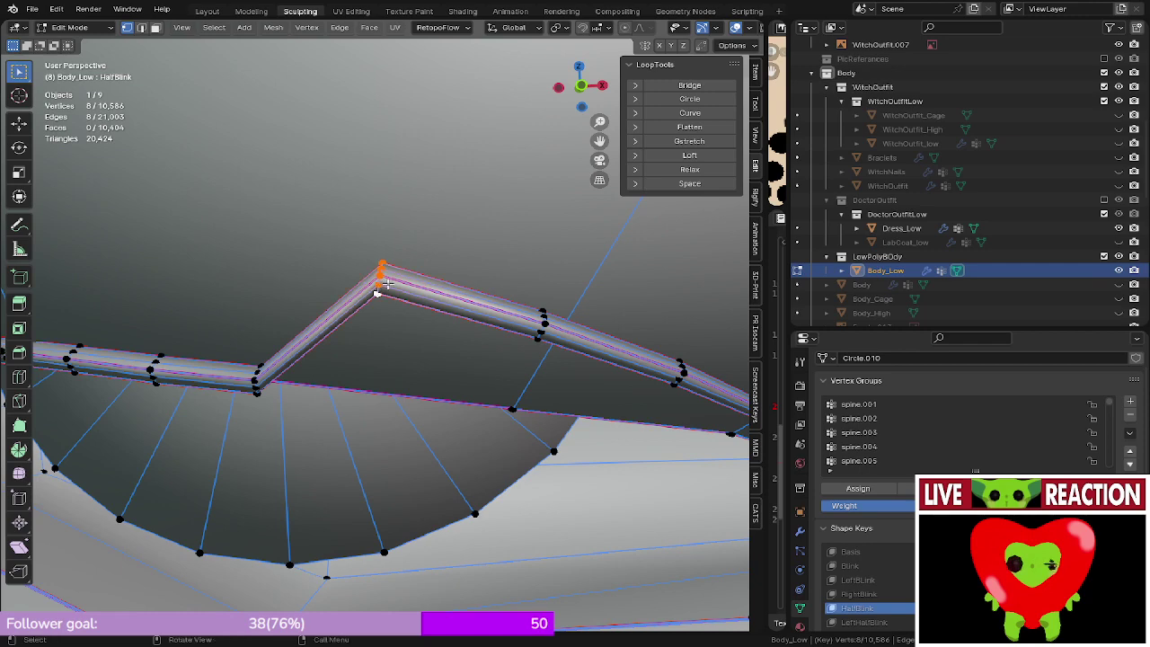
pyautogui.press('g')
pyautogui.press('z')
pyautogui.click(388, 401)
# - Move the lowered ring above the iris back along global Y by 0.003354 m and save the file
pyautogui.moveTo(387, 310); pyautogui.dragTo(344, 353, button='middle')
pyautogui.press('g')
pyautogui.press('z')
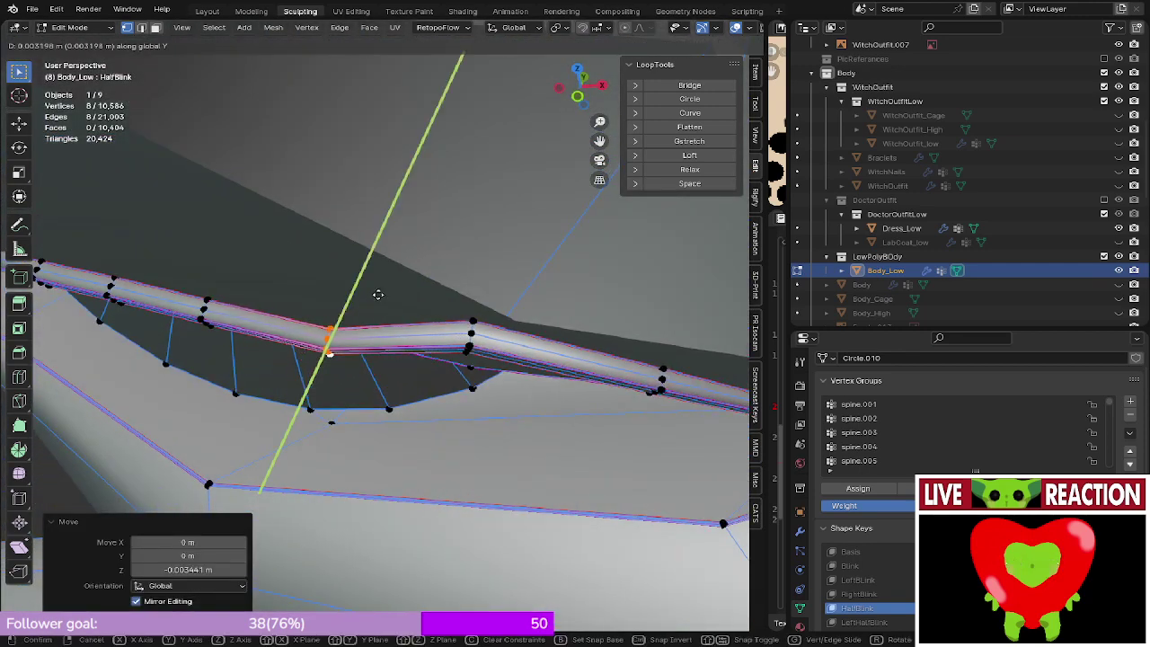
pyautogui.click(380, 293)
pyautogui.press('KP_1')
pyautogui.keyDown('shift'); pyautogui.moveTo(426, 220); pyautogui.dragTo(406, 278, button='middle'); pyautogui.keyUp('shift')
pyautogui.scroll(3, 405, 278)
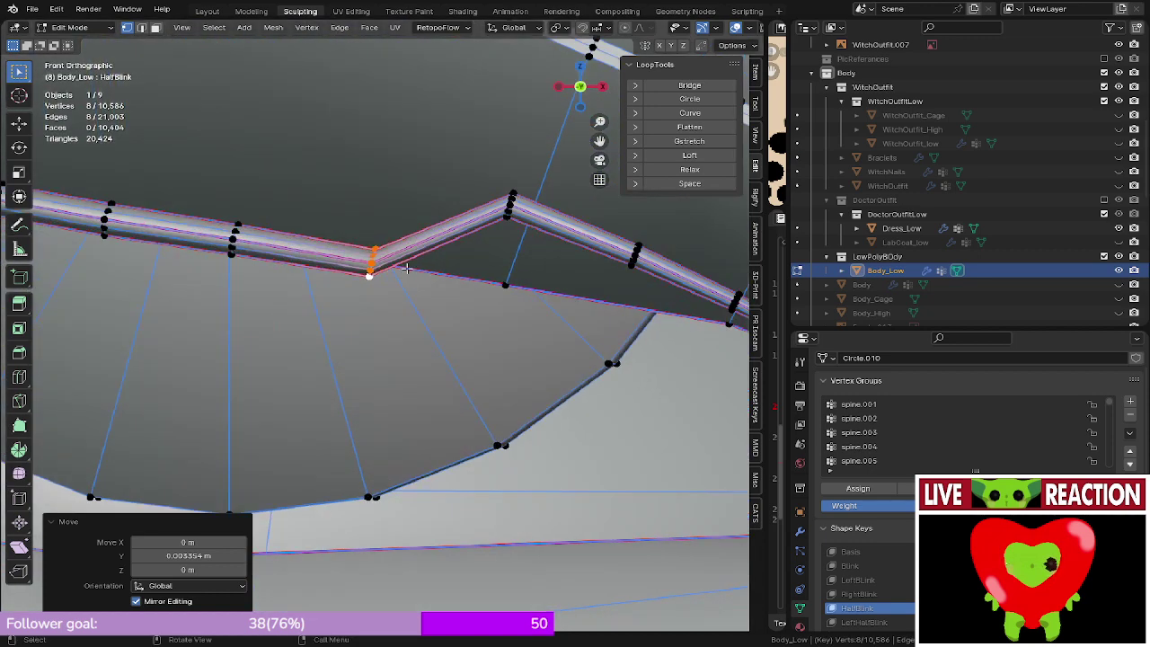
pyautogui.hotkey('ctrl', 's')
pyautogui.click(528, 256)
# - Select the next raised lash ring, above the outer part of the iris, and lower it along global Z by 0.002666 m
pyautogui.keyDown('shift'); pyautogui.moveTo(533, 250); pyautogui.dragTo(427, 302, button='middle'); pyautogui.keyUp('shift')
pyautogui.scroll(2, 426, 302)
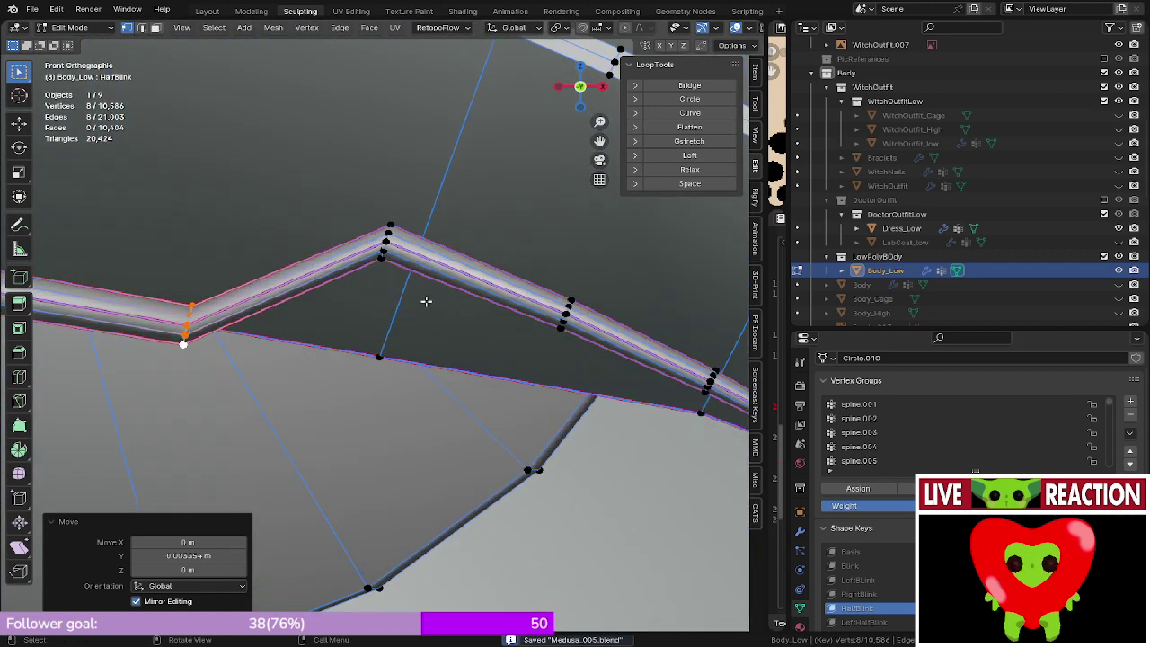
pyautogui.keyDown('alt'); pyautogui.click(385, 250); pyautogui.keyUp('alt')
pyautogui.keyDown('alt'); pyautogui.click(385, 245); pyautogui.keyUp('alt')
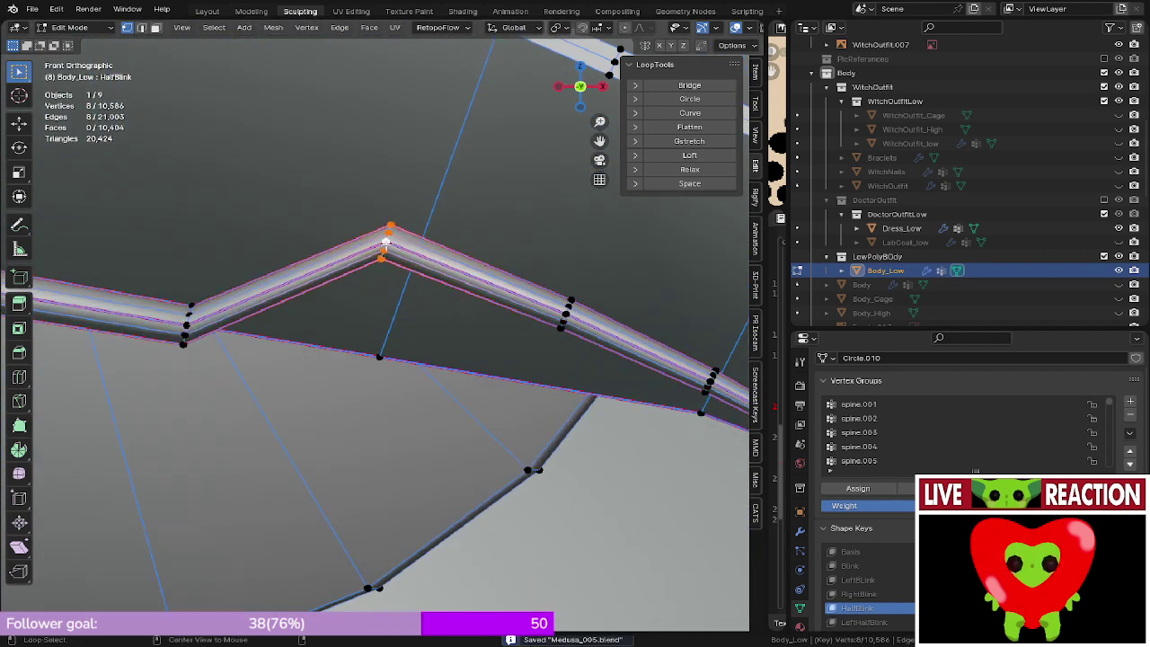
pyautogui.press('g')
pyautogui.press('z')
pyautogui.click(378, 365)
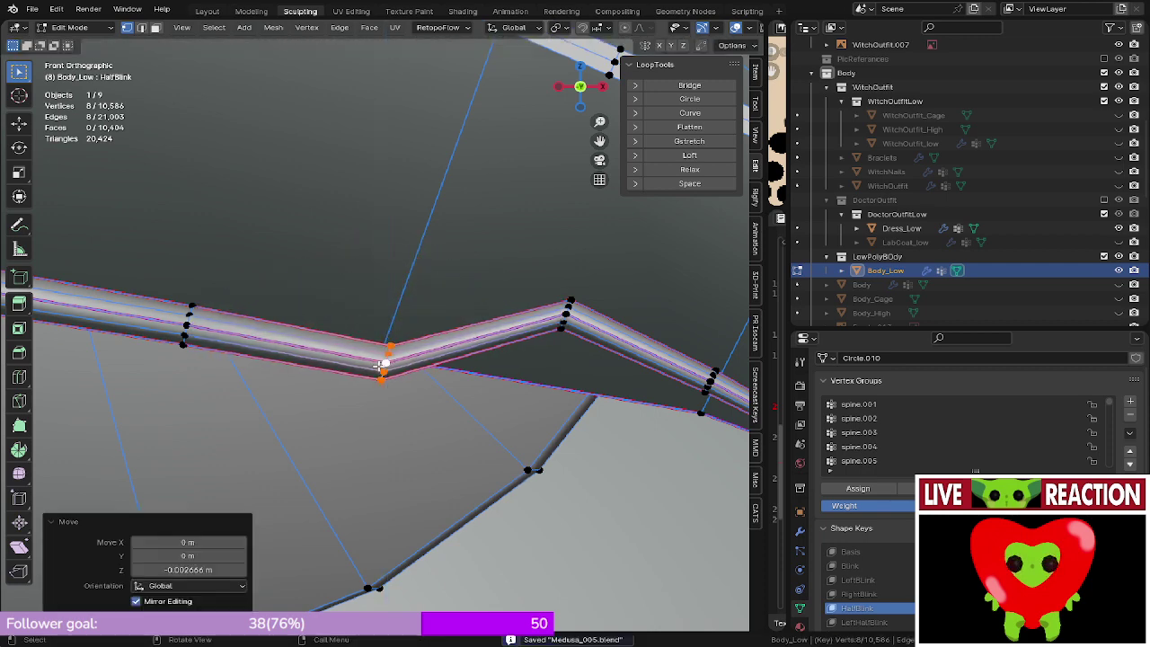
# - Move the ring above the outer part of the iris back along global Y by 0.002328 m
pyautogui.moveTo(378, 365); pyautogui.dragTo(437, 315, button='middle')
pyautogui.press('g')
pyautogui.press('y')
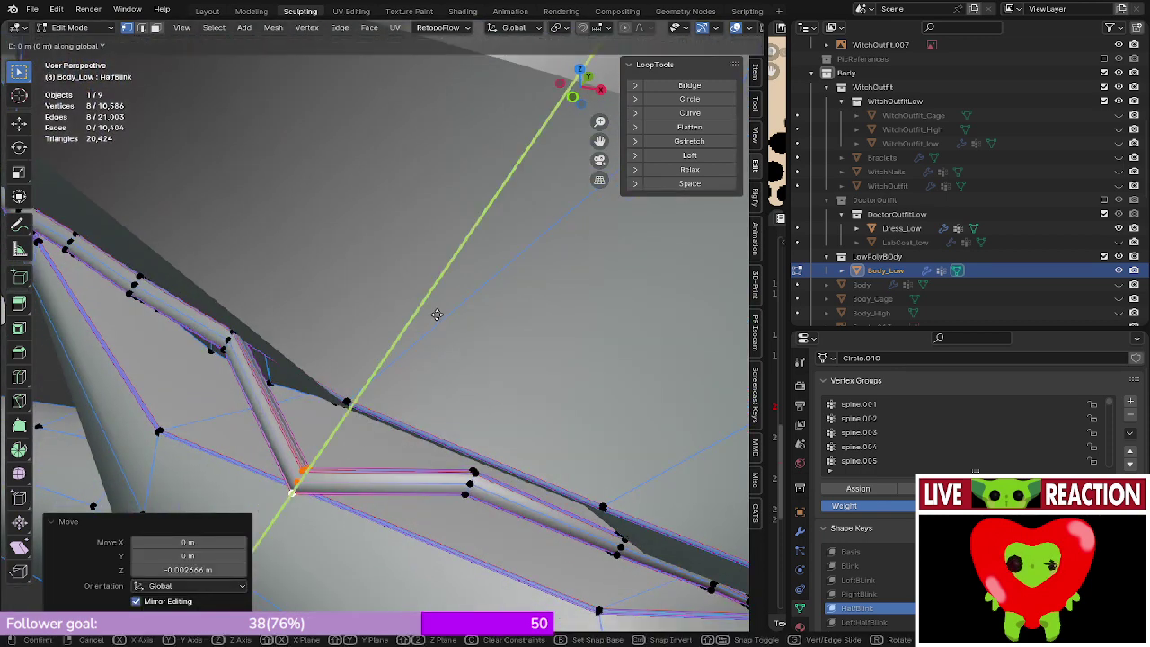
pyautogui.click(474, 264)
# - Select the lash ring at the iris's outer edge and lower it along global Z by 0.001753 m
pyautogui.moveTo(474, 264); pyautogui.dragTo(411, 272, button='middle')
pyautogui.press('KP_1')
pyautogui.scroll(2, 459, 255)
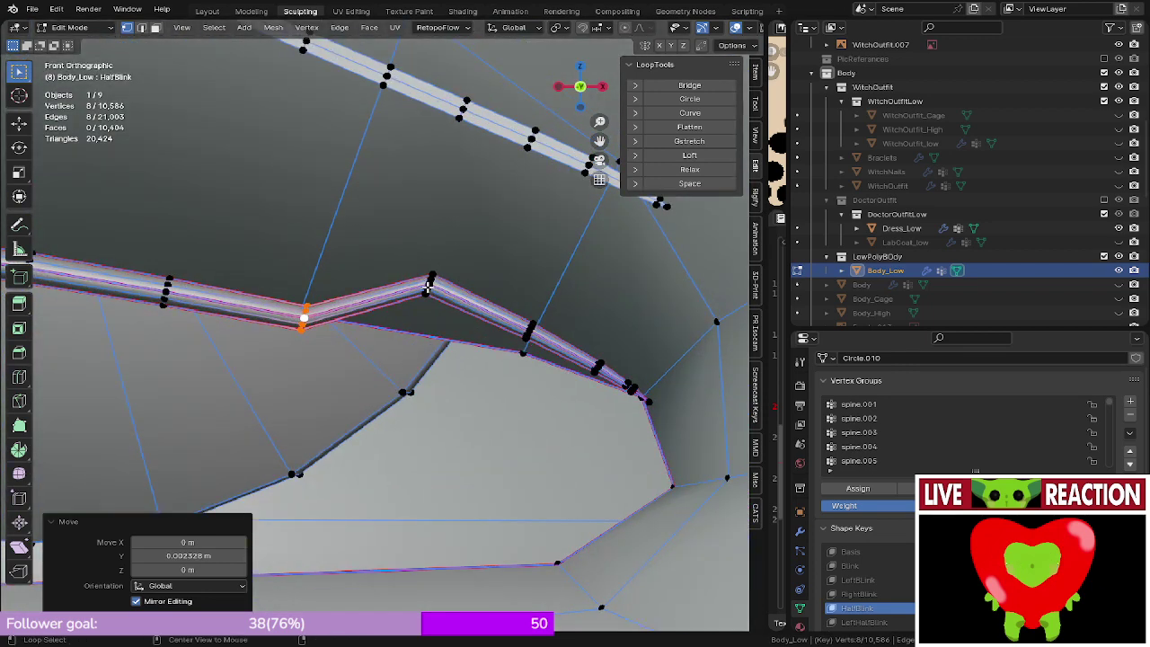
pyautogui.keyDown('alt'); pyautogui.click(428, 285); pyautogui.keyUp('alt')
pyautogui.scroll(3, 407, 293)
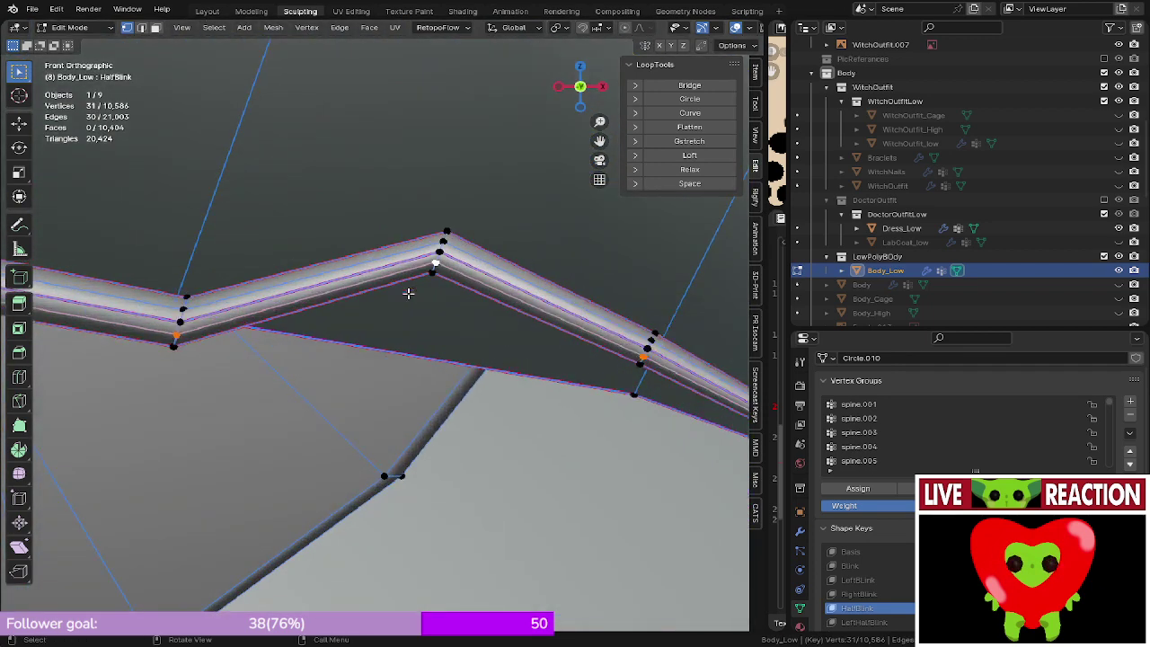
pyautogui.keyDown('alt'); pyautogui.click(438, 258); pyautogui.keyUp('alt')
pyautogui.press('g')
pyautogui.press('z')
pyautogui.click(438, 360)
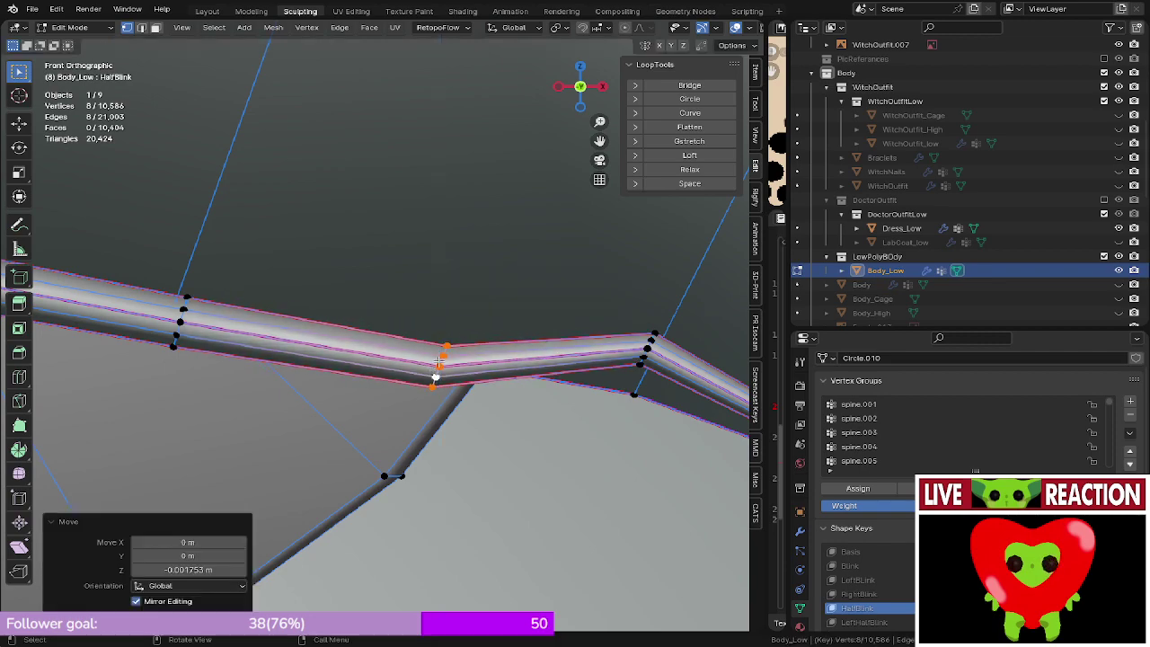
# - Move the ring at the iris's outer edge back along global Y by 0.001813 m and save the file
pyautogui.moveTo(438, 360); pyautogui.dragTo(550, 244, button='middle')
pyautogui.press('g')
pyautogui.press('y')
pyautogui.click(551, 225)
pyautogui.hotkey('ctrl', 's')
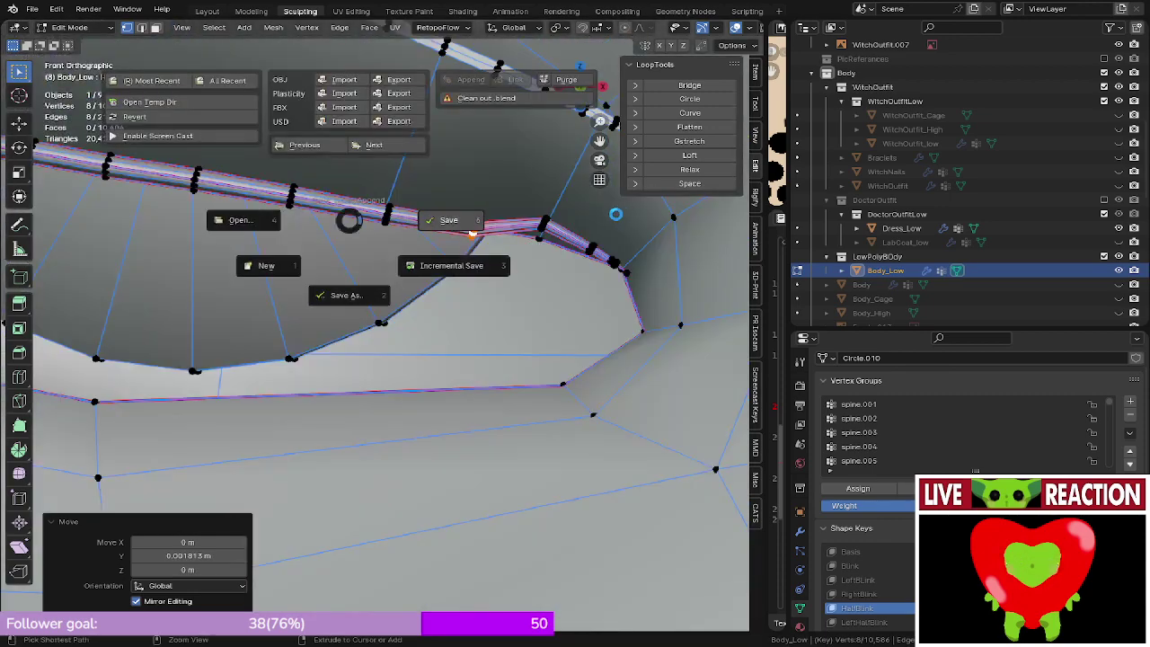
pyautogui.click(472, 231)
# - Select the lash ring beyond the iris and lower it along global Z by 0.000823 m
pyautogui.scroll(3, 313, 328)
pyautogui.keyDown('alt'); pyautogui.click(260, 335); pyautogui.keyUp('alt')
pyautogui.keyDown('shift'); pyautogui.moveTo(303, 323); pyautogui.dragTo(382, 301, button='middle'); pyautogui.keyUp('shift')
pyautogui.scroll(1, 381, 301)
pyautogui.press('g')
pyautogui.press('z')
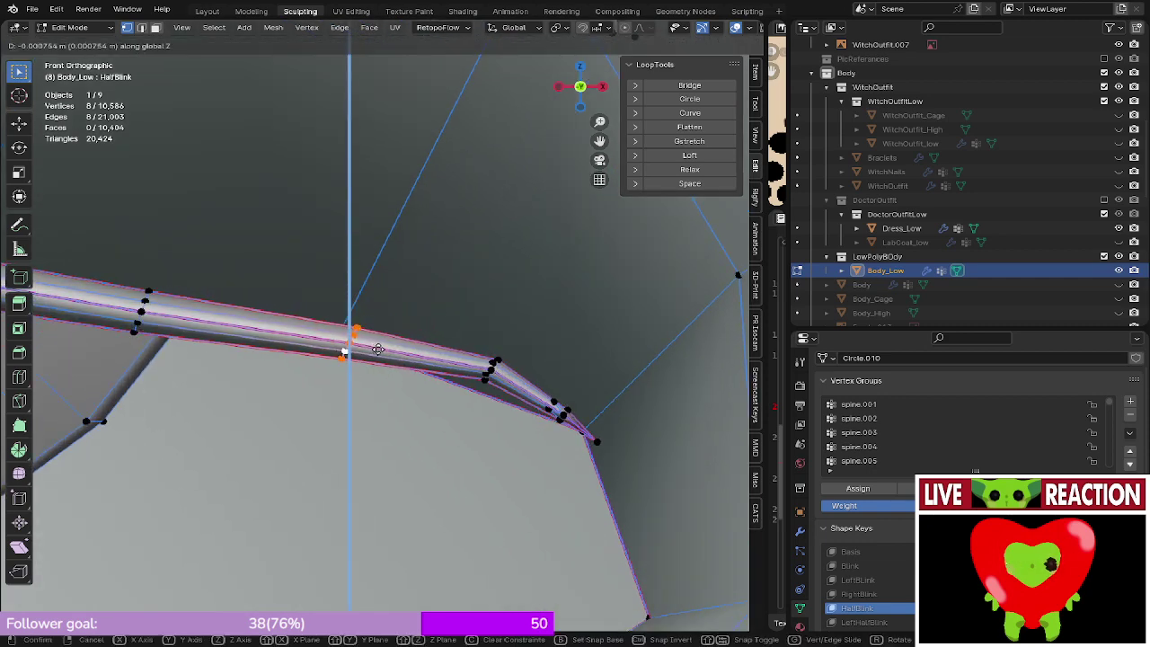
pyautogui.click(374, 349)
pyautogui.scroll(-7, 377, 332)
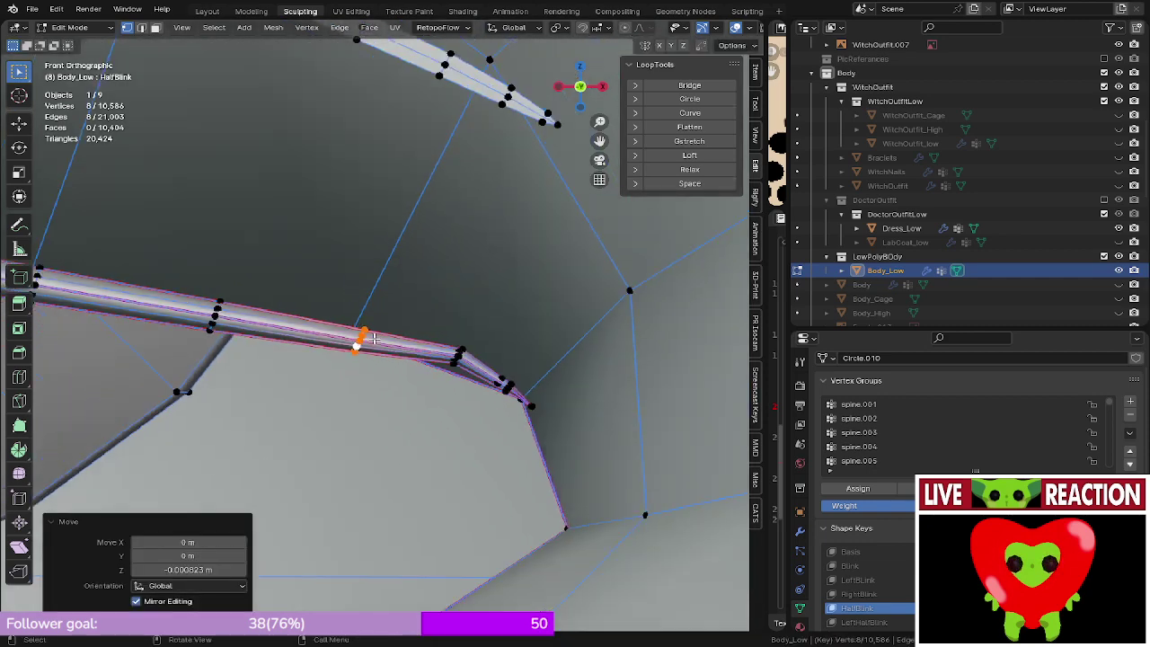
# - Move the lash ring beyond the iris back along global Y by 0.000833 m
pyautogui.press('Tab')
pyautogui.scroll(4, 386, 287)
pyautogui.press('Tab')
pyautogui.scroll(4, 357, 275)
pyautogui.keyDown('shift'); pyautogui.moveTo(455, 308); pyautogui.dragTo(346, 323, button='middle'); pyautogui.keyUp('shift')
pyautogui.keyDown('shift'); pyautogui.moveTo(346, 324); pyautogui.dragTo(531, 278, button='middle'); pyautogui.keyUp('shift')
pyautogui.press('g')
pyautogui.press('y')
pyautogui.click(484, 299)
# - Shift the ring beyond the iris another 0.000277 m back along global Y and save the file
pyautogui.press('g')
pyautogui.press('y')
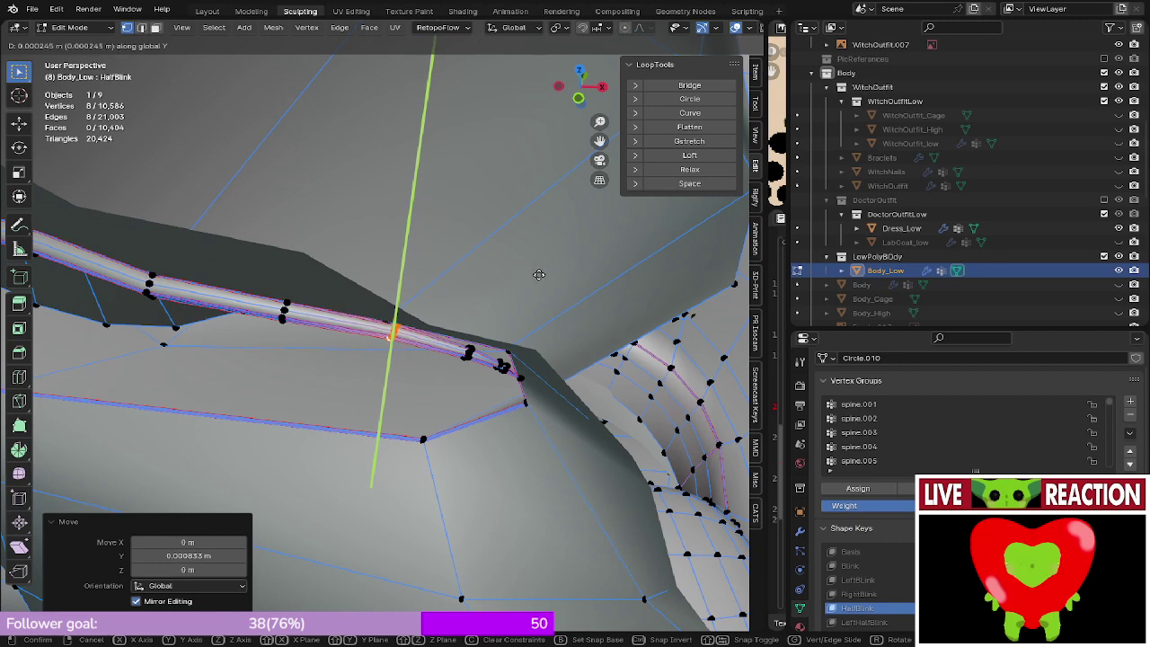
pyautogui.click(538, 274)
pyautogui.press('KP_1')
pyautogui.hotkey('ctrl', 's')
pyautogui.click(566, 276)
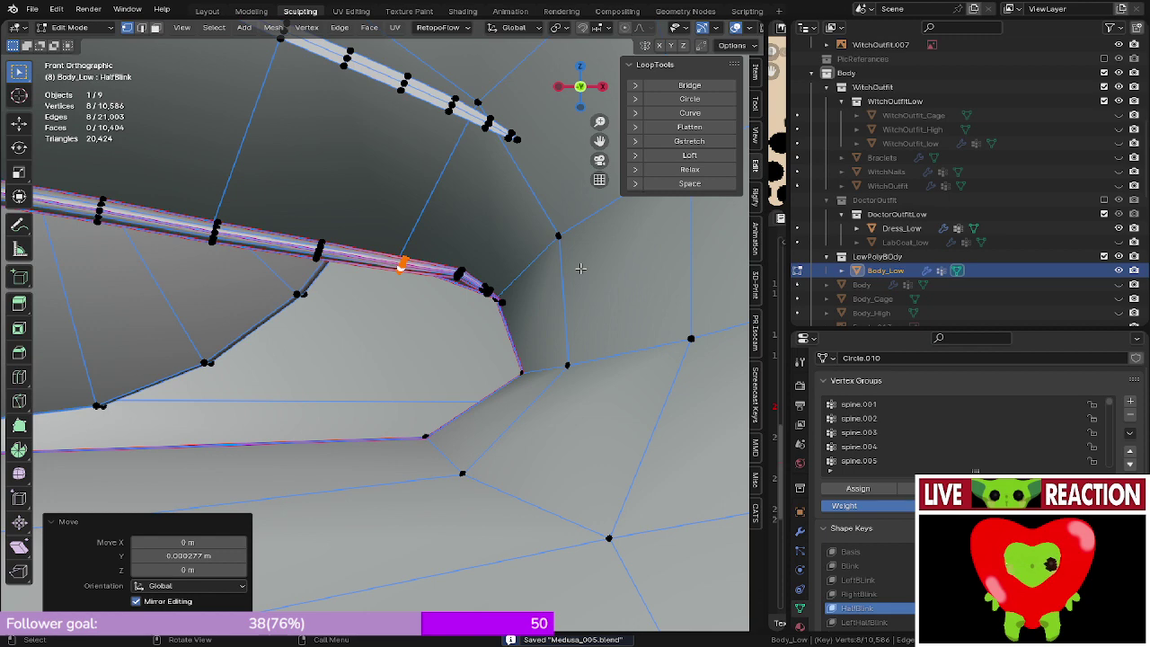
# - Select the next lash ring toward the inner eye corner and lower it by 0.000374 m along global Z
pyautogui.hotkey('ctrl', 's')
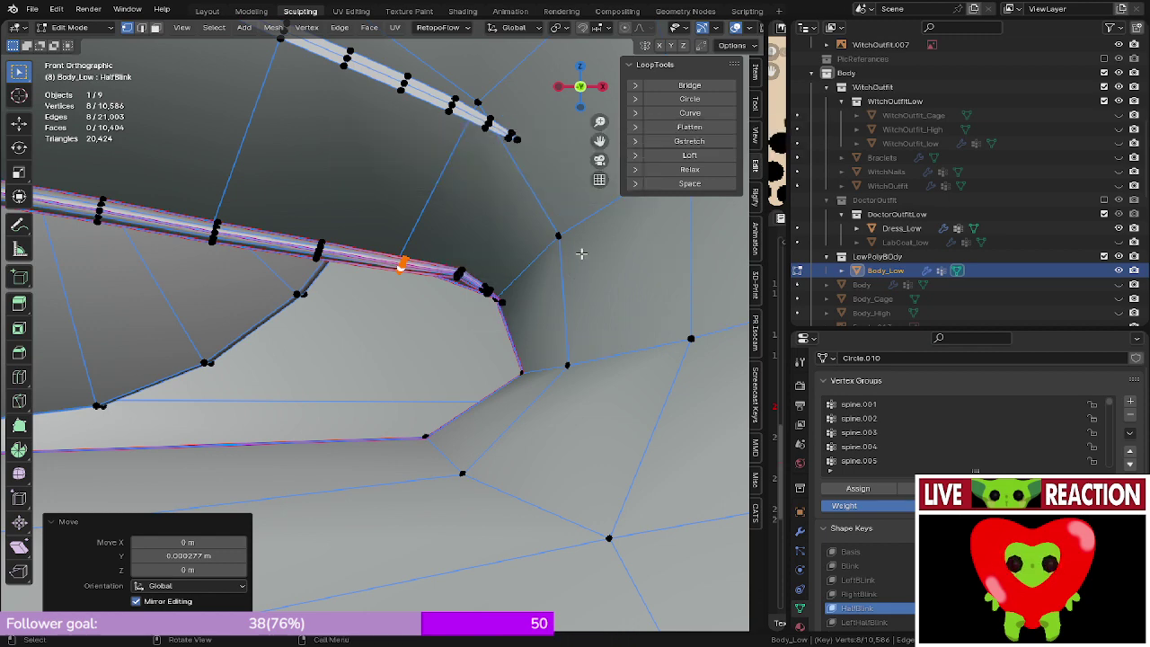
pyautogui.scroll(5, 539, 262)
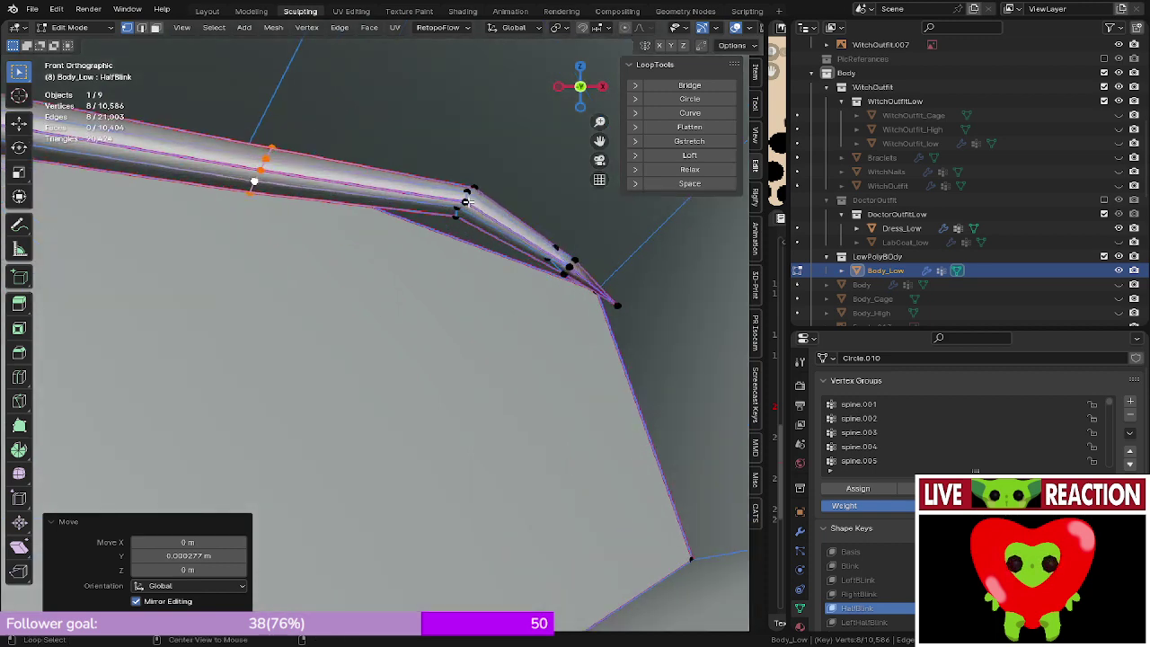
pyautogui.keyDown('alt'); pyautogui.click(462, 199); pyautogui.keyUp('alt')
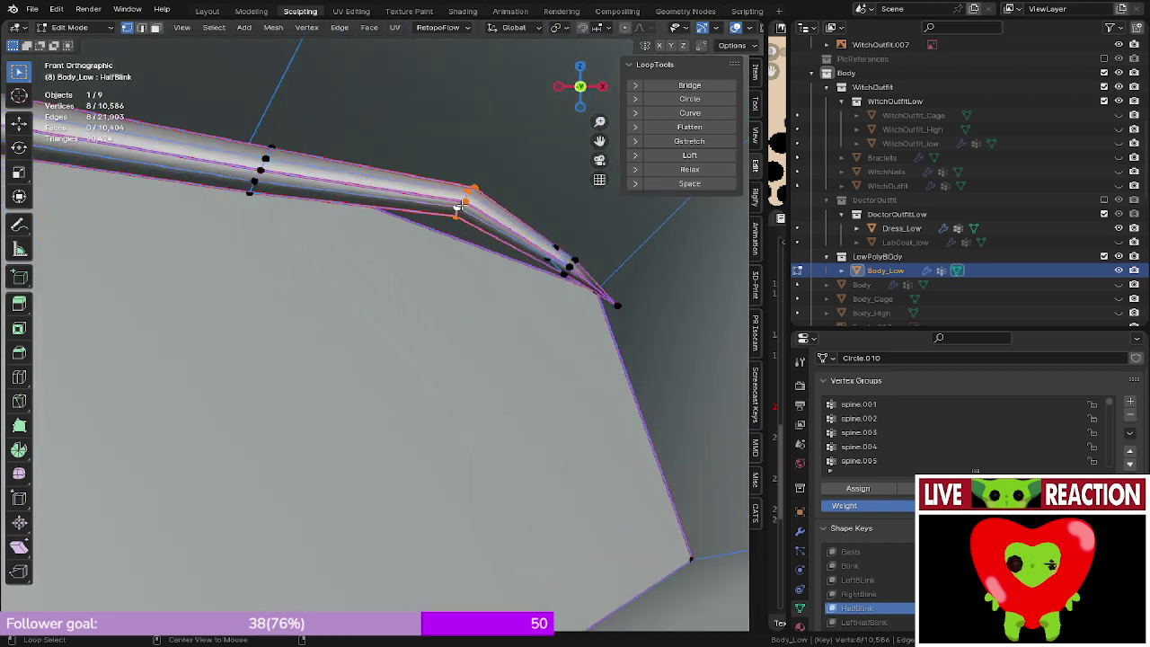
pyautogui.press('g')
pyautogui.press('z')
pyautogui.click(459, 241)
# - Move that lash ring near the inner eye corner back along global Y by 0.000956 m
pyautogui.moveTo(480, 248); pyautogui.dragTo(422, 337, button='middle')
pyautogui.press('g')
pyautogui.press('y')
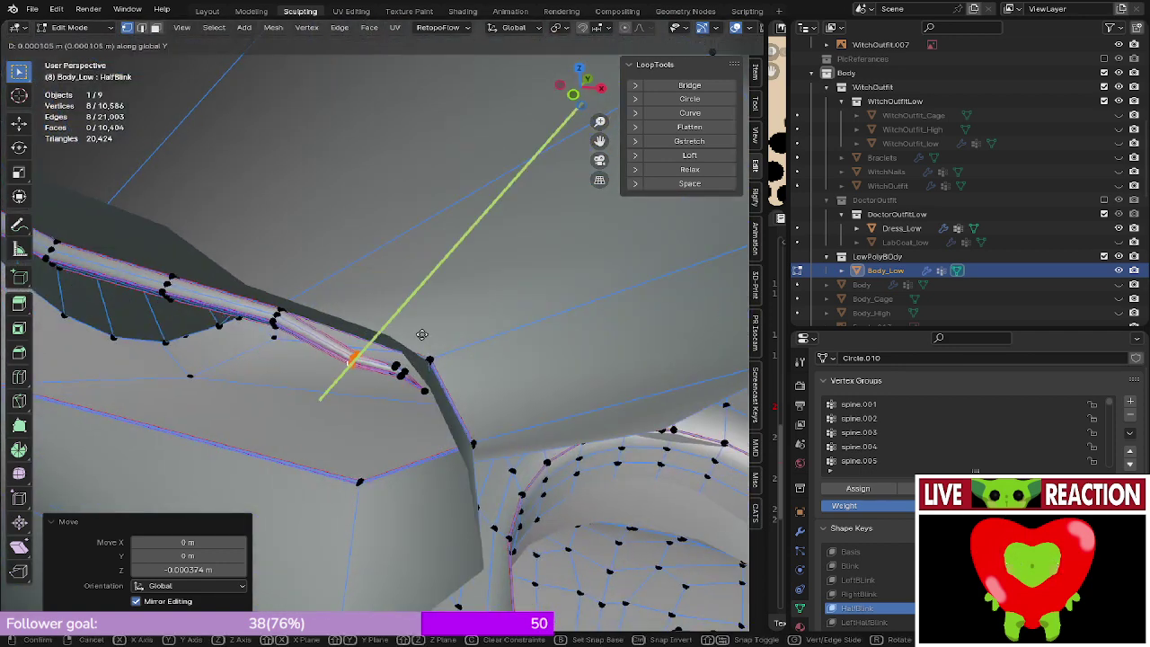
pyautogui.click(433, 321)
pyautogui.press('KP_1')
pyautogui.keyDown('shift'); pyautogui.moveTo(343, 272); pyautogui.dragTo(370, 288, button='middle'); pyautogui.keyUp('shift')
pyautogui.scroll(3, 369, 288)
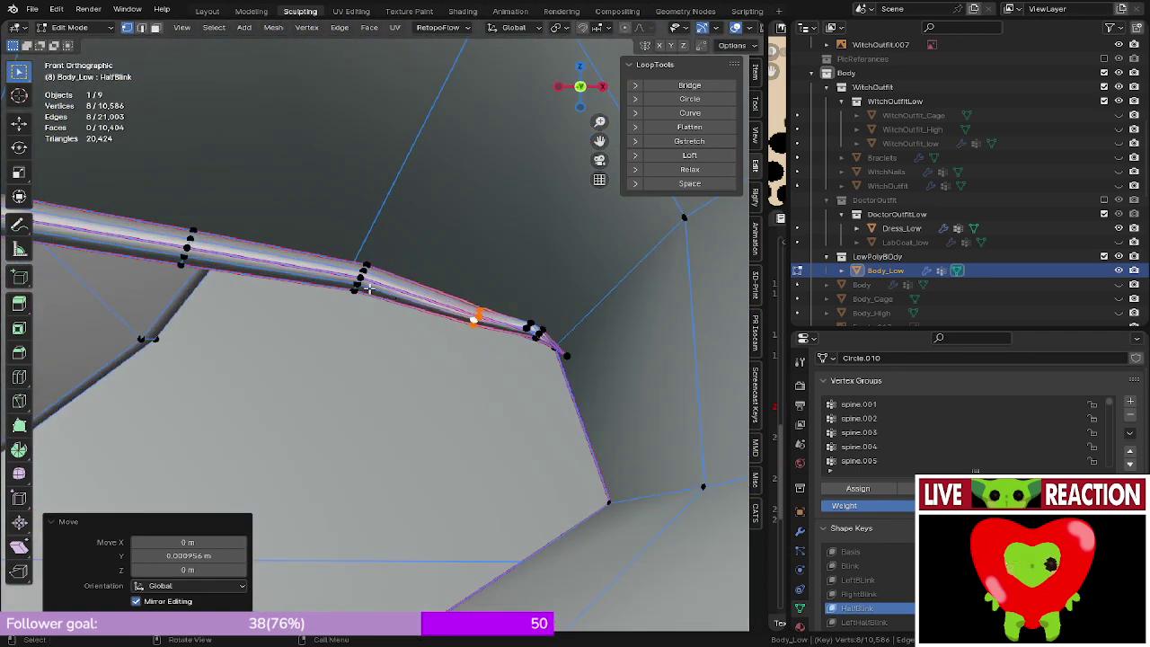
# - Select the neighbouring lash ring just beyond the iris and lower it slightly along global Z
pyautogui.keyDown('alt'); pyautogui.click(356, 282); pyautogui.keyUp('alt')
pyautogui.keyDown('alt'); pyautogui.click(358, 281); pyautogui.keyUp('alt')
pyautogui.press('g')
pyautogui.press('z')
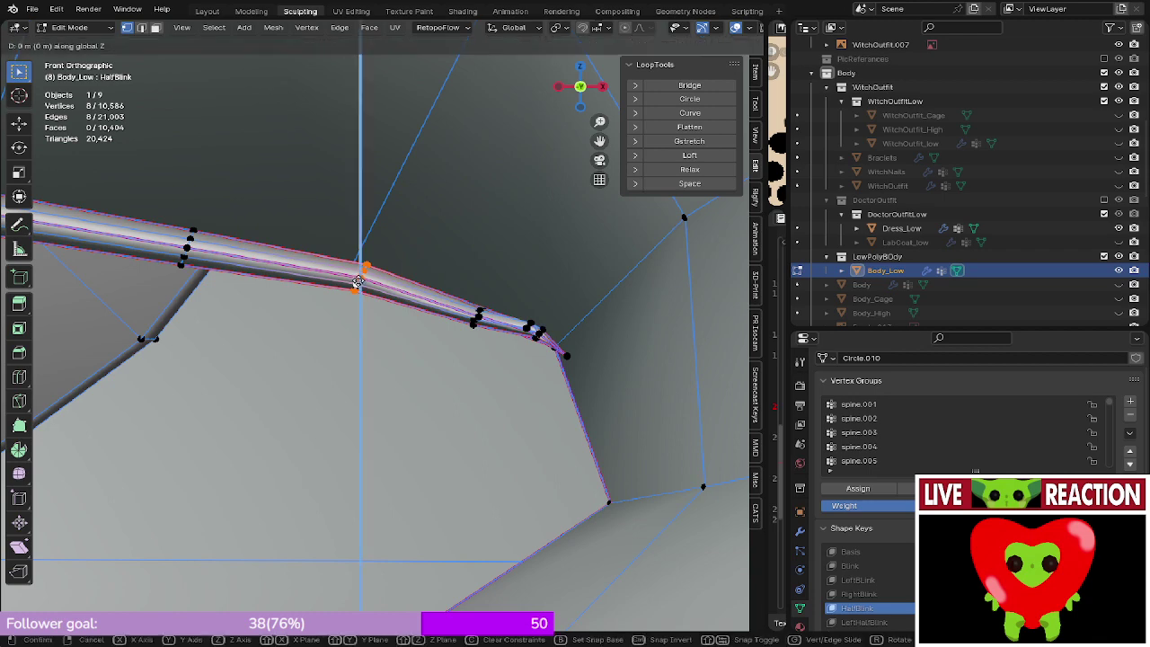
pyautogui.click(359, 288)
# - Select the last full lash ring before the inner tip and lower it by 0.000137 m along global Z
pyautogui.keyDown('shift'); pyautogui.moveTo(453, 319); pyautogui.dragTo(378, 325, button='middle'); pyautogui.keyUp('shift')
pyautogui.scroll(3, 378, 325)
pyautogui.keyDown('shift'); pyautogui.moveTo(525, 330); pyautogui.dragTo(376, 334, button='middle'); pyautogui.keyUp('shift')
pyautogui.scroll(2, 376, 334)
pyautogui.hotkey('shift', 'z')
pyautogui.click(375, 334)
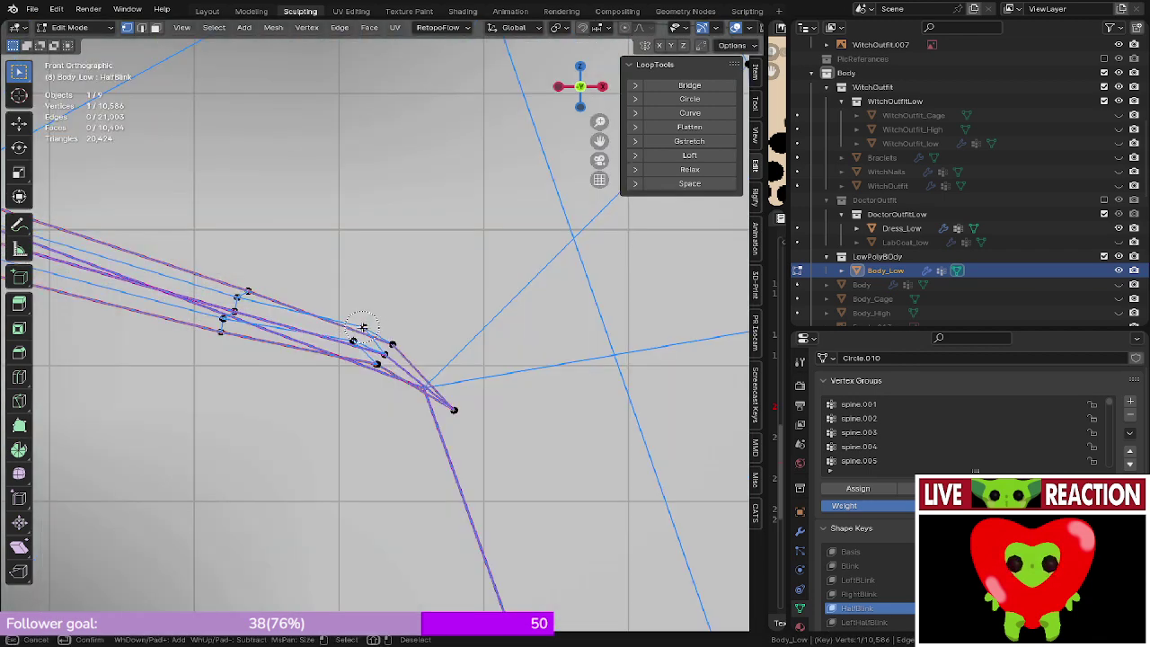
pyautogui.press('Escape')
pyautogui.hotkey('shift', 'z')
pyautogui.press('g')
pyautogui.press('z')
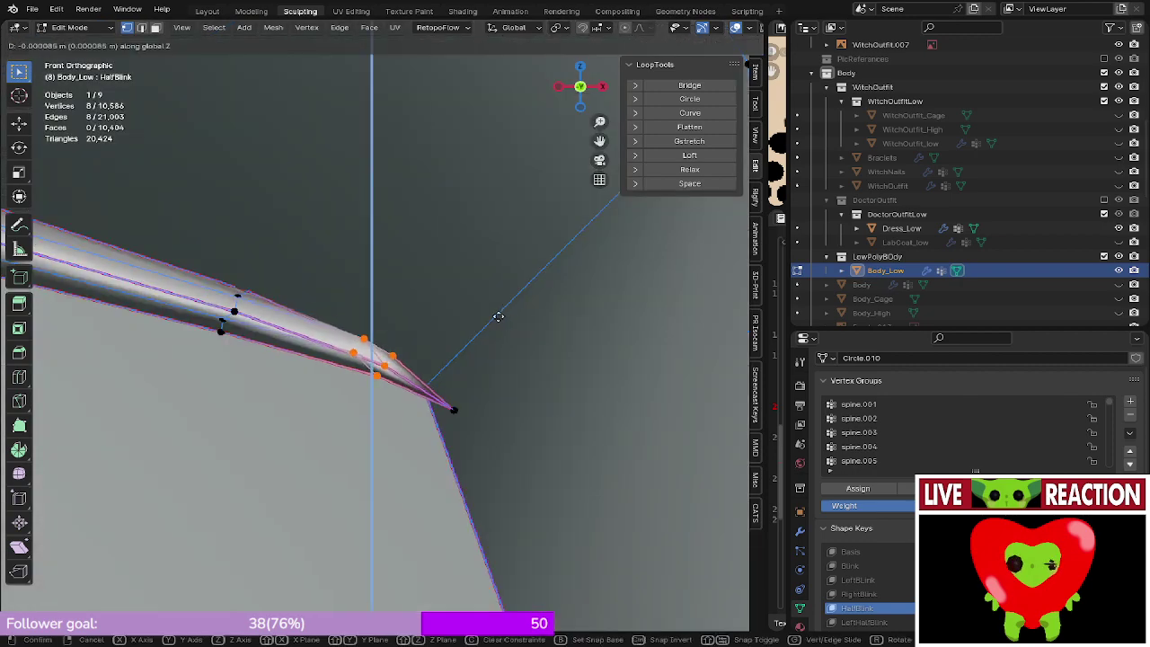
pyautogui.click(497, 322)
# - Move the last ring before the lash's inner tip back along global Y by 0.000789 m
pyautogui.moveTo(497, 322); pyautogui.dragTo(604, 348, button='middle')
pyautogui.press('g')
pyautogui.press('y')
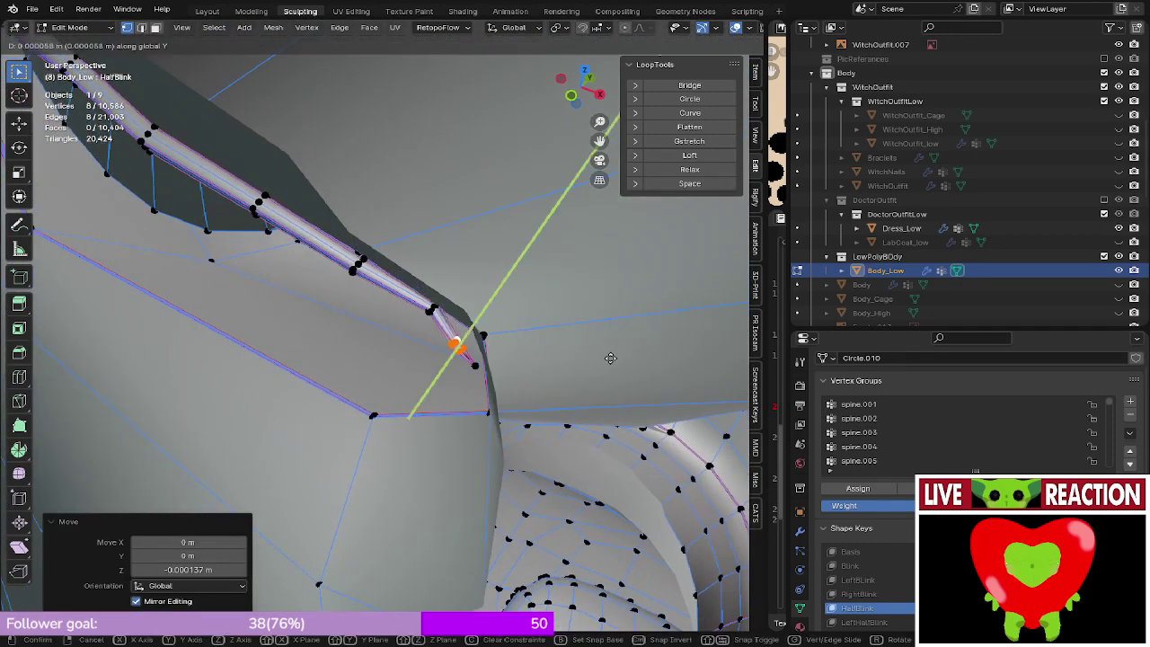
pyautogui.click(564, 360)
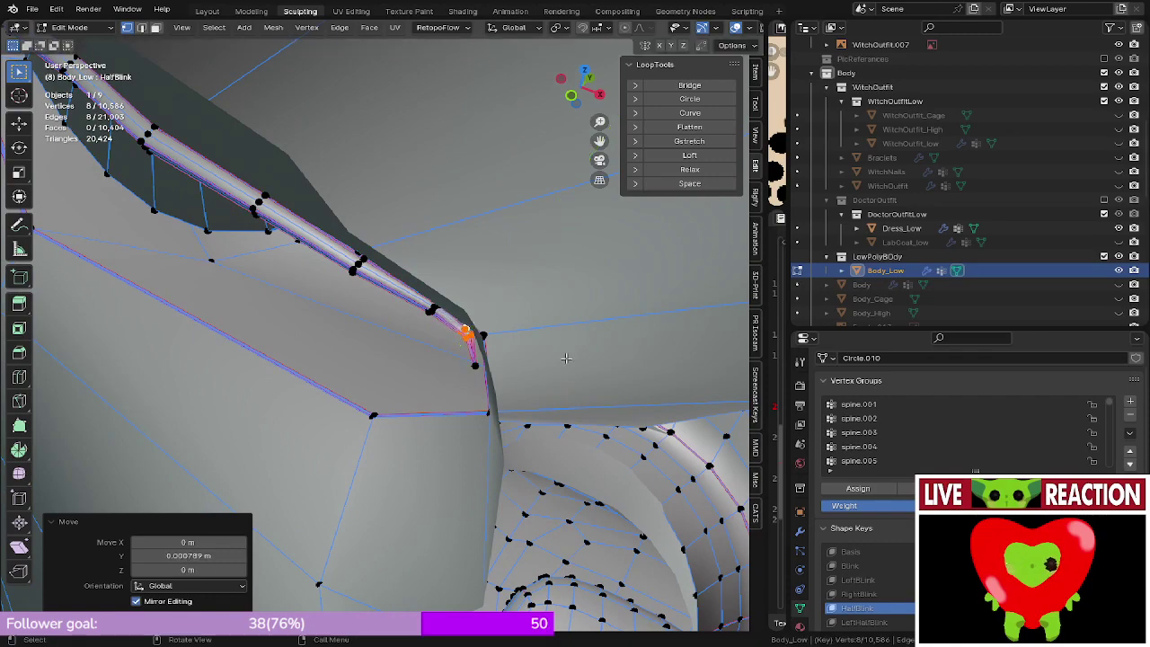
pyautogui.press('KP_1')
# - Select the lash strip's inner tip vertex and move it back along global Y by 0.000625 m
pyautogui.scroll(4, 449, 341)
pyautogui.click(463, 297)
pyautogui.moveTo(452, 307)
pyautogui.mouseDown(button='middle')
pyautogui.moveTo(432, 319)
pyautogui.moveTo(477, 386)
pyautogui.moveTo(504, 341)
pyautogui.moveTo(521, 336)
pyautogui.mouseUp(button='middle')
pyautogui.press('g')
pyautogui.press('y')
pyautogui.click(474, 383)
pyautogui.press('KP_1')
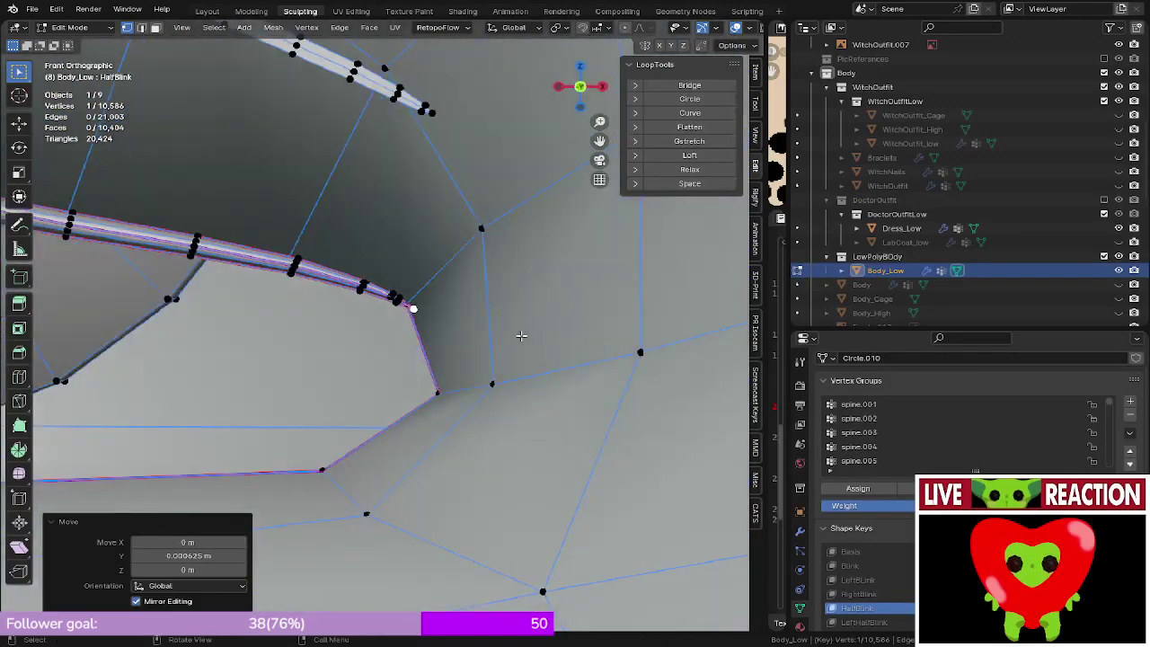
# - Switch the viewport to rendered shading, save the file and return to Object Mode
pyautogui.press('z')
pyautogui.click(470, 257)
pyautogui.scroll(-4, 546, 266)
pyautogui.hotkey('ctrl', 's')
pyautogui.click(561, 279)
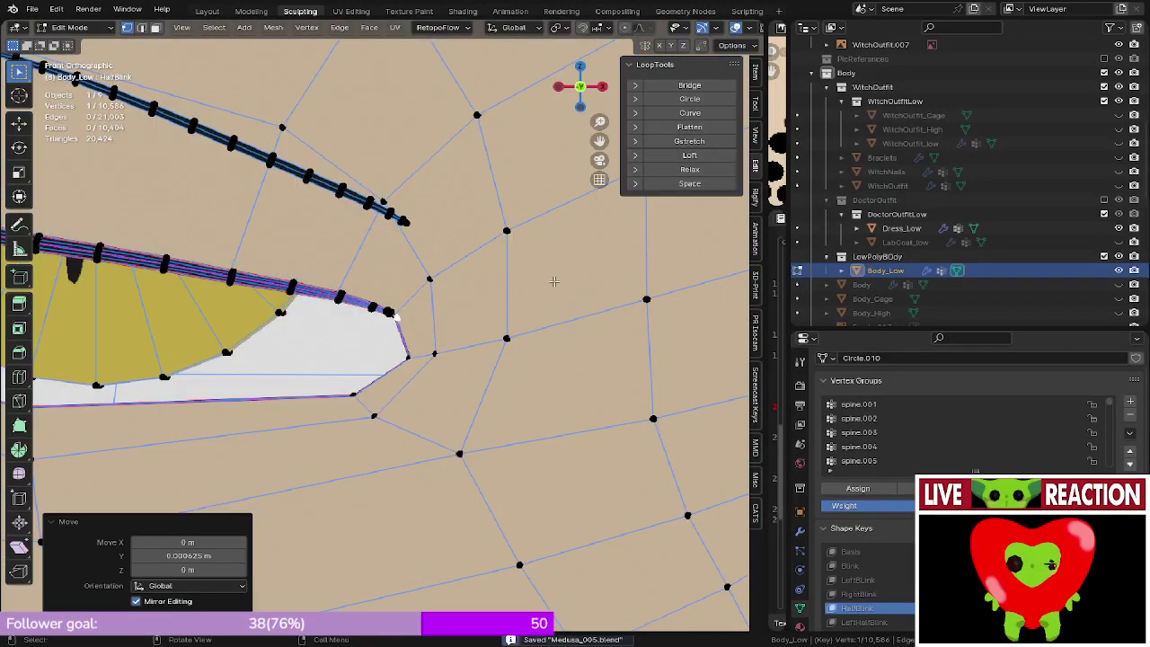
pyautogui.hotkey('ctrl', 's')
pyautogui.click(543, 280)
pyautogui.press('Tab')
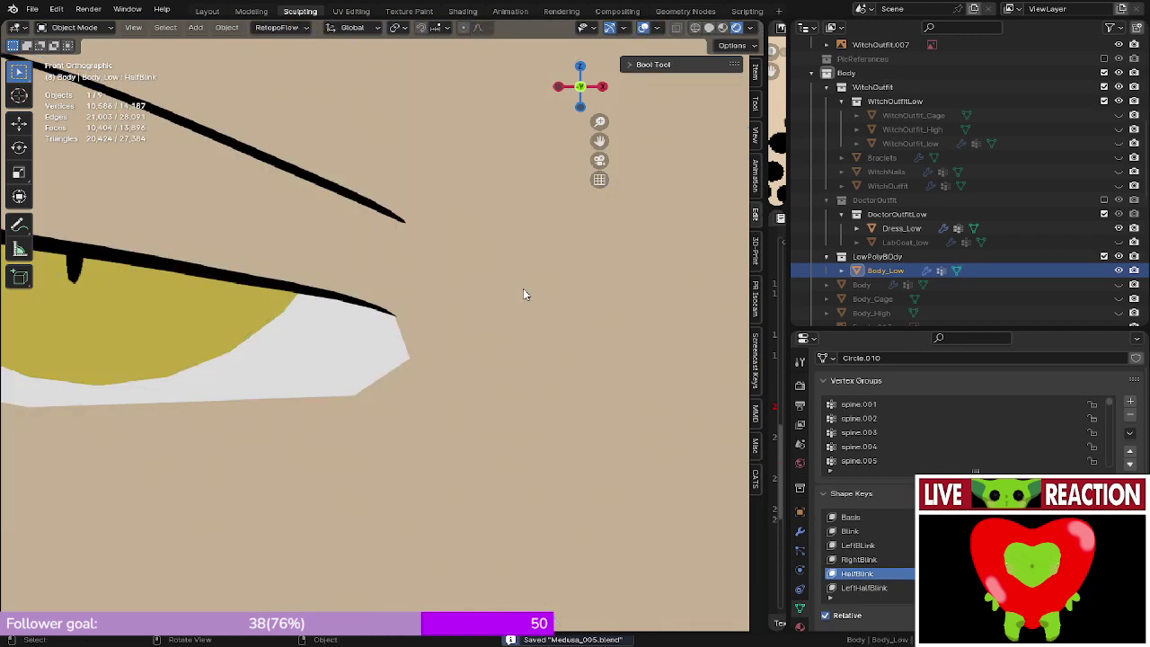
# - Check the half-closed eyes on the whole face and lower the HalfBlink shape key's value until the eyes are open
pyautogui.scroll(-10, 523, 288)
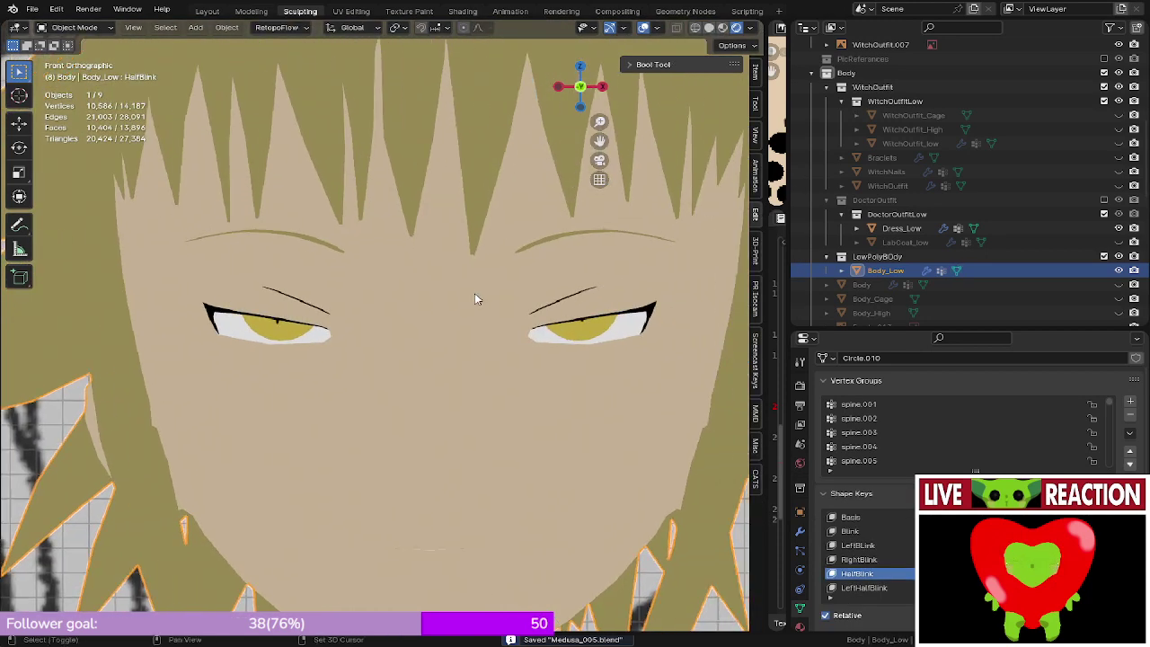
pyautogui.keyDown('shift'); pyautogui.moveTo(474, 292); pyautogui.dragTo(450, 307, button='middle'); pyautogui.keyUp('shift')
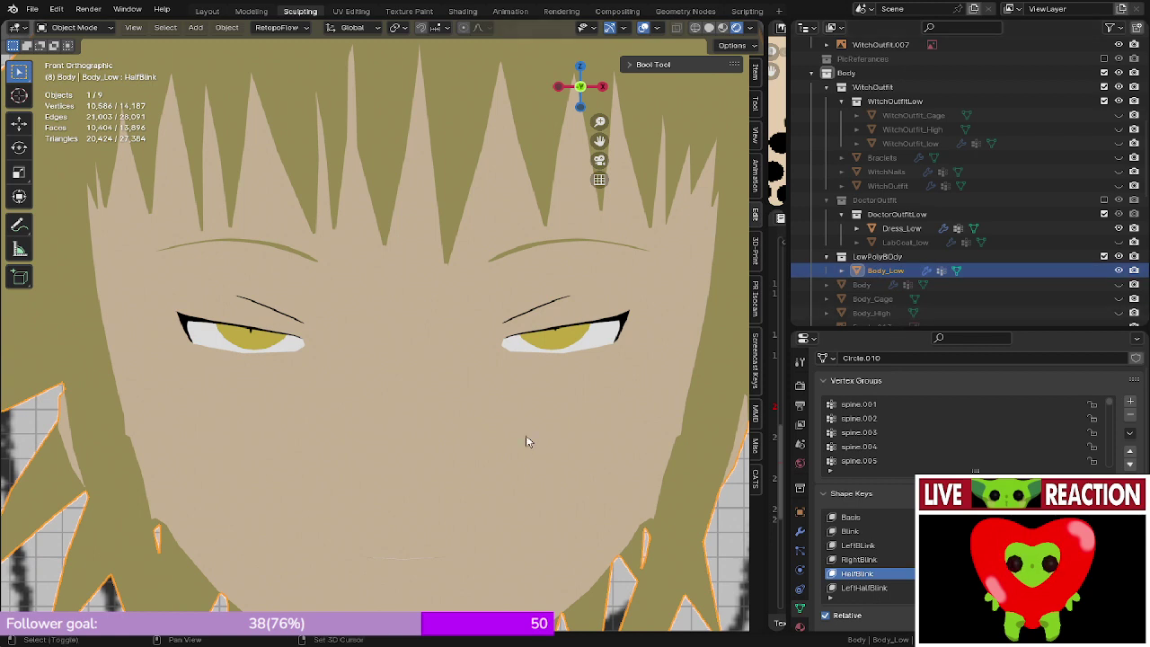
pyautogui.keyDown('shift'); pyautogui.moveTo(527, 437); pyautogui.dragTo(438, 398, button='middle'); pyautogui.keyUp('shift')
pyautogui.scroll(-2, 952, 559)
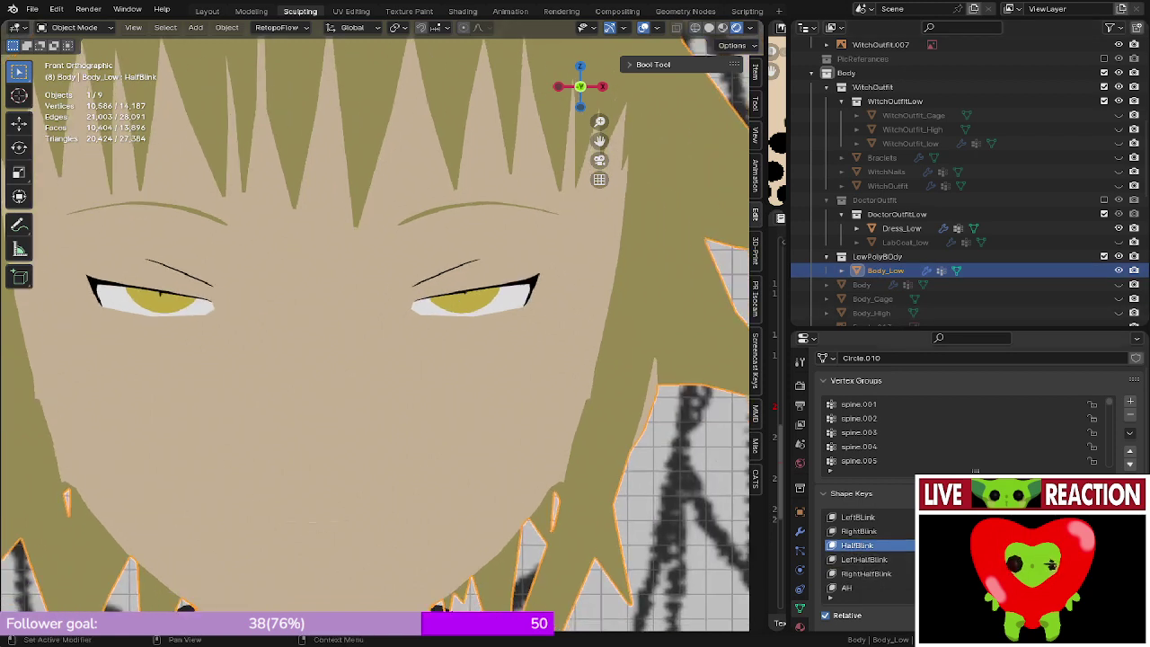
pyautogui.moveTo(1051, 545)
pyautogui.mouseDown()
pyautogui.moveTo(1006, 545)
pyautogui.moveTo(1046, 545)
pyautogui.mouseUp()
pyautogui.click(887, 560)
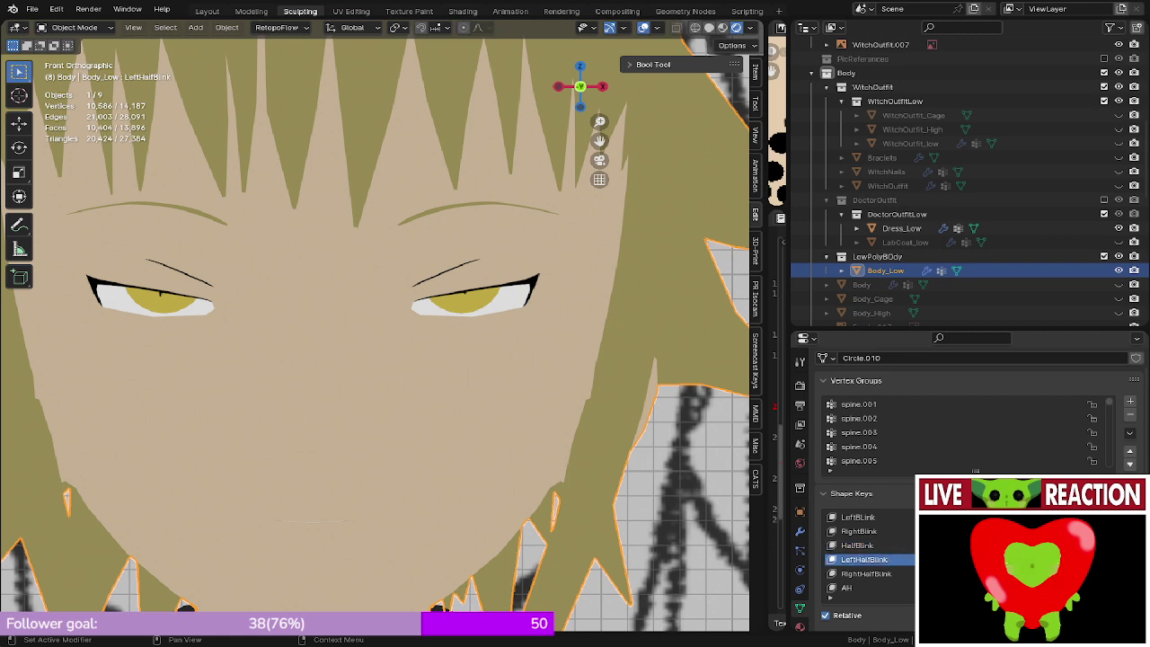
pyautogui.click(887, 545)
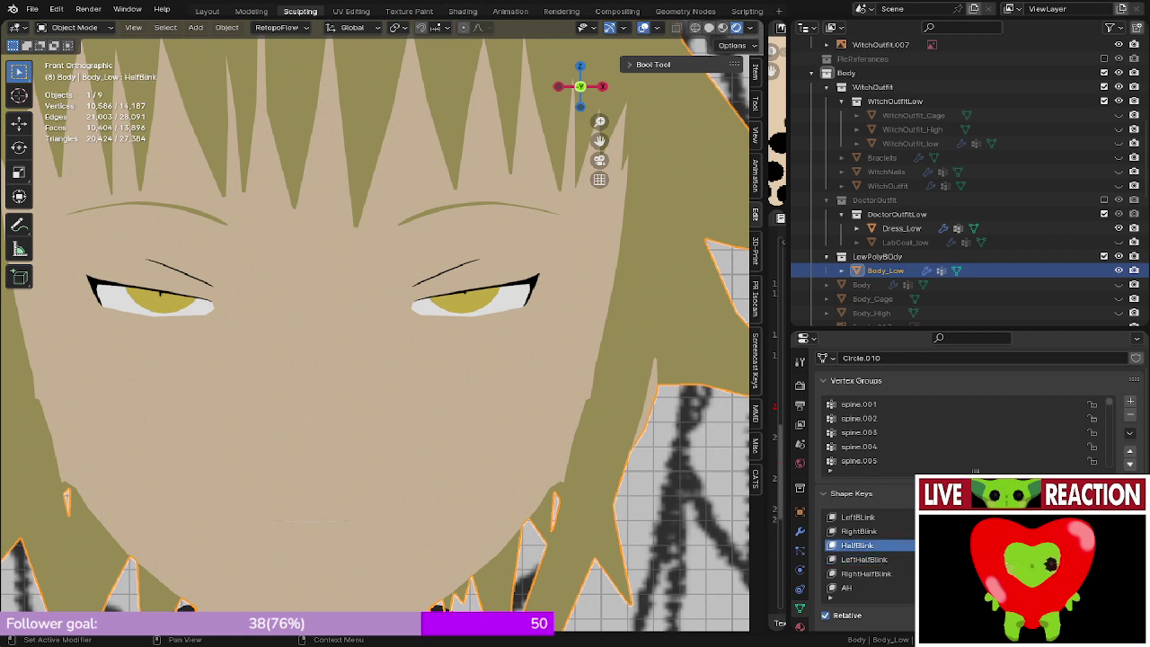
pyautogui.moveTo(1069, 546); pyautogui.dragTo(1006, 545)
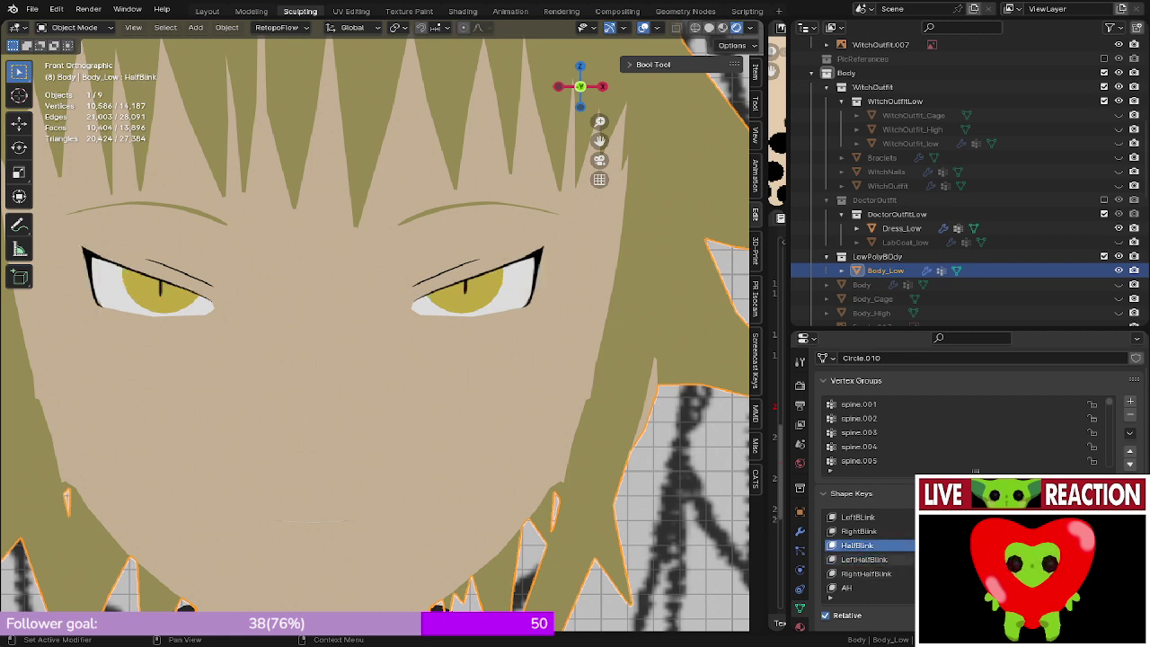
# - Examine the LeftHalfBlink shape key's effect on the eye in Object Mode and Edit Mode
pyautogui.click(876, 560)
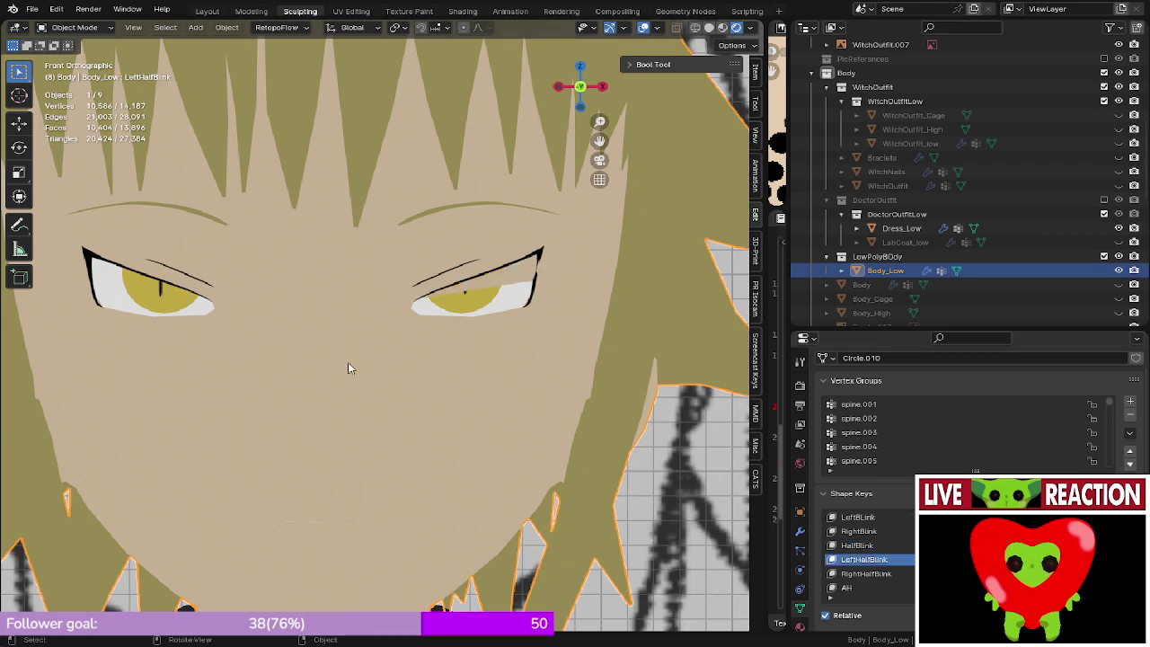
pyautogui.press('Tab')
pyautogui.keyDown('shift'); pyautogui.moveTo(371, 368); pyautogui.dragTo(315, 442, button='middle'); pyautogui.keyUp('shift')
pyautogui.scroll(4, 315, 442)
pyautogui.scroll(-4, 315, 441)
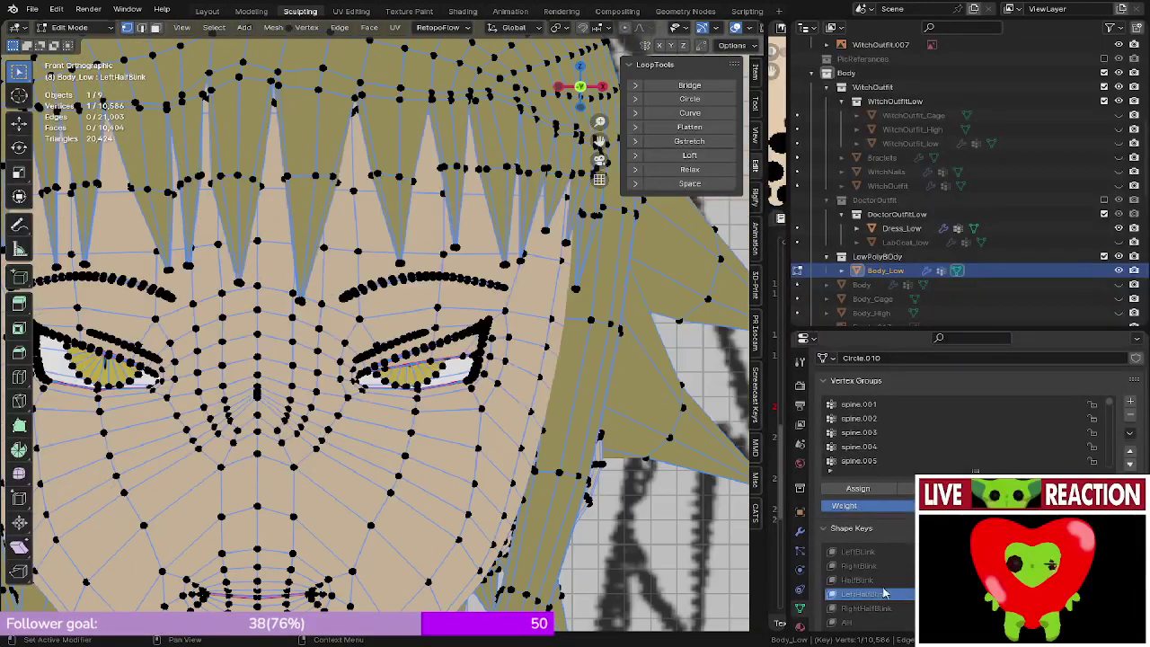
pyautogui.press('Tab')
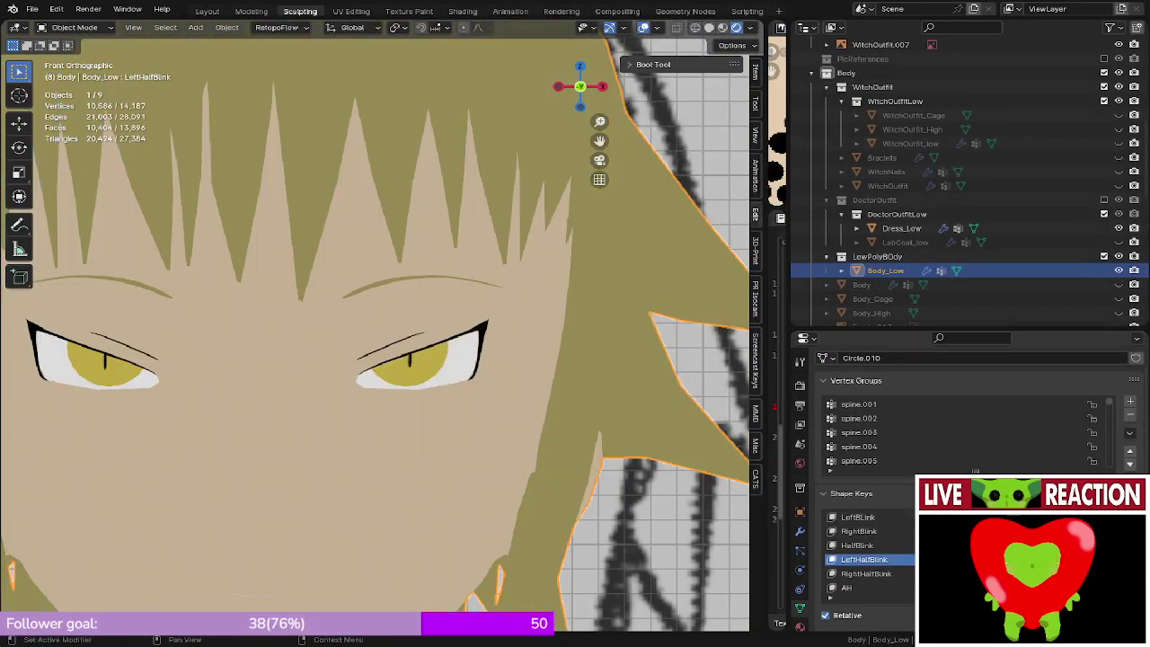
# - Make HalfBlink the active shape key, select the eyelid crease strip in Edit Mode and enable X mirroring
pyautogui.click(867, 545)
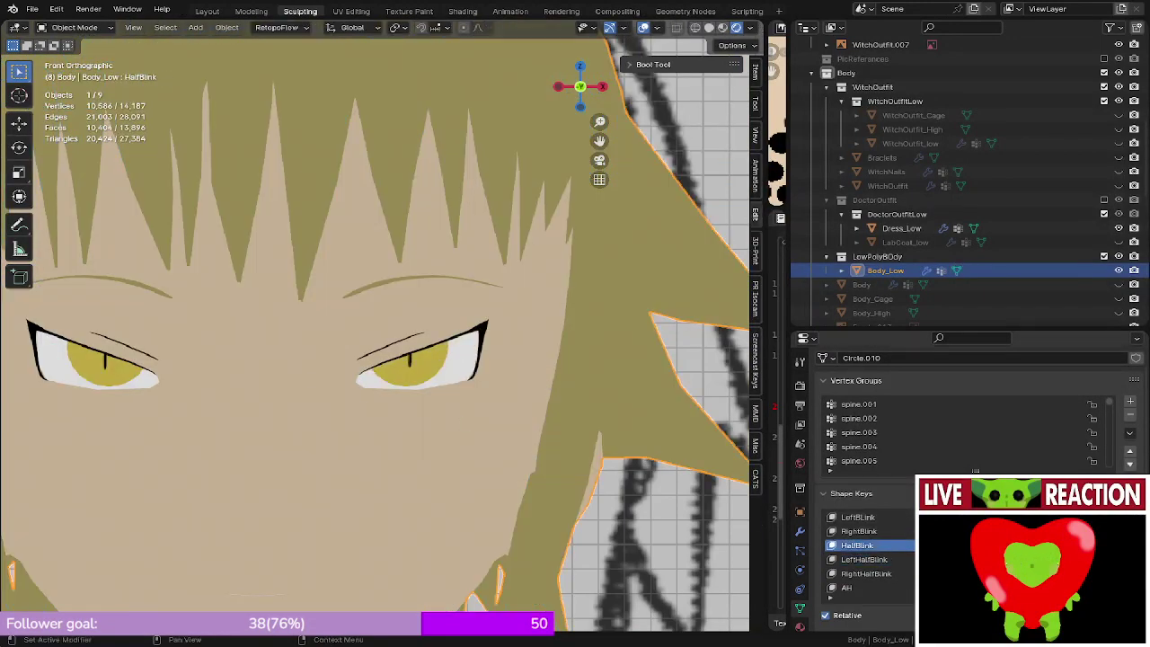
pyautogui.scroll(4, 408, 374)
pyautogui.press('Tab')
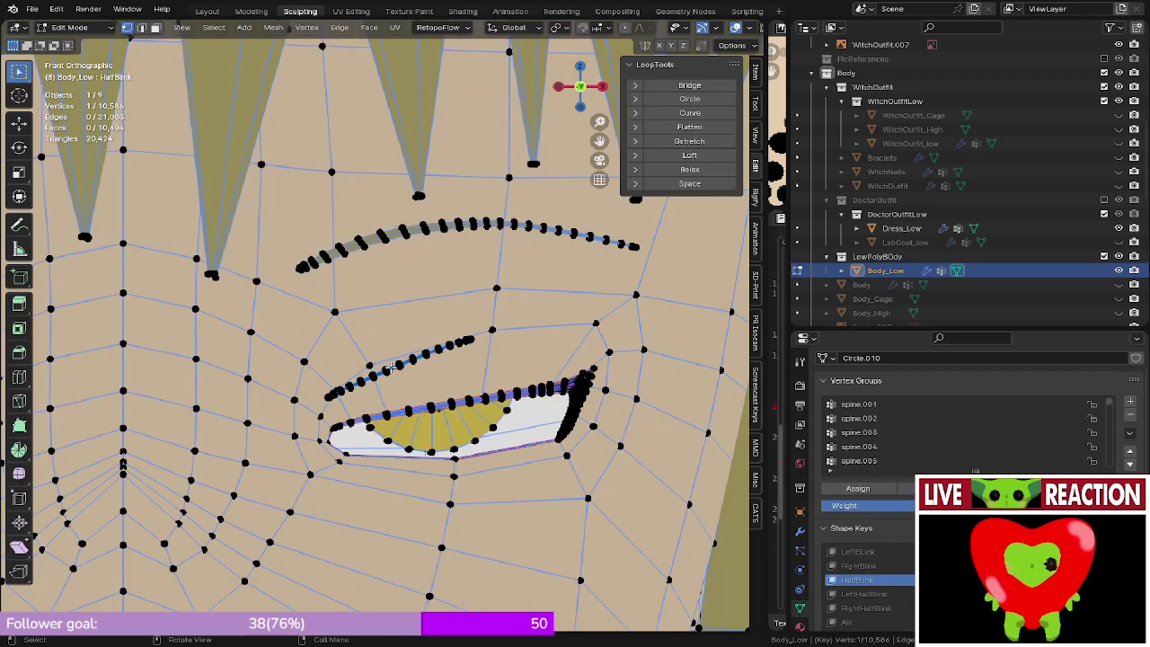
pyautogui.press('l')
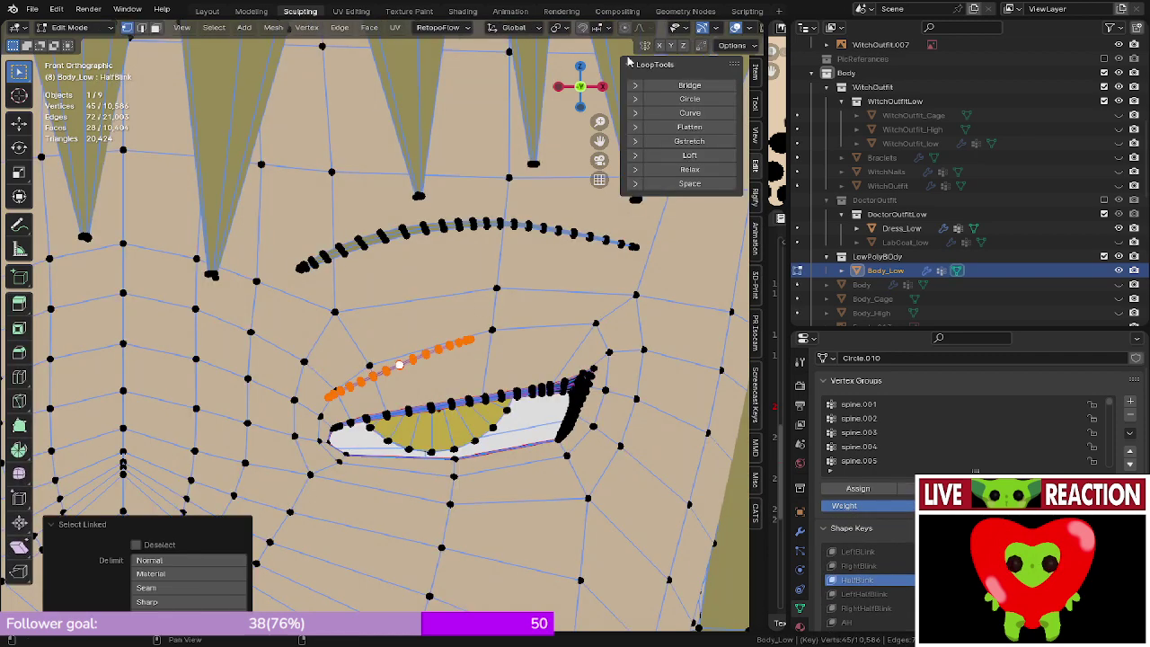
pyautogui.scroll(-6, 430, 383)
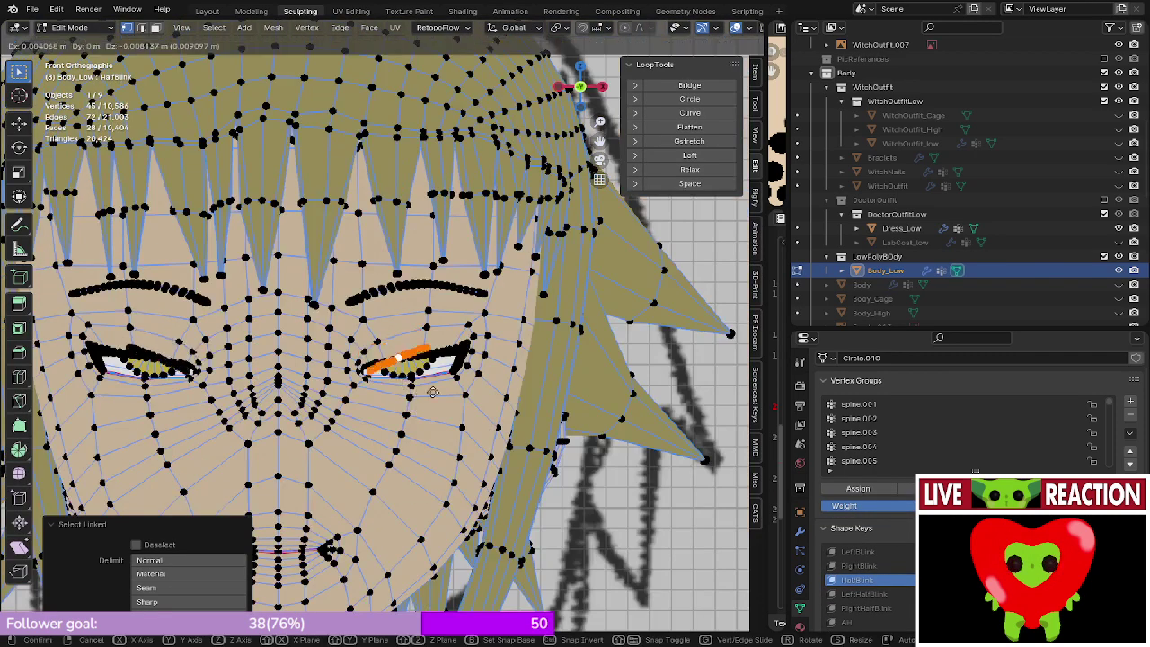
pyautogui.scroll(-2, 430, 383)
pyautogui.scroll(10, 509, 333)
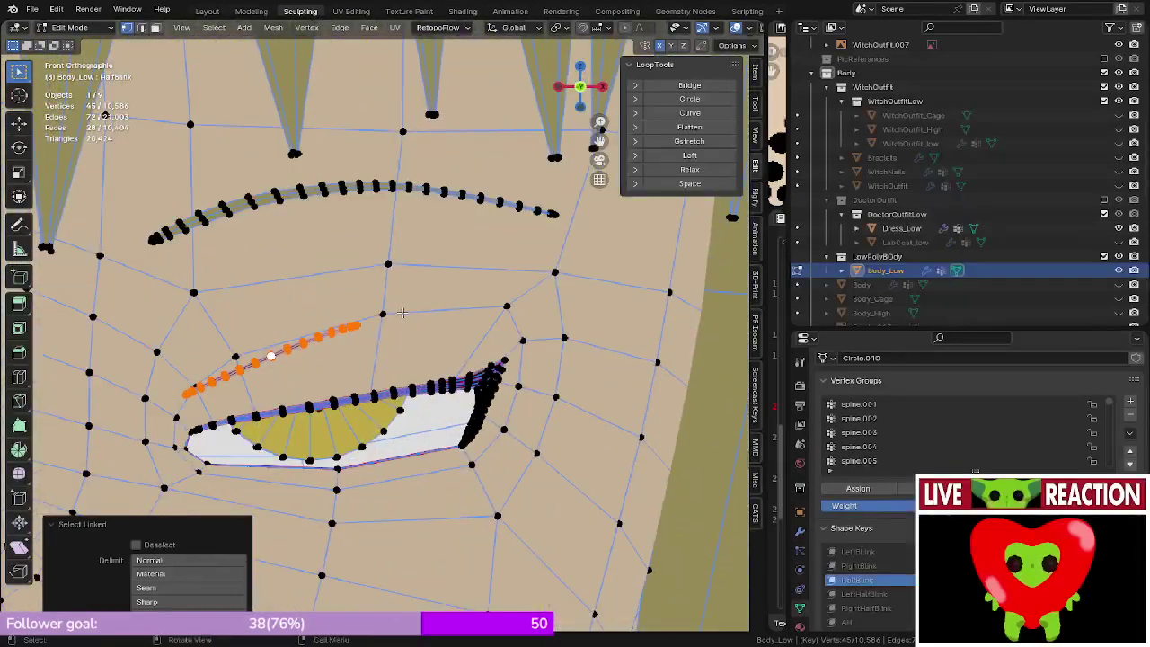
pyautogui.keyDown('shift'); pyautogui.moveTo(508, 333); pyautogui.dragTo(565, 265, button='middle'); pyautogui.keyUp('shift')
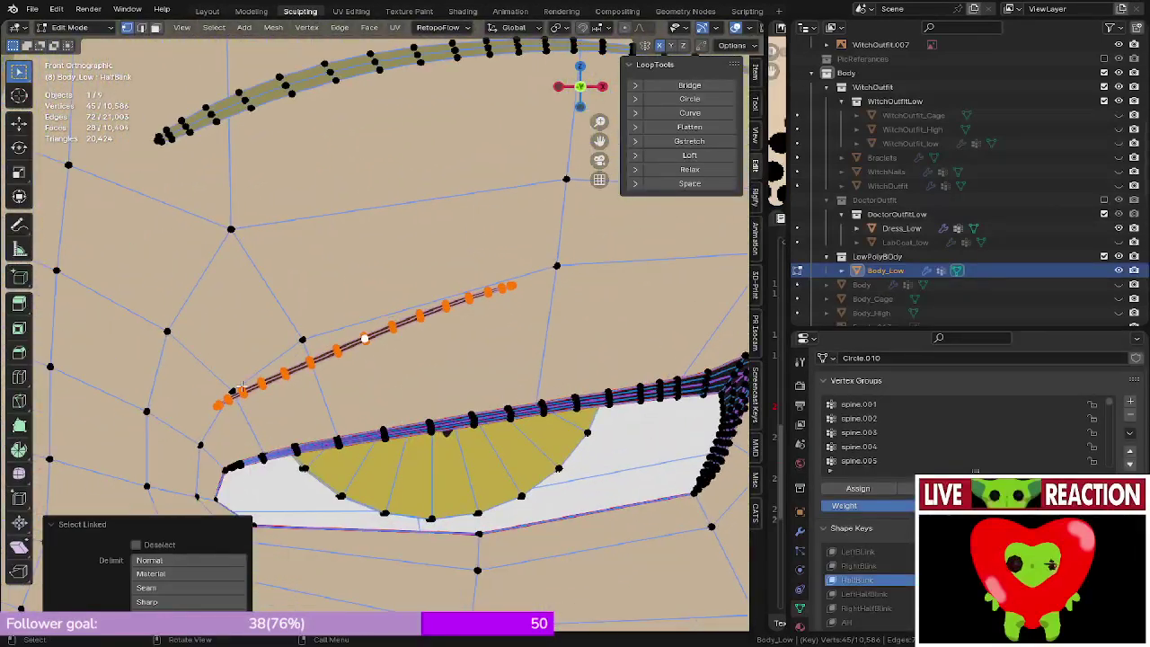
# - Snap the 3D cursor to the crease strip's inner tip vertex and set the transform pivot point to 3D Cursor
pyautogui.keyDown('shift'); pyautogui.moveTo(240, 387); pyautogui.dragTo(398, 339, button='middle'); pyautogui.keyUp('shift')
pyautogui.scroll(6, 398, 339)
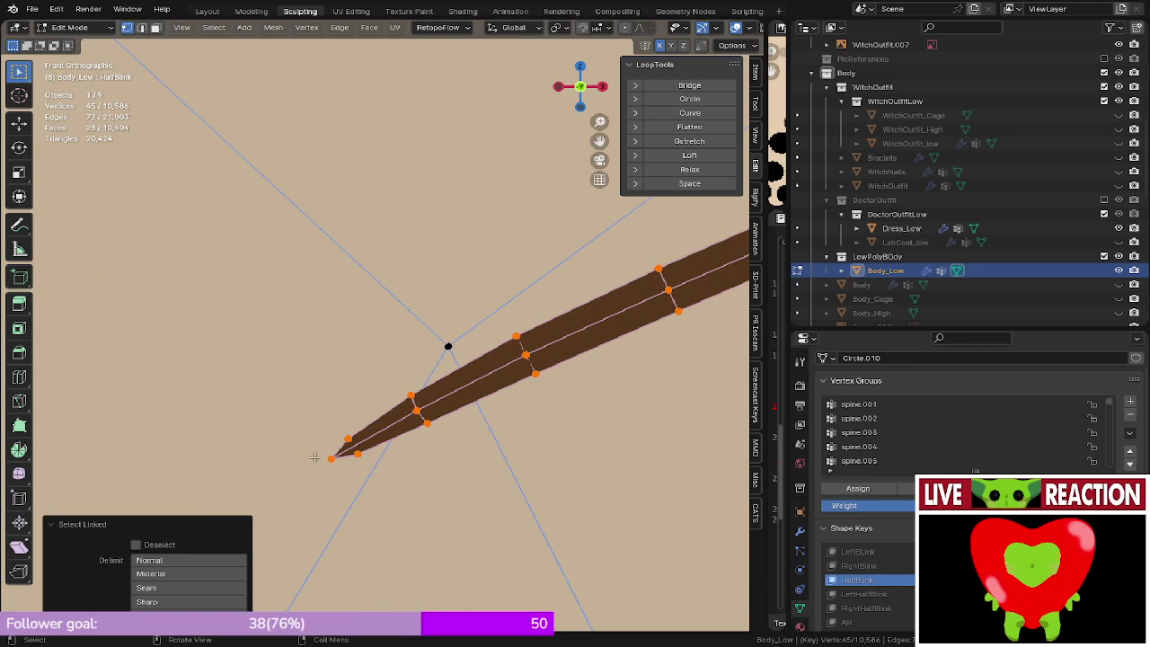
pyautogui.click(331, 458)
pyautogui.hotkey('shift', 's')
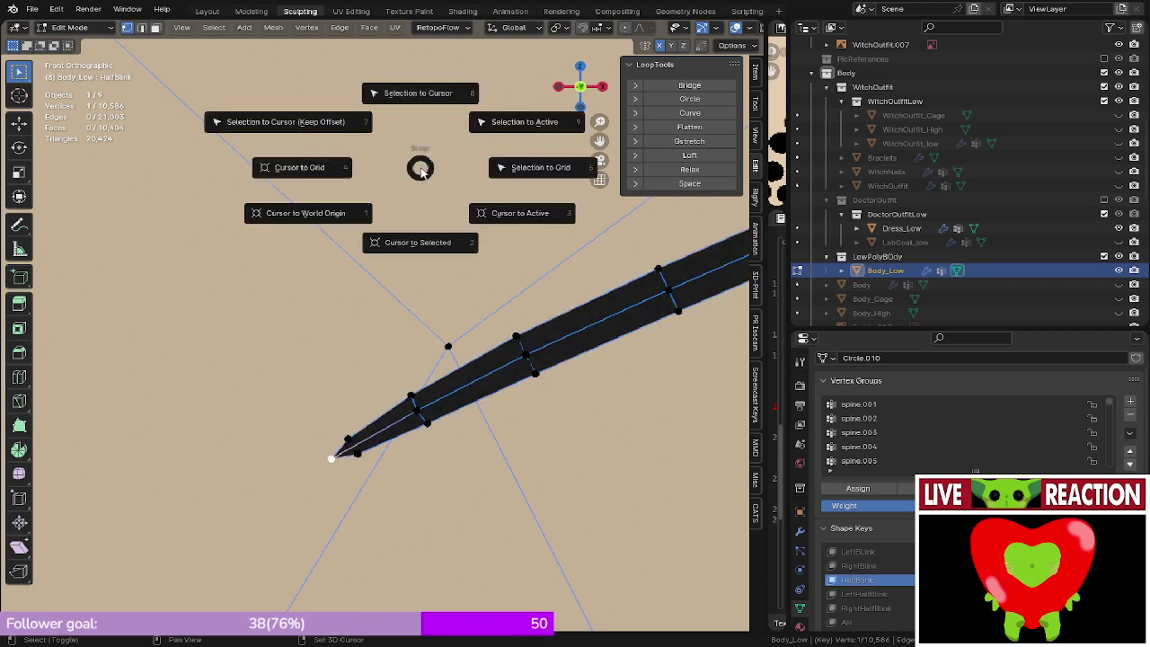
pyautogui.click(429, 240)
pyautogui.click(558, 28)
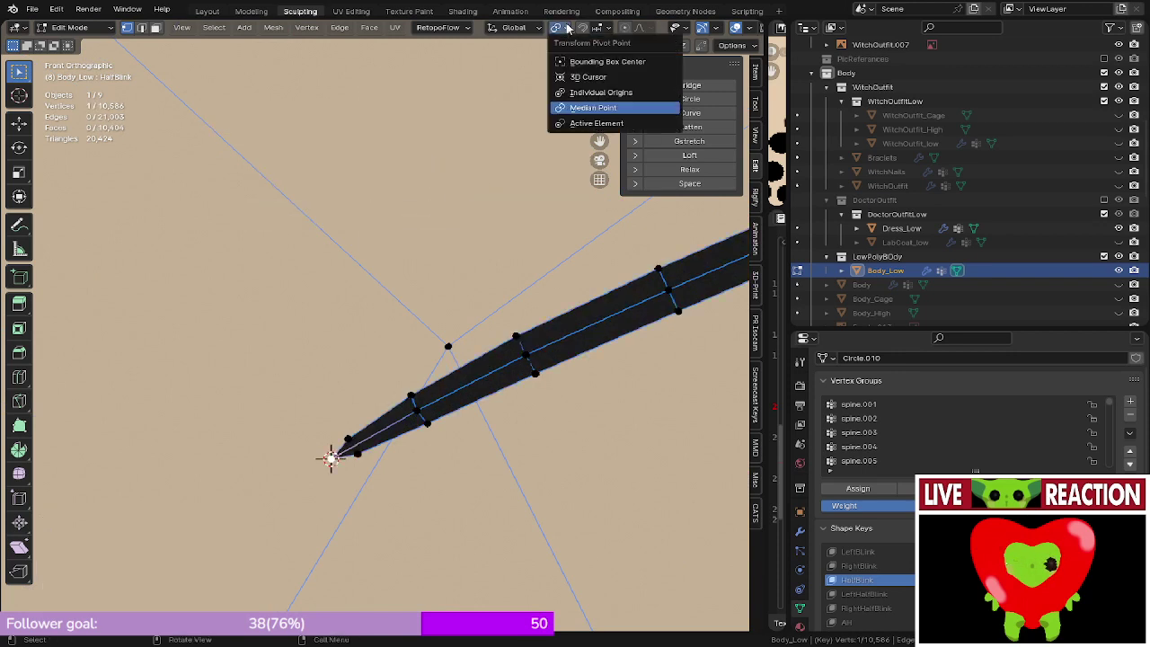
pyautogui.click(592, 73)
# - Select the whole eyelid crease strip and rotate it 6.7° around the 3D cursor in front view
pyautogui.scroll(-3, 390, 339)
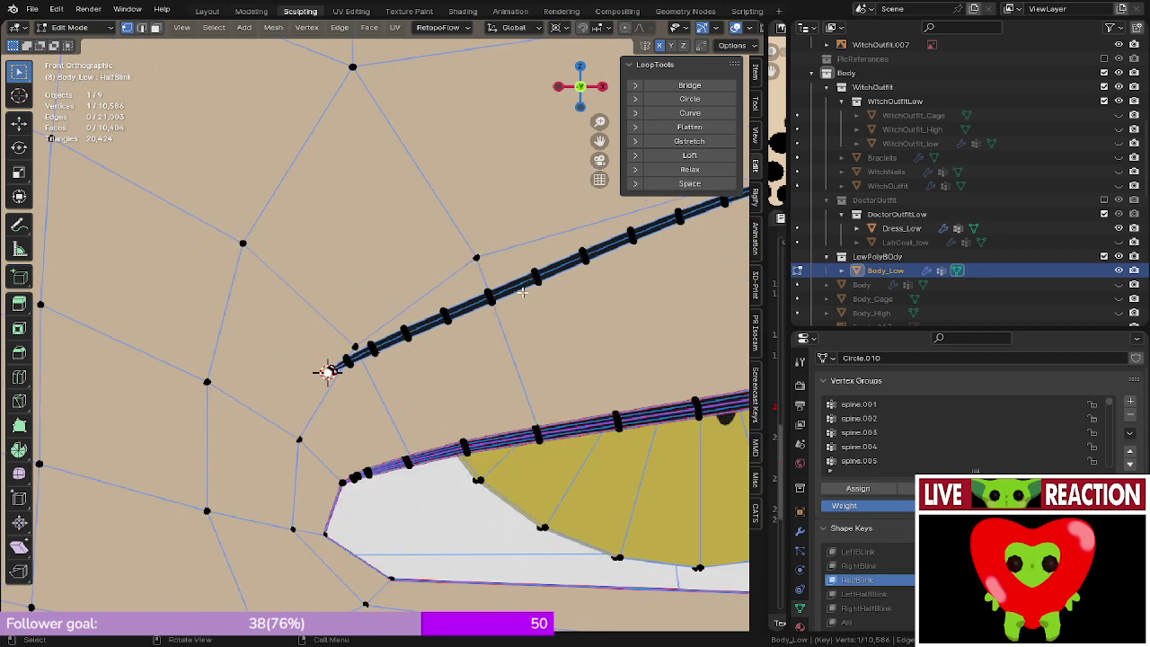
pyautogui.press('l')
pyautogui.scroll(-5, 539, 261)
pyautogui.scroll(3, 451, 344)
pyautogui.keyDown('shift'); pyautogui.moveTo(547, 249); pyautogui.dragTo(463, 247, button='middle'); pyautogui.keyUp('shift')
pyautogui.scroll(-1, 541, 246)
pyautogui.press('r')
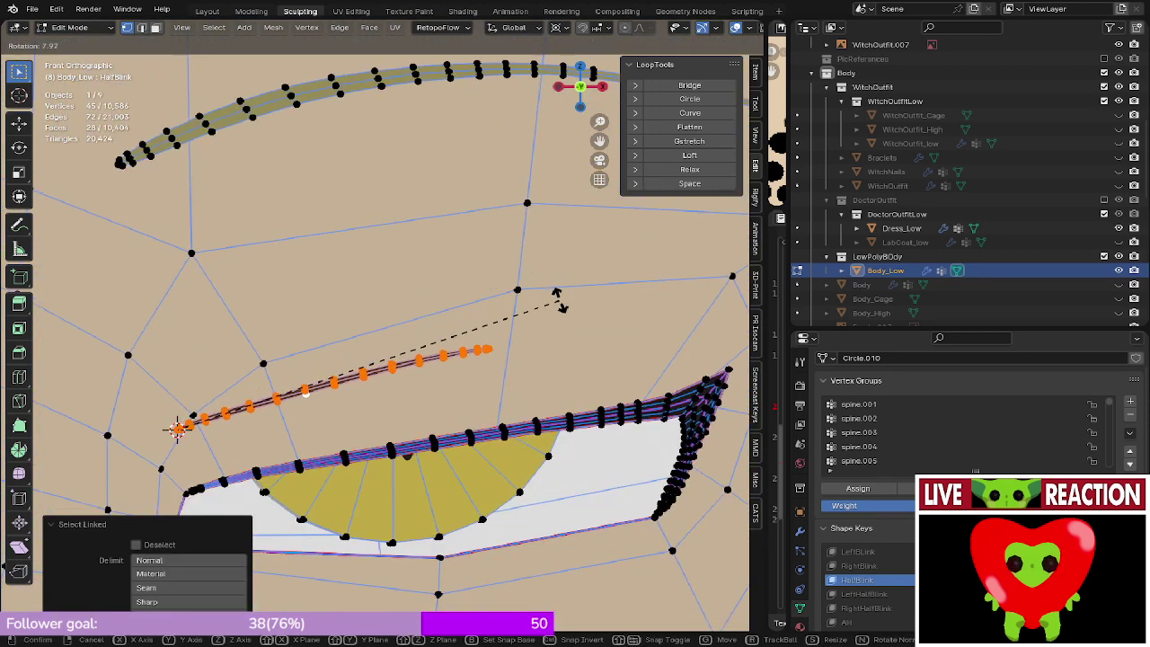
pyautogui.click(558, 306)
pyautogui.scroll(-3, 558, 305)
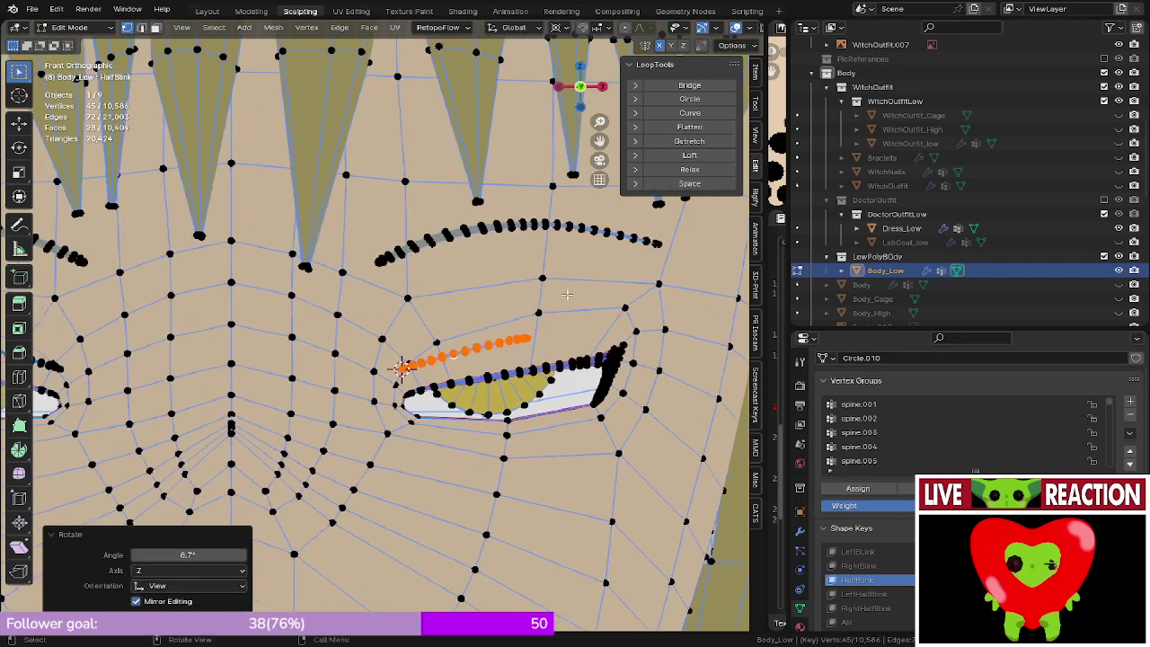
# - Move the whole eyelid crease strip 0.004163 m along Y toward the eyelid surface and correct it by -0.000062 m along Y
pyautogui.press('Tab')
pyautogui.scroll(4, 561, 299)
pyautogui.moveTo(560, 299); pyautogui.dragTo(347, 424, button='middle')
pyautogui.press('Tab')
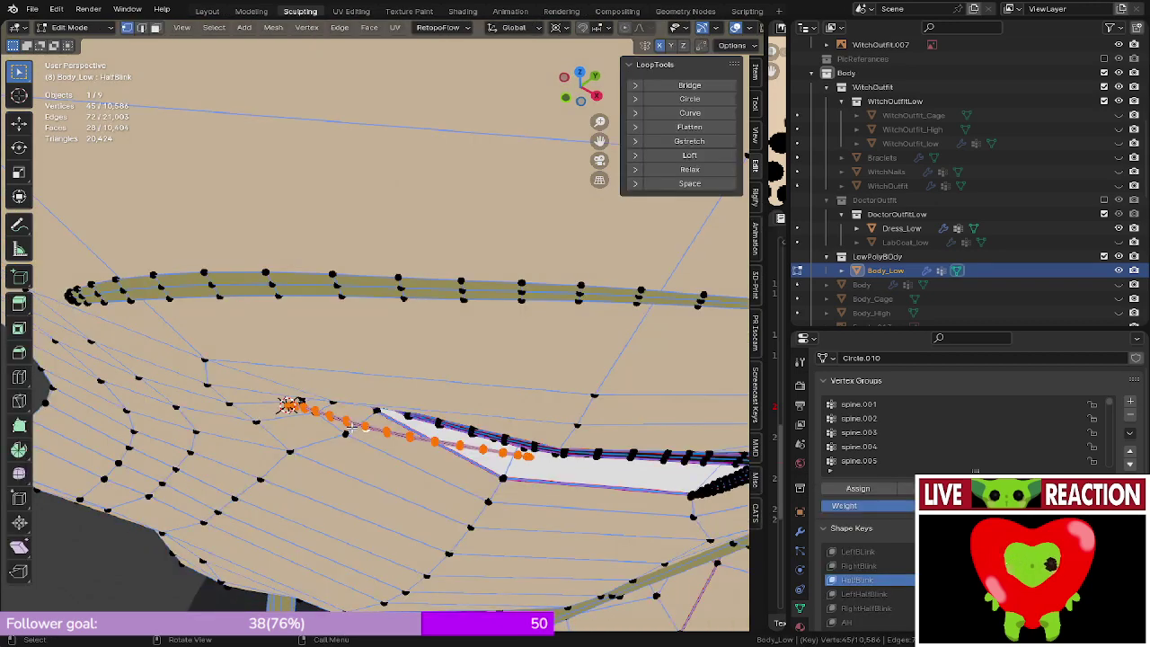
pyautogui.press('g')
pyautogui.press('y')
pyautogui.click(350, 413)
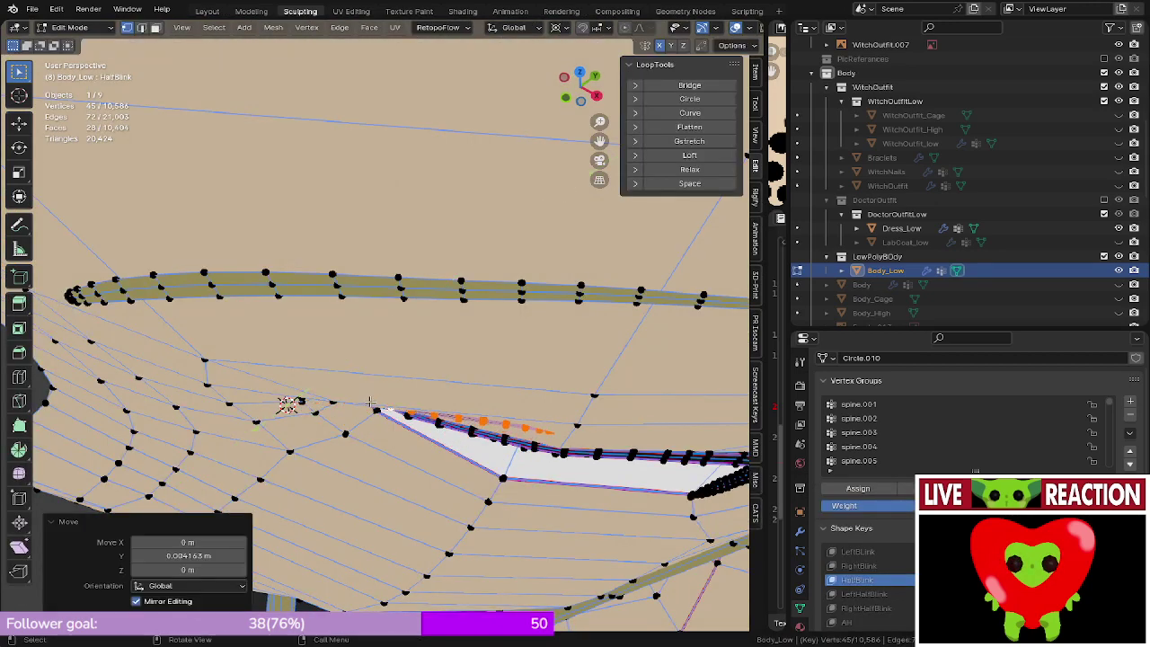
pyautogui.moveTo(350, 413)
pyautogui.mouseDown(button='middle')
pyautogui.moveTo(339, 298)
pyautogui.moveTo(328, 350)
pyautogui.moveTo(322, 380)
pyautogui.moveTo(380, 278)
pyautogui.moveTo(287, 320)
pyautogui.moveTo(356, 235)
pyautogui.moveTo(372, 252)
pyautogui.mouseUp(button='middle')
pyautogui.press('g')
pyautogui.press('y')
pyautogui.click(322, 380)
# - Select only the six outer tip vertices of the crease strip and move them -0.000325 m along Y
pyautogui.scroll(3, 379, 278)
pyautogui.scroll(3, 287, 321)
pyautogui.press('z')
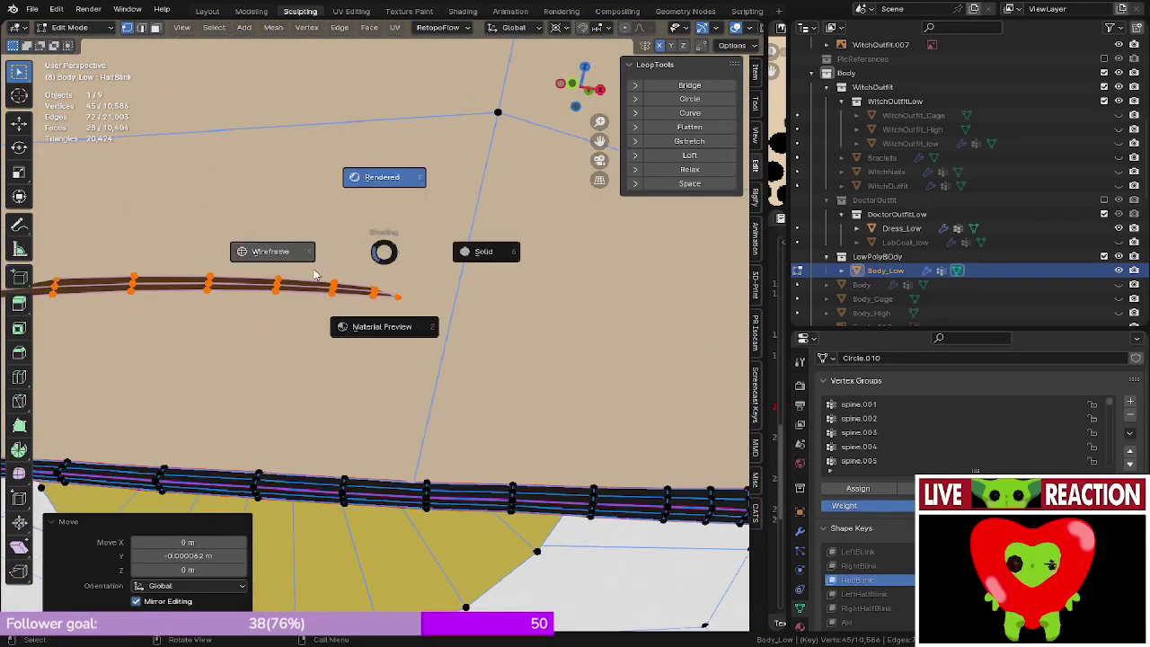
pyautogui.click(265, 248)
pyautogui.press('c')
pyautogui.click(366, 336)
pyautogui.rightClick(366, 332)
pyautogui.moveTo(366, 311)
pyautogui.mouseDown(button='middle')
pyautogui.moveTo(356, 328)
pyautogui.moveTo(384, 311)
pyautogui.mouseUp(button='middle')
pyautogui.press('c')
pyautogui.press('Escape')
pyautogui.press('z')
pyautogui.click(408, 319)
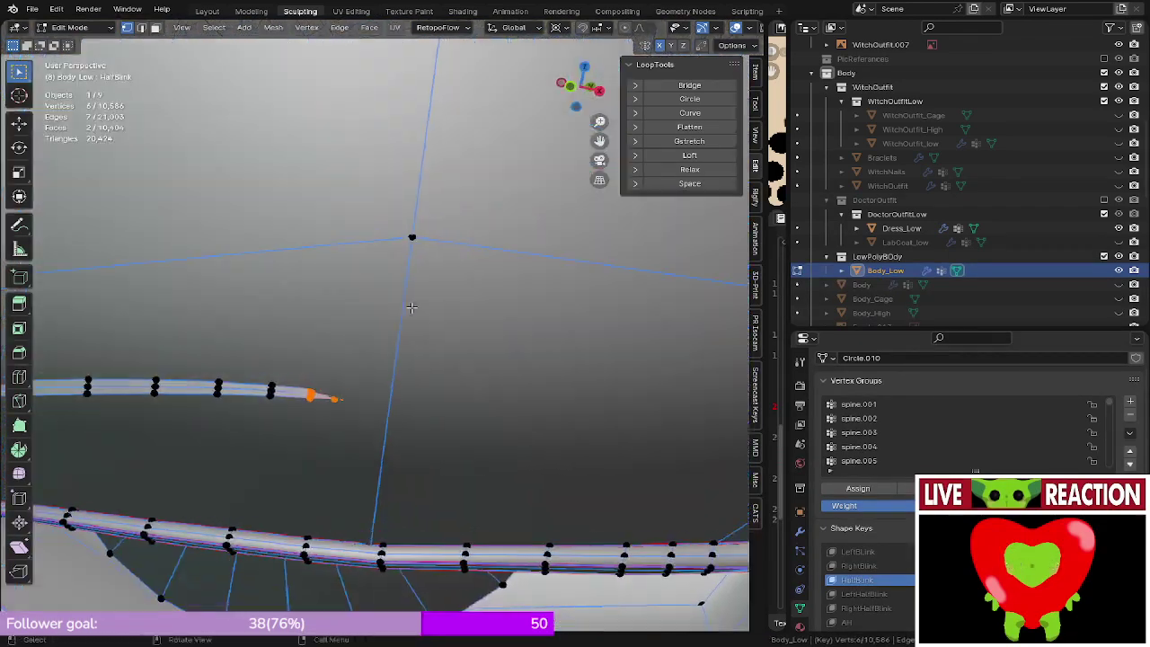
pyautogui.press('g')
pyautogui.press('y')
pyautogui.click(408, 315)
pyautogui.scroll(-5, 408, 315)
pyautogui.press('KP_1')
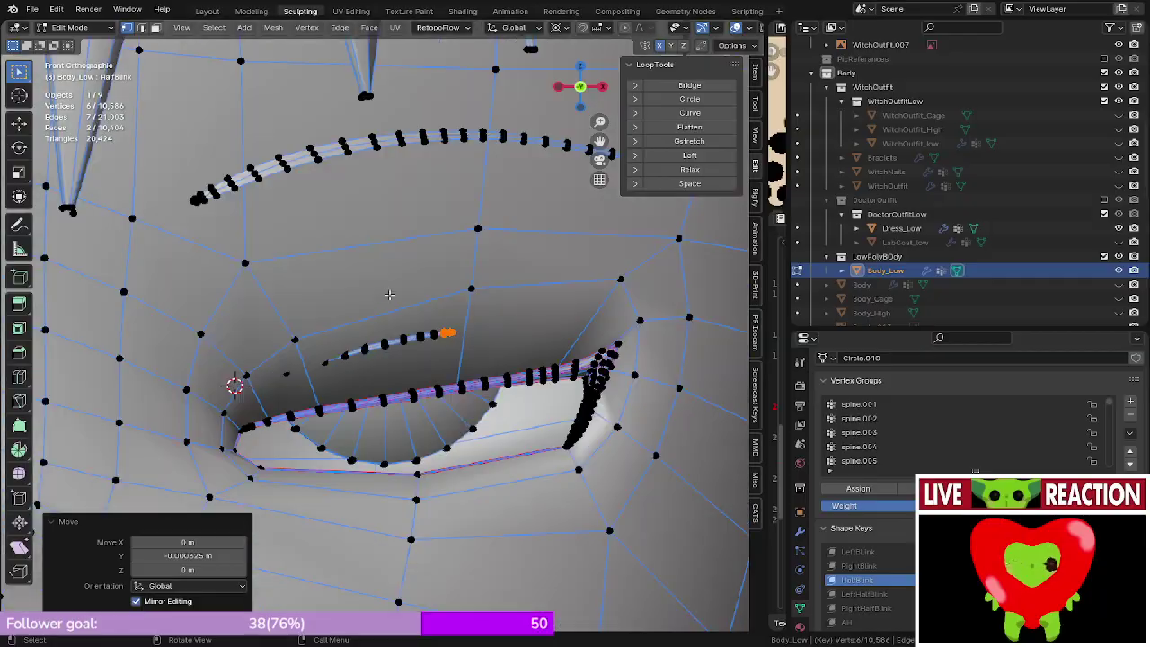
# - Select the inner end of the crease strip by picking a cross loop and running Select Loop Inner-Region
pyautogui.keyDown('shift'); pyautogui.moveTo(361, 275); pyautogui.dragTo(418, 260, button='middle'); pyautogui.keyUp('shift')
pyautogui.scroll(4, 413, 283)
pyautogui.press('z')
pyautogui.click(264, 337)
pyautogui.moveTo(264, 338)
pyautogui.mouseDown(button='middle')
pyautogui.moveTo(374, 338)
pyautogui.moveTo(358, 334)
pyautogui.mouseUp(button='middle')
pyautogui.press('z')
pyautogui.click(421, 336)
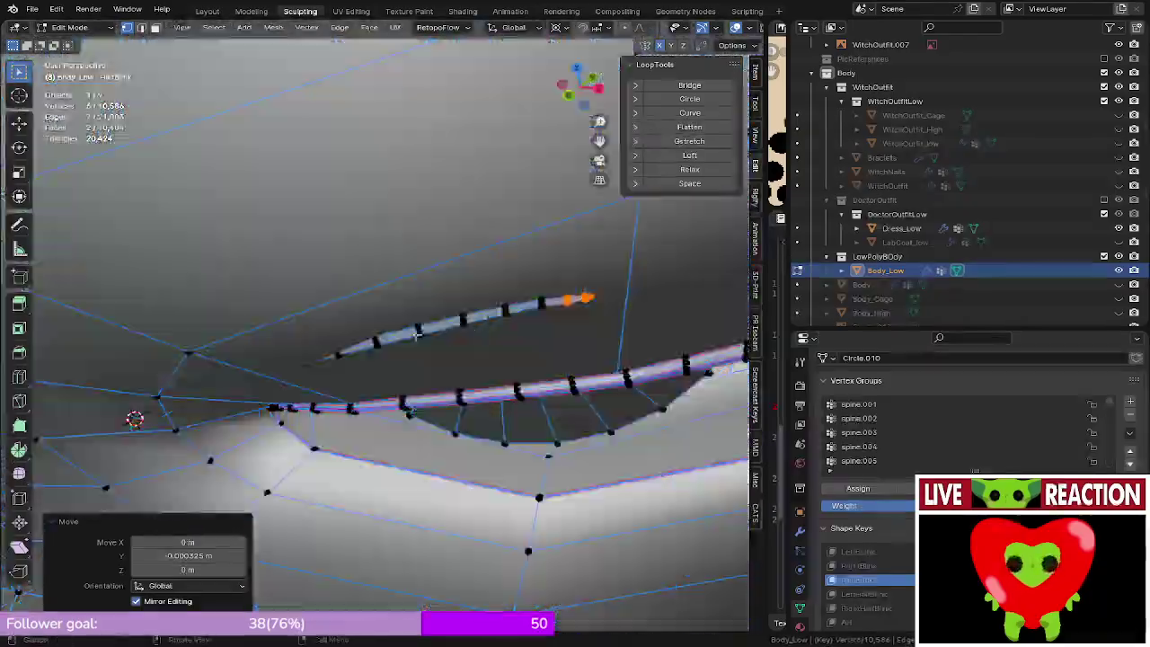
pyautogui.keyDown('alt'); pyautogui.click(341, 354); pyautogui.keyUp('alt')
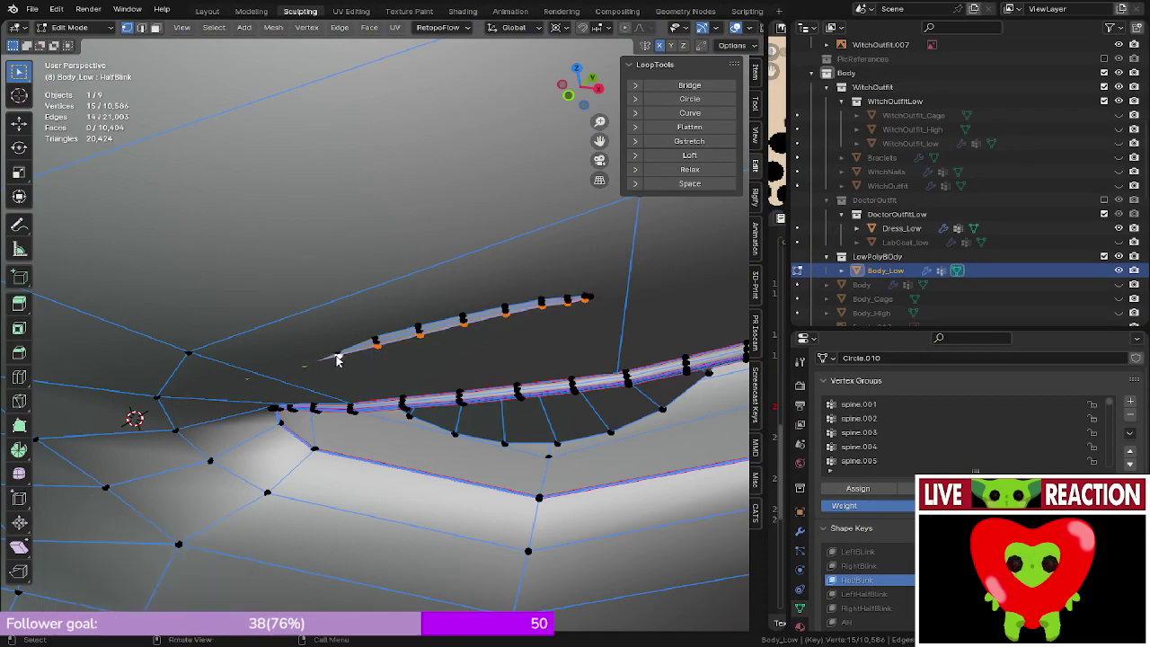
pyautogui.hotkey('shift', 'z')
pyautogui.scroll(4, 351, 344)
pyautogui.keyDown('alt'); pyautogui.keyDown('shift'); pyautogui.click(321, 359); pyautogui.keyUp('shift'); pyautogui.keyUp('alt')
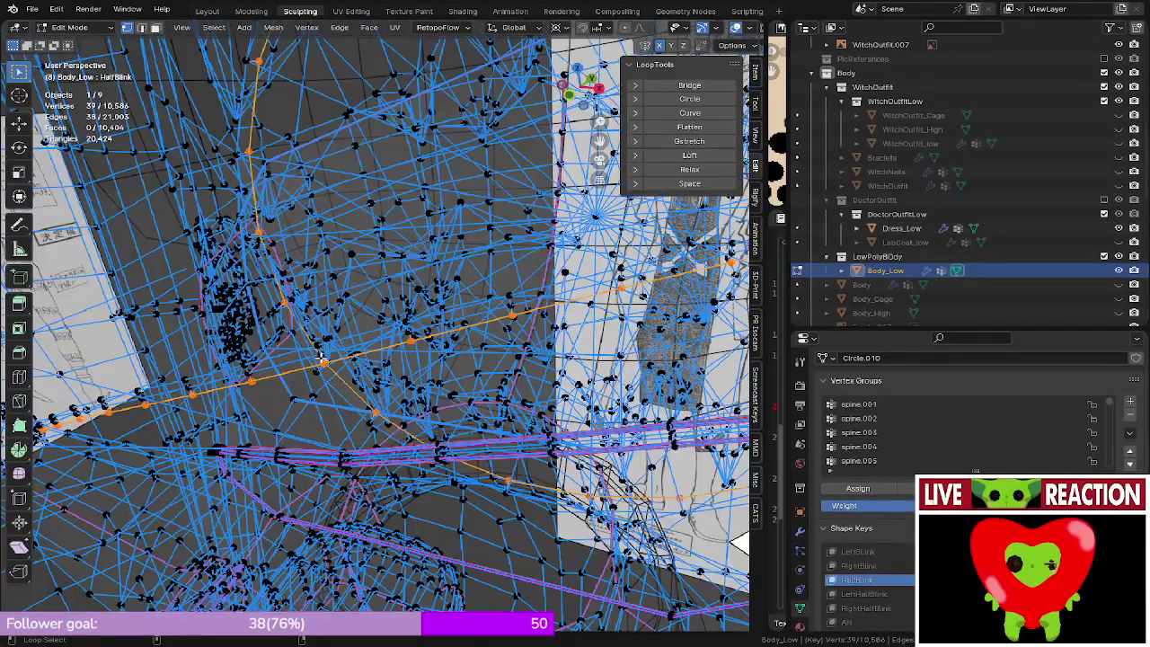
pyautogui.keyDown('alt'); pyautogui.keyDown('shift'); pyautogui.click(324, 361); pyautogui.keyUp('shift'); pyautogui.keyUp('alt')
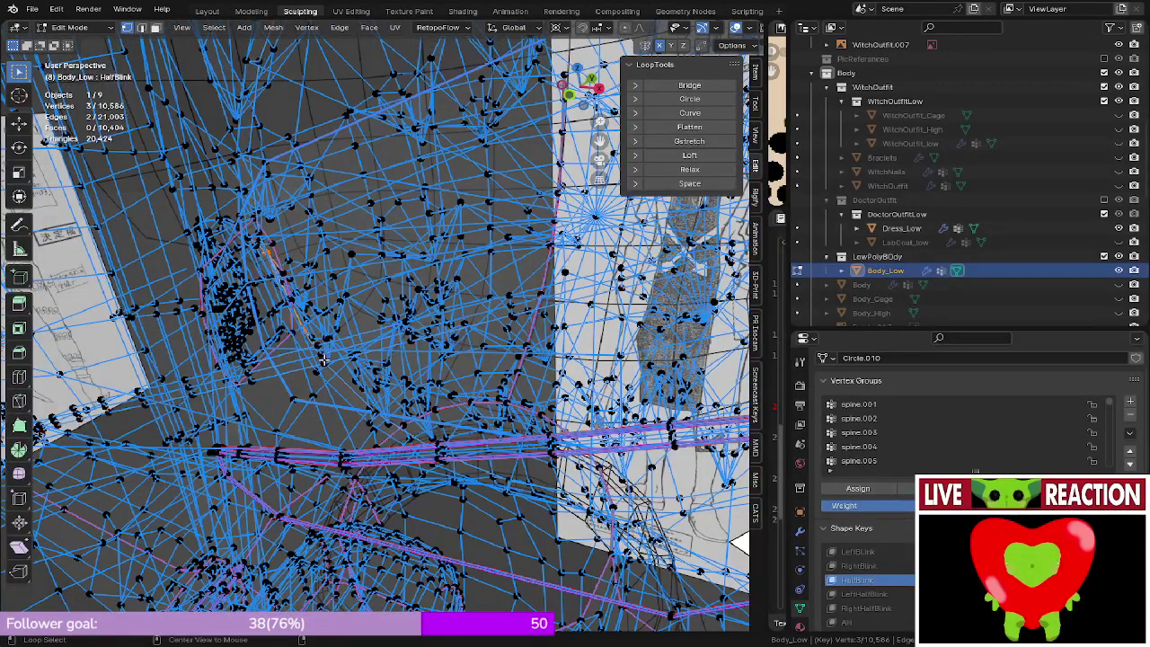
pyautogui.click(321, 358)
pyautogui.press('F3')
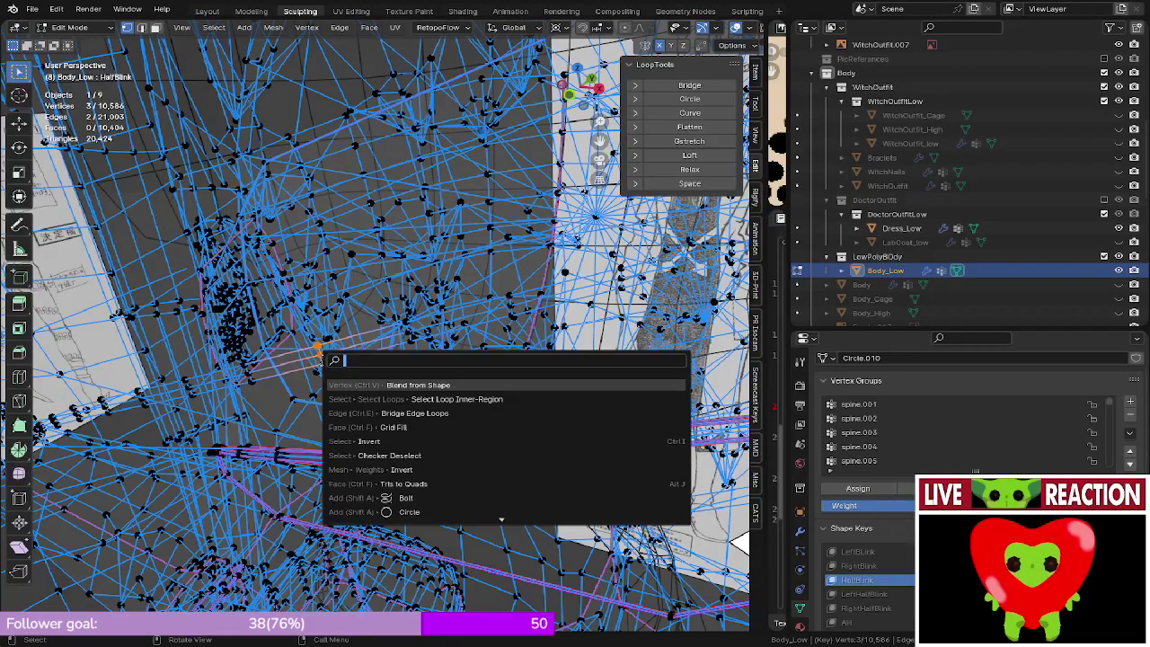
pyautogui.click(429, 399)
pyautogui.hotkey('shift', 'z')
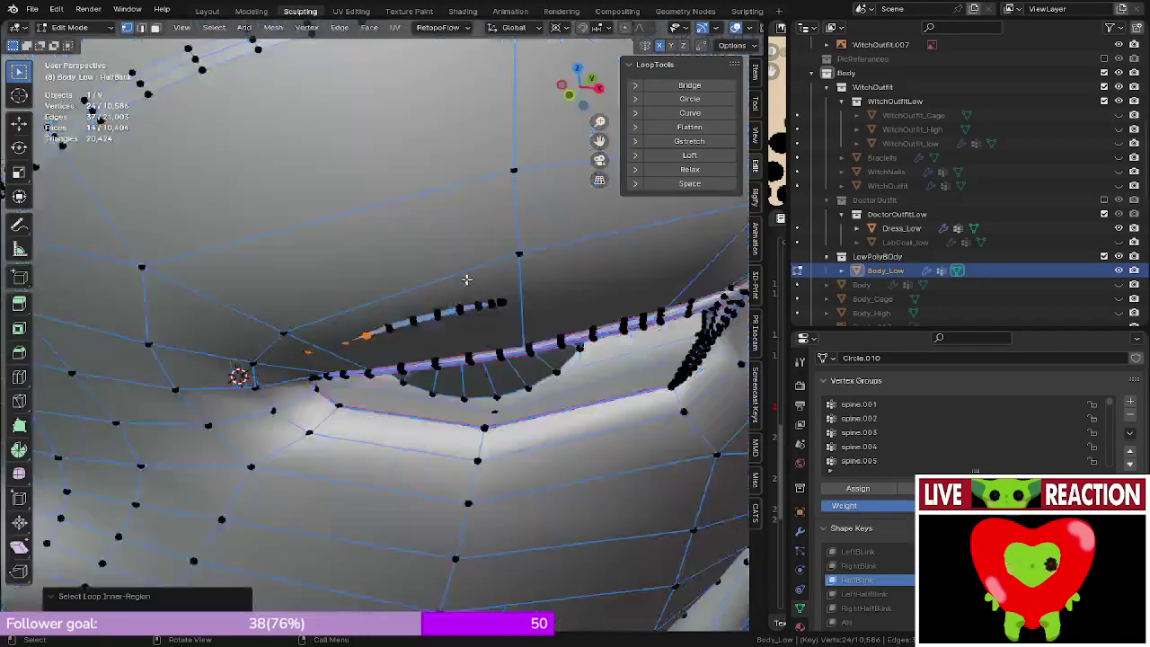
# - Move the crease strip's inner end forward along Y, deselect its outermost cross loop and move the rest -0.000282 m along Y
pyautogui.scroll(5, 467, 278)
pyautogui.moveTo(467, 278)
pyautogui.mouseDown(button='middle')
pyautogui.moveTo(336, 315)
pyautogui.moveTo(225, 250)
pyautogui.mouseUp(button='middle')
pyautogui.moveTo(286, 199); pyautogui.dragTo(291, 282, button='middle')
pyautogui.press('g')
pyautogui.press('y')
pyautogui.click(268, 262)
pyautogui.keyDown('alt'); pyautogui.keyDown('shift'); pyautogui.click(308, 280); pyautogui.keyUp('shift'); pyautogui.keyUp('alt')
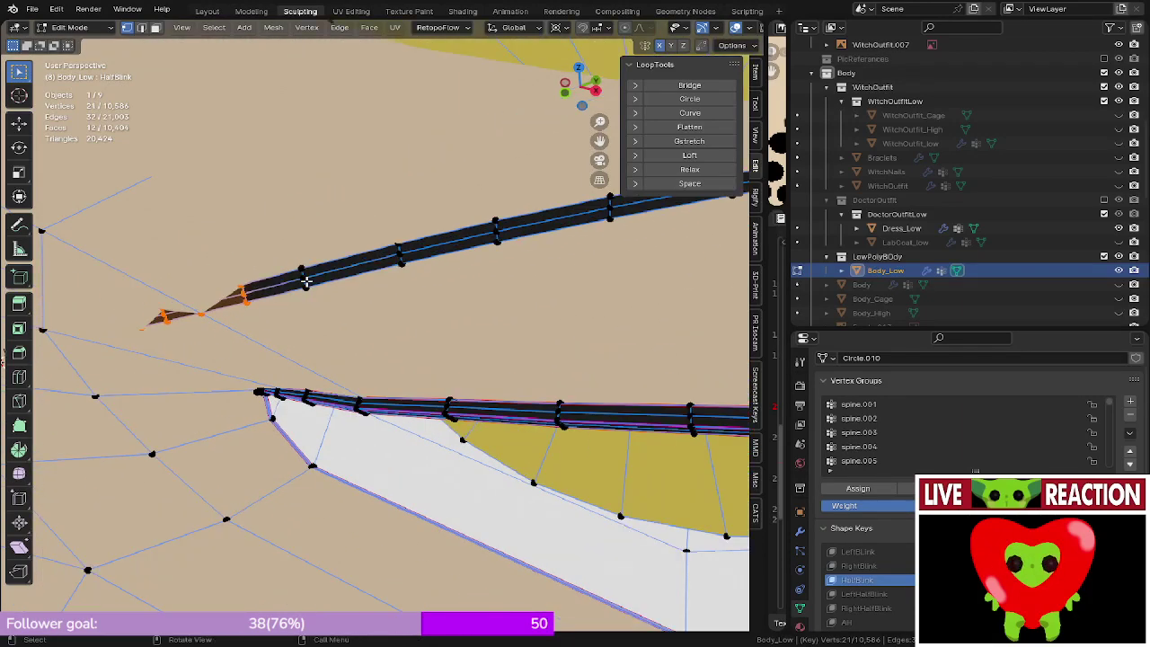
pyautogui.press('g')
pyautogui.press('y')
pyautogui.click(303, 284)
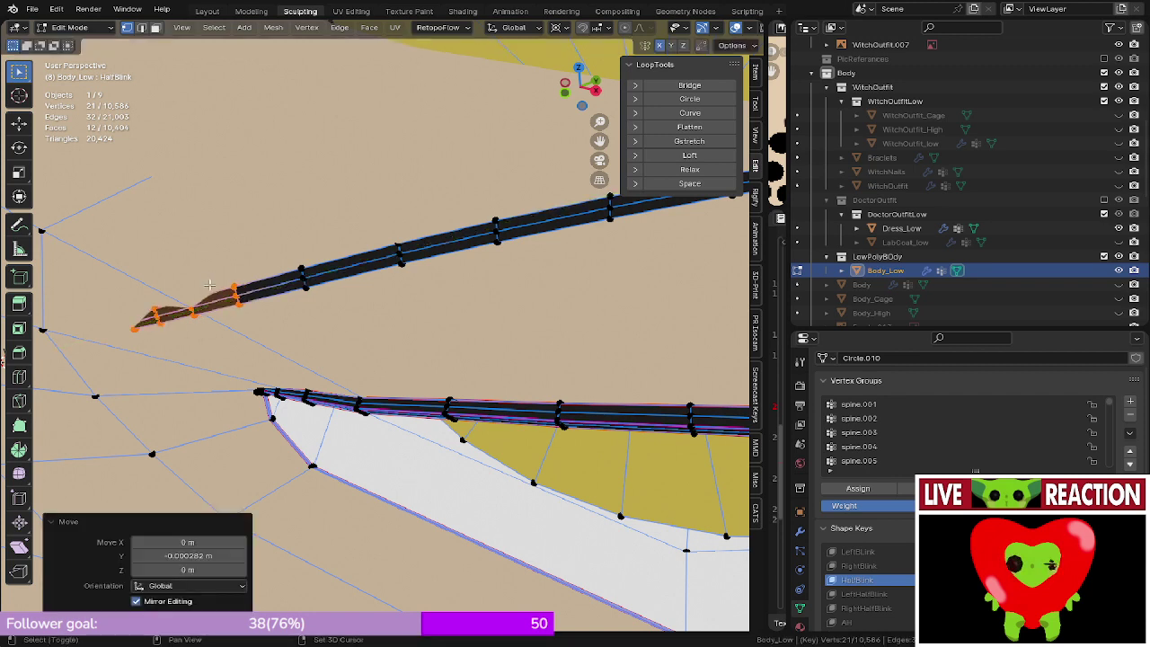
# - Deselect the next cross loop of the crease strip's inner end and move the remaining 18 vertices about -0.00046 m along Y
pyautogui.moveTo(303, 284); pyautogui.dragTo(322, 300, button='middle')
pyautogui.keyDown('alt'); pyautogui.keyDown('shift'); pyautogui.click(332, 302); pyautogui.keyUp('shift'); pyautogui.keyUp('alt')
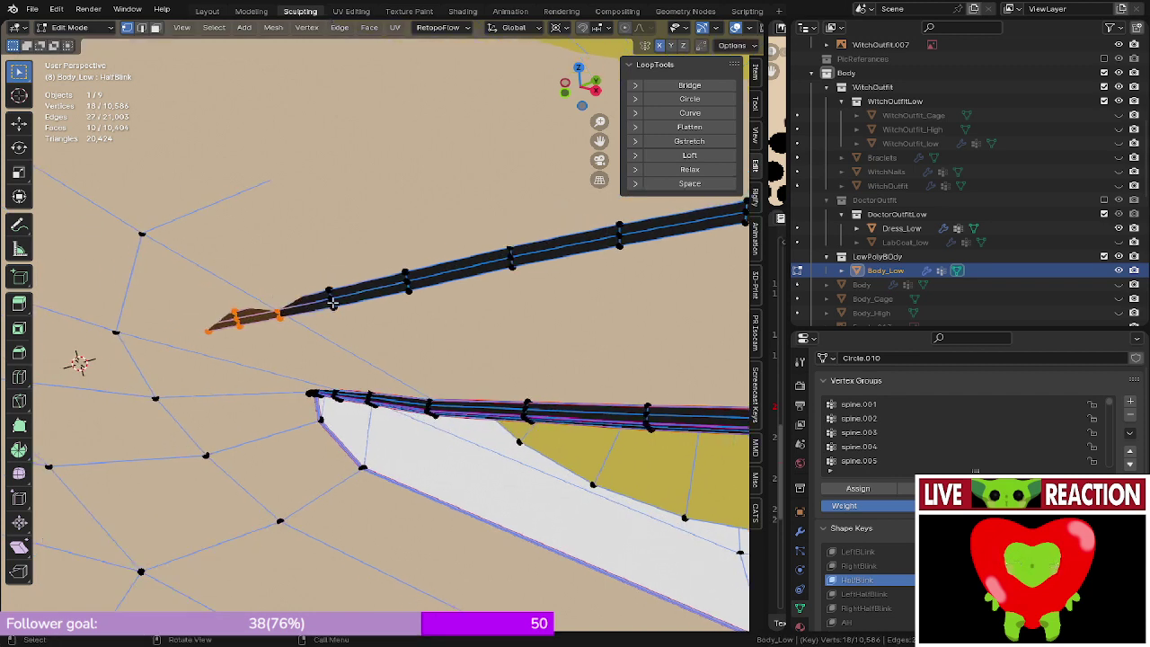
pyautogui.press('g')
pyautogui.press('y')
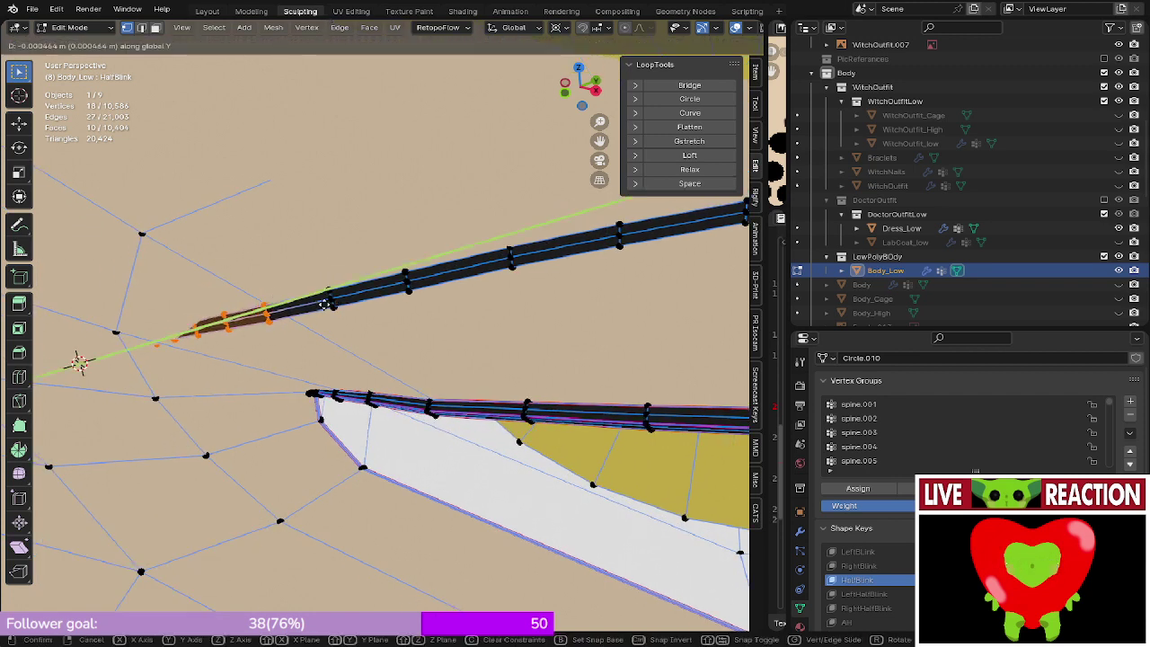
pyautogui.click(325, 305)
# - Deselect two more cross loops of the crease strip and move the remaining 12 vertices about -0.00053 m along Y
pyautogui.moveTo(325, 305); pyautogui.dragTo(427, 312, button='middle')
pyautogui.keyDown('alt'); pyautogui.keyDown('shift'); pyautogui.click(449, 278); pyautogui.keyUp('shift'); pyautogui.keyUp('alt')
pyautogui.keyDown('alt'); pyautogui.keyDown('shift'); pyautogui.click(509, 263); pyautogui.keyUp('shift'); pyautogui.keyUp('alt')
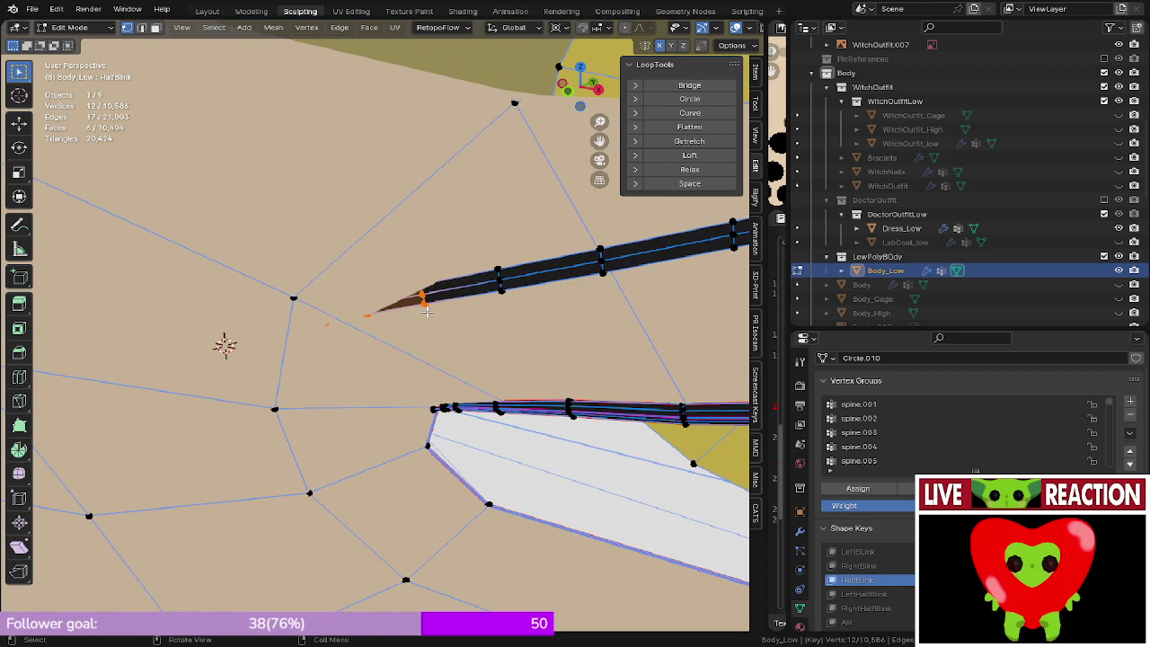
pyautogui.press('g')
pyautogui.press('y')
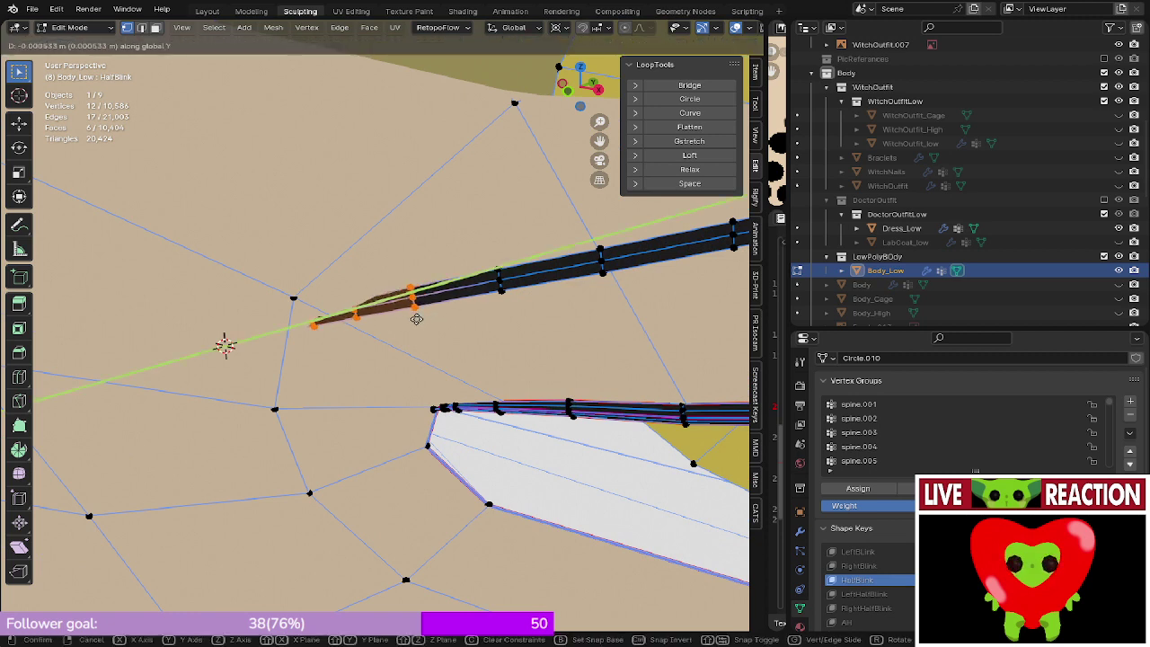
pyautogui.click(415, 318)
# - Move the last nine inner vertices of the crease strip -0.00036 m along Y and its six innermost vertices slightly farther forward
pyautogui.keyDown('alt'); pyautogui.keyDown('shift'); pyautogui.click(413, 304); pyautogui.keyUp('shift'); pyautogui.keyUp('alt')
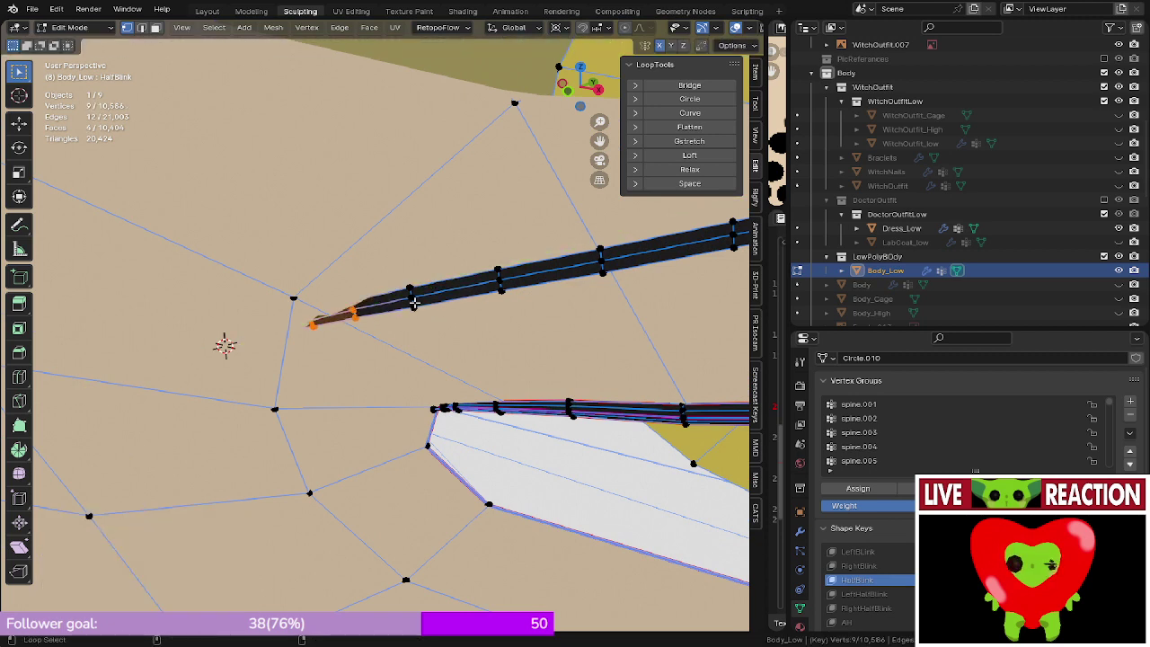
pyautogui.press('g')
pyautogui.press('y')
pyautogui.click(366, 306)
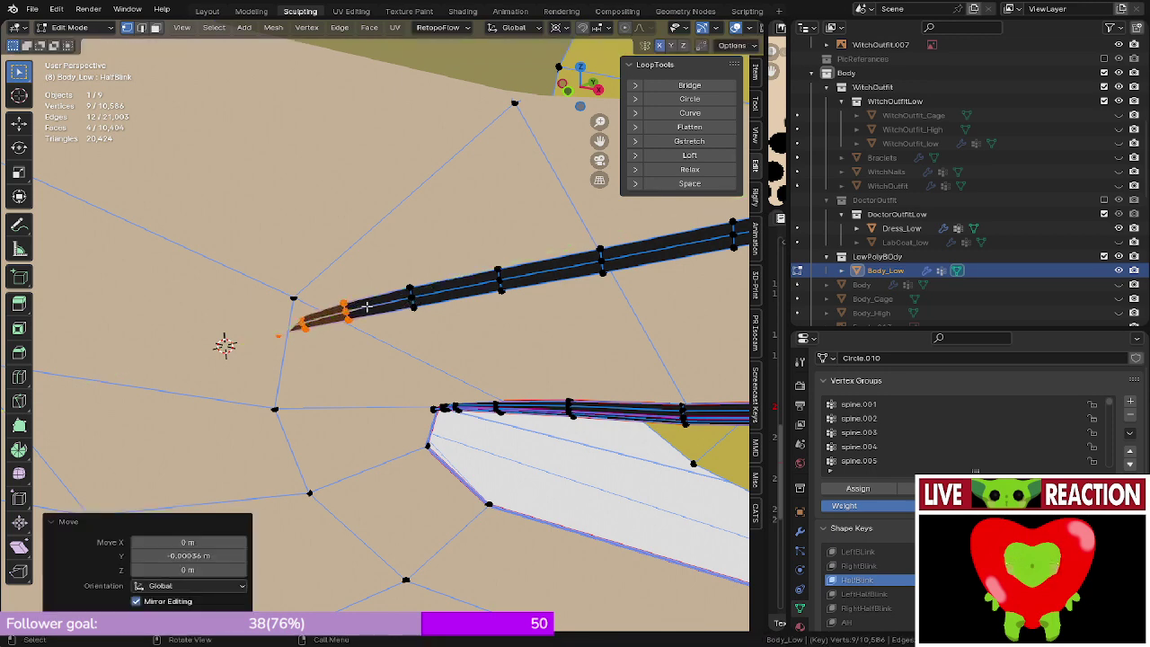
pyautogui.keyDown('alt'); pyautogui.keyDown('shift'); pyautogui.click(344, 313); pyautogui.keyUp('shift'); pyautogui.keyUp('alt')
pyautogui.press('g')
pyautogui.press('y')
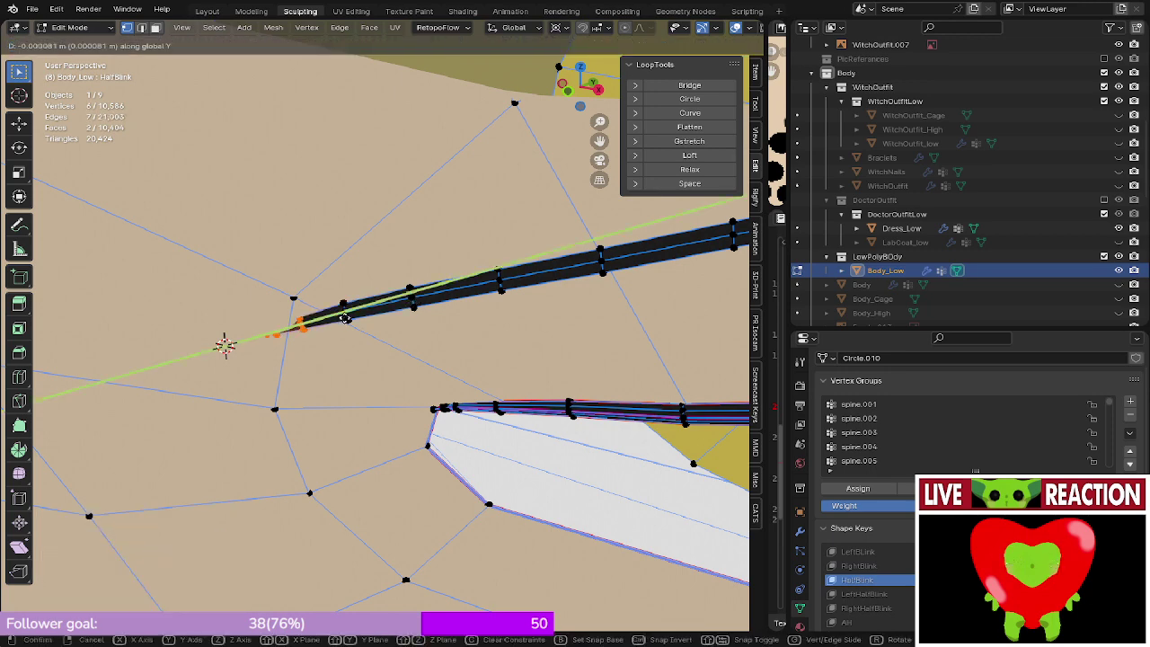
pyautogui.click(279, 326)
# - Save Medusa_005.blend and check the half-closed eyes from the front in Object Mode
pyautogui.moveTo(279, 325); pyautogui.dragTo(351, 291, button='middle')
pyautogui.hotkey('ctrl', 's')
pyautogui.click(511, 272)
pyautogui.press('KP_1')
pyautogui.press('Tab')
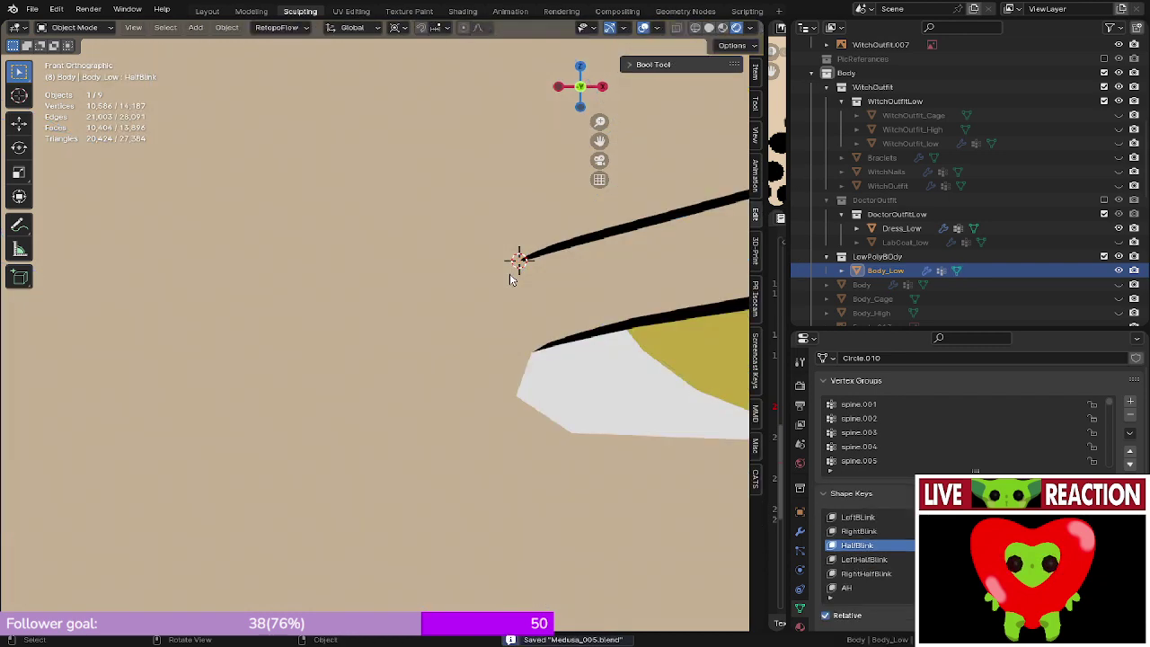
pyautogui.scroll(-5, 509, 273)
pyautogui.press('`')
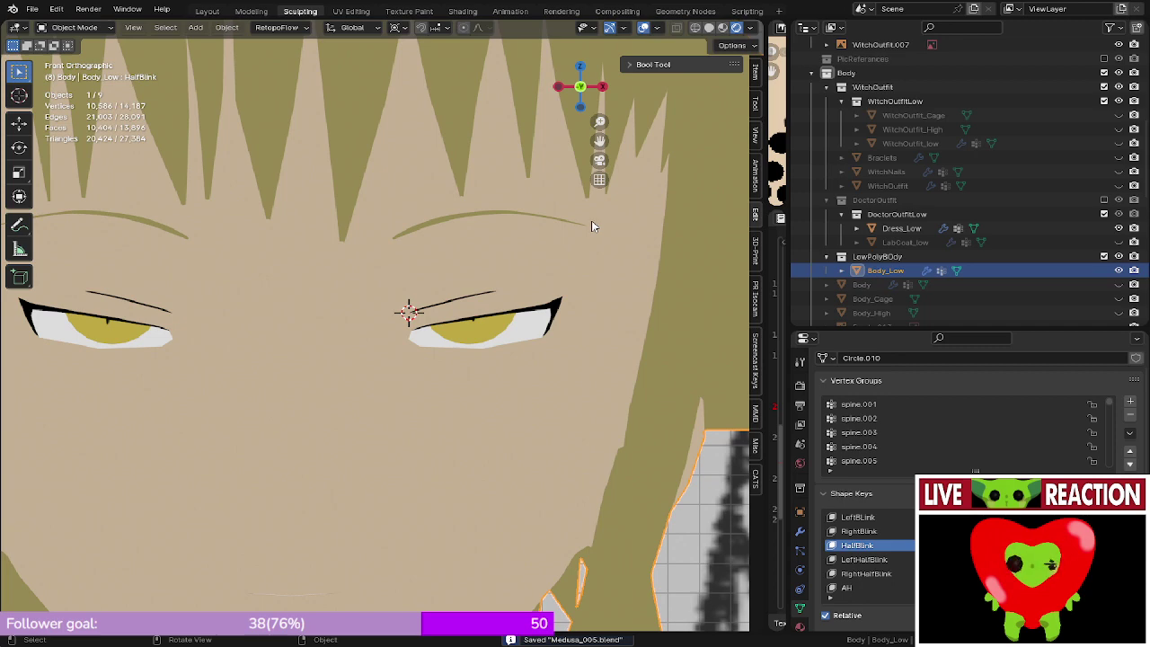
pyautogui.scroll(-3, 591, 226)
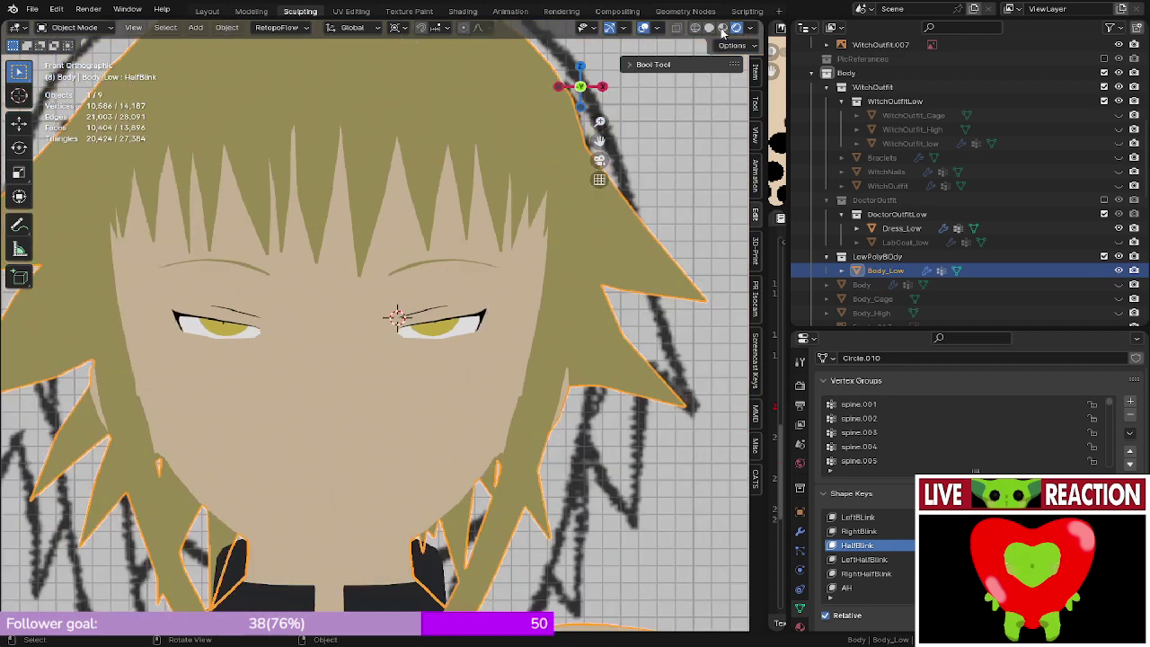
pyautogui.scroll(3, 404, 361)
pyautogui.press('Tab')
pyautogui.hotkey('ctrl', 's')
pyautogui.click(622, 329)
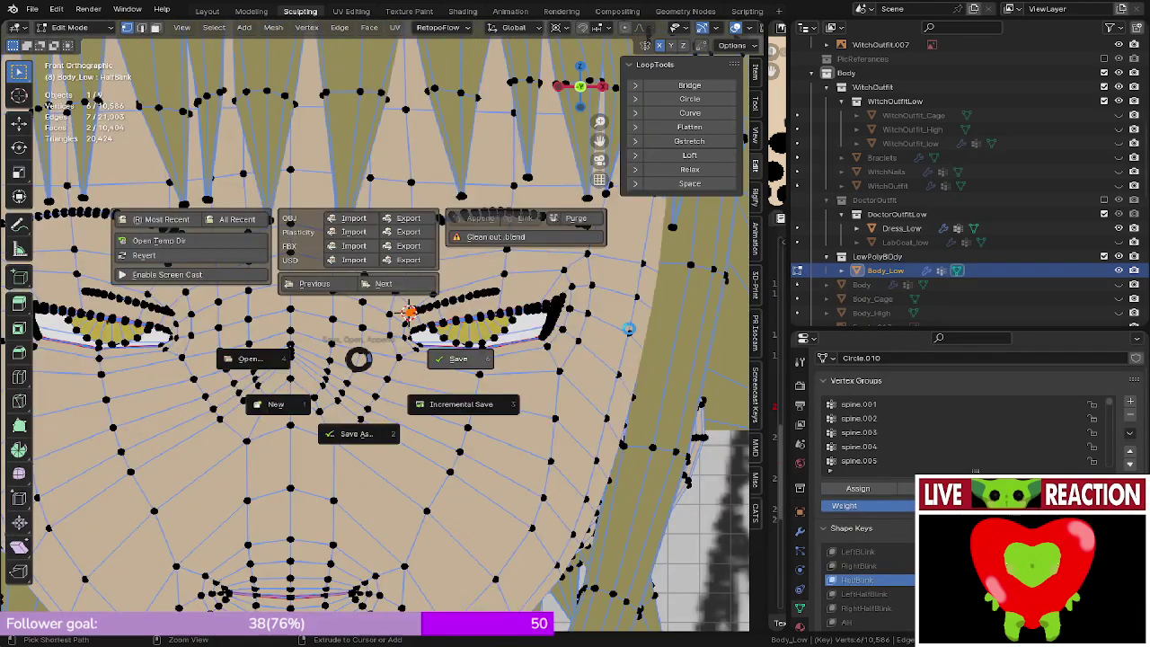
pyautogui.scroll(-5, 619, 331)
pyautogui.press('Tab')
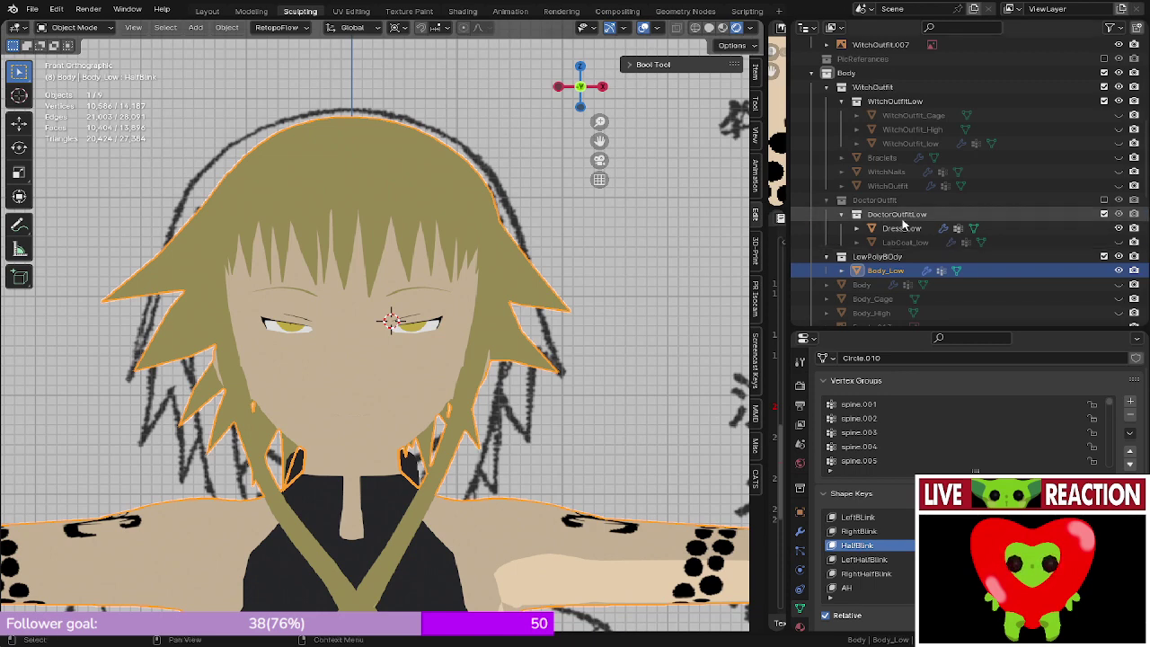
# - Lower the value of the HalfBlink shape key and make LeftHalfBlink the active shape key
pyautogui.scroll(4, 375, 316)
pyautogui.click(864, 558)
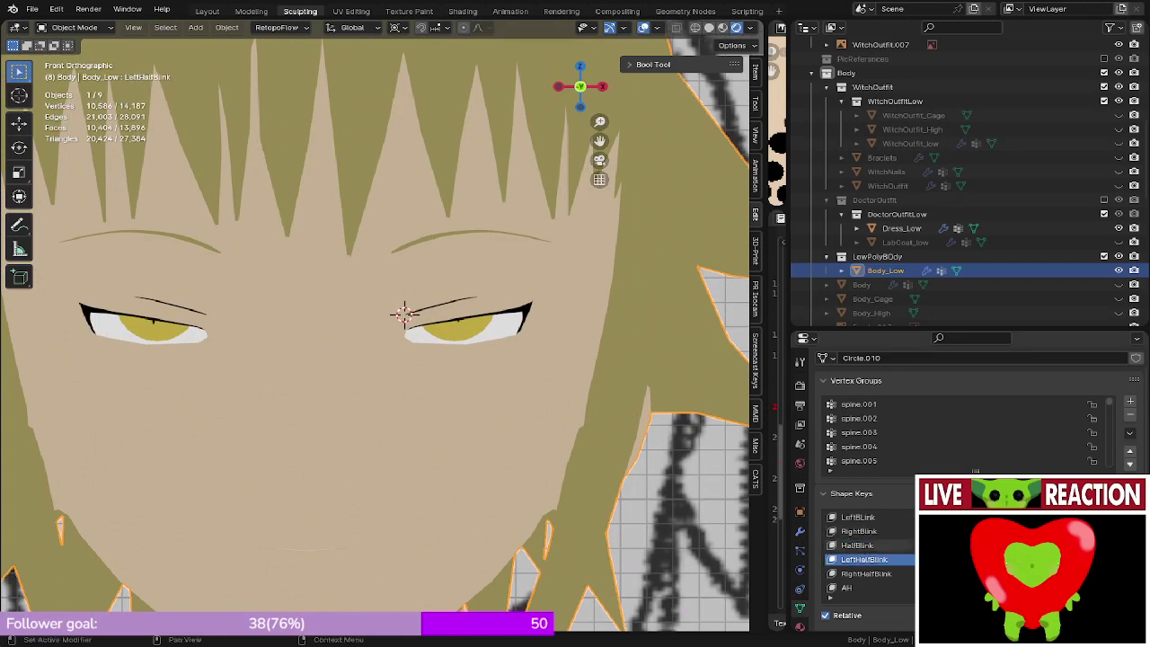
pyautogui.doubleClick(857, 545)
pyautogui.click(865, 573)
pyautogui.click(859, 545)
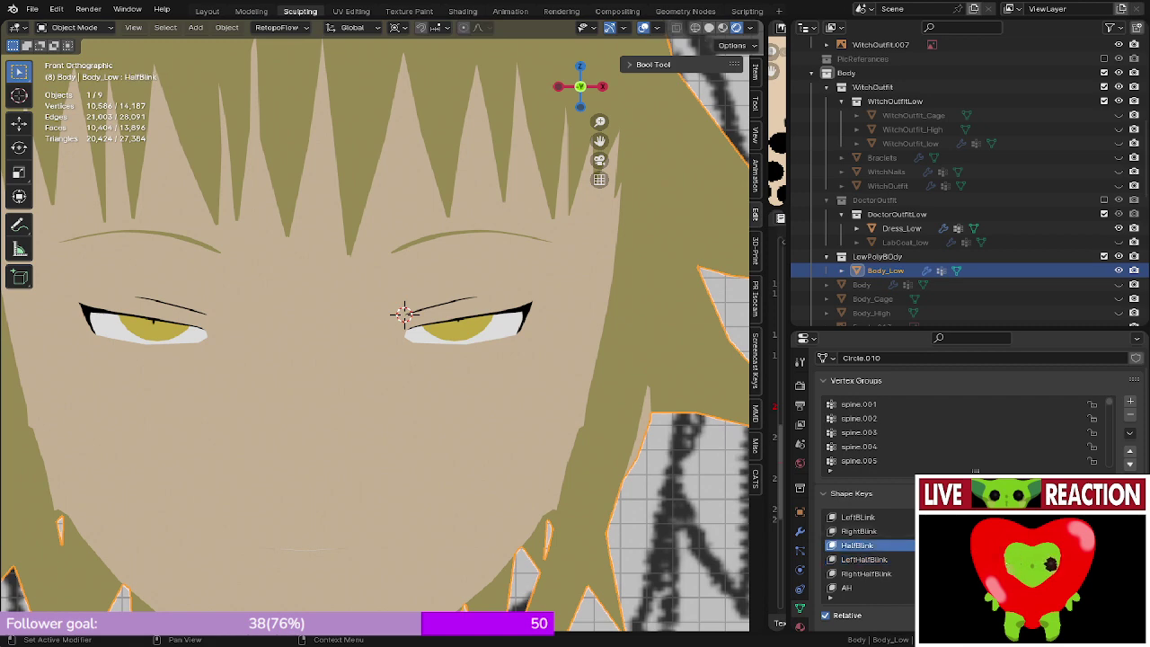
pyautogui.moveTo(1077, 545); pyautogui.dragTo(997, 547)
pyautogui.click(857, 559)
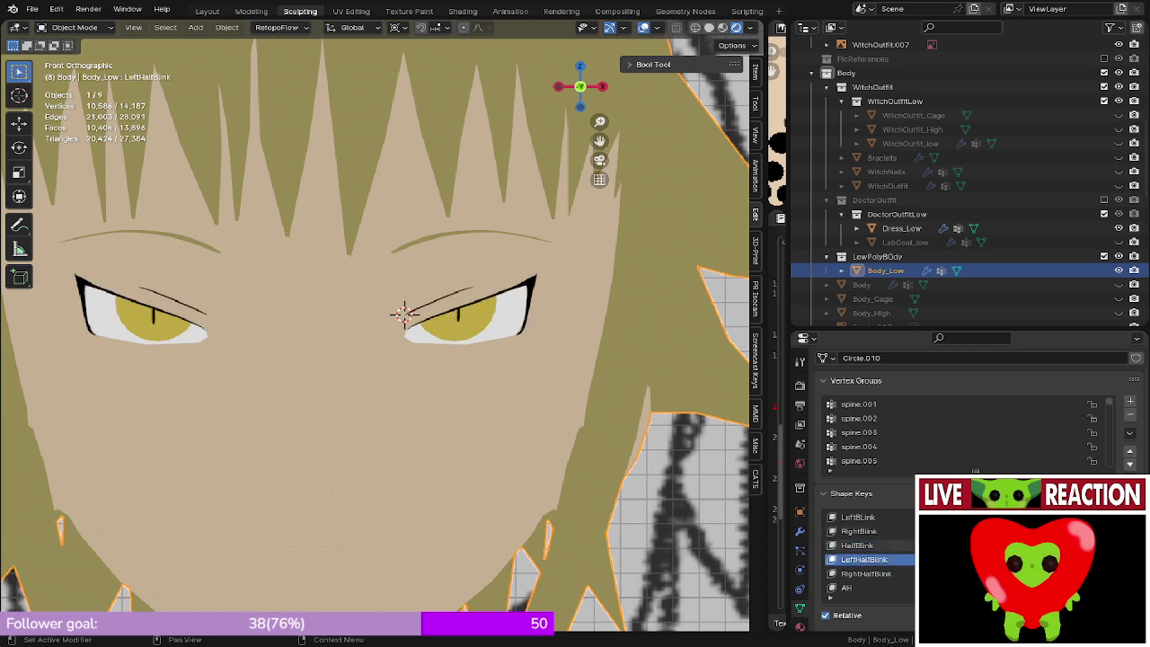
# - Enter Edit Mode and select the linked lash and eyelid crease strips of the character's left eye
pyautogui.press('Tab')
pyautogui.keyDown('shift'); pyautogui.moveTo(483, 261); pyautogui.dragTo(428, 285, button='middle'); pyautogui.keyUp('shift')
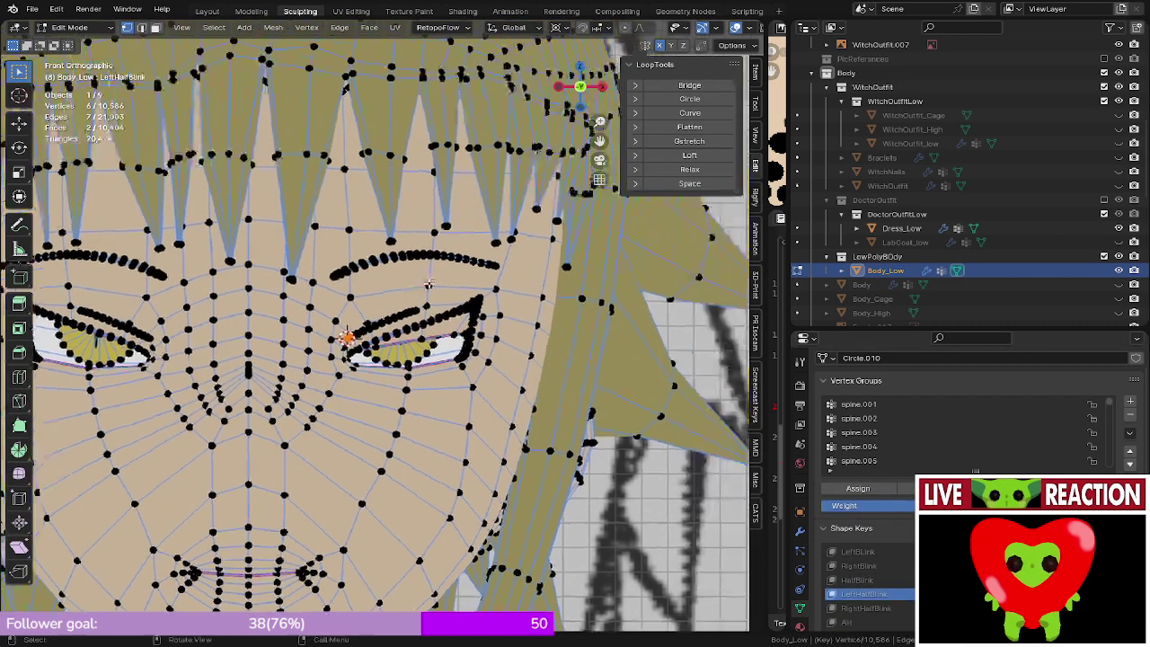
pyautogui.scroll(2, 459, 275)
pyautogui.hotkey('ctrl', 'l')
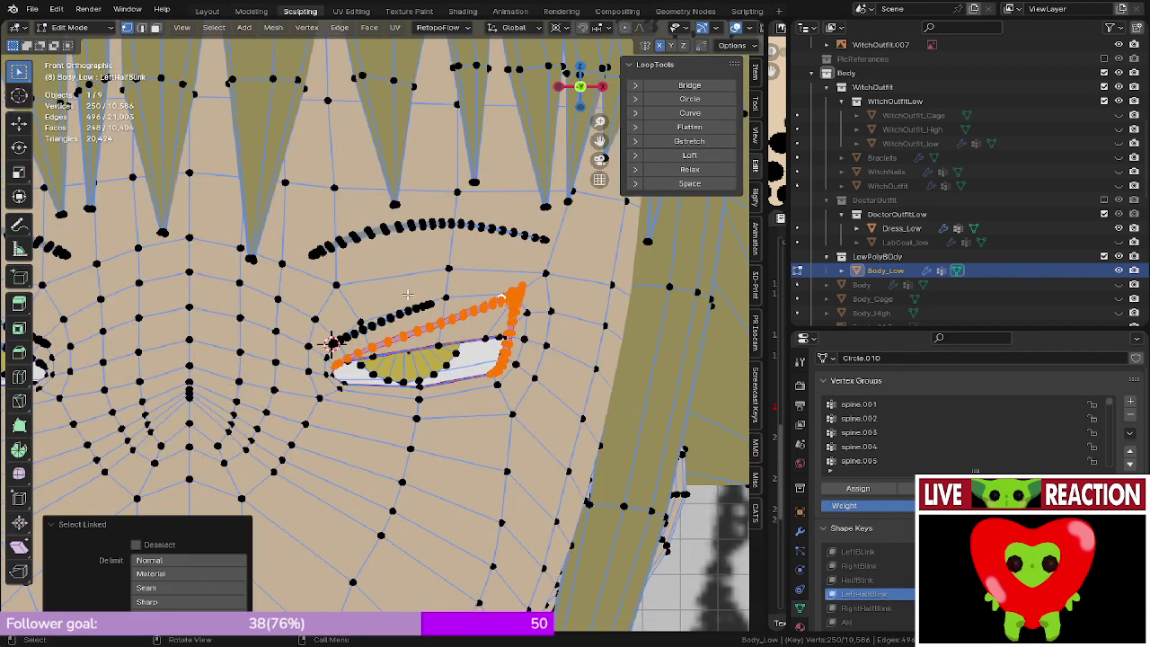
# - Try to blend the selected lash and crease strips from the HalfBlink shape with X mirroring enabled
pyautogui.press('F3')
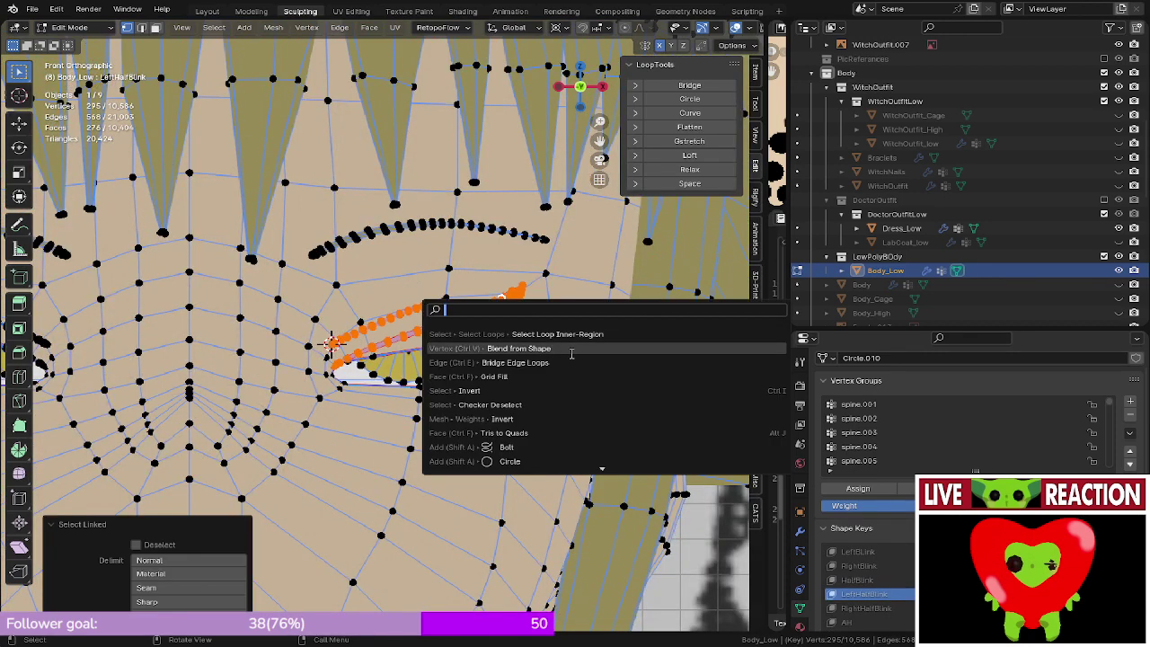
pyautogui.click(571, 350)
pyautogui.click(158, 586)
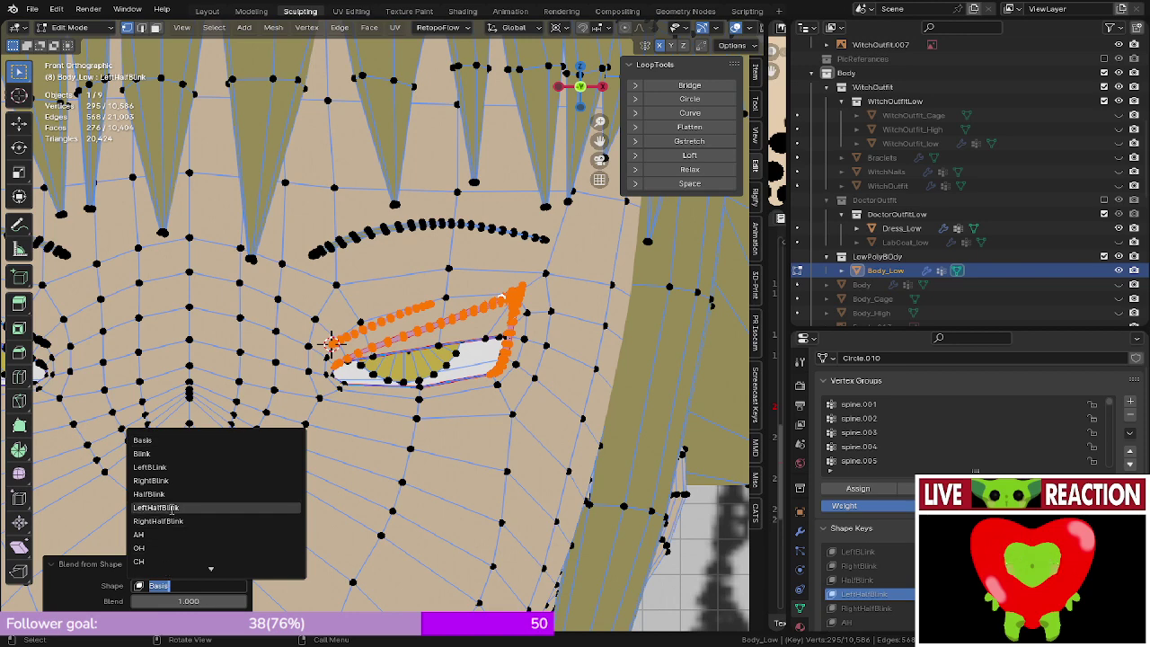
pyautogui.click(177, 496)
pyautogui.hotkey('ctrl', 'z')
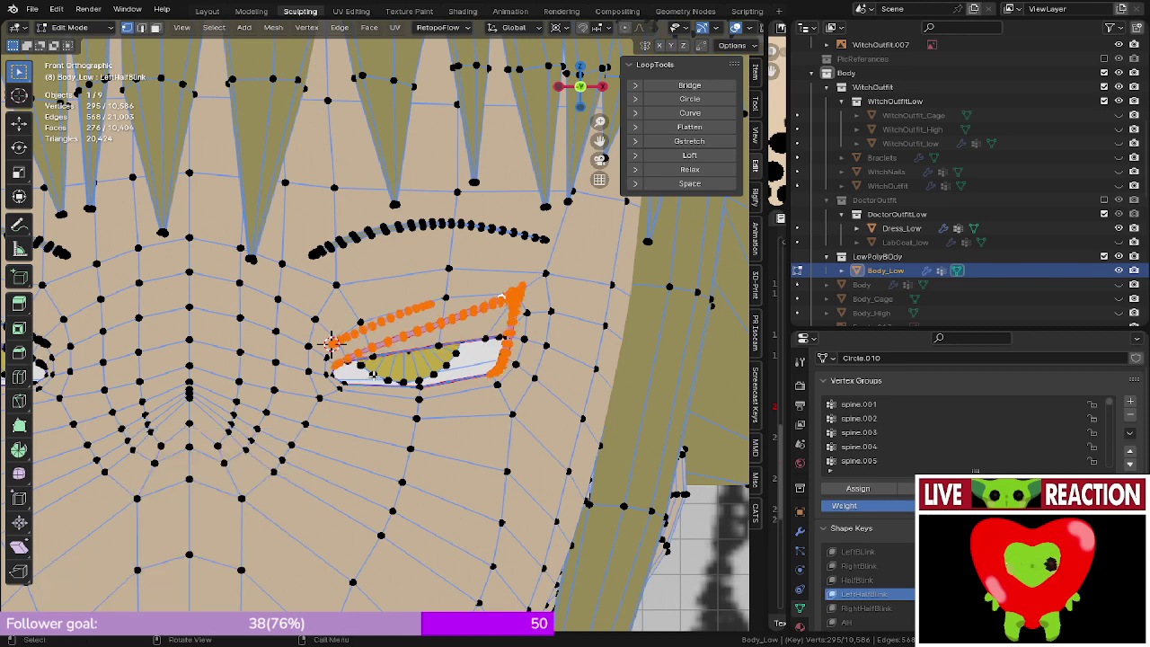
pyautogui.press('x')
pyautogui.press('F3')
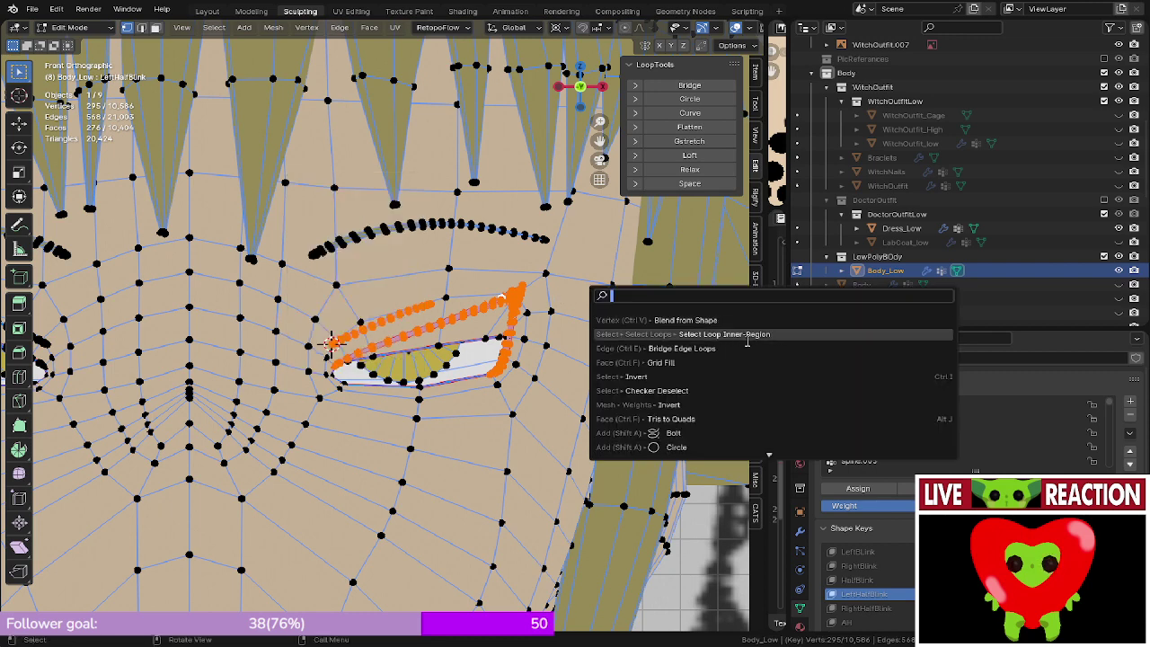
pyautogui.click(714, 348)
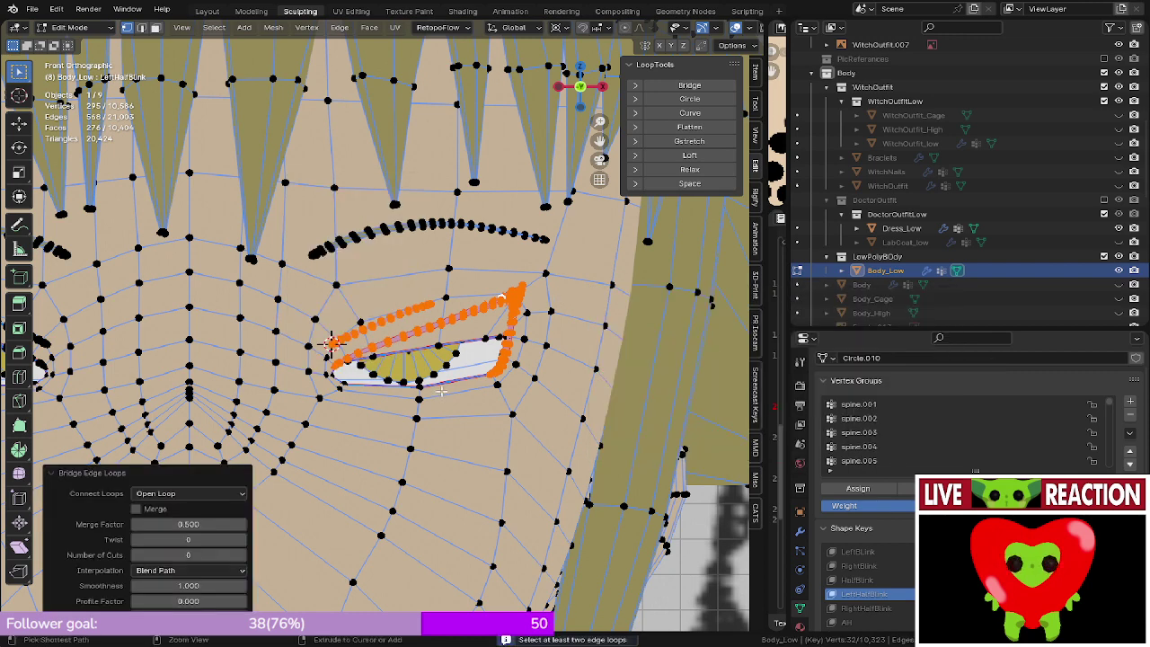
pyautogui.hotkey('ctrl', 'z')
# - Blend the selected lash and crease strips in LeftHalfBlink from the HalfBlink shape at 1.000, save the file and check the face in Object Mode
pyautogui.press('F3')
pyautogui.press('Down')
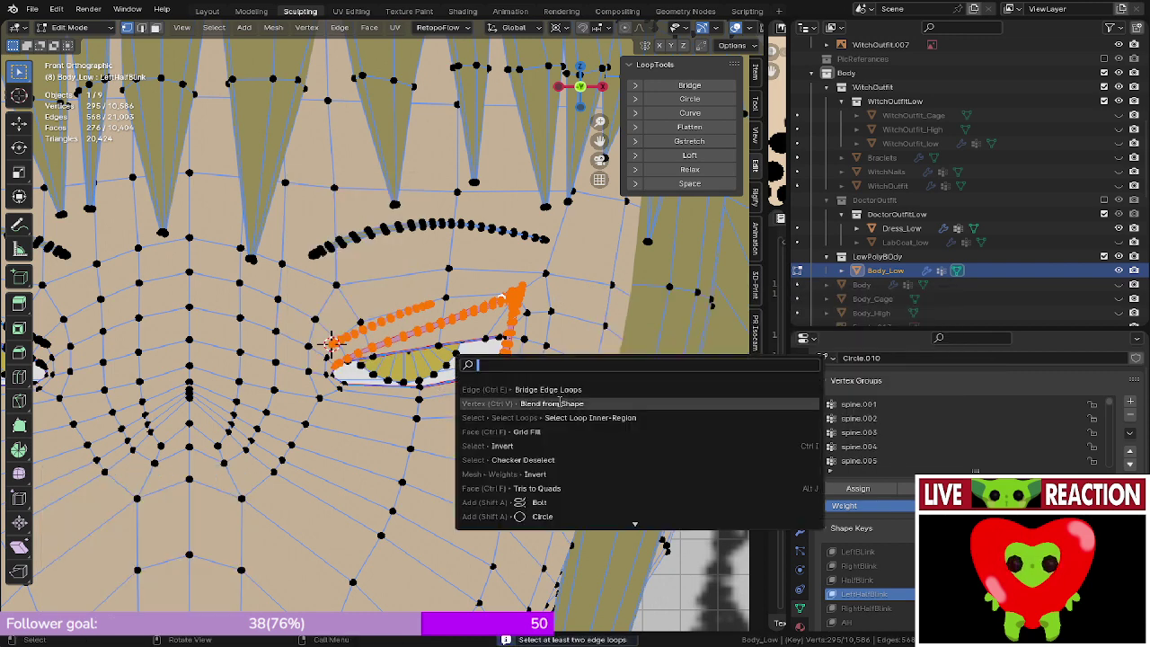
pyautogui.press('Return')
pyautogui.scroll(-3, 305, 435)
pyautogui.hotkey('ctrl', 's')
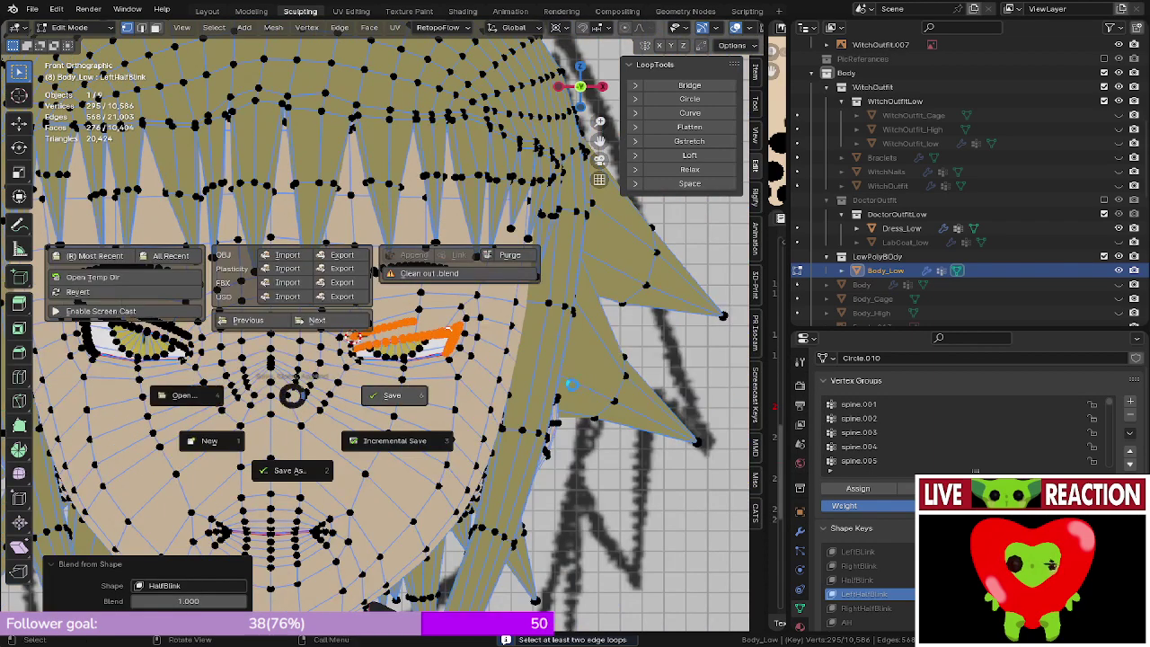
pyautogui.click(387, 395)
pyautogui.press('Tab')
pyautogui.keyDown('shift'); pyautogui.moveTo(503, 378); pyautogui.dragTo(512, 377, button='middle'); pyautogui.keyUp('shift')
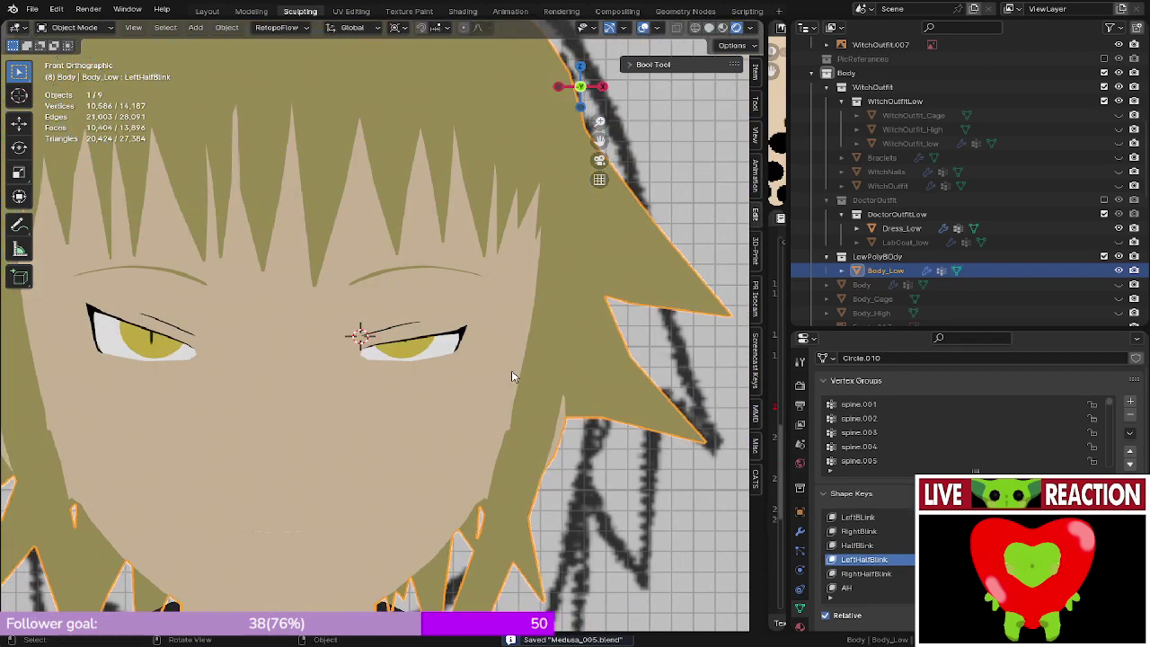
pyautogui.scroll(-1, 867, 547)
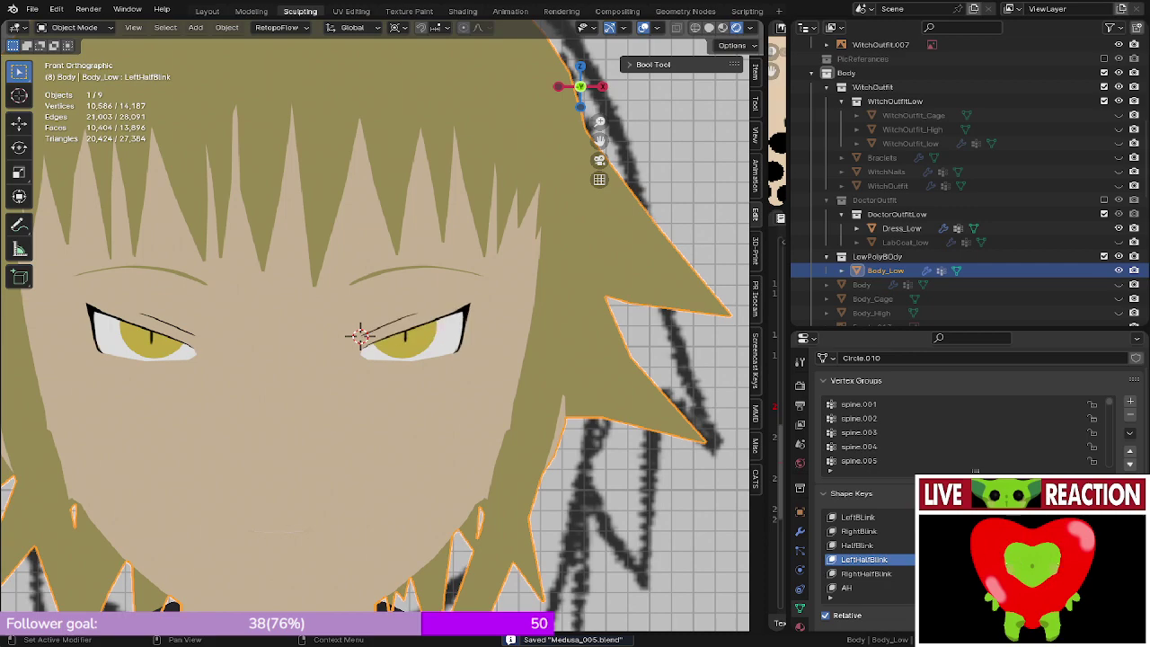
# - Make RightHalfBlink the active shape key and select the linked lash and crease strips of the character's right eye in Edit Mode
pyautogui.click(865, 573)
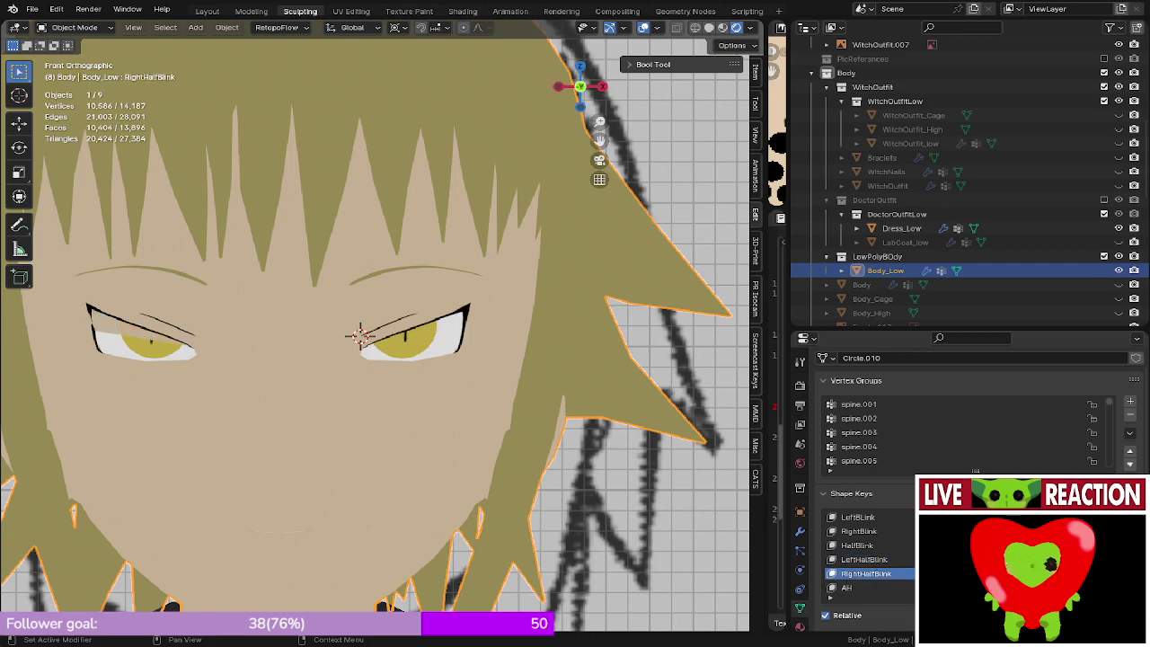
pyautogui.press('Tab')
pyautogui.keyDown('shift'); pyautogui.moveTo(154, 319); pyautogui.dragTo(331, 345, button='middle'); pyautogui.keyUp('shift')
pyautogui.scroll(3, 331, 345)
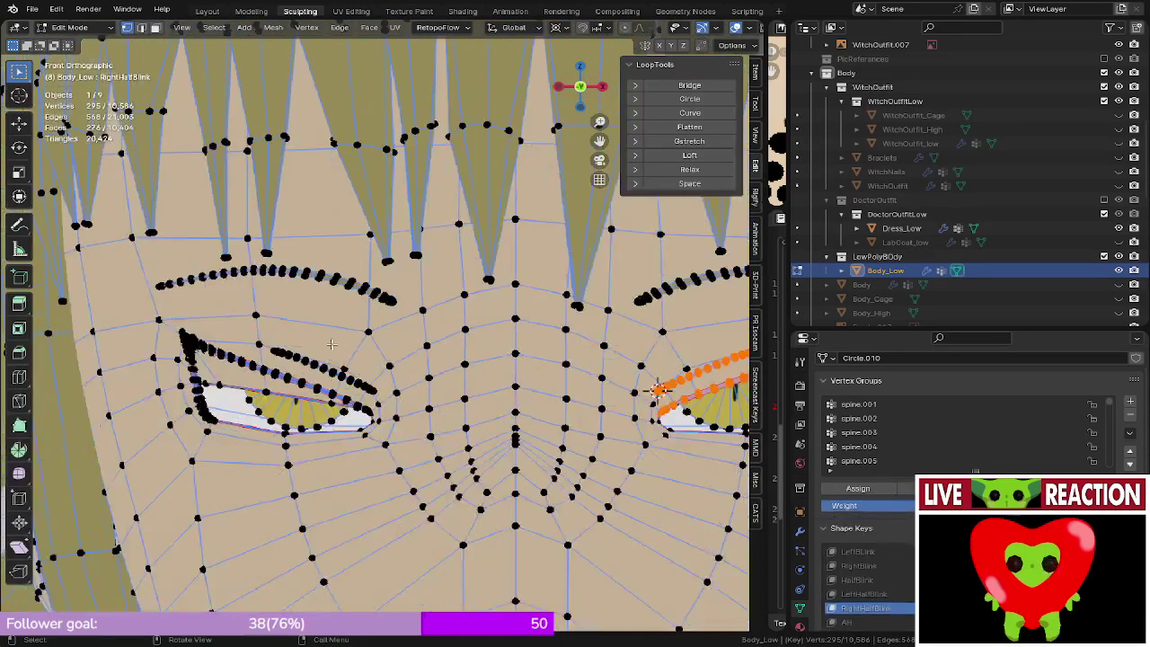
pyautogui.click(273, 372)
pyautogui.hotkey('ctrl', 'l')
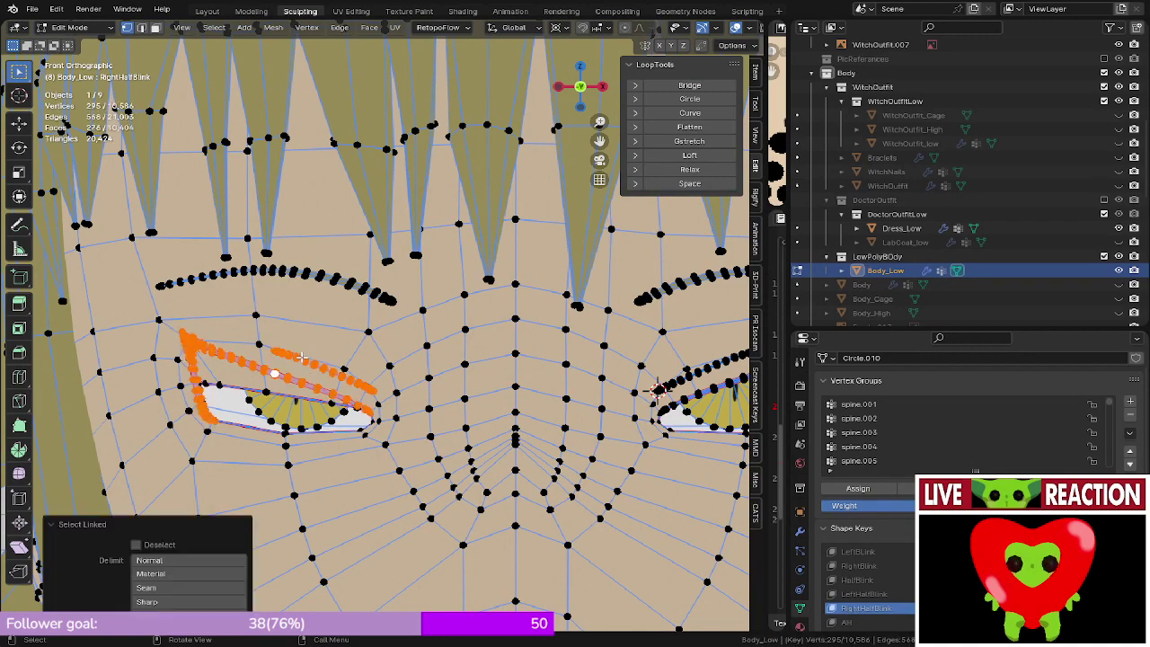
# - Blend the selected right-eye strips from the HalfBlink shape at 1.000, return to Object Mode and save the file
pyautogui.press('F3')
pyautogui.click(419, 381)
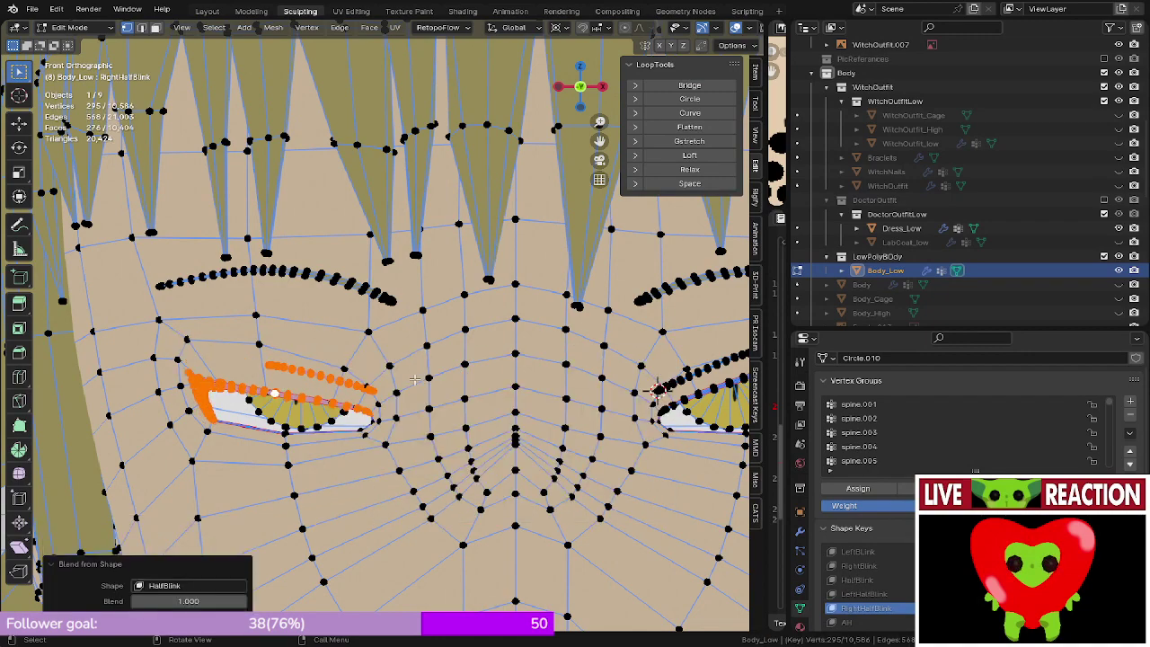
pyautogui.scroll(-4, 360, 389)
pyautogui.press('Tab')
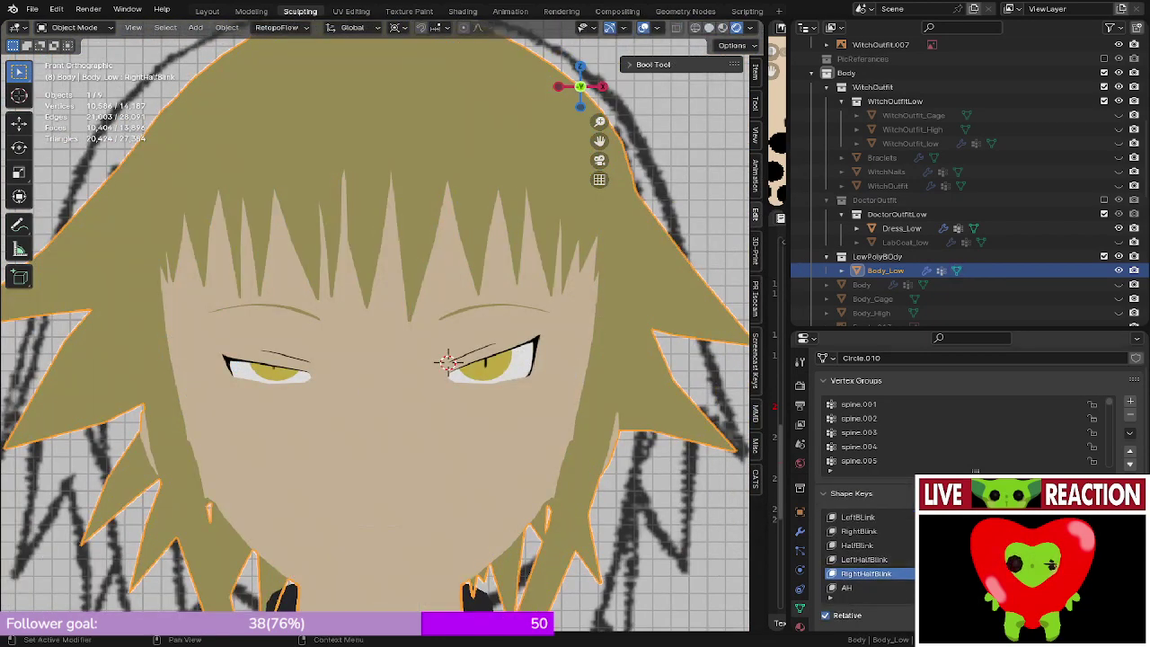
pyautogui.scroll(-4, 706, 318)
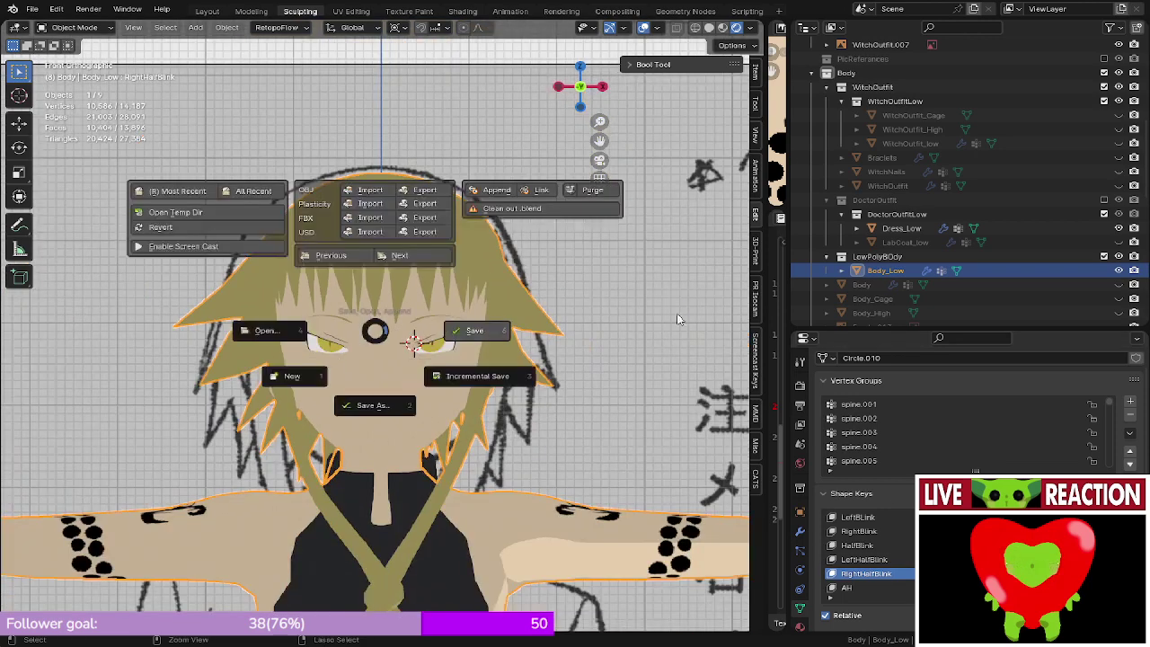
pyautogui.hotkey('ctrl', 's')
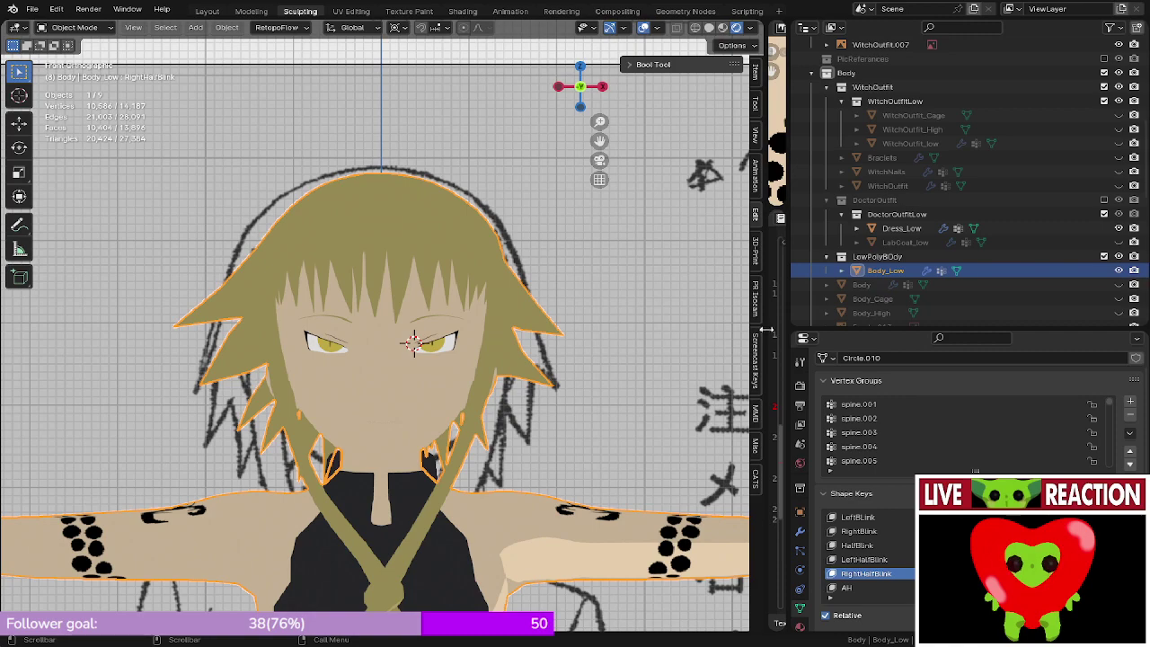
# - Widen the text editor to read the remaining to-do notes, and restore the wide 3D viewport
pyautogui.moveTo(764, 331); pyautogui.dragTo(333, 386)
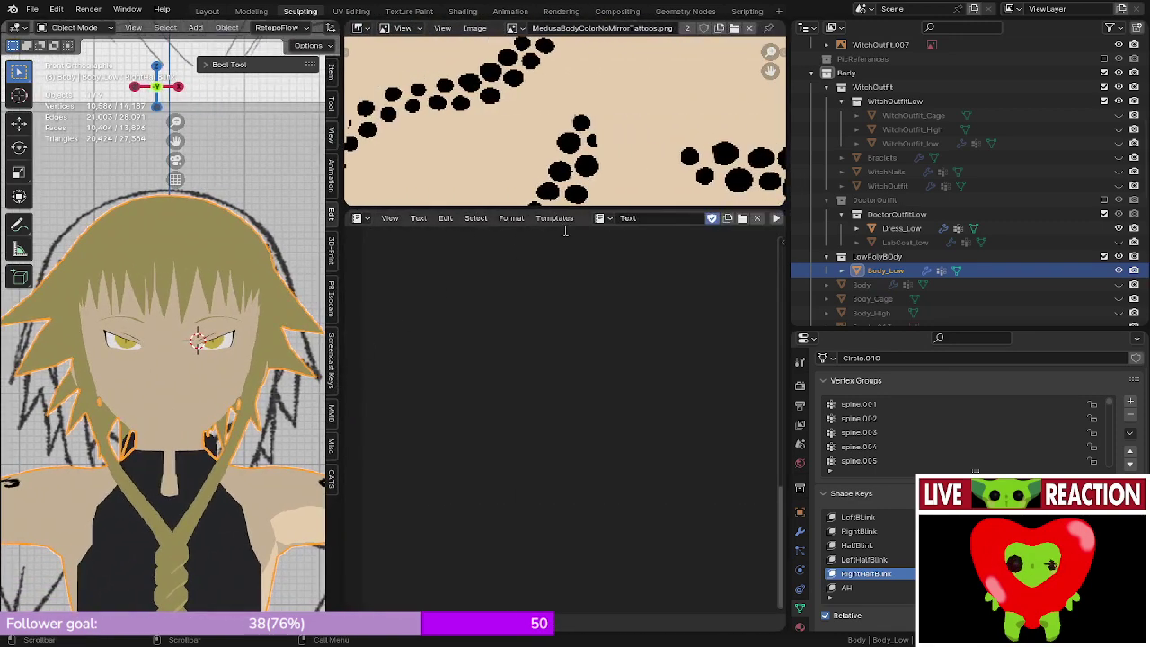
pyautogui.click(599, 220)
pyautogui.click(607, 238)
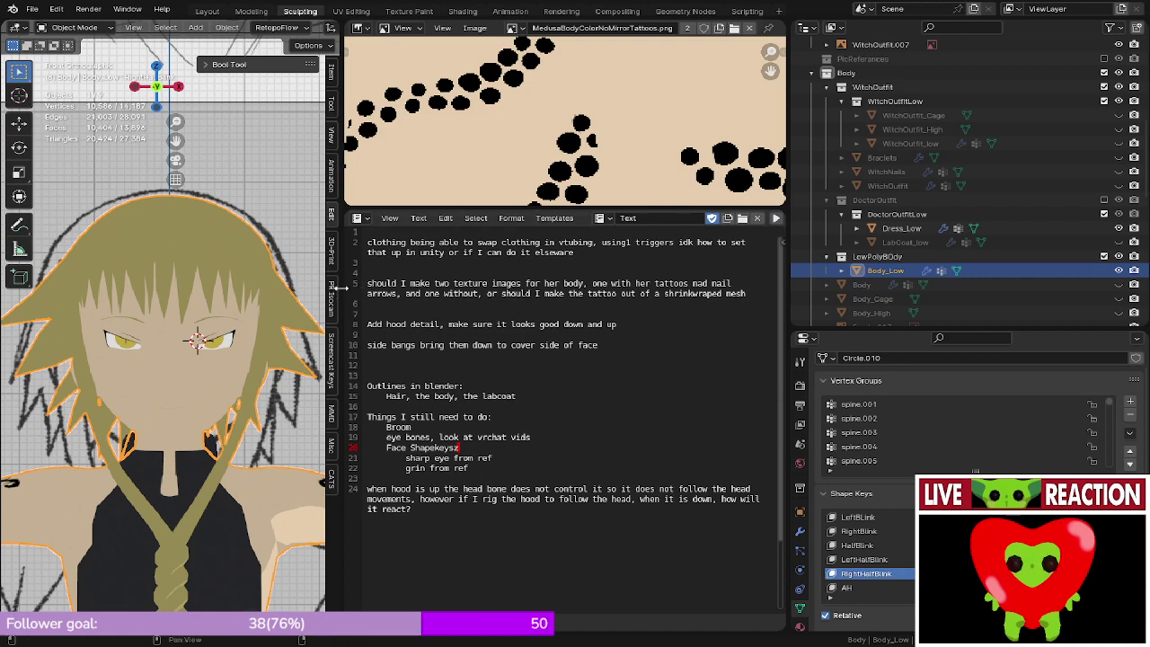
pyautogui.moveTo(342, 293); pyautogui.dragTo(750, 296)
# - Unhide the metarig armature, select it in the viewport and enter Edit Mode
pyautogui.moveTo(424, 339); pyautogui.dragTo(485, 341, button='middle')
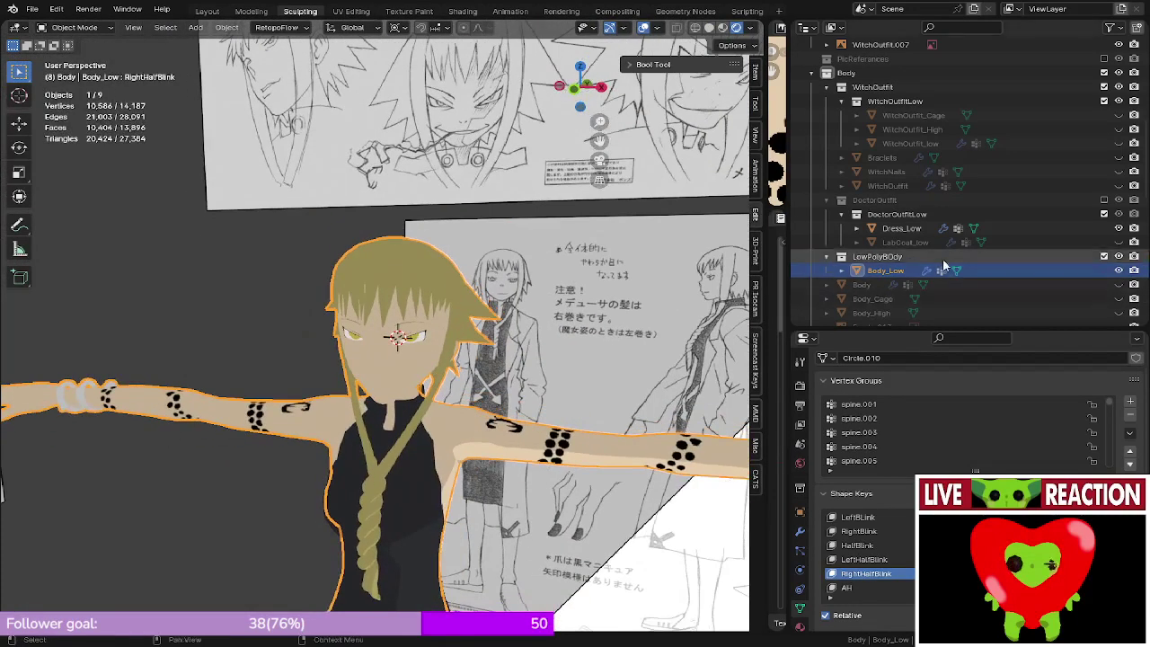
pyautogui.scroll(-8, 1033, 197)
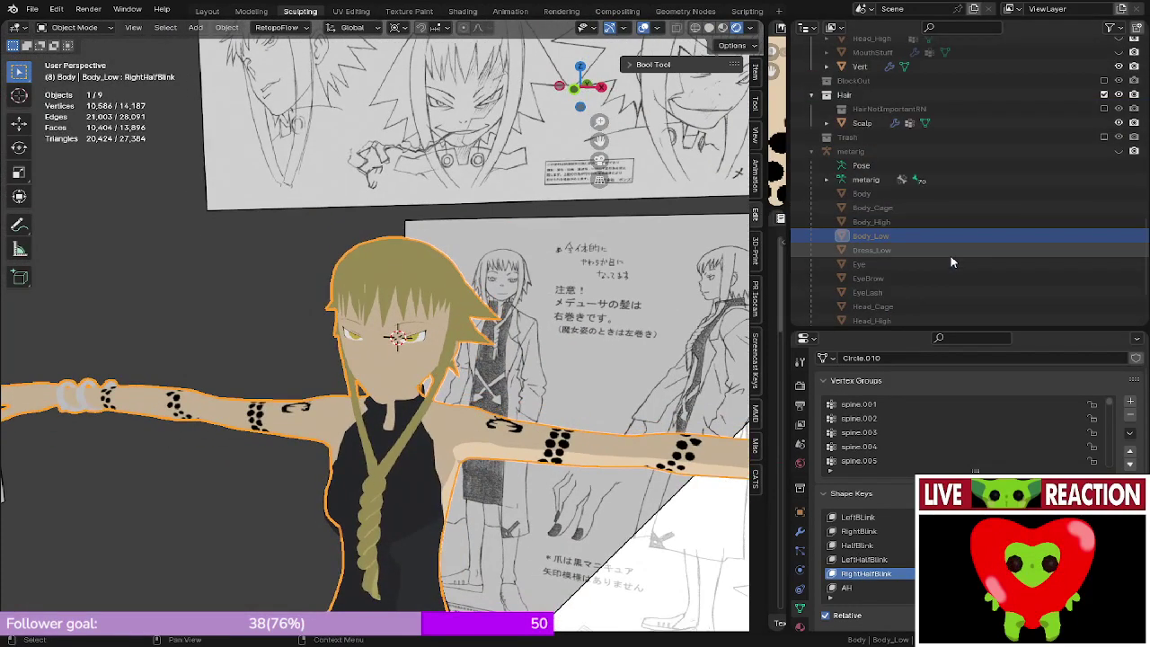
pyautogui.click(1118, 151)
pyautogui.click(404, 370)
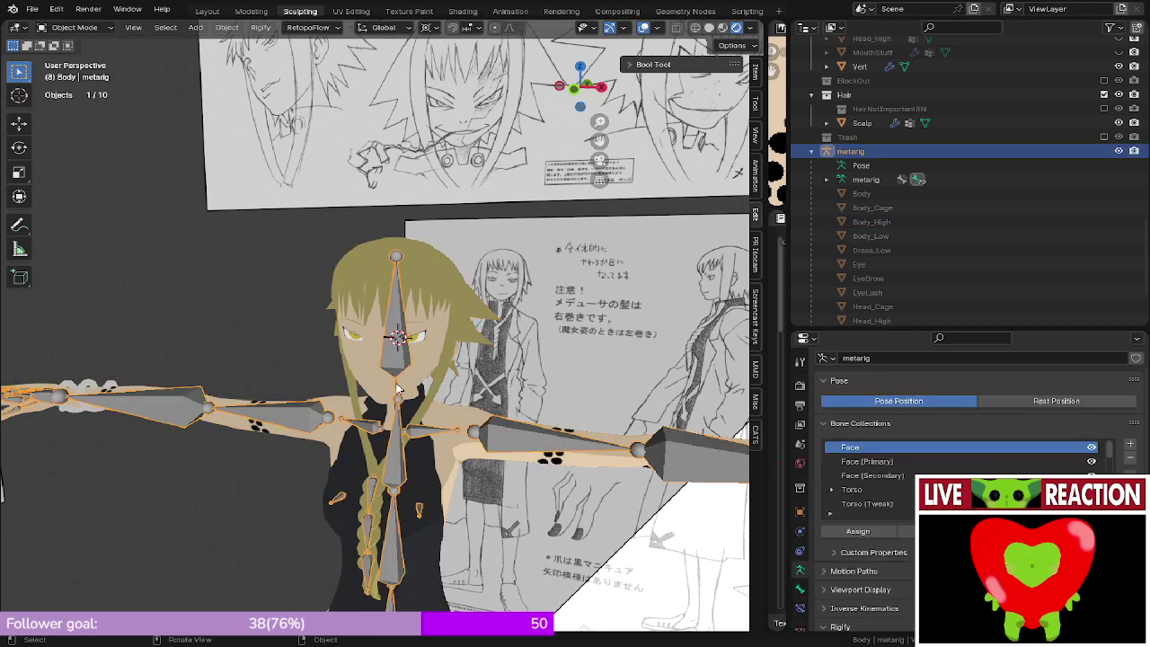
pyautogui.click(75, 27)
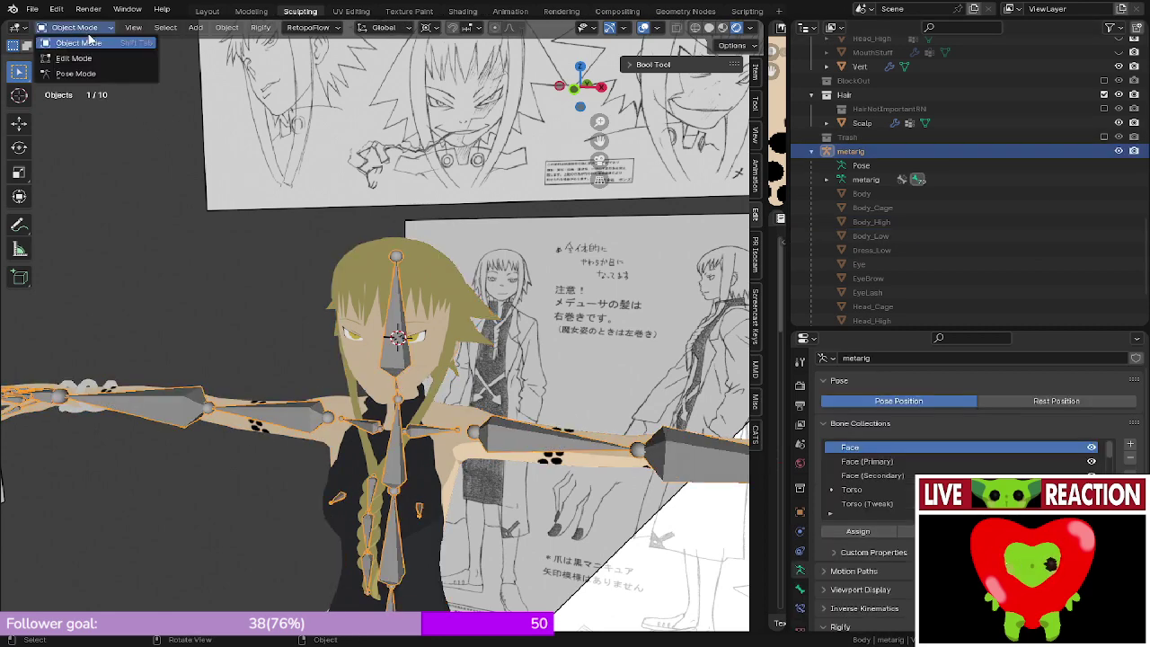
pyautogui.click(74, 59)
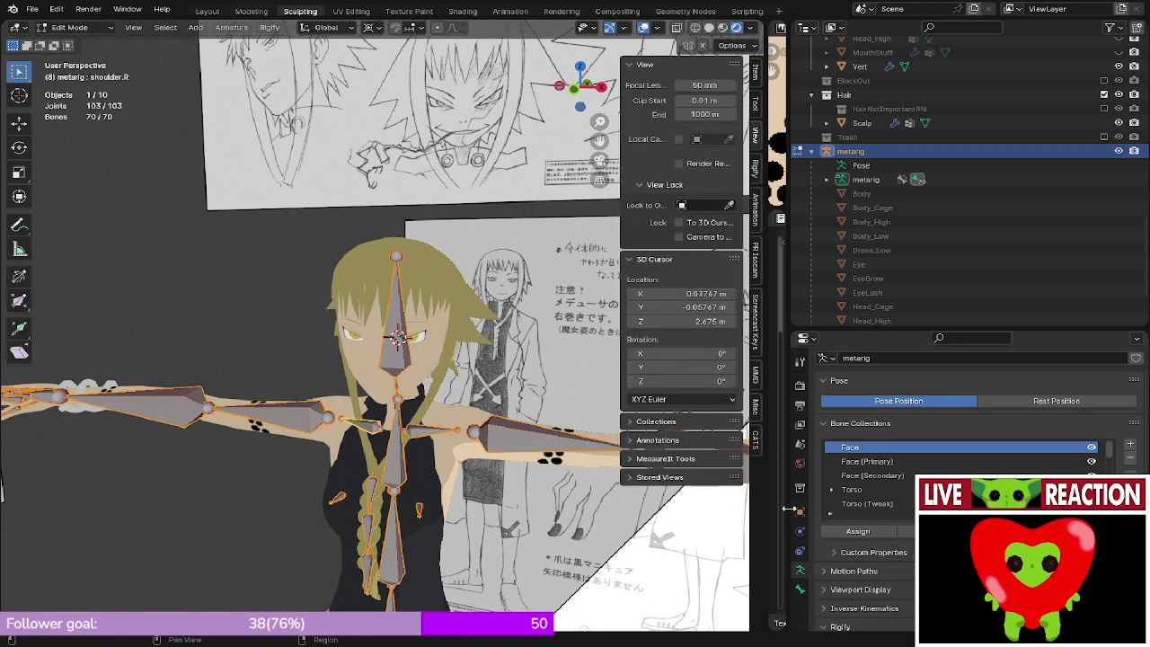
# - Look through the metarig's bone and object properties and expand the object's viewport display settings
pyautogui.click(800, 512)
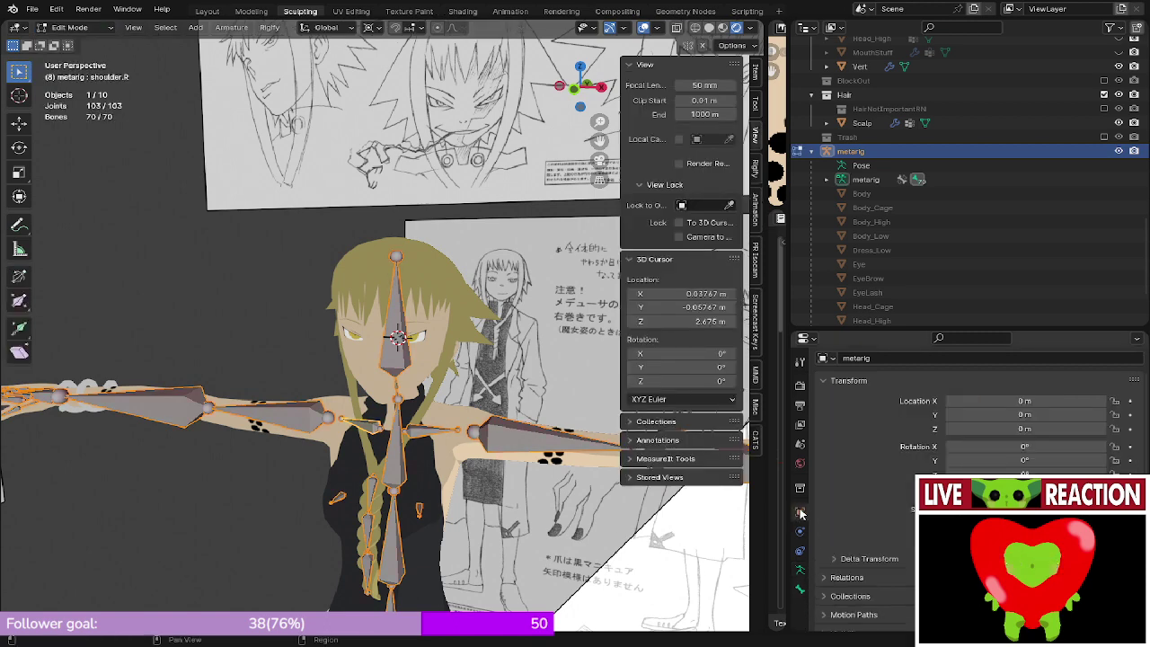
pyautogui.click(799, 588)
pyautogui.scroll(4, 827, 584)
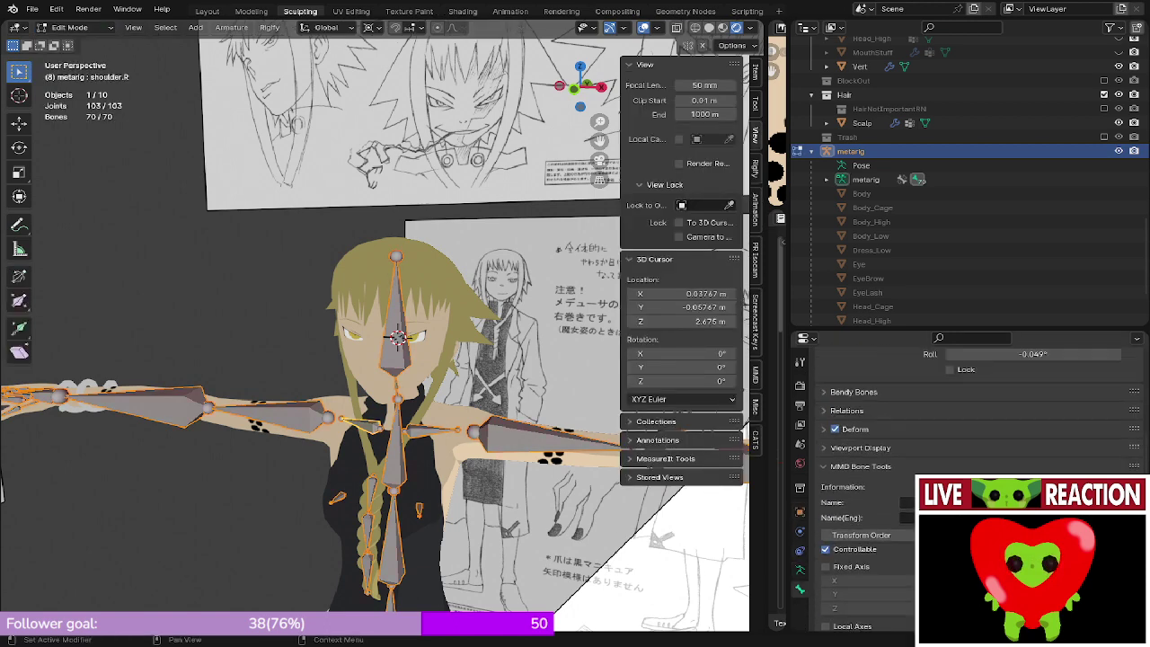
pyautogui.click(799, 513)
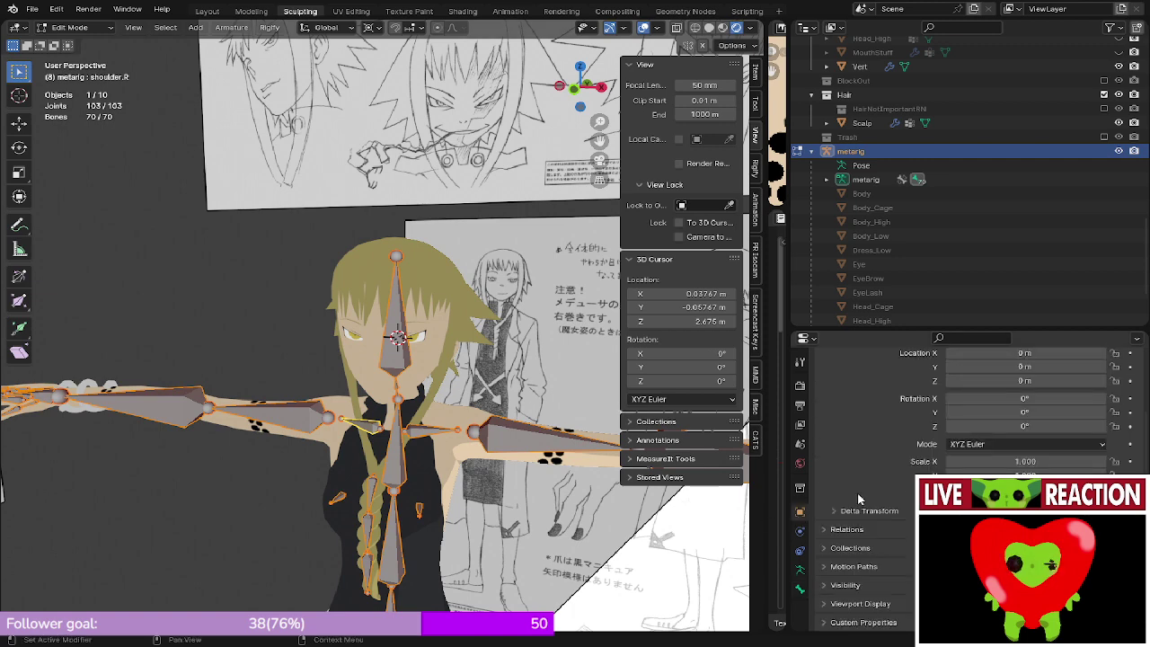
pyautogui.click(849, 589)
pyautogui.click(849, 588)
pyautogui.click(854, 603)
pyautogui.scroll(-3, 862, 605)
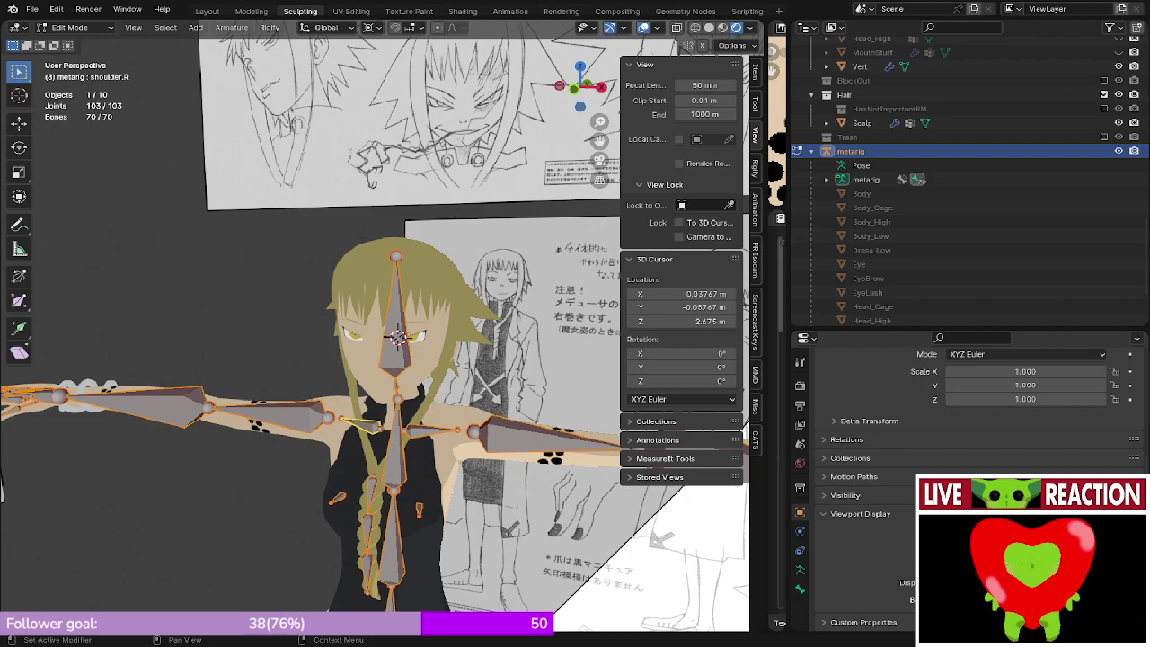
# - Examine the braid and shoulder bones up close and look through the metarig's physics, constraint, armature data and bone properties
pyautogui.moveTo(339, 429); pyautogui.dragTo(247, 422, button='middle')
pyautogui.keyDown('shift'); pyautogui.moveTo(246, 422); pyautogui.dragTo(453, 402, button='middle'); pyautogui.keyUp('shift')
pyautogui.press('KP_3')
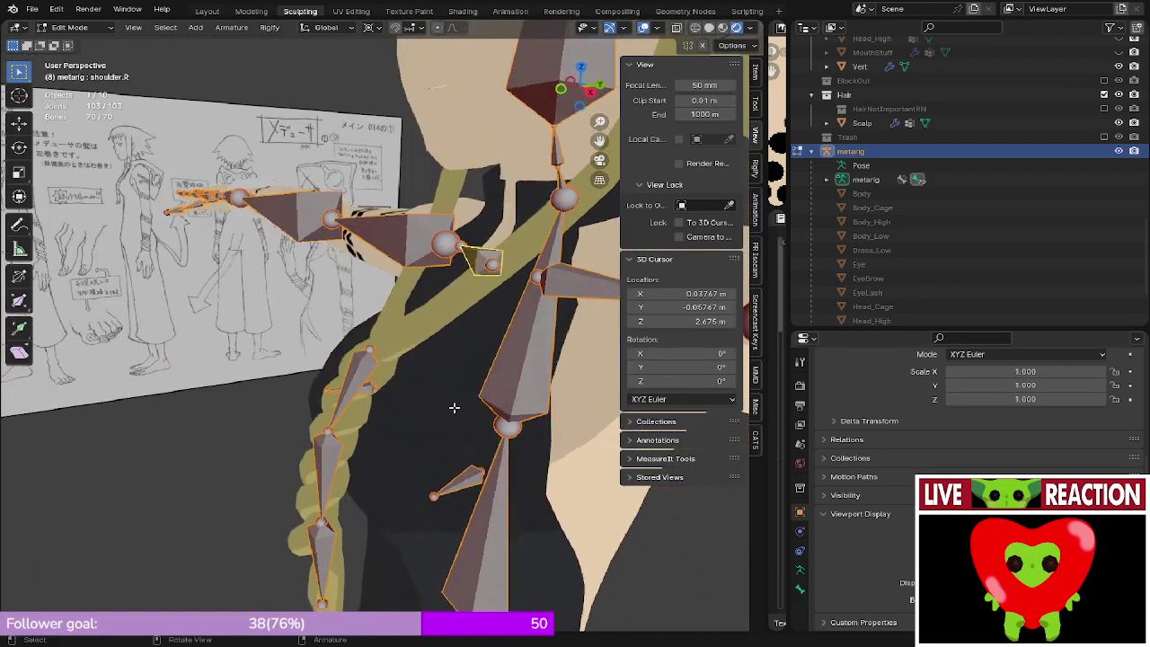
pyautogui.press('Tab')
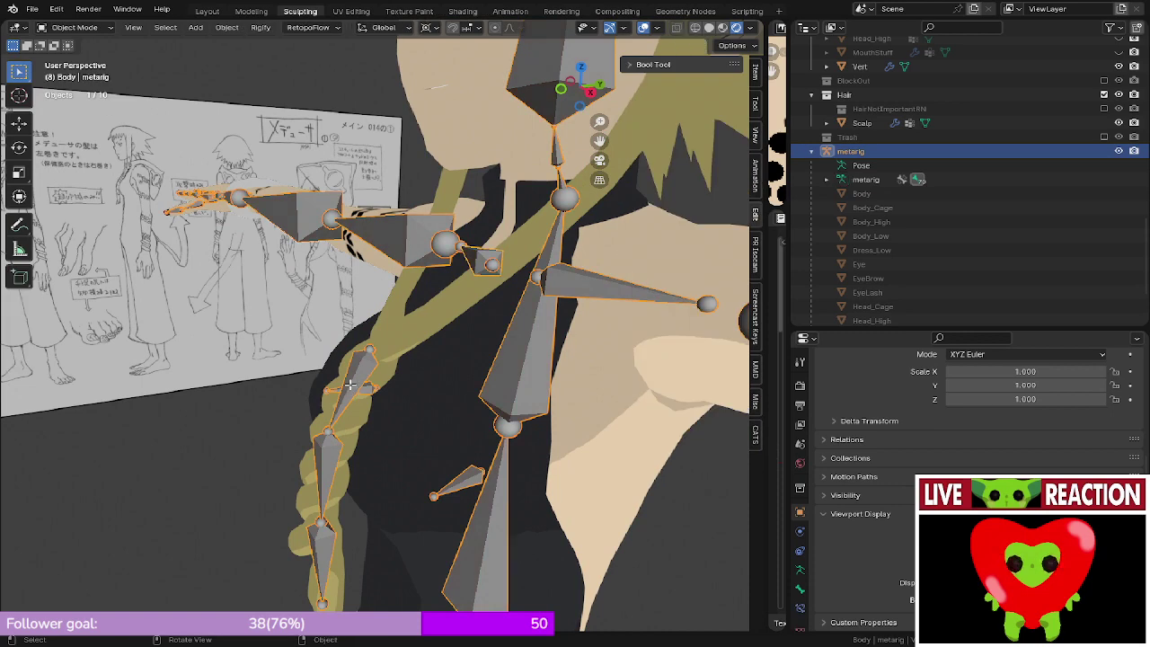
pyautogui.press('Tab')
pyautogui.scroll(4, 364, 359)
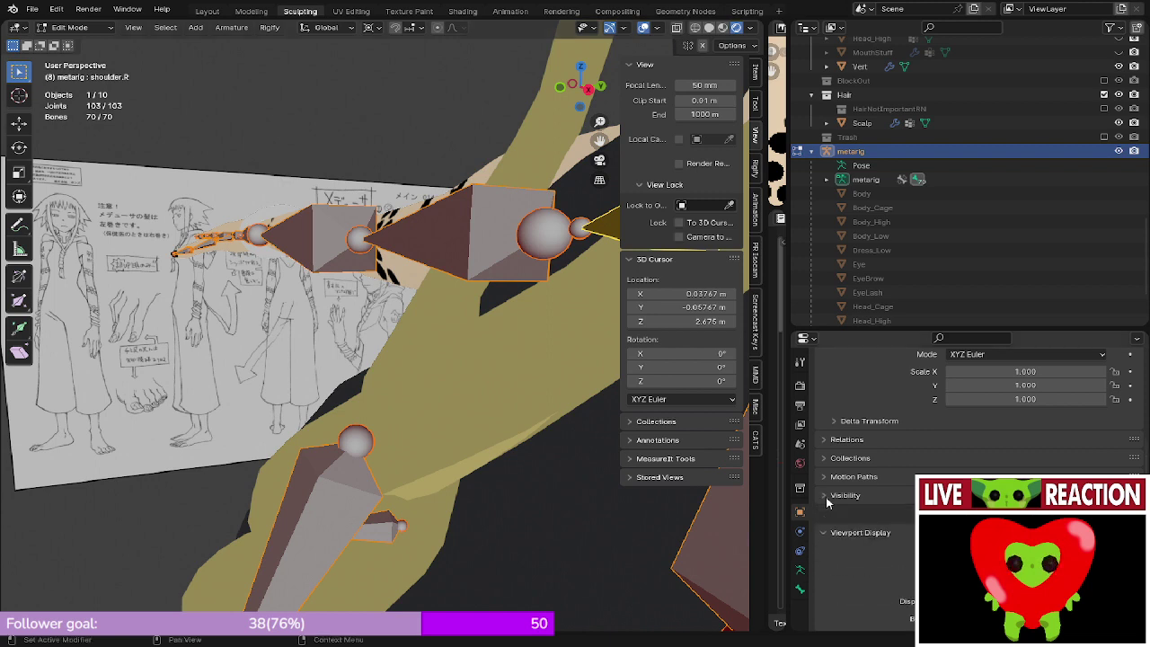
pyautogui.click(800, 530)
pyautogui.click(800, 550)
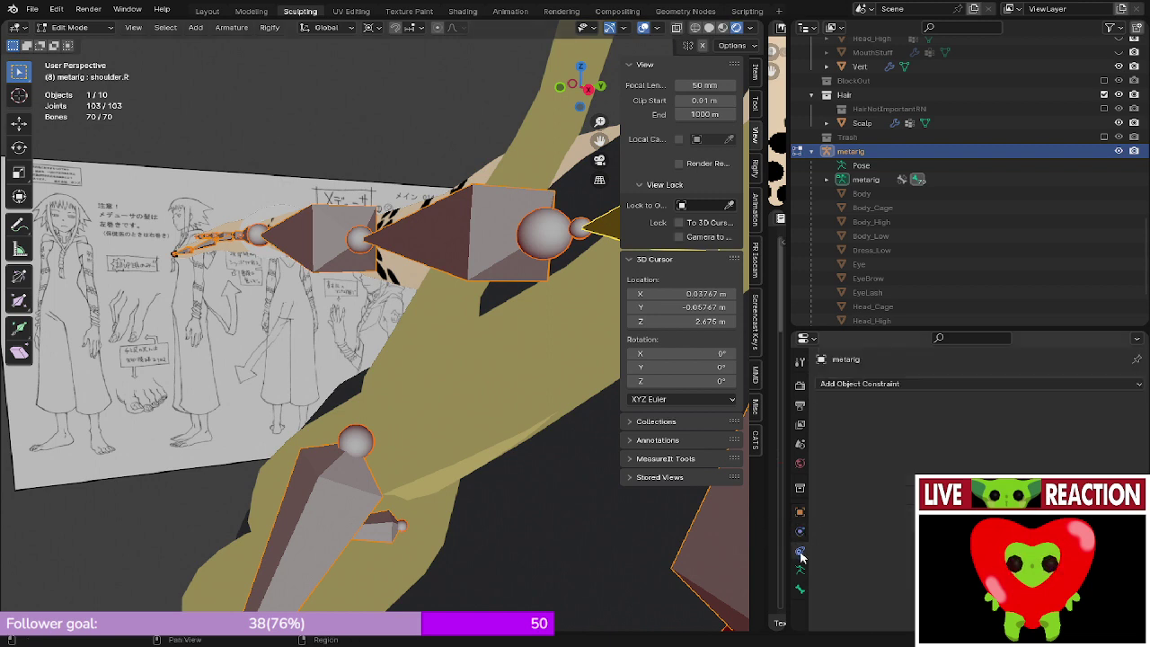
pyautogui.click(800, 570)
pyautogui.scroll(-8, 848, 516)
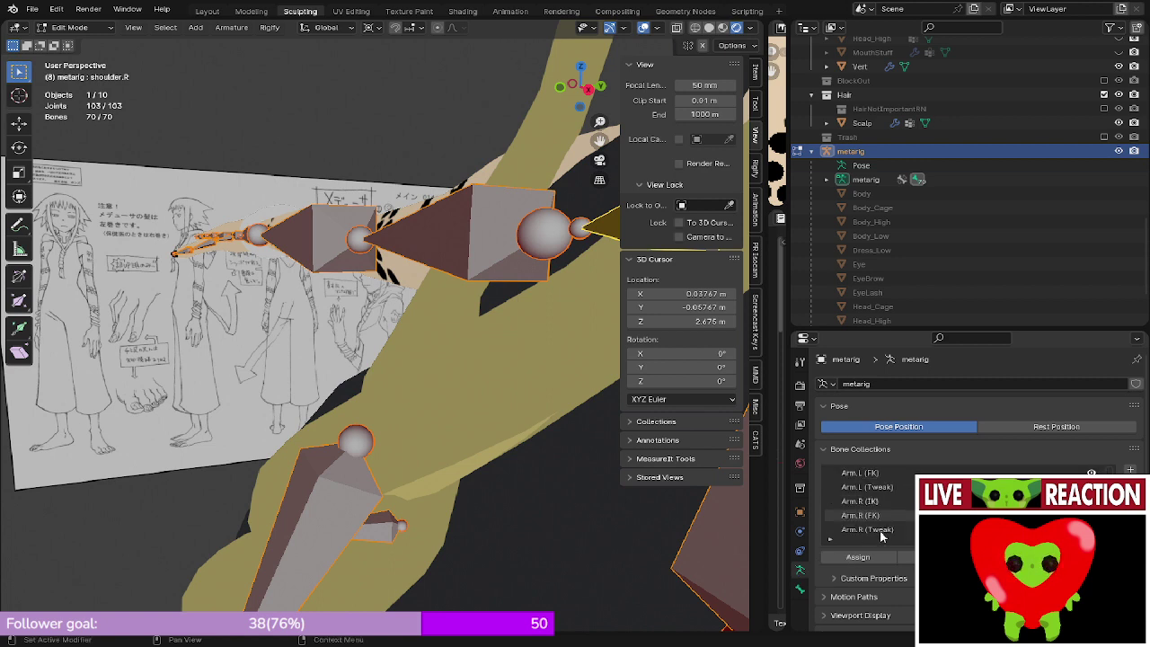
pyautogui.scroll(-4, 875, 610)
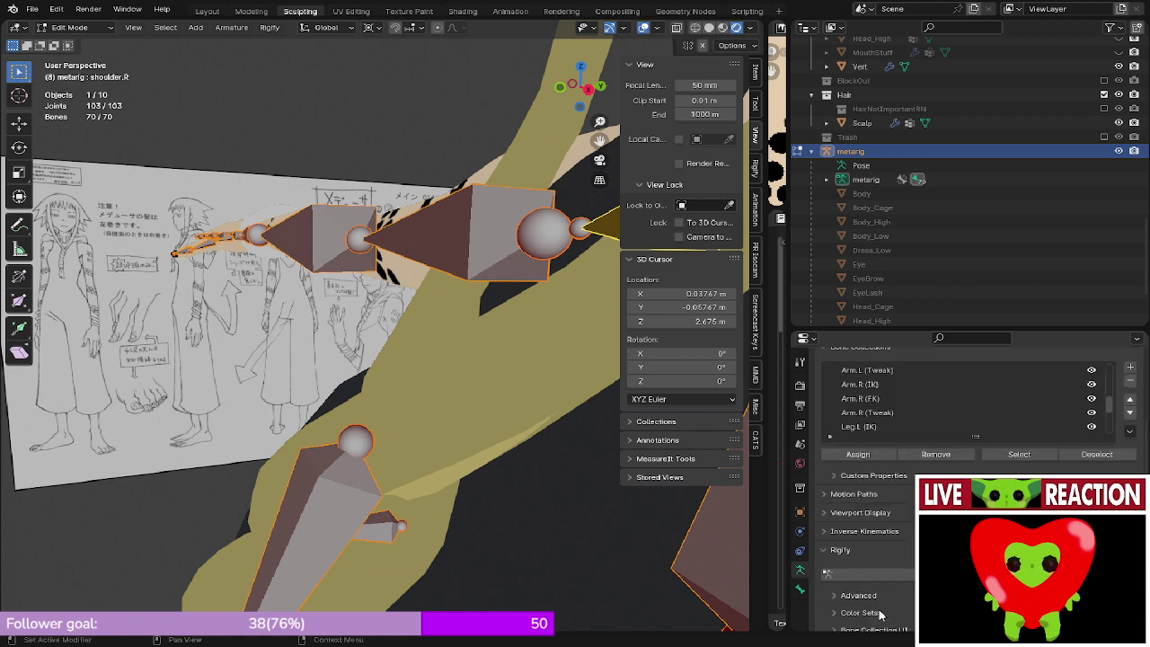
pyautogui.click(800, 588)
pyautogui.scroll(-5, 869, 543)
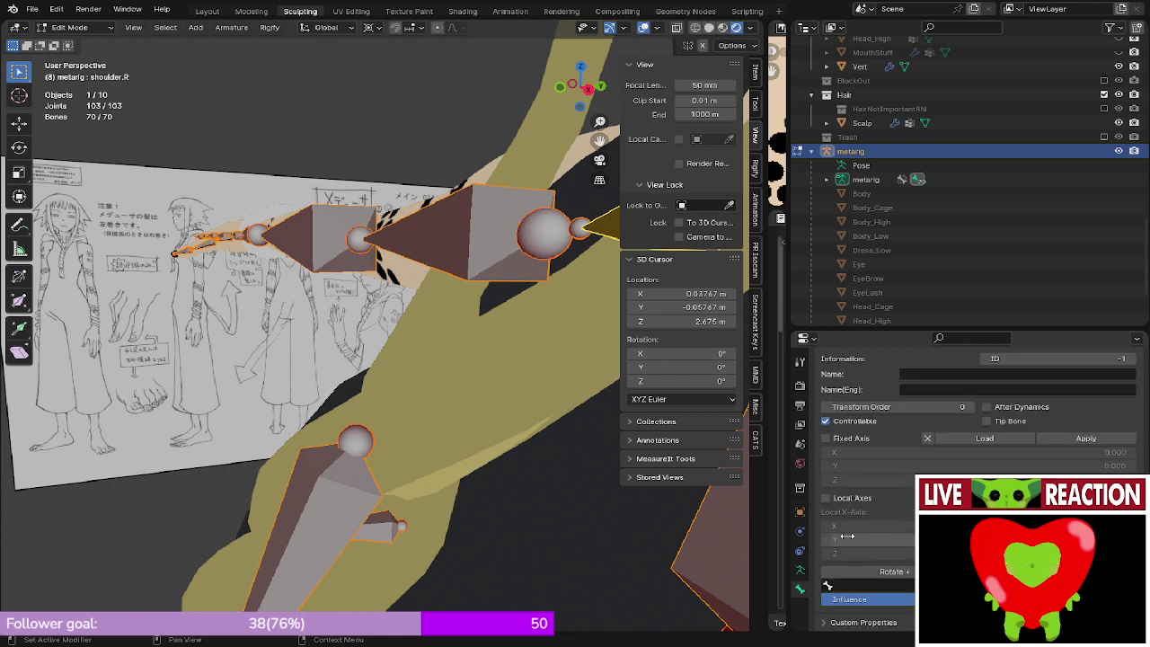
pyautogui.click(800, 511)
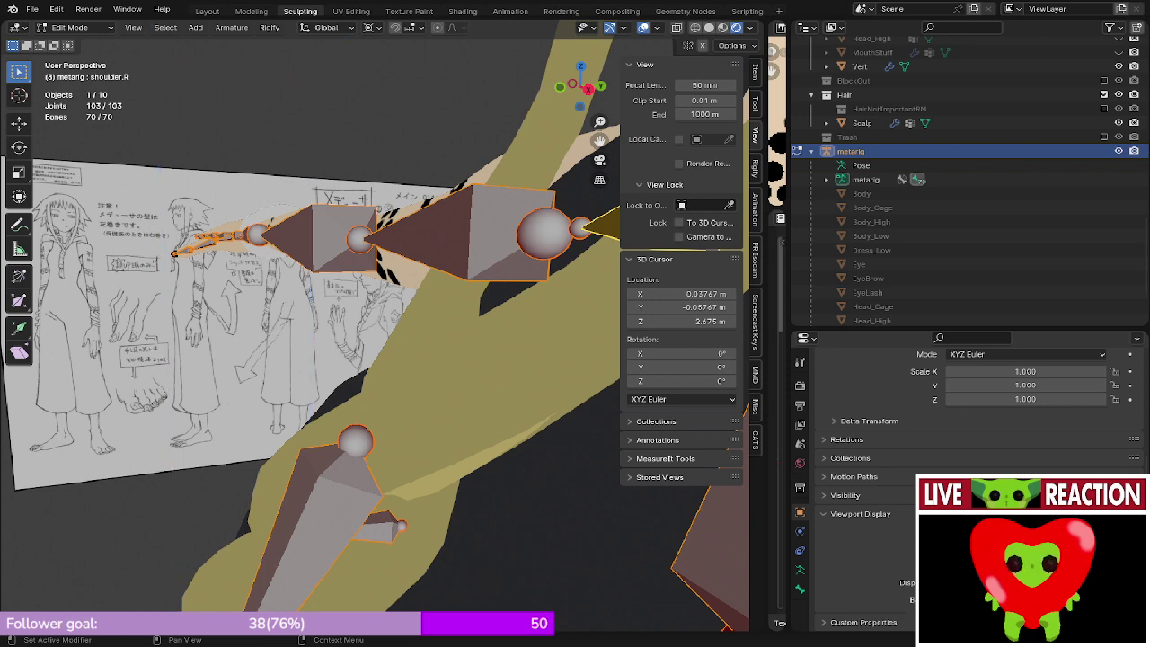
pyautogui.scroll(-1, 415, 361)
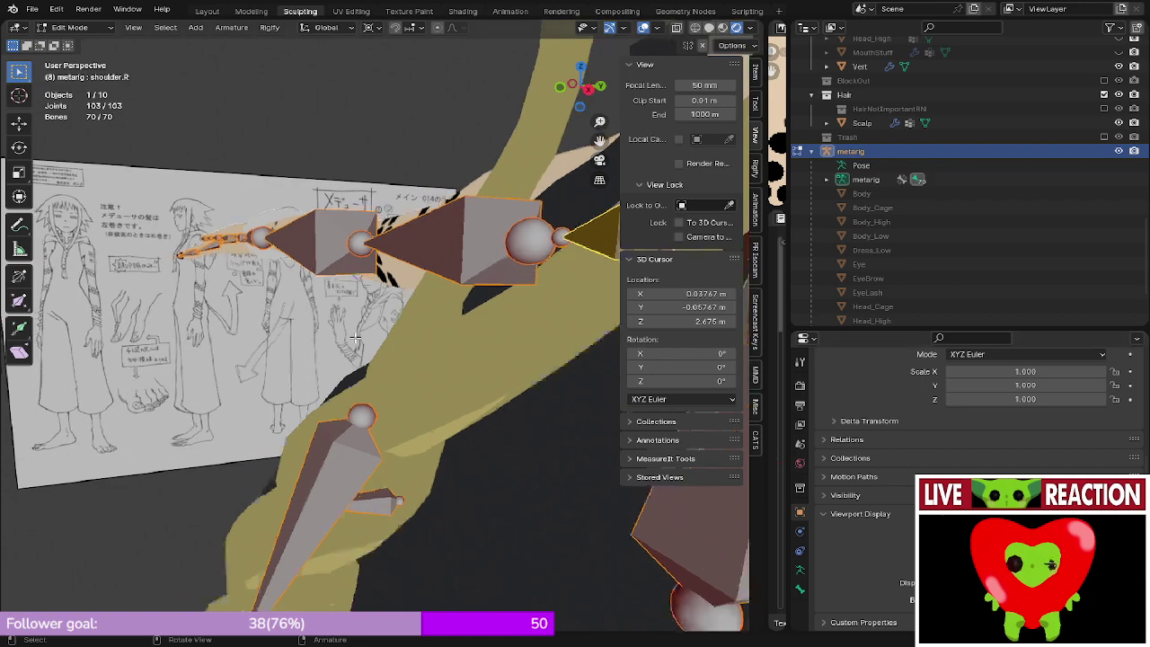
# - Select the metarig's head bone spine.006 and view the whole rig from above
pyautogui.moveTo(415, 361); pyautogui.dragTo(432, 396, button='middle')
pyautogui.scroll(-8, 367, 419)
pyautogui.scroll(2, 356, 425)
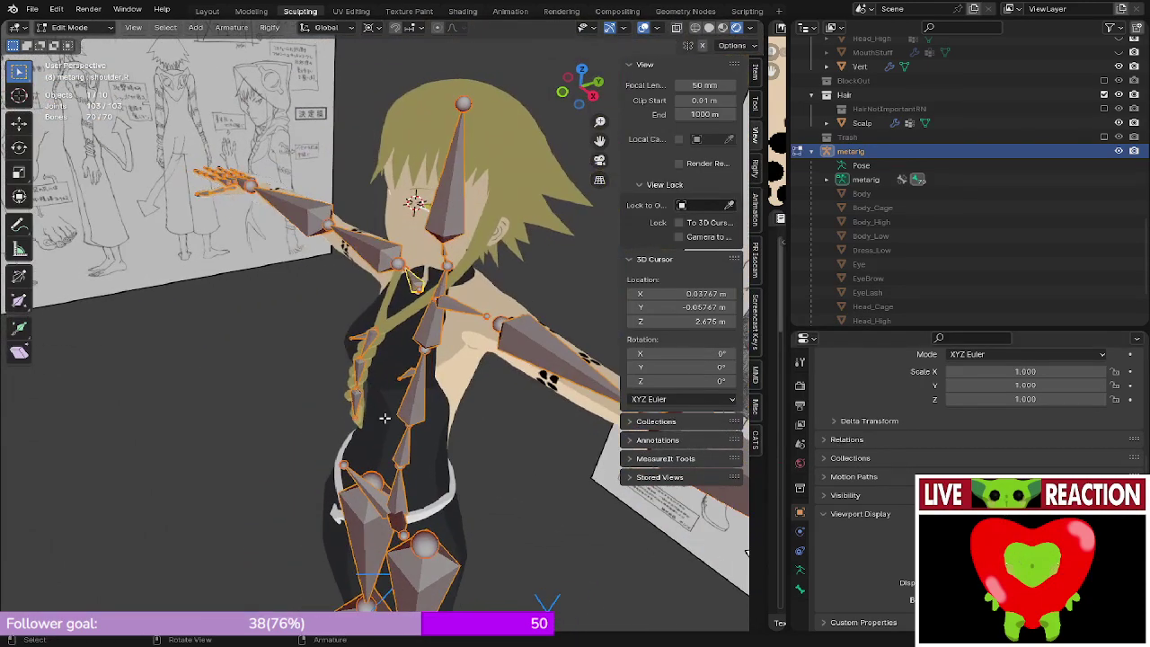
pyautogui.click(456, 232)
pyautogui.moveTo(456, 232); pyautogui.dragTo(458, 476, button='middle')
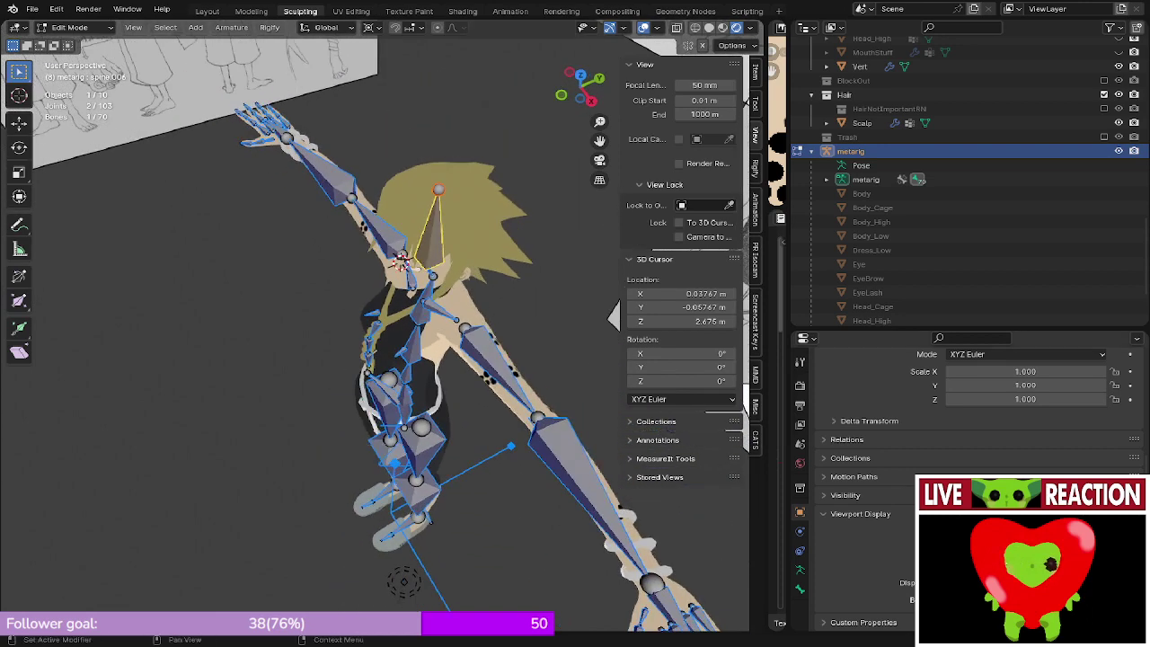
# - Examine the head bone's MMD bone settings, toggling Fixed Axis on and back off, and expand its viewport display settings
pyautogui.scroll(3, 440, 404)
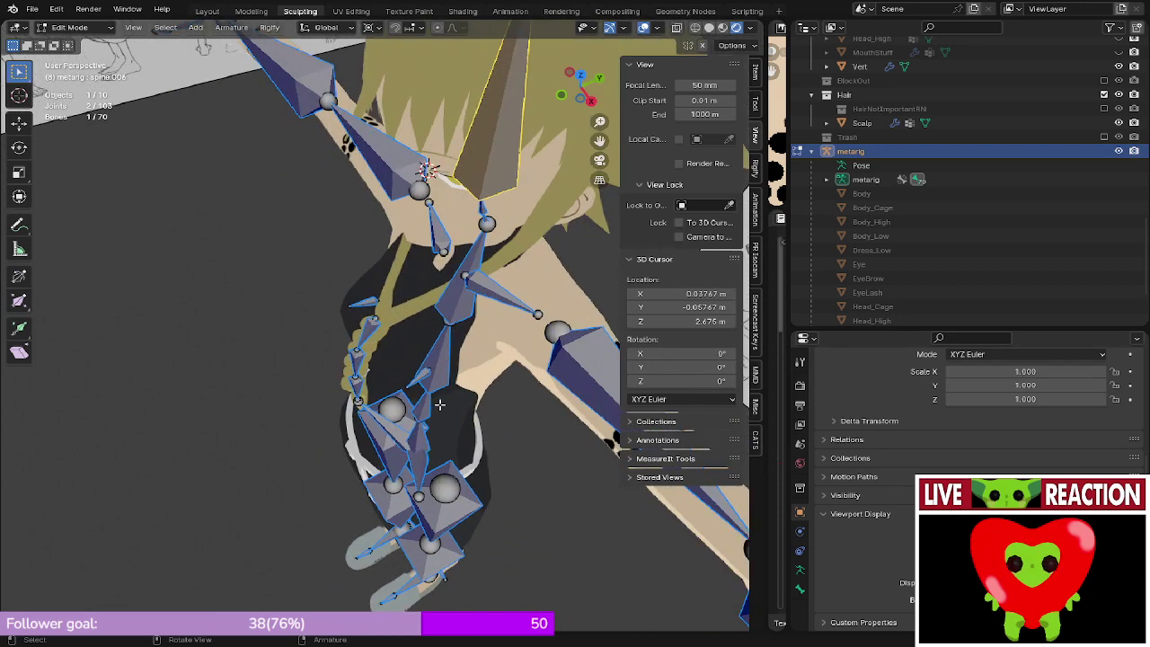
pyautogui.click(798, 589)
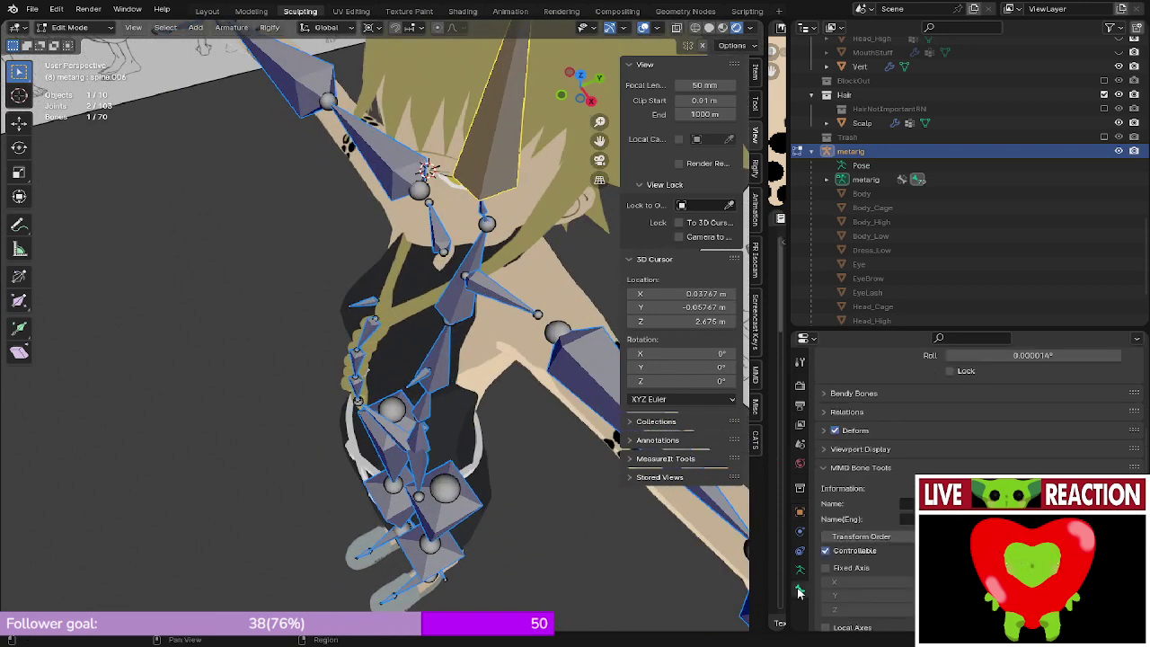
pyautogui.click(860, 539)
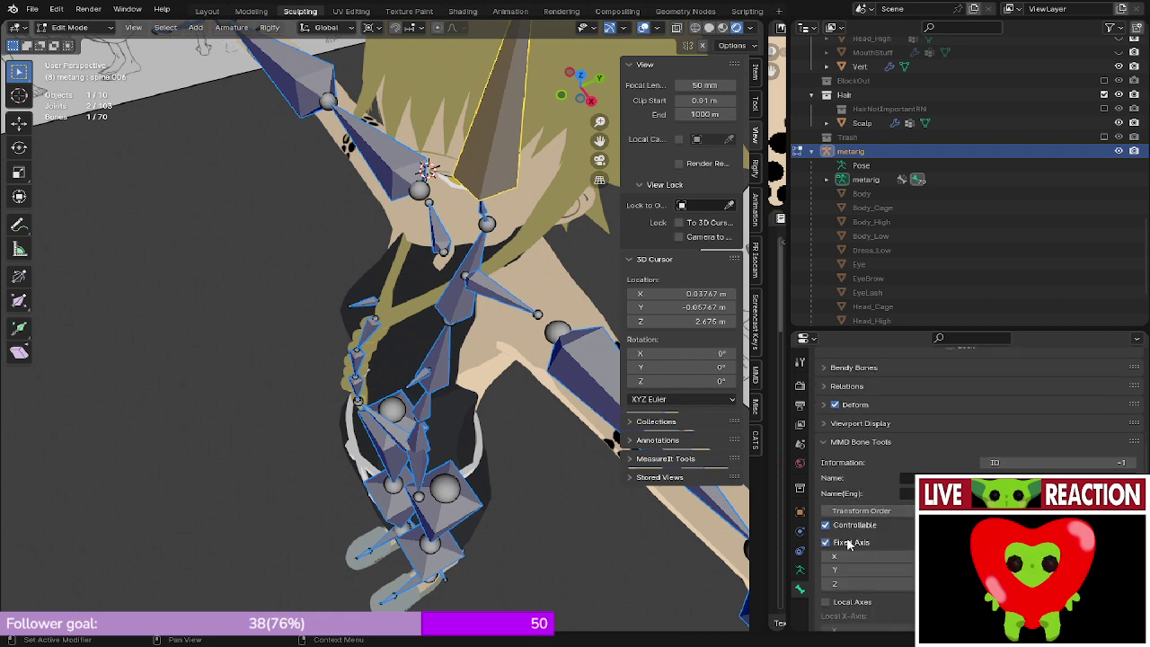
pyautogui.click(832, 540)
pyautogui.scroll(3, 858, 503)
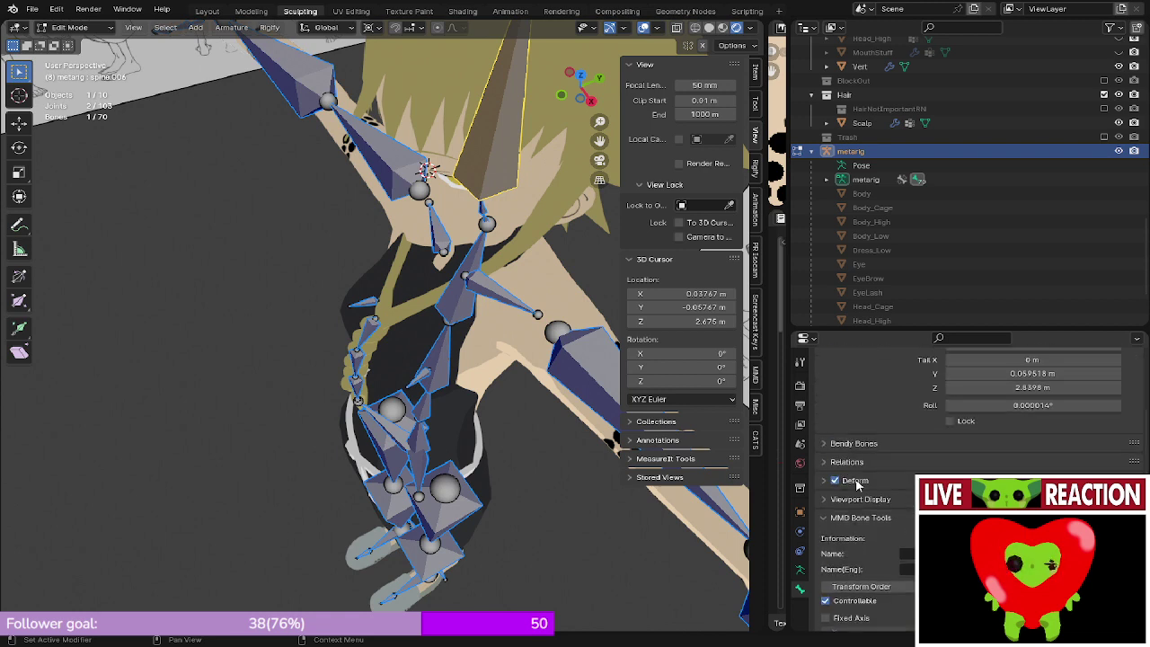
pyautogui.click(853, 500)
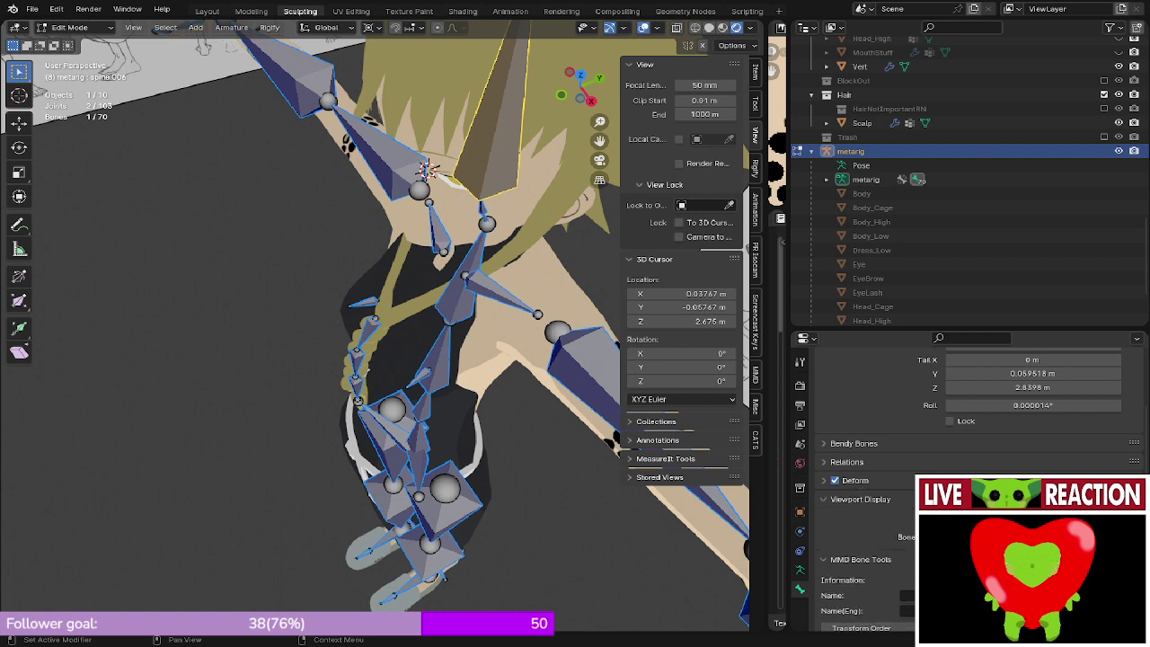
# - Turn on the display of bone axes in the armature's viewport display settings
pyautogui.click(800, 572)
pyautogui.scroll(-5, 853, 556)
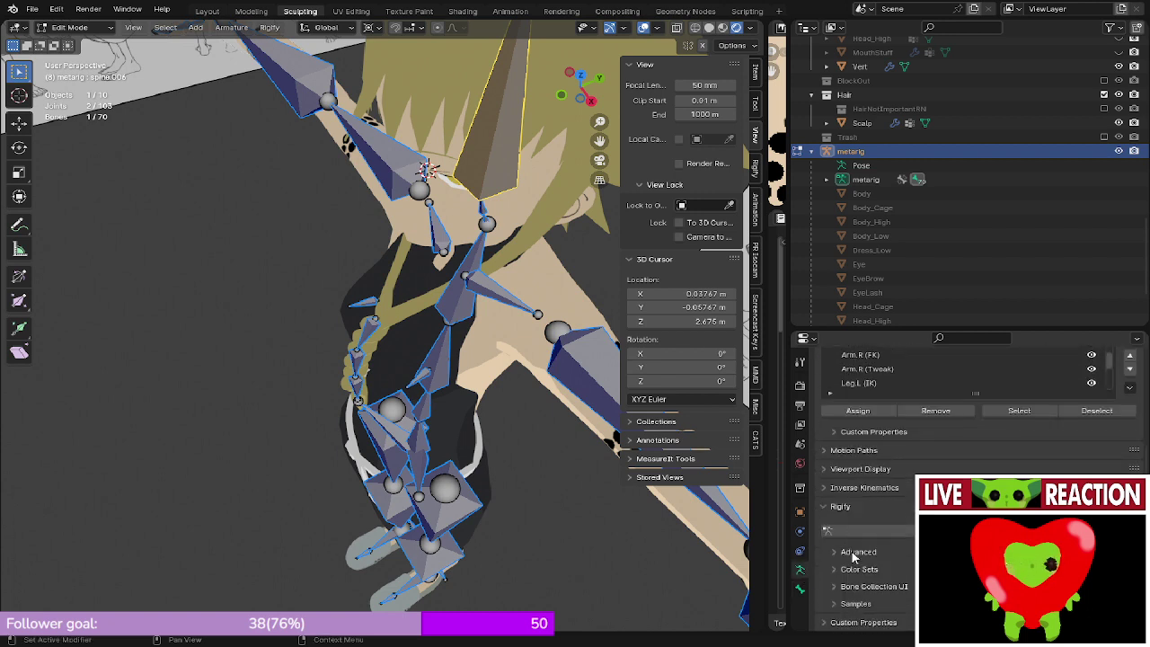
pyautogui.click(885, 465)
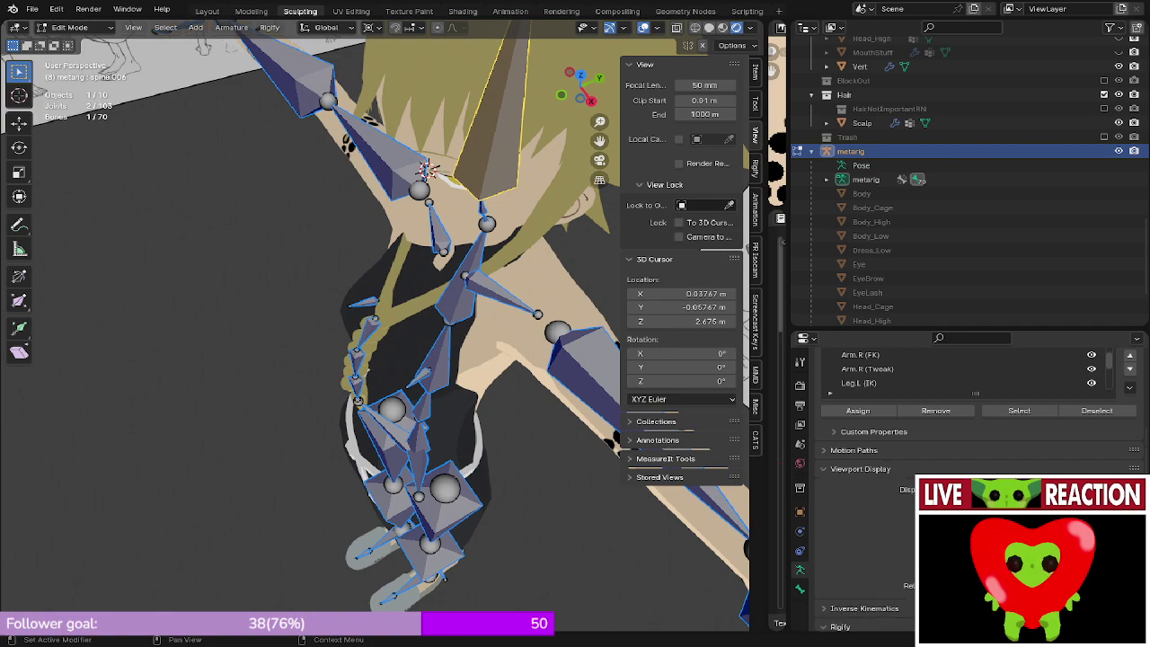
pyautogui.click(949, 568)
pyautogui.moveTo(413, 489); pyautogui.dragTo(371, 426, button='middle')
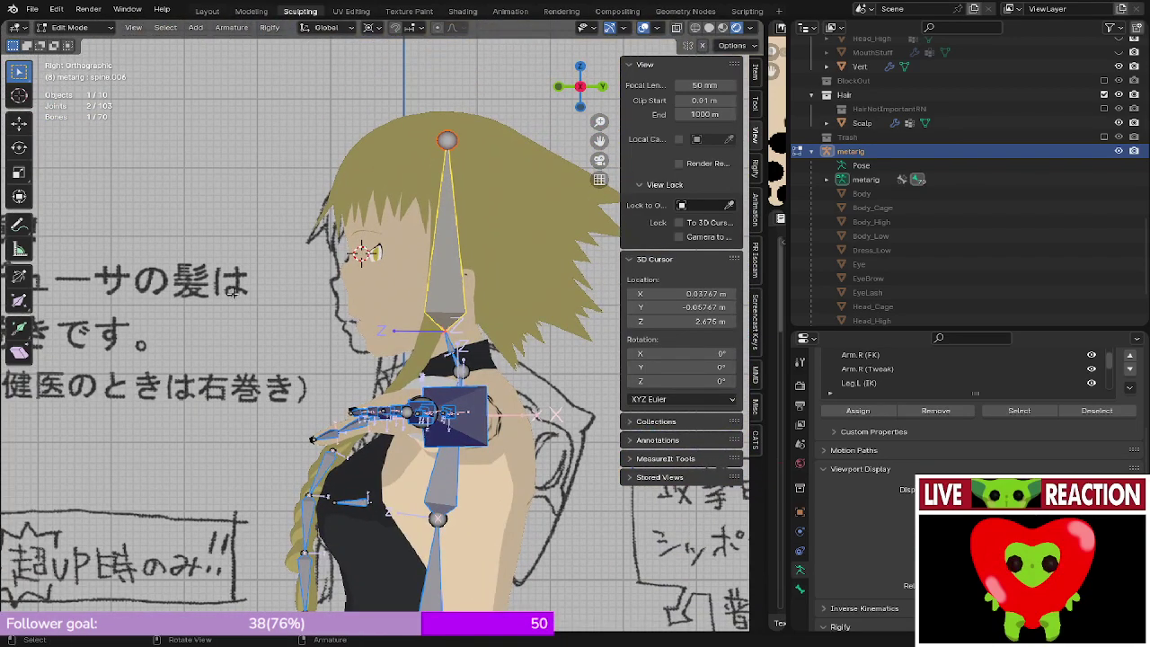
# - Duplicate the head bone and place the copy about 0.37 m forward of and 0.29 m above the original
pyautogui.moveTo(390, 326); pyautogui.dragTo(445, 363, button='middle')
pyautogui.scroll(5, 450, 367)
pyautogui.scroll(-5, 446, 363)
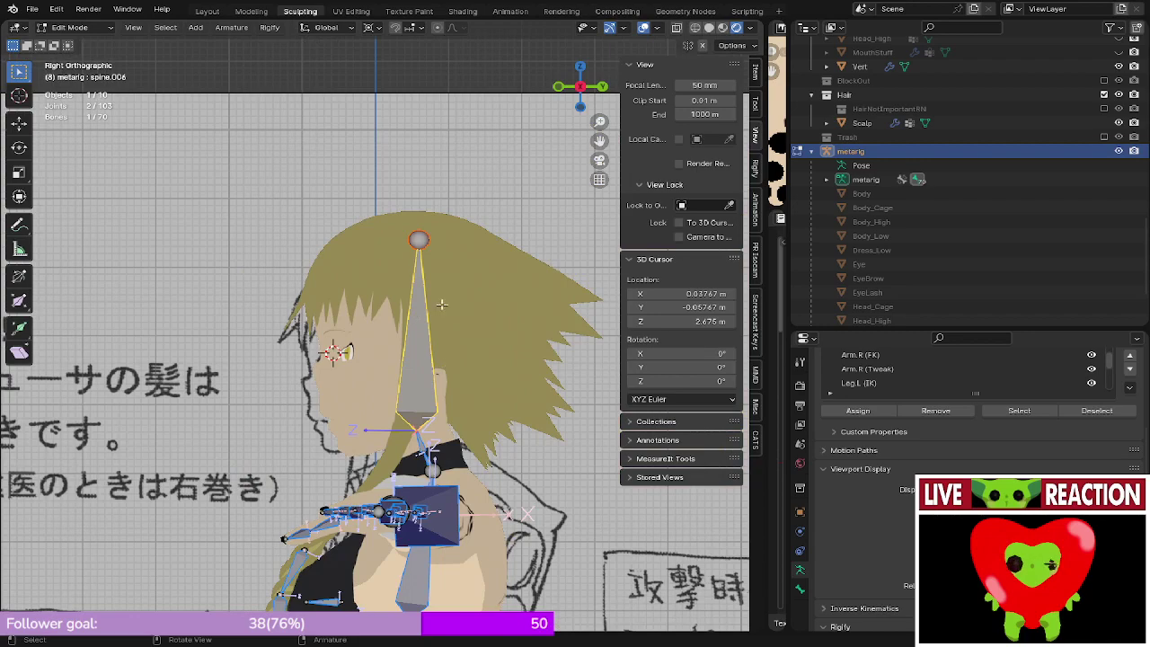
pyautogui.moveTo(429, 299); pyautogui.dragTo(431, 352, button='middle')
pyautogui.hotkey('shift', 'd')
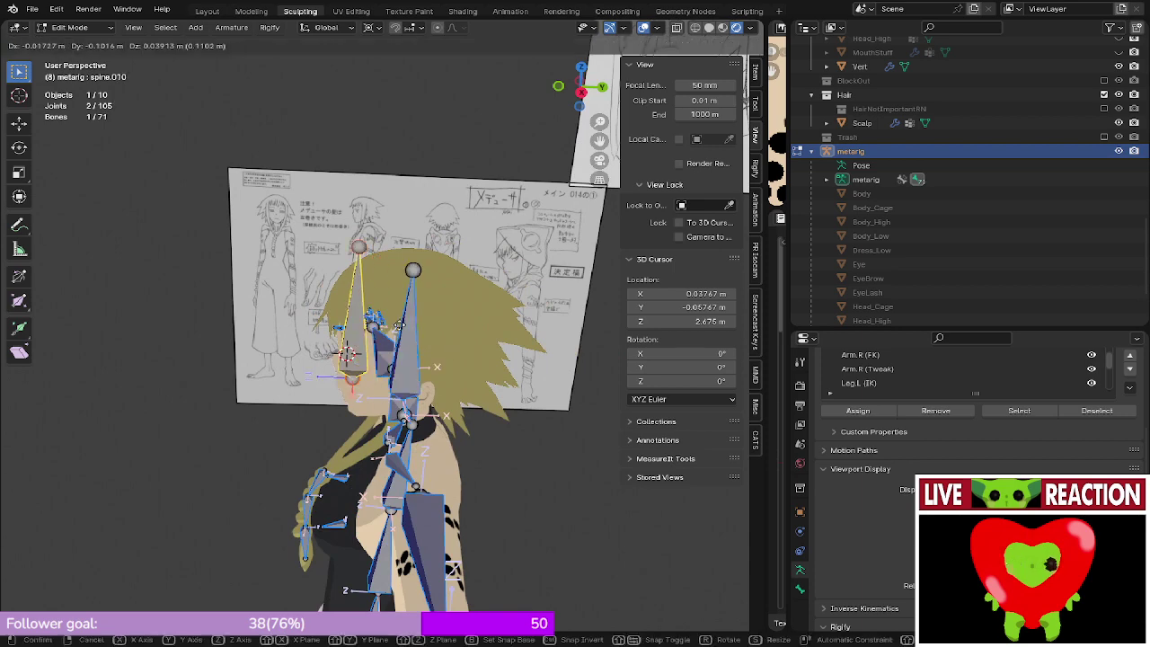
pyautogui.click(259, 190)
pyautogui.press('KP_3')
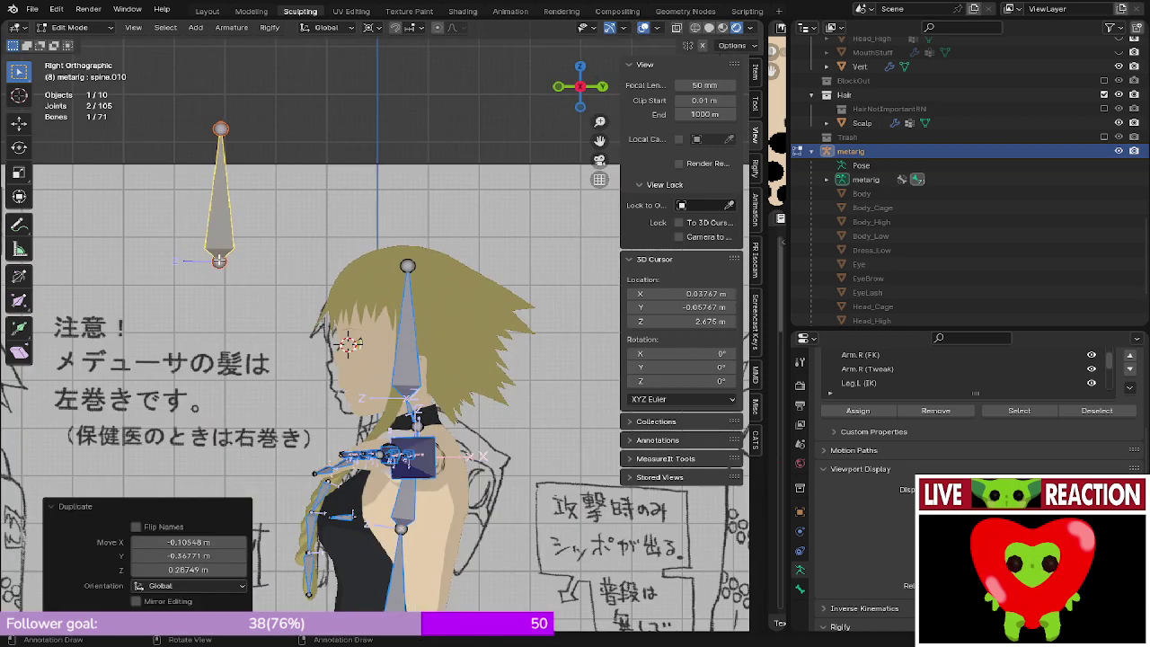
pyautogui.keyDown('shift'); pyautogui.moveTo(223, 262); pyautogui.dragTo(236, 284, button='middle'); pyautogui.keyUp('shift')
pyautogui.scroll(3, 236, 284)
pyautogui.scroll(7, 1059, 427)
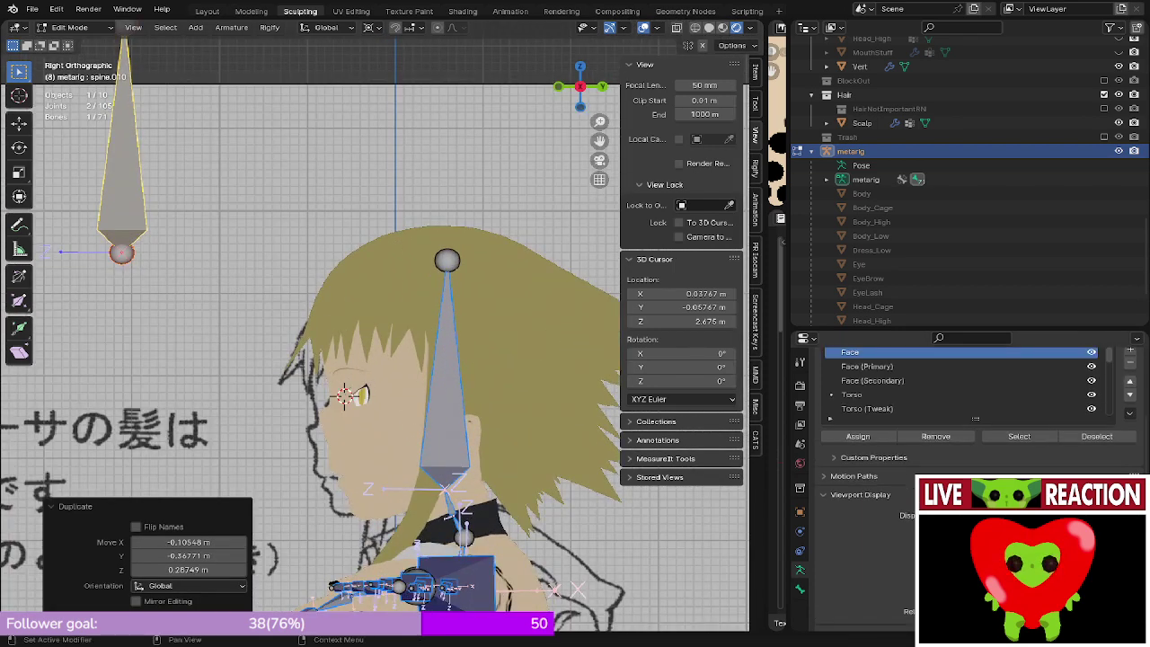
# - Parent the duplicated bone to the head bone spine.006 with Keep Offset
pyautogui.scroll(5, 978, 422)
pyautogui.click(800, 589)
pyautogui.scroll(2, 892, 489)
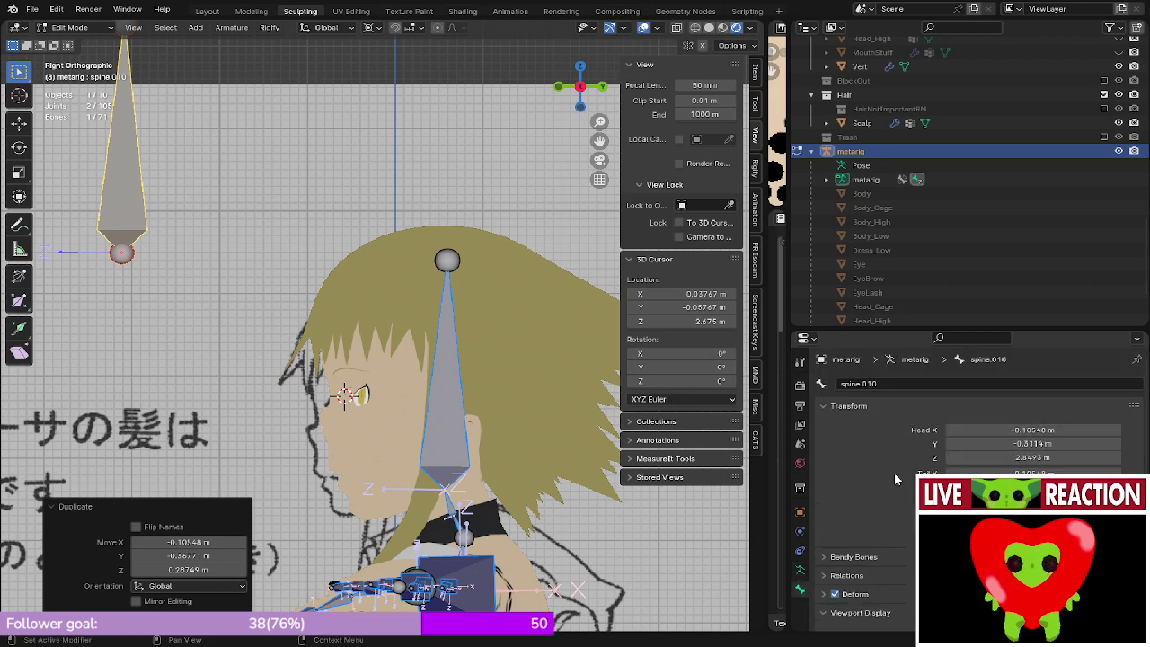
pyautogui.keyDown('shift'); pyautogui.click(440, 388); pyautogui.keyUp('shift')
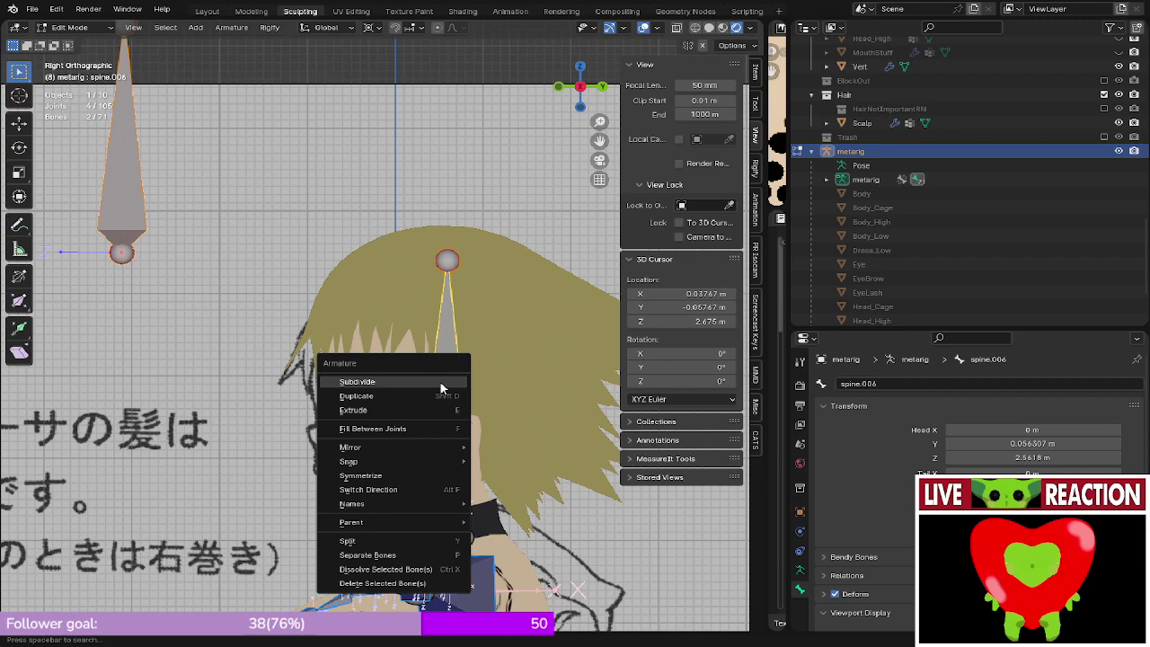
pyautogui.moveTo(398, 522)
pyautogui.click(497, 525)
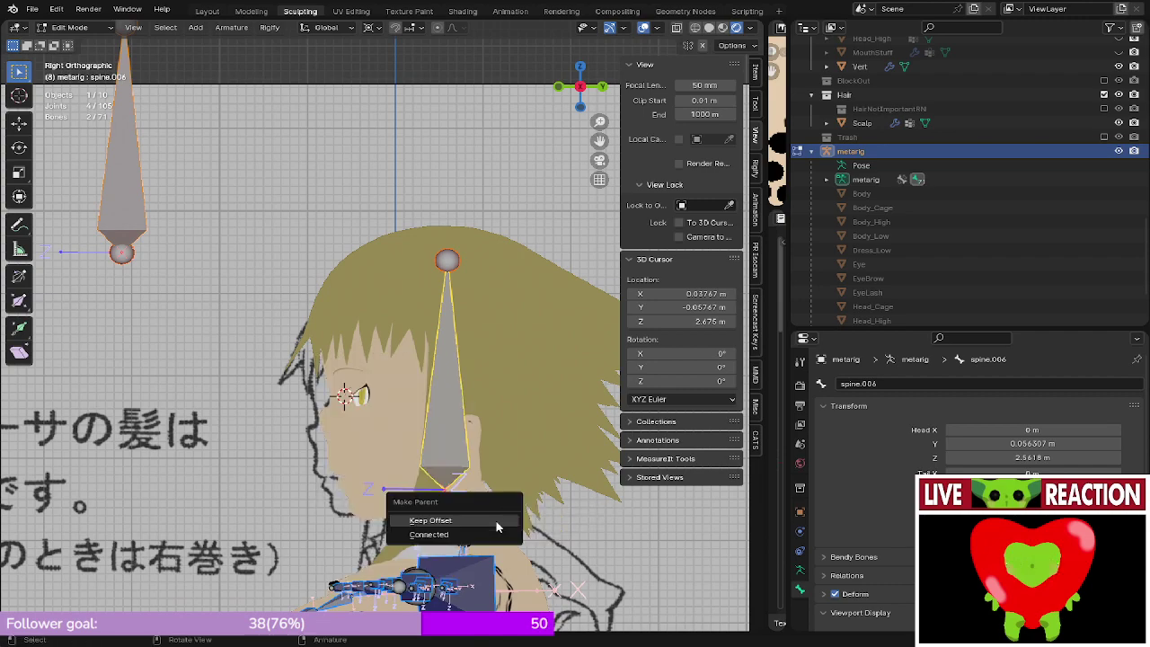
pyautogui.click(497, 522)
# - Select only the duplicated bone and move it to directly above the head as seen from the front
pyautogui.scroll(-2, 245, 233)
pyautogui.keyDown('shift'); pyautogui.moveTo(245, 233); pyautogui.dragTo(499, 337, button='middle'); pyautogui.keyUp('shift')
pyautogui.click(276, 354)
pyautogui.moveTo(268, 351); pyautogui.dragTo(304, 365, button='middle')
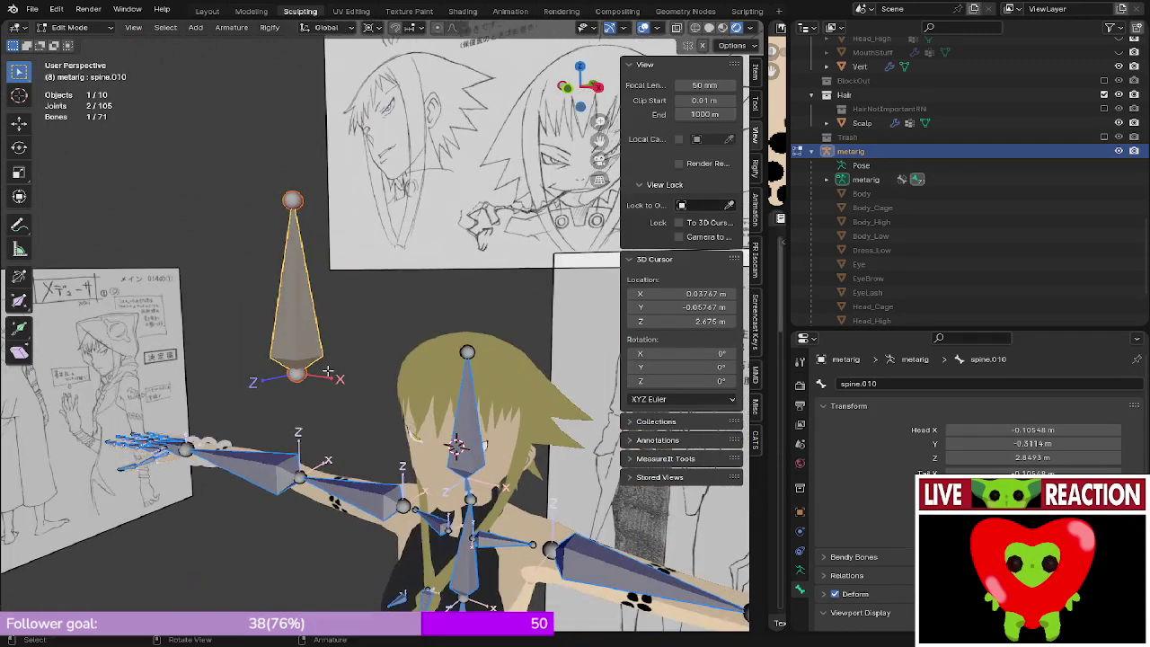
pyautogui.press('g')
pyautogui.click(508, 274)
pyautogui.moveTo(507, 274); pyautogui.dragTo(487, 327, button='middle')
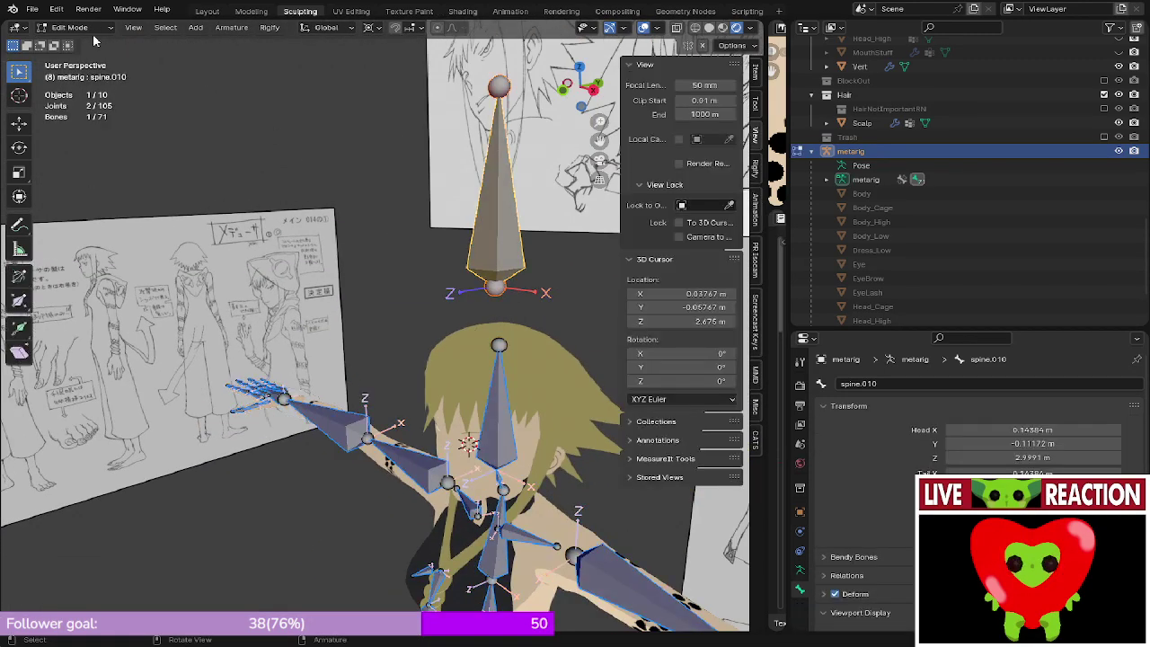
# - Switch to Pose Mode and try moving and rotating the duplicated bone
pyautogui.click(89, 28)
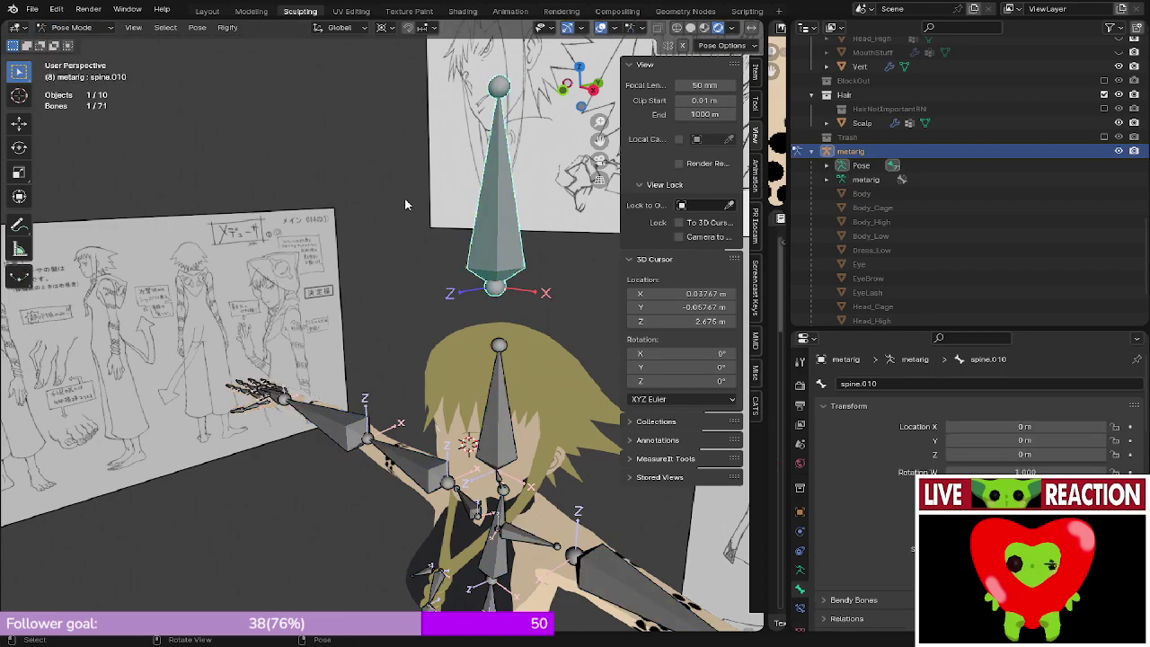
pyautogui.moveTo(225, 141); pyautogui.dragTo(282, 221, button='middle')
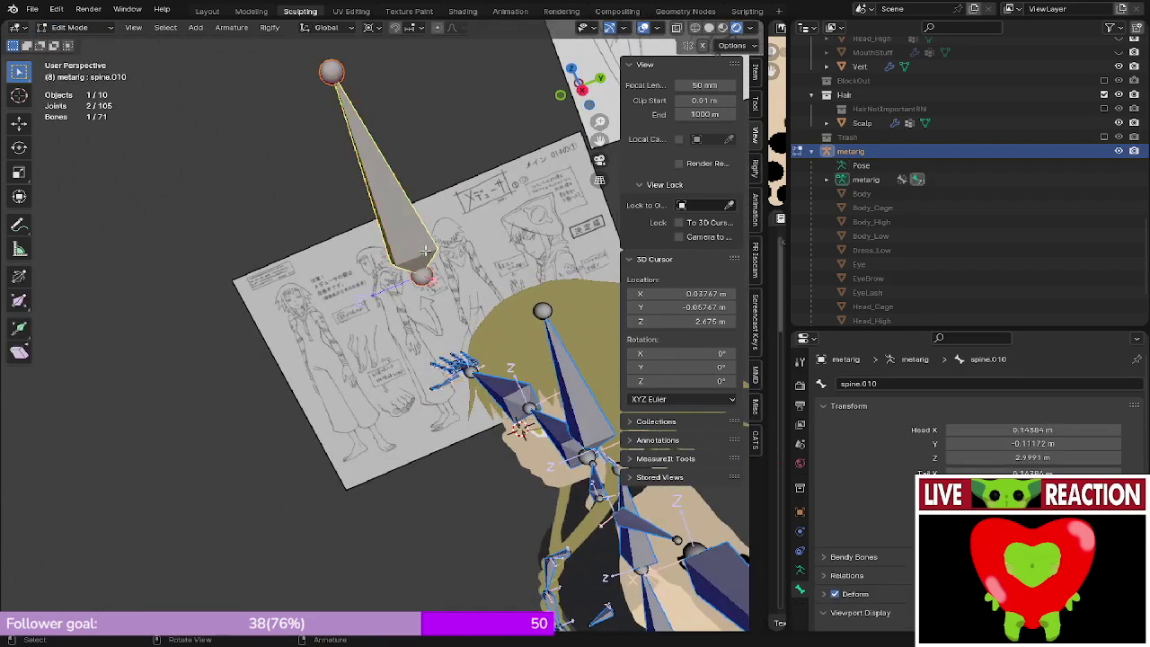
pyautogui.click(85, 28)
pyautogui.hotkey('ctrl', 'Tab')
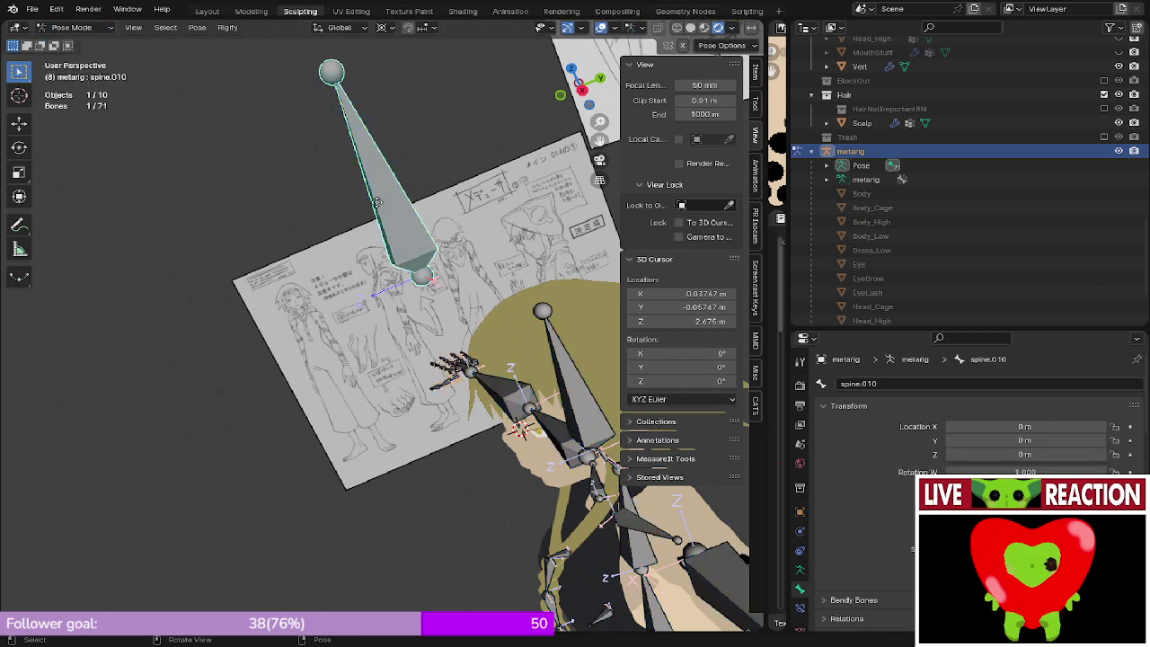
pyautogui.press('g')
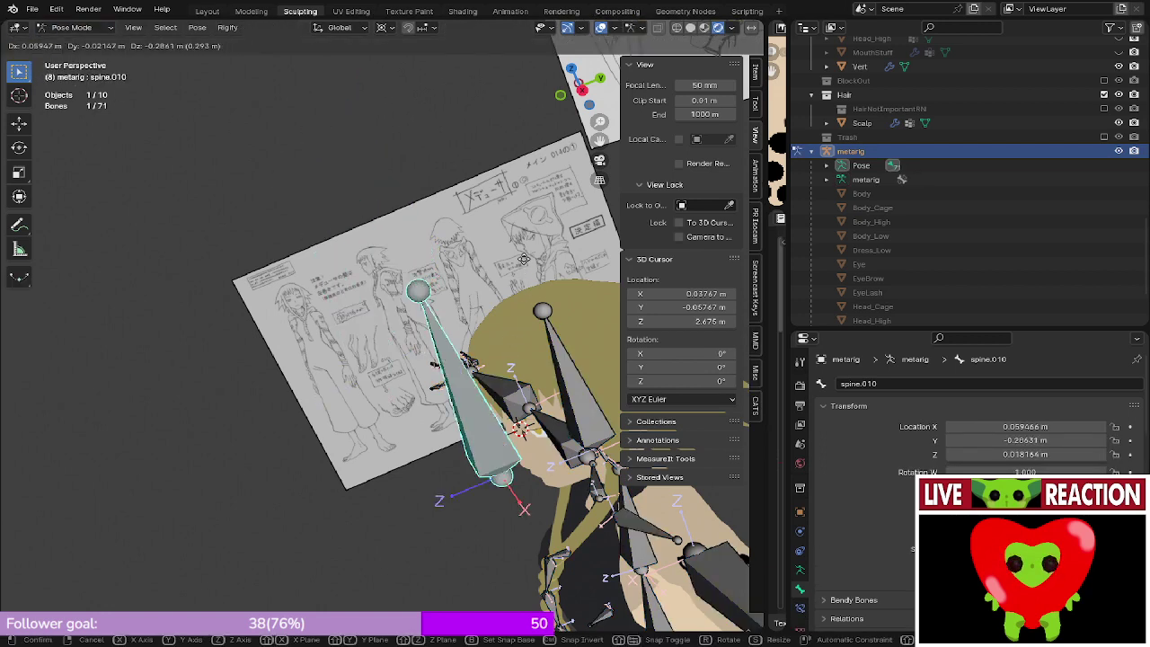
pyautogui.rightClick(386, 199)
pyautogui.press('KP_3')
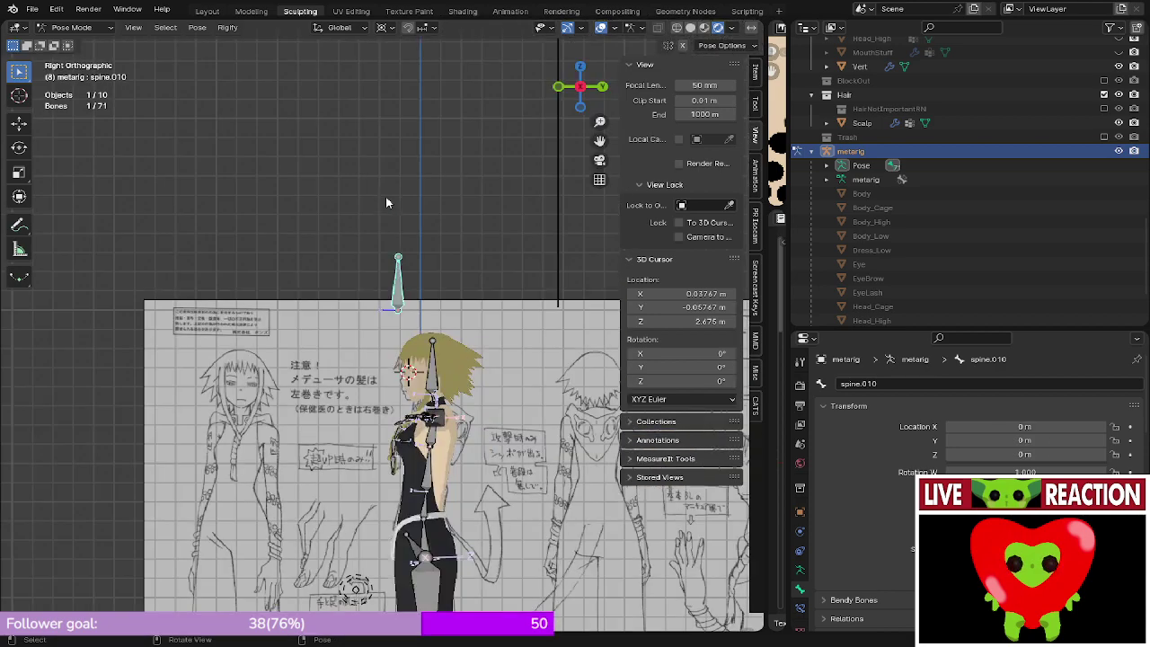
pyautogui.scroll(8, 431, 285)
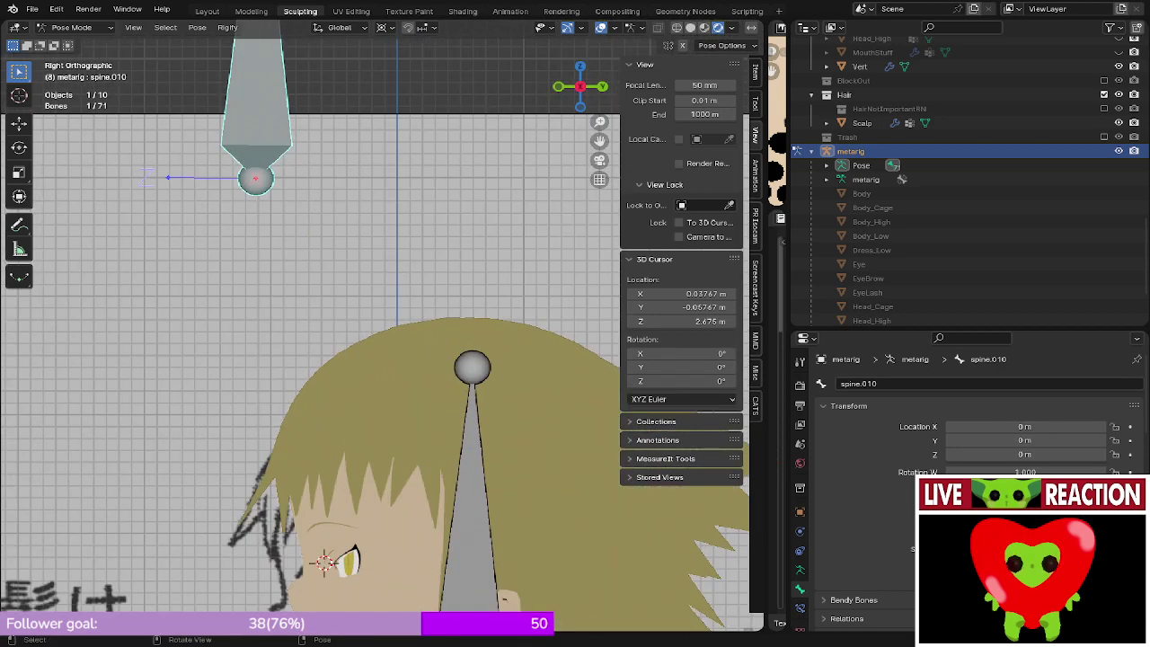
pyautogui.press('r')
pyautogui.rightClick(421, 89)
pyautogui.scroll(-6, 421, 89)
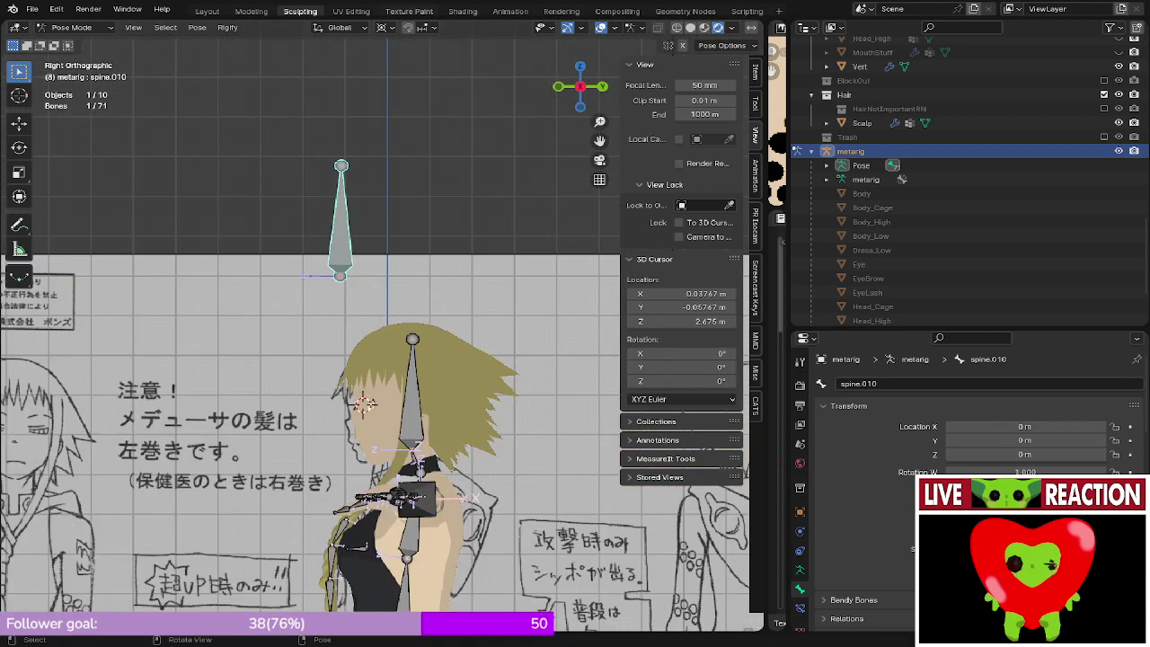
pyautogui.click(384, 27)
pyautogui.click(407, 102)
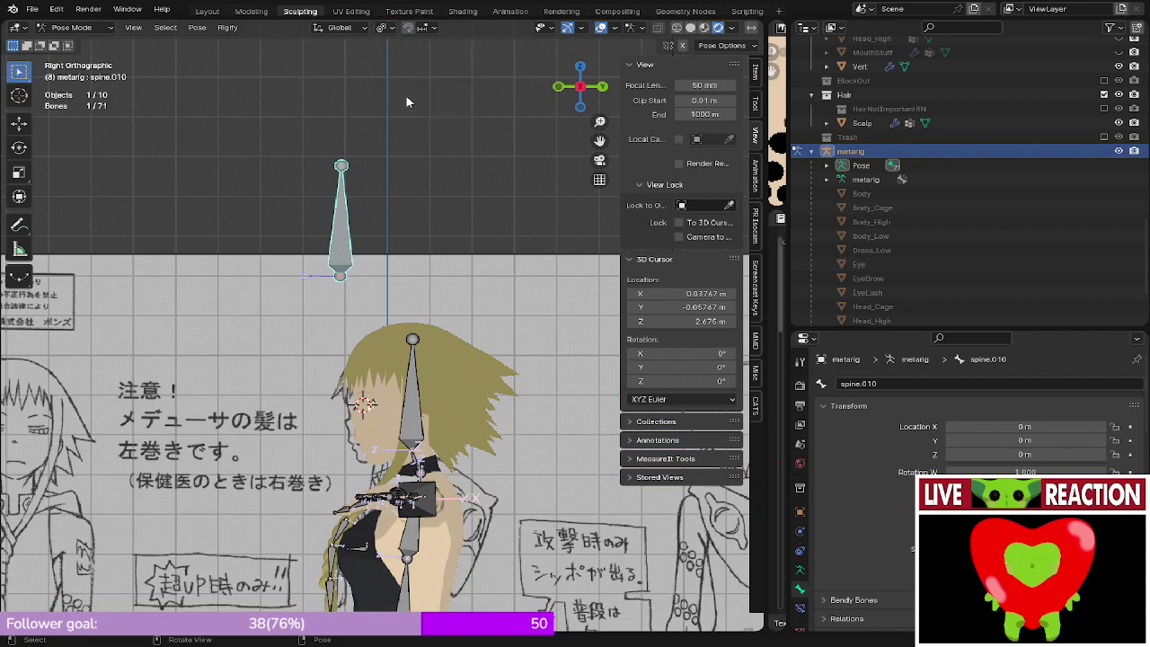
pyautogui.scroll(4, 387, 156)
pyautogui.moveTo(387, 156); pyautogui.dragTo(383, 169, button='middle')
pyautogui.press('KP_1')
pyautogui.scroll(-4, 382, 169)
pyautogui.press('KP_3')
pyautogui.scroll(4, 381, 169)
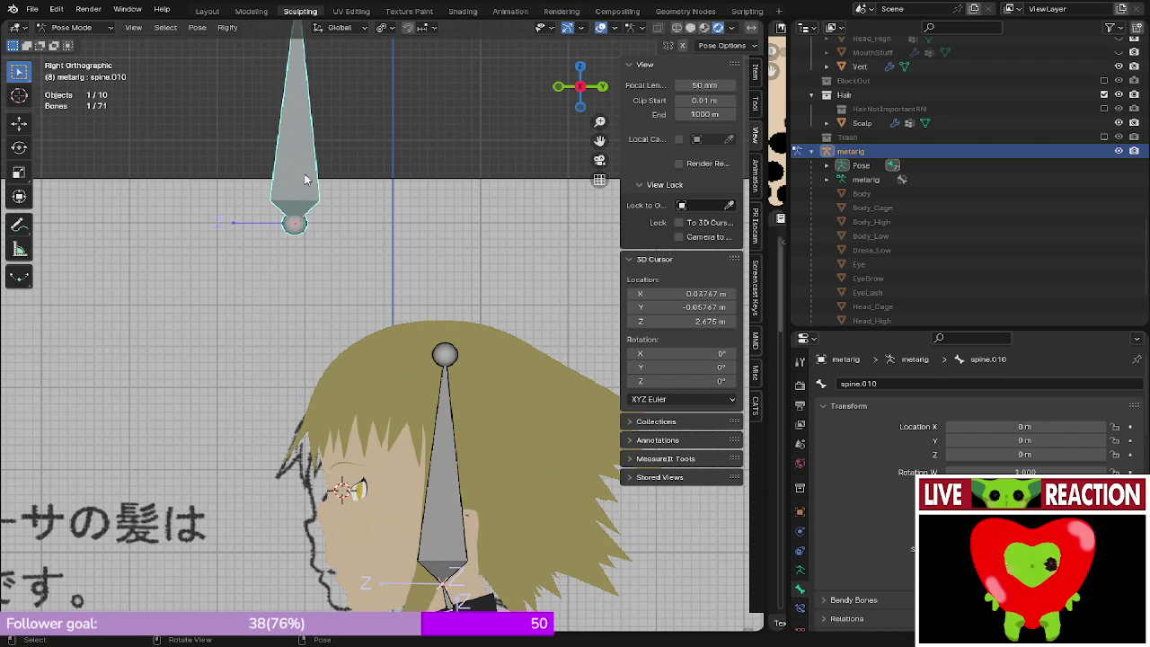
pyautogui.scroll(-3, 305, 180)
# - Return to Edit Mode and delete the duplicated bone above the head
pyautogui.click(72, 27)
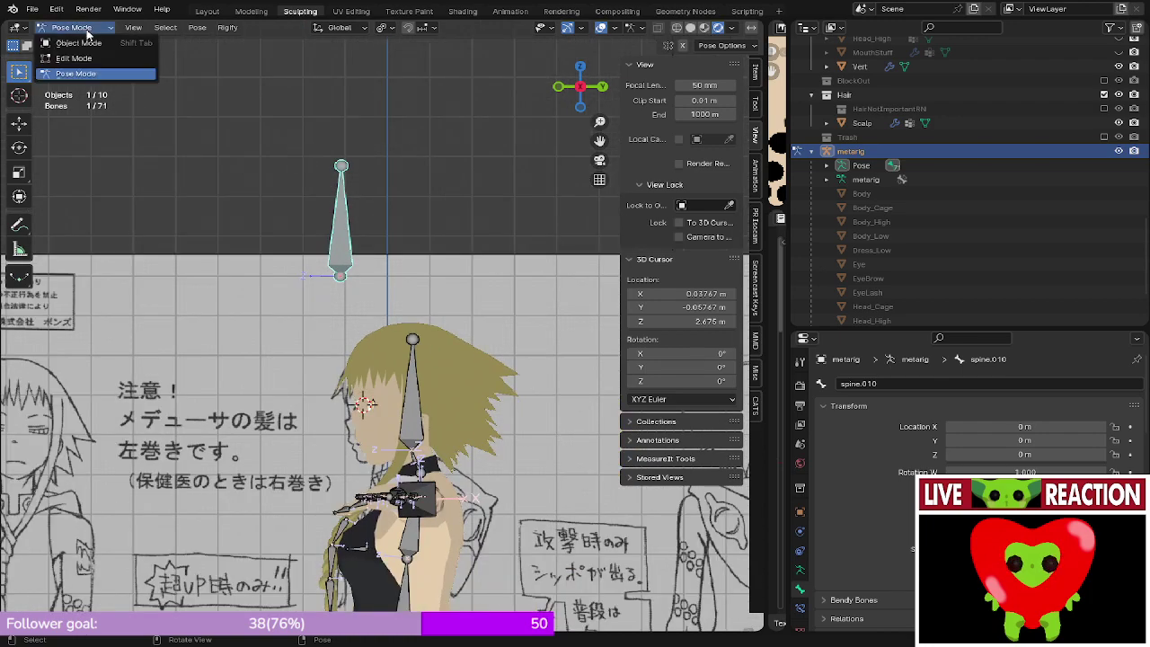
pyautogui.click(98, 57)
pyautogui.scroll(3, 333, 167)
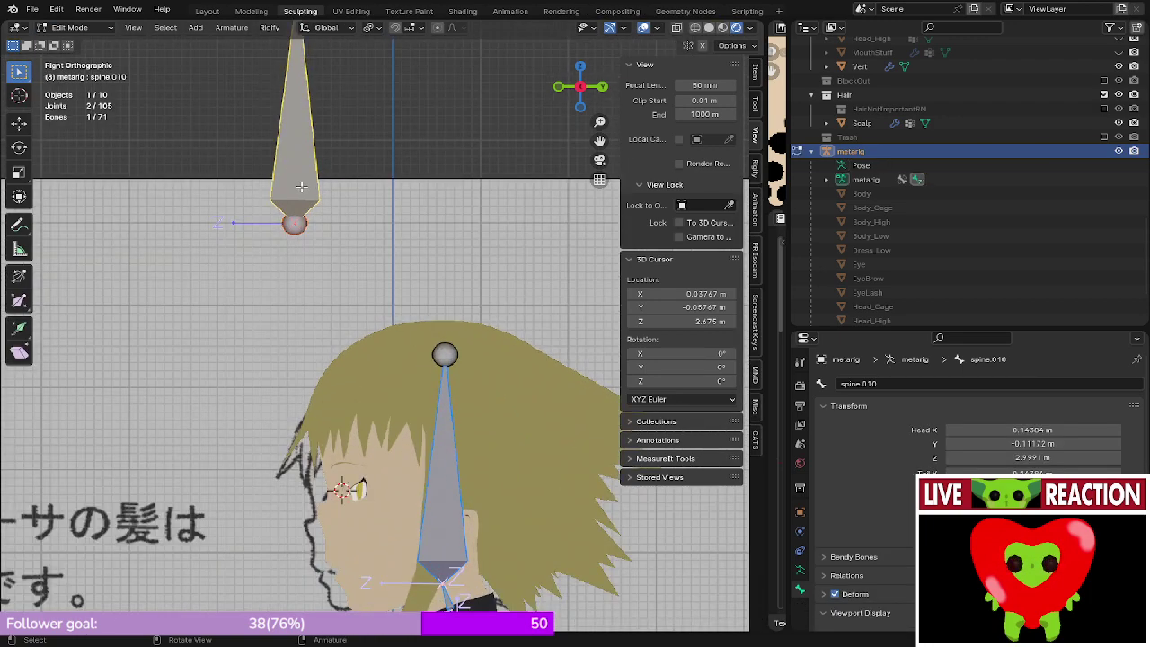
pyautogui.rightClick(301, 186)
pyautogui.press('x')
pyautogui.click(282, 135)
# - Extrude a new bone from the head bone's tip about 0.074 m forward along the Y axis
pyautogui.scroll(4, 377, 273)
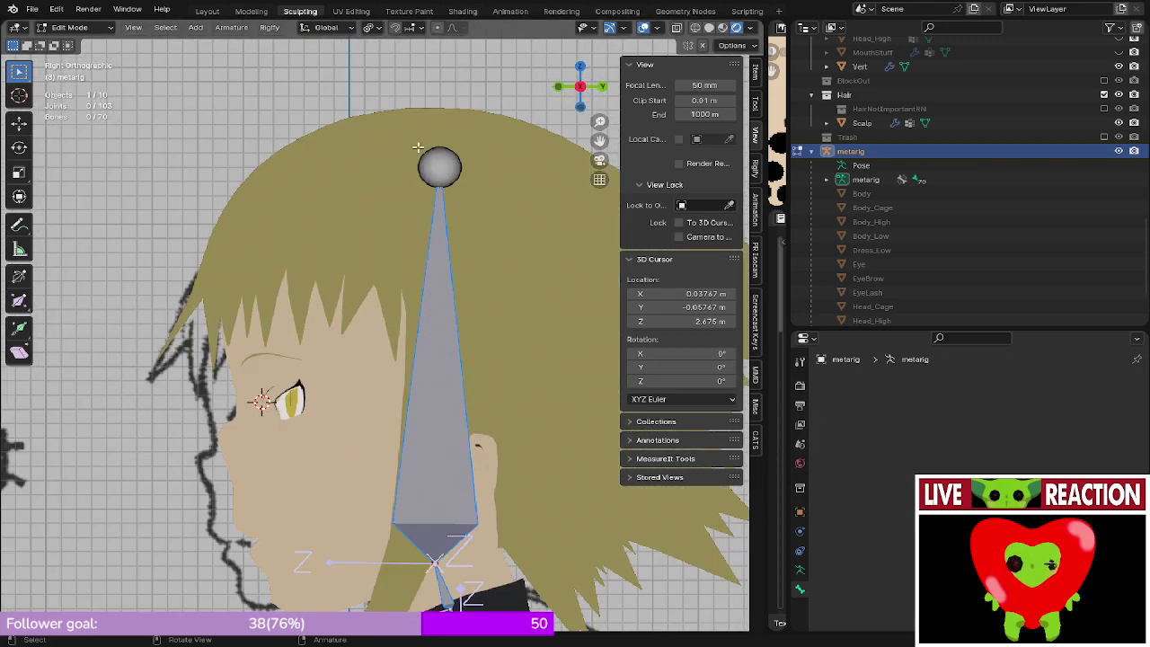
pyautogui.click(439, 167)
pyautogui.press('e')
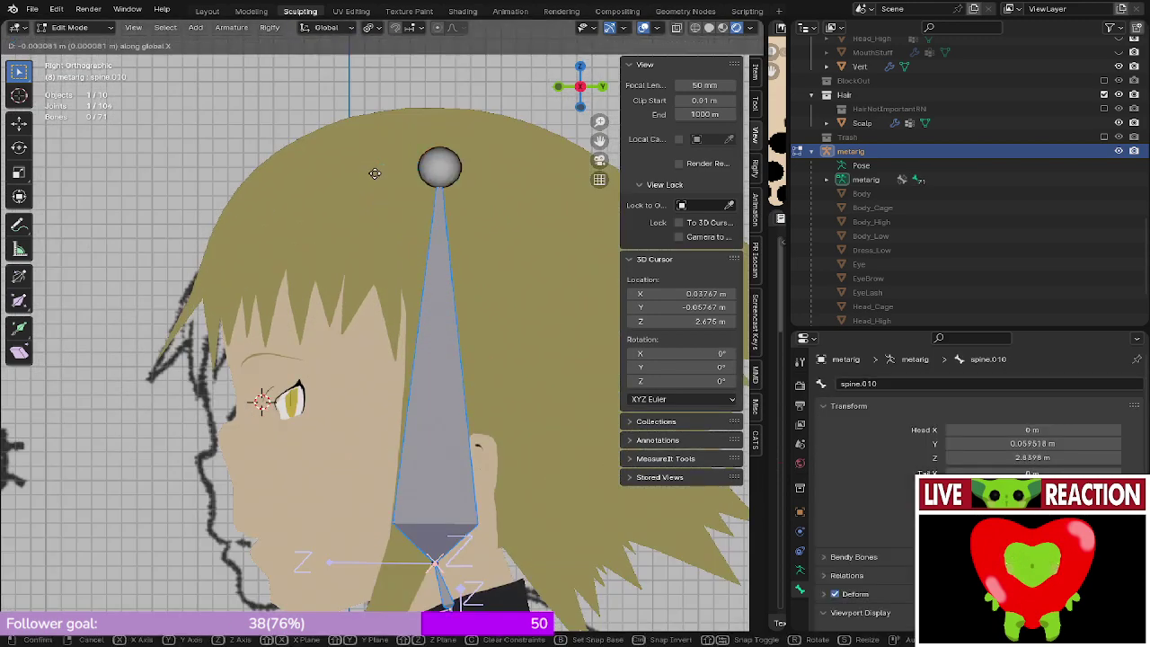
pyautogui.press('y')
pyautogui.click(325, 181)
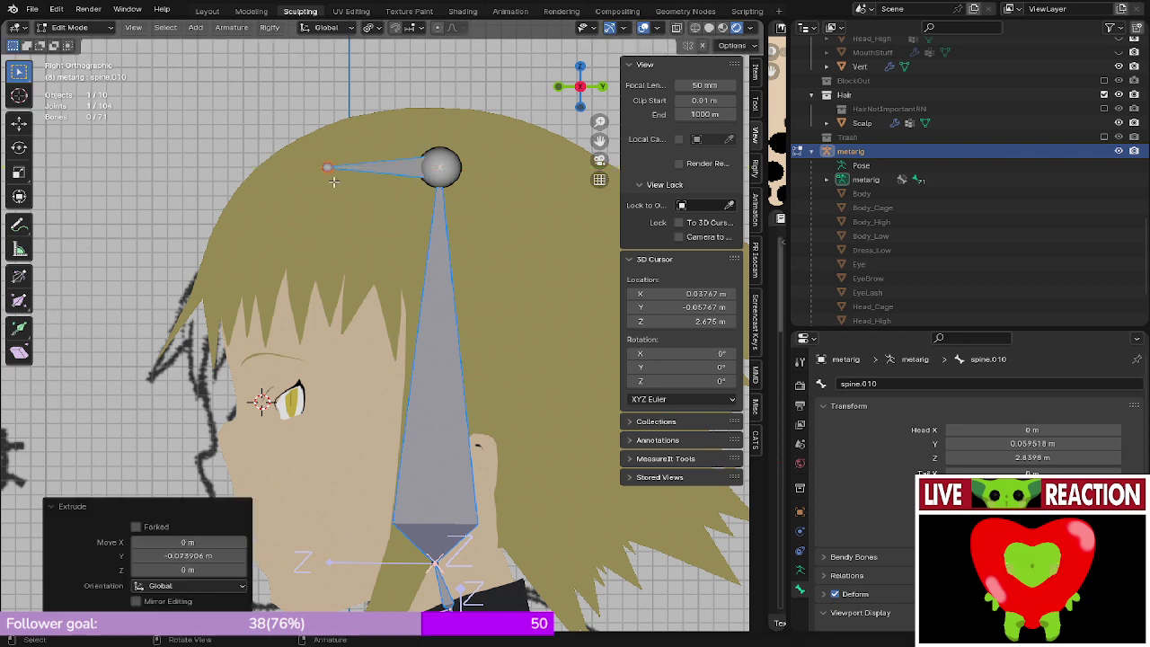
# - Disconnect the new bone from its parent spine.006 and move it about 0.162 m straight down to eye level
pyautogui.scroll(-5, 852, 543)
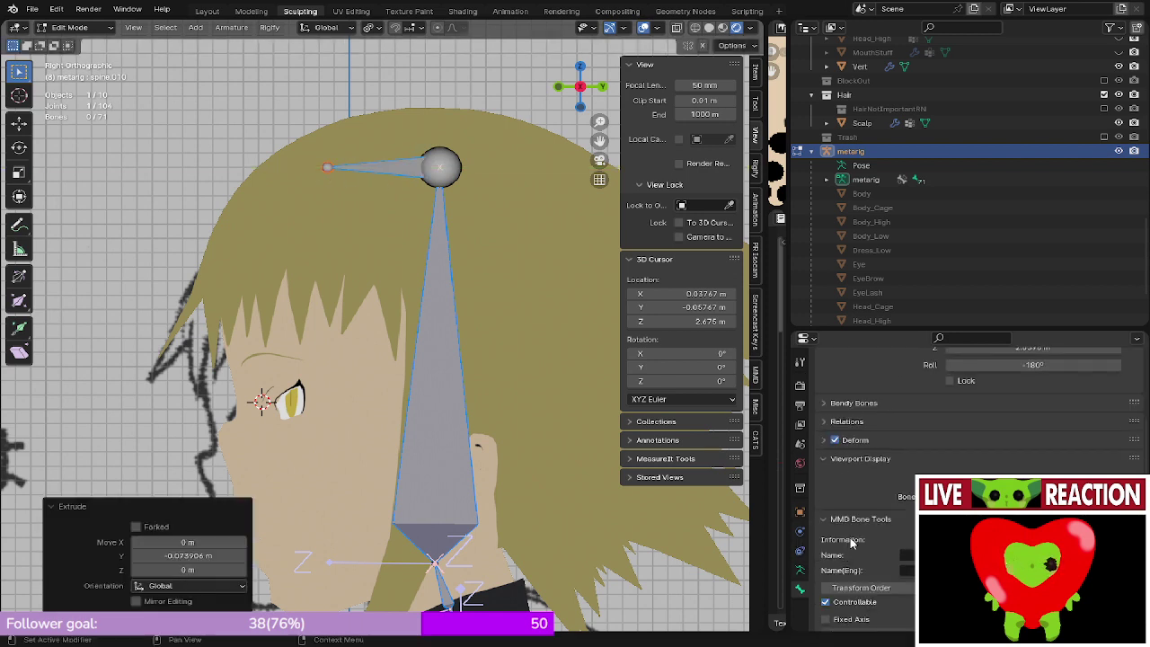
pyautogui.click(826, 421)
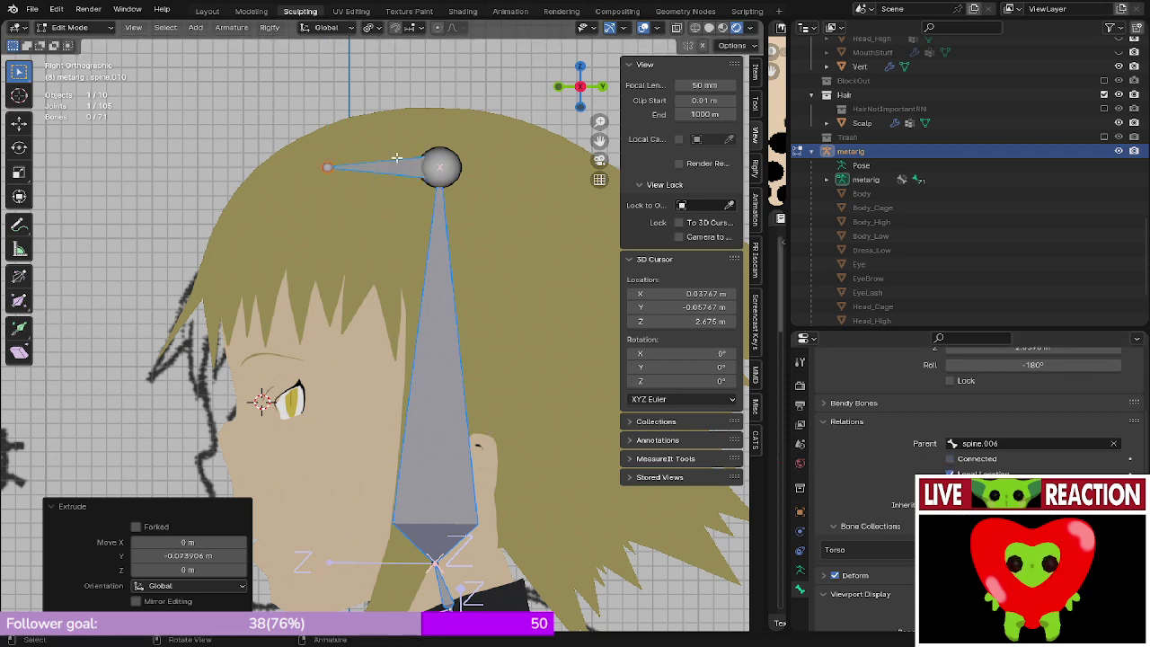
pyautogui.press('g')
pyautogui.press('z')
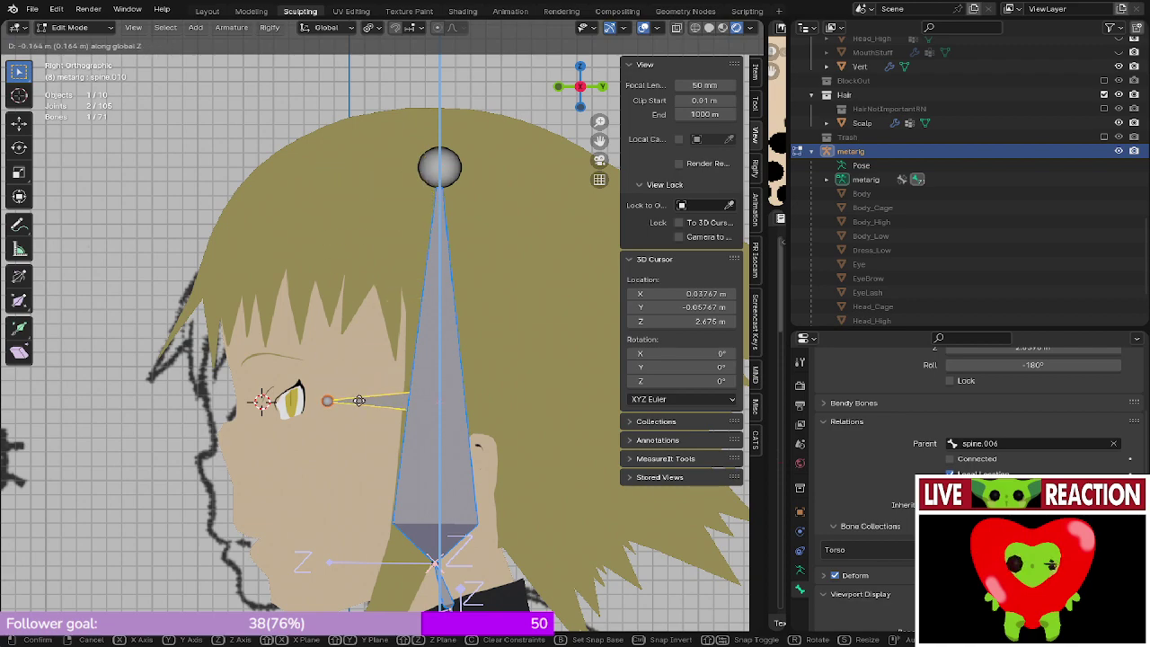
pyautogui.click(359, 400)
pyautogui.press('KP_1')
pyautogui.scroll(3, 382, 342)
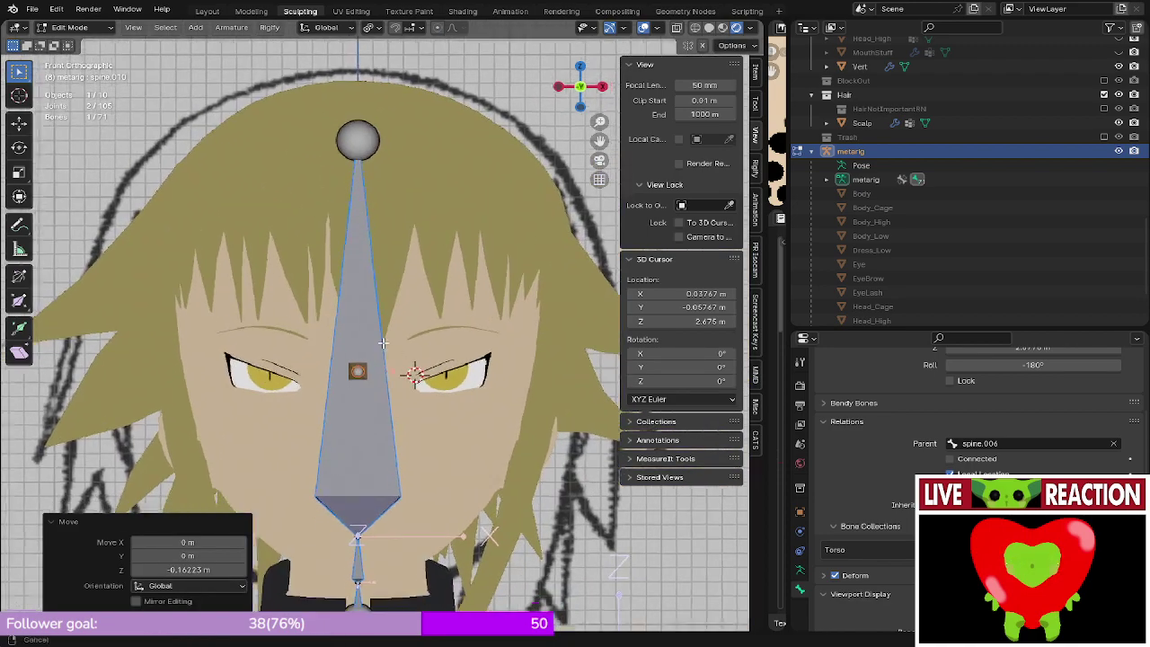
# - Move the new bone about 0.063 m along the X axis to the character's left eye
pyautogui.press('g')
pyautogui.press('x')
pyautogui.click(433, 337)
# - In wireframe, centre the bone on the eyeball by shifting it about -0.007 m and 0.0007 m along X and 0.0029 m up Z
pyautogui.scroll(5, 418, 316)
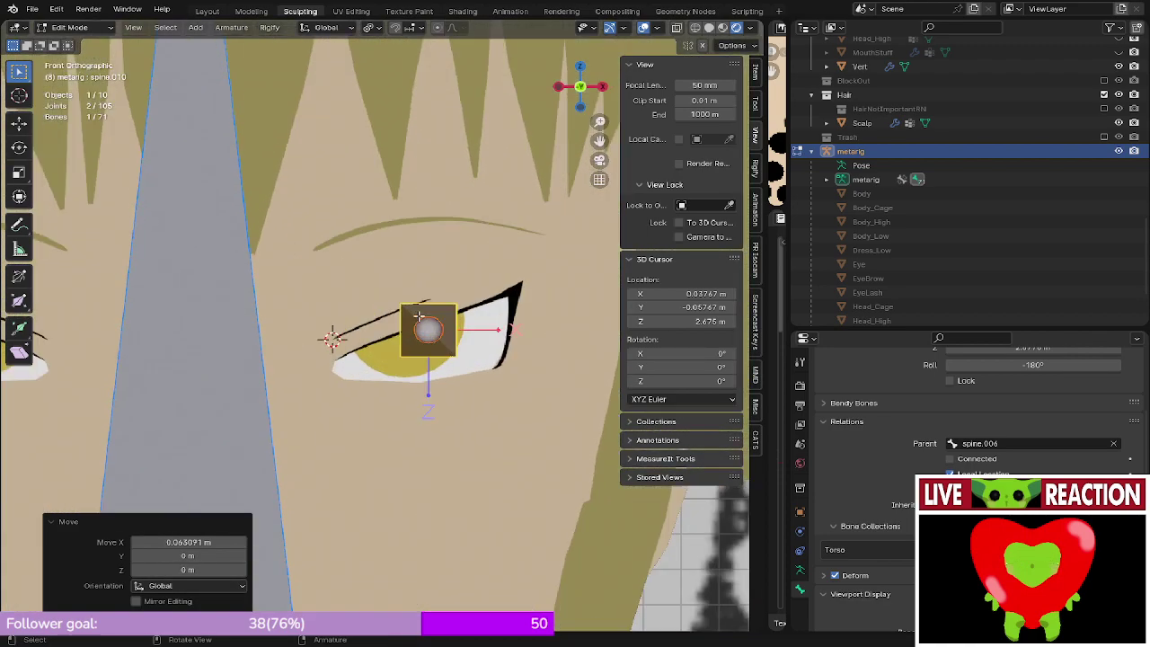
pyautogui.scroll(4, 418, 316)
pyautogui.keyDown('shift'); pyautogui.moveTo(417, 316); pyautogui.dragTo(466, 377, button='middle'); pyautogui.keyUp('shift')
pyautogui.hotkey('shift', 'z')
pyautogui.keyDown('shift'); pyautogui.moveTo(547, 382); pyautogui.dragTo(409, 342, button='middle'); pyautogui.keyUp('shift')
pyautogui.press('g')
pyautogui.press('x')
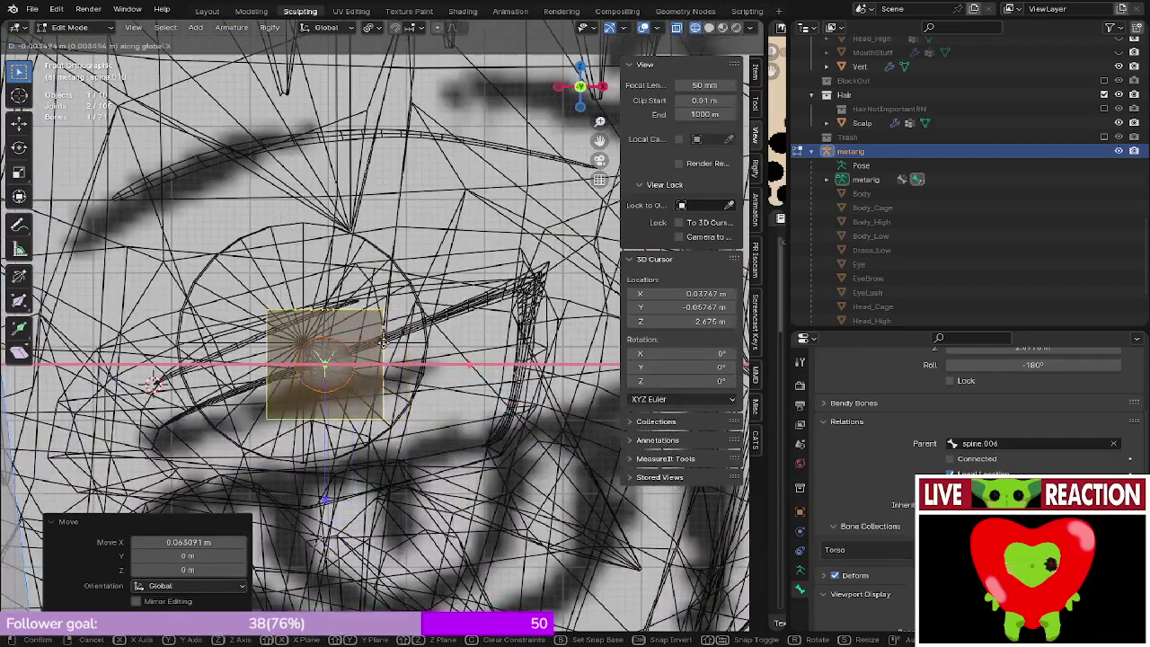
pyautogui.click(368, 344)
pyautogui.scroll(4, 474, 314)
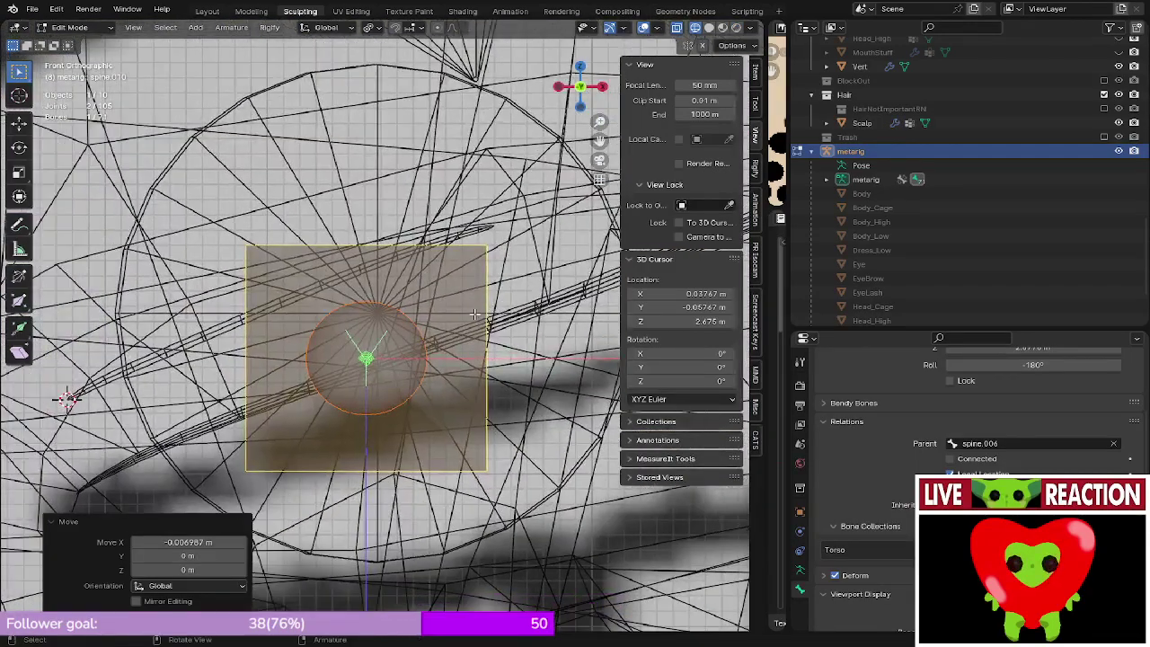
pyautogui.press('g')
pyautogui.press('x')
pyautogui.click(486, 313)
pyautogui.press('g')
pyautogui.press('z')
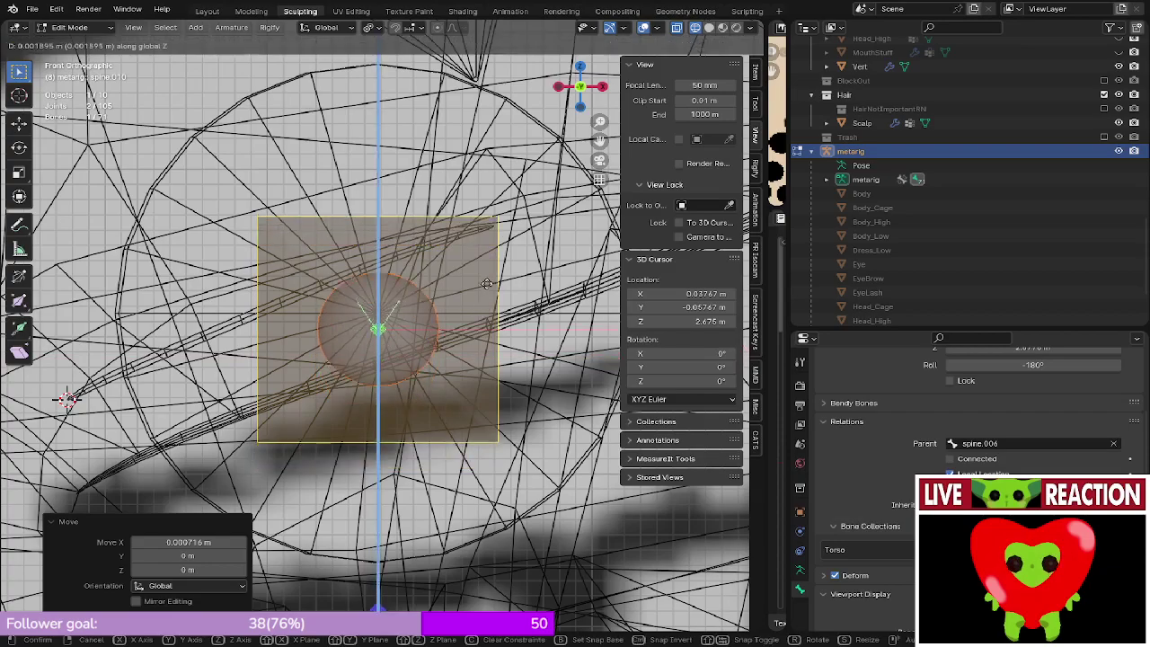
pyautogui.click(489, 269)
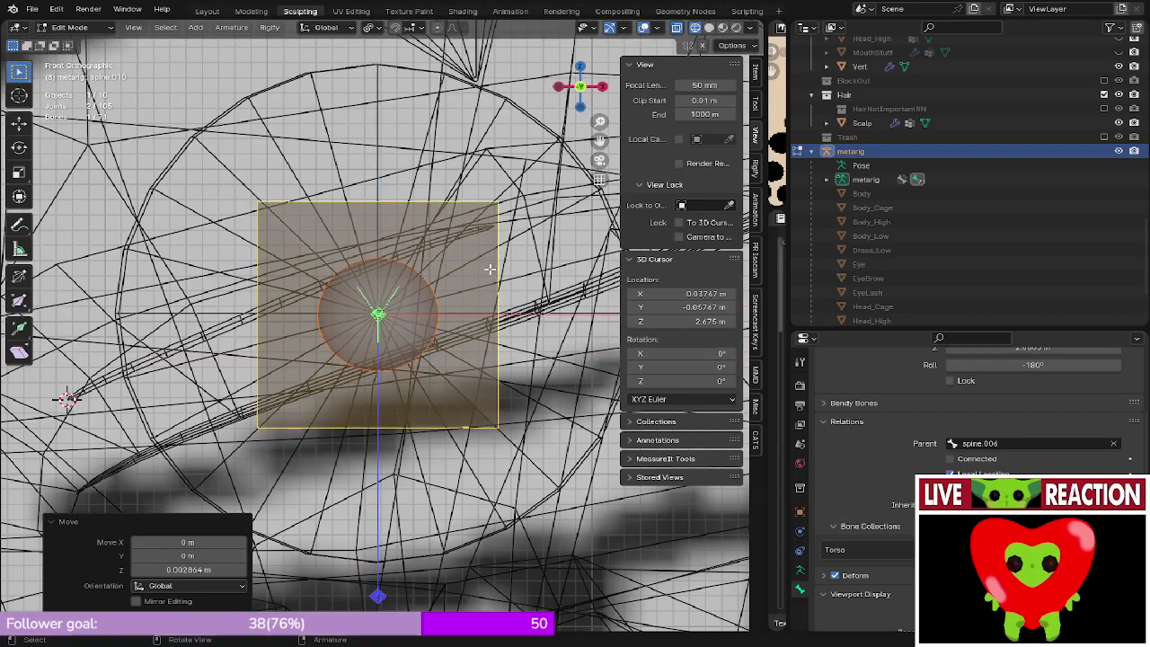
# - Return the viewport to solid shading and save the file
pyautogui.moveTo(489, 269)
pyautogui.mouseDown(button='middle')
pyautogui.moveTo(403, 331)
pyautogui.moveTo(396, 364)
pyautogui.moveTo(378, 359)
pyautogui.mouseUp(button='middle')
pyautogui.hotkey('shift', 'z')
pyautogui.hotkey('ctrl', 's')
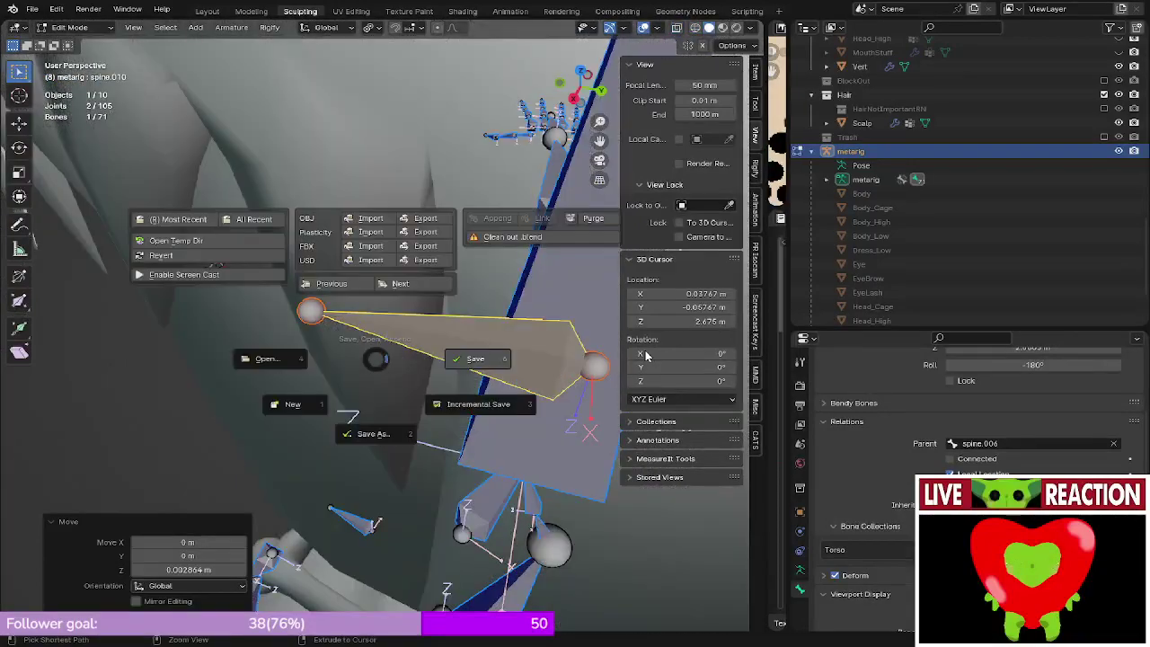
pyautogui.click(637, 355)
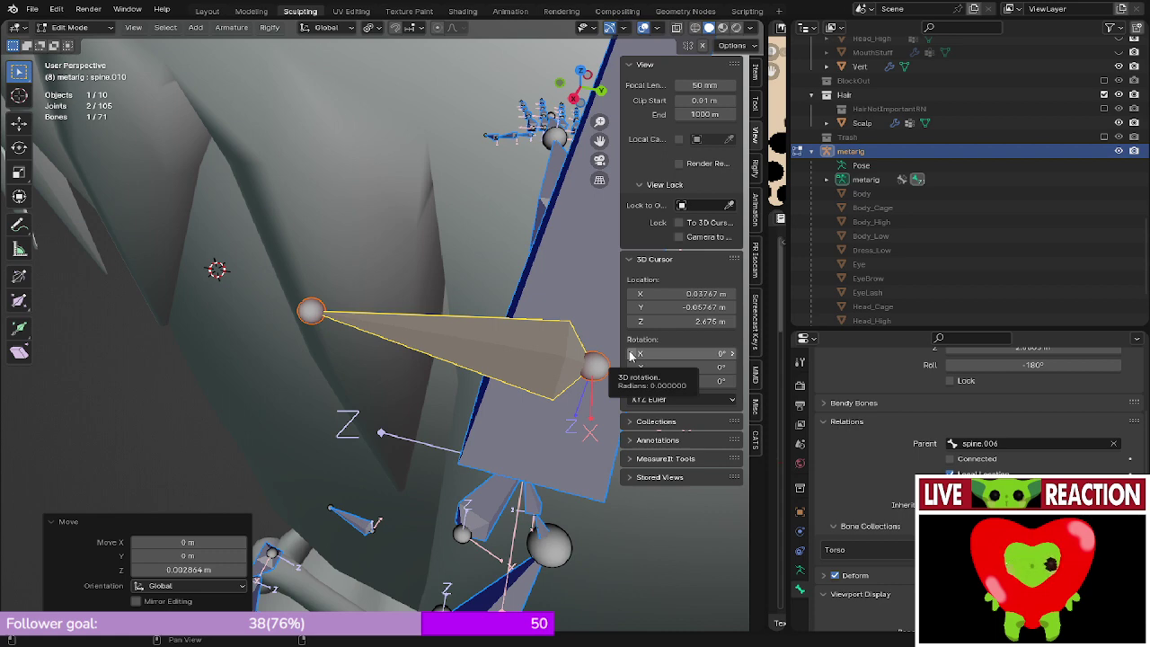
pyautogui.moveTo(574, 360); pyautogui.dragTo(510, 305, button='middle')
pyautogui.press('KP_3')
pyautogui.scroll(5, 489, 316)
pyautogui.hotkey('ctrl', 's')
pyautogui.click(501, 311)
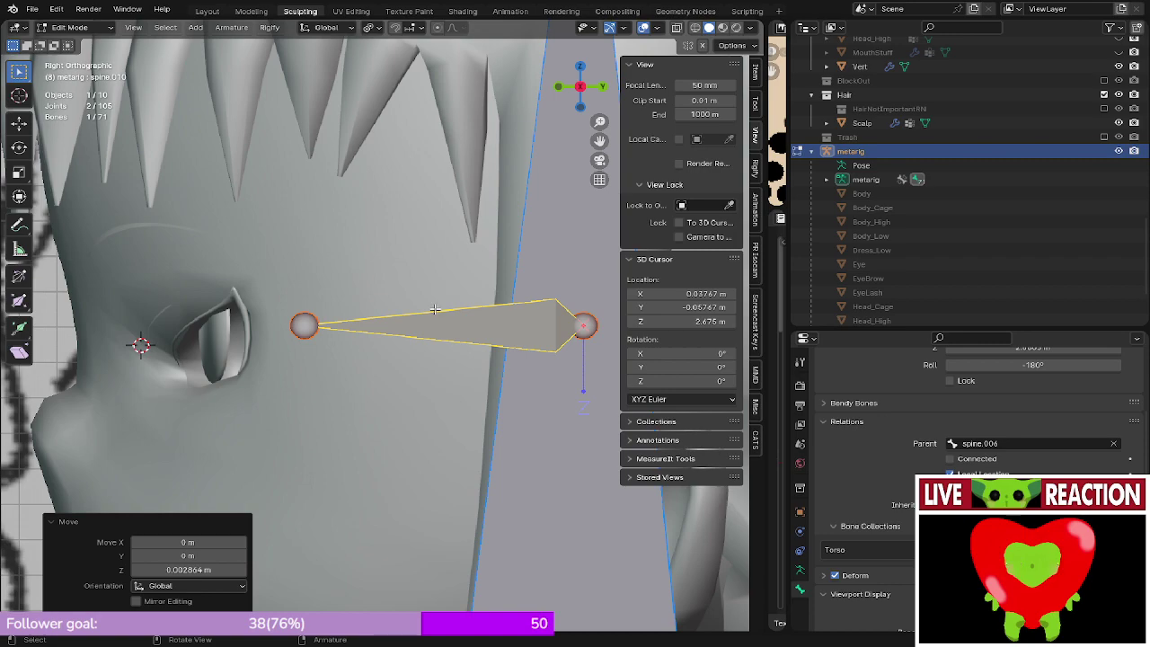
# - Move the eye bone about 0.023 m forward along Y to the eyeball, and shift it back about 0.002 m
pyautogui.press('g')
pyautogui.press('y')
pyautogui.click(355, 315)
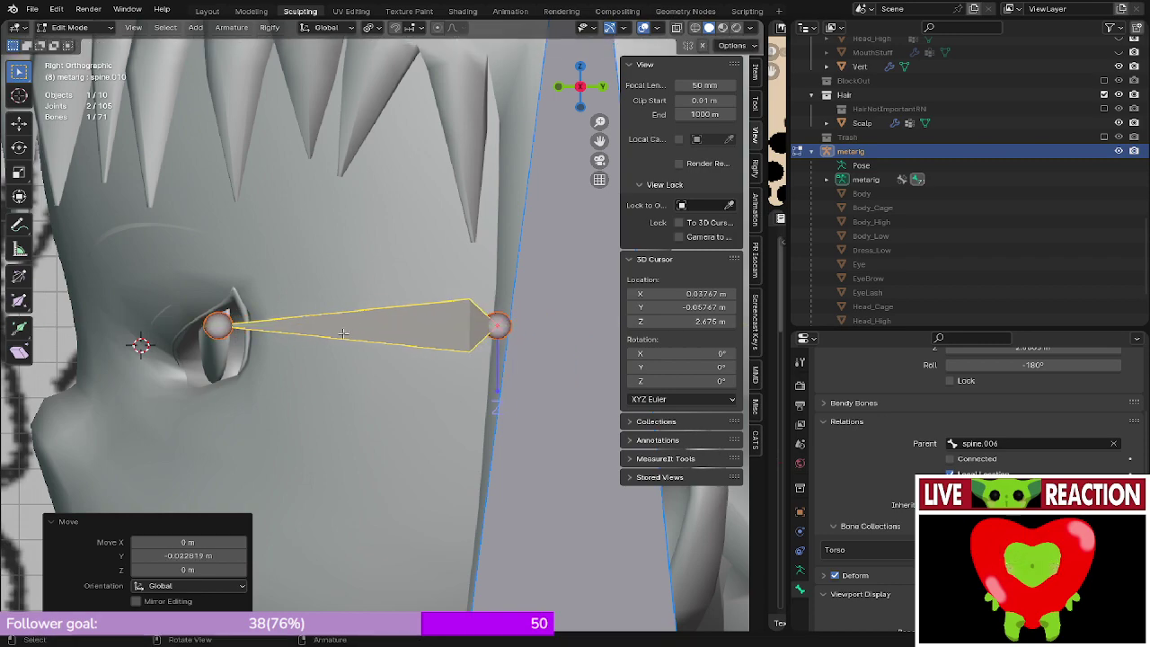
pyautogui.press('KP_1')
pyautogui.press('KP_3')
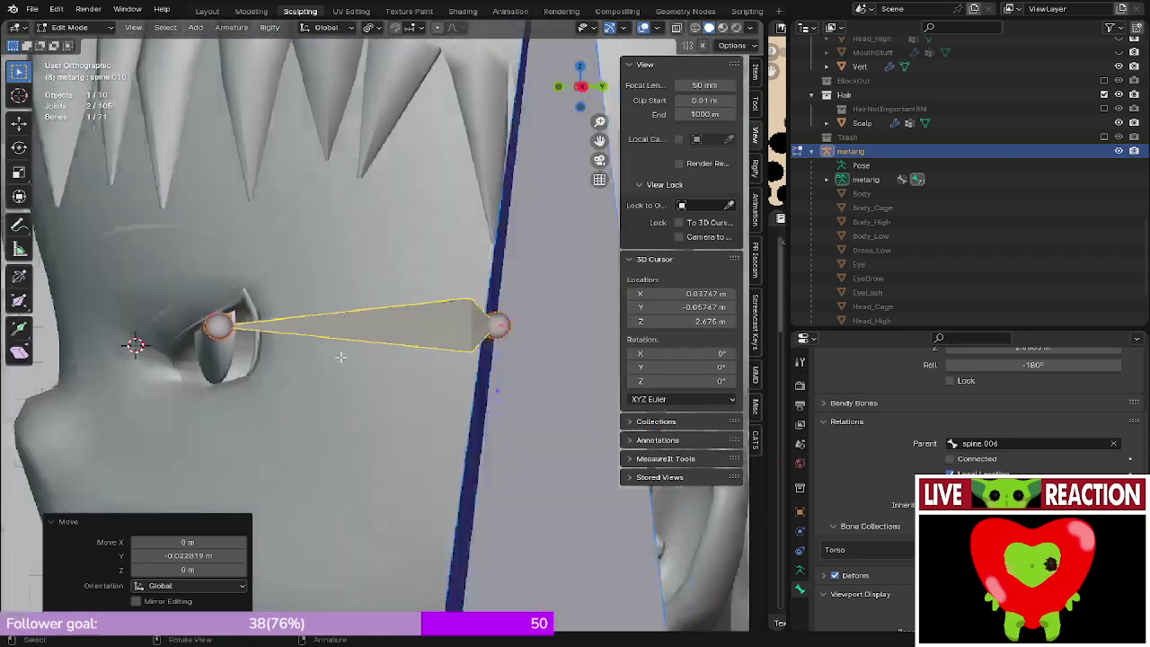
pyautogui.press('g')
pyautogui.press('y')
pyautogui.click(431, 344)
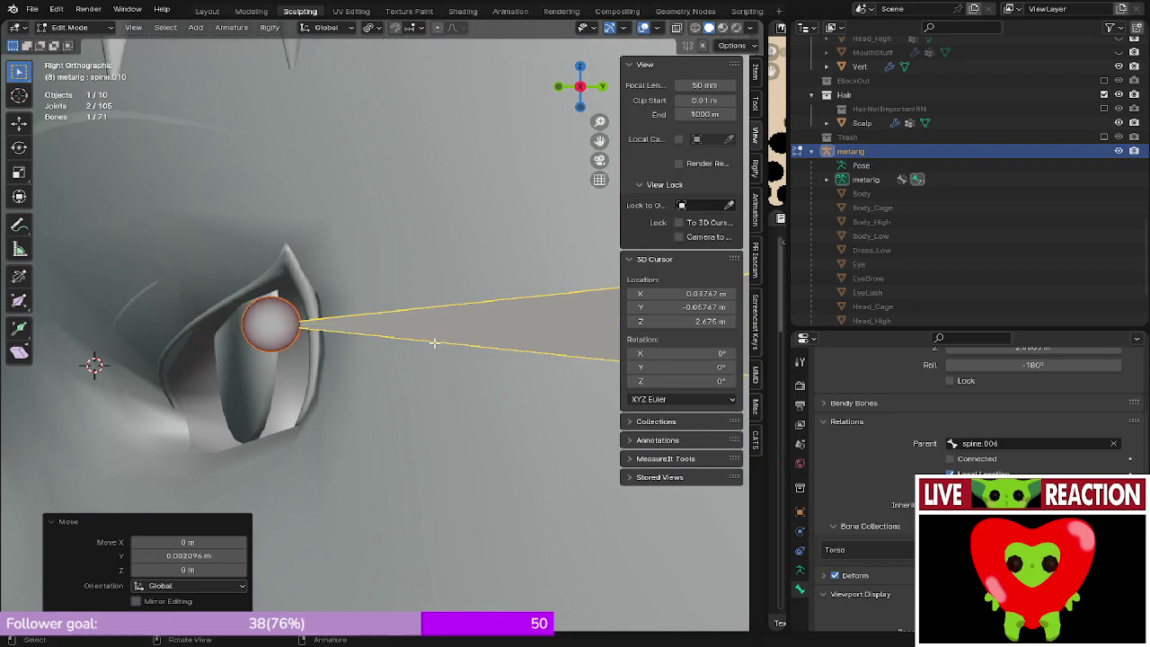
pyautogui.scroll(-8, 429, 345)
pyautogui.scroll(4, 428, 345)
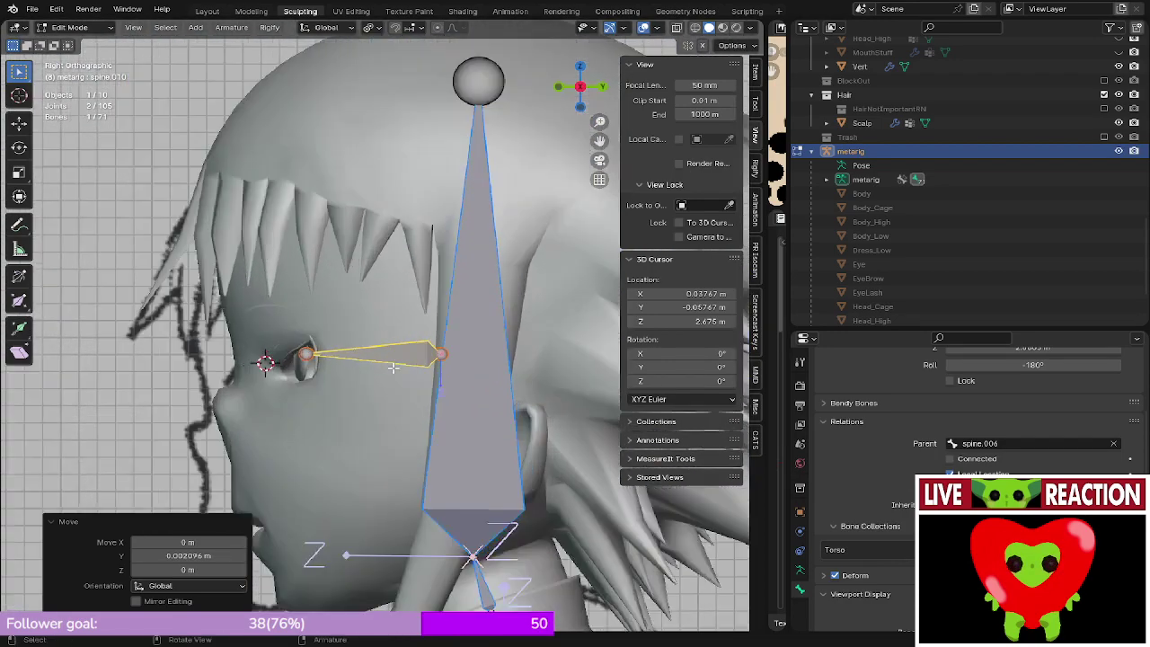
# - Move the eye bone's rear joint about 0.023 m forward along the Y axis to shorten the bone
pyautogui.click(447, 366)
pyautogui.press('g')
pyautogui.press('y')
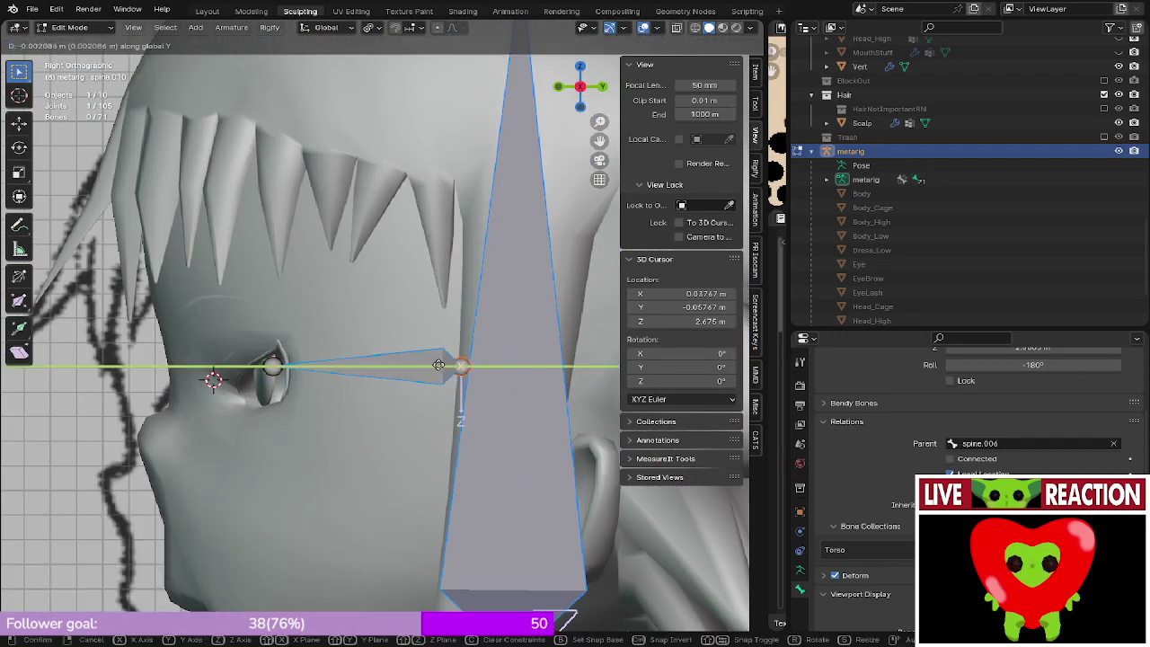
pyautogui.click(404, 363)
# - Check the shortened eye bone's placement against the eye from the front and the side
pyautogui.moveTo(403, 364); pyautogui.dragTo(542, 350, button='middle')
pyautogui.press('KP_1')
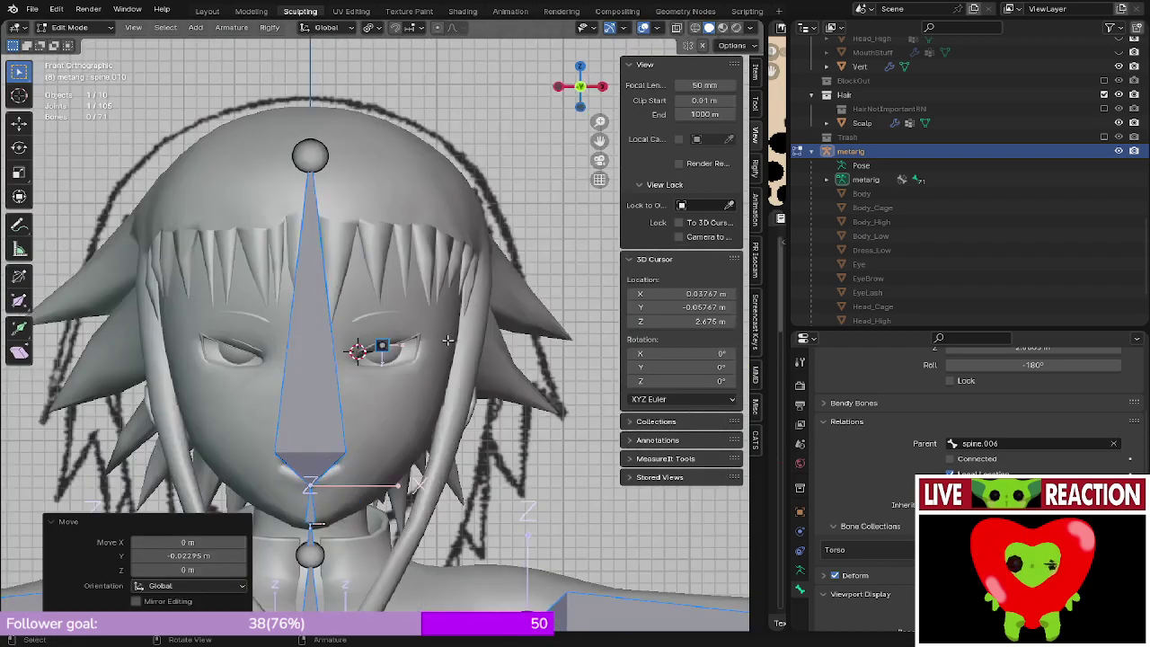
pyautogui.moveTo(447, 336); pyautogui.dragTo(342, 370, button='middle')
pyautogui.press('KP_3')
pyautogui.scroll(5, 369, 375)
pyautogui.press('KP_1')
pyautogui.press('z')
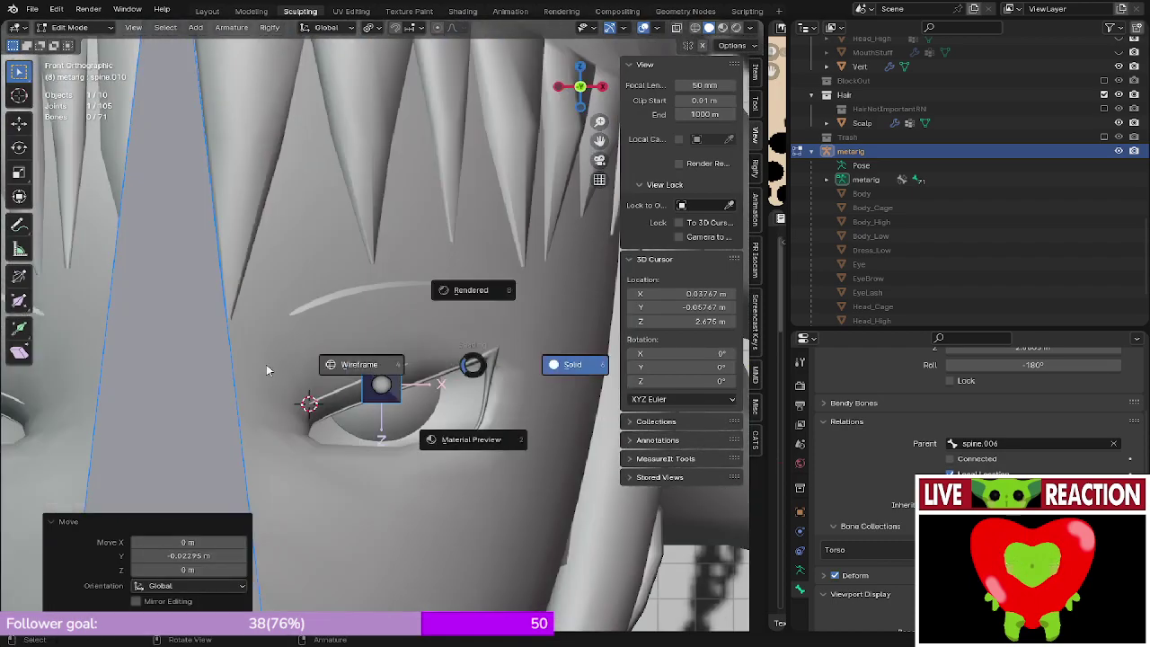
pyautogui.press('z')
pyautogui.press('KP_3')
pyautogui.scroll(3, 429, 350)
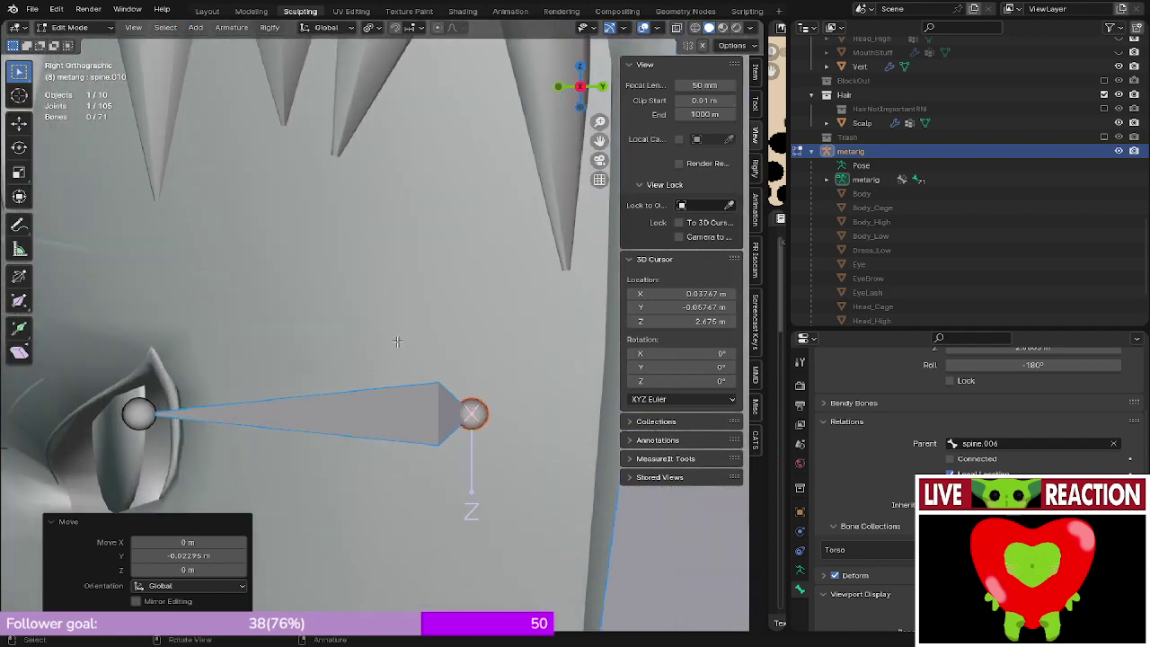
# - Extrude a new bone about 0.0008 m along Y from the eye bone's front tip and show the viewport in wireframe
pyautogui.click(156, 409)
pyautogui.keyDown('shift'); pyautogui.moveTo(156, 409); pyautogui.dragTo(255, 429, button='middle'); pyautogui.keyUp('shift')
pyautogui.press('e')
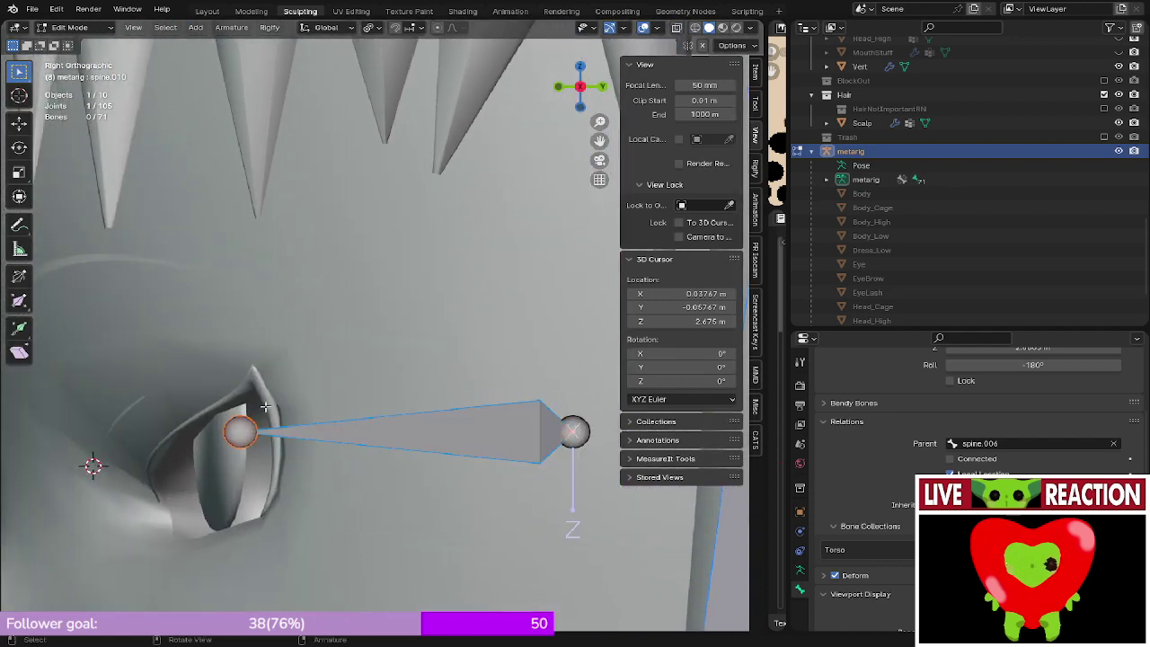
pyautogui.press('y')
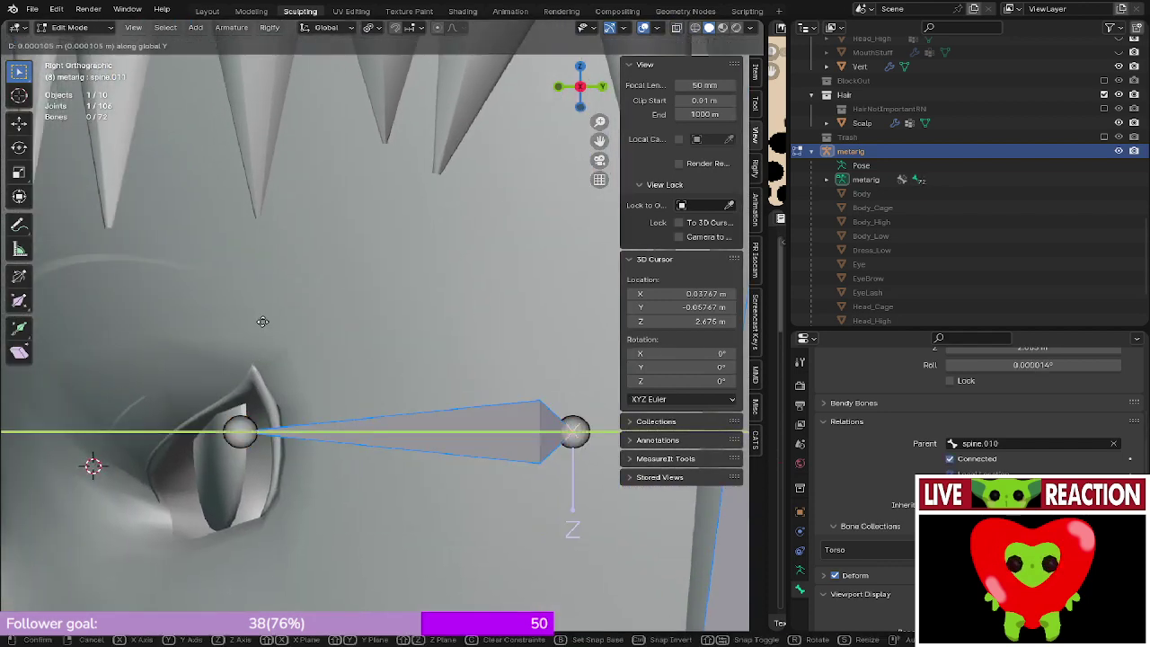
pyautogui.click(263, 320)
pyautogui.press('z')
pyautogui.click(169, 323)
# - Raise the tip of the newly extruded bone about 0.018 m along the Z axis
pyautogui.moveTo(207, 345)
pyautogui.keyDown('shift'); pyautogui.mouseDown(button='middle')
pyautogui.moveTo(243, 297)
pyautogui.moveTo(351, 352)
pyautogui.moveTo(296, 322)
pyautogui.mouseUp(button='middle'); pyautogui.keyUp('shift')
pyautogui.press('g')
pyautogui.rightClick(378, 362)
pyautogui.press('g')
pyautogui.press('z')
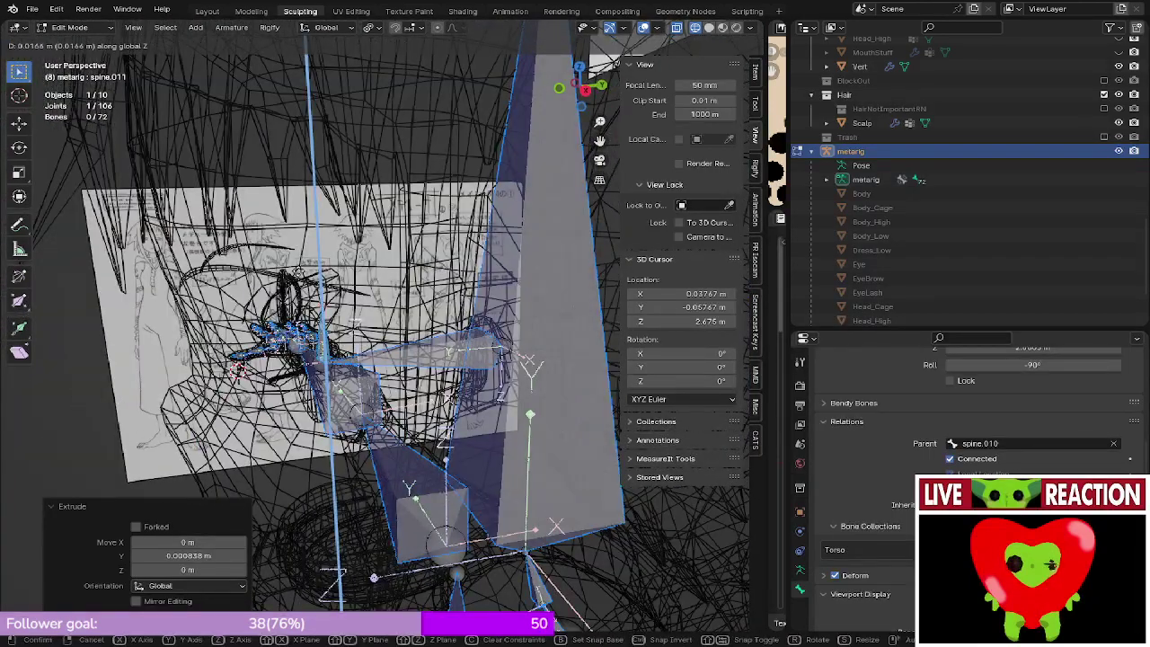
pyautogui.click(297, 269)
# - Disconnect the small vertical eye bone from its parent spine.010
pyautogui.press('KP_3')
pyautogui.scroll(3, 332, 306)
pyautogui.keyDown('shift'); pyautogui.moveTo(331, 305); pyautogui.dragTo(346, 344, button='middle'); pyautogui.keyUp('shift')
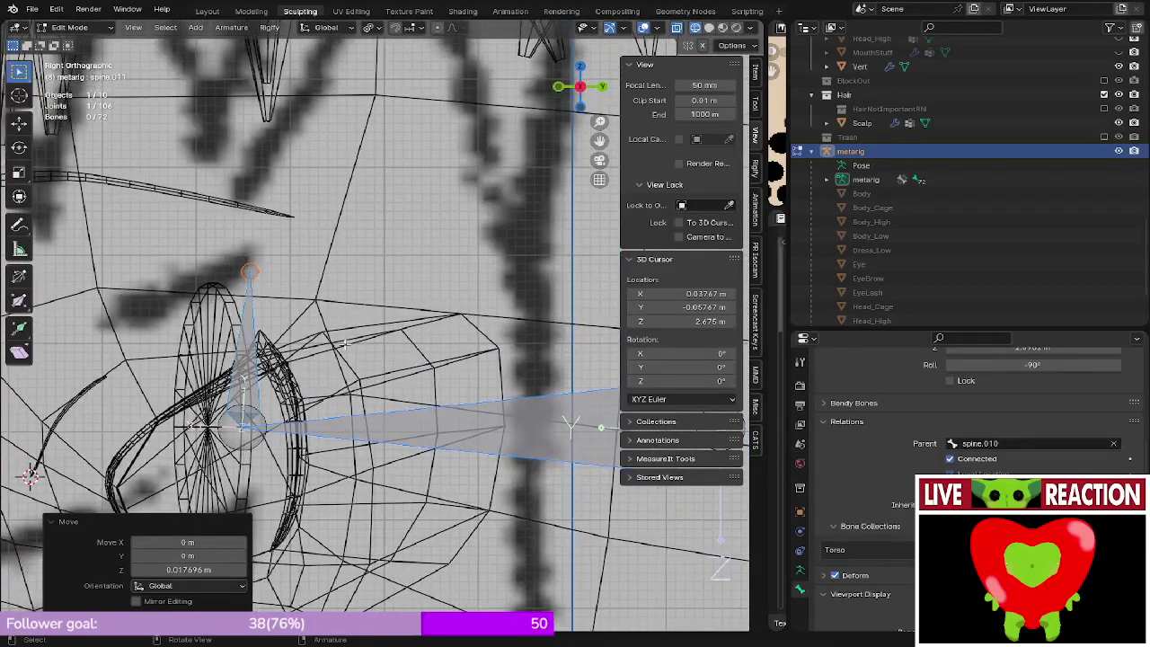
pyautogui.click(245, 381)
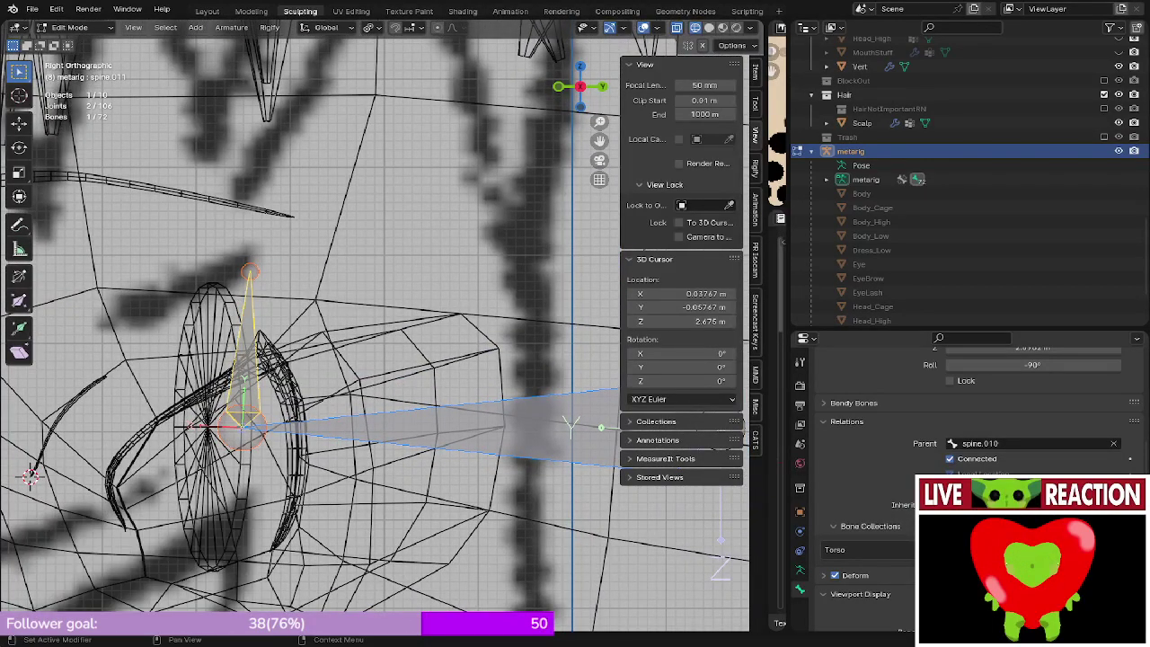
pyautogui.click(952, 458)
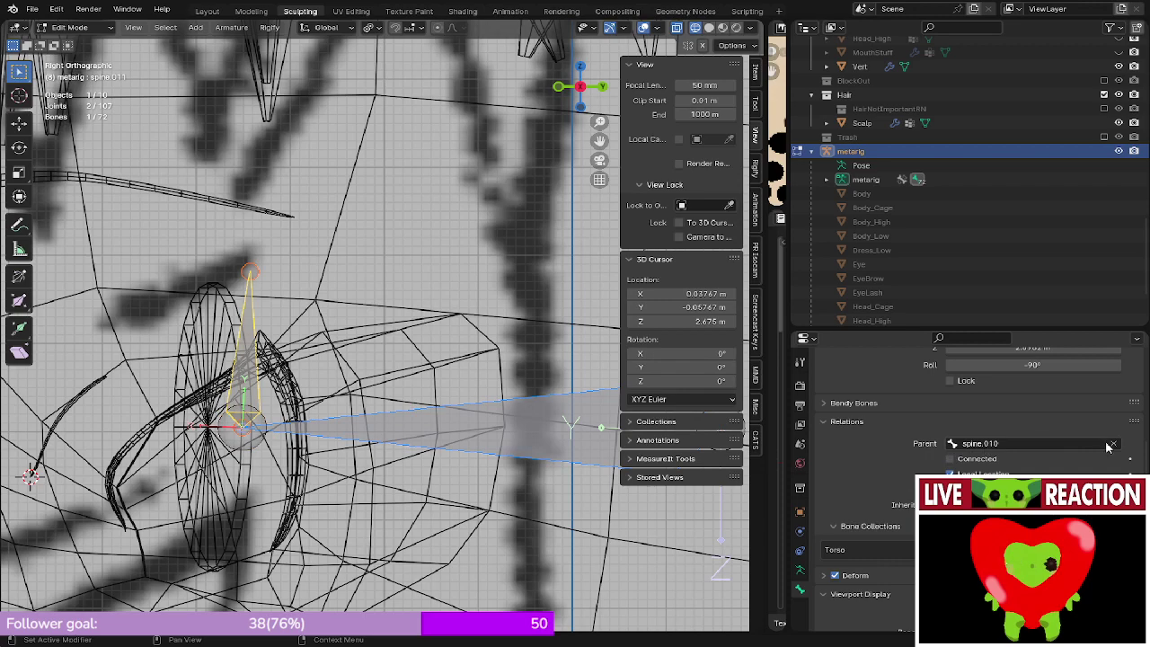
# - Check the parent settings of the small vertical bone, the head bone and the horizontal eye bone
pyautogui.scroll(-4, 319, 446)
pyautogui.keyDown('shift'); pyautogui.moveTo(319, 446); pyautogui.dragTo(267, 463, button='middle'); pyautogui.keyUp('shift')
pyautogui.click(1043, 437)
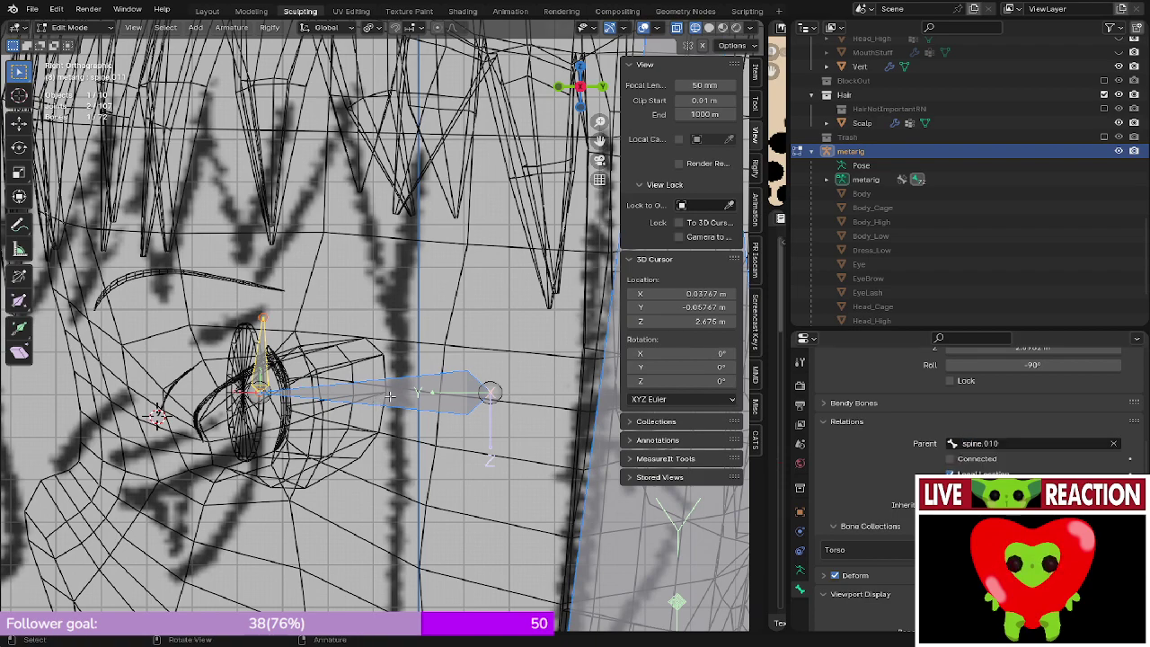
pyautogui.click(615, 516)
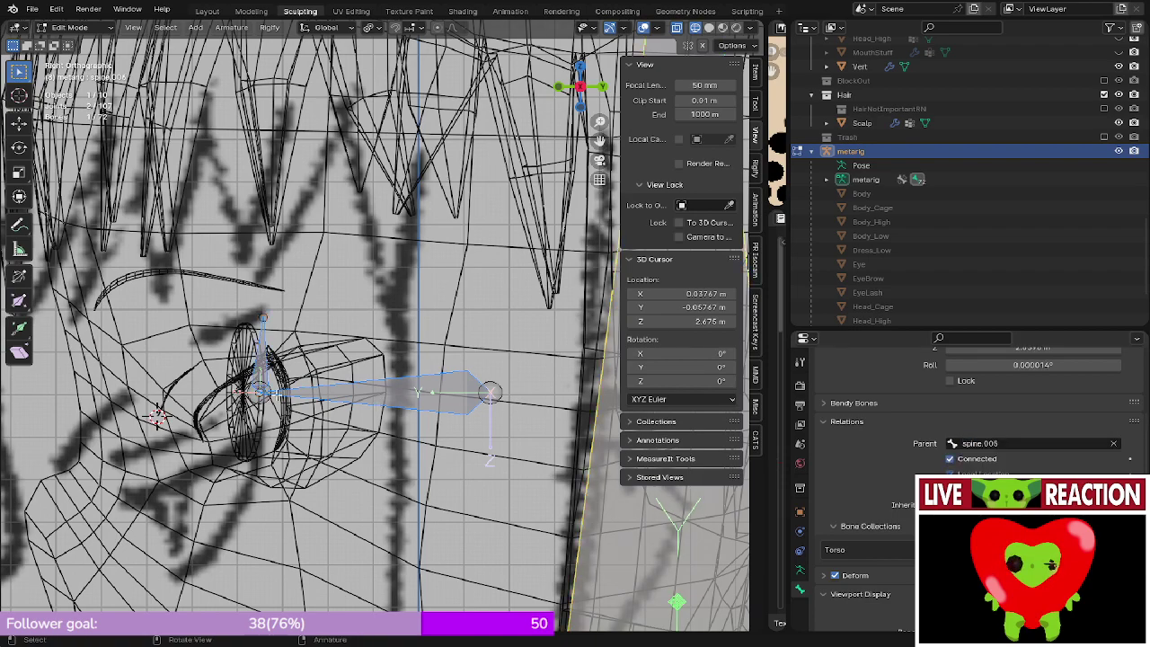
pyautogui.scroll(-5, 375, 325)
pyautogui.scroll(5, 287, 362)
pyautogui.click(419, 393)
pyautogui.scroll(-4, 445, 412)
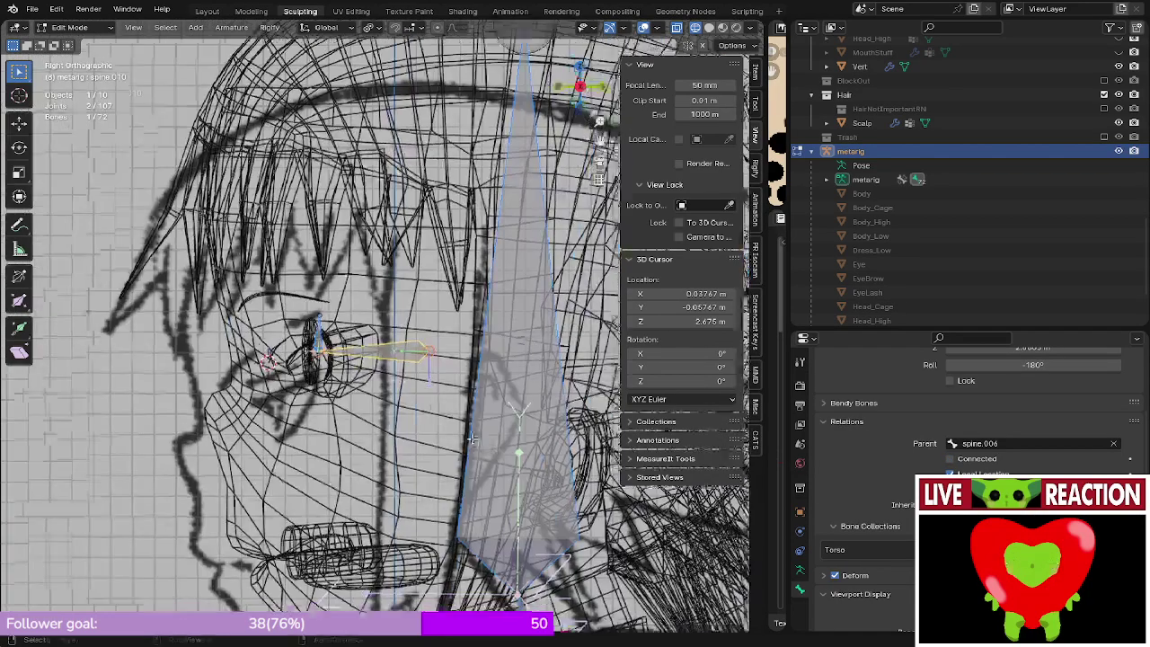
# - Set the horizontal eye bone's parent to spine.005
pyautogui.moveTo(420, 395); pyautogui.dragTo(454, 489, button='middle')
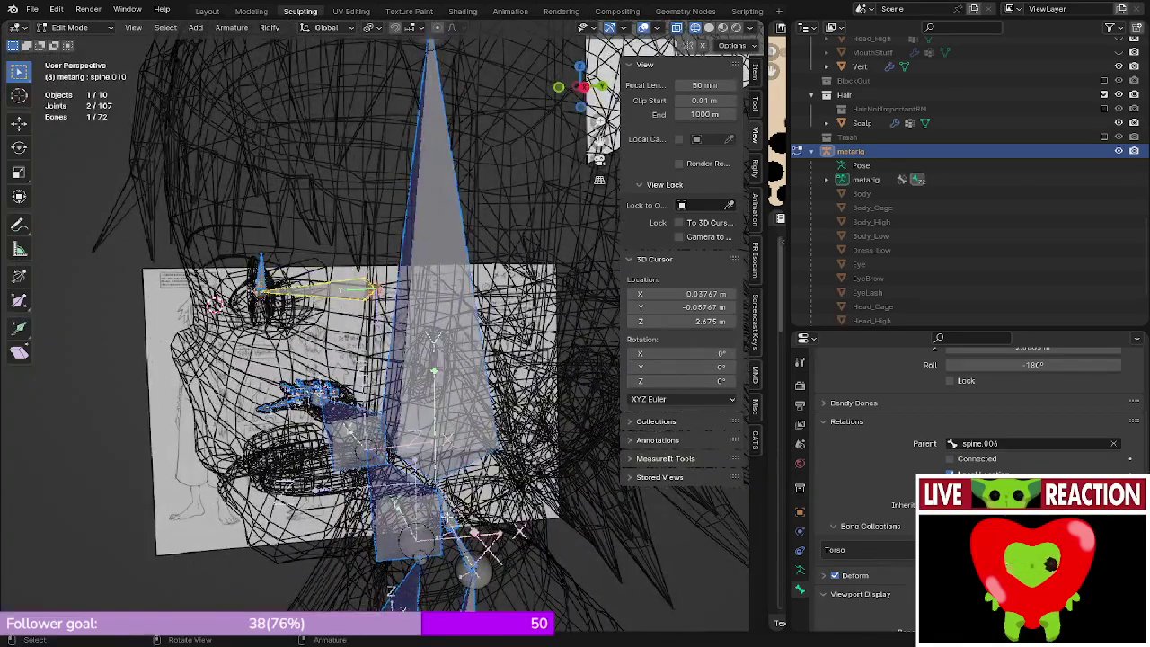
pyautogui.click(446, 518)
pyautogui.click(439, 467)
pyautogui.moveTo(440, 467); pyautogui.dragTo(408, 426, button='middle')
pyautogui.scroll(2, 431, 436)
pyautogui.click(431, 435)
pyautogui.click(990, 439)
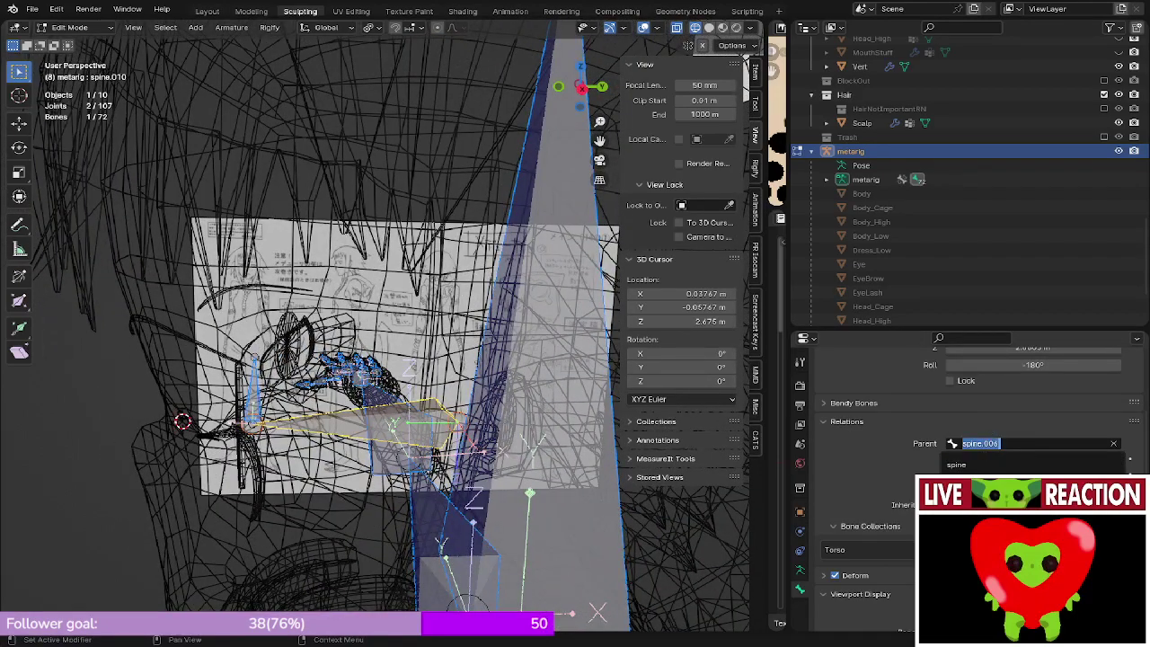
pyautogui.click(988, 535)
# - Set the small vertical eye bone's parent to spine.005
pyautogui.scroll(-3, 346, 359)
pyautogui.moveTo(342, 354); pyautogui.dragTo(310, 315, button='middle')
pyautogui.click(303, 341)
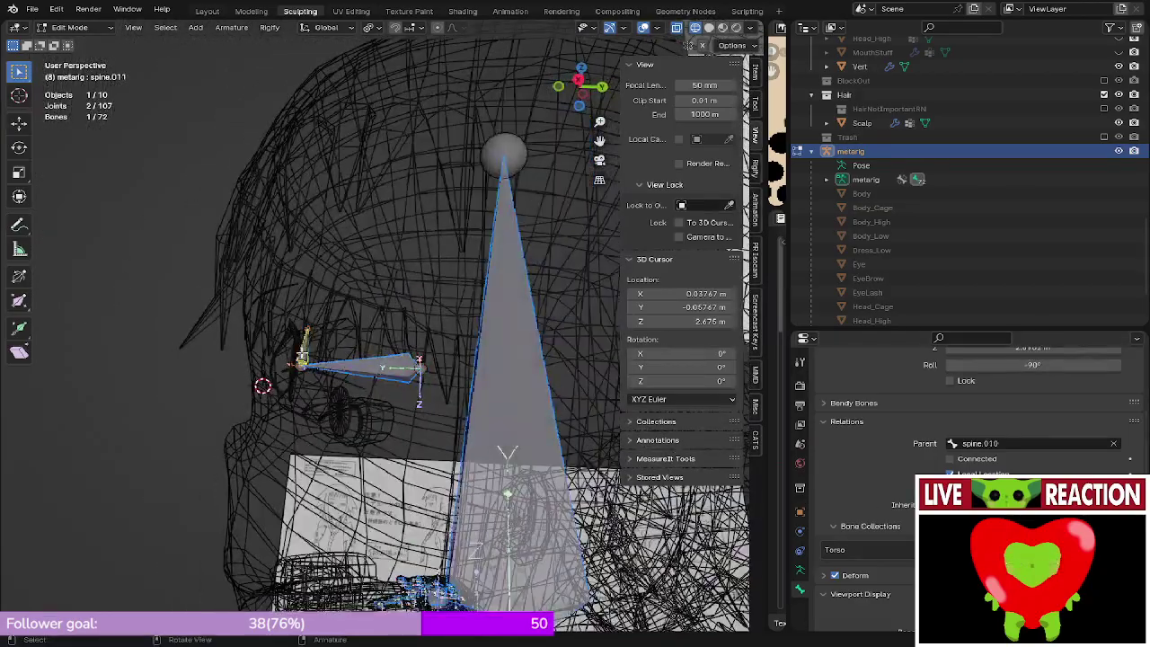
pyautogui.click(977, 443)
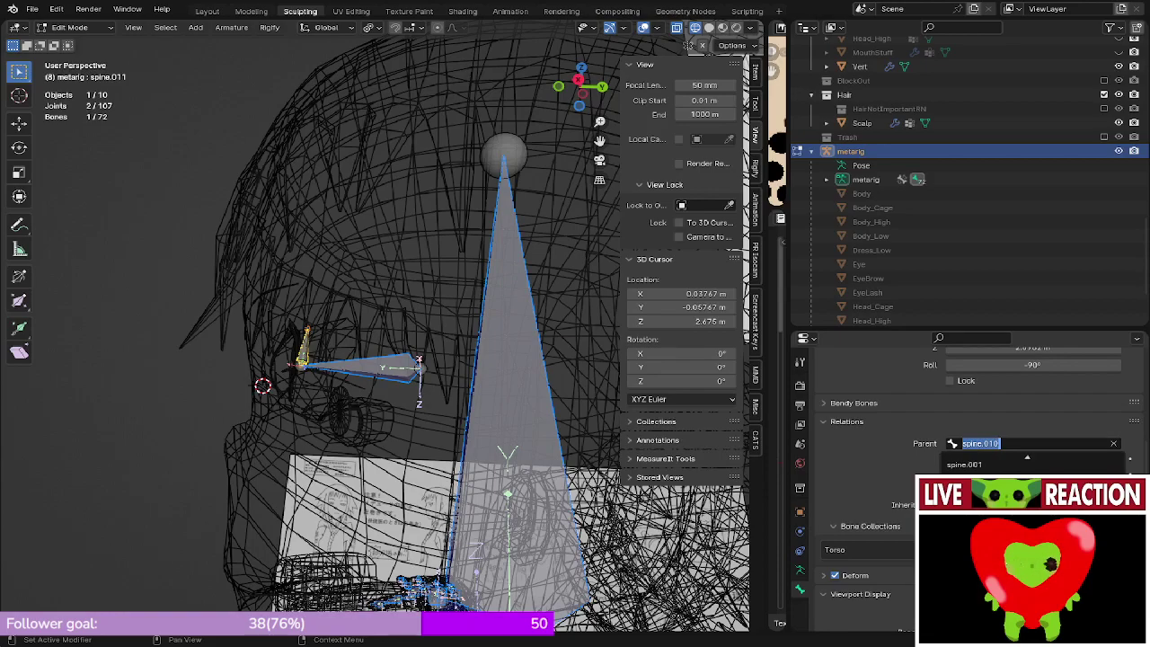
pyautogui.click(988, 525)
pyautogui.scroll(-1, 387, 359)
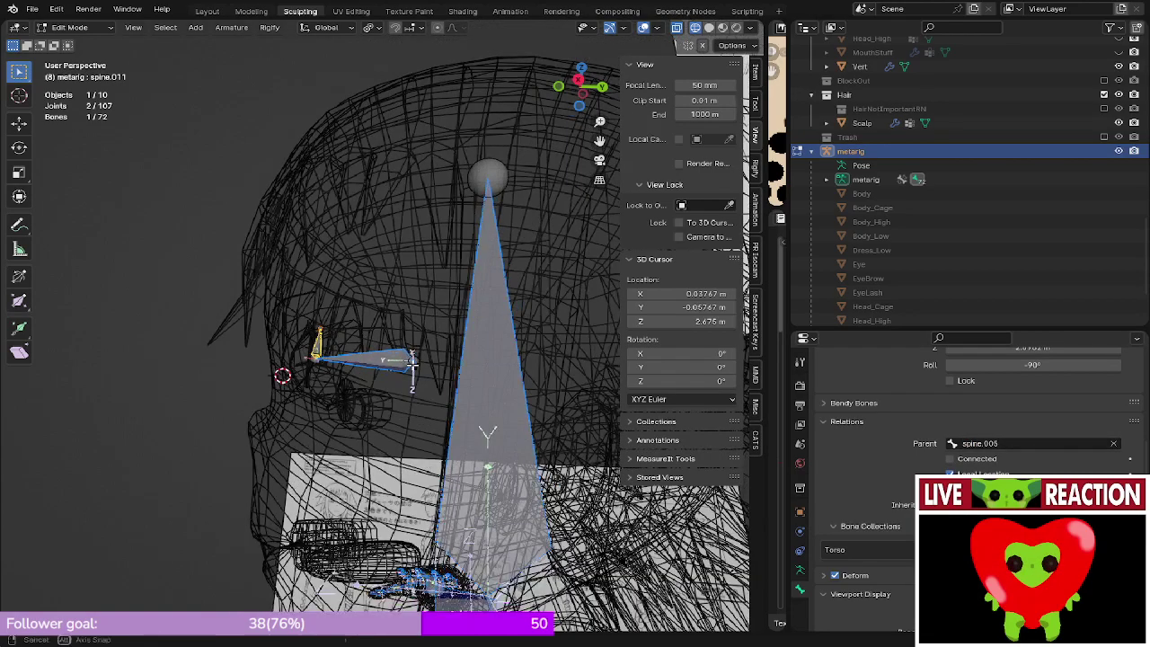
# - Inspect the names and parents of the eye, head, neck and right shoulder bones
pyautogui.moveTo(384, 362); pyautogui.dragTo(389, 397, button='middle')
pyautogui.scroll(2, 389, 400)
pyautogui.click(389, 399)
pyautogui.scroll(-2, 390, 398)
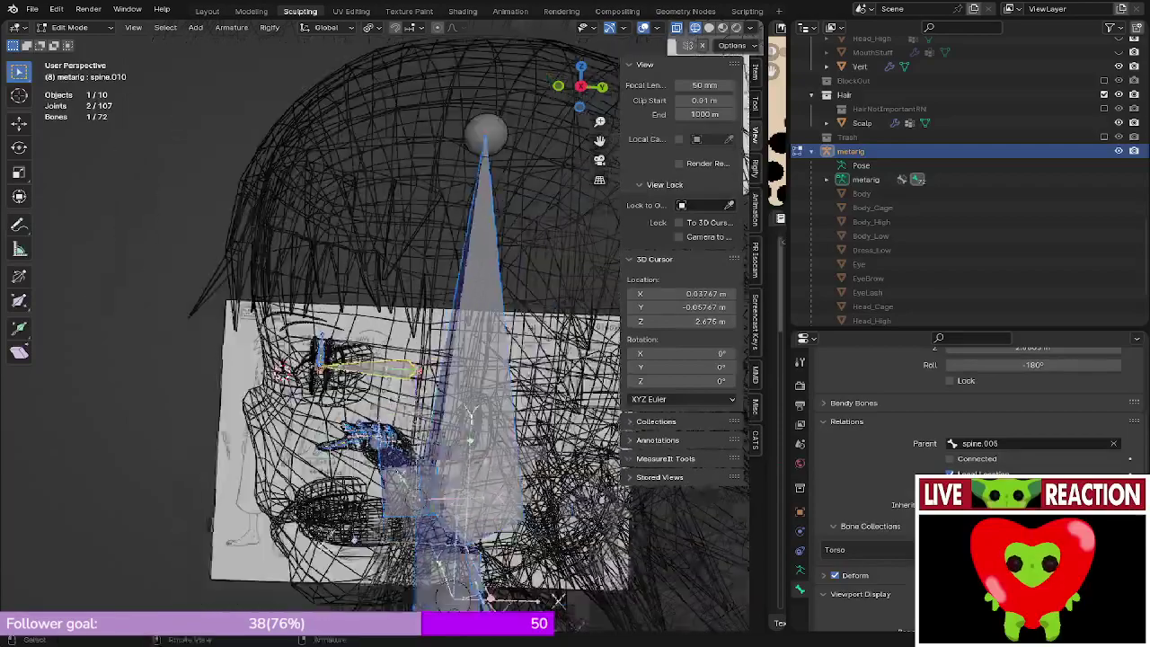
pyautogui.click(489, 365)
pyautogui.scroll(-3, 491, 364)
pyautogui.keyDown('shift'); pyautogui.moveTo(491, 363); pyautogui.dragTo(474, 282, button='middle'); pyautogui.keyUp('shift')
pyautogui.scroll(4, 505, 389)
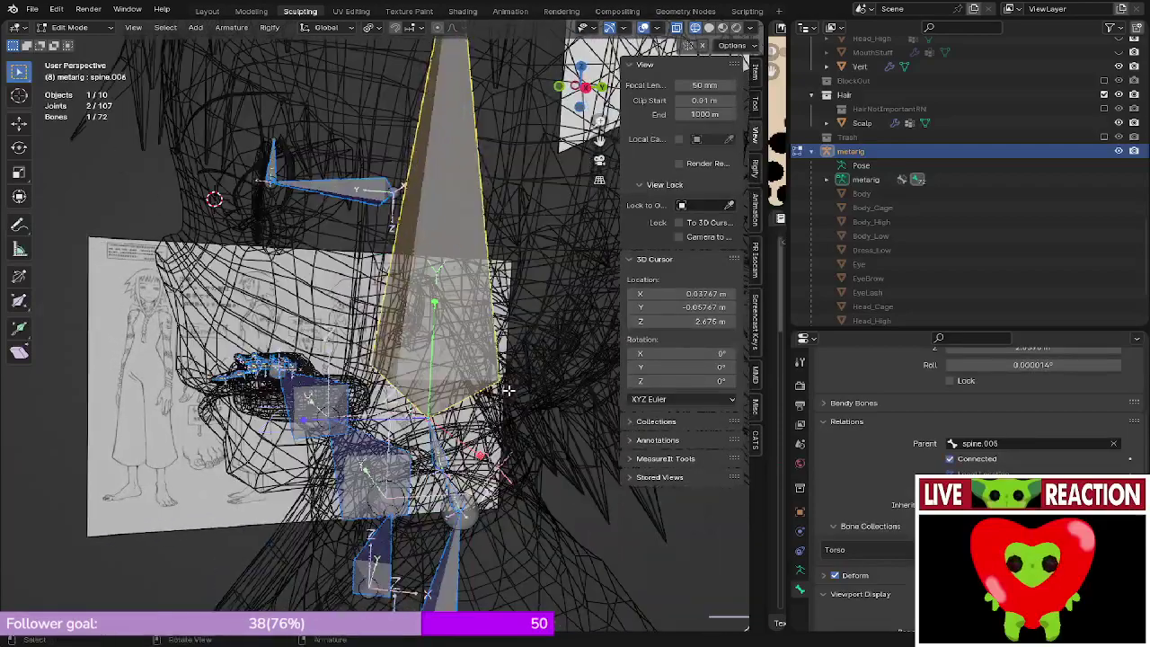
pyautogui.moveTo(426, 429); pyautogui.dragTo(440, 456, button='middle')
pyautogui.click(424, 435)
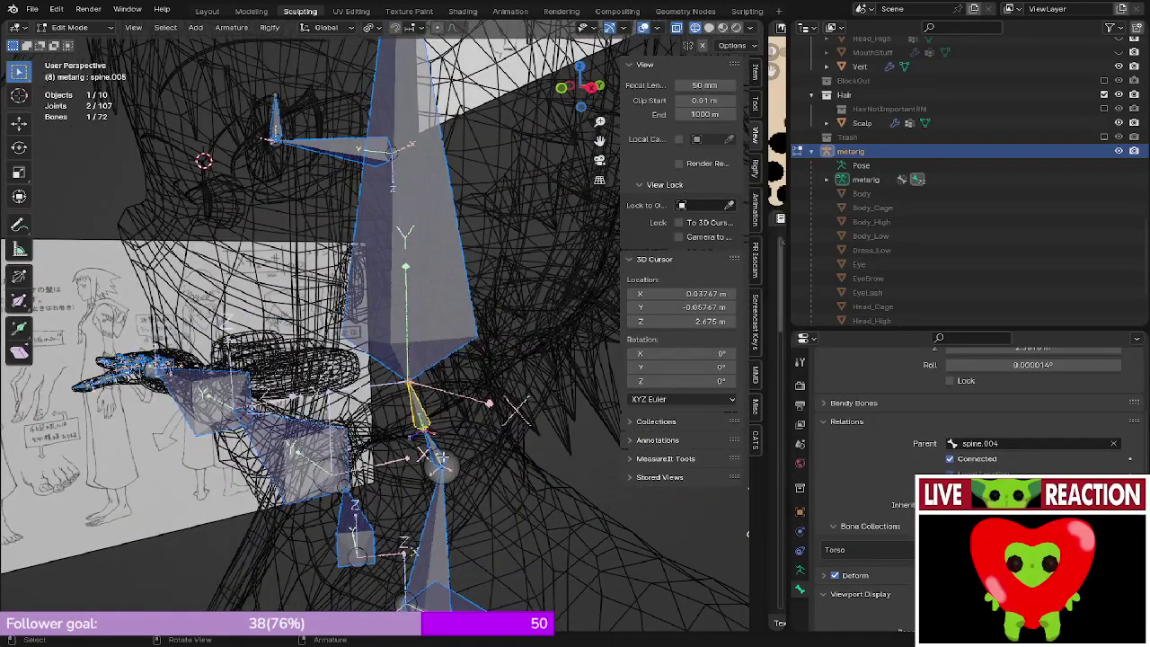
pyautogui.click(456, 501)
pyautogui.moveTo(456, 501); pyautogui.dragTo(438, 492, button='middle')
pyautogui.click(360, 484)
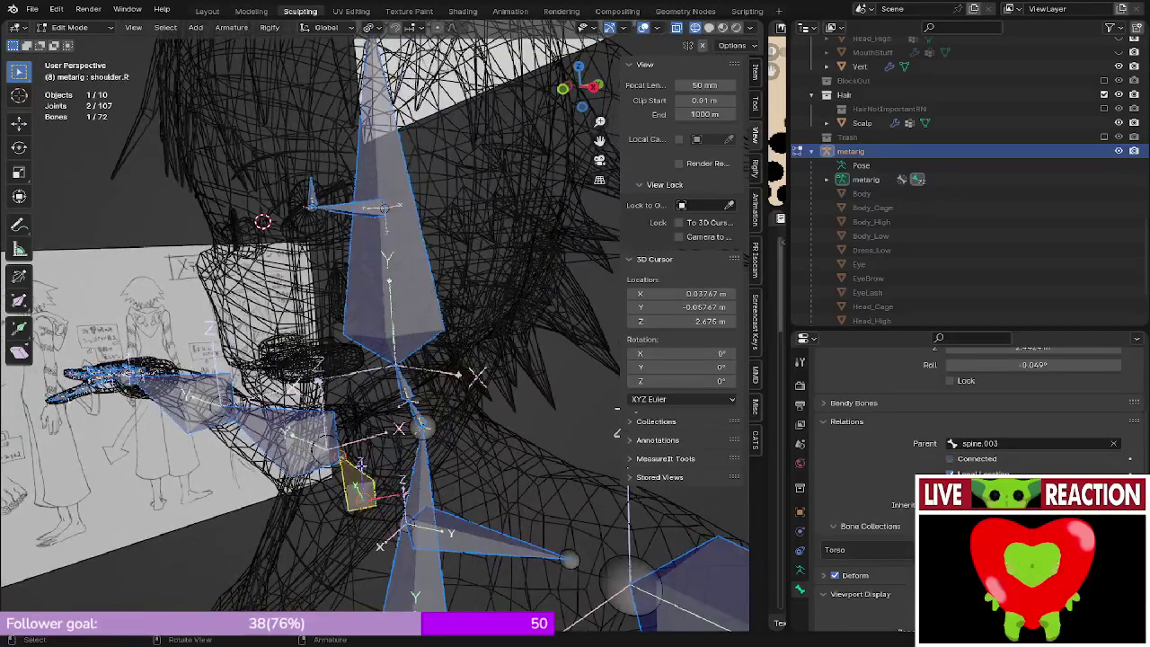
# - Rename the uppermost bone of the braid chain as Baid.01
pyautogui.moveTo(359, 485); pyautogui.dragTo(357, 341, button='middle')
pyautogui.click(438, 350)
pyautogui.press('F2')
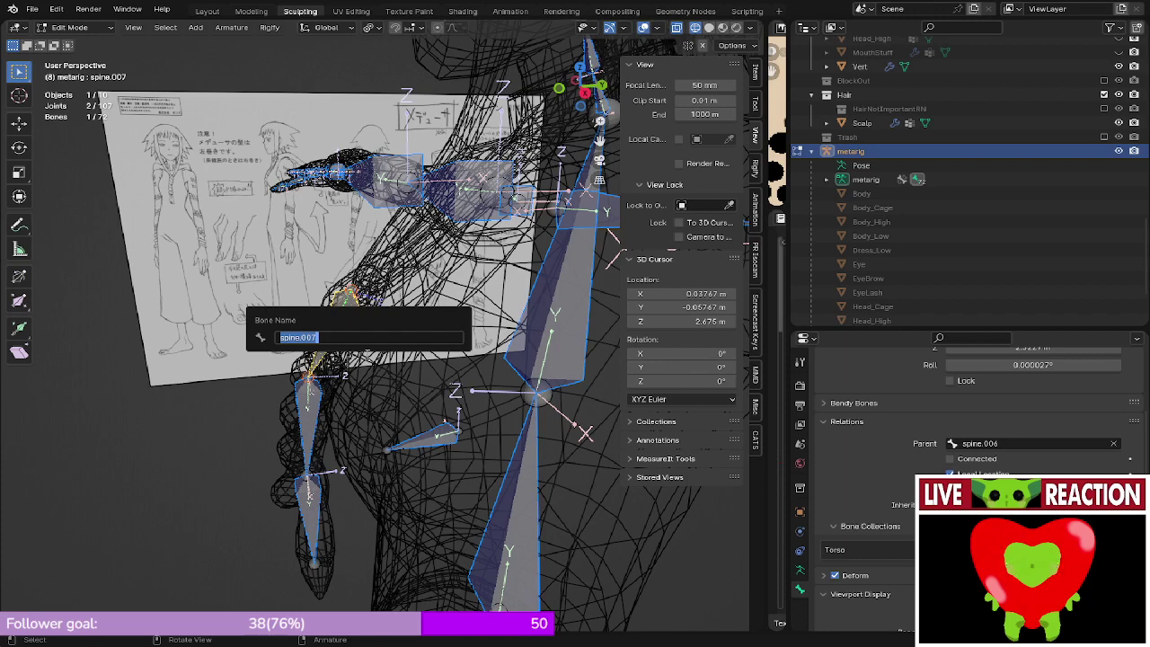
pyautogui.write('Braid.')
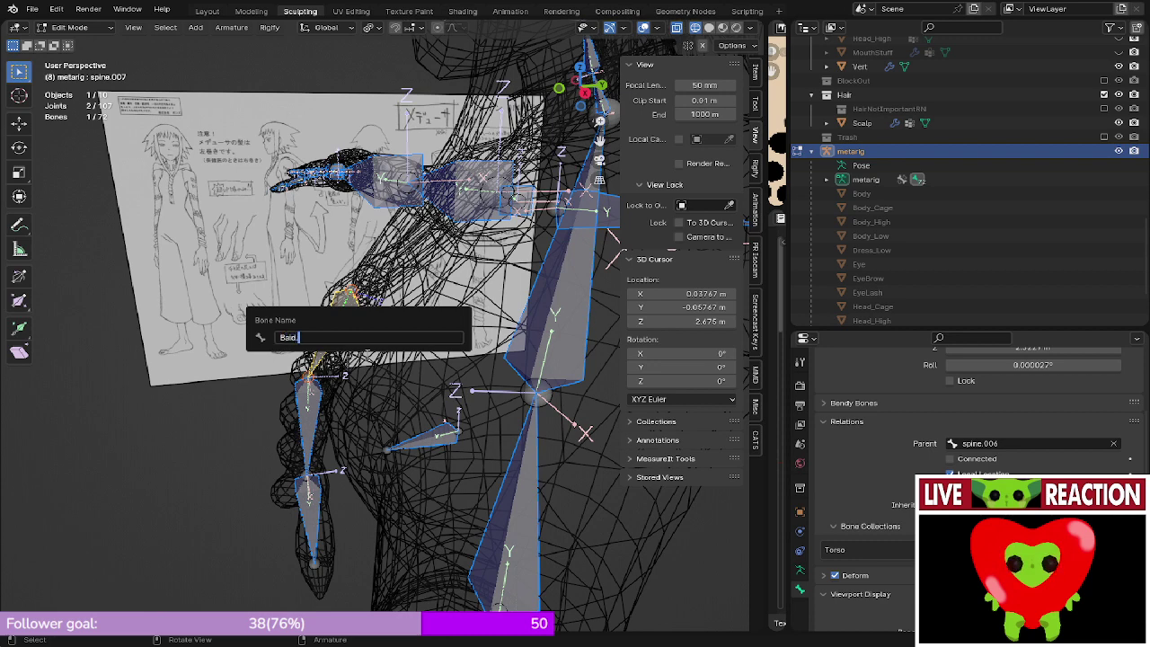
pyautogui.write('01')
pyautogui.press('Return')
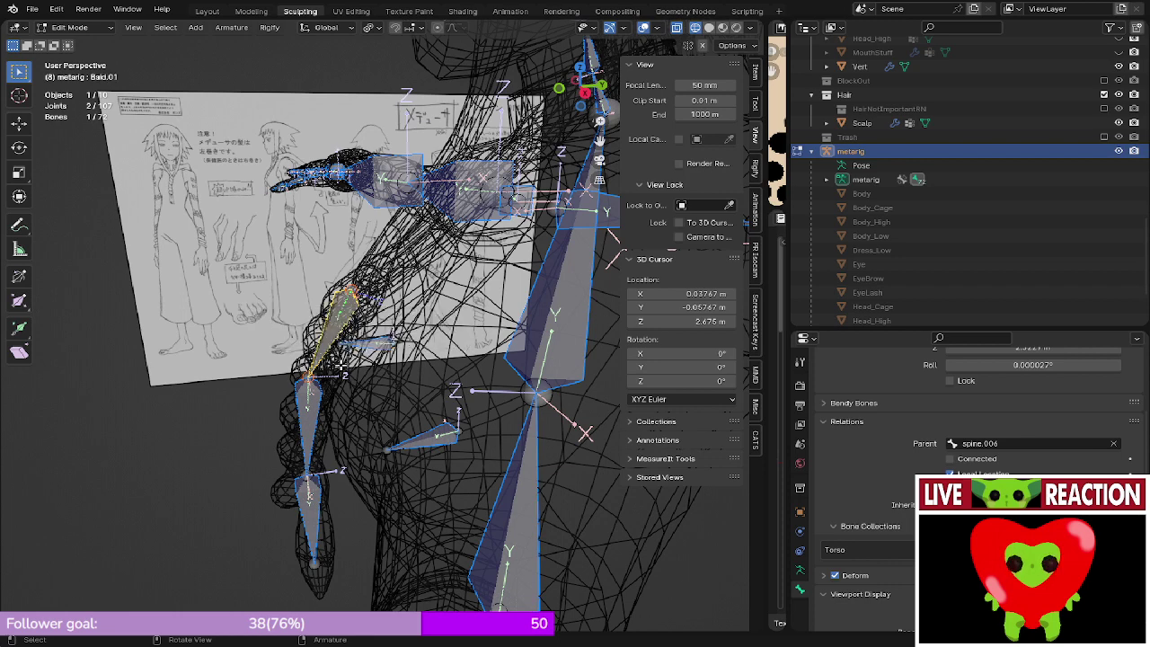
# - Rename the middle bone of the braid chain as braid.02
pyautogui.press('F2')
pyautogui.click(310, 417)
pyautogui.press('Return')
pyautogui.click(305, 419)
pyautogui.press('F2')
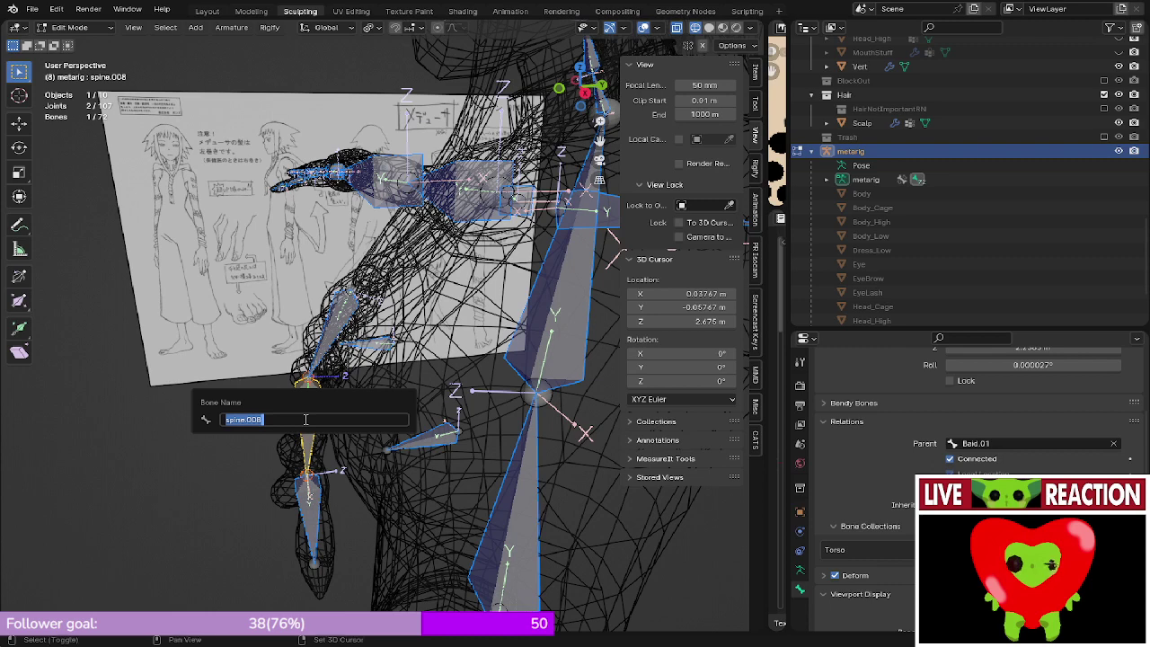
pyautogui.write('bra')
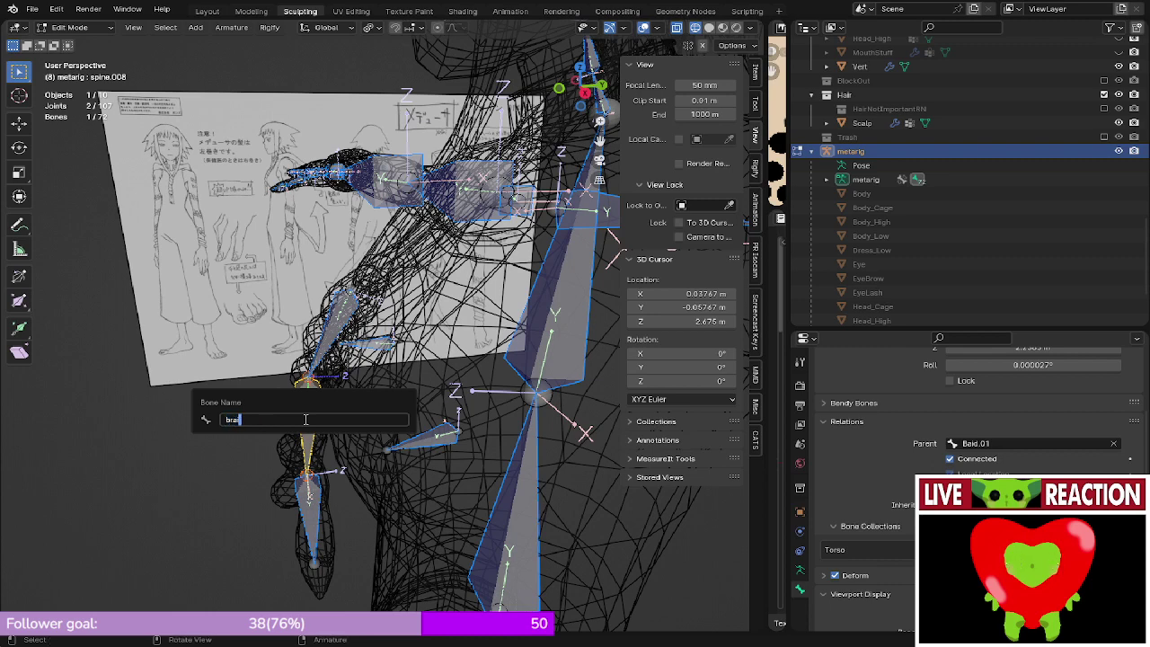
pyautogui.write('id.02')
pyautogui.press('Return')
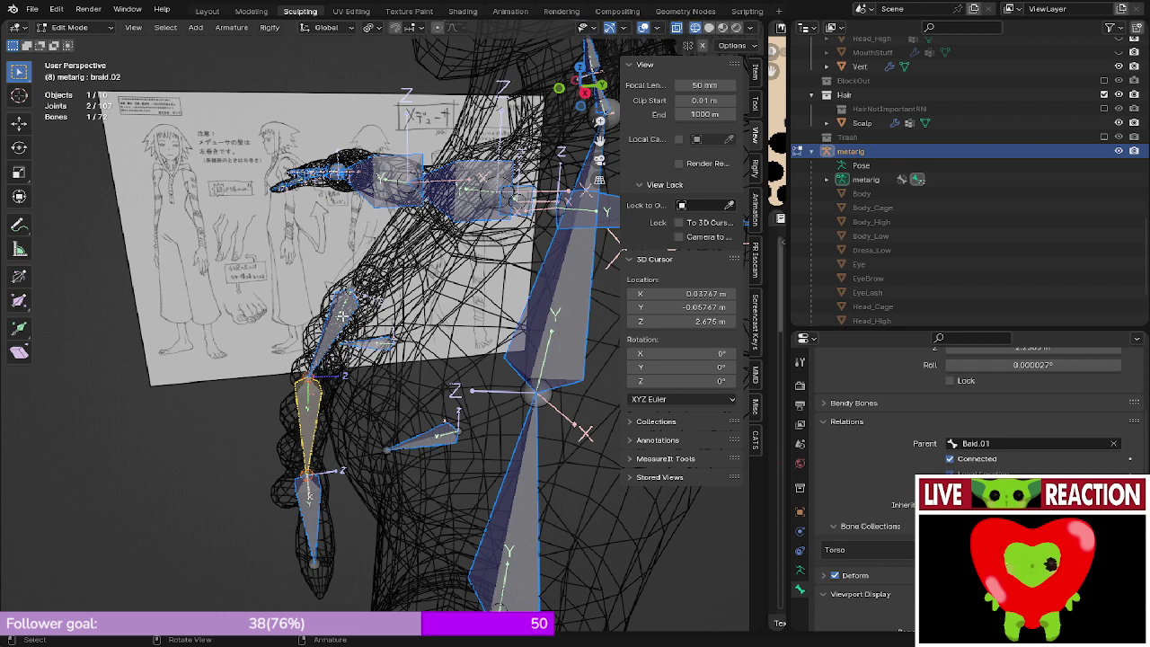
# - Capitalize the middle braid bone's name to Braid.02
pyautogui.click(305, 416)
pyautogui.press('F2')
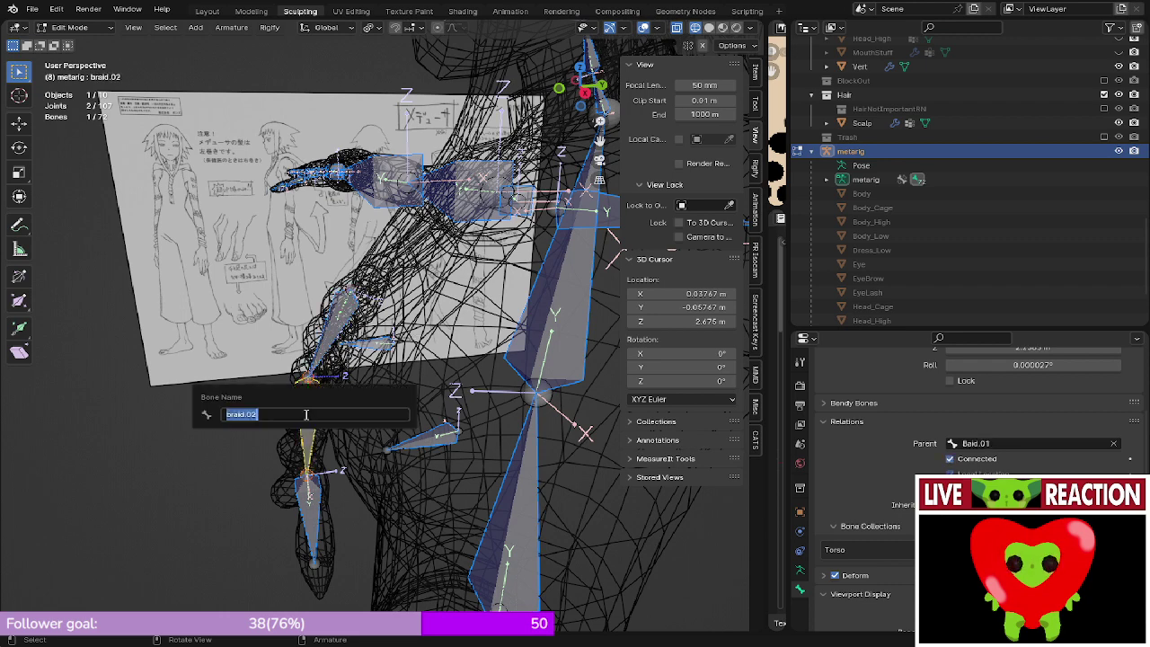
pyautogui.moveTo(233, 415); pyautogui.dragTo(216, 419)
pyautogui.write('B')
pyautogui.press('Return')
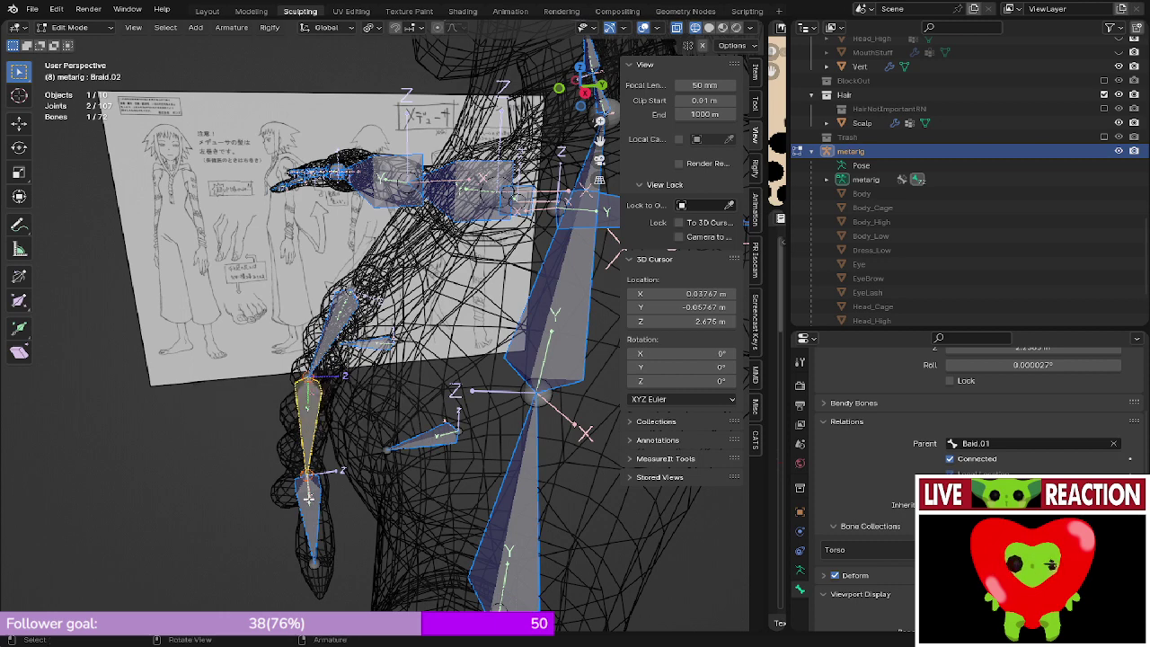
# - Rename the lowest bone of the braid chain as Braid.03
pyautogui.click(308, 496)
pyautogui.press('F2')
pyautogui.write('Bra')
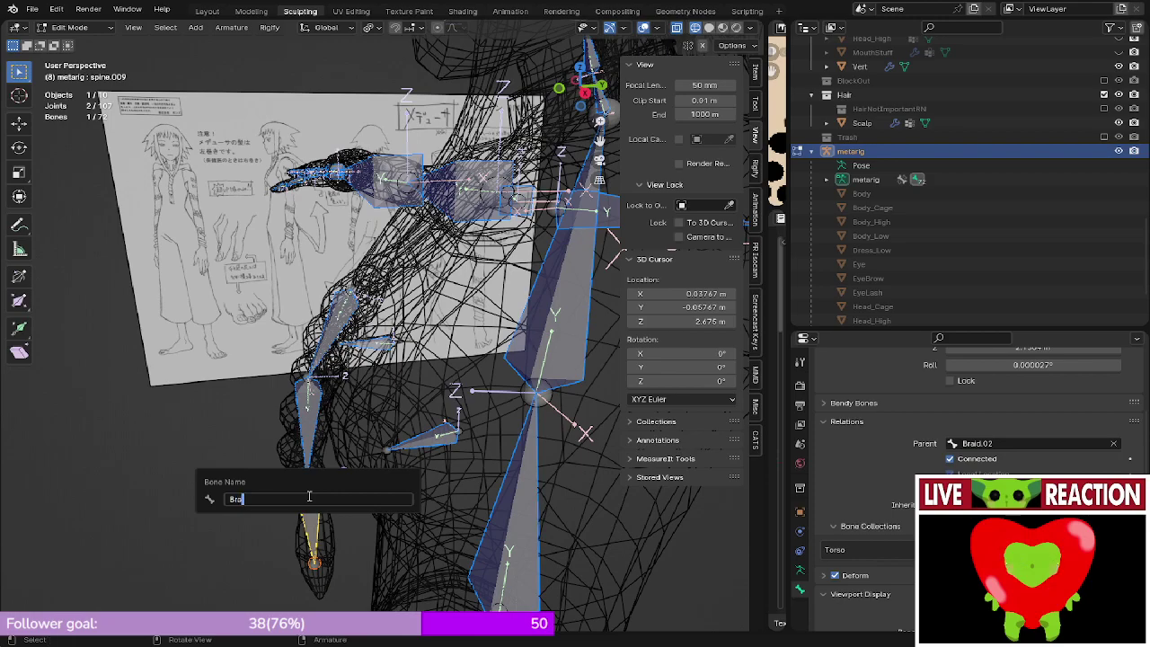
pyautogui.write('id.03')
pyautogui.press('Return')
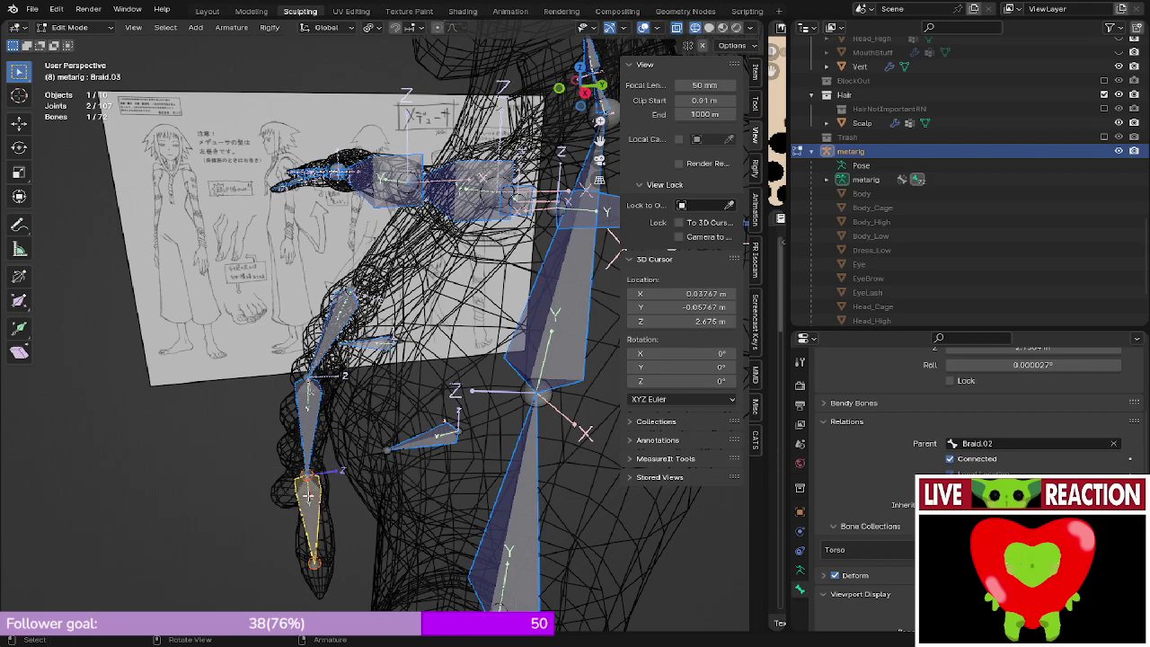
# - Try to shorten the small vertical eye bone by lowering its tip about 0.013 m along Z in right view
pyautogui.moveTo(309, 492); pyautogui.dragTo(408, 283, button='middle')
pyautogui.click(409, 283)
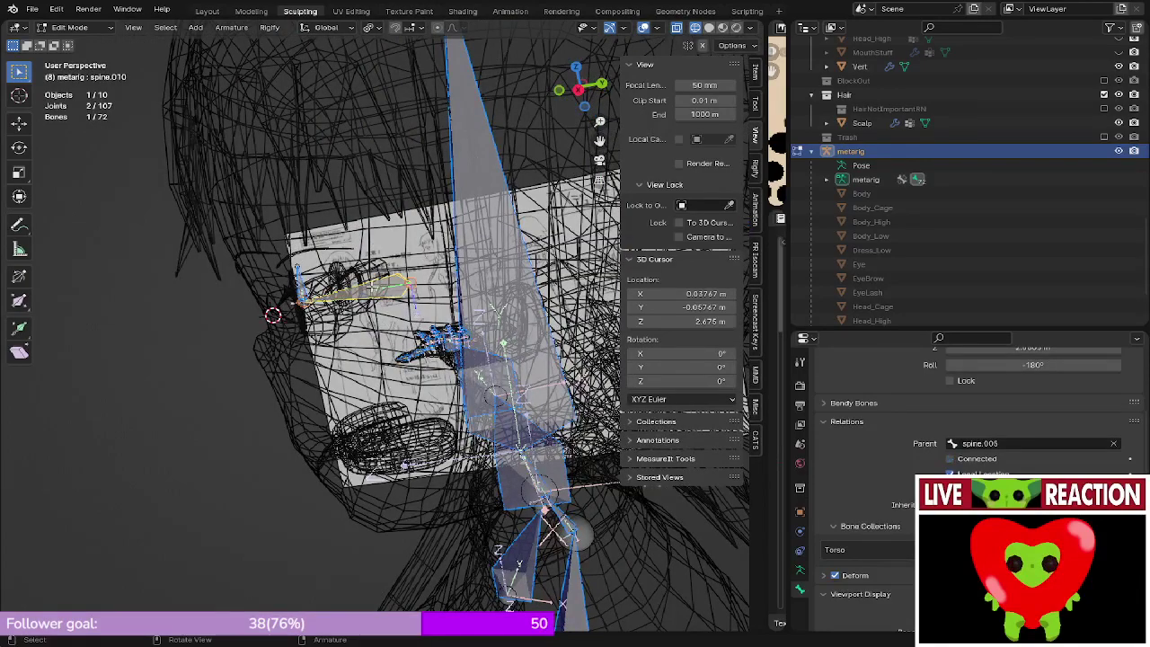
pyautogui.click(299, 281)
pyautogui.press('KP_3')
pyautogui.keyDown('shift'); pyautogui.moveTo(381, 263); pyautogui.dragTo(354, 269, button='middle'); pyautogui.keyUp('shift')
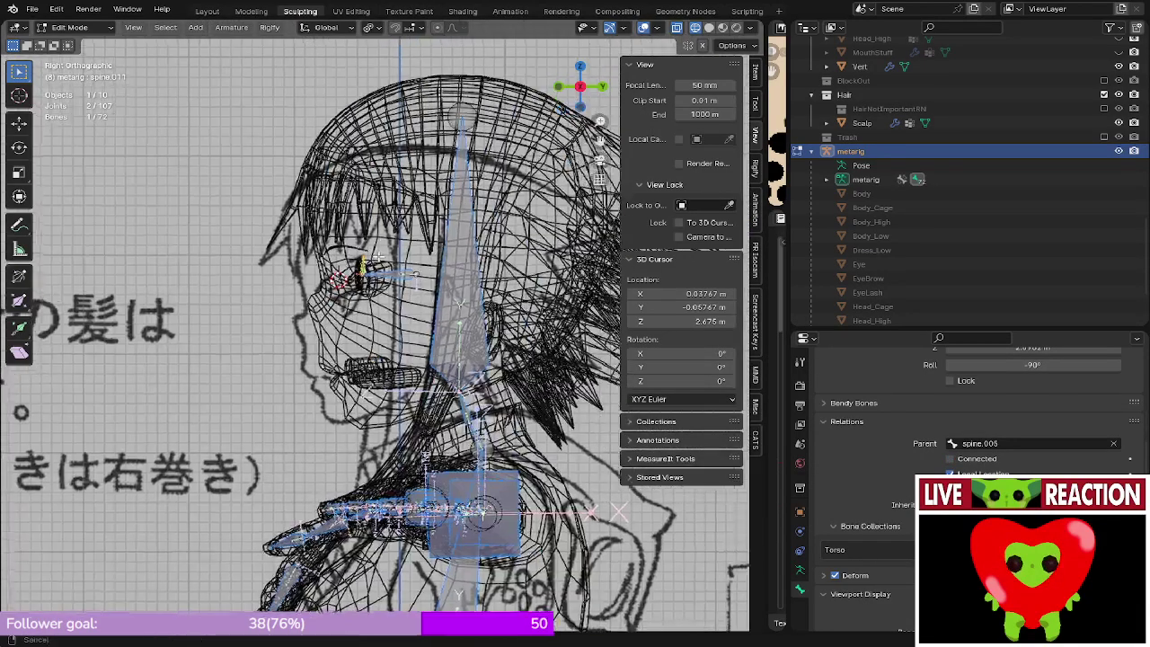
pyautogui.scroll(4, 378, 324)
pyautogui.keyDown('shift'); pyautogui.moveTo(469, 476); pyautogui.dragTo(469, 505, button='middle'); pyautogui.keyUp('shift')
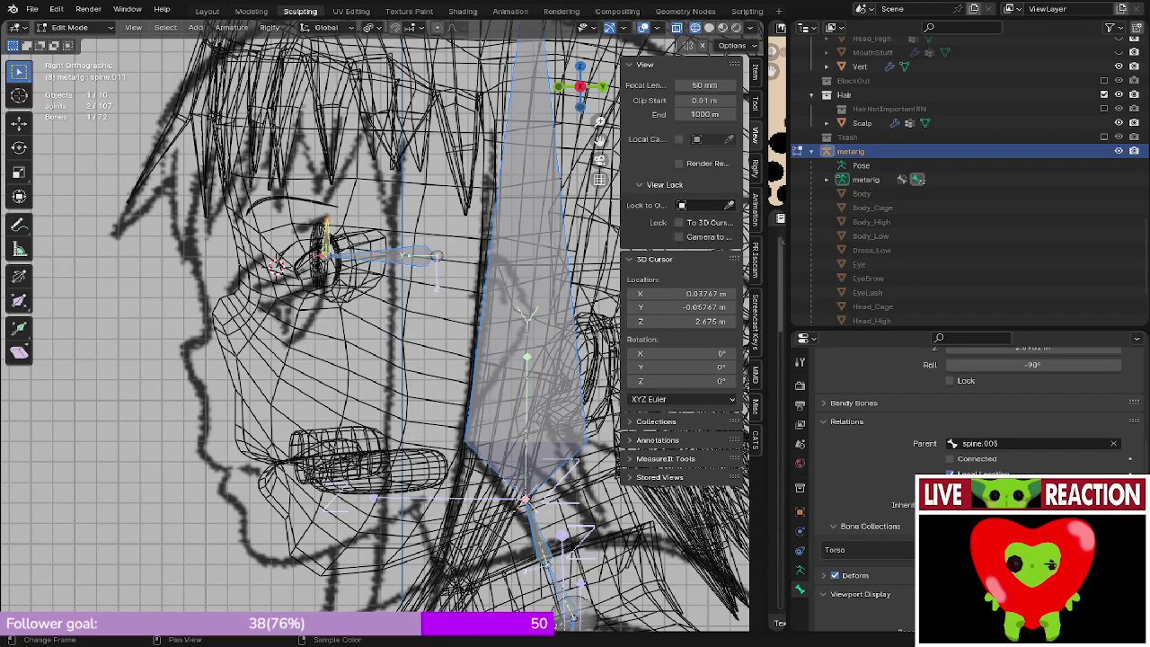
pyautogui.scroll(4, 363, 297)
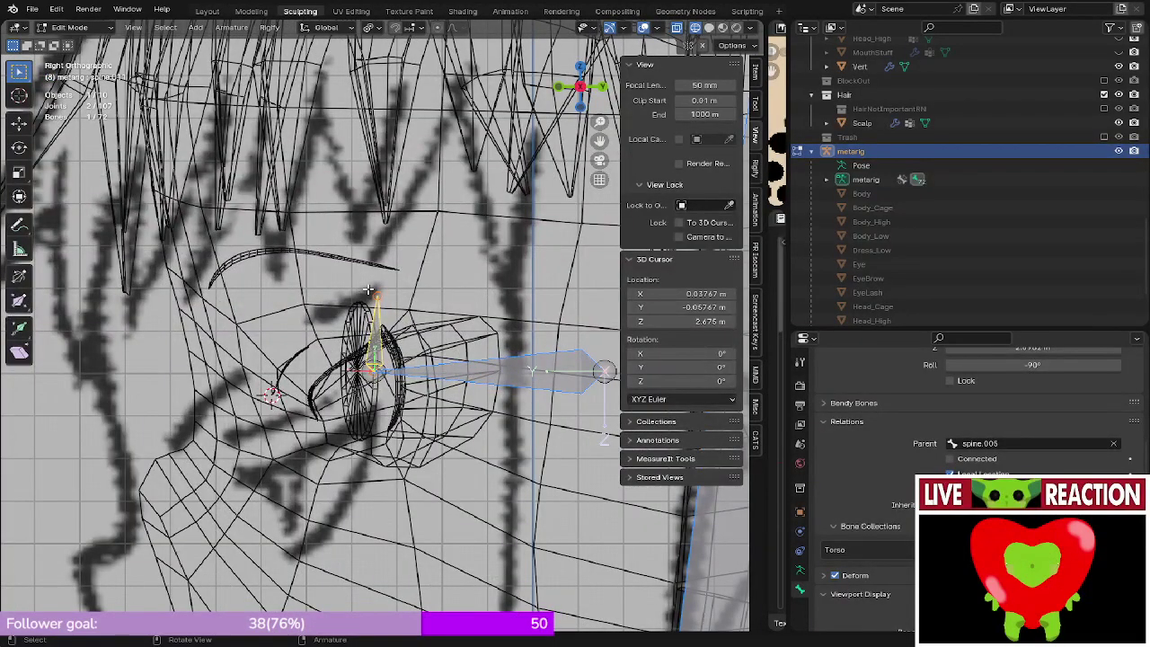
pyautogui.scroll(2, 363, 298)
pyautogui.press('g')
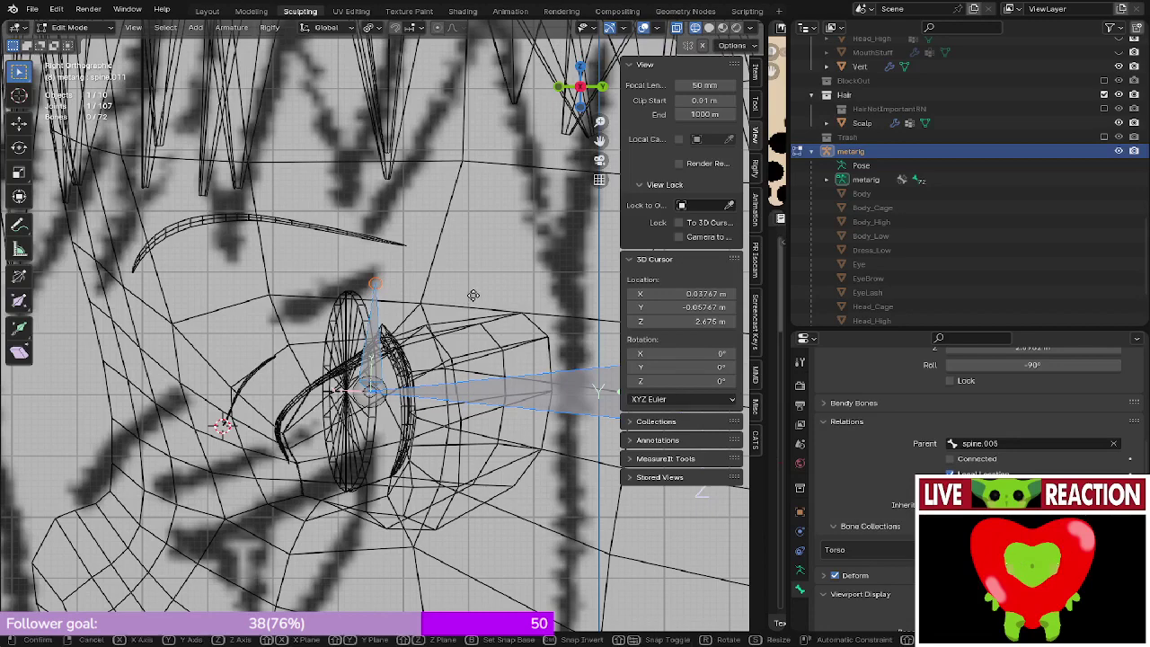
pyautogui.press('z')
pyautogui.click(454, 376)
pyautogui.keyDown('shift'); pyautogui.moveTo(433, 364); pyautogui.dragTo(360, 332, button='middle'); pyautogui.keyUp('shift')
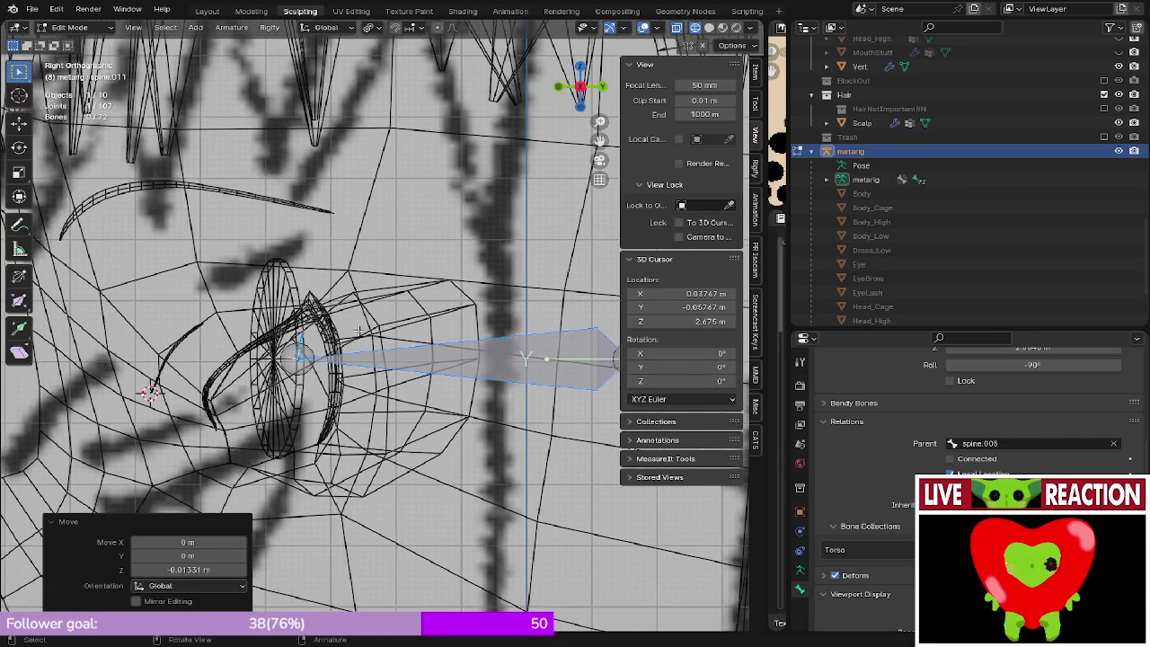
# - Undo the last tip move on the small vertical eye bone
pyautogui.scroll(1, 359, 331)
pyautogui.scroll(2, 288, 349)
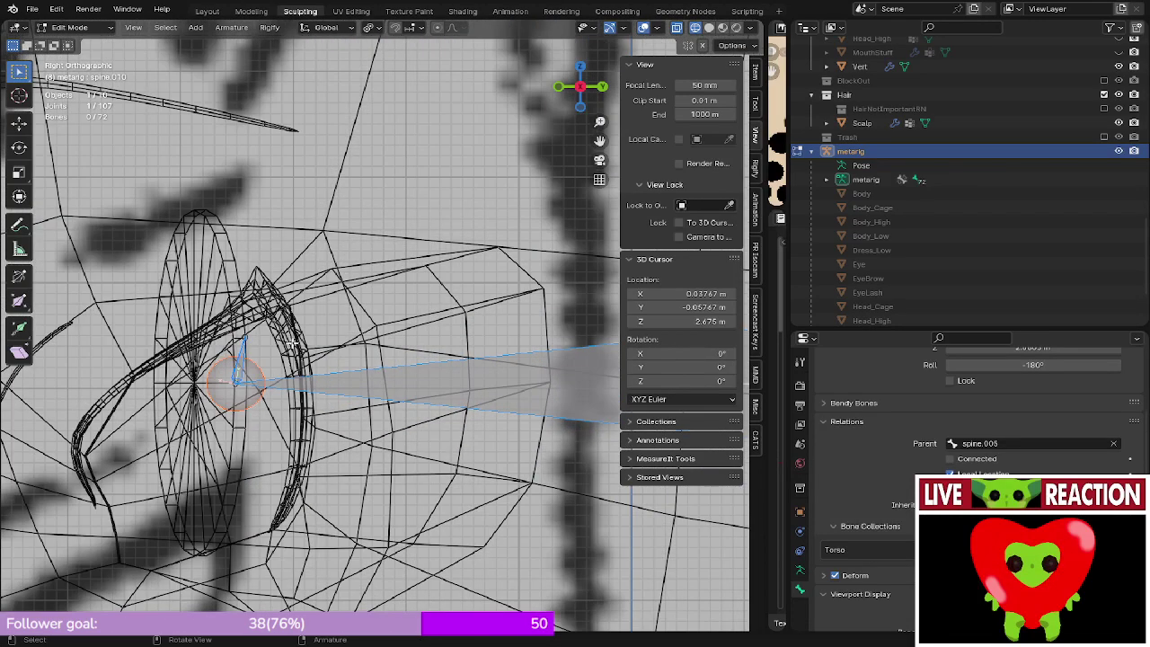
pyautogui.keyDown('shift'); pyautogui.moveTo(280, 330); pyautogui.dragTo(415, 330, button='middle'); pyautogui.keyUp('shift')
pyautogui.hotkey('ctrl', 'z')
# - Try lowering the small vertical eye bone's tip about 0.015 m along Z, and undo the move
pyautogui.press('g')
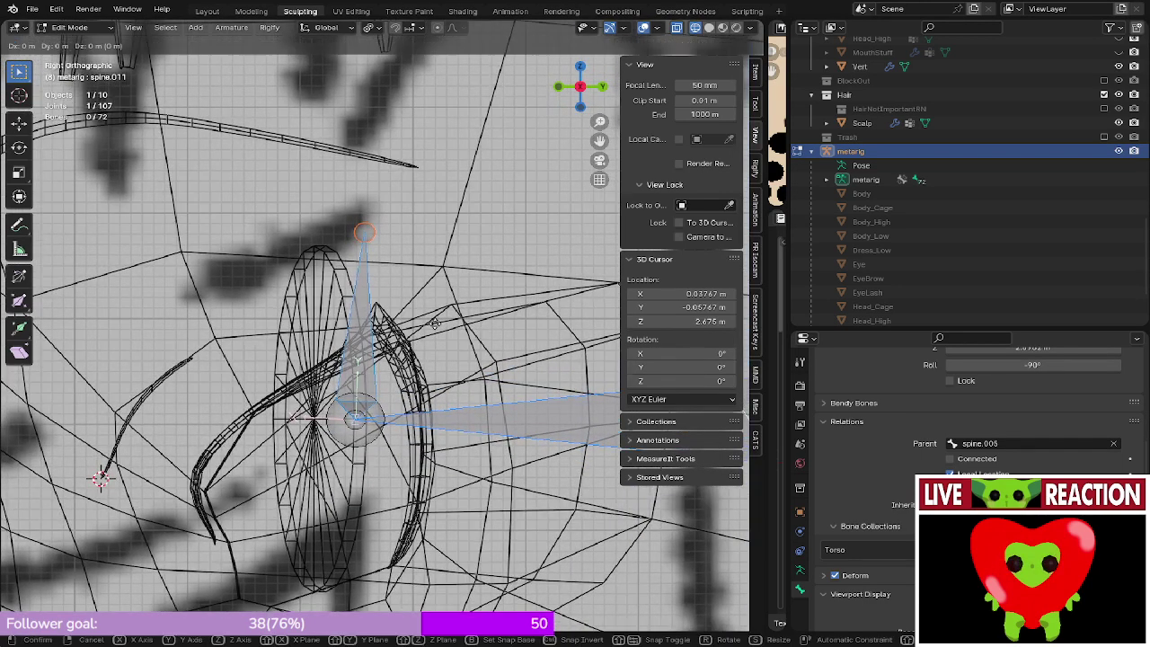
pyautogui.press('y')
pyautogui.press('z')
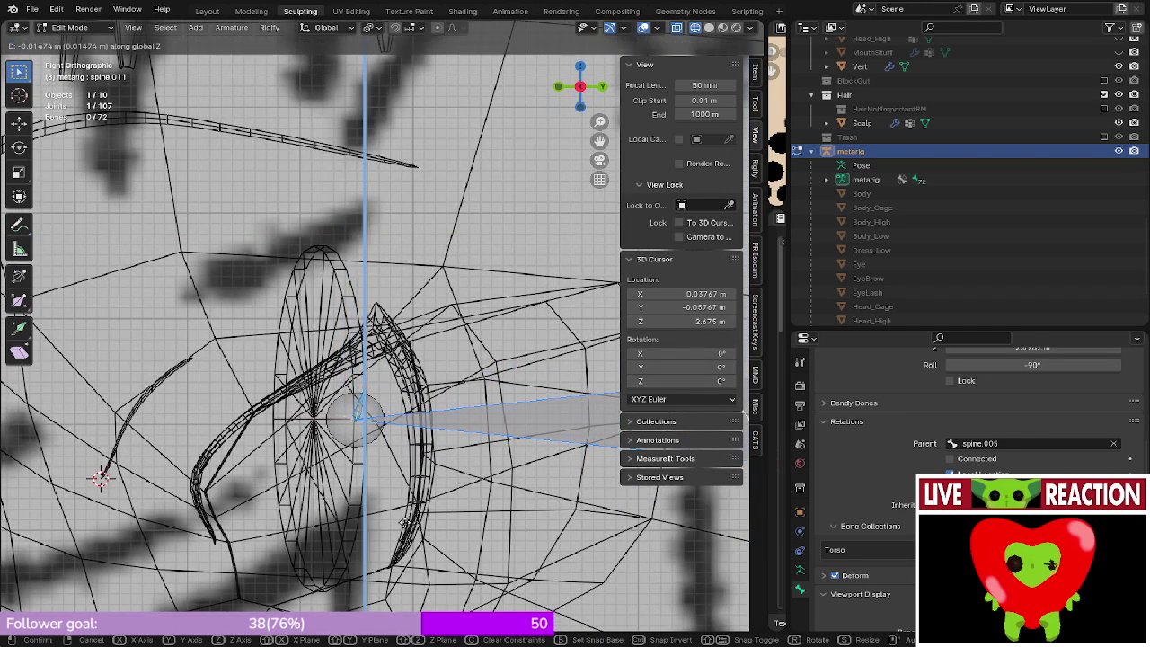
pyautogui.click(407, 532)
pyautogui.scroll(4, 415, 490)
pyautogui.hotkey('ctrl', 'z')
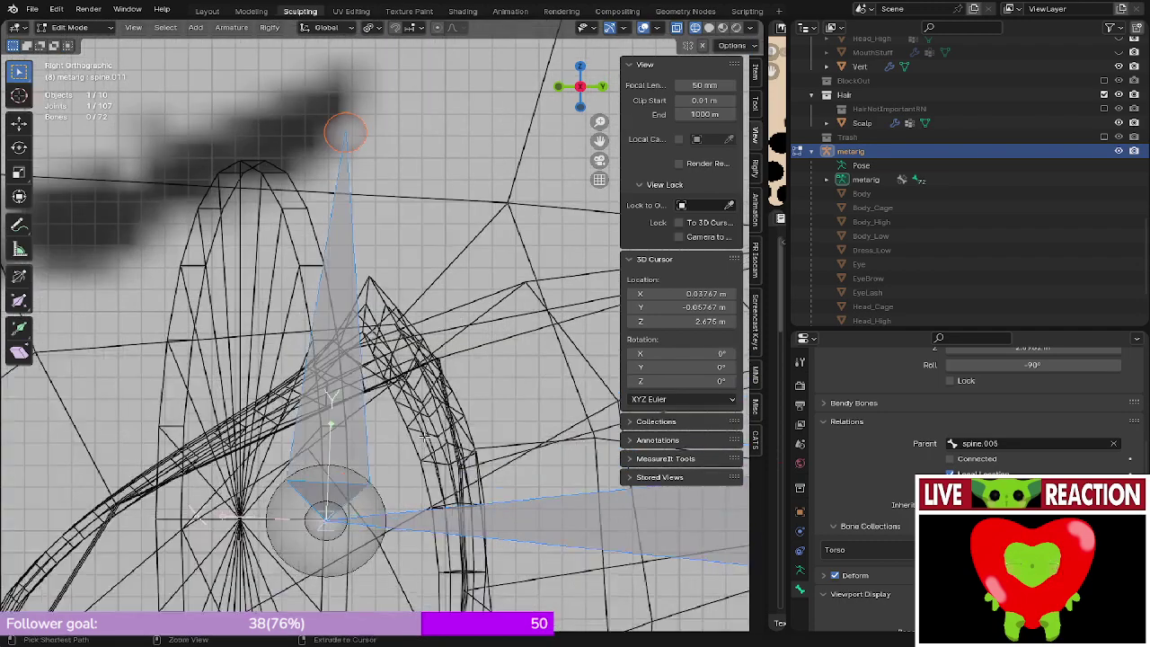
pyautogui.hotkey('ctrl', 'z')
pyautogui.hotkey('ctrl', 'z')
pyautogui.hotkey('ctrl', 'z')
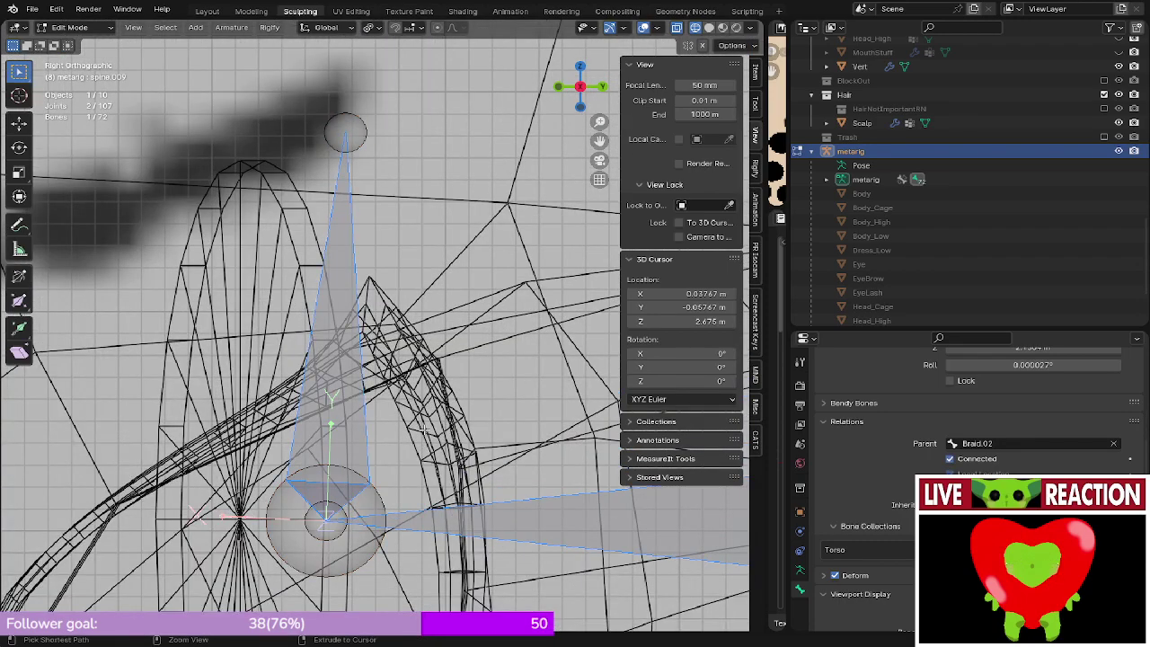
# - Delete the small vertical eye bone from the metarig
pyautogui.scroll(-4, 429, 422)
pyautogui.scroll(-12, 430, 422)
pyautogui.hotkey('ctrl', 'z')
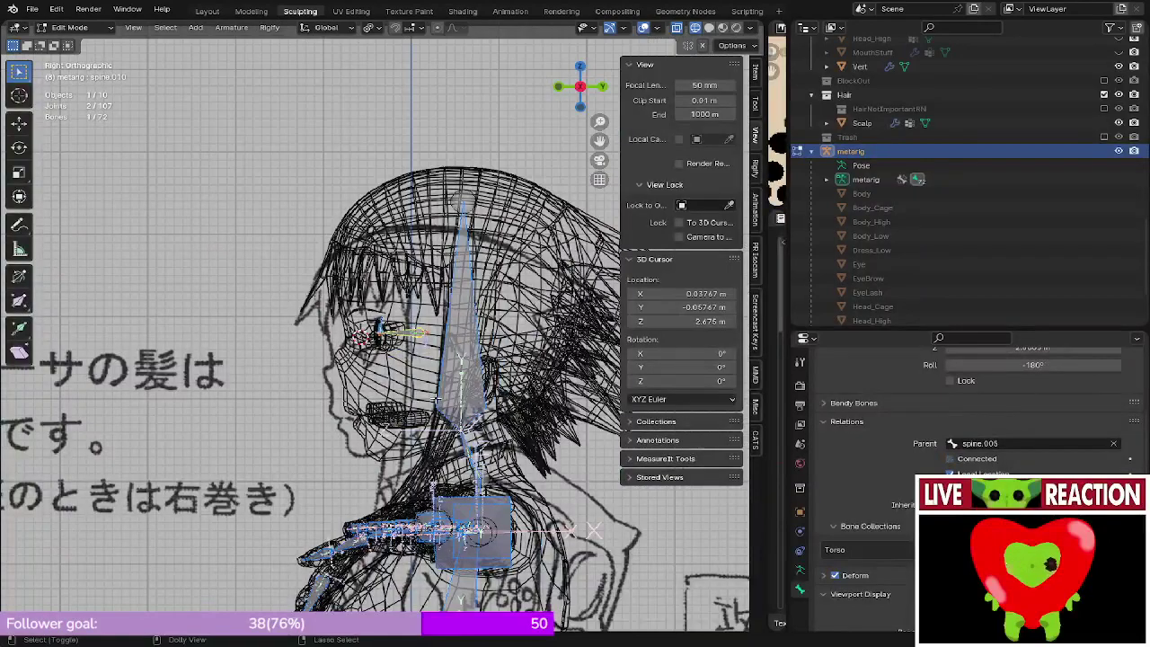
pyautogui.hotkey('ctrl', 'z')
pyautogui.scroll(4, 436, 398)
pyautogui.scroll(5, 437, 393)
pyautogui.press('x')
pyautogui.click(458, 342)
# - Extrude a new short vertical bone about 0.003 m up along Z from the horizontal eye bone's front end
pyautogui.scroll(5, 458, 341)
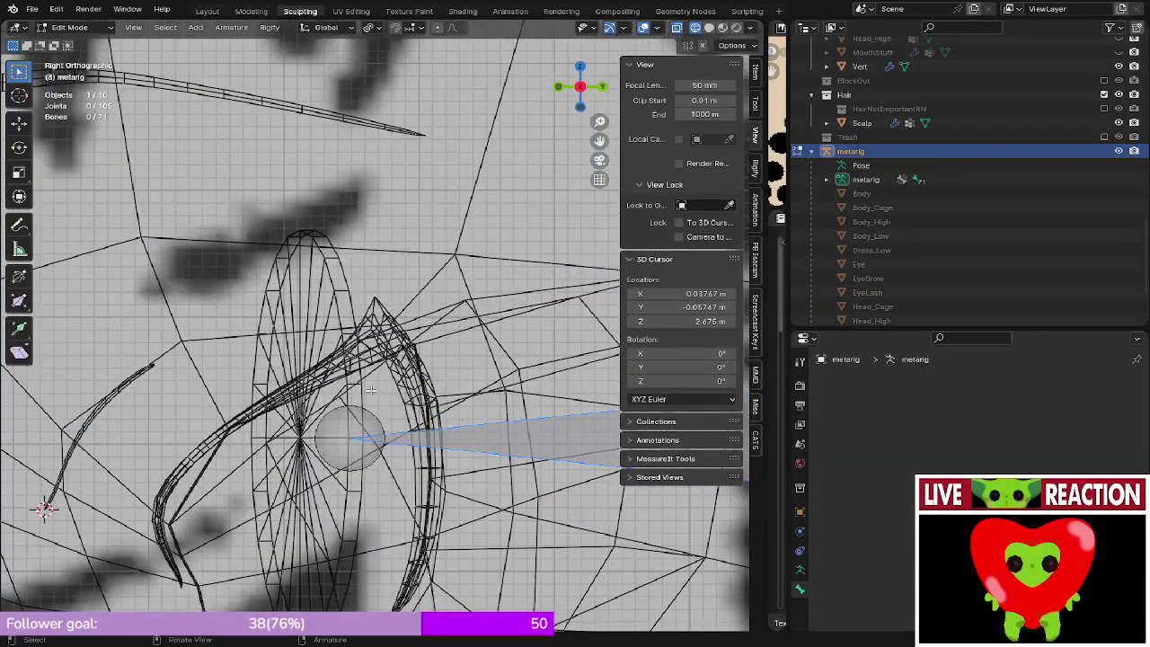
pyautogui.click(369, 405)
pyautogui.press('e')
pyautogui.press('z')
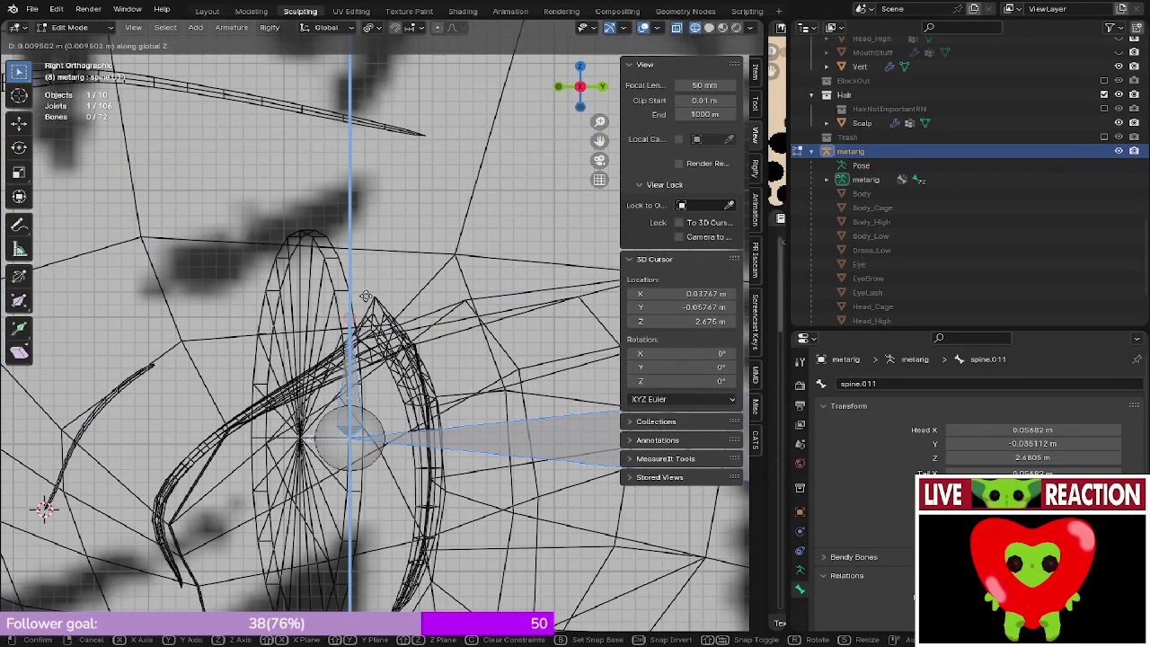
pyautogui.click(375, 378)
pyautogui.keyDown('shift'); pyautogui.moveTo(364, 360); pyautogui.dragTo(366, 315, button='middle'); pyautogui.keyUp('shift')
pyautogui.scroll(2, 365, 312)
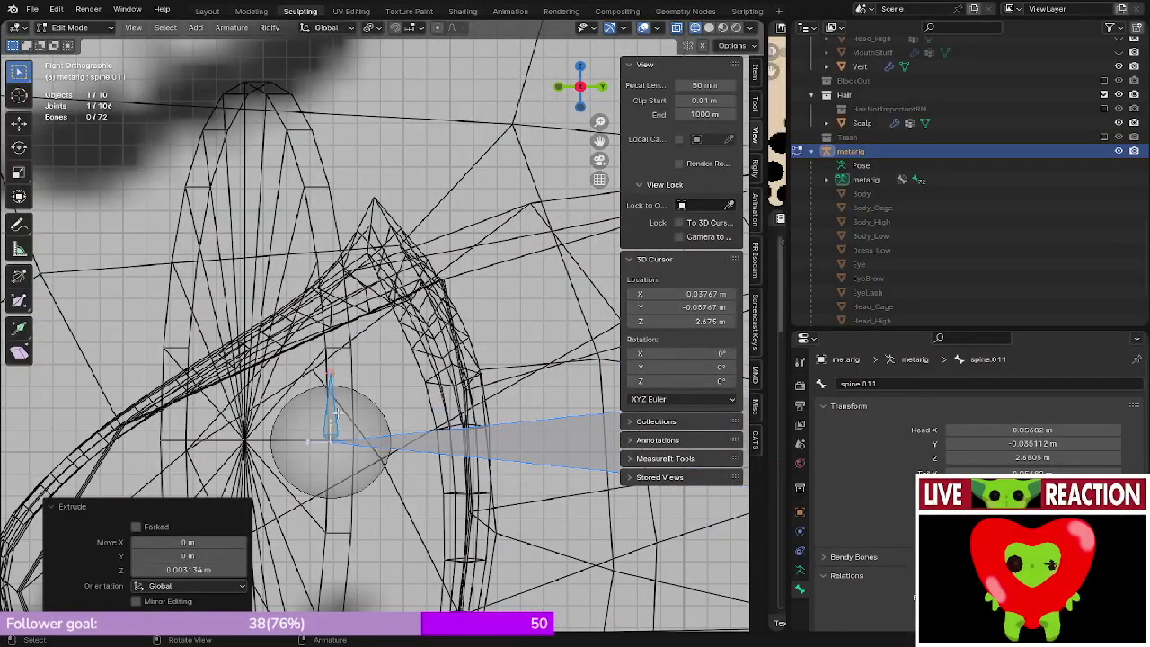
# - Rename the horizontal eye bone as Hold.L
pyautogui.click(342, 422)
pyautogui.click(462, 442)
pyautogui.scroll(-8, 473, 435)
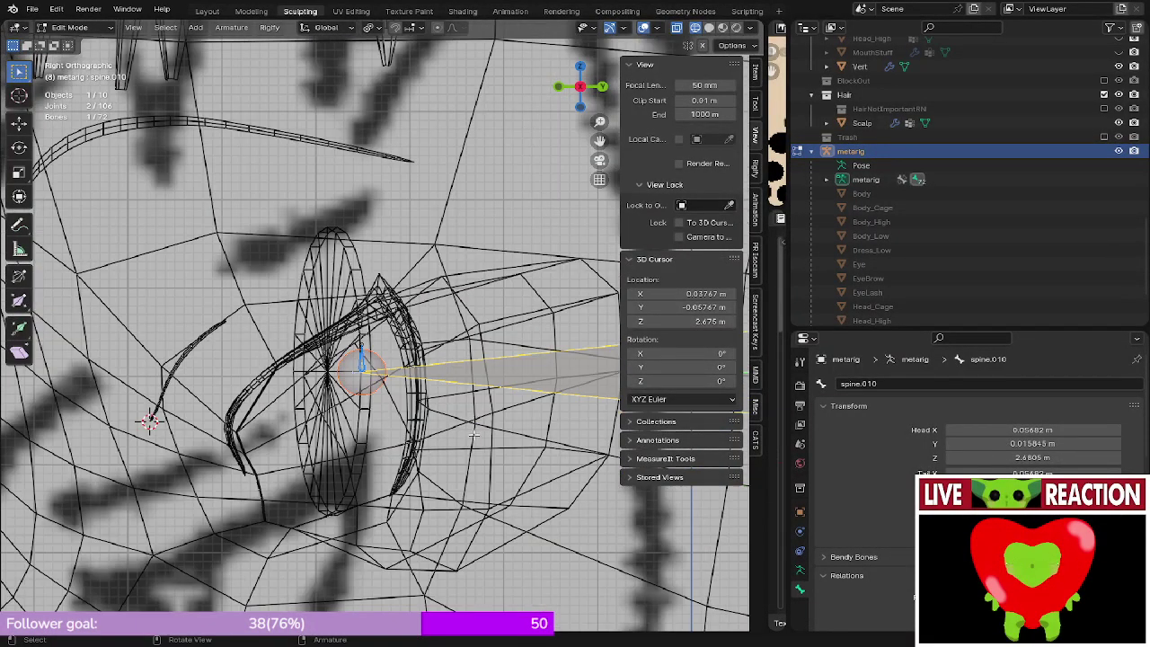
pyautogui.moveTo(483, 415); pyautogui.dragTo(500, 410, button='middle')
pyautogui.press('F2')
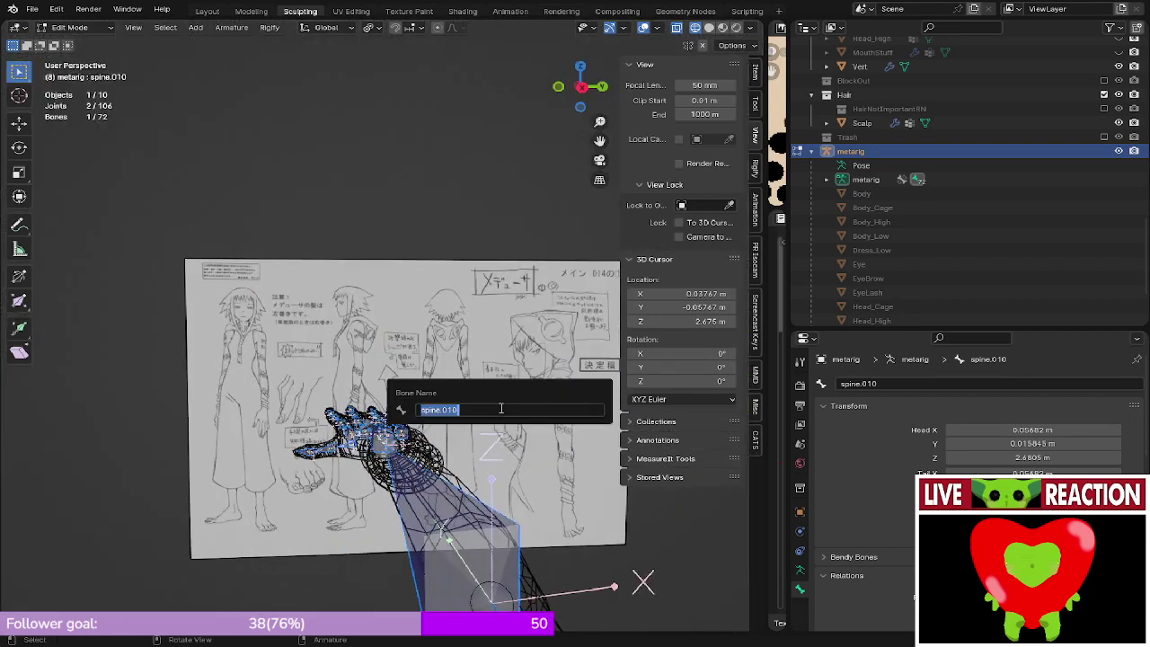
pyautogui.write('Hold.L')
pyautogui.press('Return')
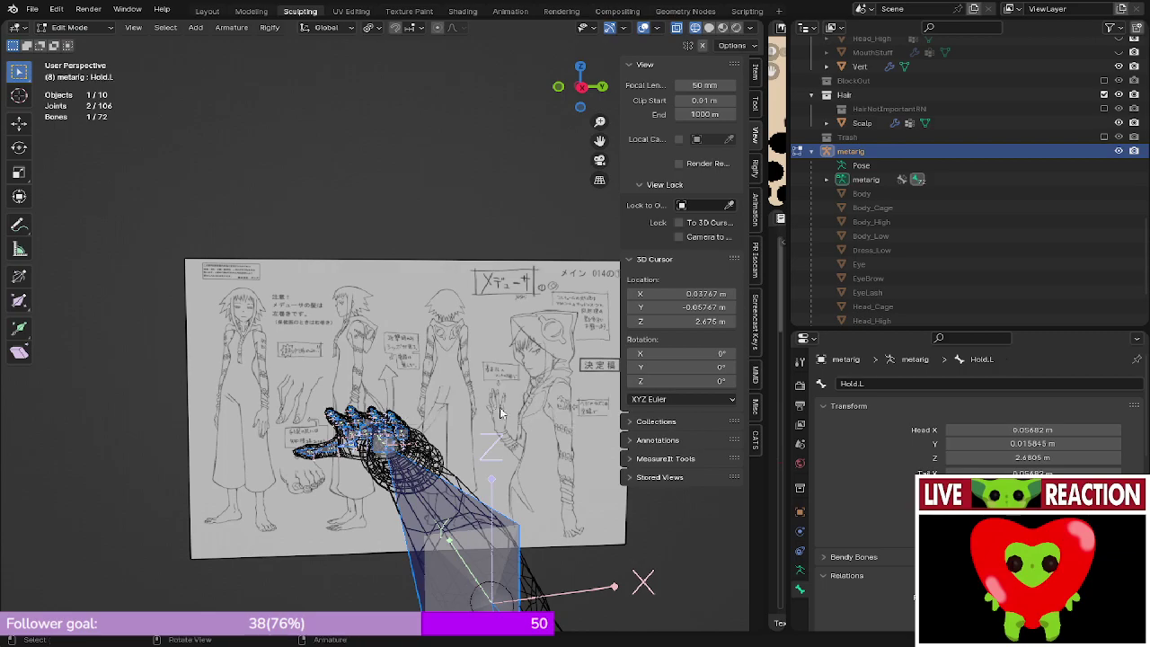
# - Disconnect the short vertical eye bone from Hold.L while keeping Hold.L as its parent
pyautogui.moveTo(499, 408); pyautogui.dragTo(483, 333, button='middle')
pyautogui.press('KP_3')
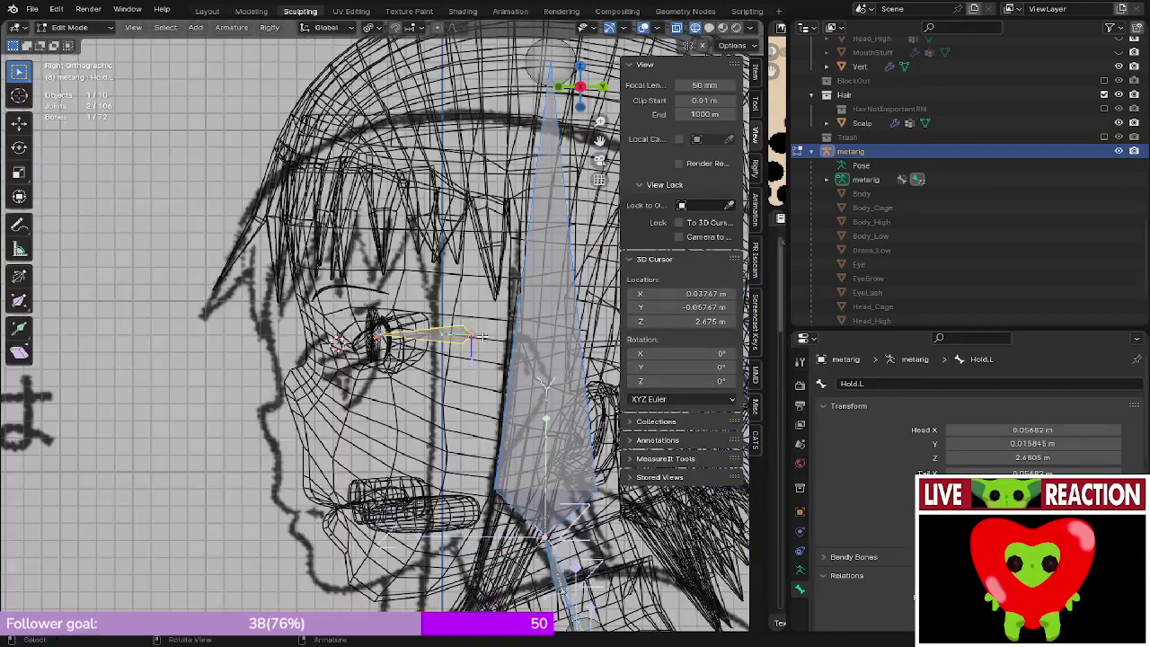
pyautogui.scroll(13, 468, 315)
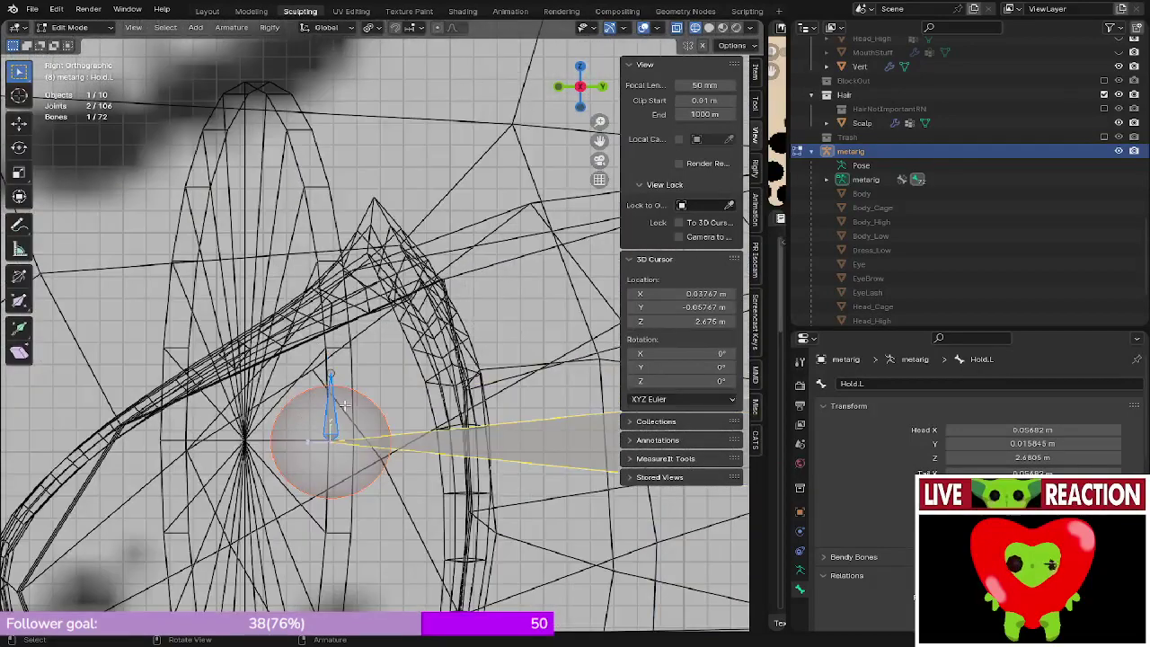
pyautogui.click(343, 406)
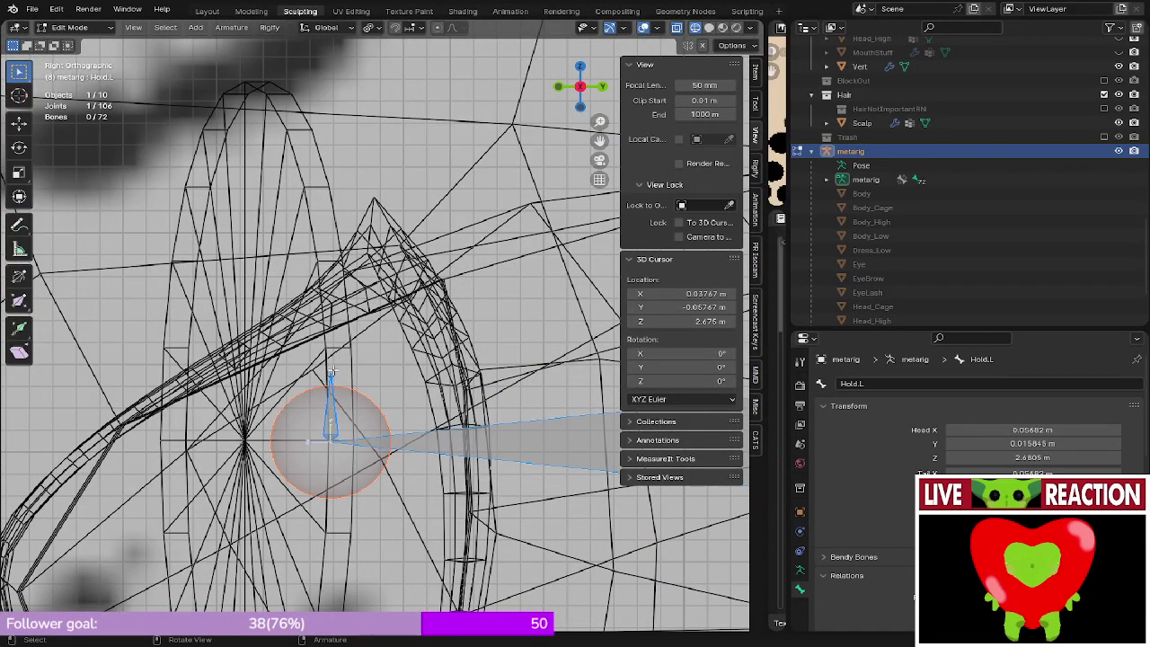
pyautogui.click(332, 370)
pyautogui.click(330, 410)
pyautogui.click(330, 409)
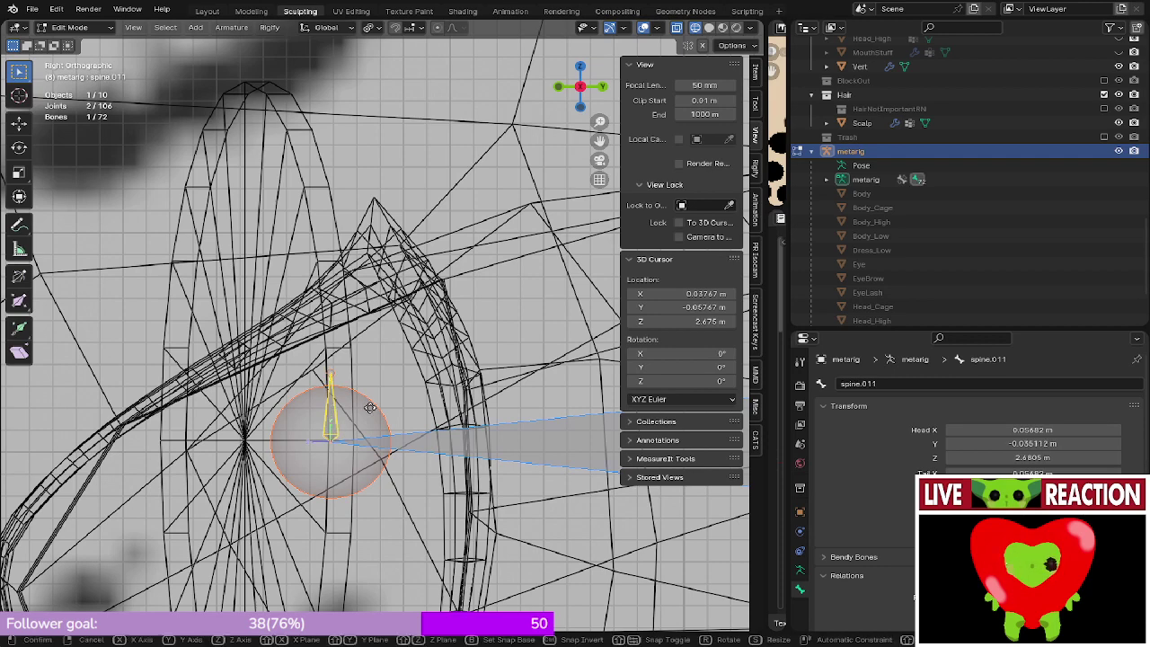
pyautogui.click(327, 419)
pyautogui.click(328, 419)
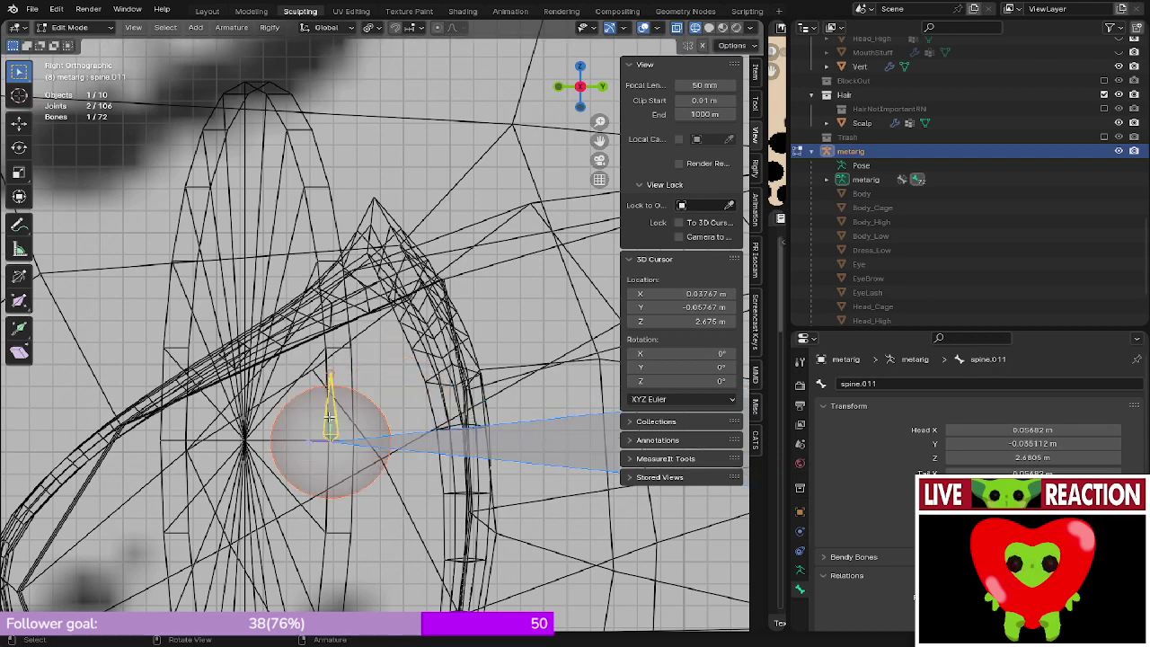
pyautogui.click(328, 419)
pyautogui.click(329, 420)
pyautogui.scroll(-5, 970, 467)
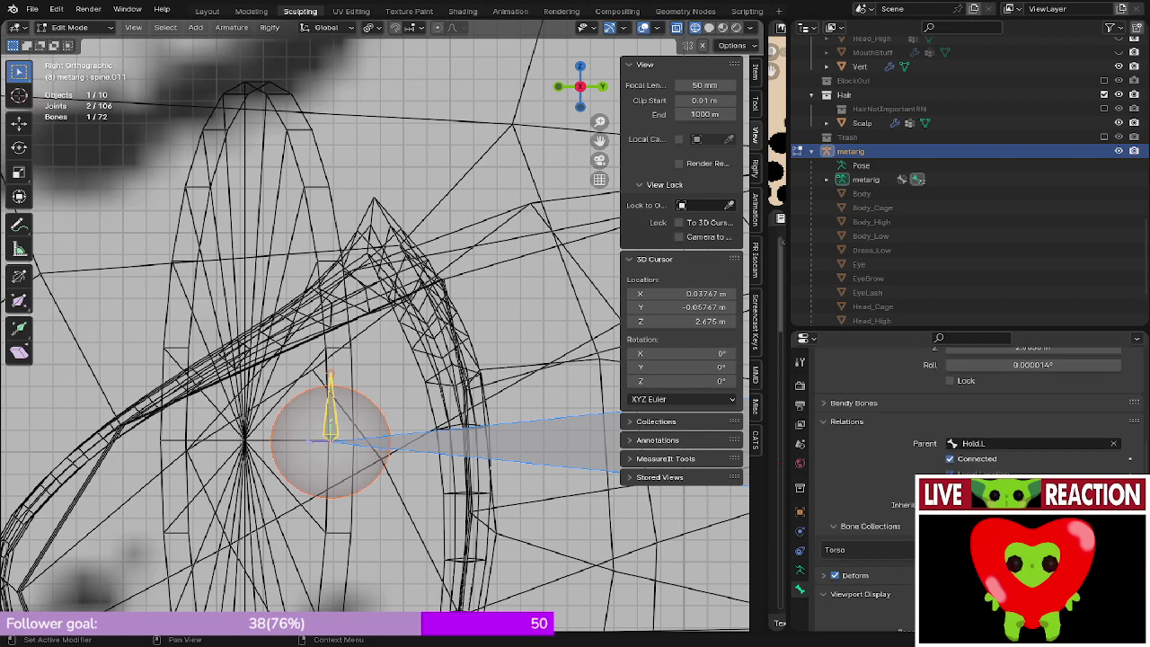
pyautogui.click(950, 459)
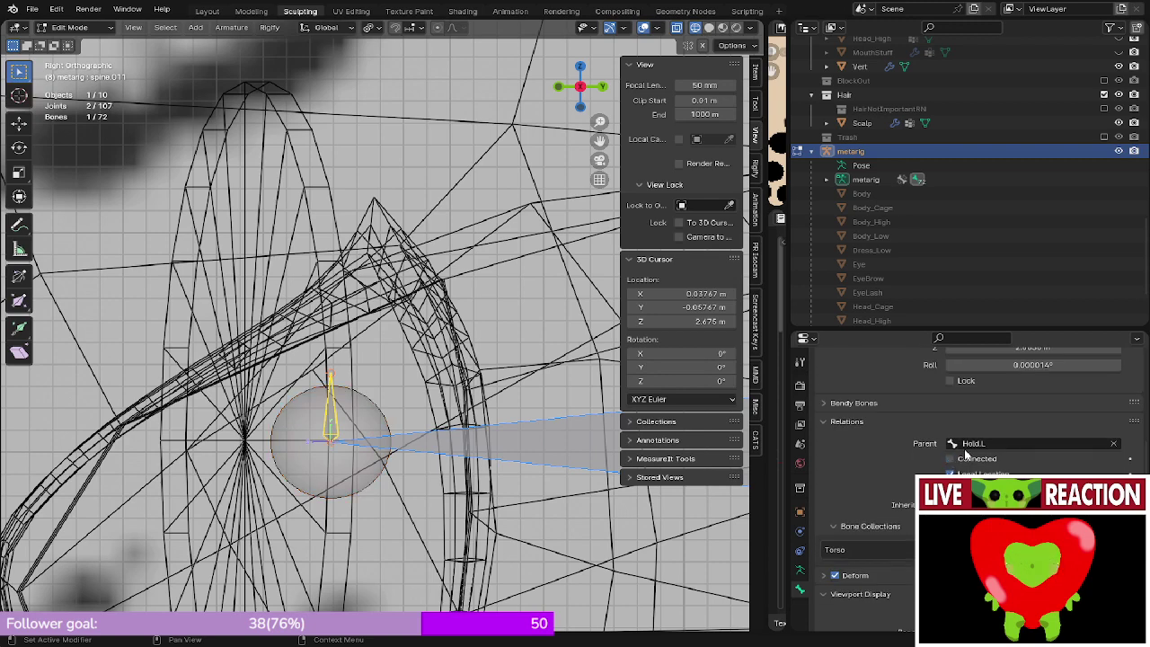
# - Set the parent of the short vertical eye bone to spine.006
pyautogui.click(1113, 443)
pyautogui.click(1065, 442)
pyautogui.click(1024, 536)
# - Examine the names and parent relations of Hold.L, the head bone and the braid chain bones
pyautogui.click(556, 447)
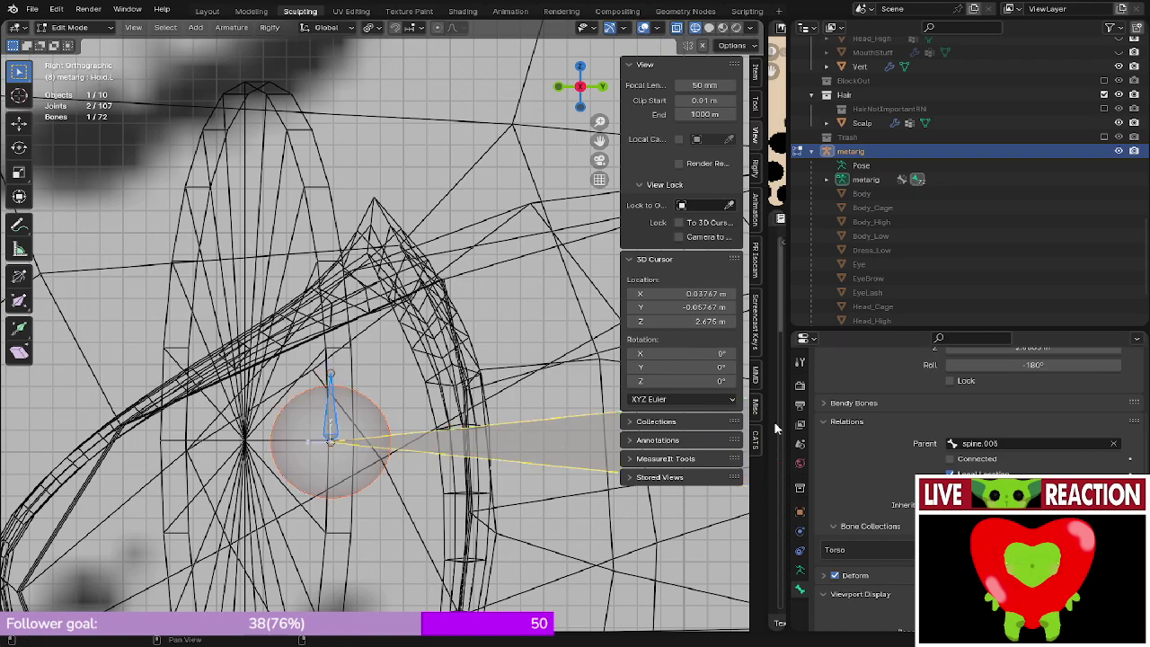
pyautogui.scroll(-12, 458, 435)
pyautogui.scroll(-5, 457, 434)
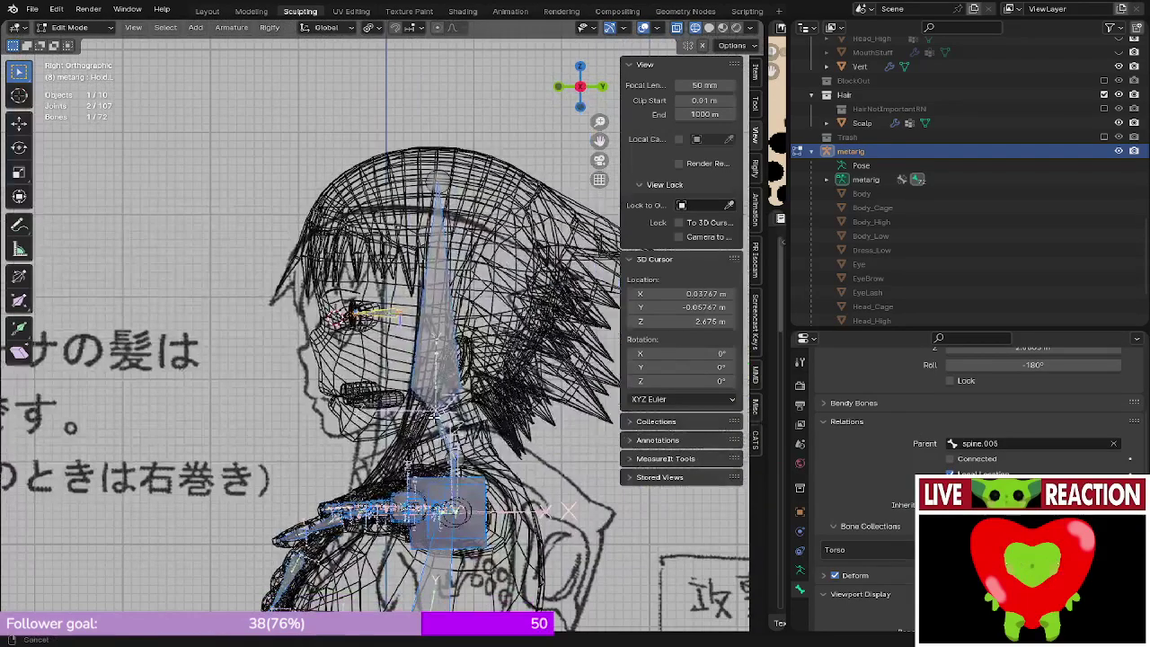
pyautogui.click(432, 357)
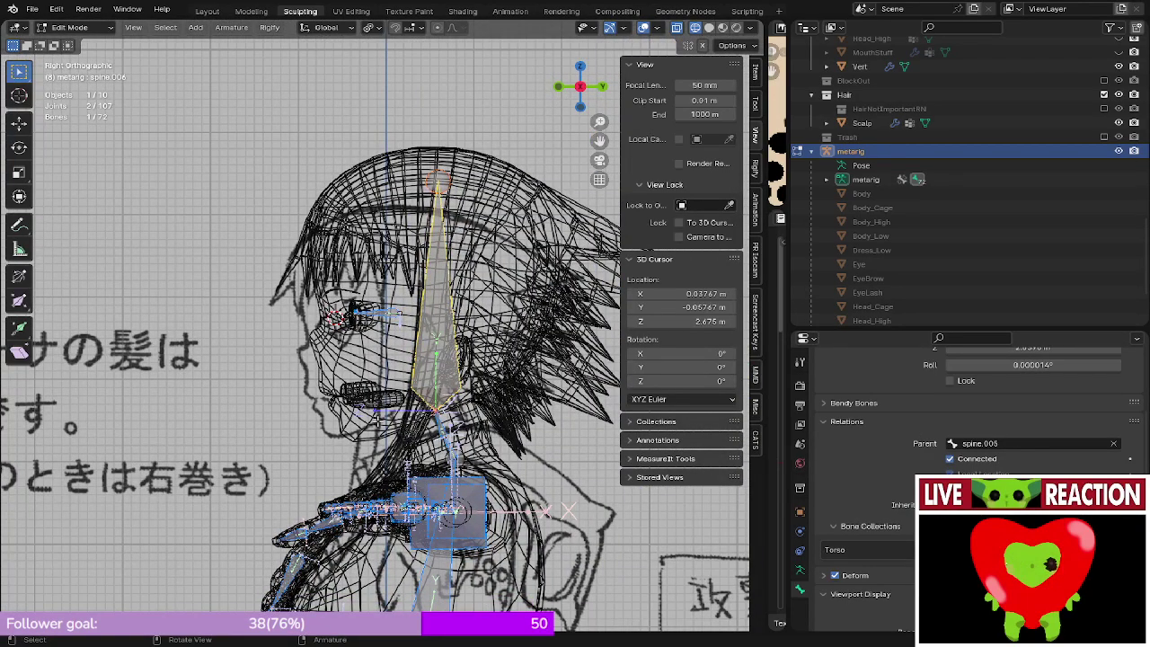
pyautogui.moveTo(378, 422); pyautogui.dragTo(428, 426, button='middle')
pyautogui.click(367, 479)
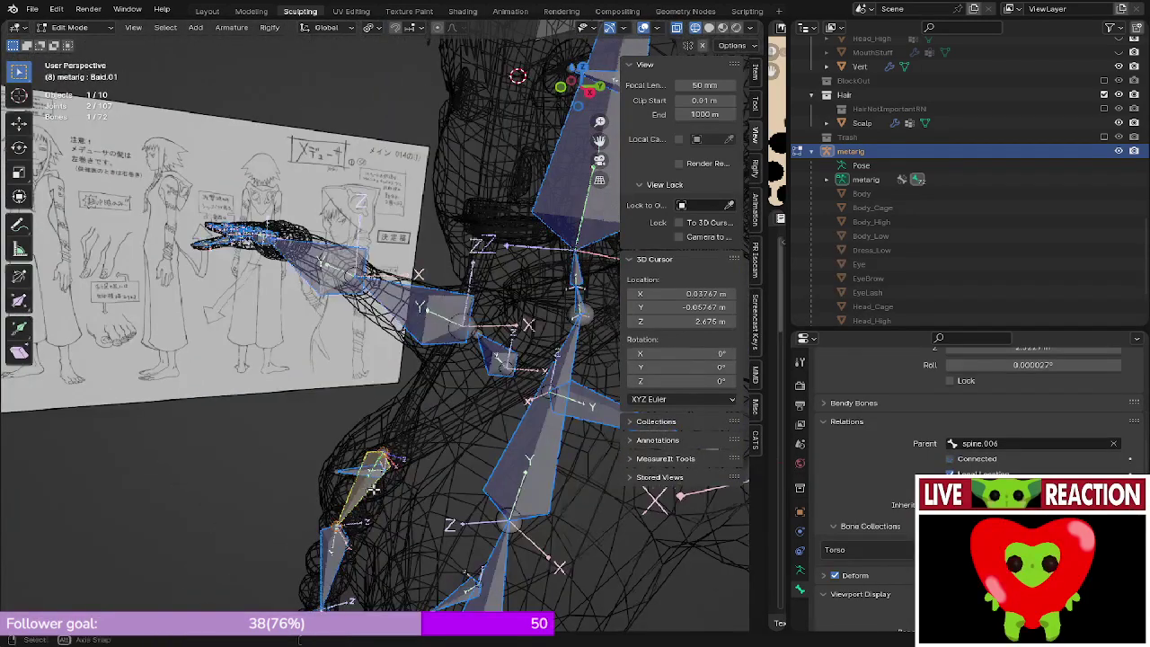
pyautogui.moveTo(366, 481); pyautogui.dragTo(385, 446, button='middle')
pyautogui.click(395, 528)
pyautogui.click(398, 516)
pyautogui.scroll(2, 384, 446)
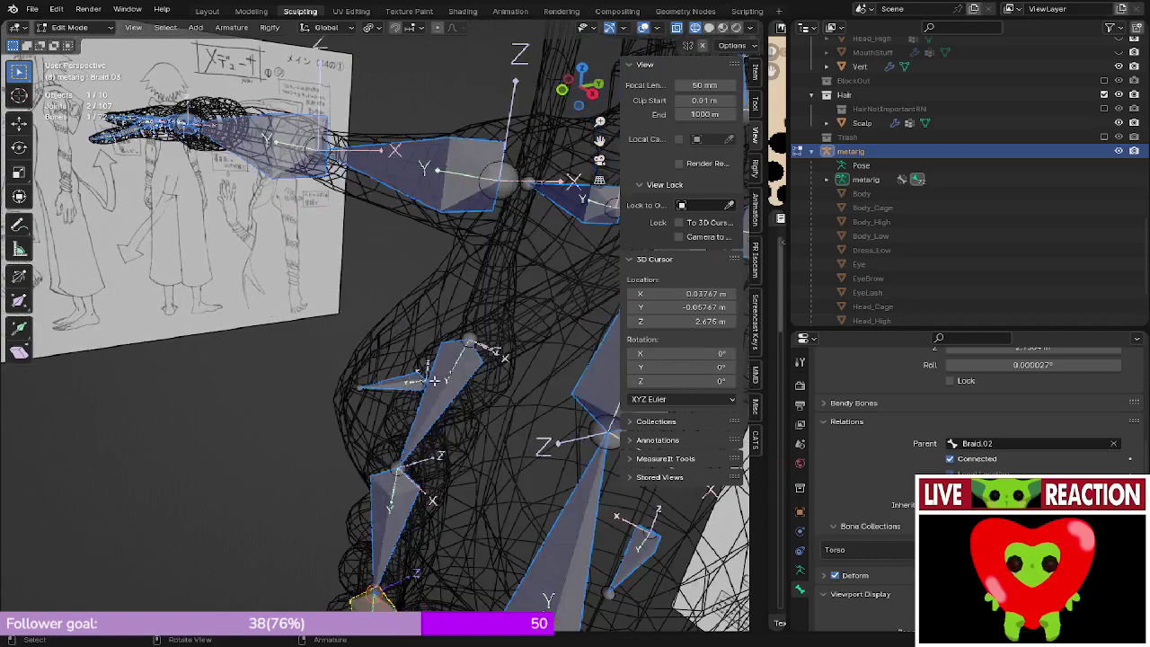
pyautogui.click(439, 381)
pyautogui.moveTo(439, 380); pyautogui.dragTo(411, 410, button='middle')
pyautogui.press('F2')
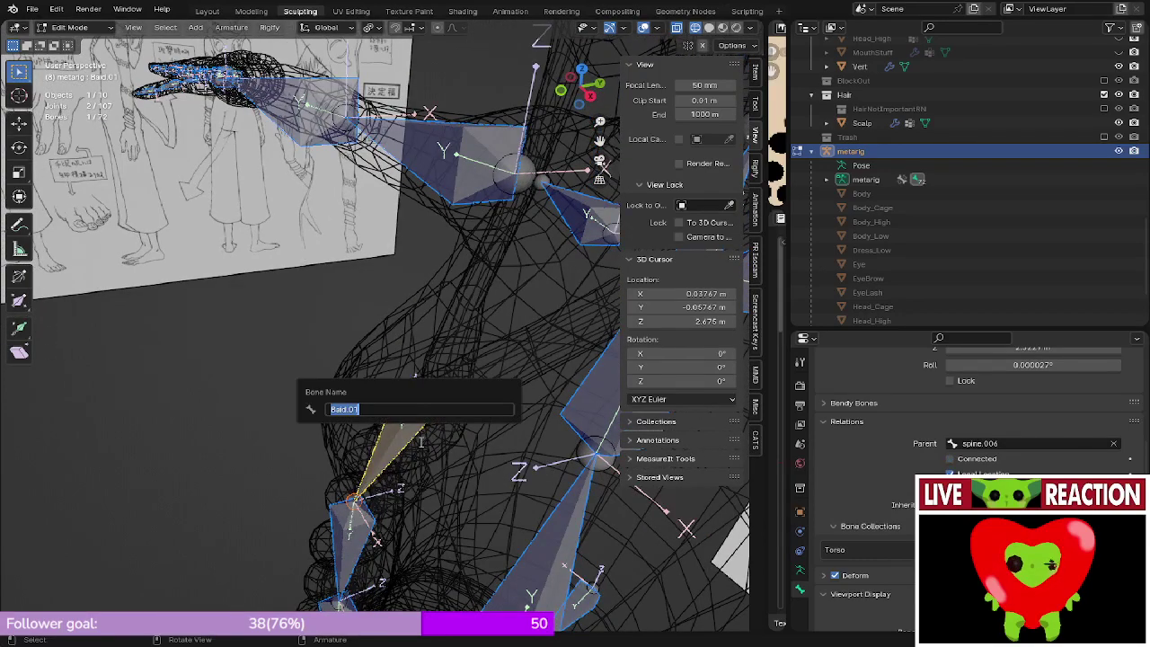
pyautogui.press('Escape')
pyautogui.scroll(5, 1010, 418)
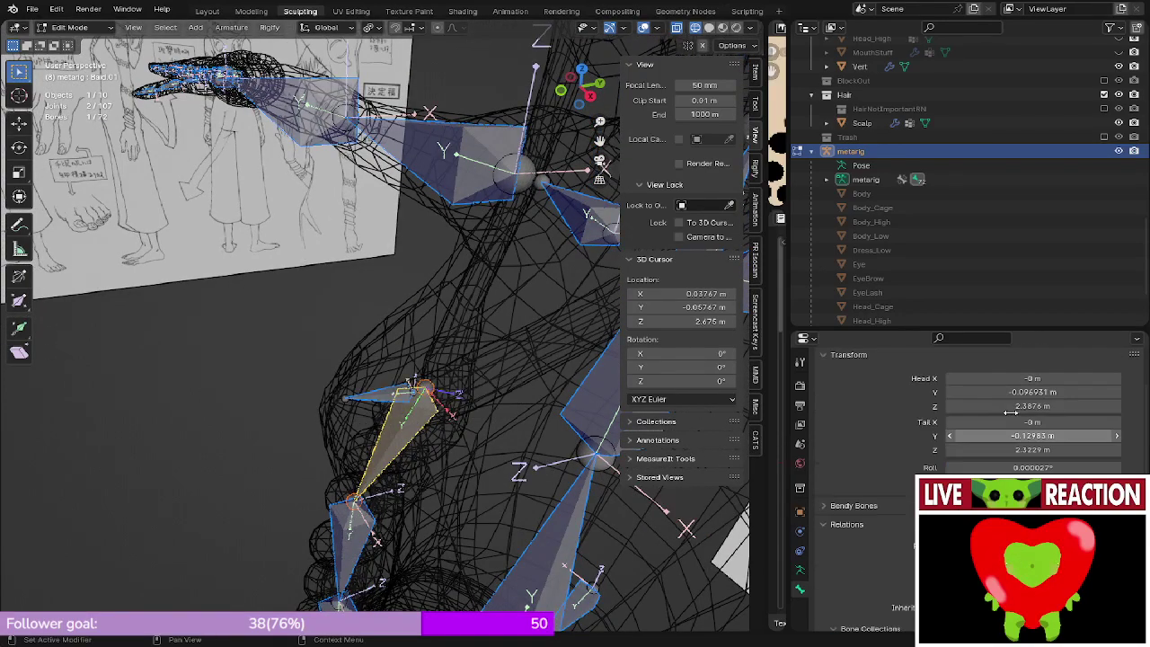
pyautogui.click(350, 530)
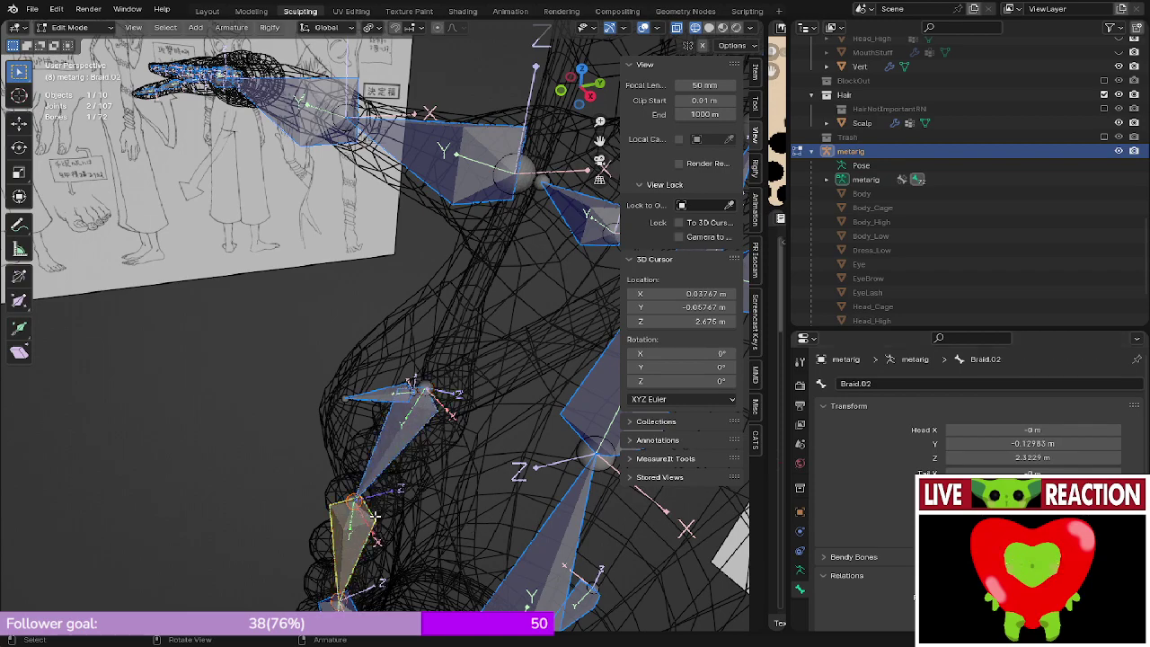
pyautogui.moveTo(420, 536); pyautogui.dragTo(381, 495, button='middle')
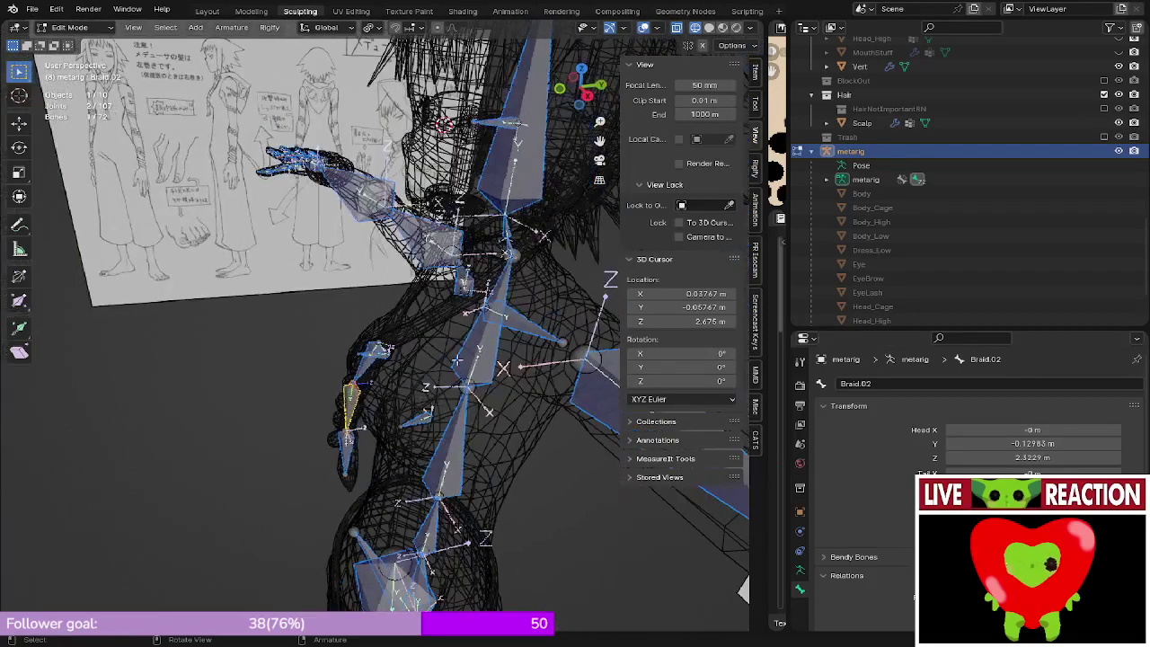
# - Inspect the upper spine, neck and head bones and the transform of Hold.L
pyautogui.click(464, 348)
pyautogui.moveTo(464, 348); pyautogui.dragTo(415, 426, button='middle')
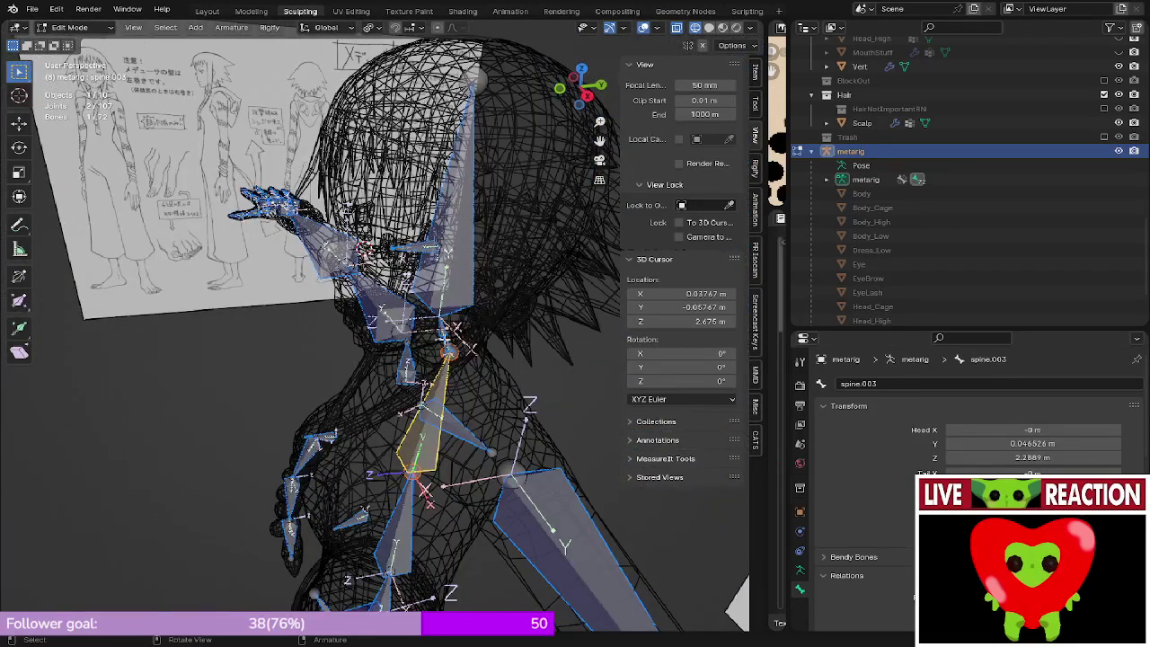
pyautogui.click(443, 333)
pyautogui.click(443, 332)
pyautogui.moveTo(443, 332)
pyautogui.mouseDown(button='middle')
pyautogui.moveTo(463, 317)
pyautogui.moveTo(438, 334)
pyautogui.mouseUp(button='middle')
pyautogui.scroll(3, 465, 320)
pyautogui.click(460, 212)
pyautogui.moveTo(461, 212); pyautogui.dragTo(415, 334, button='middle')
pyautogui.click(377, 285)
pyautogui.scroll(-3, 998, 452)
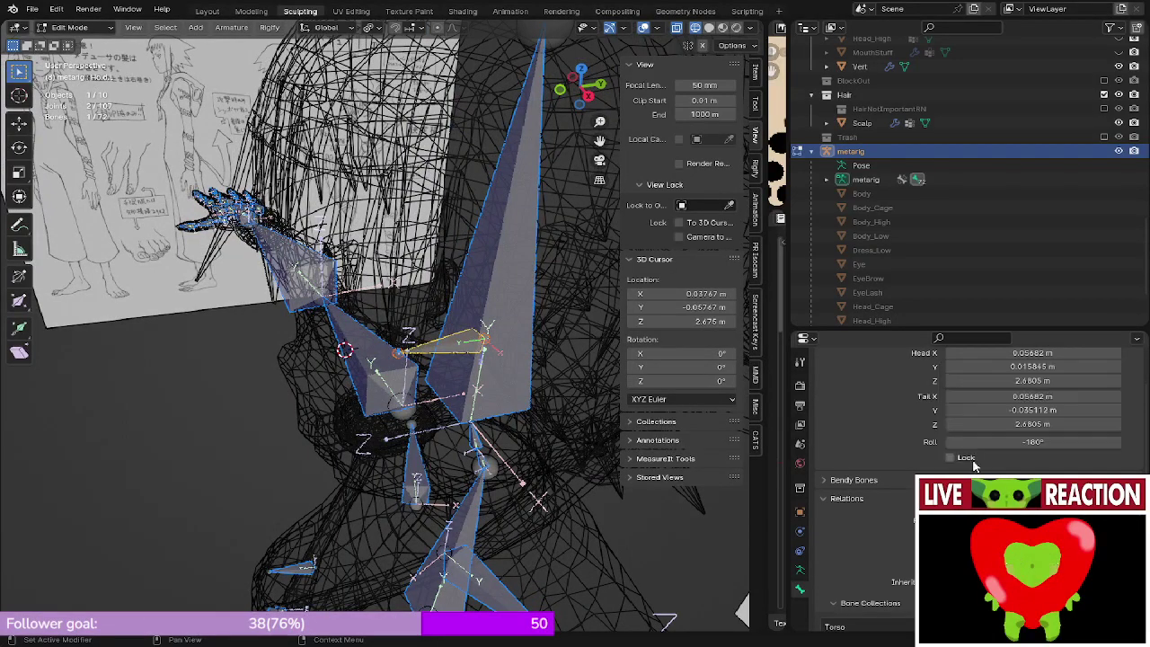
pyautogui.moveTo(503, 404); pyautogui.dragTo(297, 403, button='middle')
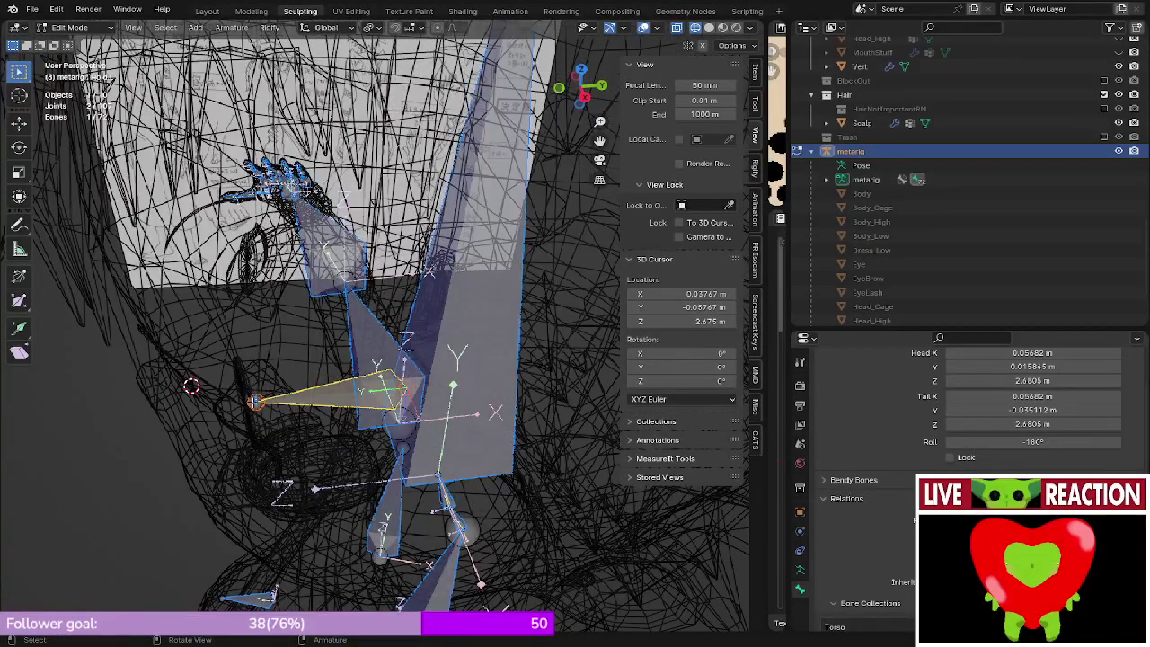
# - Move the short vertical eye bone about 0.0145 m along global Y, toward the back of Hold.L
pyautogui.click(255, 401)
pyautogui.click(256, 404)
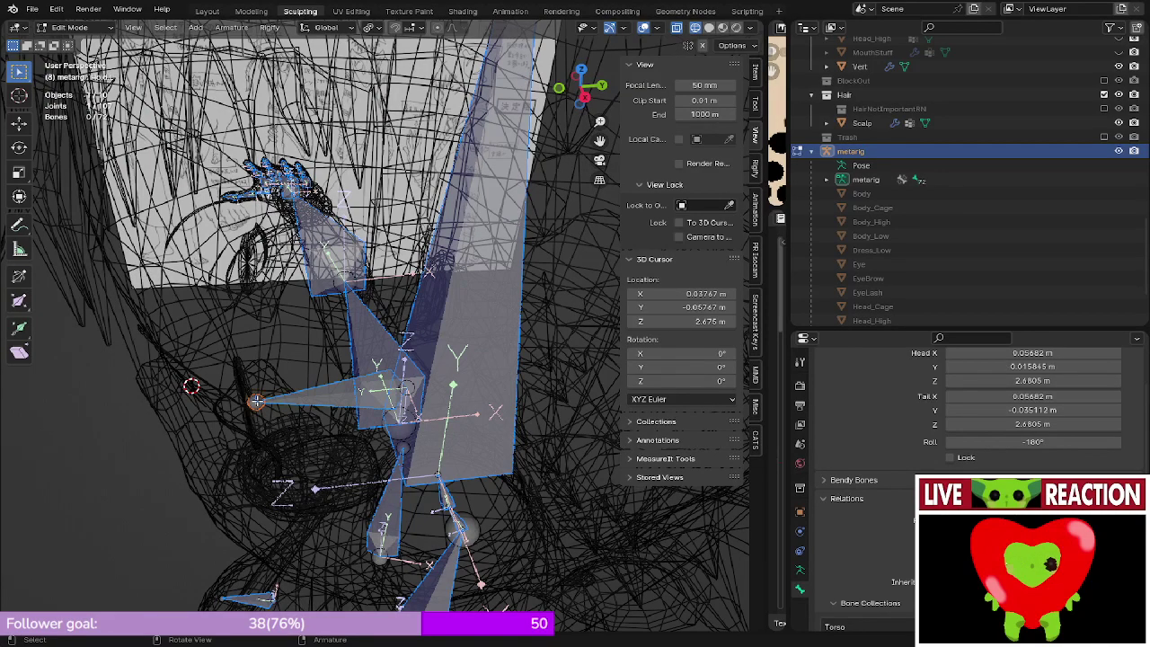
pyautogui.press('KP_3')
pyautogui.scroll(6, 398, 505)
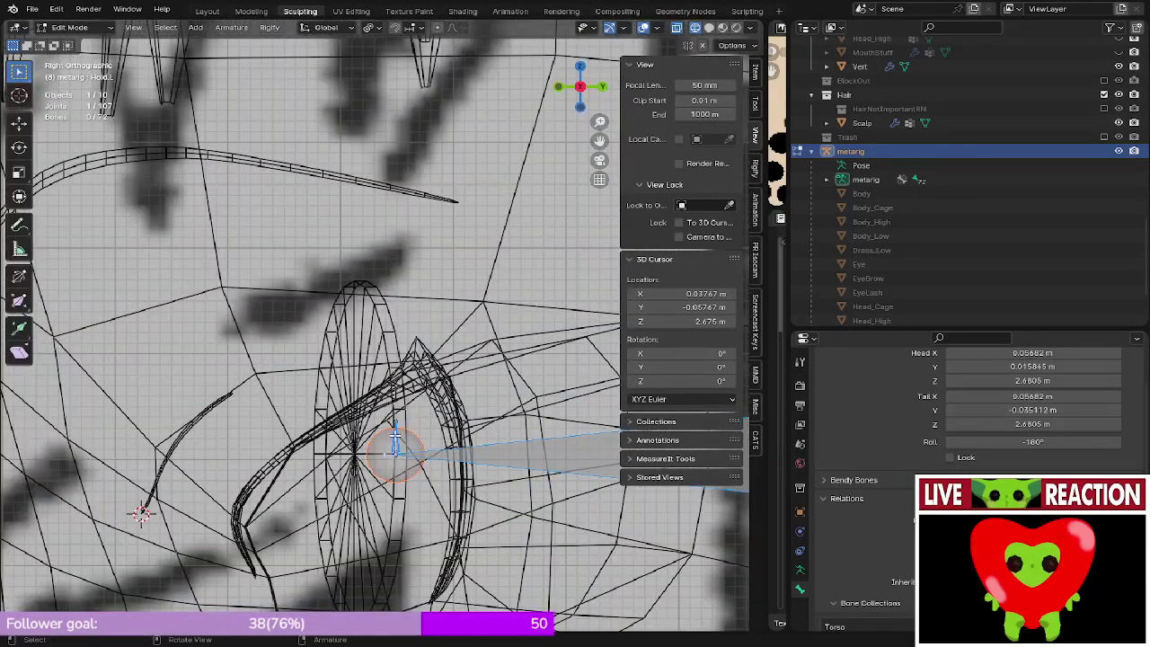
pyautogui.click(396, 440)
pyautogui.click(1024, 520)
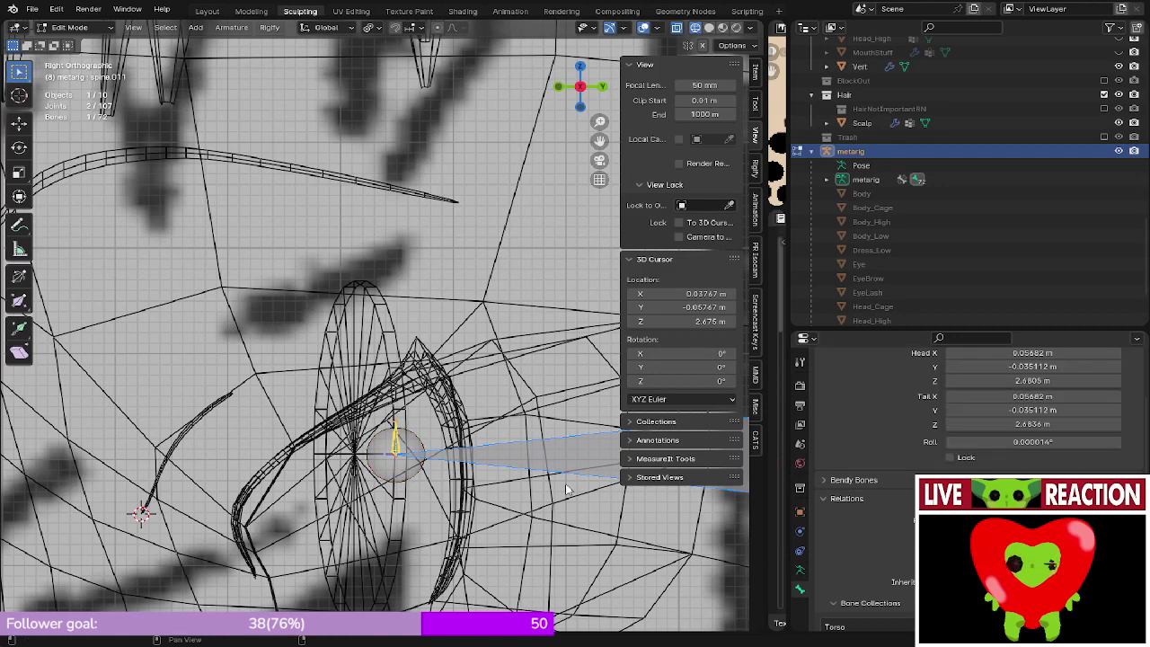
pyautogui.click(396, 452)
pyautogui.click(396, 447)
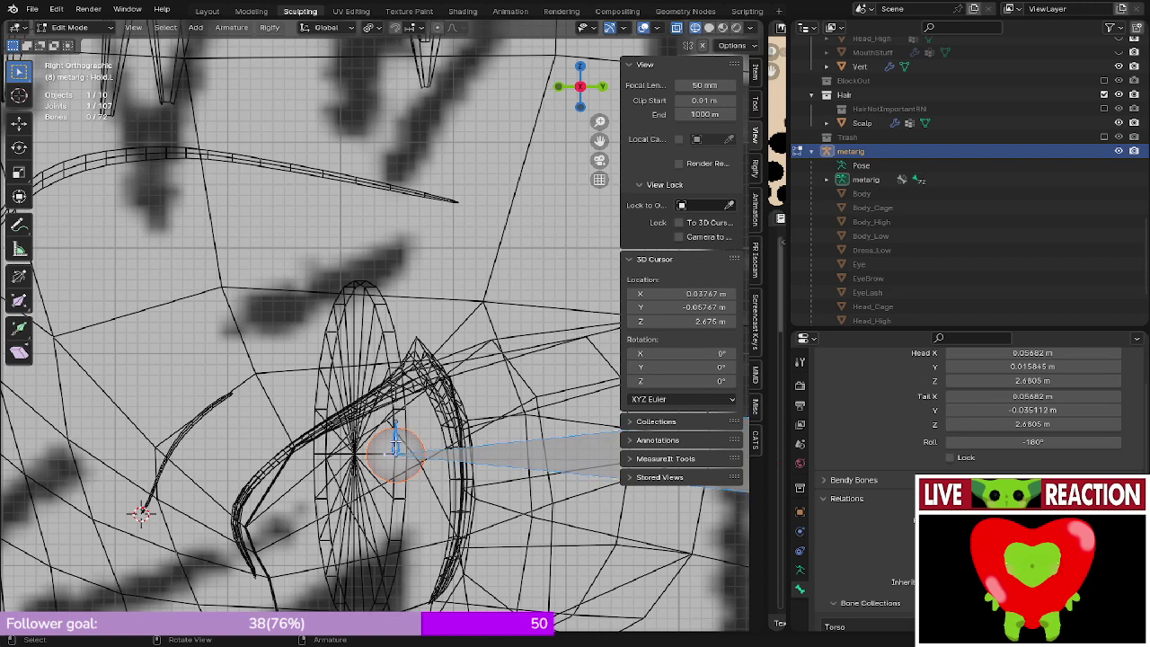
pyautogui.click(393, 429)
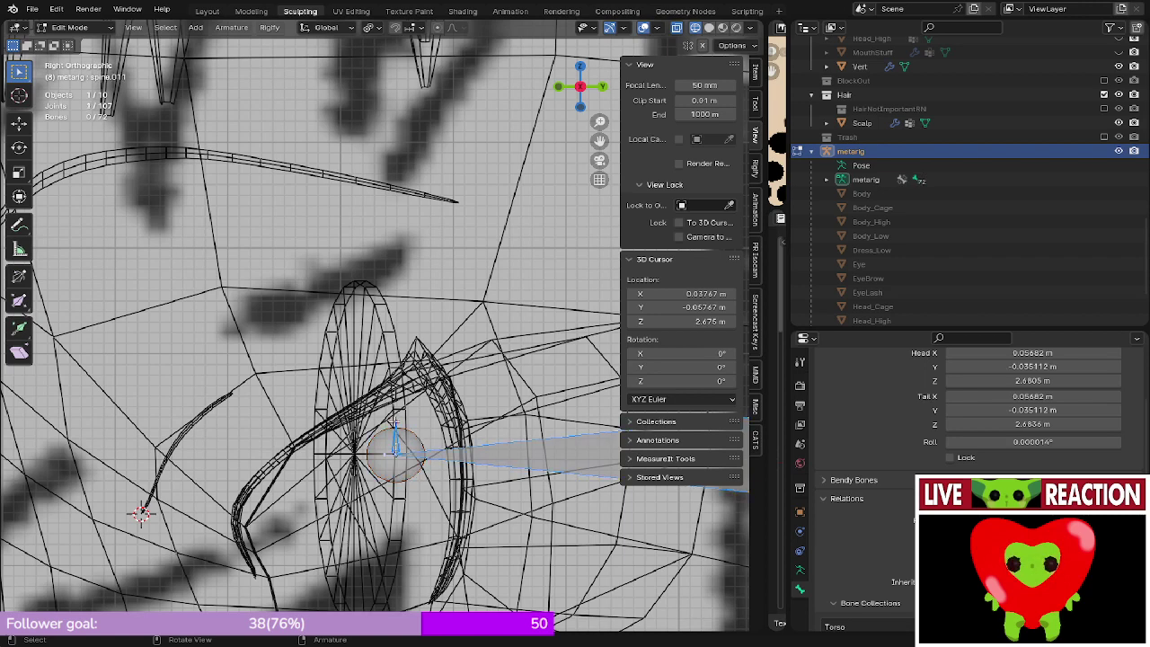
pyautogui.click(394, 429)
pyautogui.click(394, 431)
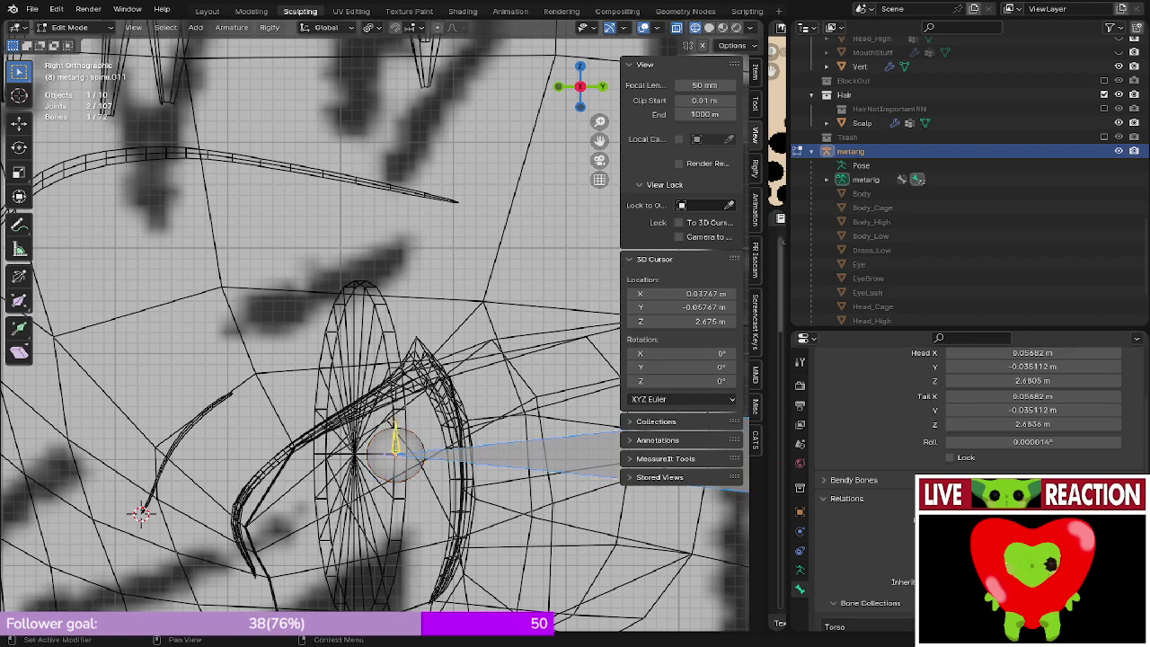
pyautogui.scroll(-1, 647, 491)
pyautogui.scroll(-1, 646, 492)
pyautogui.keyDown('shift'); pyautogui.moveTo(542, 464); pyautogui.dragTo(363, 474, button='middle'); pyautogui.keyUp('shift')
pyautogui.press('g')
pyautogui.press('y')
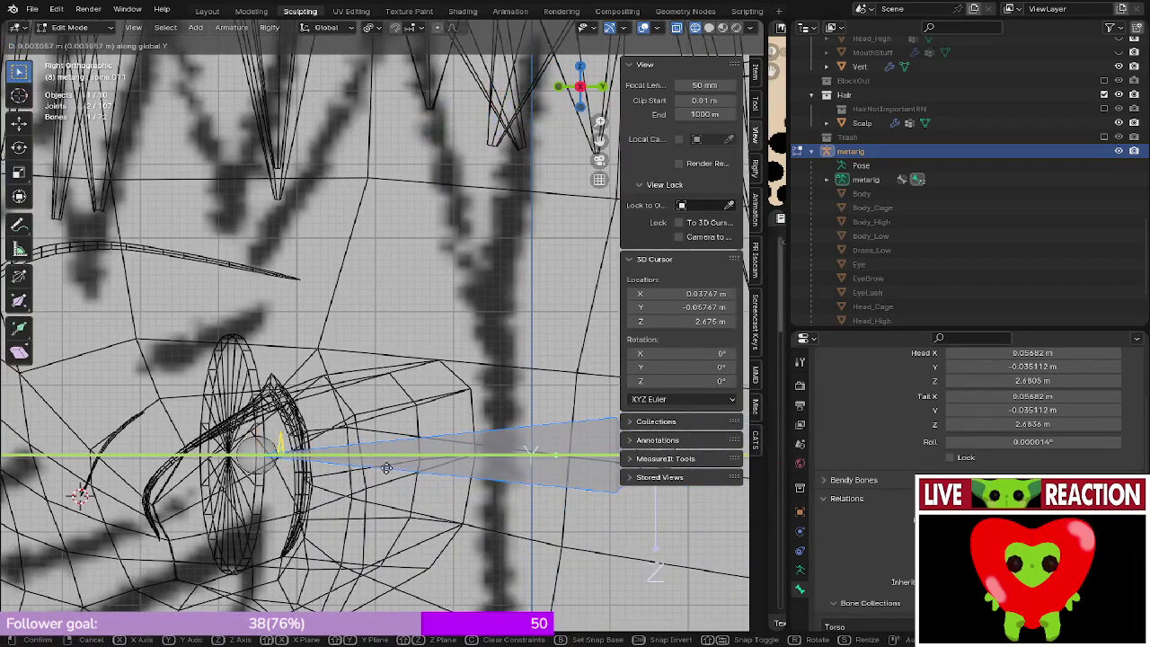
pyautogui.click(476, 463)
# - Display the viewport in Solid shading and save Medusa_005.blend
pyautogui.scroll(-2, 438, 412)
pyautogui.press('z')
pyautogui.click(554, 394)
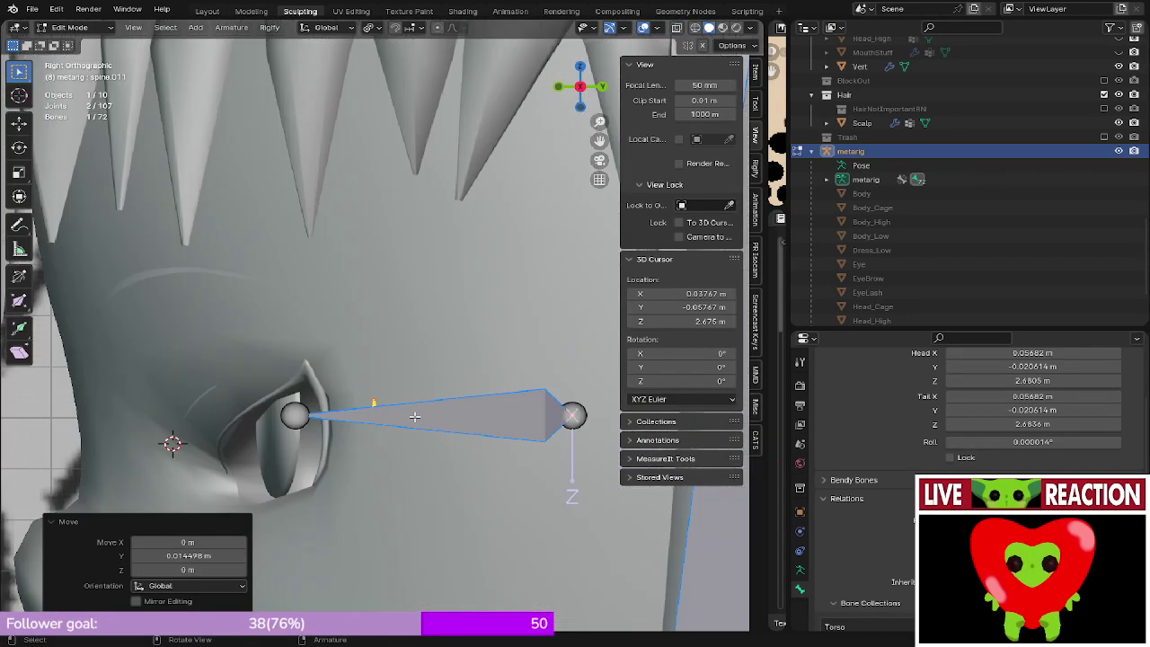
pyautogui.scroll(-3, 388, 413)
pyautogui.hotkey('ctrl', 's')
pyautogui.click(498, 414)
pyautogui.moveTo(498, 414); pyautogui.dragTo(443, 435, button='middle')
pyautogui.press('F3')
pyautogui.press('Escape')
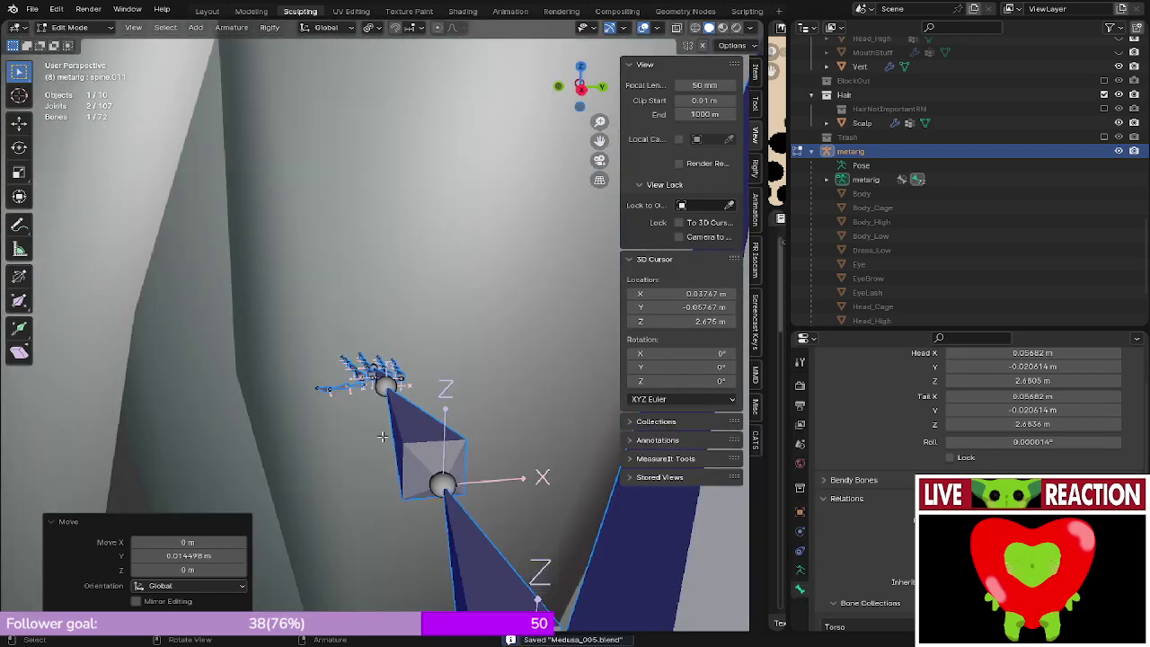
# - Rename the short vertical eye bone as Eye.L
pyautogui.press('KP_3')
pyautogui.scroll(-6, 382, 437)
pyautogui.scroll(6, 923, 287)
pyautogui.scroll(1, 936, 415)
pyautogui.scroll(2, 937, 415)
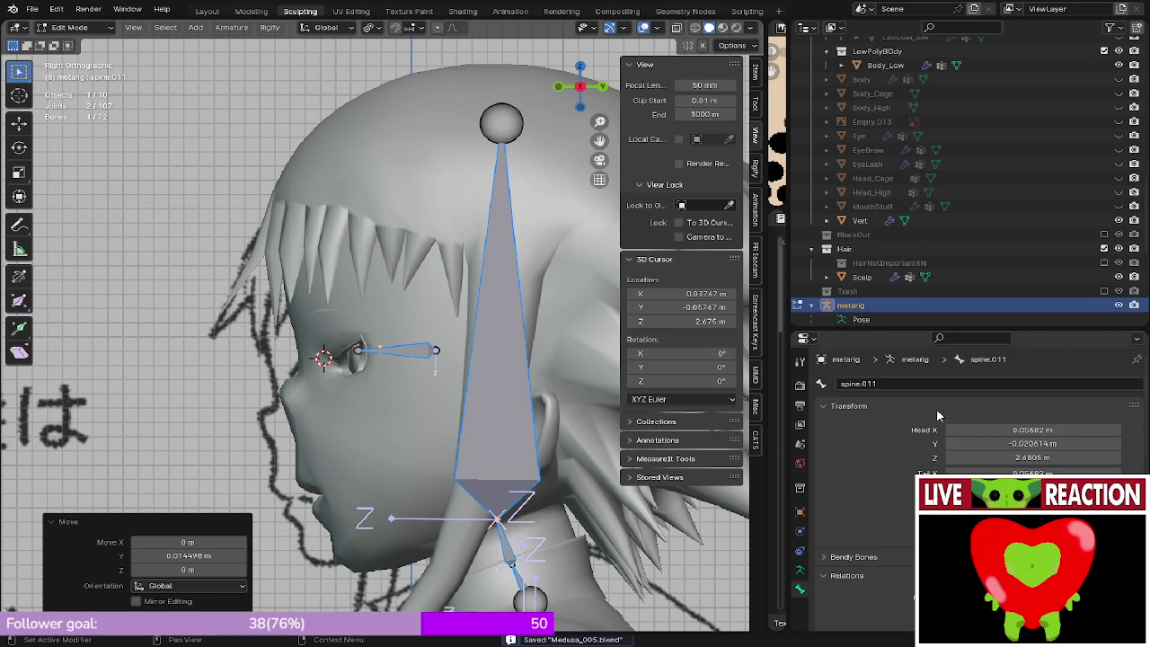
pyautogui.scroll(6, 313, 397)
pyautogui.press('F2')
pyautogui.moveTo(315, 398); pyautogui.dragTo(166, 400)
pyautogui.write('Eye')
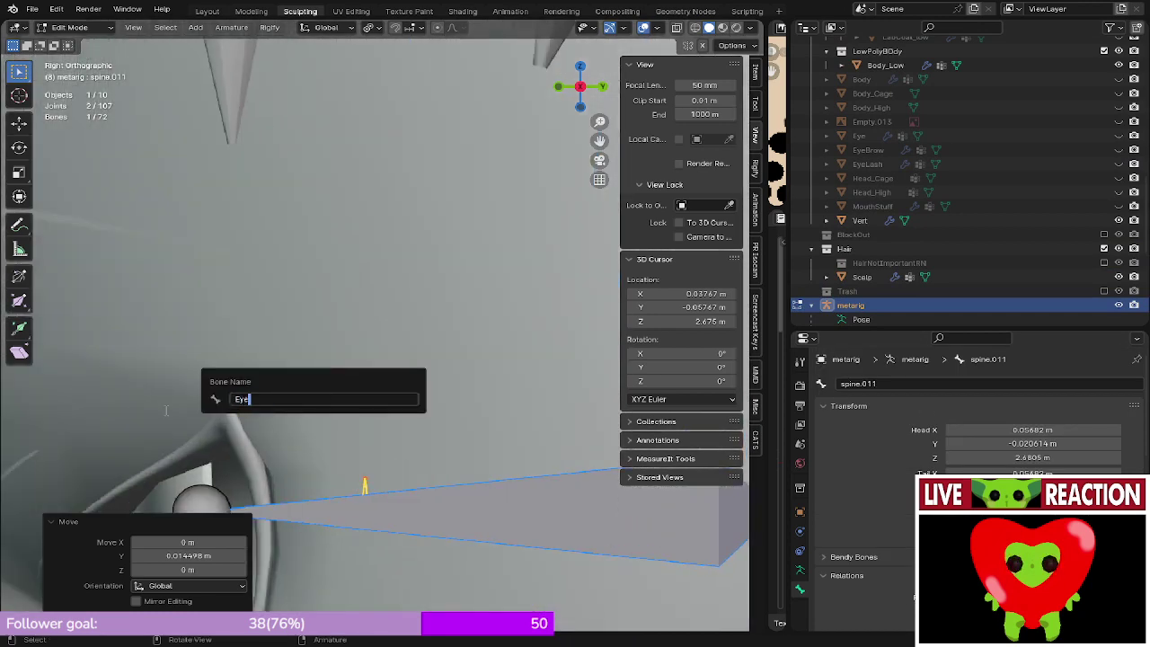
pyautogui.write('.L')
pyautogui.press('Return')
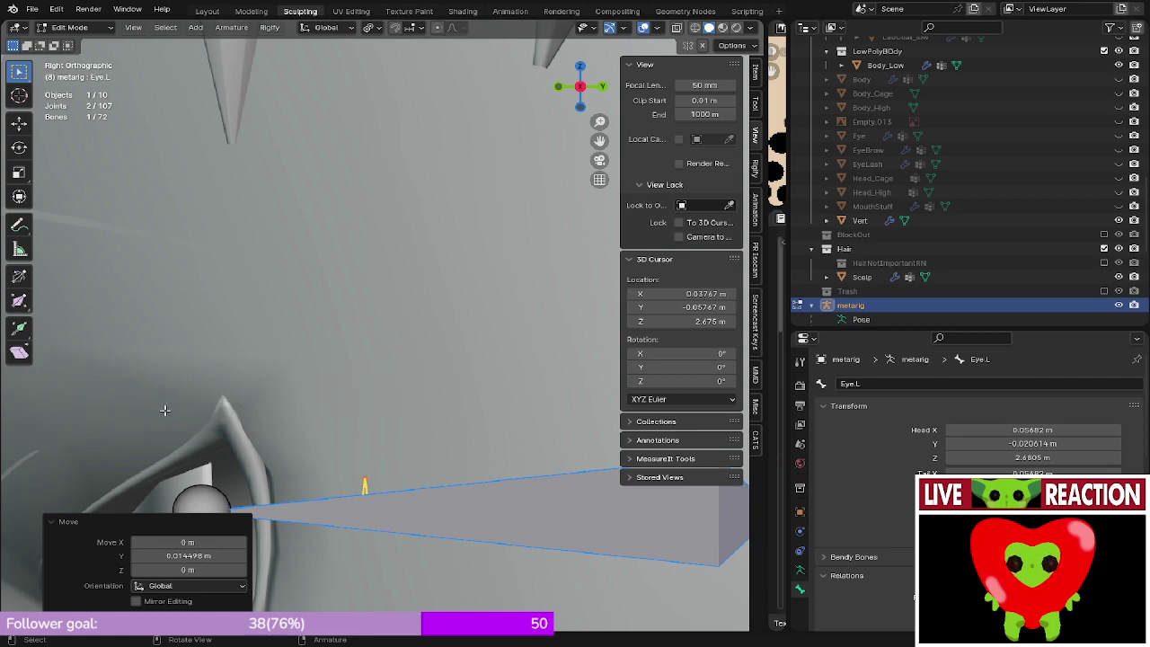
# - Symmetrize the Eye.L and Hold.L bones to the other side of the head
pyautogui.scroll(-4, 120, 380)
pyautogui.moveTo(121, 380); pyautogui.dragTo(381, 345, button='middle')
pyautogui.press('KP_1')
pyautogui.scroll(2, 381, 345)
pyautogui.click(456, 344)
pyautogui.moveTo(456, 345); pyautogui.dragTo(479, 344, button='middle')
pyautogui.scroll(1, 478, 343)
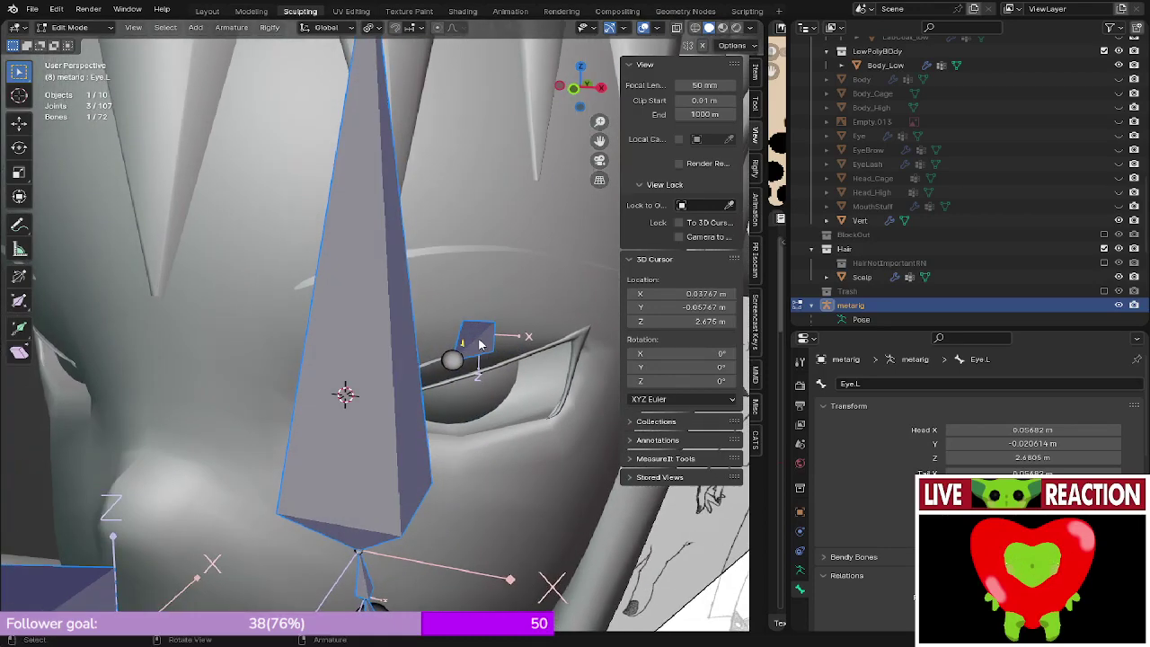
pyautogui.keyDown('shift'); pyautogui.click(479, 343); pyautogui.keyUp('shift')
pyautogui.press('F3')
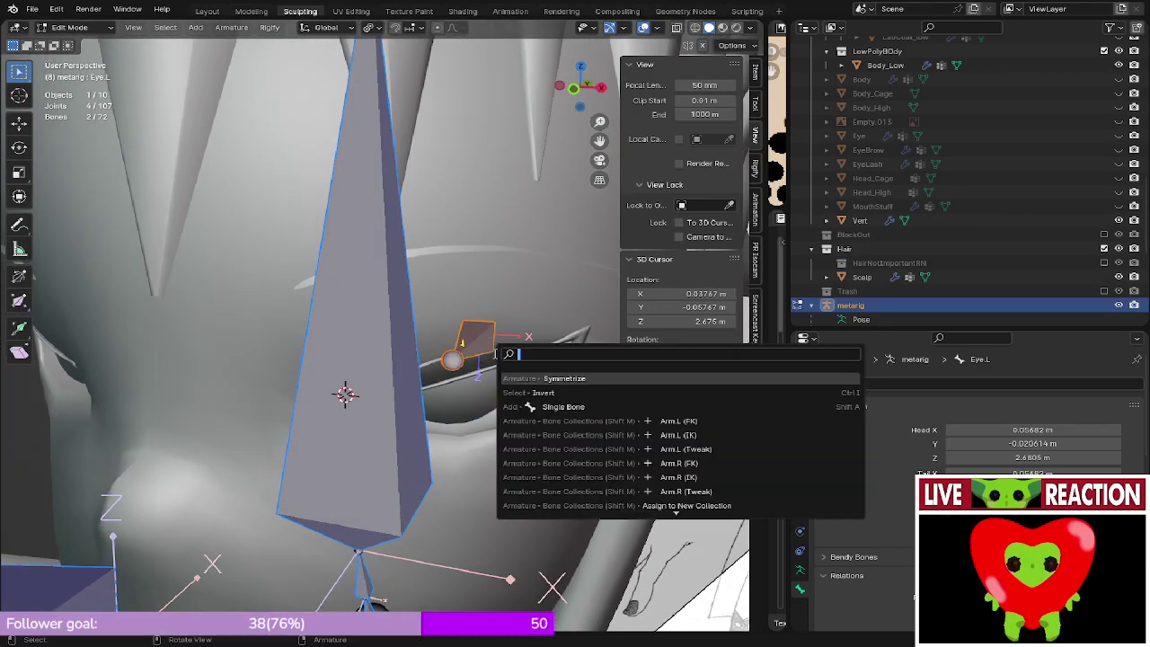
pyautogui.click(557, 378)
# - Save Medusa_005.blend with the mirrored eye bones and check both eyes from the front
pyautogui.scroll(-3, 316, 378)
pyautogui.press('KP_1')
pyautogui.scroll(-5, 316, 359)
pyautogui.hotkey('ctrl', 's')
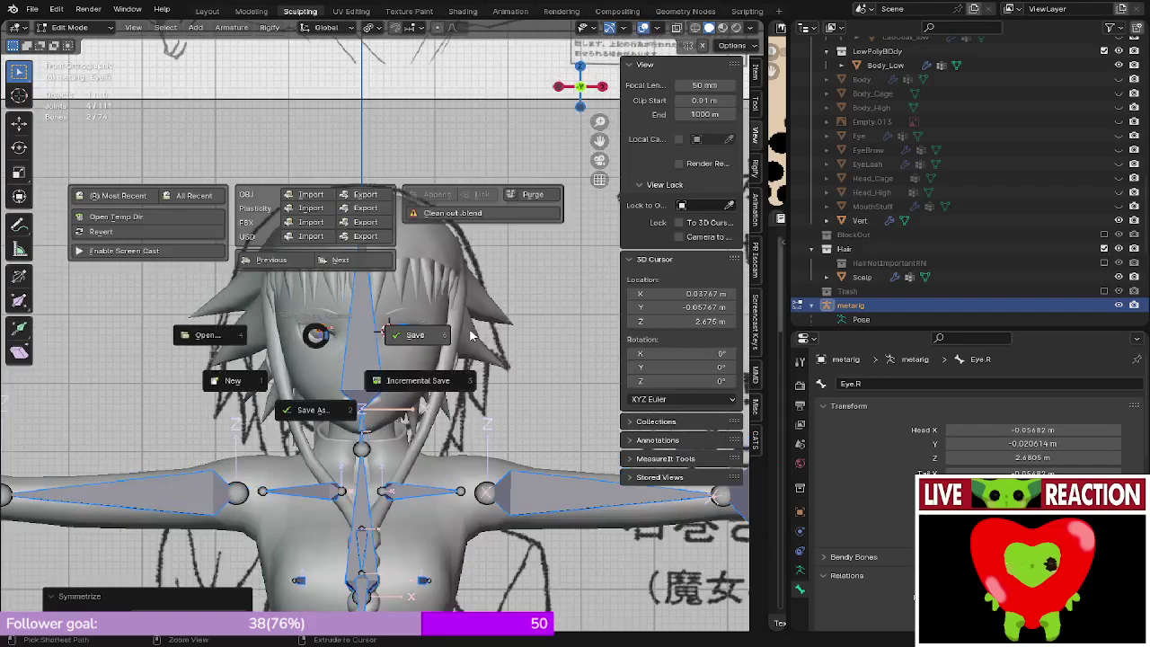
pyautogui.click(472, 335)
pyautogui.scroll(6, 407, 347)
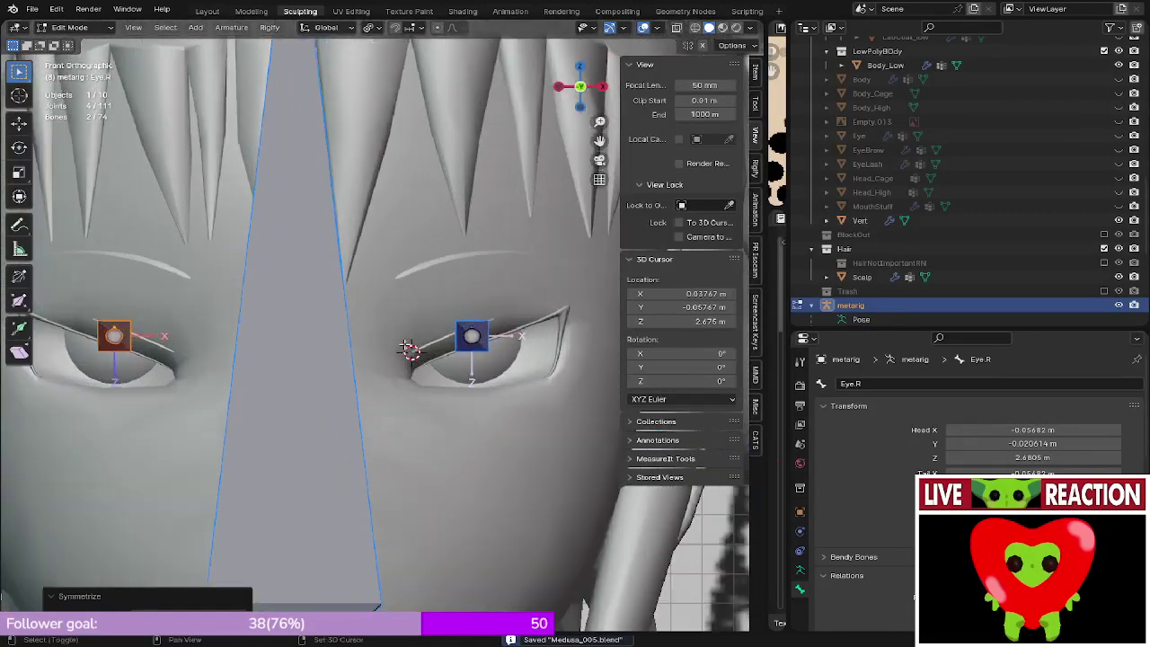
pyautogui.scroll(-3, 418, 341)
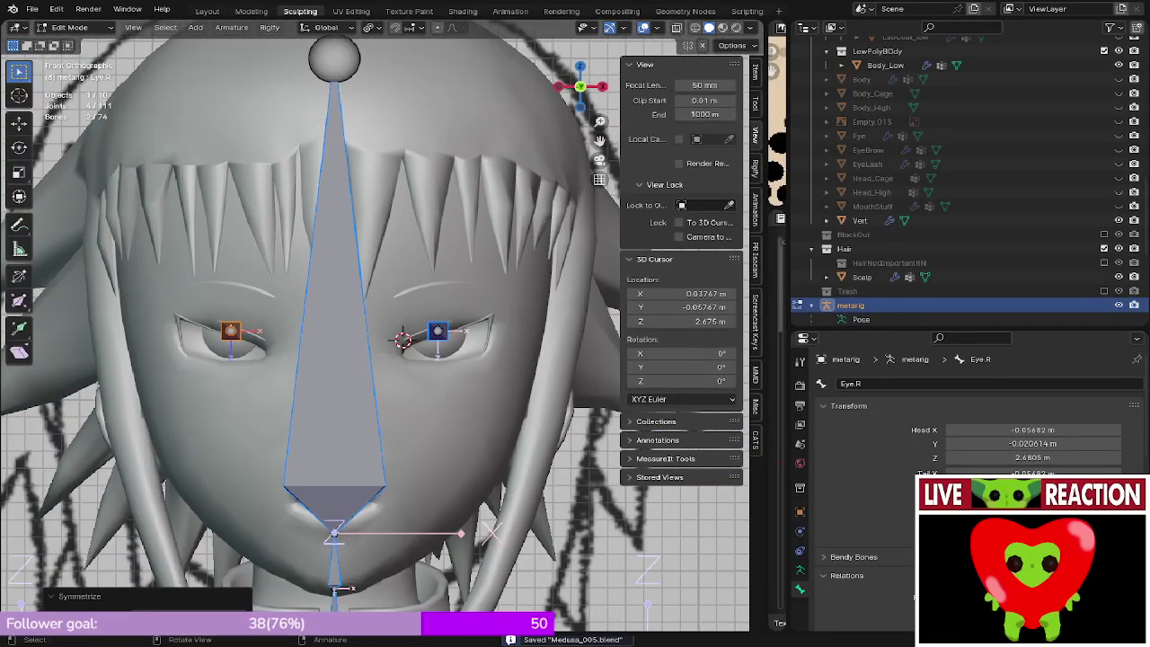
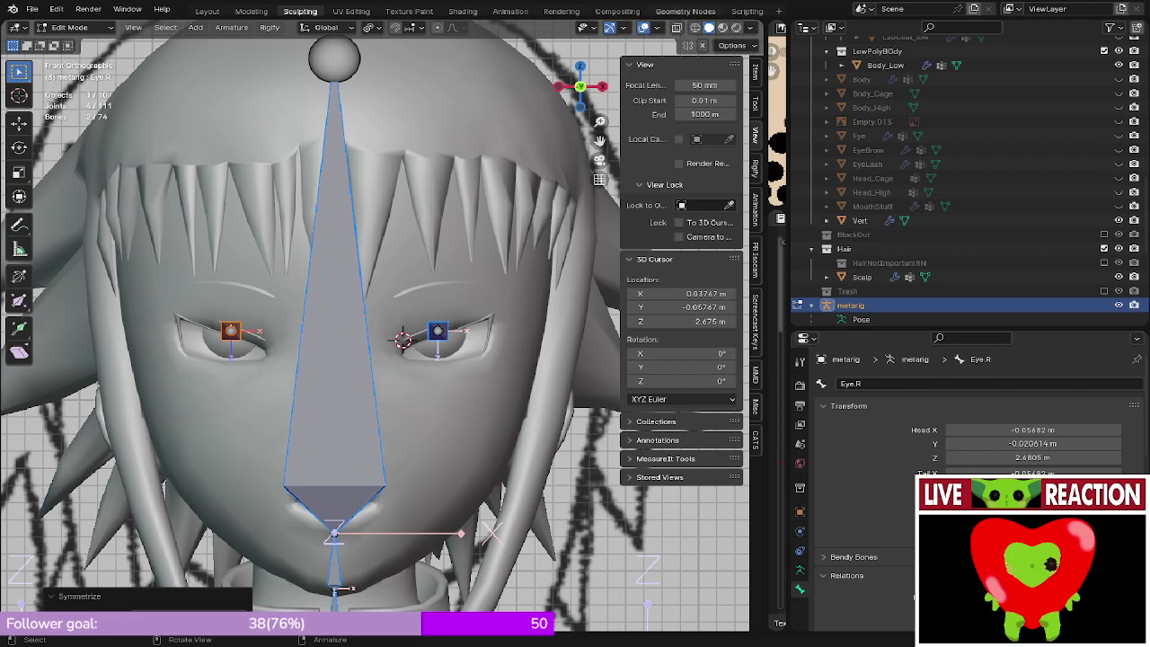
# - Return the metarig to Object Mode and show the character from the front in Rendered shading
pyautogui.moveTo(377, 422); pyautogui.dragTo(402, 478, button='middle')
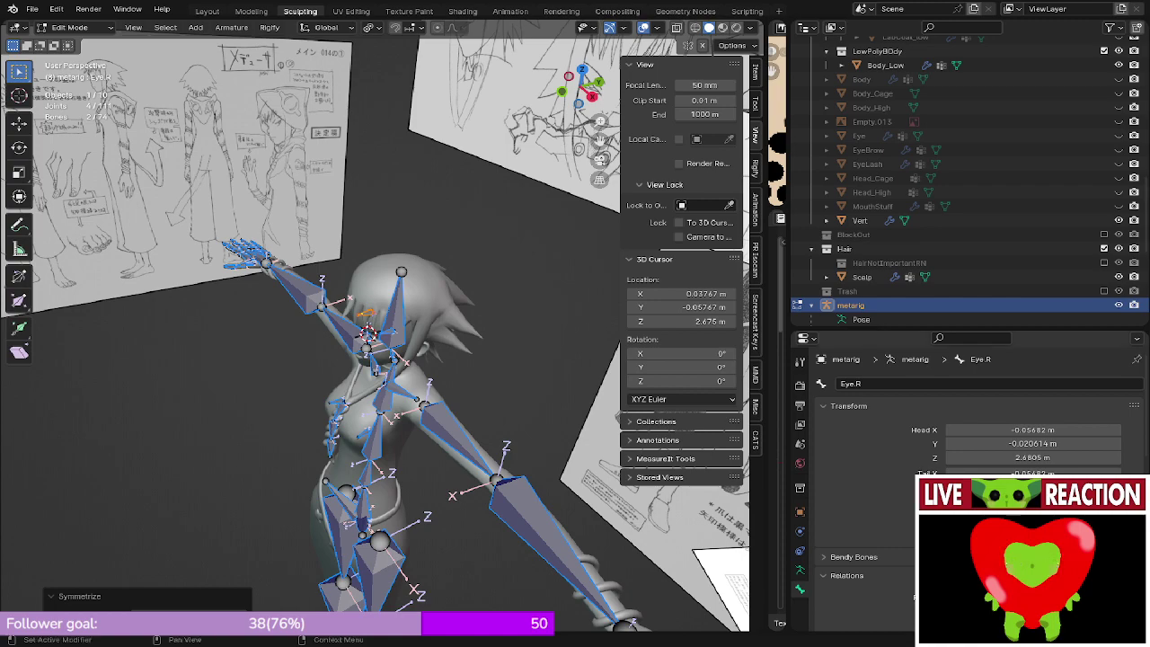
pyautogui.moveTo(427, 395); pyautogui.dragTo(402, 369, button='middle')
pyautogui.moveTo(431, 476); pyautogui.dragTo(325, 357, button='middle')
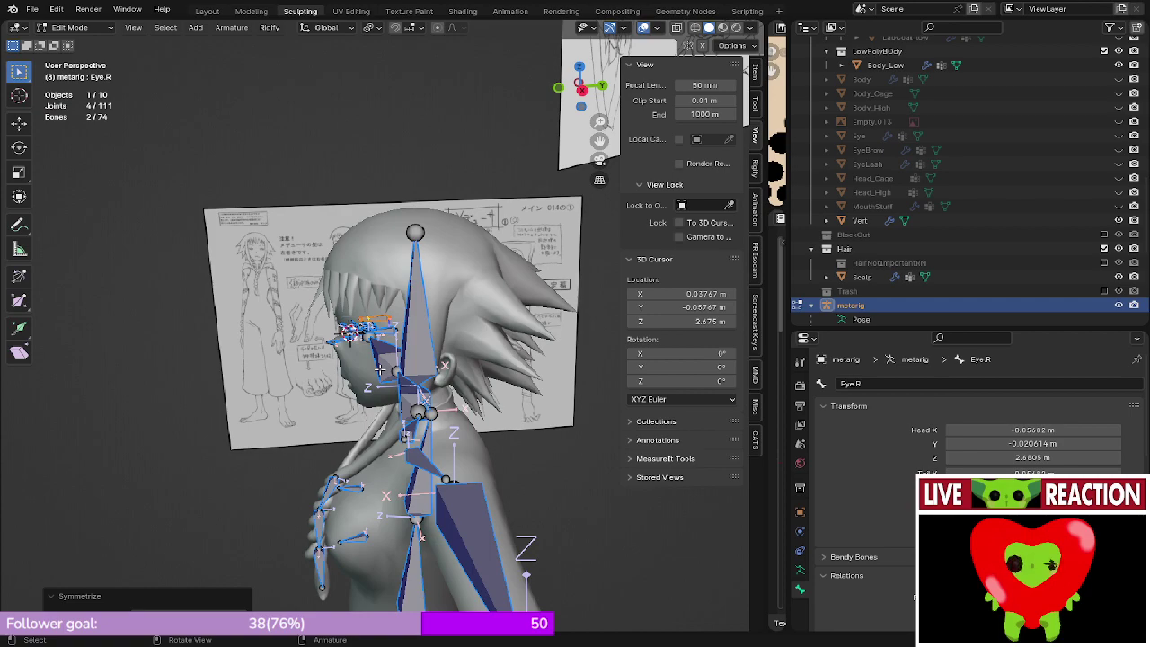
pyautogui.moveTo(322, 330); pyautogui.dragTo(352, 318, button='middle')
pyautogui.scroll(-4, 352, 319)
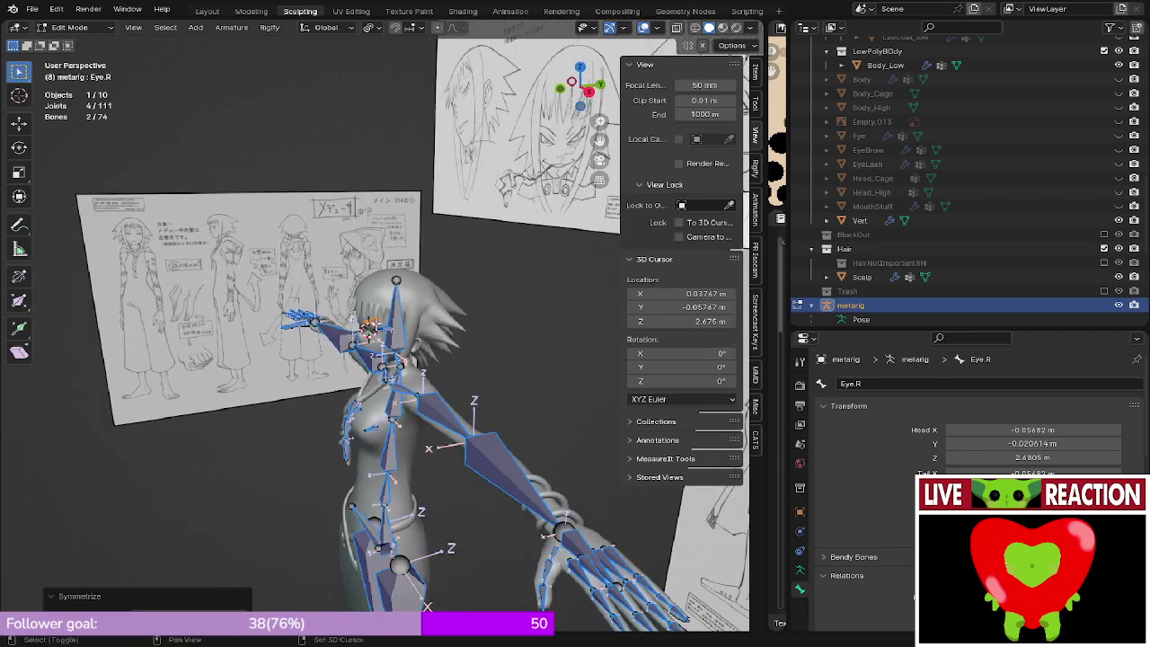
pyautogui.press('Tab')
pyautogui.press('n')
pyautogui.press('KP_1')
pyautogui.scroll(5, 400, 333)
pyautogui.press('z')
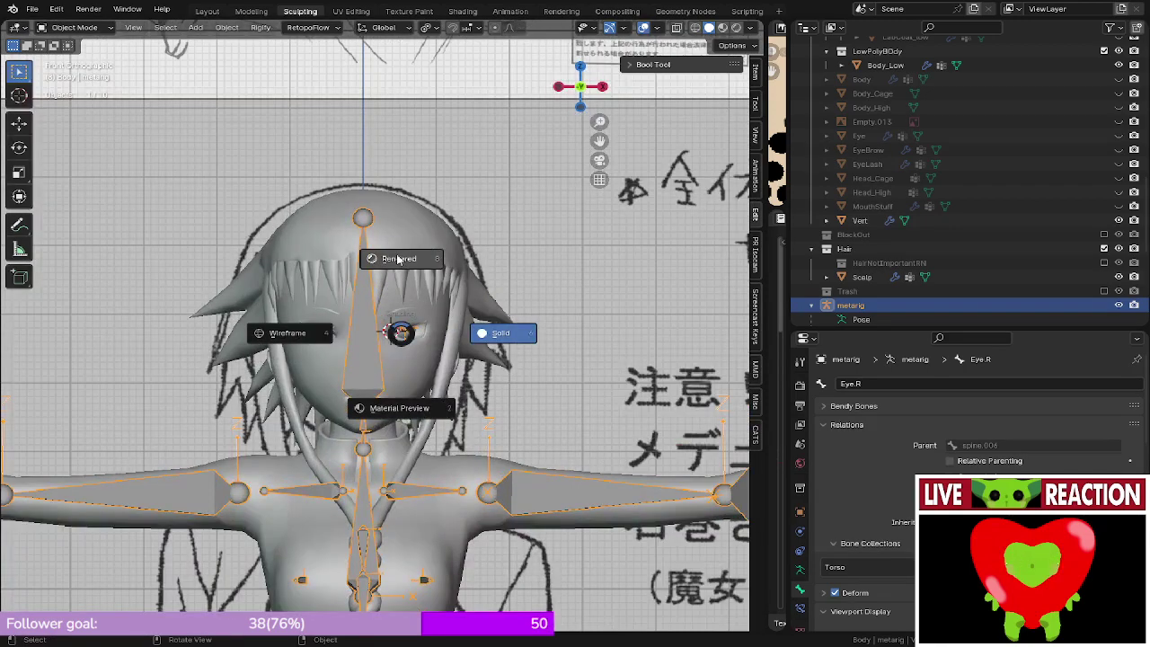
pyautogui.click(435, 273)
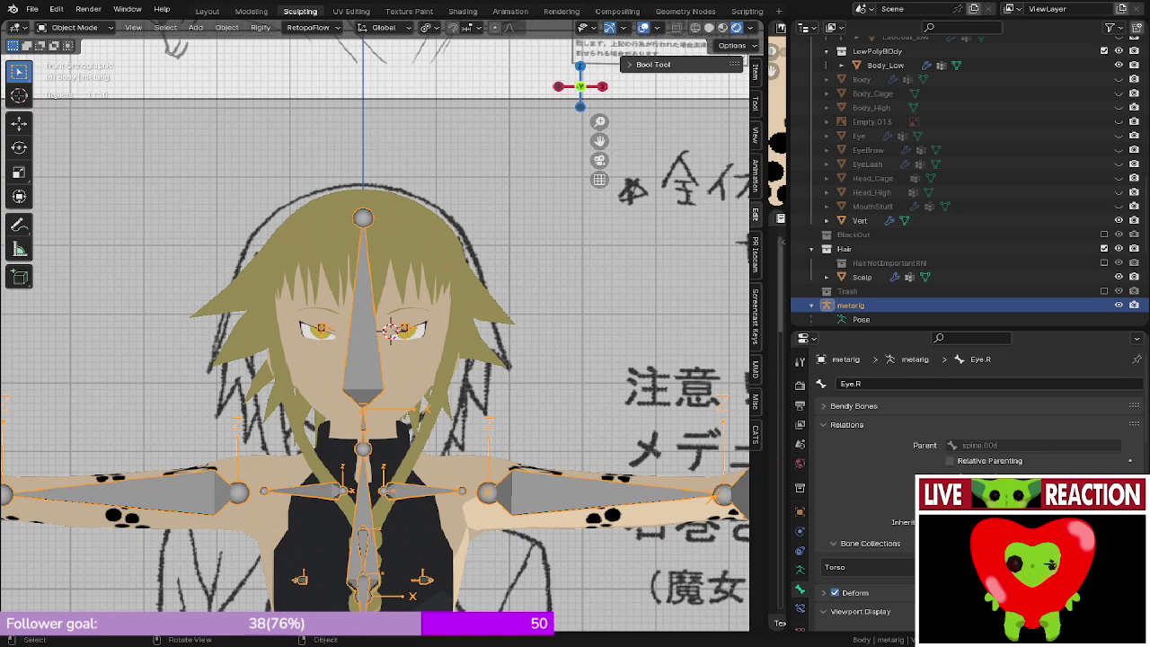
# - Extrude a bone about 0.04 m straight up along Z from the tip of the metarig's head bone, in side view
pyautogui.press('KP_3')
pyautogui.scroll(5, 440, 274)
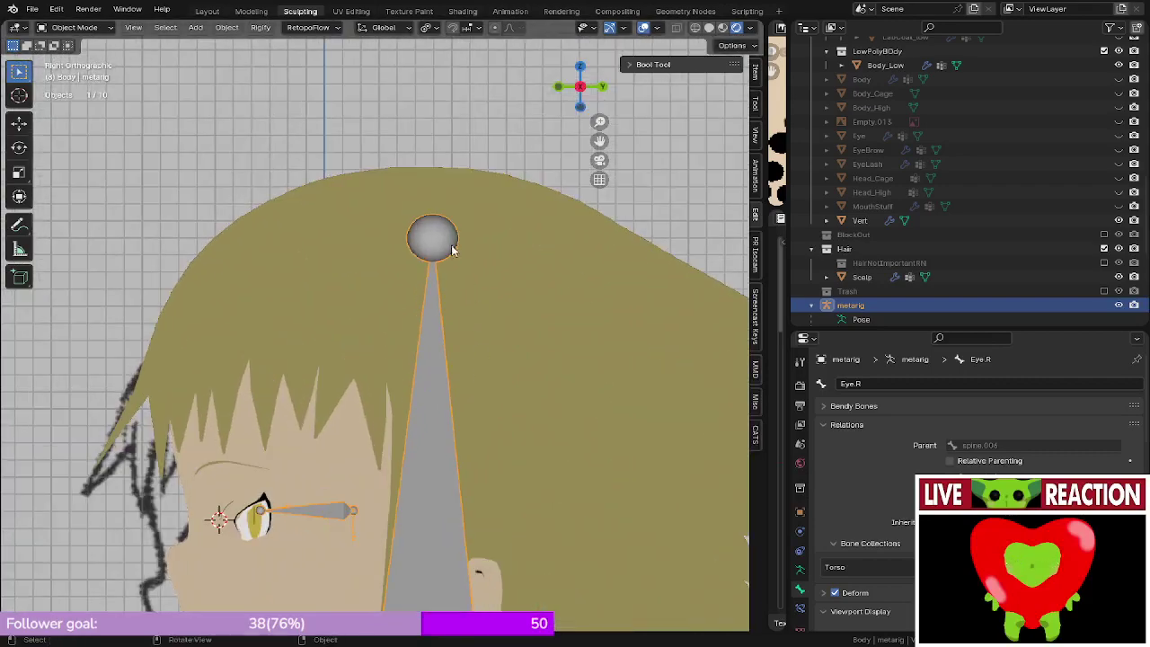
pyautogui.scroll(-5, 451, 248)
pyautogui.scroll(4, 436, 245)
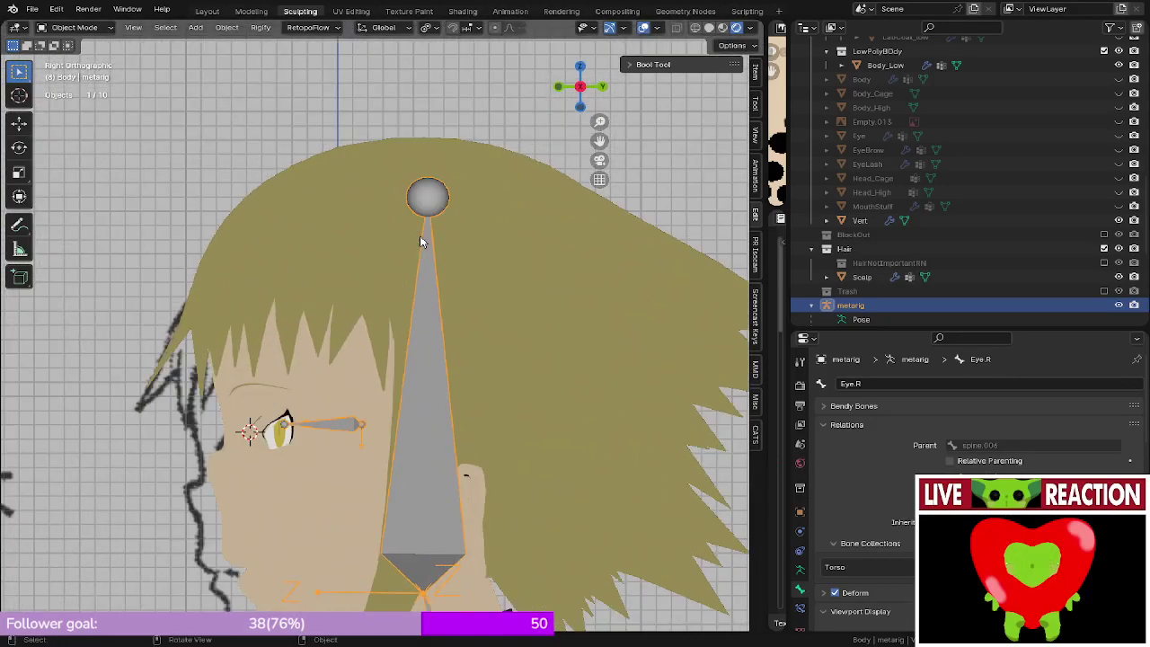
pyautogui.press('Tab')
pyautogui.press('n')
pyautogui.scroll(4, 419, 148)
pyautogui.click(425, 159)
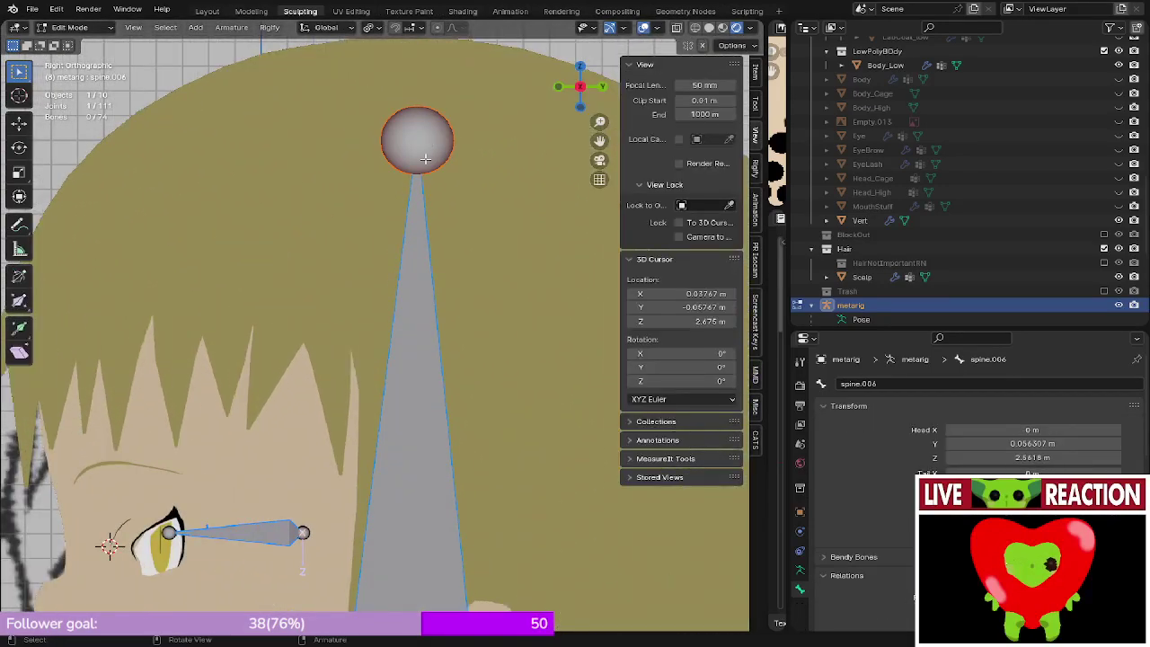
pyautogui.scroll(2, 396, 410)
pyautogui.keyDown('shift'); pyautogui.moveTo(424, 126); pyautogui.dragTo(411, 318, button='middle'); pyautogui.keyUp('shift')
pyautogui.press('e')
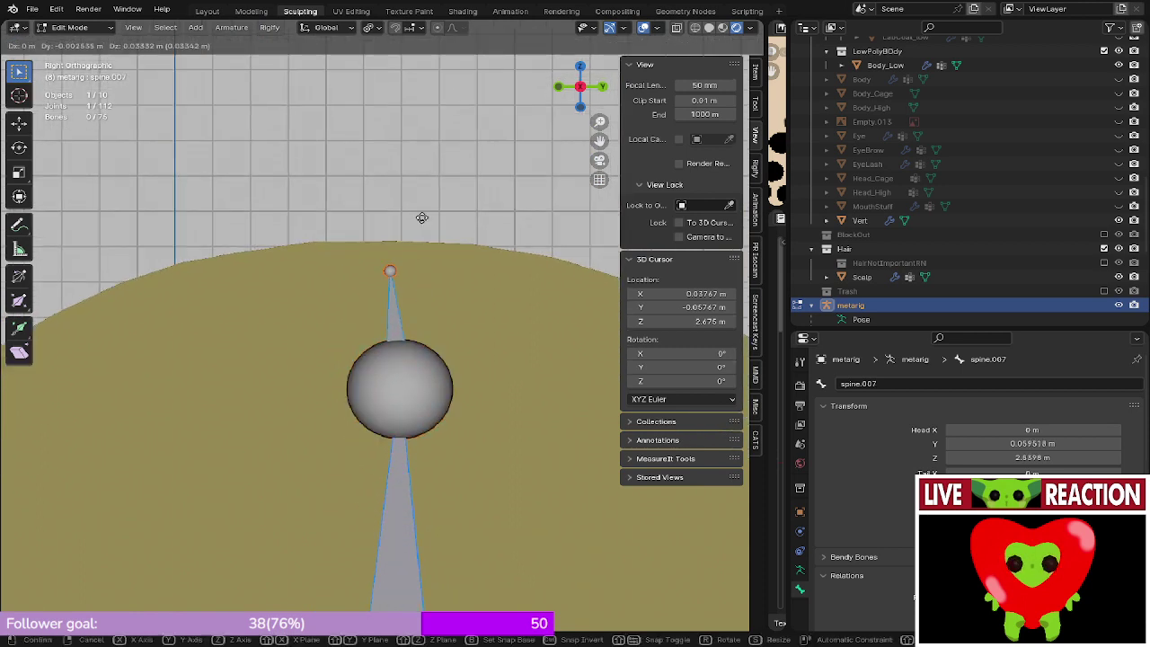
pyautogui.press('y')
pyautogui.press('z')
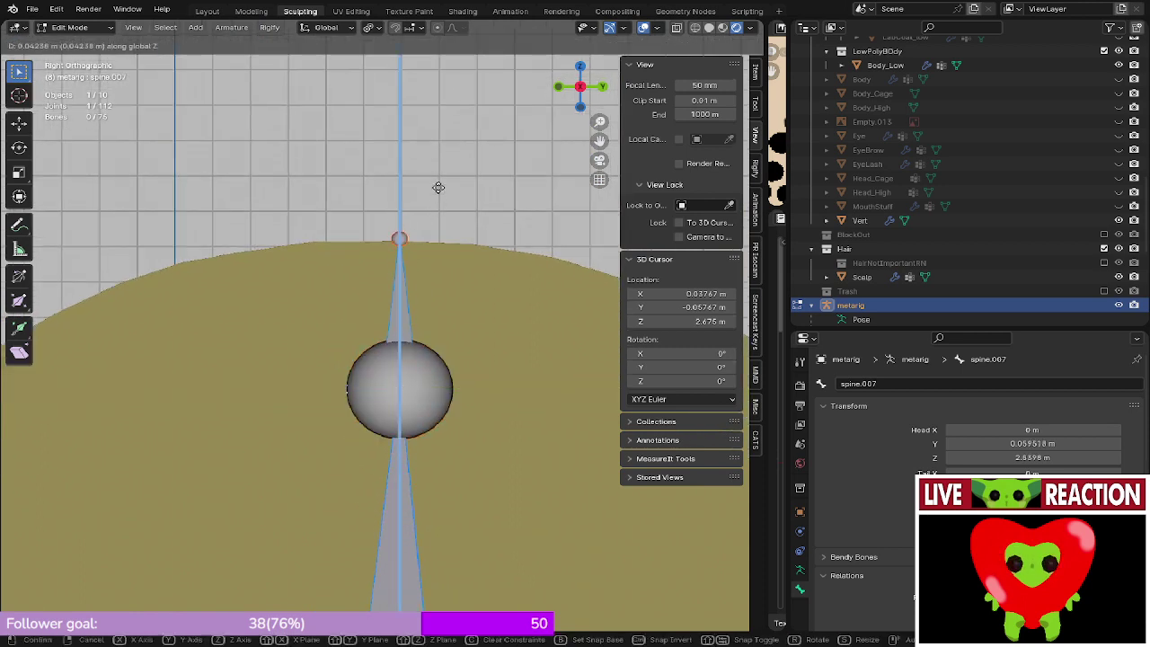
pyautogui.click(437, 202)
# - Rename the new bone above the head bone as HairRoot
pyautogui.click(400, 314)
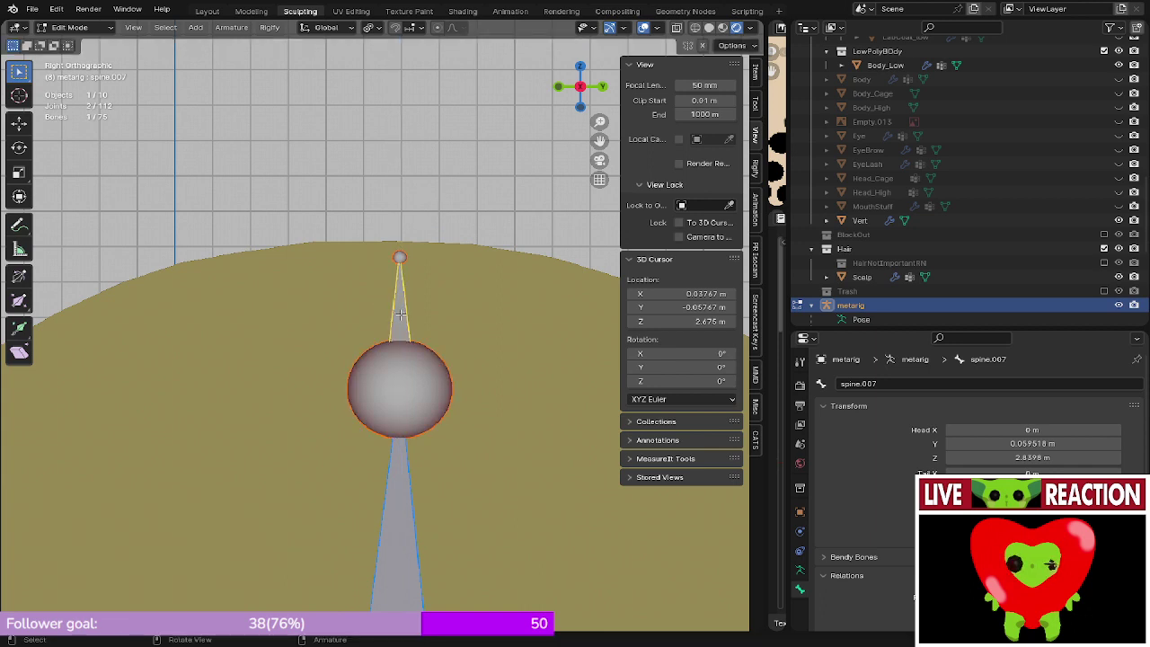
pyautogui.press('F2')
pyautogui.click(401, 314)
pyautogui.hotkey('ctrl', 'a')
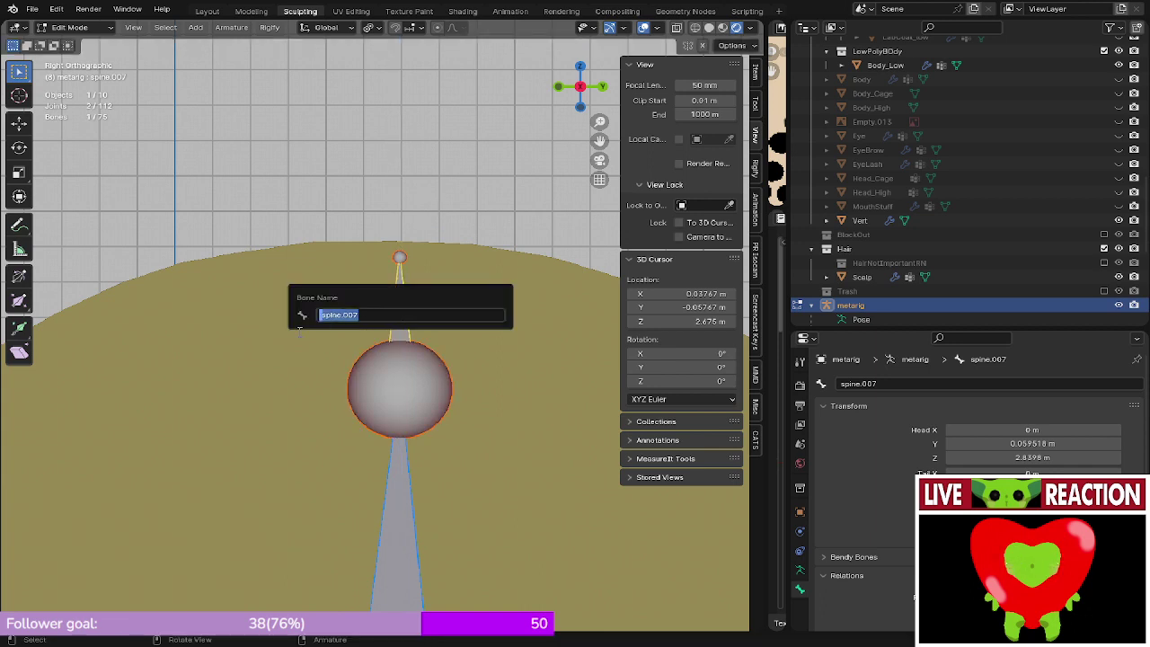
pyautogui.write('HairRoot')
pyautogui.press('Return')
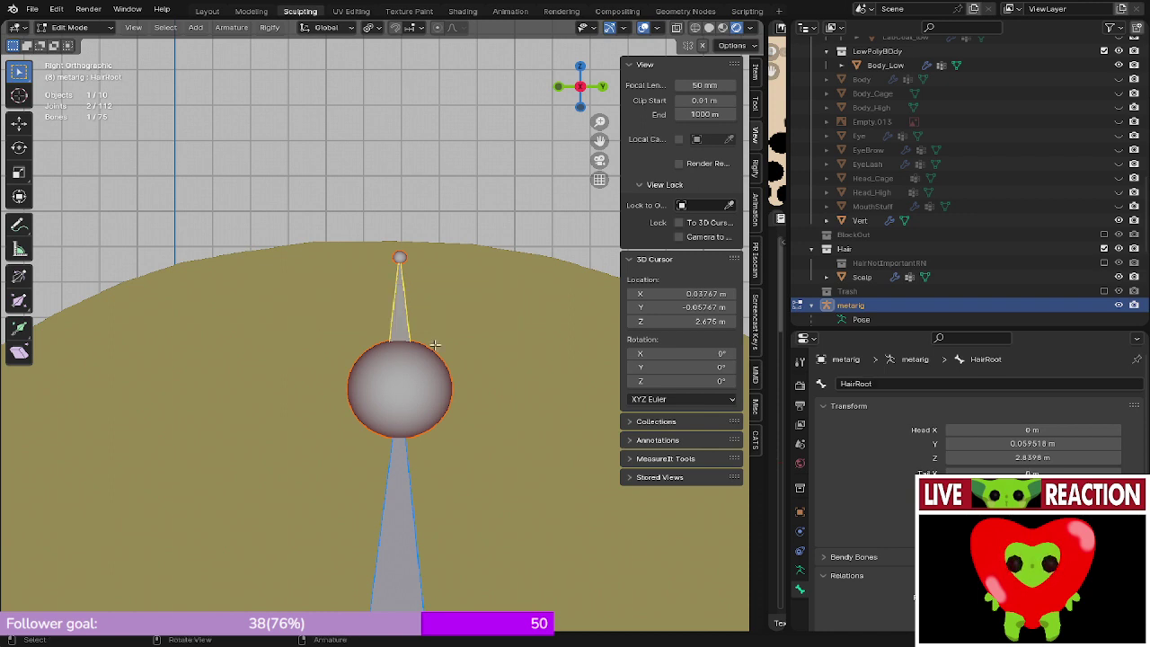
# - Detach HairRoot from the head bone's tip, raising it about 0.023 m along Z, and scale it to 0.42
pyautogui.scroll(-1, 970, 422)
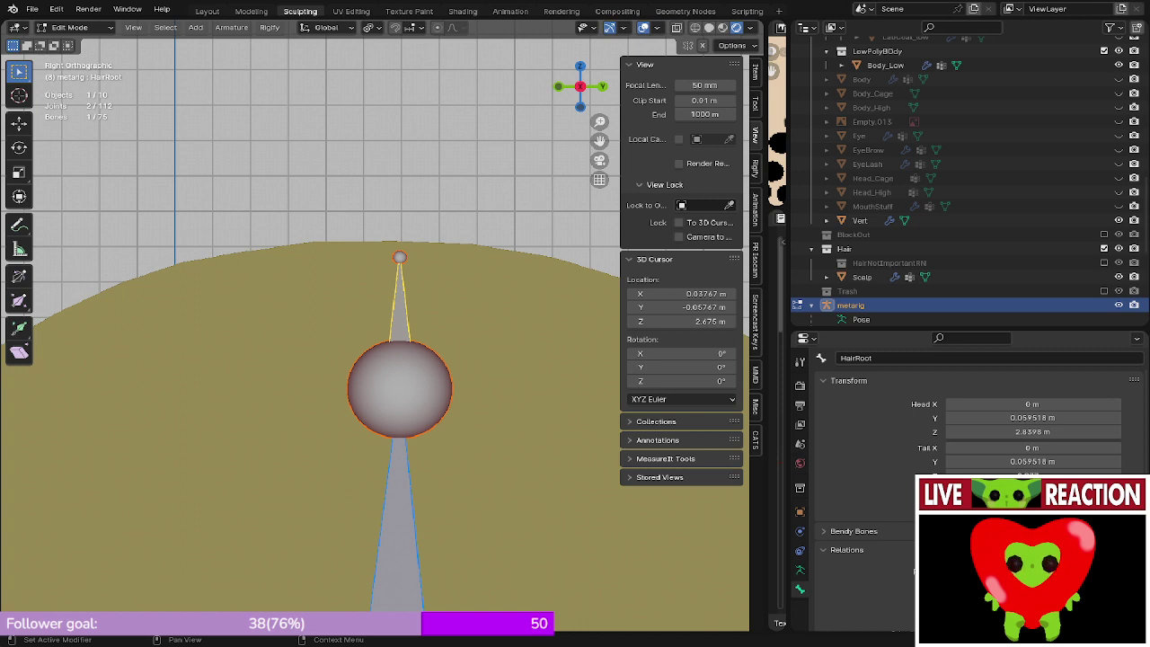
pyautogui.press('e')
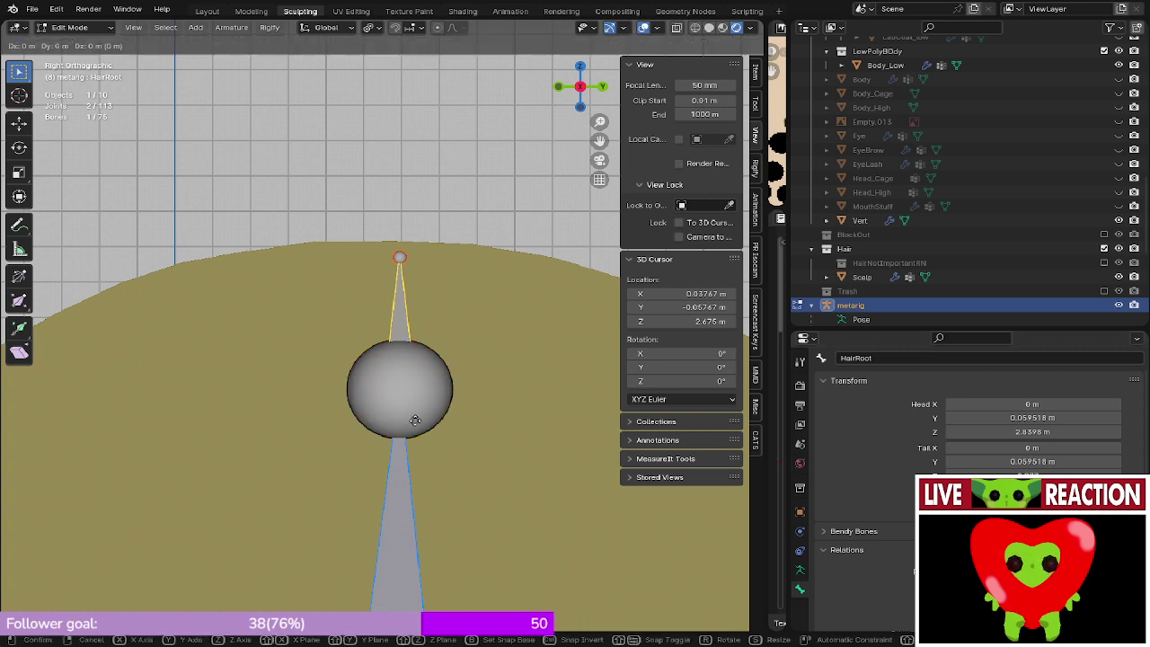
pyautogui.press('y')
pyautogui.rightClick(422, 372)
pyautogui.press('g')
pyautogui.press('z')
pyautogui.click(434, 308)
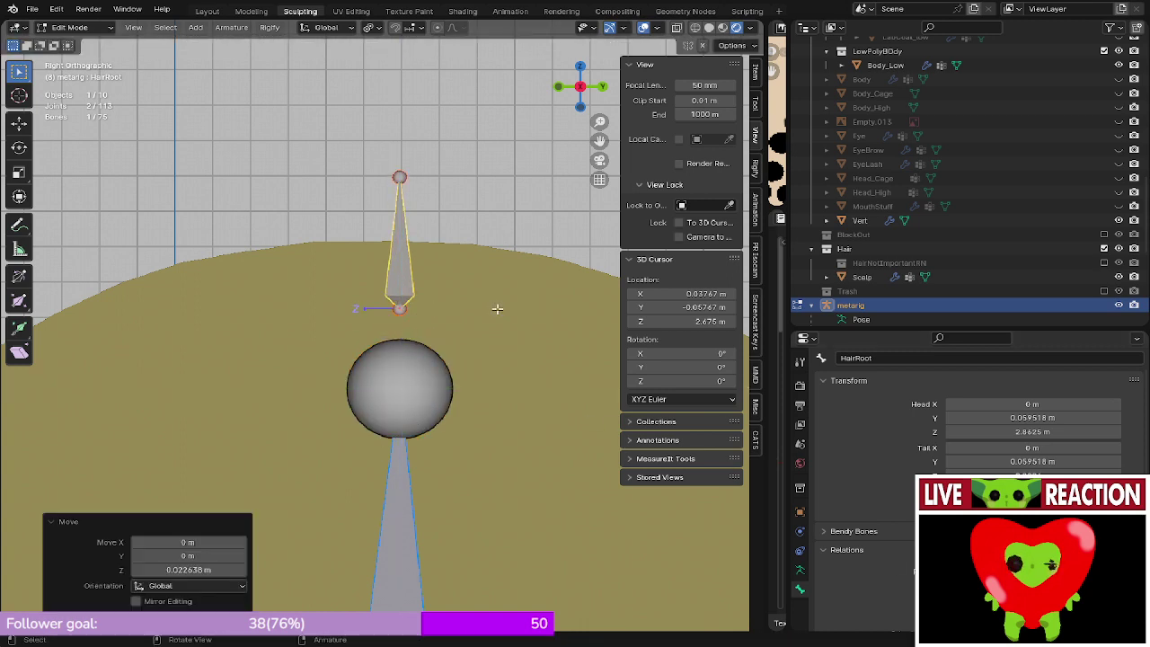
pyautogui.press('s')
pyautogui.click(438, 326)
# - Save Medusa_005.blend and show the character from the front in Solid shading
pyautogui.hotkey('ctrl', 's')
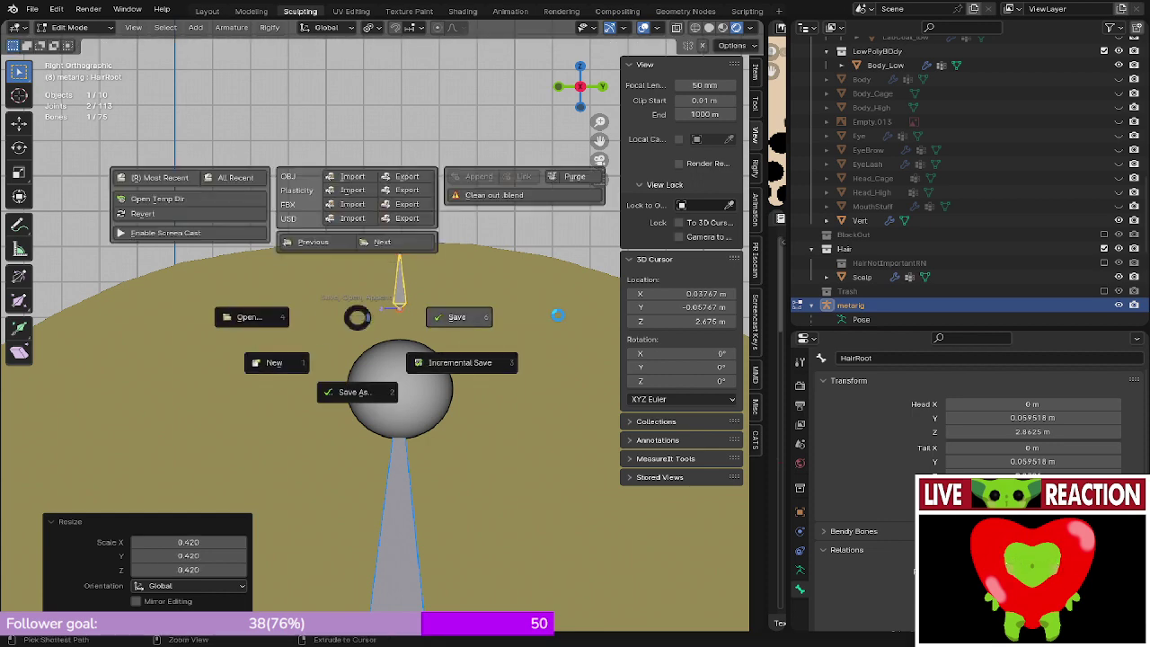
pyautogui.scroll(-3, 530, 329)
pyautogui.press('z')
pyautogui.click(457, 342)
pyautogui.keyDown('alt'); pyautogui.moveTo(457, 342); pyautogui.dragTo(517, 351, button='middle'); pyautogui.keyUp('alt')
pyautogui.scroll(-4, 517, 351)
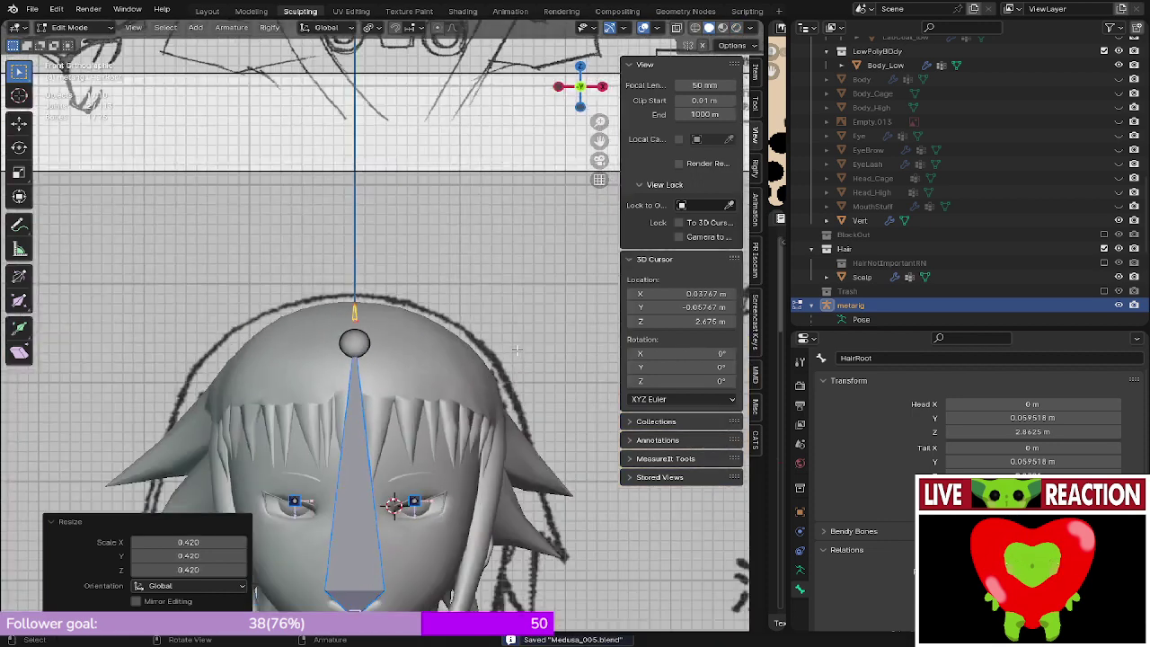
pyautogui.hotkey('ctrl', 's')
pyautogui.click(592, 376)
# - Set HairRoot as the parent of the uppermost braid bone on the chest
pyautogui.scroll(-2, 402, 338)
pyautogui.moveTo(402, 338)
pyautogui.keyDown('shift'); pyautogui.mouseDown(button='middle')
pyautogui.moveTo(408, 285)
pyautogui.moveTo(385, 314)
pyautogui.moveTo(399, 323)
pyautogui.mouseUp(button='middle'); pyautogui.keyUp('shift')
pyautogui.keyDown('shift'); pyautogui.moveTo(400, 449); pyautogui.dragTo(417, 267, button='middle'); pyautogui.keyUp('shift')
pyautogui.scroll(3, 414, 448)
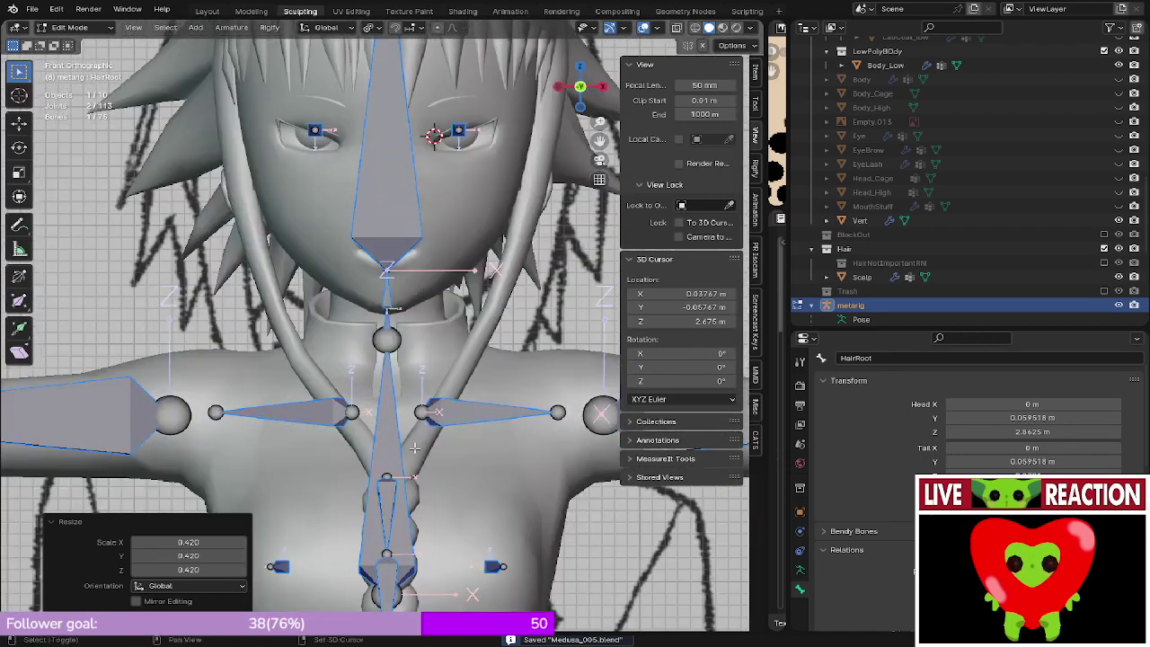
pyautogui.keyDown('shift'); pyautogui.moveTo(414, 447); pyautogui.dragTo(420, 285, button='middle'); pyautogui.keyUp('shift')
pyautogui.moveTo(420, 286); pyautogui.dragTo(364, 310, button='middle')
pyautogui.click(264, 358)
pyautogui.scroll(-1, 321, 393)
pyautogui.moveTo(322, 393); pyautogui.dragTo(394, 370, button='middle')
pyautogui.click(1030, 571)
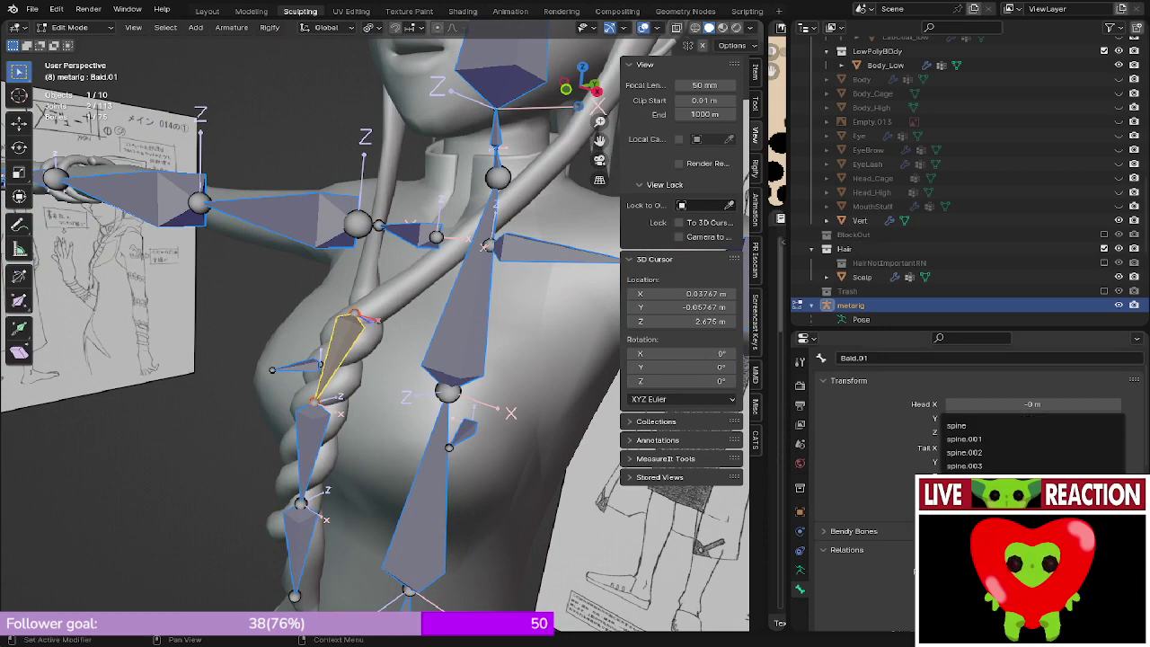
pyautogui.scroll(-1, 952, 453)
pyautogui.scroll(-5, 953, 456)
pyautogui.scroll(-6, 956, 460)
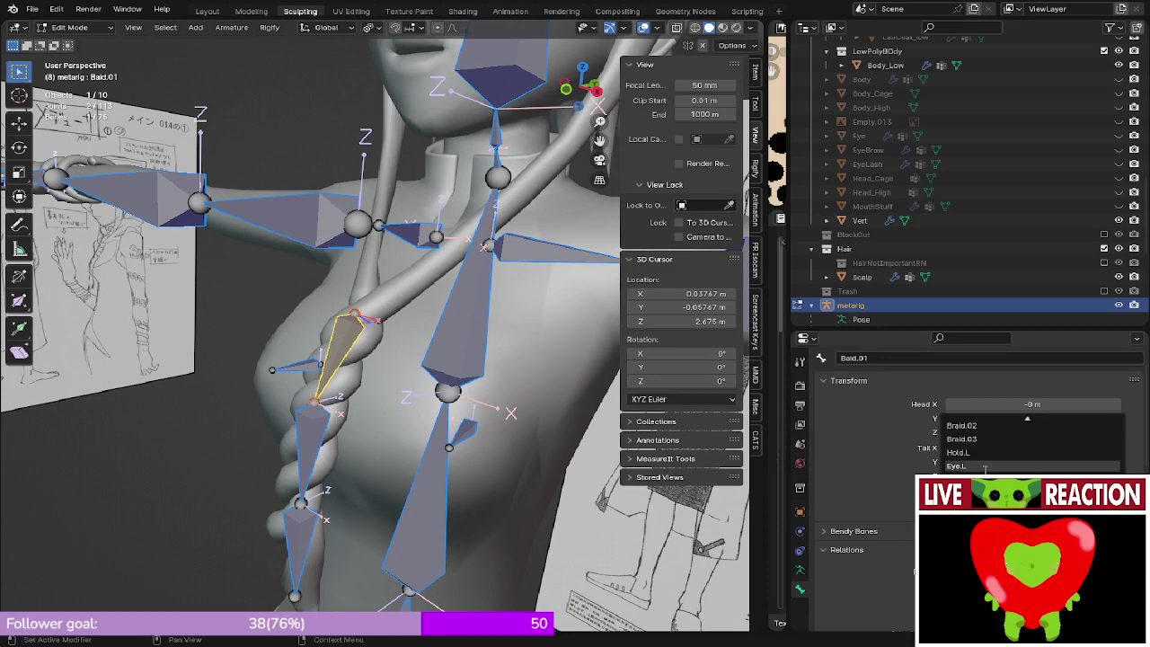
pyautogui.scroll(-10, 984, 467)
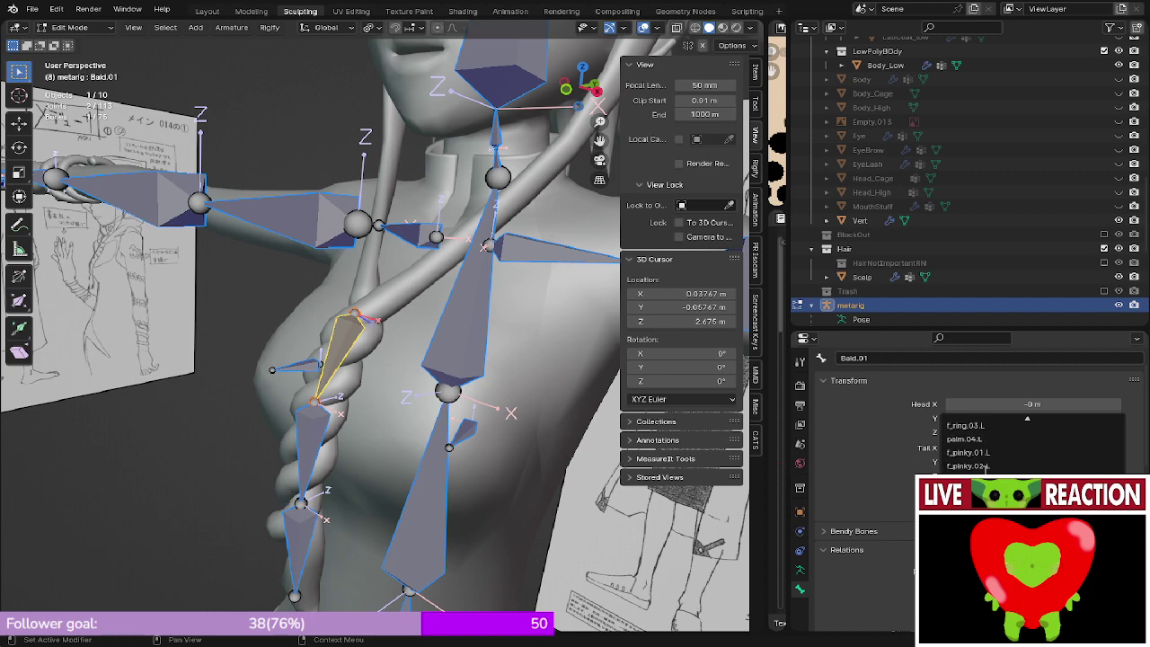
pyautogui.scroll(-8, 984, 467)
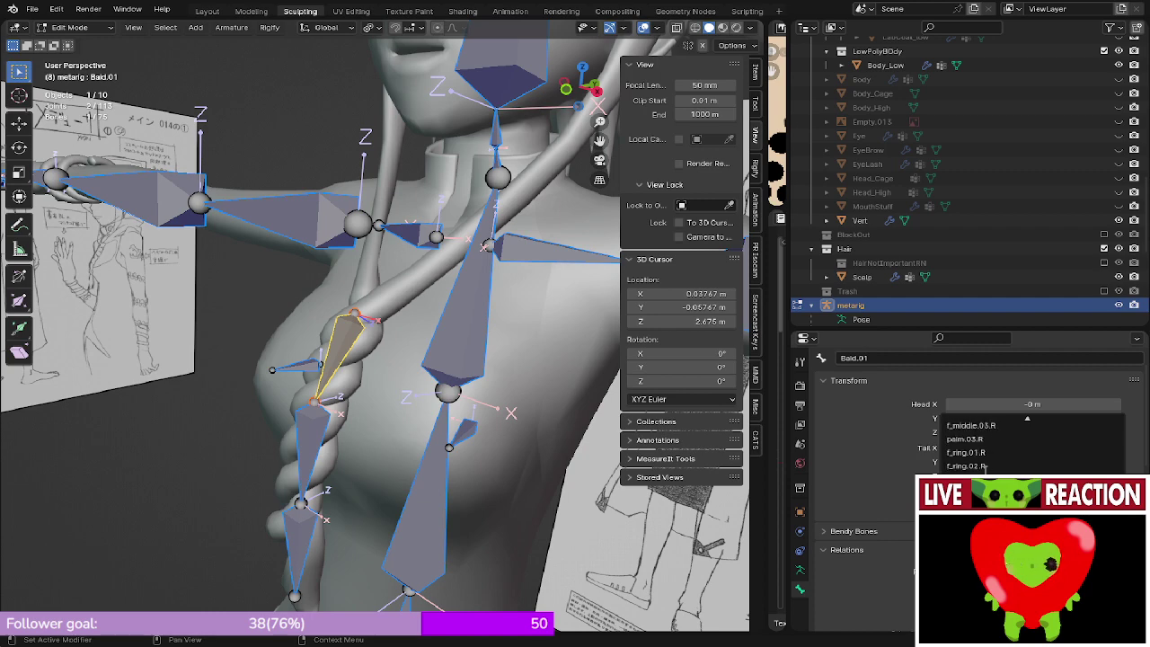
pyautogui.write('ha')
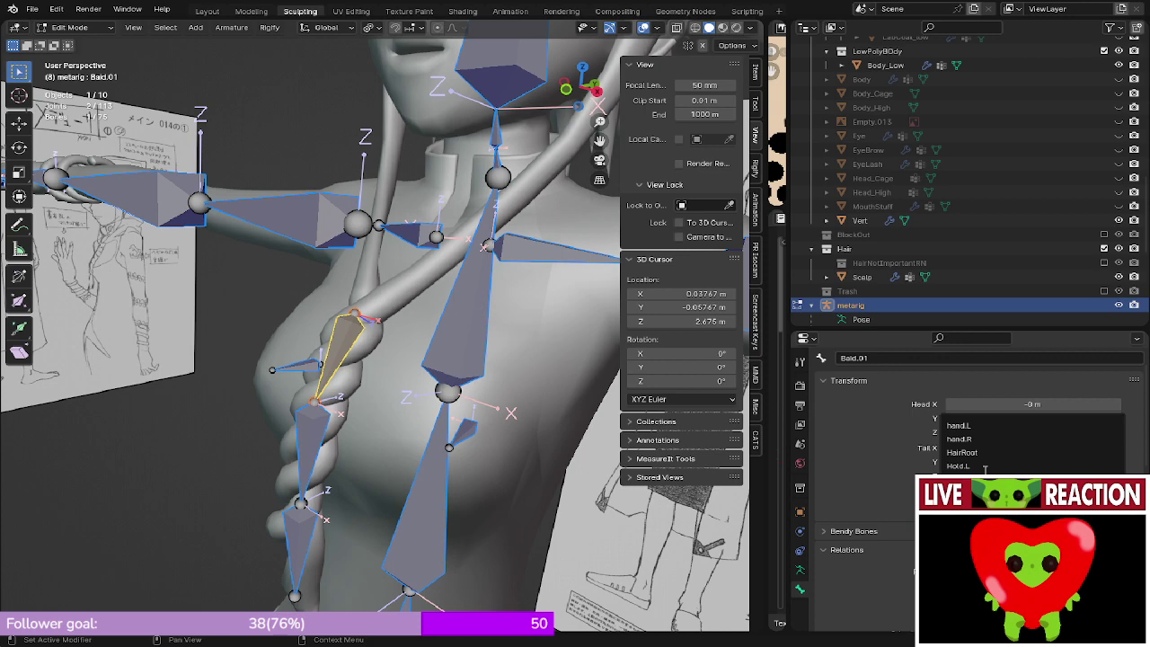
pyautogui.write('i')
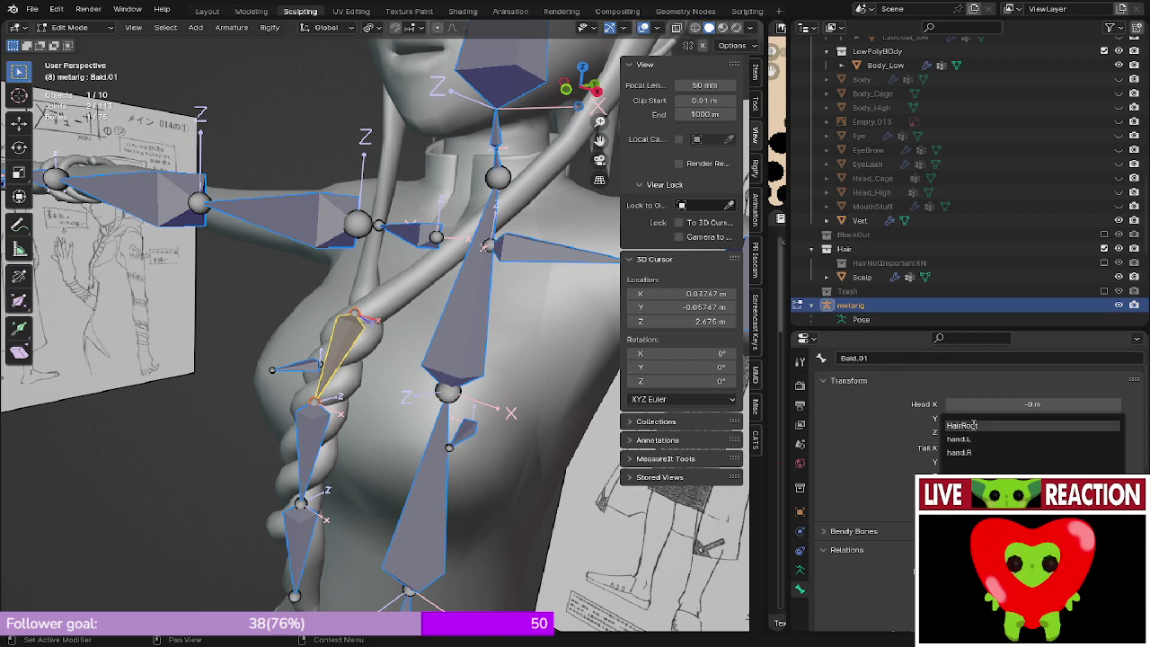
pyautogui.click(970, 426)
# - Check the two lower braid bones by selecting each in turn, and save Medusa_005.blend
pyautogui.moveTo(249, 393); pyautogui.dragTo(283, 407, button='middle')
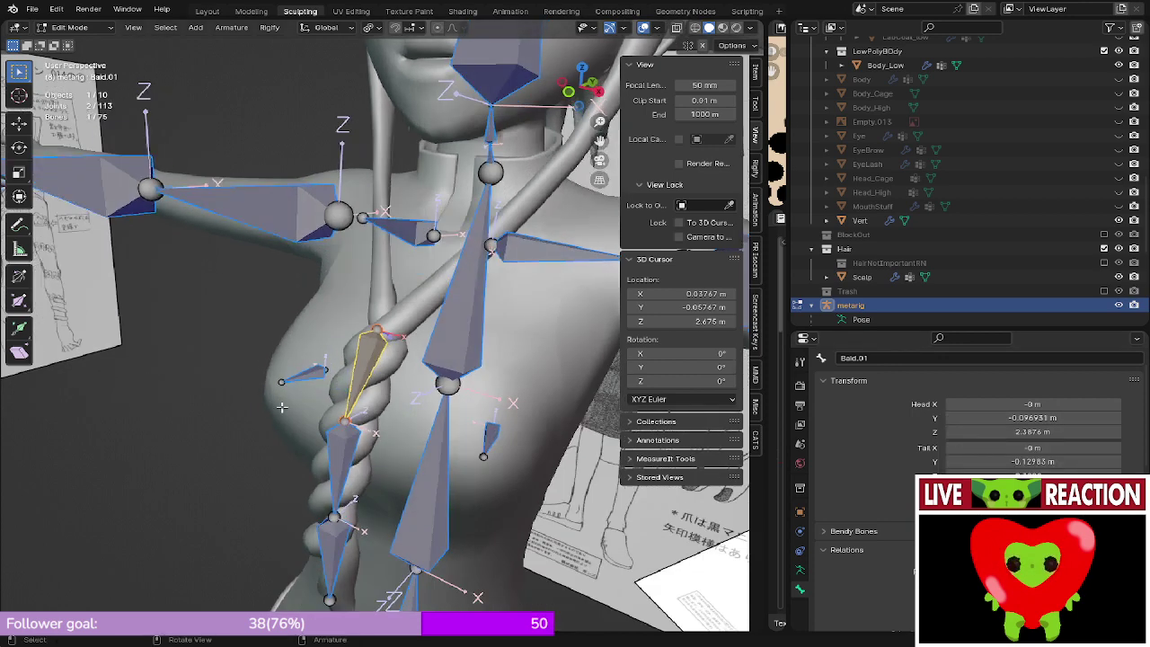
pyautogui.click(333, 446)
pyautogui.click(337, 542)
pyautogui.scroll(-8, 336, 537)
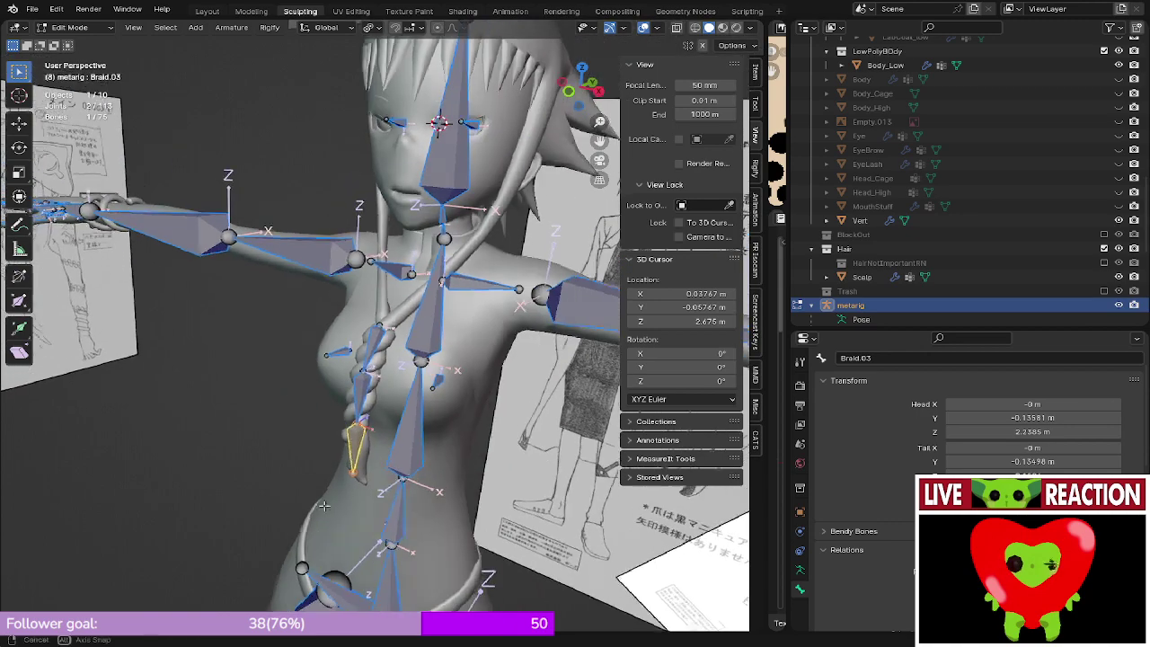
pyautogui.hotkey('ctrl', 's')
pyautogui.click(482, 402)
# - Inspect the whole armature from the front and at an angle, selecting the head bone to examine it closely
pyautogui.press('KP_1')
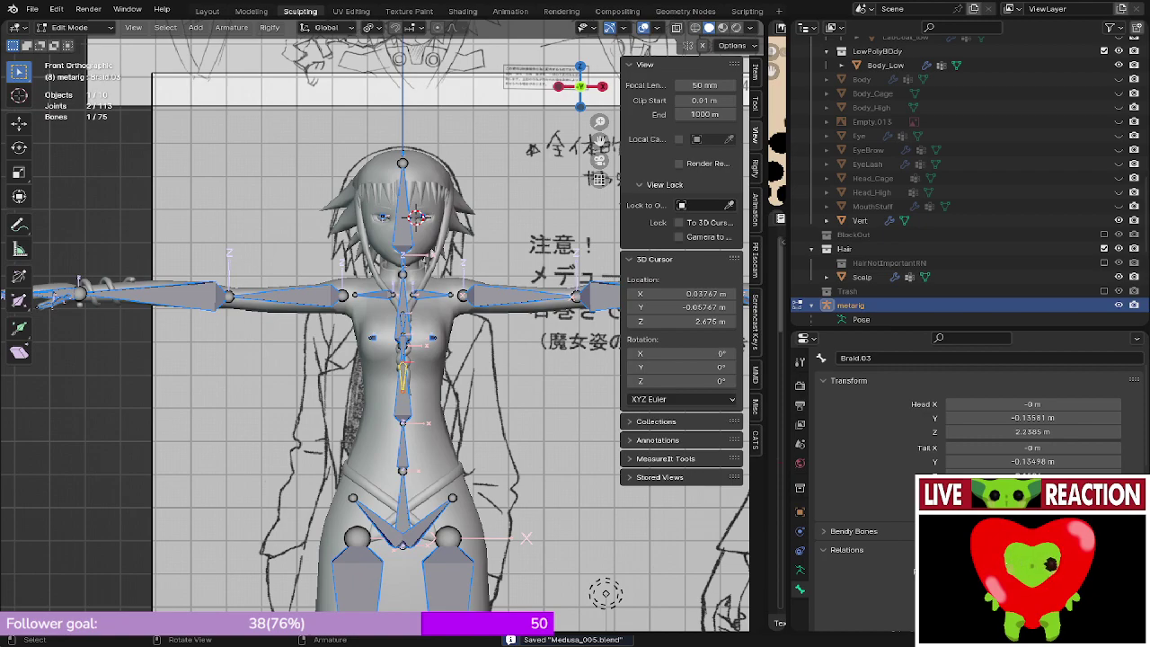
pyautogui.moveTo(604, 593); pyautogui.dragTo(545, 603, button='middle')
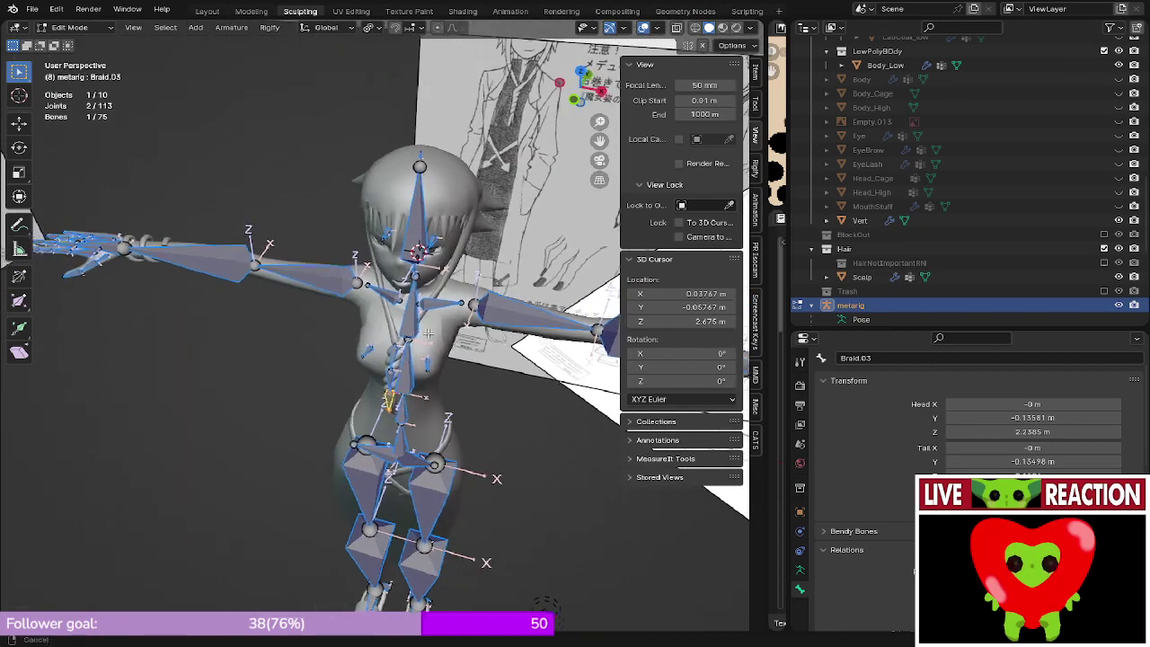
pyautogui.moveTo(428, 333); pyautogui.dragTo(357, 366, button='middle')
pyautogui.click(285, 318)
pyautogui.scroll(-2, 391, 346)
pyautogui.press('KP_1')
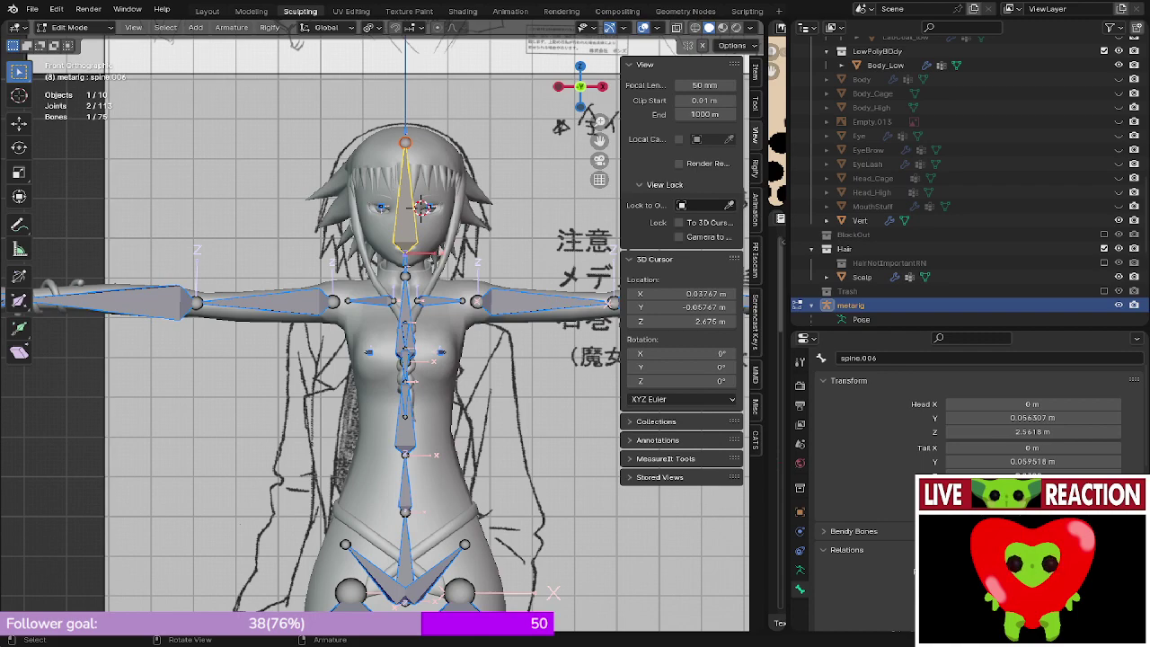
pyautogui.moveTo(507, 328); pyautogui.dragTo(436, 387, button='middle')
pyautogui.scroll(5, 472, 359)
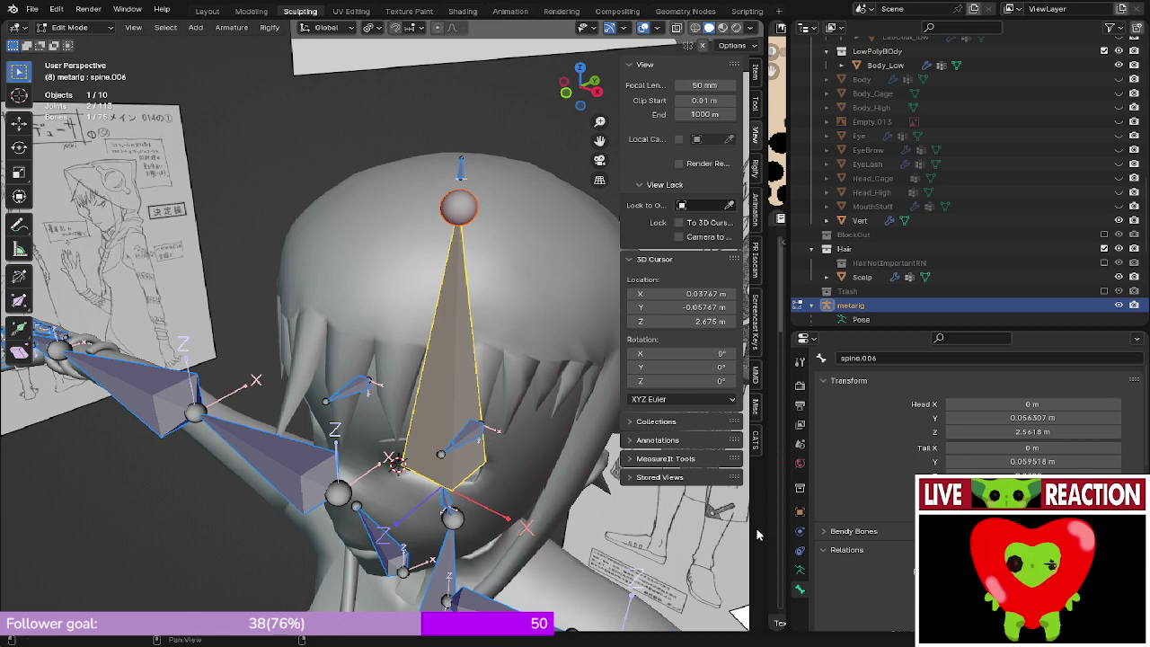
# - Select the Body_Low mesh in Object Mode and look through its vertex groups, including spine.006 and the braid groups
pyautogui.click(568, 326)
pyautogui.press('Tab')
pyautogui.click(568, 325)
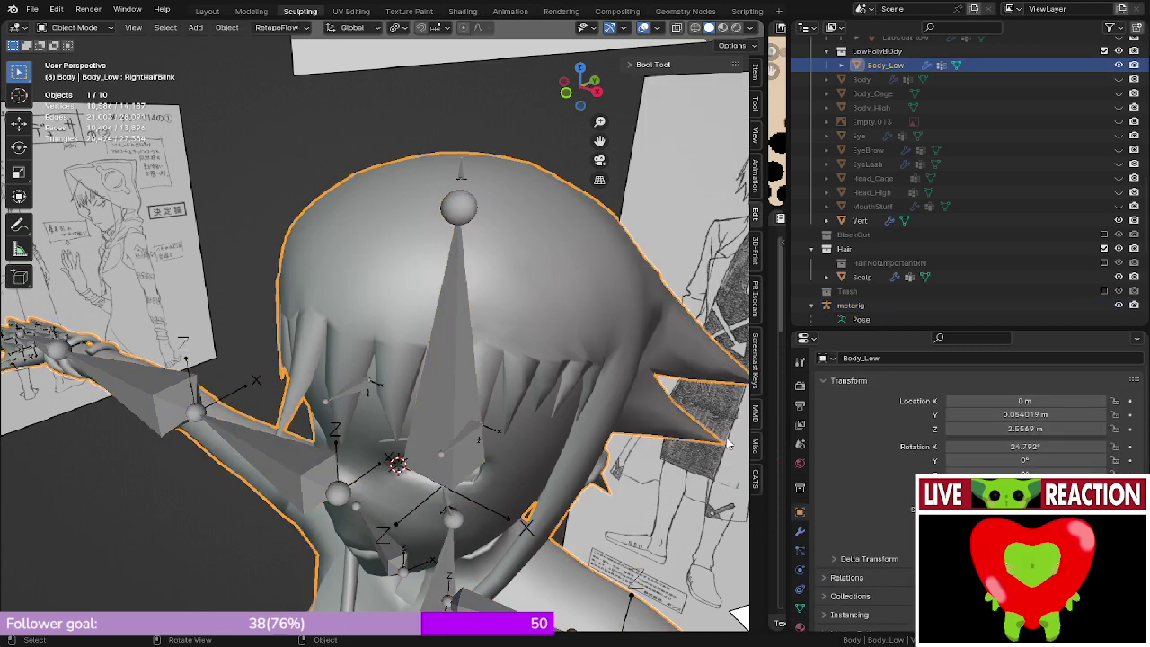
pyautogui.click(800, 608)
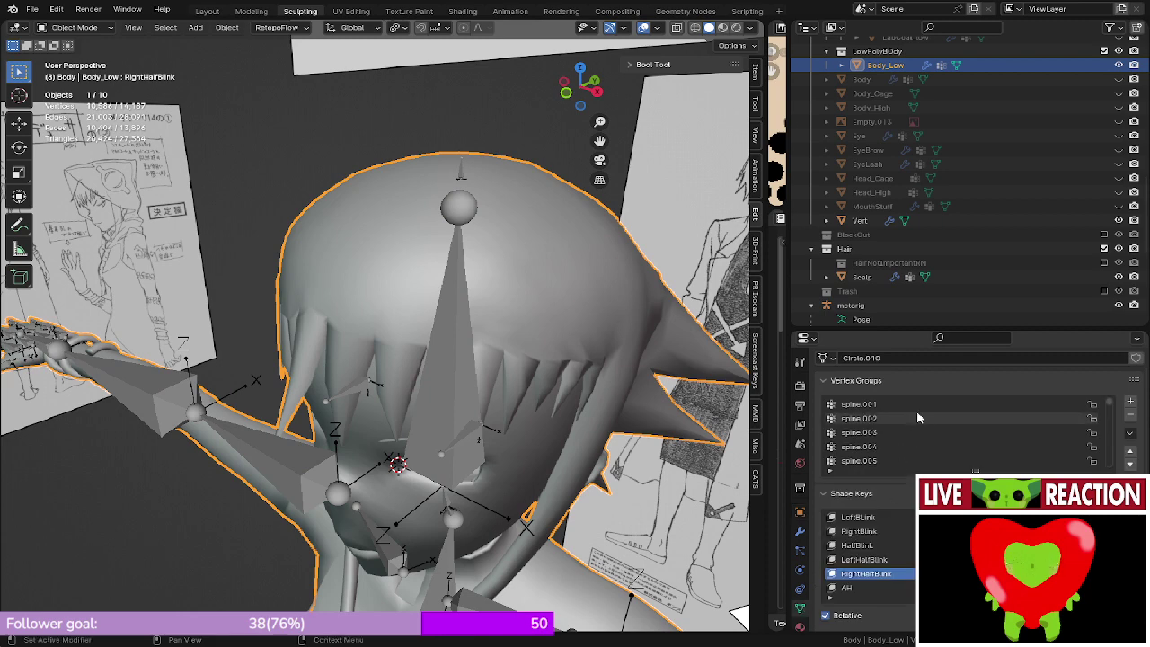
pyautogui.scroll(-10, 916, 416)
pyautogui.scroll(-15, 917, 415)
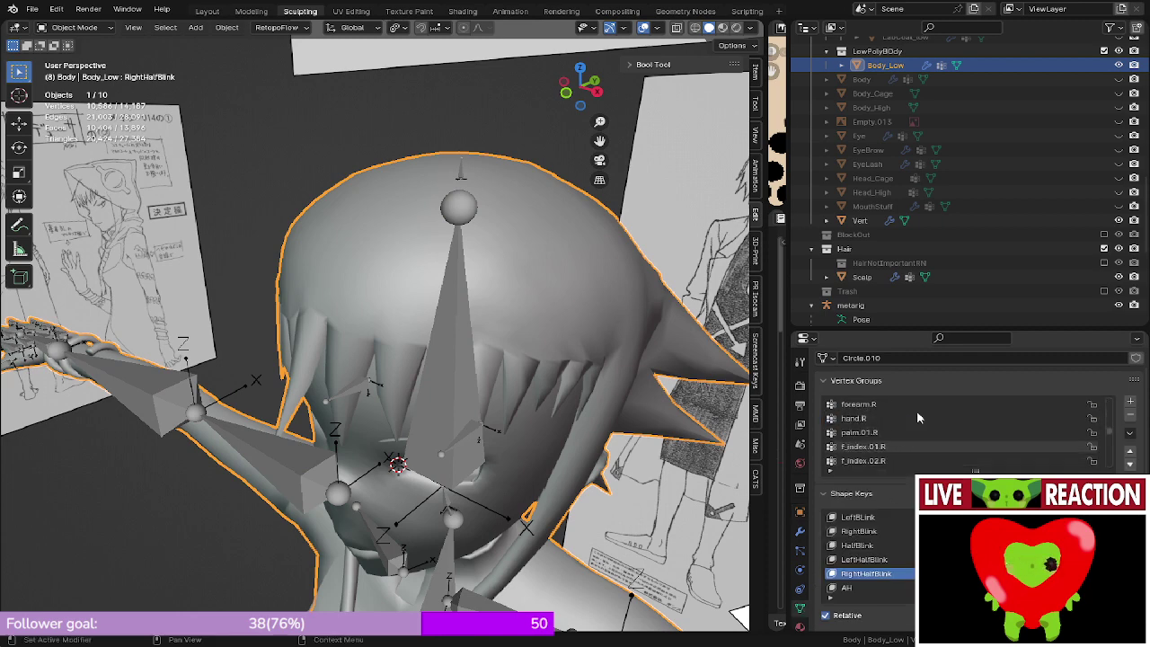
pyautogui.scroll(-7, 916, 416)
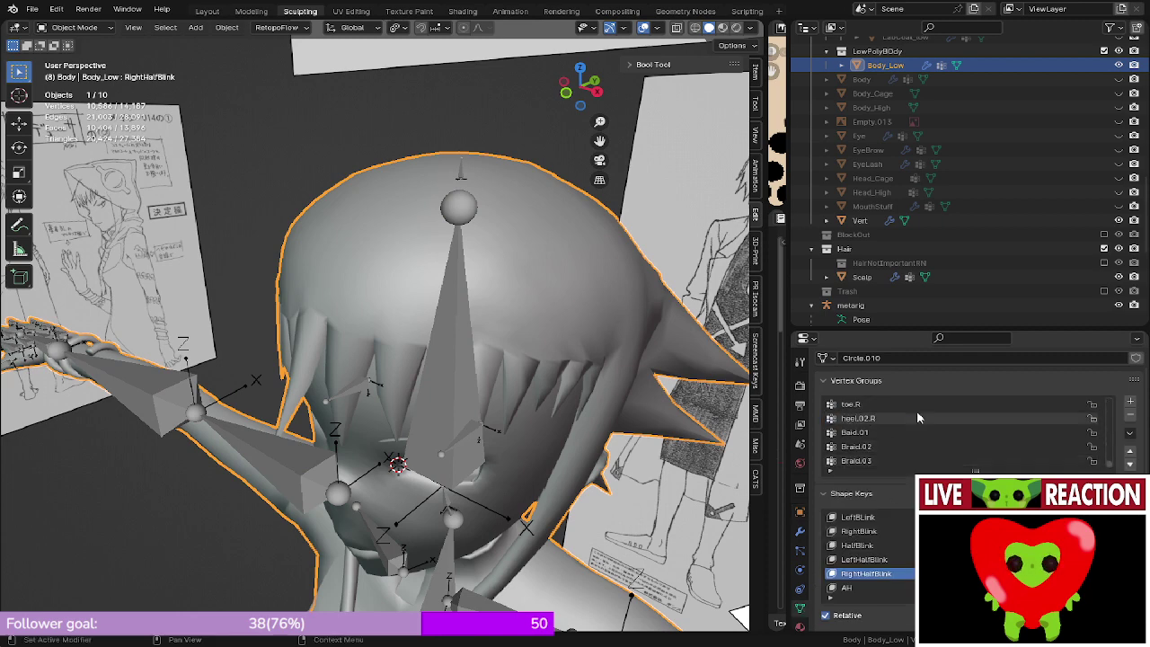
pyautogui.scroll(20, 917, 417)
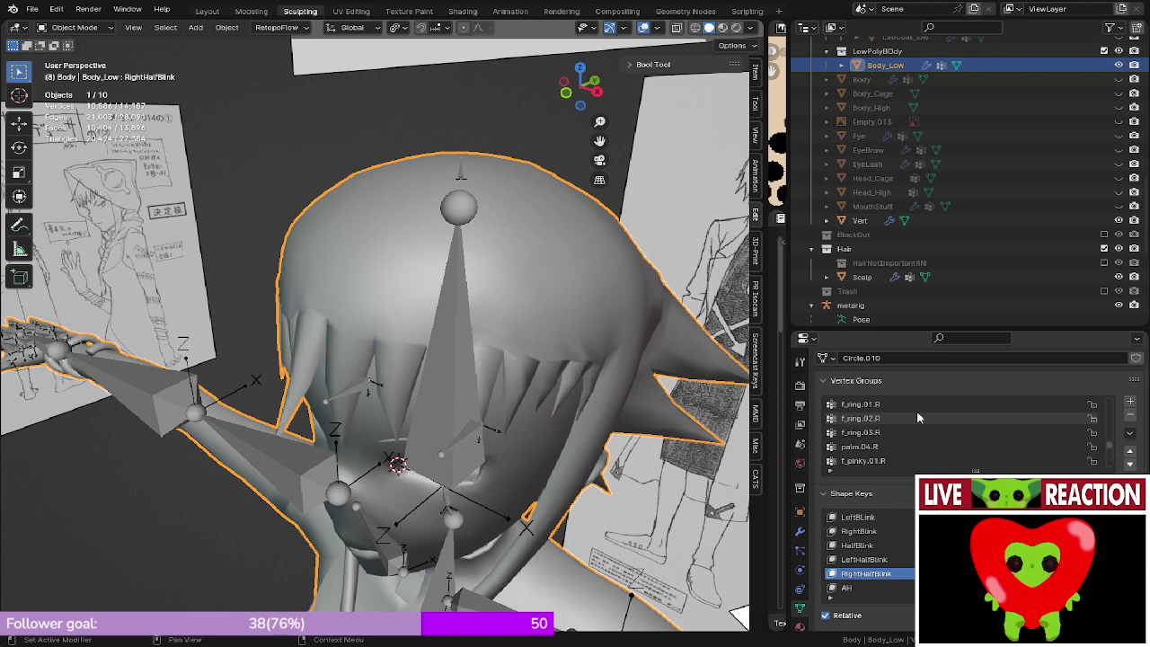
pyautogui.scroll(15, 917, 416)
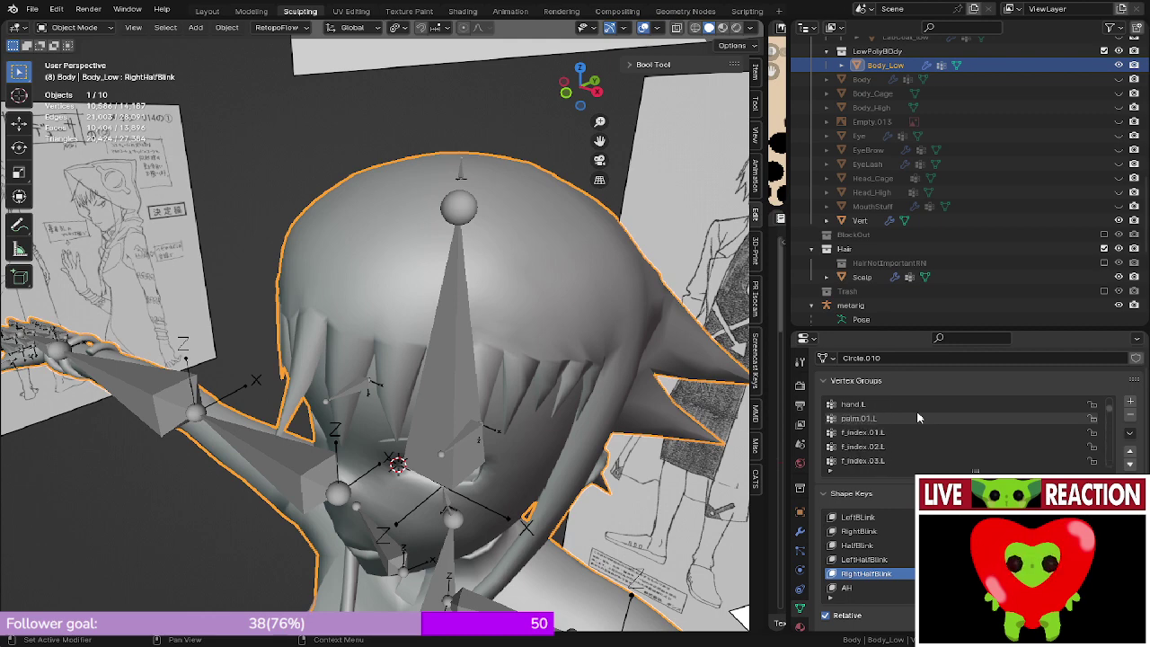
pyautogui.scroll(-3, 917, 417)
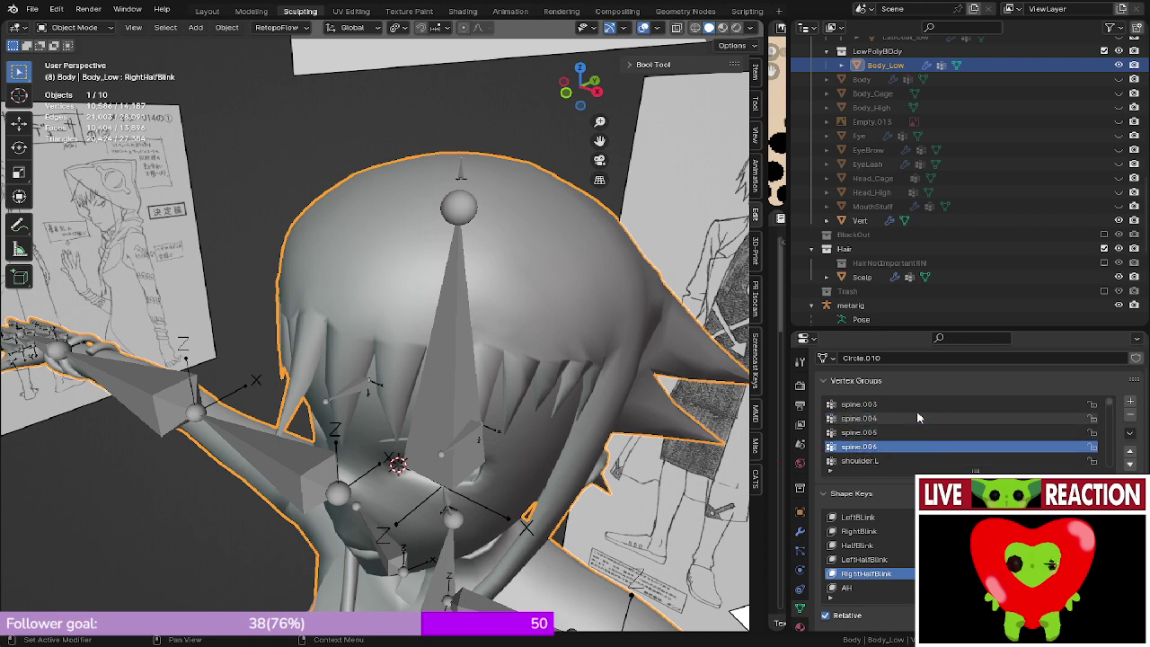
# - Check the Body_Low mesh in Edit Mode and reselect the metarig in Object Mode
pyautogui.press('Tab')
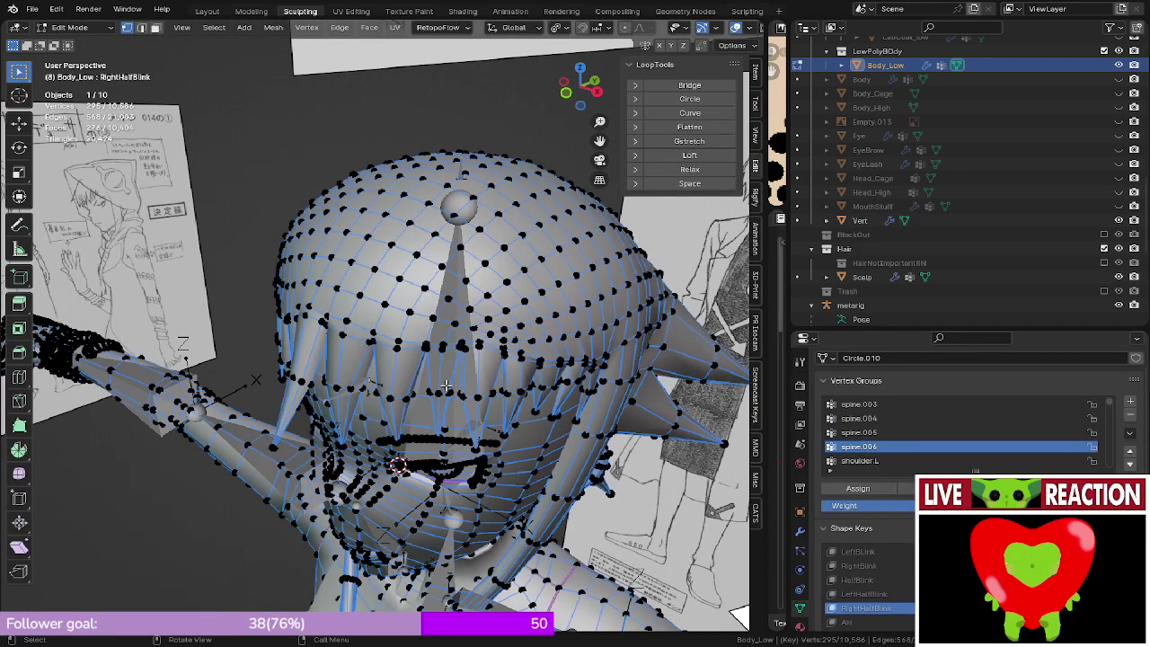
pyautogui.press('Tab')
pyautogui.click(461, 260)
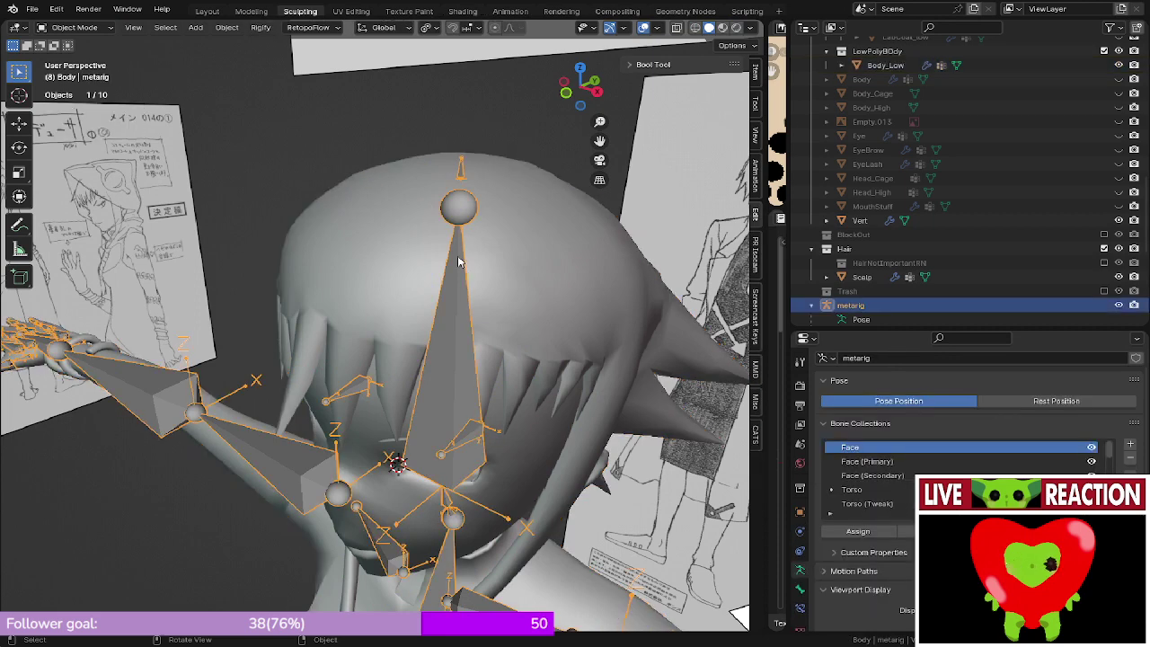
pyautogui.click(102, 29)
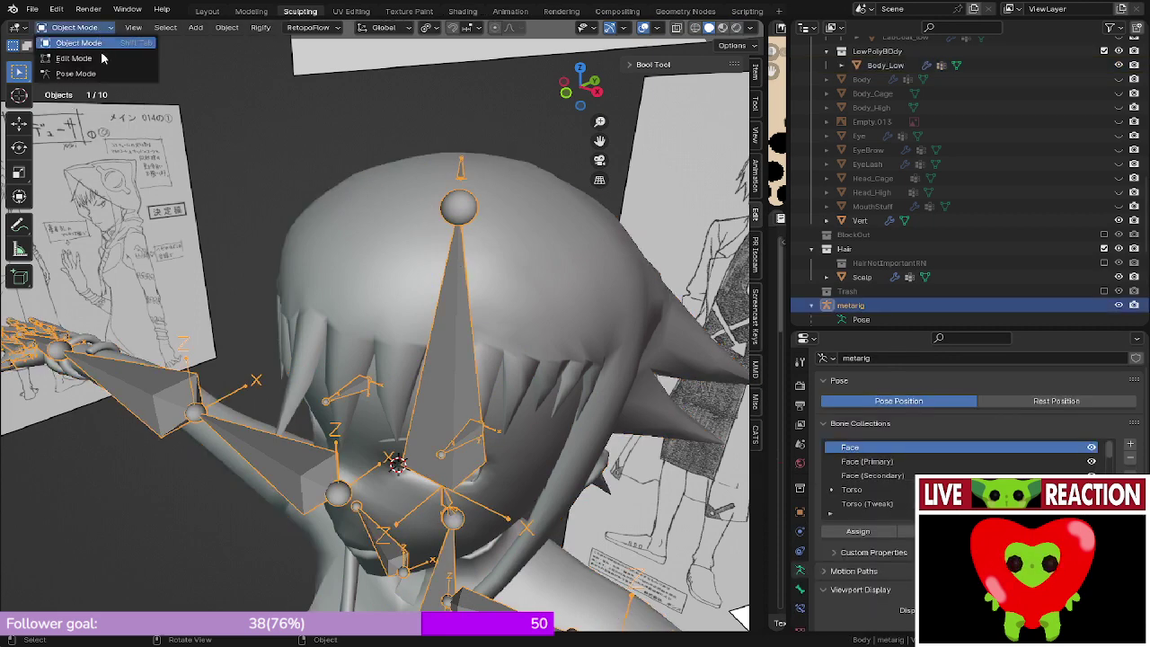
pyautogui.click(101, 52)
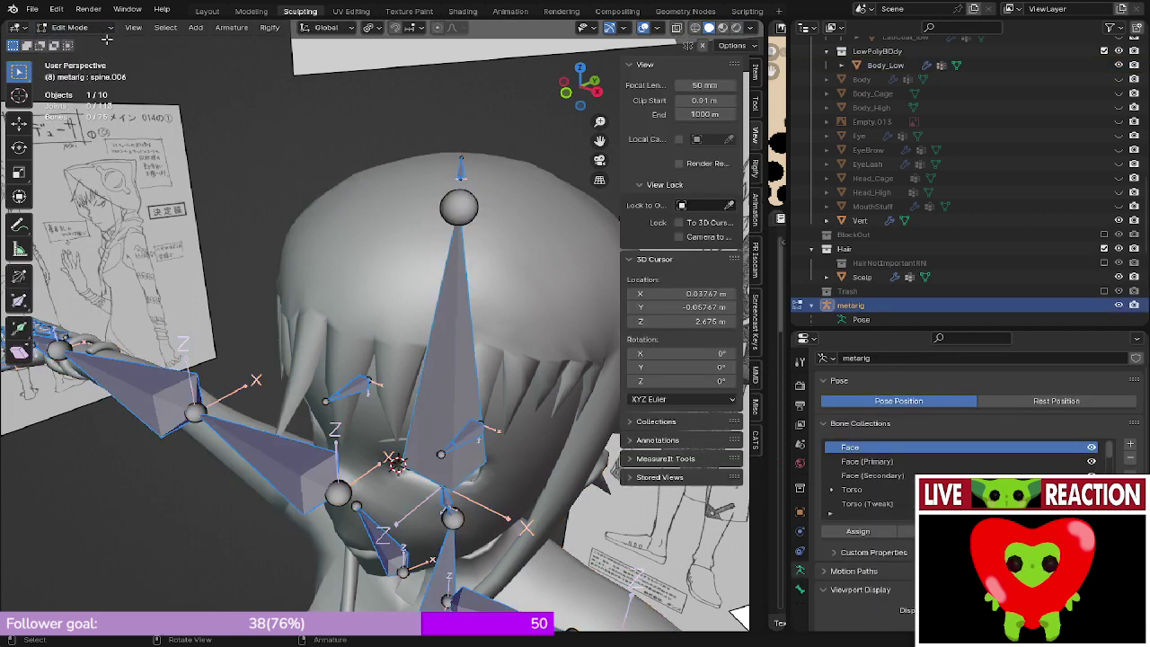
pyautogui.click(101, 30)
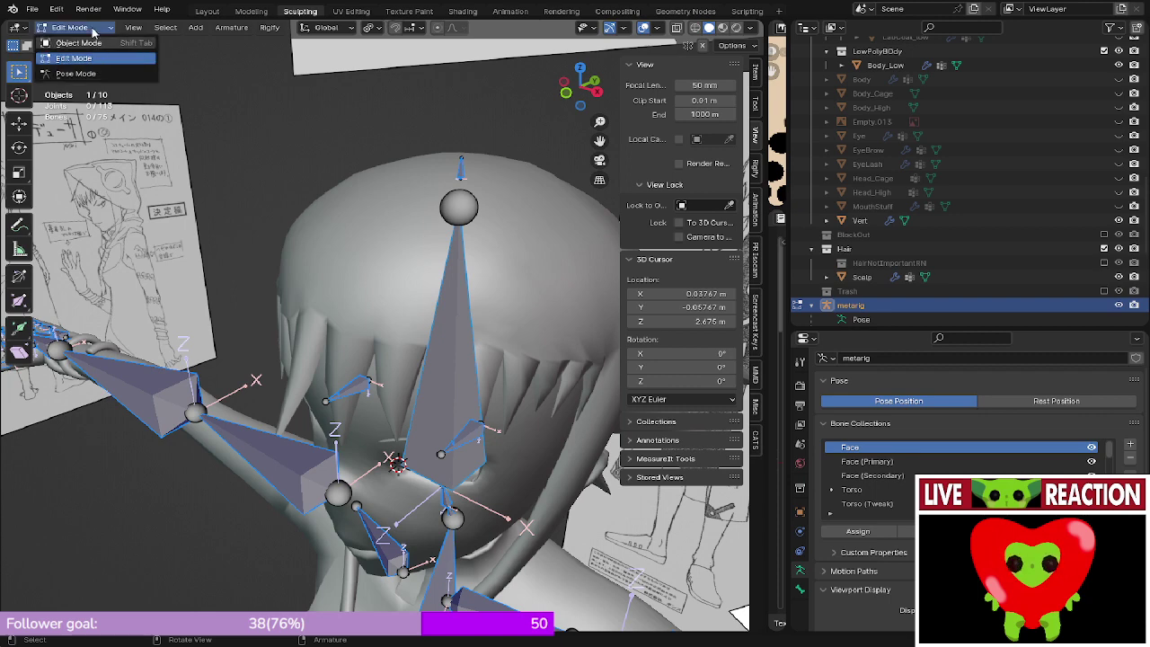
pyautogui.click(94, 31)
pyautogui.press('Tab')
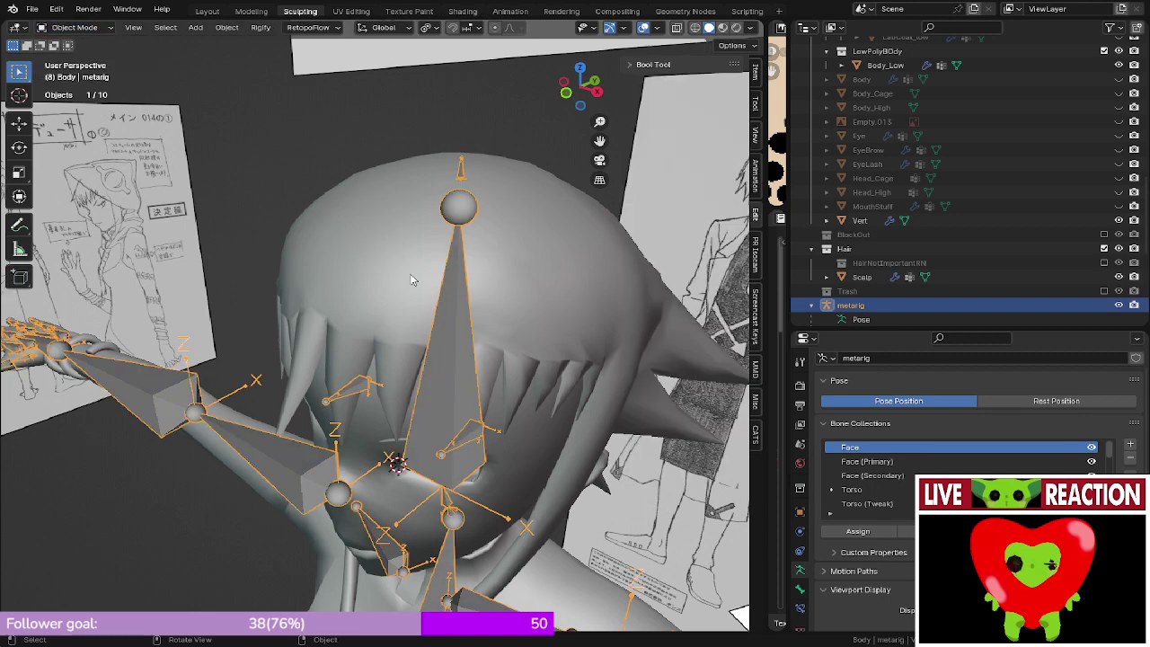
# - Add the Body_Low mesh to the metarig selection as the active object and switch it to Weight Paint mode
pyautogui.keyDown('shift'); pyautogui.click(412, 270); pyautogui.keyUp('shift')
pyautogui.click(90, 28)
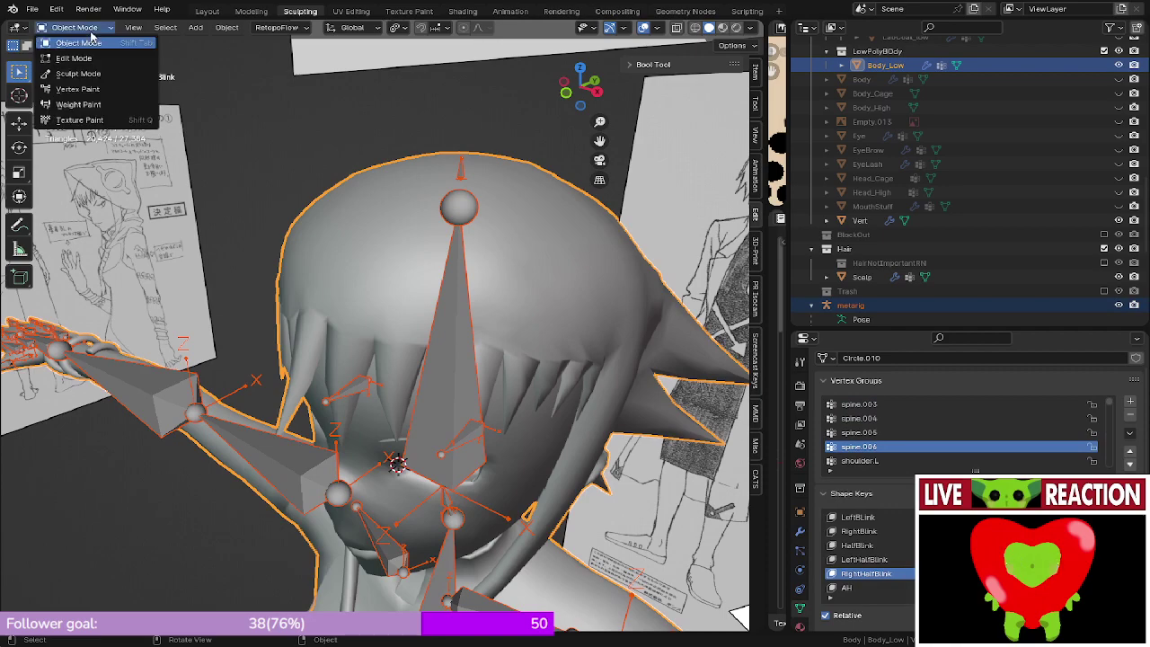
pyautogui.click(90, 104)
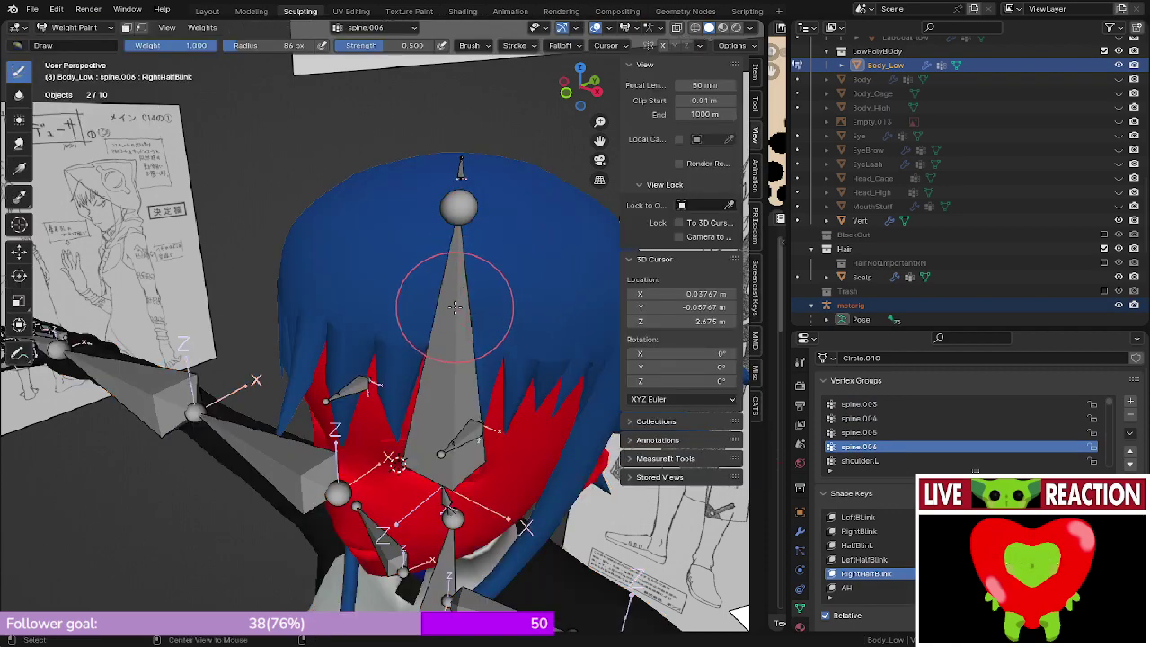
# - Select the head bone and the HairRoot bone in turn to inspect their weights on Body_Low
pyautogui.moveTo(479, 299); pyautogui.dragTo(406, 280, button='middle')
pyautogui.keyDown('alt'); pyautogui.click(372, 276); pyautogui.keyUp('alt')
pyautogui.keyDown('alt'); pyautogui.click(419, 392); pyautogui.keyUp('alt')
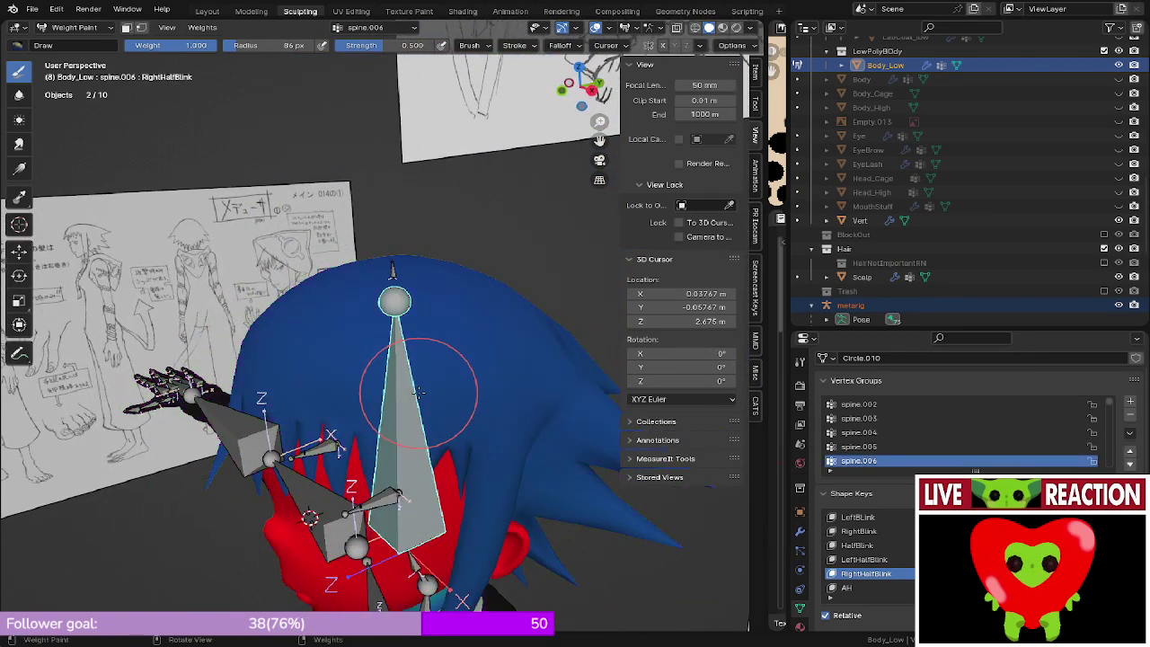
pyautogui.keyDown('ctrl'); pyautogui.click(392, 270); pyautogui.keyUp('ctrl')
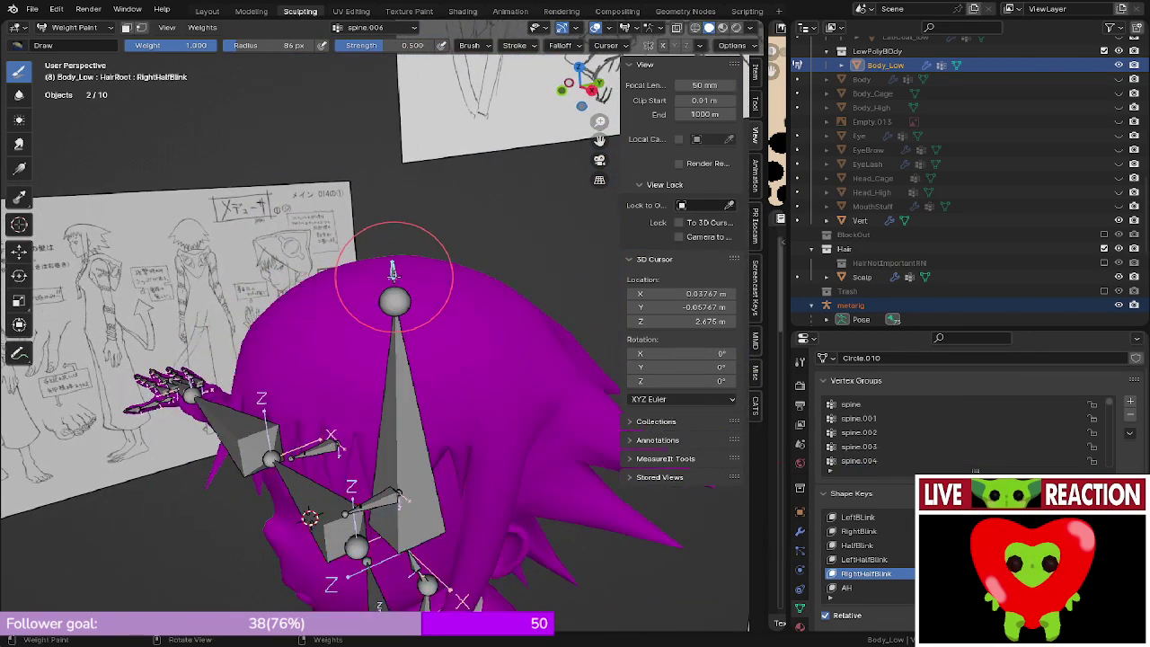
# - Try to transfer weights on Body_Low for the HairRoot bone, using Vertex Group(s) data and Nearest Vertex mapping
pyautogui.click(205, 28)
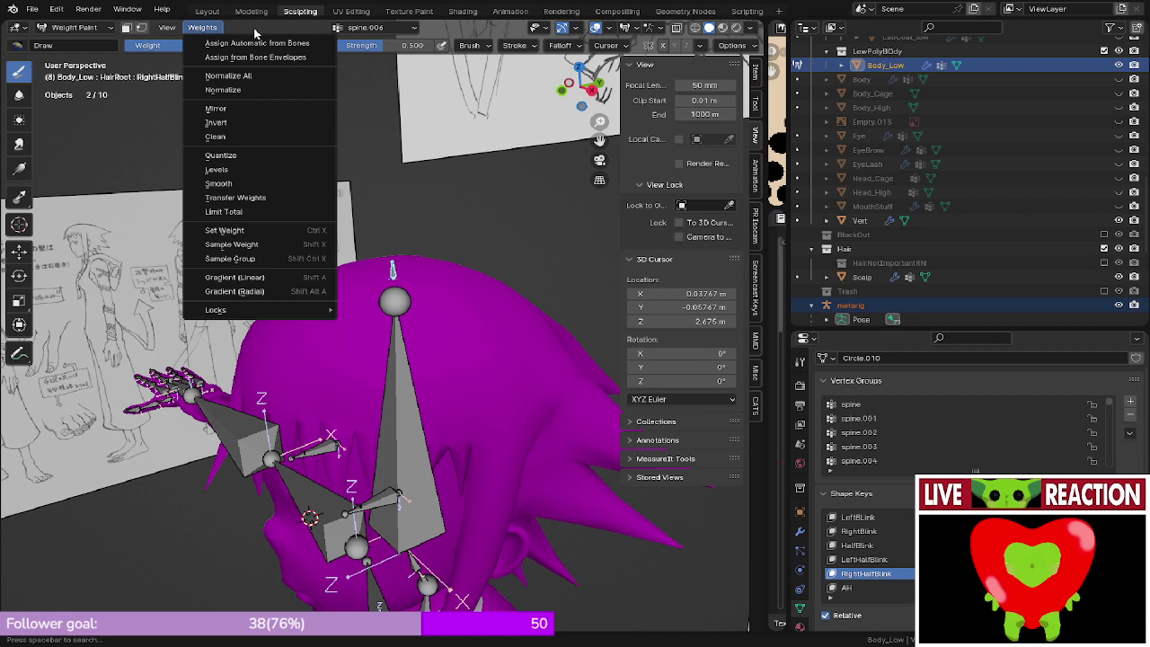
pyautogui.click(255, 33)
pyautogui.click(203, 28)
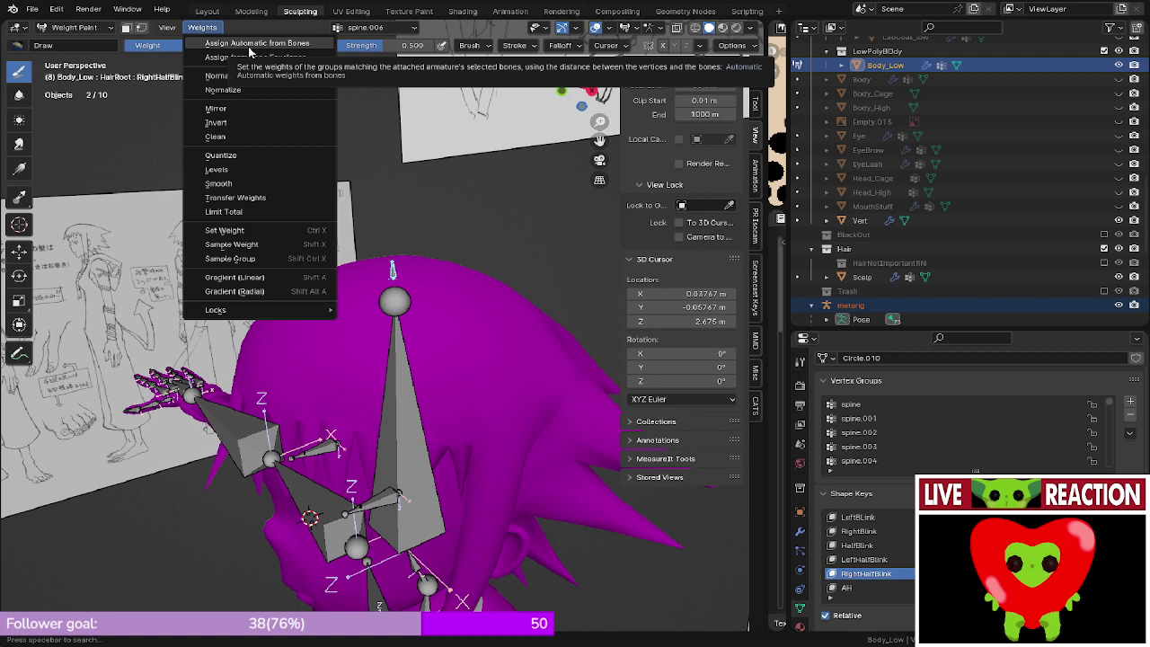
pyautogui.click(235, 196)
pyautogui.click(203, 464)
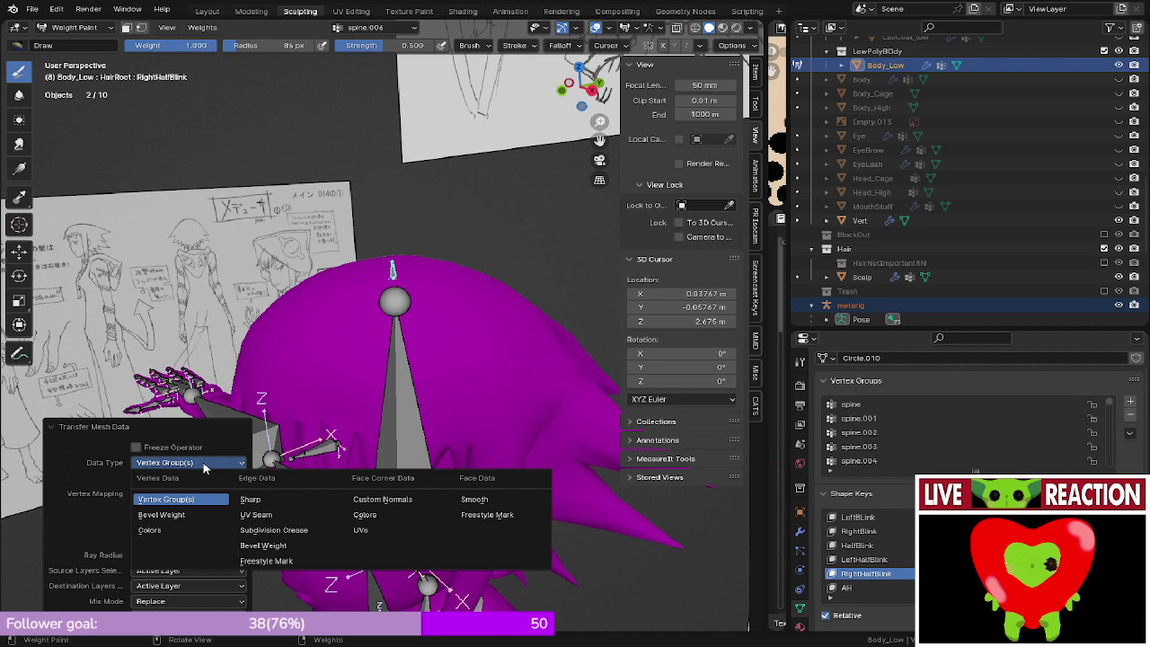
pyautogui.click(171, 499)
pyautogui.click(184, 494)
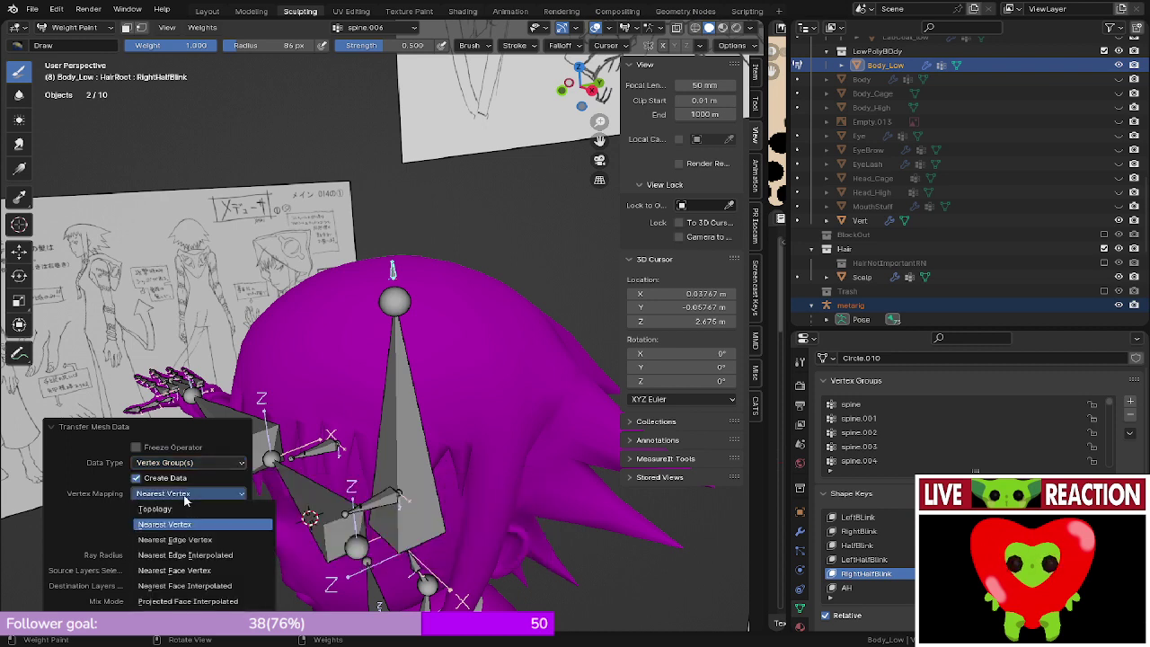
pyautogui.click(184, 523)
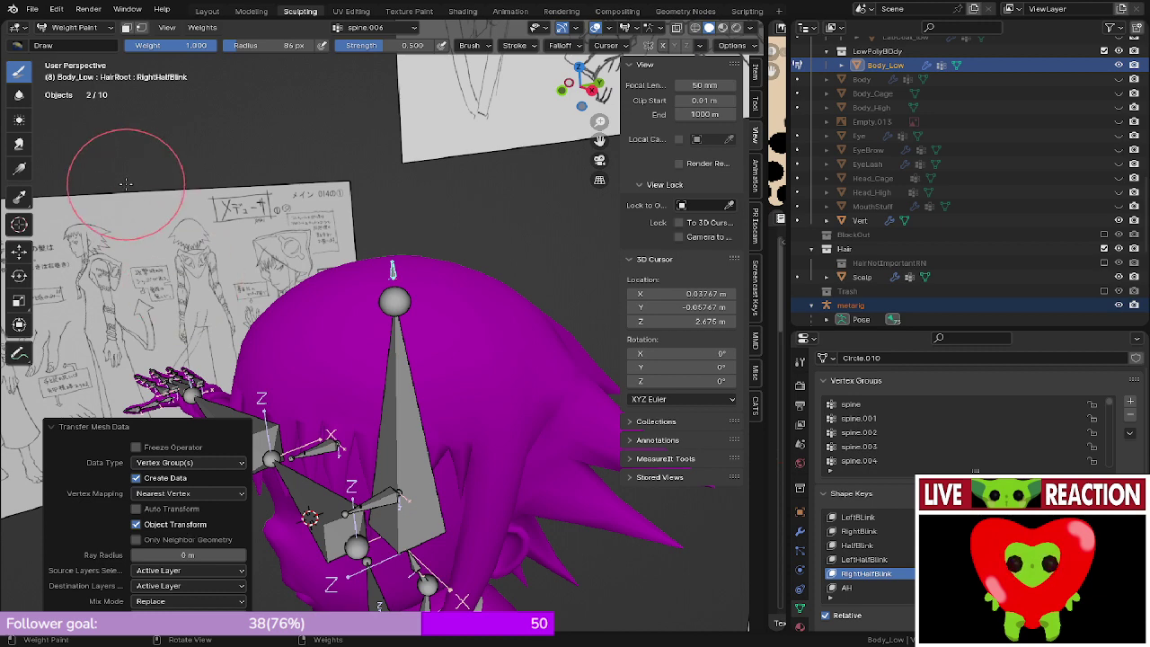
# - Compare the head bone's weights with those of HairRoot, and open the weight operations with HairRoot selected
pyautogui.moveTo(291, 261); pyautogui.dragTo(334, 325, button='middle')
pyautogui.keyDown('ctrl'); pyautogui.click(357, 301); pyautogui.keyUp('ctrl')
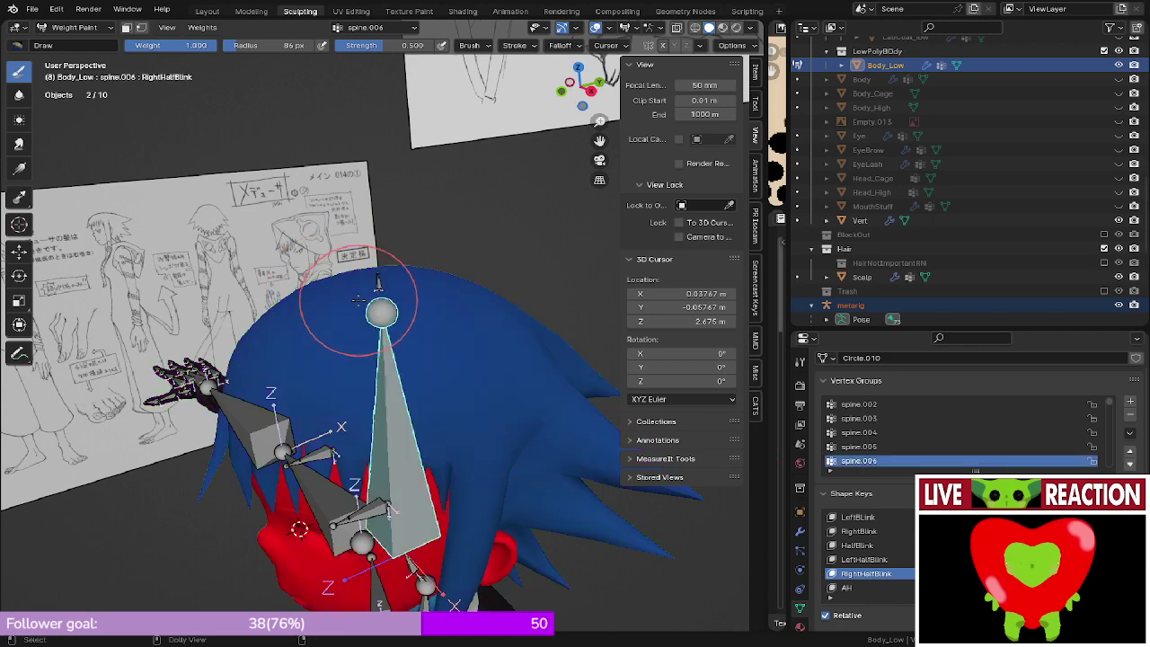
pyautogui.keyDown('ctrl'); pyautogui.click(378, 281); pyautogui.keyUp('ctrl')
pyautogui.click(218, 28)
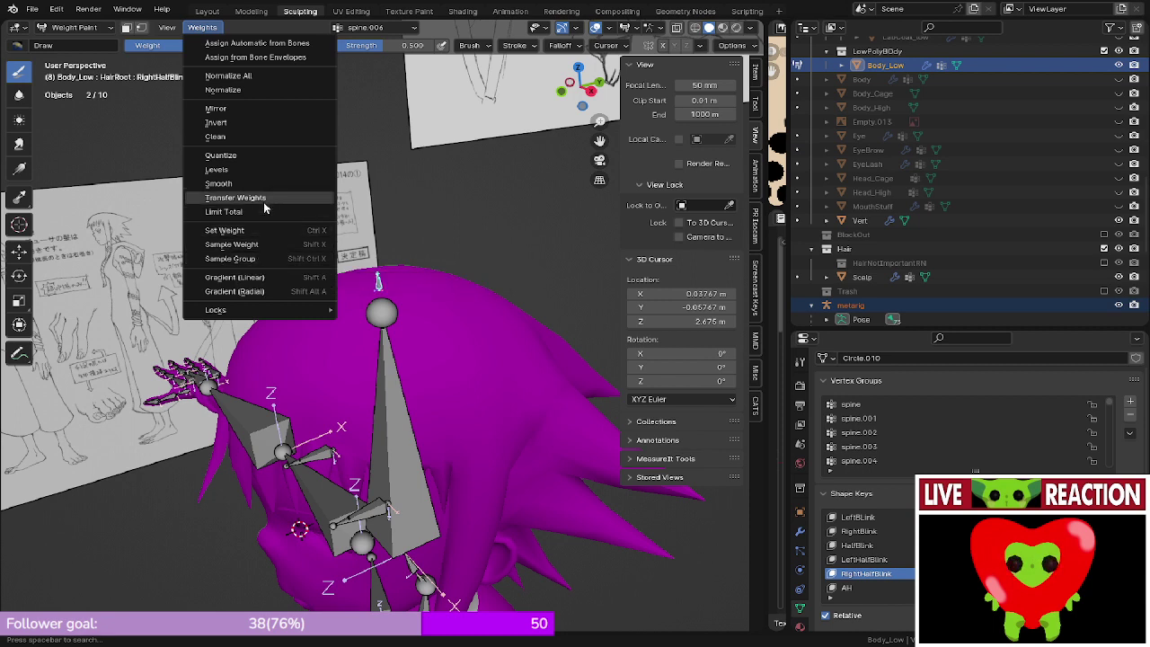
# - Try assigning automatic weights from bones to the Body_Low mesh for the HairRoot bone
pyautogui.click(278, 45)
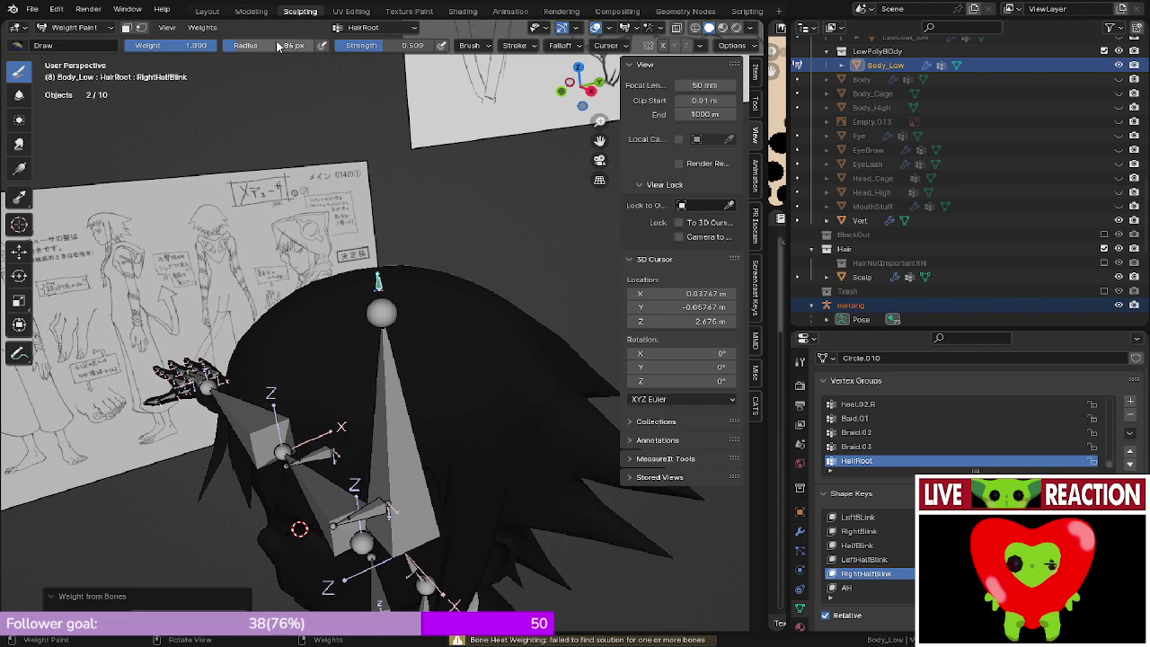
pyautogui.moveTo(398, 374)
pyautogui.mouseDown(button='middle')
pyautogui.moveTo(345, 393)
pyautogui.moveTo(357, 395)
pyautogui.mouseUp(button='middle')
pyautogui.scroll(-2, 345, 393)
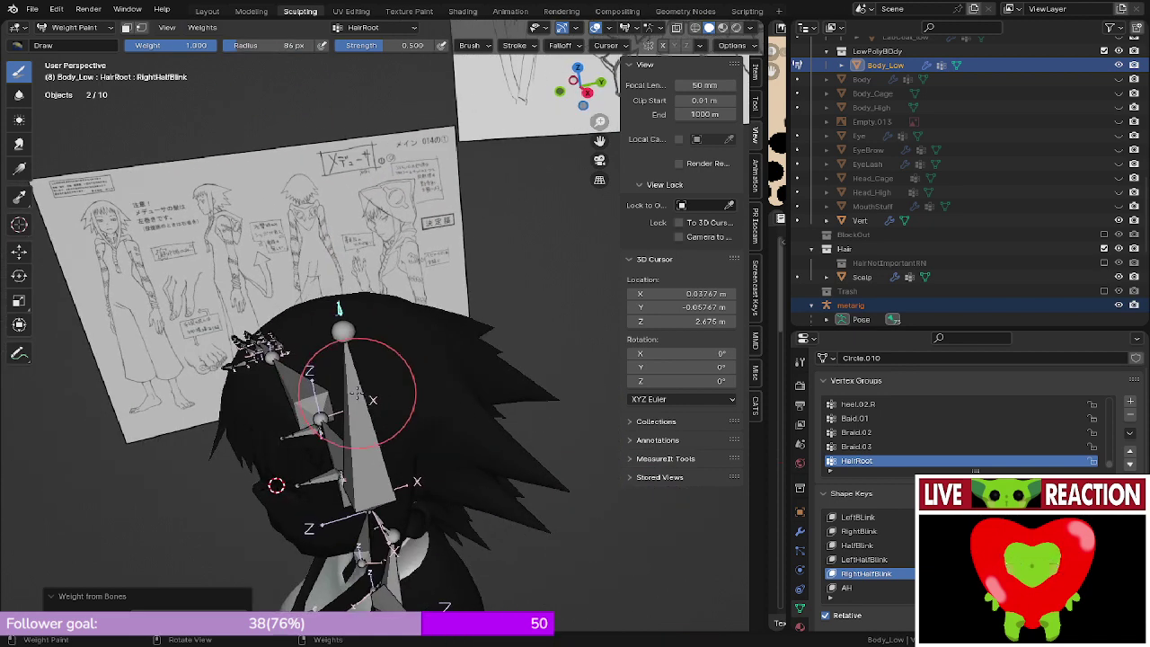
pyautogui.hotkey('ctrl', 'z')
# - Make Basis the active shape key of the Body_Low mesh
pyautogui.scroll(2, 953, 531)
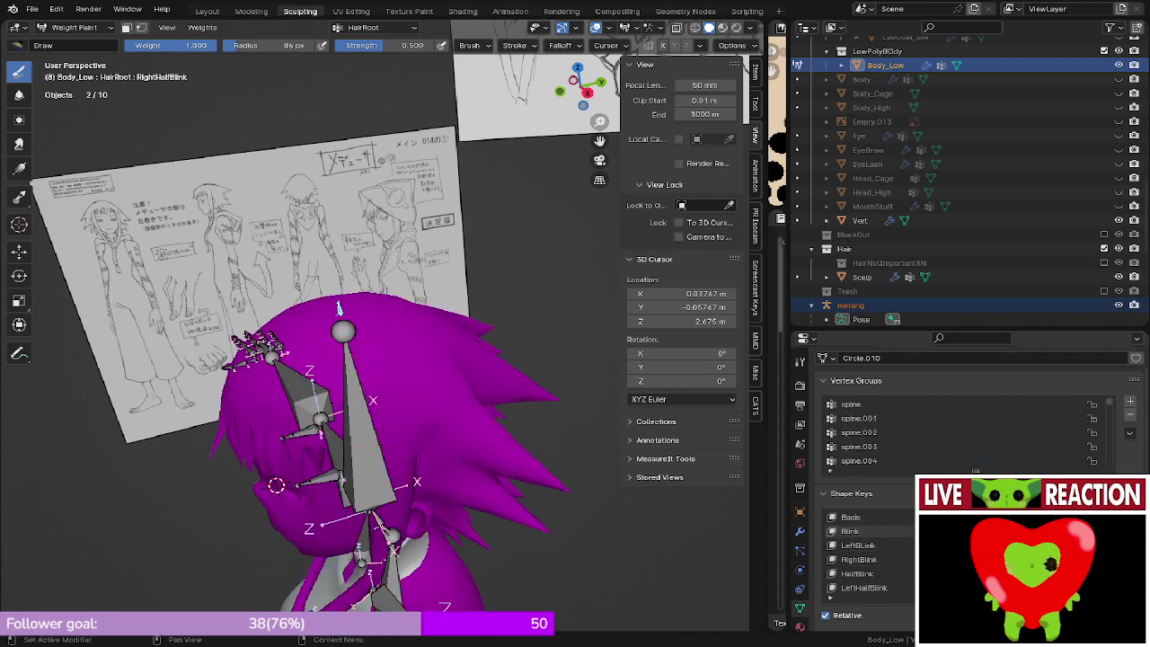
pyautogui.click(850, 516)
pyautogui.scroll(5, 328, 388)
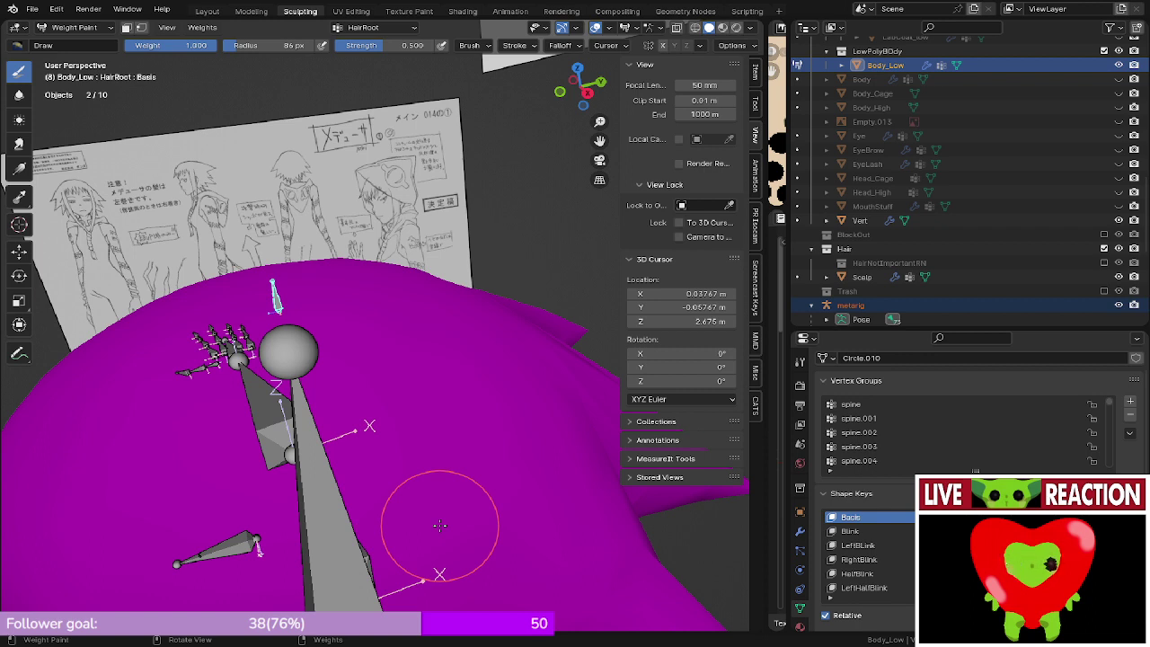
pyautogui.moveTo(439, 525); pyautogui.dragTo(426, 431, button='middle')
pyautogui.scroll(5, 425, 431)
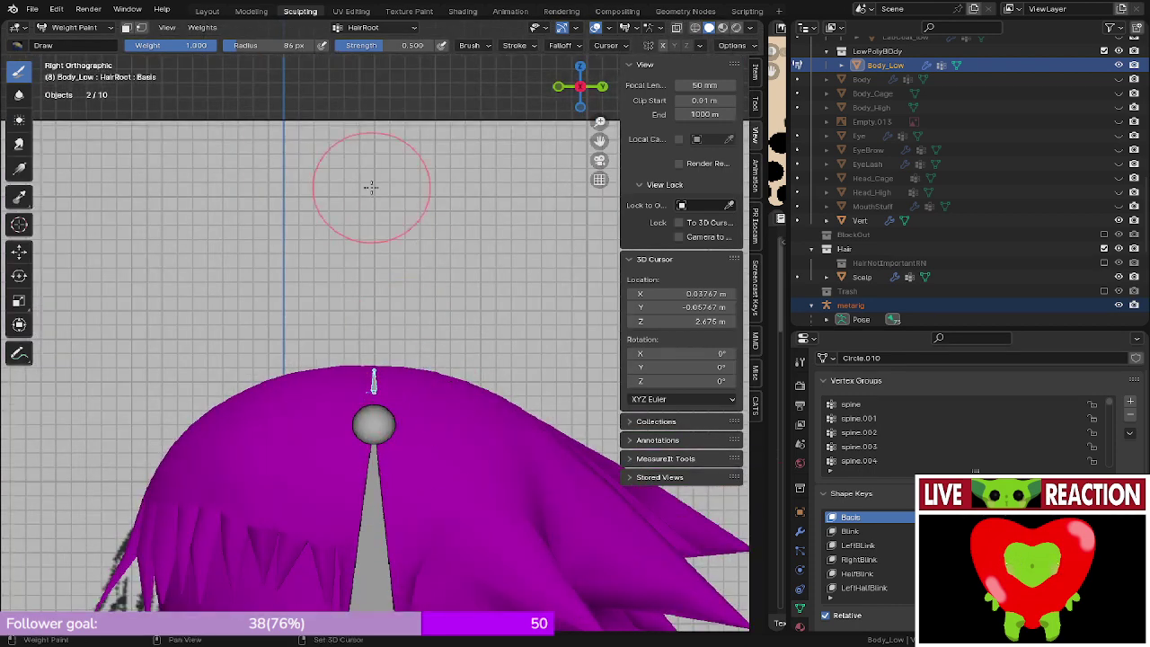
pyautogui.click(208, 27)
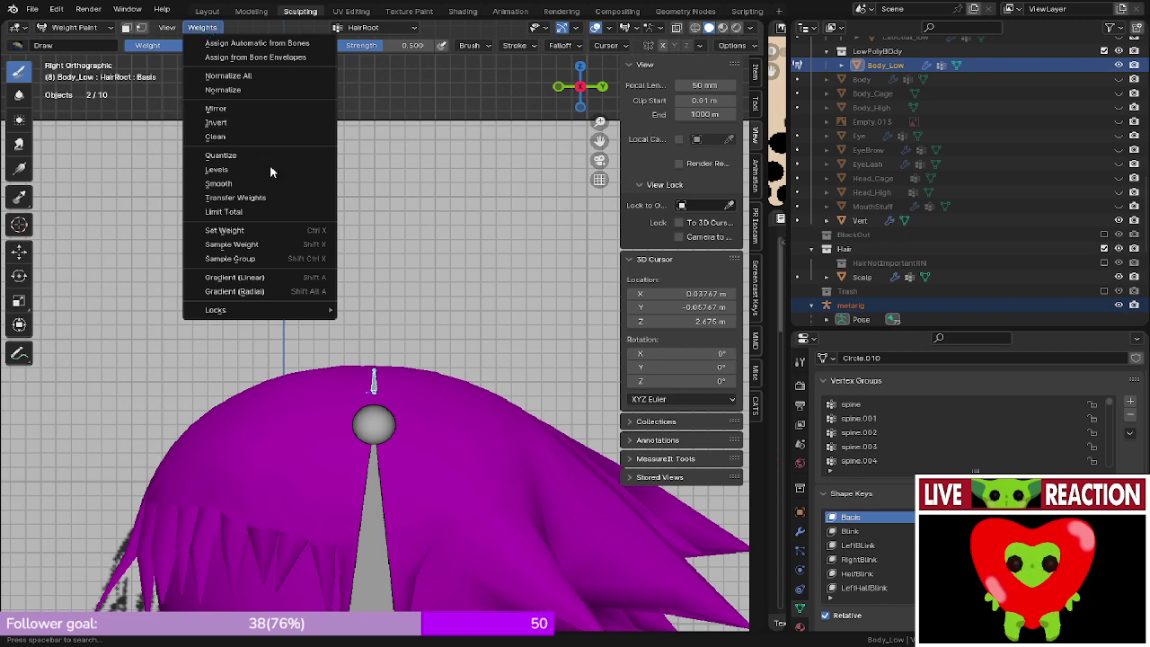
pyautogui.keyDown('shift'); pyautogui.moveTo(457, 441); pyautogui.dragTo(455, 273, button='middle'); pyautogui.keyUp('shift')
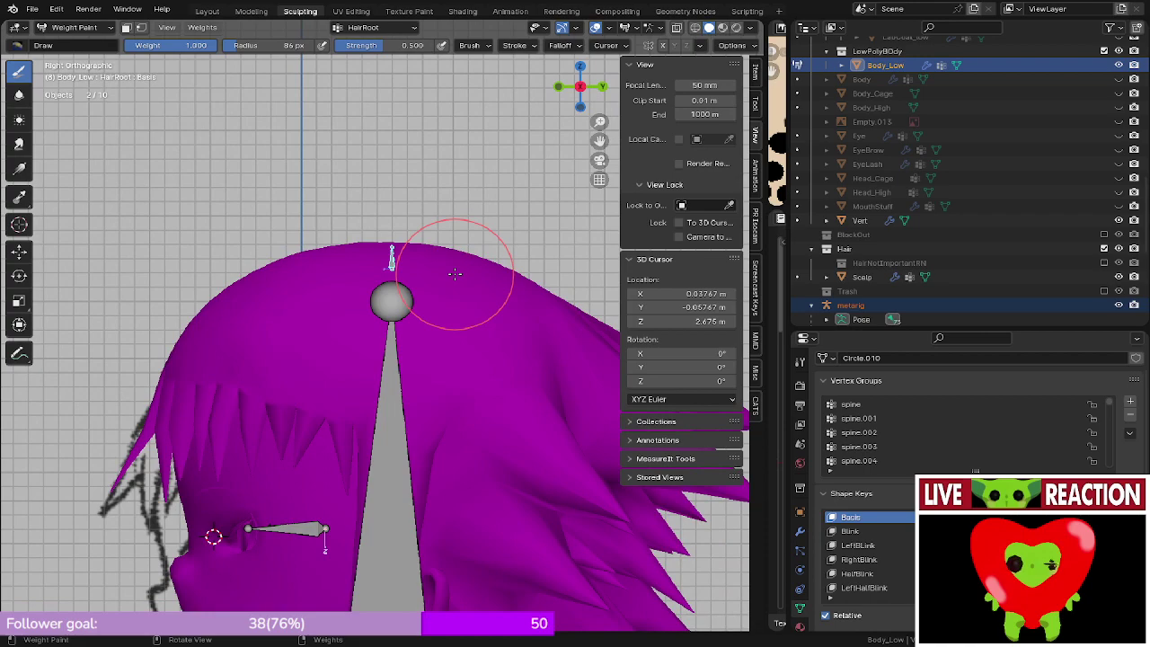
# - Leave Weight Paint mode, enter Edit Mode on Body_Low and select all linked geometry of the hair
pyautogui.hotkey('ctrl', 'Tab')
pyautogui.click(450, 294)
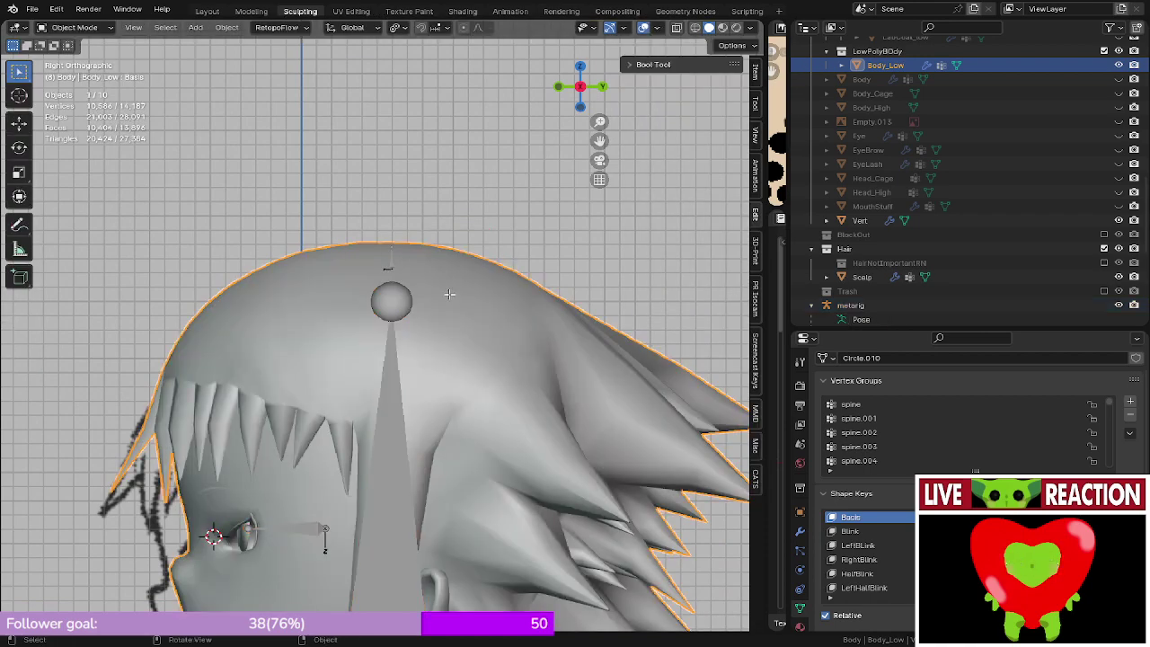
pyautogui.press('Tab')
pyautogui.moveTo(449, 294); pyautogui.dragTo(450, 301, button='middle')
pyautogui.scroll(-6, 453, 333)
pyautogui.click(448, 359)
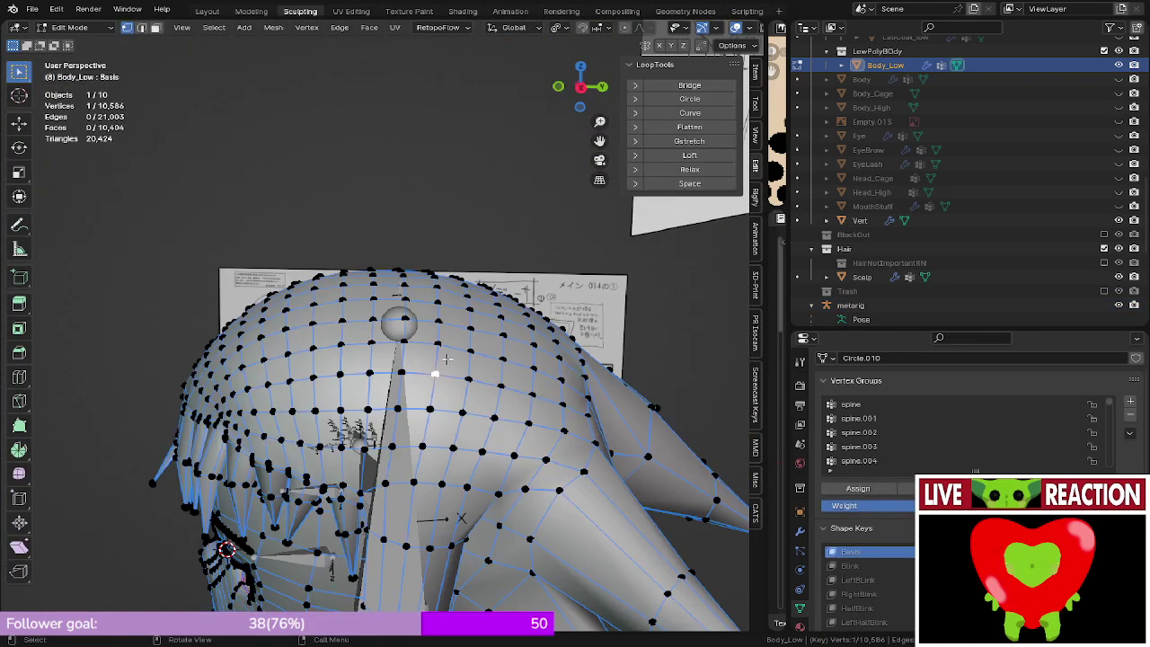
pyautogui.press('l')
pyautogui.moveTo(446, 358); pyautogui.dragTo(430, 282, button='middle')
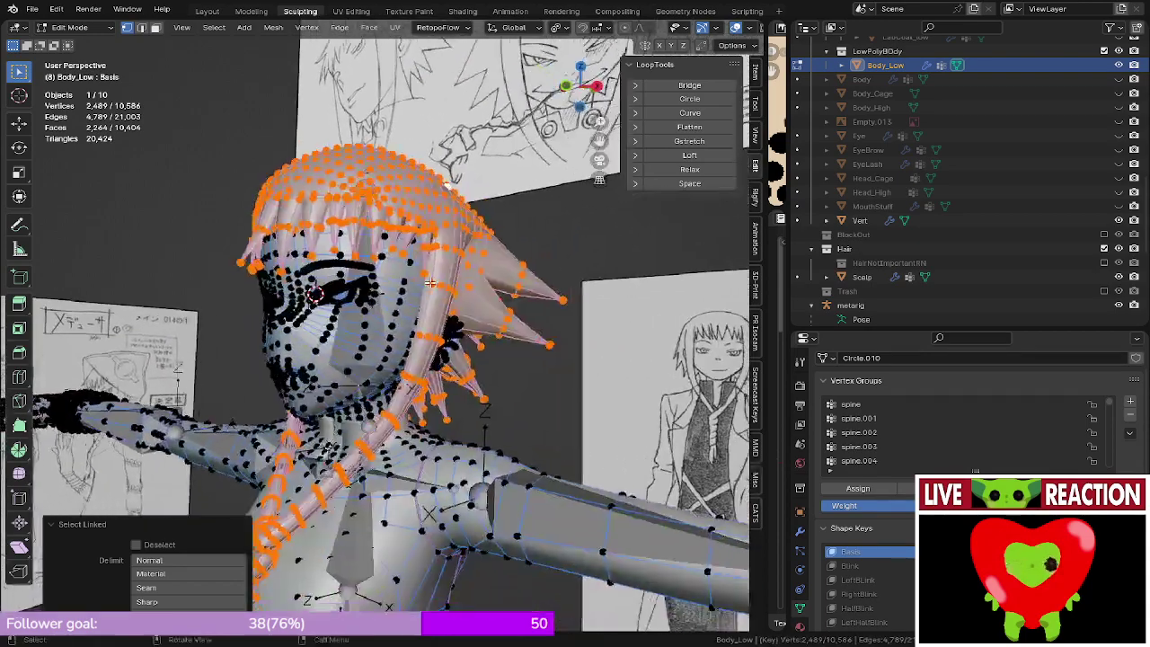
pyautogui.press('KP_1')
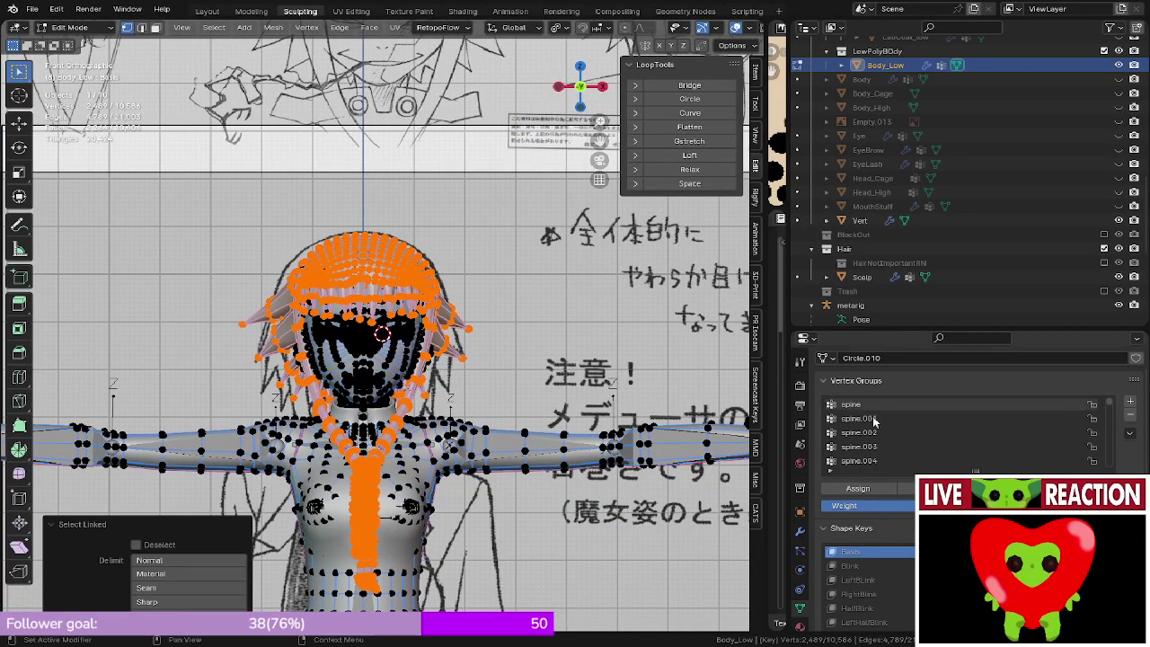
# - Inspect the vertex weights of a single scalp vertex, and reselect the whole linked hair geometry
pyautogui.scroll(-8, 871, 422)
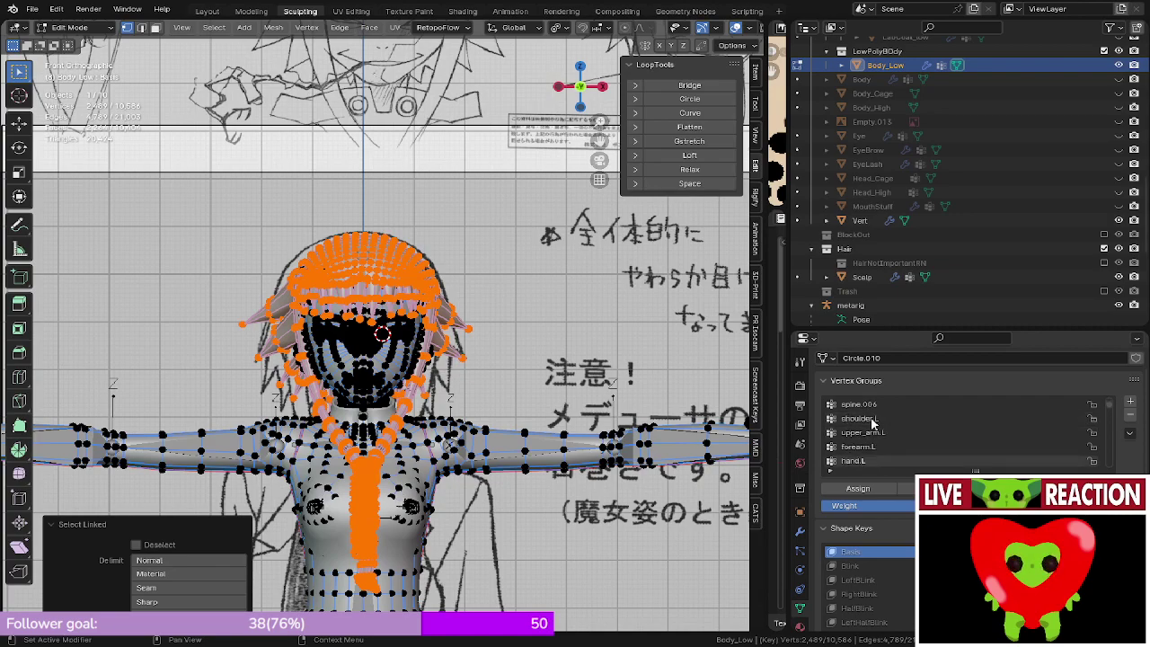
pyautogui.scroll(9, 447, 330)
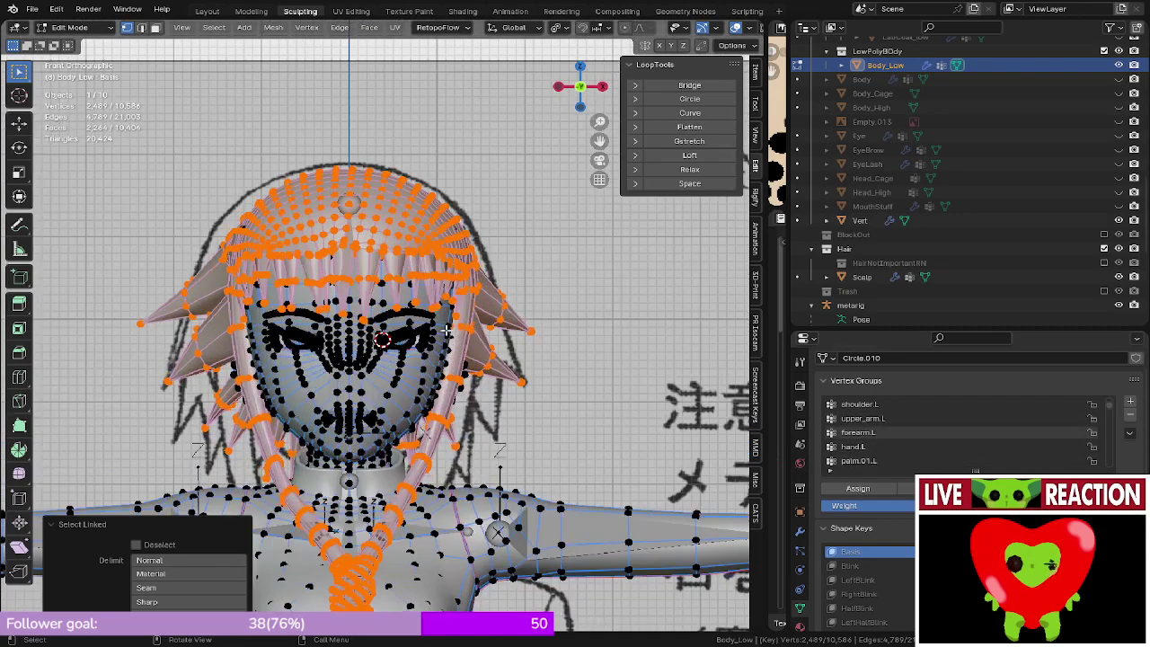
pyautogui.keyDown('shift'); pyautogui.moveTo(414, 264); pyautogui.dragTo(415, 468, button='middle'); pyautogui.keyUp('shift')
pyautogui.scroll(3, 415, 469)
pyautogui.click(756, 72)
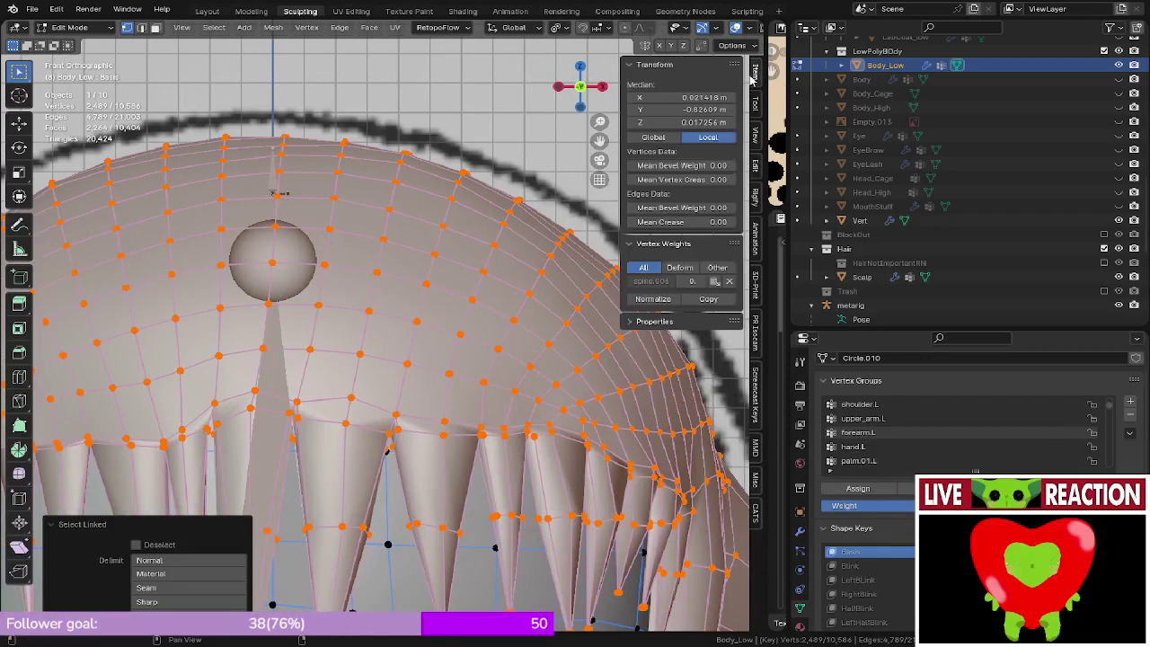
pyautogui.click(360, 319)
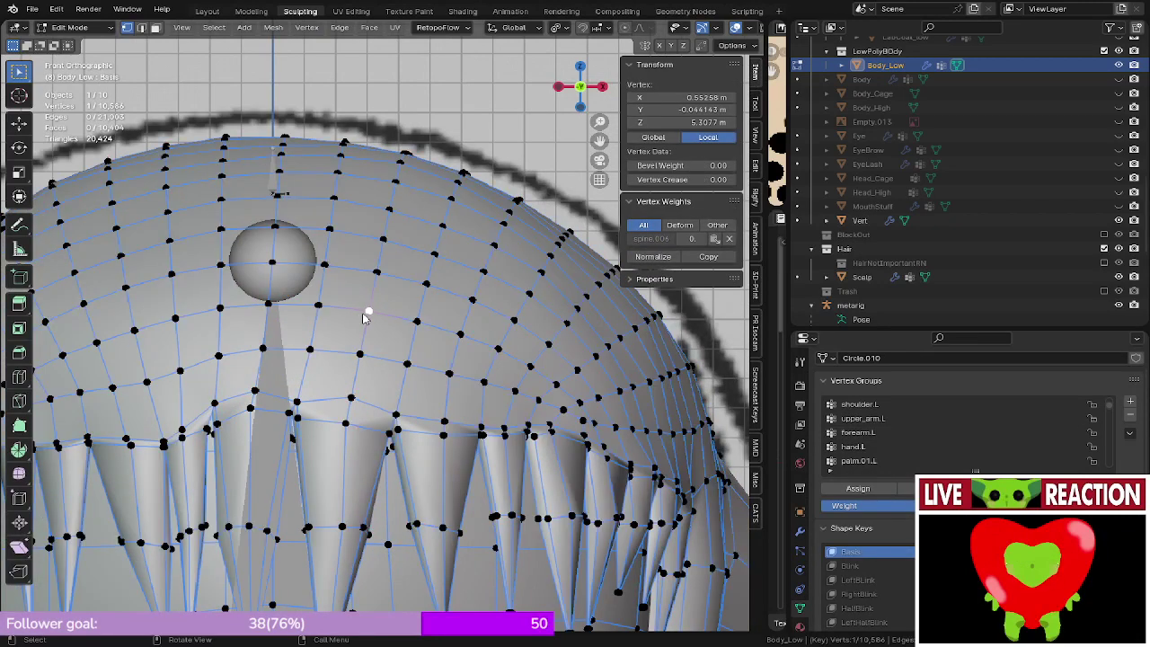
pyautogui.click(692, 238)
pyautogui.moveTo(688, 240); pyautogui.dragTo(714, 232)
pyautogui.click(487, 246)
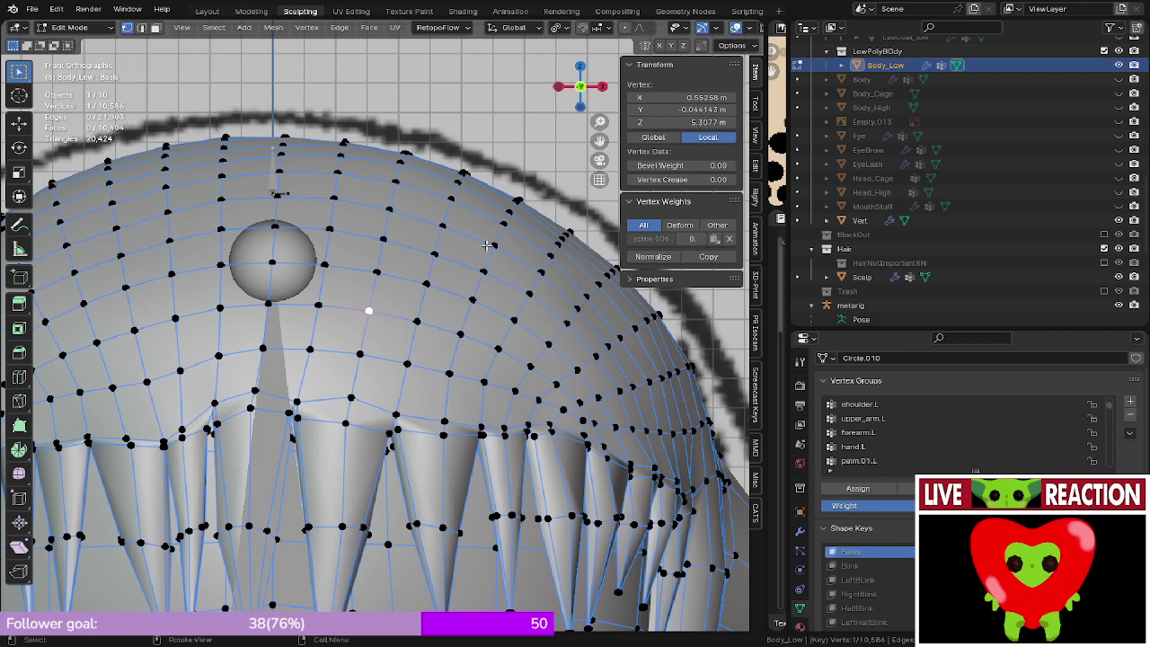
pyautogui.click(487, 245)
pyautogui.hotkey('ctrl', 'l')
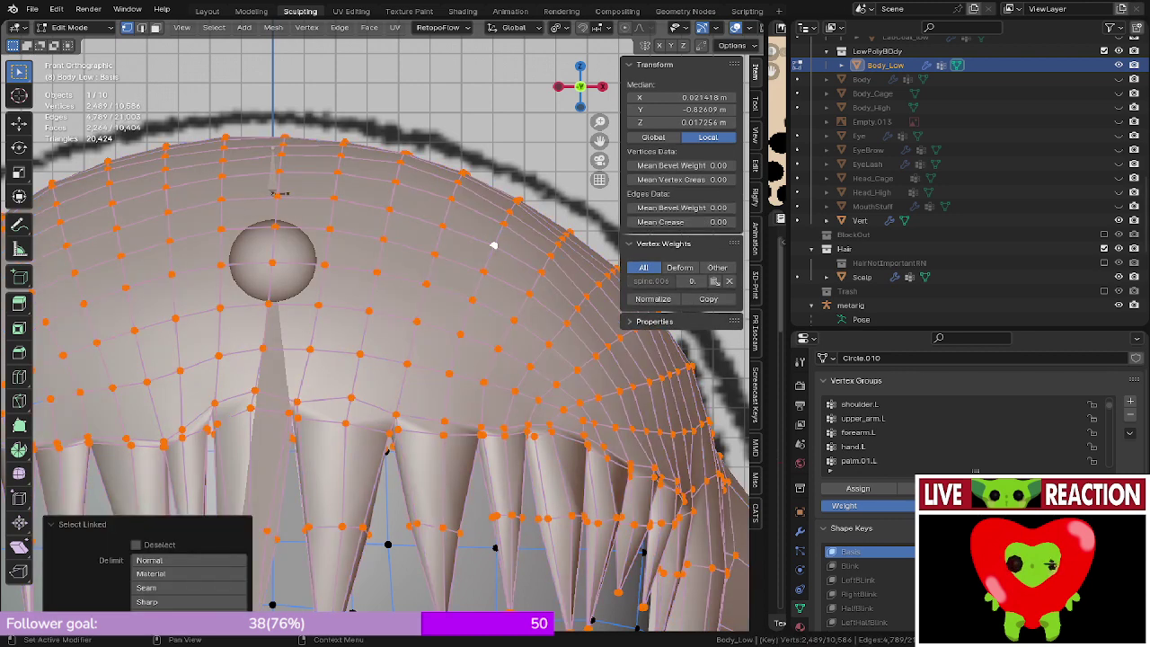
# - Look through Body_Low's entire vertex group list for a group belonging to the hair root bone
pyautogui.scroll(-4, 937, 422)
pyautogui.scroll(-10, 939, 418)
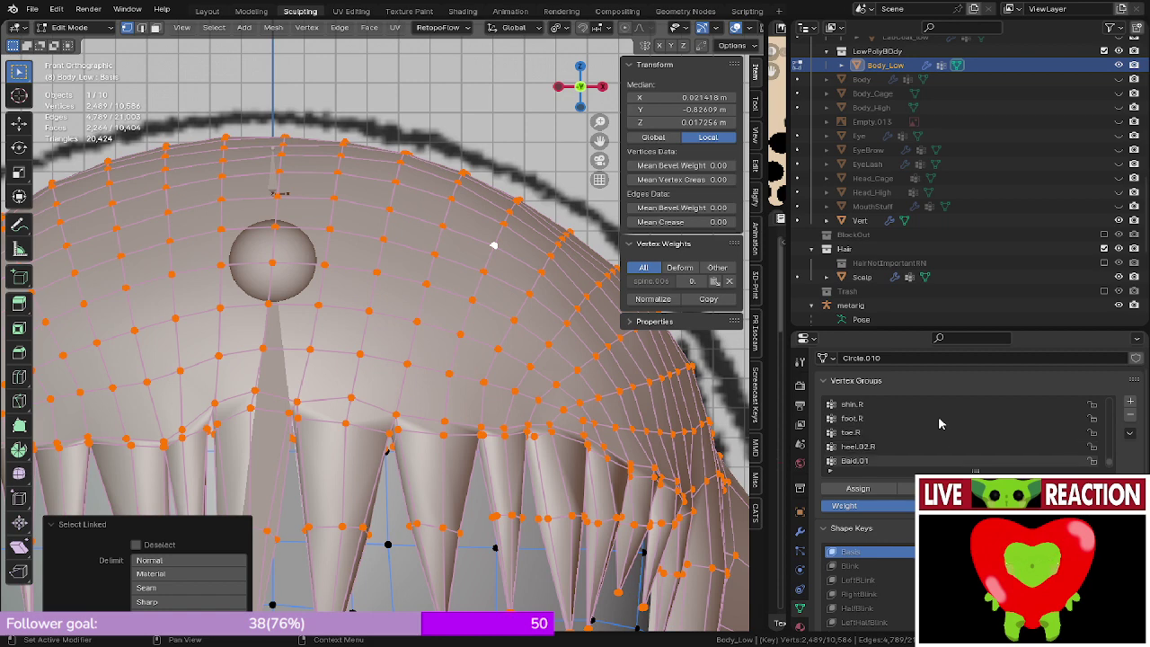
pyautogui.scroll(-6, 938, 422)
pyautogui.scroll(-8, 936, 440)
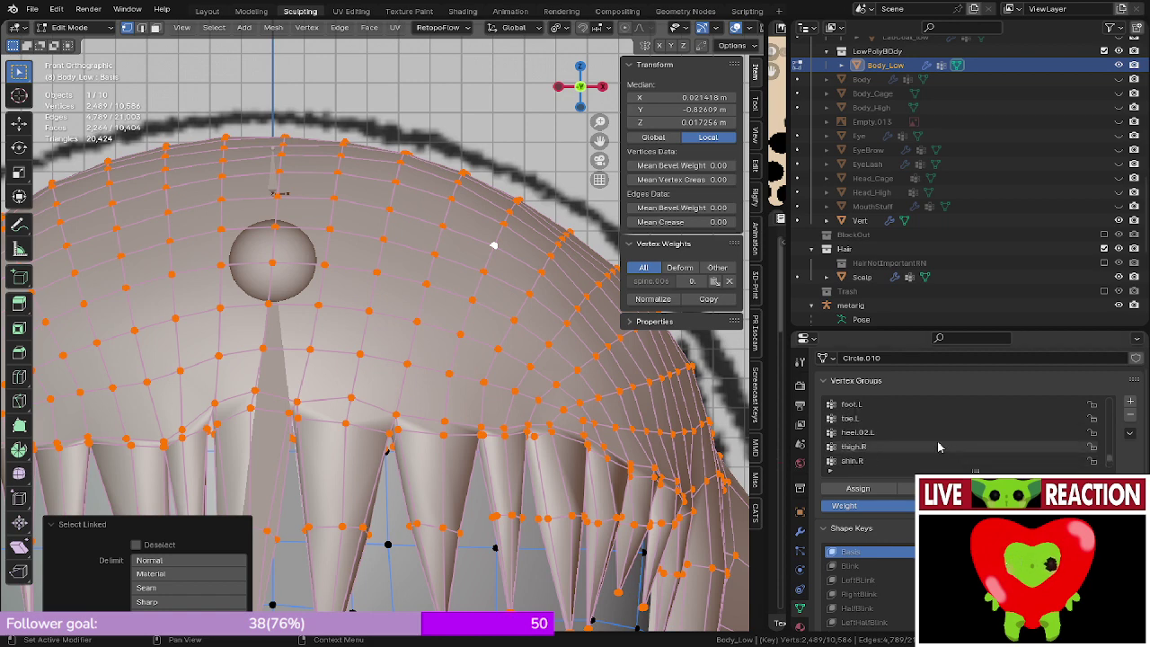
pyautogui.scroll(12, 937, 439)
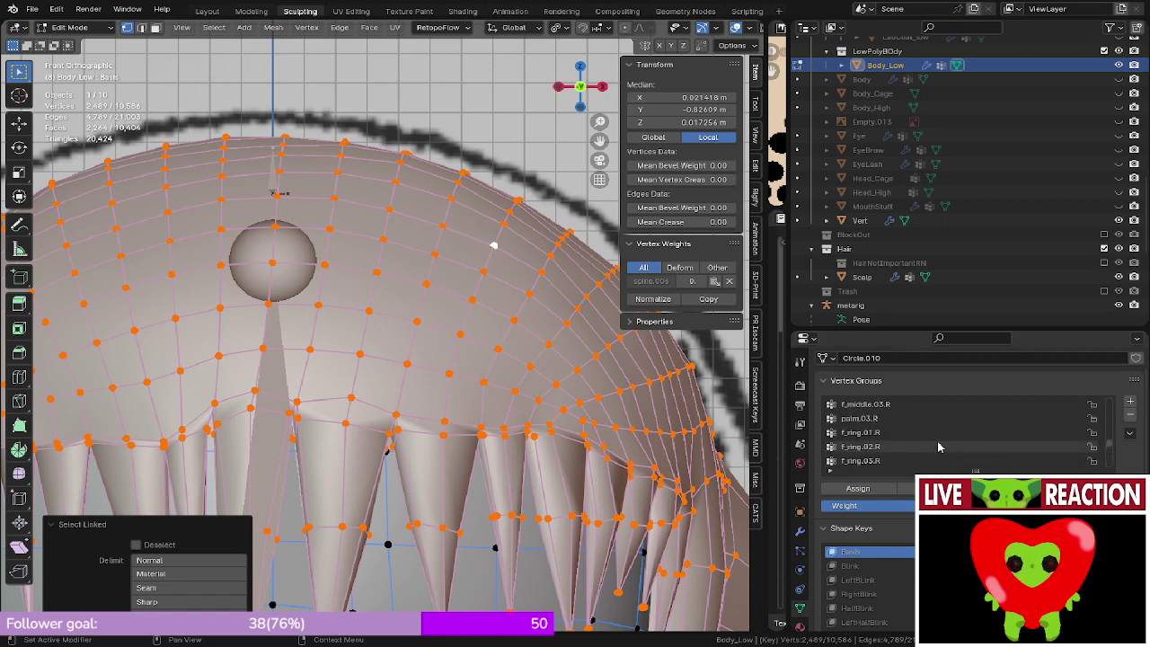
pyautogui.scroll(8, 936, 439)
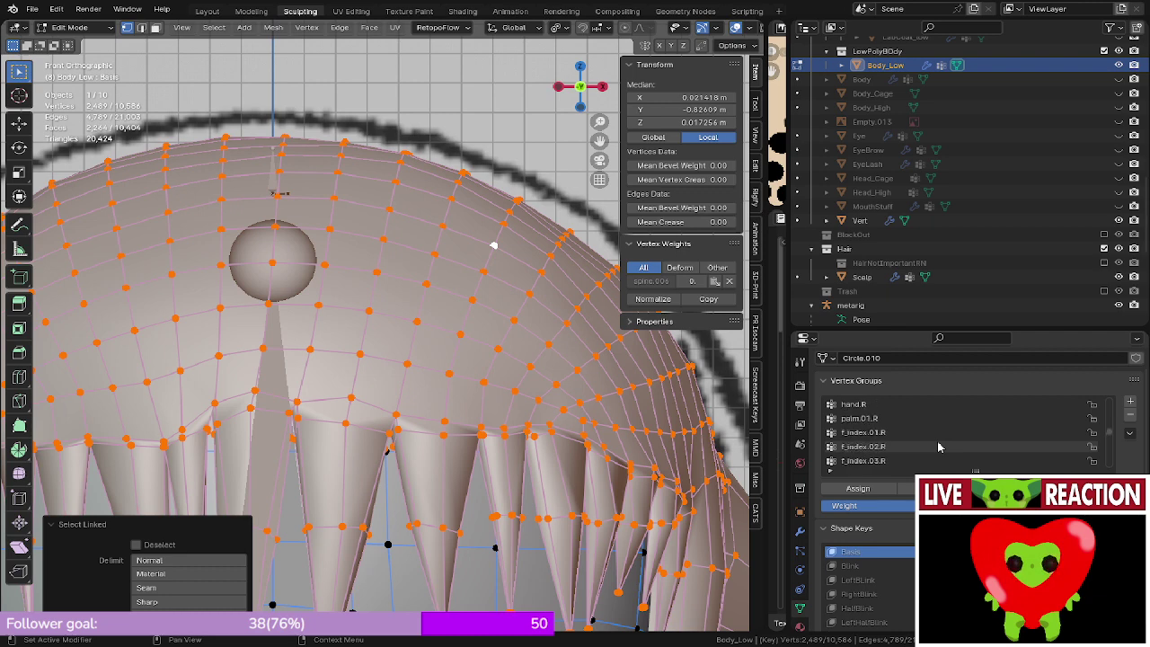
pyautogui.scroll(8, 937, 440)
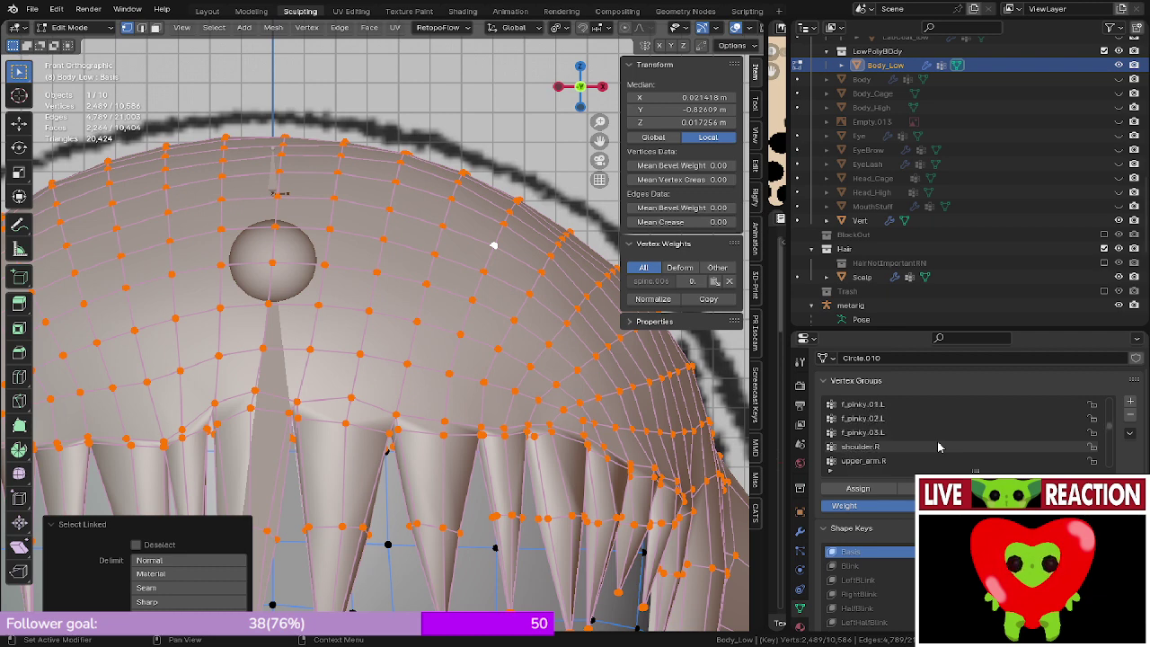
pyautogui.scroll(10, 937, 439)
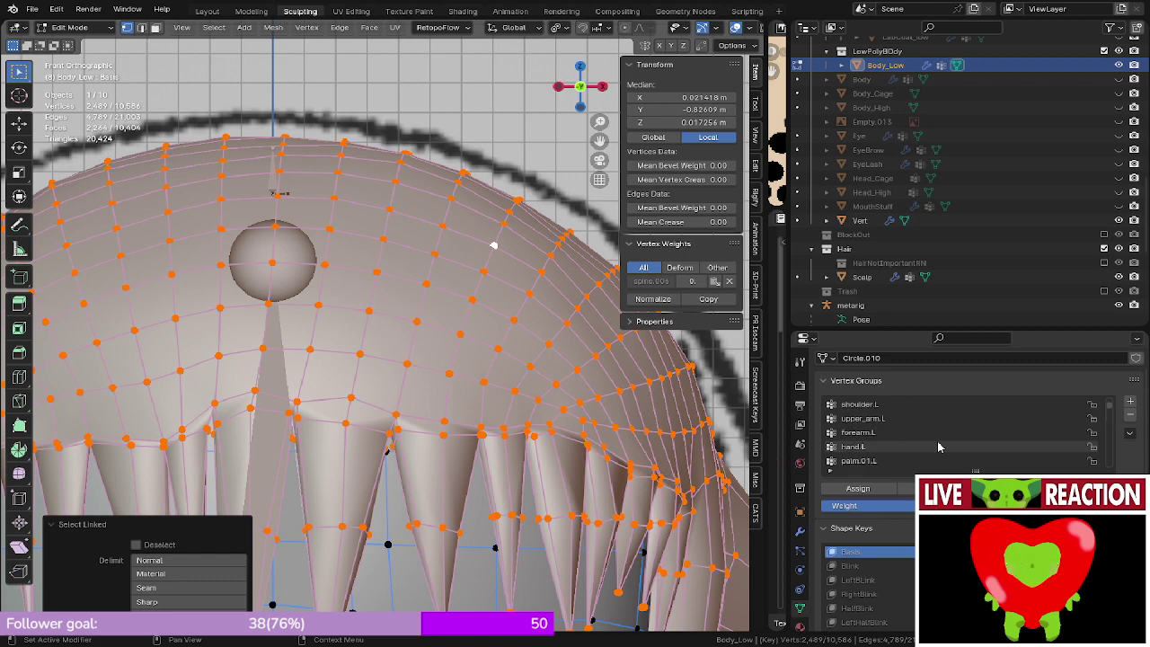
pyautogui.scroll(5, 936, 447)
pyautogui.scroll(-15, 937, 441)
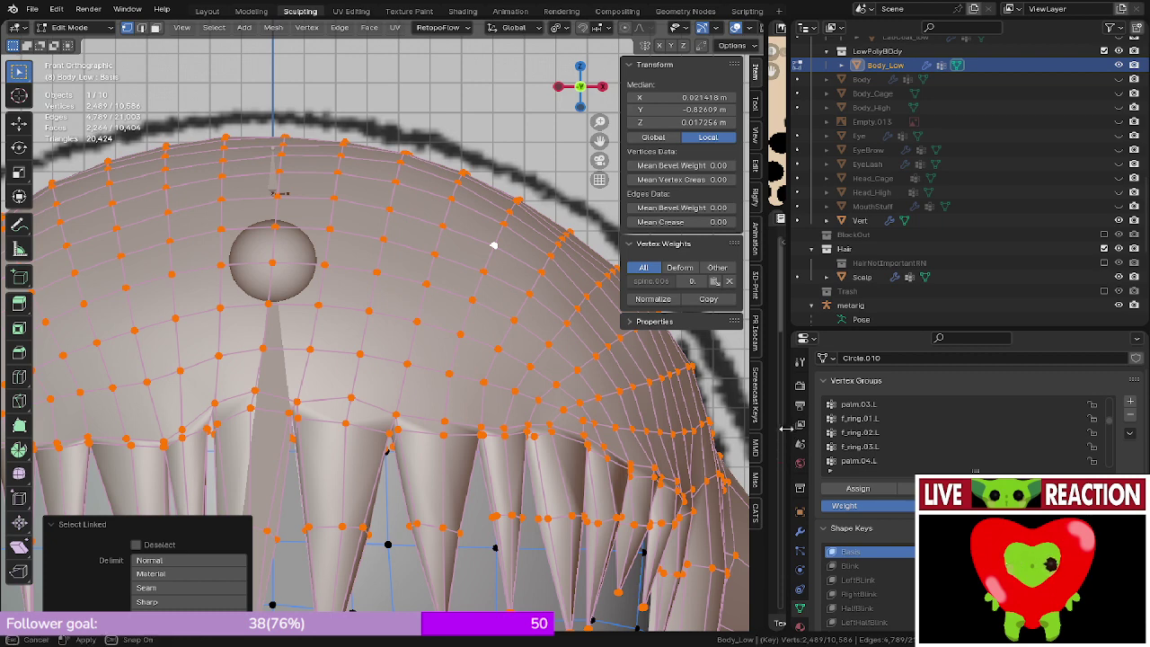
pyautogui.scroll(-5, 993, 449)
pyautogui.scroll(-10, 992, 449)
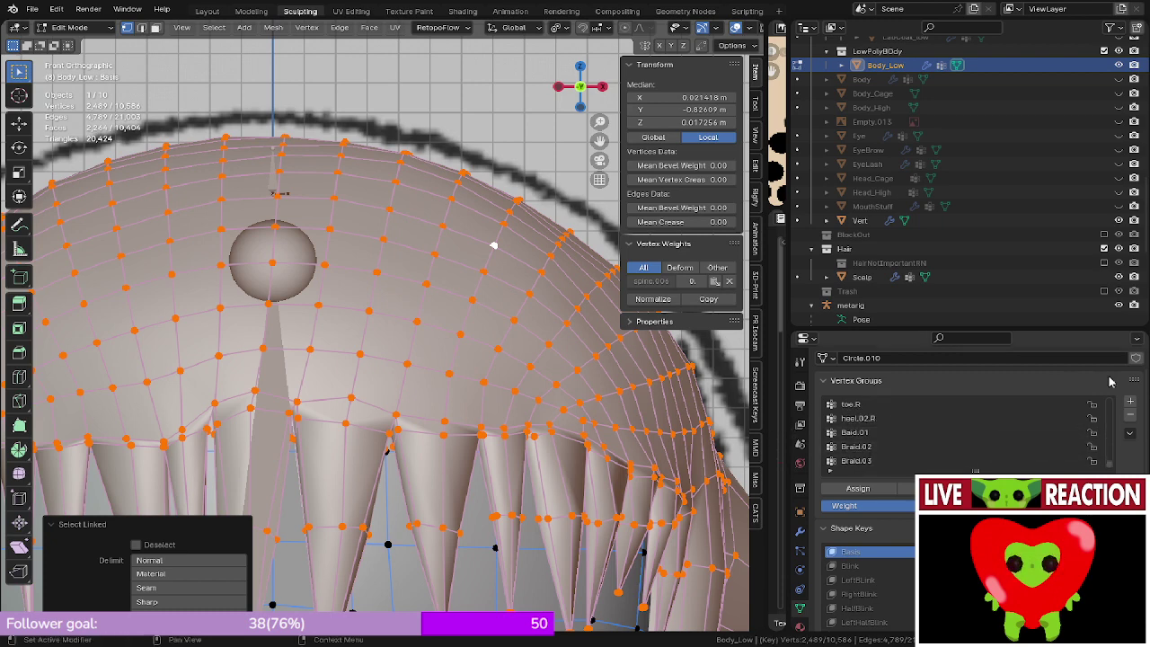
# - Add a new vertex group to Body_Low and name it HairRoot
pyautogui.click(1130, 403)
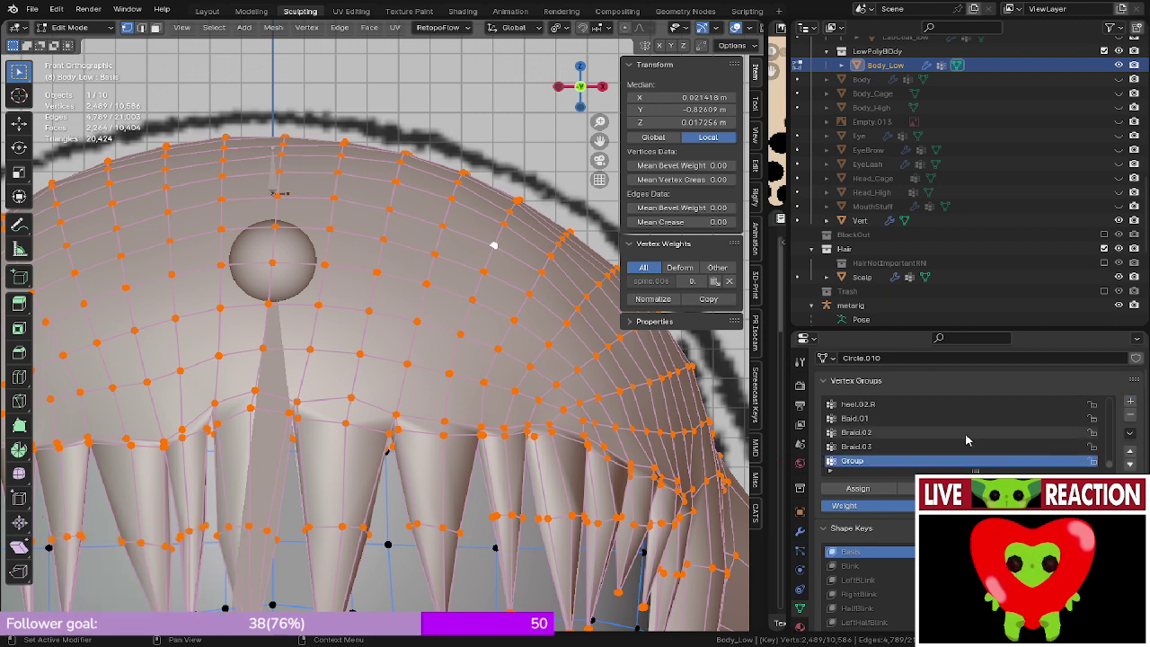
pyautogui.doubleClick(862, 461)
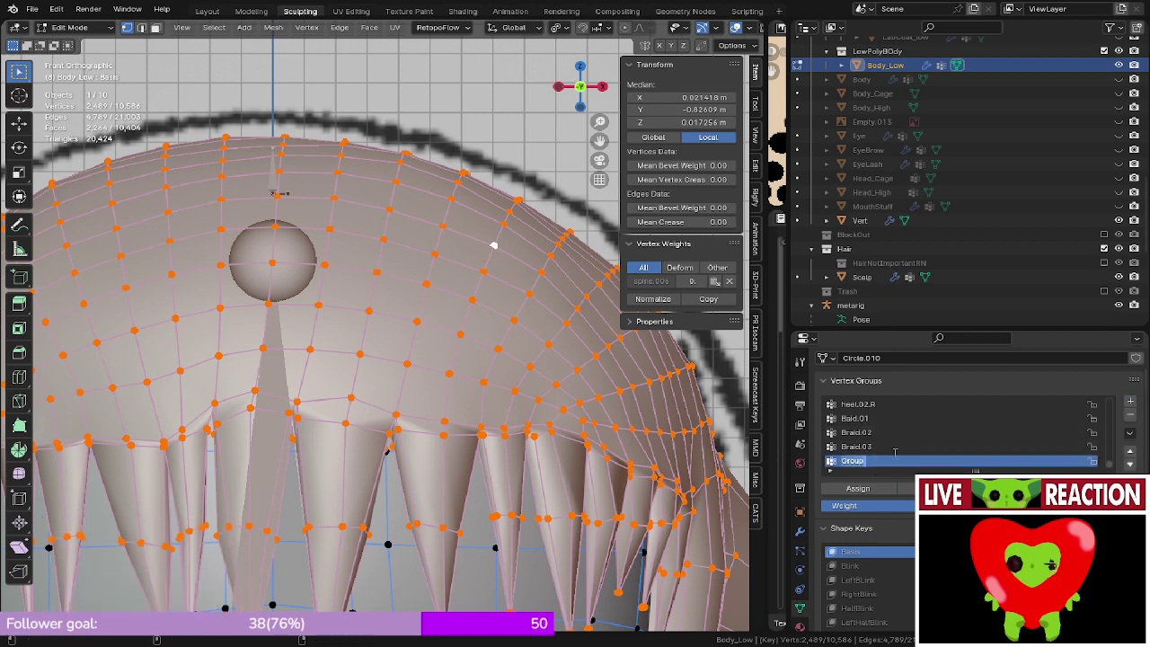
pyautogui.write('Hair')
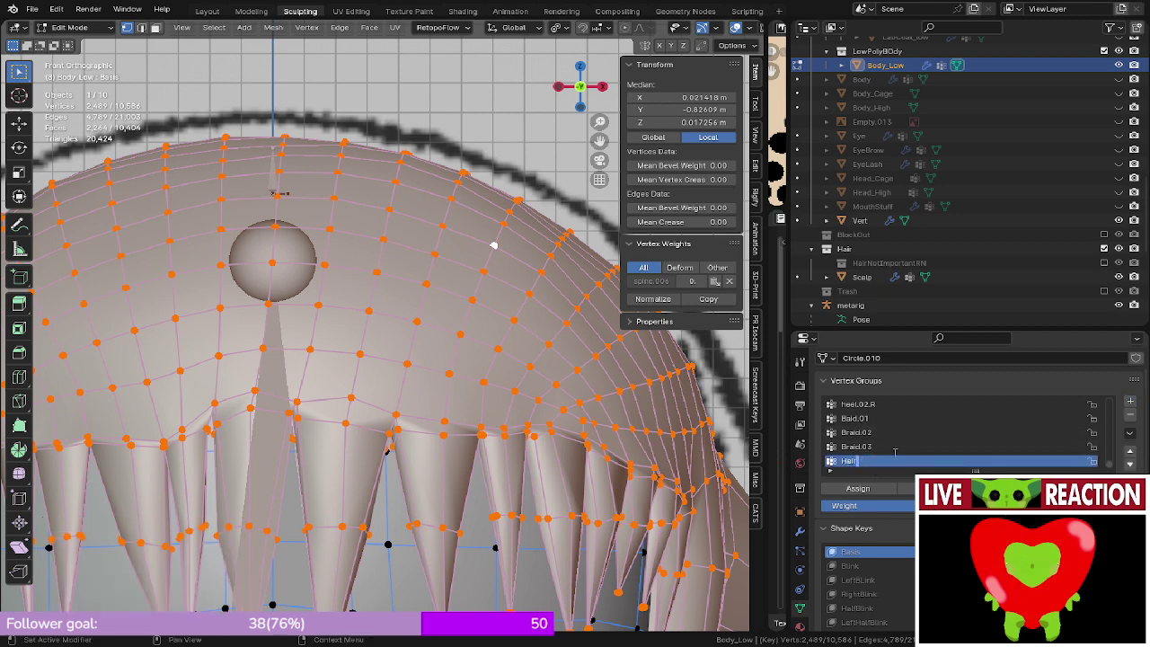
pyautogui.write('Root')
pyautogui.press('Return')
# - Check the name of the metarig's small bone at the top of the head in its bone properties
pyautogui.press('Tab')
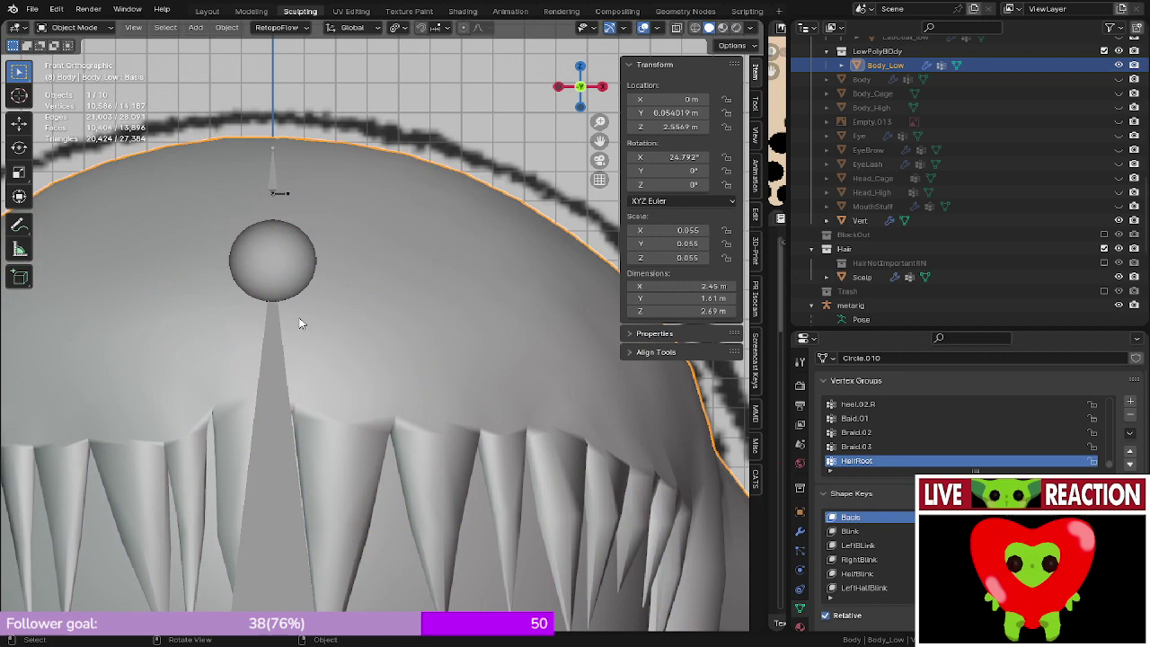
pyautogui.click(274, 180)
pyautogui.keyDown('shift'); pyautogui.moveTo(274, 180); pyautogui.dragTo(304, 199, button='middle'); pyautogui.keyUp('shift')
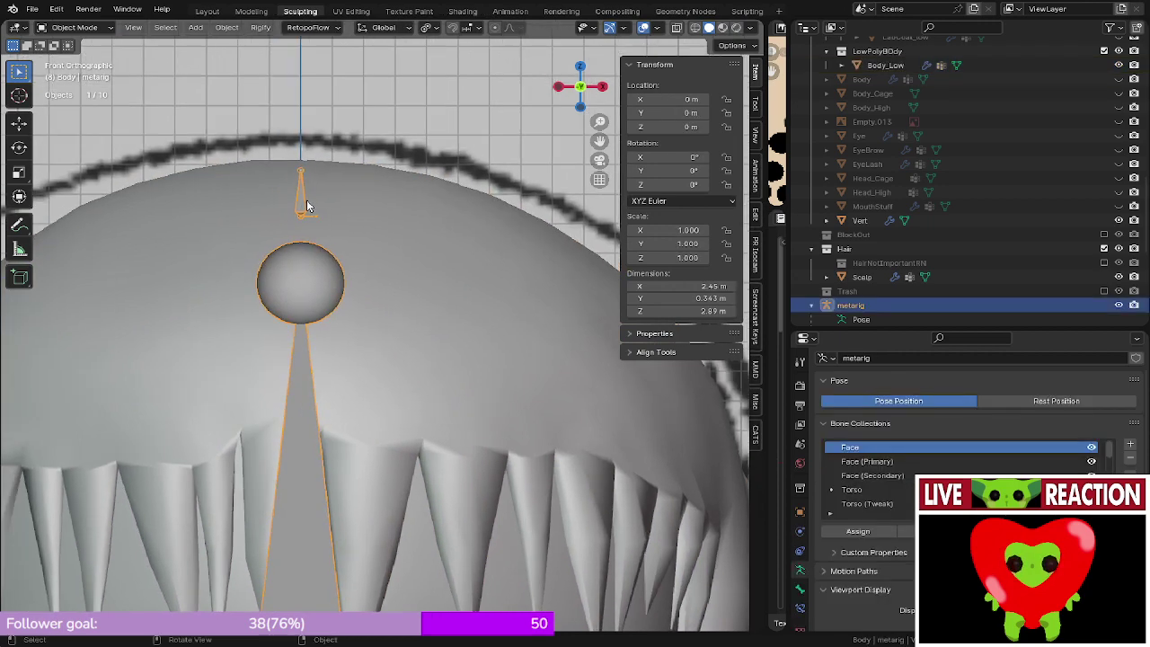
pyautogui.press('Tab')
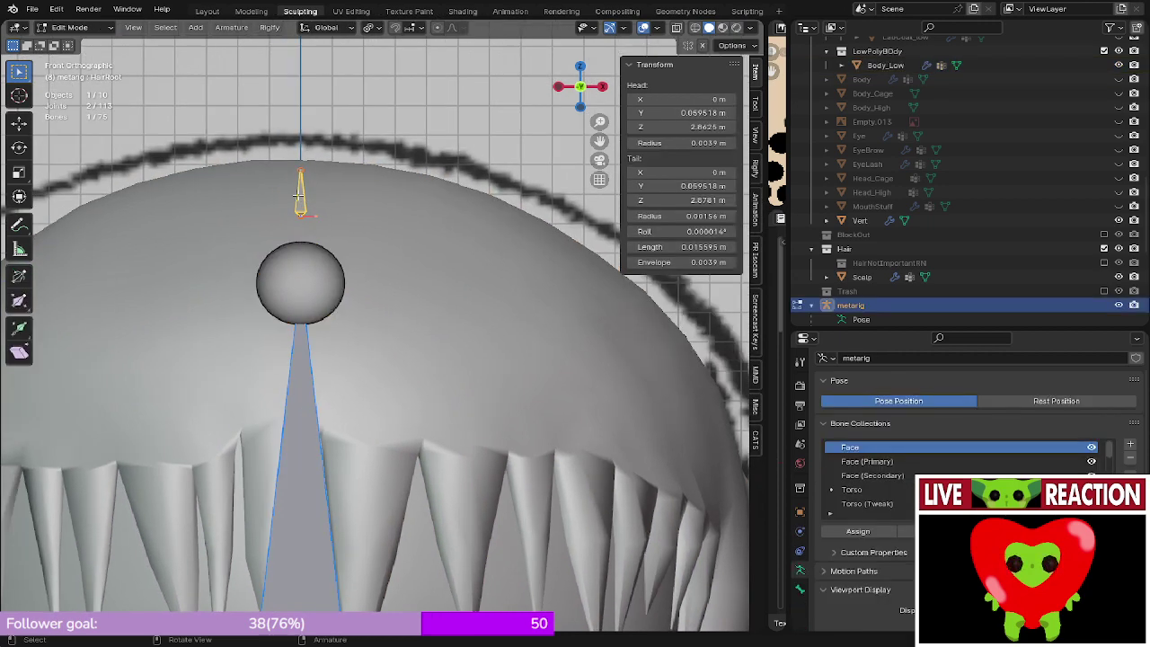
pyautogui.click(800, 587)
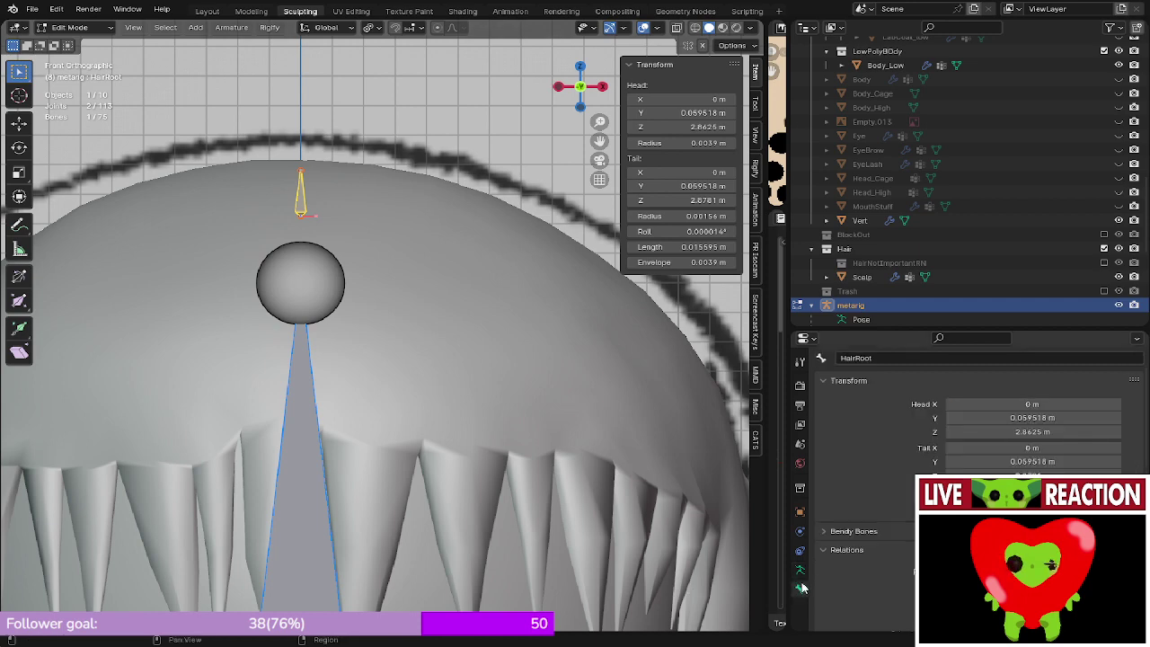
pyautogui.press('Tab')
# - Assign the selected hair vertices of Body_Low to the HairRoot vertex group with a weight of 0.08
pyautogui.click(441, 311)
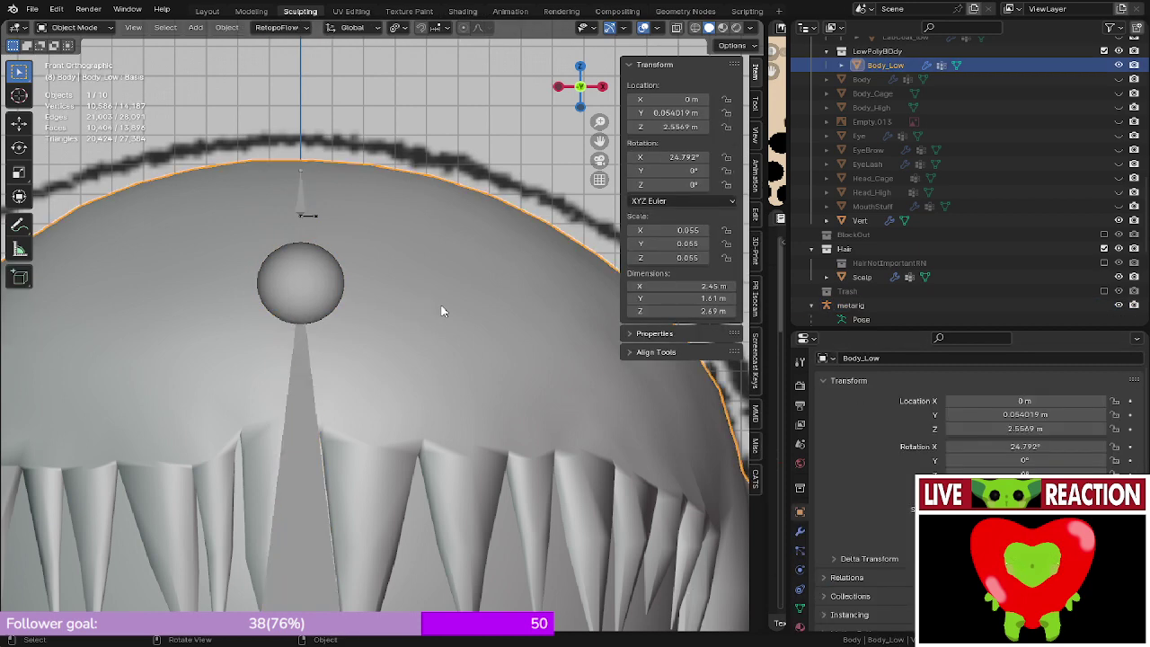
pyautogui.click(800, 608)
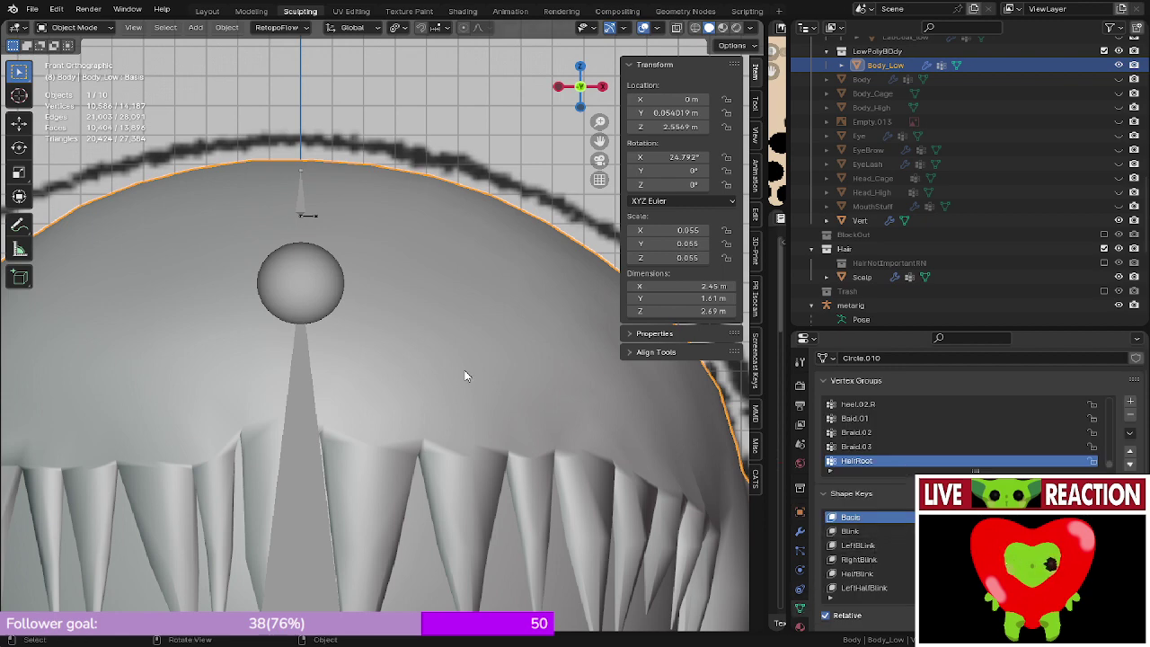
pyautogui.press('Tab')
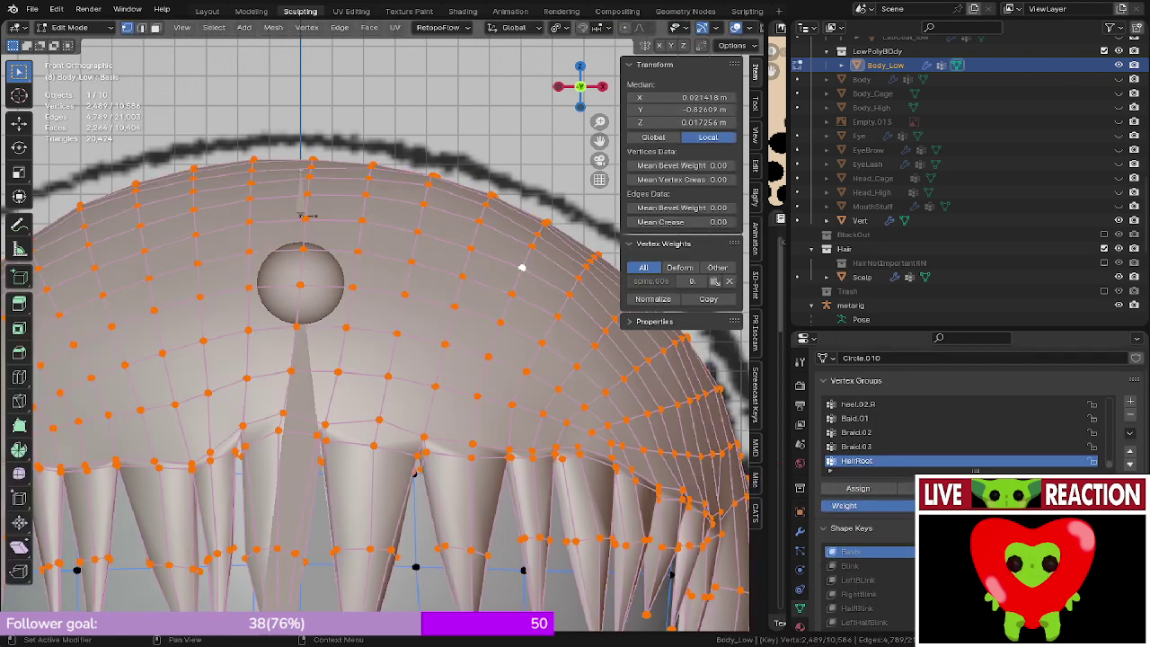
pyautogui.click(898, 505)
pyautogui.write('.08')
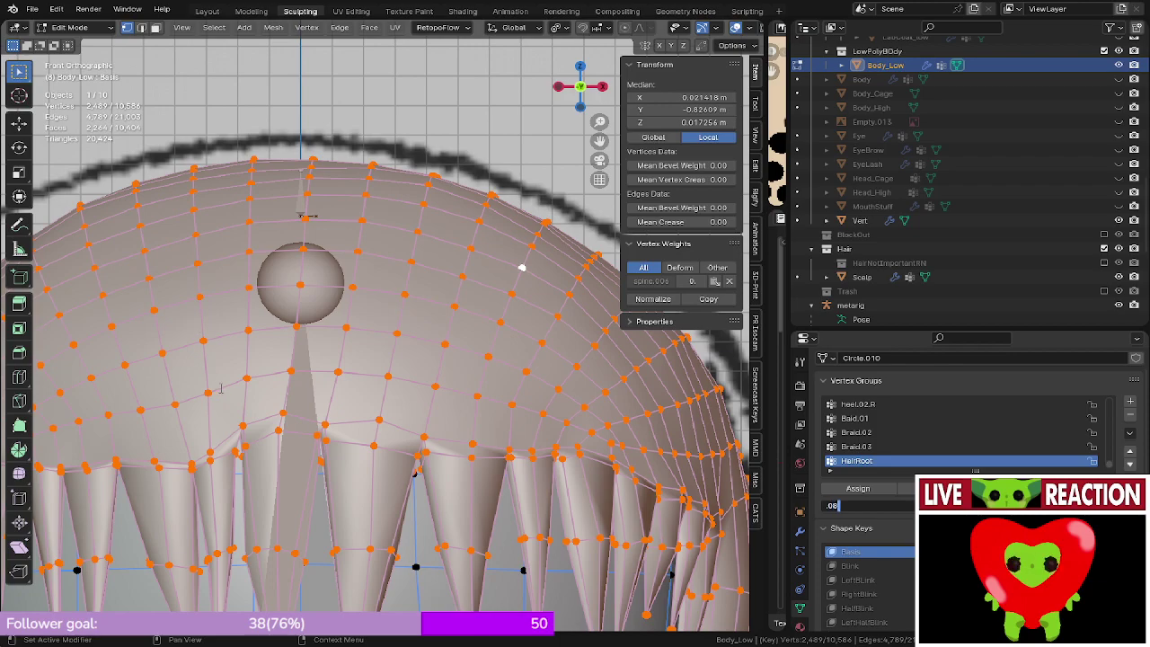
pyautogui.press('Return')
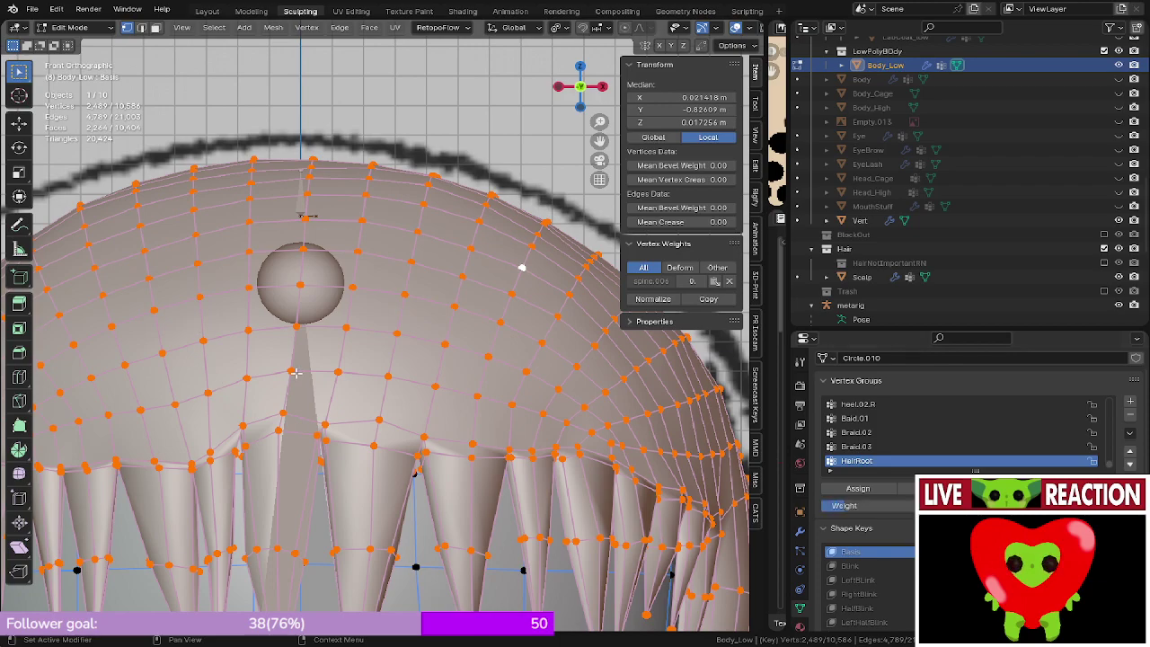
pyautogui.press('KP_Decimal')
pyautogui.scroll(-2, 396, 382)
pyautogui.keyDown('shift'); pyautogui.moveTo(396, 382); pyautogui.dragTo(386, 180, button='middle'); pyautogui.keyUp('shift')
pyautogui.moveTo(386, 180); pyautogui.dragTo(432, 270, button='middle')
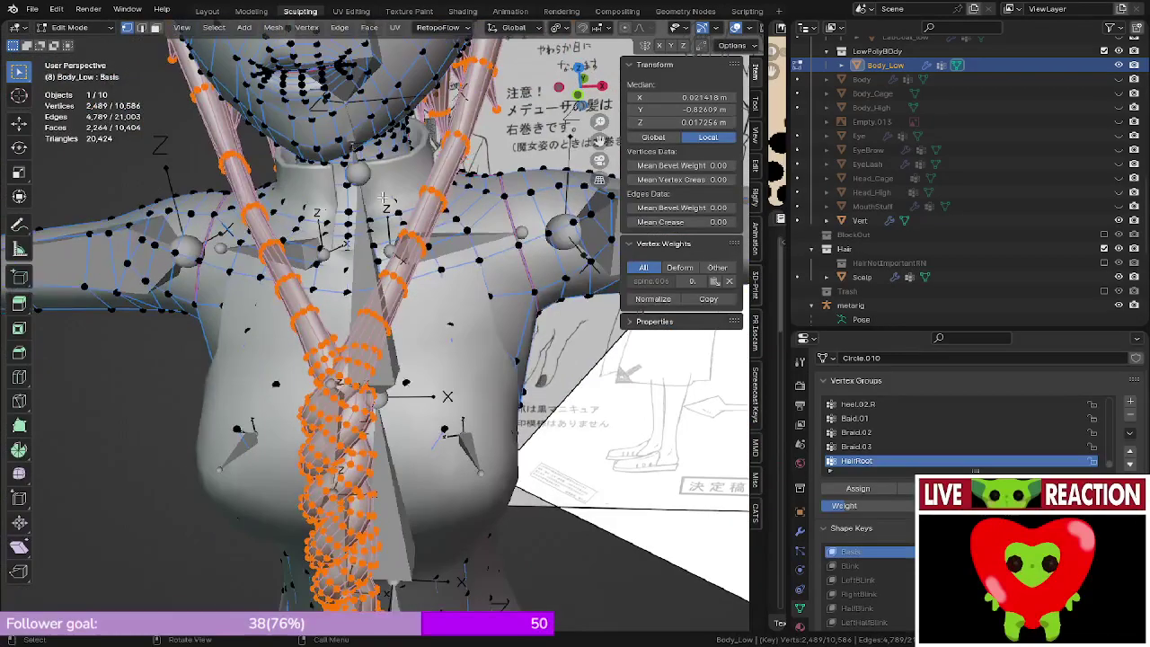
pyautogui.click(857, 488)
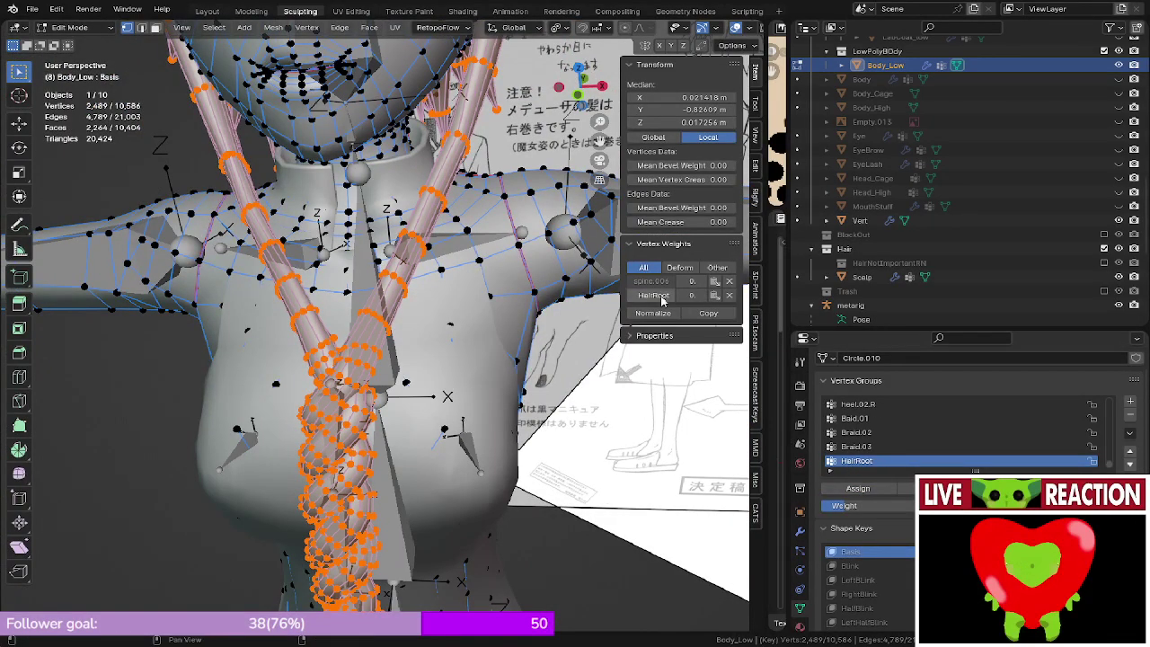
# - Try to remove the spine.006 weight from the hair vertices, and reselect the whole linked hair geometry
pyautogui.keyDown('shift'); pyautogui.moveTo(337, 166); pyautogui.dragTo(370, 326, button='middle'); pyautogui.keyUp('shift')
pyautogui.moveTo(370, 325); pyautogui.dragTo(372, 330, button='middle')
pyautogui.moveTo(575, 467); pyautogui.dragTo(557, 610, button='middle')
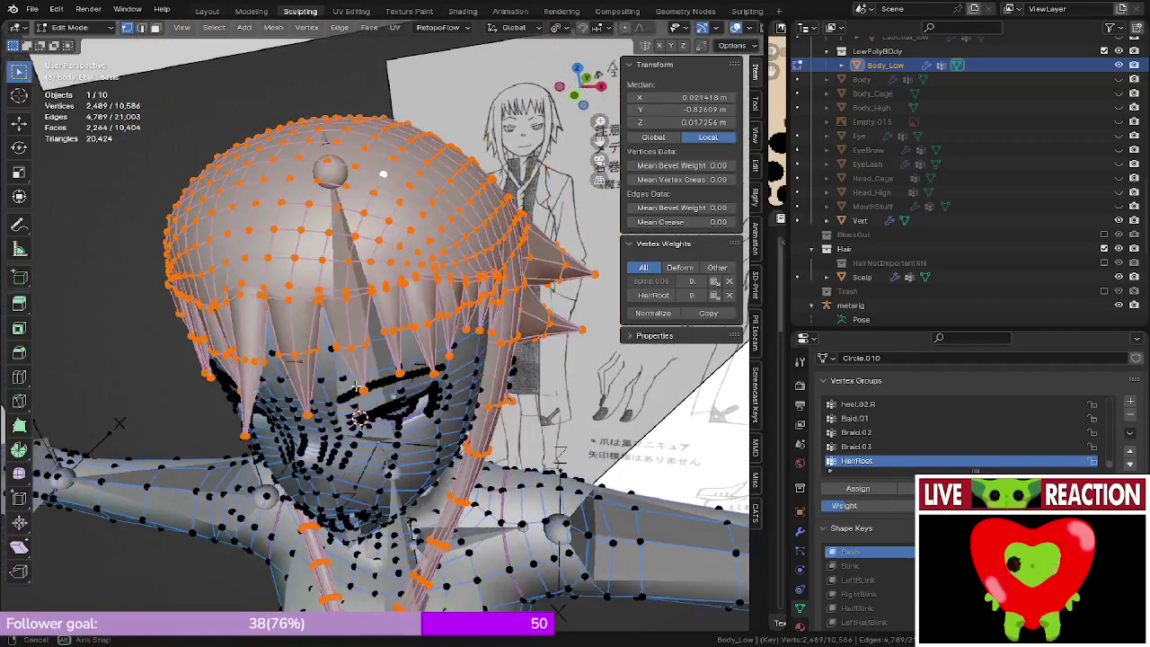
pyautogui.click(729, 281)
pyautogui.click(368, 263)
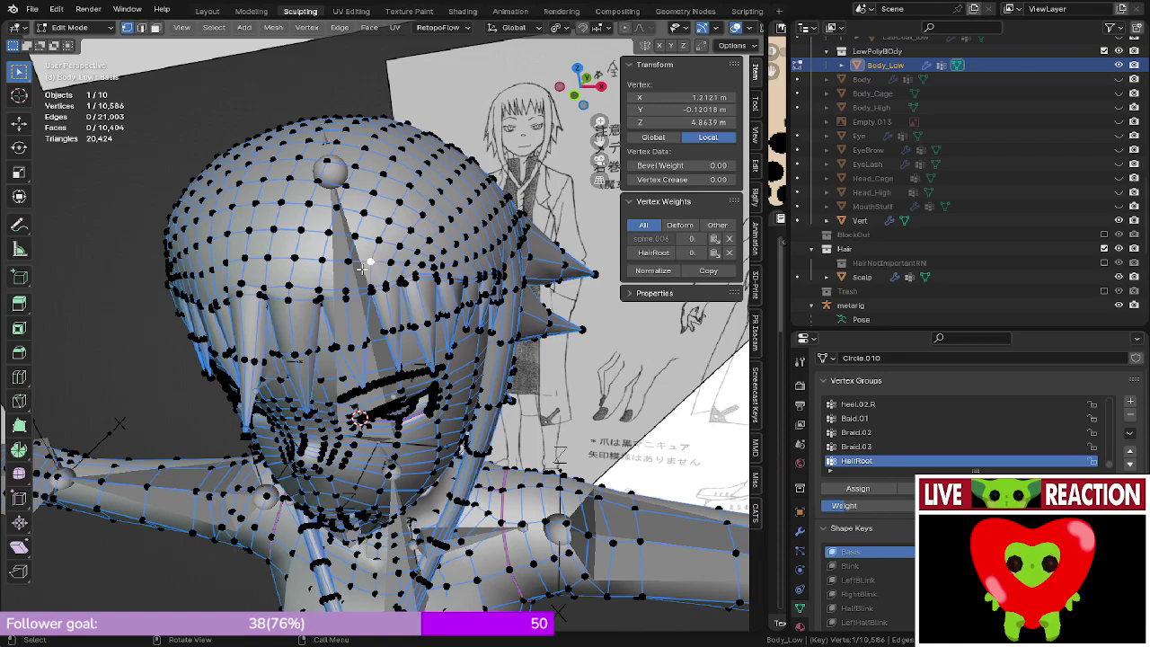
pyautogui.press('l')
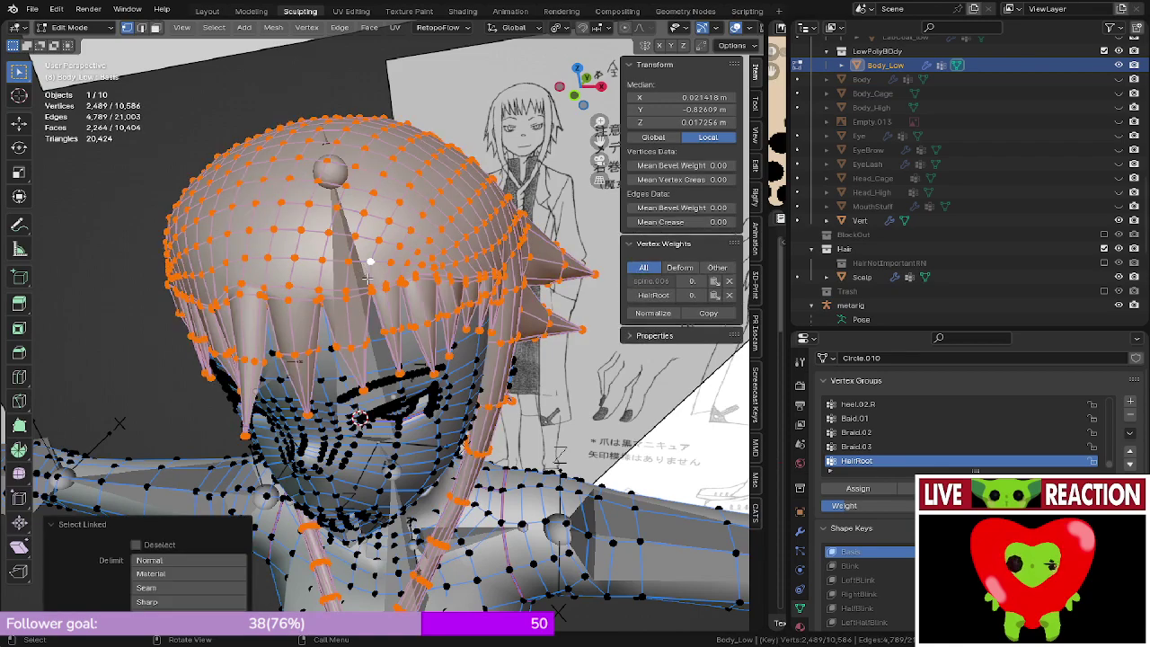
# - Leave mesh editing, select the metarig together with Body_Low as the active object, and switch to Weight Paint mode
pyautogui.moveTo(367, 279); pyautogui.dragTo(404, 274, button='middle')
pyautogui.moveTo(317, 217); pyautogui.dragTo(408, 264, button='middle')
pyautogui.press('Tab')
pyautogui.scroll(6, 404, 264)
pyautogui.click(383, 263)
pyautogui.keyDown('shift'); pyautogui.click(419, 230); pyautogui.keyUp('shift')
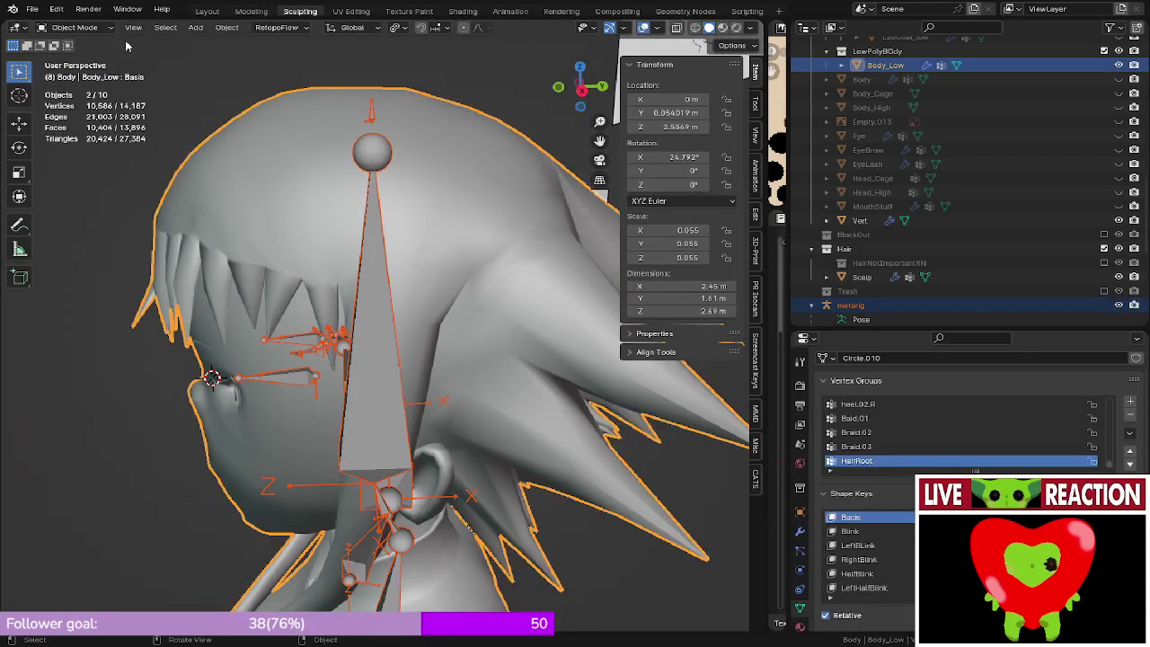
pyautogui.click(75, 27)
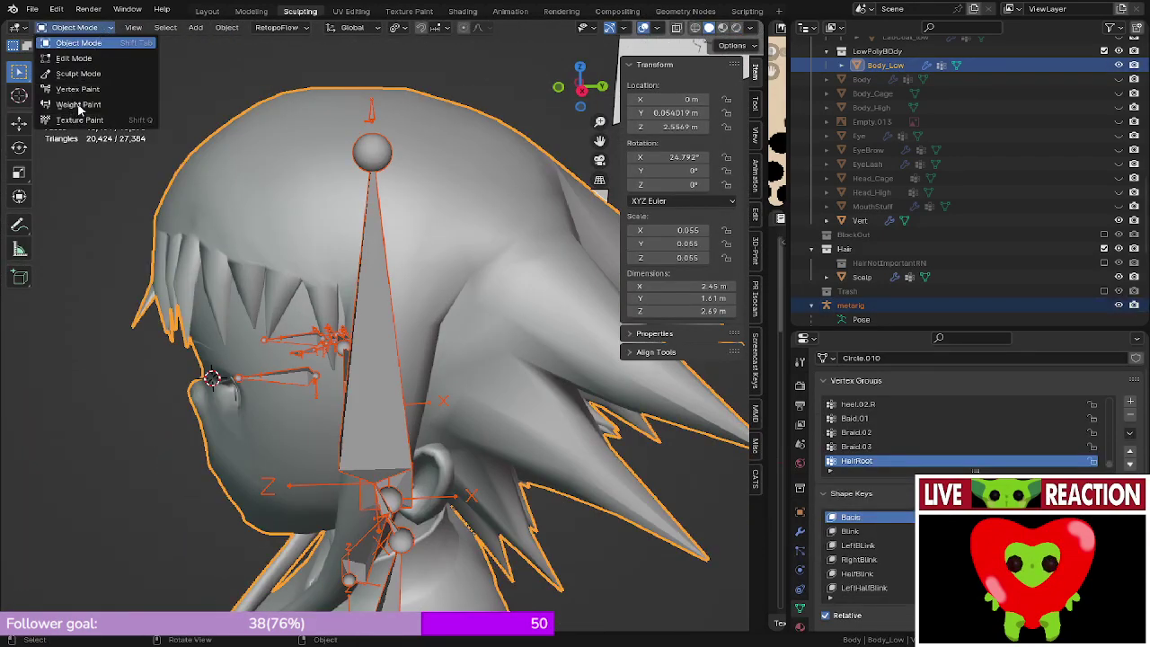
pyautogui.click(79, 105)
pyautogui.scroll(-4, 393, 229)
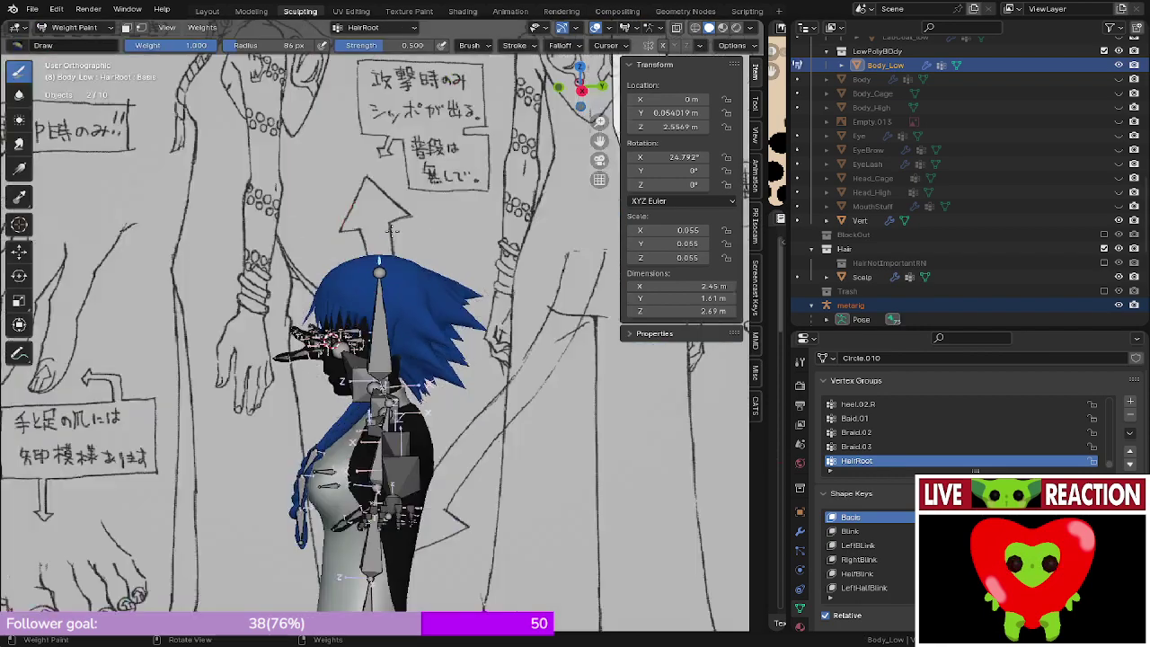
# - Test the hair weighting by rotating the HairRoot bone and the spine.006 head bone, restoring the pose each time
pyautogui.moveTo(392, 229); pyautogui.dragTo(487, 192, button='middle')
pyautogui.press('r')
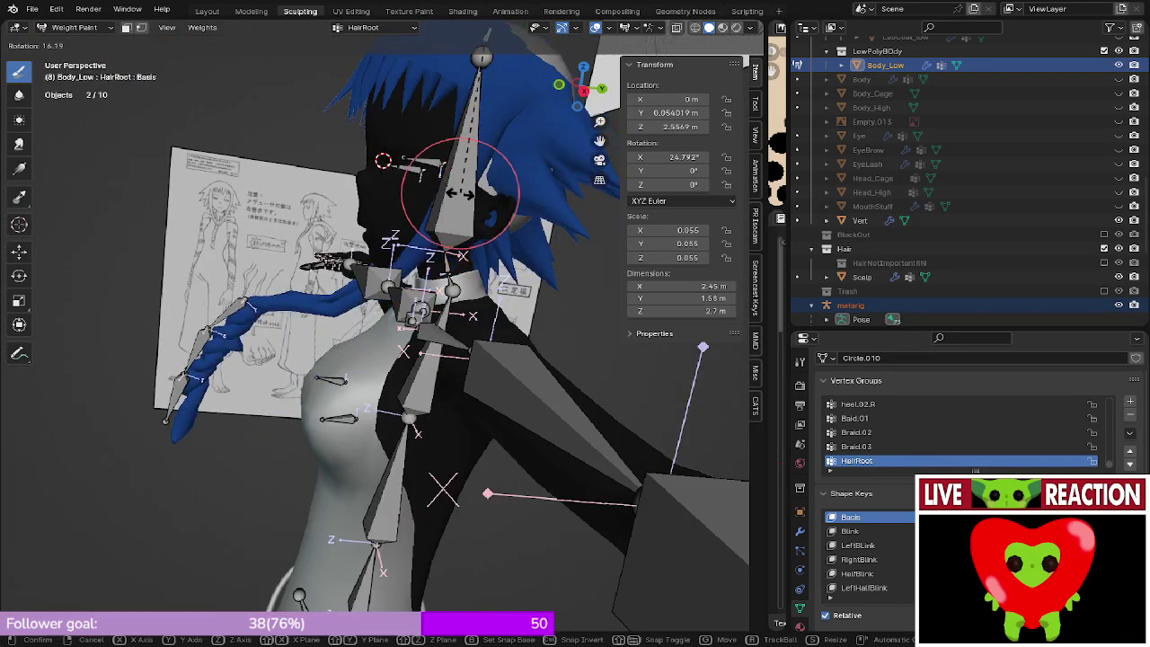
pyautogui.rightClick(512, 208)
pyautogui.keyDown('shift'); pyautogui.moveTo(470, 193); pyautogui.dragTo(459, 247, button='middle'); pyautogui.keyUp('shift')
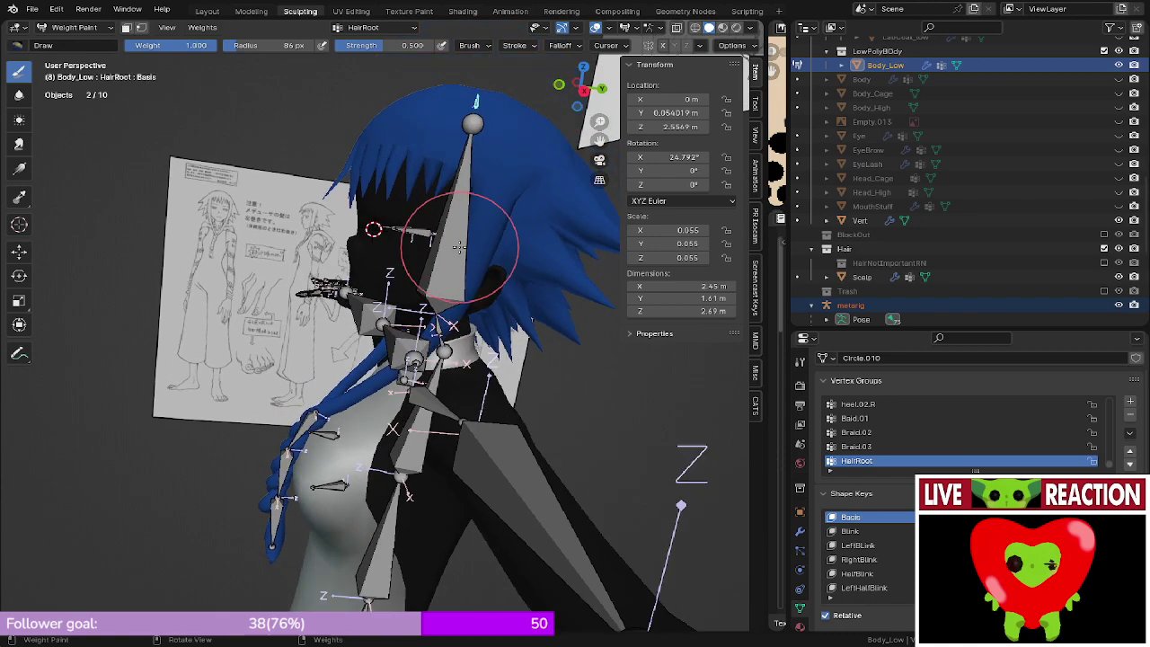
pyautogui.keyDown('ctrl'); pyautogui.click(458, 246); pyautogui.keyUp('ctrl')
pyautogui.press('r')
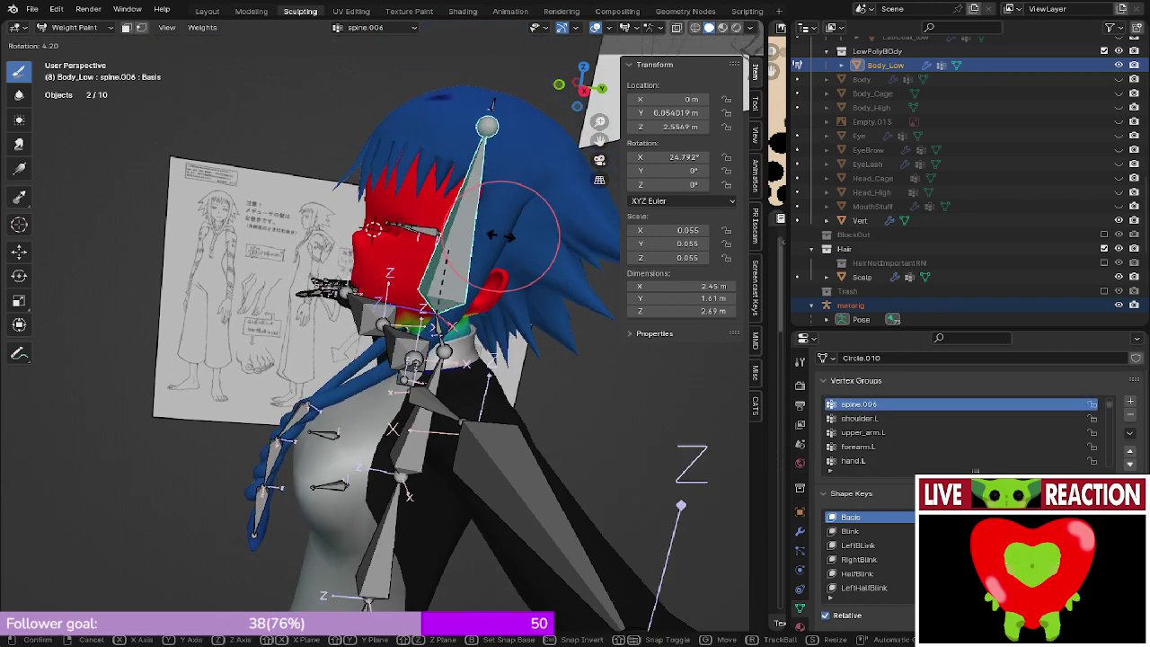
pyautogui.click(426, 191)
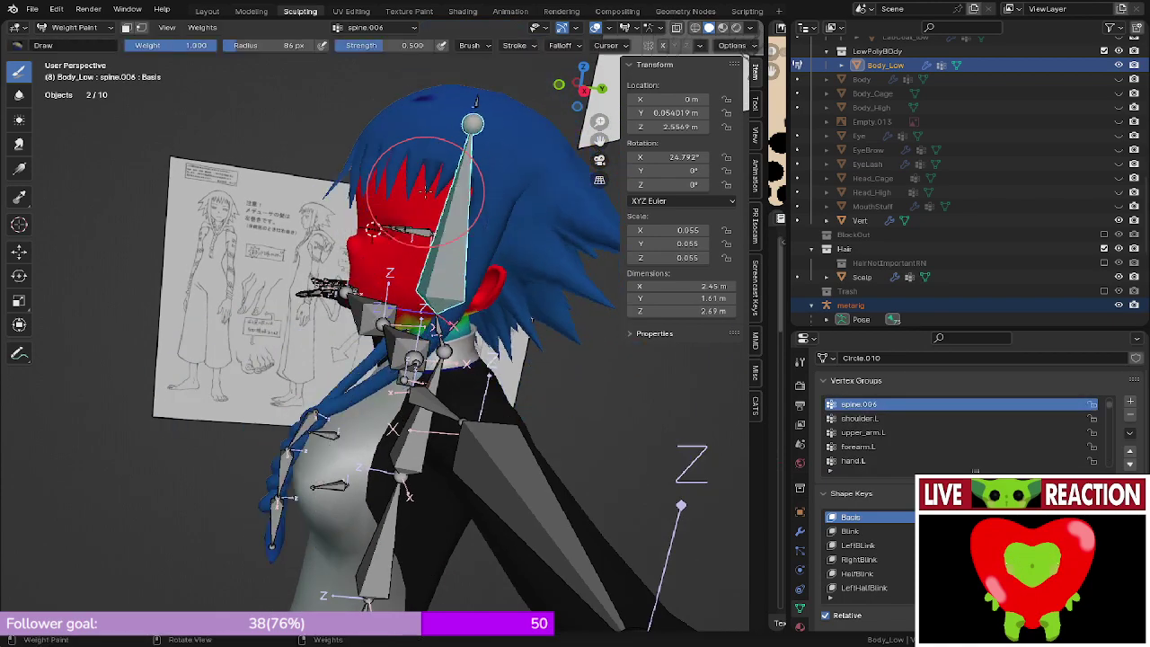
# - Enable face selection masking for the hair on Body_Low and set the weight brush strength to 1.000
pyautogui.moveTo(425, 191)
pyautogui.mouseDown(button='middle')
pyautogui.moveTo(405, 231)
pyautogui.moveTo(423, 218)
pyautogui.moveTo(422, 295)
pyautogui.mouseUp(button='middle')
pyautogui.press('Tab')
pyautogui.press('Tab')
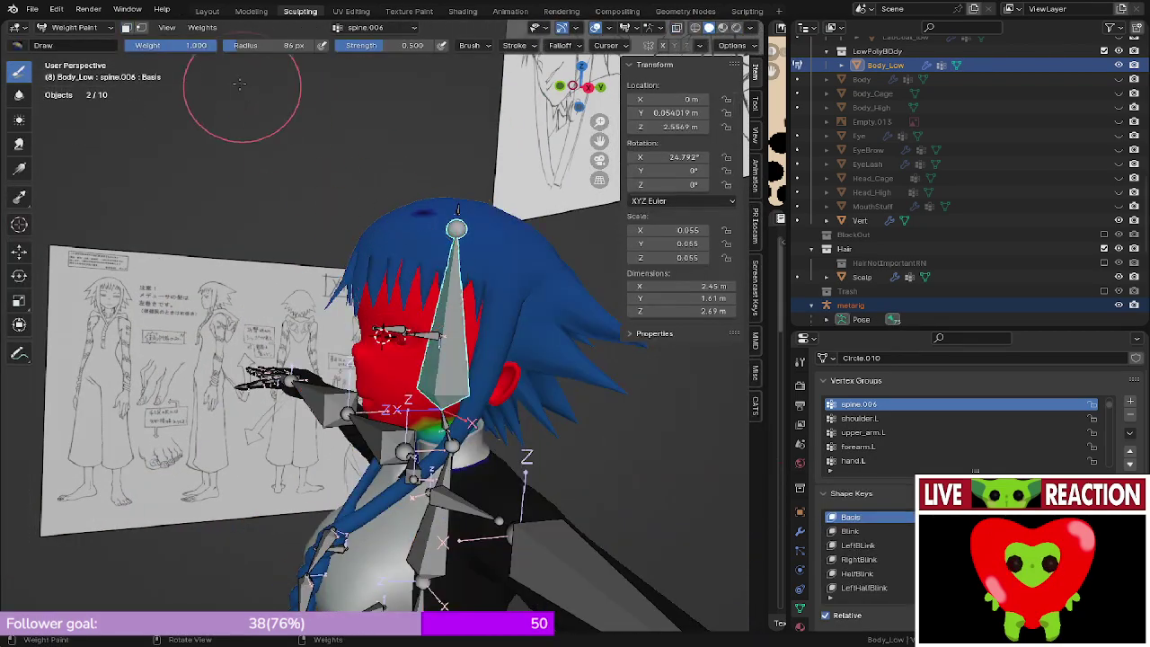
pyautogui.click(126, 27)
pyautogui.press('KP_3')
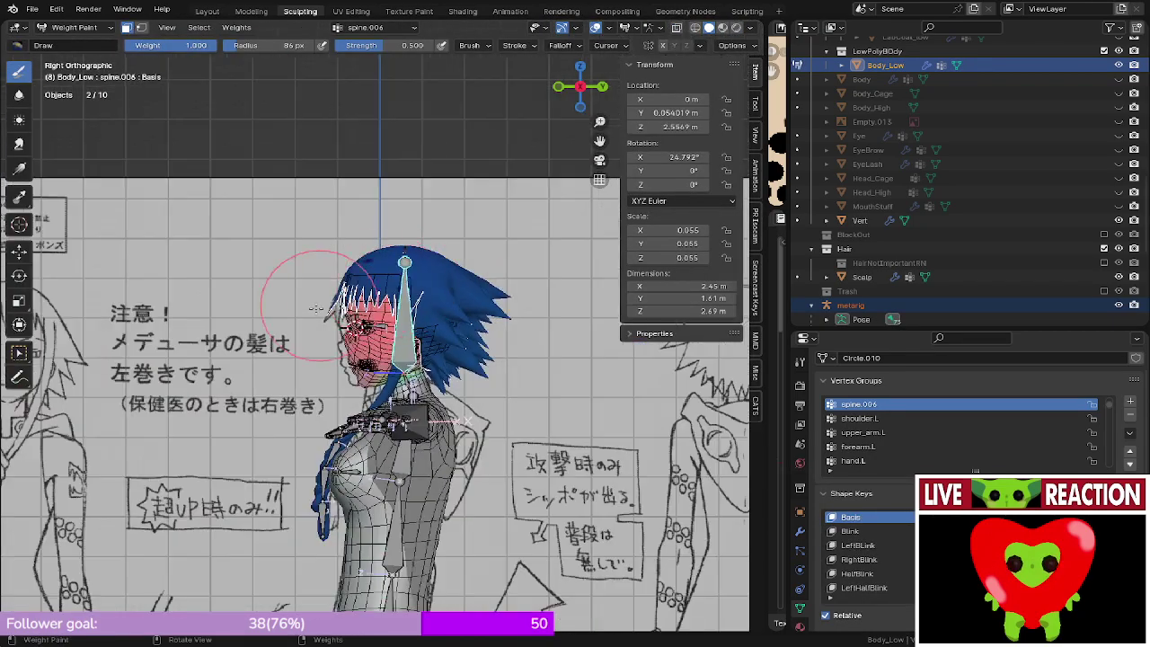
pyautogui.click(489, 45)
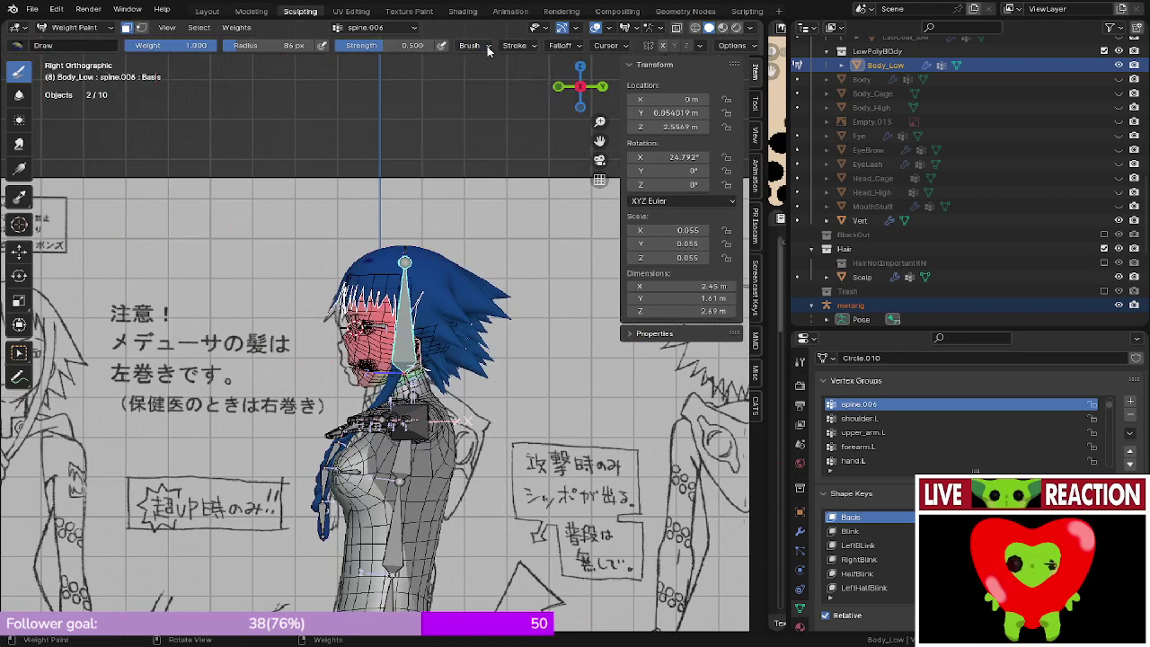
pyautogui.moveTo(380, 47); pyautogui.dragTo(433, 47)
pyautogui.click(473, 46)
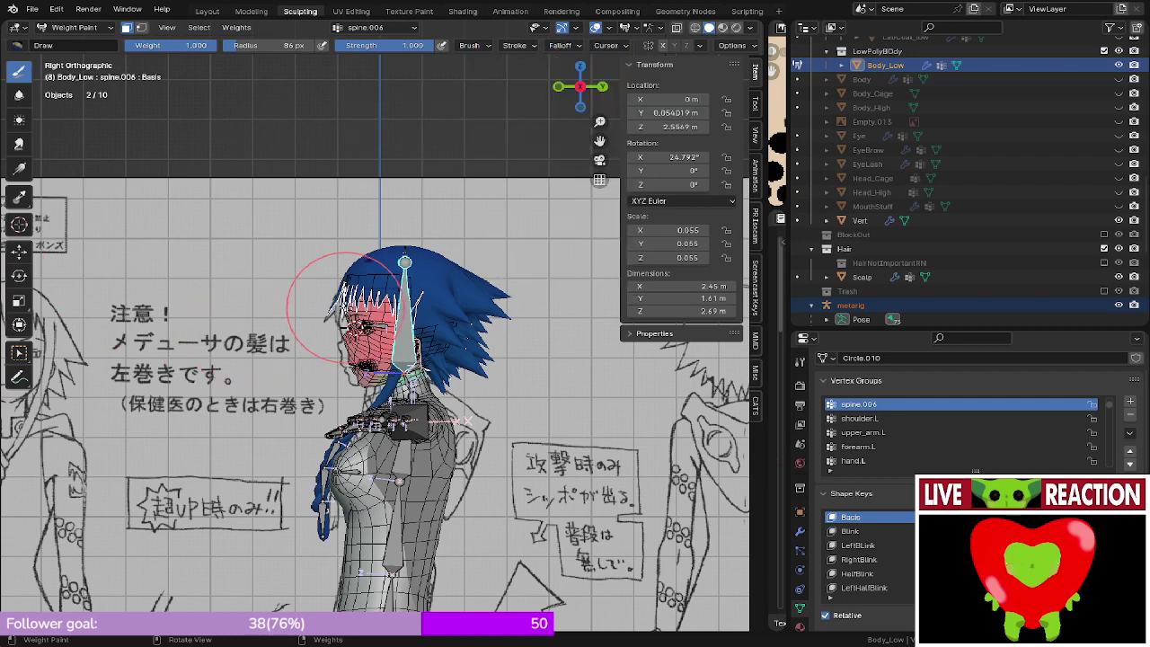
# - Enlarge the brush radius to 195 px and paint the spine.006 weight off the masked hair
pyautogui.scroll(-3, 346, 307)
pyautogui.scroll(3, 329, 260)
pyautogui.press('f')
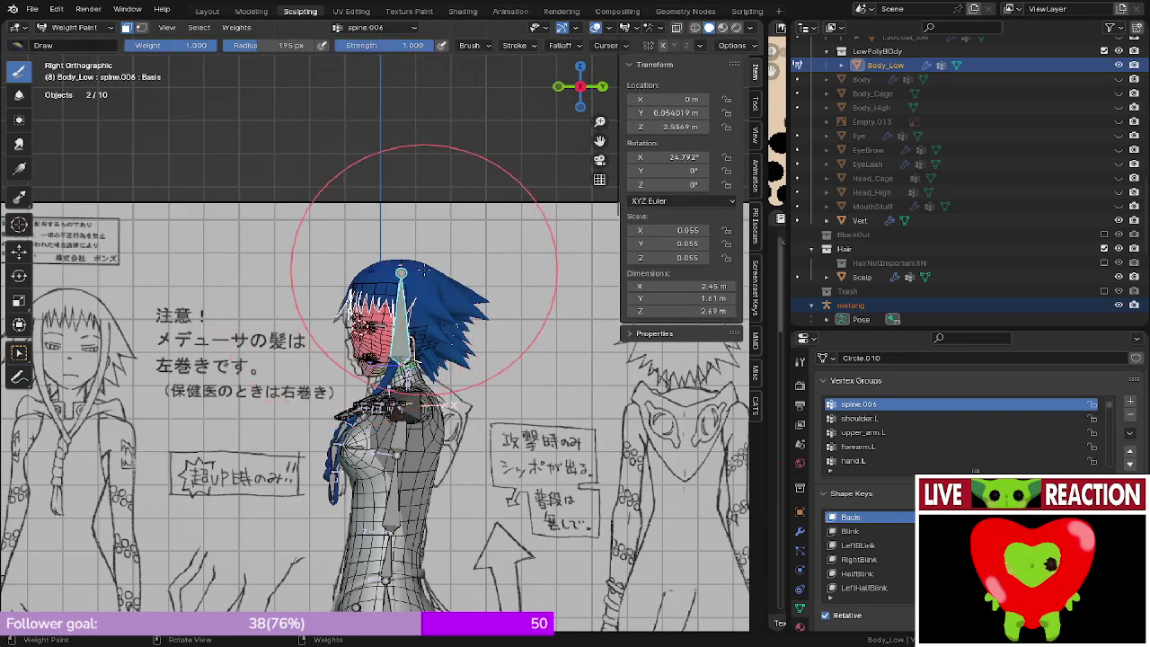
pyautogui.moveTo(474, 288)
pyautogui.mouseDown(button='middle')
pyautogui.moveTo(430, 296)
pyautogui.moveTo(500, 296)
pyautogui.moveTo(410, 257)
pyautogui.mouseUp(button='middle')
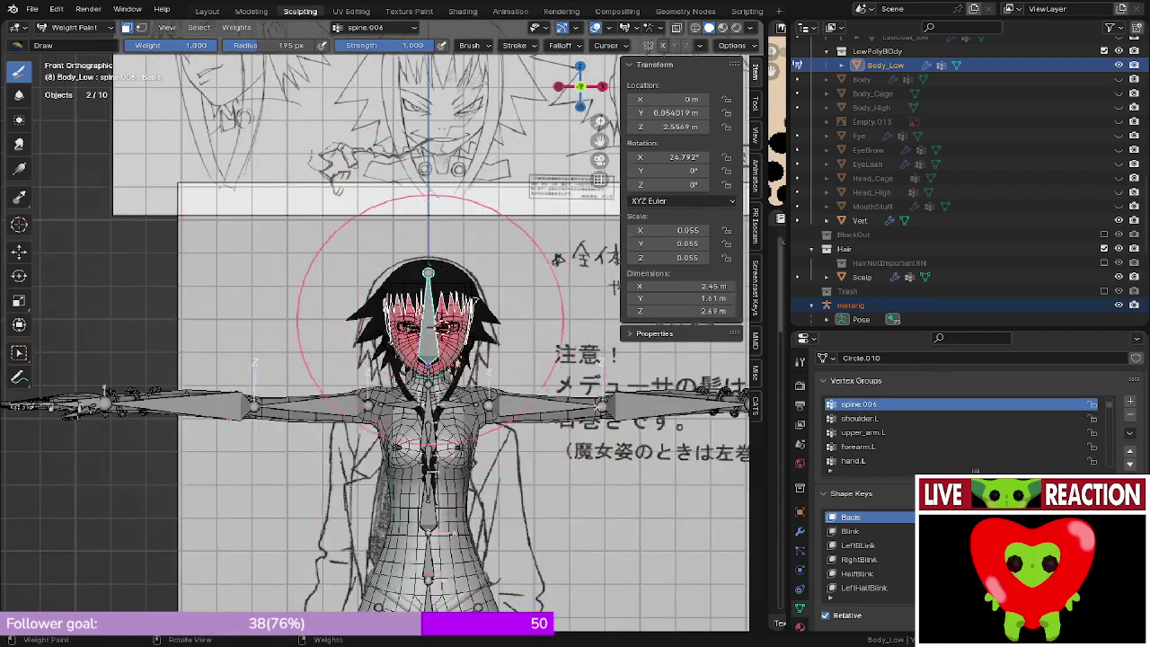
pyautogui.moveTo(429, 313)
pyautogui.mouseDown(button='middle')
pyautogui.moveTo(367, 411)
pyautogui.moveTo(372, 90)
pyautogui.mouseUp(button='middle')
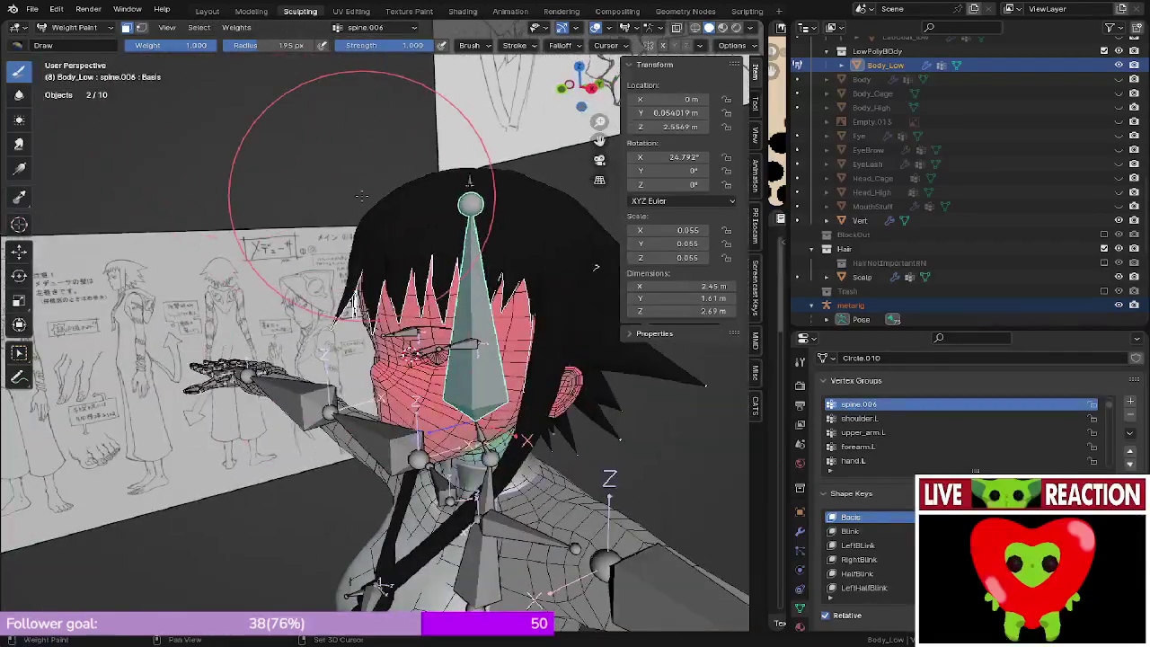
# - Return to Object Mode, select only the metarig and switch it to Pose Mode
pyautogui.hotkey('ctrl', 'Tab')
pyautogui.moveTo(418, 285)
pyautogui.mouseDown(button='middle')
pyautogui.moveTo(371, 314)
pyautogui.moveTo(381, 308)
pyautogui.mouseUp(button='middle')
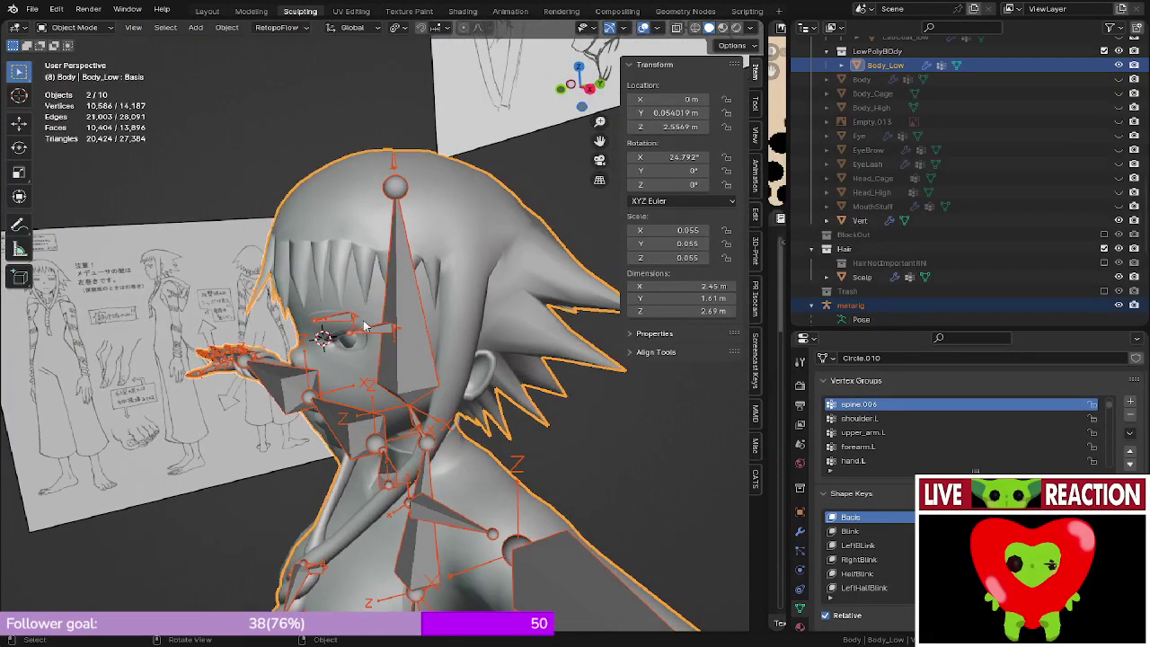
pyautogui.click(410, 334)
pyautogui.click(92, 29)
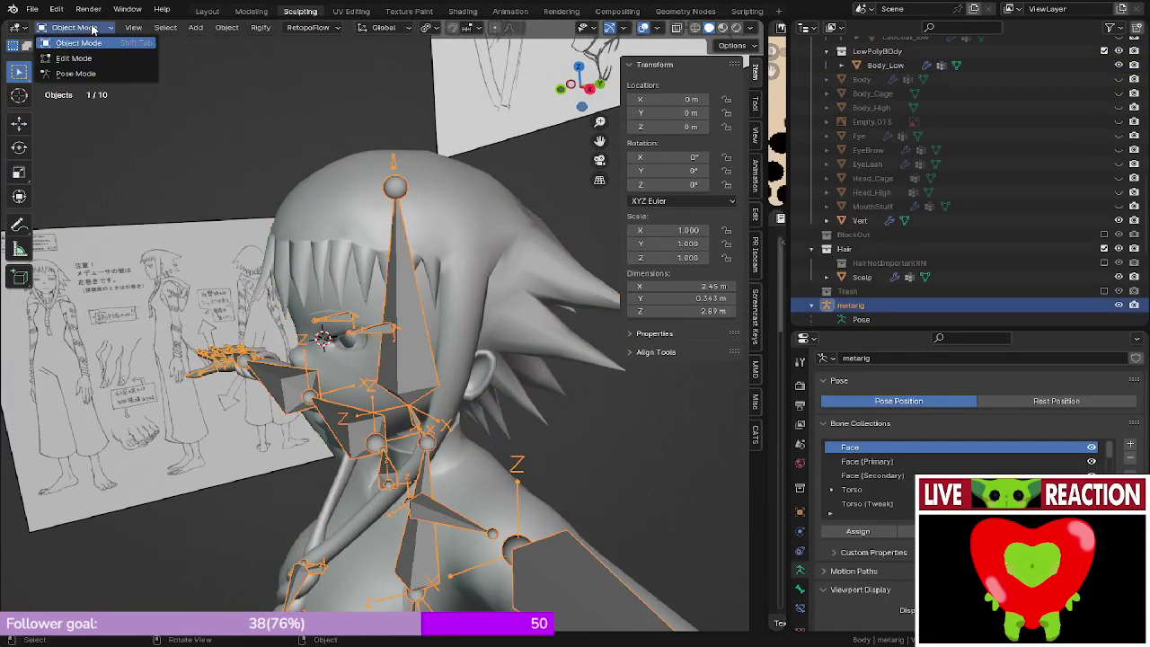
pyautogui.click(90, 30)
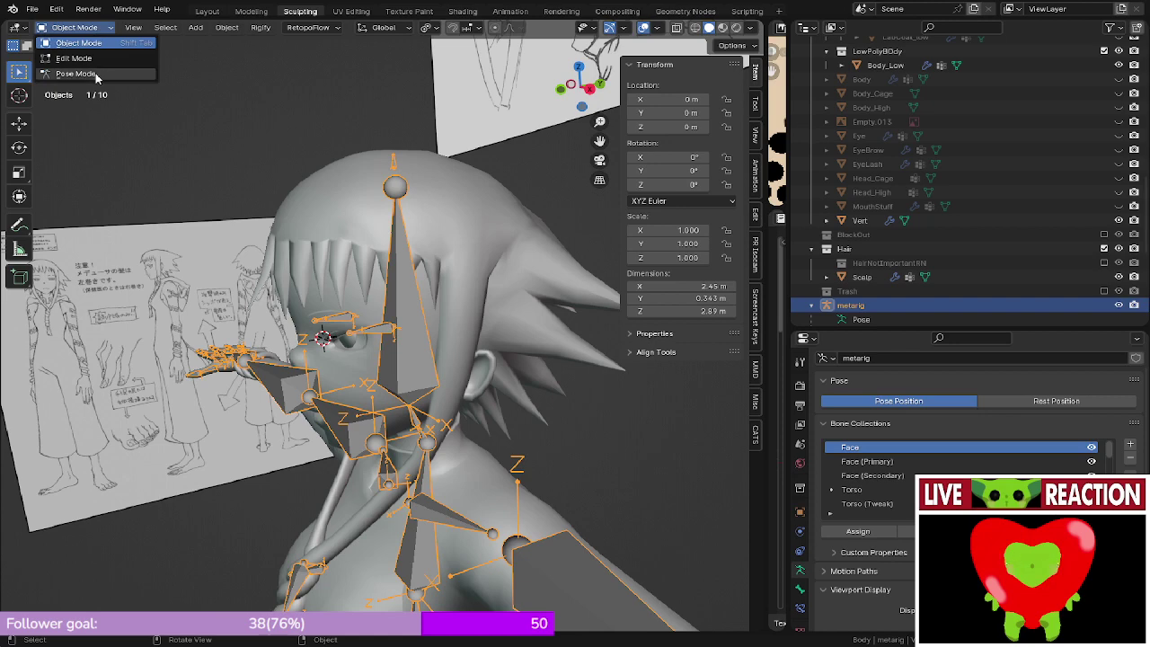
pyautogui.click(75, 74)
# - Test in side view how the hair follows a rotation of spine.006 and a move of HairRoot, cancelling both transforms
pyautogui.press('KP_3')
pyautogui.press('r')
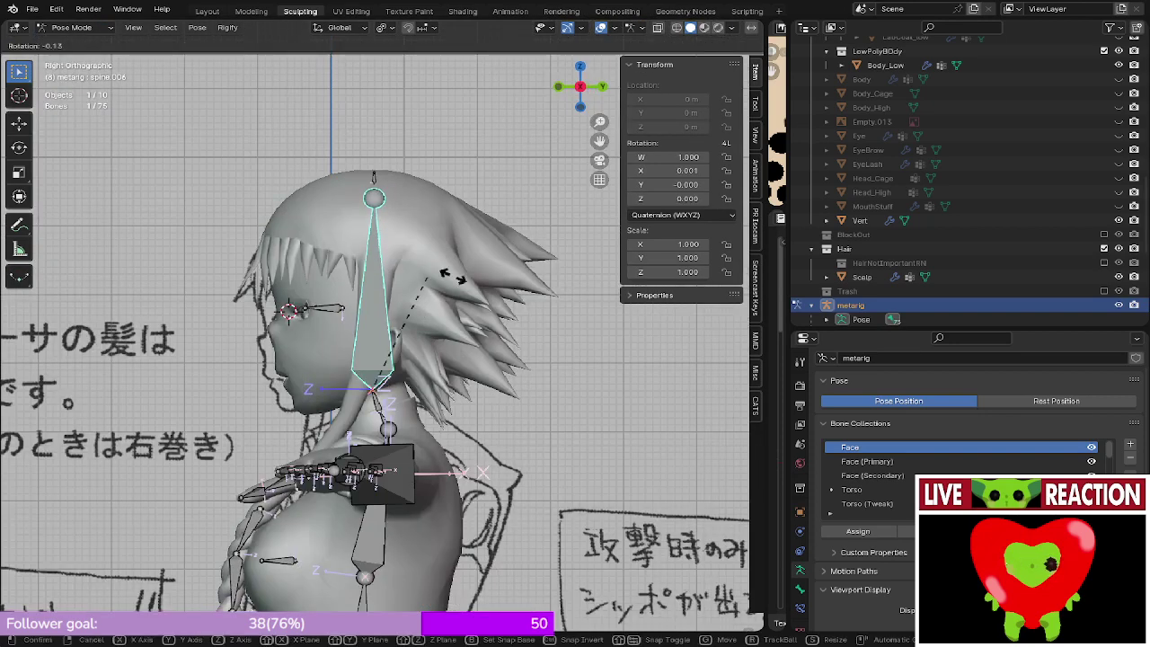
pyautogui.press('Escape')
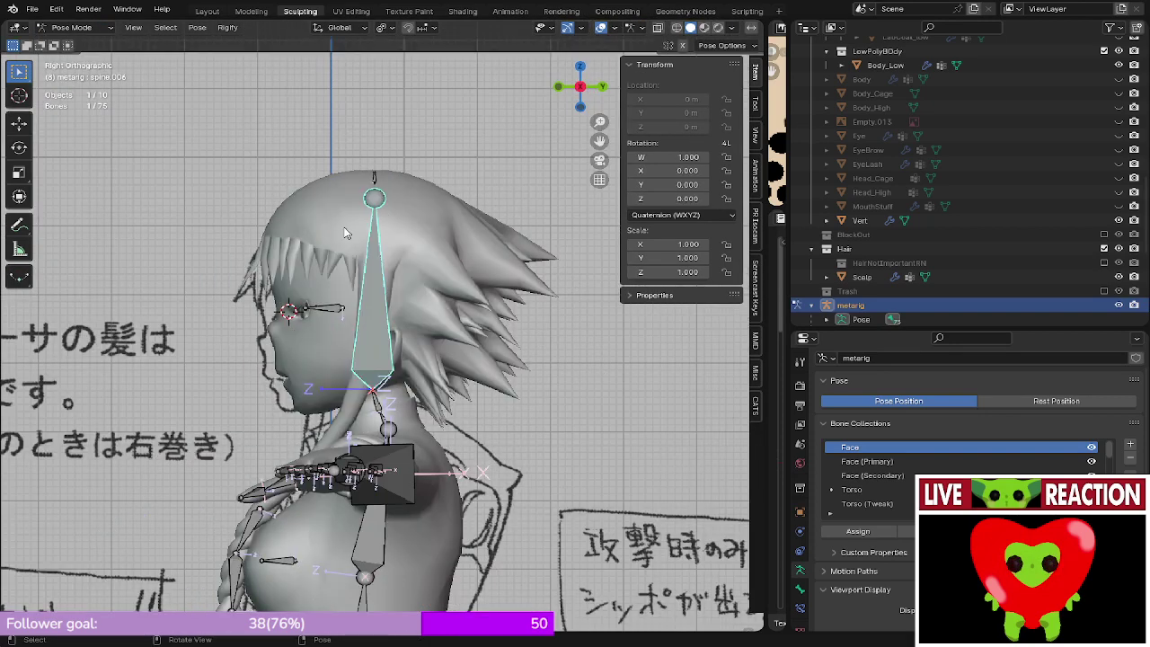
pyautogui.keyDown('shift'); pyautogui.moveTo(370, 181); pyautogui.dragTo(370, 316, button='middle'); pyautogui.keyUp('shift')
pyautogui.scroll(3, 371, 316)
pyautogui.click(372, 297)
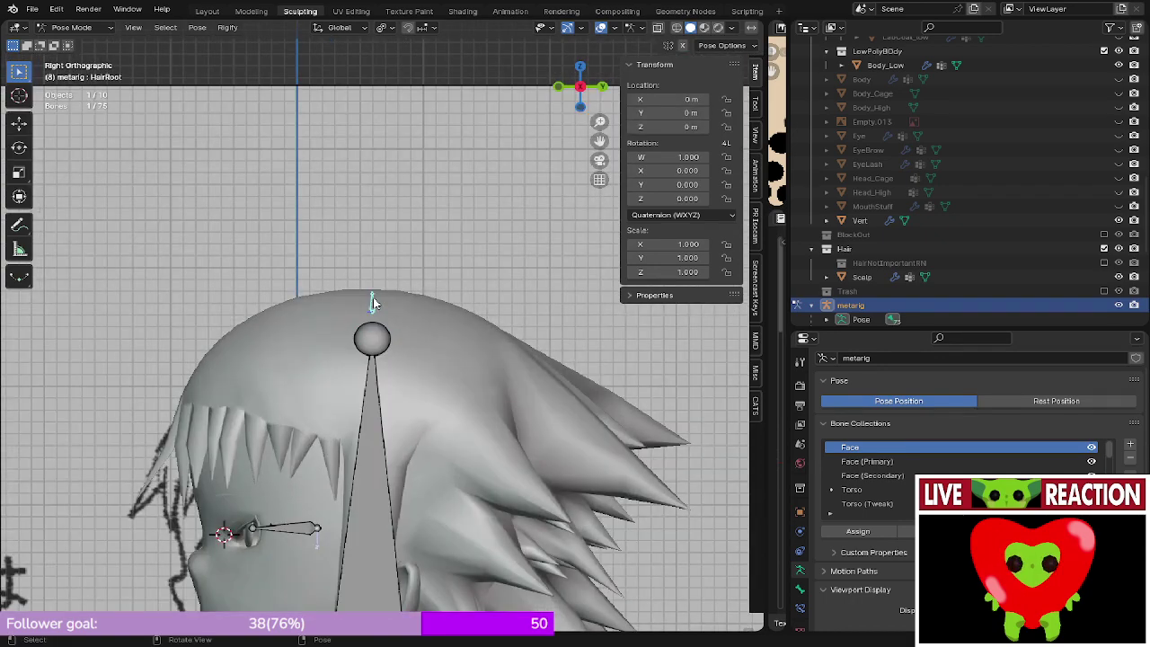
pyautogui.scroll(-3, 371, 302)
pyautogui.press('g')
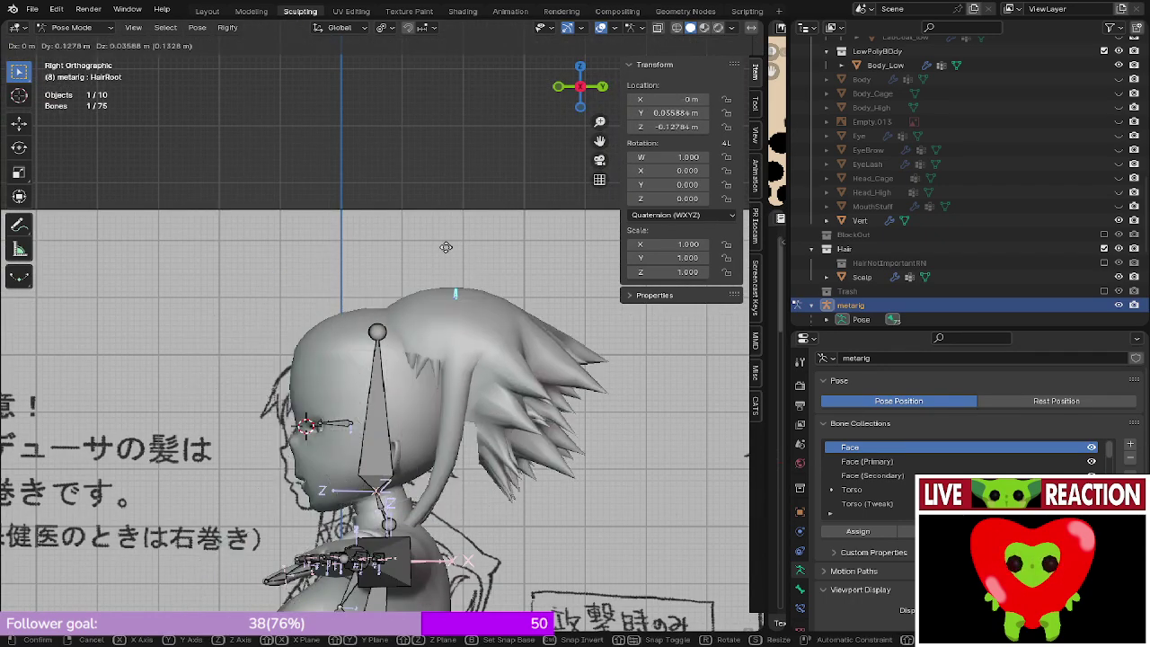
pyautogui.press('Escape')
# - Show the whole character from the front and save the file
pyautogui.moveTo(289, 323); pyautogui.dragTo(352, 302, button='middle')
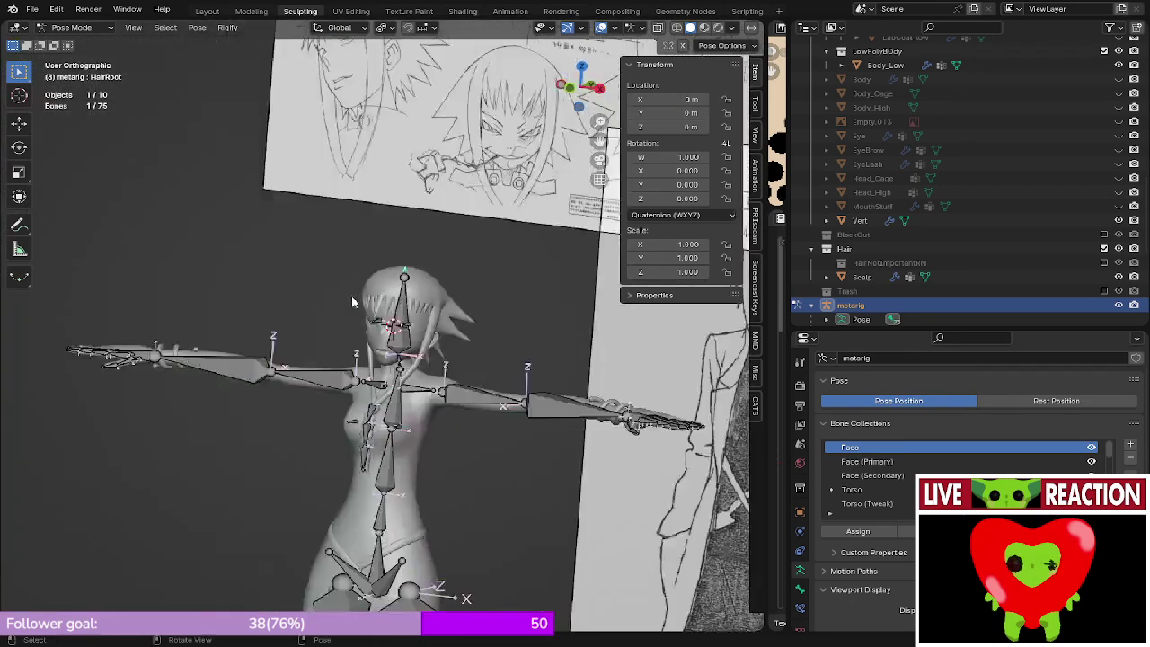
pyautogui.press('KP_1')
pyautogui.hotkey('ctrl', 's')
# - Return the metarig to Object Mode and show the character's left eye and its bones close up
pyautogui.click(485, 265)
pyautogui.scroll(5, 449, 282)
pyautogui.keyDown('shift'); pyautogui.moveTo(473, 261); pyautogui.dragTo(464, 560, button='middle'); pyautogui.keyUp('shift')
pyautogui.scroll(4, 447, 286)
pyautogui.press('KP_1')
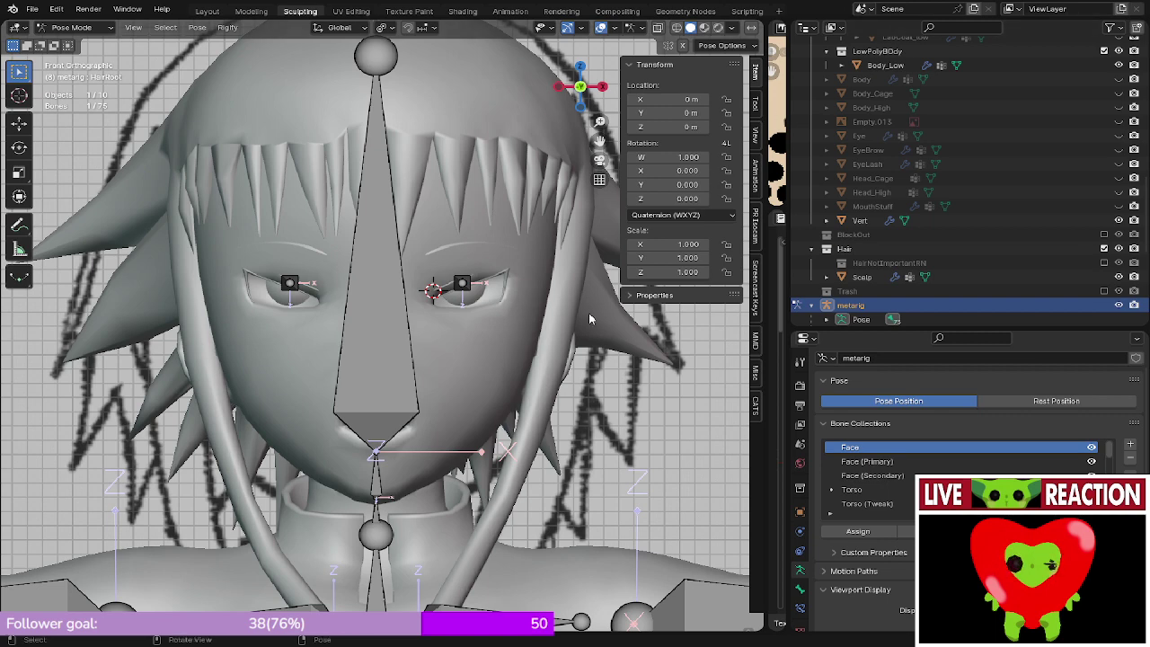
pyautogui.keyDown('shift'); pyautogui.moveTo(567, 323); pyautogui.dragTo(501, 348, button='middle'); pyautogui.keyUp('shift')
pyautogui.hotkey('ctrl', 'Tab')
pyautogui.scroll(-6, 495, 343)
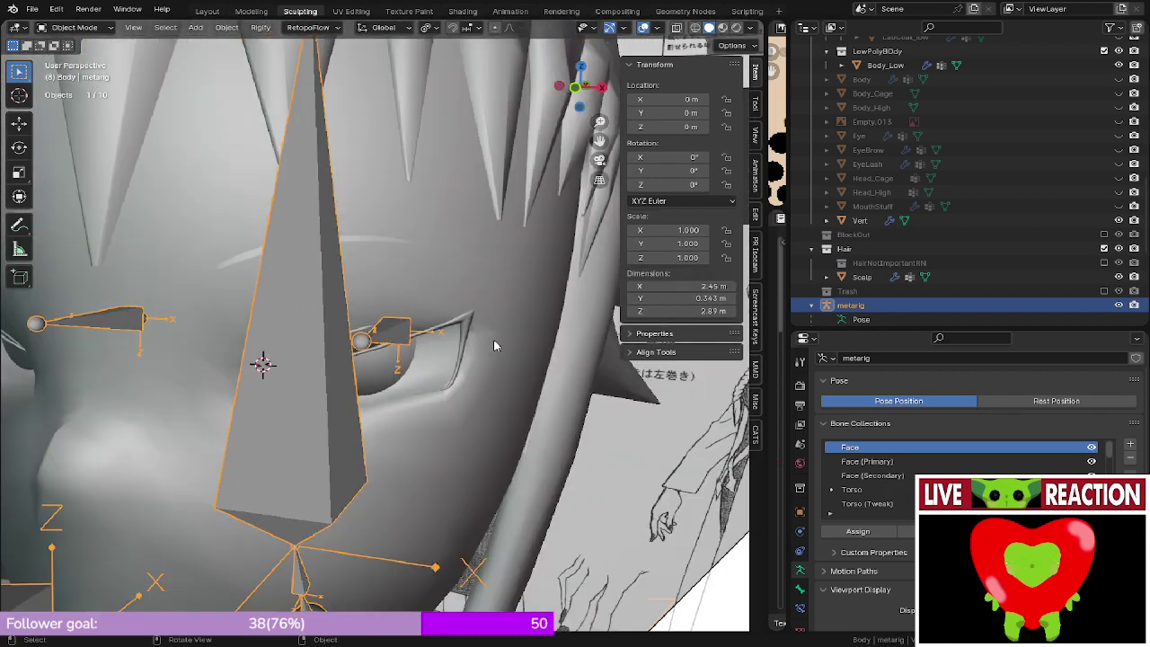
pyautogui.moveTo(395, 353); pyautogui.dragTo(428, 313, button='middle')
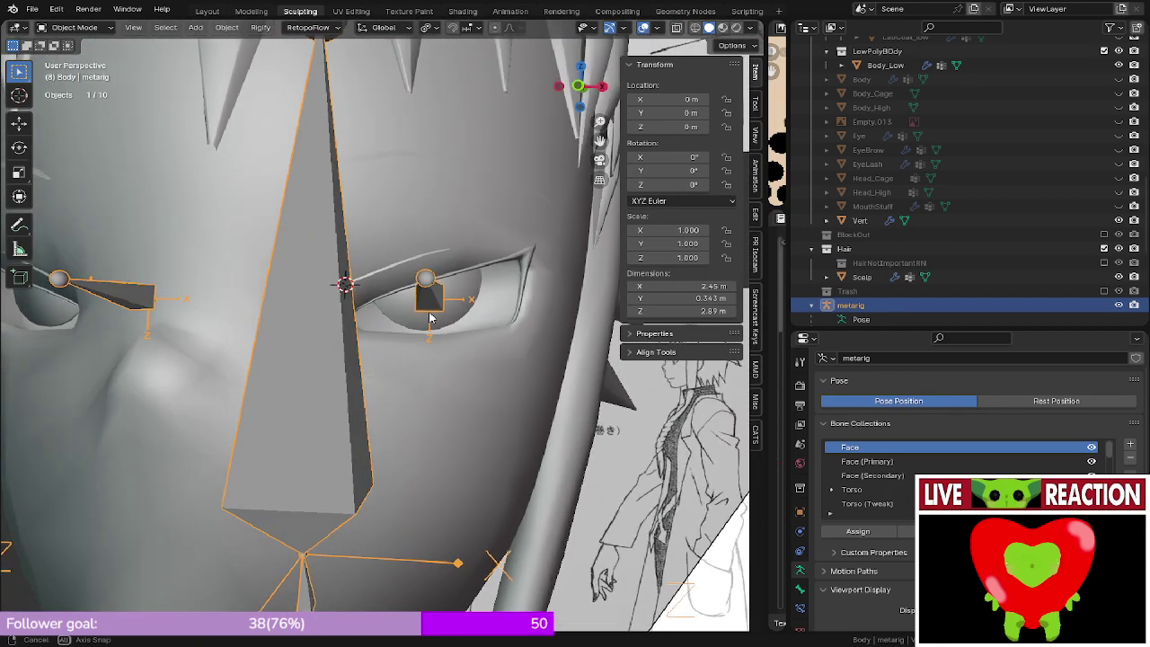
# - Select the metarig together with Body_Low as the active object and switch to Weight Paint mode
pyautogui.keyDown('shift'); pyautogui.click(466, 304); pyautogui.keyUp('shift')
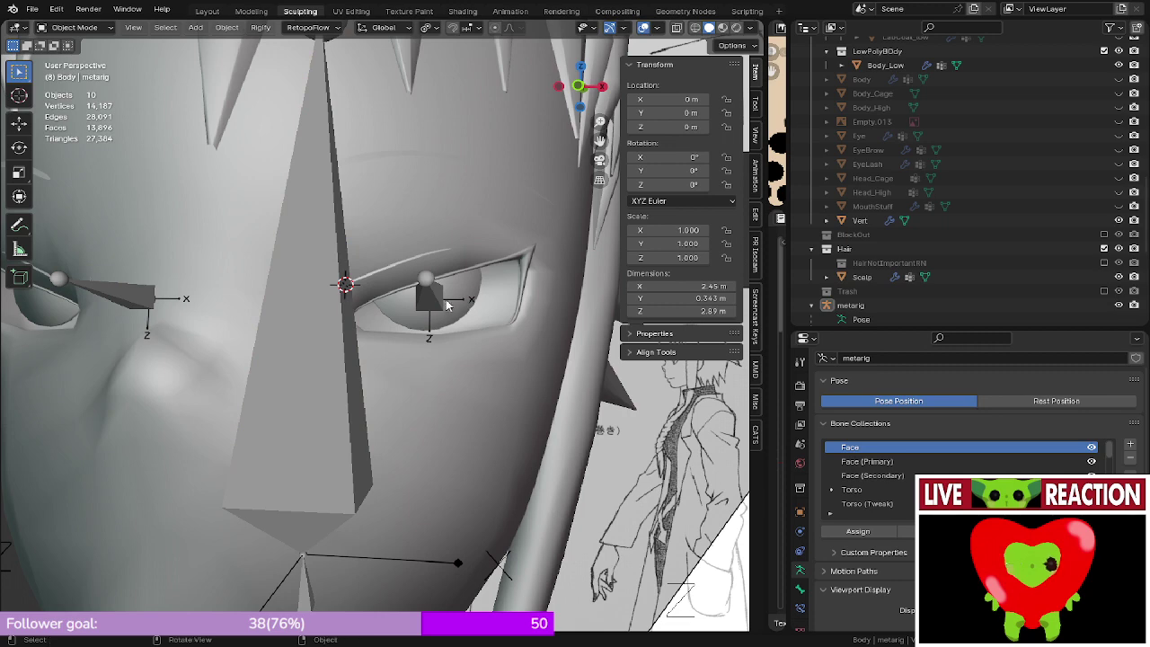
pyautogui.click(444, 301)
pyautogui.moveTo(445, 301); pyautogui.dragTo(441, 298, button='middle')
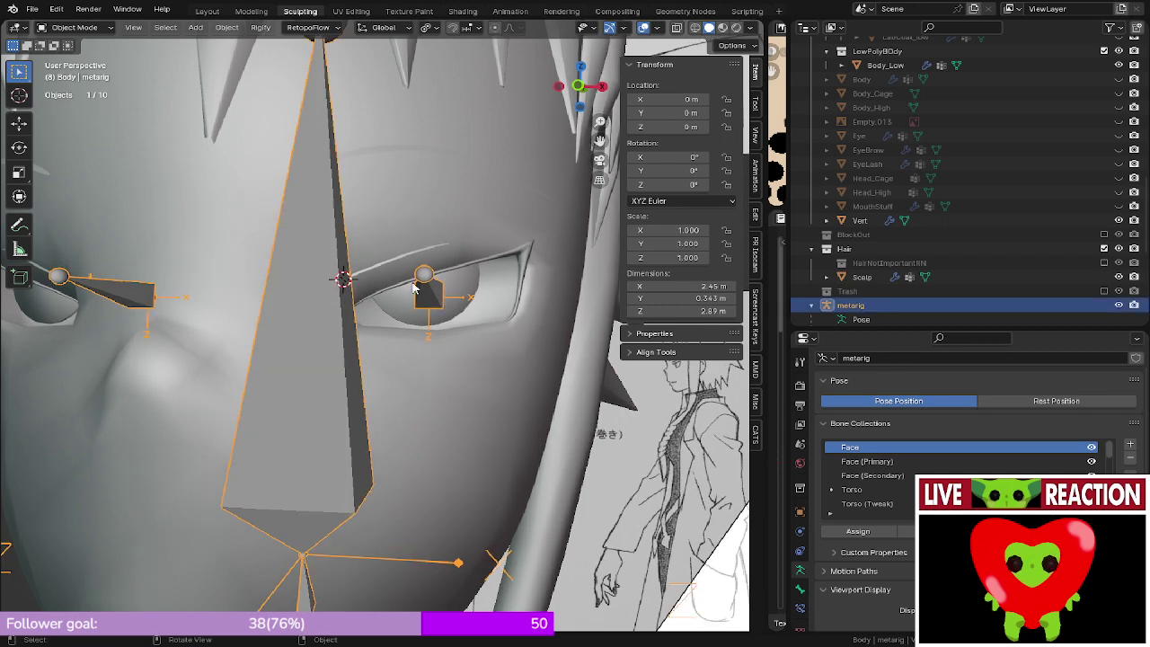
pyautogui.keyDown('shift'); pyautogui.click(325, 247); pyautogui.keyUp('shift')
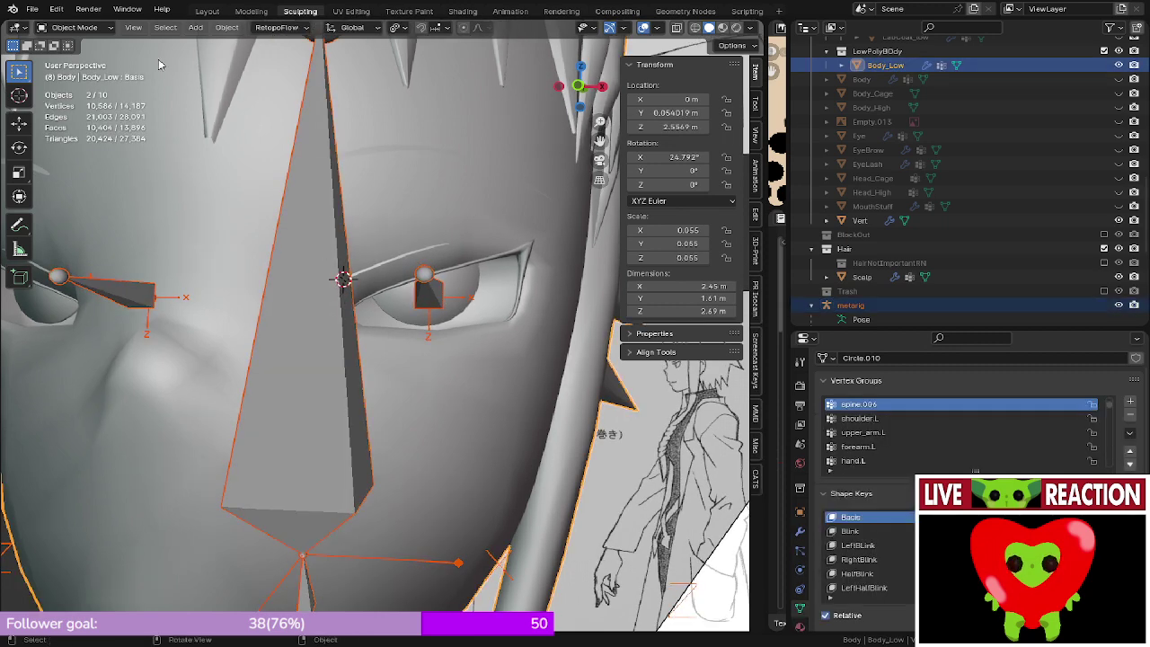
pyautogui.click(74, 27)
pyautogui.click(81, 104)
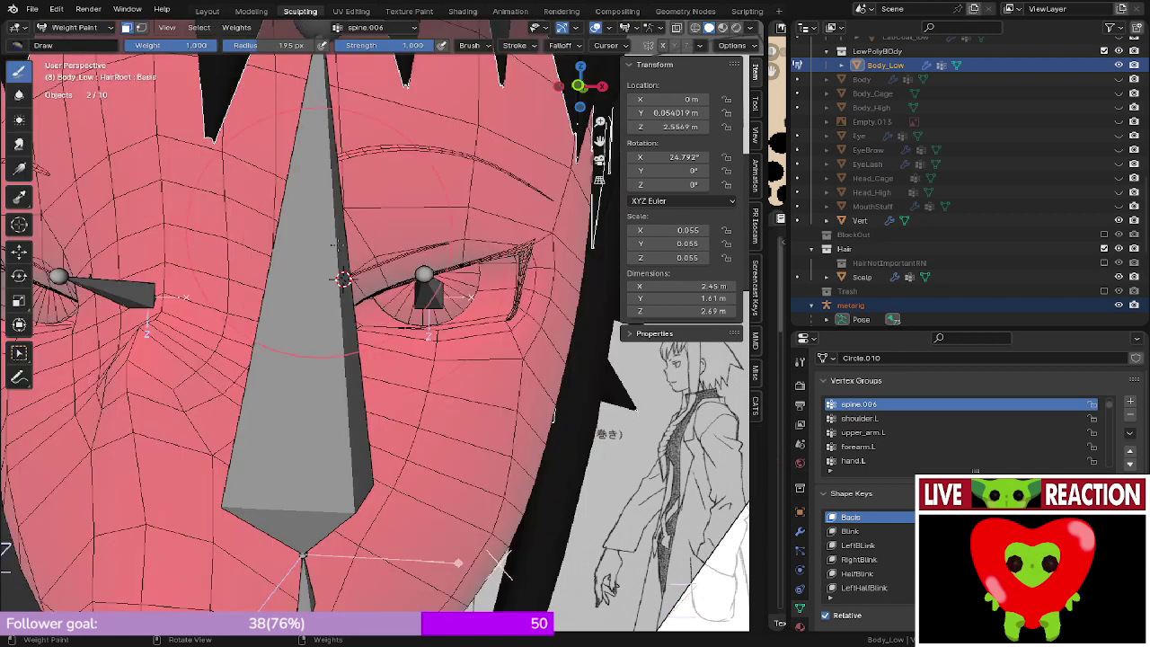
# - Turn off the face selection mask and make spine.006 the active bone for viewing its weights around the eye
pyautogui.click(126, 28)
pyautogui.moveTo(428, 345)
pyautogui.mouseDown(button='middle')
pyautogui.moveTo(408, 325)
pyautogui.moveTo(437, 317)
pyautogui.moveTo(412, 346)
pyautogui.mouseUp(button='middle')
pyautogui.scroll(1, 420, 328)
pyautogui.scroll(-1, 437, 317)
pyautogui.scroll(1, 412, 346)
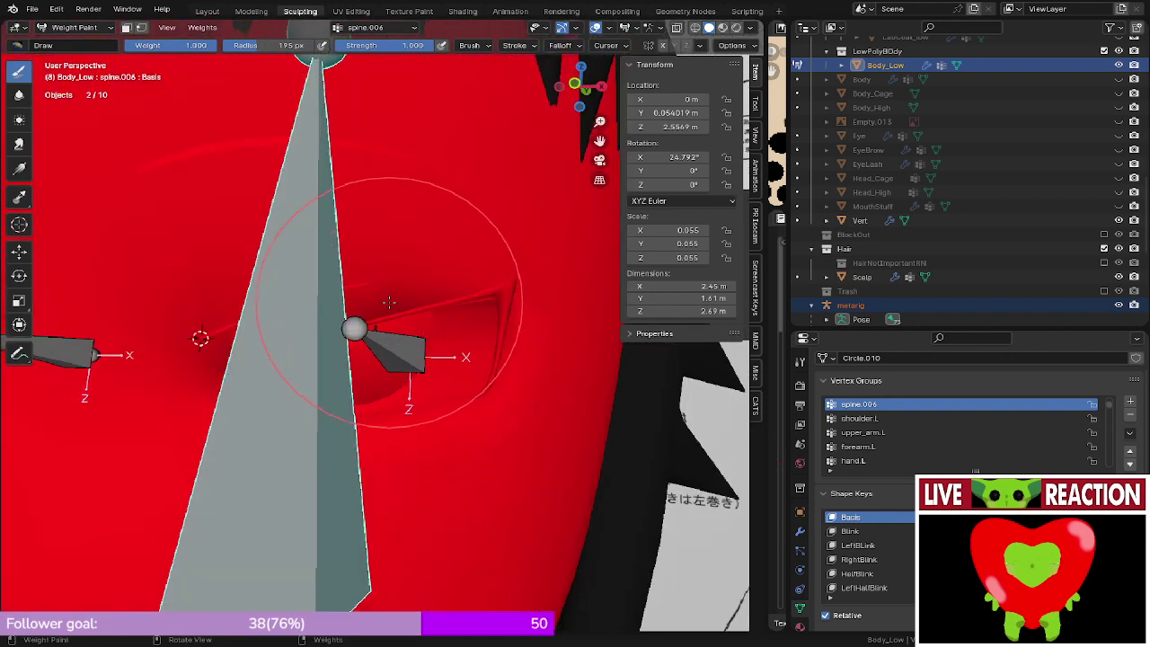
# - Select only the linked left eyeball geometry of Body_Low in Edit Mode and return to Weight Paint mode
pyautogui.press('Tab')
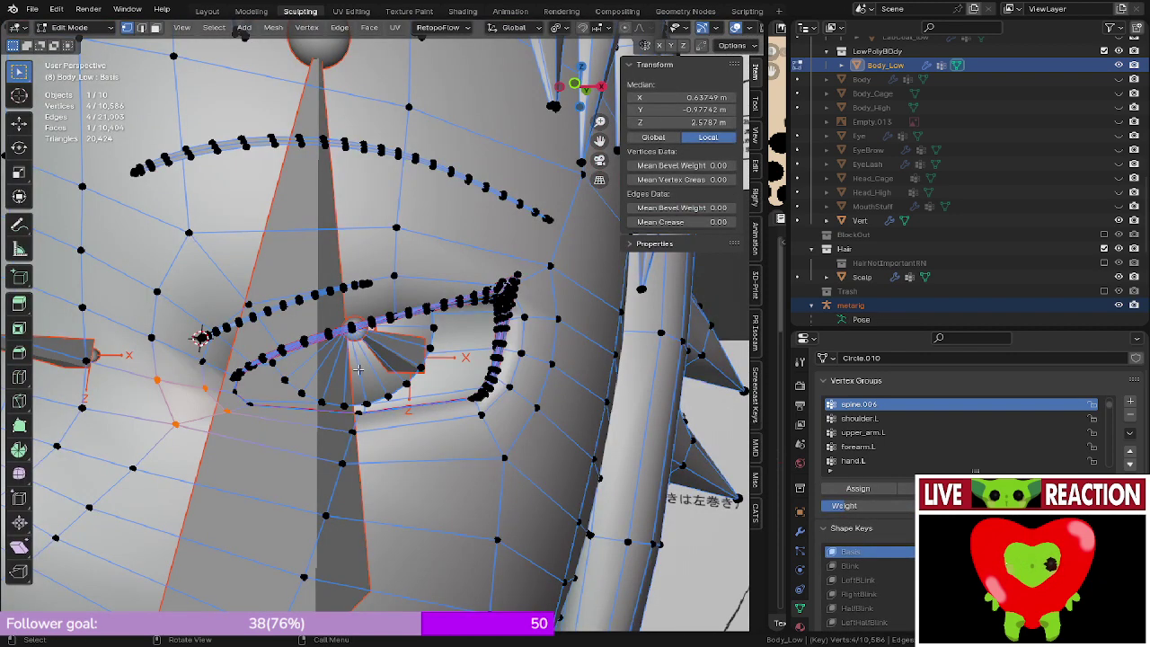
pyautogui.click(358, 371)
pyautogui.press('l')
pyautogui.press('Tab')
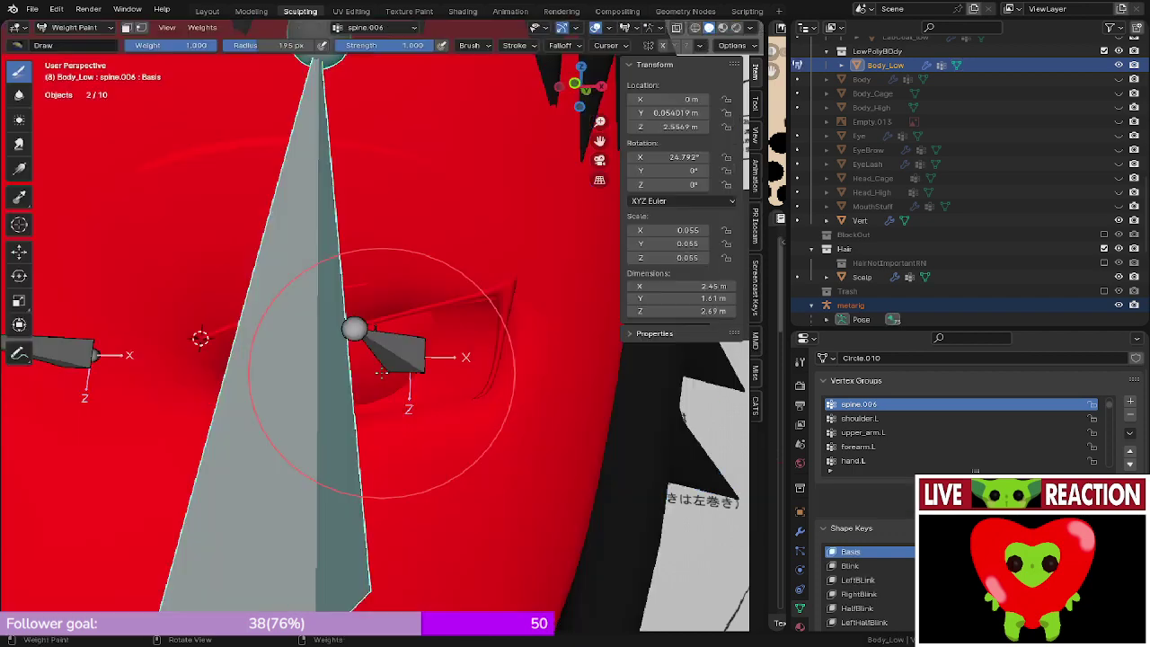
# - Turn on X-axis symmetry for weight painting
pyautogui.scroll(-2, 379, 355)
pyautogui.moveTo(379, 355); pyautogui.dragTo(435, 341, button='middle')
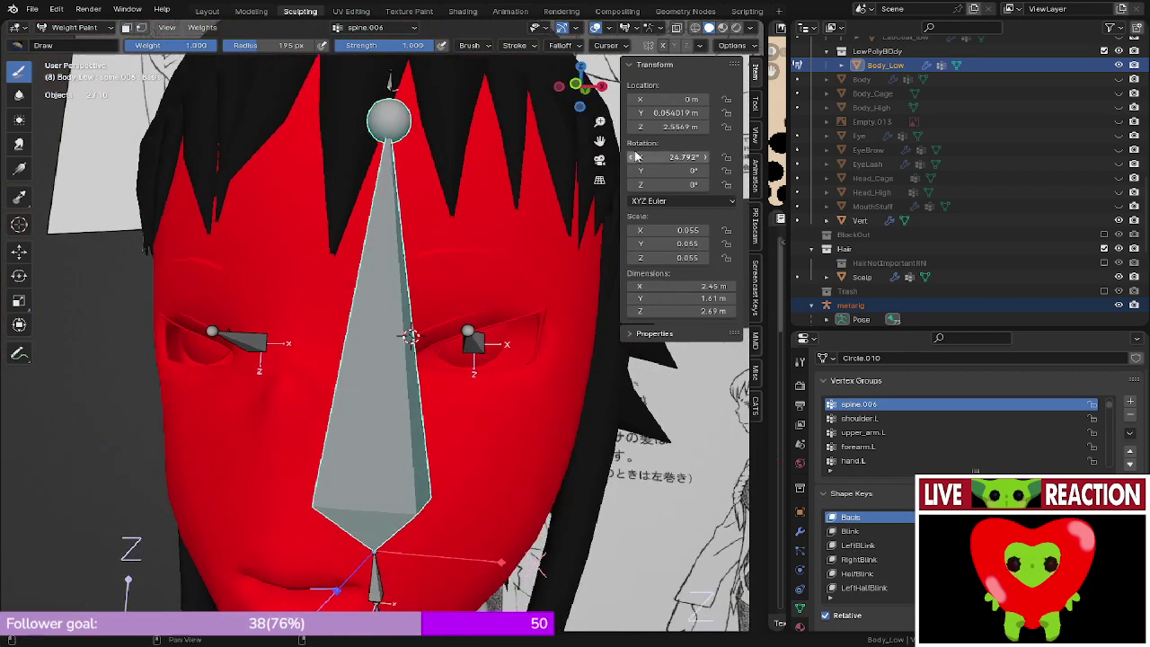
pyautogui.click(662, 44)
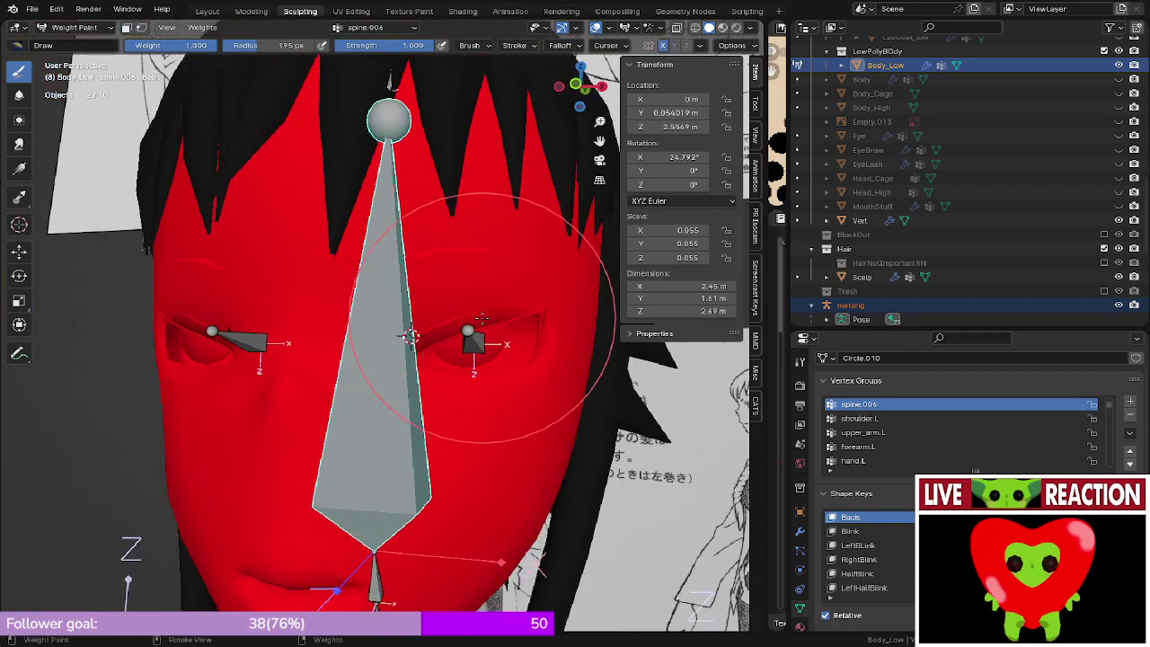
# - Mask painting to the selected left eyeball faces and paint the spine.006 weight off them in front view
pyautogui.press('KP_1')
pyautogui.keyDown('shift'); pyautogui.moveTo(467, 316); pyautogui.dragTo(382, 280, button='middle'); pyautogui.keyUp('shift')
pyautogui.scroll(2, 435, 284)
pyautogui.scroll(1, 391, 302)
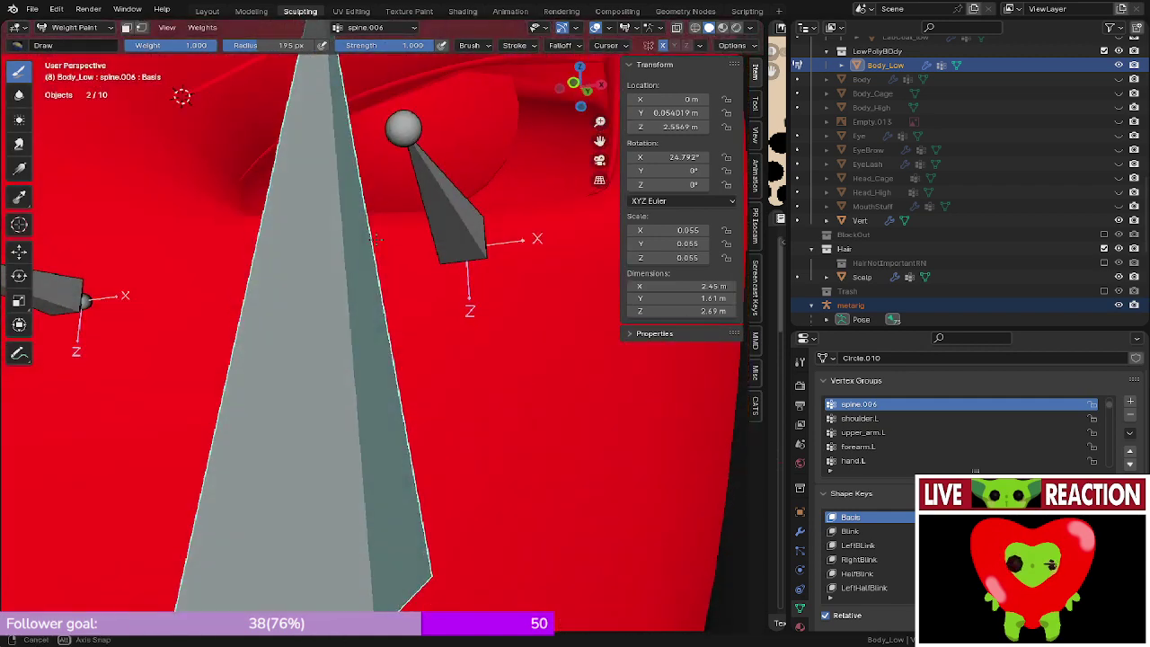
pyautogui.click(127, 28)
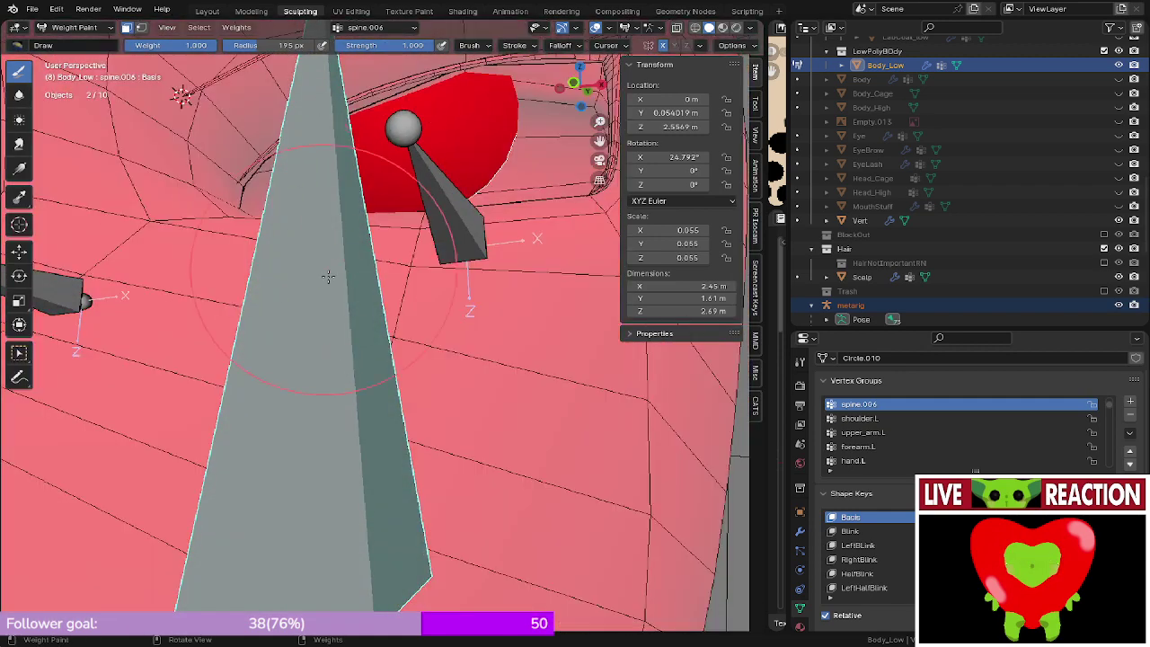
pyautogui.press('KP_1')
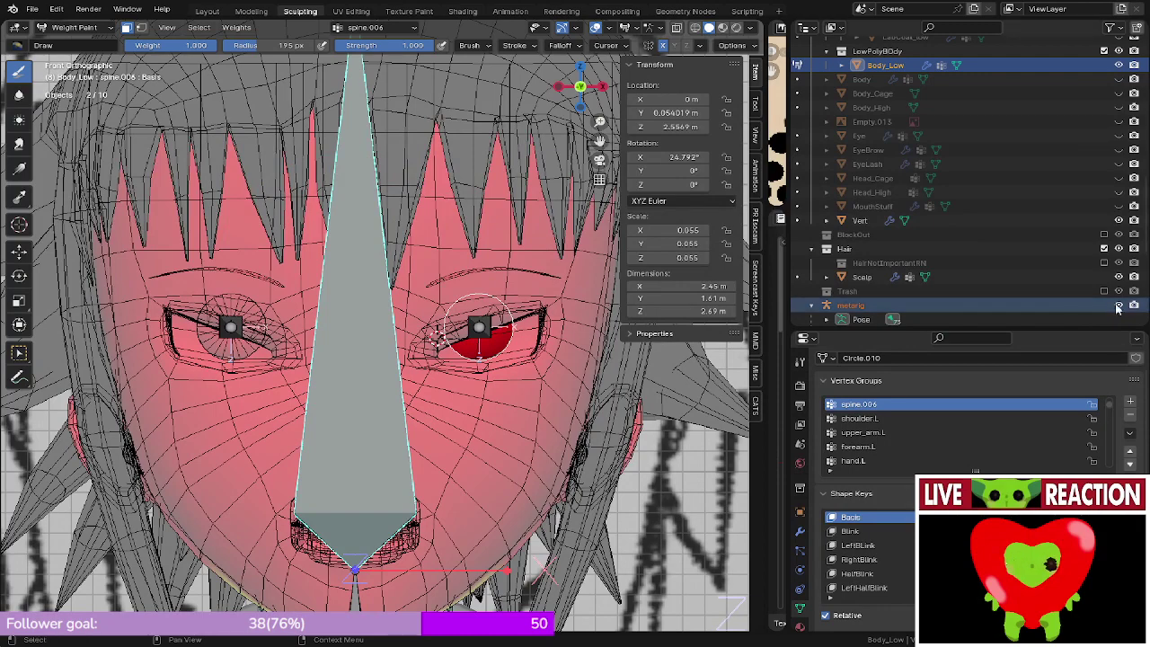
pyautogui.scroll(3, 454, 345)
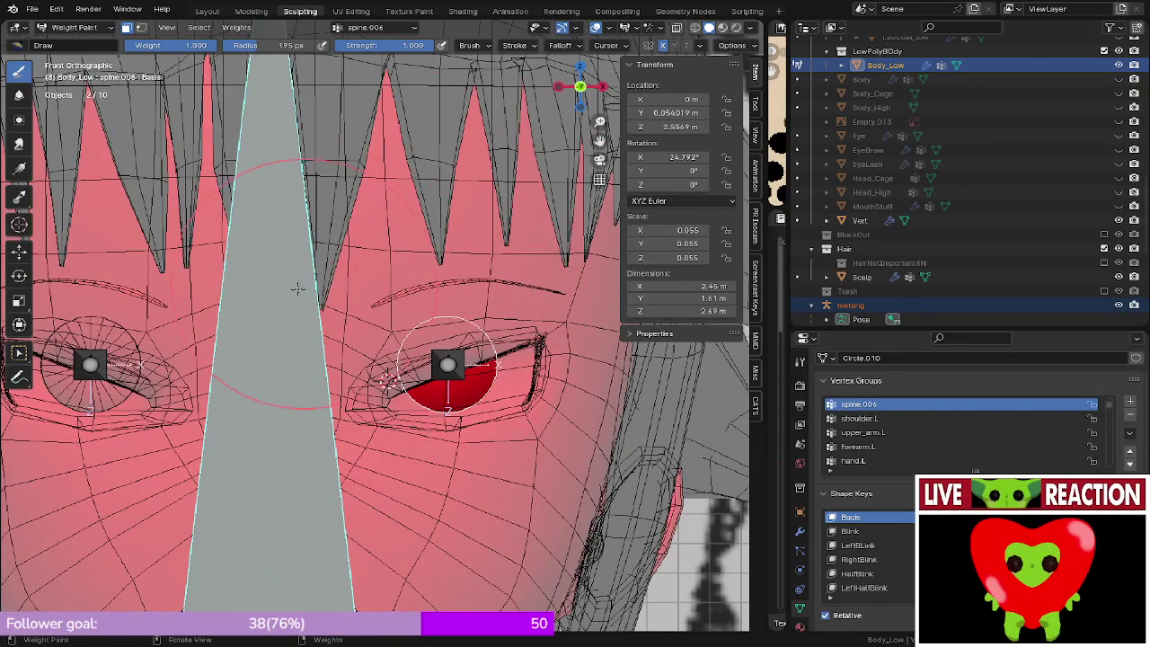
pyautogui.moveTo(451, 379)
pyautogui.keyDown('ctrl'); pyautogui.mouseDown()
pyautogui.moveTo(462, 377)
pyautogui.moveTo(382, 328)
pyautogui.mouseUp(); pyautogui.keyUp('ctrl')
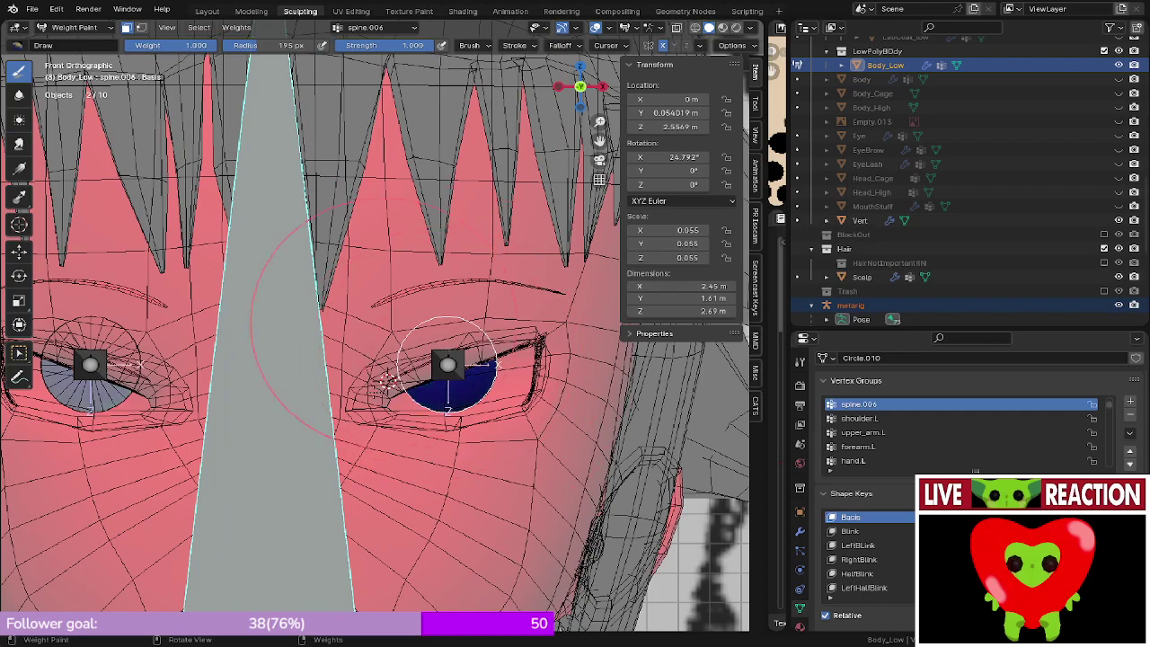
# - Switch the viewport to wireframe shading and examine the left eyeball and its bones from several angles
pyautogui.moveTo(388, 287); pyautogui.dragTo(422, 359, button='middle')
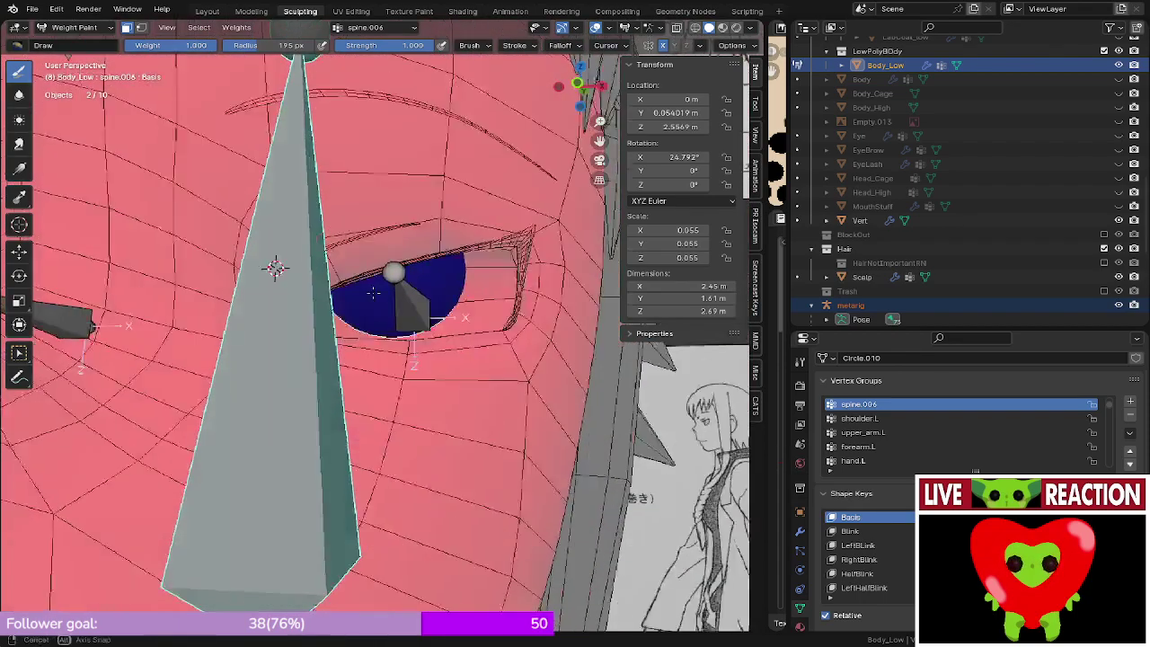
pyautogui.press('z')
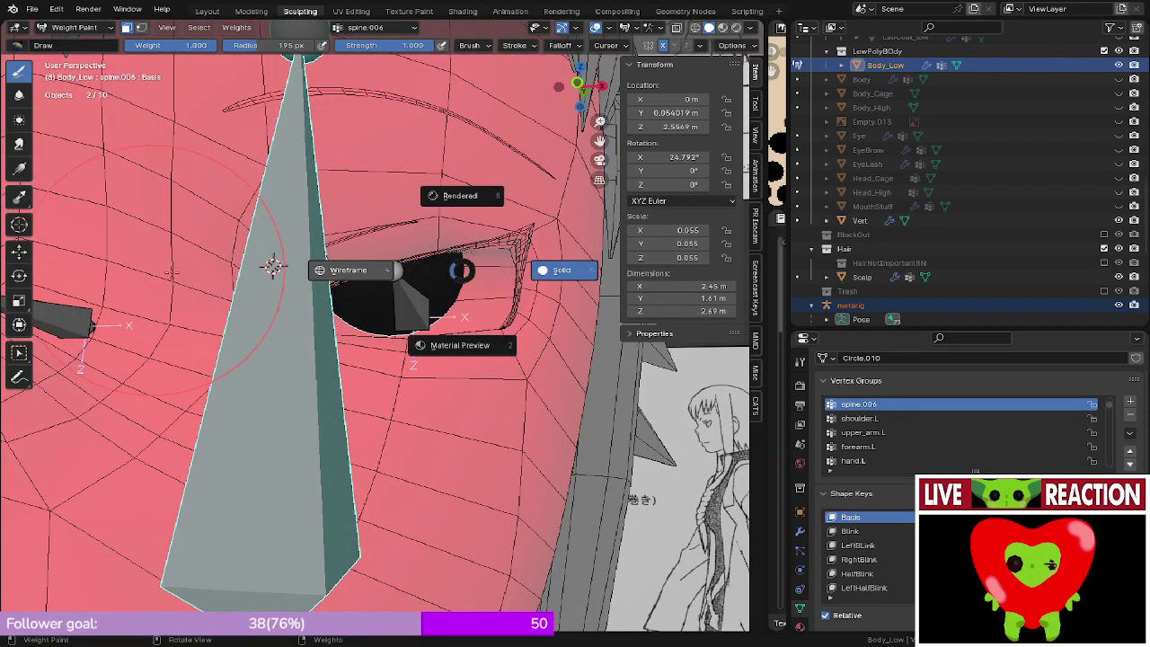
pyautogui.click(359, 270)
pyautogui.moveTo(360, 271)
pyautogui.mouseDown(button='middle')
pyautogui.moveTo(242, 287)
pyautogui.moveTo(283, 270)
pyautogui.mouseUp(button='middle')
pyautogui.moveTo(276, 319); pyautogui.dragTo(410, 431, button='middle')
pyautogui.scroll(6, 410, 431)
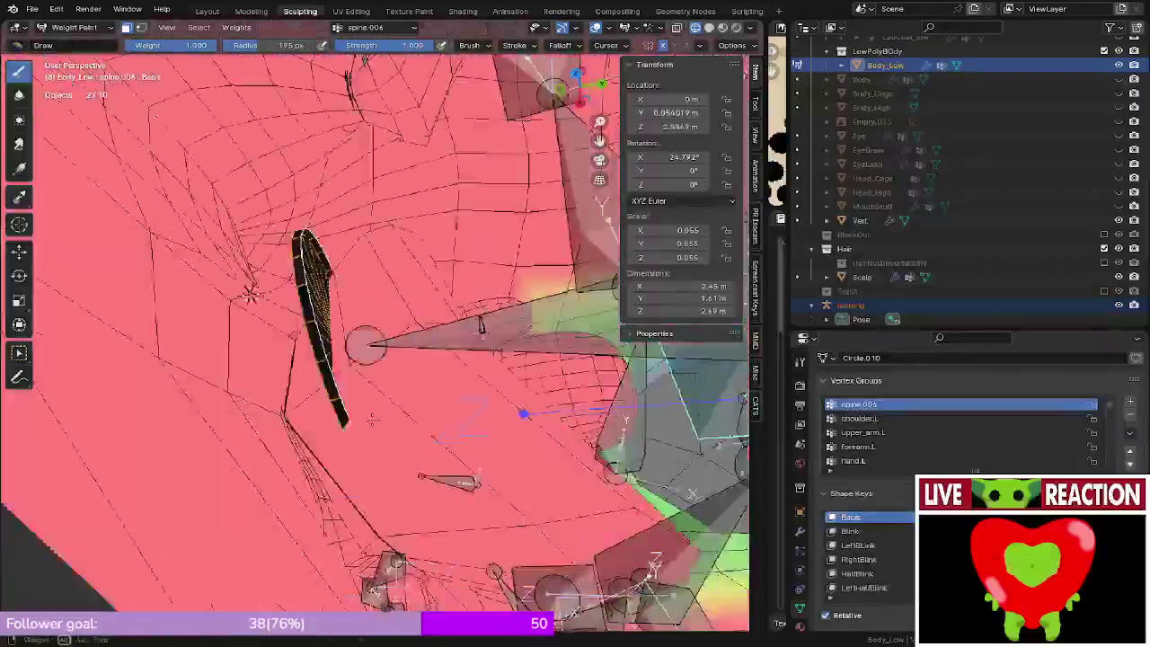
pyautogui.moveTo(360, 377); pyautogui.dragTo(448, 282, button='middle')
pyautogui.scroll(-3, 386, 290)
pyautogui.scroll(-4, 386, 289)
pyautogui.scroll(5, 447, 282)
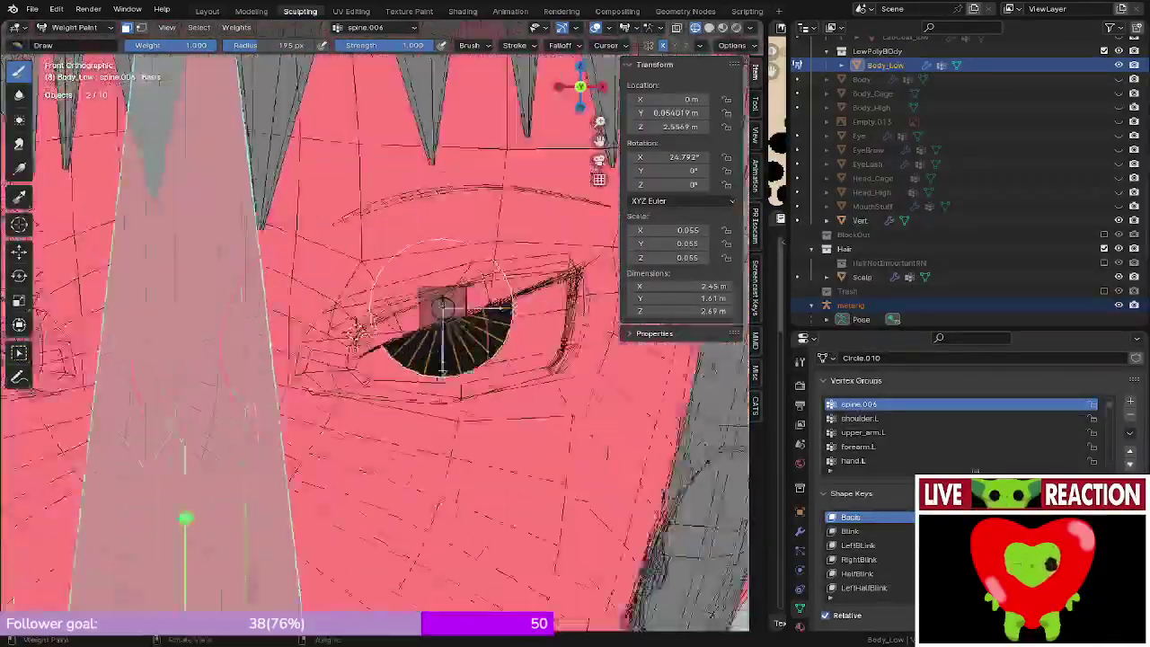
# - Make Hold.L the active bone with the mask off, re-enable the mask and paint weight 1.000 on the left eyeball
pyautogui.click(127, 28)
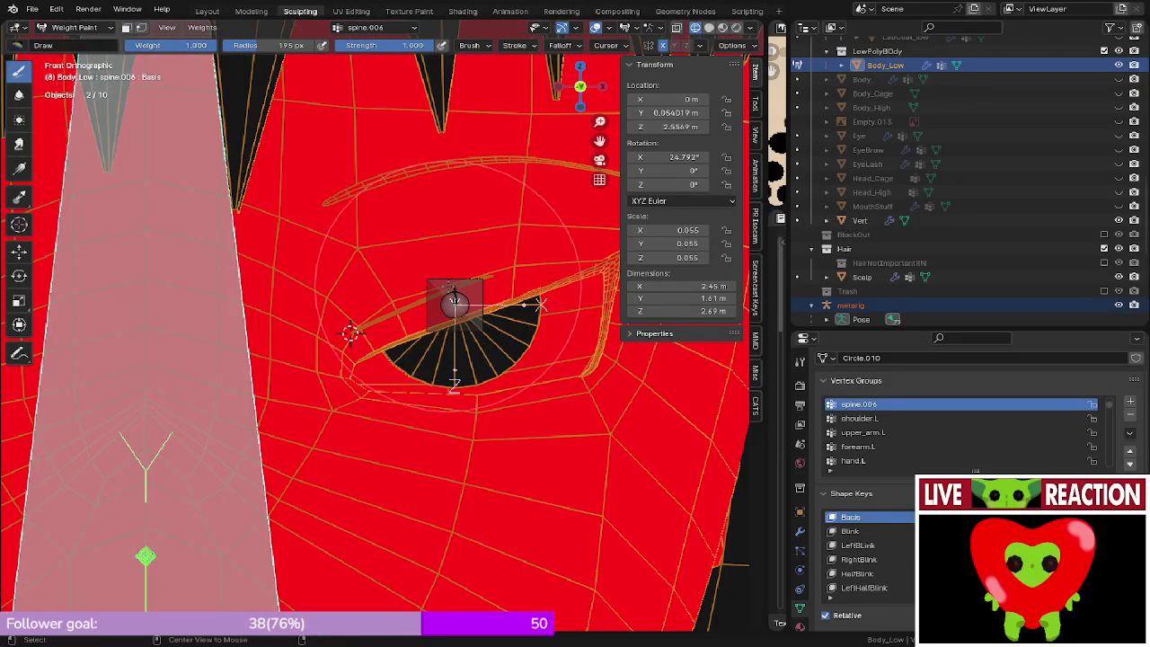
pyautogui.keyDown('ctrl'); pyautogui.click(447, 293); pyautogui.keyUp('ctrl')
pyautogui.moveTo(447, 293); pyautogui.dragTo(451, 287, button='middle')
pyautogui.moveTo(472, 318); pyautogui.dragTo(450, 323, button='middle')
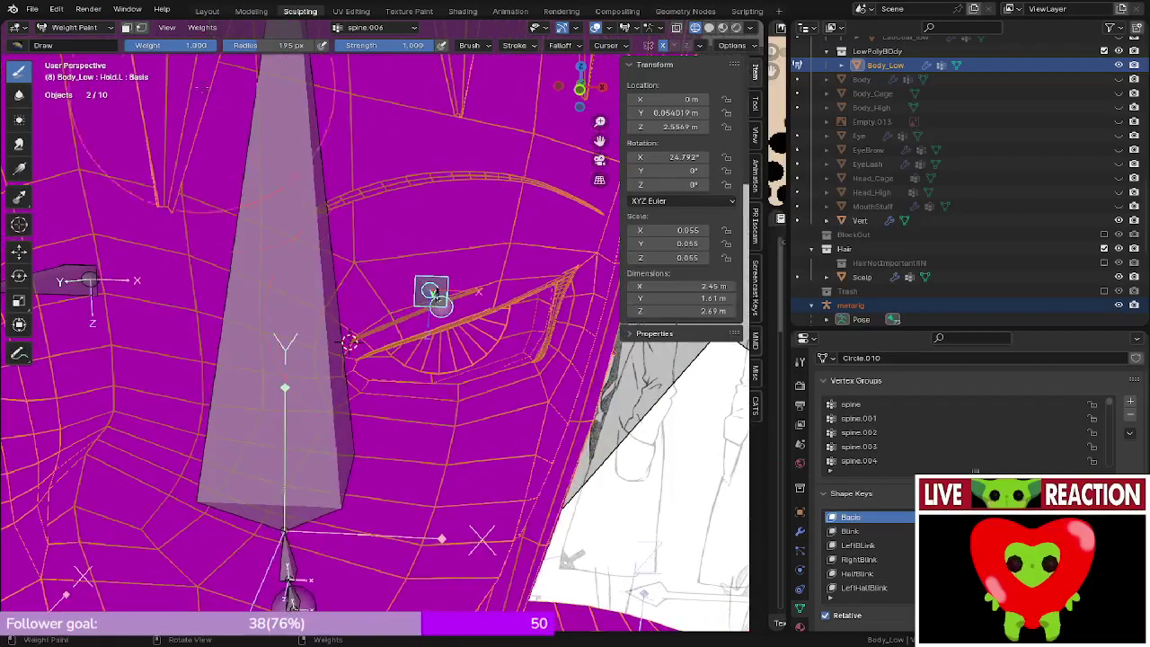
pyautogui.click(128, 28)
pyautogui.press('KP_1')
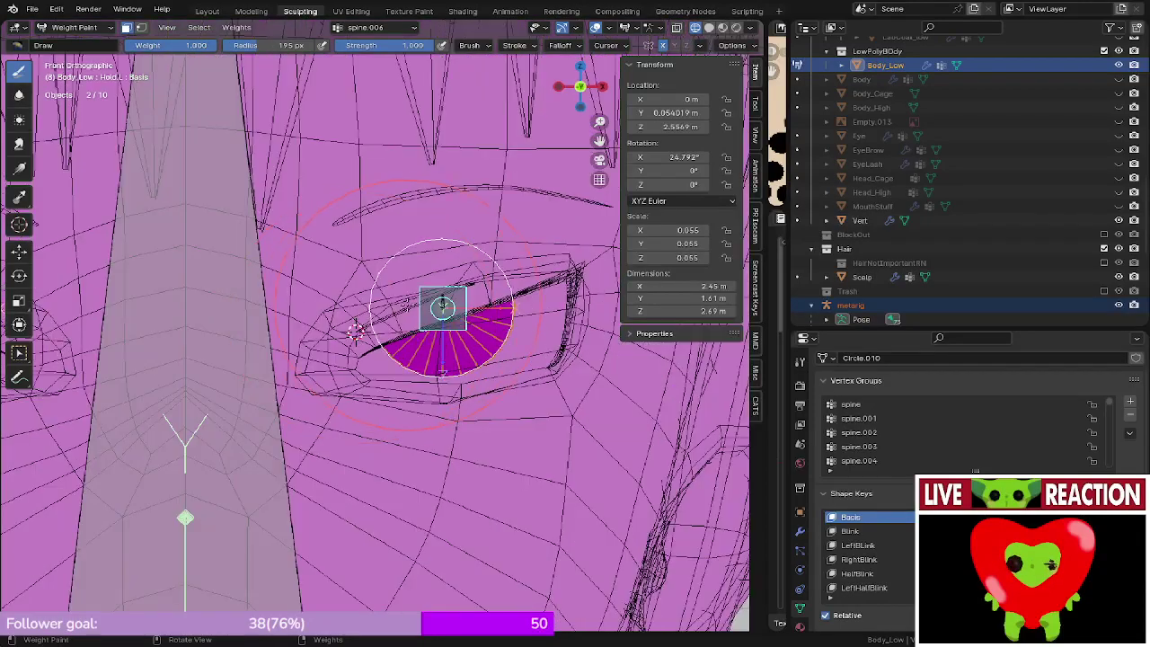
pyautogui.keyDown('ctrl'); pyautogui.click(447, 268); pyautogui.keyUp('ctrl')
pyautogui.scroll(-5, 467, 333)
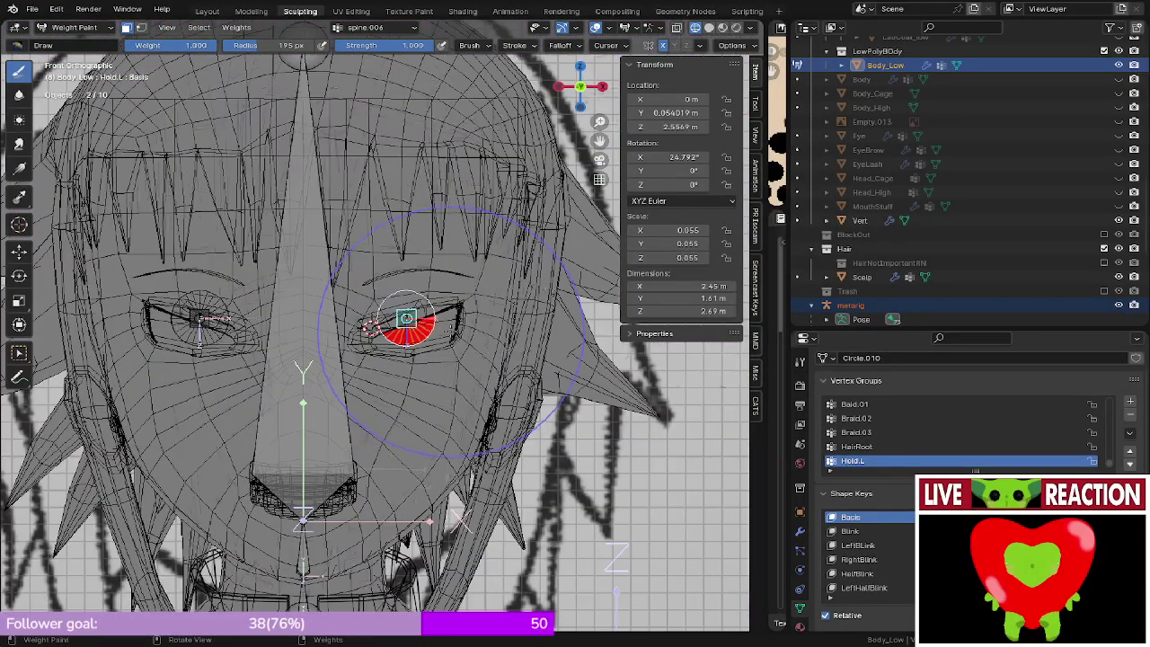
# - Examine the eyeball's Hold.L weights and the eye bones from the side, above and front
pyautogui.moveTo(476, 332); pyautogui.dragTo(223, 287, button='middle')
pyautogui.scroll(3, 476, 295)
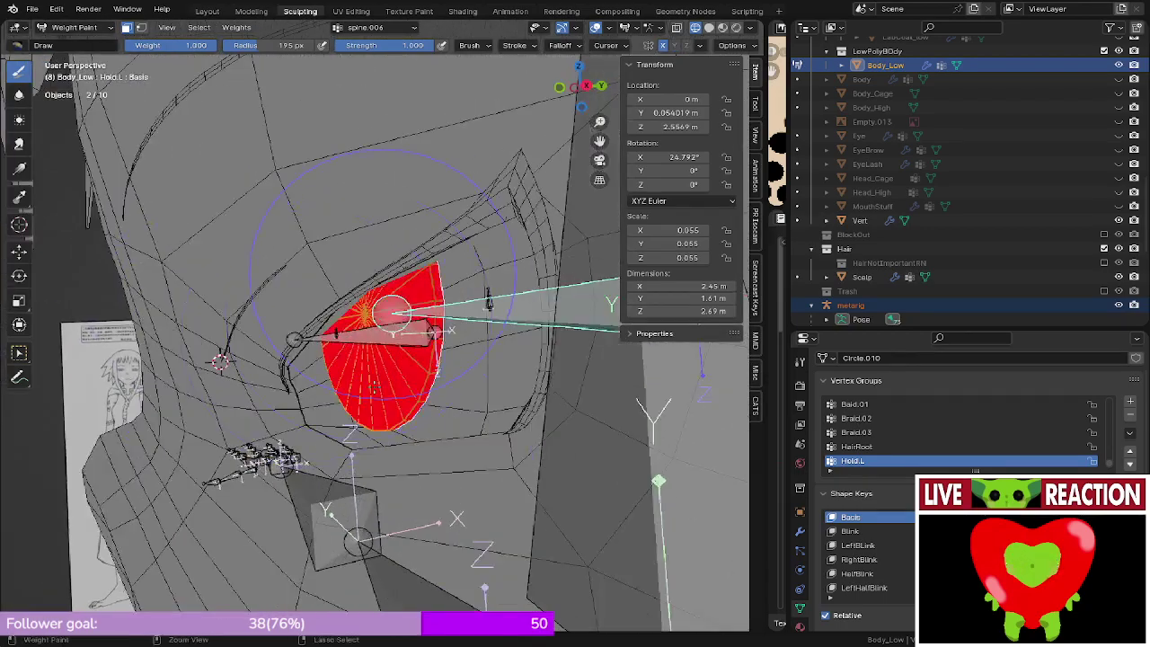
pyautogui.moveTo(391, 311); pyautogui.dragTo(277, 565, button='middle')
pyautogui.moveTo(15, 157); pyautogui.dragTo(562, 251, button='middle')
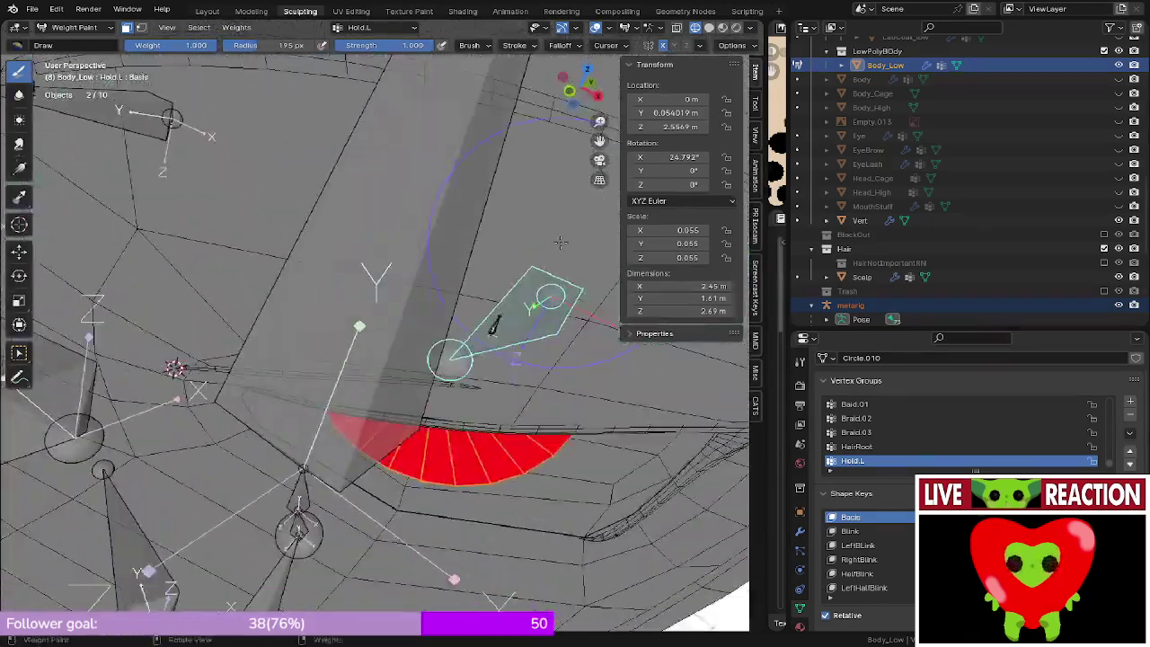
pyautogui.press('KP_1')
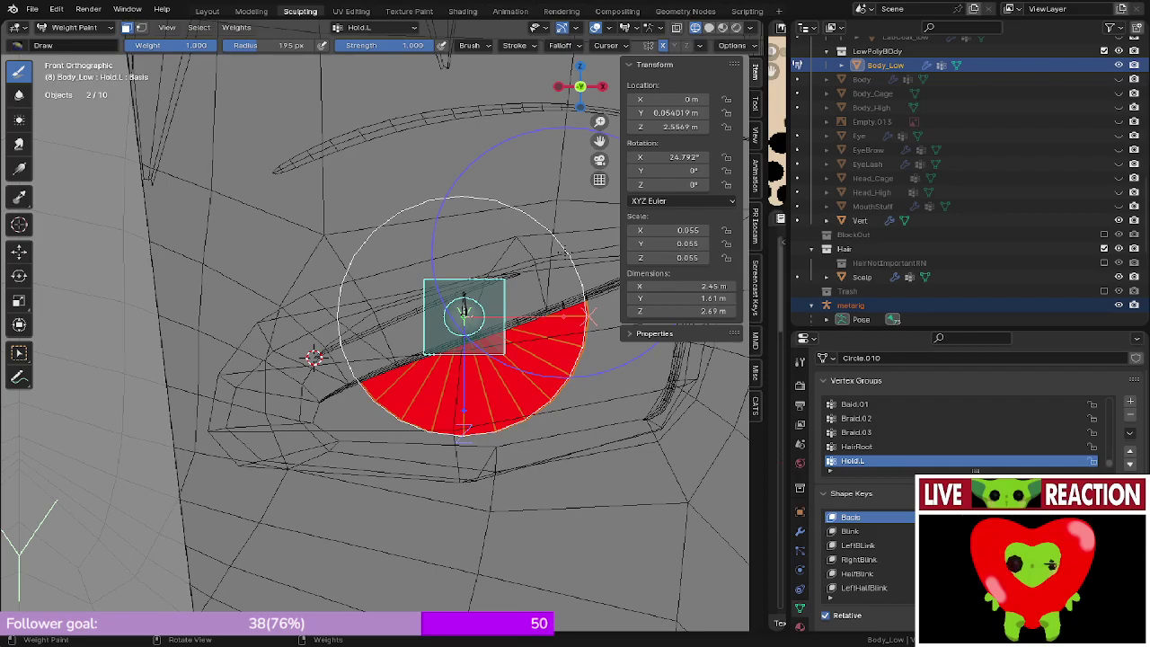
pyautogui.scroll(-5, 561, 251)
pyautogui.keyDown('shift'); pyautogui.moveTo(317, 255); pyautogui.dragTo(350, 304, button='middle'); pyautogui.keyUp('shift')
pyautogui.keyDown('shift'); pyautogui.moveTo(350, 304); pyautogui.dragTo(476, 346, button='middle'); pyautogui.keyUp('shift')
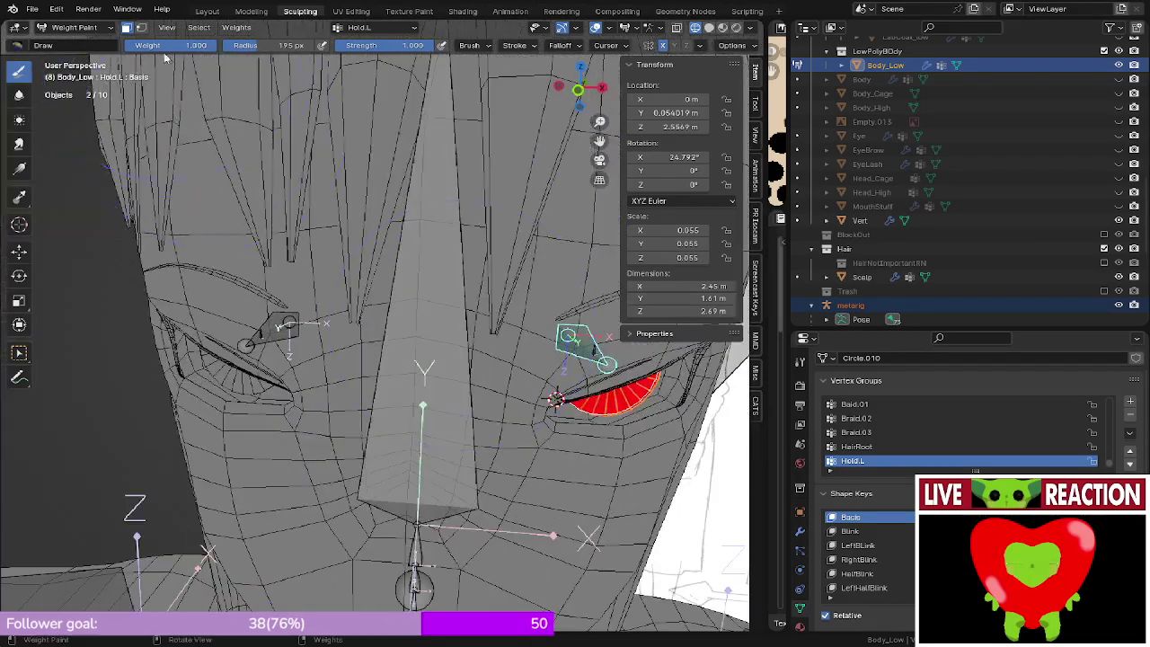
# - Turn off the face mask and check the weights of the Hold.R and Hold.L bones on the eyes
pyautogui.click(130, 28)
pyautogui.moveTo(216, 310); pyautogui.dragTo(236, 325, button='middle')
pyautogui.keyDown('alt'); pyautogui.click(259, 317); pyautogui.keyUp('alt')
pyautogui.keyDown('shift'); pyautogui.moveTo(458, 317); pyautogui.dragTo(322, 292, button='middle'); pyautogui.keyUp('shift')
pyautogui.scroll(2, 323, 292)
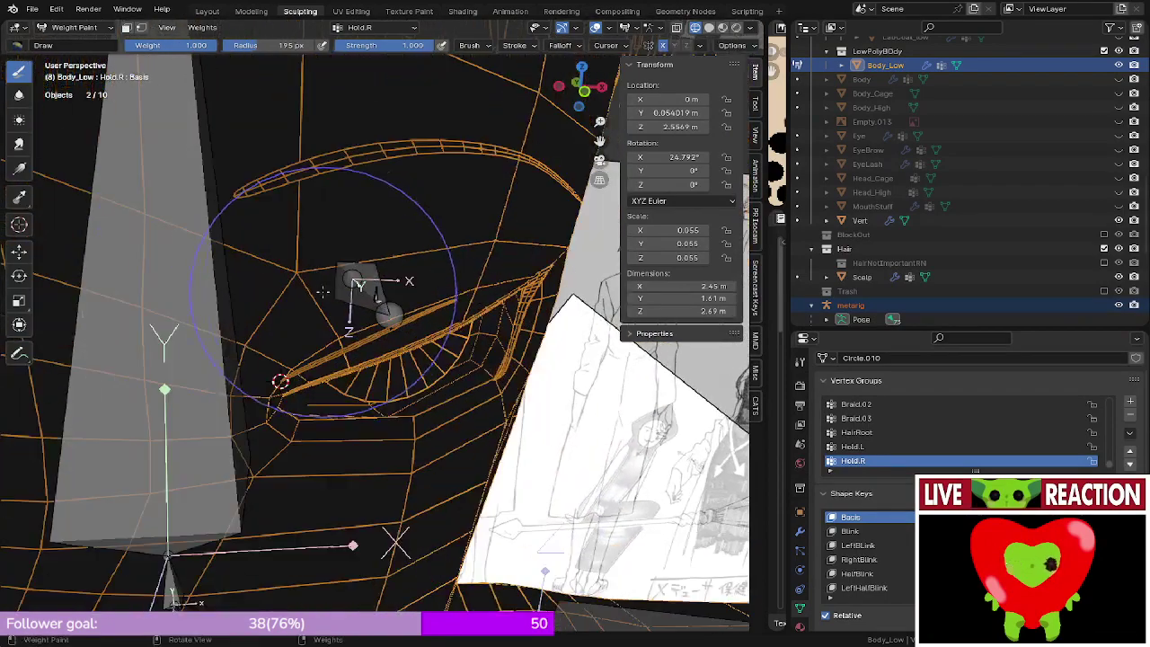
pyautogui.keyDown('ctrl'); pyautogui.click(369, 293); pyautogui.keyUp('ctrl')
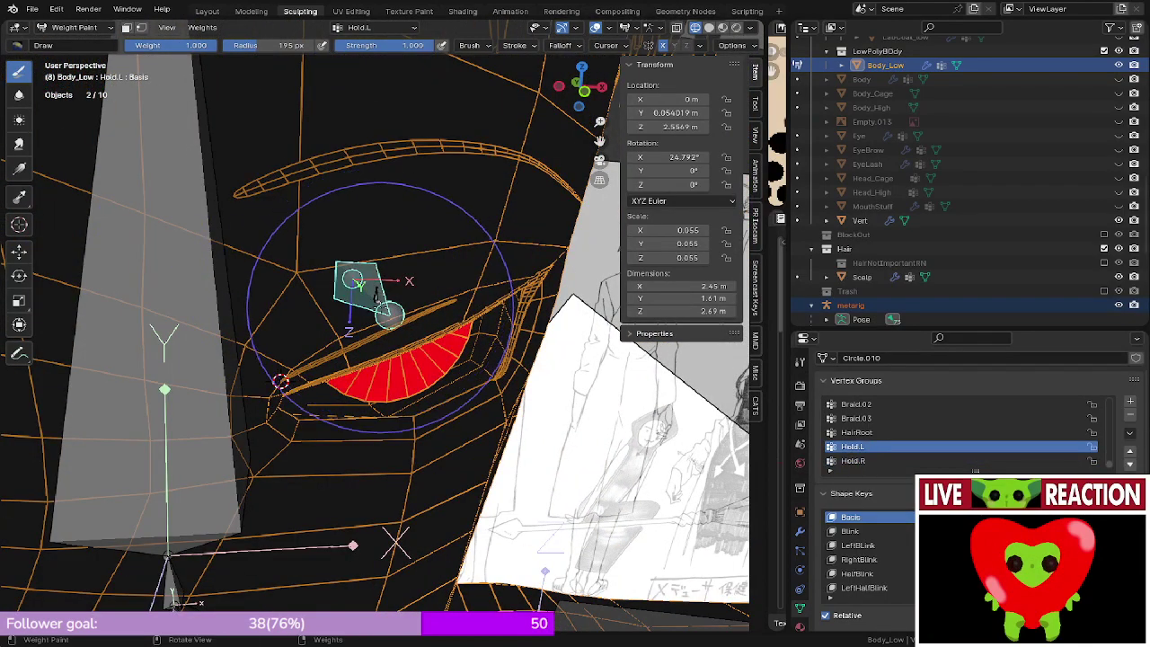
# - Make Eye.L the active bone, re-enable the face mask and paint weight 1.000 over the left eyeball in front view
pyautogui.scroll(3, 380, 308)
pyautogui.keyDown('ctrl'); pyautogui.click(354, 280); pyautogui.keyUp('ctrl')
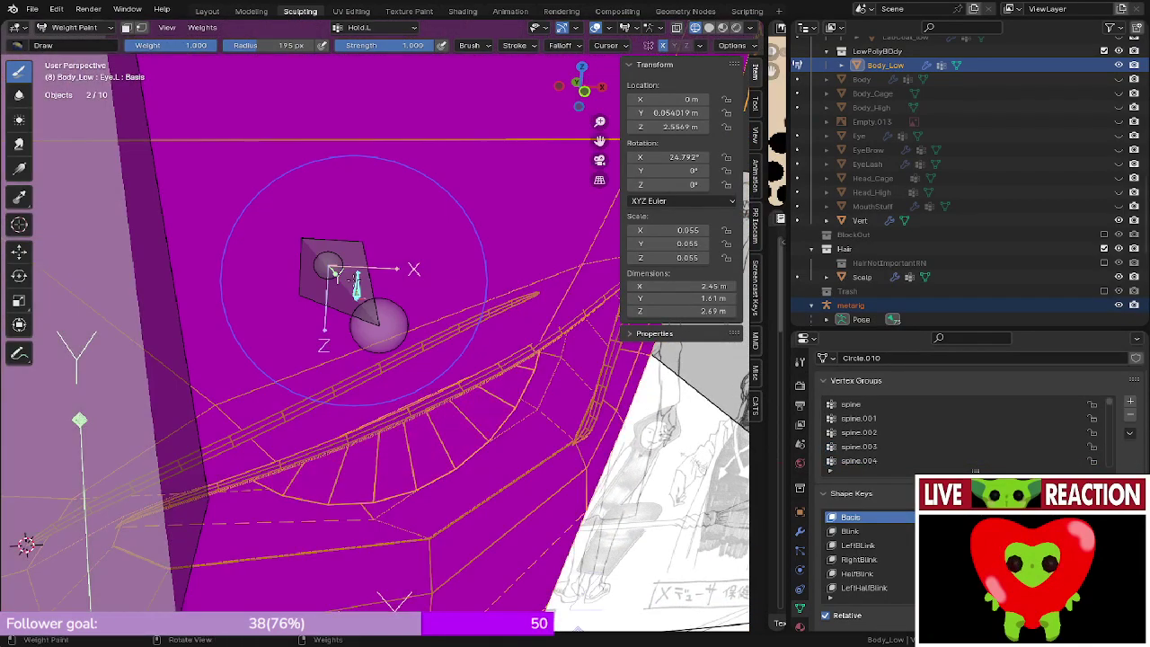
pyautogui.click(126, 27)
pyautogui.moveTo(251, 333); pyautogui.dragTo(350, 373, button='middle')
pyautogui.press('KP_1')
pyautogui.keyDown('ctrl'); pyautogui.click(361, 375); pyautogui.keyUp('ctrl')
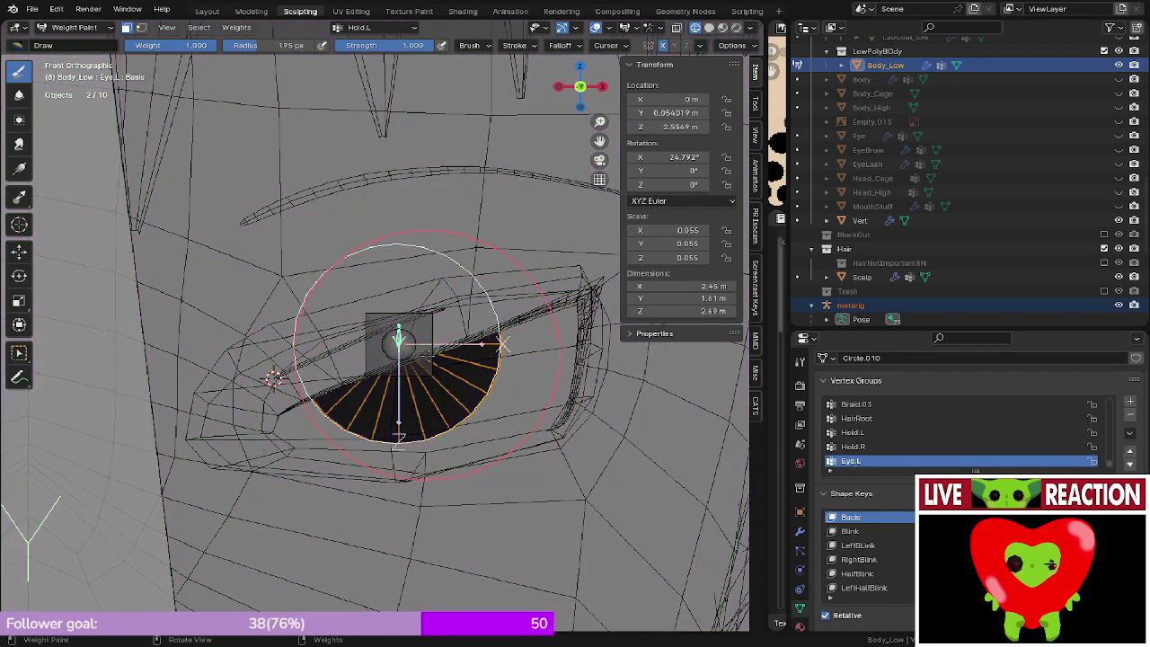
pyautogui.moveTo(426, 341)
pyautogui.keyDown('ctrl'); pyautogui.mouseDown()
pyautogui.moveTo(398, 297)
pyautogui.moveTo(431, 379)
pyautogui.moveTo(362, 279)
pyautogui.mouseUp(); pyautogui.keyUp('ctrl')
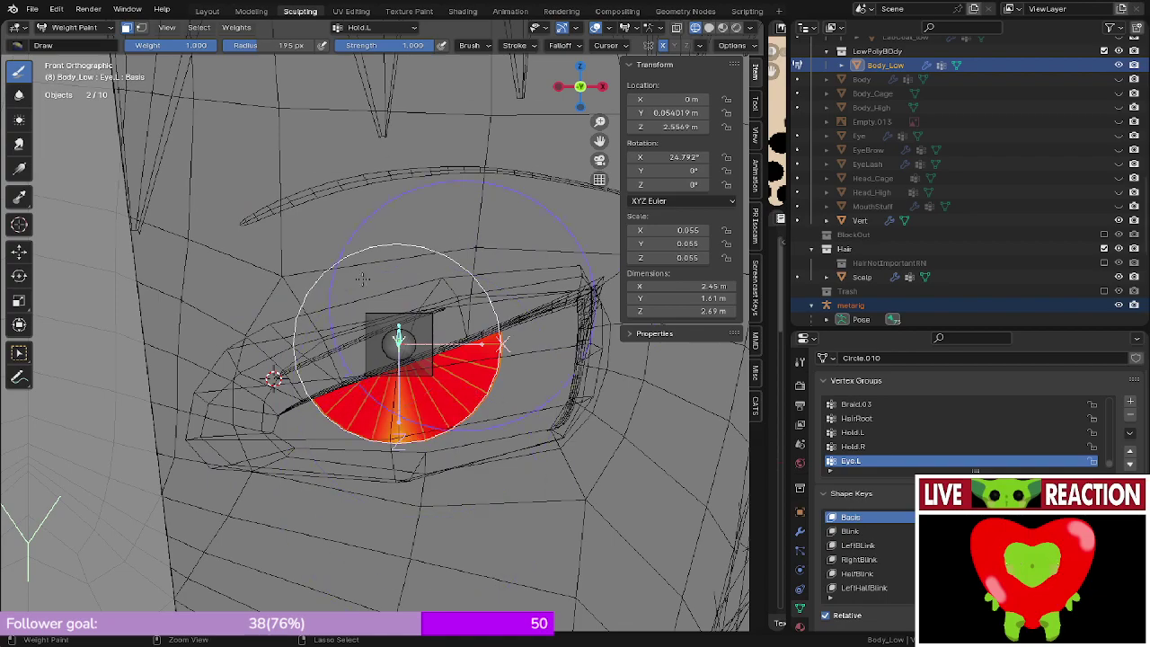
pyautogui.scroll(4, 396, 342)
pyautogui.scroll(-1, 408, 357)
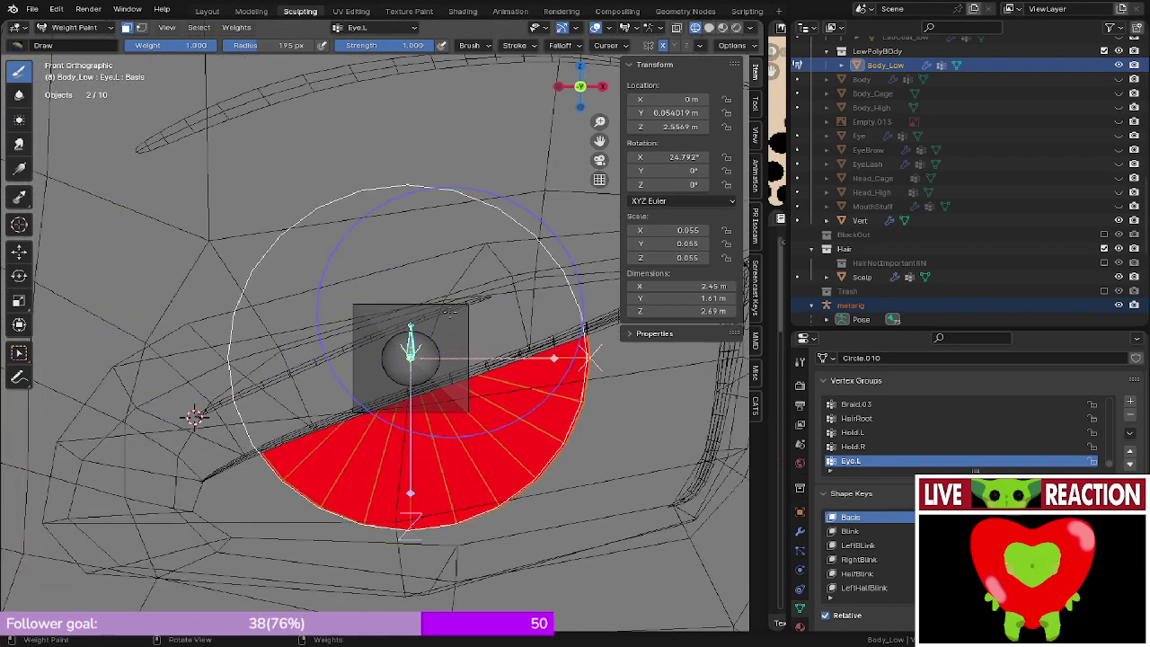
# - Check the left eyeball's Eye.L weights from several angles and turn off the face mask on Body_Low
pyautogui.moveTo(450, 312); pyautogui.dragTo(424, 235, button='middle')
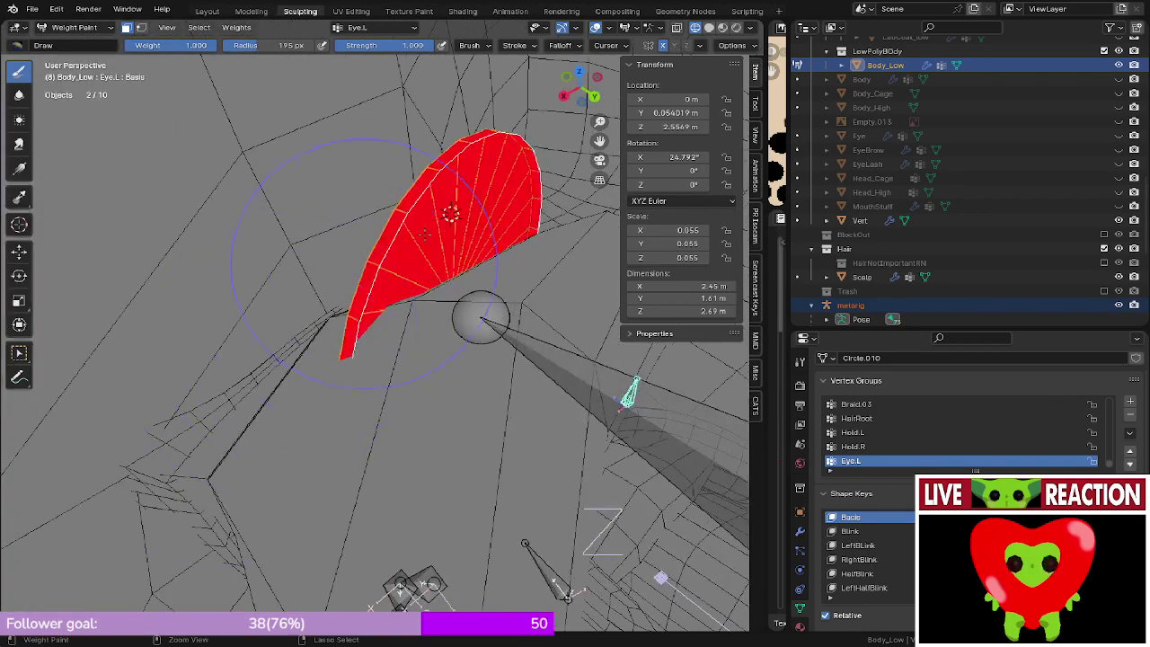
pyautogui.press('KP_1')
pyautogui.keyDown('shift'); pyautogui.moveTo(332, 350); pyautogui.dragTo(328, 353, button='middle'); pyautogui.keyUp('shift')
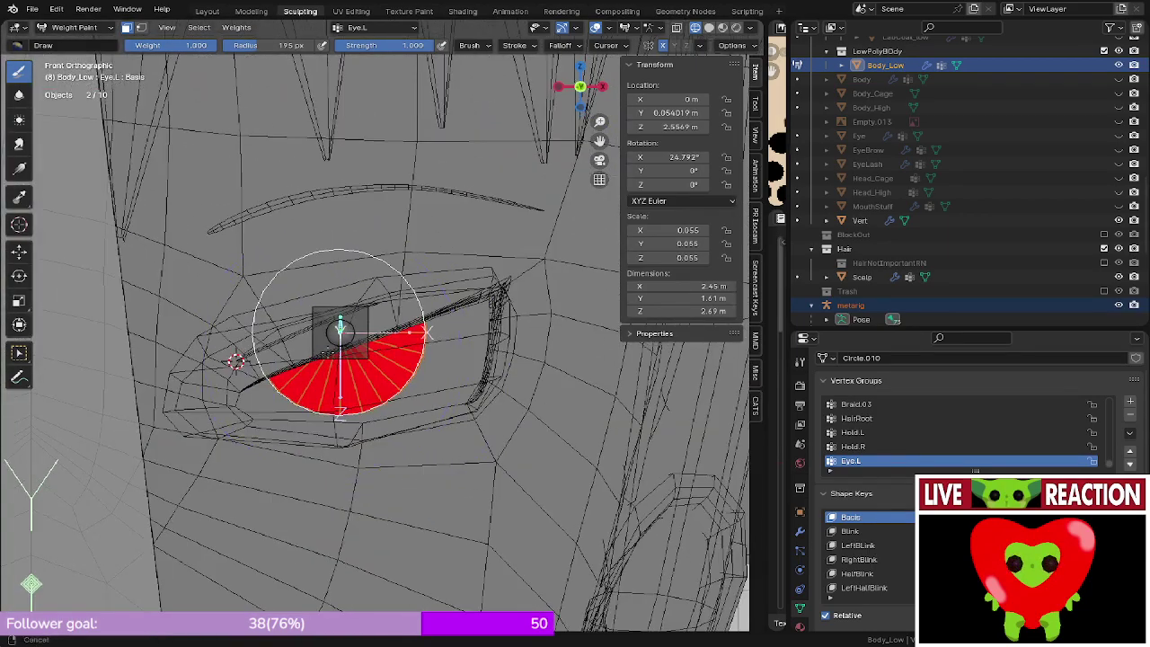
pyautogui.keyDown('alt'); pyautogui.moveTo(377, 279); pyautogui.dragTo(328, 350, button='middle'); pyautogui.keyUp('alt')
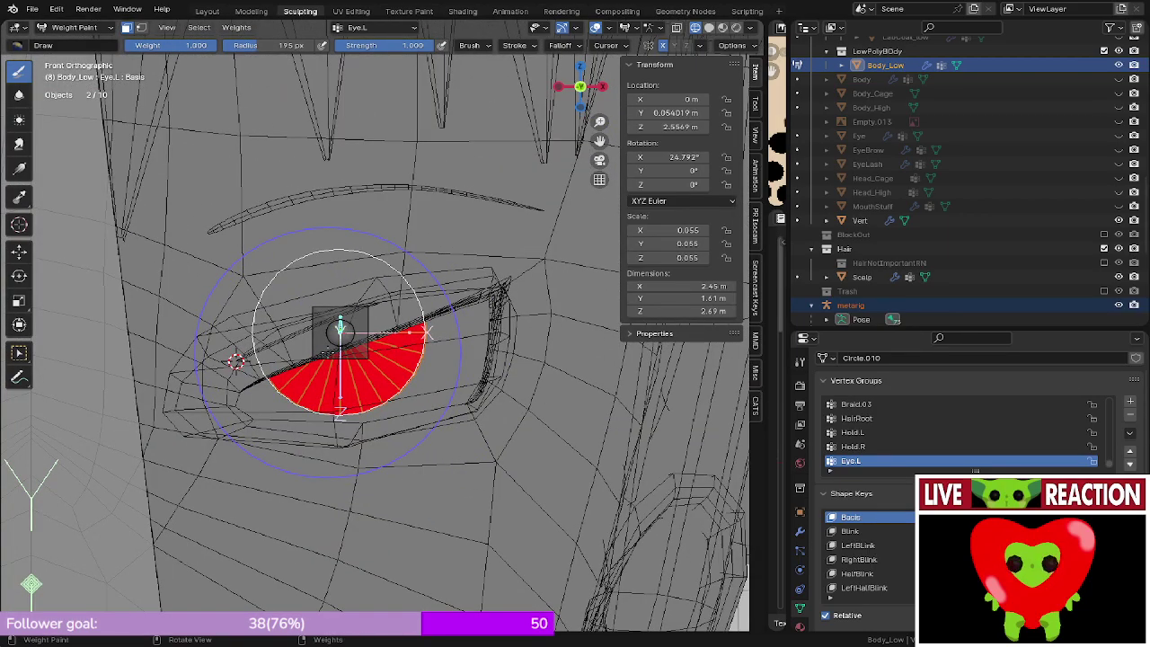
pyautogui.click(131, 32)
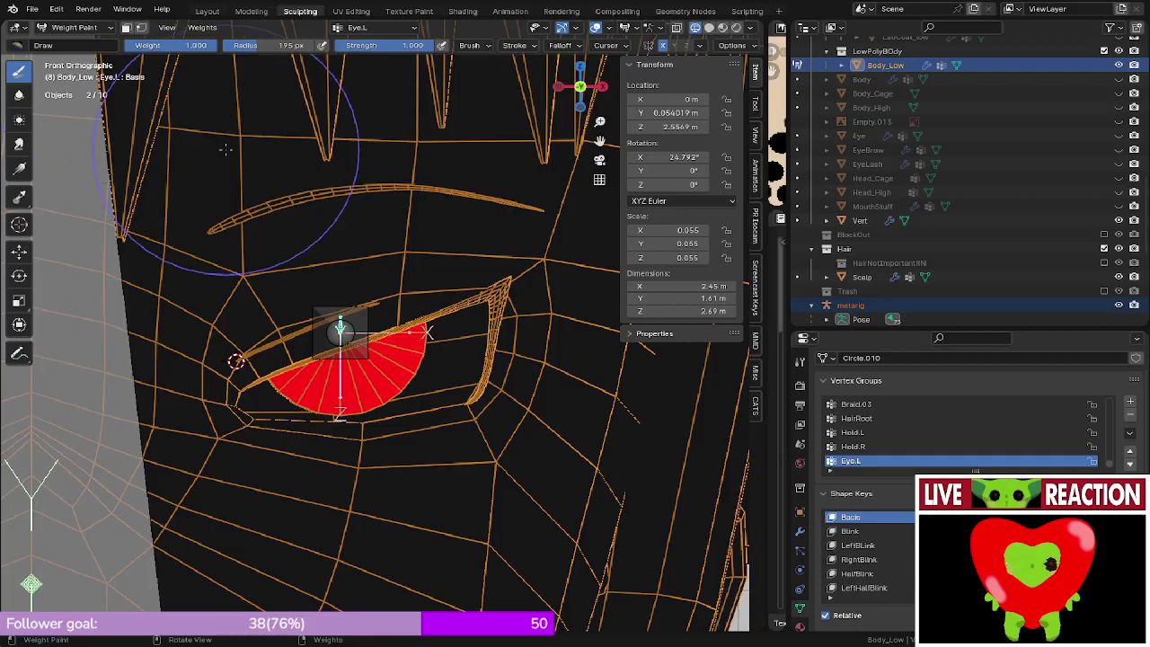
# - Return Body_Low to Object Mode and set the viewport to solid shading
pyautogui.scroll(5, 260, 215)
pyautogui.moveTo(333, 185); pyautogui.dragTo(226, 235, button='middle')
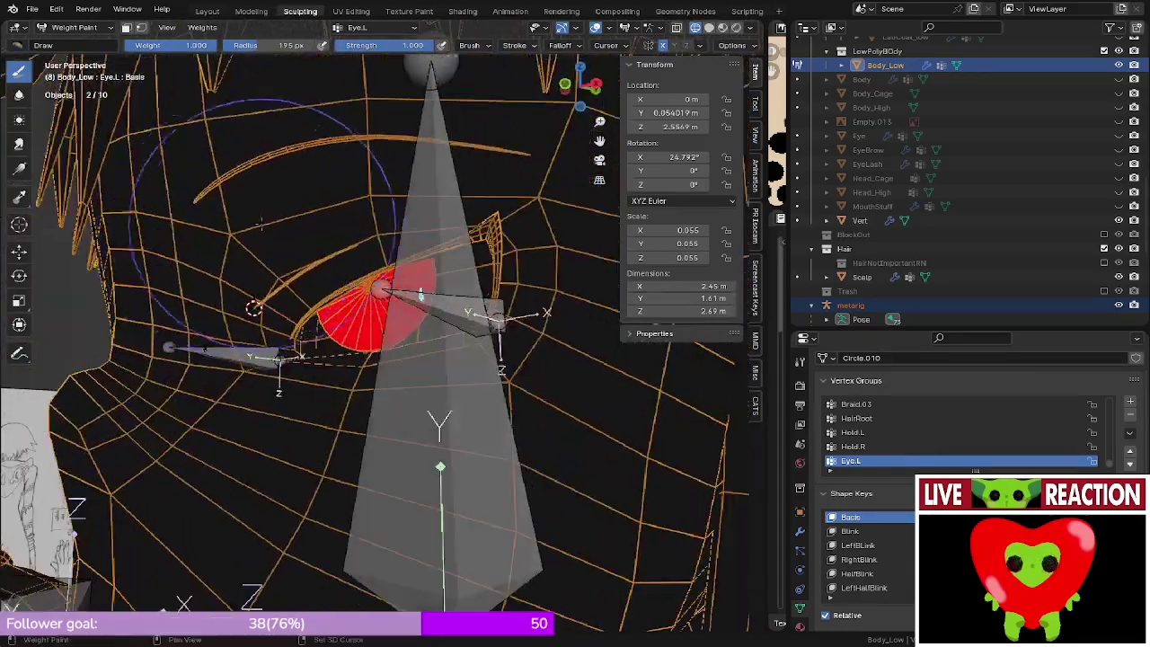
pyautogui.hotkey('ctrl', 'Tab')
pyautogui.moveTo(331, 235); pyautogui.dragTo(318, 249)
pyautogui.press('z')
pyautogui.click(314, 215)
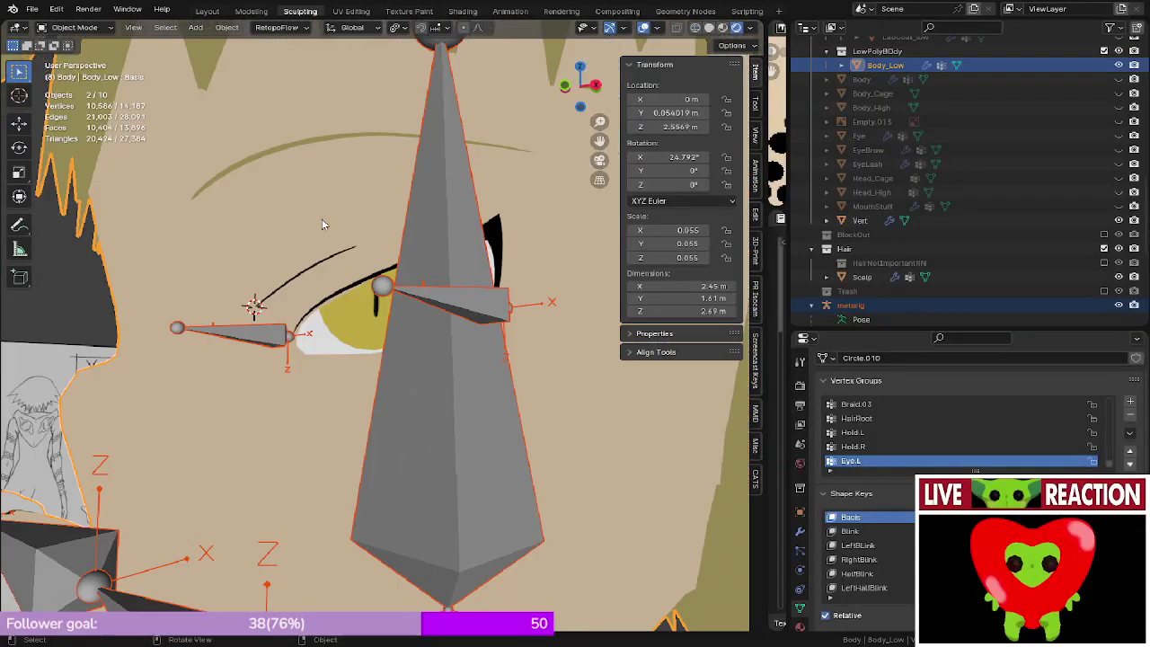
pyautogui.press('z')
pyautogui.click(385, 239)
pyautogui.moveTo(356, 249)
pyautogui.mouseDown(button='middle')
pyautogui.moveTo(421, 264)
pyautogui.moveTo(408, 229)
pyautogui.moveTo(364, 272)
pyautogui.moveTo(290, 192)
pyautogui.mouseUp(button='middle')
pyautogui.scroll(-5, 409, 223)
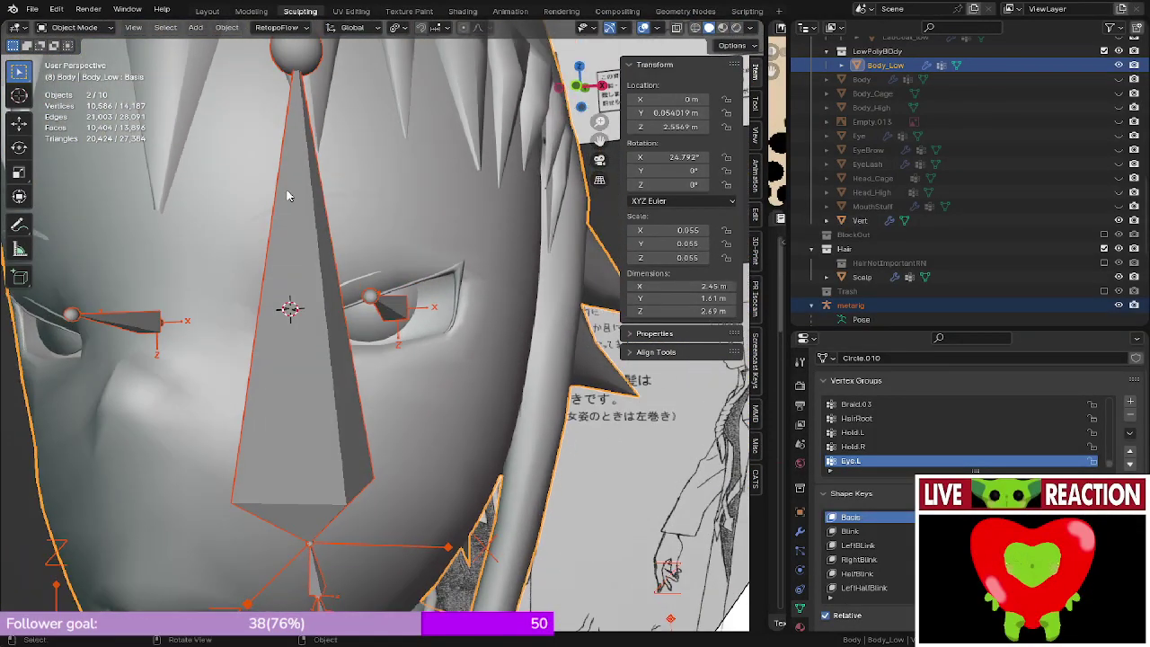
# - Select only the metarig and switch it to Pose Mode
pyautogui.click(82, 29)
pyautogui.click(76, 41)
pyautogui.click(328, 359)
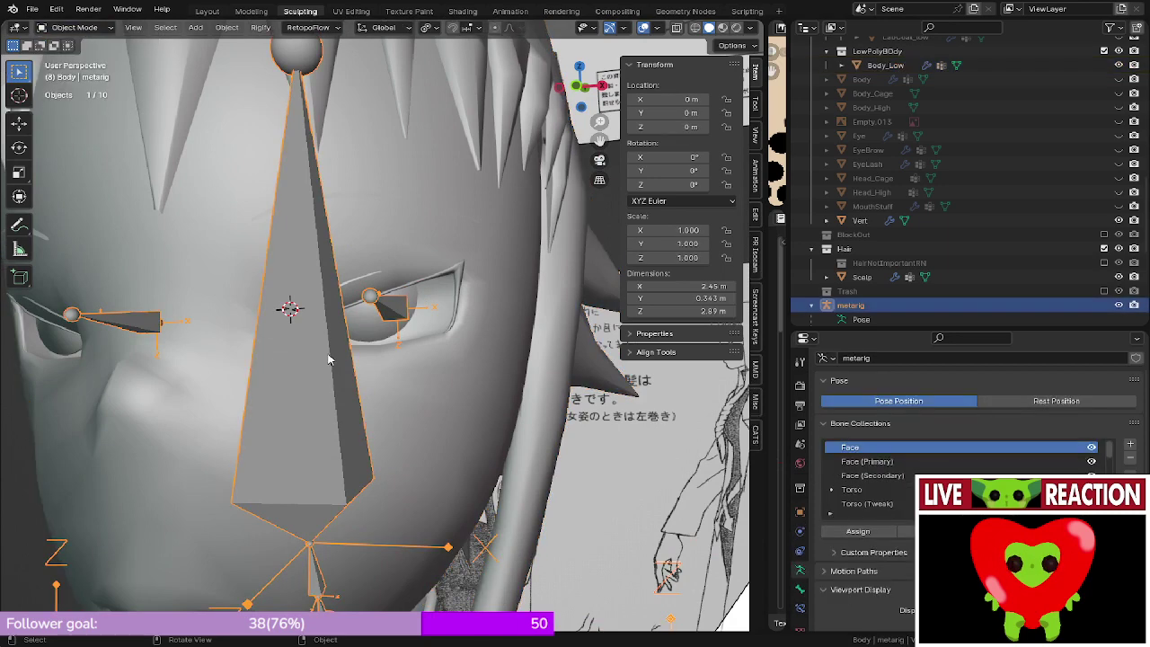
pyautogui.click(93, 29)
pyautogui.click(99, 74)
# - Test-rotate the Hold.L bone in the right side view and undo the rotation
pyautogui.scroll(3, 287, 217)
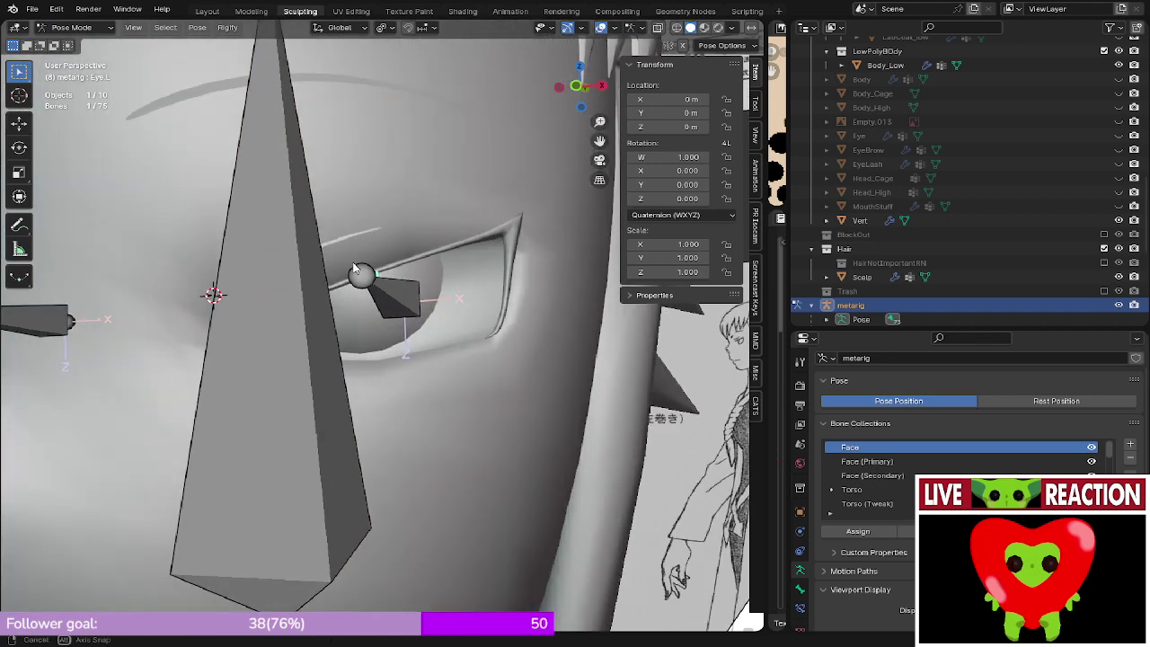
pyautogui.moveTo(359, 292); pyautogui.dragTo(344, 283, button='middle')
pyautogui.click(398, 284)
pyautogui.press('KP_3')
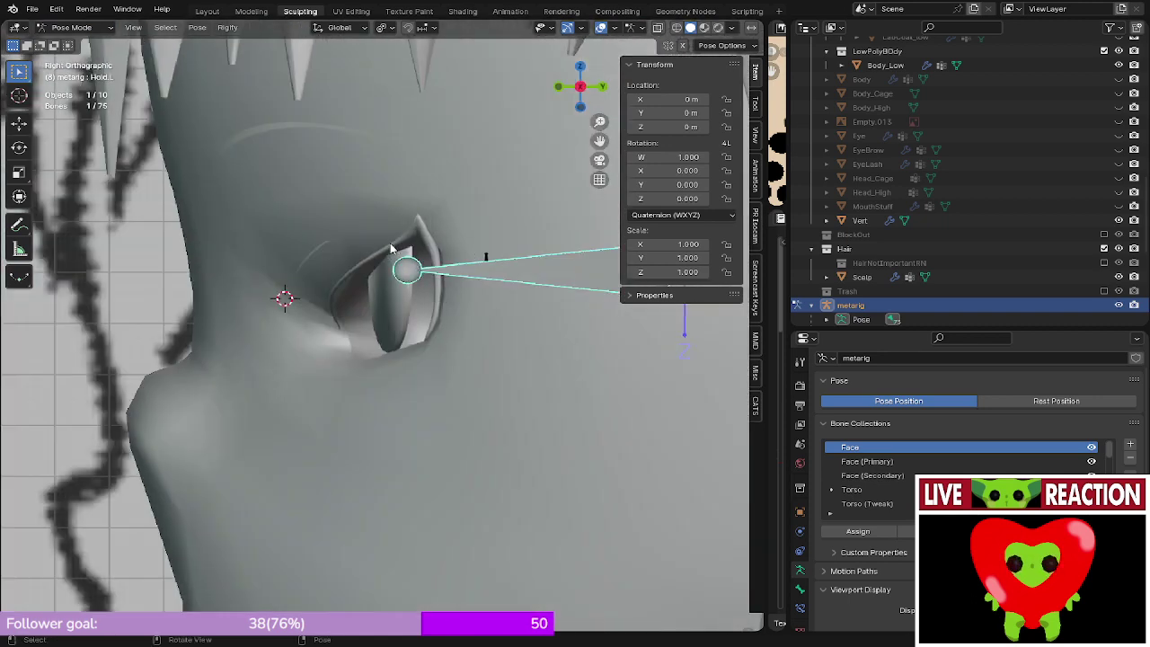
pyautogui.press('r')
pyautogui.press('Escape')
pyautogui.scroll(-4, 374, 322)
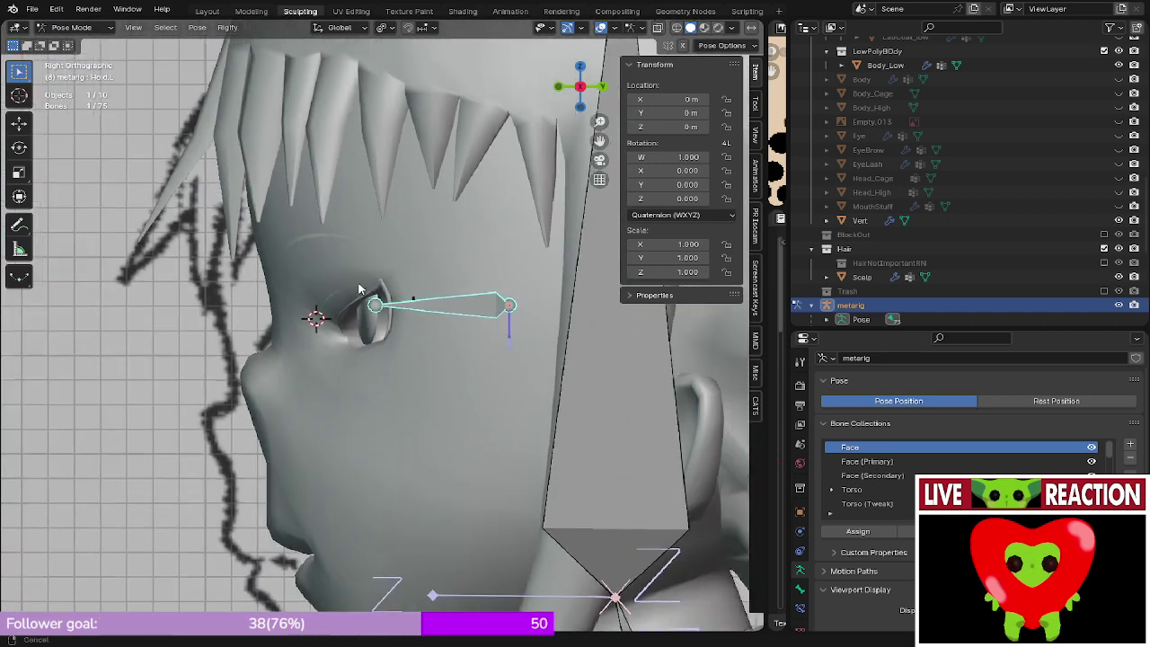
pyautogui.scroll(1, 323, 322)
pyautogui.press('r')
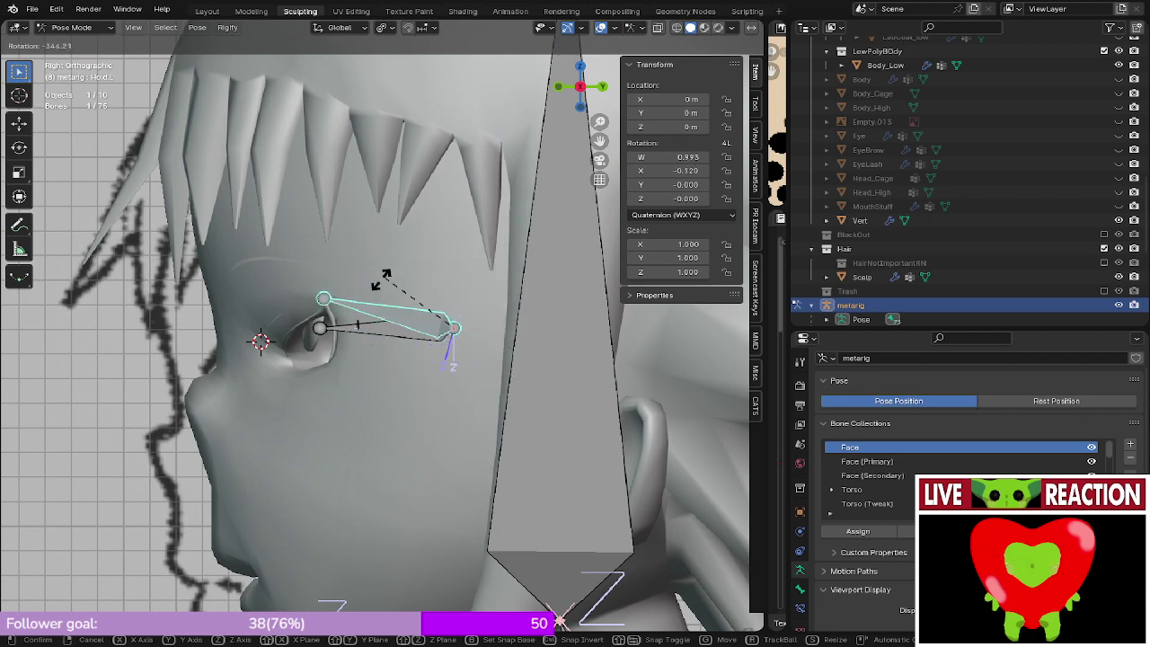
pyautogui.click(240, 306)
pyautogui.moveTo(245, 306); pyautogui.dragTo(440, 311, button='middle')
pyautogui.hotkey('ctrl', 'z')
# - Try moving the Hold.L bone along global X in the front view
pyautogui.press('KP_1')
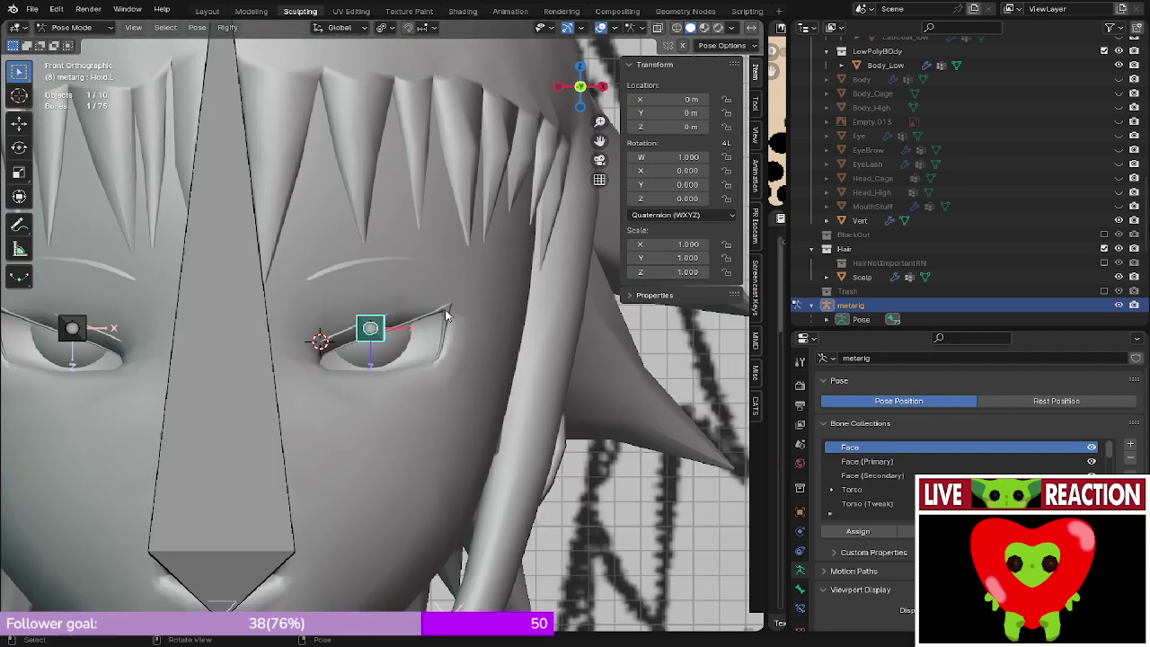
pyautogui.press('g')
pyautogui.press('x')
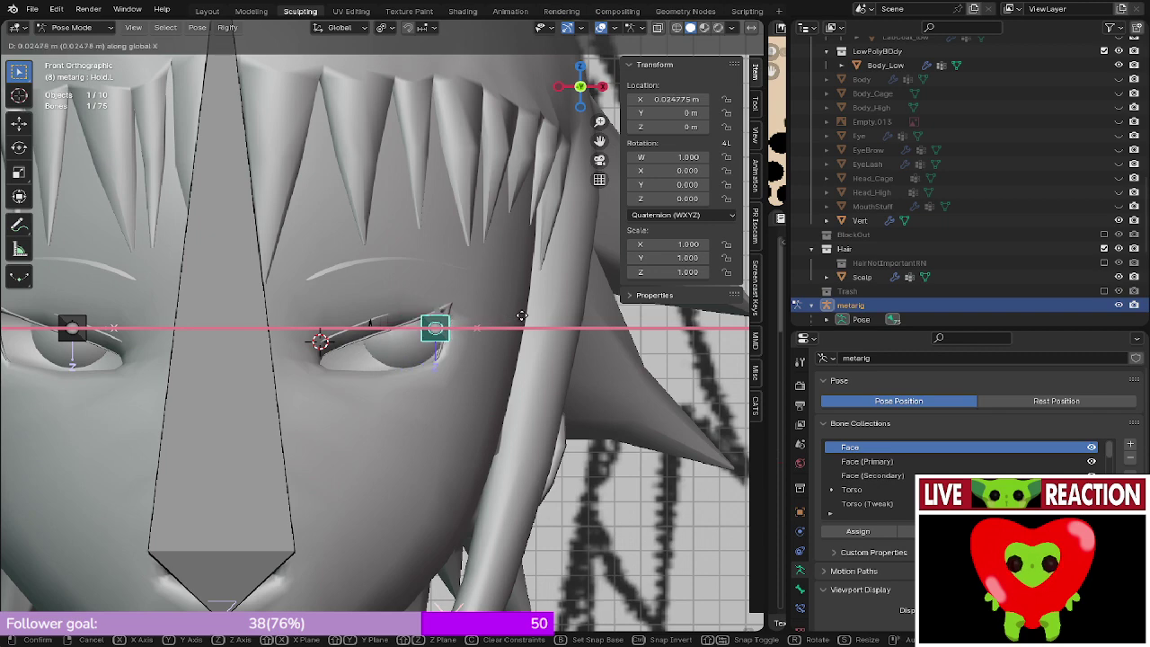
pyautogui.rightClick(544, 312)
# - Rotate the Hold.L bone 58.4° about global Z to test the left eyeball's weights
pyautogui.moveTo(544, 312); pyautogui.dragTo(493, 339, button='middle')
pyautogui.press('r')
pyautogui.press('x')
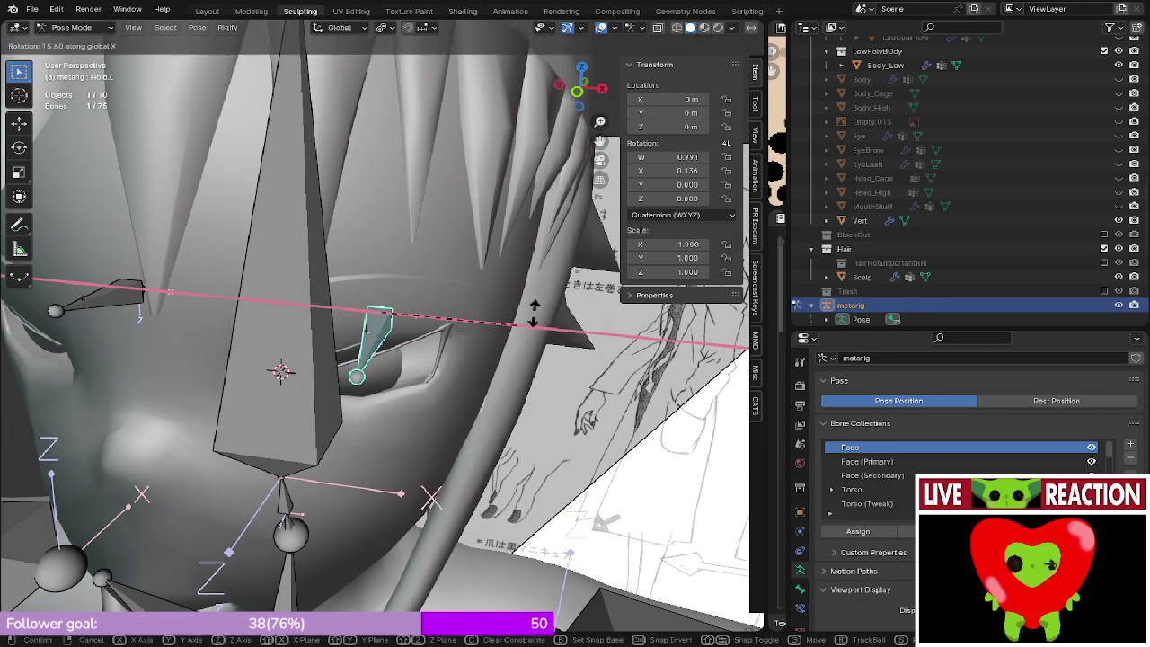
pyautogui.press('z')
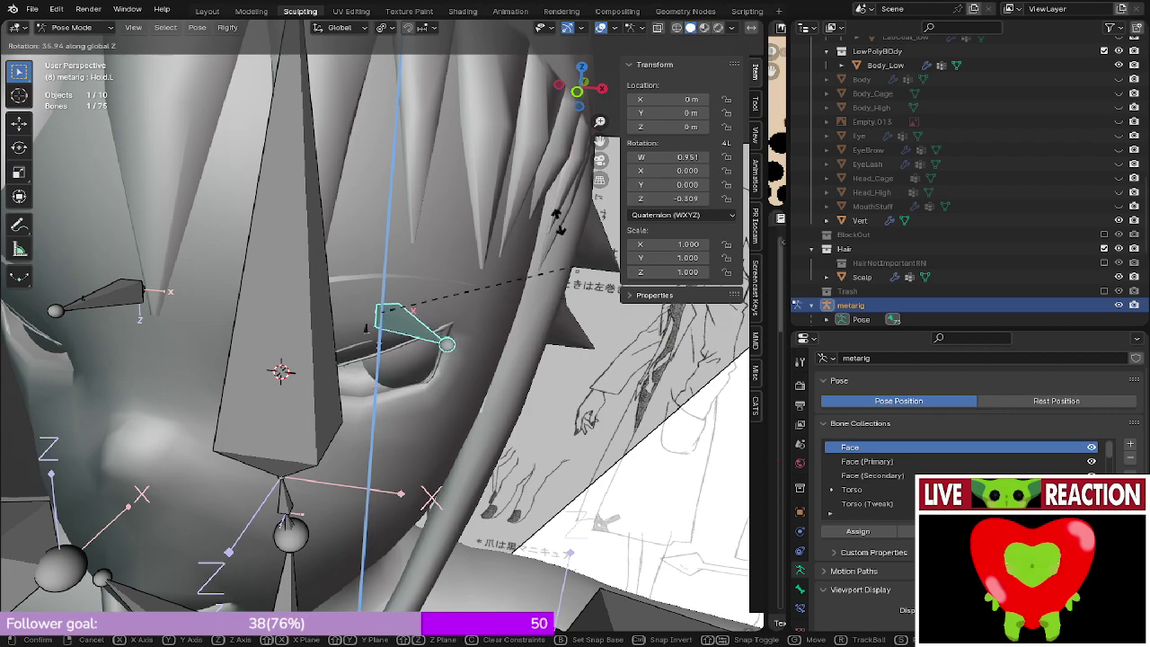
pyautogui.click(542, 209)
# - Switch the viewport to rendered shading and temporarily hide the metarig to inspect the posed left eye
pyautogui.moveTo(542, 210)
pyautogui.mouseDown(button='middle')
pyautogui.moveTo(357, 235)
pyautogui.moveTo(348, 256)
pyautogui.moveTo(182, 311)
pyautogui.moveTo(270, 303)
pyautogui.mouseUp(button='middle')
pyautogui.press('z')
pyautogui.click(270, 261)
pyautogui.moveTo(270, 260)
pyautogui.mouseDown(button='middle')
pyautogui.moveTo(343, 285)
pyautogui.moveTo(357, 346)
pyautogui.moveTo(377, 372)
pyautogui.moveTo(368, 359)
pyautogui.mouseUp(button='middle')
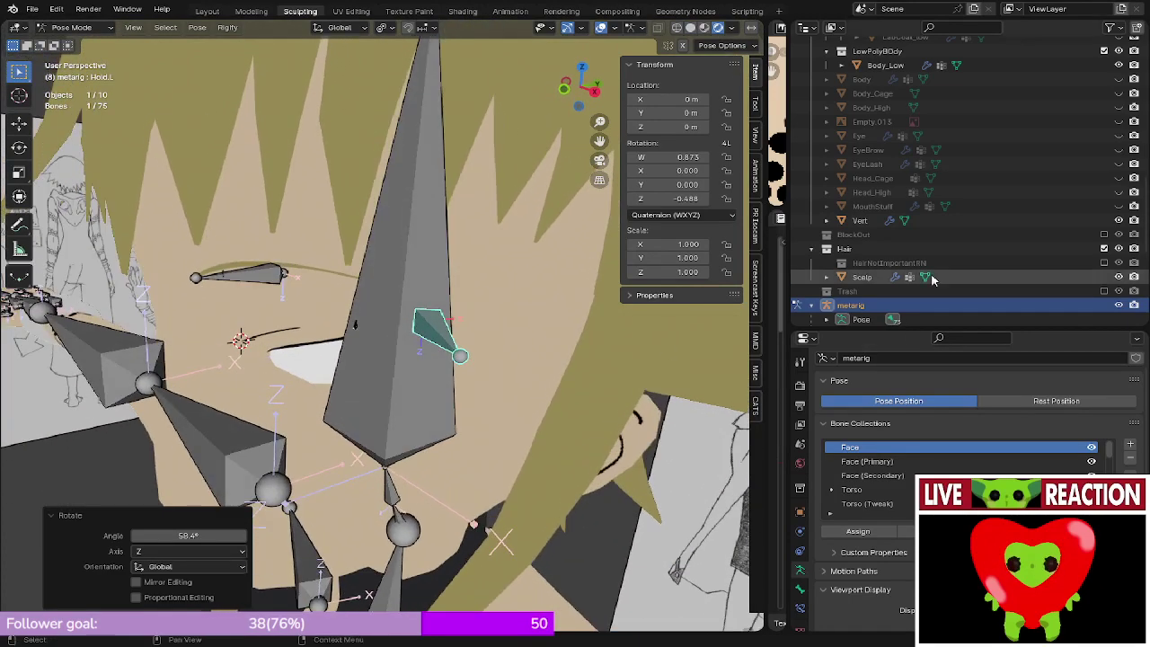
pyautogui.click(1118, 306)
pyautogui.moveTo(475, 318); pyautogui.dragTo(470, 334, button='middle')
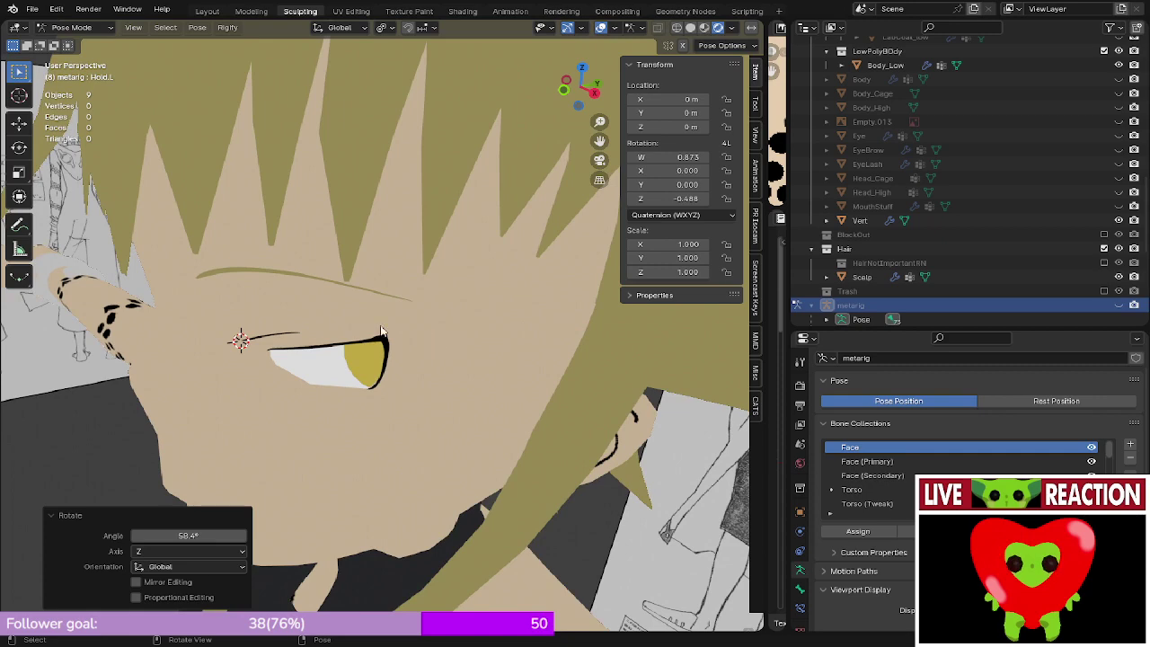
pyautogui.click(1118, 306)
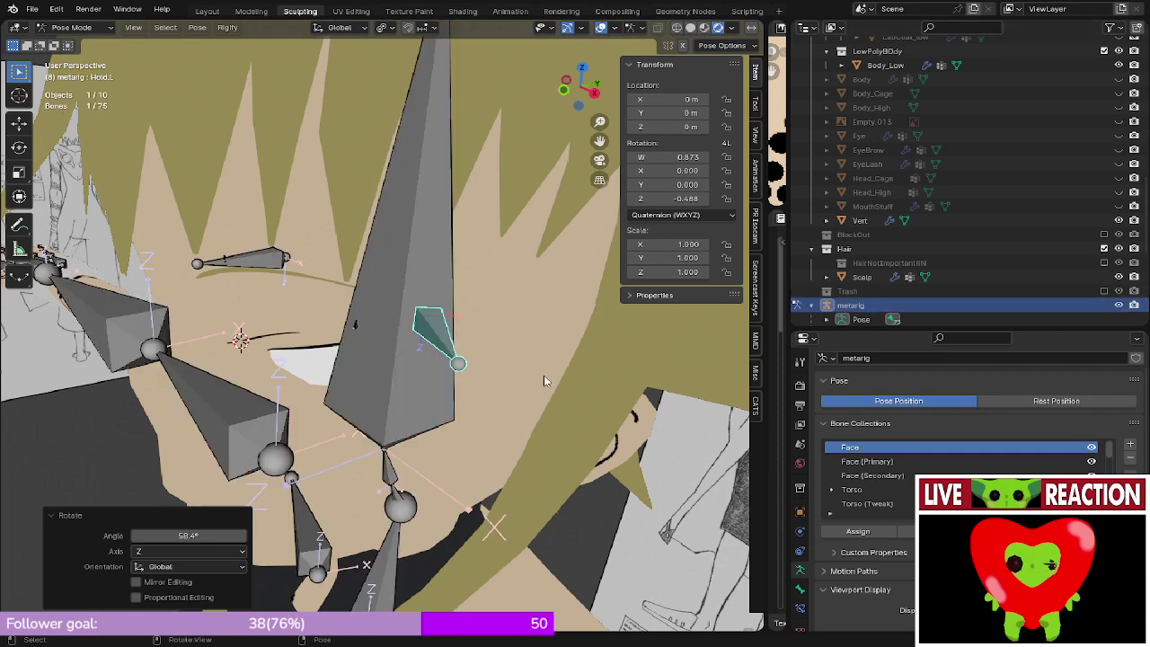
# - Try further rotation of the Hold.L bone about global X, then about global Z
pyautogui.moveTo(543, 381); pyautogui.dragTo(639, 259, button='middle')
pyautogui.press('r')
pyautogui.press('x')
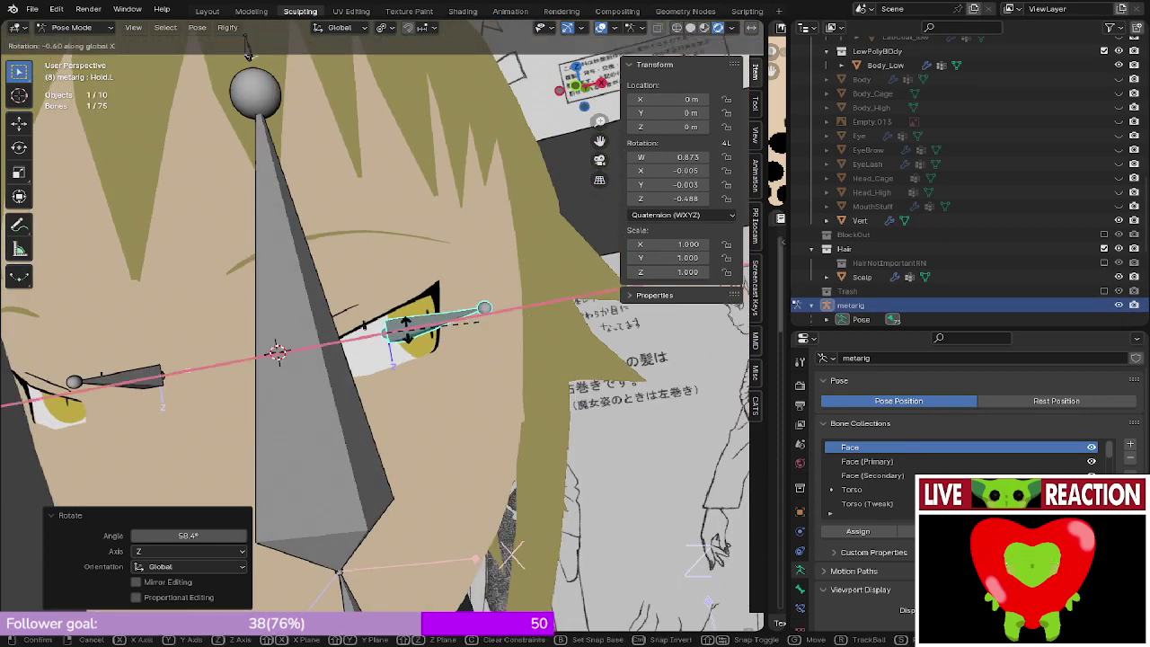
pyautogui.press('z')
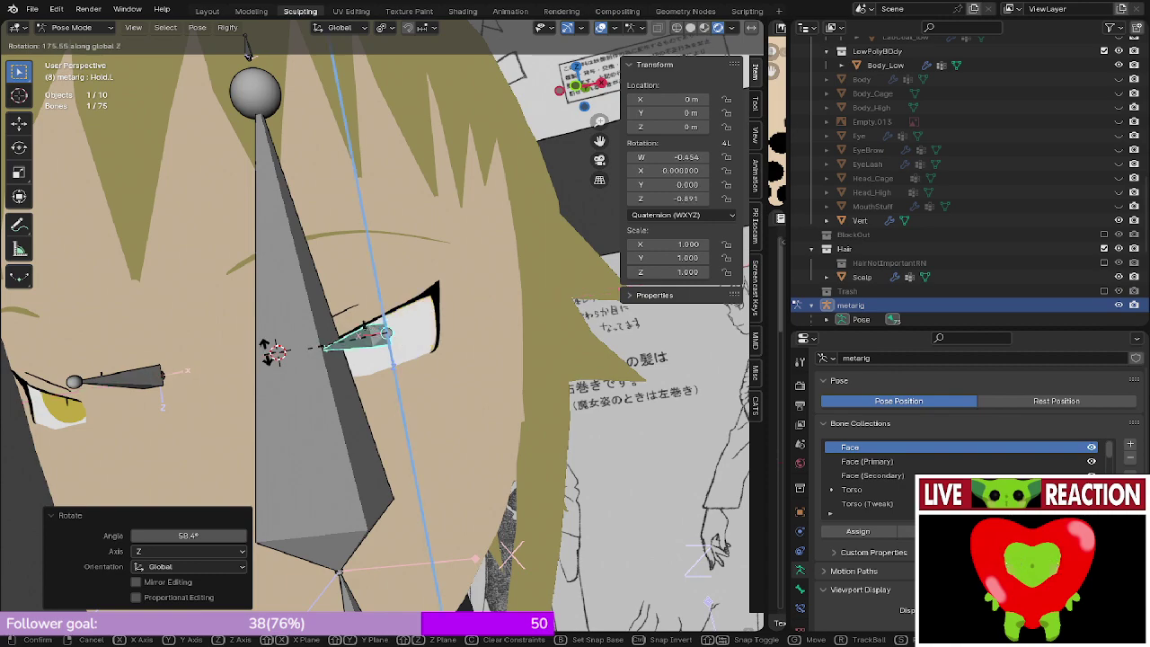
pyautogui.rightClick(438, 328)
# - Rotate the Hold.L bone -134° about global Z to swing the left eye inward
pyautogui.moveTo(449, 327); pyautogui.dragTo(531, 306, button='middle')
pyautogui.press('r')
pyautogui.press('x')
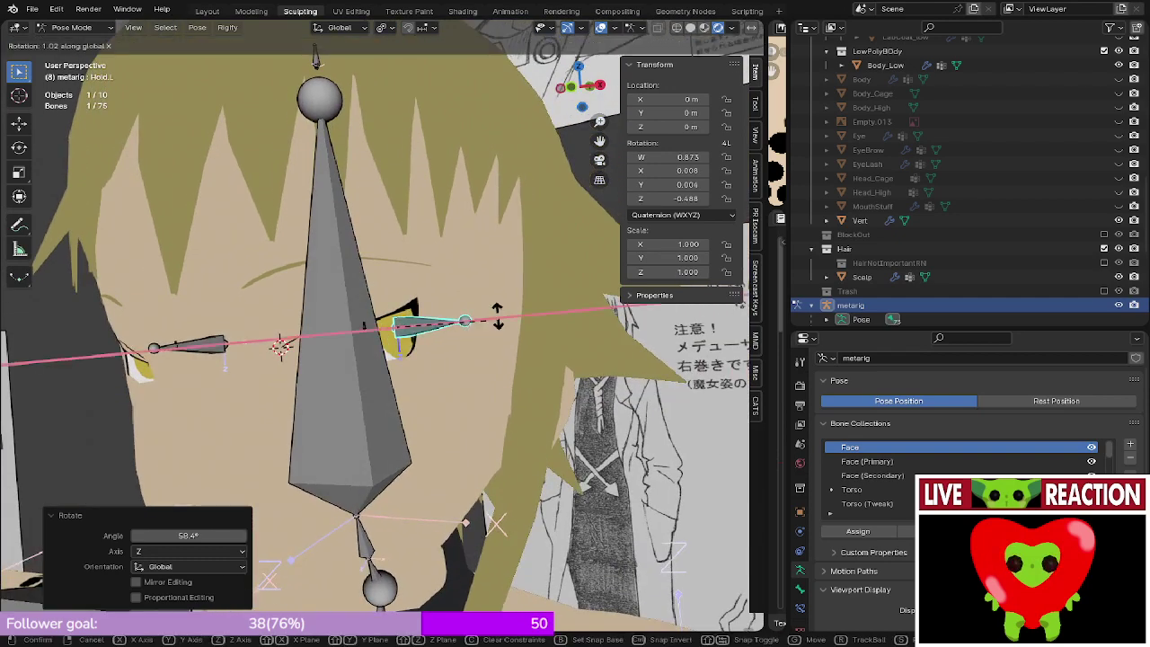
pyautogui.press('z')
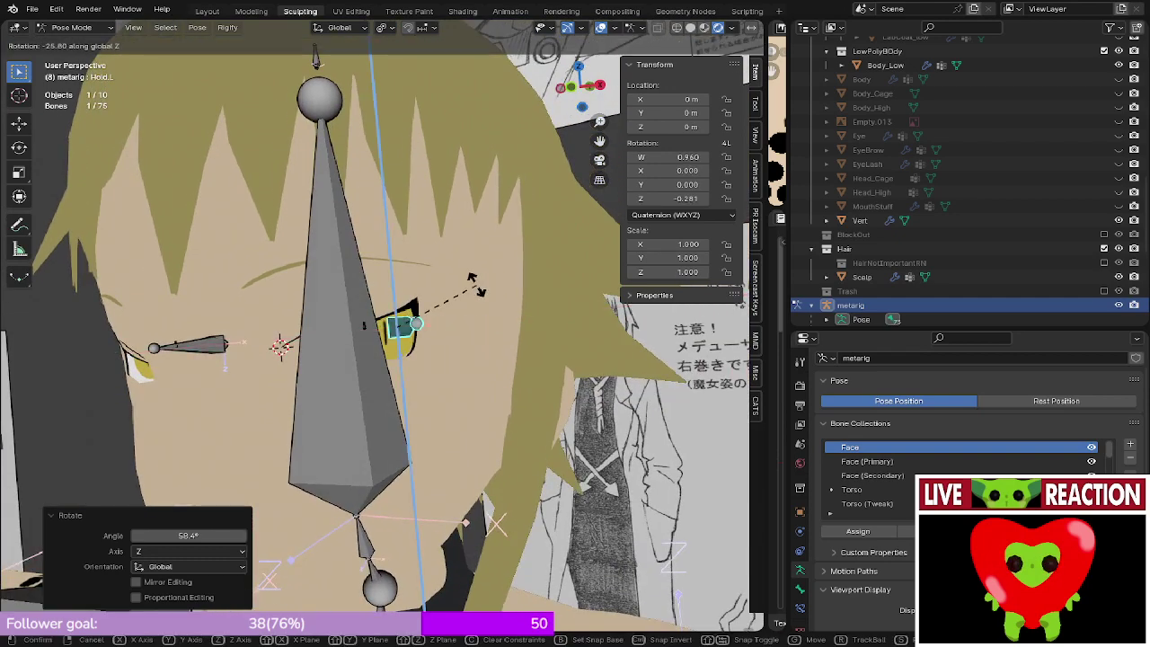
pyautogui.click(368, 288)
# - Try rotating the inward-turned Hold.L bone about global Z and X while watching the left iris
pyautogui.moveTo(368, 287); pyautogui.dragTo(438, 297, button='middle')
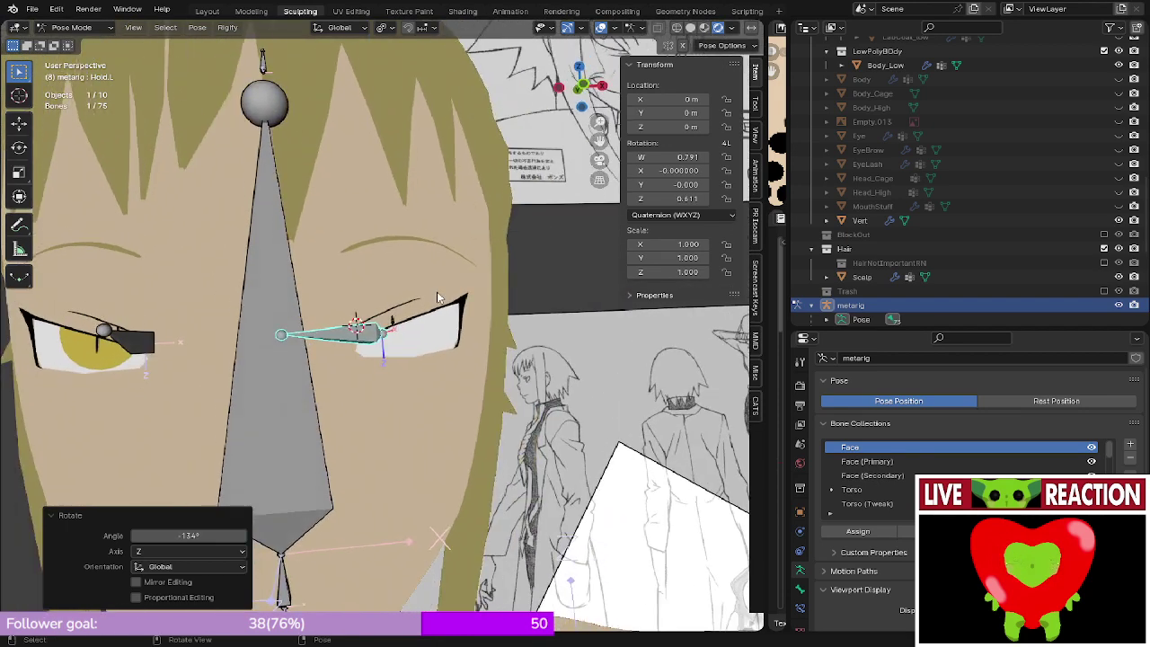
pyautogui.press('r')
pyautogui.press('z')
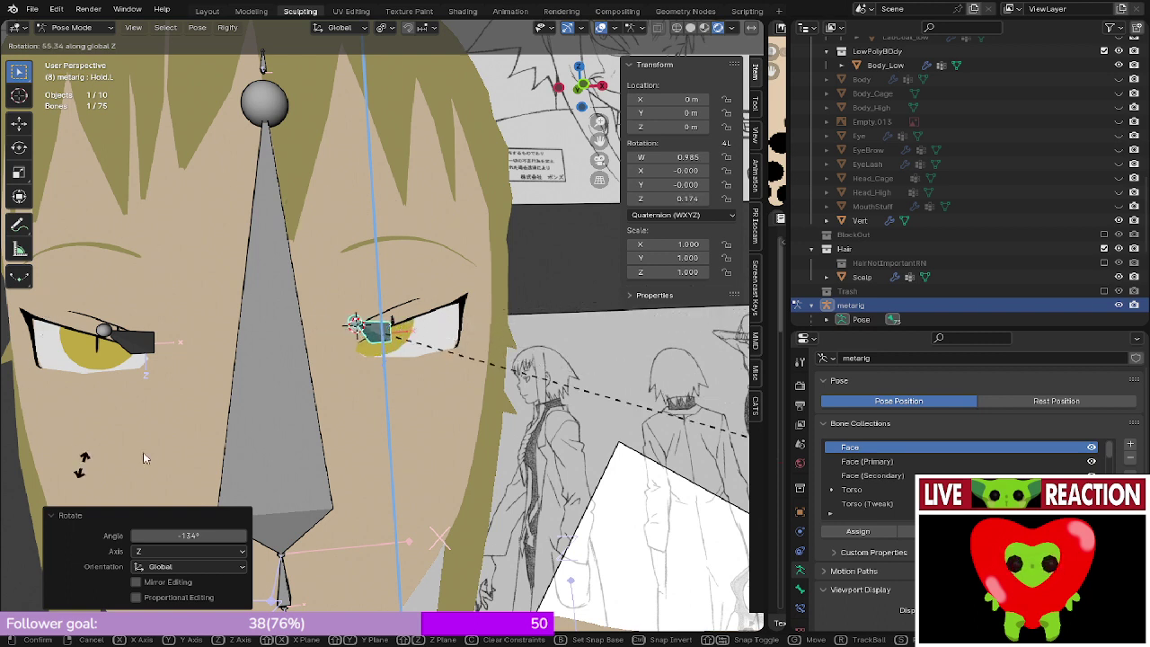
pyautogui.press('x')
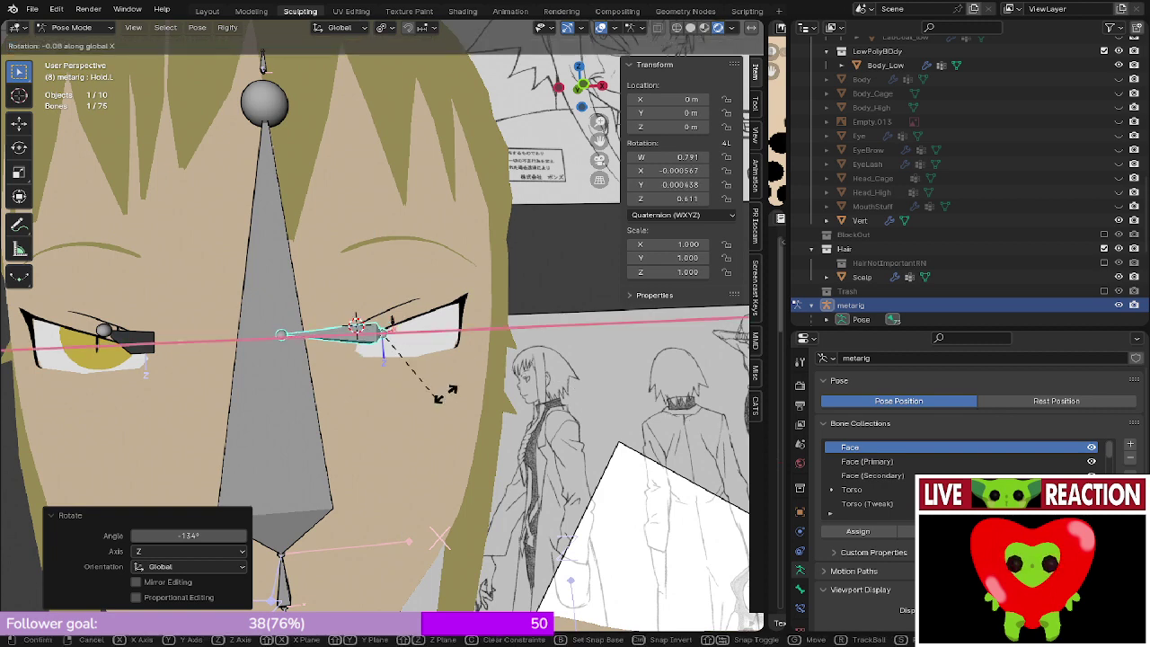
pyautogui.press('z')
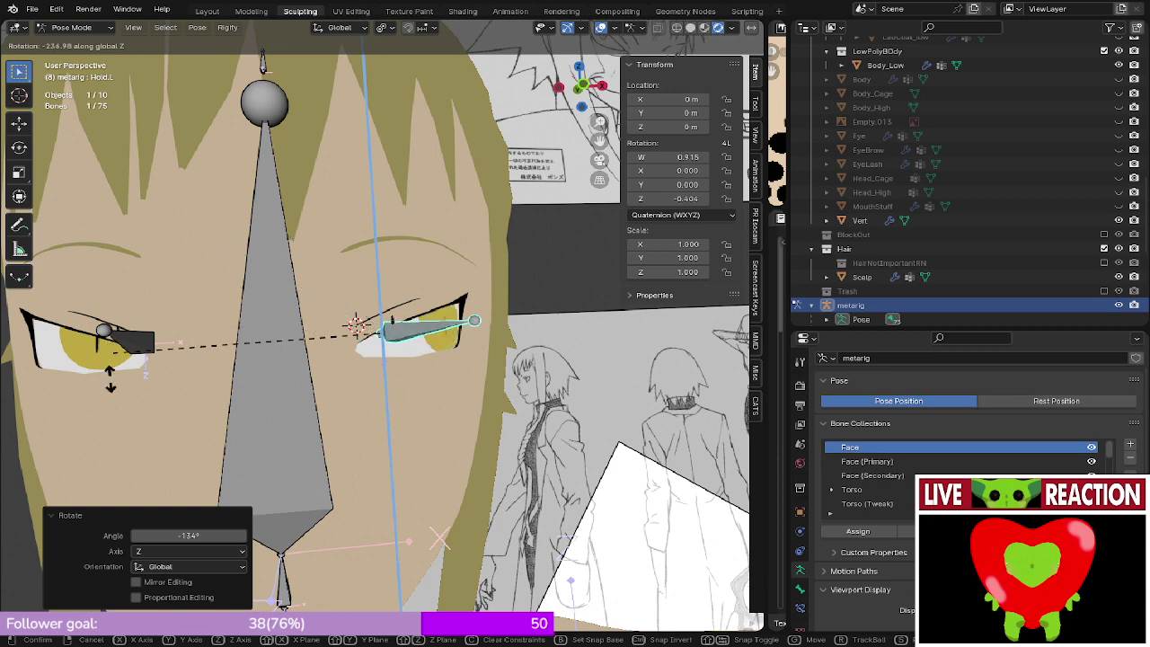
pyautogui.click(161, 401)
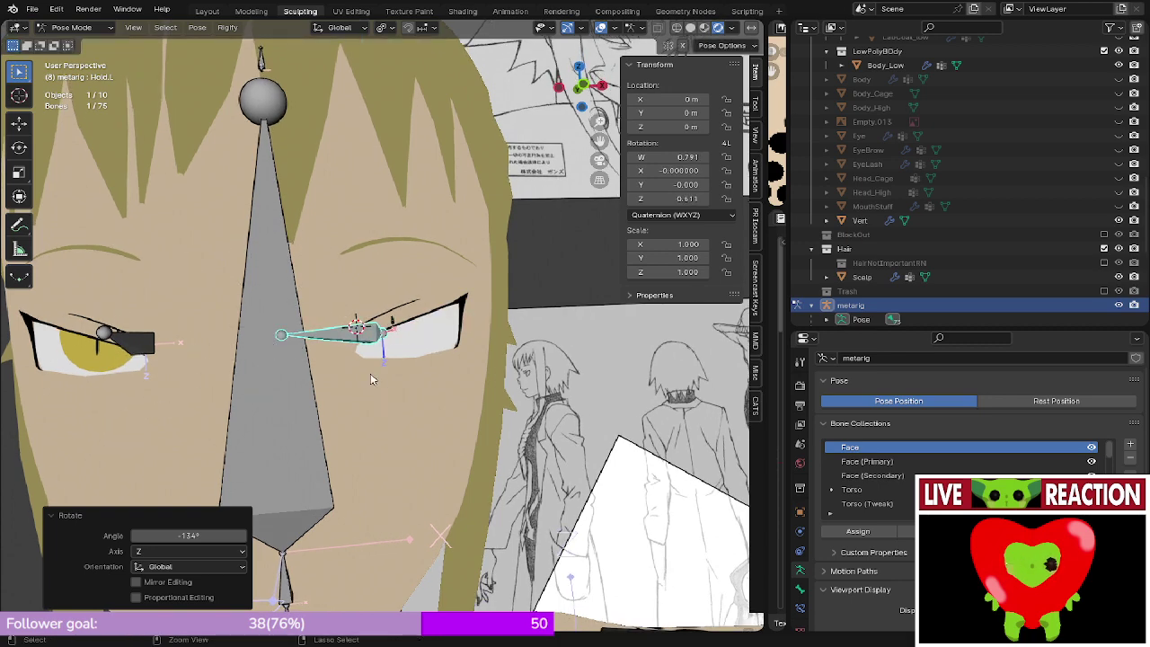
# - Undo the Hold.L test rotations to bring the bone back to its rest pose
pyautogui.hotkey('ctrl', 'z')
pyautogui.moveTo(370, 379); pyautogui.dragTo(439, 354, button='middle')
pyautogui.hotkey('ctrl', 'z')
pyautogui.hotkey('ctrl', 'z')
pyautogui.hotkey('ctrl', 'z')
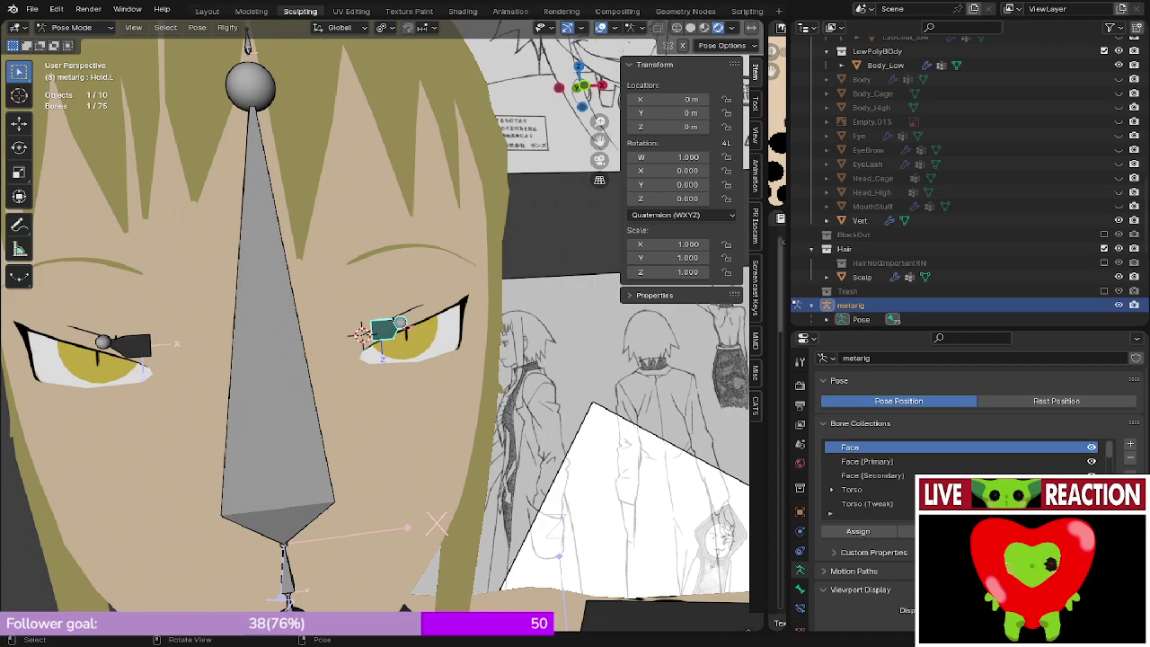
# - Select the Eye.L bone from the overlapping bones at the left eye
pyautogui.scroll(-4, 348, 421)
pyautogui.scroll(4, 349, 420)
pyautogui.moveTo(348, 341); pyautogui.dragTo(364, 292, button='middle')
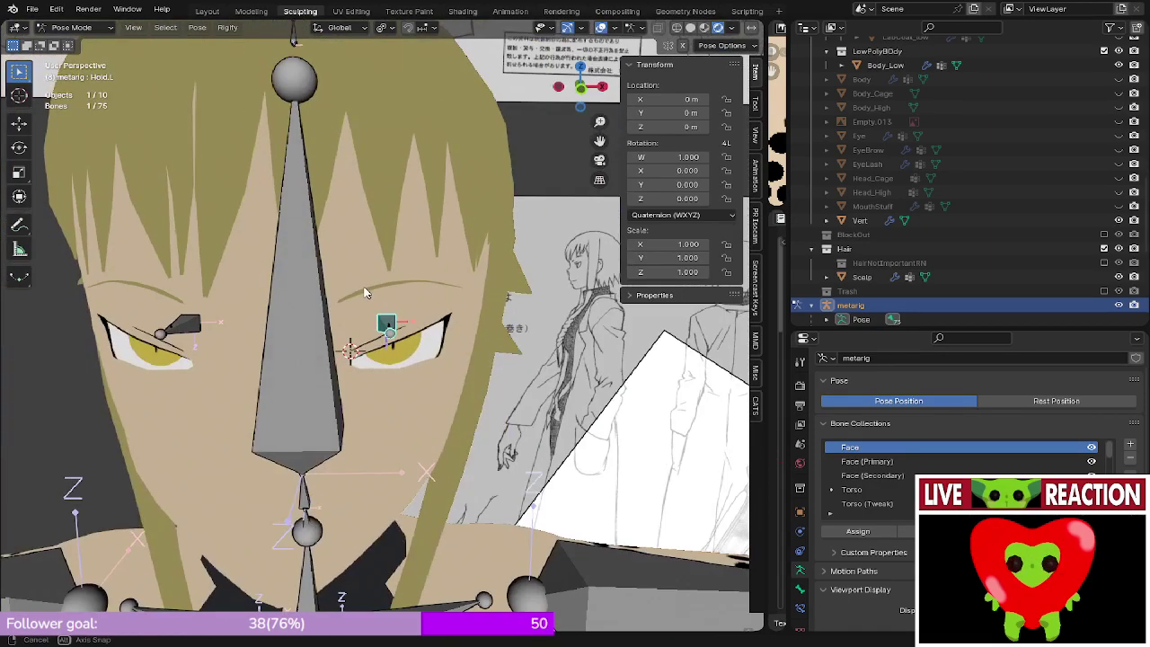
pyautogui.moveTo(424, 349)
pyautogui.mouseDown(button='middle')
pyautogui.moveTo(395, 377)
pyautogui.moveTo(351, 372)
pyautogui.moveTo(414, 355)
pyautogui.mouseUp(button='middle')
pyautogui.scroll(6, 351, 372)
pyautogui.press('Tab')
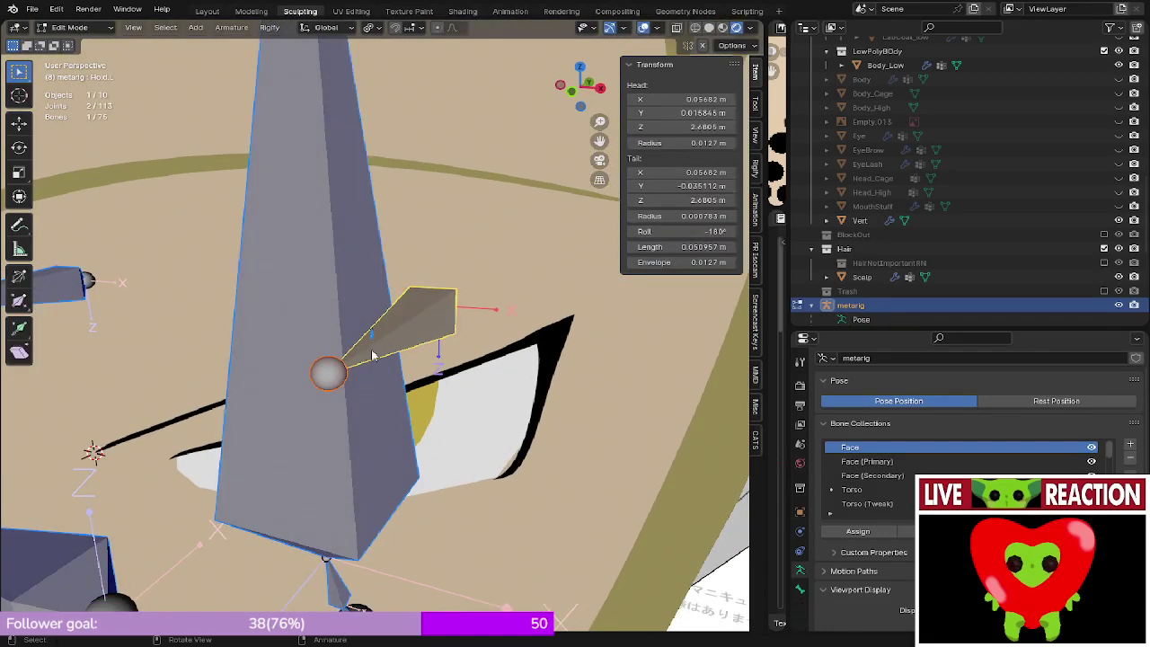
pyautogui.press('Tab')
pyautogui.keyDown('alt'); pyautogui.click(373, 341); pyautogui.keyUp('alt')
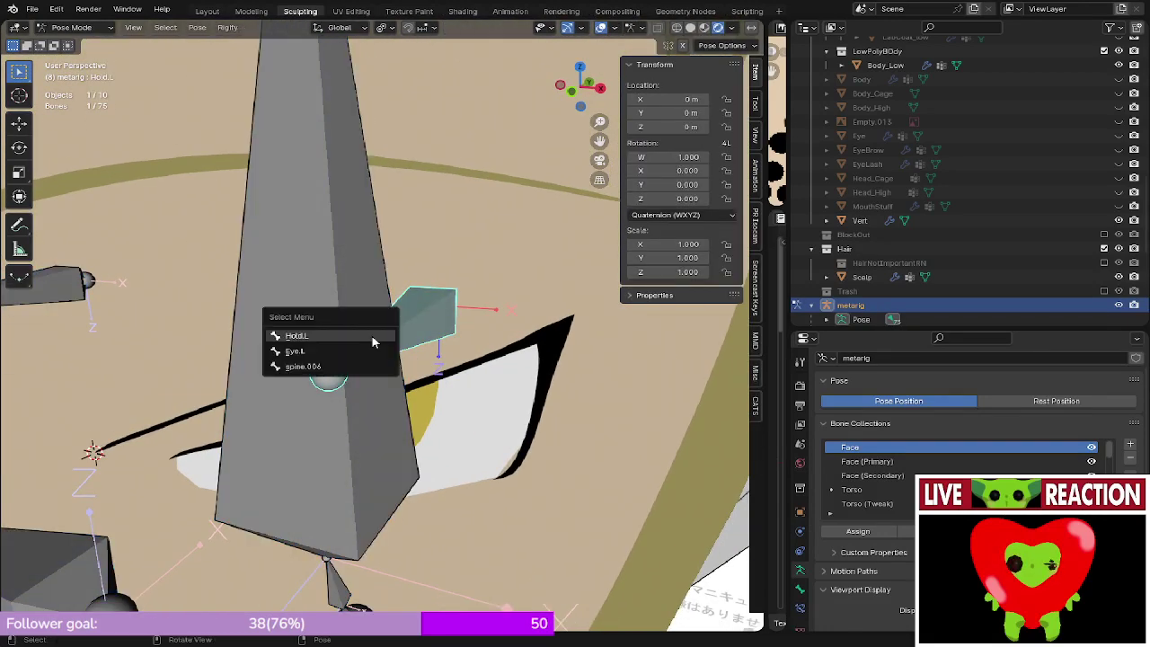
pyautogui.click(373, 341)
pyautogui.click(376, 329)
# - Test-rotate the Eye.L bone in the right side view to check how the iris follows, and cancel the rotation
pyautogui.moveTo(376, 329); pyautogui.dragTo(348, 353, button='middle')
pyautogui.scroll(-6, 413, 346)
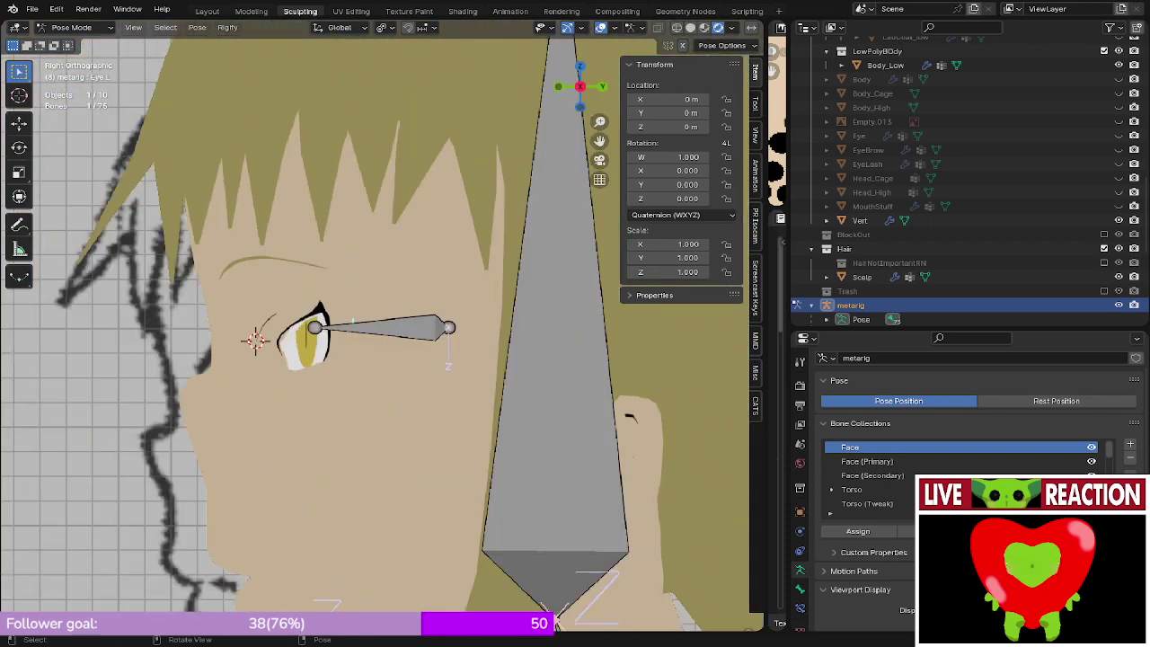
pyautogui.press('r')
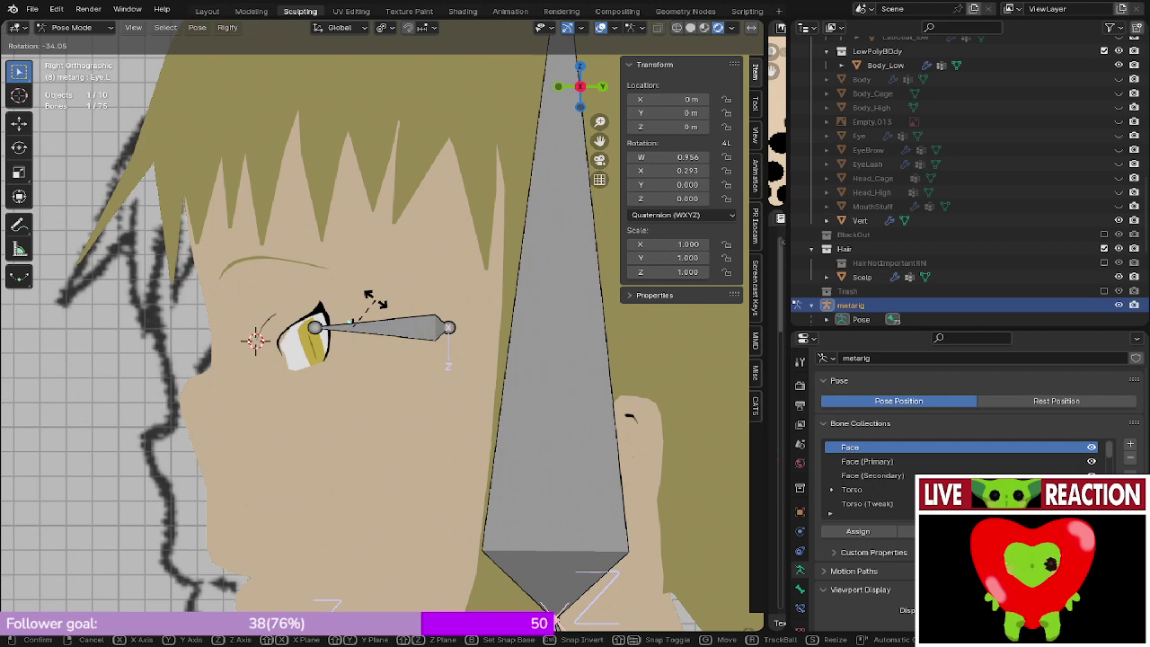
pyautogui.rightClick(376, 301)
pyautogui.keyDown('shift'); pyautogui.moveTo(377, 306); pyautogui.dragTo(402, 380, button='middle'); pyautogui.keyUp('shift')
pyautogui.scroll(-1, 384, 333)
pyautogui.press('KP_3')
pyautogui.scroll(5, 403, 380)
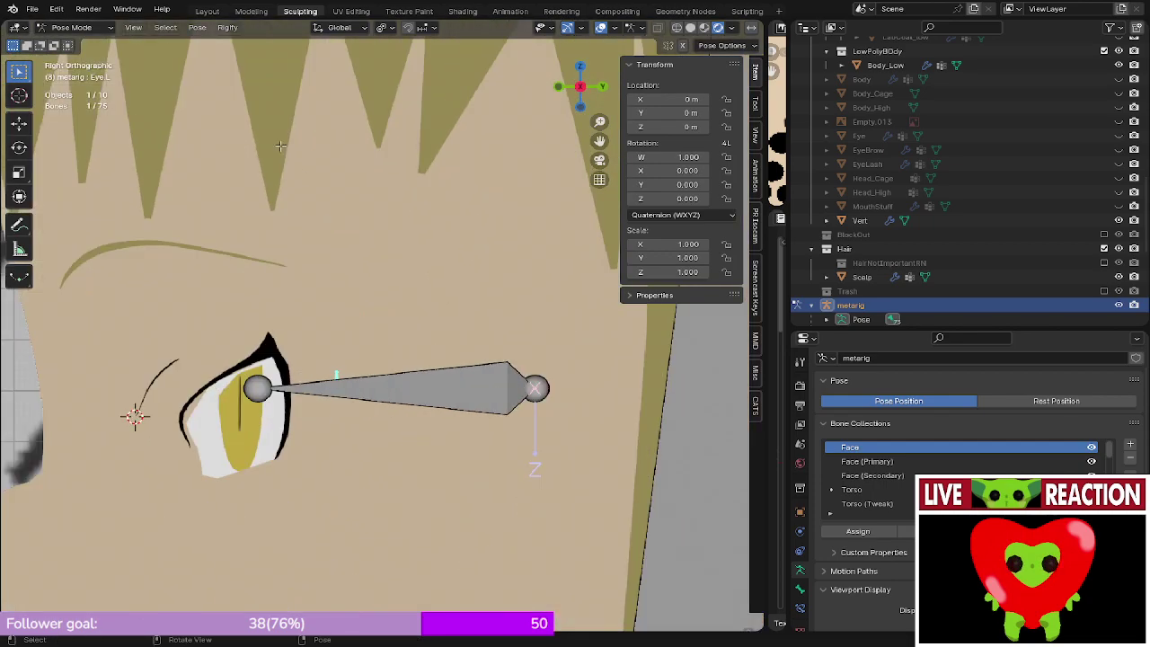
# - In Edit Mode with wireframe shading, move the left eye's Eye.L bone back about 0.0186 m along global Y
pyautogui.press('Tab')
pyautogui.scroll(3, 397, 279)
pyautogui.scroll(-3, 403, 324)
pyautogui.press('g')
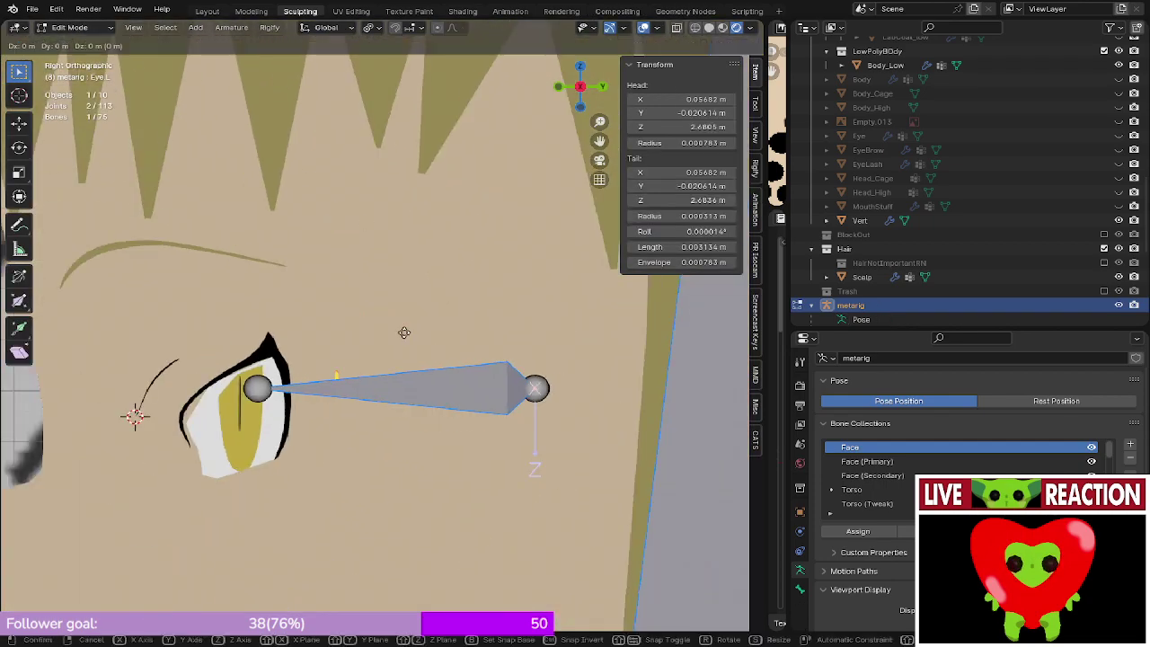
pyautogui.rightClick(404, 334)
pyautogui.press('z')
pyautogui.click(210, 341)
pyautogui.moveTo(210, 343); pyautogui.dragTo(265, 395, button='middle')
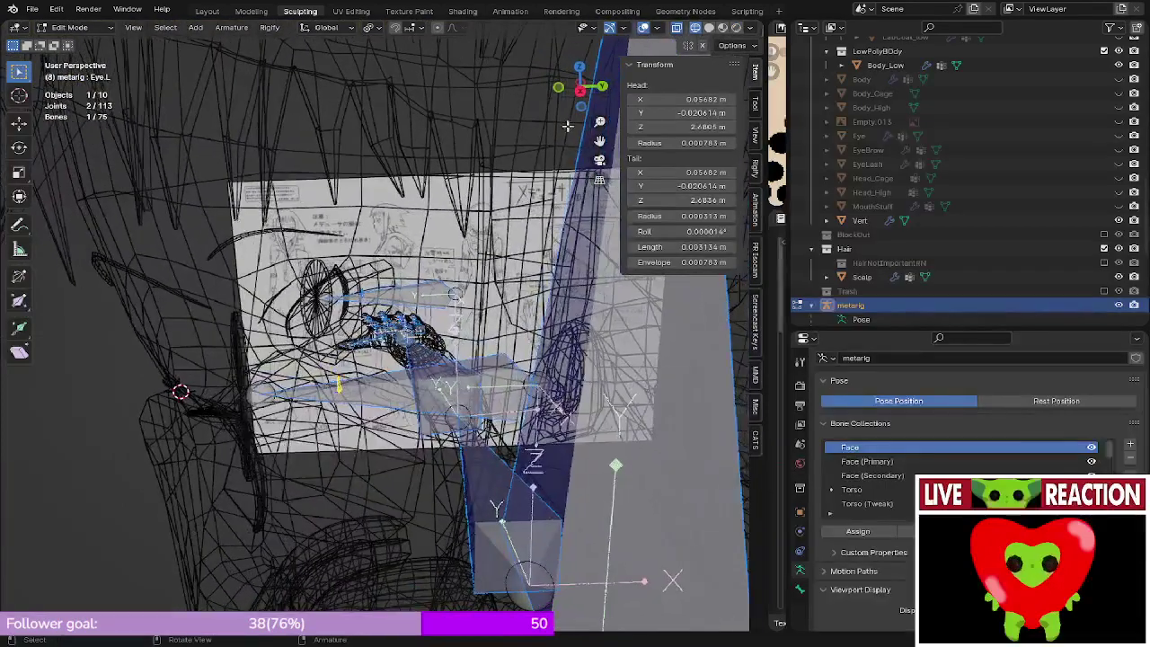
pyautogui.press('g')
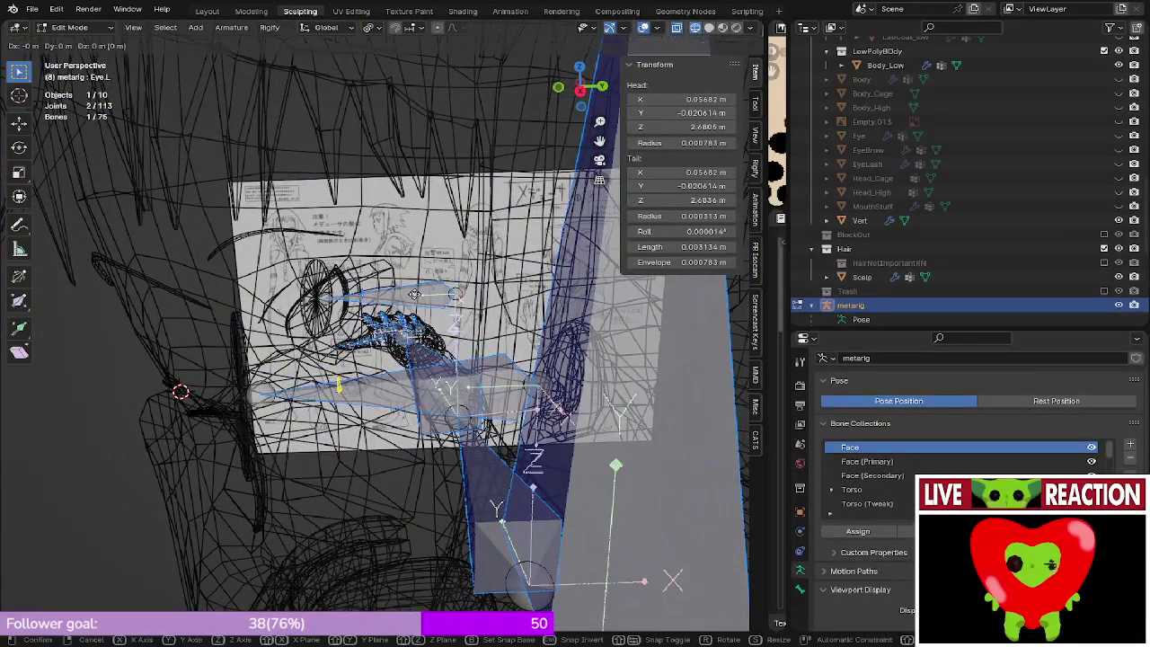
pyautogui.press('y')
pyautogui.click(515, 295)
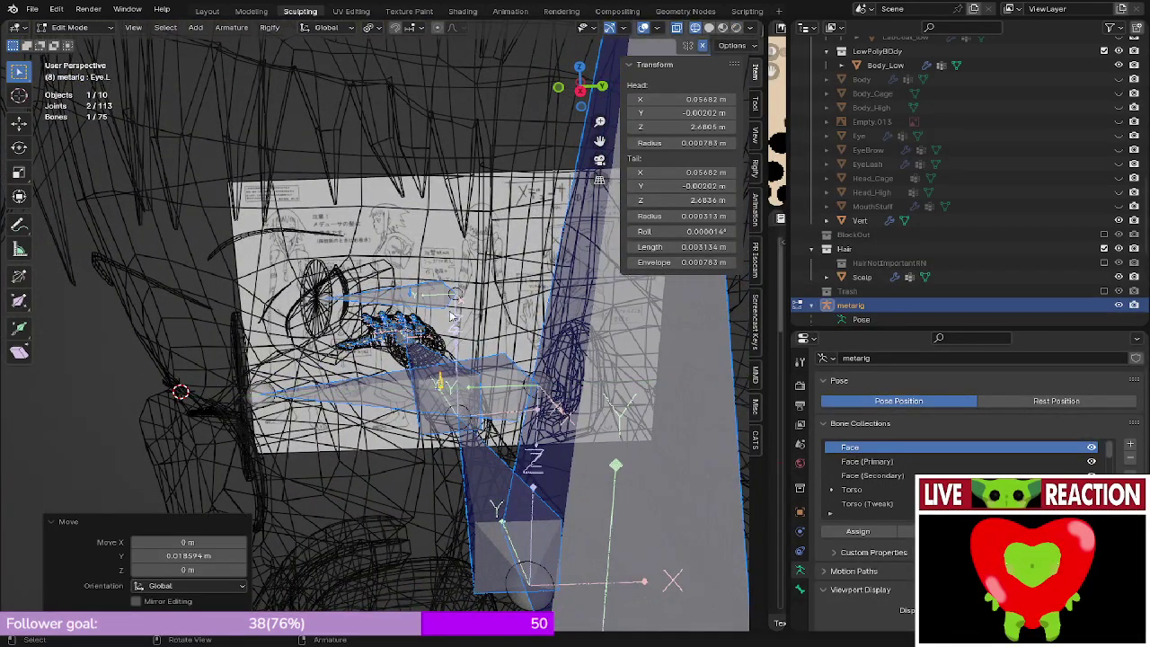
# - Examine the moved Eye.L bone beside the left eye in solid shading, in right side and angled views
pyautogui.press('z')
pyautogui.click(605, 306)
pyautogui.moveTo(413, 354)
pyautogui.mouseDown(button='middle')
pyautogui.moveTo(409, 272)
pyautogui.moveTo(428, 293)
pyautogui.mouseUp(button='middle')
pyautogui.scroll(-3, 409, 272)
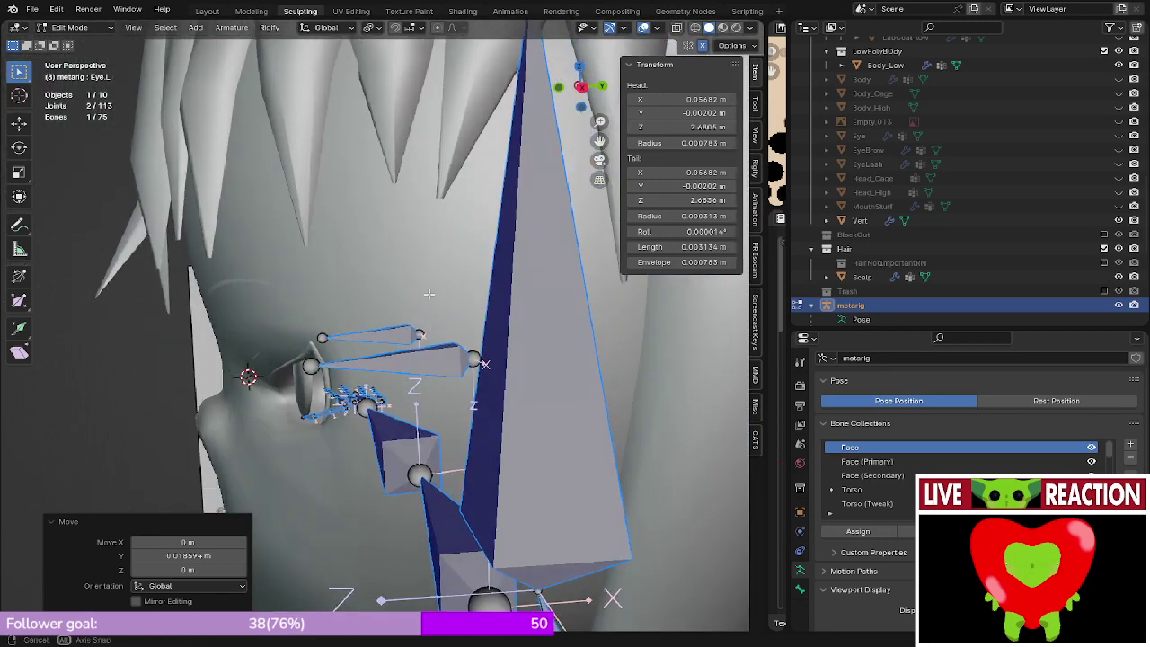
pyautogui.press('KP_3')
pyautogui.scroll(2, 427, 291)
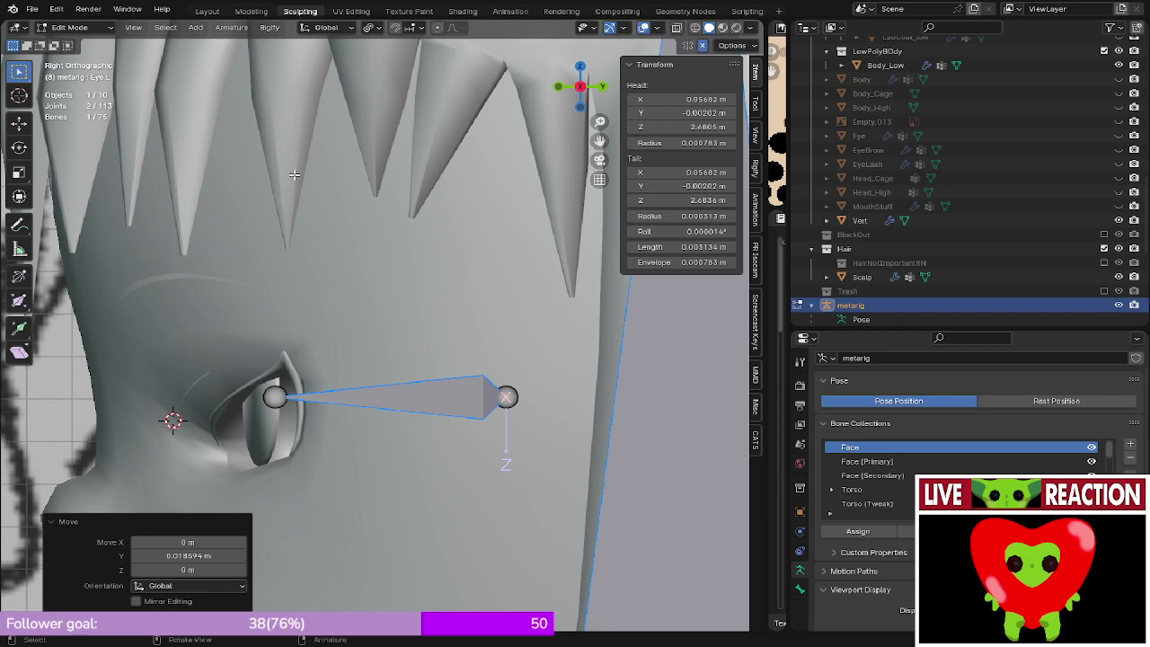
pyautogui.scroll(-3, 286, 148)
pyautogui.moveTo(293, 175); pyautogui.dragTo(282, 136, button='middle')
pyautogui.scroll(3, 282, 136)
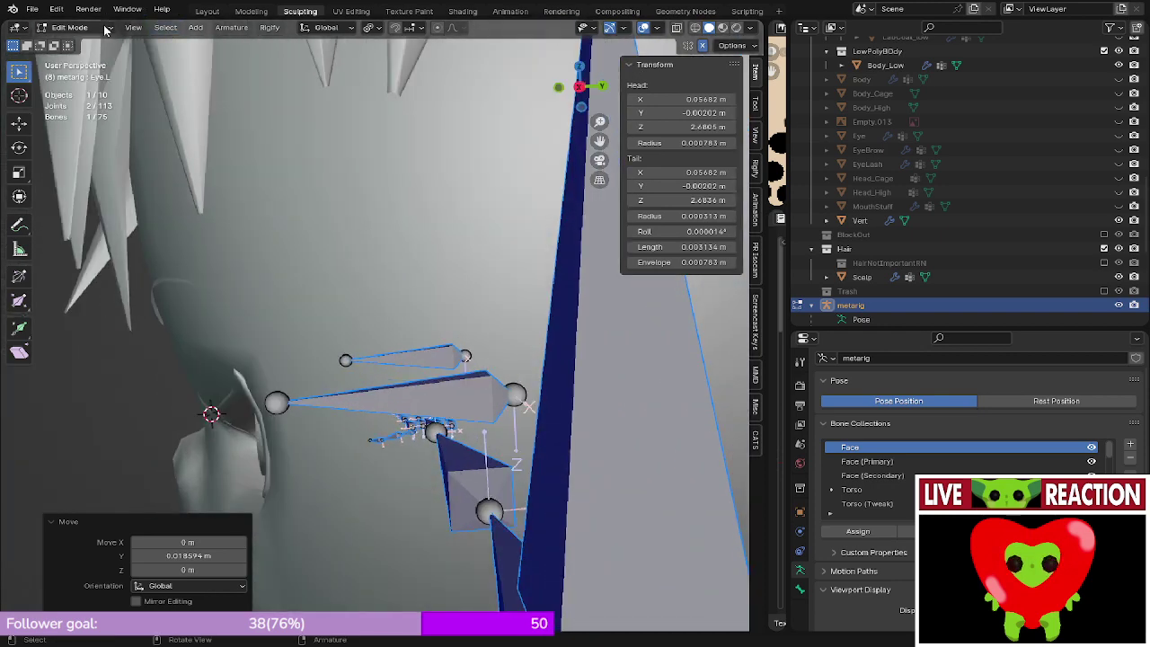
# - Test-rotate the Eye.L bone in Pose Mode from the right side view, and cancel the rotation
pyautogui.hotkey('ctrl', 'Tab')
pyautogui.press('KP_3')
pyautogui.press('r')
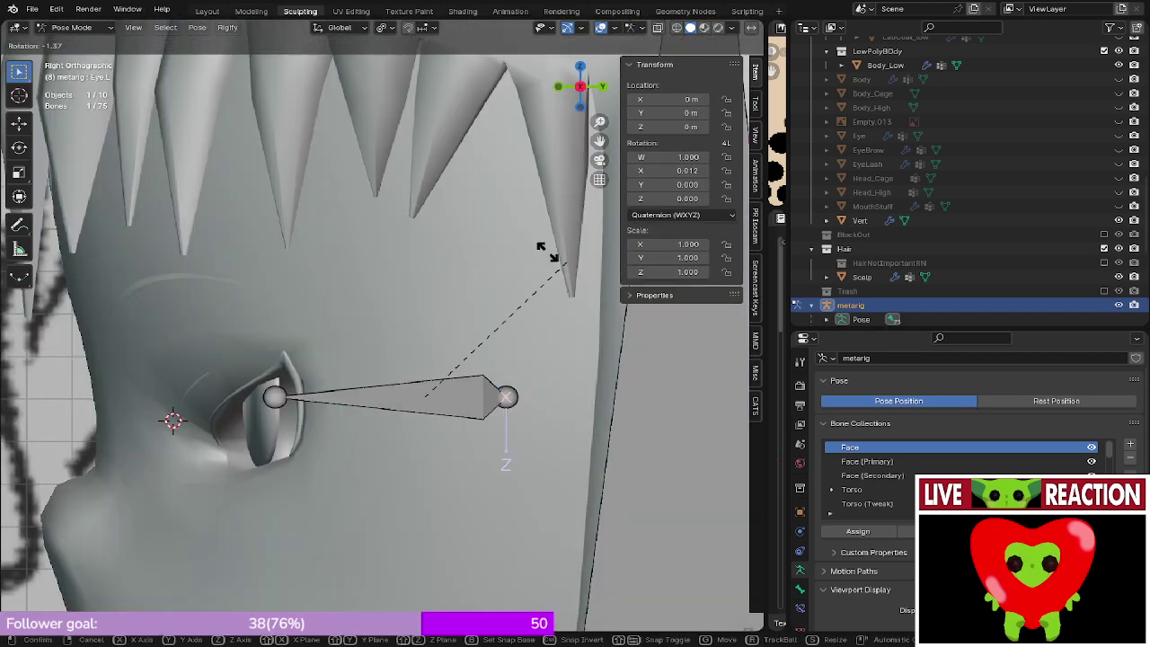
pyautogui.rightClick(416, 176)
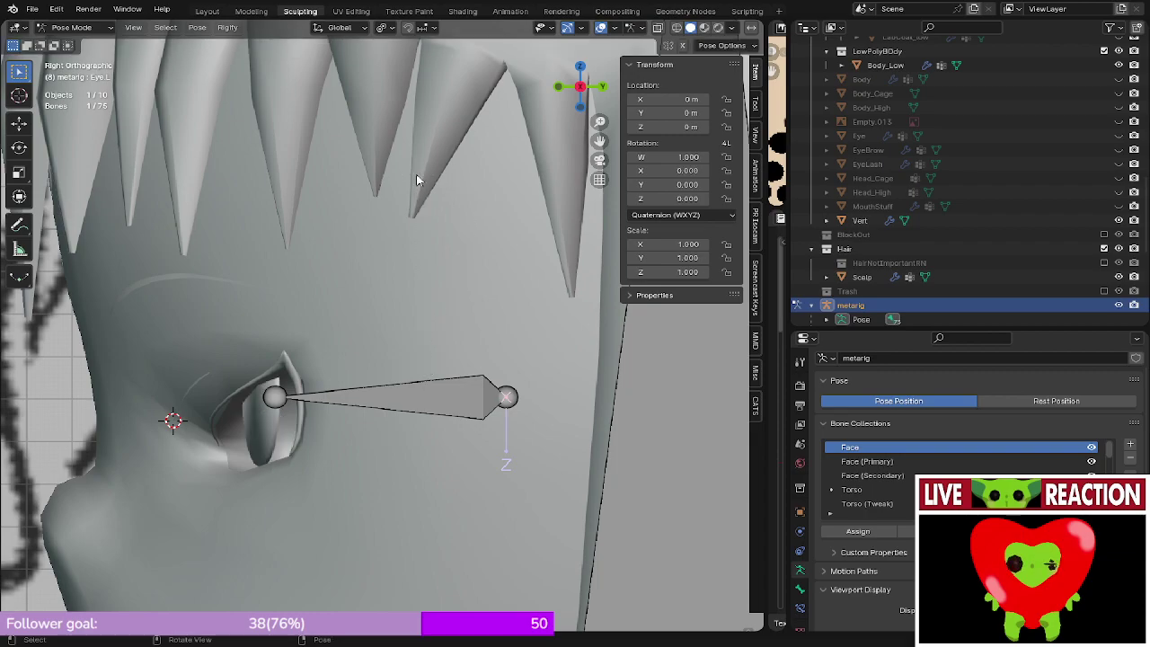
# - Examine in wireframe where the Eye.L bone sits behind the left iris, from the front and right side views
pyautogui.moveTo(435, 235)
pyautogui.mouseDown(button='middle')
pyautogui.moveTo(459, 329)
pyautogui.moveTo(449, 316)
pyautogui.mouseUp(button='middle')
pyautogui.press('z')
pyautogui.moveTo(185, 307); pyautogui.dragTo(247, 324, button='middle')
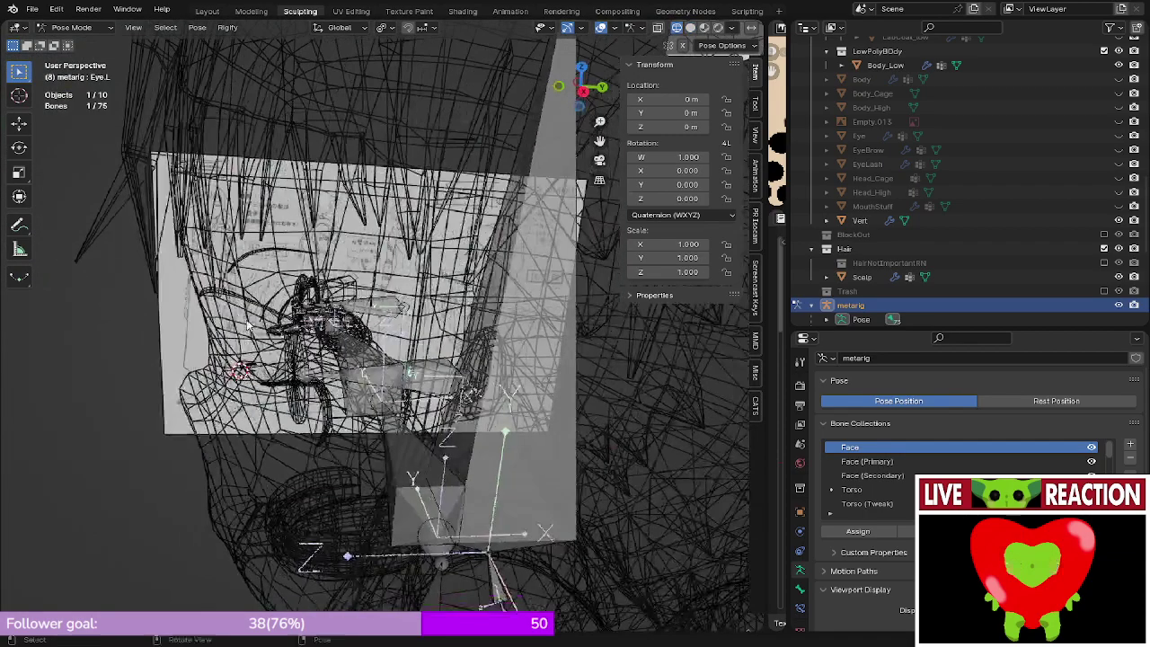
pyautogui.press('KP_1')
pyautogui.press('KP_Decimal')
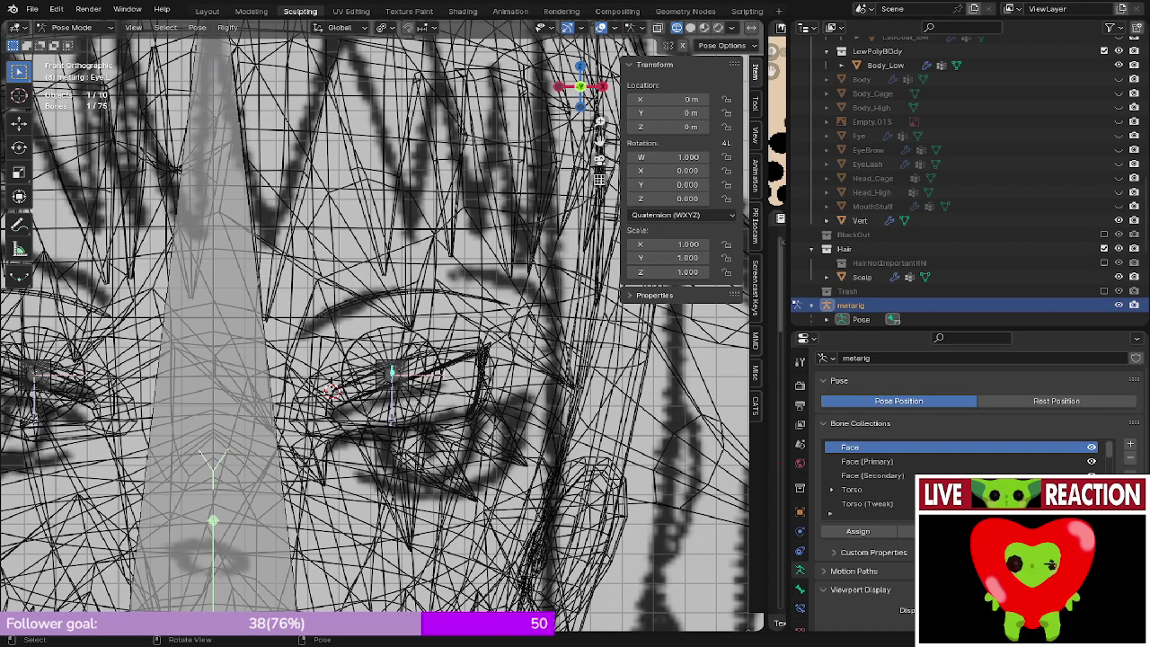
pyautogui.moveTo(503, 359); pyautogui.dragTo(401, 392, button='middle')
pyautogui.press('KP_3')
pyautogui.scroll(1, 378, 388)
pyautogui.press('KP_3')
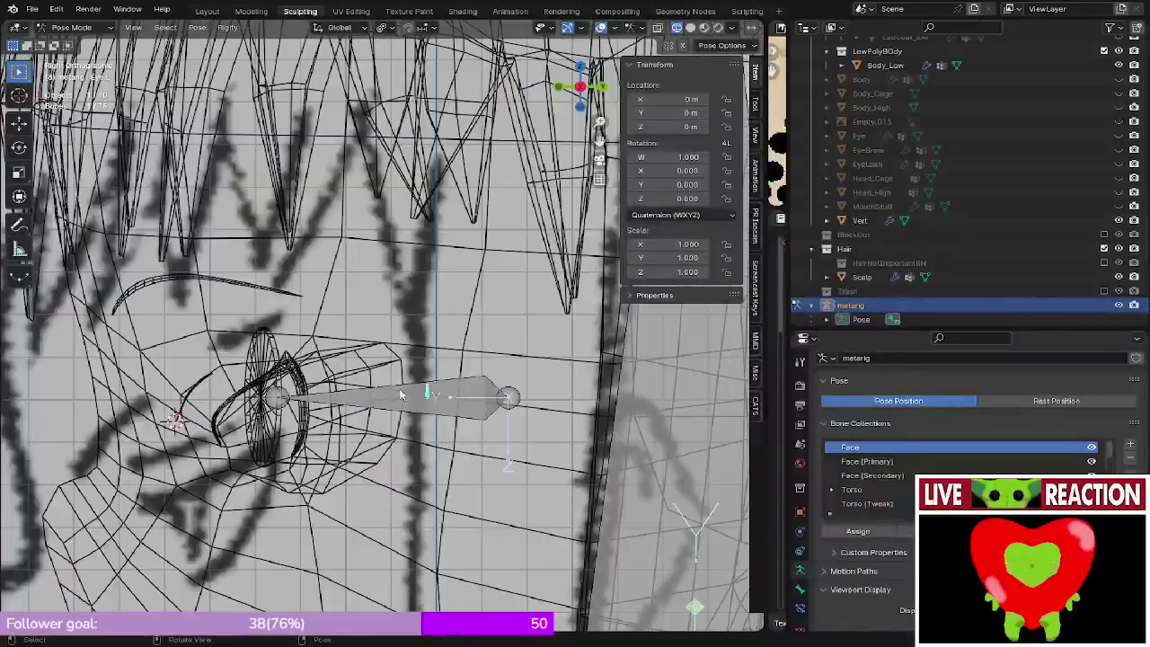
pyautogui.press('g')
pyautogui.press('y')
pyautogui.rightClick(434, 403)
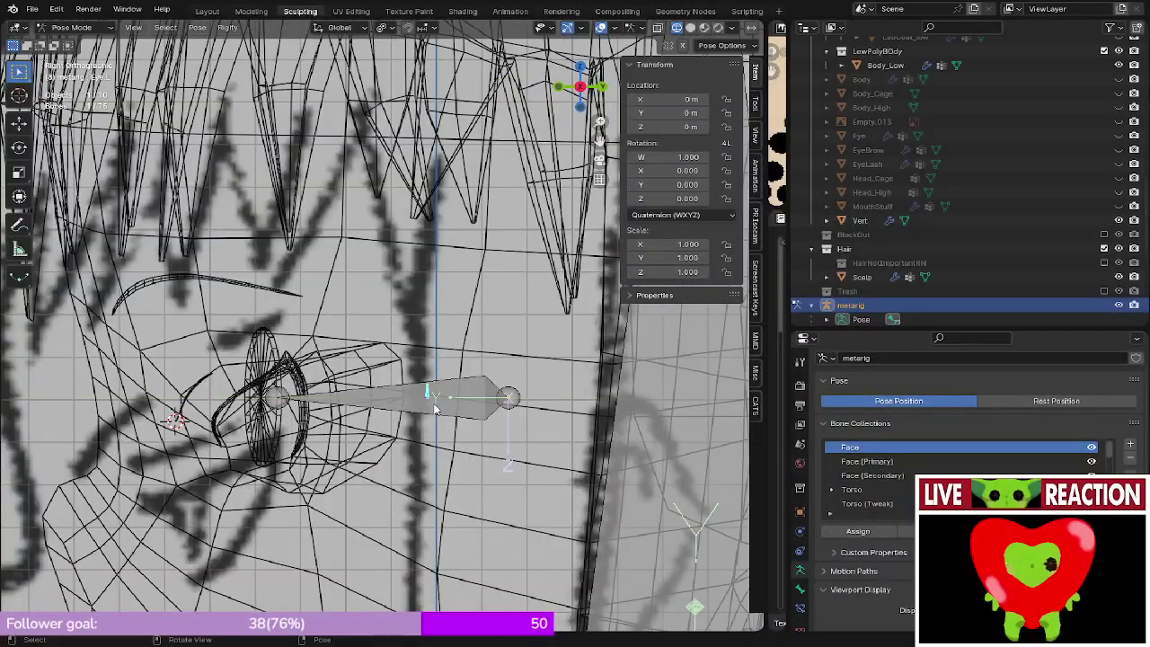
# - Test-rotate the Eye.L bone by about -37.9° in solid shading from the right side view, and undo the rotation
pyautogui.press('z')
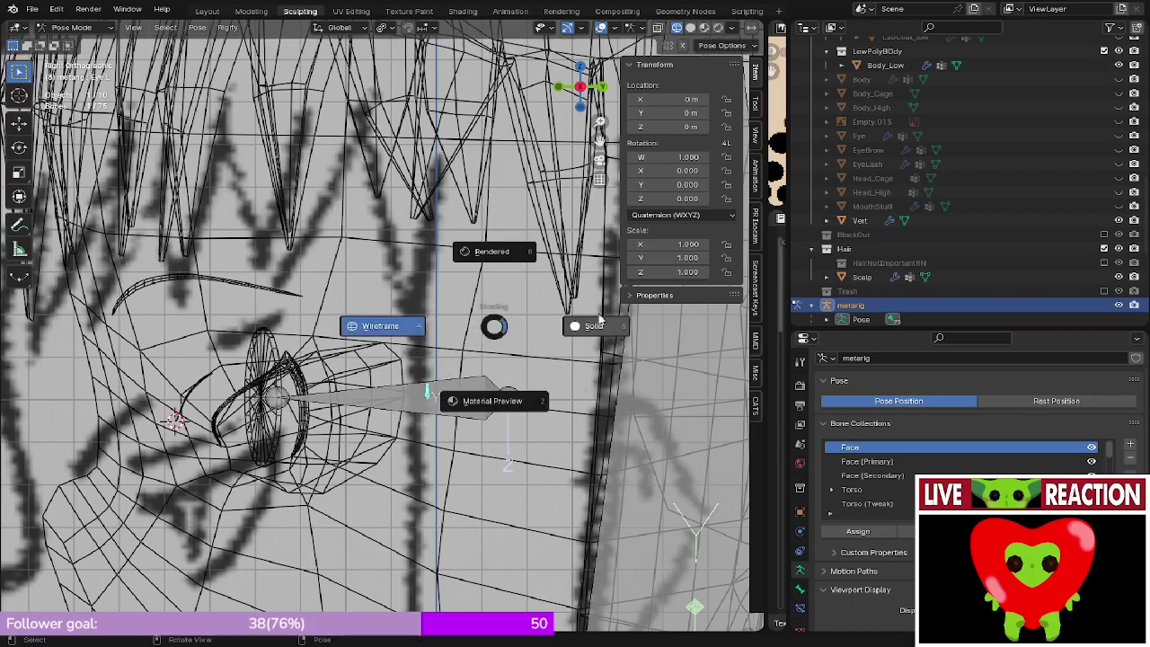
pyautogui.click(559, 313)
pyautogui.press('r')
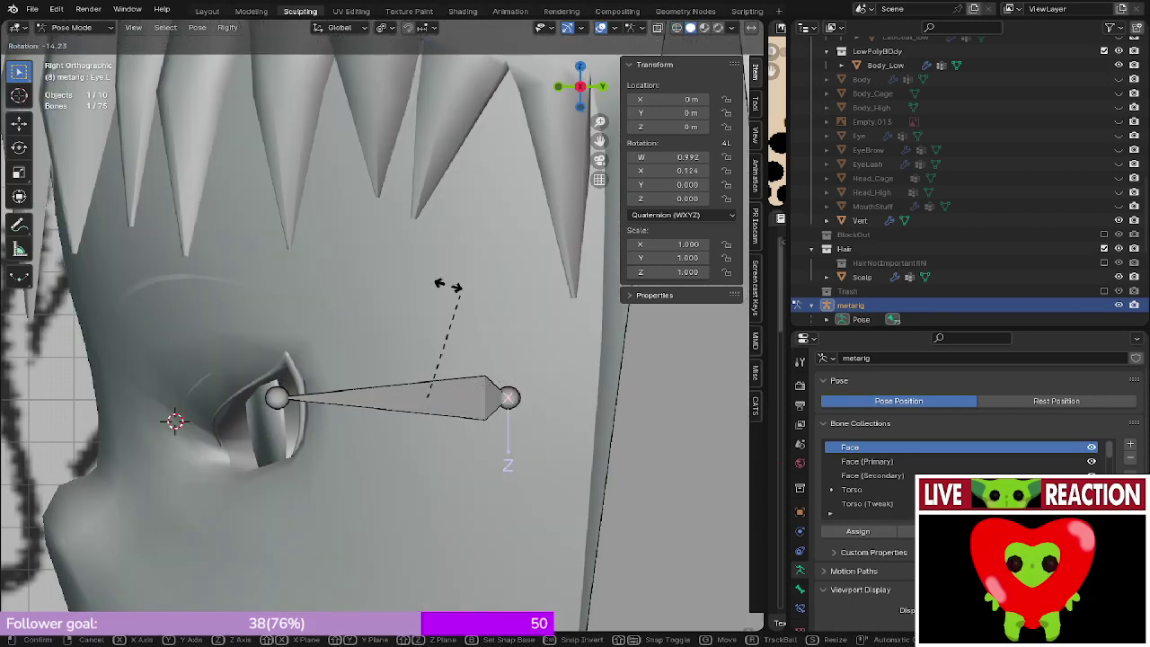
pyautogui.click(410, 258)
pyautogui.moveTo(409, 258); pyautogui.dragTo(411, 312, button='middle')
pyautogui.press('KP_3')
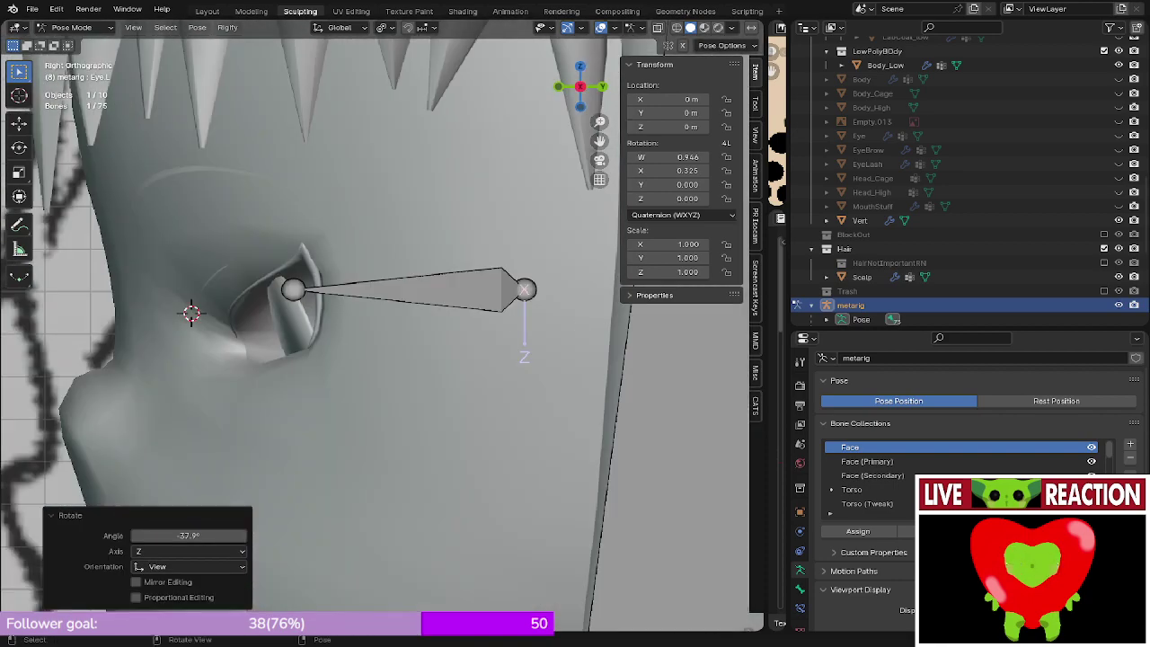
pyautogui.press('r')
pyautogui.rightClick(557, 252)
pyautogui.keyDown('shift'); pyautogui.moveTo(529, 264); pyautogui.dragTo(482, 333, button='middle'); pyautogui.keyUp('shift')
pyautogui.hotkey('ctrl', 'z')
# - In Edit Mode with wireframe shading, move the Eye.L bone a further 0.0121 m or so back along global Y
pyautogui.press('Tab')
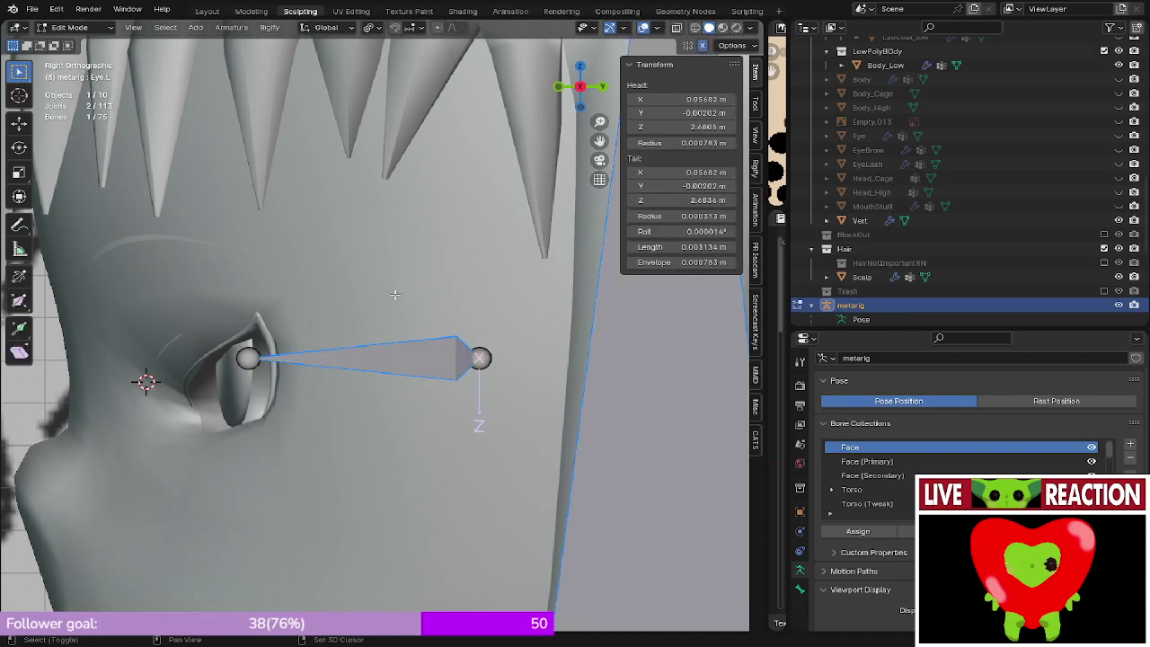
pyautogui.keyDown('shift'); pyautogui.moveTo(395, 296); pyautogui.dragTo(330, 309, button='middle'); pyautogui.keyUp('shift')
pyautogui.press('z')
pyautogui.click(218, 310)
pyautogui.moveTo(218, 310); pyautogui.dragTo(214, 314, button='middle')
pyautogui.moveTo(334, 331); pyautogui.dragTo(343, 338, button='middle')
pyautogui.press('KP_3')
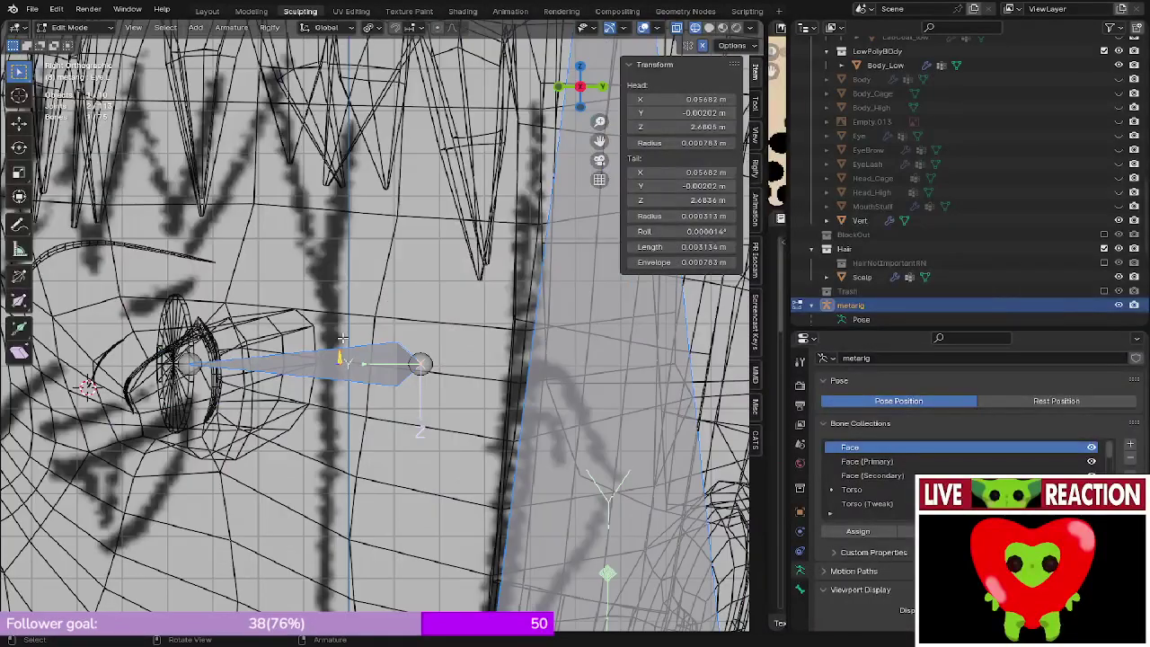
pyautogui.press('g')
pyautogui.press('y')
pyautogui.click(397, 316)
# - Test-rotate the Eye.L bone by about -57.9° in Pose Mode with solid shading to check the iris, and undo the rotation
pyautogui.press('z')
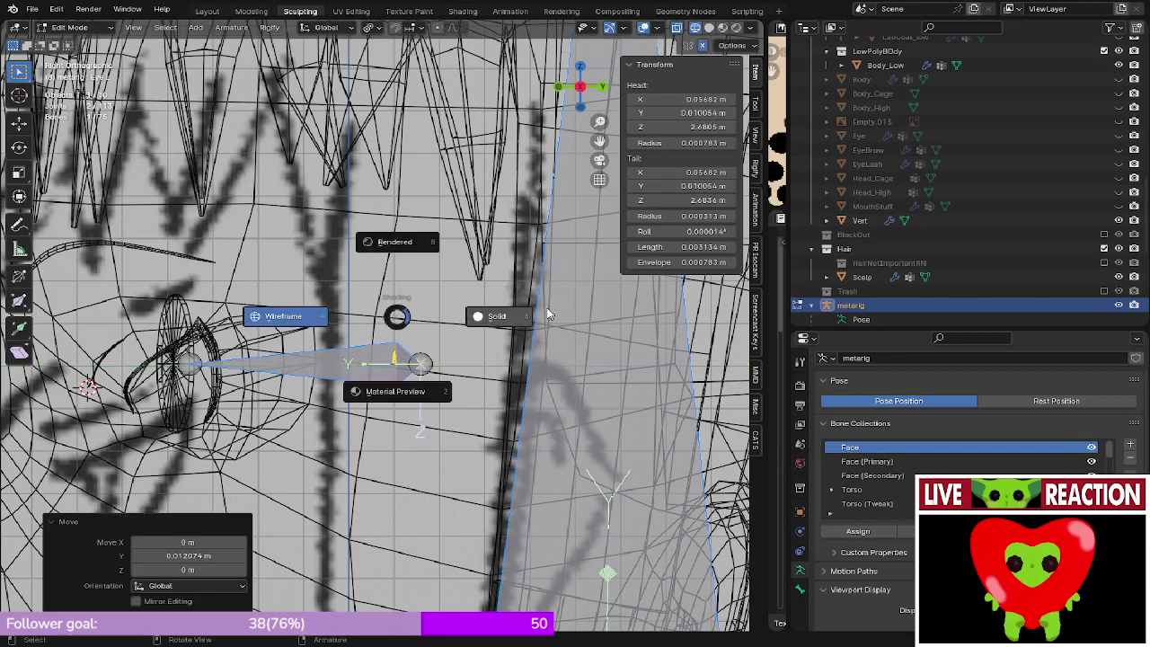
pyautogui.click(550, 314)
pyautogui.moveTo(455, 318); pyautogui.dragTo(456, 352, button='middle')
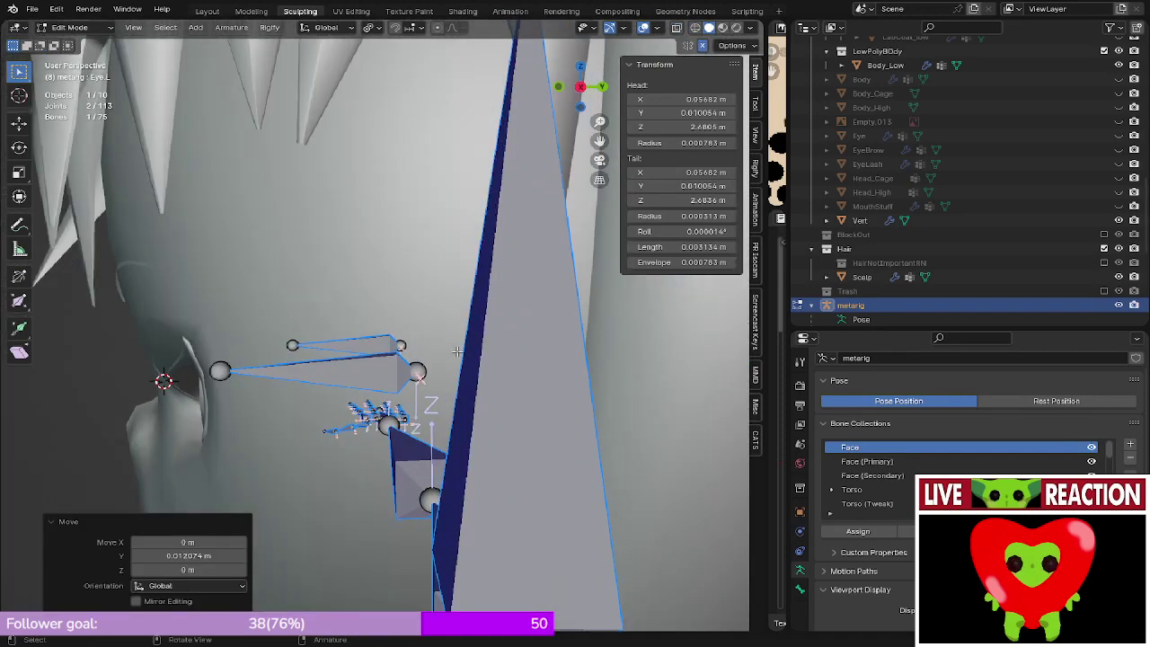
pyautogui.press('KP_3')
pyautogui.hotkey('ctrl', 'Tab')
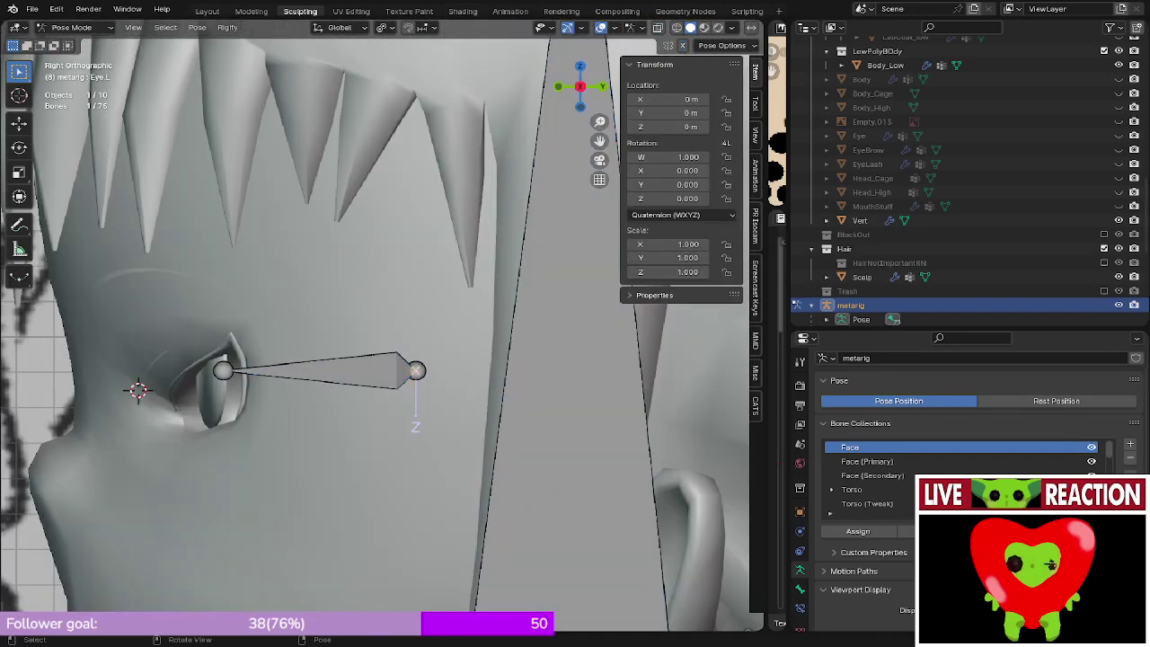
pyautogui.press('r')
pyautogui.click(386, 221)
pyautogui.moveTo(385, 221); pyautogui.dragTo(446, 278, button='middle')
pyautogui.press('KP_3')
pyautogui.press('r')
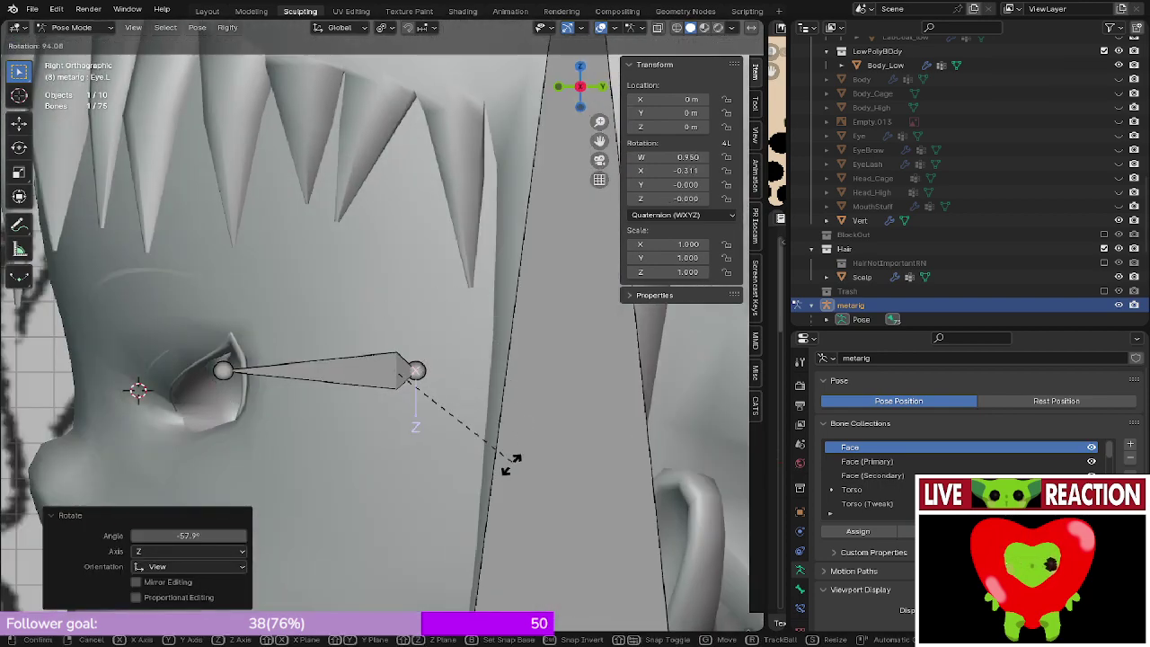
pyautogui.press('Escape')
pyautogui.moveTo(315, 324); pyautogui.dragTo(485, 309, button='middle')
pyautogui.hotkey('ctrl', 'z')
# - Try moving the Eye.L bone along global X and rotating it about global Z, cancelling both transforms
pyautogui.press('g')
pyautogui.press('x')
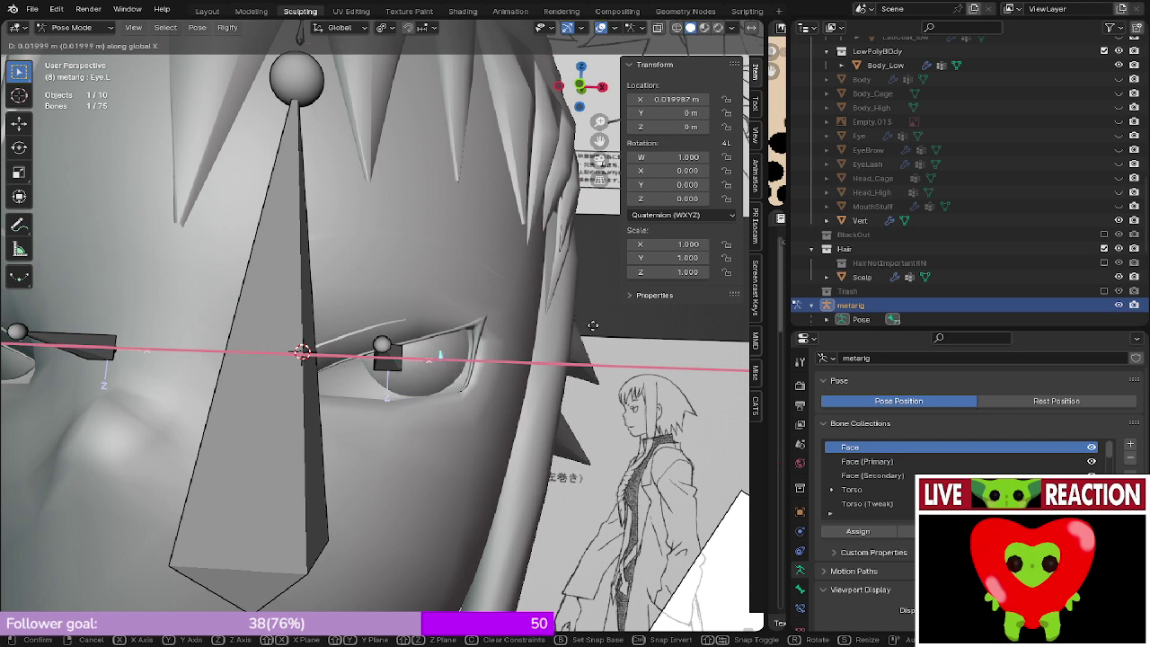
pyautogui.press('Escape')
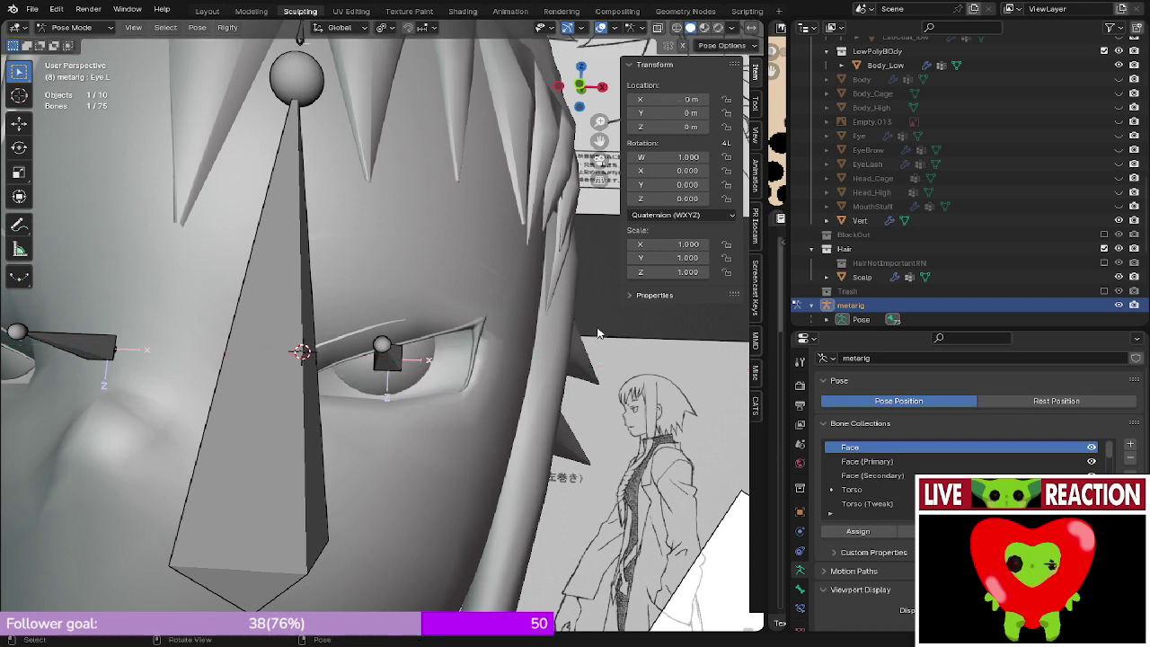
pyautogui.press('r')
pyautogui.press('z')
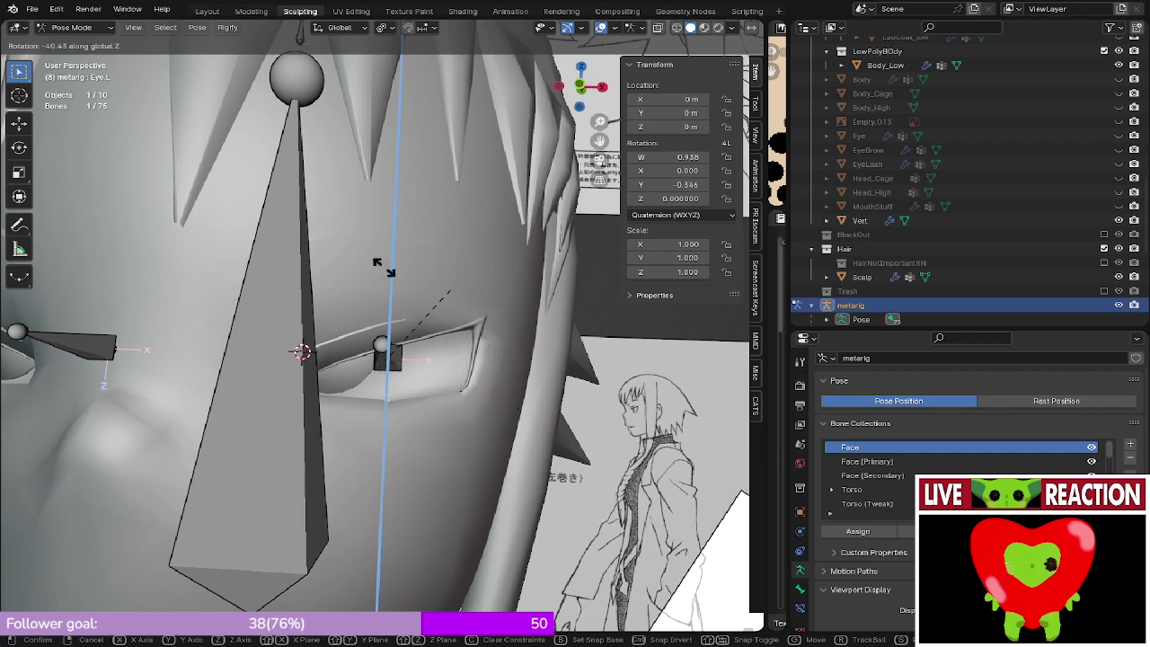
pyautogui.rightClick(454, 316)
# - In Edit Mode with wireframe shading, move the Eye.L bone slightly forward along global Y
pyautogui.moveTo(460, 324); pyautogui.dragTo(262, 357, button='middle')
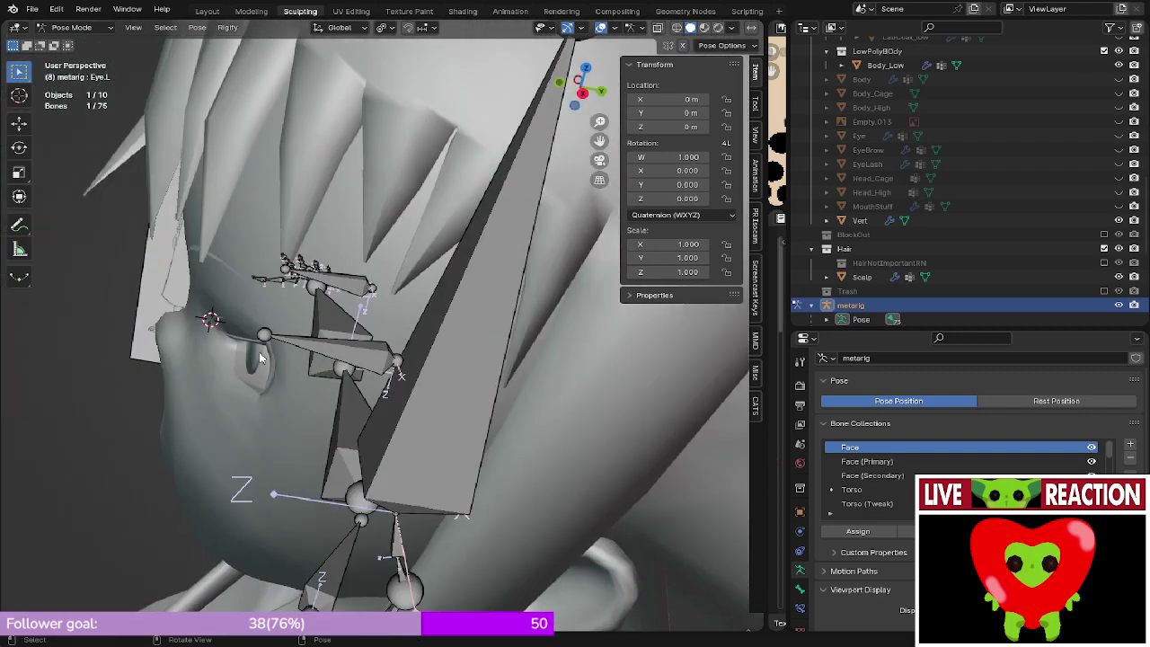
pyautogui.press('KP_3')
pyautogui.scroll(2, 337, 351)
pyautogui.press('Tab')
pyautogui.scroll(3, 402, 361)
pyautogui.press('z')
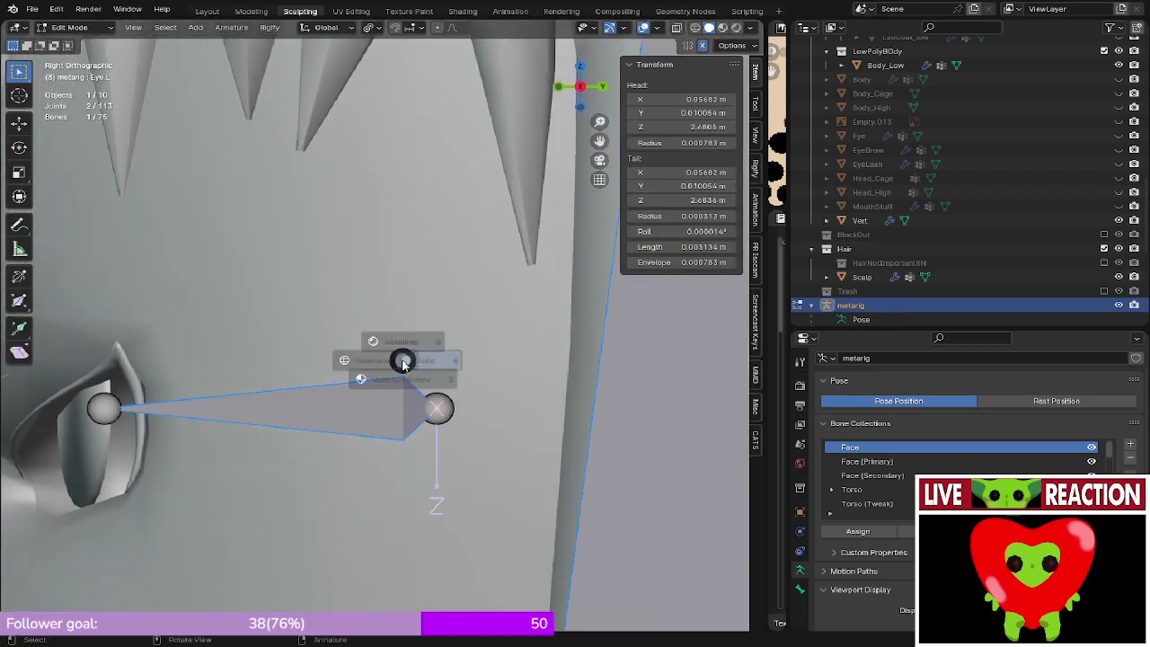
pyautogui.click(273, 349)
pyautogui.moveTo(389, 341); pyautogui.dragTo(394, 359, button='middle')
pyautogui.press('g')
pyautogui.press('y')
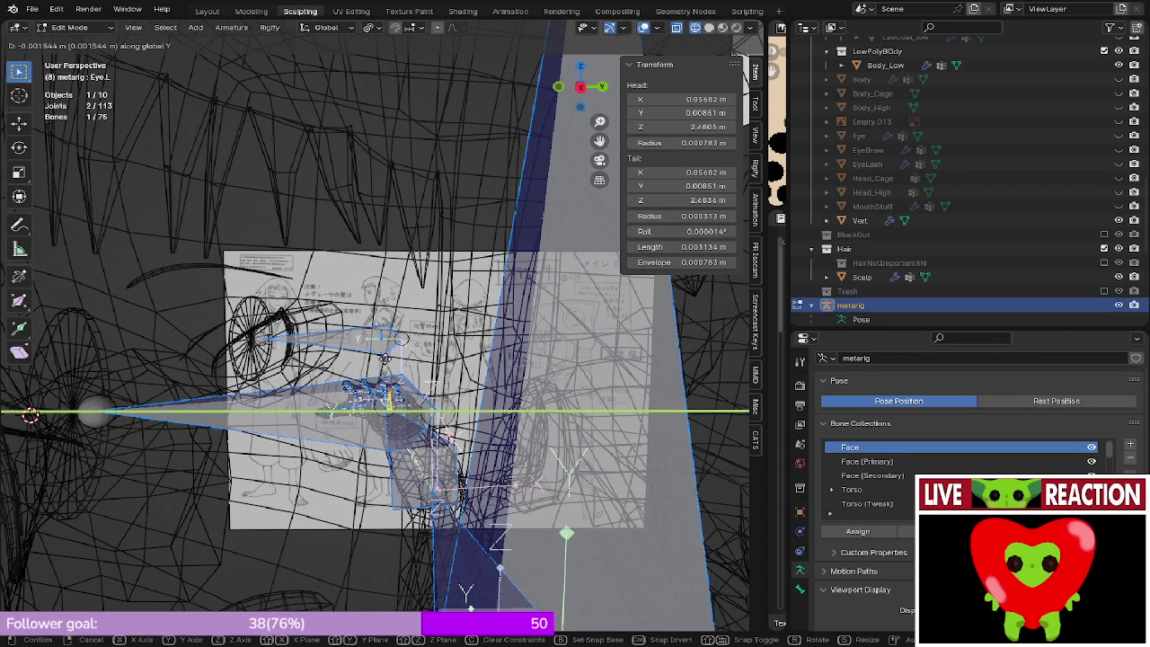
pyautogui.click(374, 360)
# - Test-rotate the Eye.L bone by about -40.2° in Pose Mode from the right side view
pyautogui.press('KP_3')
pyautogui.press('Tab')
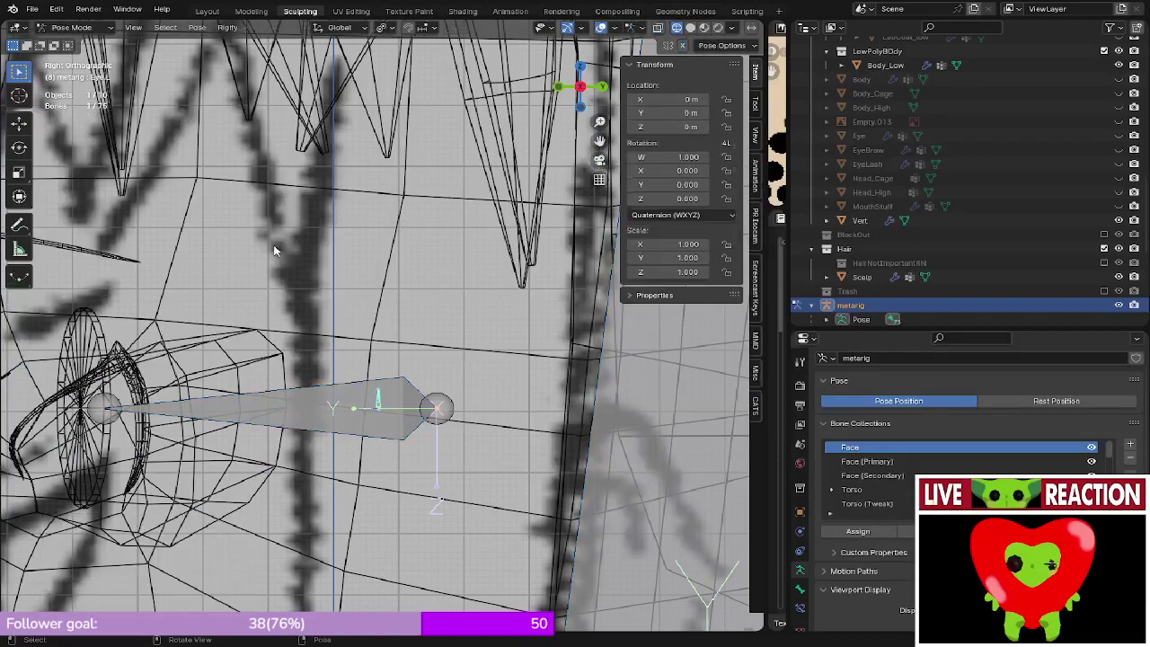
pyautogui.scroll(-3, 275, 251)
pyautogui.moveTo(275, 252); pyautogui.dragTo(363, 247, button='middle')
pyautogui.press('KP_3')
pyautogui.press('r')
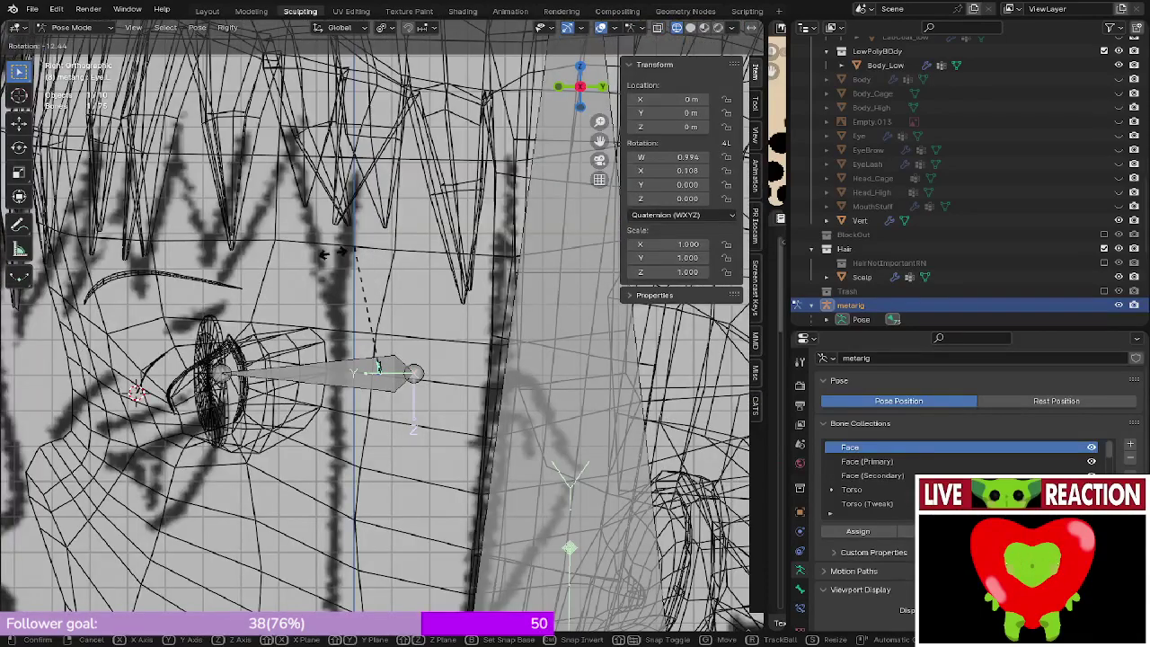
pyautogui.click(299, 274)
# - Check the rotated left iris in solid and rendered shading, and undo the Eye.L test rotation
pyautogui.hotkey('shift', 'z')
pyautogui.press('z')
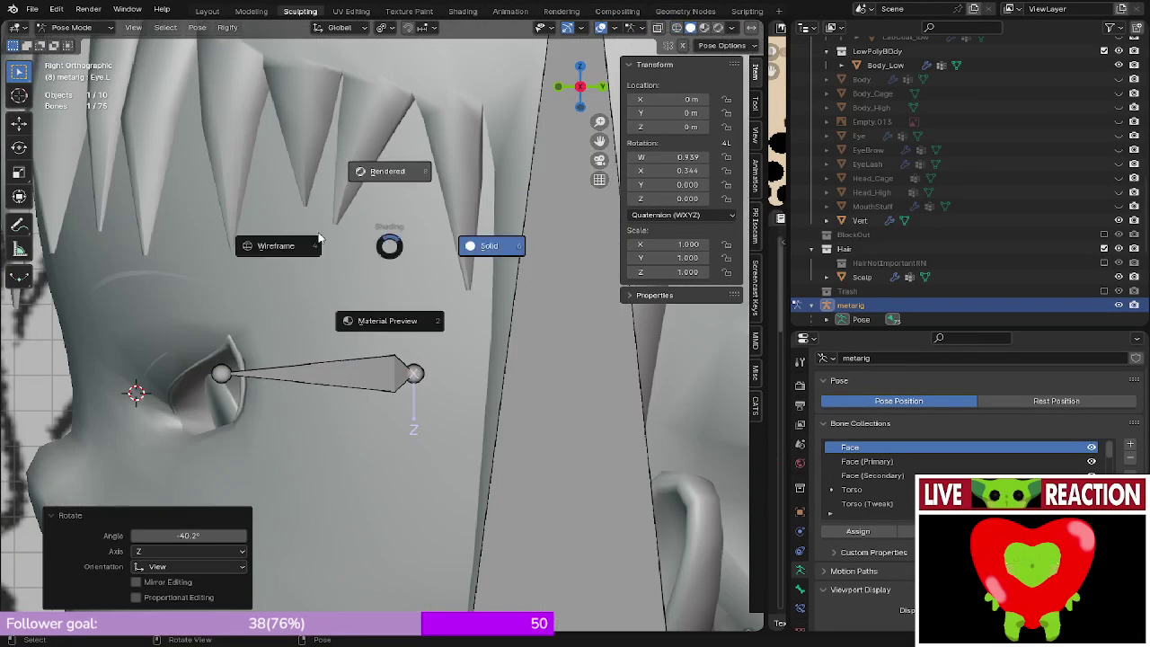
pyautogui.click(389, 171)
pyautogui.moveTo(357, 235)
pyautogui.mouseDown(button='middle')
pyautogui.moveTo(395, 253)
pyautogui.moveTo(453, 233)
pyautogui.moveTo(537, 283)
pyautogui.moveTo(343, 361)
pyautogui.moveTo(405, 356)
pyautogui.mouseUp(button='middle')
pyautogui.scroll(-4, 395, 253)
pyautogui.press('KP_1')
pyautogui.press('KP_3')
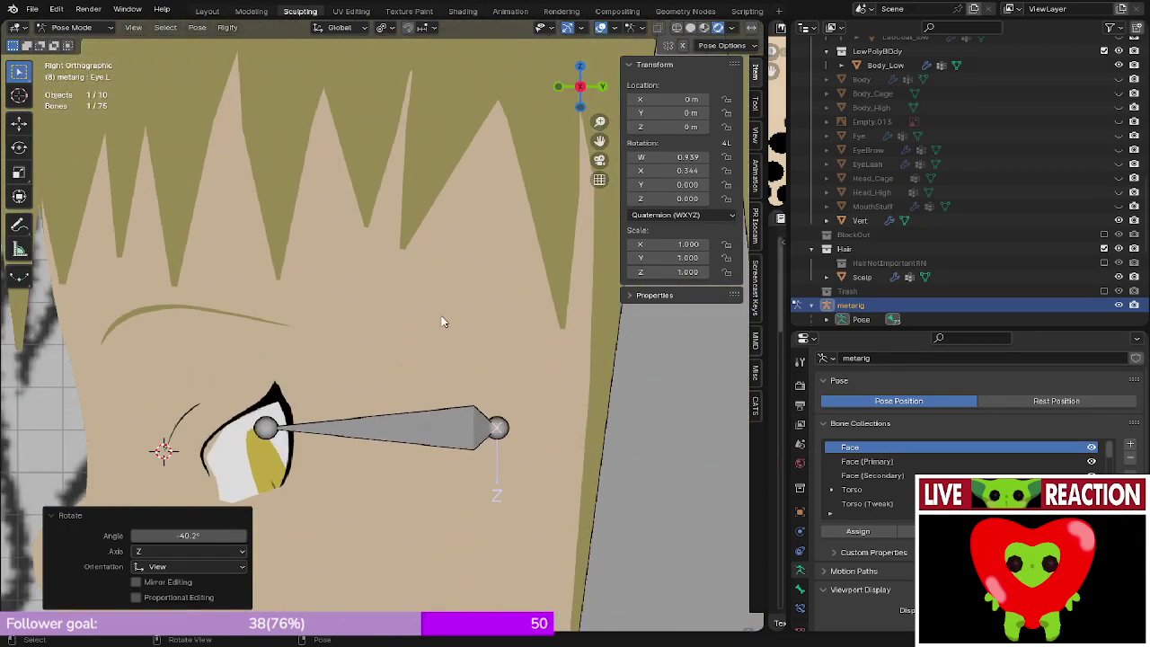
pyautogui.hotkey('ctrl', 'z')
# - Test-rotate the Eye.L bone in rendered shading from the right side view to check the iris, and cancel the rotation
pyautogui.moveTo(403, 314)
pyautogui.keyDown('shift'); pyautogui.mouseDown(button='middle')
pyautogui.moveTo(431, 178)
pyautogui.moveTo(513, 270)
pyautogui.moveTo(461, 282)
pyautogui.moveTo(421, 336)
pyautogui.moveTo(375, 340)
pyautogui.moveTo(324, 285)
pyautogui.moveTo(325, 379)
pyautogui.moveTo(410, 420)
pyautogui.moveTo(540, 340)
pyautogui.moveTo(403, 332)
pyautogui.mouseUp(button='middle'); pyautogui.keyUp('shift')
pyautogui.press('Tab')
pyautogui.press('Tab')
pyautogui.press('KP_3')
pyautogui.scroll(3, 440, 292)
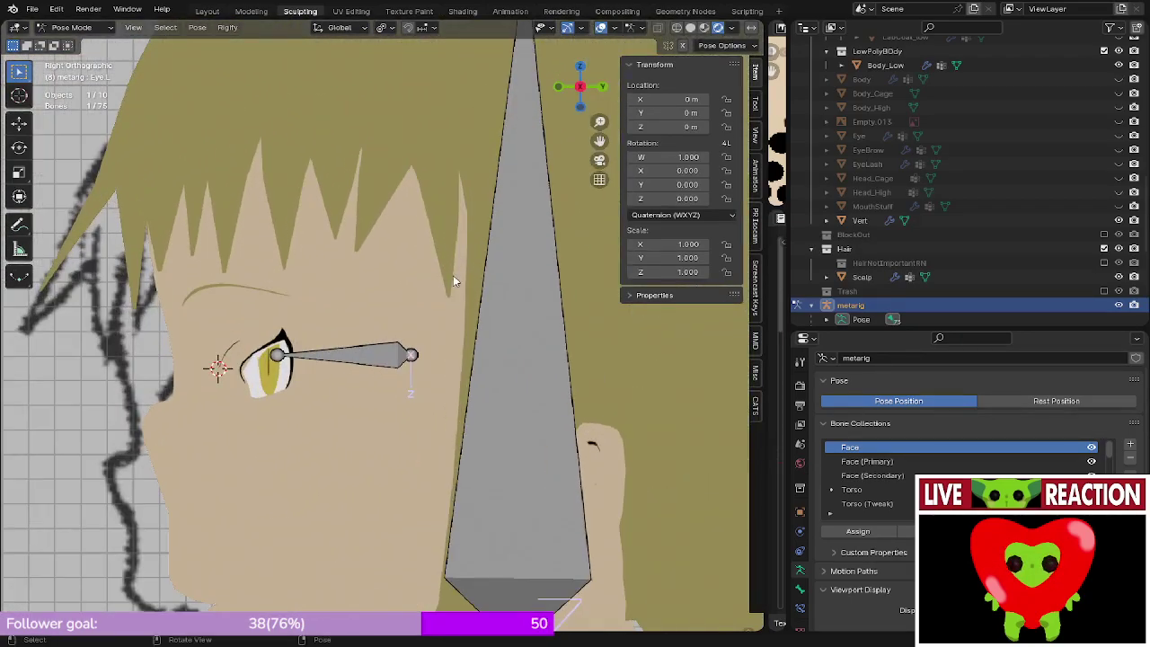
pyautogui.press('r')
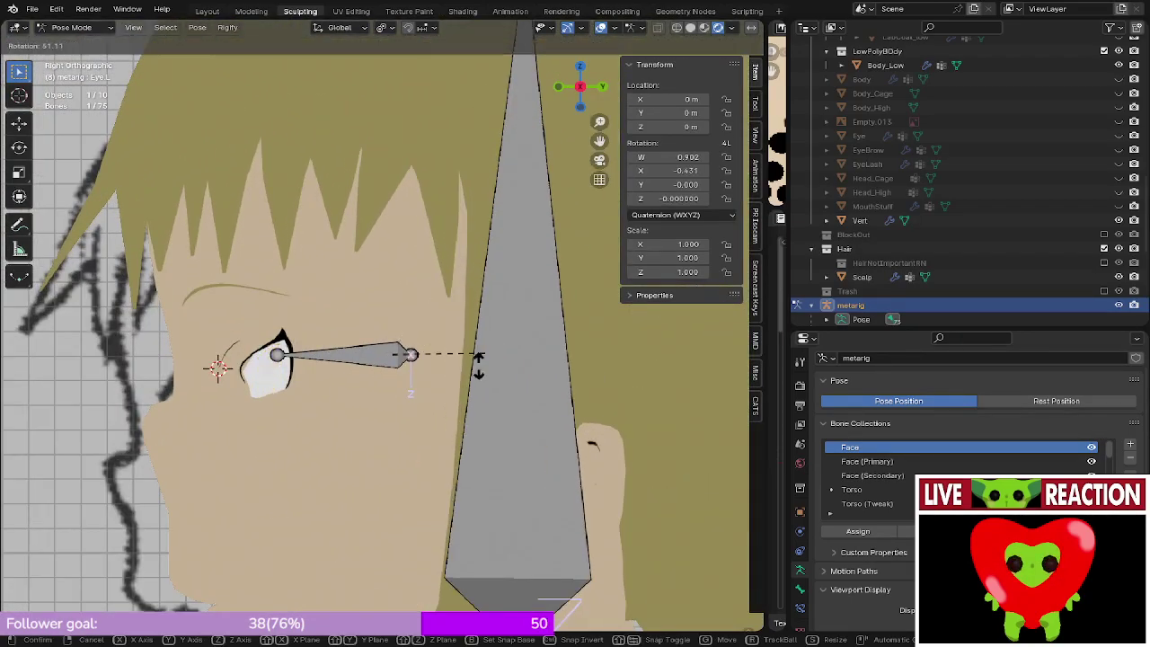
pyautogui.rightClick(339, 275)
# - Test-rotate the Eye.L bone around global Z from the right side view, and cancel the rotation
pyautogui.press('z')
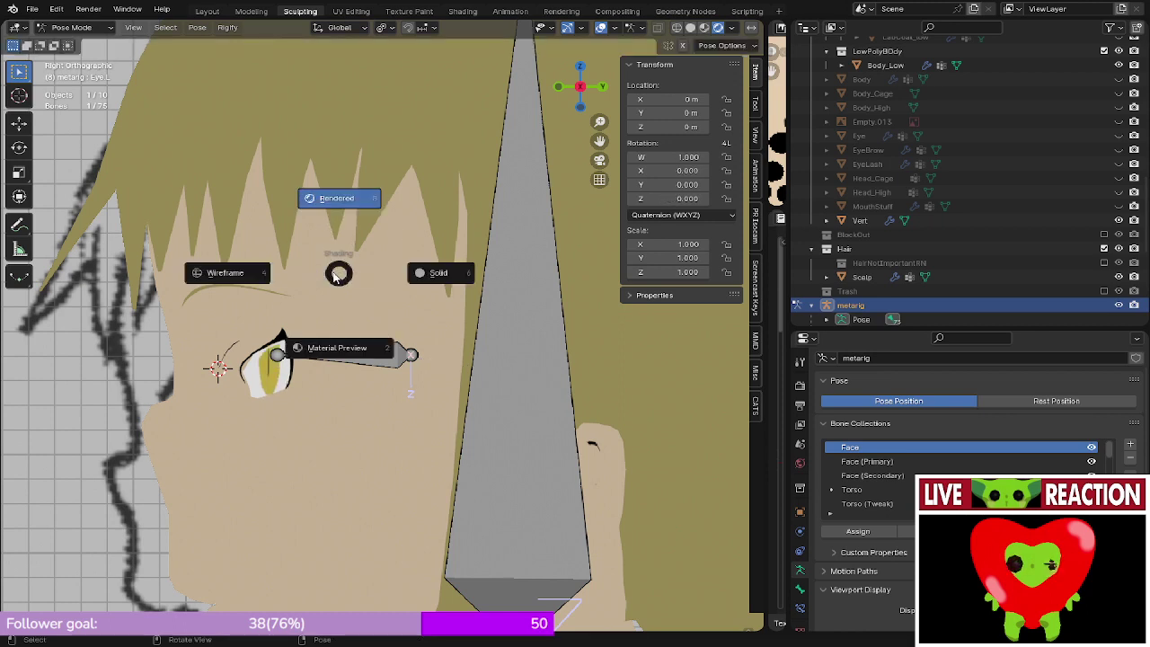
pyautogui.press('Escape')
pyautogui.press('r')
pyautogui.press('z')
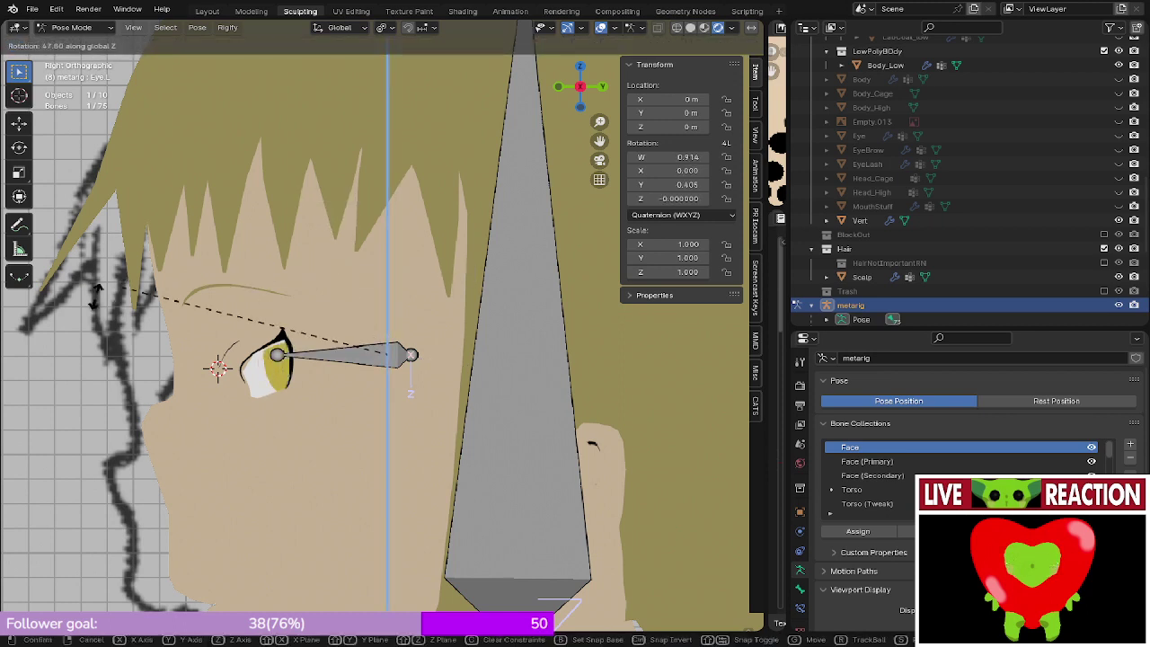
pyautogui.rightClick(493, 335)
# - Return the metarig from Pose Mode to Object Mode in the front view
pyautogui.scroll(-5, 485, 332)
pyautogui.moveTo(359, 305); pyautogui.dragTo(404, 323, button='middle')
pyautogui.scroll(-3, 404, 324)
pyautogui.press('KP_1')
pyautogui.hotkey('ctrl', 'Tab')
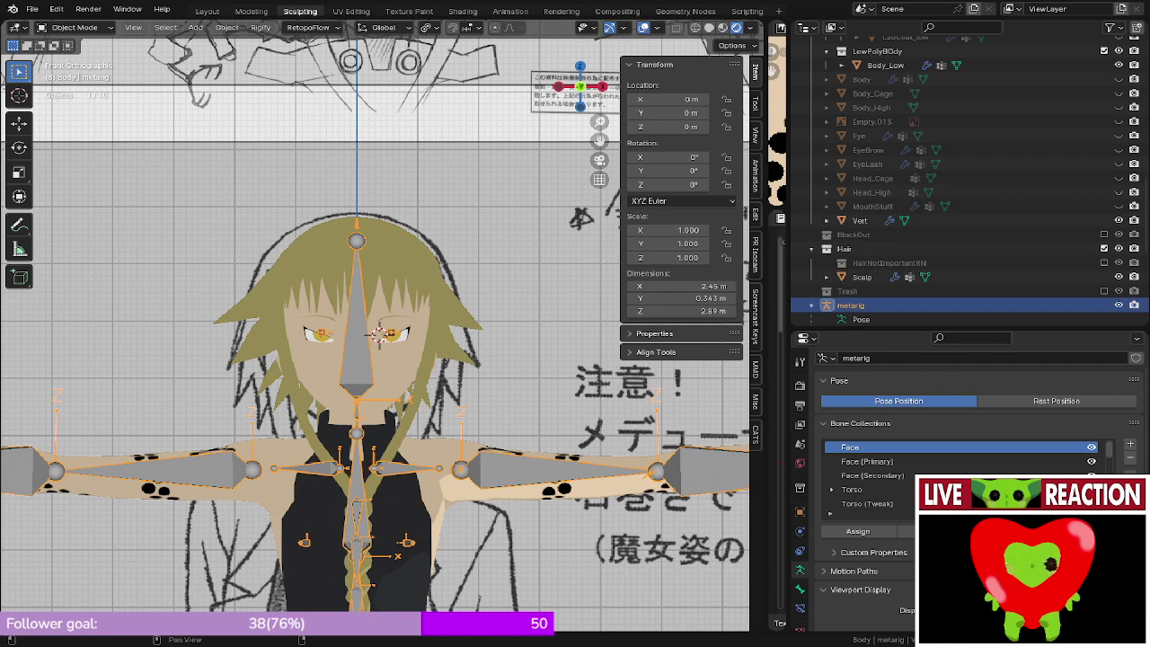
# - Reveal the to-do notes and delete the line "eye bones, look at vrchat vids"
pyautogui.moveTo(466, 285); pyautogui.dragTo(406, 305, button='middle')
pyautogui.moveTo(647, 375); pyautogui.dragTo(463, 335, button='middle')
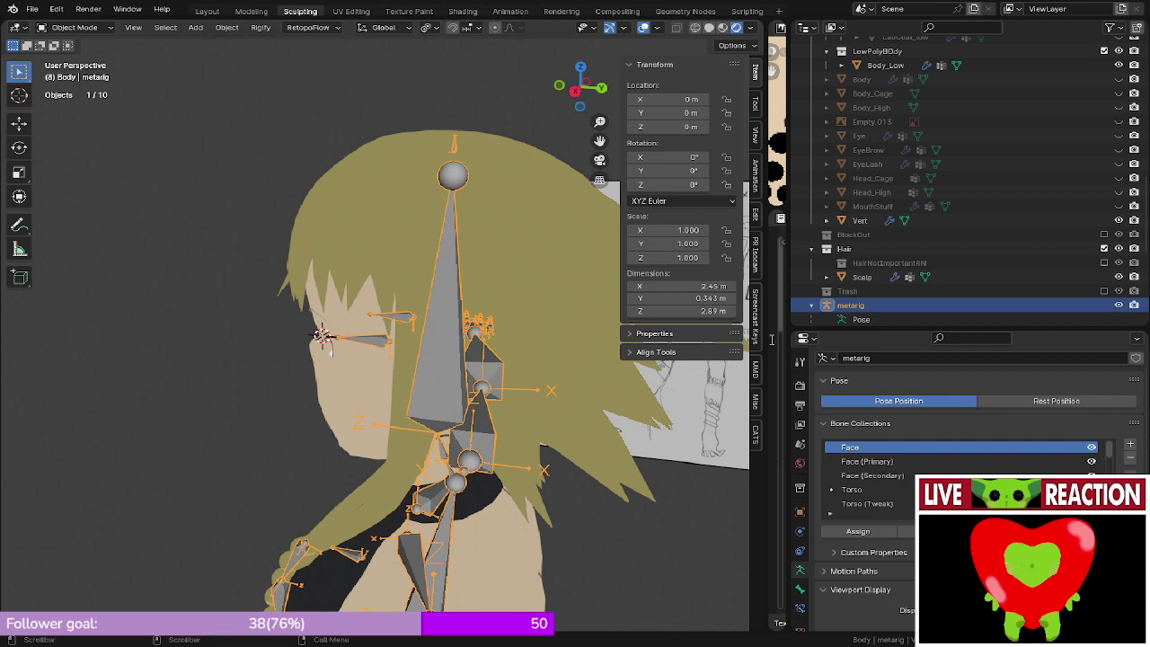
pyautogui.moveTo(766, 342); pyautogui.dragTo(331, 367)
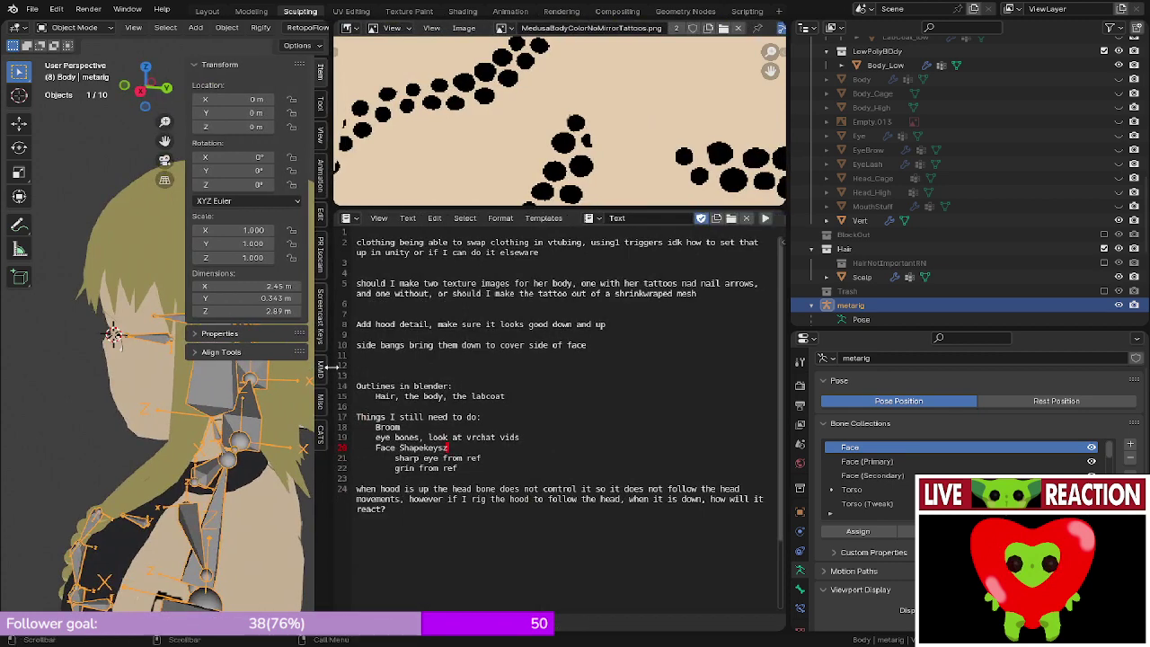
pyautogui.click(371, 438)
pyautogui.moveTo(371, 438); pyautogui.dragTo(563, 438)
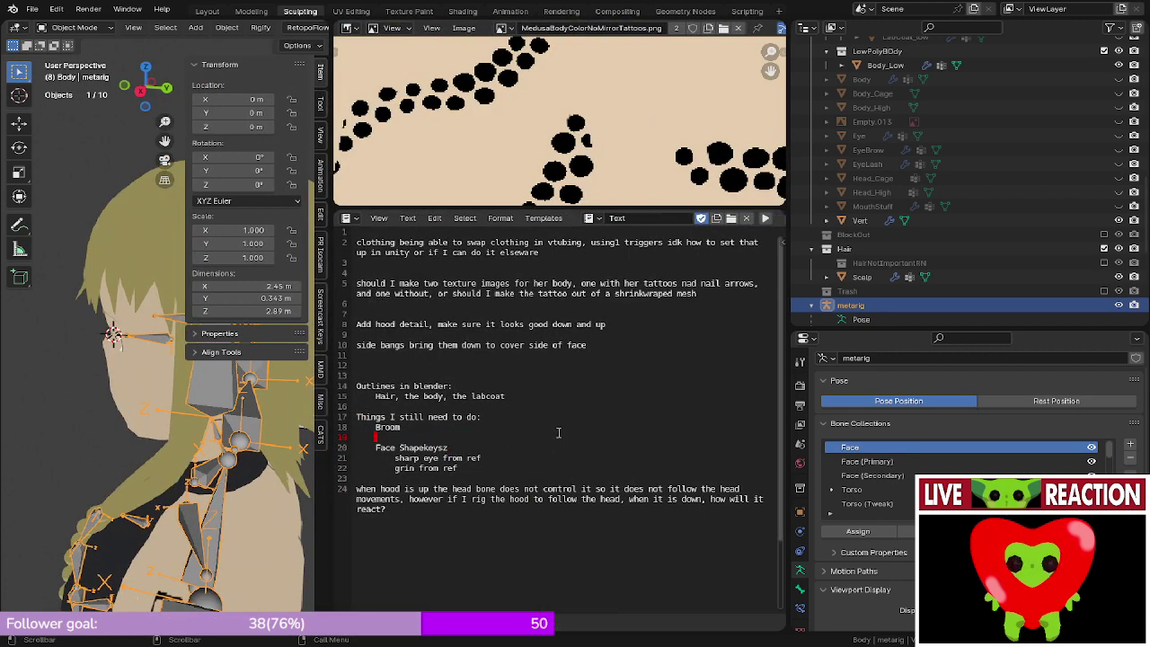
pyautogui.press('BackSpace')
pyautogui.press('BackSpace')
pyautogui.press('BackSpace')
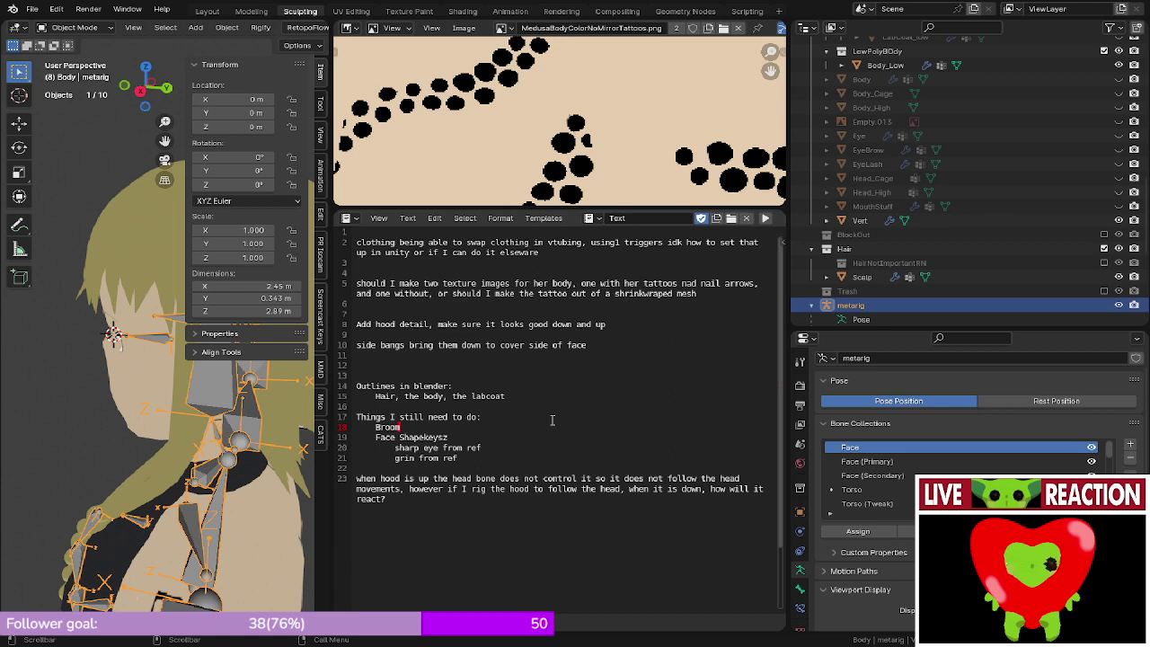
# - Select Body_Low and review its list of shape keys
pyautogui.click(133, 380)
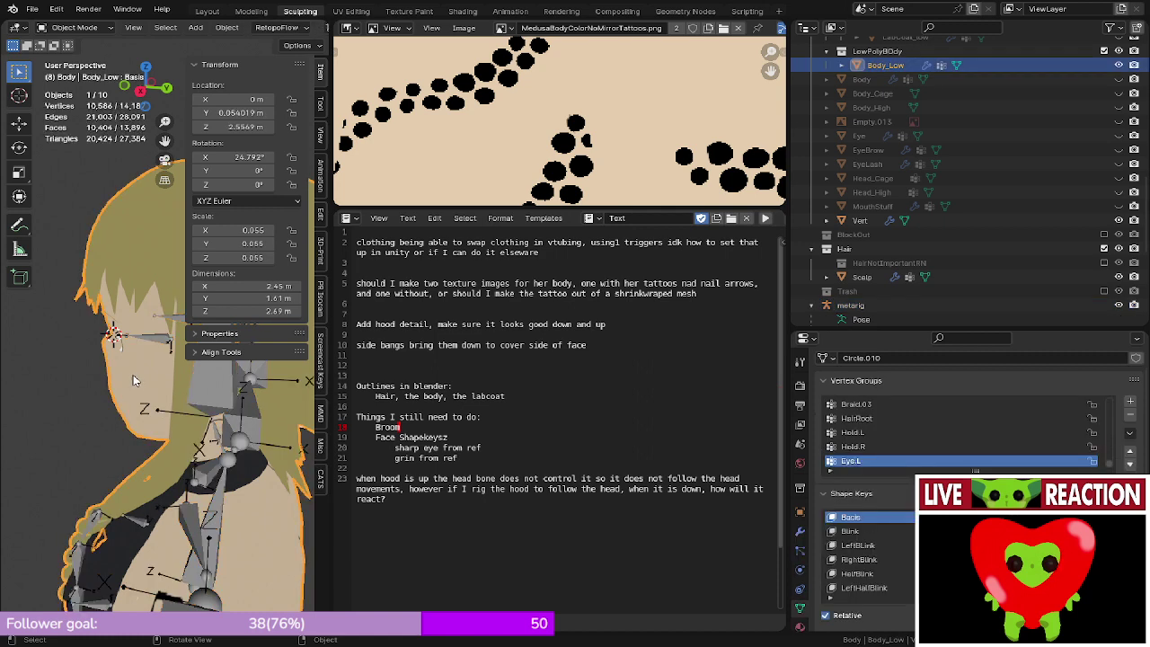
pyautogui.scroll(-5, 898, 531)
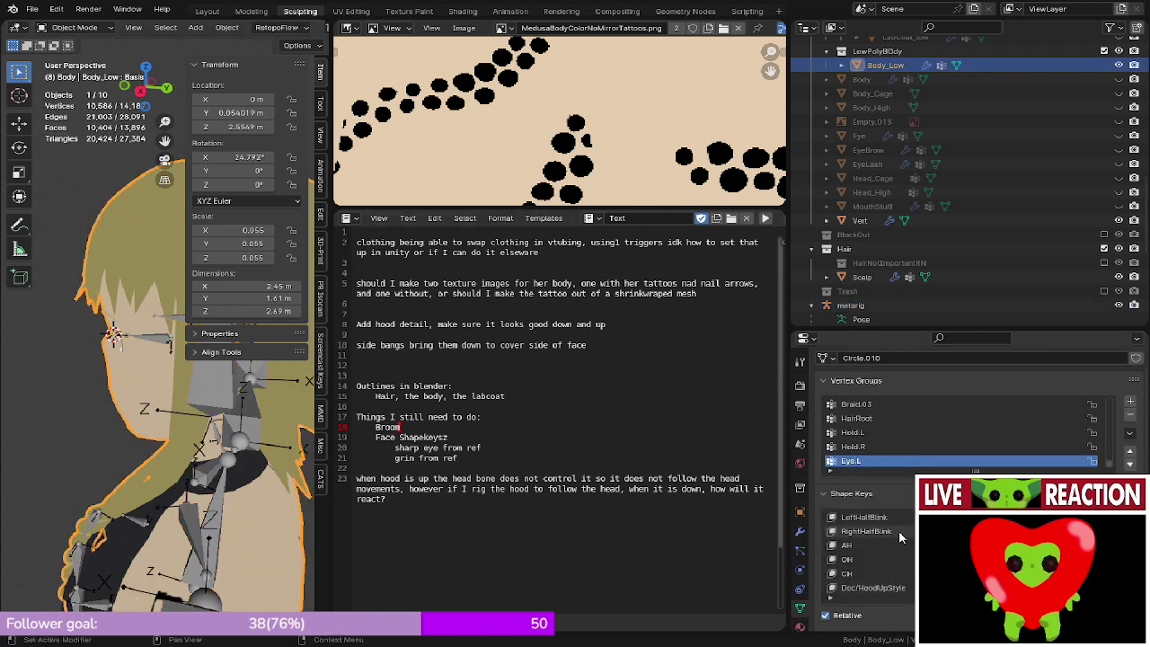
pyautogui.scroll(5, 899, 535)
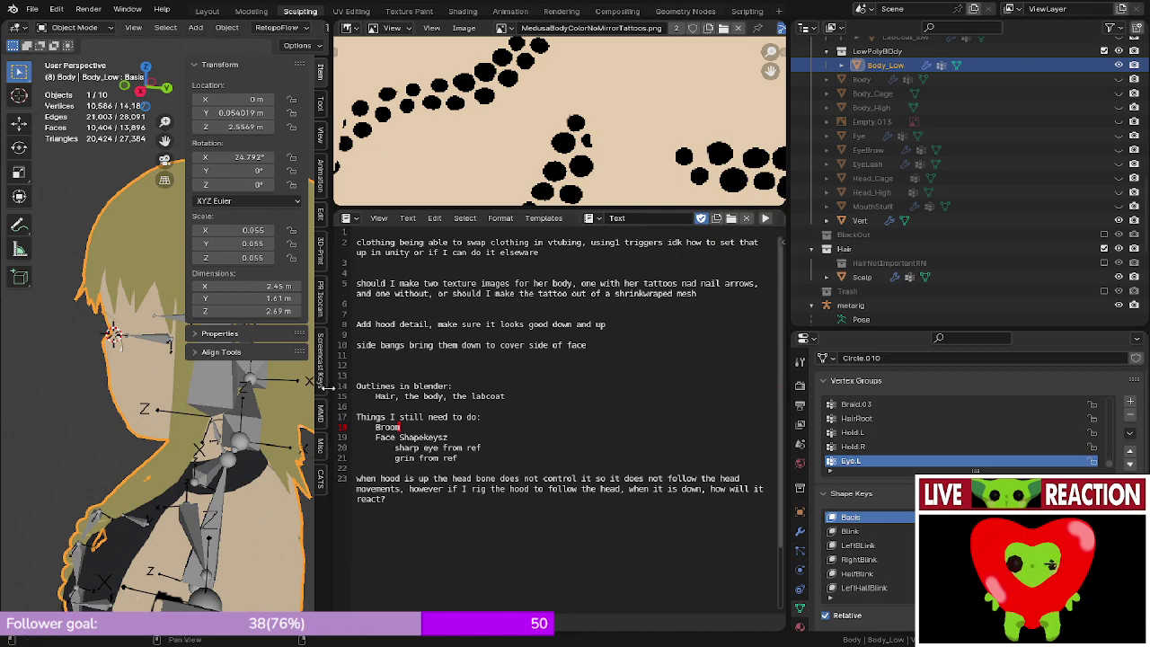
# - Widen the 3D viewport again and select the Vert broom object beside the broom reference
pyautogui.moveTo(330, 386); pyautogui.dragTo(765, 391)
pyautogui.scroll(-10, 515, 419)
pyautogui.press('KP_1')
pyautogui.moveTo(517, 422); pyautogui.dragTo(415, 281, button='middle')
pyautogui.scroll(-2, 537, 499)
pyautogui.scroll(4, 343, 377)
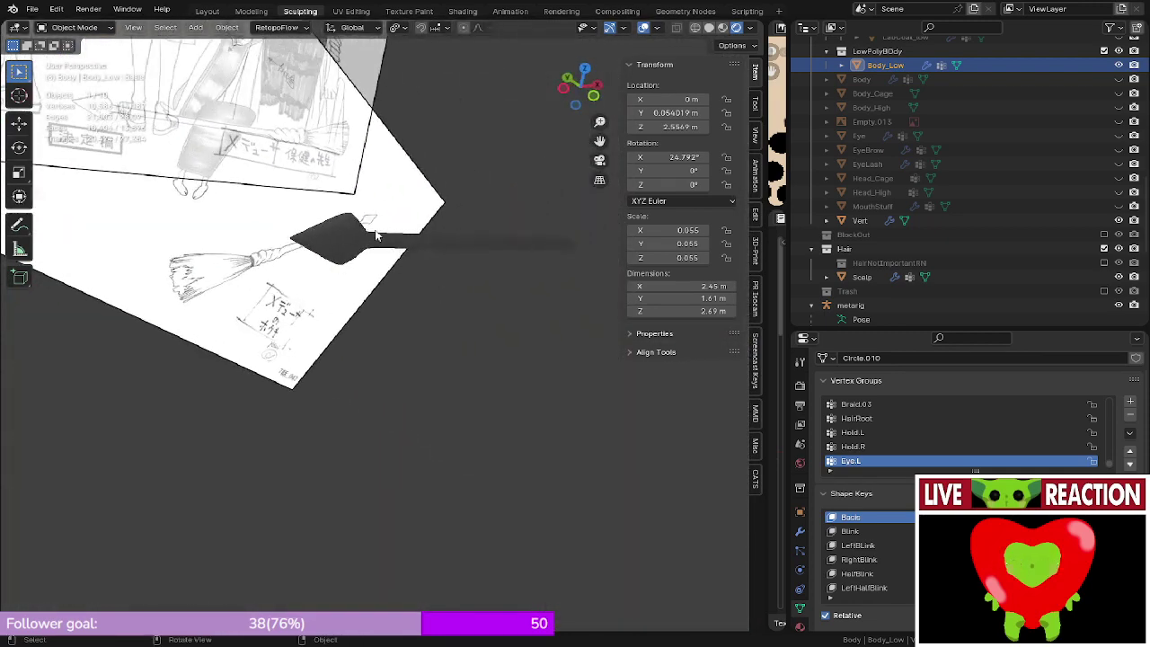
pyautogui.click(377, 233)
# - Try a loop cut and a vertex slide on the broom's arrowhead in Edit Mode, and undo the slide
pyautogui.press('Tab')
pyautogui.moveTo(376, 235); pyautogui.dragTo(364, 278, button='middle')
pyautogui.scroll(3, 359, 286)
pyautogui.hotkey('ctrl', 'r')
pyautogui.rightClick(314, 418)
pyautogui.moveTo(313, 417); pyautogui.dragTo(369, 380, button='middle')
pyautogui.scroll(3, 419, 359)
pyautogui.scroll(4, 347, 391)
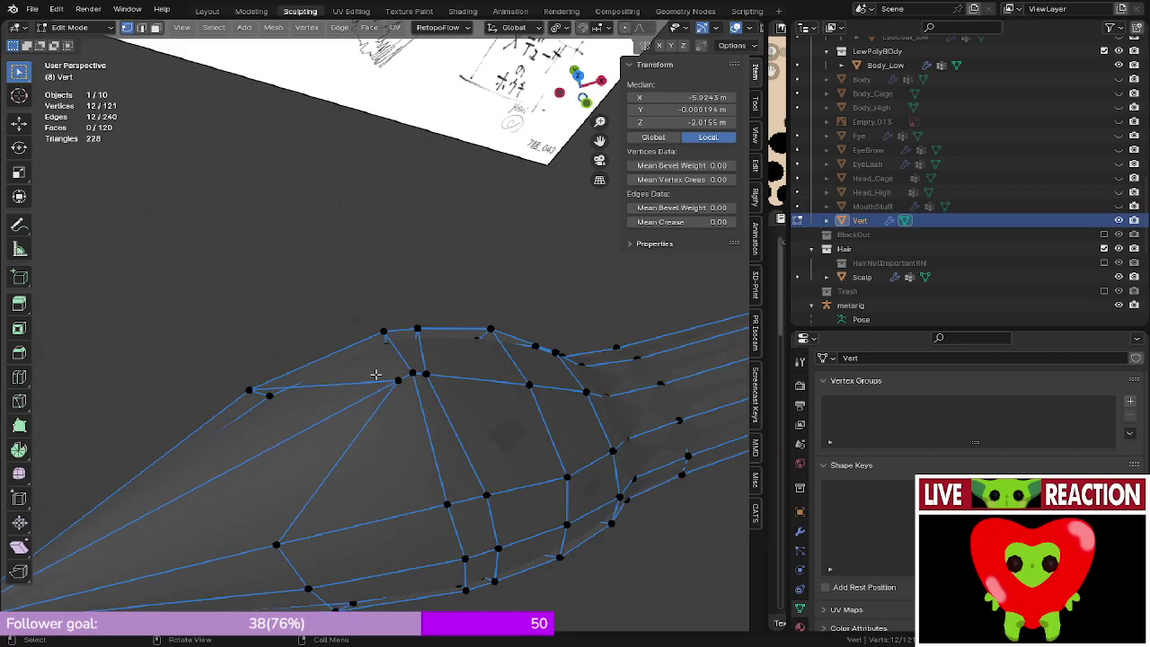
pyautogui.click(381, 378)
pyautogui.hotkey('shift', 'v')
pyautogui.click(263, 438)
pyautogui.moveTo(263, 438); pyautogui.dragTo(257, 349, button='middle')
pyautogui.press('KP_1')
pyautogui.scroll(-5, 305, 305)
pyautogui.keyDown('shift'); pyautogui.moveTo(336, 258); pyautogui.dragTo(453, 369, button='middle'); pyautogui.keyUp('shift')
pyautogui.hotkey('ctrl', 'z')
# - Inspect the broom mesh from the right side and leave Edit Mode to compare its arrowhead with the reference in front view
pyautogui.press('KP_3')
pyautogui.scroll(-3, 440, 288)
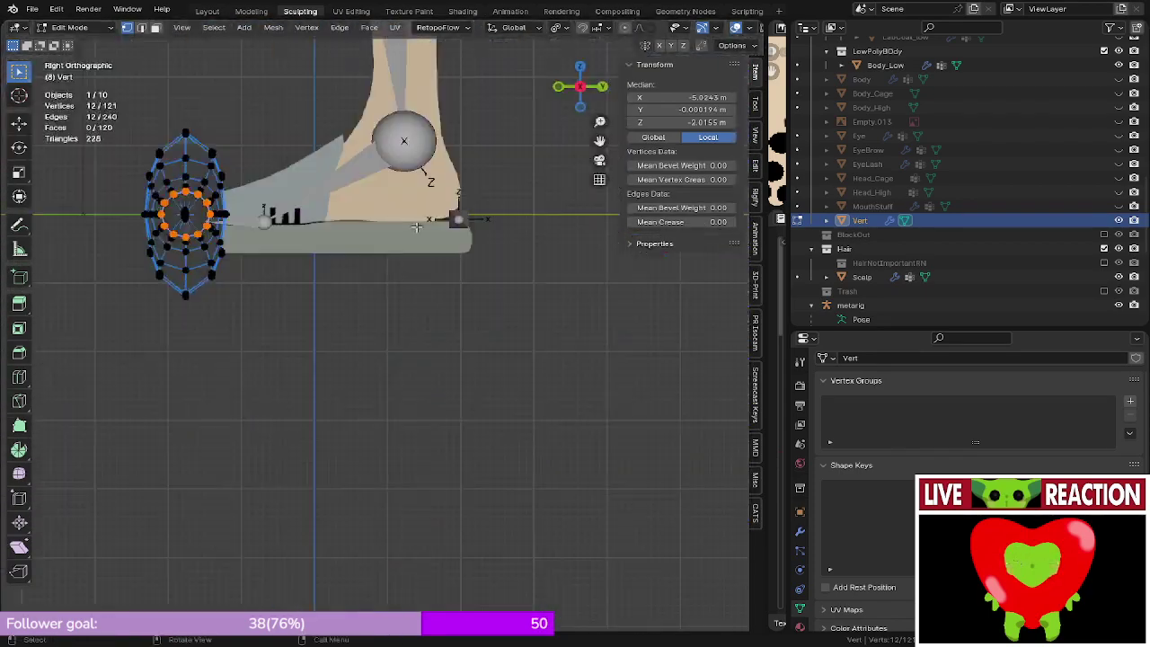
pyautogui.keyDown('shift'); pyautogui.moveTo(429, 181); pyautogui.dragTo(454, 219, button='middle'); pyautogui.keyUp('shift')
pyautogui.press('KP_1')
pyautogui.scroll(5, 344, 259)
pyautogui.press('Tab')
pyautogui.keyDown('shift'); pyautogui.moveTo(303, 230); pyautogui.dragTo(334, 275, button='middle'); pyautogui.keyUp('shift')
pyautogui.scroll(-3, 332, 273)
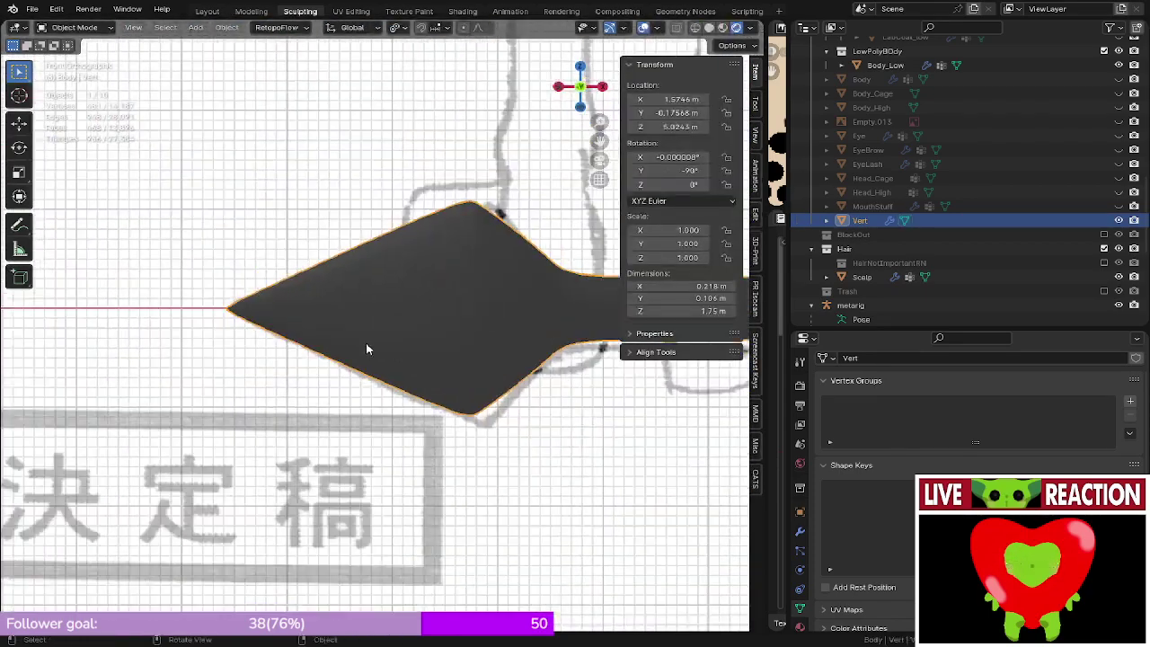
# - In solid shading, add one centred loop cut around the tapering part of the broom's arrowhead
pyautogui.moveTo(367, 347)
pyautogui.mouseDown(button='middle')
pyautogui.moveTo(544, 354)
pyautogui.moveTo(470, 365)
pyautogui.moveTo(512, 354)
pyautogui.mouseUp(button='middle')
pyautogui.press('z')
pyautogui.click(643, 356)
pyautogui.moveTo(643, 356)
pyautogui.mouseDown(button='middle')
pyautogui.moveTo(416, 357)
pyautogui.moveTo(482, 431)
pyautogui.moveTo(444, 446)
pyautogui.moveTo(476, 467)
pyautogui.mouseUp(button='middle')
pyautogui.press('Tab')
pyautogui.hotkey('ctrl', 'r')
pyautogui.click(431, 439)
pyautogui.rightClick(431, 439)
# - Scale the new edge loop by about 1.2 along global Y and return to Object Mode
pyautogui.press('s')
pyautogui.press('x')
pyautogui.rightClick(535, 497)
pyautogui.press('s')
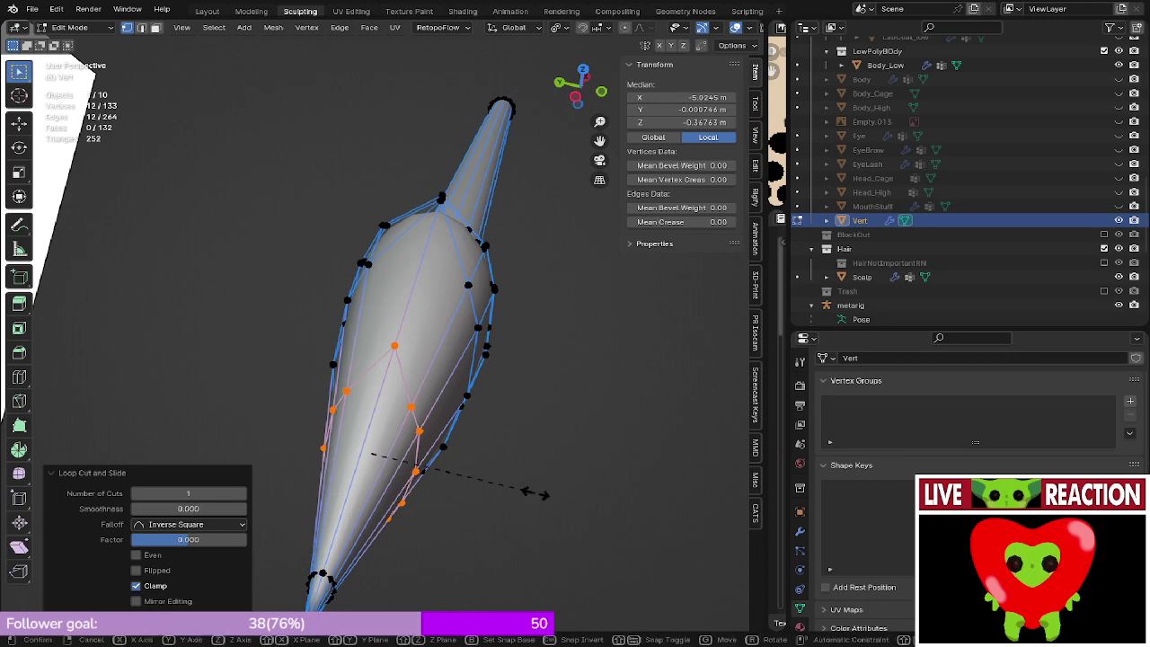
pyautogui.press('y')
pyautogui.click(561, 504)
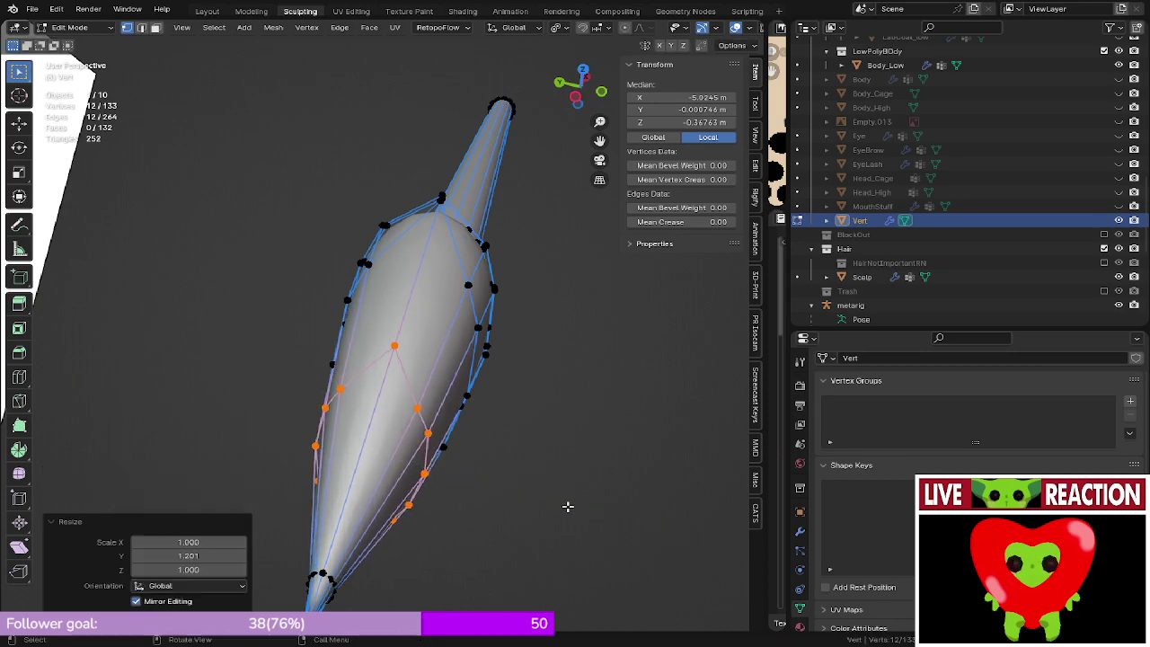
pyautogui.press('Tab')
# - Check the reshaped arrowhead in the front view and save the Medusa_005.blend file
pyautogui.moveTo(580, 502); pyautogui.dragTo(412, 360, button='middle')
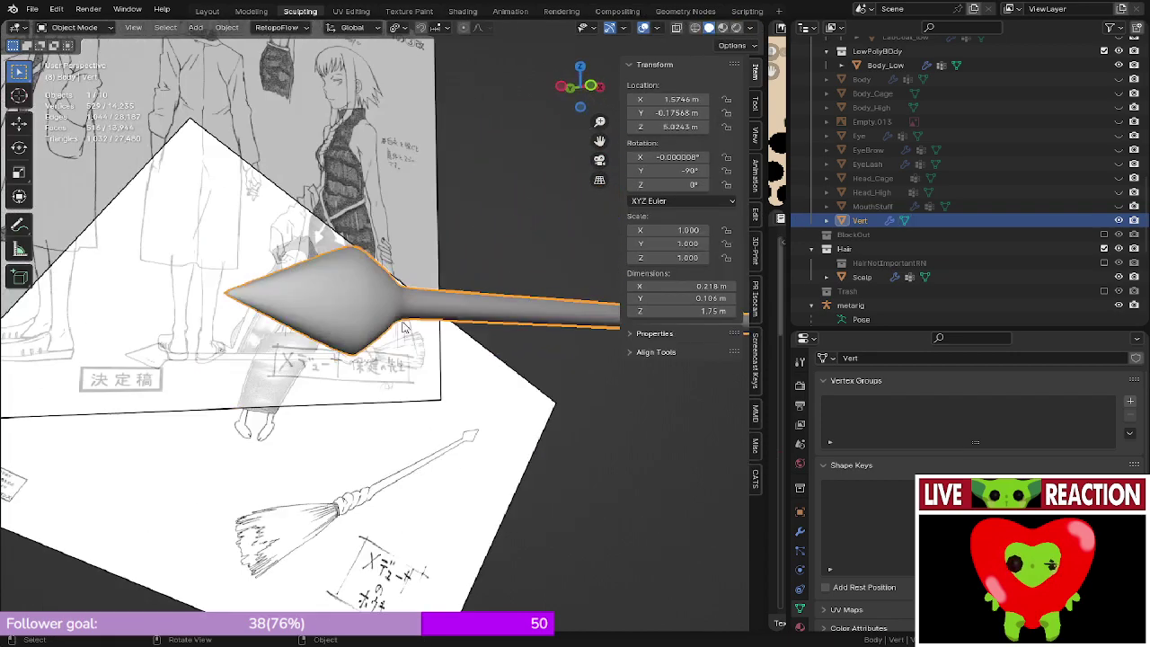
pyautogui.press('KP_1')
pyautogui.scroll(-4, 404, 326)
pyautogui.hotkey('ctrl', 's')
pyautogui.click(594, 293)
# - Examine the broom alongside the full character and the reference sheets from the front and in perspective
pyautogui.scroll(-6, 532, 310)
pyautogui.scroll(-1, 532, 310)
pyautogui.keyDown('shift'); pyautogui.moveTo(369, 224); pyautogui.dragTo(383, 334, button='middle'); pyautogui.keyUp('shift')
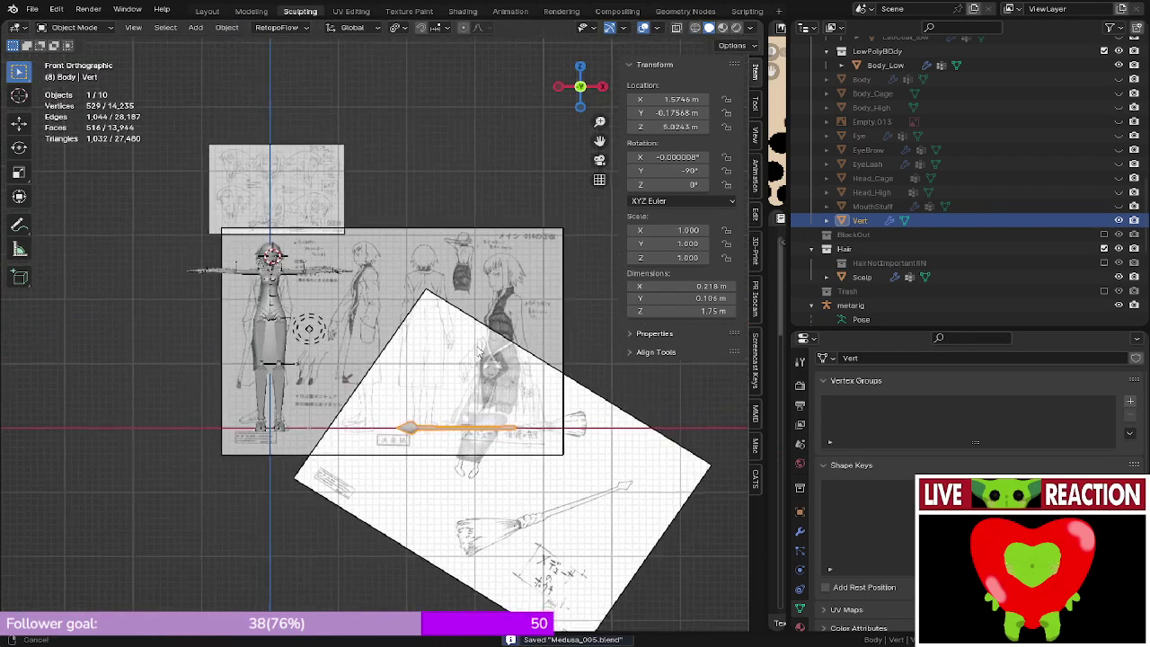
pyautogui.scroll(-5, 381, 327)
pyautogui.scroll(4, 366, 265)
pyautogui.keyDown('shift'); pyautogui.moveTo(364, 268); pyautogui.dragTo(400, 307, button='middle'); pyautogui.keyUp('shift')
pyautogui.scroll(4, 396, 268)
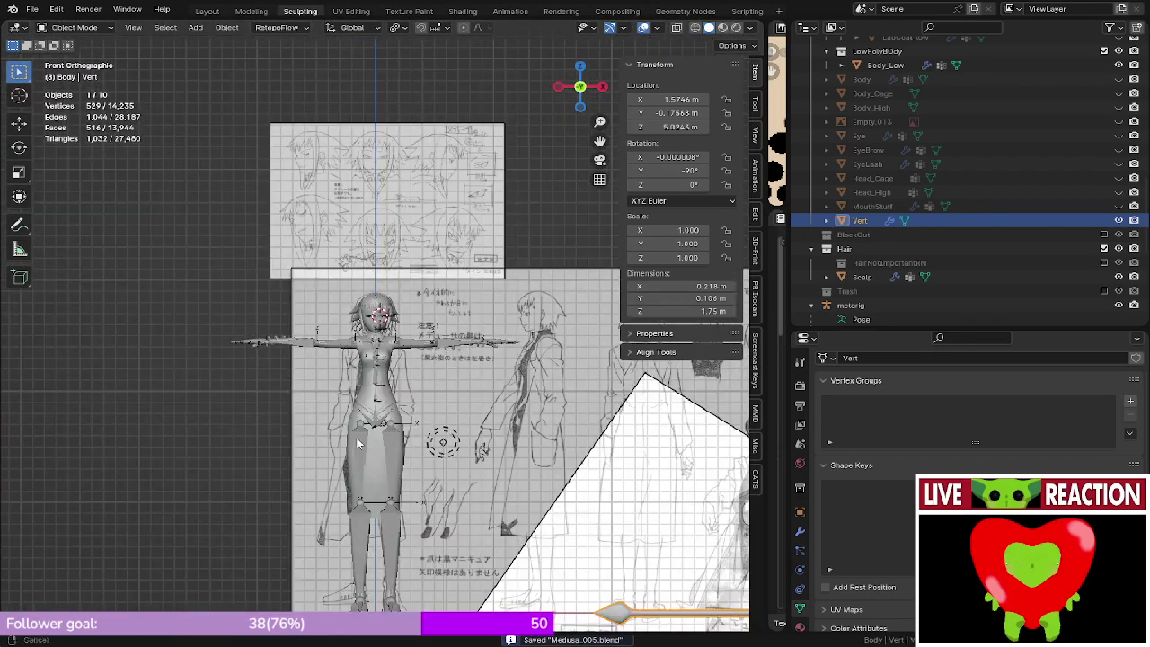
pyautogui.moveTo(356, 441); pyautogui.dragTo(428, 356, button='middle')
pyautogui.scroll(4, 349, 372)
pyautogui.scroll(-5, 378, 359)
pyautogui.scroll(-3, 377, 397)
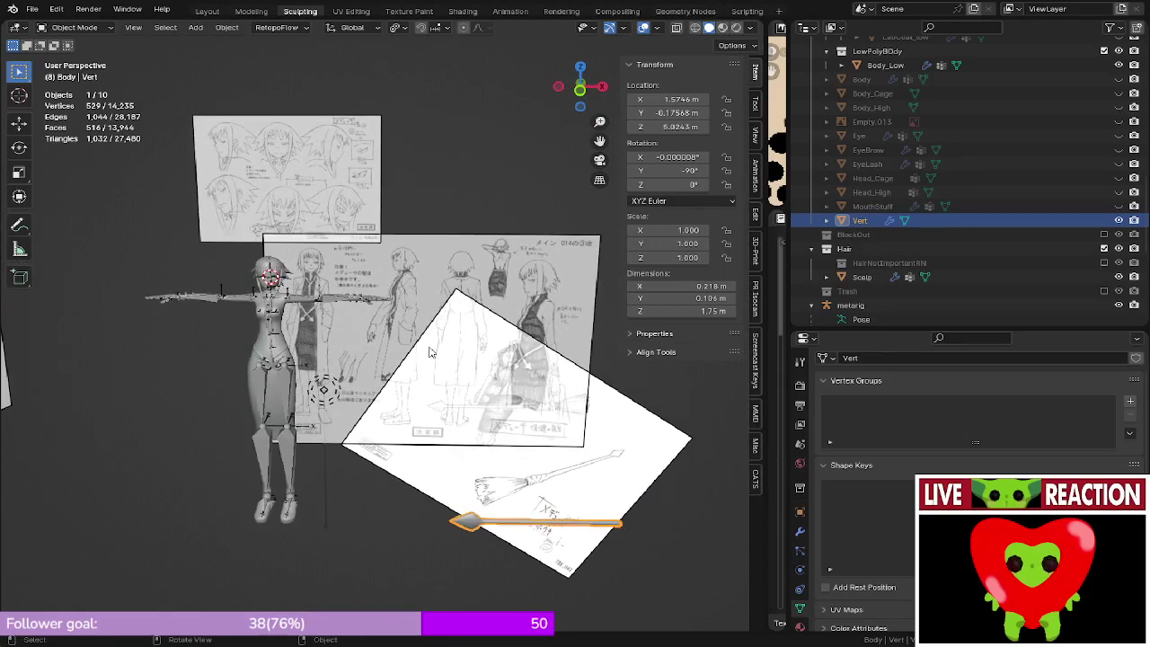
# - Rename the Vert object as Broom
pyautogui.doubleClick(866, 220)
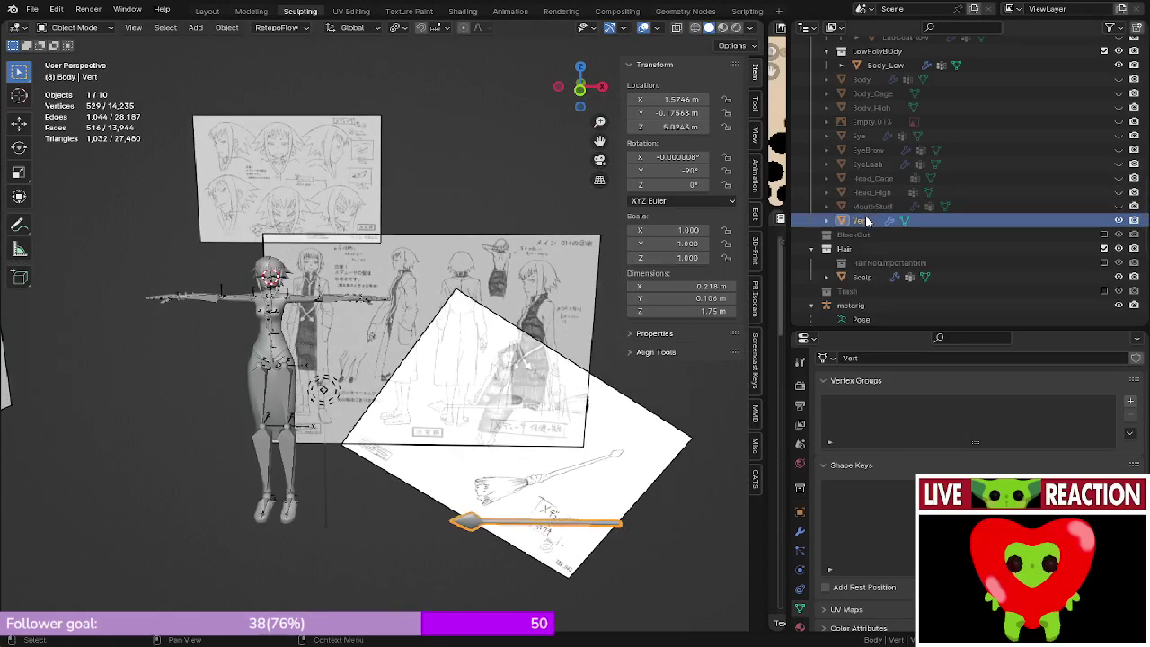
pyautogui.scroll(-2, 867, 217)
pyautogui.write('Broom')
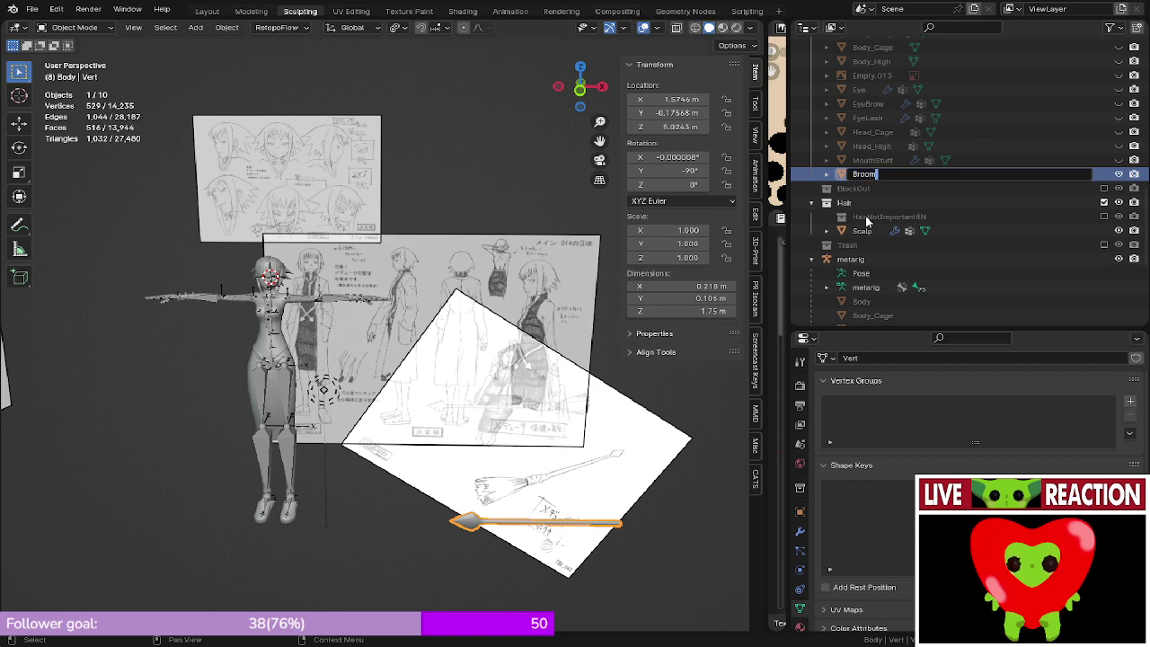
pyautogui.press('Return')
# - Move the Broom object into the WitchOutfitLow collection
pyautogui.scroll(6, 866, 220)
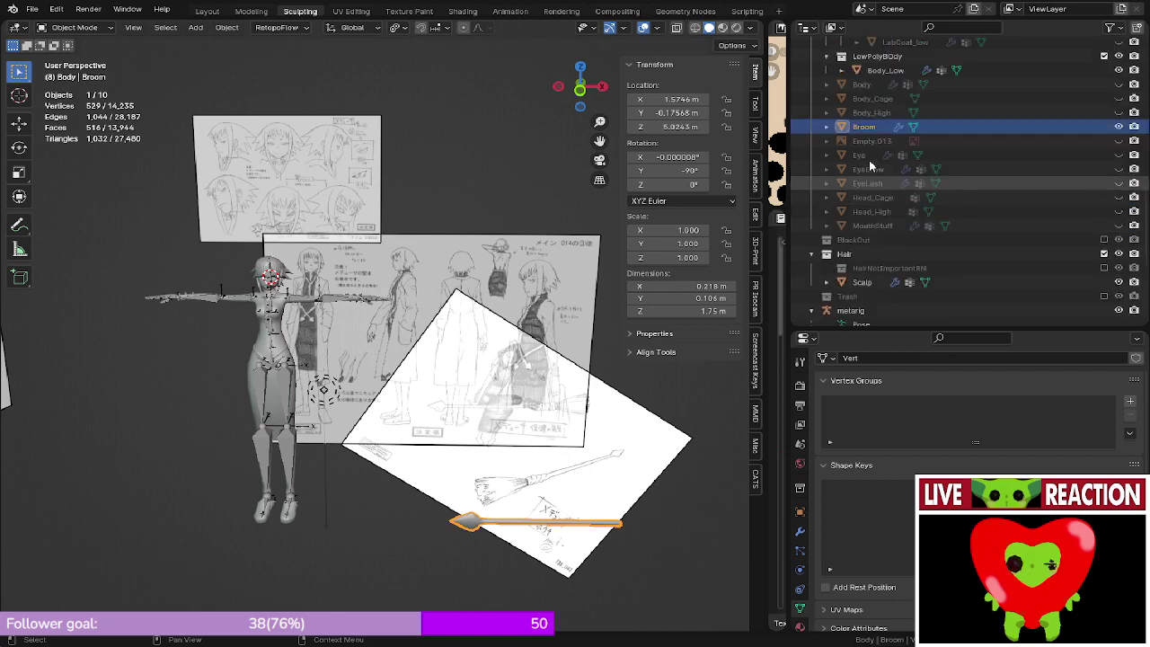
pyautogui.moveTo(859, 226); pyautogui.dragTo(894, 228)
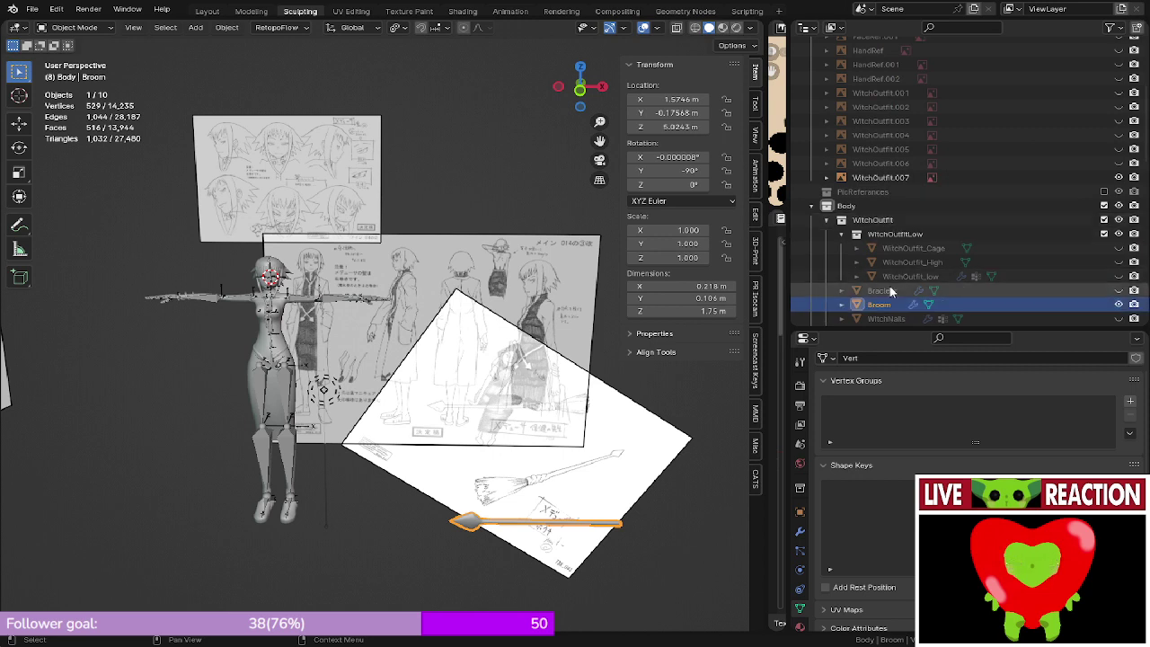
pyautogui.moveTo(880, 307); pyautogui.dragTo(895, 234)
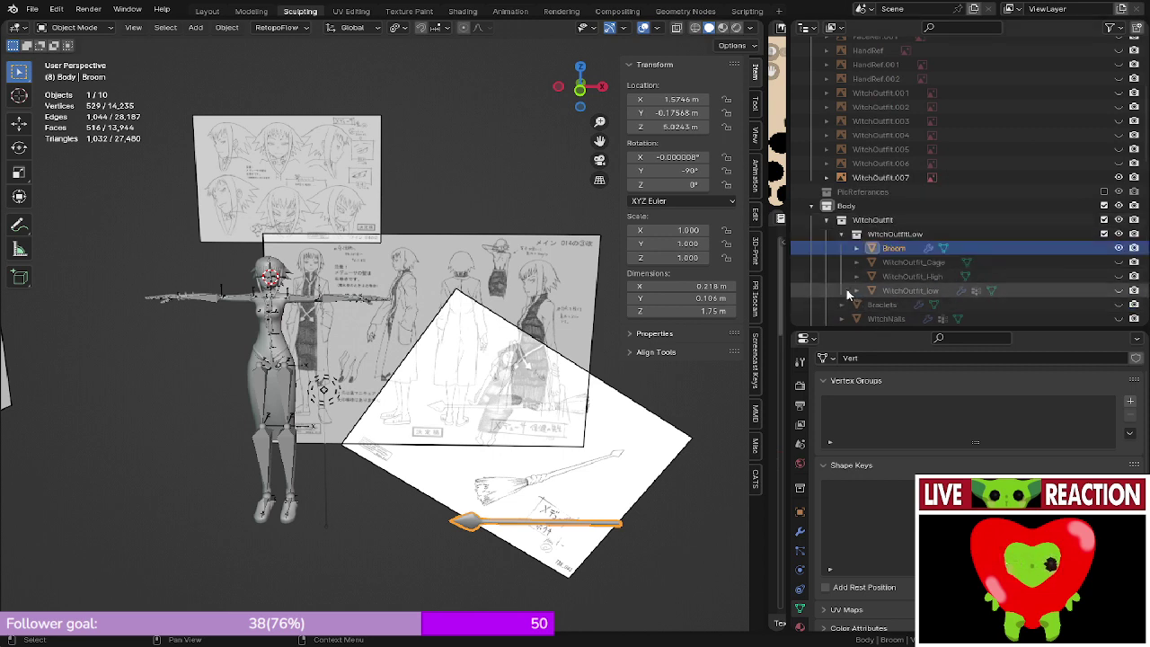
pyautogui.scroll(-5, 871, 259)
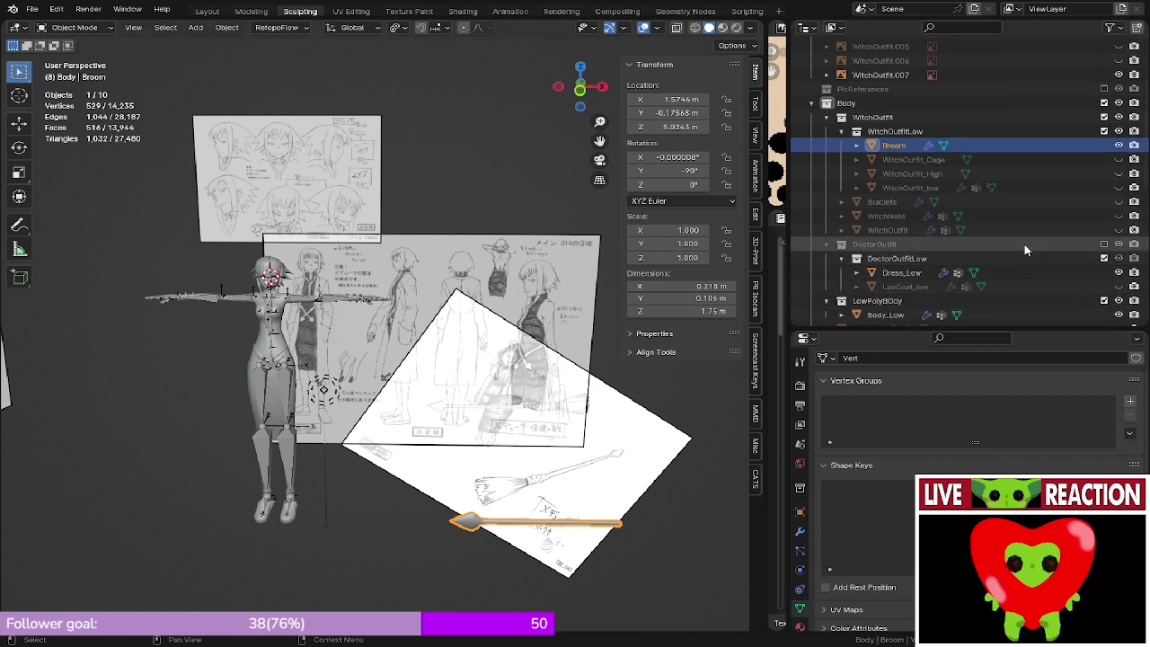
# - Return to the front view of the character and save the file with the reorganised Broom object
pyautogui.press('KP_1')
pyautogui.scroll(6, 301, 220)
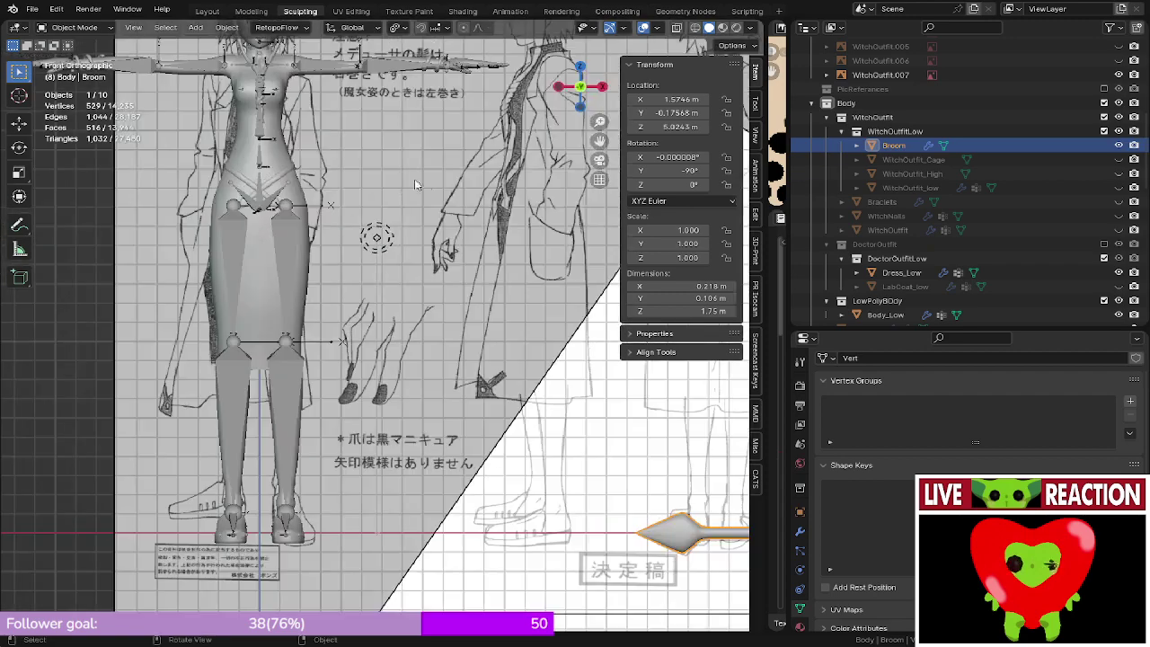
pyautogui.hotkey('ctrl', 's')
pyautogui.click(462, 221)
pyautogui.keyDown('shift'); pyautogui.moveTo(461, 221); pyautogui.dragTo(446, 300, button='middle'); pyautogui.keyUp('shift')
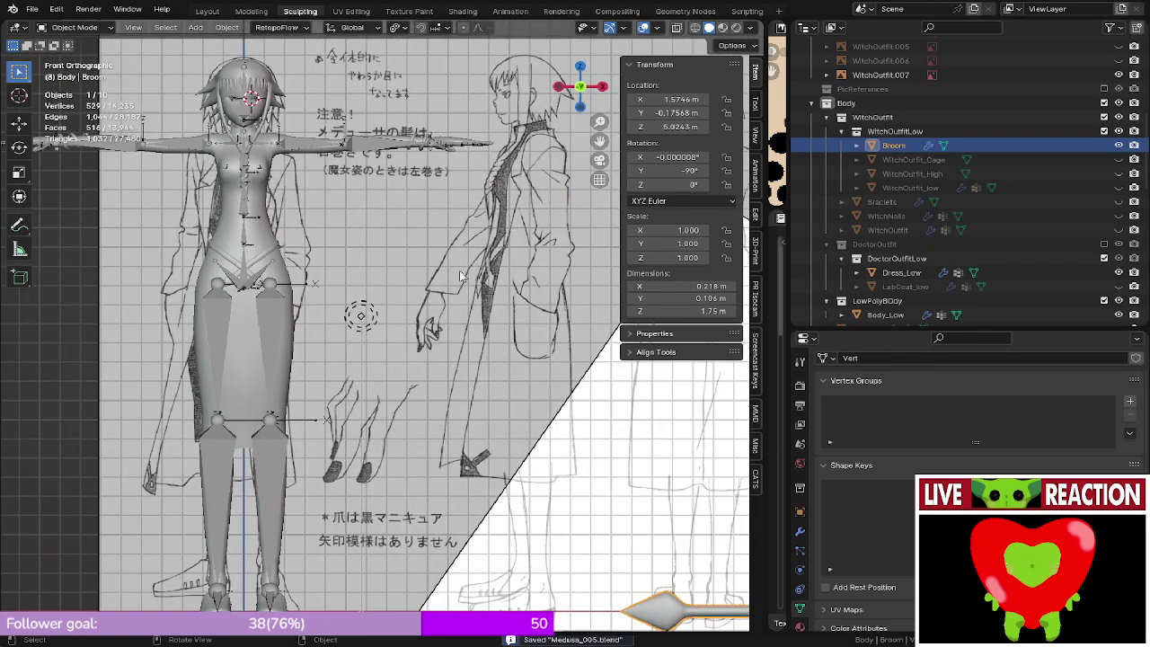
# - Hide the metarig armature in the viewport
pyautogui.scroll(-4, 1001, 284)
pyautogui.scroll(-4, 1002, 285)
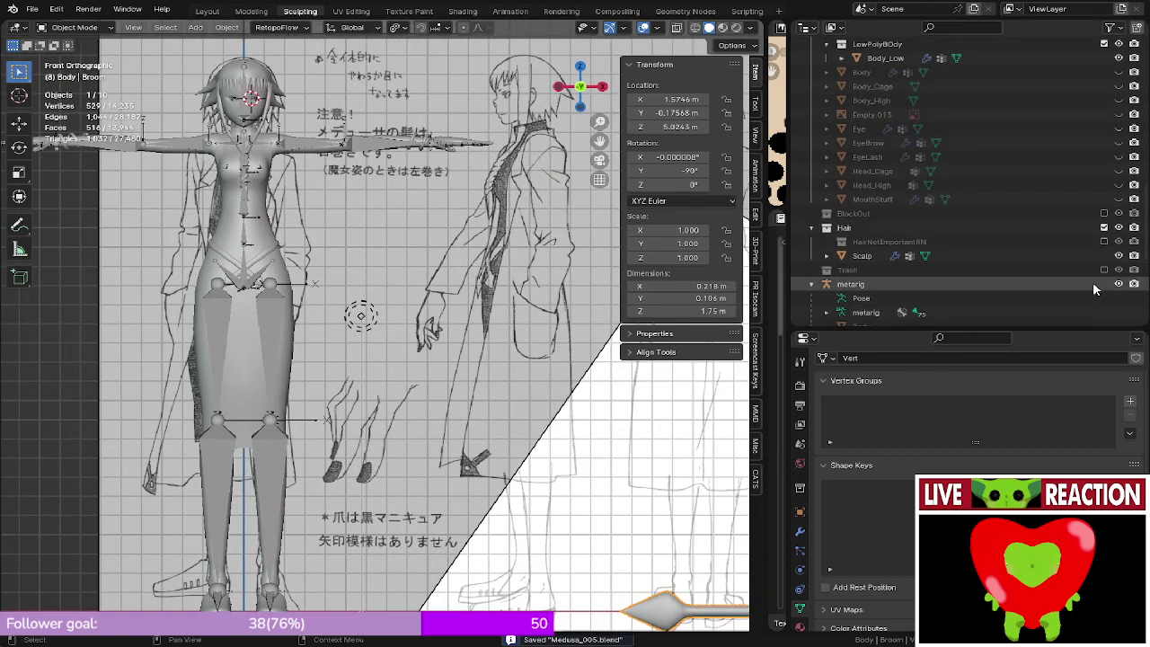
pyautogui.click(1117, 284)
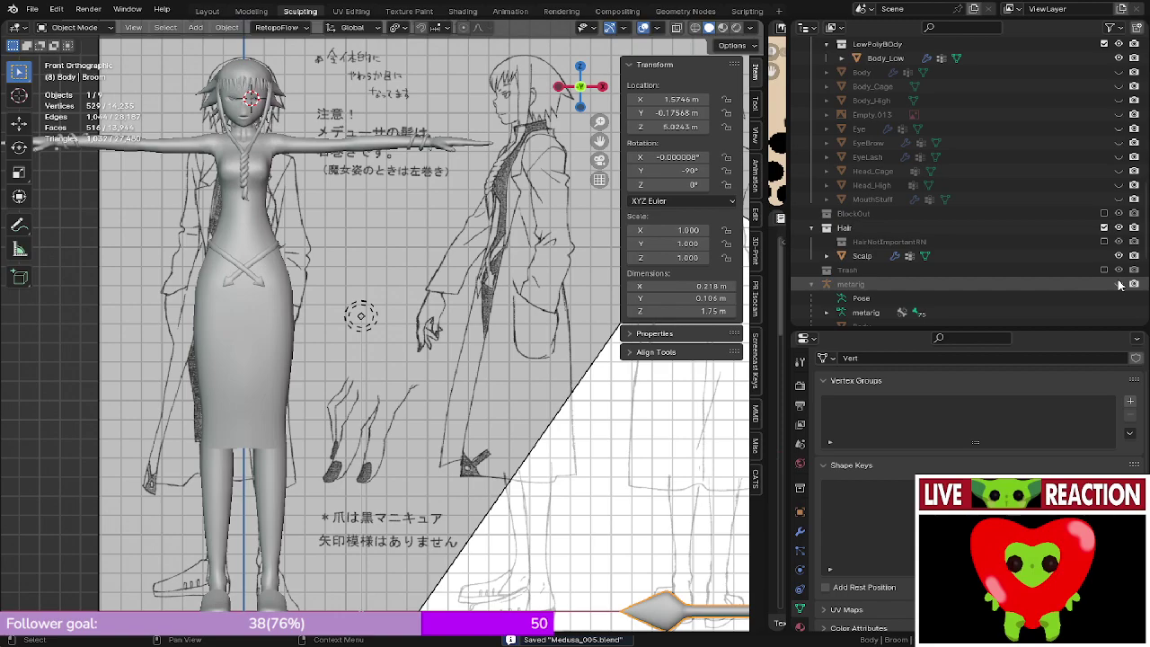
# - Join the Scalp hair mesh into Body_Low and check the combined mesh from the front
pyautogui.click(860, 256)
pyautogui.keyDown('shift'); pyautogui.moveTo(494, 233); pyautogui.dragTo(440, 311, button='middle'); pyautogui.keyUp('shift')
pyautogui.scroll(4, 401, 337)
pyautogui.keyDown('shift'); pyautogui.click(469, 379); pyautogui.keyUp('shift')
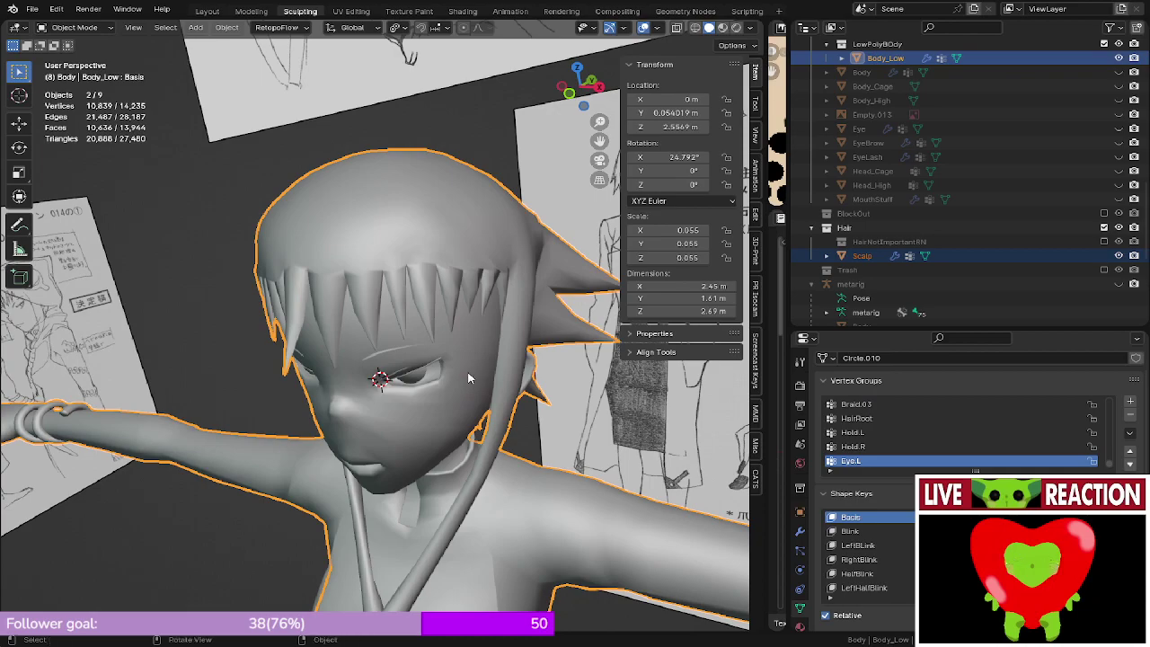
pyautogui.press('KP_1')
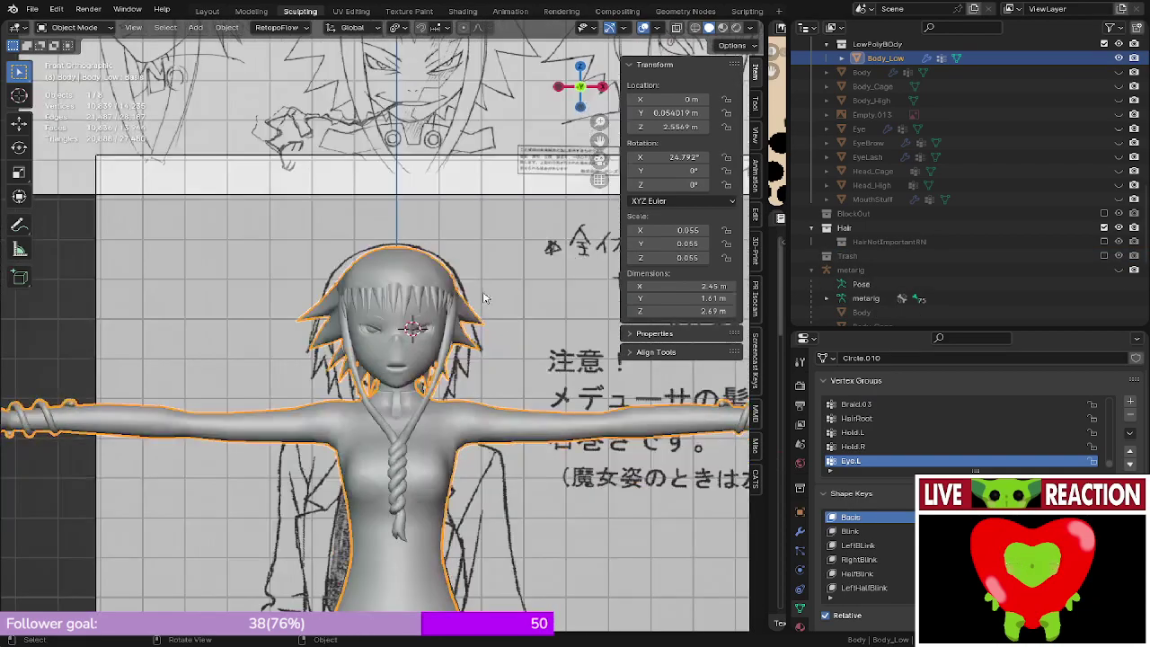
pyautogui.press('Tab')
pyautogui.press('Tab')
pyautogui.scroll(4, 428, 330)
pyautogui.scroll(2, 427, 330)
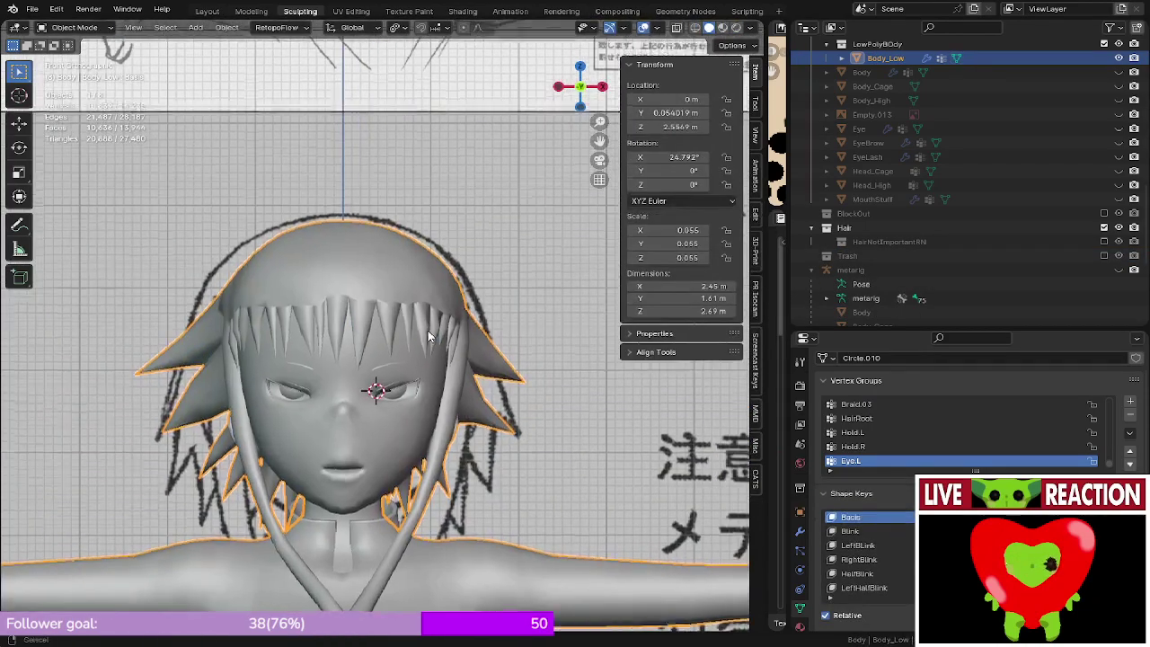
pyautogui.scroll(2, 427, 330)
# - Unhide the LabCoat_low object in the DoctorOutfitLow collection
pyautogui.scroll(6, 876, 177)
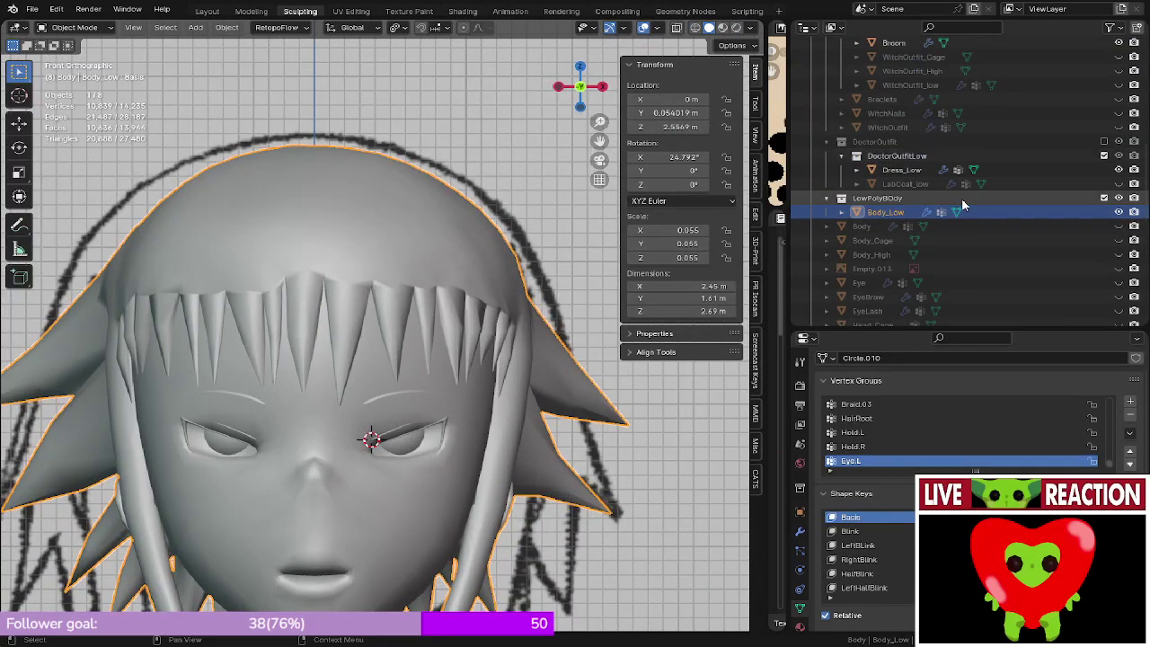
pyautogui.click(1118, 184)
pyautogui.scroll(3, 1031, 189)
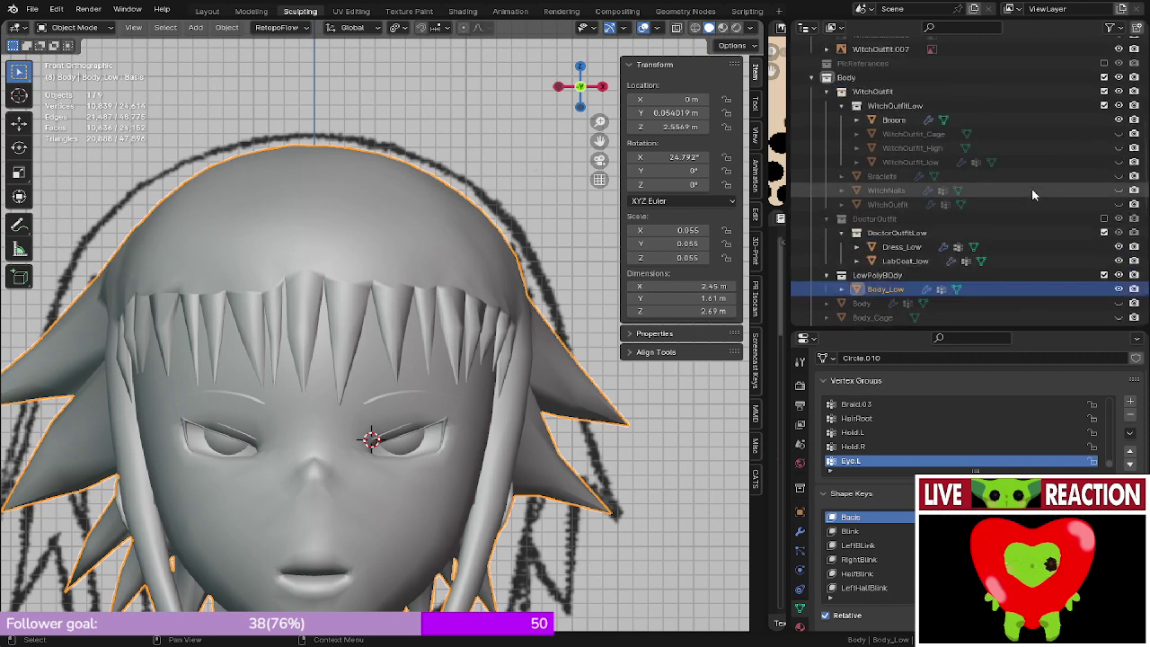
# - Unhide WitchOutfit_low and select it together with Dress_Low, LabCoat_low, Body_Low and Broom
pyautogui.click(1118, 162)
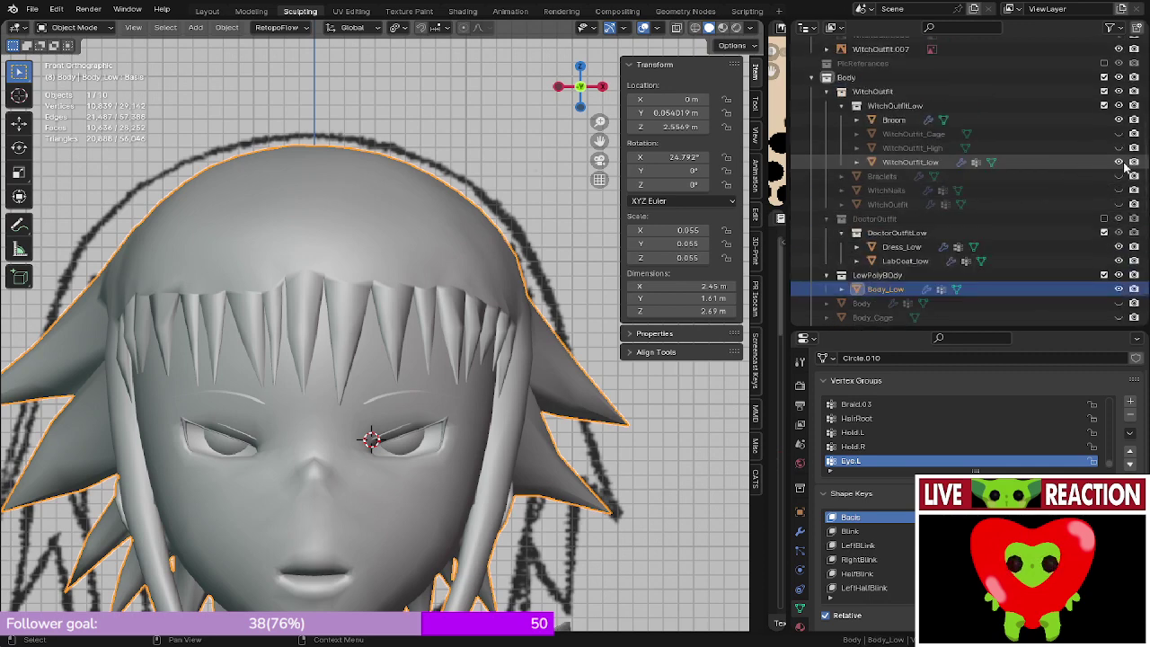
pyautogui.click(908, 163)
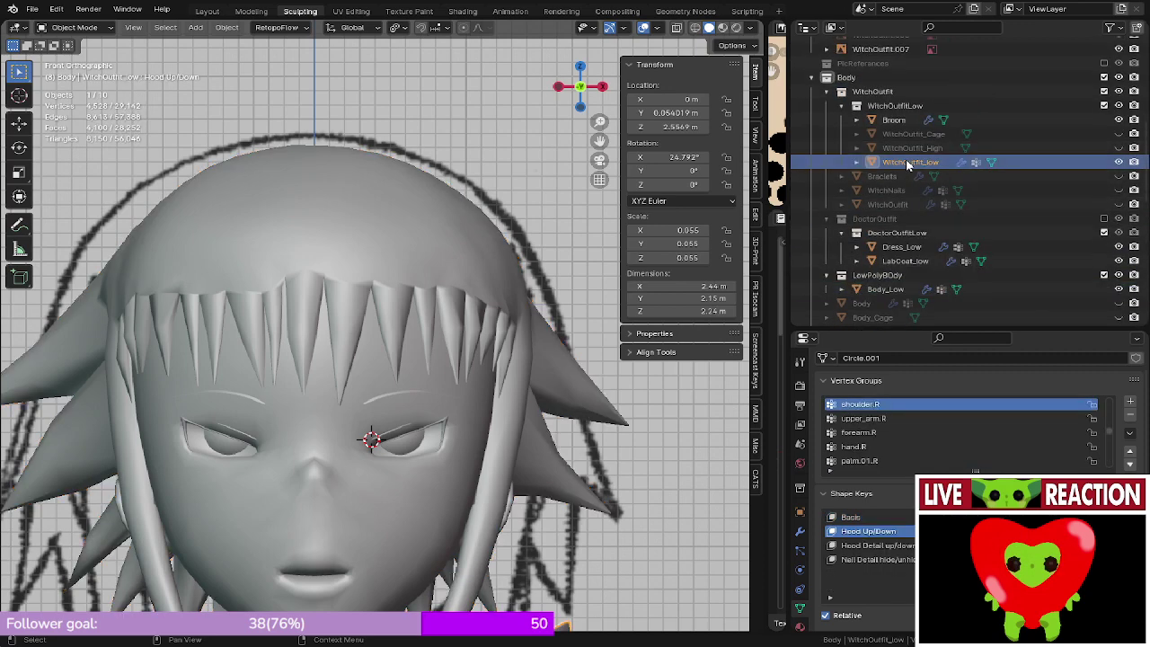
pyautogui.keyDown('ctrl'); pyautogui.click(899, 247); pyautogui.keyUp('ctrl')
pyautogui.keyDown('ctrl'); pyautogui.click(902, 262); pyautogui.keyUp('ctrl')
pyautogui.keyDown('ctrl'); pyautogui.click(894, 289); pyautogui.keyUp('ctrl')
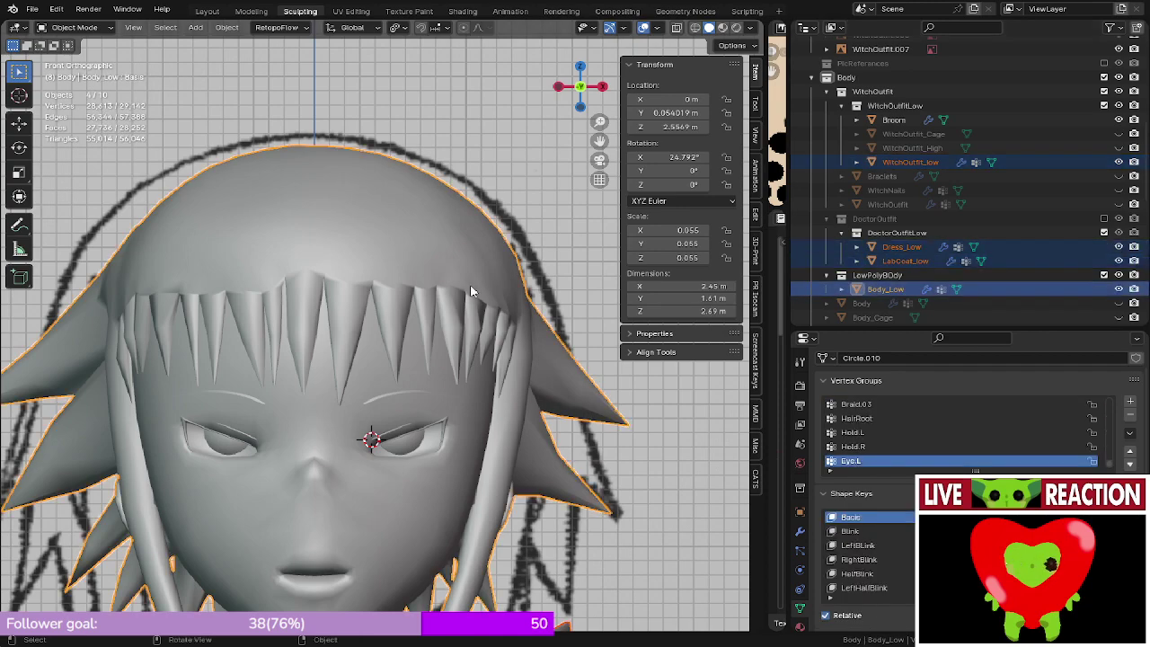
pyautogui.scroll(-6, 691, 256)
pyautogui.keyDown('ctrl'); pyautogui.click(900, 120); pyautogui.keyUp('ctrl')
pyautogui.scroll(-4, 256, 296)
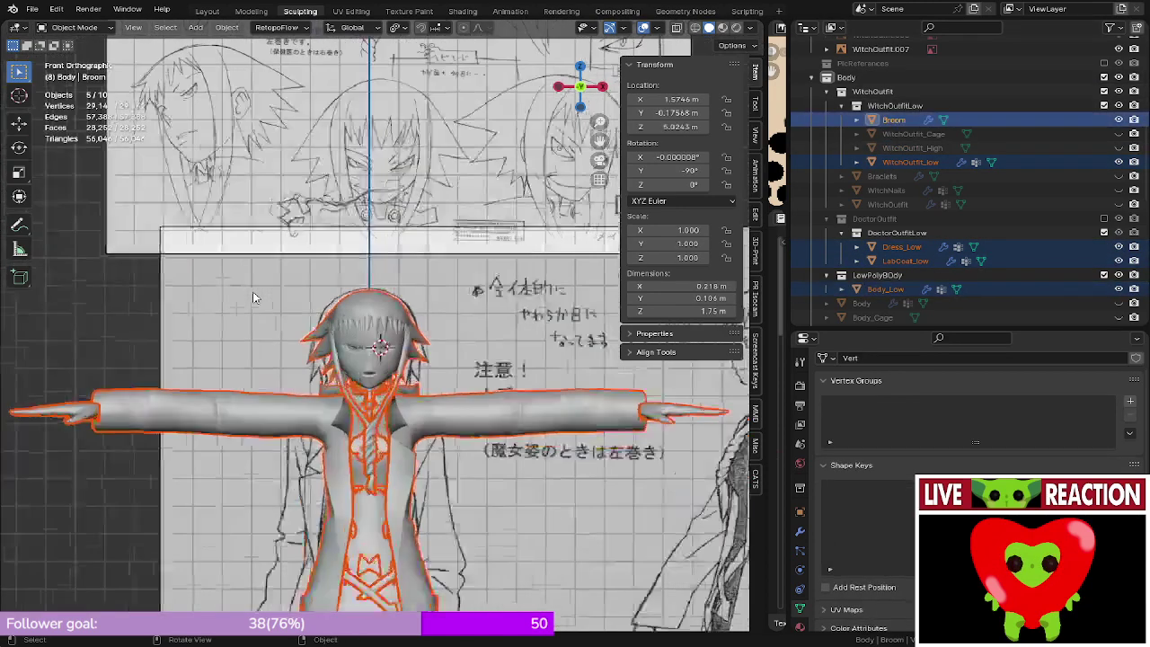
# - Check the combined geometry of the five selected meshes in Edit Mode from the front, and return to Object Mode
pyautogui.moveTo(257, 295); pyautogui.dragTo(262, 324, button='middle')
pyautogui.press('Tab')
pyautogui.press('a')
pyautogui.press('KP_1')
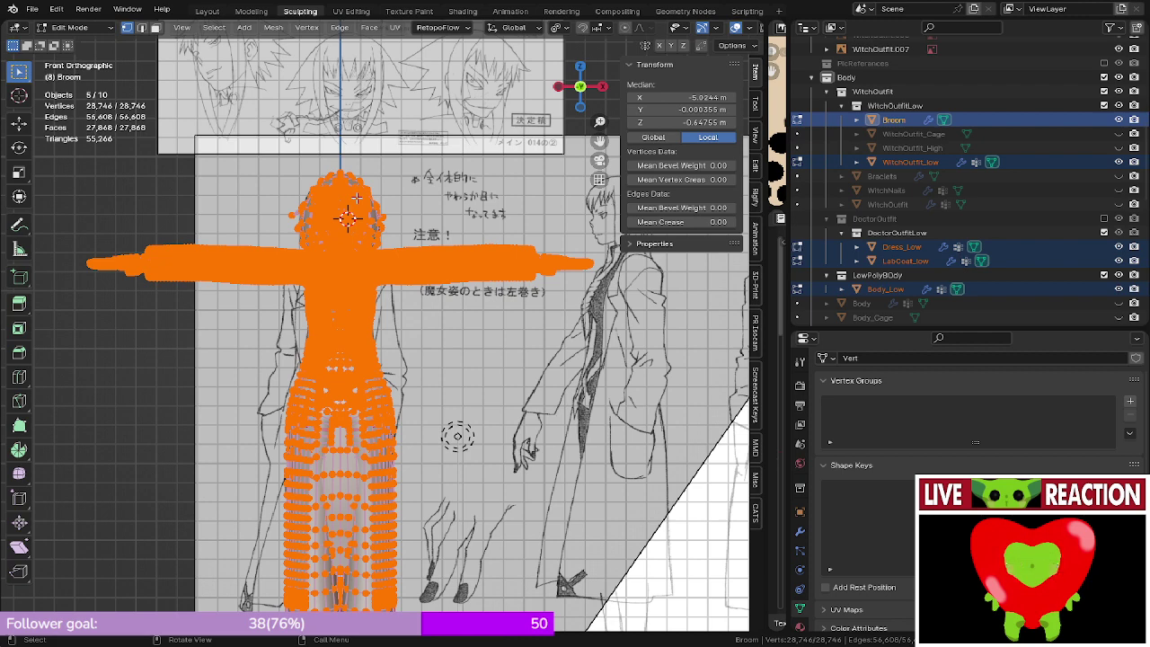
pyautogui.scroll(-7, 357, 197)
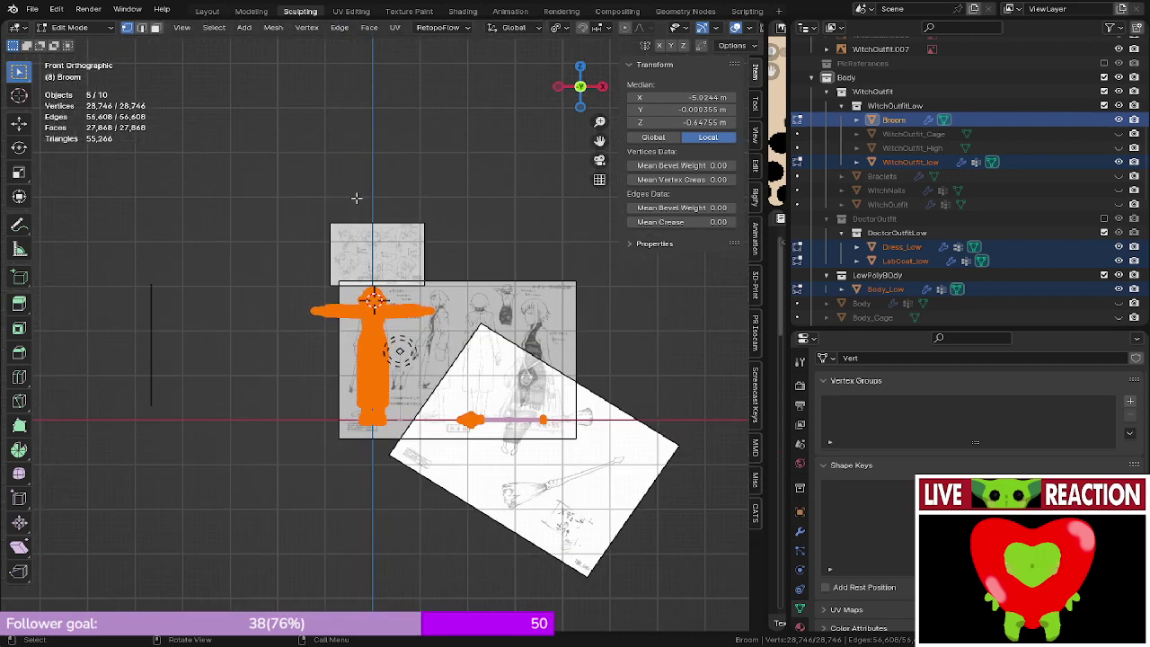
pyautogui.scroll(3, 356, 197)
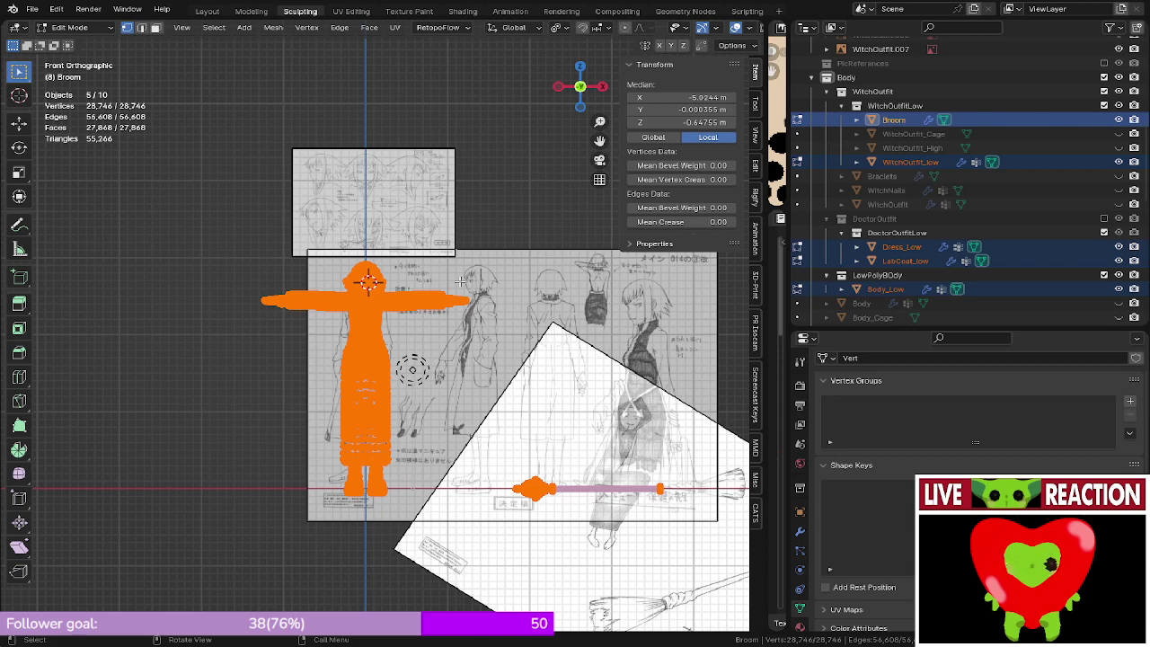
pyautogui.press('Tab')
pyautogui.scroll(4, 491, 294)
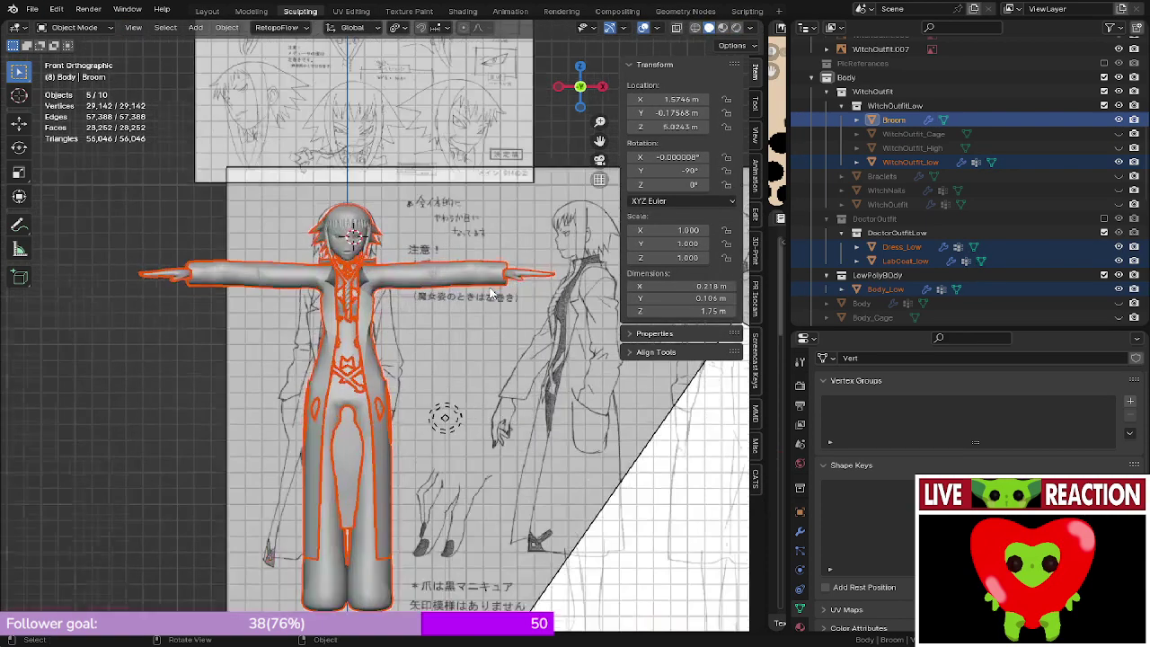
# - Hide WitchOutfit_low and show the character with its materials in rendered shading from the front
pyautogui.moveTo(492, 294); pyautogui.dragTo(478, 375, button='middle')
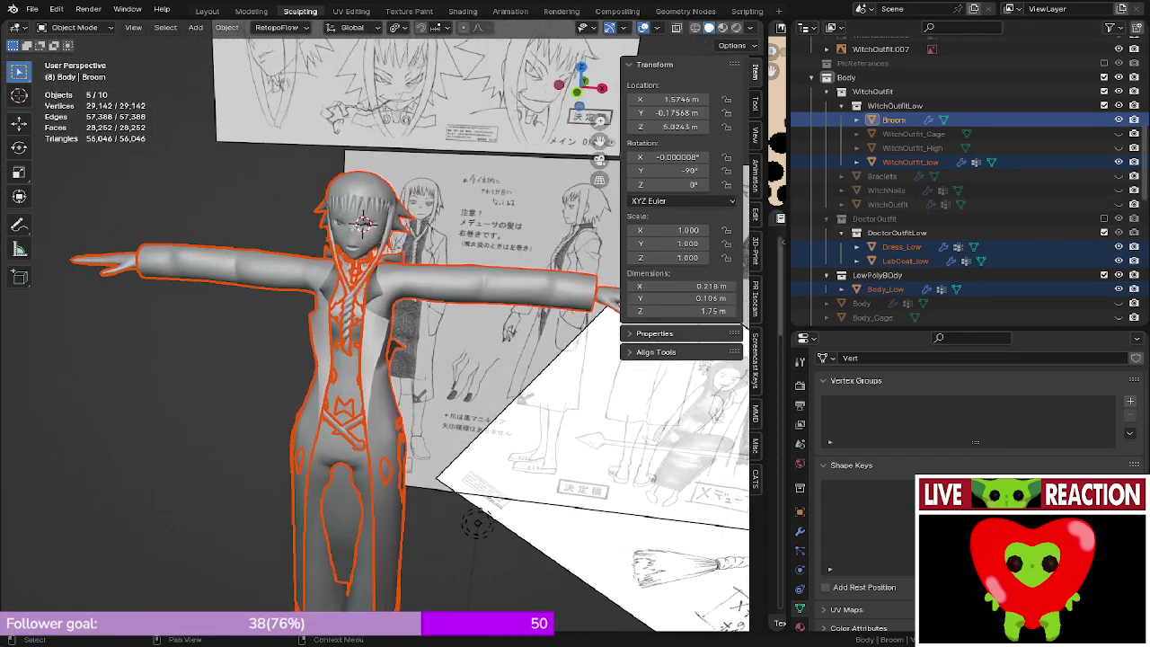
pyautogui.click(1118, 162)
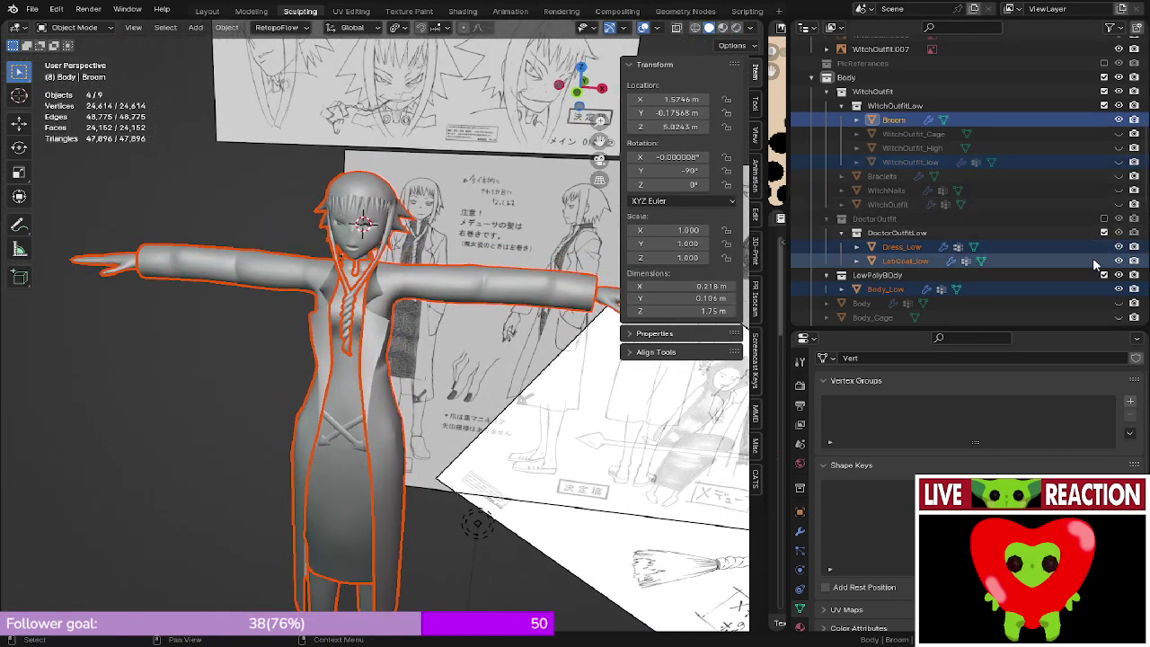
pyautogui.scroll(3, 295, 410)
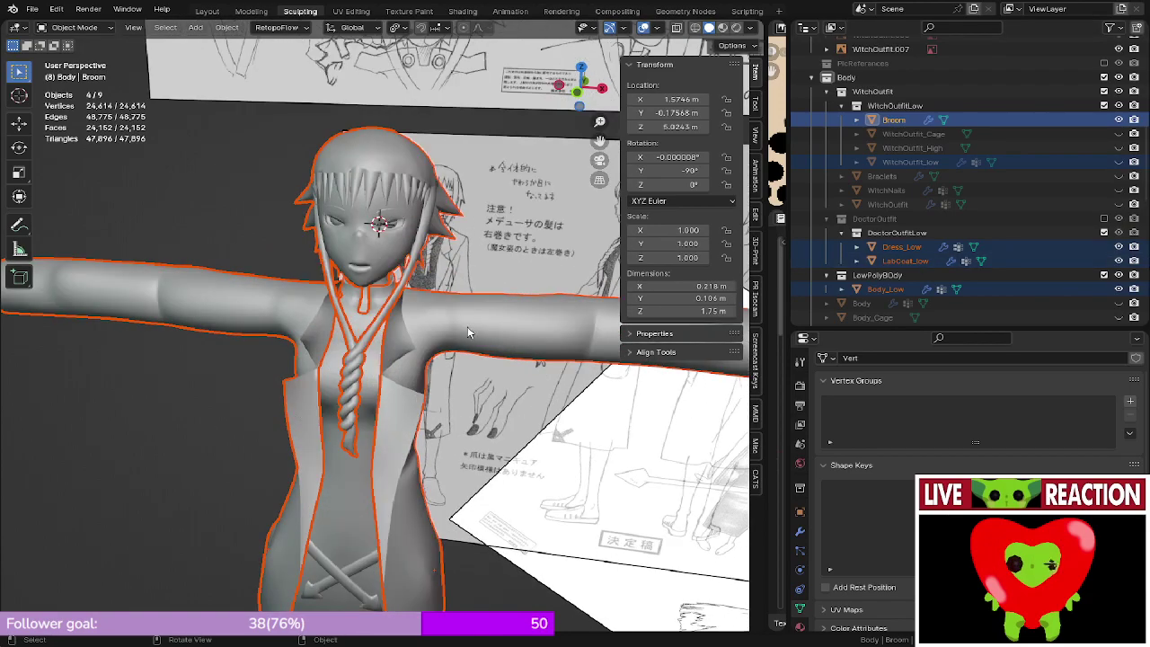
pyautogui.moveTo(467, 332); pyautogui.dragTo(422, 378, button='middle')
pyautogui.keyDown('shift'); pyautogui.moveTo(359, 297); pyautogui.dragTo(350, 386, button='middle'); pyautogui.keyUp('shift')
pyautogui.press('z')
pyautogui.click(340, 329)
pyautogui.moveTo(343, 334); pyautogui.dragTo(416, 327, button='middle')
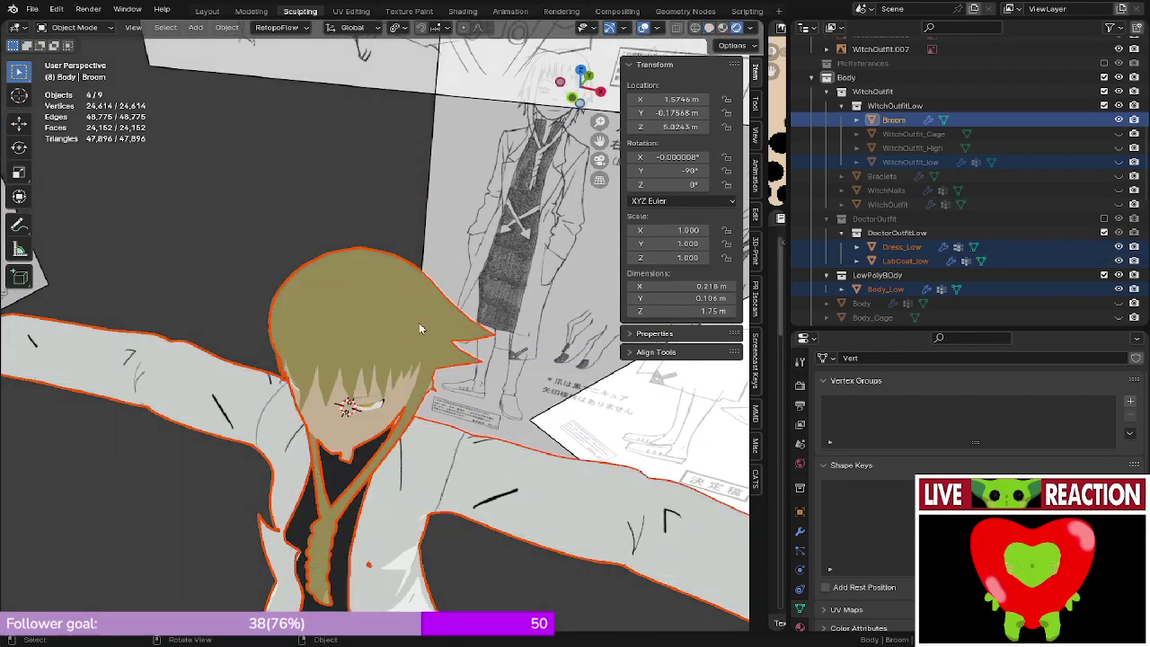
pyautogui.press('KP_1')
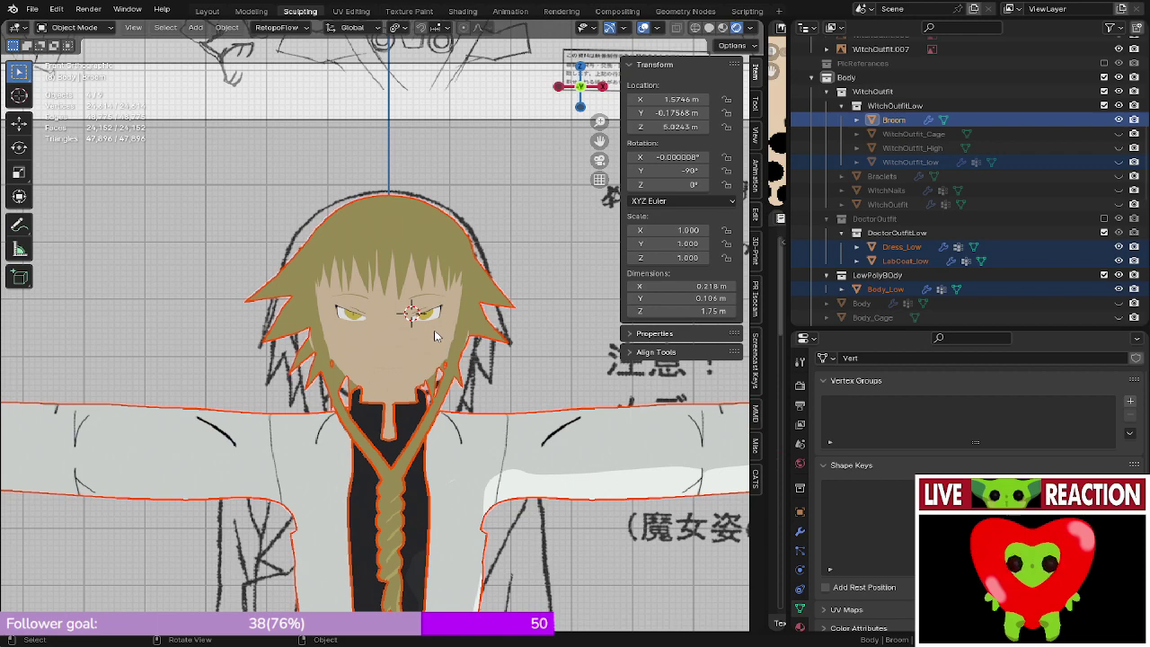
pyautogui.keyDown('shift'); pyautogui.moveTo(435, 336); pyautogui.dragTo(460, 350, button='middle'); pyautogui.keyUp('shift')
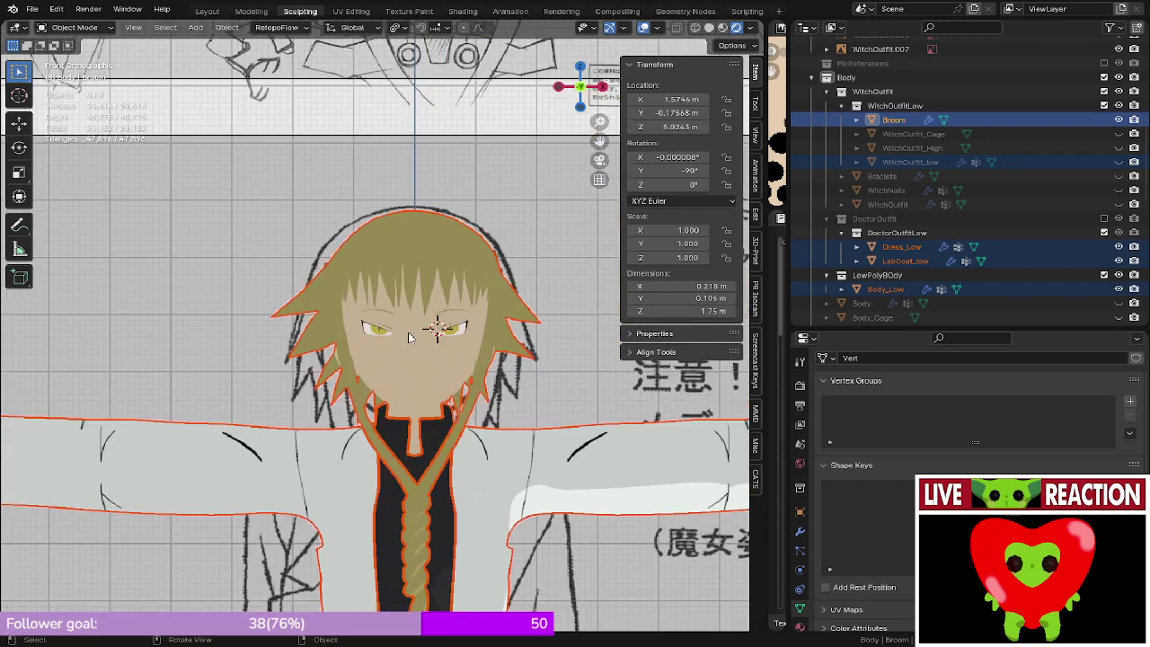
# - Snap the 3D cursor to the world origin and save the file
pyautogui.hotkey('shift', 's')
pyautogui.click(372, 394)
pyautogui.scroll(-7, 346, 382)
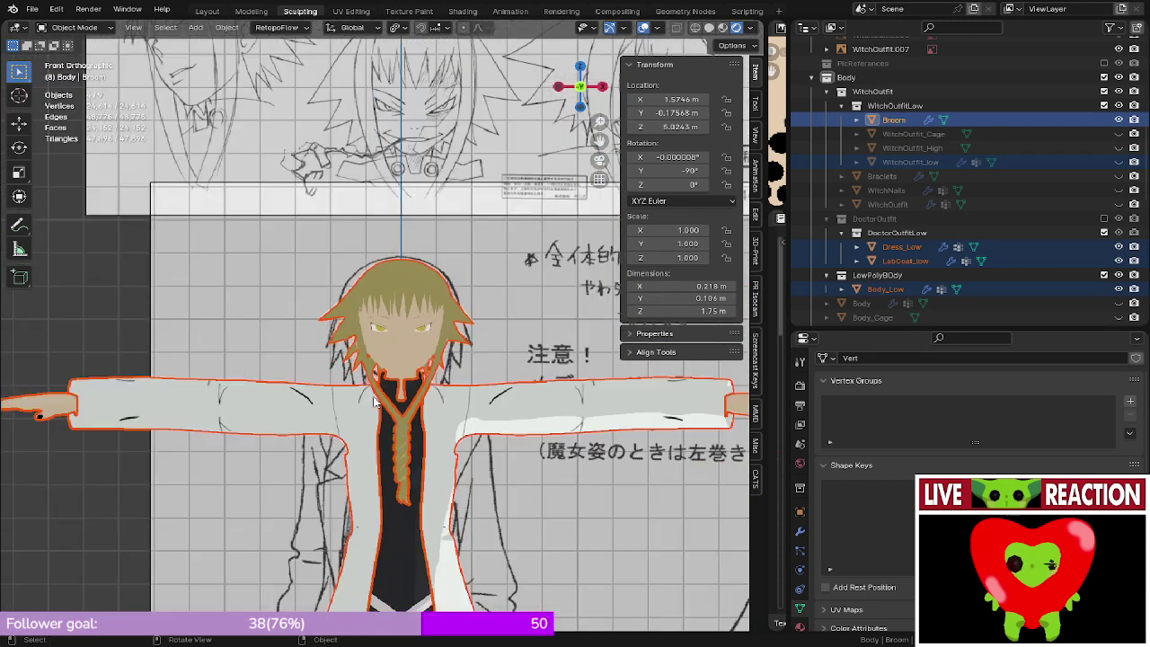
pyautogui.hotkey('ctrl', 's')
pyautogui.click(635, 361)
pyautogui.scroll(6, 408, 314)
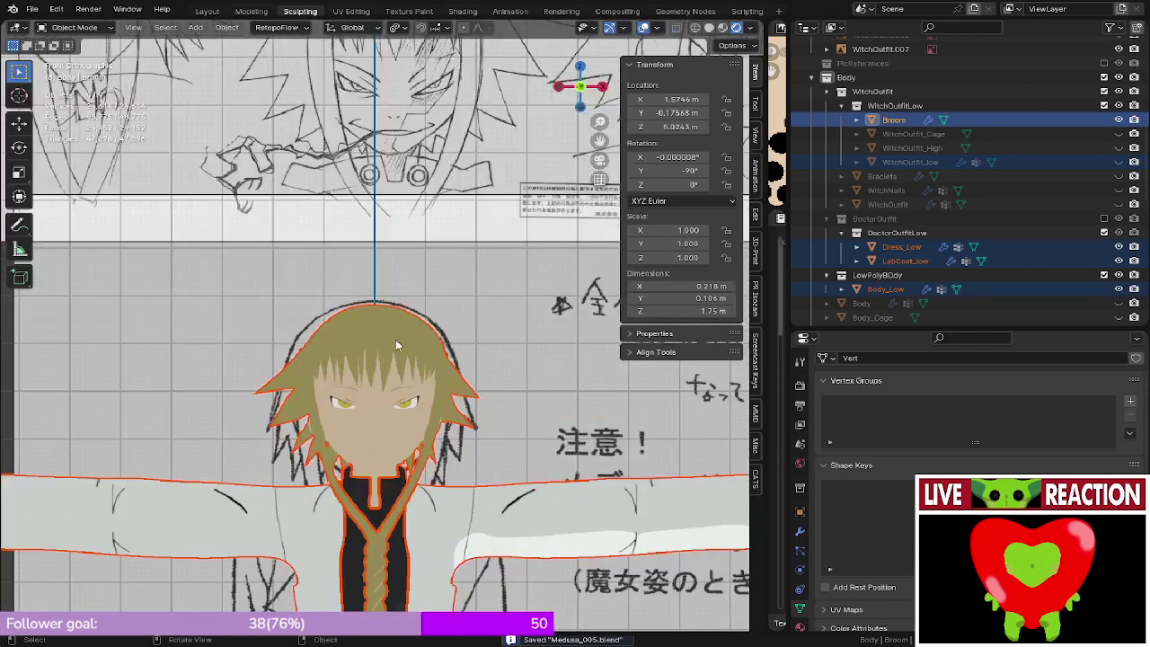
# - Select the FaceRef image and move it about 0.3 m down and about 0.76 m in negative X
pyautogui.click(396, 340)
pyautogui.scroll(-5, 395, 339)
pyautogui.click(396, 191)
pyautogui.scroll(-3, 404, 231)
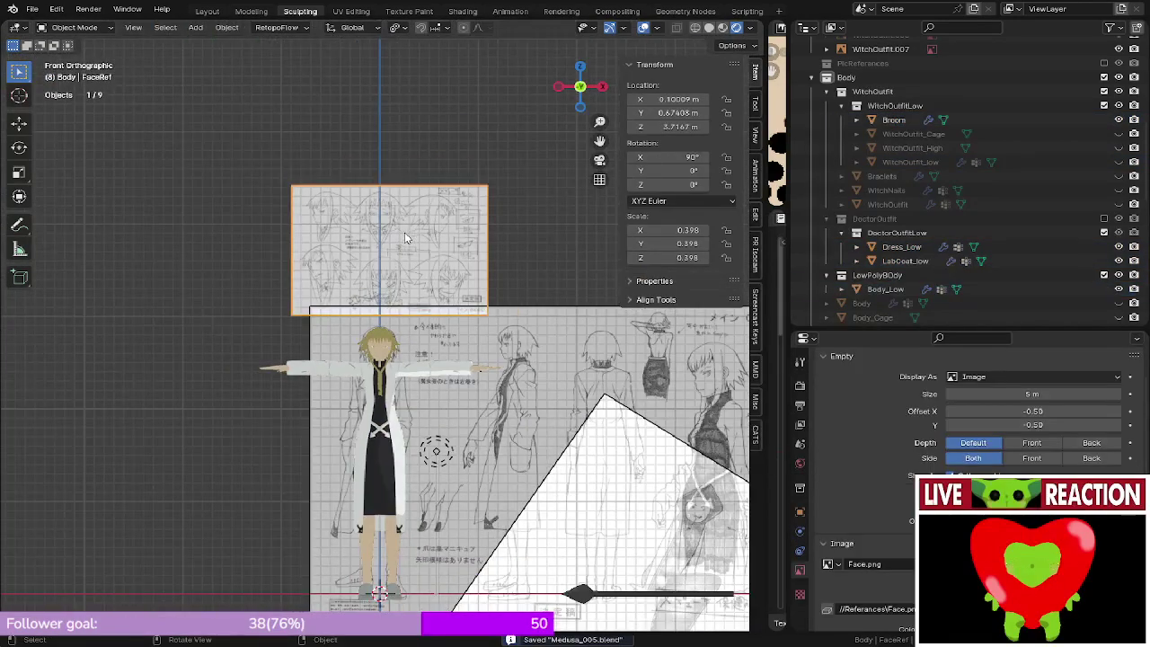
pyautogui.press('g')
pyautogui.press('z')
pyautogui.click(405, 263)
pyautogui.press('g')
pyautogui.press('x')
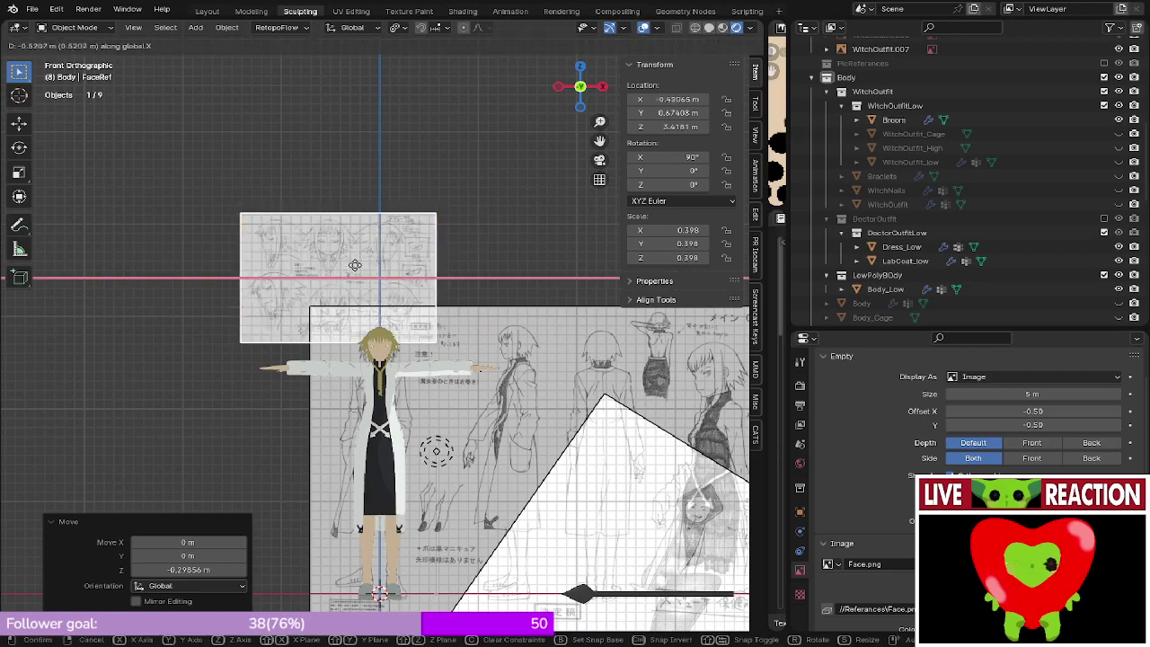
pyautogui.click(334, 281)
# - Lower the FaceRef image by about another 0.27 m and shift it about 0.27 m in positive X
pyautogui.scroll(2, 335, 281)
pyautogui.press('g')
pyautogui.press('z')
pyautogui.click(328, 315)
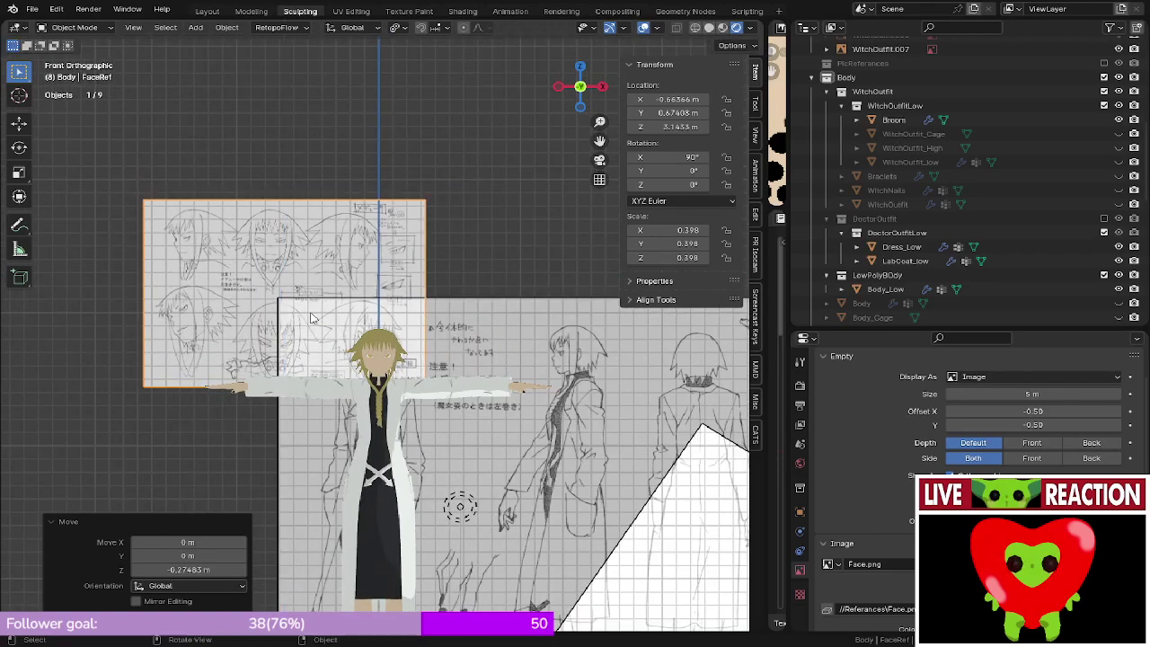
pyautogui.scroll(4, 327, 316)
pyautogui.keyDown('shift'); pyautogui.moveTo(326, 316); pyautogui.dragTo(389, 297, button='middle'); pyautogui.keyUp('shift')
pyautogui.scroll(4, 387, 297)
pyautogui.press('g')
pyautogui.press('x')
pyautogui.click(561, 314)
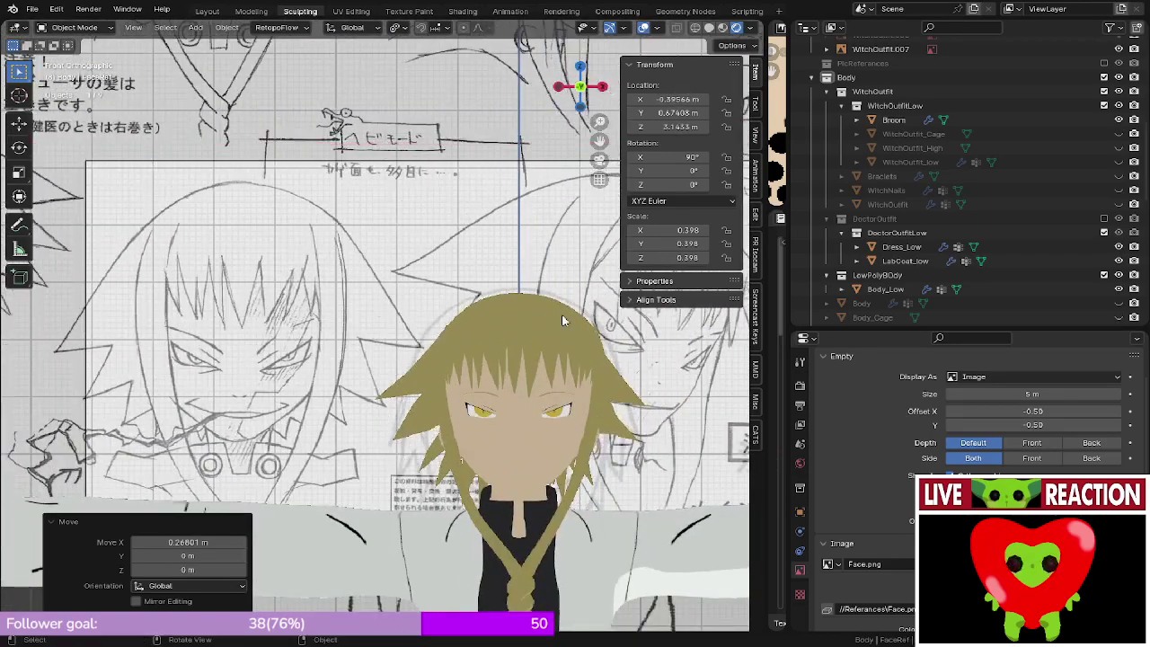
# - Examine the two framed eye close-ups on the FaceRef sheet
pyautogui.scroll(4, 278, 335)
pyautogui.scroll(-5, 278, 336)
pyautogui.scroll(6, 415, 395)
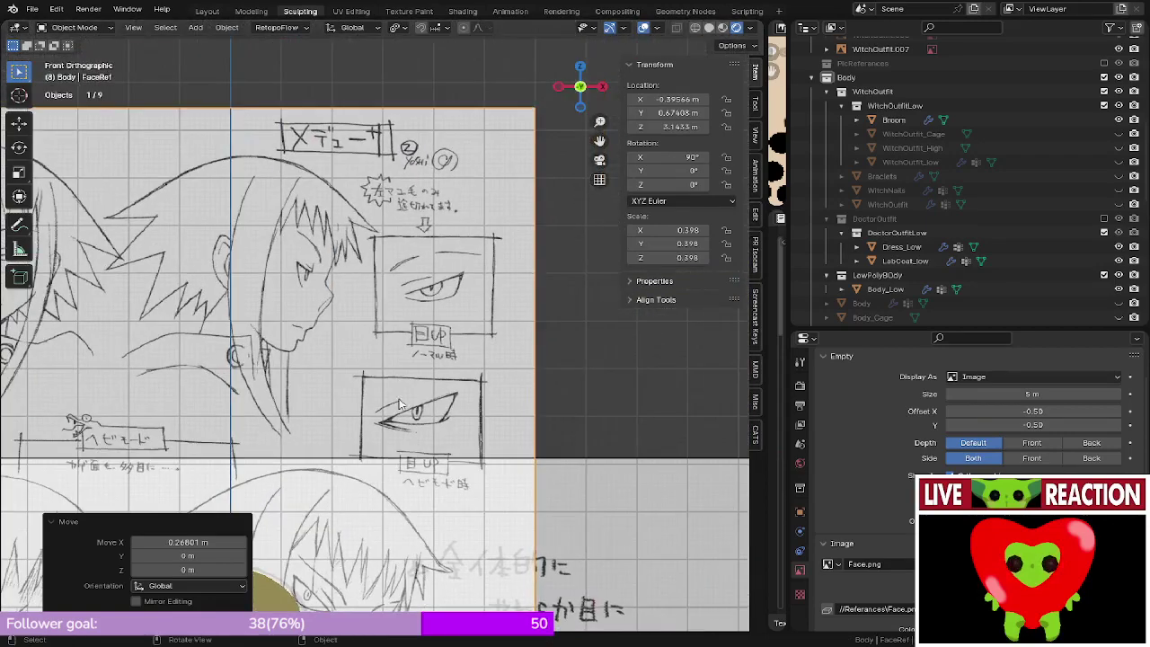
pyautogui.scroll(4, 401, 365)
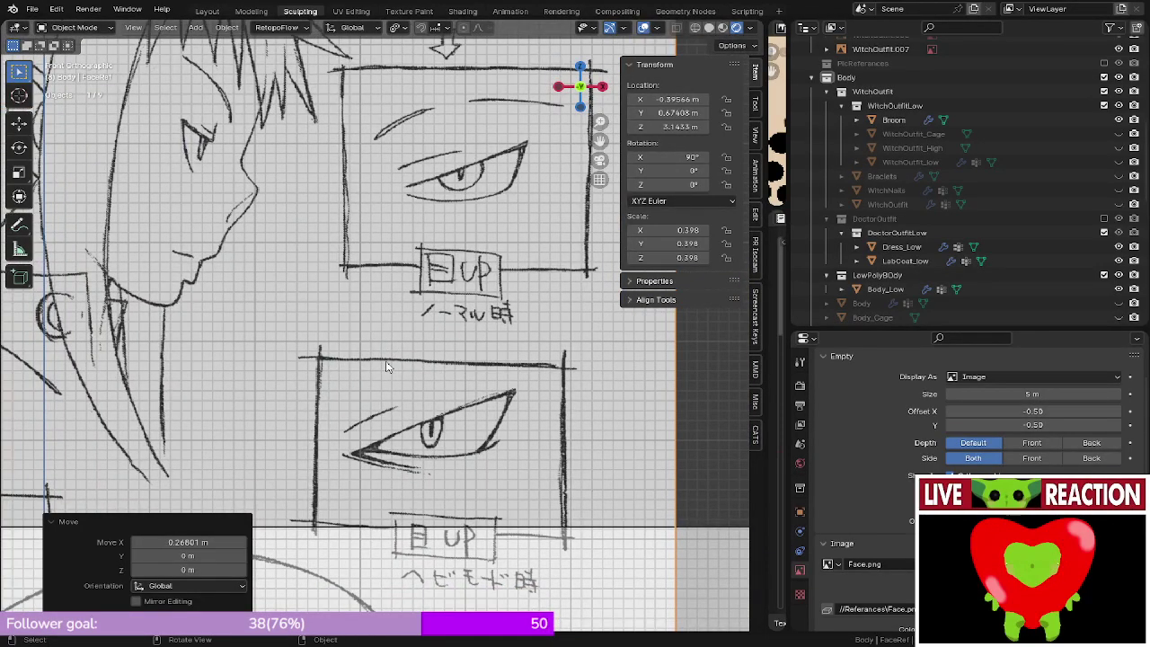
pyautogui.scroll(-6, 386, 365)
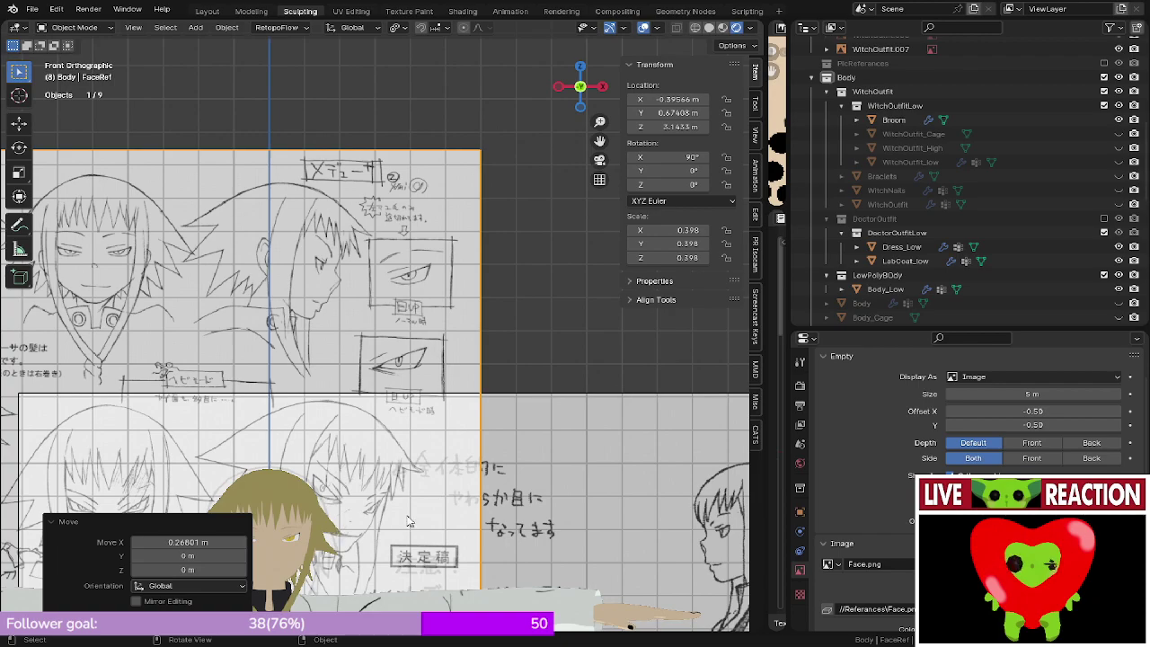
# - Return to the character's head and save the file with the repositioned face reference
pyautogui.keyDown('shift'); pyautogui.moveTo(313, 465); pyautogui.dragTo(284, 299, button='middle'); pyautogui.keyUp('shift')
pyautogui.scroll(5, 284, 299)
pyautogui.hotkey('ctrl', 's')
pyautogui.keyDown('shift'); pyautogui.moveTo(294, 348); pyautogui.dragTo(417, 275, button='middle'); pyautogui.keyUp('shift')
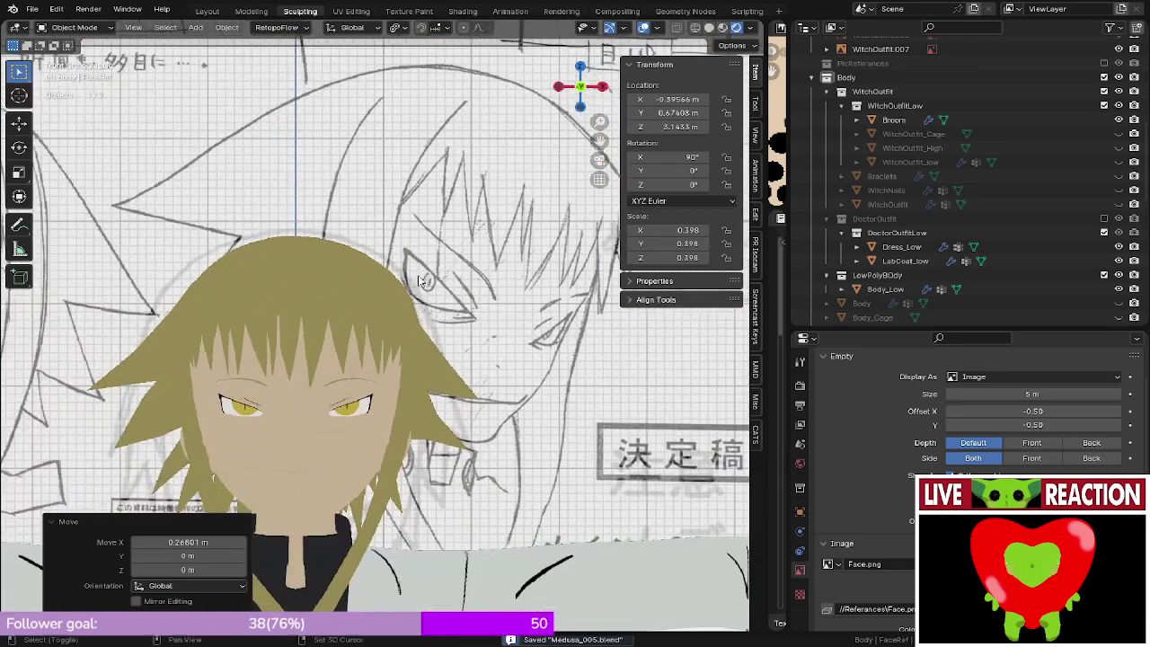
# - Select Body_Low, make its EvilEyes shape key active and enter Edit Mode in front view
pyautogui.click(294, 371)
pyautogui.moveTo(295, 371); pyautogui.dragTo(460, 373, button='middle')
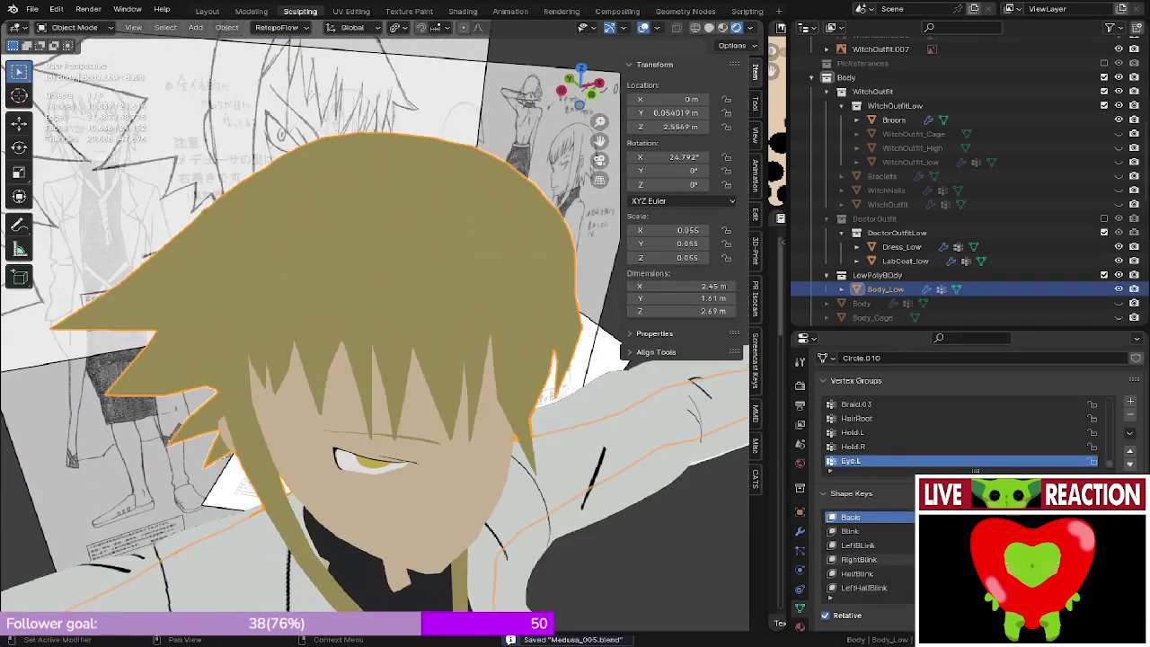
pyautogui.scroll(-5, 867, 552)
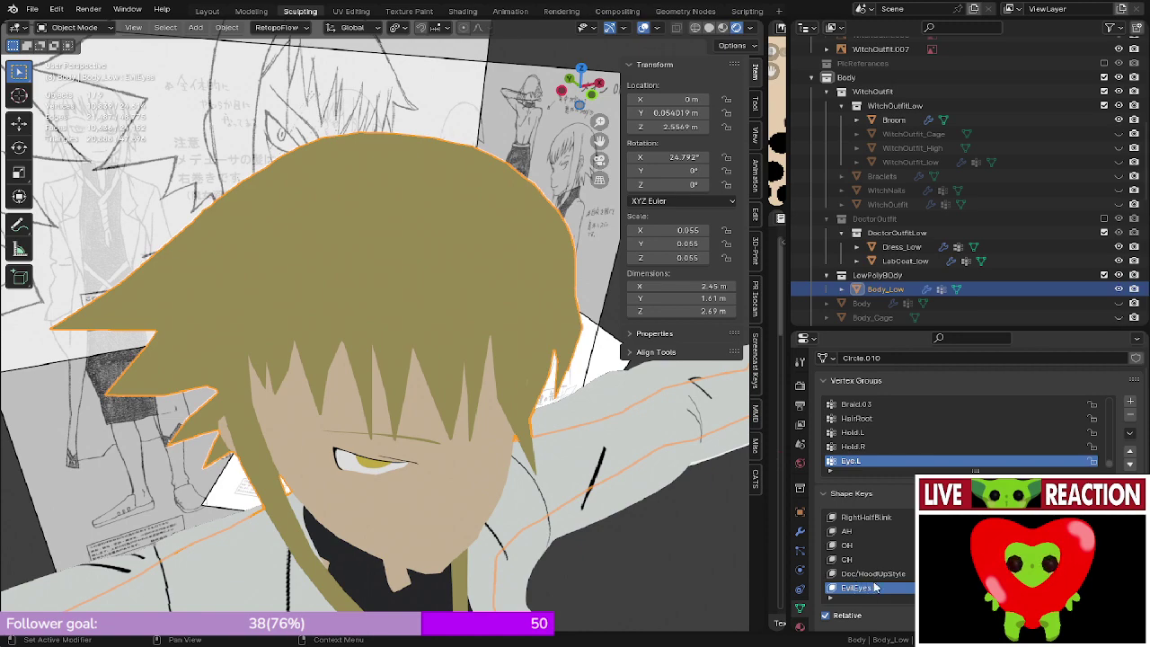
pyautogui.press('KP_1')
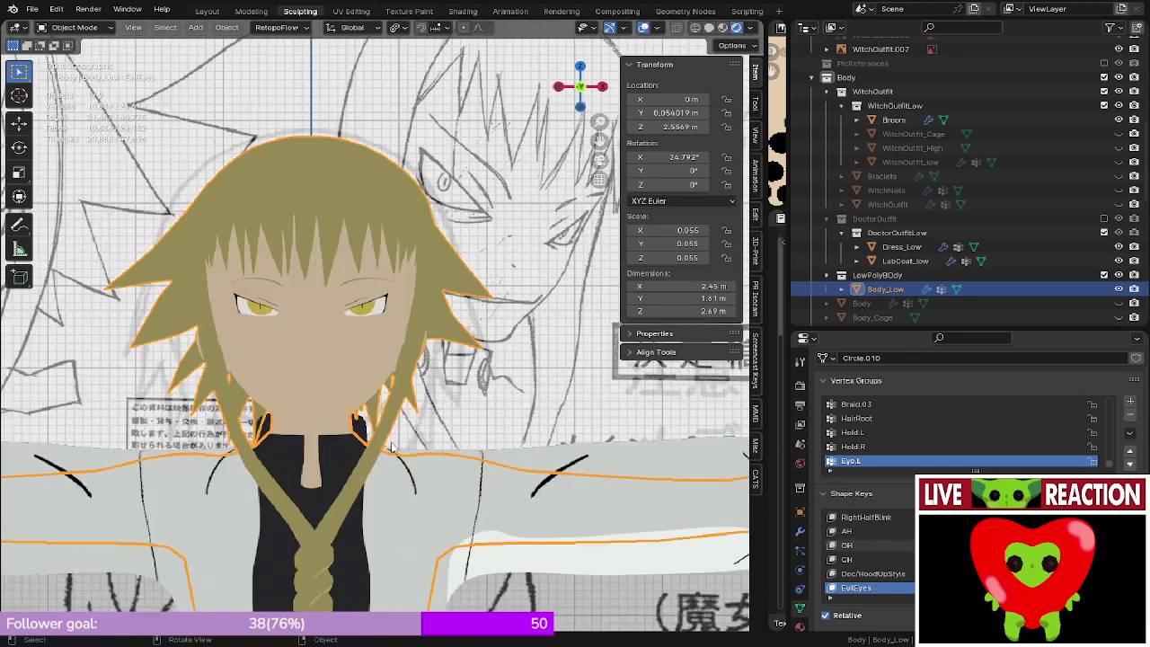
pyautogui.press('Tab')
pyautogui.scroll(5, 343, 329)
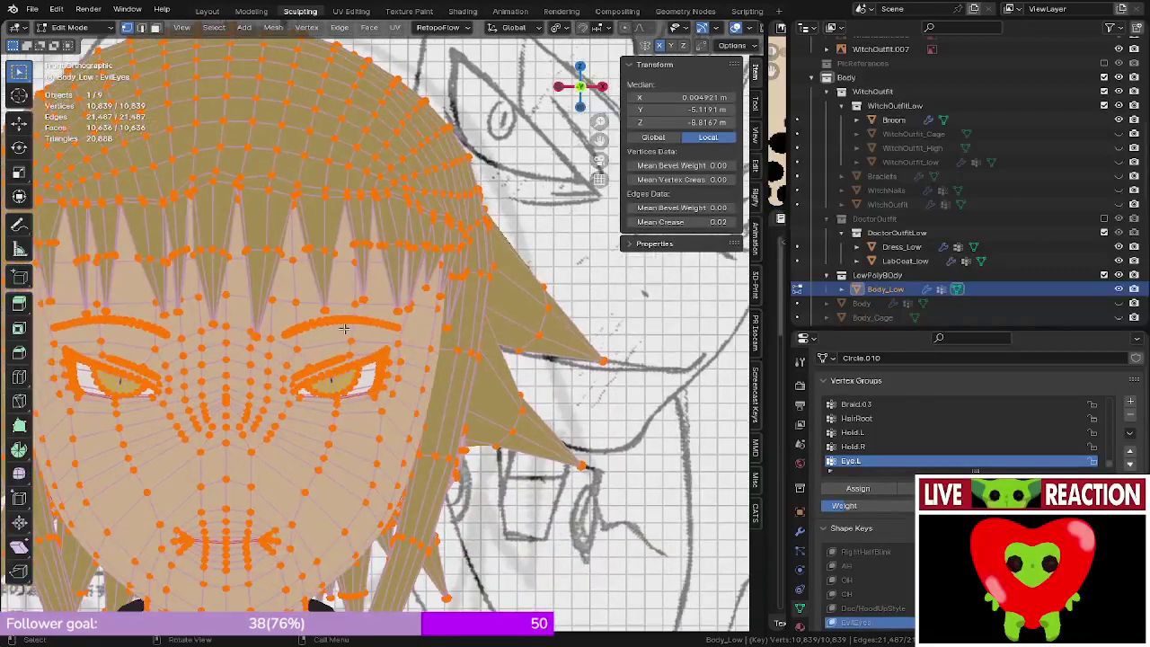
# - Clear the full mesh selection and compare the face with the eye drawings on the reference sheet
pyautogui.click(402, 191)
pyautogui.scroll(-3, 401, 192)
pyautogui.keyDown('shift'); pyautogui.moveTo(395, 199); pyautogui.dragTo(343, 281, button='middle'); pyautogui.keyUp('shift')
pyautogui.scroll(-3, 351, 284)
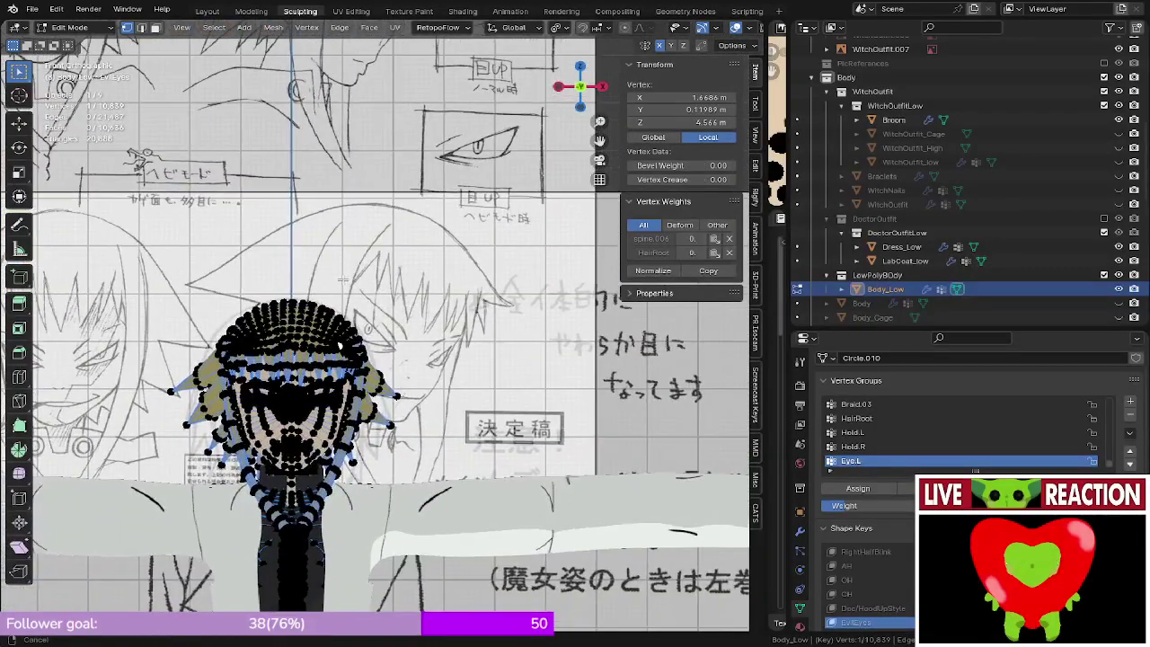
pyautogui.scroll(-2, 343, 280)
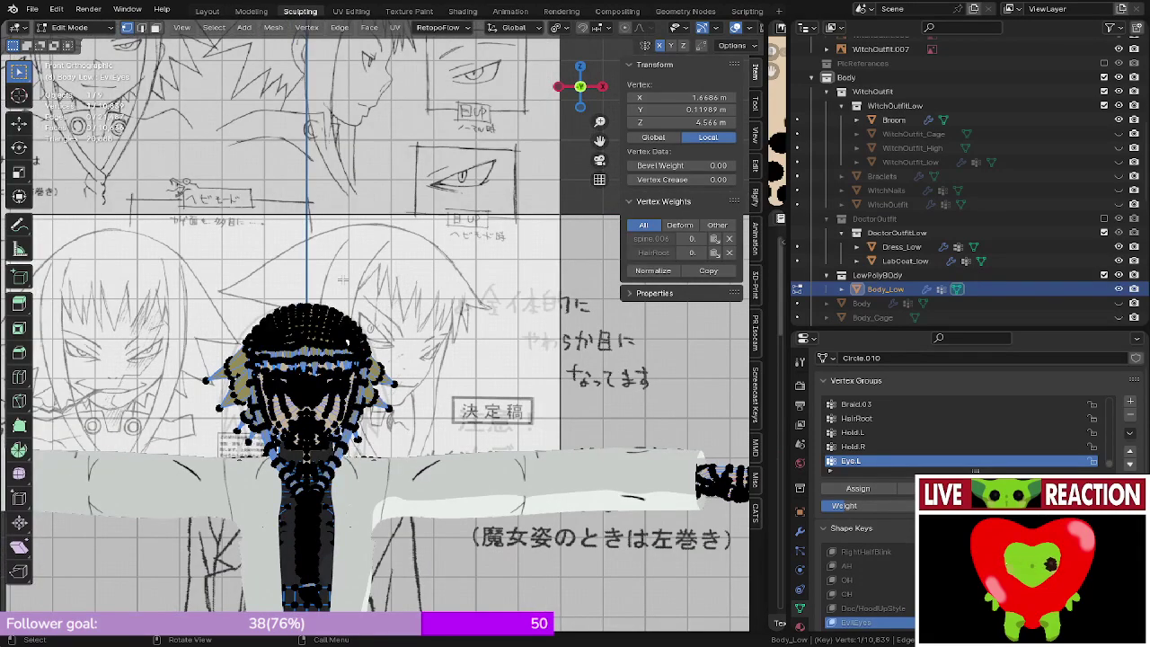
pyautogui.scroll(3, 342, 280)
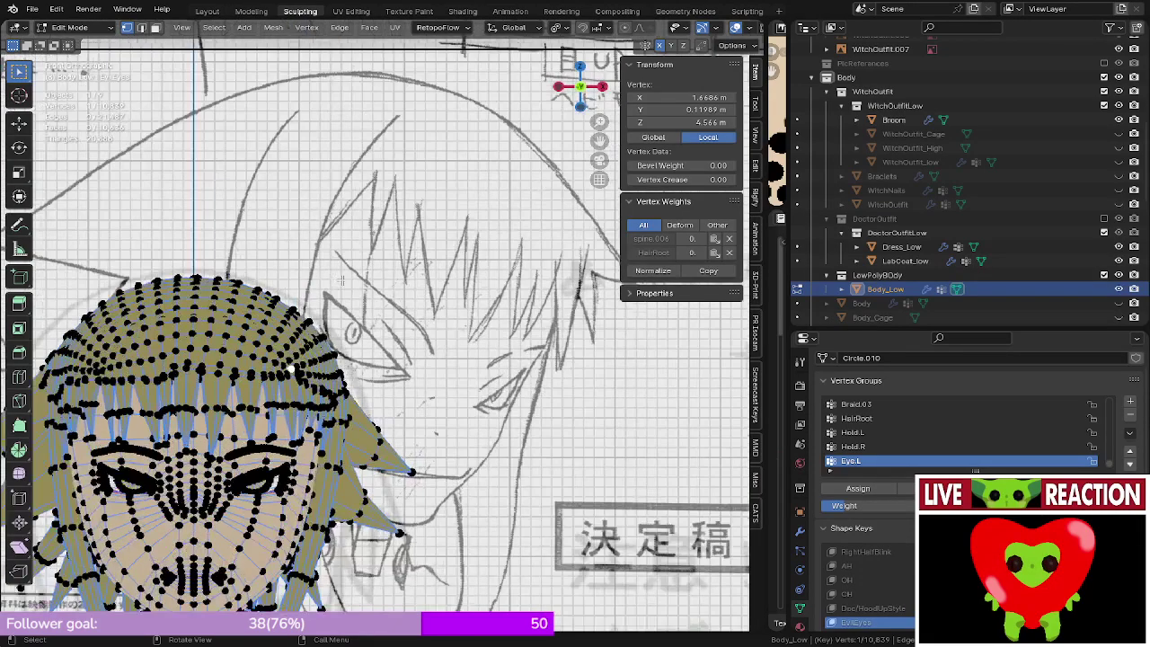
# - Select the linked iris geometry of the character's left eye and scale it along X by a factor of 0.561
pyautogui.scroll(6, 319, 383)
pyautogui.scroll(2, 338, 390)
pyautogui.keyDown('shift'); pyautogui.moveTo(284, 310); pyautogui.dragTo(374, 397, button='middle'); pyautogui.keyUp('shift')
pyautogui.click(306, 370)
pyautogui.click(391, 402)
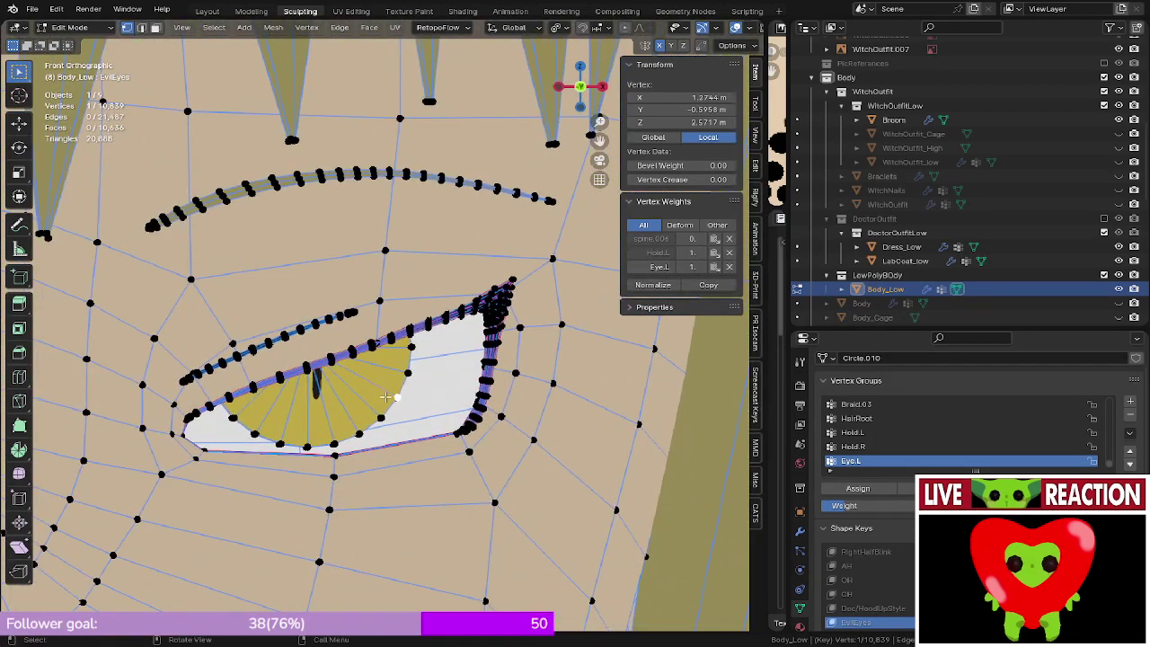
pyautogui.press('l')
pyautogui.scroll(3, 386, 396)
pyautogui.press('s')
pyautogui.press('x')
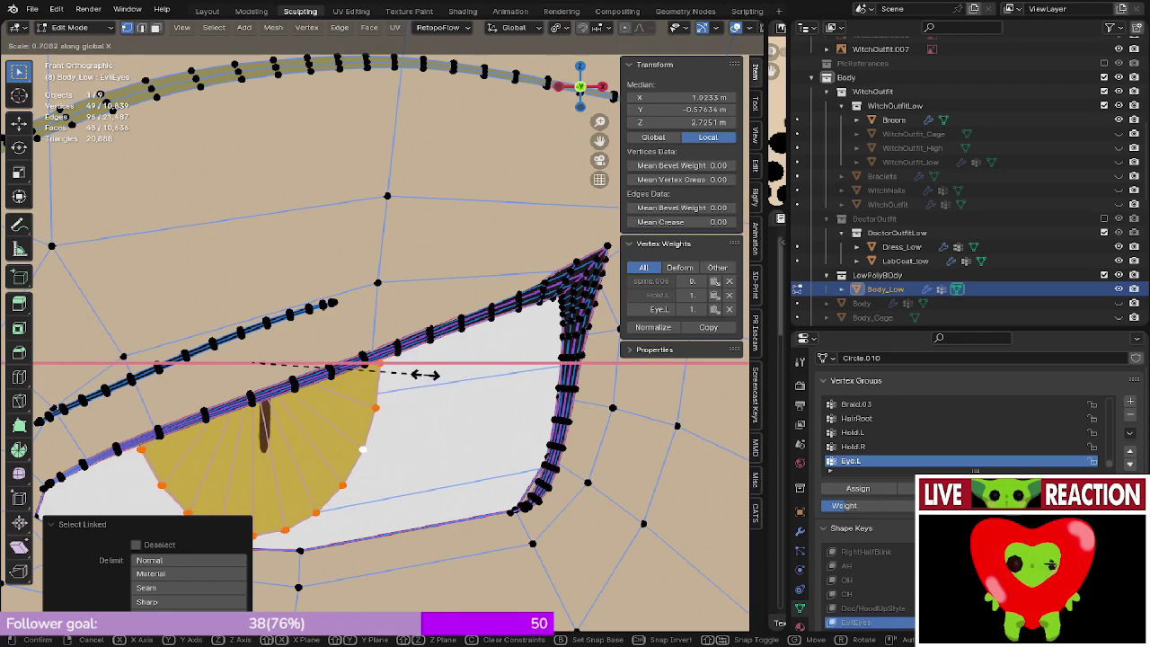
pyautogui.click(400, 375)
# - Check the narrowed iris against the whole face in Object Mode and return to Edit Mode
pyautogui.scroll(-5, 409, 333)
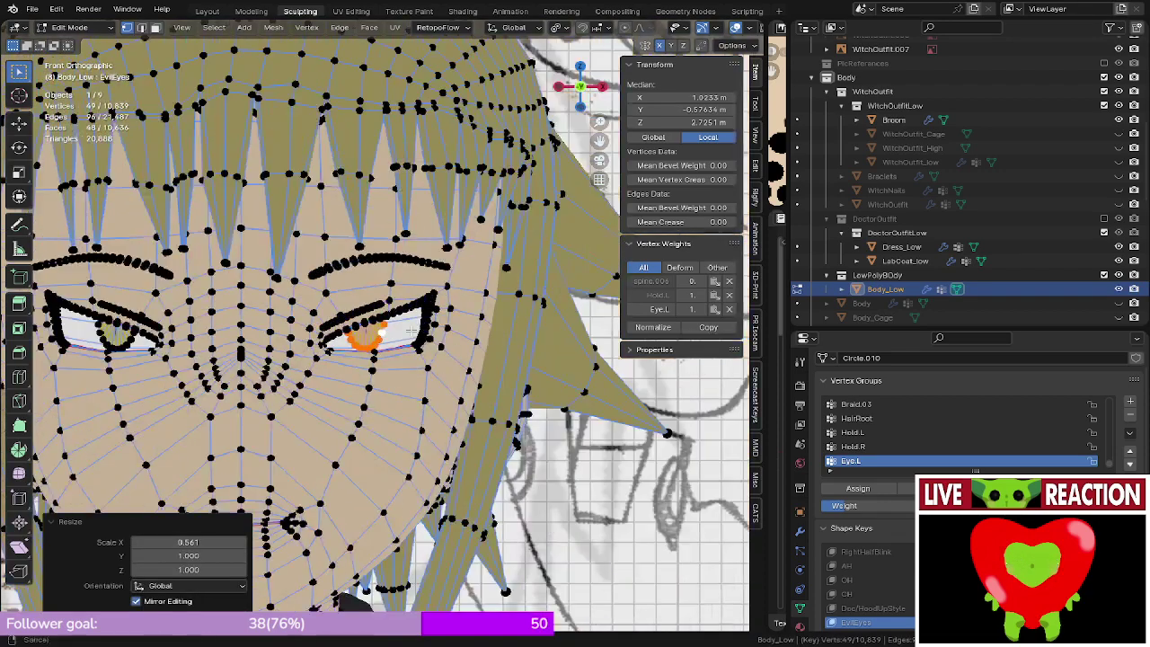
pyautogui.keyDown('shift'); pyautogui.moveTo(411, 330); pyautogui.dragTo(464, 328, button='middle'); pyautogui.keyUp('shift')
pyautogui.press('Tab')
pyautogui.press('Tab')
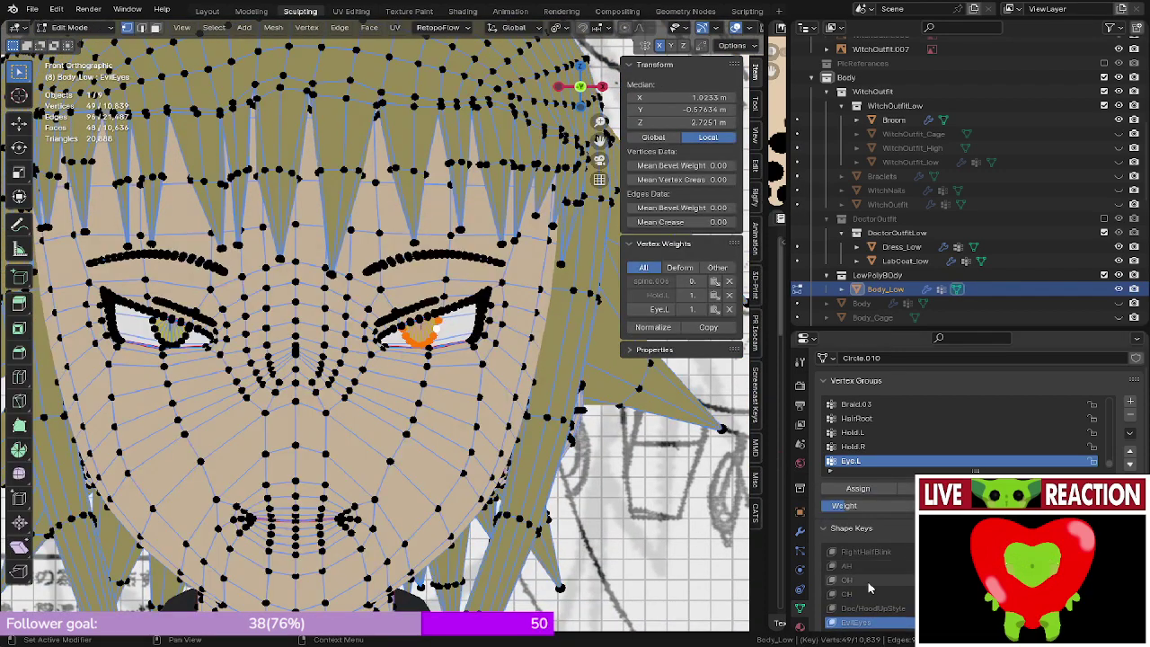
# - Check the narrowed iris on the whole face in Object Mode from the front, and return to Edit Mode
pyautogui.press('Tab')
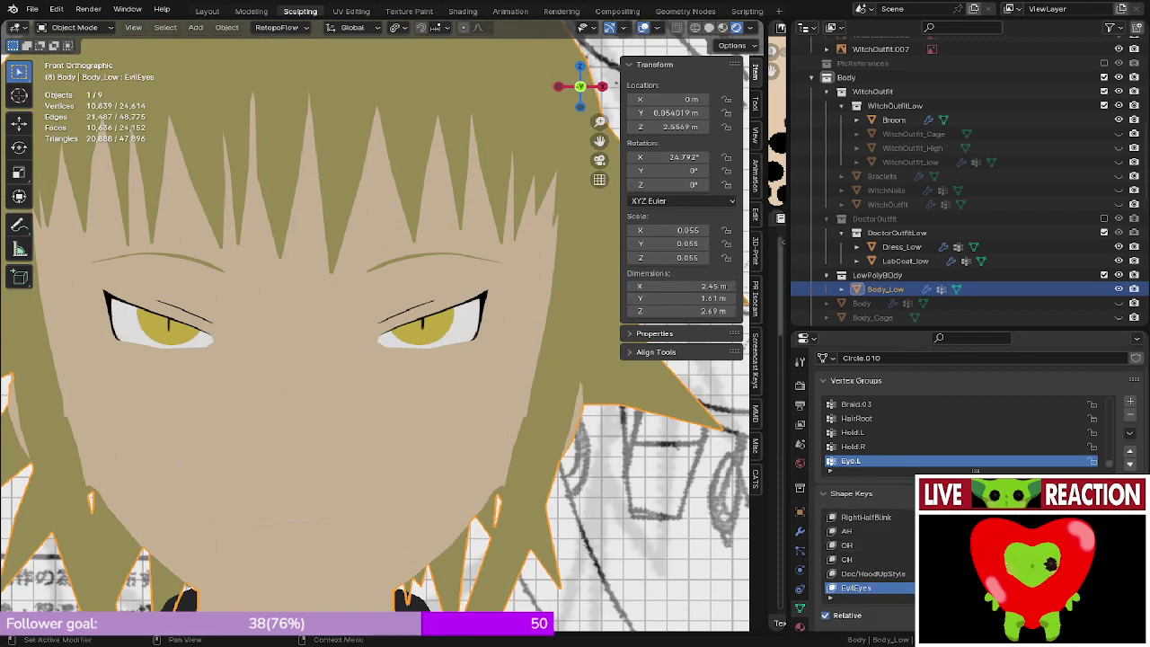
pyautogui.moveTo(320, 294); pyautogui.dragTo(296, 310, button='middle')
pyautogui.press('KP_1')
pyautogui.scroll(-3, 375, 291)
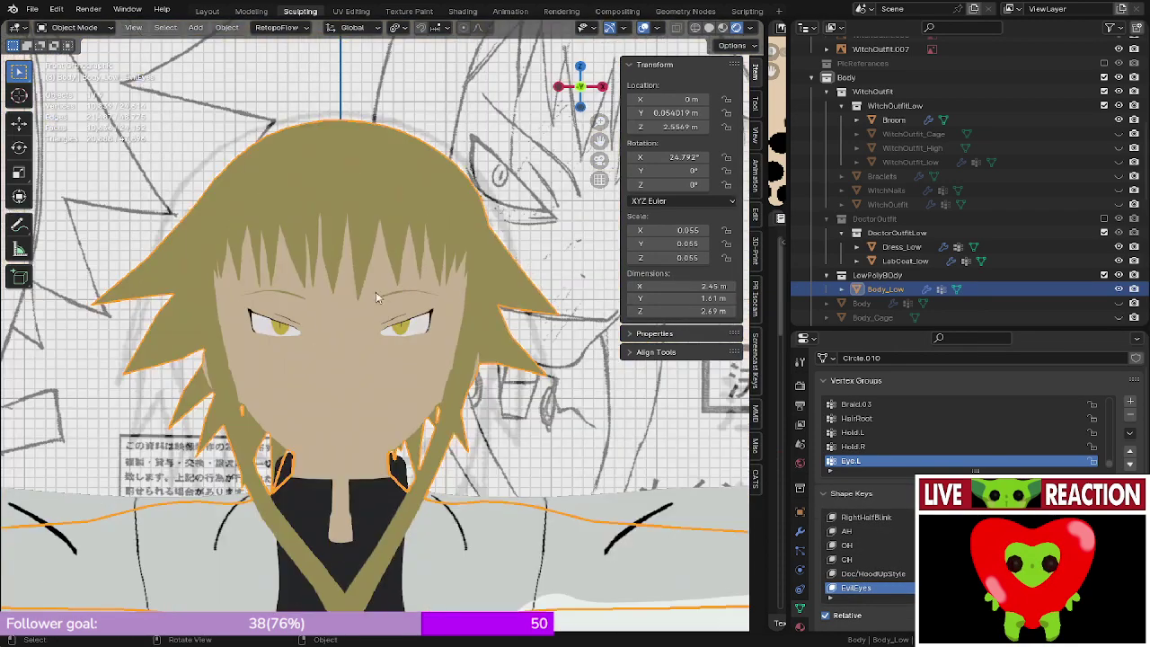
pyautogui.scroll(4, 397, 287)
pyautogui.press('Tab')
# - Select the inner corner vertices of the character's left eye and move them -0.001536 m in X and -0.00078 m in Z
pyautogui.scroll(8, 397, 287)
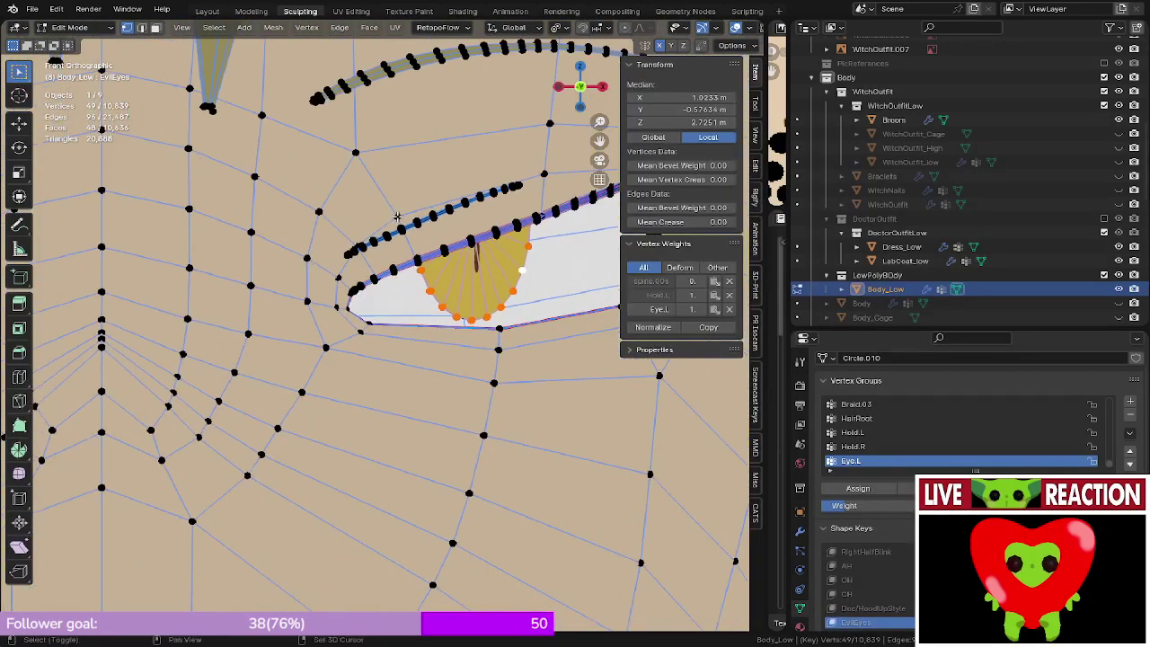
pyautogui.keyDown('shift'); pyautogui.moveTo(320, 271); pyautogui.dragTo(336, 315, button='middle'); pyautogui.keyUp('shift')
pyautogui.keyDown('shift'); pyautogui.moveTo(347, 366); pyautogui.dragTo(354, 398, button='middle'); pyautogui.keyUp('shift')
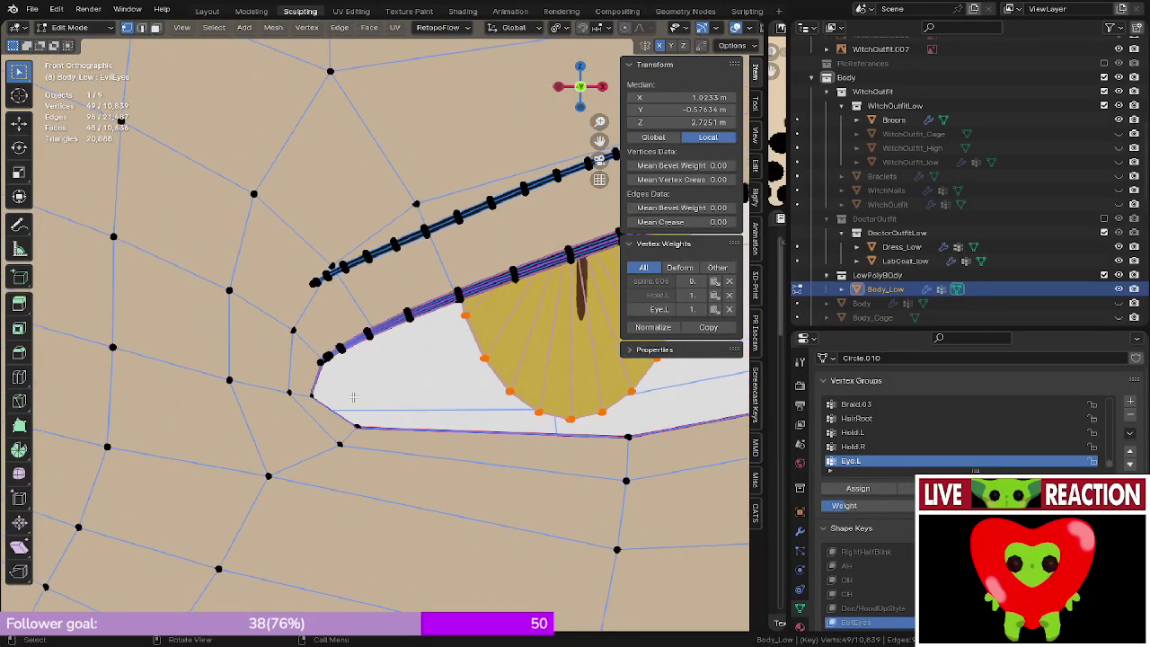
pyautogui.scroll(-2, 354, 398)
pyautogui.scroll(3, 350, 360)
pyautogui.moveTo(348, 355)
pyautogui.keyDown('shift'); pyautogui.mouseDown(button='middle')
pyautogui.moveTo(343, 410)
pyautogui.moveTo(354, 312)
pyautogui.mouseUp(button='middle'); pyautogui.keyUp('shift')
pyautogui.scroll(3, 350, 314)
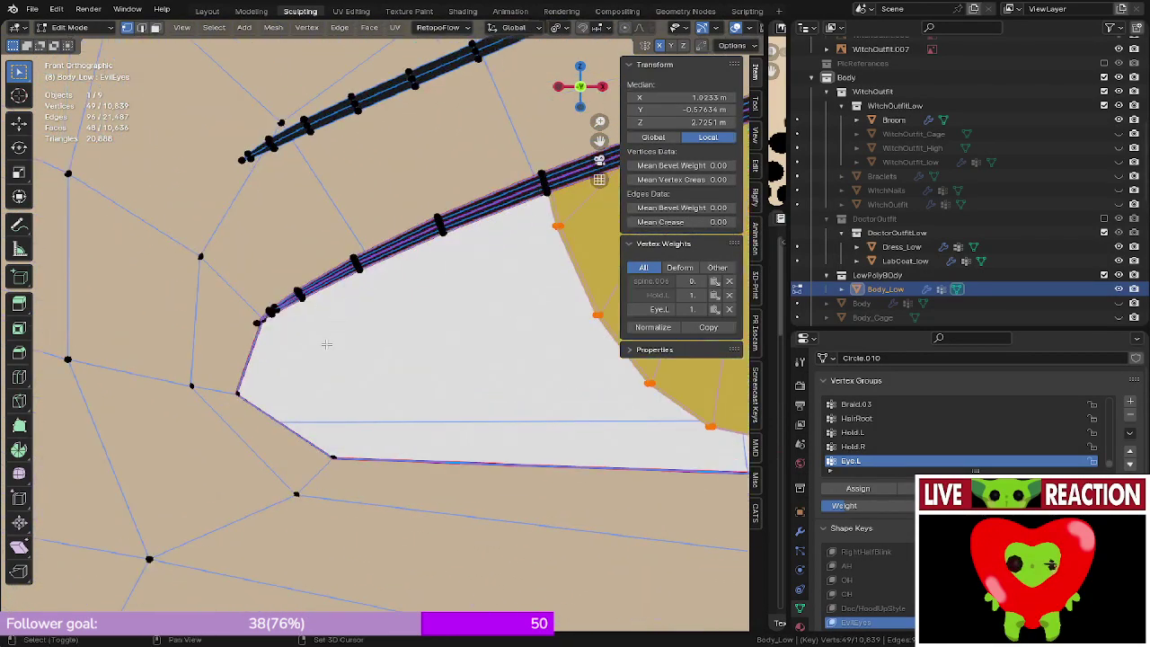
pyautogui.press('z')
pyautogui.keyDown('shift'); pyautogui.moveTo(223, 396); pyautogui.dragTo(264, 379, button='middle'); pyautogui.keyUp('shift')
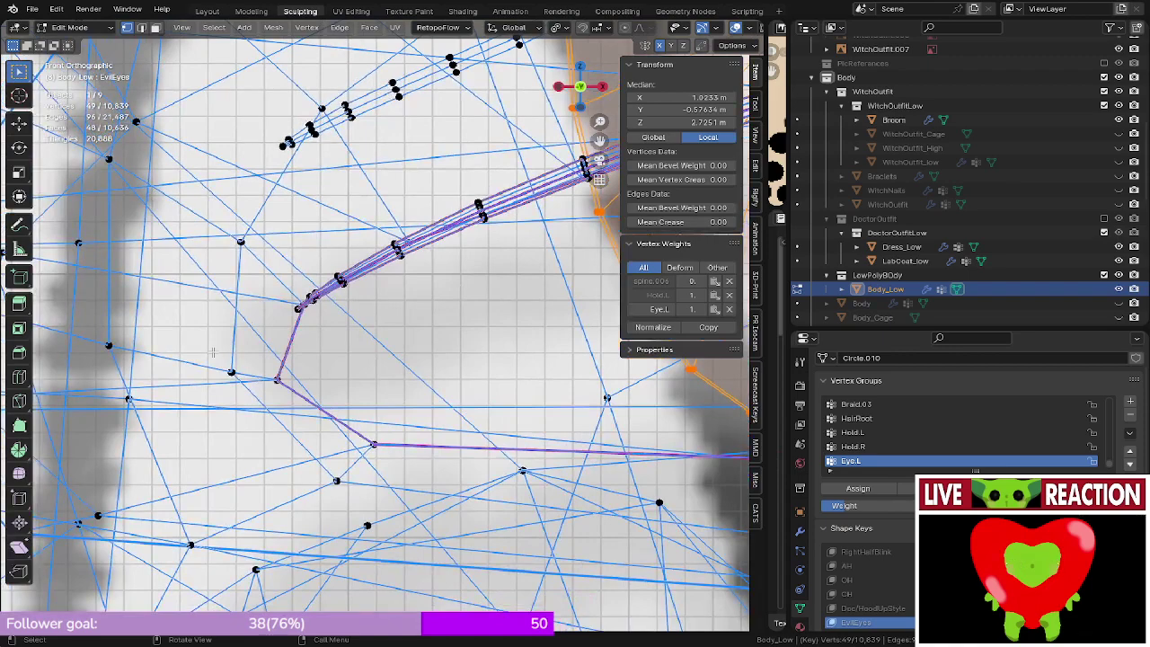
pyautogui.click(231, 372)
pyautogui.hotkey('alt', 'z')
pyautogui.press('g')
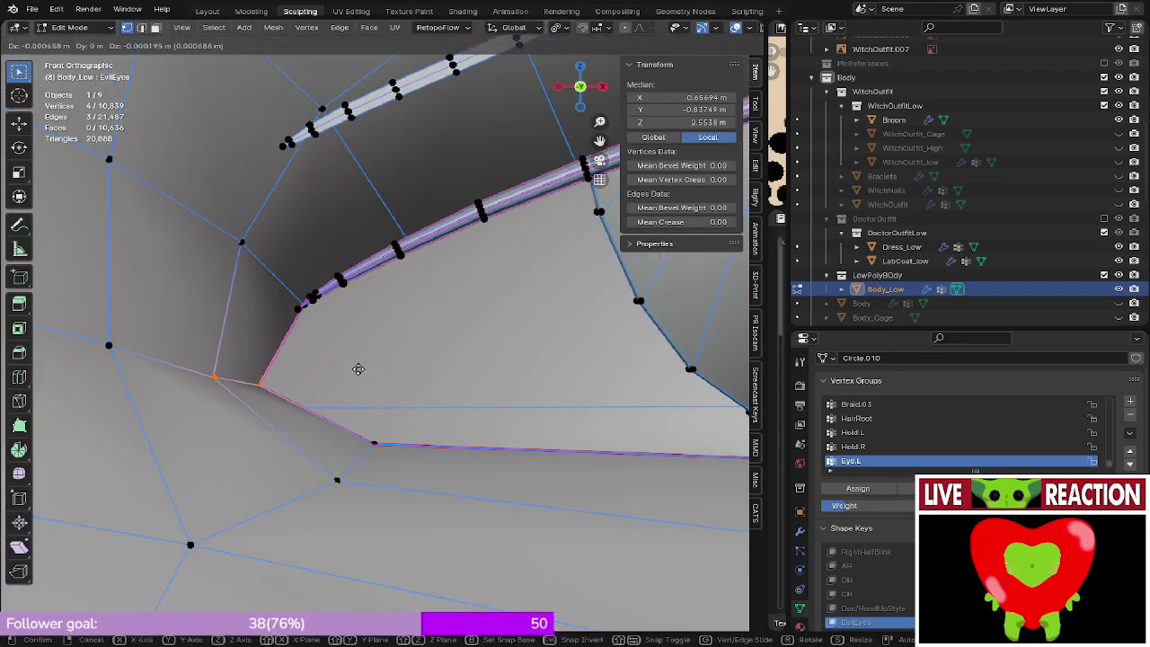
pyautogui.click(336, 415)
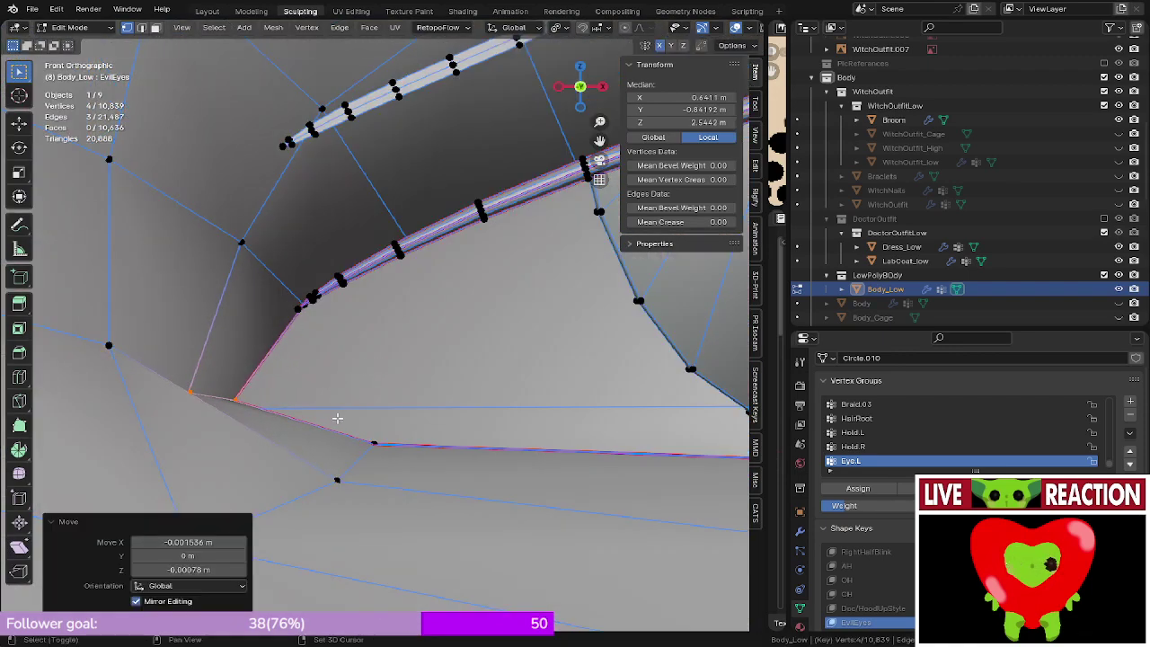
# - Select the lower lid vertices beside the inner eye corner and move them up about 0.0014 m in Z
pyautogui.press('z')
pyautogui.click(300, 405)
pyautogui.press('z')
pyautogui.click(515, 433)
pyautogui.press('g')
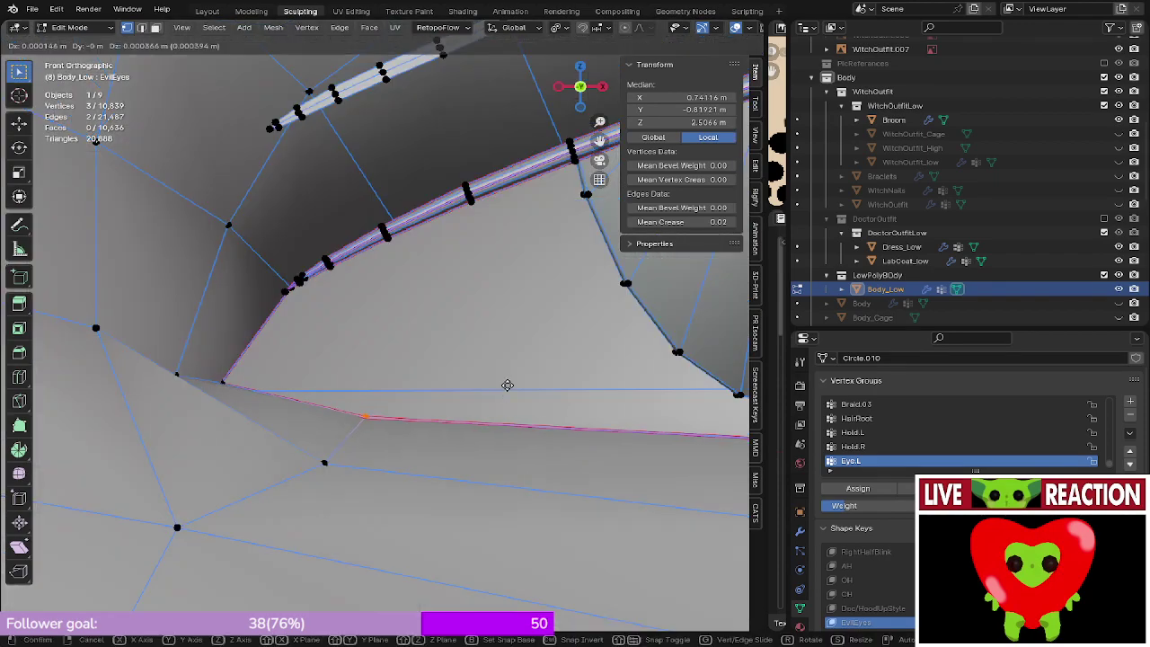
pyautogui.click(504, 363)
pyautogui.scroll(-8, 504, 363)
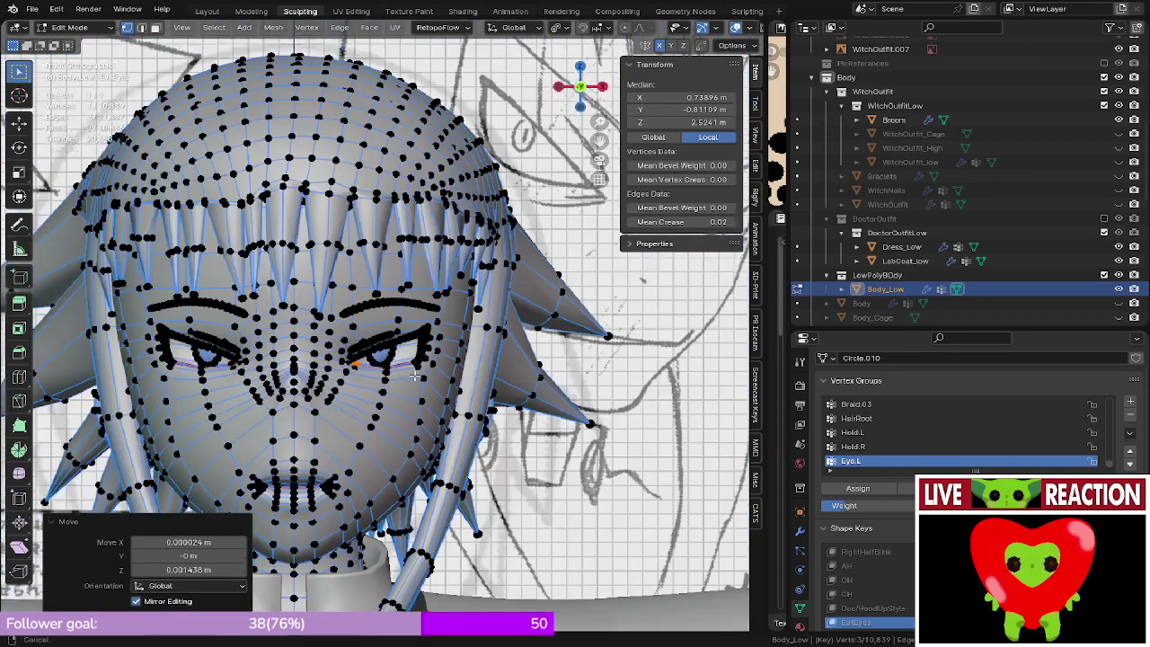
# - Check the reshaped inner eye corner in Object Mode with rendered shading and return to Edit Mode
pyautogui.scroll(-3, 414, 376)
pyautogui.moveTo(411, 371)
pyautogui.keyDown('shift'); pyautogui.mouseDown(button='middle')
pyautogui.moveTo(399, 424)
pyautogui.moveTo(372, 297)
pyautogui.moveTo(423, 338)
pyautogui.moveTo(431, 311)
pyautogui.mouseUp(button='middle'); pyautogui.keyUp('shift')
pyautogui.scroll(2, 399, 388)
pyautogui.press('Tab')
pyautogui.scroll(5, 372, 297)
pyautogui.press('z')
pyautogui.click(372, 186)
pyautogui.scroll(1, 380, 260)
pyautogui.scroll(1, 380, 261)
pyautogui.press('Tab')
# - Select the lower lid vertices below the iris and raise them by 0.002311 m and another 0.000485 m in Z
pyautogui.scroll(4, 374, 357)
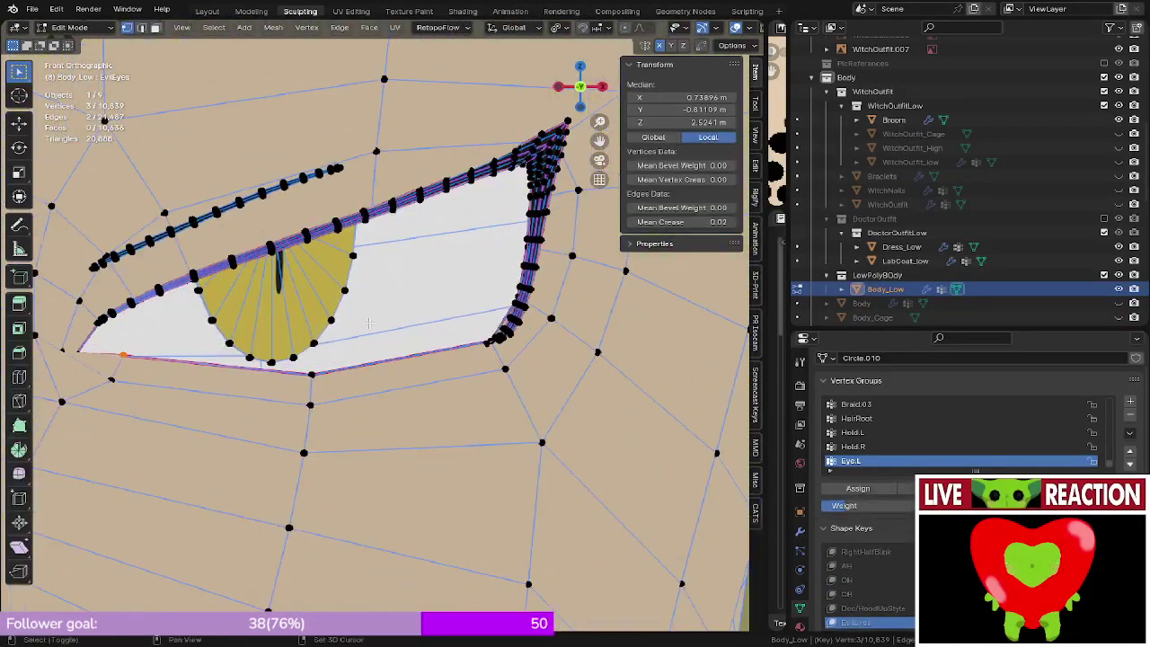
pyautogui.keyDown('shift'); pyautogui.moveTo(370, 357); pyautogui.dragTo(428, 383, button='middle'); pyautogui.keyUp('shift')
pyautogui.press('z')
pyautogui.click(296, 385)
pyautogui.scroll(3, 357, 391)
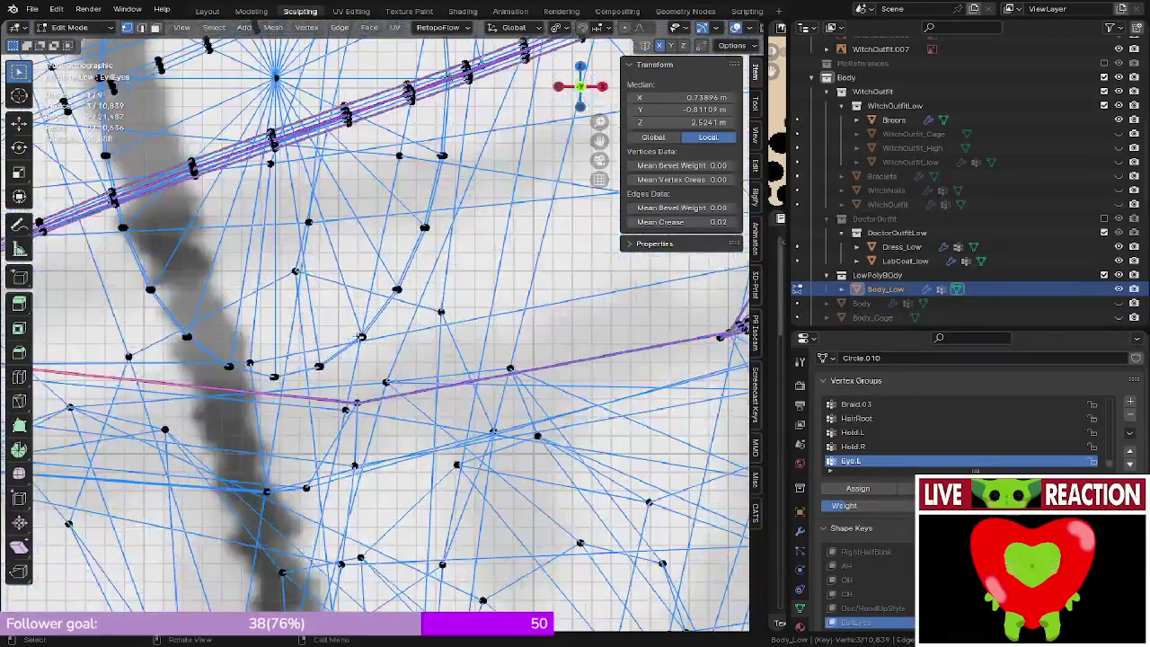
pyautogui.hotkey('alt', 'z')
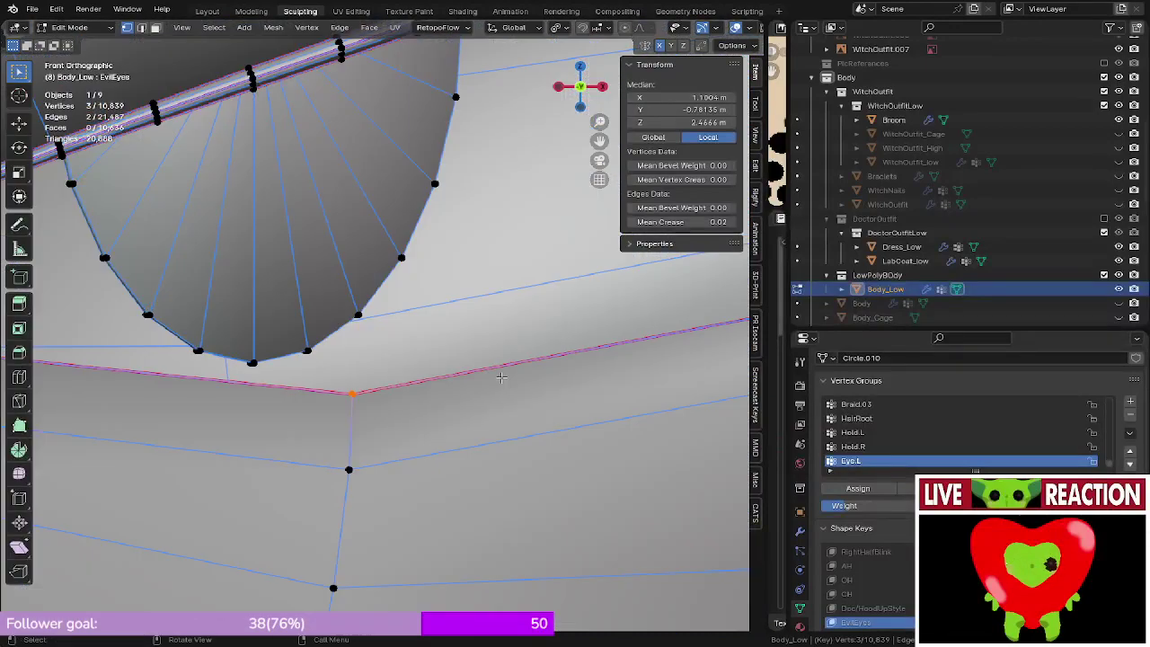
pyautogui.press('g')
pyautogui.click(498, 350)
pyautogui.scroll(2, 506, 356)
pyautogui.press('g')
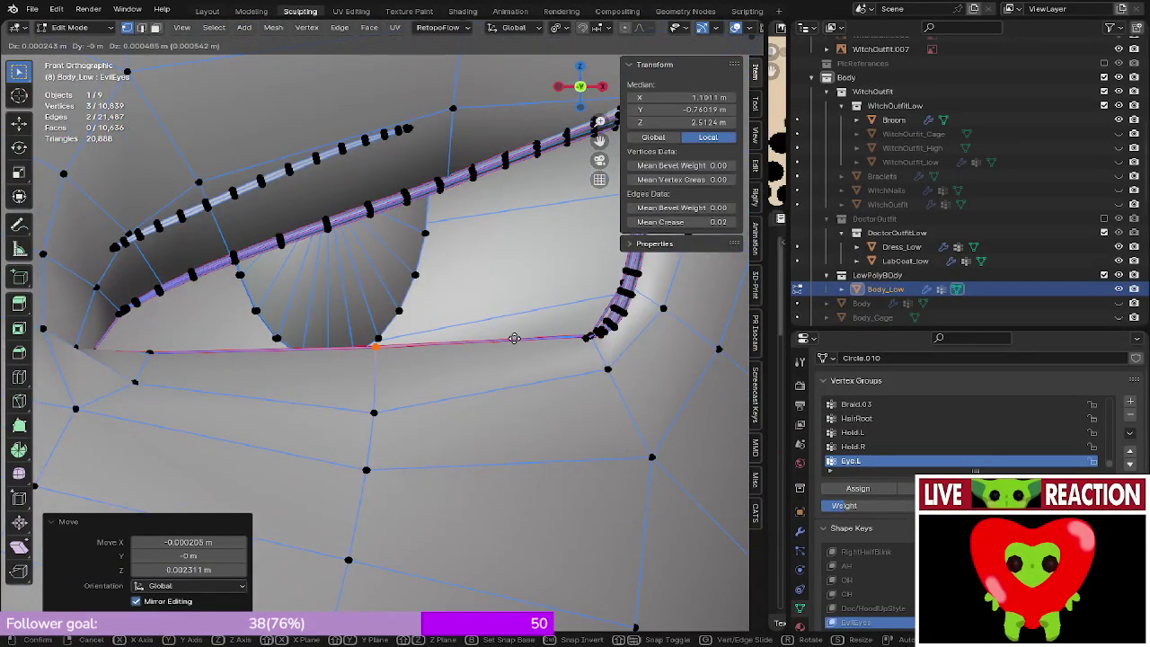
pyautogui.click(514, 337)
# - Select the outer end vertices of the lower lid and move them -0.001643 m in X and 0.00278 m in Z
pyautogui.scroll(3, 569, 340)
pyautogui.keyDown('shift'); pyautogui.moveTo(570, 339); pyautogui.dragTo(296, 332, button='middle'); pyautogui.keyUp('shift')
pyautogui.hotkey('alt', 'z')
pyautogui.scroll(4, 389, 377)
pyautogui.scroll(4, 296, 333)
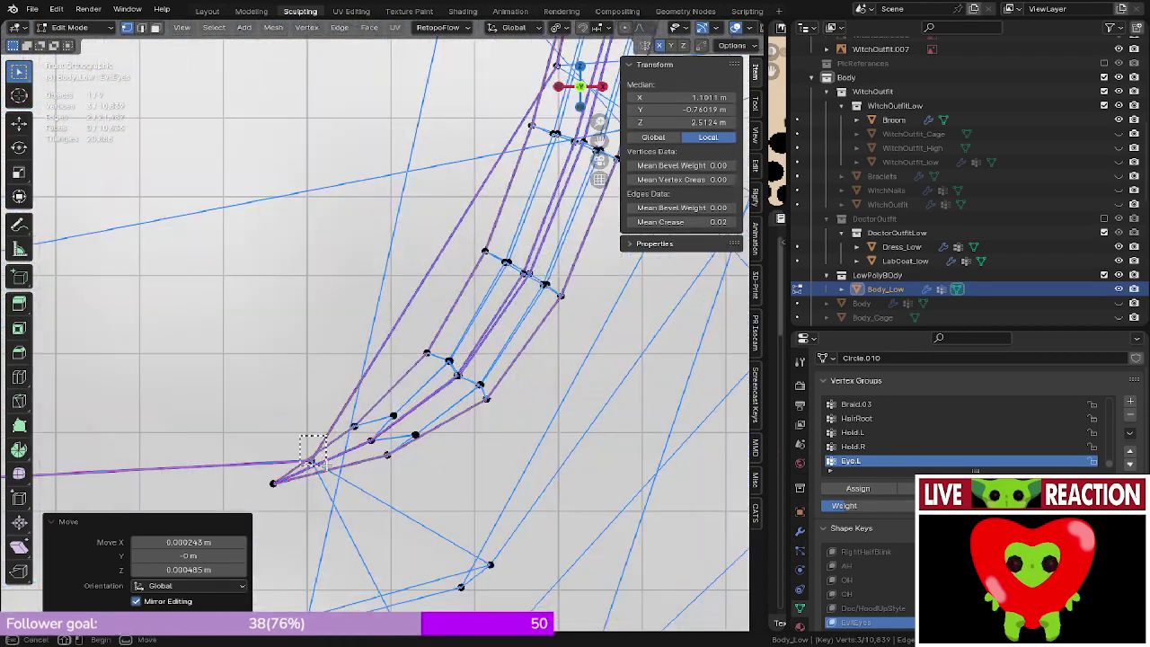
pyautogui.moveTo(327, 465); pyautogui.dragTo(329, 467)
pyautogui.press('z')
pyautogui.click(398, 444)
pyautogui.scroll(-8, 449, 404)
pyautogui.keyDown('shift'); pyautogui.moveTo(456, 343); pyautogui.dragTo(478, 411, button='middle'); pyautogui.keyUp('shift')
pyautogui.scroll(-1, 478, 411)
pyautogui.press('g')
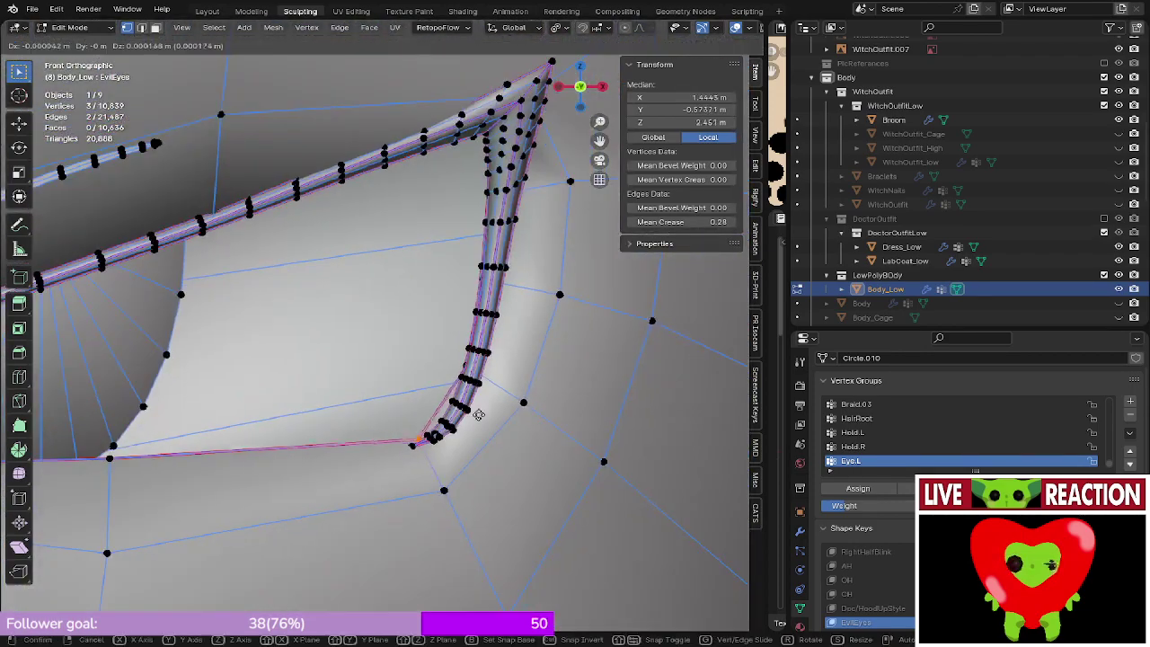
pyautogui.click(457, 373)
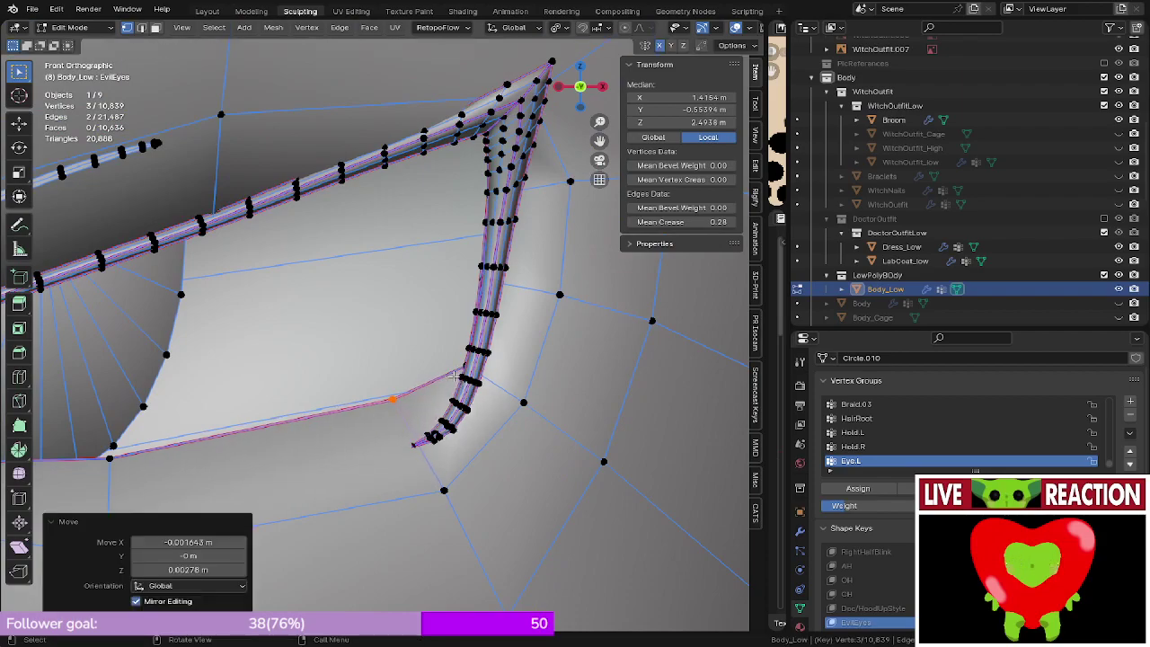
# - Select the next lid vertices up the outer eye edge and move them -0.001284 m in X and 0.000353 m in Z
pyautogui.hotkey('alt', 'z')
pyautogui.scroll(4, 306, 374)
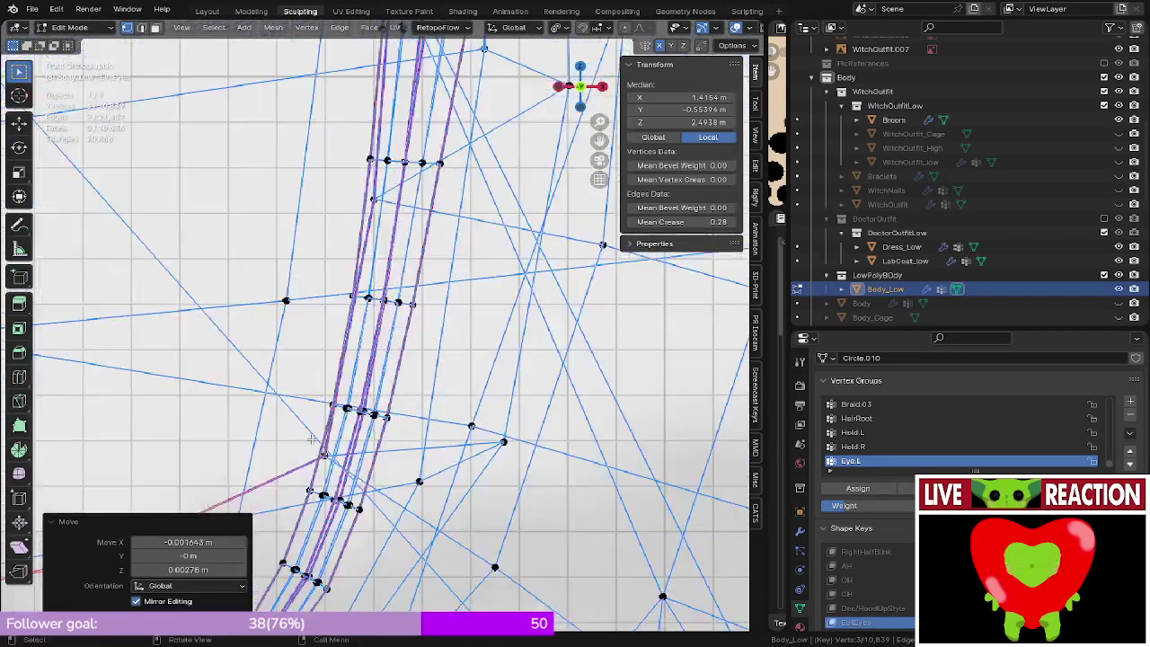
pyautogui.click(311, 439)
pyautogui.hotkey('alt', 'z')
pyautogui.press('g')
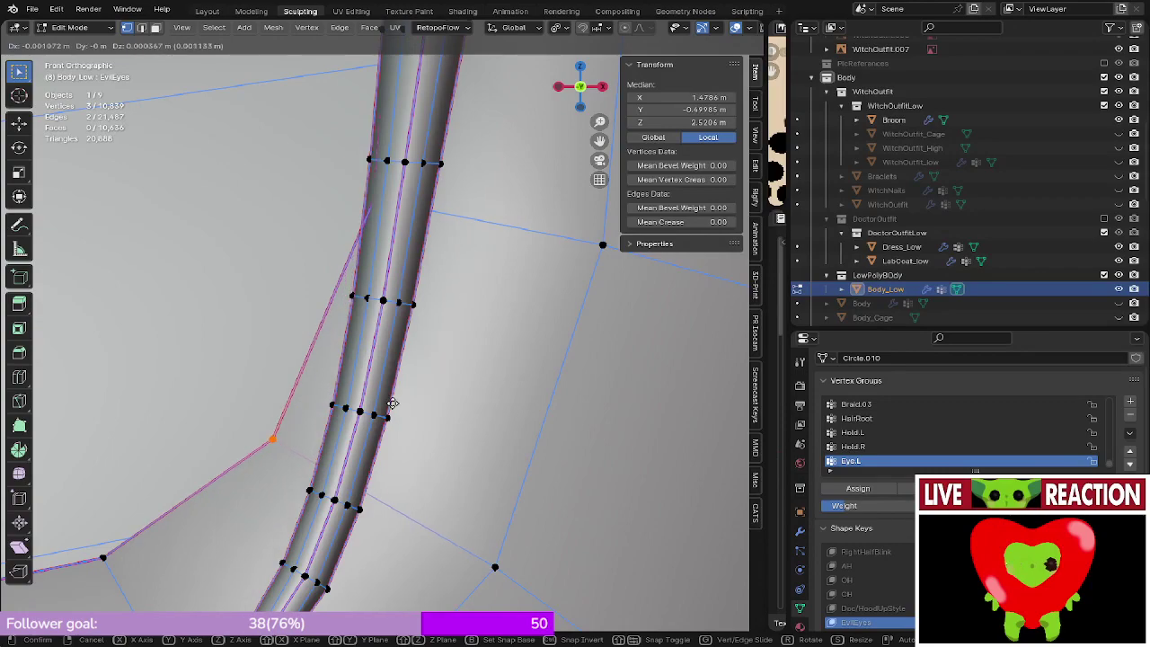
pyautogui.click(382, 404)
pyautogui.press('z')
pyautogui.click(487, 305)
# - Compare the flattened lower lids with the reference eye drawings in Object Mode with rendered shading
pyautogui.press('z')
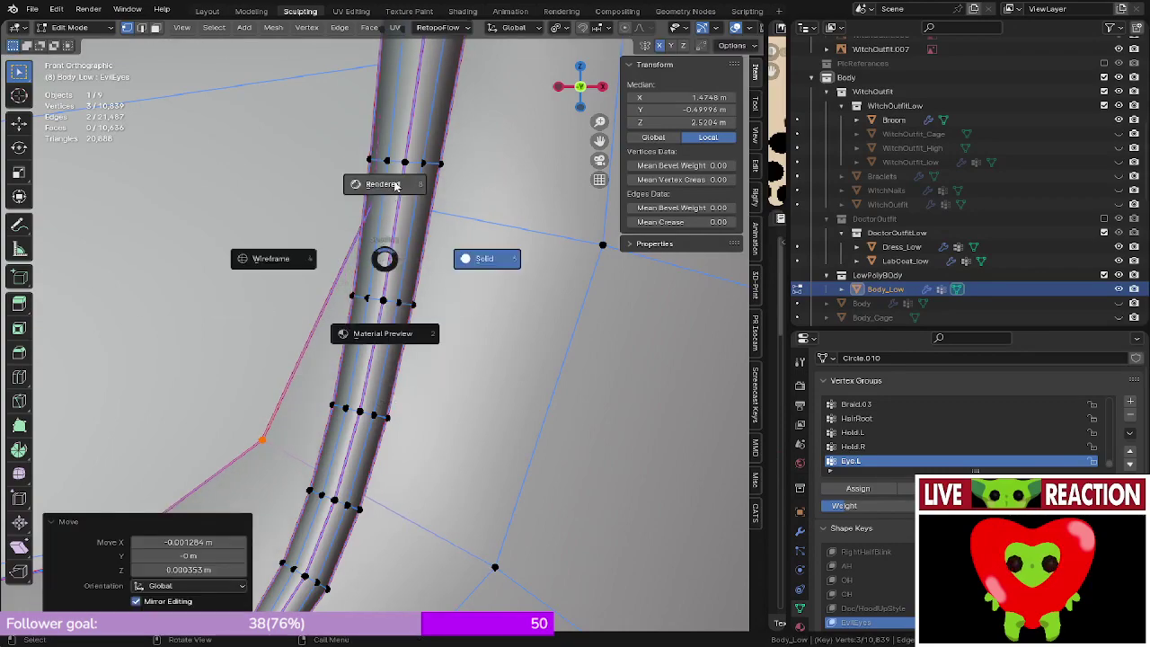
pyautogui.click(392, 186)
pyautogui.scroll(-6, 393, 193)
pyautogui.press('Tab')
pyautogui.scroll(-8, 392, 216)
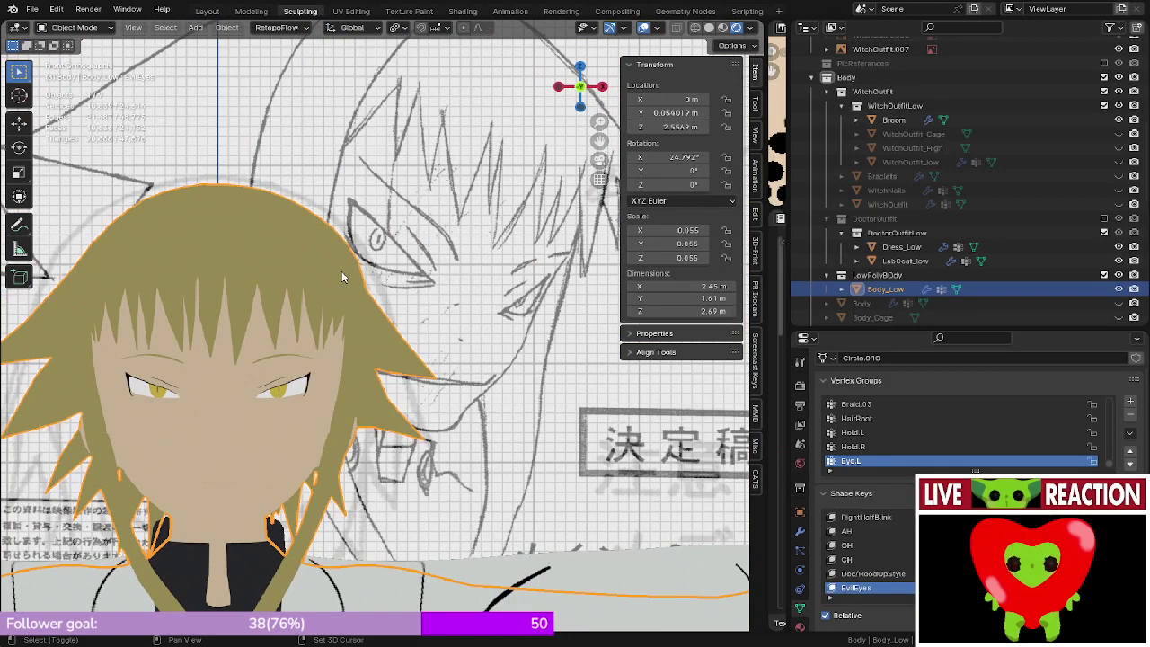
pyautogui.keyDown('shift'); pyautogui.moveTo(341, 276); pyautogui.dragTo(362, 252, button='middle'); pyautogui.keyUp('shift')
pyautogui.scroll(4, 362, 246)
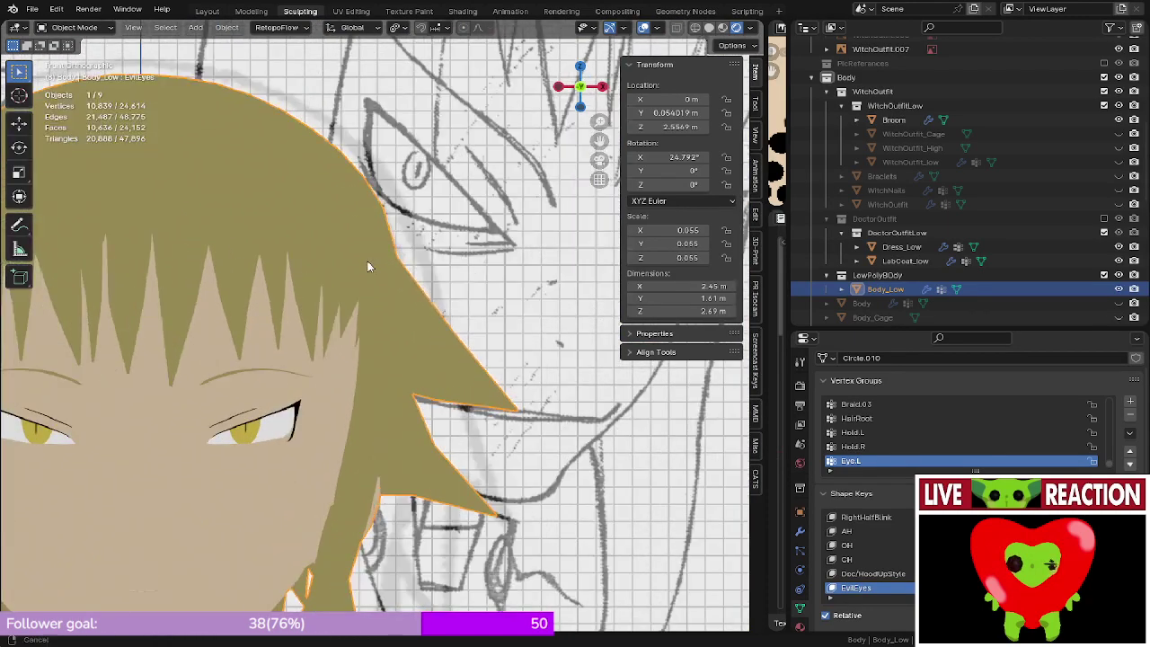
pyautogui.scroll(-1, 382, 290)
pyautogui.scroll(5, 372, 321)
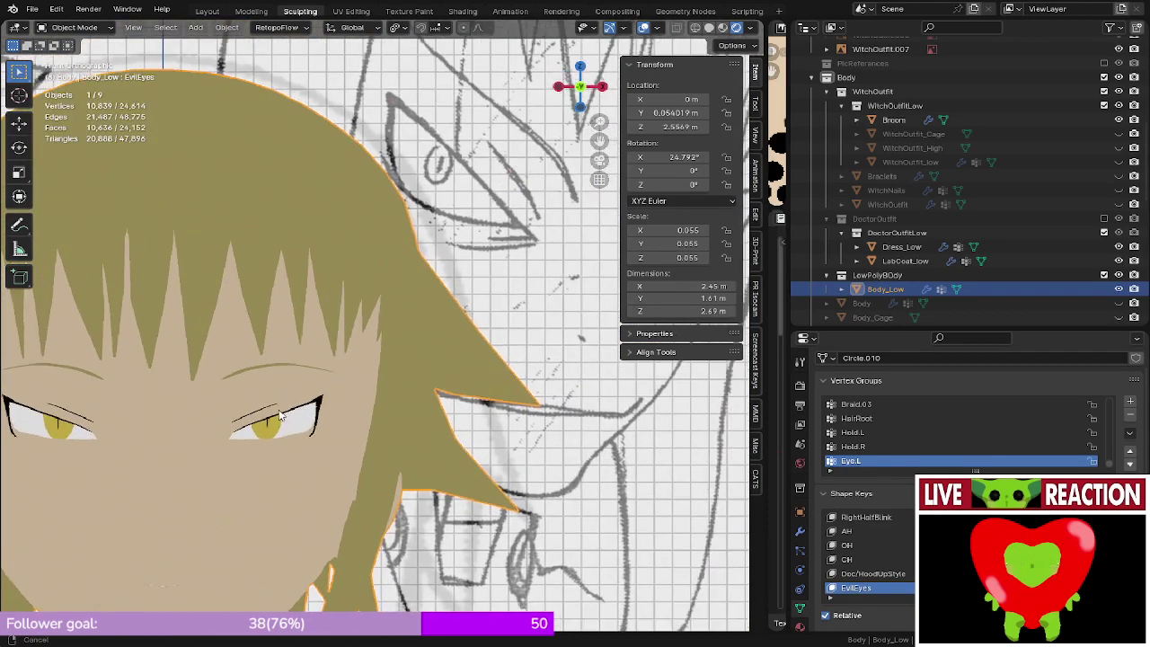
# - Select the inner eye corner vertices in Edit Mode and lower them along Z with smooth proportional editing
pyautogui.press('Tab')
pyautogui.scroll(6, 323, 395)
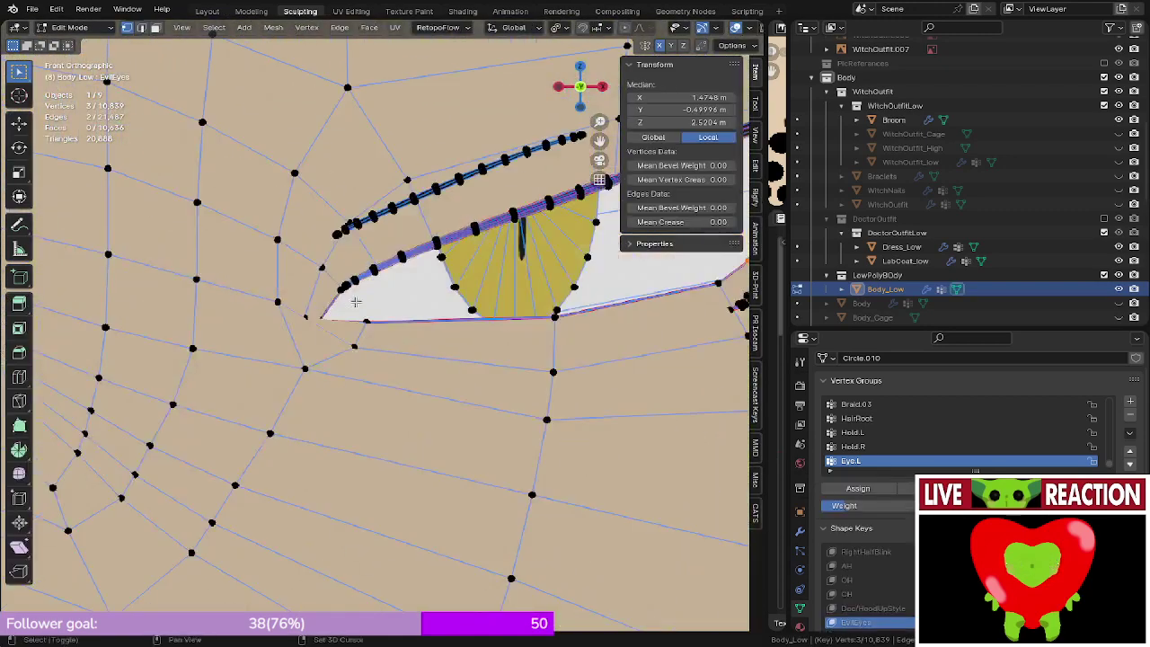
pyautogui.hotkey('alt', 'z')
pyautogui.moveTo(376, 447); pyautogui.dragTo(380, 439)
pyautogui.press('z')
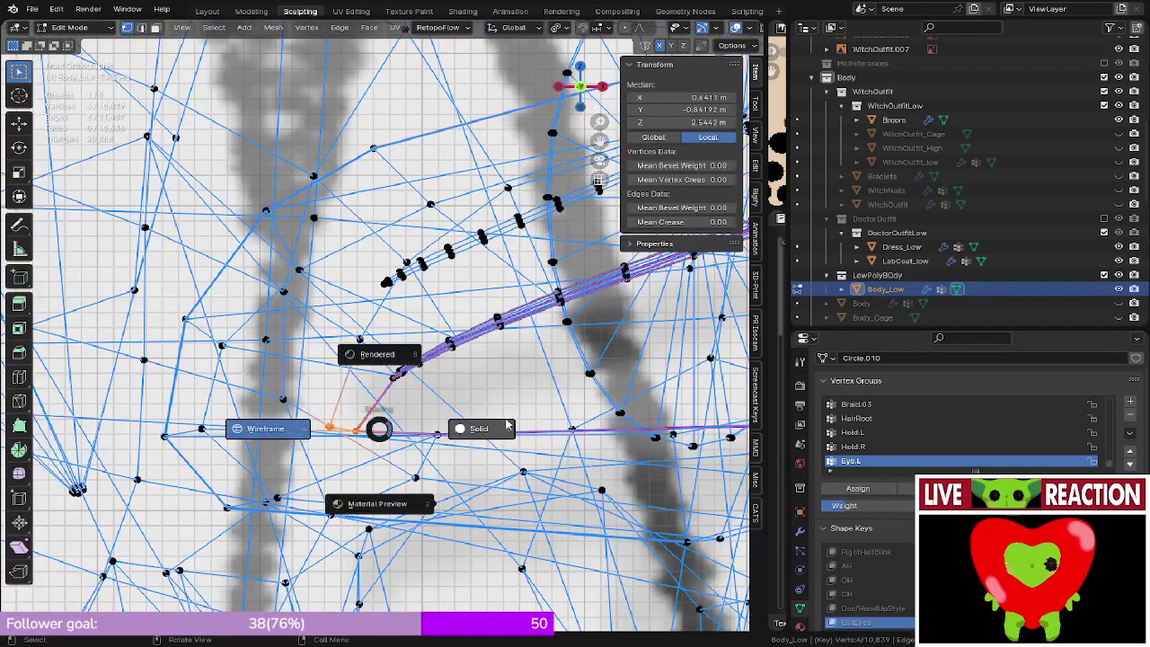
pyautogui.click(503, 424)
pyautogui.scroll(-3, 419, 393)
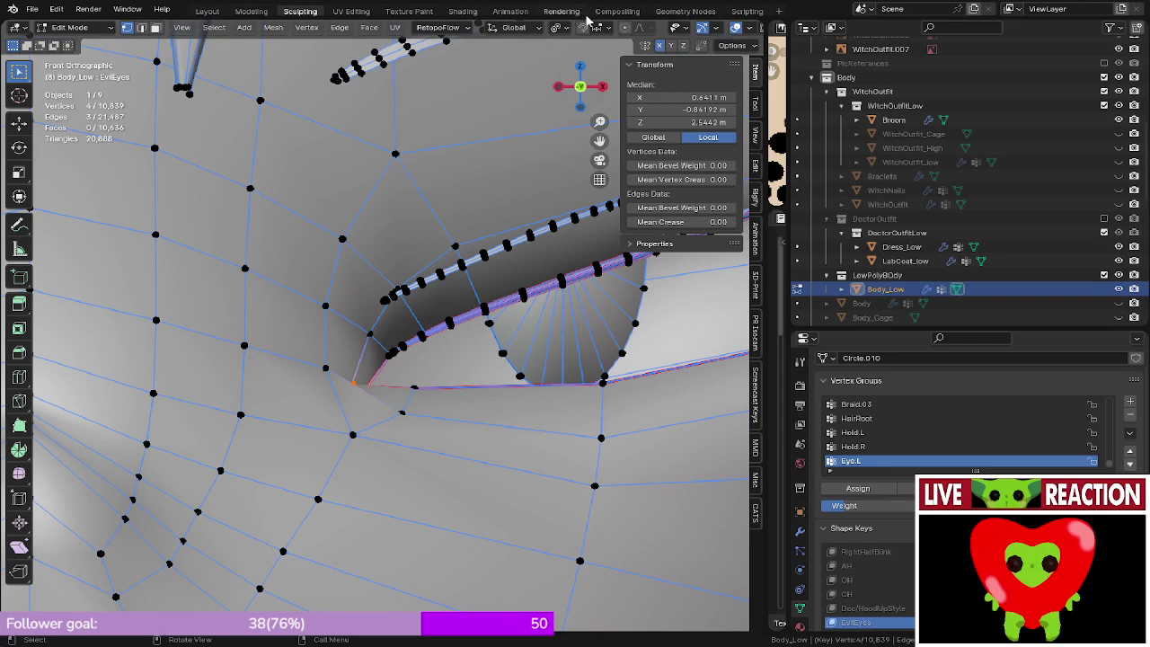
pyautogui.press('g')
pyautogui.press('z')
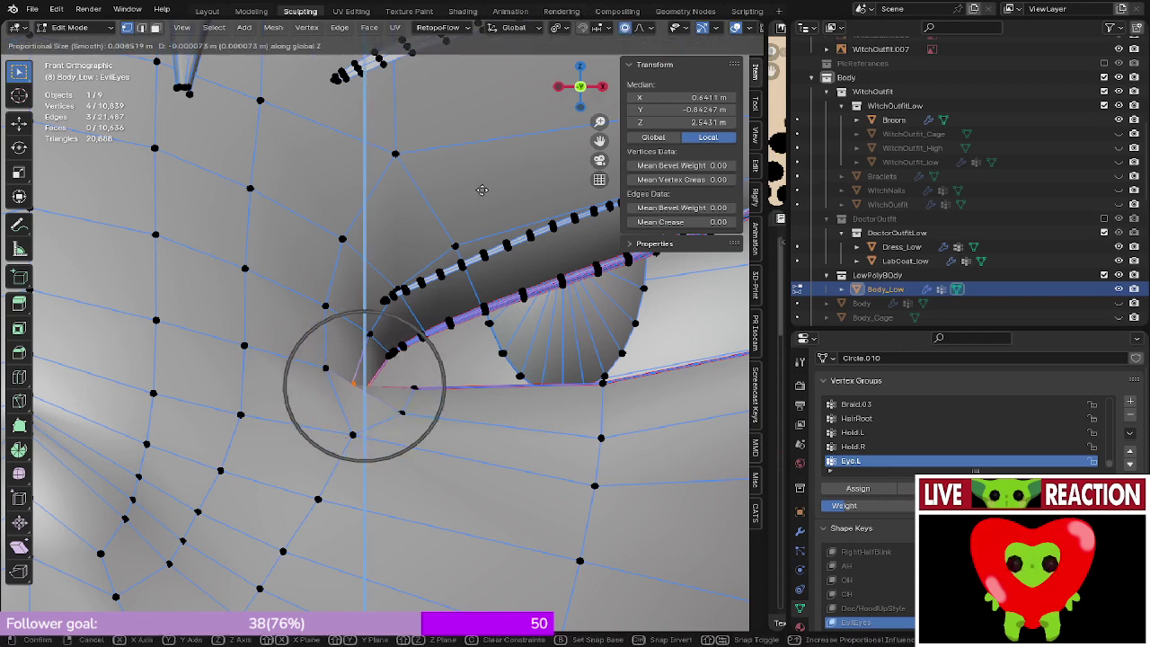
pyautogui.scroll(-20, 482, 191)
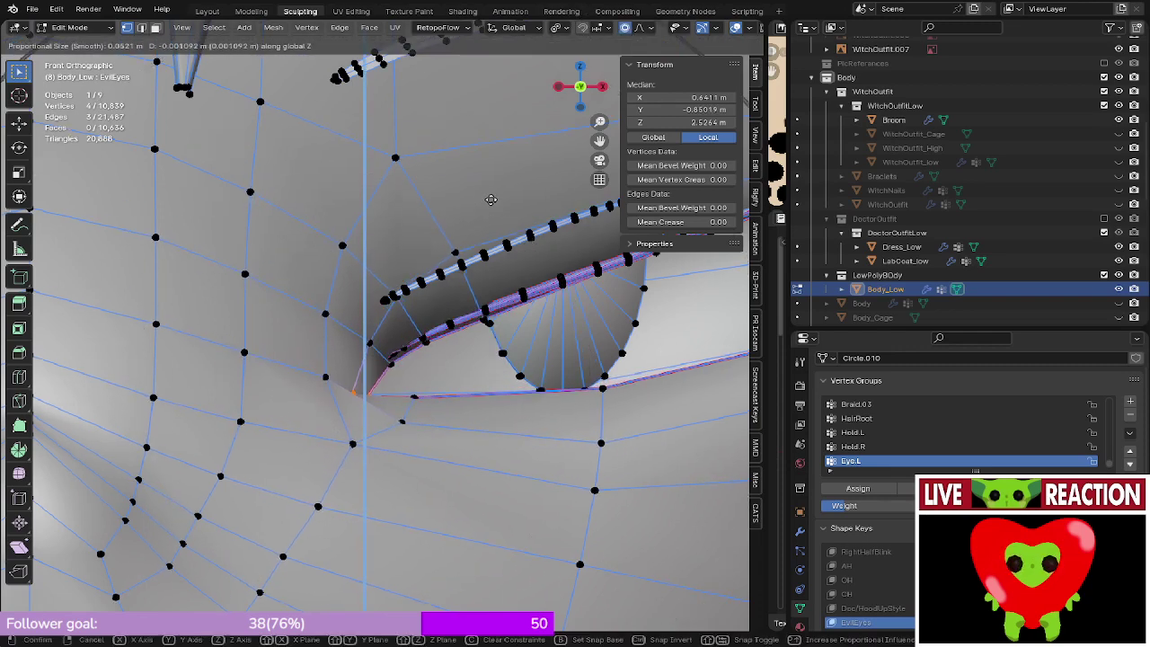
pyautogui.scroll(6, 490, 195)
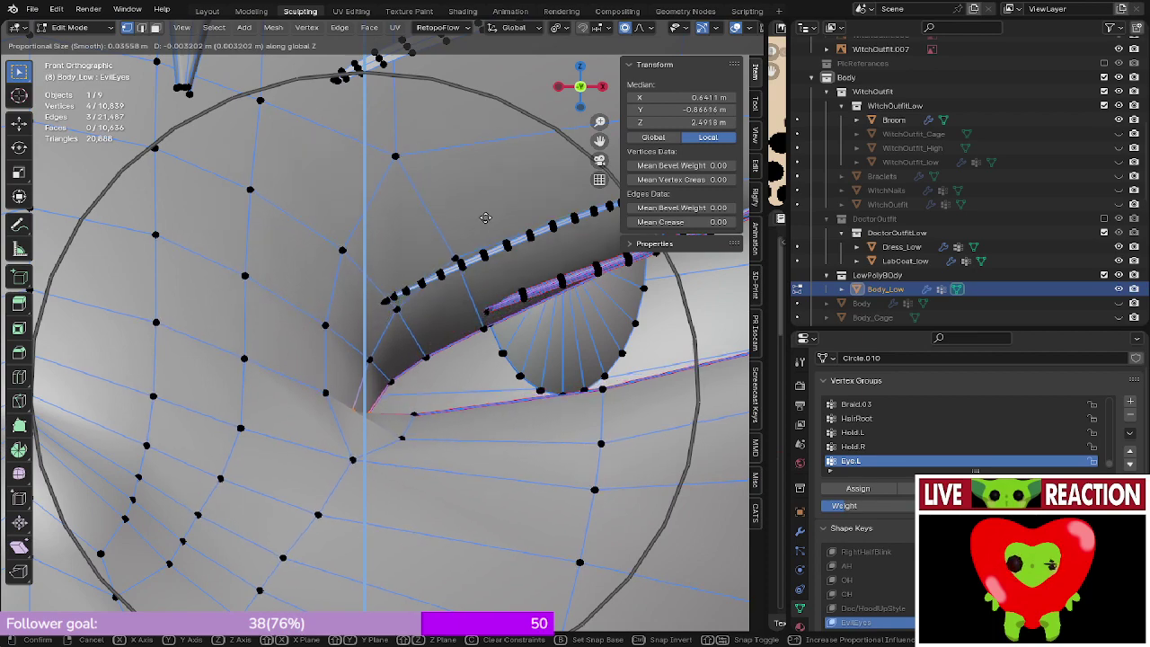
pyautogui.click(481, 228)
pyautogui.scroll(-5, 481, 230)
# - Check the lowered inner eye corner in Object Mode and against the whole head in front view
pyautogui.press('Tab')
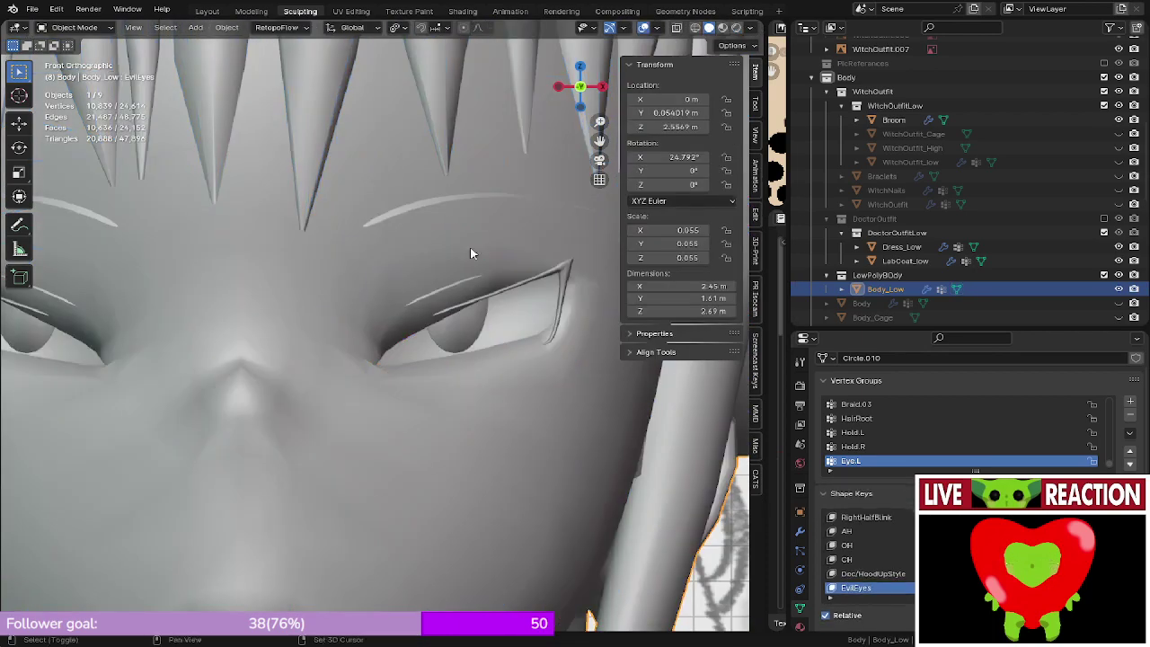
pyautogui.scroll(6, 470, 253)
pyautogui.press('Tab')
pyautogui.scroll(2, 378, 252)
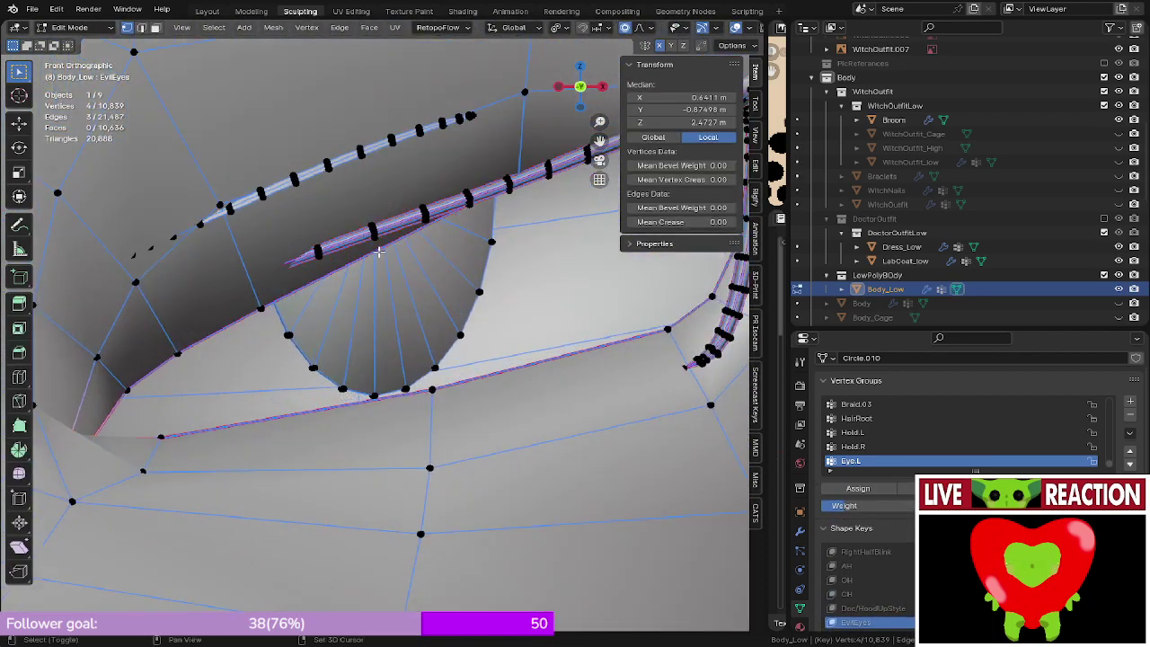
pyautogui.keyDown('shift'); pyautogui.moveTo(379, 252); pyautogui.dragTo(381, 280, button='middle'); pyautogui.keyUp('shift')
pyautogui.scroll(-2, 381, 280)
pyautogui.keyDown('shift'); pyautogui.moveTo(444, 237); pyautogui.dragTo(507, 287, button='middle'); pyautogui.keyUp('shift')
pyautogui.scroll(-9, 510, 287)
pyautogui.press('KP_1')
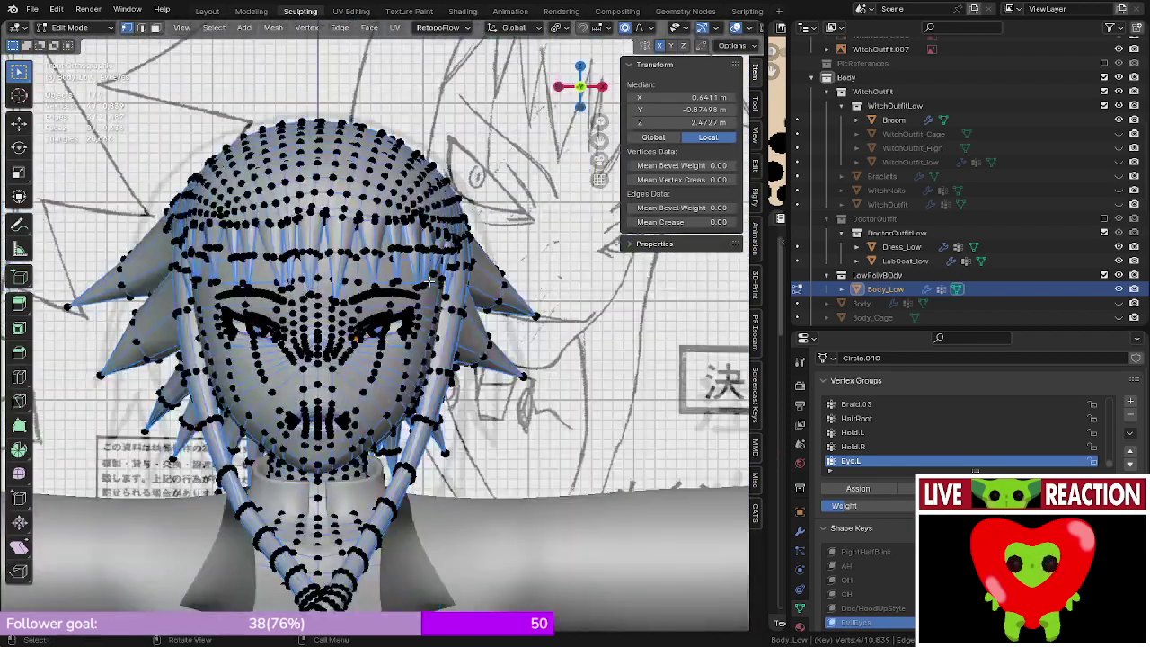
pyautogui.scroll(-2, 431, 274)
pyautogui.scroll(4, 413, 274)
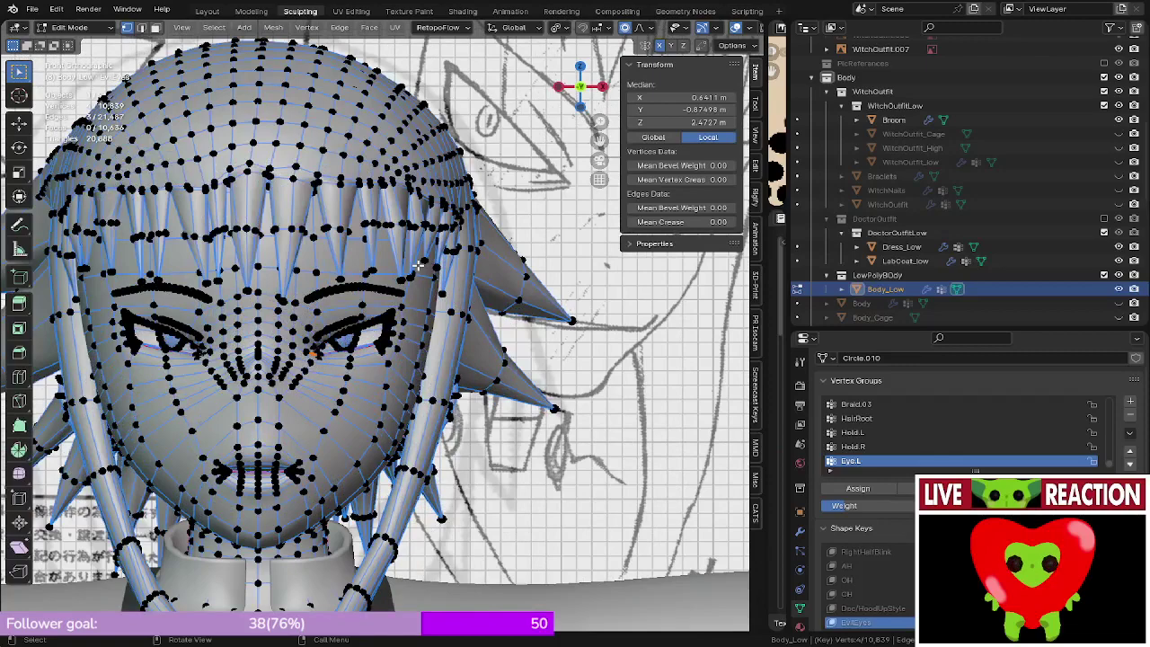
# - Select the inner tip vertex of the upper lash line and move it -0.002232 m in X and -0.007413 m in Z with smooth proportional editing
pyautogui.scroll(8, 418, 265)
pyautogui.keyDown('shift'); pyautogui.moveTo(311, 263); pyautogui.dragTo(419, 216, button='middle'); pyautogui.keyUp('shift')
pyautogui.scroll(2, 414, 225)
pyautogui.keyDown('shift'); pyautogui.moveTo(343, 301); pyautogui.dragTo(477, 288, button='middle'); pyautogui.keyUp('shift')
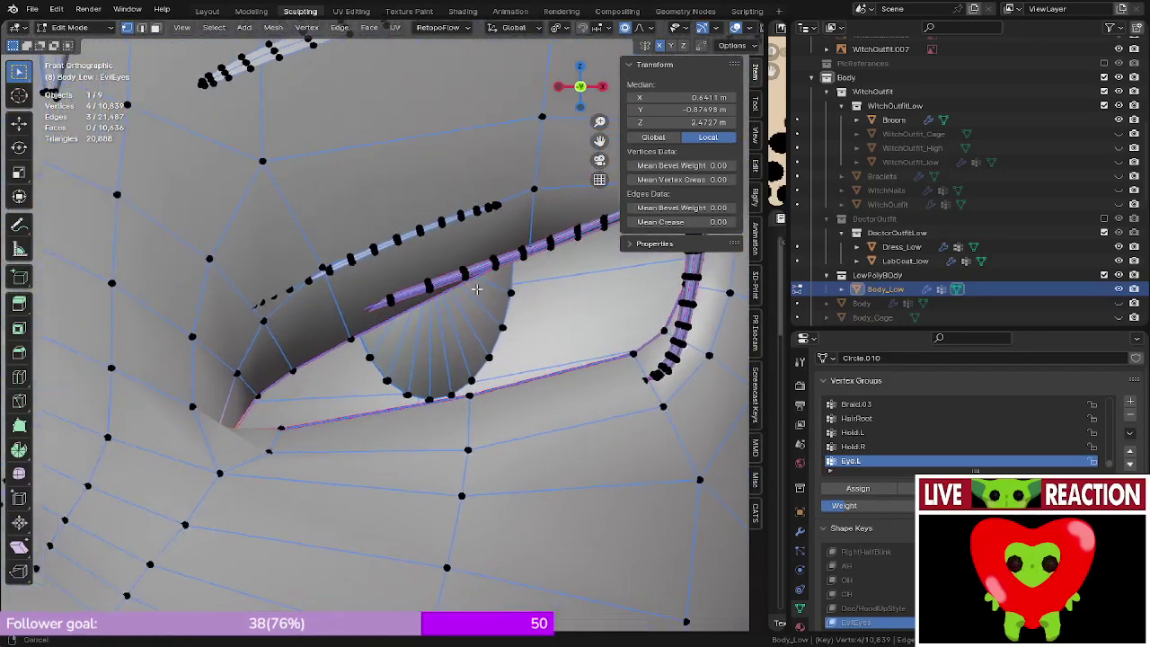
pyautogui.scroll(3, 476, 288)
pyautogui.click(361, 290)
pyautogui.press('z')
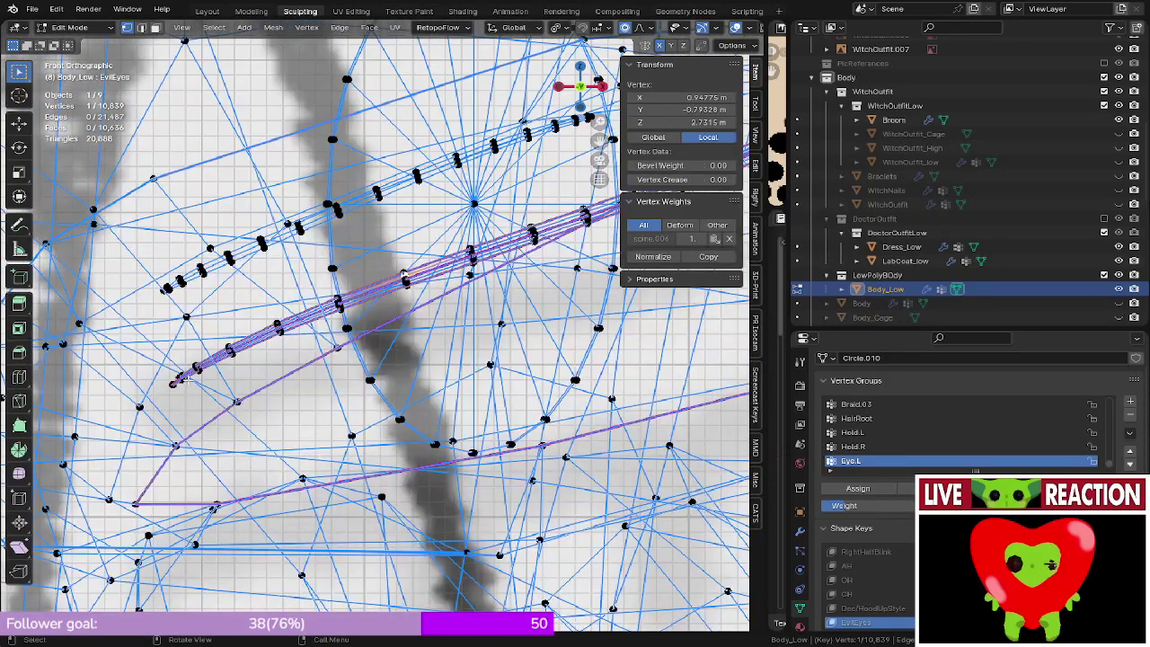
pyautogui.hotkey('alt', 'z')
pyautogui.press('g')
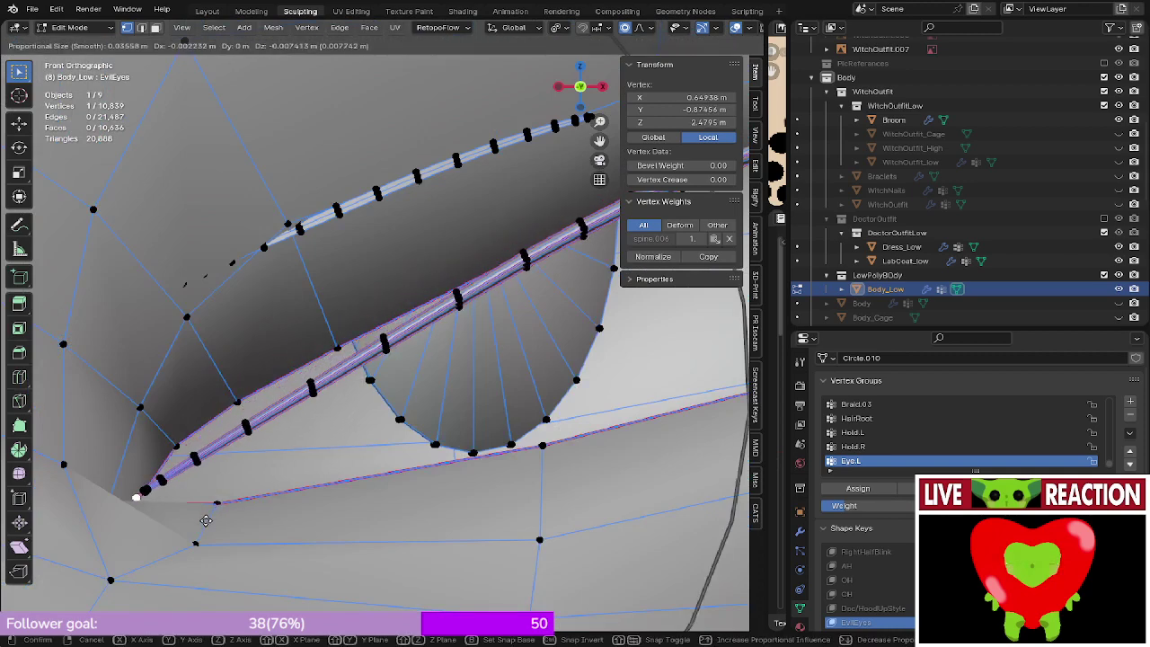
pyautogui.click(205, 521)
# - Nudge the lash line tip onto the inner eye corner by -0.000071 m in X and -0.000451 m in Z
pyautogui.keyDown('shift'); pyautogui.moveTo(238, 363); pyautogui.dragTo(426, 210, button='middle'); pyautogui.keyUp('shift')
pyautogui.scroll(3, 422, 238)
pyautogui.keyDown('shift'); pyautogui.moveTo(399, 250); pyautogui.dragTo(451, 288, button='middle'); pyautogui.keyUp('shift')
pyautogui.scroll(3, 451, 288)
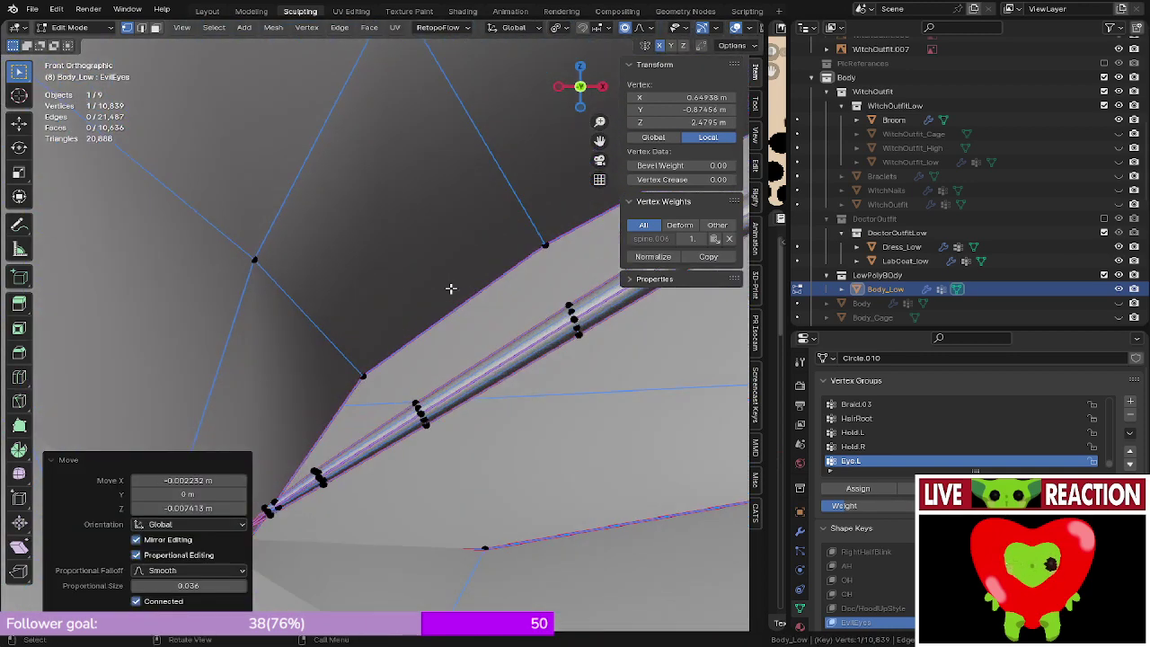
pyautogui.hotkey('alt', 'z')
pyautogui.scroll(-2, 368, 256)
pyautogui.press('g')
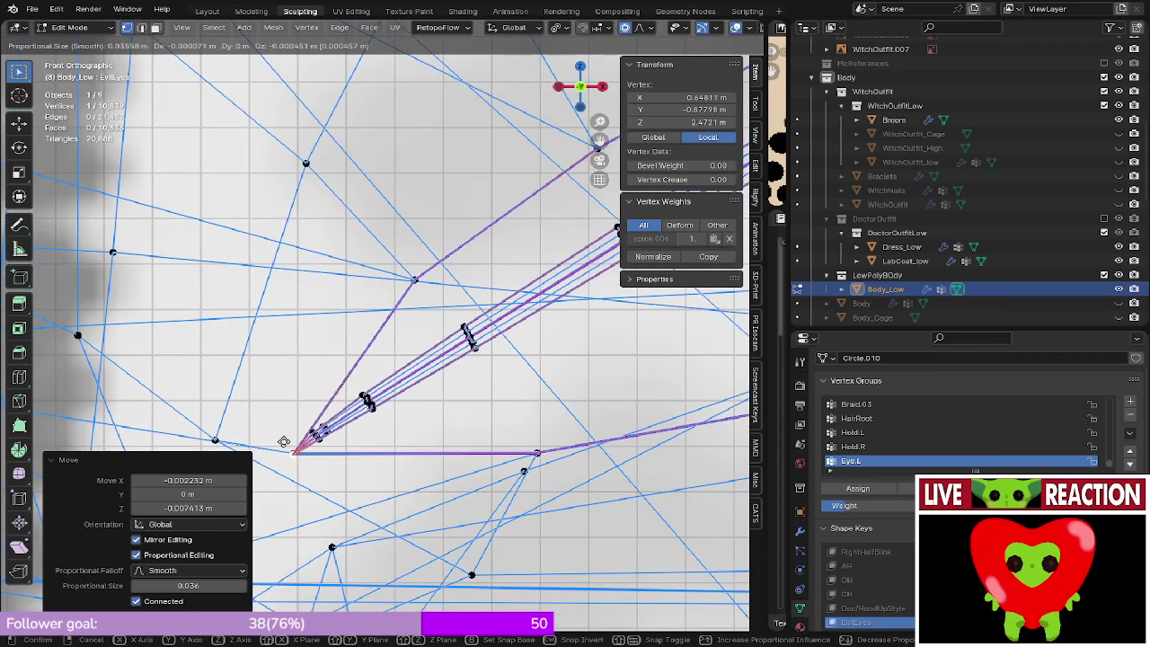
pyautogui.click(289, 439)
# - Push the lash line tip back into the eye corner by 0.001536 m along Y
pyautogui.press('z')
pyautogui.moveTo(334, 421); pyautogui.dragTo(314, 436, button='middle')
pyautogui.scroll(-8, 314, 436)
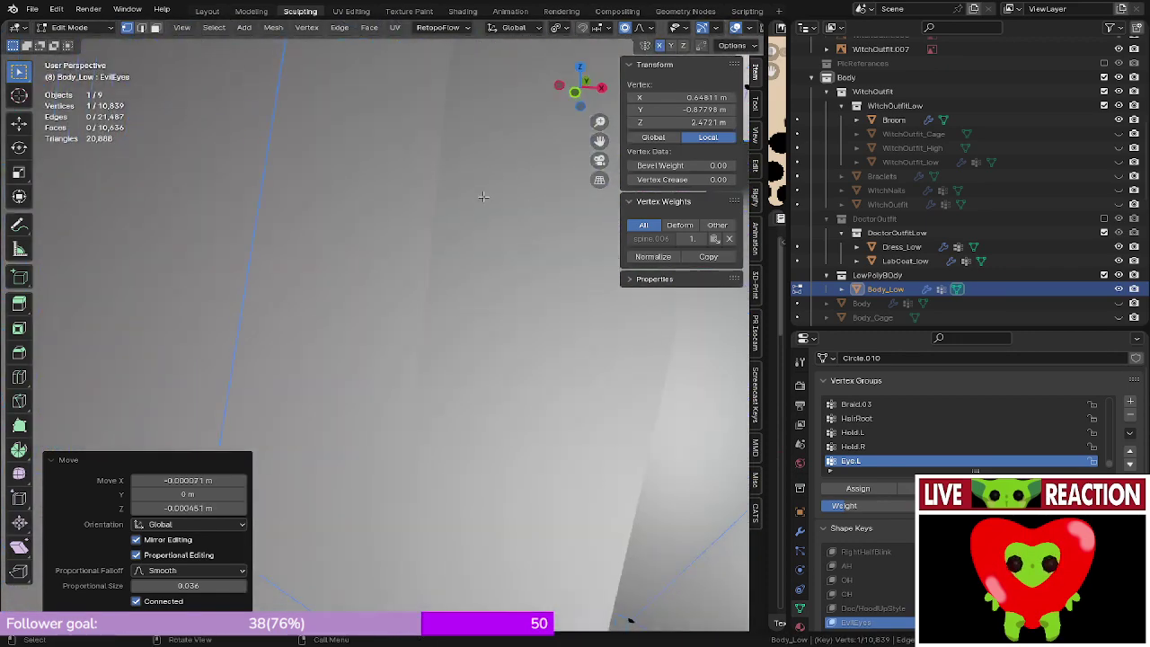
pyautogui.scroll(8, 408, 340)
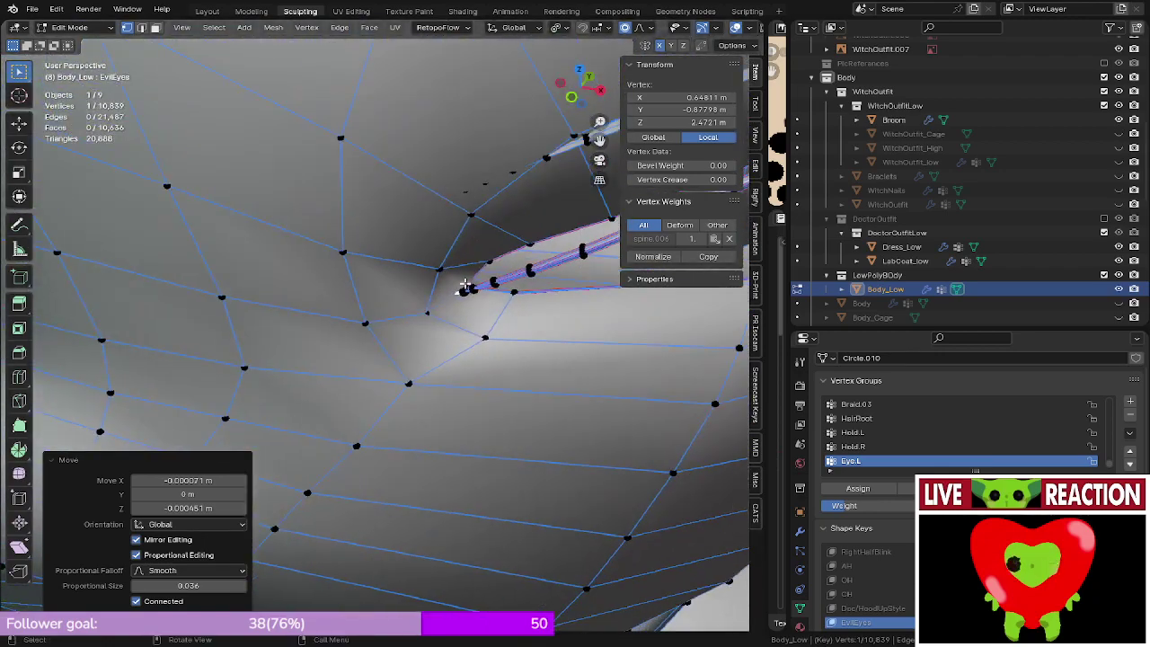
pyautogui.moveTo(464, 285); pyautogui.dragTo(448, 251, button='middle')
pyautogui.scroll(1, 441, 287)
pyautogui.scroll(-1, 442, 284)
pyautogui.scroll(1, 444, 275)
pyautogui.scroll(-2, 449, 256)
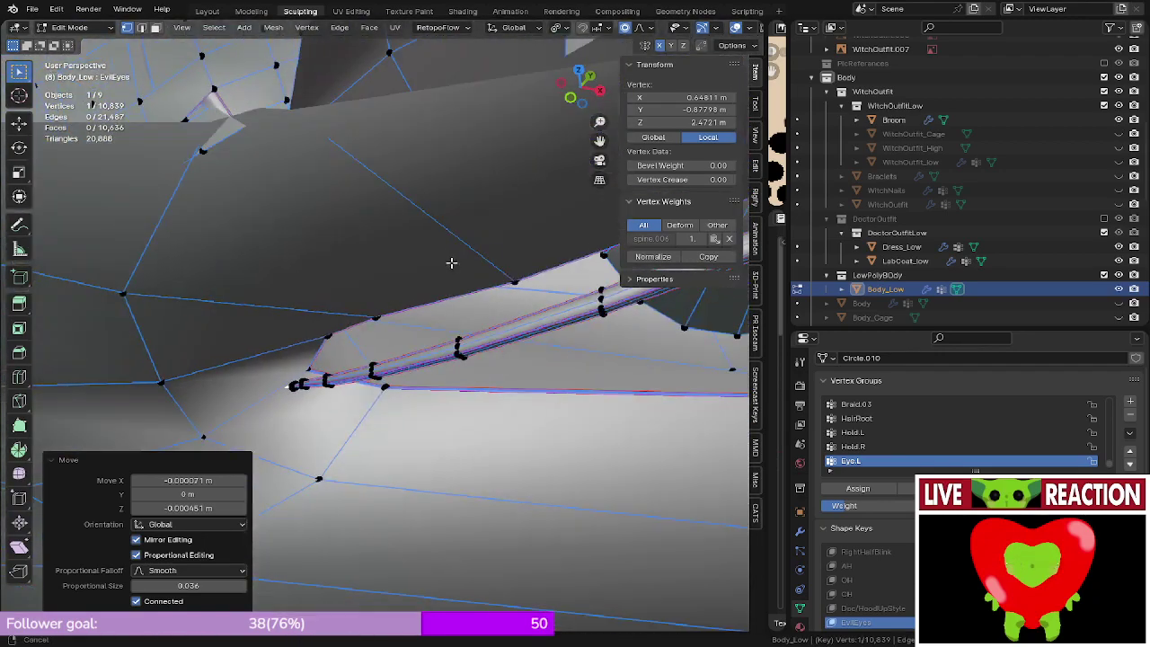
pyautogui.press('g')
pyautogui.press('y')
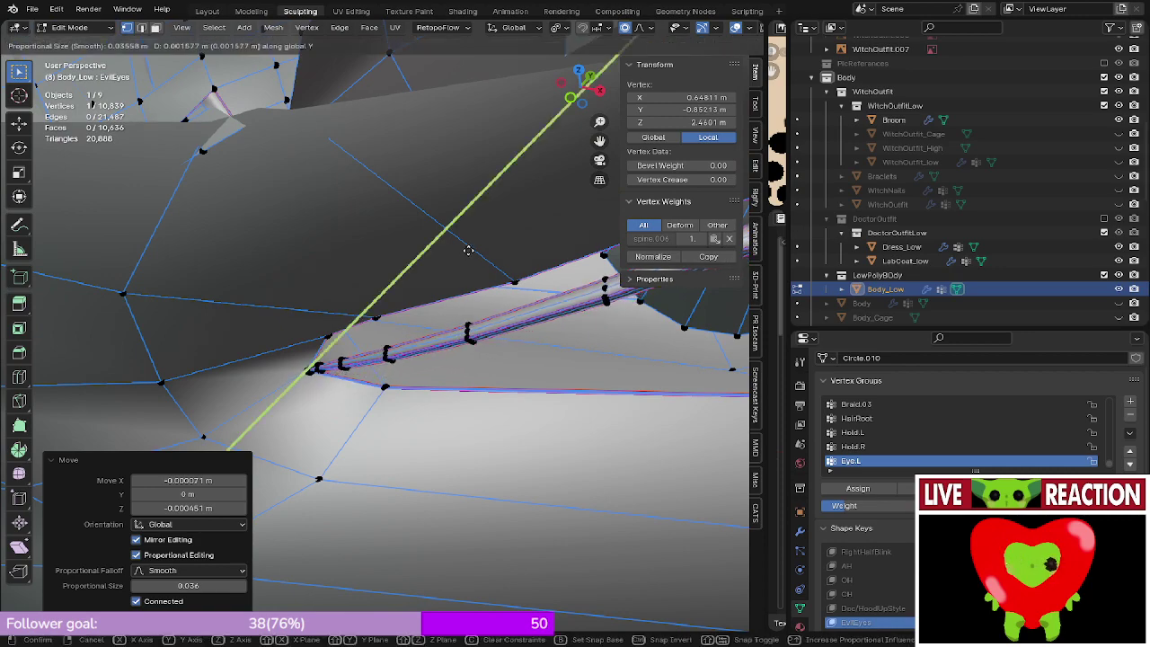
pyautogui.click(468, 251)
# - Turn off proportional editing and try moving the upper lid vertex beside the inner eye corner 0.000221 m in X and -0.00064 m in Z
pyautogui.press('KP_1')
pyautogui.scroll(-4, 431, 287)
pyautogui.scroll(5, 417, 303)
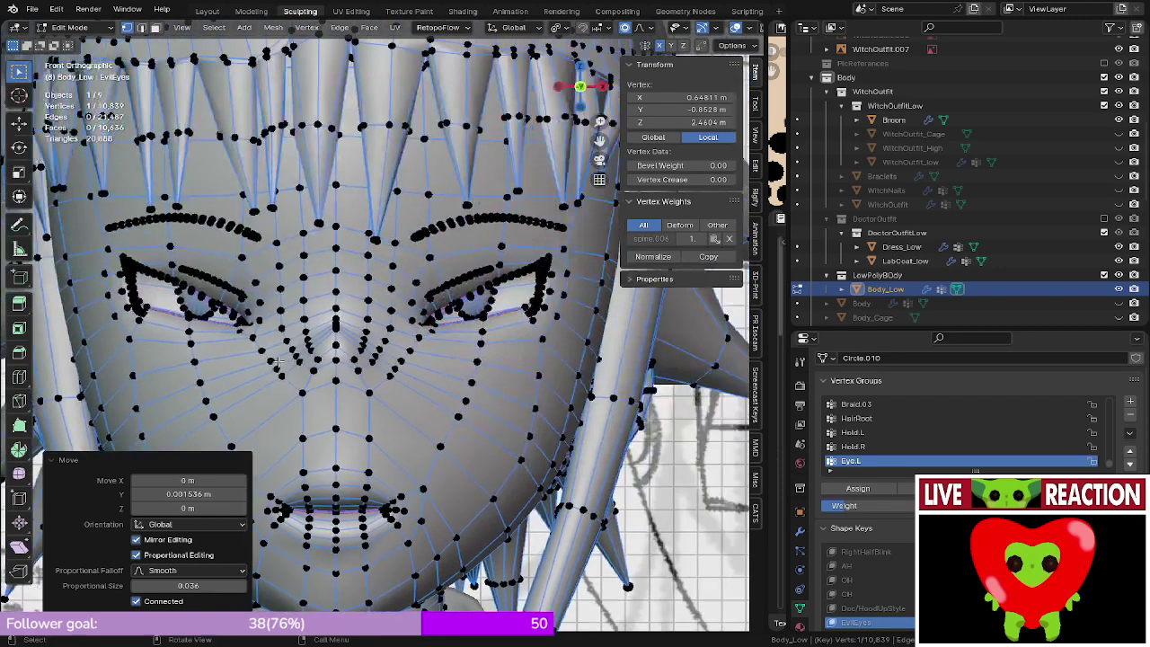
pyautogui.scroll(8, 418, 303)
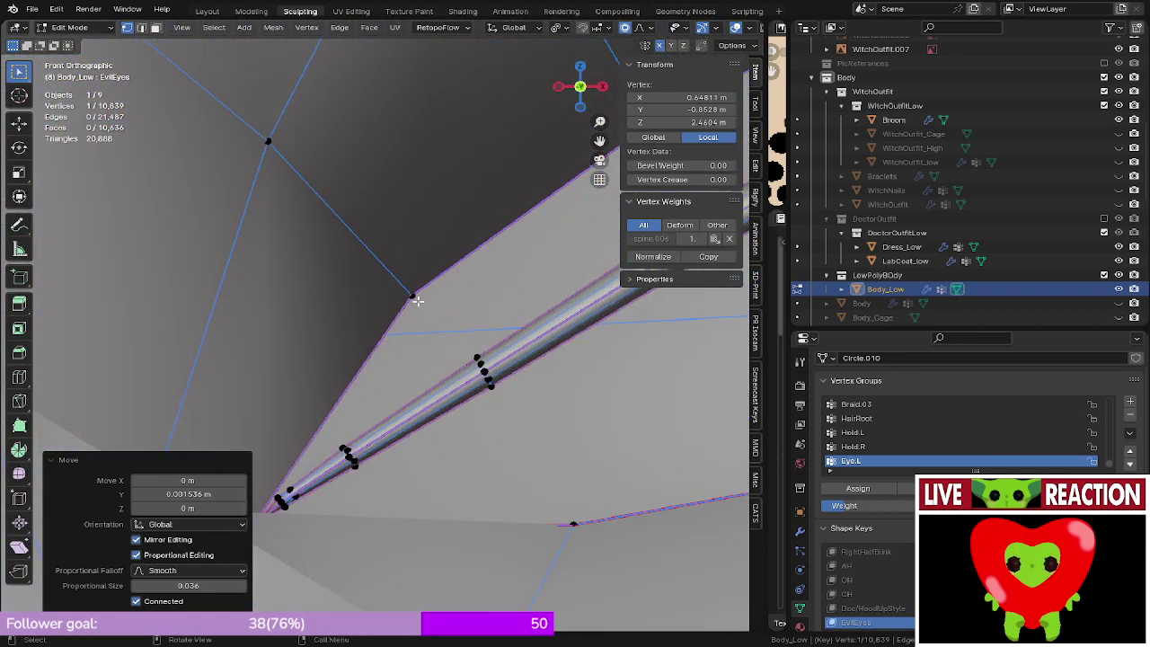
pyautogui.click(413, 296)
pyautogui.scroll(-3, 382, 327)
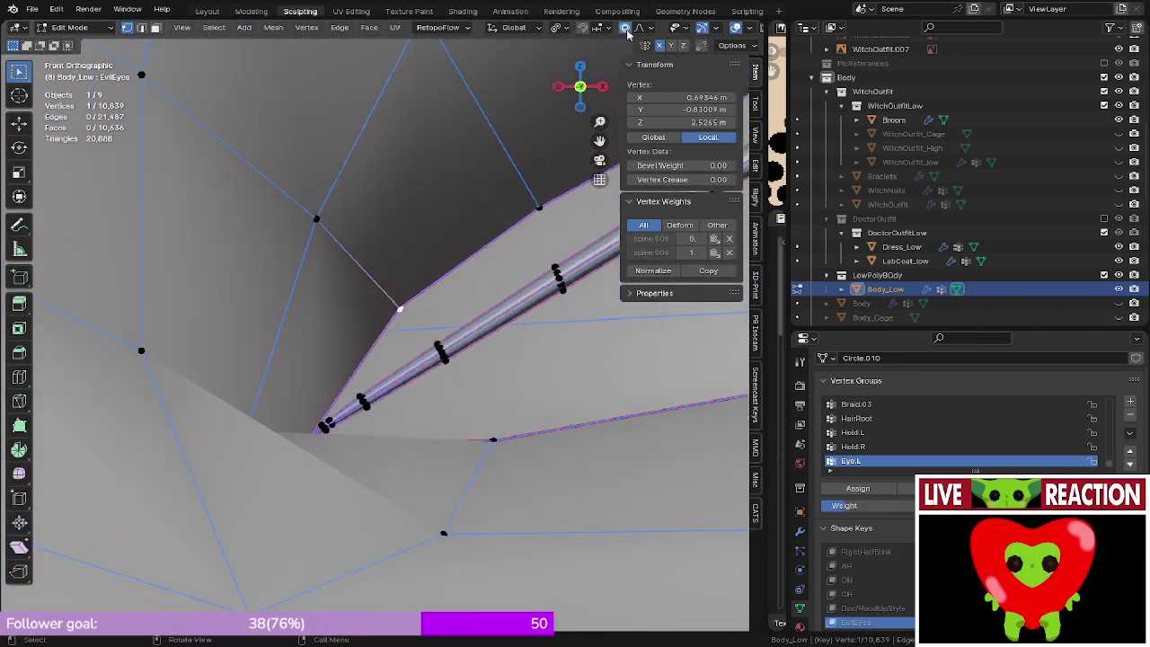
pyautogui.scroll(-5, 393, 300)
pyautogui.scroll(6, 418, 271)
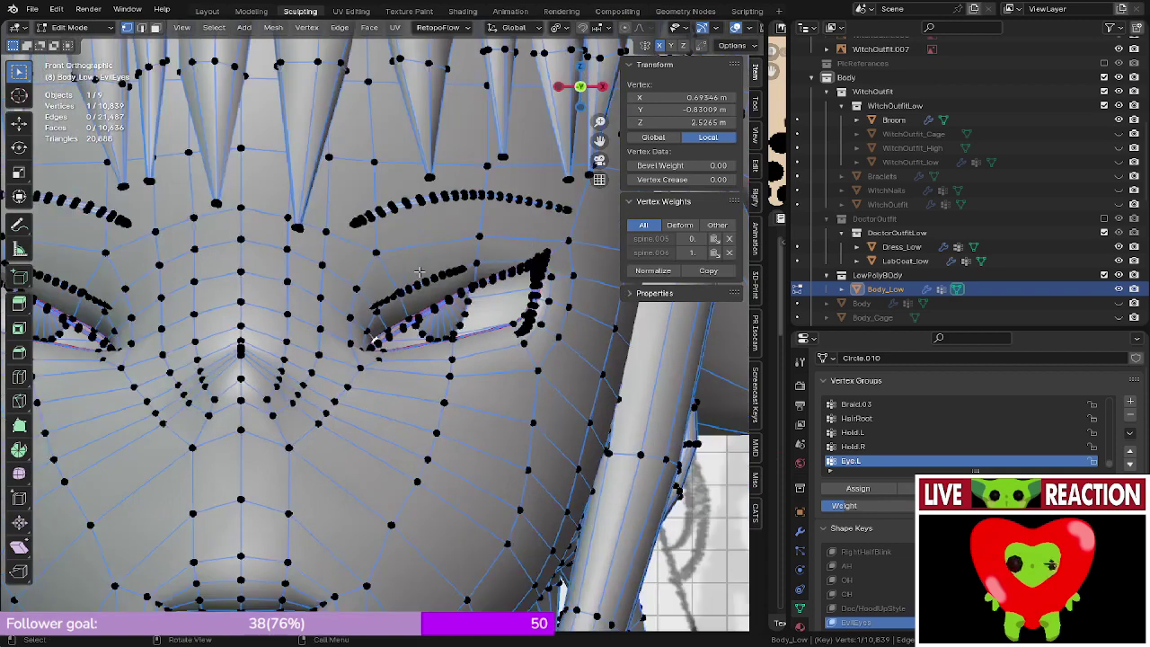
pyautogui.keyDown('shift'); pyautogui.moveTo(420, 271); pyautogui.dragTo(455, 254, button='middle'); pyautogui.keyUp('shift')
pyautogui.scroll(3, 454, 254)
pyautogui.press('g')
pyautogui.click(459, 285)
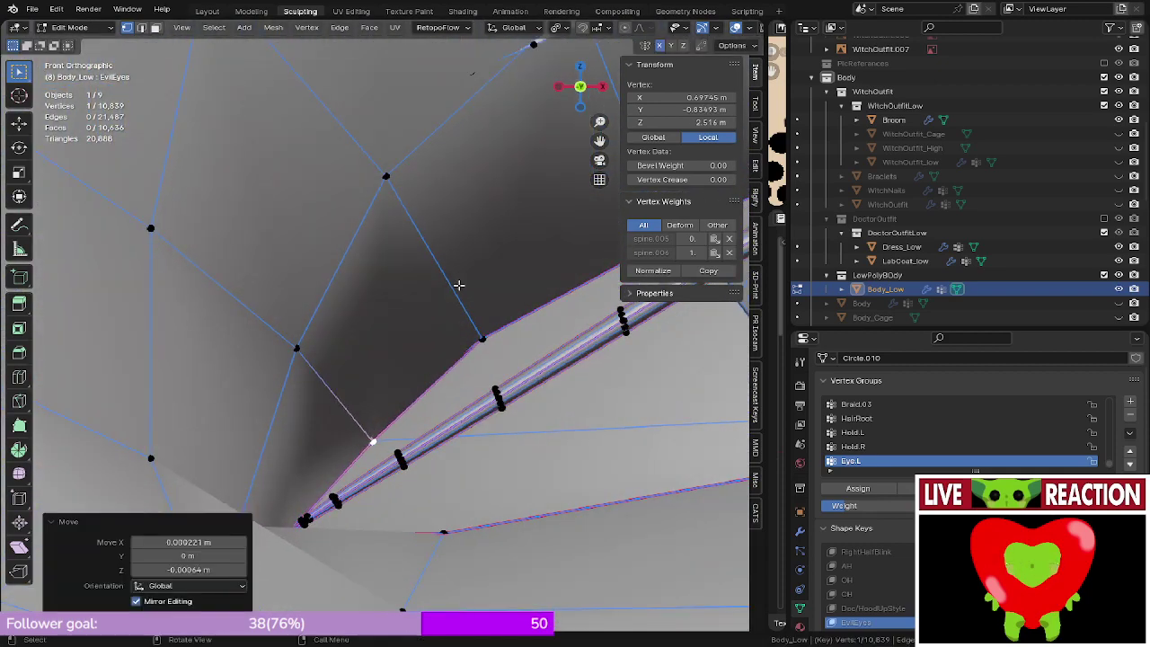
# - Select the overlapping upper lid vertices beside the inner eye corner in wireframe and move them 0.000221 m in X and -0.00053 m in Z
pyautogui.click(462, 315)
pyautogui.press('z')
pyautogui.click(333, 353)
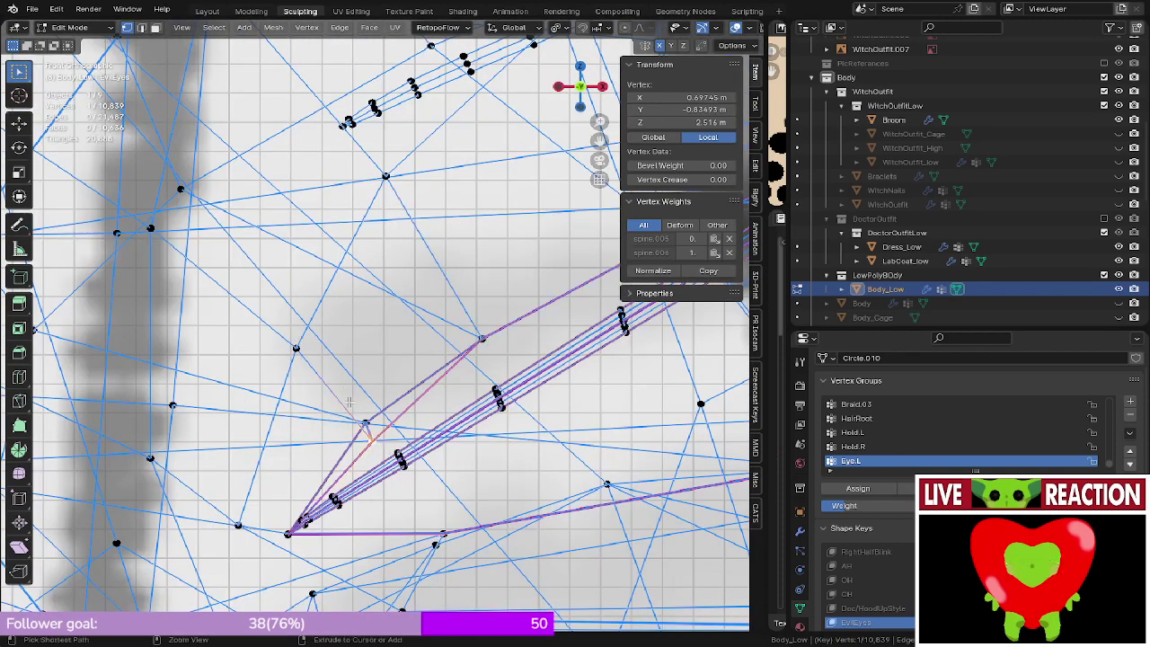
pyautogui.moveTo(353, 408); pyautogui.dragTo(377, 431)
pyautogui.press('g')
pyautogui.click(384, 445)
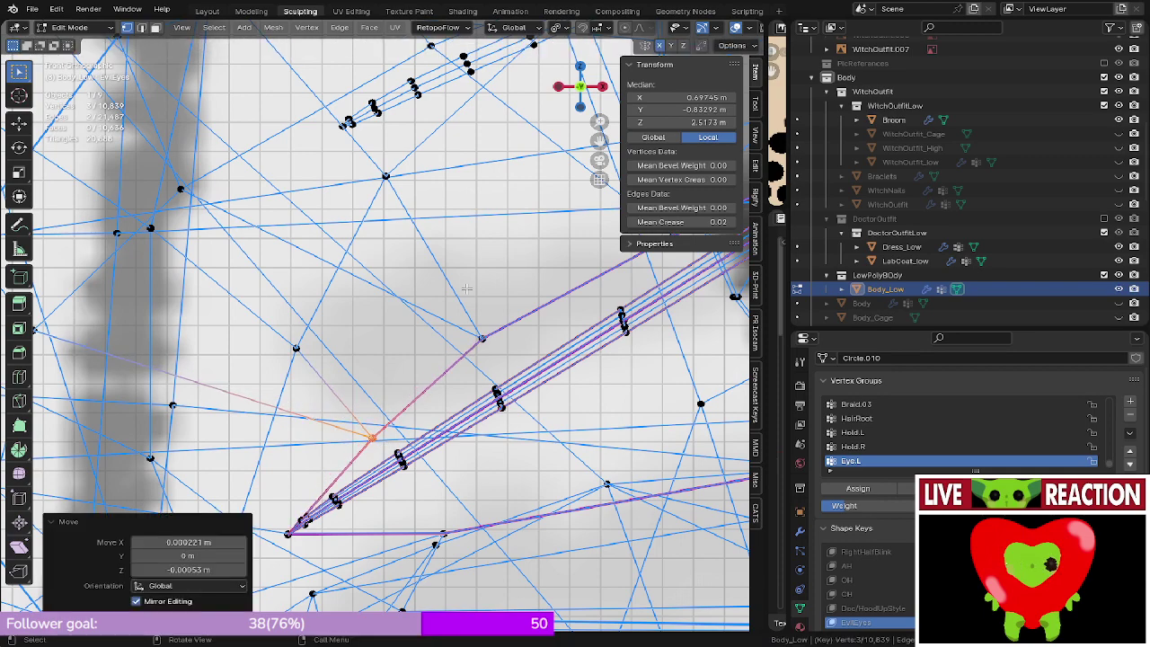
# - Select the next upper lid vertices outward and move them 0.000265 m in X and -0.000464 m in Z
pyautogui.press('b')
pyautogui.moveTo(467, 300); pyautogui.dragTo(520, 360)
pyautogui.press('g')
pyautogui.click(530, 374)
pyautogui.press('z')
pyautogui.click(608, 362)
pyautogui.keyDown('shift'); pyautogui.moveTo(447, 402); pyautogui.dragTo(456, 317, button='middle'); pyautogui.keyUp('shift')
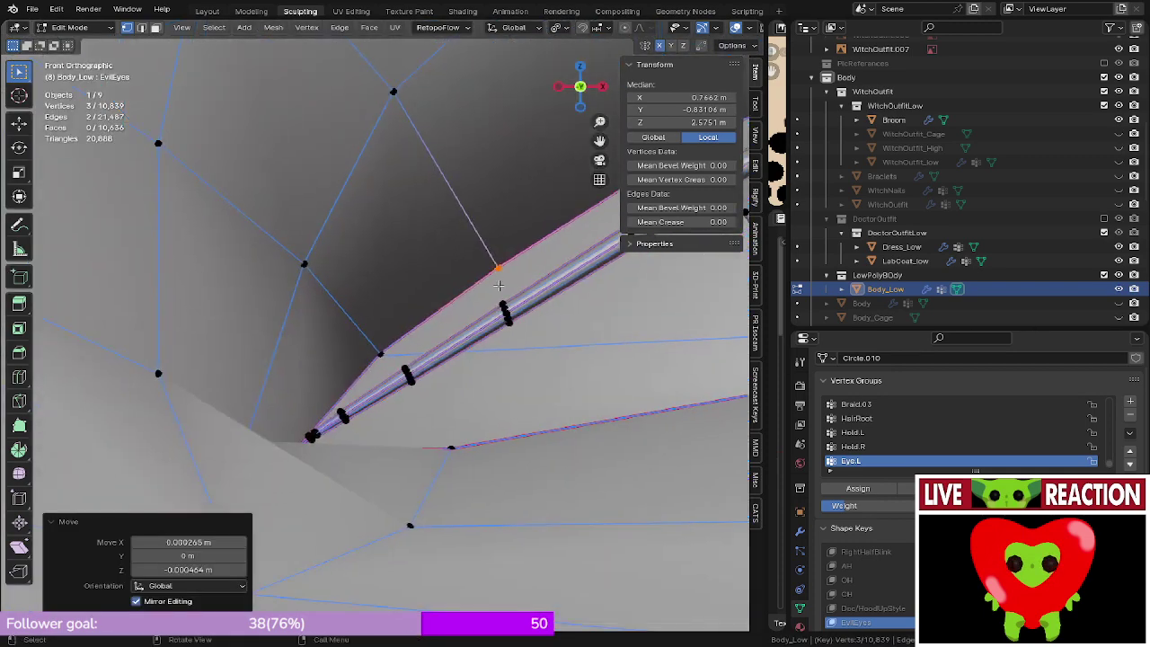
# - Select the lash line cross-section just outside the inner tip and move it about -0.00013 m in X and 0.00033 m in Z
pyautogui.press('z')
pyautogui.click(345, 326)
pyautogui.moveTo(325, 401); pyautogui.dragTo(372, 427)
pyautogui.press('g')
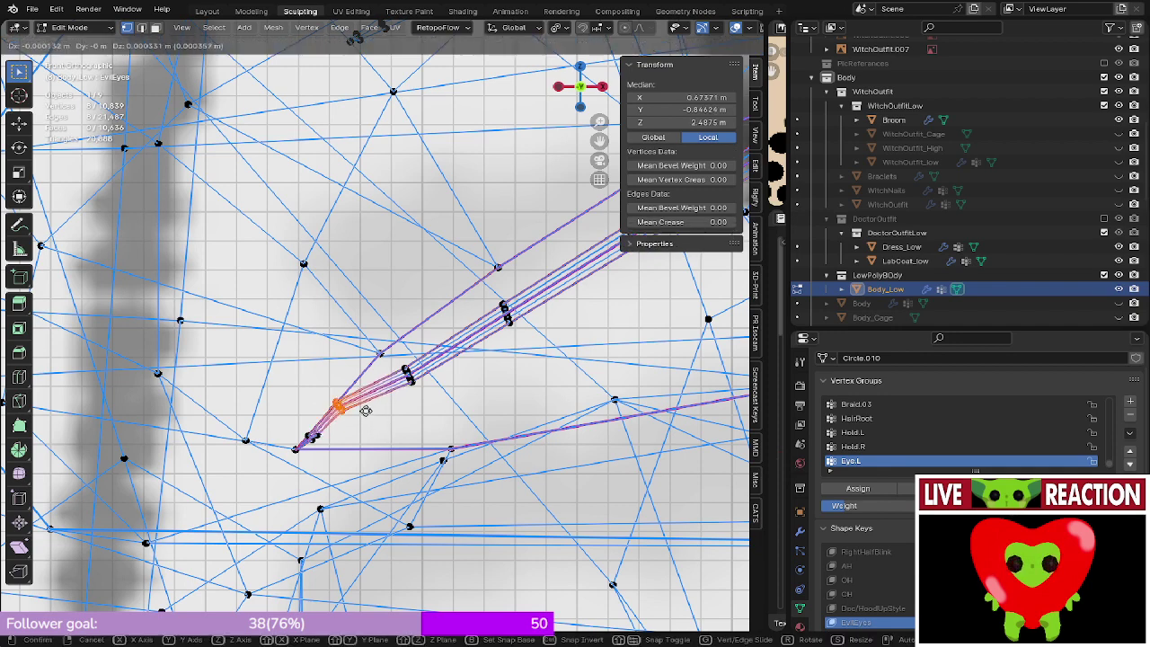
pyautogui.click(364, 410)
pyautogui.keyDown('shift'); pyautogui.moveTo(364, 409); pyautogui.dragTo(359, 397, button='middle'); pyautogui.keyUp('shift')
# - Raise the next two lash cross-sections to the lid edge, moving them -0.000331/0.001126 m and -0.000243/0.00159 m in X/Z
pyautogui.moveTo(373, 334); pyautogui.dragTo(429, 378)
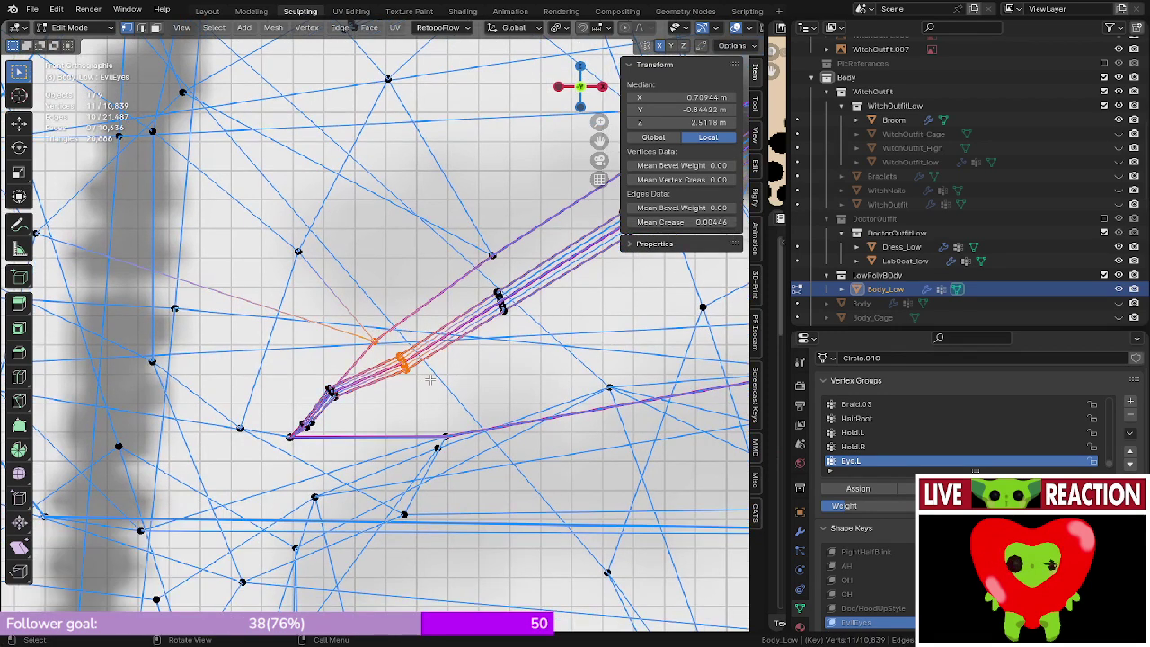
pyautogui.press('g')
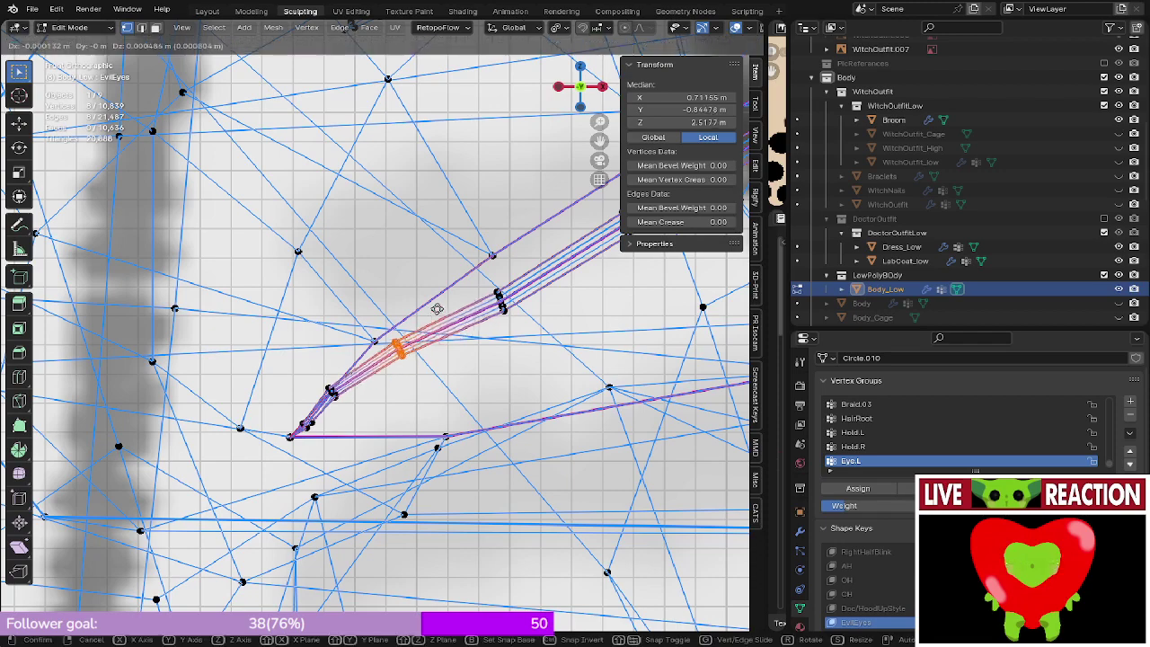
pyautogui.click(432, 297)
pyautogui.keyDown('shift'); pyautogui.moveTo(432, 297); pyautogui.dragTo(381, 330, button='middle'); pyautogui.keyUp('shift')
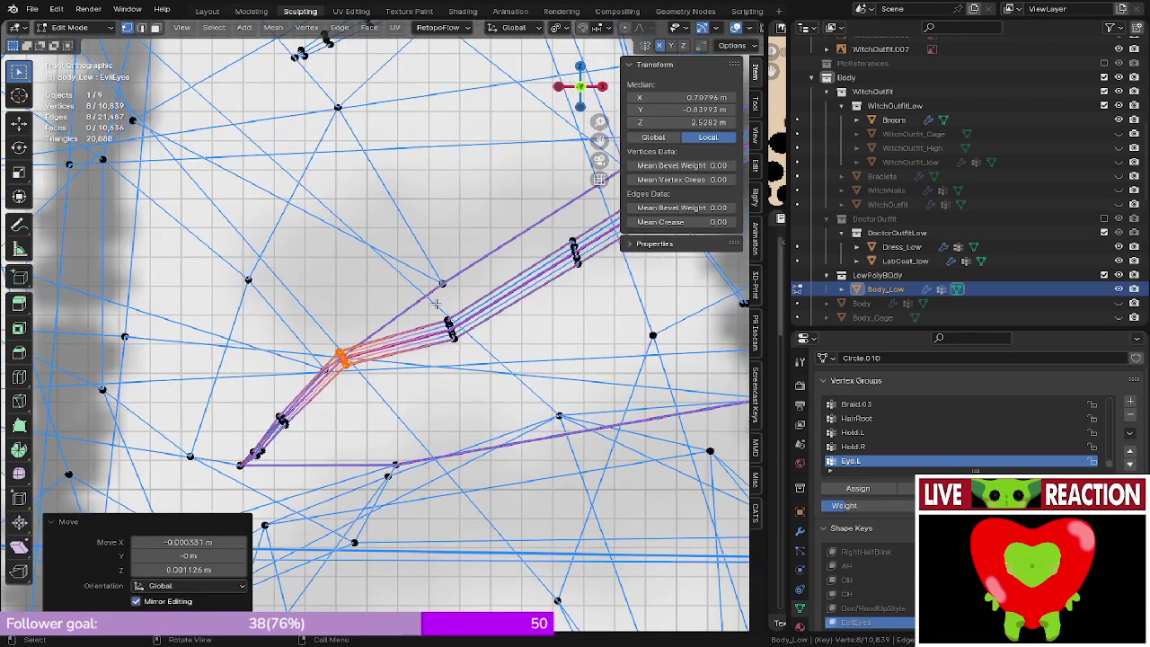
pyautogui.moveTo(436, 304); pyautogui.dragTo(467, 346)
pyautogui.press('g')
pyautogui.click(468, 308)
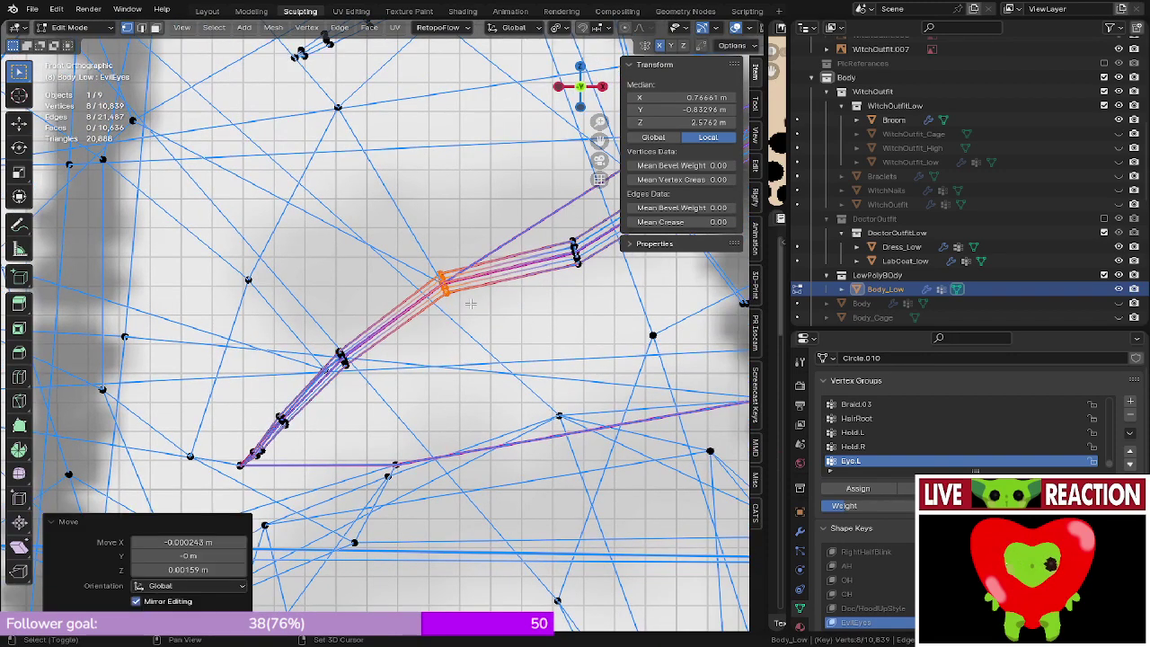
# - Select the following lash cross-section outward and move it about -0.000287 m in X and 0.001656 m in Z
pyautogui.moveTo(470, 303); pyautogui.dragTo(331, 361, button='middle')
pyautogui.moveTo(425, 395); pyautogui.dragTo(425, 395)
pyautogui.press('g')
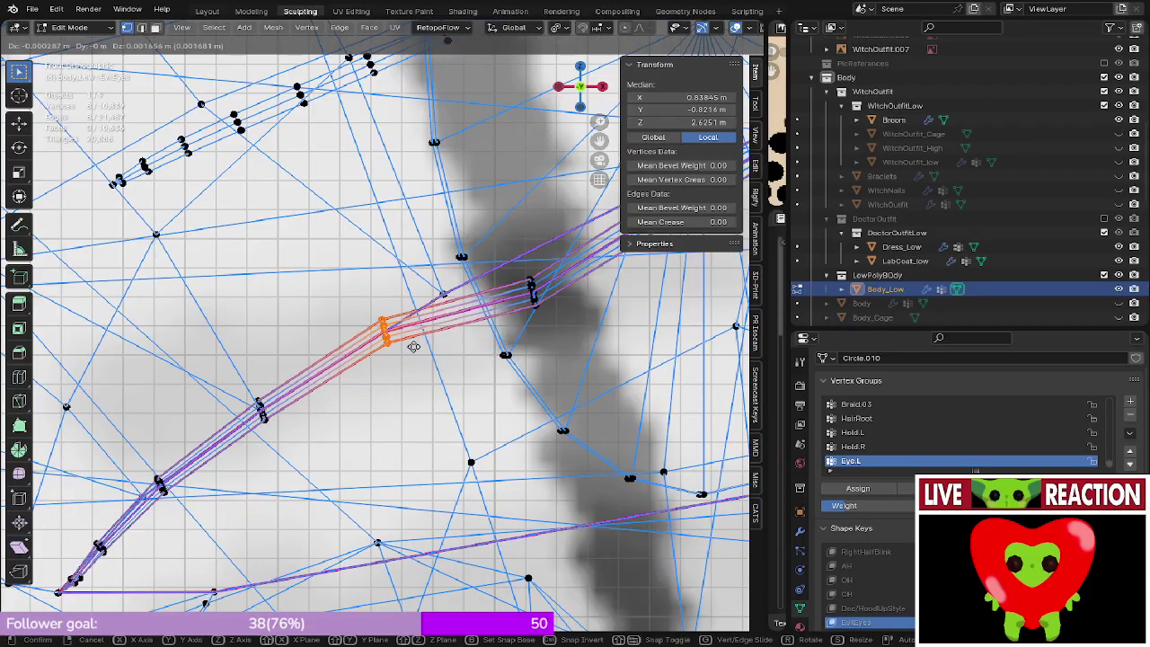
pyautogui.click(413, 347)
# - Select the lash cross-section at the iris's inner edge and move it -0.000318 m in X and 0.001272 m in Z
pyautogui.moveTo(413, 347); pyautogui.dragTo(342, 344, button='middle')
pyautogui.moveTo(397, 416); pyautogui.dragTo(402, 418)
pyautogui.scroll(-9, 403, 419)
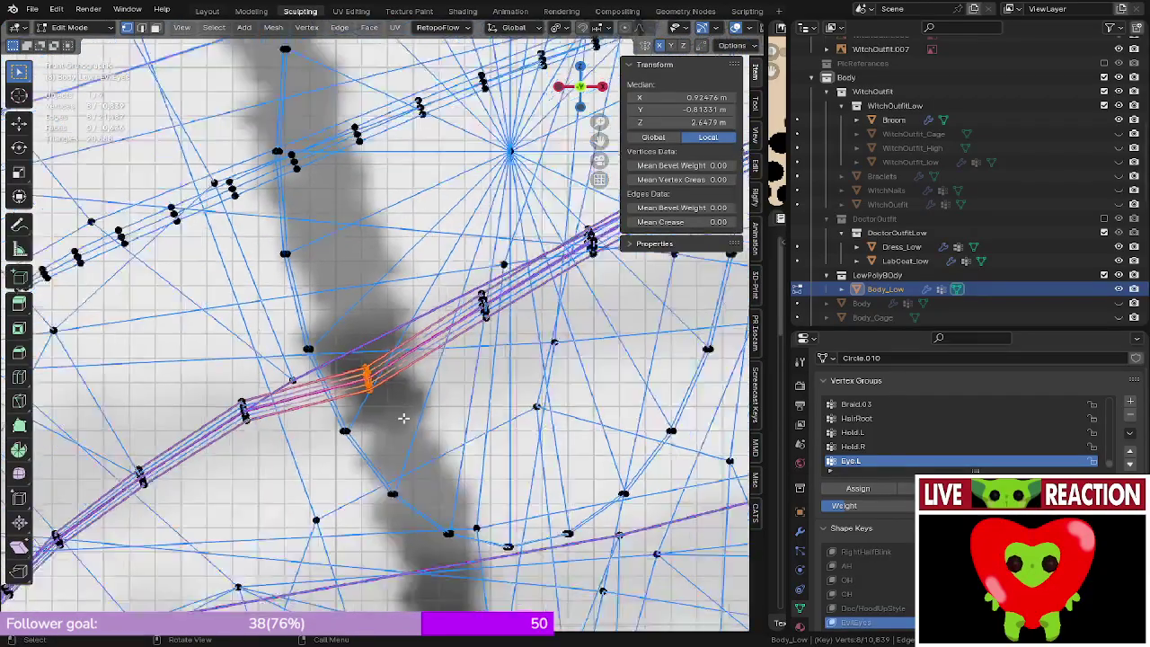
pyautogui.moveTo(404, 419)
pyautogui.keyDown('shift'); pyautogui.mouseDown(button='middle')
pyautogui.moveTo(678, 415)
pyautogui.moveTo(691, 403)
pyautogui.moveTo(566, 395)
pyautogui.mouseUp(button='middle'); pyautogui.keyUp('shift')
pyautogui.scroll(-3, 691, 403)
pyautogui.press('z')
pyautogui.click(660, 400)
pyautogui.scroll(5, 539, 359)
pyautogui.keyDown('shift'); pyautogui.moveTo(506, 297); pyautogui.dragTo(285, 342, button='middle'); pyautogui.keyUp('shift')
pyautogui.scroll(4, 284, 343)
pyautogui.scroll(4, 284, 342)
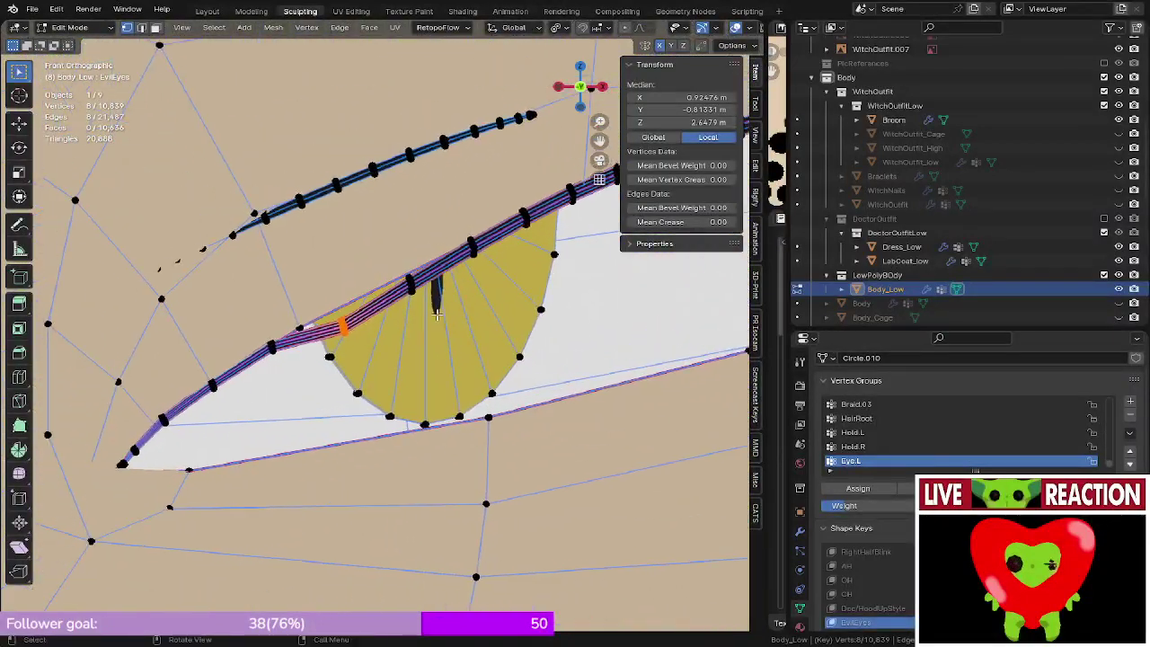
pyautogui.press('g')
pyautogui.click(418, 280)
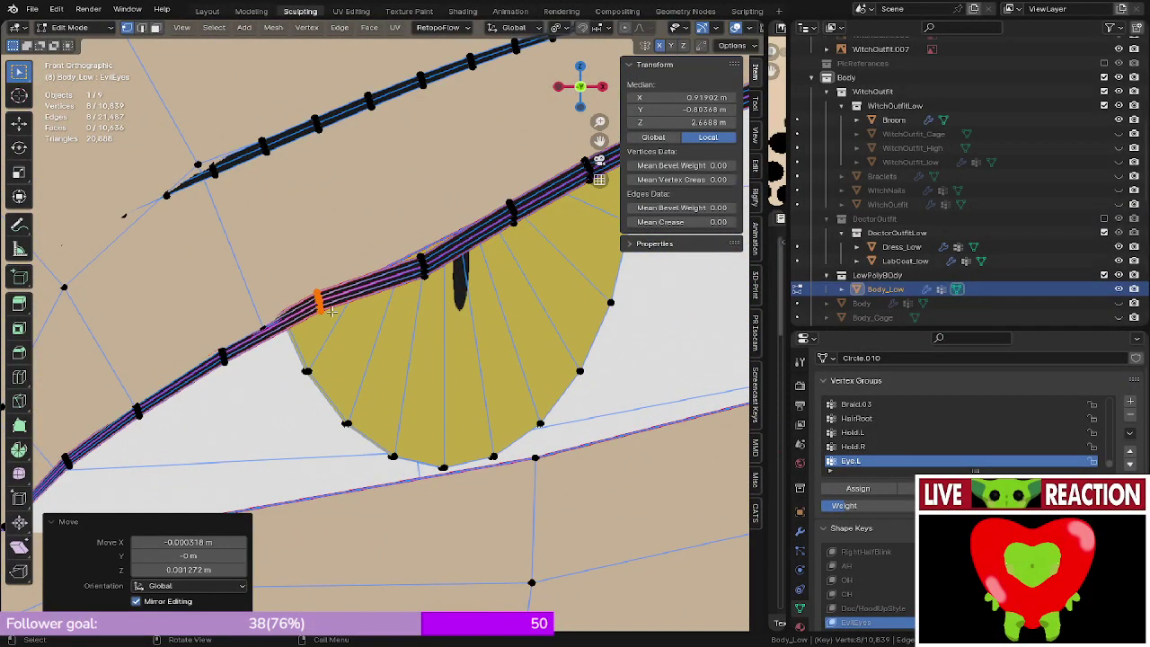
pyautogui.hotkey('alt', 's')
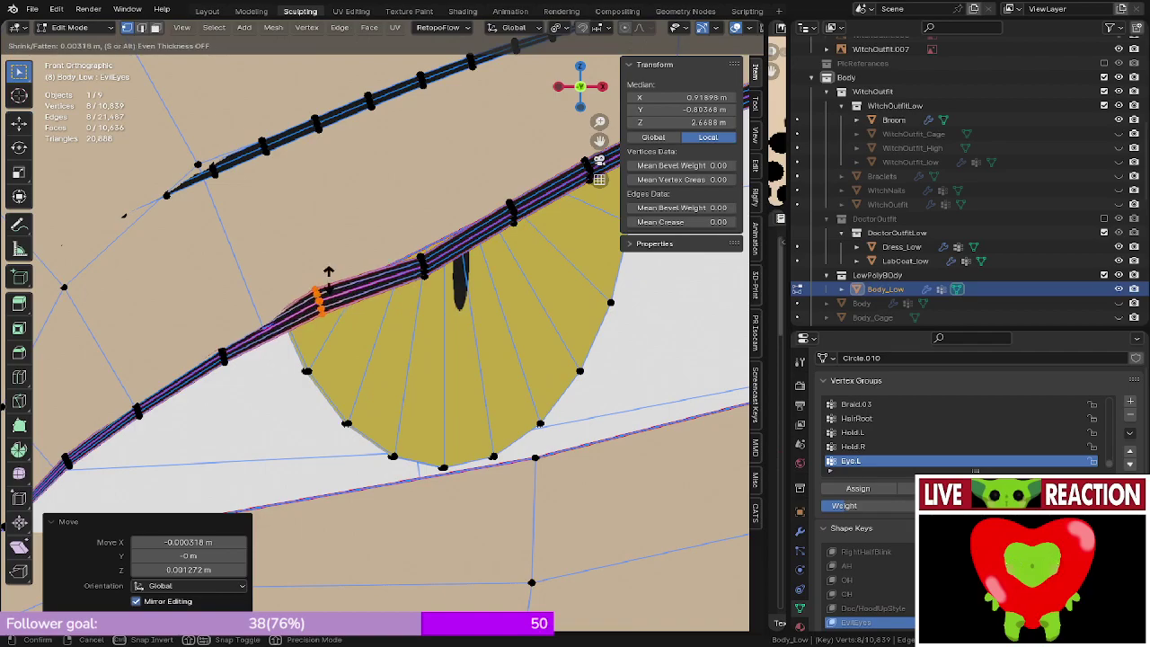
pyautogui.rightClick(329, 280)
pyautogui.moveTo(330, 281)
pyautogui.mouseDown(button='middle')
pyautogui.moveTo(372, 346)
pyautogui.moveTo(358, 365)
pyautogui.moveTo(346, 352)
pyautogui.mouseUp(button='middle')
pyautogui.scroll(-10, 372, 347)
pyautogui.scroll(3, 346, 352)
pyautogui.press('KP_1')
pyautogui.scroll(5, 423, 395)
pyautogui.keyDown('shift'); pyautogui.moveTo(423, 395); pyautogui.dragTo(320, 249, button='middle'); pyautogui.keyUp('shift')
# - Select the first lash cross-section above the iris in wireframe and move it -0.000254 m in X and 0.000668 m in Z
pyautogui.hotkey('shift', 'z')
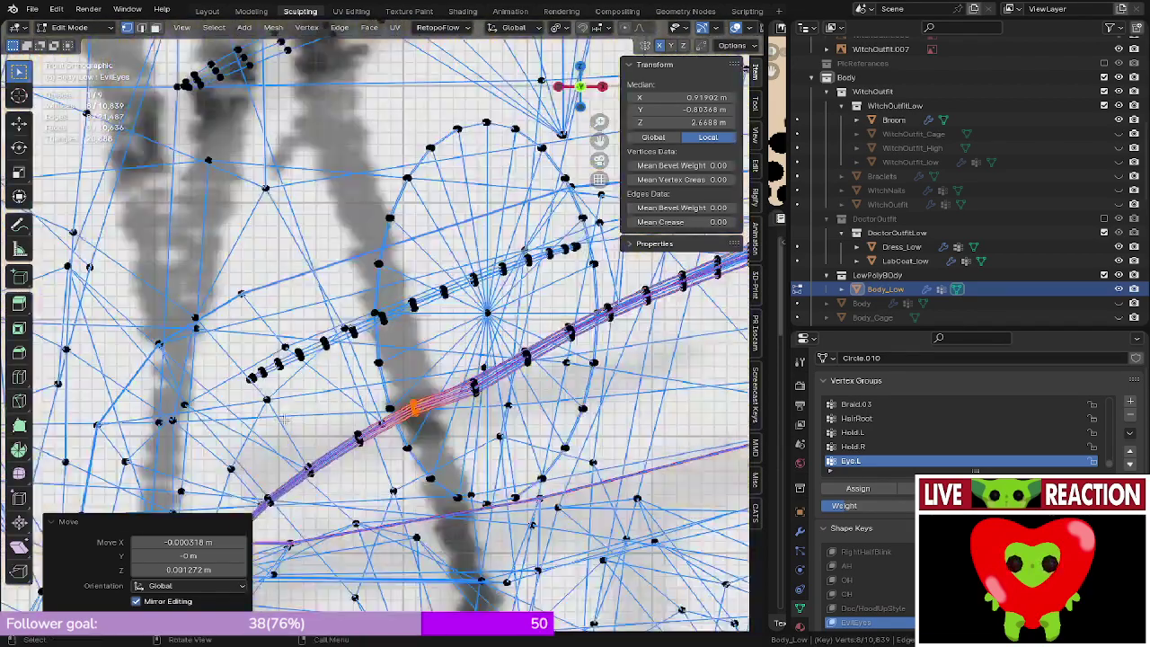
pyautogui.scroll(3, 444, 369)
pyautogui.keyDown('shift'); pyautogui.moveTo(444, 369); pyautogui.dragTo(276, 351, button='middle'); pyautogui.keyUp('shift')
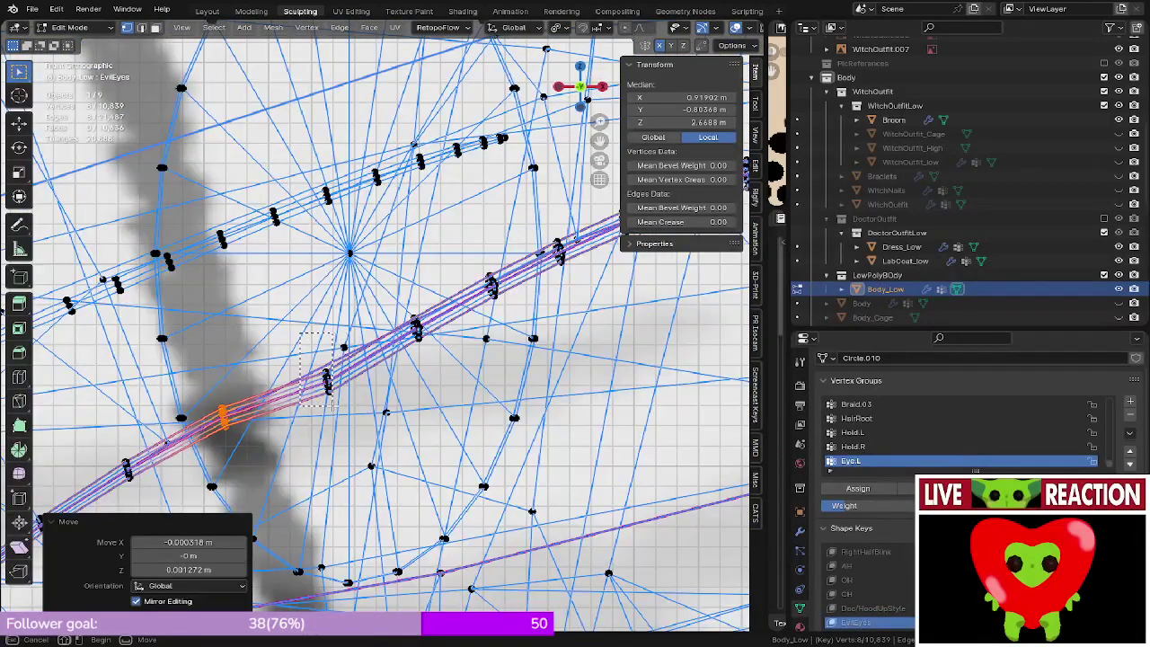
pyautogui.moveTo(330, 404); pyautogui.dragTo(330, 400)
pyautogui.press('g')
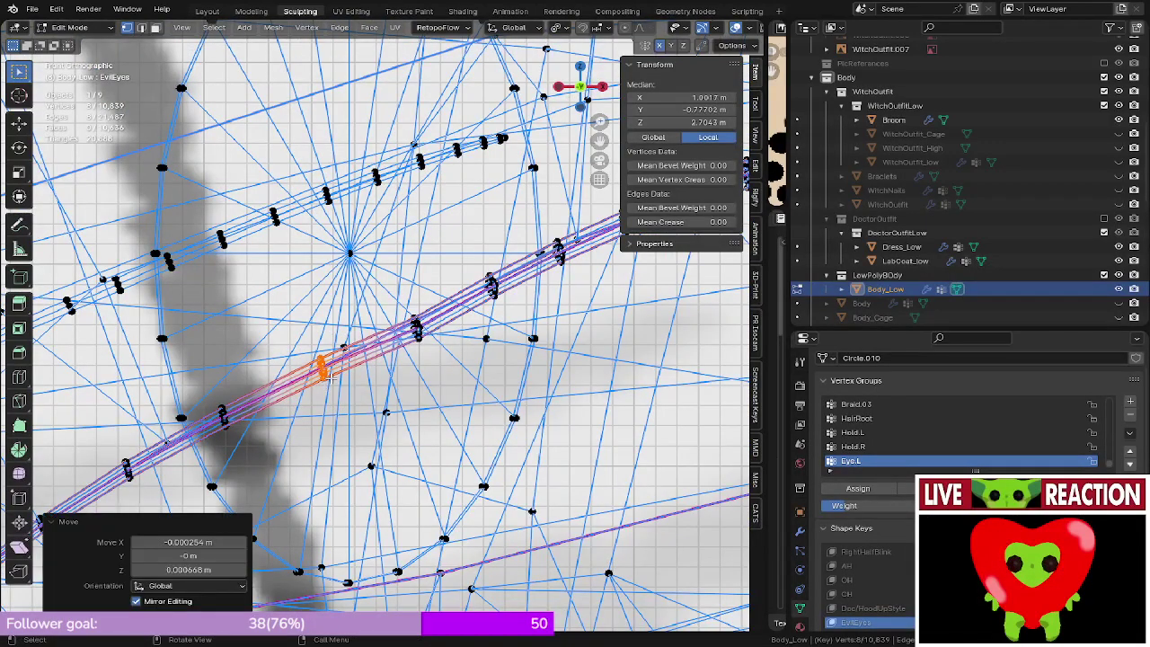
# - Move the next lash cross-section above the iris -0.000074 m in X and 0.000239 m in Z, and return to solid shading
pyautogui.hotkey('alt', 'z')
pyautogui.keyDown('shift'); pyautogui.moveTo(465, 353); pyautogui.dragTo(447, 378, button='middle'); pyautogui.keyUp('shift')
pyautogui.scroll(3, 388, 367)
pyautogui.hotkey('alt', 'z')
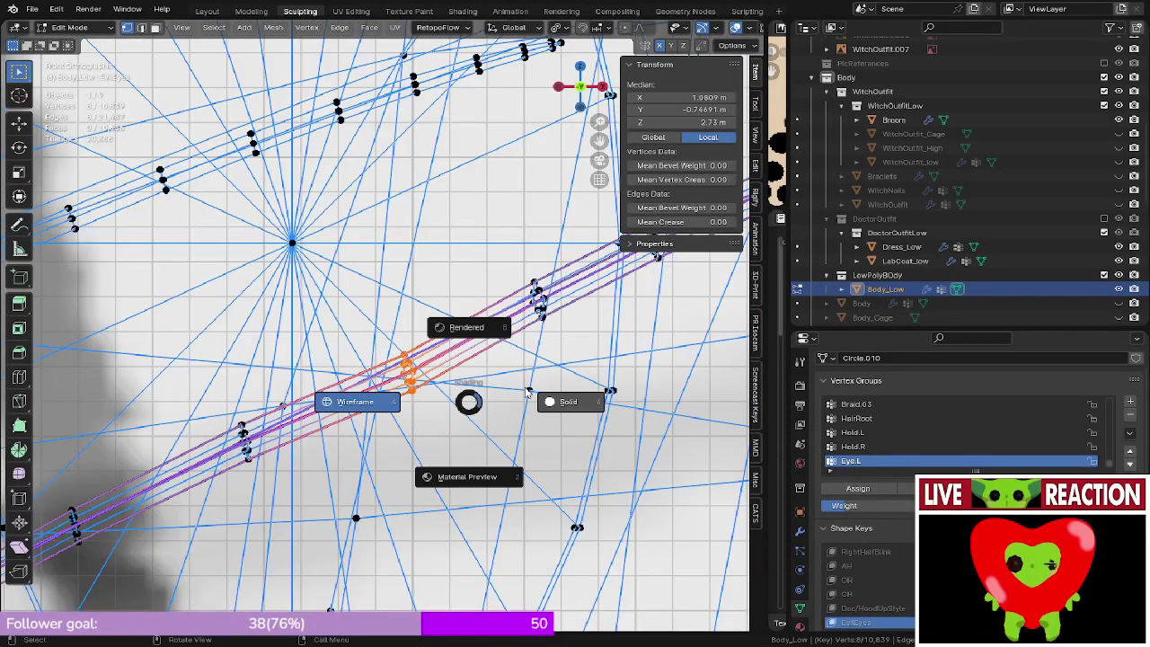
pyautogui.click(527, 392)
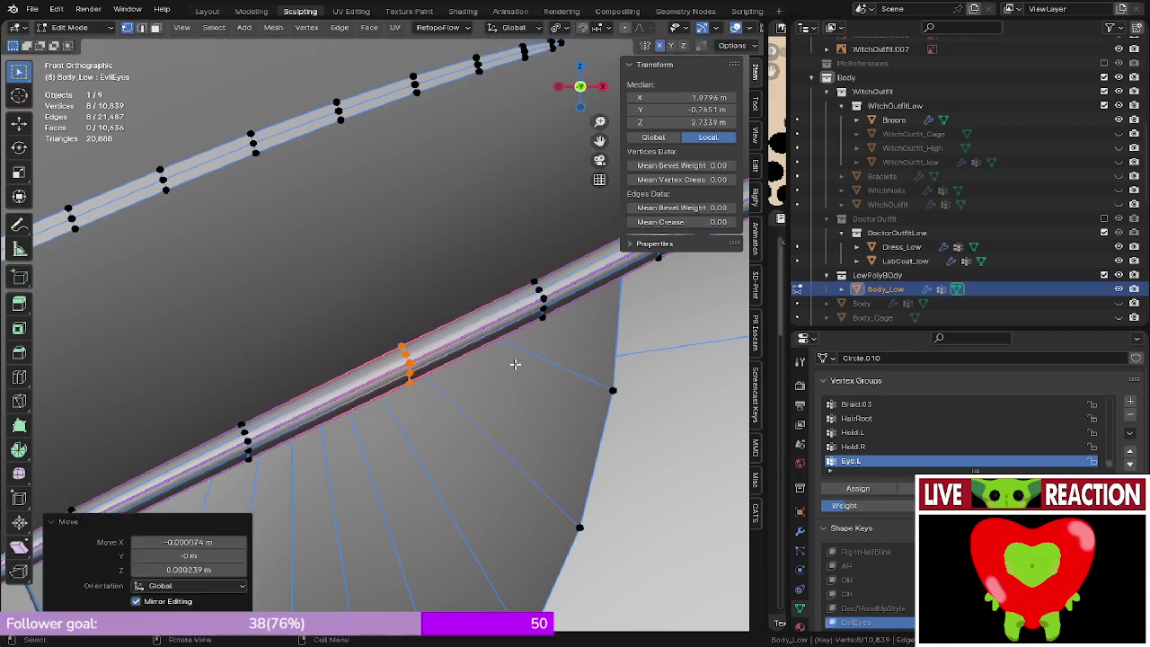
# - Check the reshaped upper lash line in Object Mode, on the whole head and close to the eye
pyautogui.press('Tab')
pyautogui.scroll(-8, 514, 364)
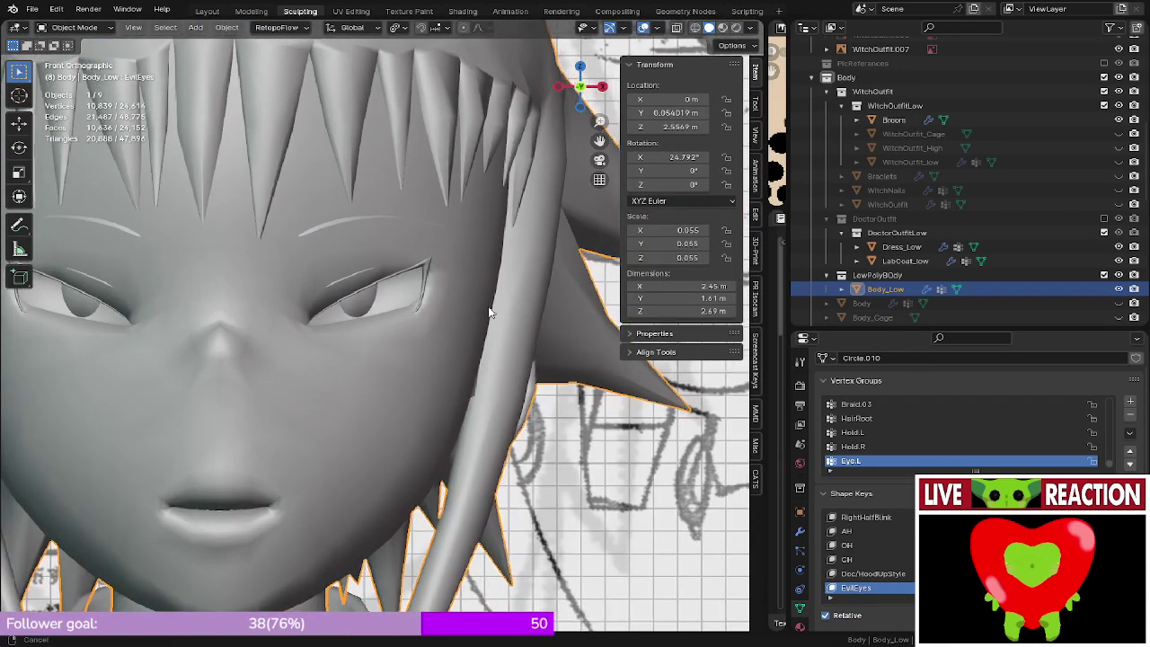
pyautogui.scroll(-4, 488, 309)
pyautogui.keyDown('shift'); pyautogui.moveTo(488, 311); pyautogui.dragTo(427, 340, button='middle'); pyautogui.keyUp('shift')
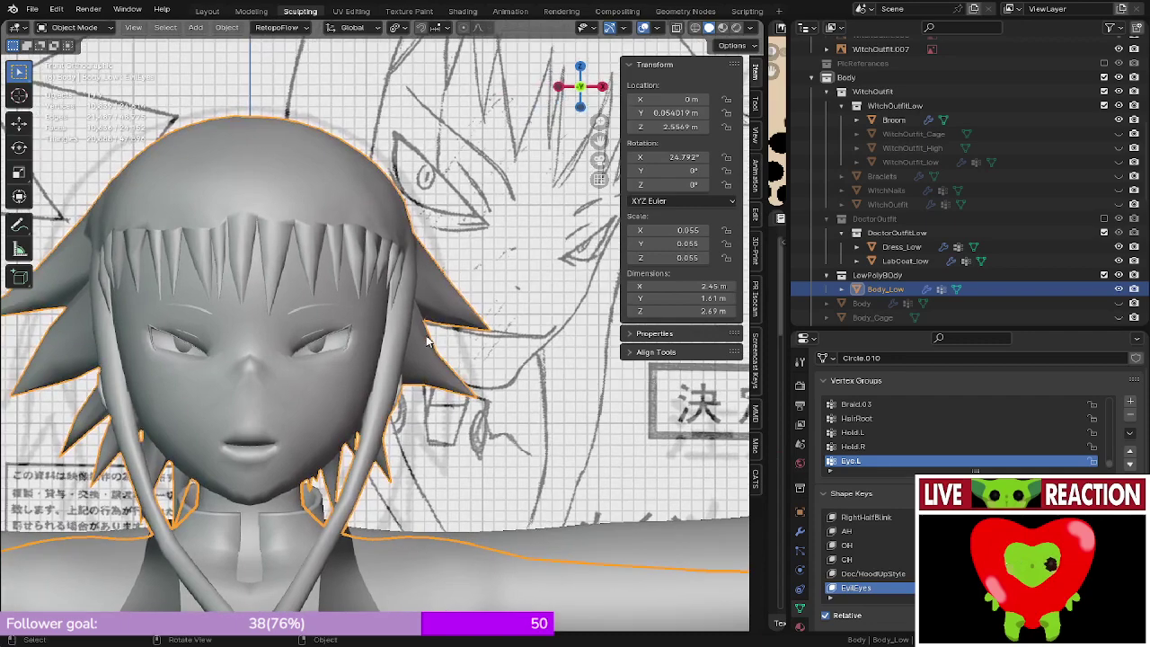
pyautogui.scroll(10, 427, 339)
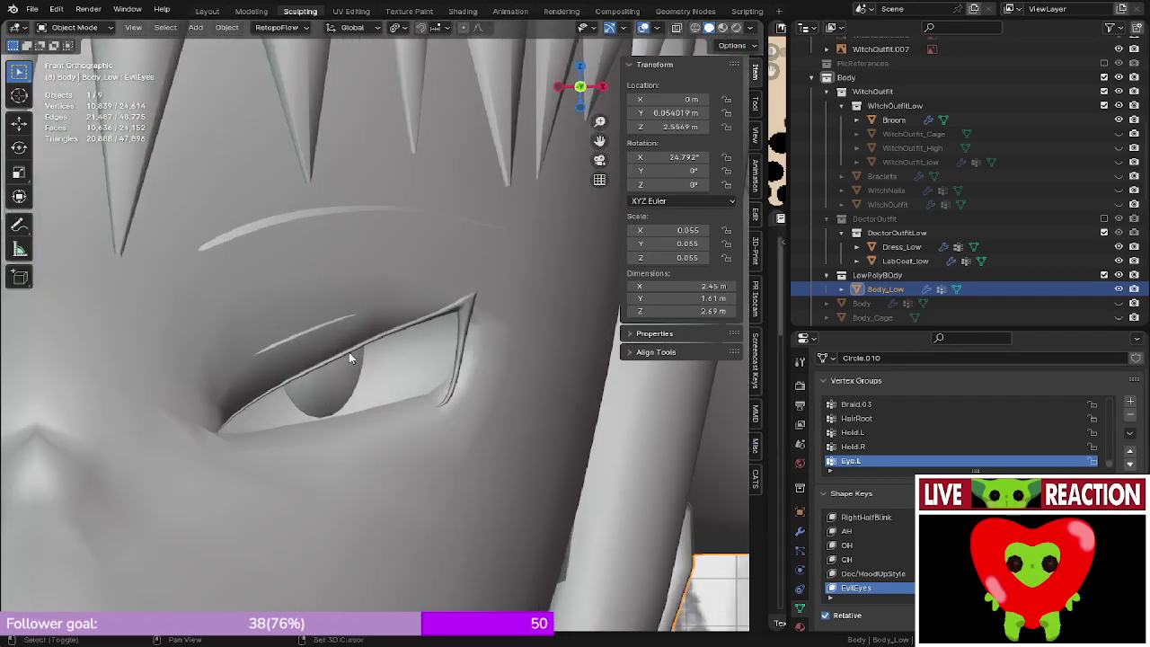
# - Check the inner eye corner's mesh in Edit Mode, and inspect the whole eye from the front in rendered shading
pyautogui.scroll(3, 350, 357)
pyautogui.press('Tab')
pyautogui.scroll(5, 384, 300)
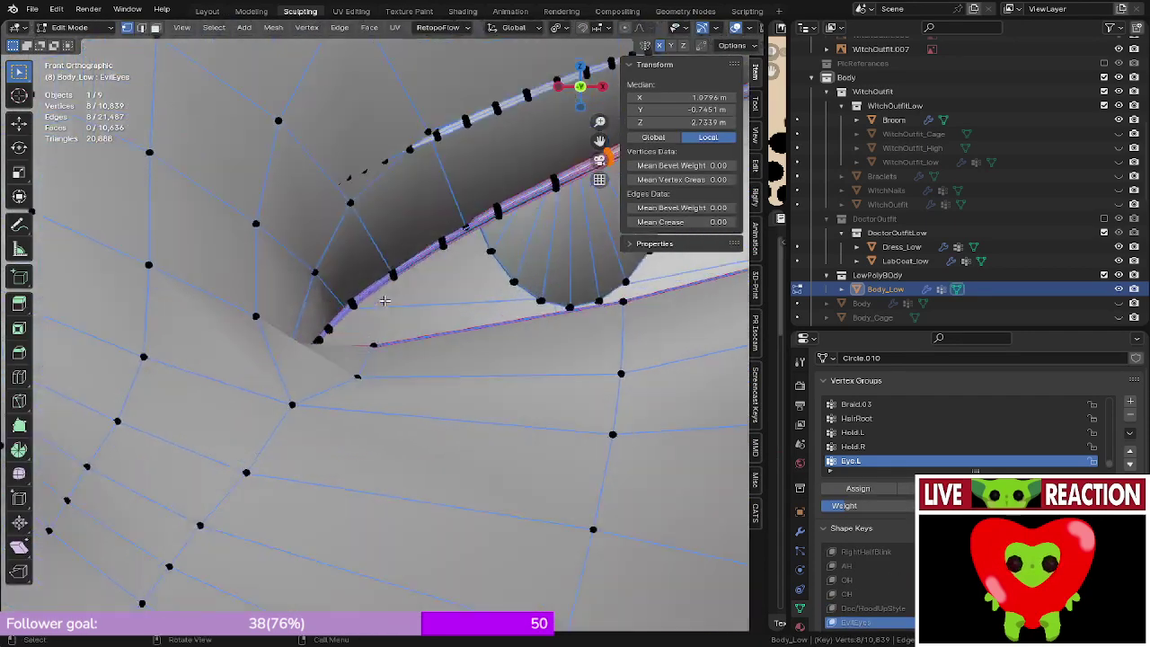
pyautogui.scroll(1, 384, 301)
pyautogui.moveTo(272, 381)
pyautogui.keyDown('shift'); pyautogui.mouseDown(button='middle')
pyautogui.moveTo(405, 357)
pyautogui.moveTo(398, 305)
pyautogui.moveTo(384, 347)
pyautogui.mouseUp(button='middle'); pyautogui.keyUp('shift')
pyautogui.click(321, 353)
pyautogui.scroll(-6, 324, 349)
pyautogui.press('z')
pyautogui.click(354, 369)
pyautogui.scroll(-6, 398, 305)
pyautogui.press('Tab')
pyautogui.press('KP_1')
pyautogui.keyDown('shift'); pyautogui.moveTo(446, 315); pyautogui.dragTo(406, 332, button='middle'); pyautogui.keyUp('shift')
pyautogui.scroll(5, 406, 332)
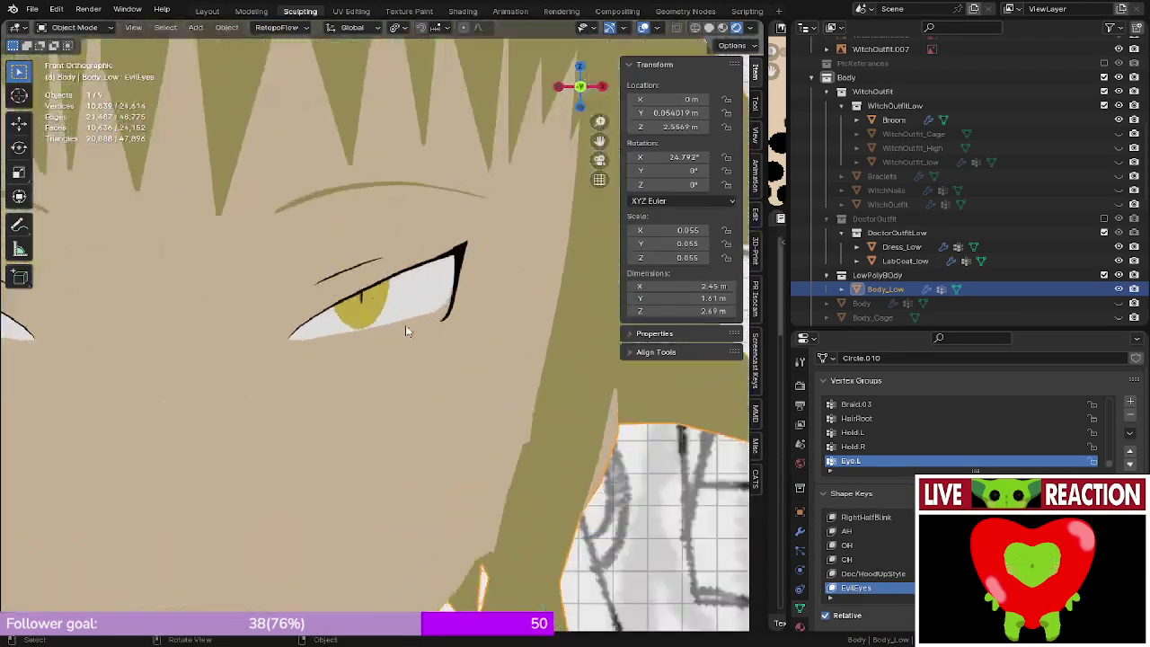
pyautogui.scroll(1, 406, 331)
# - Try to move the vertex at the lash's lower outer tip in Edit Mode with proportional editing enabled
pyautogui.press('Tab')
pyautogui.scroll(4, 400, 350)
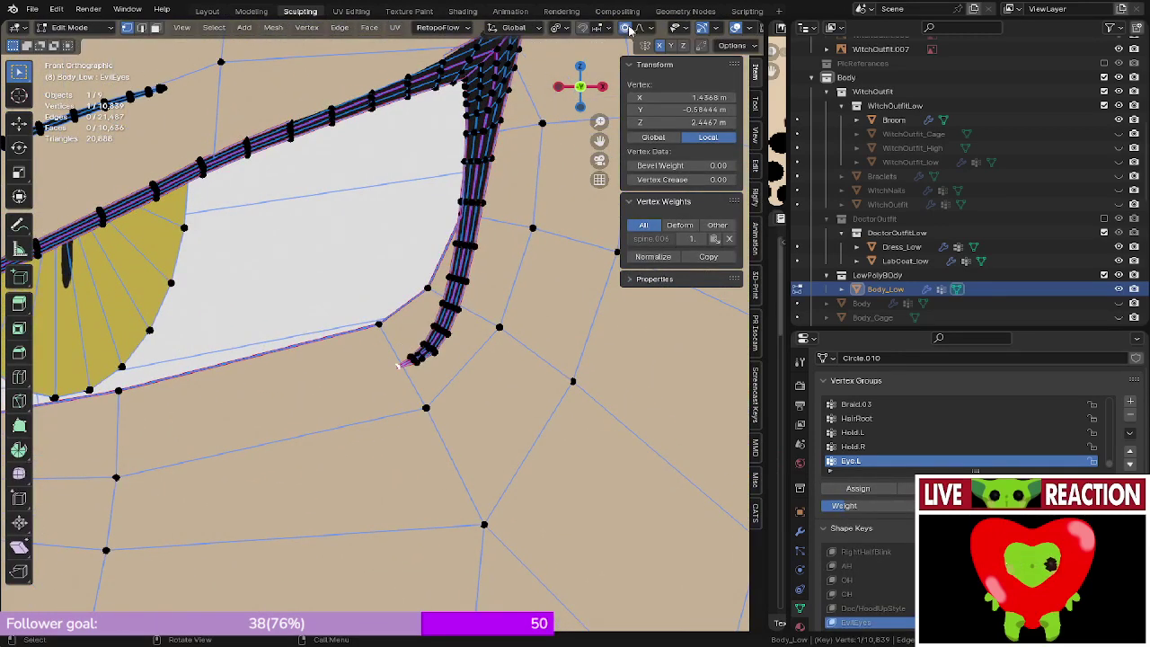
pyautogui.rightClick(512, 268)
pyautogui.press('g')
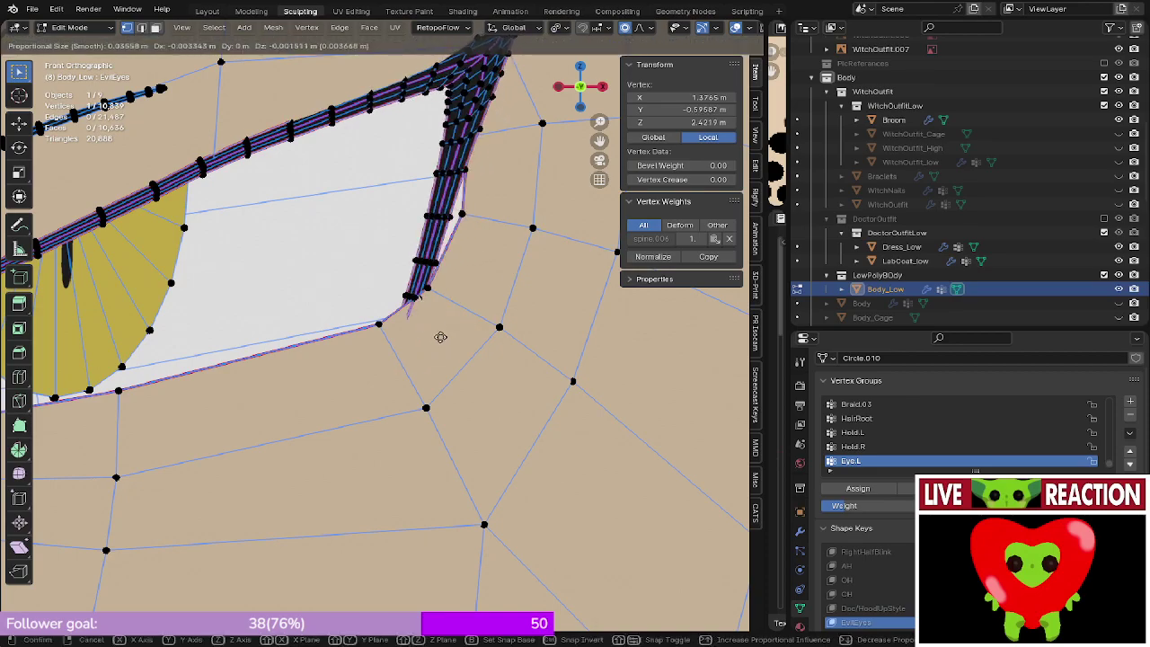
pyautogui.scroll(10, 440, 337)
pyautogui.rightClick(389, 344)
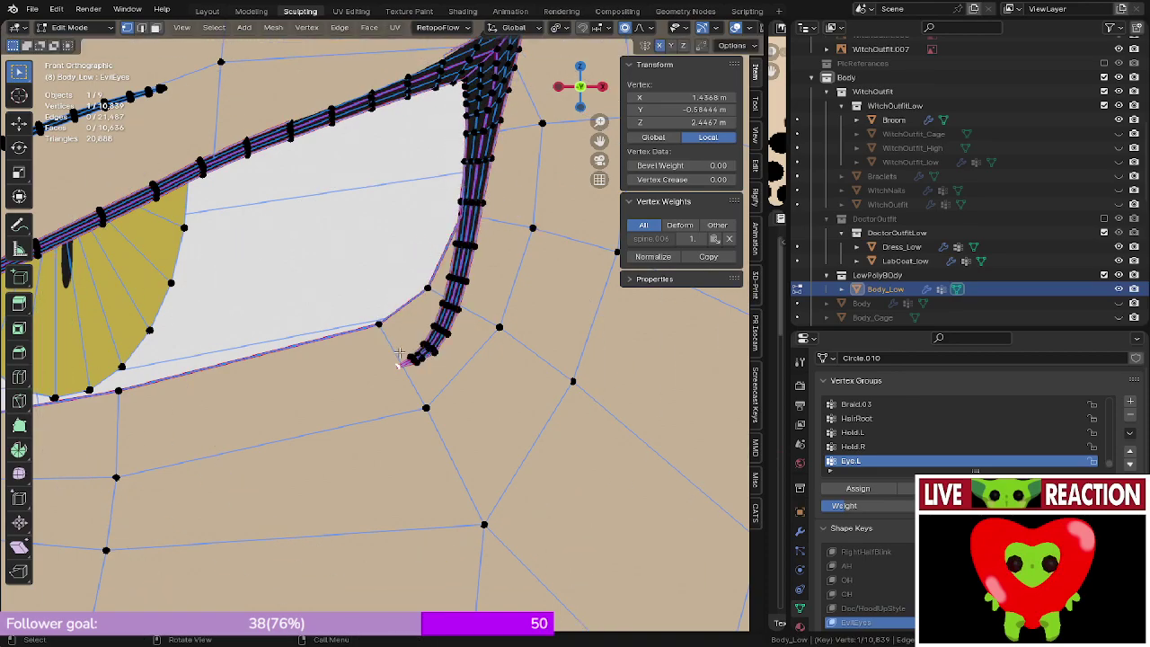
# - Try moving the lash tip vertex -0.031317 m in X, -0.02549 m in Y and -0.003296 m in Z, and undo it
pyautogui.keyDown('shift'); pyautogui.moveTo(390, 346); pyautogui.dragTo(476, 287, button='middle'); pyautogui.keyUp('shift')
pyautogui.scroll(-10, 422, 315)
pyautogui.scroll(7, 395, 373)
pyautogui.moveTo(393, 375); pyautogui.dragTo(270, 409, button='middle')
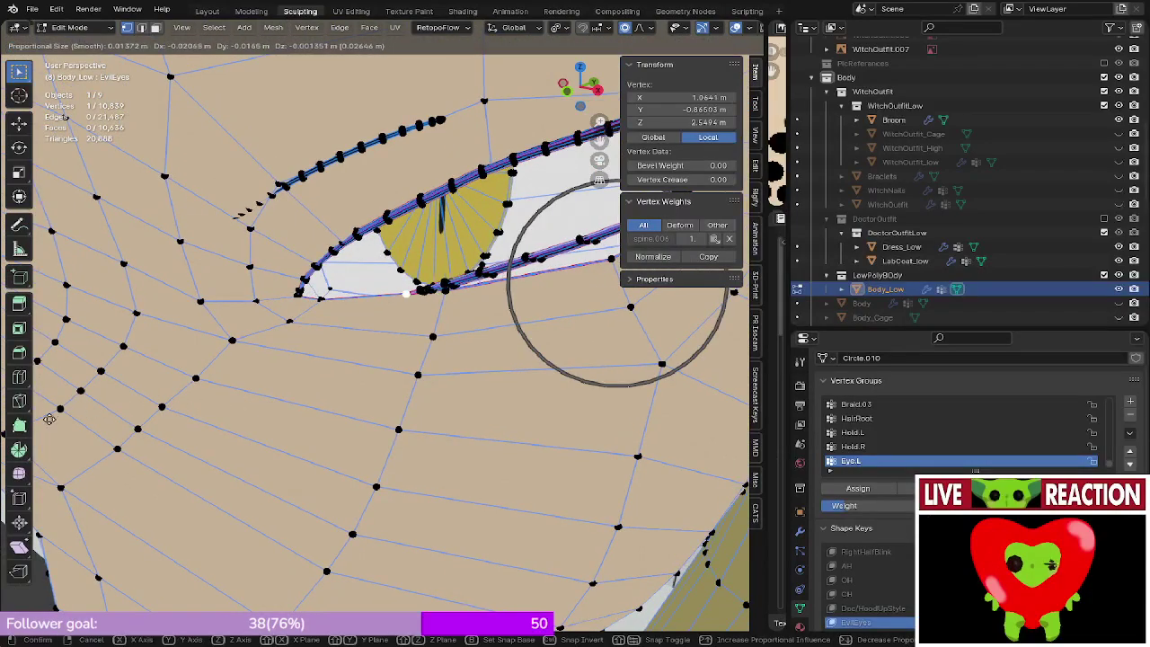
pyautogui.click(704, 423)
pyautogui.press('KP_1')
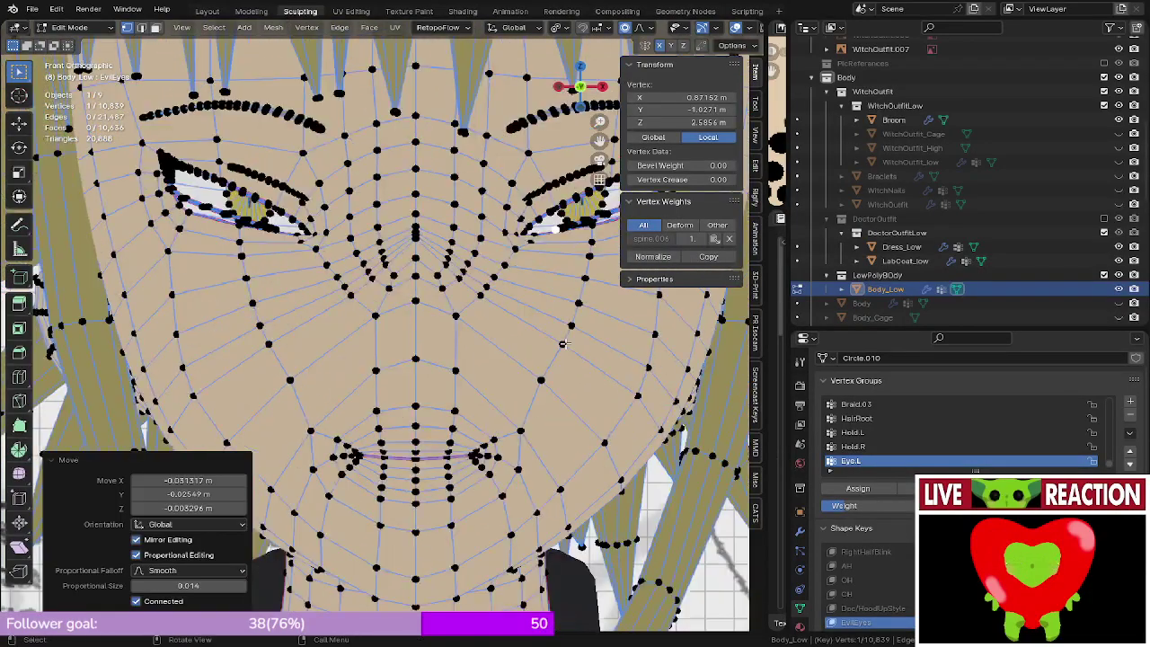
pyautogui.scroll(5, 415, 344)
pyautogui.scroll(4, 415, 344)
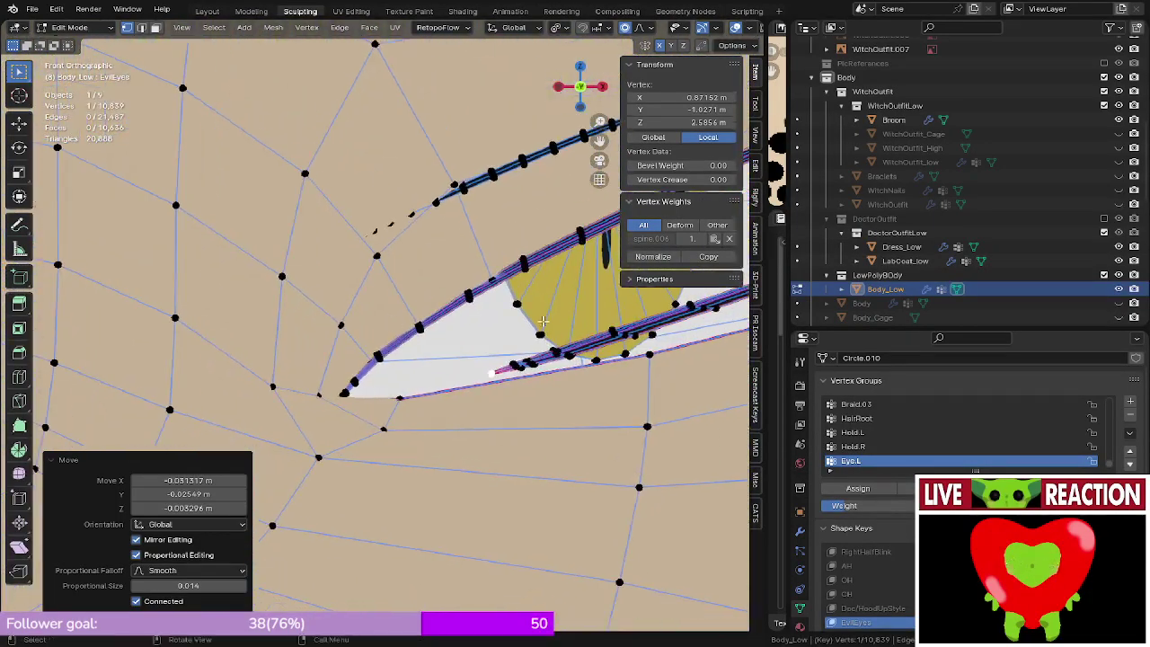
pyautogui.press('g')
pyautogui.rightClick(468, 373)
pyautogui.hotkey('ctrl', 'z')
# - Move the lash tip vertex to the inner eye corner, -0.048661 m in X and -0.007121 m in Z, with 0.014 proportional size
pyautogui.scroll(-1, 549, 365)
pyautogui.press('g')
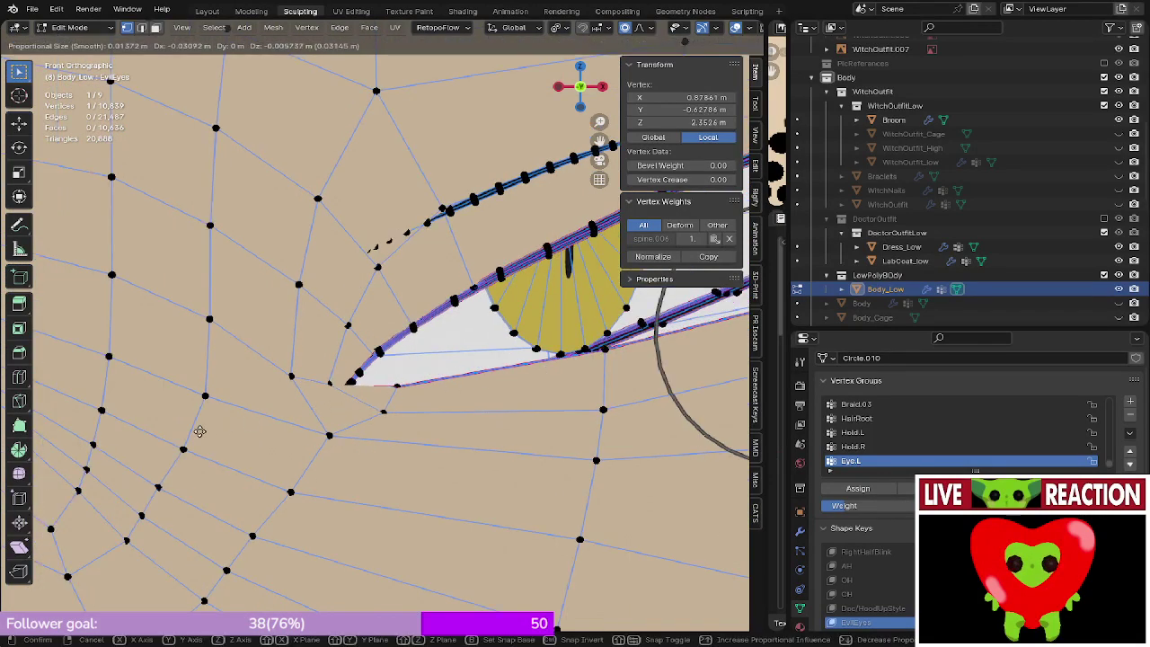
pyautogui.click(40, 439)
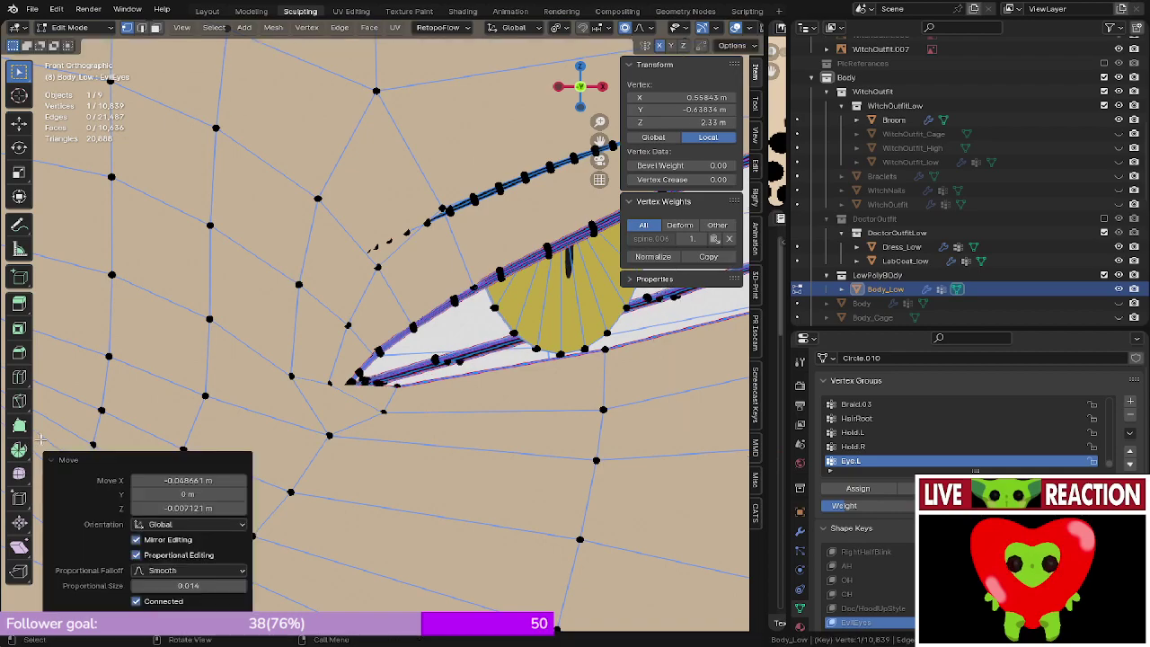
# - Bring the lash tip forward -0.014577 m in Y with a proportional size of 0.057
pyautogui.moveTo(189, 406); pyautogui.dragTo(184, 480, button='middle')
pyautogui.scroll(-7, 353, 352)
pyautogui.scroll(8, 353, 353)
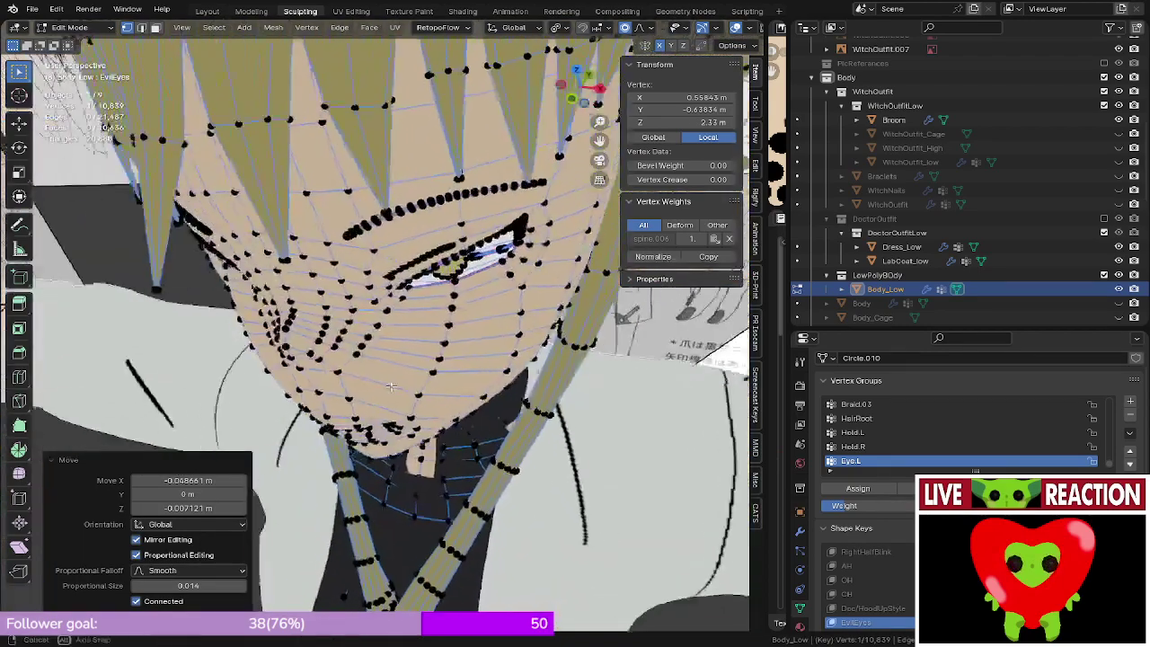
pyautogui.scroll(-8, 419, 328)
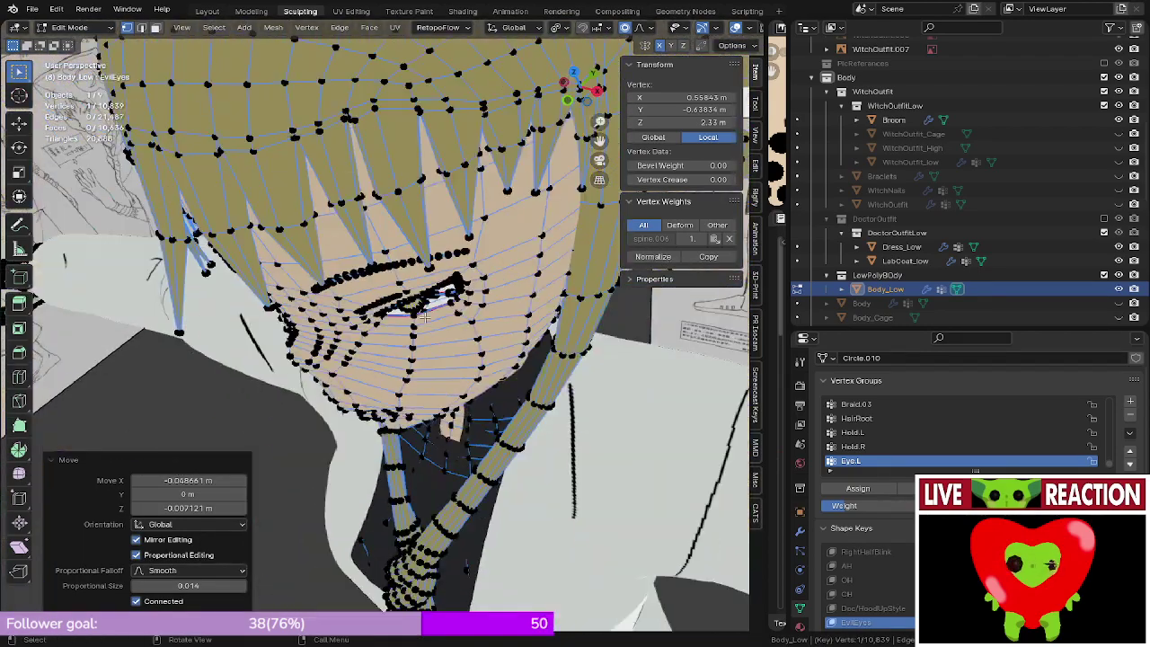
pyautogui.scroll(5, 413, 324)
pyautogui.press('g')
pyautogui.press('y')
pyautogui.scroll(-1, 409, 324)
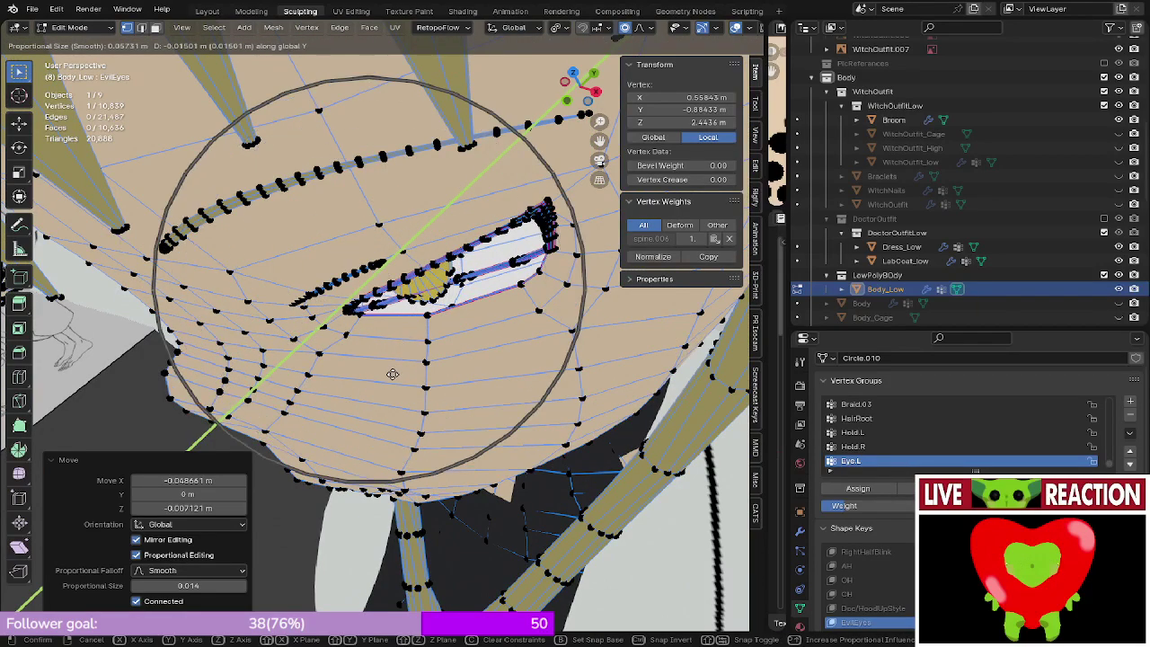
pyautogui.click(393, 371)
# - Fine-tune the lash tip at the inner eye corner by 0.000895 m in X, 0.000575 m in Y and -0.000197 m in Z
pyautogui.moveTo(392, 372); pyautogui.dragTo(241, 364, button='middle')
pyautogui.press('KP_1')
pyautogui.scroll(8, 392, 322)
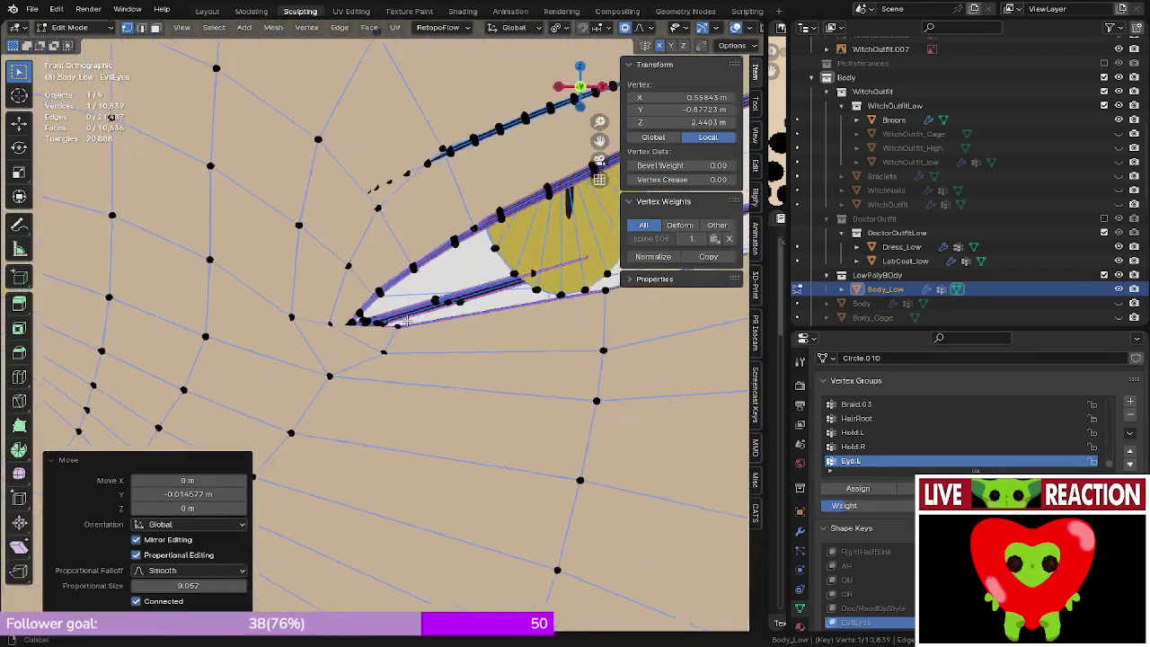
pyautogui.moveTo(380, 326); pyautogui.dragTo(475, 104, button='middle')
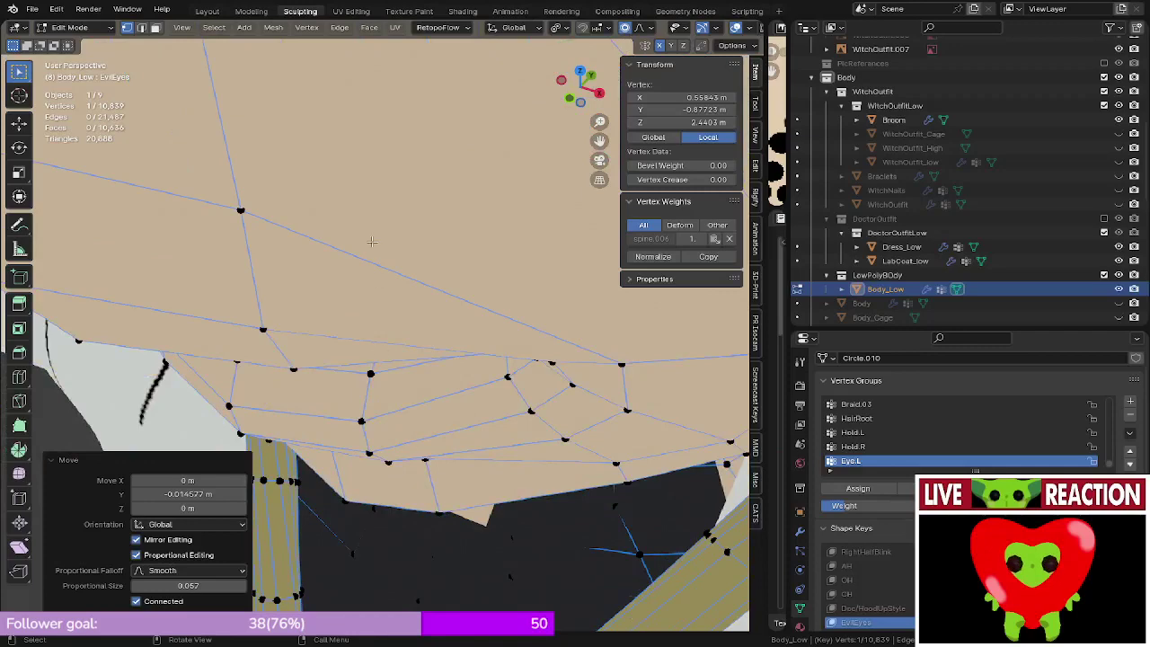
pyautogui.moveTo(371, 240); pyautogui.dragTo(323, 548, button='middle')
pyautogui.moveTo(744, 67); pyautogui.dragTo(388, 27, button='middle')
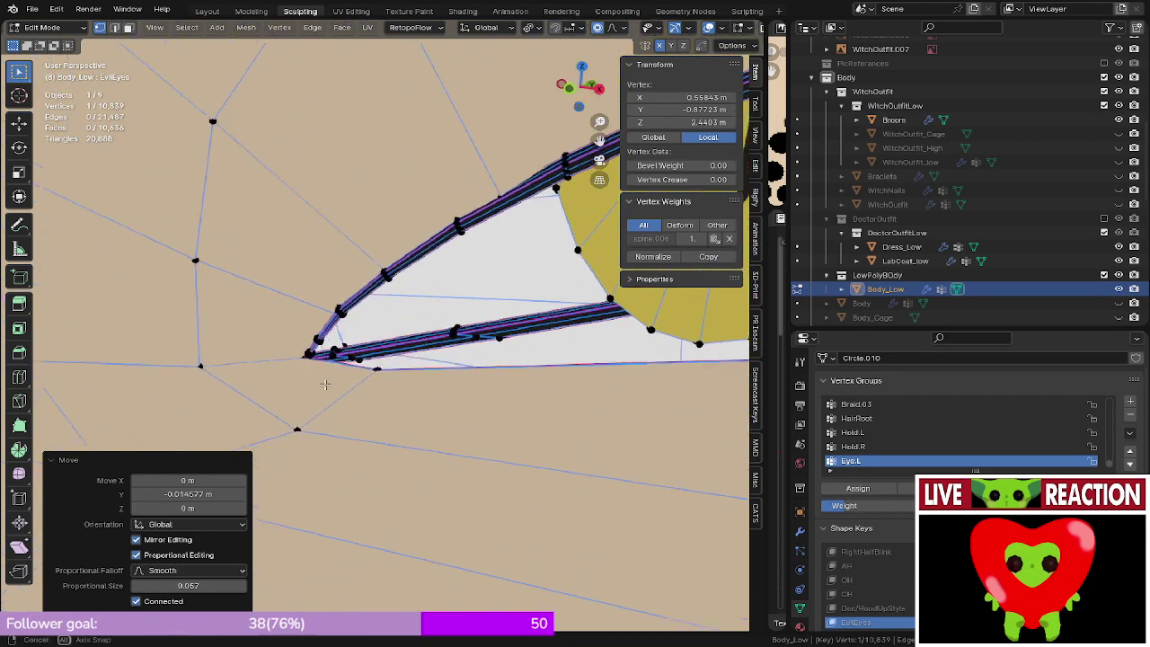
pyautogui.moveTo(306, 388); pyautogui.dragTo(493, 252, button='middle')
pyautogui.press('g')
pyautogui.click(568, 230)
pyautogui.moveTo(568, 230); pyautogui.dragTo(480, 330, button='middle')
pyautogui.press('g')
pyautogui.click(440, 427)
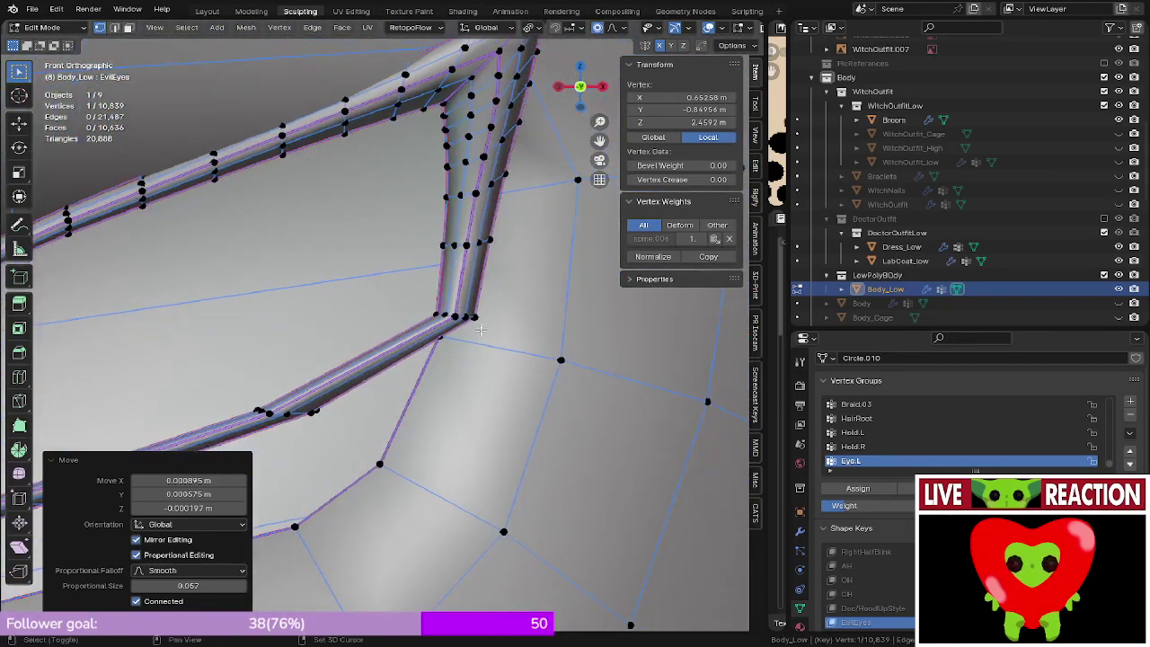
# - Select the lash cross-section at the bend of the outer eye corner and reposition it
pyautogui.keyDown('alt'); pyautogui.click(460, 316); pyautogui.keyUp('alt')
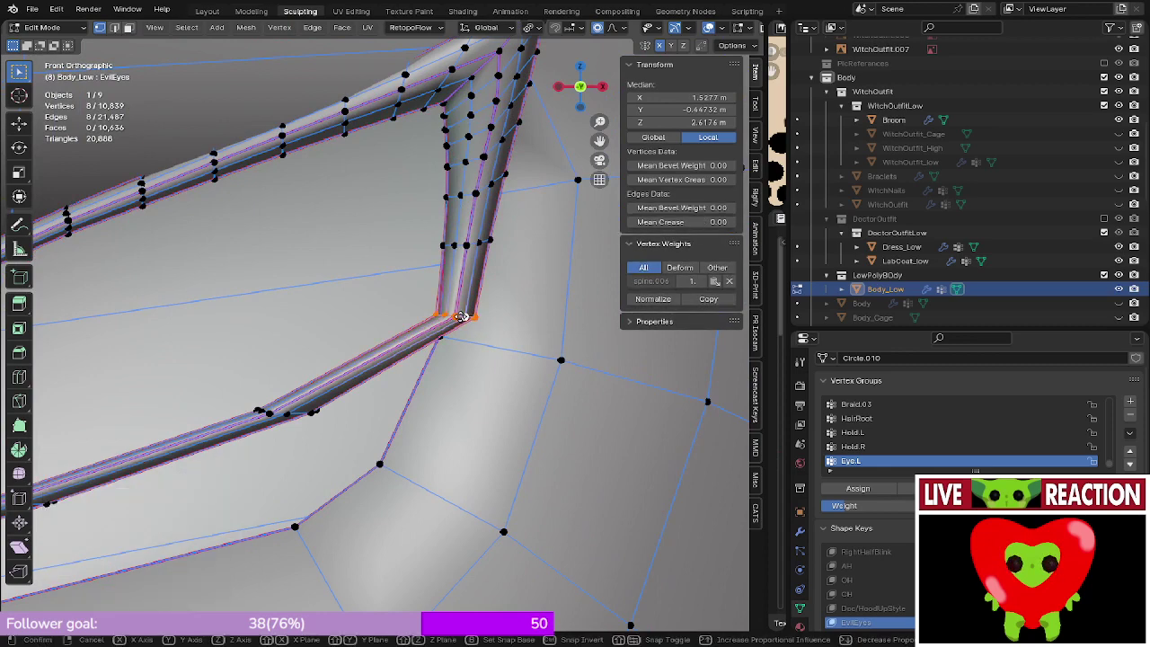
pyautogui.rightClick(459, 333)
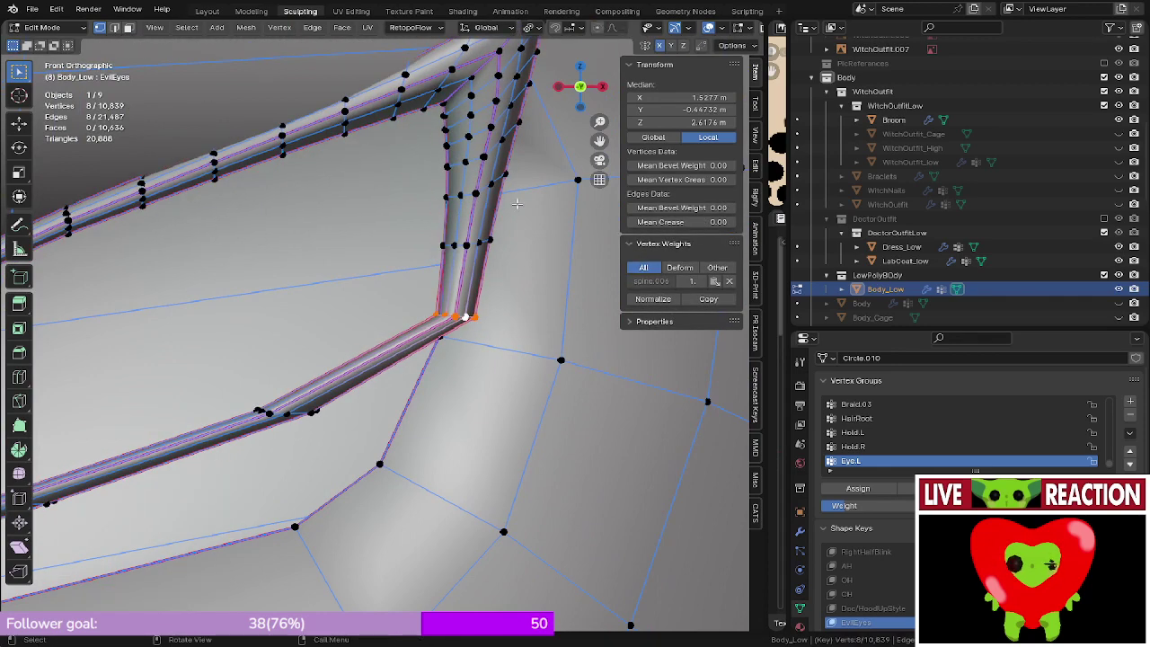
pyautogui.press('g')
pyautogui.click(477, 282)
# - Move the next lower lash cross-section 0.001192 m in X and -0.002835 m in Z, and try rotating it
pyautogui.keyDown('shift'); pyautogui.moveTo(287, 388); pyautogui.dragTo(362, 260, button='middle'); pyautogui.keyUp('shift')
pyautogui.keyDown('alt'); pyautogui.click(371, 289); pyautogui.keyUp('alt')
pyautogui.press('g')
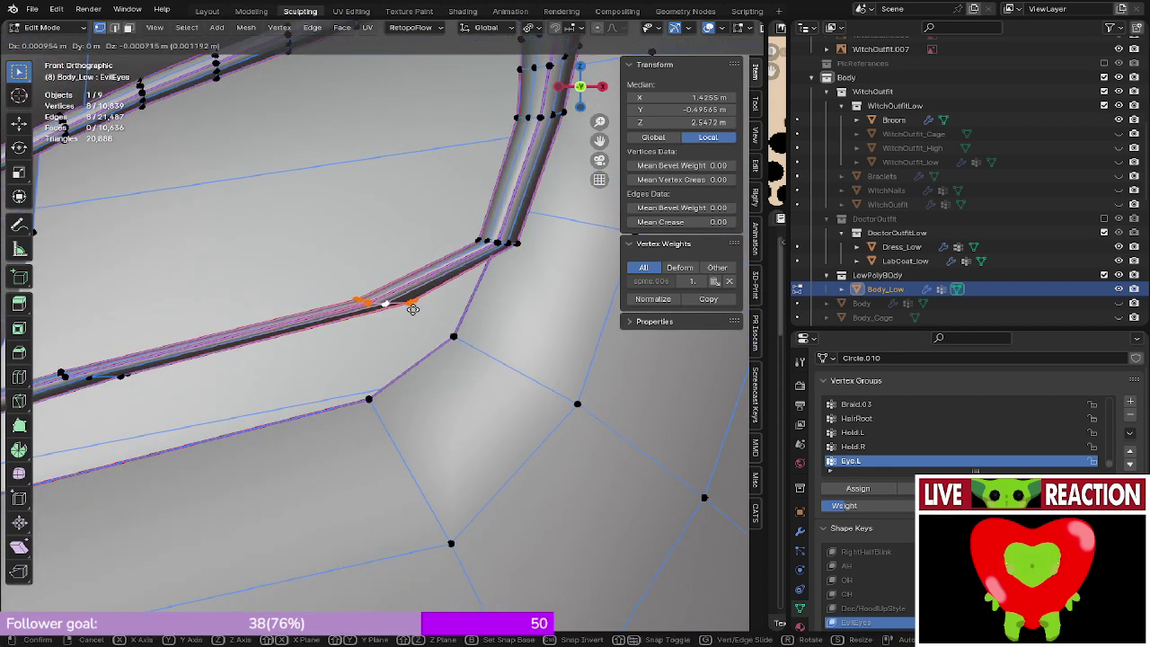
pyautogui.click(419, 352)
pyautogui.press('r')
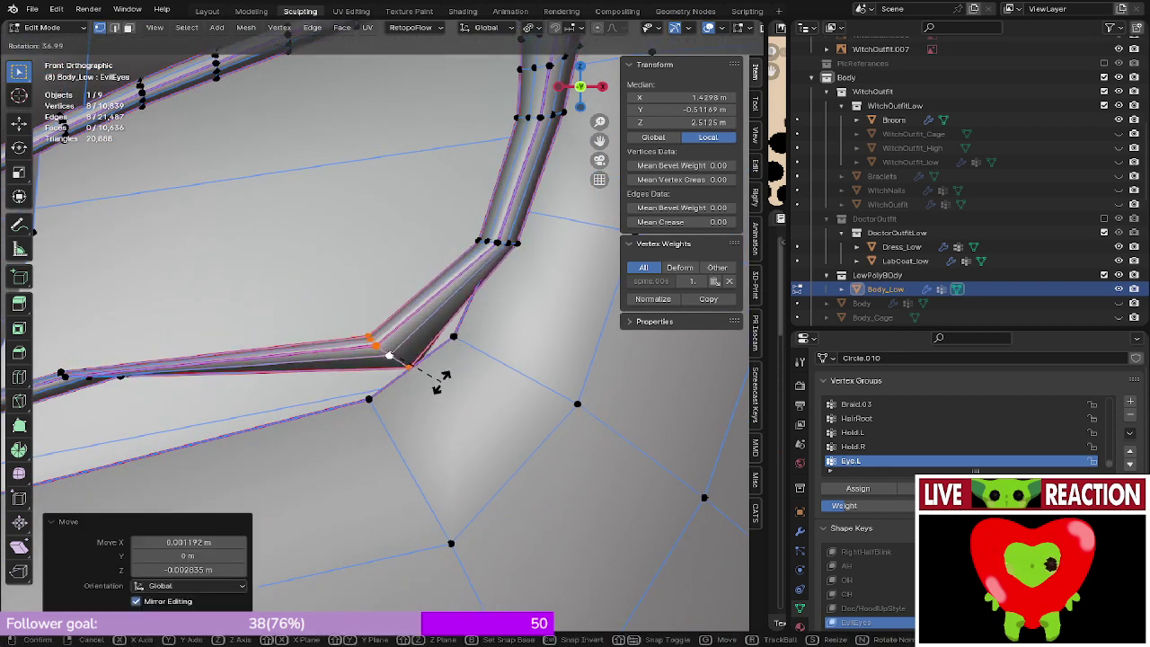
pyautogui.press('Escape')
# - Undo the lash tip and cross-section moves, return to the front view and try sliding the tip vertex
pyautogui.moveTo(436, 381); pyautogui.dragTo(388, 353, button='middle')
pyautogui.click(347, 331)
pyautogui.press('KP_1')
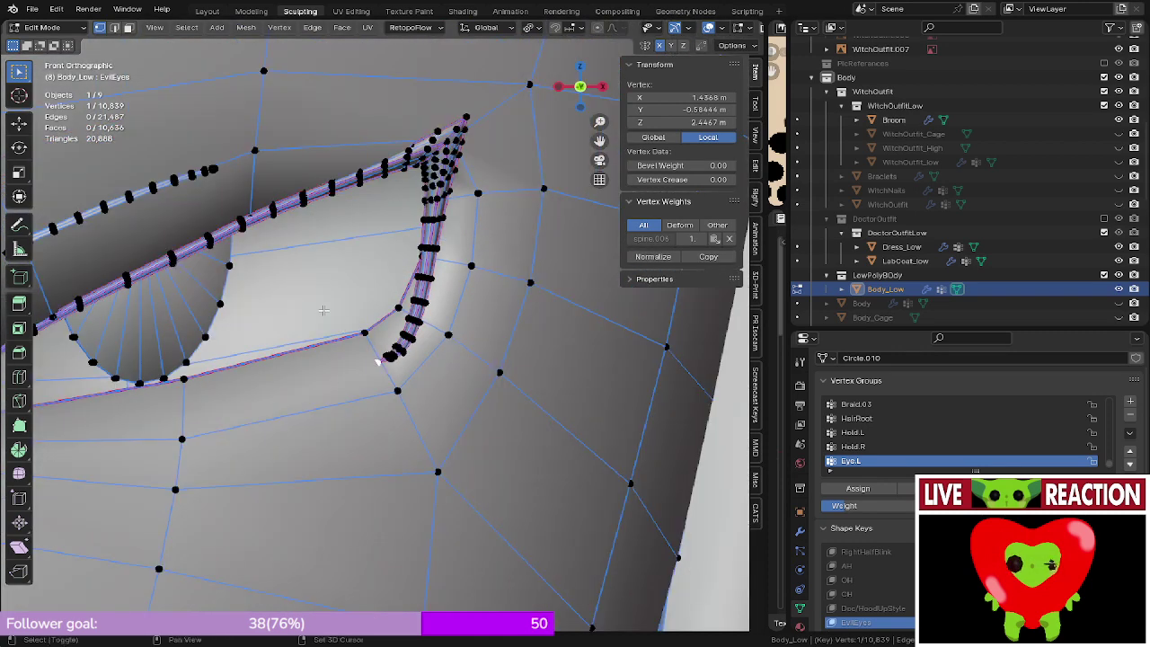
pyautogui.press('g')
pyautogui.press('g')
pyautogui.rightClick(397, 269)
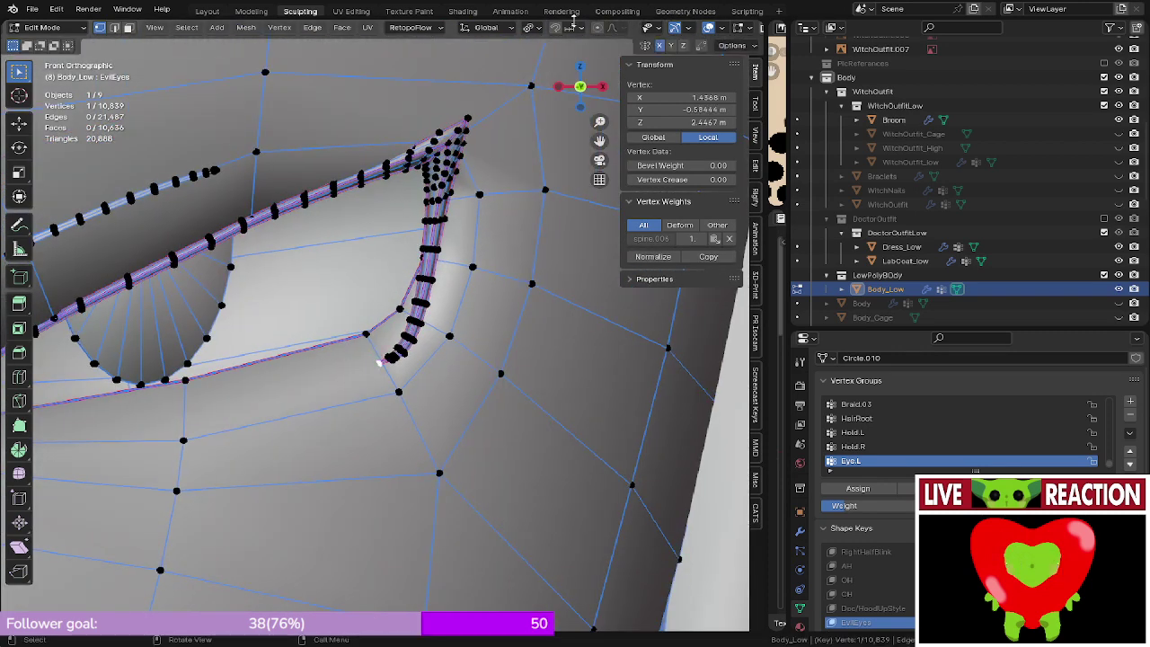
# - With proportional editing, move the lash tip to the lower lid's outer corner, then adjust it -0.000147, -0.001194 and -0.0008 m in X, Y and Z
pyautogui.click(597, 29)
pyautogui.press('g')
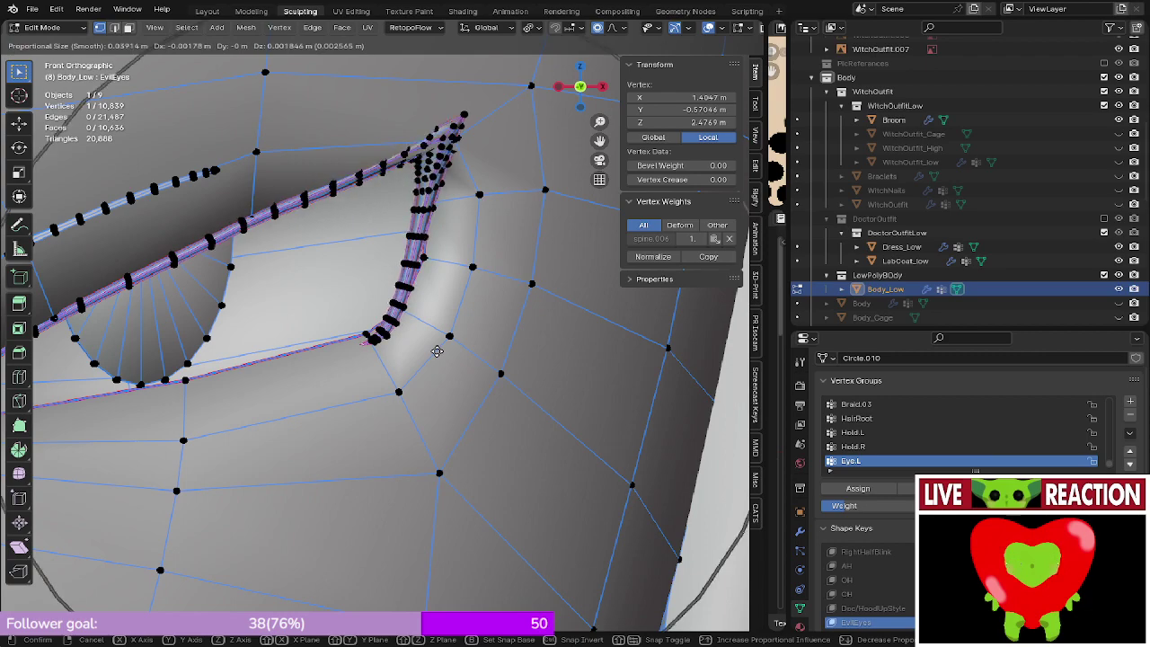
pyautogui.scroll(-10, 434, 352)
pyautogui.click(415, 342)
pyautogui.moveTo(415, 343); pyautogui.dragTo(410, 318, button='middle')
pyautogui.press('g')
pyautogui.scroll(4, 310, 330)
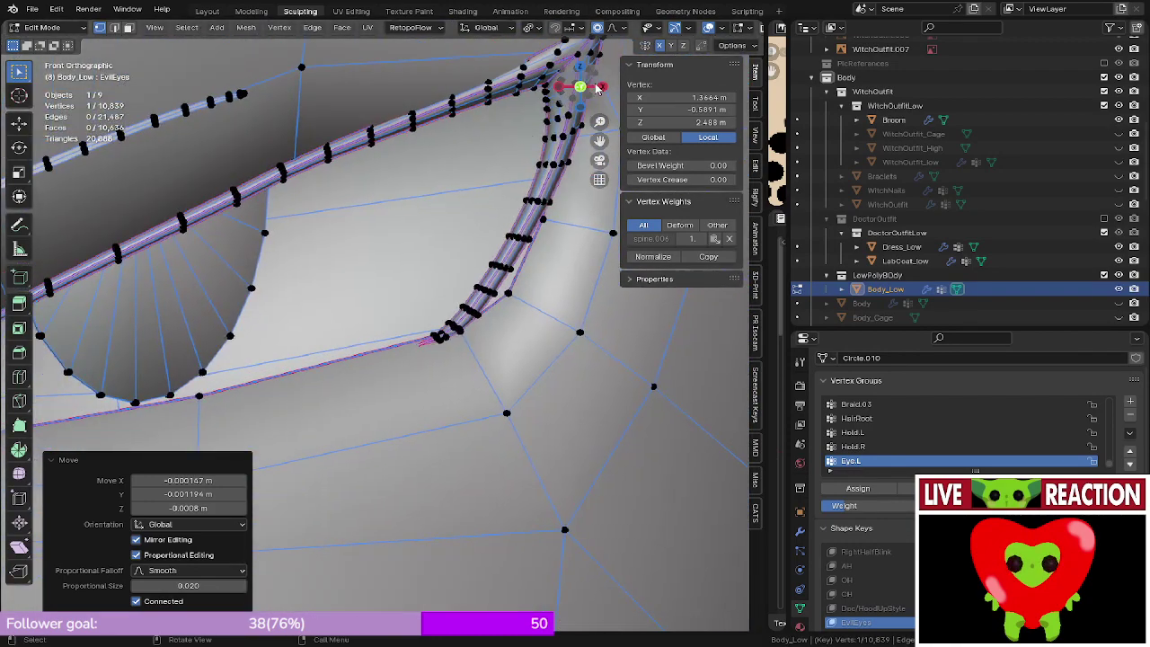
# - Disable proportional editing and move only the lash tip vertex along the lower lid to the inner eye corner
pyautogui.click(601, 29)
pyautogui.keyDown('shift'); pyautogui.moveTo(290, 371); pyautogui.dragTo(404, 295, button='middle'); pyautogui.keyUp('shift')
pyautogui.scroll(-4, 404, 295)
pyautogui.keyDown('shift'); pyautogui.moveTo(317, 342); pyautogui.dragTo(380, 360, button='middle'); pyautogui.keyUp('shift')
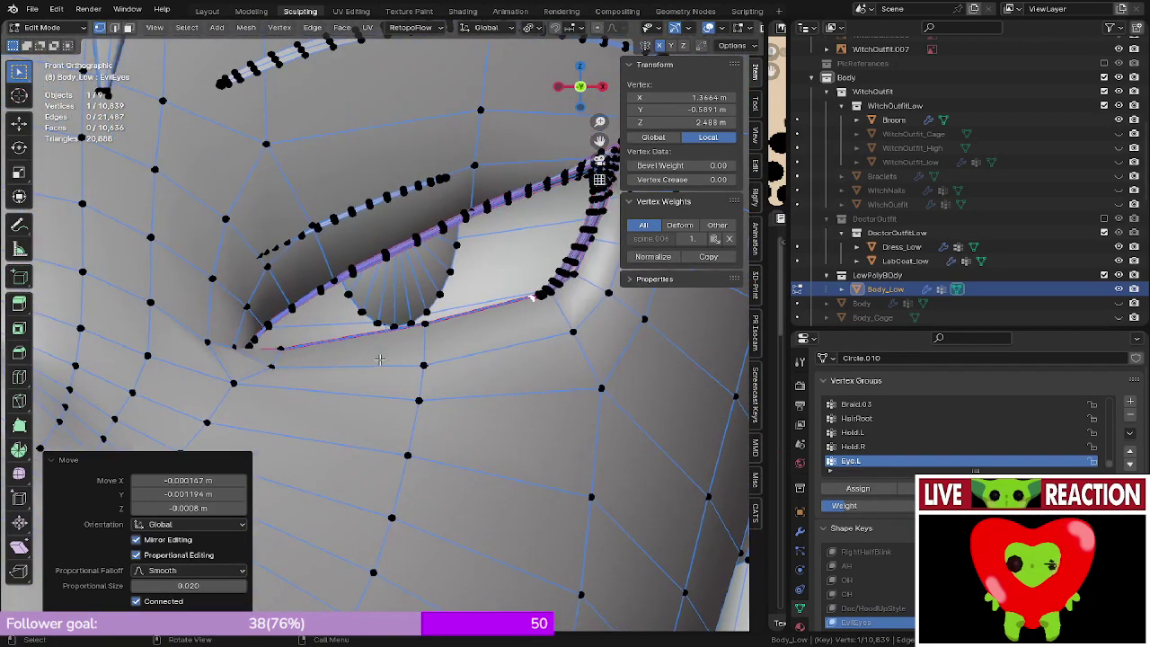
pyautogui.click(98, 410)
# - Move the lash tip -0.012045 m in Y, then adjust it by -0.000344 m in X, -0.000368 m in Y and 0.000274 m in Z
pyautogui.moveTo(264, 348)
pyautogui.mouseDown(button='middle')
pyautogui.moveTo(293, 416)
pyautogui.moveTo(325, 390)
pyautogui.moveTo(359, 397)
pyautogui.mouseUp(button='middle')
pyautogui.hotkey('shift', 'z')
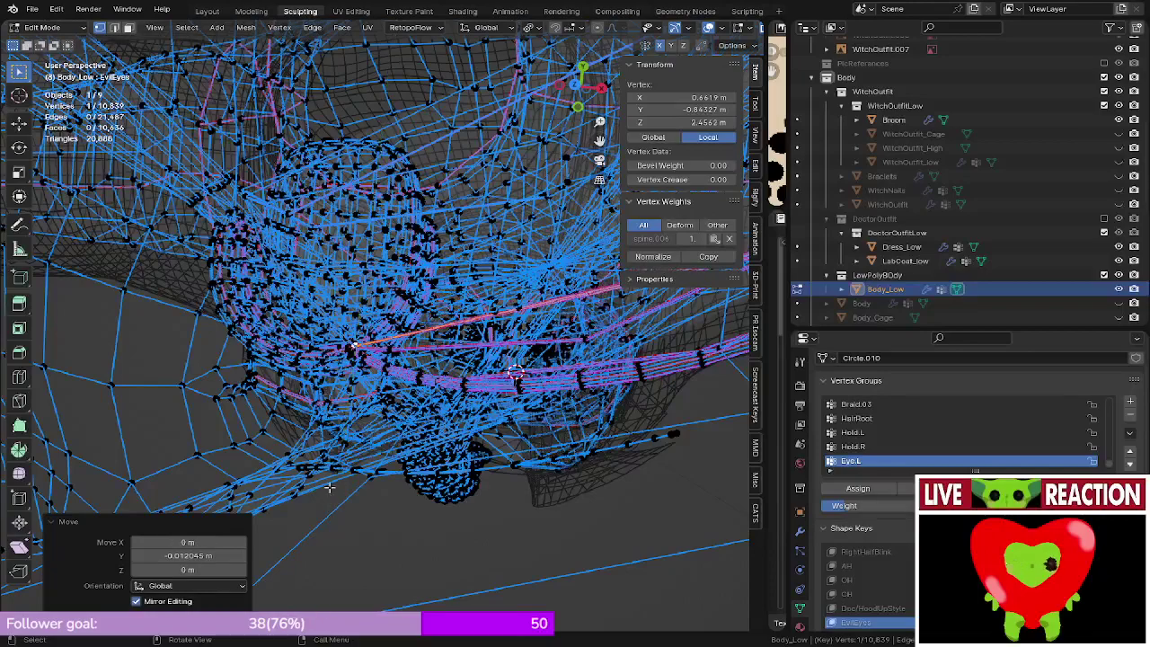
pyautogui.moveTo(330, 487); pyautogui.dragTo(360, 395, button='middle')
pyautogui.hotkey('shift', 'z')
pyautogui.scroll(3, 457, 315)
pyautogui.moveTo(456, 315)
pyautogui.mouseDown(button='middle')
pyautogui.moveTo(320, 236)
pyautogui.moveTo(335, 334)
pyautogui.moveTo(322, 330)
pyautogui.moveTo(405, 255)
pyautogui.moveTo(167, 326)
pyautogui.mouseUp(button='middle')
pyautogui.scroll(3, 335, 273)
pyautogui.click(316, 338)
pyautogui.press('KP_1')
# - Select the end cross-section at the lower lash's outer corner in wireframe and move it -0.037125 m in X and -0.006741 m in Z
pyautogui.scroll(6, 467, 290)
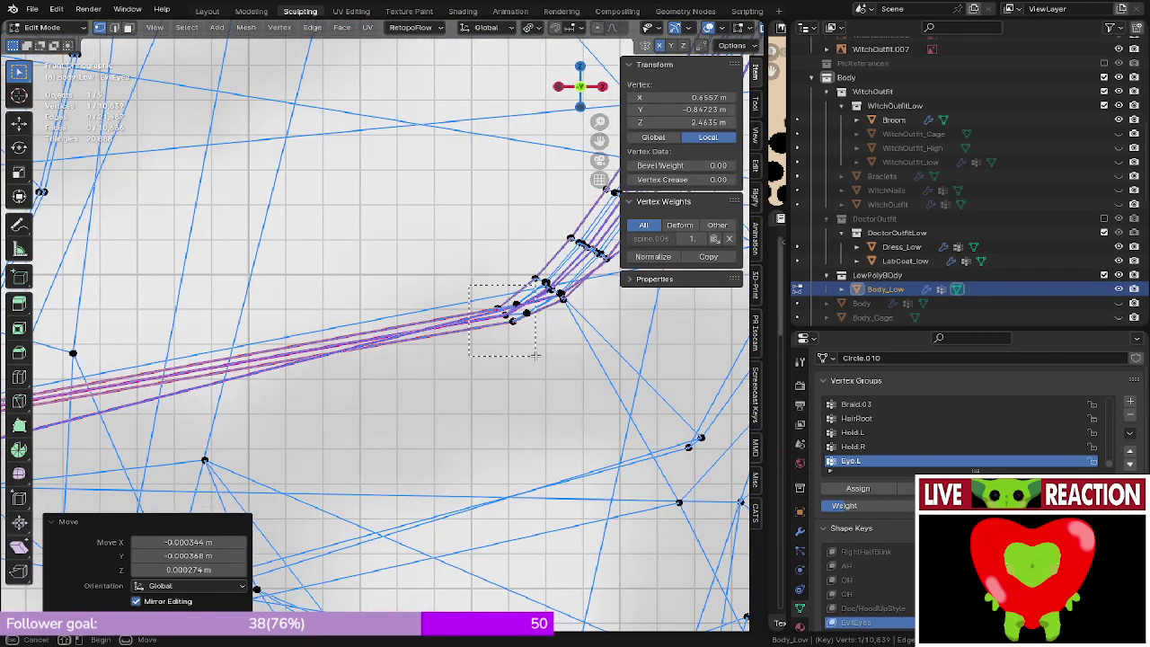
pyautogui.moveTo(536, 356); pyautogui.dragTo(532, 355)
pyautogui.scroll(-5, 422, 316)
pyautogui.press('z')
pyautogui.click(512, 287)
pyautogui.keyDown('shift'); pyautogui.moveTo(386, 310); pyautogui.dragTo(536, 282, button='middle'); pyautogui.keyUp('shift')
pyautogui.scroll(-3, 437, 324)
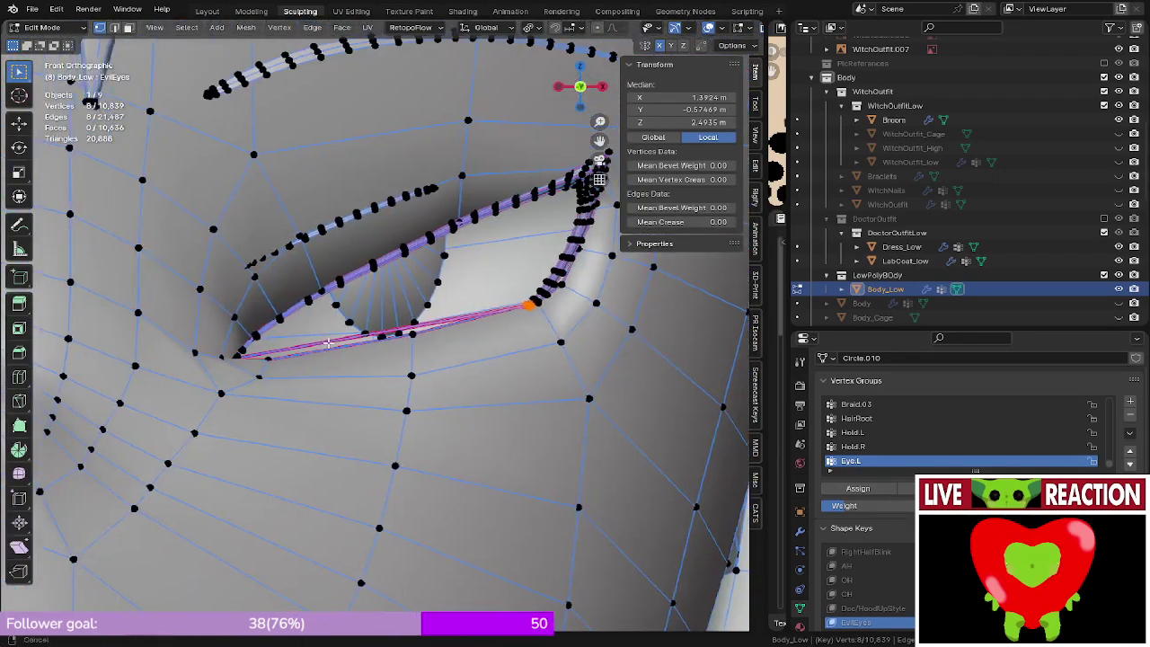
pyautogui.click(62, 385)
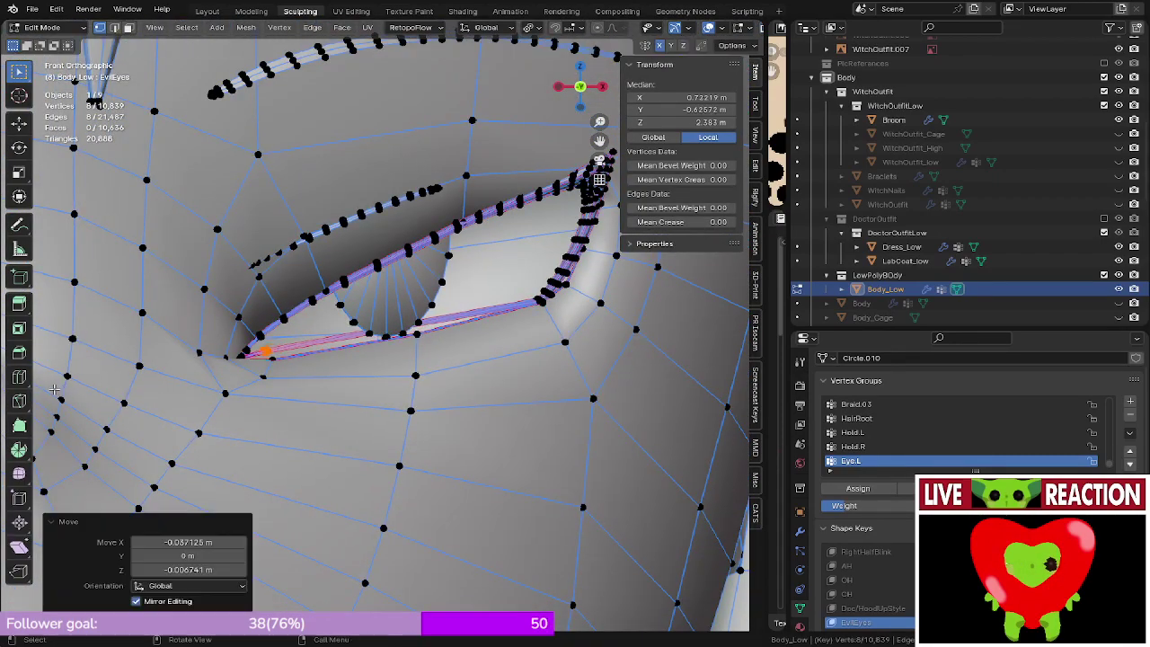
# - Move the lash cross-section -0.012396 m in Y, then about 0.000902 m in X and -0.001251 m in Z onto the lower lid edge
pyautogui.moveTo(71, 378); pyautogui.dragTo(337, 376, button='middle')
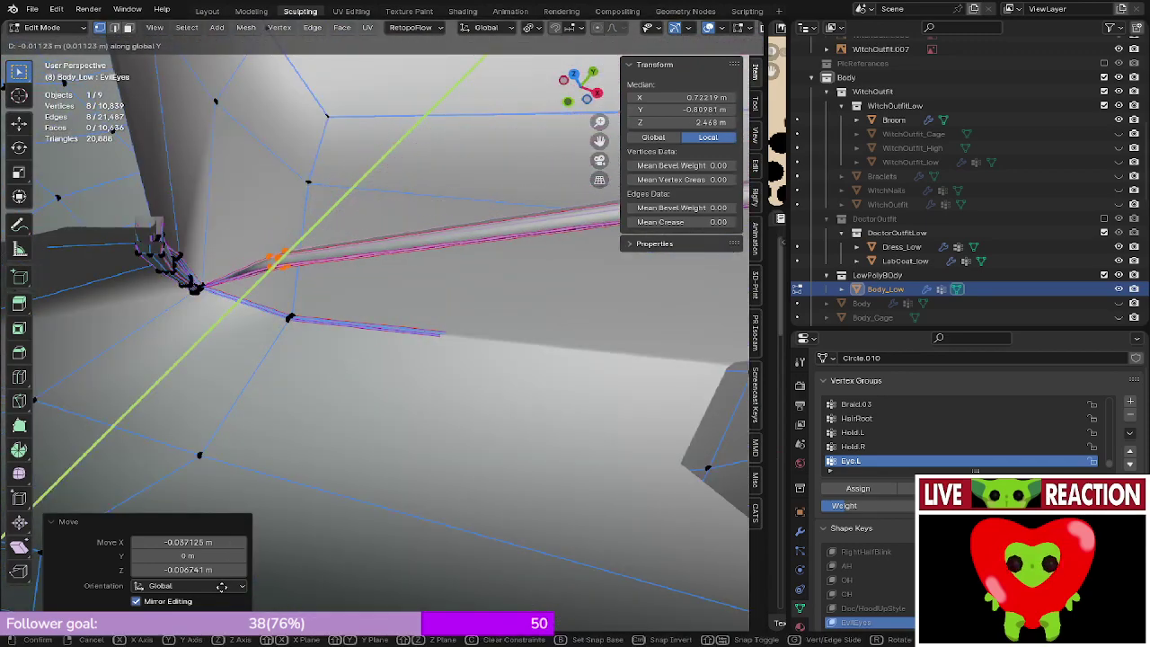
pyautogui.click(212, 607)
pyautogui.moveTo(242, 348); pyautogui.dragTo(368, 325, button='middle')
pyautogui.scroll(3, 368, 325)
pyautogui.press('g')
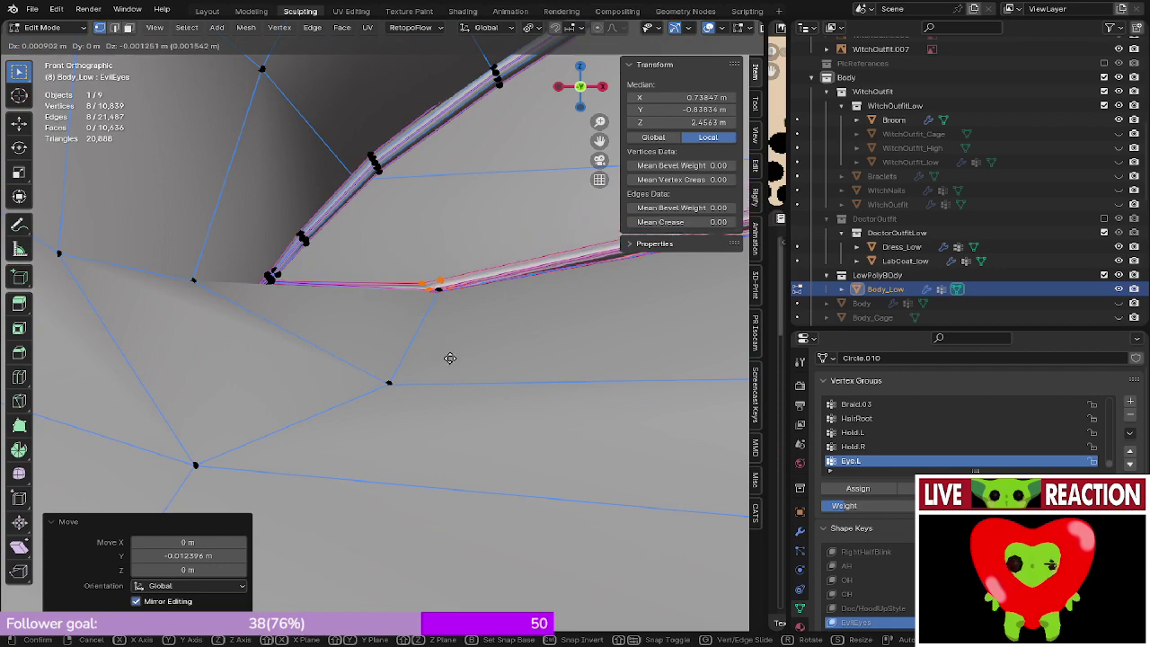
pyautogui.click(450, 358)
# - Raise the inner lower lash cross-section 0.000272 m in Z and nudge it along Y against the lid
pyautogui.moveTo(450, 358); pyautogui.dragTo(264, 405, button='middle')
pyautogui.click(340, 428)
pyautogui.press('g')
pyautogui.press('z')
pyautogui.click(262, 380)
pyautogui.press('g')
pyautogui.press('y')
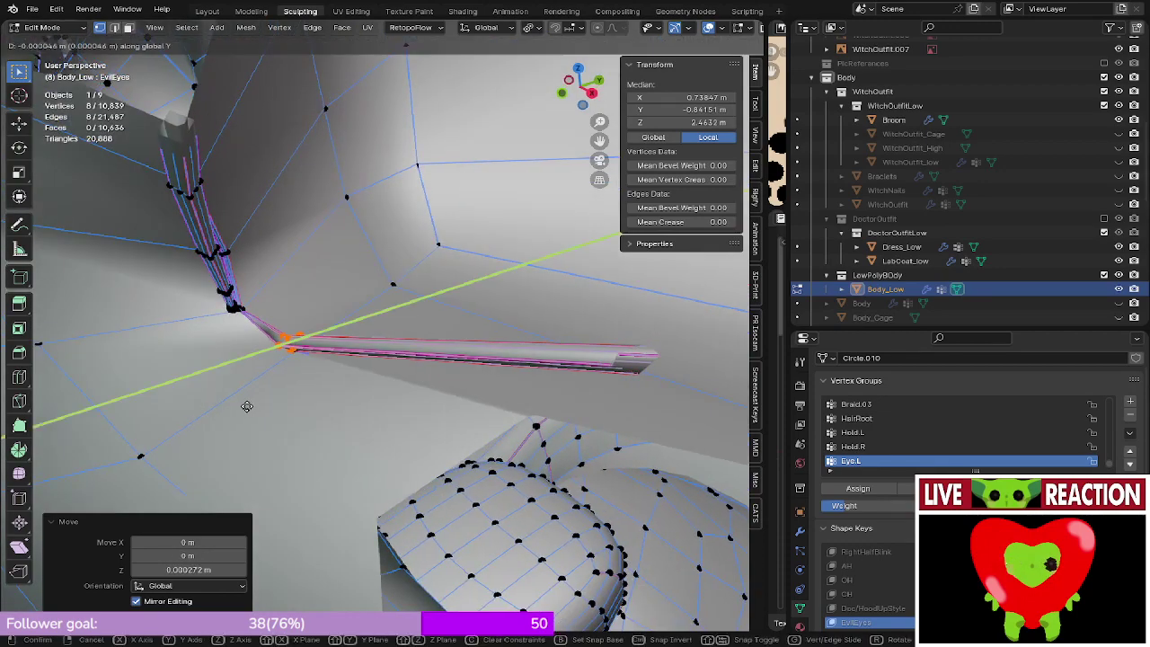
pyautogui.click(240, 411)
# - Check the extended lower lash line from the front in Object Mode, in solid and rendered shading
pyautogui.press('KP_1')
pyautogui.moveTo(328, 347)
pyautogui.keyDown('shift'); pyautogui.mouseDown(button='middle')
pyautogui.moveTo(316, 354)
pyautogui.moveTo(324, 350)
pyautogui.mouseUp(button='middle'); pyautogui.keyUp('shift')
pyautogui.press('Tab')
pyautogui.scroll(-4, 397, 328)
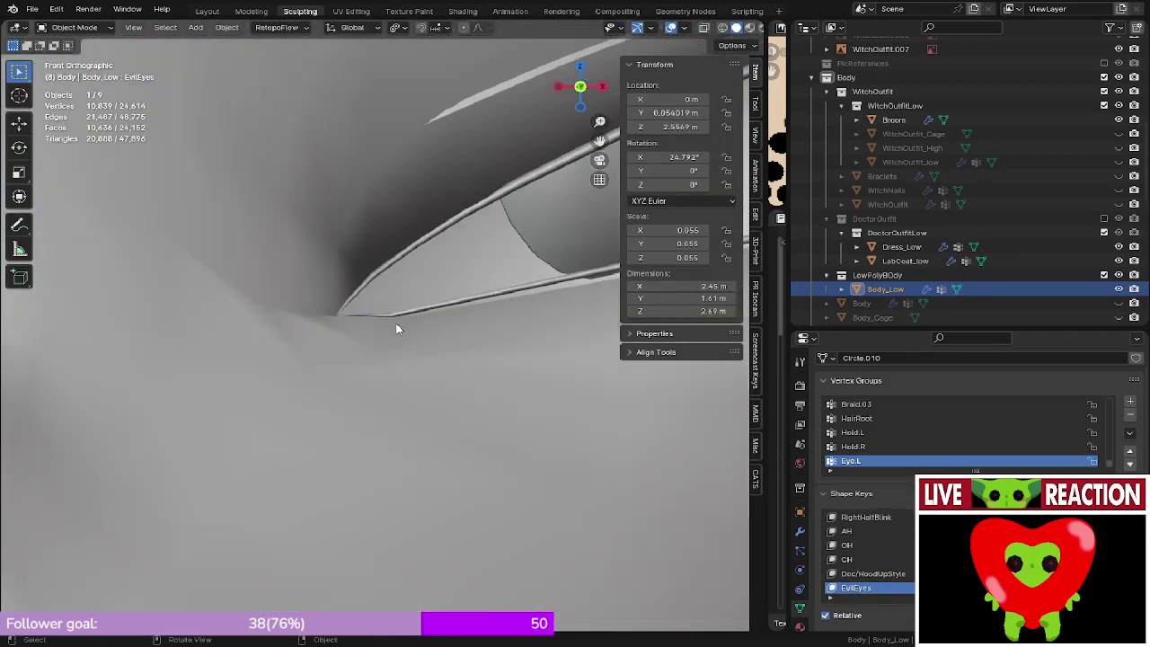
pyautogui.keyDown('shift'); pyautogui.moveTo(384, 330); pyautogui.dragTo(373, 331, button='middle'); pyautogui.keyUp('shift')
pyautogui.keyDown('shift'); pyautogui.moveTo(372, 331); pyautogui.dragTo(200, 376); pyautogui.keyUp('shift')
pyautogui.scroll(-5, 395, 300)
pyautogui.press('z')
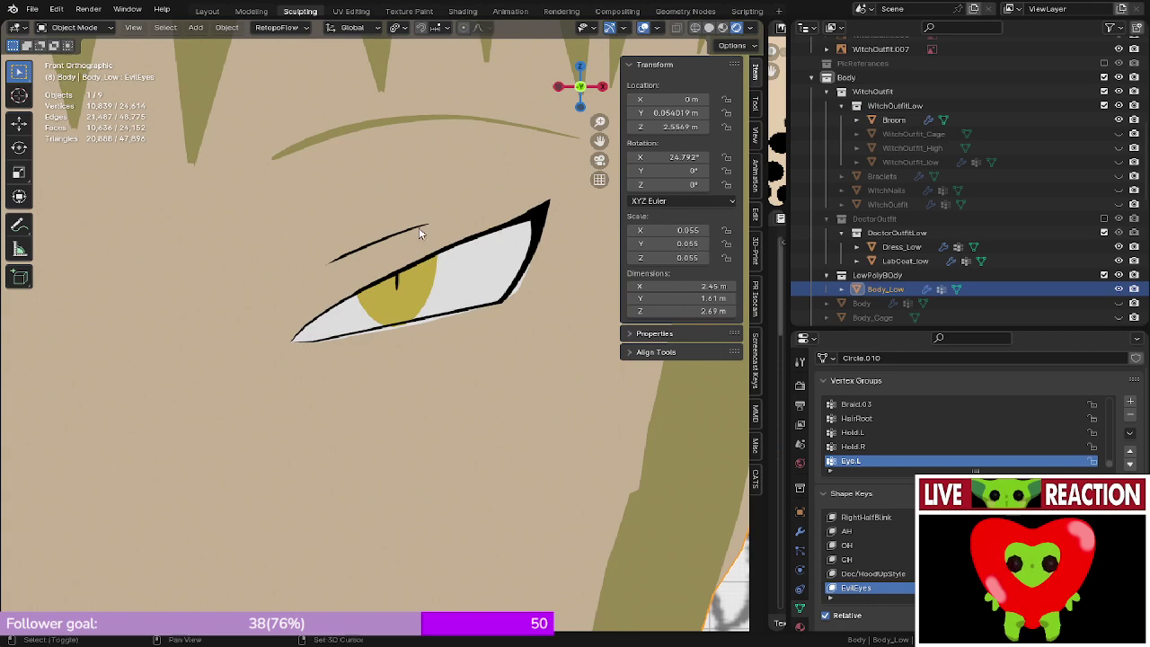
# - Select the cross-section at the lower lash's outer bend and move it -0.03165 m in X, -0.007992 m in Z and -0.012226 m in Y
pyautogui.scroll(3, 419, 233)
pyautogui.press('Tab')
pyautogui.scroll(3, 446, 308)
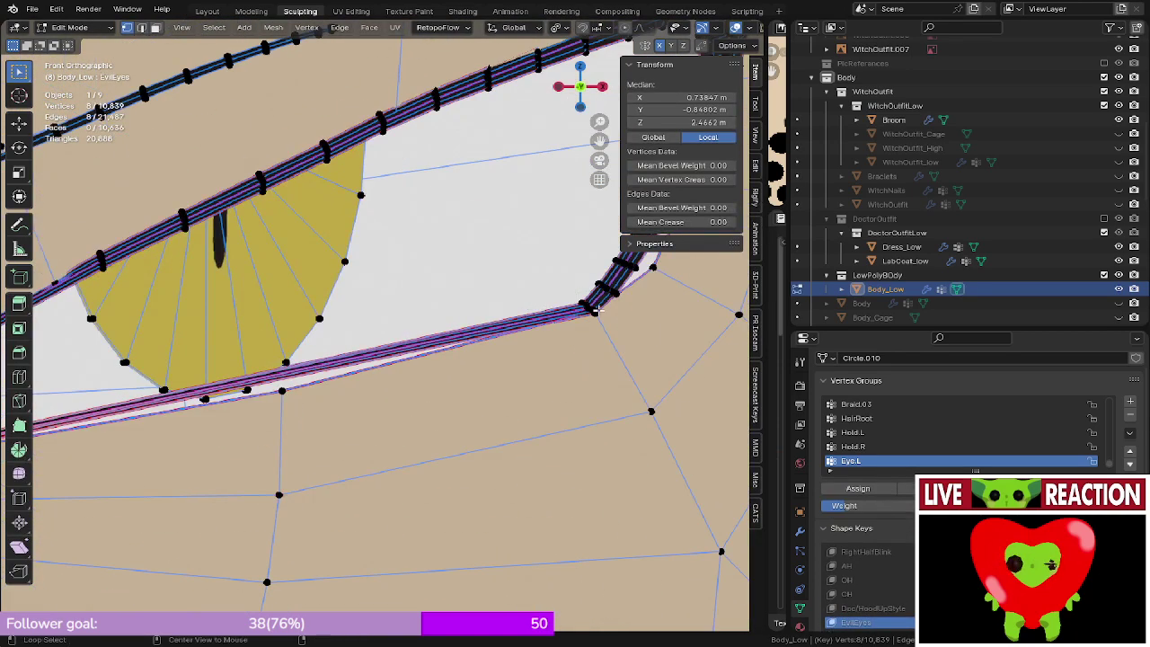
pyautogui.keyDown('alt'); pyautogui.click(592, 309); pyautogui.keyUp('alt')
pyautogui.scroll(-3, 593, 309)
pyautogui.press('g')
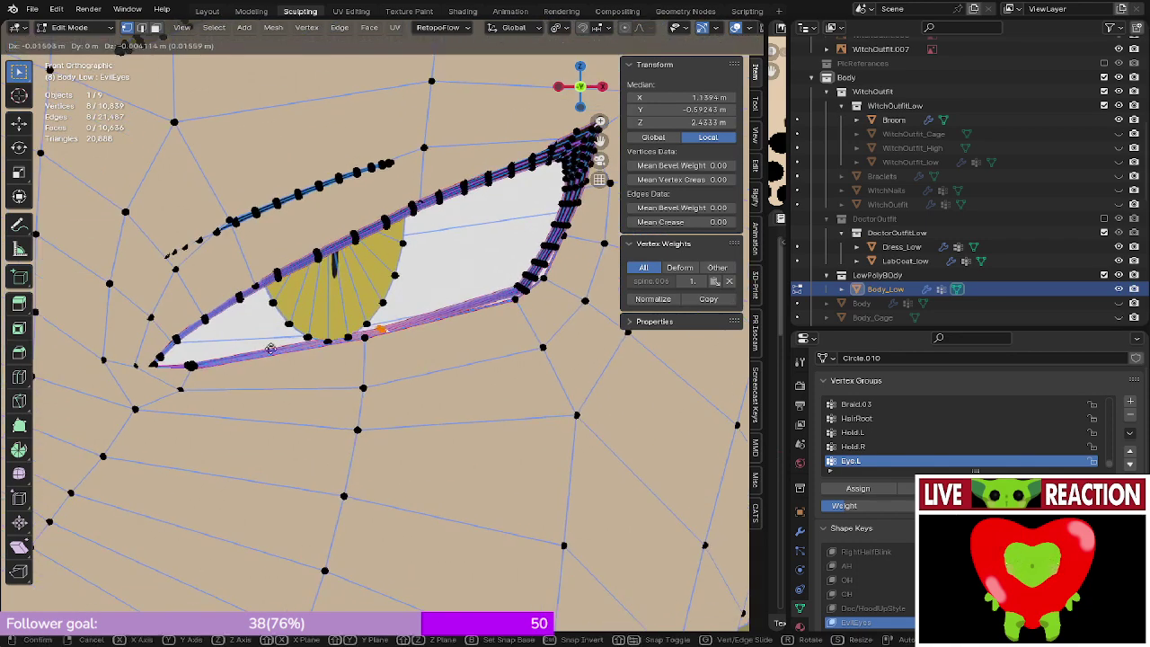
pyautogui.click(172, 369)
pyautogui.moveTo(218, 326); pyautogui.dragTo(378, 269, button='middle')
pyautogui.press('g')
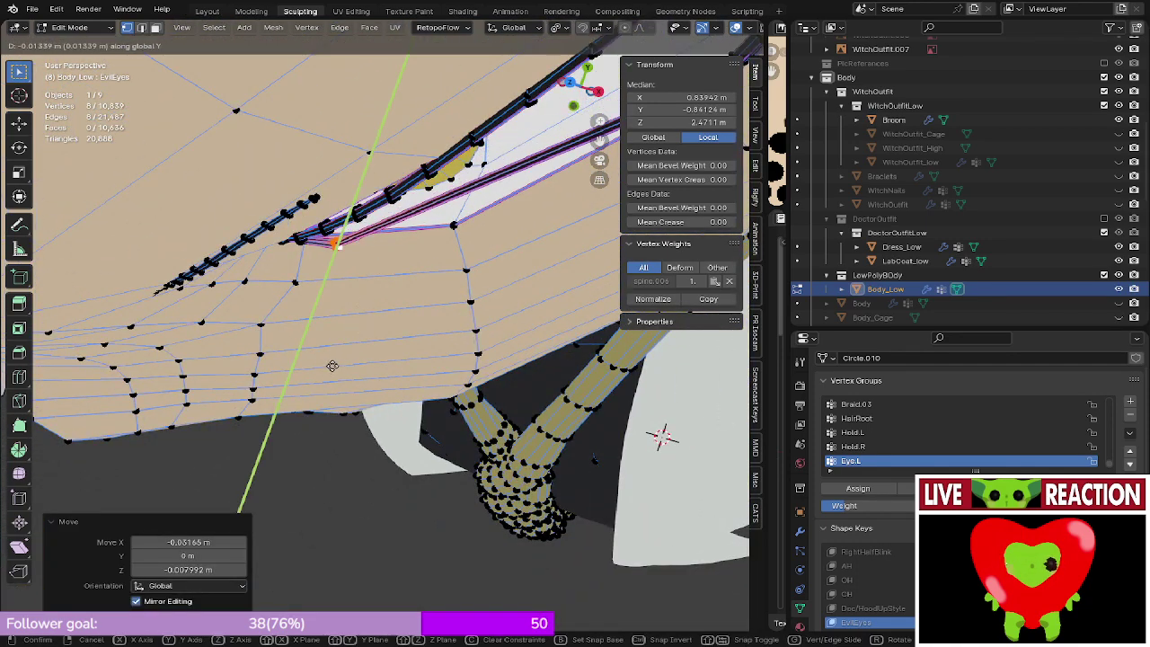
pyautogui.click(331, 366)
# - Raise the inner lower lash cross-section about 0.00035 m in Z and nudge it -0.000517 m in Y against the lid
pyautogui.press('KP_1')
pyautogui.scroll(5, 414, 251)
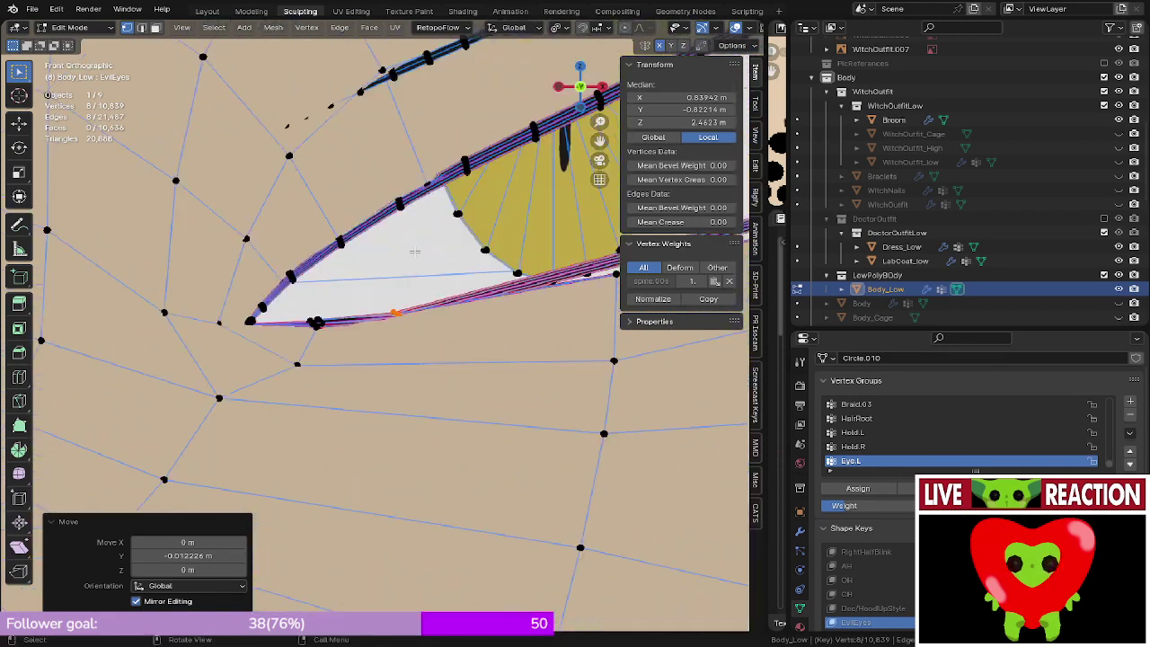
pyautogui.scroll(4, 414, 251)
pyautogui.press('z')
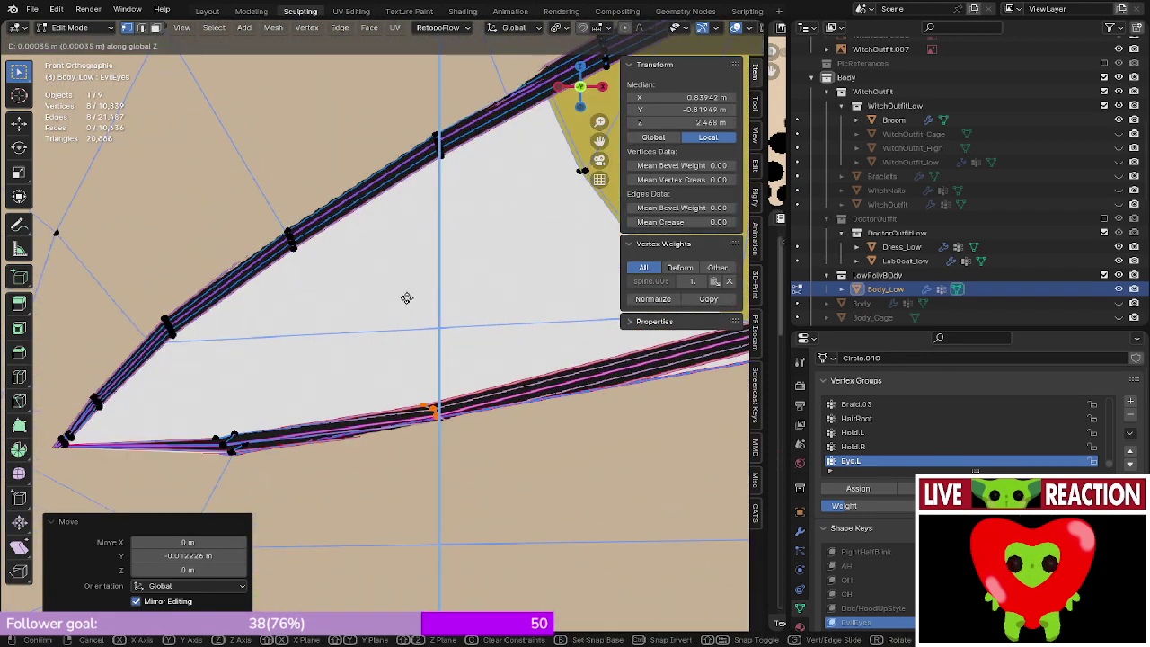
pyautogui.click(407, 297)
pyautogui.moveTo(407, 297); pyautogui.dragTo(212, 338, button='middle')
pyautogui.press('g')
pyautogui.press('y')
pyautogui.click(264, 378)
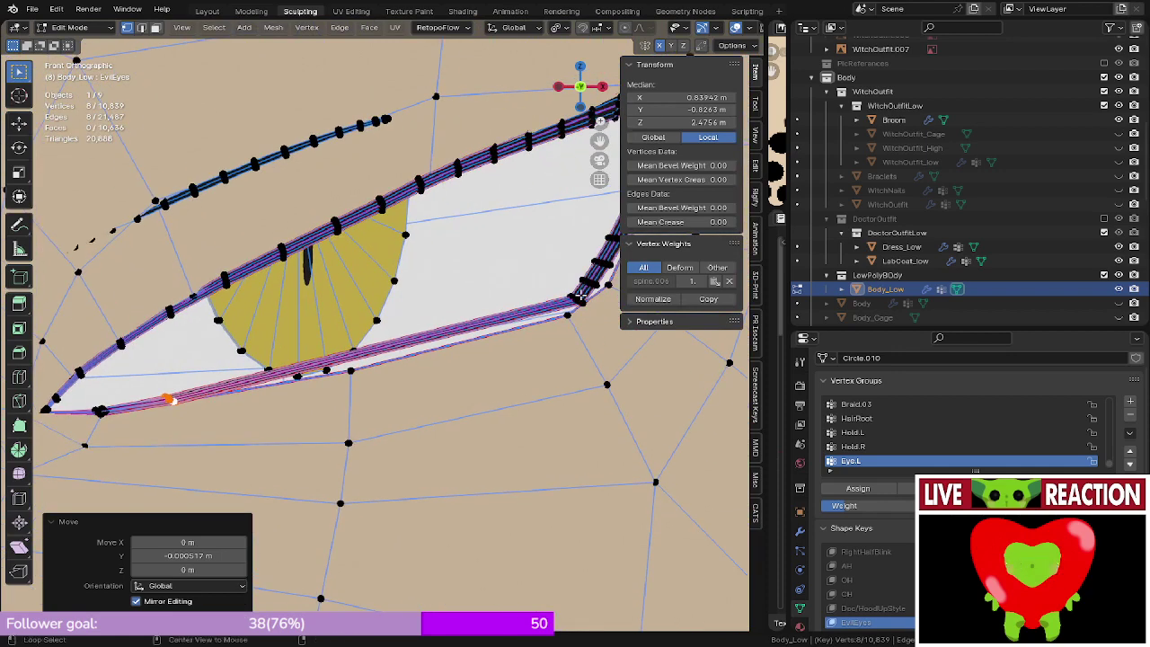
# - Move the next lower lash cross-section from the outer bend -0.027364 m in X, -0.007308 m in Z and -0.012142 m in Y
pyautogui.moveTo(579, 301); pyautogui.dragTo(516, 329, button='middle')
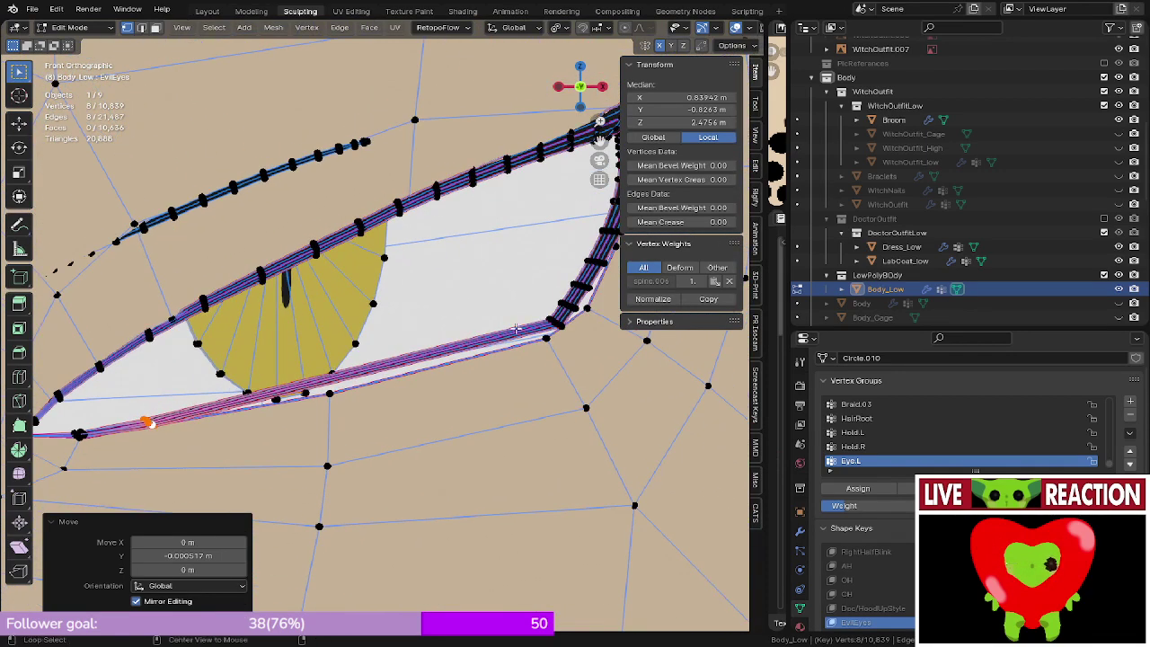
pyautogui.press('g')
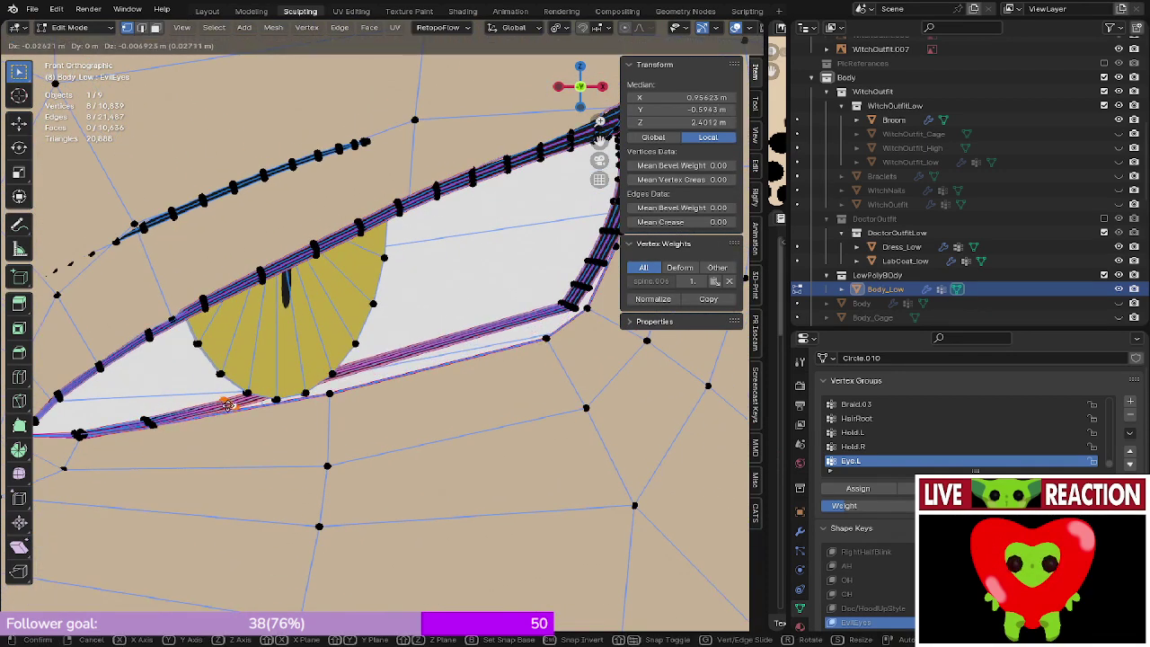
pyautogui.click(227, 405)
pyautogui.moveTo(228, 405); pyautogui.dragTo(364, 378, button='middle')
pyautogui.press('g')
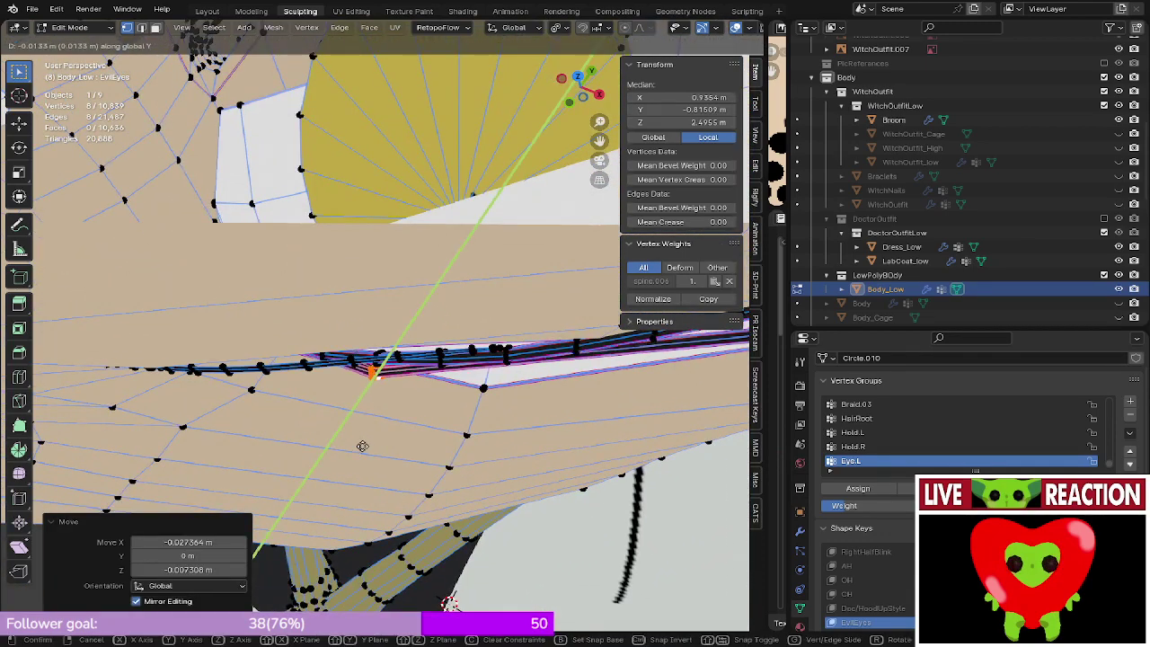
pyautogui.click(372, 441)
# - Slide the selected lash cross-section slightly outward along the lower lid beneath the iris and check the lash line in Object Mode
pyautogui.press('KP_1')
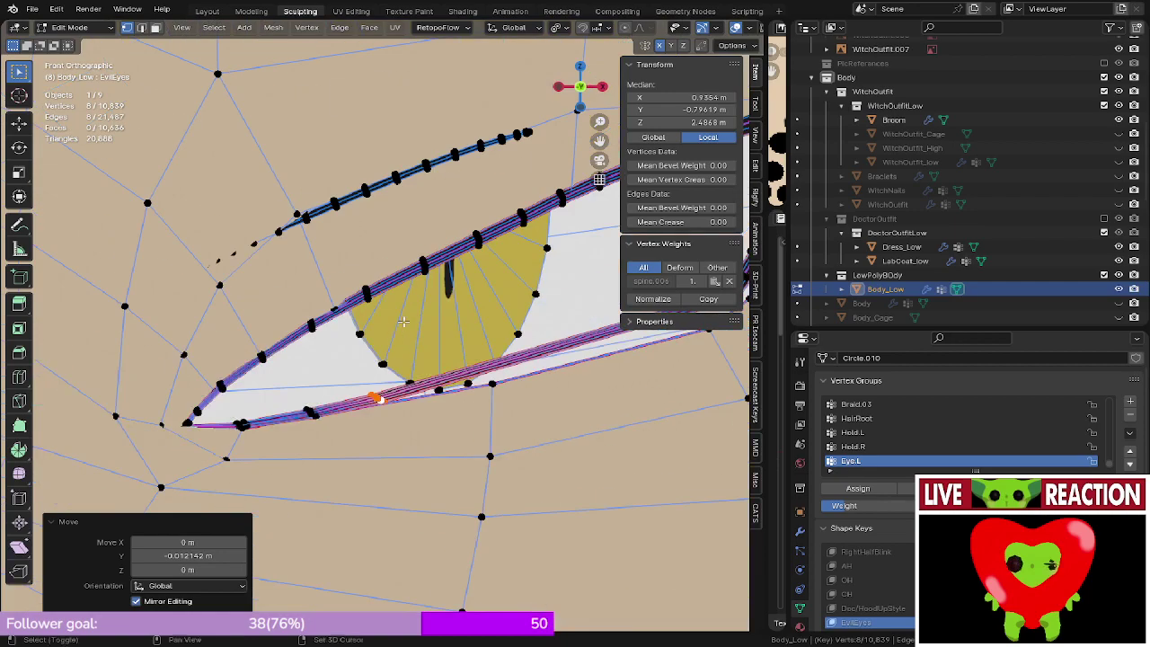
pyautogui.scroll(3, 392, 323)
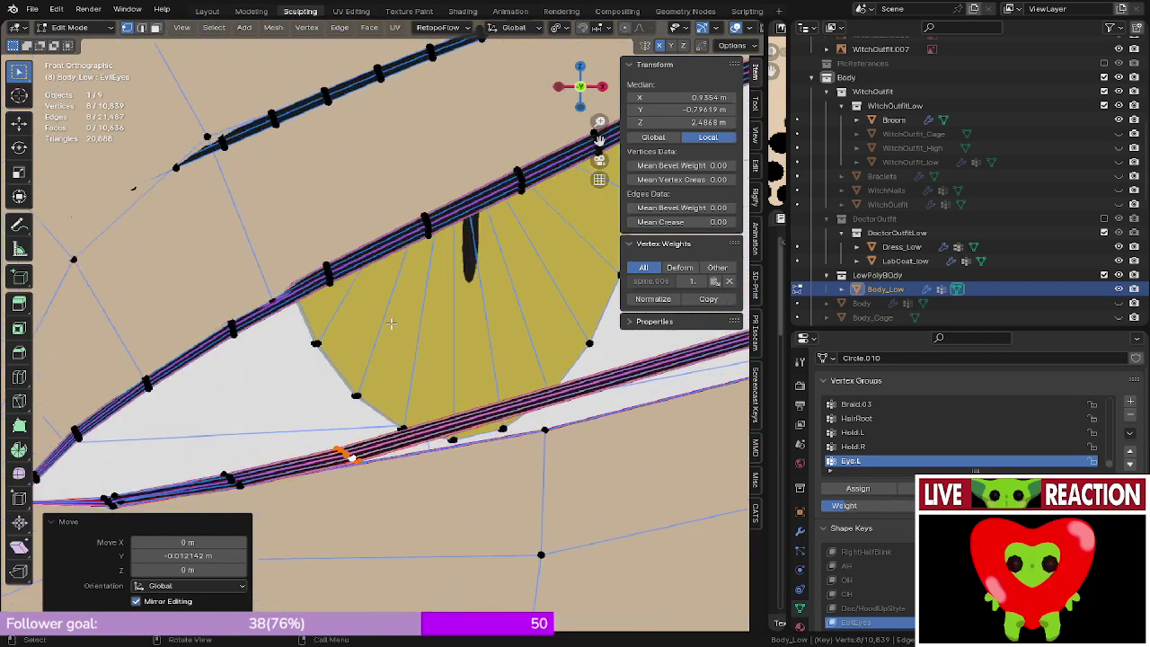
pyautogui.click(479, 336)
pyautogui.keyDown('shift'); pyautogui.moveTo(488, 424); pyautogui.dragTo(426, 389, button='middle'); pyautogui.keyUp('shift')
pyautogui.press('Tab')
pyautogui.scroll(-4, 424, 381)
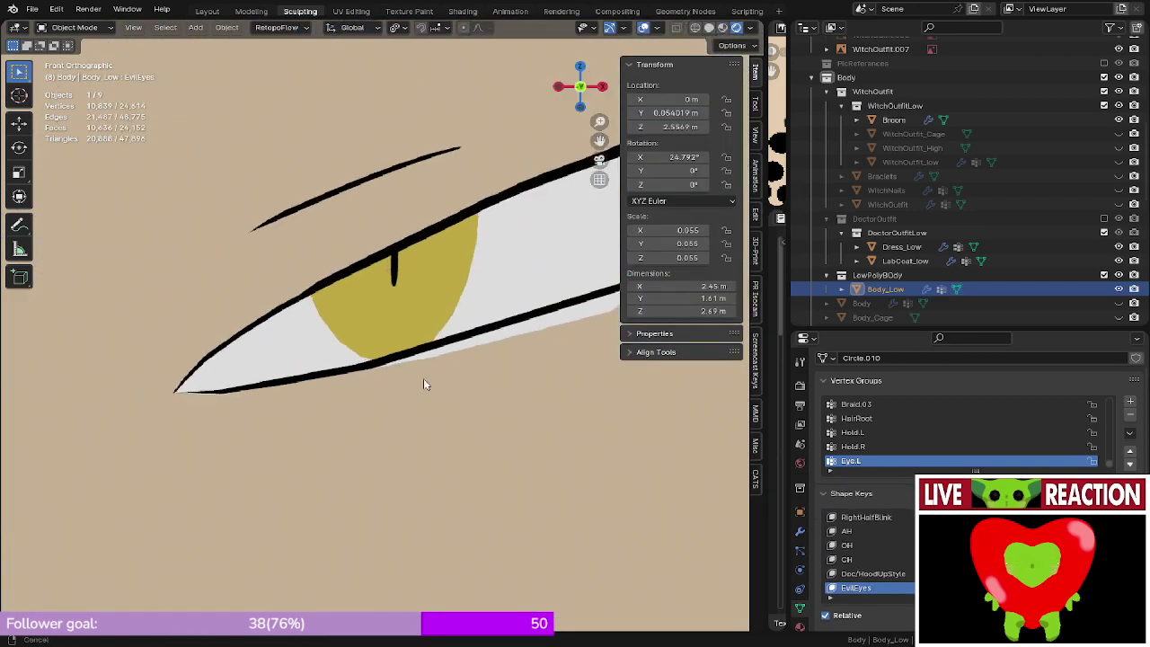
pyautogui.keyDown('shift'); pyautogui.moveTo(540, 352); pyautogui.dragTo(439, 317, button='middle'); pyautogui.keyUp('shift')
pyautogui.scroll(-5, 438, 318)
pyautogui.scroll(3, 443, 299)
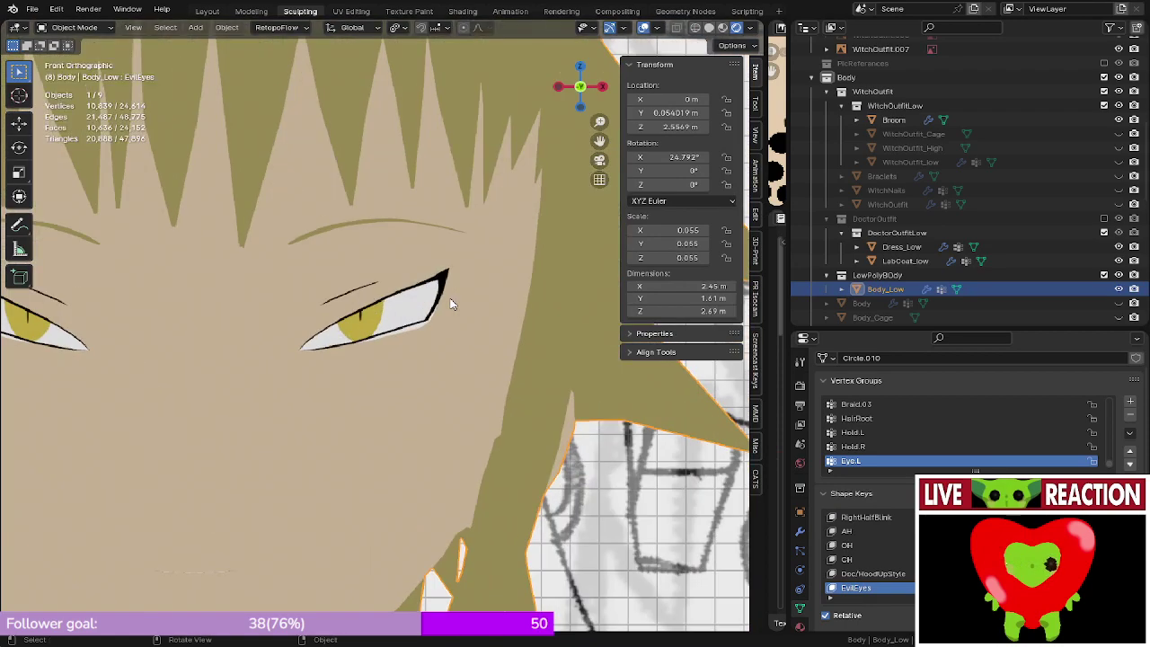
# - Select the cross-section now at the lower lash's outer bend and move it -0.018023 m in X and -0.006704 m in Z
pyautogui.press('Tab')
pyautogui.scroll(7, 440, 301)
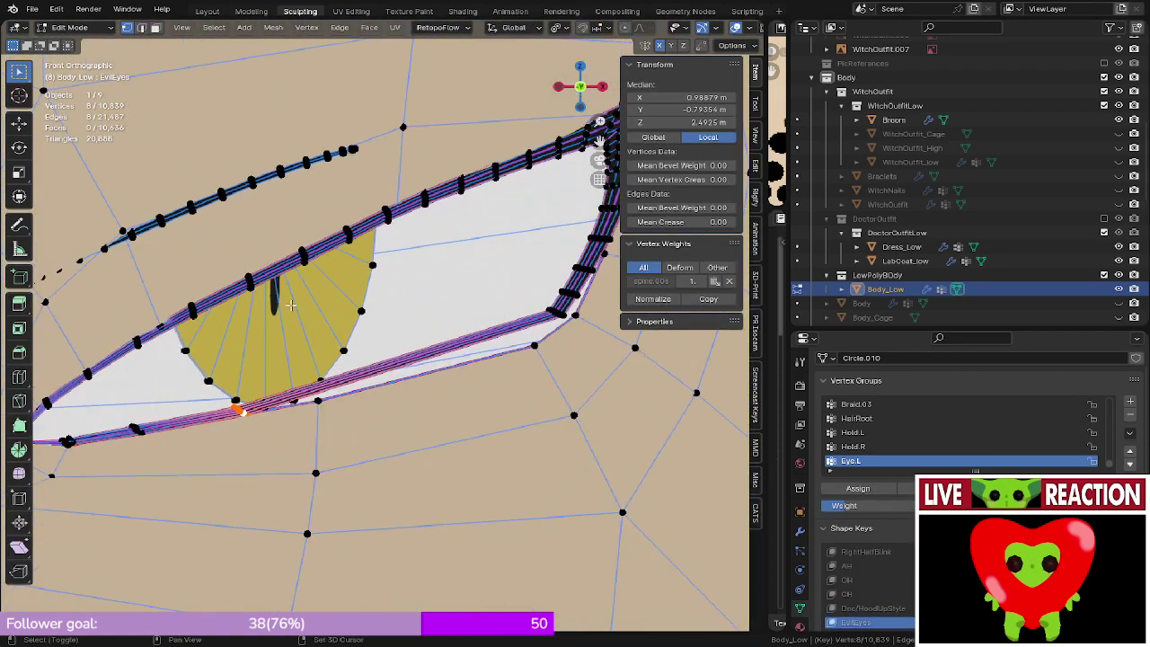
pyautogui.keyDown('shift'); pyautogui.moveTo(457, 288); pyautogui.dragTo(284, 294, button='middle'); pyautogui.keyUp('shift')
pyautogui.press('Tab')
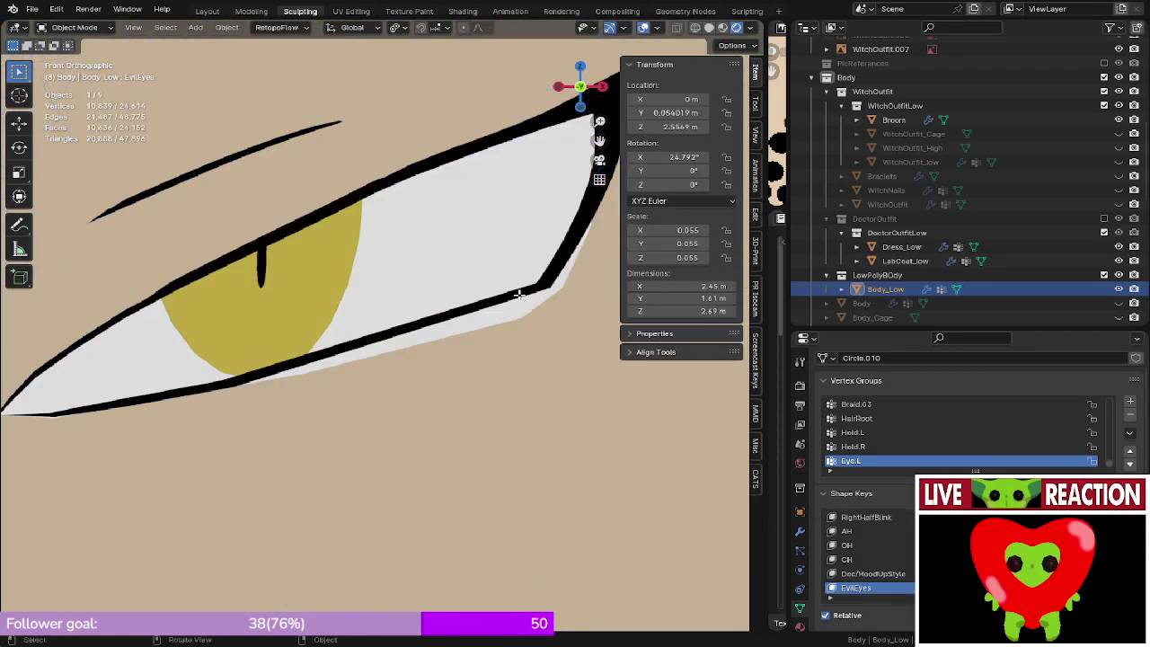
pyautogui.press('Tab')
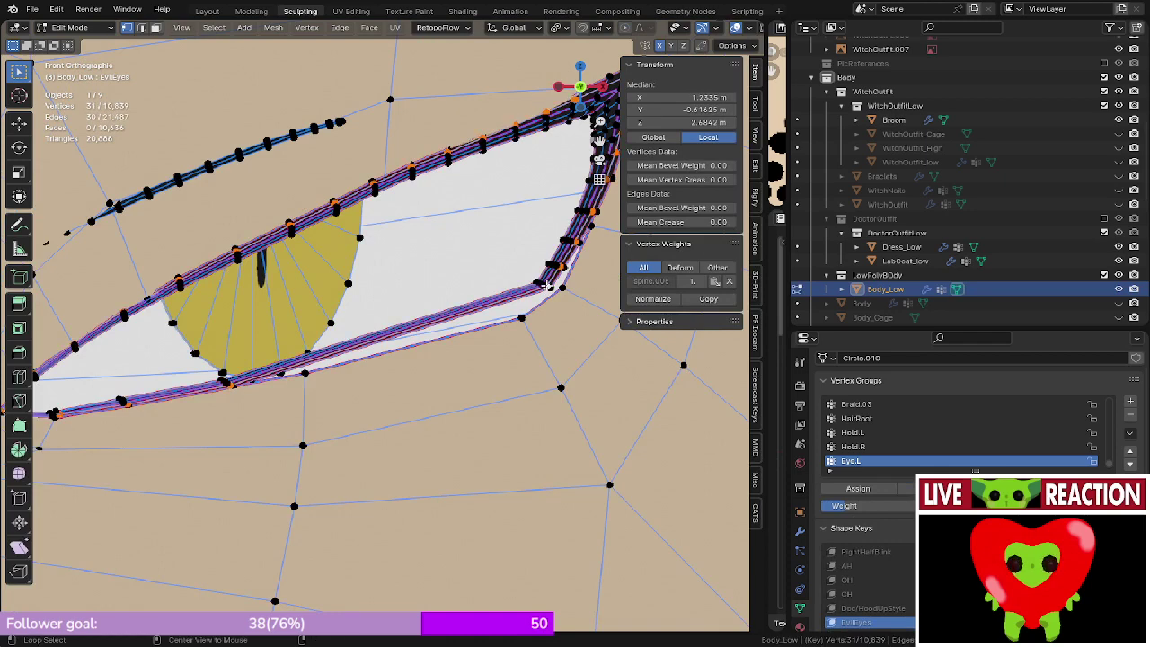
pyautogui.scroll(5, 542, 286)
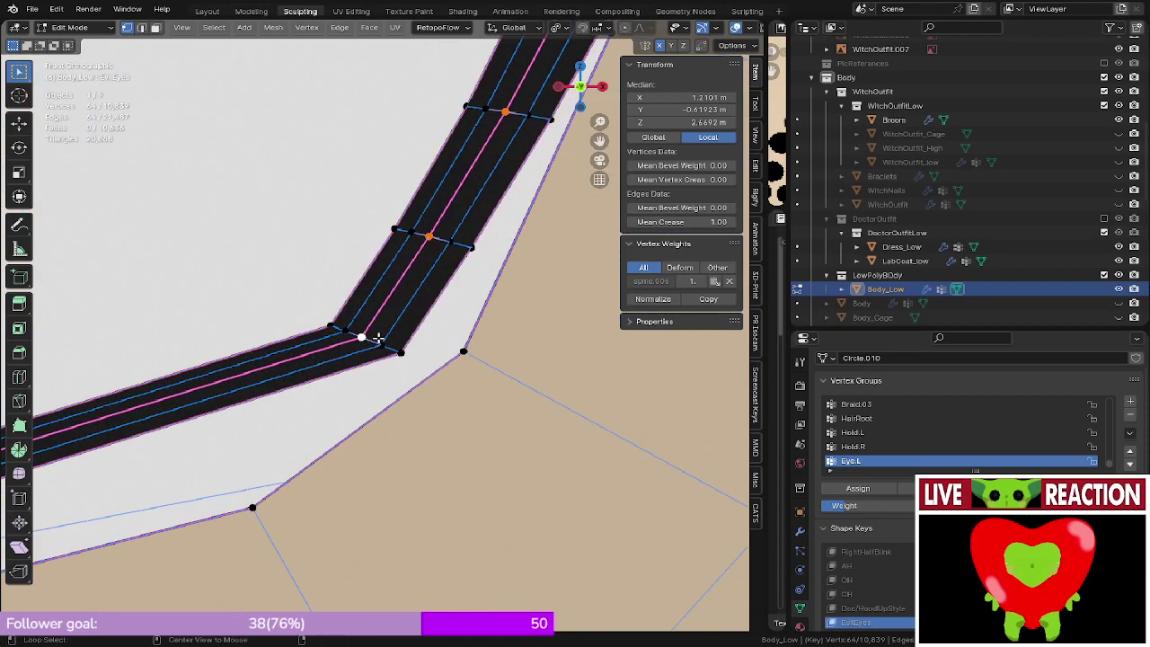
pyautogui.keyDown('alt'); pyautogui.click(378, 338); pyautogui.keyUp('alt')
pyautogui.scroll(-5, 379, 337)
pyautogui.scroll(2, 415, 304)
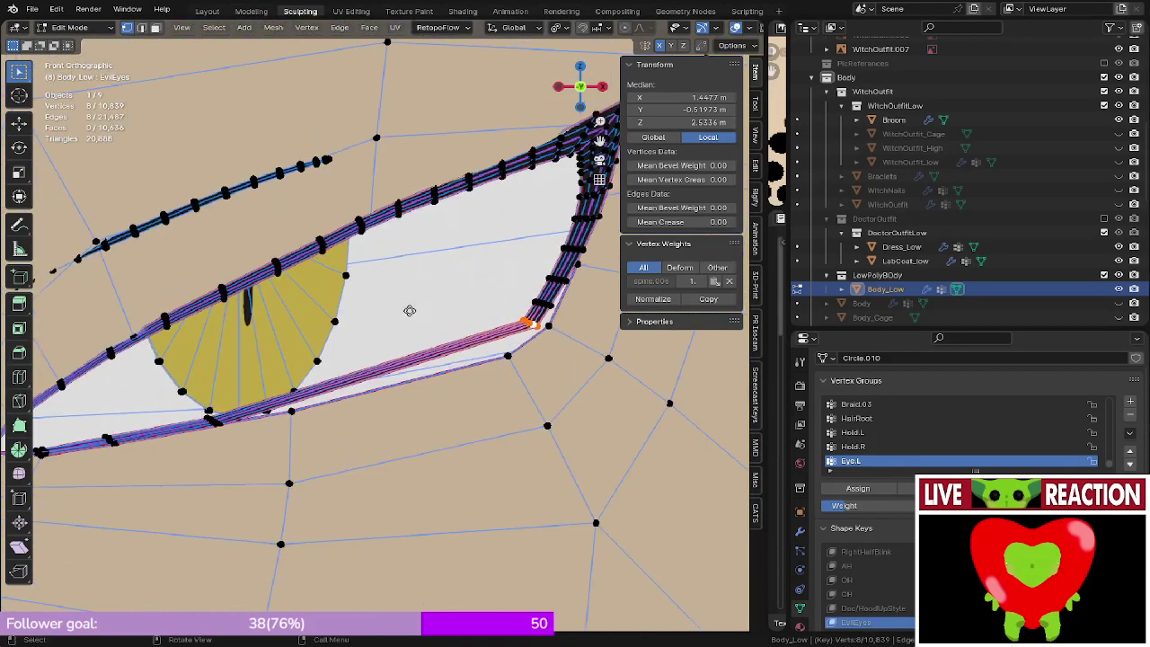
pyautogui.press('g')
pyautogui.click(405, 314)
# - Move that lash cross-section -0.01152 m in Y, then nudge it in X and Z onto the lower lid edge beside the iris
pyautogui.moveTo(406, 315); pyautogui.dragTo(369, 365, button='middle')
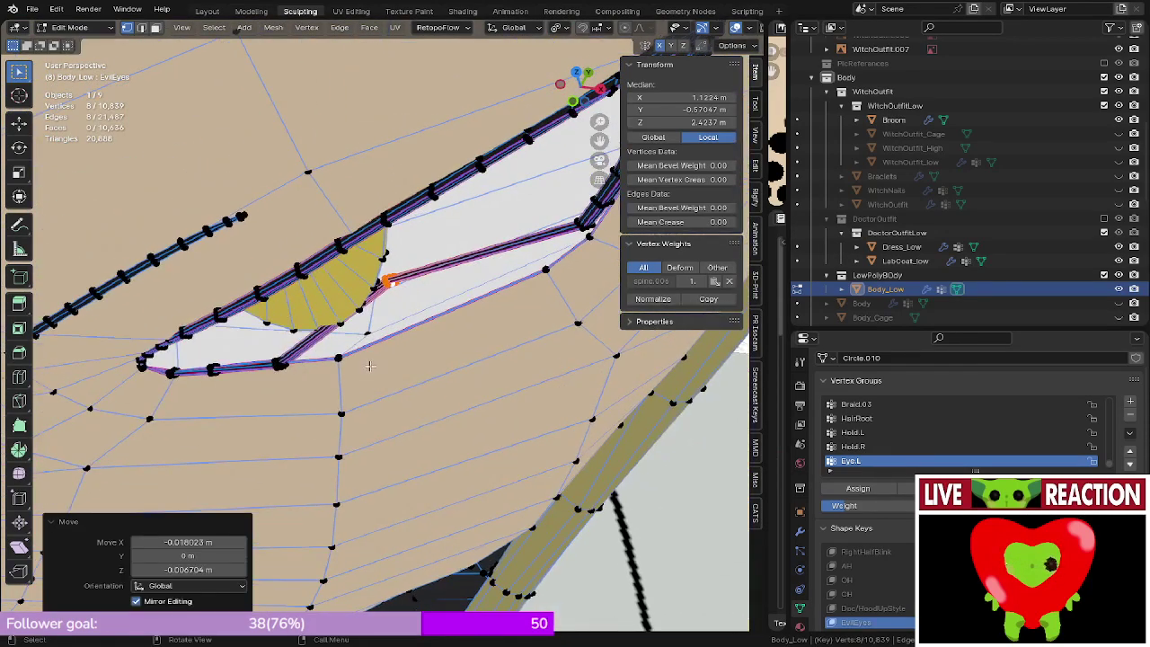
pyautogui.press('g')
pyautogui.press('y')
pyautogui.click(388, 380)
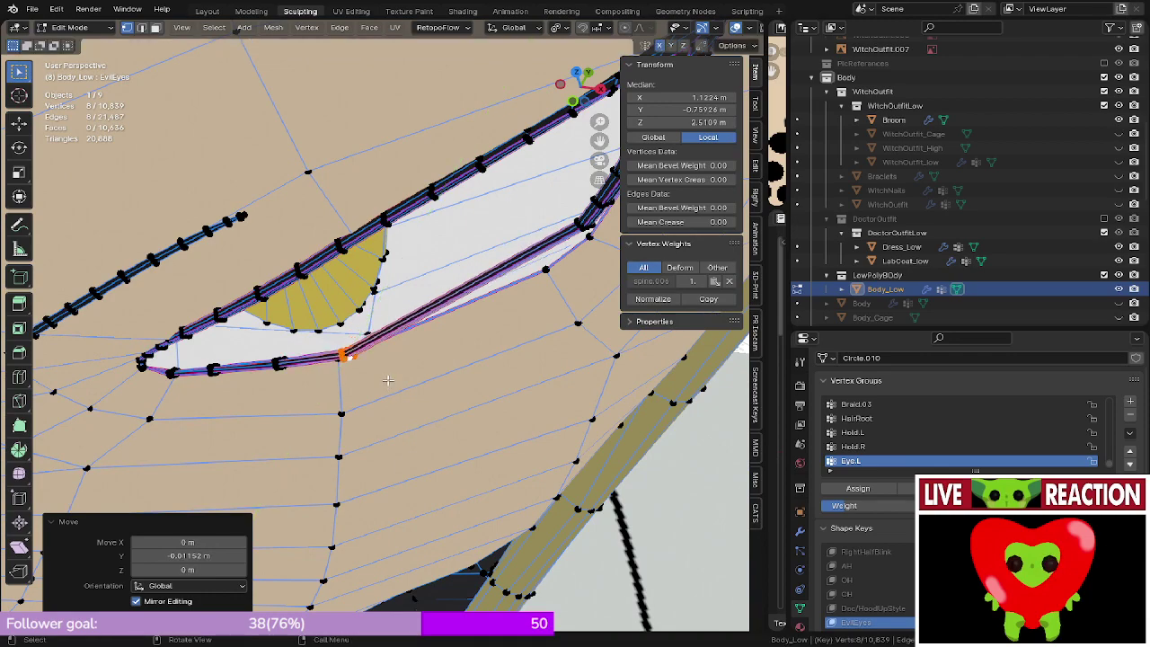
pyautogui.press('KP_1')
pyautogui.scroll(6, 388, 380)
pyautogui.press('g')
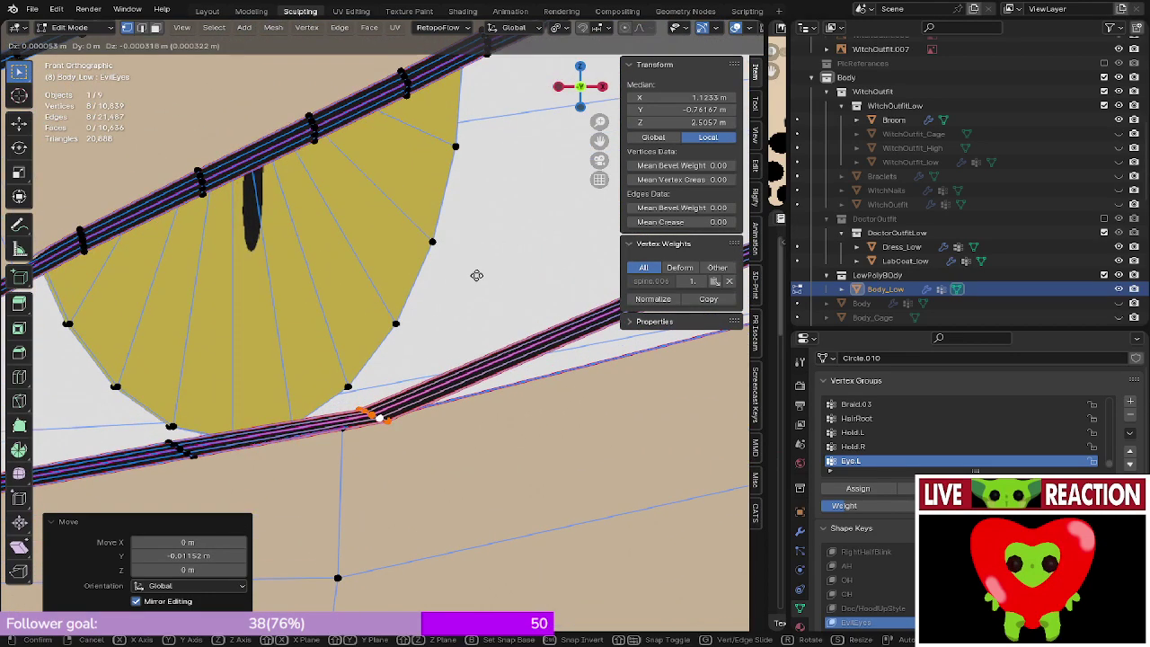
pyautogui.click(476, 276)
pyautogui.press('g')
pyautogui.click(476, 280)
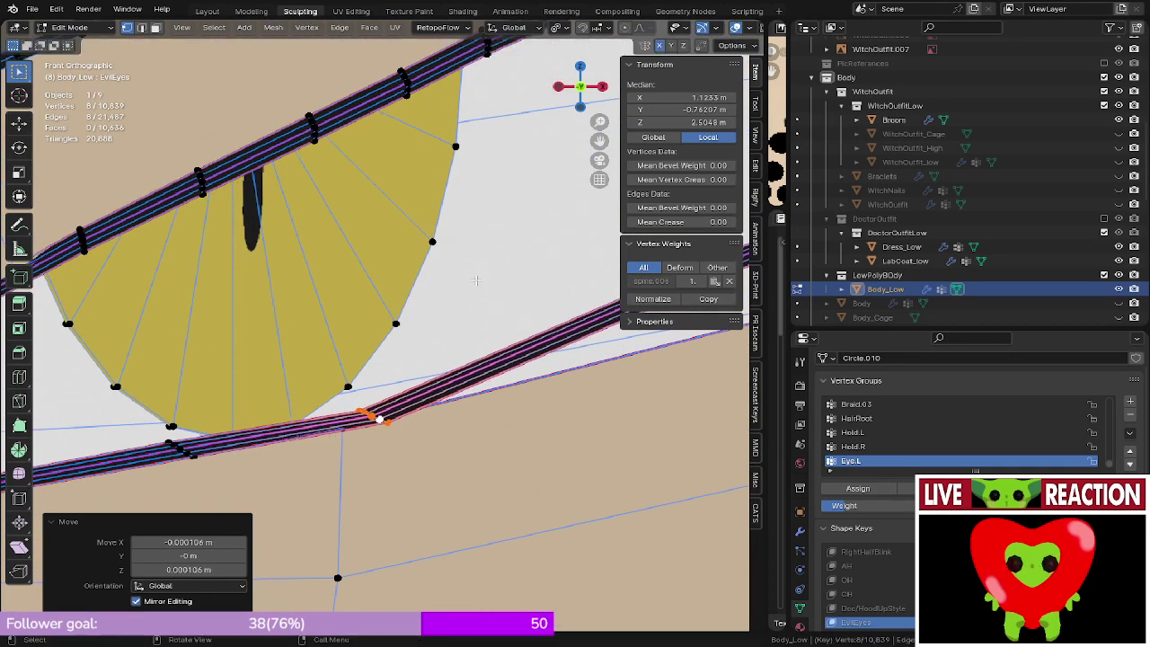
pyautogui.moveTo(476, 280); pyautogui.dragTo(293, 390, button='middle')
pyautogui.press('KP_1')
# - Select the next cross-section at the lash's outer bend and move it about -0.0052 m in X and -0.00477 m in Z
pyautogui.scroll(-5, 446, 306)
pyautogui.scroll(4, 395, 341)
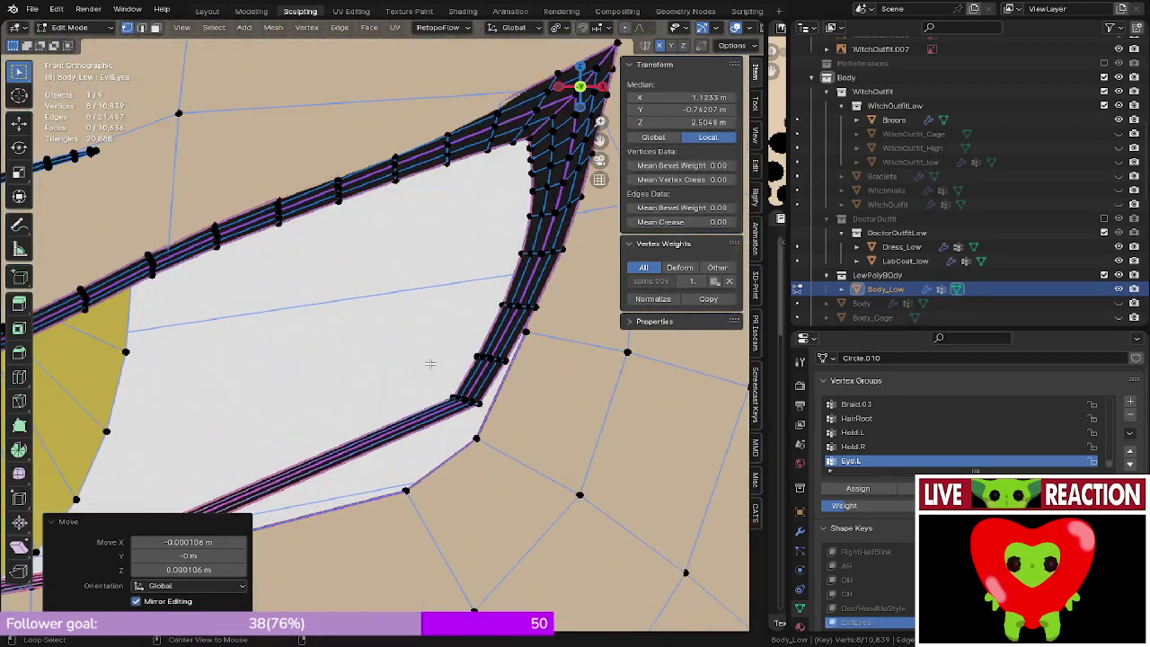
pyautogui.keyDown('alt'); pyautogui.click(465, 399); pyautogui.keyUp('alt')
pyautogui.keyDown('alt'); pyautogui.click(469, 400); pyautogui.keyUp('alt')
pyautogui.keyDown('shift'); pyautogui.moveTo(470, 401); pyautogui.dragTo(511, 322, button='middle'); pyautogui.keyUp('shift')
pyautogui.press('g')
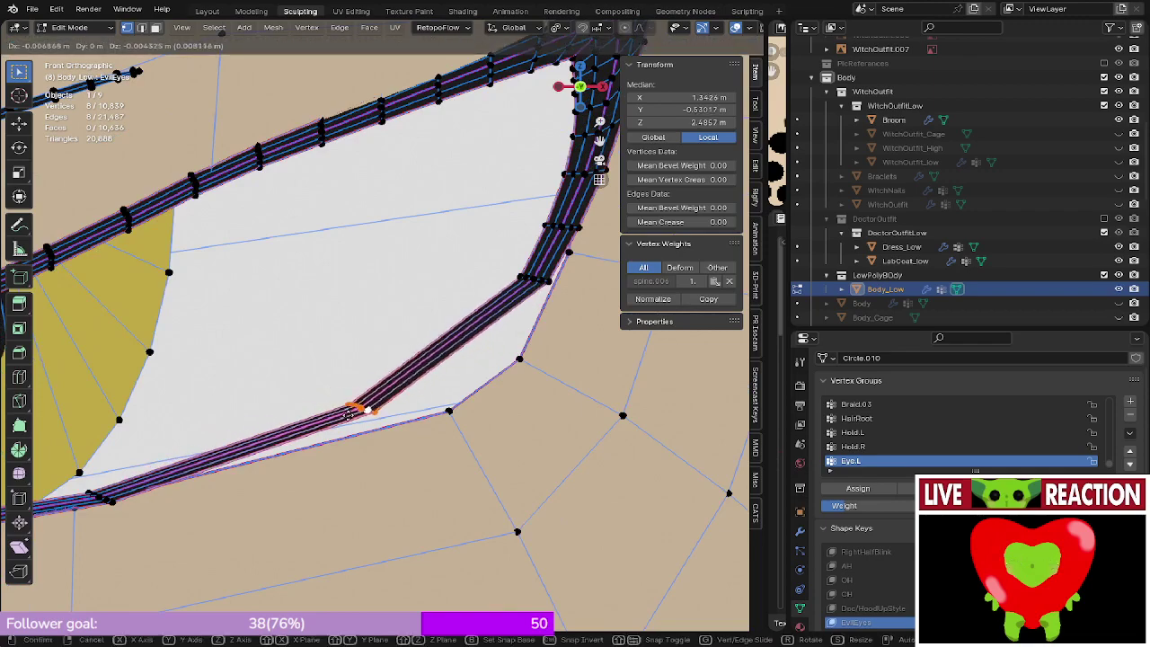
pyautogui.click(382, 417)
# - Move the selected outer lash cross-section -0.002946 m in Y against the lid and check the lash line in Object Mode
pyautogui.moveTo(382, 417); pyautogui.dragTo(407, 429, button='middle')
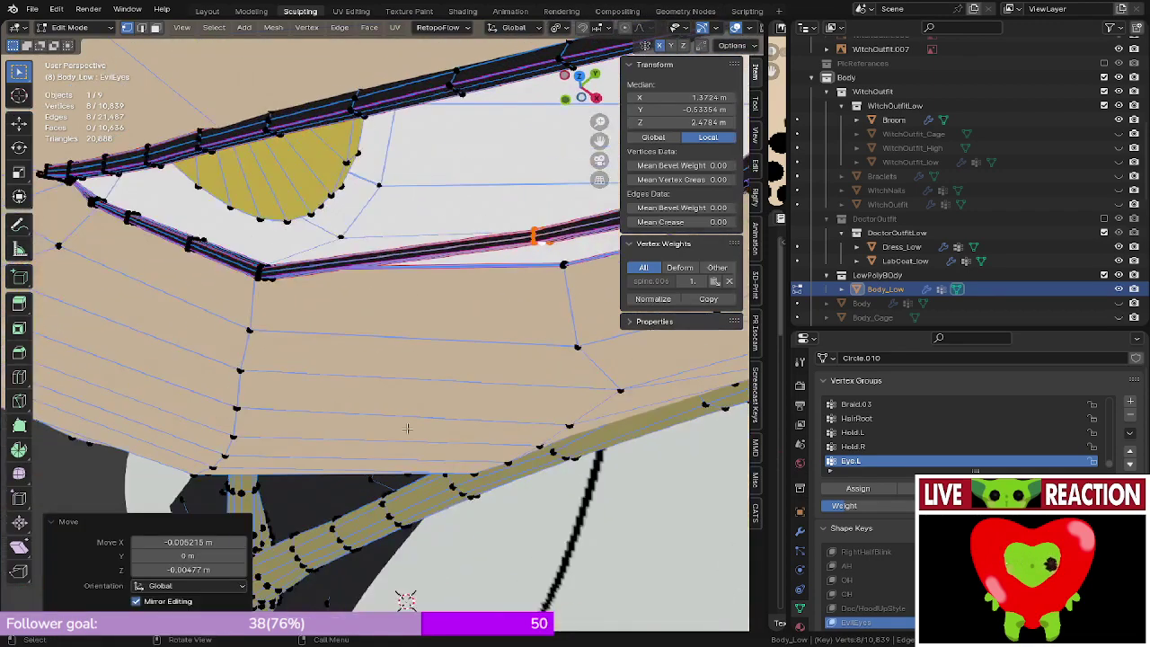
pyautogui.press('g')
pyautogui.press('y')
pyautogui.click(450, 392)
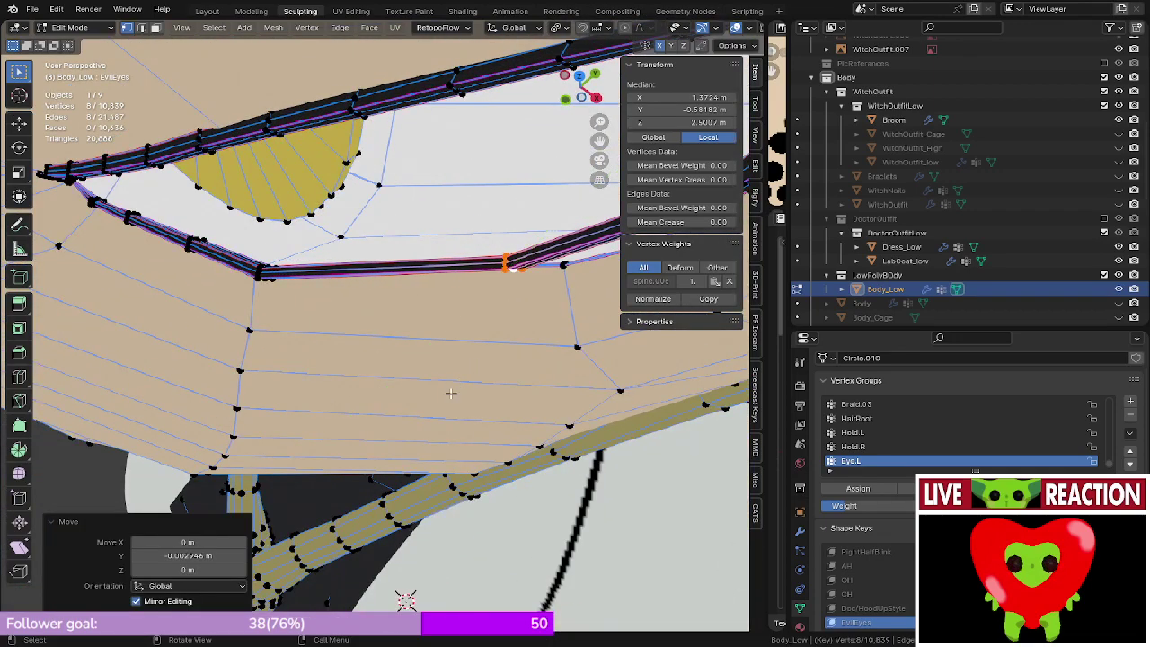
pyautogui.press('KP_1')
pyautogui.press('Tab')
pyautogui.keyDown('shift'); pyautogui.moveTo(473, 333); pyautogui.dragTo(440, 335, button='middle'); pyautogui.keyUp('shift')
pyautogui.scroll(-3, 441, 335)
pyautogui.press('Tab')
pyautogui.scroll(4, 479, 292)
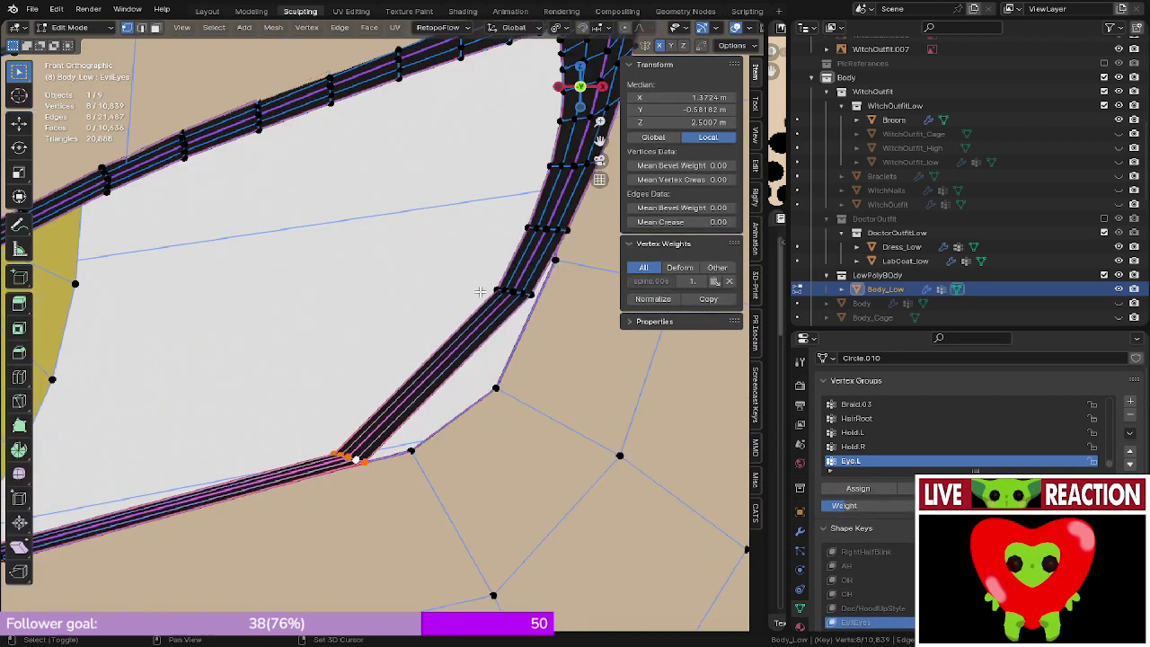
pyautogui.keyDown('shift'); pyautogui.moveTo(480, 292); pyautogui.dragTo(437, 307, button='middle'); pyautogui.keyUp('shift')
pyautogui.click(480, 308)
pyautogui.press('g')
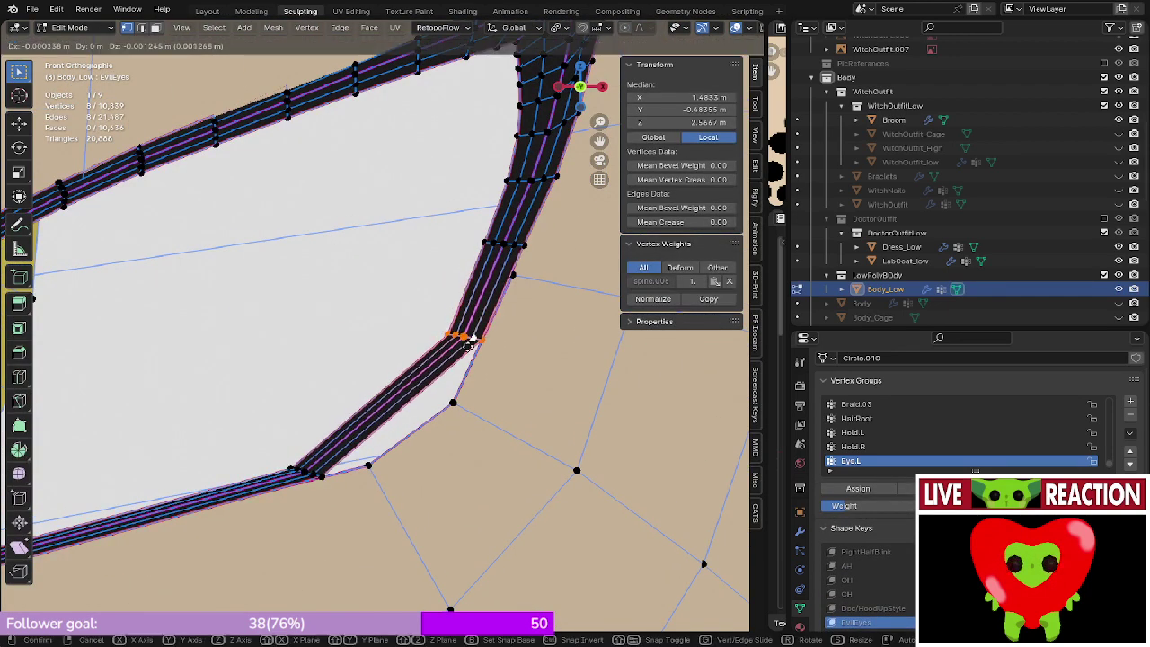
pyautogui.rightClick(305, 470)
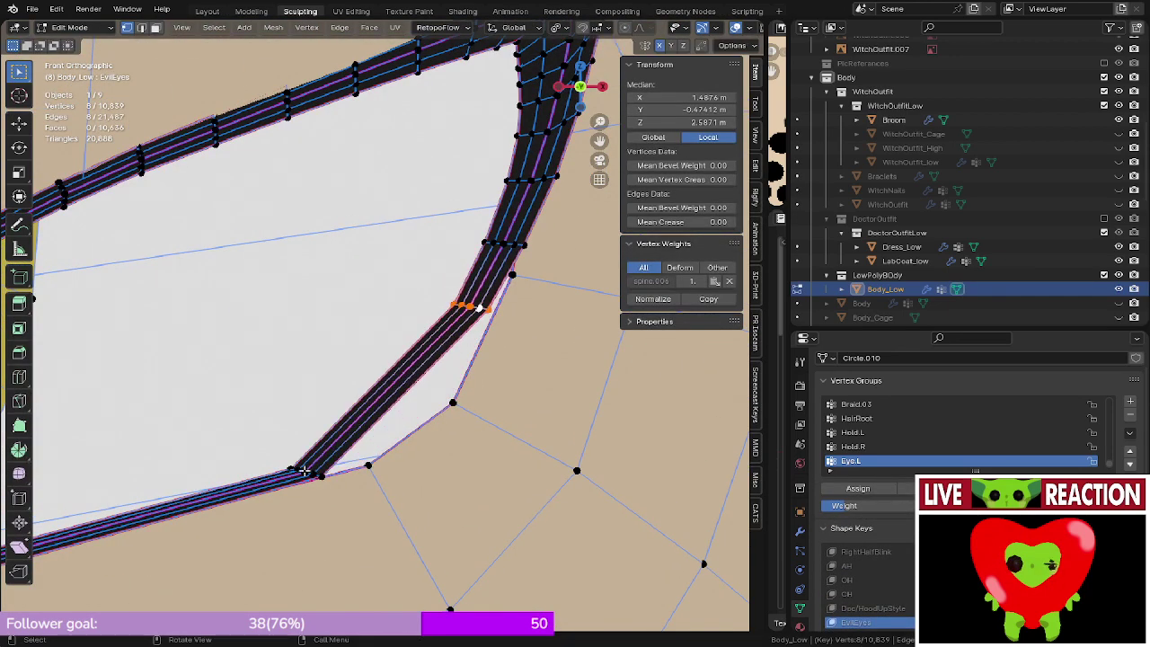
# - Move the lash cross-section at the lower bend about 0.0018 m in X and 0.0005 m in Z onto the lid vertex, checking it in Object Mode
pyautogui.keyDown('alt'); pyautogui.click(316, 473); pyautogui.keyUp('alt')
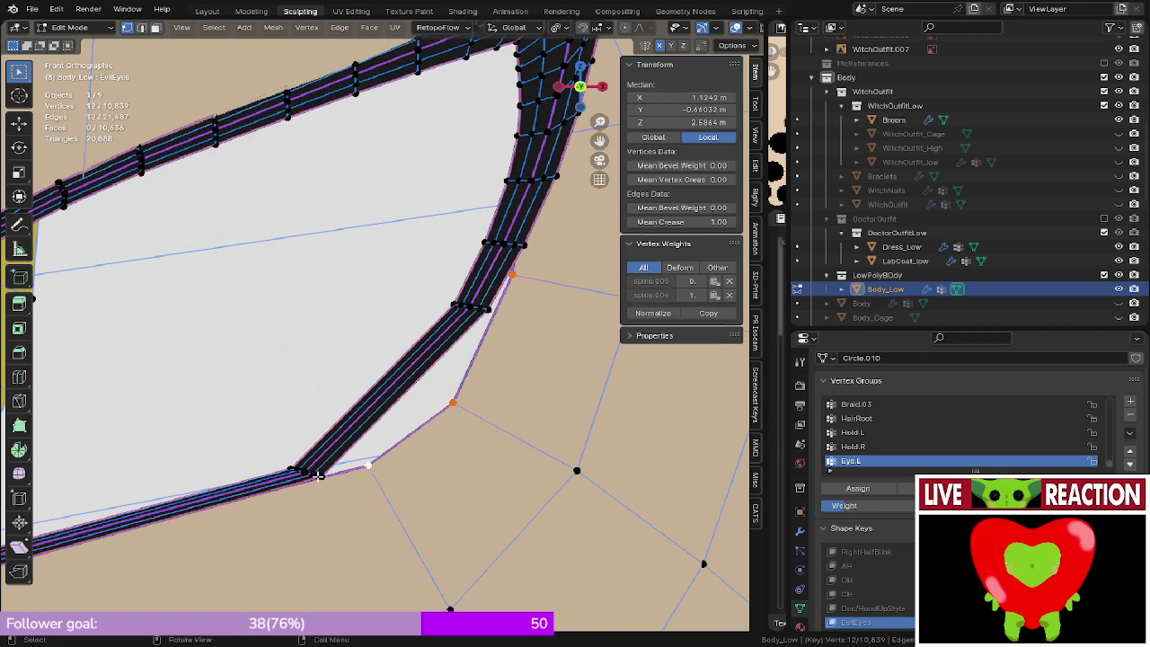
pyautogui.keyDown('alt'); pyautogui.click(310, 470); pyautogui.keyUp('alt')
pyautogui.press('g')
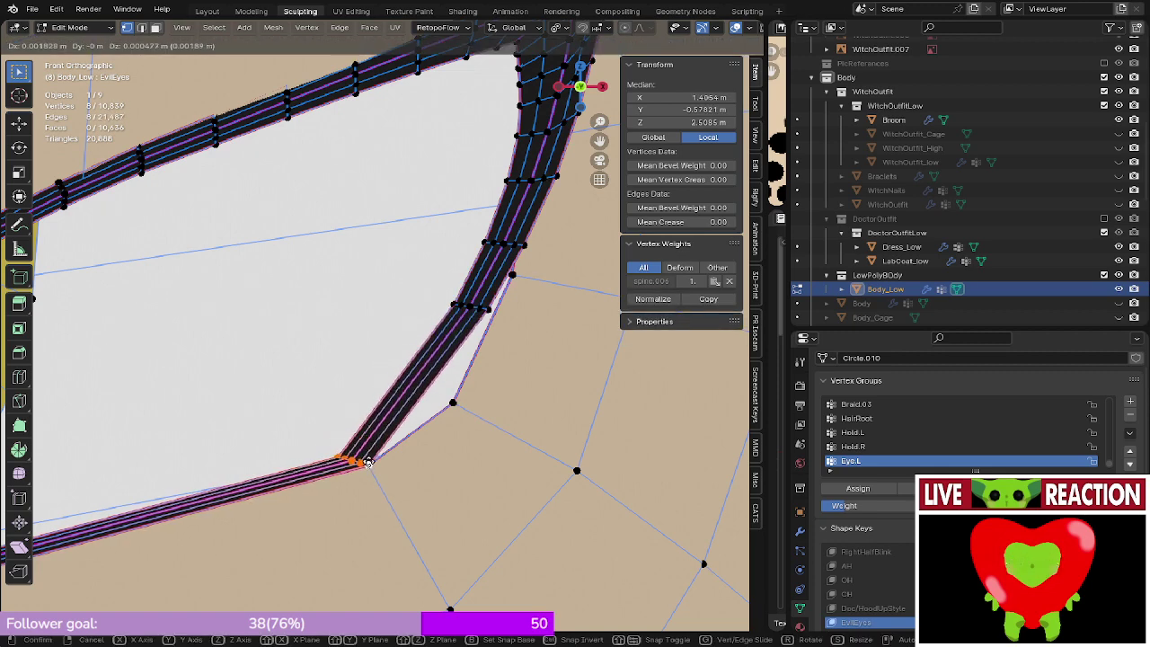
pyautogui.click(368, 462)
pyautogui.press('Tab')
pyautogui.scroll(-5, 406, 444)
pyautogui.moveTo(395, 438); pyautogui.dragTo(409, 354, button='middle')
pyautogui.press('Tab')
pyautogui.scroll(4, 431, 344)
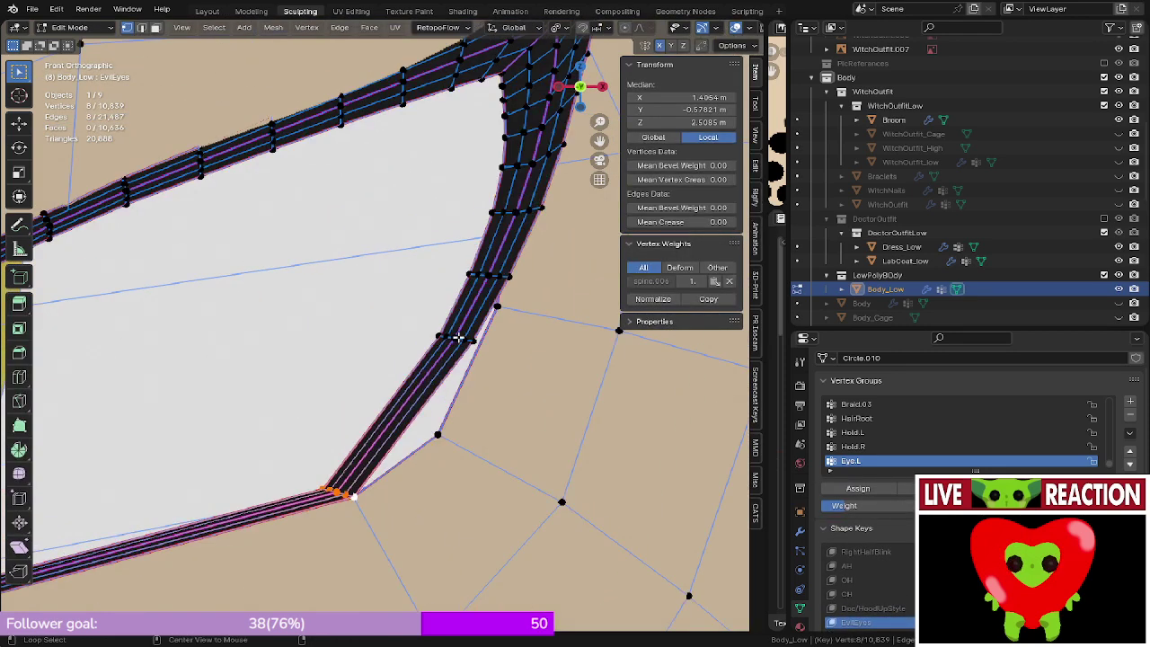
# - Select the next lash cross-section up the outer side and move it about -0.0012 m in X and -0.0039 m in Z onto the lid vertex
pyautogui.keyDown('alt'); pyautogui.click(458, 337); pyautogui.keyUp('alt')
pyautogui.press('g')
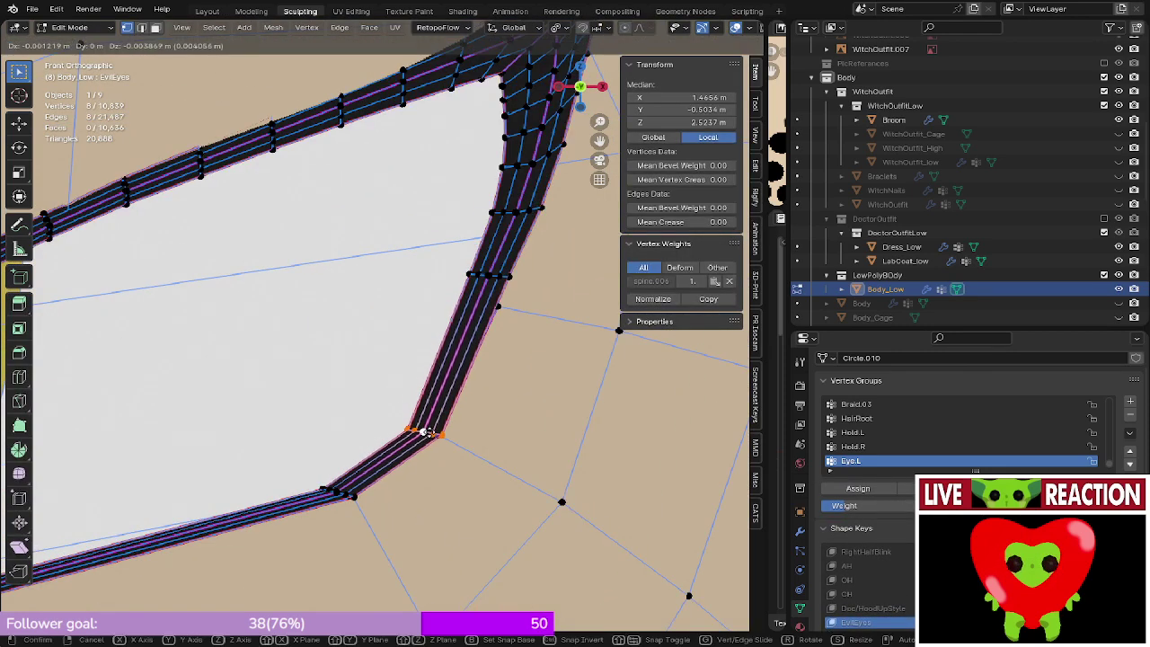
pyautogui.click(427, 433)
# - Move that outer lash cross-section -0.001304 m in Y to seat it against the lid edge
pyautogui.moveTo(427, 433); pyautogui.dragTo(415, 371, button='middle')
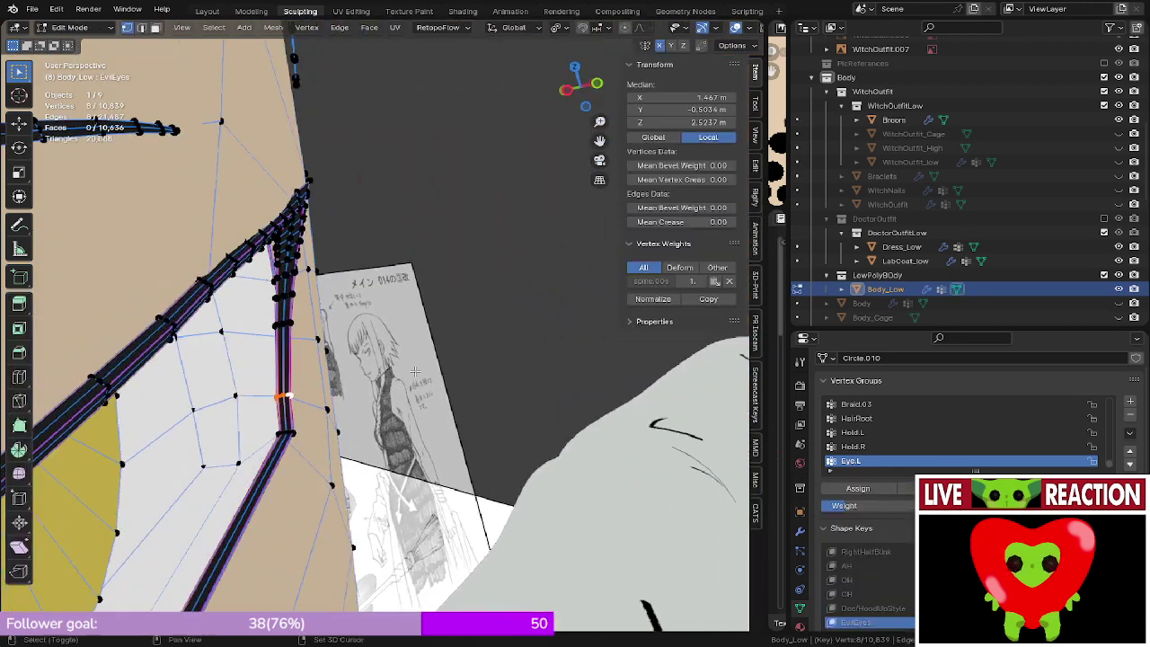
pyautogui.press('KP_Decimal')
pyautogui.press('g')
pyautogui.press('y')
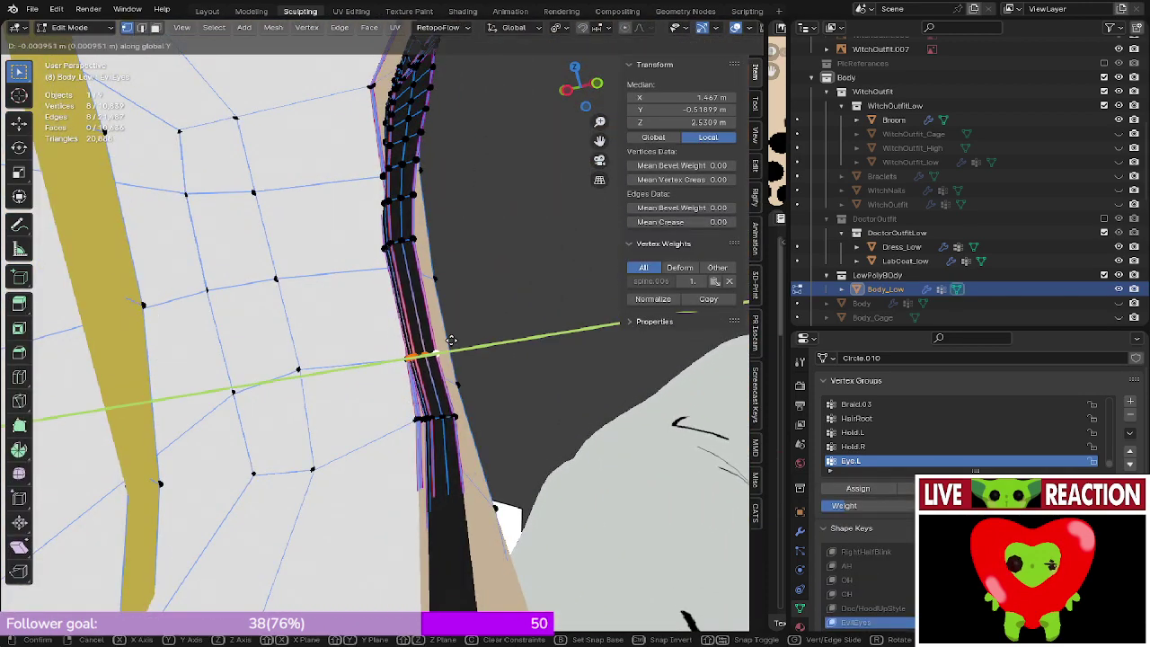
pyautogui.click(450, 340)
# - Move the next lash cross-section above slightly in negative Y against the lid, and check the eye from the front in Object Mode
pyautogui.moveTo(451, 341); pyautogui.dragTo(413, 442, button='middle')
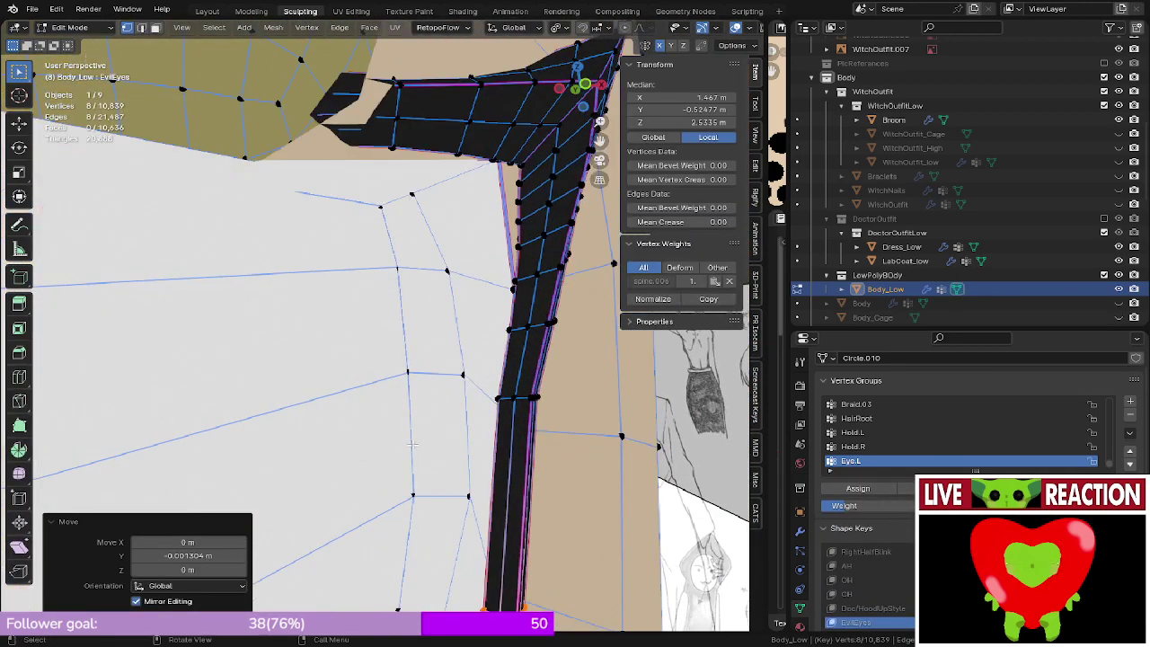
pyautogui.press('g')
pyautogui.press('y')
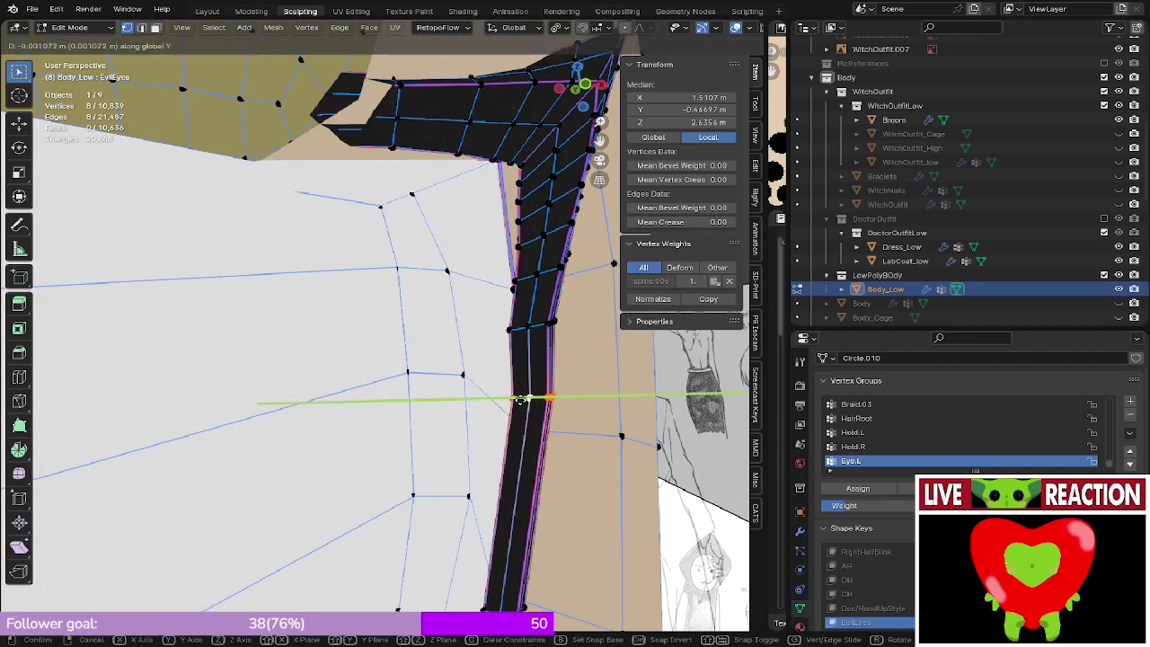
pyautogui.click(518, 400)
pyautogui.press('Tab')
pyautogui.press('KP_1')
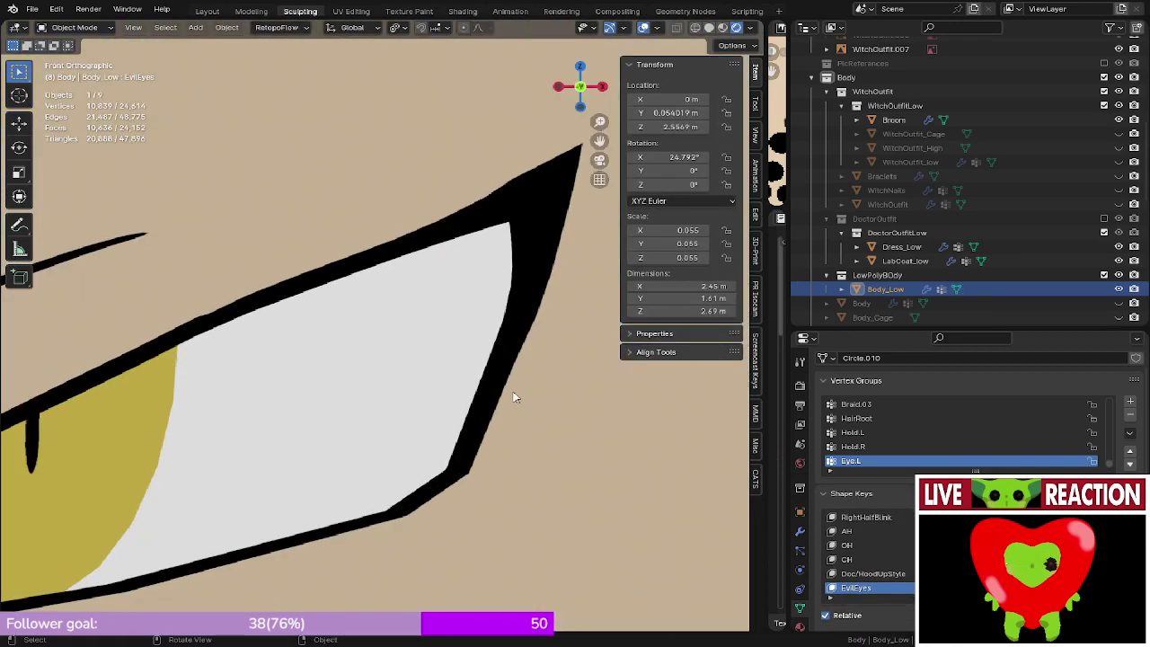
pyautogui.scroll(-3, 509, 385)
pyautogui.scroll(-5, 395, 363)
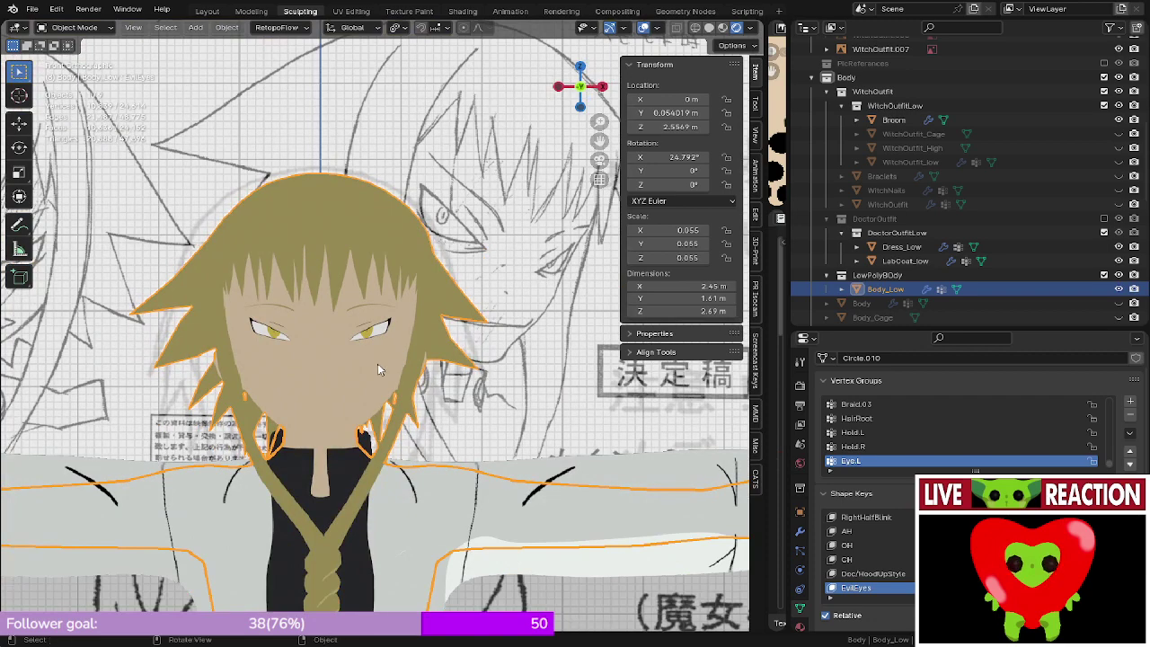
pyautogui.scroll(5, 391, 354)
pyautogui.scroll(2, 391, 352)
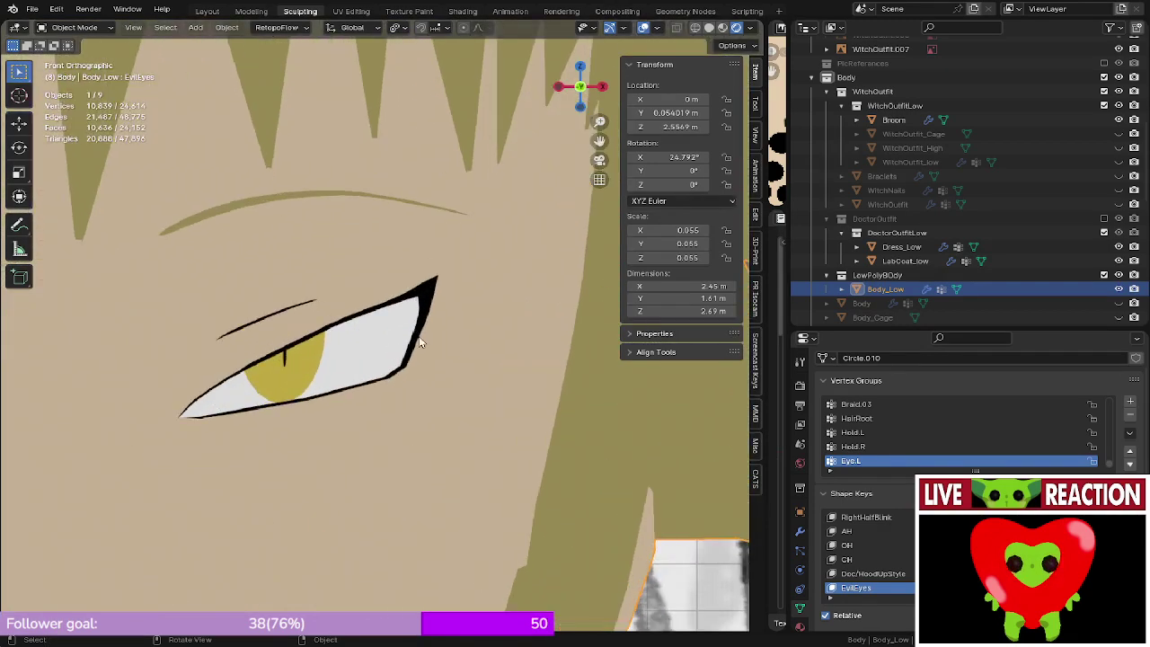
pyautogui.scroll(6, 336, 441)
# - Rotate the lash cross-section at the lower bend clockwise in front view to even out the line's thickness, checking the face in Object Mode
pyautogui.press('Tab')
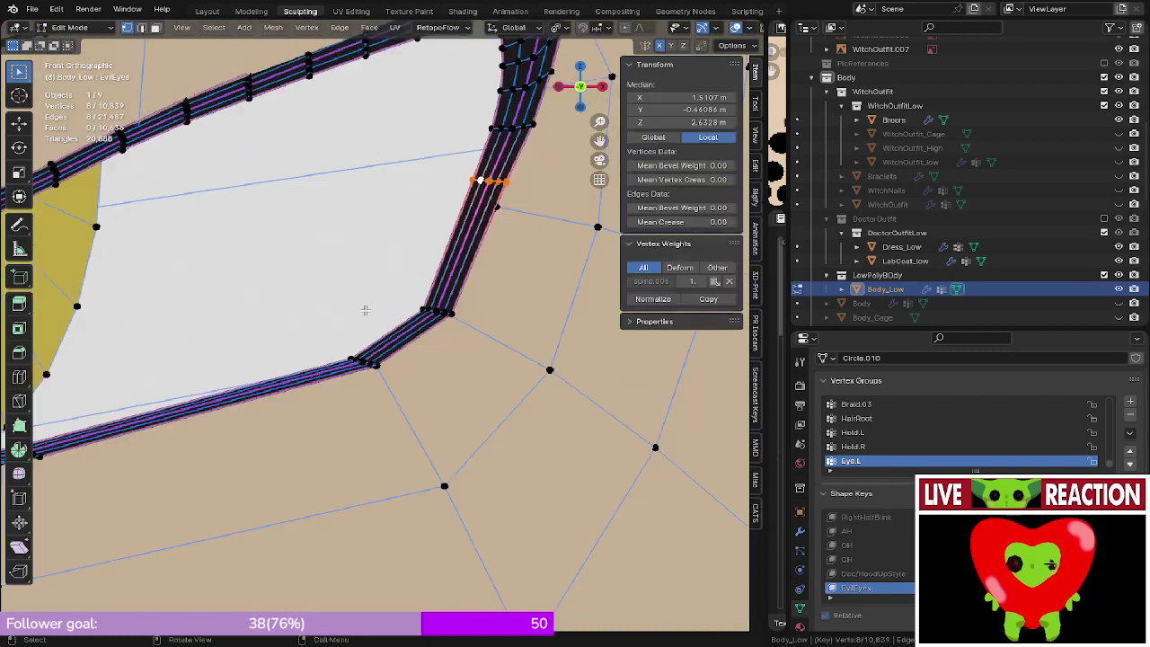
pyautogui.scroll(2, 395, 381)
pyautogui.keyDown('alt'); pyautogui.click(367, 371); pyautogui.keyUp('alt')
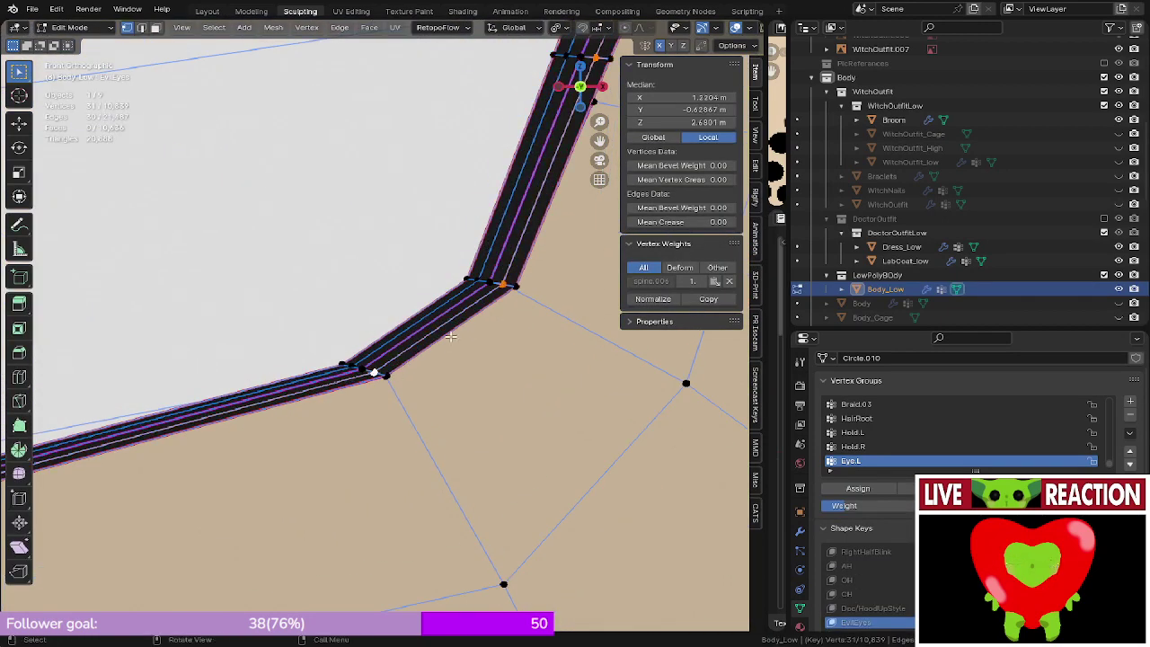
pyautogui.keyDown('alt'); pyautogui.keyDown('shift'); pyautogui.click(383, 373); pyautogui.keyUp('shift'); pyautogui.keyUp('alt')
pyautogui.keyDown('alt'); pyautogui.click(384, 373); pyautogui.keyUp('alt')
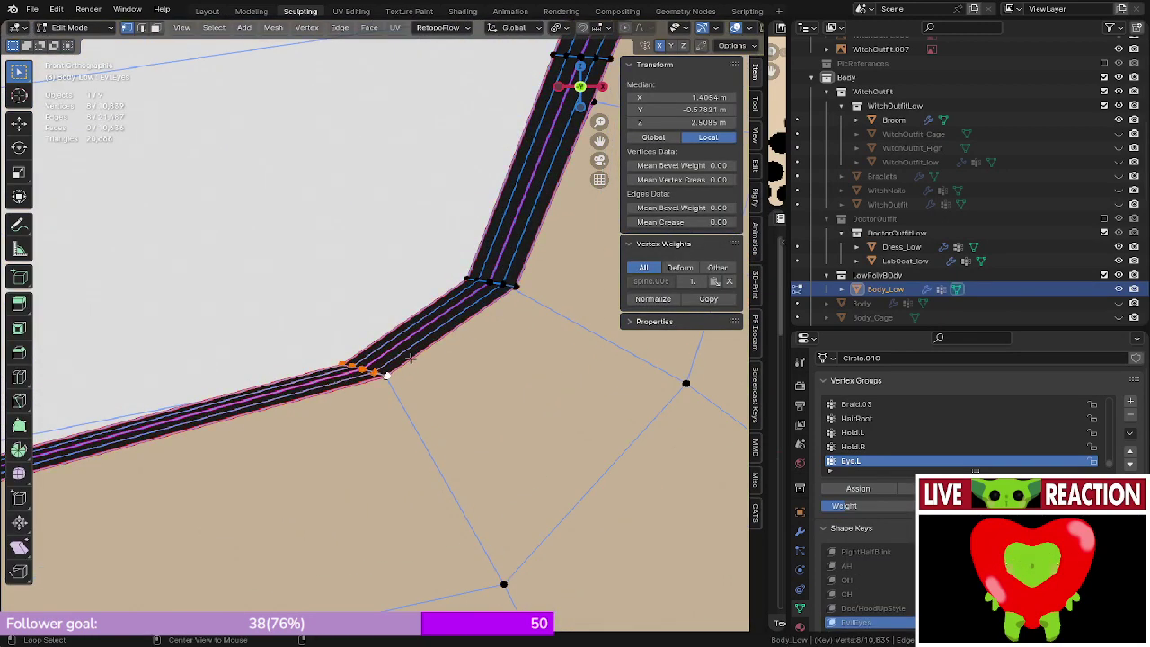
pyautogui.press('r')
pyautogui.click(437, 375)
pyautogui.press('Tab')
pyautogui.scroll(-8, 437, 373)
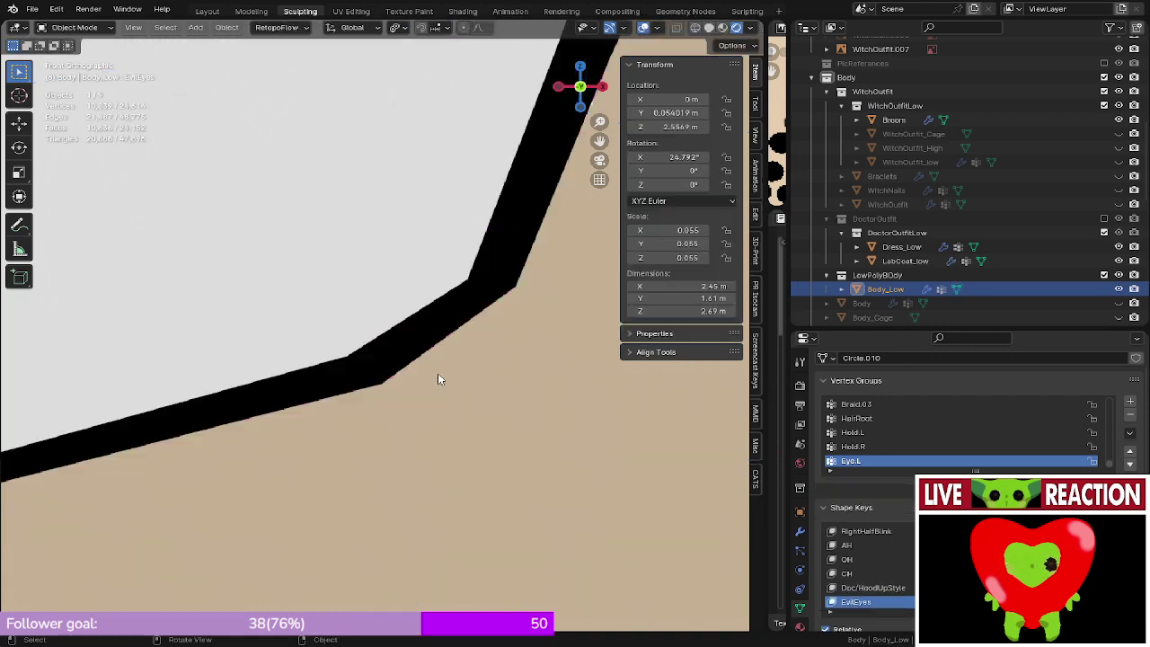
pyautogui.scroll(-5, 477, 369)
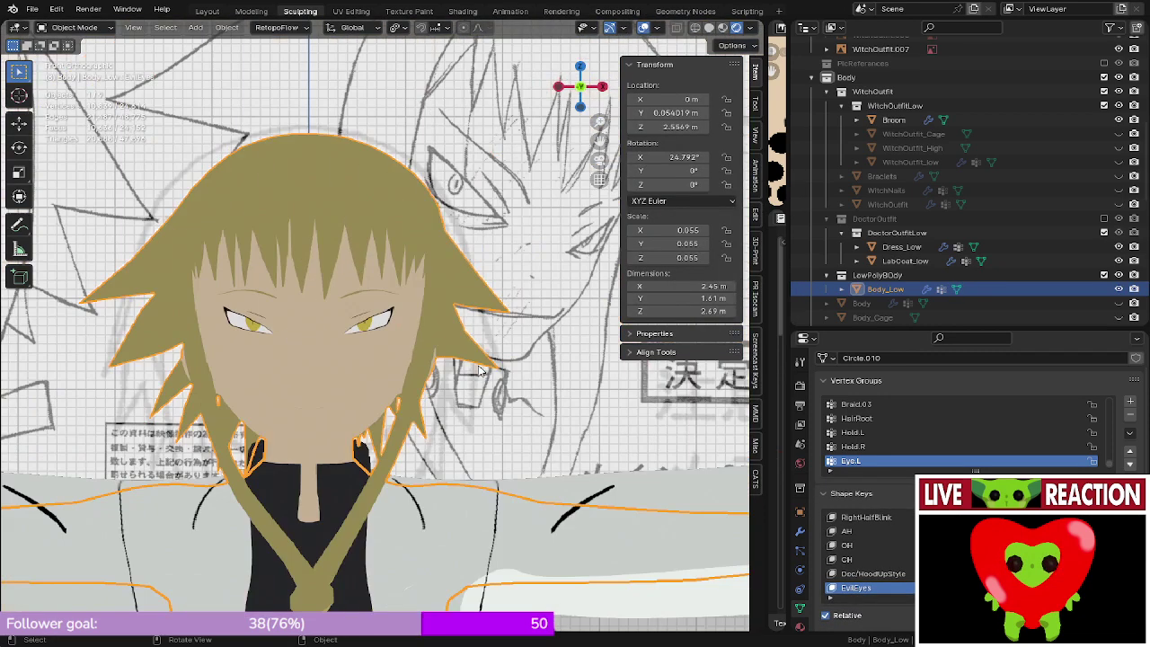
pyautogui.scroll(5, 480, 368)
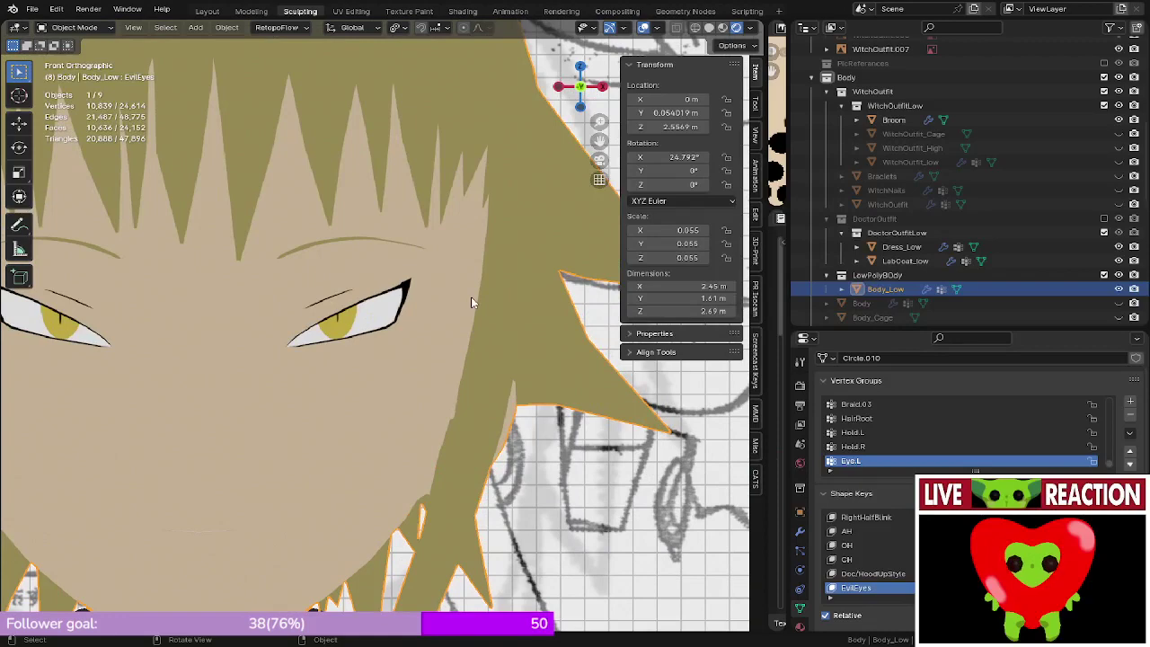
pyautogui.scroll(4, 470, 302)
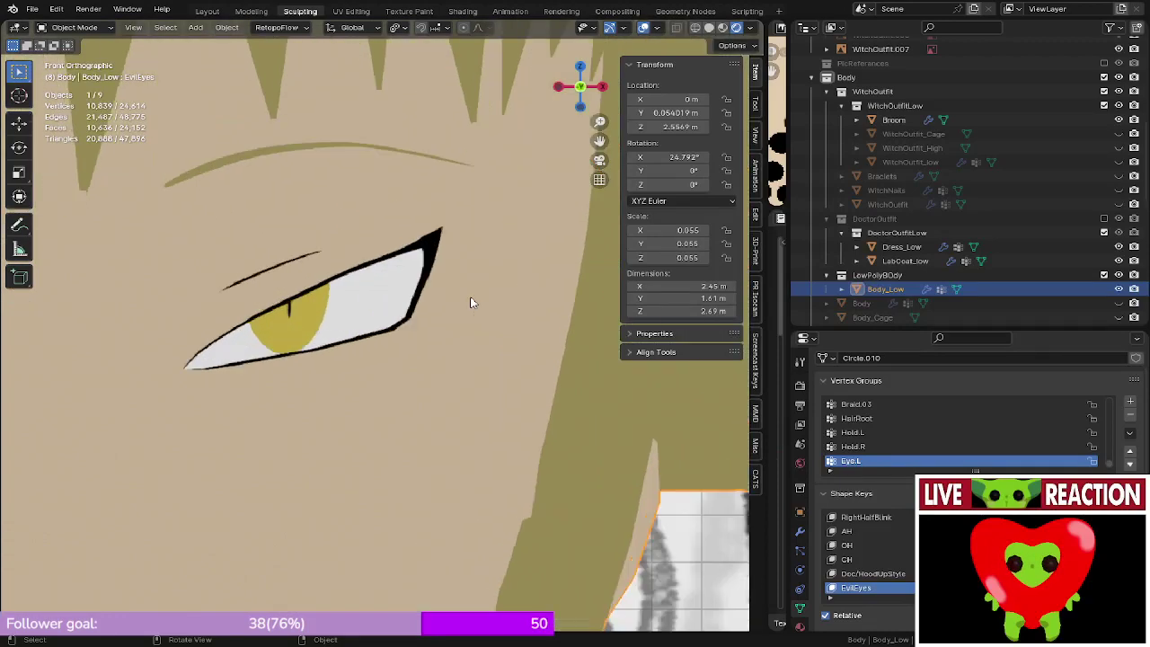
pyautogui.scroll(5, 359, 314)
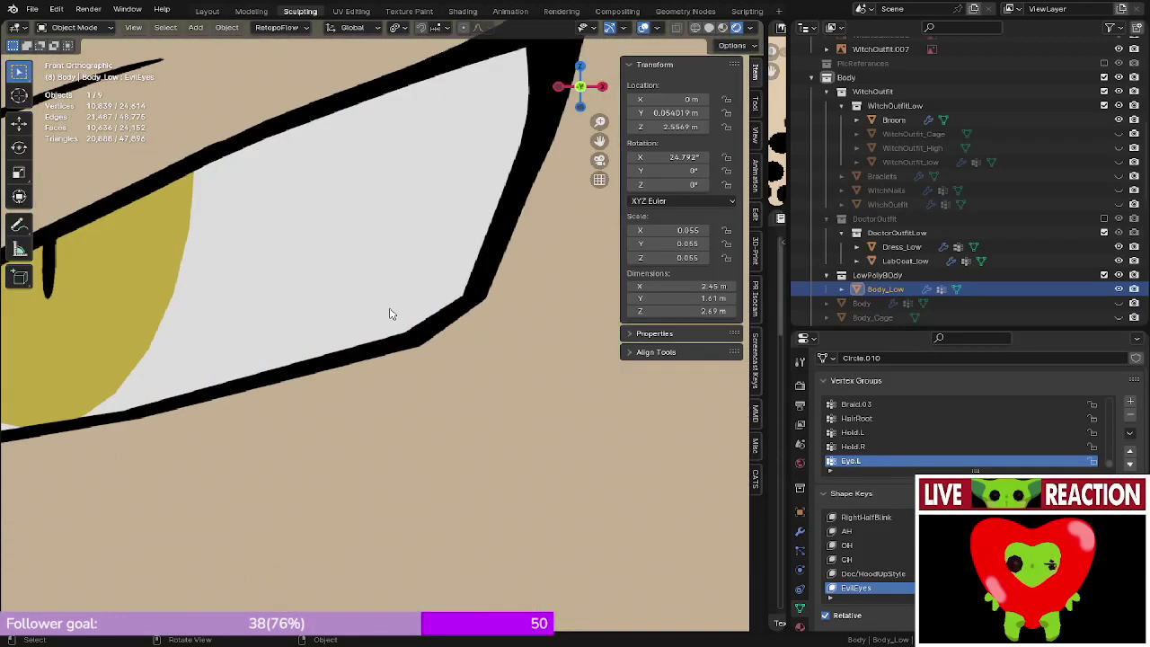
# - Rotate the lash cross-section at the outer bend clockwise to follow the corner angle, and check the line in Object Mode
pyautogui.press('Tab')
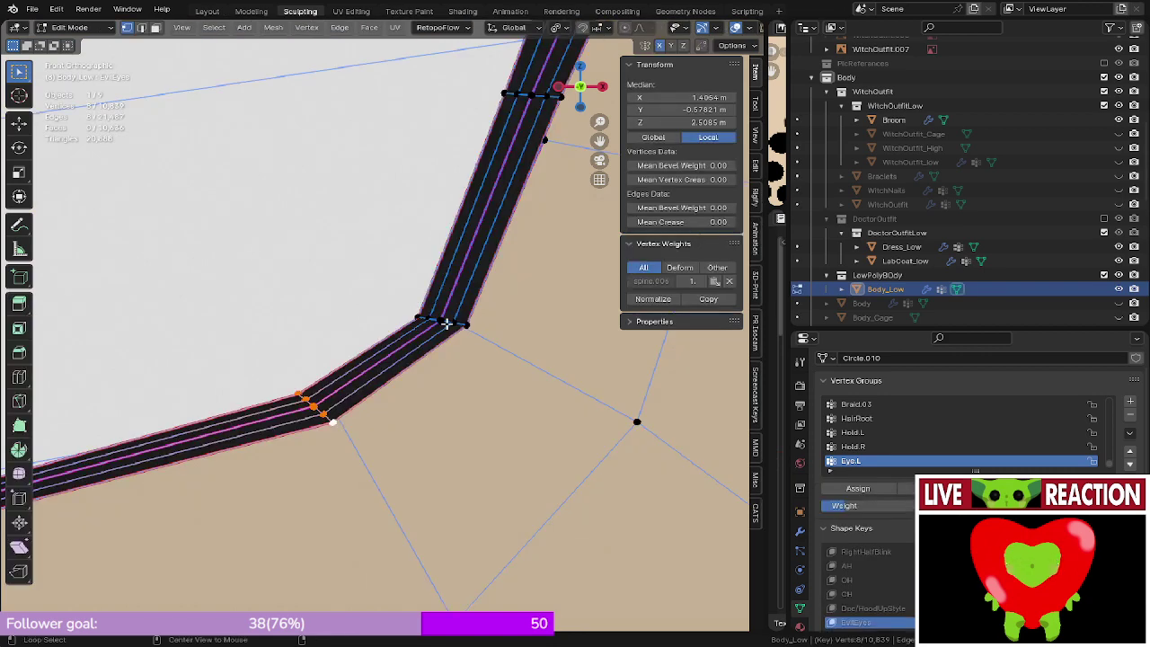
pyautogui.keyDown('alt'); pyautogui.click(457, 321); pyautogui.keyUp('alt')
pyautogui.keyDown('alt'); pyautogui.click(457, 321); pyautogui.keyUp('alt')
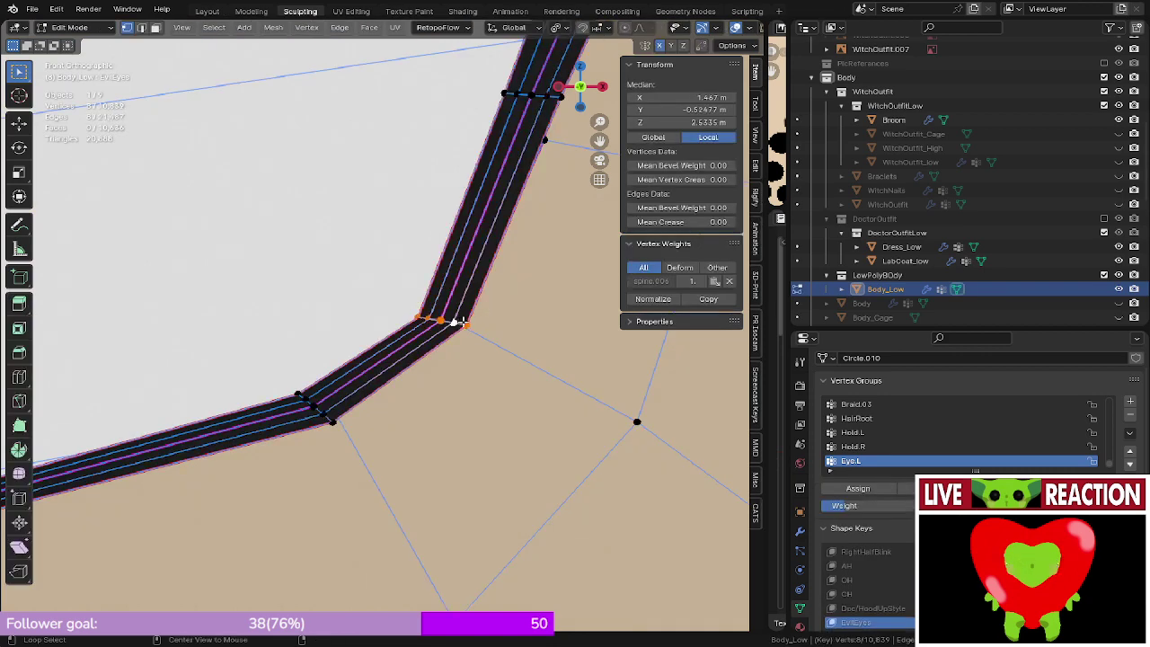
pyautogui.press('r')
pyautogui.click(517, 321)
pyautogui.press('Tab')
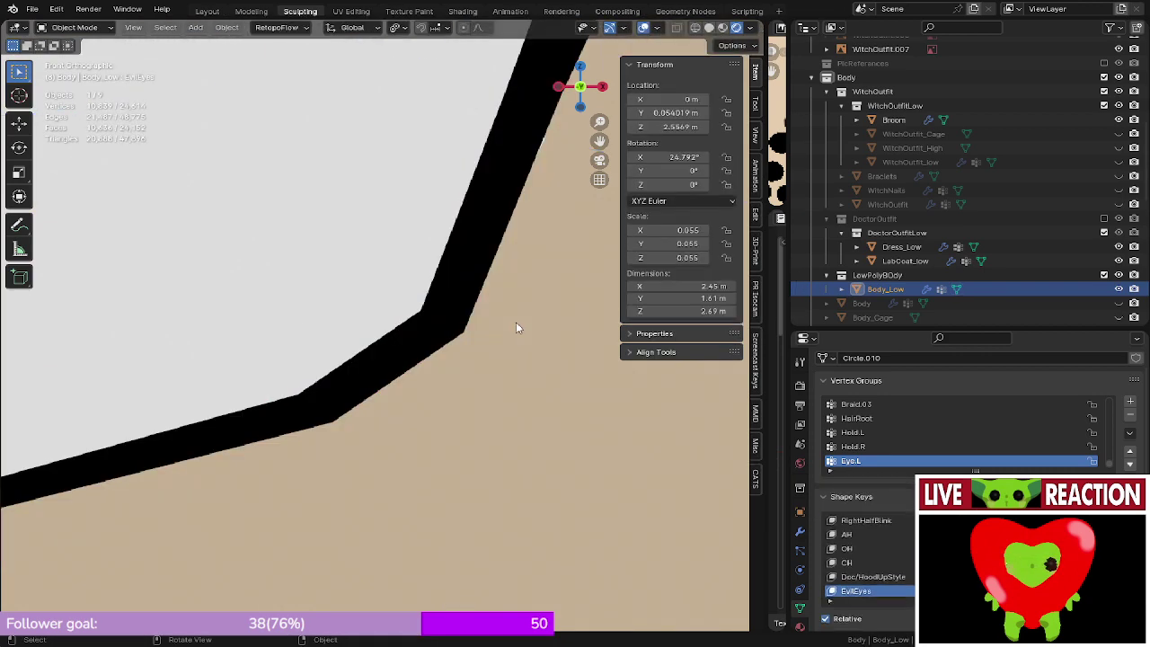
# - Enter Edit Mode on Body_Low and bring up the left eye's inner corner in front wireframe view
pyautogui.scroll(-10, 516, 322)
pyautogui.keyDown('shift'); pyautogui.moveTo(425, 290); pyautogui.dragTo(504, 279, button='middle'); pyautogui.keyUp('shift')
pyautogui.scroll(-1, 499, 282)
pyautogui.moveTo(317, 337)
pyautogui.keyDown('shift'); pyautogui.mouseDown(button='middle')
pyautogui.moveTo(387, 325)
pyautogui.moveTo(423, 257)
pyautogui.moveTo(352, 385)
pyautogui.moveTo(370, 377)
pyautogui.moveTo(330, 390)
pyautogui.moveTo(365, 471)
pyautogui.moveTo(351, 475)
pyautogui.moveTo(346, 446)
pyautogui.moveTo(396, 261)
pyautogui.mouseUp(button='middle'); pyautogui.keyUp('shift')
pyautogui.scroll(5, 386, 325)
pyautogui.press('Tab')
pyautogui.scroll(2, 352, 449)
pyautogui.press('l')
pyautogui.press('z')
pyautogui.click(318, 446)
pyautogui.press('z')
pyautogui.click(442, 236)
pyautogui.moveTo(444, 232)
pyautogui.mouseDown(button='middle')
pyautogui.moveTo(470, 159)
pyautogui.moveTo(395, 287)
pyautogui.mouseUp(button='middle')
pyautogui.press('KP_1')
pyautogui.scroll(4, 395, 287)
pyautogui.press('z')
pyautogui.click(389, 301)
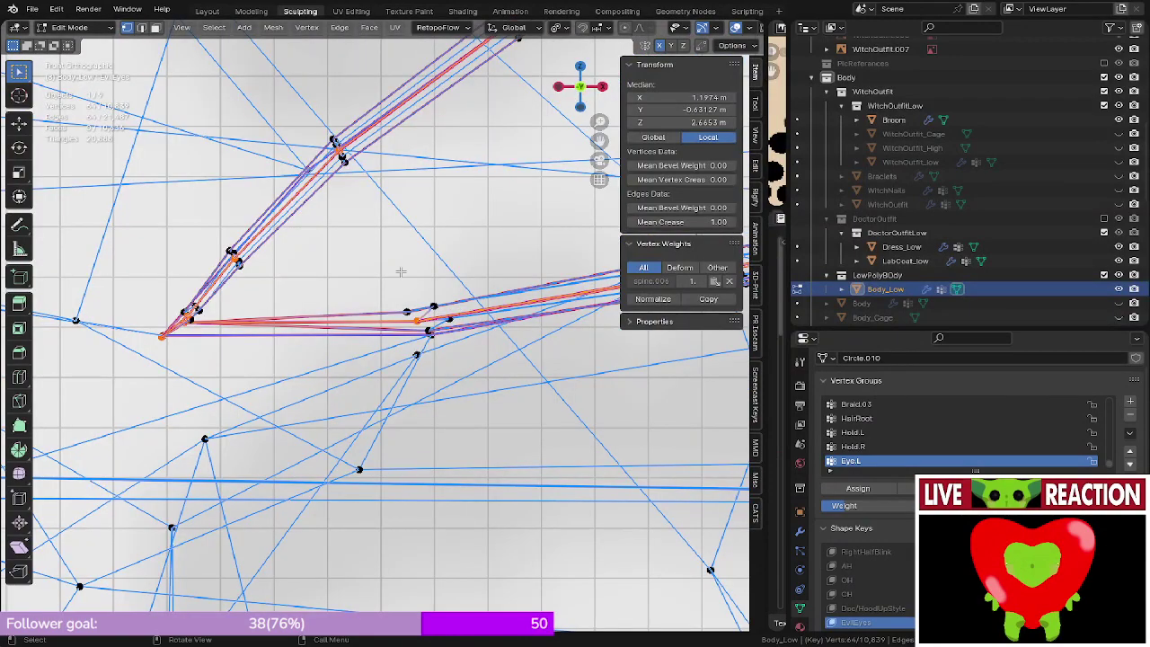
# - Move the lower eye outline's cross-section loop near the inner corner 0.000268 m along Y, excluding the stray face vertices from the selection
pyautogui.moveTo(466, 336); pyautogui.dragTo(464, 333)
pyautogui.press('z')
pyautogui.press('6')
pyautogui.moveTo(464, 333); pyautogui.dragTo(313, 420, button='middle')
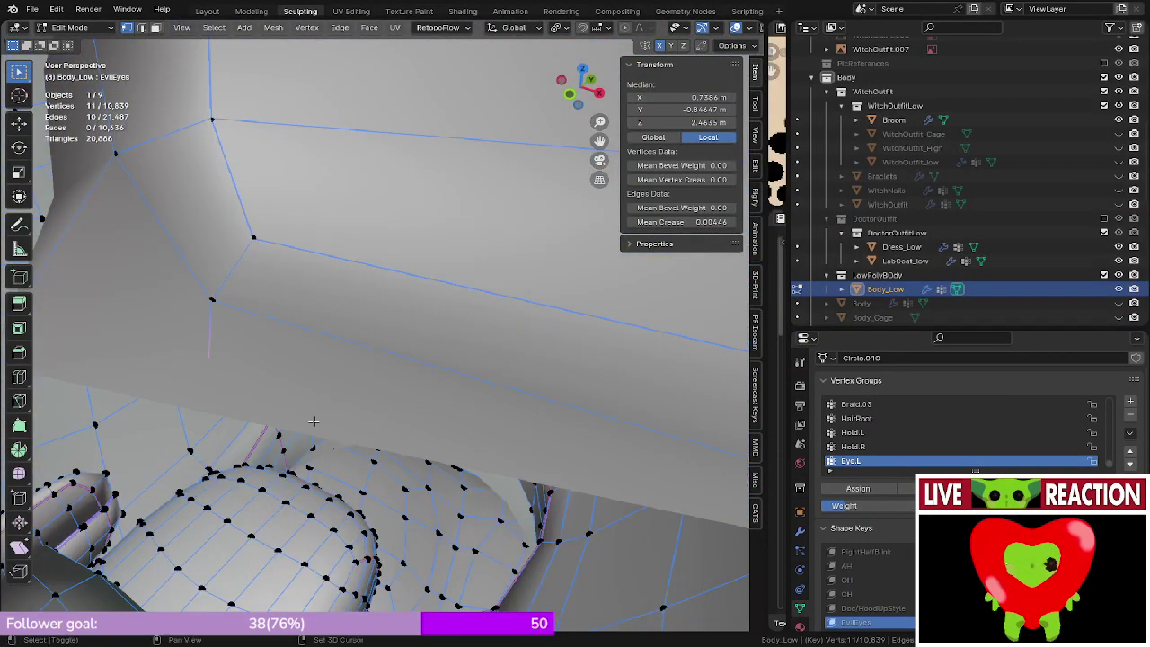
pyautogui.moveTo(322, 358)
pyautogui.mouseDown(button='middle')
pyautogui.moveTo(275, 431)
pyautogui.moveTo(380, 275)
pyautogui.moveTo(359, 297)
pyautogui.moveTo(372, 314)
pyautogui.mouseUp(button='middle')
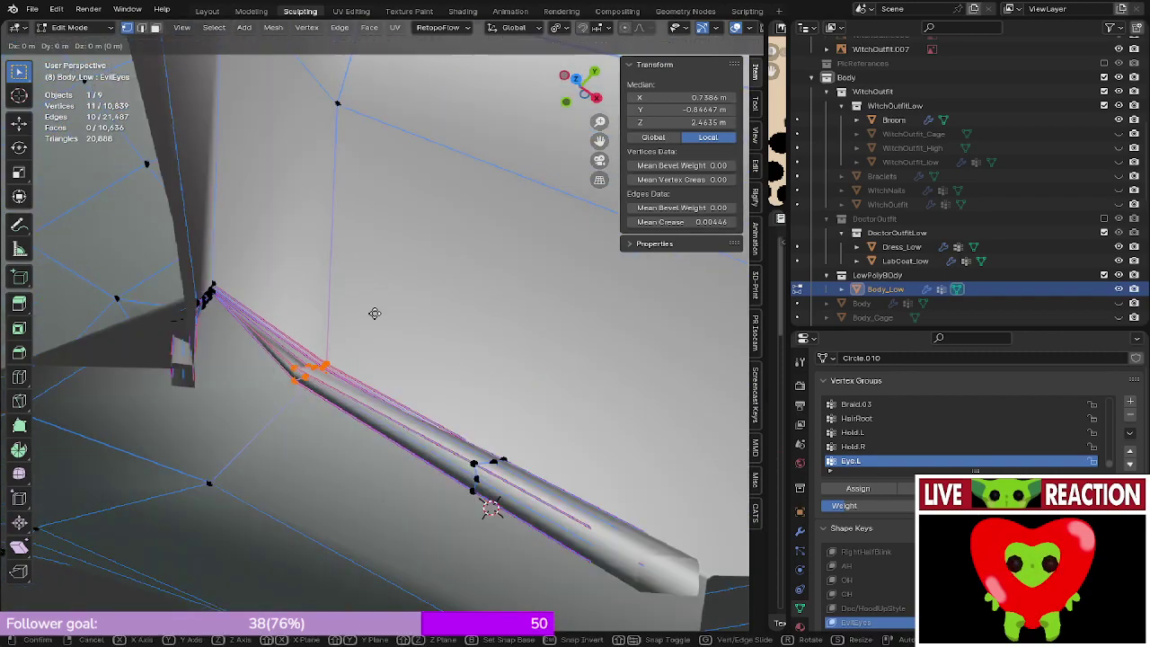
pyautogui.press('z')
pyautogui.click(250, 332)
pyautogui.moveTo(250, 332); pyautogui.dragTo(322, 363, button='middle')
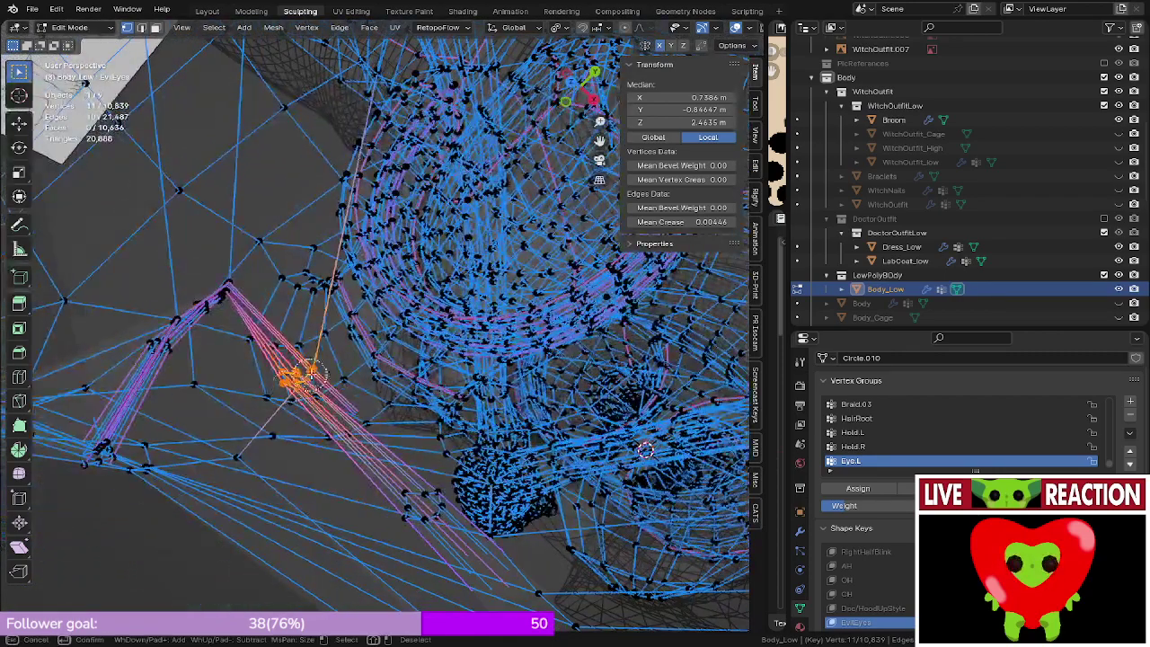
pyautogui.press('c')
pyautogui.press('g')
pyautogui.press('y')
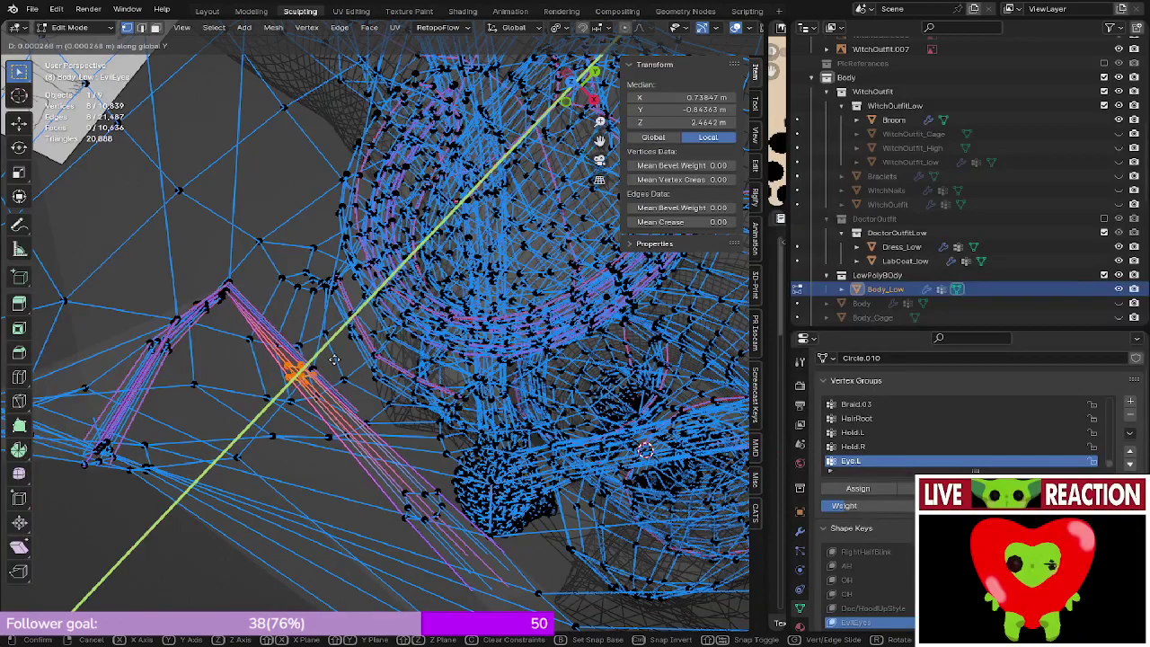
pyautogui.click(334, 360)
pyautogui.press('z')
pyautogui.click(446, 344)
pyautogui.press('KP_1')
pyautogui.press('z')
pyautogui.click(382, 237)
pyautogui.scroll(-5, 369, 234)
# - Save the file and check the whole face against the reference sketches in Object Mode
pyautogui.hotkey('ctrl', 's')
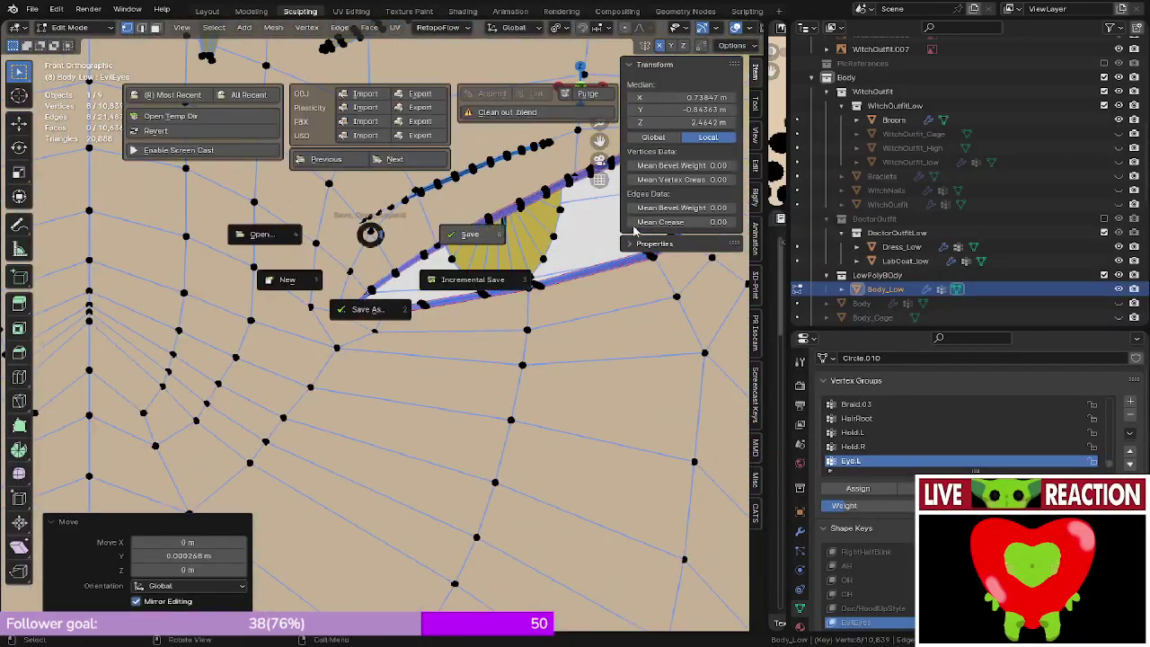
pyautogui.click(571, 247)
pyautogui.scroll(-6, 503, 269)
pyautogui.press('Tab')
pyautogui.scroll(-4, 493, 274)
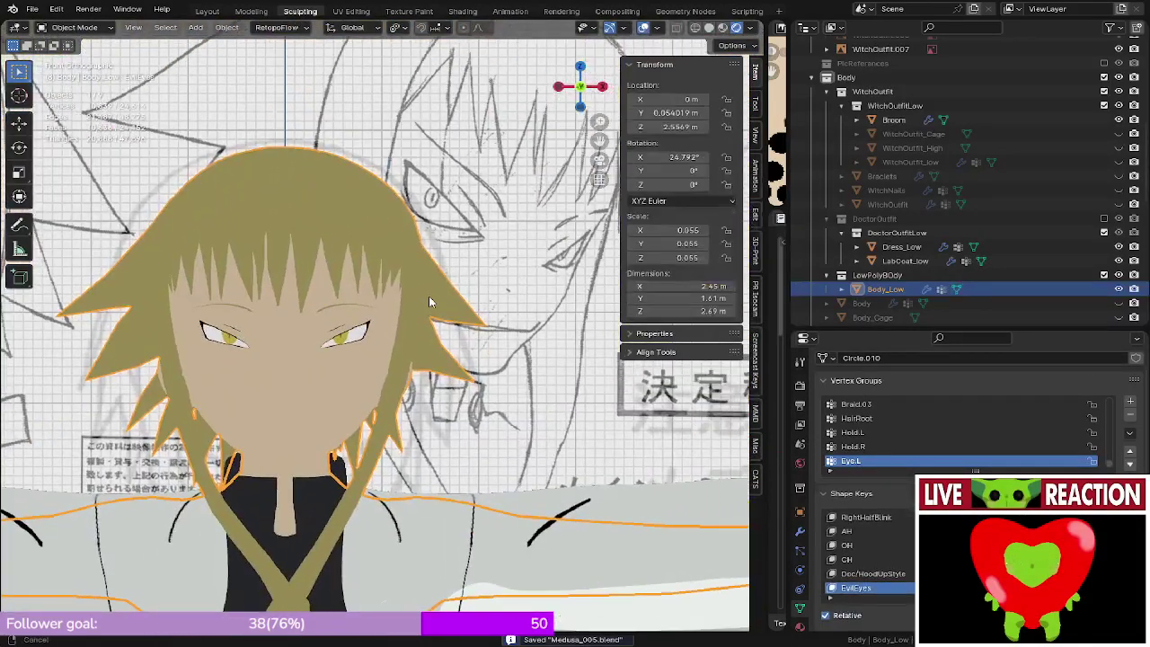
pyautogui.keyDown('shift'); pyautogui.moveTo(454, 292); pyautogui.dragTo(452, 294, button='middle'); pyautogui.keyUp('shift')
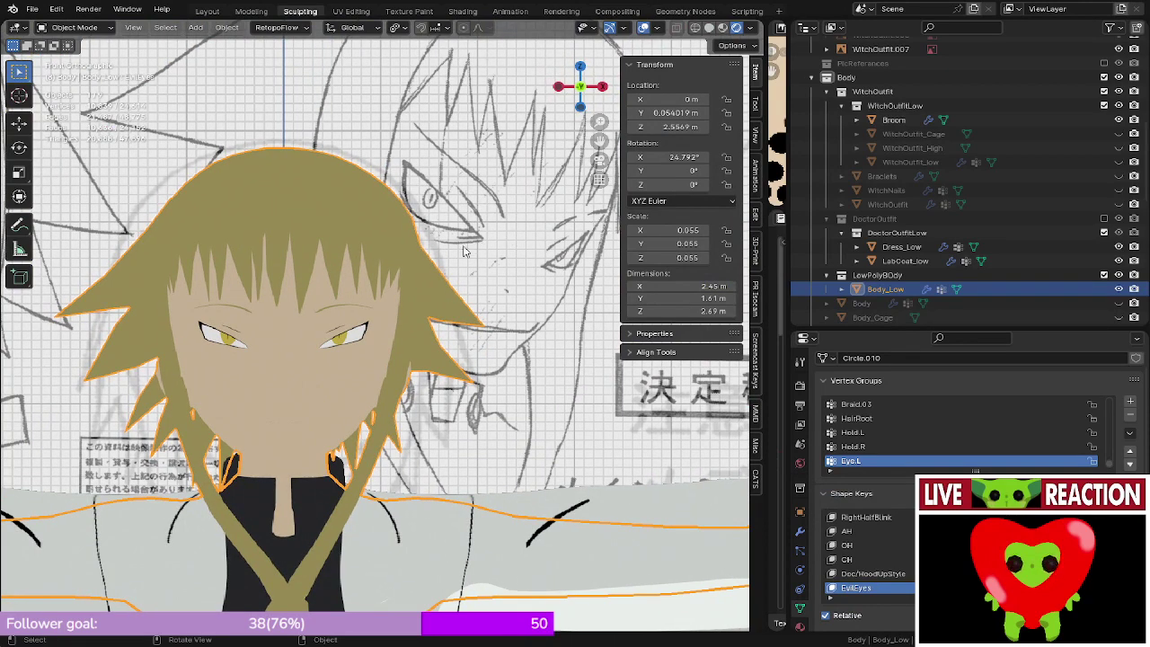
pyautogui.scroll(-4, 465, 288)
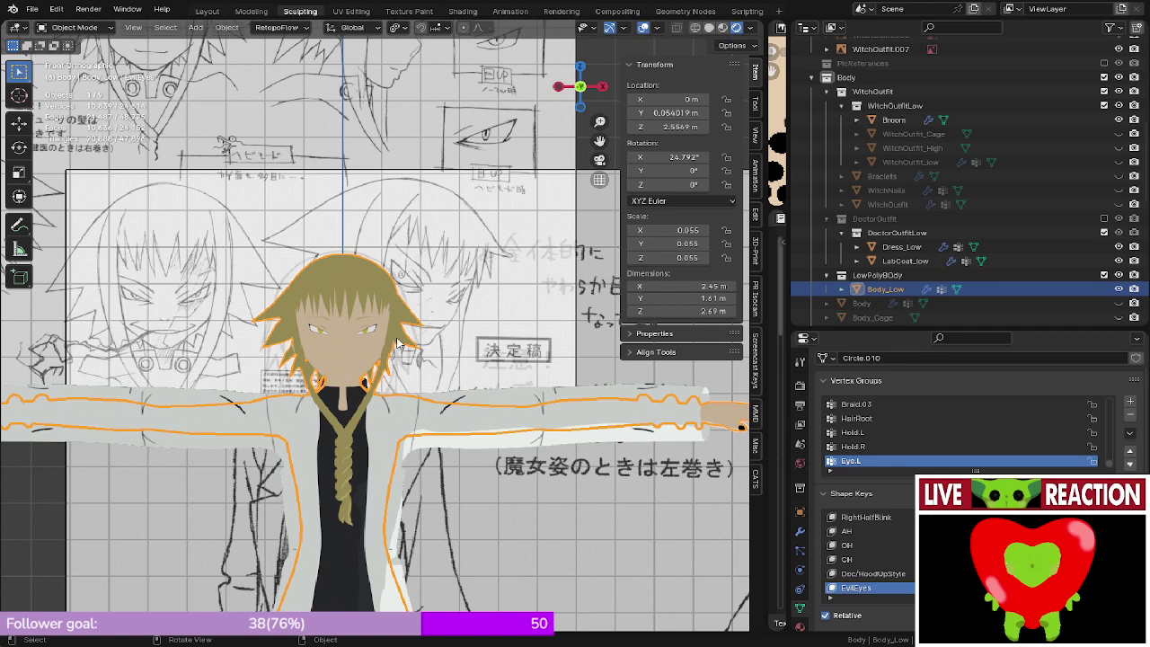
pyautogui.scroll(4, 398, 342)
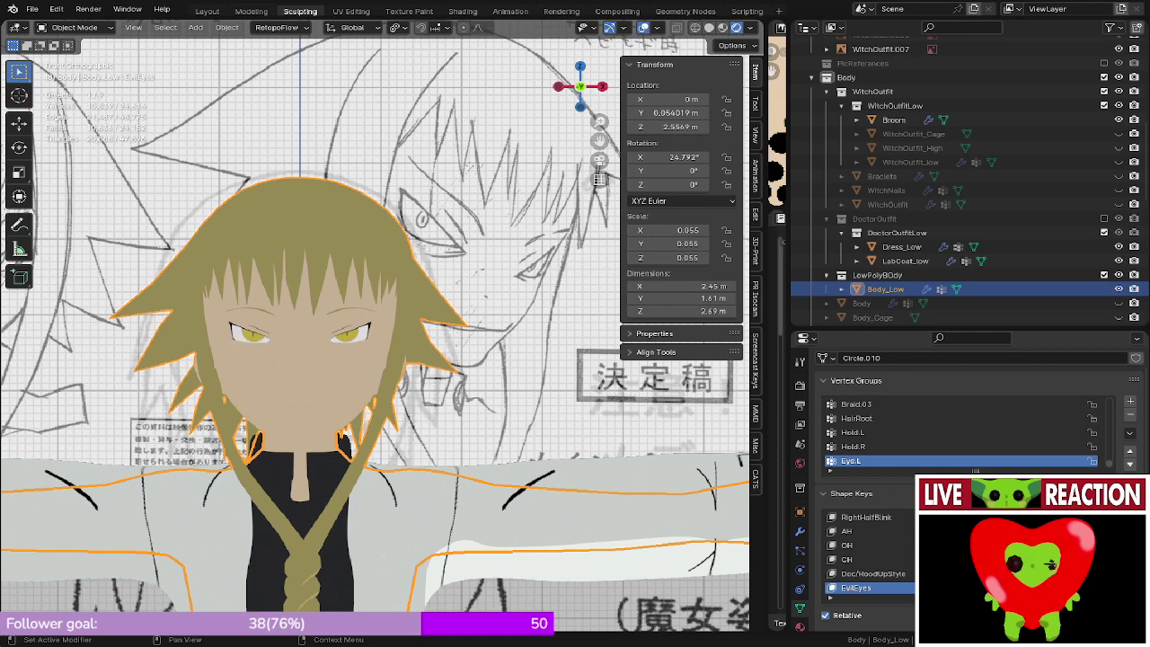
pyautogui.scroll(-4, 342, 311)
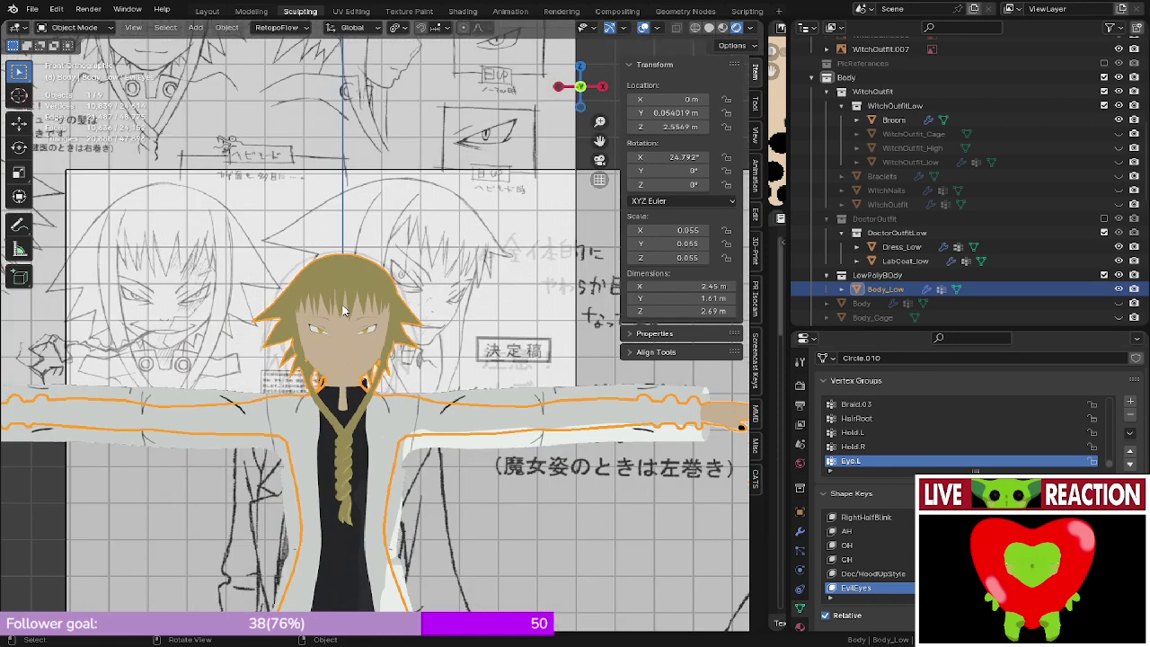
# - Select the left eye's linked iris mesh in Edit Mode and scale it uniformly to 0.563
pyautogui.keyDown('shift'); pyautogui.moveTo(296, 284); pyautogui.dragTo(183, 290, button='middle'); pyautogui.keyUp('shift')
pyautogui.scroll(6, 182, 290)
pyautogui.press('Tab')
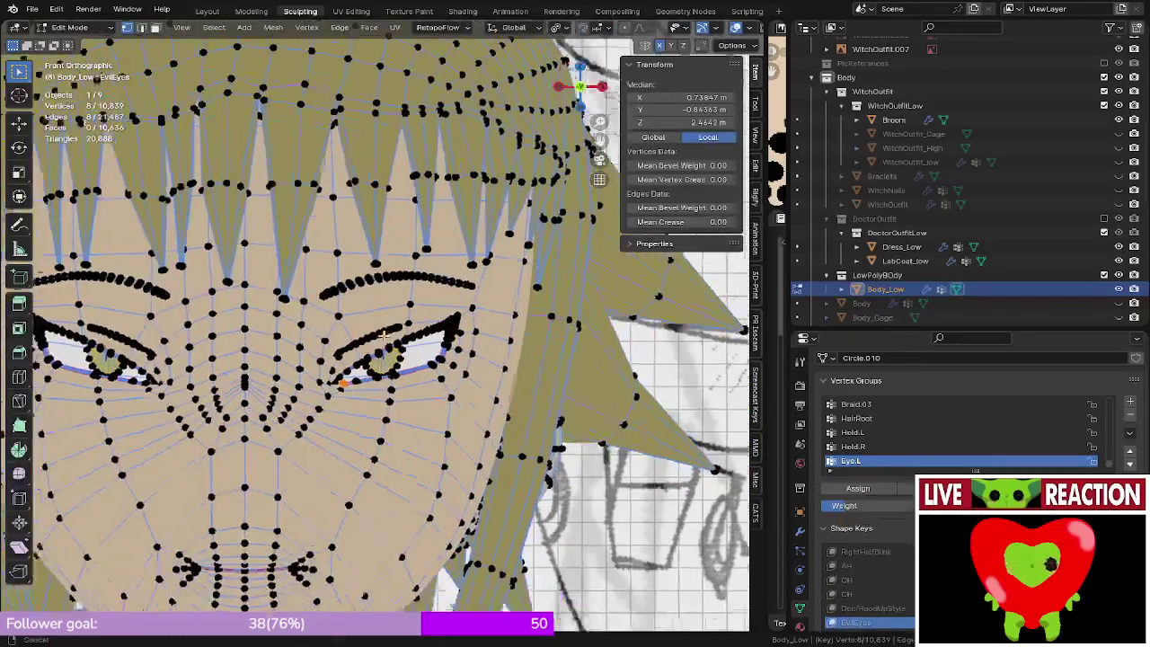
pyautogui.scroll(4, 406, 366)
pyautogui.click(410, 368)
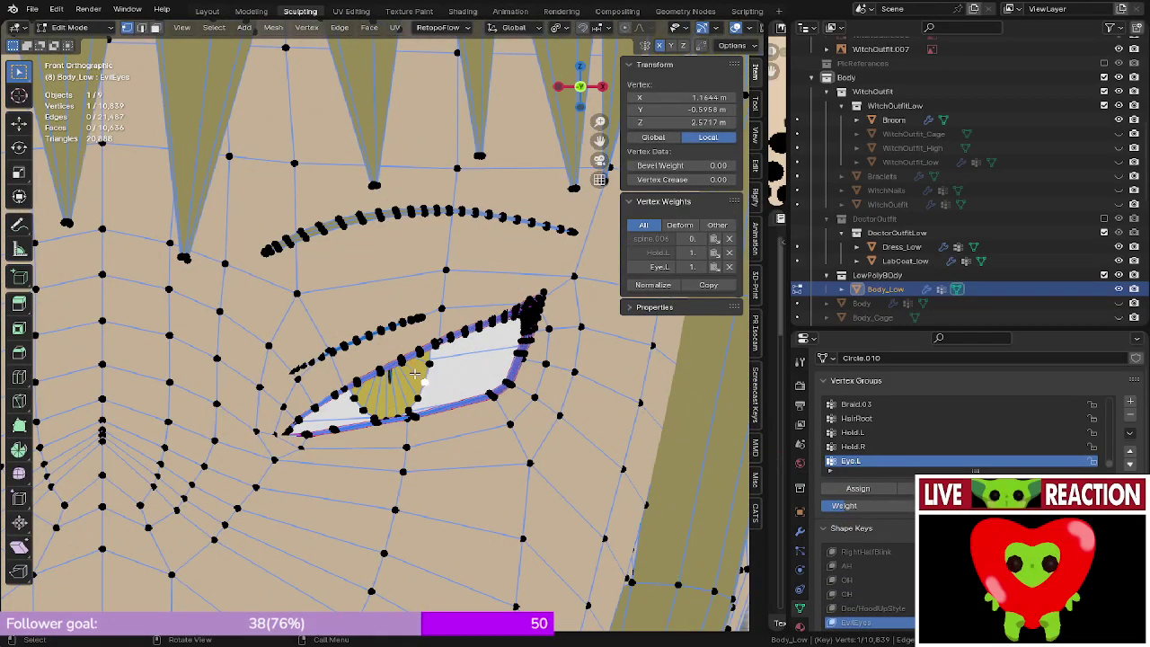
pyautogui.hotkey('ctrl', 'l')
pyautogui.scroll(2, 432, 365)
pyautogui.press('s')
pyautogui.click(476, 404)
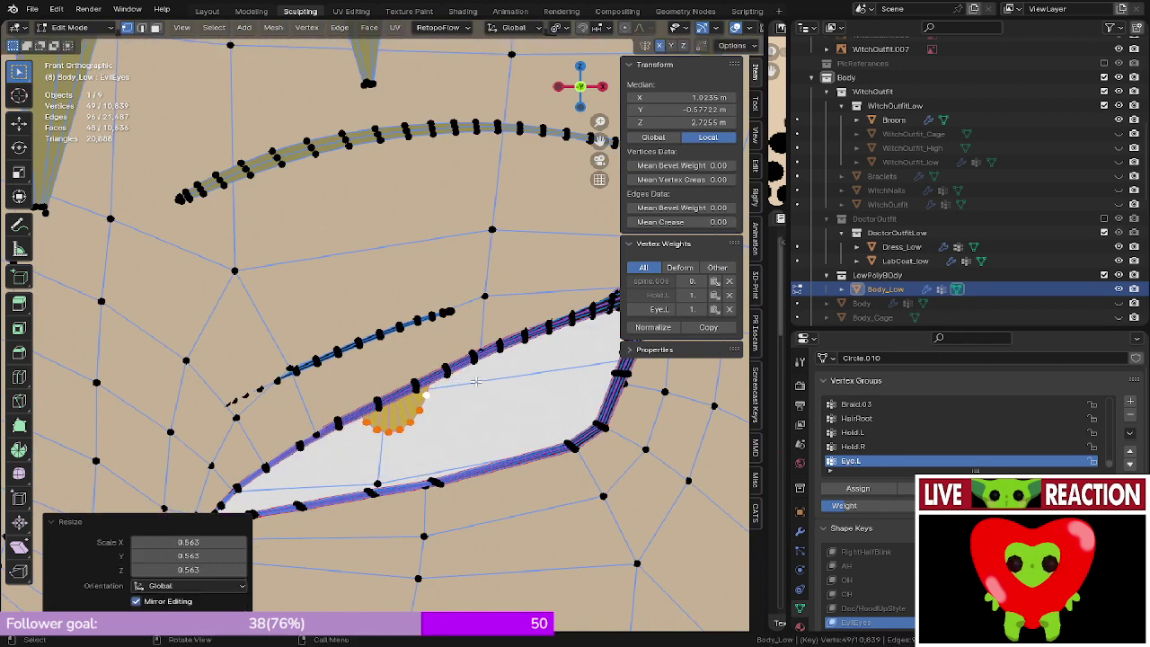
# - Move the iris by -0.007042 m along Z and check both eyes on the whole face in Object Mode
pyautogui.press('g')
pyautogui.press('z')
pyautogui.click(473, 425)
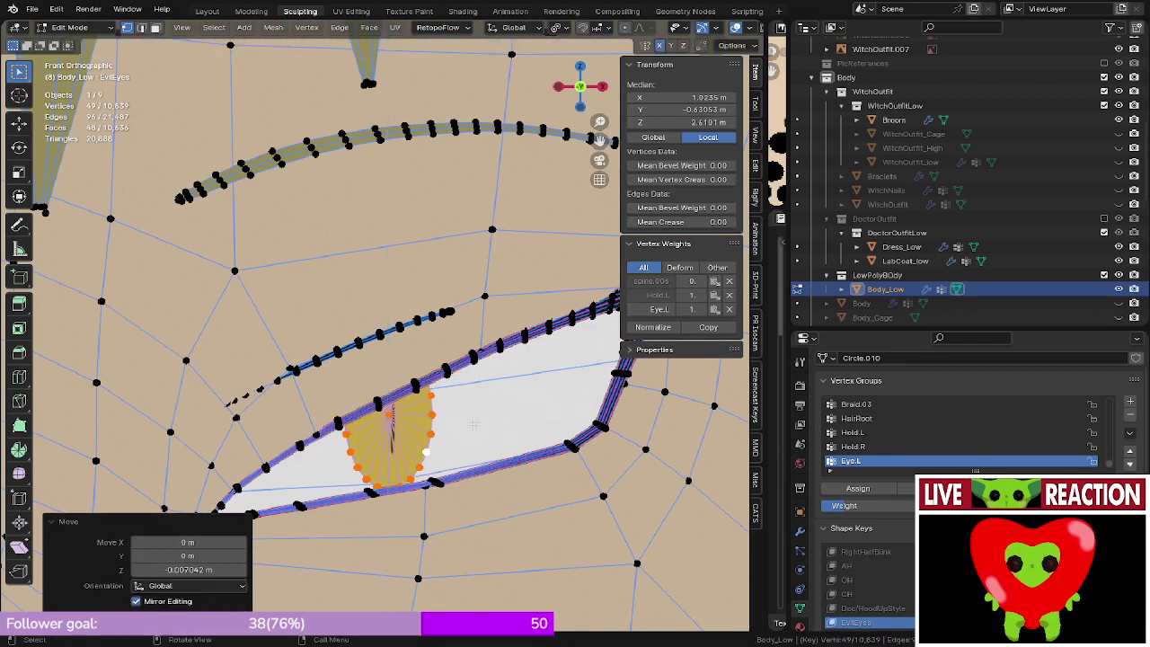
pyautogui.press('Tab')
pyautogui.scroll(-5, 474, 424)
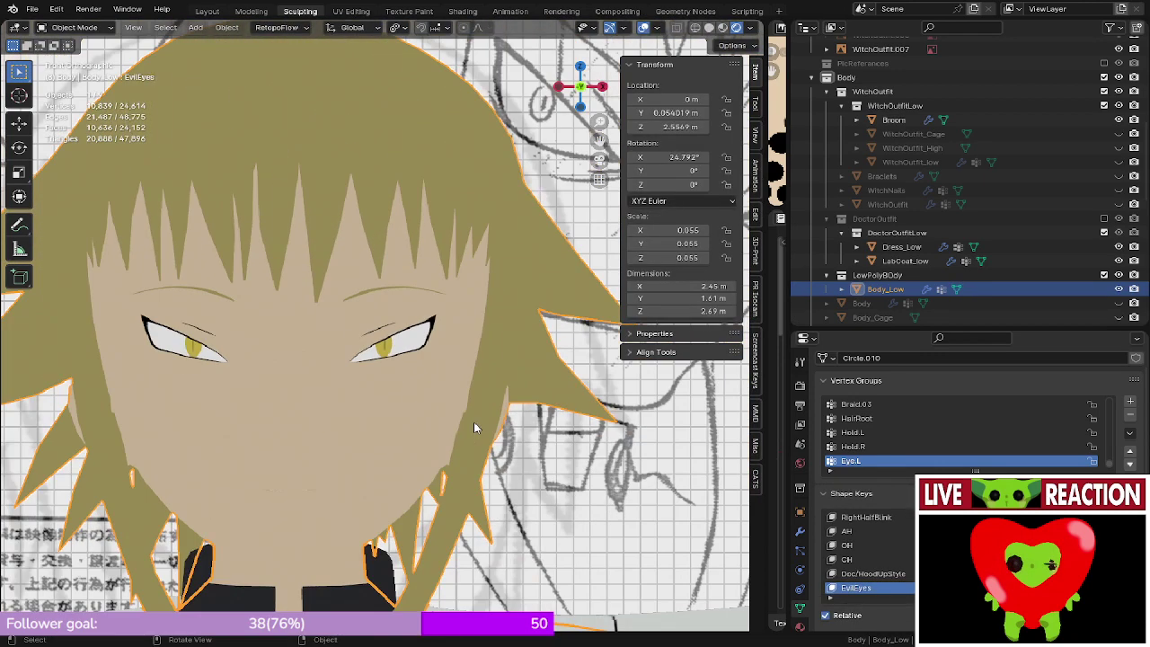
pyautogui.scroll(-2, 474, 426)
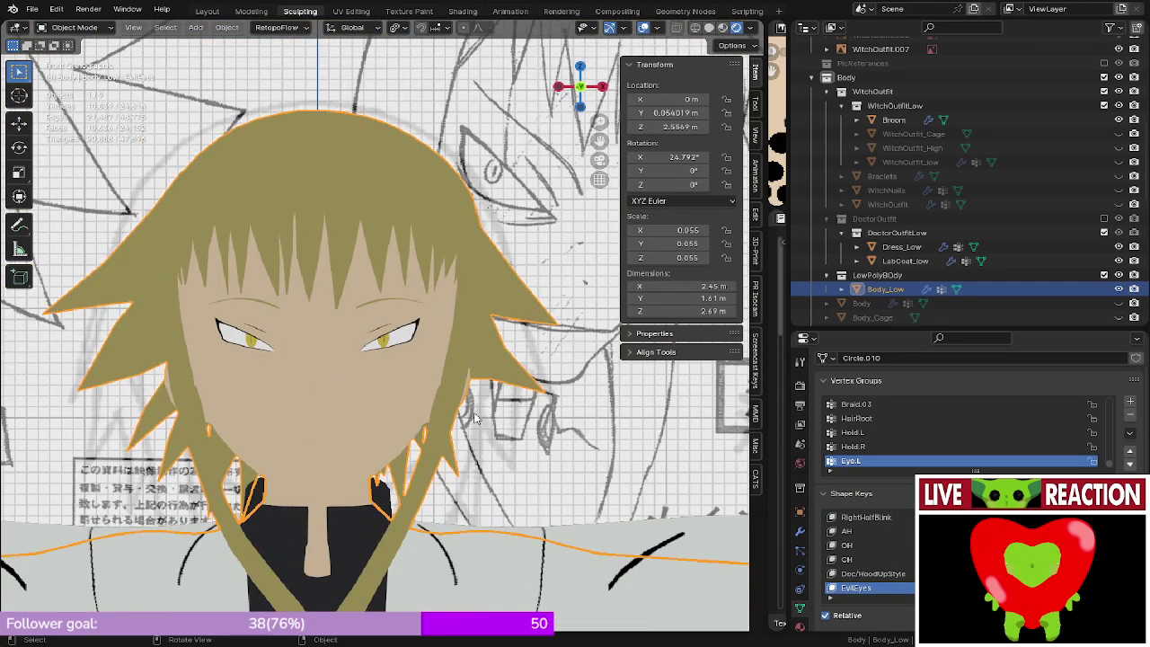
pyautogui.scroll(2, 441, 344)
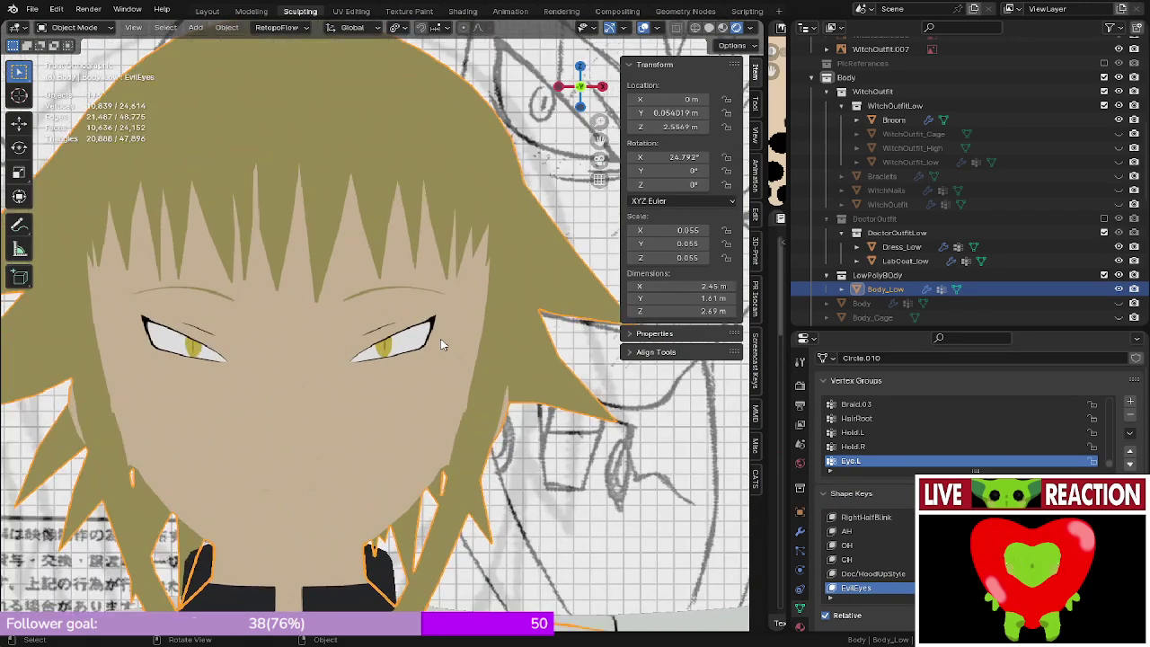
# - In Edit Mode, move a cross-section loop of the upper eye outline near the outer corner by -0.000435 m along Y
pyautogui.moveTo(441, 345)
pyautogui.mouseDown(button='middle')
pyautogui.moveTo(387, 336)
pyautogui.moveTo(400, 330)
pyautogui.moveTo(389, 324)
pyautogui.moveTo(426, 336)
pyautogui.mouseUp(button='middle')
pyautogui.press('KP_1')
pyautogui.scroll(3, 405, 329)
pyautogui.scroll(4, 388, 324)
pyautogui.press('Tab')
pyautogui.scroll(4, 348, 331)
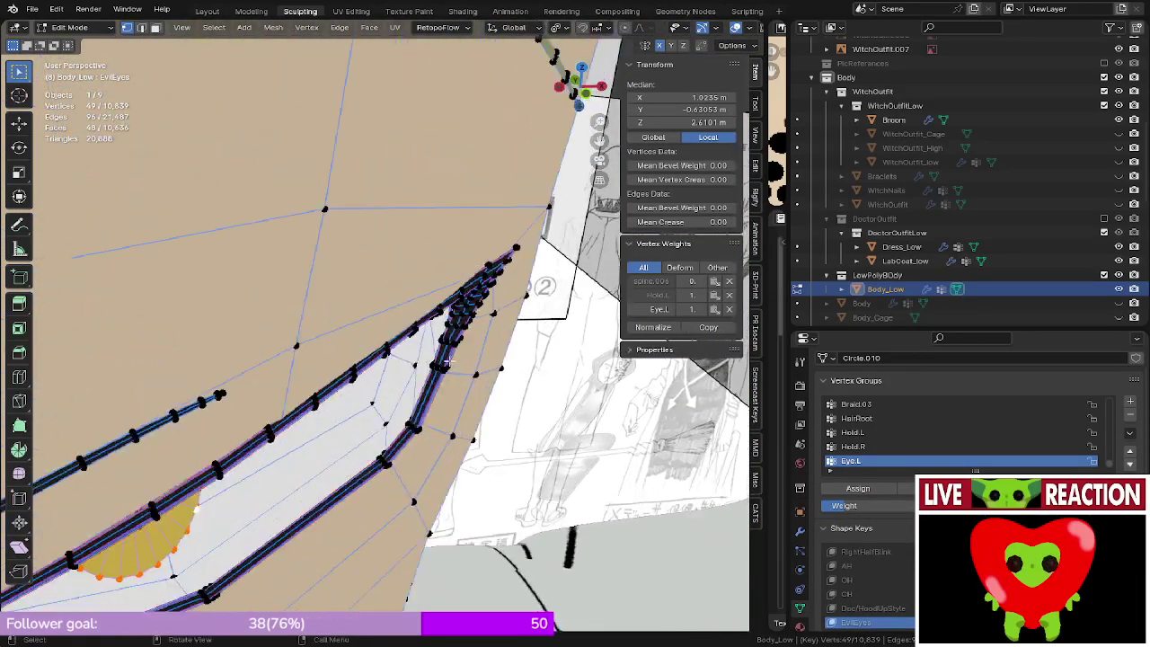
pyautogui.moveTo(348, 350); pyautogui.dragTo(320, 367, button='middle')
pyautogui.scroll(4, 377, 326)
pyautogui.keyDown('alt'); pyautogui.click(408, 341); pyautogui.keyUp('alt')
pyautogui.scroll(-4, 395, 338)
pyautogui.scroll(2, 407, 346)
pyautogui.press('g')
pyautogui.press('y')
pyautogui.click(403, 356)
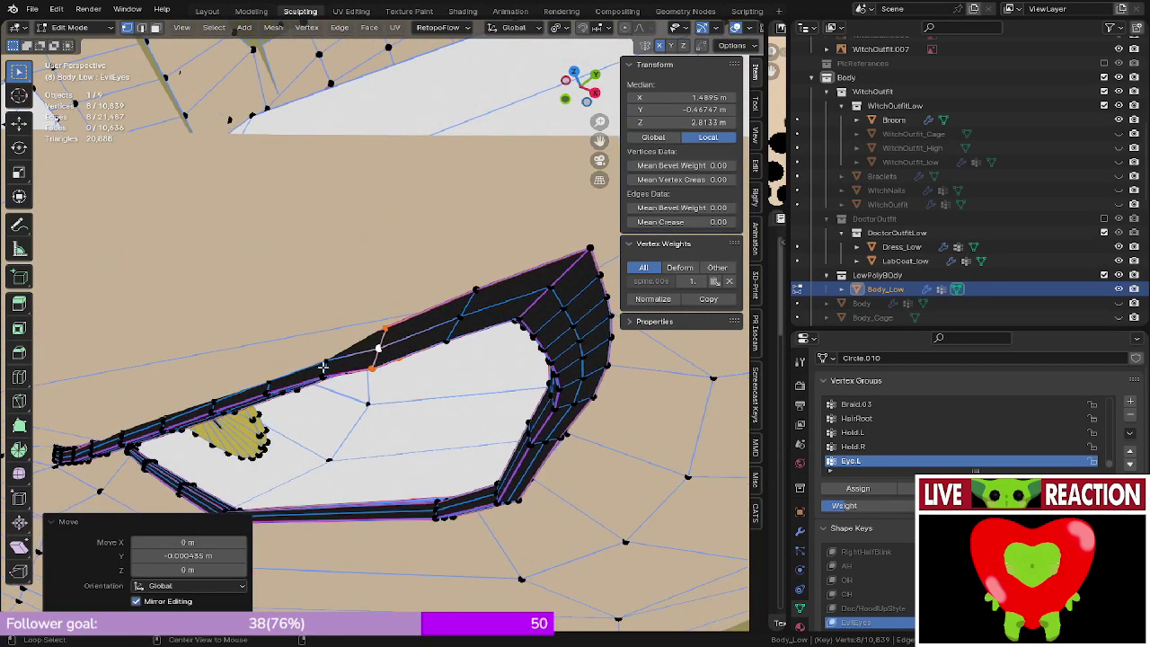
# - Move the next two upper-outline cross-section loops toward the inner corner along Y by -0.000628 m and -0.000654 m respectively
pyautogui.keyDown('alt'); pyautogui.click(322, 366); pyautogui.keyUp('alt')
pyautogui.press('g')
pyautogui.press('y')
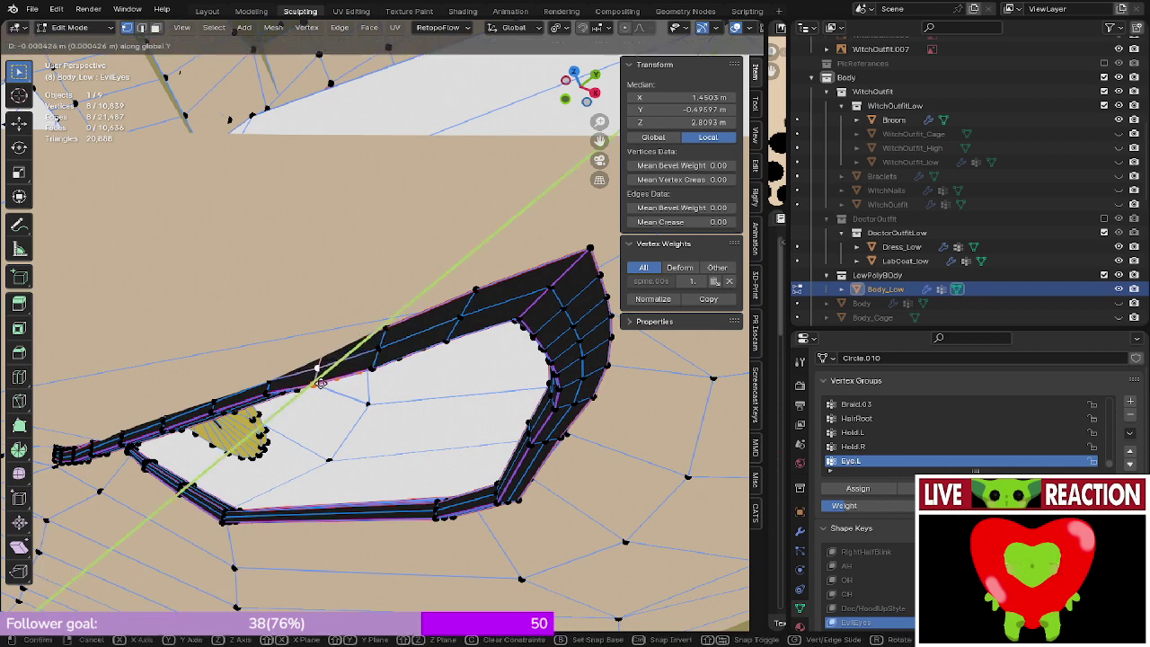
pyautogui.click(317, 384)
pyautogui.moveTo(317, 384); pyautogui.dragTo(355, 348, button='middle')
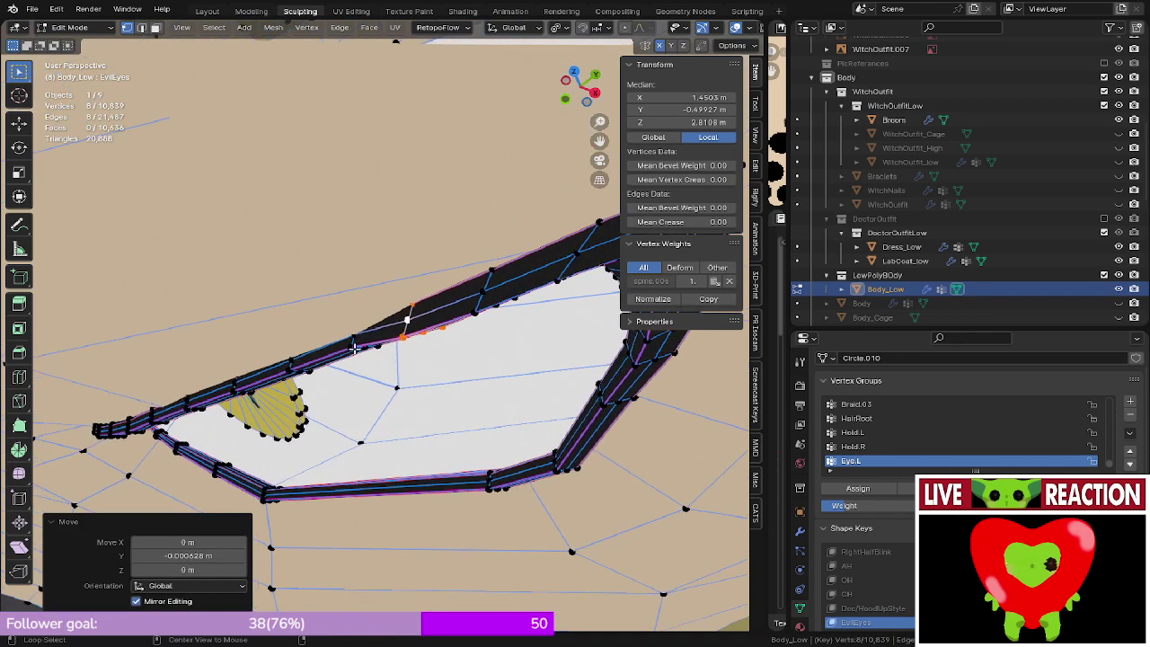
pyautogui.keyDown('alt'); pyautogui.click(349, 342); pyautogui.keyUp('alt')
pyautogui.press('g')
pyautogui.press('y')
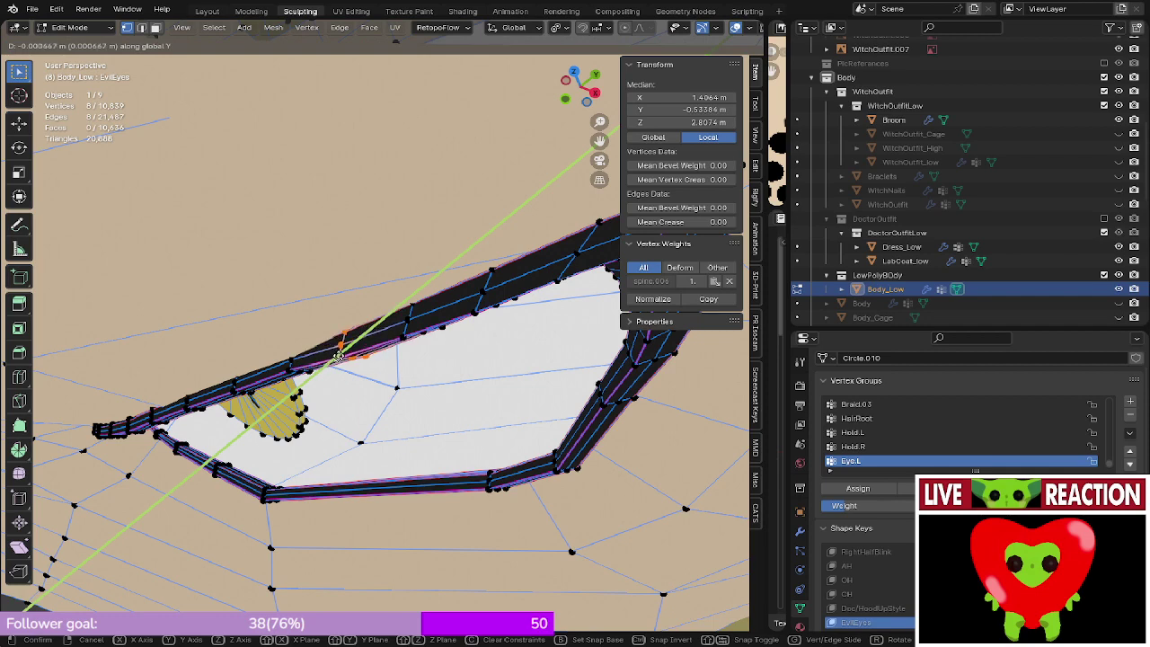
pyautogui.click(338, 352)
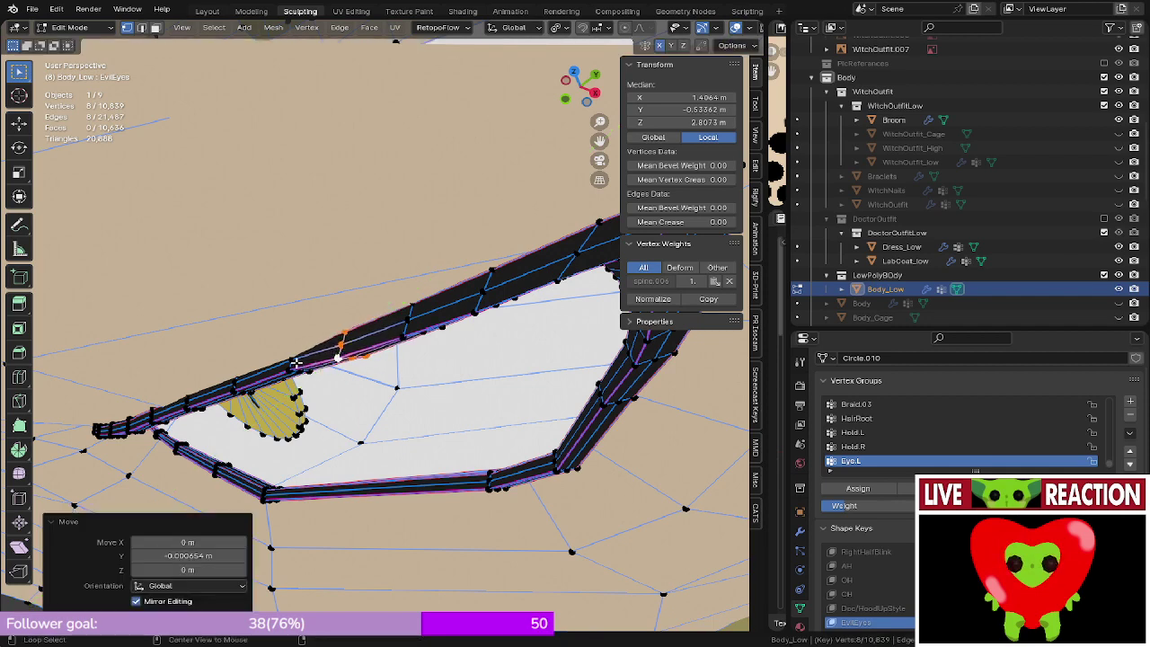
# - Move the following upper-outline loop by -0.000507 m along Y and shift the loop after it along Y too
pyautogui.keyDown('alt'); pyautogui.click(296, 362); pyautogui.keyUp('alt')
pyautogui.press('g')
pyautogui.press('y')
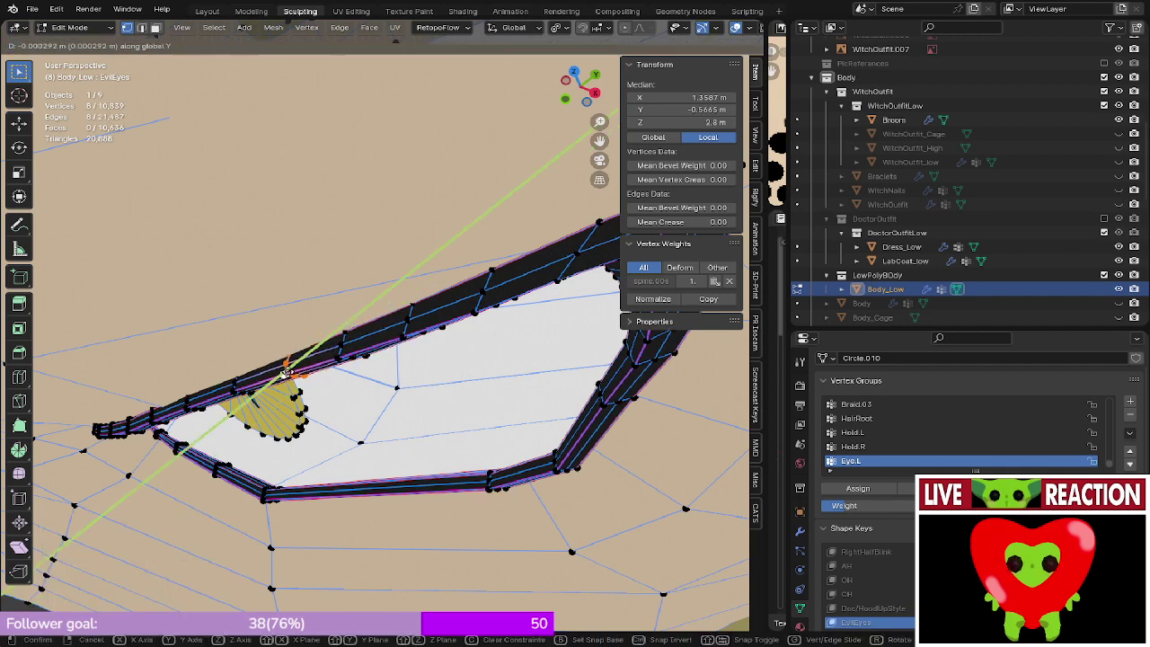
pyautogui.click(282, 377)
pyautogui.moveTo(283, 377); pyautogui.dragTo(633, 220, button='middle')
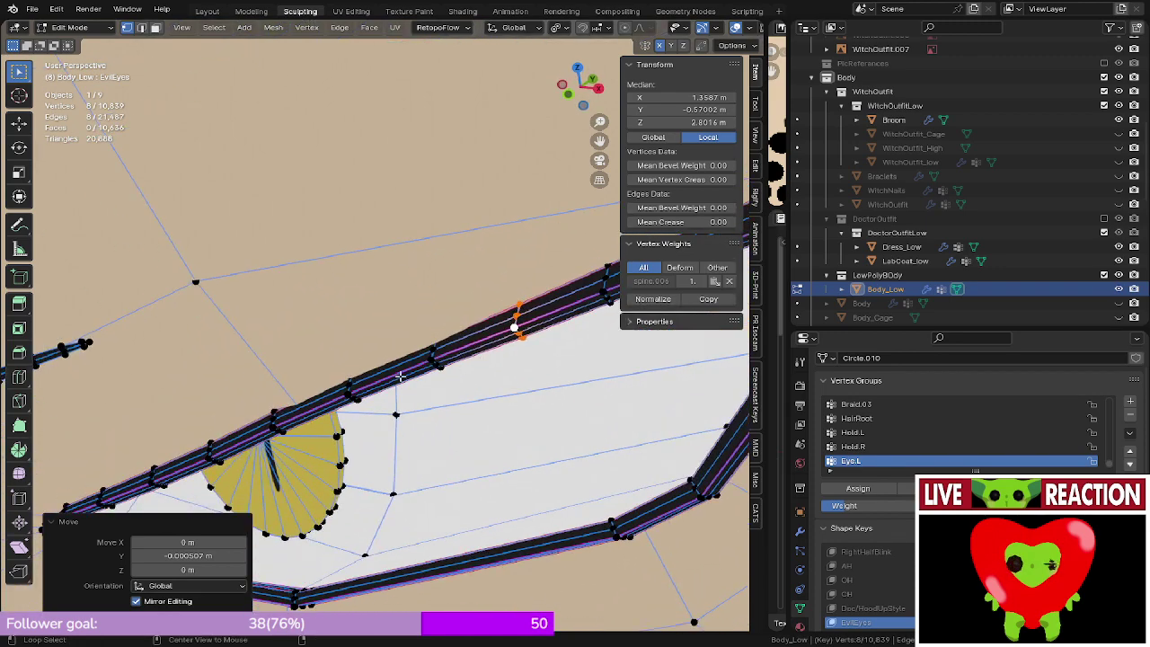
pyautogui.keyDown('alt'); pyautogui.click(429, 357); pyautogui.keyUp('alt')
pyautogui.moveTo(429, 357); pyautogui.dragTo(390, 351, button='middle')
pyautogui.press('g')
pyautogui.press('y')
pyautogui.click(452, 332)
# - Adjust two more cross-section loops of the upper eye outline along Y, continuing from the iris toward the inner corner
pyautogui.keyDown('alt'); pyautogui.click(384, 356); pyautogui.keyUp('alt')
pyautogui.press('g')
pyautogui.press('y')
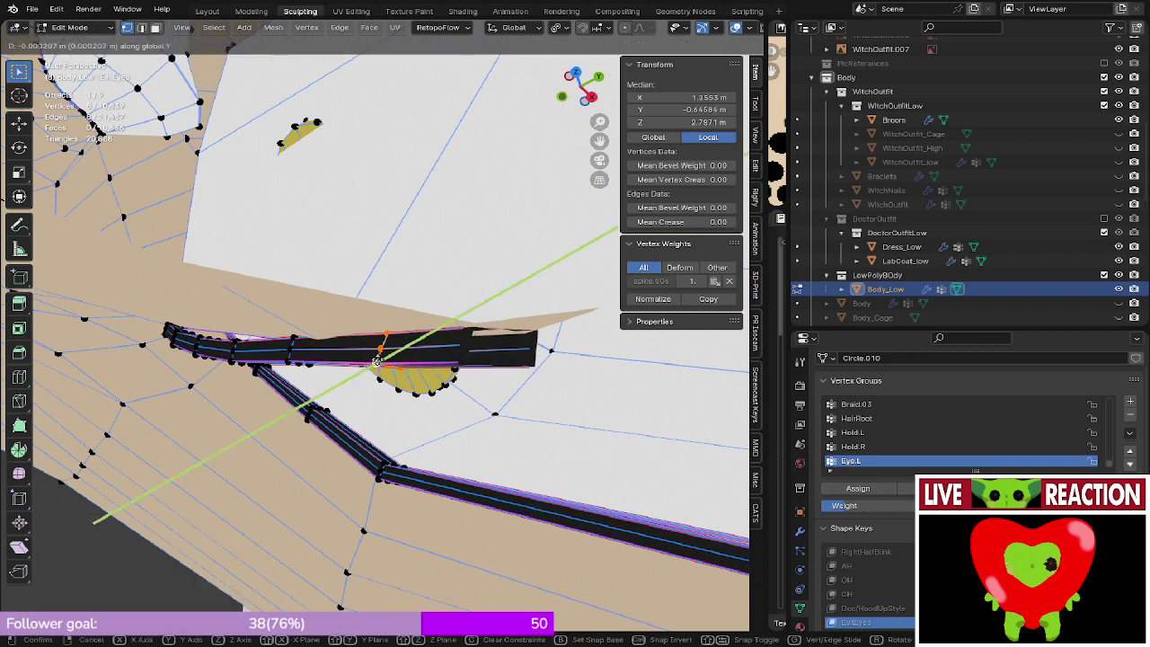
pyautogui.click(377, 361)
pyautogui.keyDown('alt'); pyautogui.click(287, 350); pyautogui.keyUp('alt')
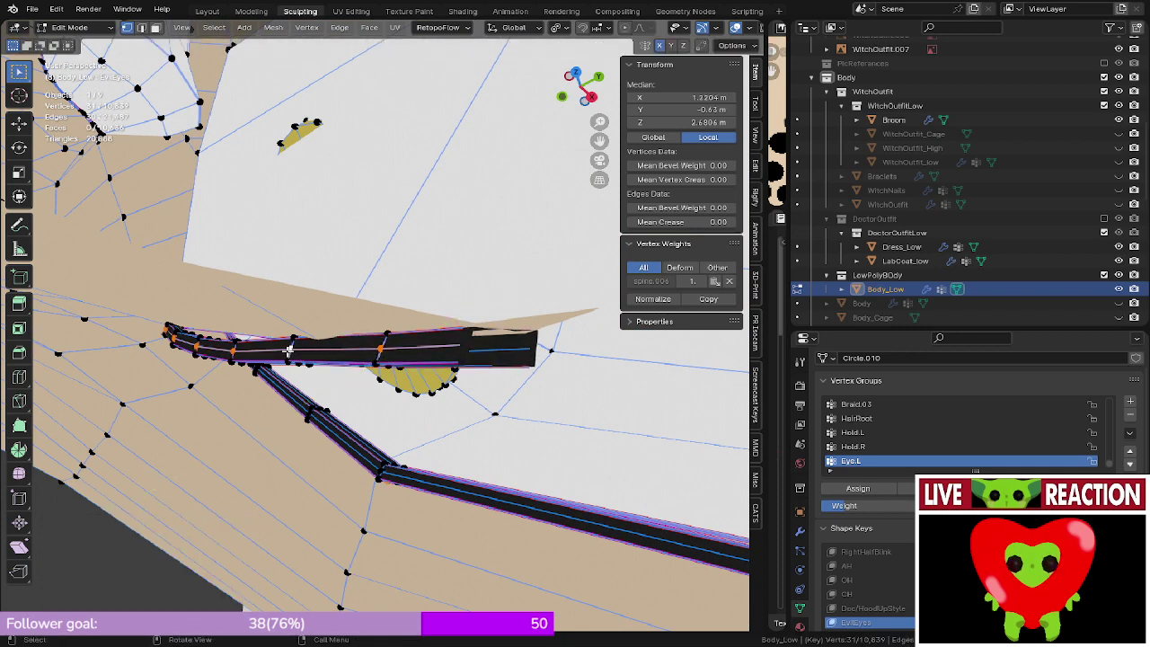
pyautogui.press('g')
pyautogui.press('y')
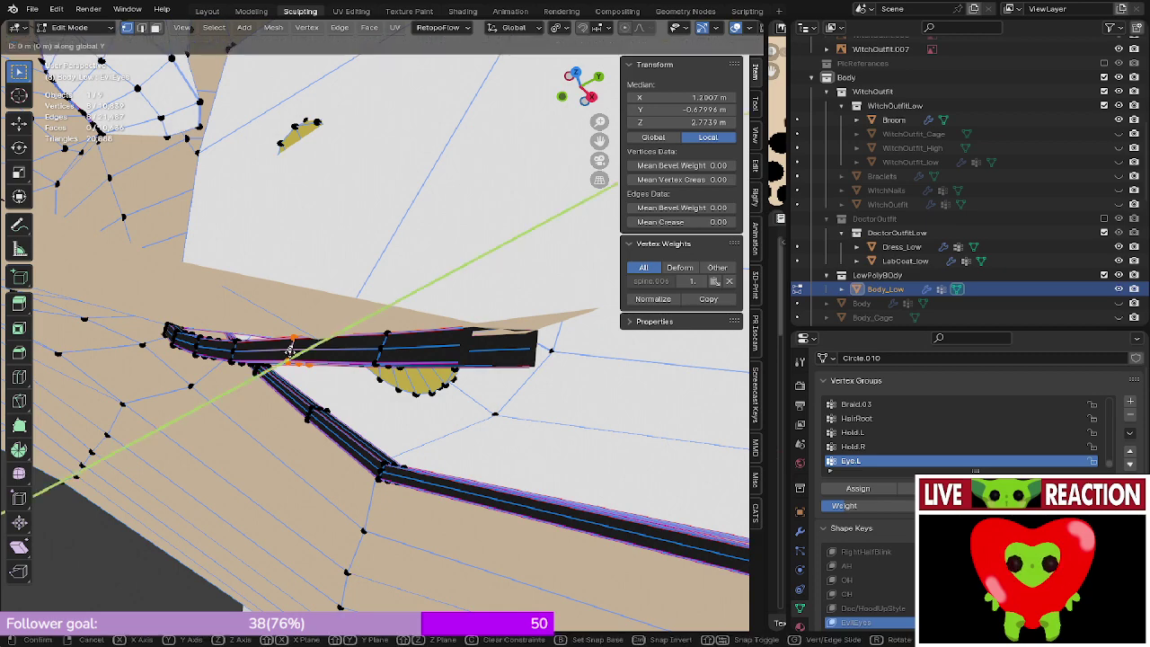
pyautogui.click(294, 350)
# - Select the upper-outline cross-section loop just outside the iris edge and move it 0.000667 m along Y
pyautogui.moveTo(294, 351); pyautogui.dragTo(325, 309, button='middle')
pyautogui.keyDown('alt'); pyautogui.click(324, 308); pyautogui.keyUp('alt')
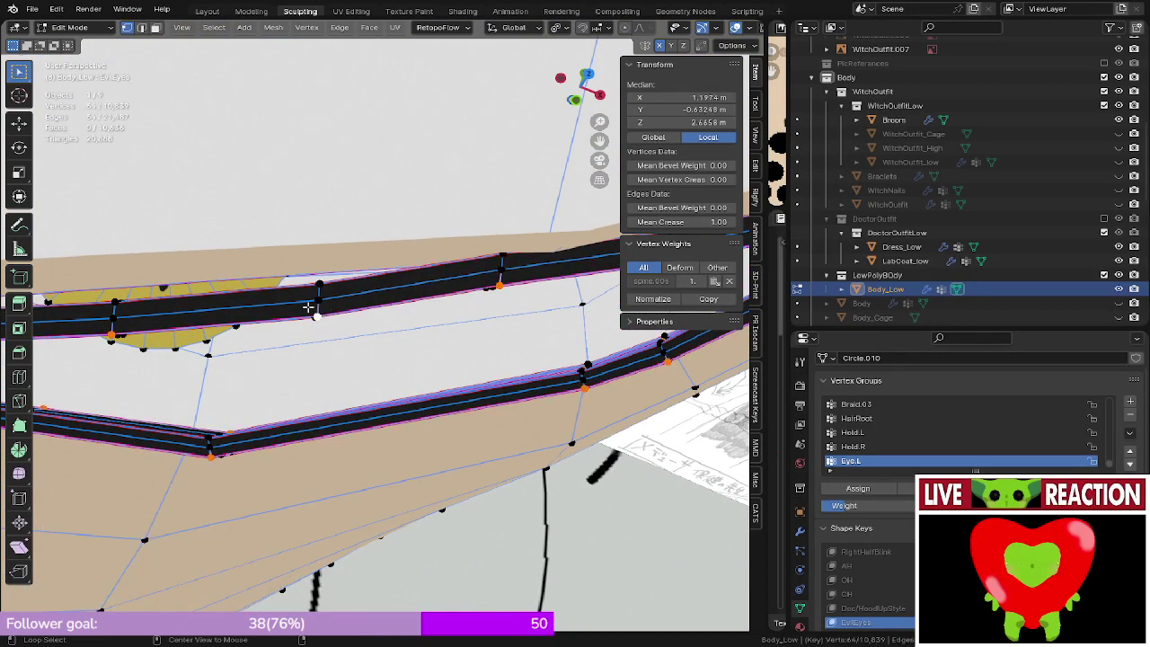
pyautogui.keyDown('alt'); pyautogui.click(318, 306); pyautogui.keyUp('alt')
pyautogui.press('y')
pyautogui.rightClick(318, 306)
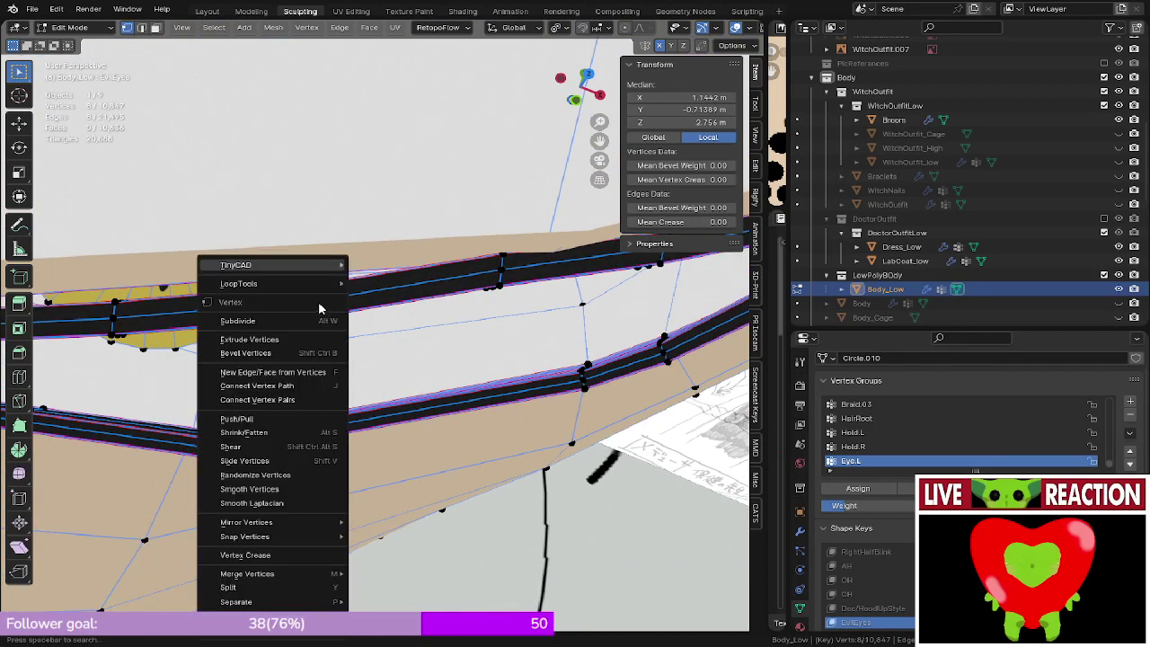
pyautogui.hotkey('ctrl', 'z')
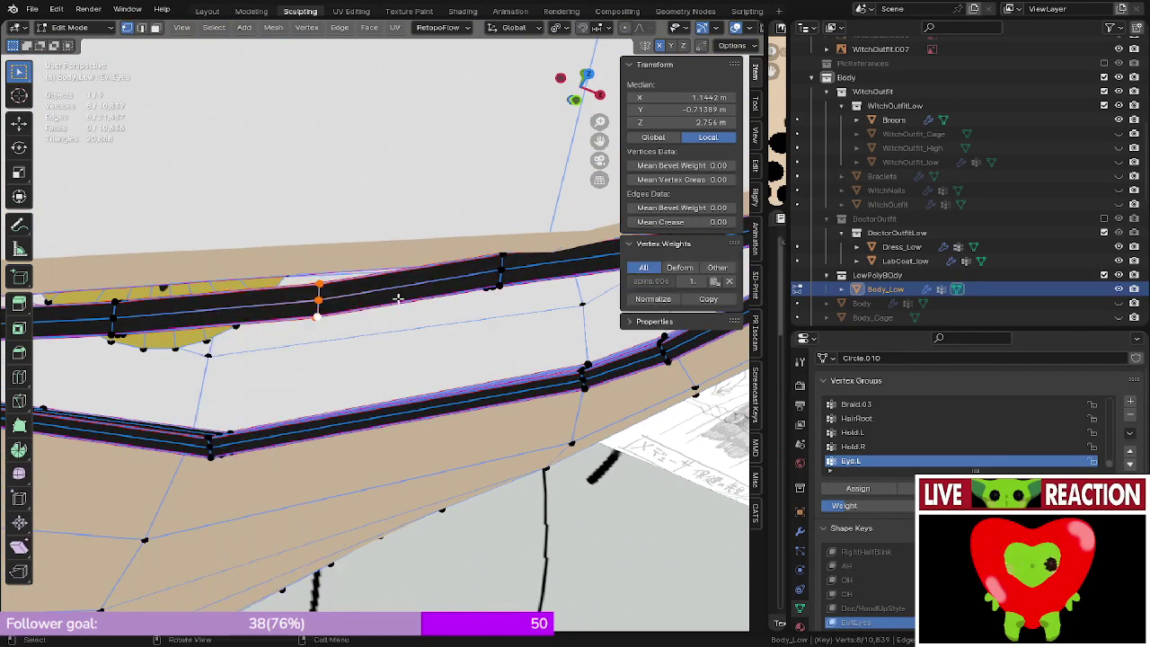
pyautogui.press('g')
pyautogui.press('y')
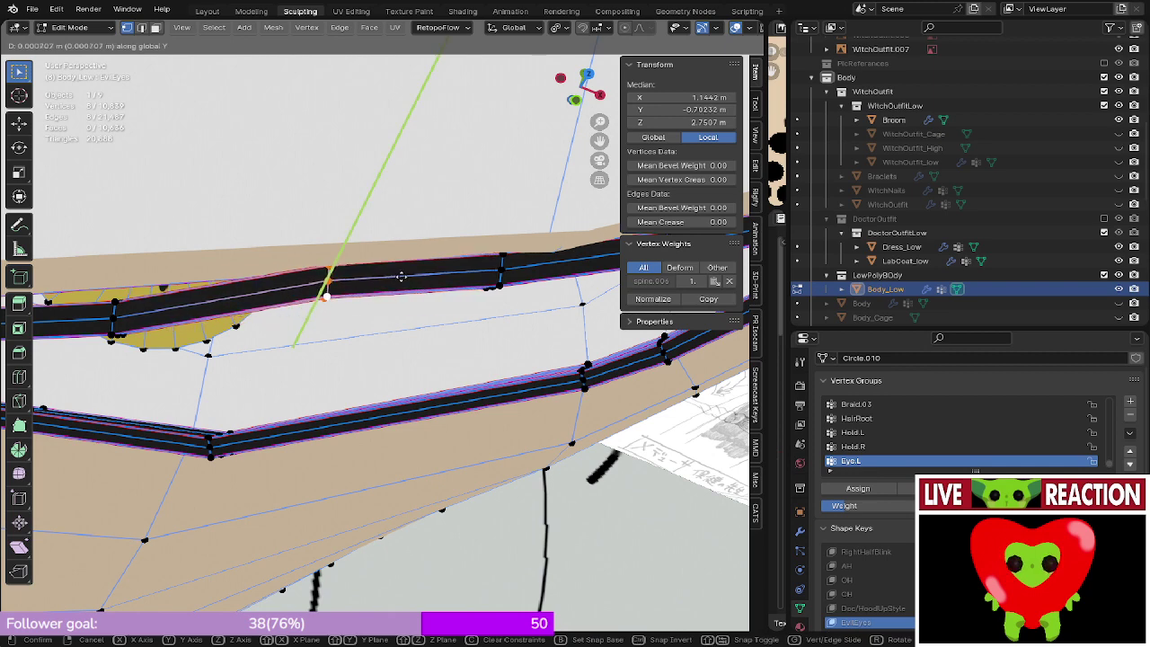
pyautogui.click(400, 278)
pyautogui.keyDown('shift'); pyautogui.moveTo(346, 285); pyautogui.dragTo(406, 279, button='middle'); pyautogui.keyUp('shift')
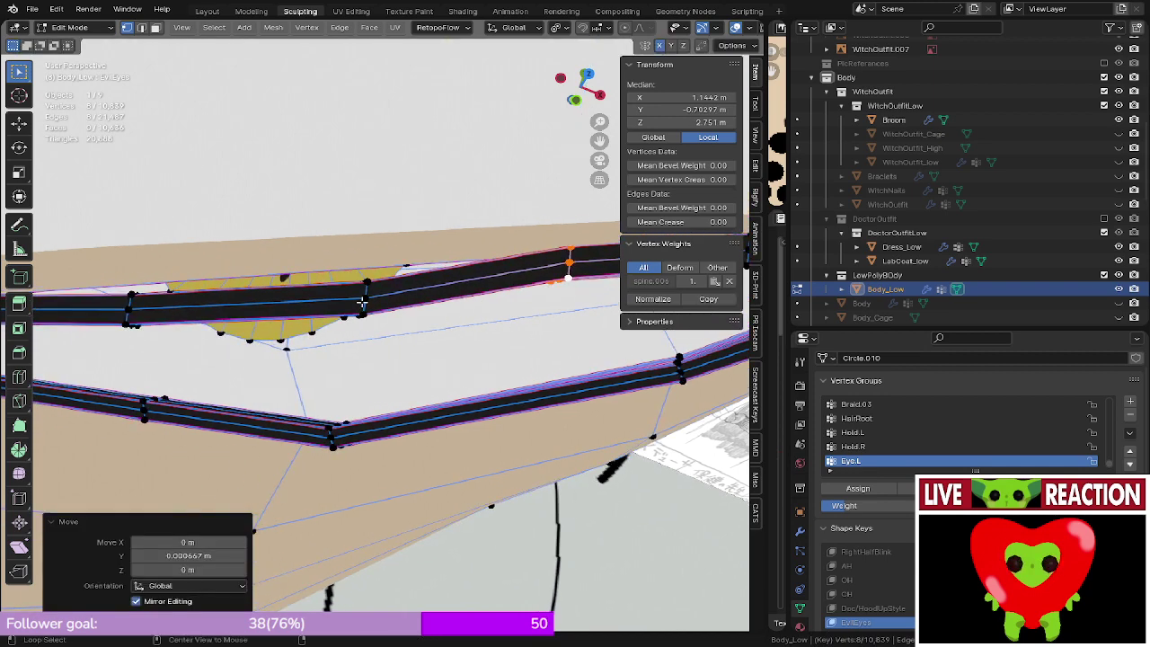
# - Move the upper-outline loop over the iris's outer side along Y, and the adjacent loop over its inner side 0.000631 m along Y
pyautogui.press('g')
pyautogui.press('y')
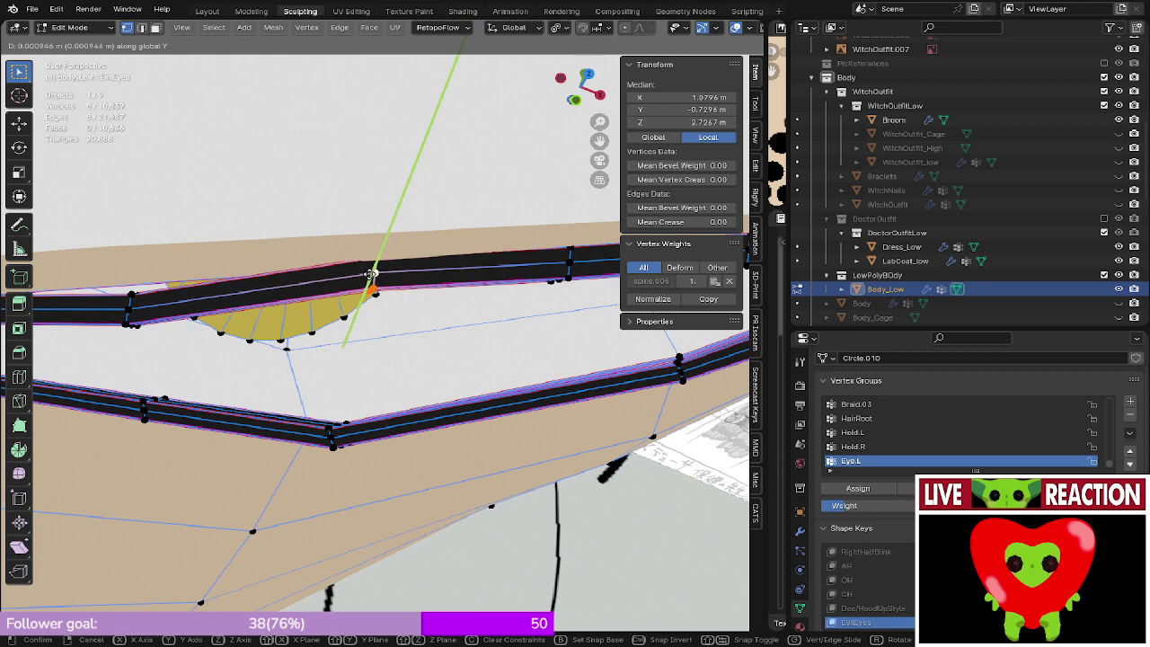
pyautogui.click(372, 273)
pyautogui.keyDown('shift'); pyautogui.moveTo(375, 272); pyautogui.dragTo(500, 292, button='middle'); pyautogui.keyUp('shift')
pyautogui.keyDown('alt'); pyautogui.click(323, 327); pyautogui.keyUp('alt')
pyautogui.press('g')
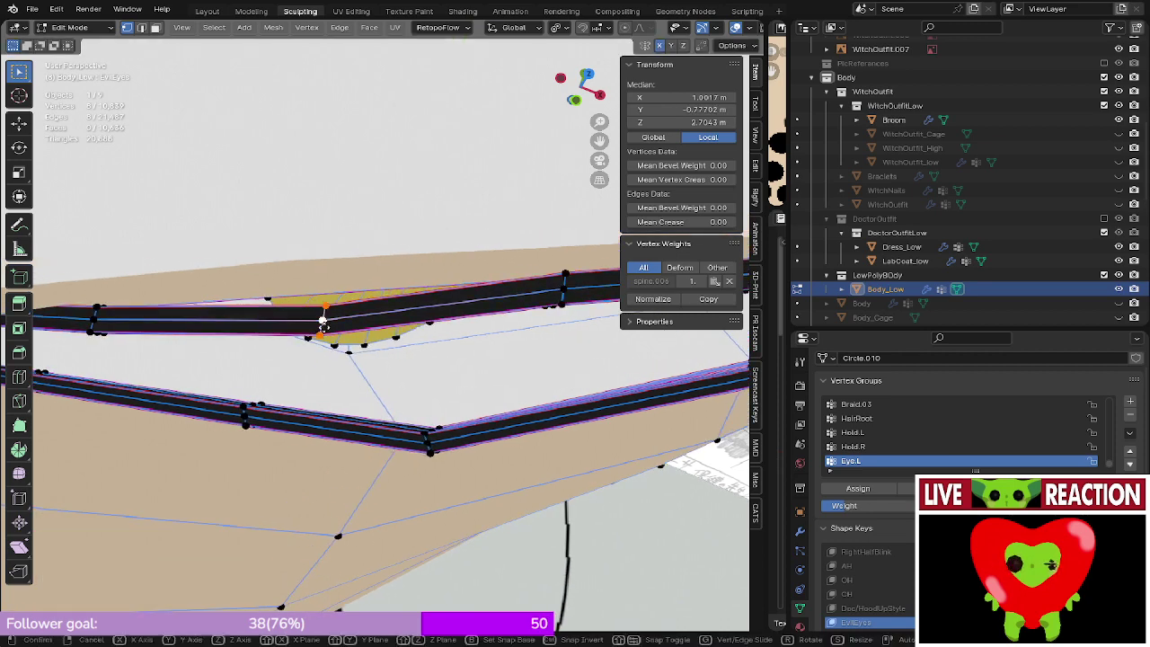
pyautogui.press('y')
pyautogui.click(330, 299)
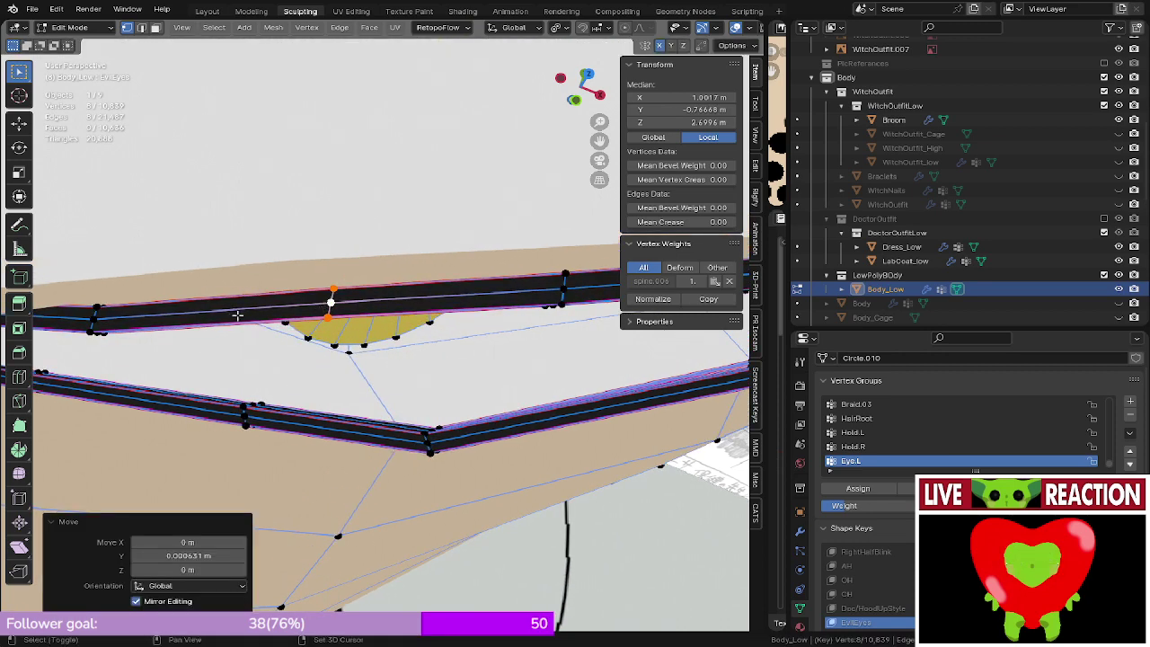
# - Select the next upper-outline cross-section loop just past the iris toward the inner corner and move it -0.000435 m along Y
pyautogui.keyDown('shift'); pyautogui.moveTo(331, 300); pyautogui.dragTo(490, 316, button='middle'); pyautogui.keyUp('shift')
pyautogui.keyDown('alt'); pyautogui.click(379, 324); pyautogui.keyUp('alt')
pyautogui.moveTo(348, 330); pyautogui.dragTo(323, 306, button='middle')
pyautogui.moveTo(392, 345); pyautogui.dragTo(567, 337, button='middle')
pyautogui.press('g')
pyautogui.press('y')
pyautogui.click(329, 412)
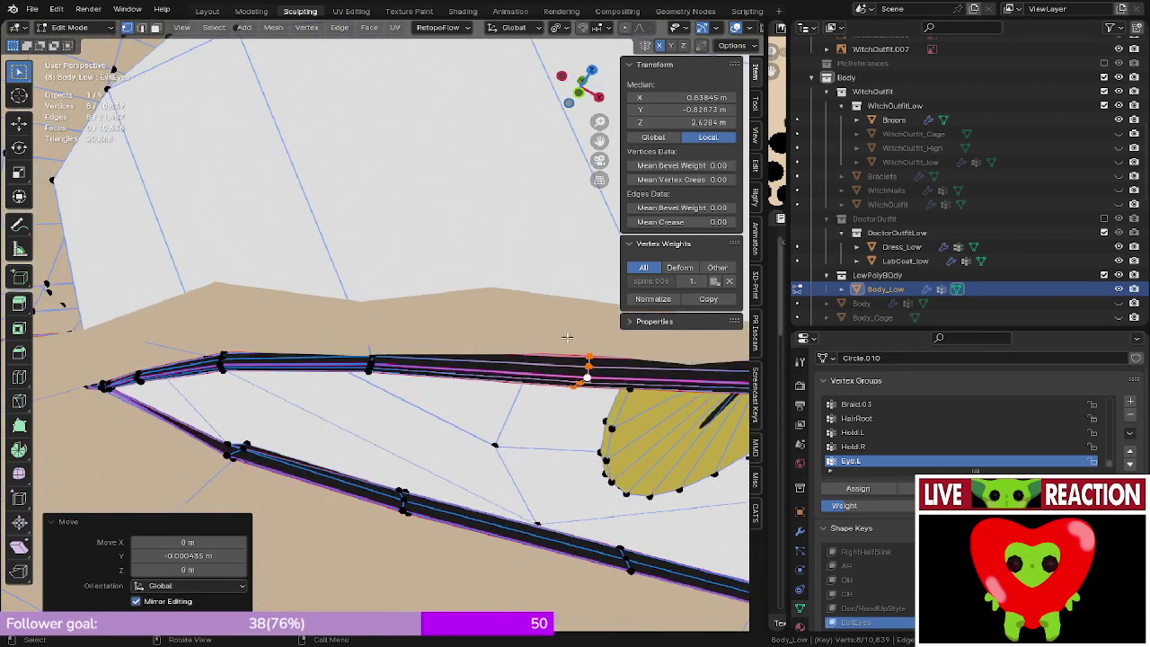
# - Select the following upper-outline loop nearer the inner eye corner and adjust its position along Y
pyautogui.keyDown('alt'); pyautogui.click(379, 360); pyautogui.keyUp('alt')
pyautogui.moveTo(379, 360); pyautogui.dragTo(381, 199, button='middle')
pyautogui.press('g')
pyautogui.press('y')
pyautogui.click(398, 375)
# - Return to Object Mode with a shaded view and examine both eyes from the front against the reference sketches
pyautogui.scroll(-5, 382, 199)
pyautogui.press('z')
pyautogui.click(478, 199)
pyautogui.moveTo(481, 200); pyautogui.dragTo(543, 229, button='middle')
pyautogui.press('Tab')
pyautogui.press('z')
pyautogui.click(503, 187)
pyautogui.scroll(-5, 501, 176)
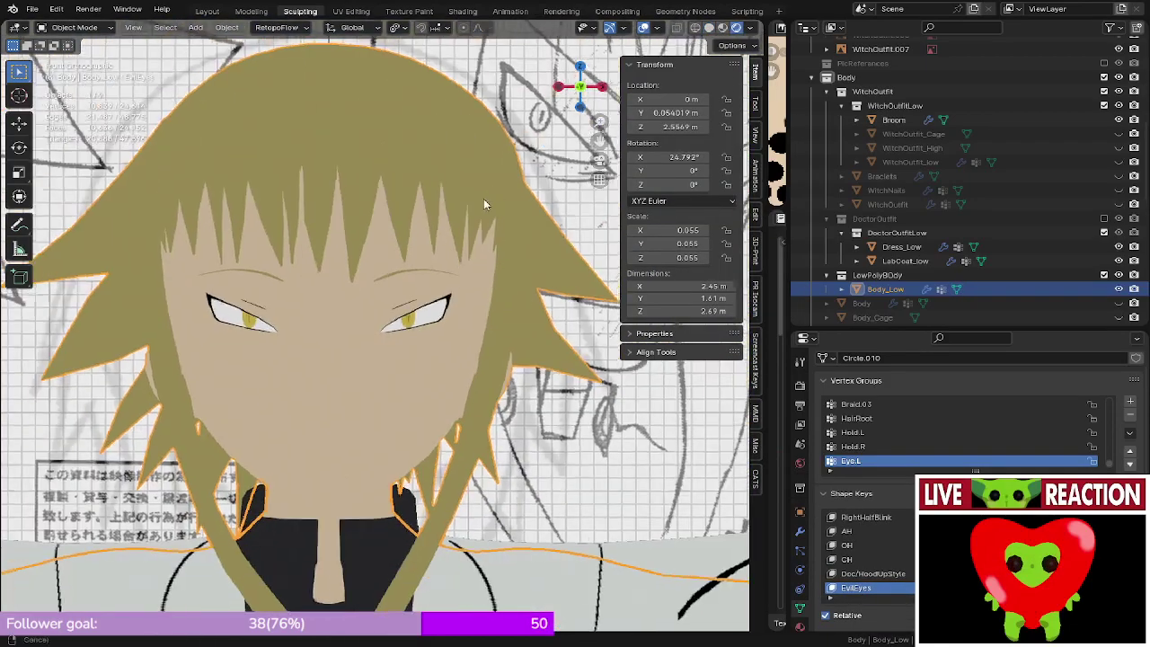
pyautogui.keyDown('shift'); pyautogui.moveTo(483, 198); pyautogui.dragTo(322, 226, button='middle'); pyautogui.keyUp('shift')
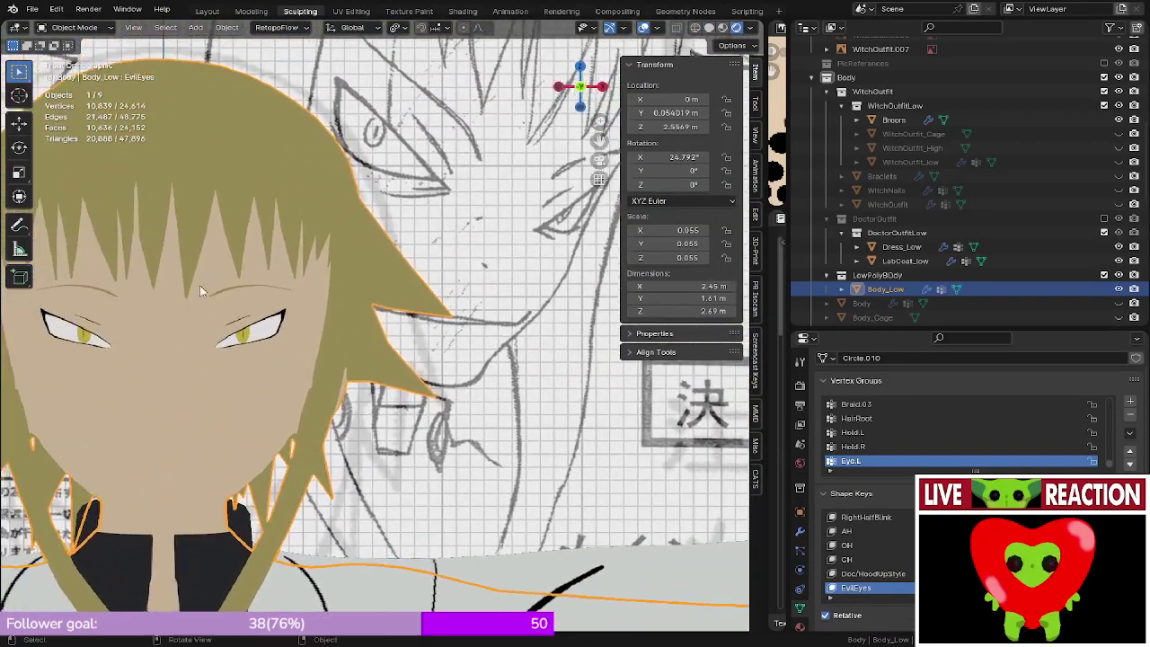
pyautogui.keyDown('shift'); pyautogui.moveTo(199, 284); pyautogui.dragTo(281, 257, button='middle'); pyautogui.keyUp('shift')
pyautogui.scroll(4, 259, 254)
pyautogui.scroll(-4, 346, 257)
pyautogui.scroll(3, 431, 308)
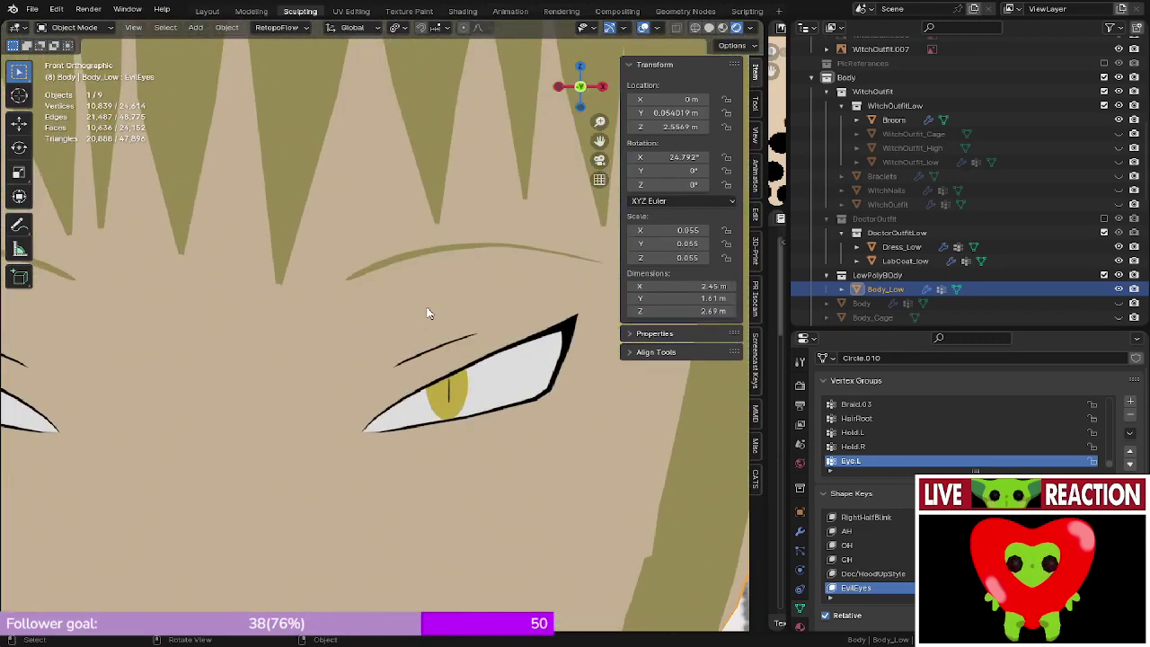
pyautogui.scroll(-5, 1119, 290)
# - Unhide the metarig armature, select it and switch it to Pose Mode
pyautogui.click(1119, 290)
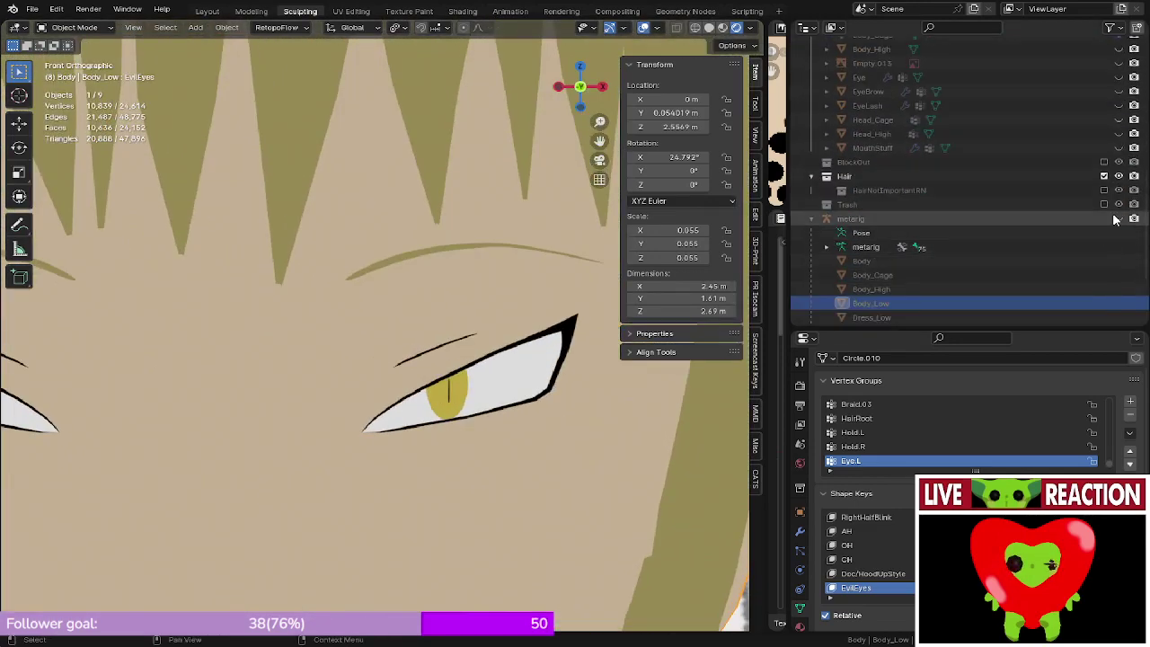
pyautogui.click(433, 408)
pyautogui.moveTo(432, 408); pyautogui.dragTo(387, 332, button='middle')
pyautogui.click(71, 28)
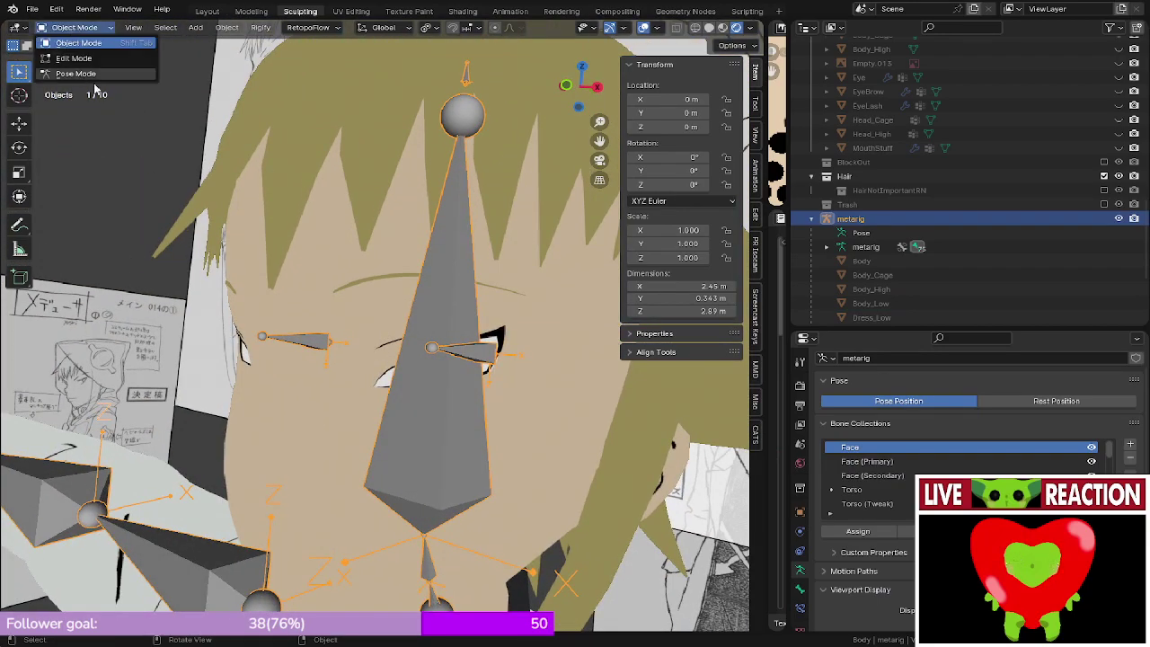
pyautogui.click(76, 74)
pyautogui.press('KP_1')
pyautogui.scroll(2, 320, 312)
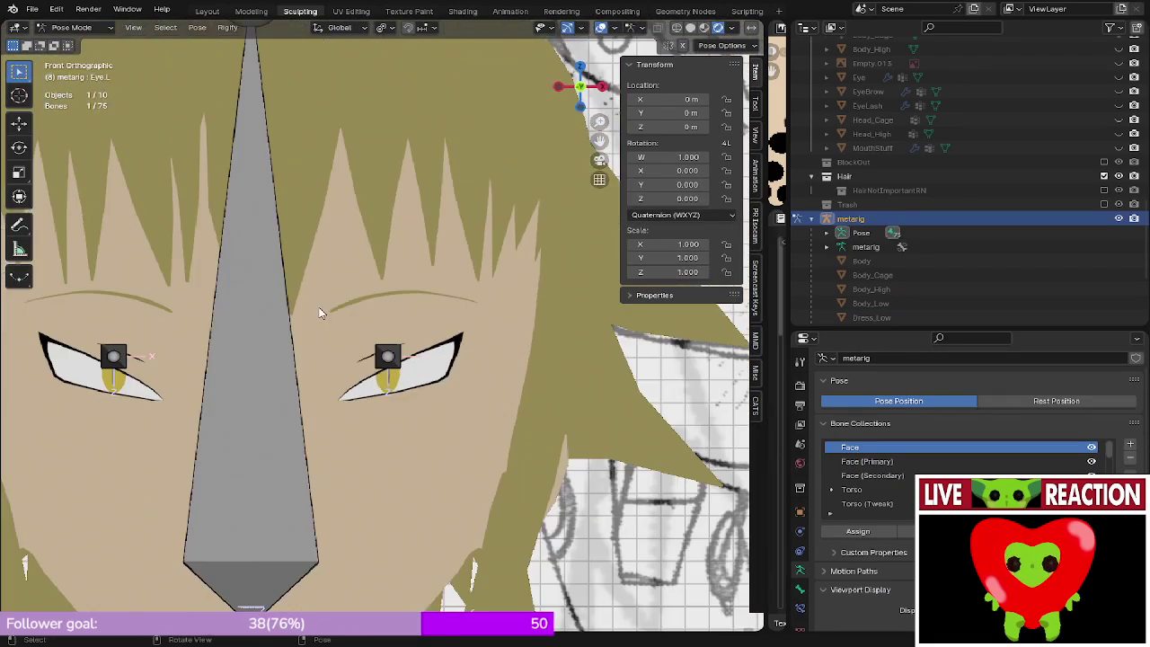
# - Test the iris's vertical travel by rotating the Hold.L bone 28.7° and then -40.3° in side view, checking the eye from the front
pyautogui.click(392, 353)
pyautogui.moveTo(391, 353); pyautogui.dragTo(300, 374, button='middle')
pyautogui.press('KP_3')
pyautogui.press('r')
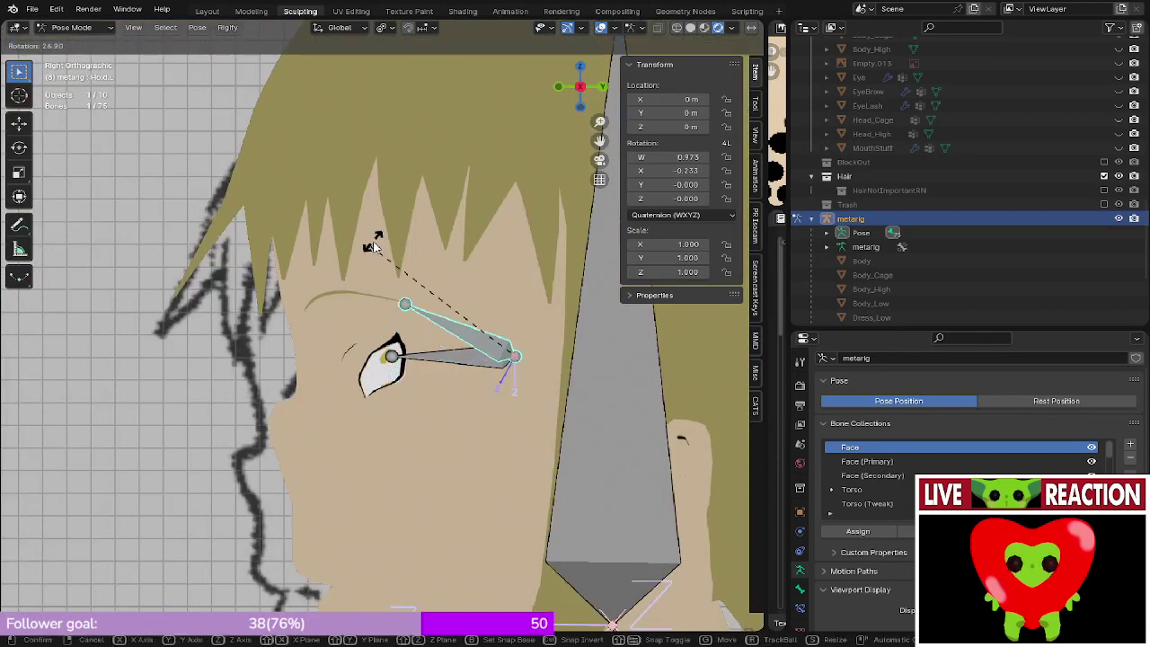
pyautogui.click(371, 242)
pyautogui.moveTo(372, 242); pyautogui.dragTo(497, 293, button='middle')
pyautogui.press('KP_3')
pyautogui.press('r')
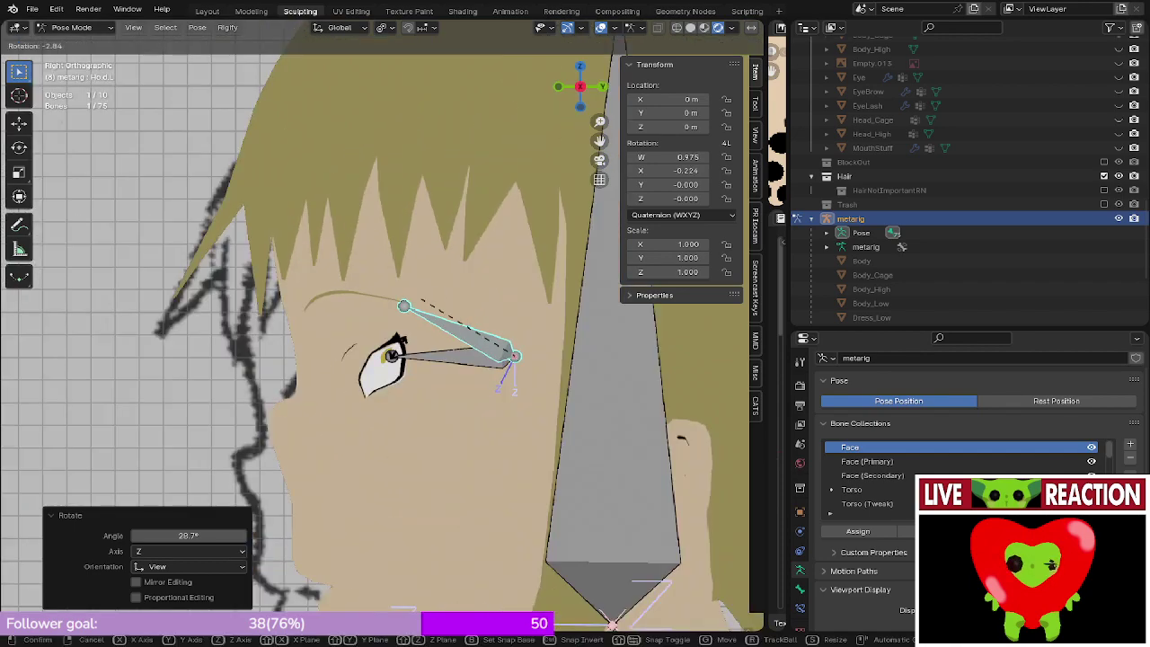
pyautogui.click(324, 345)
pyautogui.moveTo(324, 346); pyautogui.dragTo(291, 390, button='middle')
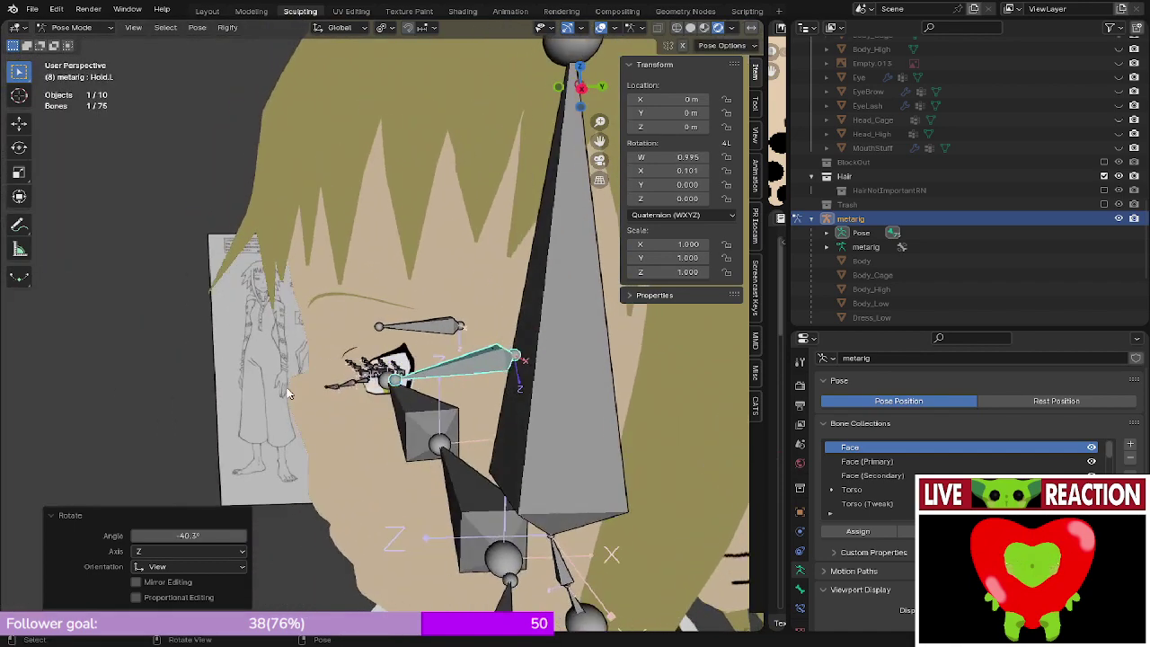
pyautogui.press('KP_3')
pyautogui.scroll(10, 386, 338)
pyautogui.keyDown('shift'); pyautogui.moveTo(343, 333); pyautogui.dragTo(524, 362, button='middle'); pyautogui.keyUp('shift')
pyautogui.scroll(-3, 307, 335)
pyautogui.scroll(-5, 346, 329)
pyautogui.press('KP_1')
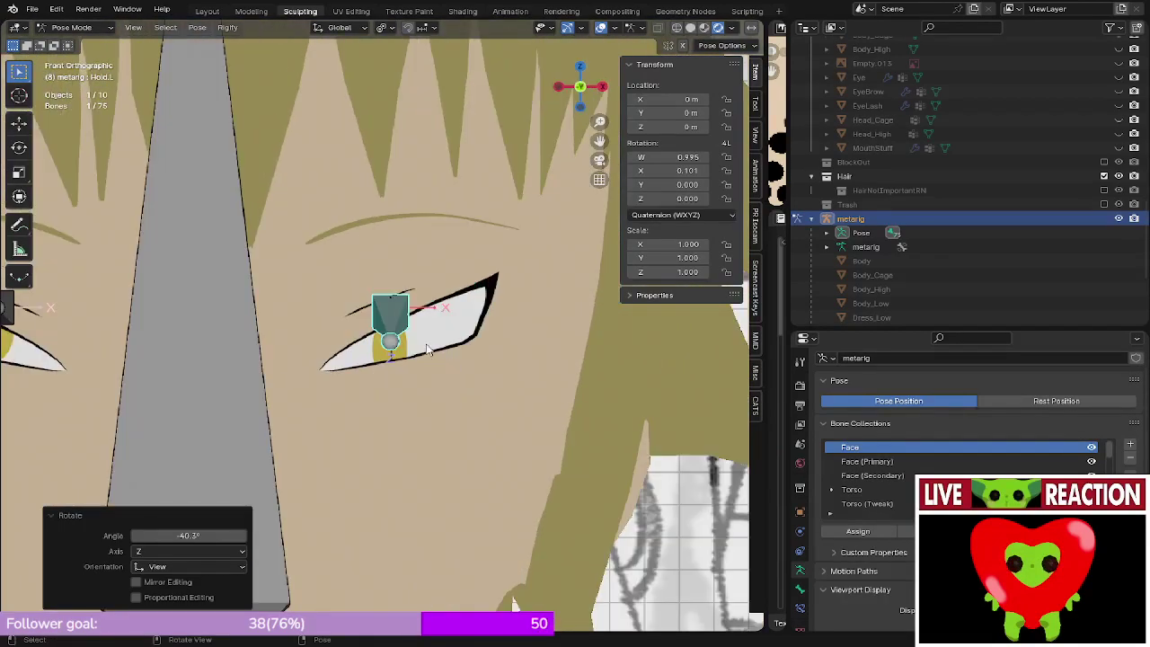
# - Clear the rotation of the Hold.L bone and try scaling it along Z
pyautogui.press('r')
pyautogui.press('x')
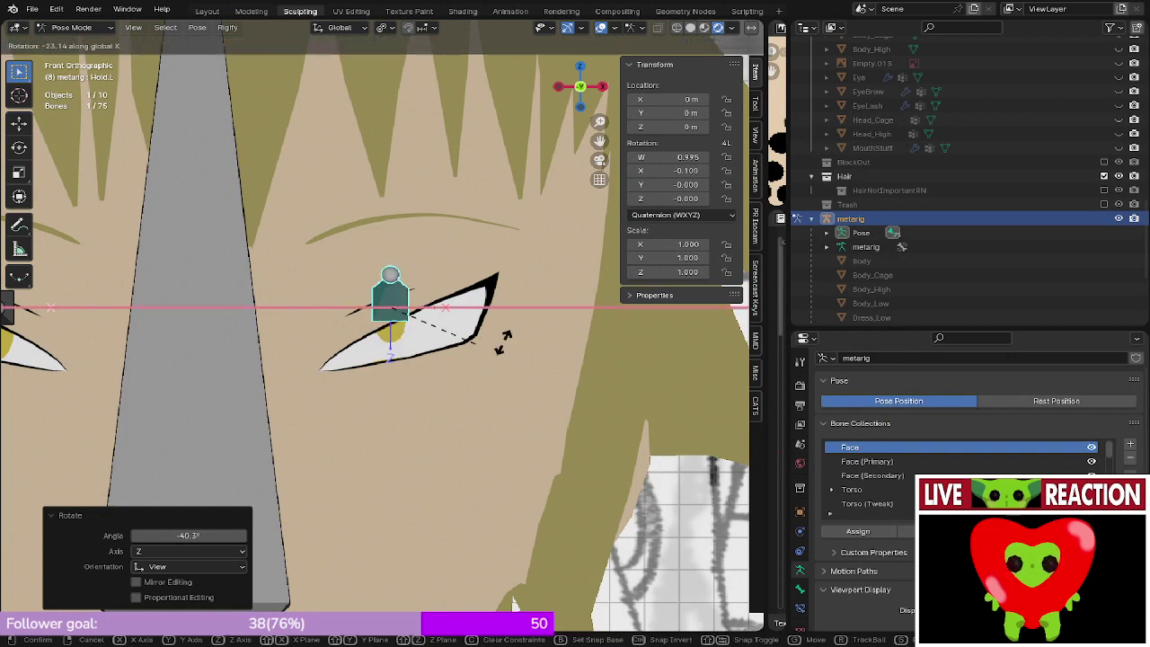
pyautogui.rightClick(515, 341)
pyautogui.hotkey('ctrl', 'z')
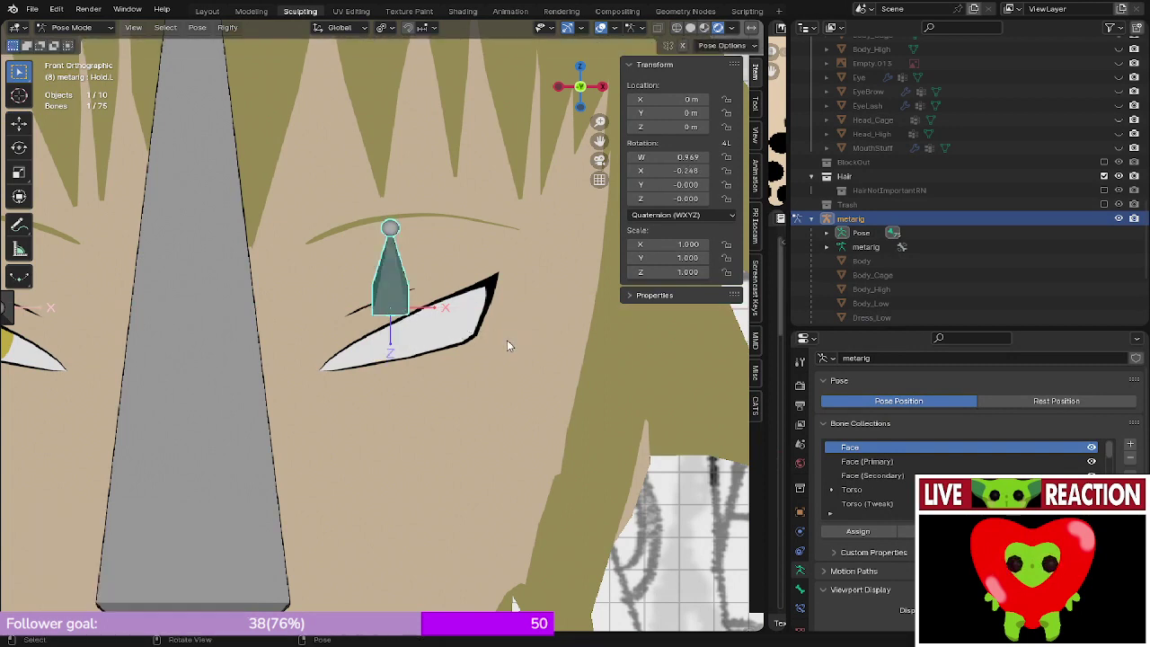
pyautogui.press('s')
pyautogui.rightClick(507, 341)
pyautogui.hotkey('alt', 'r')
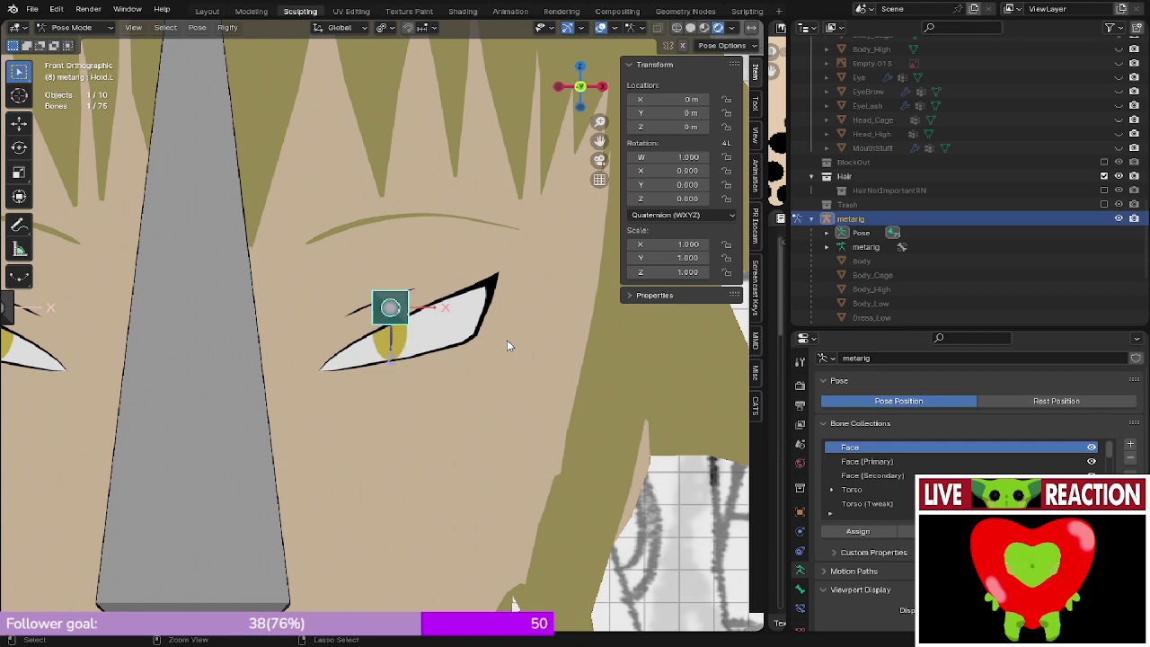
pyautogui.press('s')
pyautogui.press('z')
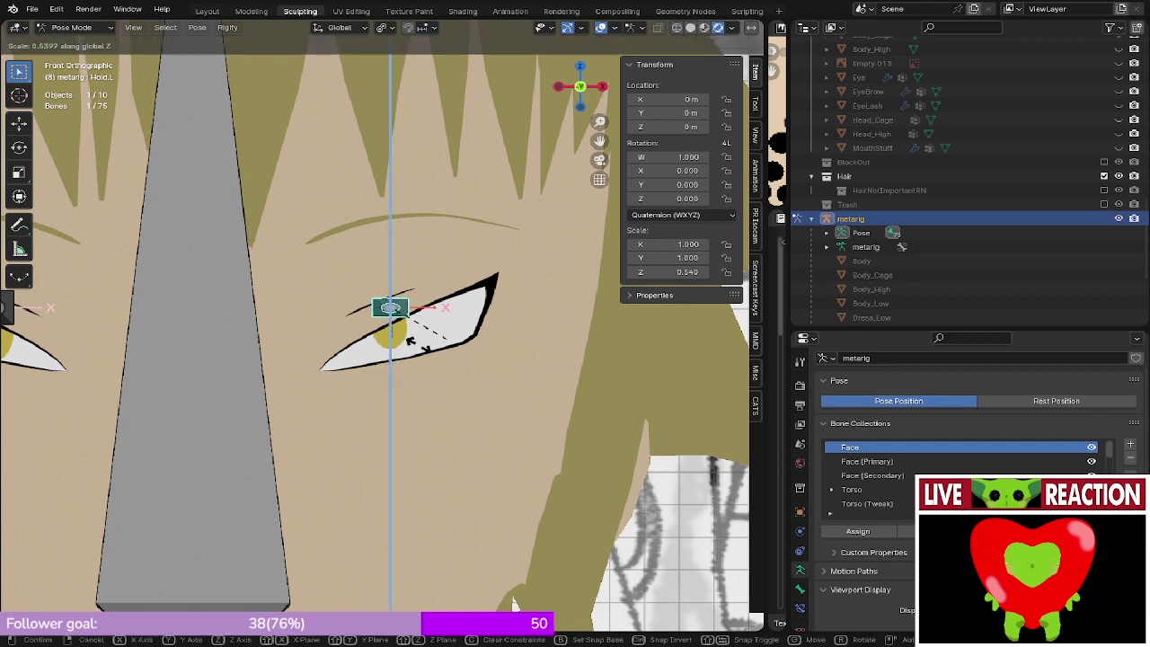
pyautogui.rightClick(416, 348)
# - Test the iris's sideways travel by rotating the Hold.L bone about global Z by -35.6° and then 66.4°
pyautogui.moveTo(474, 342); pyautogui.dragTo(415, 368, button='middle')
pyautogui.press('r')
pyautogui.press('z')
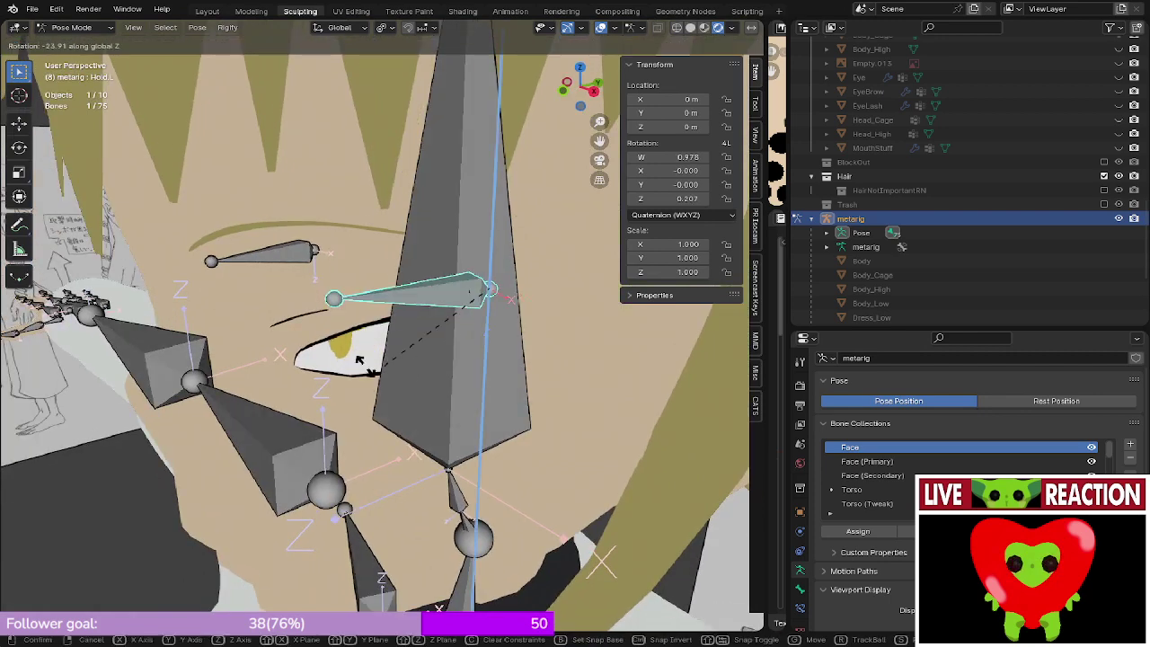
pyautogui.click(425, 336)
pyautogui.scroll(6, 449, 334)
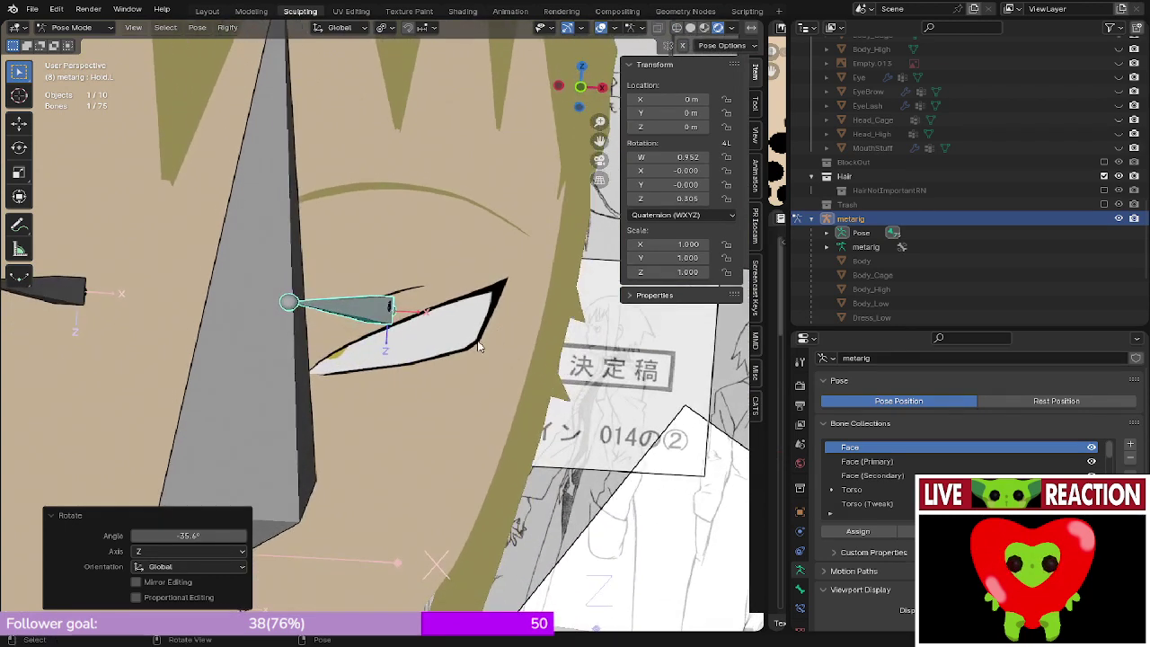
pyautogui.press('r')
pyautogui.press('z')
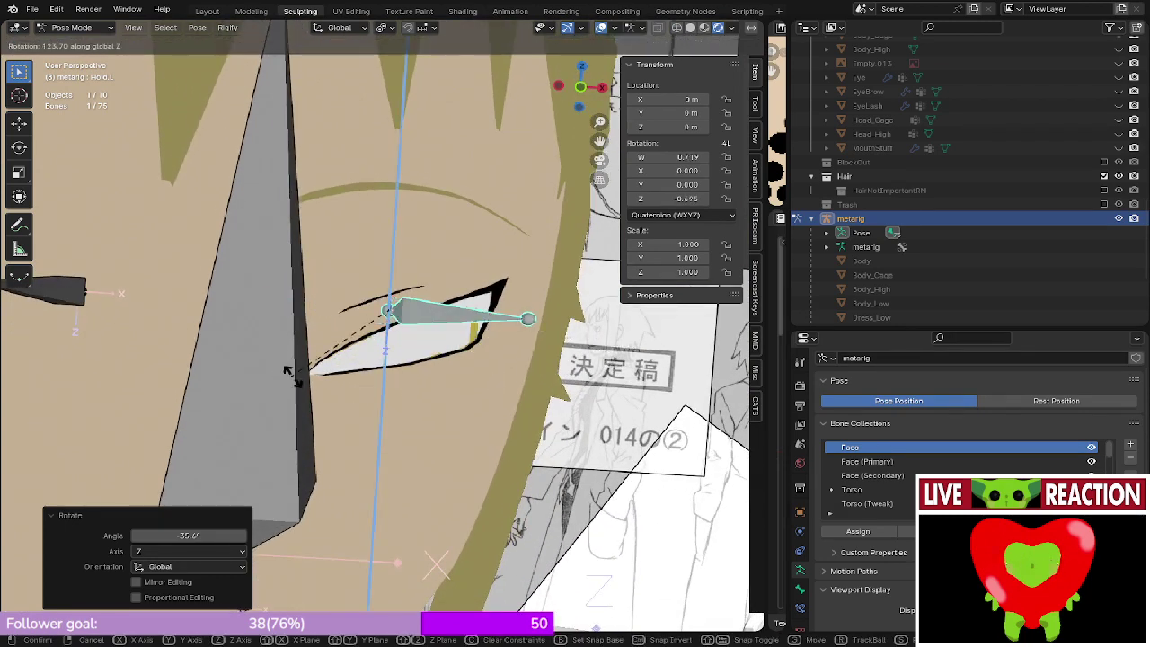
pyautogui.click(392, 386)
pyautogui.moveTo(479, 388)
pyautogui.mouseDown(button='middle')
pyautogui.moveTo(380, 423)
pyautogui.moveTo(164, 410)
pyautogui.moveTo(191, 364)
pyautogui.moveTo(195, 390)
pyautogui.moveTo(247, 420)
pyautogui.moveTo(527, 398)
pyautogui.moveTo(483, 371)
pyautogui.mouseUp(button='middle')
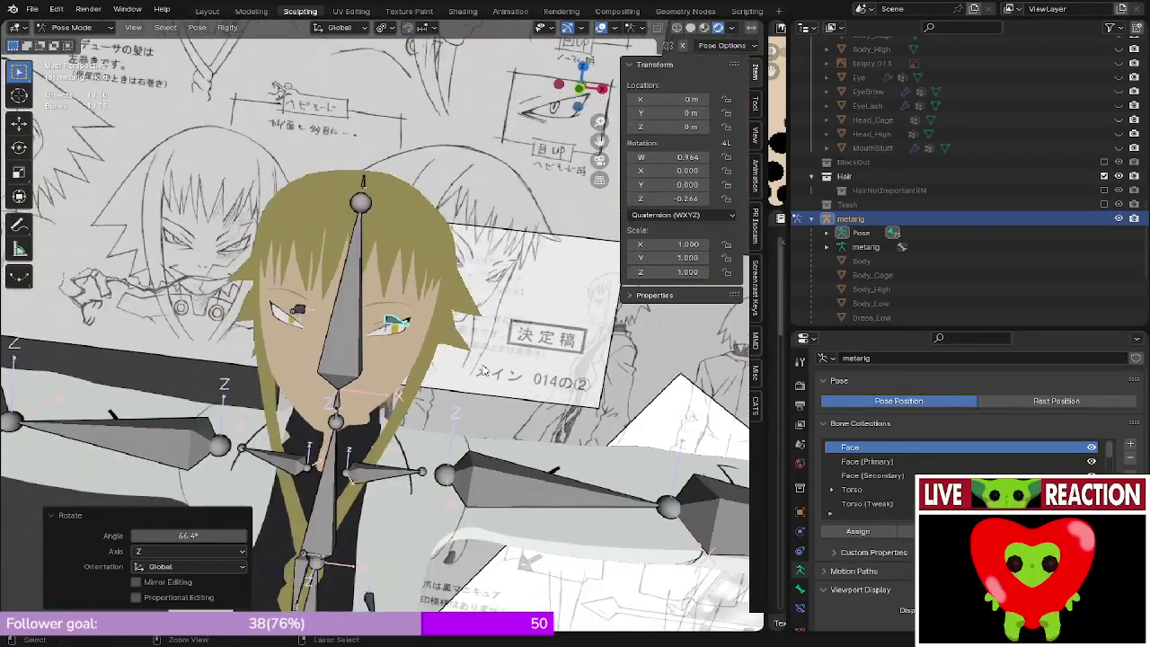
# - Undo the last test rotation and clear the Hold.L bone's rotation, checking the eye in front view
pyautogui.hotkey('ctrl', 'z')
pyautogui.scroll(3, 485, 369)
pyautogui.hotkey('alt', 'r')
pyautogui.press('KP_1')
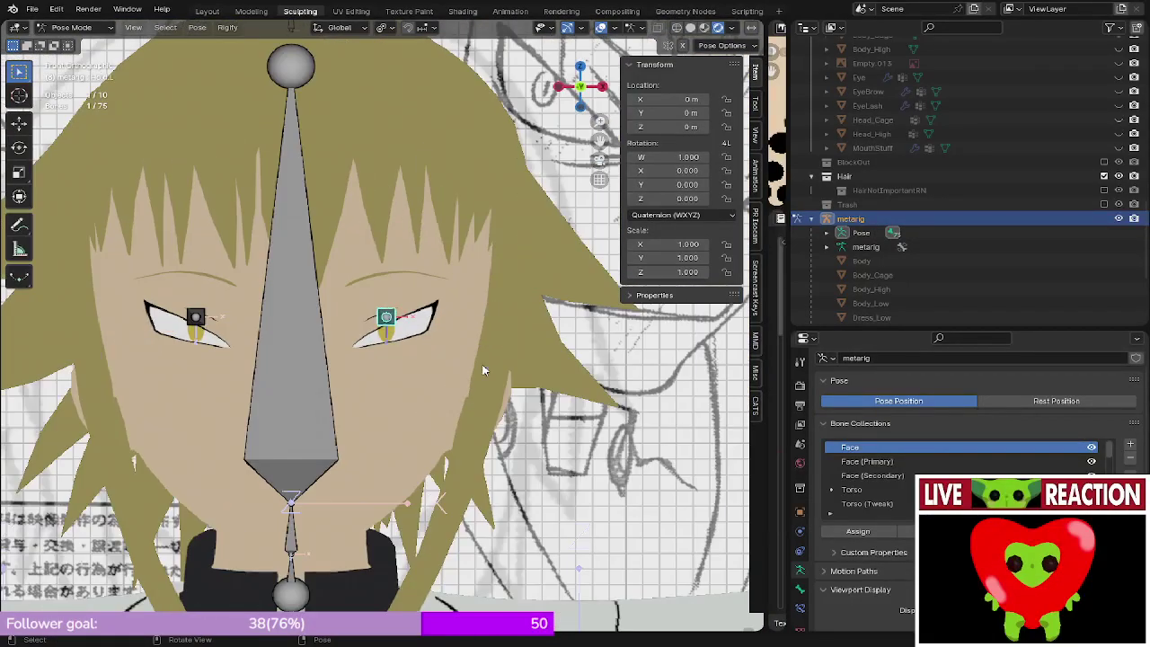
pyautogui.scroll(5, 448, 350)
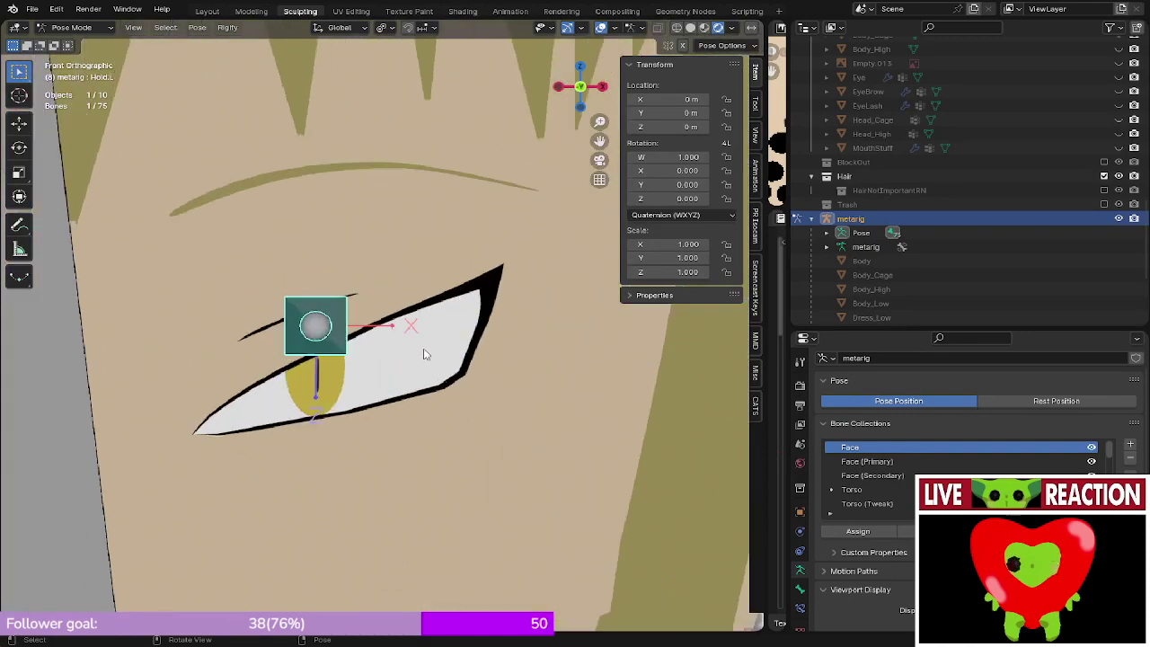
# - Leave Pose Mode, select the Body_Low mesh and enter Edit Mode on it
pyautogui.moveTo(426, 354); pyautogui.dragTo(252, 257, button='middle')
pyautogui.hotkey('ctrl', 'Tab')
pyautogui.click(444, 321)
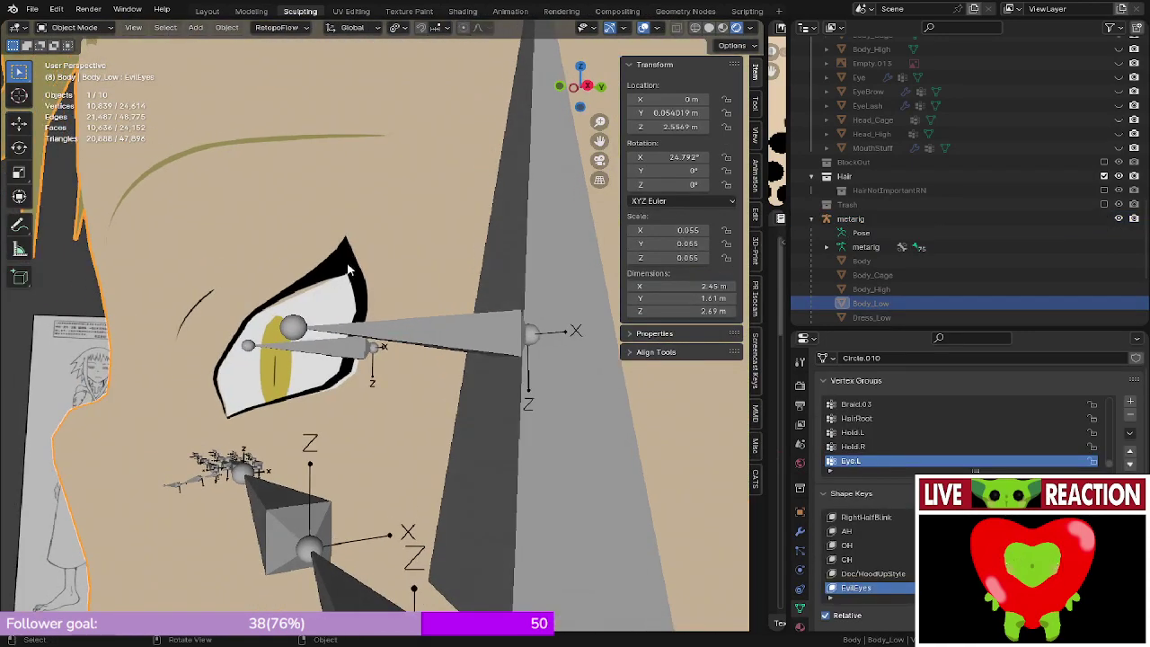
pyautogui.click(76, 27)
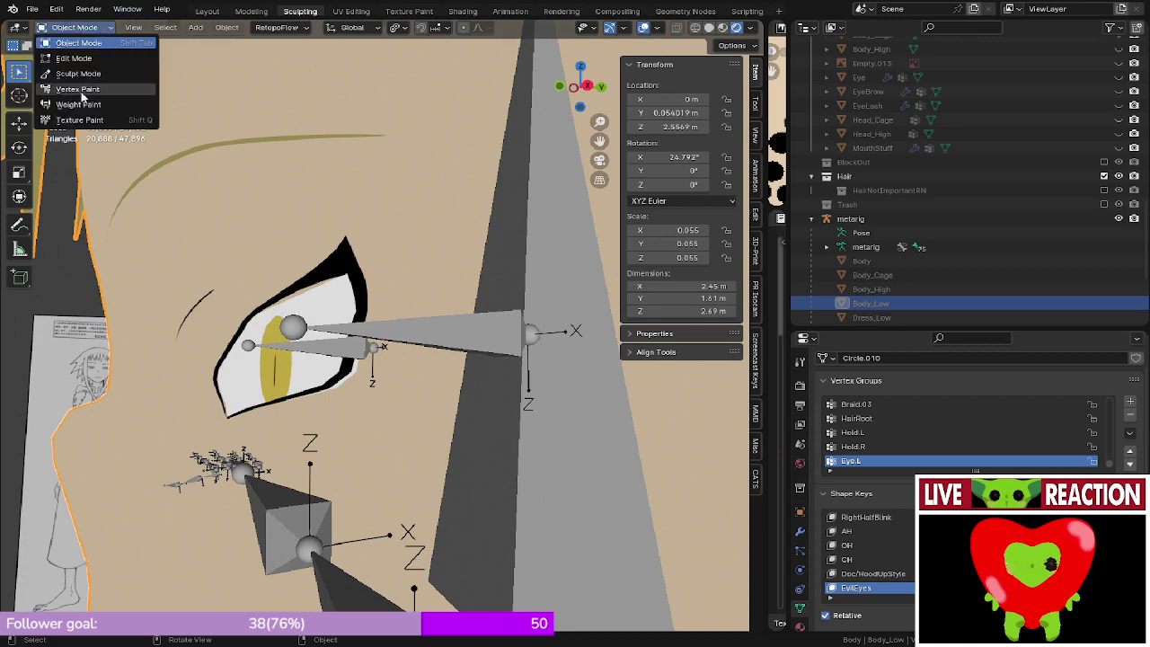
pyautogui.click(76, 57)
pyautogui.moveTo(225, 269); pyautogui.dragTo(372, 380, button='middle')
# - Move the eye outline's cross-section loop just below the outer corner -0.000193 m along Y
pyautogui.scroll(5, 335, 296)
pyautogui.scroll(2, 333, 212)
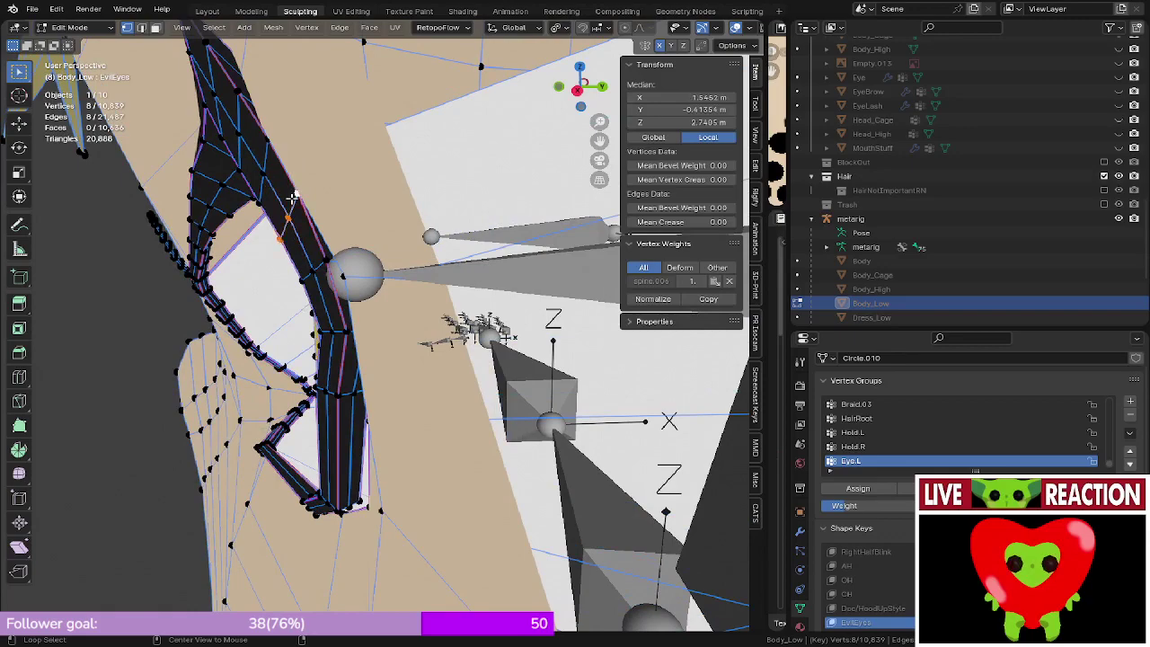
pyautogui.moveTo(293, 198); pyautogui.dragTo(294, 263, button='middle')
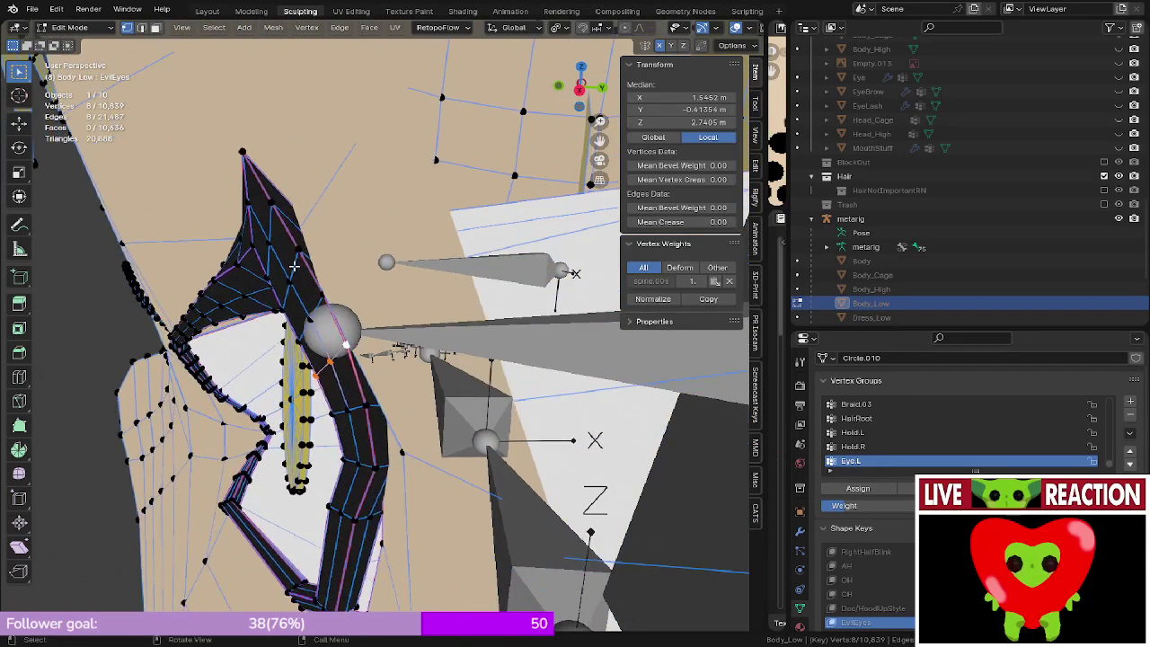
pyautogui.press('g')
pyautogui.press('y')
pyautogui.click(289, 270)
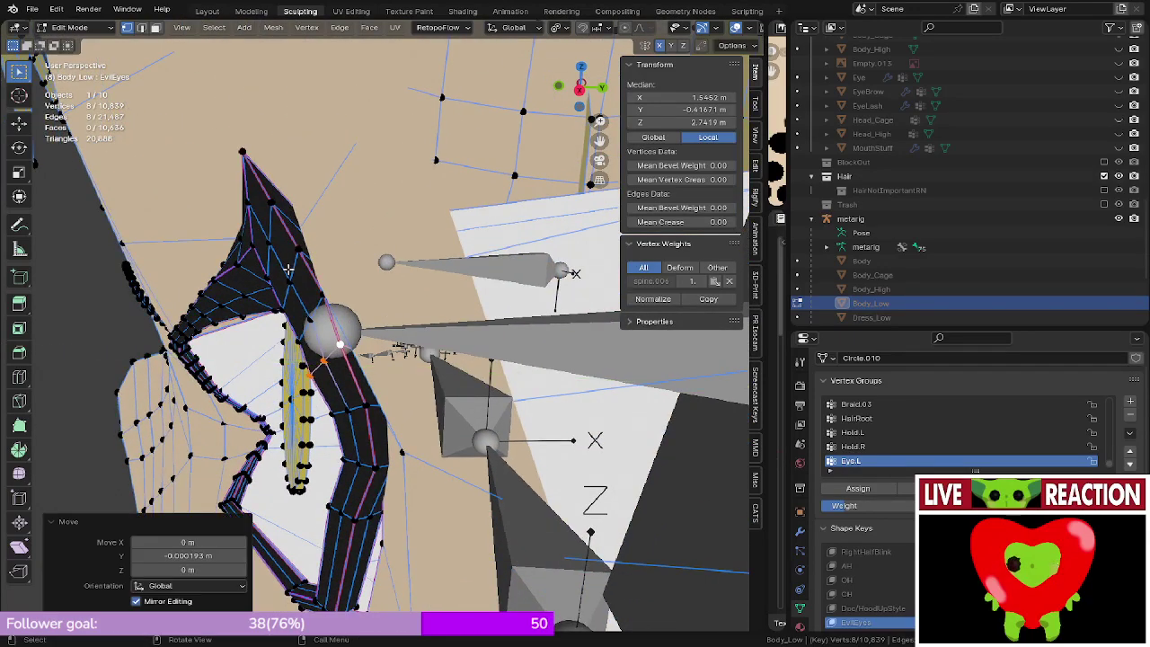
# - Select a cross-section loop farther down the eye's outer side outline and move it 0.000492 m along Y
pyautogui.moveTo(352, 385); pyautogui.dragTo(340, 345, button='middle')
pyautogui.keyDown('alt'); pyautogui.click(341, 402); pyautogui.keyUp('alt')
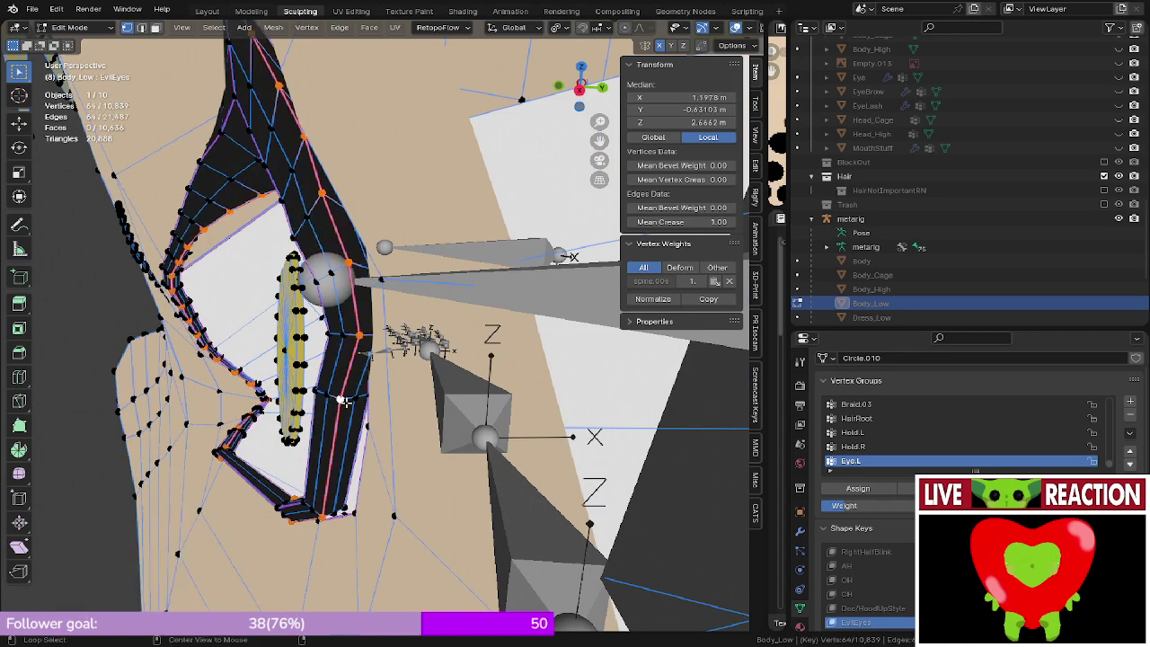
pyautogui.keyDown('alt'); pyautogui.click(346, 400); pyautogui.keyUp('alt')
pyautogui.press('g')
pyautogui.press('y')
pyautogui.click(356, 400)
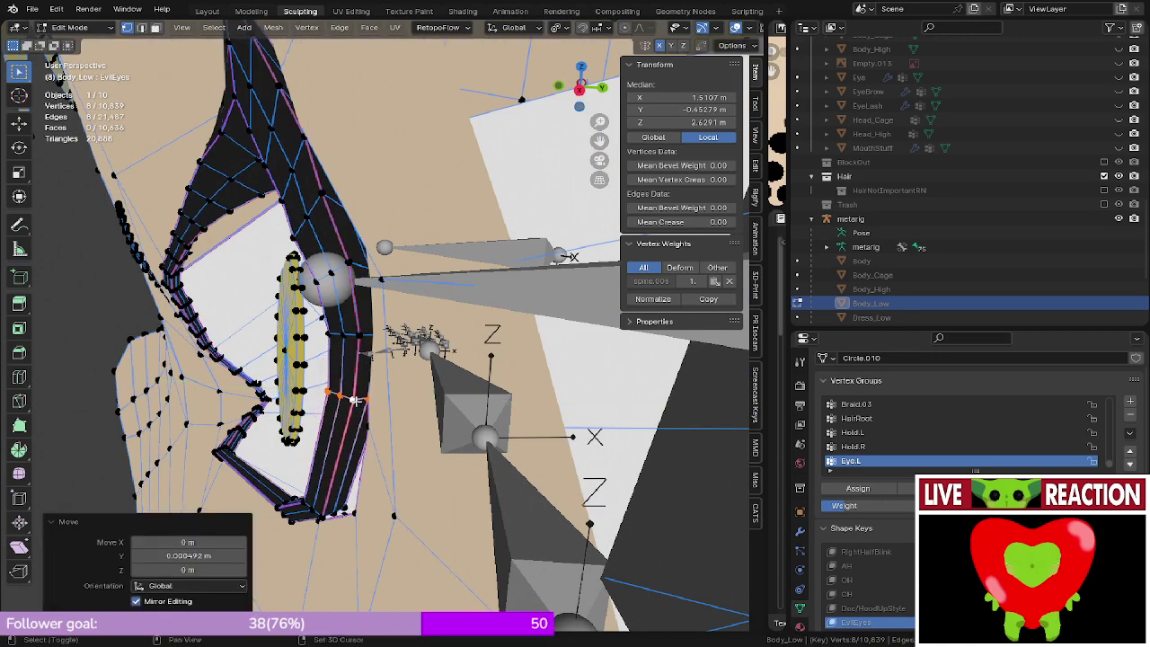
# - Select the outline's cross-section loop at the lower outer bend of the eye and move it along Y
pyautogui.moveTo(356, 400); pyautogui.dragTo(360, 290, button='middle')
pyautogui.keyDown('alt'); pyautogui.click(325, 404); pyautogui.keyUp('alt')
pyautogui.press('g')
pyautogui.press('y')
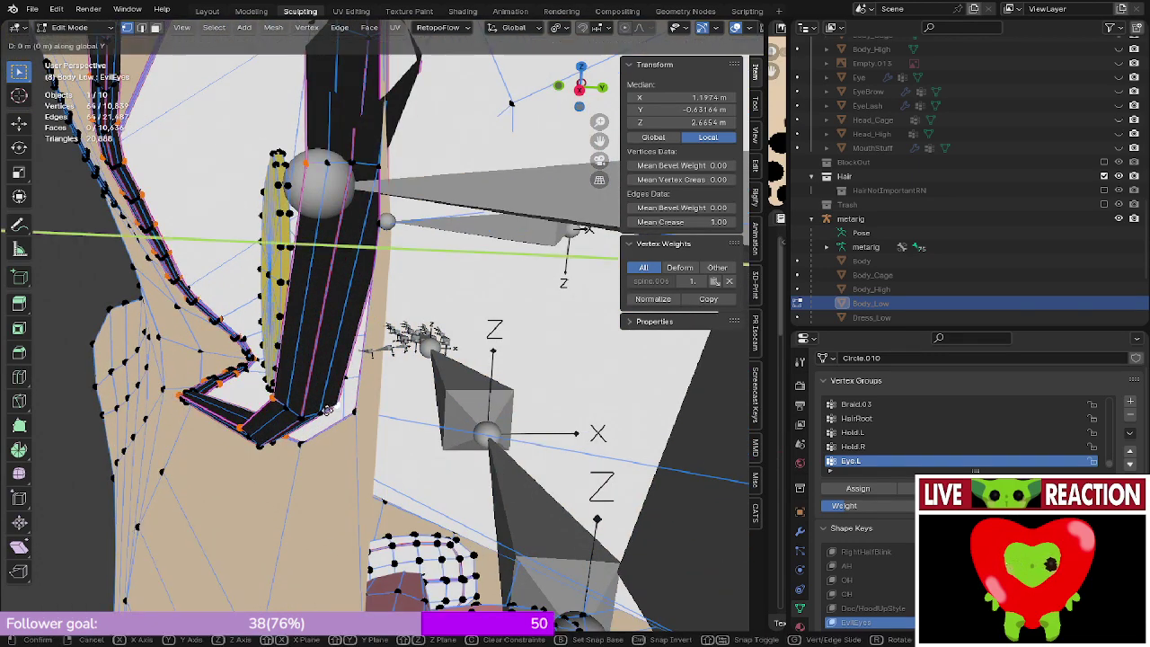
pyautogui.rightClick(321, 412)
pyautogui.press('g')
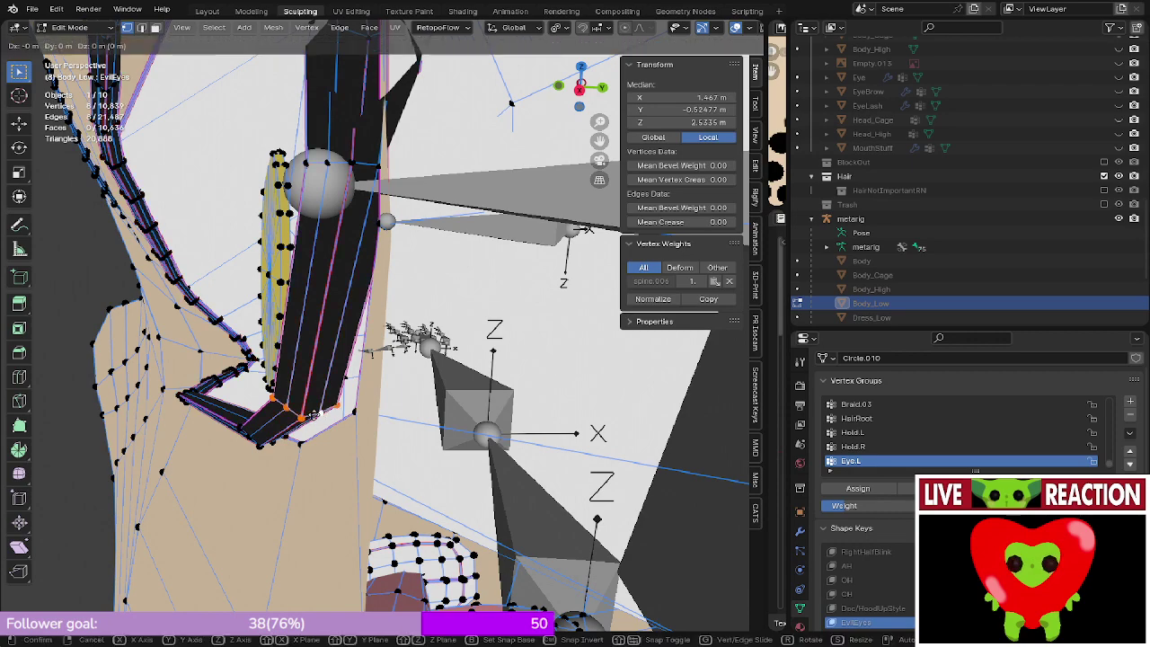
pyautogui.press('y')
pyautogui.click(336, 410)
# - Select the next cross-section loop of the lower eye outline past the outer bend and adjust it along Y
pyautogui.moveTo(336, 410); pyautogui.dragTo(334, 359, button='middle')
pyautogui.keyDown('shift'); pyautogui.moveTo(305, 211); pyautogui.dragTo(448, 212, button='middle'); pyautogui.keyUp('shift')
pyautogui.keyDown('alt'); pyautogui.click(287, 330); pyautogui.keyUp('alt')
pyautogui.press('g')
pyautogui.press('y')
pyautogui.click(287, 312)
# - Return to Object Mode and examine the corrected eye outlines on the face from an angle and from the front
pyautogui.press('Tab')
pyautogui.moveTo(382, 254); pyautogui.dragTo(521, 307, button='middle')
pyautogui.press('KP_1')
pyautogui.moveTo(505, 269); pyautogui.dragTo(419, 330, button='middle')
pyautogui.press('KP_1')
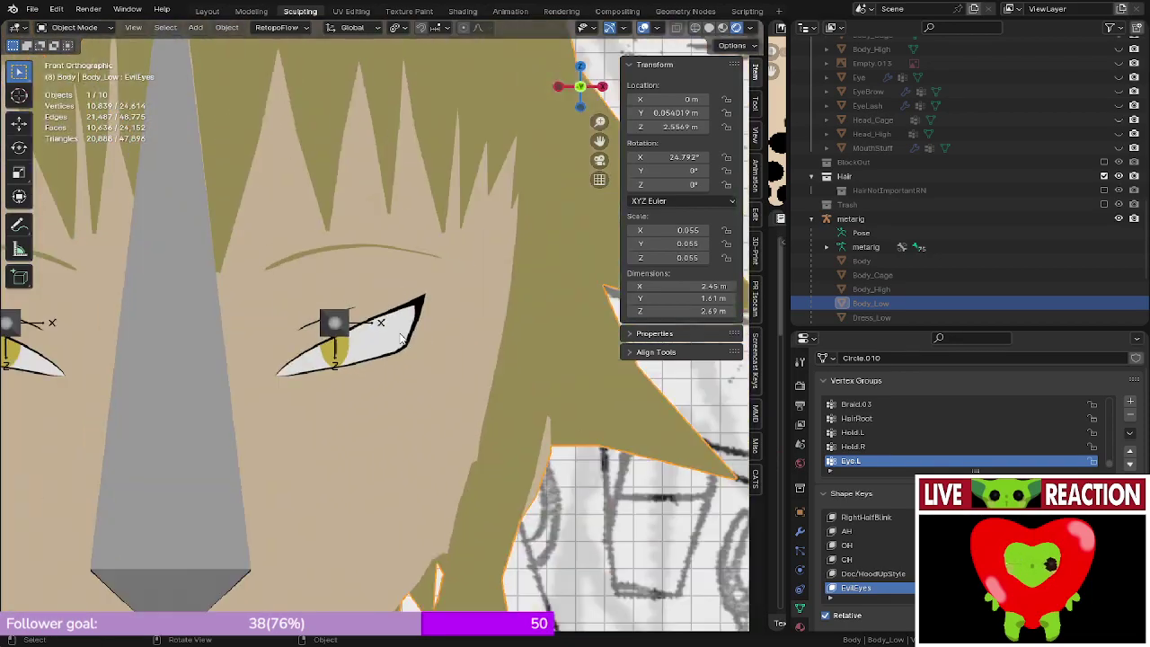
pyautogui.scroll(-4, 393, 214)
pyautogui.keyDown('shift'); pyautogui.moveTo(384, 244); pyautogui.dragTo(406, 239, button='middle'); pyautogui.keyUp('shift')
pyautogui.scroll(-4, 406, 238)
pyautogui.scroll(5, 414, 296)
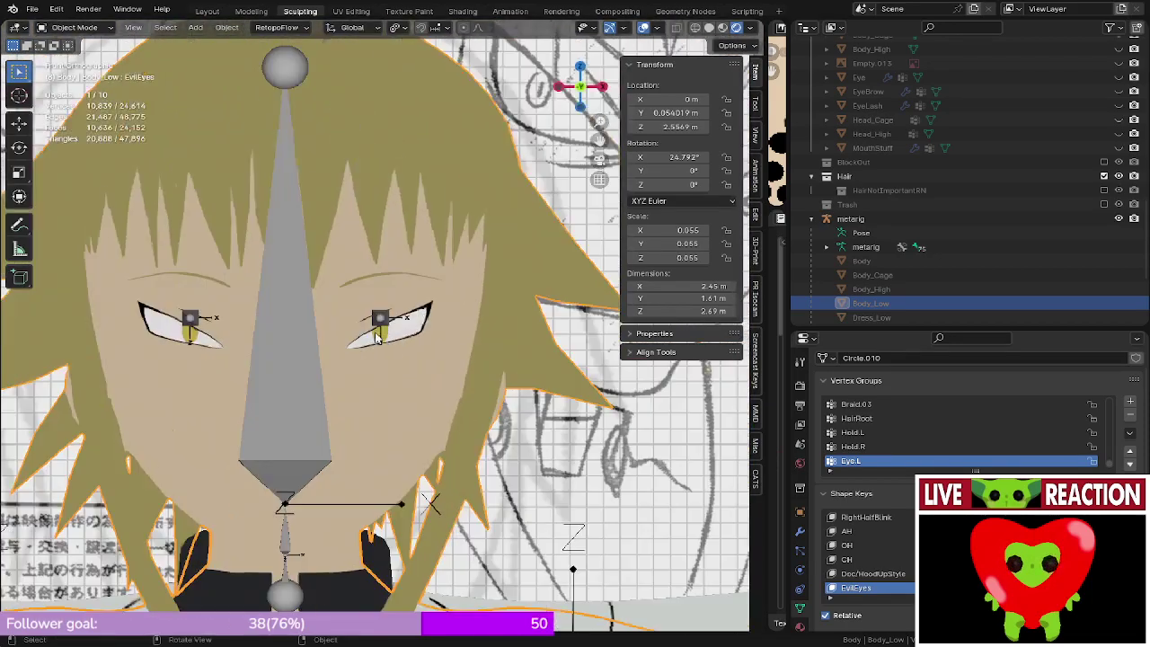
# - Enlarge the notes area and add "may need a new eye detail object for the evil eyes, one that goes under to show more detail" below the face shape key entries
pyautogui.scroll(2, 431, 314)
pyautogui.scroll(-3, 468, 331)
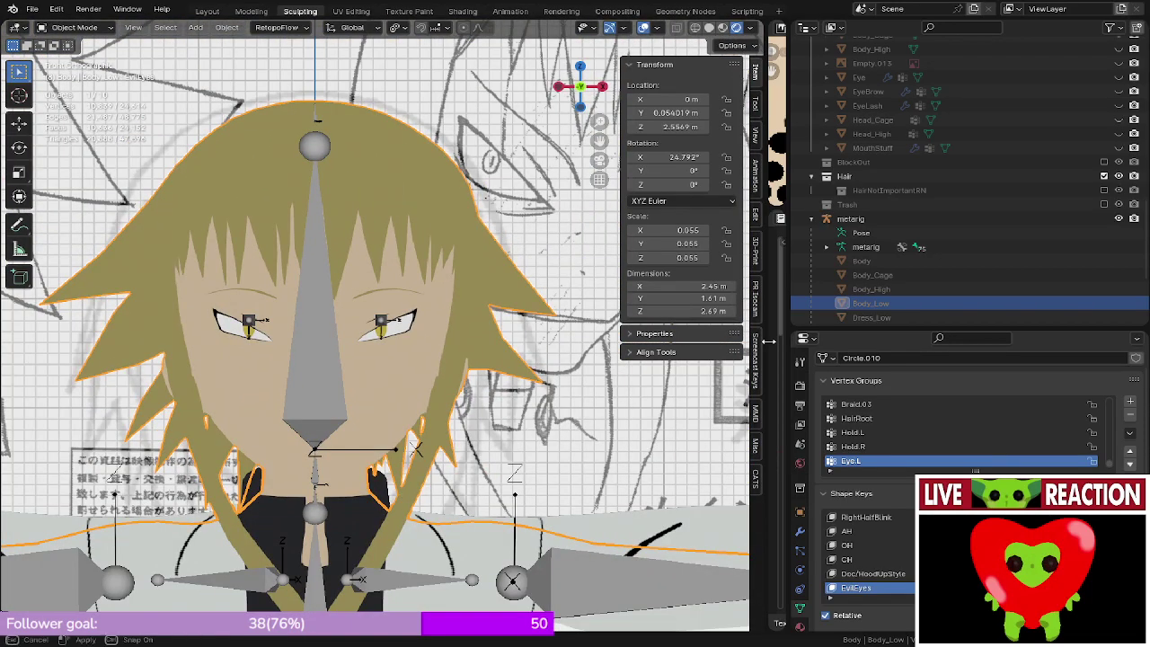
pyautogui.moveTo(768, 340); pyautogui.dragTo(449, 341)
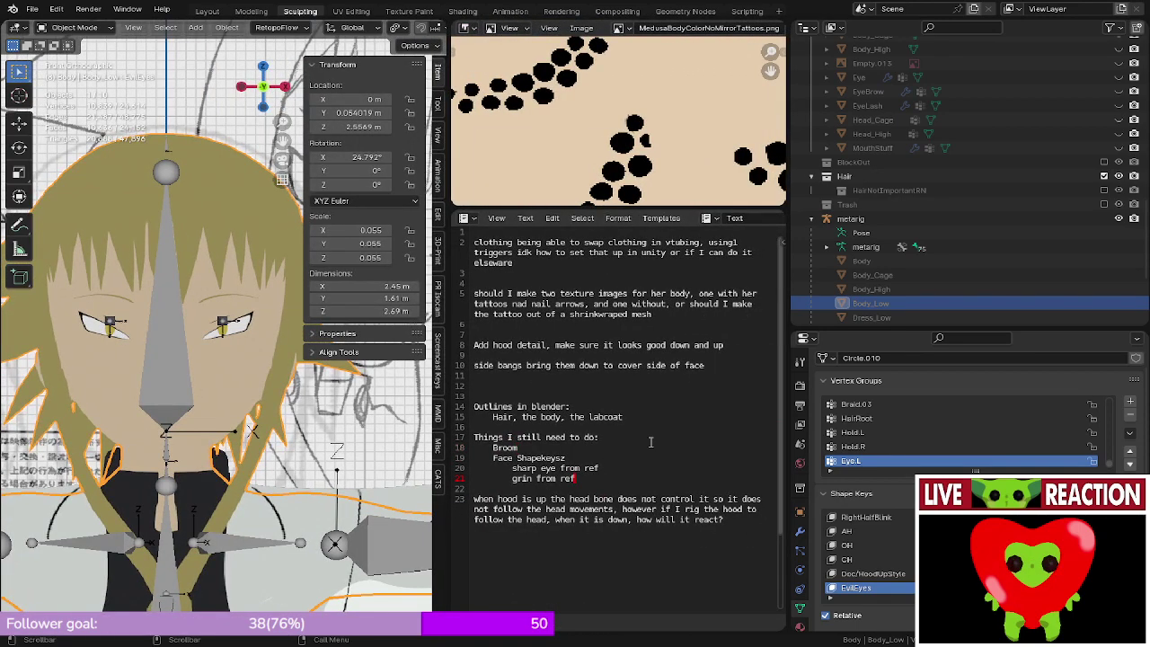
pyautogui.press('Return')
pyautogui.press('Return')
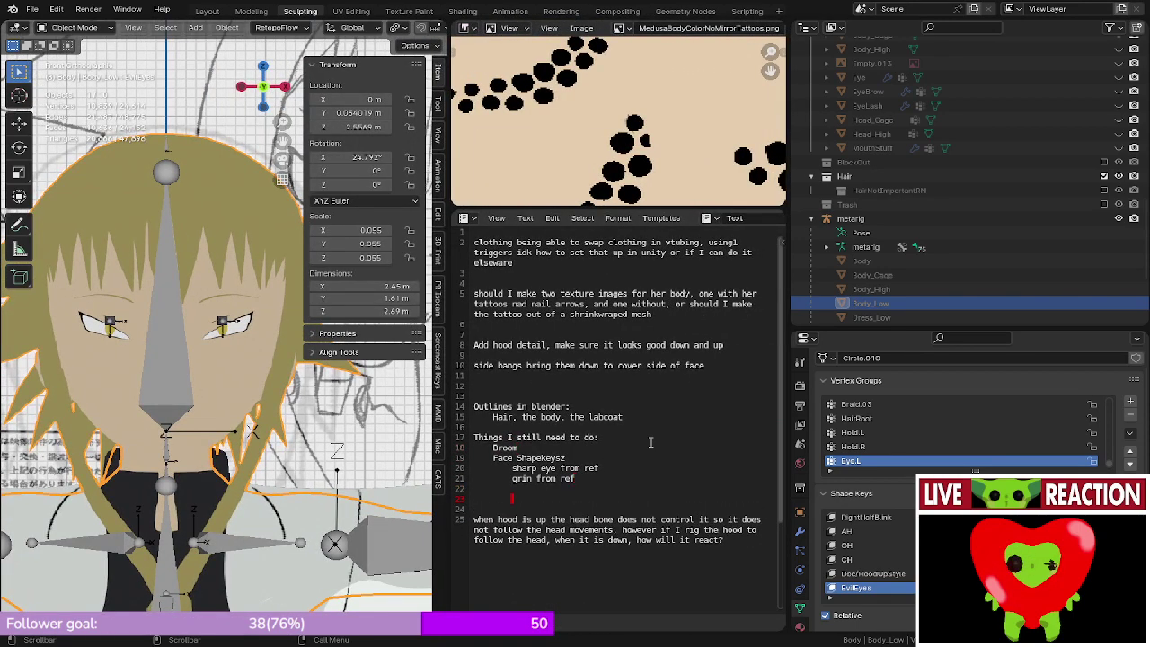
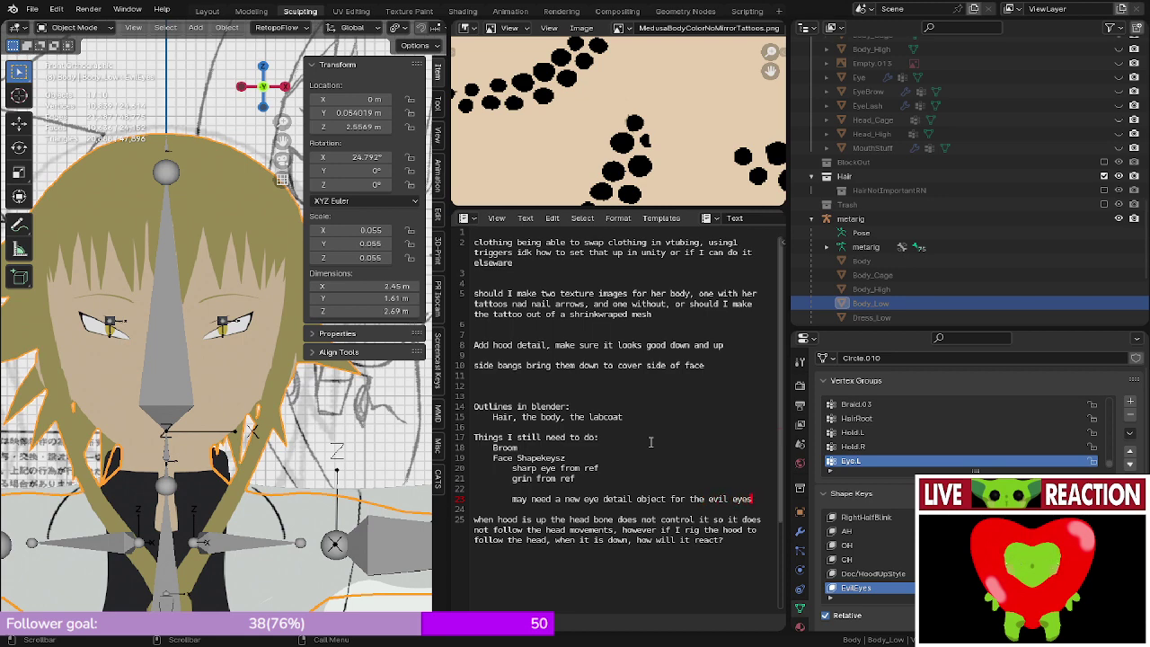
pyautogui.write('ne that goes under to show more detail')
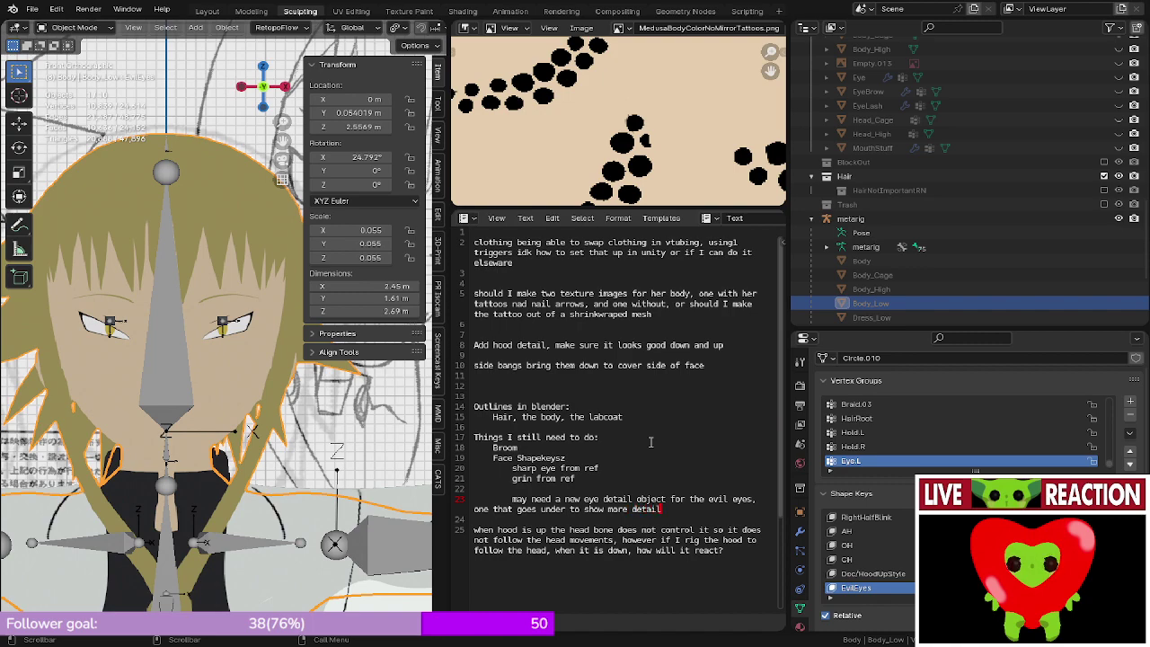
pyautogui.press('Return')
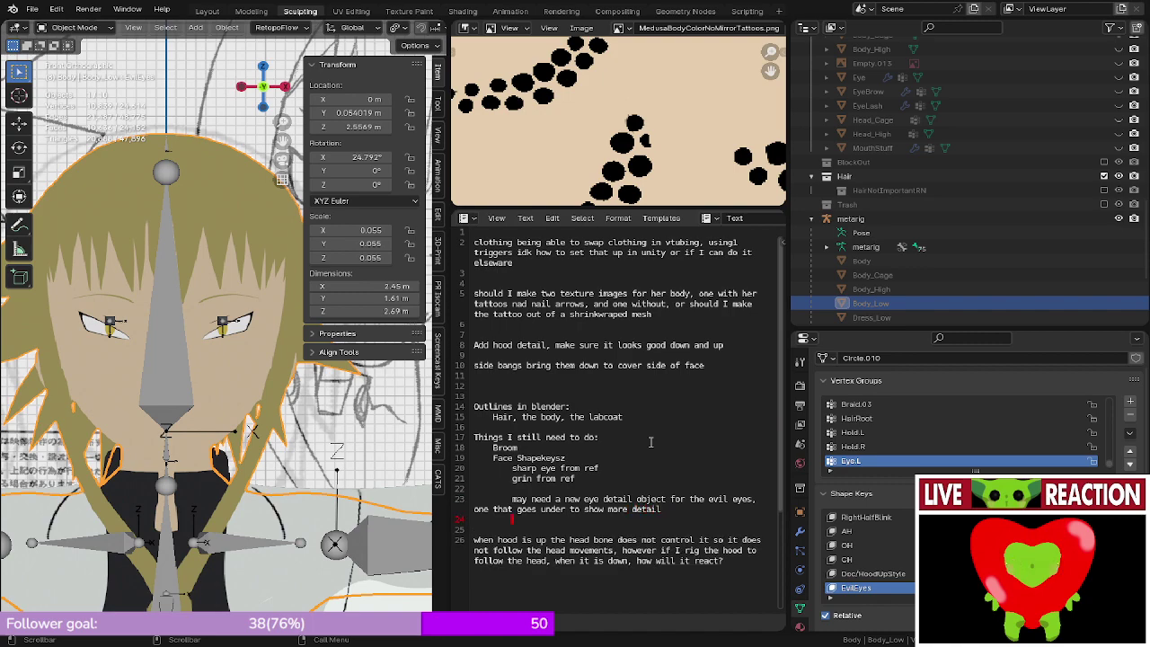
# - Hide the transform sidebar and select the whole linked crease line above the eye in Edit Mode
pyautogui.scroll(-2, 257, 321)
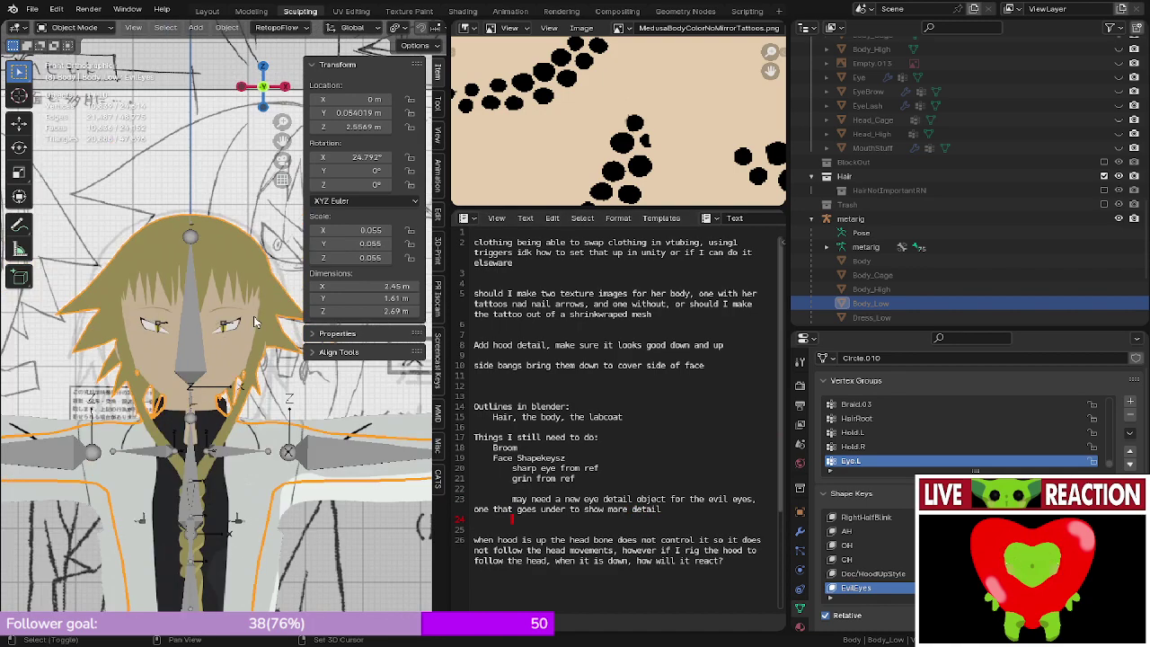
pyautogui.press('n')
pyautogui.scroll(-2, 253, 321)
pyautogui.moveTo(253, 322); pyautogui.dragTo(213, 361, button='middle')
pyautogui.press('KP_1')
pyautogui.scroll(2, 261, 345)
pyautogui.scroll(6, 216, 358)
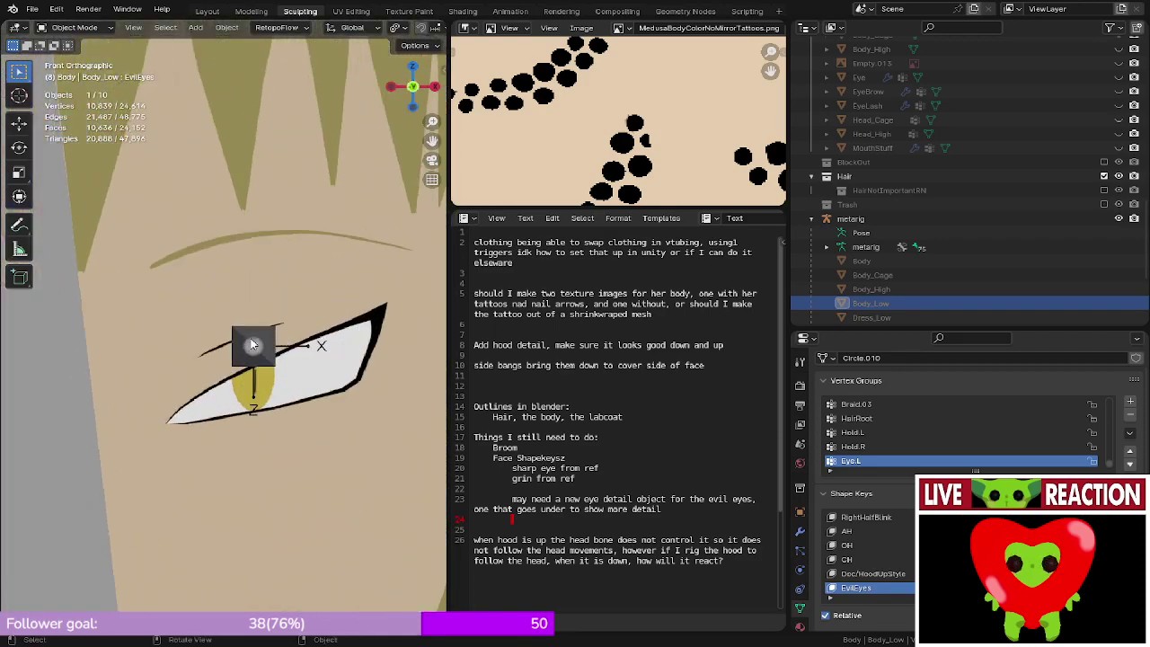
pyautogui.press('Tab')
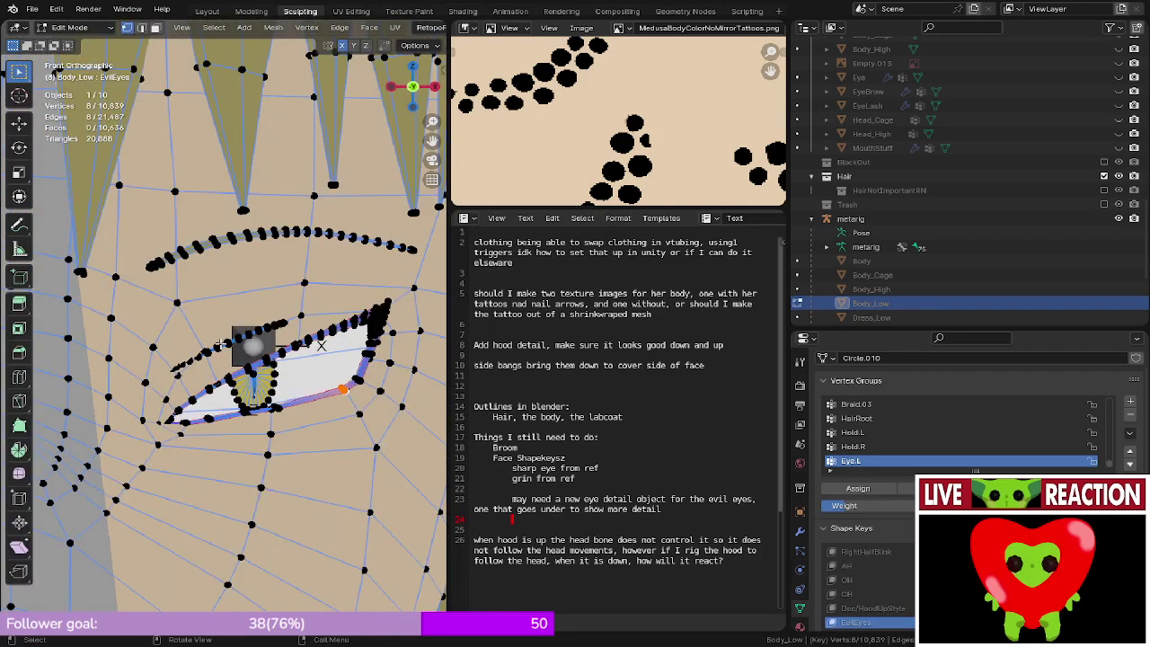
pyautogui.press('l')
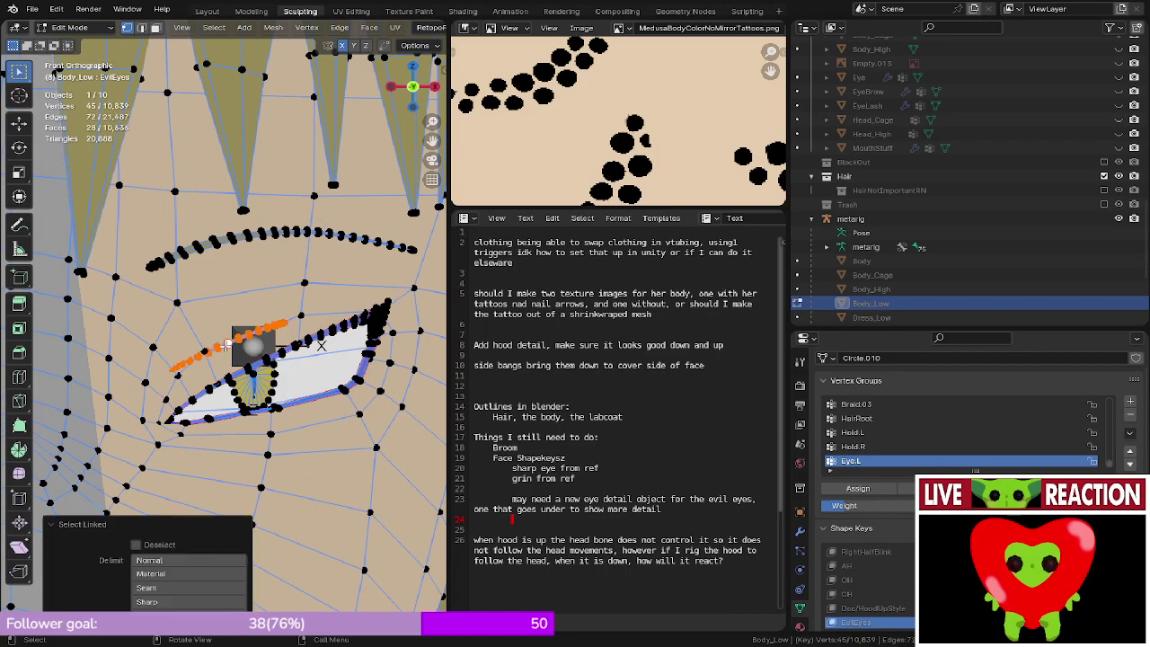
# - Compare the selected crease line with the narrowed eyes in the reference sketch beside the head
pyautogui.moveTo(229, 346); pyautogui.dragTo(251, 225, button='middle')
pyautogui.press('KP_1')
pyautogui.scroll(-5, 229, 180)
pyautogui.keyDown('shift'); pyautogui.moveTo(229, 180); pyautogui.dragTo(172, 248, button='middle'); pyautogui.keyUp('shift')
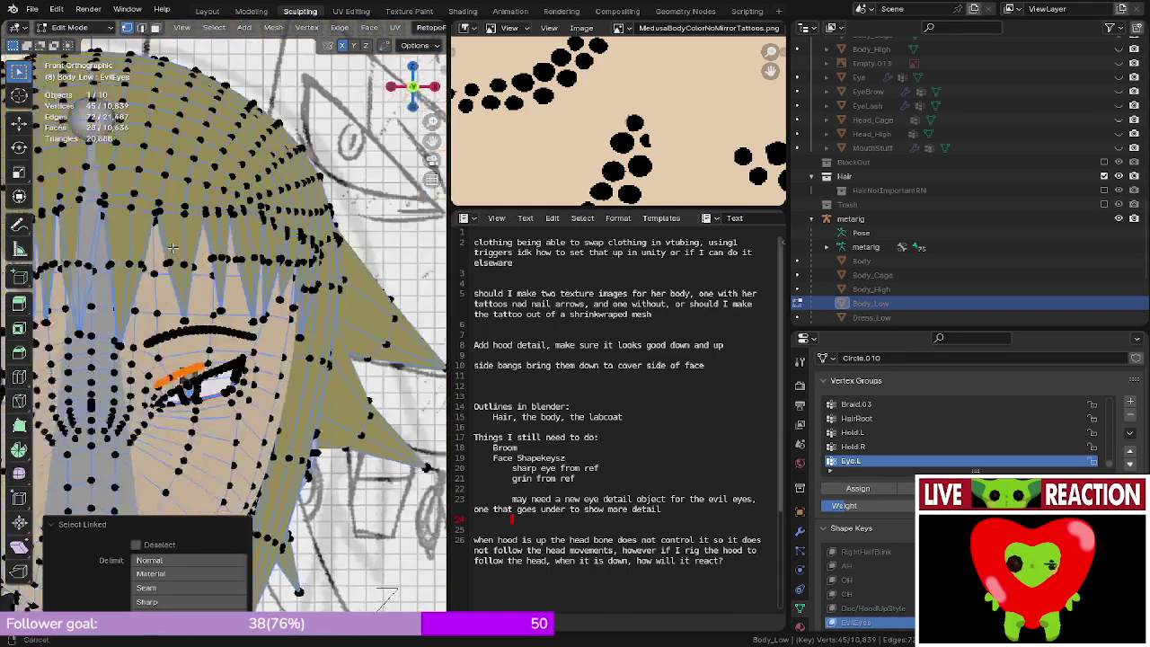
pyautogui.scroll(-5, 172, 246)
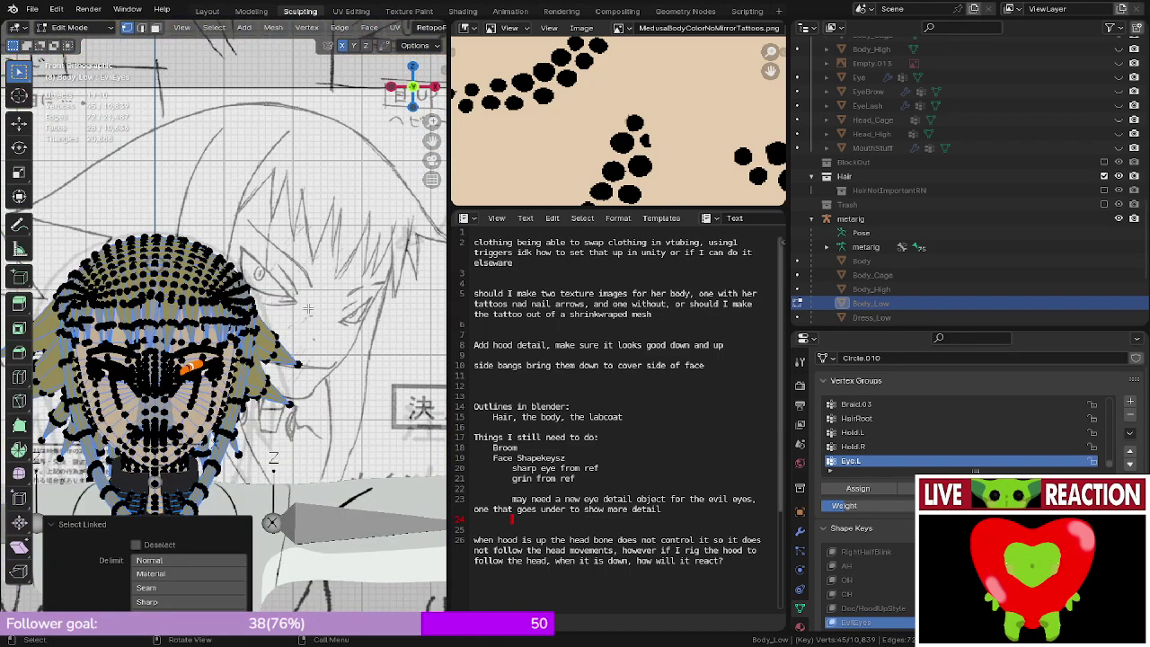
pyautogui.scroll(-5, 256, 292)
pyautogui.scroll(3, 335, 325)
pyautogui.moveTo(247, 288)
pyautogui.keyDown('shift'); pyautogui.mouseDown(button='middle')
pyautogui.moveTo(369, 347)
pyautogui.moveTo(320, 312)
pyautogui.moveTo(100, 237)
pyautogui.moveTo(314, 160)
pyautogui.moveTo(316, 178)
pyautogui.moveTo(45, 179)
pyautogui.moveTo(67, 202)
pyautogui.mouseUp(button='middle'); pyautogui.keyUp('shift')
pyautogui.scroll(3, 320, 310)
pyautogui.scroll(-1, 260, 315)
pyautogui.keyDown('shift'); pyautogui.moveTo(260, 314); pyautogui.dragTo(284, 301, button='middle'); pyautogui.keyUp('shift')
pyautogui.scroll(5, 284, 300)
pyautogui.keyDown('shift'); pyautogui.moveTo(431, 267); pyautogui.dragTo(412, 272, button='middle'); pyautogui.keyUp('shift')
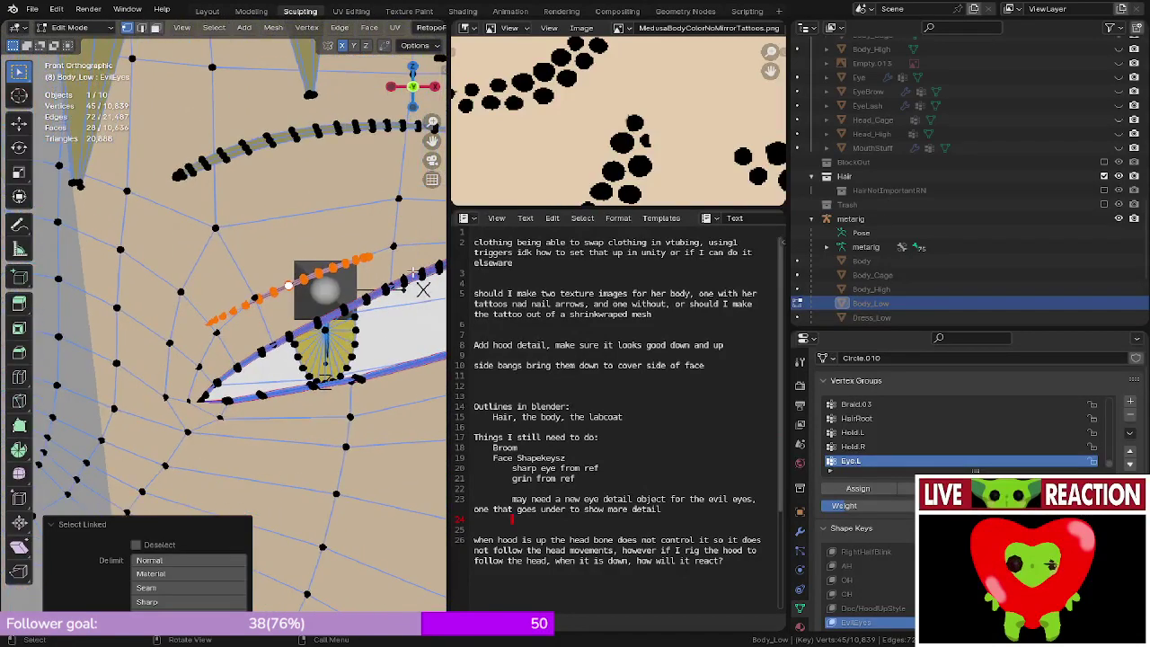
# - Rotate the crease line -14° in front view, move it -0.000333 m in X and -0.002445 m in Z, and return to Object Mode
pyautogui.press('r')
pyautogui.click(395, 242)
pyautogui.press('g')
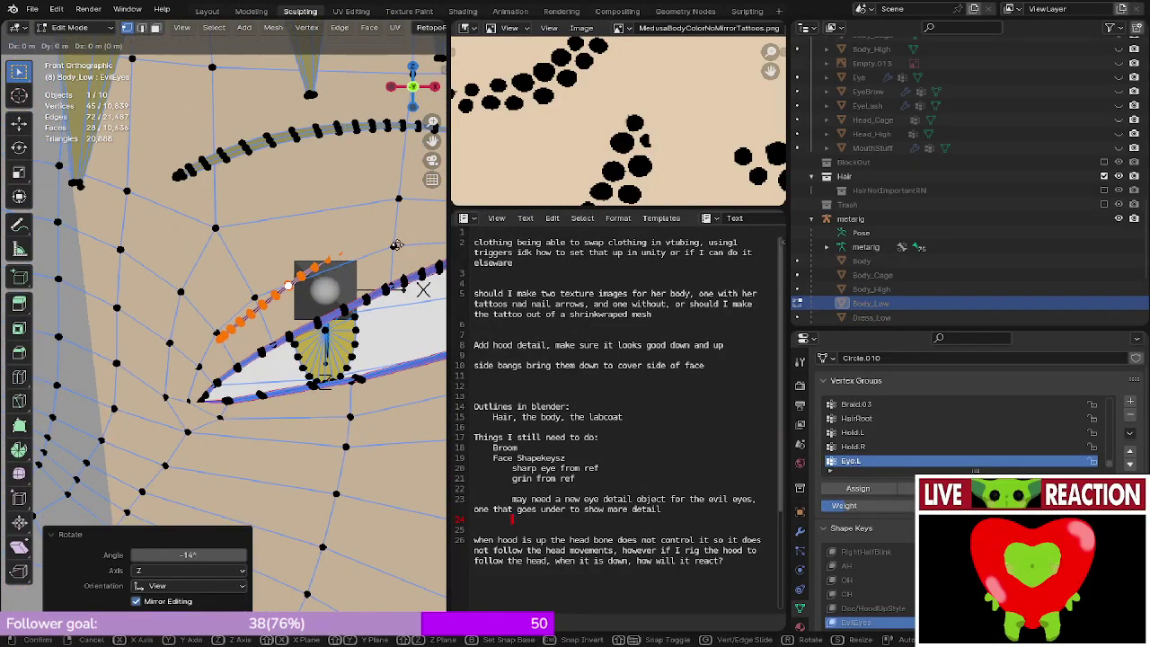
pyautogui.click(396, 253)
pyautogui.hotkey('alt', 'z')
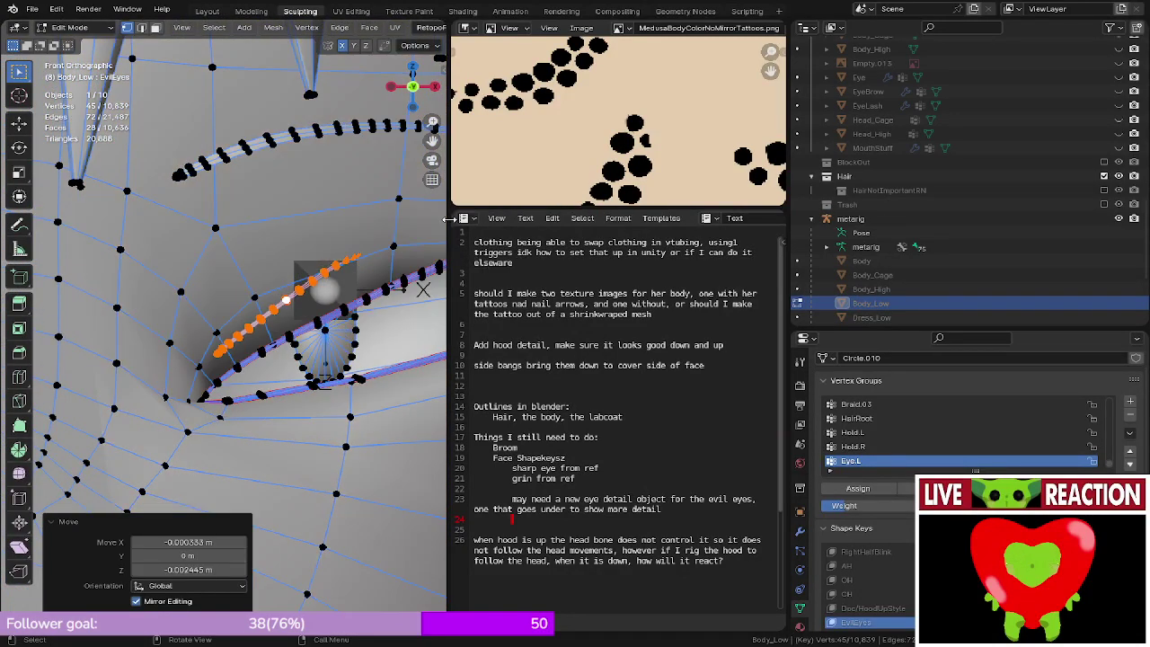
pyautogui.hotkey('alt', 'z')
pyautogui.press('Tab')
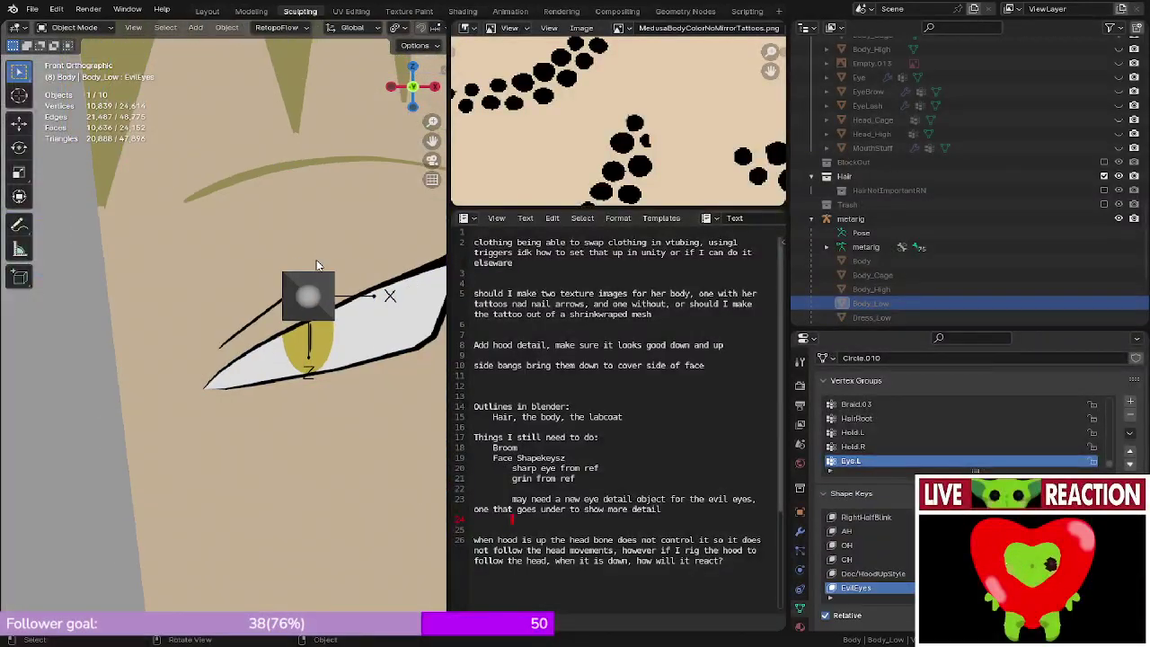
# - In front view, rotate the crease line, move it -0.000533 m in X and -0.002401 m in Z, and finish with a -3.01° rotation
pyautogui.moveTo(239, 296)
pyautogui.mouseDown(button='middle')
pyautogui.moveTo(260, 283)
pyautogui.moveTo(241, 274)
pyautogui.mouseUp(button='middle')
pyautogui.press('Tab')
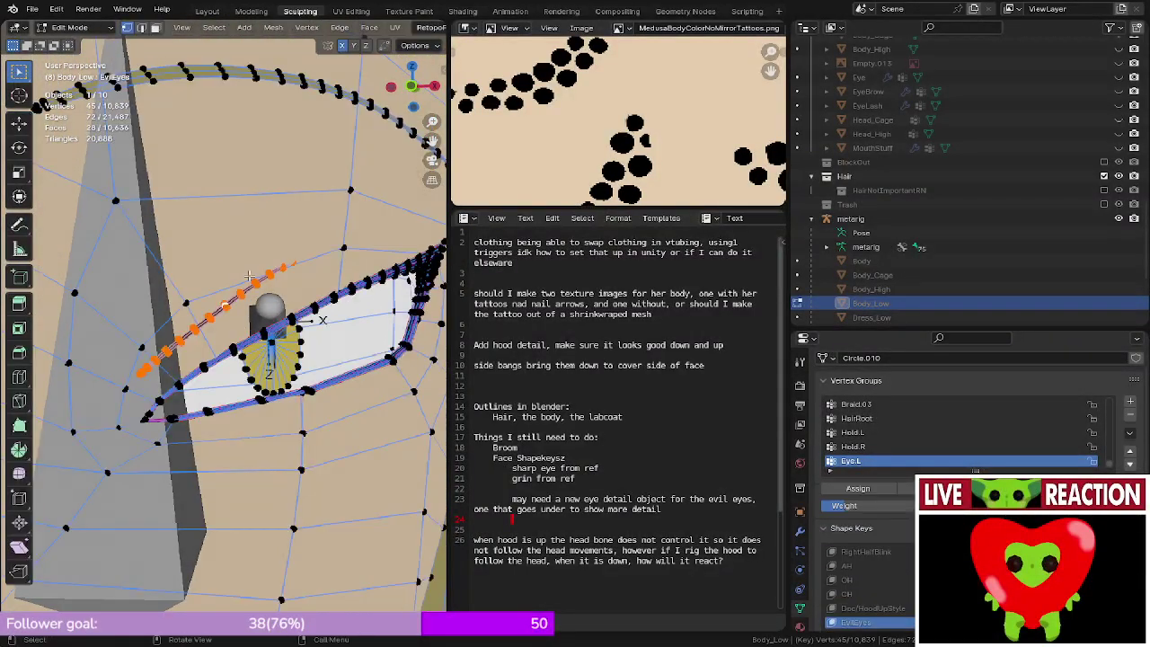
pyautogui.press('r')
pyautogui.rightClick(327, 249)
pyautogui.press('KP_1')
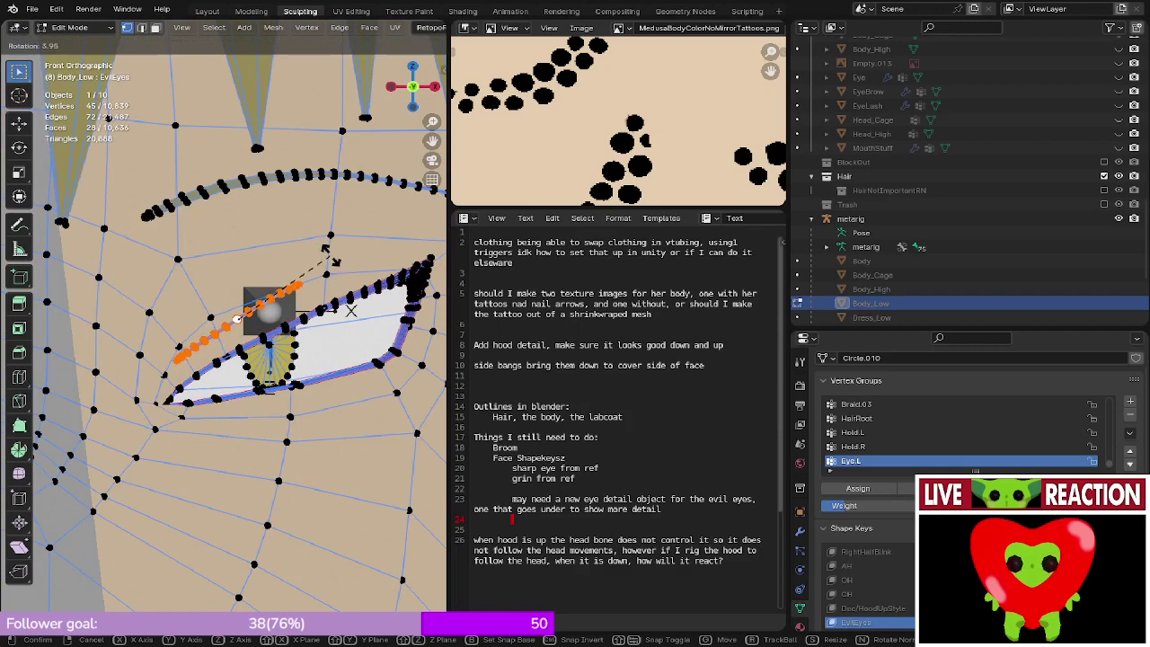
pyautogui.click(327, 251)
pyautogui.press('g')
pyautogui.click(327, 265)
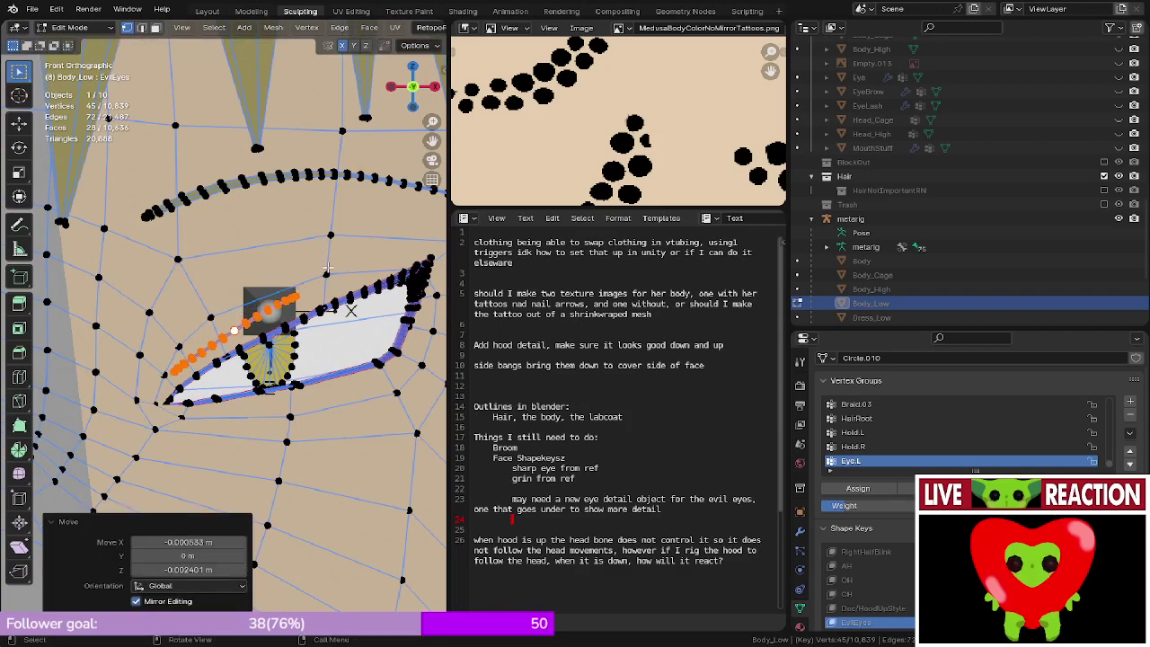
pyautogui.press('r')
pyautogui.click(328, 260)
# - Return to Object Mode and hide the metarig armature to inspect the eye unobstructed
pyautogui.press('z')
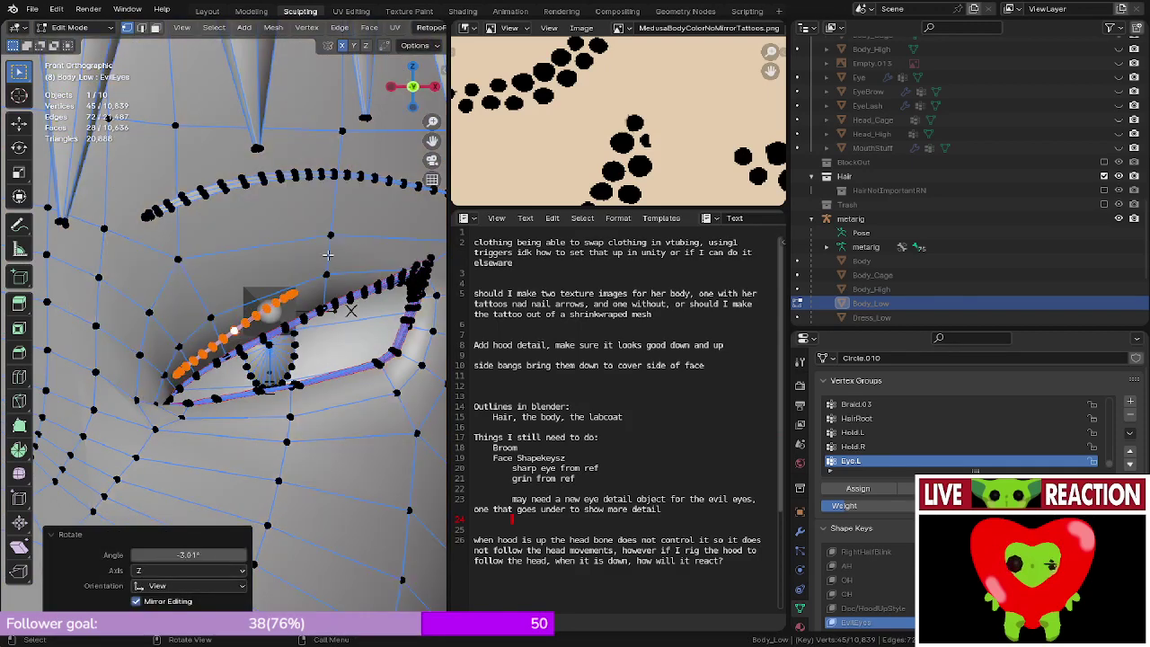
pyautogui.press('z')
pyautogui.press('Tab')
pyautogui.scroll(-3, 278, 255)
pyautogui.moveTo(278, 254)
pyautogui.mouseDown(button='middle')
pyautogui.moveTo(246, 265)
pyautogui.moveTo(277, 182)
pyautogui.moveTo(301, 270)
pyautogui.mouseUp(button='middle')
pyautogui.click(1119, 219)
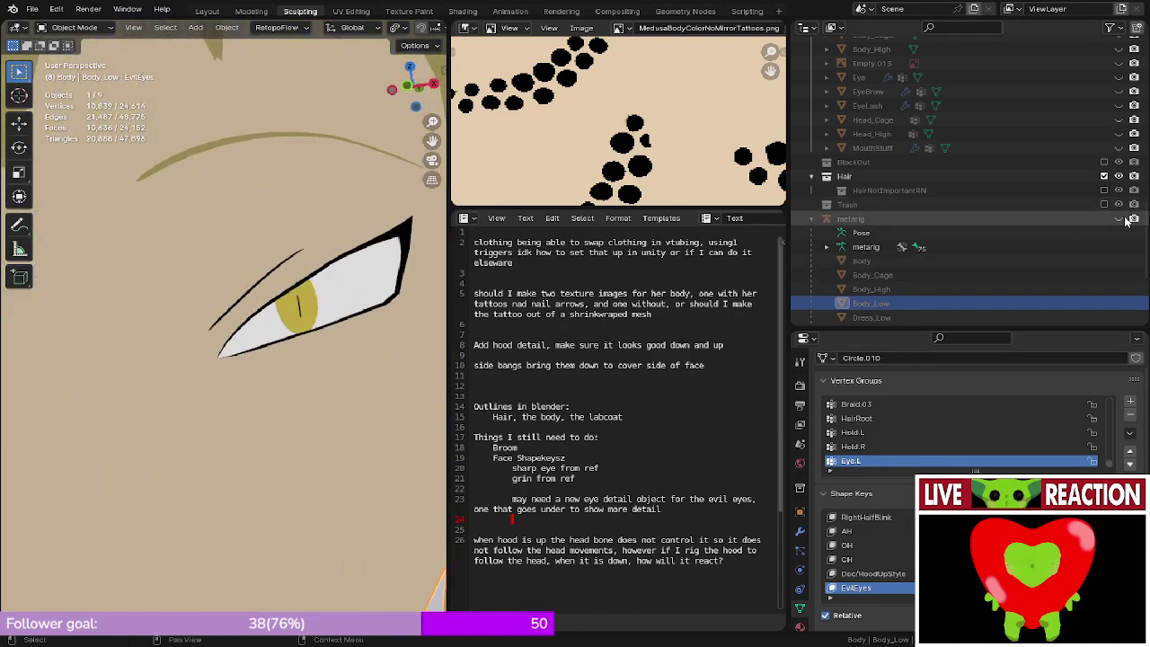
# - Rotate the crease line to follow the face surface and move it 0.003364 m along Y
pyautogui.press('Tab')
pyautogui.scroll(5, 305, 346)
pyautogui.moveTo(298, 339); pyautogui.dragTo(362, 299, button='middle')
pyautogui.press('r')
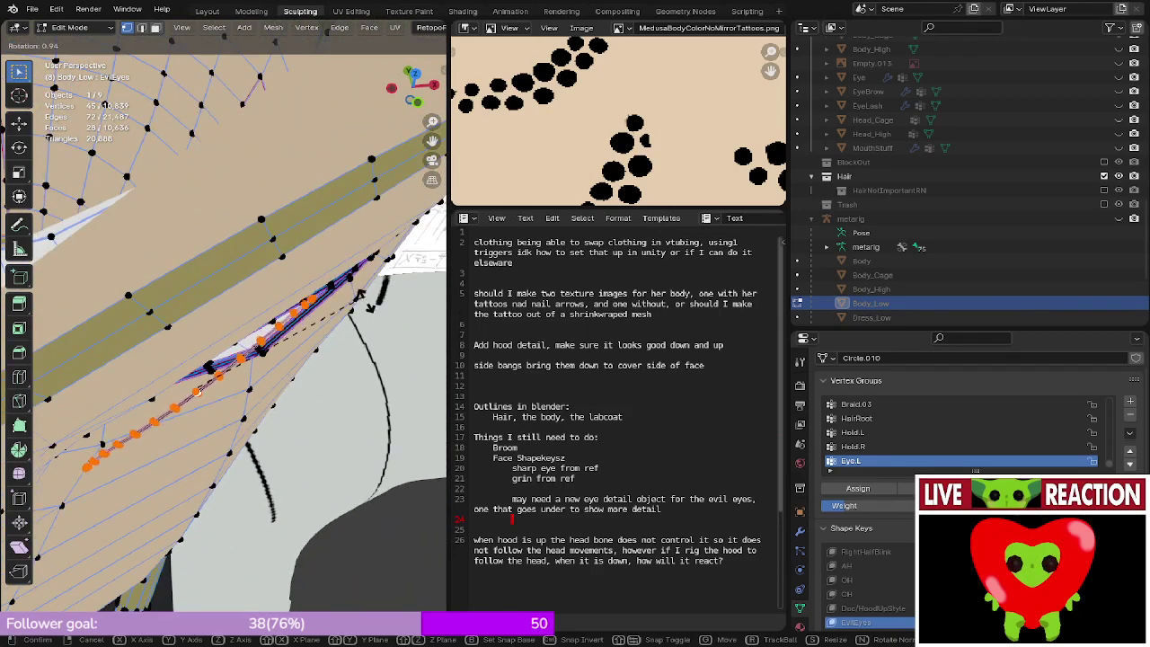
pyautogui.click(367, 312)
pyautogui.moveTo(237, 361); pyautogui.dragTo(213, 360, button='middle')
pyautogui.press('g')
pyautogui.press('y')
pyautogui.click(225, 338)
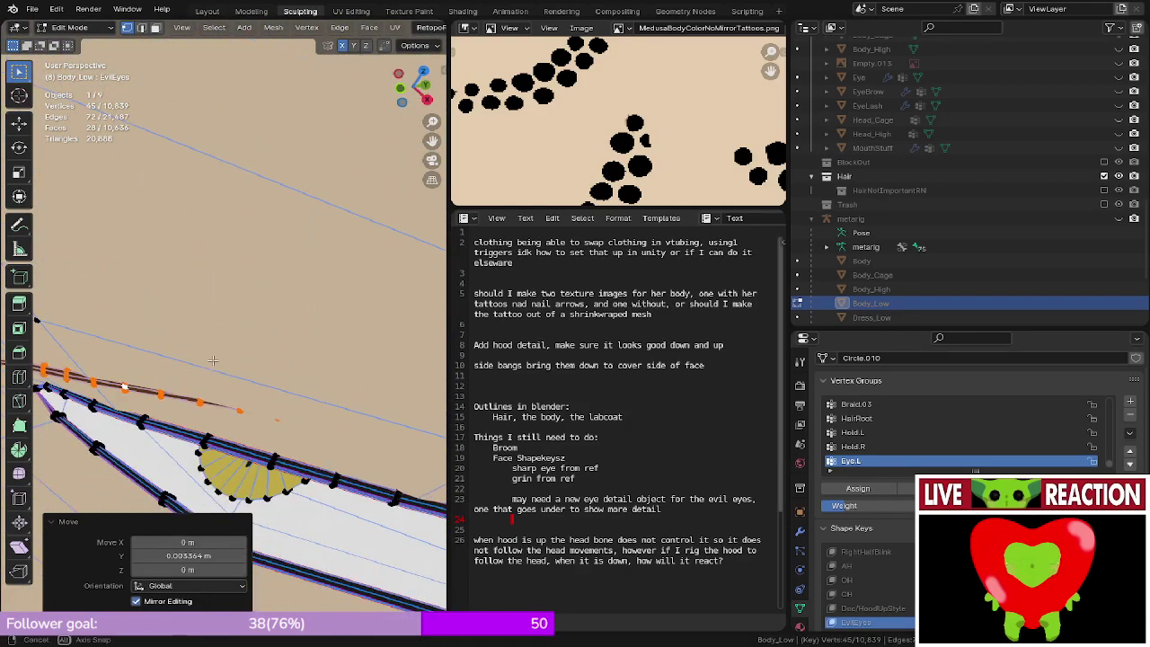
# - Select the outer part of the crease line with Select Loop Inner-Region and move it -0.000546 m along Y
pyautogui.press('z')
pyautogui.click(121, 331)
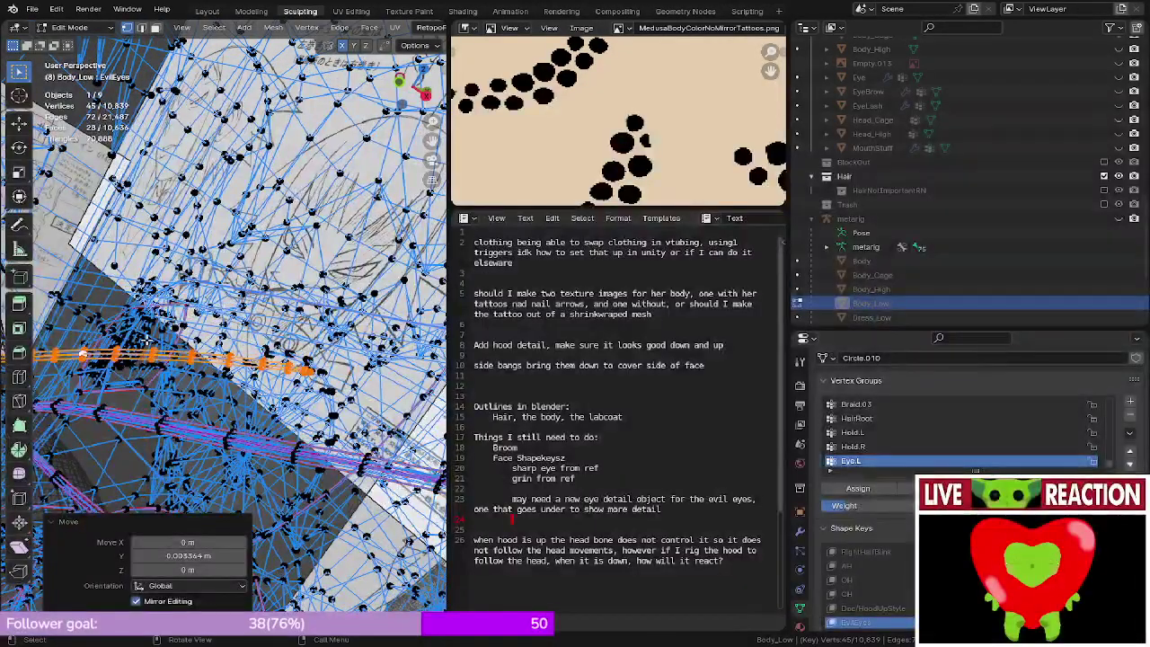
pyautogui.moveTo(157, 353)
pyautogui.mouseDown(button='middle')
pyautogui.moveTo(145, 375)
pyautogui.moveTo(177, 352)
pyautogui.mouseUp(button='middle')
pyautogui.keyDown('alt'); pyautogui.click(146, 375); pyautogui.keyUp('alt')
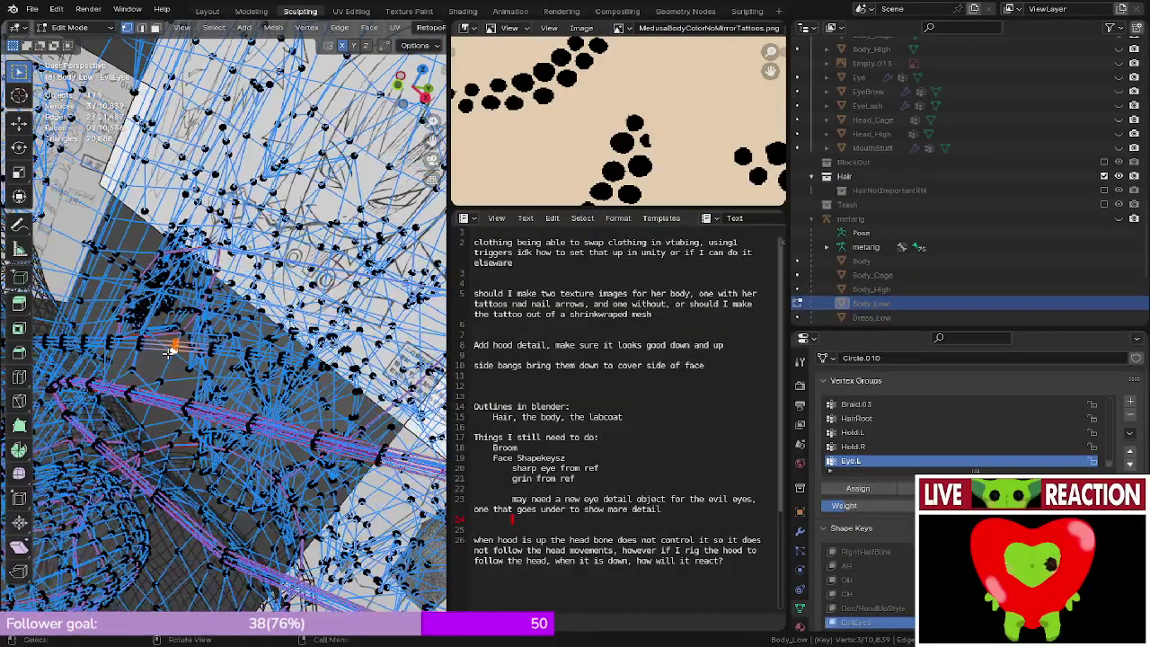
pyautogui.press('F3')
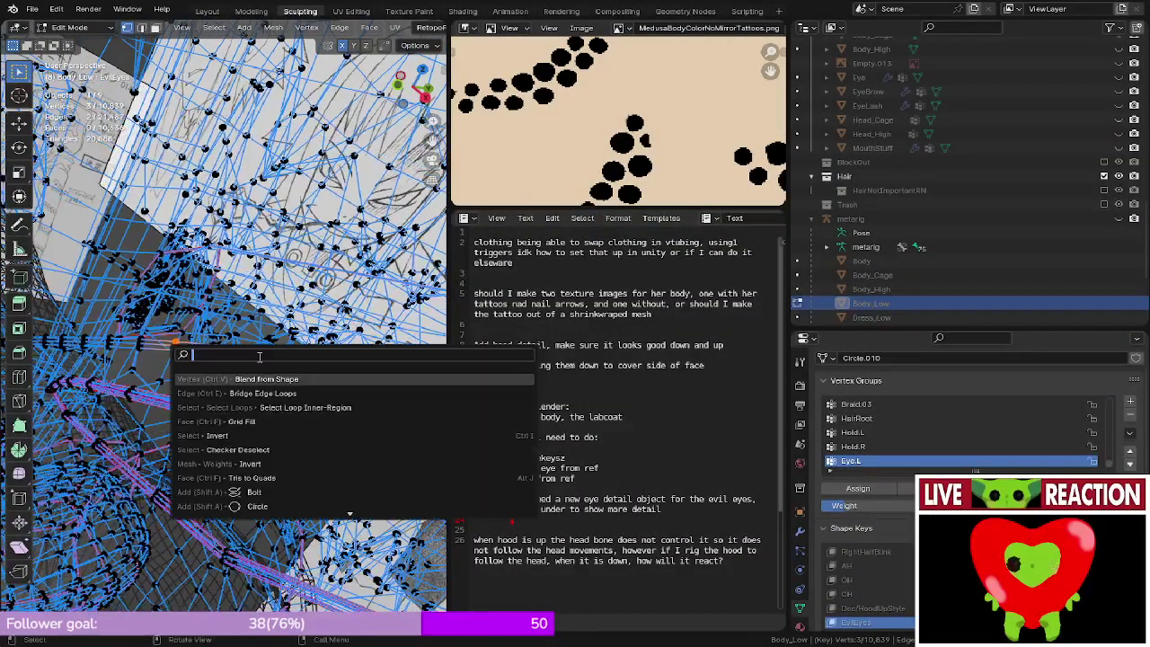
pyautogui.click(288, 411)
pyautogui.hotkey('alt', 'z')
pyautogui.scroll(4, 180, 337)
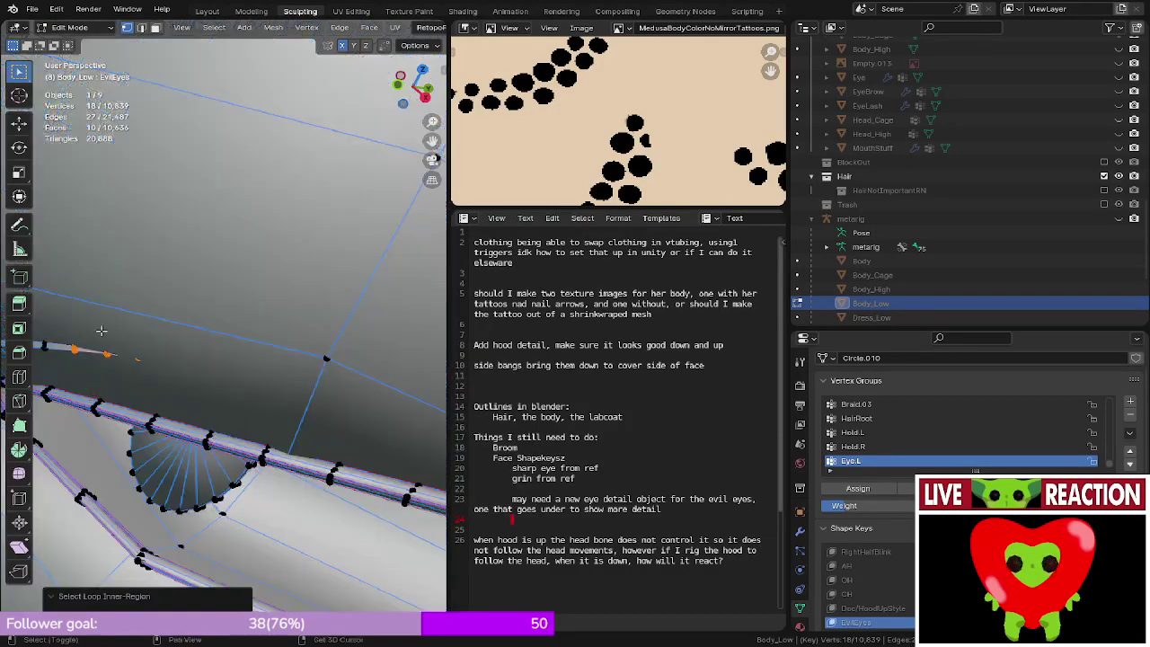
pyautogui.moveTo(101, 332); pyautogui.dragTo(200, 289, button='middle')
pyautogui.press('g')
pyautogui.press('y')
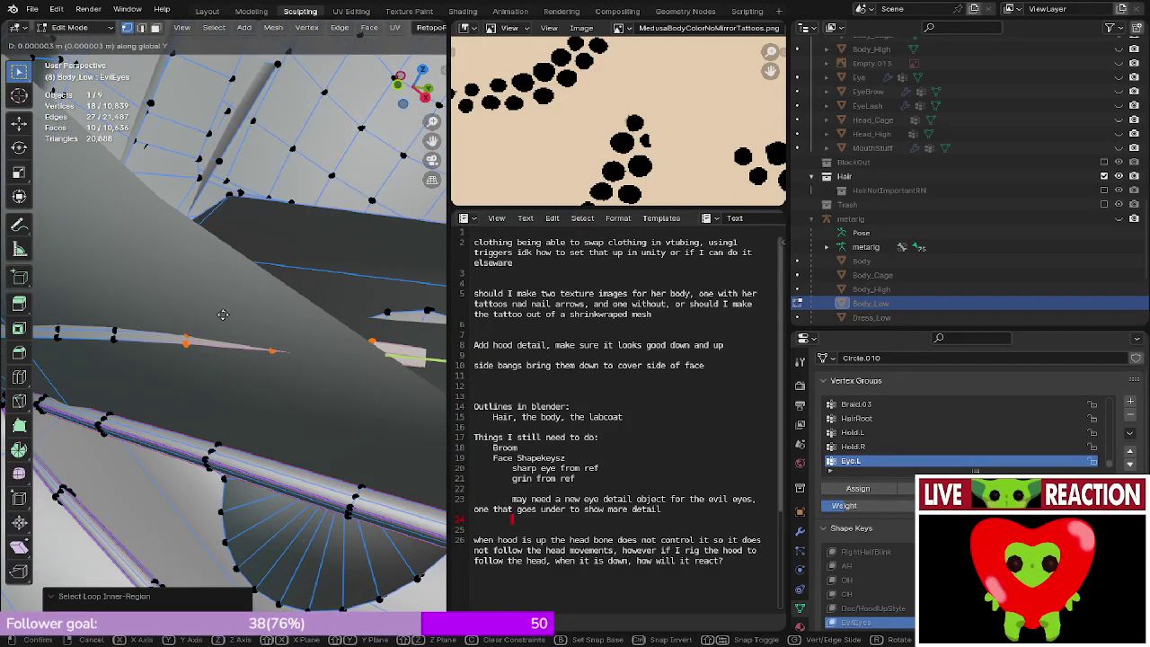
pyautogui.click(204, 327)
pyautogui.moveTo(205, 327); pyautogui.dragTo(239, 329, button='middle')
pyautogui.scroll(-4, 239, 329)
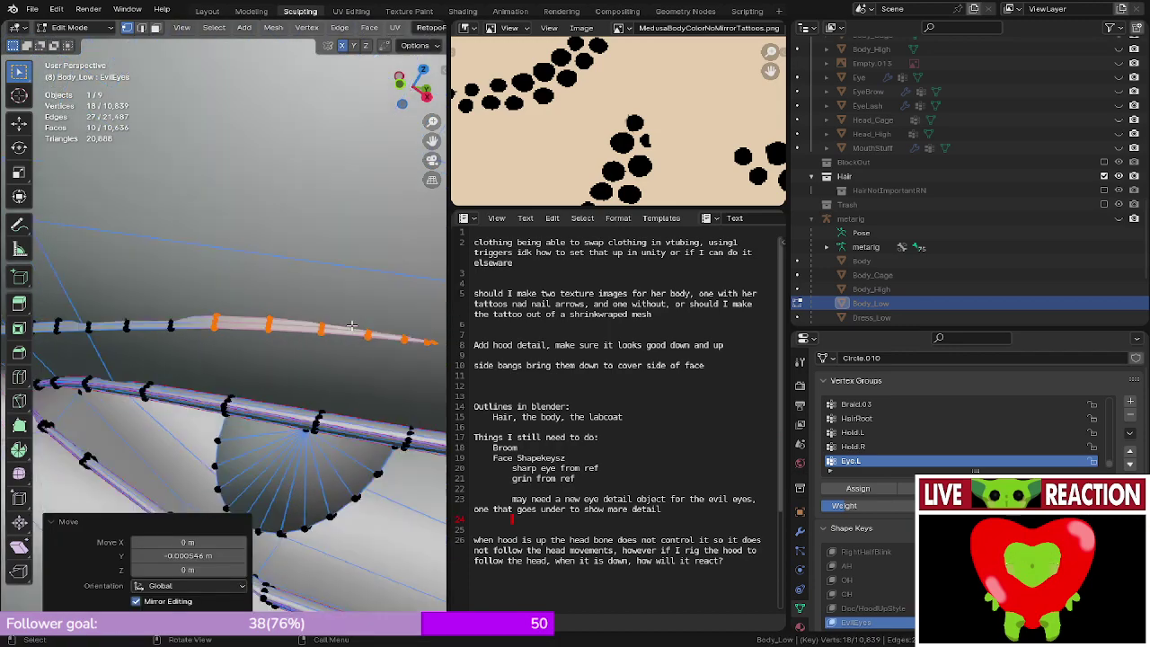
# - Select a shorter region toward the crease line's outer tip with Select Loop Inner-Region and adjust it slightly along Y
pyautogui.press('z')
pyautogui.press('z')
pyautogui.click(350, 228)
pyautogui.scroll(2, 320, 243)
pyautogui.moveTo(319, 242); pyautogui.dragTo(249, 252, button='middle')
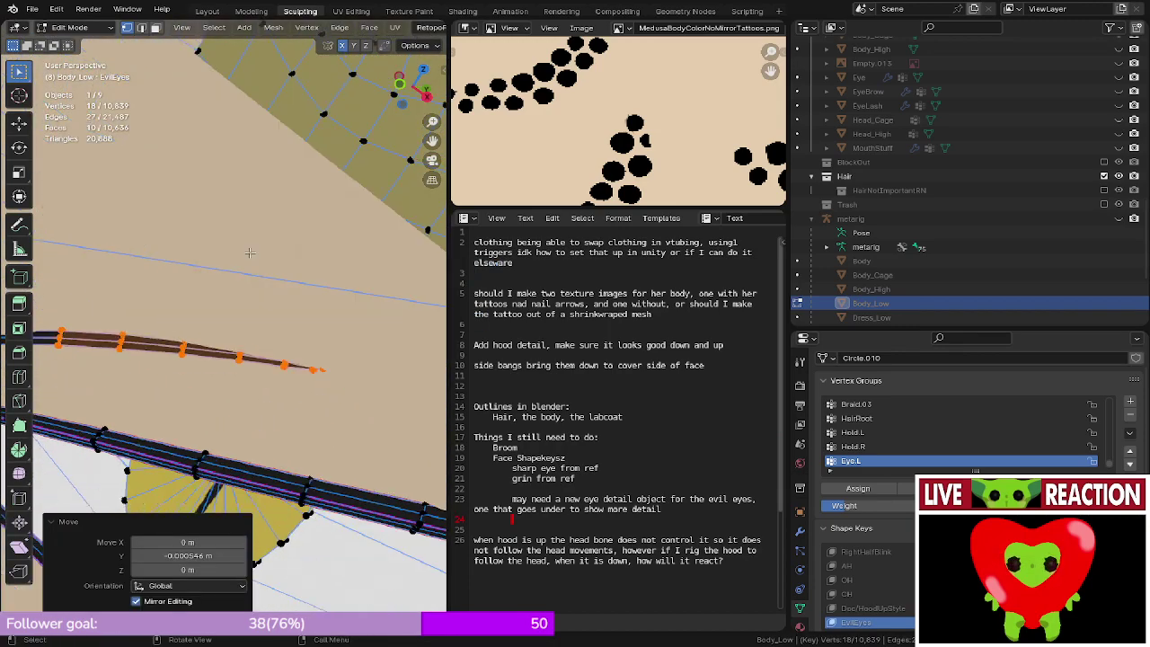
pyautogui.click(181, 349)
pyautogui.press('F3')
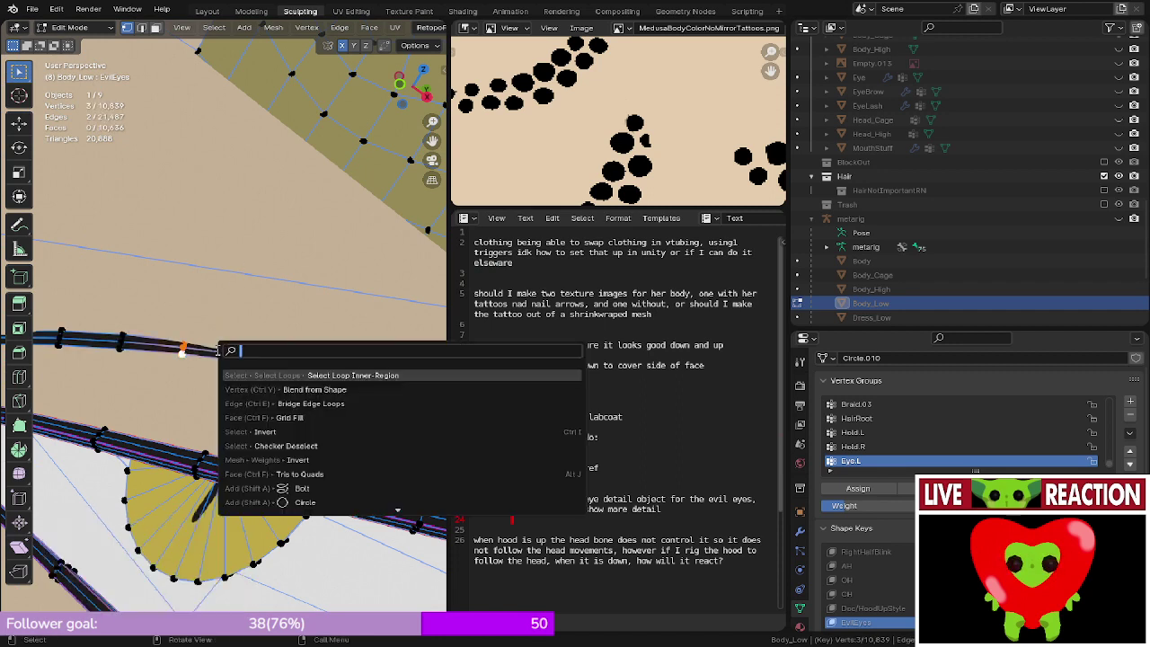
pyautogui.click(304, 373)
pyautogui.press('g')
pyautogui.press('y')
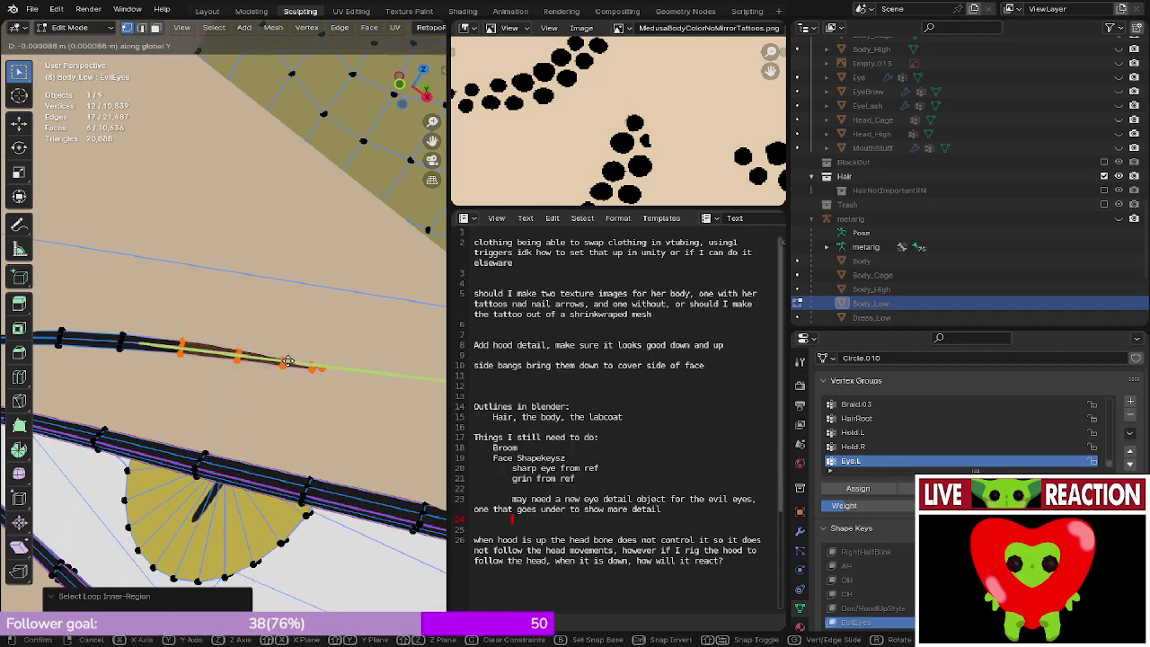
pyautogui.click(288, 356)
pyautogui.moveTo(299, 361); pyautogui.dragTo(261, 332, button='middle')
# - Select the three vertices at the crease line's tip using X-ray and nudge them along Y toward the face surface
pyautogui.hotkey('alt', 'z')
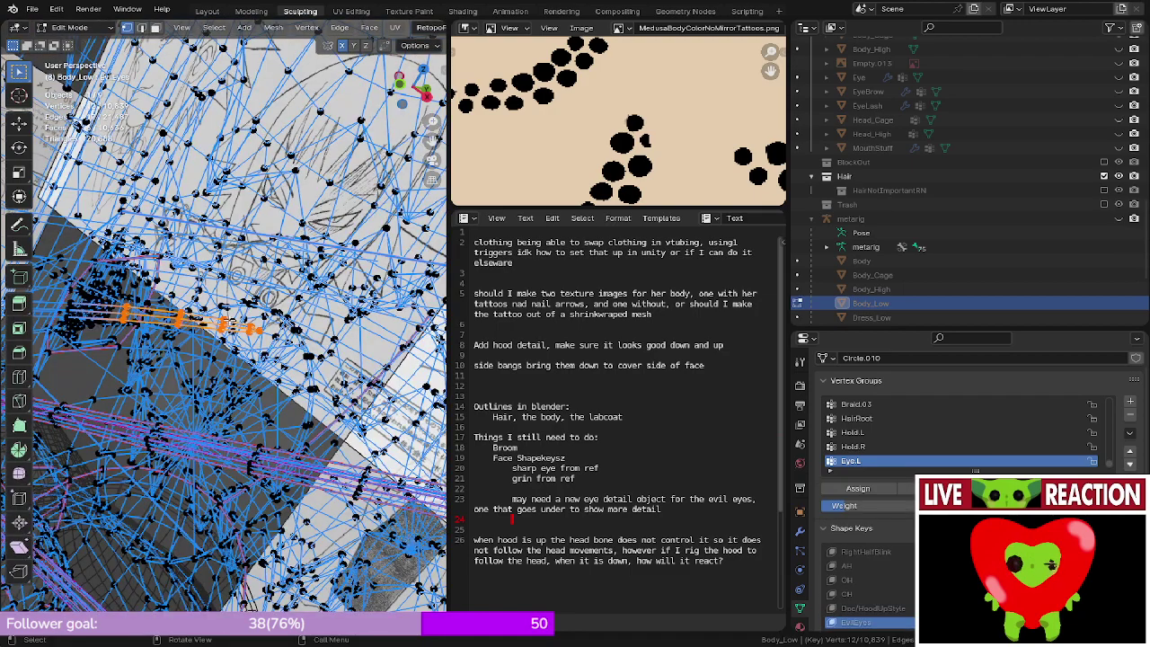
pyautogui.click(252, 328)
pyautogui.moveTo(253, 329); pyautogui.dragTo(255, 348, button='middle')
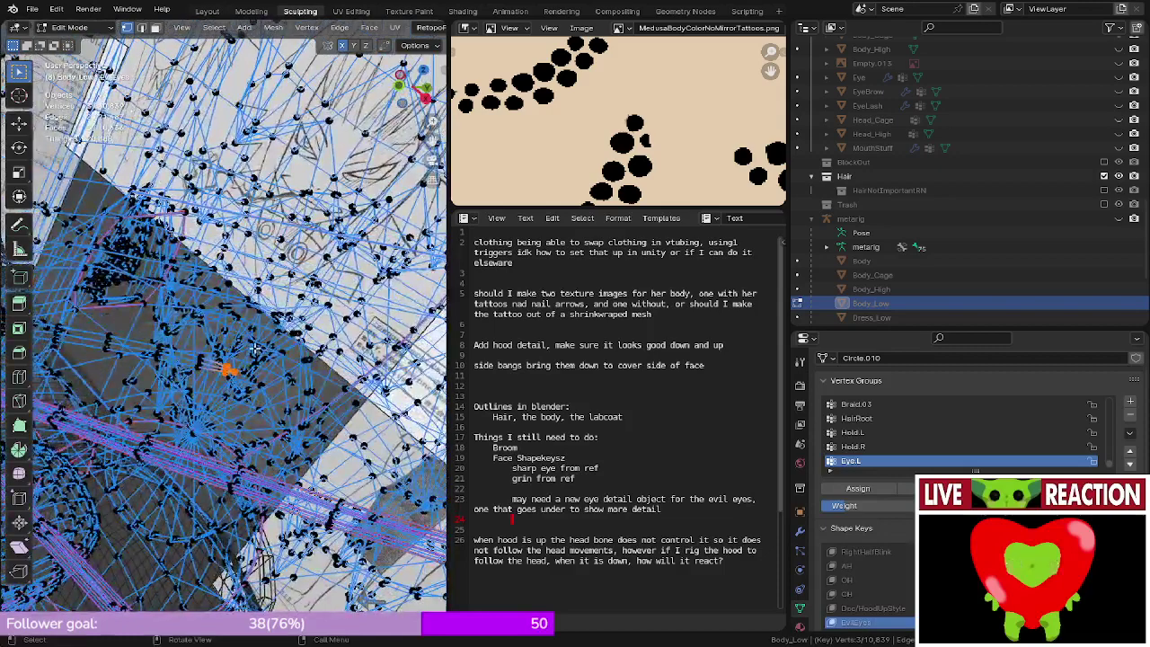
pyautogui.press('g')
pyautogui.rightClick(254, 347)
pyautogui.press('z')
pyautogui.click(292, 260)
pyautogui.press('g')
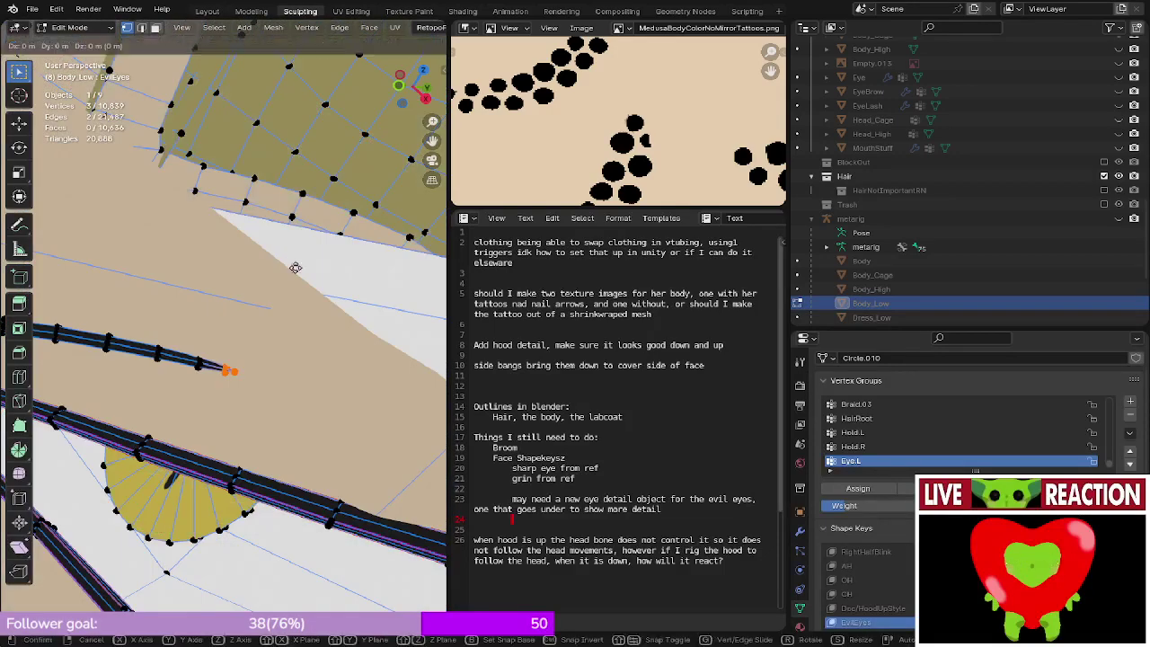
pyautogui.press('y')
pyautogui.click(291, 269)
pyautogui.press('Tab')
pyautogui.moveTo(289, 271); pyautogui.dragTo(221, 312, button='middle')
pyautogui.press('Tab')
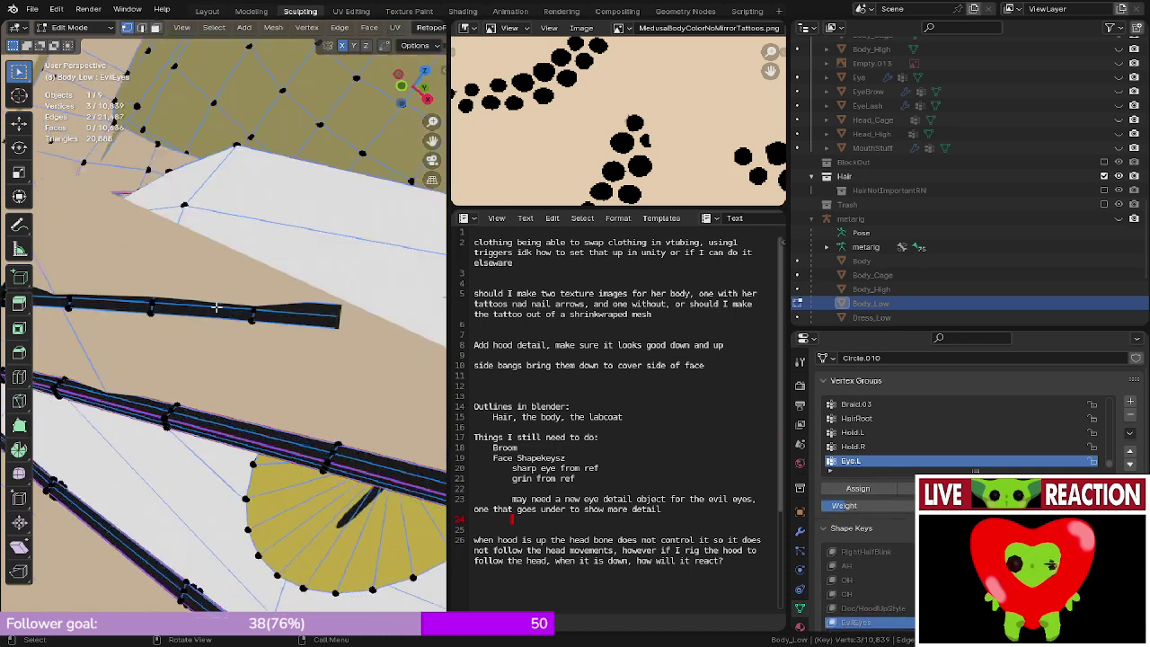
# - Select one cross-section of the crease line and move it -0.000509 m along Y
pyautogui.press('g')
pyautogui.press('y')
pyautogui.rightClick(264, 308)
pyautogui.press('g')
pyautogui.press('y')
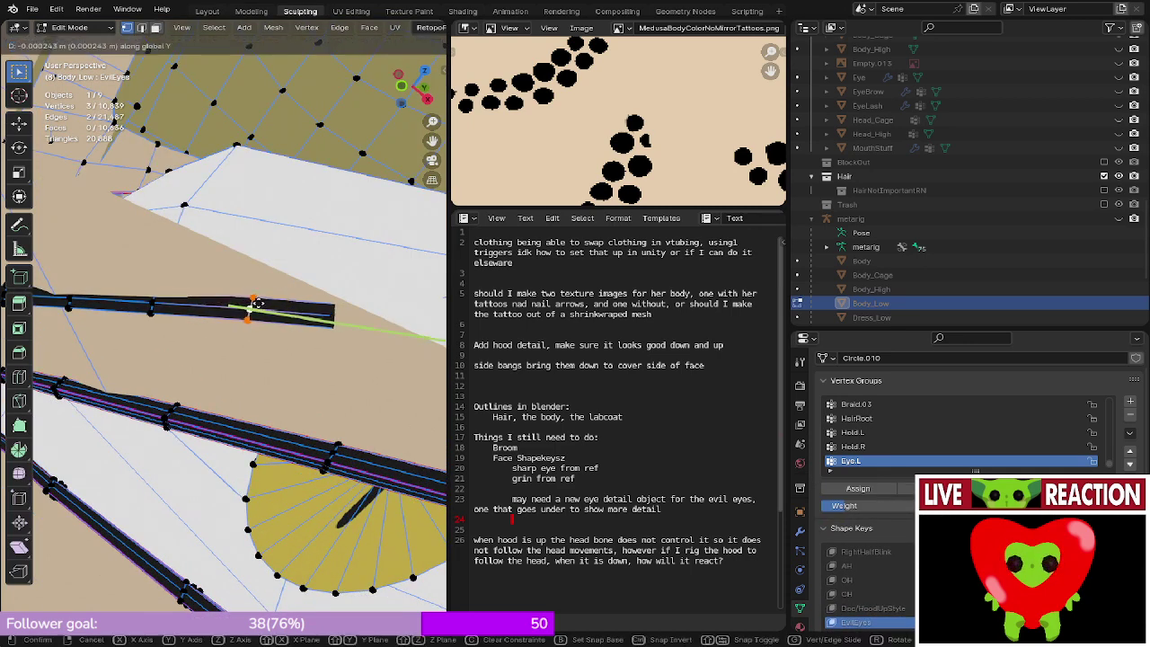
pyautogui.click(253, 300)
pyautogui.moveTo(252, 300); pyautogui.dragTo(237, 330, button='middle')
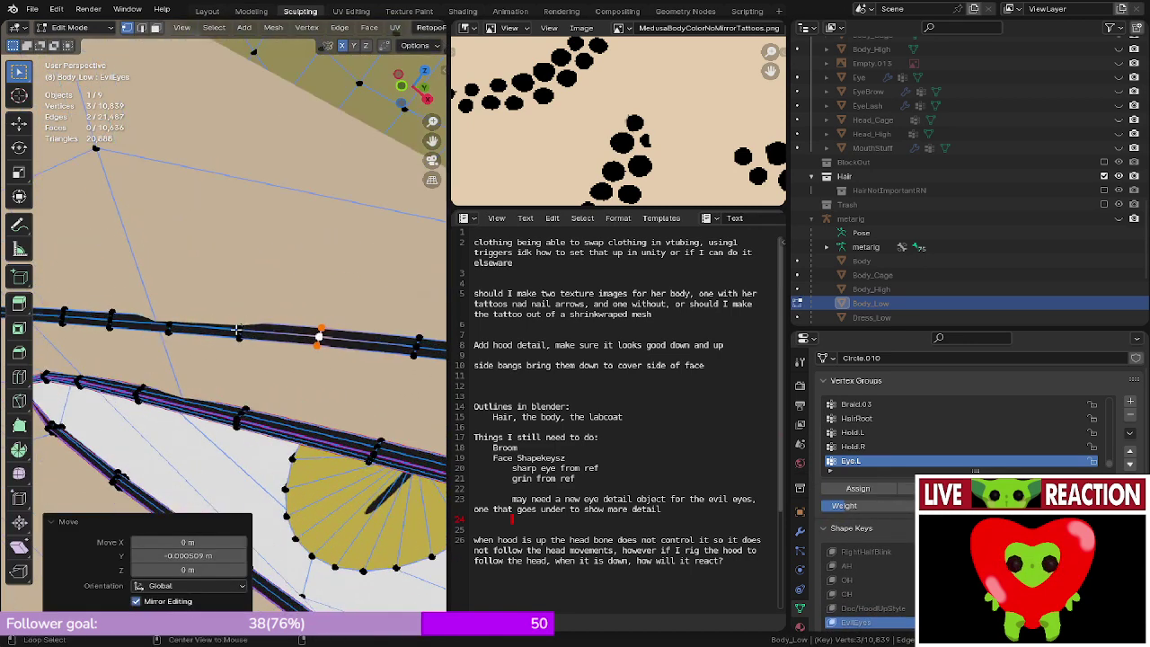
# - Select two neighbouring cross-sections further along the crease line and adjust them along Y
pyautogui.keyDown('alt'); pyautogui.click(236, 332); pyautogui.keyUp('alt')
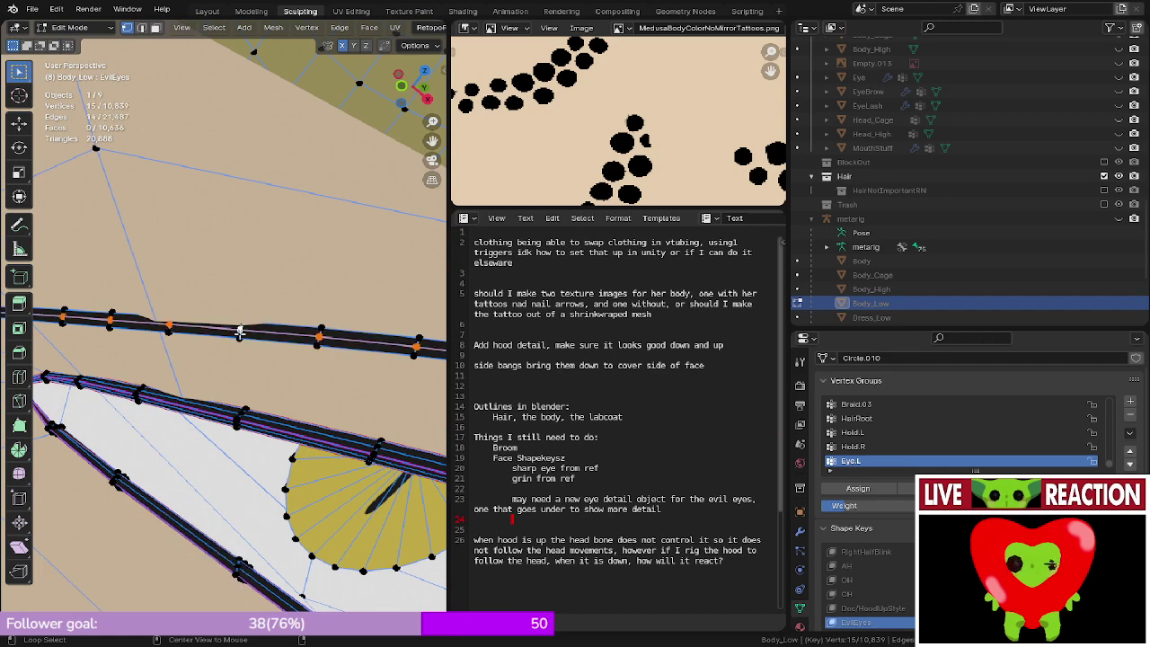
pyautogui.hotkey('ctrl', 'z')
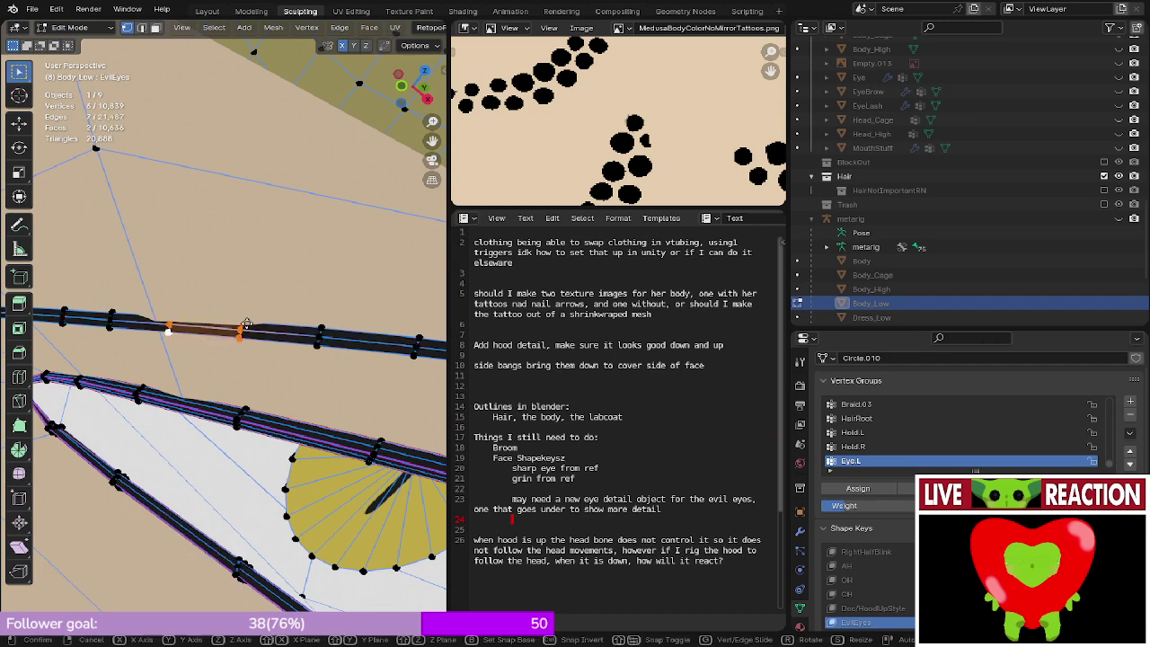
pyautogui.press('g')
pyautogui.press('y')
pyautogui.click(242, 317)
# - Return to Object Mode, check both eyes from the front, and save Medusa_005.blend
pyautogui.scroll(-10, 243, 316)
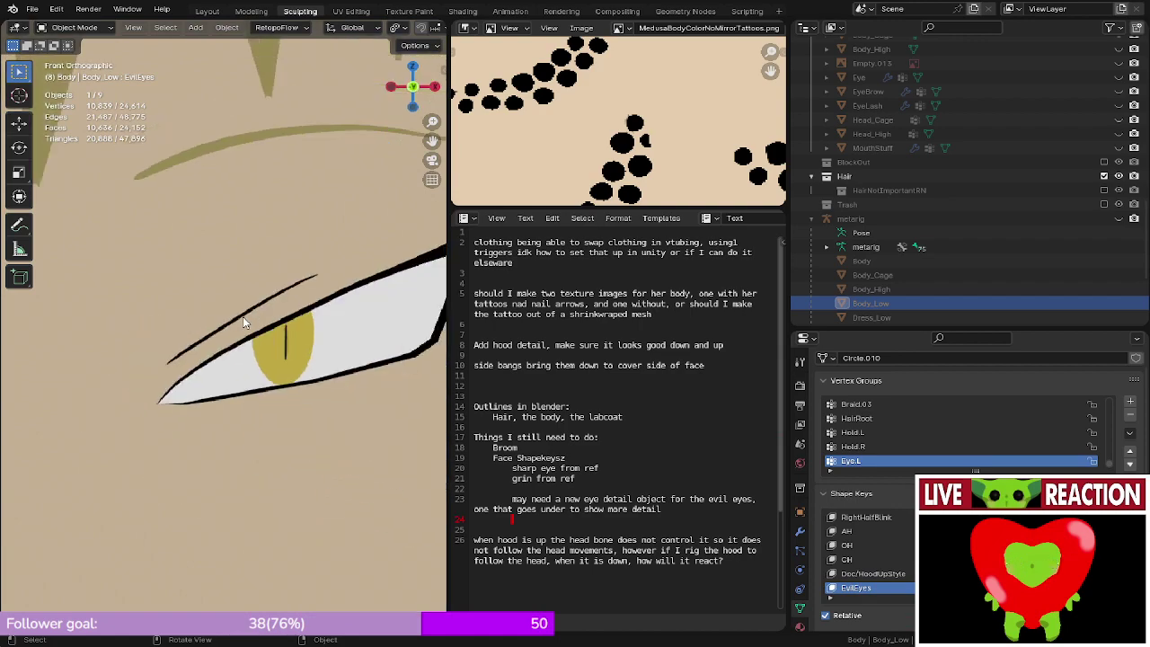
pyautogui.press('Tab')
pyautogui.scroll(3, 252, 324)
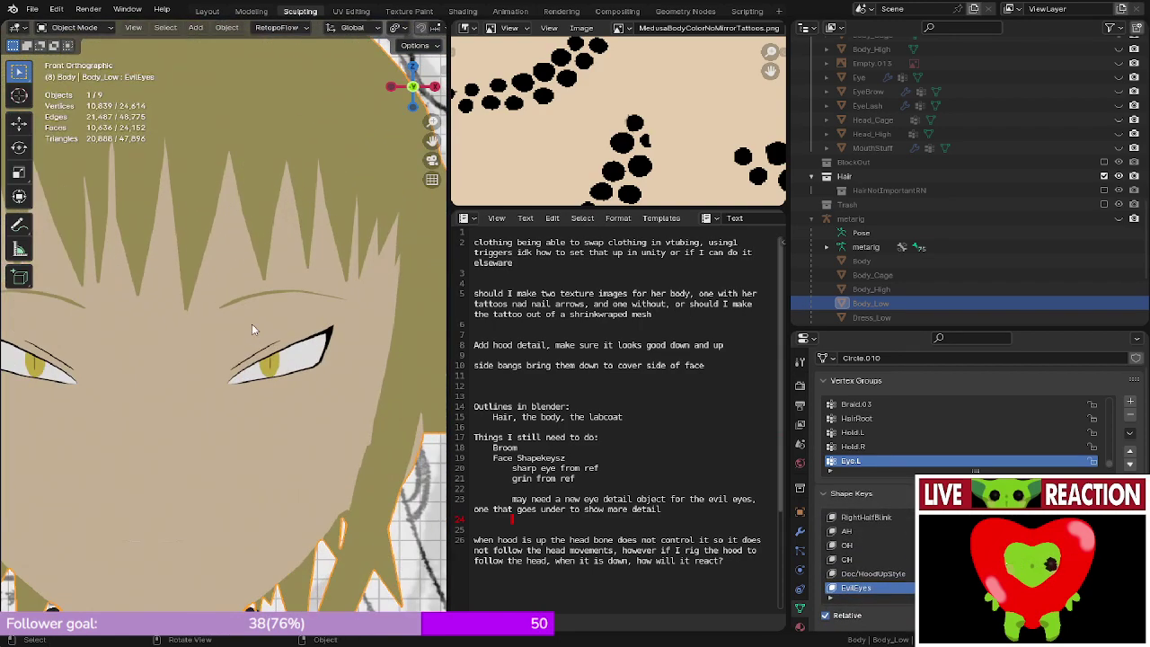
pyautogui.scroll(-2, 251, 324)
pyautogui.hotkey('ctrl', 's')
pyautogui.click(390, 307)
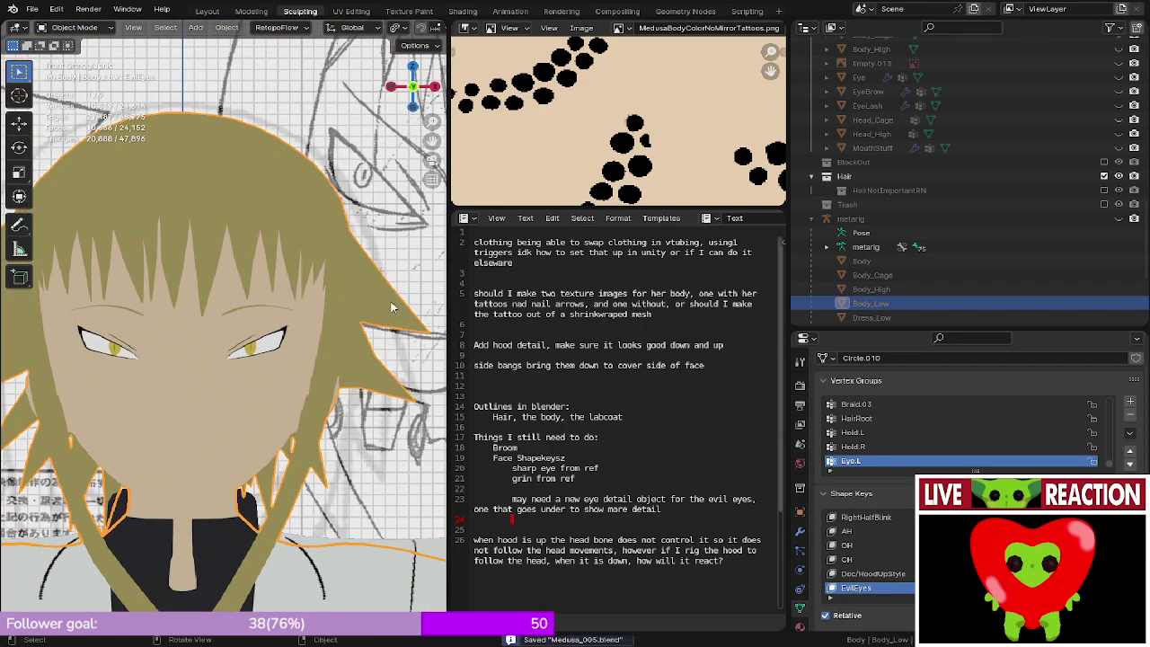
# - Select the vertices at the eyebrow's inner tip in Edit Mode and enable proportional editing
pyautogui.scroll(1, 261, 313)
pyautogui.keyDown('shift'); pyautogui.moveTo(251, 310); pyautogui.dragTo(160, 370, button='middle'); pyautogui.keyUp('shift')
pyautogui.scroll(5, 161, 376)
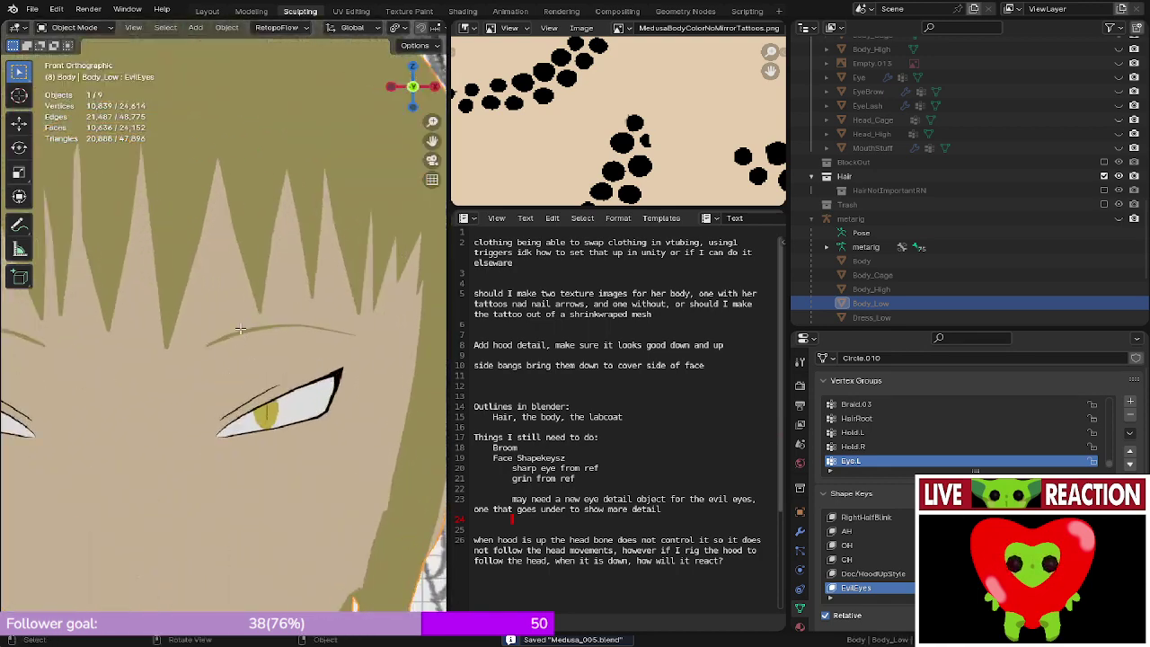
pyautogui.press('Tab')
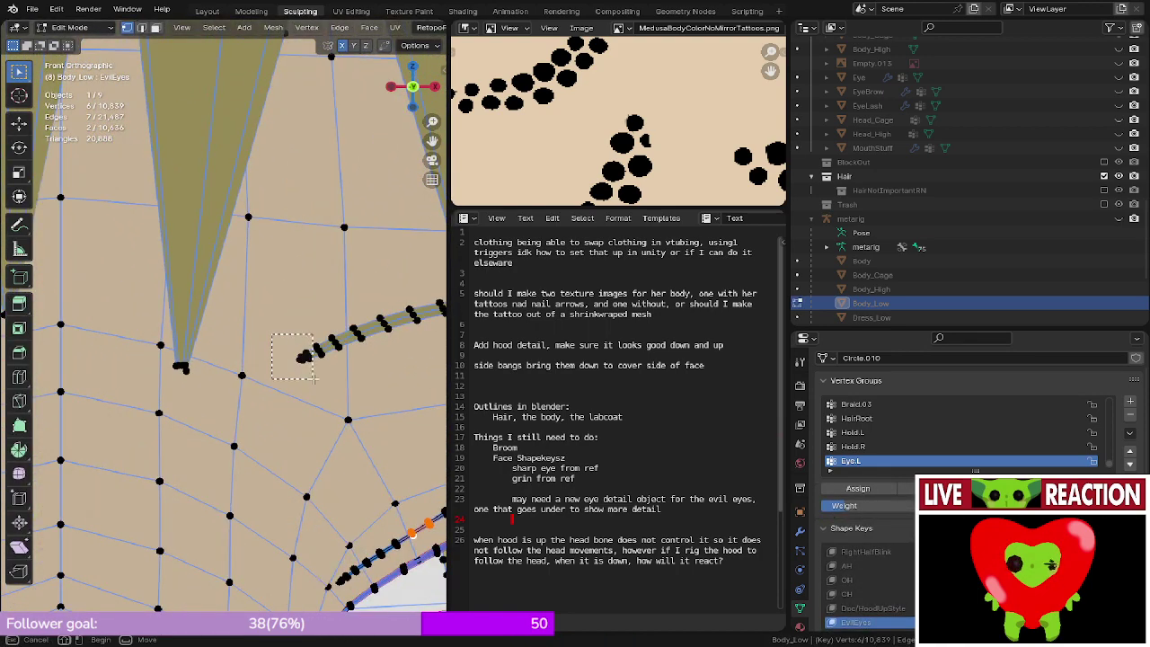
pyautogui.moveTo(314, 379); pyautogui.dragTo(318, 379)
pyautogui.keyDown('shift'); pyautogui.moveTo(318, 378); pyautogui.dragTo(241, 345, button='middle'); pyautogui.keyUp('shift')
pyautogui.scroll(6, 297, 366)
pyautogui.moveTo(288, 333); pyautogui.dragTo(330, 396)
pyautogui.scroll(-10, 330, 359)
pyautogui.scroll(-3, 348, 34)
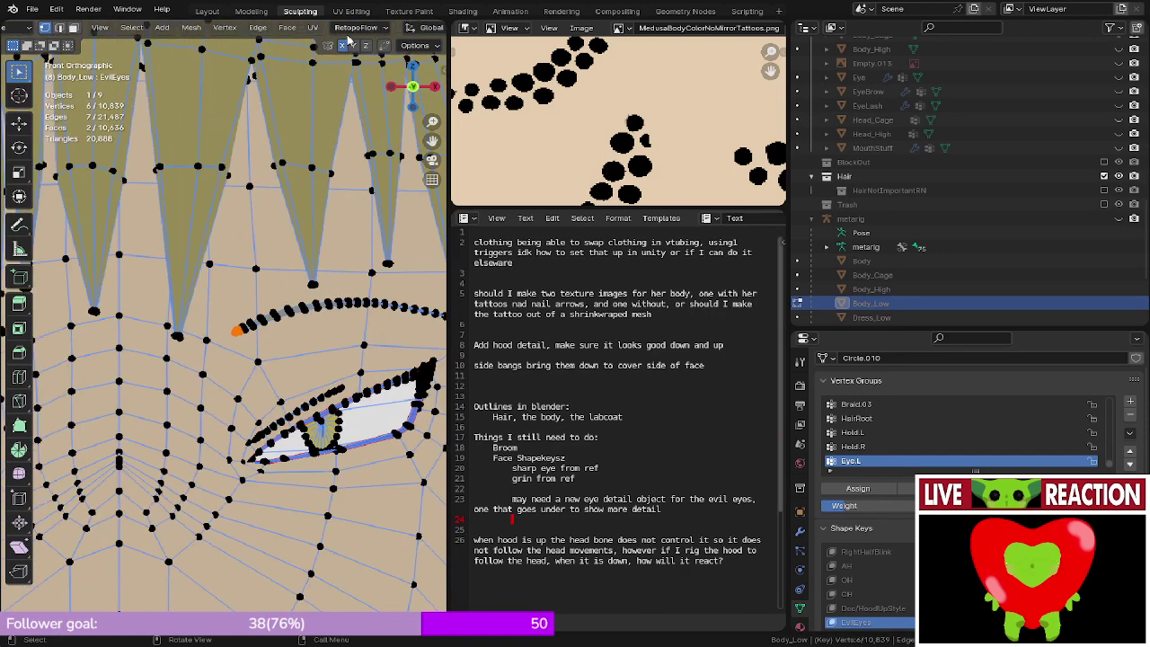
pyautogui.scroll(-4, 344, 34)
pyautogui.click(325, 30)
pyautogui.scroll(-5, 230, 309)
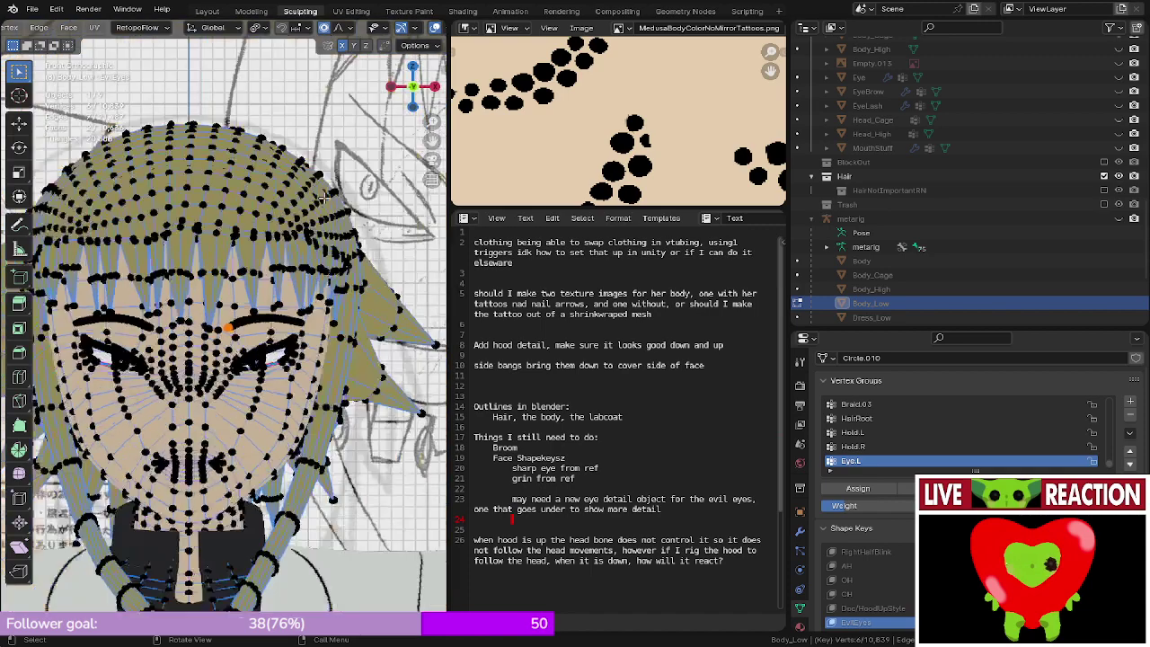
# - Lower the eyebrow's inner tip toward the eye with smooth proportional editing at a size of about 0.076 m
pyautogui.keyDown('shift'); pyautogui.moveTo(238, 306); pyautogui.dragTo(220, 256, button='middle'); pyautogui.keyUp('shift')
pyautogui.scroll(2, 222, 247)
pyautogui.press('g')
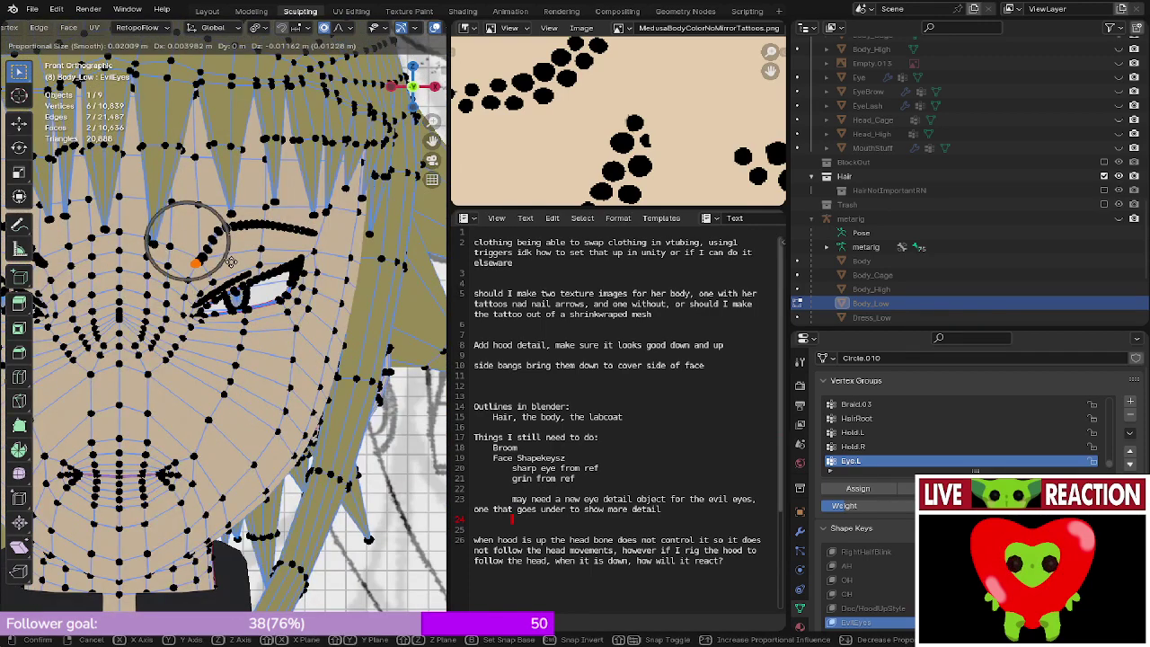
pyautogui.scroll(-13, 231, 261)
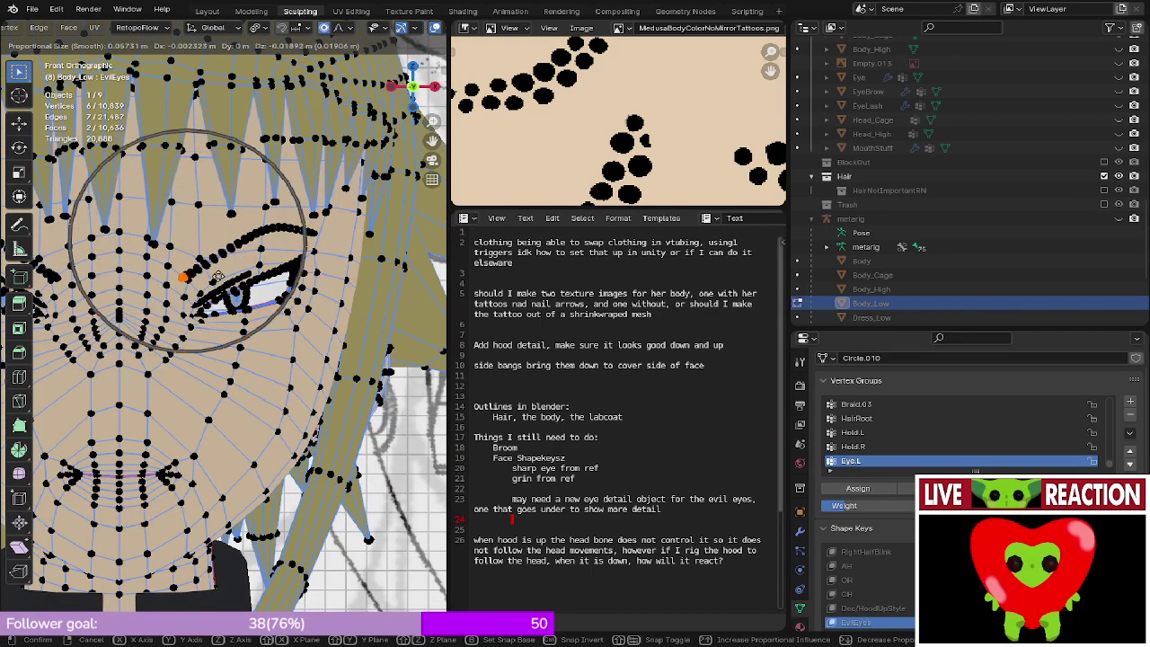
pyautogui.scroll(-2, 217, 277)
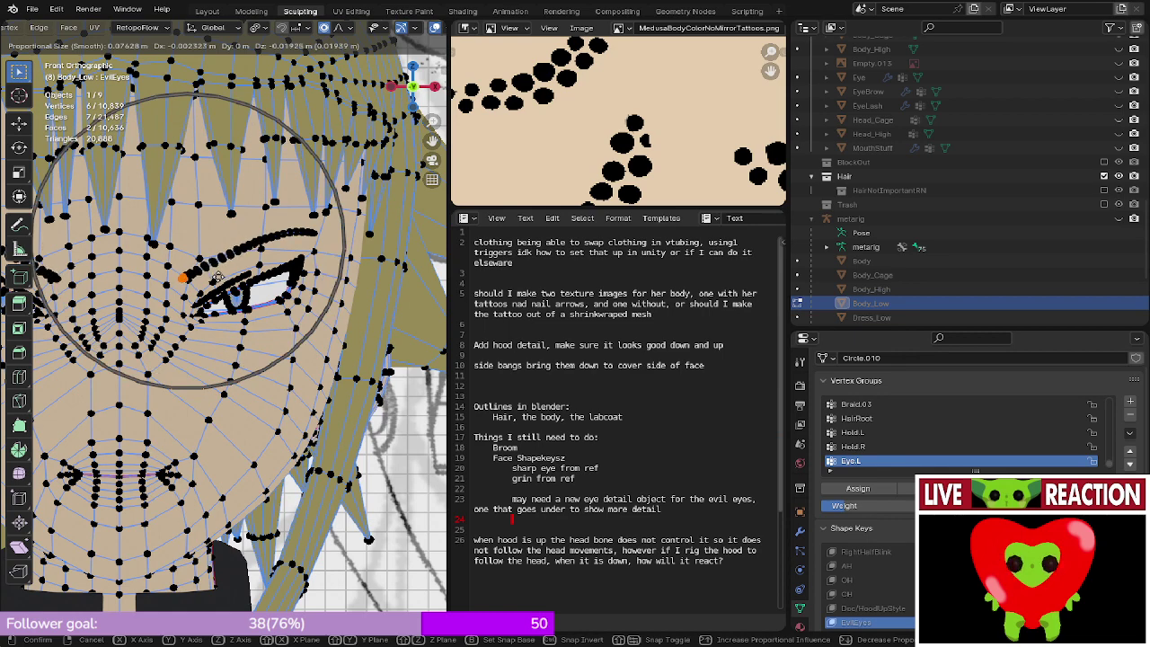
pyautogui.press('r')
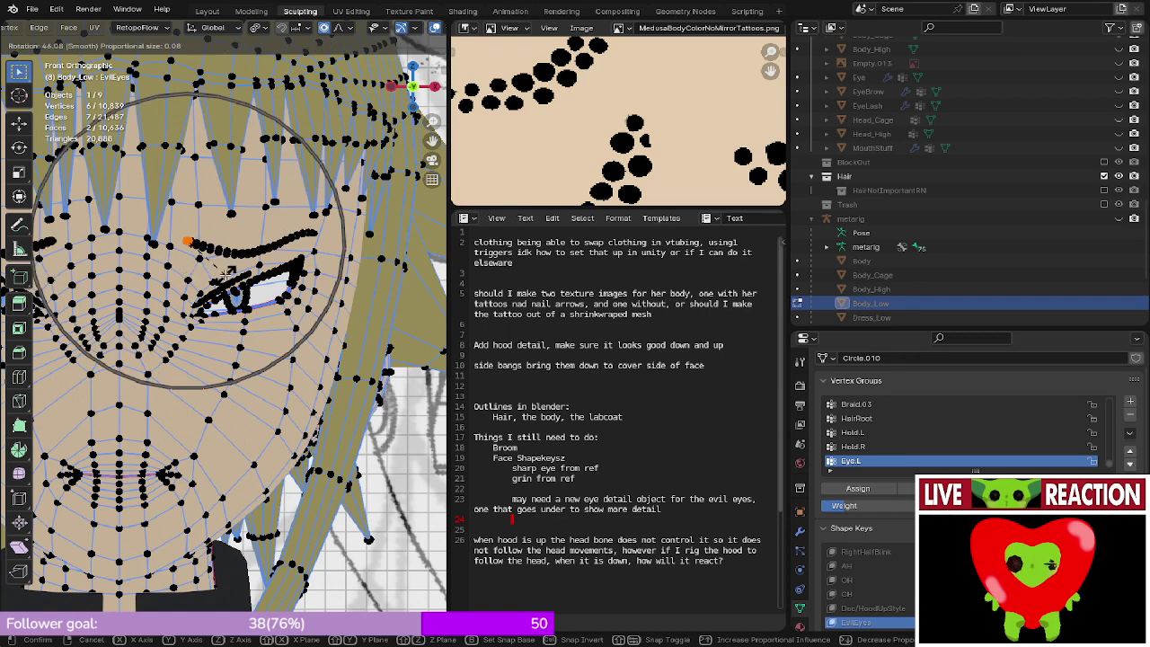
pyautogui.click(226, 271)
pyautogui.scroll(-6, 220, 287)
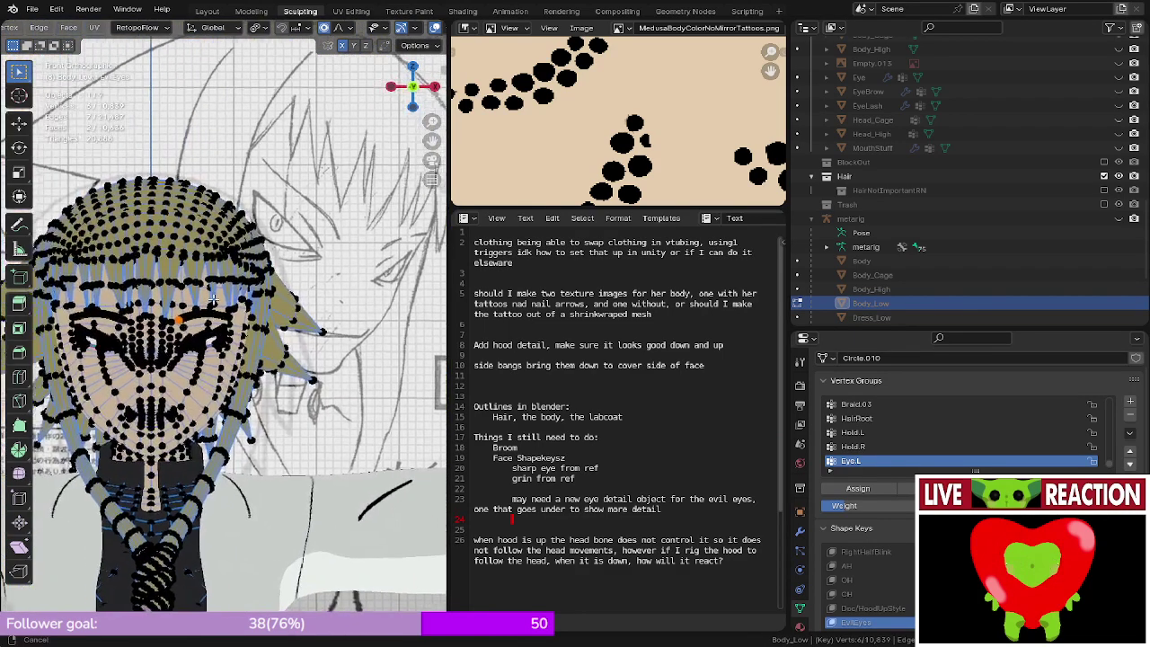
pyautogui.scroll(6, 213, 301)
pyautogui.press('g')
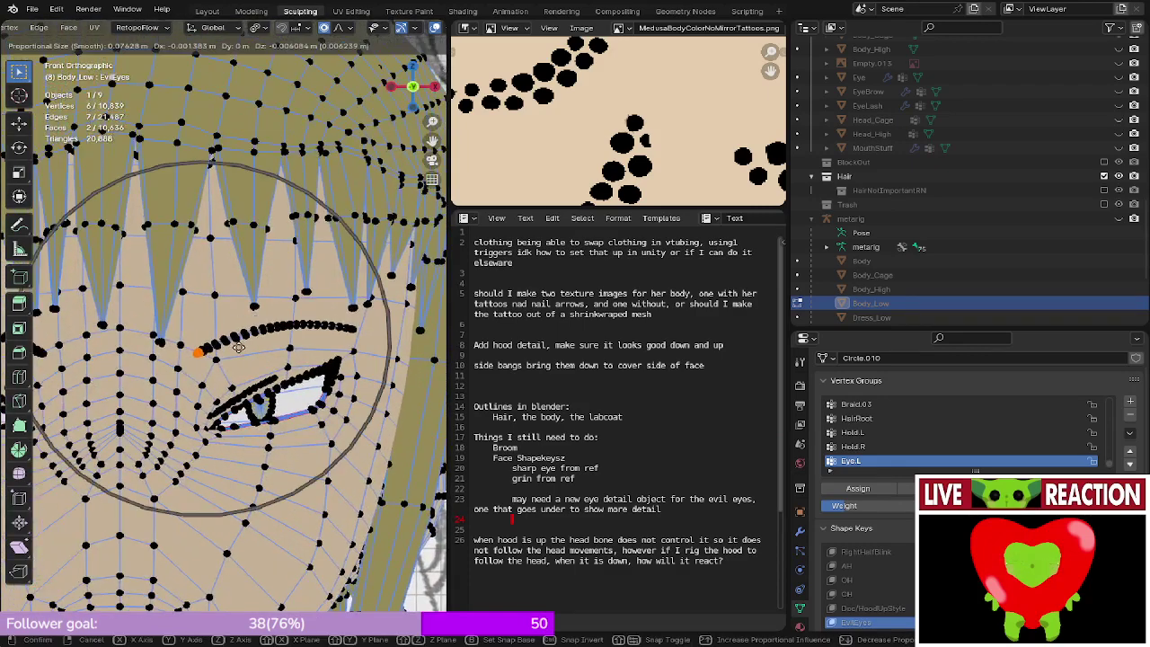
pyautogui.click(306, 352)
# - Rotate the eyebrow's inner tip -19.8° and move it 0.00083 m along X and -0.005254 m along Z with proportional editing
pyautogui.press('r')
pyautogui.click(296, 320)
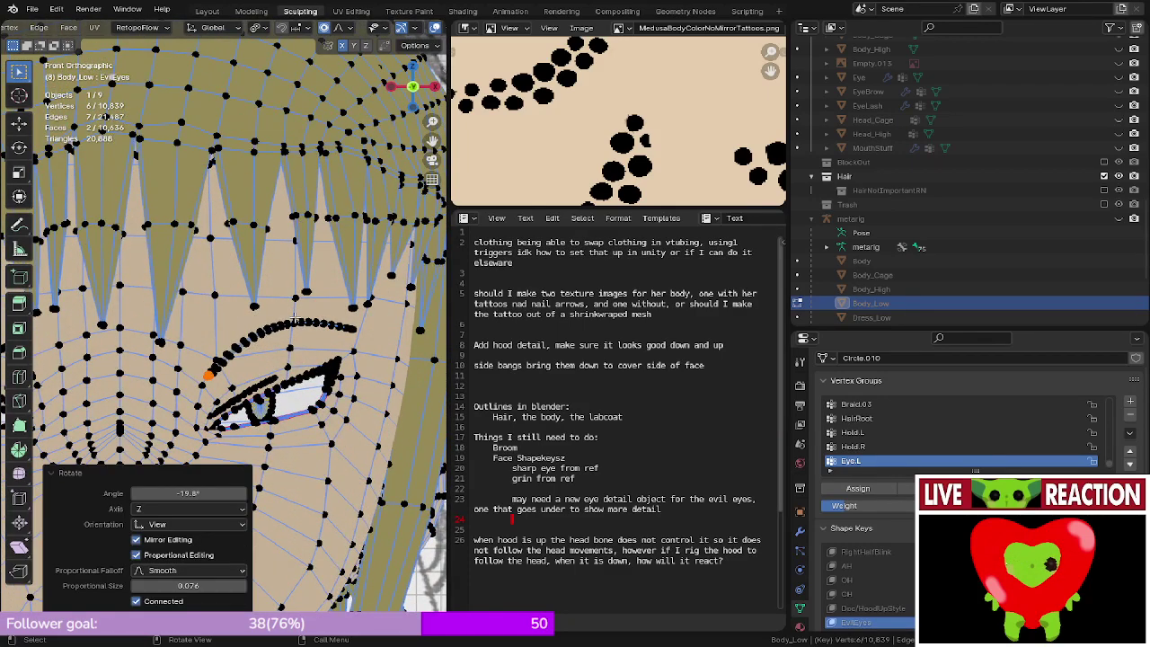
pyautogui.press('g')
pyautogui.click(297, 332)
# - Move the eyebrow's inner tip 0.006152 m along Y toward the face with a proportional size of 0.057 m
pyautogui.moveTo(296, 332); pyautogui.dragTo(336, 396, button='middle')
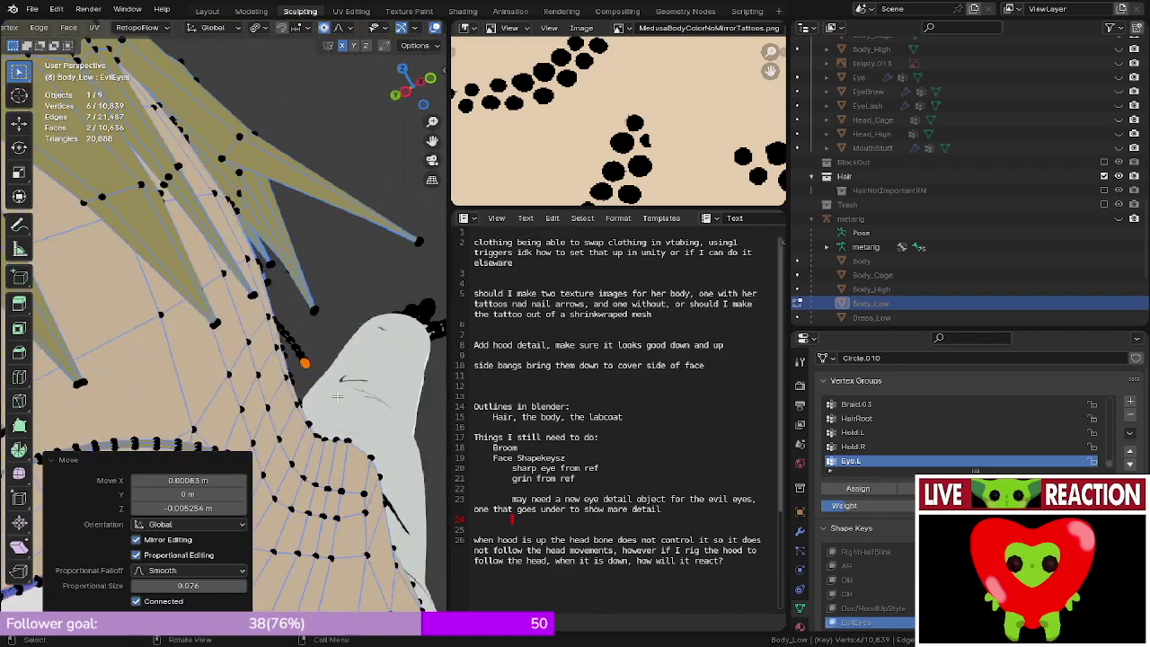
pyautogui.press('g')
pyautogui.press('y')
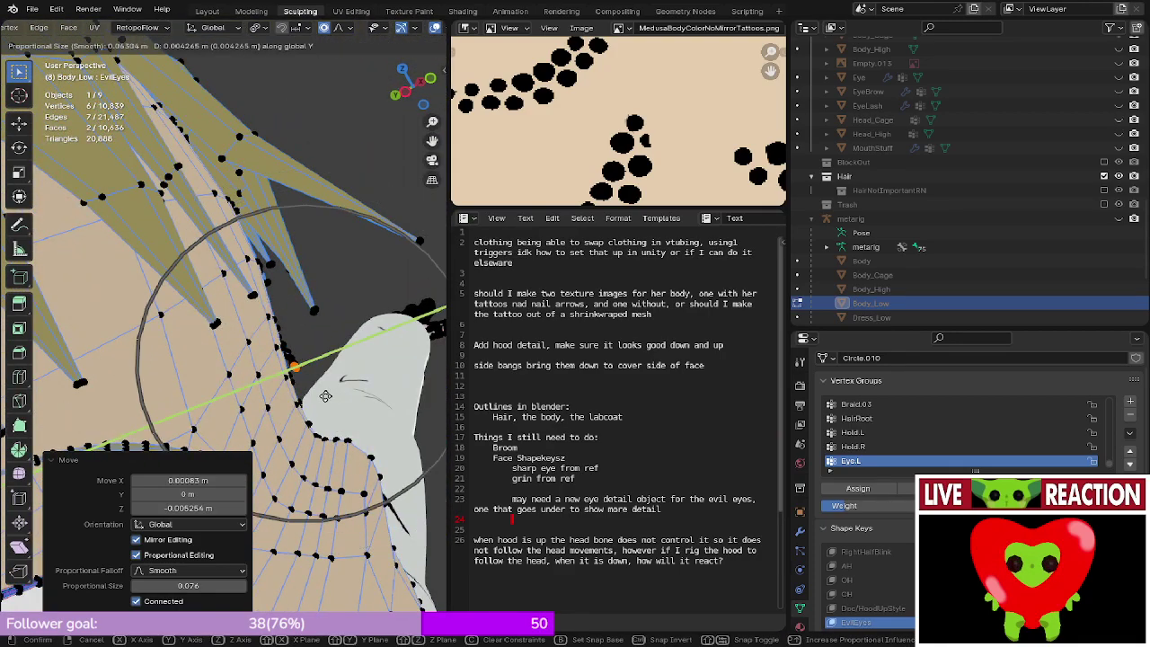
pyautogui.click(319, 395)
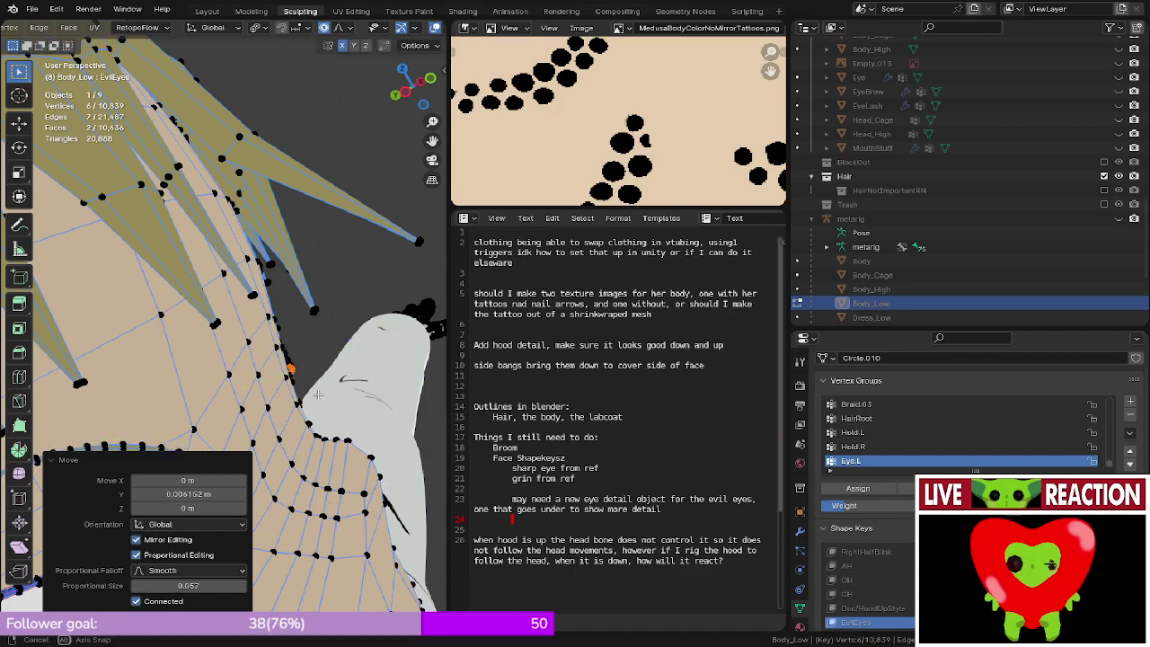
# - Examine the reshaped eyebrow from the front and at an angle, comparing it with the reference sketch
pyautogui.press('KP_1')
pyautogui.press('Tab')
pyautogui.scroll(-2, 246, 369)
pyautogui.scroll(-2, 249, 375)
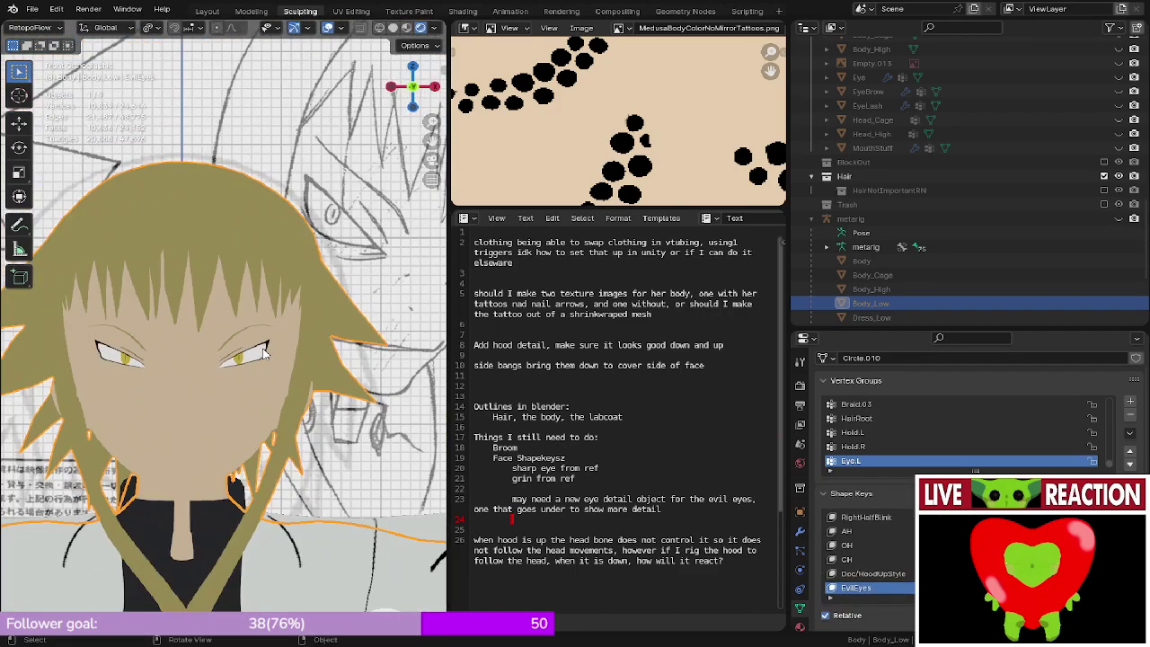
pyautogui.scroll(2, 260, 366)
pyautogui.scroll(-2, 273, 358)
pyautogui.scroll(3, 273, 352)
pyautogui.press('Tab')
pyautogui.scroll(3, 272, 347)
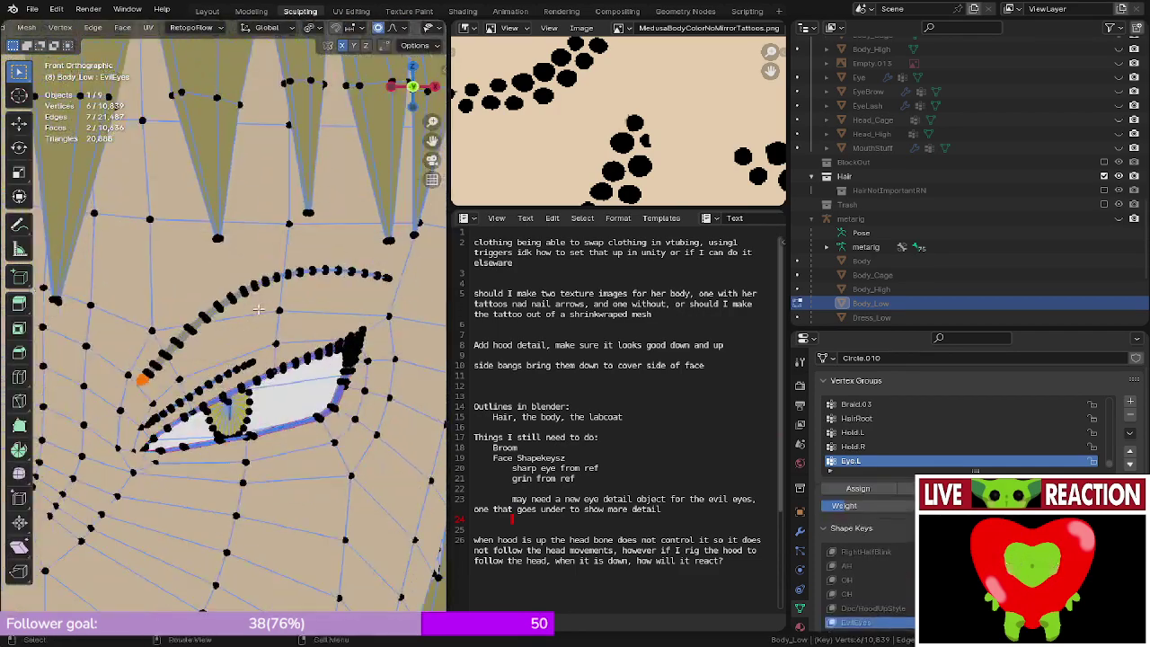
pyautogui.moveTo(272, 347); pyautogui.dragTo(321, 304, button='middle')
pyautogui.scroll(-6, 253, 328)
pyautogui.scroll(6, 206, 317)
pyautogui.scroll(-5, 184, 313)
pyautogui.scroll(4, 211, 310)
pyautogui.moveTo(205, 310)
pyautogui.mouseDown(button='middle')
pyautogui.moveTo(260, 298)
pyautogui.moveTo(283, 318)
pyautogui.moveTo(206, 320)
pyautogui.mouseUp(button='middle')
pyautogui.scroll(-4, 202, 312)
# - Undo the eyebrow tip's latest rotation and moves and return to the front view in Edit Mode
pyautogui.hotkey('ctrl', 'z')
pyautogui.press('Tab')
pyautogui.scroll(3, 283, 318)
pyautogui.press('KP_1')
pyautogui.scroll(4, 225, 313)
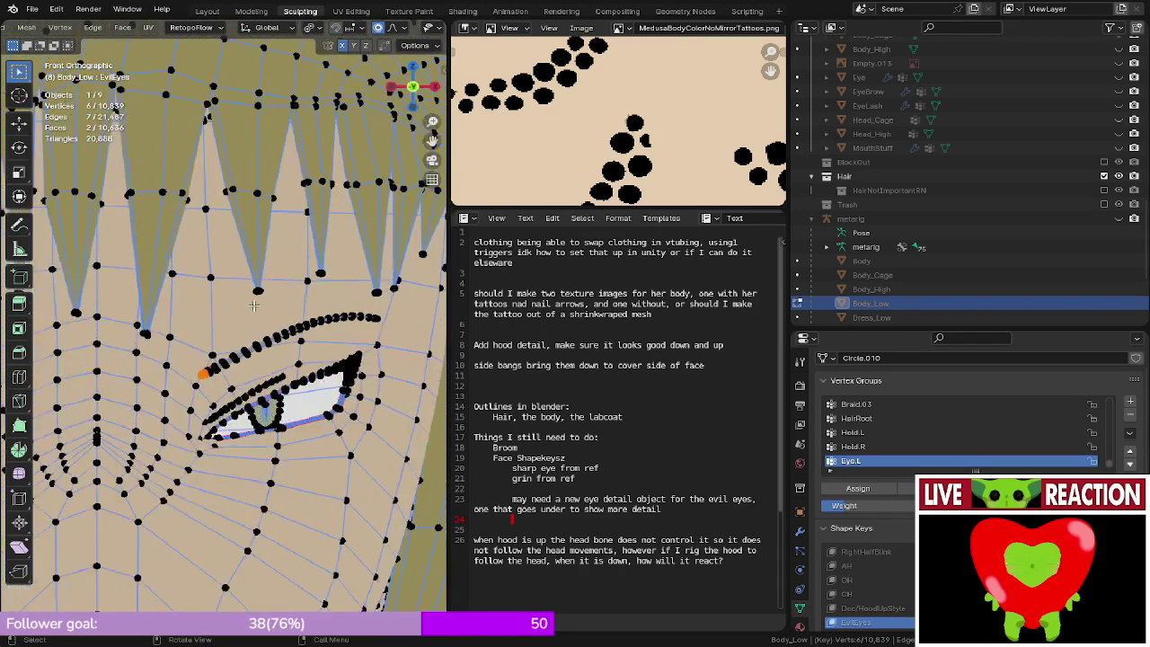
# - Rotate the eyebrow's inner tip -17° with a proportional size of 0.018 m and check the shape in Object Mode
pyautogui.scroll(2, 284, 366)
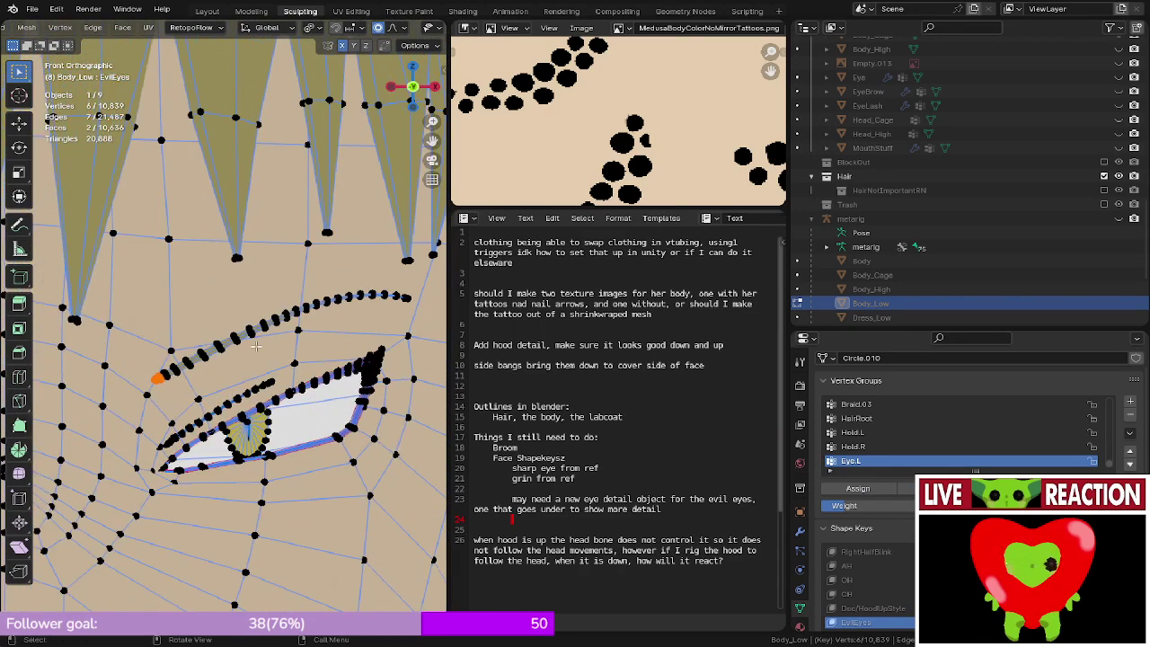
pyautogui.press('r')
pyautogui.scroll(6, 265, 285)
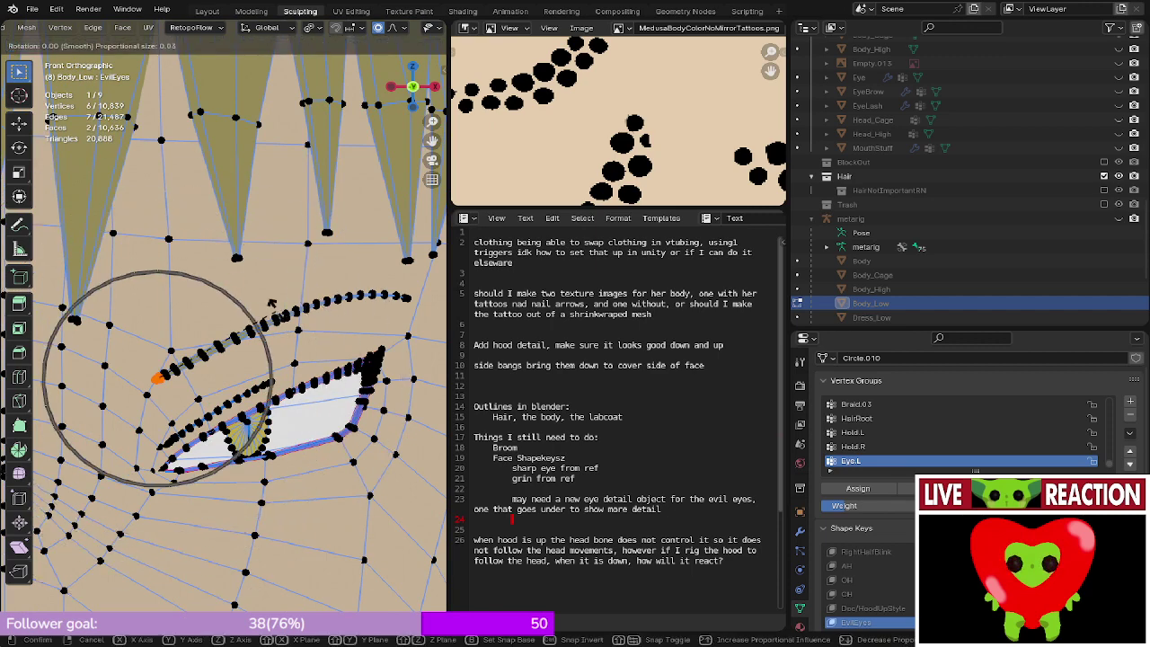
pyautogui.click(260, 272)
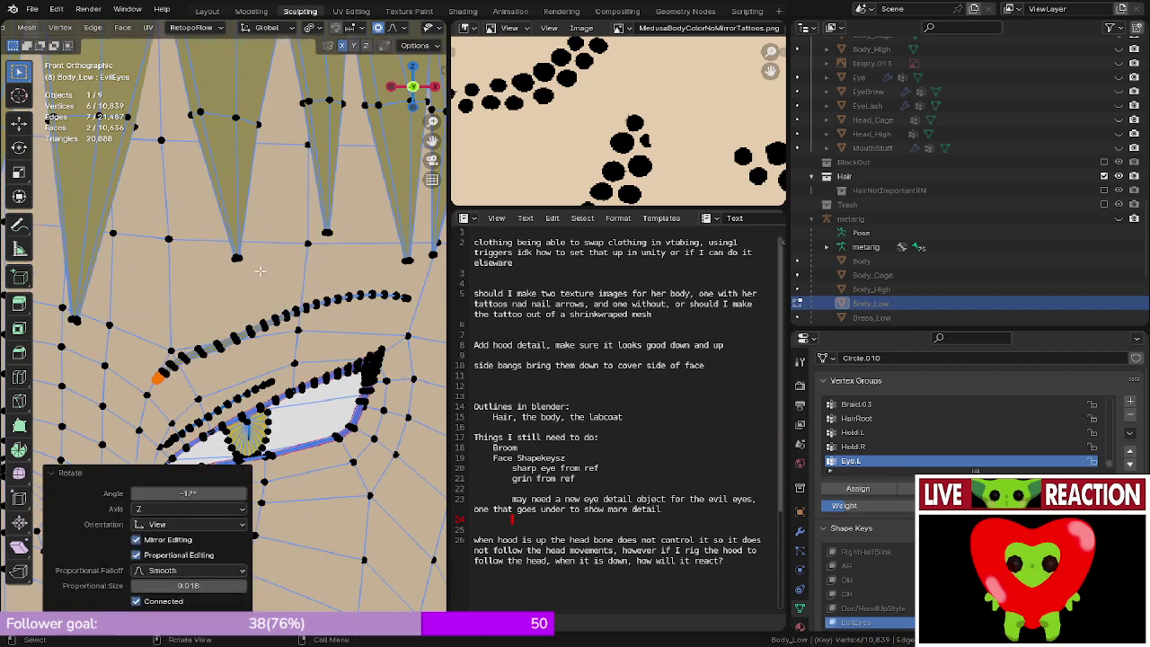
pyautogui.press('g')
pyautogui.press('Escape')
pyautogui.press('Tab')
pyautogui.scroll(-5, 265, 287)
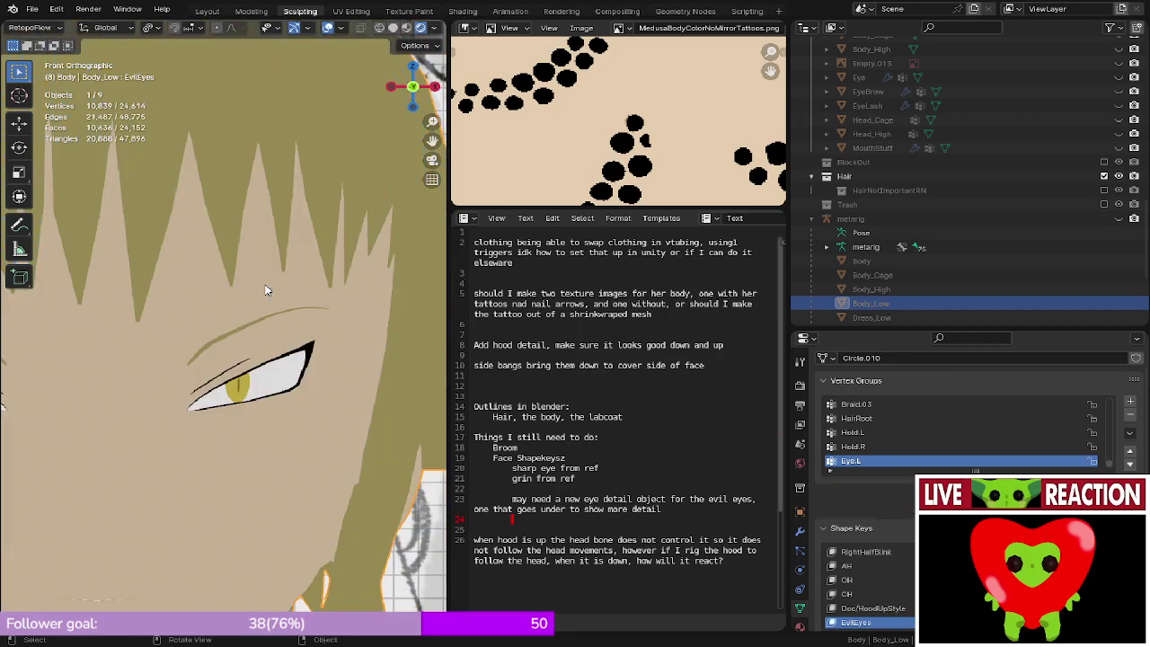
# - Try to move the eyebrow's inner end along Y toward the face with smooth proportional editing
pyautogui.scroll(-3, 267, 290)
pyautogui.moveTo(267, 290)
pyautogui.mouseDown(button='middle')
pyautogui.moveTo(205, 310)
pyautogui.moveTo(214, 289)
pyautogui.moveTo(349, 343)
pyautogui.mouseUp(button='middle')
pyautogui.scroll(5, 205, 309)
pyautogui.scroll(4, 215, 295)
pyautogui.press('Tab')
pyautogui.scroll(2, 292, 312)
pyautogui.press('g')
pyautogui.press('y')
pyautogui.scroll(-6, 339, 345)
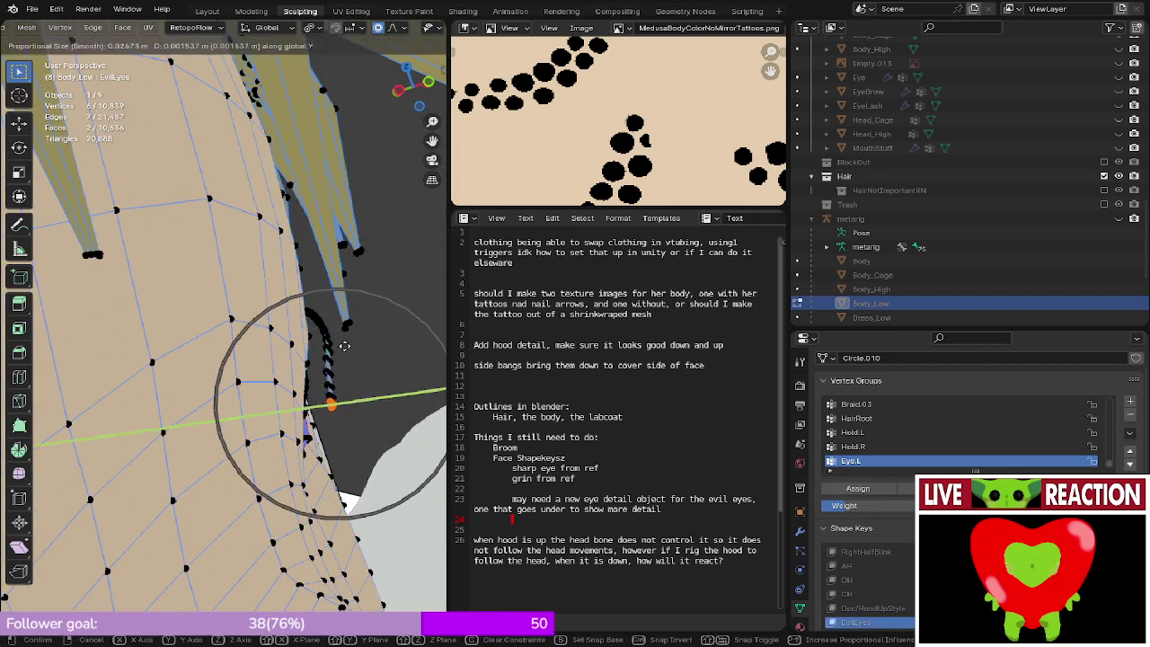
pyautogui.scroll(-2, 333, 345)
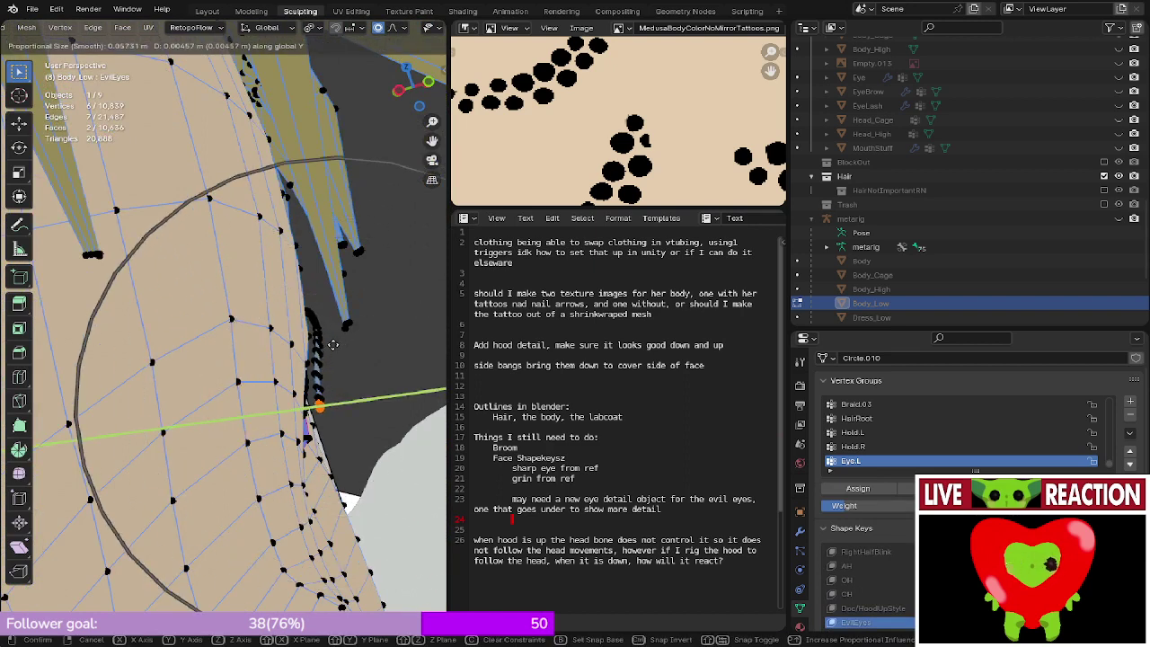
pyautogui.rightClick(332, 343)
# - Change the proportional falloff to Sharp and move the eyebrow's inner end along Y toward the face, using a proportional size of about 0.063 m
pyautogui.click(398, 31)
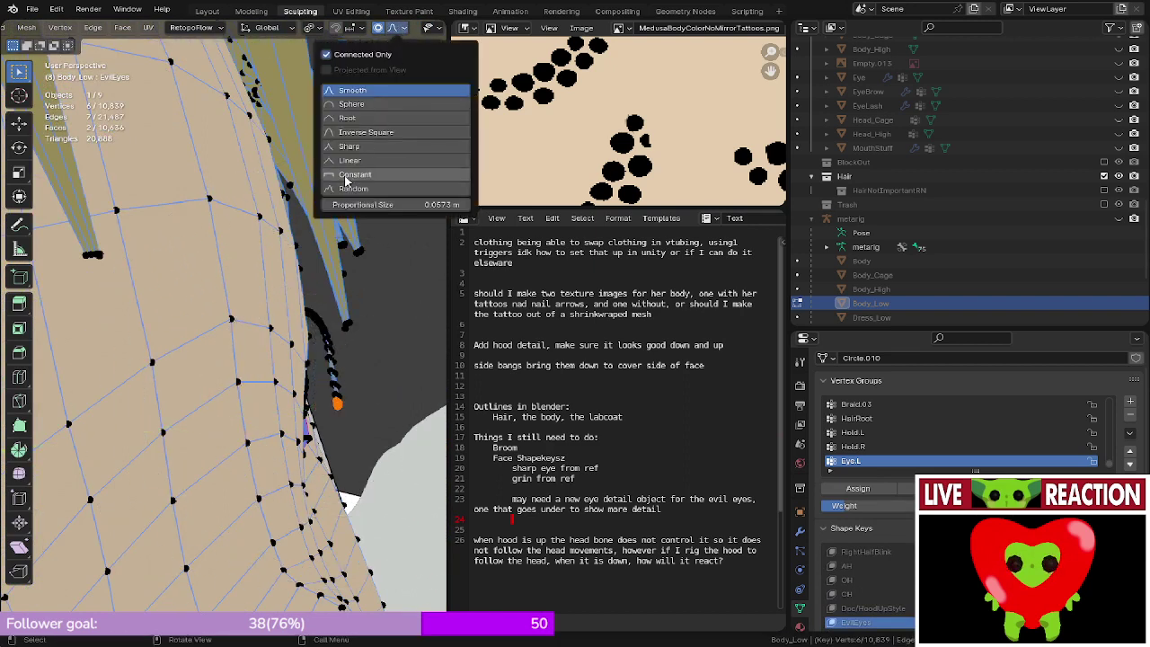
pyautogui.click(350, 183)
pyautogui.press('g')
pyautogui.press('y')
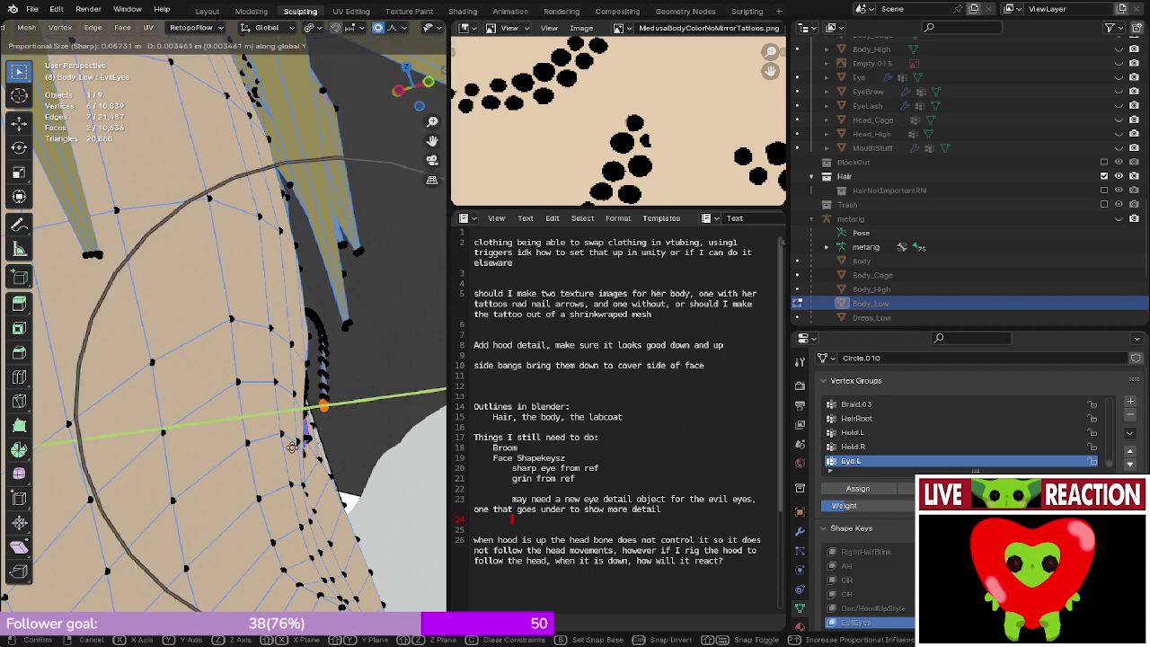
pyautogui.scroll(5, 290, 442)
pyautogui.scroll(-9, 271, 442)
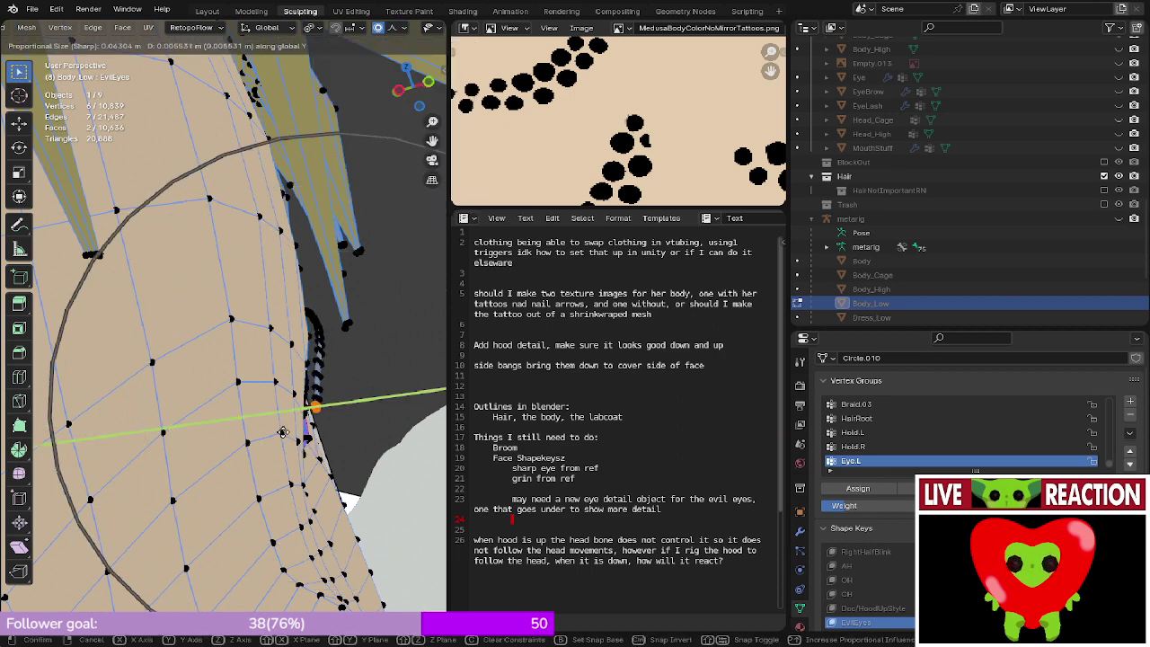
pyautogui.click(275, 424)
# - Examine the eyebrows and eyes in Object Mode from the front, comparing them with the reference sketches
pyautogui.moveTo(275, 424); pyautogui.dragTo(190, 409, button='middle')
pyautogui.press('Tab')
pyautogui.moveTo(314, 393); pyautogui.dragTo(264, 401, button='middle')
pyautogui.scroll(-2, 244, 326)
pyautogui.press('KP_1')
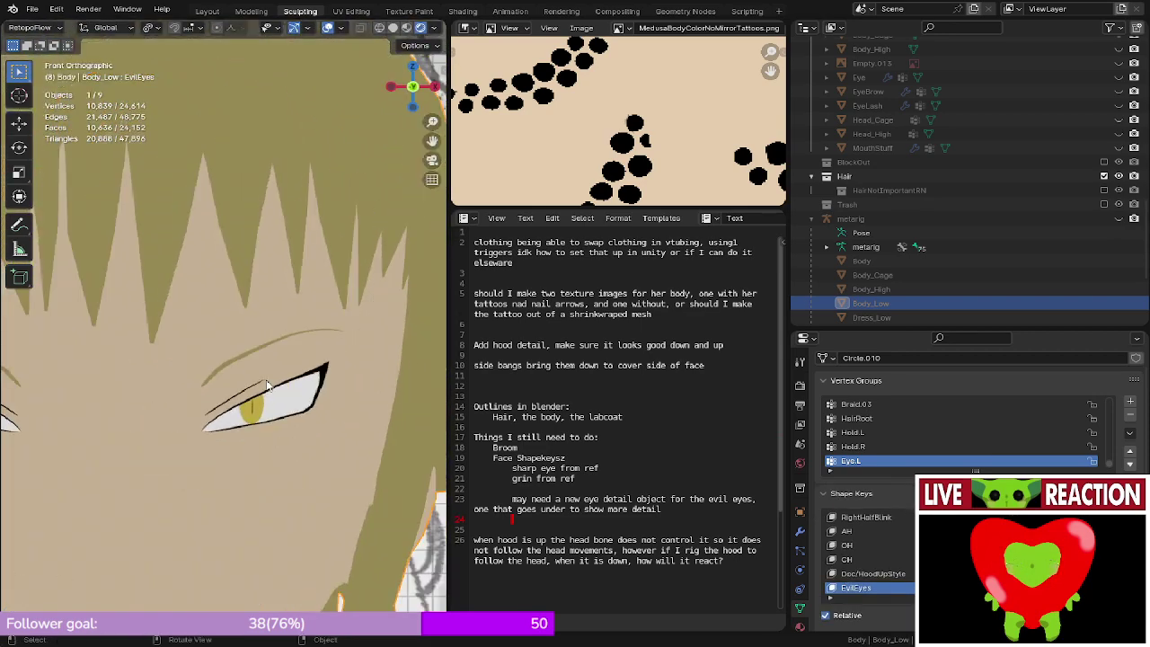
pyautogui.scroll(-6, 248, 350)
pyautogui.scroll(5, 266, 367)
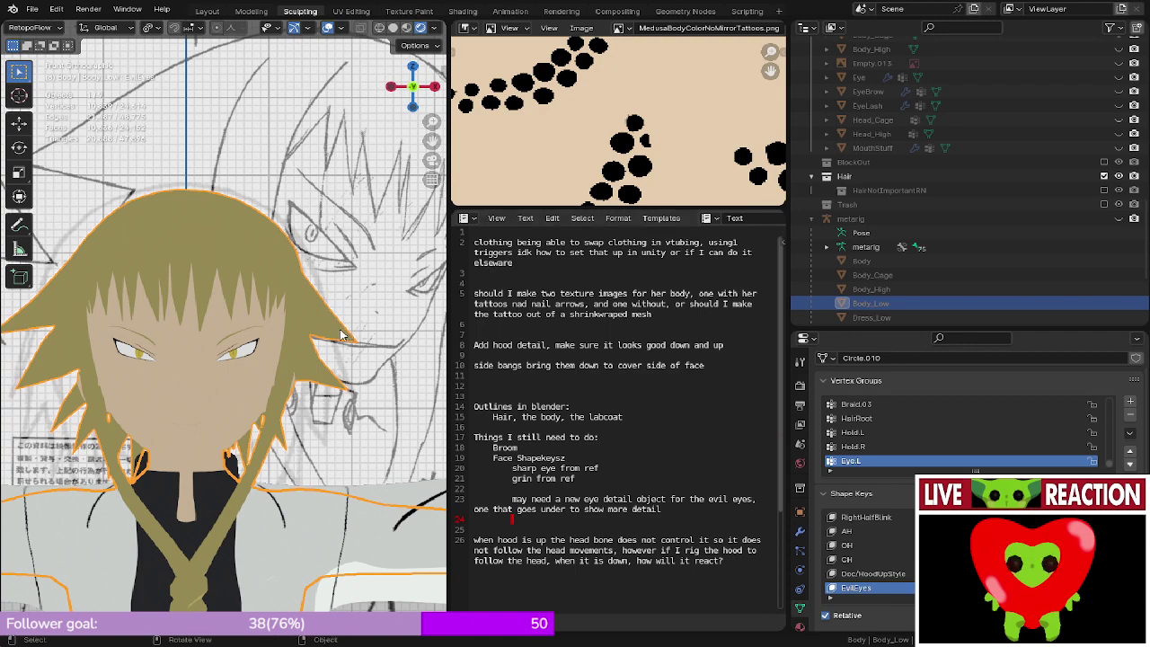
pyautogui.keyDown('shift'); pyautogui.moveTo(315, 338); pyautogui.dragTo(276, 294, button='middle'); pyautogui.keyUp('shift')
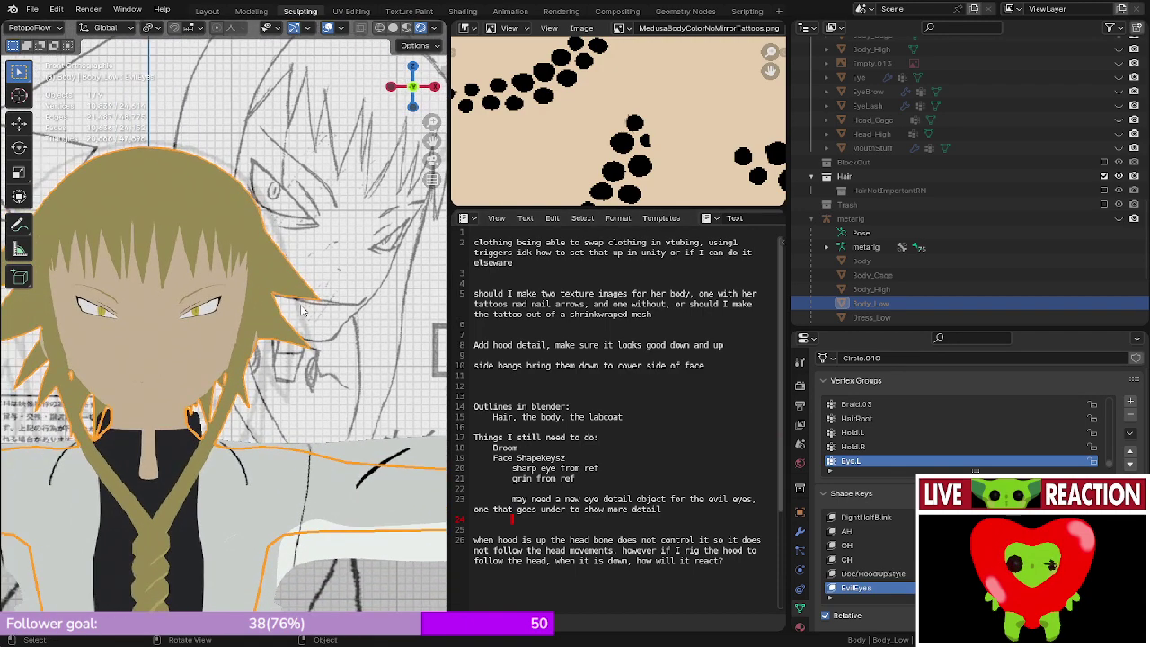
pyautogui.scroll(4, 302, 310)
pyautogui.scroll(-7, 137, 313)
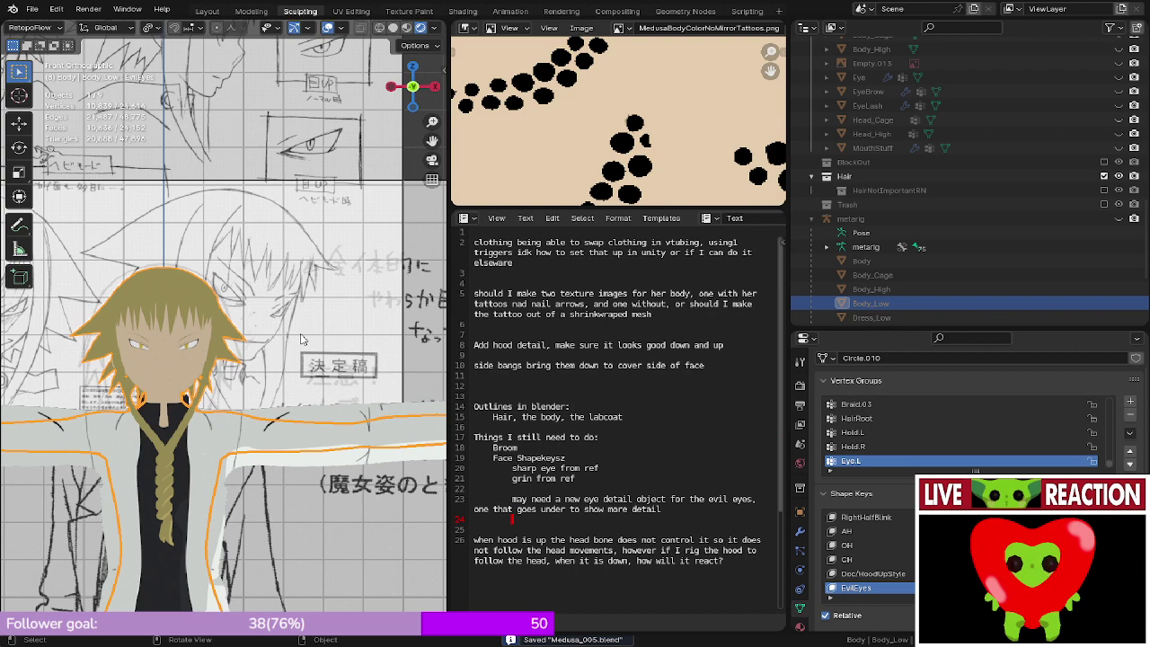
pyautogui.scroll(7, 276, 283)
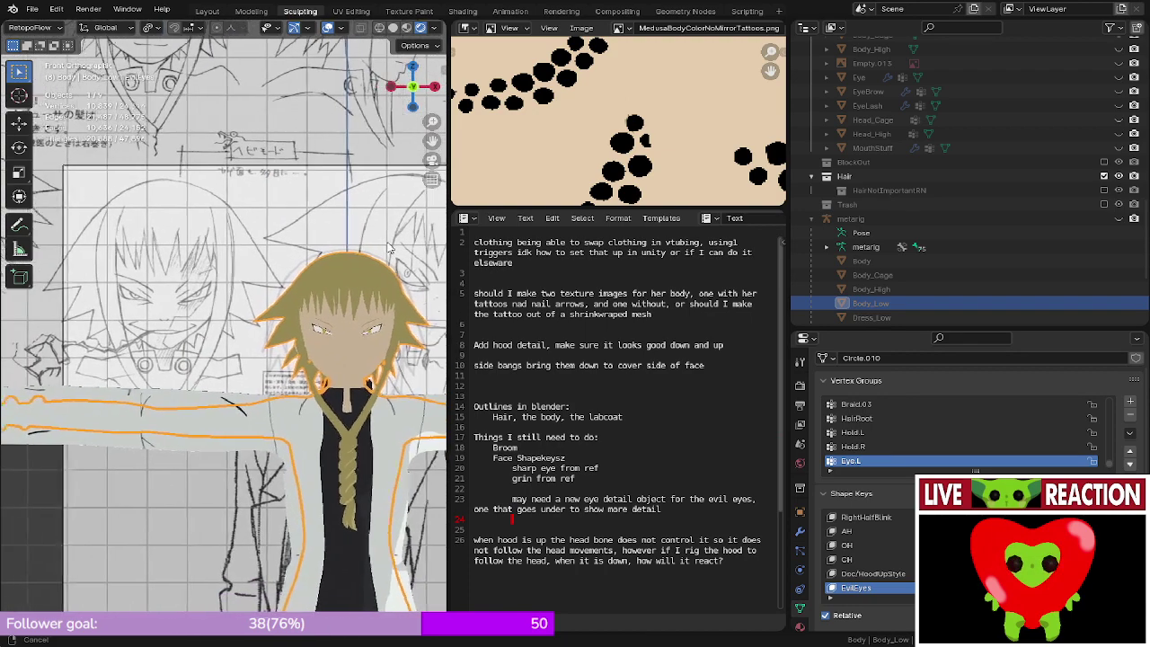
pyautogui.scroll(8, 281, 353)
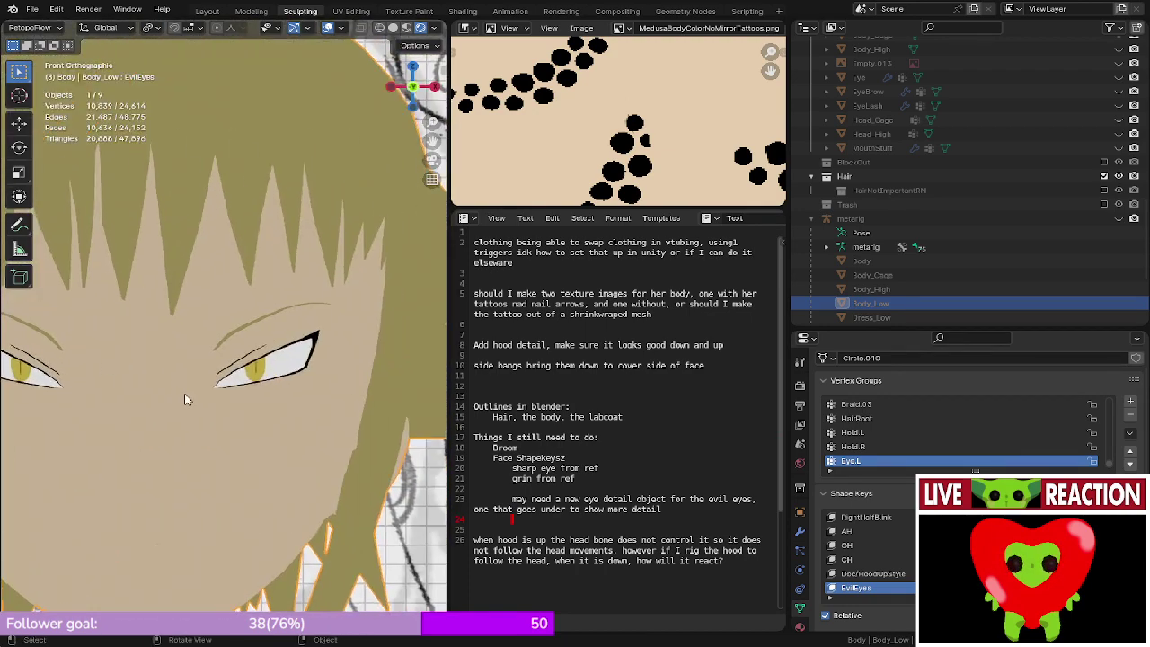
# - Select the outer end of the eyelid crease line in Edit Mode, deselect the stray eye outline vertices, and use Solid shading
pyautogui.press('Tab')
pyautogui.scroll(3, 336, 379)
pyautogui.keyDown('shift'); pyautogui.moveTo(356, 393); pyautogui.dragTo(269, 282, button='middle'); pyautogui.keyUp('shift')
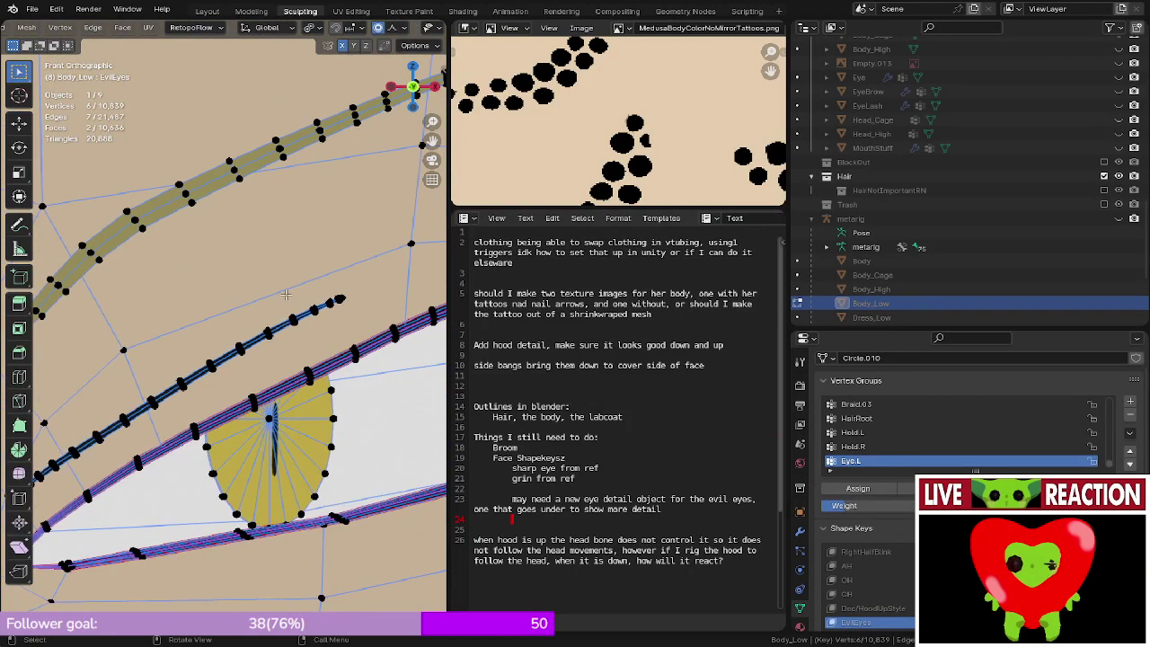
pyautogui.moveTo(268, 281); pyautogui.dragTo(400, 338)
pyautogui.hotkey('alt', 'z')
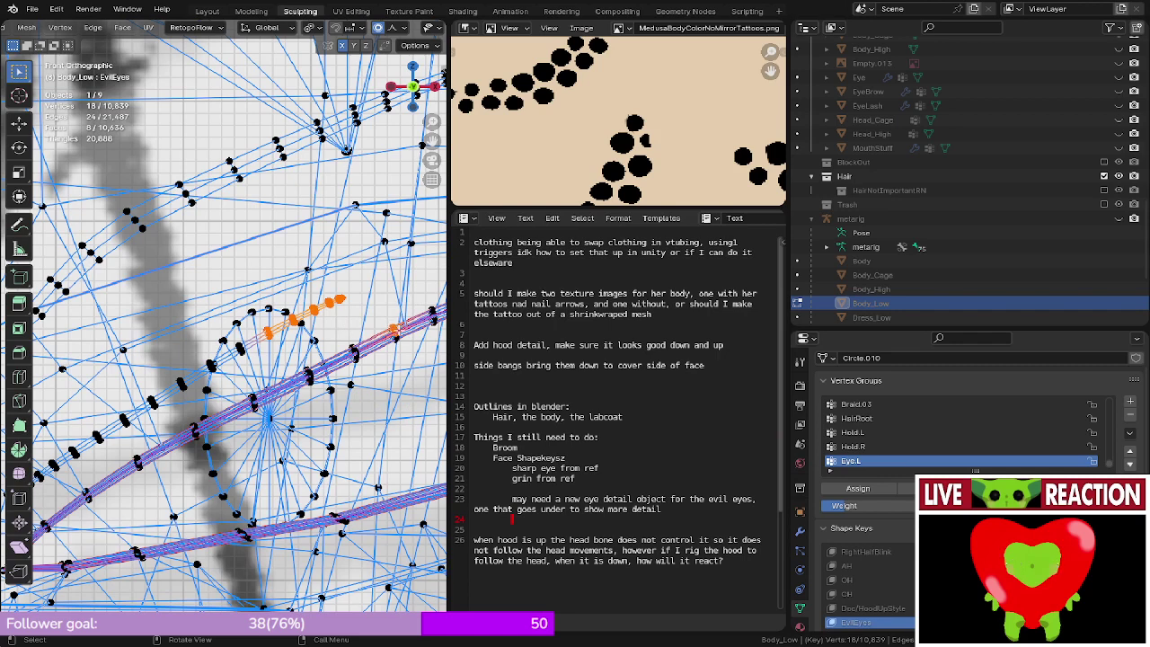
pyautogui.rightClick(395, 334)
pyautogui.press('z')
pyautogui.click(479, 282)
pyautogui.keyDown('shift'); pyautogui.moveTo(320, 280); pyautogui.dragTo(344, 282, button='middle'); pyautogui.keyUp('shift')
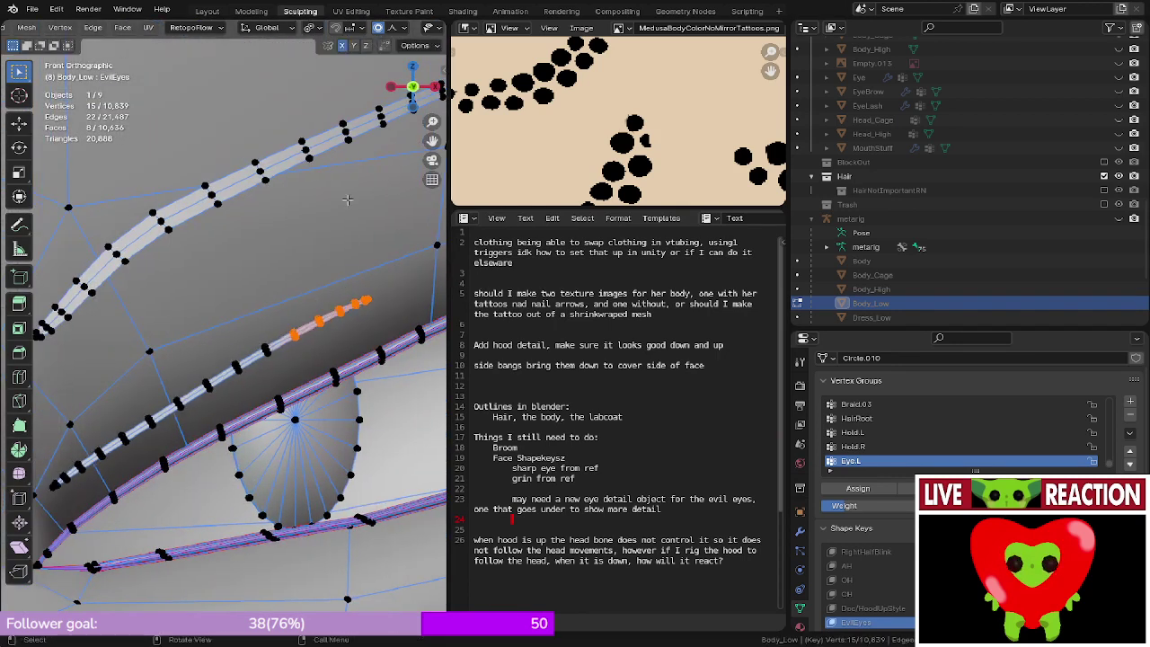
pyautogui.press('g')
pyautogui.scroll(3, 310, 248)
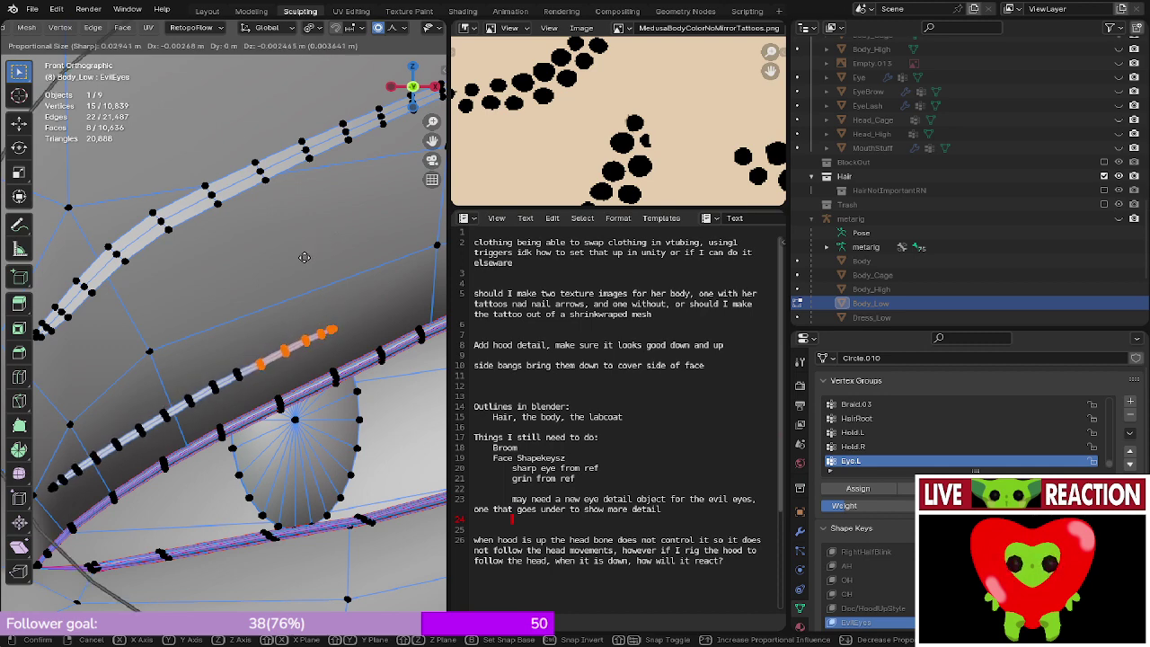
pyautogui.scroll(1, 275, 267)
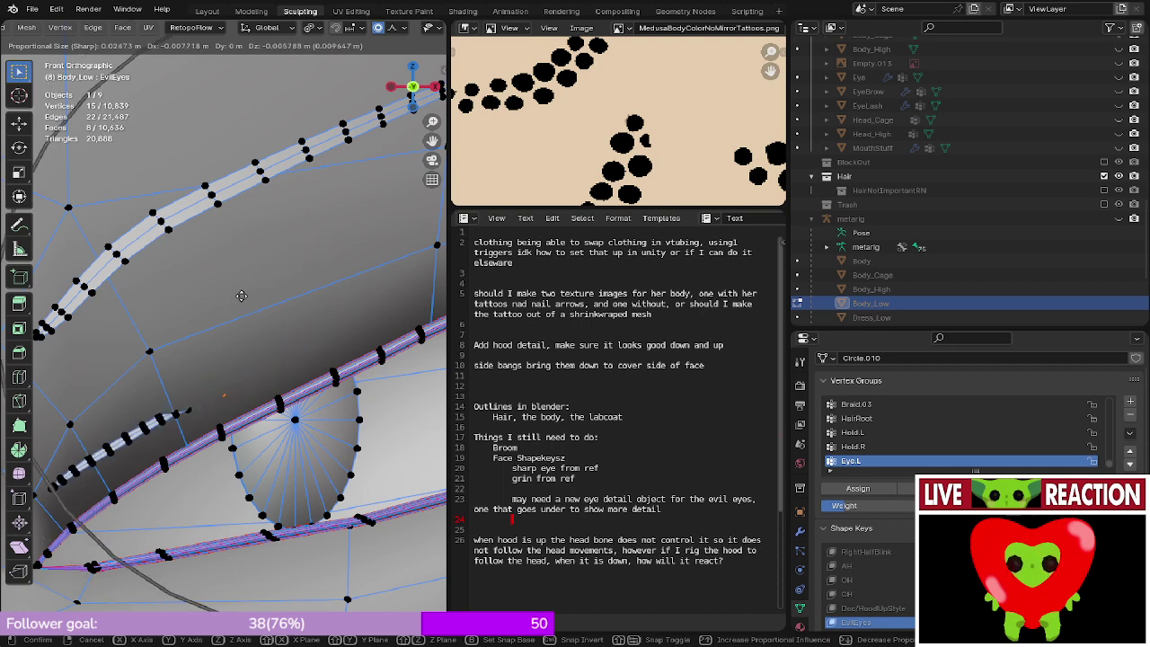
pyautogui.scroll(3, 199, 315)
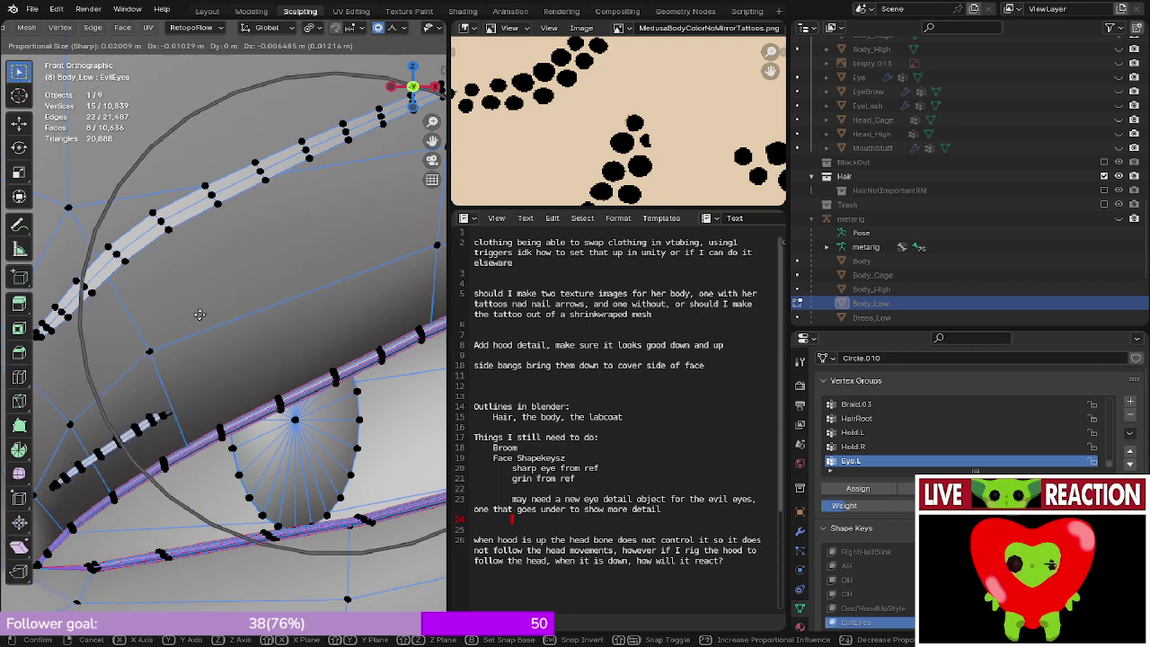
pyautogui.press('Escape')
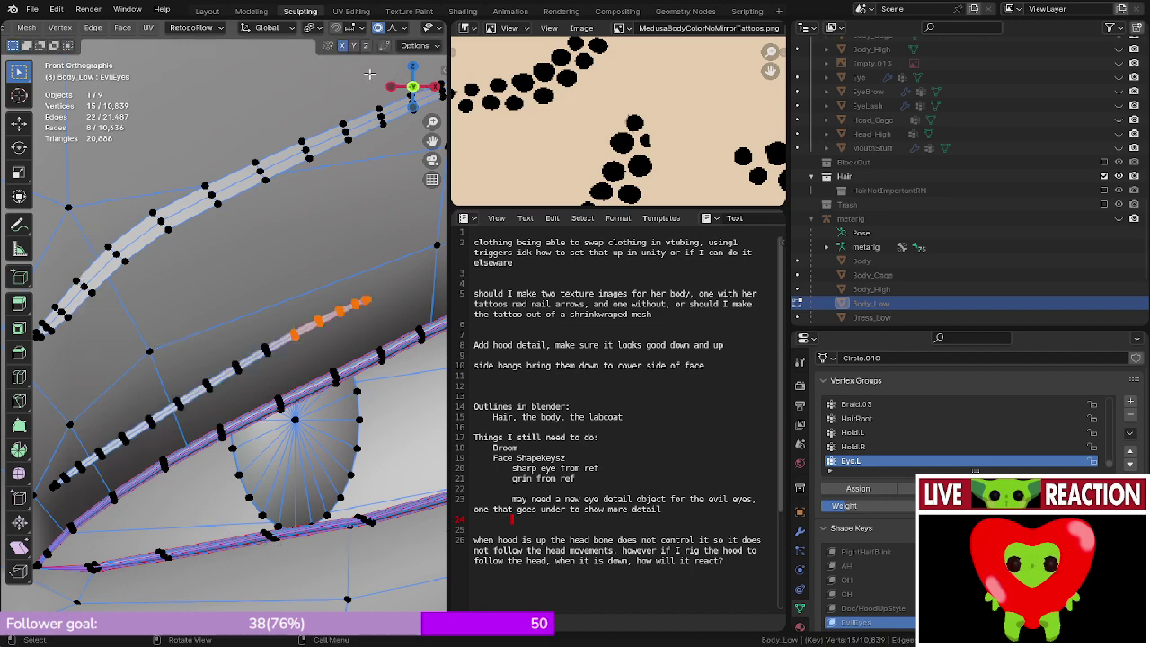
# - Set the falloff to Smooth and move the crease's outer end -0.004717 m in X and -0.00402 m in Z with proportional size 0.020
pyautogui.click(391, 27)
pyautogui.click(382, 72)
pyautogui.press('g')
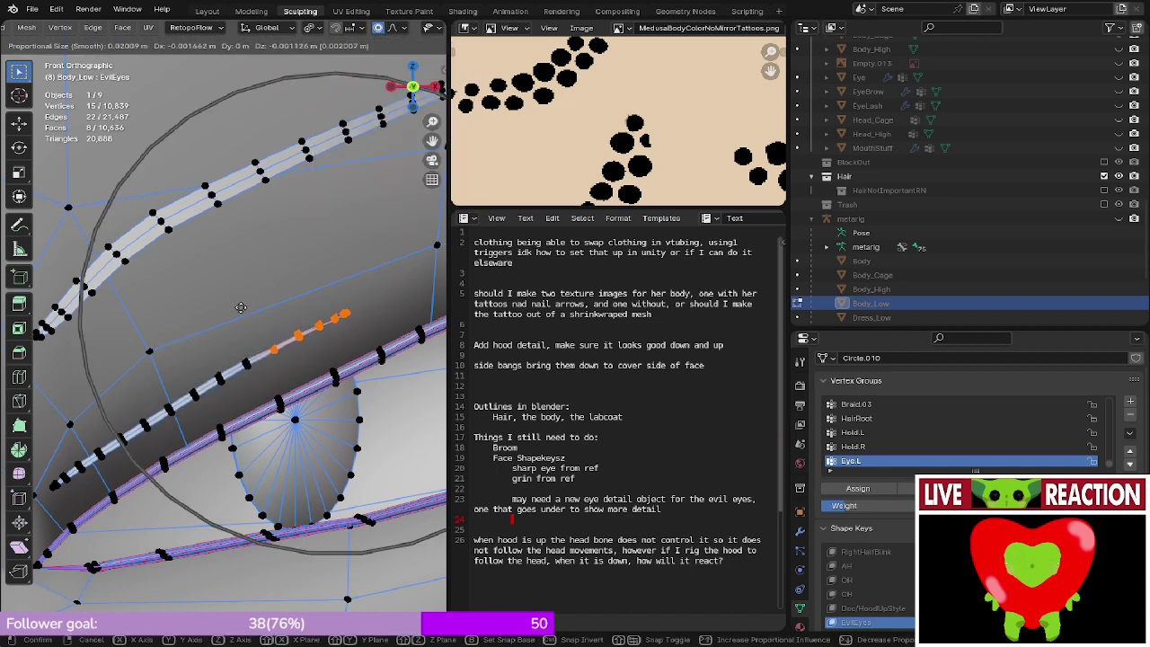
pyautogui.click(203, 340)
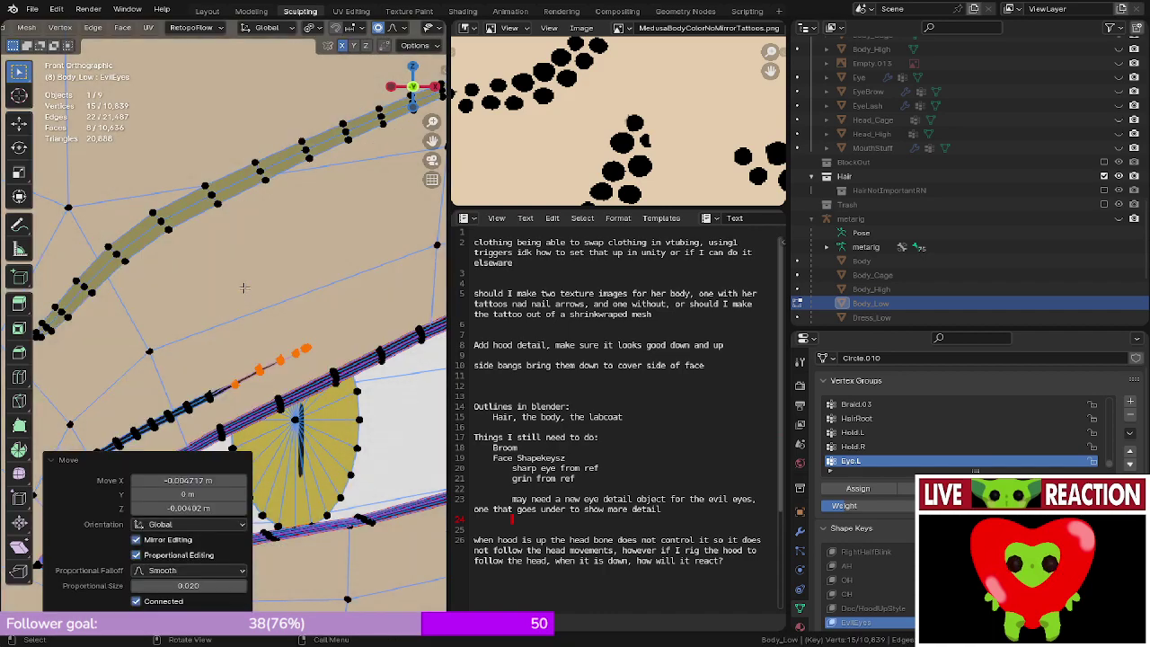
# - Check the shortened eyelid crease in Object Mode with rendered shading against the reference sketch, and save the file
pyautogui.press('Tab')
pyautogui.press('z')
pyautogui.click(337, 192)
pyautogui.scroll(-9, 332, 185)
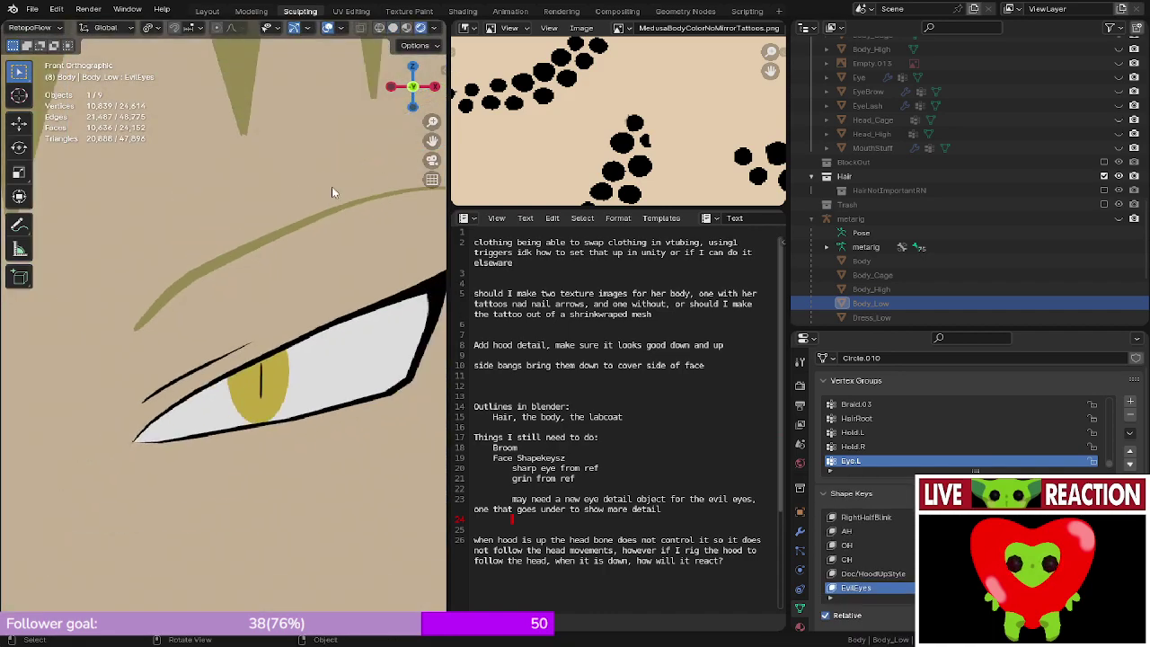
pyautogui.press('Tab')
pyautogui.press('Tab')
pyautogui.scroll(-4, 294, 275)
pyautogui.keyDown('shift'); pyautogui.moveTo(293, 274); pyautogui.dragTo(330, 272, button='middle'); pyautogui.keyUp('shift')
pyautogui.scroll(2, 330, 272)
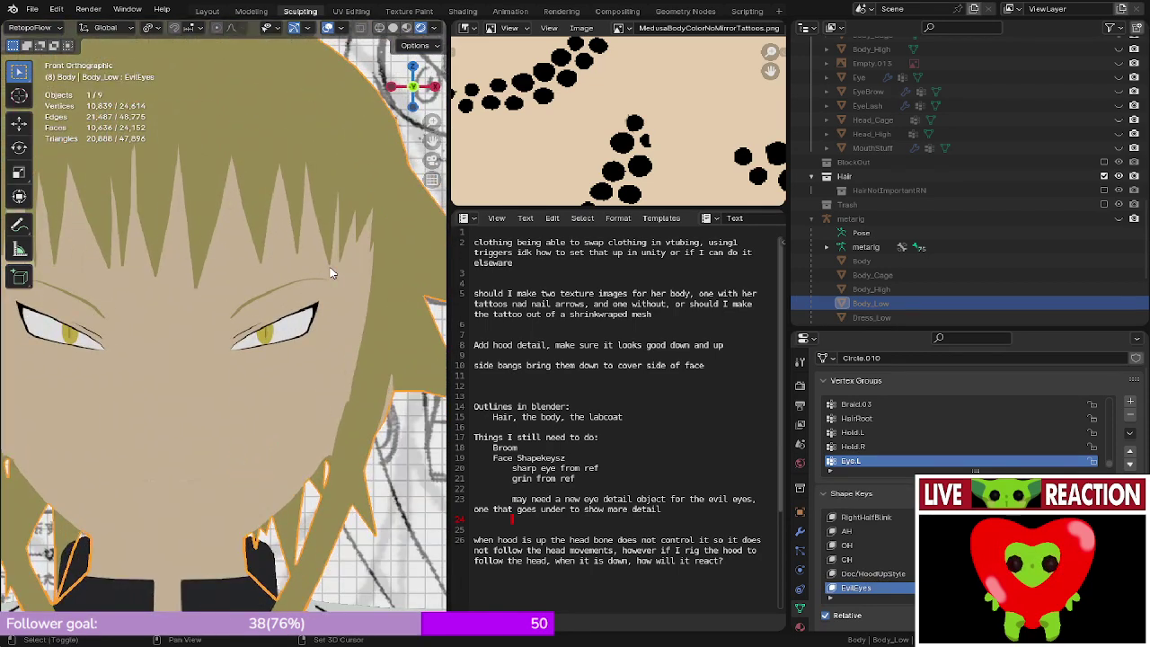
pyautogui.scroll(3, 329, 272)
pyautogui.scroll(5, 238, 275)
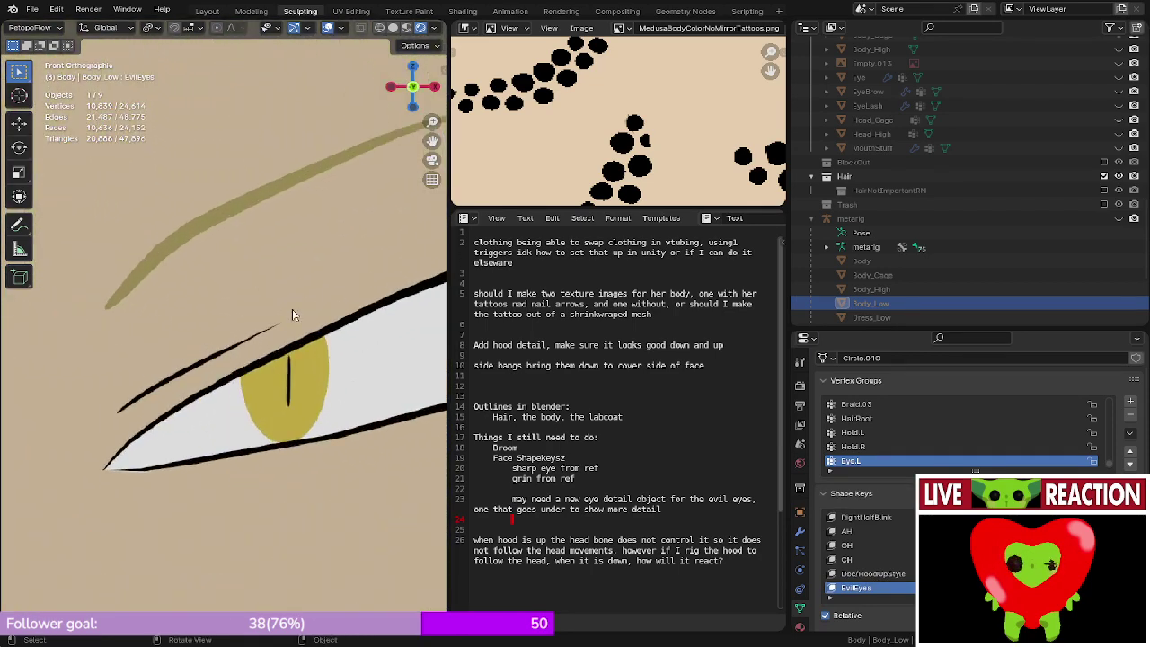
pyautogui.scroll(-10, 267, 323)
pyautogui.scroll(-6, 393, 273)
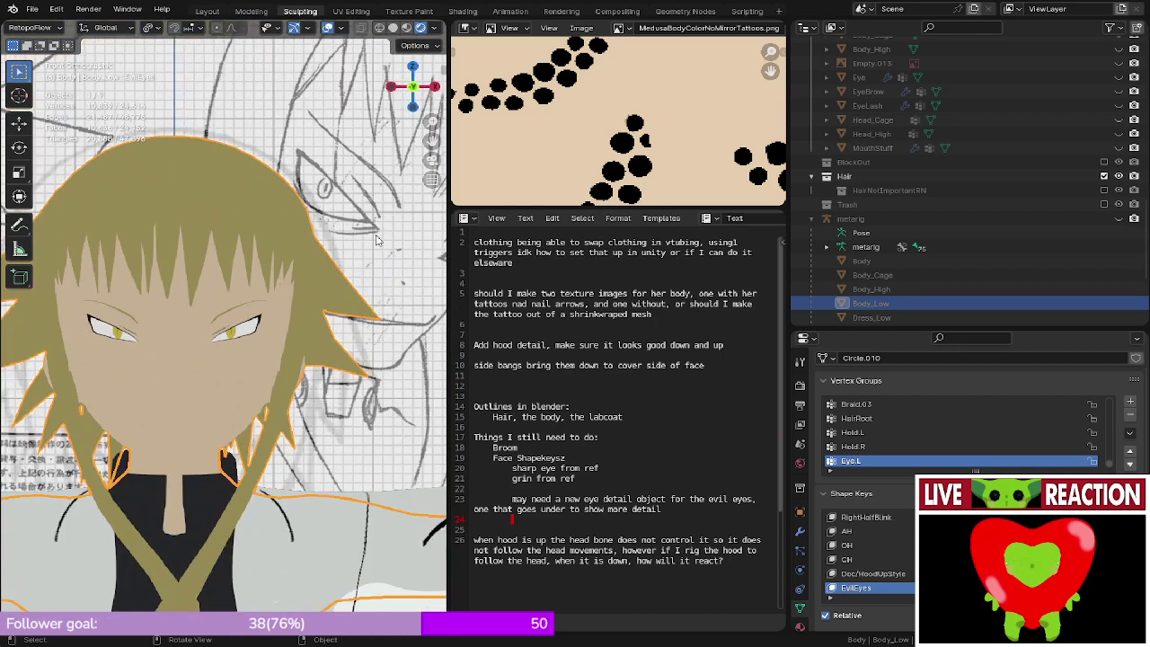
pyautogui.hotkey('ctrl', 's')
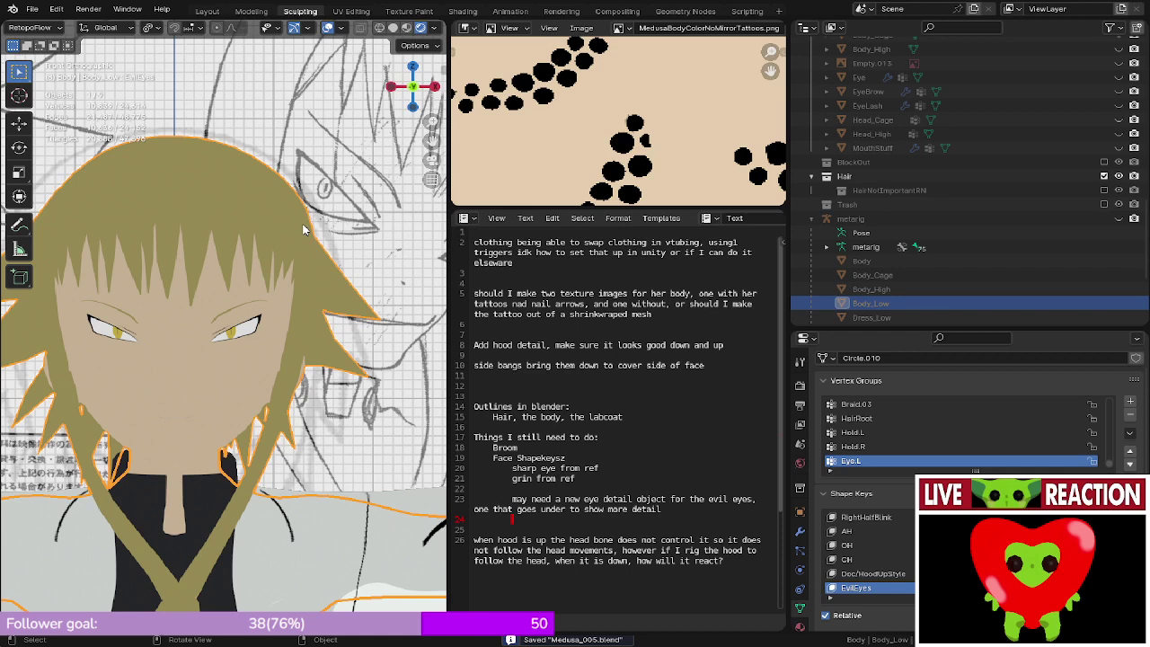
# - Read the to-do note about a new eye detail object for the evil eyes, highlighting its text
pyautogui.scroll(4, 303, 230)
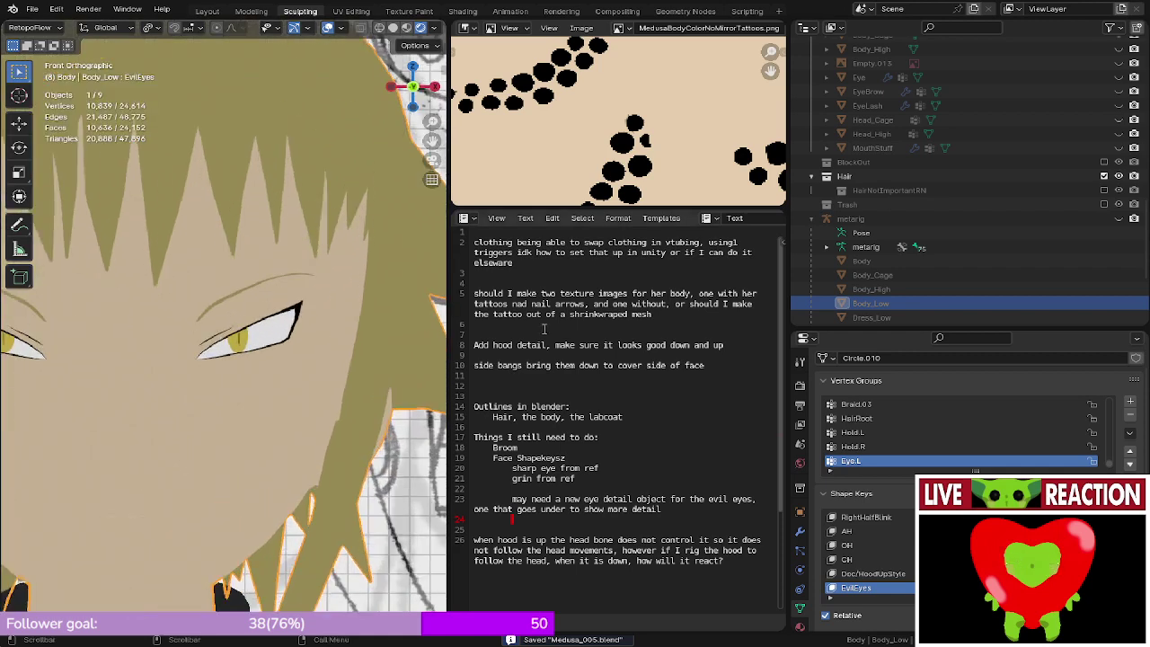
pyautogui.click(674, 499)
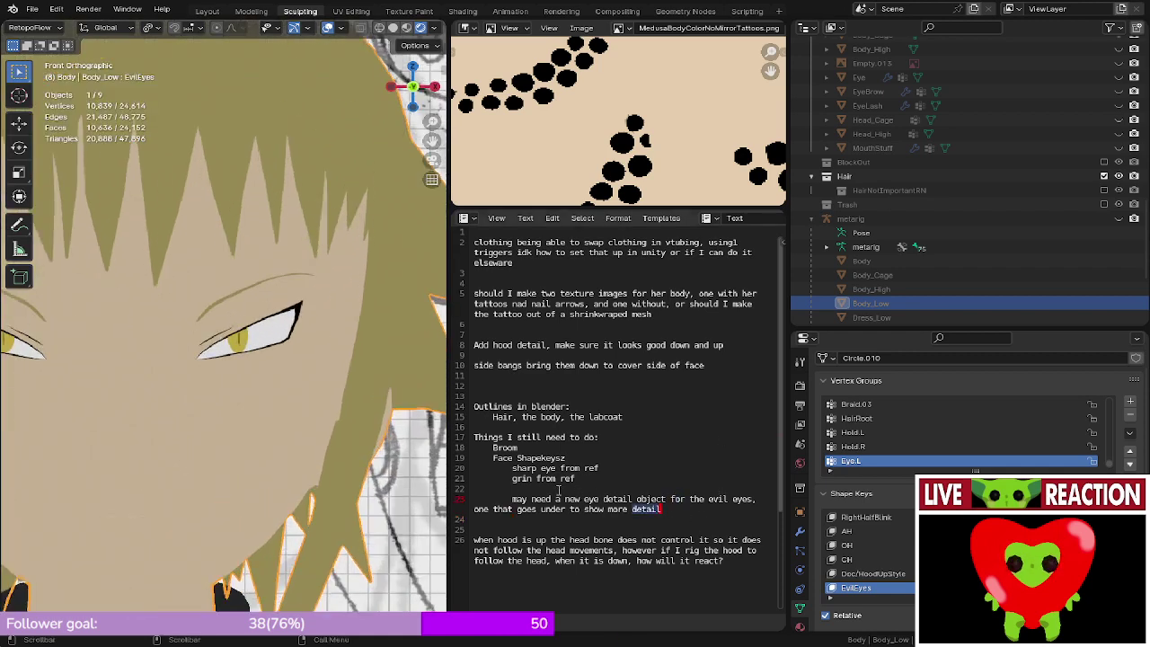
pyautogui.moveTo(510, 501); pyautogui.dragTo(680, 510)
pyautogui.click(685, 510)
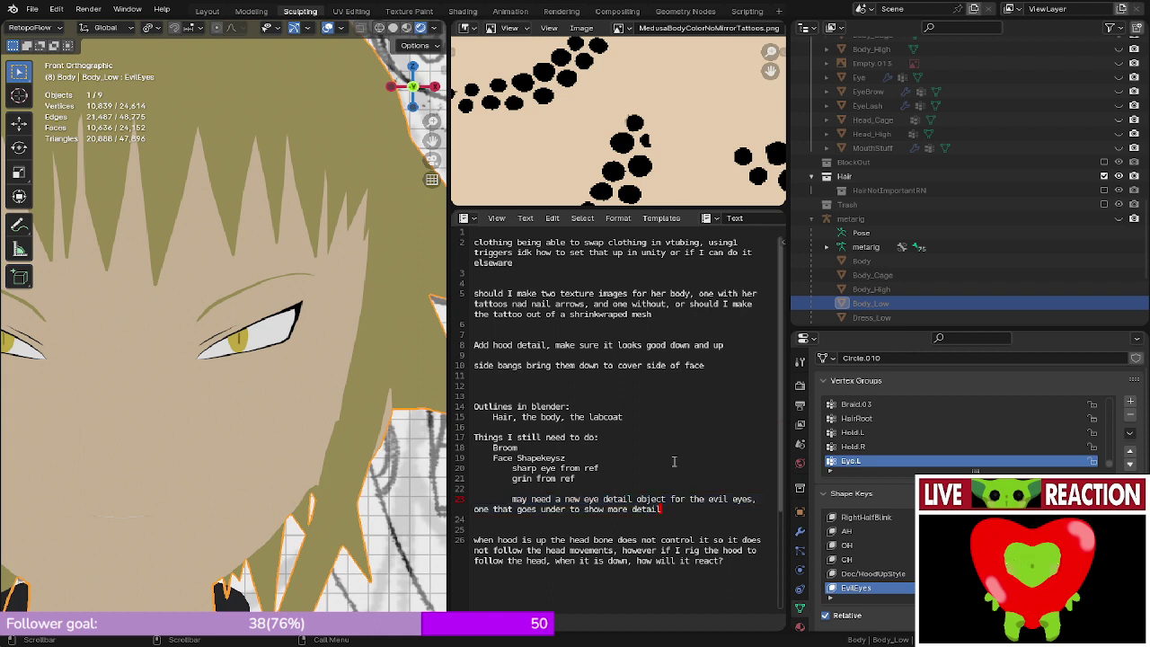
# - Examine the eye, eyelid crease and eyebrow from the front and at angles, in both Object Mode and Edit Mode
pyautogui.moveTo(310, 347); pyautogui.dragTo(144, 395, button='middle')
pyautogui.moveTo(143, 395); pyautogui.dragTo(247, 317, button='middle')
pyautogui.press('Tab')
pyautogui.scroll(-5, 274, 261)
pyautogui.scroll(5, 324, 216)
pyautogui.press('KP_1')
pyautogui.press('Tab')
pyautogui.scroll(-4, 132, 385)
pyautogui.press('Tab')
pyautogui.press('KP_1')
pyautogui.scroll(6, 247, 303)
pyautogui.press('Tab')
pyautogui.press('KP_1')
pyautogui.scroll(-8, 260, 314)
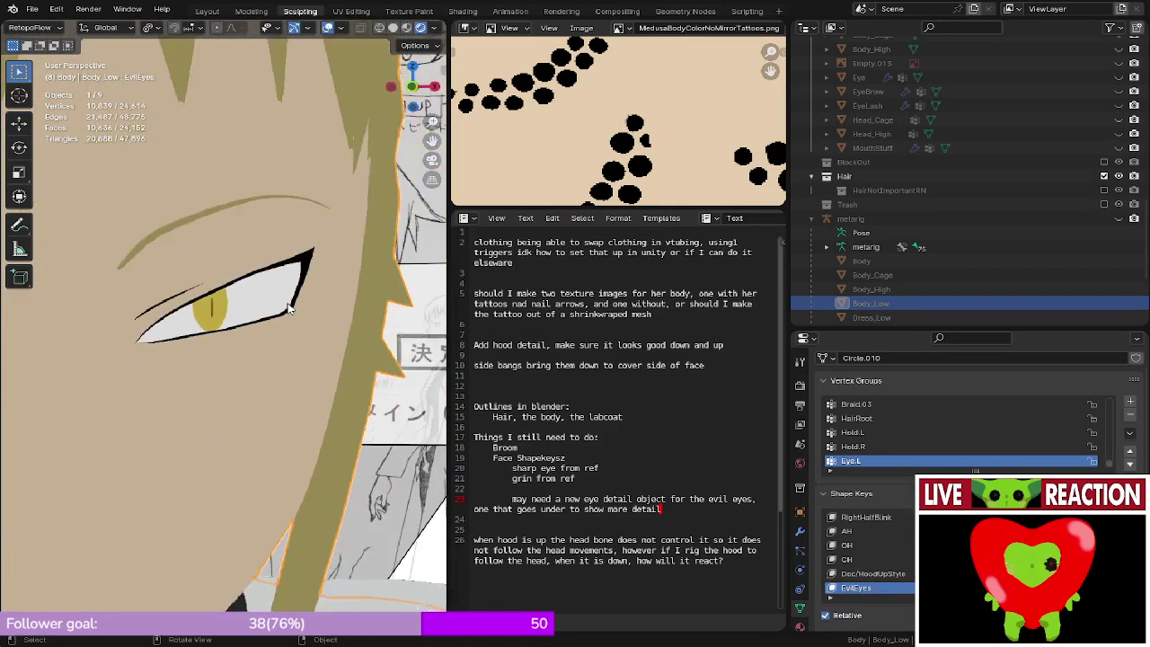
pyautogui.scroll(8, 247, 347)
pyautogui.moveTo(287, 303); pyautogui.dragTo(270, 337, button='middle')
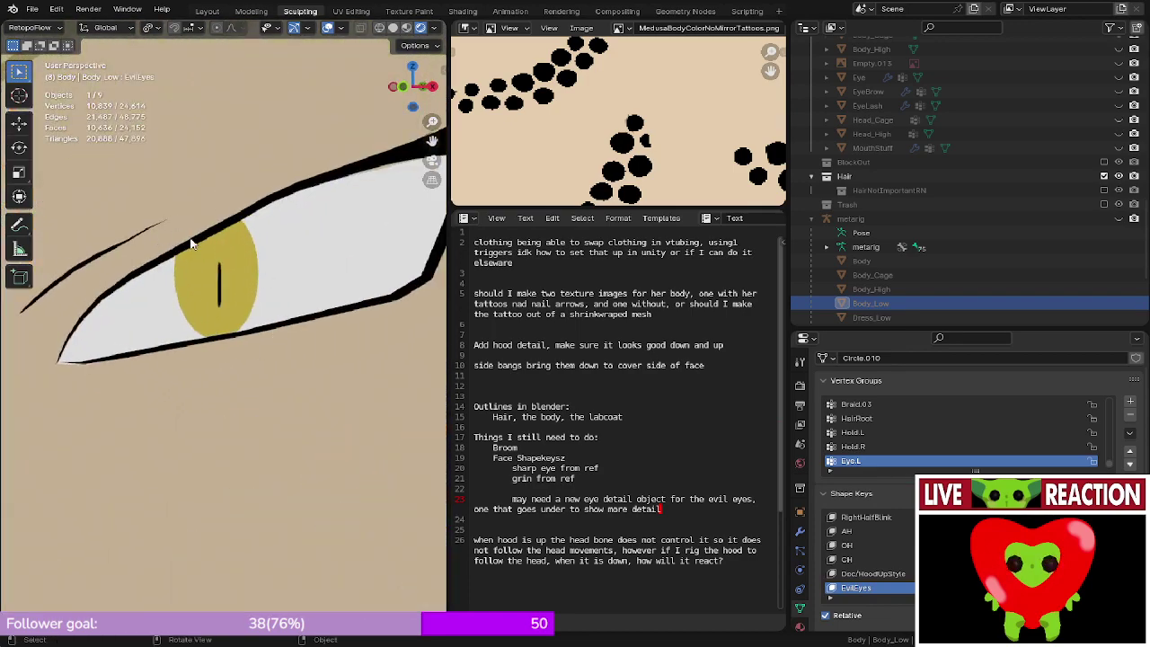
pyautogui.scroll(-5, 174, 267)
pyautogui.press('KP_1')
# - Select the vertex at the inner corner of the eye outline in Edit Mode and try to move it in wireframe display
pyautogui.keyDown('shift'); pyautogui.moveTo(176, 286); pyautogui.dragTo(226, 308, button='middle'); pyautogui.keyUp('shift')
pyautogui.scroll(5, 230, 284)
pyautogui.scroll(5, 178, 329)
pyautogui.press('Tab')
pyautogui.scroll(2, 232, 311)
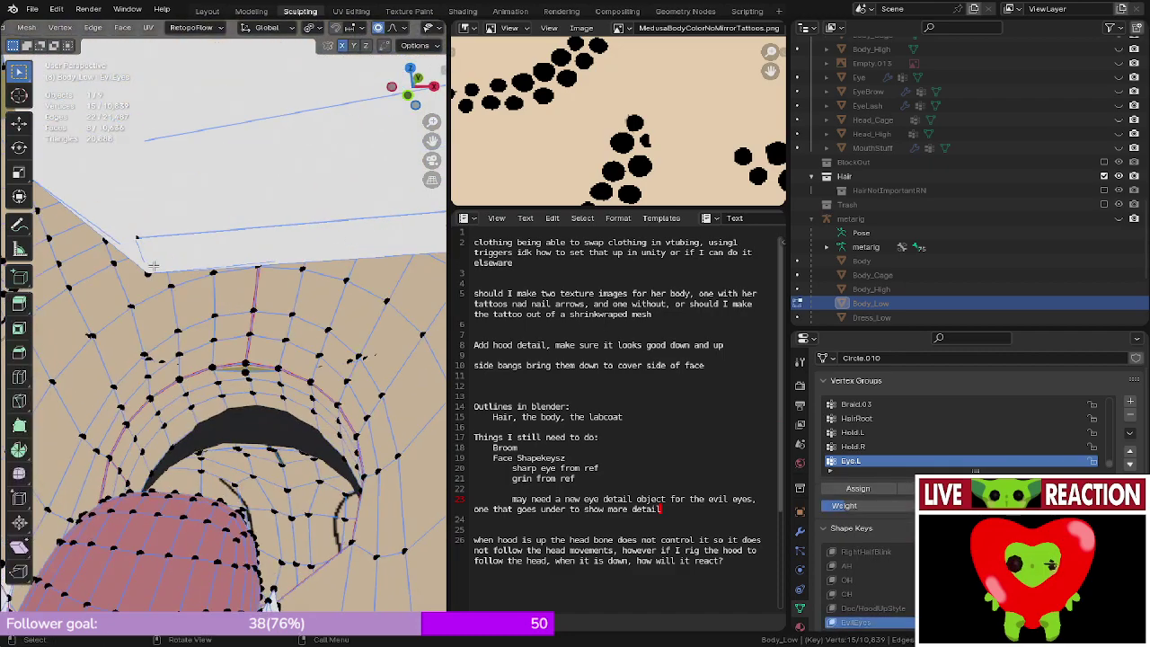
pyautogui.scroll(-1, 154, 266)
pyautogui.moveTo(154, 266); pyautogui.dragTo(174, 263, button='middle')
pyautogui.scroll(1, 175, 263)
pyautogui.scroll(3, 174, 264)
pyautogui.click(211, 284)
pyautogui.press('z')
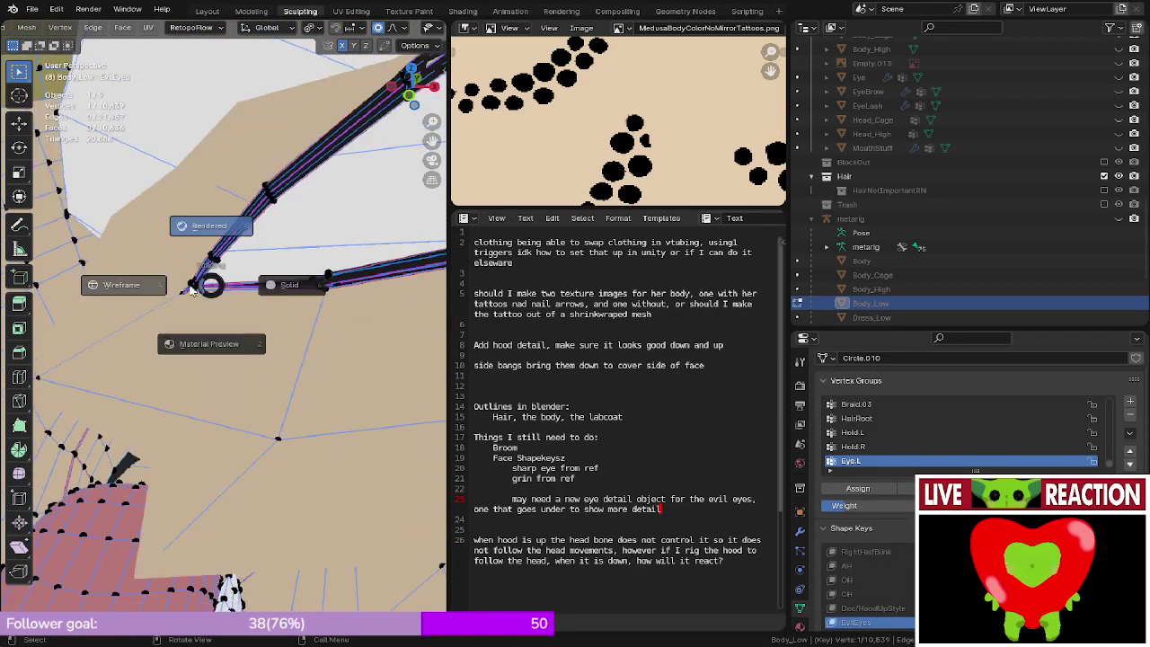
pyautogui.click(173, 280)
pyautogui.scroll(-3, 174, 280)
pyautogui.scroll(2, 174, 279)
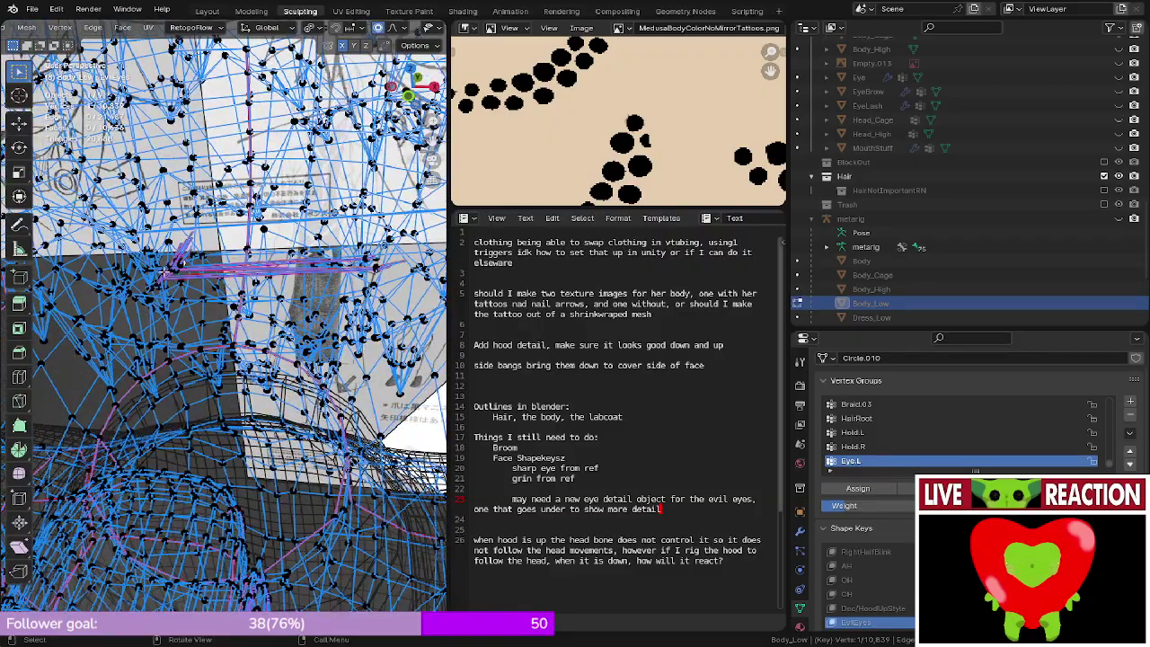
pyautogui.moveTo(165, 273); pyautogui.dragTo(250, 277, button='middle')
pyautogui.press('g')
pyautogui.click(253, 272)
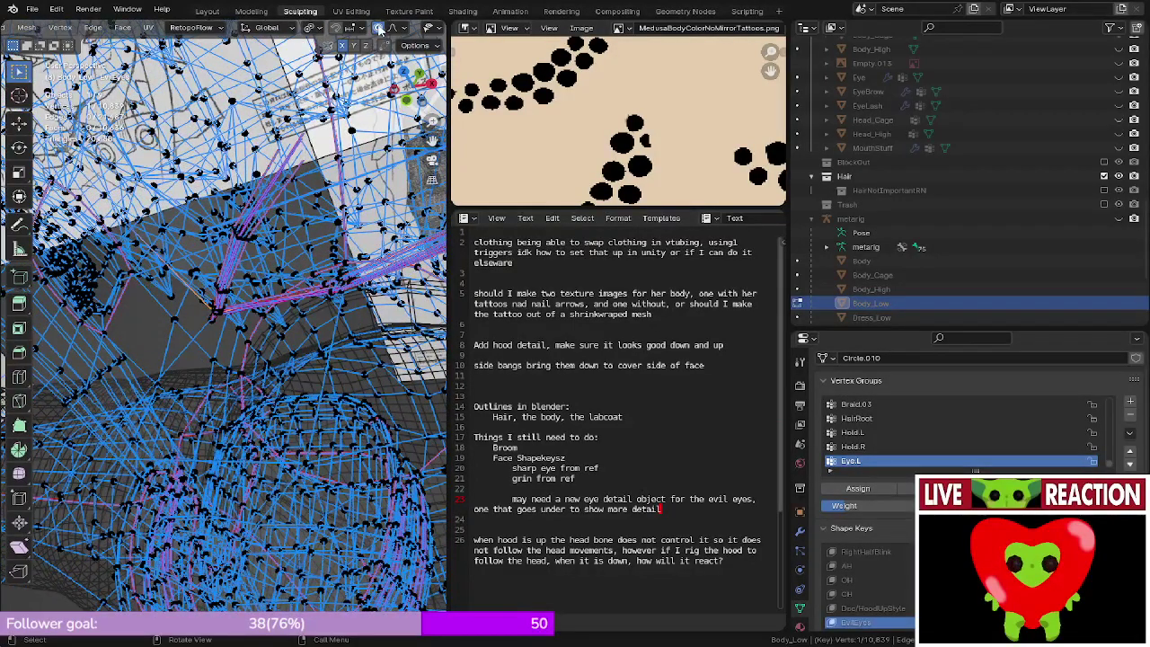
# - Try to isolate the vertices at the first bend of the lower eye outline using loop and circle selection in wireframe display
pyautogui.moveTo(319, 157); pyautogui.dragTo(232, 294, button='middle')
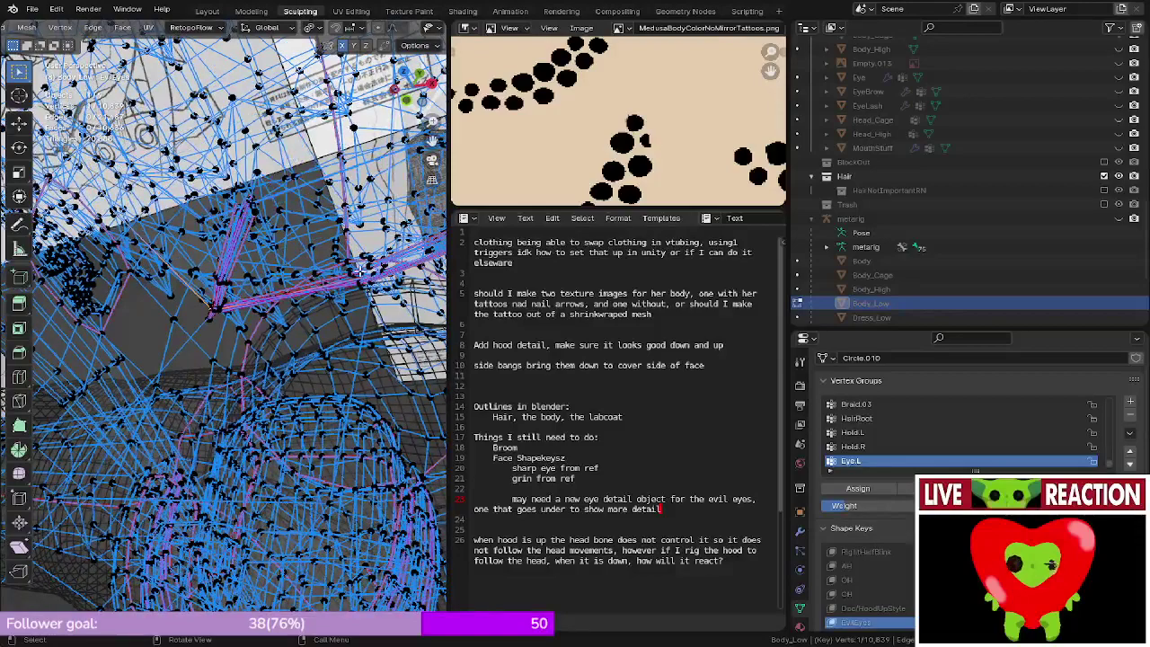
pyautogui.moveTo(349, 280); pyautogui.dragTo(309, 305, button='middle')
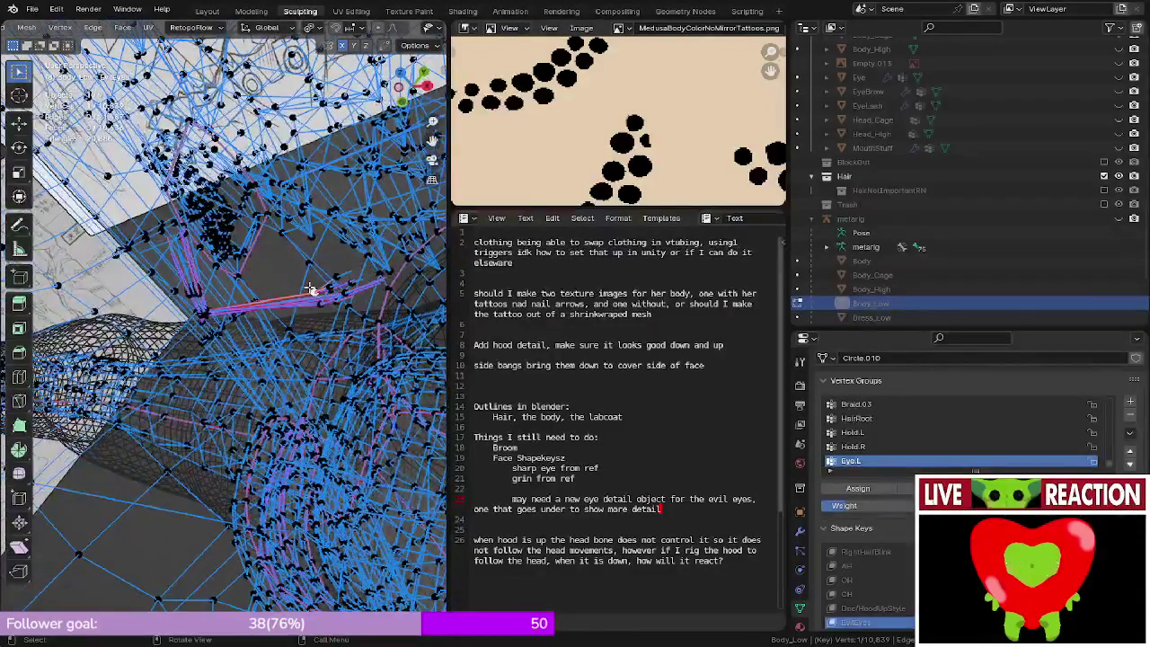
pyautogui.keyDown('alt'); pyautogui.click(320, 292); pyautogui.keyUp('alt')
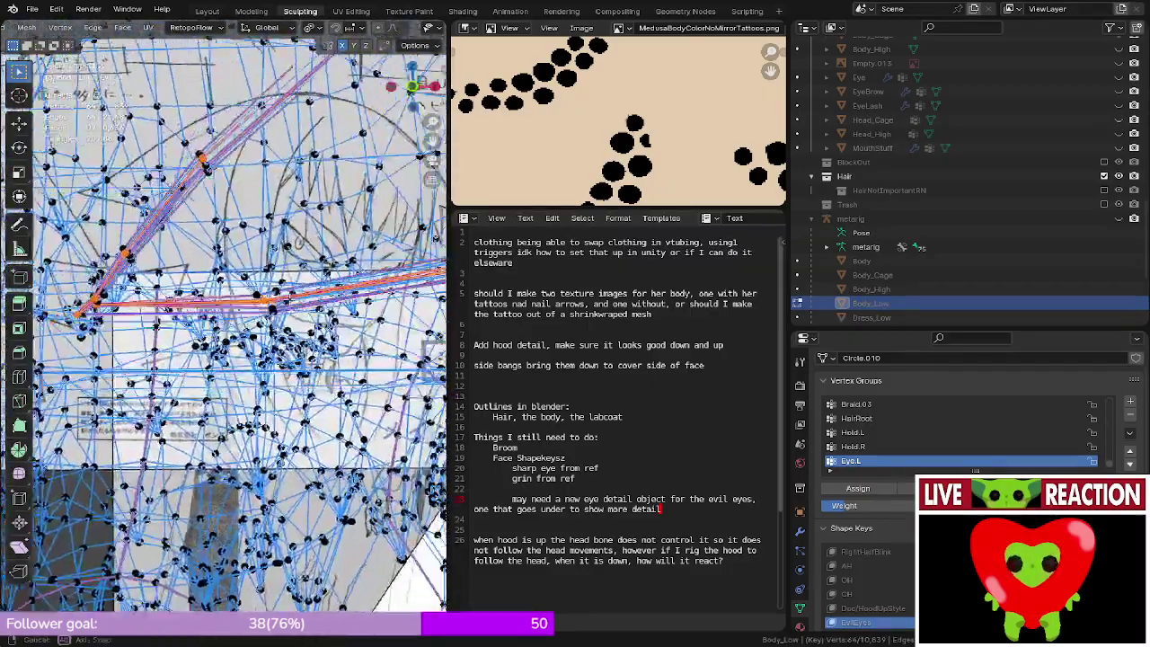
pyautogui.hotkey('alt', 'a')
pyautogui.press('c')
pyautogui.click(276, 298)
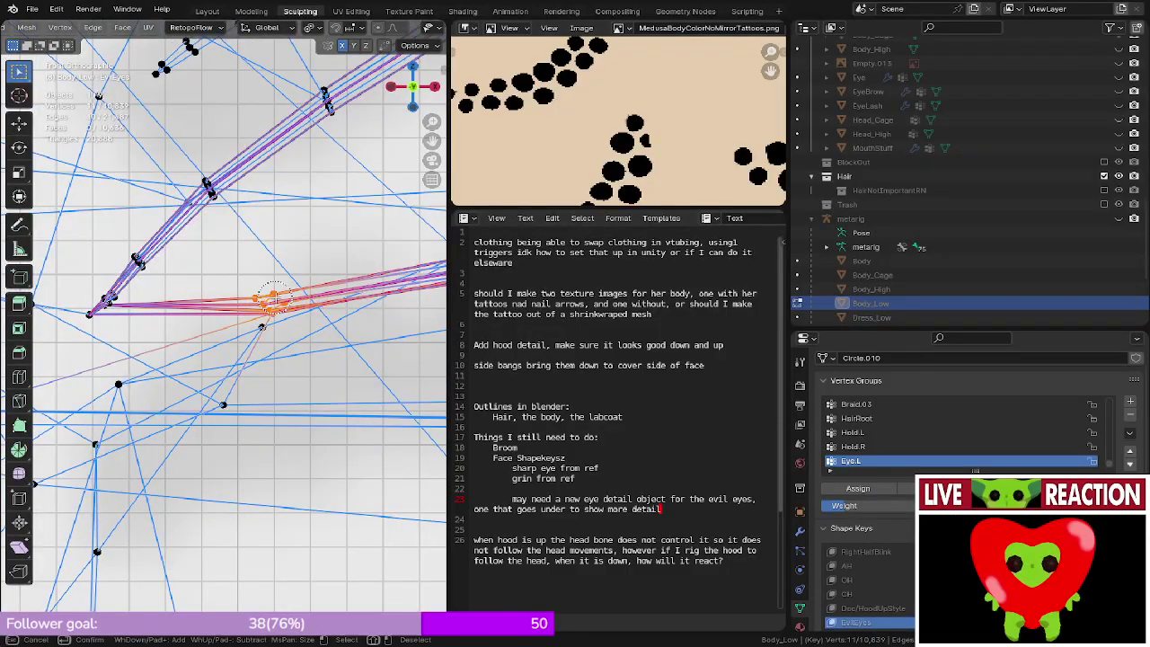
pyautogui.moveTo(286, 292); pyautogui.dragTo(240, 325, button='middle')
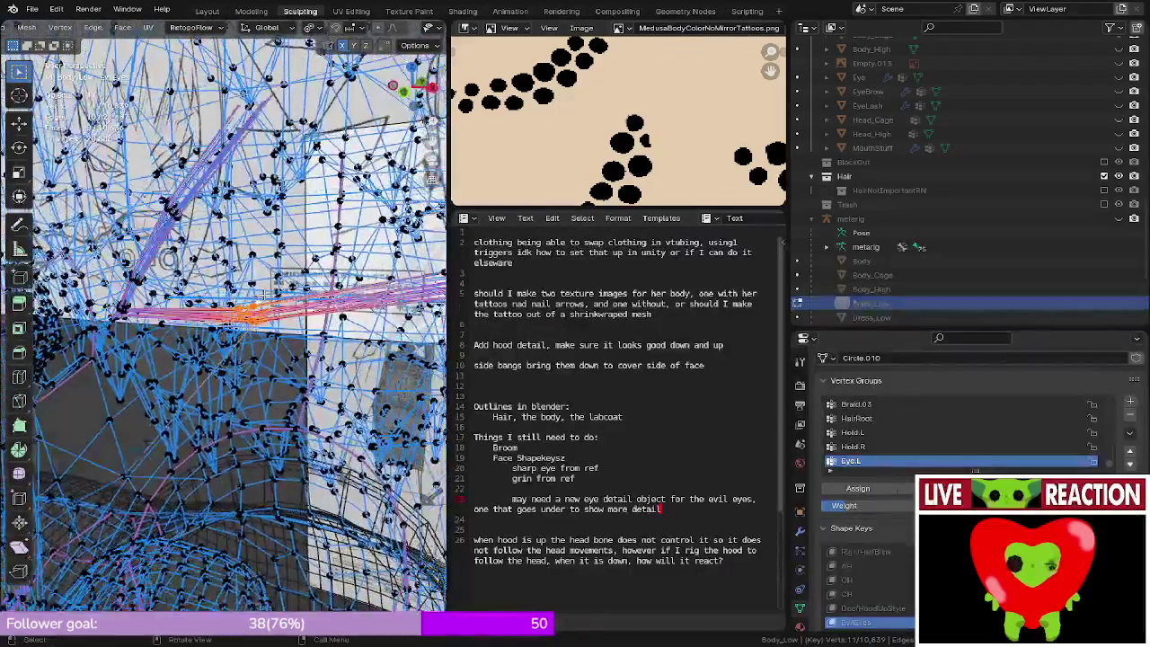
pyautogui.moveTo(333, 267); pyautogui.dragTo(325, 297, button='middle')
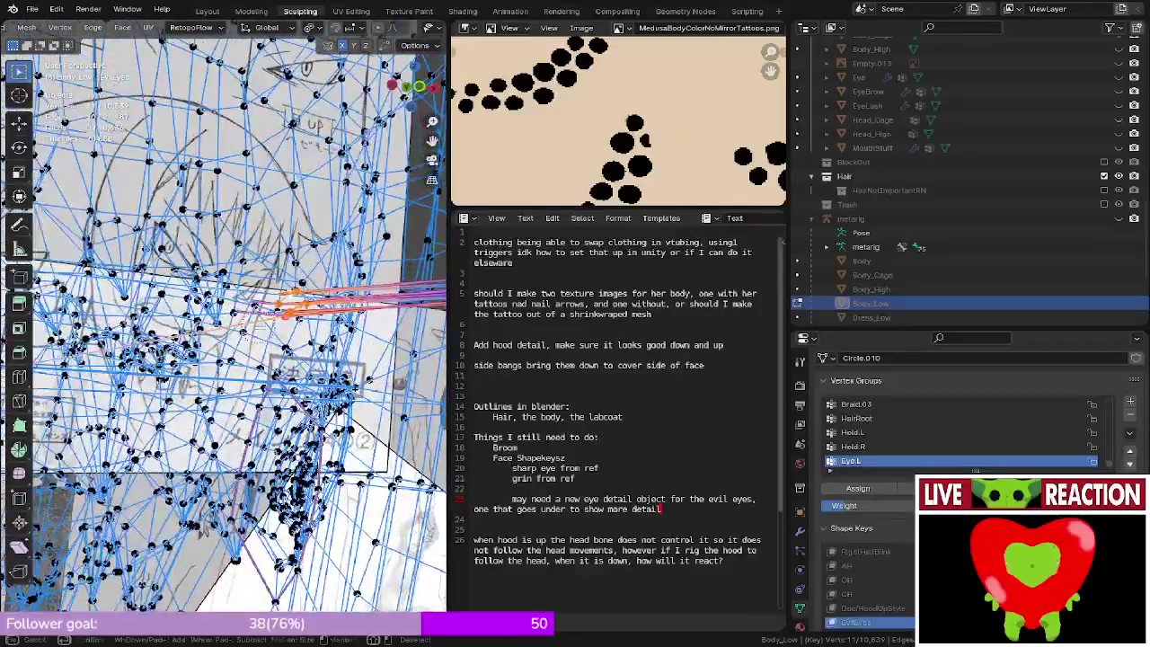
pyautogui.keyDown('ctrl'); pyautogui.moveTo(262, 285); pyautogui.dragTo(296, 314); pyautogui.keyUp('ctrl')
pyautogui.moveTo(296, 315); pyautogui.dragTo(377, 296, button='middle')
pyautogui.moveTo(269, 301)
pyautogui.mouseDown(button='middle')
pyautogui.moveTo(283, 310)
pyautogui.moveTo(256, 323)
pyautogui.moveTo(274, 322)
pyautogui.mouseUp(button='middle')
pyautogui.press('F3')
pyautogui.click(393, 337)
# - Move the vertex at the inner corner of the lower eye outline slightly down and check the corner in Object Mode
pyautogui.click(243, 316)
pyautogui.hotkey('alt', 'z')
pyautogui.moveTo(316, 289); pyautogui.dragTo(267, 247, button='middle')
pyautogui.press('g')
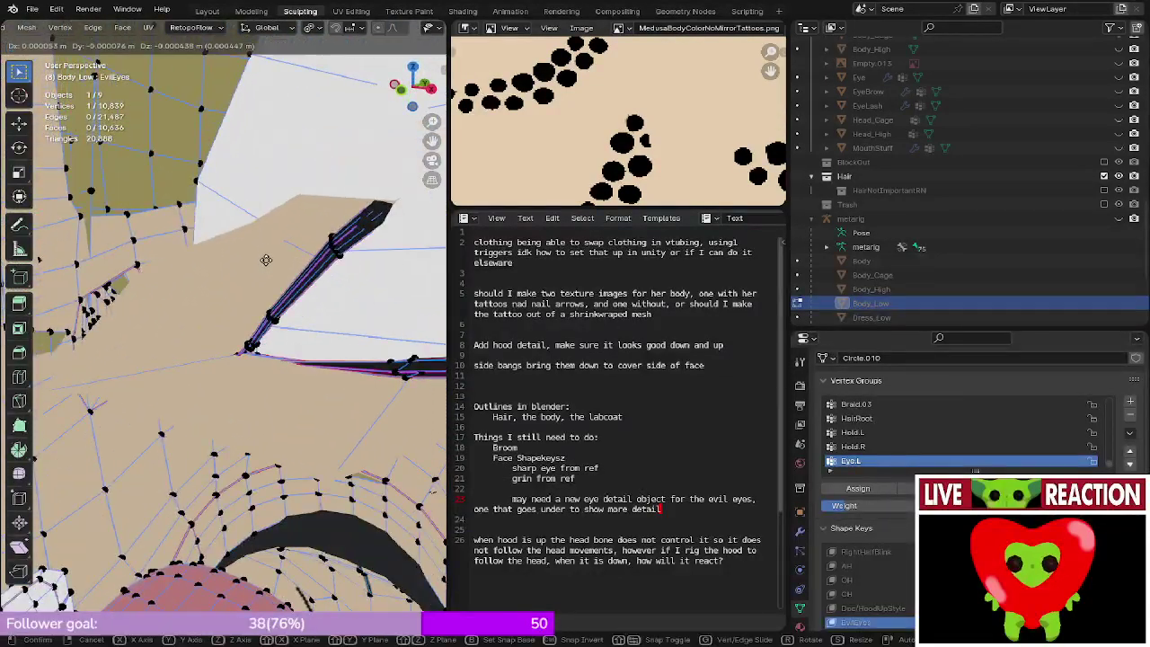
pyautogui.click(267, 257)
pyautogui.press('Tab')
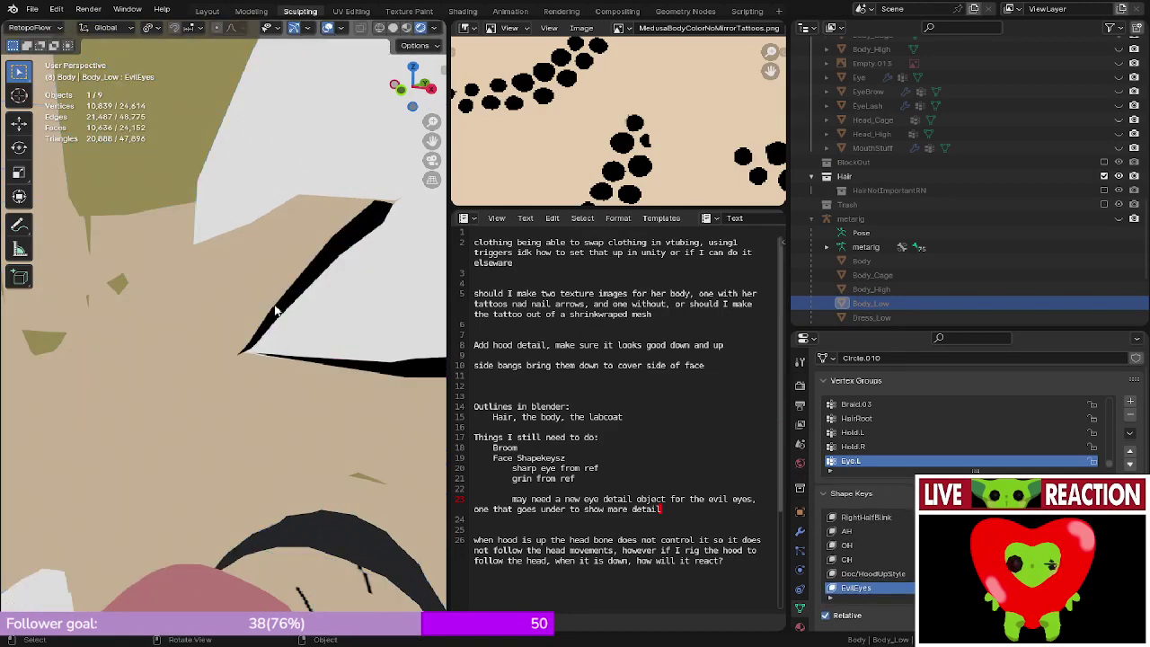
# - Nudge the same inner-corner vertex by a tiny amount and review the eye corner from the front in Object Mode
pyautogui.moveTo(278, 311); pyautogui.dragTo(287, 285, button='middle')
pyautogui.press('Tab')
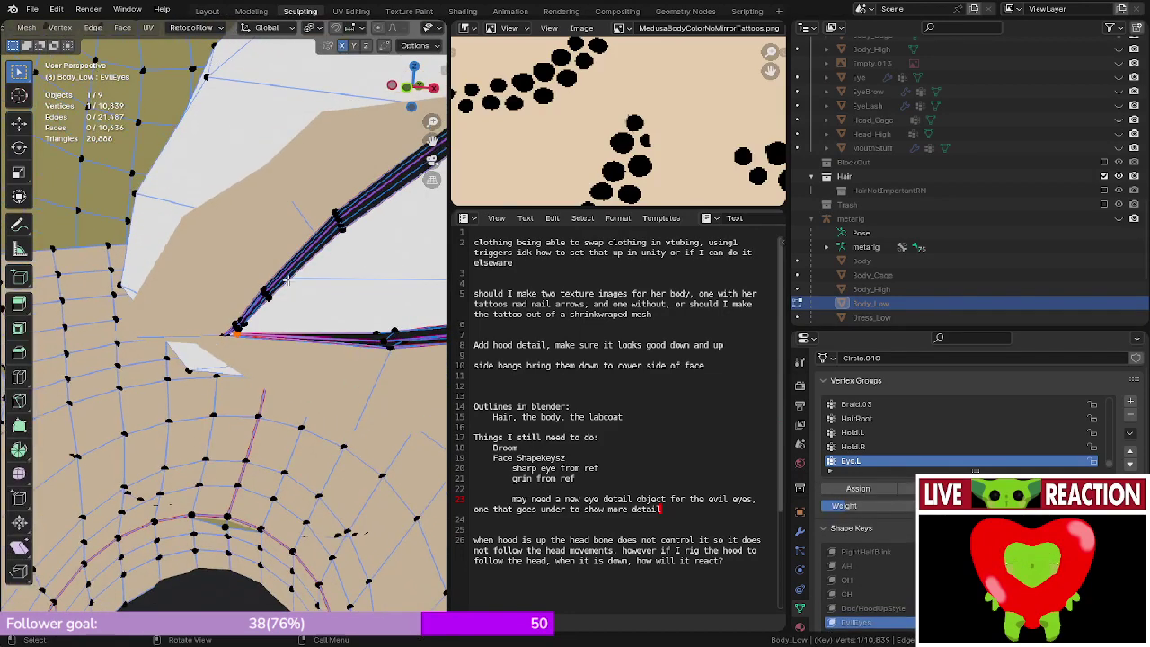
pyautogui.press('g')
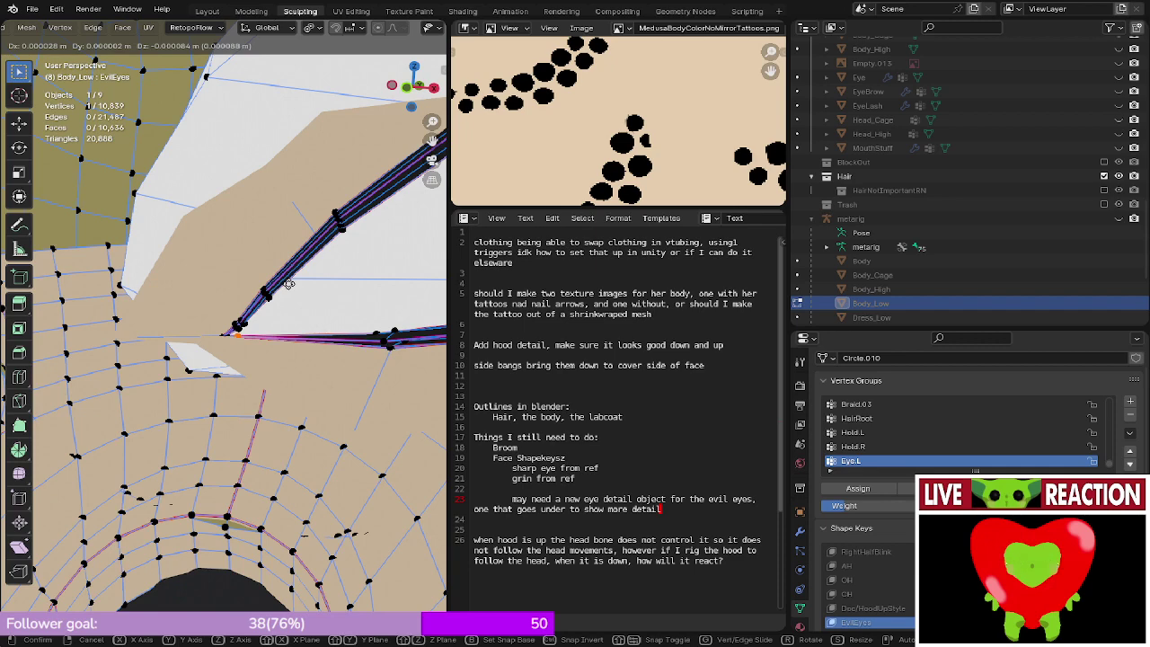
pyautogui.click(289, 284)
pyautogui.press('Tab')
pyautogui.moveTo(285, 296); pyautogui.dragTo(324, 283, button='middle')
pyautogui.scroll(-3, 265, 305)
pyautogui.press('KP_1')
pyautogui.scroll(4, 279, 300)
# - Select the vertices at the lower eye outline's first bend in wireframe display and move them -0.000016 m in X and -0.000152 m in Z
pyautogui.press('Tab')
pyautogui.moveTo(282, 248); pyautogui.dragTo(291, 325, button='middle')
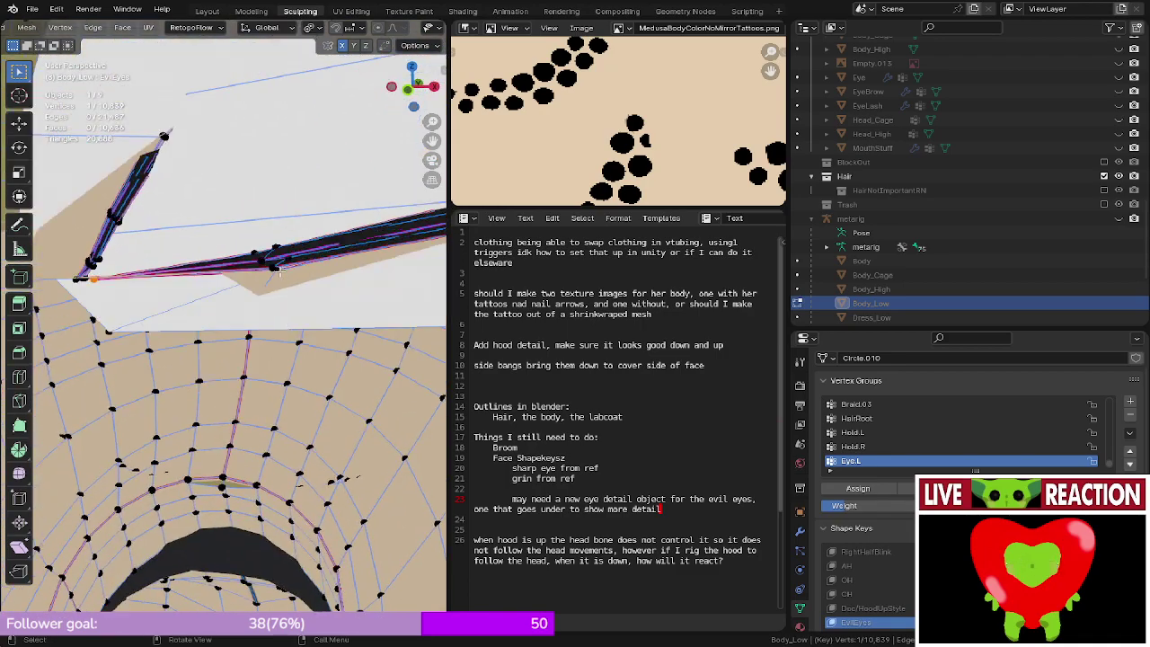
pyautogui.moveTo(280, 269); pyautogui.dragTo(275, 294, button='middle')
pyautogui.hotkey('alt', 'z')
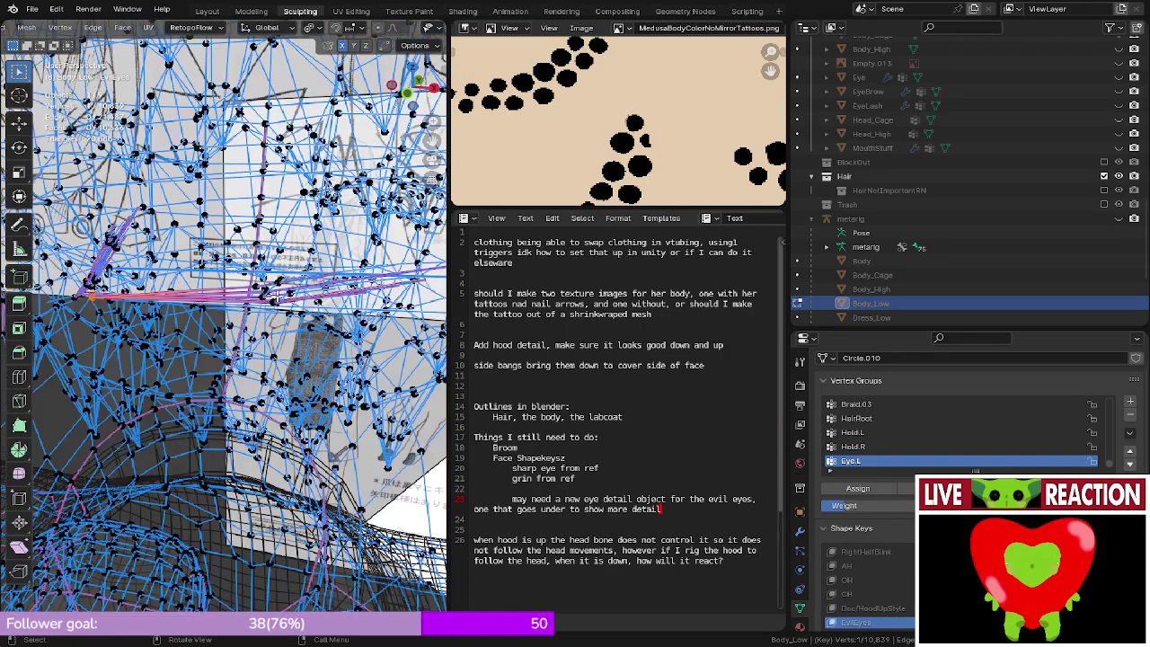
pyautogui.press('KP_1')
pyautogui.rightClick(288, 261)
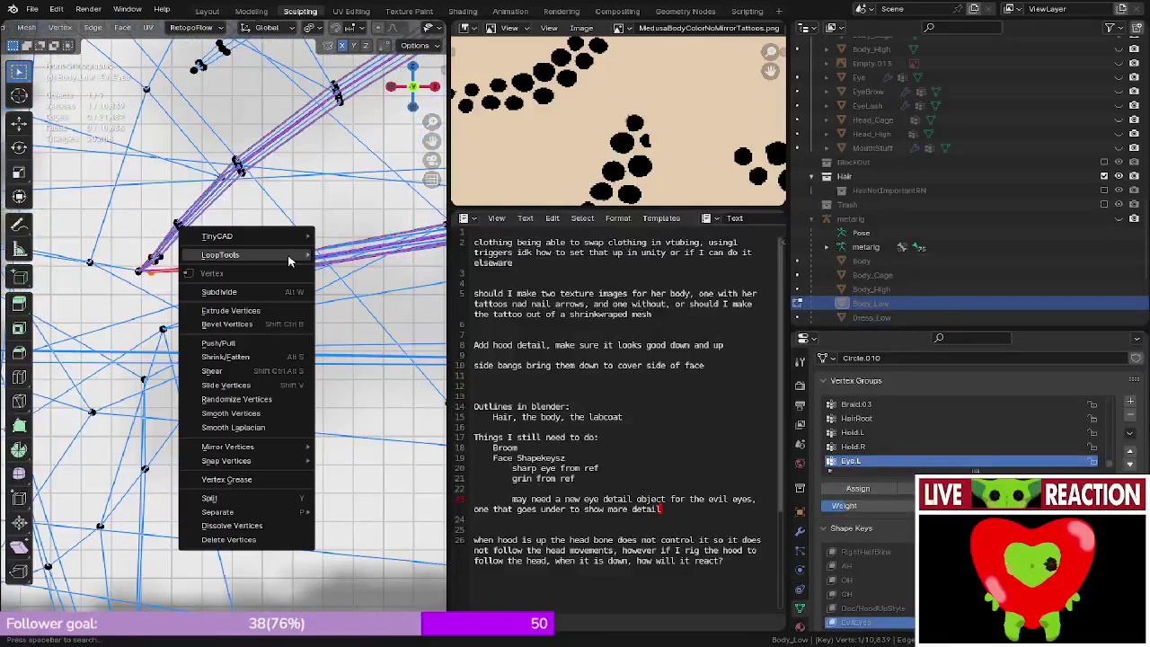
pyautogui.scroll(7, 249, 248)
pyautogui.keyDown('shift'); pyautogui.moveTo(275, 237); pyautogui.dragTo(228, 305, button='middle'); pyautogui.keyUp('shift')
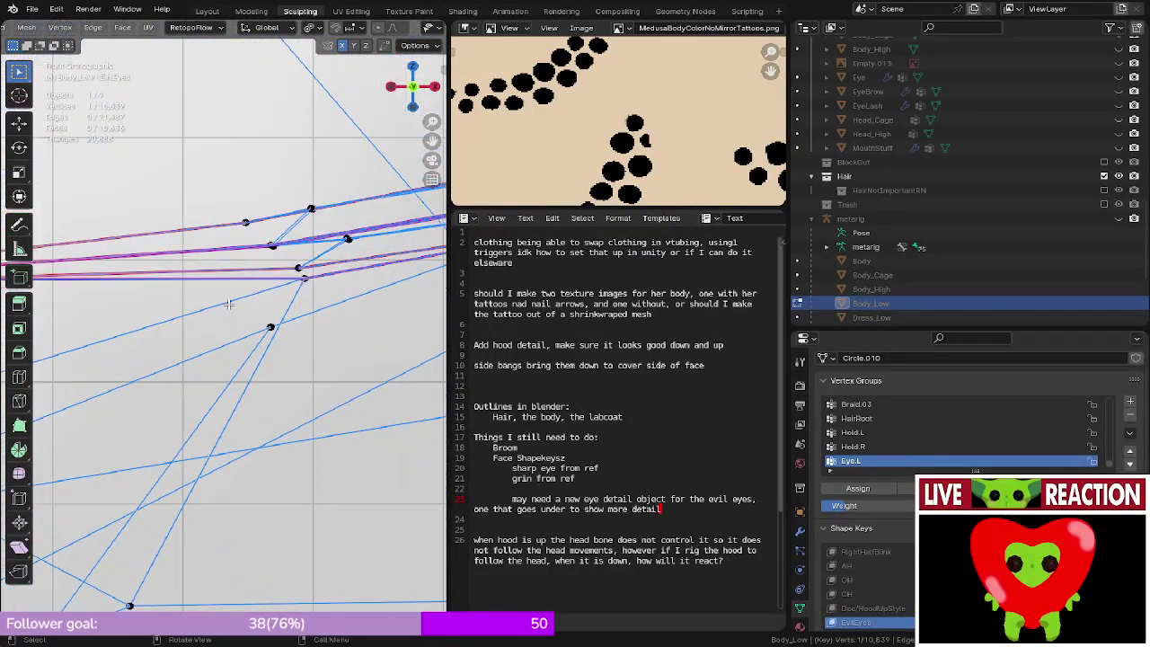
pyautogui.click(304, 202)
pyautogui.press('c')
pyautogui.moveTo(254, 210)
pyautogui.mouseDown()
pyautogui.moveTo(257, 221)
pyautogui.moveTo(363, 245)
pyautogui.mouseUp()
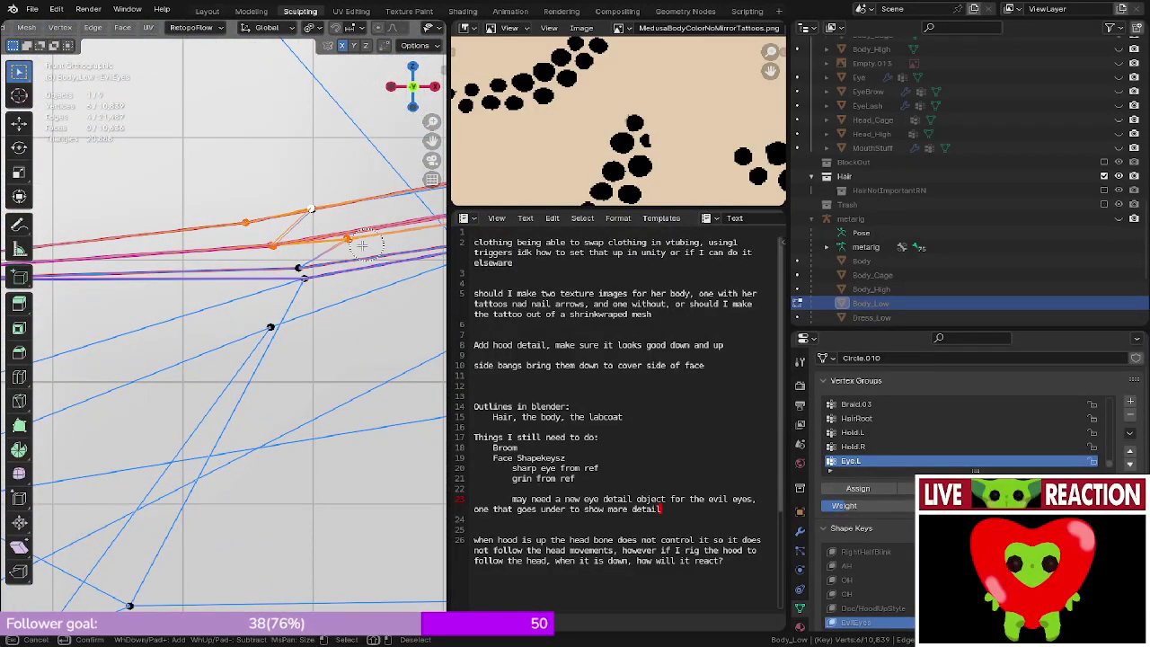
pyautogui.click(301, 253)
pyautogui.rightClick(304, 252)
pyautogui.press('g')
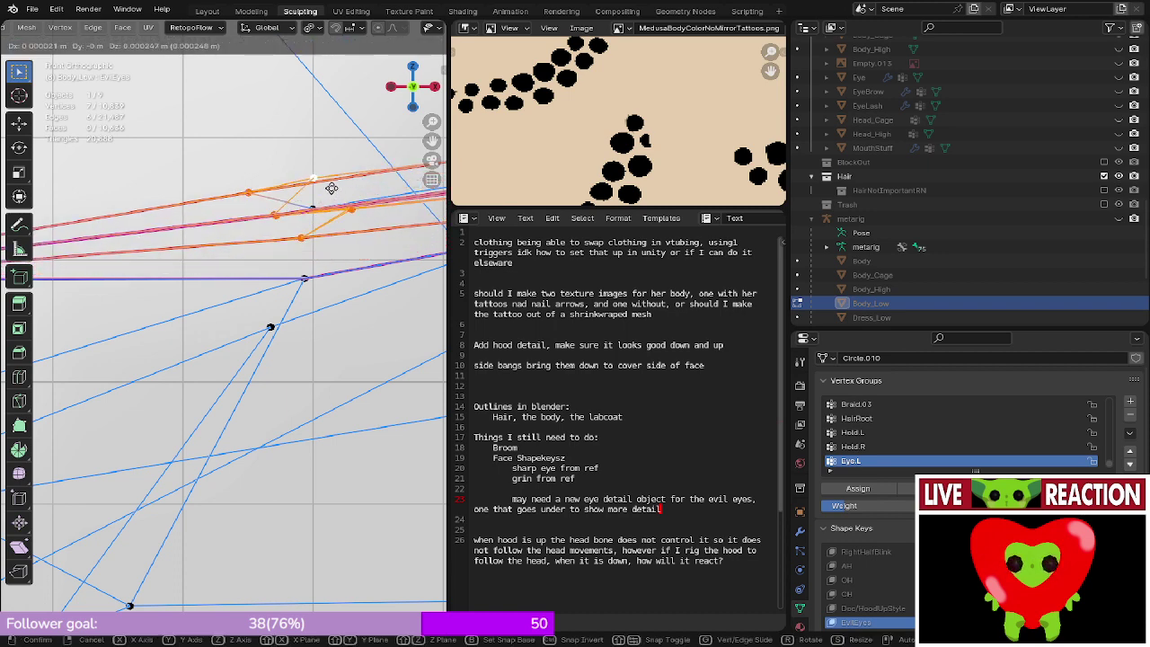
pyautogui.rightClick(323, 201)
pyautogui.press('z')
pyautogui.click(381, 220)
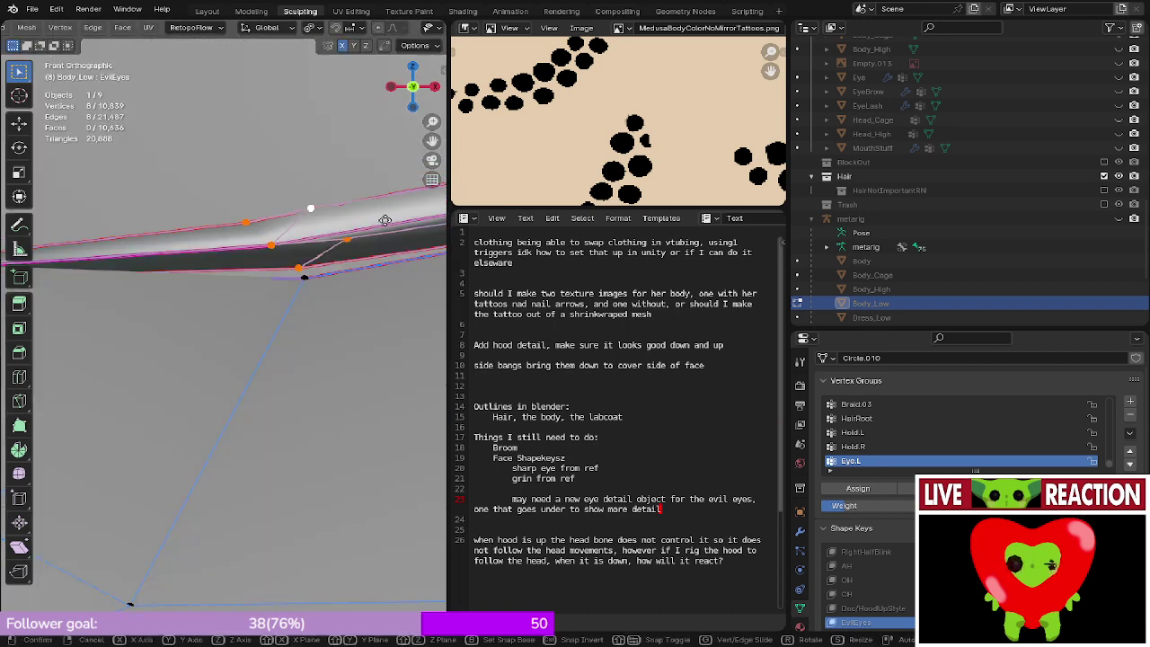
pyautogui.press('g')
pyautogui.click(381, 235)
# - Run Select Loop Inner-Region from the lower outline's bend, and reposition the vertex at the inner eye corner
pyautogui.moveTo(380, 235)
pyautogui.mouseDown(button='middle')
pyautogui.moveTo(233, 269)
pyautogui.moveTo(113, 316)
pyautogui.moveTo(382, 256)
pyautogui.mouseUp(button='middle')
pyautogui.press('F3')
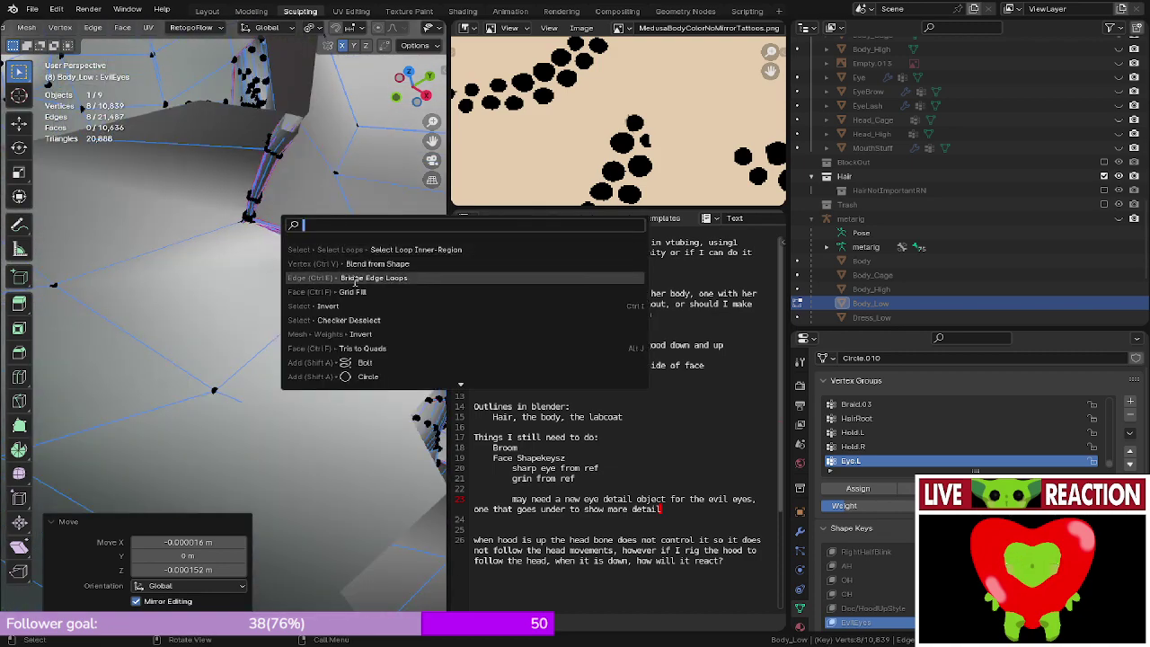
pyautogui.click(382, 250)
pyautogui.hotkey('alt', 'z')
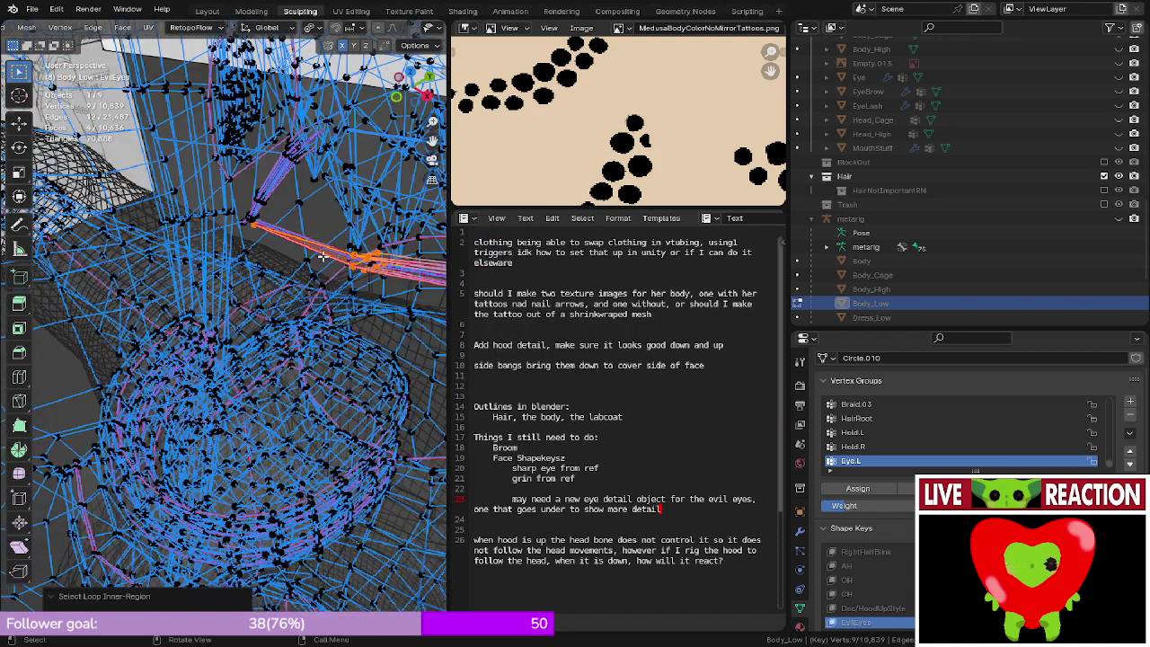
pyautogui.press('c')
pyautogui.press('Escape')
pyautogui.moveTo(355, 276); pyautogui.dragTo(256, 305, button='middle')
pyautogui.hotkey('alt', 'z')
pyautogui.scroll(3, 283, 241)
pyautogui.press('g')
pyautogui.click(288, 234)
# - Move the inner-corner vertex -0.000353 m along Y and shift it slightly down in the front view
pyautogui.press('g')
pyautogui.press('y')
pyautogui.click(256, 325)
pyautogui.press('g')
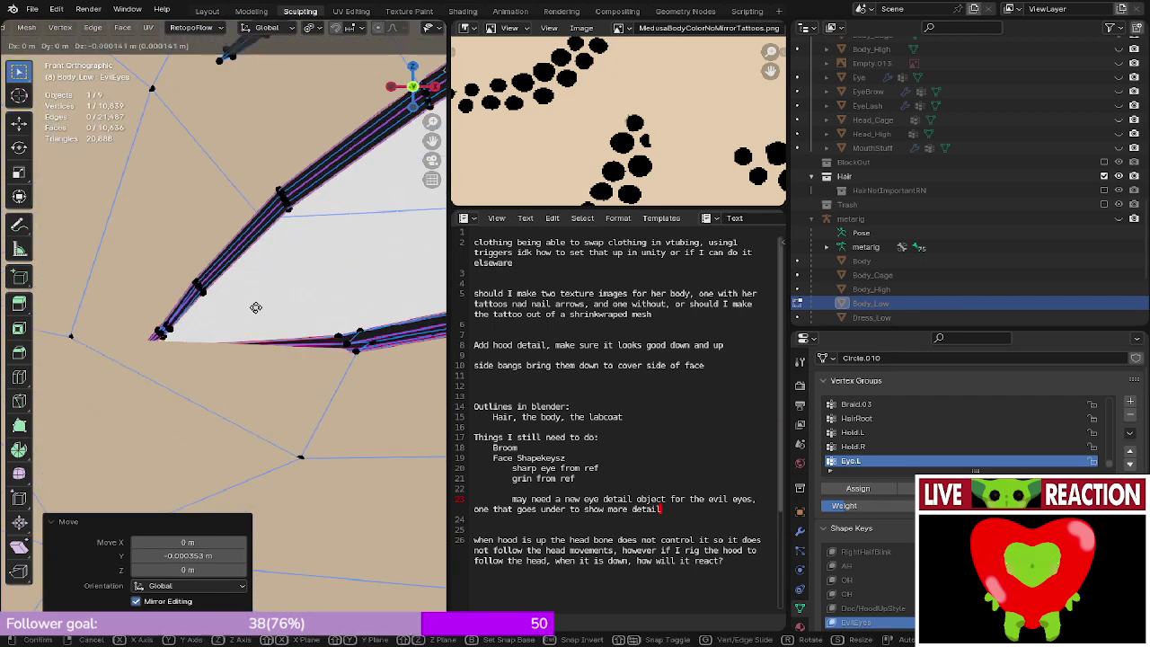
pyautogui.click(256, 306)
# - Examine the inner eye corner and lower outline from the front and at an angle, in both Object Mode and Edit Mode
pyautogui.press('Tab')
pyautogui.scroll(-4, 262, 292)
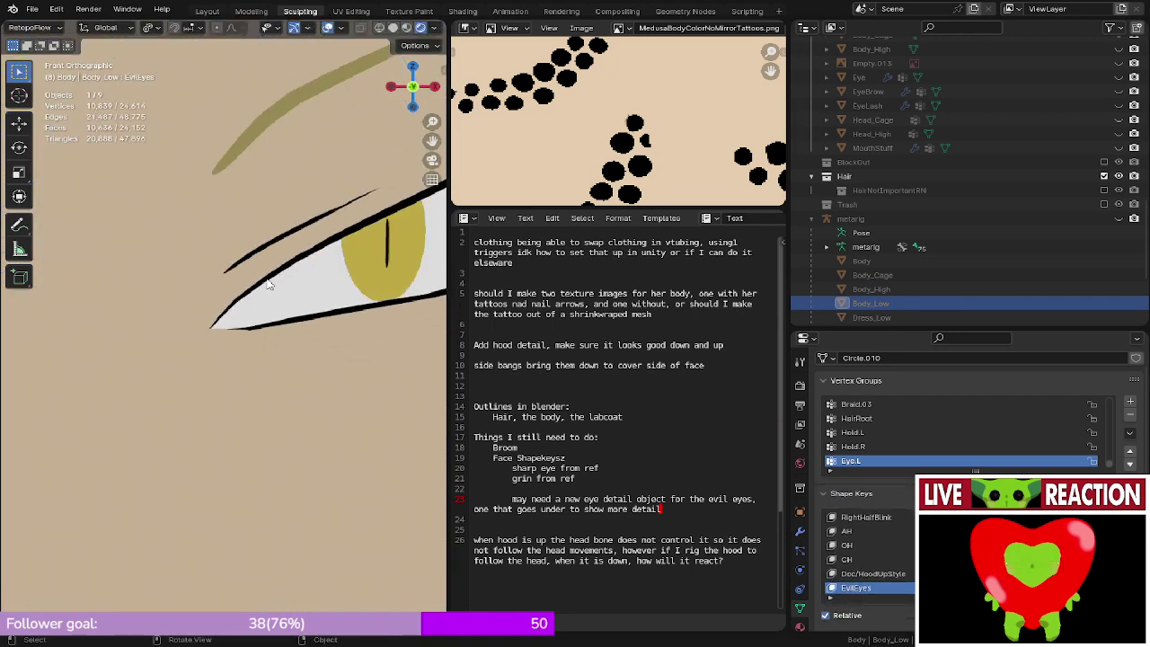
pyautogui.scroll(6, 267, 284)
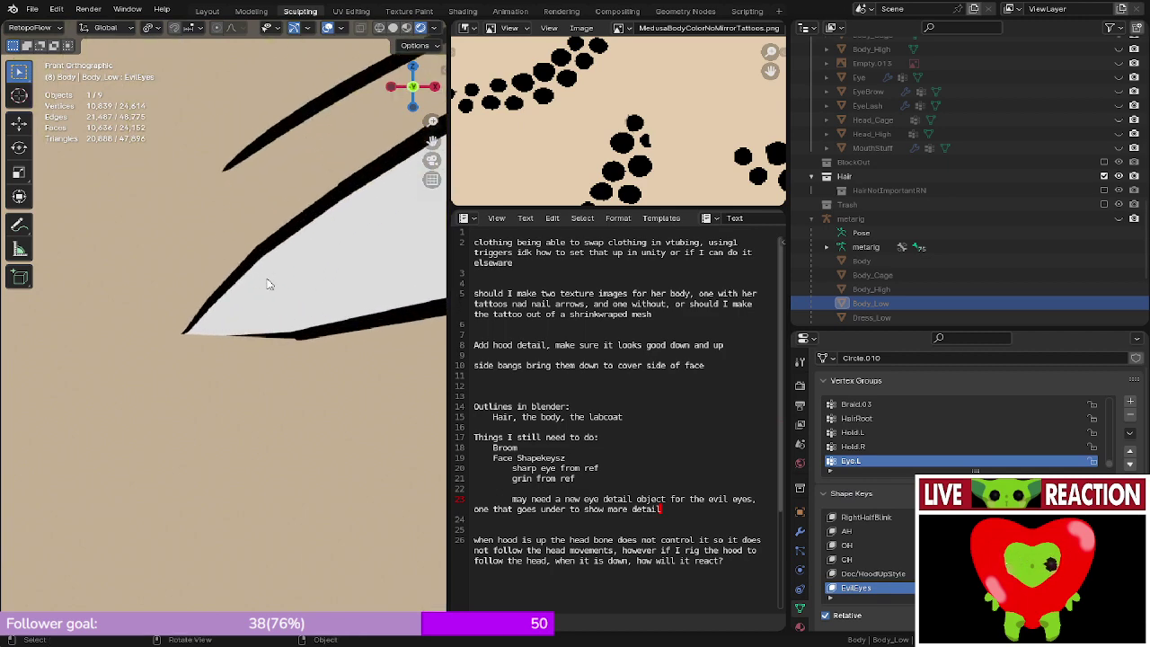
pyautogui.press('Tab')
pyautogui.moveTo(250, 255); pyautogui.dragTo(251, 283, button='middle')
pyautogui.press('KP_1')
pyautogui.press('Tab')
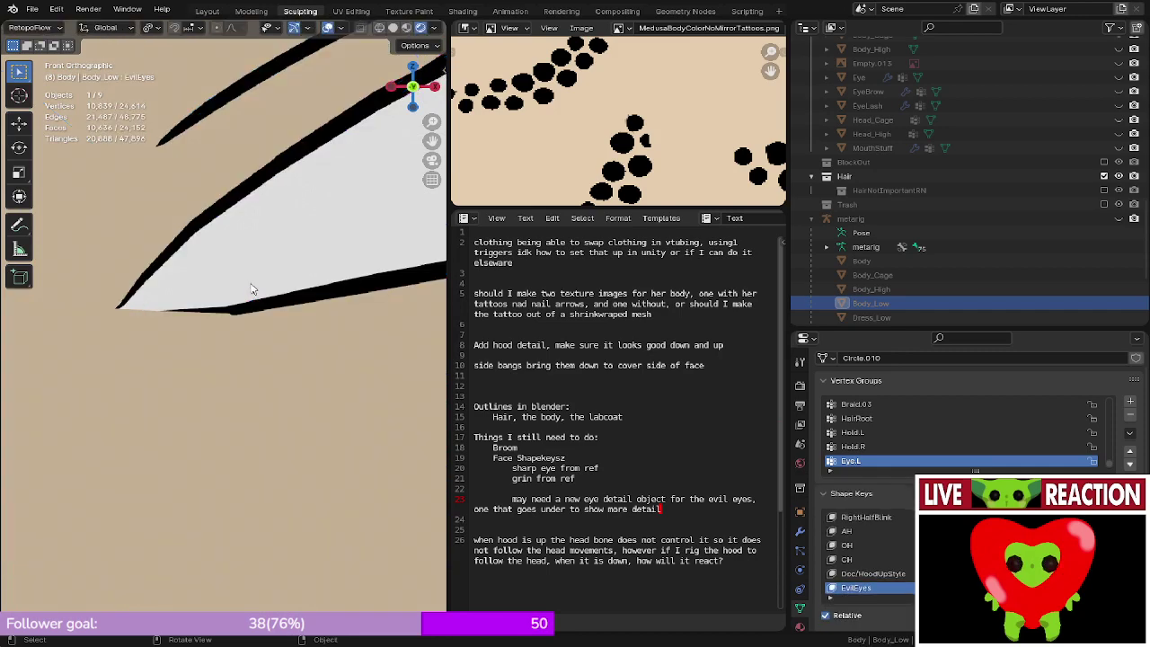
pyautogui.scroll(2, 252, 287)
# - Reselect the eight vertices at the lower outline's first bend, leaving out the surrounding face vertices, and reposition them slightly
pyautogui.press('Tab')
pyautogui.keyDown('alt'); pyautogui.click(240, 297); pyautogui.keyUp('alt')
pyautogui.hotkey('alt', 'z')
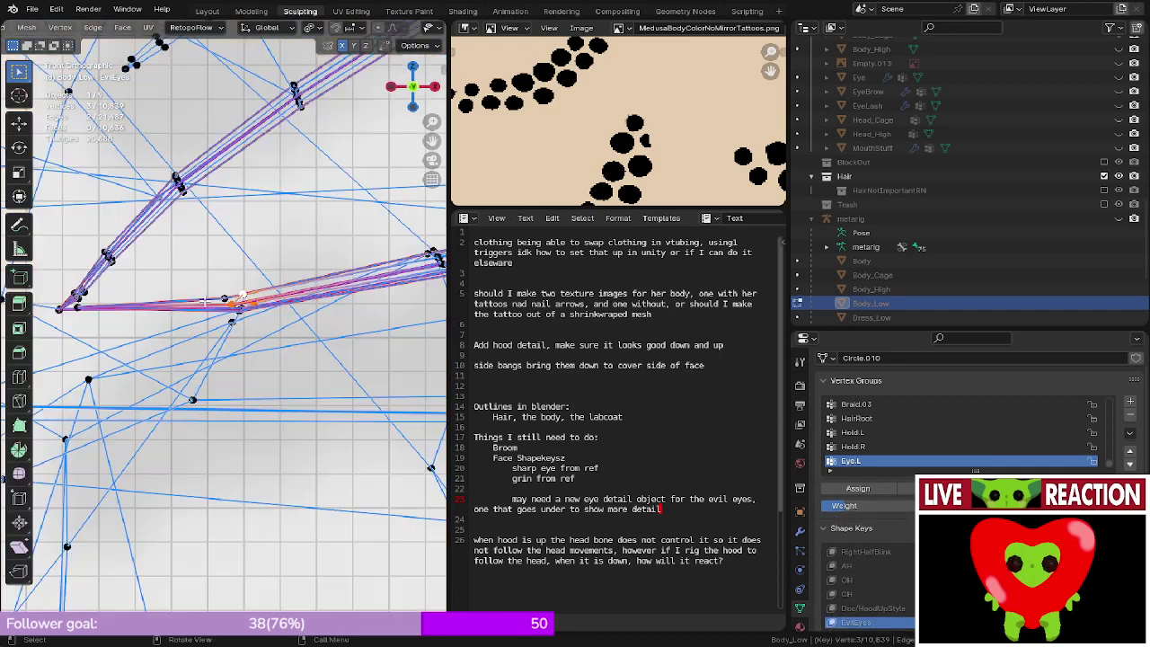
pyautogui.moveTo(211, 274); pyautogui.dragTo(263, 315)
pyautogui.scroll(5, 262, 310)
pyautogui.press('c')
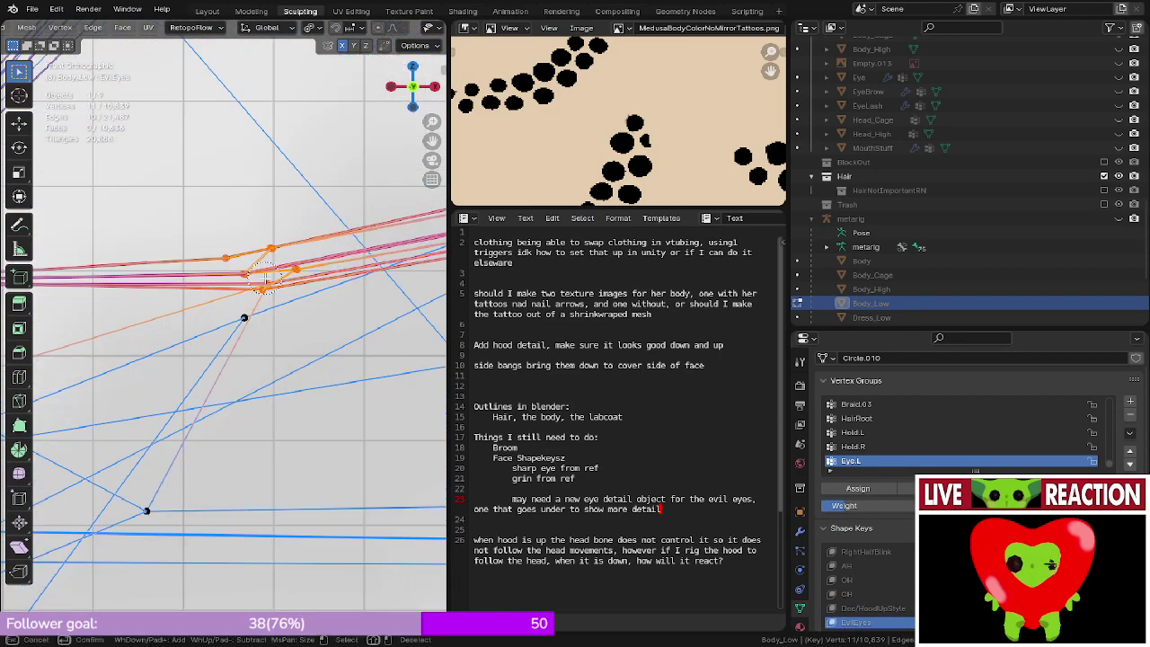
pyautogui.middleClick(267, 289)
pyautogui.rightClick(270, 291)
pyautogui.press('g')
pyautogui.rightClick(312, 280)
pyautogui.press('c')
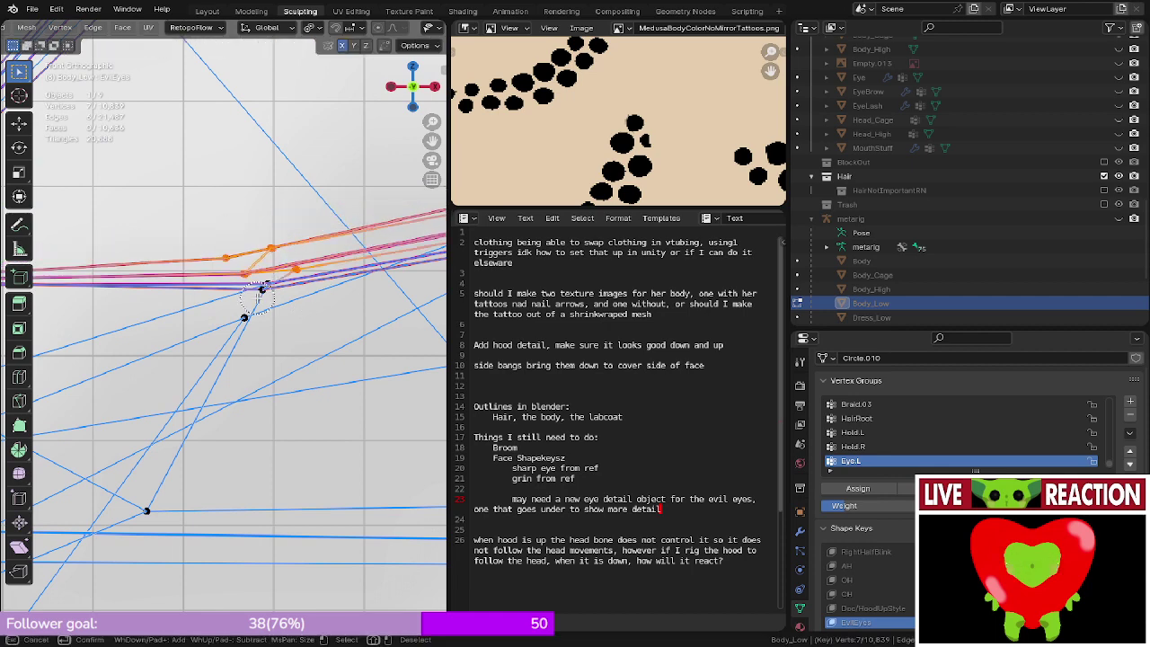
pyautogui.click(260, 300)
pyautogui.press('Escape')
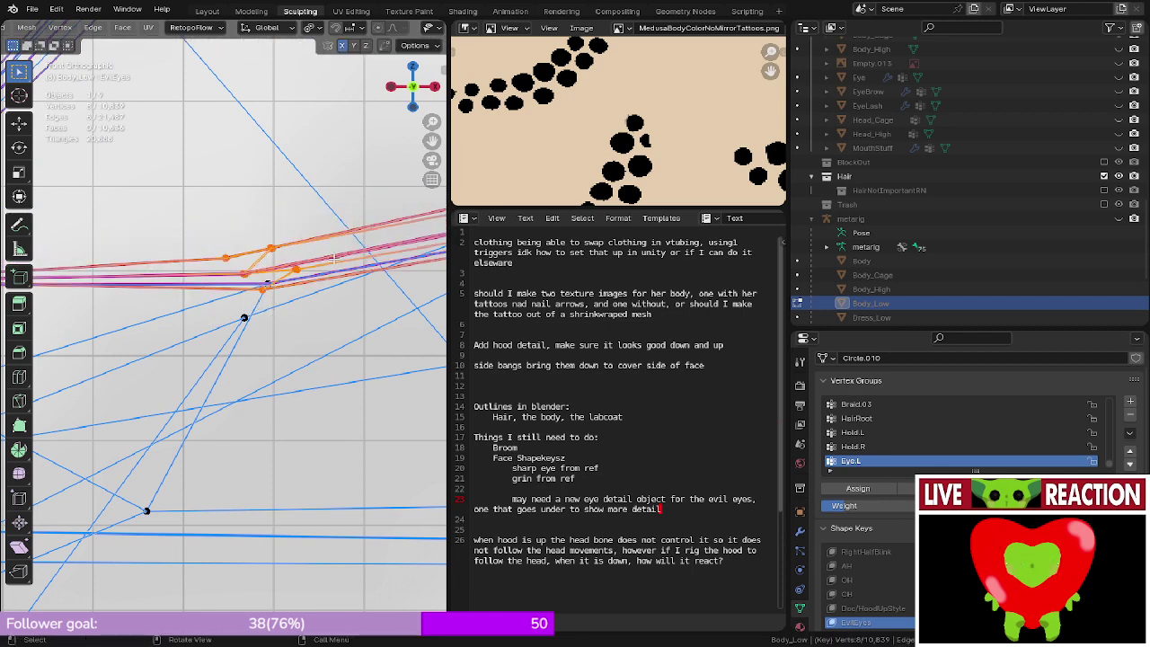
pyautogui.hotkey('alt', 'z')
pyautogui.scroll(-3, 358, 196)
pyautogui.press('g')
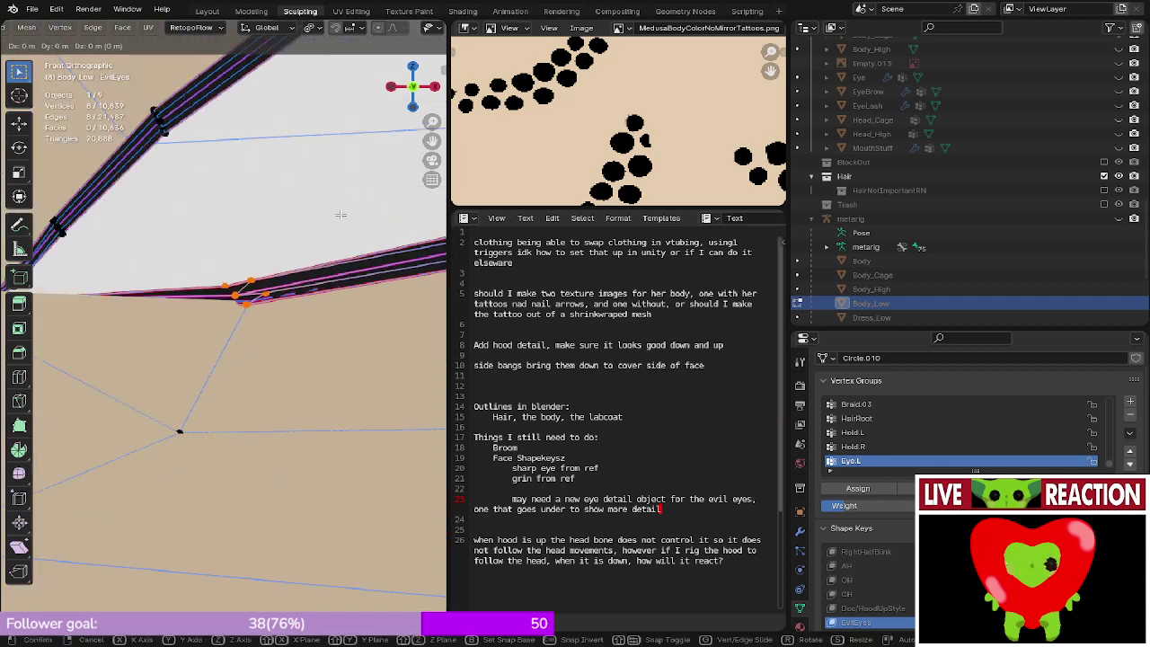
pyautogui.click(341, 214)
# - Compare the adjusted lower eye outline in Object Mode and Edit Mode from the front view
pyautogui.moveTo(341, 215); pyautogui.dragTo(295, 243, button='middle')
pyautogui.press('KP_1')
pyautogui.press('Tab')
pyautogui.press('Tab')
pyautogui.press('KP_1')
pyautogui.press('Tab')
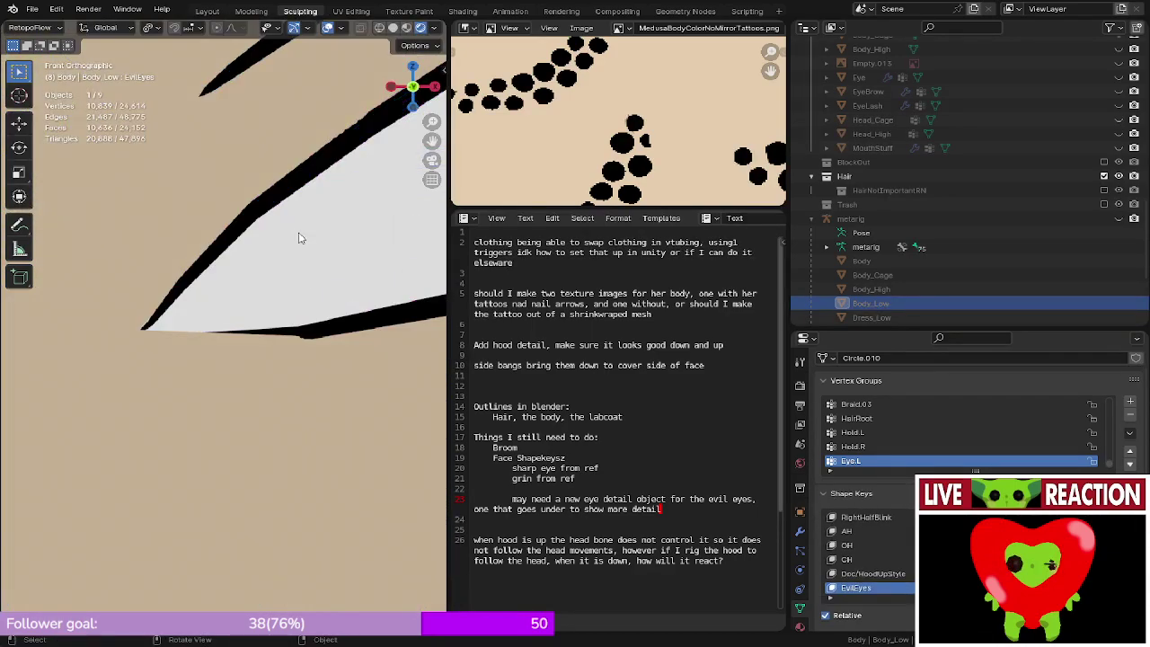
pyautogui.press('Tab')
pyautogui.press('Tab')
pyautogui.press('Tab')
# - Fine-tune the position of the selected bend vertices to smooth the lower eye outline, and inspect it in Object Mode
pyautogui.press('g')
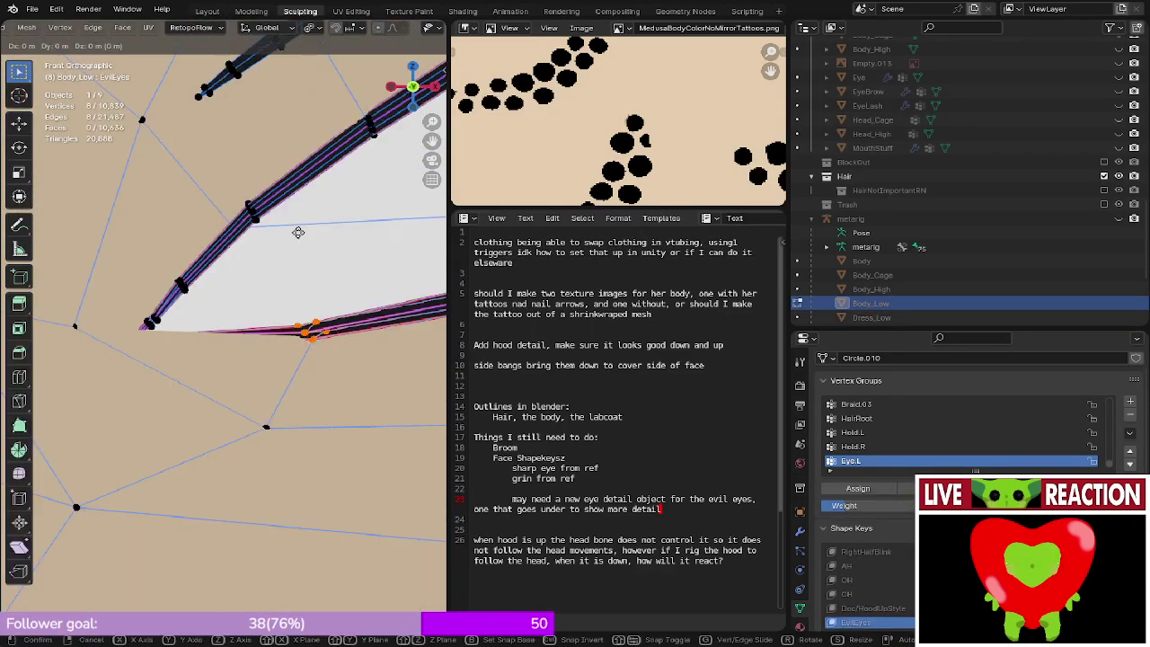
pyautogui.click(298, 233)
pyautogui.press('Tab')
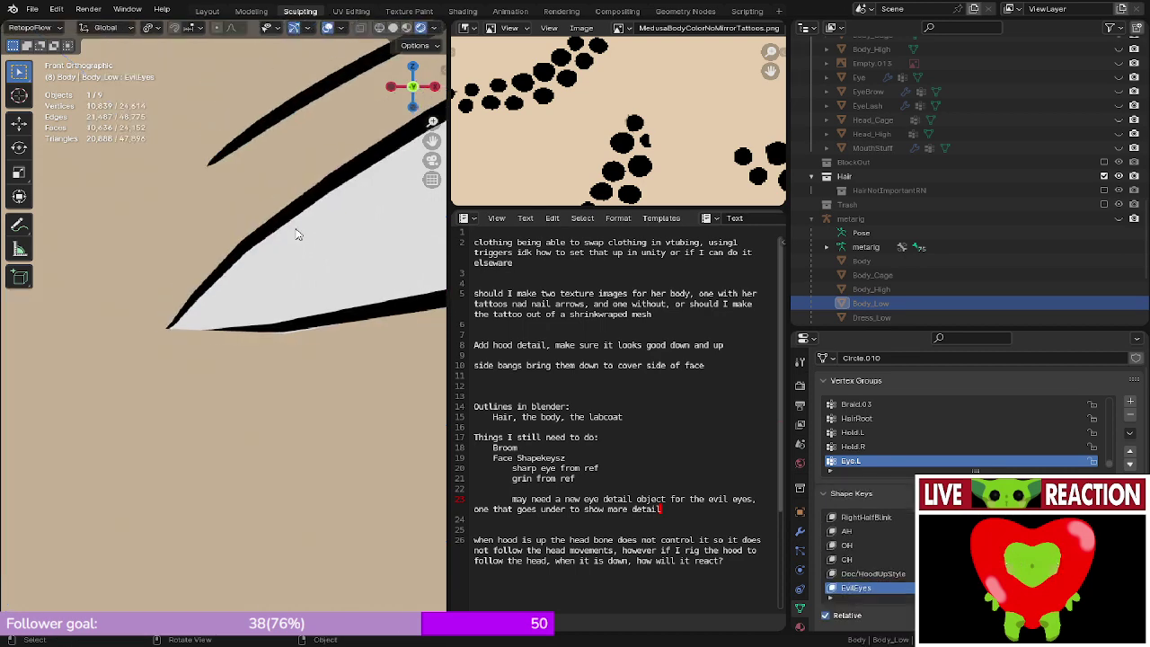
pyautogui.scroll(2, 227, 236)
pyautogui.scroll(-5, 282, 210)
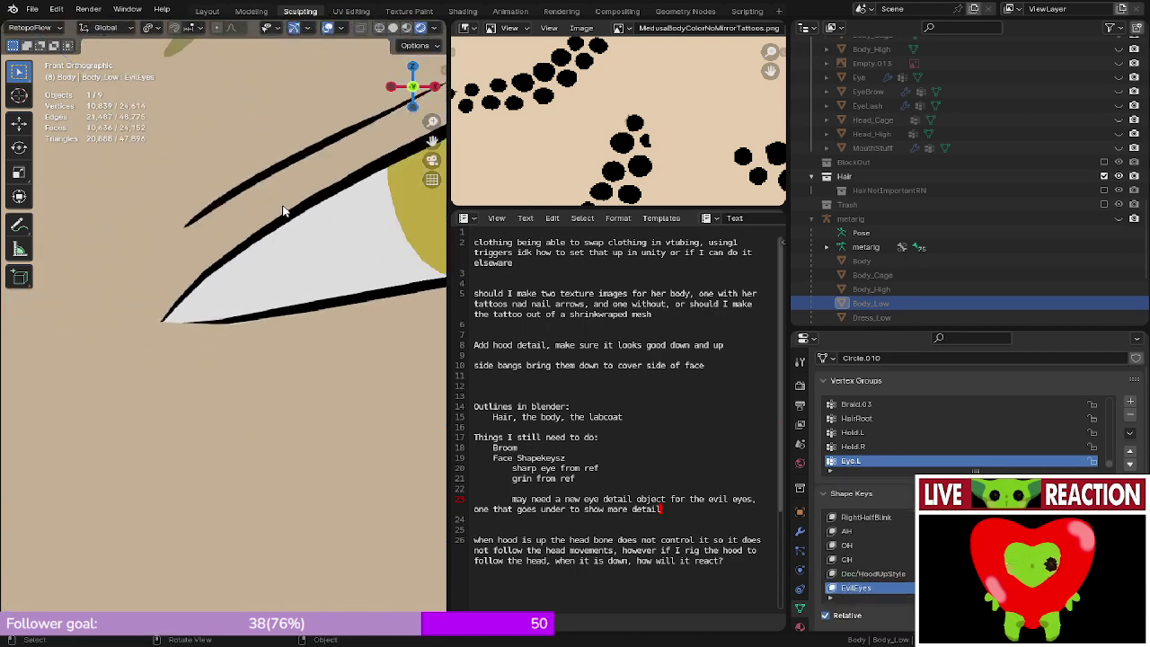
# - Save the file and view the whole face and figure against the reference sketches
pyautogui.scroll(-4, 281, 206)
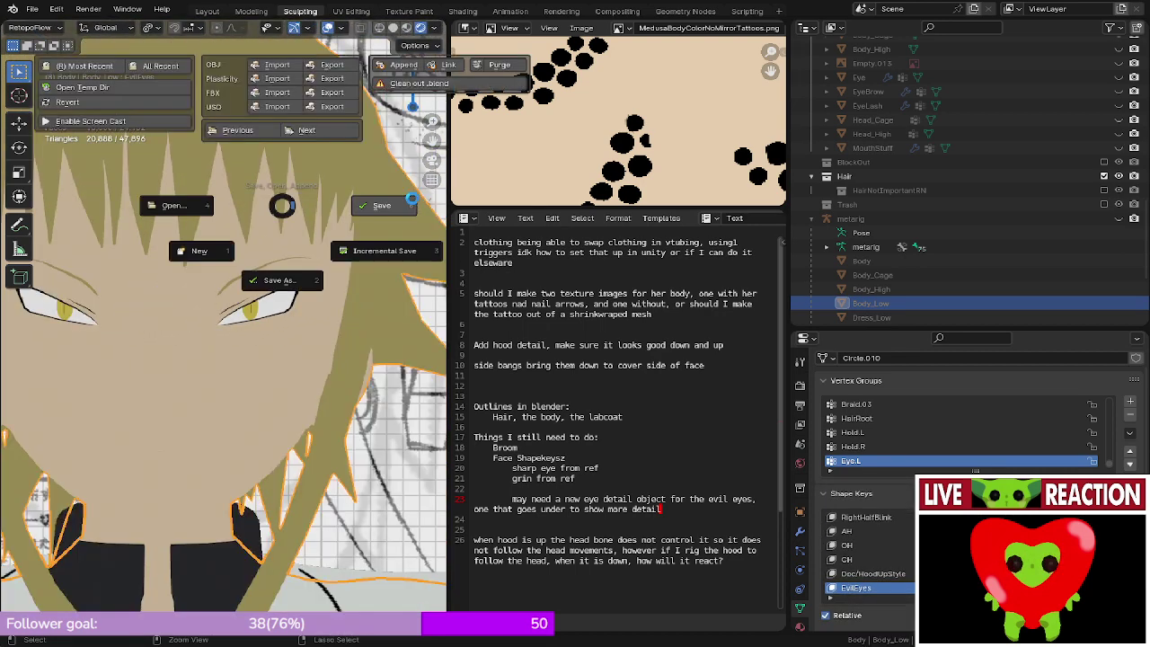
pyautogui.hotkey('ctrl', 's')
pyautogui.scroll(-5, 339, 233)
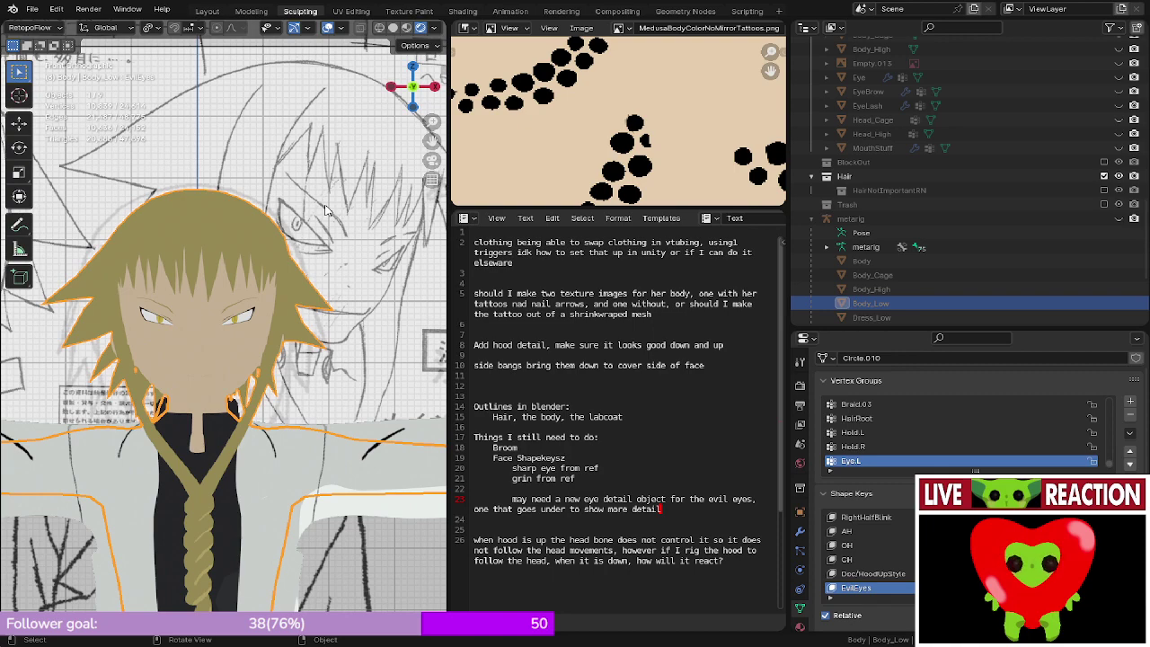
pyautogui.scroll(-4, 326, 209)
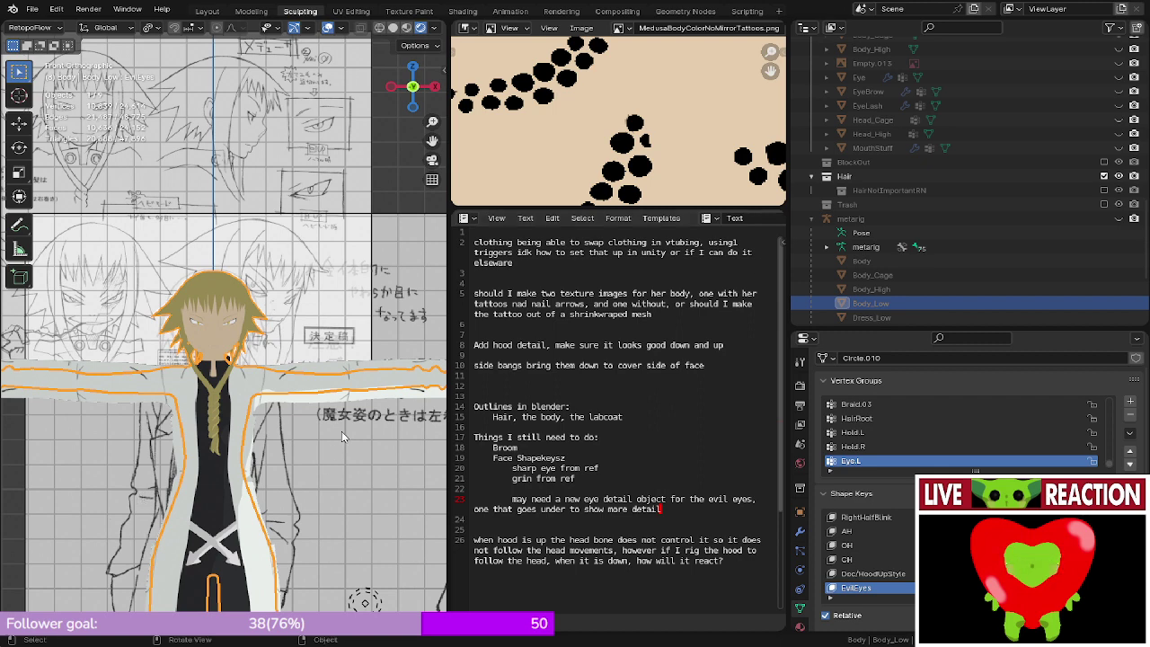
# - Widen the 3D viewport and open Body_Low in Edit Mode with the EvilGrin shape key active
pyautogui.moveTo(451, 335); pyautogui.dragTo(765, 335)
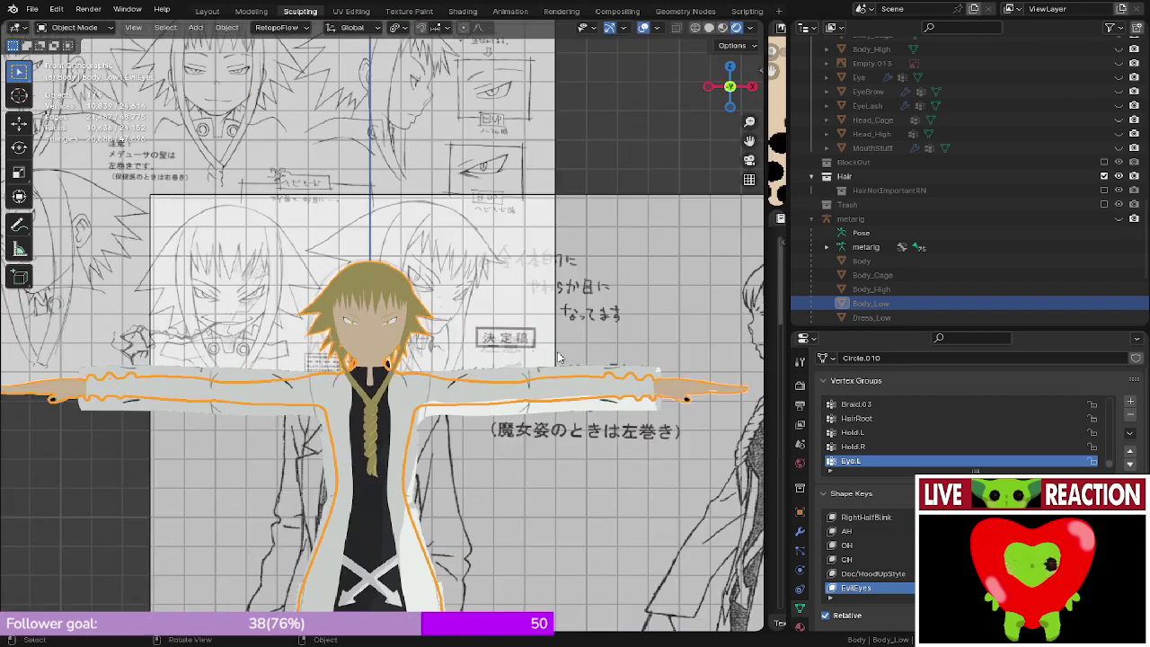
pyautogui.scroll(4, 415, 316)
pyautogui.scroll(2, 415, 316)
pyautogui.moveTo(415, 316); pyautogui.dragTo(729, 442, button='middle')
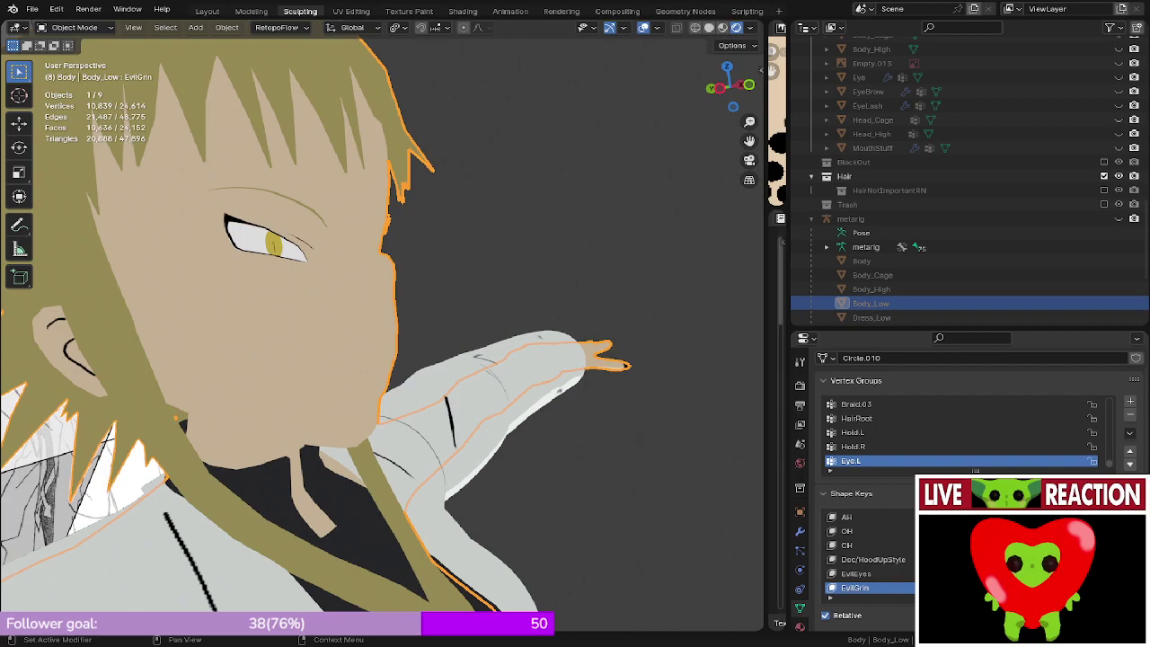
pyautogui.press('KP_3')
pyautogui.scroll(4, 336, 383)
pyautogui.press('Tab')
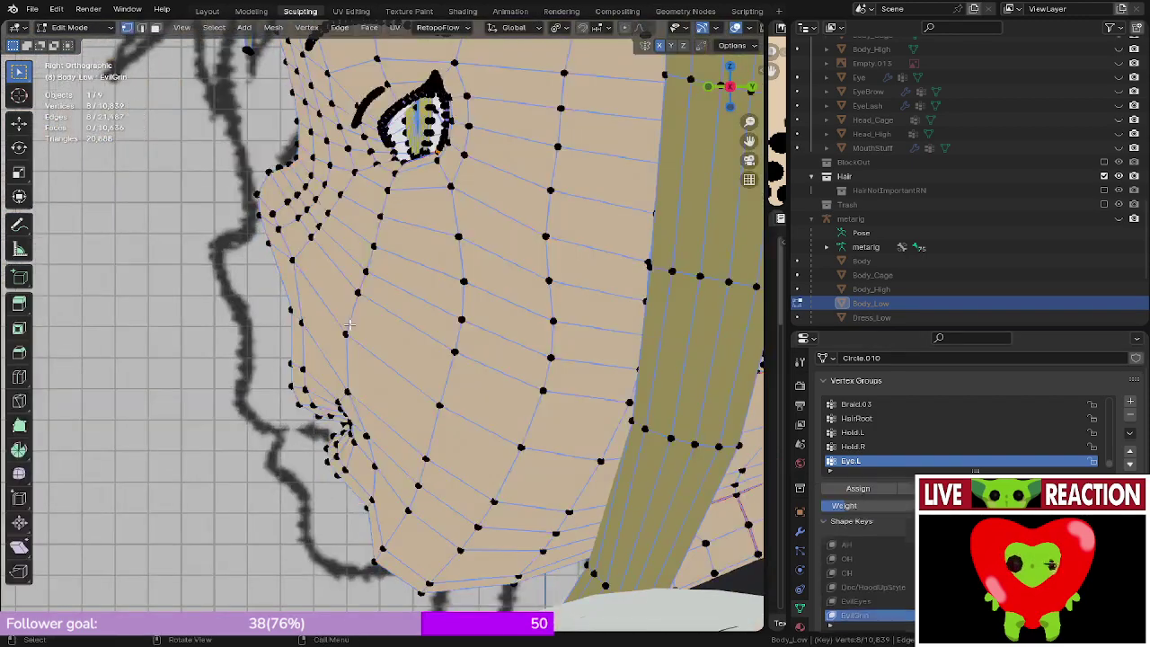
# - Examine the mouth from the side and front and compare it with the grin in the reference sketches
pyautogui.keyDown('shift'); pyautogui.moveTo(325, 325); pyautogui.dragTo(467, 282, button='middle'); pyautogui.keyUp('shift')
pyautogui.keyDown('shift'); pyautogui.moveTo(344, 370); pyautogui.dragTo(377, 348, button='middle'); pyautogui.keyUp('shift')
pyautogui.scroll(-3, 357, 346)
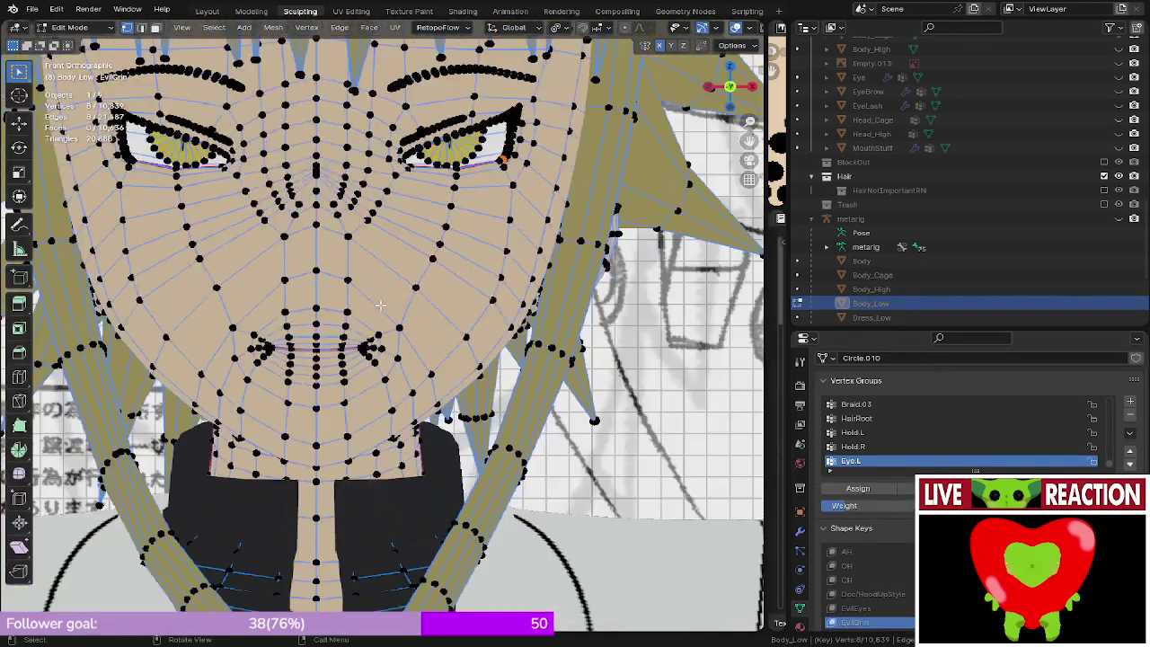
pyautogui.scroll(6, 380, 307)
pyautogui.scroll(-6, 380, 307)
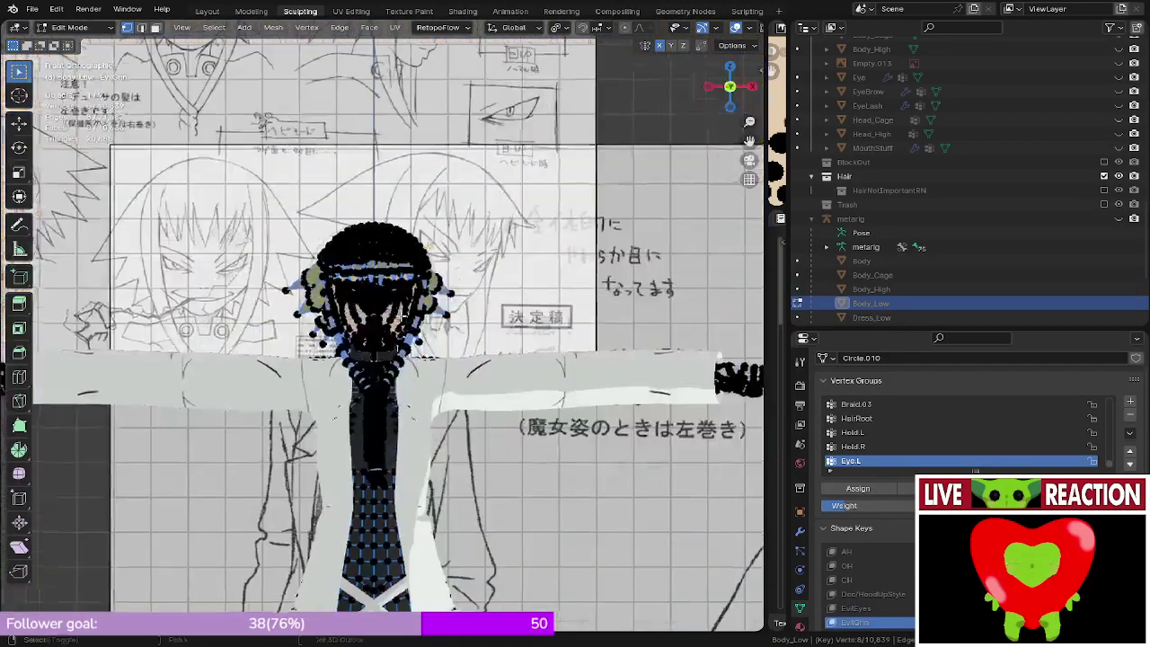
pyautogui.scroll(2, 429, 310)
pyautogui.moveTo(460, 324)
pyautogui.keyDown('shift'); pyautogui.mouseDown(button='middle')
pyautogui.moveTo(478, 328)
pyautogui.moveTo(348, 329)
pyautogui.mouseUp(button='middle'); pyautogui.keyUp('shift')
pyautogui.scroll(-3, 377, 341)
pyautogui.moveTo(429, 364)
pyautogui.keyDown('shift'); pyautogui.mouseDown(button='middle')
pyautogui.moveTo(748, 315)
pyautogui.moveTo(463, 320)
pyautogui.moveTo(403, 339)
pyautogui.moveTo(456, 307)
pyautogui.moveTo(492, 311)
pyautogui.moveTo(449, 299)
pyautogui.moveTo(403, 336)
pyautogui.mouseUp(button='middle'); pyautogui.keyUp('shift')
# - Switch to solid shading and select the 18 vertices surrounding one corner of the mouth
pyautogui.scroll(4, 463, 321)
pyautogui.scroll(5, 413, 330)
pyautogui.scroll(2, 492, 310)
pyautogui.press('z')
pyautogui.scroll(3, 440, 298)
pyautogui.press('z')
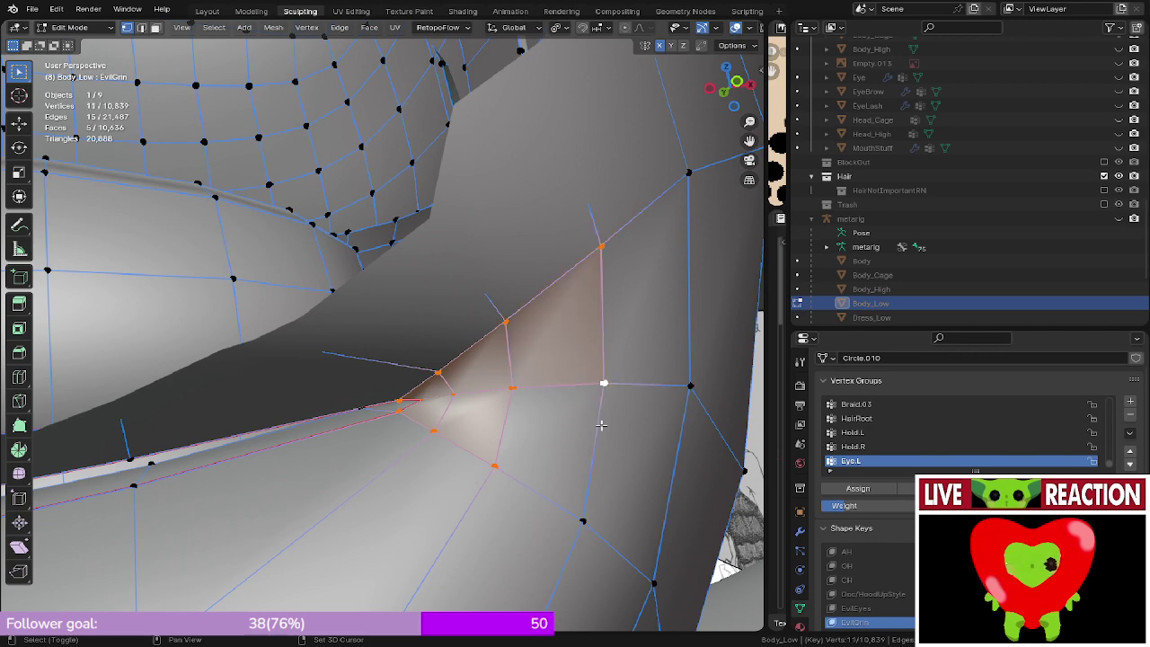
pyautogui.moveTo(586, 521); pyautogui.dragTo(557, 481, button='middle')
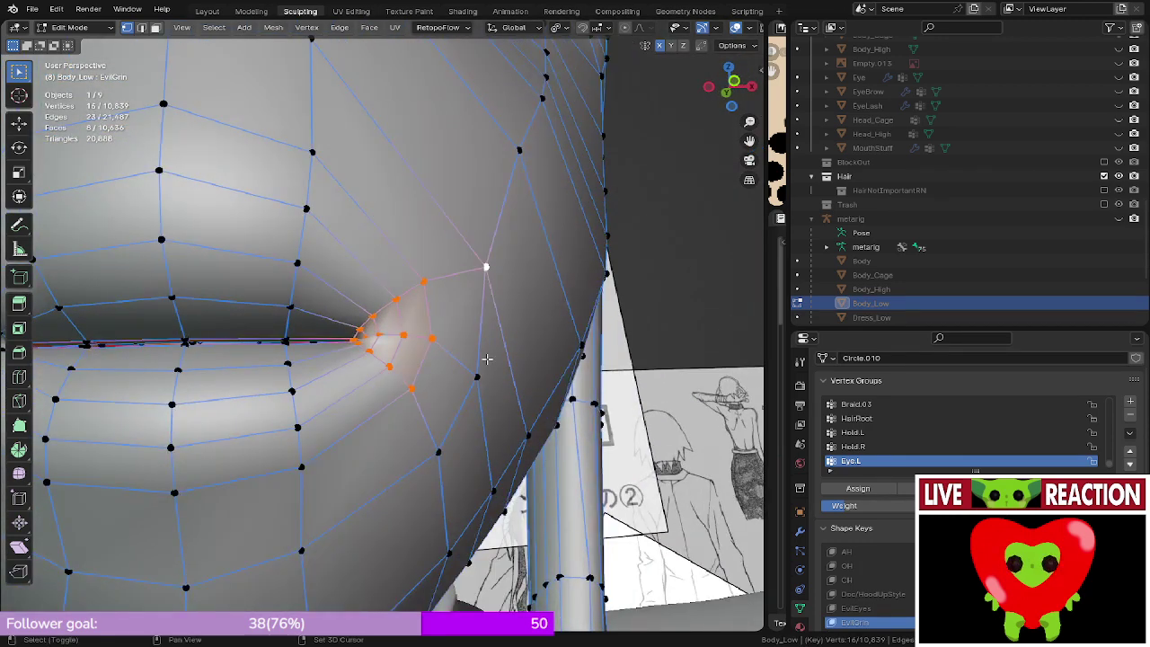
pyautogui.keyDown('shift'); pyautogui.click(434, 443); pyautogui.keyUp('shift')
pyautogui.scroll(-3, 434, 442)
pyautogui.moveTo(433, 443); pyautogui.dragTo(359, 315, button='middle')
pyautogui.press('KP_3')
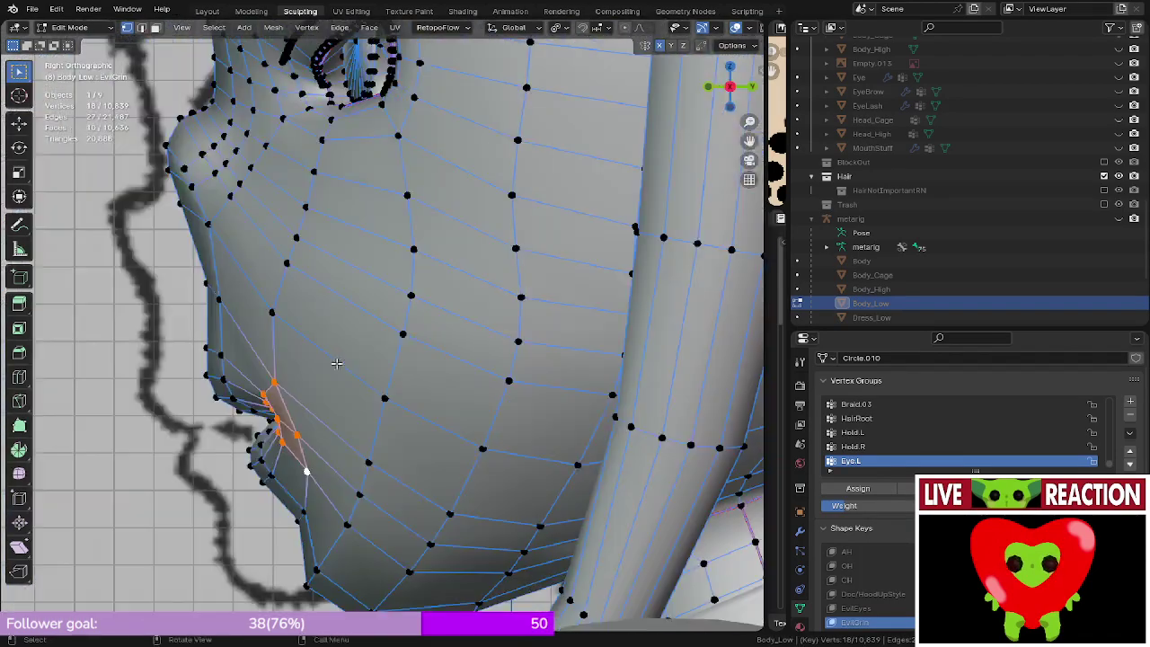
pyautogui.keyDown('shift'); pyautogui.moveTo(333, 362); pyautogui.dragTo(352, 340, button='middle'); pyautogui.keyUp('shift')
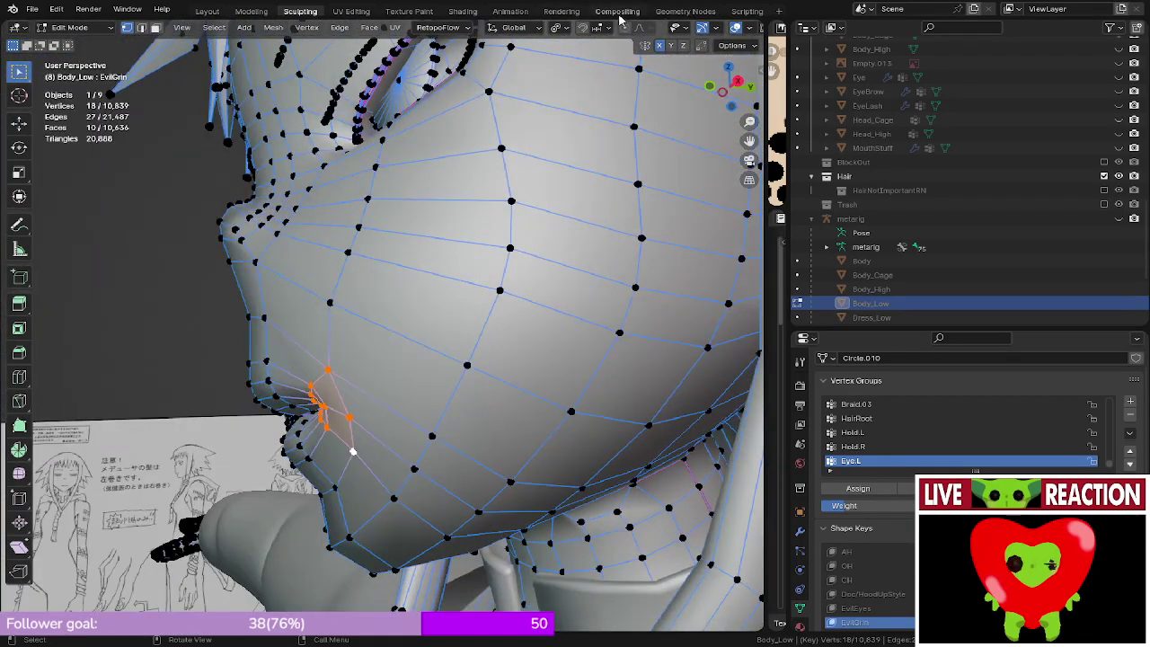
# - Move the mouth corner about 0.013 m outward and 0.007 m back, raising it slightly, with smooth proportional editing at size 0.020
pyautogui.press('KP_3')
pyautogui.press('g')
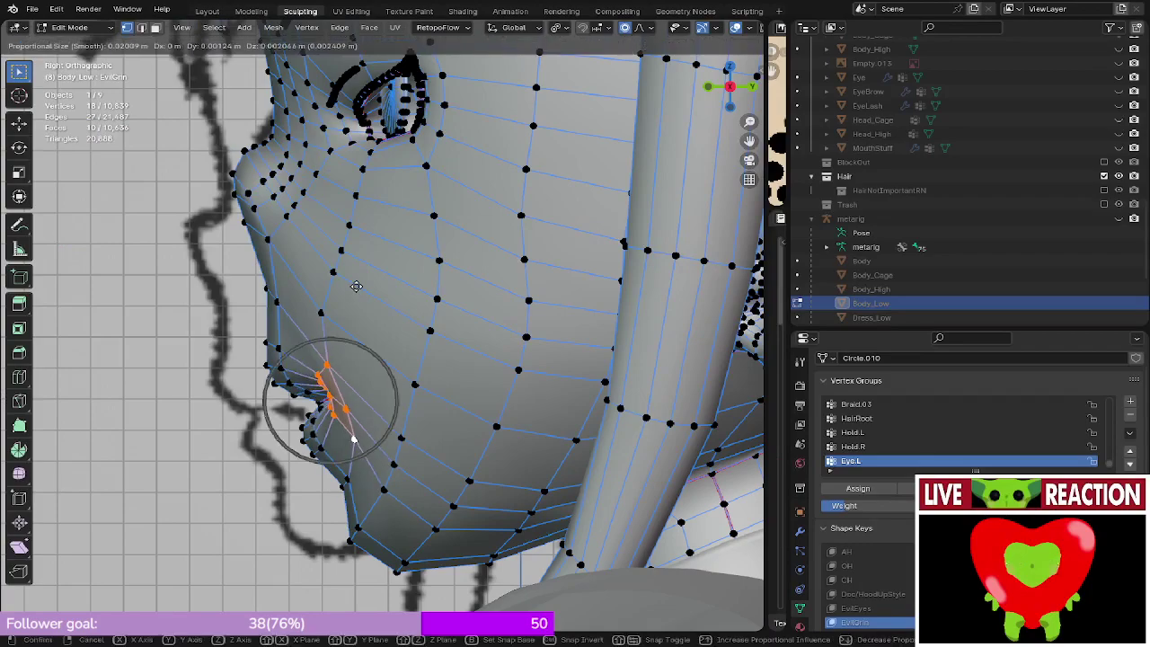
pyautogui.rightClick(345, 290)
pyautogui.press('KP_1')
pyautogui.press('g')
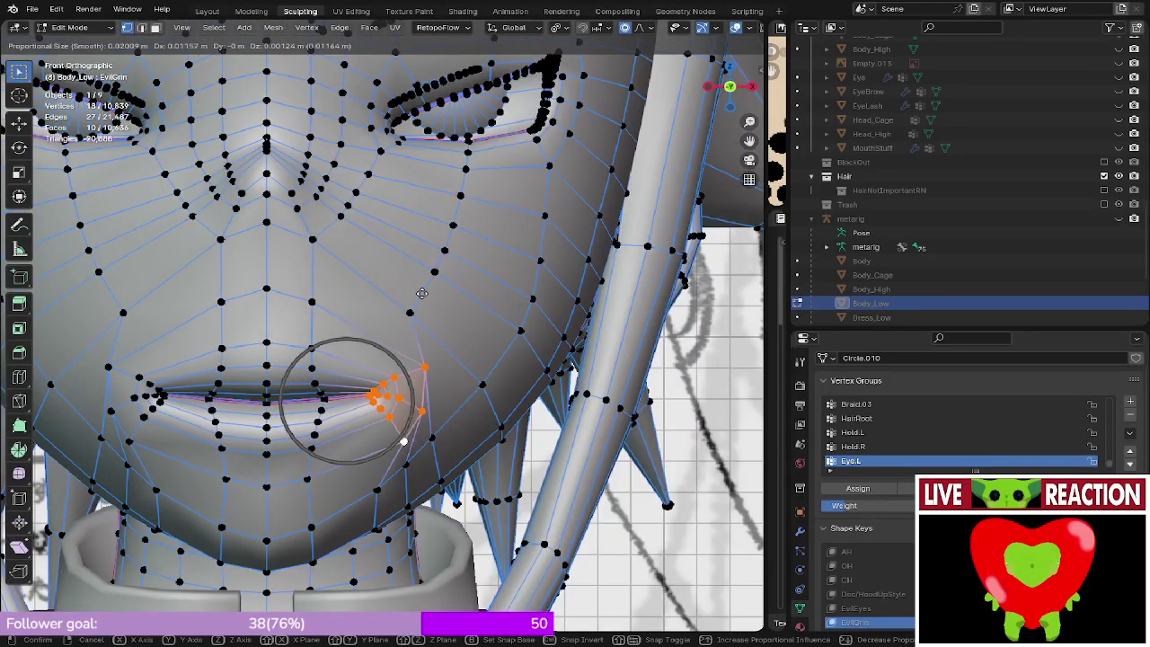
pyautogui.click(386, 301)
pyautogui.press('KP_3')
pyautogui.press('g')
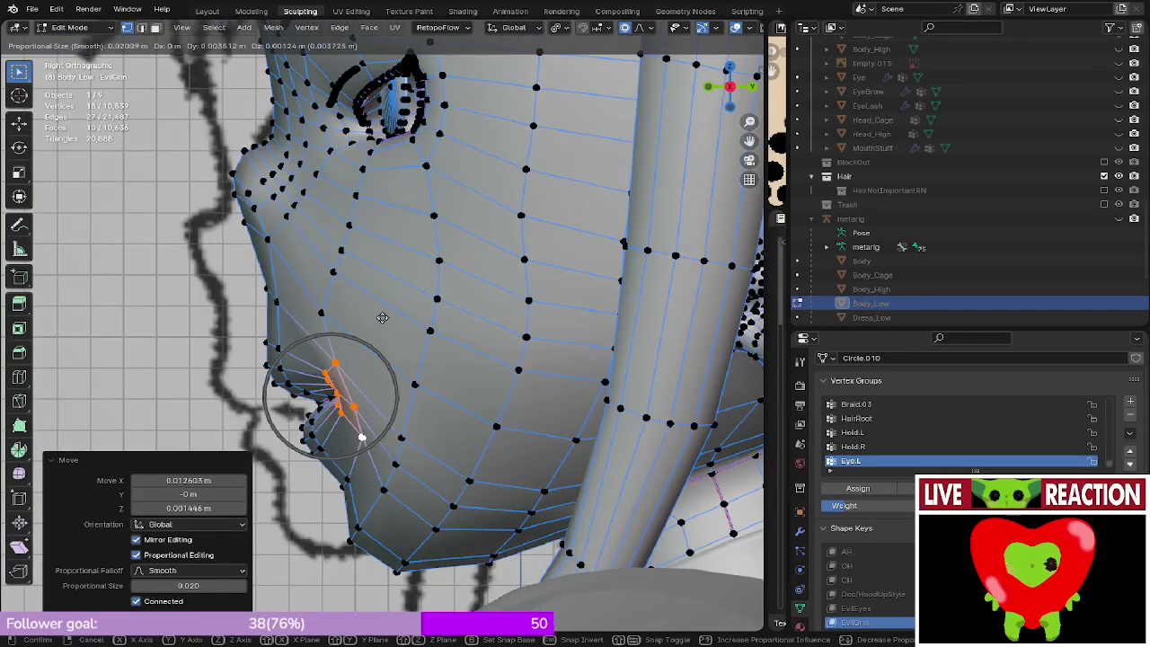
pyautogui.click(394, 313)
# - Rotate the selected mouth-corner vertices by about -25.4° in top view to follow the curve of the face
pyautogui.moveTo(393, 312); pyautogui.dragTo(399, 462, button='middle')
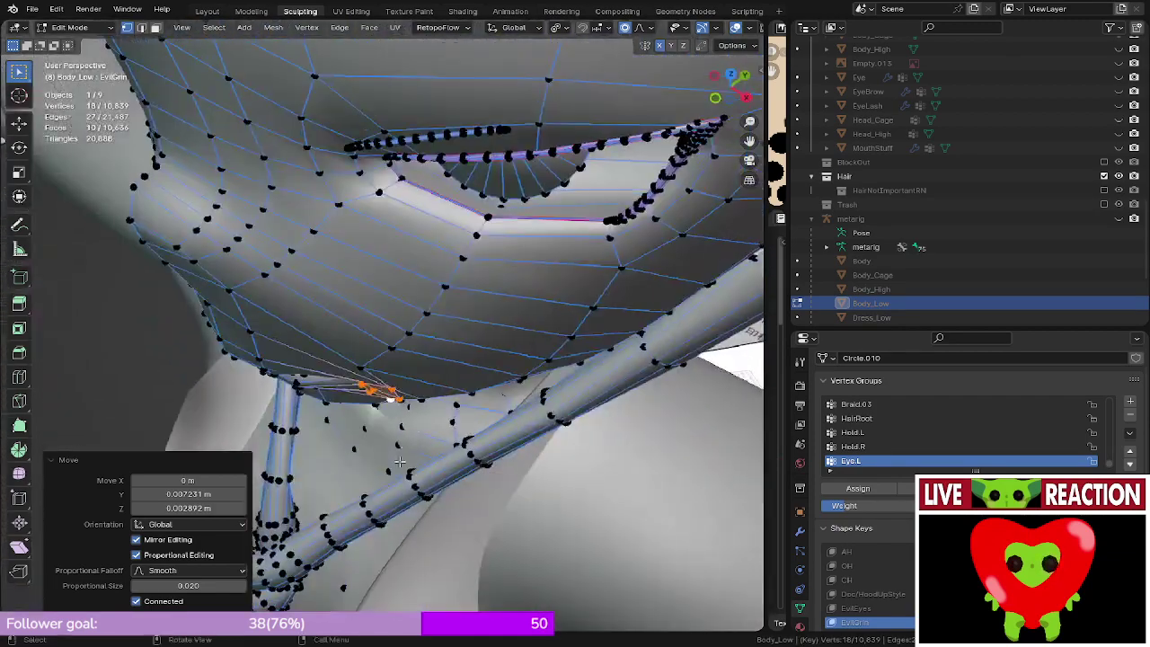
pyautogui.press('KP_7')
pyautogui.hotkey('alt', 'z')
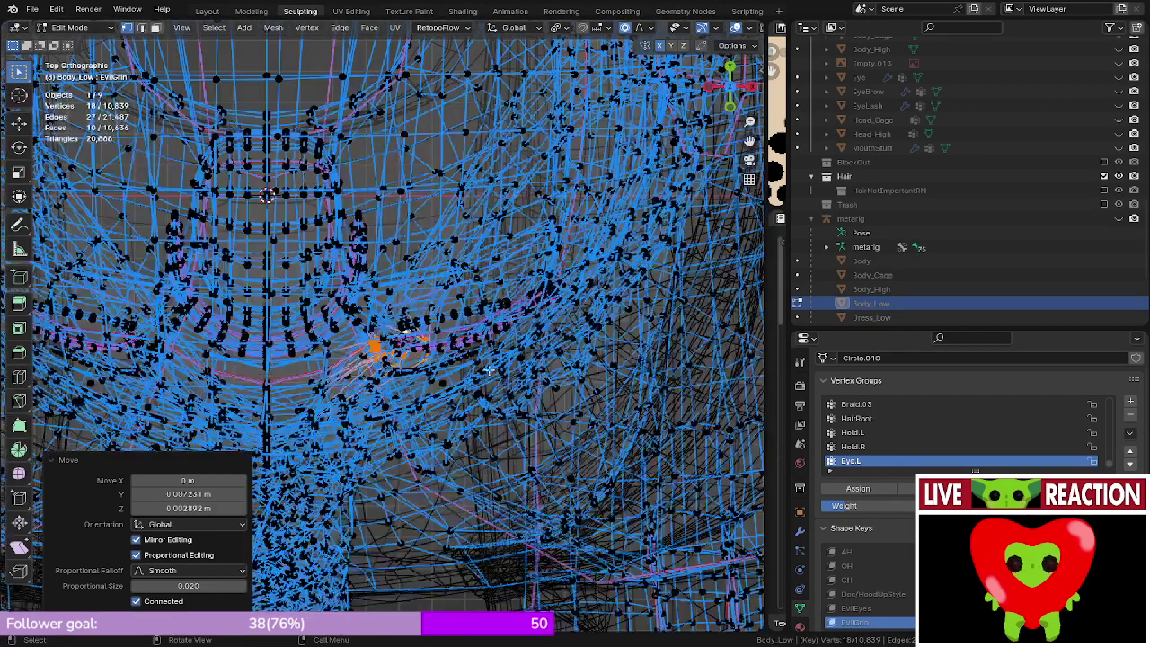
pyautogui.press('r')
pyautogui.click(513, 310)
pyautogui.hotkey('alt', 'z')
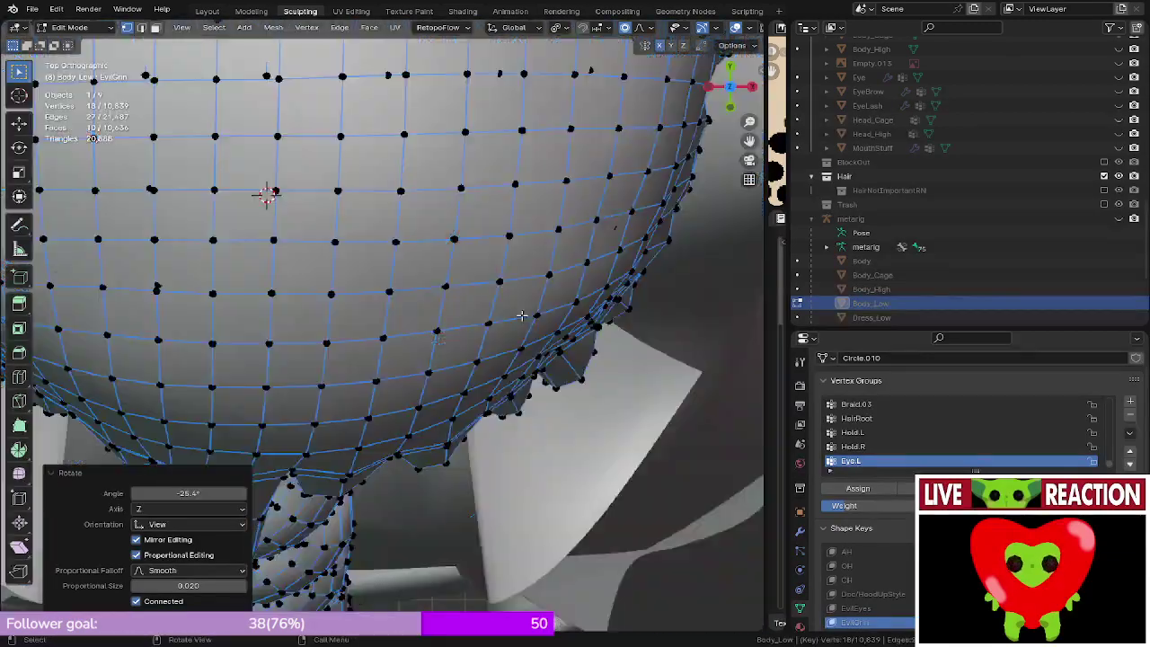
# - Inspect the widened mouth in Object Mode from angled and front views
pyautogui.moveTo(339, 429); pyautogui.dragTo(346, 321, button='middle')
pyautogui.press('Tab')
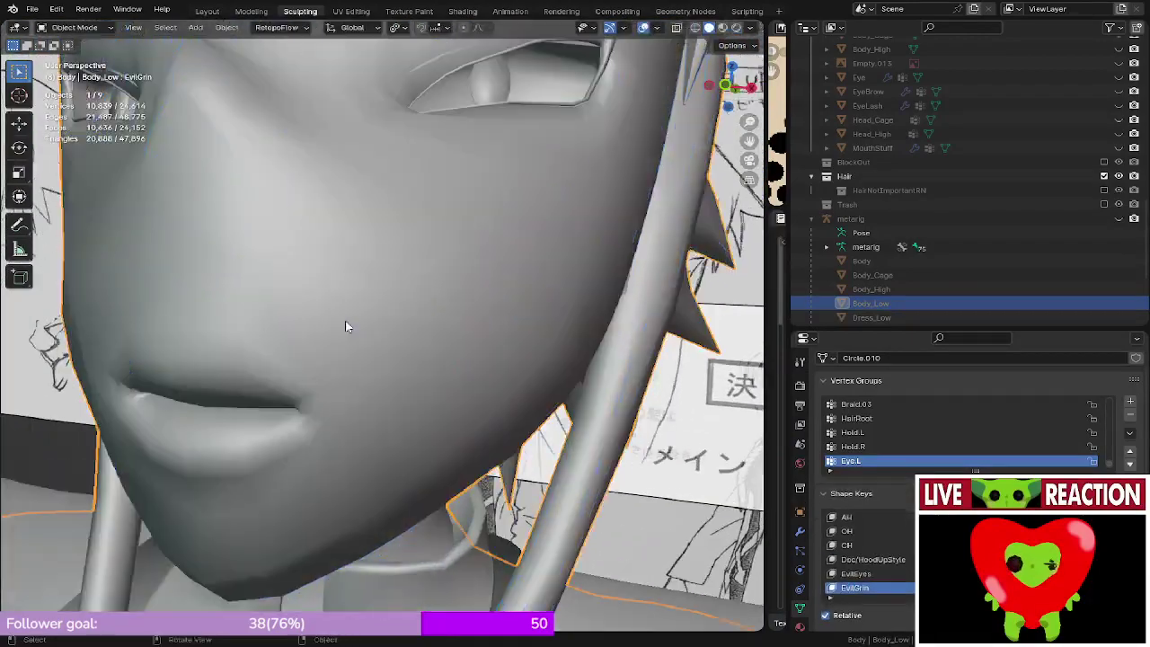
pyautogui.scroll(-4, 346, 322)
pyautogui.press('Tab')
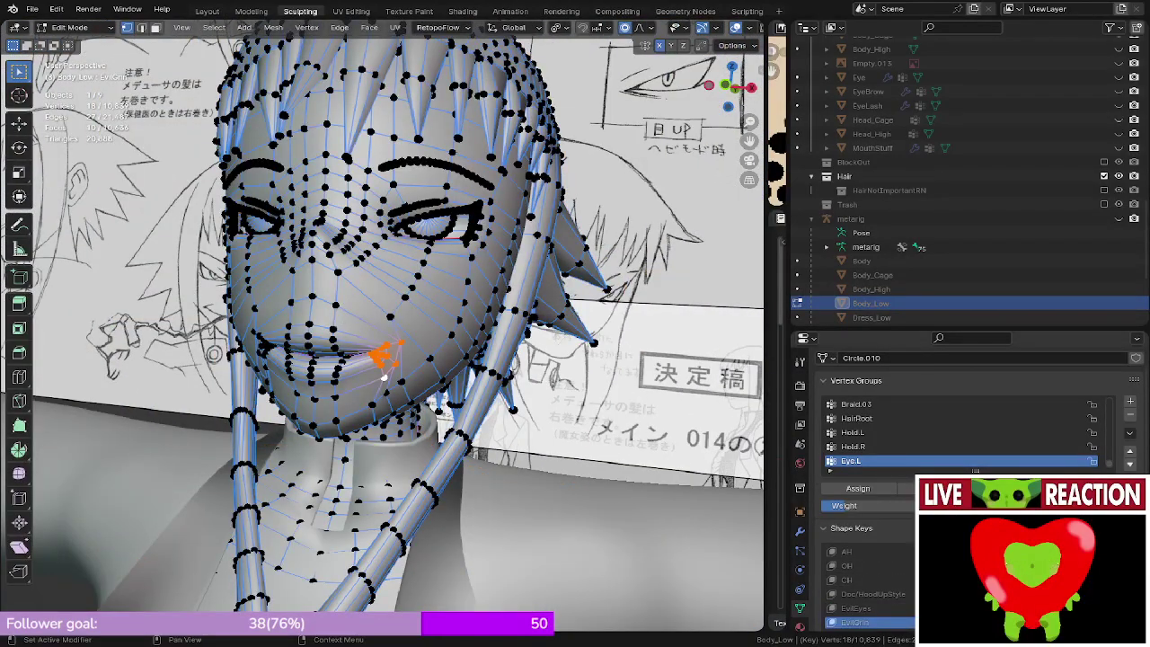
pyautogui.press('Tab')
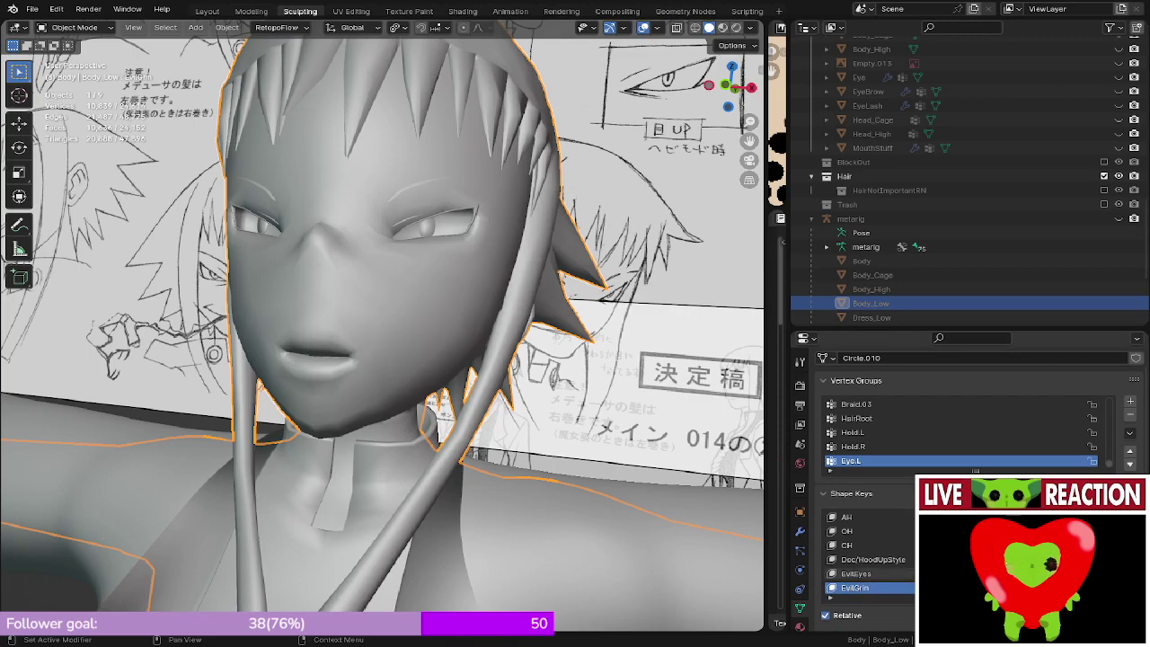
pyautogui.moveTo(40, 423); pyautogui.dragTo(247, 481, button='middle')
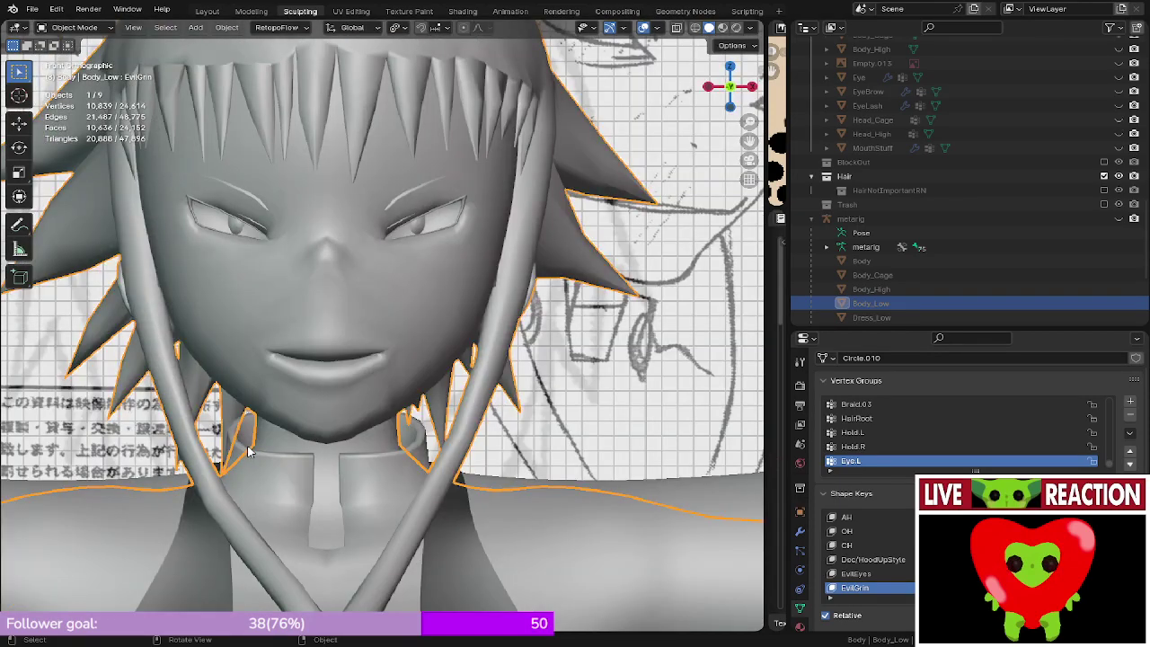
pyautogui.moveTo(434, 458); pyautogui.dragTo(490, 265, button='middle')
# - Rotate the mouth-corner vertices from an oblique side view and check the shape in Object Mode
pyautogui.press('Tab')
pyautogui.scroll(4, 388, 354)
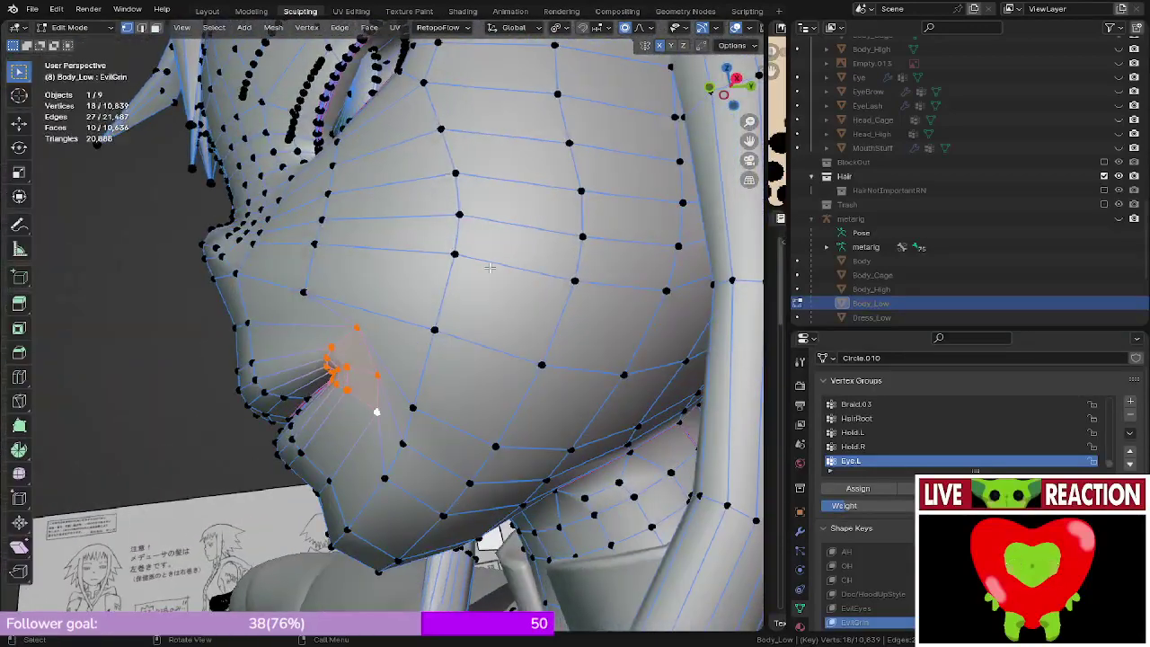
pyautogui.press('r')
pyautogui.click(463, 222)
pyautogui.moveTo(459, 216); pyautogui.dragTo(423, 376, button='middle')
pyautogui.press('Tab')
# - Rotate the mouth-corner vertices further and shift them along the cheek to shape the upturned grin
pyautogui.press('Tab')
pyautogui.press('r')
pyautogui.click(485, 292)
pyautogui.press('g')
pyautogui.press('g')
pyautogui.click(464, 443)
# - Inspect the upturned mouth corner in Object Mode from several angles, alternating between shading modes
pyautogui.press('Tab')
pyautogui.moveTo(377, 346); pyautogui.dragTo(500, 410, button='middle')
pyautogui.press('KP_1')
pyautogui.press('z')
pyautogui.click(472, 258)
pyautogui.moveTo(469, 278)
pyautogui.mouseDown(button='middle')
pyautogui.moveTo(446, 326)
pyautogui.moveTo(293, 317)
pyautogui.moveTo(383, 449)
pyautogui.moveTo(347, 396)
pyautogui.moveTo(354, 270)
pyautogui.mouseUp(button='middle')
pyautogui.scroll(3, 346, 395)
pyautogui.press('z')
pyautogui.click(373, 228)
pyautogui.press('z')
pyautogui.click(500, 263)
pyautogui.moveTo(500, 263)
pyautogui.mouseDown(button='middle')
pyautogui.moveTo(356, 390)
pyautogui.moveTo(324, 298)
pyautogui.moveTo(479, 350)
pyautogui.mouseUp(button='middle')
# - View the grin in rendered shading from below and from an angled side view in Object Mode
pyautogui.press('Tab')
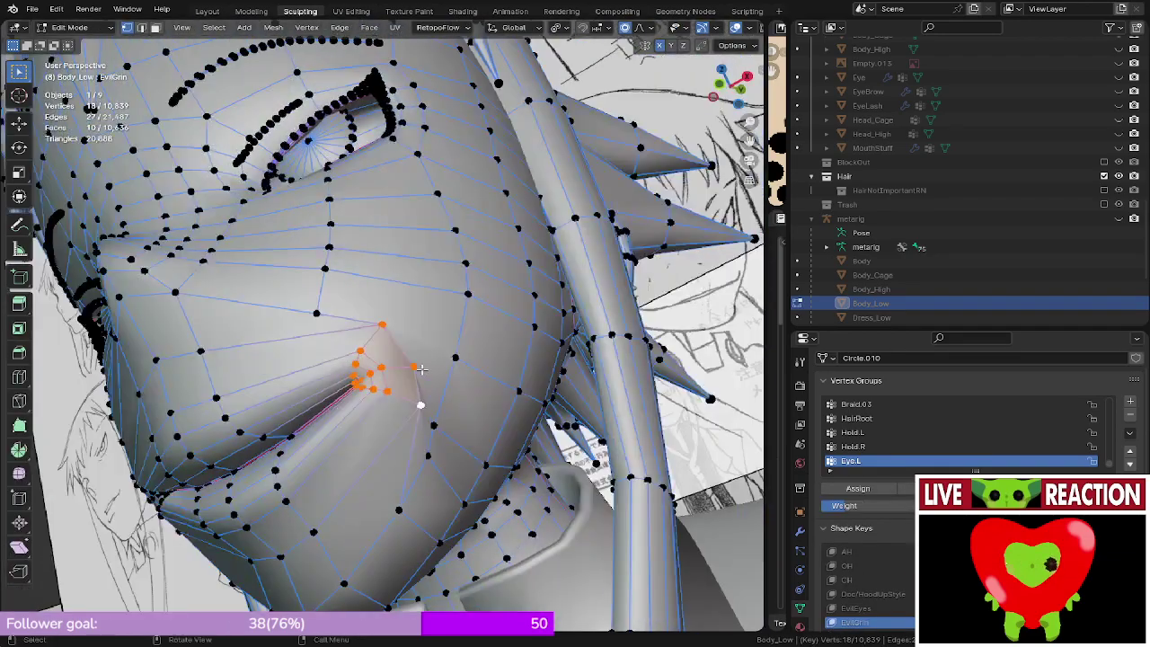
pyautogui.scroll(-4, 423, 370)
pyautogui.press('z')
pyautogui.click(414, 329)
pyautogui.moveTo(352, 361)
pyautogui.mouseDown(button='middle')
pyautogui.moveTo(382, 377)
pyautogui.moveTo(360, 367)
pyautogui.moveTo(729, 246)
pyautogui.mouseUp(button='middle')
pyautogui.press('Tab')
pyautogui.scroll(3, 359, 366)
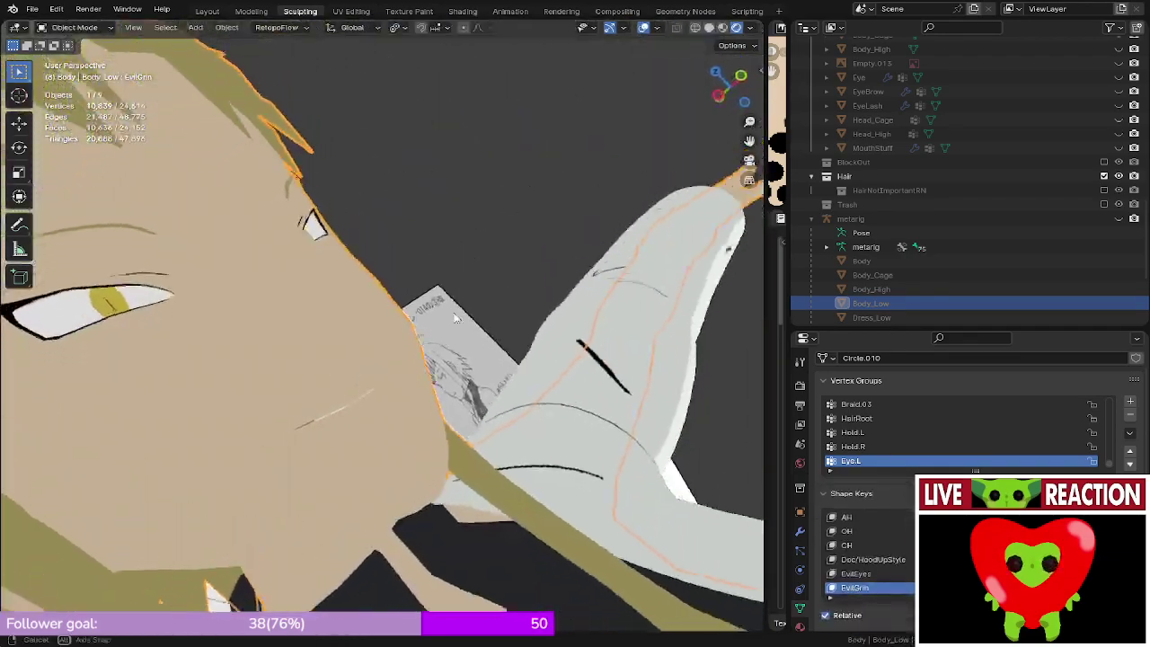
pyautogui.moveTo(404, 346); pyautogui.dragTo(286, 389, button='middle')
pyautogui.scroll(-1, 325, 371)
pyautogui.scroll(2, 290, 388)
# - Slide the cheek vertex above the mouth corner upward along its edge, and the corner's top vertex toward the upper lip
pyautogui.press('Tab')
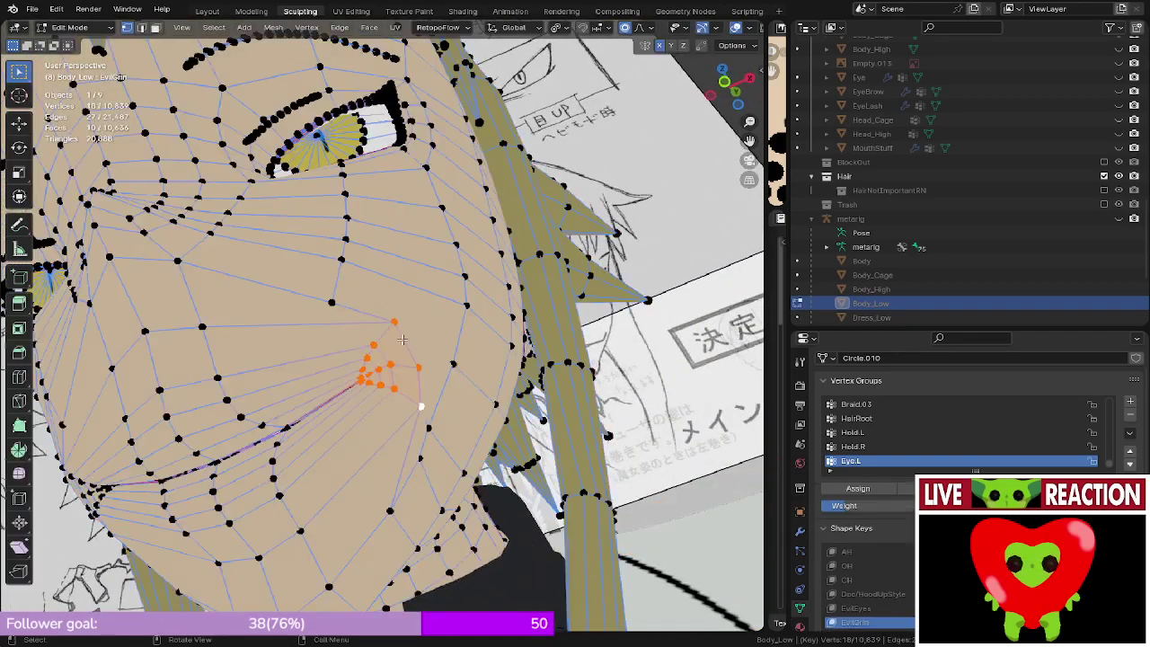
pyautogui.scroll(3, 359, 368)
pyautogui.press('KP_3')
pyautogui.keyDown('shift'); pyautogui.moveTo(400, 336); pyautogui.dragTo(390, 339, button='middle'); pyautogui.keyUp('shift')
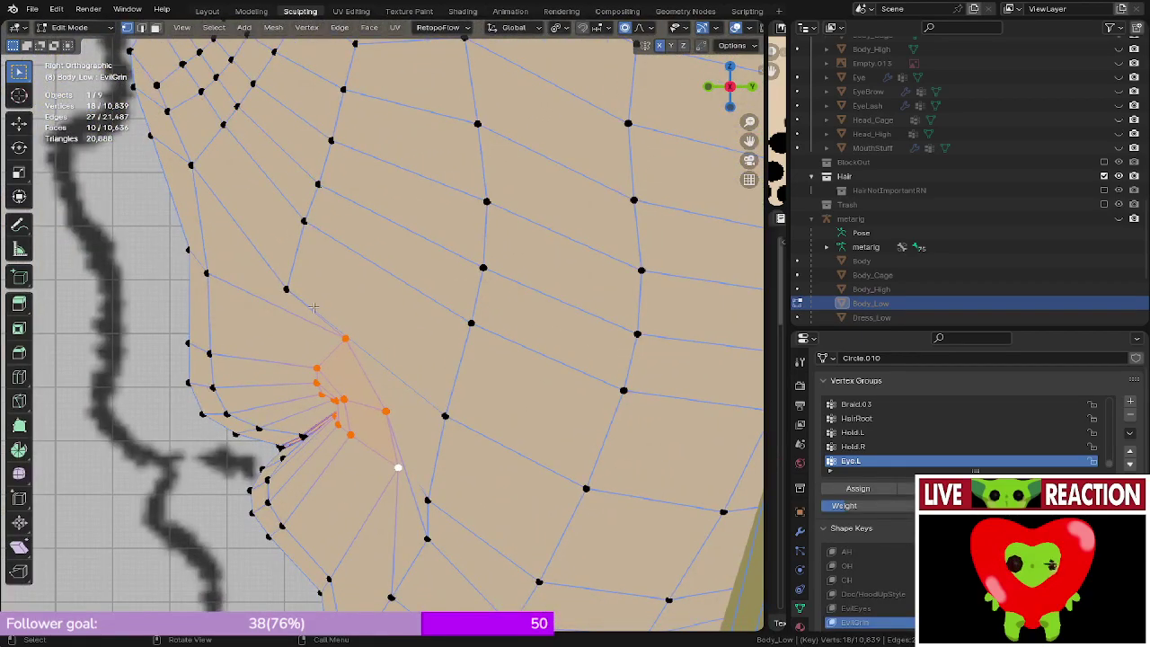
pyautogui.moveTo(308, 296); pyautogui.dragTo(367, 288, button='middle')
pyautogui.press('g')
pyautogui.press('g')
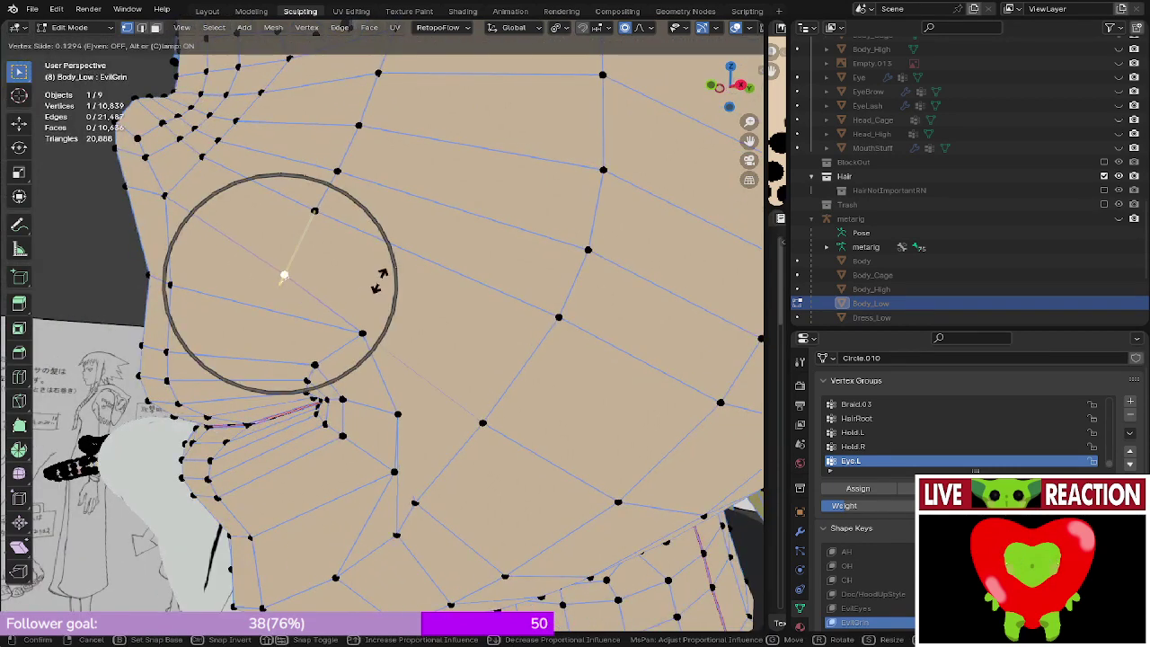
pyautogui.click(391, 278)
pyautogui.click(360, 334)
pyautogui.press('g')
pyautogui.press('g')
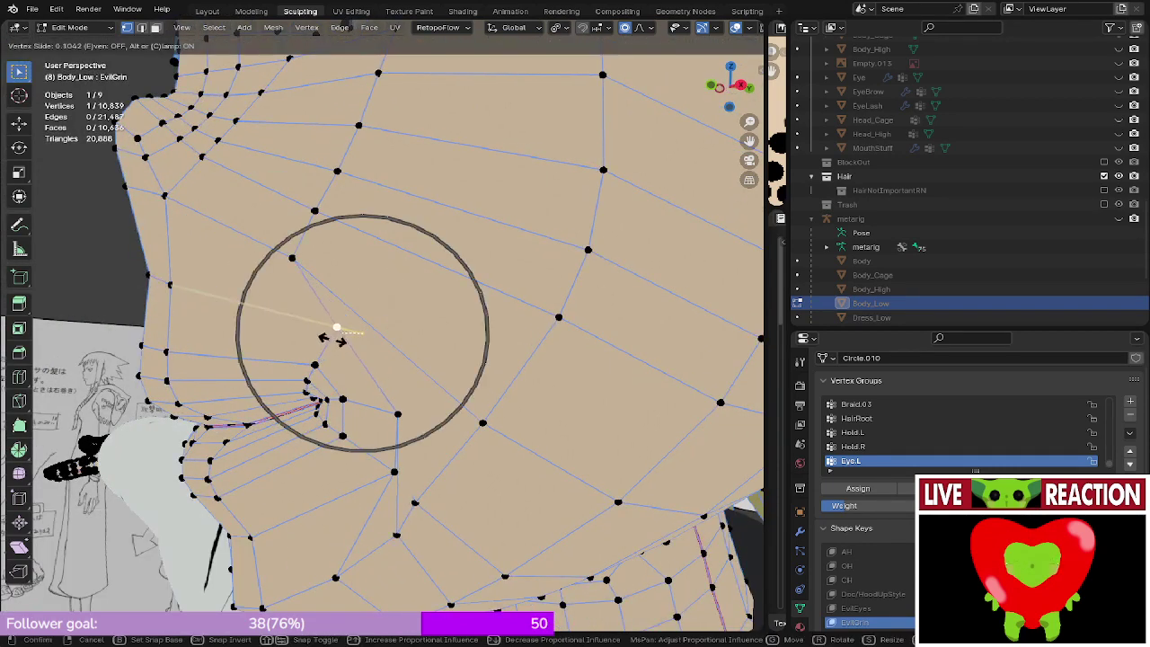
pyautogui.click(334, 334)
# - Slide the two crowded cheek vertices below the mouth corner upward along their edges to even out the spacing
pyautogui.moveTo(334, 334); pyautogui.dragTo(362, 293, button='middle')
pyautogui.click(415, 433)
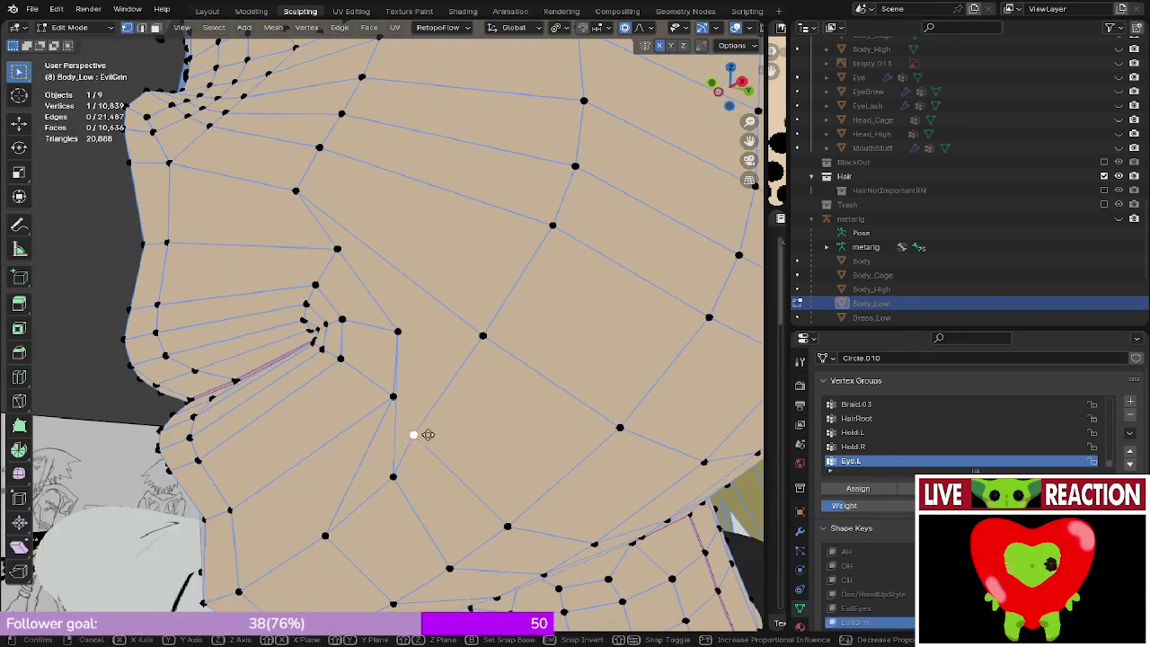
pyautogui.press('g')
pyautogui.press('g')
pyautogui.click(476, 402)
pyautogui.click(393, 476)
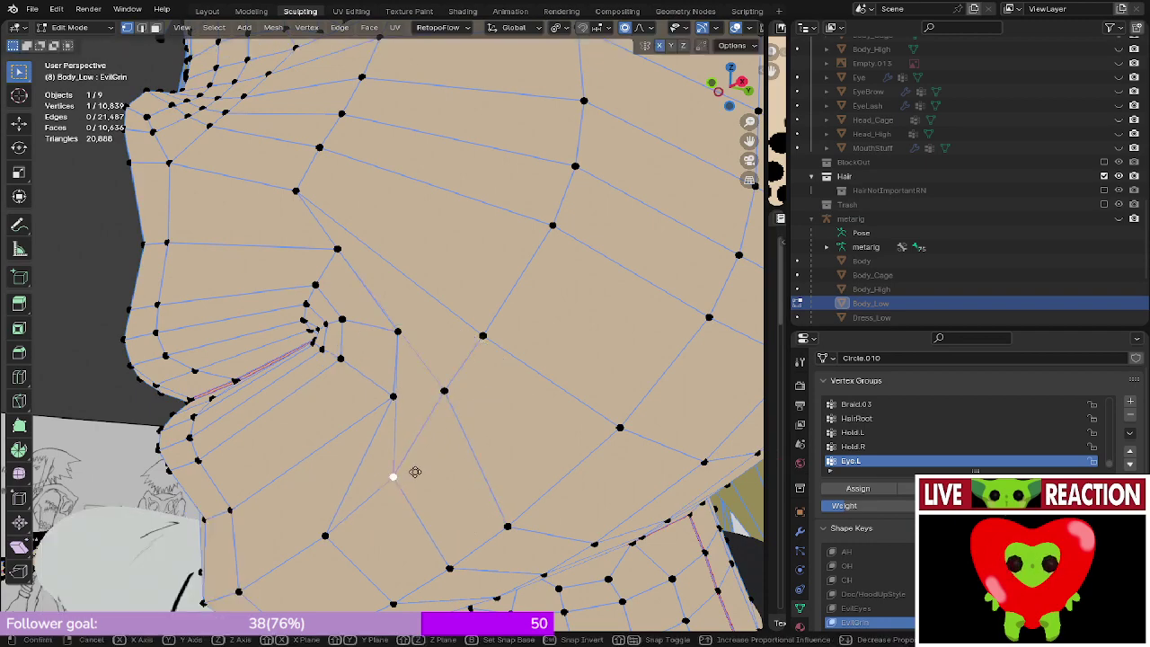
pyautogui.press('g')
pyautogui.press('g')
pyautogui.click(455, 421)
pyautogui.moveTo(455, 421); pyautogui.dragTo(432, 436, button='middle')
pyautogui.press('g')
pyautogui.press('g')
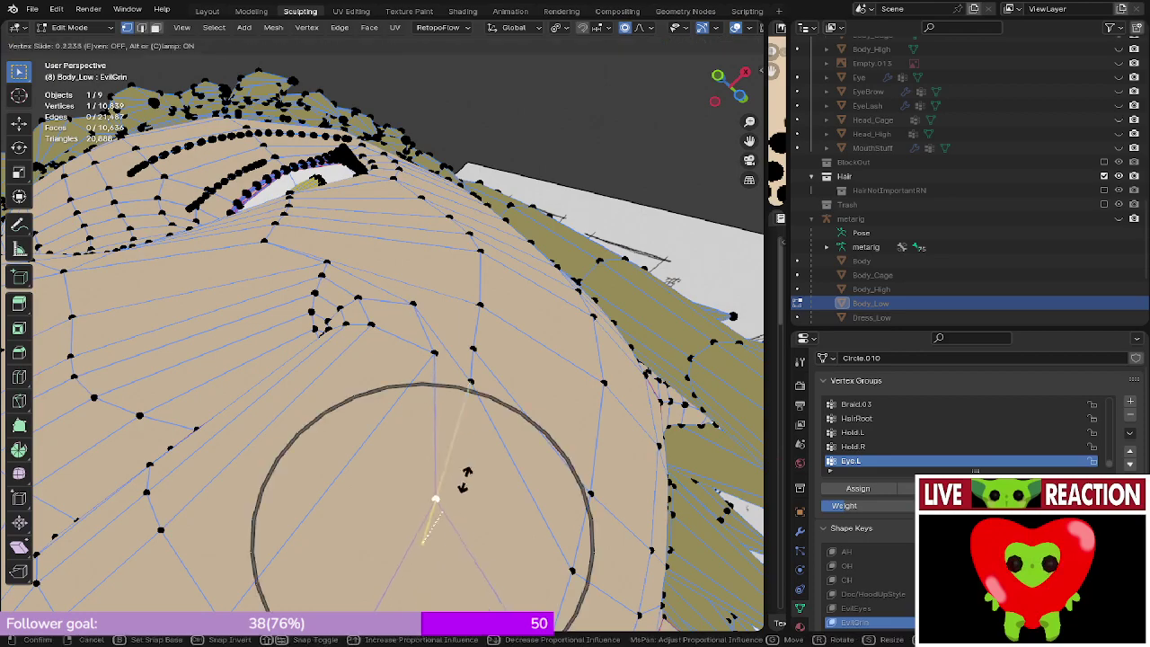
pyautogui.click(476, 464)
# - Reselect the 18 vertices surrounding the mouth corner, from its innermost point out to the cheek, in solid shading
pyautogui.scroll(-6, 476, 463)
pyautogui.scroll(6, 434, 460)
pyautogui.moveTo(474, 463); pyautogui.dragTo(415, 332, button='middle')
pyautogui.moveTo(323, 304); pyautogui.dragTo(362, 303, button='middle')
pyautogui.press('z')
pyautogui.click(260, 304)
pyautogui.moveTo(270, 304); pyautogui.dragTo(309, 305, button='middle')
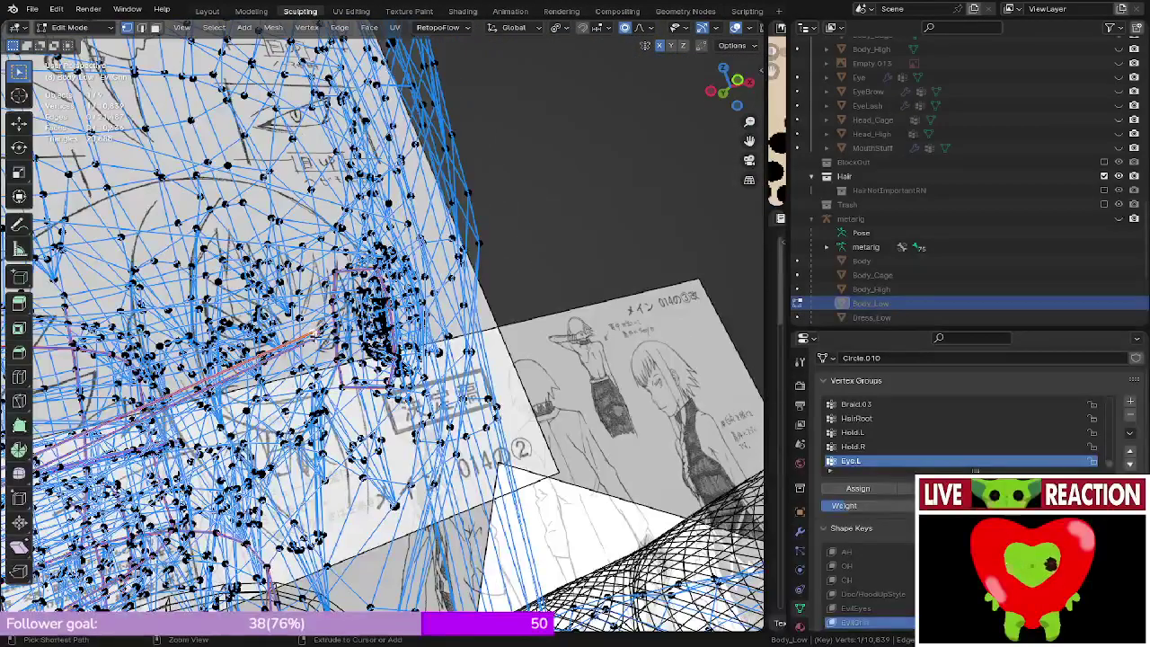
pyautogui.keyDown('ctrl'); pyautogui.click(313, 335); pyautogui.keyUp('ctrl')
pyautogui.press('z')
pyautogui.click(364, 291)
pyautogui.keyDown('shift'); pyautogui.click(335, 314); pyautogui.keyUp('shift')
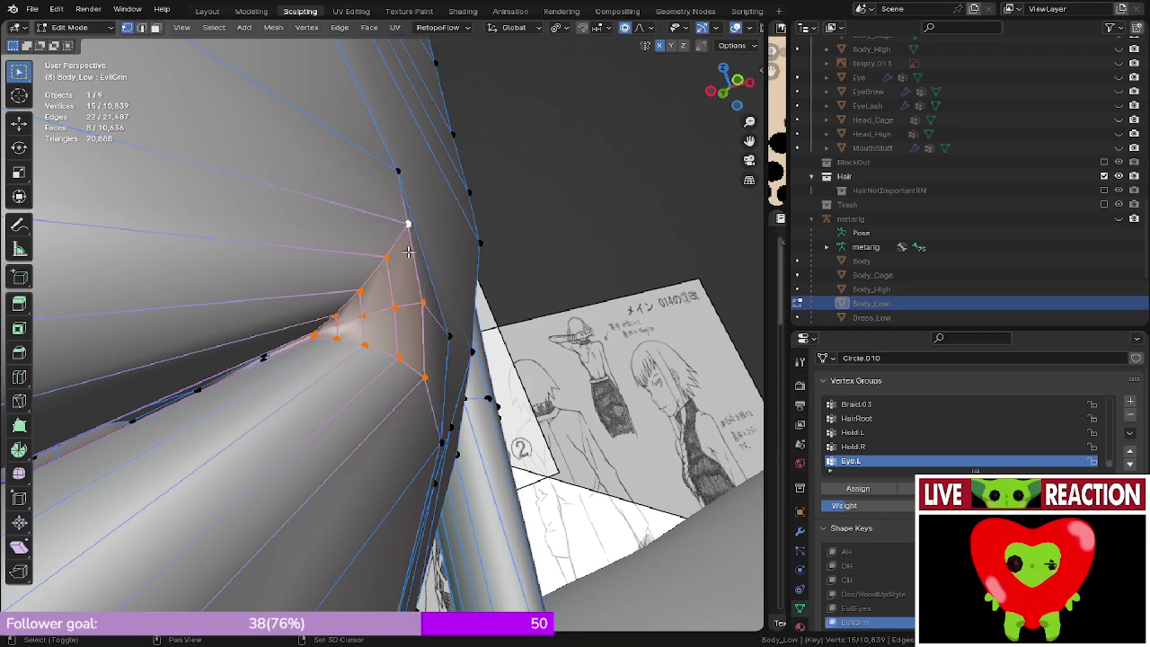
pyautogui.moveTo(408, 252); pyautogui.dragTo(418, 415, button='middle')
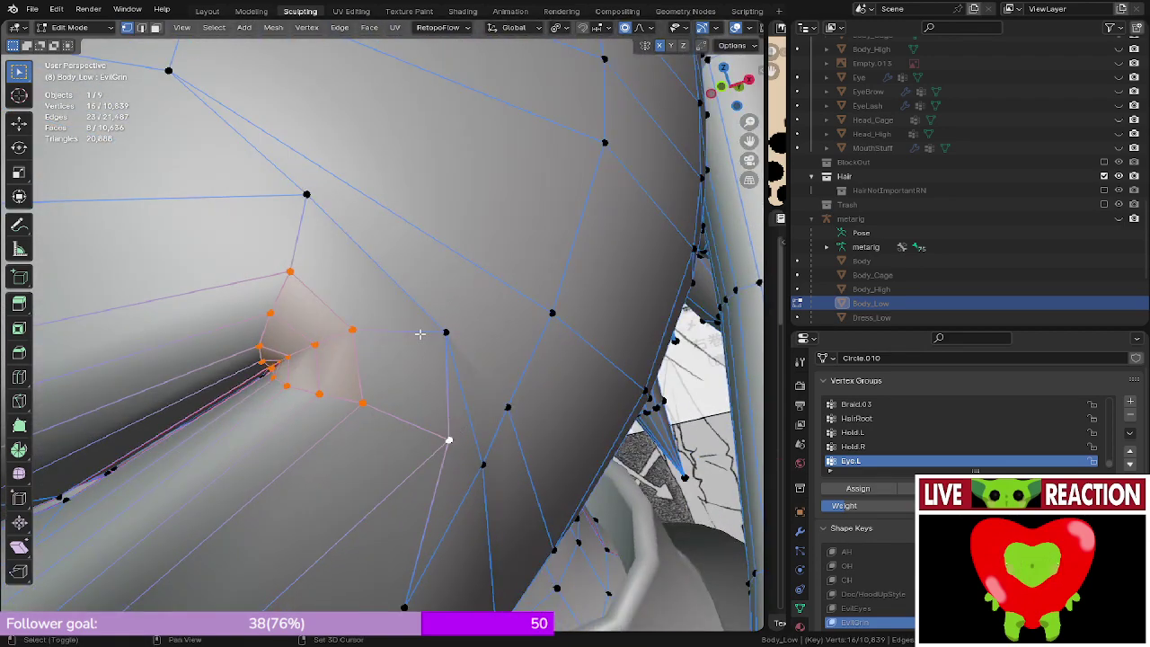
pyautogui.keyDown('shift'); pyautogui.click(306, 193); pyautogui.keyUp('shift')
pyautogui.scroll(-2, 310, 206)
pyautogui.press('KP_3')
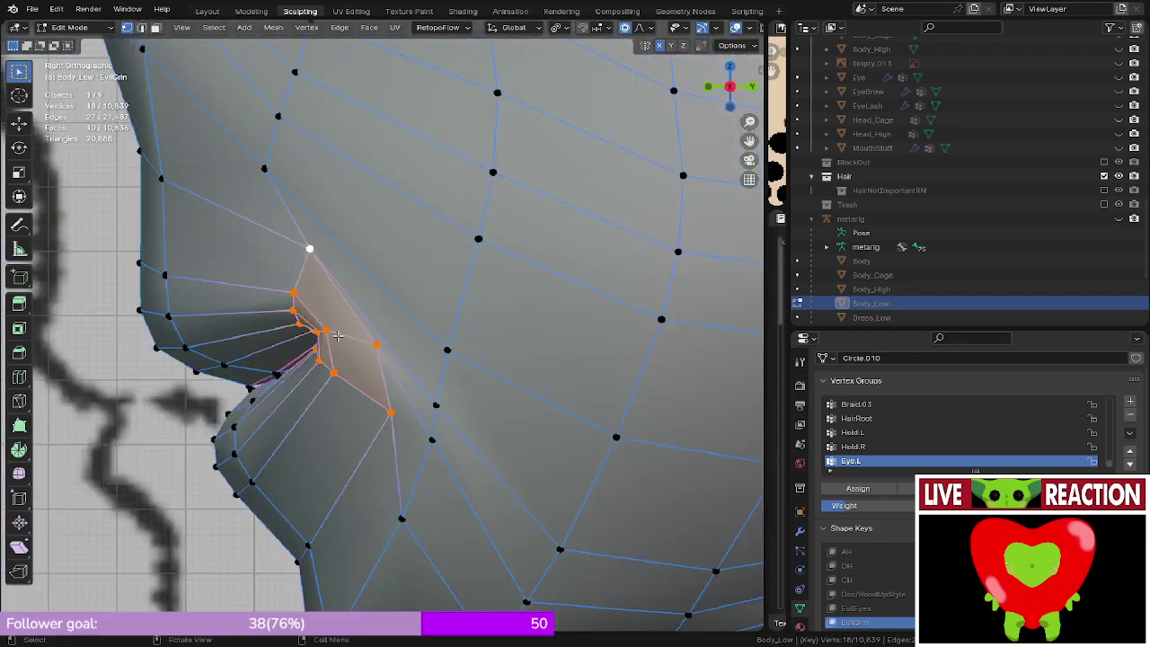
# - Rotate the reselected mouth-corner vertices slightly from an oblique side view with proportional editing
pyautogui.moveTo(476, 351); pyautogui.dragTo(561, 249, button='middle')
pyautogui.press('r')
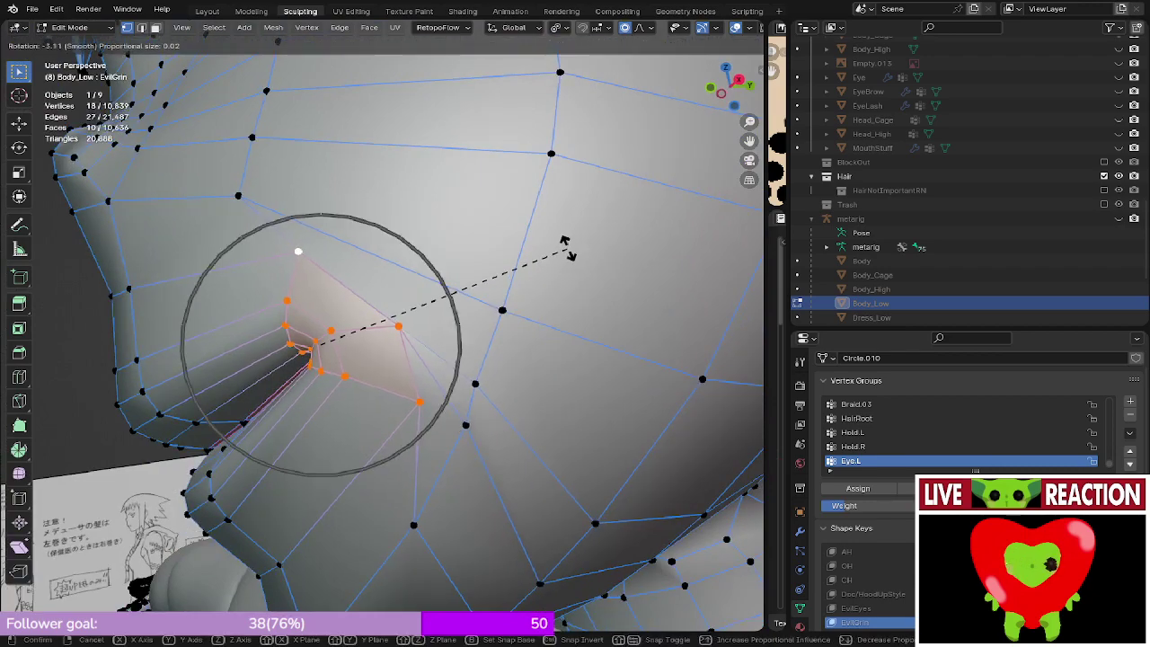
pyautogui.click(556, 253)
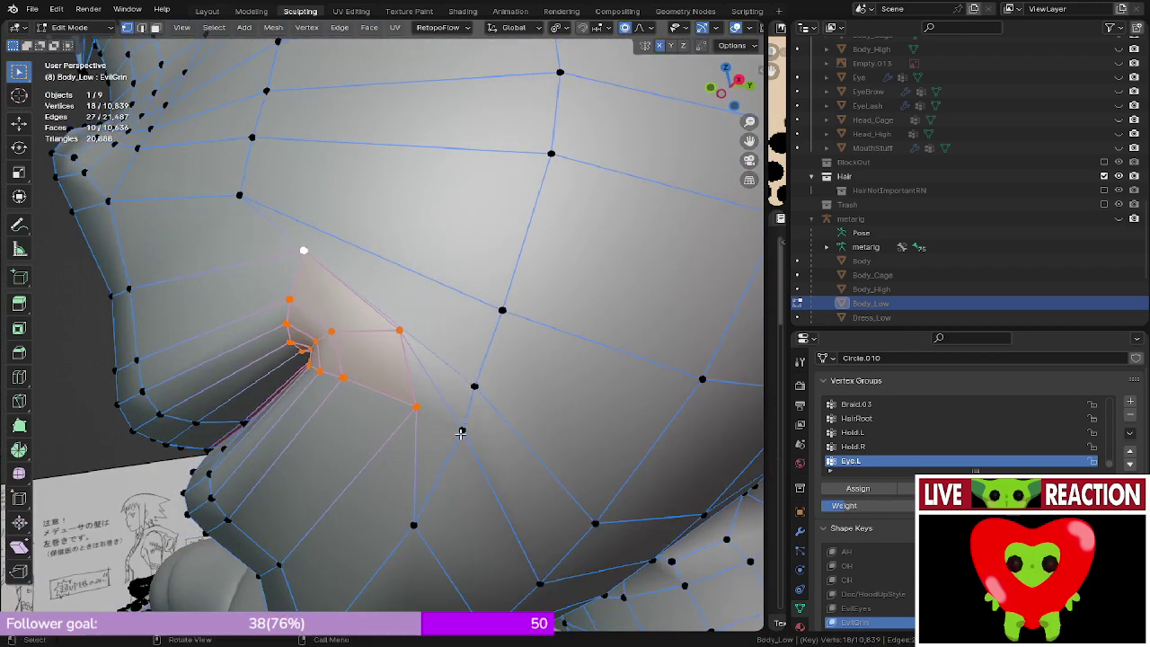
# - Rotate the 18 selected mouth-corner vertices by about -9° from an oblique front view with proportional editing
pyautogui.moveTo(346, 245); pyautogui.dragTo(423, 323, button='middle')
pyautogui.press('KP_3')
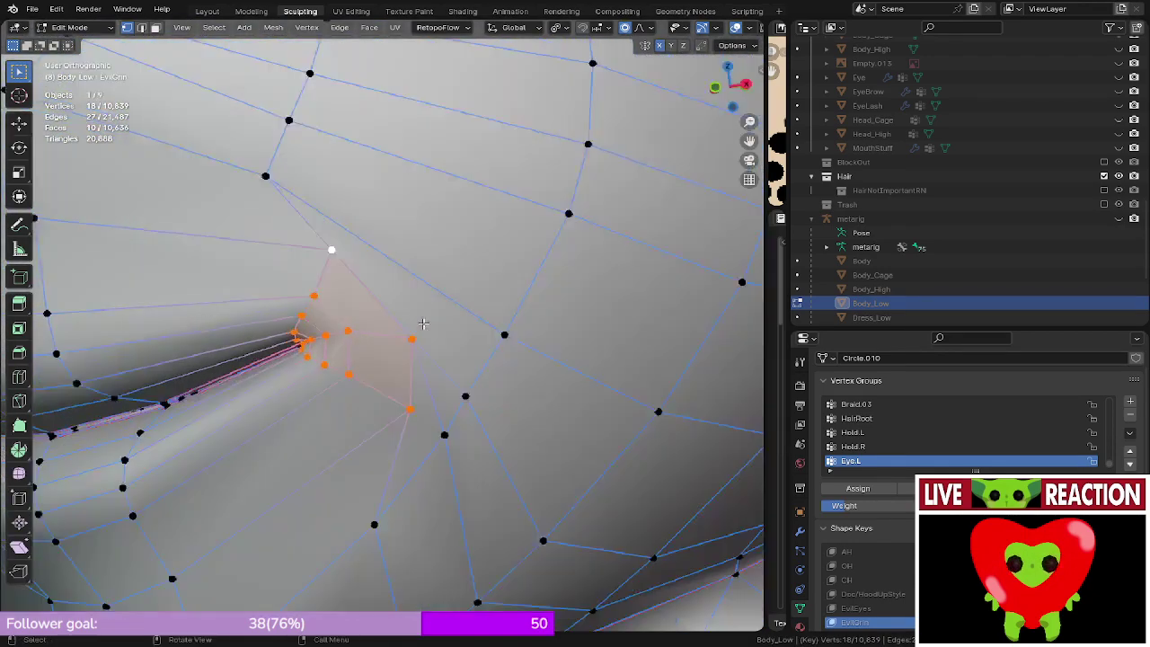
pyautogui.scroll(-6, 423, 324)
pyautogui.moveTo(359, 297); pyautogui.dragTo(431, 315, button='middle')
pyautogui.keyDown('shift'); pyautogui.moveTo(422, 270); pyautogui.dragTo(420, 339, button='middle'); pyautogui.keyUp('shift')
pyautogui.scroll(4, 420, 338)
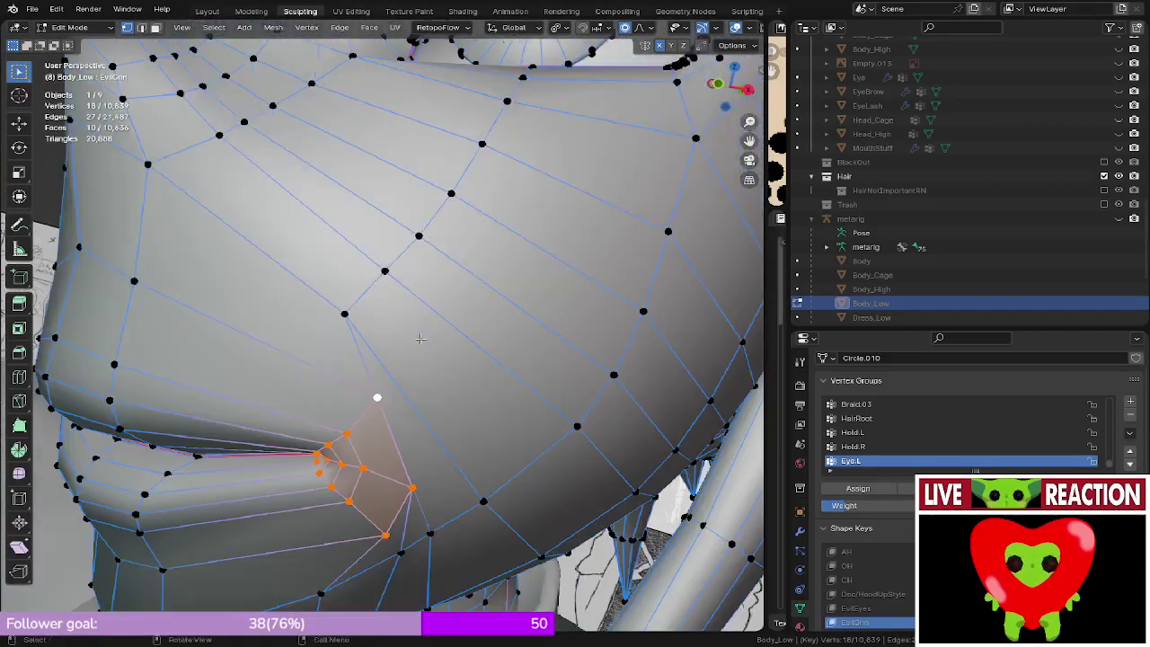
pyautogui.press('r')
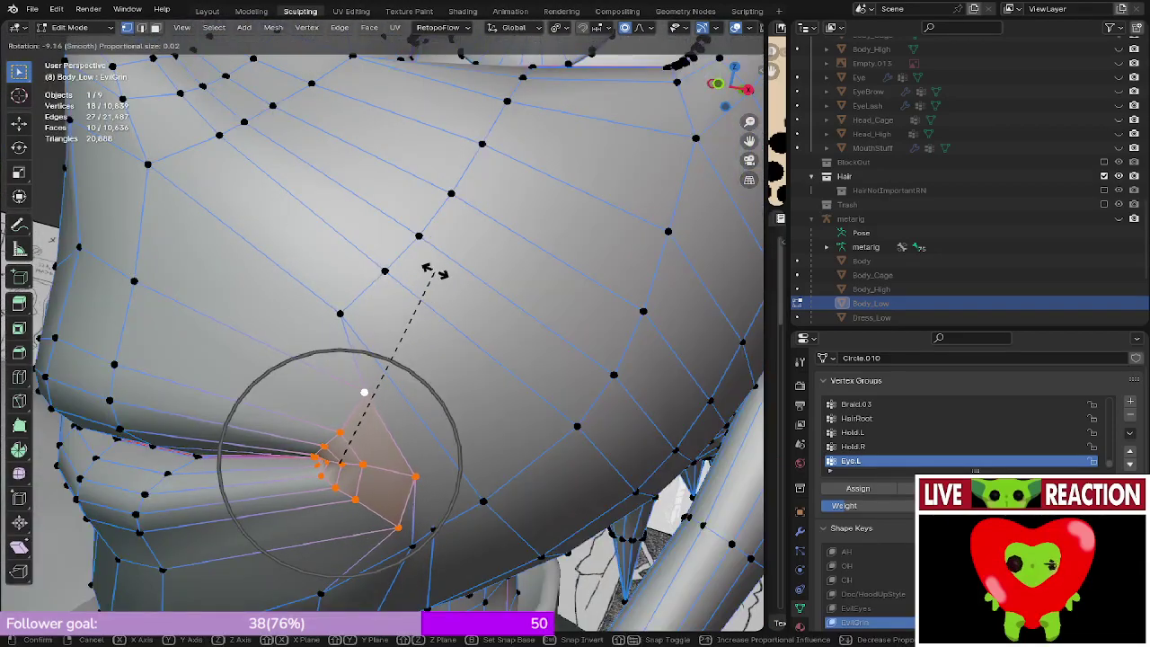
pyautogui.click(435, 271)
pyautogui.press('Tab')
pyautogui.scroll(-8, 390, 395)
pyautogui.moveTo(390, 395); pyautogui.dragTo(369, 377, button='middle')
pyautogui.scroll(2, 369, 378)
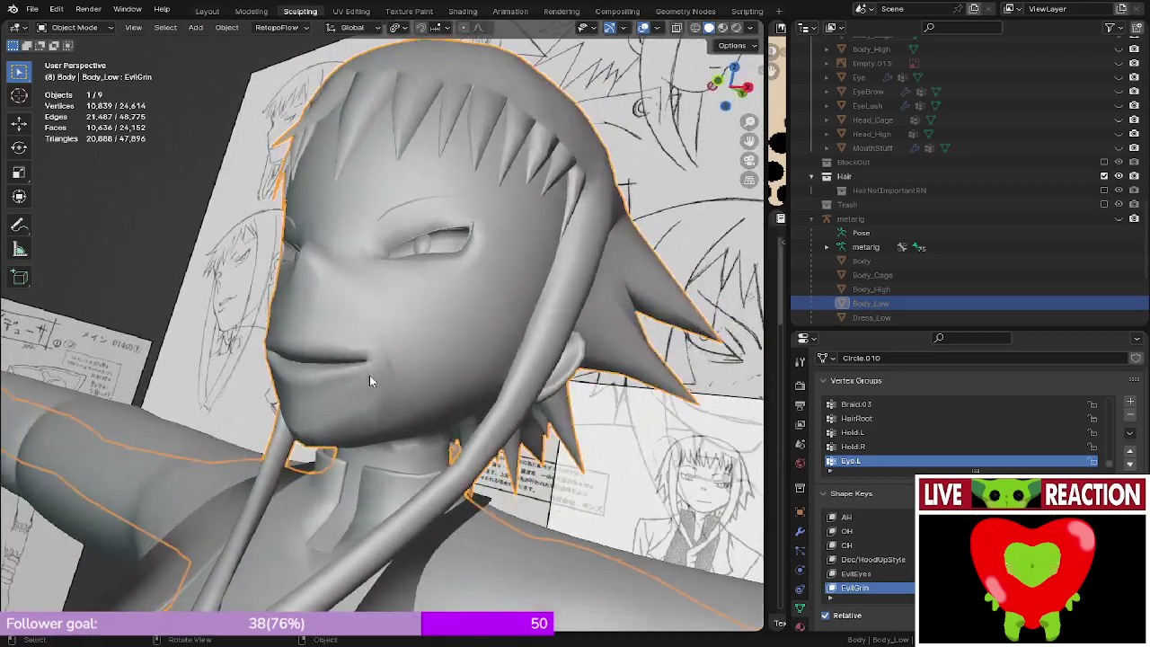
# - Slide the cheek vertex below and behind the mouth corner upward along its edge
pyautogui.press('Tab')
pyautogui.scroll(8, 369, 374)
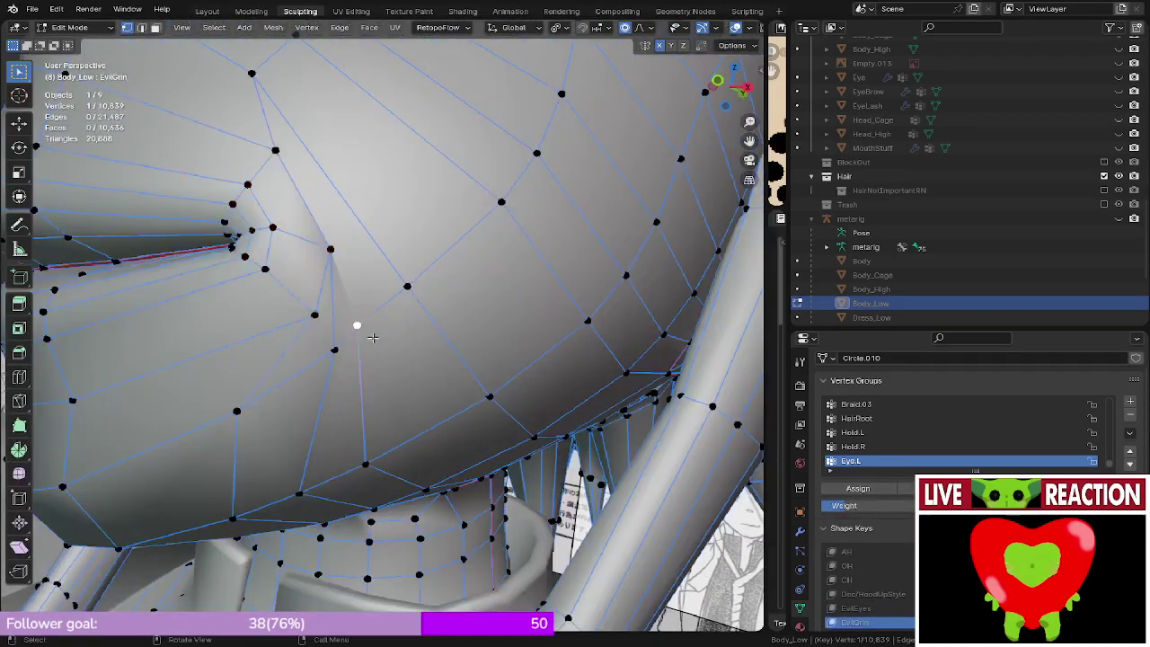
pyautogui.moveTo(373, 337); pyautogui.dragTo(354, 443, button='middle')
pyautogui.press('g')
pyautogui.press('g')
pyautogui.click(409, 271)
# - Slide the lower cheek vertex backward along its edge by a factor of about 0.416
pyautogui.click(354, 444)
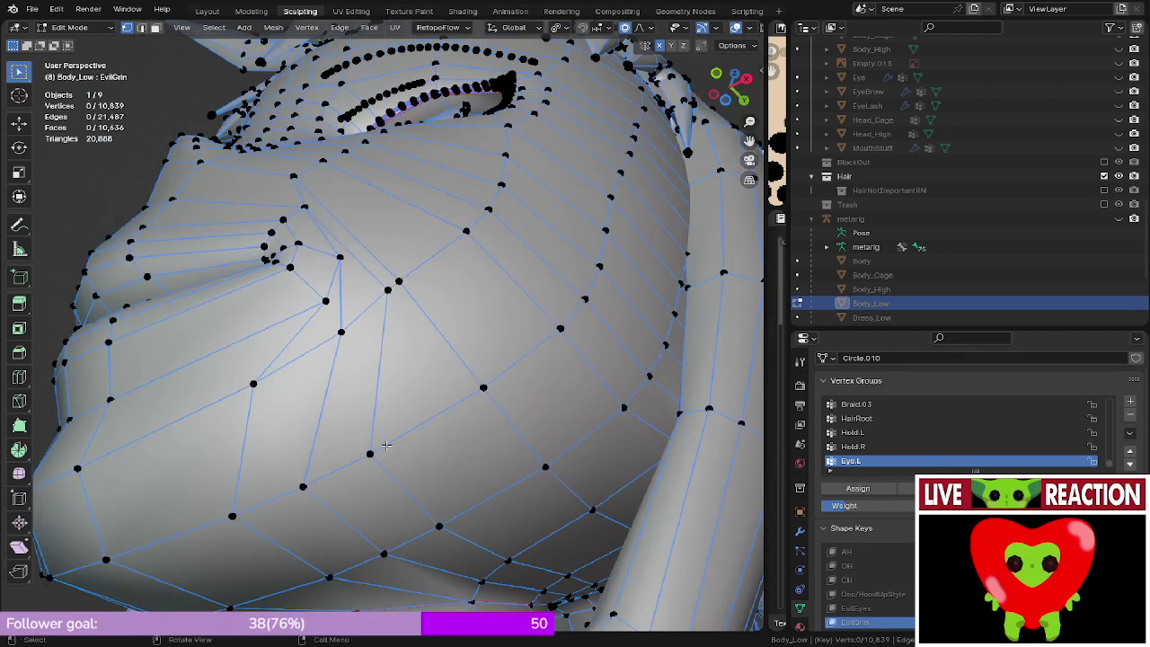
pyautogui.press('g')
pyautogui.press('g')
pyautogui.click(438, 417)
pyautogui.press('g')
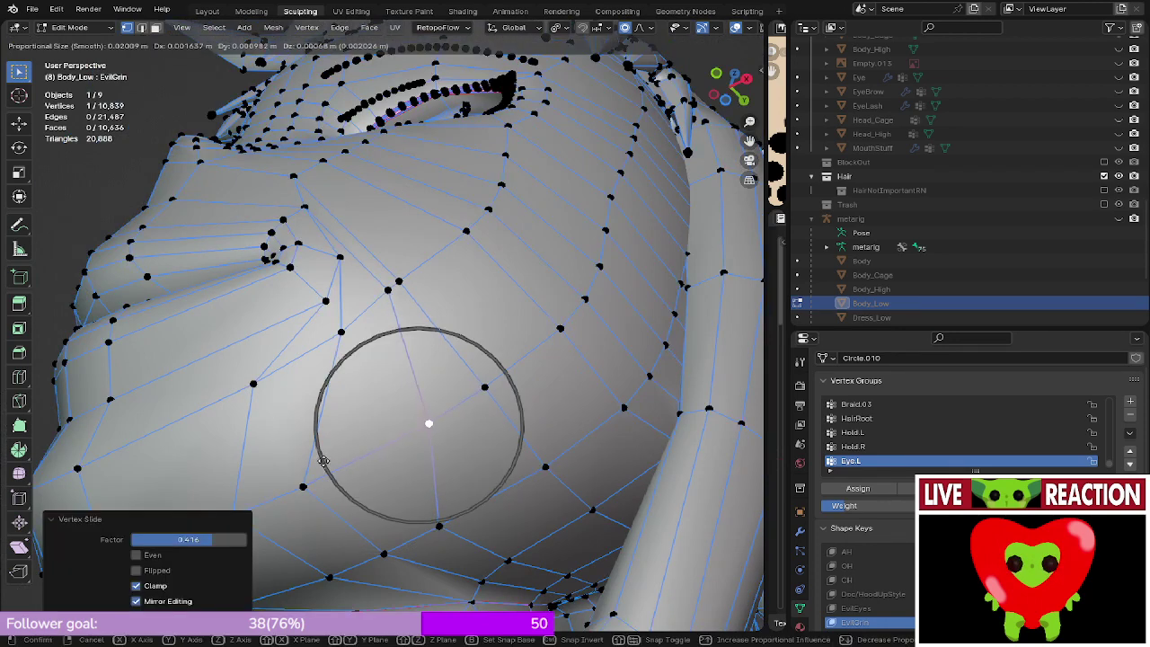
pyautogui.rightClick(321, 466)
# - Slide the next two jaw vertices toward the chin's side backward along their edges to even out the spacing
pyautogui.moveTo(304, 486); pyautogui.dragTo(300, 470, button='middle')
pyautogui.press('g')
pyautogui.press('g')
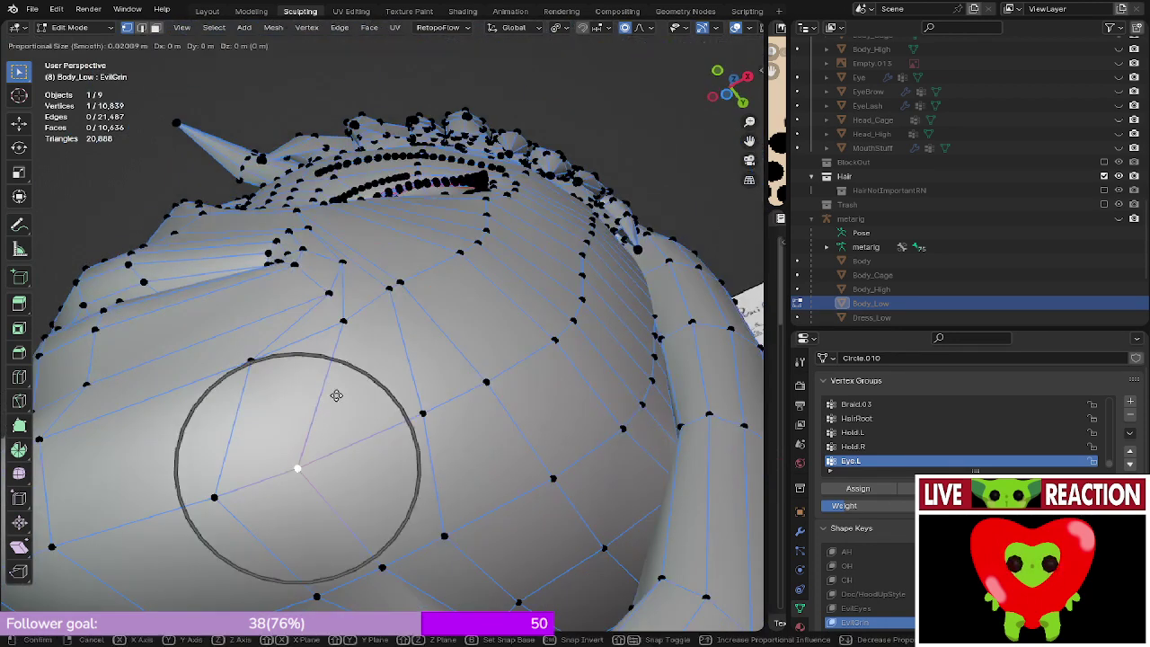
pyautogui.click(389, 386)
pyautogui.click(220, 492)
pyautogui.press('g')
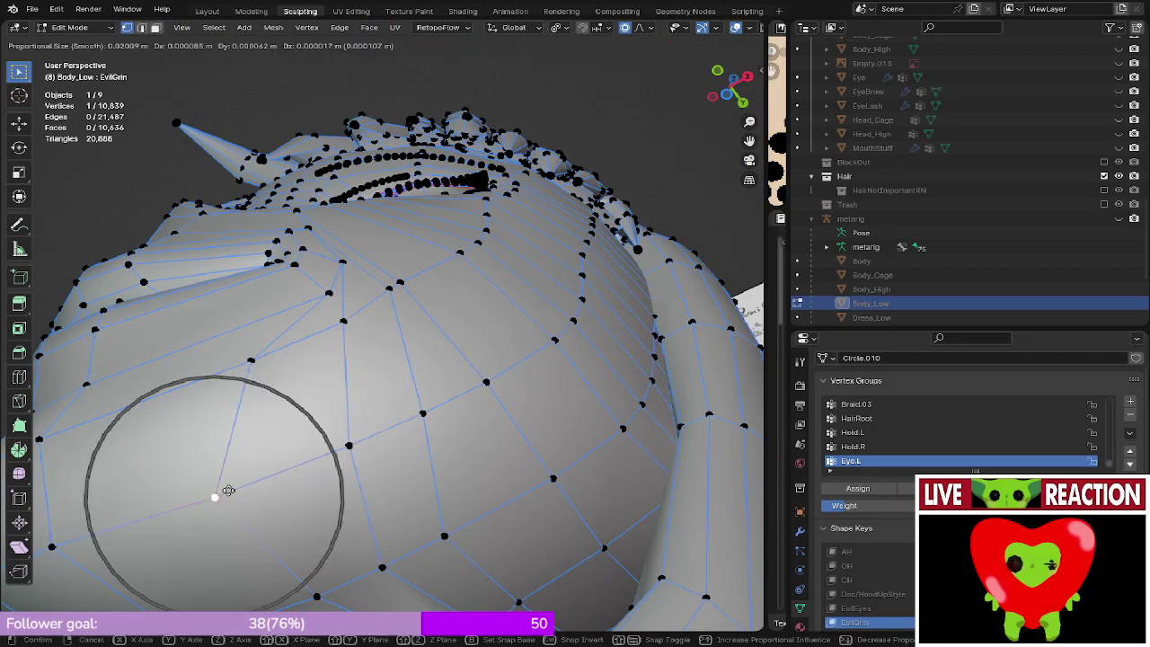
pyautogui.press('g')
pyautogui.click(247, 488)
# - Inspect the grin in Object Mode from the front and an oblique side, in both Solid and Rendered shading
pyautogui.scroll(-4, 252, 476)
pyautogui.press('Tab')
pyautogui.moveTo(337, 198); pyautogui.dragTo(462, 296, button='middle')
pyautogui.press('KP_1')
pyautogui.scroll(-3, 427, 351)
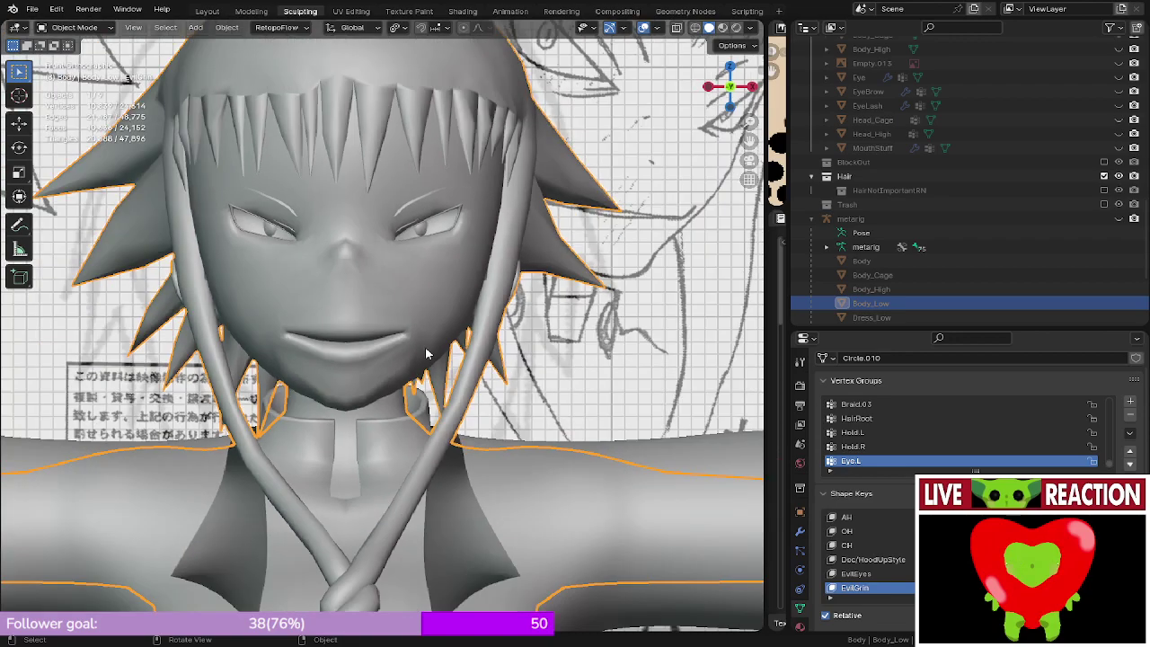
pyautogui.press('z')
pyautogui.click(449, 213)
pyautogui.moveTo(442, 340); pyautogui.dragTo(264, 340, button='middle')
pyautogui.scroll(4, 305, 340)
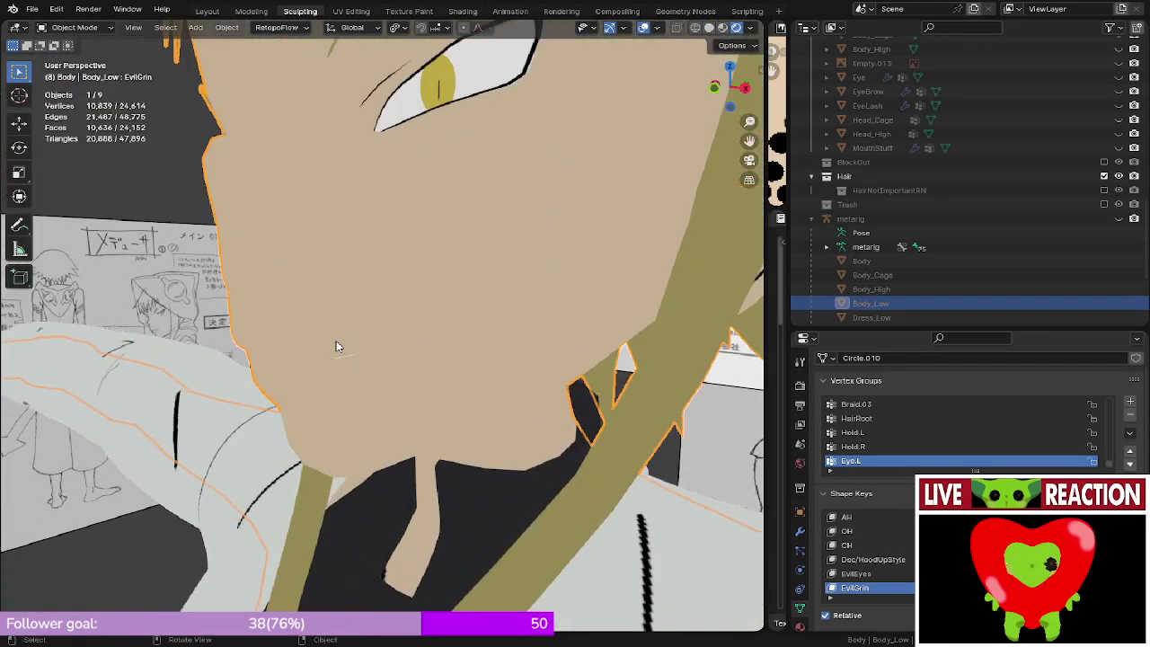
pyautogui.moveTo(336, 341); pyautogui.dragTo(371, 291, button='middle')
pyautogui.scroll(-4, 292, 332)
pyautogui.press('KP_1')
# - Edge-slide the five-vertex path above the upper lip toward the mouth corner by a factor of about 0.311
pyautogui.press('Tab')
pyautogui.scroll(3, 356, 336)
pyautogui.scroll(3, 355, 332)
pyautogui.moveTo(356, 333); pyautogui.dragTo(319, 338, button='middle')
pyautogui.keyDown('ctrl'); pyautogui.click(317, 377); pyautogui.keyUp('ctrl')
pyautogui.press('g')
pyautogui.press('g')
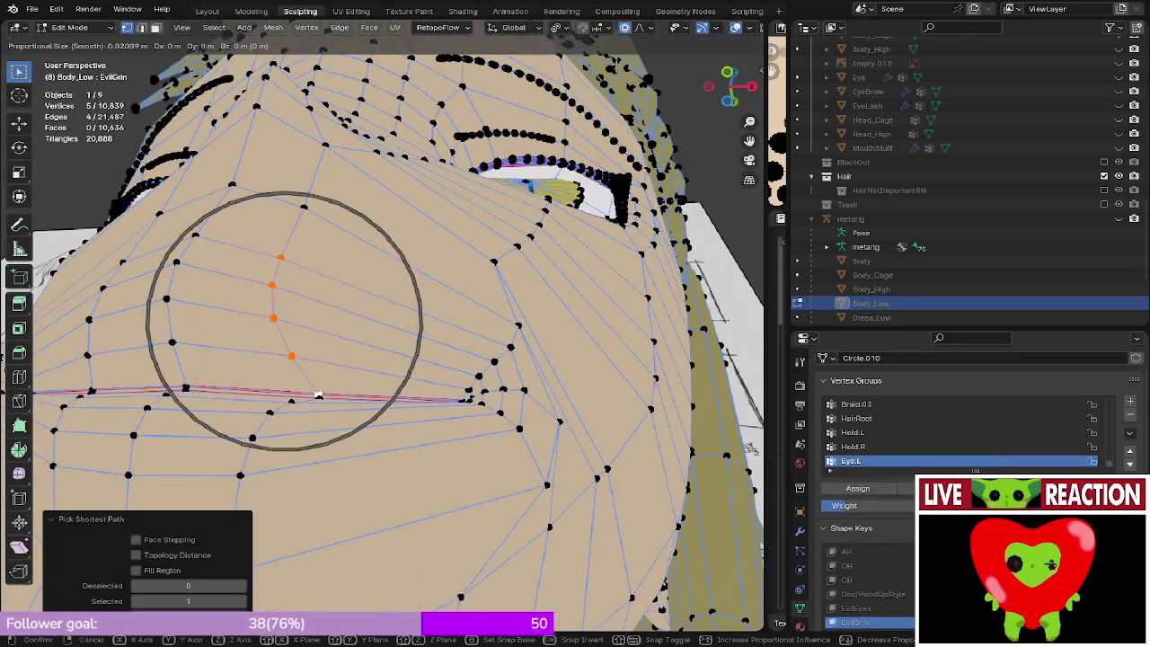
pyautogui.click(442, 293)
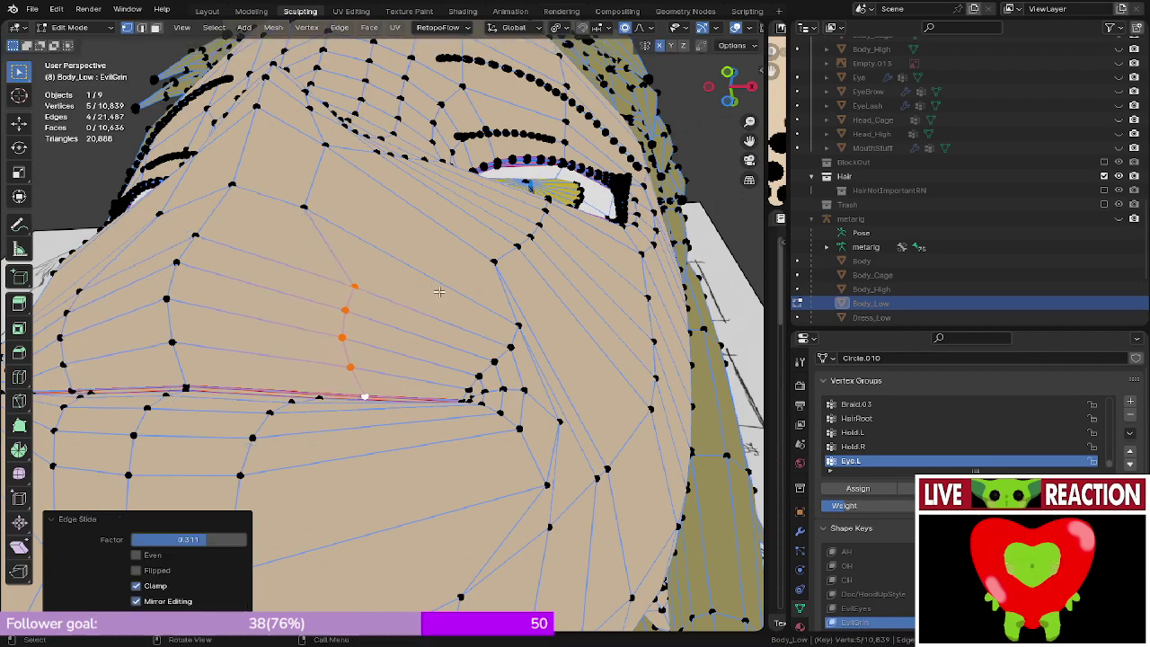
# - Select the five-vertex path below the lower lip and edge-slide it toward the mouth corner
pyautogui.scroll(-5, 438, 295)
pyautogui.moveTo(438, 295); pyautogui.dragTo(372, 328, button='middle')
pyautogui.scroll(4, 385, 367)
pyautogui.click(384, 366)
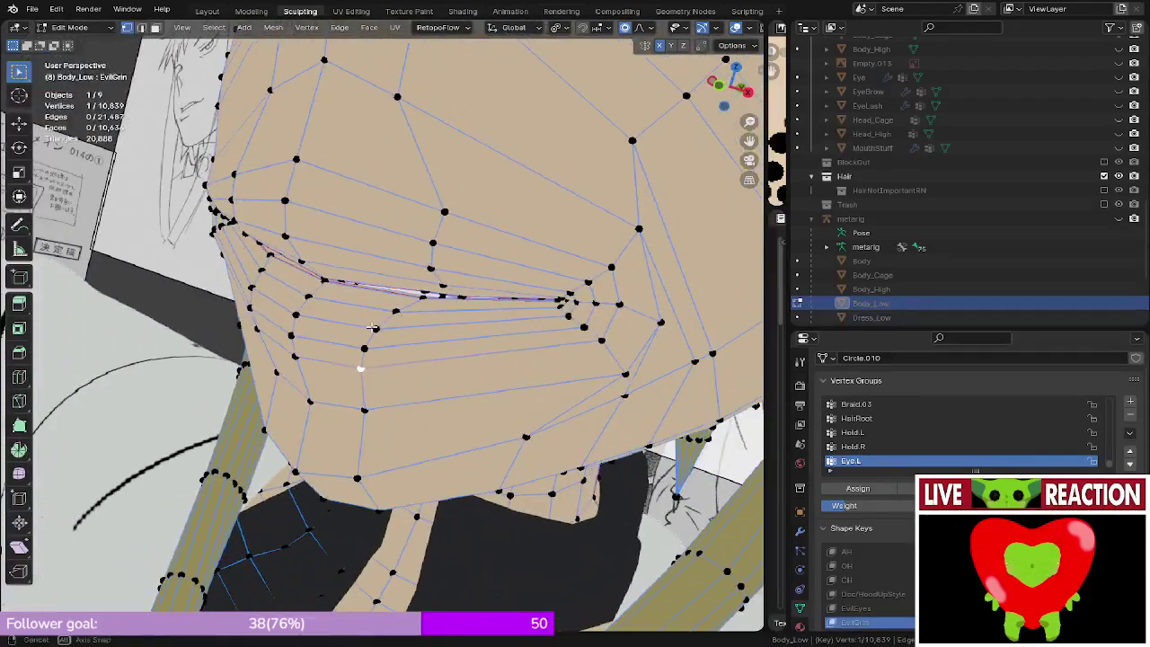
pyautogui.keyDown('ctrl'); pyautogui.click(421, 313); pyautogui.keyUp('ctrl')
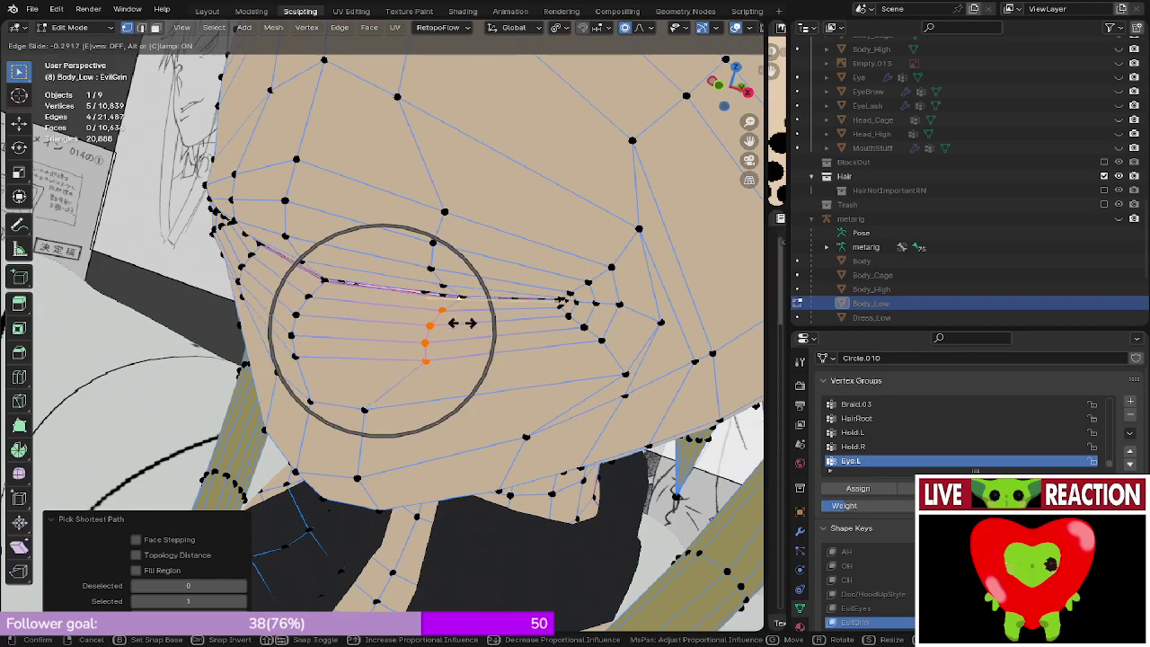
pyautogui.moveTo(358, 371)
pyautogui.mouseDown(button='middle')
pyautogui.moveTo(407, 267)
pyautogui.moveTo(264, 331)
pyautogui.moveTo(383, 304)
pyautogui.moveTo(363, 352)
pyautogui.mouseUp(button='middle')
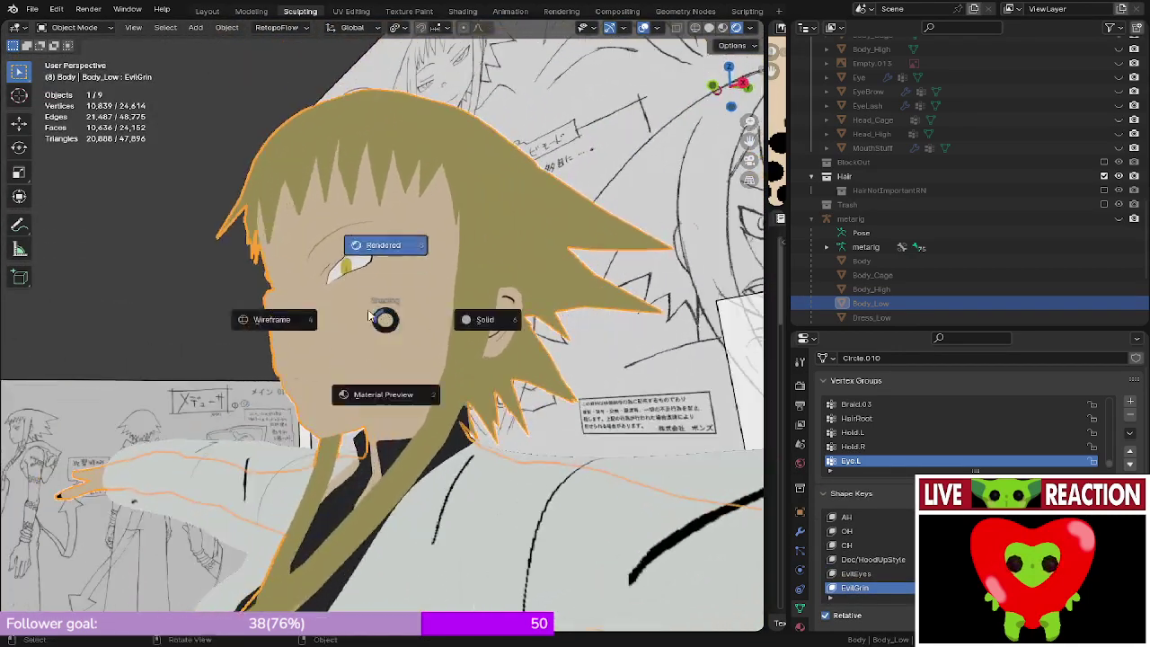
# - Switch to Material Preview shading and slide the lower cheek vertex along its edge by a factor of 0.387
pyautogui.click(391, 406)
pyautogui.moveTo(390, 406)
pyautogui.mouseDown(button='middle')
pyautogui.moveTo(424, 310)
pyautogui.moveTo(530, 328)
pyautogui.moveTo(652, 317)
pyautogui.moveTo(709, 328)
pyautogui.moveTo(54, 346)
pyautogui.moveTo(117, 358)
pyautogui.moveTo(386, 243)
pyautogui.moveTo(380, 328)
pyautogui.moveTo(295, 315)
pyautogui.moveTo(313, 332)
pyautogui.mouseUp(button='middle')
pyautogui.press('Tab')
pyautogui.scroll(3, 369, 324)
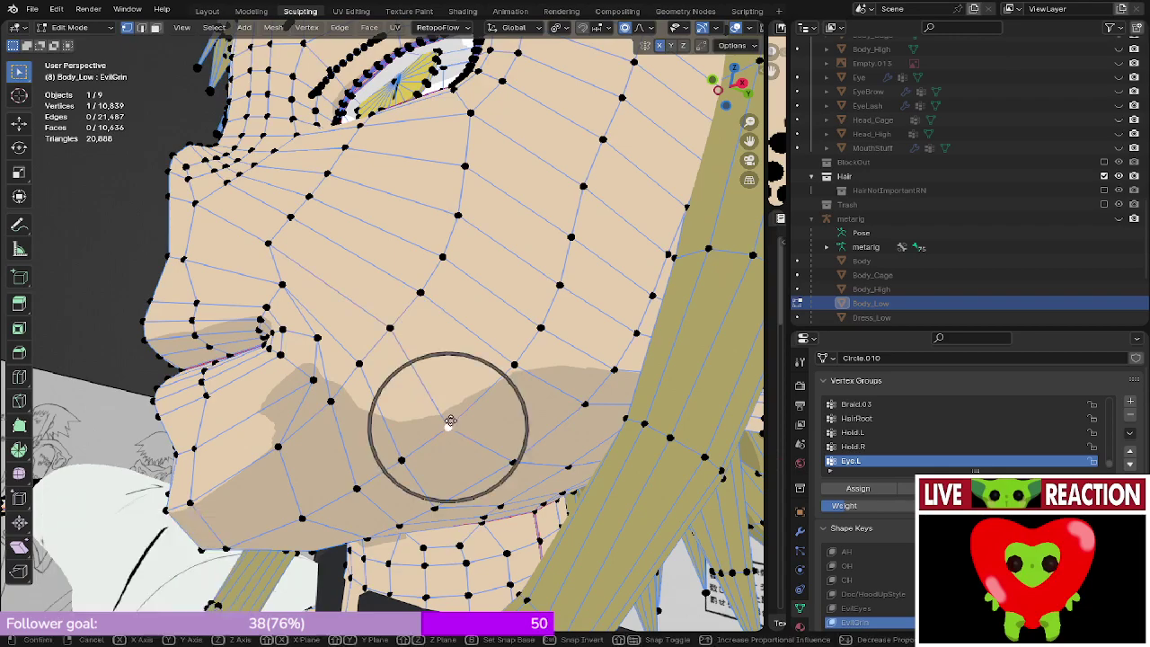
pyautogui.moveTo(467, 400); pyautogui.dragTo(451, 328, button='middle')
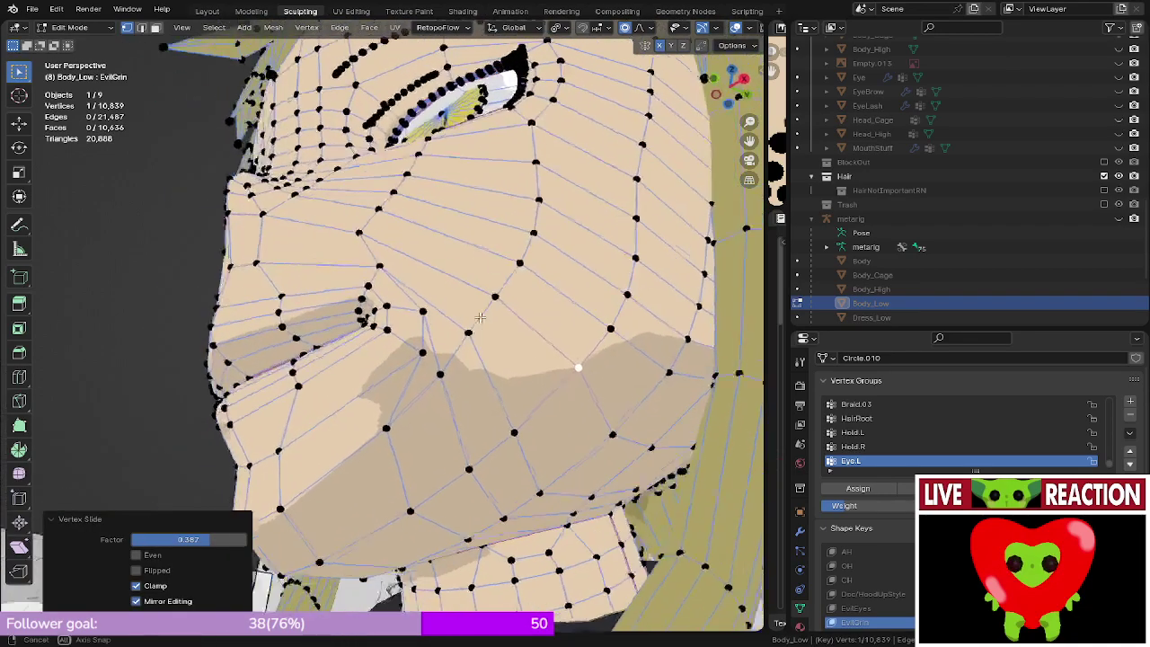
pyautogui.scroll(4, 451, 328)
# - Compare the face from the front with the expression sketches on the reference sheets
pyautogui.press('KP_1')
pyautogui.scroll(-5, 449, 328)
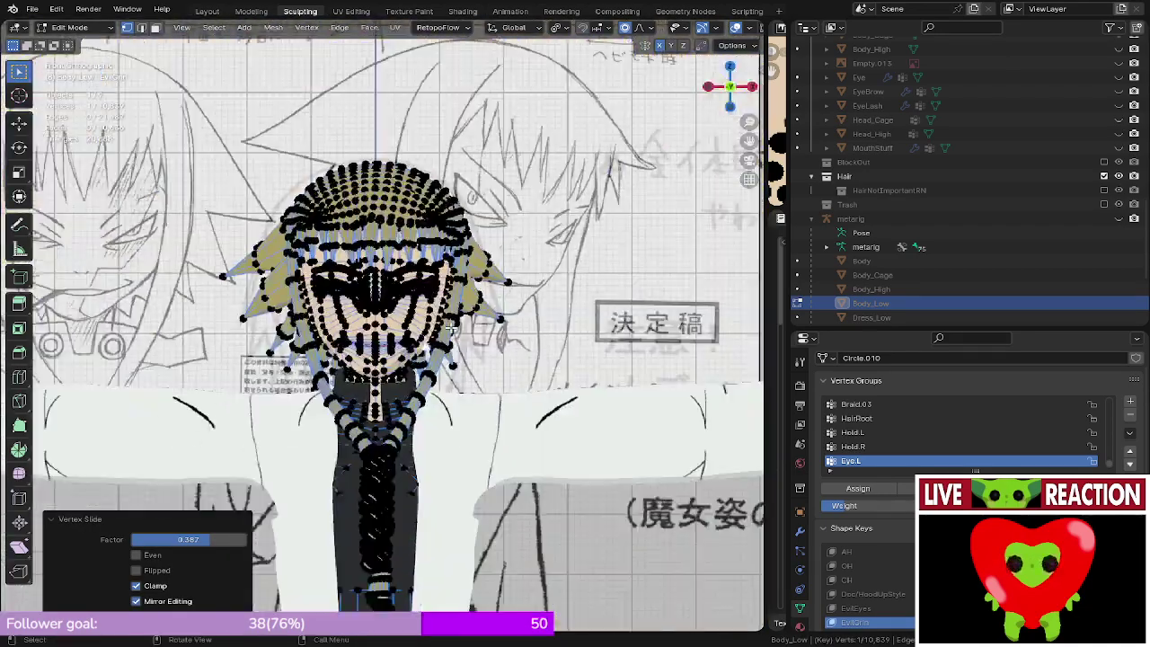
pyautogui.scroll(-3, 452, 332)
pyautogui.moveTo(453, 331)
pyautogui.mouseDown(button='middle')
pyautogui.moveTo(443, 360)
pyautogui.moveTo(397, 366)
pyautogui.moveTo(401, 321)
pyautogui.moveTo(412, 522)
pyautogui.moveTo(433, 562)
pyautogui.mouseUp(button='middle')
pyautogui.scroll(5, 397, 367)
pyautogui.scroll(-6, 401, 321)
pyautogui.press('KP_1')
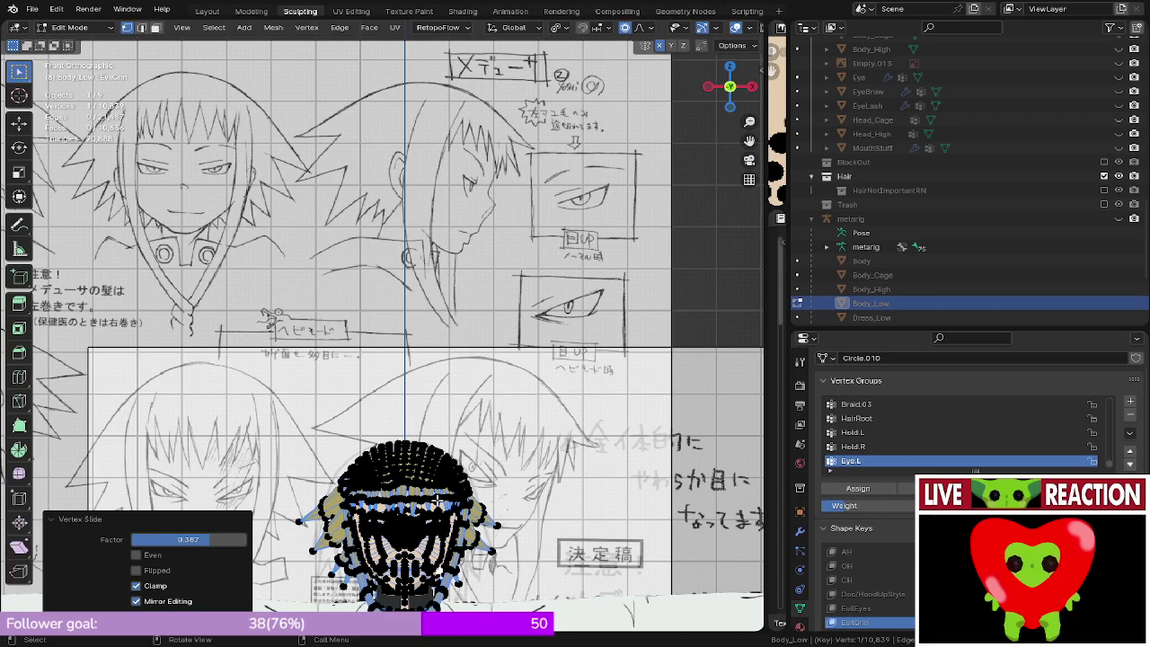
pyautogui.keyDown('shift'); pyautogui.moveTo(433, 468); pyautogui.dragTo(331, 374, button='middle'); pyautogui.keyUp('shift')
pyautogui.scroll(5, 406, 272)
# - Inspect the grin in Object Mode from the front while comparing viewport shading modes
pyautogui.press('Tab')
pyautogui.scroll(-1, 331, 374)
pyautogui.press('z')
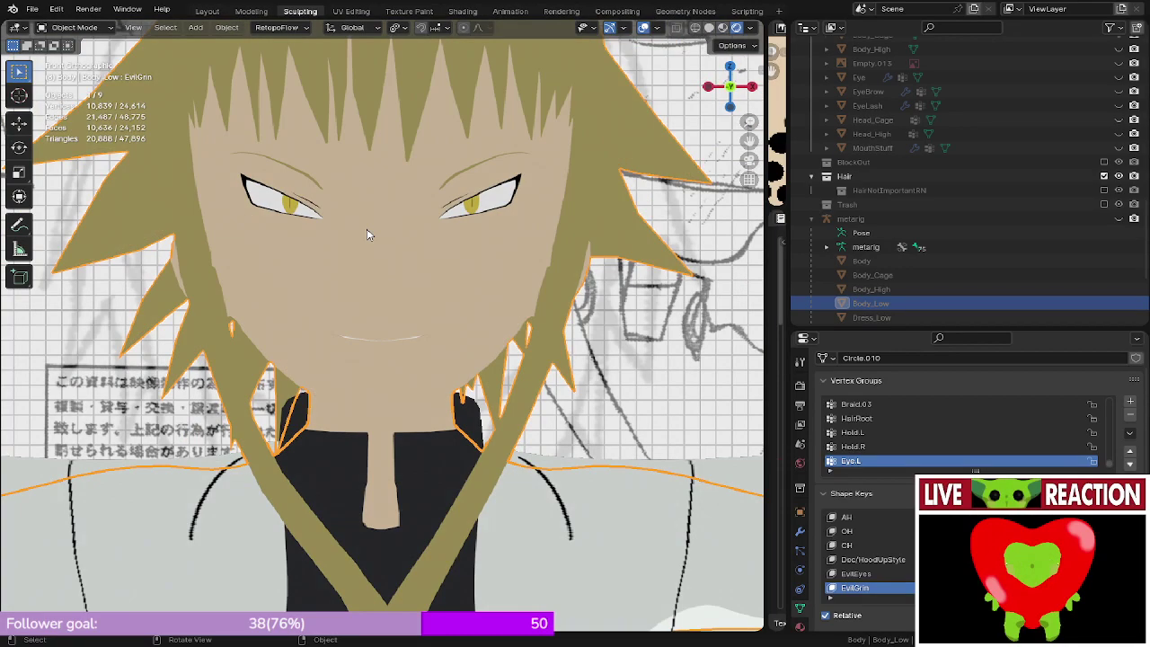
pyautogui.press('z')
pyautogui.press('KP_1')
pyautogui.scroll(-2, 593, 274)
pyautogui.press('z')
pyautogui.click(538, 323)
pyautogui.scroll(-3, 487, 273)
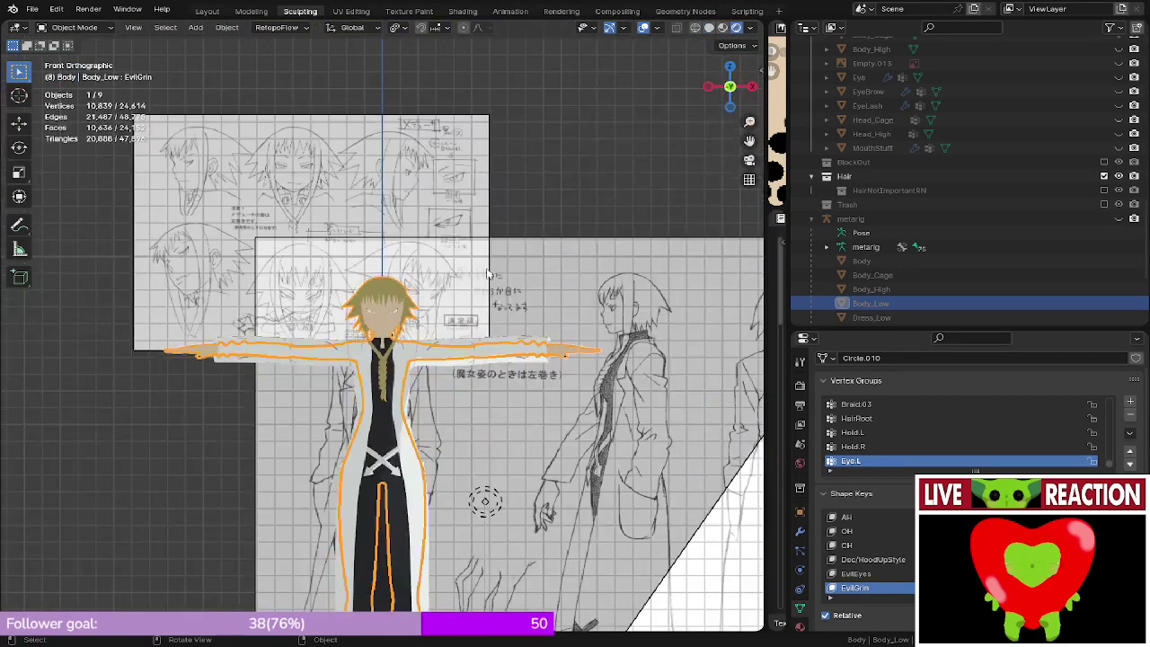
# - Move the point light closer to the head, by about -0.358 m in X and 0.864 m in Z
pyautogui.scroll(-3, 584, 401)
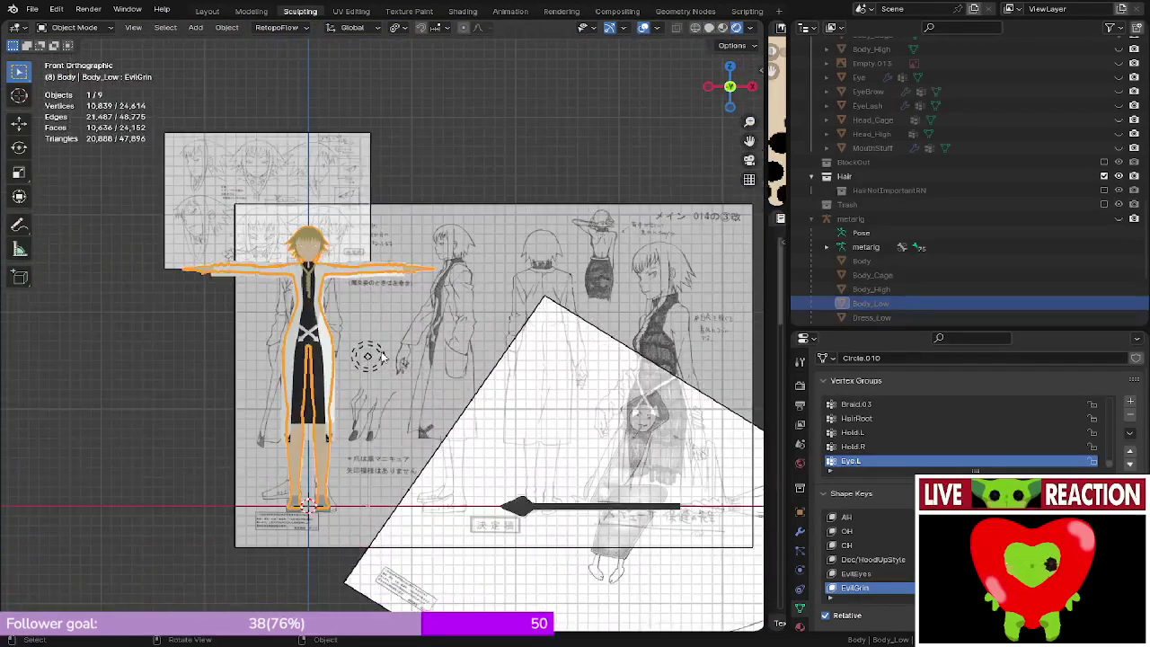
pyautogui.click(381, 354)
pyautogui.keyDown('shift'); pyautogui.moveTo(380, 356); pyautogui.dragTo(408, 416, button='middle'); pyautogui.keyUp('shift')
pyautogui.scroll(1, 407, 416)
pyautogui.press('g')
pyautogui.click(365, 325)
pyautogui.keyDown('shift'); pyautogui.moveTo(365, 325); pyautogui.dragTo(398, 363, button='middle'); pyautogui.keyUp('shift')
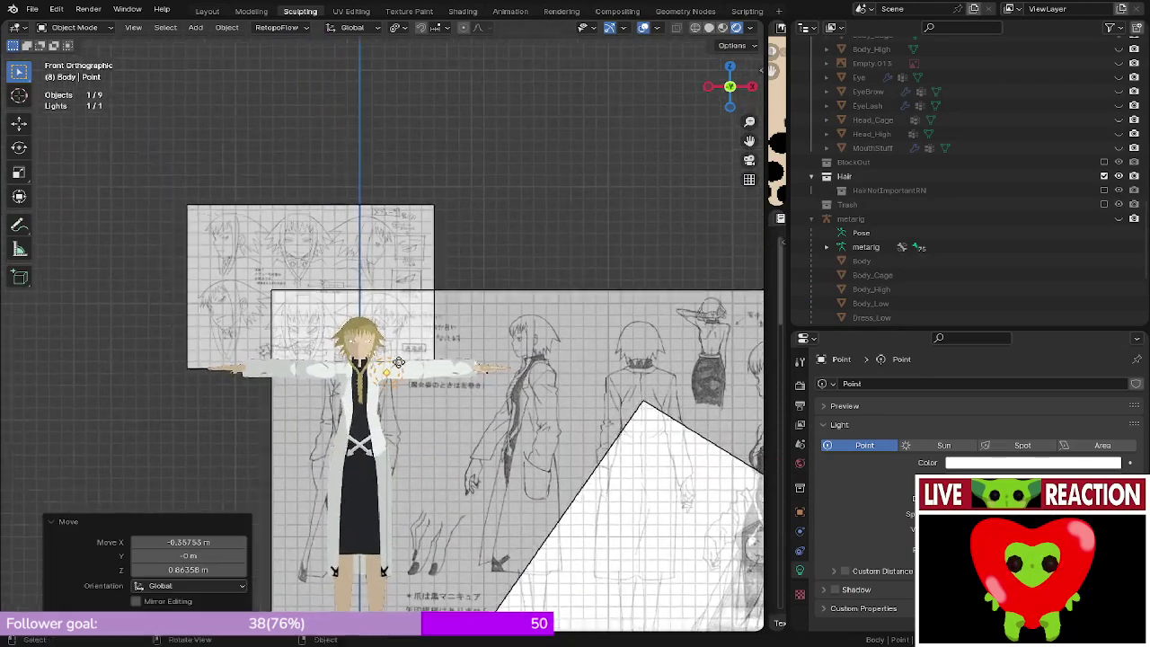
pyautogui.scroll(6, 398, 362)
pyautogui.moveTo(451, 289); pyautogui.dragTo(254, 393, button='middle')
pyautogui.scroll(4, 311, 370)
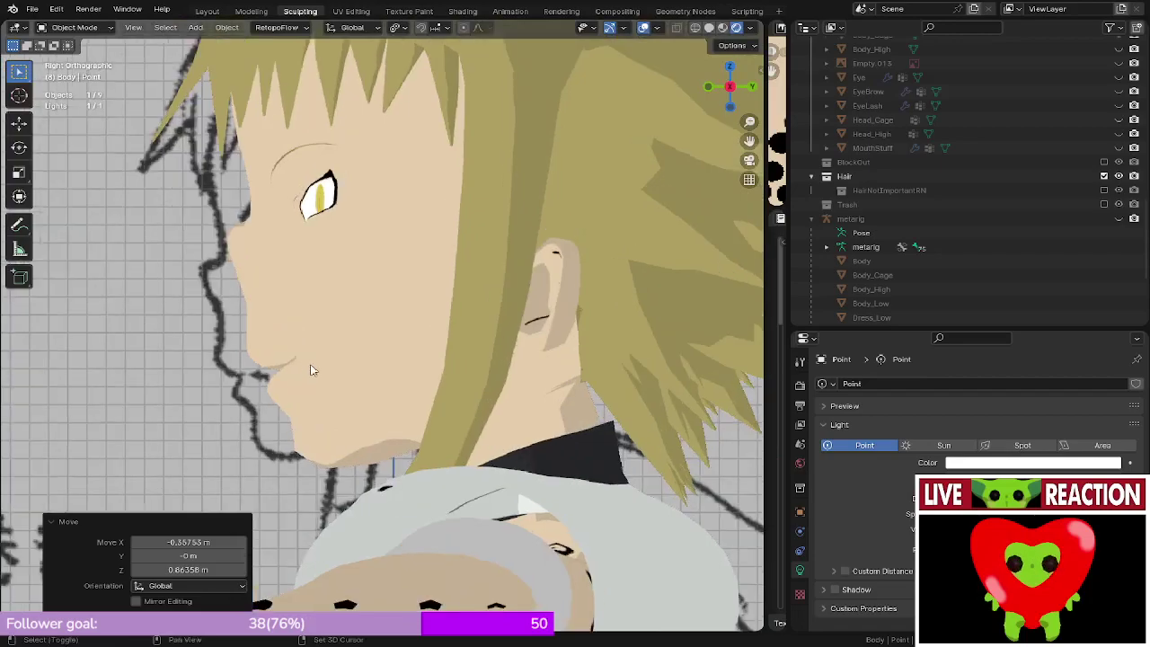
pyautogui.moveTo(310, 370); pyautogui.dragTo(459, 367, button='middle')
# - Select the 15 vertices around Body_Low's mouth corner in wireframe, and return to Solid shading
pyautogui.click(331, 326)
pyautogui.press('Tab')
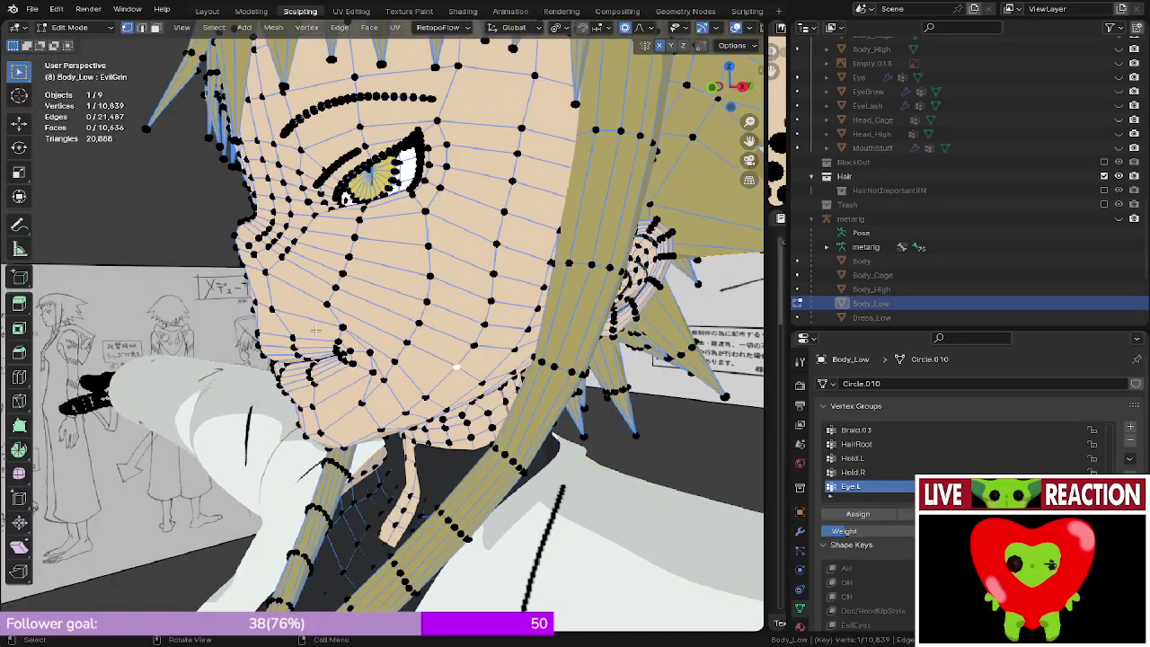
pyautogui.moveTo(334, 330)
pyautogui.mouseDown(button='middle')
pyautogui.moveTo(455, 365)
pyautogui.moveTo(430, 390)
pyautogui.moveTo(430, 348)
pyautogui.mouseUp(button='middle')
pyautogui.scroll(4, 431, 390)
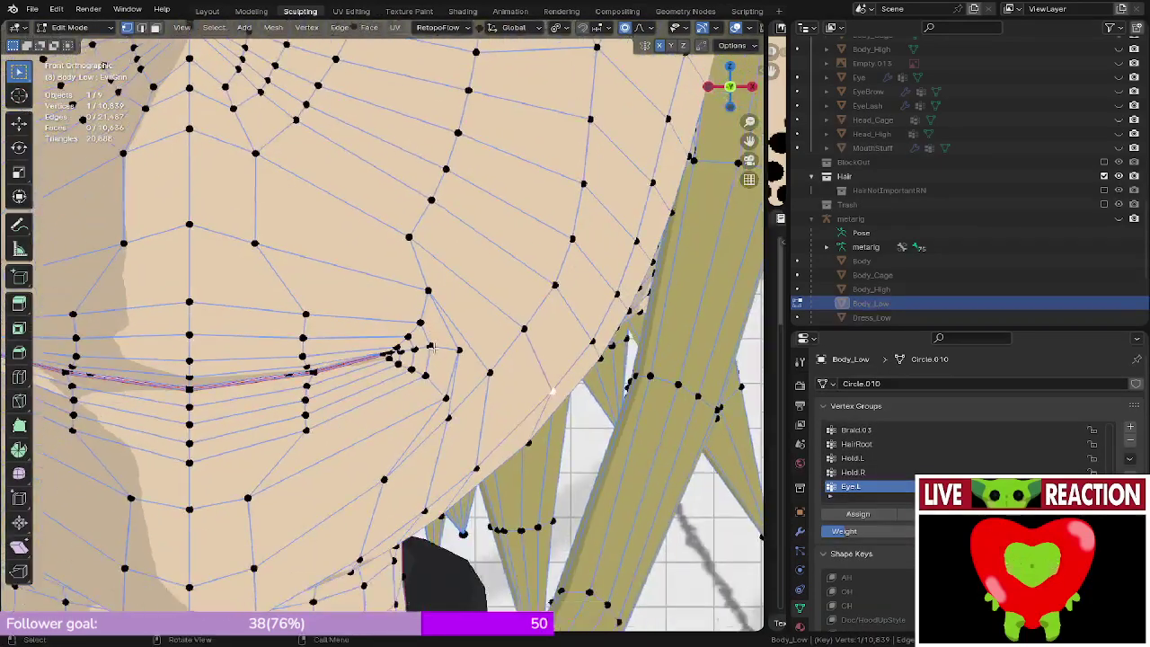
pyautogui.scroll(4, 396, 364)
pyautogui.hotkey('shift', 'z')
pyautogui.scroll(2, 385, 370)
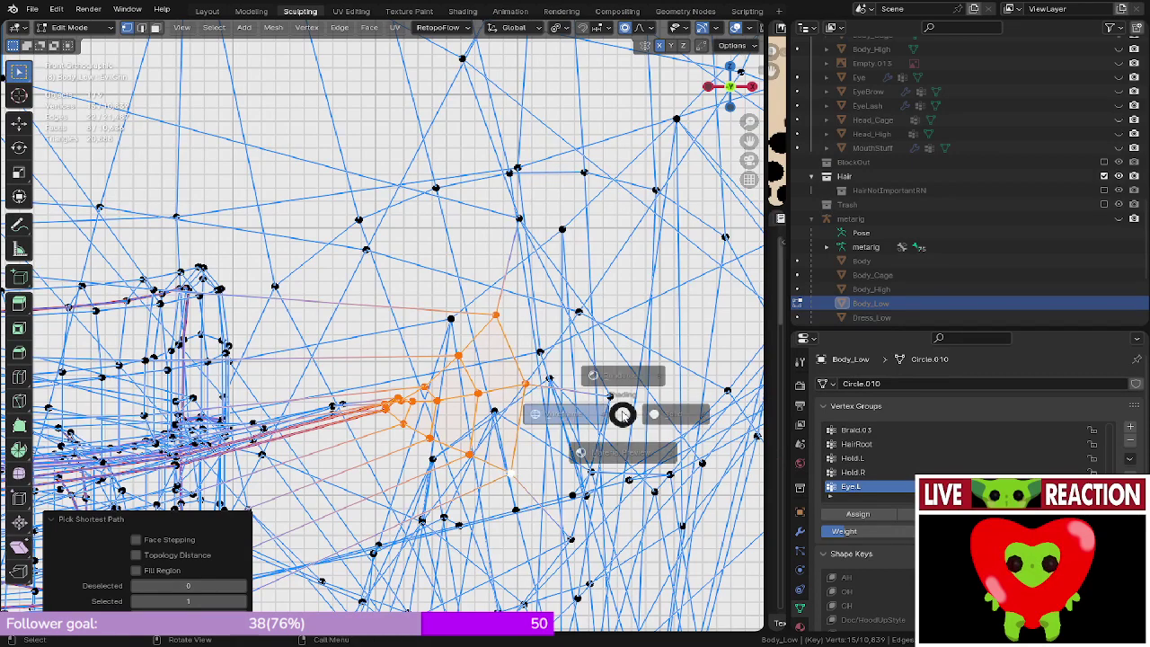
pyautogui.click(680, 413)
pyautogui.moveTo(636, 396); pyautogui.dragTo(495, 335, button='middle')
pyautogui.scroll(-3, 381, 273)
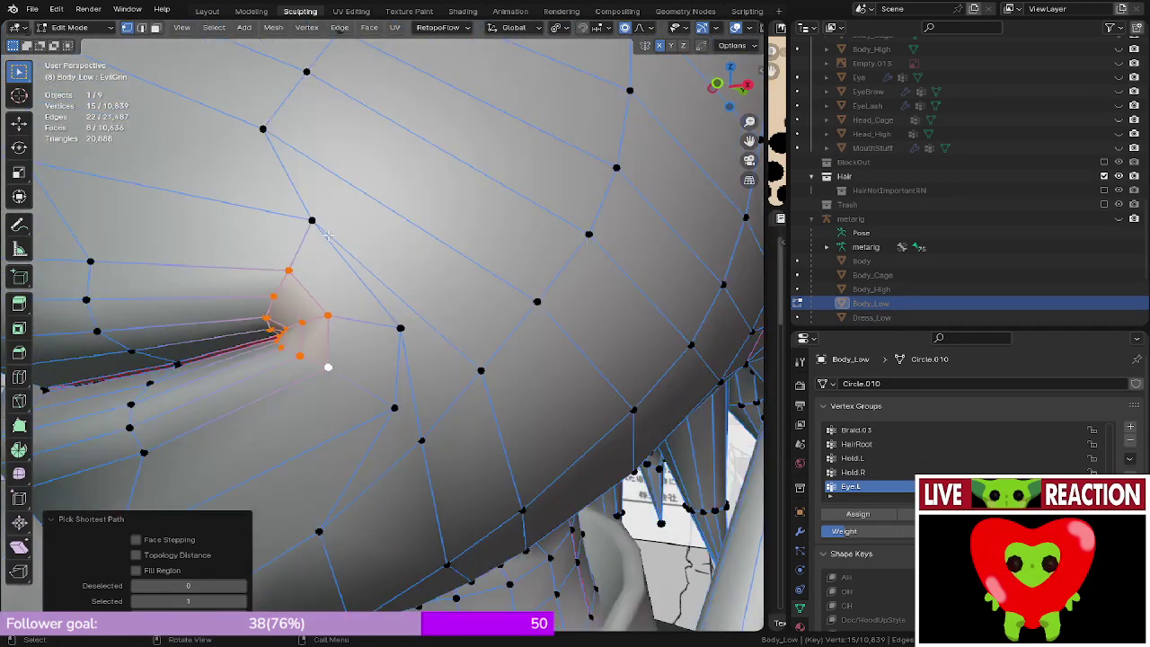
# - Move the selected mouth-corner vertices up by about 0.006 m in front view with proportional editing
pyautogui.scroll(-3, 319, 230)
pyautogui.keyDown('alt'); pyautogui.moveTo(320, 230); pyautogui.dragTo(387, 287, button='middle'); pyautogui.keyUp('alt')
pyautogui.keyDown('shift'); pyautogui.moveTo(476, 304); pyautogui.dragTo(478, 352, button='middle'); pyautogui.keyUp('shift')
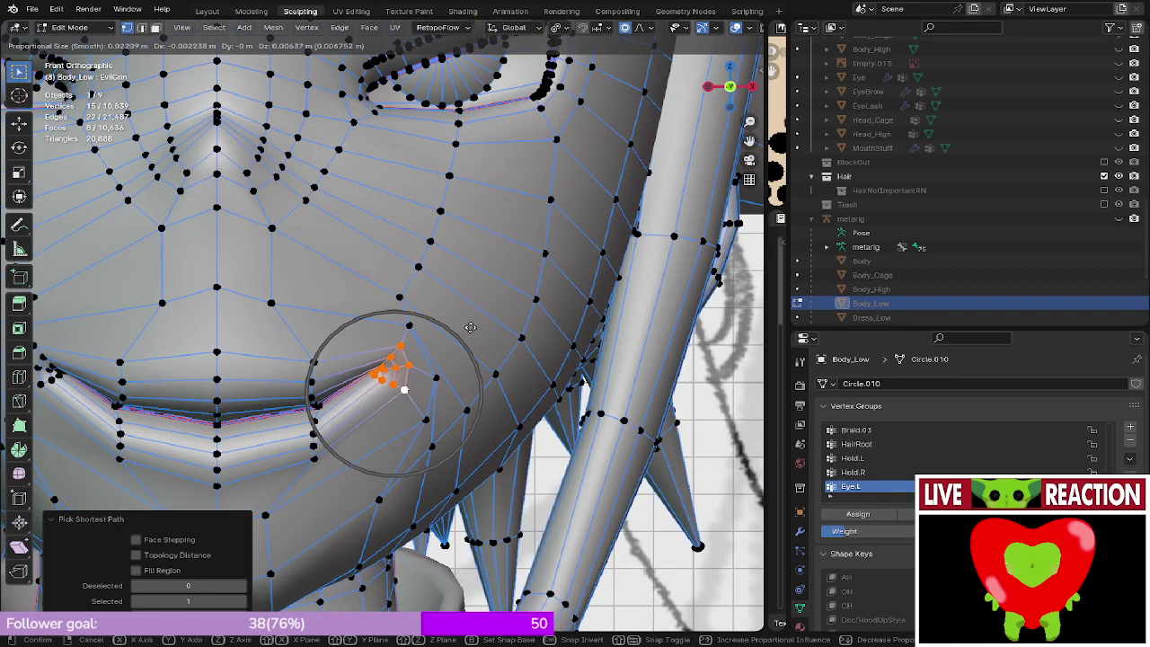
pyautogui.click(470, 327)
pyautogui.scroll(-4, 469, 330)
pyautogui.press('Tab')
pyautogui.moveTo(469, 334); pyautogui.dragTo(447, 273, button='middle')
pyautogui.press('Tab')
pyautogui.press('Tab')
pyautogui.scroll(-3, 388, 284)
pyautogui.press('KP_1')
# - Move the mouth-corner vertices outward by 0.004132 m in X and -0.000689 m in Z with proportional editing
pyautogui.press('Tab')
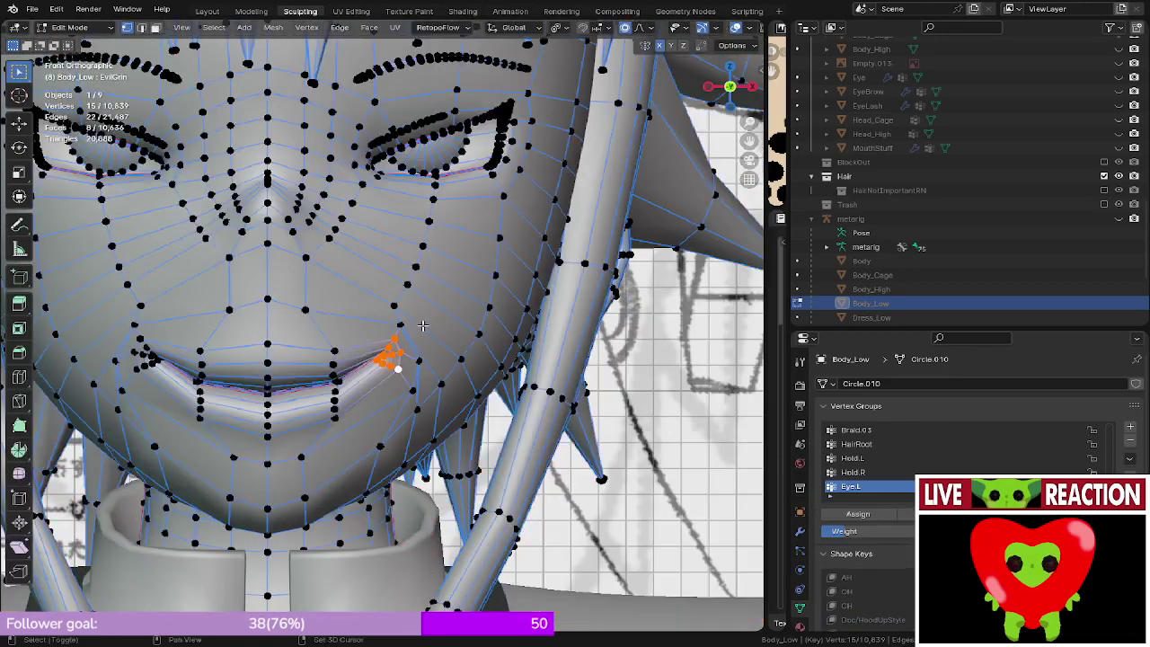
pyautogui.scroll(3, 440, 328)
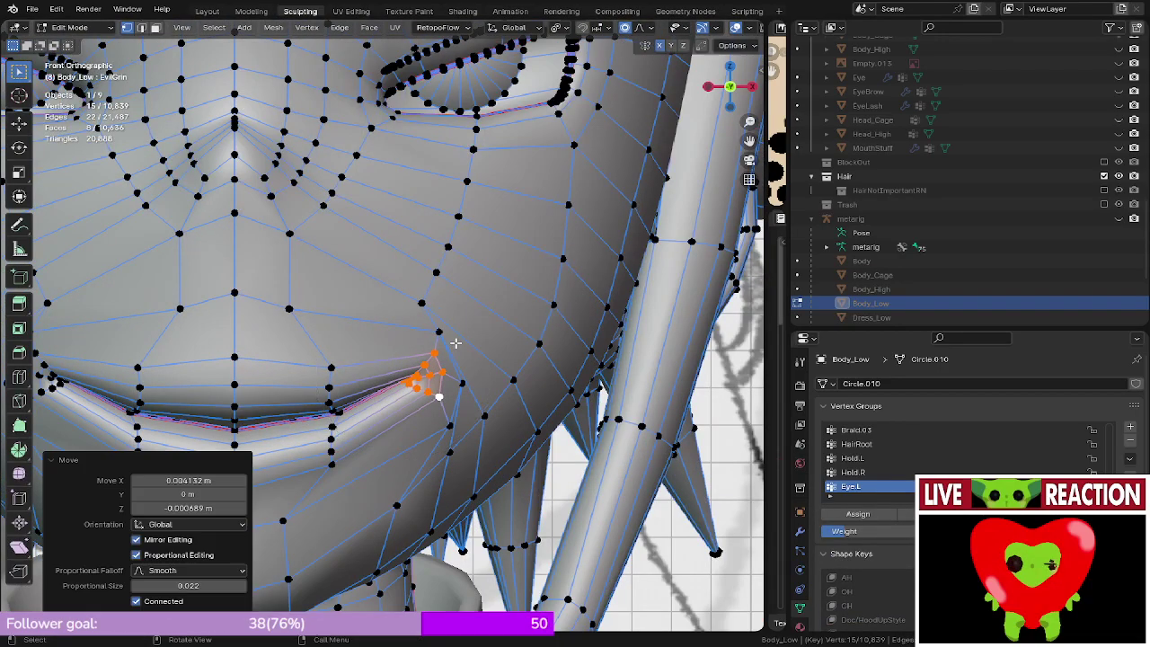
pyautogui.press('Tab')
pyautogui.scroll(-5, 456, 342)
pyautogui.moveTo(456, 351)
pyautogui.mouseDown(button='middle')
pyautogui.moveTo(355, 361)
pyautogui.moveTo(424, 325)
pyautogui.moveTo(415, 293)
pyautogui.mouseUp(button='middle')
# - Inspect the grin and face profile in Rendered shading from the side
pyautogui.press('z')
pyautogui.click(418, 247)
pyautogui.scroll(-2, 395, 288)
pyautogui.moveTo(336, 314)
pyautogui.mouseDown(button='middle')
pyautogui.moveTo(397, 339)
pyautogui.moveTo(518, 358)
pyautogui.moveTo(520, 332)
pyautogui.moveTo(302, 368)
pyautogui.mouseUp(button='middle')
pyautogui.scroll(4, 397, 339)
pyautogui.press('KP_3')
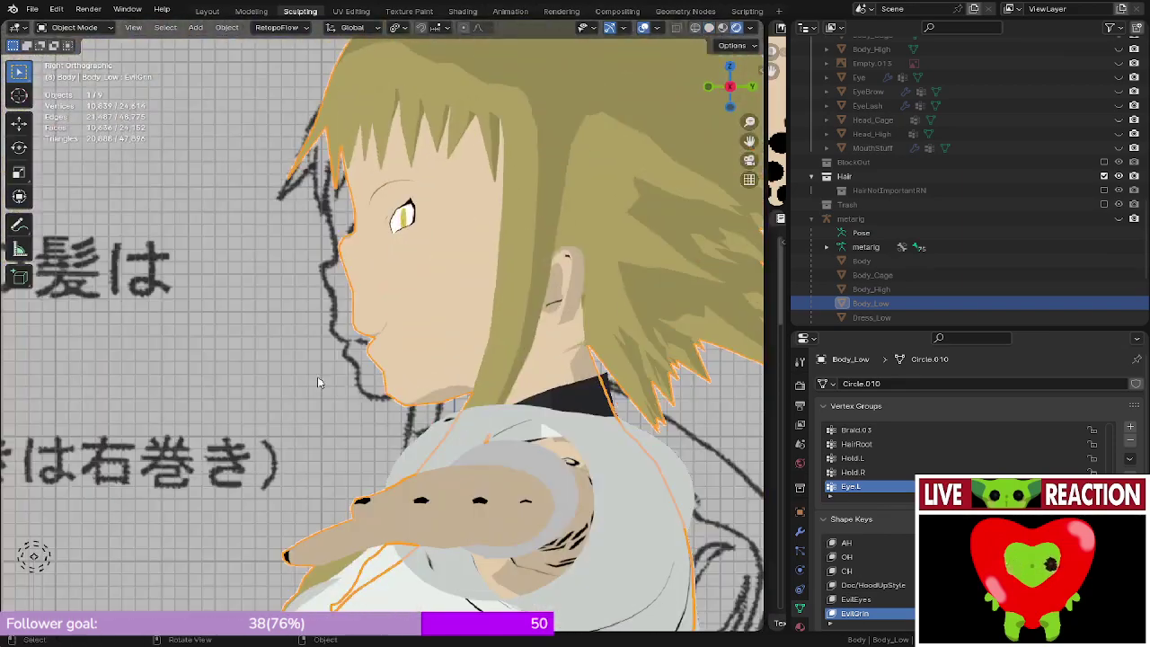
pyautogui.scroll(4, 350, 350)
pyautogui.scroll(-2, 356, 322)
# - Save the current file, Medusa_005.blend
pyautogui.hotkey('ctrl', 's')
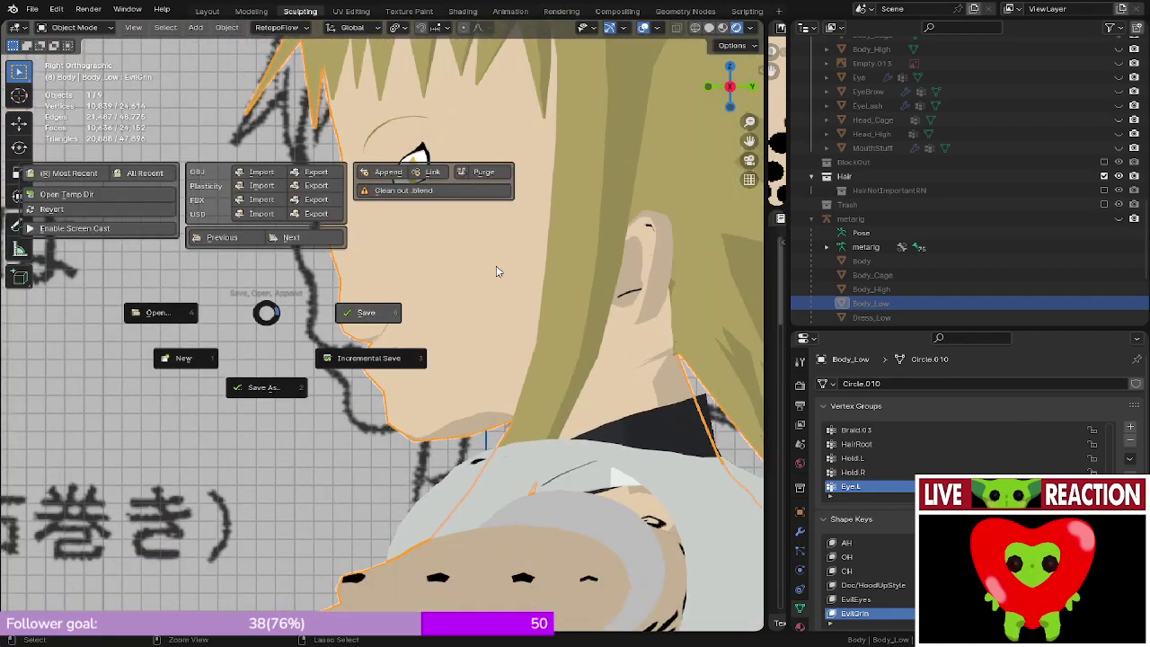
pyautogui.click(496, 267)
pyautogui.moveTo(419, 291); pyautogui.dragTo(471, 283, button='middle')
pyautogui.press('Tab')
pyautogui.press('Tab')
pyautogui.press('KP_1')
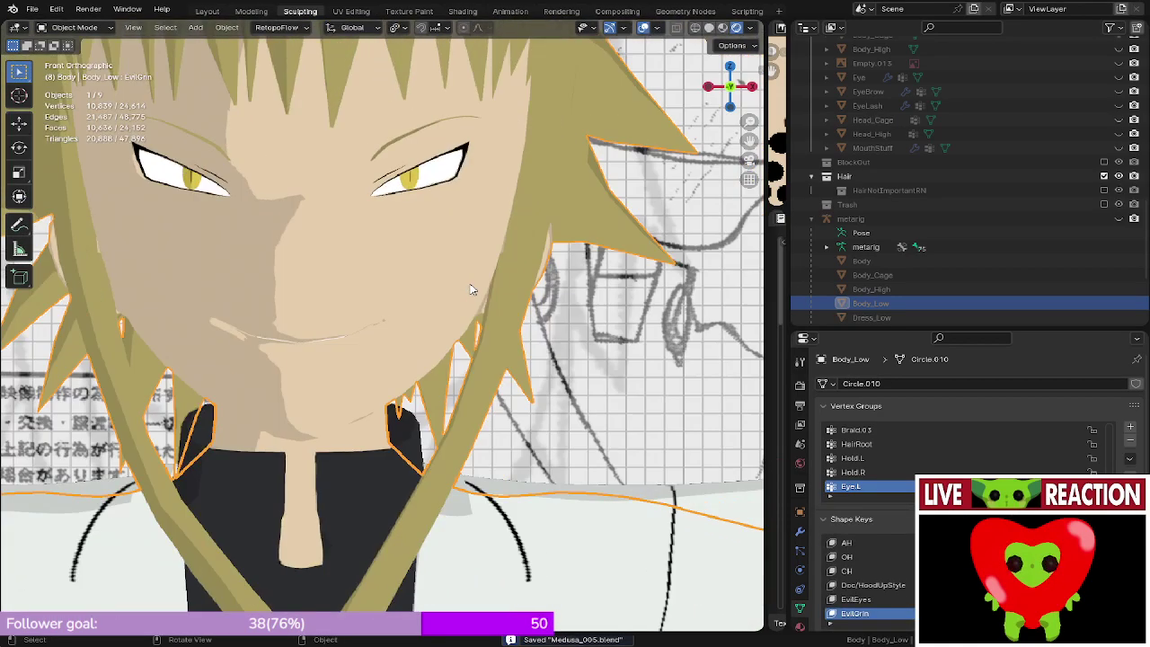
# - Slide the cheek vertex below the mouth corner on Body_Low along its edge by a factor of 0.540
pyautogui.scroll(-5, 470, 282)
pyautogui.scroll(2, 461, 311)
pyautogui.scroll(-1, 464, 317)
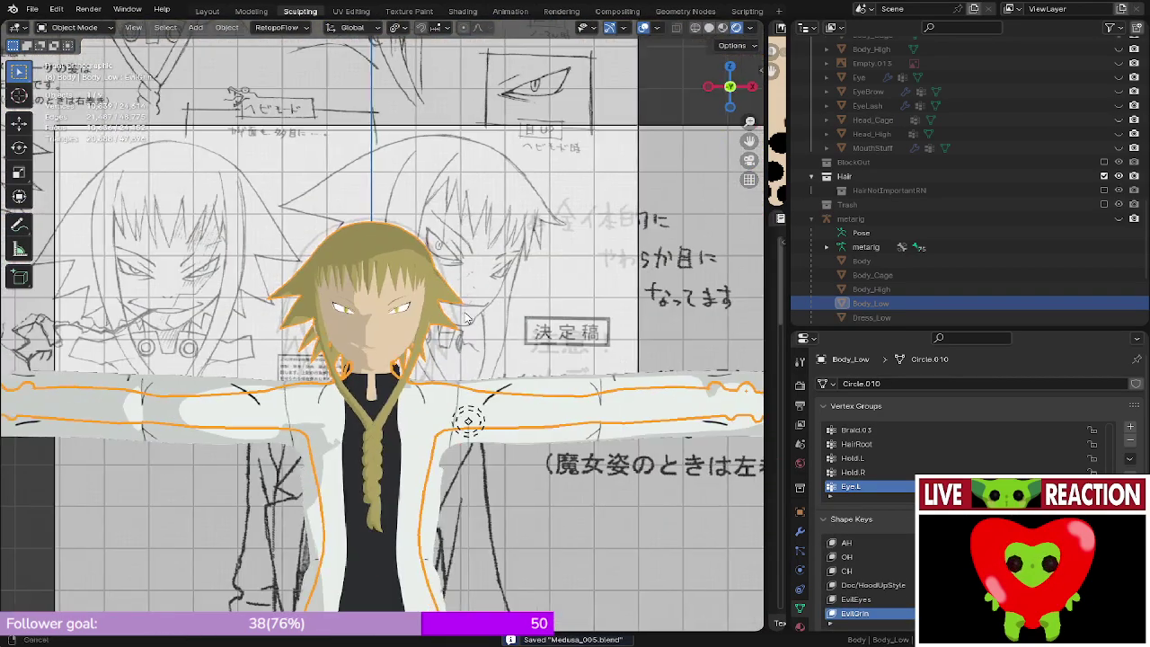
pyautogui.scroll(5, 466, 317)
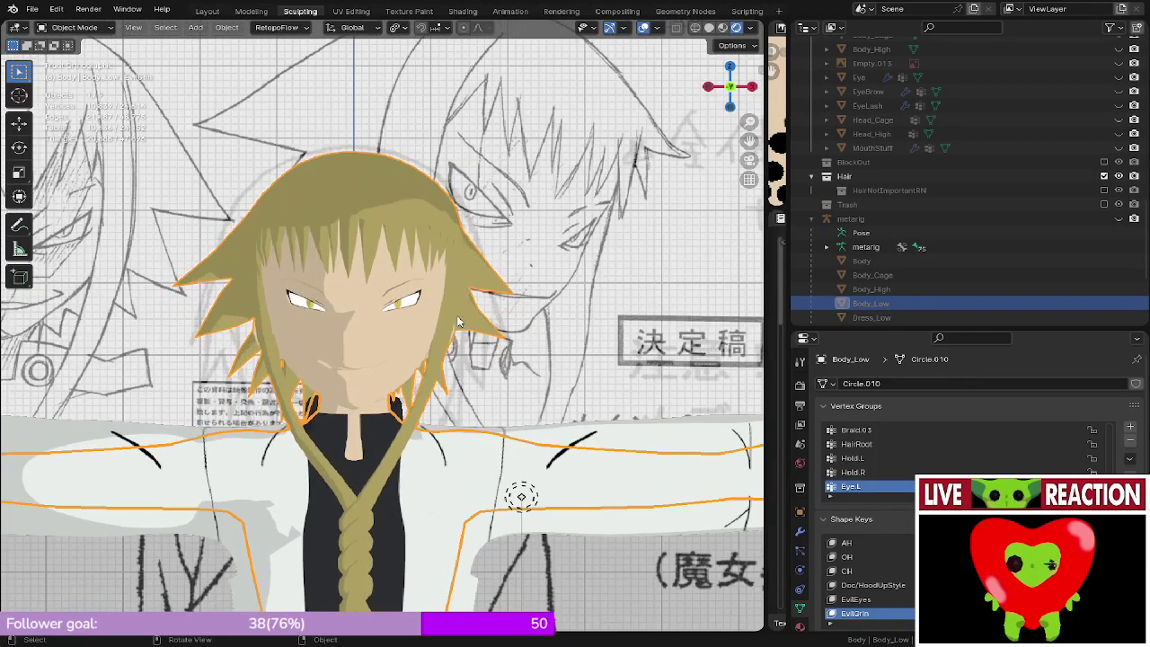
pyautogui.moveTo(466, 317); pyautogui.dragTo(340, 269, button='middle')
pyautogui.press('Tab')
pyautogui.scroll(4, 377, 310)
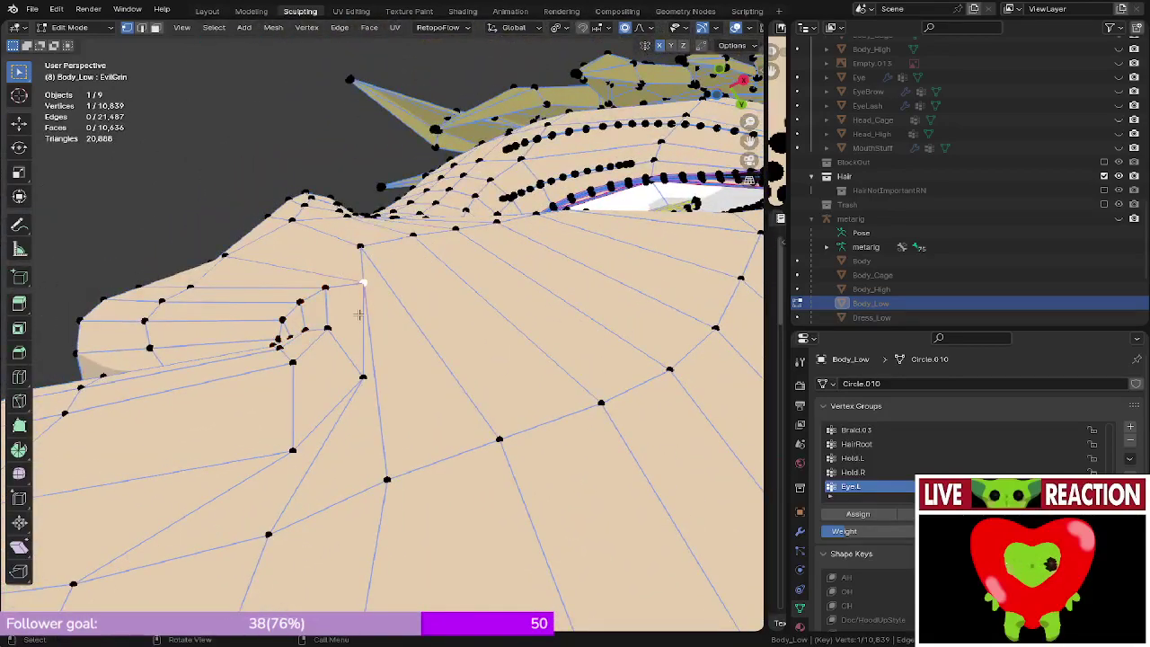
pyautogui.moveTo(358, 315); pyautogui.dragTo(334, 429, button='middle')
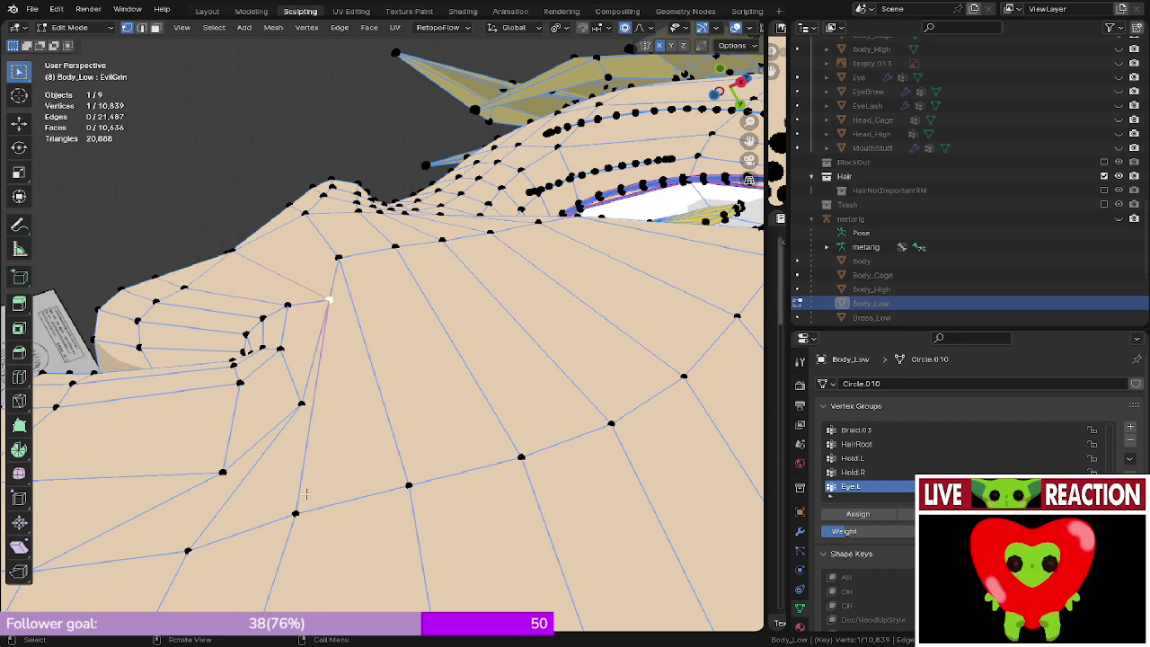
pyautogui.click(374, 491)
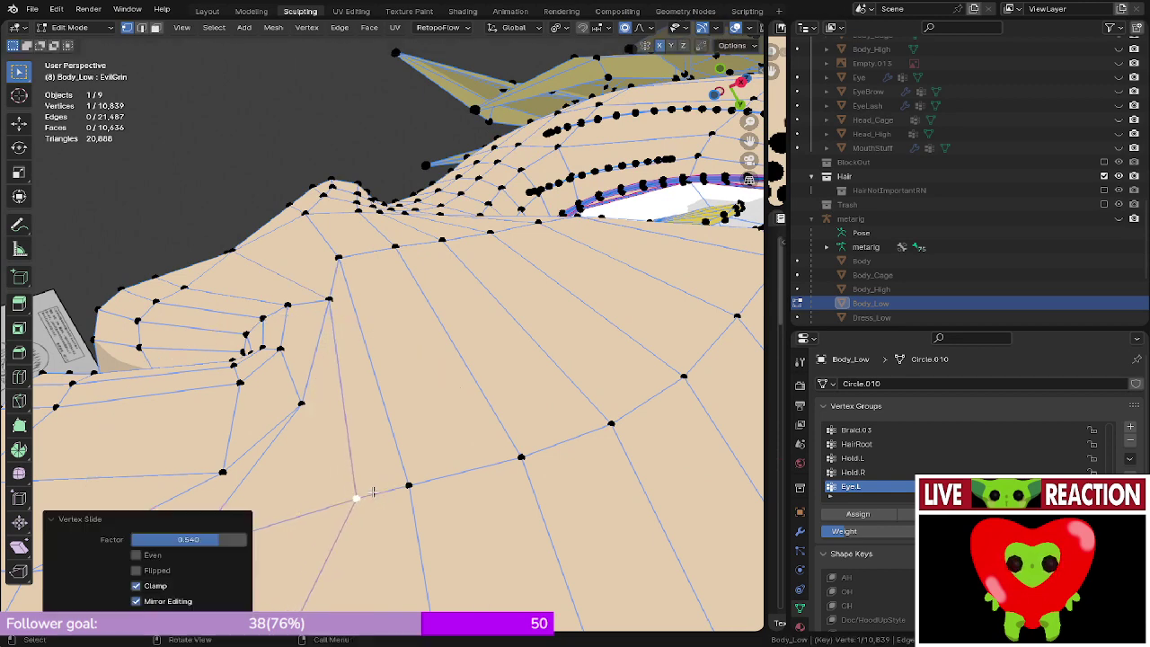
# - Slide the neighbouring vertex below the mouth corner towards the cheek by about 0.28
pyautogui.moveTo(252, 508); pyautogui.dragTo(276, 440, button='middle')
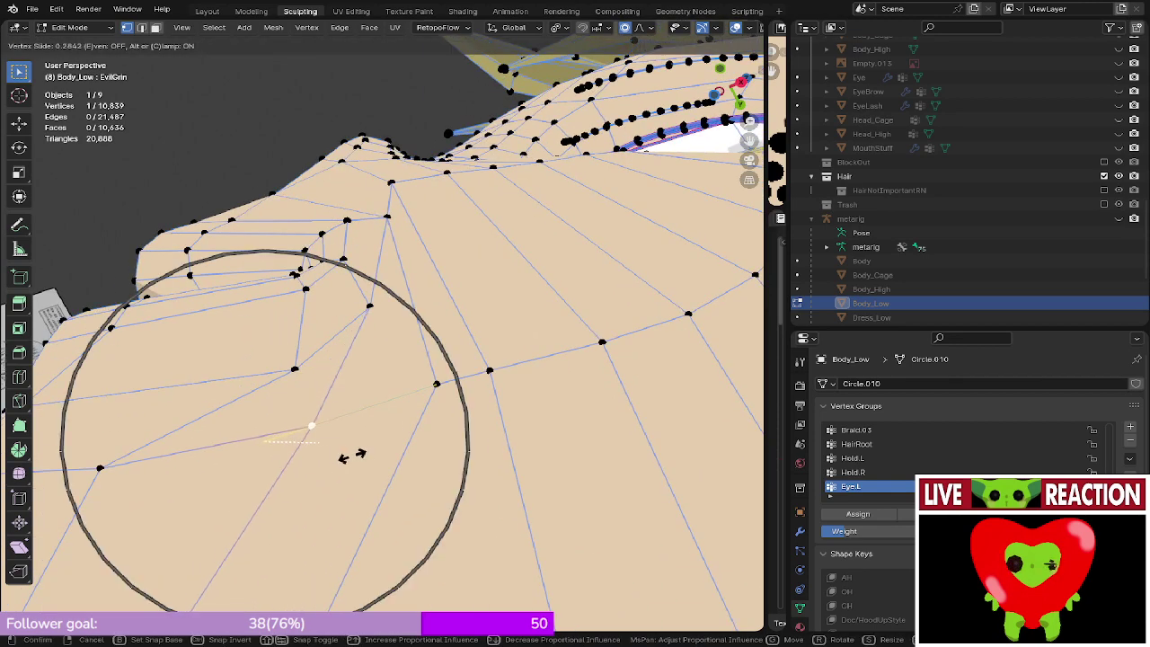
pyautogui.click(352, 457)
pyautogui.scroll(-3, 352, 456)
pyautogui.moveTo(354, 449); pyautogui.dragTo(378, 490, button='middle')
pyautogui.press('Tab')
pyautogui.scroll(-1, 355, 381)
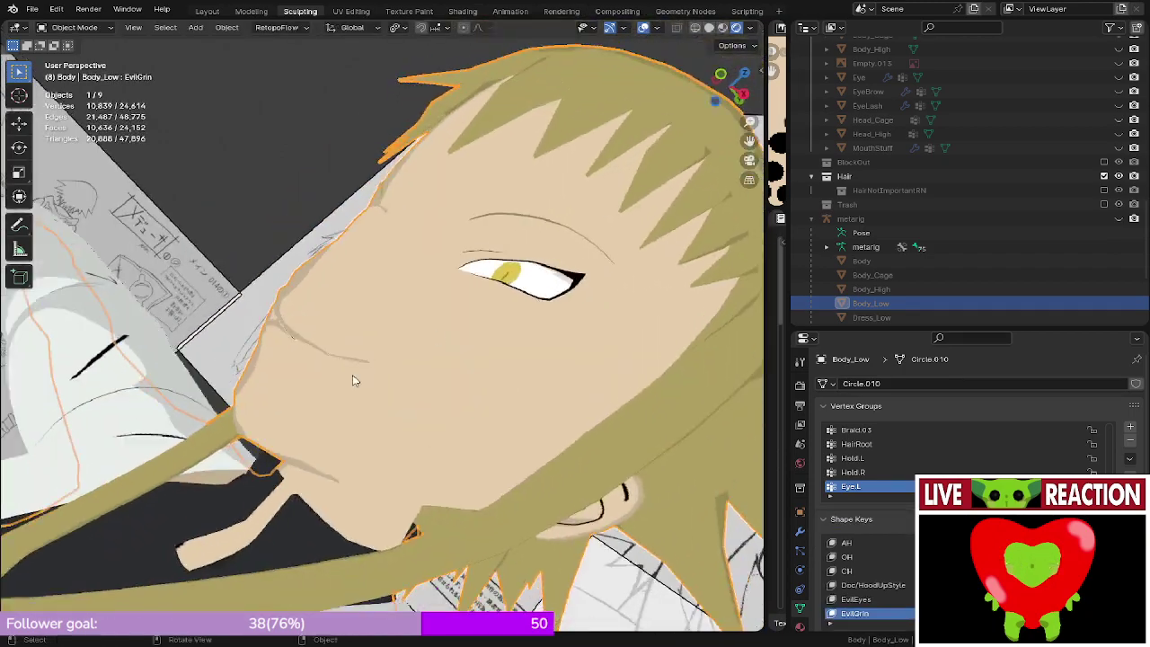
# - Select the seven-vertex path from the mouth corner up the cheek to the eye and relax it with LoopTools
pyautogui.press('Tab')
pyautogui.moveTo(353, 380); pyautogui.dragTo(392, 348, button='middle')
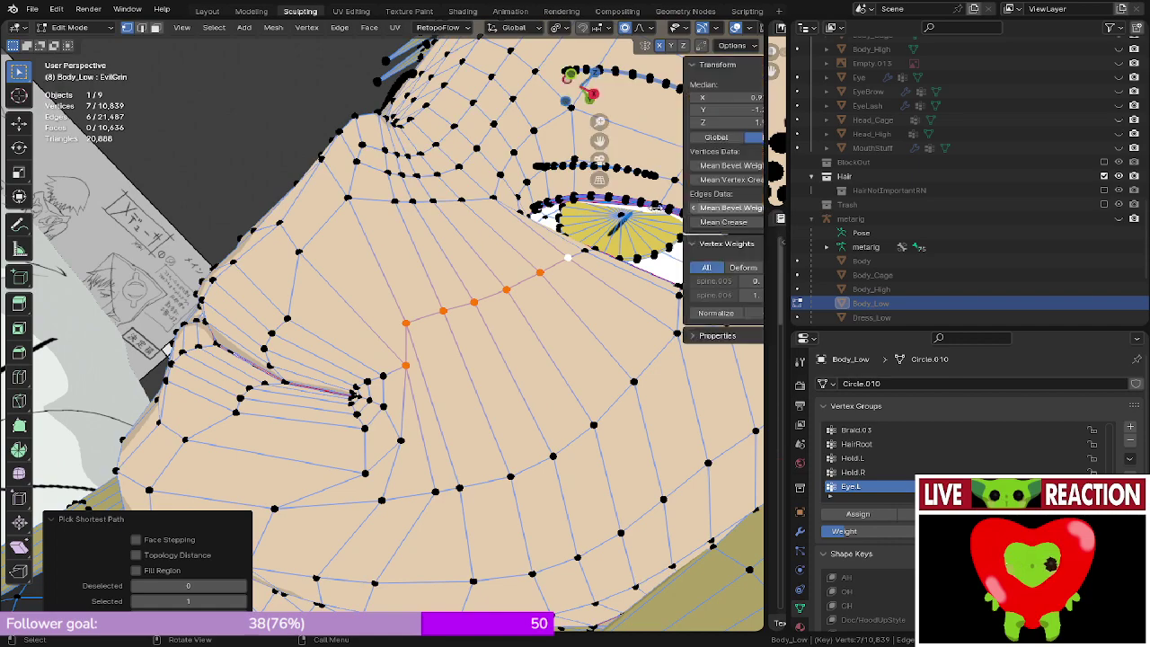
pyautogui.click(754, 165)
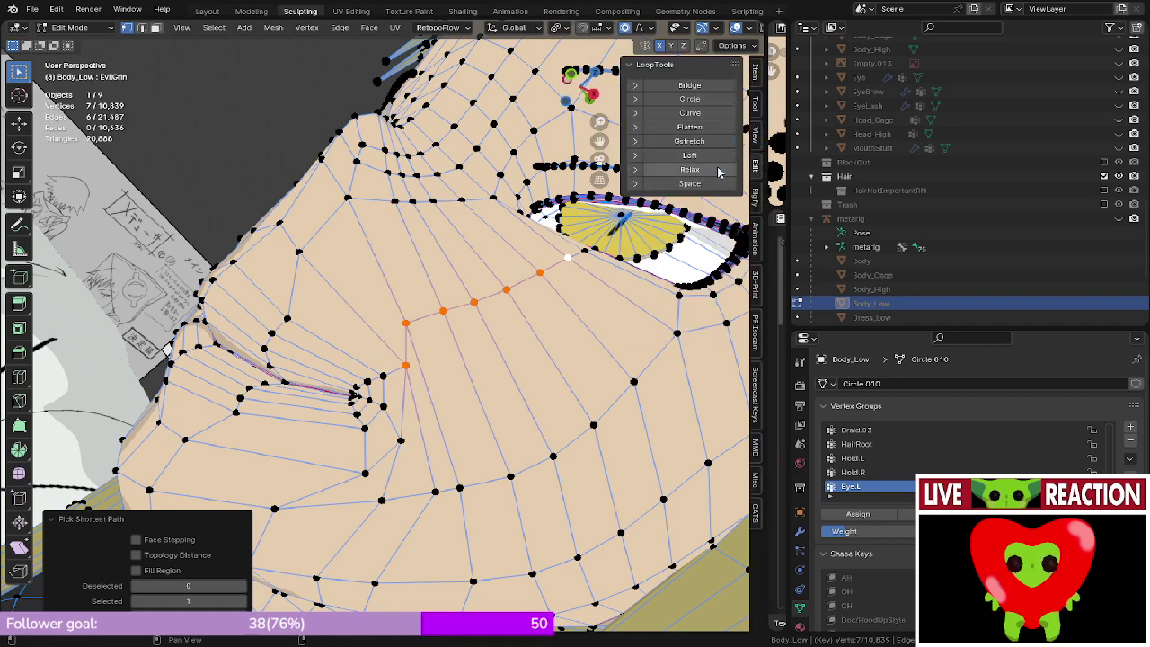
pyautogui.moveTo(436, 331); pyautogui.dragTo(311, 385, button='middle')
pyautogui.press('Tab')
pyautogui.scroll(-6, 493, 287)
# - Slide the next vertex of the lower cheek loop, on the chin side, along its edge by a factor of 0.477
pyautogui.press('Tab')
pyautogui.scroll(4, 447, 404)
pyautogui.click(452, 362)
pyautogui.scroll(-3, 449, 363)
pyautogui.scroll(2, 324, 378)
pyautogui.scroll(-3, 341, 370)
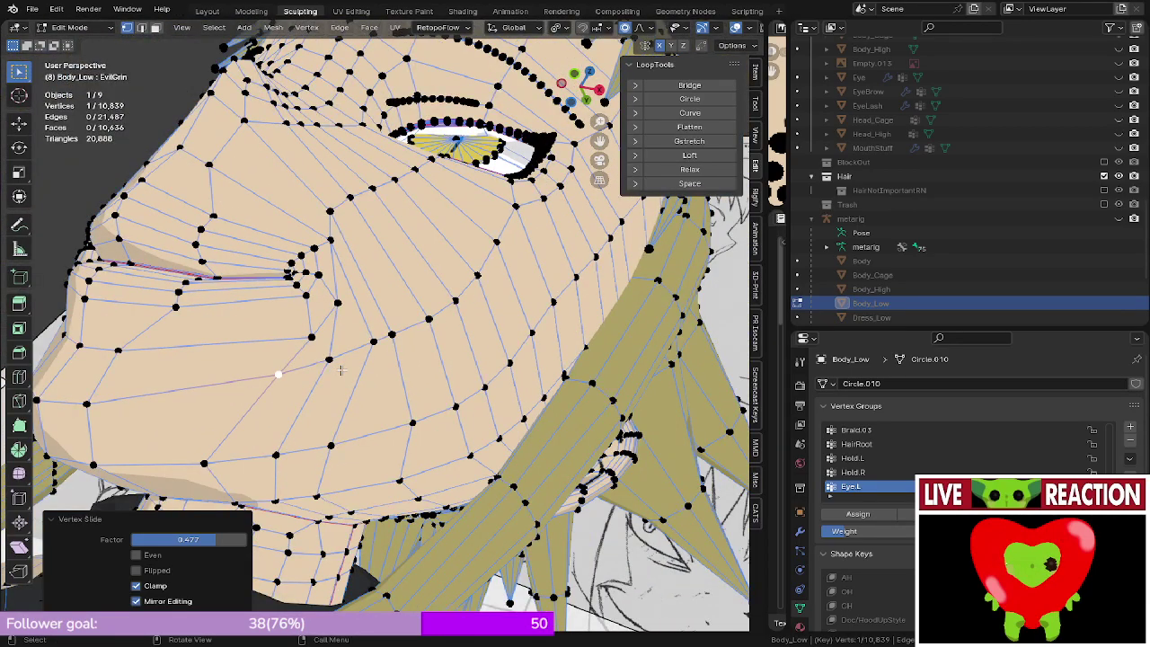
# - Examine the grin and cheek surface from several angles in Rendered and then Solid shading
pyautogui.moveTo(342, 370); pyautogui.dragTo(508, 345, button='middle')
pyautogui.scroll(-5, 417, 368)
pyautogui.moveTo(417, 368)
pyautogui.mouseDown(button='middle')
pyautogui.moveTo(418, 388)
pyautogui.moveTo(395, 411)
pyautogui.moveTo(467, 321)
pyautogui.moveTo(554, 328)
pyautogui.moveTo(536, 377)
pyautogui.moveTo(616, 378)
pyautogui.moveTo(308, 426)
pyautogui.moveTo(571, 317)
pyautogui.moveTo(431, 302)
pyautogui.moveTo(352, 353)
pyautogui.moveTo(412, 269)
pyautogui.moveTo(432, 277)
pyautogui.moveTo(404, 316)
pyautogui.moveTo(428, 317)
pyautogui.moveTo(382, 356)
pyautogui.mouseUp(button='middle')
pyautogui.scroll(-5, 402, 400)
pyautogui.press('Tab')
pyautogui.scroll(4, 403, 397)
pyautogui.press('z')
pyautogui.scroll(3, 404, 316)
pyautogui.press('Tab')
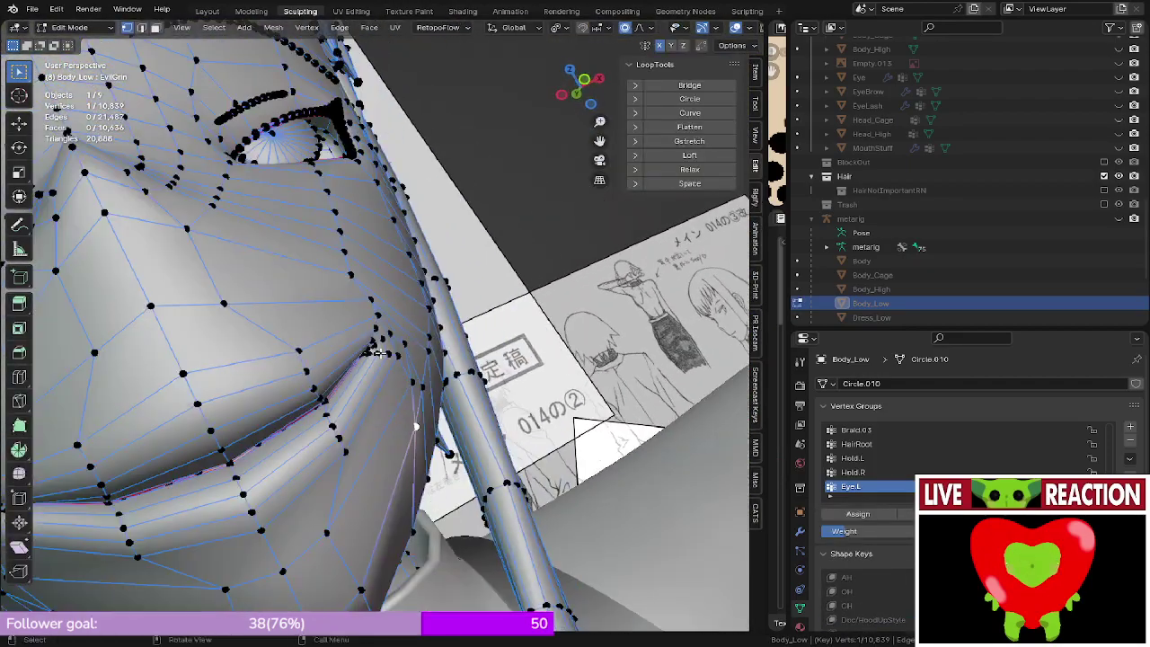
pyautogui.press('Tab')
pyautogui.moveTo(365, 239); pyautogui.dragTo(536, 352, button='middle')
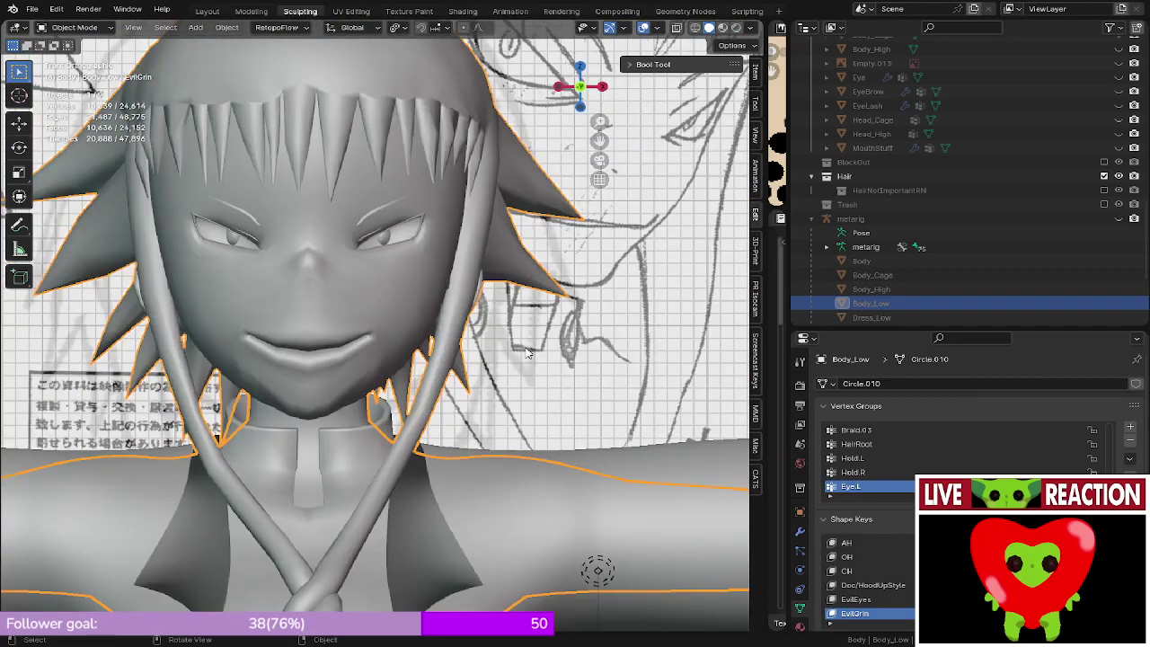
# - Return to Rendered shading and move the point light by -0.43597 m in X and 0.19342 m in Z in front view
pyautogui.click(531, 238)
pyautogui.moveTo(532, 238)
pyautogui.mouseDown(button='middle')
pyautogui.moveTo(533, 334)
pyautogui.moveTo(437, 318)
pyautogui.moveTo(459, 424)
pyautogui.mouseUp(button='middle')
pyautogui.scroll(-7, 459, 425)
pyautogui.click(431, 406)
pyautogui.press('KP_1')
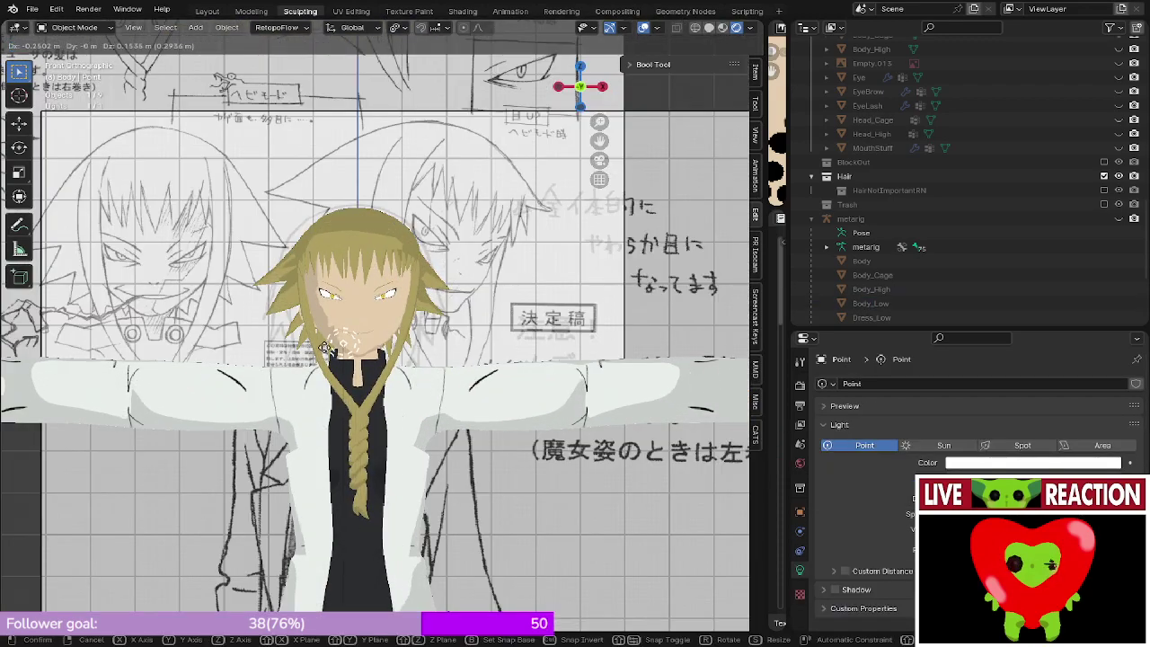
pyautogui.click(244, 331)
pyautogui.moveTo(406, 363); pyautogui.dragTo(377, 282, button='middle')
pyautogui.scroll(4, 359, 323)
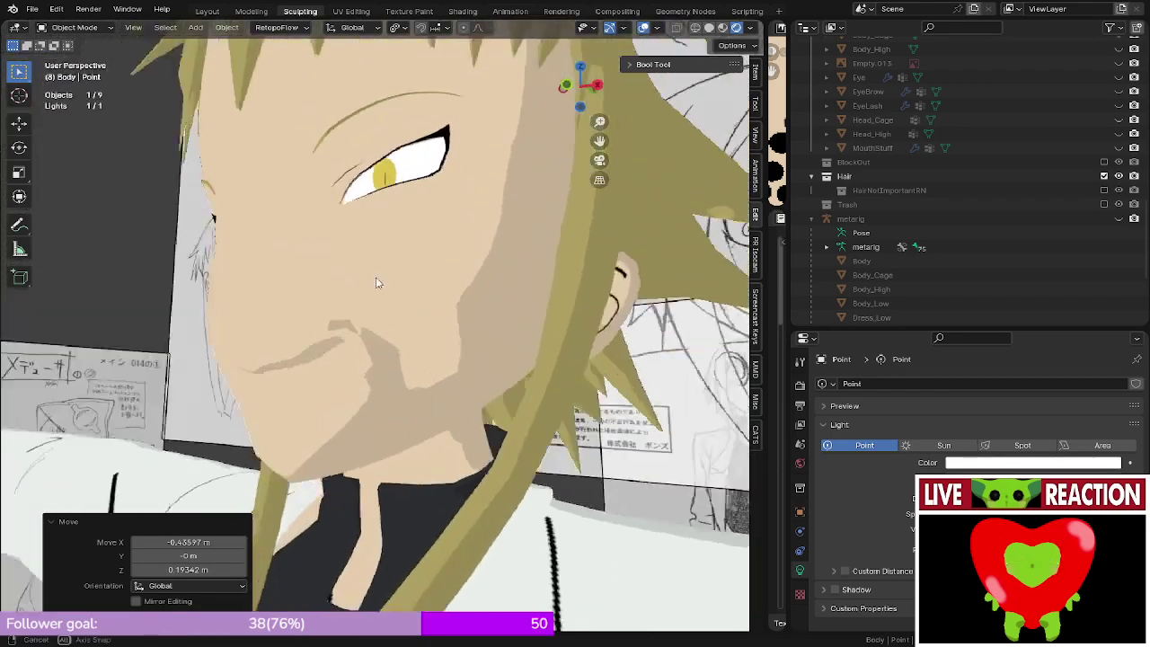
# - Select the five-vertex path above Body_Low's mouth corner and move it with proportional editing to adjust the shadow around the grin
pyautogui.scroll(3, 373, 314)
pyautogui.moveTo(371, 362)
pyautogui.mouseDown(button='middle')
pyautogui.moveTo(346, 310)
pyautogui.moveTo(364, 294)
pyautogui.moveTo(290, 146)
pyautogui.moveTo(294, 311)
pyautogui.moveTo(370, 377)
pyautogui.mouseUp(button='middle')
pyautogui.click(346, 312)
pyautogui.press('Tab')
pyautogui.scroll(3, 363, 294)
pyautogui.moveTo(316, 327); pyautogui.dragTo(357, 310, button='middle')
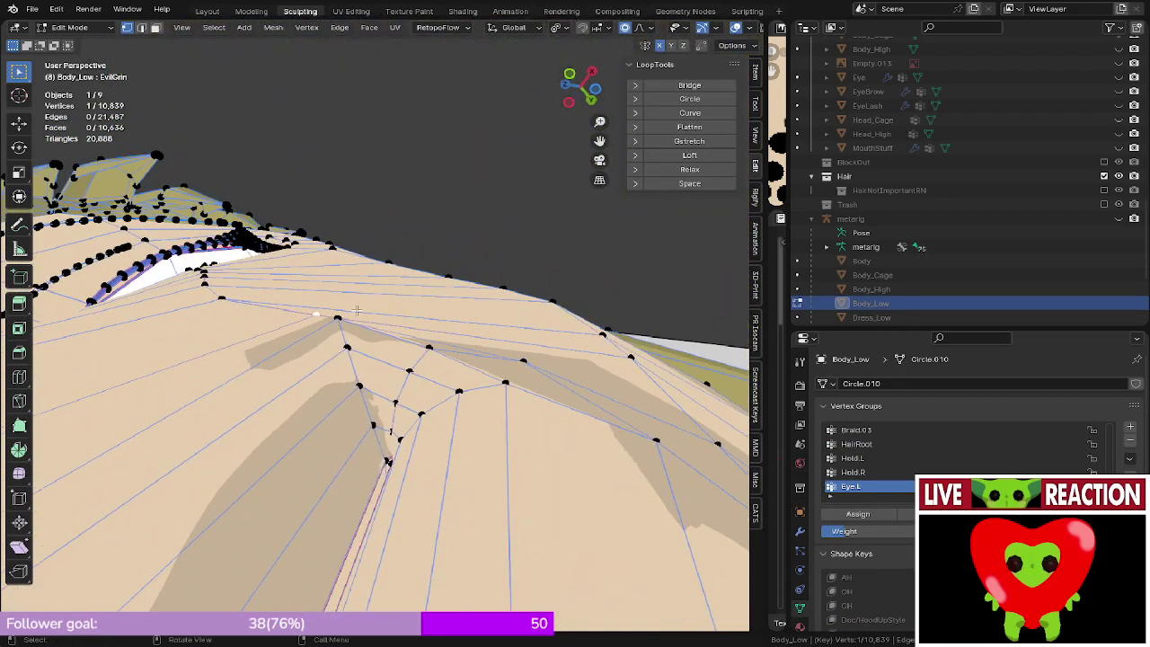
pyautogui.keyDown('ctrl'); pyautogui.click(387, 460); pyautogui.keyUp('ctrl')
pyautogui.moveTo(387, 460); pyautogui.dragTo(418, 432, button='middle')
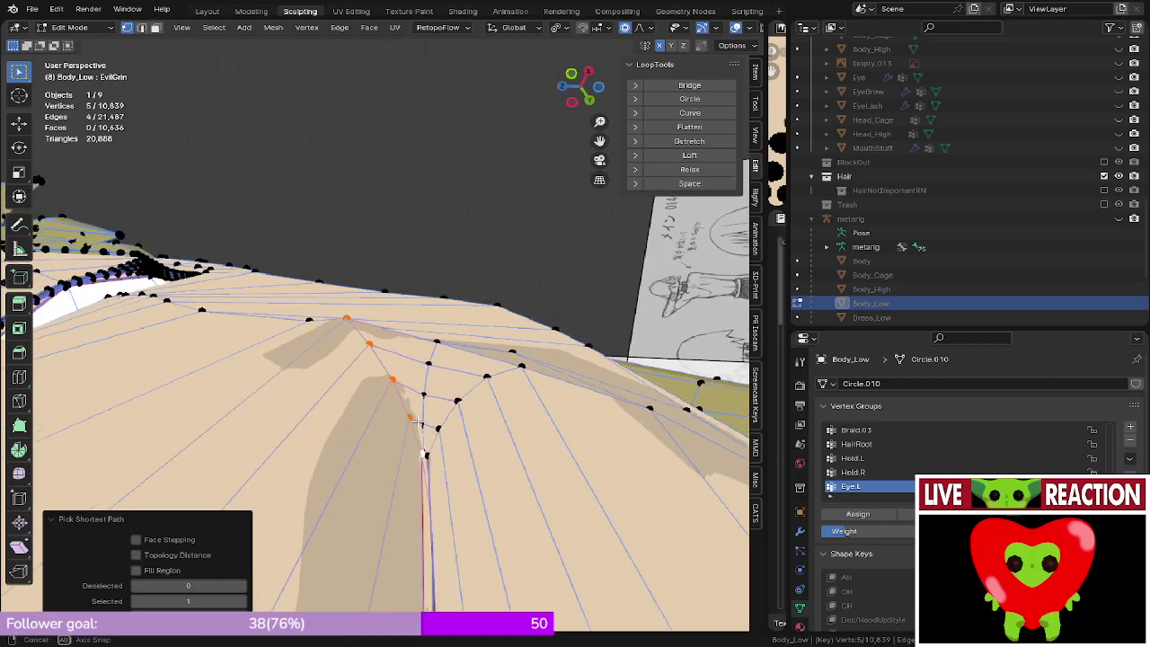
pyautogui.press('g')
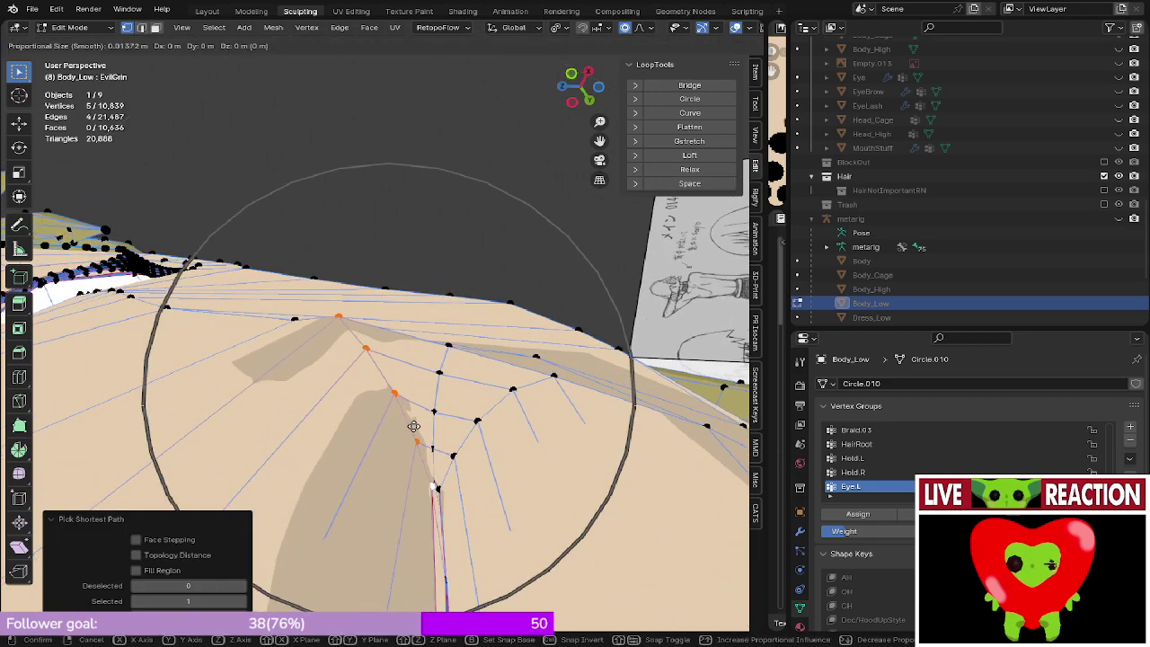
pyautogui.moveTo(409, 445); pyautogui.dragTo(312, 337, button='middle')
pyautogui.press('Tab')
pyautogui.scroll(-5, 569, 334)
# - Return to front view and save the current file
pyautogui.press('KP_1')
pyautogui.scroll(5, 408, 334)
pyautogui.press('KP_1')
pyautogui.hotkey('ctrl', 's')
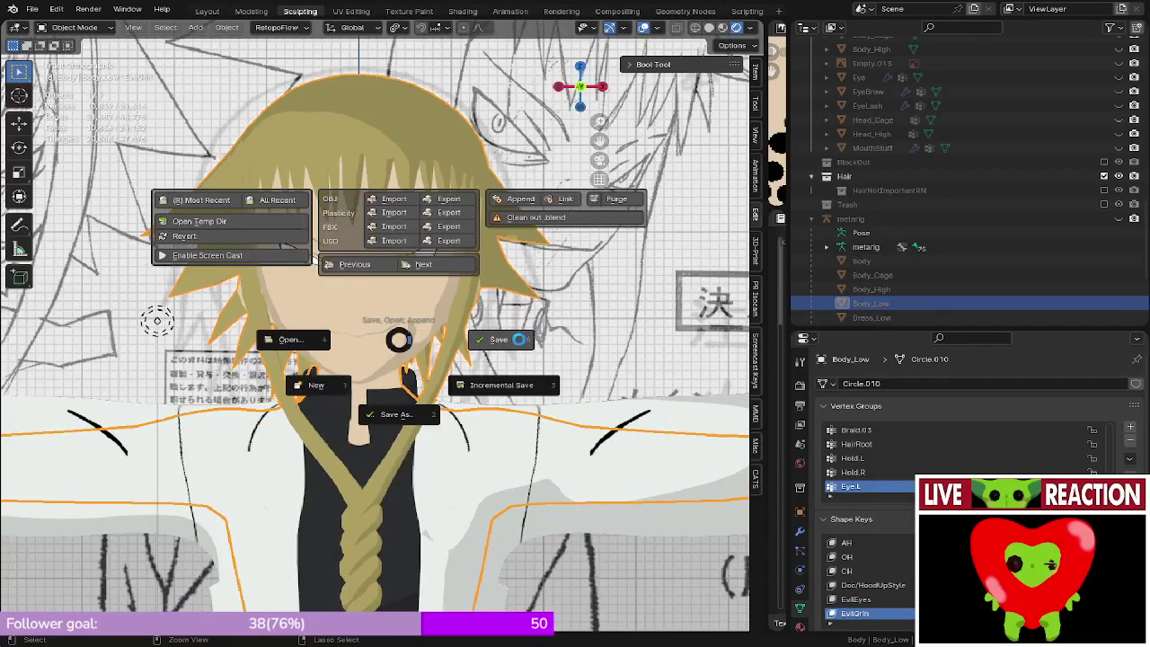
pyautogui.click(520, 341)
# - Examine the mouth-corner shadows and cheek topology up close, then the whole face from the front
pyautogui.scroll(-5, 525, 343)
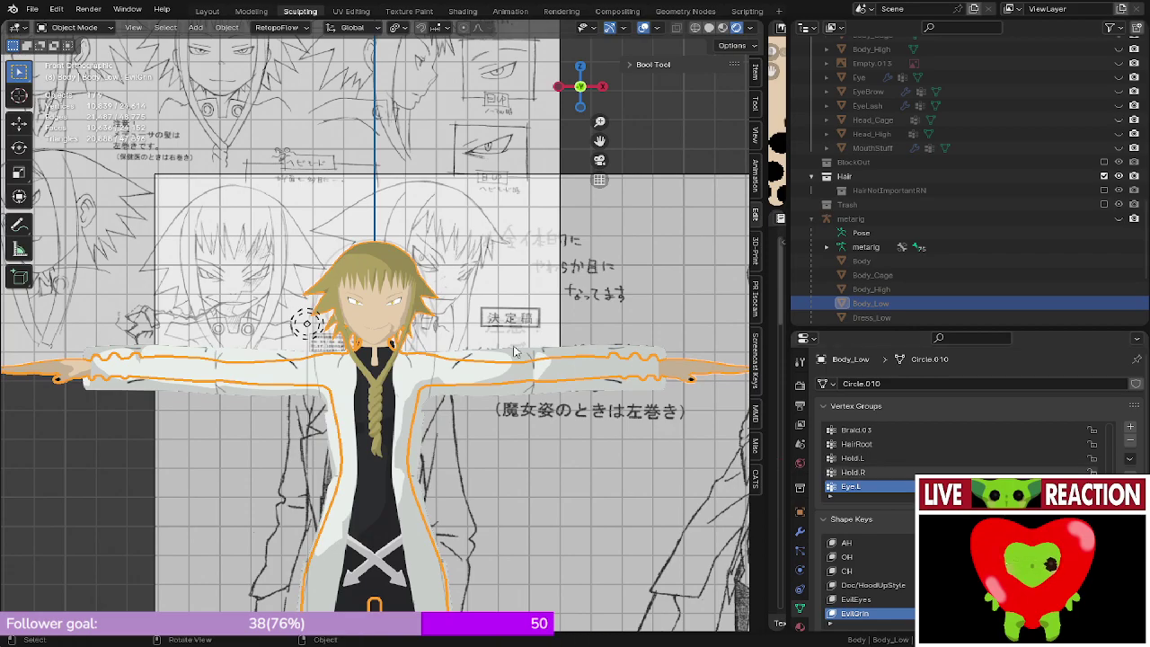
pyautogui.scroll(5, 501, 345)
pyautogui.moveTo(485, 346); pyautogui.dragTo(338, 216, button='middle')
pyautogui.press('Tab')
pyautogui.scroll(5, 440, 389)
pyautogui.scroll(-5, 449, 388)
pyautogui.press('Tab')
pyautogui.scroll(-4, 521, 396)
pyautogui.press('Tab')
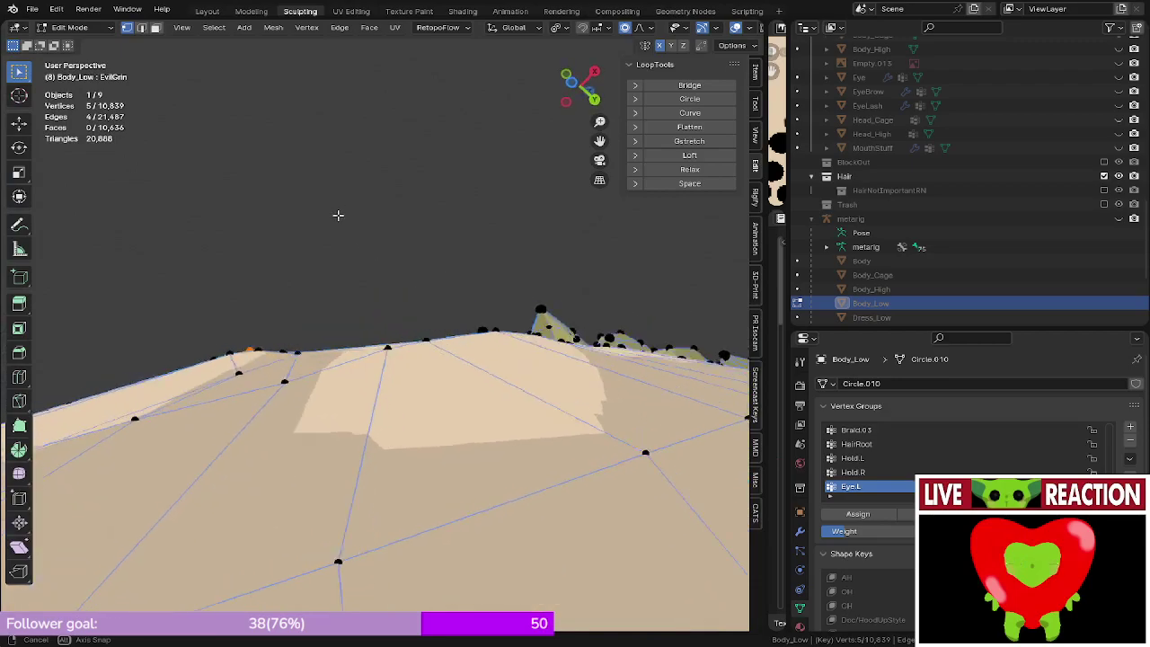
pyautogui.moveTo(310, 274); pyautogui.dragTo(281, 337, button='middle')
pyautogui.press('KP_1')
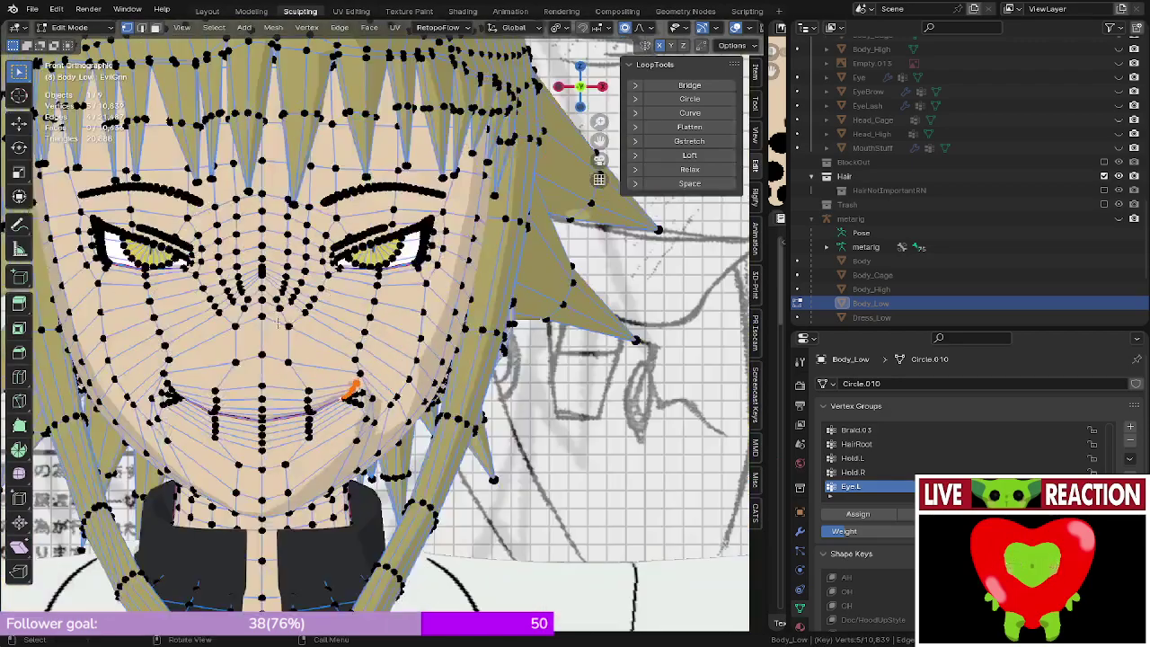
# - Save the current file again and leave mesh editing
pyautogui.hotkey('ctrl', 's')
pyautogui.click(567, 309)
pyautogui.press('Tab')
pyautogui.scroll(-4, 500, 315)
# - Move Body_Low's WitchOutfitColor.001 material slot above the Outline slot, then select the Outline slot
pyautogui.moveTo(502, 314); pyautogui.dragTo(41, 306, button='middle')
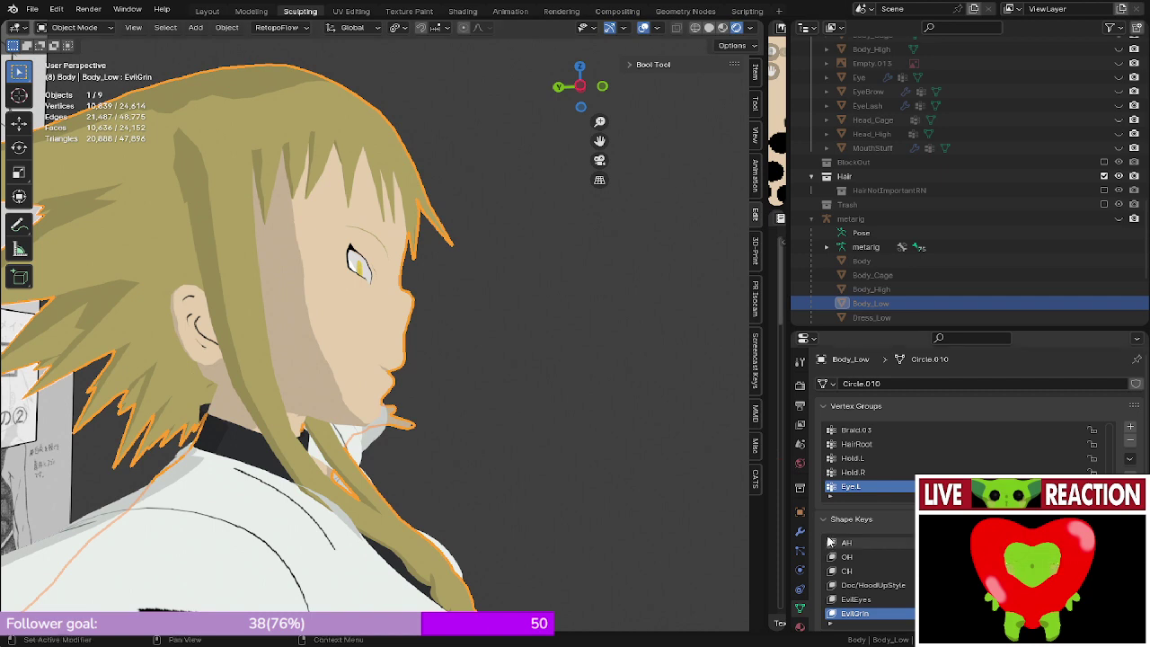
pyautogui.click(801, 531)
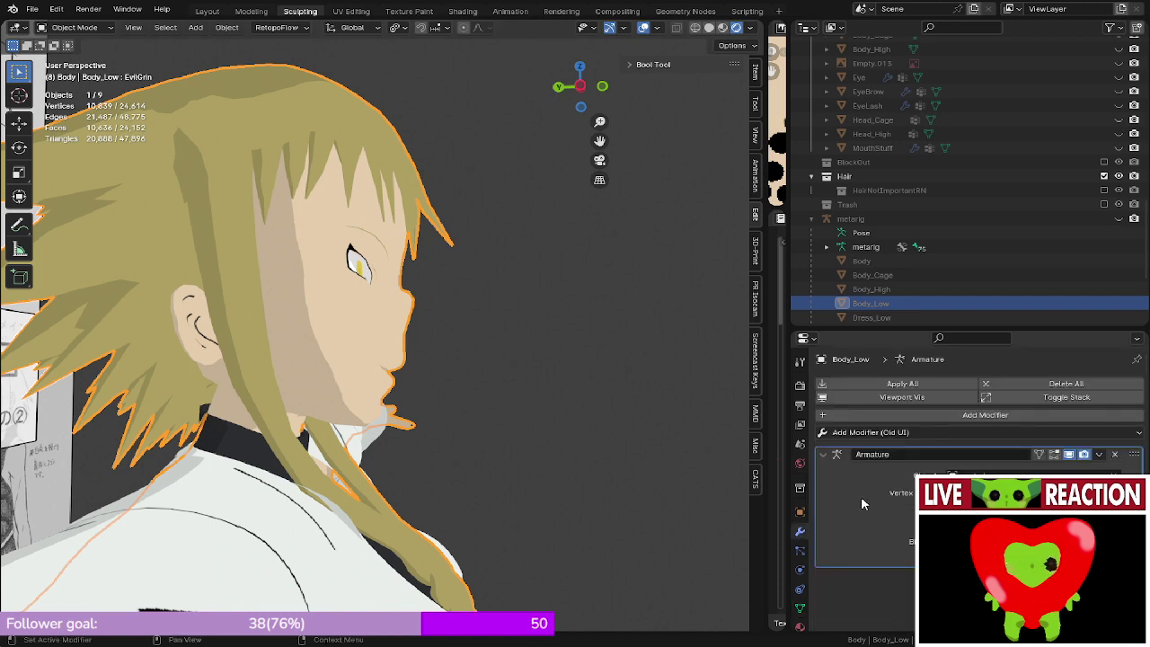
pyautogui.click(801, 609)
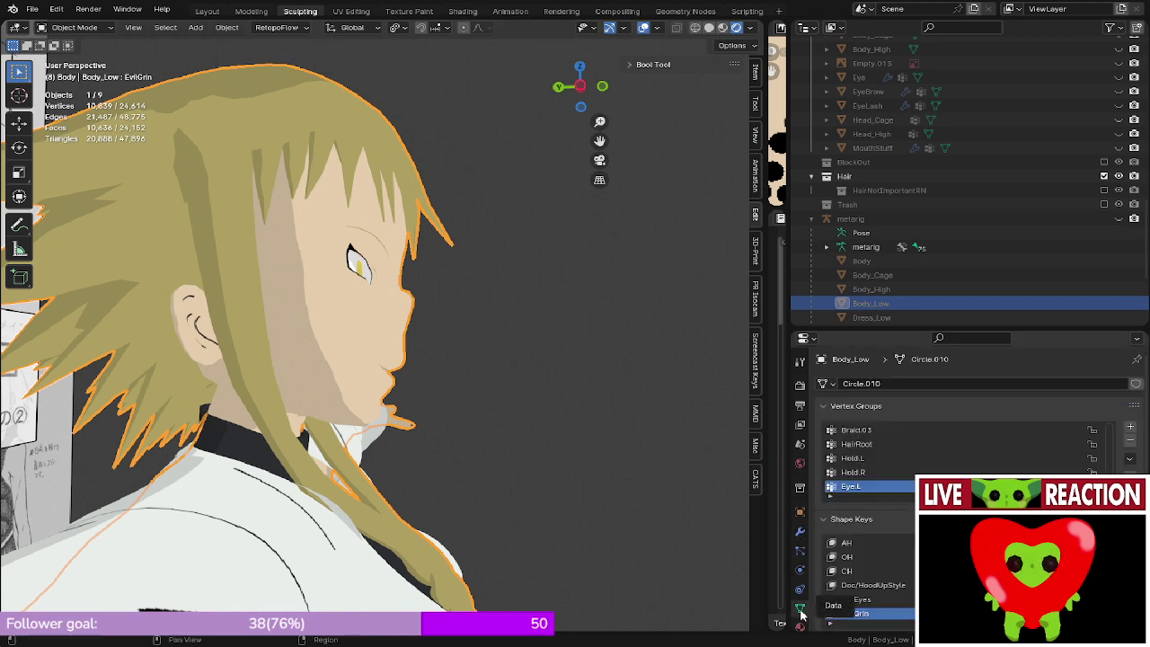
pyautogui.click(799, 627)
pyautogui.scroll(-3, 850, 431)
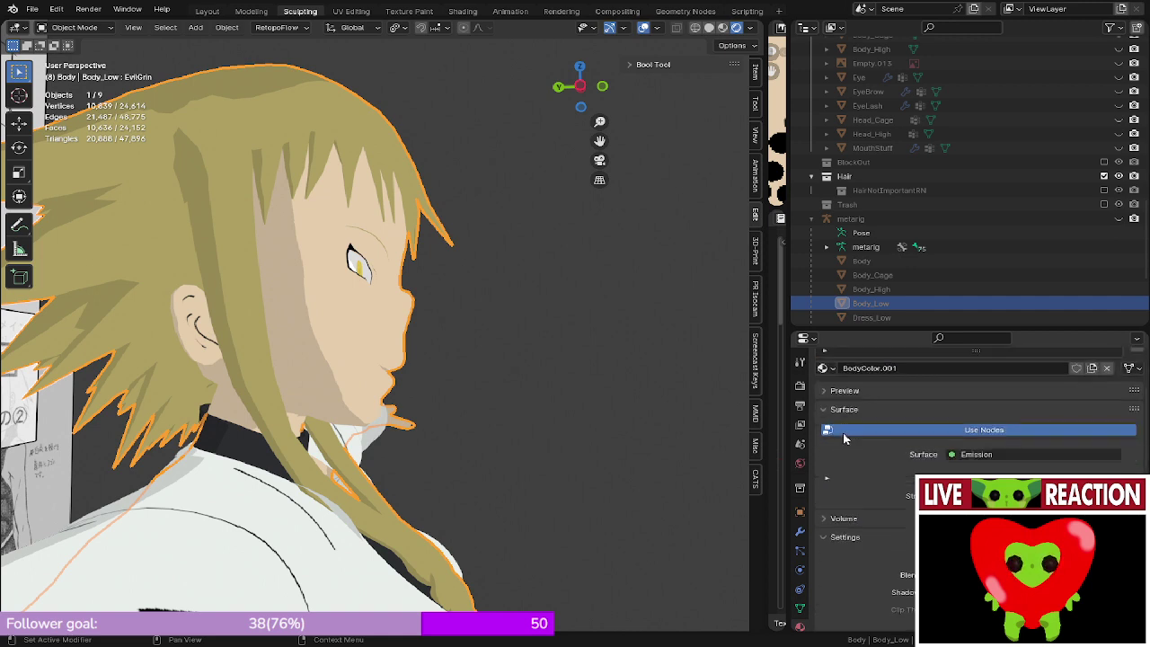
pyautogui.scroll(3, 849, 431)
pyautogui.click(992, 428)
pyautogui.click(988, 443)
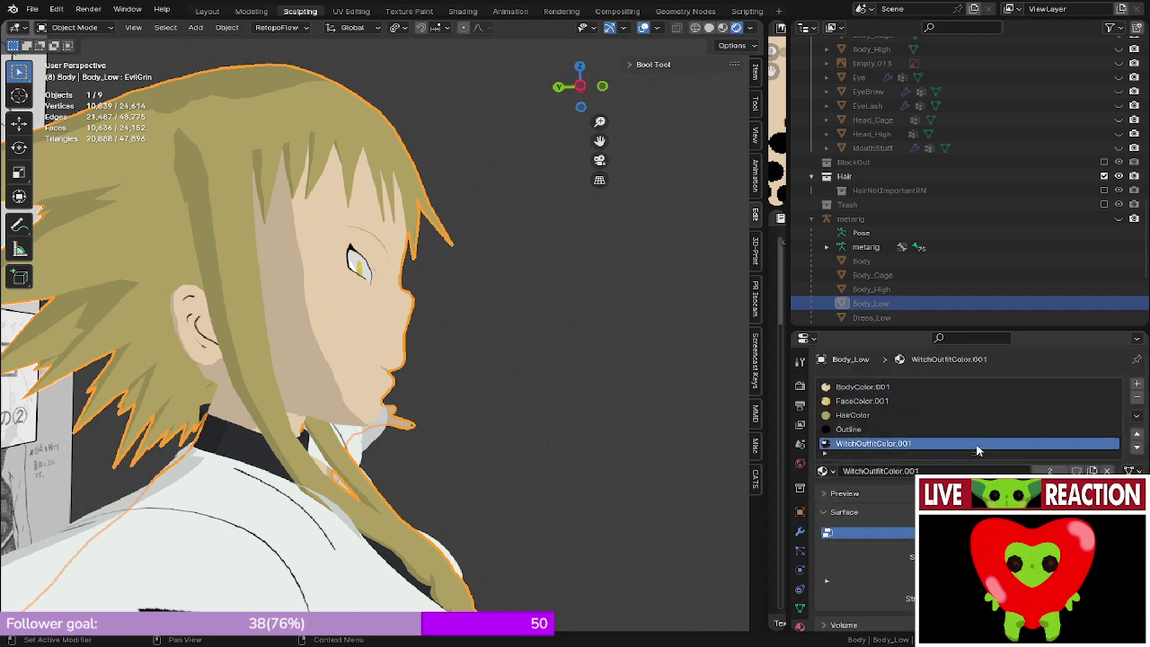
pyautogui.click(1137, 433)
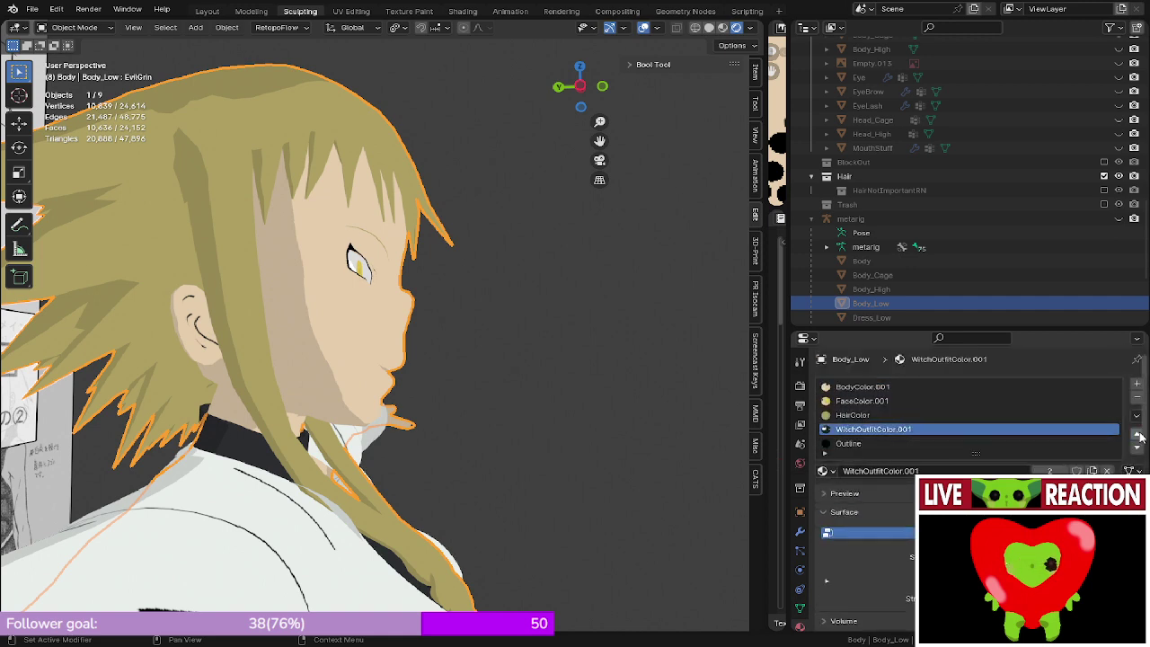
pyautogui.click(898, 443)
pyautogui.scroll(-1, 870, 427)
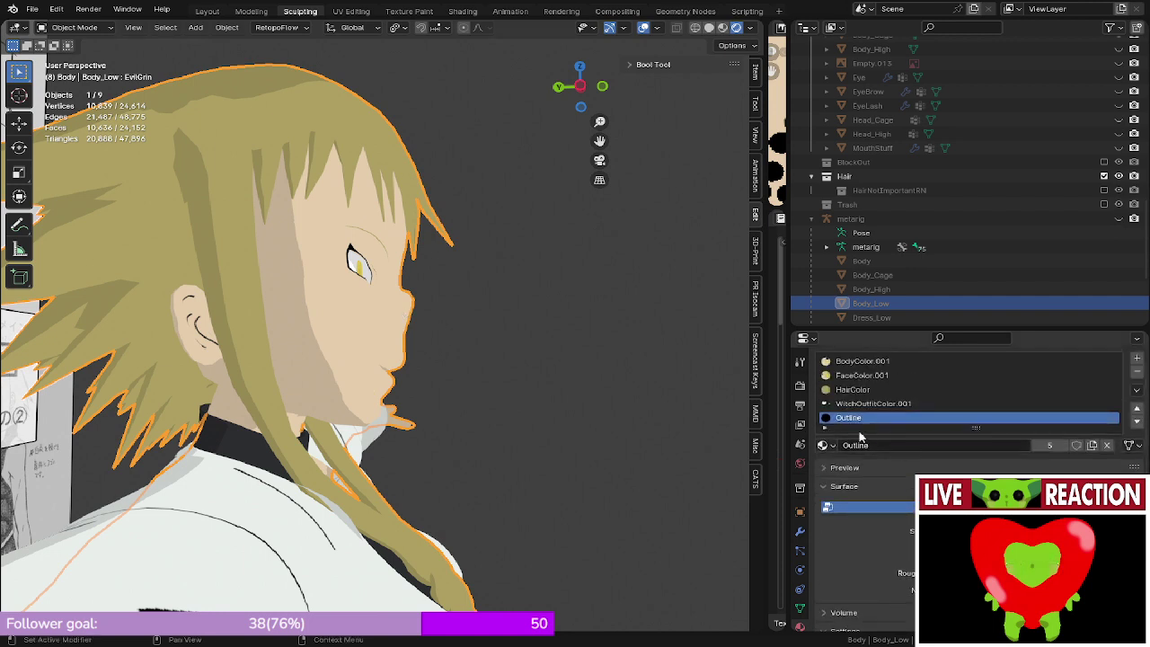
# - Add a Solidify modifier to Body_Low and place it above the Armature modifier
pyautogui.click(801, 531)
pyautogui.click(914, 432)
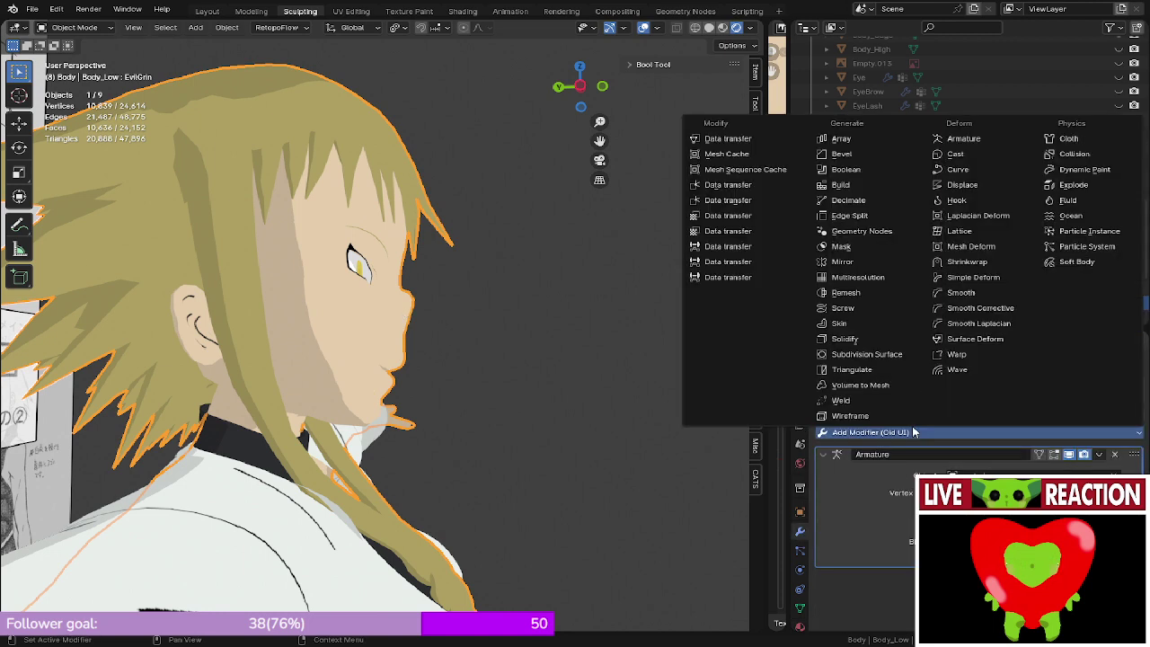
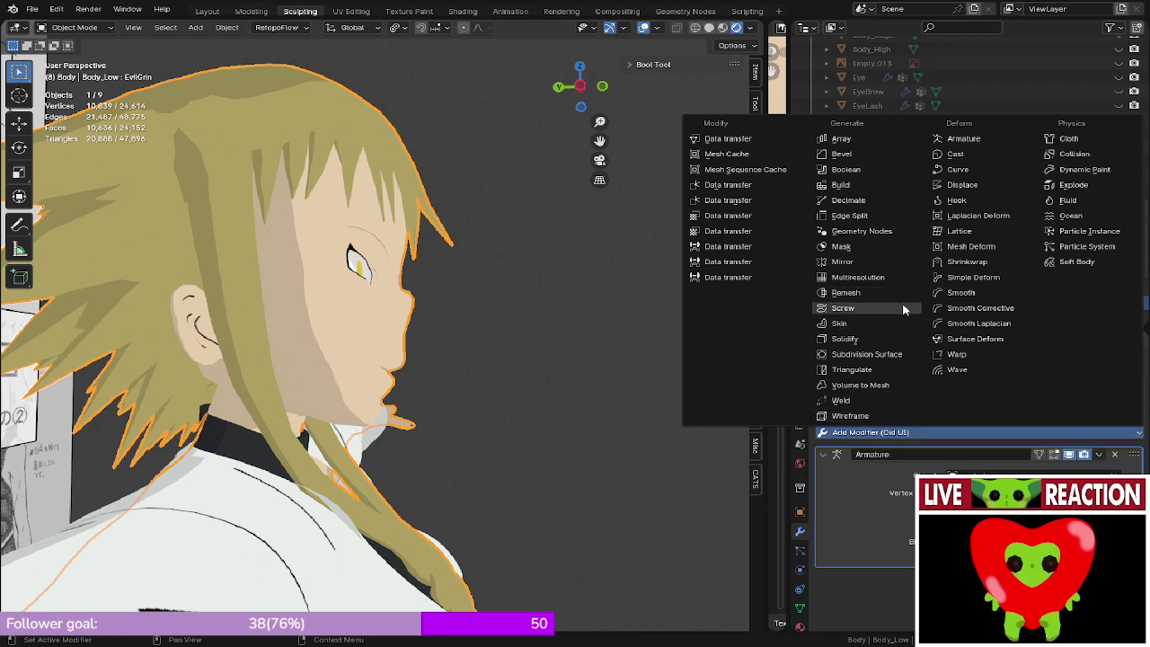
pyautogui.click(894, 339)
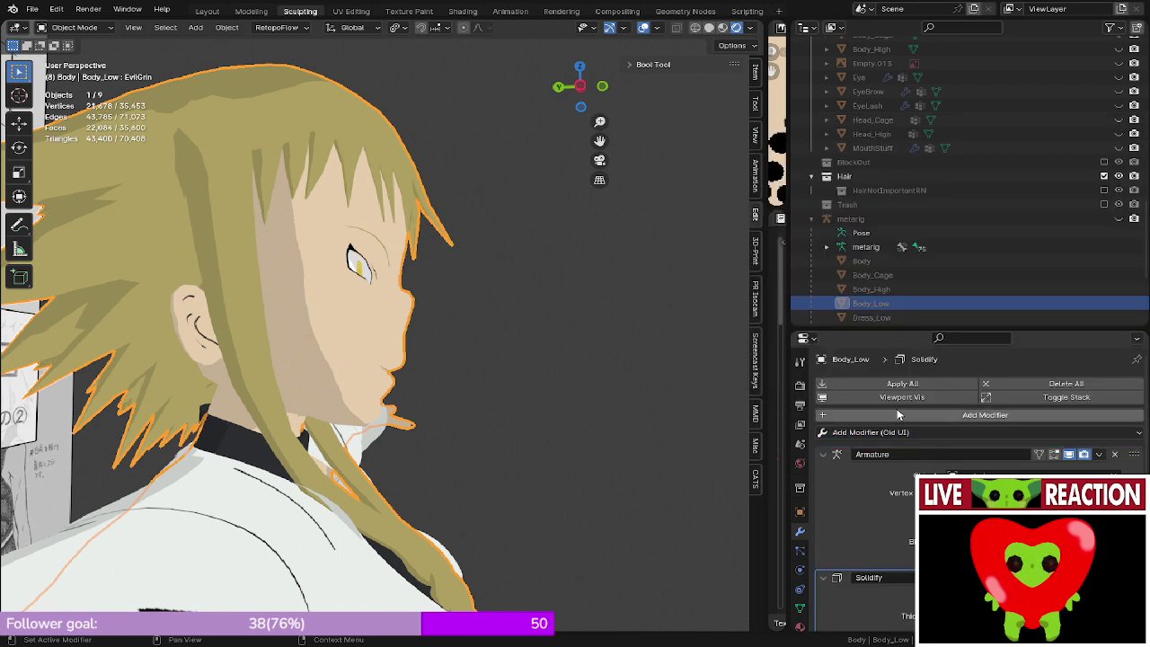
pyautogui.moveTo(1134, 577); pyautogui.dragTo(1145, 446)
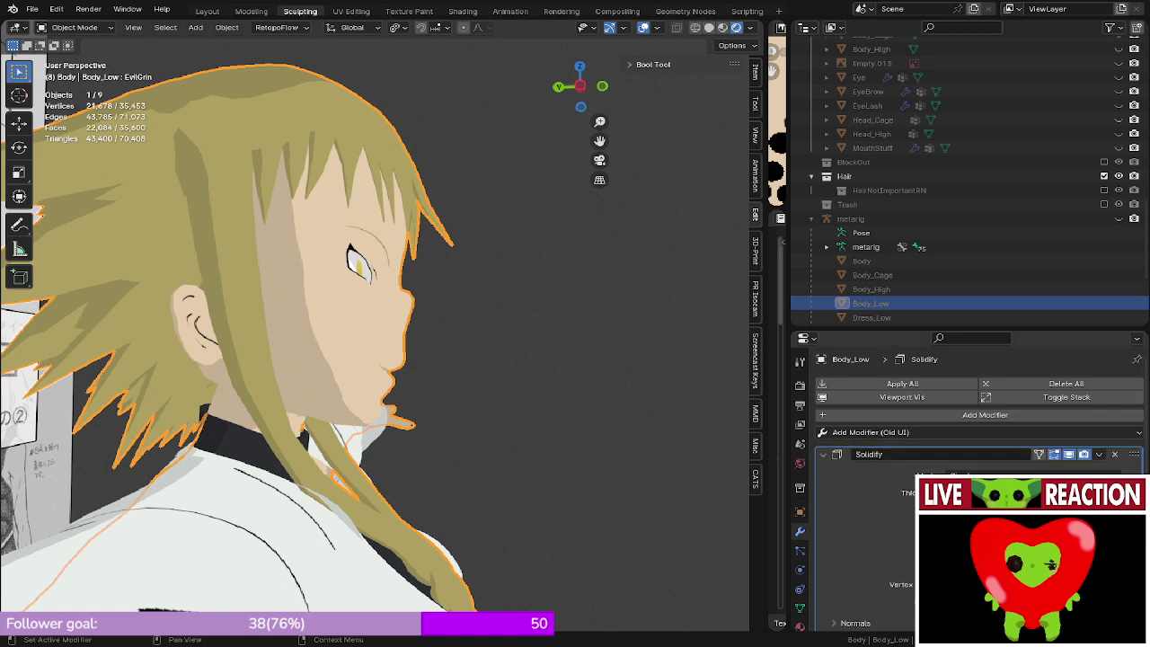
# - Flip the normals of Body_Low's Solidify modifier
pyautogui.scroll(-4, 898, 467)
pyautogui.click(835, 495)
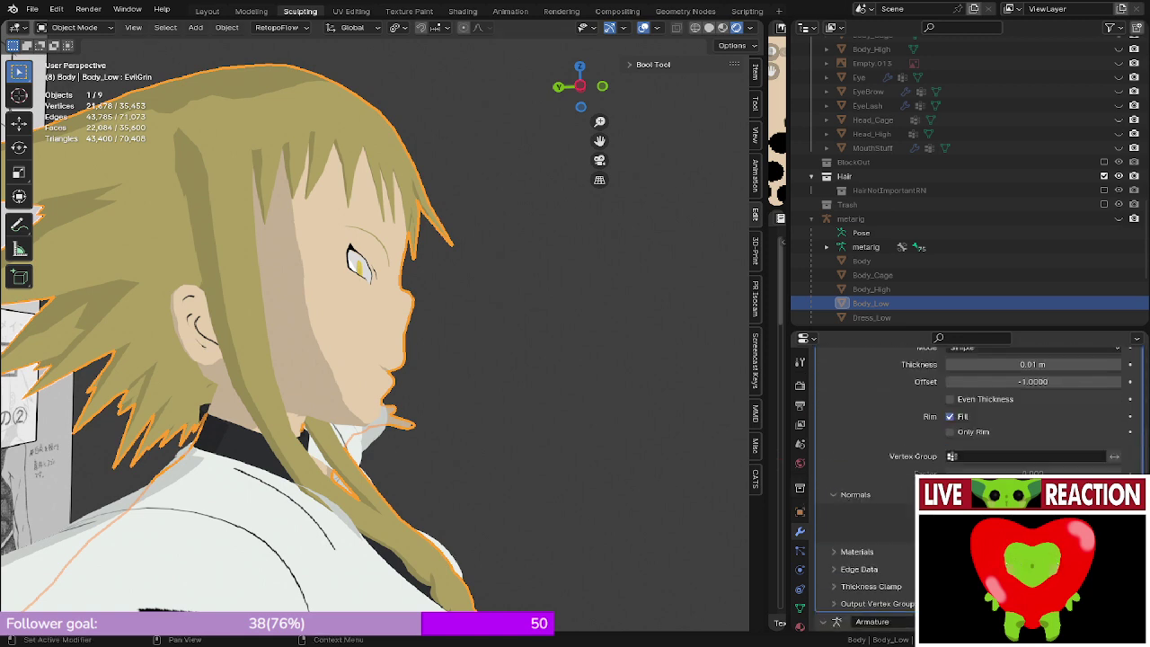
pyautogui.scroll(-3, 844, 557)
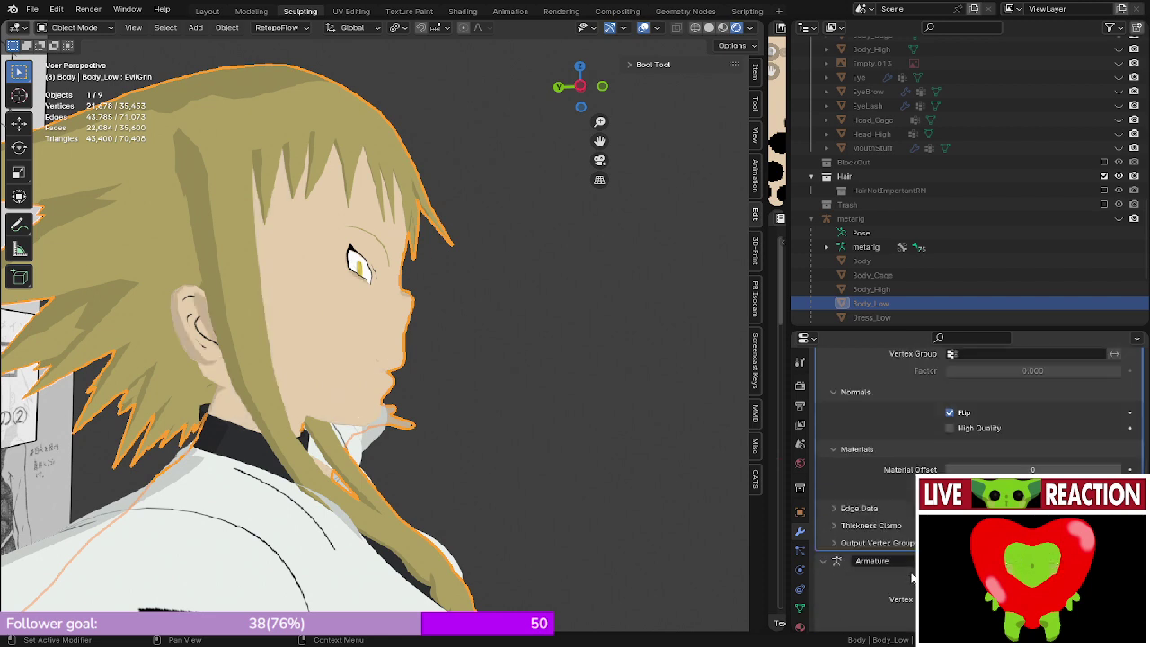
# - Set the Solidify modifier's Material Offset to 3 and its Rim material offset to 3
pyautogui.click(853, 423)
pyautogui.click(1118, 443)
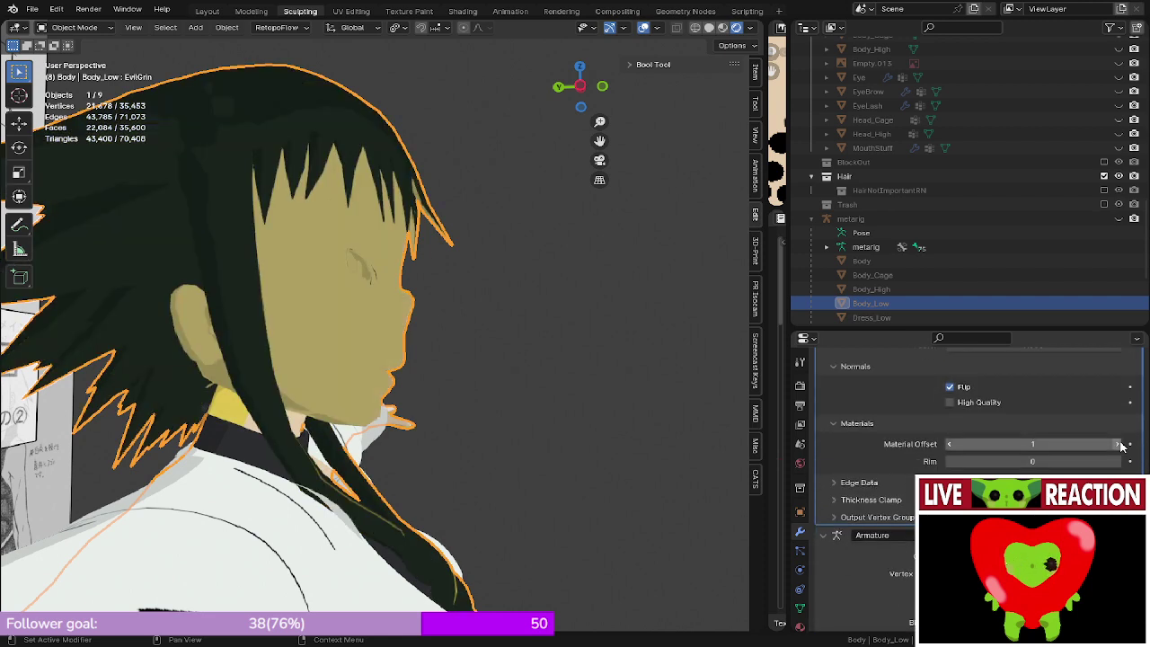
pyautogui.click(1118, 444)
pyautogui.click(1118, 444)
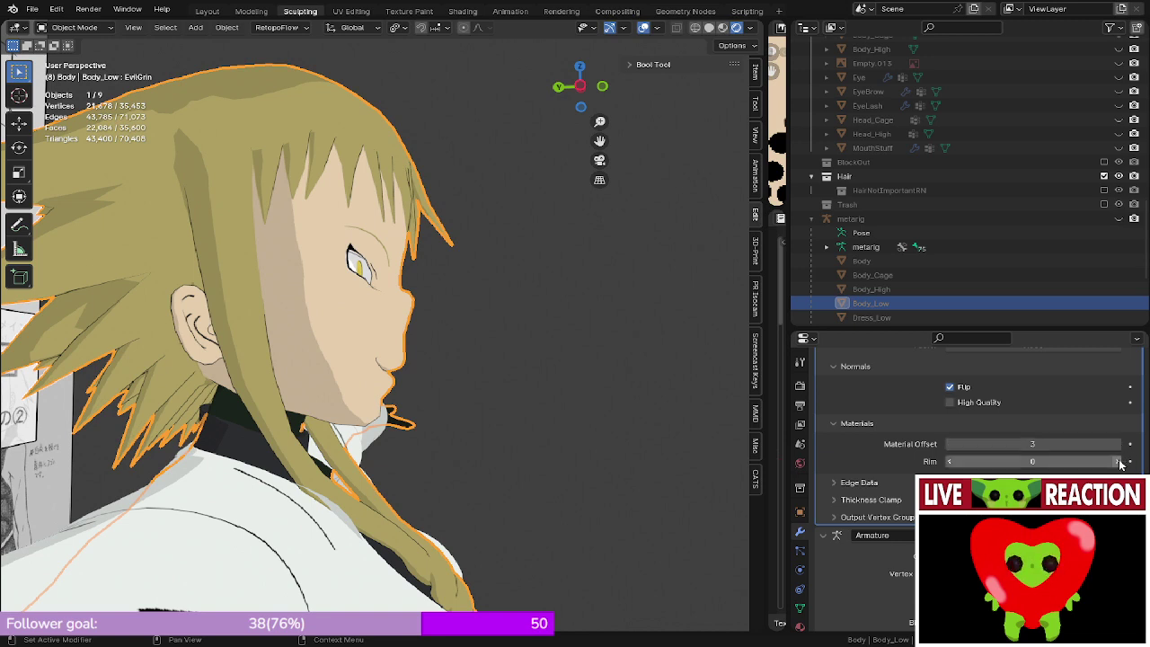
pyautogui.click(1118, 460)
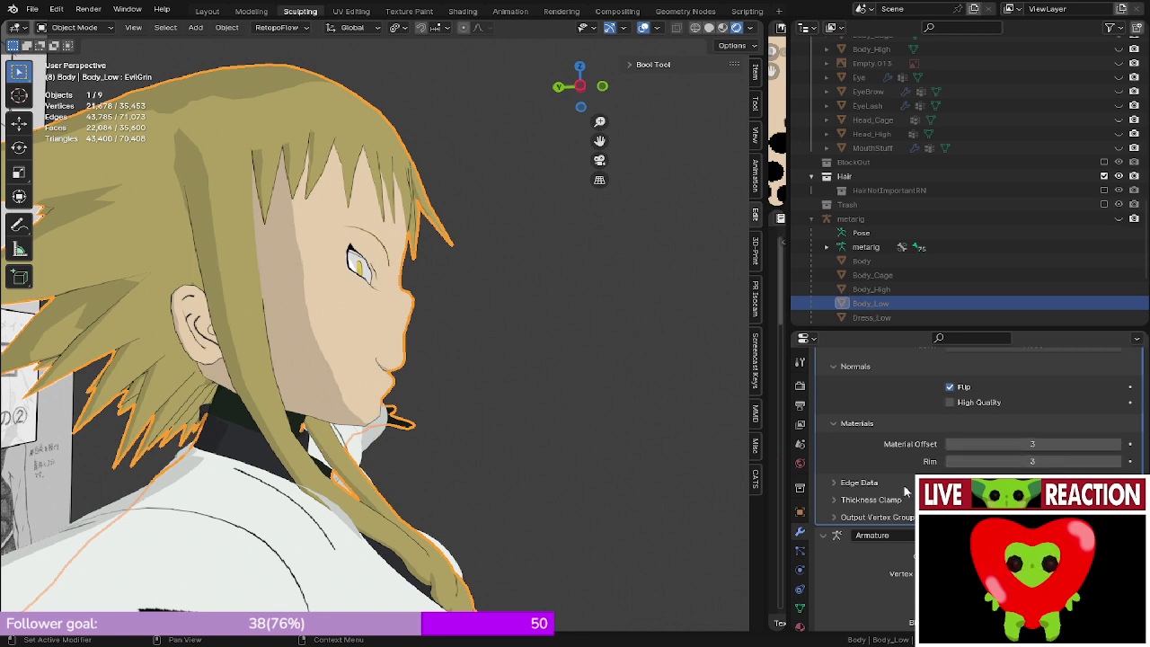
pyautogui.scroll(2, 894, 480)
pyautogui.scroll(2, 889, 476)
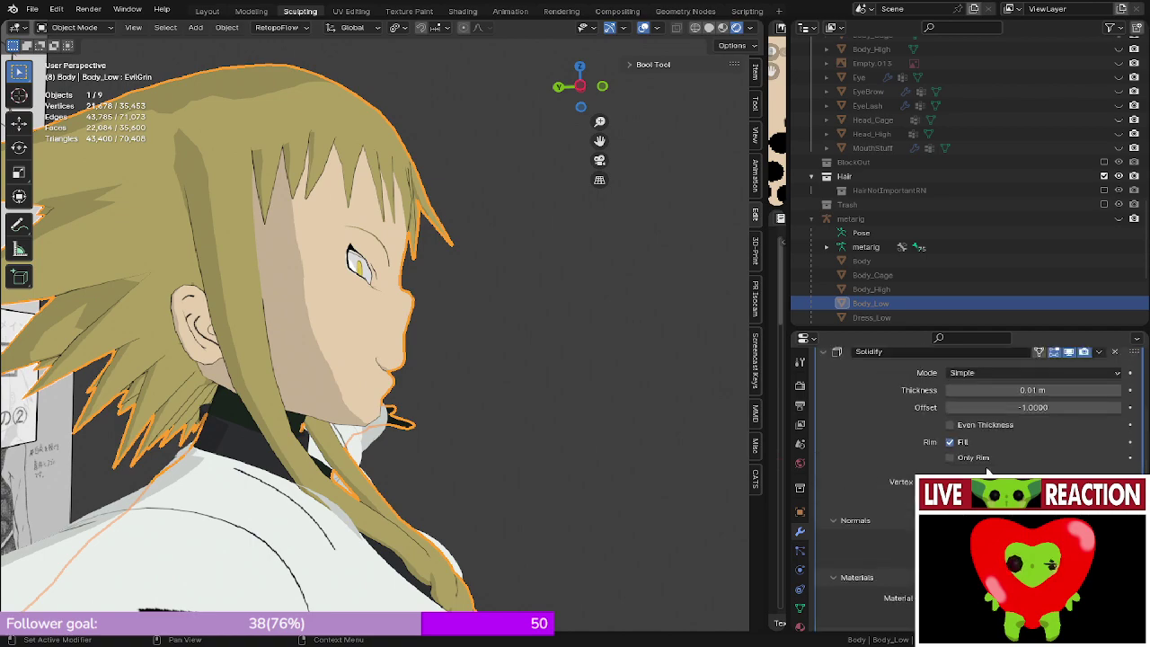
# - Examine the outlined face from the front, near and far, with Body_Low deselected
pyautogui.moveTo(738, 364); pyautogui.dragTo(593, 340, button='middle')
pyautogui.scroll(-2, 657, 364)
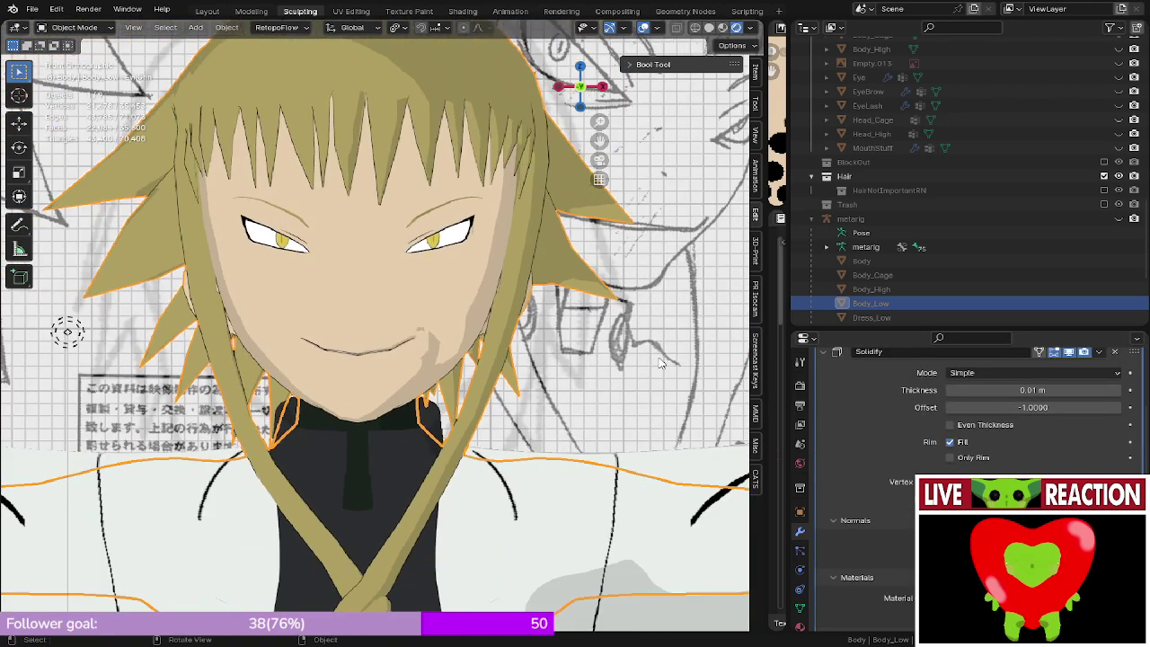
pyautogui.click(658, 363)
pyautogui.moveTo(658, 363); pyautogui.dragTo(433, 381, button='middle')
pyautogui.press('KP_1')
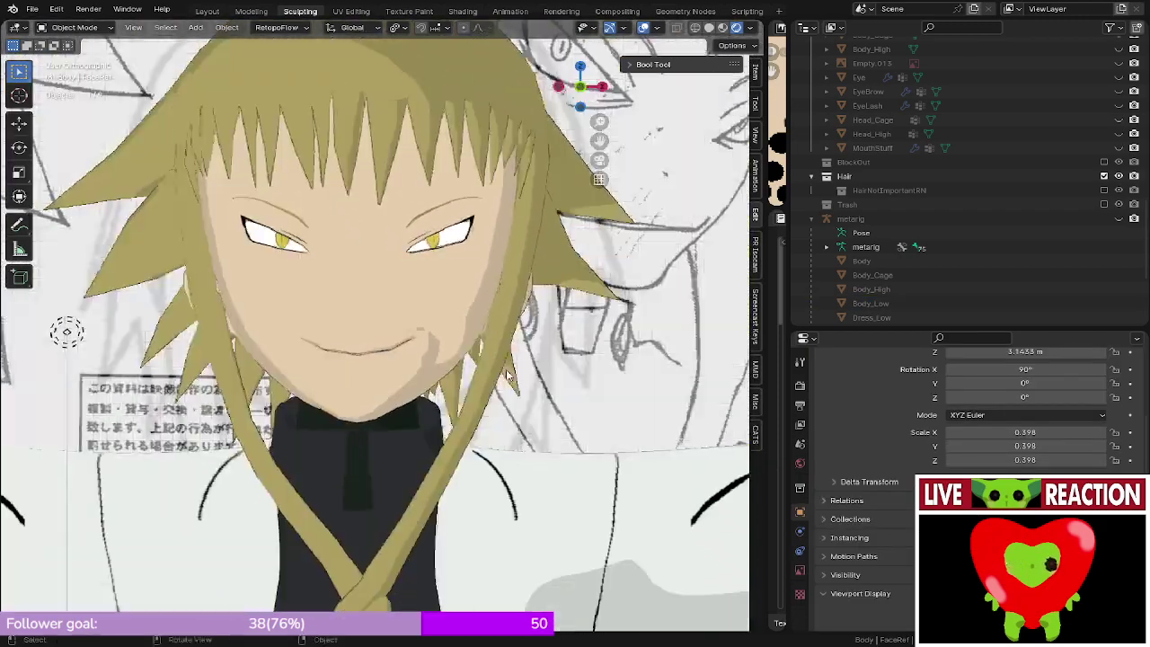
pyautogui.scroll(3, 439, 353)
pyautogui.scroll(-6, 439, 350)
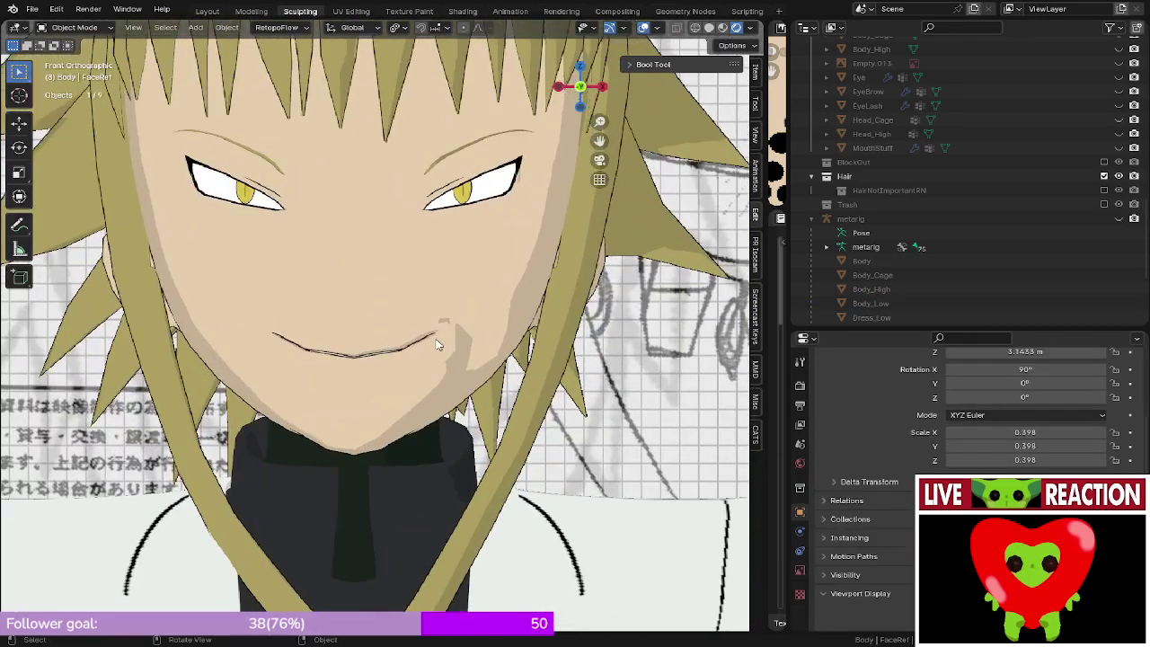
pyautogui.scroll(4, 439, 345)
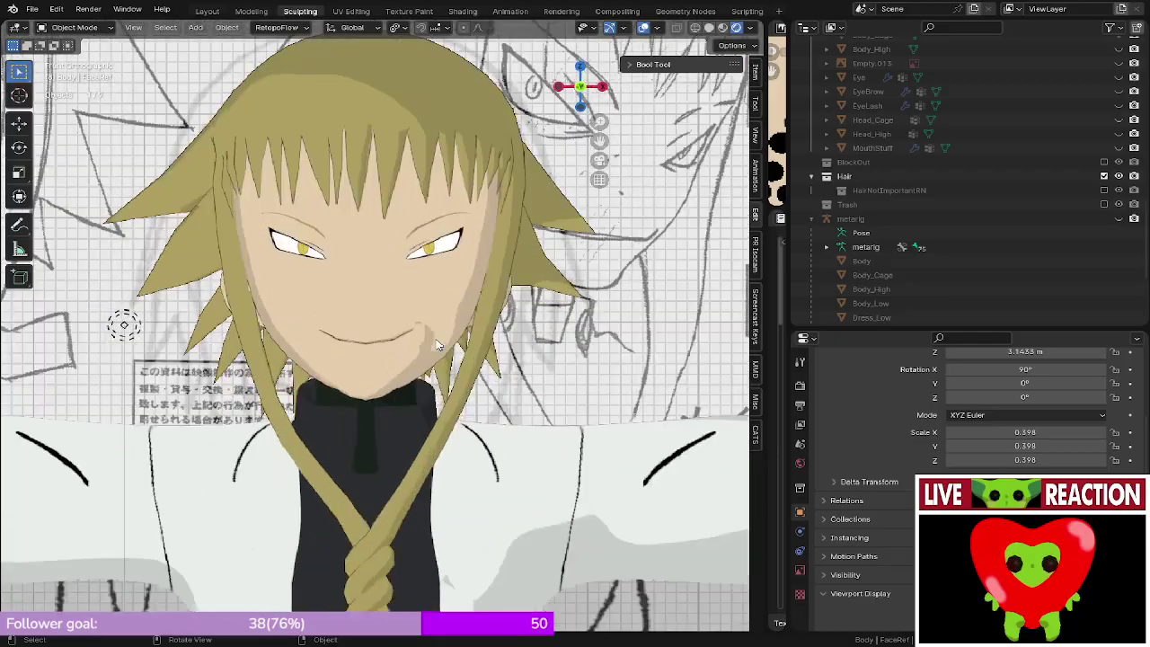
# - Edit Body_Low's mesh in solid shading and select the vertices forming the corner of the mouth
pyautogui.click(439, 341)
pyautogui.scroll(4, 439, 336)
pyautogui.press('Tab')
pyautogui.scroll(3, 432, 345)
pyautogui.moveTo(455, 336)
pyautogui.keyDown('shift'); pyautogui.mouseDown(button='middle')
pyautogui.moveTo(432, 345)
pyautogui.moveTo(418, 302)
pyautogui.moveTo(431, 282)
pyautogui.moveTo(467, 282)
pyautogui.moveTo(421, 229)
pyautogui.moveTo(354, 264)
pyautogui.moveTo(393, 389)
pyautogui.mouseUp(button='middle'); pyautogui.keyUp('shift')
pyautogui.scroll(3, 432, 344)
pyautogui.hotkey('shift', 'z')
pyautogui.press('z')
pyautogui.click(585, 277)
pyautogui.scroll(2, 426, 295)
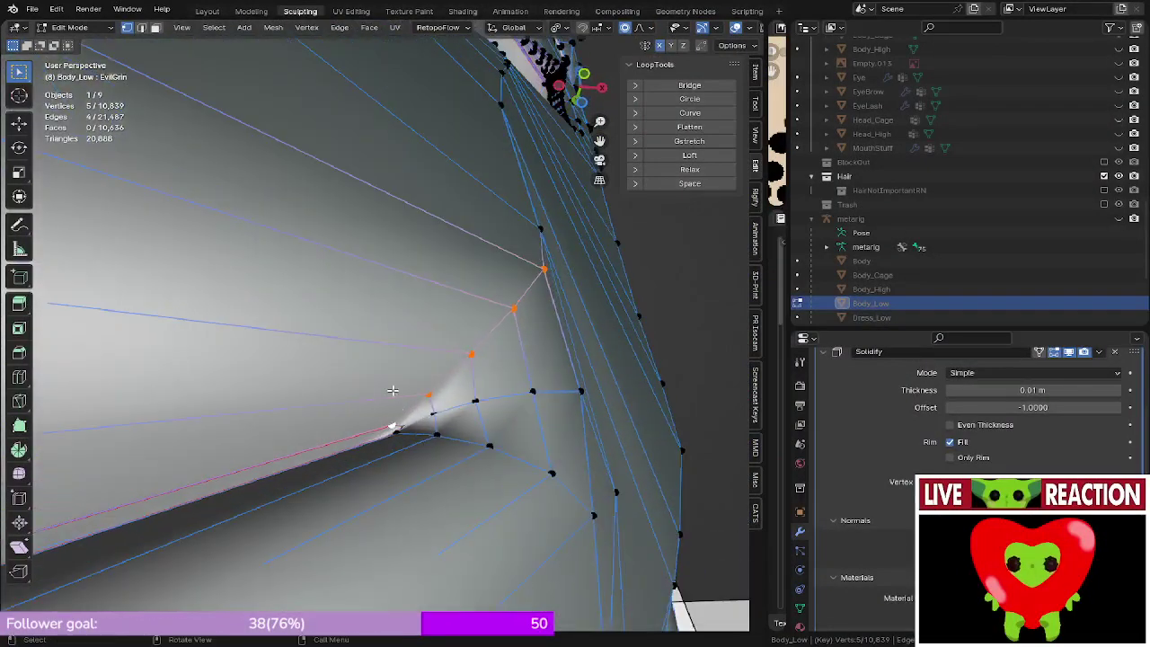
pyautogui.keyDown('ctrl'); pyautogui.click(584, 391); pyautogui.keyUp('ctrl')
pyautogui.keyDown('ctrl'); pyautogui.click(402, 433); pyautogui.keyUp('ctrl')
pyautogui.moveTo(401, 434); pyautogui.dragTo(389, 457, button='middle')
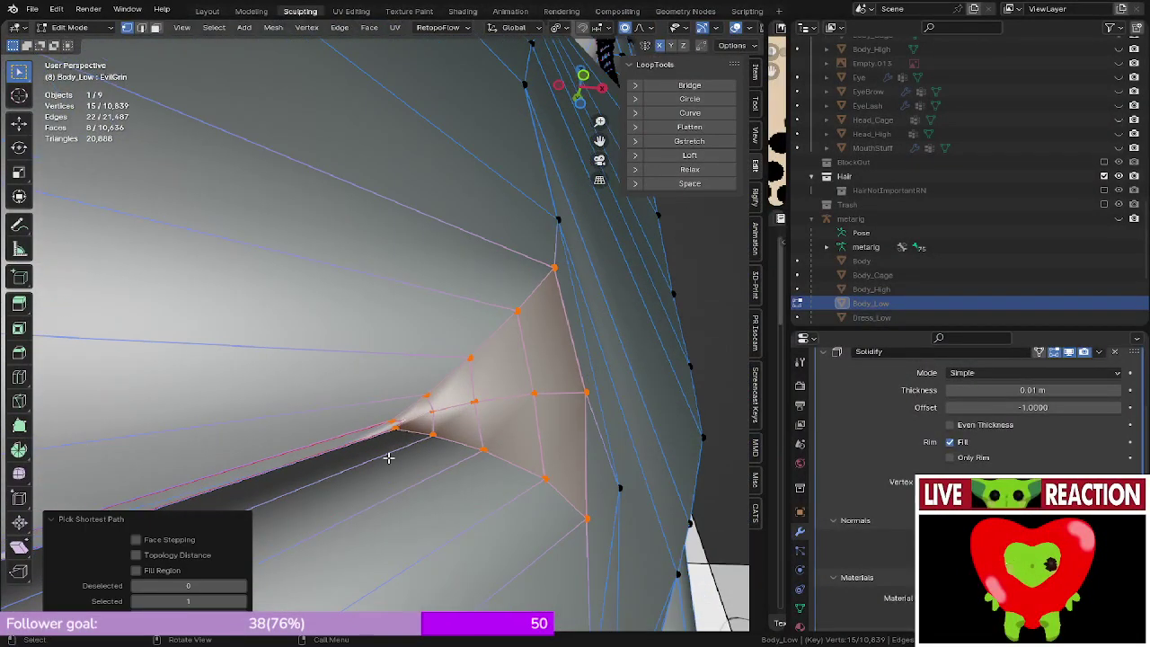
# - Lower the mouth-corner vertices about 0.0063 m along Z with proportional editing at a size of about 0.009
pyautogui.press('KP_1')
pyautogui.scroll(-10, 457, 403)
pyautogui.keyDown('shift'); pyautogui.moveTo(465, 373); pyautogui.dragTo(501, 367, button='middle'); pyautogui.keyUp('shift')
pyautogui.scroll(3, 505, 367)
pyautogui.press('g')
pyautogui.press('o')
pyautogui.press('z')
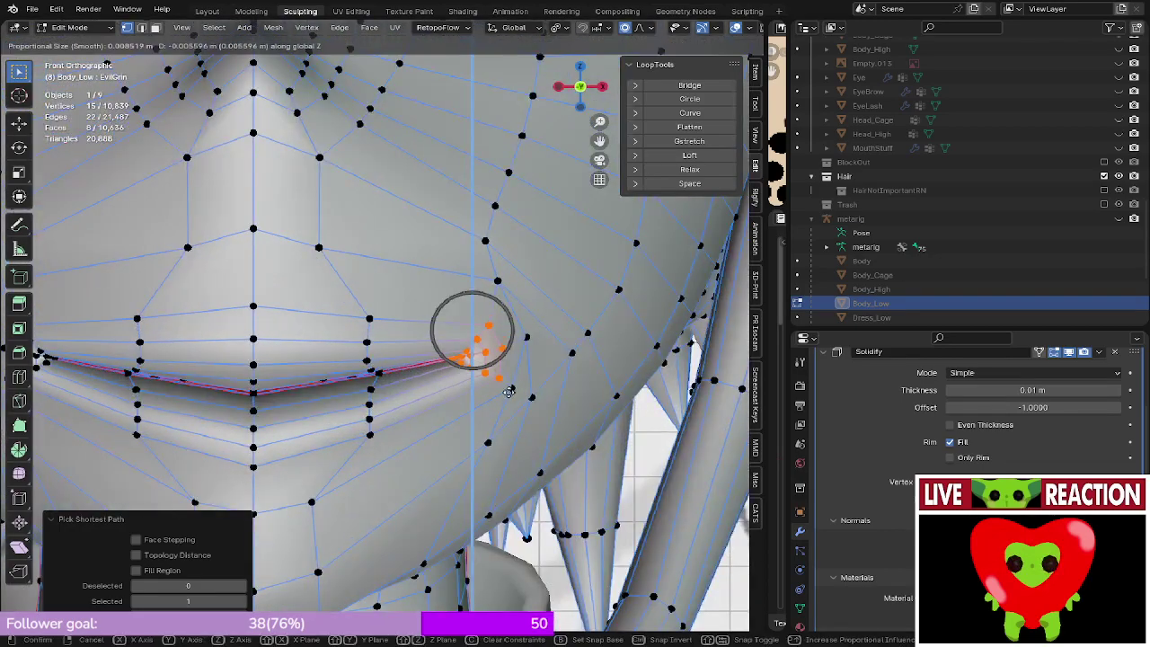
pyautogui.click(499, 397)
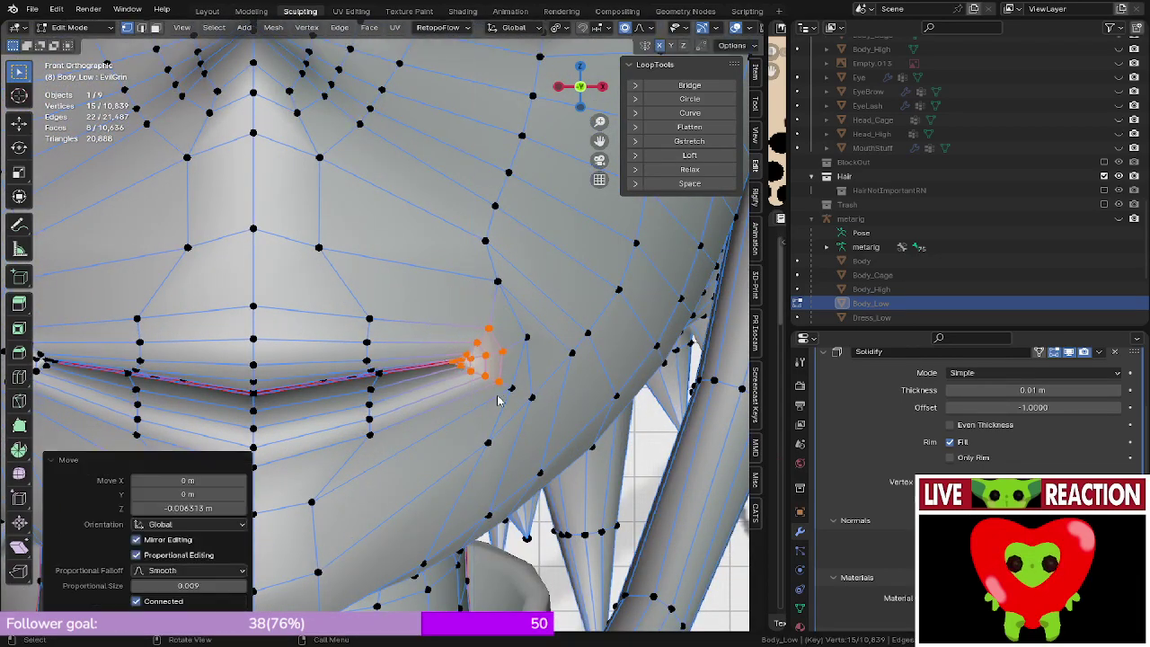
# - Leave mesh editing and switch back to rendered shading to check the lowered mouth corners on the whole head
pyautogui.press('Tab')
pyautogui.scroll(-7, 494, 395)
pyautogui.moveTo(426, 350); pyautogui.dragTo(389, 359, button='middle')
pyautogui.press('z')
pyautogui.click(410, 308)
pyautogui.scroll(-6, 452, 354)
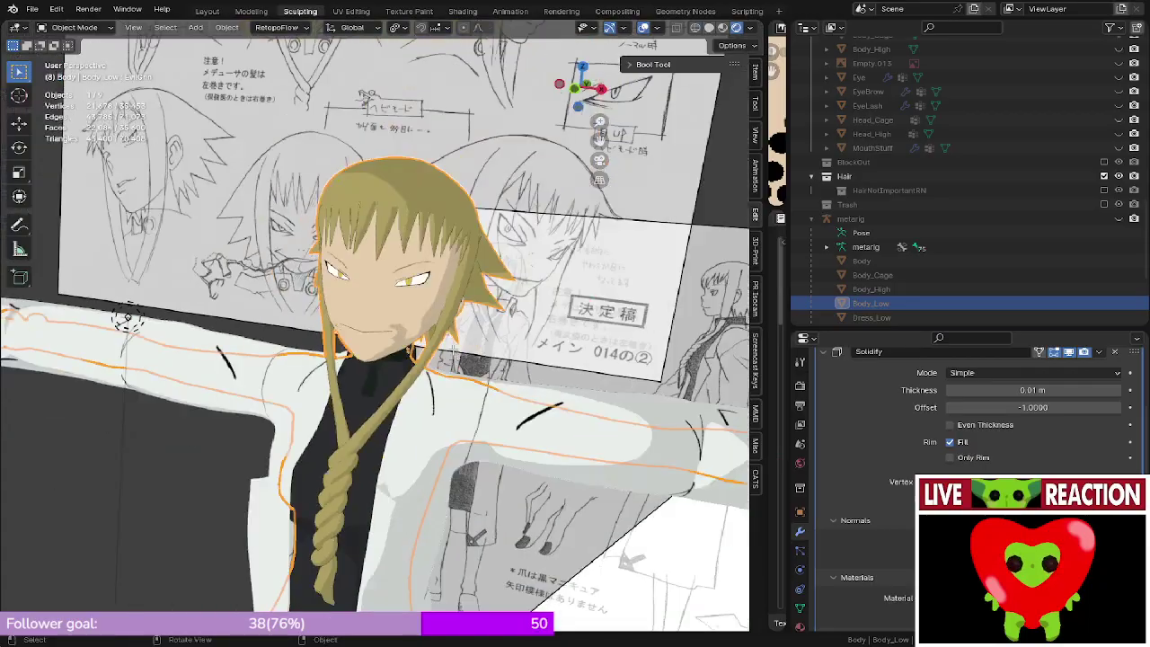
pyautogui.press('Tab')
pyautogui.press('Tab')
# - Shift the mouth-corner vertices slightly along Y with proportional editing, then return to object mode
pyautogui.press('KP_1')
pyautogui.scroll(7, 455, 354)
pyautogui.moveTo(454, 354); pyautogui.dragTo(323, 328, button='middle')
pyautogui.press('Tab')
pyautogui.scroll(3, 467, 350)
pyautogui.press('g')
pyautogui.press('y')
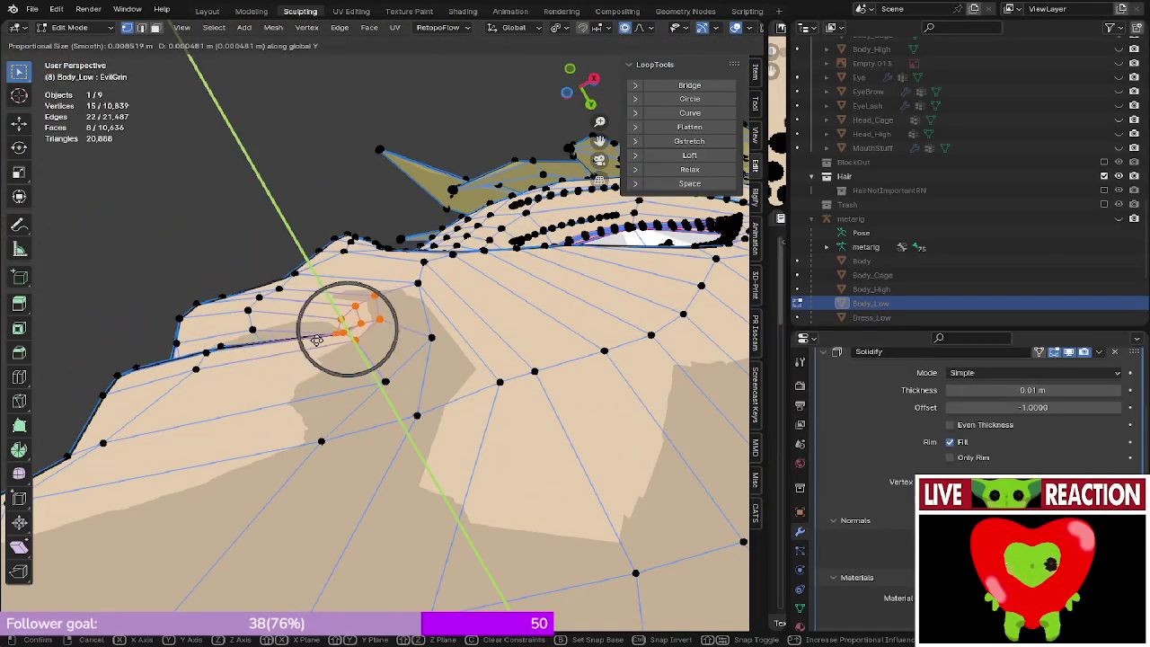
pyautogui.click(346, 334)
pyautogui.press('Tab')
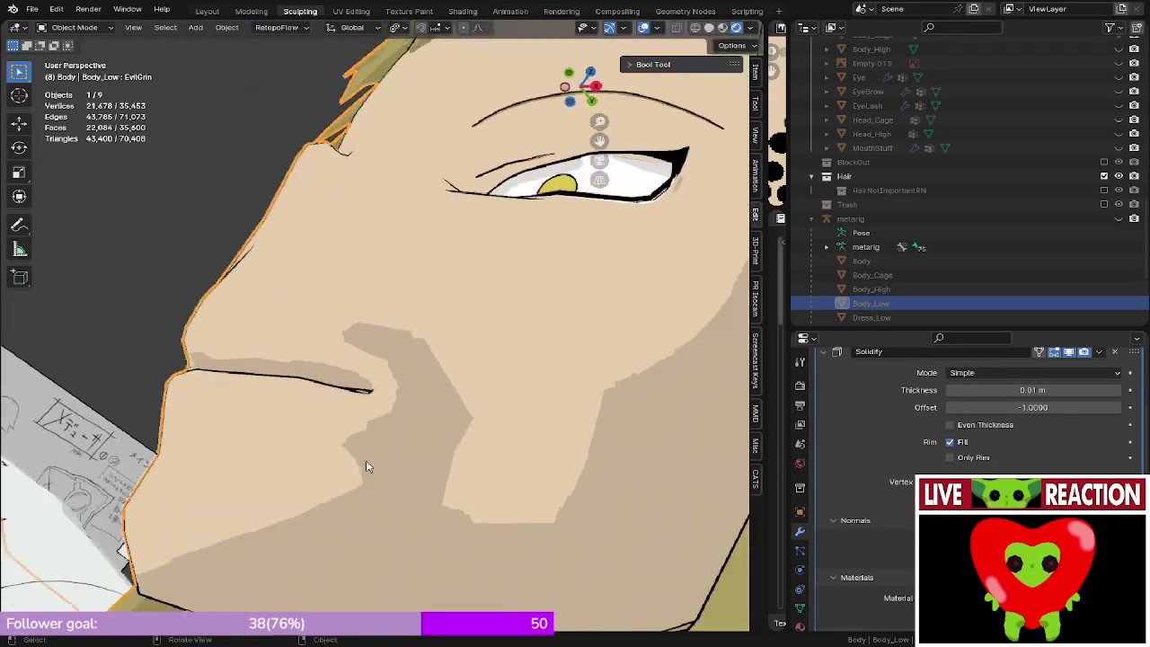
# - Edit the mesh again and select the two vertices at the centre of the lip line from the front
pyautogui.press('KP_1')
pyautogui.scroll(-4, 372, 456)
pyautogui.keyDown('shift'); pyautogui.moveTo(380, 360); pyautogui.dragTo(443, 357, button='middle'); pyautogui.keyUp('shift')
pyautogui.scroll(5, 411, 354)
pyautogui.press('Tab')
pyautogui.scroll(4, 411, 355)
pyautogui.click(443, 358)
pyautogui.keyDown('shift'); pyautogui.click(445, 344); pyautogui.keyUp('shift')
pyautogui.press('KP_1')
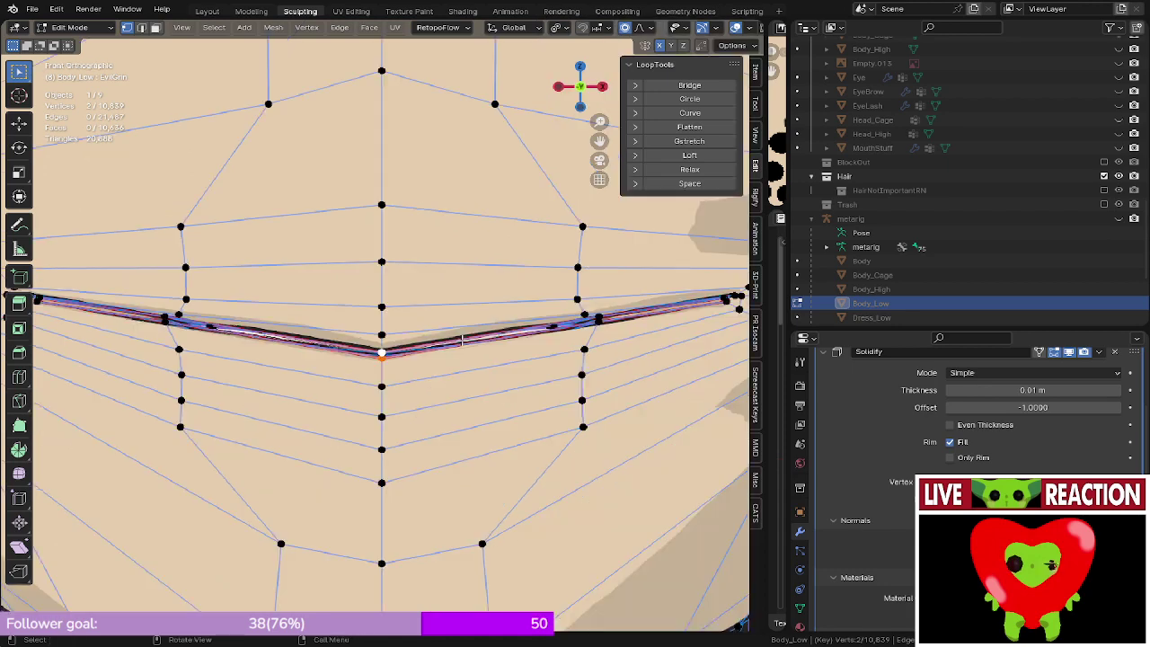
# - Raise the lip-line centre vertices along Z with proportional editing to flatten the mouth's curve
pyautogui.press('g')
pyautogui.press('z')
pyautogui.scroll(-3, 465, 334)
pyautogui.scroll(-7, 464, 334)
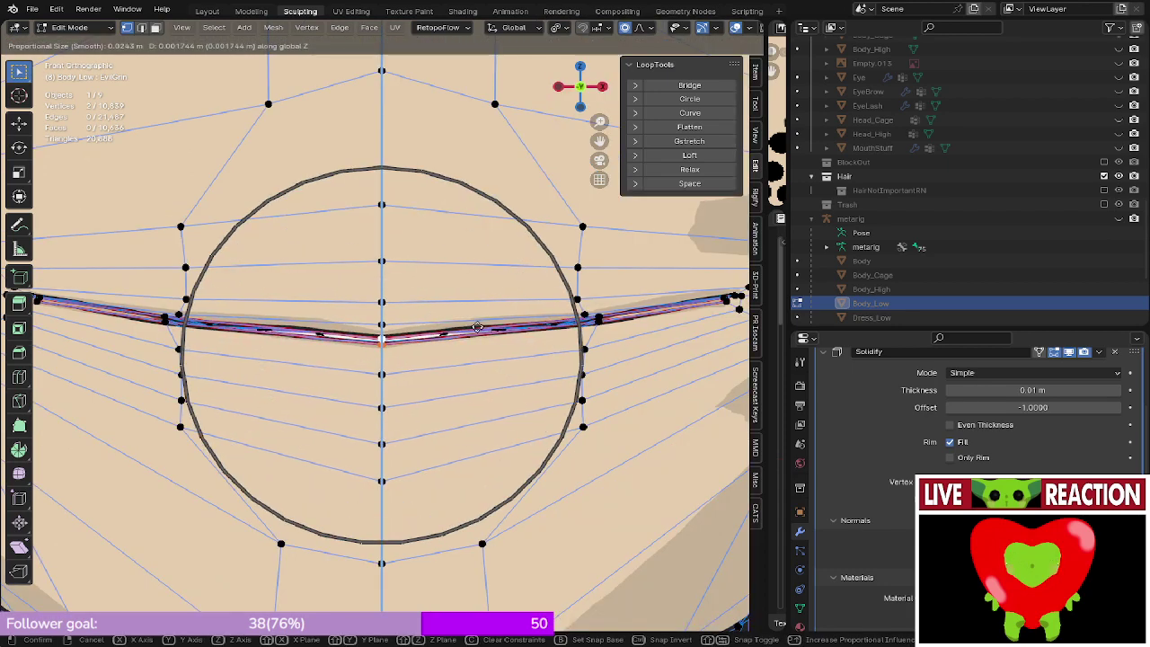
pyautogui.scroll(-4, 478, 326)
pyautogui.click(479, 328)
# - Leave mesh editing and examine the flattened mouth from the front, the side and farther away
pyautogui.press('Tab')
pyautogui.scroll(-13, 480, 331)
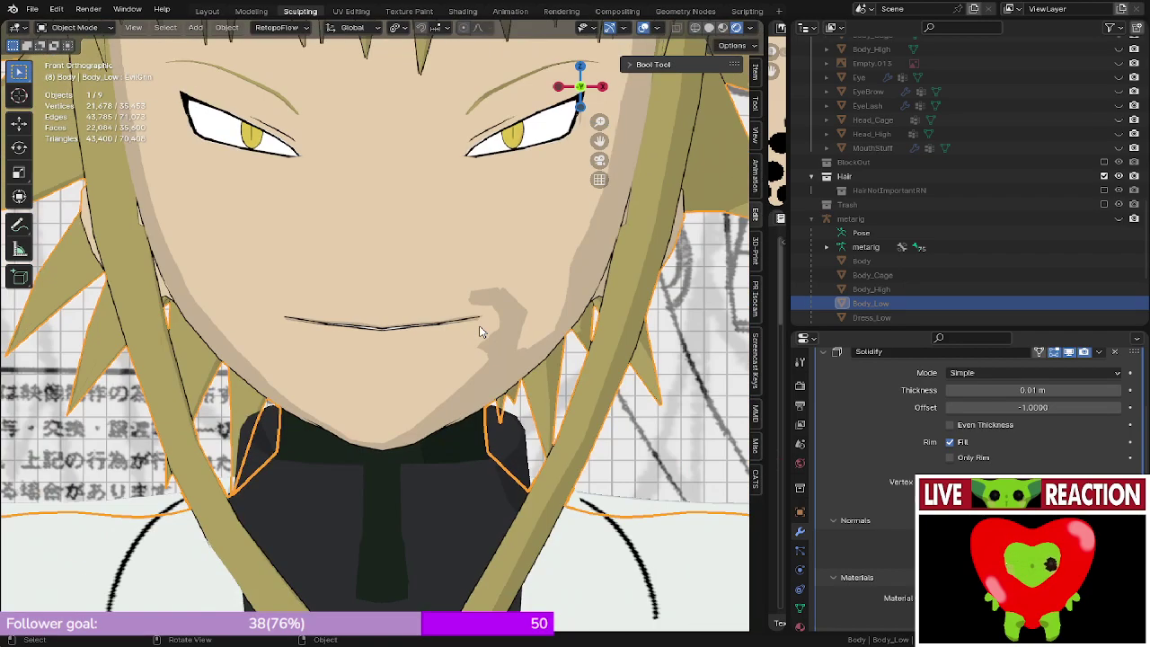
pyautogui.moveTo(479, 327); pyautogui.dragTo(684, 364, button='middle')
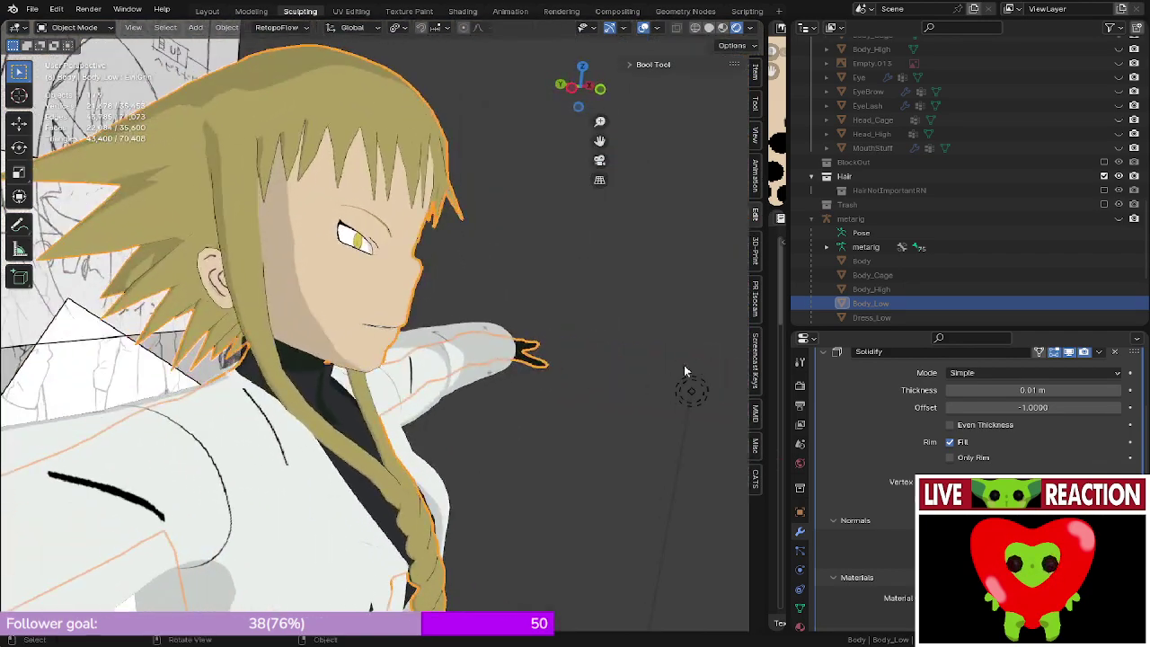
pyautogui.scroll(6, 620, 386)
pyautogui.moveTo(614, 388); pyautogui.dragTo(403, 373, button='middle')
pyautogui.scroll(-5, 433, 373)
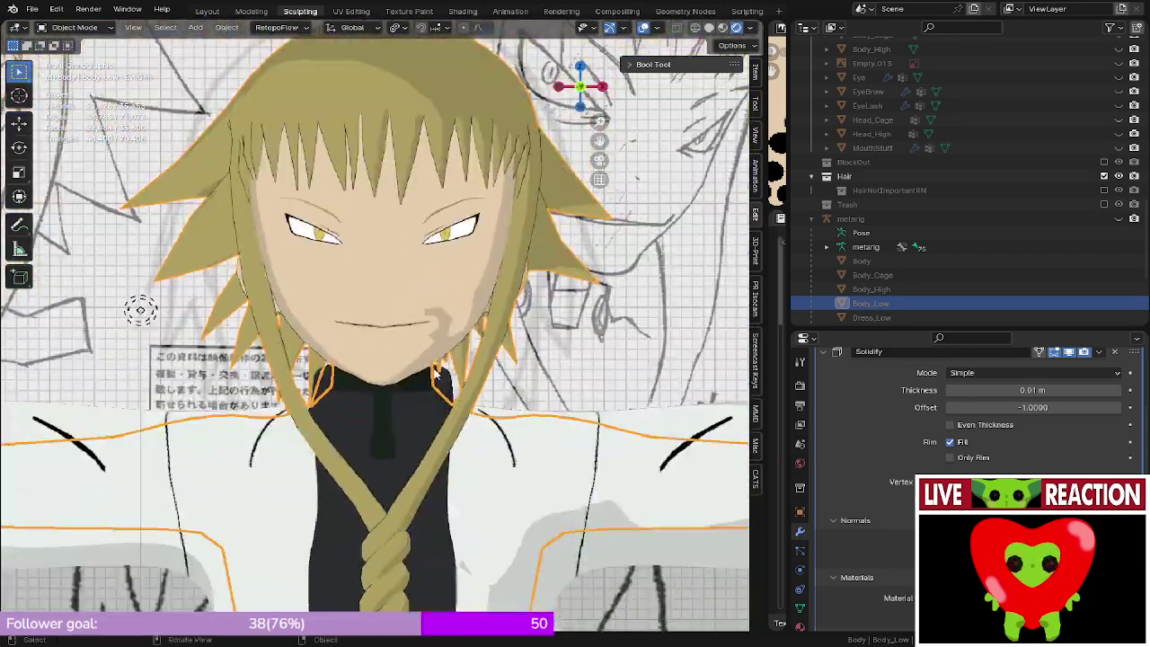
pyautogui.scroll(-5, 440, 321)
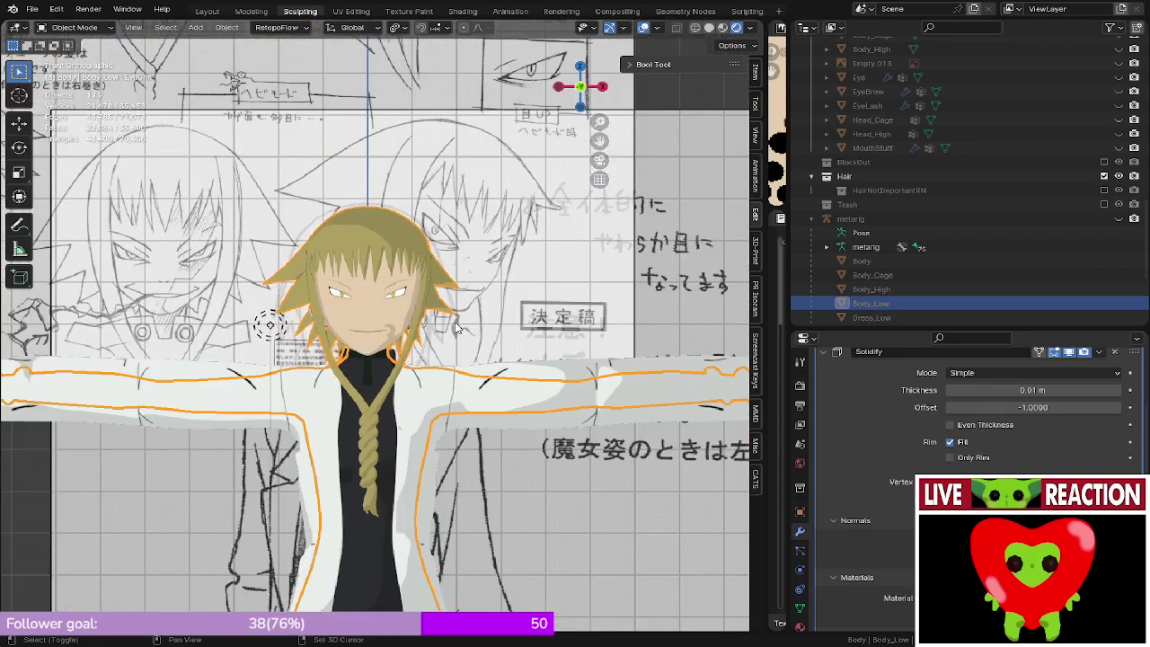
# - Slide the lower-cheek vertex along its edge by a factor of 0.189 to reshape the cheek shadow
pyautogui.press('Tab')
pyautogui.scroll(6, 456, 329)
pyautogui.moveTo(451, 325); pyautogui.dragTo(334, 308, button='middle')
pyautogui.scroll(6, 363, 295)
pyautogui.scroll(3, 323, 284)
pyautogui.keyDown('shift'); pyautogui.moveTo(343, 310); pyautogui.dragTo(380, 292, button='middle'); pyautogui.keyUp('shift')
pyautogui.moveTo(533, 401); pyautogui.dragTo(563, 493, button='middle')
pyautogui.press('g')
pyautogui.press('g')
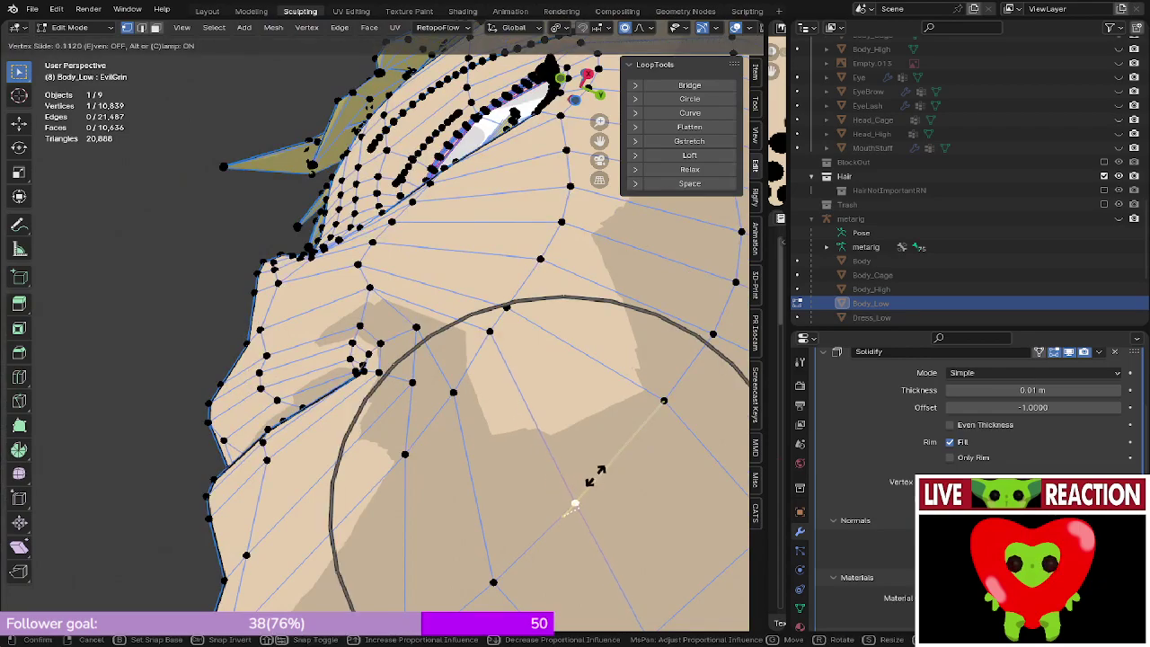
pyautogui.click(604, 471)
pyautogui.scroll(-4, 603, 456)
pyautogui.moveTo(604, 442); pyautogui.dragTo(665, 527, button='middle')
pyautogui.press('KP_1')
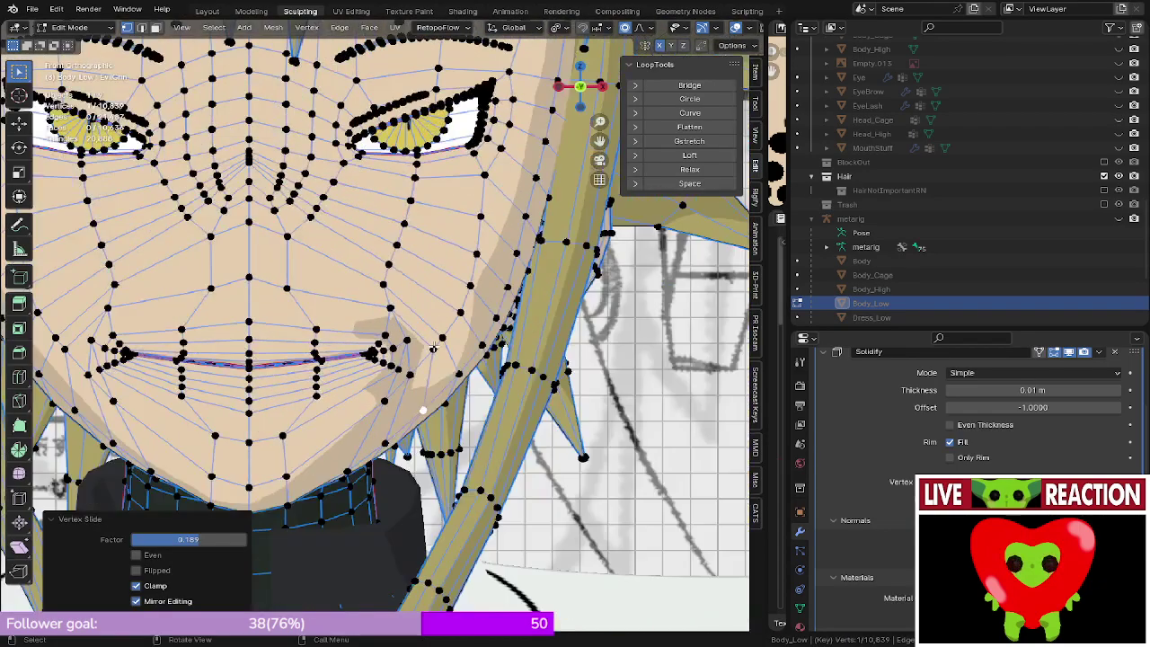
# - Leave mesh editing and examine the face's shading from the front, close up and at full-body distance
pyautogui.press('Tab')
pyautogui.scroll(-6, 434, 351)
pyautogui.keyDown('shift'); pyautogui.moveTo(386, 359); pyautogui.dragTo(440, 349, button='middle'); pyautogui.keyUp('shift')
pyautogui.moveTo(440, 348); pyautogui.dragTo(405, 350, button='middle')
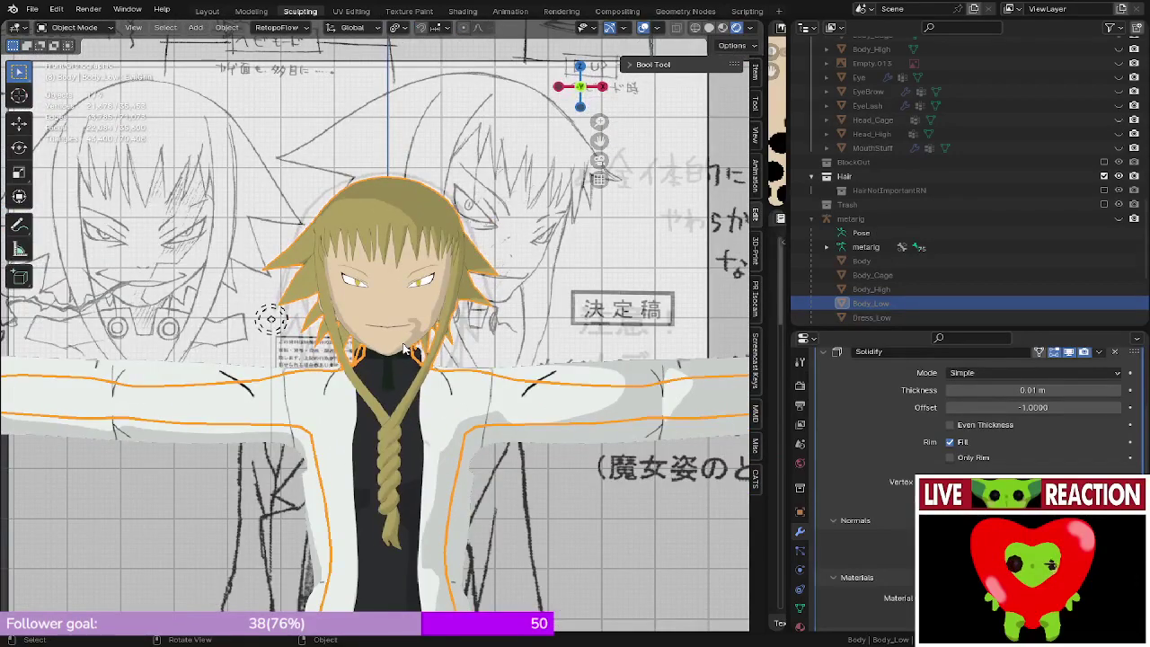
pyautogui.scroll(5, 403, 349)
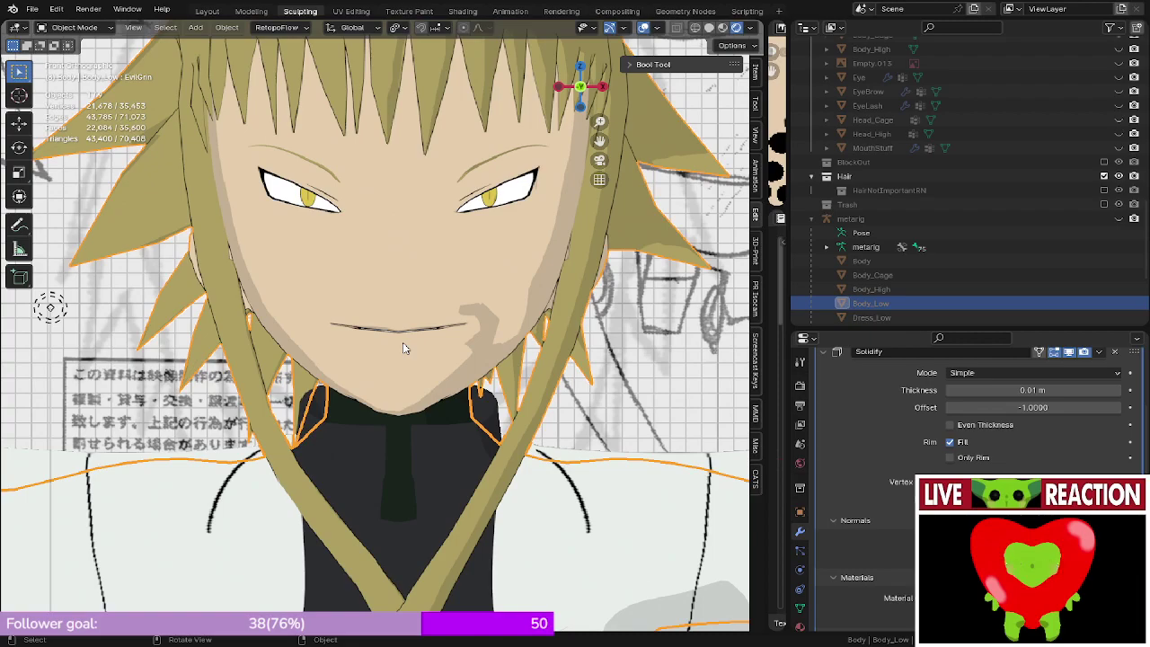
pyautogui.scroll(-5, 403, 348)
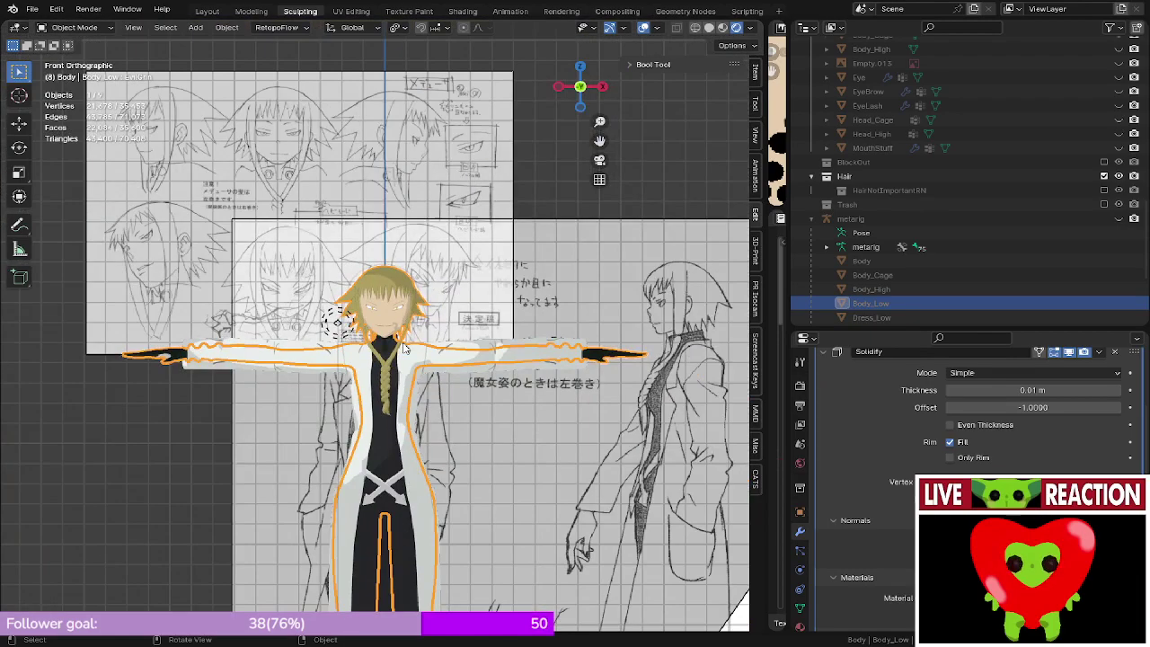
# - Examine the outline on the gloved hand, then the area around the head and neck
pyautogui.moveTo(403, 348); pyautogui.dragTo(207, 267, button='middle')
pyautogui.scroll(6, 405, 384)
pyautogui.scroll(5, 377, 432)
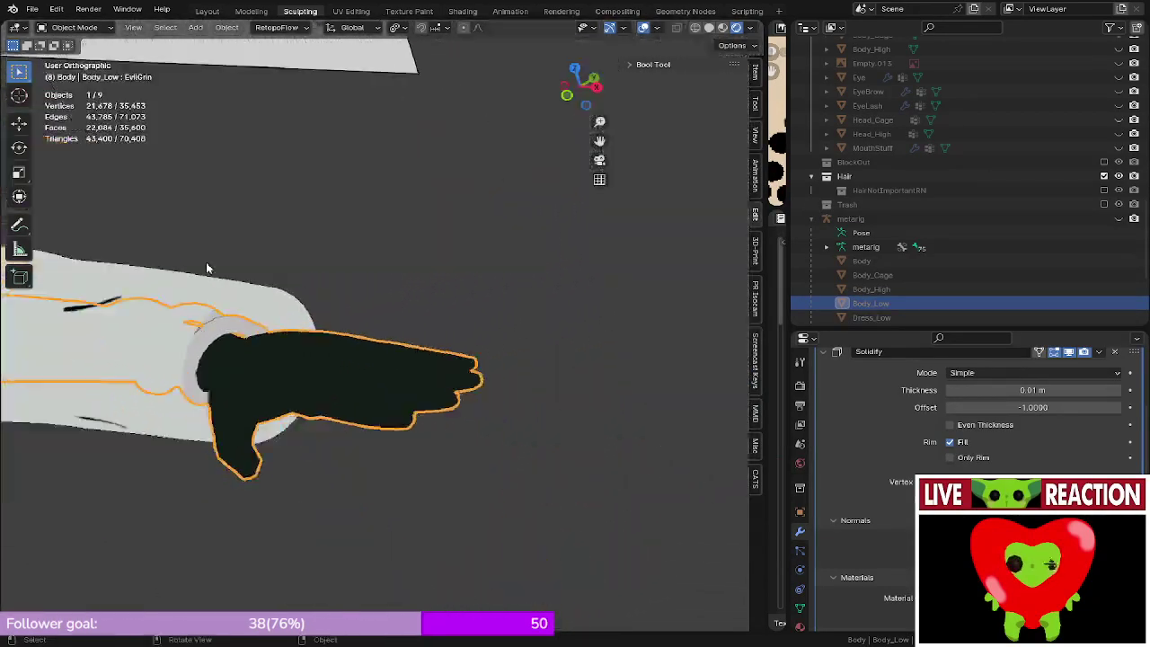
pyautogui.press('KP_1')
pyautogui.scroll(-4, 206, 270)
pyautogui.keyDown('shift'); pyautogui.moveTo(220, 307); pyautogui.dragTo(753, 319, button='middle'); pyautogui.keyUp('shift')
pyautogui.keyDown('shift'); pyautogui.moveTo(557, 325); pyautogui.dragTo(337, 337, button='middle'); pyautogui.keyUp('shift')
pyautogui.moveTo(314, 341); pyautogui.dragTo(327, 277, button='middle')
pyautogui.scroll(4, 427, 390)
pyautogui.scroll(-4, 249, 385)
# - Edit Body_Low's mesh and select the first vertices of the seam where the jaw meets the dark collar
pyautogui.press('Tab')
pyautogui.moveTo(417, 294); pyautogui.dragTo(411, 270, button='middle')
pyautogui.scroll(8, 409, 261)
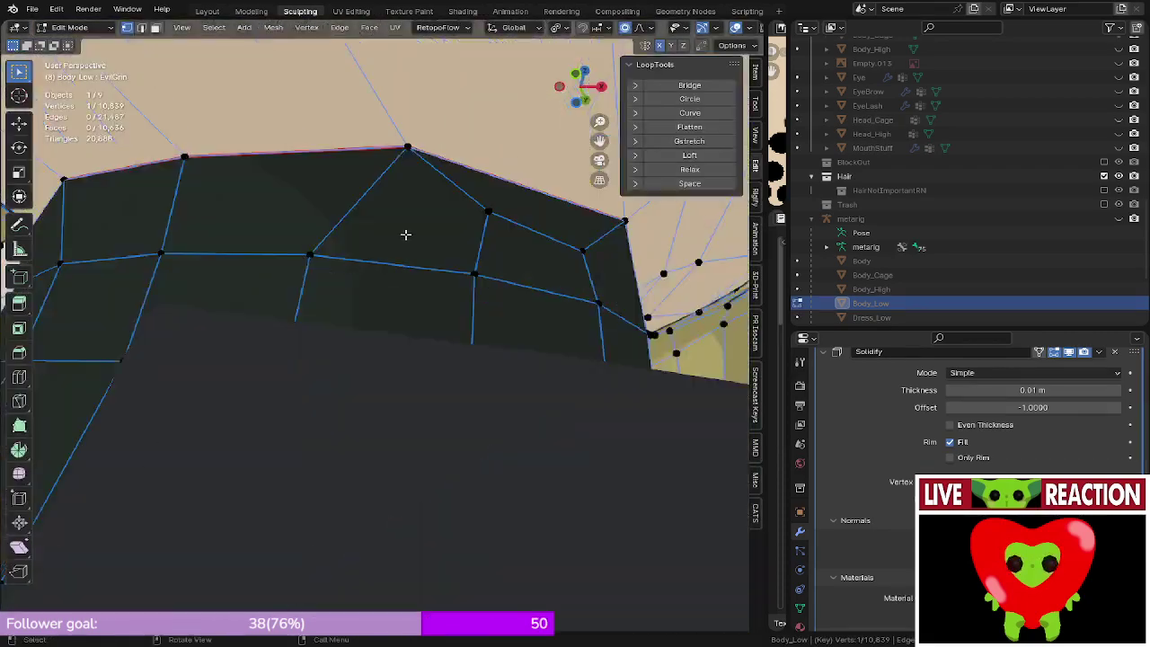
pyautogui.scroll(-5, 474, 153)
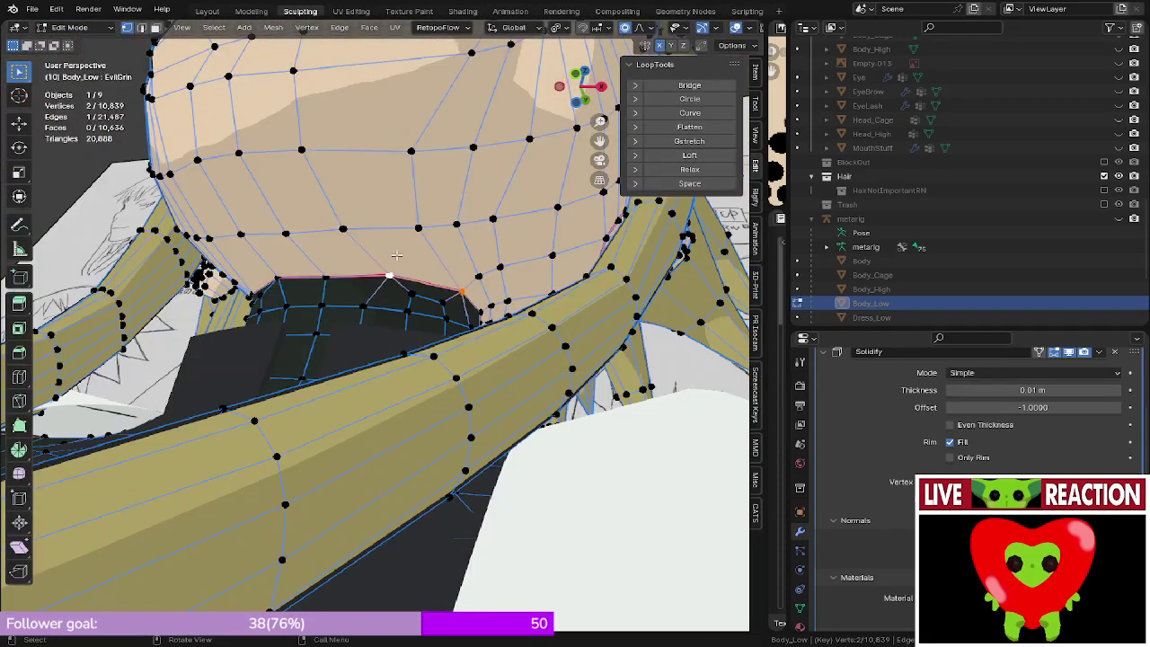
pyautogui.press('z')
pyautogui.click(369, 192)
pyautogui.moveTo(349, 278); pyautogui.dragTo(364, 324, button='middle')
pyautogui.rightClick(365, 324)
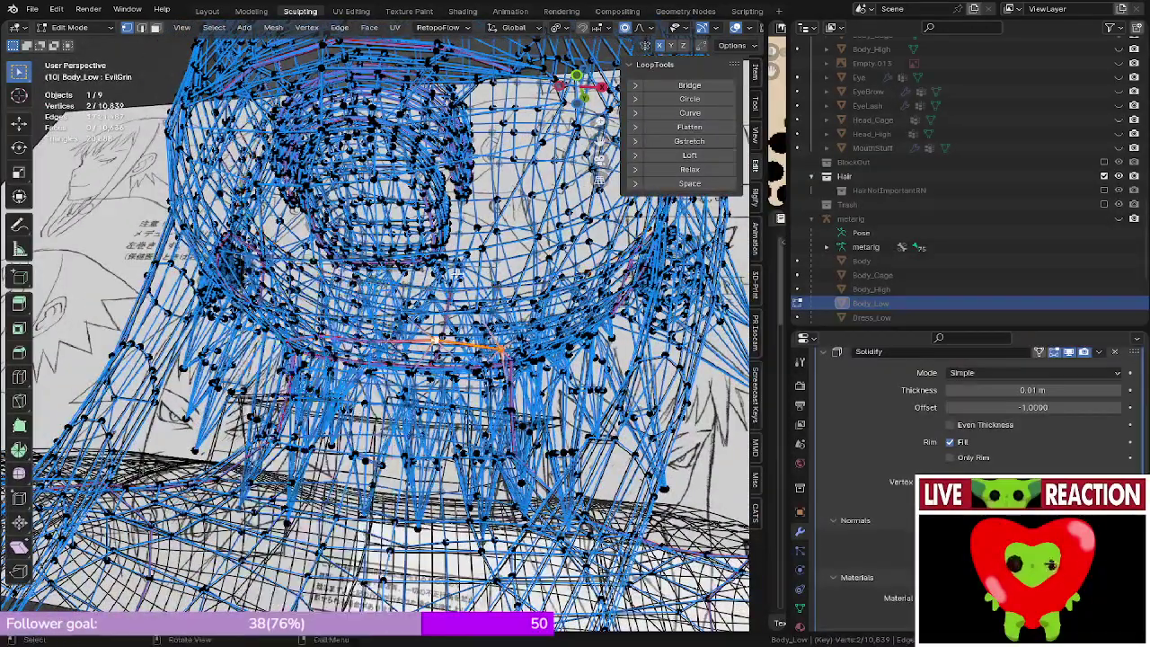
pyautogui.press('z')
pyautogui.click(260, 293)
# - Extend the vertex selection along the jaw and neck seam around the head, using wireframe to reach hidden points
pyautogui.moveTo(261, 309)
pyautogui.mouseDown(button='middle')
pyautogui.moveTo(293, 281)
pyautogui.moveTo(564, 335)
pyautogui.mouseUp(button='middle')
pyautogui.press('z')
pyautogui.click(386, 285)
pyautogui.scroll(5, 414, 284)
pyautogui.moveTo(565, 374); pyautogui.dragTo(360, 334, button='middle')
pyautogui.press('z')
pyautogui.click(233, 331)
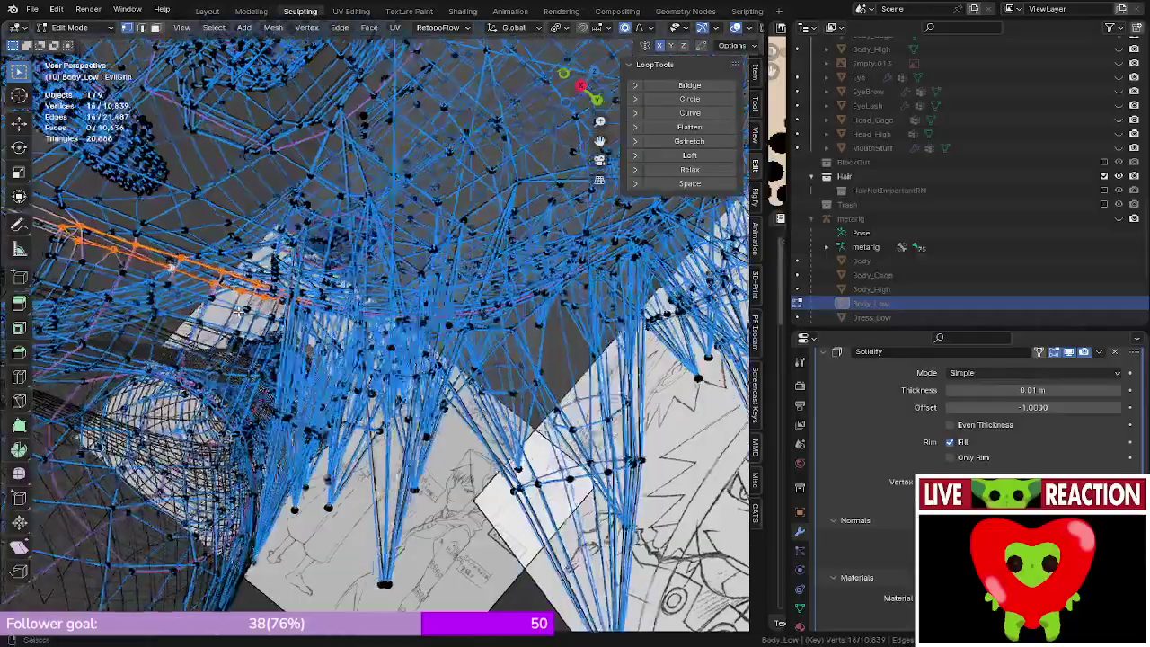
pyautogui.keyDown('shift'); pyautogui.moveTo(193, 296); pyautogui.dragTo(407, 412, button='middle'); pyautogui.keyUp('shift')
pyautogui.moveTo(409, 454); pyautogui.dragTo(159, 393, button='middle')
pyautogui.press('z')
pyautogui.click(256, 392)
pyautogui.moveTo(260, 386); pyautogui.dragTo(386, 332, button='middle')
# - Select the face region enclosed by the seam loop with Select Loop Inner-Region
pyautogui.press('KP_1')
pyautogui.scroll(-3, 438, 301)
pyautogui.keyDown('shift'); pyautogui.moveTo(468, 274); pyautogui.dragTo(421, 218, button='middle'); pyautogui.keyUp('shift')
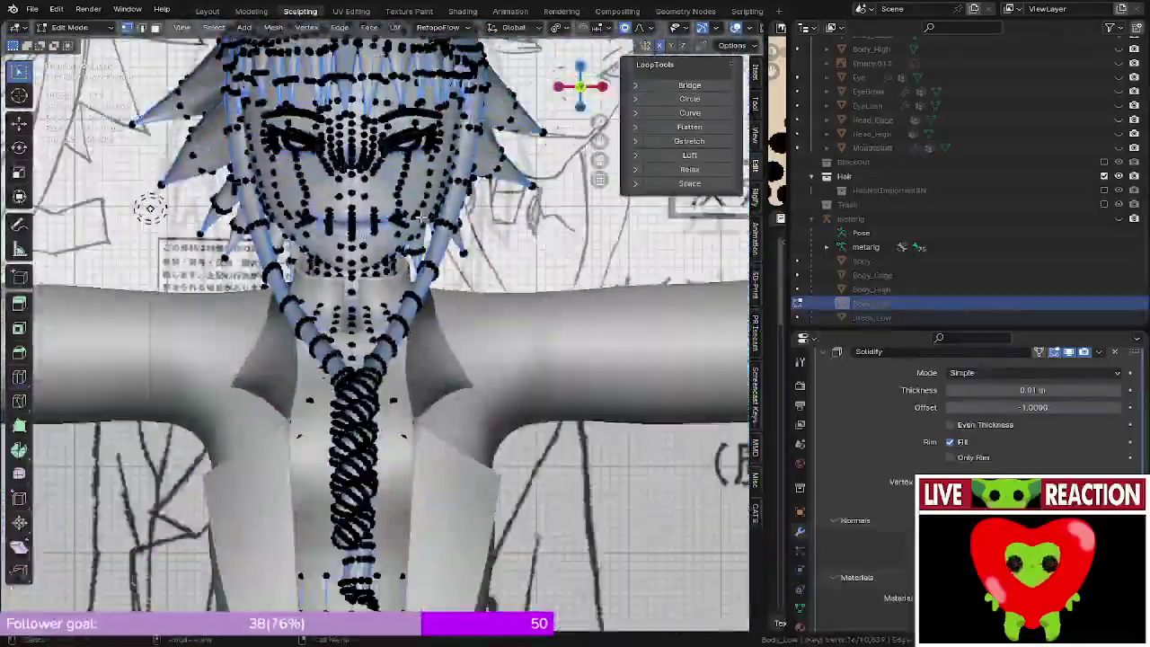
pyautogui.click(560, 239)
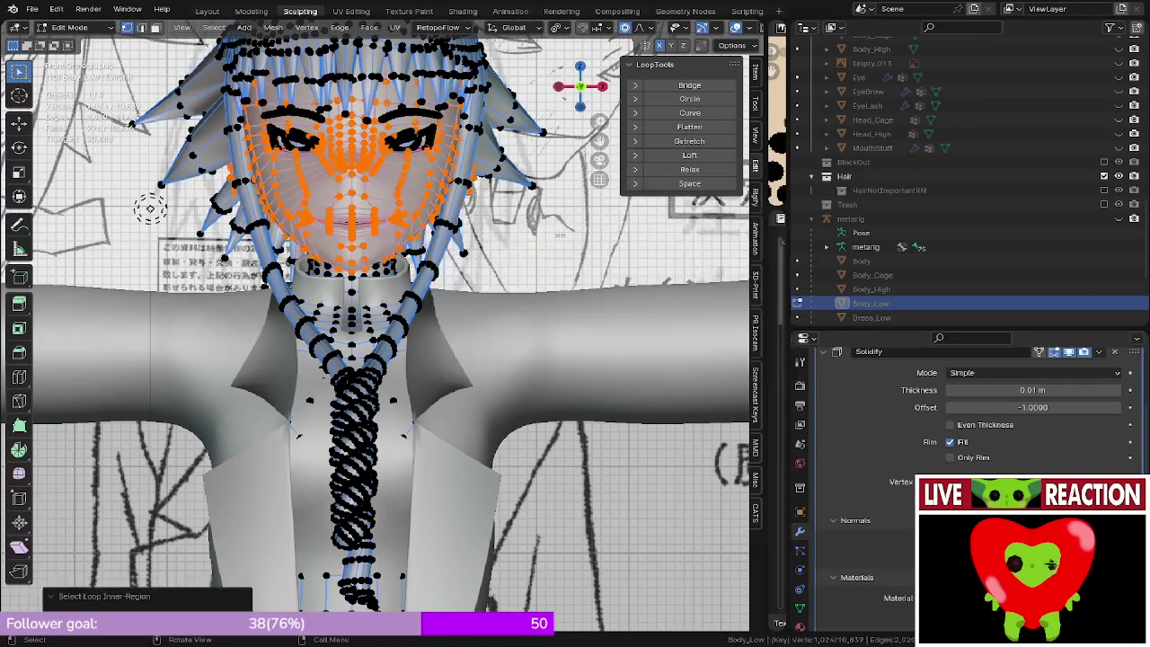
# - Try Select Loop Inner-Region on the selected face region again, and undo back to the jaw seam selection
pyautogui.press('F3')
pyautogui.click(639, 317)
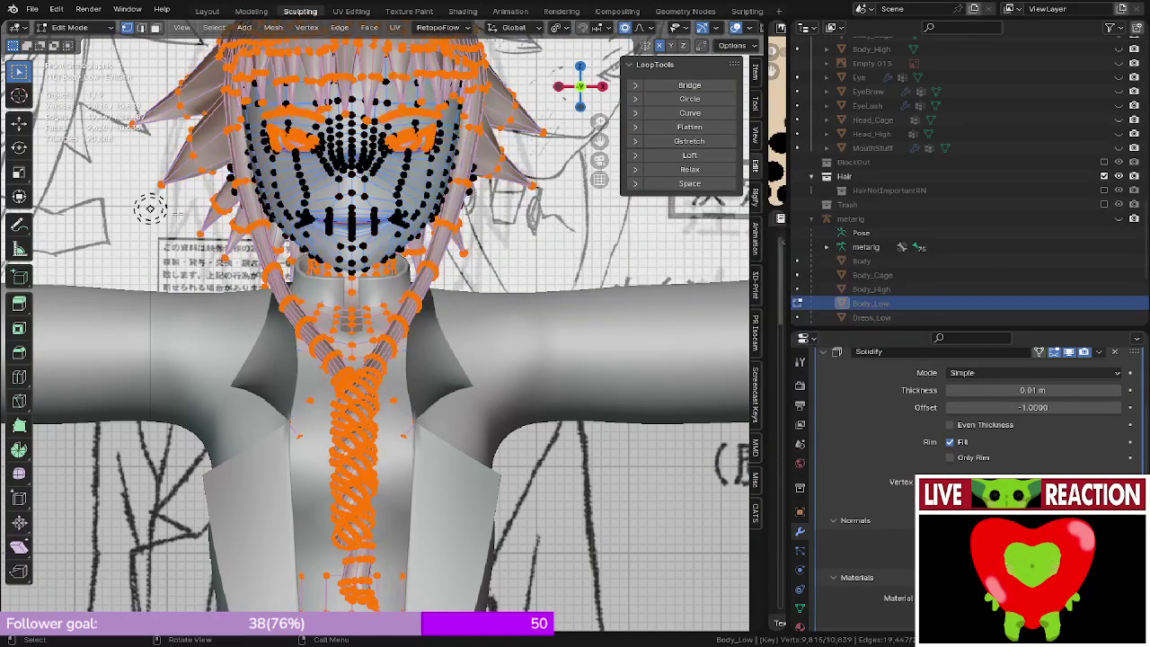
pyautogui.moveTo(503, 184); pyautogui.dragTo(384, 250, button='middle')
pyautogui.scroll(4, 427, 220)
pyautogui.hotkey('ctrl', 'z')
pyautogui.scroll(-3, 427, 220)
pyautogui.scroll(3, 395, 192)
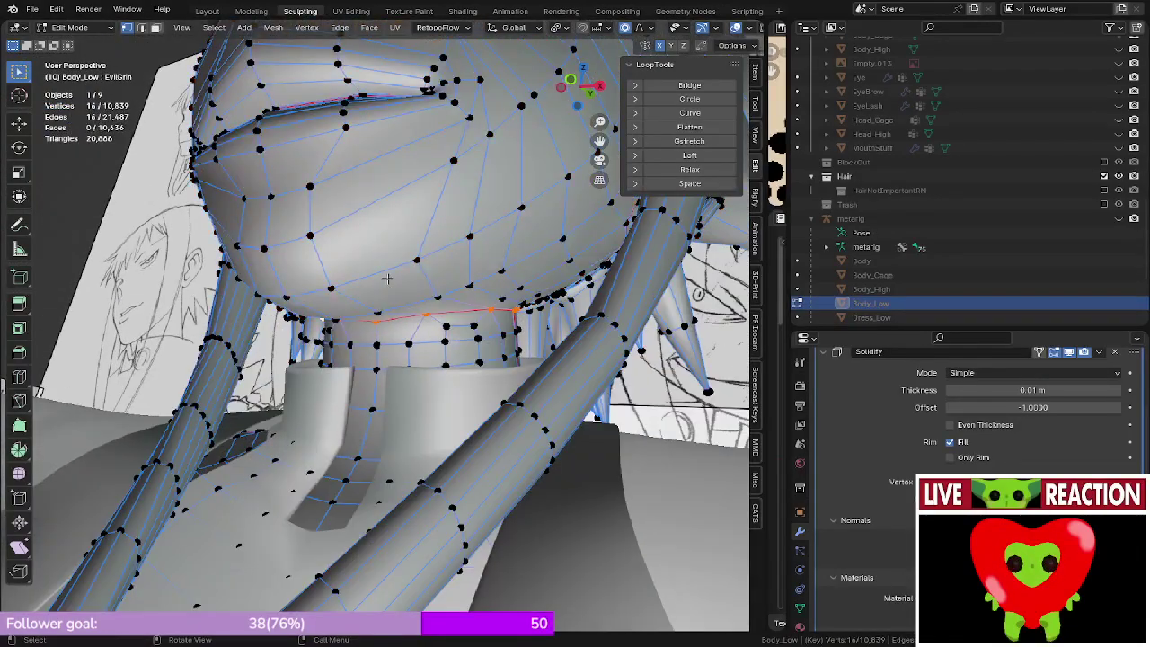
# - Add the edge loop around the waist to the seam selection in wireframe and run Select Loop Inner-Region for the torso and arms
pyautogui.scroll(-4, 387, 278)
pyautogui.press('KP_1')
pyautogui.press('z')
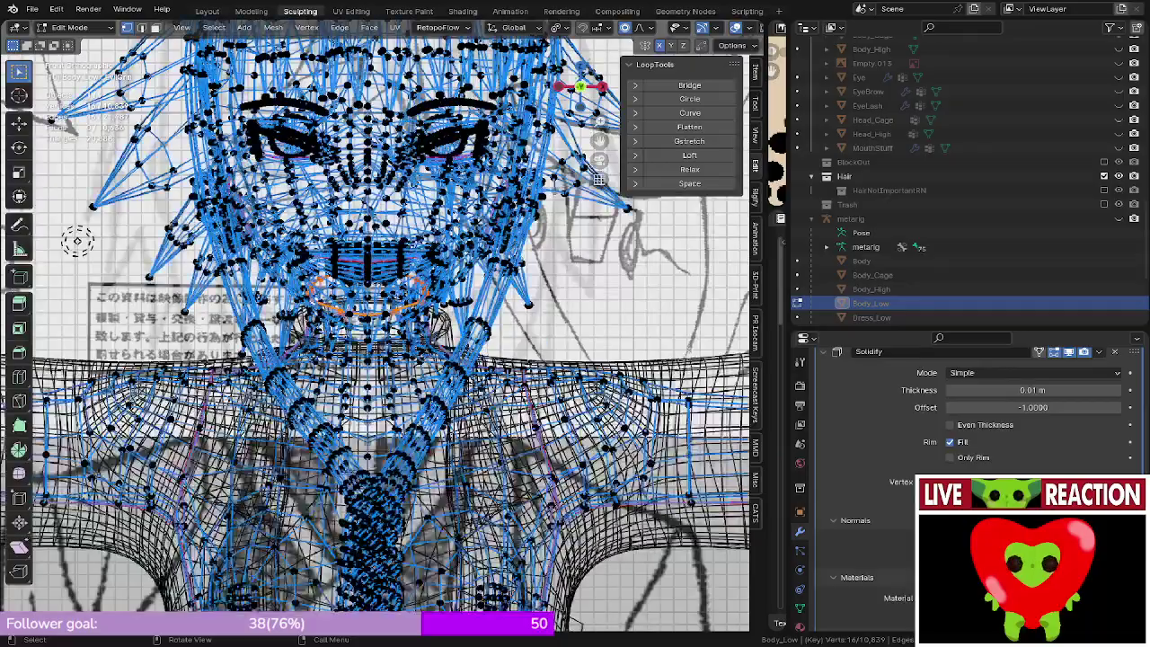
pyautogui.moveTo(387, 279); pyautogui.dragTo(419, 217, button='middle')
pyautogui.scroll(-6, 377, 280)
pyautogui.scroll(-2, 294, 282)
pyautogui.scroll(4, 293, 282)
pyautogui.scroll(-4, 321, 289)
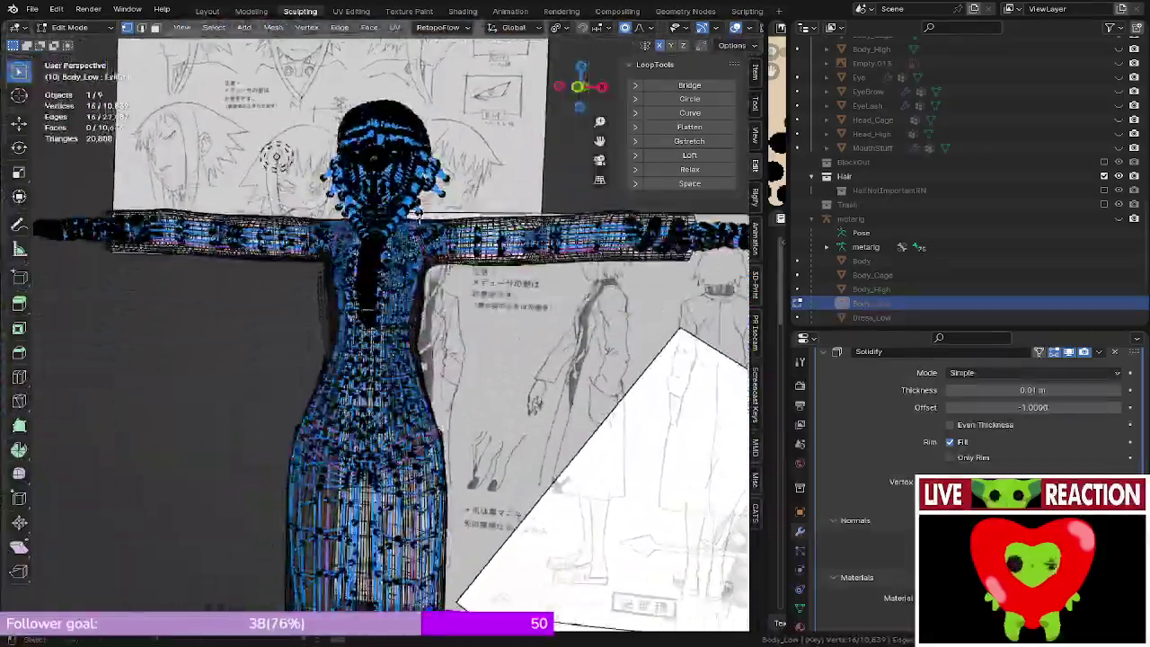
pyautogui.scroll(4, 420, 217)
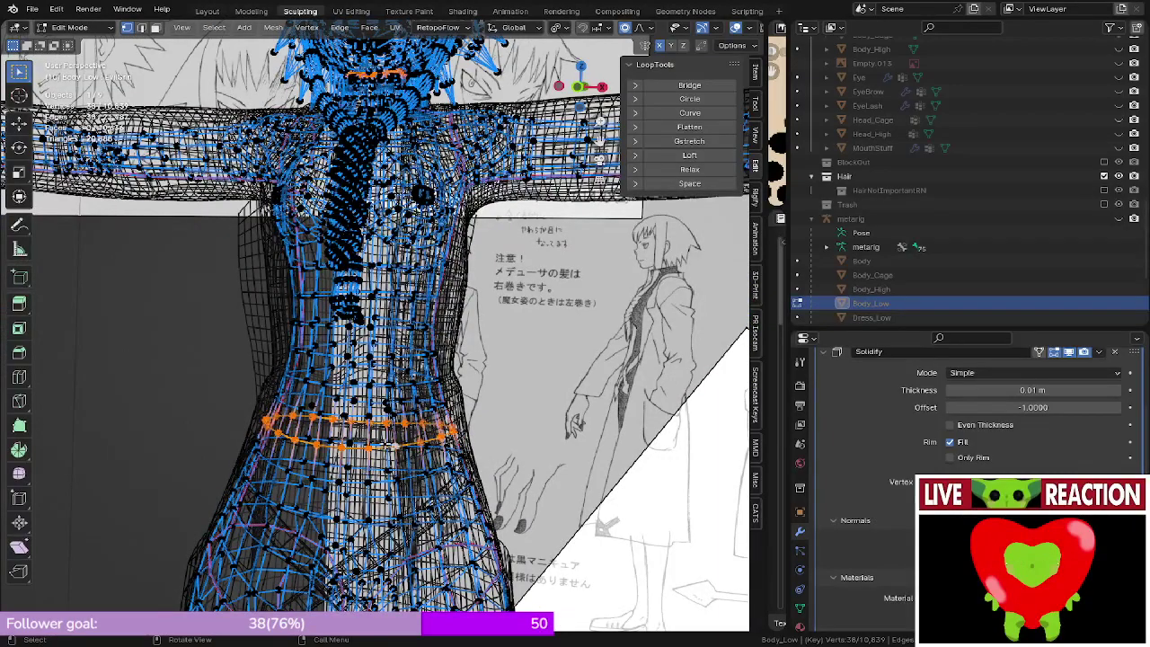
pyautogui.press('F3')
pyautogui.click(503, 481)
pyautogui.scroll(-3, 481, 386)
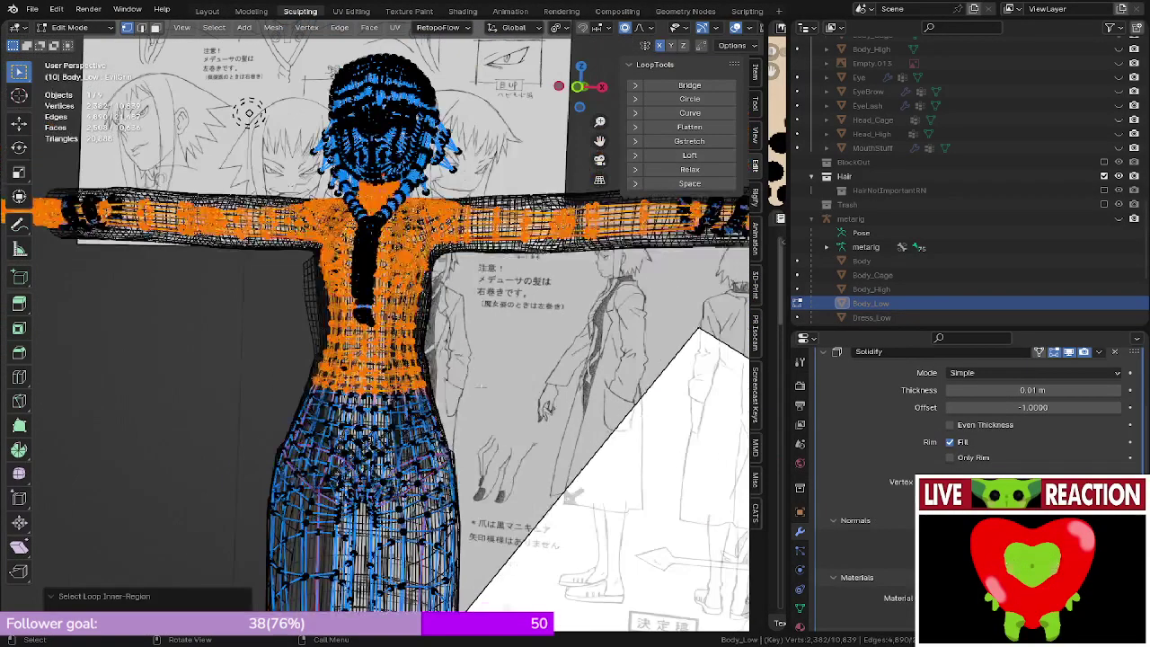
# - Add the hips, legs and boots to the torso and arm selection with Circle Select in front view
pyautogui.moveTo(480, 386); pyautogui.dragTo(502, 377, button='middle')
pyautogui.scroll(-5, 476, 372)
pyautogui.keyDown('shift'); pyautogui.moveTo(431, 373); pyautogui.dragTo(413, 261, button='middle'); pyautogui.keyUp('shift')
pyautogui.press('KP_1')
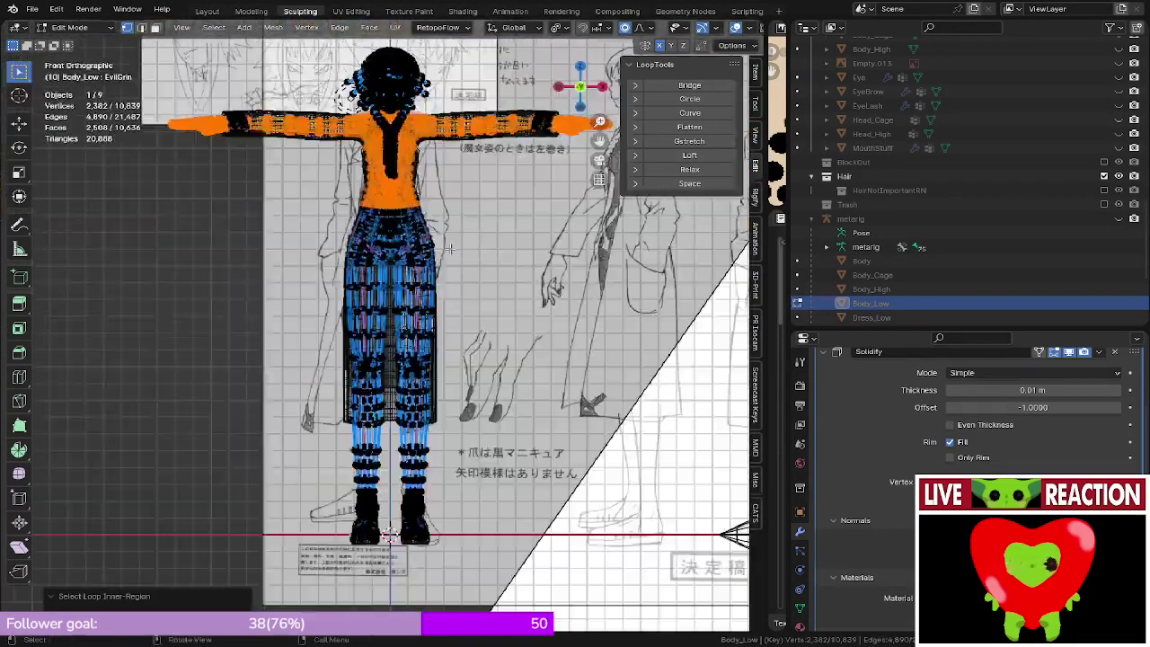
pyautogui.scroll(2, 450, 249)
pyautogui.press('c')
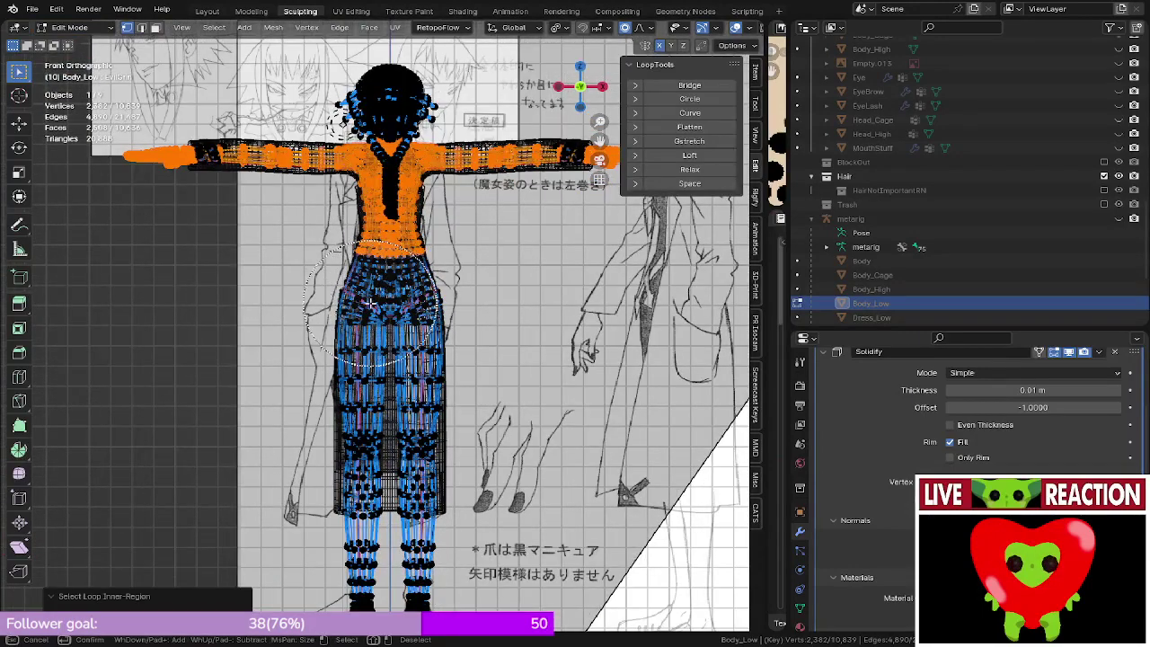
pyautogui.moveTo(438, 412); pyautogui.dragTo(429, 608)
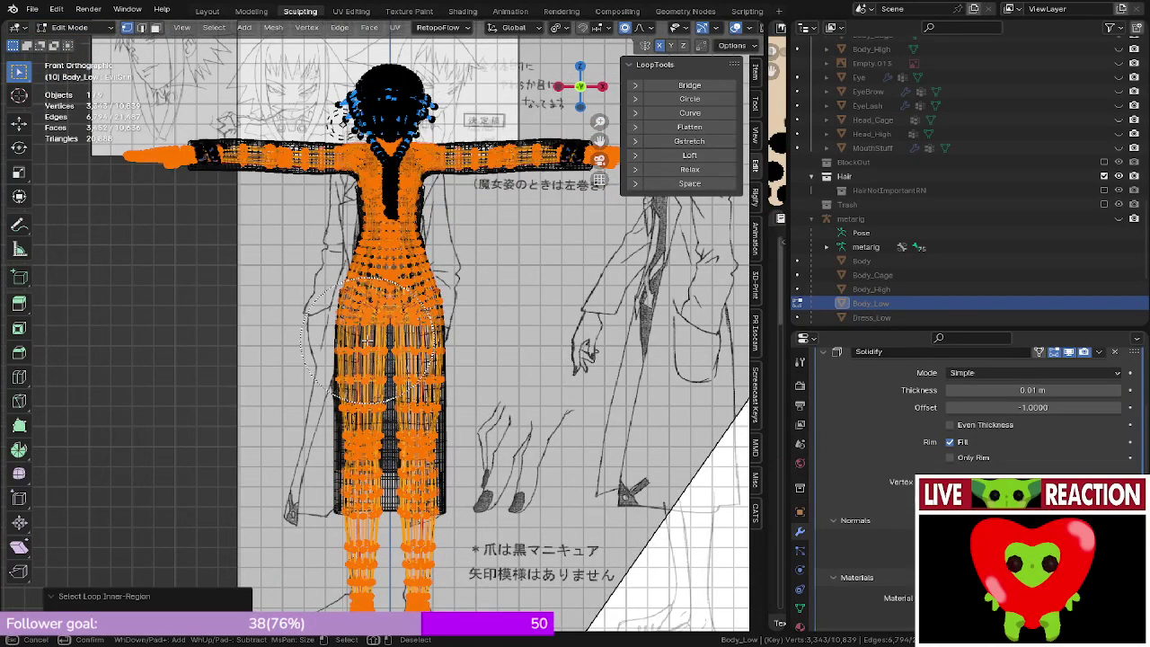
pyautogui.press('Escape')
pyautogui.keyDown('shift'); pyautogui.moveTo(357, 364); pyautogui.dragTo(357, 211, button='middle'); pyautogui.keyUp('shift')
pyautogui.press('c')
pyautogui.moveTo(337, 471); pyautogui.dragTo(374, 479)
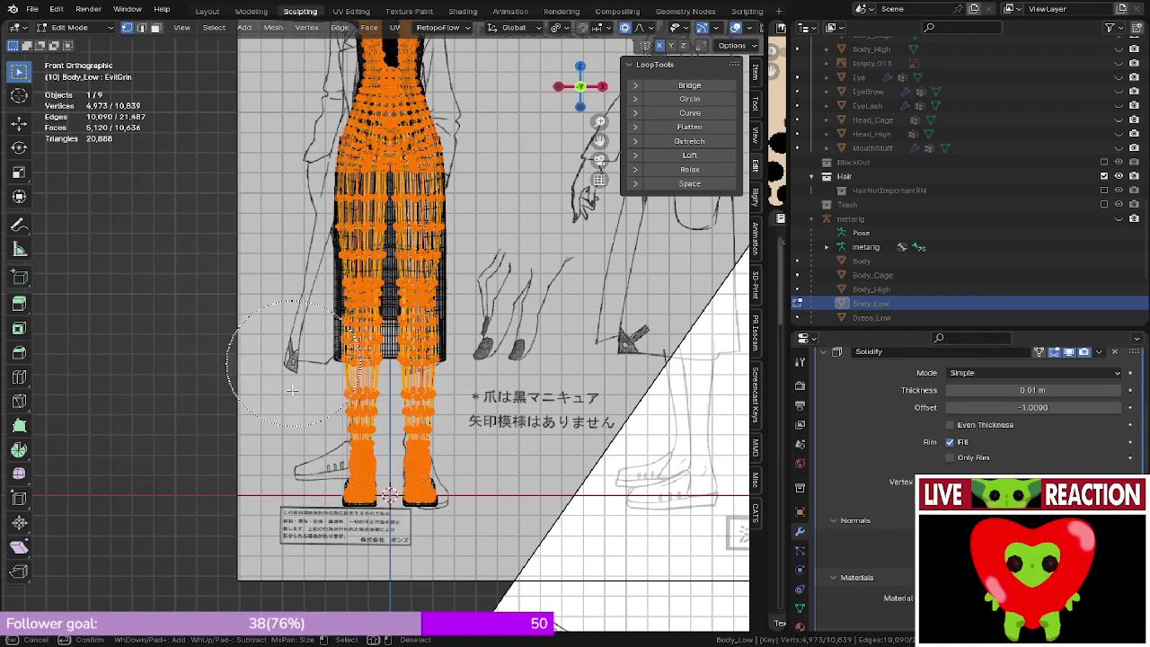
pyautogui.press('Escape')
# - Switch the viewport from wireframe to a shaded display that shows the materials
pyautogui.keyDown('shift'); pyautogui.moveTo(285, 132); pyautogui.dragTo(229, 416, button='middle'); pyautogui.keyUp('shift')
pyautogui.press('z')
pyautogui.click(580, 361)
pyautogui.moveTo(580, 362); pyautogui.dragTo(544, 297, button='middle')
pyautogui.scroll(3, 544, 282)
pyautogui.press('z')
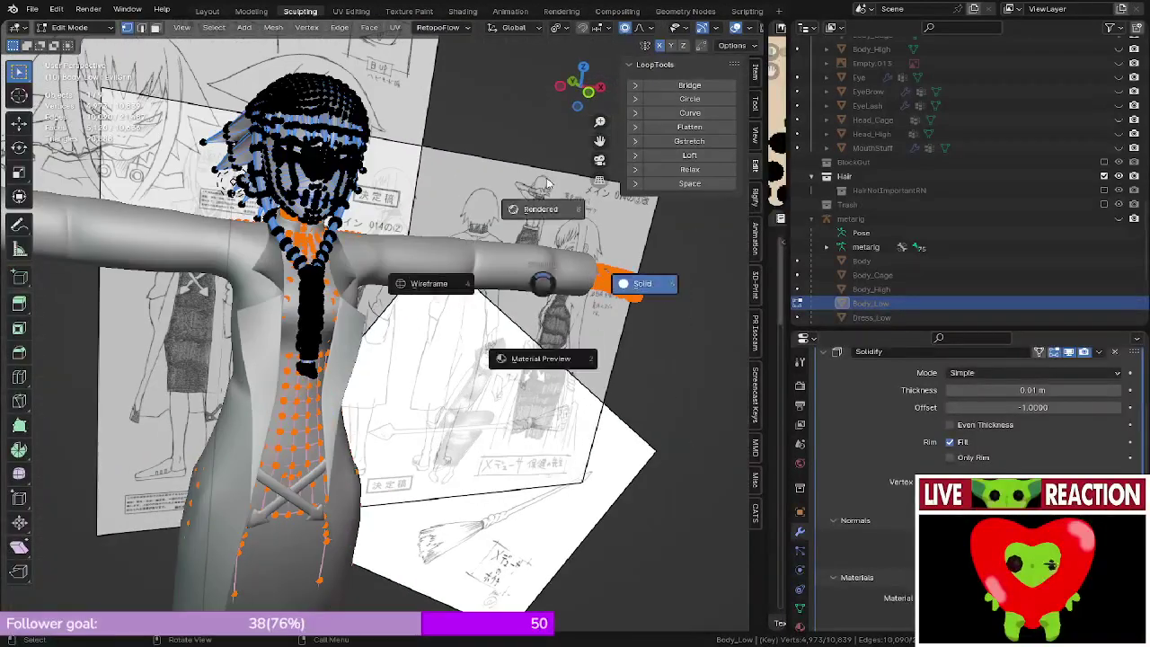
pyautogui.click(545, 357)
# - Assign the BodyColor.001 material to the selected body and hand faces
pyautogui.moveTo(544, 358); pyautogui.dragTo(620, 315, button='middle')
pyautogui.scroll(3, 311, 354)
pyautogui.moveTo(636, 275)
pyautogui.keyDown('shift'); pyautogui.mouseDown(button='middle')
pyautogui.moveTo(311, 354)
pyautogui.moveTo(745, 404)
pyautogui.mouseUp(button='middle'); pyautogui.keyUp('shift')
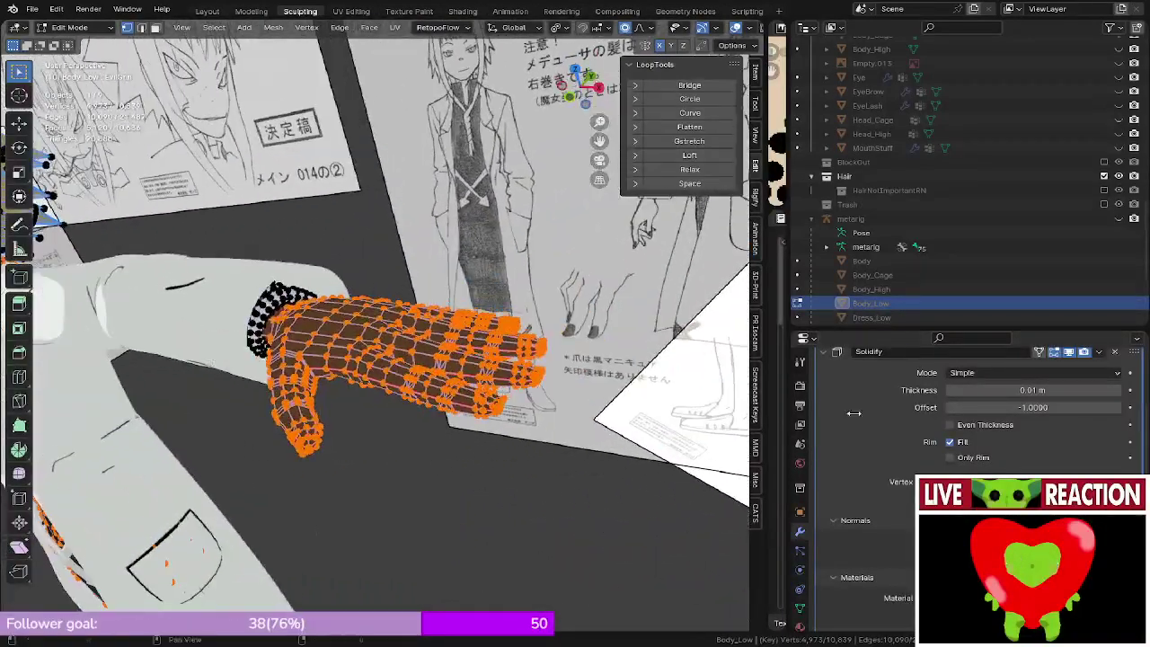
pyautogui.click(799, 626)
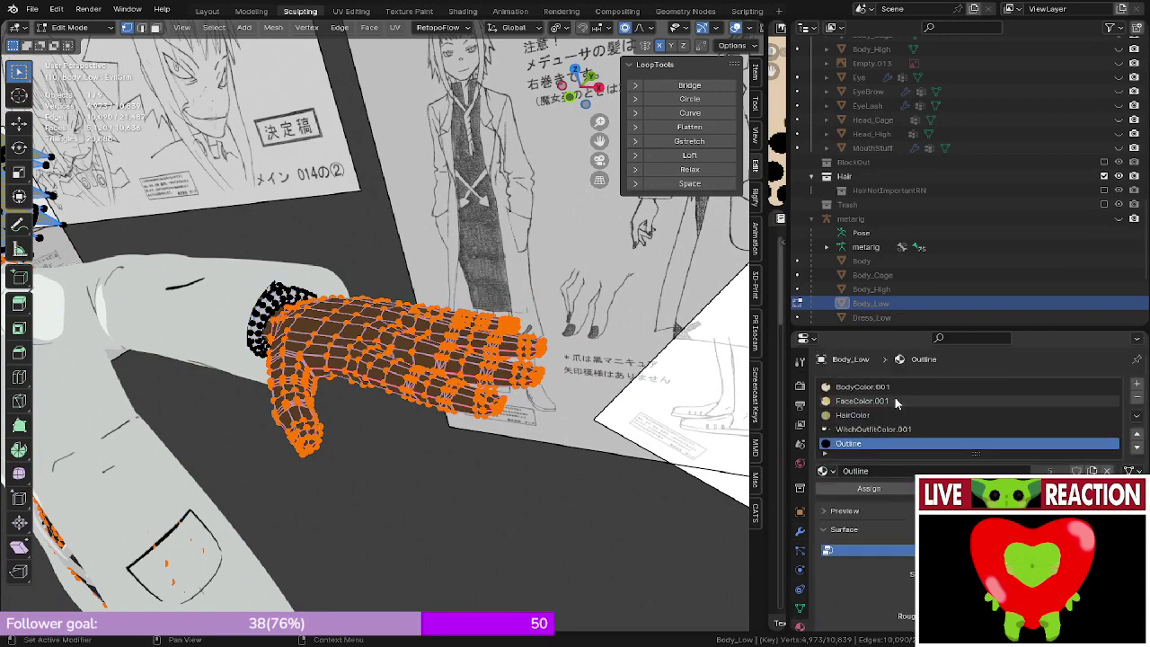
pyautogui.click(857, 386)
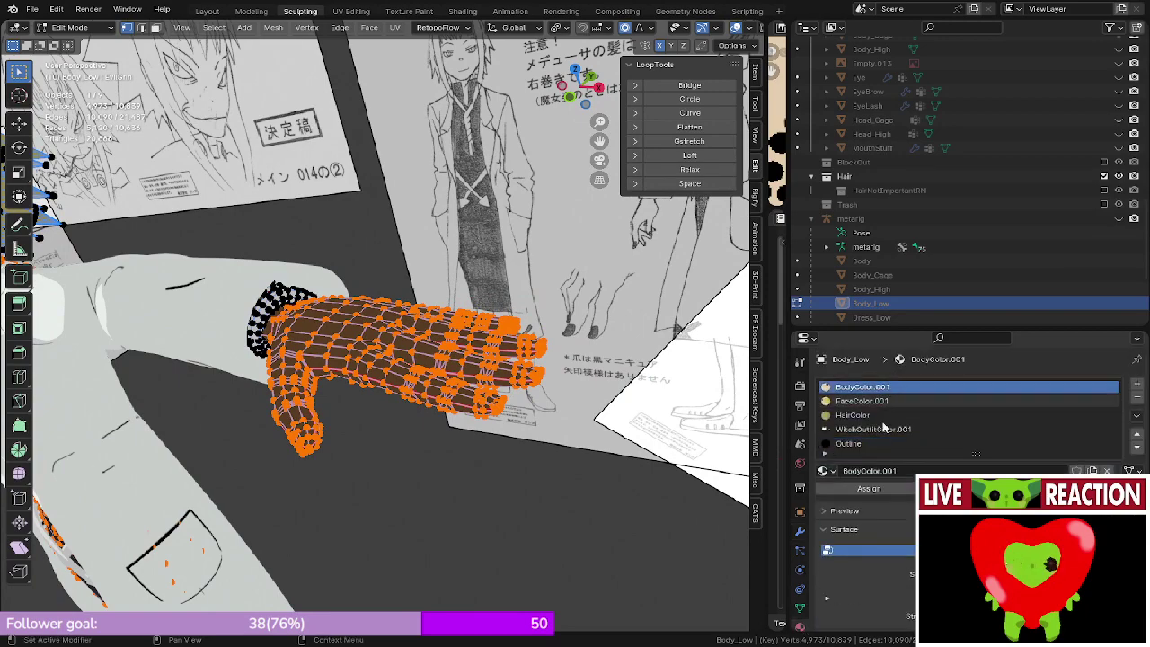
pyautogui.click(869, 489)
# - Inspect the dark hand in Object Mode and compare the BodyColor.001 and WitchOutfitColor.001 material settings, including backface culling
pyautogui.moveTo(665, 481); pyautogui.dragTo(503, 485, button='middle')
pyautogui.scroll(4, 477, 392)
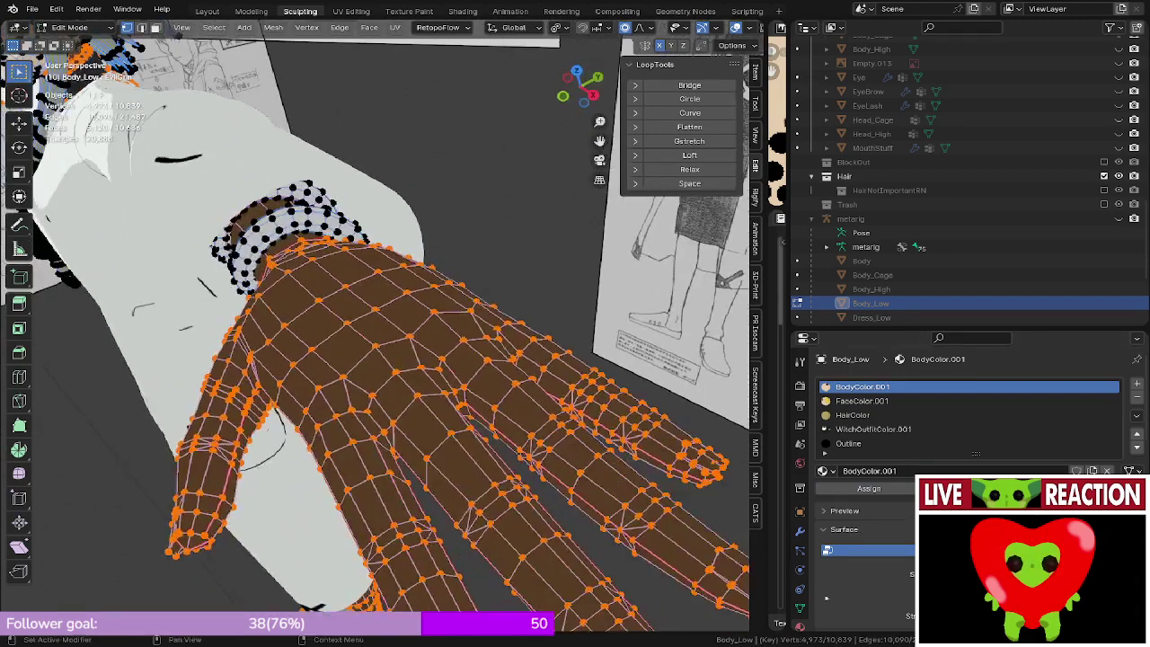
pyautogui.scroll(-10, 980, 434)
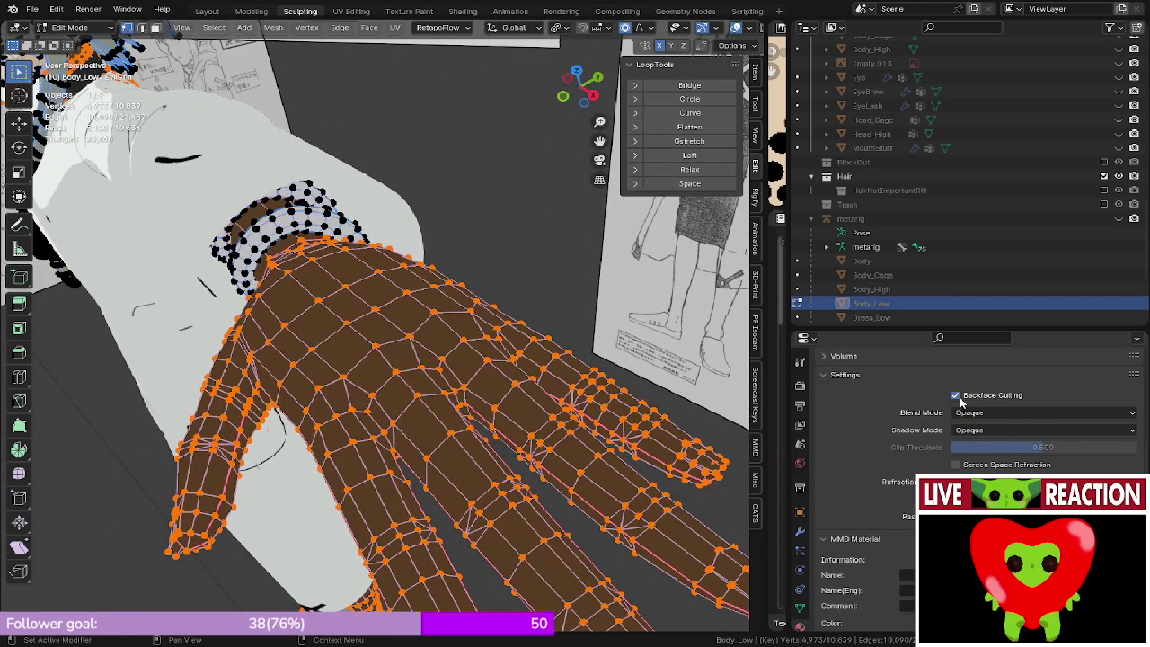
pyautogui.moveTo(554, 362); pyautogui.dragTo(539, 399, button='middle')
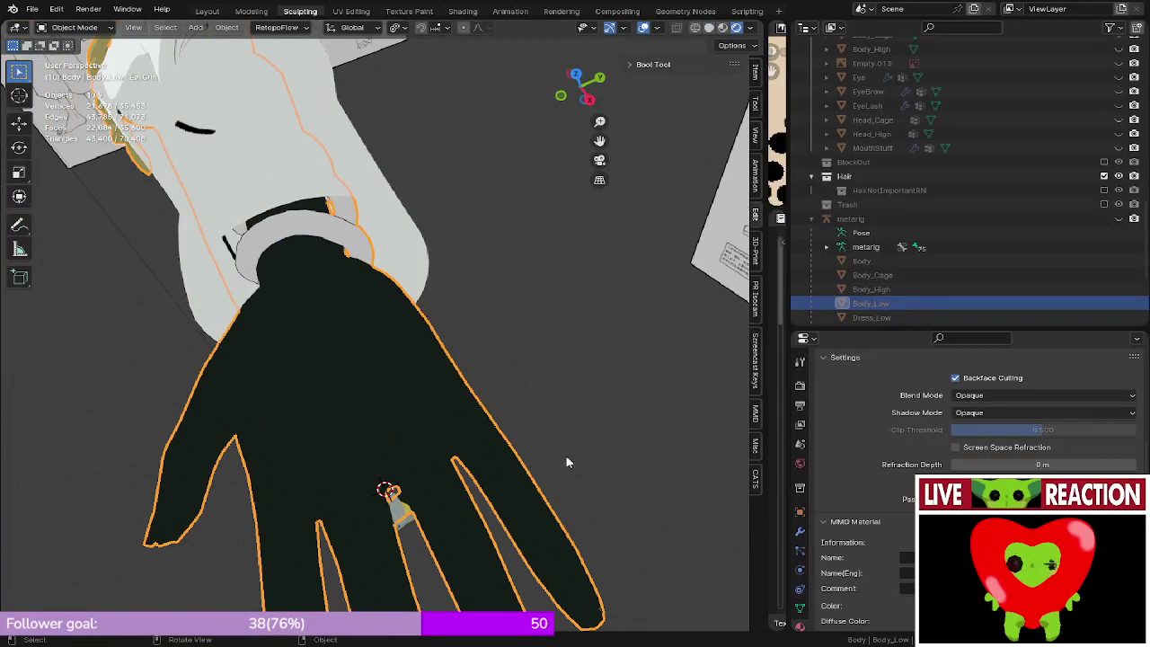
pyautogui.scroll(15, 942, 440)
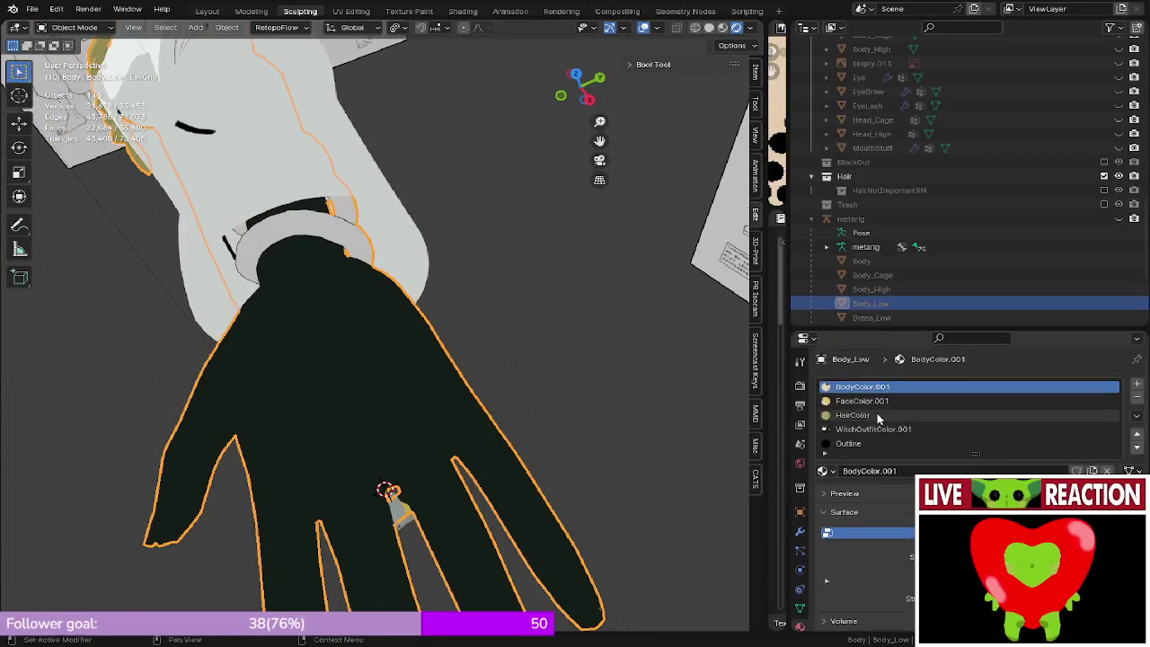
pyautogui.click(885, 428)
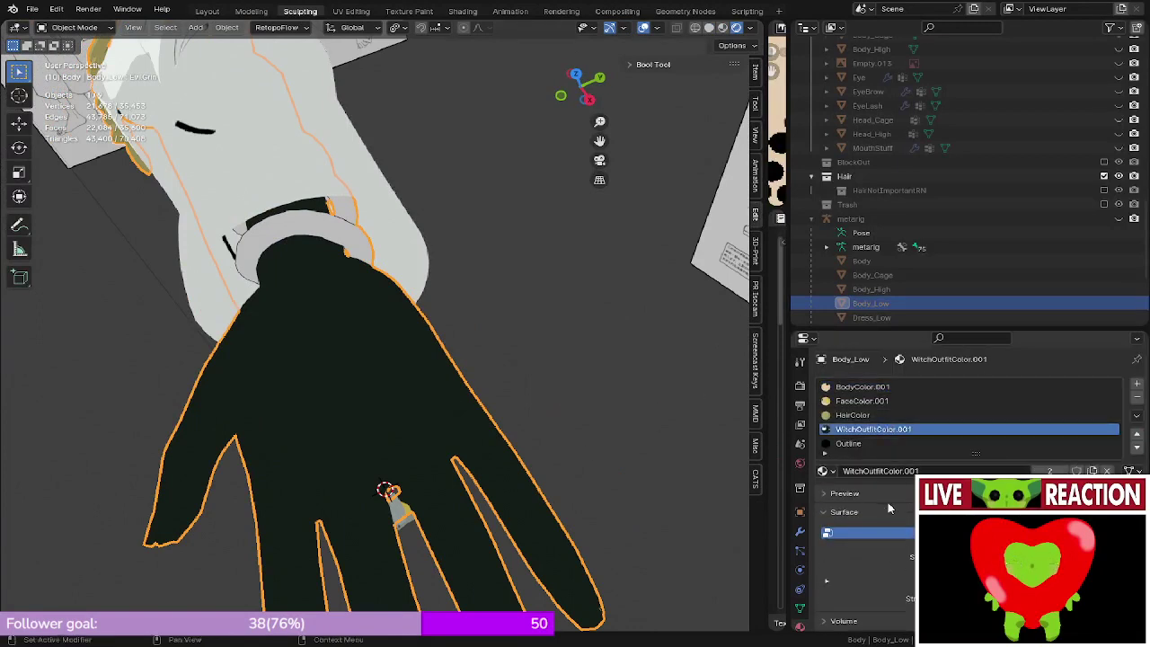
pyautogui.scroll(-2, 893, 476)
pyautogui.scroll(2, 889, 377)
pyautogui.click(883, 386)
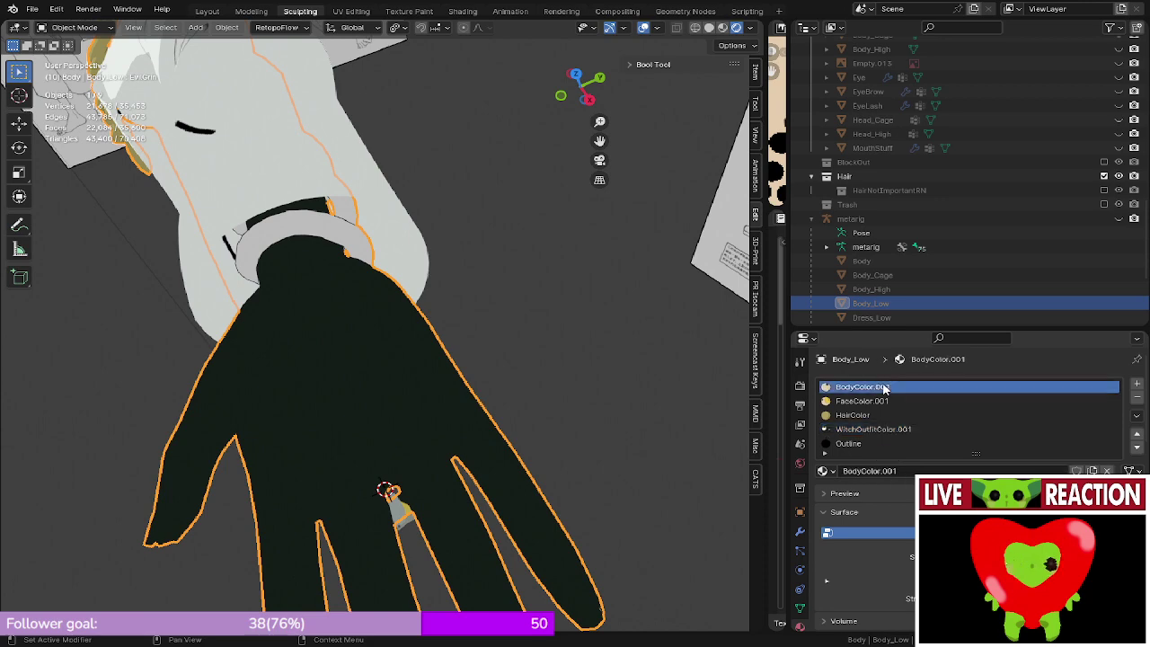
pyautogui.moveTo(426, 377); pyautogui.dragTo(460, 381, button='middle')
pyautogui.scroll(-3, 844, 471)
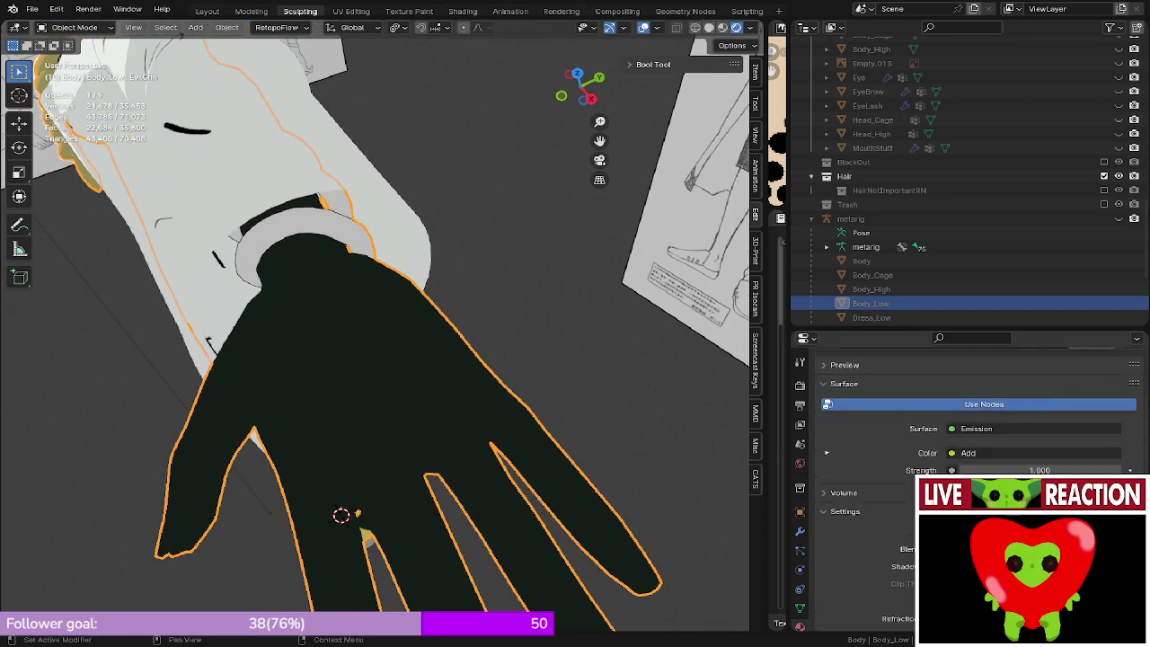
# - Assign BodyColor.001 again to the selected faces in Edit Mode and return to Object Mode
pyautogui.press('Tab')
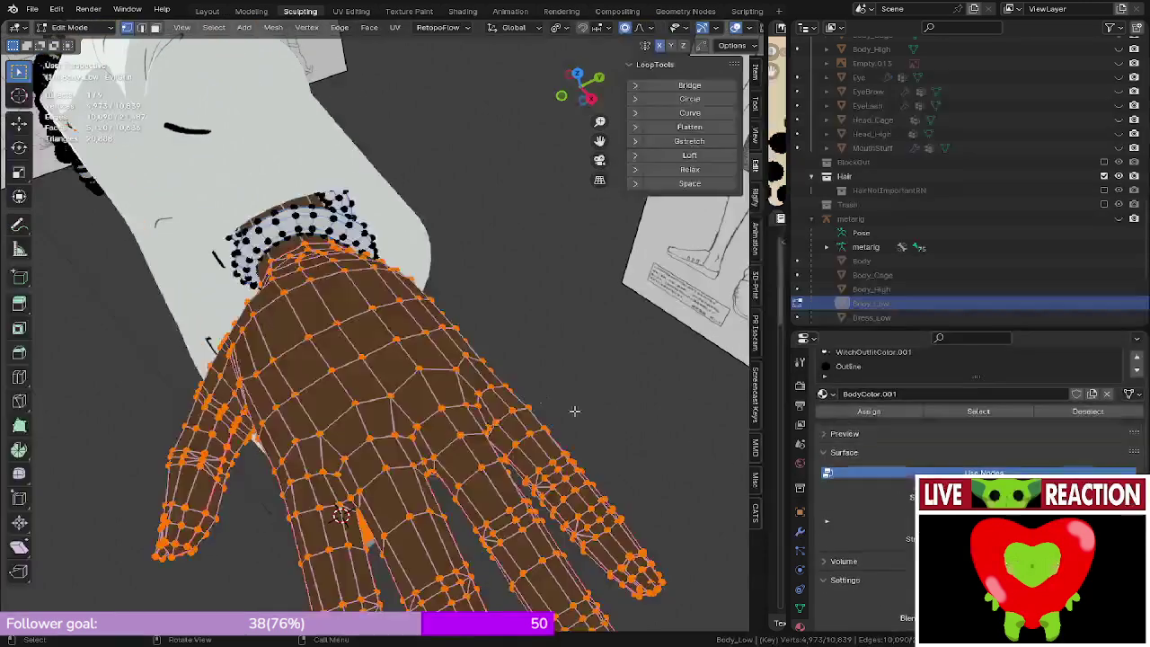
pyautogui.click(871, 411)
pyautogui.press('Tab')
pyautogui.moveTo(390, 441); pyautogui.dragTo(414, 521, button='middle')
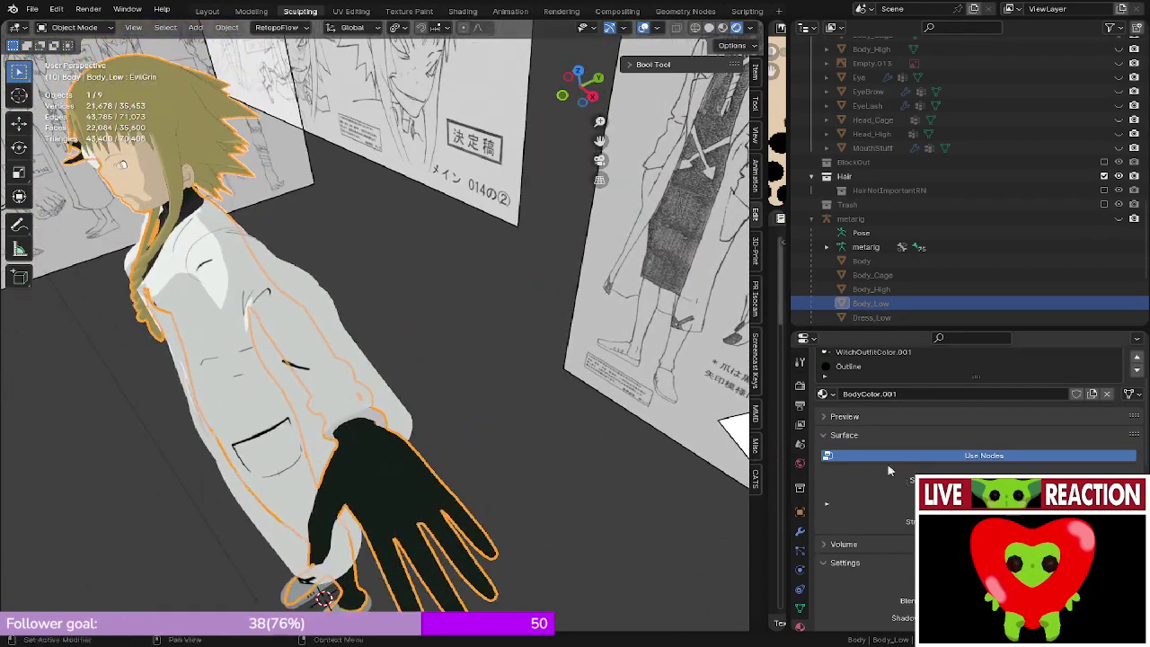
# - Set both Material Offset and Rim to 4 in Body_Low's Solidify modifier
pyautogui.click(799, 589)
pyautogui.click(800, 531)
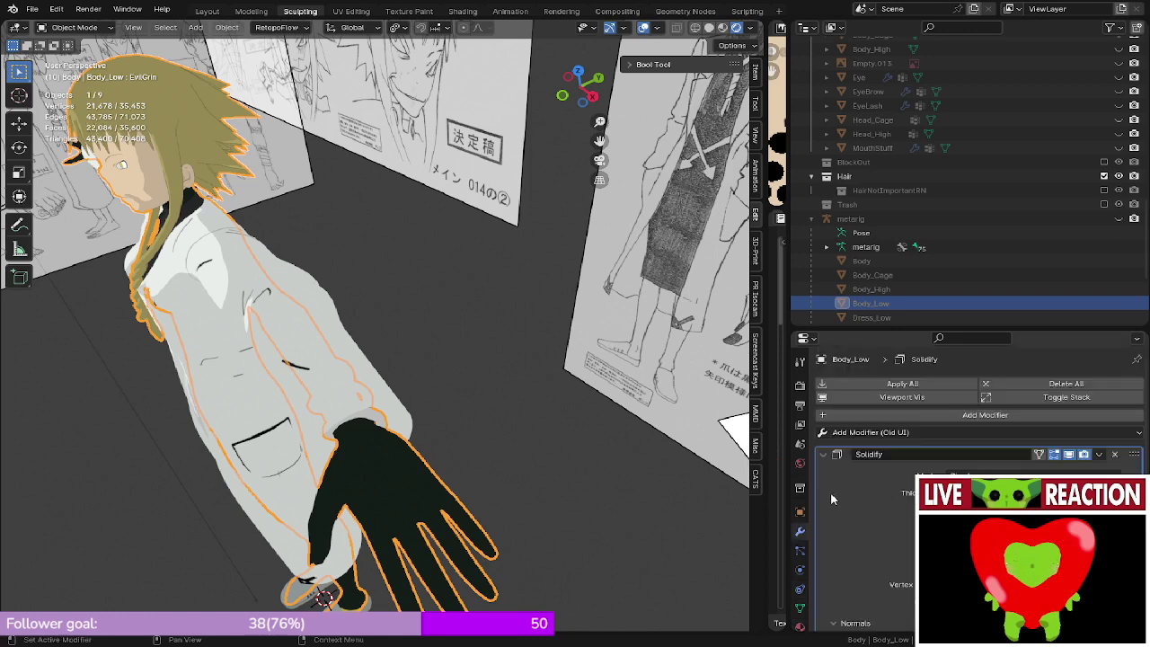
pyautogui.click(799, 626)
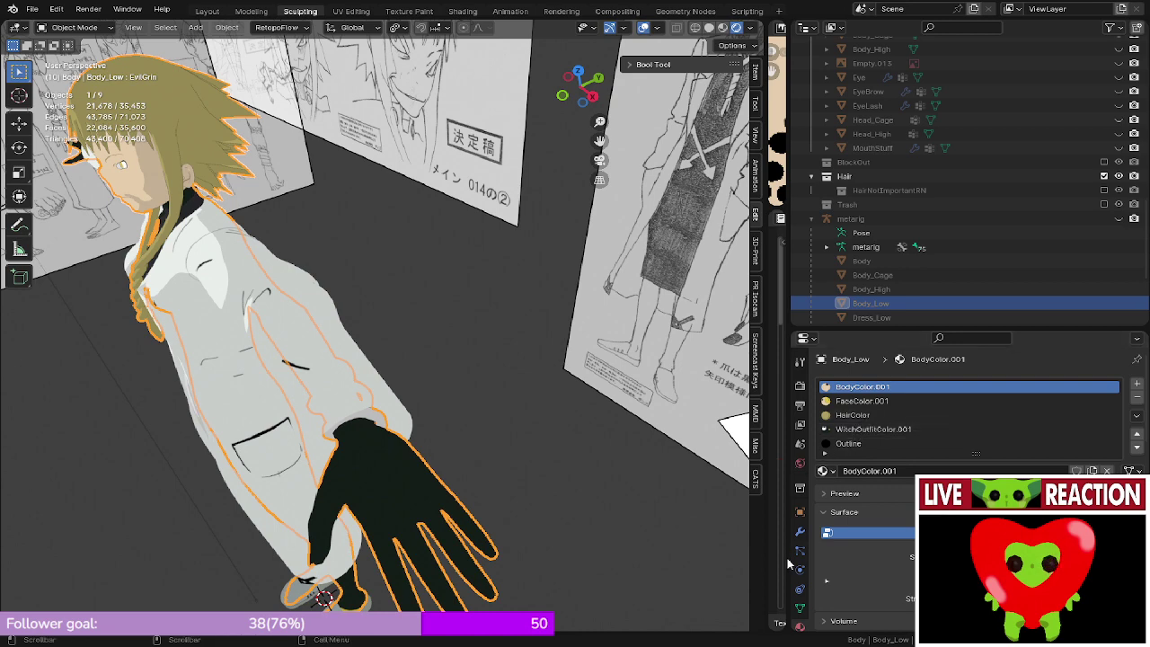
pyautogui.click(799, 531)
pyautogui.scroll(-3, 853, 523)
pyautogui.scroll(-1, 854, 523)
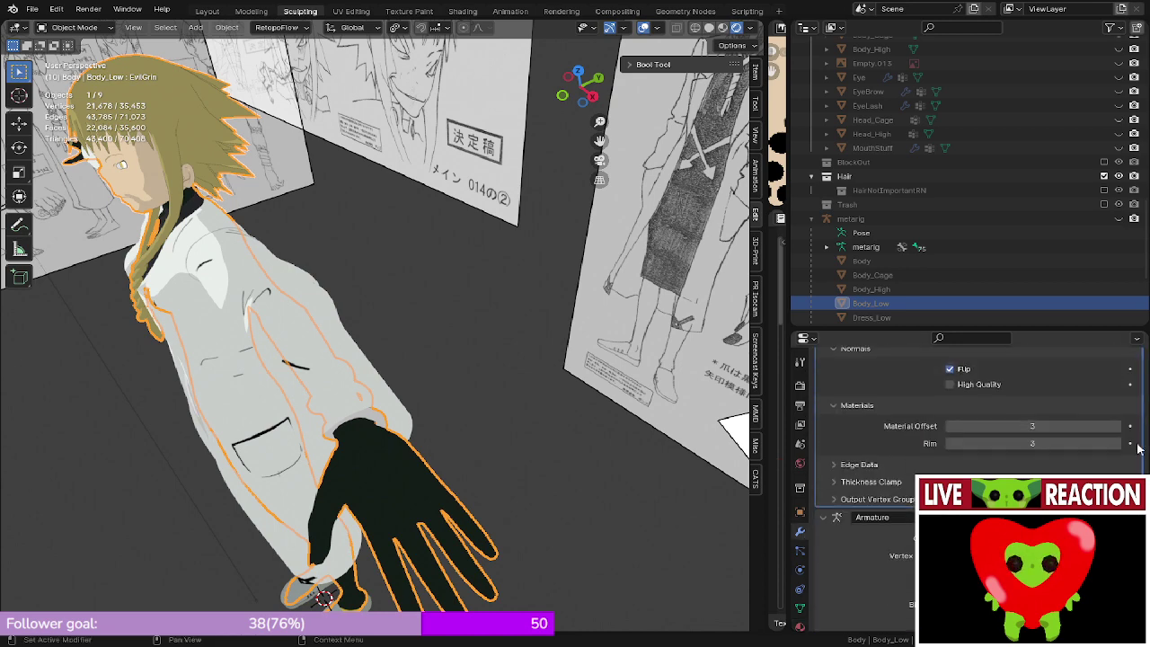
pyautogui.click(1118, 425)
pyautogui.click(1118, 444)
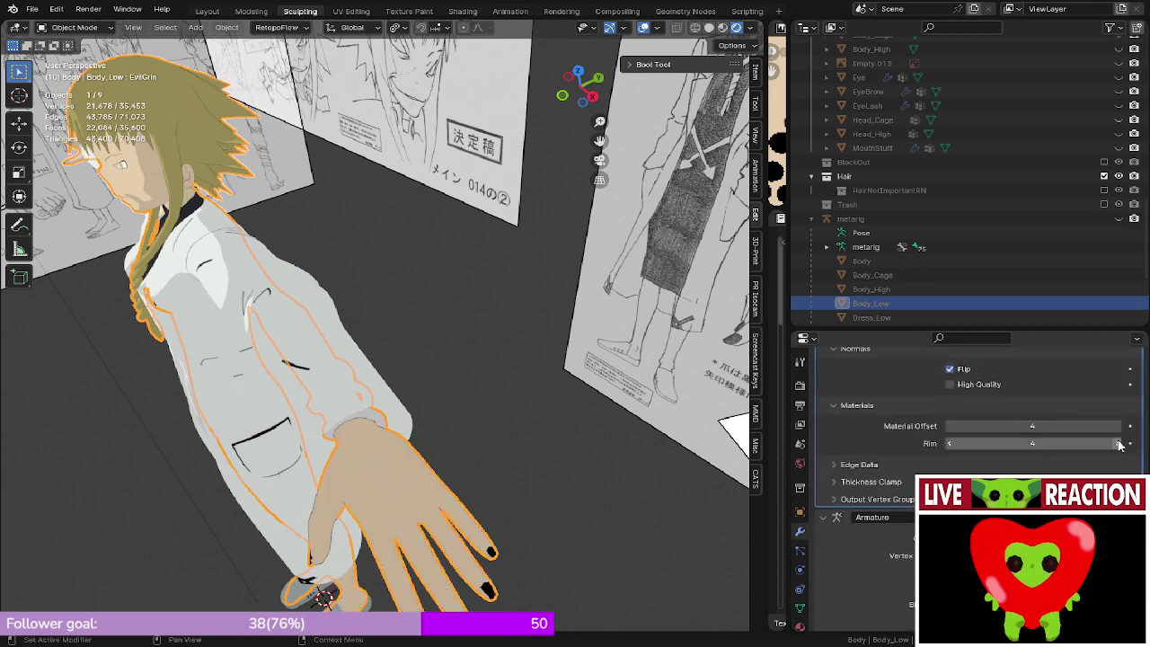
# - Examine the outline on the head, face and upper body from the front with Body_Low deselected
pyautogui.scroll(-2, 395, 360)
pyautogui.moveTo(269, 351); pyautogui.dragTo(469, 513, button='middle')
pyautogui.press('KP_1')
pyautogui.scroll(2, 472, 454)
pyautogui.keyDown('shift'); pyautogui.moveTo(505, 413); pyautogui.dragTo(428, 449, button='middle'); pyautogui.keyUp('shift')
pyautogui.scroll(-2, 575, 369)
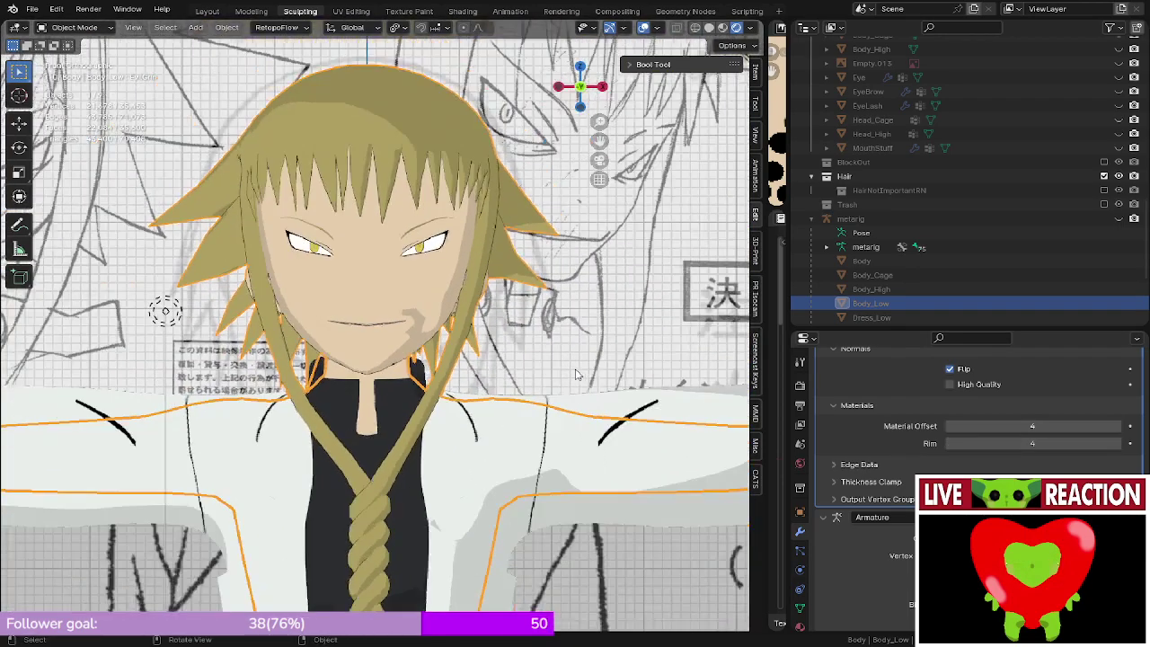
pyautogui.moveTo(575, 369); pyautogui.dragTo(543, 383, button='middle')
pyautogui.click(532, 309)
pyautogui.moveTo(532, 310); pyautogui.dragTo(557, 310, button='middle')
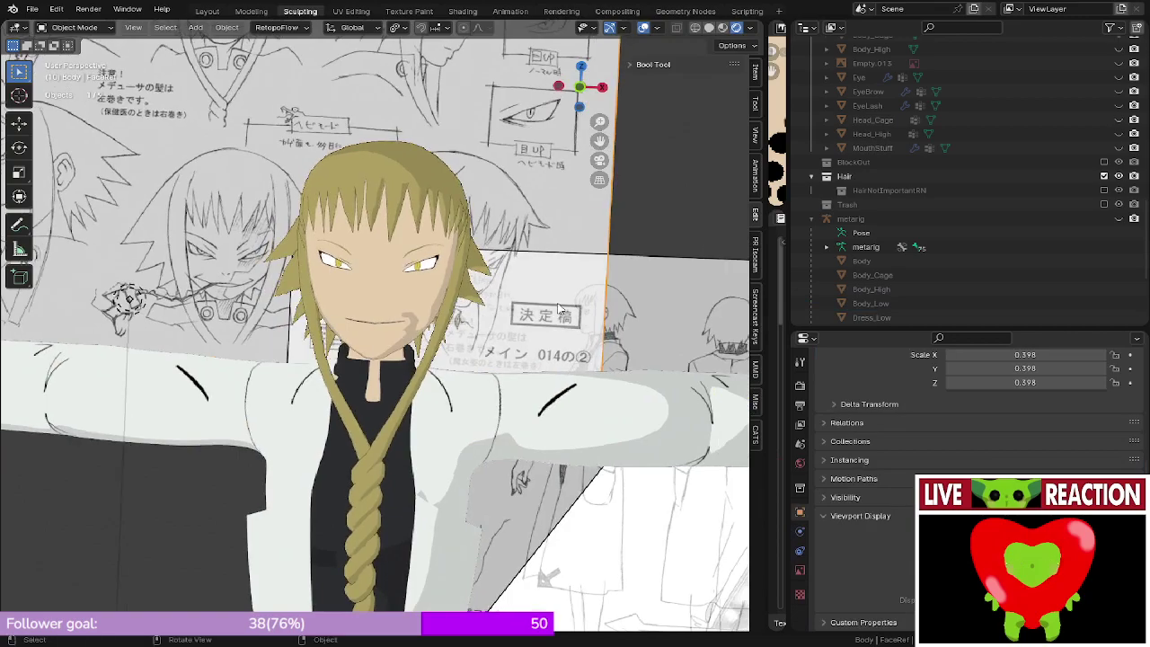
# - Save the current Medusa_005.blend file
pyautogui.press('KP_1')
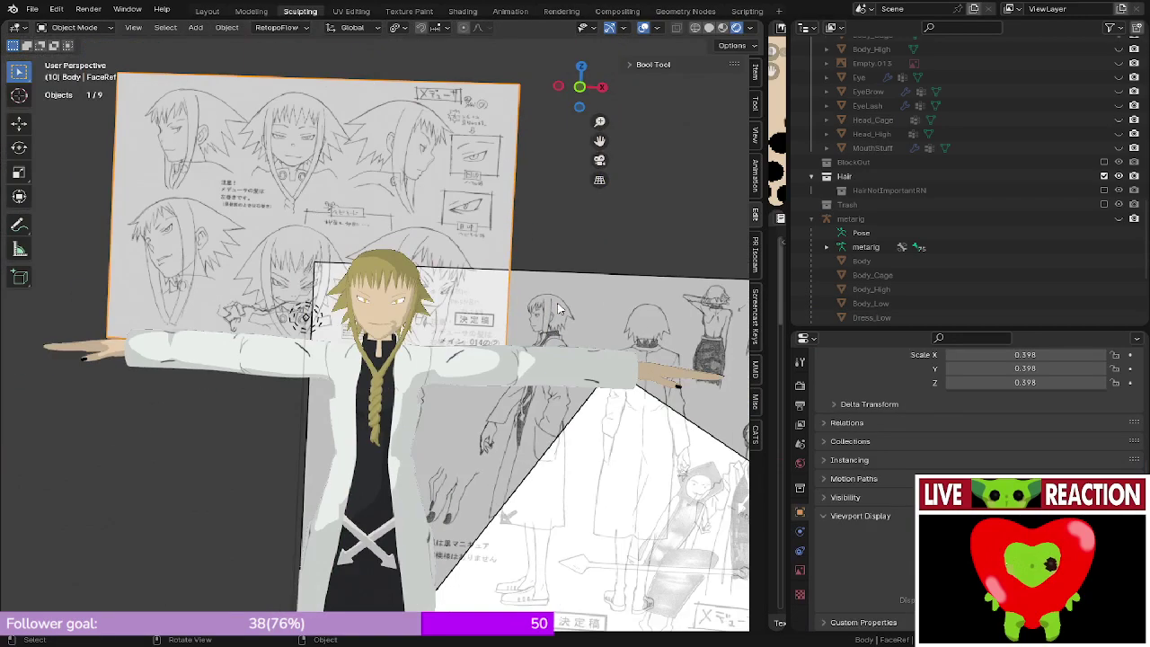
pyautogui.scroll(4, 530, 319)
pyautogui.keyDown('shift'); pyautogui.moveTo(492, 329); pyautogui.dragTo(548, 336, button='middle'); pyautogui.keyUp('shift')
pyautogui.moveTo(548, 336); pyautogui.dragTo(418, 323, button='middle')
pyautogui.scroll(-5, 414, 320)
pyautogui.press('KP_1')
pyautogui.hotkey('ctrl', 's')
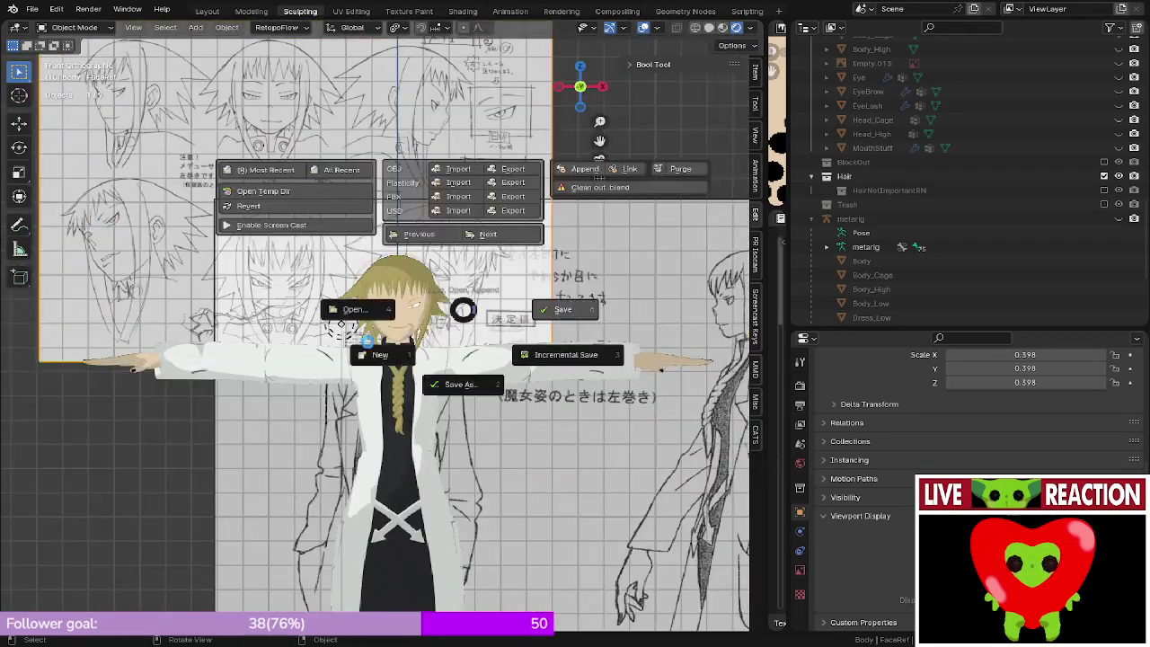
pyautogui.click(559, 310)
# - Examine the head in profile from the right, and the outline around the eye up close
pyautogui.moveTo(559, 312); pyautogui.dragTo(636, 343, button='middle')
pyautogui.press('KP_3')
pyautogui.scroll(5, 460, 353)
pyautogui.scroll(5, 460, 349)
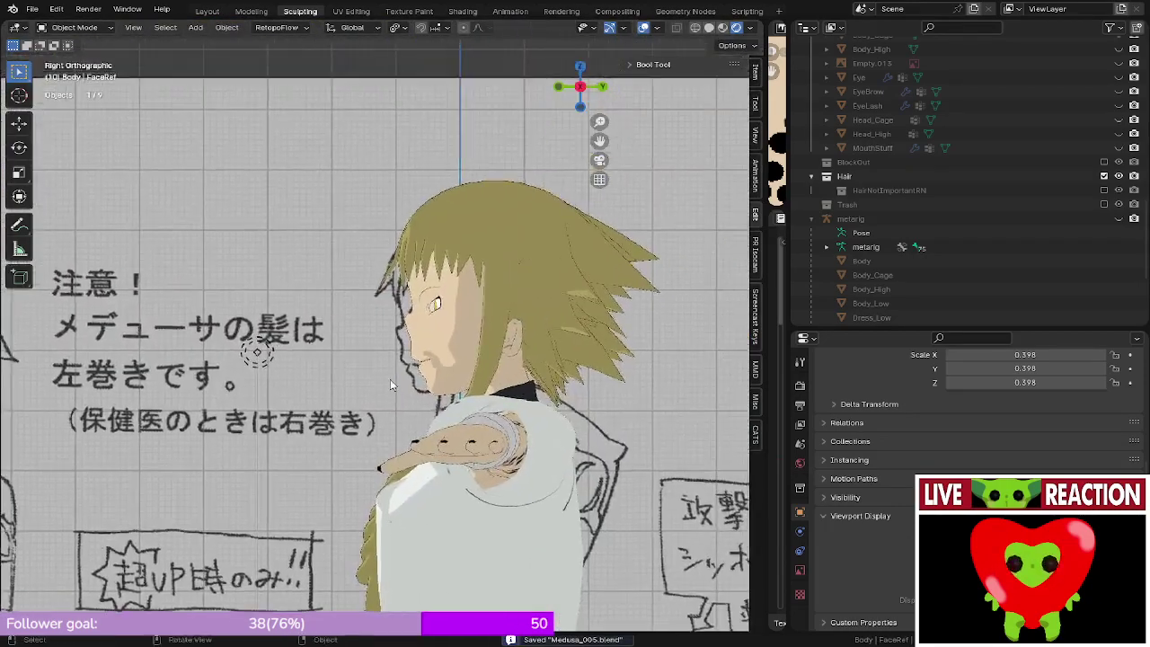
pyautogui.moveTo(394, 364); pyautogui.dragTo(356, 451, button='middle')
pyautogui.press('KP_3')
pyautogui.scroll(6, 357, 452)
pyautogui.scroll(7, 439, 417)
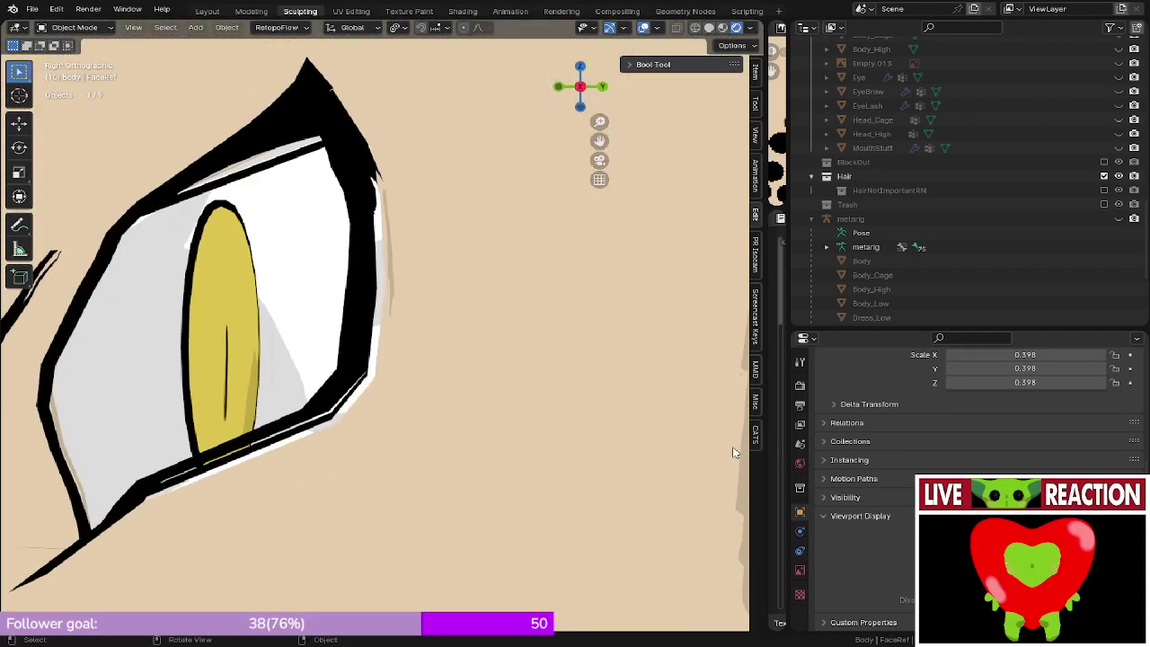
# - Compare the eye outline with Body_Low's Solidify modifier shown and hidden in the viewport
pyautogui.click(515, 341)
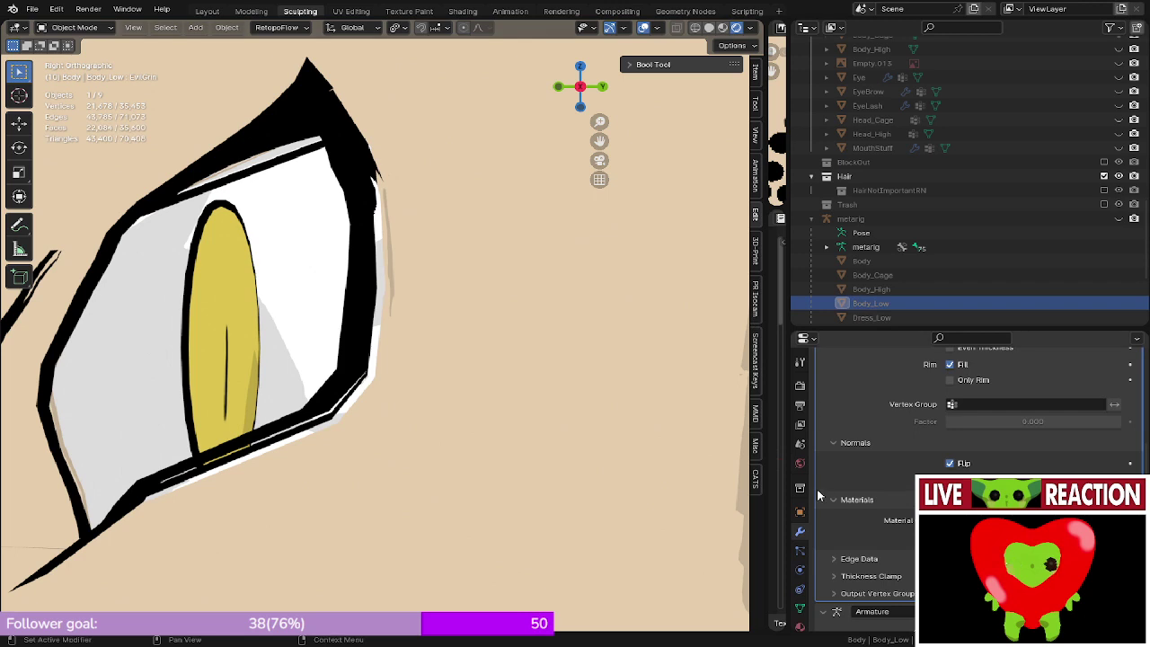
pyautogui.scroll(8, 889, 449)
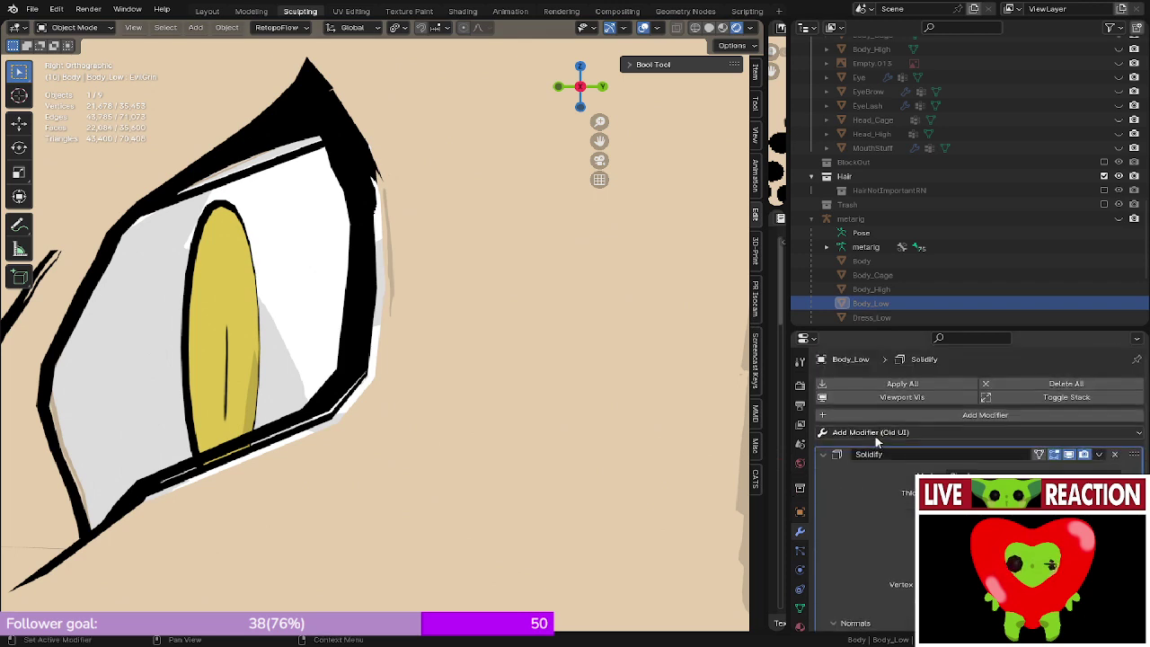
pyautogui.click(1068, 454)
pyautogui.click(1070, 456)
pyautogui.click(1070, 456)
pyautogui.click(1070, 455)
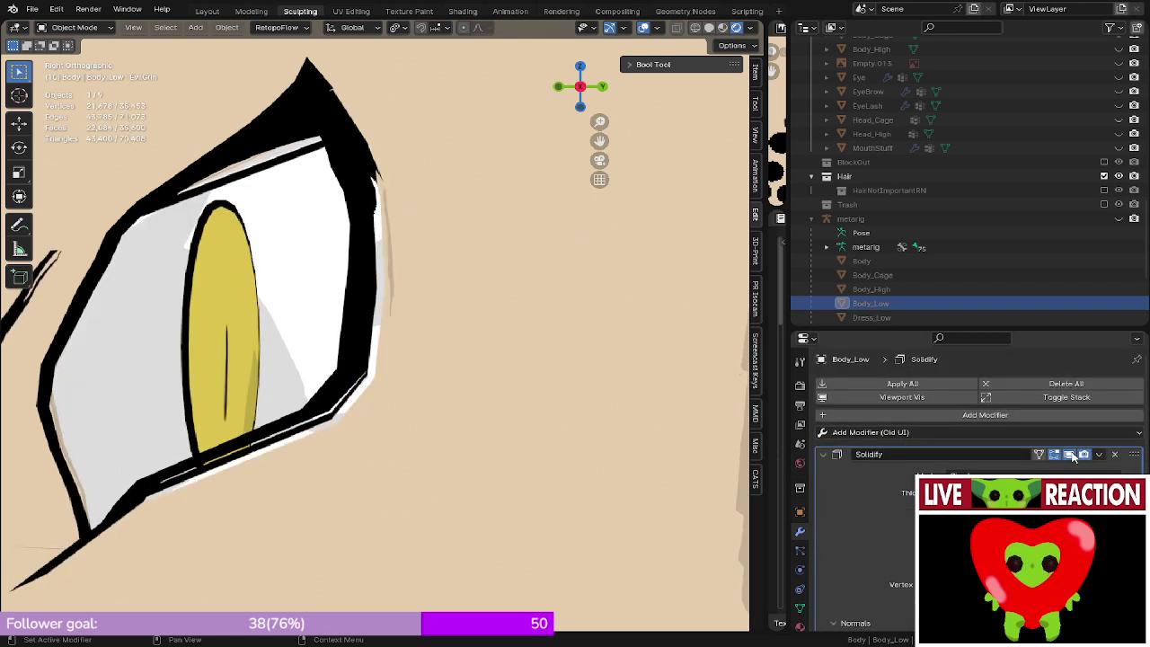
pyautogui.click(1069, 455)
pyautogui.click(1070, 455)
pyautogui.click(1071, 456)
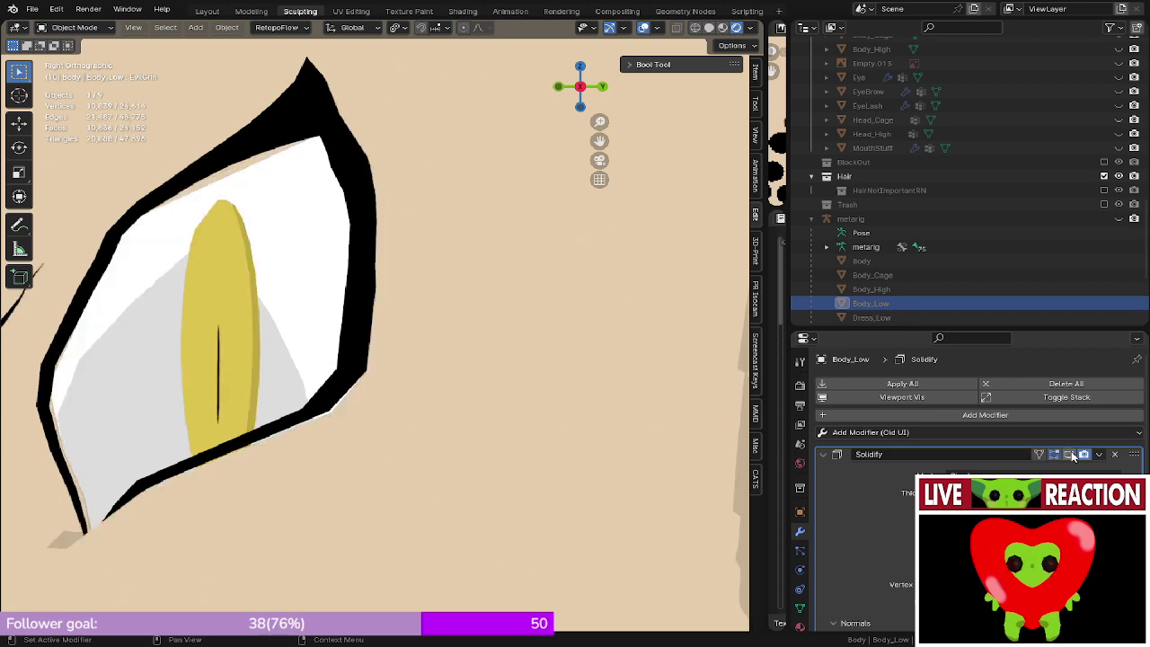
pyautogui.click(1071, 455)
pyautogui.scroll(-4, 415, 295)
pyautogui.moveTo(420, 295)
pyautogui.mouseDown(button='middle')
pyautogui.moveTo(467, 291)
pyautogui.moveTo(427, 290)
pyautogui.mouseUp(button='middle')
pyautogui.scroll(-2, 463, 288)
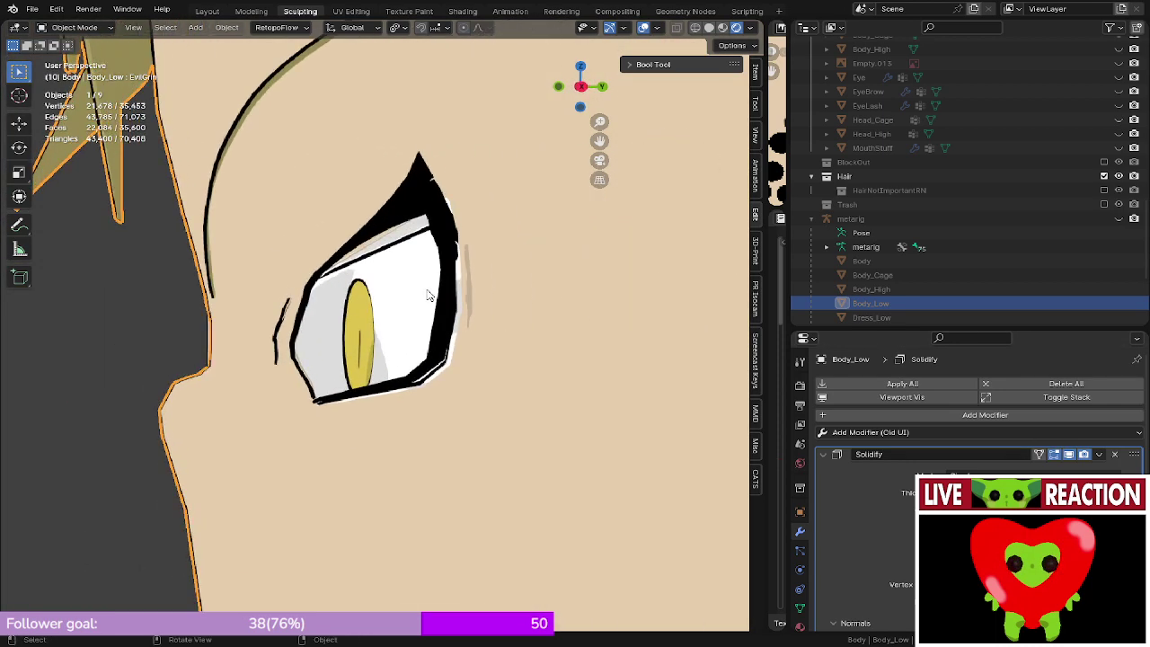
# - Turn off the viewport display of Body_Low's Solidify modifier and save the file
pyautogui.click(1069, 456)
pyautogui.moveTo(267, 235); pyautogui.dragTo(620, 222, button='middle')
pyautogui.scroll(-4, 280, 241)
pyautogui.hotkey('ctrl', 's')
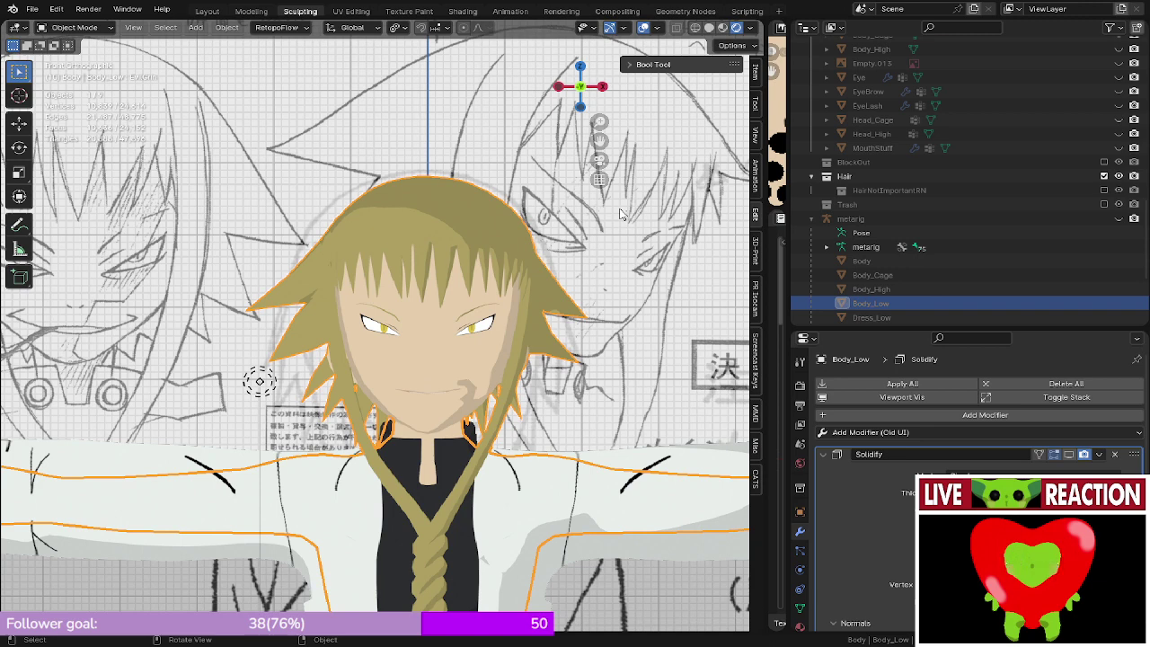
# - Delete the Solidify modifier from Body_Low, keeping its Armature modifier, and check the character from the front
pyautogui.moveTo(622, 254); pyautogui.dragTo(440, 341, button='middle')
pyautogui.scroll(-4, 480, 355)
pyautogui.click(1068, 453)
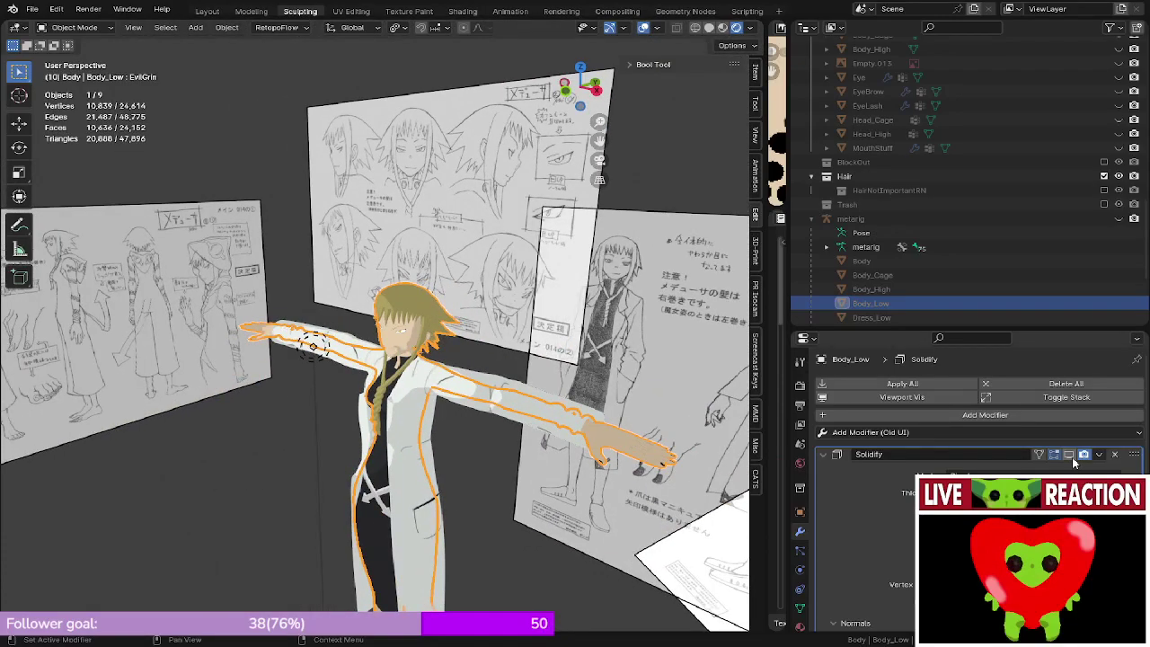
pyautogui.click(1114, 455)
pyautogui.moveTo(359, 358); pyautogui.dragTo(372, 360, button='middle')
pyautogui.scroll(-3, 371, 360)
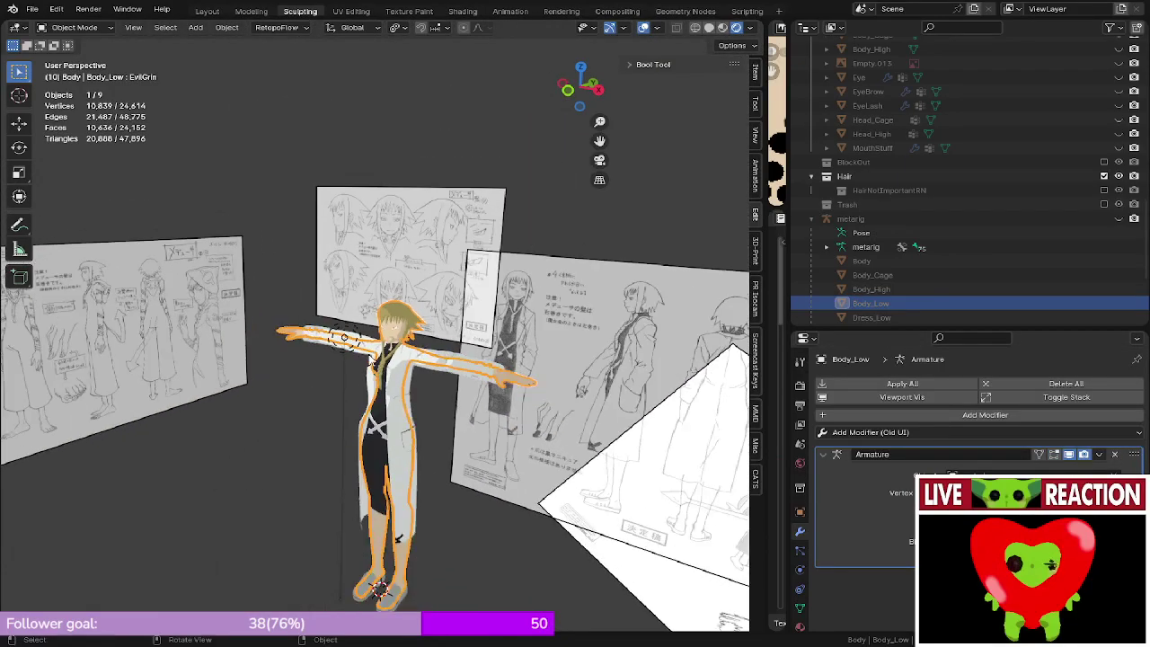
pyautogui.scroll(7, 372, 360)
pyautogui.press('KP_1')
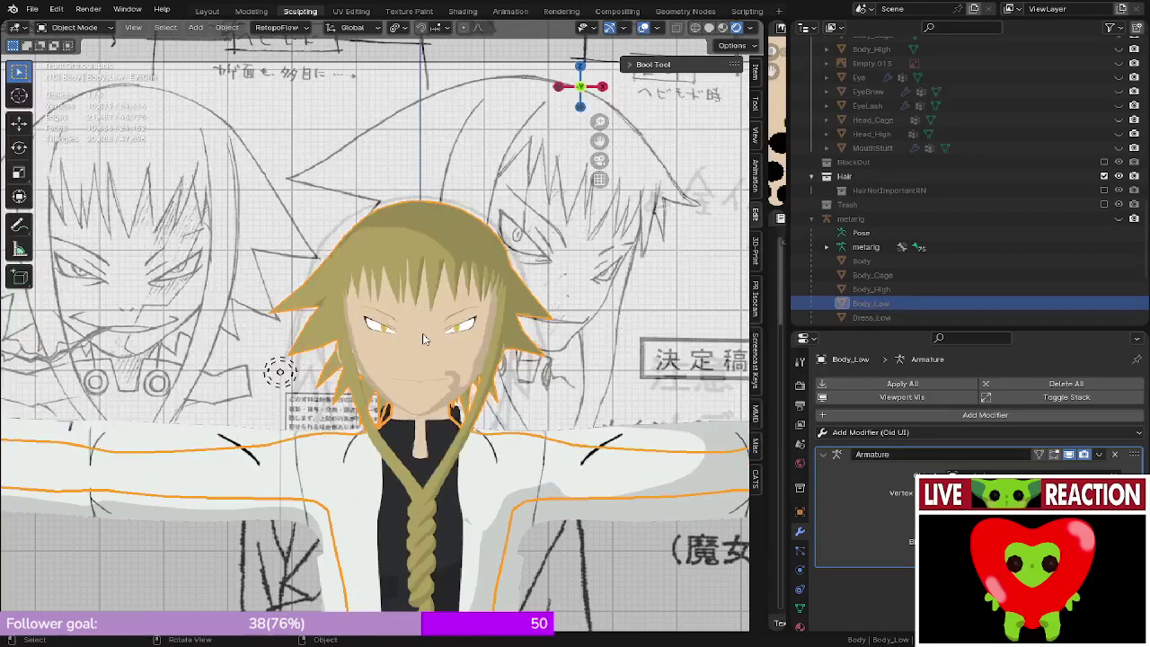
pyautogui.scroll(-2, 800, 615)
# - Preview Body_Low's AH and OH mouth shape keys on the face from the front
pyautogui.click(800, 584)
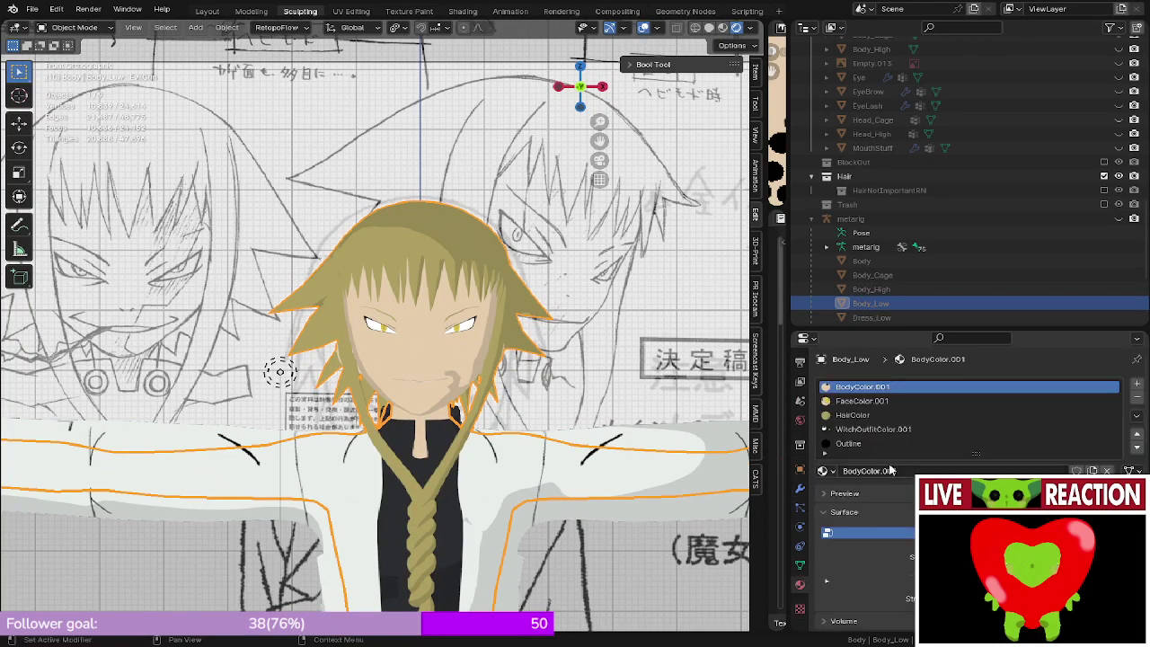
pyautogui.click(800, 564)
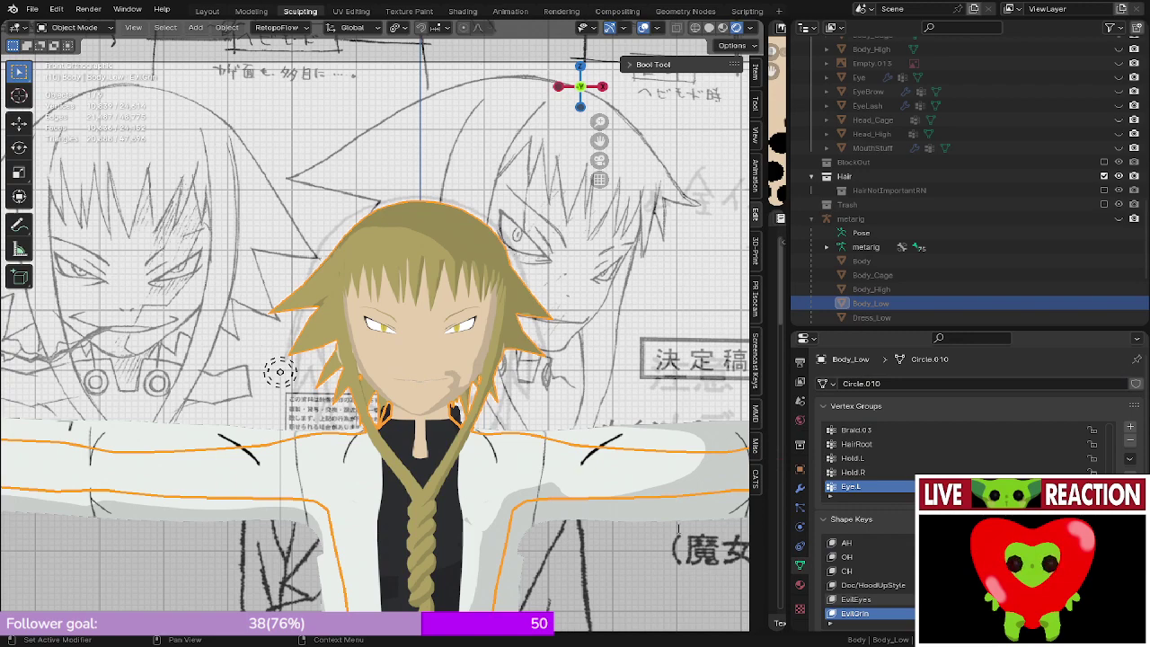
pyautogui.moveTo(534, 426); pyautogui.dragTo(443, 358, button='middle')
pyautogui.press('KP_1')
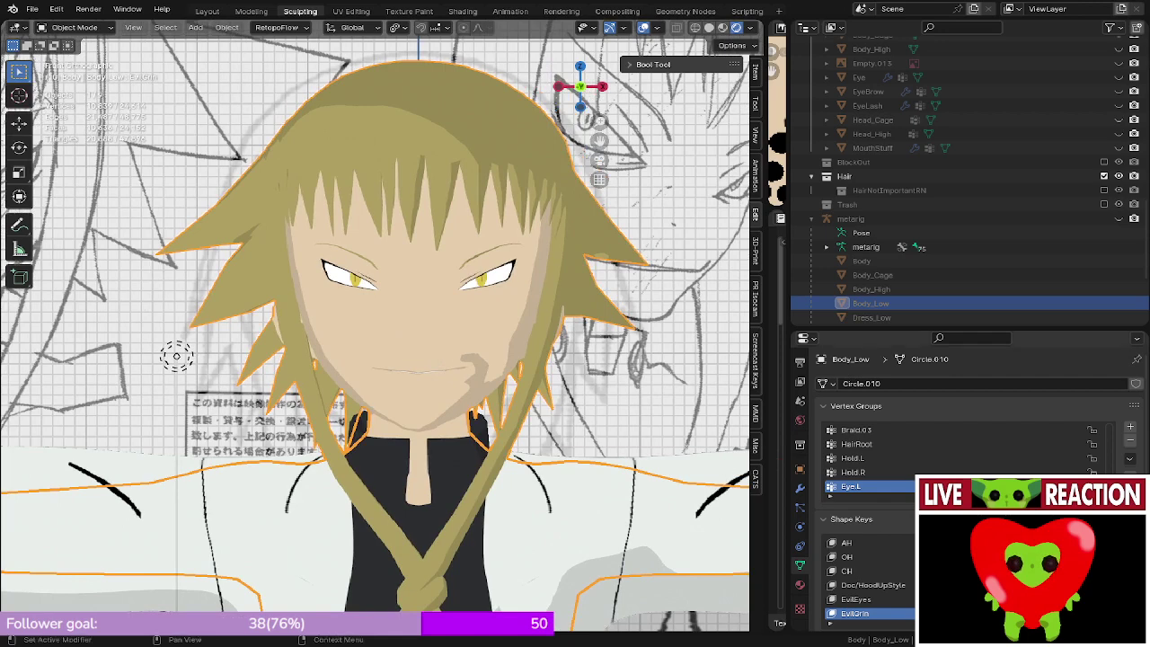
pyautogui.click(898, 543)
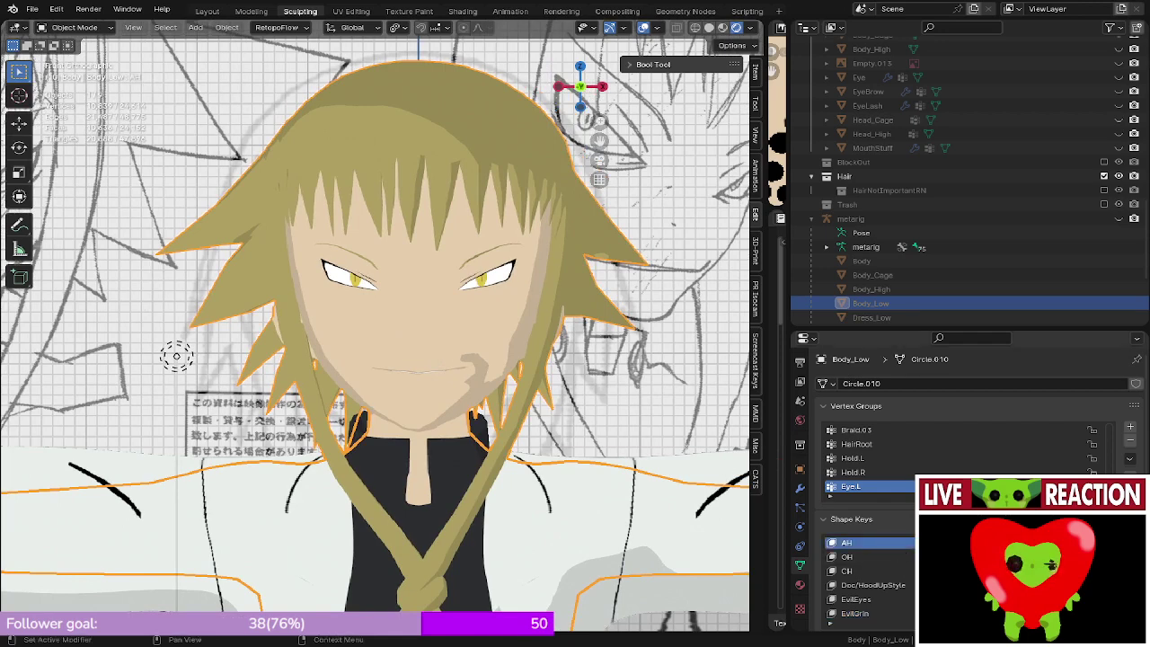
pyautogui.moveTo(1059, 544)
pyautogui.mouseDown()
pyautogui.moveTo(1092, 544)
pyautogui.moveTo(1055, 544)
pyautogui.mouseUp()
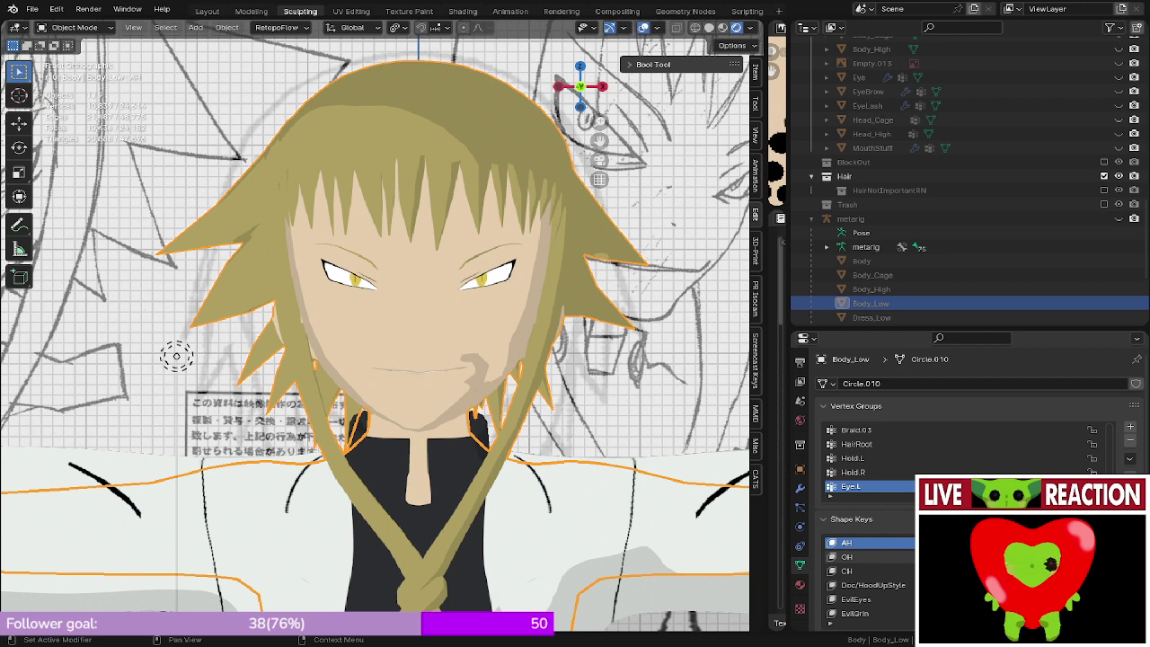
pyautogui.click(952, 557)
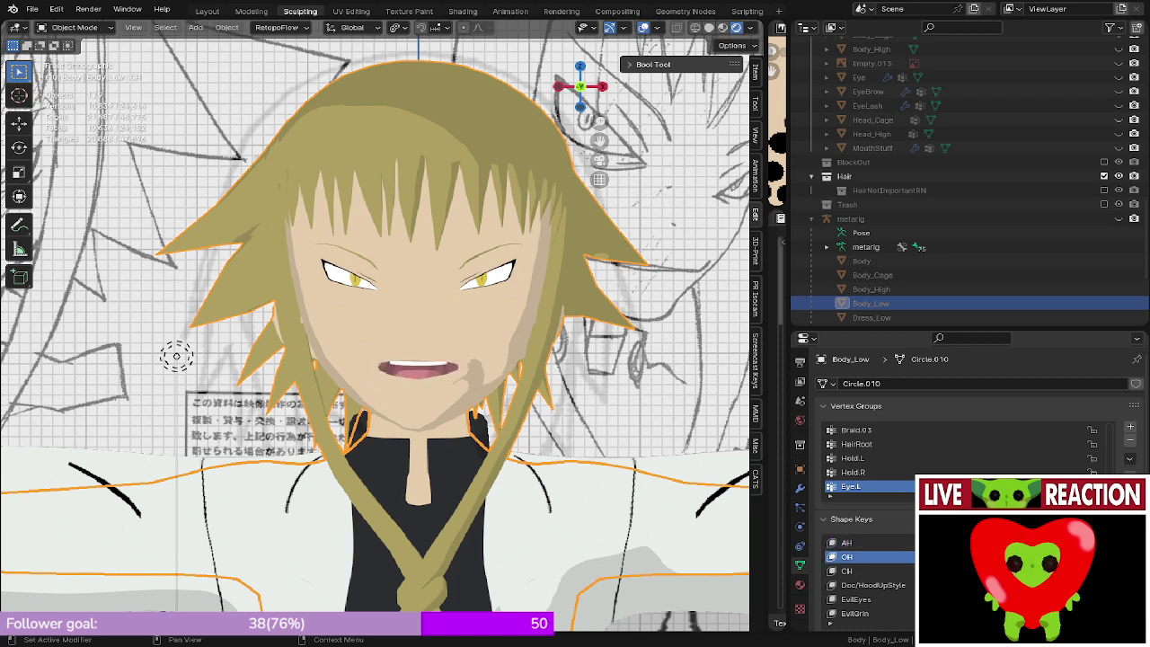
pyautogui.moveTo(1091, 557); pyautogui.dragTo(1055, 556)
pyautogui.click(907, 573)
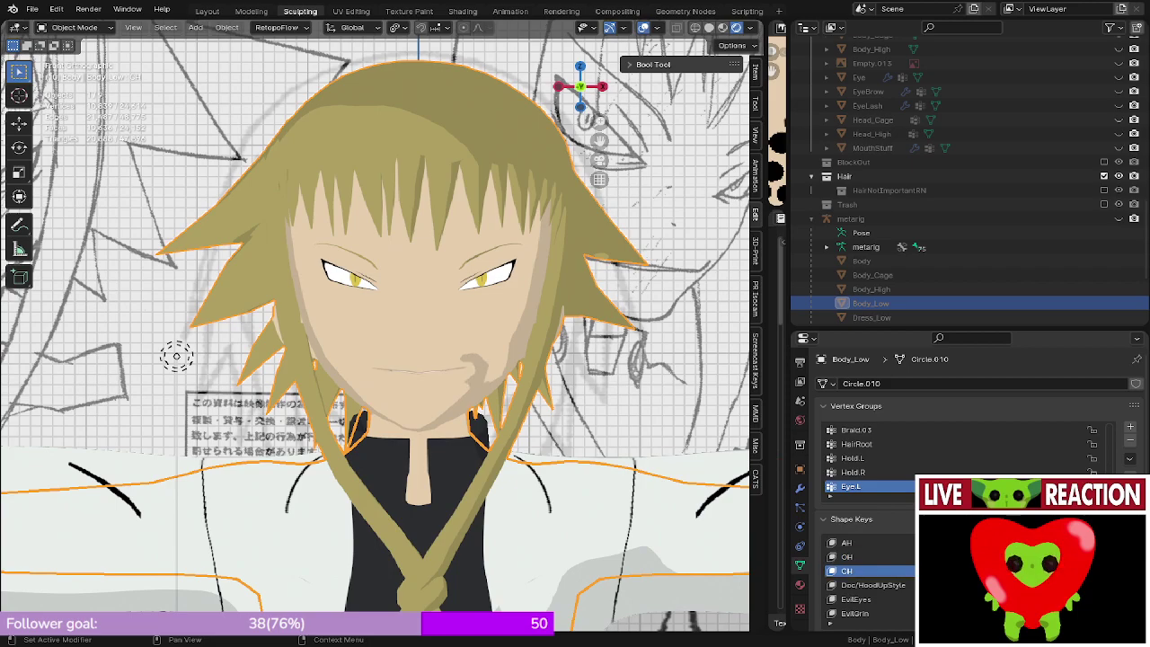
# - Preview the CH mouth shape key up close on the face and return it to the closed mouth
pyautogui.moveTo(467, 366); pyautogui.dragTo(457, 304, button='middle')
pyautogui.scroll(4, 393, 386)
pyautogui.press('KP_1')
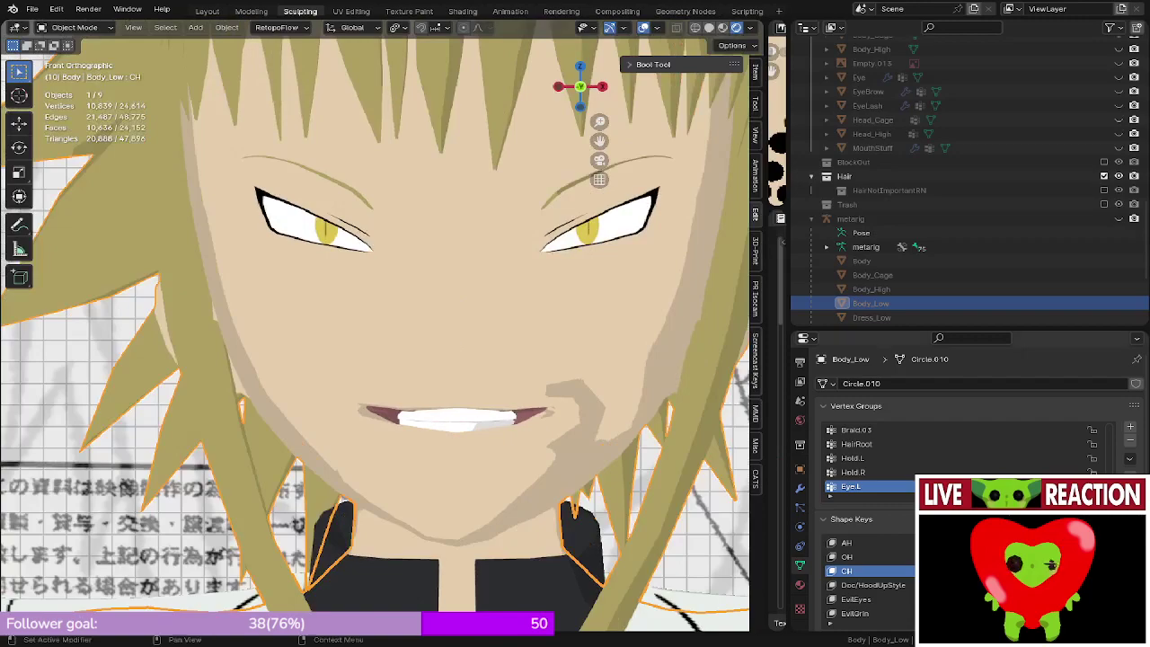
pyautogui.moveTo(1082, 571); pyautogui.dragTo(1033, 571)
pyautogui.scroll(-1, 643, 393)
pyautogui.scroll(-8, 643, 394)
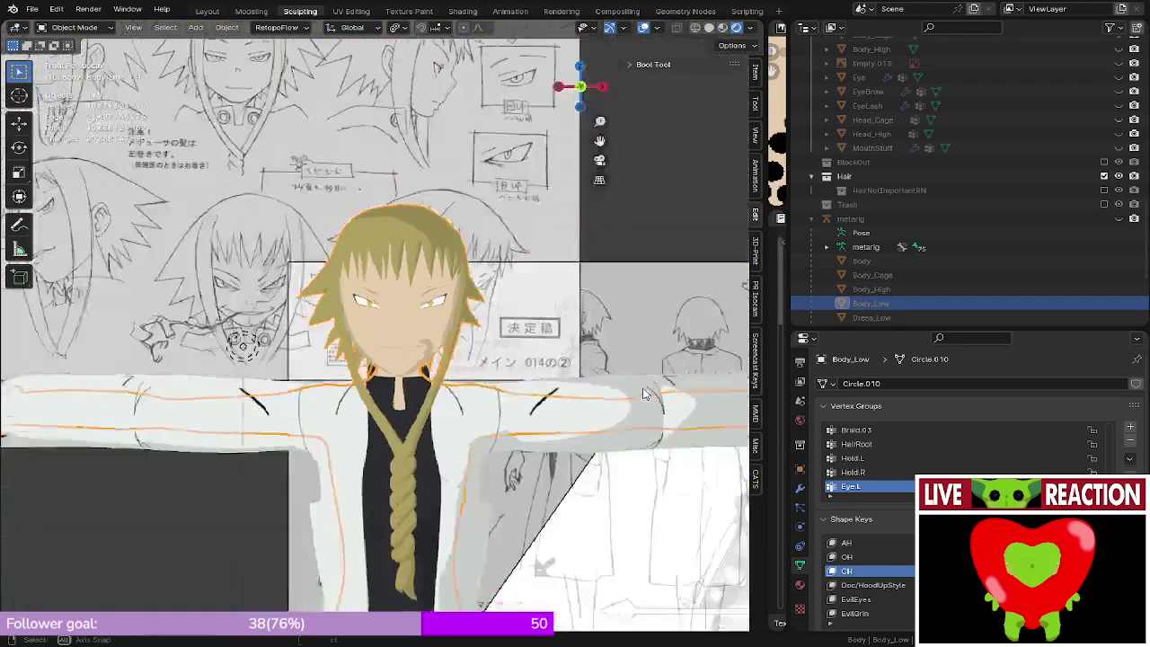
# - Save Medusa_005.blend and view the character's upper body from the front
pyautogui.moveTo(643, 393); pyautogui.dragTo(485, 368, button='middle')
pyautogui.scroll(-2, 485, 368)
pyautogui.hotkey('ctrl', 's')
pyautogui.click(590, 388)
pyautogui.press('KP_1')
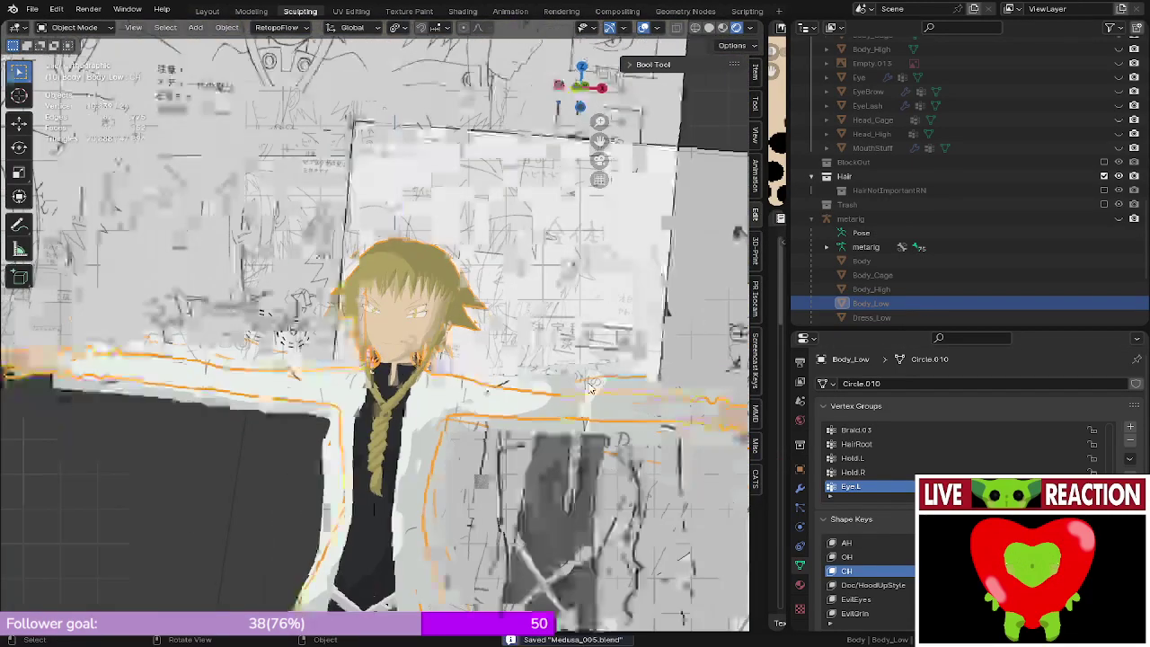
pyautogui.scroll(3, 880, 539)
pyautogui.scroll(-3, 880, 539)
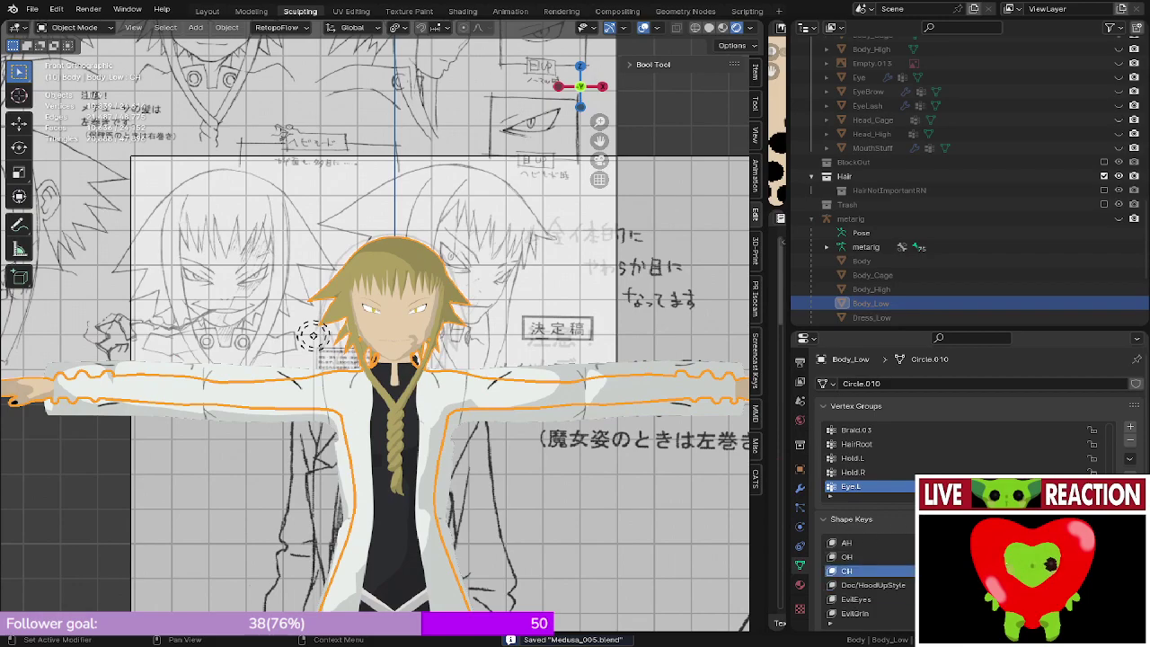
# - Test the CH shape key on Body_Low and inspect the face from an angle and from the front
pyautogui.moveTo(1059, 571); pyautogui.dragTo(1122, 572)
pyautogui.scroll(5, 568, 367)
pyautogui.moveTo(568, 366); pyautogui.dragTo(424, 386, button='middle')
pyautogui.scroll(-5, 424, 386)
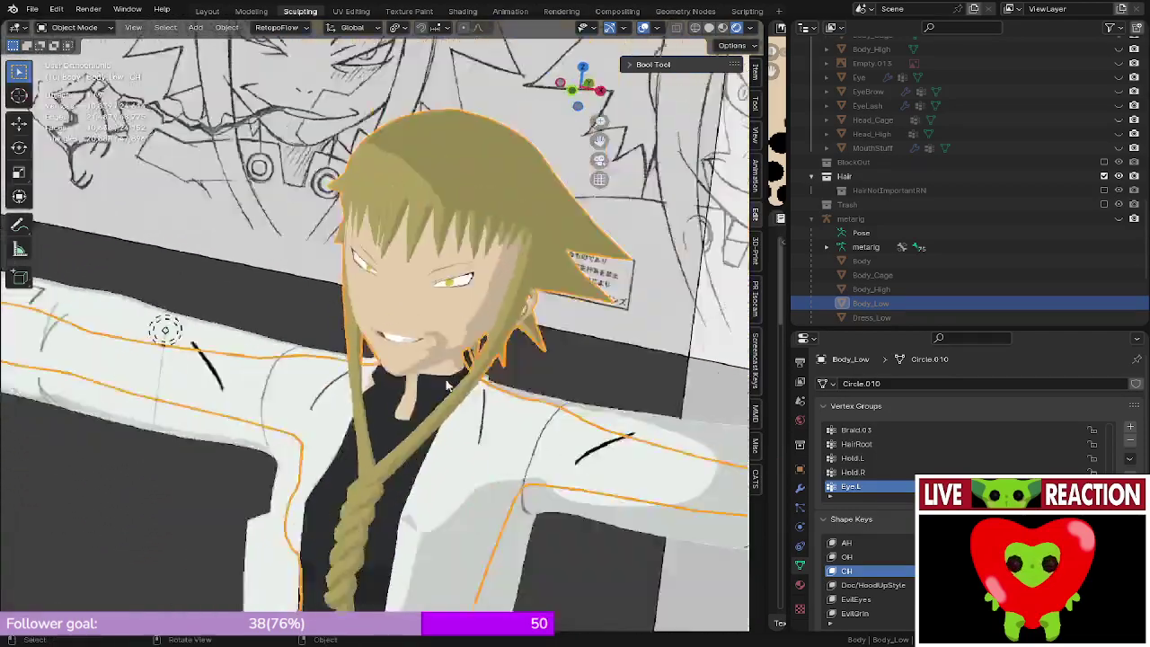
pyautogui.press('KP_1')
pyautogui.scroll(-4, 312, 313)
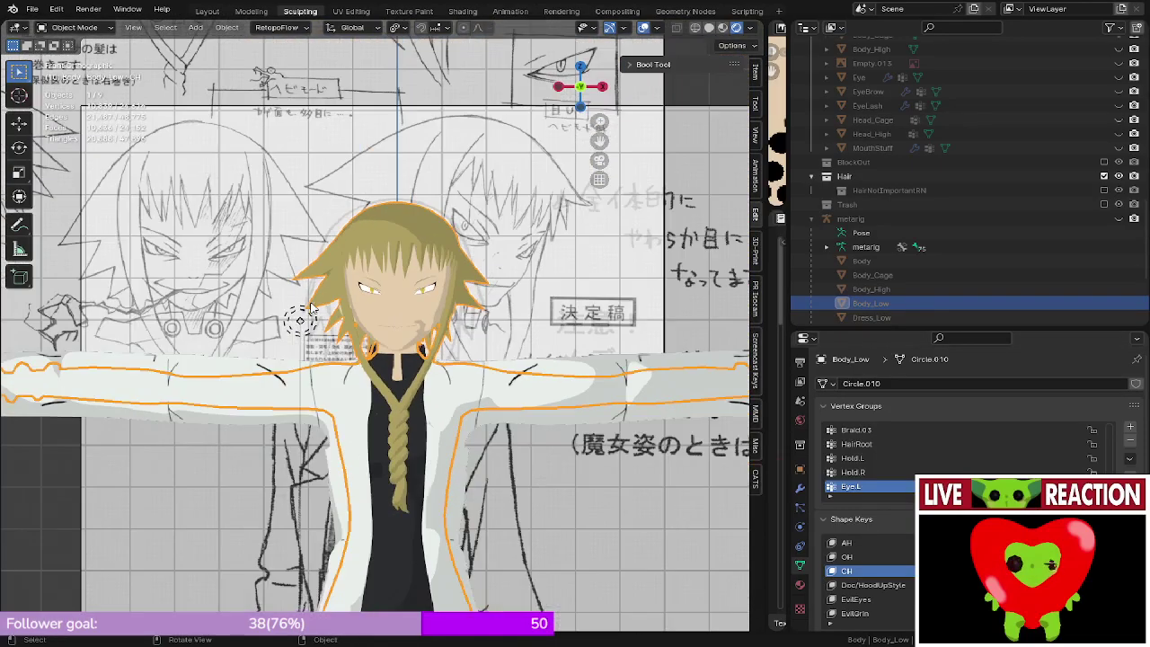
pyautogui.scroll(-2, 312, 313)
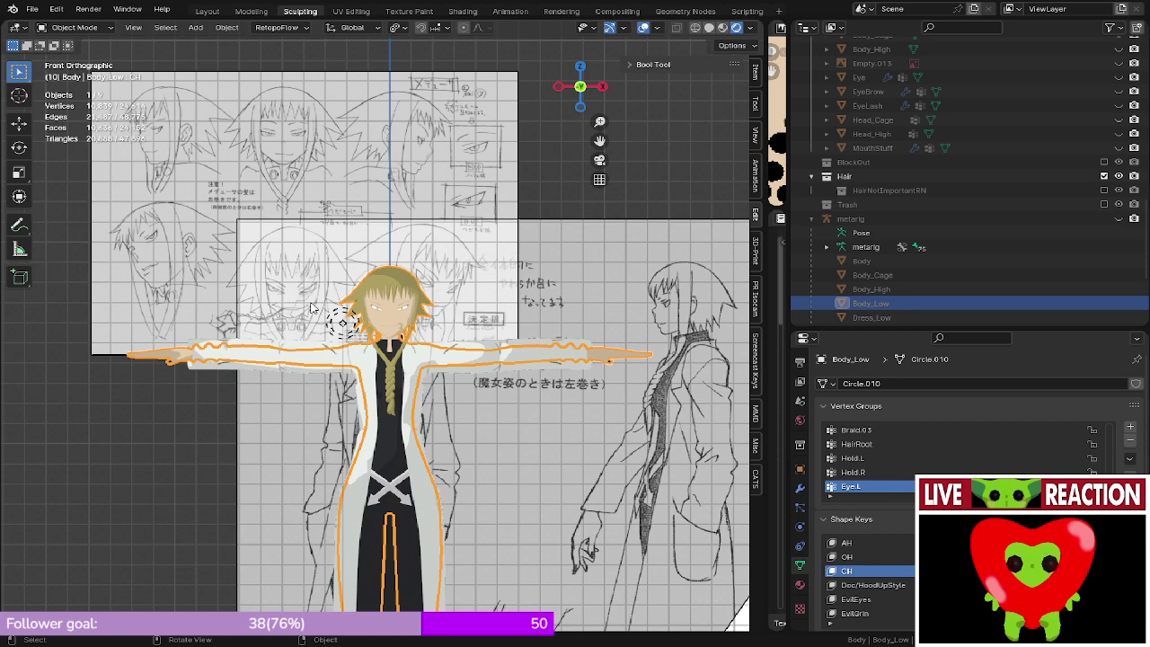
# - Save the file and delete the "sharp eye from ref" and "grin from ref" lines from the to-do notes
pyautogui.hotkey('ctrl', 's')
pyautogui.click(435, 268)
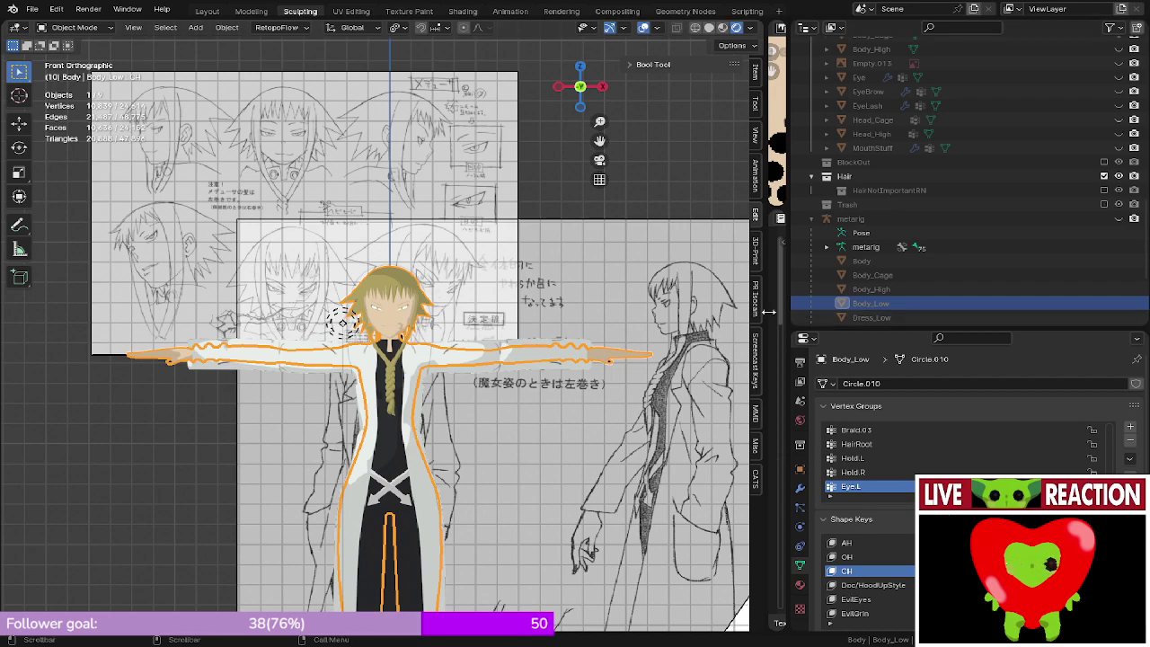
pyautogui.moveTo(771, 315); pyautogui.dragTo(343, 387)
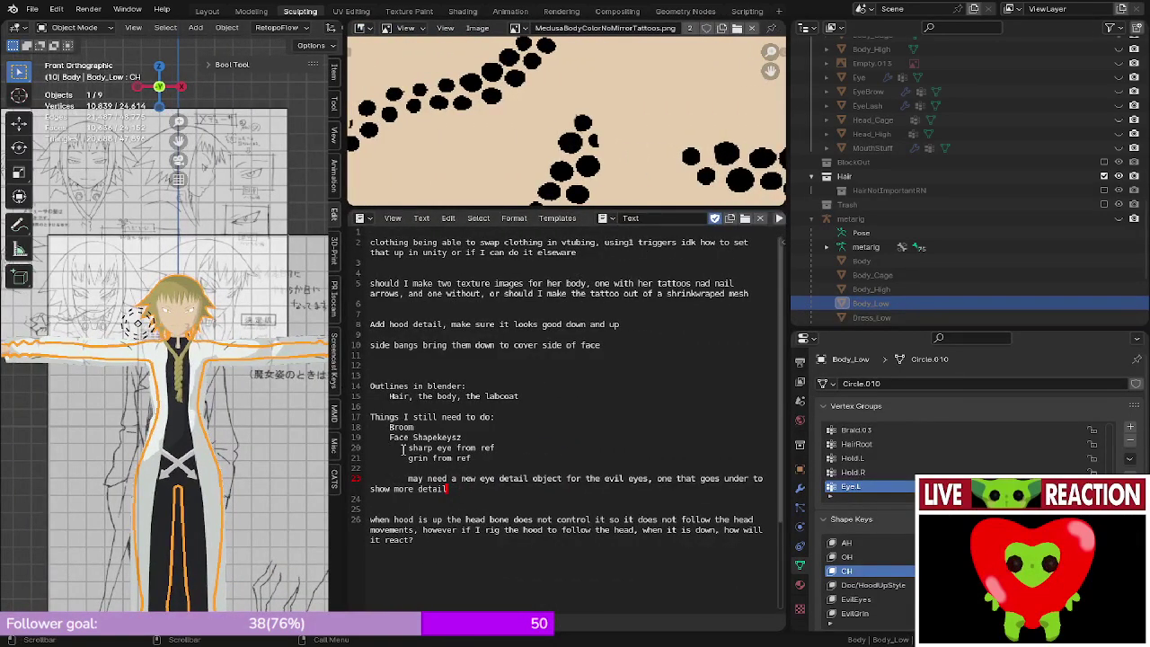
pyautogui.moveTo(408, 448); pyautogui.dragTo(482, 458)
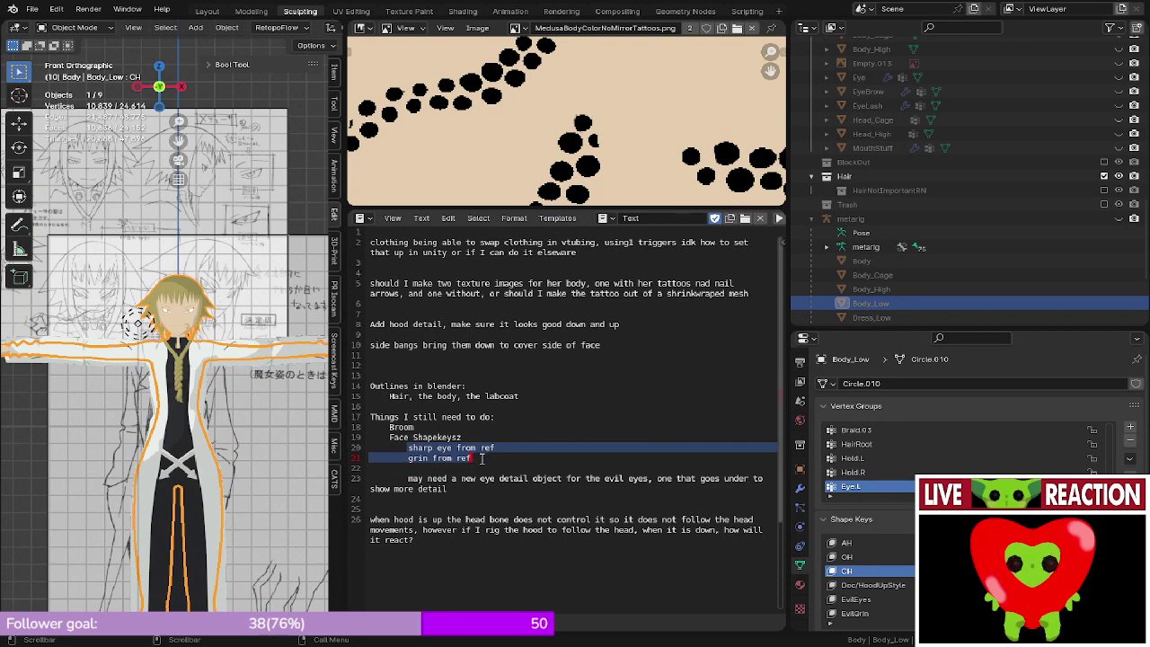
pyautogui.press('BackSpace')
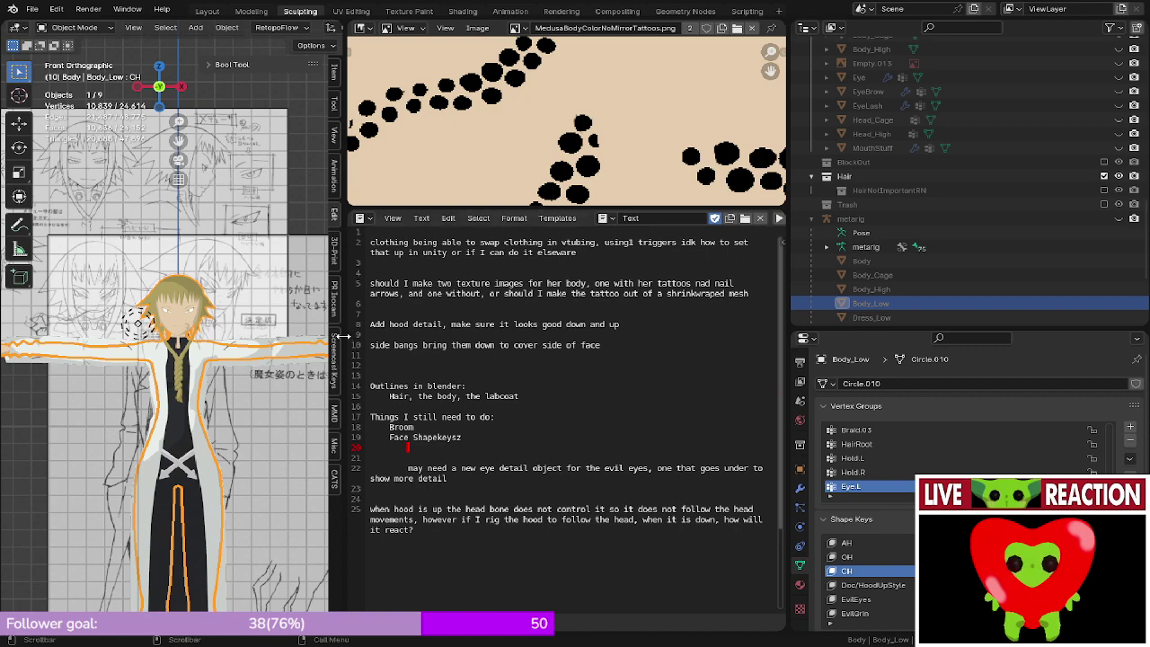
pyautogui.moveTo(341, 336); pyautogui.dragTo(751, 336)
# - Hide the DoctorOutfit reference image covering the broom sheet and save the file
pyautogui.scroll(-8, 418, 368)
pyautogui.scroll(5, 417, 368)
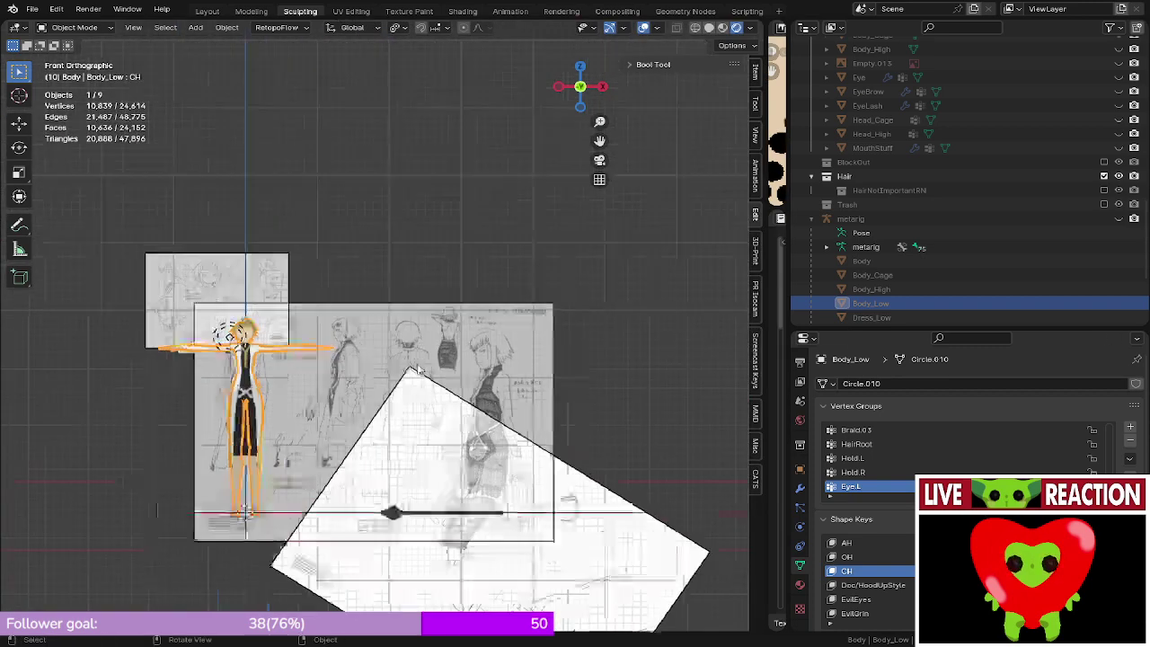
pyautogui.scroll(5, 418, 368)
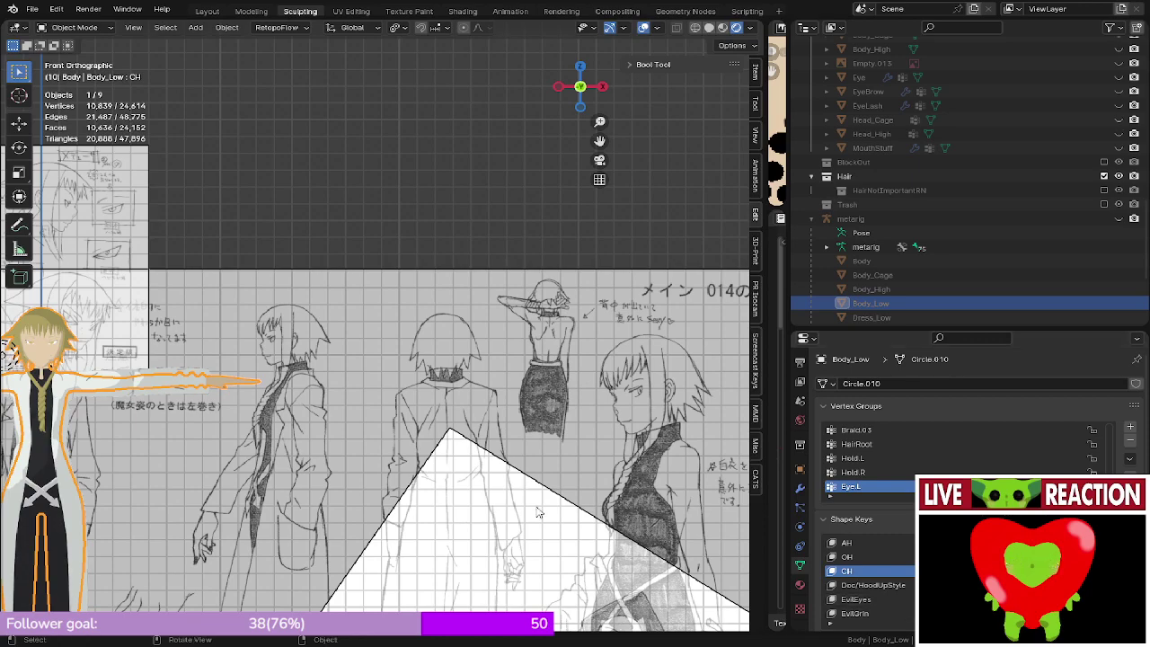
pyautogui.scroll(-6, 570, 297)
pyautogui.click(570, 297)
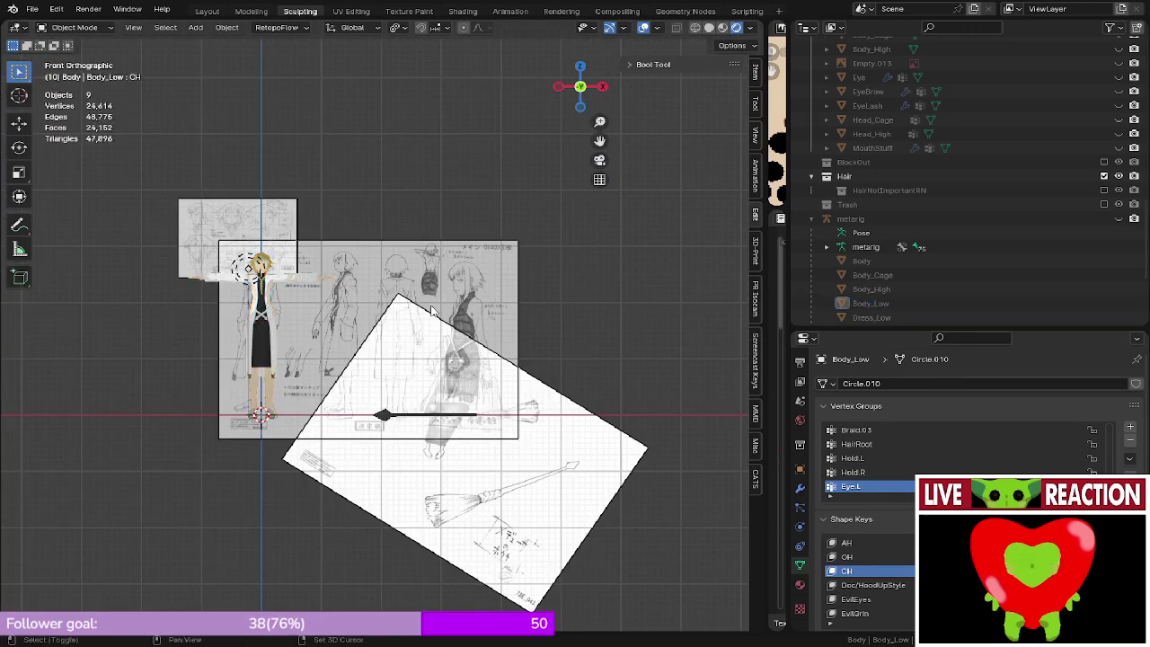
pyautogui.scroll(2, 431, 310)
pyautogui.click(417, 303)
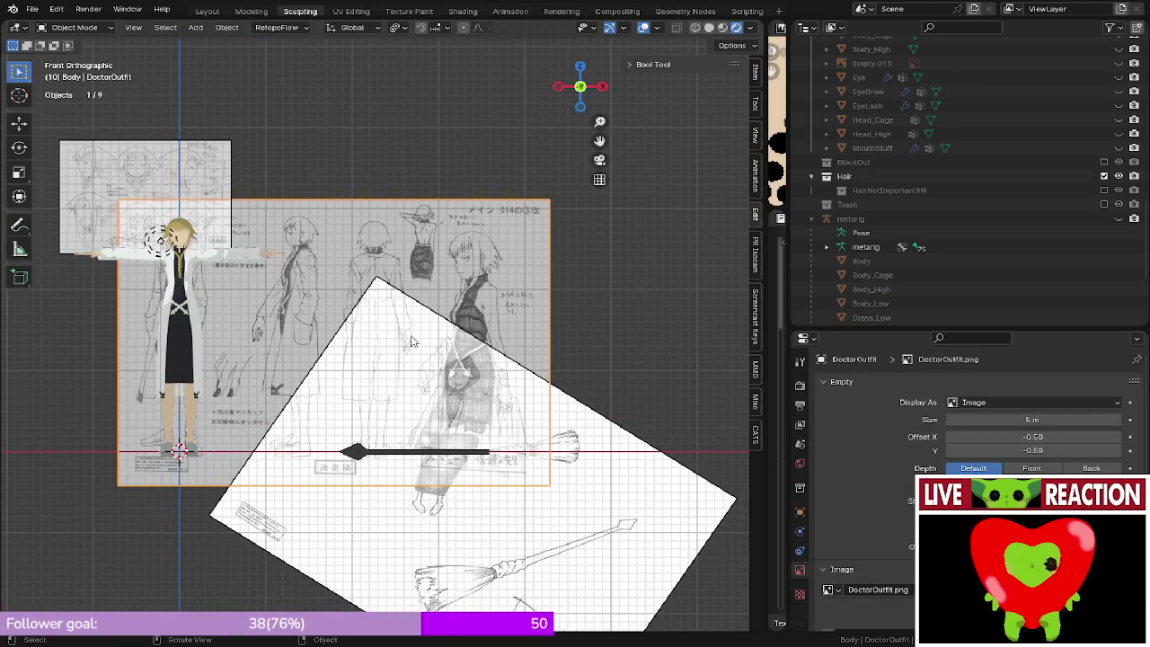
pyautogui.press('h')
pyautogui.scroll(-3, 451, 230)
pyautogui.hotkey('ctrl', 's')
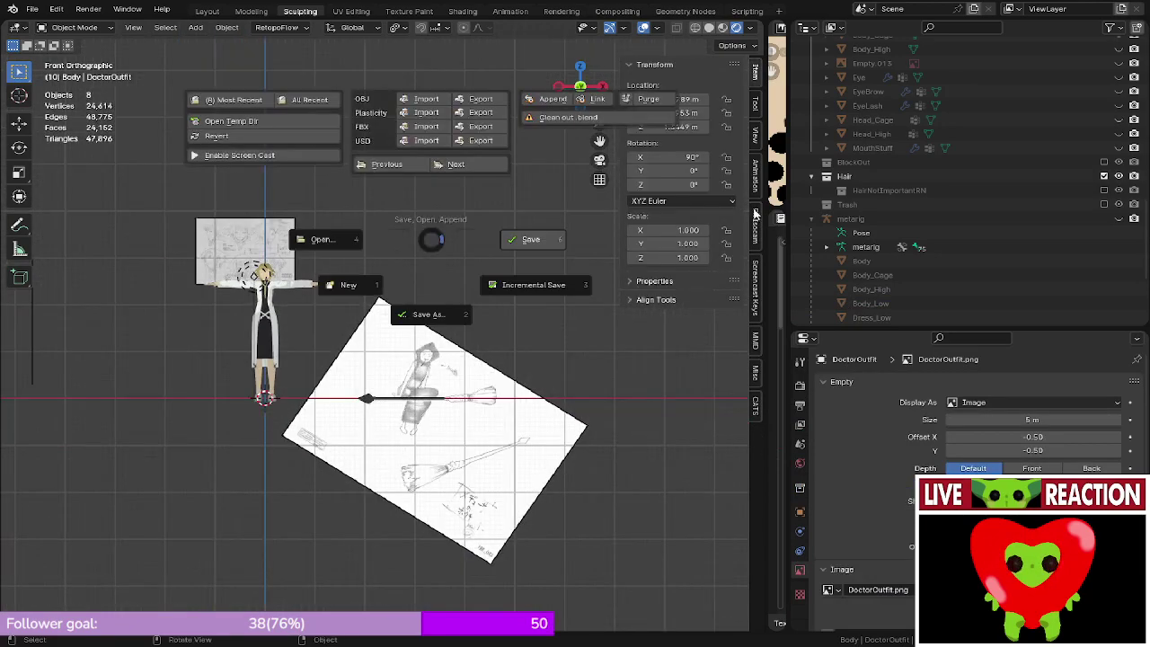
pyautogui.click(489, 240)
# - Examine the broom reference drawing, especially the twisted section between the handle and the bristles
pyautogui.keyDown('shift'); pyautogui.moveTo(494, 242); pyautogui.dragTo(412, 206, button='middle'); pyautogui.keyUp('shift')
pyautogui.scroll(6, 395, 426)
pyautogui.scroll(5, 439, 344)
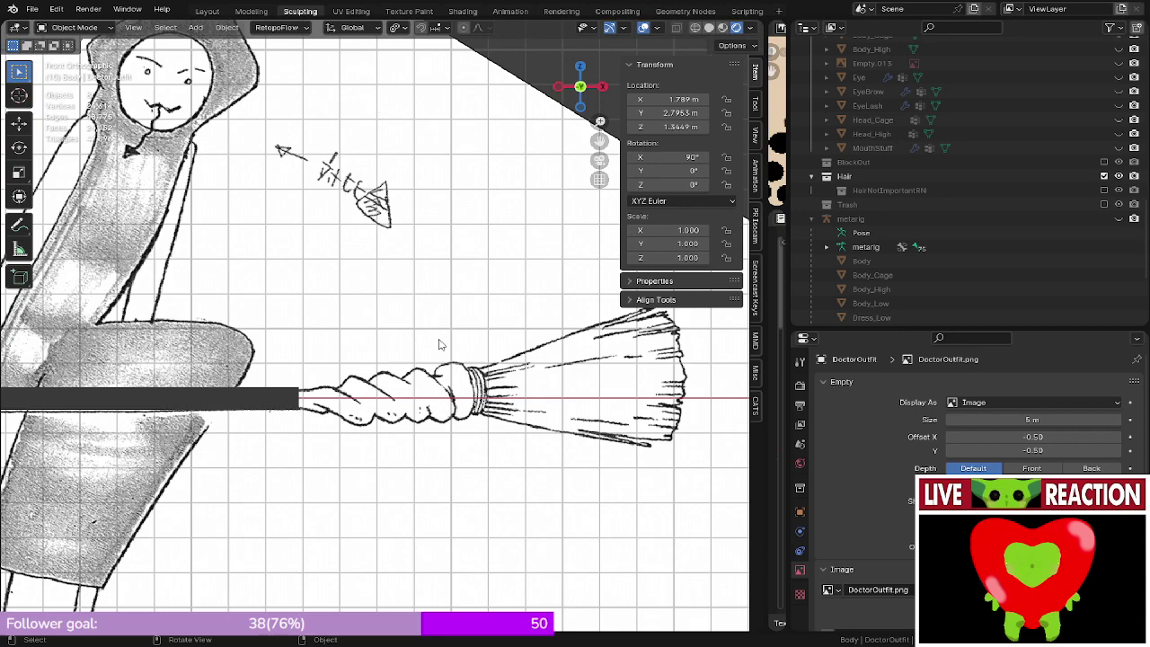
pyautogui.scroll(-6, 439, 343)
pyautogui.scroll(4, 439, 344)
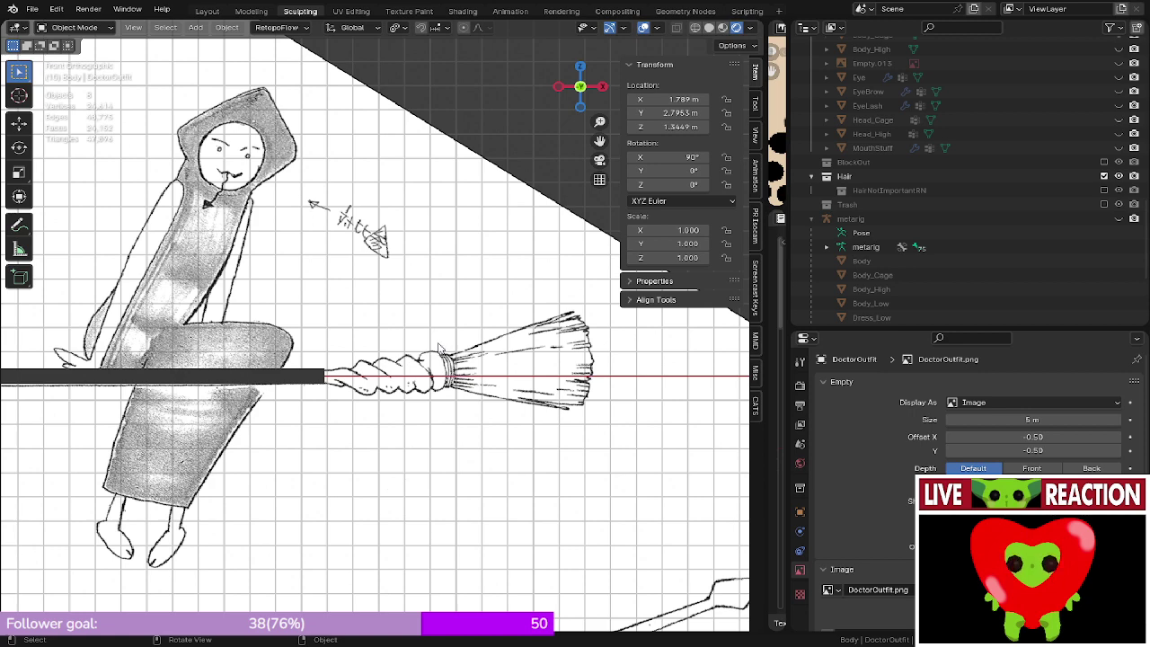
pyautogui.scroll(3, 433, 367)
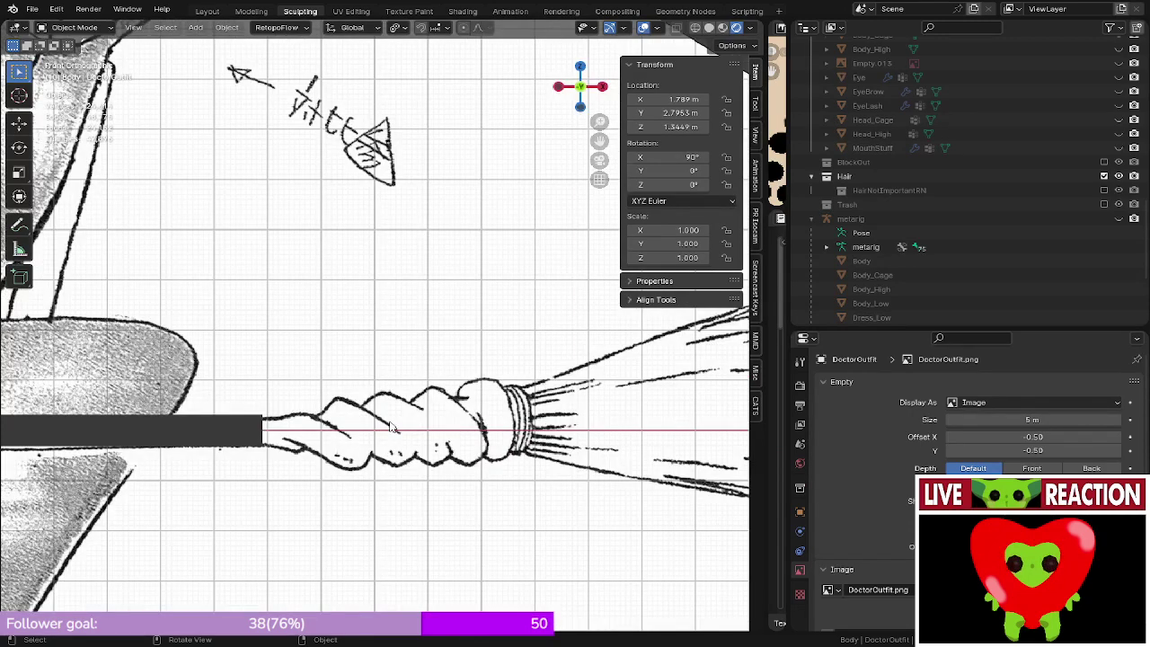
pyautogui.scroll(-2, 392, 427)
pyautogui.scroll(-8, 392, 352)
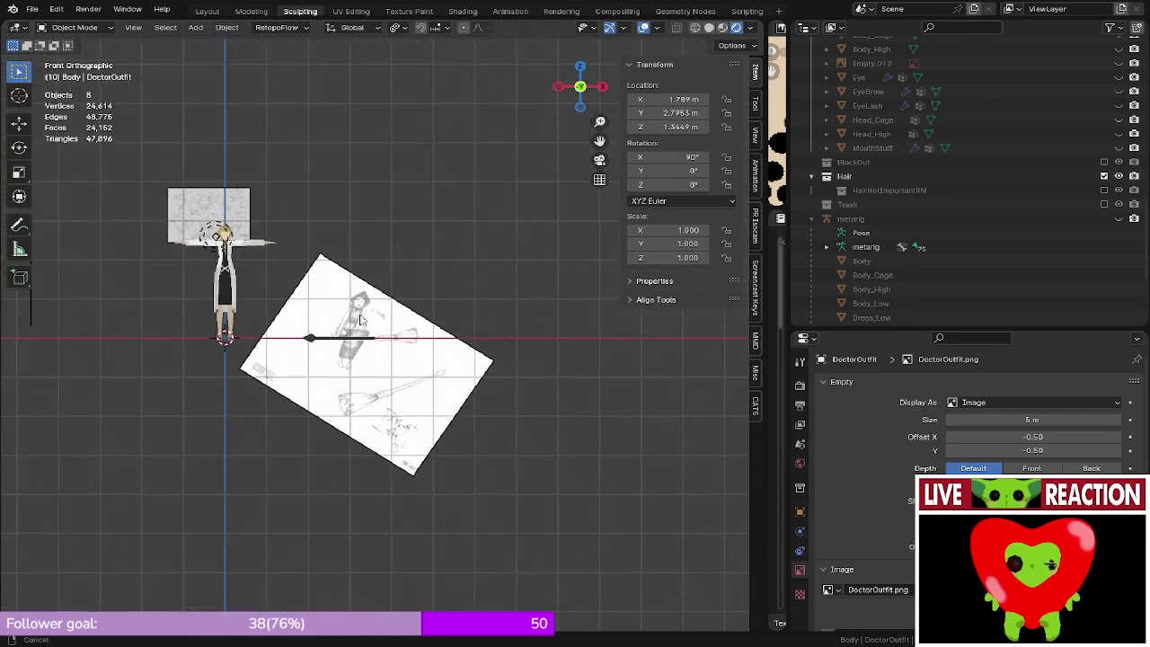
pyautogui.scroll(3, 391, 352)
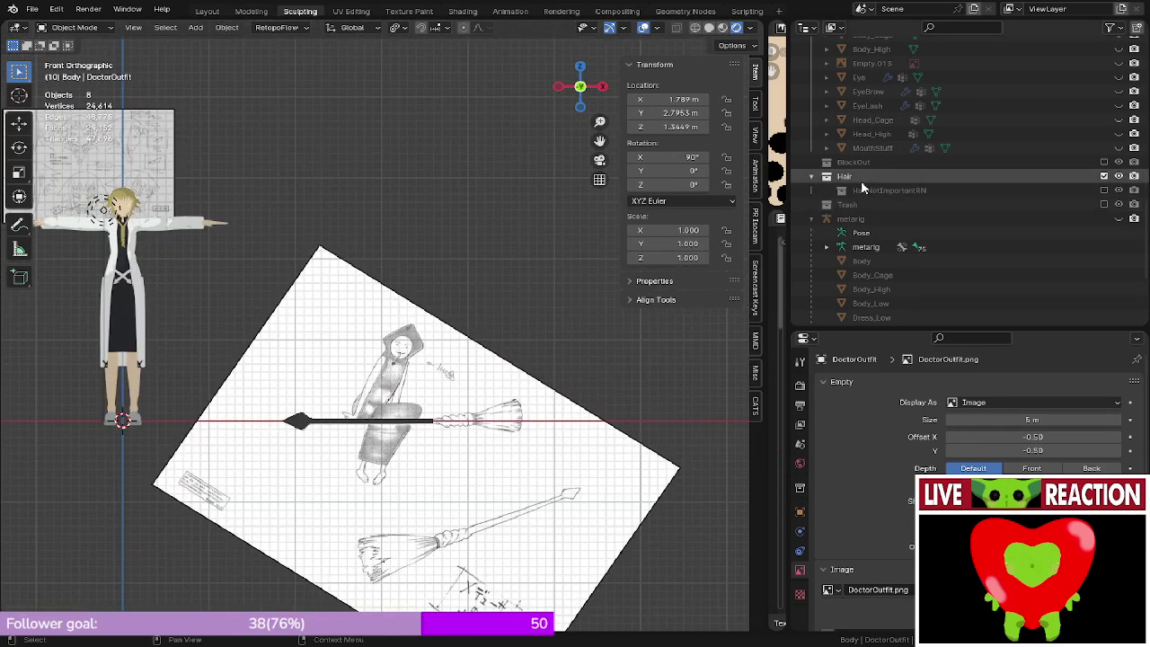
# - Enable the HairNotImportantRN collection and select the braid hanging over the character's chest
pyautogui.click(1104, 189)
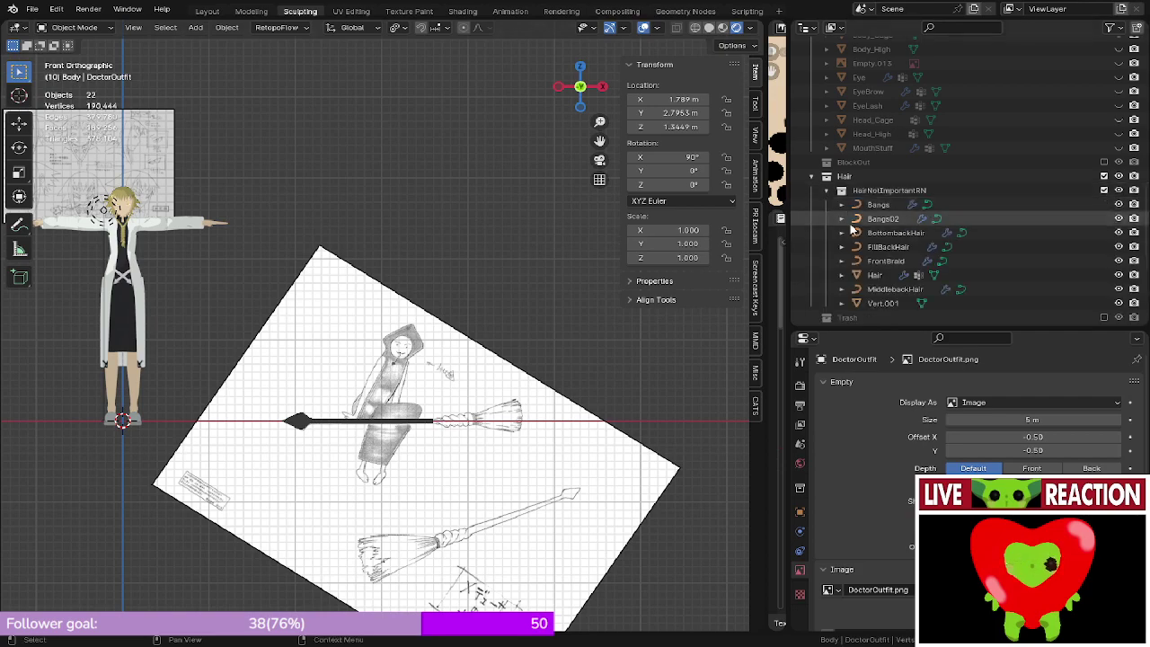
pyautogui.click(877, 304)
pyautogui.keyDown('shift'); pyautogui.moveTo(74, 291); pyautogui.dragTo(217, 352, button='middle'); pyautogui.keyUp('shift')
pyautogui.scroll(3, 232, 328)
pyautogui.scroll(7, 218, 352)
pyautogui.keyDown('shift'); pyautogui.moveTo(73, 184); pyautogui.dragTo(269, 255, button='middle'); pyautogui.keyUp('shift')
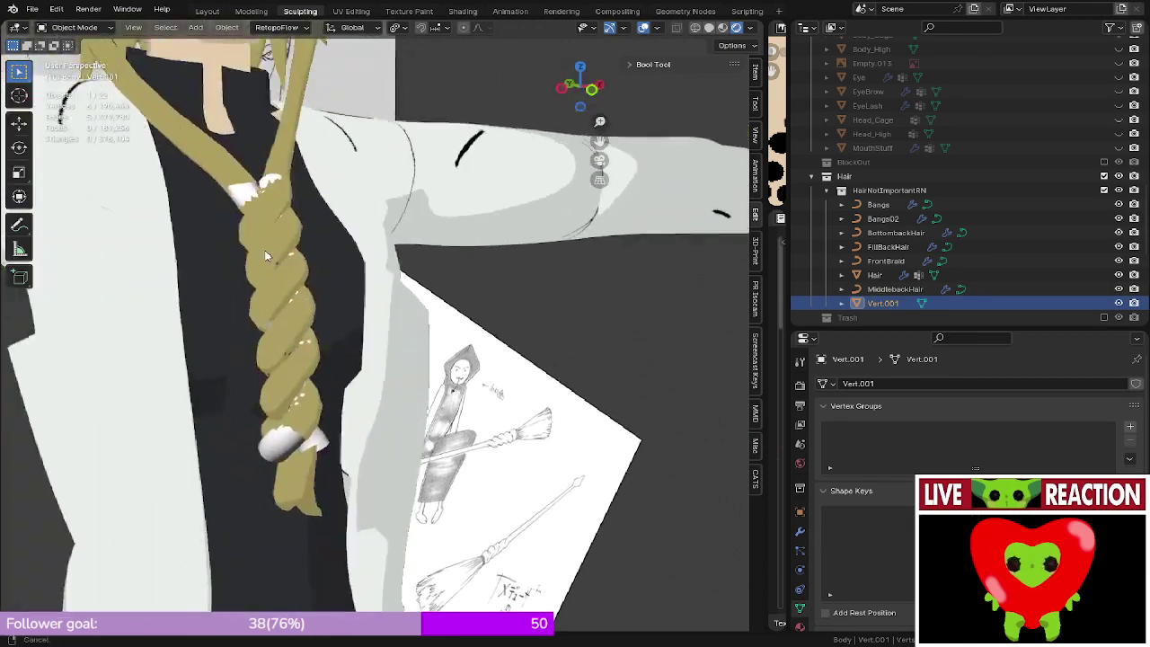
pyautogui.click(240, 205)
# - Duplicate the front braid and place the copy just above the twisted section of the broom drawing
pyautogui.scroll(-7, 240, 205)
pyautogui.press('KP_1')
pyautogui.scroll(-4, 262, 224)
pyautogui.hotkey('shift', 'd')
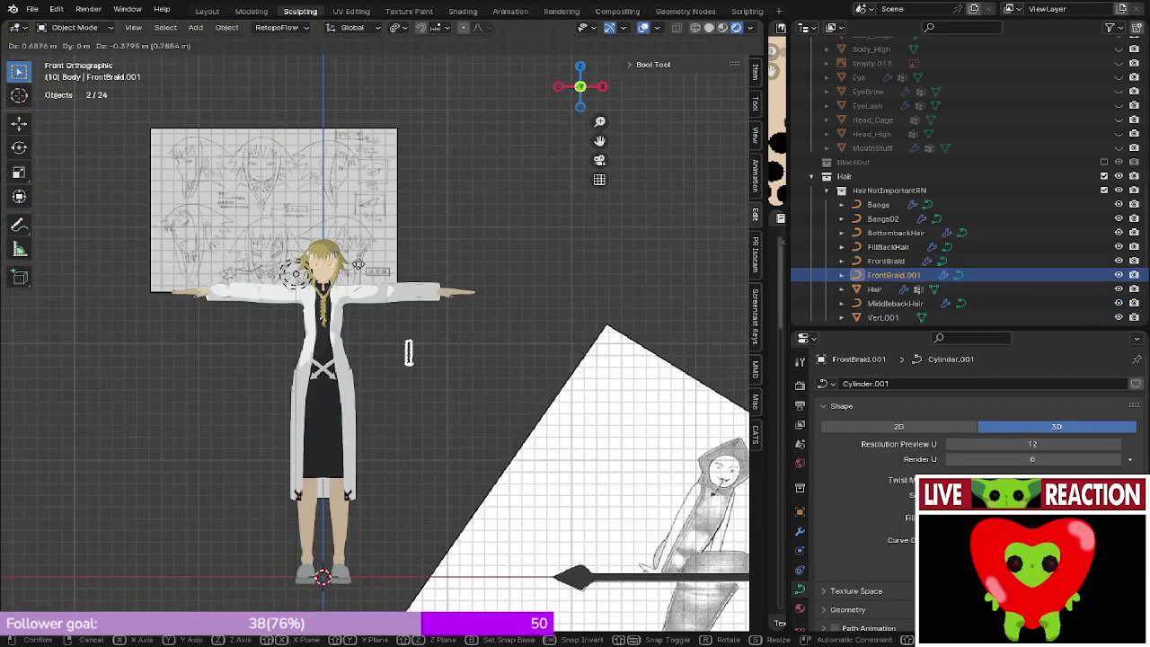
pyautogui.click(532, 371)
pyautogui.keyDown('shift'); pyautogui.moveTo(532, 371); pyautogui.dragTo(331, 171, button='middle'); pyautogui.keyUp('shift')
pyautogui.keyDown('shift'); pyautogui.moveTo(449, 304); pyautogui.dragTo(355, 328, button='middle'); pyautogui.keyUp('shift')
pyautogui.press('g')
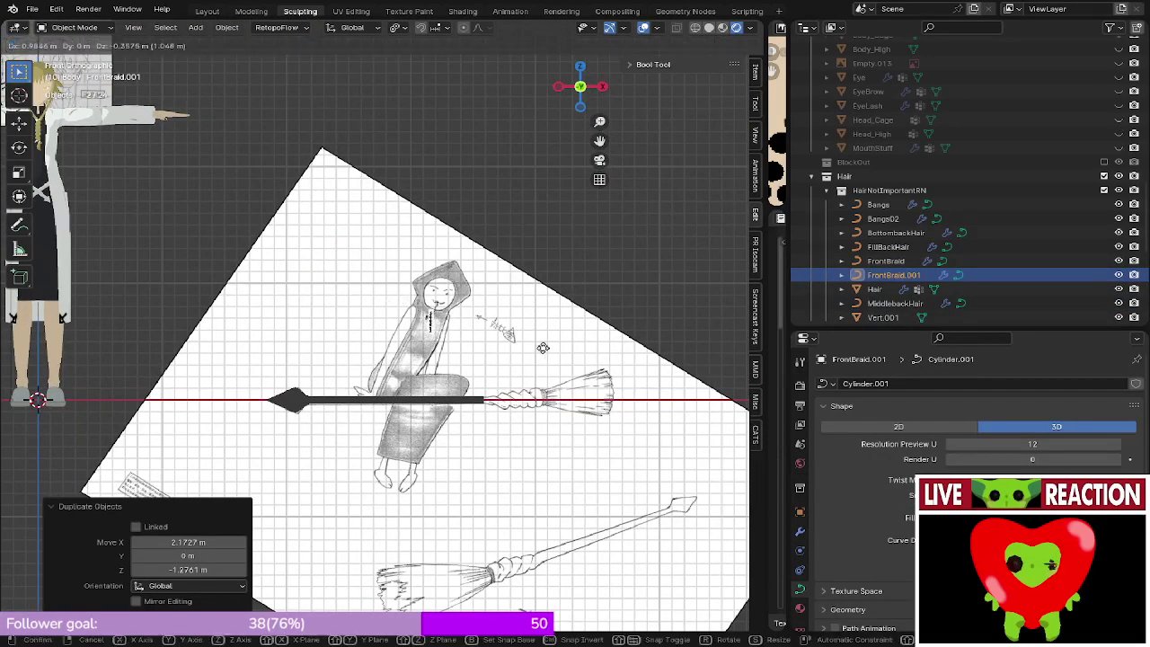
pyautogui.click(595, 408)
pyautogui.keyDown('shift'); pyautogui.moveTo(564, 365); pyautogui.dragTo(505, 347, button='middle'); pyautogui.keyUp('shift')
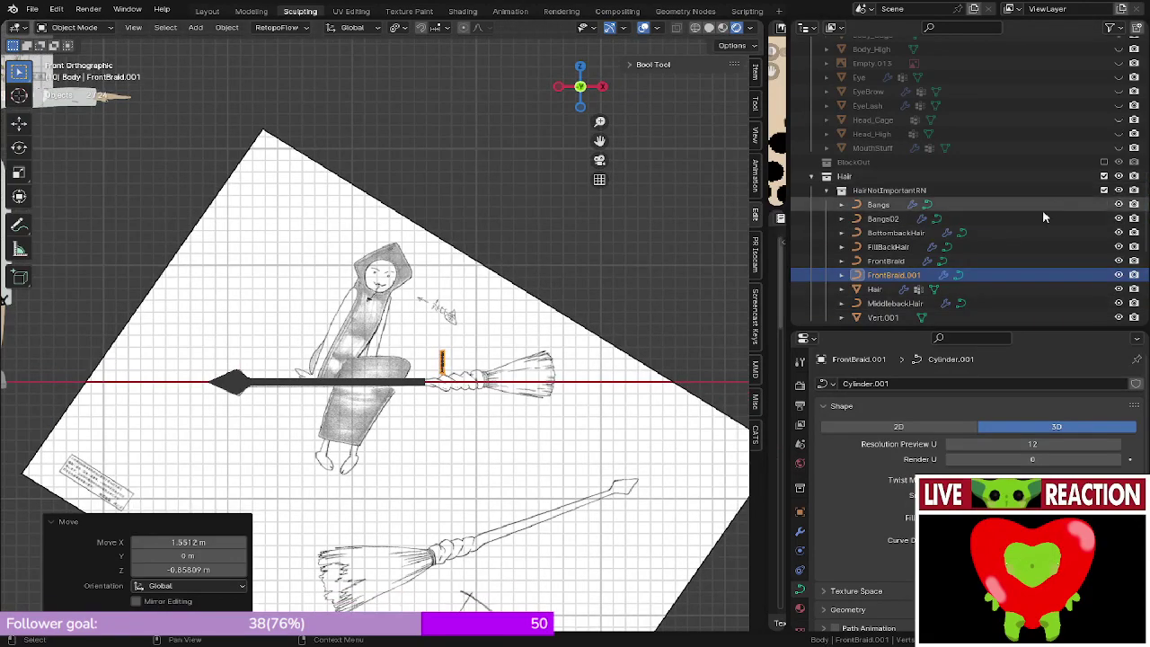
# - Transfer the braid copy to the WitchOutfitLow collection and disable the HairNotImportantRN collection
pyautogui.moveTo(909, 276); pyautogui.dragTo(899, 117)
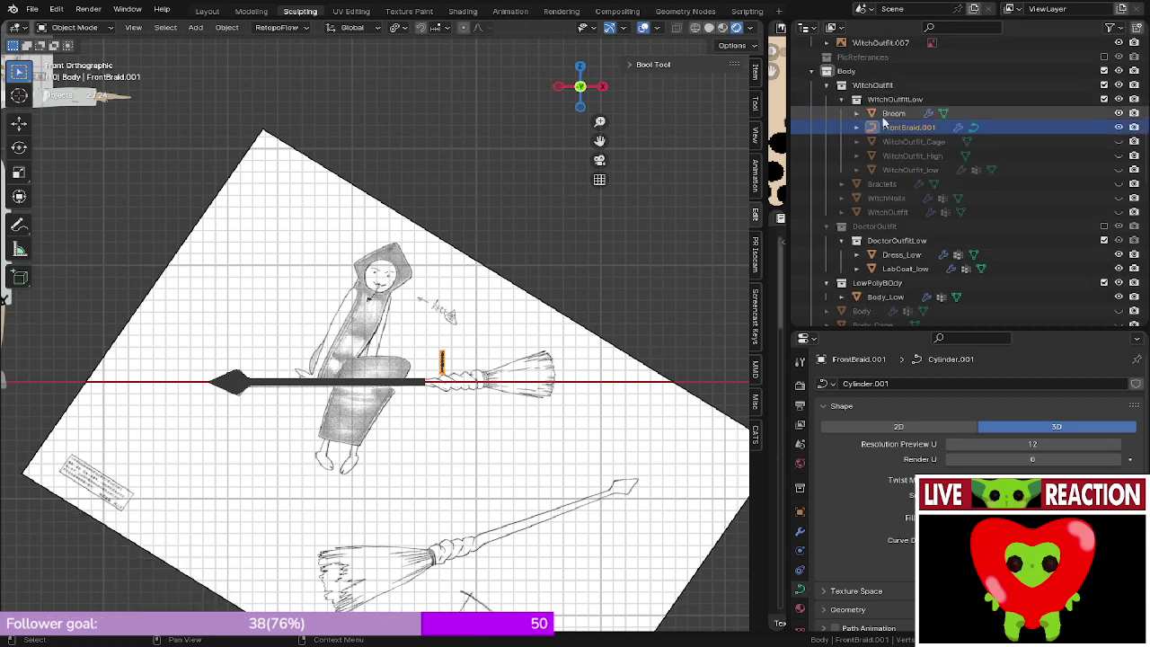
pyautogui.scroll(-5, 1053, 306)
pyautogui.scroll(-4, 1054, 296)
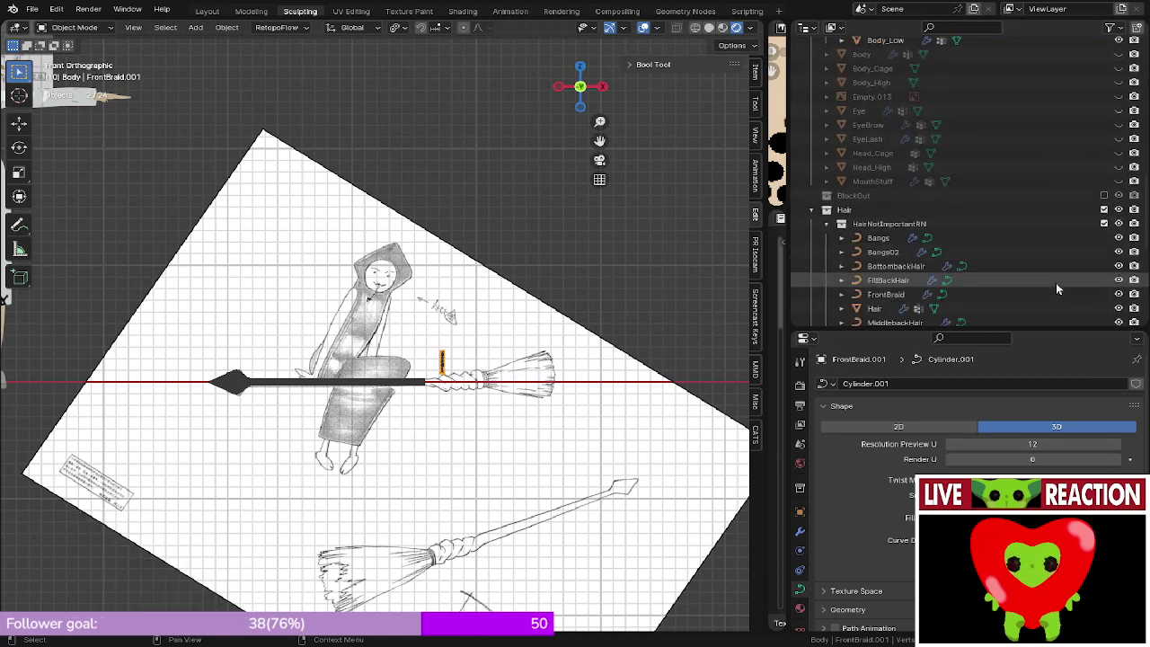
pyautogui.click(1104, 223)
pyautogui.scroll(5, 331, 243)
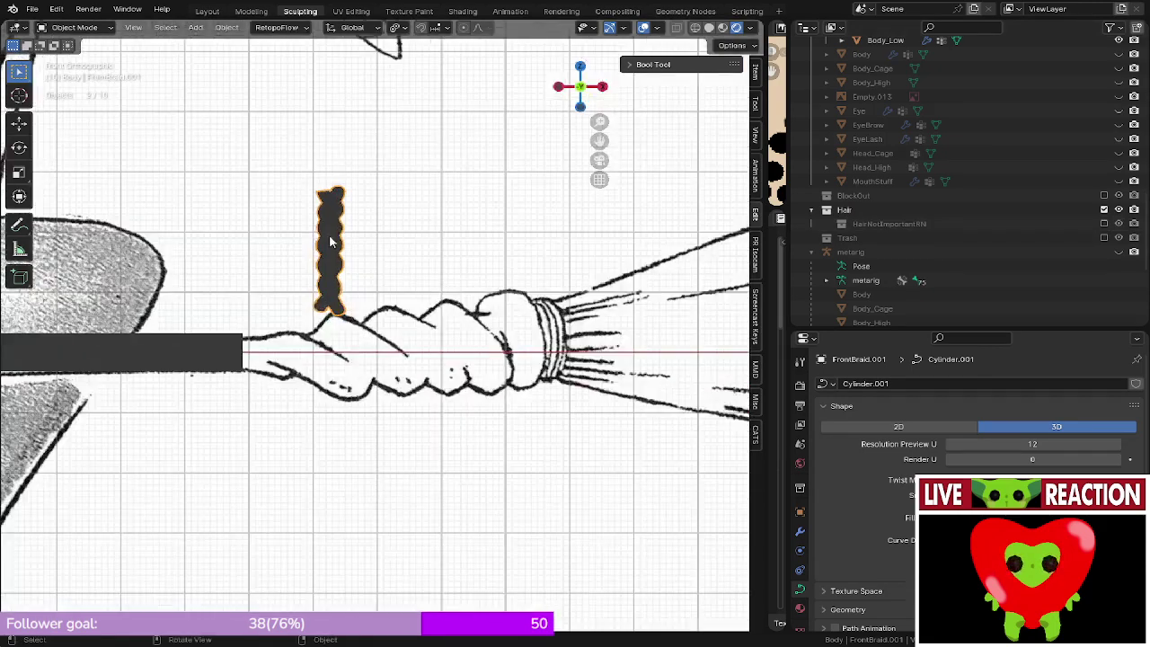
pyautogui.press('r')
pyautogui.press('Escape')
pyautogui.press('a')
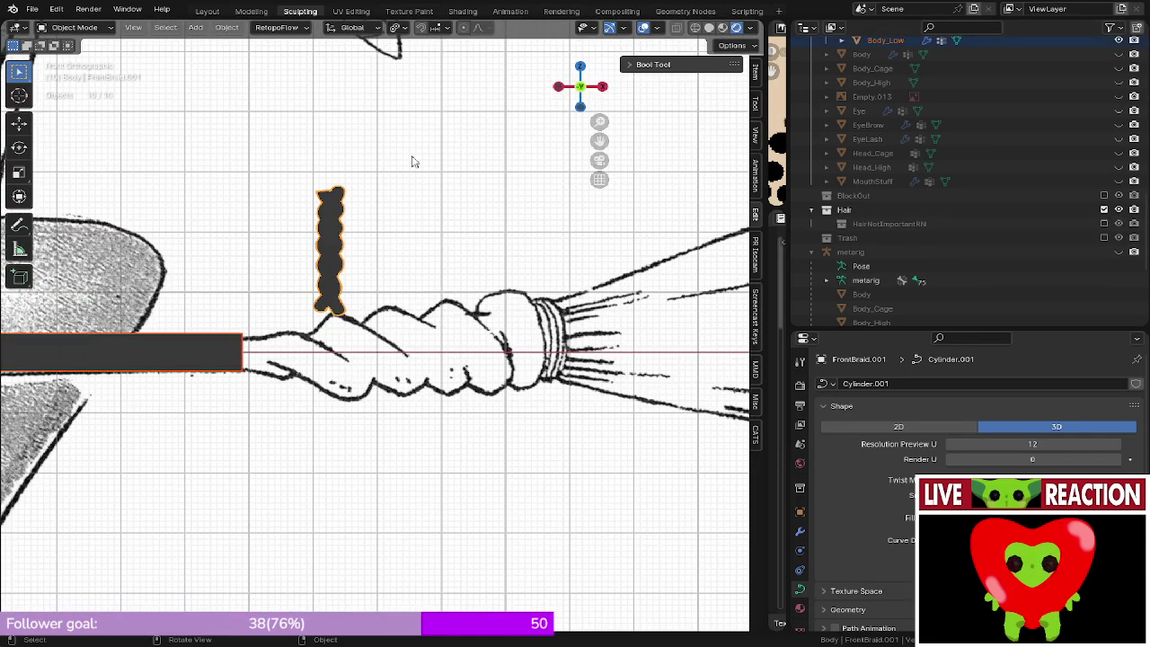
pyautogui.click(334, 232)
pyautogui.press('Tab')
pyautogui.press('a')
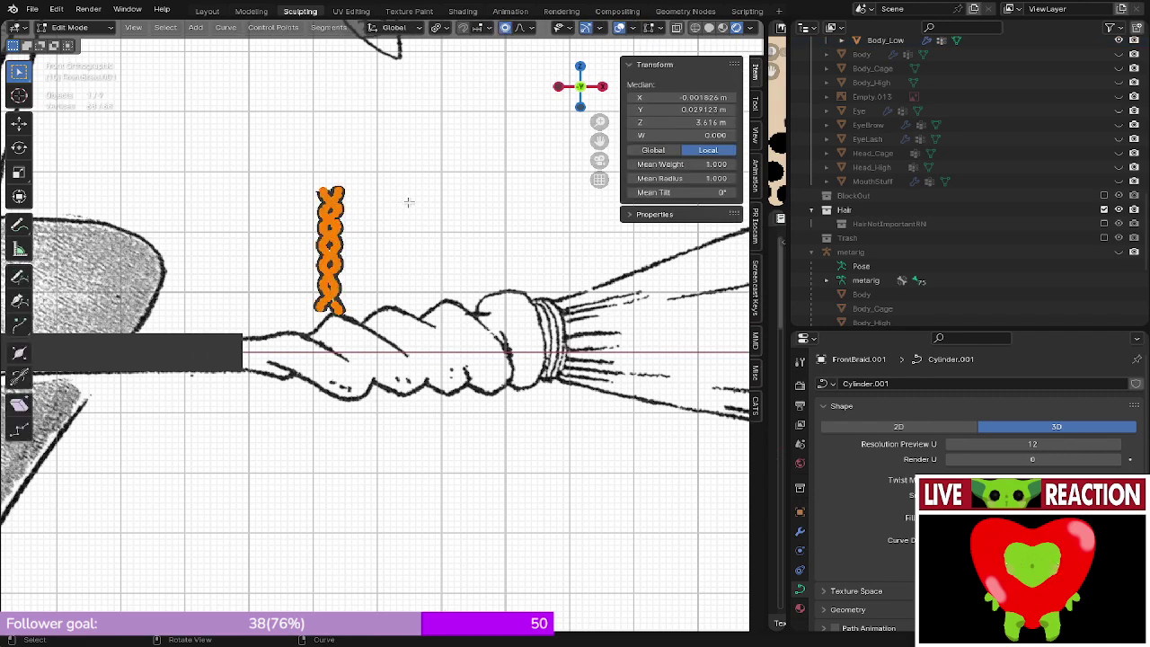
pyautogui.press('r')
pyautogui.rightClick(420, 310)
pyautogui.moveTo(420, 310); pyautogui.dragTo(422, 272, button='middle')
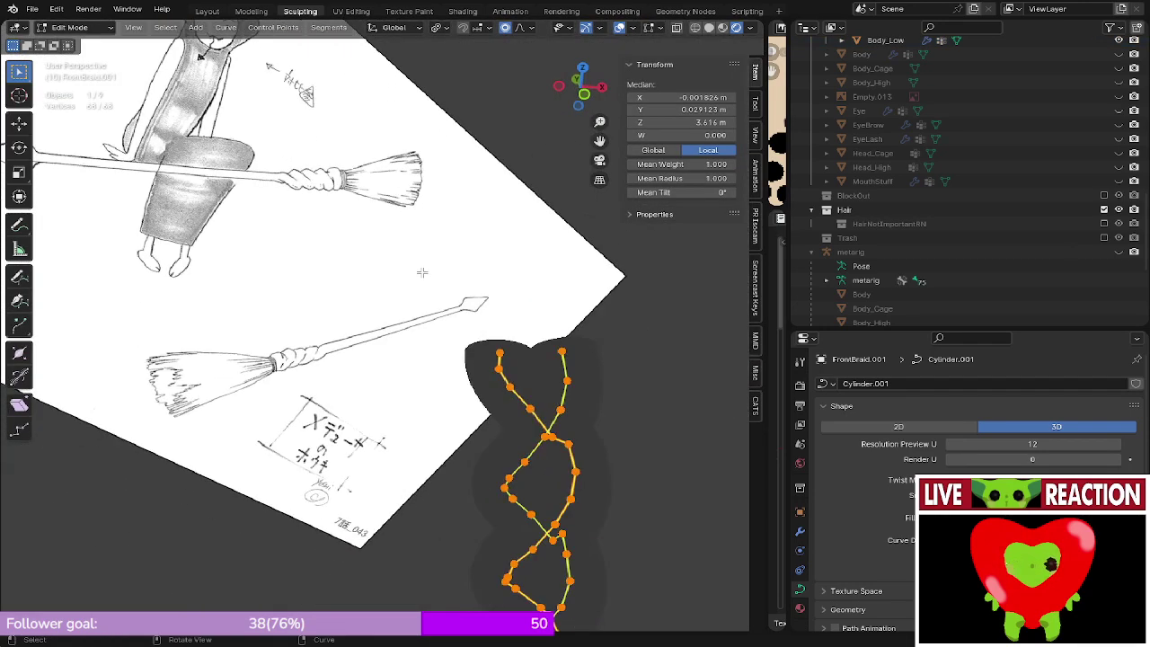
pyautogui.press('Tab')
pyautogui.press('KP_1')
# - Change the transform pivot point, rotate the braid copy to lie horizontally, and move it onto the broom drawing's twisted section
pyautogui.click(396, 31)
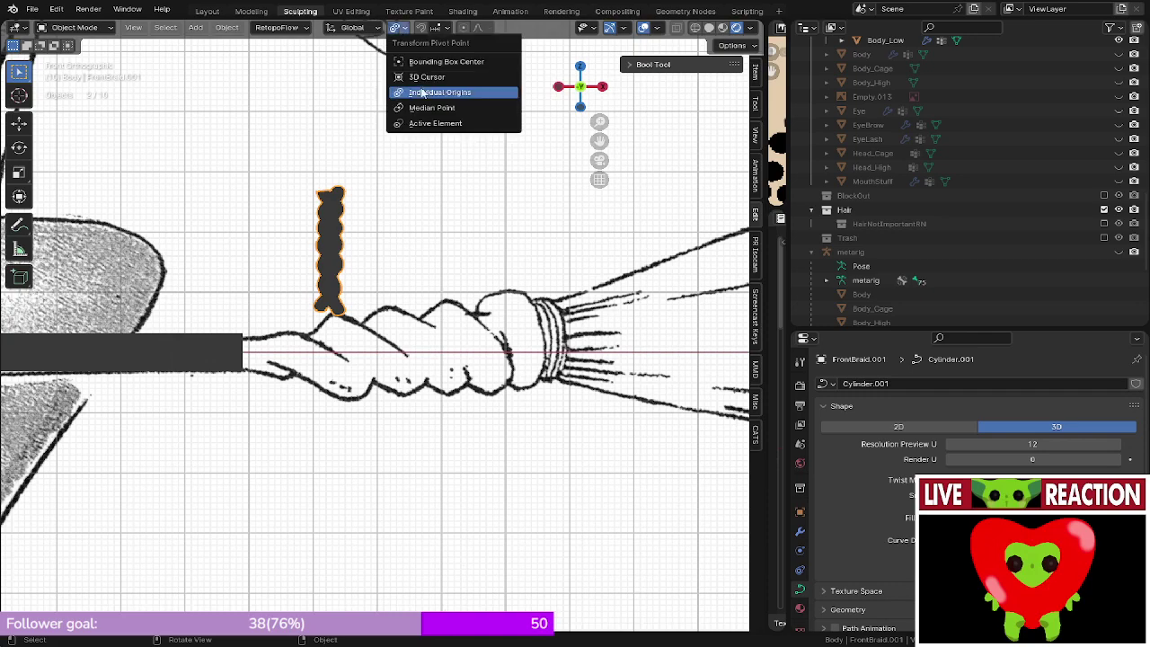
pyautogui.click(440, 84)
pyautogui.press('r')
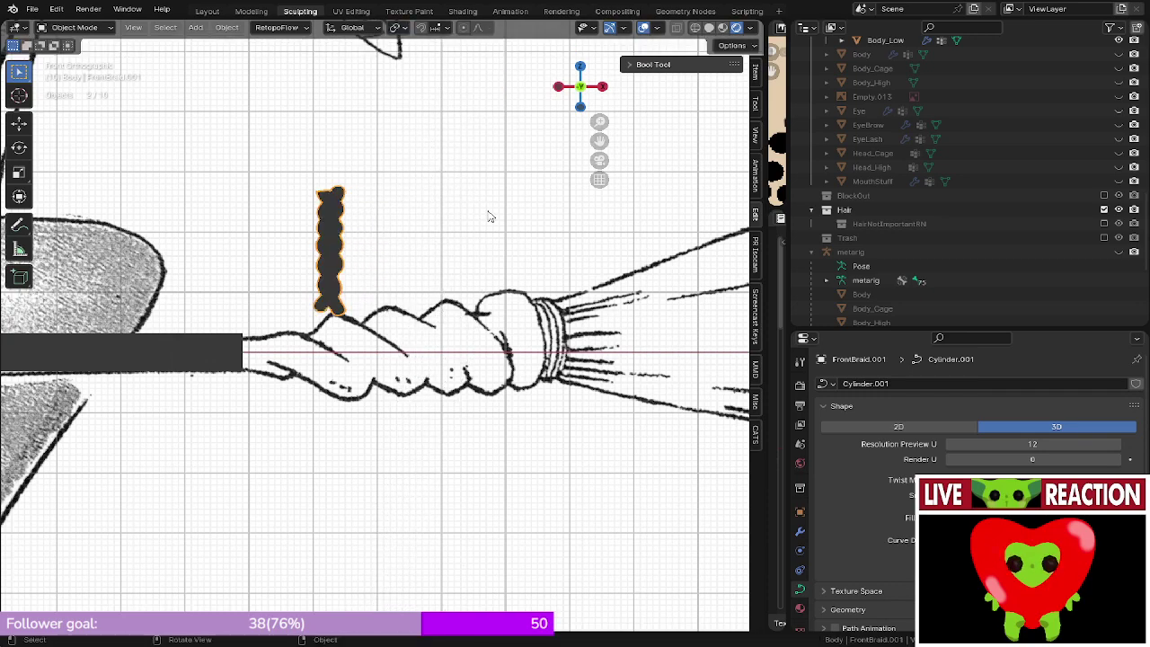
pyautogui.scroll(-8, 488, 216)
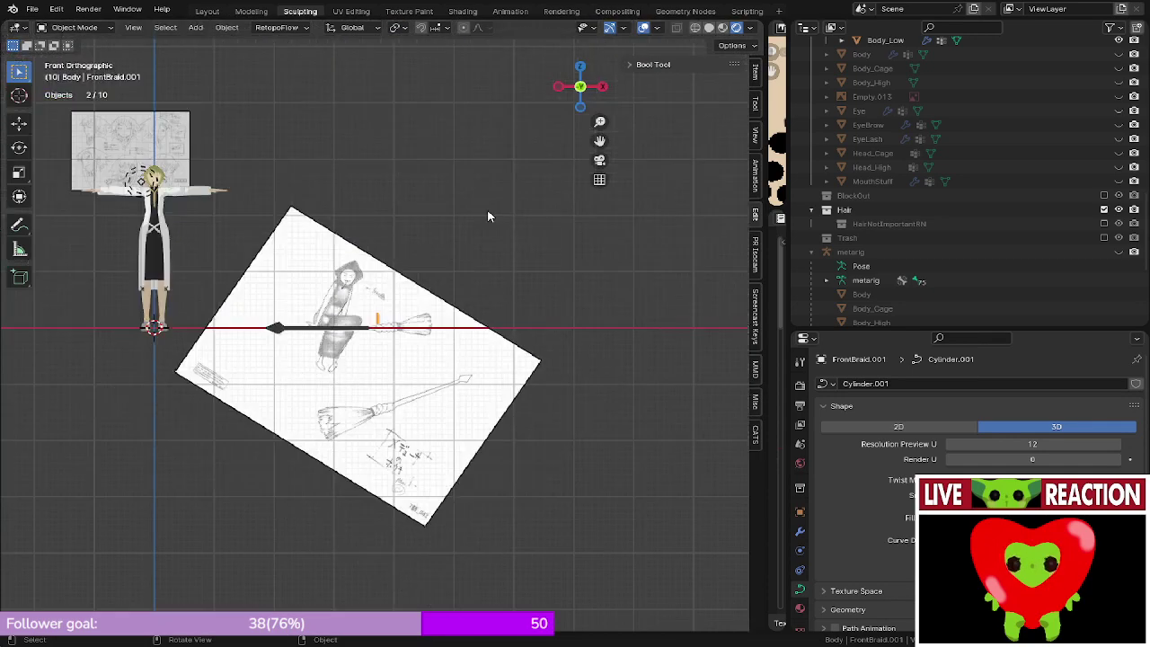
pyautogui.click(521, 460)
pyautogui.scroll(6, 513, 419)
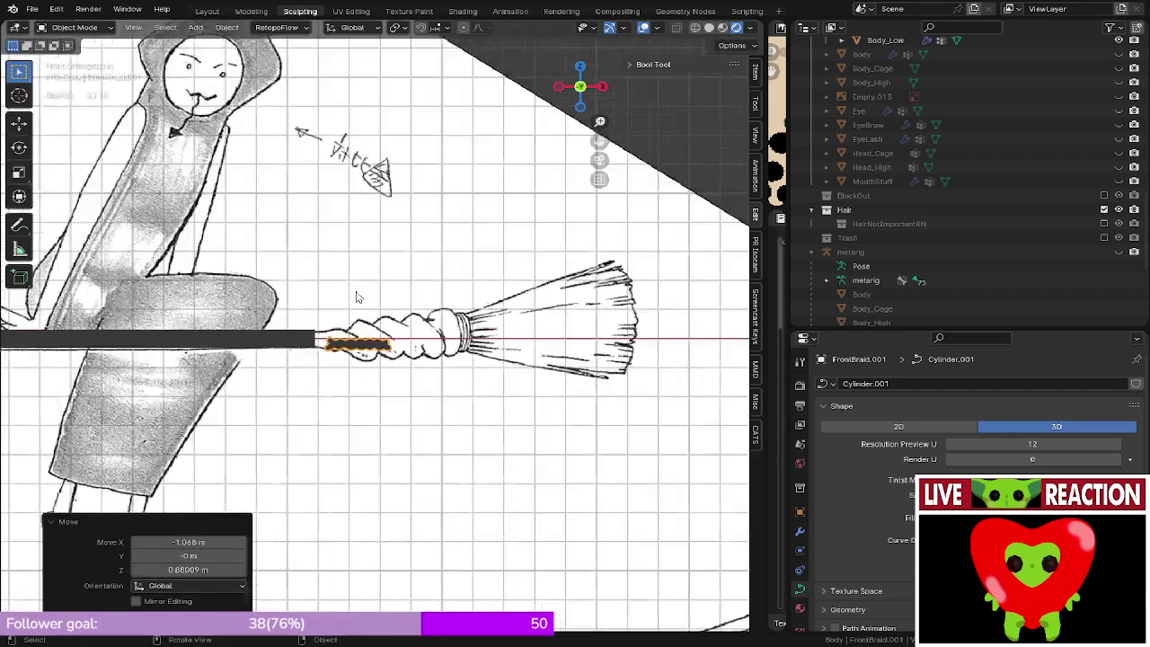
pyautogui.scroll(4, 356, 297)
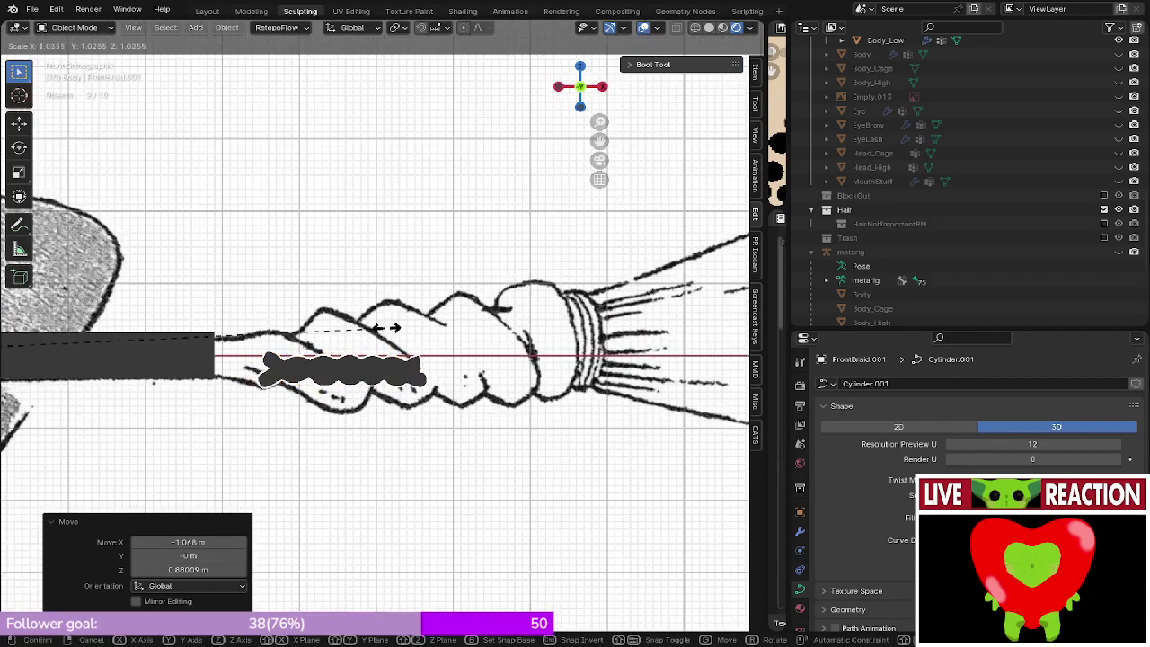
pyautogui.press('Tab')
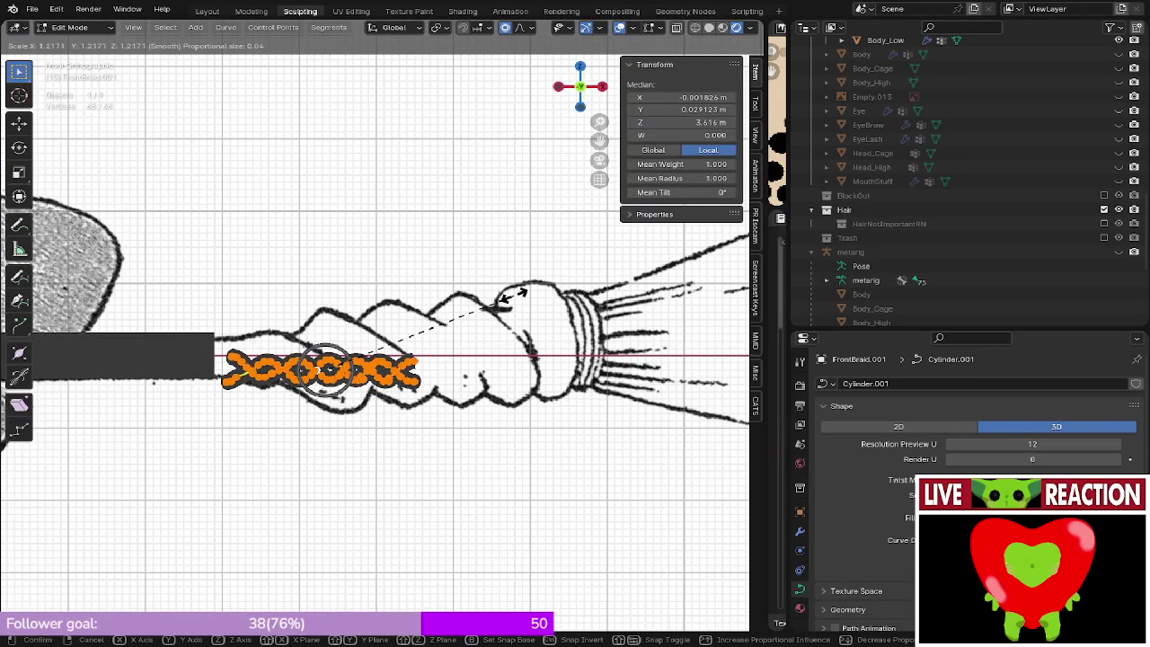
pyautogui.press('Tab')
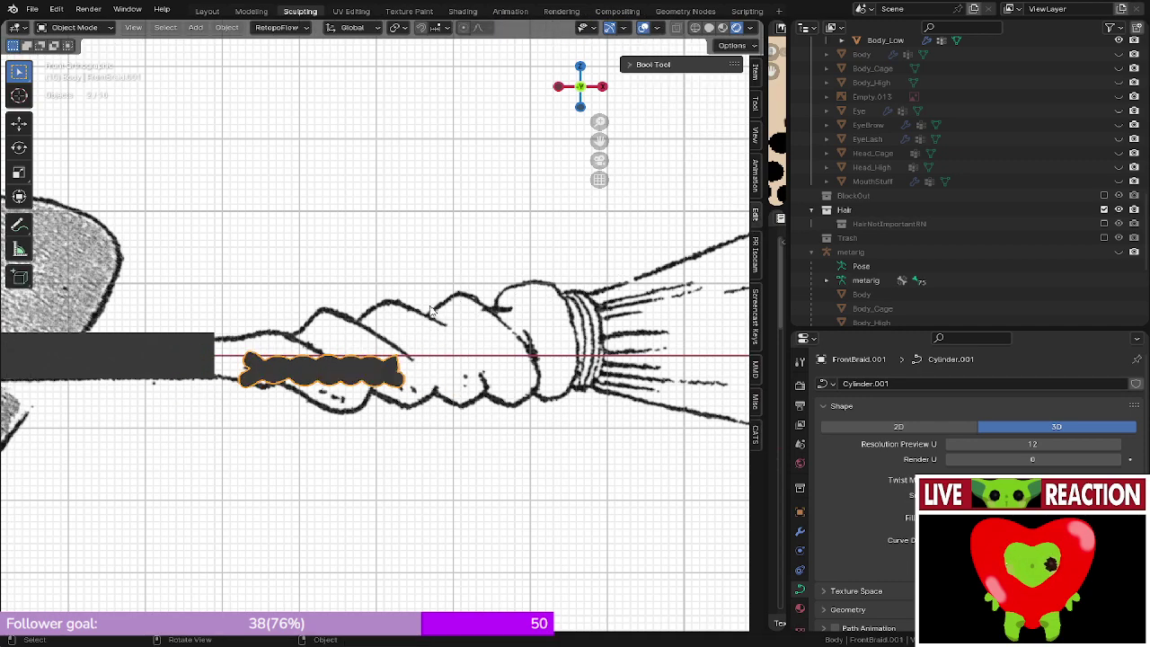
# - Scale the braid copy up by about 2.38 and shift it about -1.5 m along X on the broom drawing
pyautogui.press('s')
pyautogui.click(183, 187)
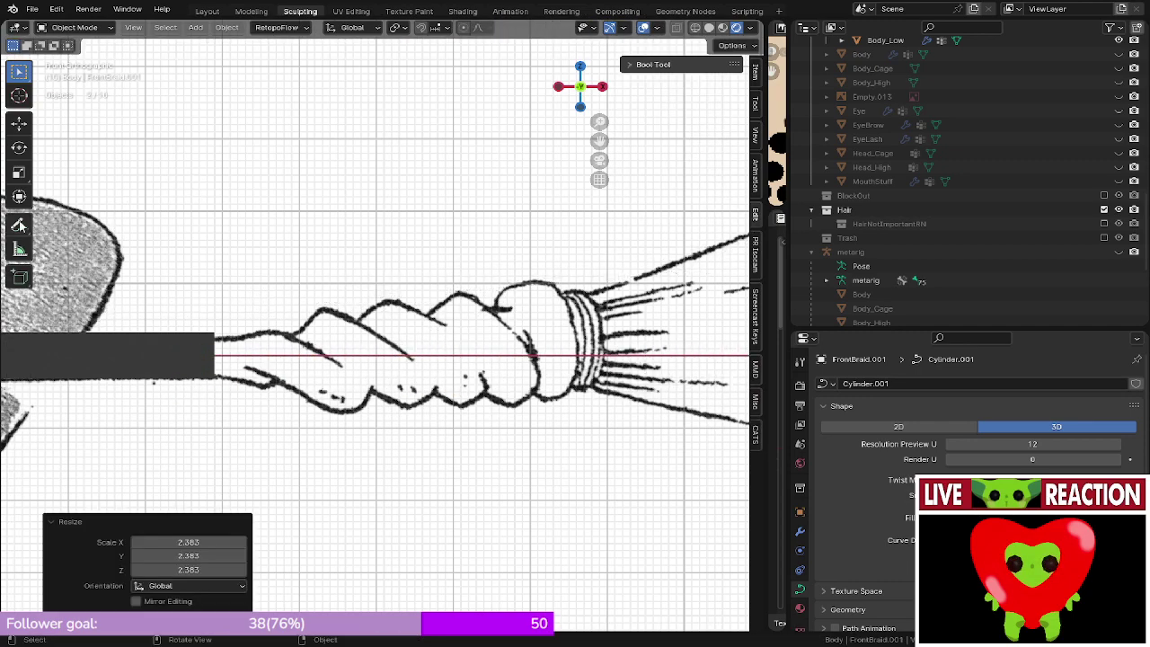
pyautogui.scroll(-8, 444, 290)
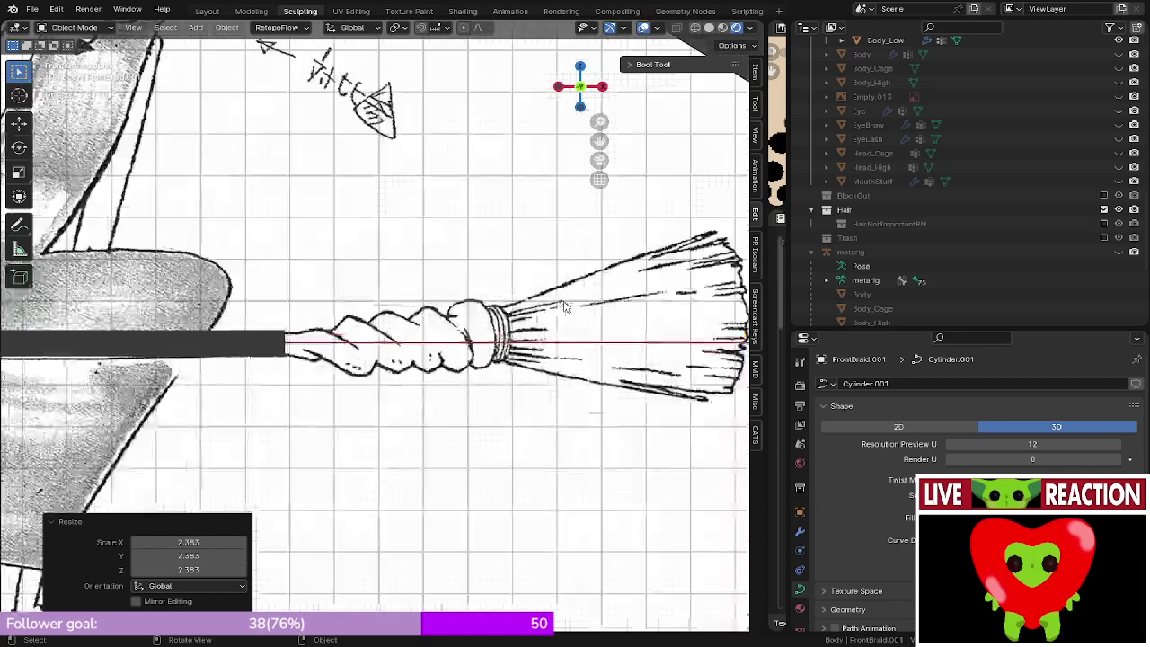
pyautogui.press('g')
pyautogui.press('x')
pyautogui.click(441, 290)
pyautogui.scroll(8, 440, 290)
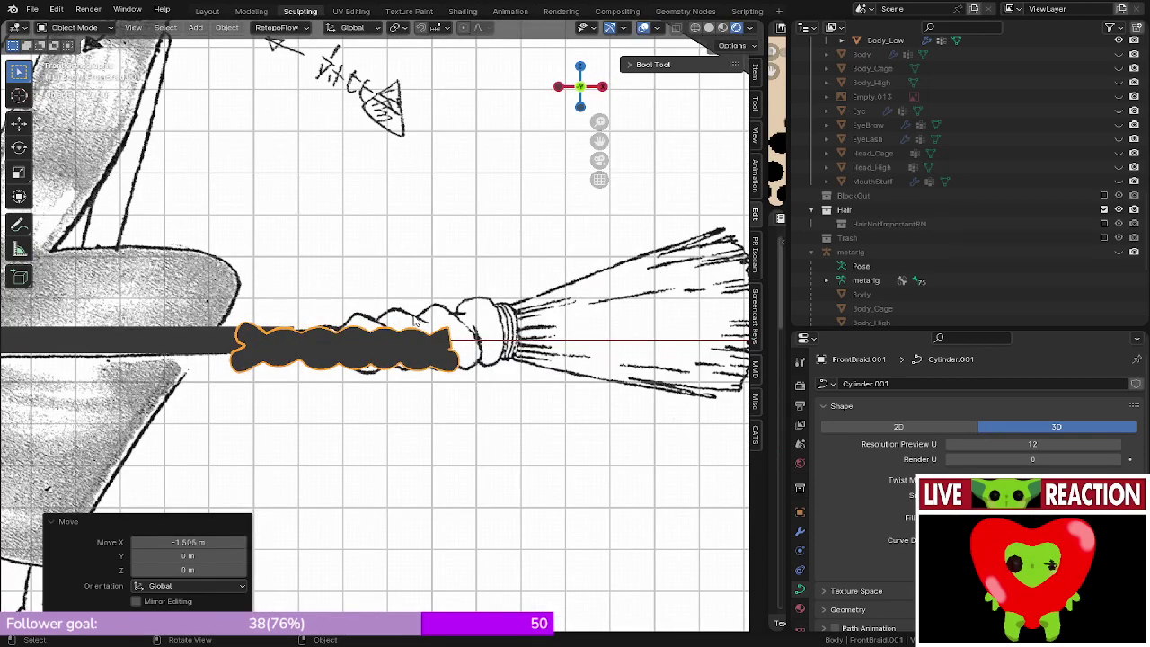
# - Enlarge the braid copy by about 1.88, shift it about -2.29 m along X, and display the scene in wireframe
pyautogui.press('s')
pyautogui.click(488, 243)
pyautogui.press('g')
pyautogui.press('x')
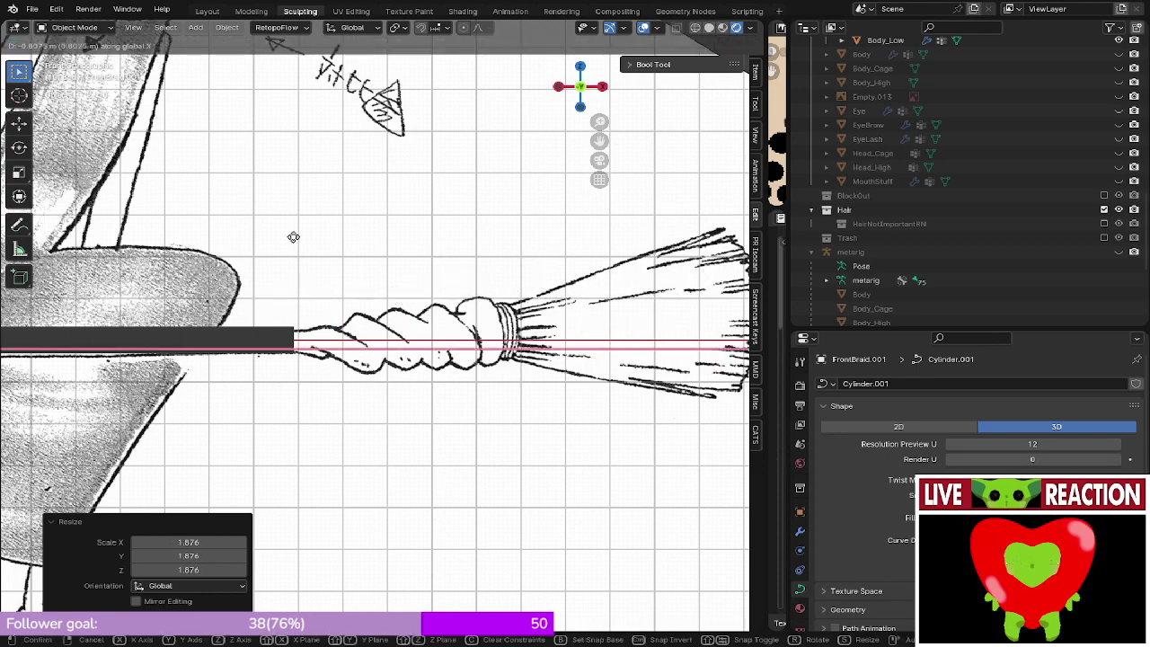
pyautogui.click(415, 248)
pyautogui.scroll(1, 445, 268)
pyautogui.hotkey('shift', 'z')
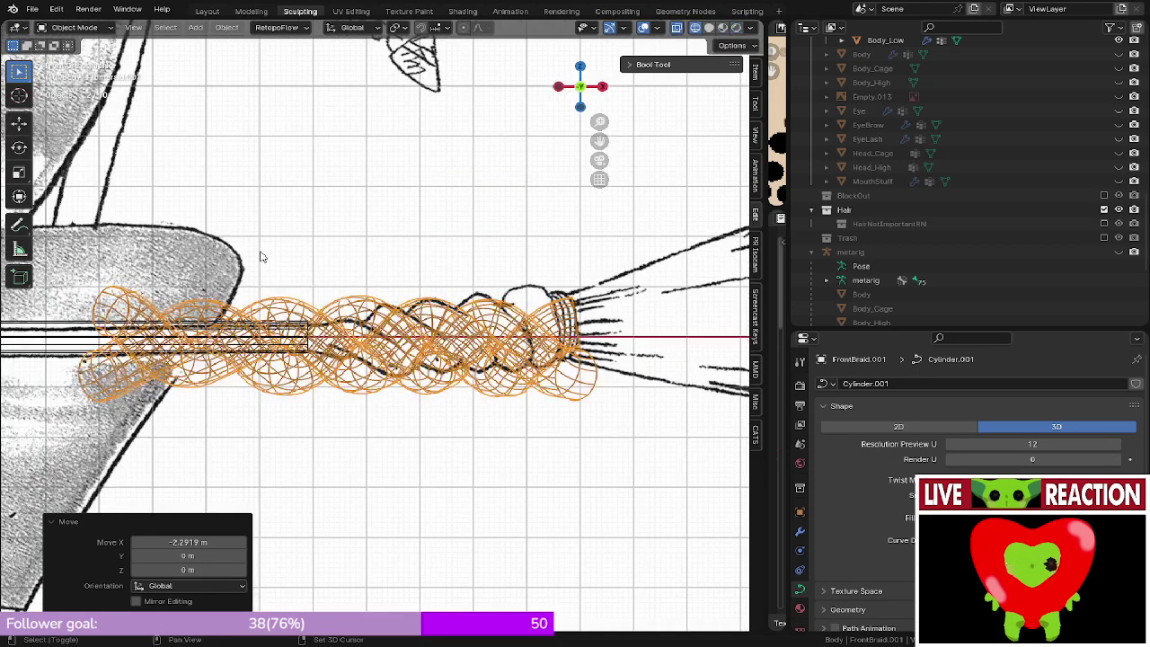
# - Scale the braid copy by about 0.9 and shift it about 0.57 m along X toward the bristles
pyautogui.scroll(4, 260, 257)
pyautogui.press('s')
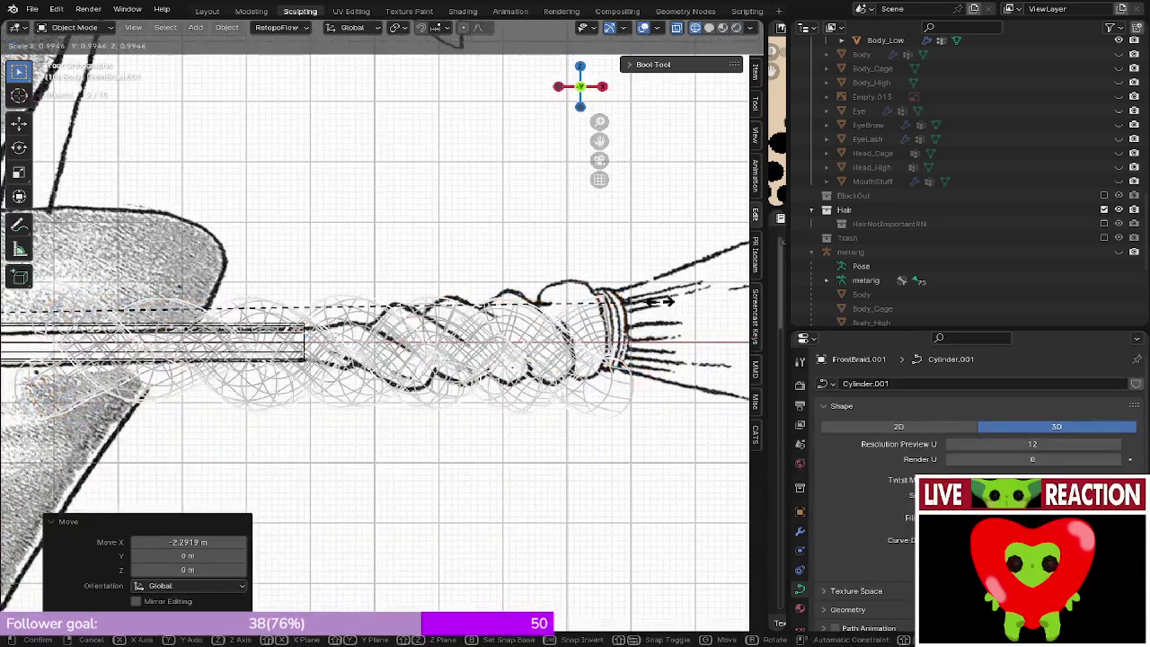
pyautogui.click(629, 328)
pyautogui.press('g')
pyautogui.press('y')
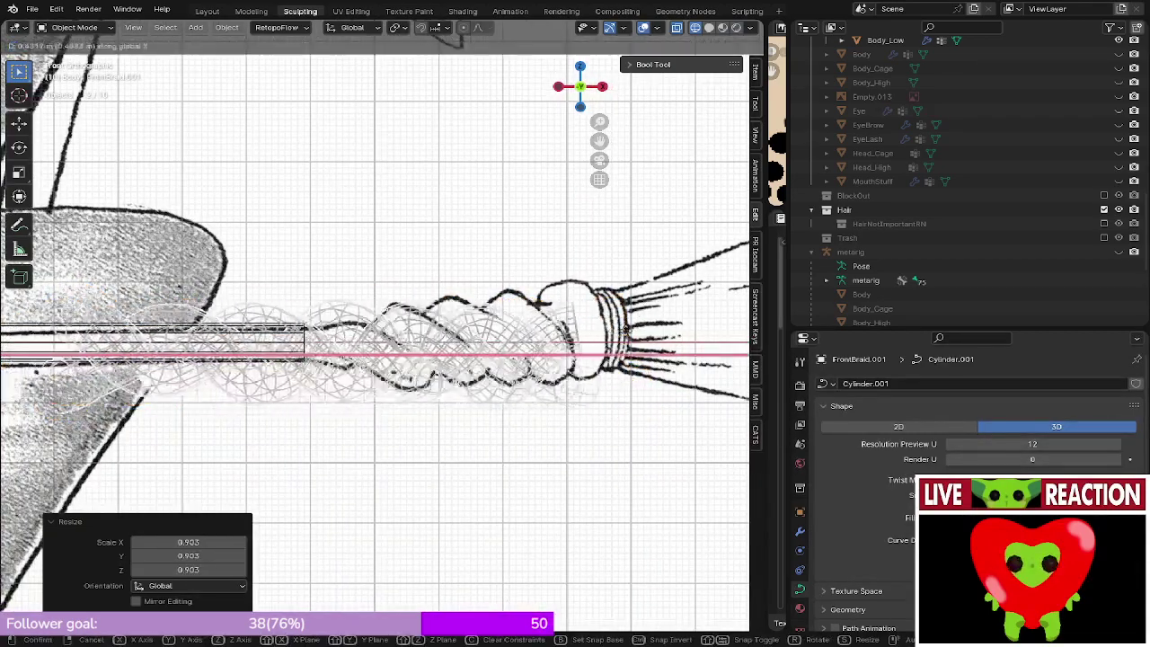
pyautogui.click(700, 321)
# - Compare the braid copy's outline with the broom drawing's twisted section, alternating between rendered and wireframe shading
pyautogui.press('z')
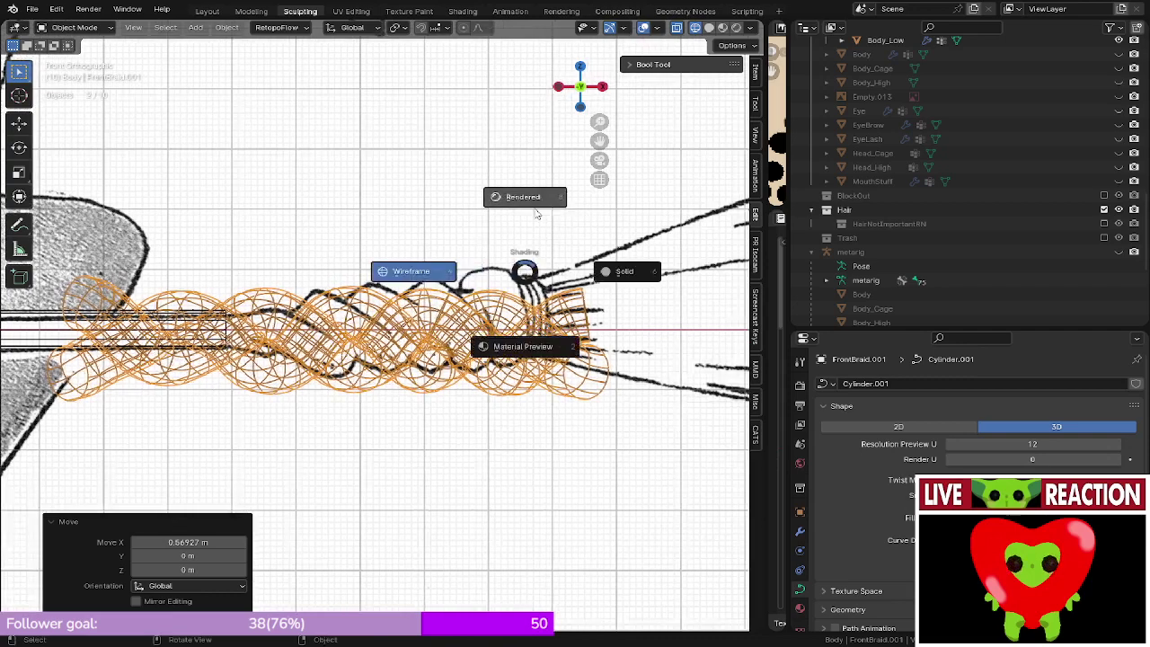
pyautogui.click(525, 198)
pyautogui.moveTo(437, 244)
pyautogui.keyDown('shift'); pyautogui.mouseDown(button='middle')
pyautogui.moveTo(479, 236)
pyautogui.moveTo(440, 230)
pyautogui.mouseUp(button='middle'); pyautogui.keyUp('shift')
pyautogui.press('z')
pyautogui.click(262, 229)
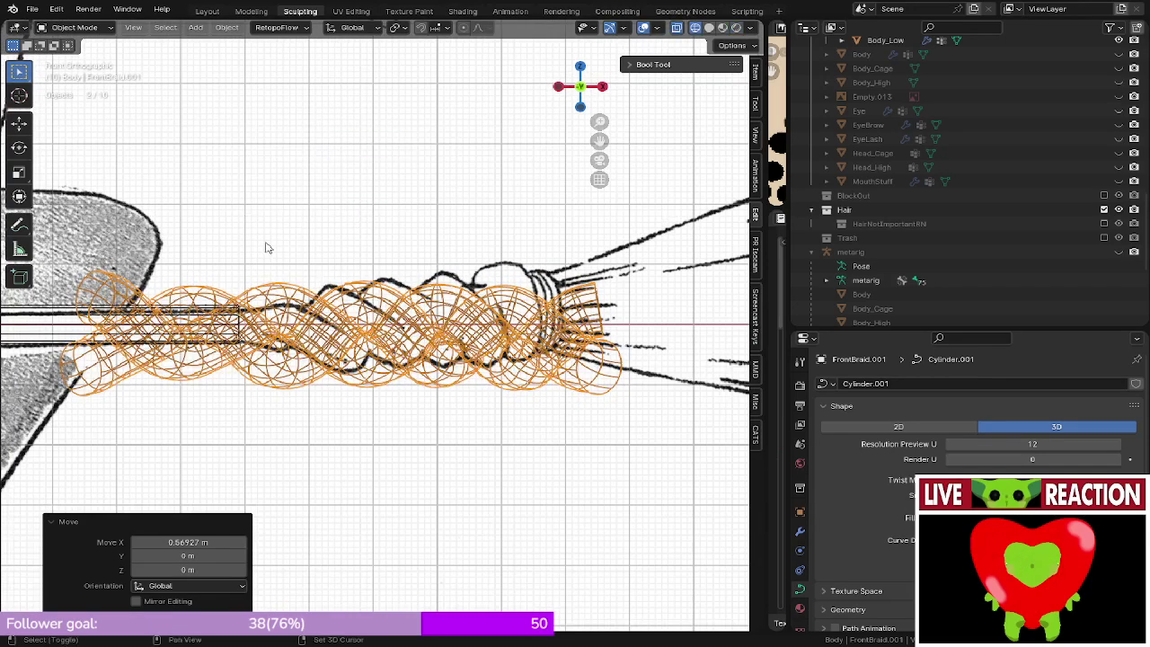
pyautogui.keyDown('shift'); pyautogui.moveTo(267, 246); pyautogui.dragTo(226, 225, button='middle'); pyautogui.keyUp('shift')
pyautogui.keyDown('shift'); pyautogui.moveTo(366, 235); pyautogui.dragTo(501, 264, button='middle'); pyautogui.keyUp('shift')
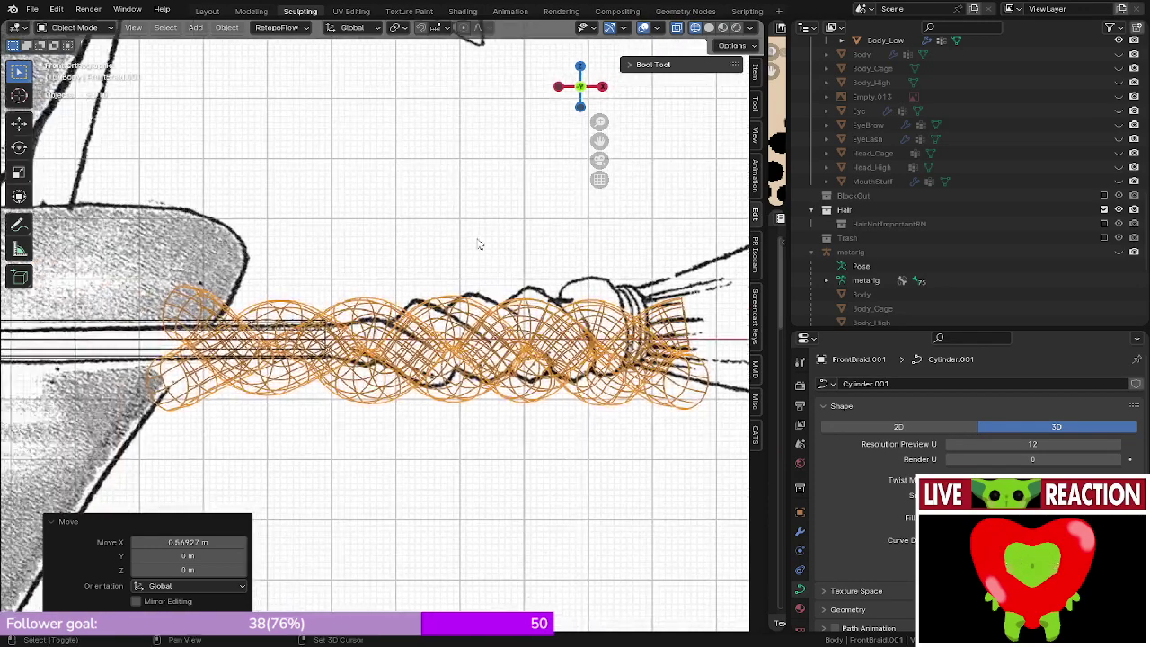
pyautogui.keyDown('shift'); pyautogui.moveTo(389, 244); pyautogui.dragTo(325, 248, button='middle'); pyautogui.keyUp('shift')
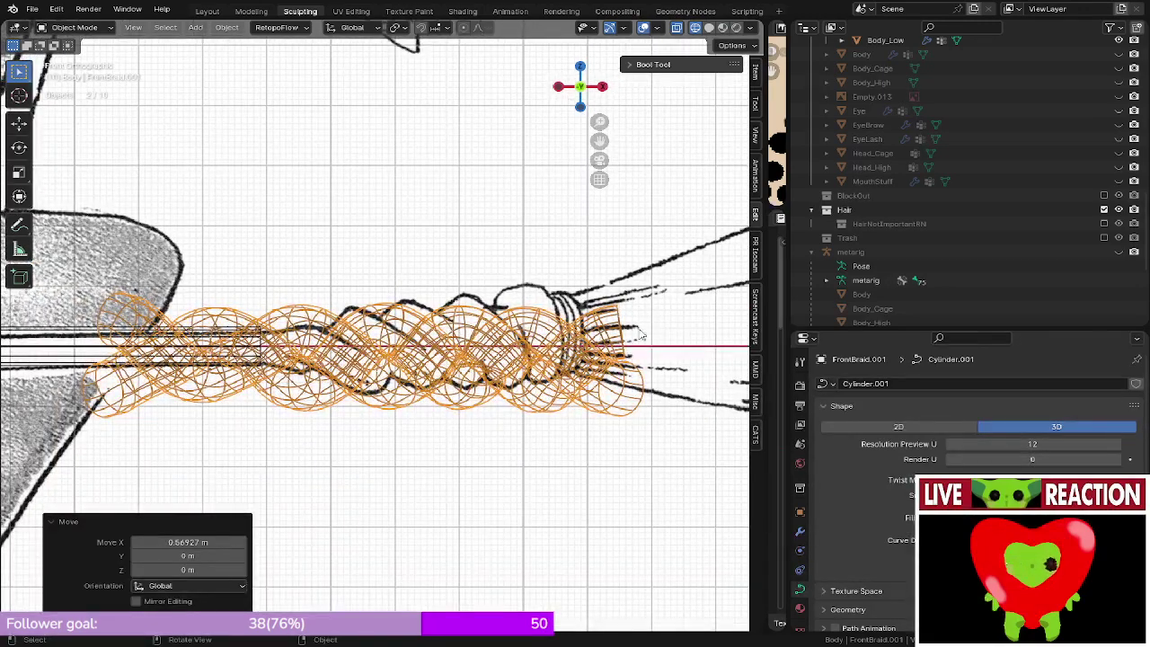
# - Reduce the braid copy by a factor of about 0.94 and shift it about 0.26 m along X
pyautogui.press('n')
pyautogui.press('n')
pyautogui.press('s')
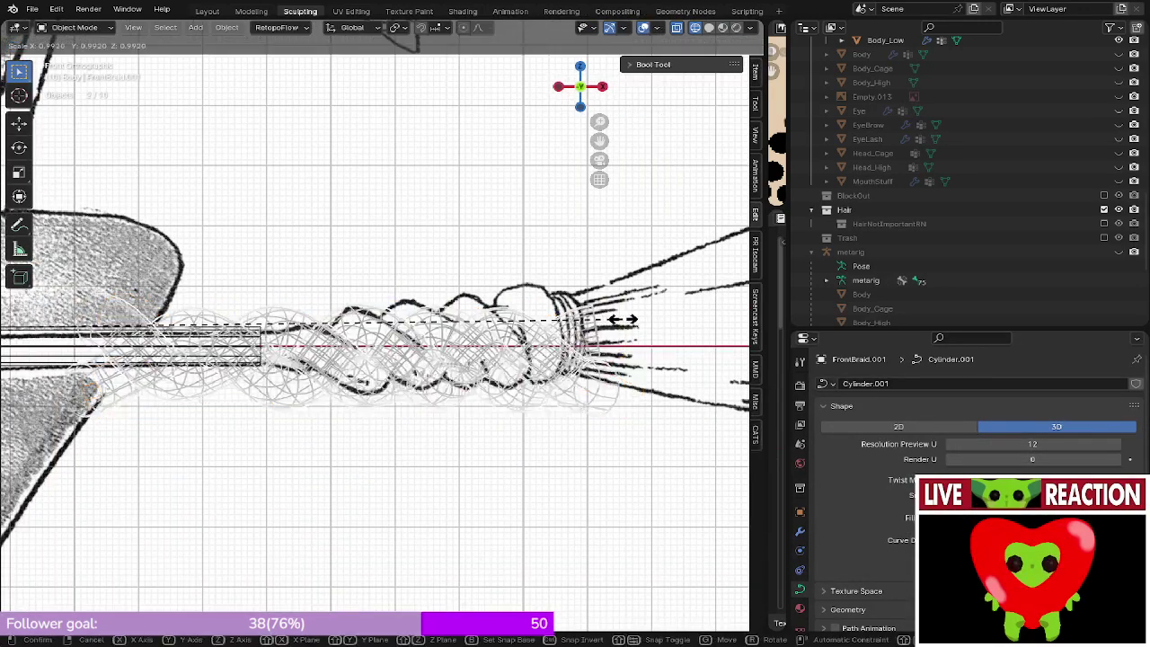
pyautogui.click(503, 323)
pyautogui.press('g')
pyautogui.press('x')
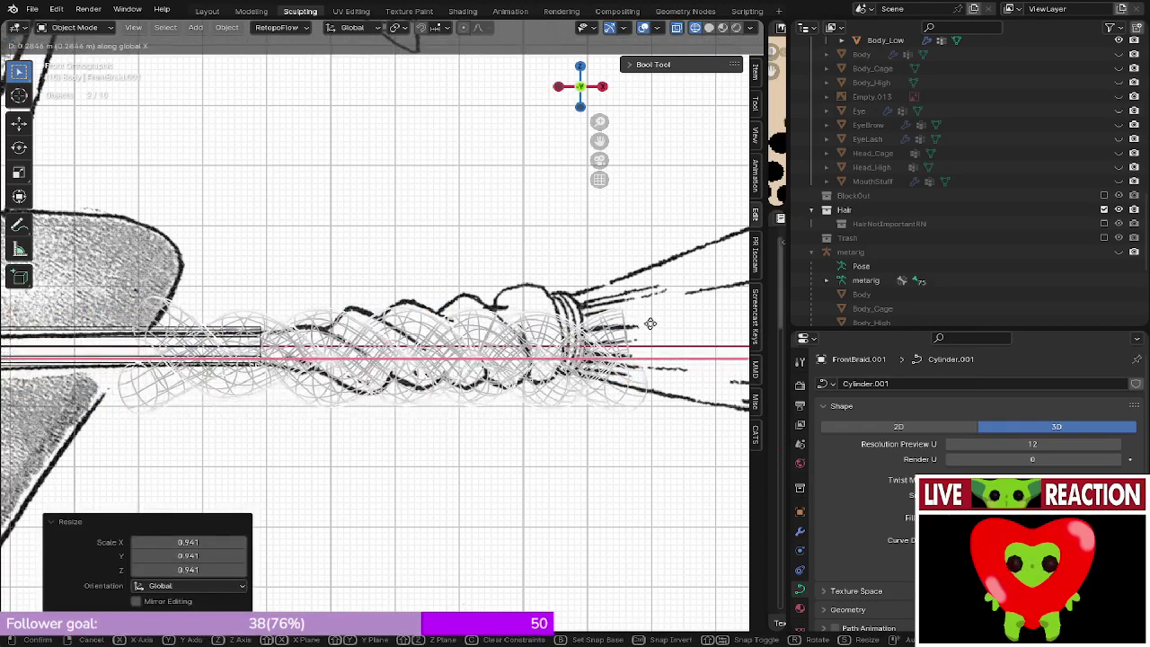
pyautogui.click(635, 315)
# - Check how the resized braid copy covers the drawn twists in rendered and wireframe shading
pyautogui.hotkey('shift', 'z')
pyautogui.scroll(-4, 464, 262)
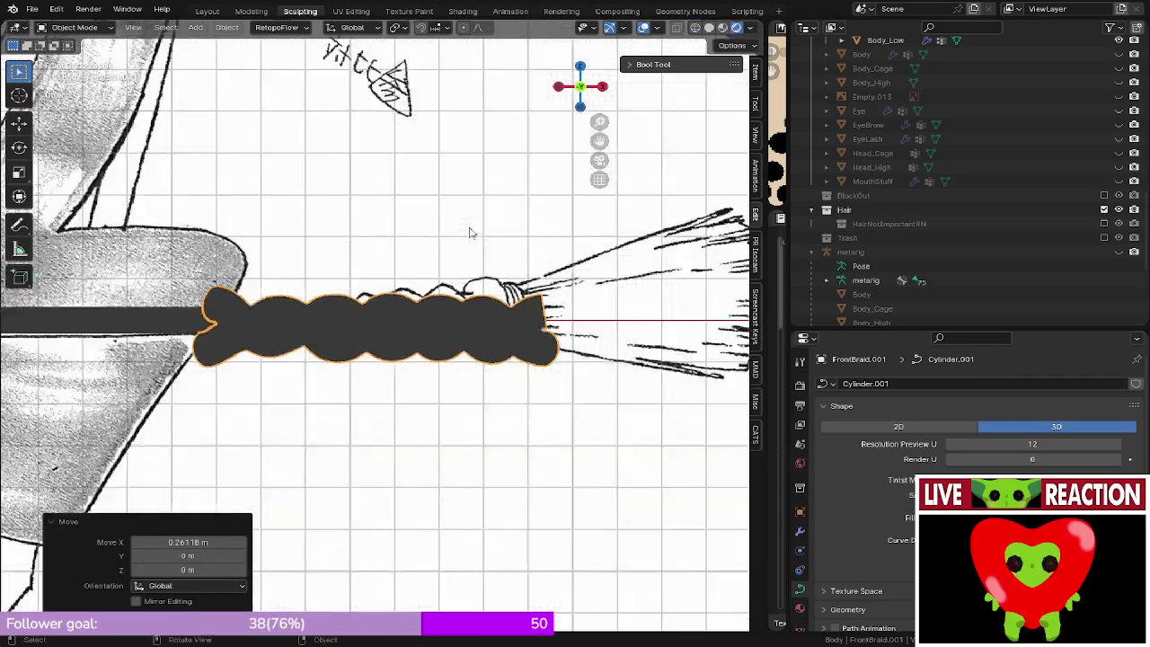
pyautogui.scroll(3, 457, 254)
pyautogui.press('z')
pyautogui.click(314, 253)
pyautogui.keyDown('shift'); pyautogui.moveTo(308, 249); pyautogui.dragTo(304, 226, button='middle'); pyautogui.keyUp('shift')
pyautogui.press('z')
pyautogui.click(521, 271)
pyautogui.hotkey('shift', 'z')
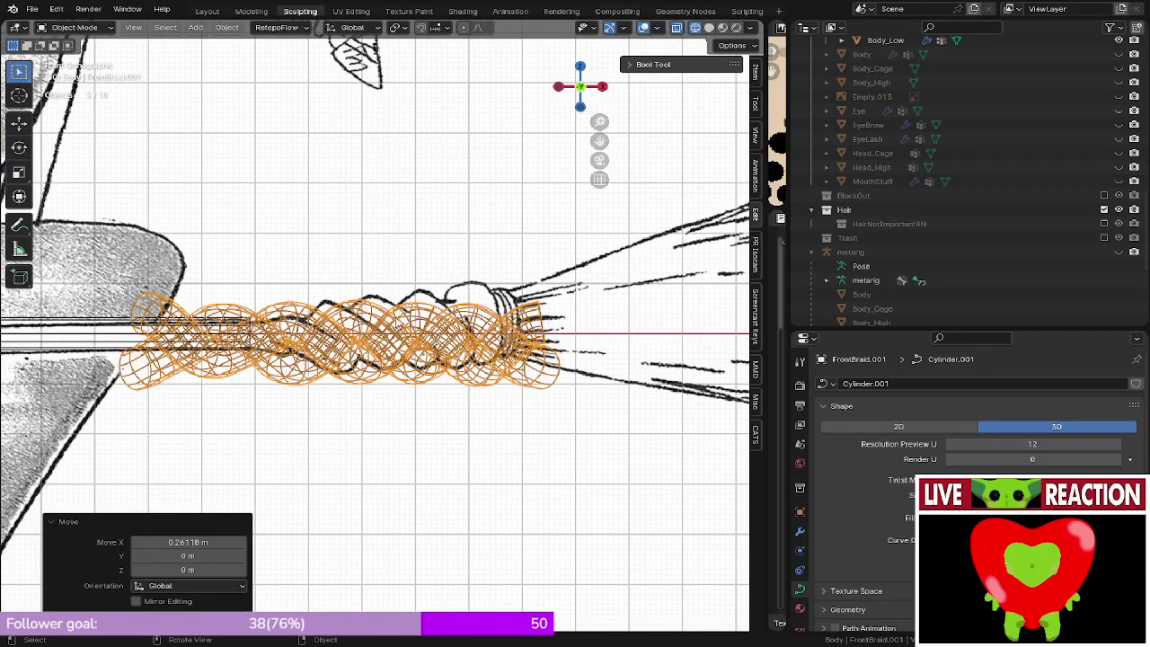
# - Scale the braid copy by about 1.04 and shift it about -0.16 m along X to fit the drawn twists
pyautogui.scroll(3, 422, 315)
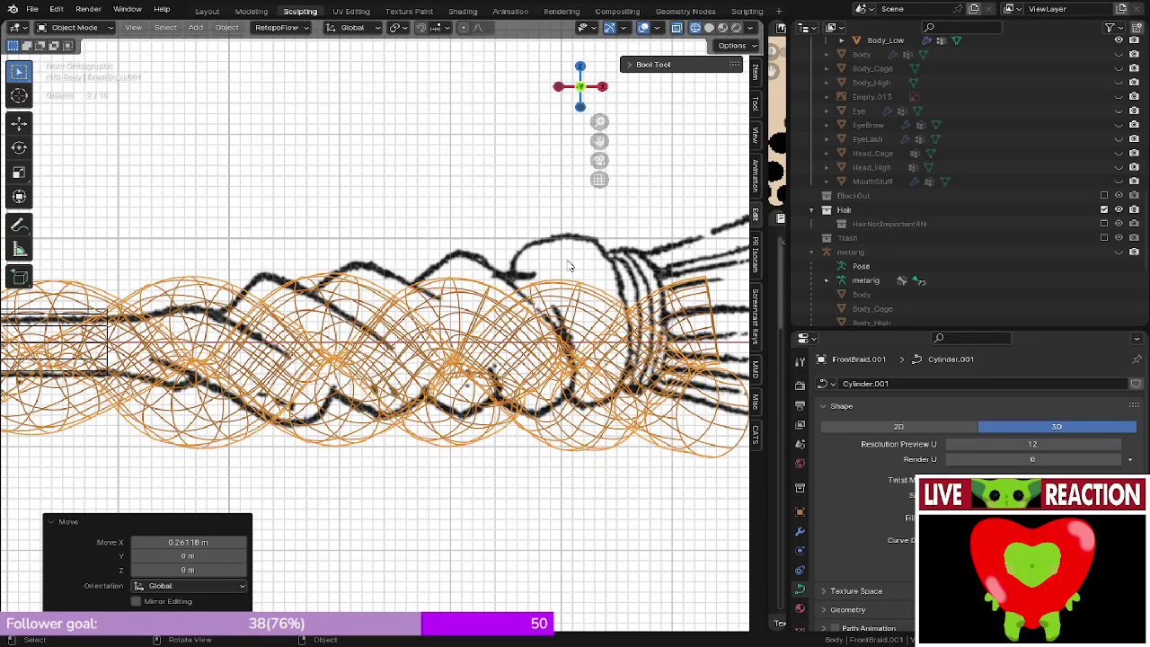
pyautogui.press('s')
pyautogui.click(45, 240)
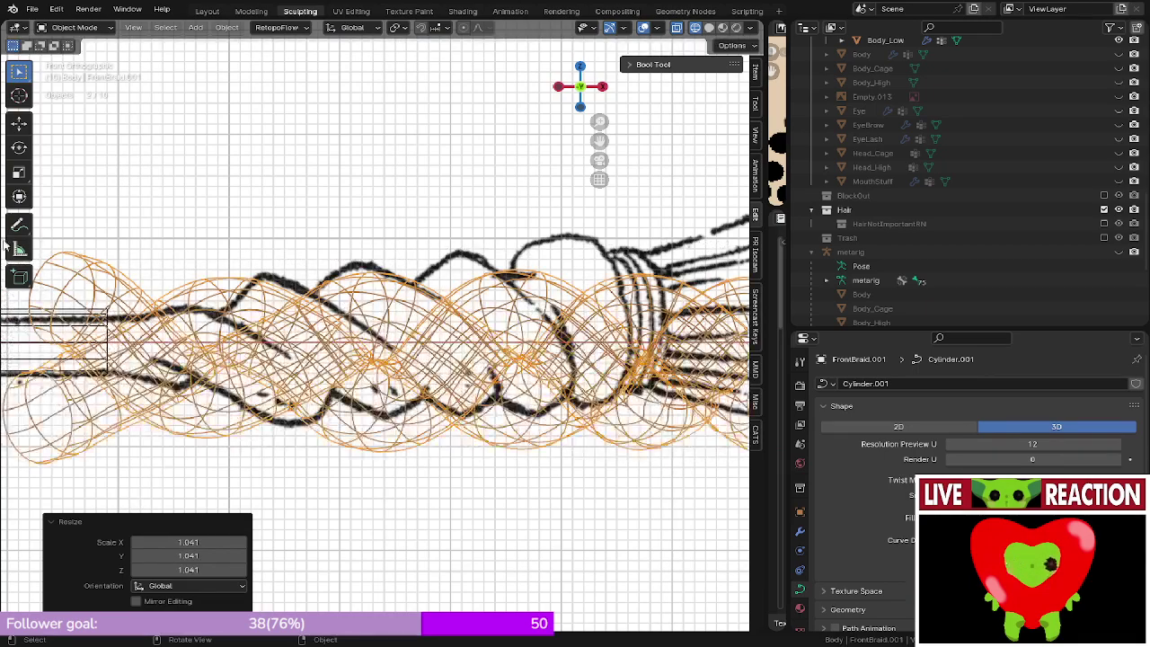
pyautogui.press('g')
pyautogui.press('x')
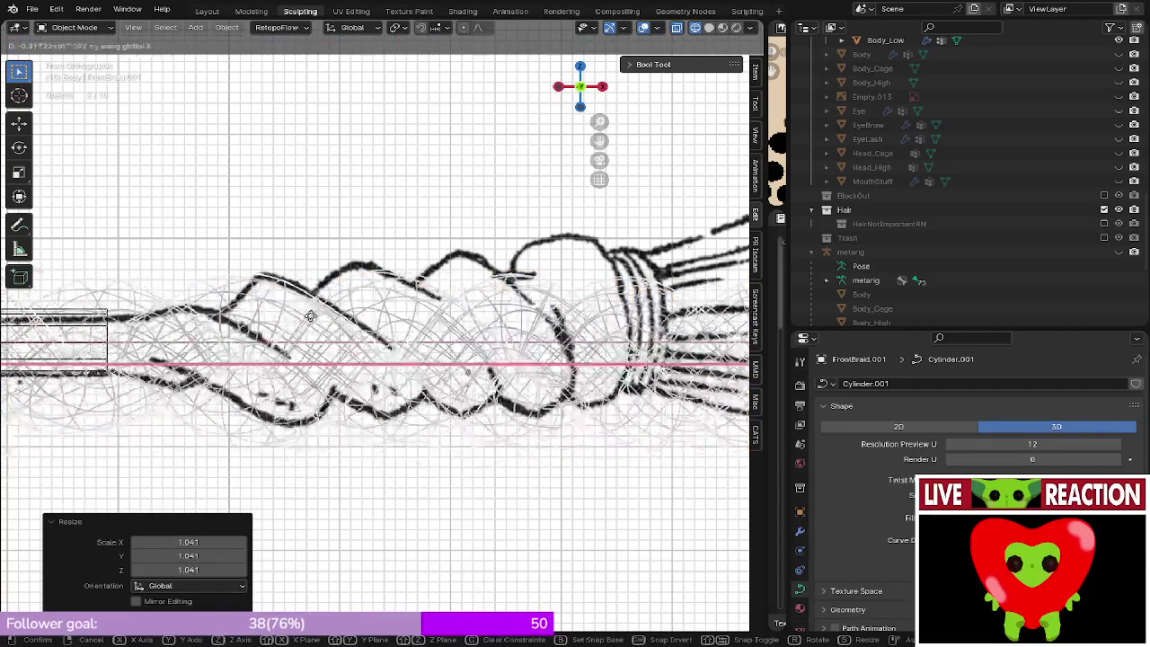
pyautogui.click(269, 315)
# - Switch the viewport to solid shading and keep the orthographic front view of the broom
pyautogui.press('z')
pyautogui.click(375, 306)
pyautogui.scroll(-5, 417, 313)
pyautogui.keyDown('shift'); pyautogui.moveTo(418, 314); pyautogui.dragTo(489, 319, button='middle'); pyautogui.keyUp('shift')
pyautogui.scroll(-4, 490, 319)
pyautogui.press('KP_5')
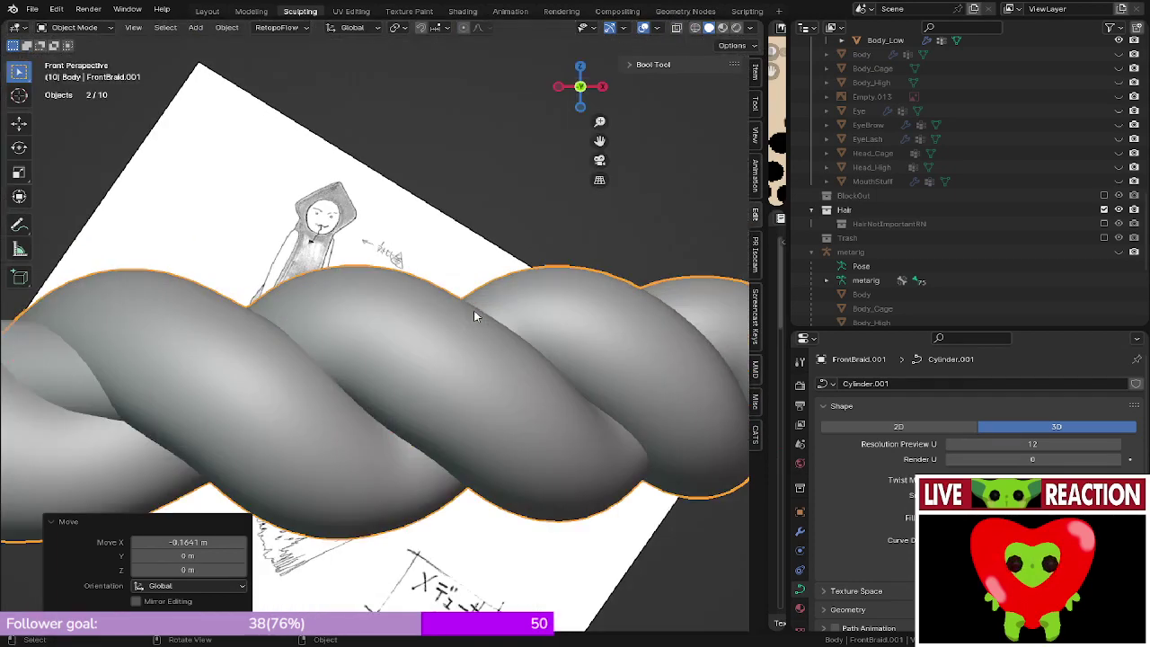
pyautogui.press('KP_5')
# - Try to convert the braid copy to a mesh and check its topology in Edit Mode
pyautogui.rightClick(436, 334)
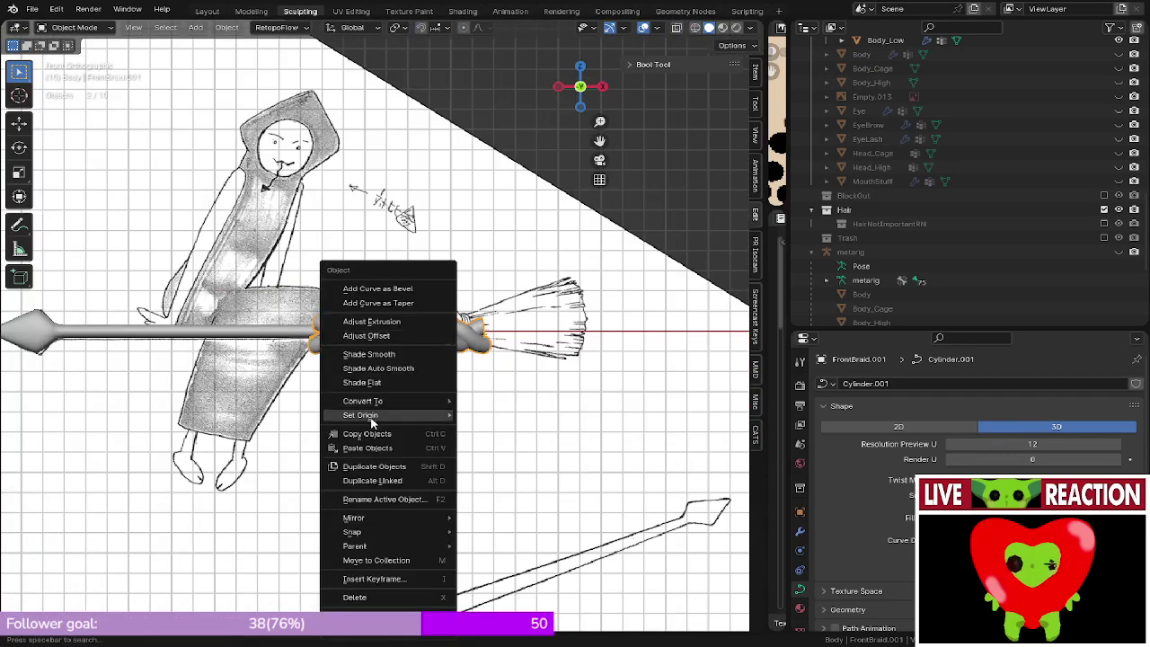
pyautogui.moveTo(380, 412)
pyautogui.click(495, 418)
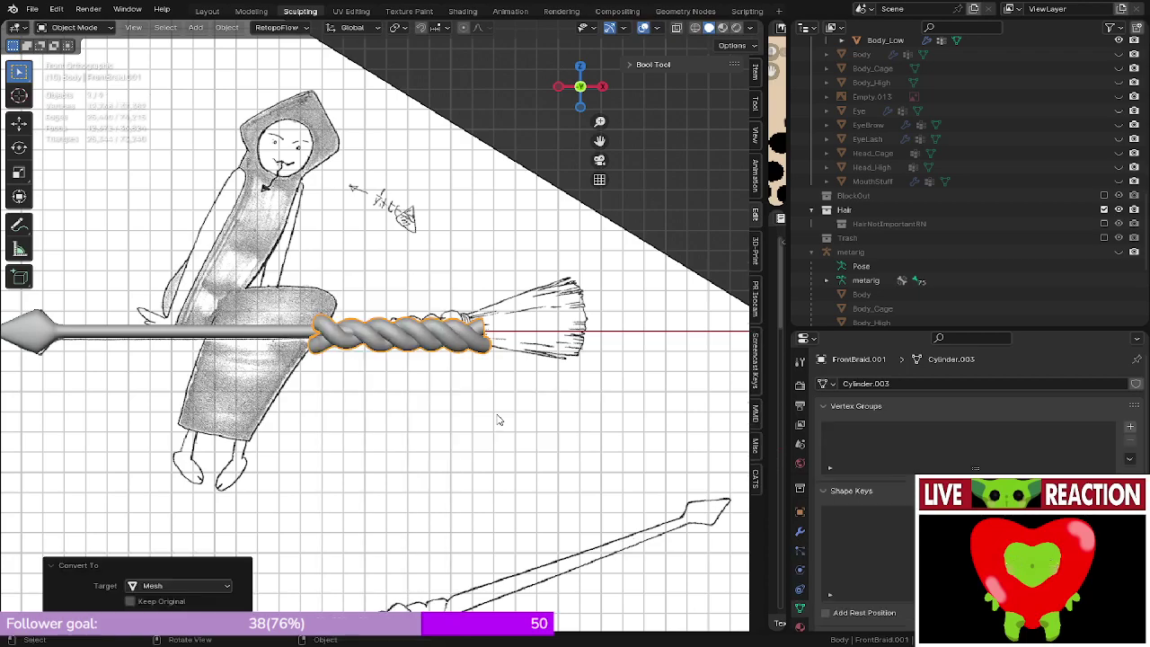
pyautogui.press('Tab')
pyautogui.scroll(3, 493, 411)
pyautogui.scroll(2, 439, 368)
pyautogui.press('Tab')
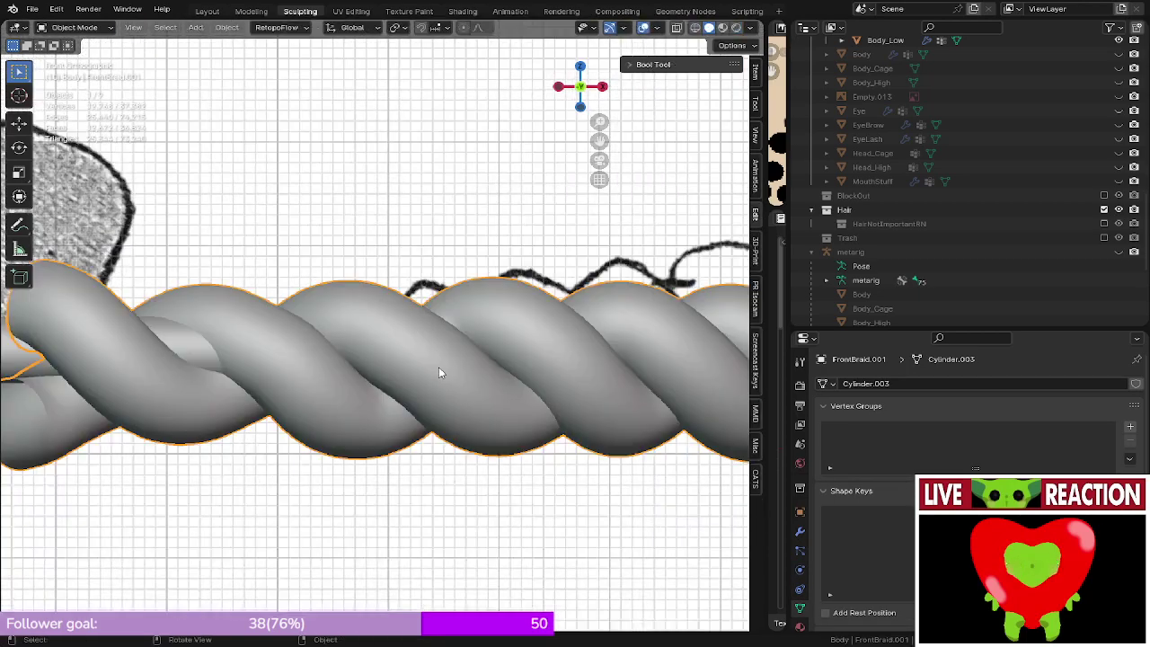
# - Undo the braid copy's conversion to a mesh
pyautogui.moveTo(439, 370)
pyautogui.mouseDown(button='middle')
pyautogui.moveTo(464, 411)
pyautogui.moveTo(481, 406)
pyautogui.mouseUp(button='middle')
pyautogui.scroll(-5, 490, 402)
pyautogui.hotkey('ctrl', 'z')
pyautogui.hotkey('ctrl', 'z')
pyautogui.hotkey('ctrl', 'z')
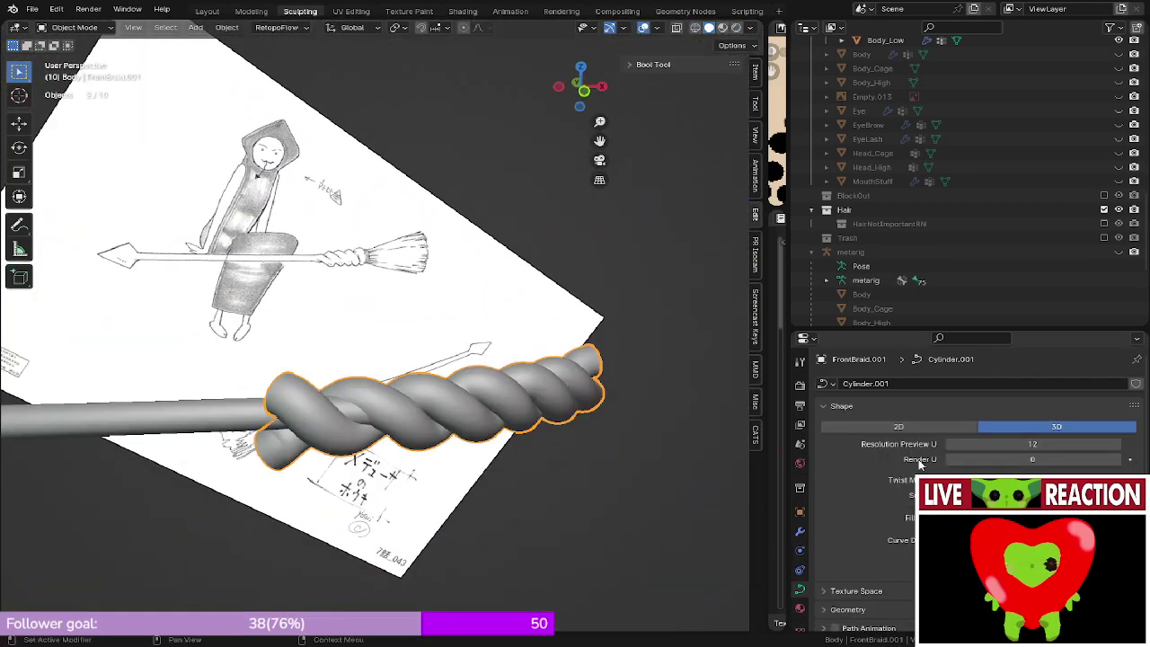
# - Set the braid curve's Resolution Preview U to 1 and display its modifiers
pyautogui.moveTo(972, 445); pyautogui.dragTo(968, 446)
pyautogui.press('Return')
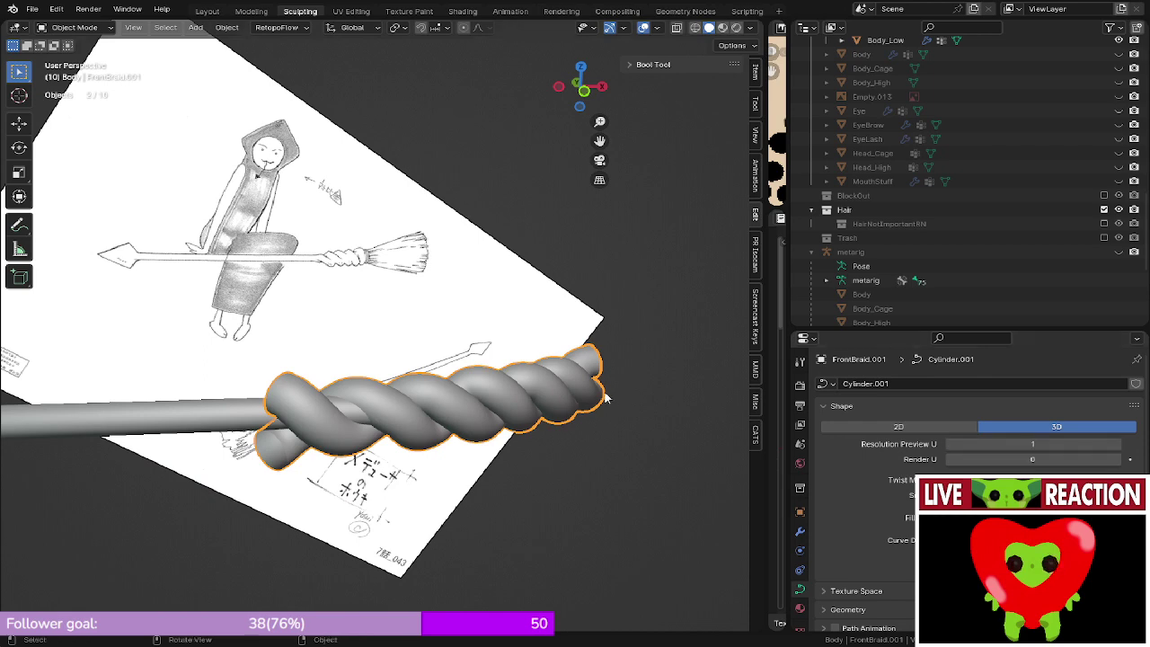
pyautogui.click(797, 531)
pyautogui.moveTo(691, 462); pyautogui.dragTo(584, 406, button='middle')
pyautogui.scroll(-3, 553, 390)
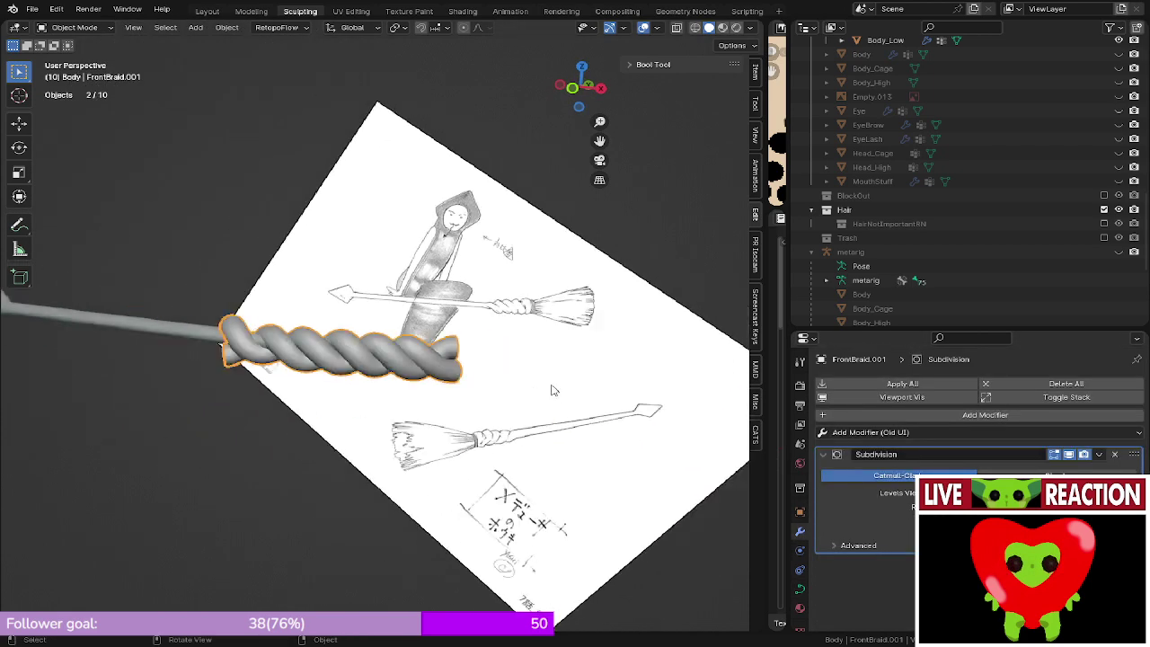
# - Try to convert the reduced-resolution braid curve to a mesh with its Subdivision modifier in place
pyautogui.press('KP_1')
pyautogui.press('Tab')
pyautogui.scroll(5, 458, 345)
pyautogui.press('Tab')
pyautogui.rightClick(456, 345)
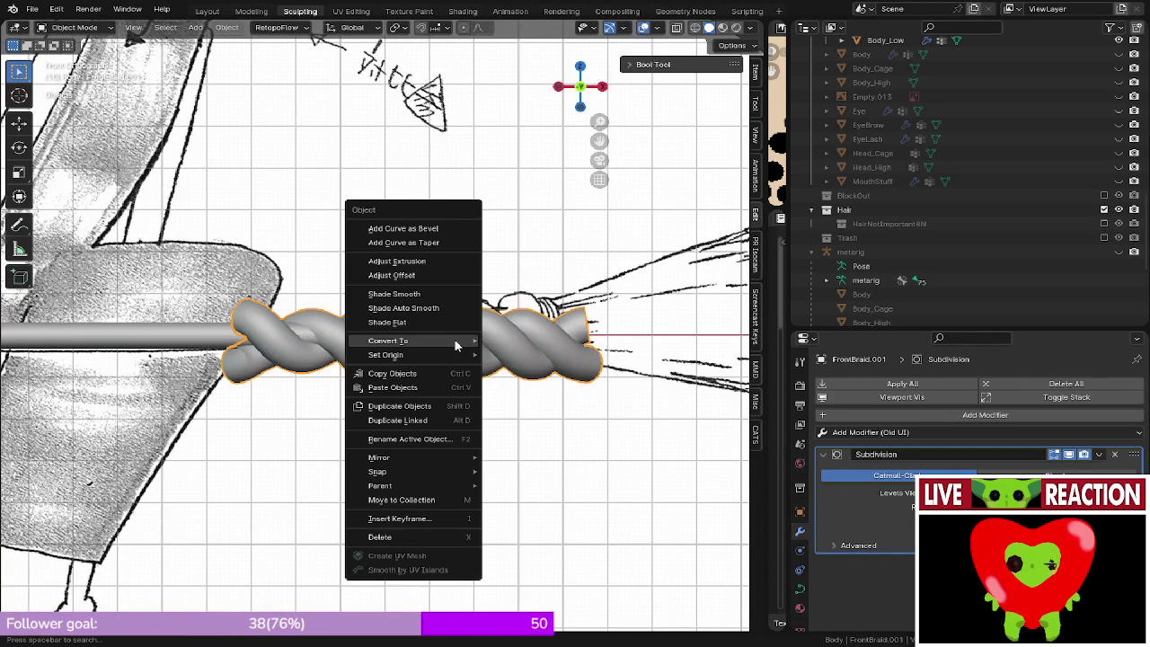
pyautogui.moveTo(456, 342)
pyautogui.click(512, 356)
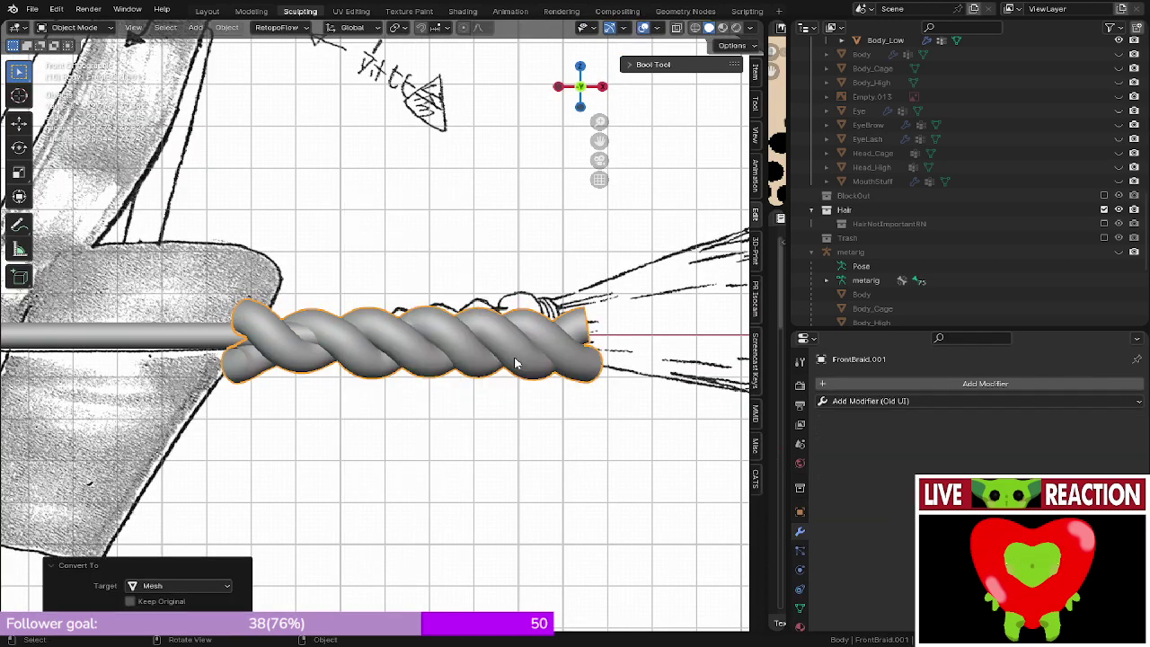
# - Check the converted braid's vertex density in Edit Mode and undo the conversion
pyautogui.moveTo(514, 362); pyautogui.dragTo(647, 422, button='middle')
pyautogui.press('Tab')
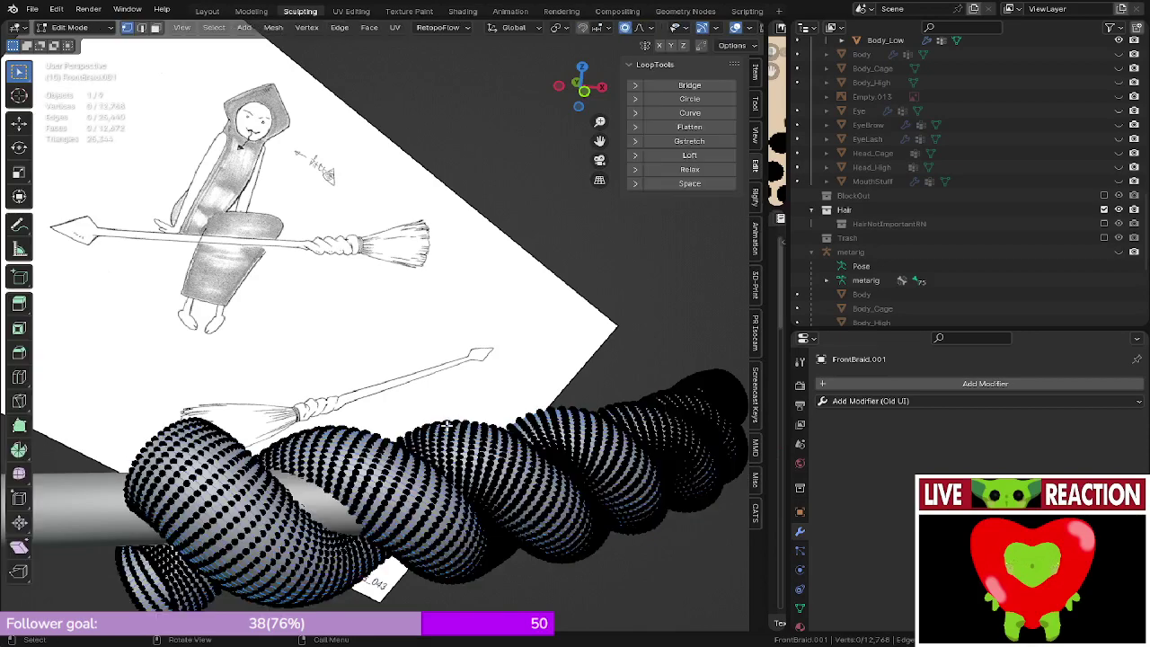
pyautogui.press('Tab')
pyautogui.hotkey('ctrl', '1')
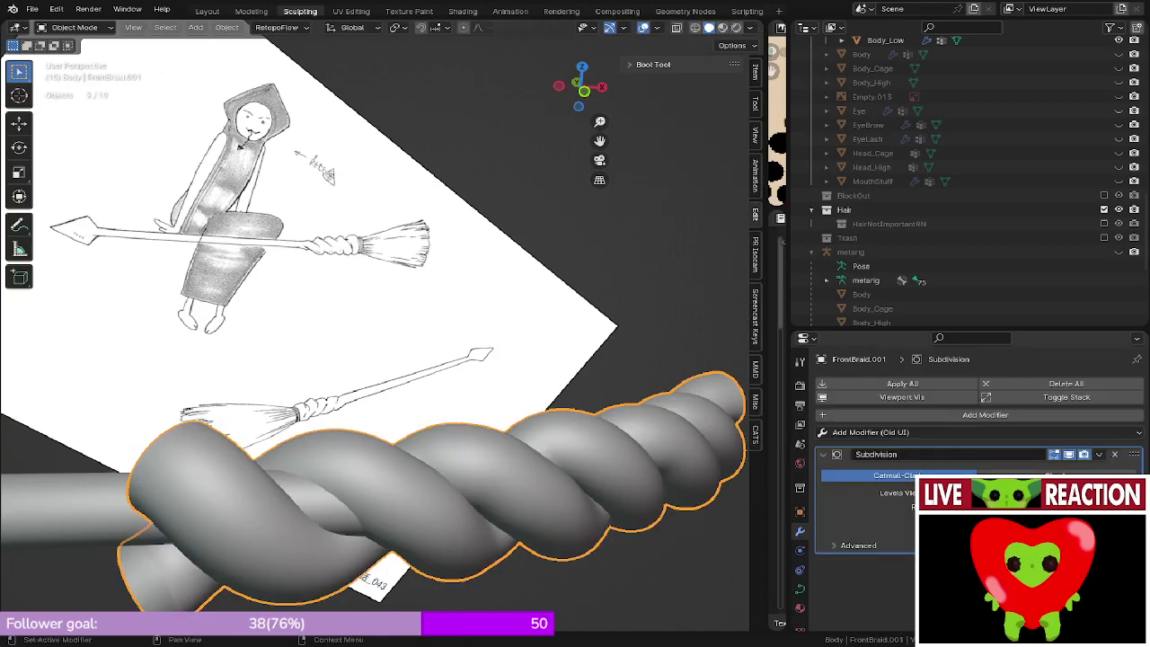
# - Remove the Subdivision modifier from the braid copy and leave its curve points unchanged
pyautogui.click(1119, 454)
pyautogui.press('Tab')
pyautogui.rightClick(458, 451)
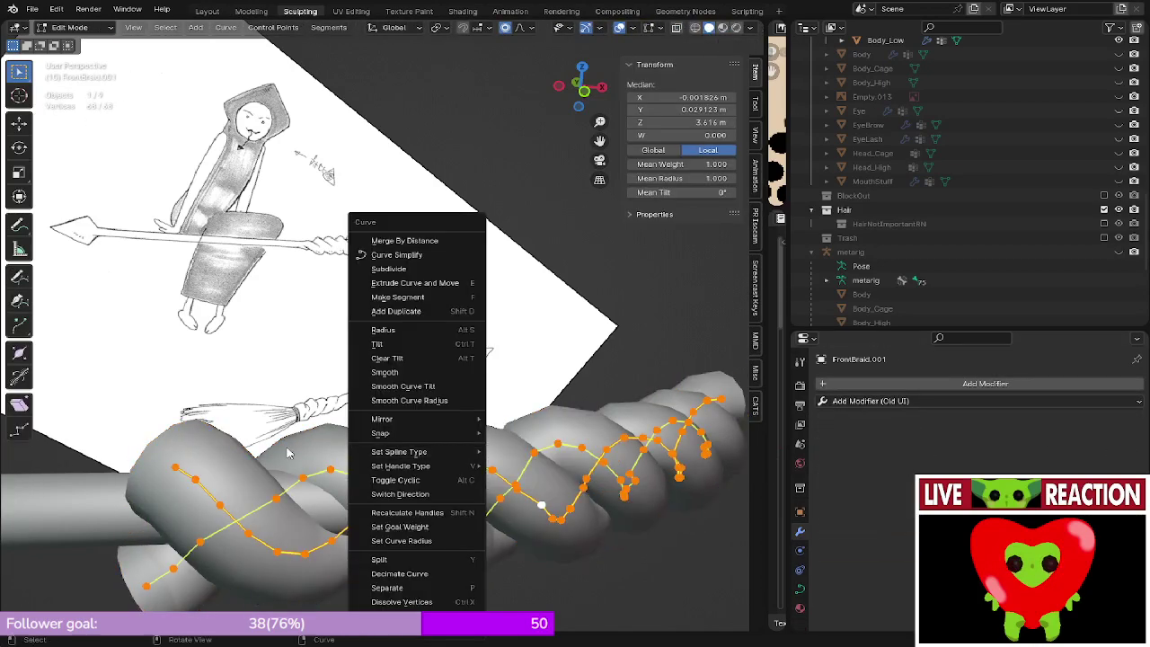
pyautogui.press('Tab')
# - Try to convert the braid copy with Curve as the target type
pyautogui.rightClick(308, 474)
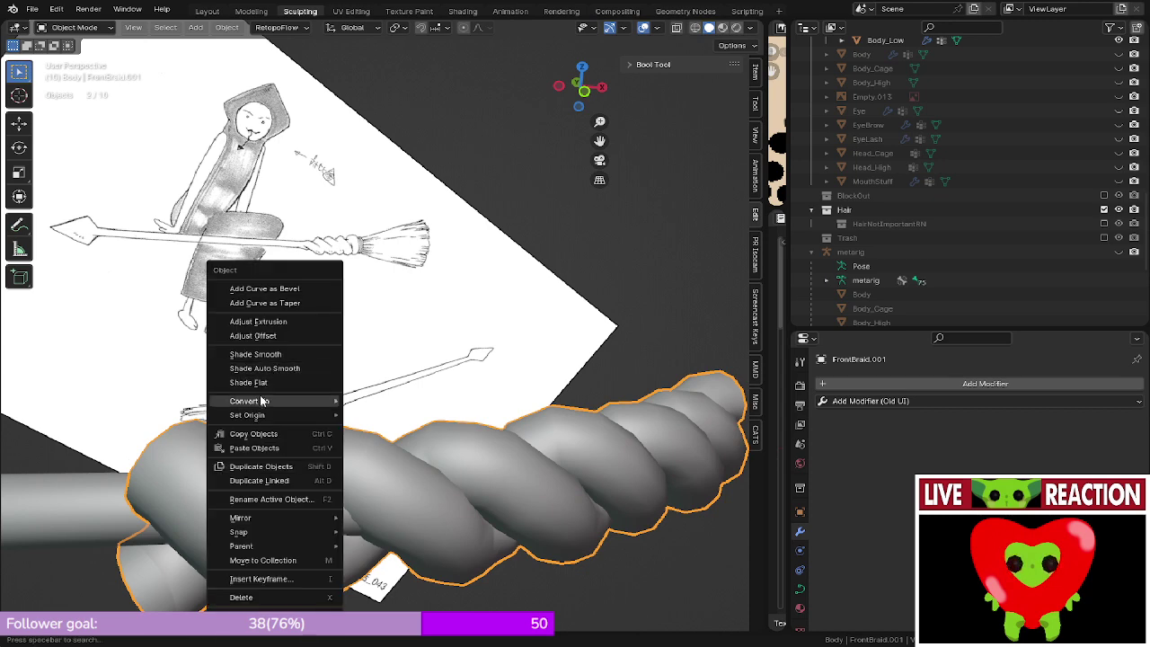
pyautogui.moveTo(262, 401)
pyautogui.click(377, 402)
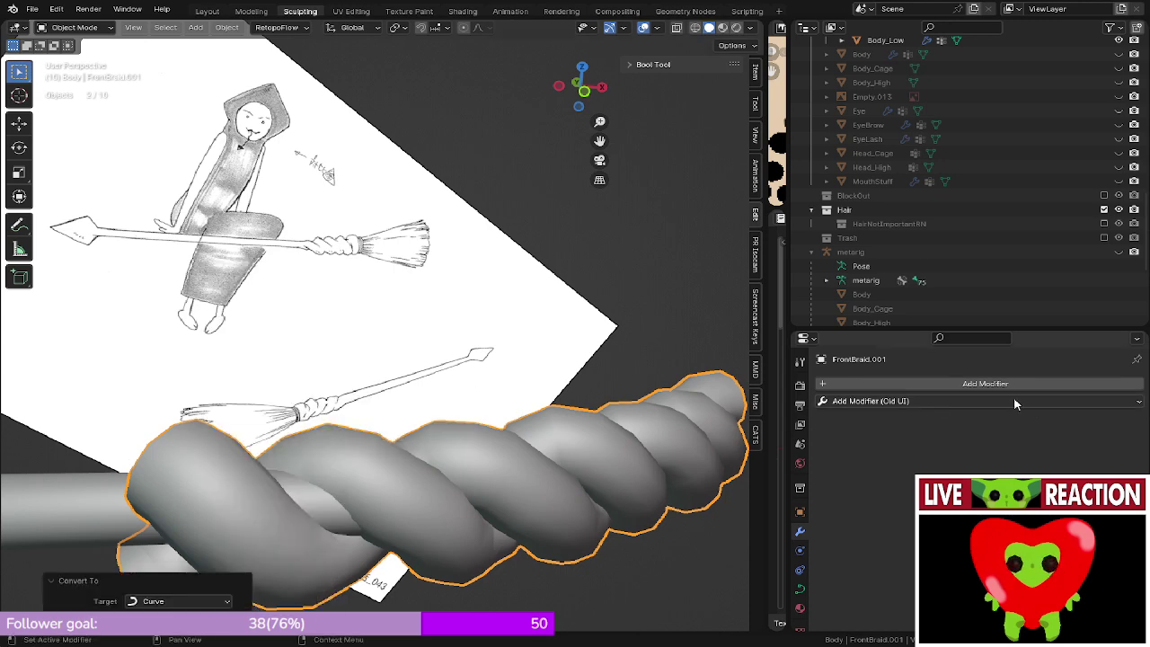
pyautogui.press('Tab')
pyautogui.press('Tab')
# - Convert the braid copy without its Subdivision modifier to a mesh and check its topology in Edit Mode
pyautogui.rightClick(548, 438)
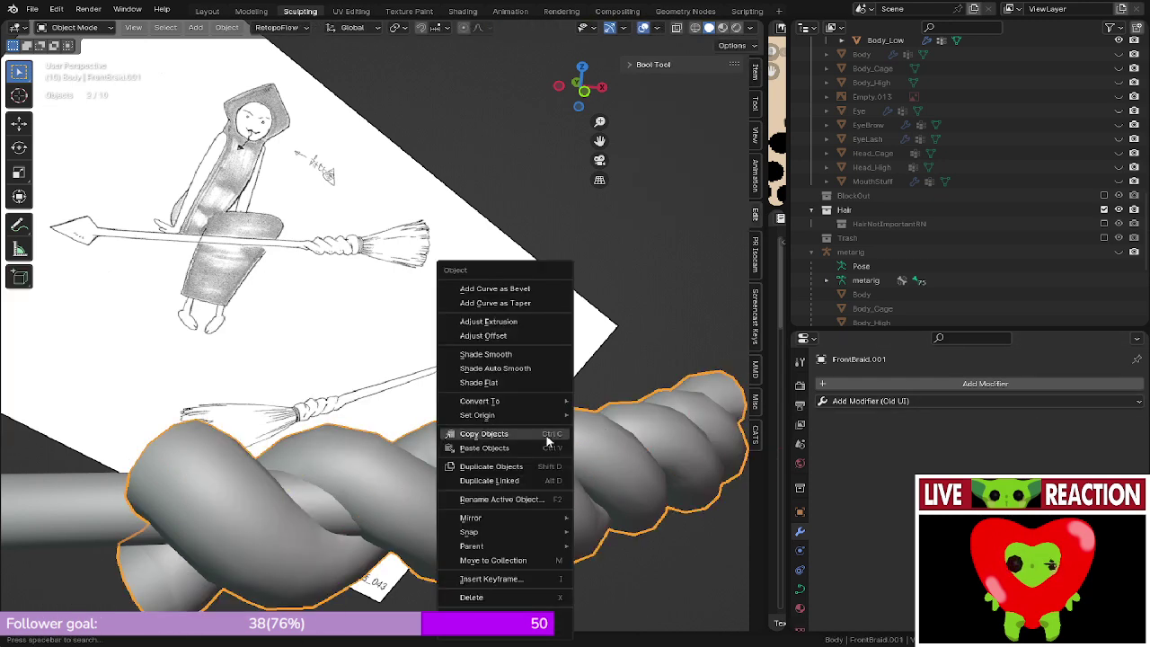
pyautogui.moveTo(544, 401)
pyautogui.click(597, 418)
pyautogui.press('Tab')
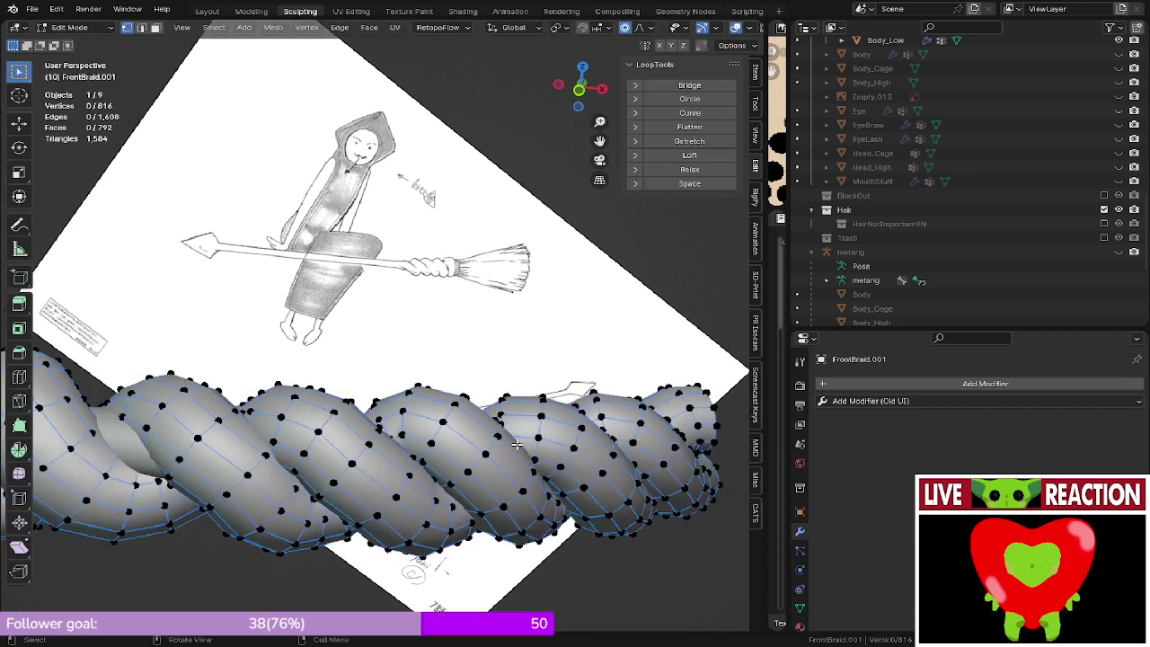
pyautogui.press('Tab')
pyautogui.click(853, 400)
pyautogui.press('Escape')
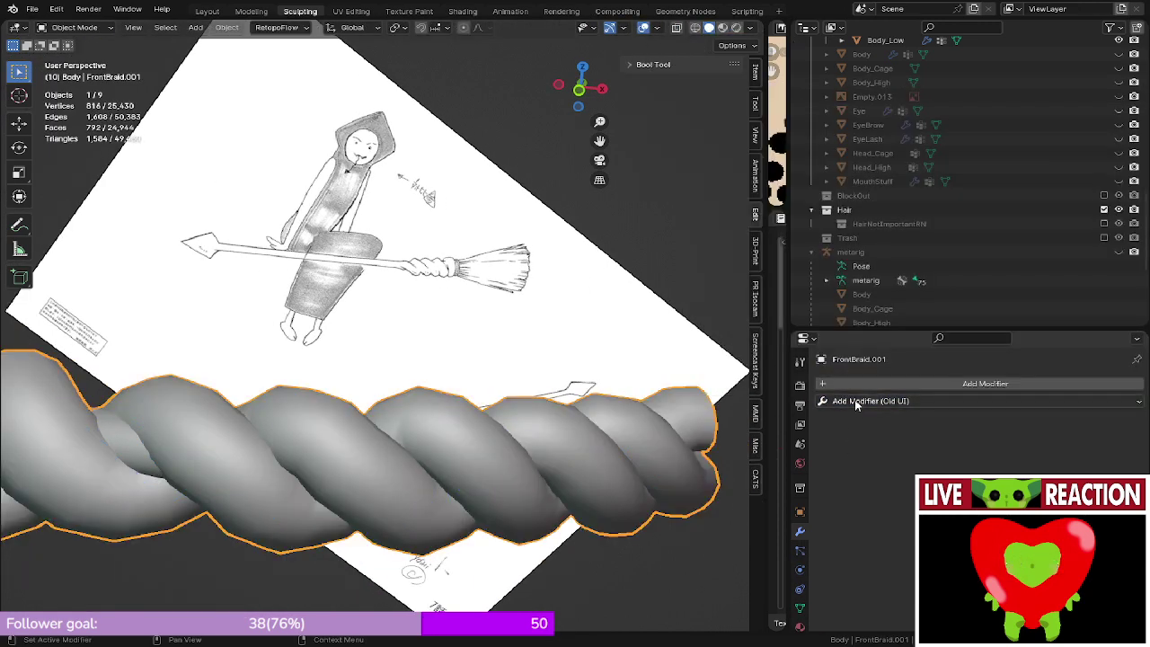
# - Try joining the low-poly braid mesh with the broom shaft and open the result in Edit Mode
pyautogui.press('KP_Decimal')
pyautogui.keyDown('shift'); pyautogui.click(191, 347); pyautogui.keyUp('shift')
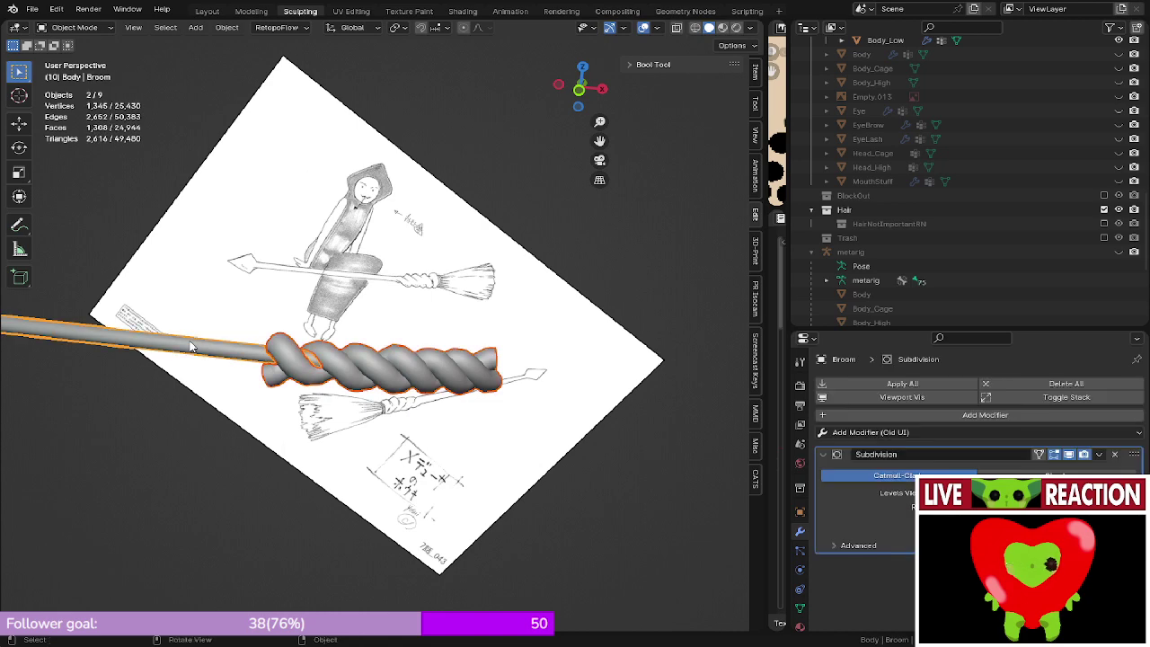
pyautogui.hotkey('ctrl', 'j')
pyautogui.moveTo(291, 386); pyautogui.dragTo(320, 543, button='middle')
pyautogui.press('Tab')
# - Undo the join and check the separate braid mesh's vertices from above in Edit Mode
pyautogui.press('KP_7')
pyautogui.scroll(3, 441, 380)
pyautogui.keyDown('shift'); pyautogui.moveTo(440, 434); pyautogui.dragTo(466, 332, button='middle'); pyautogui.keyUp('shift')
pyautogui.scroll(-2, 478, 330)
pyautogui.press('Tab')
pyautogui.click(466, 333)
pyautogui.press('Tab')
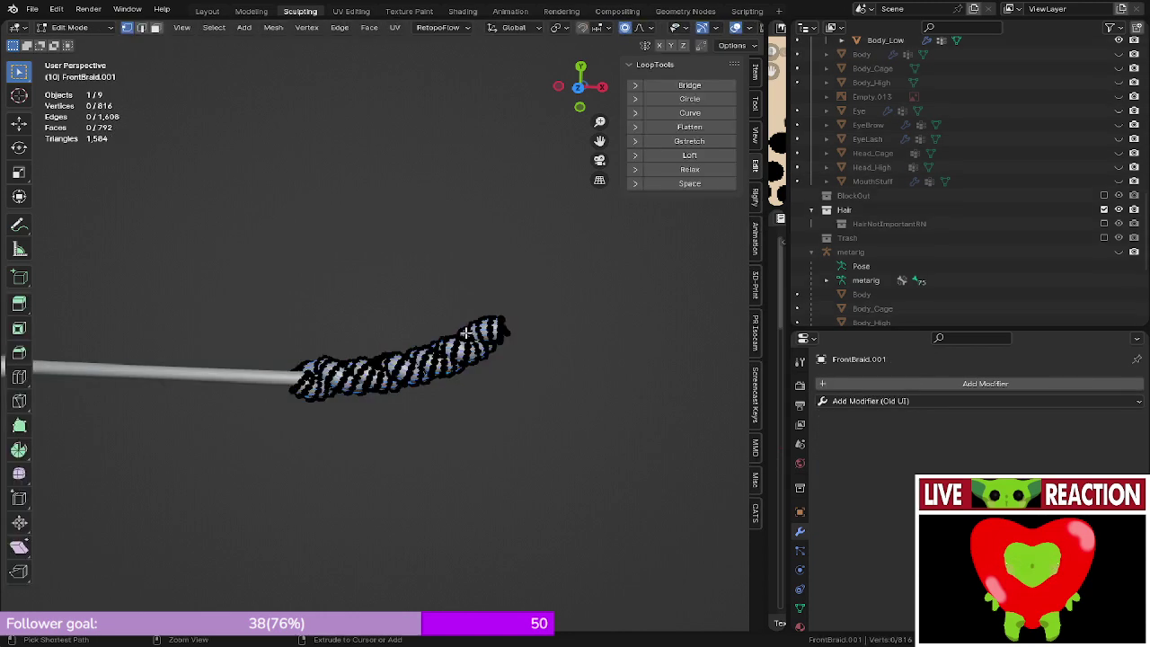
# - Undo the braid copy's mesh conversion and add a level 2 Subdivision modifier to the curve
pyautogui.press('Tab')
pyautogui.press('Tab')
pyautogui.press('Tab')
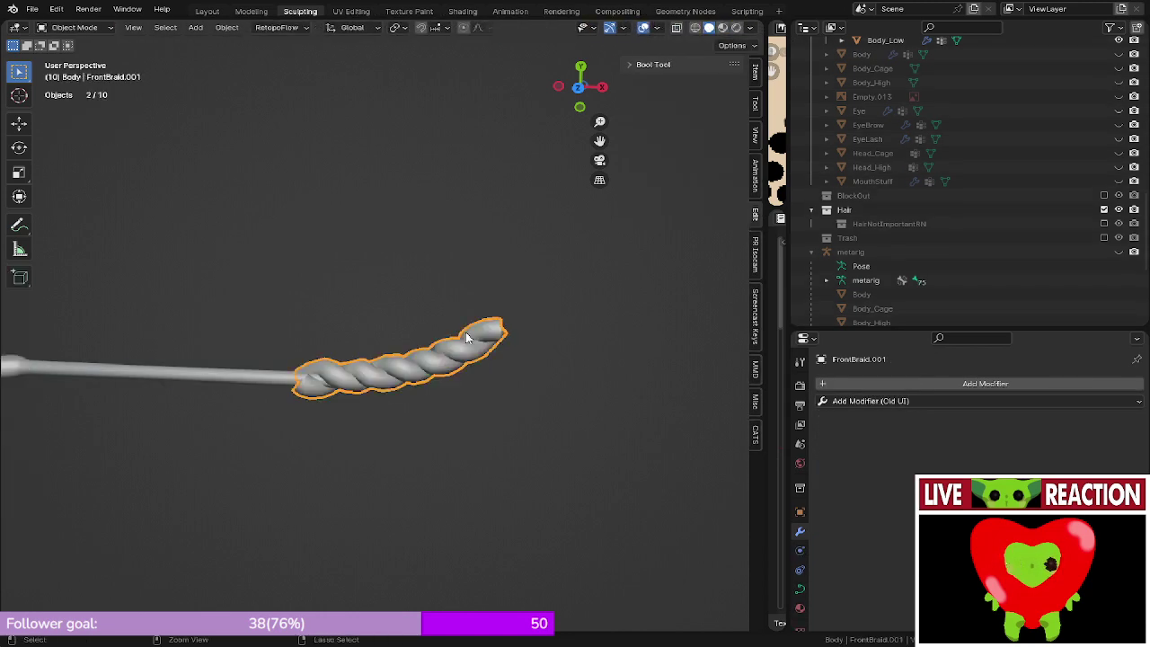
pyautogui.press('Tab')
pyautogui.hotkey('ctrl', '2')
# - Enable the HairNotImportantRN collection inside the Hair collection
pyautogui.scroll(-5, 466, 271)
pyautogui.press('KP_1')
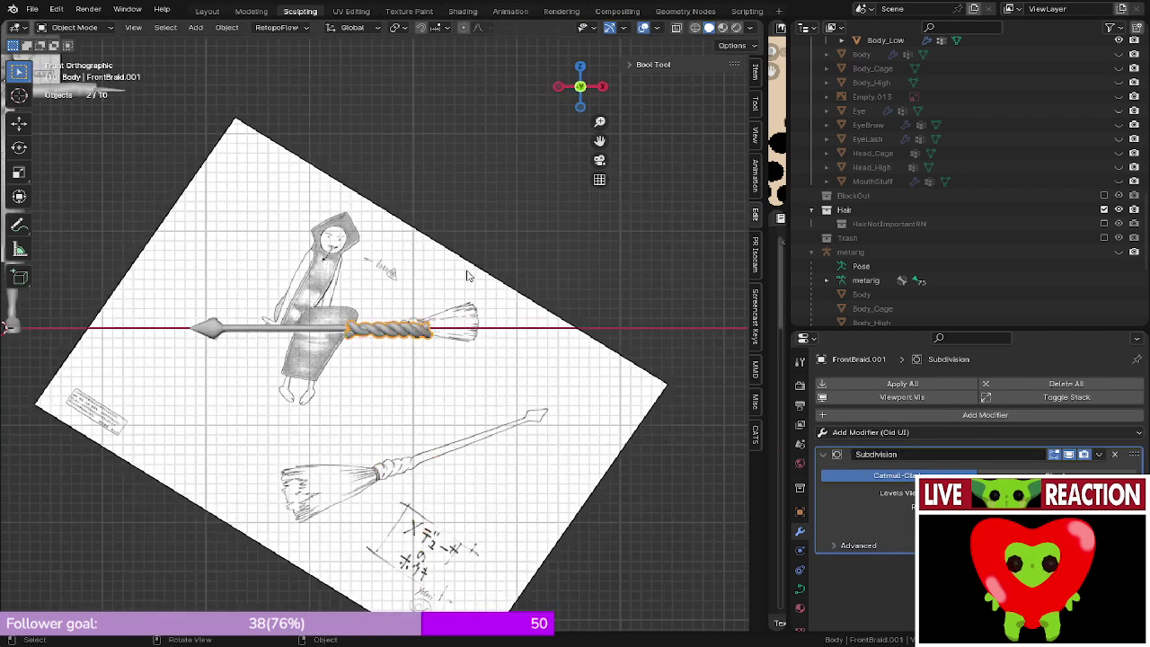
pyautogui.scroll(-5, 466, 272)
pyautogui.keyDown('shift'); pyautogui.moveTo(466, 274); pyautogui.dragTo(461, 341, button='middle'); pyautogui.keyUp('shift')
pyautogui.scroll(-3, 1073, 166)
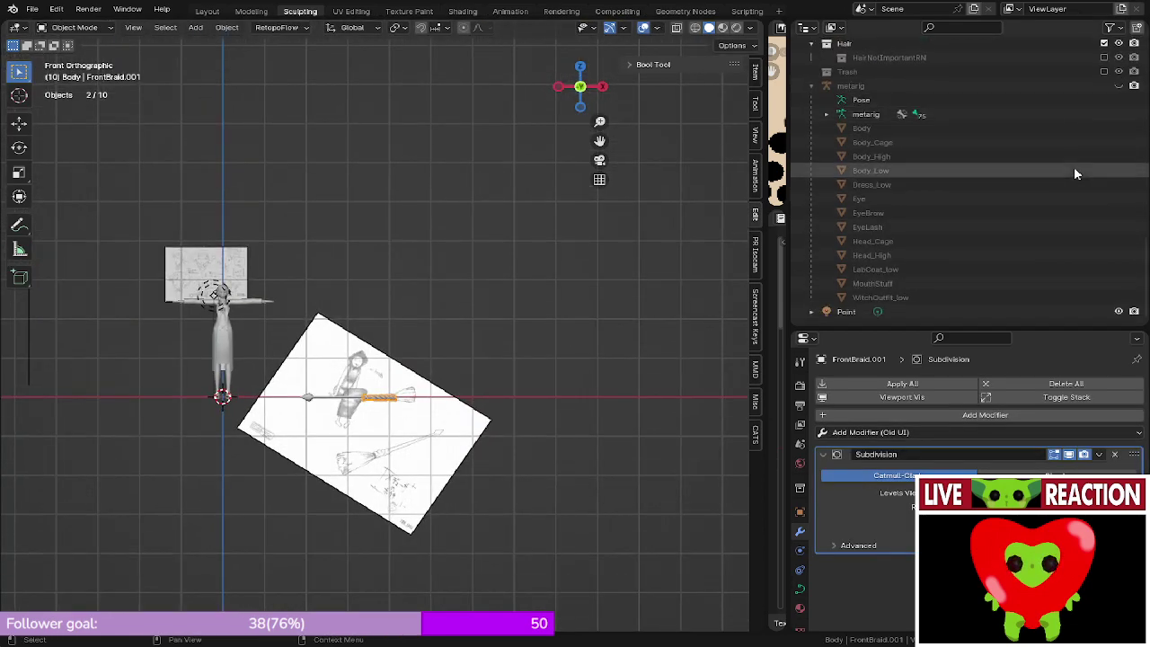
pyautogui.scroll(5, 1075, 173)
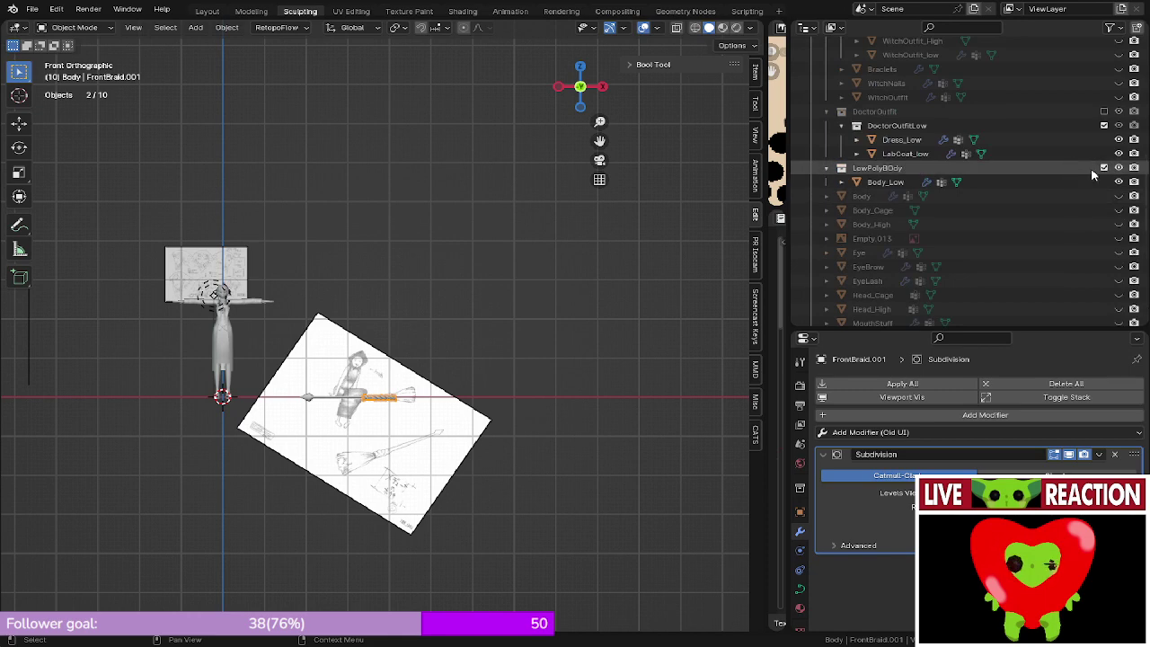
pyautogui.scroll(-5, 1092, 173)
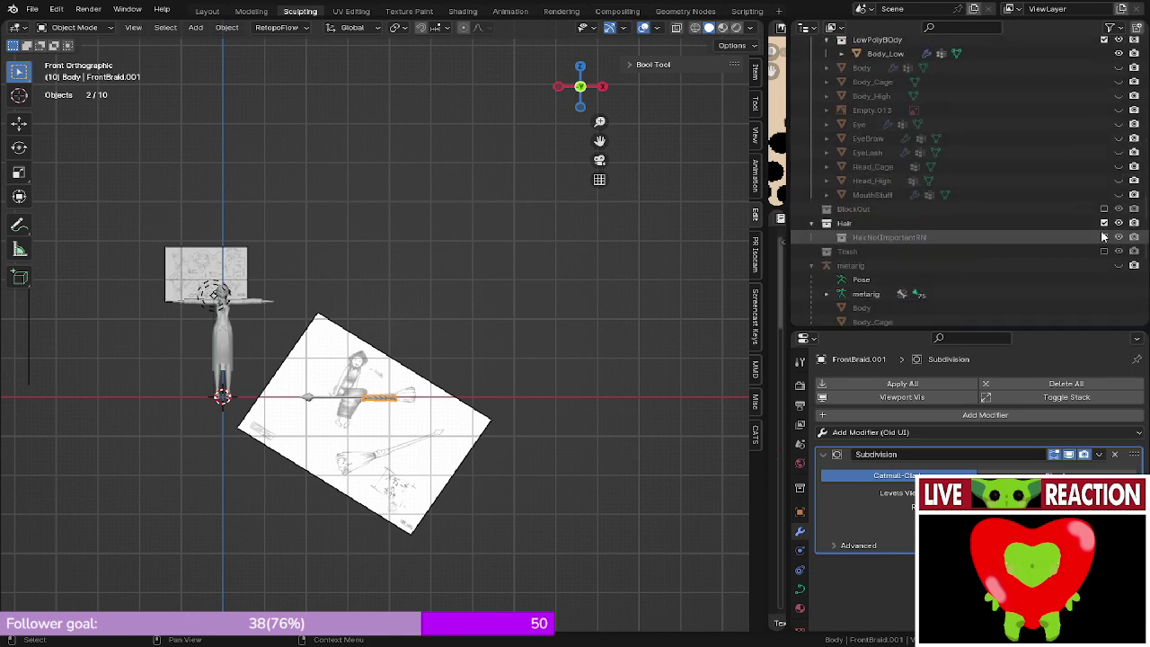
pyautogui.scroll(-1, 997, 265)
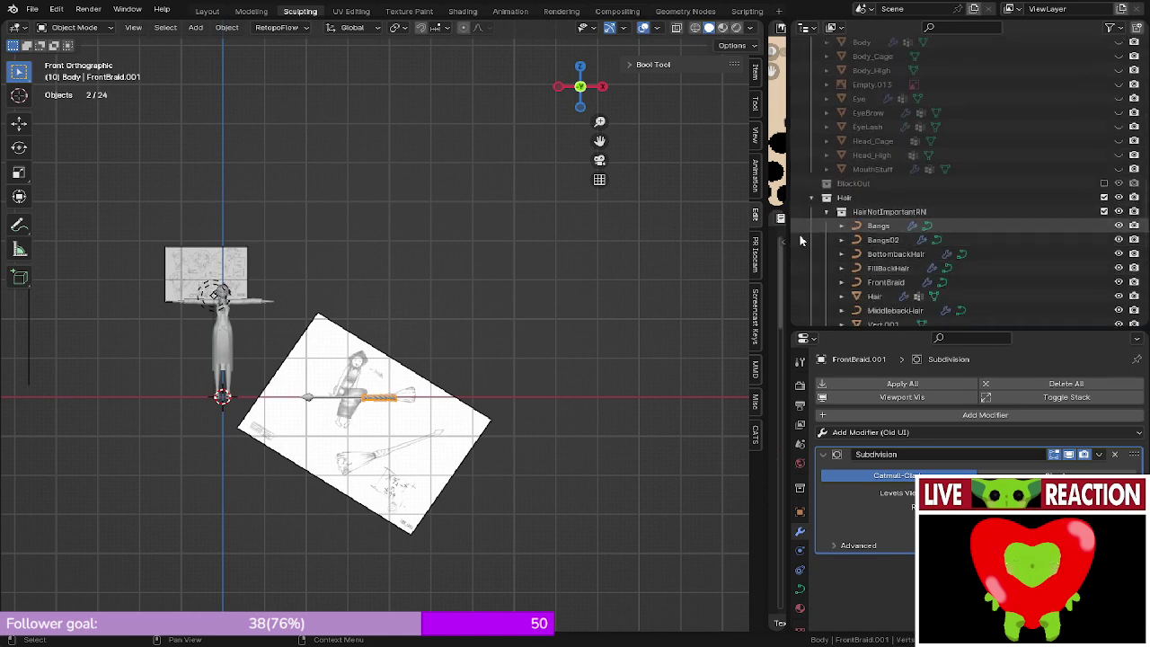
# - Look through the hair objects from FillBackHair to Vert.001 and the other collections for the braid's source shape
pyautogui.keyDown('shift'); pyautogui.moveTo(230, 351); pyautogui.dragTo(378, 620, button='middle'); pyautogui.keyUp('shift')
pyautogui.scroll(5, 449, 321)
pyautogui.moveTo(440, 395); pyautogui.dragTo(269, 310, button='middle')
pyautogui.scroll(-1, 864, 269)
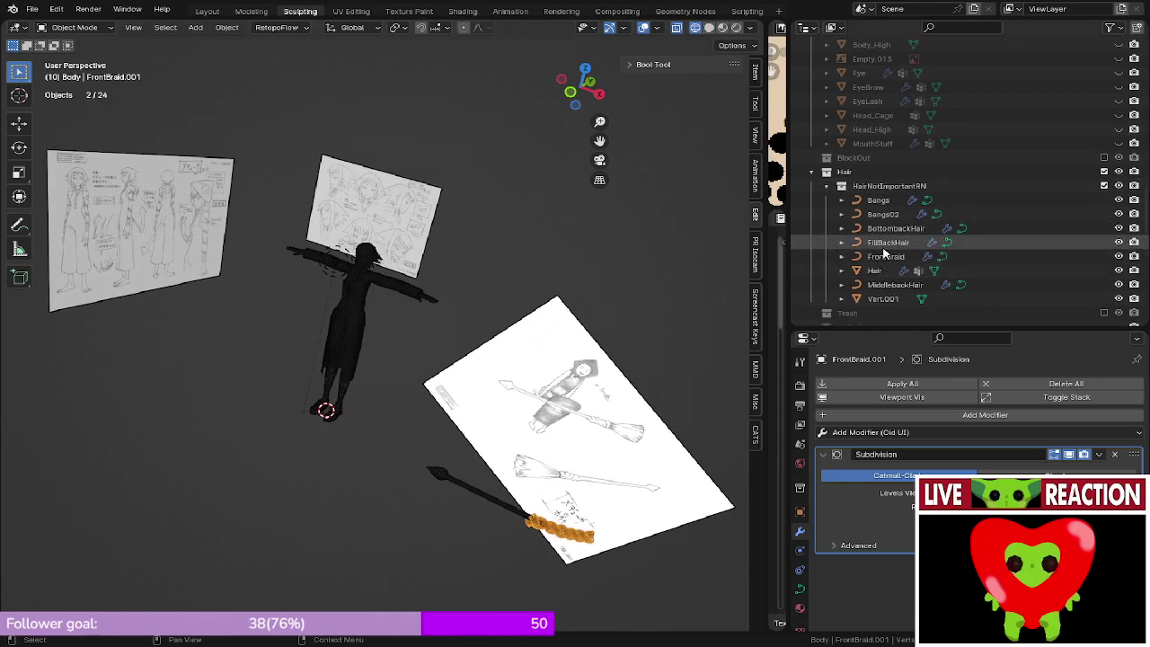
pyautogui.click(884, 246)
pyautogui.click(895, 232)
pyautogui.click(883, 256)
pyautogui.click(874, 270)
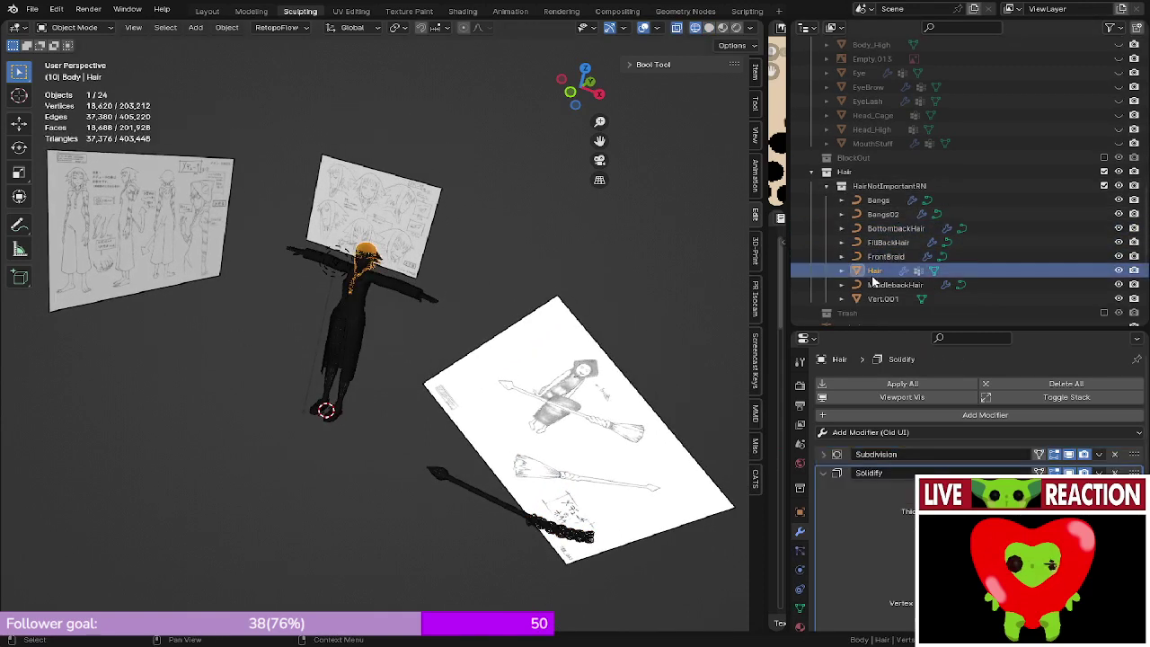
pyautogui.click(876, 286)
pyautogui.click(874, 298)
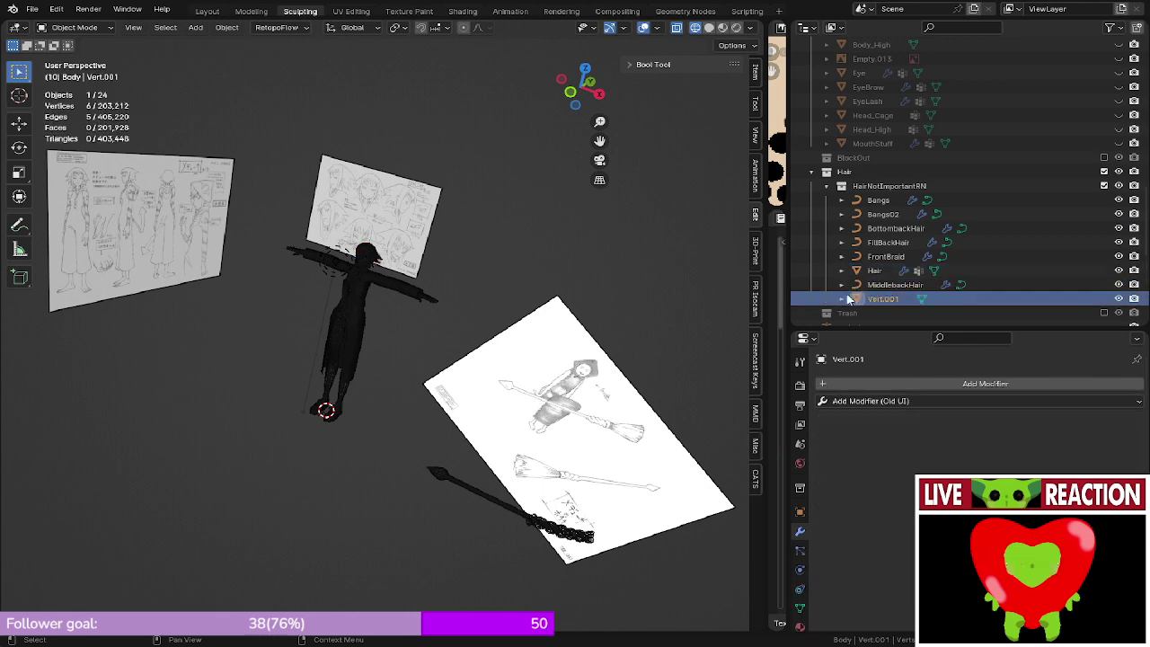
pyautogui.scroll(5, 869, 228)
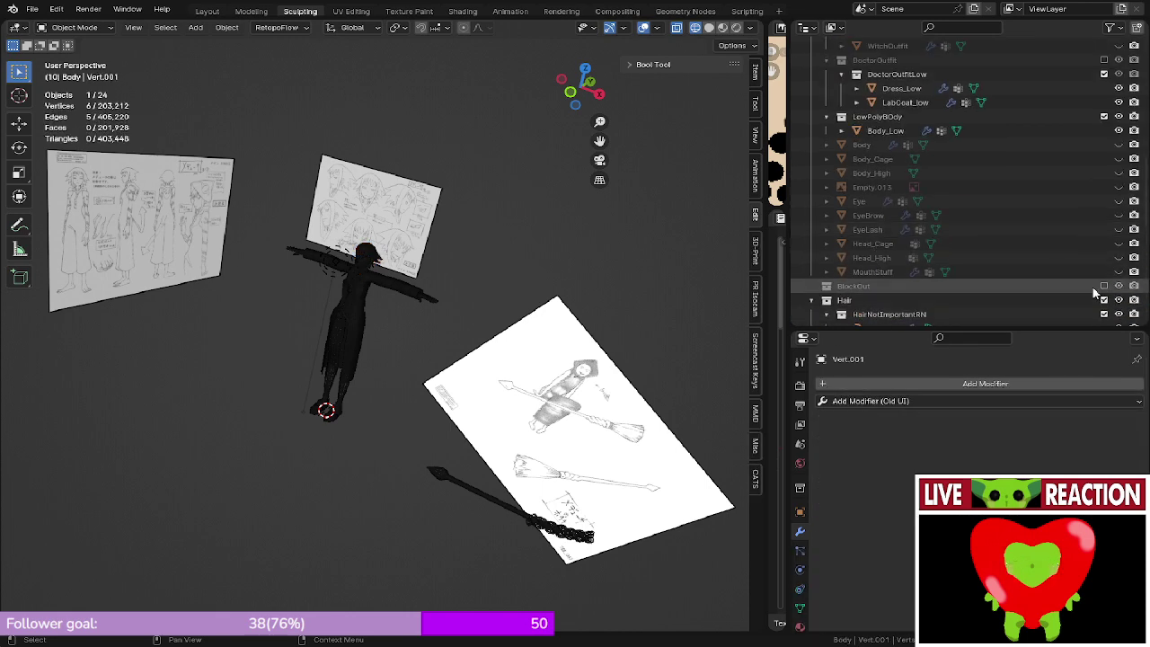
pyautogui.scroll(10, 1071, 233)
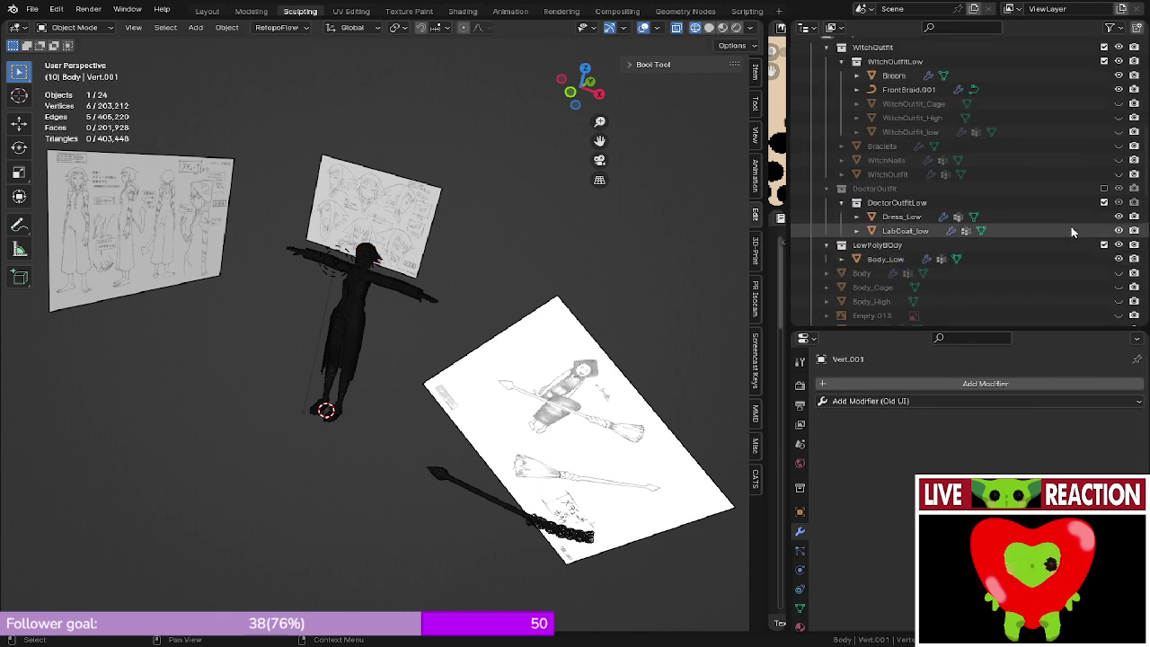
pyautogui.scroll(-15, 1071, 234)
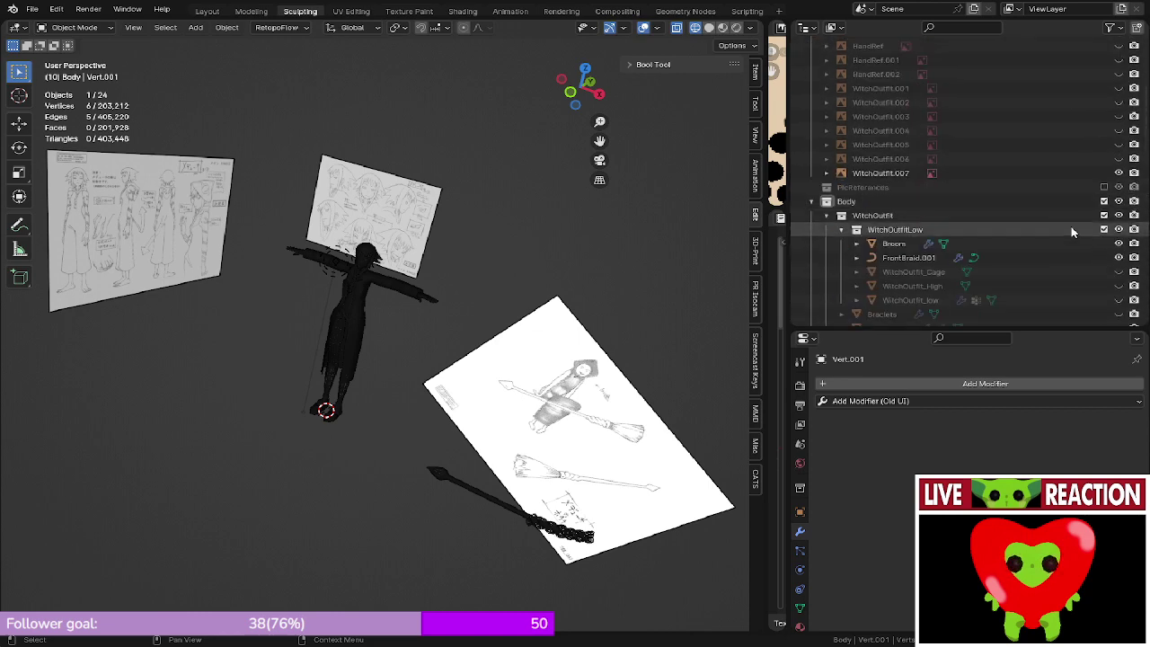
pyautogui.scroll(-5, 1069, 232)
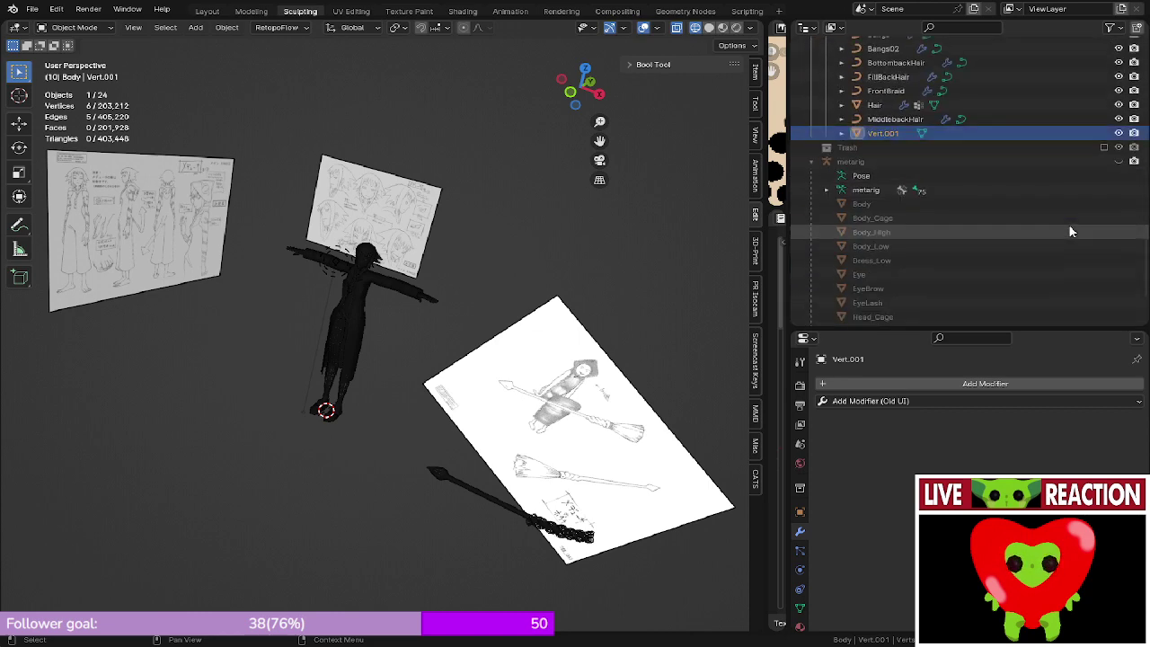
# - Save the file and enable the Trash collection to bring back the old hair shapes
pyautogui.moveTo(440, 313); pyautogui.dragTo(317, 331, button='middle')
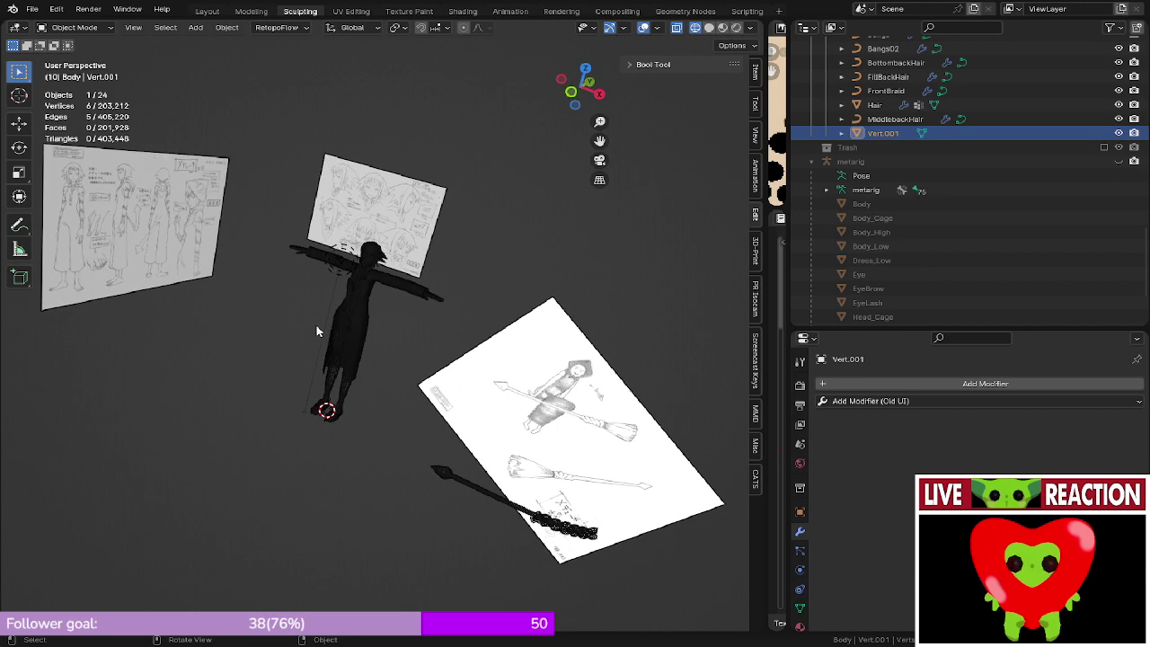
pyautogui.hotkey('ctrl', 's')
pyautogui.click(465, 297)
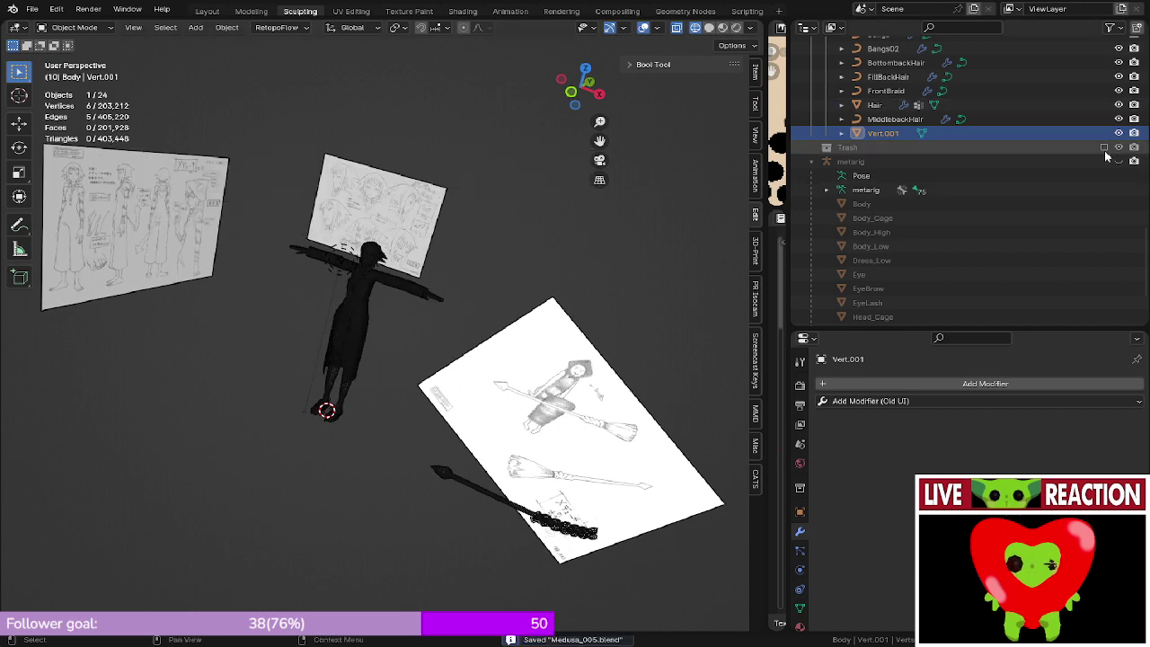
pyautogui.click(1104, 148)
pyautogui.moveTo(338, 336); pyautogui.dragTo(353, 338, button='middle')
pyautogui.scroll(5, 353, 338)
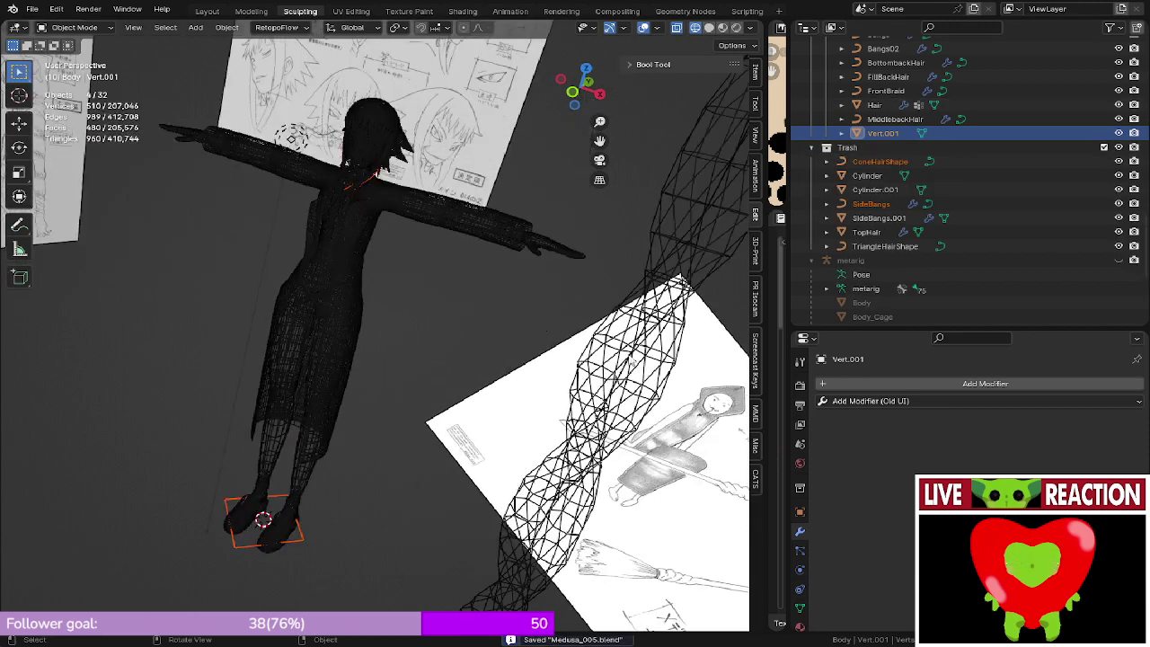
# - Examine the restored hair shapes and braids around the character's head in solid shading
pyautogui.click(647, 362)
pyautogui.keyDown('shift'); pyautogui.moveTo(647, 362); pyautogui.dragTo(534, 351, button='middle'); pyautogui.keyUp('shift')
pyautogui.scroll(-6, 533, 351)
pyautogui.press('KP_1')
pyautogui.scroll(5, 372, 270)
pyautogui.moveTo(365, 250)
pyautogui.keyDown('shift'); pyautogui.mouseDown(button='middle')
pyautogui.moveTo(371, 269)
pyautogui.moveTo(485, 279)
pyautogui.moveTo(505, 320)
pyautogui.mouseUp(button='middle'); pyautogui.keyUp('shift')
pyautogui.press('z')
pyautogui.click(429, 254)
pyautogui.scroll(4, 485, 279)
pyautogui.scroll(6, 505, 321)
pyautogui.moveTo(505, 321); pyautogui.dragTo(313, 304, button='middle')
pyautogui.scroll(4, 447, 350)
pyautogui.scroll(-8, 357, 292)
# - Move the twisted Cylinder mesh from the character's chest onto the broom reference, 3.3109 m in X and -1.5762 m in Z
pyautogui.click(374, 299)
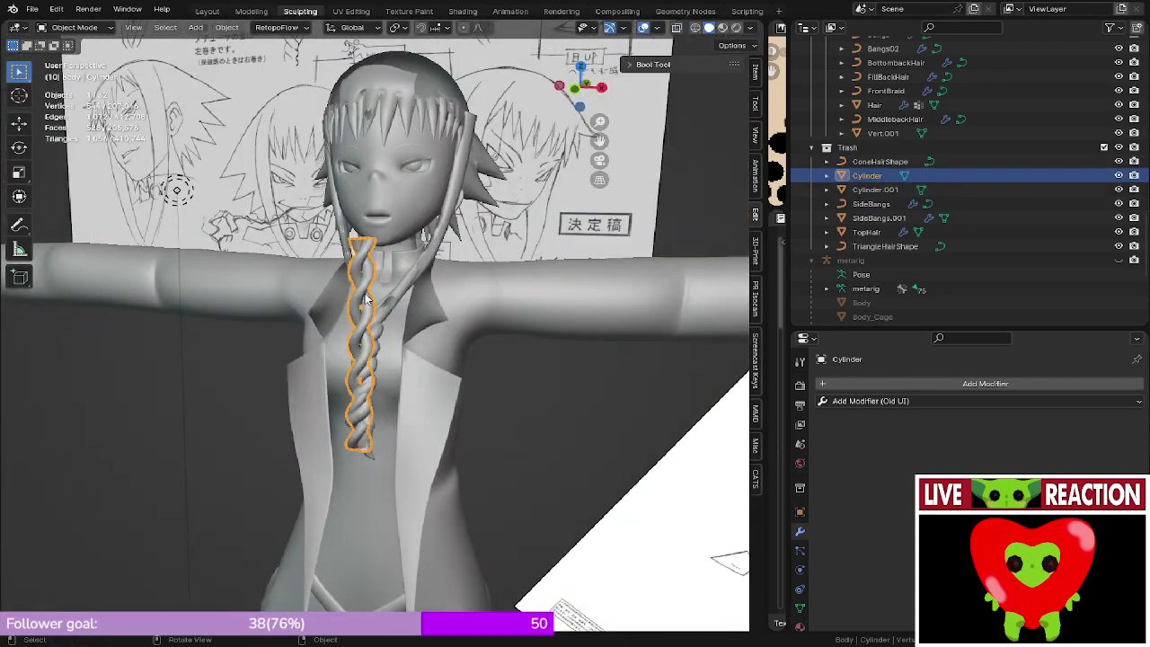
pyautogui.scroll(5, 375, 299)
pyautogui.keyDown('shift'); pyautogui.moveTo(375, 300); pyautogui.dragTo(351, 299, button='middle'); pyautogui.keyUp('shift')
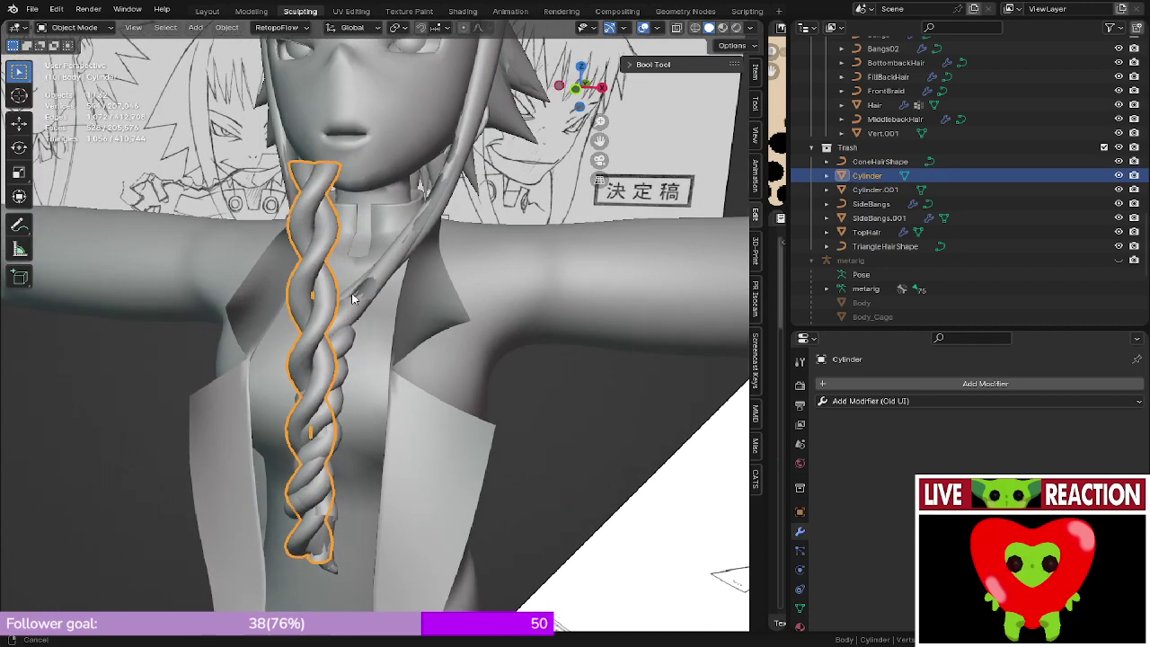
pyautogui.scroll(-5, 351, 300)
pyautogui.press('g')
pyautogui.press('Escape')
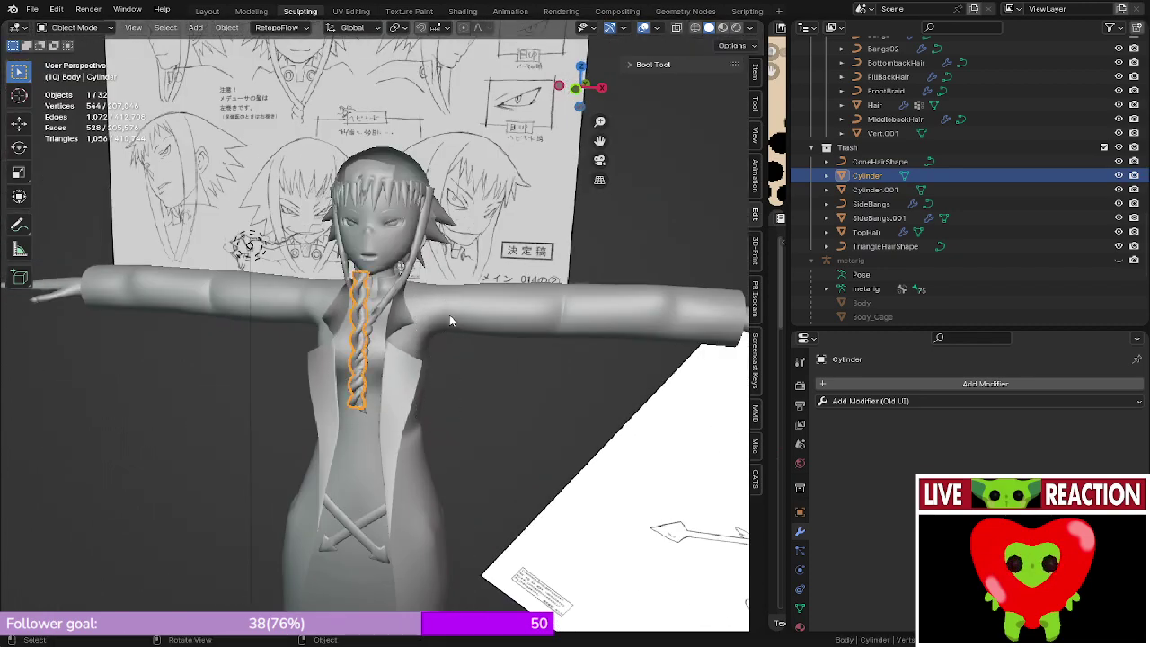
pyautogui.press('KP_1')
pyautogui.click(714, 413)
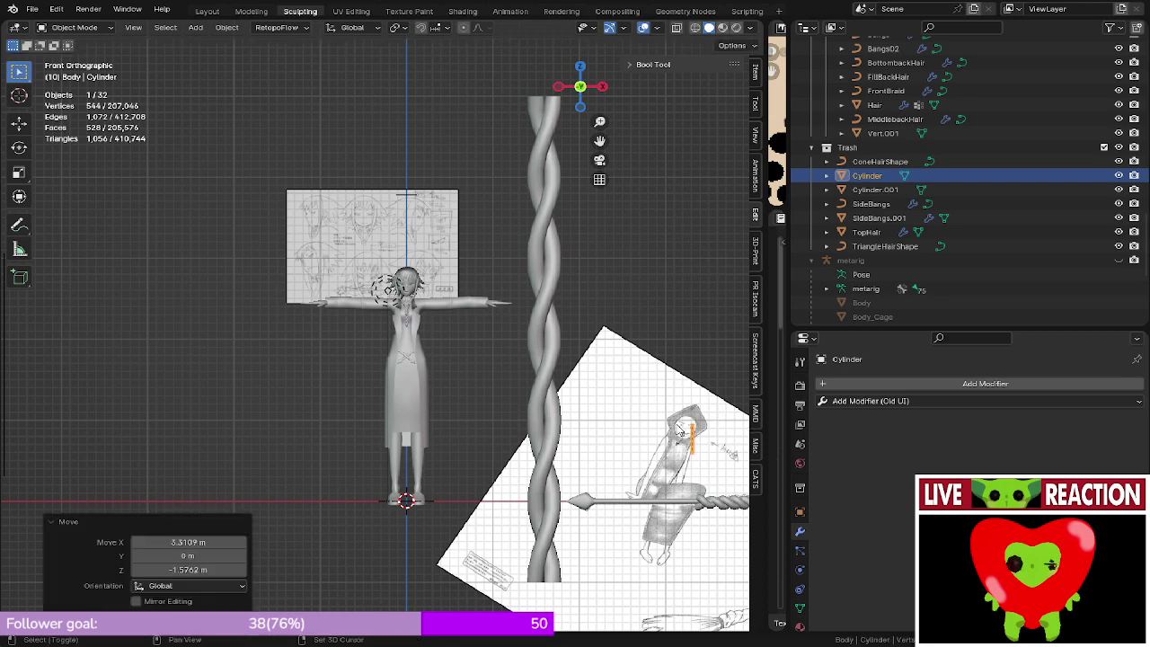
# - Duplicate the twisted Cylinder mesh about 0.51 m along X and put the copy in the WitchOutfitLow collection
pyautogui.scroll(4, 470, 326)
pyautogui.scroll(-2, 471, 327)
pyautogui.keyDown('shift'); pyautogui.moveTo(470, 326); pyautogui.dragTo(431, 370, button='middle'); pyautogui.keyUp('shift')
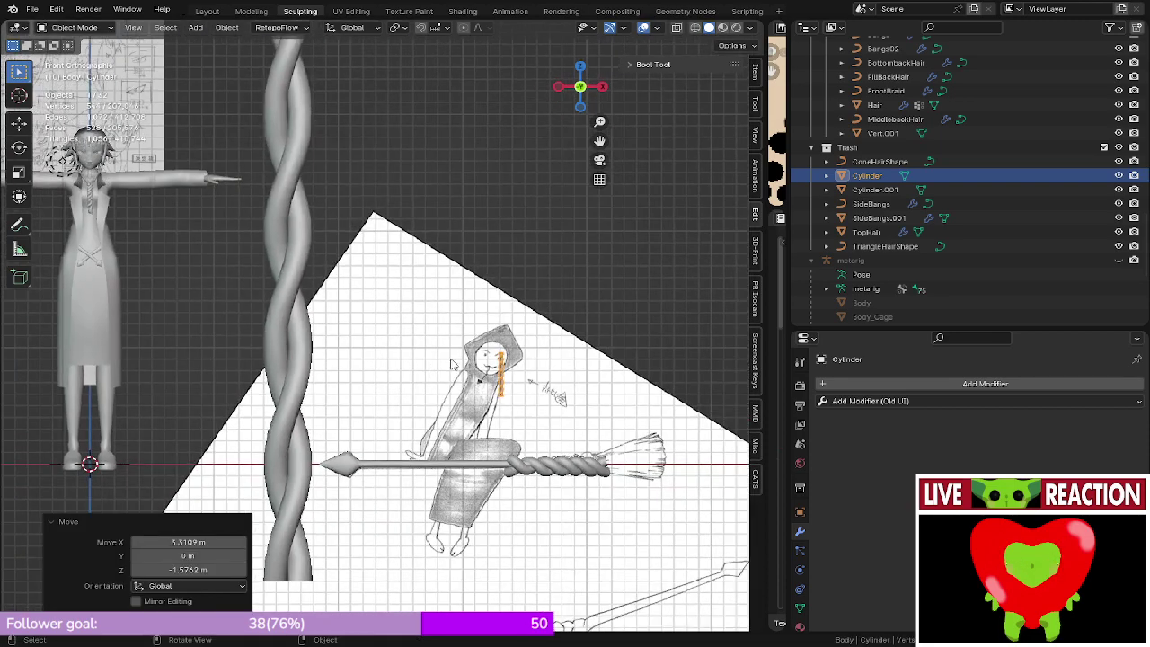
pyautogui.hotkey('shift', 'd')
pyautogui.click(588, 375)
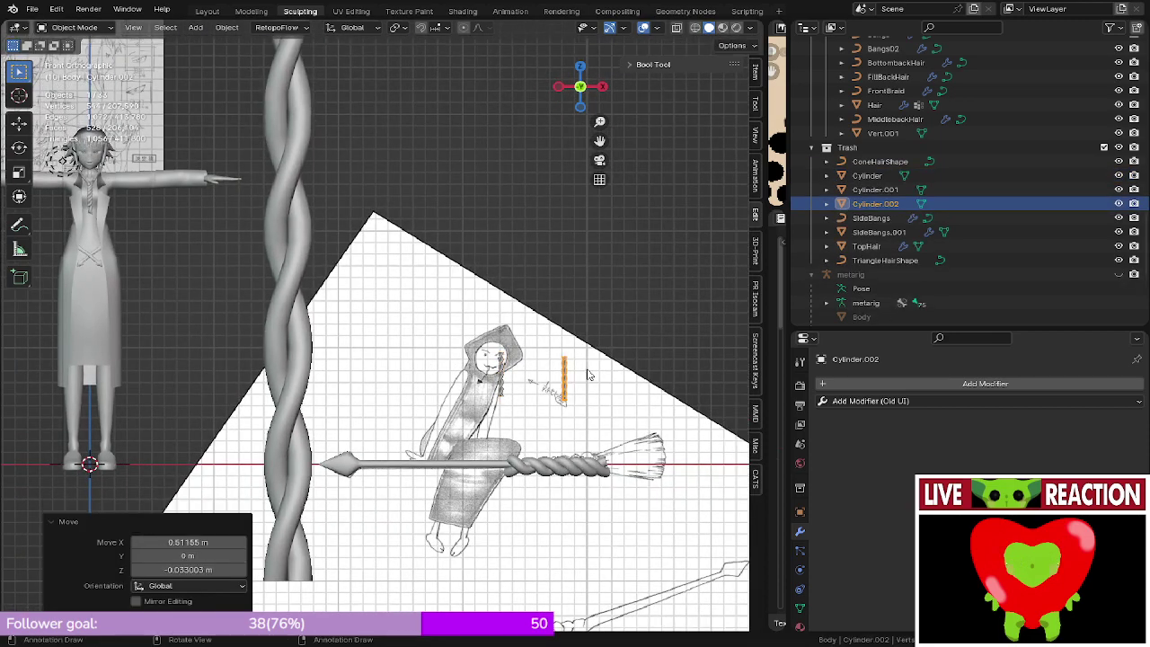
pyautogui.moveTo(863, 205); pyautogui.dragTo(887, 145)
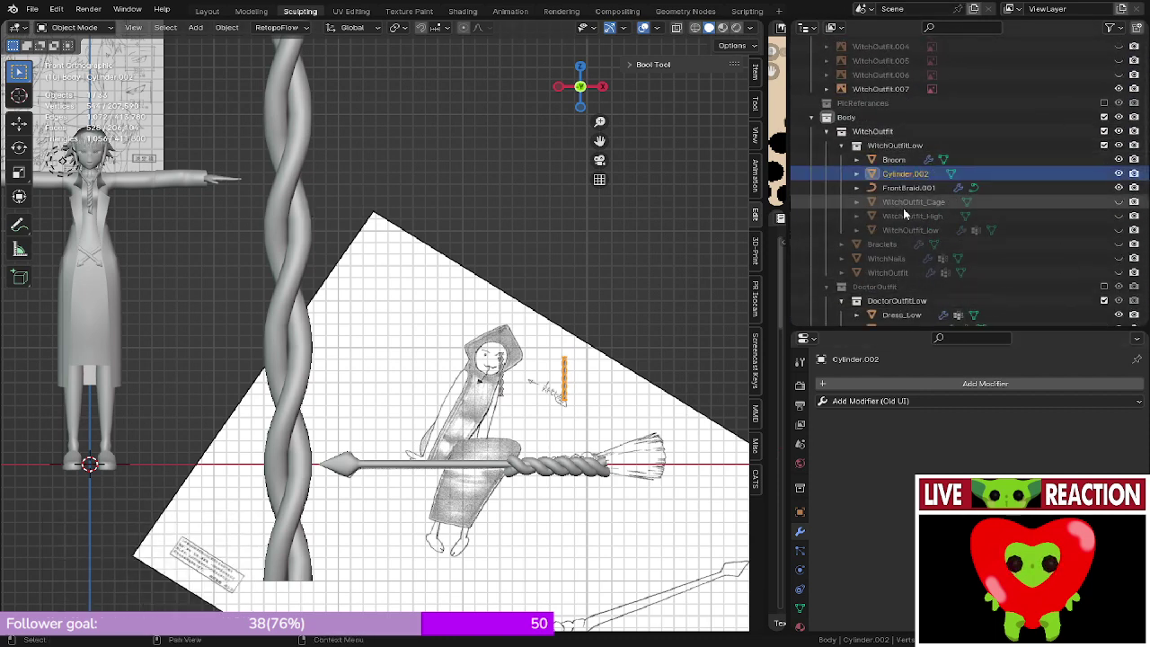
# - Exclude the Trash collection from the view layer
pyautogui.scroll(-10, 926, 221)
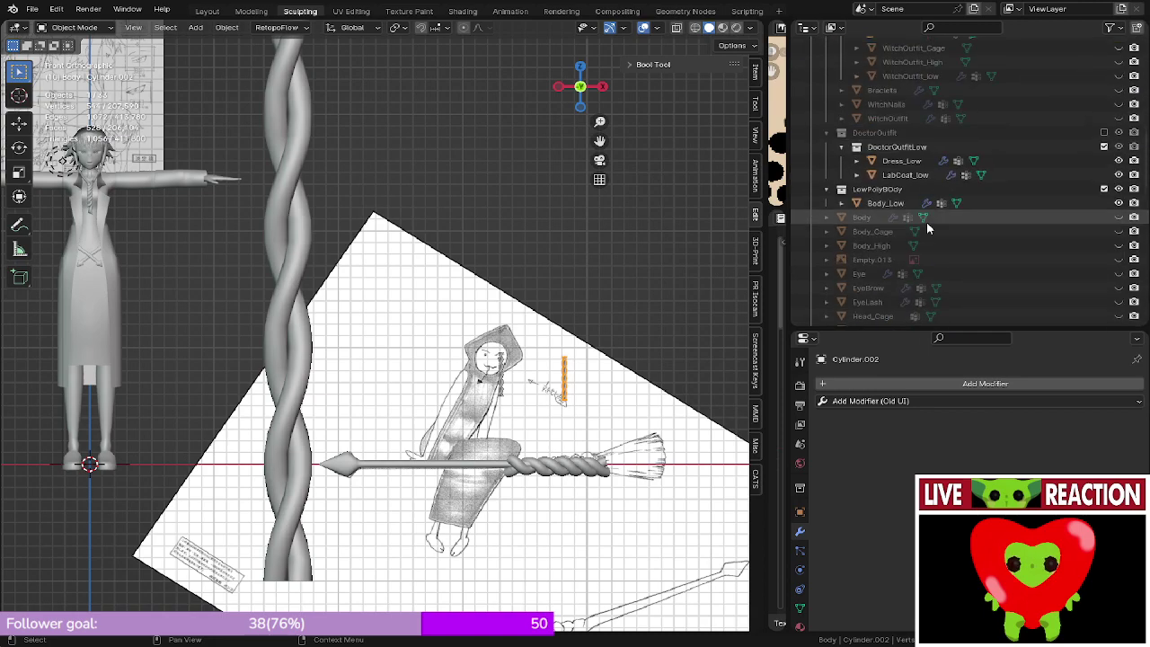
pyautogui.click(1104, 180)
pyautogui.moveTo(682, 215); pyautogui.dragTo(500, 423, button='middle')
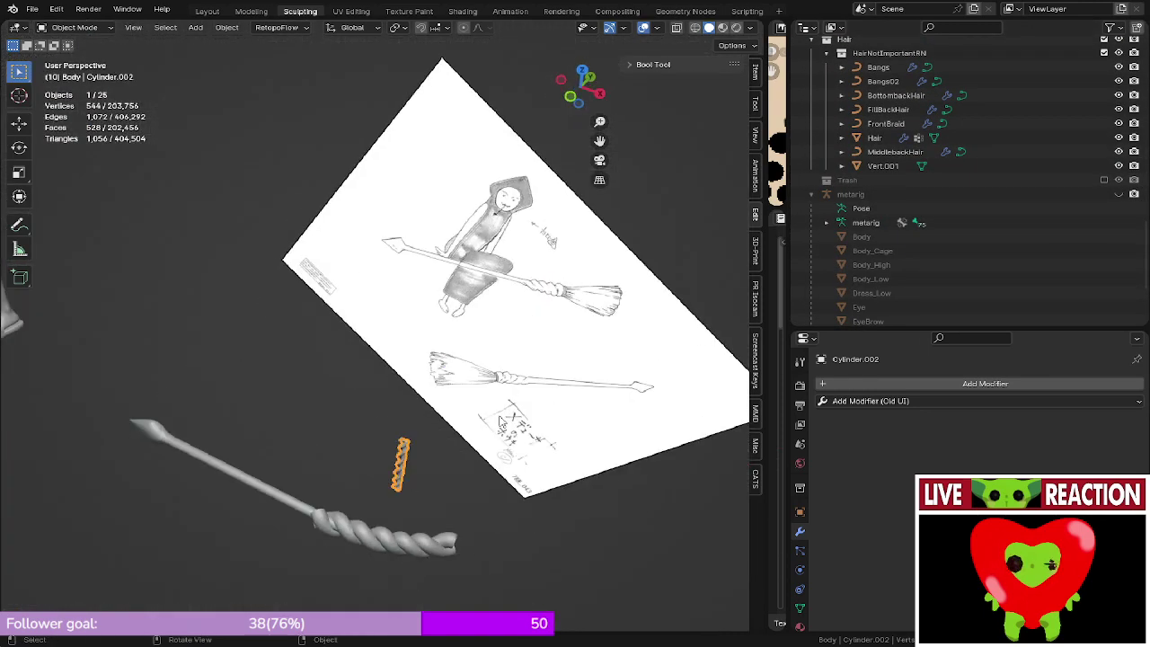
# - Move the broom braid's end points -0.1459 m along Y with smooth proportional editing at size 0.909 to straighten its bend
pyautogui.click(425, 552)
pyautogui.keyDown('shift'); pyautogui.moveTo(424, 552); pyautogui.dragTo(314, 352, button='middle'); pyautogui.keyUp('shift')
pyautogui.press('KP_7')
pyautogui.scroll(4, 314, 352)
pyautogui.press('Tab')
pyautogui.scroll(5, 383, 320)
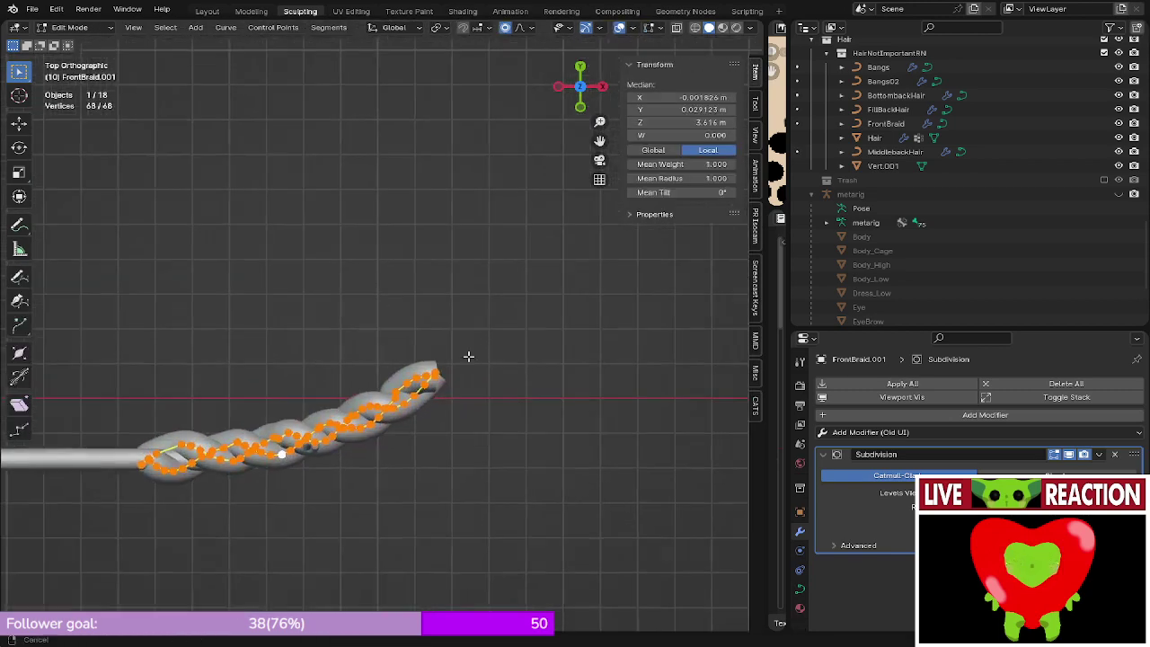
pyautogui.moveTo(517, 437); pyautogui.dragTo(517, 437)
pyautogui.scroll(-5, 518, 400)
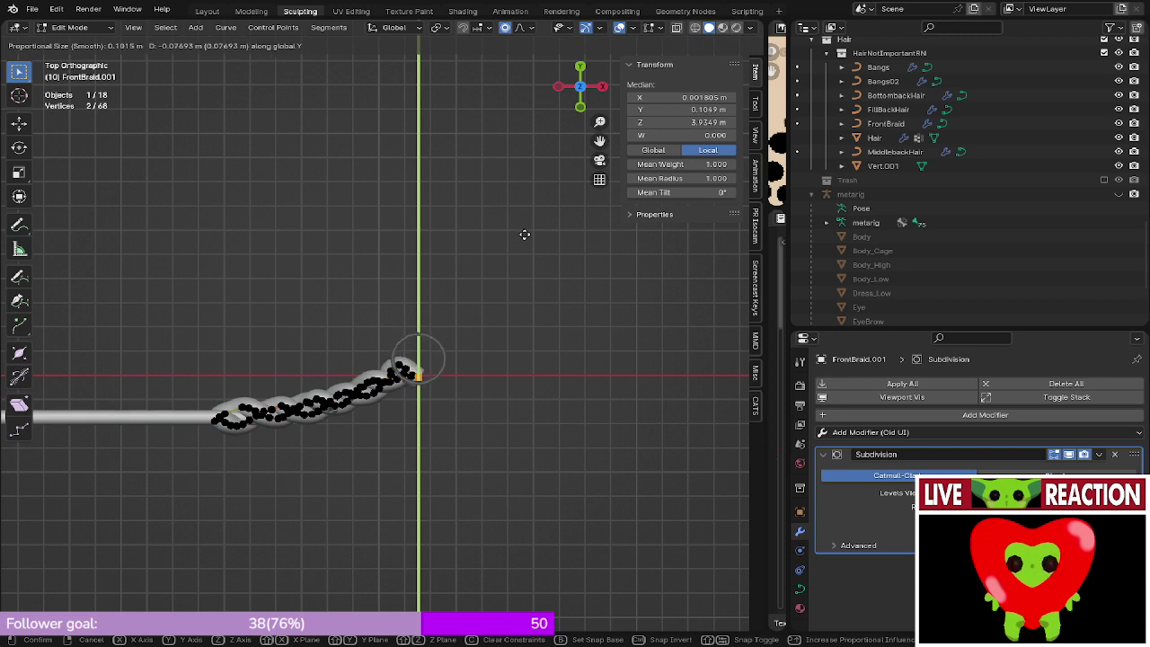
pyautogui.scroll(-4, 525, 244)
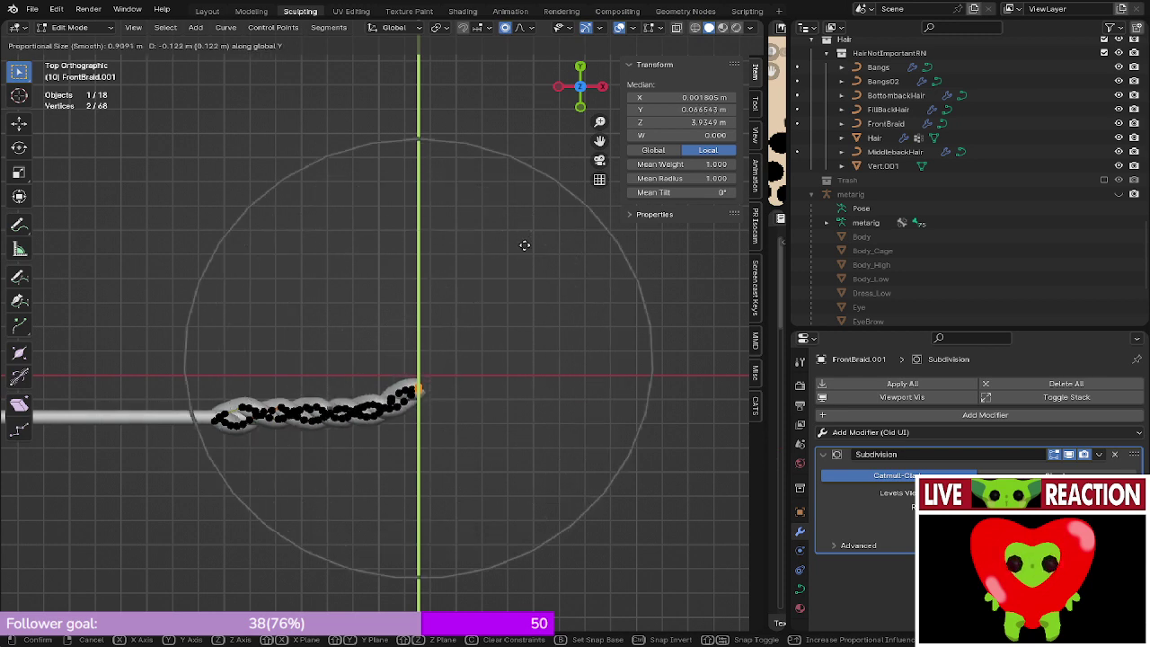
pyautogui.scroll(4, 544, 254)
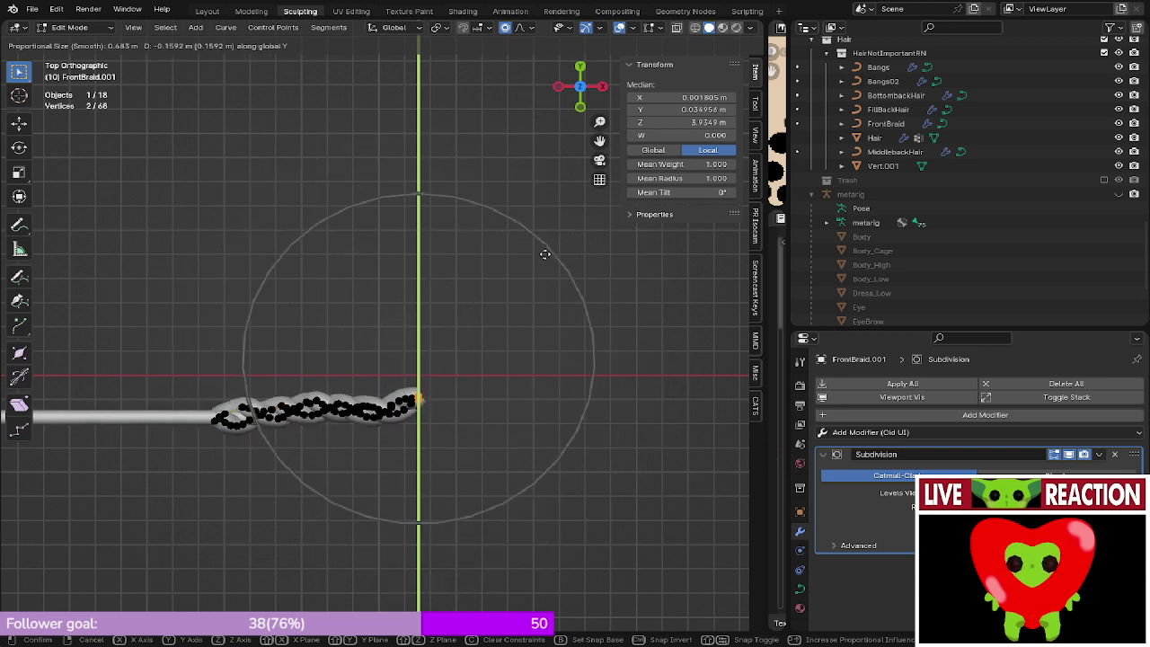
pyautogui.scroll(-5, 544, 254)
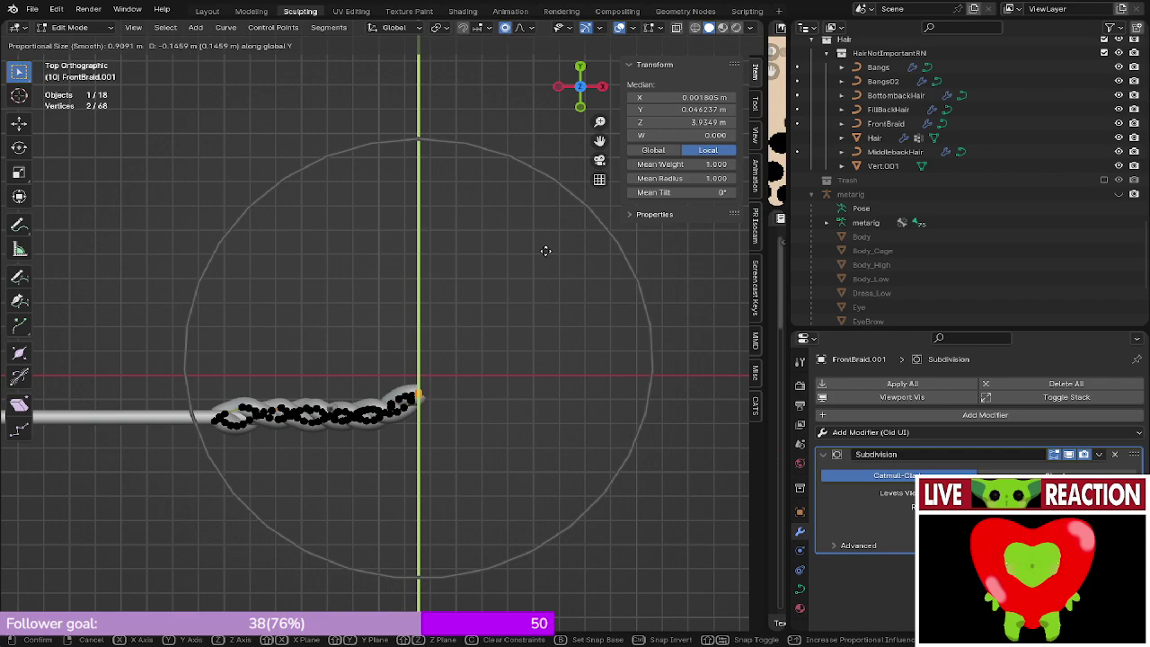
pyautogui.click(545, 250)
# - Inspect the straightened braid curve against the broom shaft and the reference drawing from several angles
pyautogui.scroll(4, 278, 393)
pyautogui.keyDown('shift'); pyautogui.moveTo(278, 401); pyautogui.dragTo(398, 296, button='middle'); pyautogui.keyUp('shift')
pyautogui.scroll(2, 396, 287)
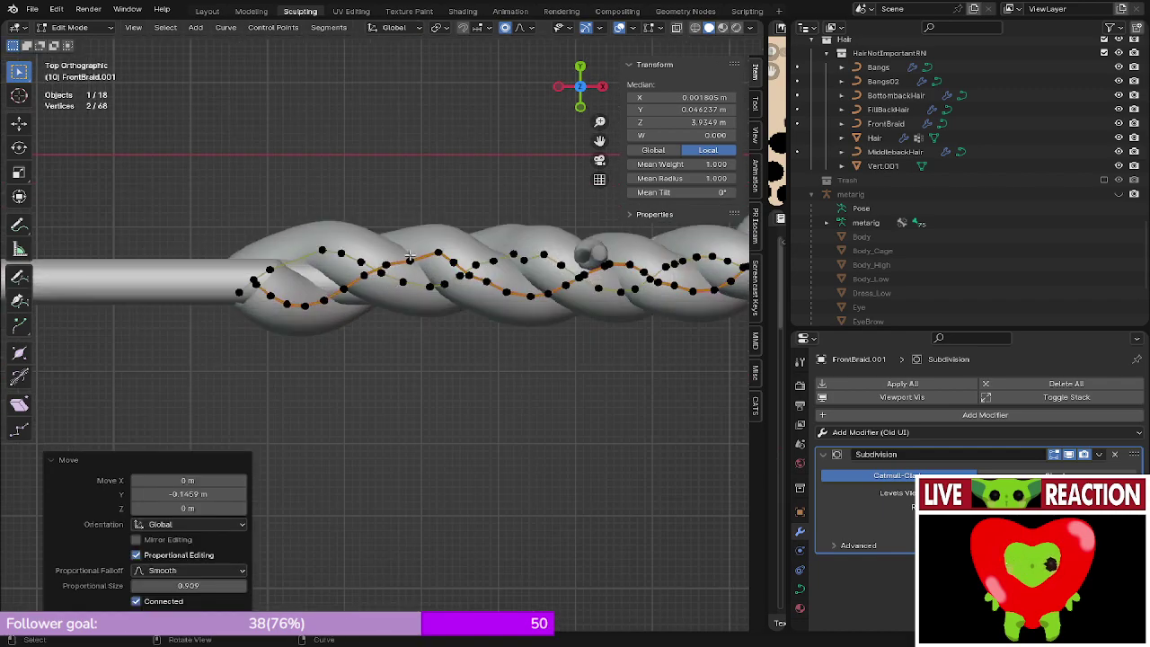
pyautogui.moveTo(410, 256); pyautogui.dragTo(347, 231, button='middle')
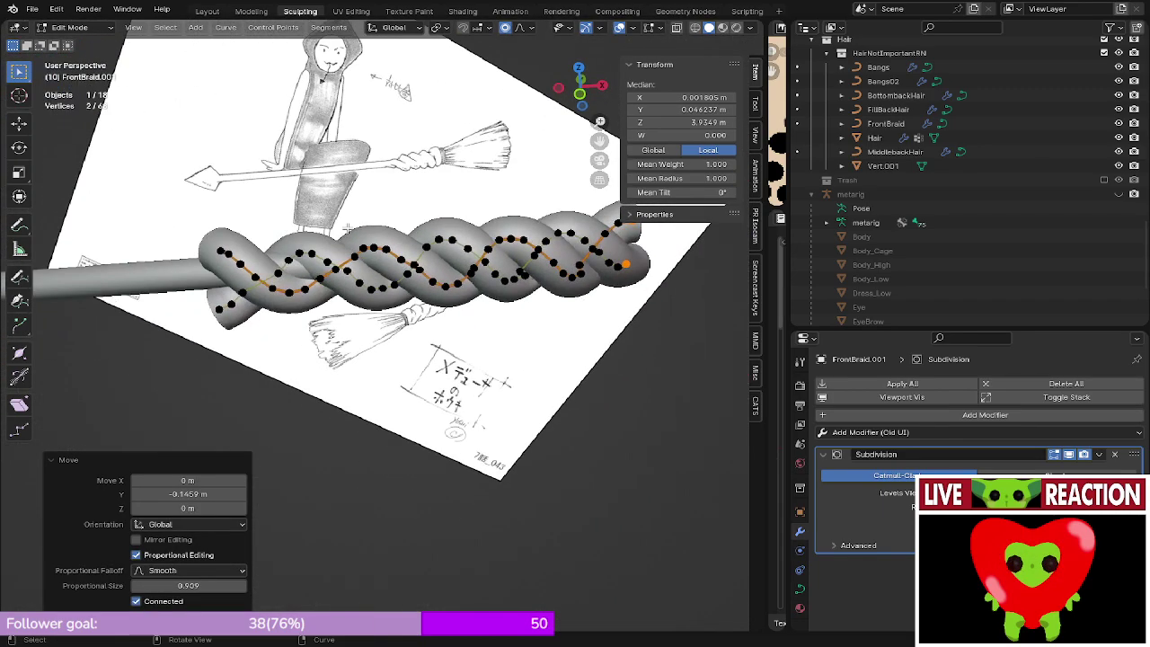
pyautogui.press('KP_1')
pyautogui.keyDown('shift'); pyautogui.moveTo(446, 271); pyautogui.dragTo(384, 194, button='middle'); pyautogui.keyUp('shift')
pyautogui.press('Tab')
pyautogui.press('Tab')
# - Leave Edit Mode and delete the duplicated twisted Cylinder mesh near the broom
pyautogui.press('Tab')
pyautogui.click(384, 229)
pyautogui.press('x')
pyautogui.click(385, 230)
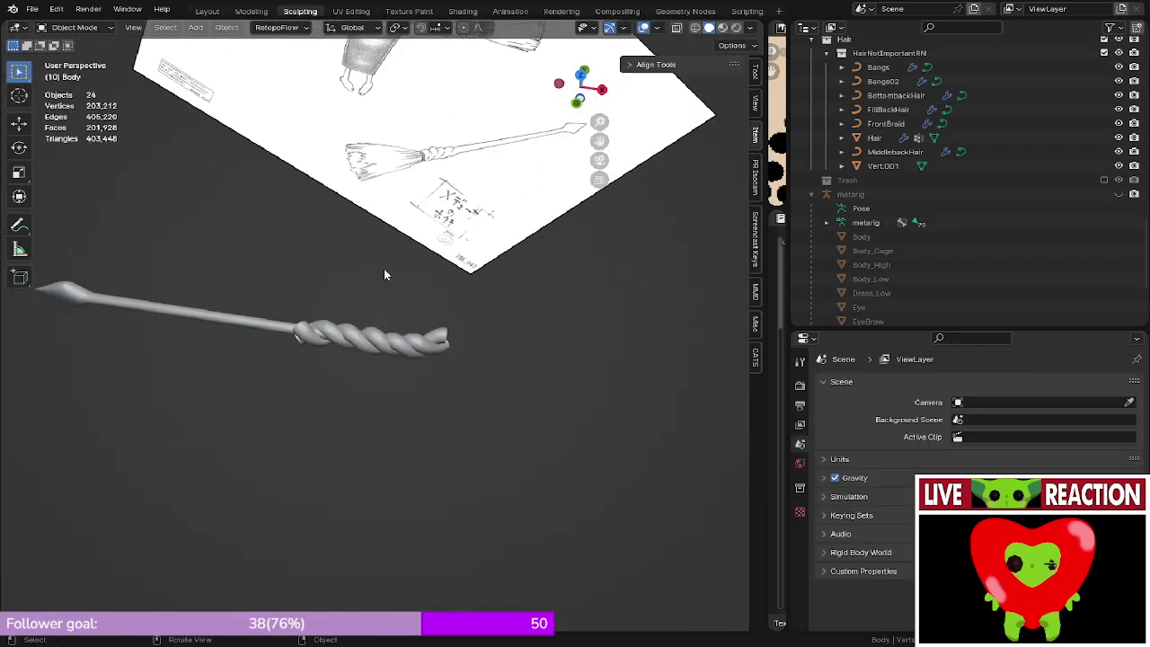
# - Remove the Subdivision modifier from the broom's braid curve and convert the curve to a mesh
pyautogui.scroll(4, 387, 298)
pyautogui.press('KP_1')
pyautogui.click(421, 309)
pyautogui.press('Tab')
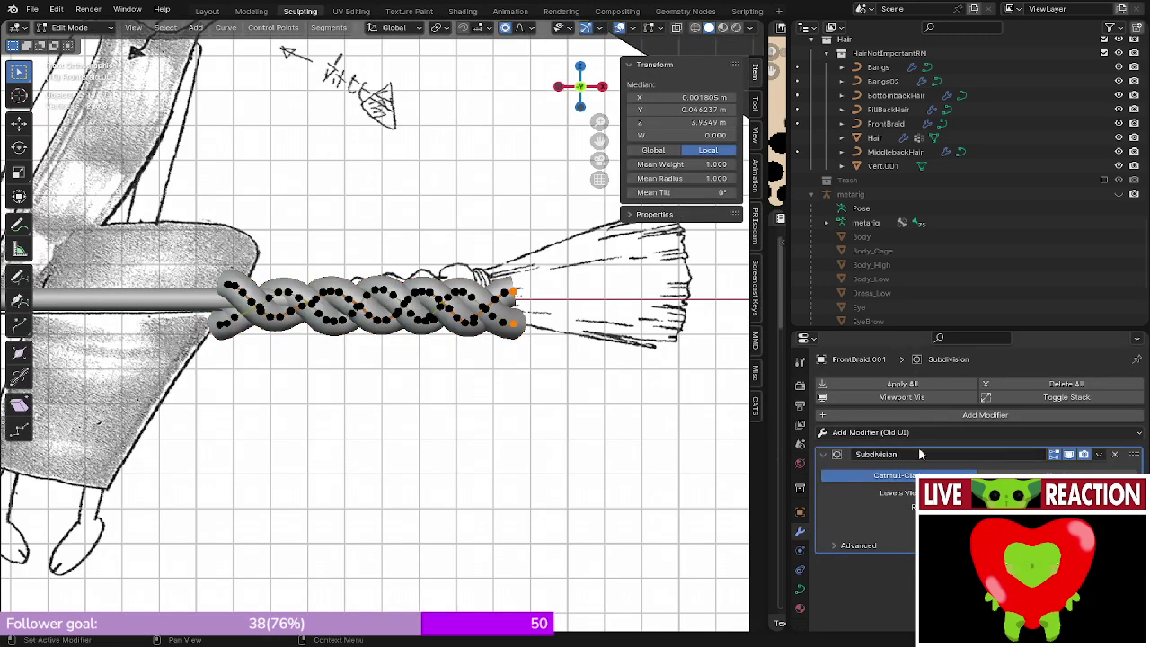
pyautogui.click(1115, 455)
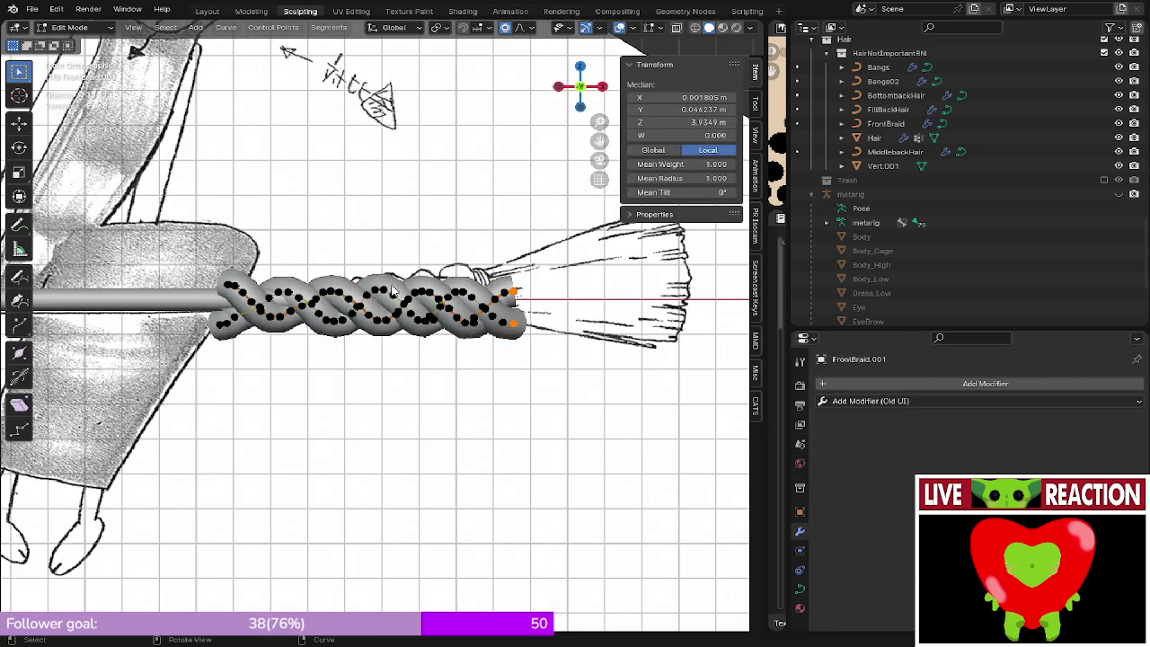
pyautogui.press('Tab')
pyautogui.rightClick(391, 283)
pyautogui.moveTo(390, 283)
pyautogui.click(440, 304)
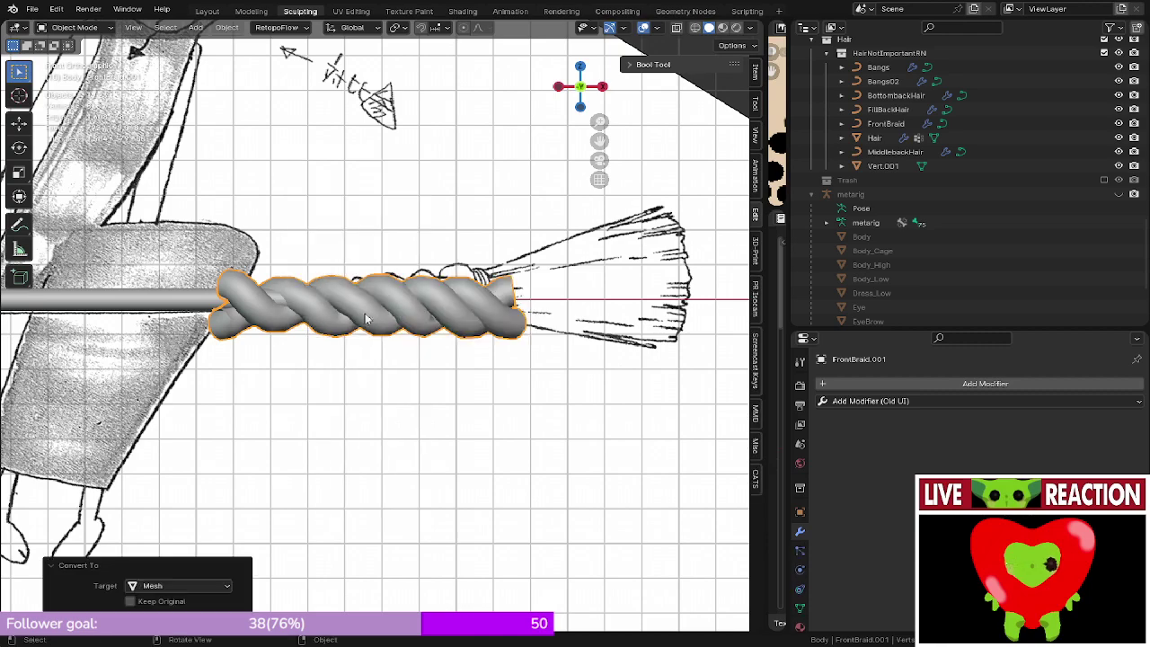
# - Join the braid mesh into the Broom object and enter Edit Mode
pyautogui.keyDown('shift'); pyautogui.click(196, 299); pyautogui.keyUp('shift')
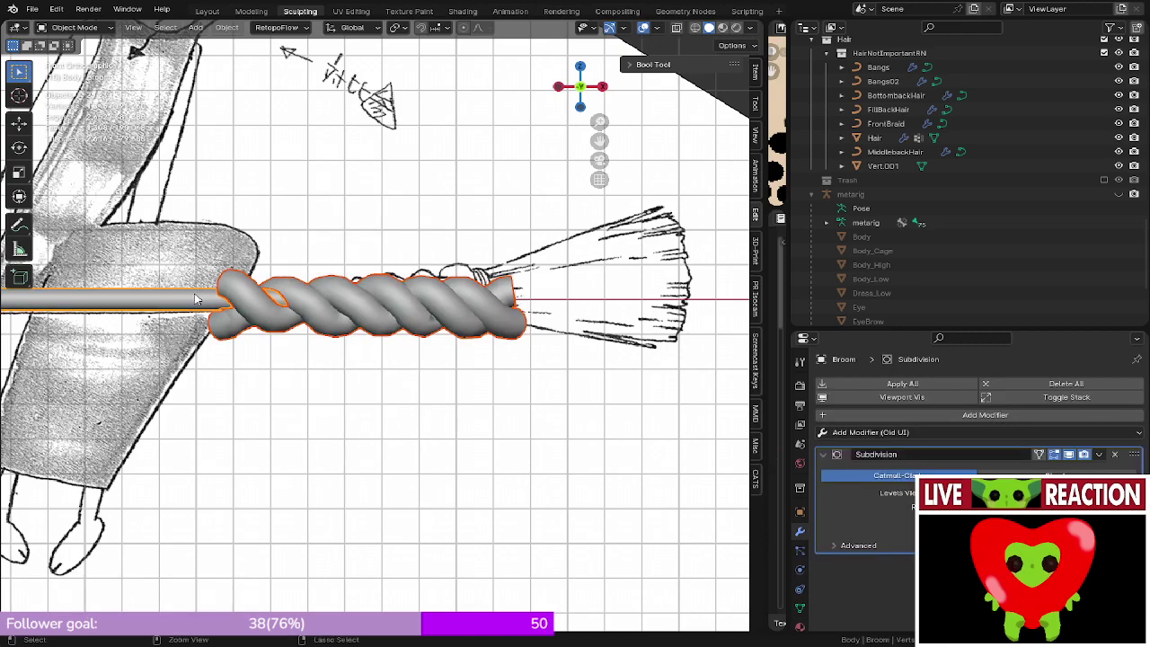
pyautogui.scroll(3, 221, 261)
pyautogui.press('Tab')
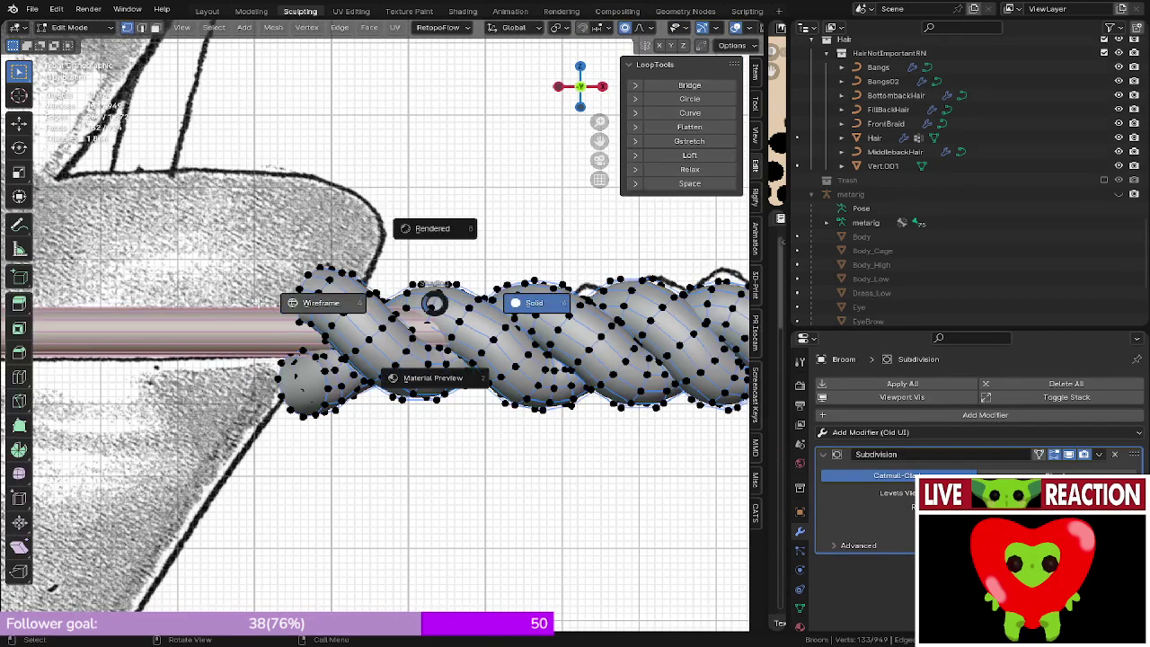
pyautogui.click(320, 302)
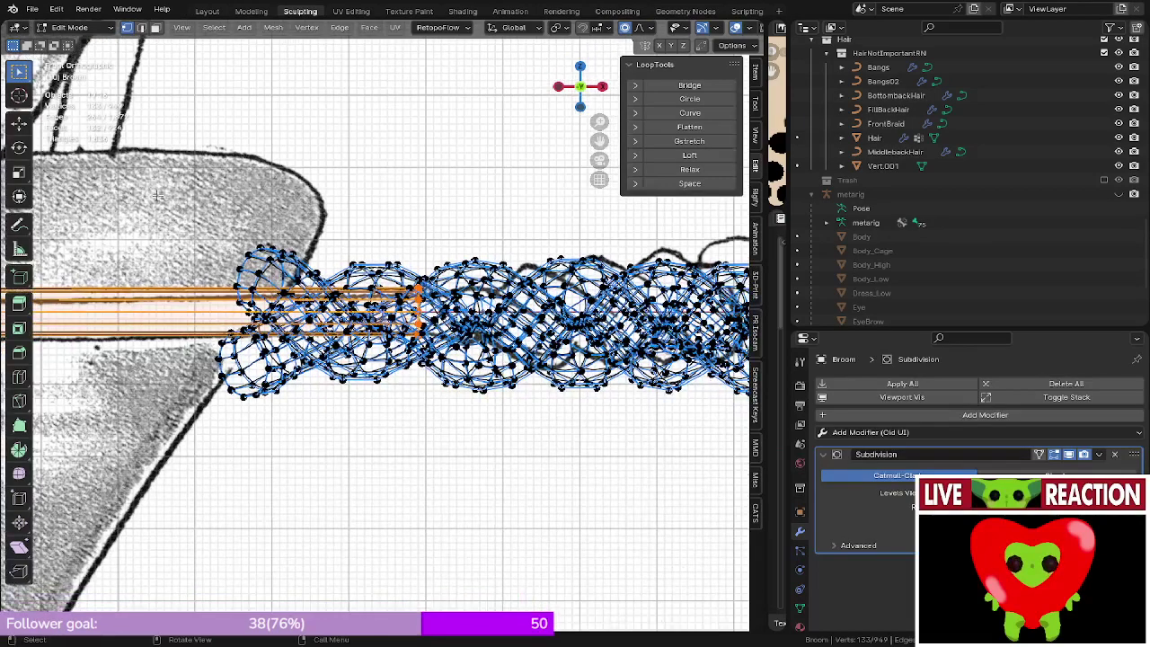
pyautogui.moveTo(362, 446); pyautogui.dragTo(363, 447)
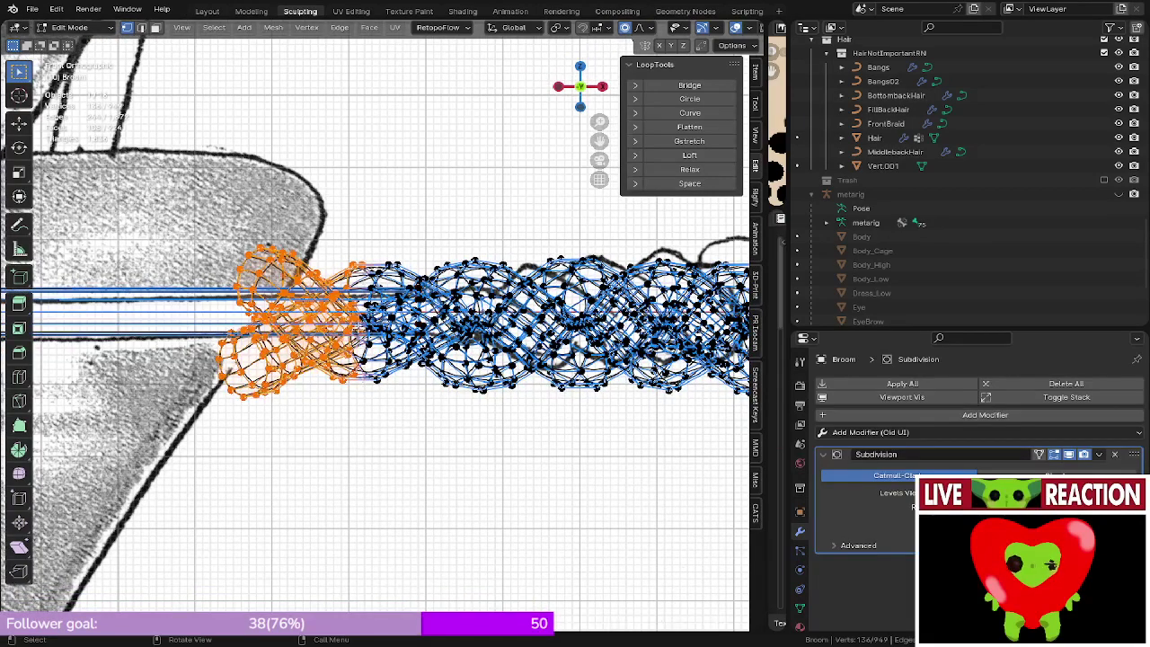
pyautogui.press('x')
pyautogui.click(359, 324)
pyautogui.press('z')
pyautogui.click(431, 314)
# - Select an edge loop on both strands near the shaft, extend it with Select Loop Inner-Region, and delete the braid's starting portion
pyautogui.moveTo(435, 315)
pyautogui.mouseDown(button='middle')
pyautogui.moveTo(556, 345)
pyautogui.moveTo(339, 422)
pyautogui.moveTo(331, 457)
pyautogui.mouseUp(button='middle')
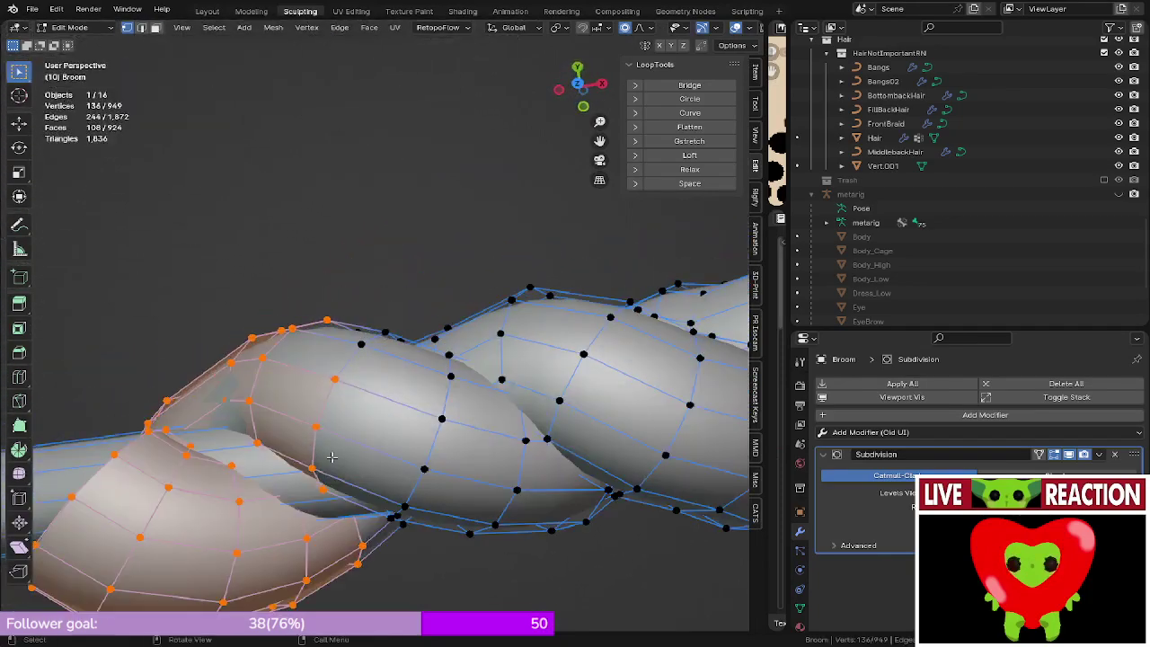
pyautogui.keyDown('alt'); pyautogui.click(270, 354); pyautogui.keyUp('alt')
pyautogui.moveTo(275, 375); pyautogui.dragTo(268, 316, button='middle')
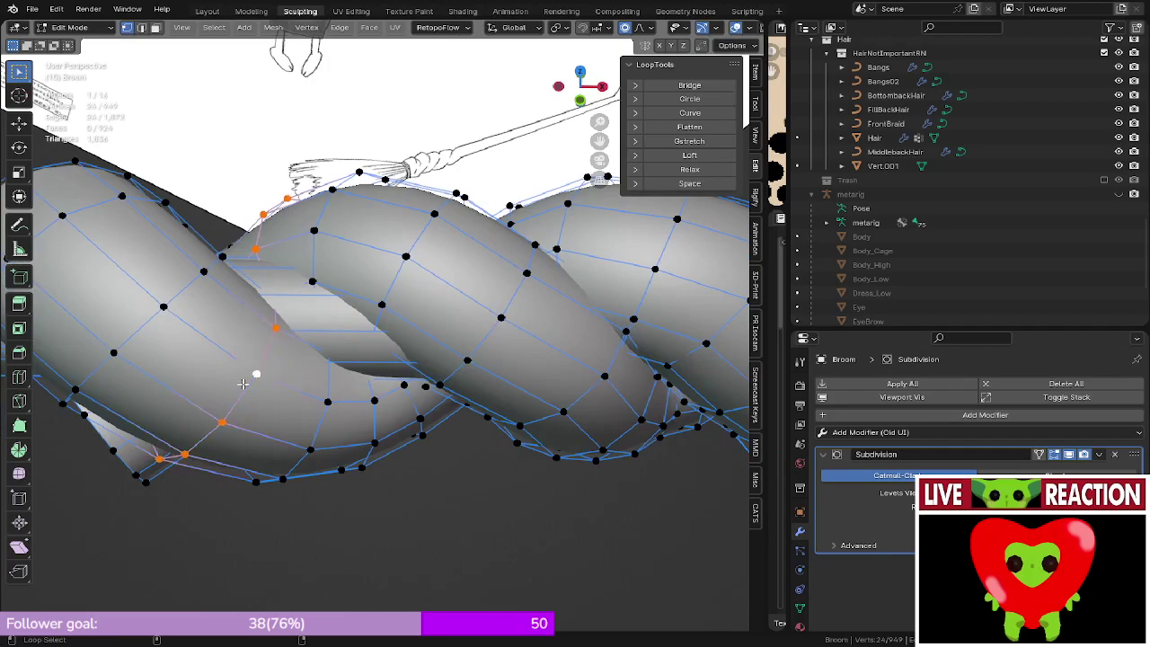
pyautogui.moveTo(242, 383); pyautogui.dragTo(269, 403, button='middle')
pyautogui.press('F3')
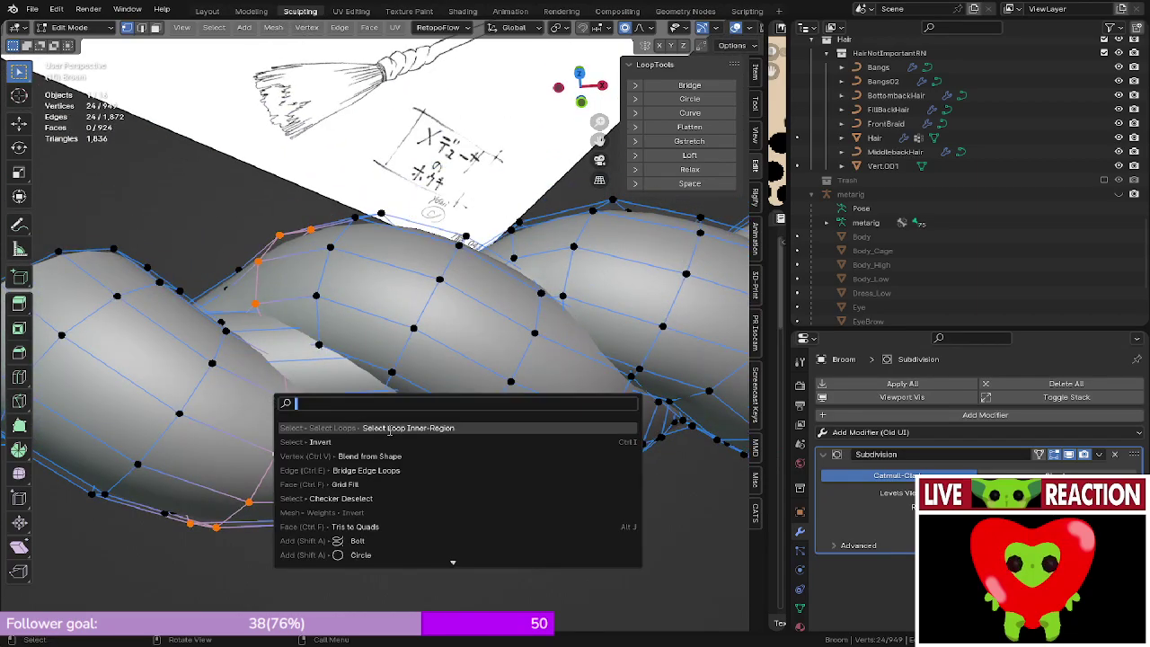
pyautogui.click(389, 429)
pyautogui.press('x')
pyautogui.moveTo(389, 432); pyautogui.dragTo(421, 396, button='middle')
pyautogui.click(398, 453)
pyautogui.scroll(-5, 395, 449)
pyautogui.scroll(4, 376, 338)
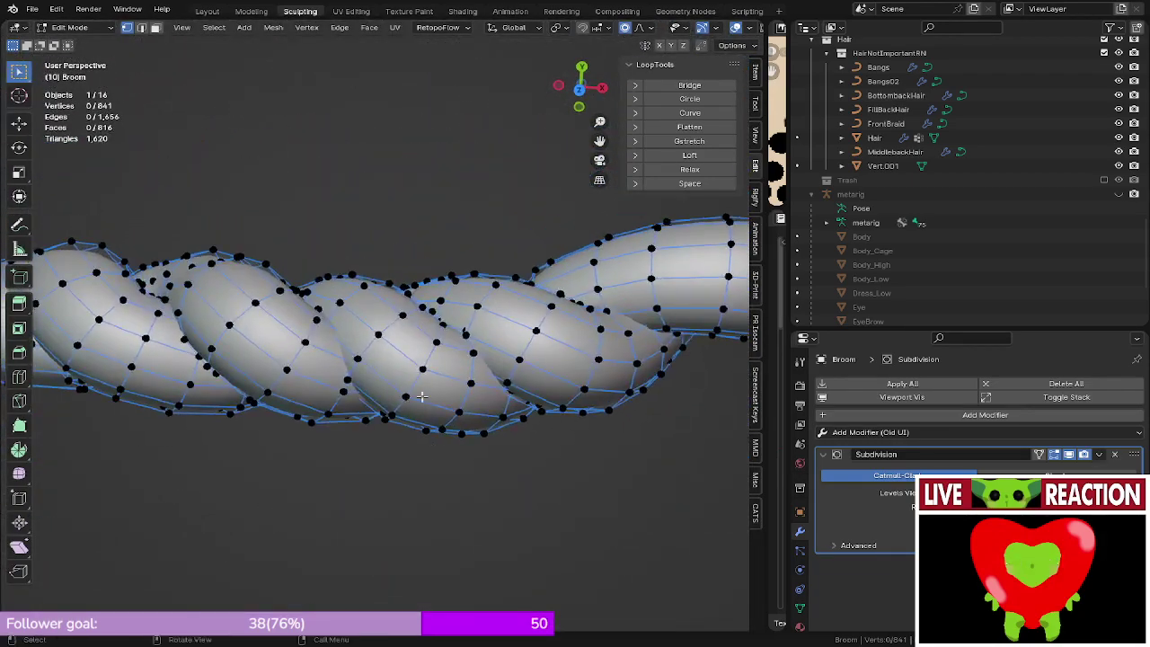
# - Select trial edge loops across both strands mid-braid and compare their position with the reference drawing in wireframe
pyautogui.moveTo(430, 357); pyautogui.dragTo(357, 276, button='middle')
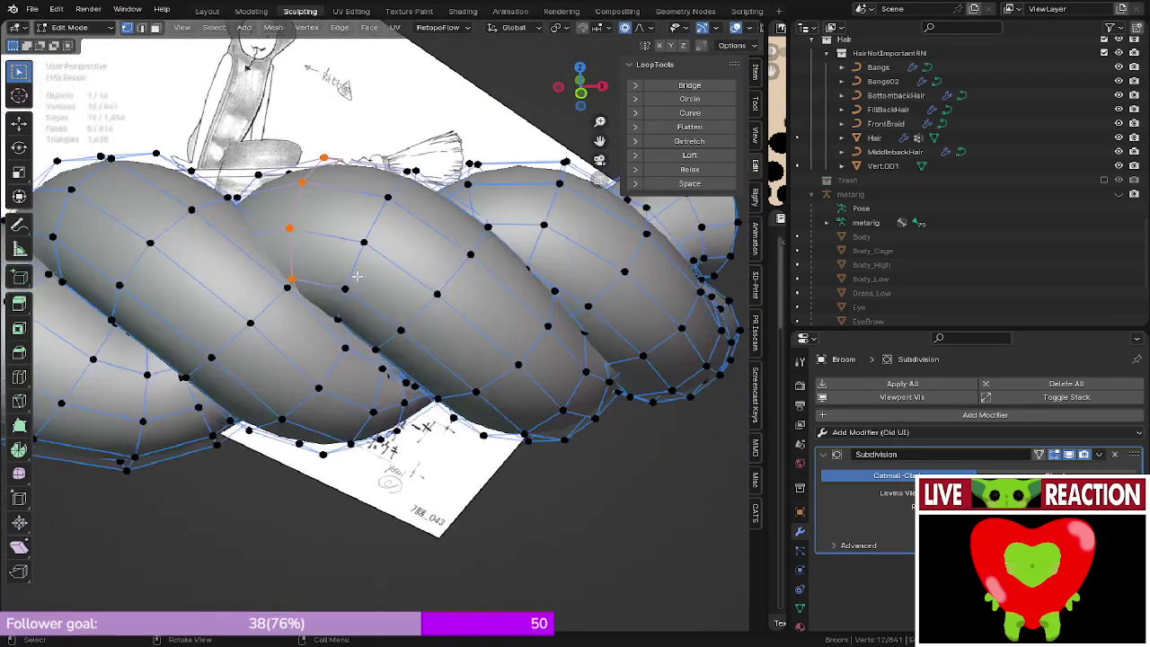
pyautogui.scroll(-4, 343, 363)
pyautogui.moveTo(344, 363); pyautogui.dragTo(456, 321, button='middle')
pyautogui.press('KP_1')
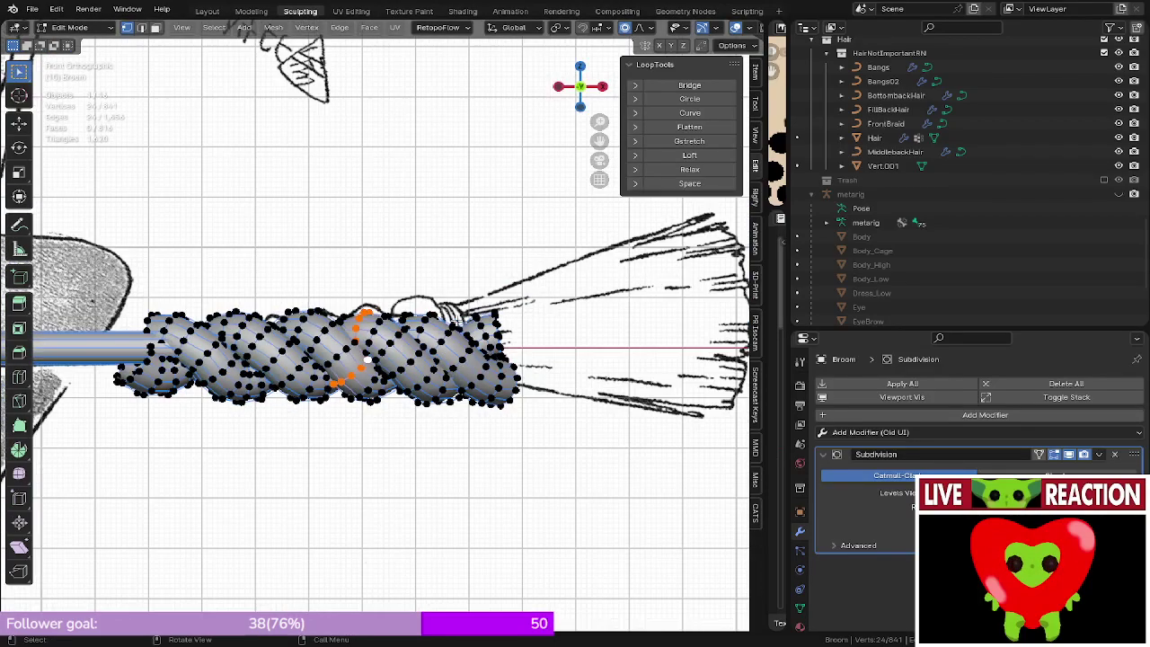
pyautogui.scroll(5, 295, 301)
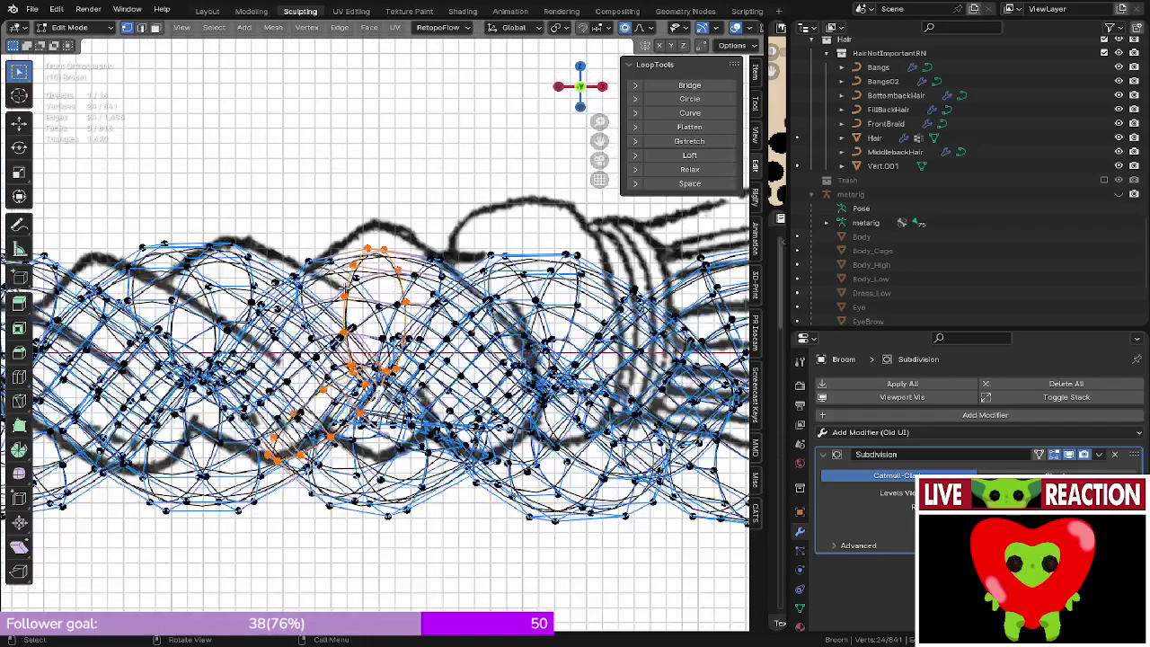
pyautogui.hotkey('alt', 'z')
# - Select edge loops on both strands, extend them with Select Loop Inner-Region, and delete the braid's excess bristle-side vertices
pyautogui.moveTo(457, 295); pyautogui.dragTo(174, 271, button='middle')
pyautogui.keyDown('alt'); pyautogui.keyDown('shift'); pyautogui.click(360, 203); pyautogui.keyUp('shift'); pyautogui.keyUp('alt')
pyautogui.keyDown('alt'); pyautogui.keyDown('shift'); pyautogui.click(123, 217); pyautogui.keyUp('shift'); pyautogui.keyUp('alt')
pyautogui.moveTo(123, 217); pyautogui.dragTo(360, 151, button='middle')
pyautogui.scroll(-4, 249, 367)
pyautogui.press('KP_1')
pyautogui.moveTo(374, 232); pyautogui.dragTo(475, 362, button='middle')
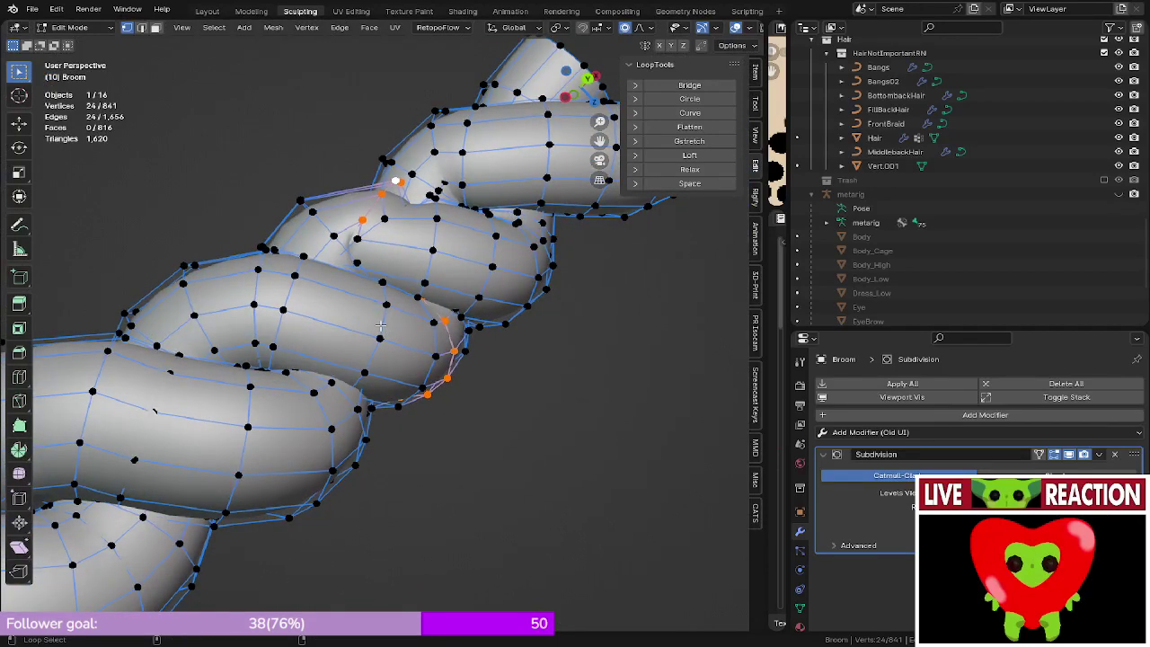
pyautogui.keyDown('alt'); pyautogui.keyDown('shift'); pyautogui.click(446, 335); pyautogui.keyUp('shift'); pyautogui.keyUp('alt')
pyautogui.moveTo(447, 335); pyautogui.dragTo(467, 316, button='middle')
pyautogui.press('F3')
pyautogui.click(469, 321)
pyautogui.press('x')
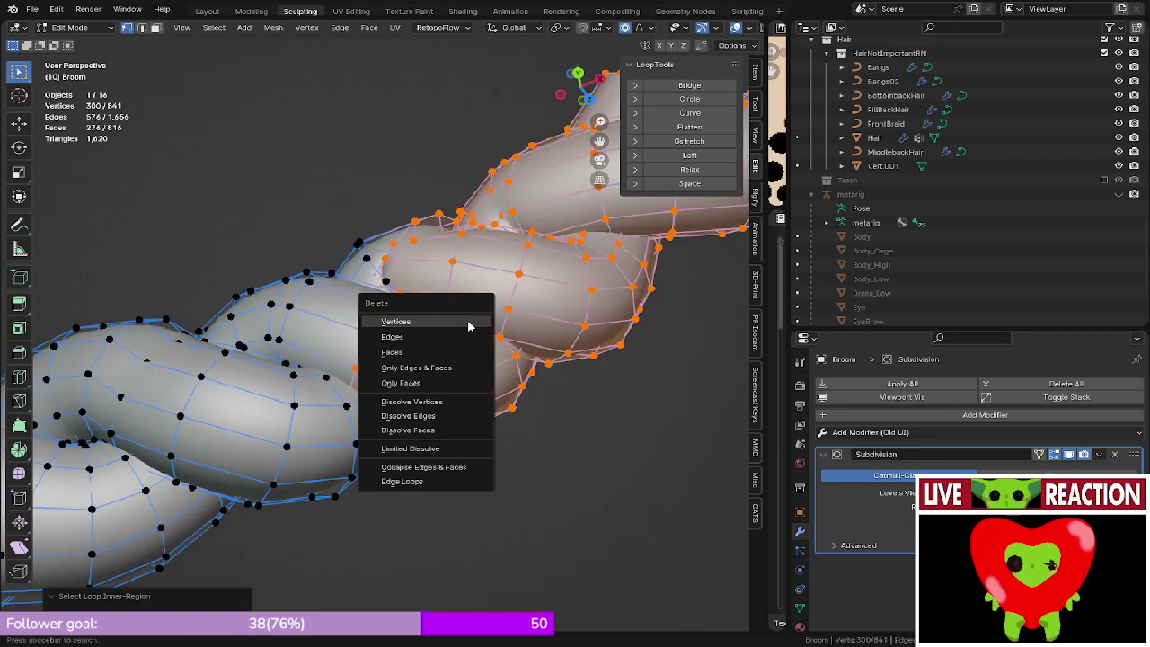
pyautogui.click(468, 322)
# - Save the file Medusa_005.blend and return the broom to Object Mode
pyautogui.press('KP_1')
pyautogui.scroll(-3, 467, 321)
pyautogui.hotkey('ctrl', 's')
pyautogui.click(538, 305)
pyautogui.press('Tab')
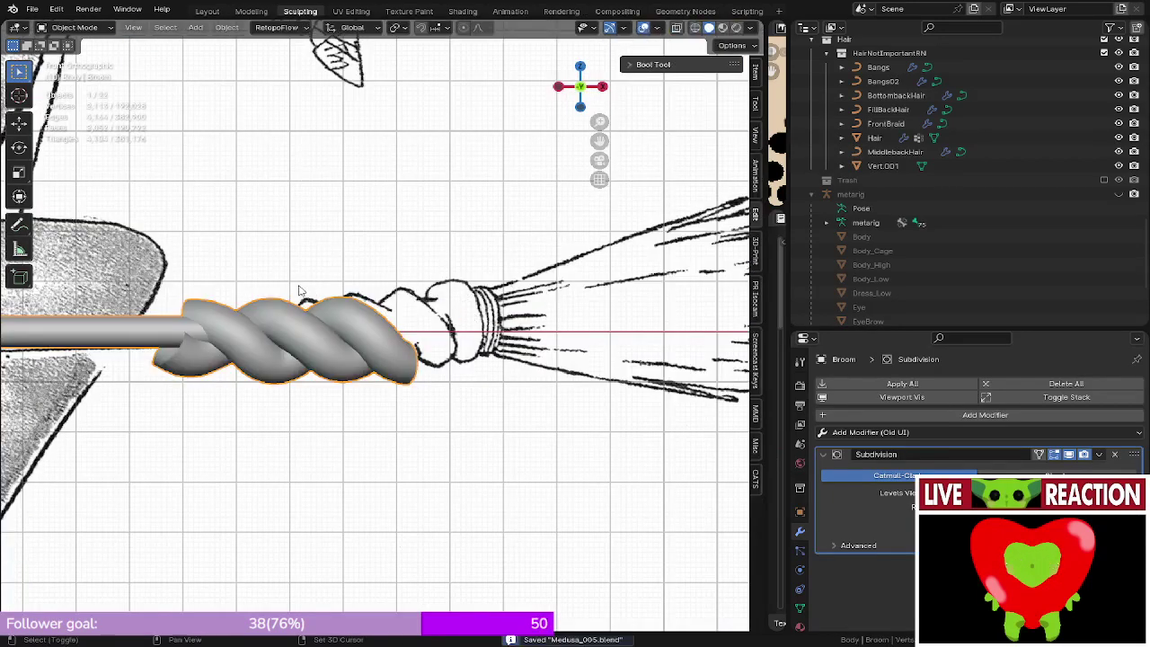
# - Compare the trimmed braid with the reference drawing in wireframe, and return to solid shading
pyautogui.keyDown('shift'); pyautogui.moveTo(300, 290); pyautogui.dragTo(350, 277, button='middle'); pyautogui.keyUp('shift')
pyautogui.scroll(-3, 349, 277)
pyautogui.hotkey('shift', 'z')
pyautogui.scroll(5, 284, 270)
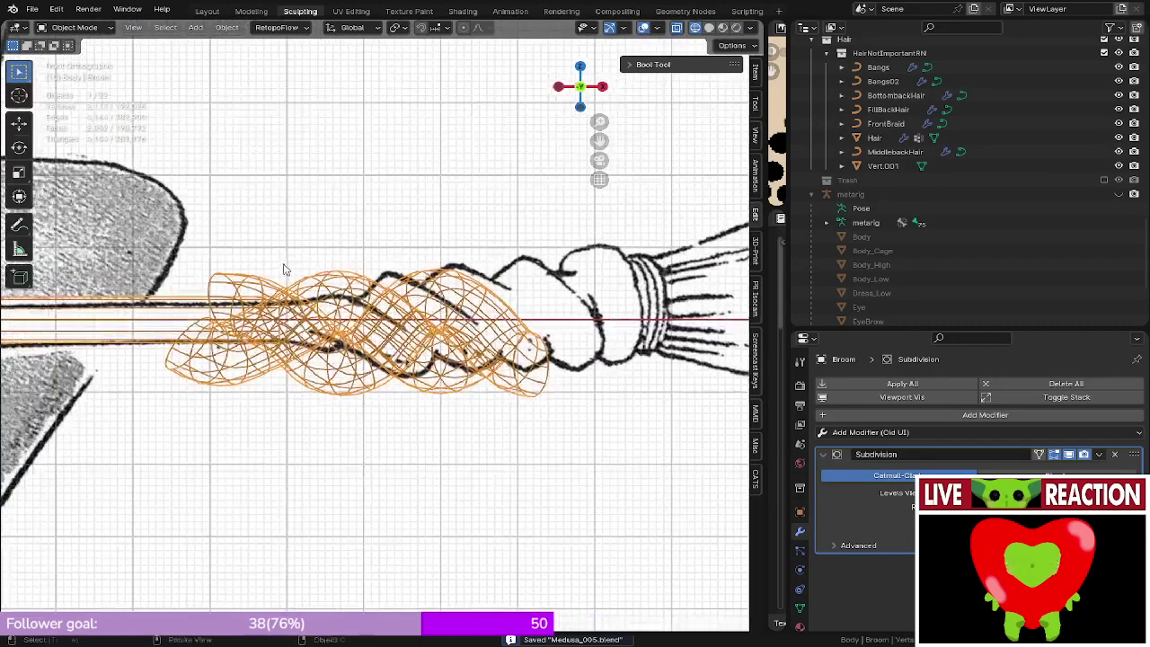
pyautogui.rightClick(292, 262)
pyautogui.click(261, 211)
pyautogui.press('z')
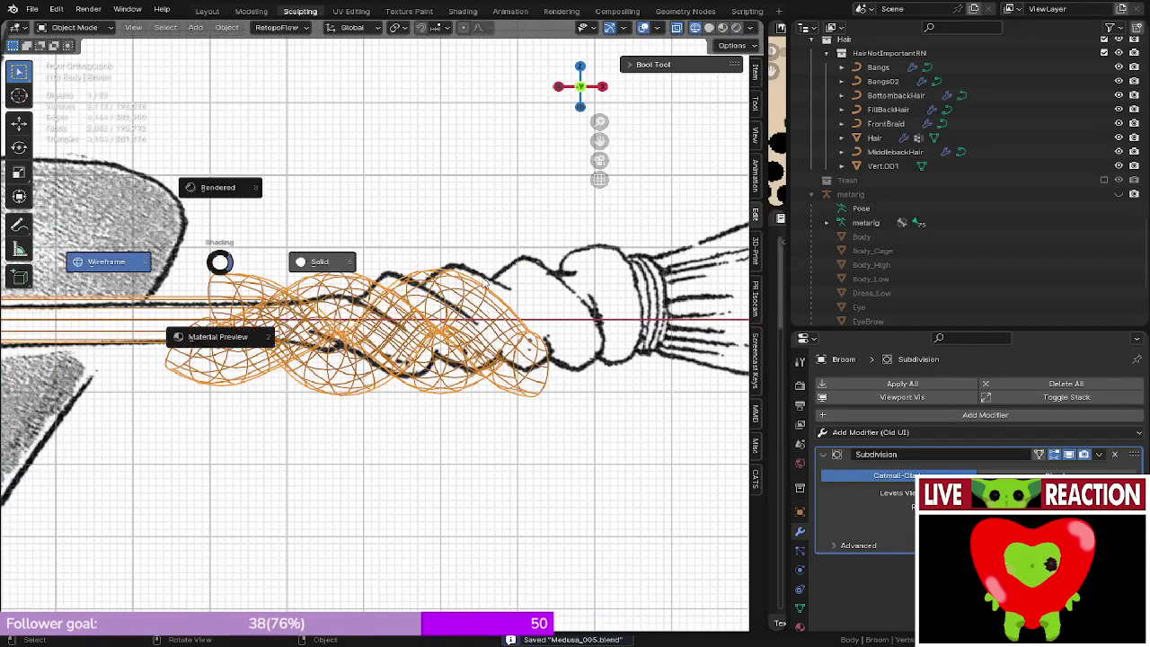
pyautogui.click(318, 261)
# - Delete the shaft-side portion of one strand using its edge loop and Select Loop Inner-Region, and leave Edit Mode
pyautogui.moveTo(365, 265)
pyautogui.keyDown('shift'); pyautogui.mouseDown(button='middle')
pyautogui.moveTo(431, 254)
pyautogui.moveTo(421, 355)
pyautogui.mouseUp(button='middle'); pyautogui.keyUp('shift')
pyautogui.scroll(3, 431, 255)
pyautogui.press('Tab')
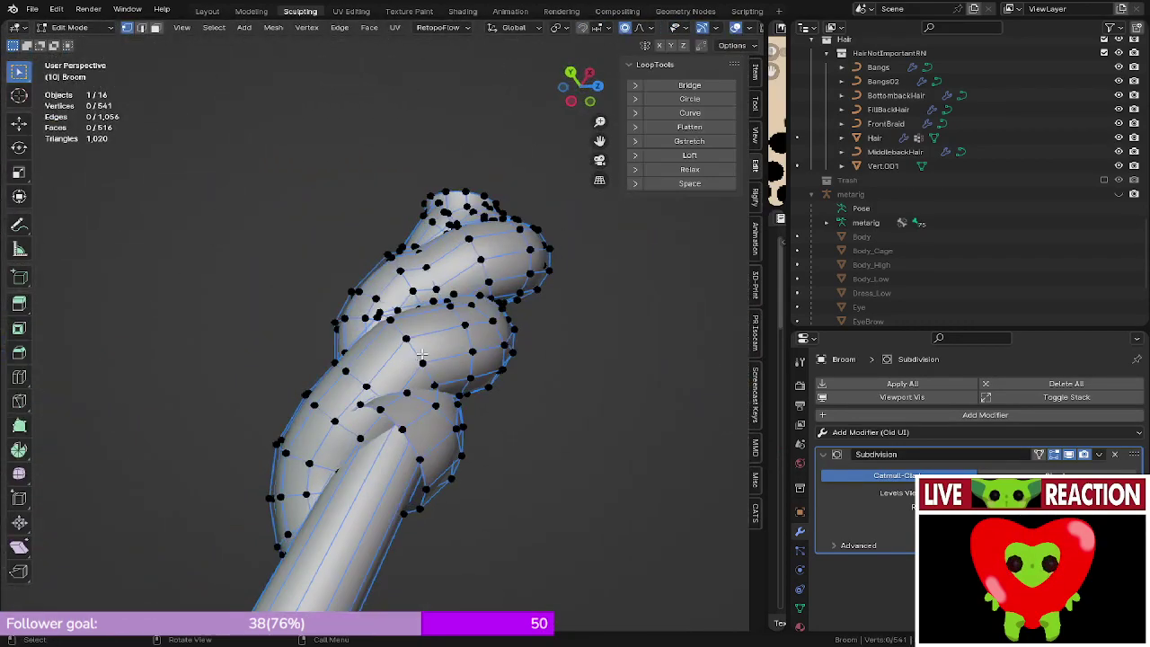
pyautogui.press('F3')
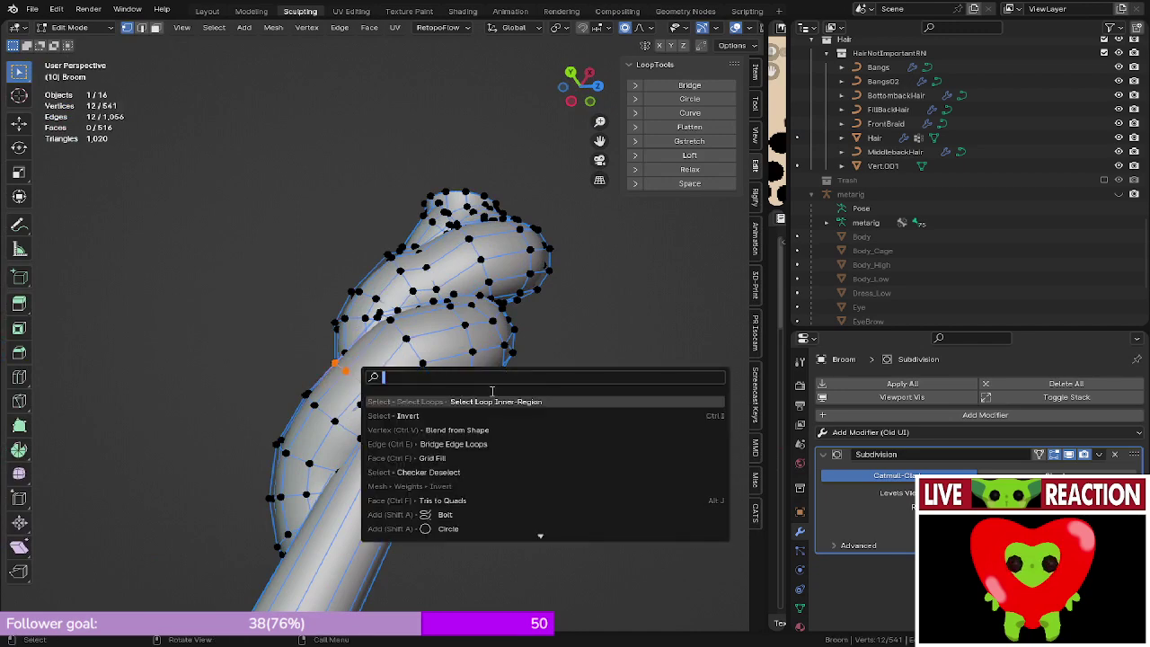
pyautogui.press('Return')
pyautogui.press('x')
pyautogui.click(453, 363)
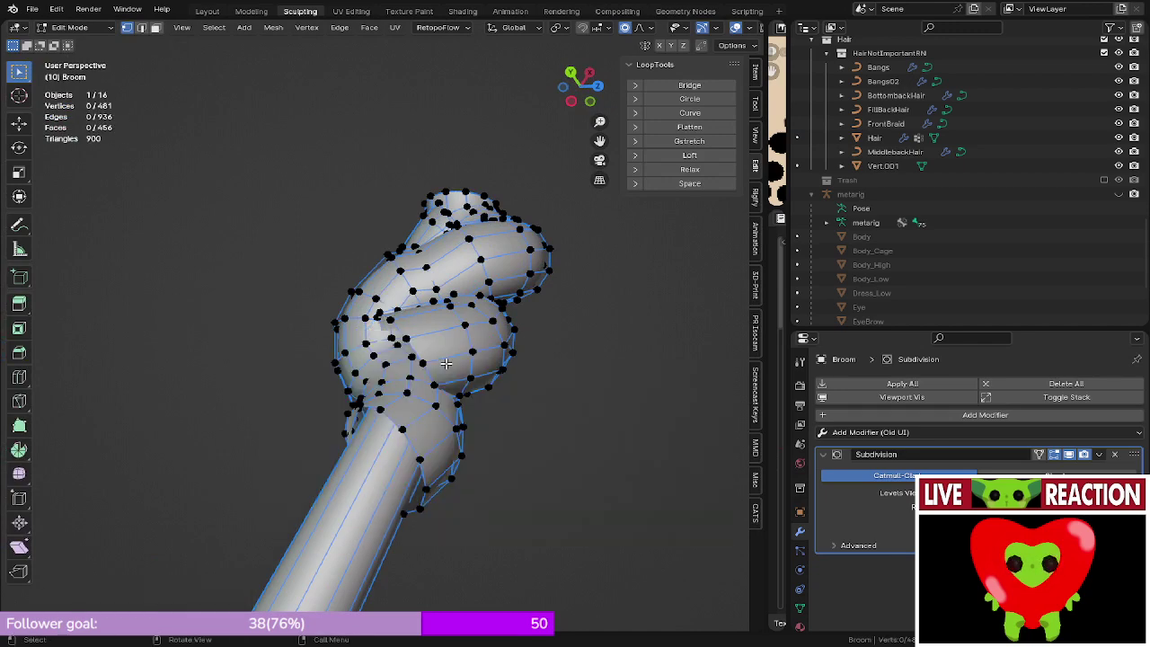
pyautogui.press('KP_1')
pyautogui.press('Tab')
pyautogui.keyDown('shift'); pyautogui.moveTo(438, 313); pyautogui.dragTo(391, 329, button='middle'); pyautogui.keyUp('shift')
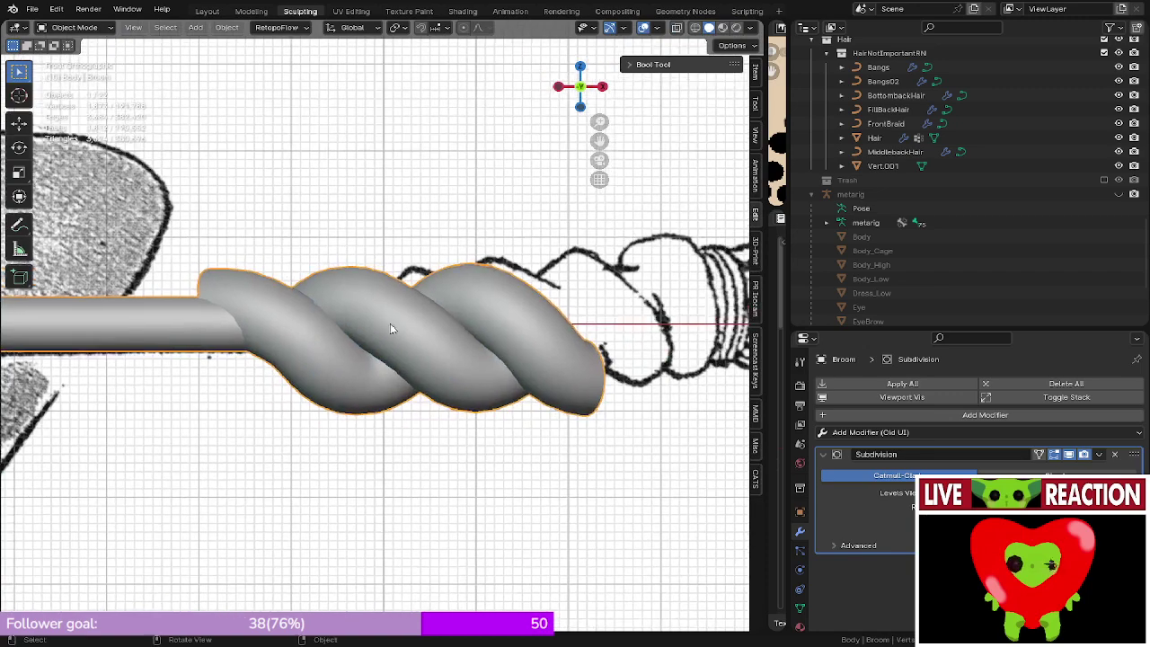
# - Move both linked braid strands about 0.0777 m along X to the end of the shaft and save the file
pyautogui.press('Tab')
pyautogui.rightClick(350, 309)
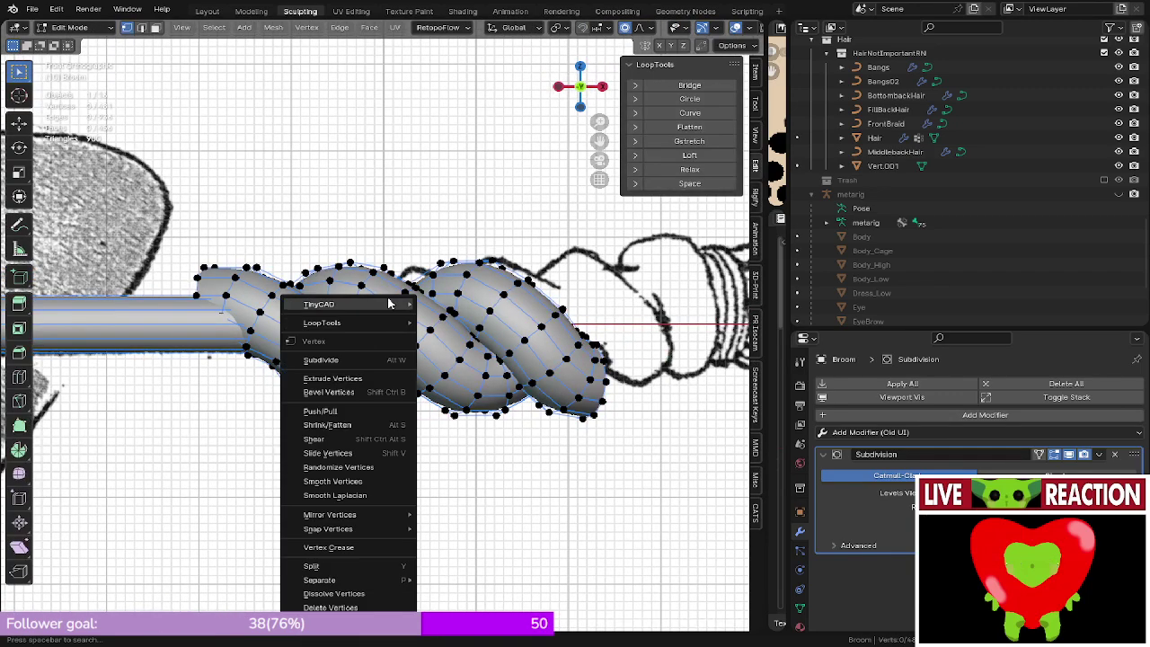
pyautogui.press('l')
pyautogui.press('l')
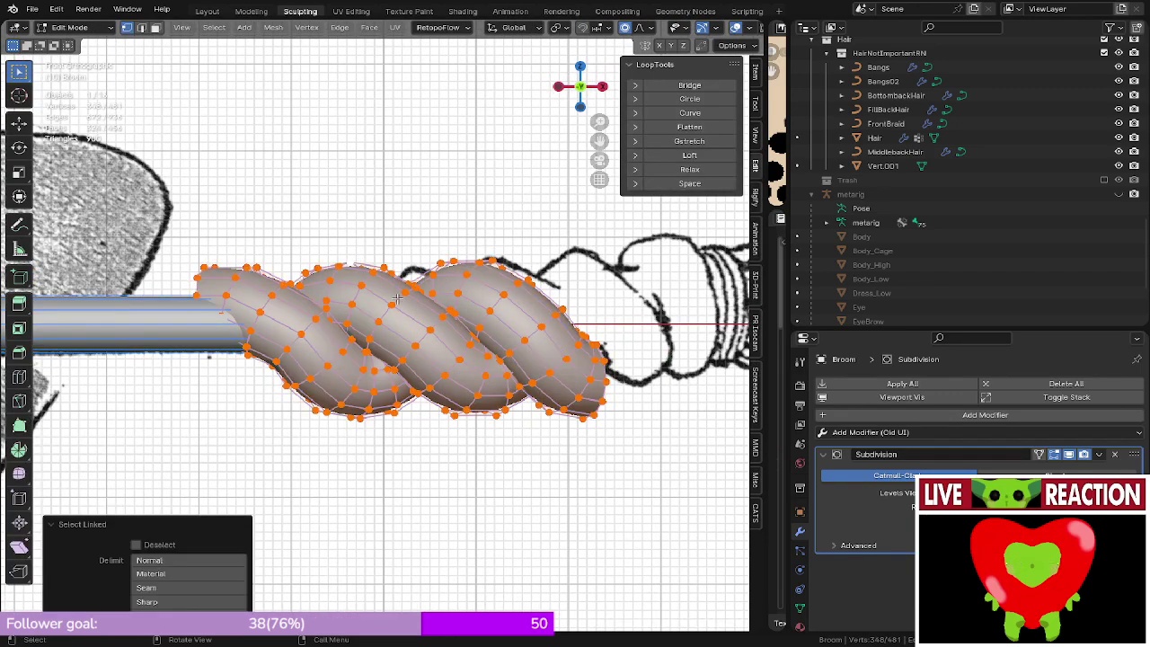
pyautogui.press('x')
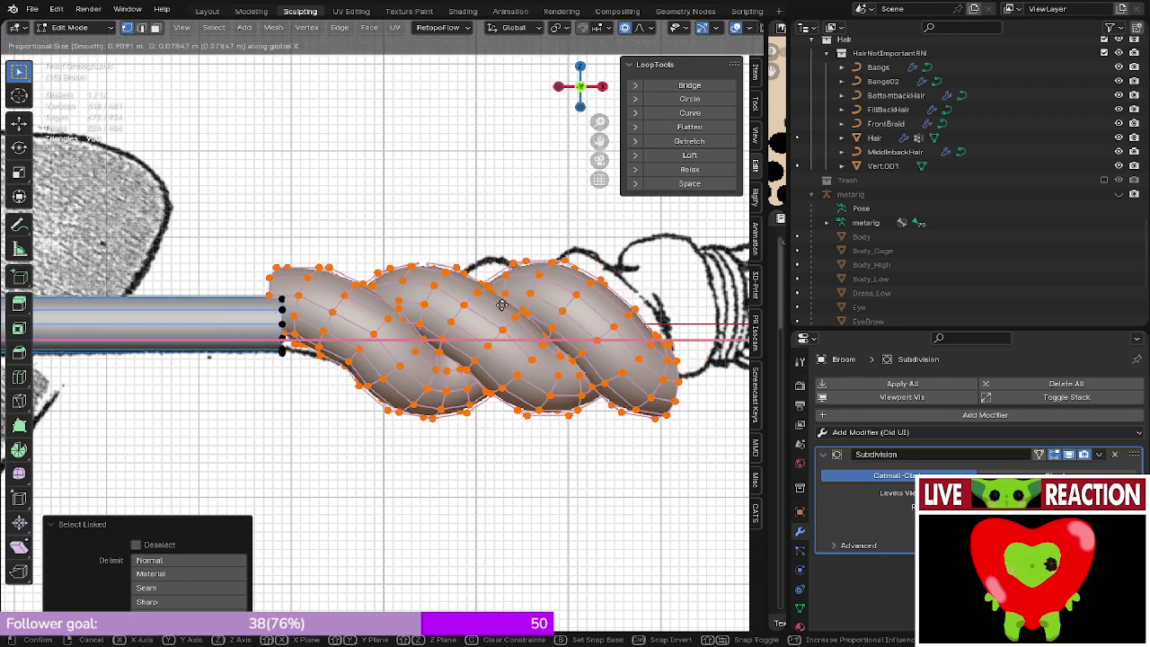
pyautogui.click(500, 305)
pyautogui.scroll(-2, 445, 274)
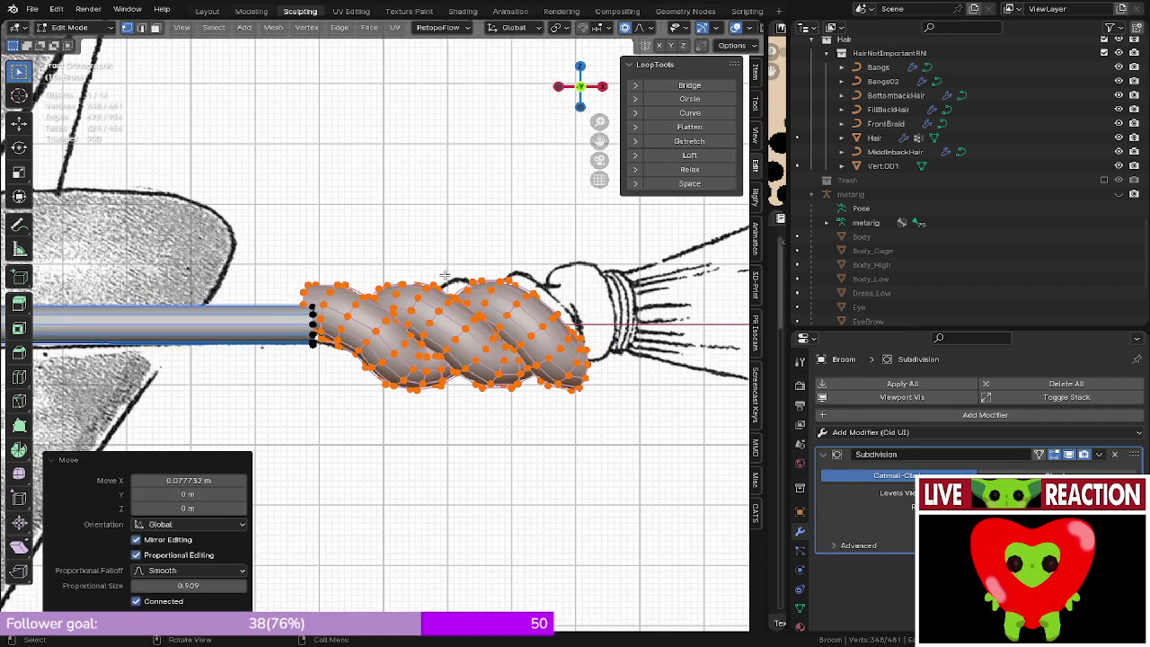
pyautogui.hotkey('ctrl', 's')
pyautogui.click(542, 233)
# - Bridge the shaft's open end loop to the adjacent strand's open loop with Bridge Edge Loops
pyautogui.moveTo(416, 233); pyautogui.dragTo(355, 260, button='middle')
pyautogui.scroll(4, 355, 405)
pyautogui.keyDown('alt'); pyautogui.click(362, 390); pyautogui.keyUp('alt')
pyautogui.scroll(3, 449, 405)
pyautogui.press('KP_1')
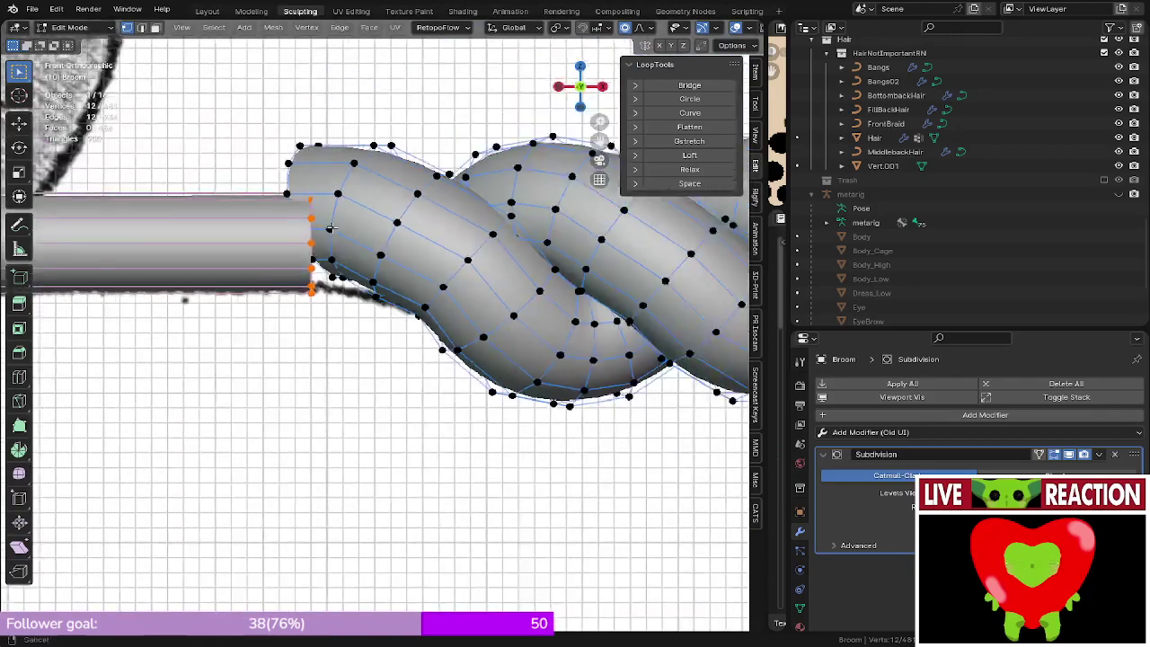
pyautogui.scroll(-4, 330, 228)
pyautogui.click(272, 263)
pyautogui.moveTo(262, 258)
pyautogui.keyDown('shift'); pyautogui.mouseDown(button='middle')
pyautogui.moveTo(246, 264)
pyautogui.moveTo(342, 313)
pyautogui.mouseUp(button='middle'); pyautogui.keyUp('shift')
pyautogui.scroll(4, 258, 257)
pyautogui.press('z')
pyautogui.click(409, 307)
pyautogui.keyDown('alt'); pyautogui.moveTo(355, 274); pyautogui.dragTo(286, 303, button='middle'); pyautogui.keyUp('alt')
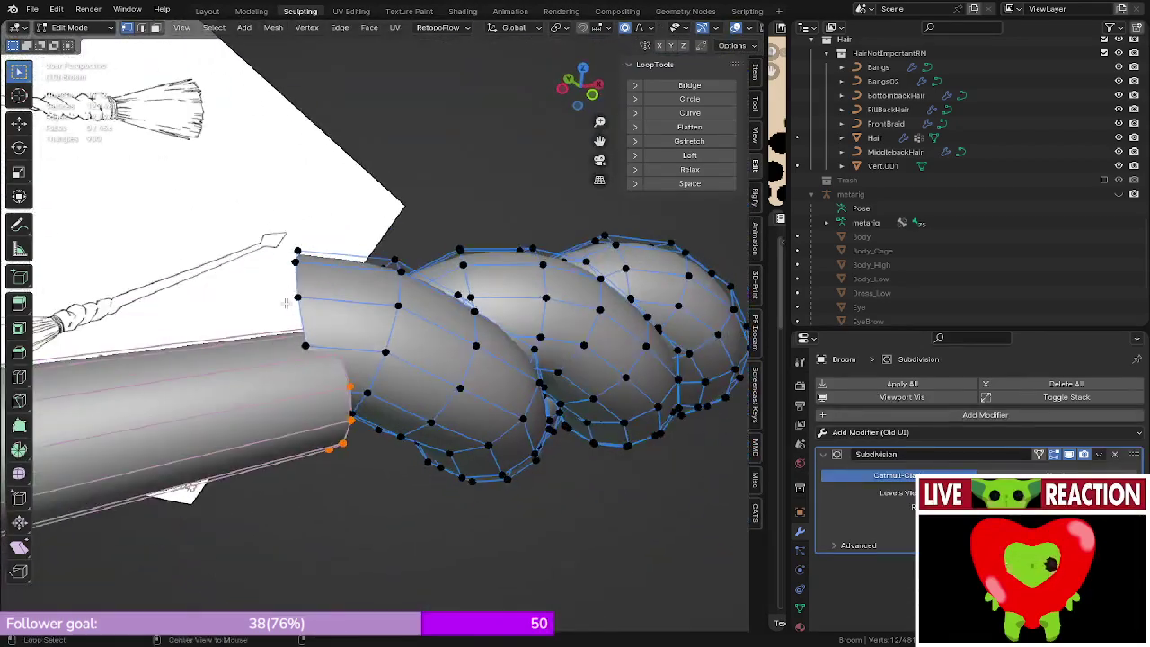
pyautogui.press('F3')
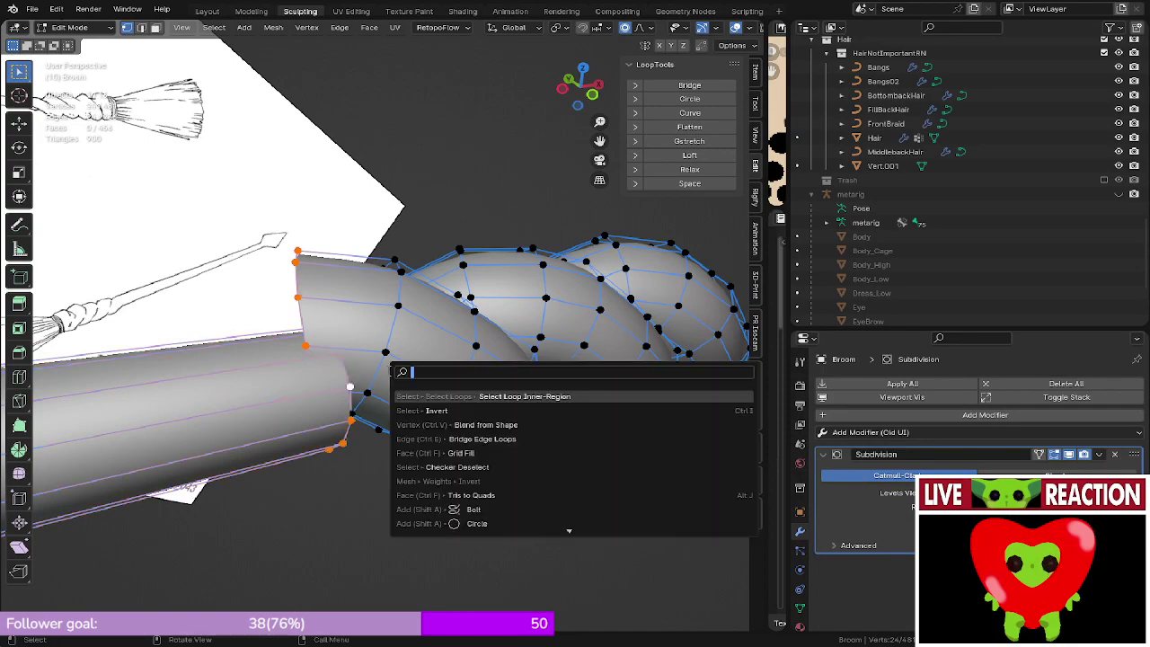
pyautogui.click(481, 440)
# - Leave Edit Mode and inspect the junction between shaft and braid from several angles
pyautogui.moveTo(417, 355); pyautogui.dragTo(441, 457, button='middle')
pyautogui.scroll(-1, 350, 297)
pyautogui.scroll(-1, 376, 295)
pyautogui.scroll(3, 377, 323)
pyautogui.press('Tab')
pyautogui.scroll(-5, 352, 319)
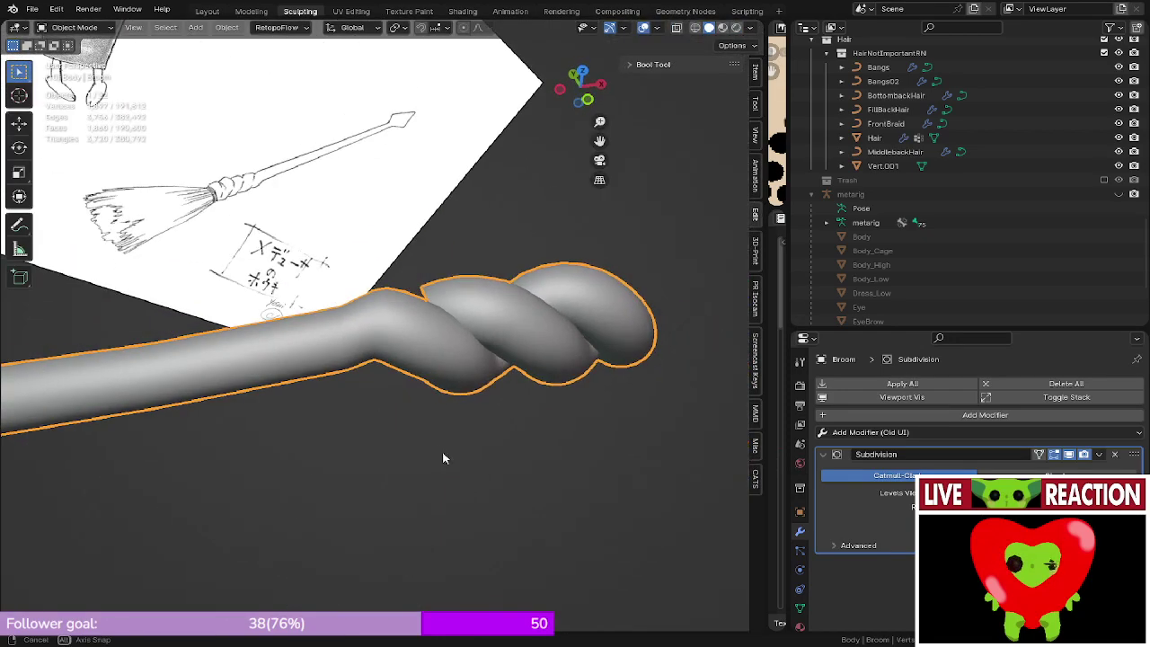
pyautogui.moveTo(418, 404); pyautogui.dragTo(429, 444, button='middle')
pyautogui.scroll(3, 417, 386)
pyautogui.moveTo(412, 351)
pyautogui.mouseDown(button='middle')
pyautogui.moveTo(406, 338)
pyautogui.moveTo(518, 422)
pyautogui.moveTo(503, 395)
pyautogui.moveTo(275, 322)
pyautogui.mouseUp(button='middle')
# - Compare the braid's outline and bristle-side end with the reference drawing in wireframe and solid shading
pyautogui.press('Tab')
pyautogui.press('Tab')
pyautogui.press('z')
pyautogui.scroll(1, 341, 296)
pyautogui.moveTo(350, 292)
pyautogui.keyDown('shift'); pyautogui.mouseDown(button='middle')
pyautogui.moveTo(296, 308)
pyautogui.moveTo(382, 323)
pyautogui.mouseUp(button='middle'); pyautogui.keyUp('shift')
pyautogui.press('z')
pyautogui.scroll(-2, 482, 303)
pyautogui.hotkey('shift', 'z')
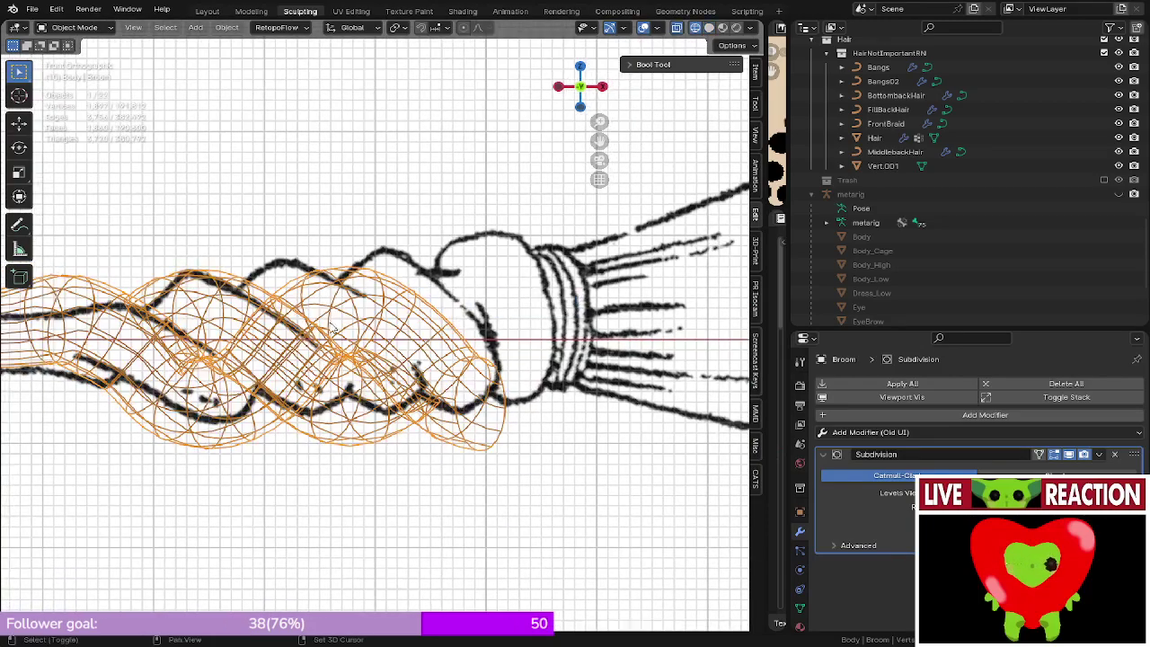
pyautogui.scroll(3, 251, 301)
pyautogui.moveTo(276, 291)
pyautogui.mouseDown(button='middle')
pyautogui.moveTo(305, 308)
pyautogui.moveTo(329, 289)
pyautogui.mouseUp(button='middle')
pyautogui.press('z')
pyautogui.keyDown('alt'); pyautogui.moveTo(404, 294); pyautogui.dragTo(456, 301, button='middle'); pyautogui.keyUp('alt')
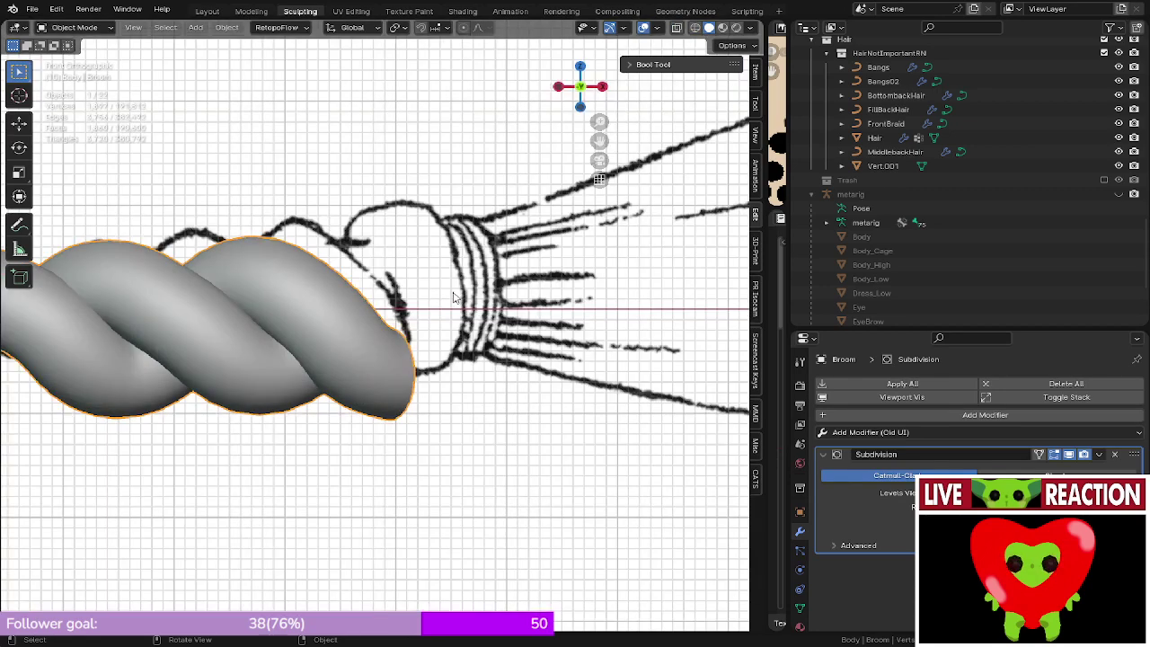
pyautogui.scroll(-6, 453, 298)
pyautogui.scroll(1, 488, 308)
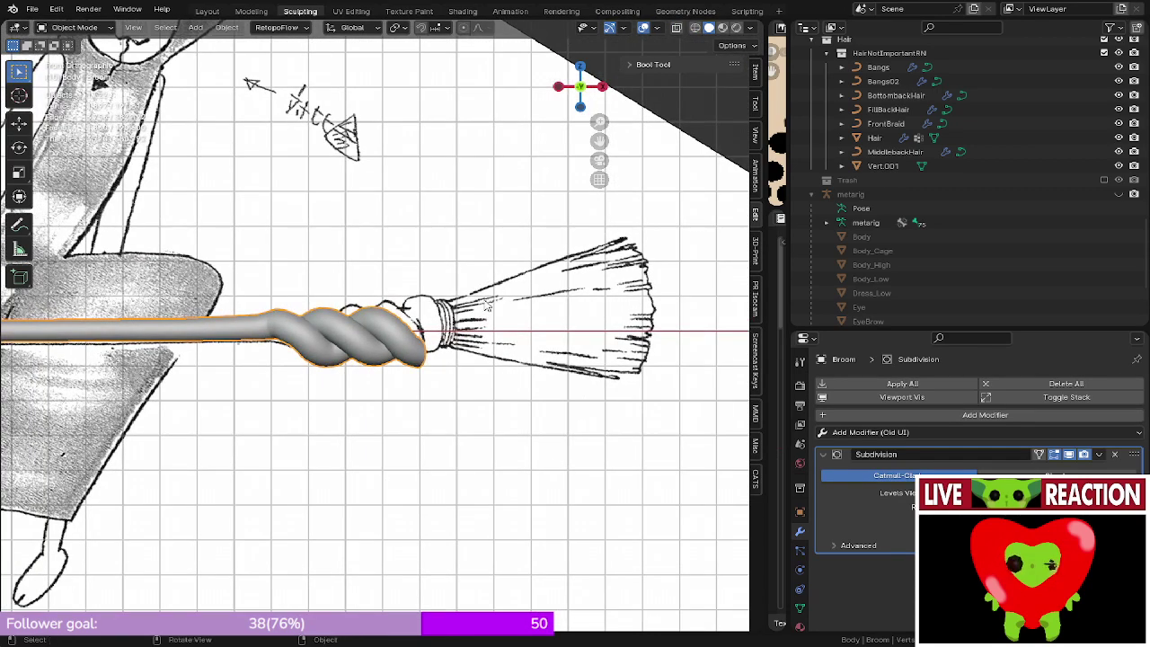
pyautogui.scroll(8, 488, 309)
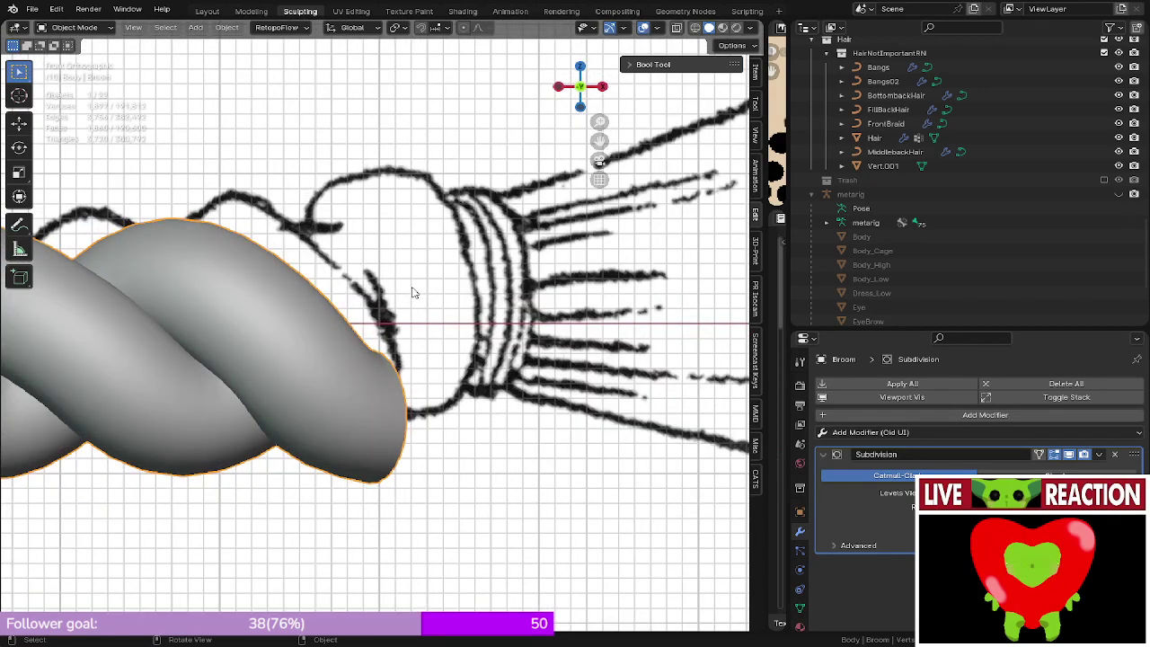
pyautogui.scroll(-3, 414, 292)
pyautogui.moveTo(413, 291)
pyautogui.keyDown('shift'); pyautogui.mouseDown(button='middle')
pyautogui.moveTo(450, 290)
pyautogui.moveTo(417, 306)
pyautogui.mouseUp(button='middle'); pyautogui.keyUp('shift')
pyautogui.press('KP_1')
pyautogui.hotkey('shift', 'a')
pyautogui.moveTo(407, 311)
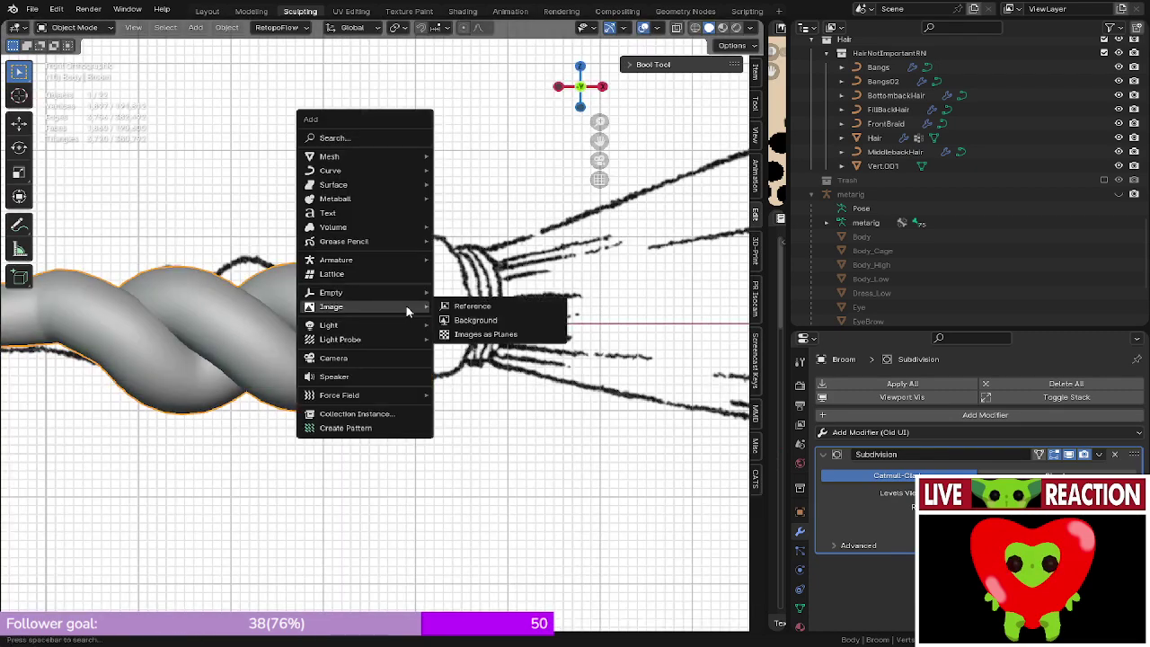
pyautogui.press('Escape')
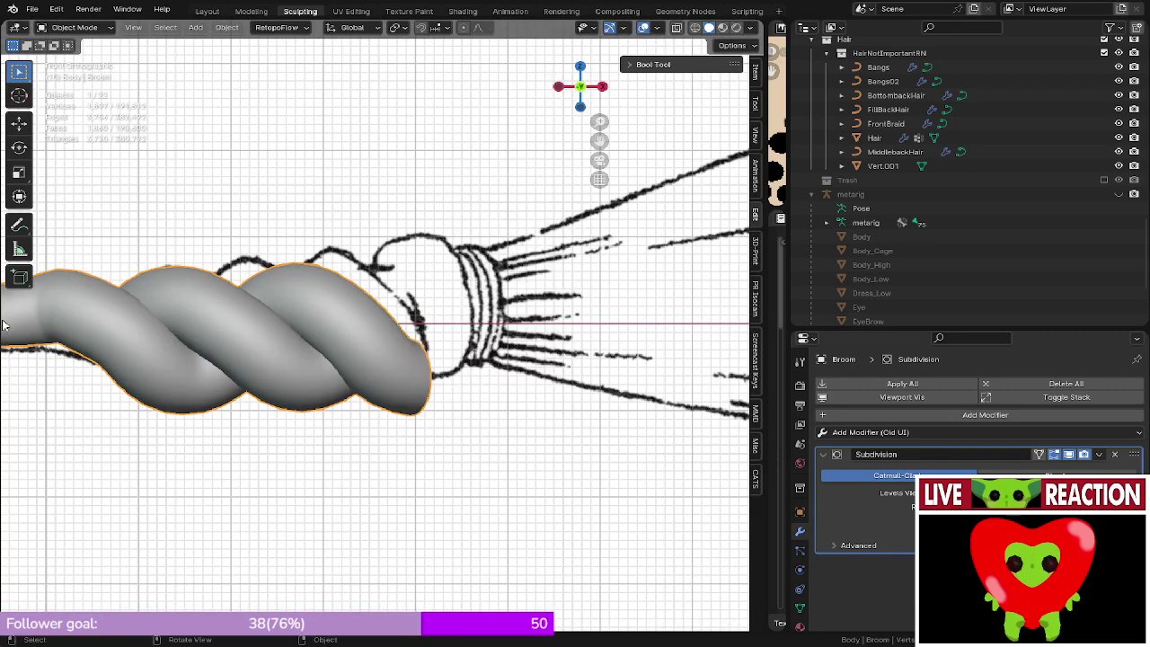
# - Enter Edit Mode on the broom and try adding a cube to its mesh
pyautogui.press('Tab')
pyautogui.hotkey('shift', 'a')
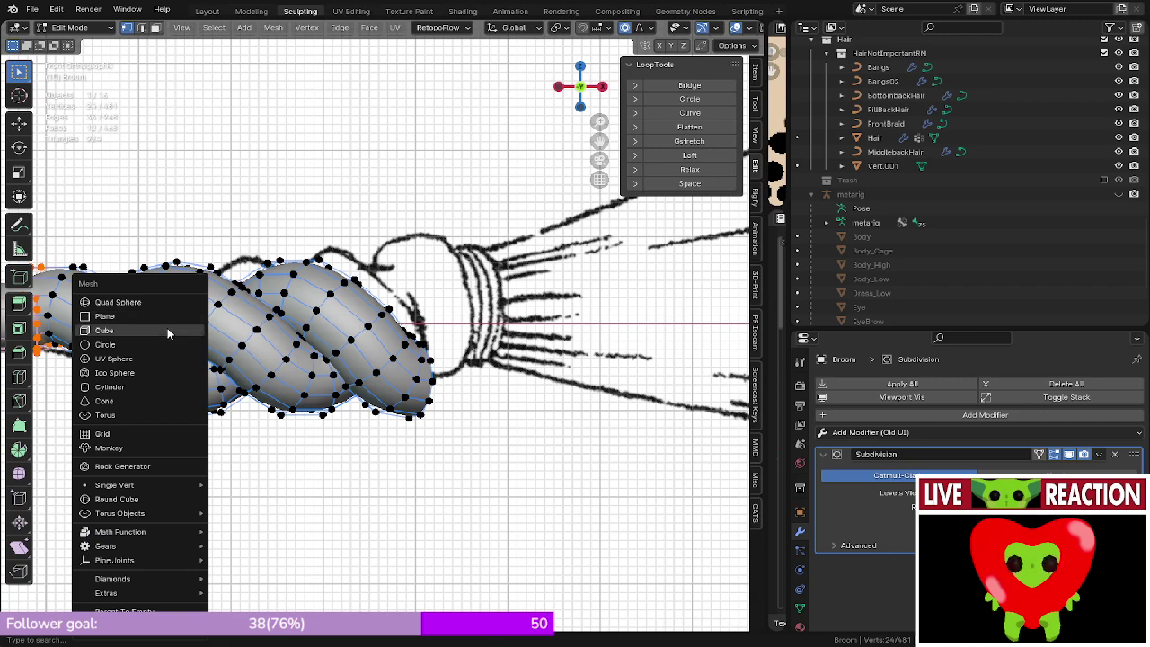
pyautogui.click(163, 329)
pyautogui.scroll(-6, 425, 391)
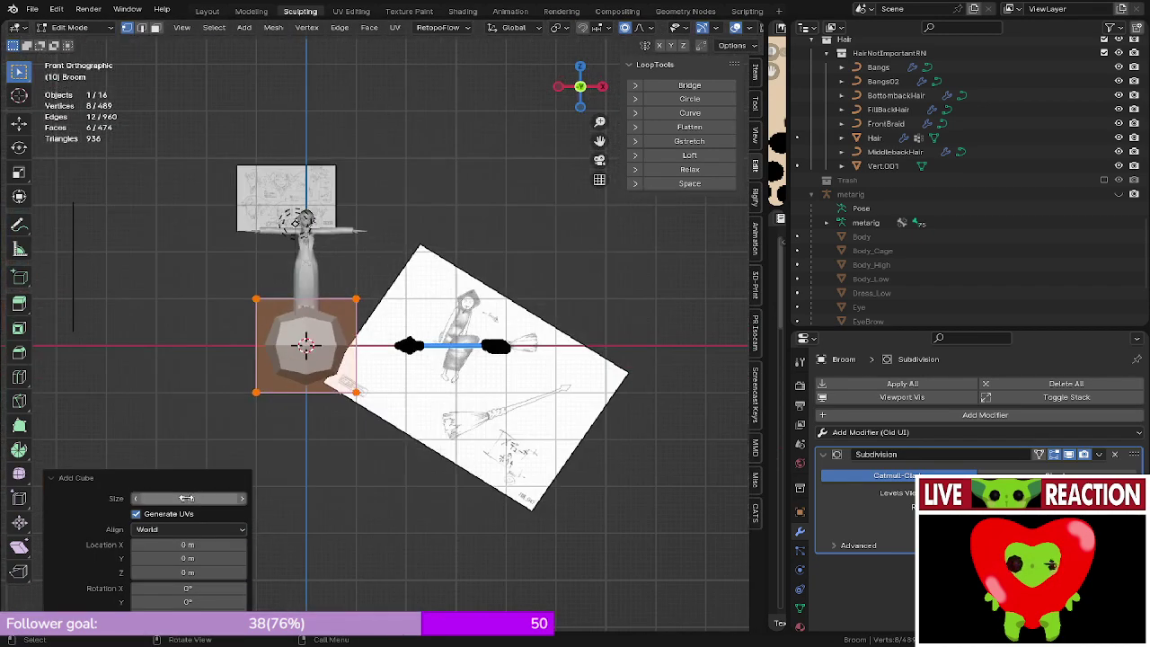
pyautogui.hotkey('ctrl', 'z')
# - Add a 12-vertex circle to the broom mesh and rotate it 90° in front view so it stands upright
pyautogui.hotkey('shift', 'a')
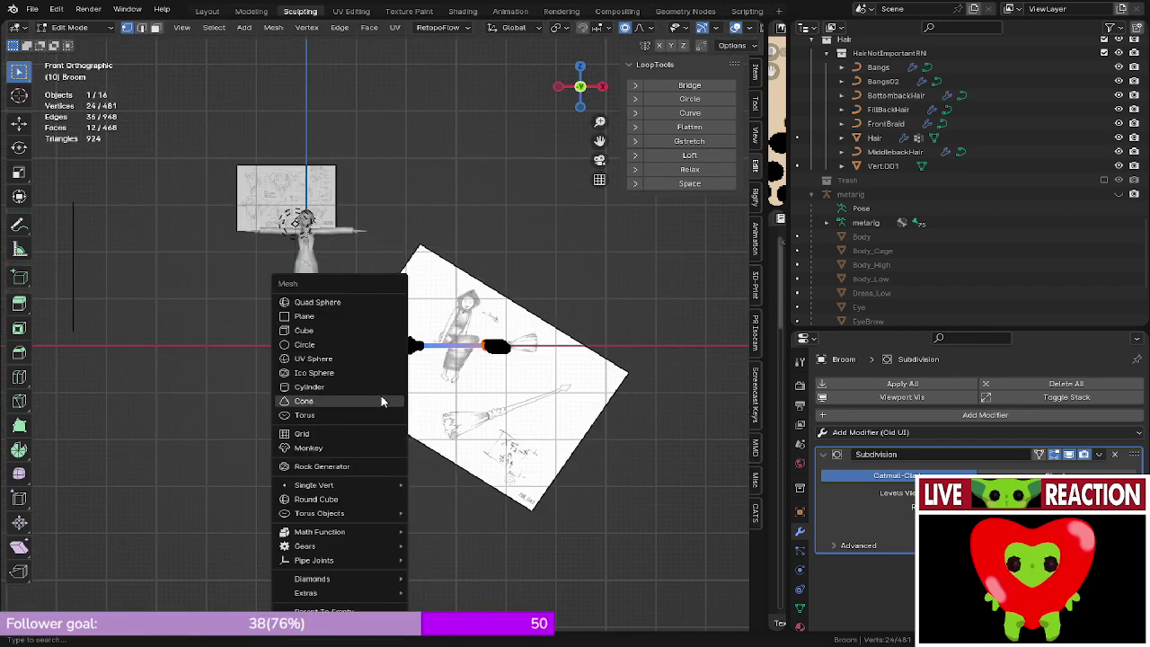
pyautogui.click(337, 350)
pyautogui.scroll(5, 337, 349)
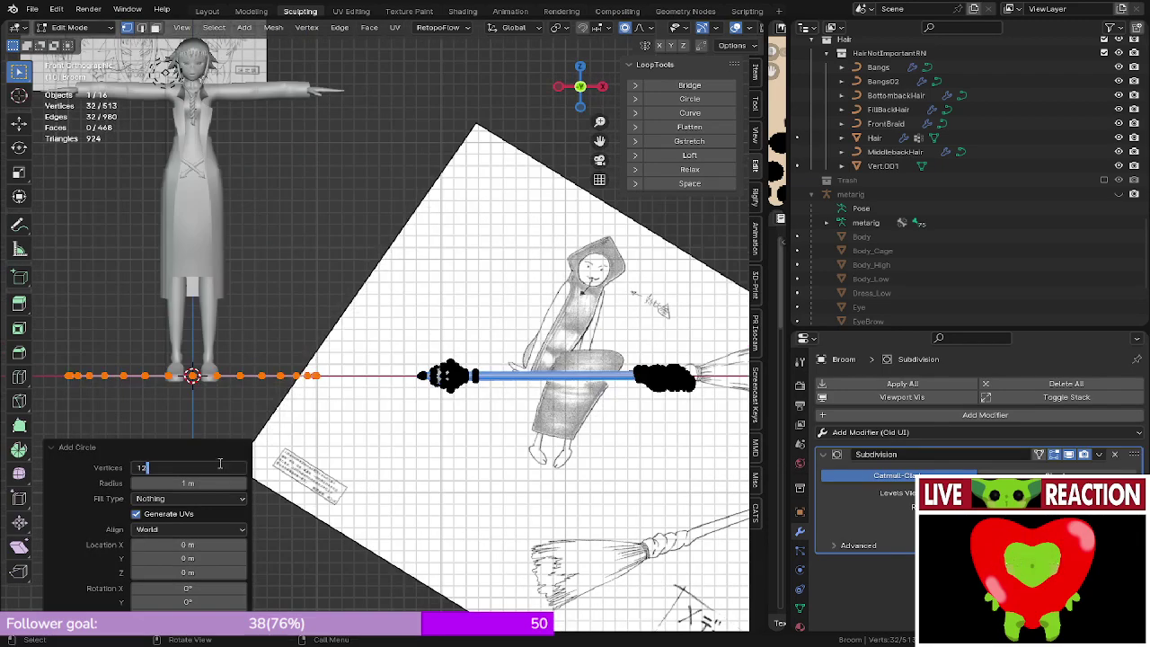
pyautogui.moveTo(290, 317); pyautogui.dragTo(364, 341, button='middle')
pyautogui.press('KP_3')
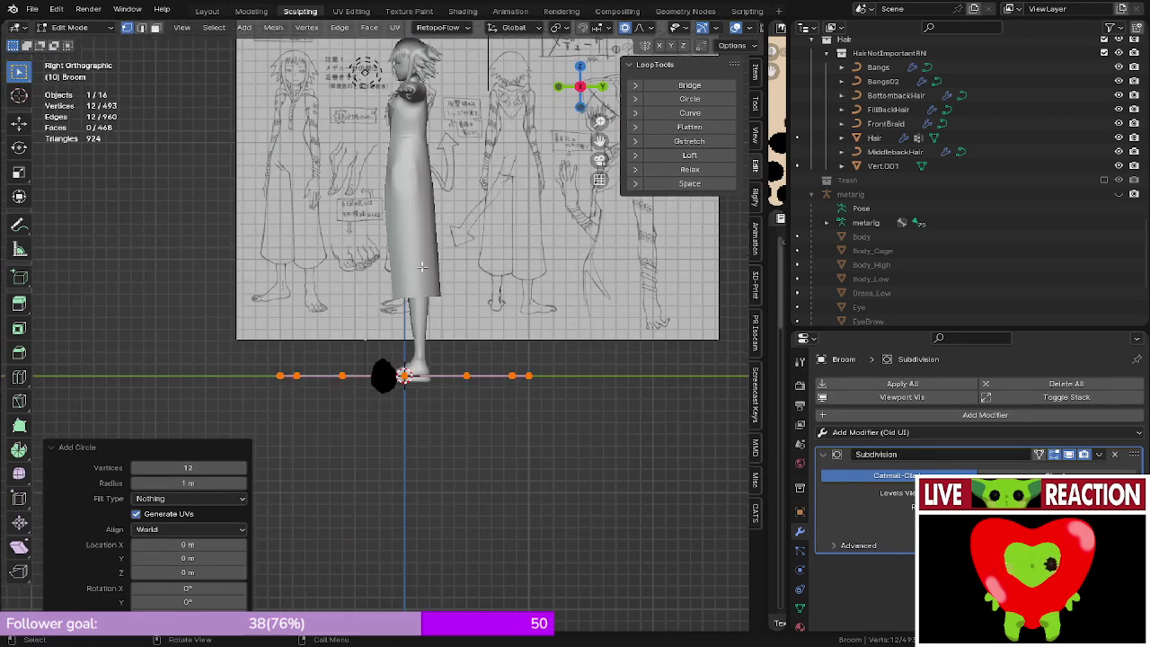
pyautogui.press('KP_1')
pyautogui.press('r')
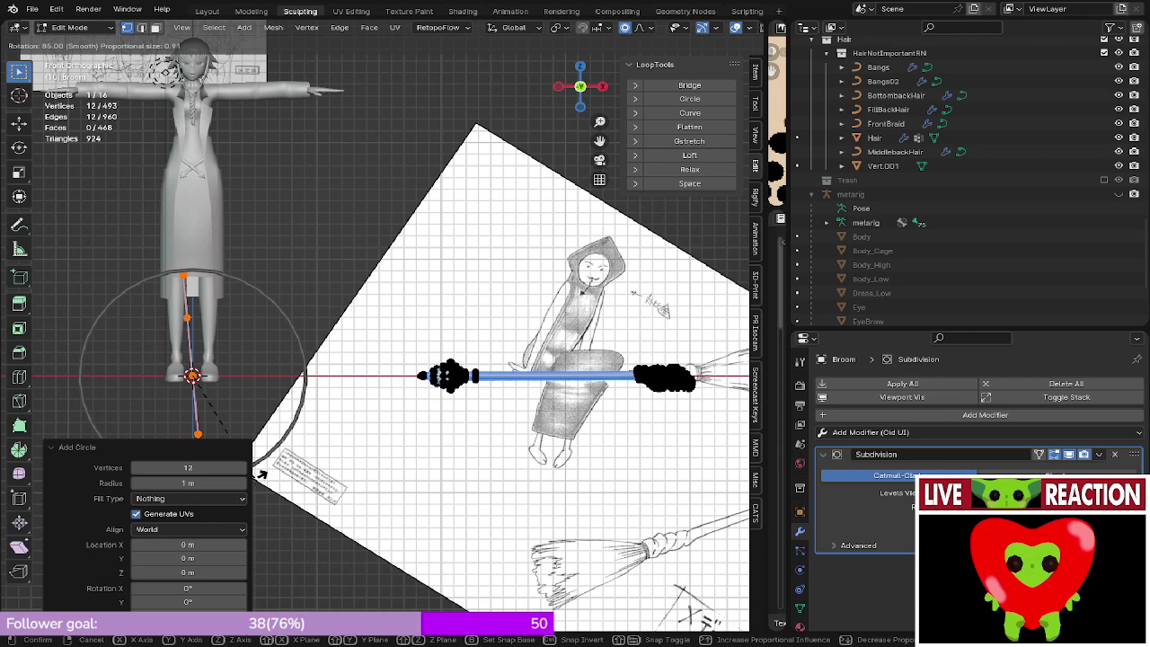
pyautogui.click(256, 479)
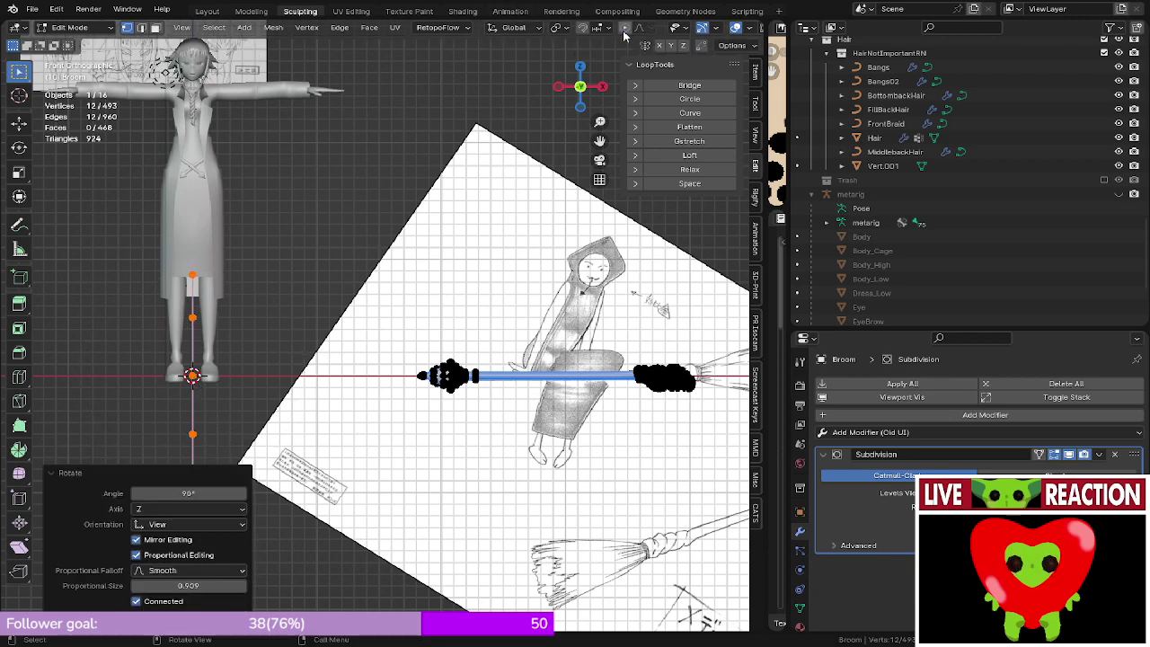
# - Turn off proportional editing and move the circle about 4.06 m along X to the drawn binding beyond the braid's bristle-side end
pyautogui.press('g')
pyautogui.press('x')
pyautogui.click(73, 286)
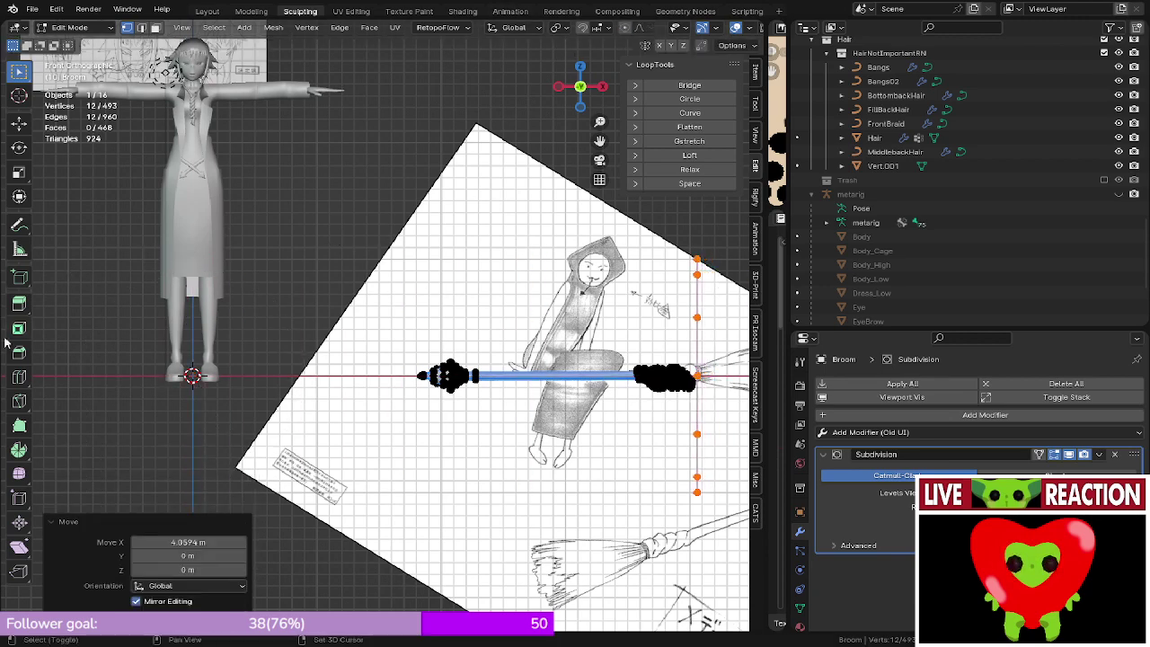
pyautogui.keyDown('shift'); pyautogui.moveTo(576, 258); pyautogui.dragTo(447, 279, button='middle'); pyautogui.keyUp('shift')
pyautogui.scroll(6, 234, 202)
pyautogui.scroll(6, 370, 301)
pyautogui.scroll(2, 377, 297)
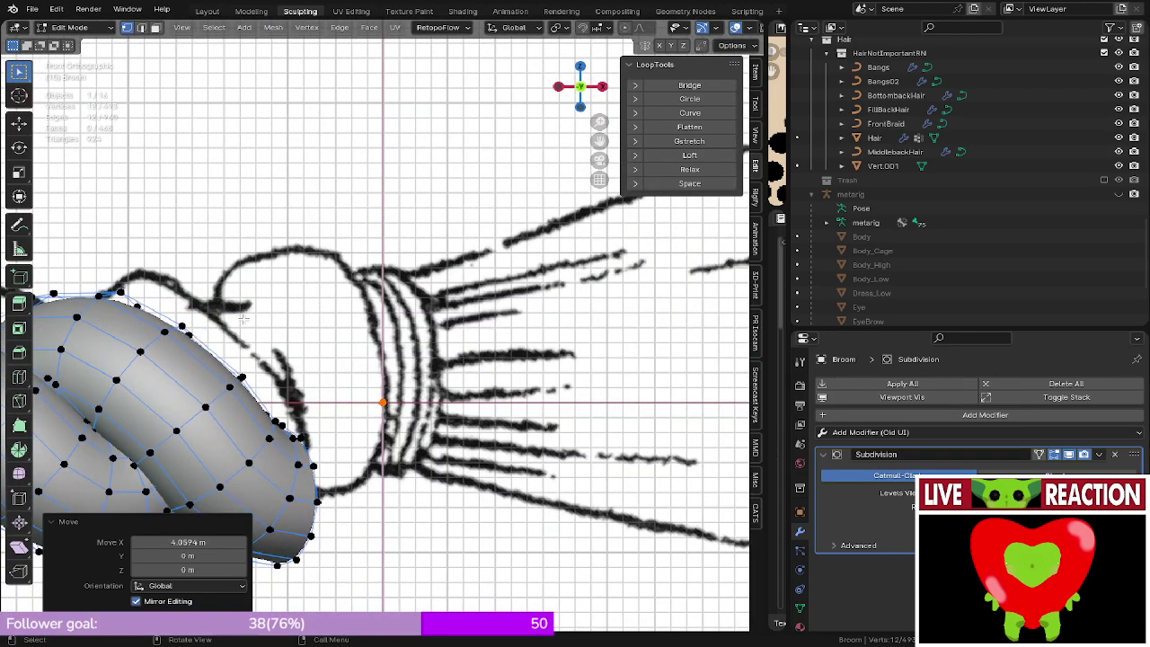
pyautogui.moveTo(178, 354)
pyautogui.mouseDown(button='middle')
pyautogui.moveTo(351, 493)
pyautogui.moveTo(333, 386)
pyautogui.mouseUp(button='middle')
pyautogui.moveTo(180, 338); pyautogui.dragTo(211, 310, button='middle')
pyautogui.press('KP_1')
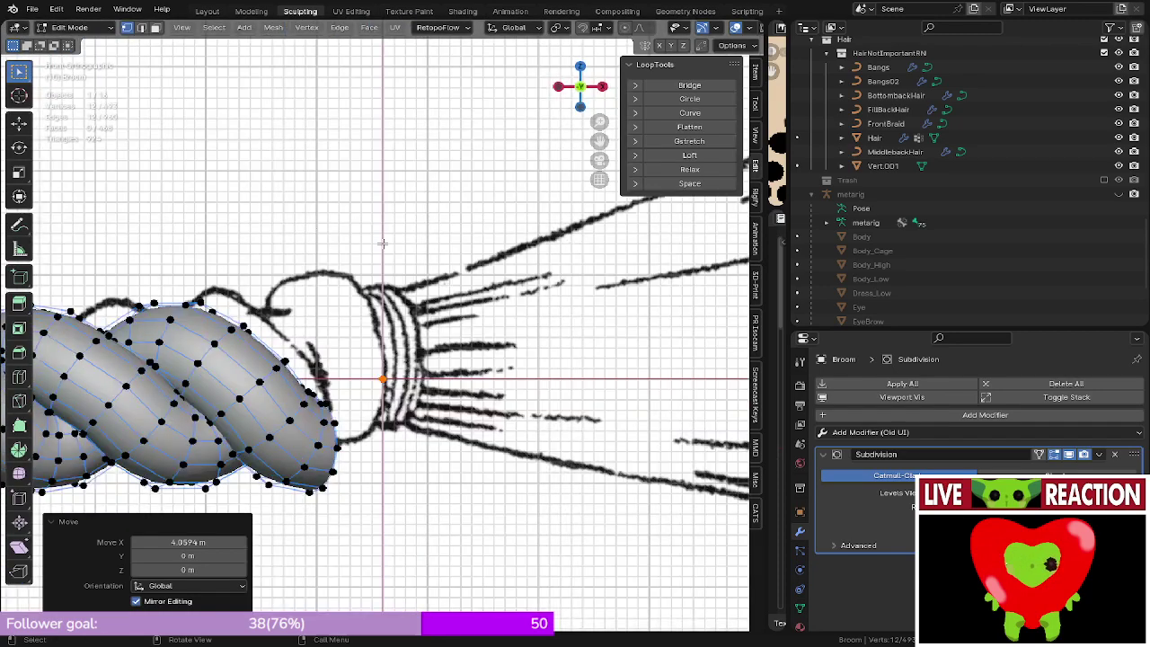
# - Scale the circle to 0.117 and extrude it about 0.056 m along negative X into a band
pyautogui.scroll(-5, 422, 253)
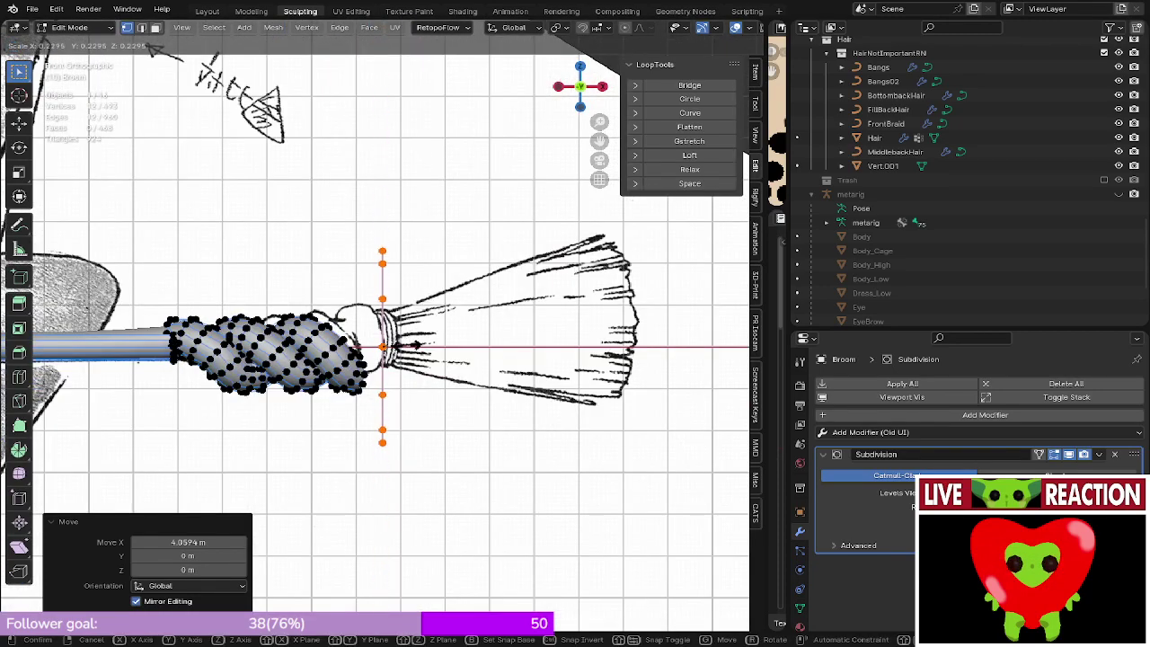
pyautogui.scroll(6, 505, 341)
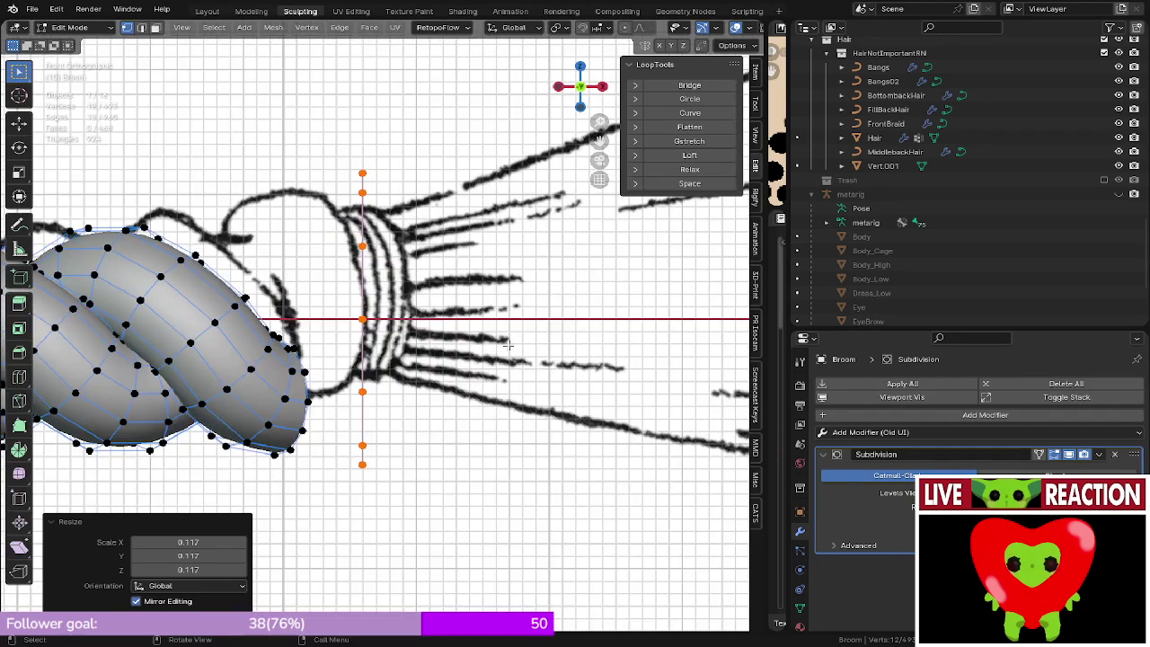
pyautogui.keyDown('shift'); pyautogui.moveTo(504, 326); pyautogui.dragTo(506, 333, button='middle'); pyautogui.keyUp('shift')
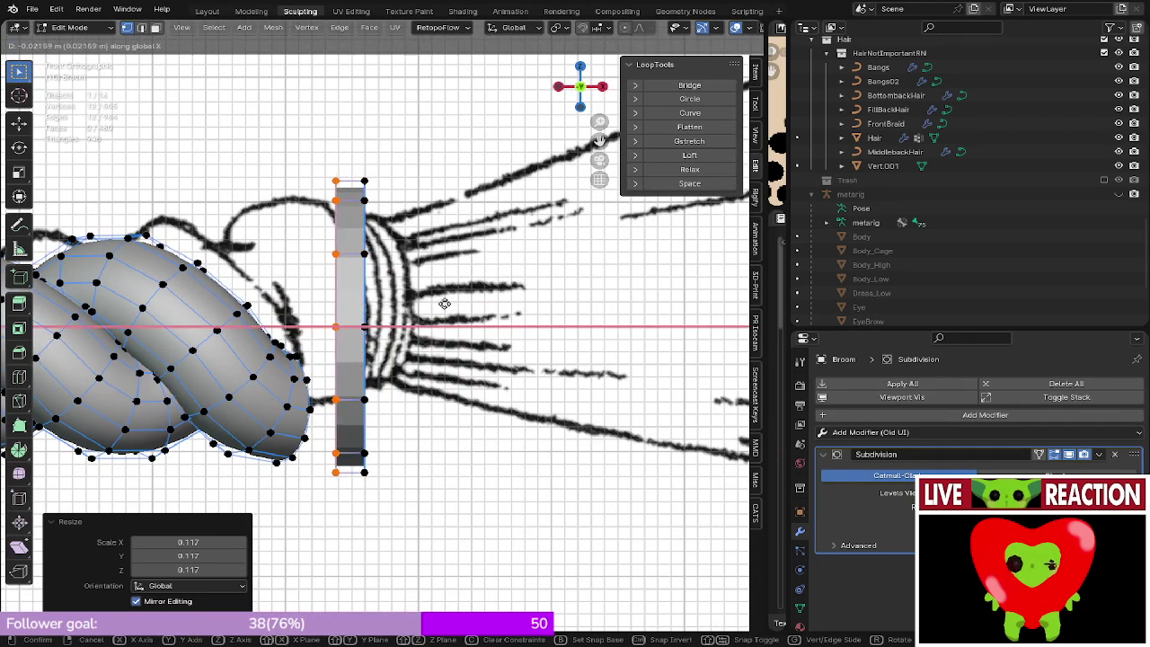
pyautogui.click(399, 304)
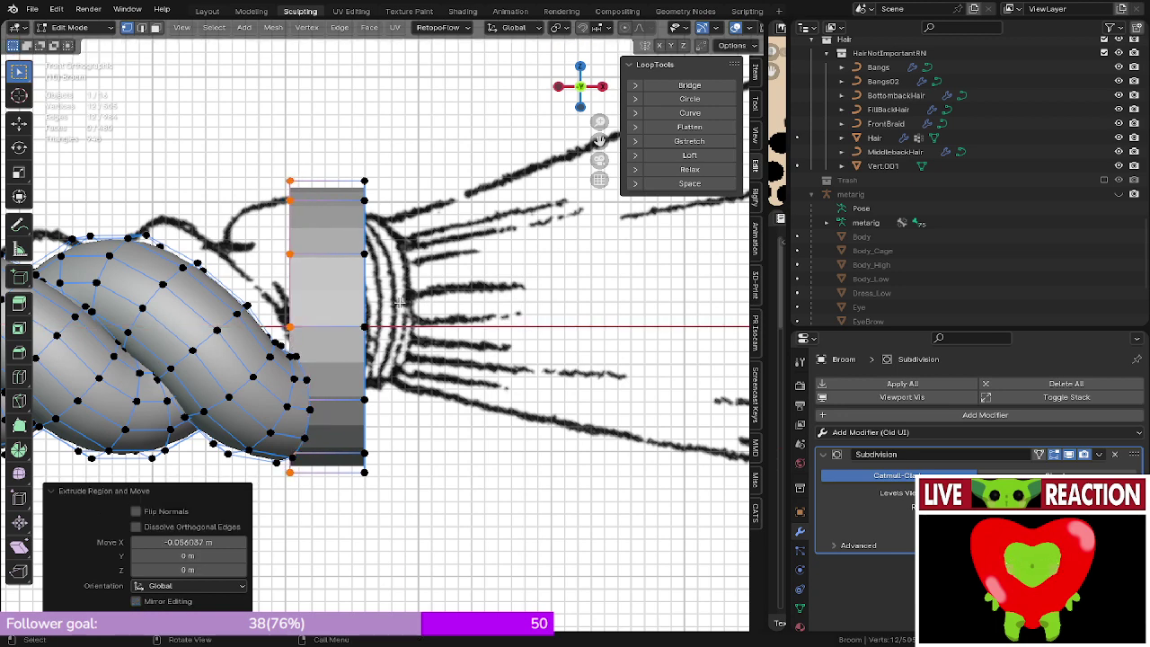
# - Select the whole linked band, move it about 0.0165 m along X, and save the file
pyautogui.press('l')
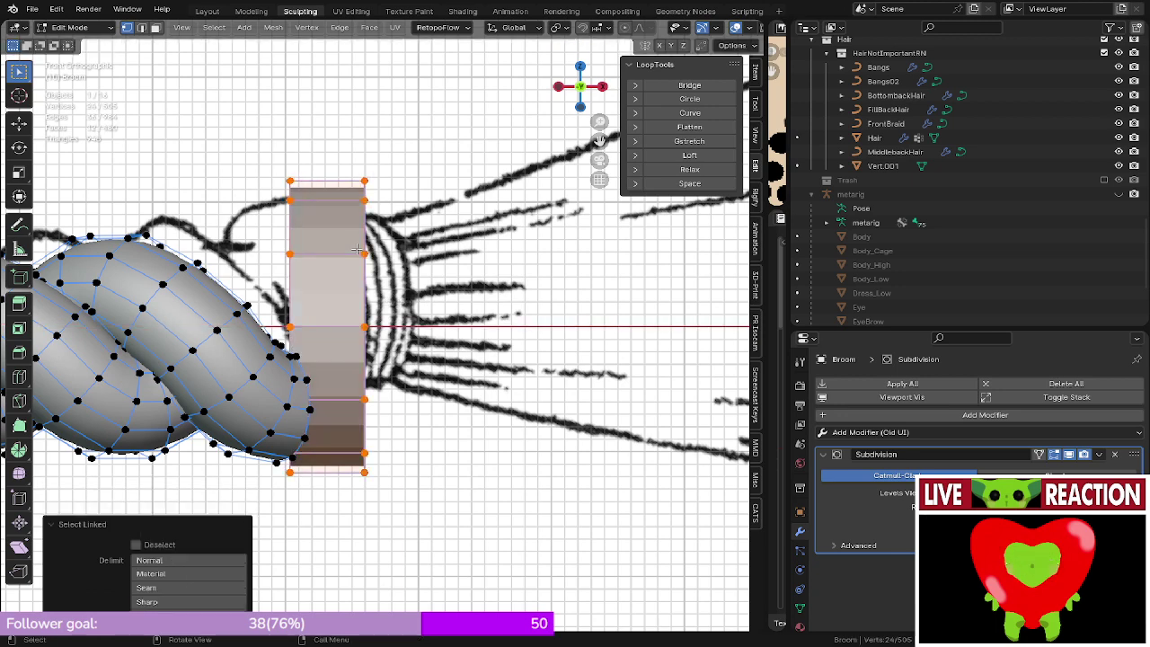
pyautogui.press('g')
pyautogui.press('x')
pyautogui.click(378, 243)
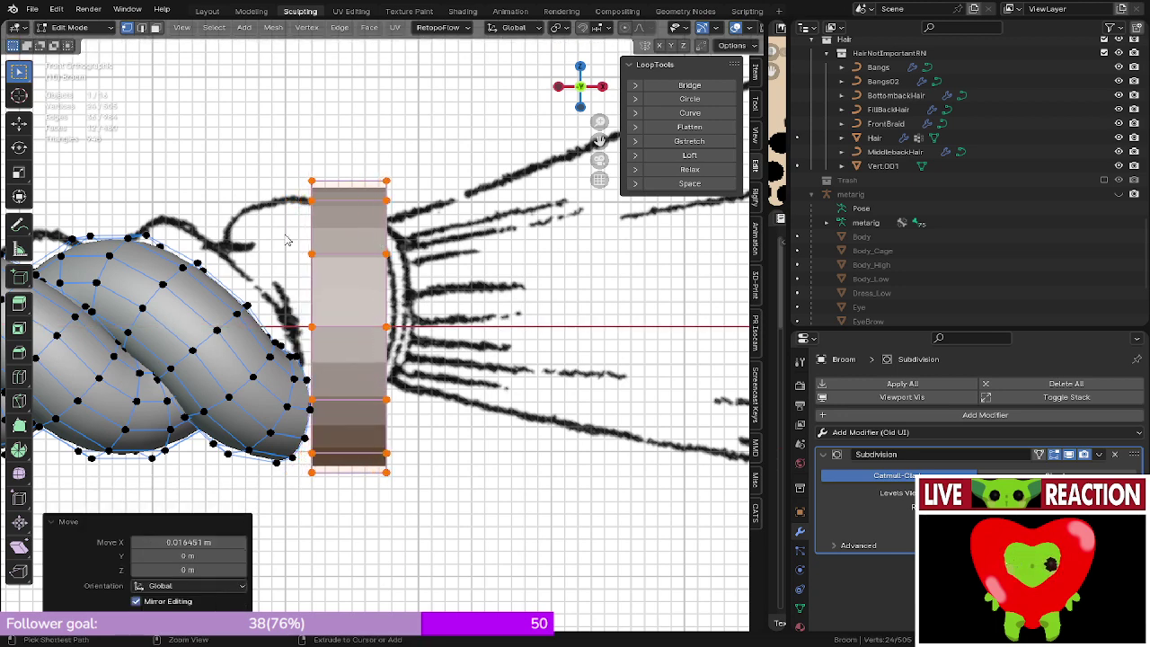
pyautogui.hotkey('ctrl', 's')
# - Align the band with the braid in top view by moving it about 0.152 m along negative Y
pyautogui.moveTo(378, 243); pyautogui.dragTo(403, 396, button='middle')
pyautogui.scroll(-3, 408, 377)
pyautogui.press('KP_7')
pyautogui.press('Tab')
pyautogui.press('Tab')
pyautogui.scroll(-5, 413, 354)
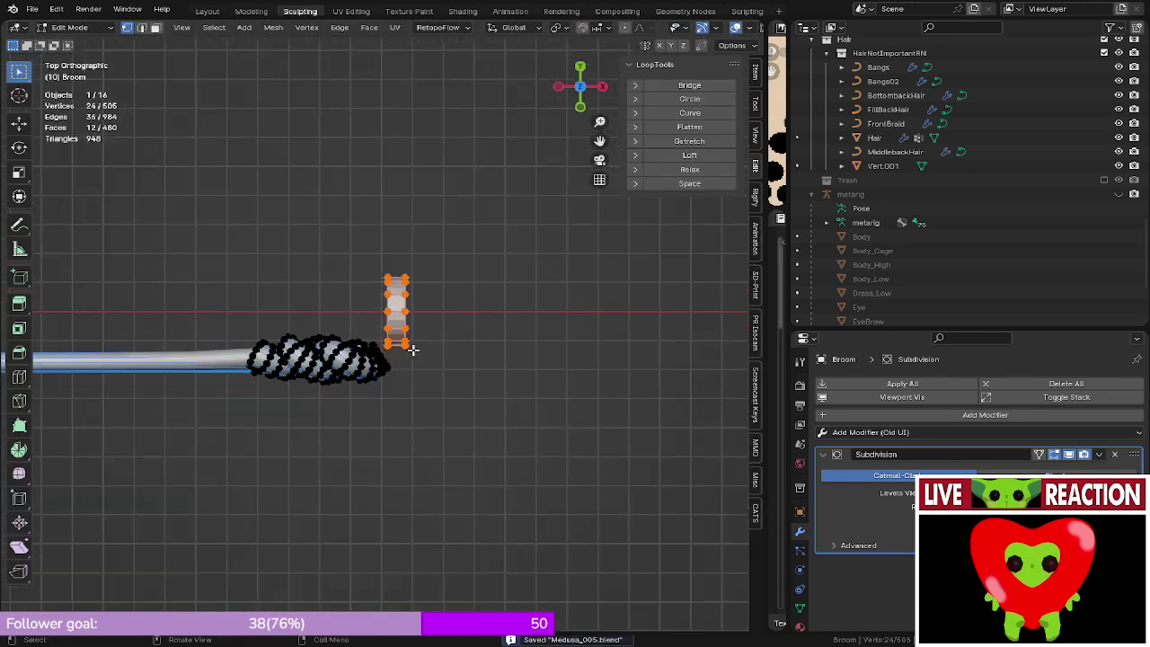
pyautogui.keyDown('shift'); pyautogui.moveTo(413, 351); pyautogui.dragTo(384, 324, button='middle'); pyautogui.keyUp('shift')
pyautogui.scroll(2, 367, 324)
pyautogui.press('g')
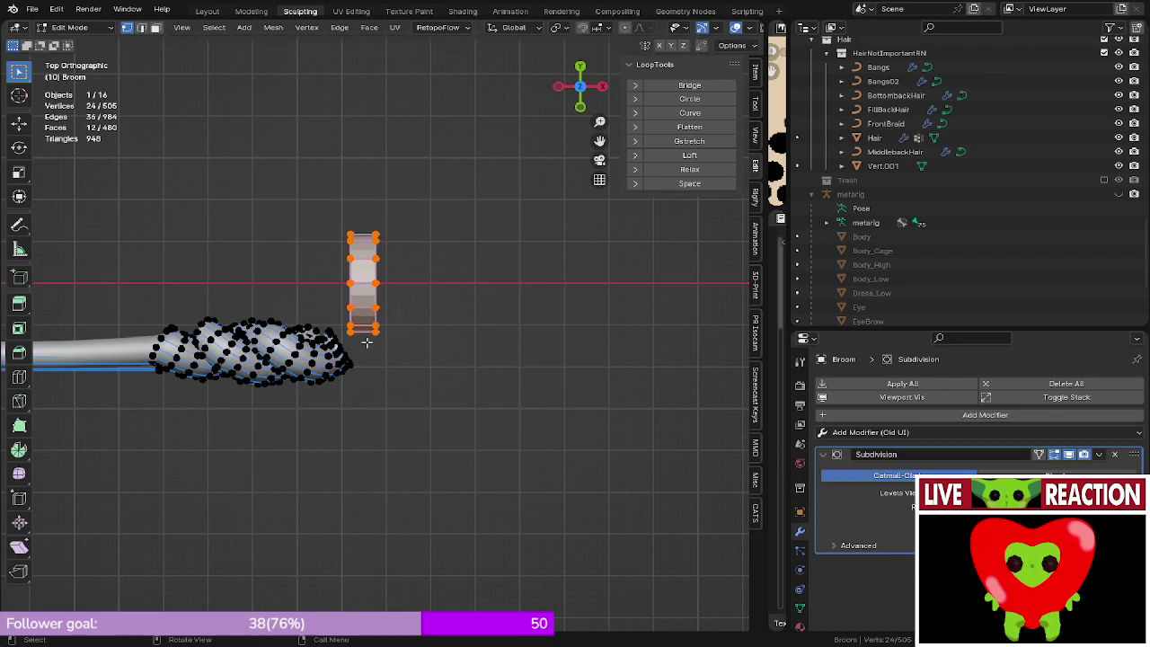
pyautogui.click(368, 406)
pyautogui.scroll(5, 360, 234)
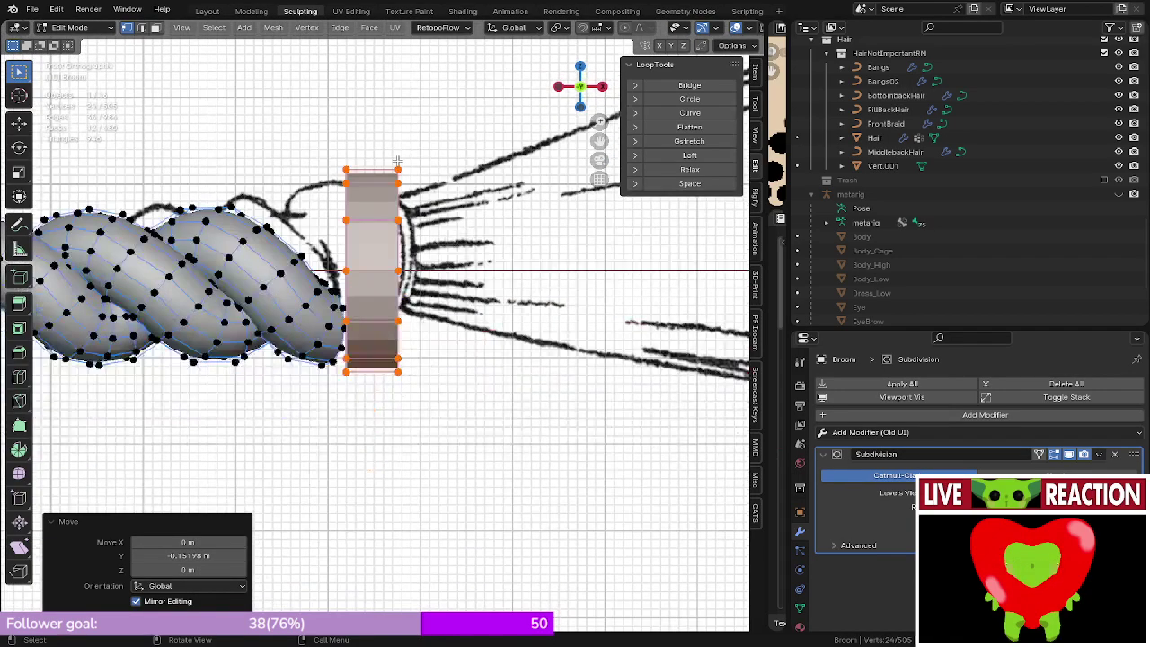
# - Compare the band's size and placement with the reference drawing in wireframe and solid shading
pyautogui.keyDown('shift'); pyautogui.moveTo(402, 175); pyautogui.dragTo(416, 206, button='middle'); pyautogui.keyUp('shift')
pyautogui.hotkey('shift', 'z')
pyautogui.keyDown('shift'); pyautogui.moveTo(432, 286); pyautogui.dragTo(450, 230, button='middle'); pyautogui.keyUp('shift')
pyautogui.hotkey('shift', 'z')
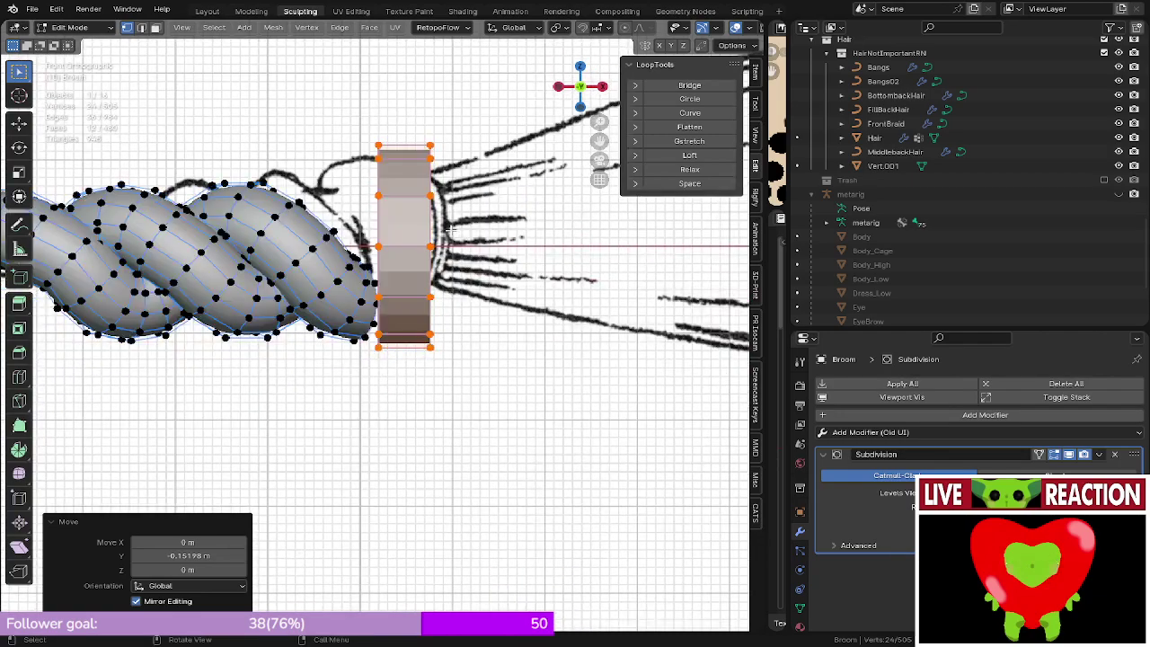
pyautogui.click(344, 232)
pyautogui.moveTo(343, 234)
pyautogui.keyDown('shift'); pyautogui.mouseDown(button='middle')
pyautogui.moveTo(350, 278)
pyautogui.moveTo(337, 197)
pyautogui.moveTo(378, 258)
pyautogui.moveTo(316, 247)
pyautogui.moveTo(422, 337)
pyautogui.mouseUp(button='middle'); pyautogui.keyUp('shift')
pyautogui.press('z')
# - Extrude the band's braid-side edge loop in place and scale it inward to 0.420
pyautogui.keyDown('alt'); pyautogui.click(378, 260); pyautogui.keyUp('alt')
pyautogui.moveTo(422, 337); pyautogui.dragTo(487, 386, button='middle')
pyautogui.keyDown('alt'); pyautogui.click(223, 326); pyautogui.keyUp('alt')
pyautogui.press('e')
pyautogui.rightClick(337, 335)
pyautogui.press('s')
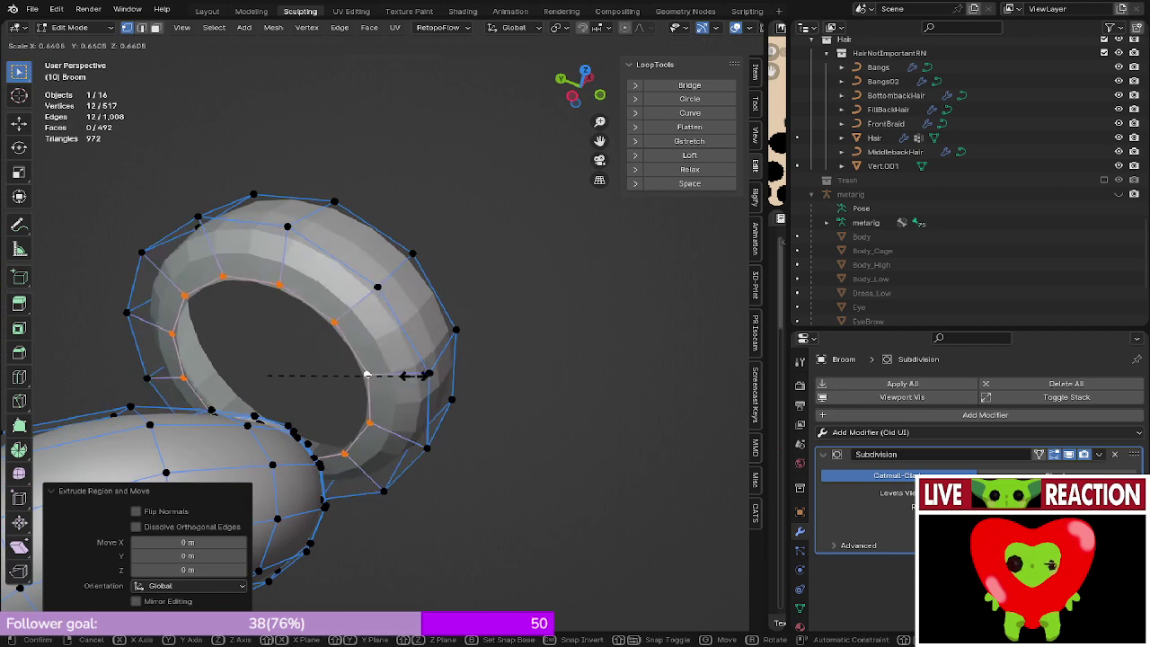
pyautogui.click(361, 372)
# - Add two supporting edge loops around the band's outer wall, one close to each rim
pyautogui.moveTo(361, 372); pyautogui.dragTo(314, 357, button='middle')
pyautogui.hotkey('ctrl', 'e')
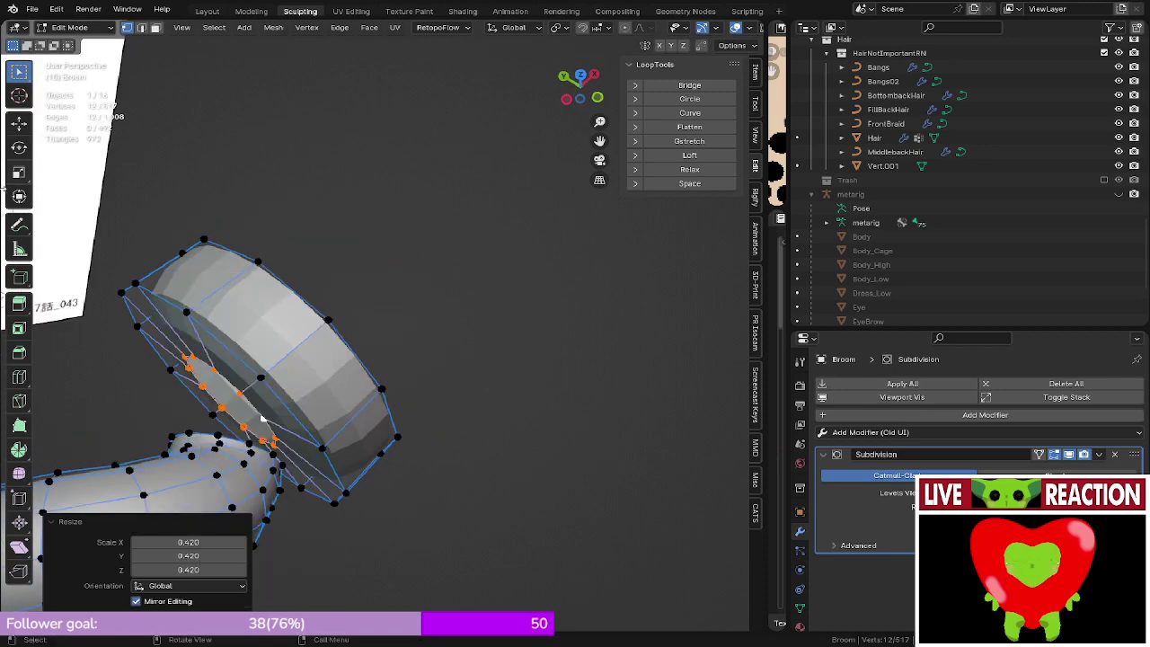
pyautogui.click(262, 360)
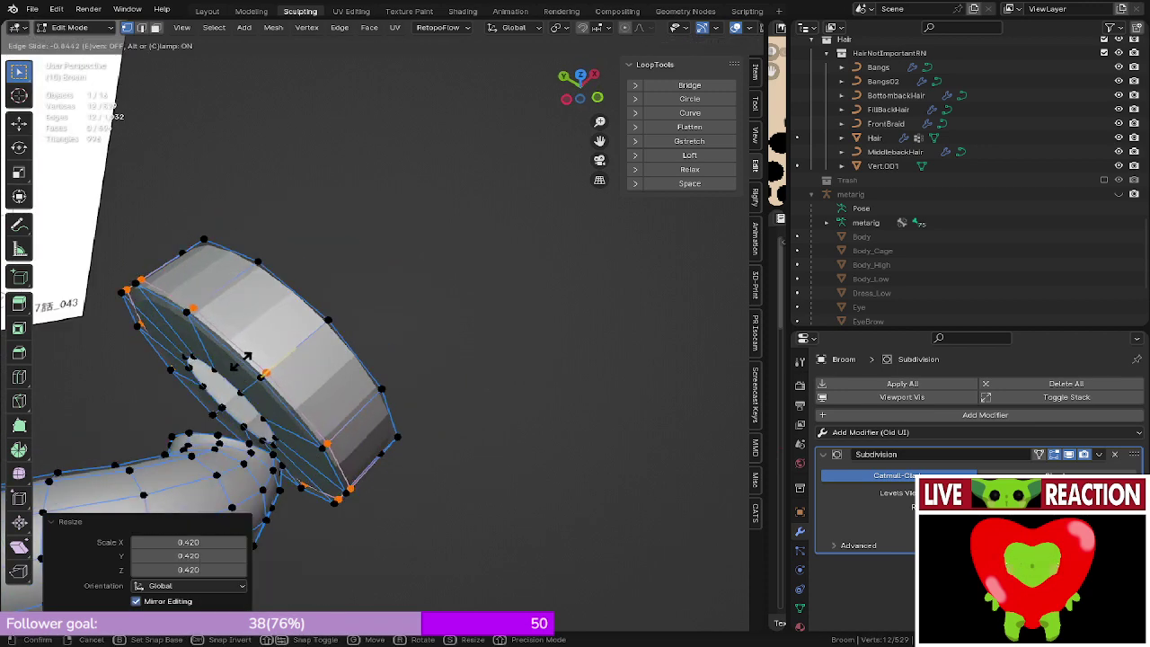
pyautogui.click(238, 357)
pyautogui.press('Tab')
pyautogui.moveTo(238, 355); pyautogui.dragTo(364, 264, button='middle')
pyautogui.press('Tab')
pyautogui.click(307, 320)
# - Close the band's braid-side hole by extruding its inner loop in place and merging it at the center, and save the file
pyautogui.keyDown('alt'); pyautogui.click(298, 380); pyautogui.keyUp('alt')
pyautogui.press('e')
pyautogui.rightClick(356, 377)
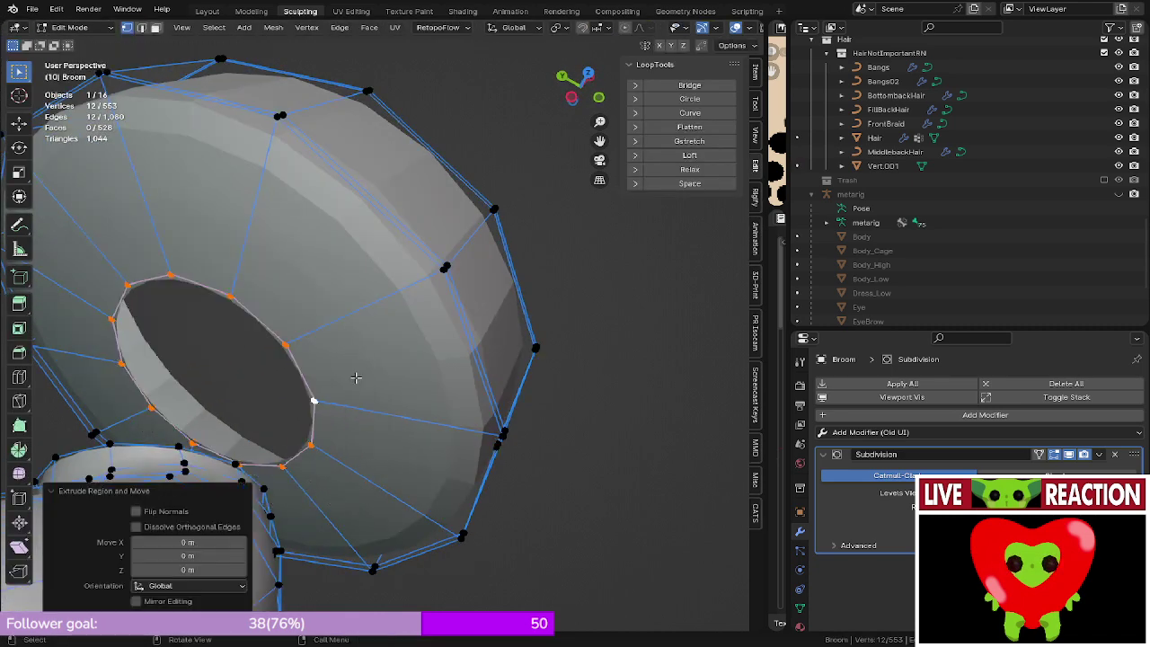
pyautogui.click(356, 377)
pyautogui.hotkey('ctrl', 's')
pyautogui.click(370, 331)
# - Inspect the band from several angles and against the reference drawing in wireframe and solid shading
pyautogui.press('Tab')
pyautogui.moveTo(370, 332); pyautogui.dragTo(402, 387, button='middle')
pyautogui.scroll(-4, 344, 431)
pyautogui.press('Tab')
pyautogui.keyDown('shift'); pyautogui.moveTo(390, 291); pyautogui.dragTo(430, 382, button='middle'); pyautogui.keyUp('shift')
pyautogui.scroll(2, 430, 377)
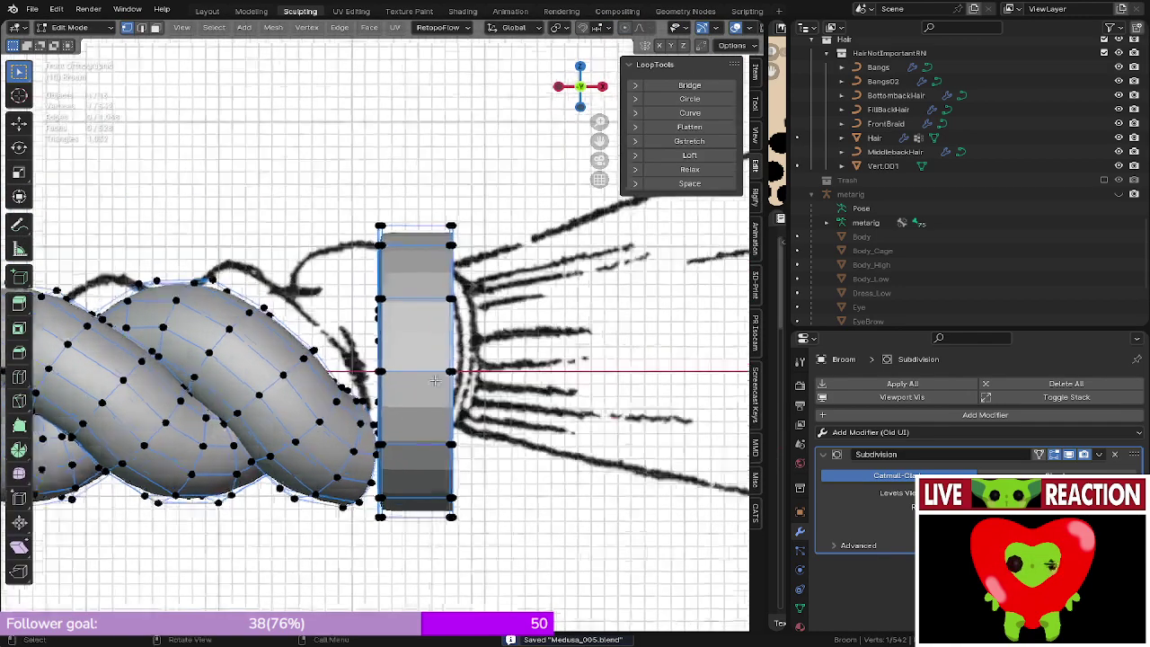
pyautogui.scroll(-2, 431, 364)
pyautogui.press('z')
pyautogui.click(372, 345)
pyautogui.moveTo(373, 345); pyautogui.dragTo(335, 333, button='middle')
pyautogui.press('z')
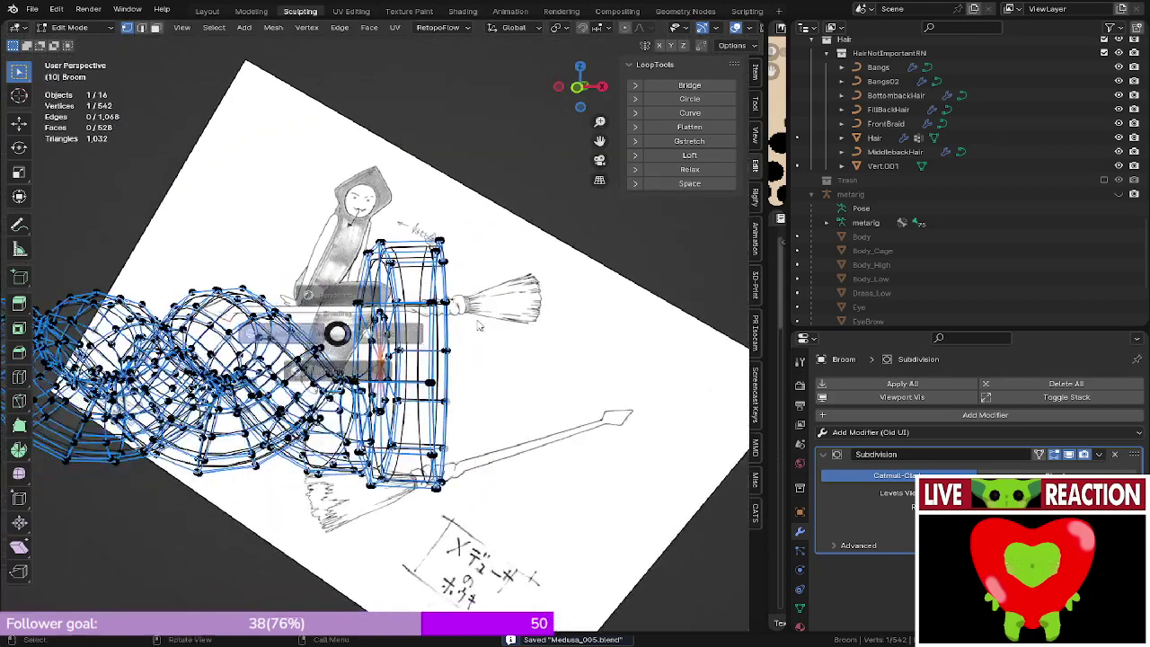
pyautogui.click(417, 334)
pyautogui.moveTo(418, 334)
pyautogui.mouseDown(button='middle')
pyautogui.moveTo(532, 339)
pyautogui.moveTo(425, 325)
pyautogui.mouseUp(button='middle')
pyautogui.press('Tab')
pyautogui.press('Tab')
# - Extrude the open edge loop on the band's bristle side in place and scale it inward to about 0.44
pyautogui.keyDown('alt'); pyautogui.click(388, 308); pyautogui.keyUp('alt')
pyautogui.scroll(3, 405, 323)
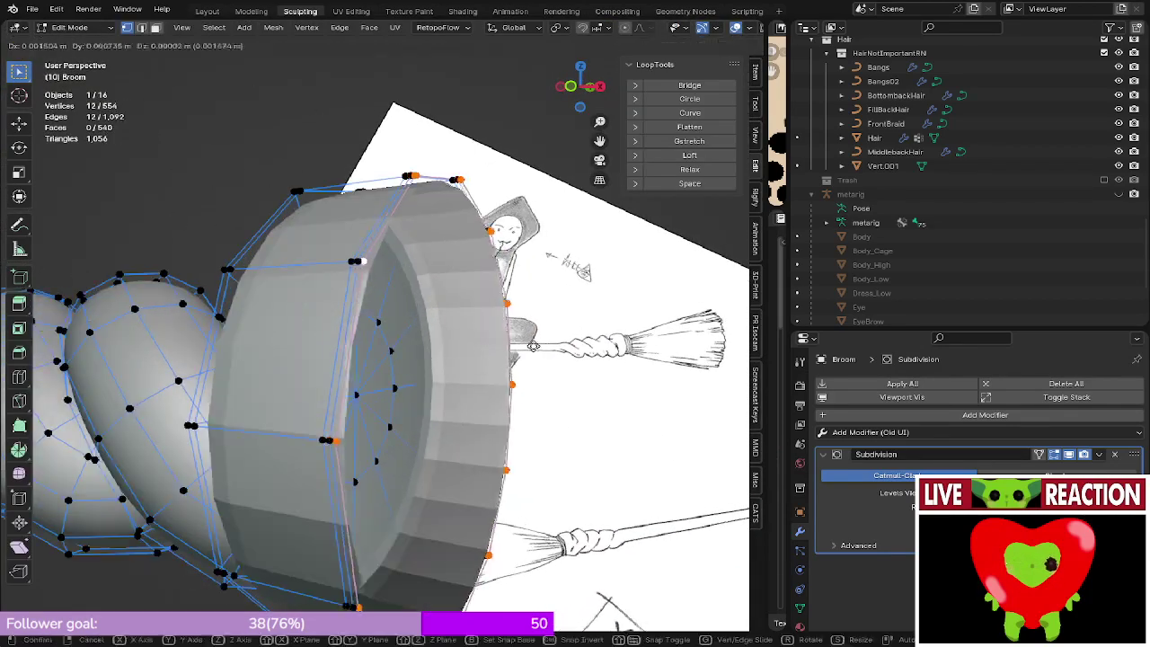
pyautogui.press('e')
pyautogui.press('Escape')
pyautogui.press('s')
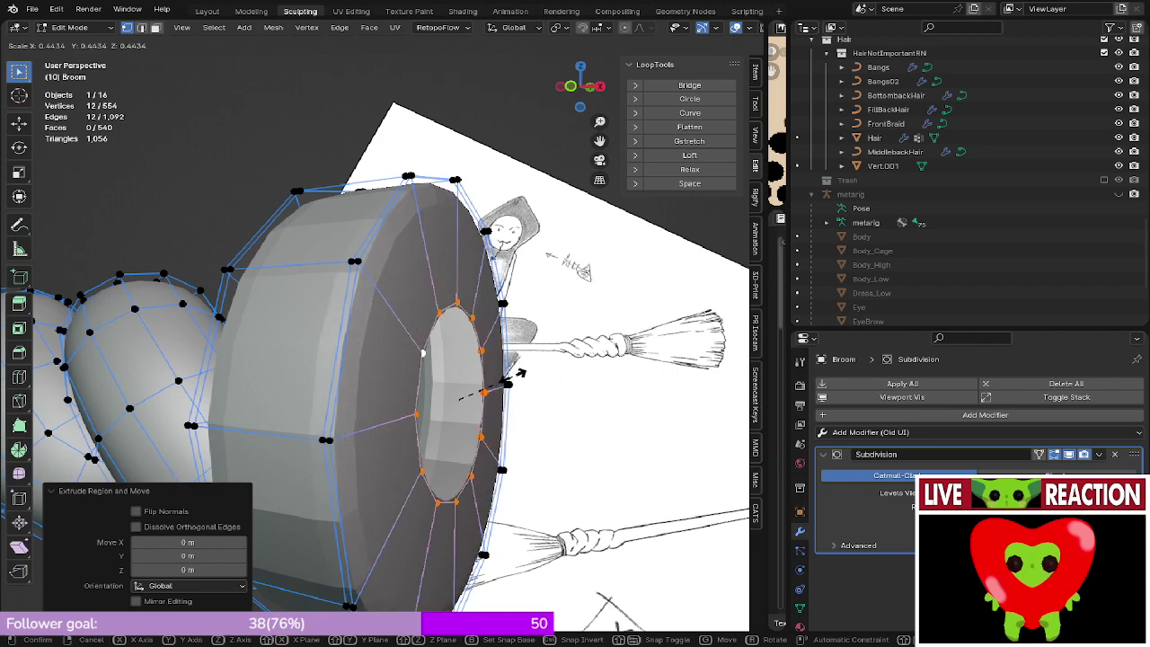
pyautogui.click(521, 373)
# - Close the bristle-side hole by extruding its inner loop and merging it at center, then leave Edit Mode and save the file
pyautogui.press('e')
pyautogui.rightClick(520, 405)
pyautogui.press('m')
pyautogui.click(519, 406)
pyautogui.press('KP_1')
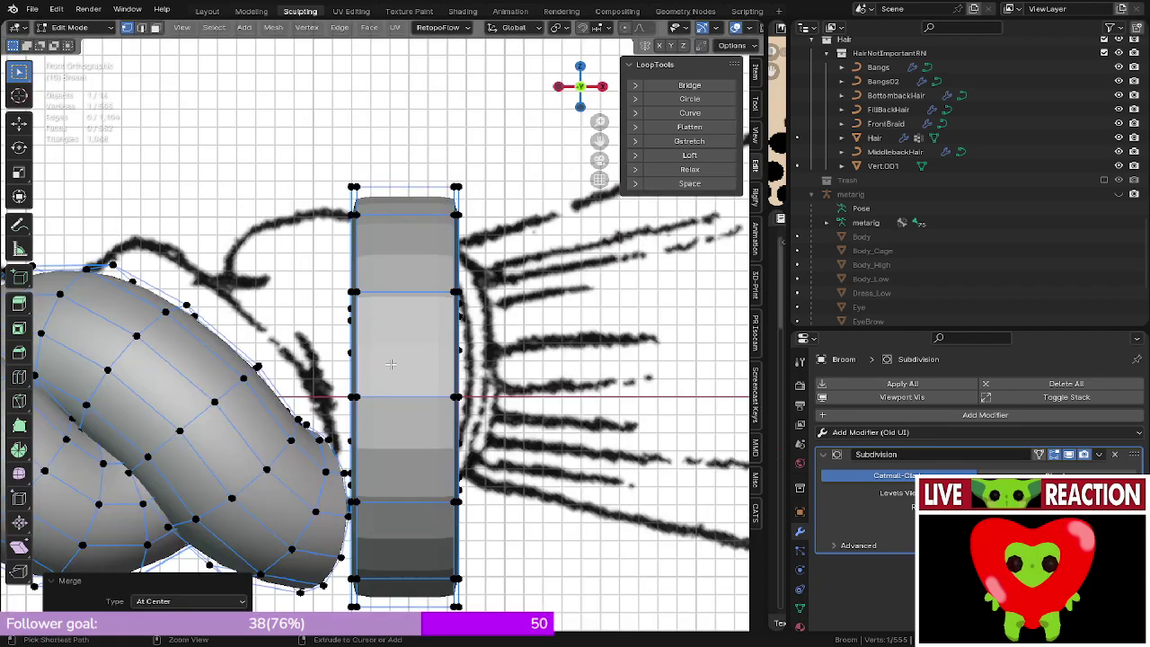
pyautogui.press('Tab')
pyautogui.hotkey('ctrl', 's')
# - Examine the gap between the braid's open strand ends and the band from several angles
pyautogui.scroll(-6, 391, 364)
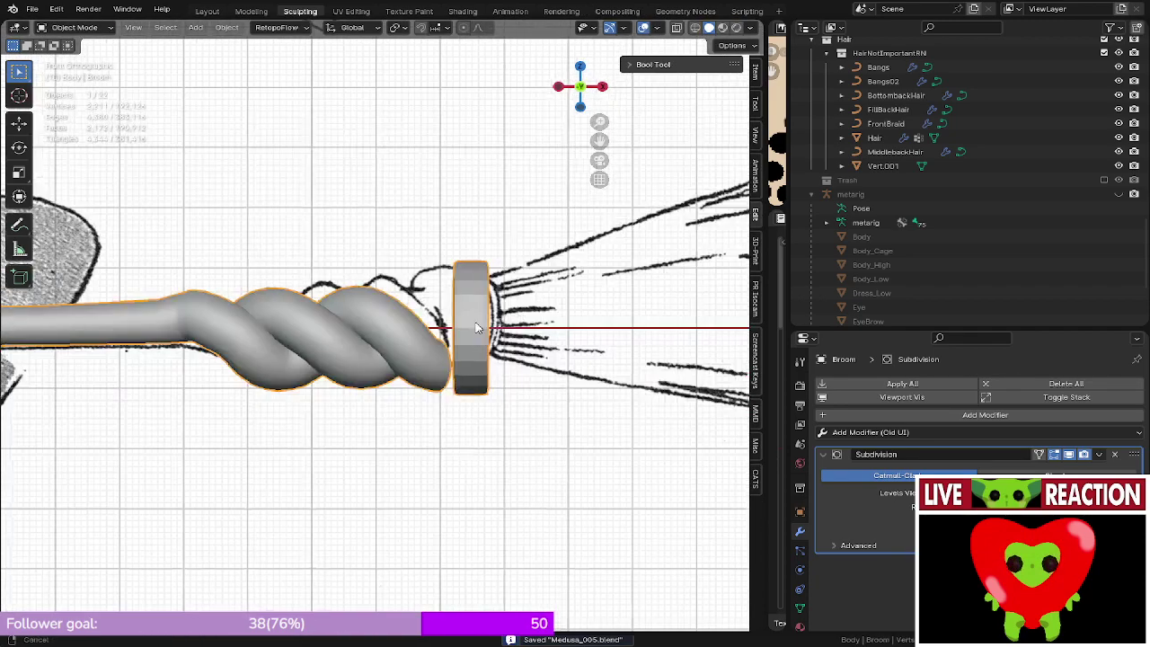
pyautogui.keyDown('shift'); pyautogui.moveTo(476, 327); pyautogui.dragTo(467, 316, button='middle'); pyautogui.keyUp('shift')
pyautogui.moveTo(463, 360); pyautogui.dragTo(500, 433, button='middle')
pyautogui.scroll(3, 492, 404)
pyautogui.moveTo(464, 355); pyautogui.dragTo(403, 443, button='middle')
pyautogui.moveTo(357, 400); pyautogui.dragTo(333, 449, button='middle')
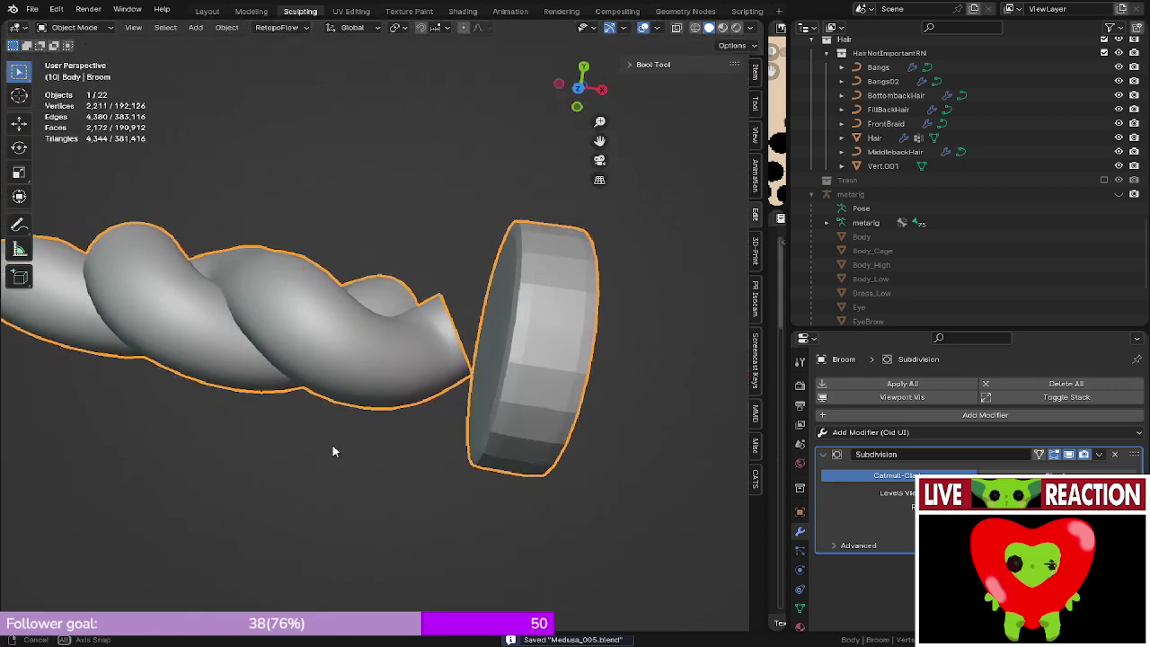
pyautogui.moveTo(332, 450); pyautogui.dragTo(362, 460)
# - Extrude the open end loop of the braid strand toward the band by about 0.038 m in X, 0.008 m in Y and 0.033 m in Z
pyautogui.press('Tab')
pyautogui.moveTo(361, 413); pyautogui.dragTo(359, 447, button='middle')
pyautogui.keyDown('shift'); pyautogui.moveTo(358, 341); pyautogui.dragTo(441, 449, button='middle'); pyautogui.keyUp('shift')
pyautogui.scroll(2, 349, 389)
pyautogui.keyDown('alt'); pyautogui.click(326, 377); pyautogui.keyUp('alt')
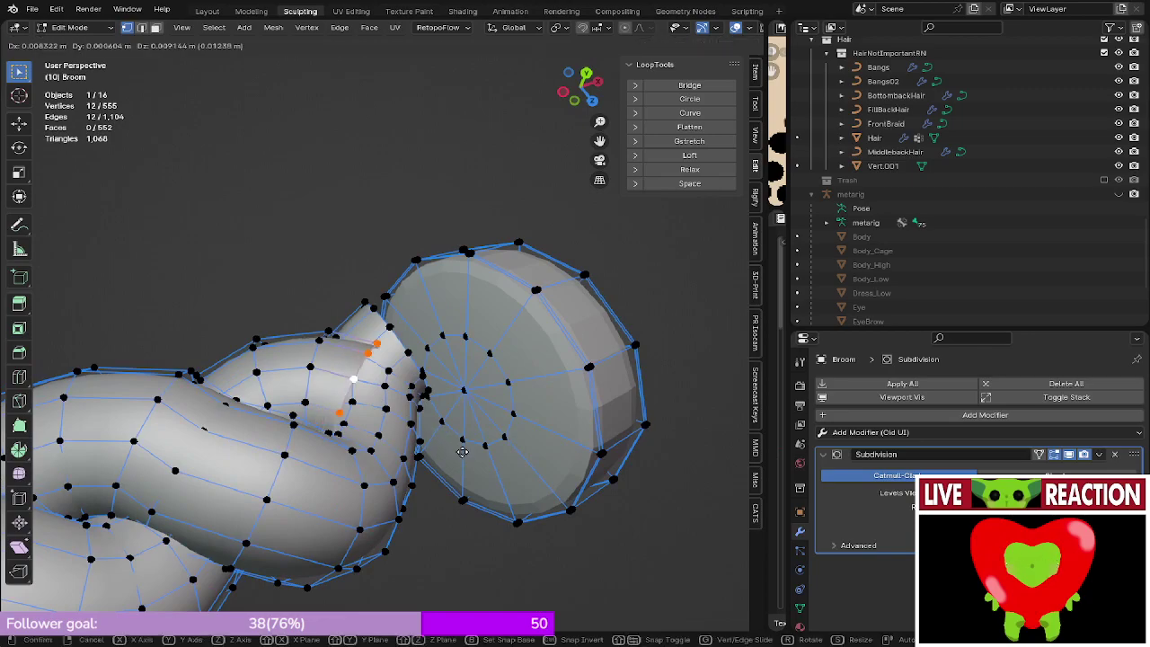
pyautogui.click(519, 460)
pyautogui.press('KP_1')
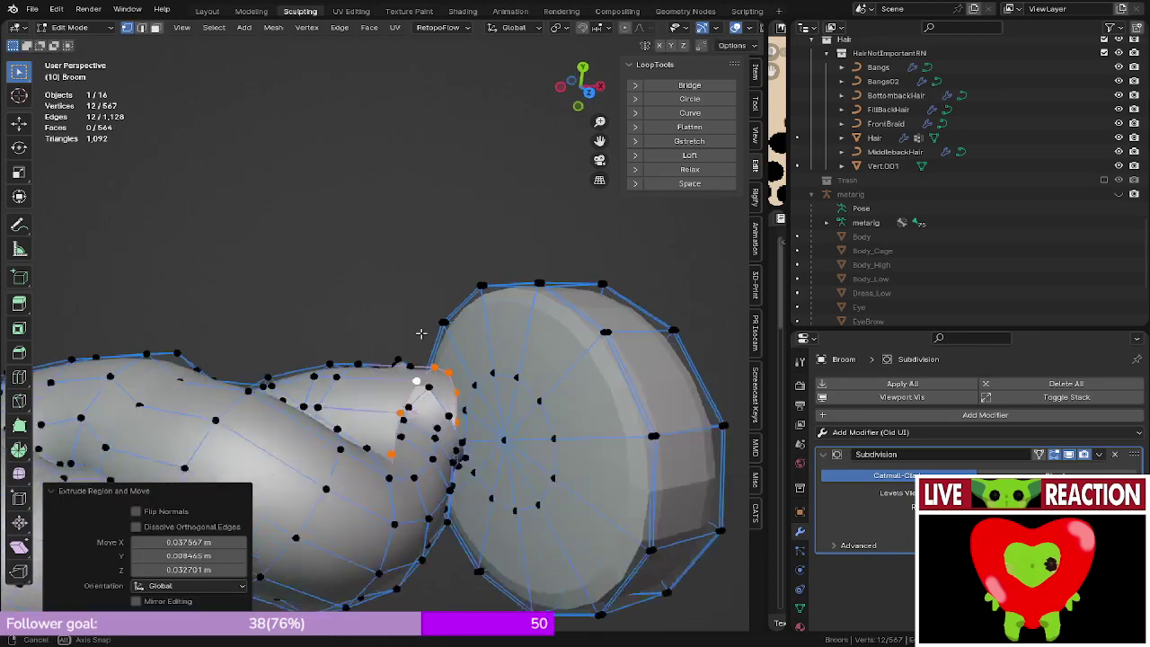
# - Rotate the extruded strand's end loop about 65° in the front view so that it faces the band
pyautogui.keyDown('shift'); pyautogui.moveTo(428, 423); pyautogui.dragTo(397, 539, button='middle'); pyautogui.keyUp('shift')
pyautogui.scroll(1, 397, 539)
pyautogui.press('z')
pyautogui.click(346, 434)
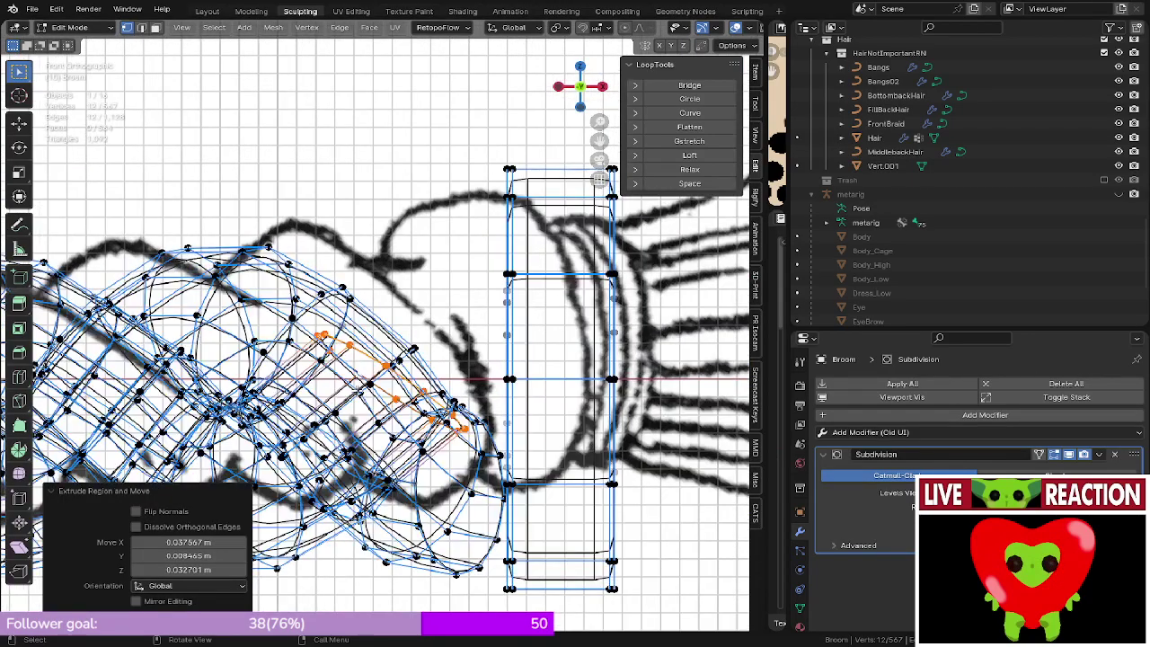
pyautogui.press('z')
pyautogui.moveTo(346, 422)
pyautogui.mouseDown(button='middle')
pyautogui.moveTo(359, 488)
pyautogui.moveTo(422, 550)
pyautogui.mouseUp(button='middle')
pyautogui.click(692, 480)
pyautogui.press('g')
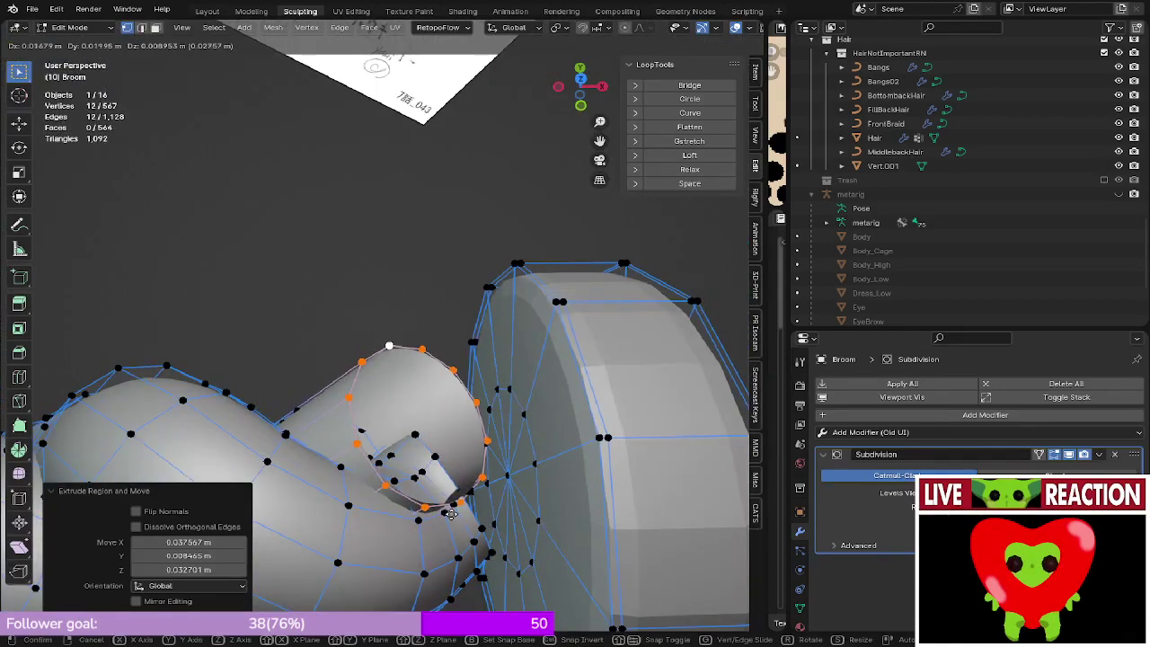
pyautogui.rightClick(451, 514)
pyautogui.press('KP_1')
pyautogui.click(245, 377)
pyautogui.press('r')
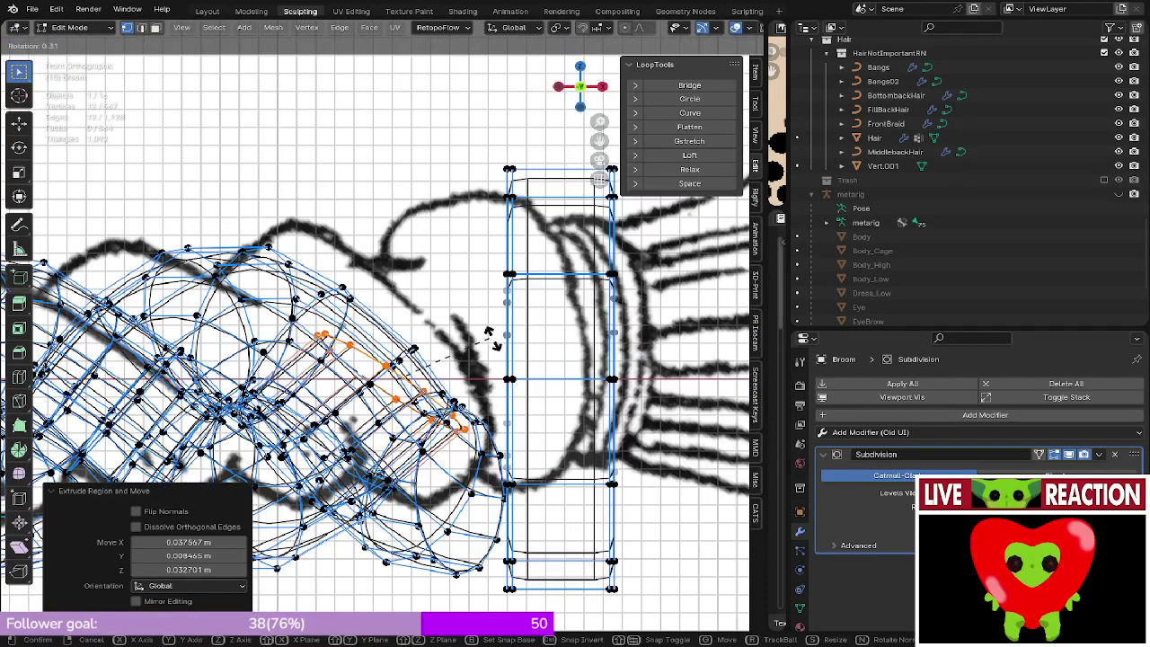
pyautogui.click(492, 453)
pyautogui.click(620, 436)
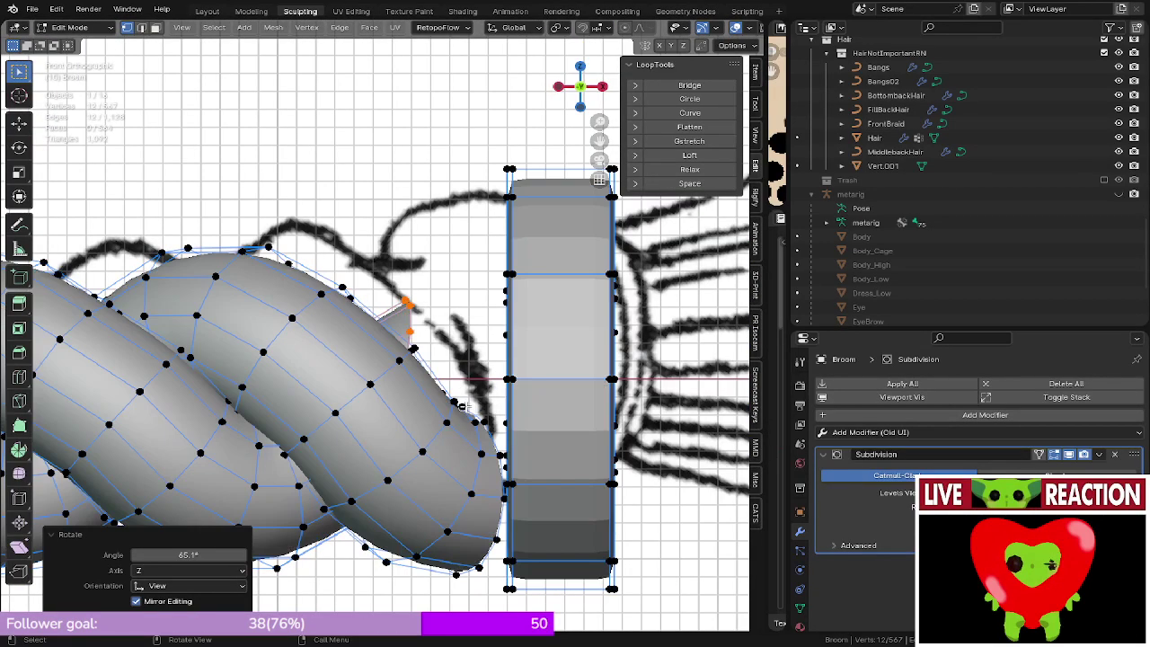
# - Extrude the strand's end loop about 0.067 m along X into the band and rotate it slightly to lie parallel to the band
pyautogui.press('g')
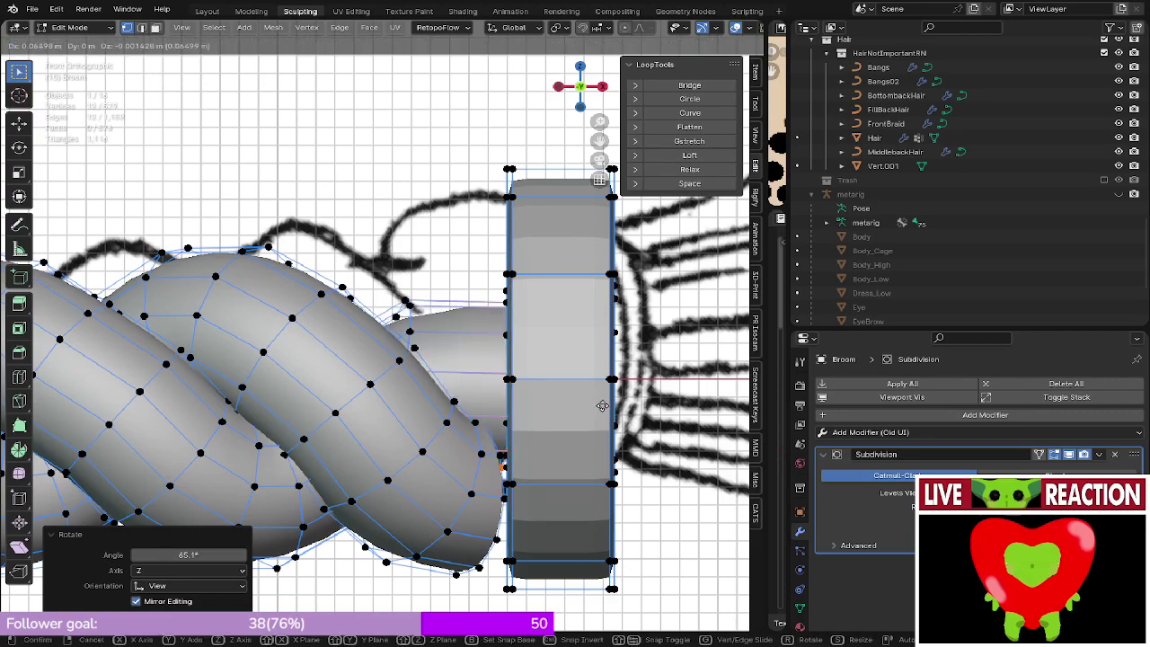
pyautogui.click(602, 406)
pyautogui.press('r')
pyautogui.click(603, 398)
pyautogui.press('z')
pyautogui.click(576, 388)
pyautogui.keyDown('shift'); pyautogui.moveTo(622, 390); pyautogui.dragTo(564, 379, button='middle'); pyautogui.keyUp('shift')
pyautogui.press('r')
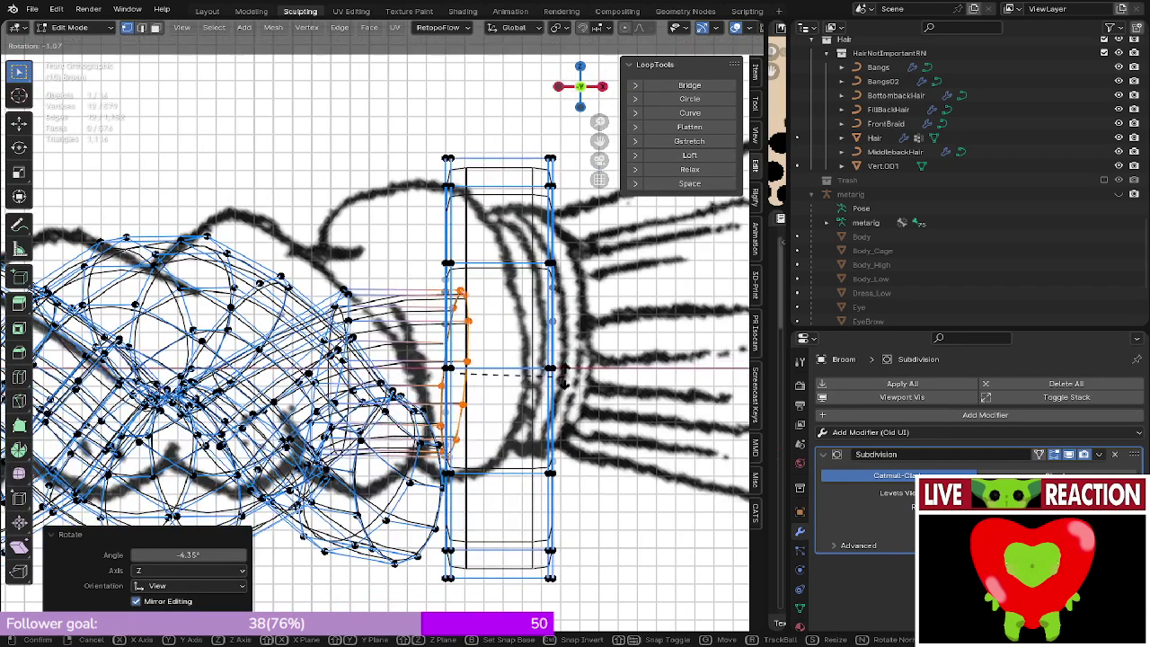
pyautogui.click(562, 367)
pyautogui.moveTo(486, 381)
pyautogui.mouseDown(button='middle')
pyautogui.moveTo(458, 433)
pyautogui.moveTo(459, 507)
pyautogui.moveTo(479, 428)
pyautogui.moveTo(557, 546)
pyautogui.moveTo(544, 404)
pyautogui.moveTo(472, 331)
pyautogui.moveTo(432, 352)
pyautogui.moveTo(439, 457)
pyautogui.mouseUp(button='middle')
pyautogui.press('z')
pyautogui.press('Tab')
# - Extrude the lower open strand end loop on the band side of the braid until it reaches the band
pyautogui.scroll(-3, 460, 510)
pyautogui.press('Tab')
pyautogui.press('KP_3')
pyautogui.press('KP_1')
pyautogui.hotkey('shift', 'z')
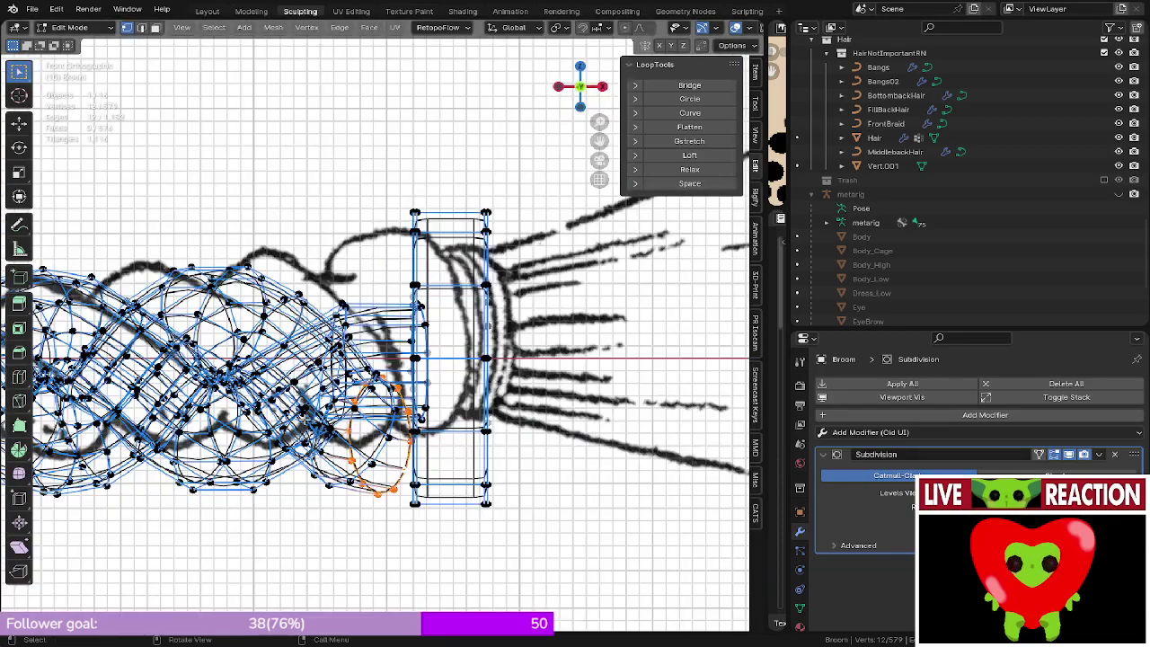
pyautogui.press('e')
pyautogui.click(452, 395)
pyautogui.press('z')
pyautogui.click(510, 395)
pyautogui.moveTo(510, 395)
pyautogui.mouseDown(button='middle')
pyautogui.moveTo(476, 386)
pyautogui.moveTo(469, 452)
pyautogui.moveTo(503, 578)
pyautogui.moveTo(449, 382)
pyautogui.mouseUp(button='middle')
# - Select the whole band and move it down along Z to centre it on the braid, then leave Edit Mode
pyautogui.press('Tab')
pyautogui.scroll(-3, 503, 578)
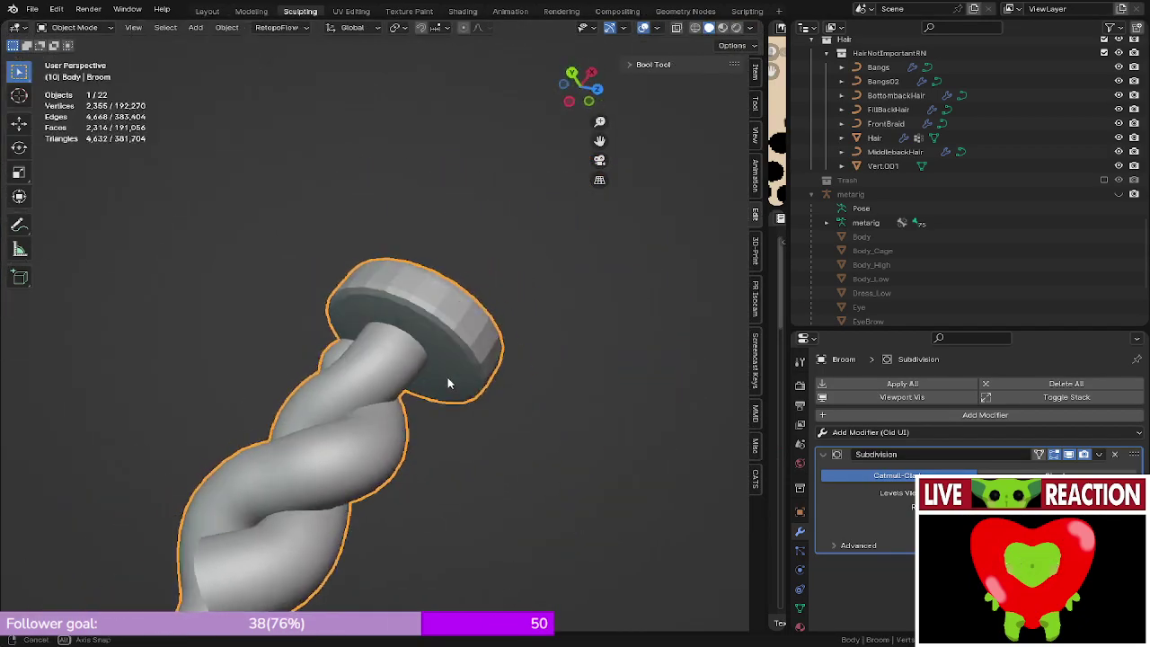
pyautogui.scroll(3, 453, 386)
pyautogui.moveTo(485, 416); pyautogui.dragTo(611, 423, button='middle')
pyautogui.press('Tab')
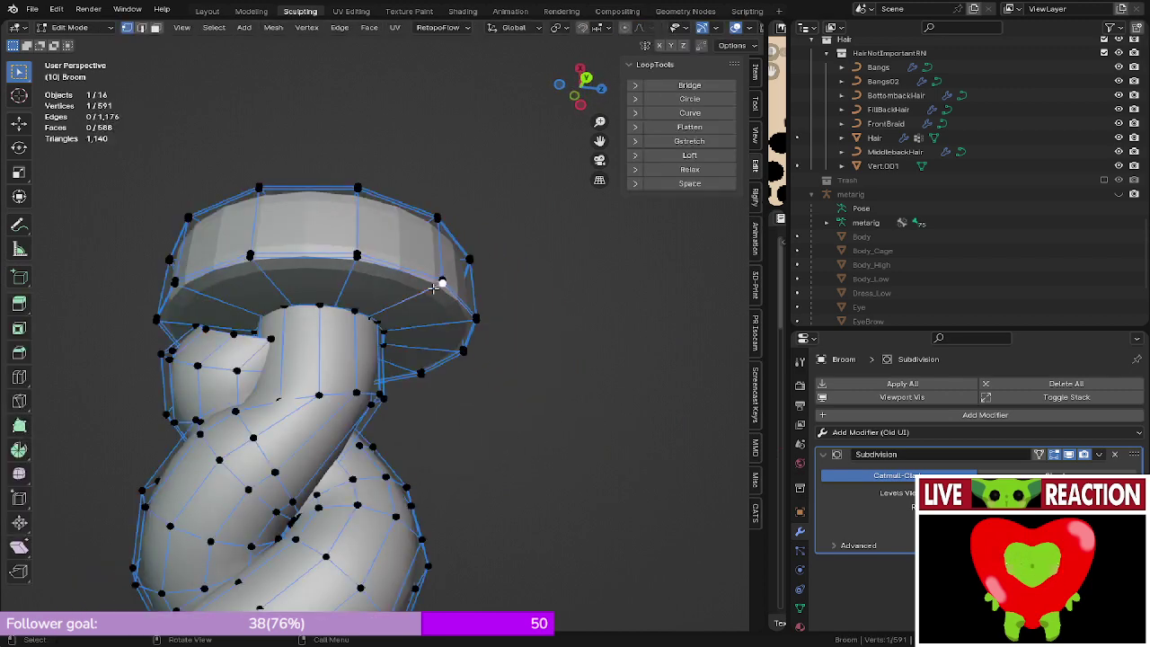
pyautogui.press('l')
pyautogui.press('KP_1')
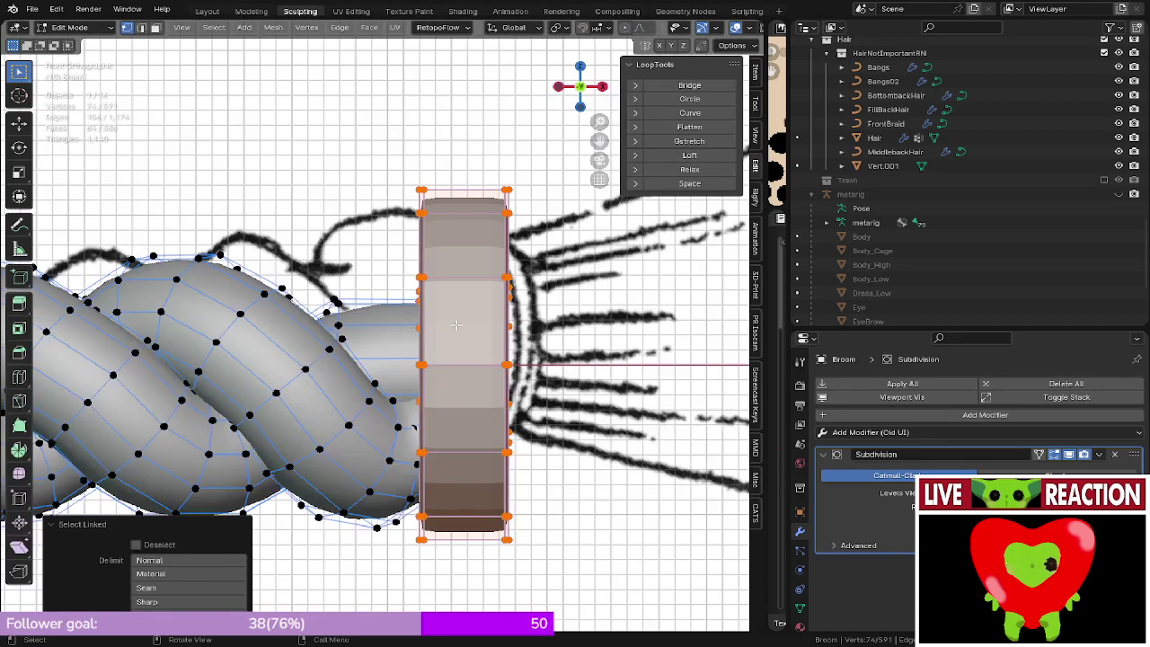
pyautogui.press('g')
pyautogui.press('z')
pyautogui.click(442, 354)
pyautogui.press('Tab')
# - Save the file and apply Shade Smooth to the broom
pyautogui.moveTo(446, 353); pyautogui.dragTo(540, 457, button='middle')
pyautogui.scroll(-4, 540, 457)
pyautogui.press('KP_1')
pyautogui.hotkey('ctrl', 's')
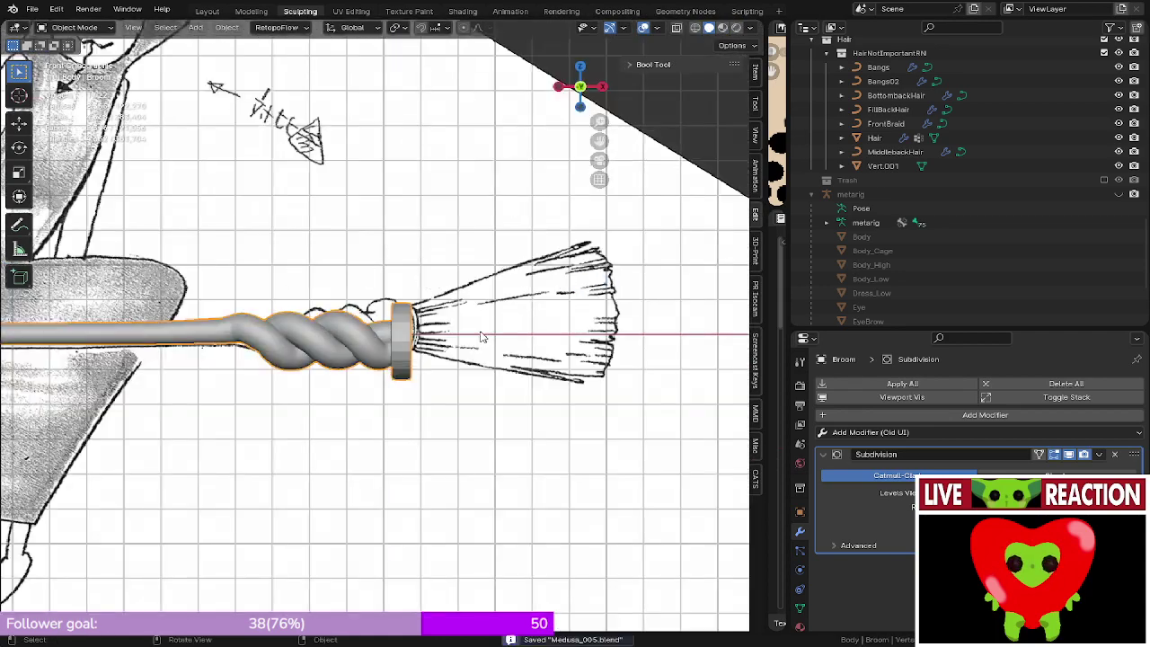
pyautogui.scroll(4, 426, 351)
pyautogui.rightClick(427, 352)
pyautogui.click(412, 306)
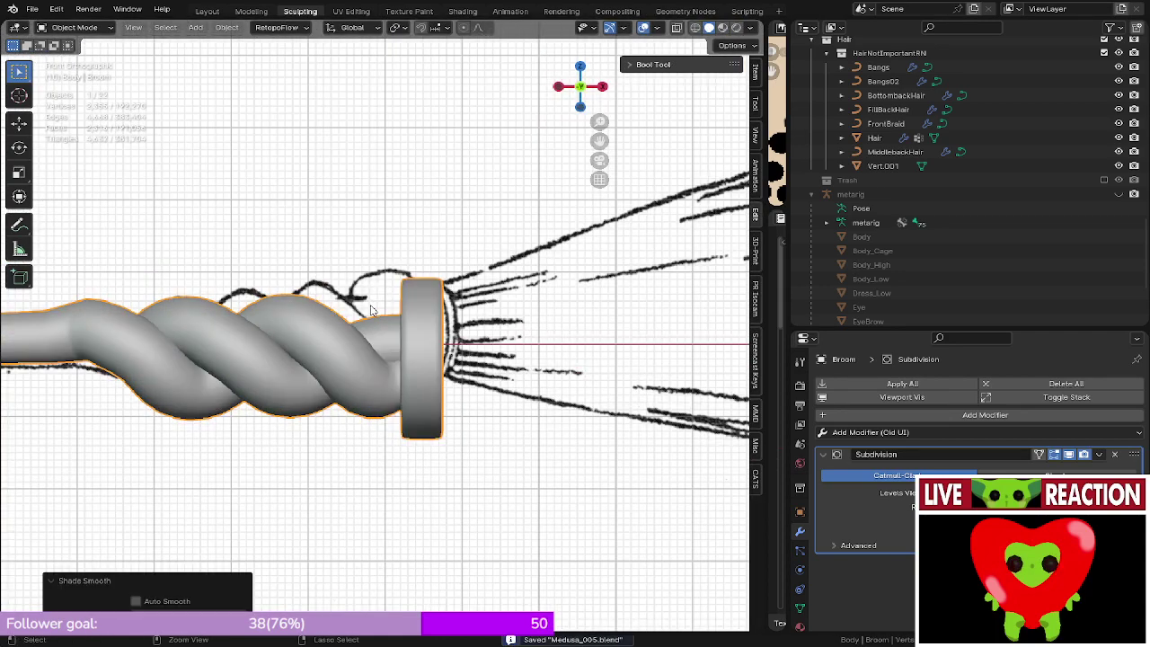
# - Extrude the open strand end on the handle side of the braid and rotate the new end loop toward the handle
pyautogui.press('Tab')
pyautogui.moveTo(467, 369)
pyautogui.mouseDown(button='middle')
pyautogui.moveTo(503, 392)
pyautogui.moveTo(384, 379)
pyautogui.moveTo(490, 367)
pyautogui.moveTo(464, 440)
pyautogui.moveTo(321, 393)
pyautogui.moveTo(309, 338)
pyautogui.moveTo(452, 323)
pyautogui.moveTo(559, 379)
pyautogui.moveTo(451, 323)
pyautogui.moveTo(440, 297)
pyautogui.moveTo(476, 325)
pyautogui.mouseUp(button='middle')
pyautogui.press('Tab')
pyautogui.scroll(-6, 505, 394)
pyautogui.press('KP_1')
pyautogui.scroll(3, 491, 366)
pyautogui.press('Tab')
pyautogui.scroll(4, 316, 323)
pyautogui.press('r')
pyautogui.click(443, 284)
pyautogui.press('r')
pyautogui.click(410, 269)
# - Reposition the handle-side strand's end loop, finishing with a move of about -0.009 m in X, -0.027 m in Y and -0.018 m in Z
pyautogui.moveTo(410, 269); pyautogui.dragTo(559, 349, button='middle')
pyautogui.click(537, 392)
pyautogui.moveTo(537, 392); pyautogui.dragTo(396, 302, button='middle')
pyautogui.press('g')
pyautogui.click(499, 235)
pyautogui.press('g')
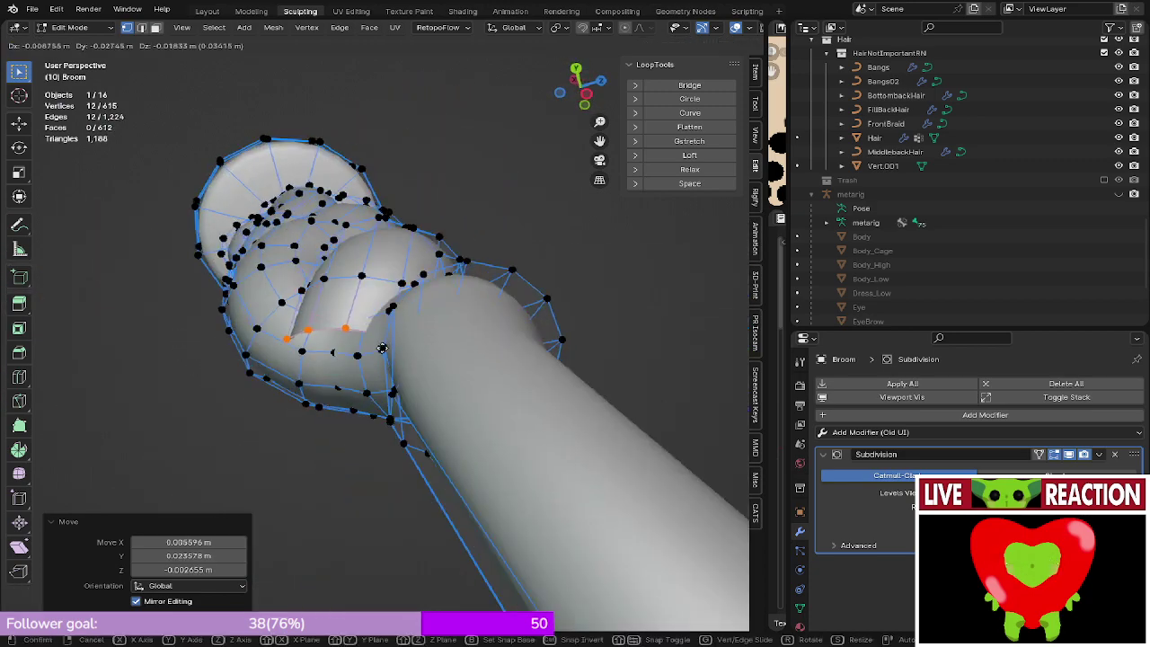
pyautogui.click(382, 348)
# - Rotate the handle-side strand's end loop about -41° in the view plane, using wireframe shading to see it
pyautogui.moveTo(382, 347)
pyautogui.mouseDown(button='middle')
pyautogui.moveTo(440, 229)
pyautogui.moveTo(314, 290)
pyautogui.moveTo(428, 306)
pyautogui.moveTo(377, 334)
pyautogui.moveTo(305, 411)
pyautogui.moveTo(454, 377)
pyautogui.mouseUp(button='middle')
pyautogui.press('r')
pyautogui.rightClick(427, 199)
pyautogui.press('z')
pyautogui.click(305, 303)
pyautogui.rightClick(387, 322)
pyautogui.press('r')
pyautogui.click(376, 358)
pyautogui.press('z')
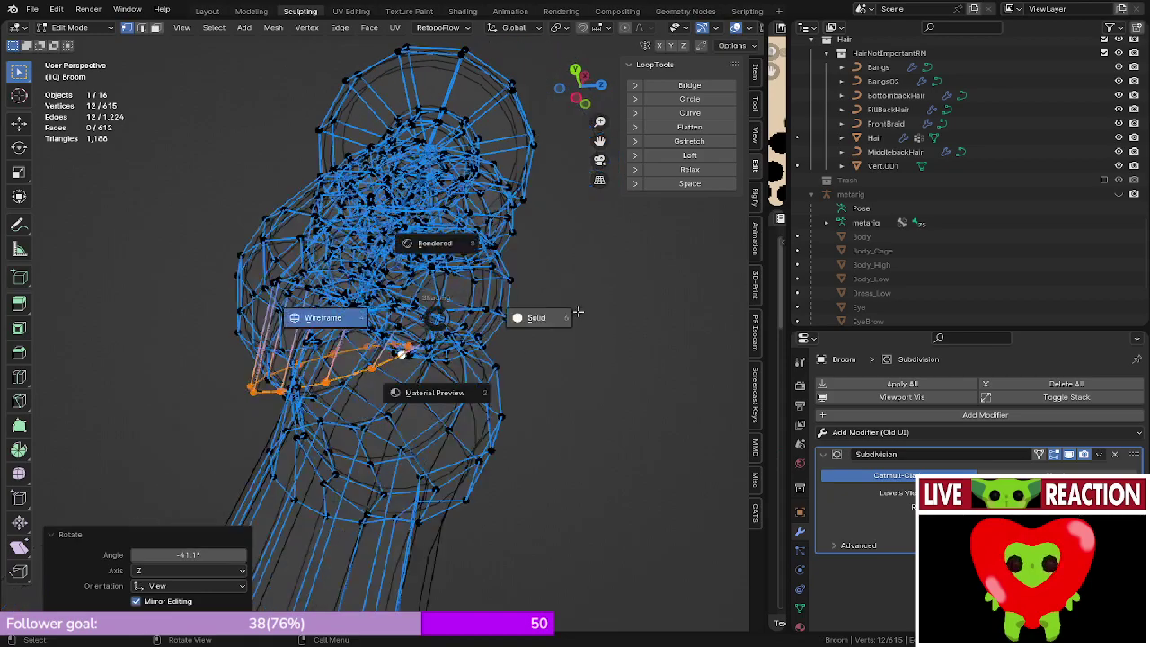
pyautogui.click(578, 313)
# - Extrude the handle-side end loop about -0.021 m in X, -0.013 m in Y and 0.025 m in Z, and scale it to 0.846
pyautogui.moveTo(542, 324); pyautogui.dragTo(310, 451, button='middle')
pyautogui.press('e')
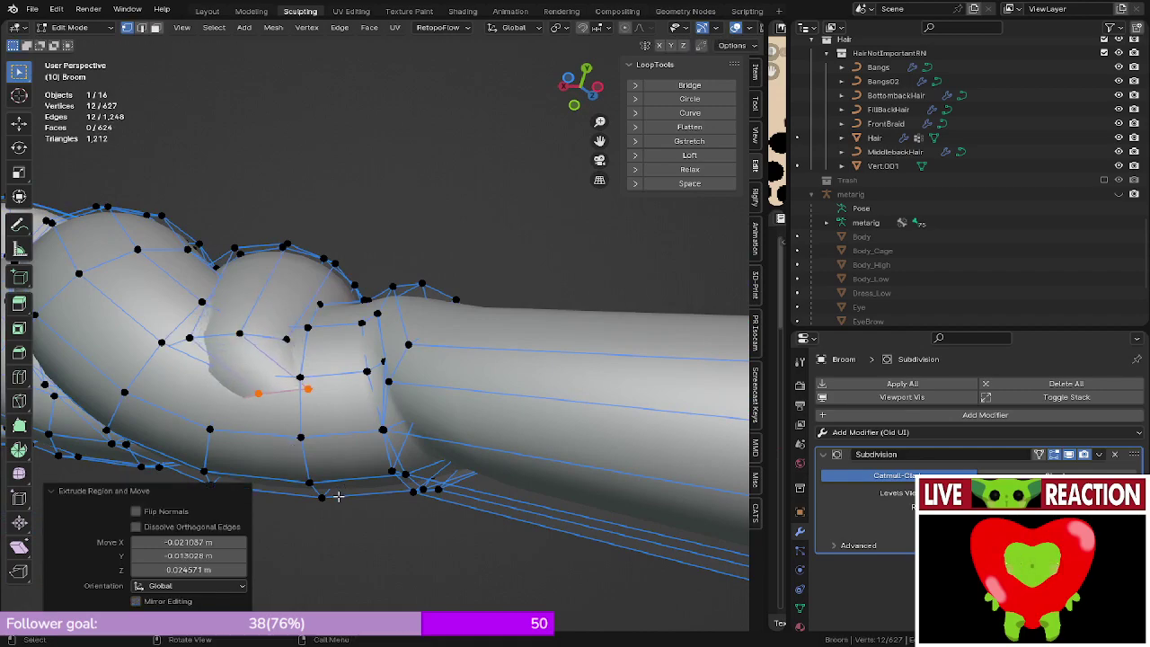
pyautogui.moveTo(338, 494); pyautogui.dragTo(503, 243, button='middle')
pyautogui.press('s')
pyautogui.click(513, 344)
pyautogui.moveTo(508, 344); pyautogui.dragTo(441, 459, button='middle')
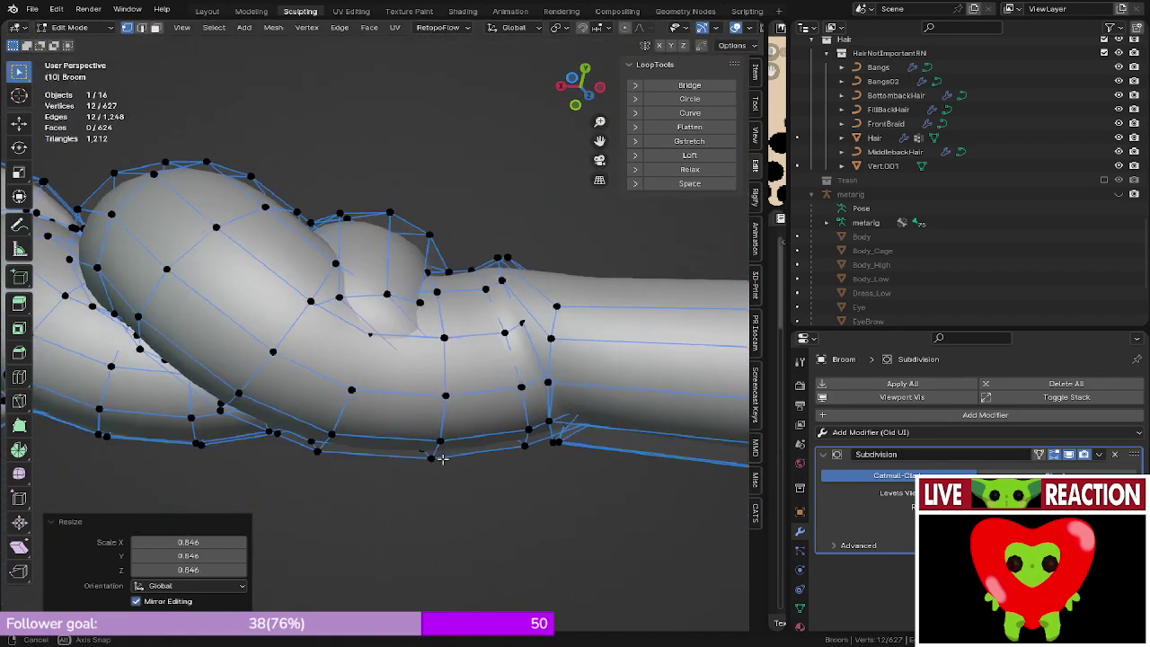
# - Select the last ring of faces on the handle-side strand and move it about -0.026 m in X and 0.010 m in Z
pyautogui.press('Tab')
pyautogui.scroll(-5, 456, 297)
pyautogui.moveTo(457, 298); pyautogui.dragTo(403, 407, button='middle')
pyautogui.press('KP_7')
pyautogui.moveTo(423, 362)
pyautogui.mouseDown(button='middle')
pyautogui.moveTo(732, 589)
pyautogui.moveTo(434, 354)
pyautogui.moveTo(315, 283)
pyautogui.moveTo(300, 233)
pyautogui.moveTo(369, 317)
pyautogui.moveTo(523, 318)
pyautogui.mouseUp(button='middle')
pyautogui.scroll(4, 433, 354)
pyautogui.press('Tab')
pyautogui.press('z')
pyautogui.click(403, 329)
pyautogui.moveTo(403, 329)
pyautogui.mouseDown(button='middle')
pyautogui.moveTo(352, 332)
pyautogui.moveTo(549, 371)
pyautogui.mouseUp(button='middle')
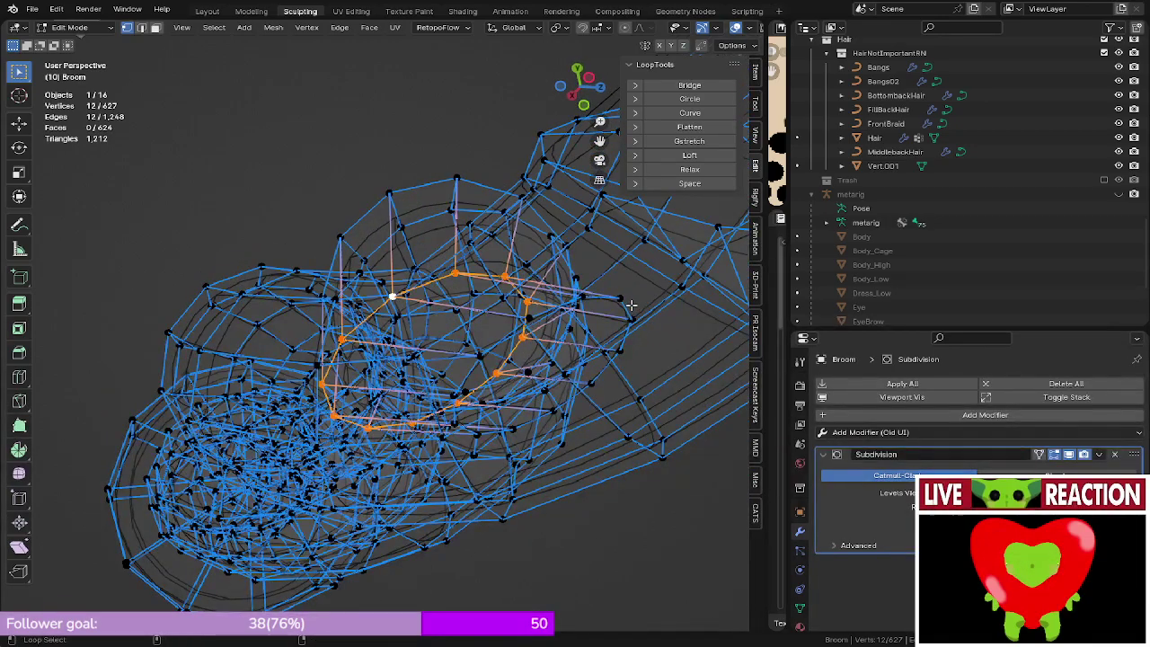
pyautogui.press('z')
pyautogui.click(485, 306)
pyautogui.moveTo(491, 264)
pyautogui.mouseDown(button='middle')
pyautogui.moveTo(503, 294)
pyautogui.moveTo(435, 337)
pyautogui.mouseUp(button='middle')
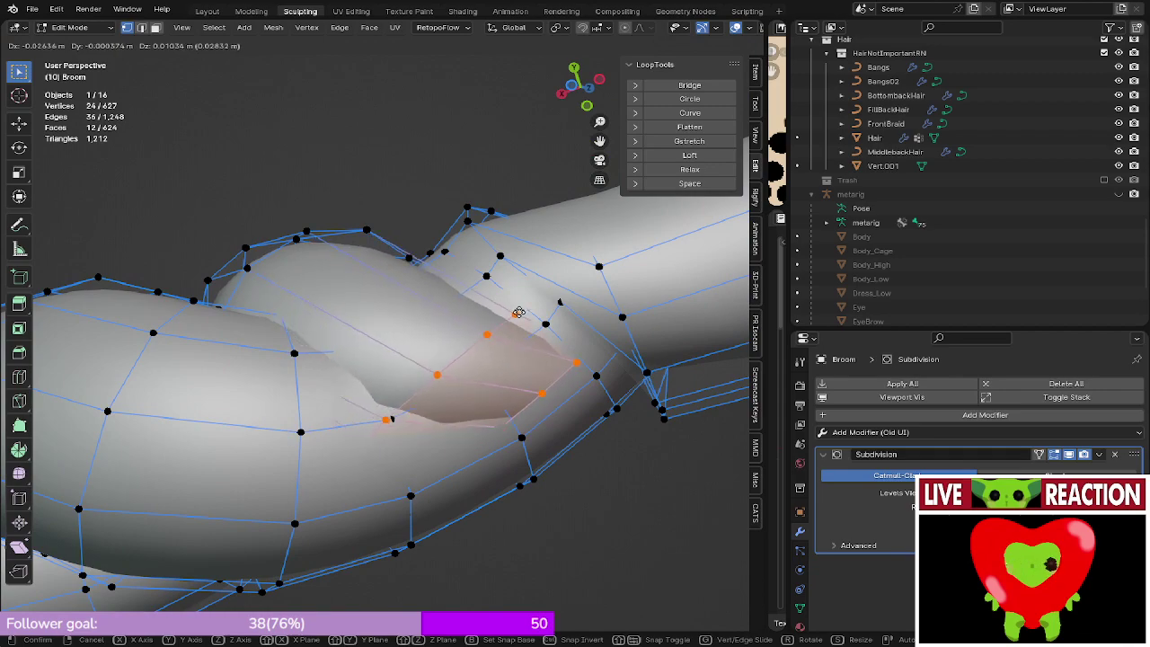
pyautogui.click(516, 313)
# - Move the handle-side strand's end further into place and rotate its loop to follow the twist
pyautogui.moveTo(341, 319); pyautogui.dragTo(130, 533, button='middle')
pyautogui.press('g')
pyautogui.click(385, 382)
pyautogui.press('Tab')
pyautogui.press('Tab')
pyautogui.click(539, 236)
pyautogui.moveTo(317, 398); pyautogui.dragTo(458, 350, button='middle')
pyautogui.press('r')
pyautogui.click(424, 267)
# - Extrude the handle-side strand's end loop once more, move and scale it into the braid, and leave Edit Mode
pyautogui.moveTo(187, 339); pyautogui.dragTo(437, 281, button='middle')
pyautogui.press('e')
pyautogui.moveTo(428, 326); pyautogui.dragTo(548, 297, button='middle')
pyautogui.click(314, 467)
pyautogui.press('g')
pyautogui.click(533, 344)
pyautogui.moveTo(533, 344)
pyautogui.mouseDown(button='middle')
pyautogui.moveTo(592, 302)
pyautogui.moveTo(473, 432)
pyautogui.moveTo(482, 347)
pyautogui.moveTo(486, 390)
pyautogui.moveTo(548, 339)
pyautogui.mouseUp(button='middle')
pyautogui.press('s')
pyautogui.click(576, 300)
pyautogui.press('Tab')
# - Check the braid's handle end against the reference drawing in wireframe and solid shading, and save the file
pyautogui.scroll(-3, 548, 339)
pyautogui.scroll(-2, 548, 356)
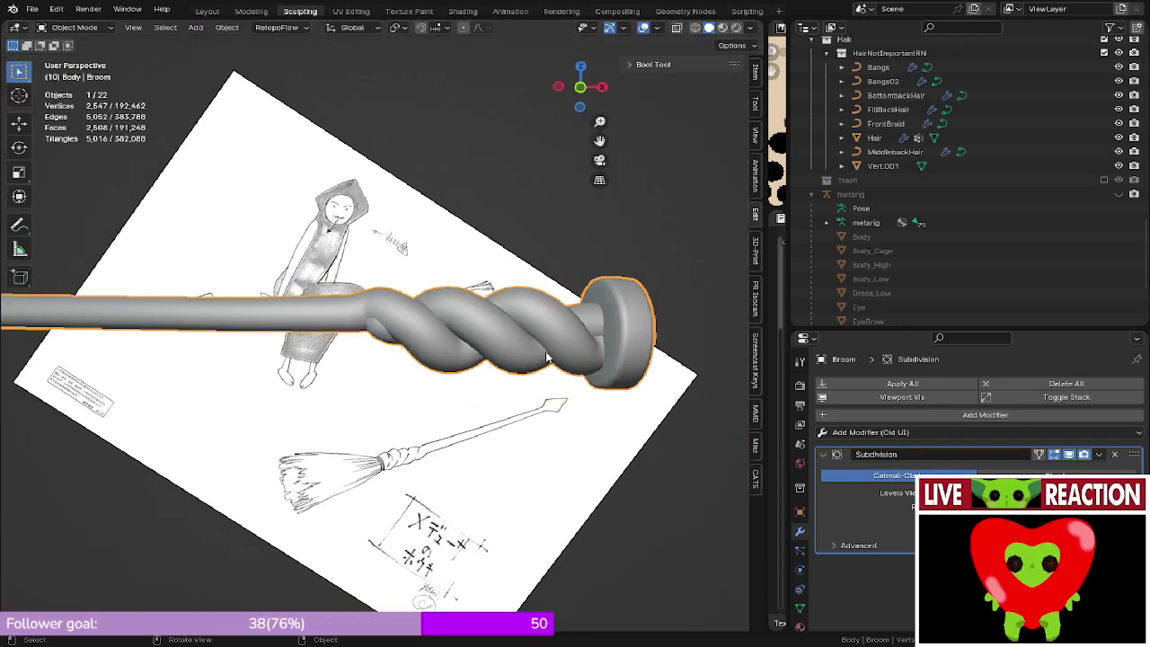
pyautogui.press('KP_1')
pyautogui.press('z')
pyautogui.click(389, 337)
pyautogui.scroll(4, 389, 338)
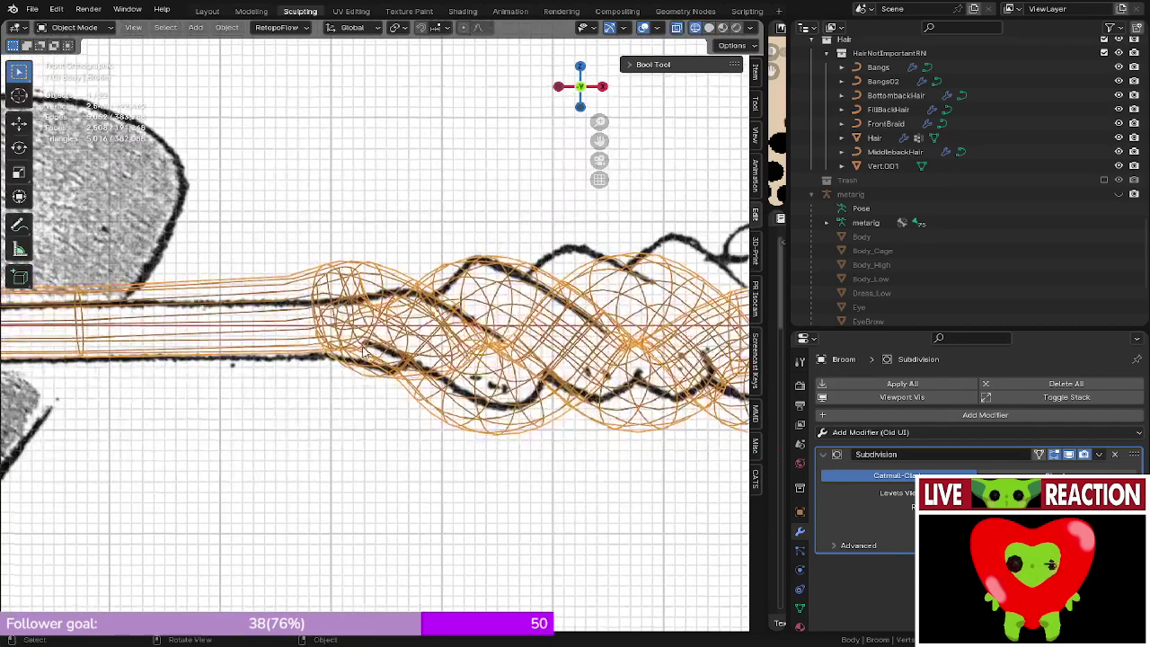
pyautogui.press('z')
pyautogui.click(526, 343)
pyautogui.moveTo(526, 343); pyautogui.dragTo(420, 335, button='middle')
pyautogui.press('Tab')
pyautogui.press('Tab')
pyautogui.press('KP_1')
pyautogui.scroll(-5, 420, 335)
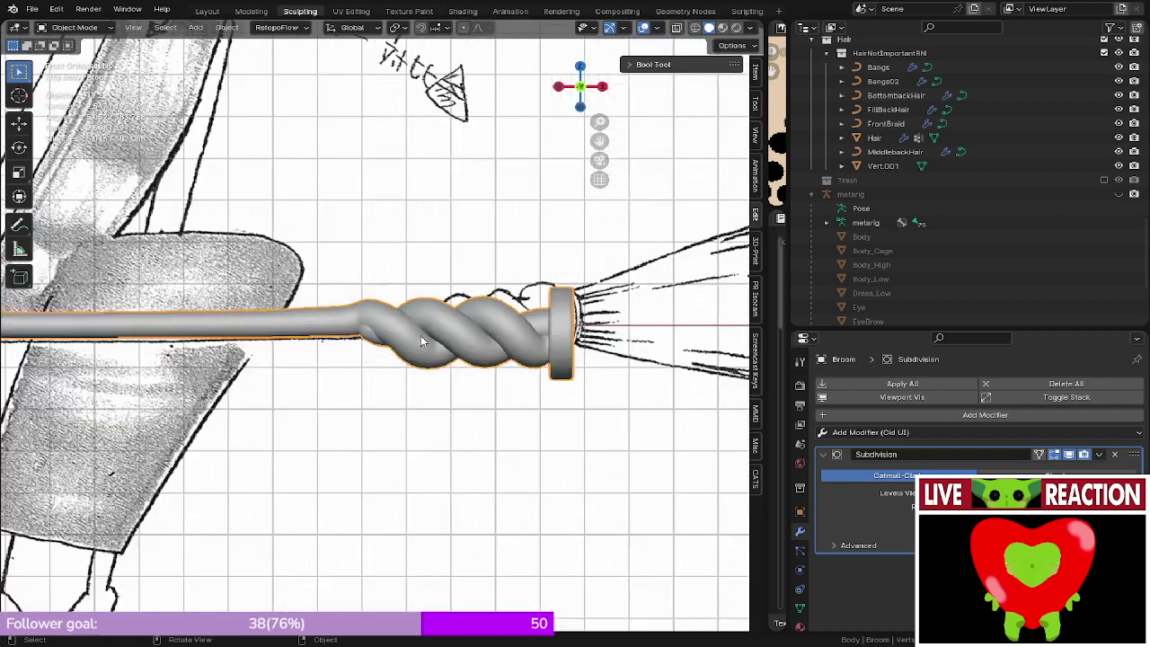
pyautogui.hotkey('ctrl', 's')
# - Compare the band with the drawn binding at the base of the bristles, and return the broom to Edit Mode
pyautogui.click(665, 303)
pyautogui.moveTo(664, 303)
pyautogui.keyDown('shift'); pyautogui.mouseDown(button='middle')
pyautogui.moveTo(411, 354)
pyautogui.moveTo(463, 325)
pyautogui.moveTo(506, 263)
pyautogui.moveTo(406, 317)
pyautogui.moveTo(468, 372)
pyautogui.mouseUp(button='middle'); pyautogui.keyUp('shift')
pyautogui.scroll(3, 463, 326)
pyautogui.press('KP_1')
pyautogui.scroll(8, 405, 321)
pyautogui.scroll(-7, 449, 359)
pyautogui.press('z')
pyautogui.click(226, 319)
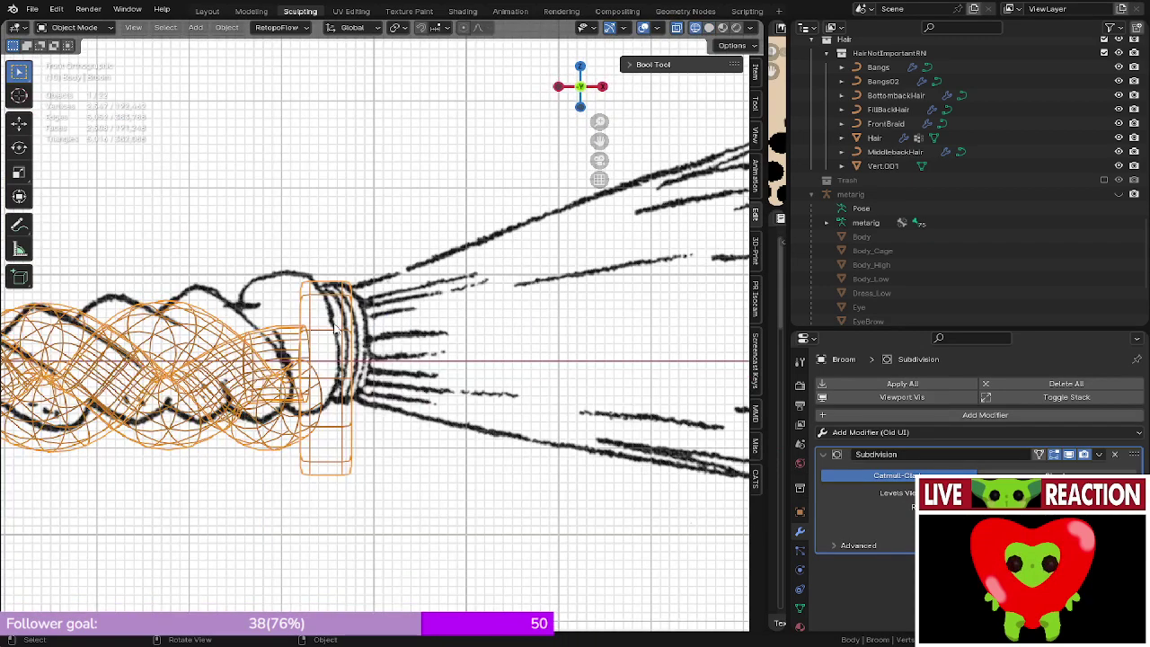
pyautogui.scroll(2, 332, 323)
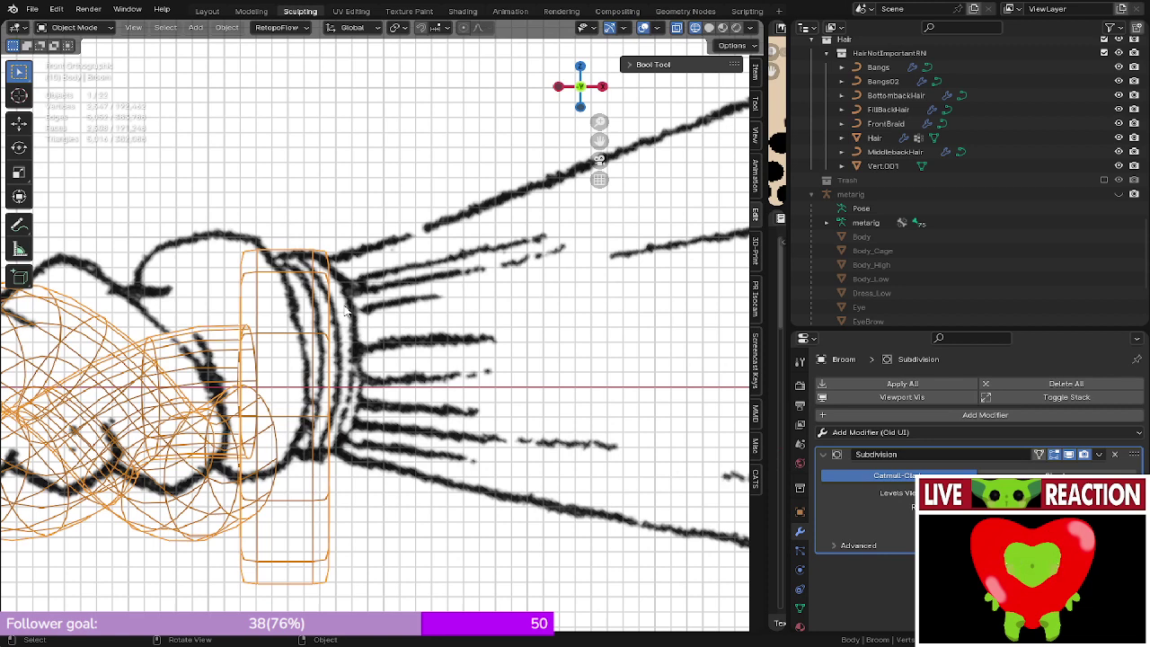
pyautogui.press('z')
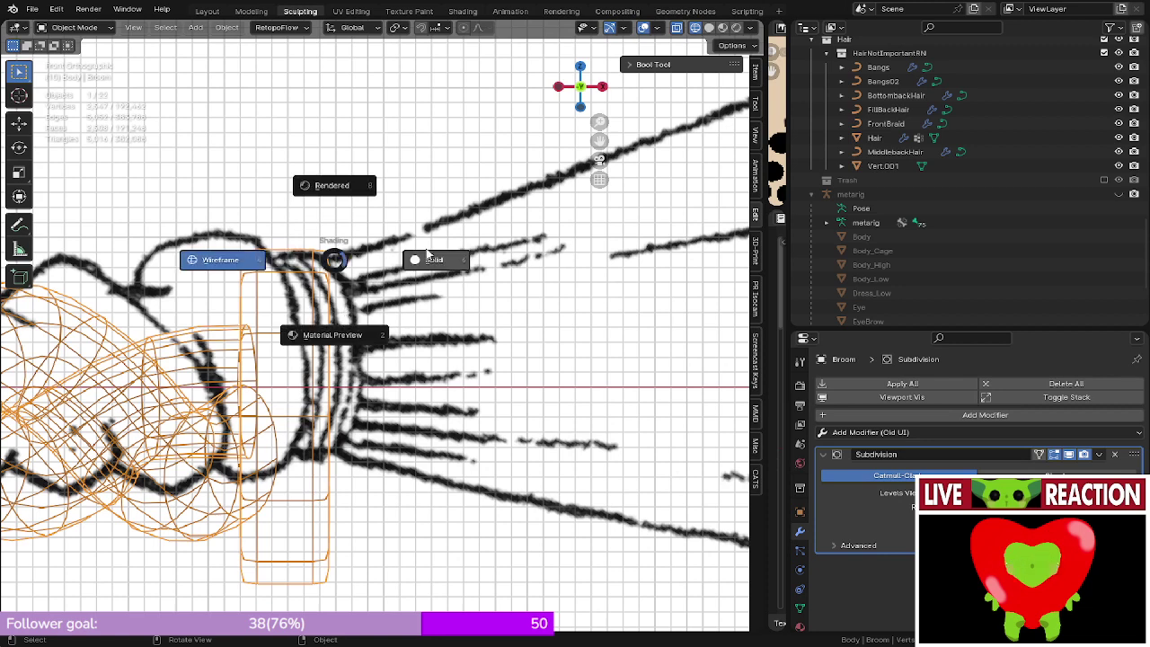
pyautogui.click(431, 258)
pyautogui.press('Tab')
# - Try adding a torus with 11 minor segments to the broom mesh and selecting one of its cross-section loops
pyautogui.hotkey('shift', 'a')
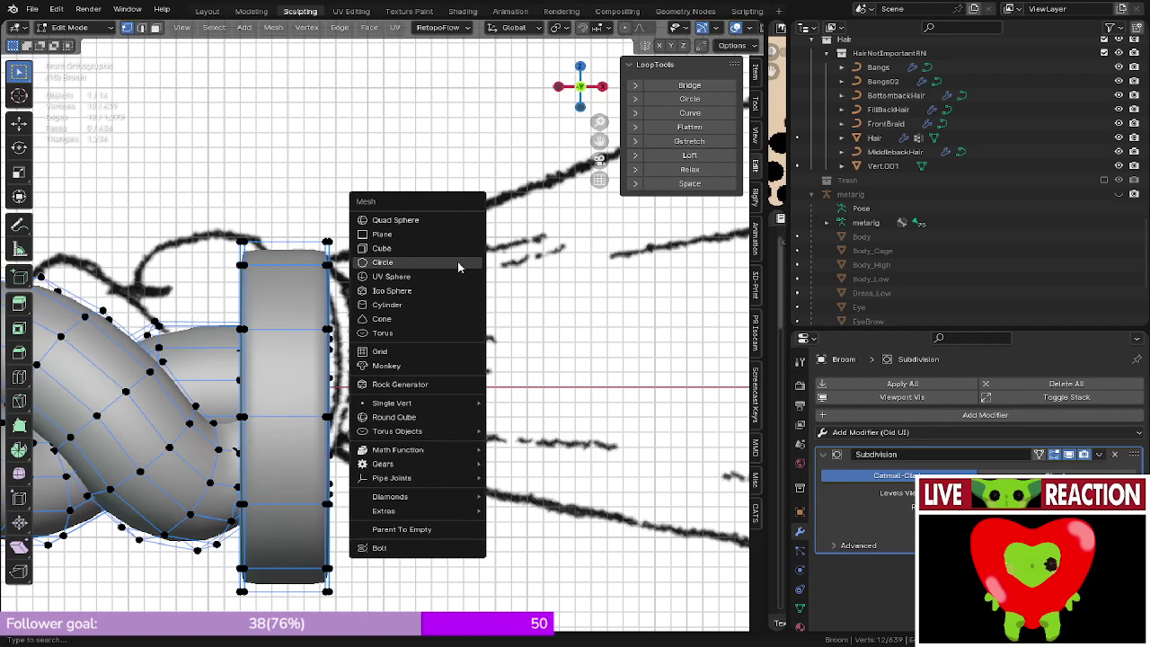
pyautogui.click(383, 333)
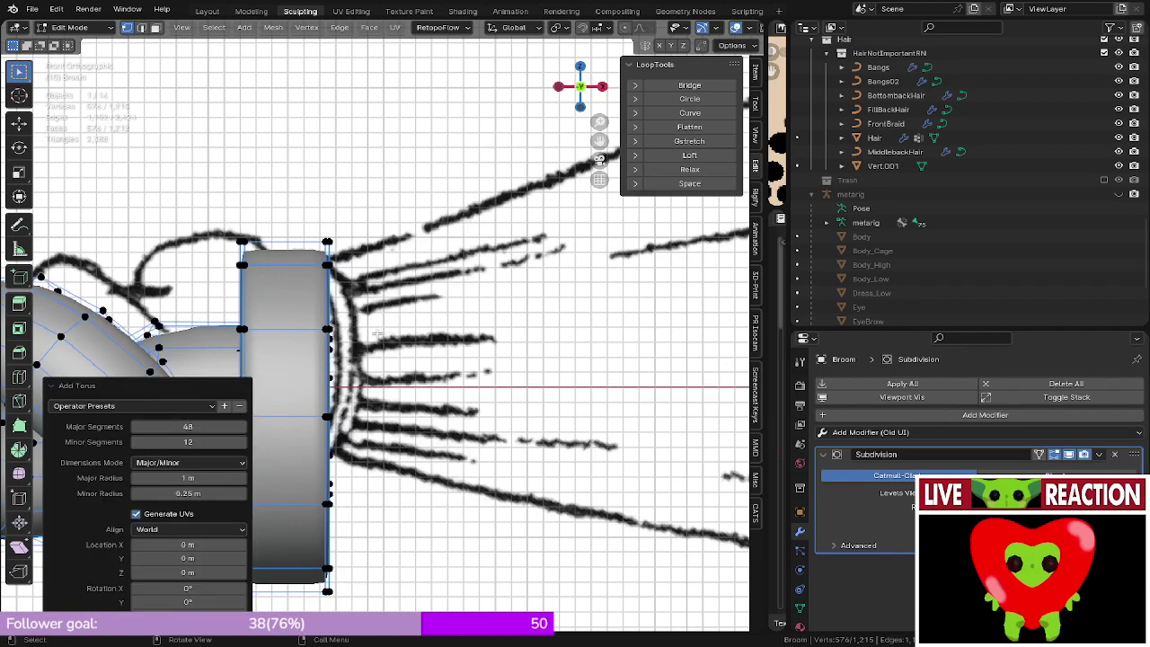
pyautogui.press('KP_Decimal')
pyautogui.moveTo(80, 272); pyautogui.dragTo(301, 410, button='middle')
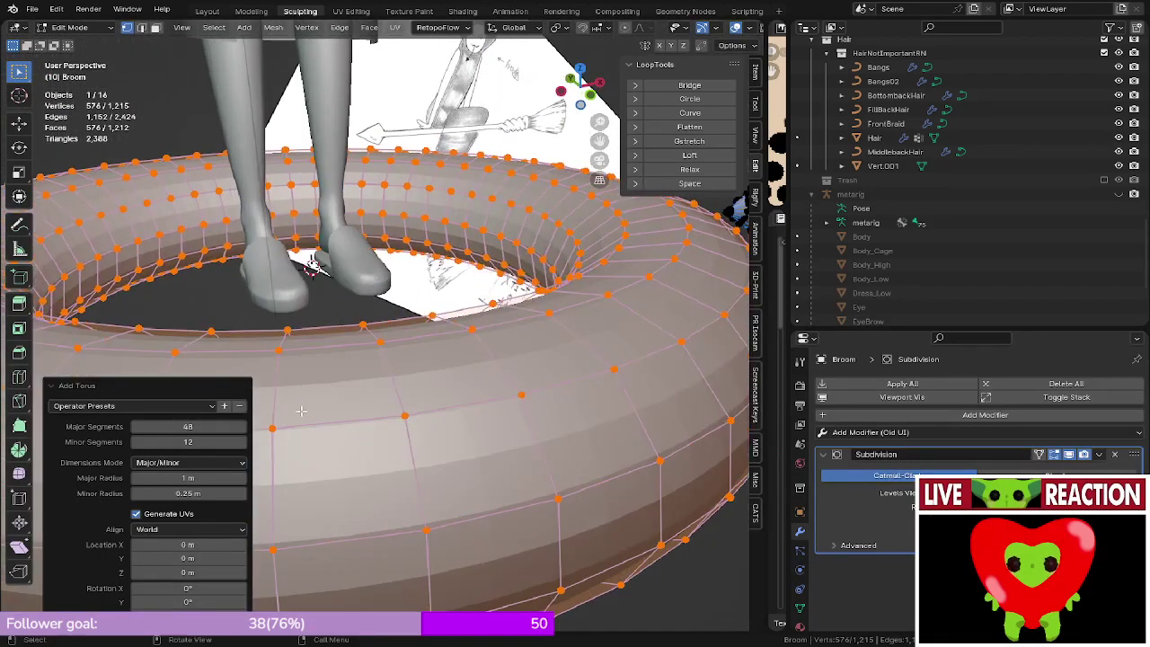
pyautogui.click(135, 444)
pyautogui.moveTo(360, 411); pyautogui.dragTo(379, 326, button='middle')
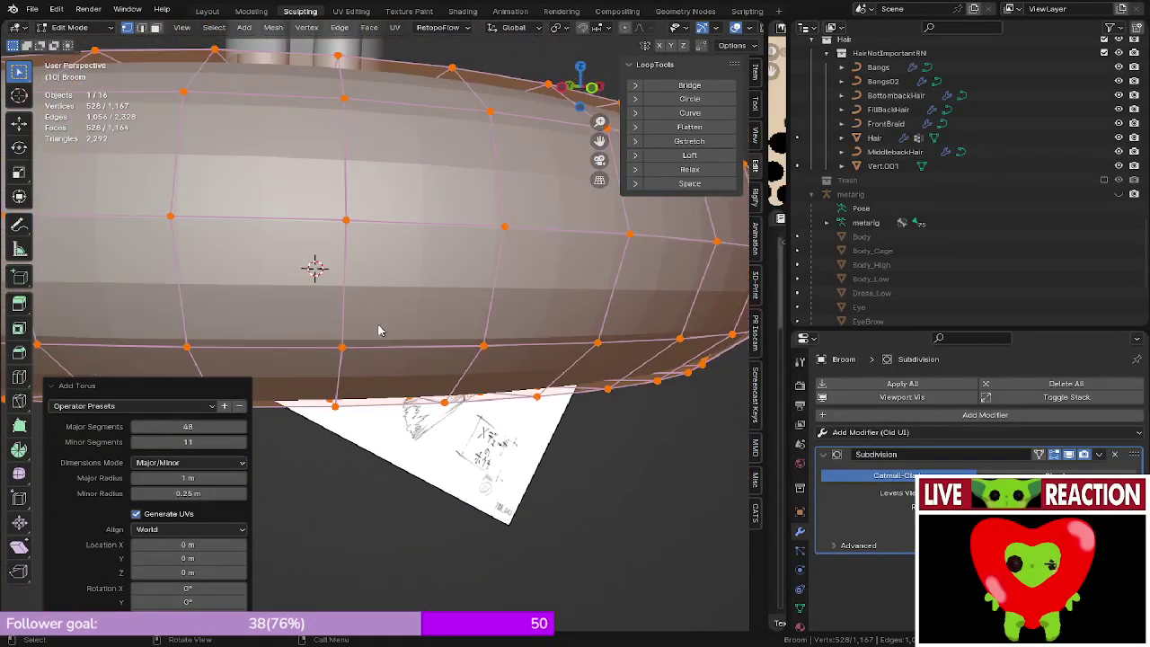
pyautogui.keyDown('alt'); pyautogui.click(499, 287); pyautogui.keyUp('alt')
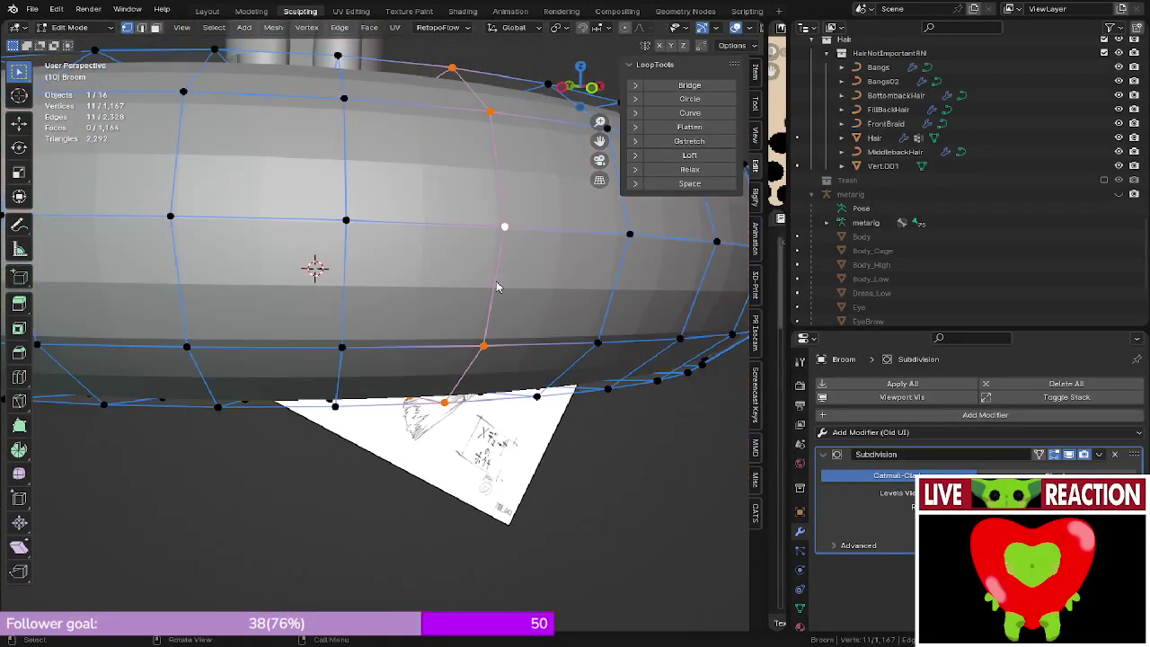
pyautogui.hotkey('ctrl', 'z')
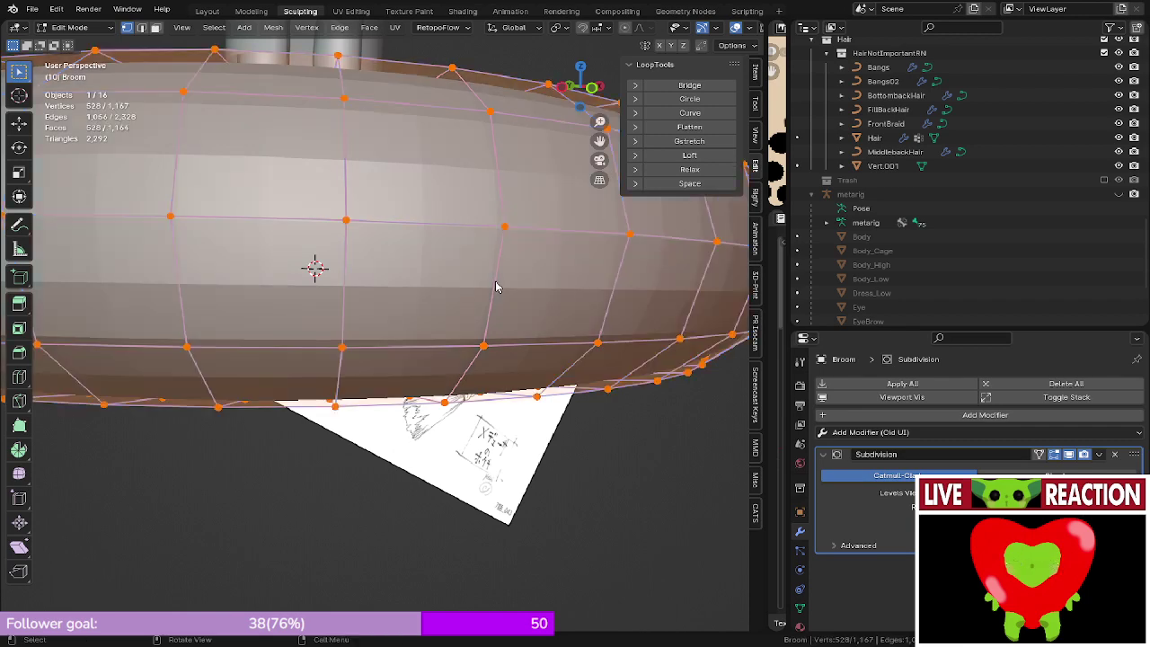
pyautogui.hotkey('ctrl', 'z')
# - Add a torus with 12 minor segments to the broom mesh
pyautogui.hotkey('shift', 'a')
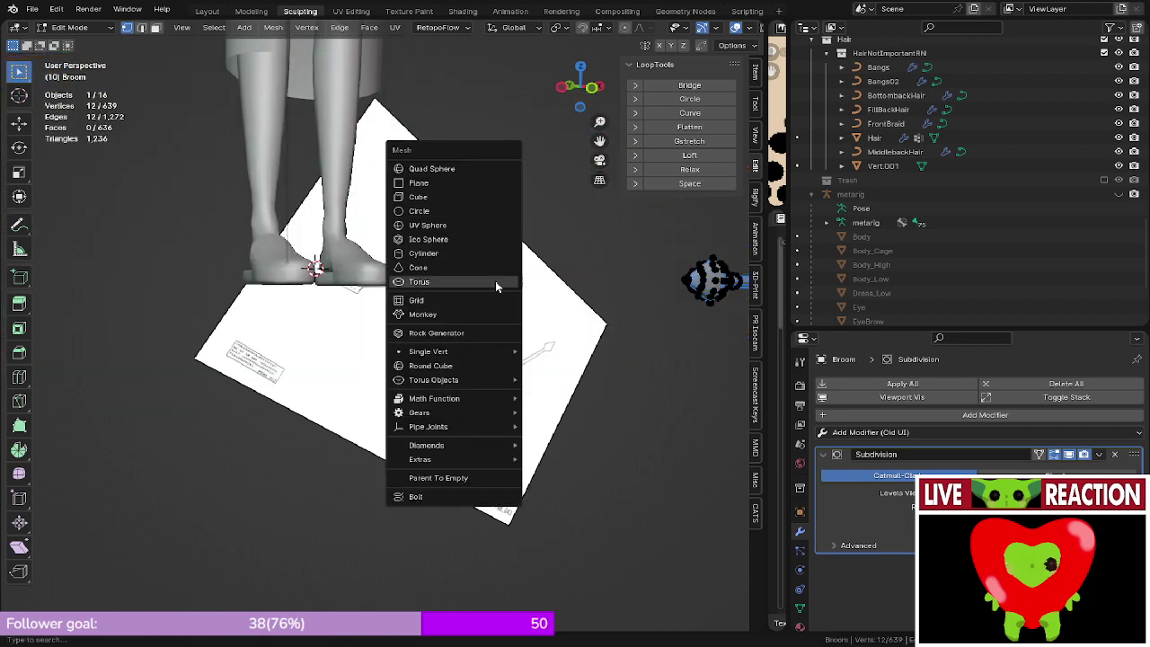
pyautogui.click(495, 284)
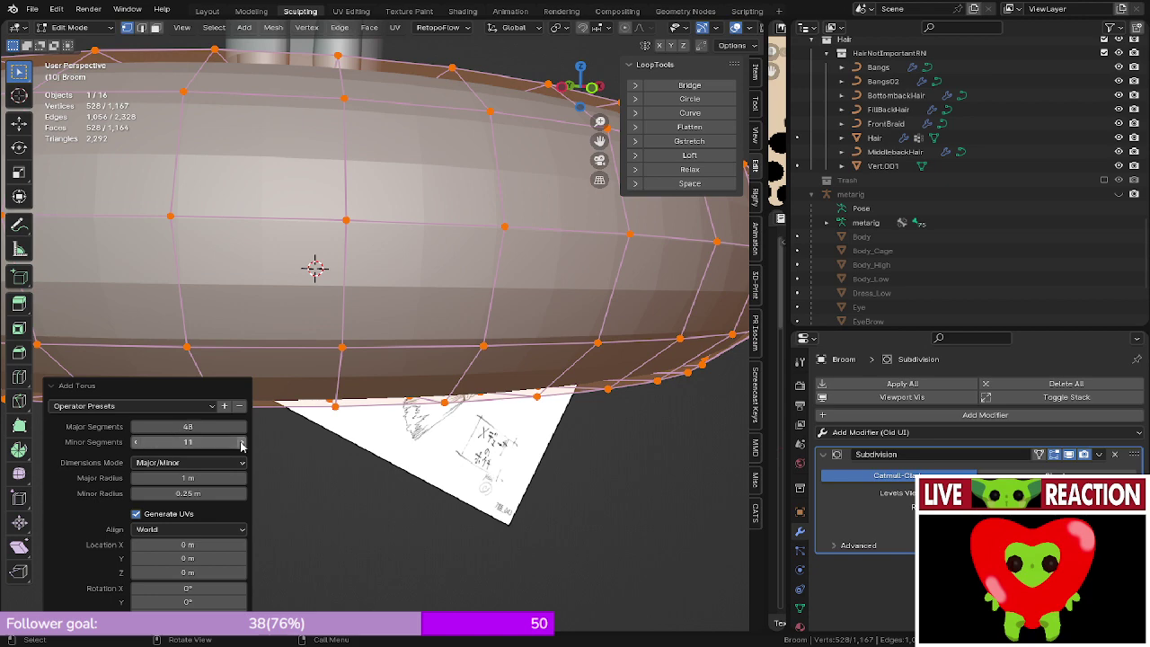
pyautogui.click(242, 442)
pyautogui.scroll(-4, 339, 368)
pyautogui.moveTo(345, 359); pyautogui.dragTo(299, 447, button='middle')
pyautogui.scroll(1, 316, 437)
# - Reduce the new torus's major segments in stages to 16 while judging its density around the ring
pyautogui.click(242, 426)
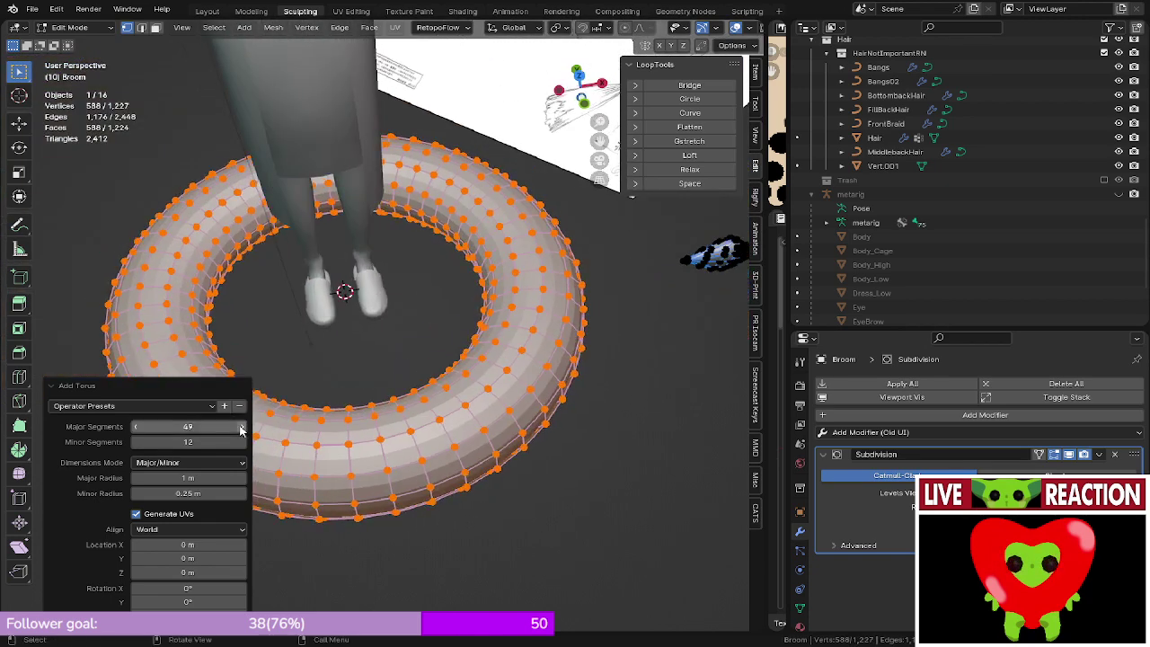
pyautogui.click(136, 426)
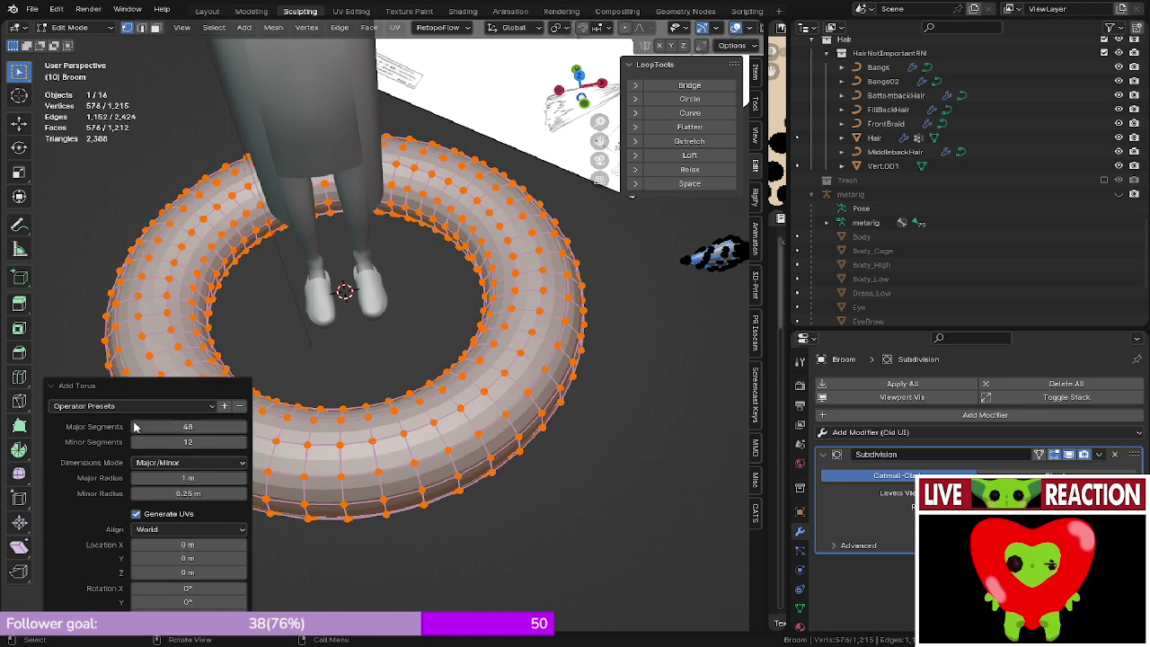
pyautogui.click(136, 427)
pyautogui.click(136, 426)
pyautogui.click(136, 427)
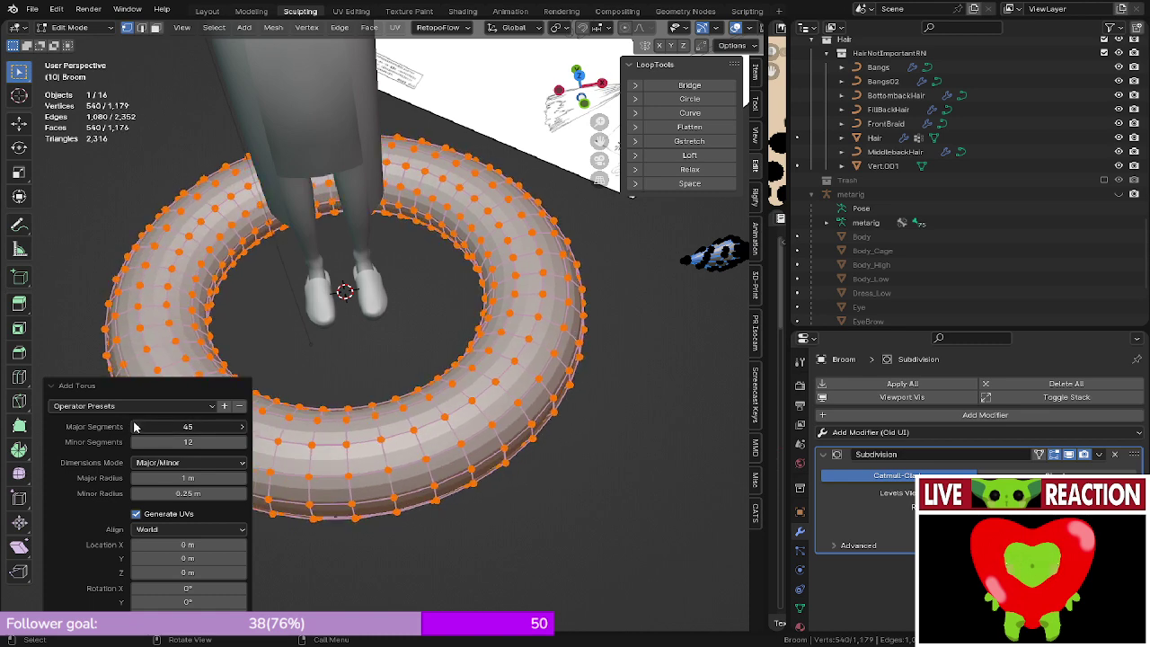
pyautogui.click(136, 427)
pyautogui.click(136, 426)
pyautogui.click(136, 427)
pyautogui.click(178, 425)
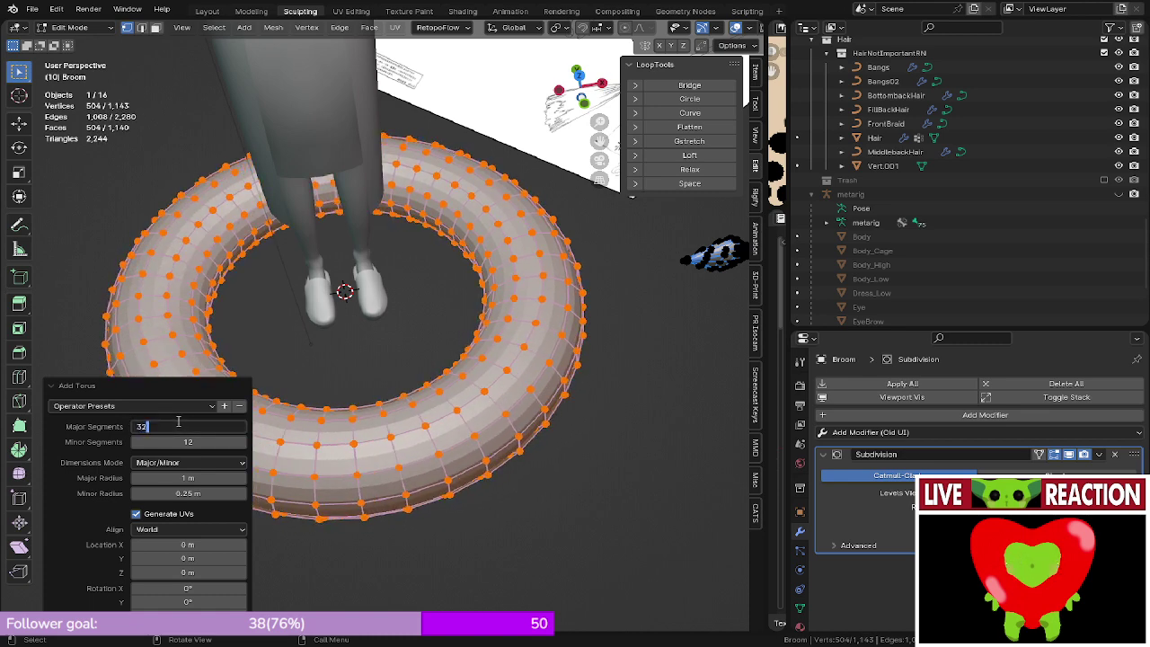
pyautogui.press('Return')
pyautogui.moveTo(290, 329); pyautogui.dragTo(331, 356, button='middle')
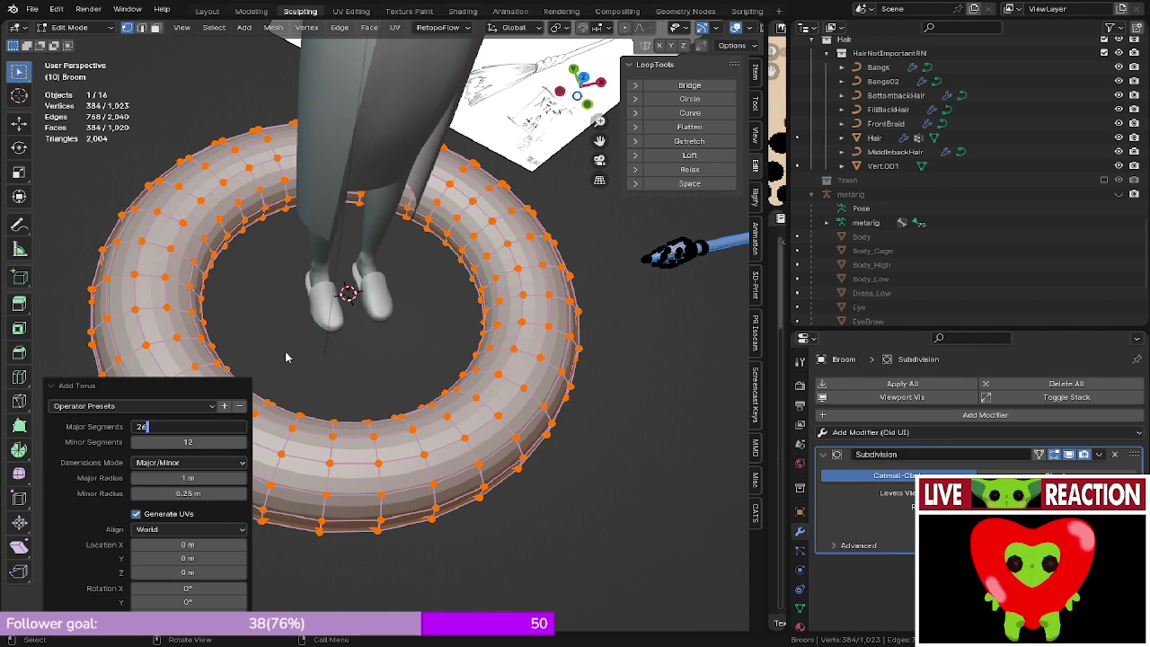
pyautogui.press('Return')
pyautogui.moveTo(285, 358); pyautogui.dragTo(342, 371, button='middle')
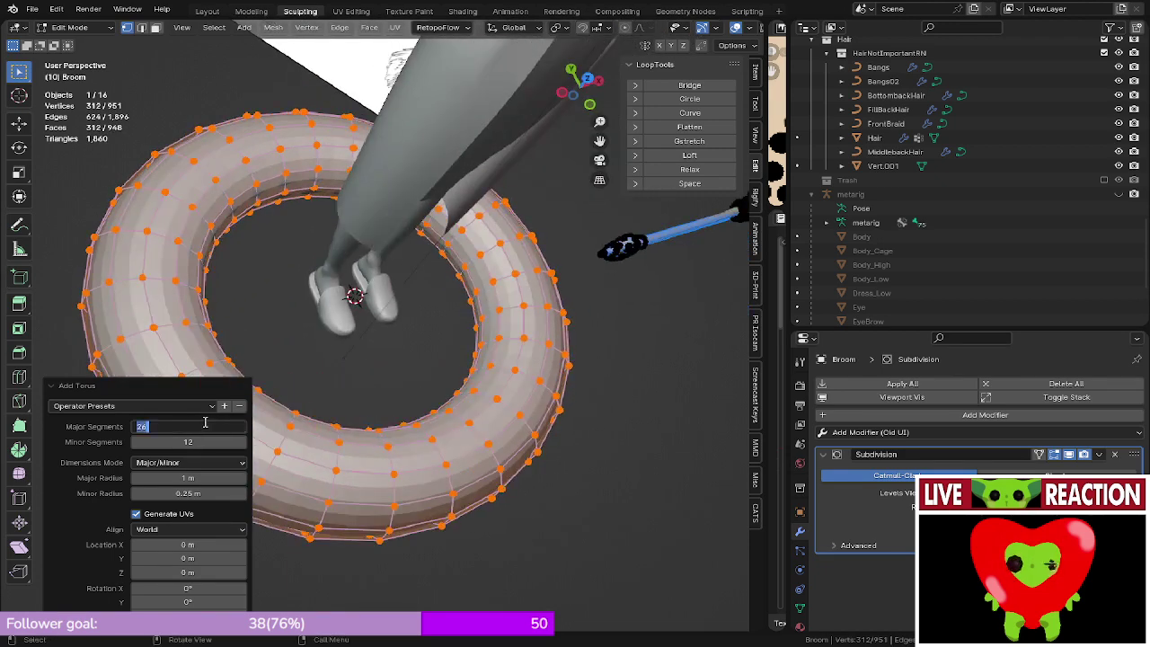
pyautogui.press('Return')
pyautogui.moveTo(282, 351); pyautogui.dragTo(328, 346, button='middle')
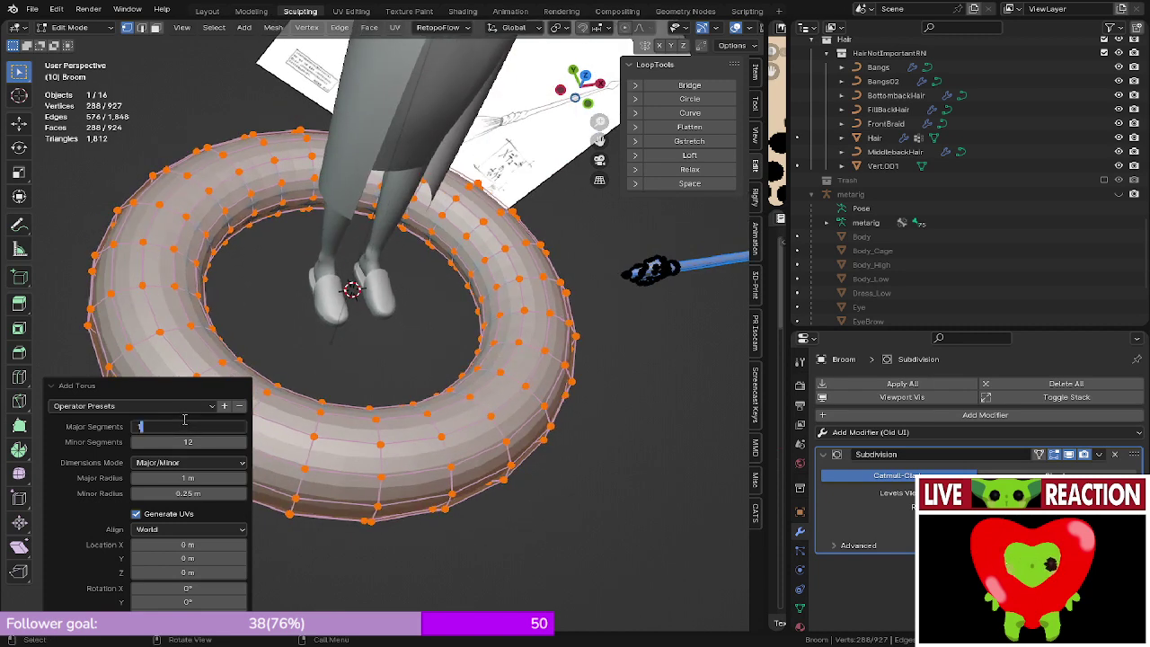
pyautogui.press('Return')
# - Shade the broom object smooth in Object Mode
pyautogui.moveTo(323, 332); pyautogui.dragTo(453, 375, button='middle')
pyautogui.press('Tab')
pyautogui.rightClick(410, 403)
pyautogui.click(380, 352)
pyautogui.press('Tab')
pyautogui.press('Tab')
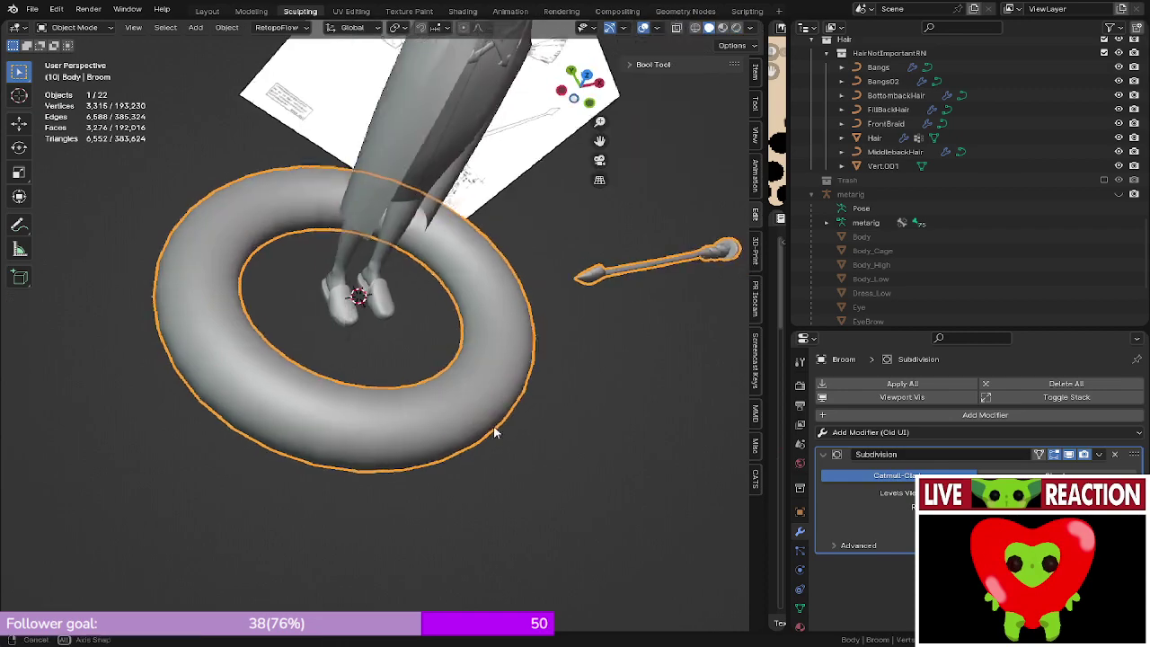
# - From the front view, scale the torus down and move it along X onto the handle tip of the broom
pyautogui.press('KP_1')
pyautogui.press('Tab')
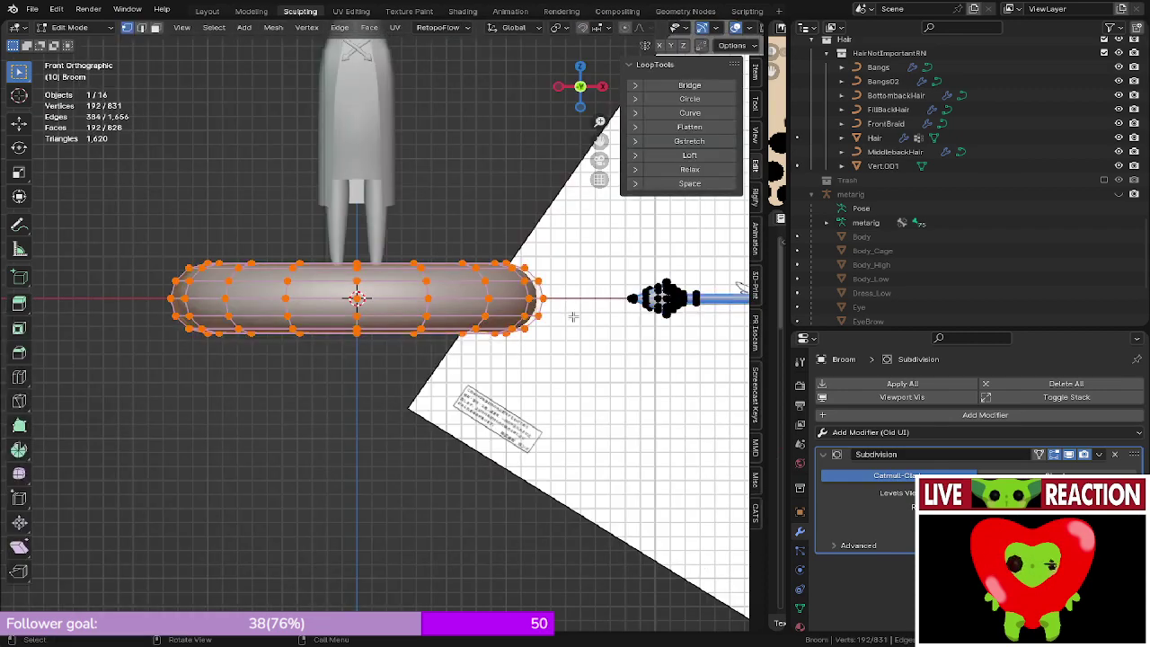
pyautogui.press('s')
pyautogui.click(404, 303)
pyautogui.press('g')
pyautogui.press('x')
pyautogui.click(698, 298)
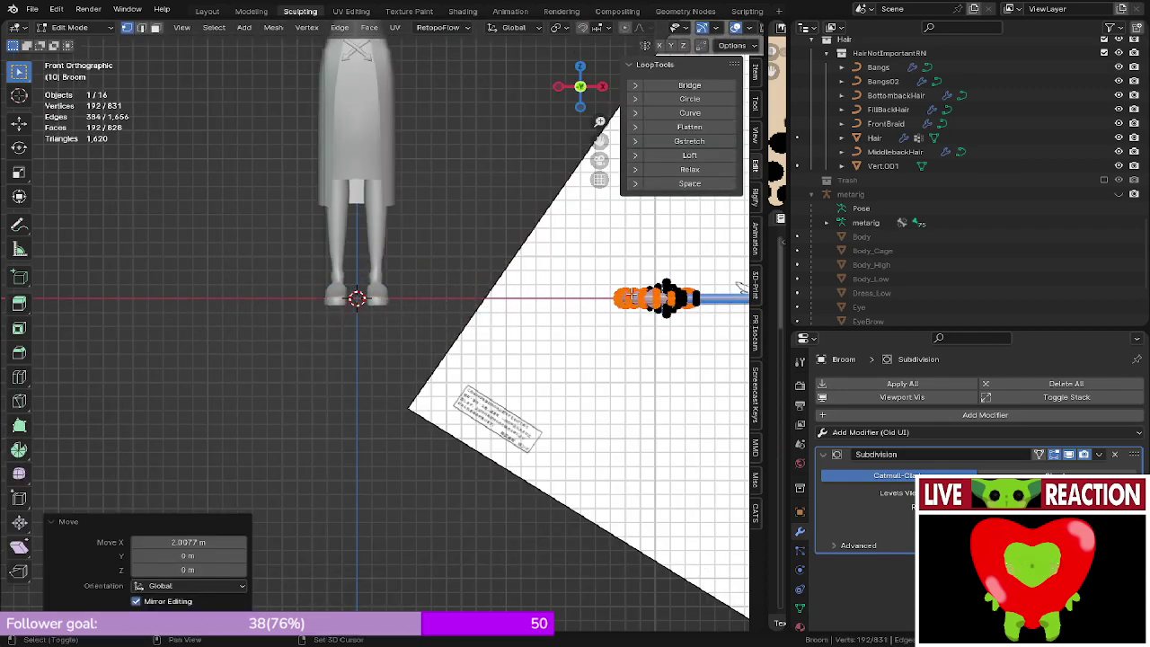
# - Rotate the torus 90° so it stands upright and move it along X to the bristle end
pyautogui.keyDown('shift'); pyautogui.moveTo(632, 295); pyautogui.dragTo(274, 411, button='middle'); pyautogui.keyUp('shift')
pyautogui.press('r')
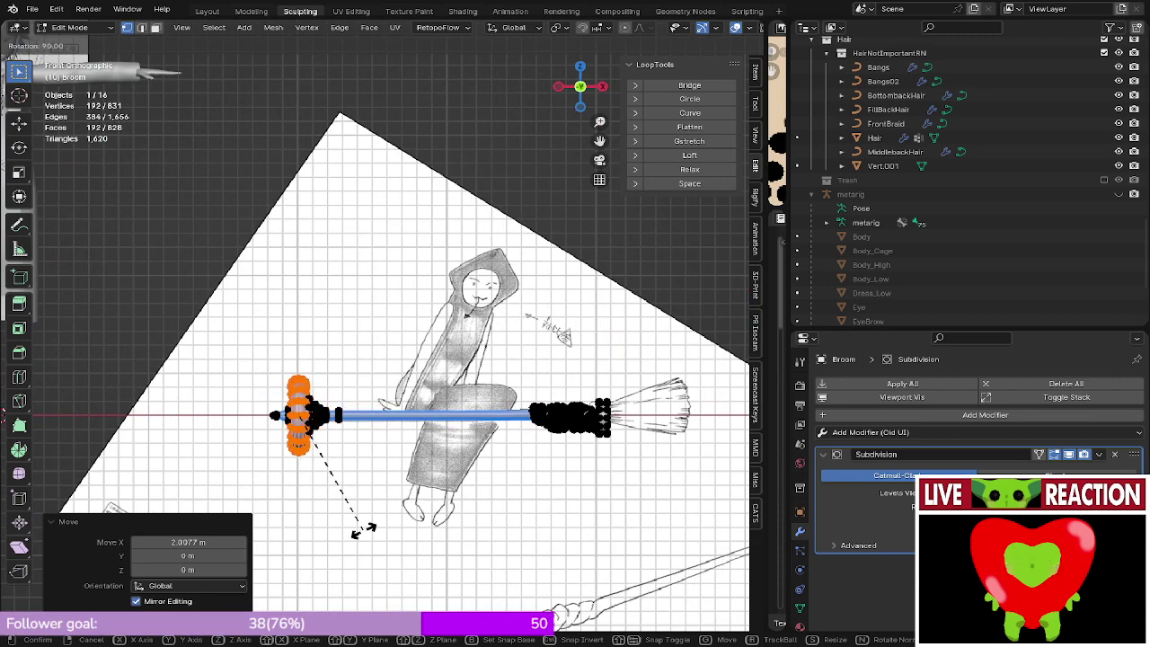
pyautogui.click(364, 531)
pyautogui.press('g')
pyautogui.press('x')
pyautogui.click(661, 460)
# - Scale the torus to 0.456 and move it 0.18 m along X, just past the band
pyautogui.moveTo(664, 454)
pyautogui.keyDown('shift'); pyautogui.mouseDown(button='middle')
pyautogui.moveTo(482, 419)
pyautogui.moveTo(269, 282)
pyautogui.moveTo(374, 326)
pyautogui.mouseUp(button='middle'); pyautogui.keyUp('shift')
pyautogui.scroll(5, 481, 417)
pyautogui.scroll(3, 503, 435)
pyautogui.press('s')
pyautogui.click(320, 365)
pyautogui.press('g')
pyautogui.press('x')
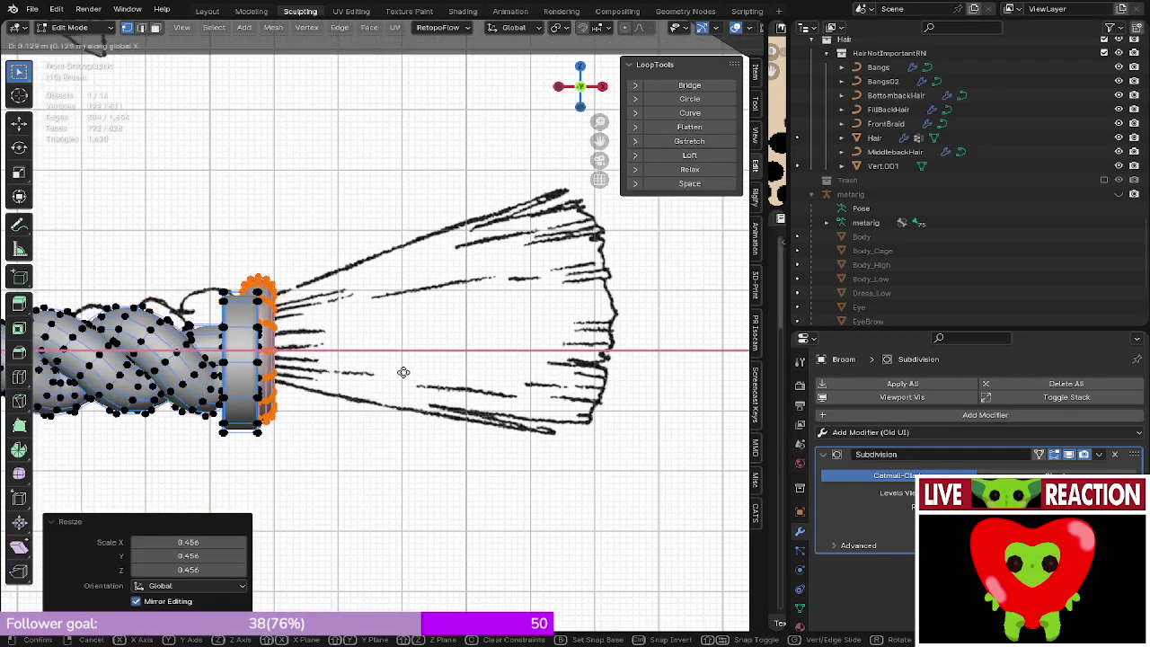
pyautogui.click(435, 373)
# - Align the torus with the band along Y and height, and move it about 0.024 m back along X toward the band
pyautogui.moveTo(433, 374); pyautogui.dragTo(318, 455, button='middle')
pyautogui.scroll(1, 318, 454)
pyautogui.moveTo(367, 377); pyautogui.dragTo(340, 421, button='middle')
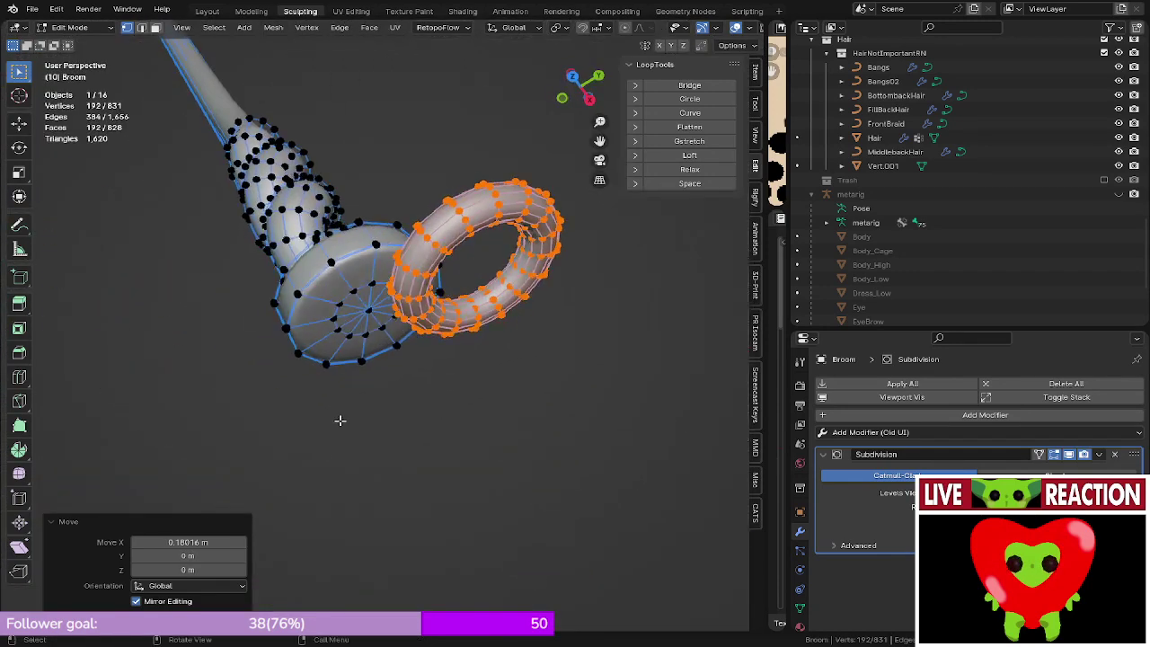
pyautogui.press('KP_7')
pyautogui.press('g')
pyautogui.press('y')
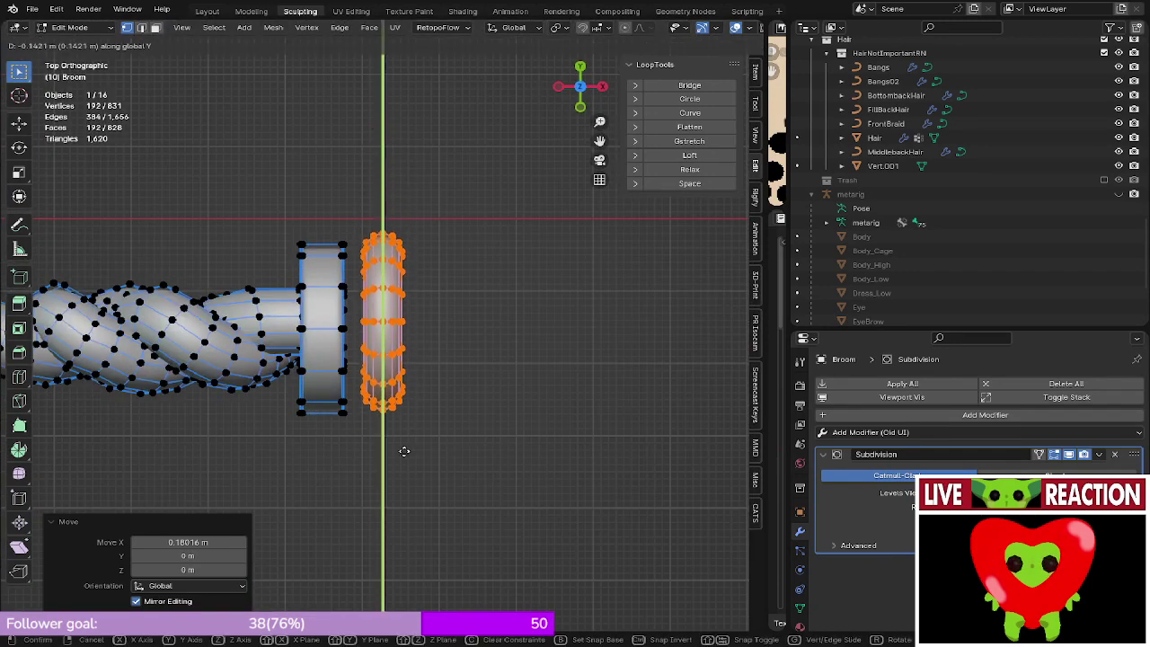
pyautogui.press('x')
pyautogui.click(419, 362)
pyautogui.scroll(4, 419, 362)
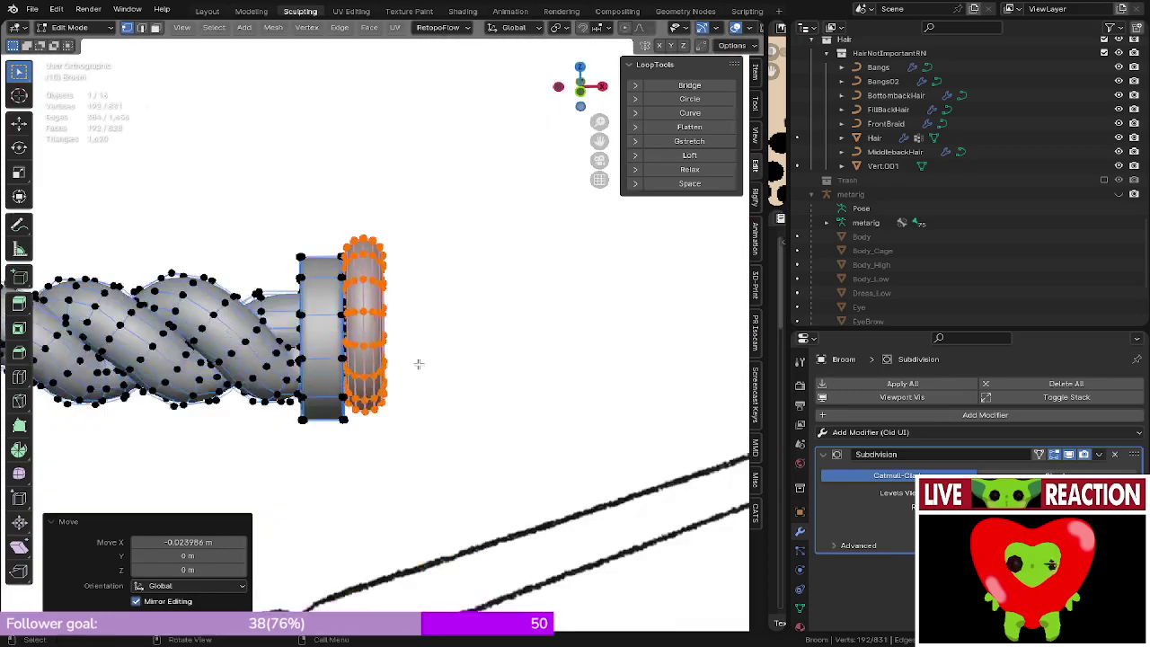
pyautogui.scroll(-1, 419, 363)
# - Try scaling the torus down uniformly against the drawn base of the bristles
pyautogui.press('s')
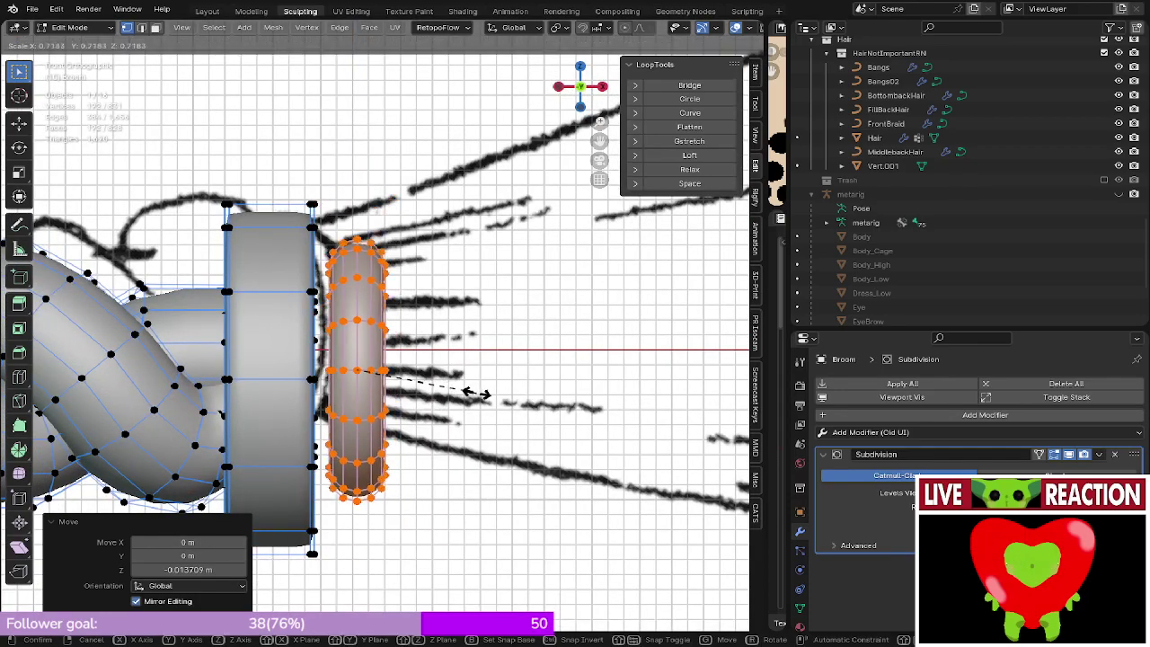
pyautogui.click(453, 386)
pyautogui.hotkey('ctrl', 'z')
# - In wireframe, scale the torus to 0.815 and move it about 0.009 m back along X against the band
pyautogui.moveTo(495, 352); pyautogui.dragTo(480, 355, button='middle')
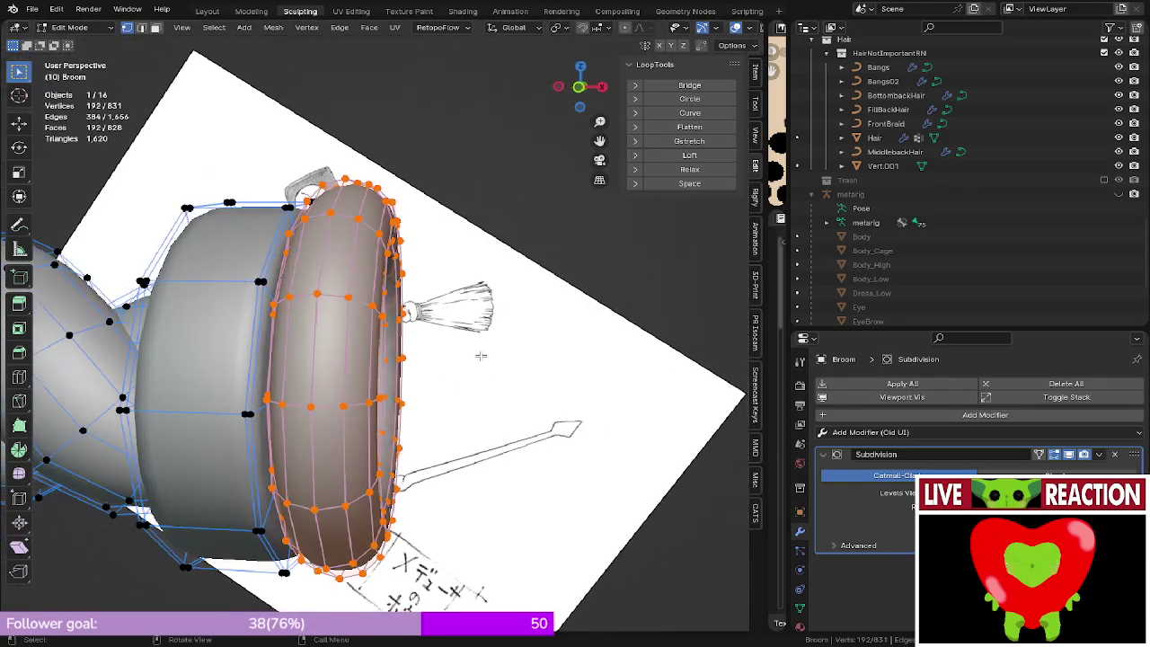
pyautogui.hotkey('shift', 'z')
pyautogui.press('KP_1')
pyautogui.keyDown('shift'); pyautogui.moveTo(274, 358); pyautogui.dragTo(278, 385, button='middle'); pyautogui.keyUp('shift')
pyautogui.scroll(2, 283, 389)
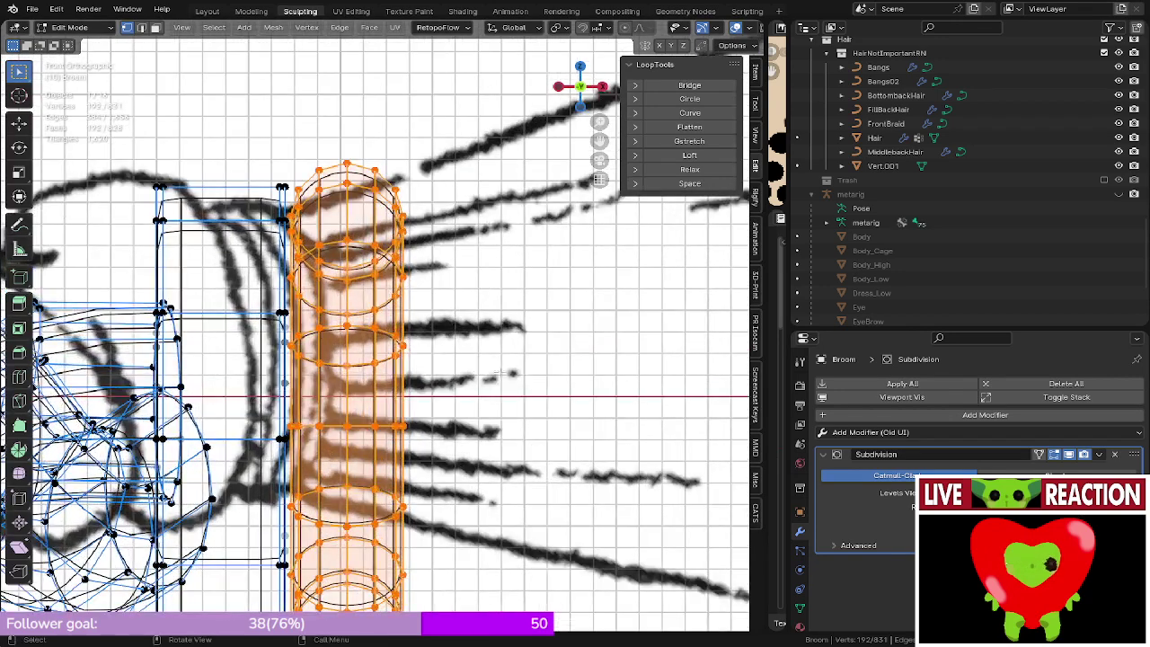
pyautogui.press('s')
pyautogui.click(476, 377)
pyautogui.press('g')
pyautogui.press('y')
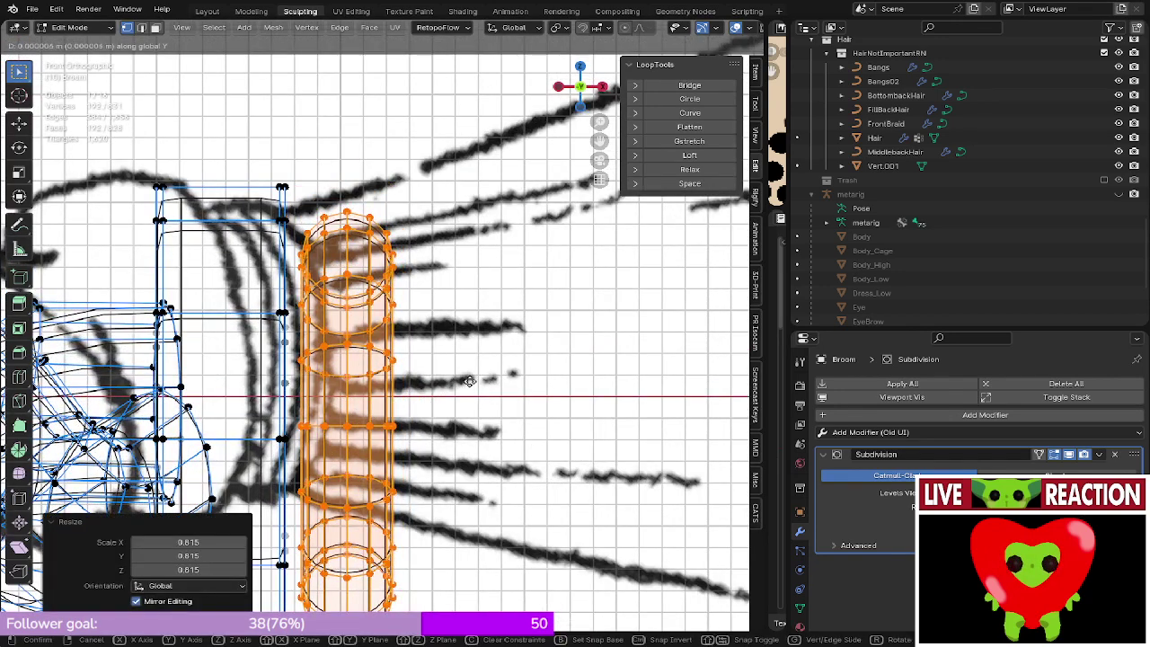
pyautogui.press('x')
pyautogui.click(489, 382)
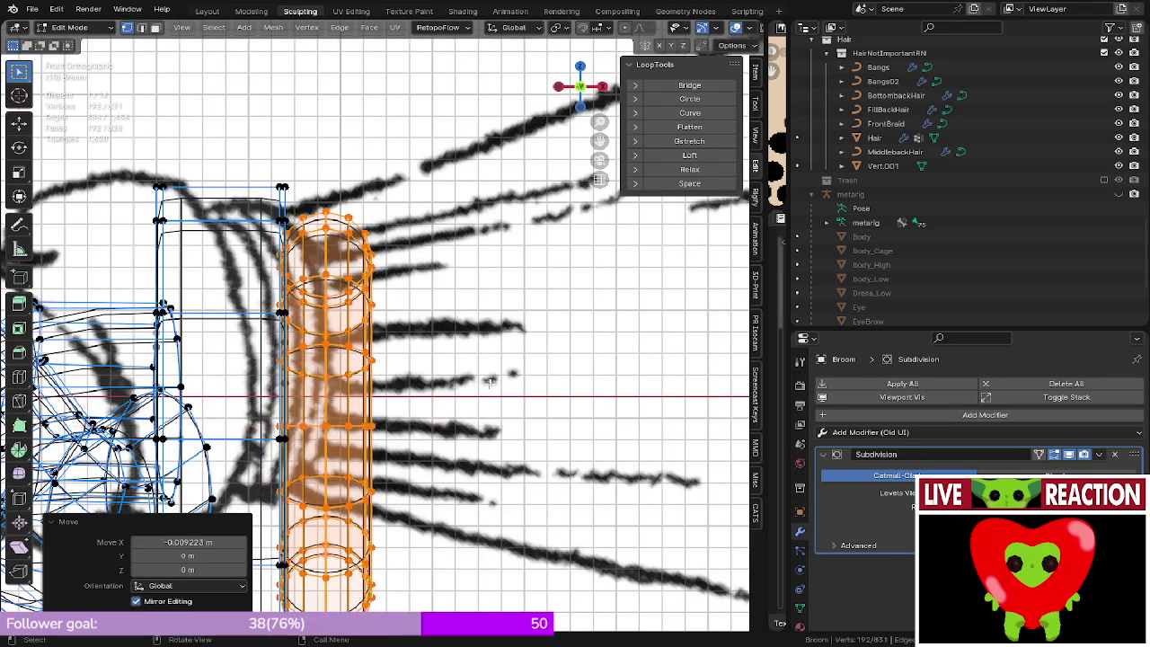
# - Center the torus on the band's end face by shifting it along Y and Z in the side view, and save the file
pyautogui.moveTo(490, 382); pyautogui.dragTo(326, 337, button='middle')
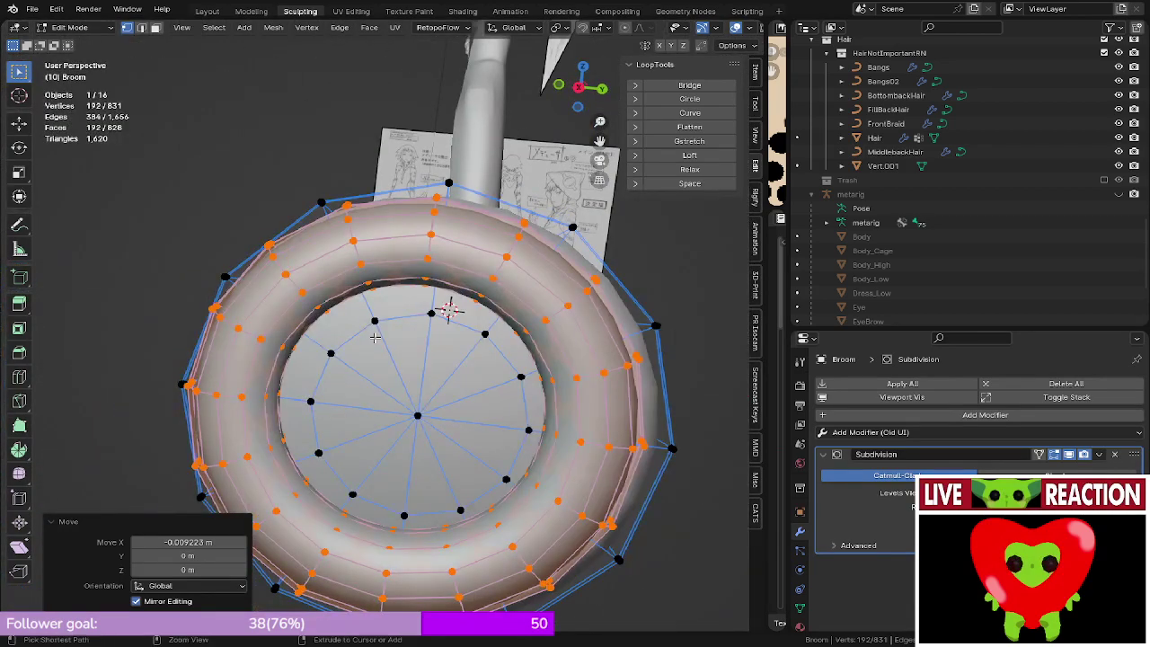
pyautogui.press('ctrl+KP_1')
pyautogui.press('ctrl+KP_3')
pyautogui.press('KP_3')
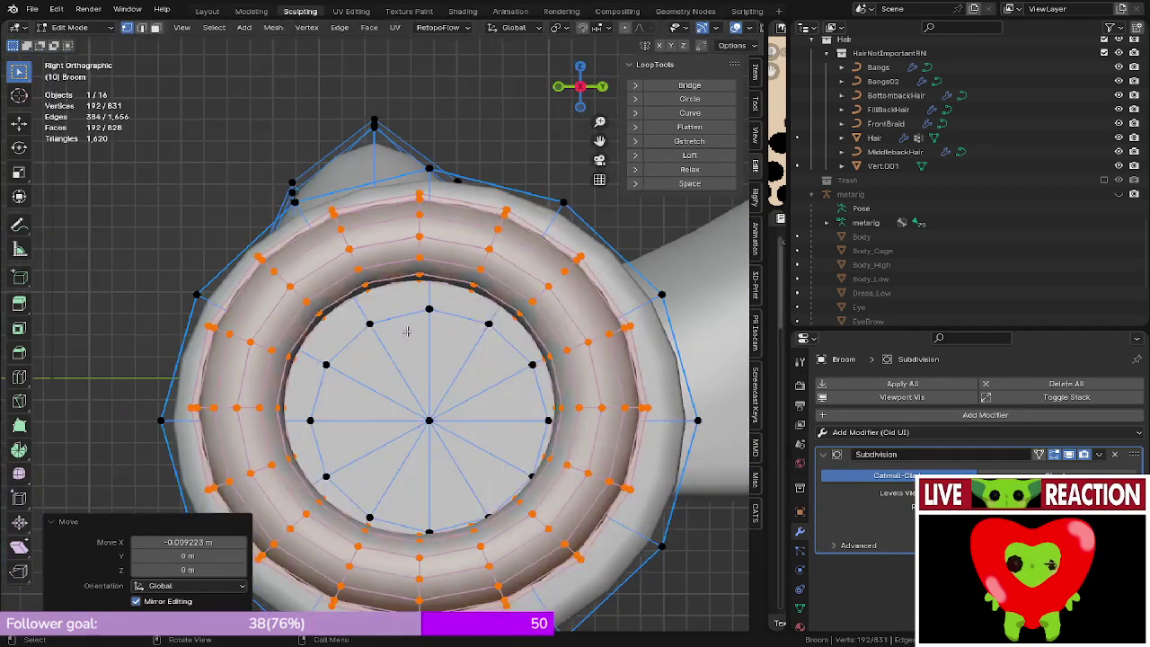
pyautogui.press('g')
pyautogui.press('z')
pyautogui.click(531, 366)
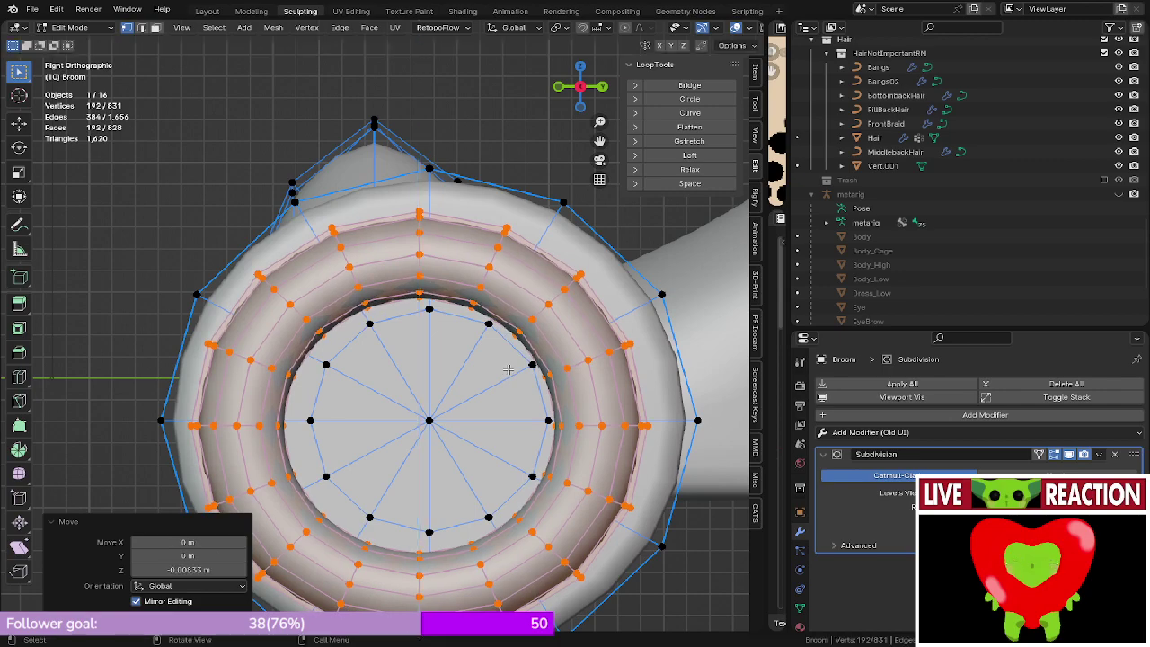
pyautogui.press('g')
pyautogui.press('x')
pyautogui.press('y')
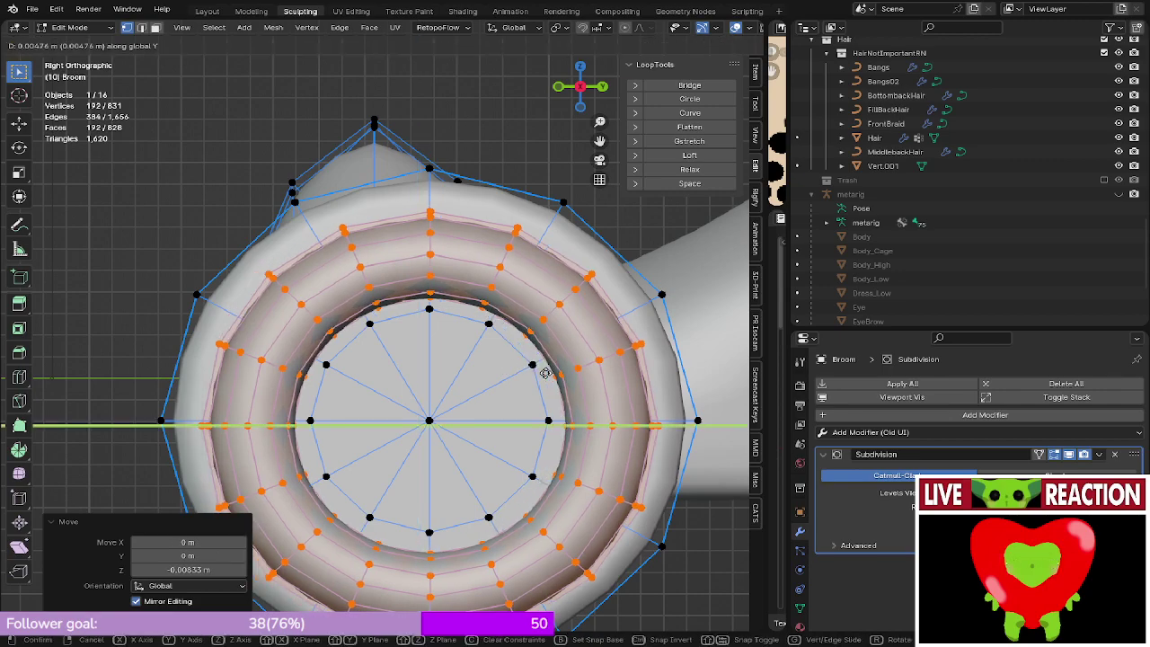
pyautogui.click(545, 373)
pyautogui.press('g')
pyautogui.press('z')
pyautogui.click(544, 362)
pyautogui.hotkey('ctrl', 's')
pyautogui.click(516, 338)
# - Flatten the torus along X by scaling it to 0.454
pyautogui.moveTo(442, 330); pyautogui.dragTo(517, 345, button='middle')
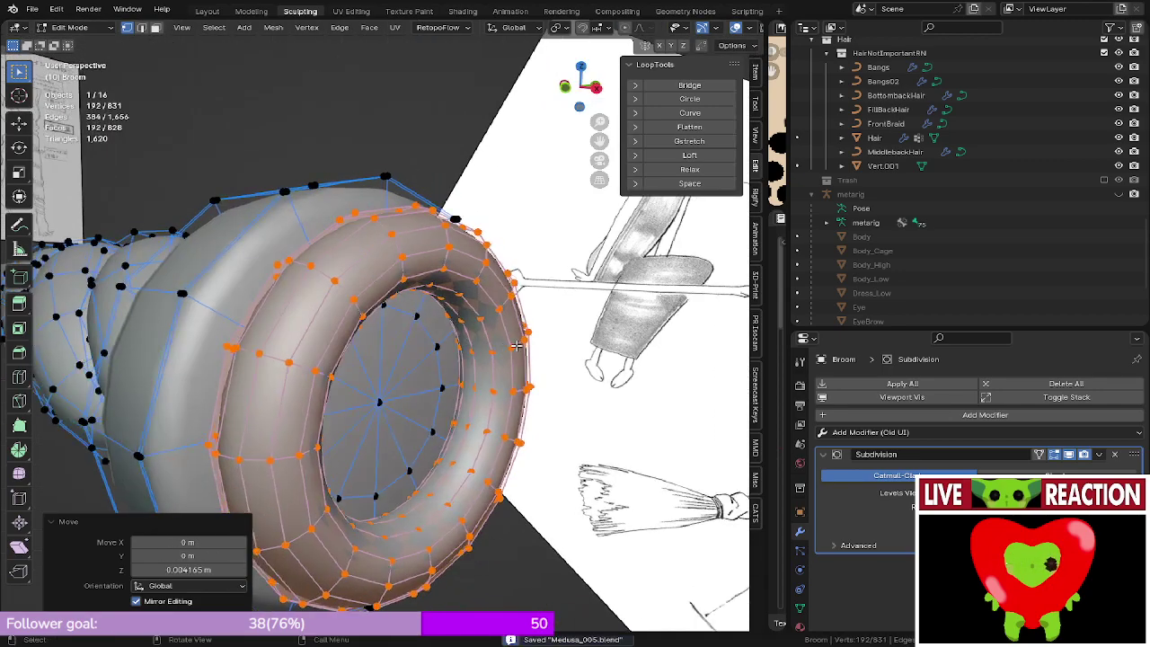
pyautogui.press('KP_1')
pyautogui.scroll(3, 517, 345)
pyautogui.press('s')
pyautogui.press('x')
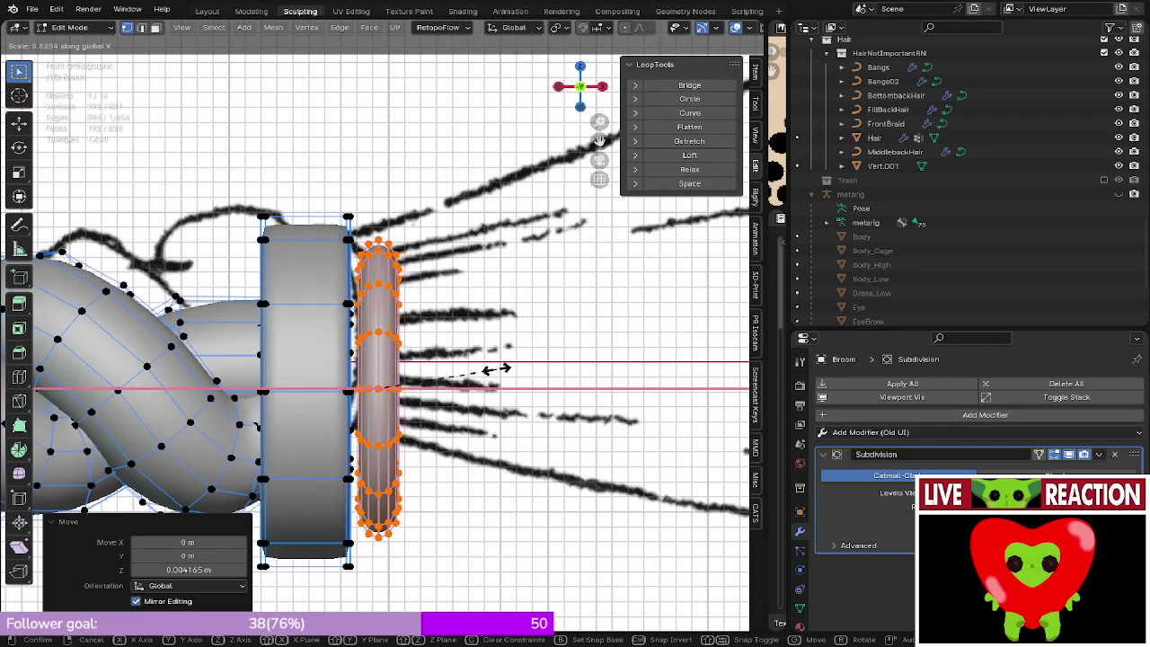
pyautogui.click(462, 369)
pyautogui.moveTo(461, 369); pyautogui.dragTo(233, 354, button='middle')
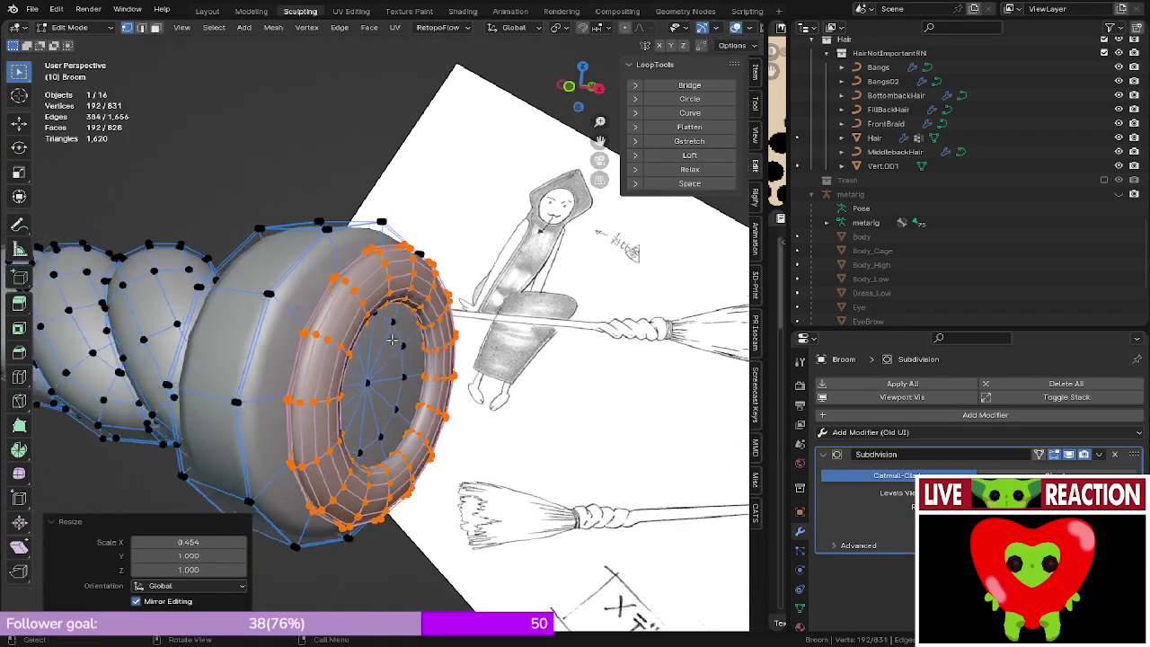
# - Try rounding two neighbouring cross-section loops of the torus with the LoopTools Circle operation
pyautogui.scroll(2, 214, 348)
pyautogui.keyDown('alt'); pyautogui.click(281, 355); pyautogui.keyUp('alt')
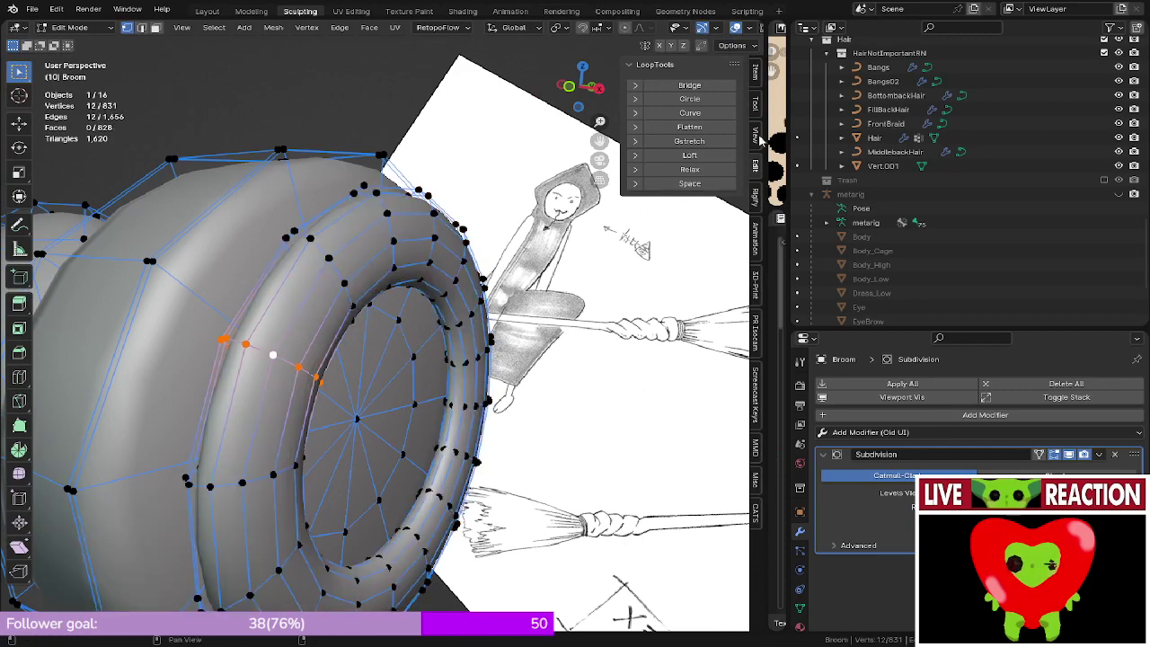
pyautogui.click(721, 99)
pyautogui.moveTo(539, 179); pyautogui.dragTo(442, 204, button='middle')
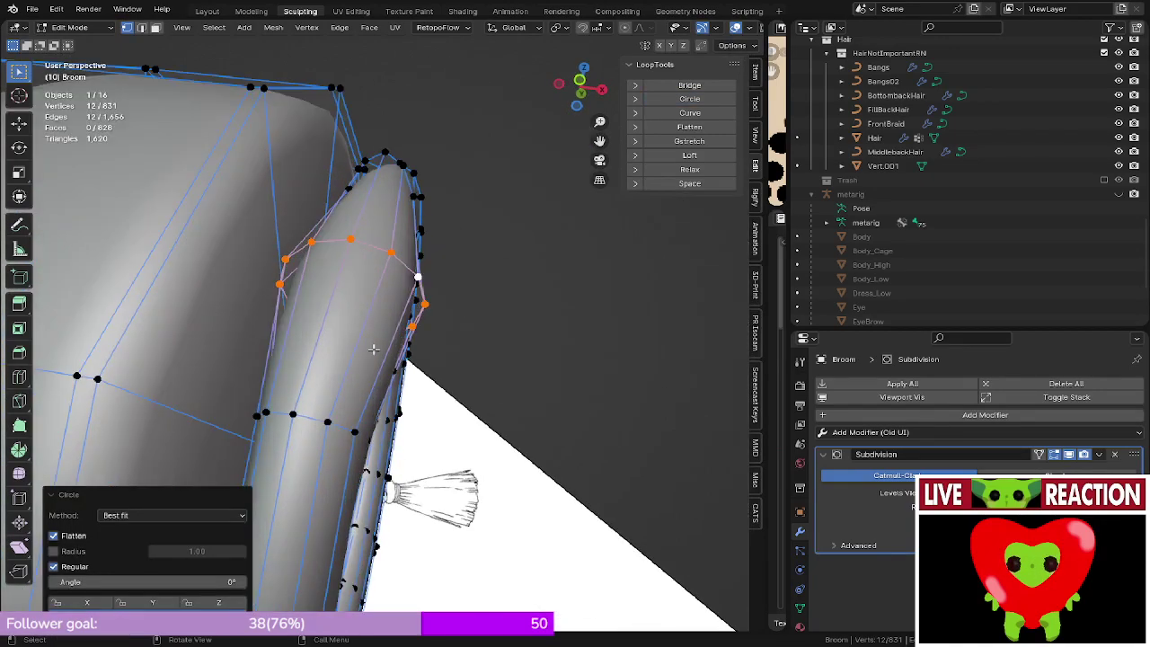
pyautogui.keyDown('alt'); pyautogui.click(349, 429); pyautogui.keyUp('alt')
pyautogui.click(705, 100)
pyautogui.moveTo(225, 252); pyautogui.dragTo(335, 159, button='middle')
# - Compare the rounded loops with the rest of the torus from the front, and undo the circle changes
pyautogui.press('Tab')
pyautogui.scroll(-3, 362, 332)
pyautogui.press('KP_1')
pyautogui.press('Tab')
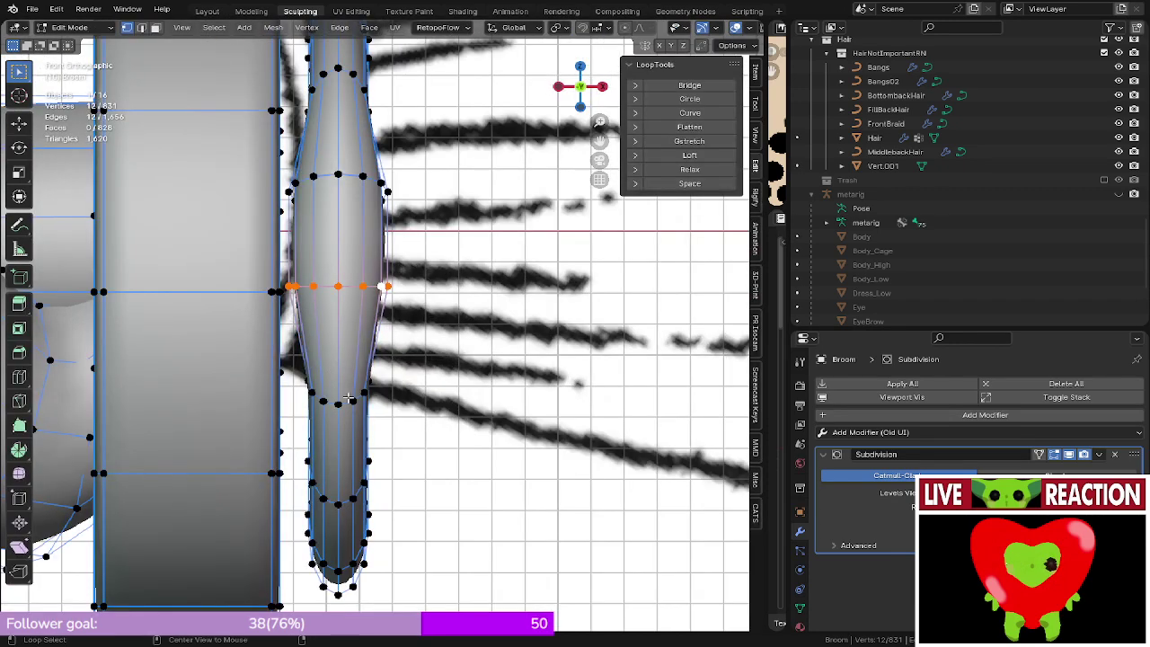
pyautogui.keyDown('alt'); pyautogui.click(348, 398); pyautogui.keyUp('alt')
pyautogui.hotkey('ctrl', 'z')
pyautogui.hotkey('ctrl', 'z')
pyautogui.hotkey('ctrl', 'z')
pyautogui.hotkey('ctrl', 'z')
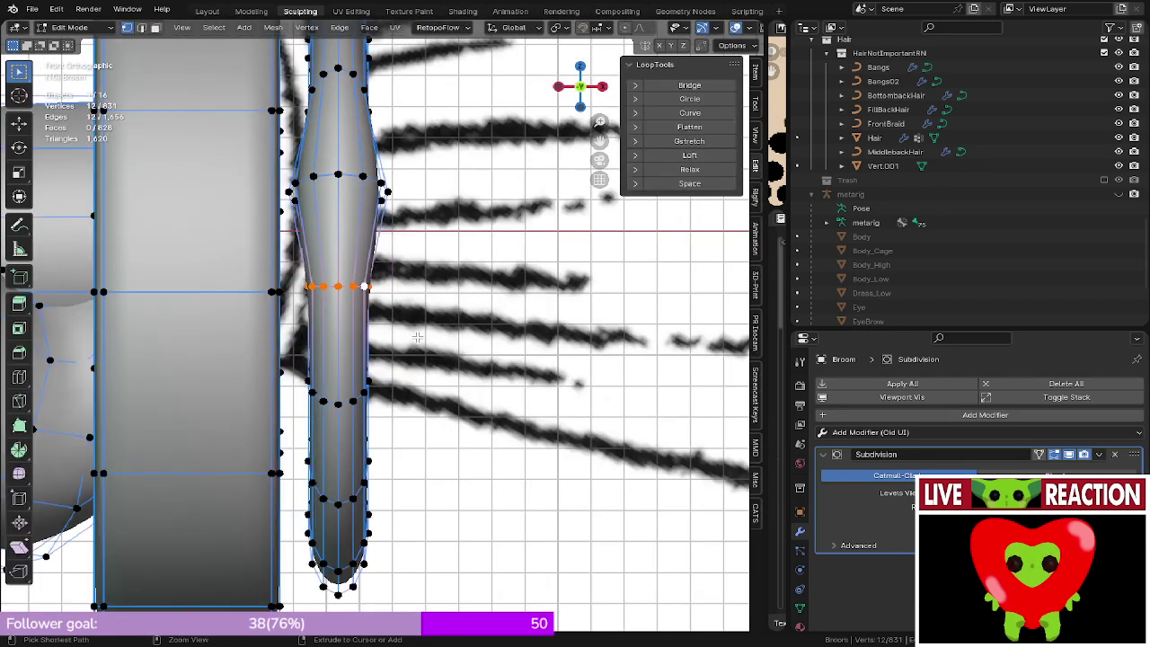
pyautogui.hotkey('ctrl', 'z')
# - Flatten the whole torus along X by scaling it to 0.550
pyautogui.press('a')
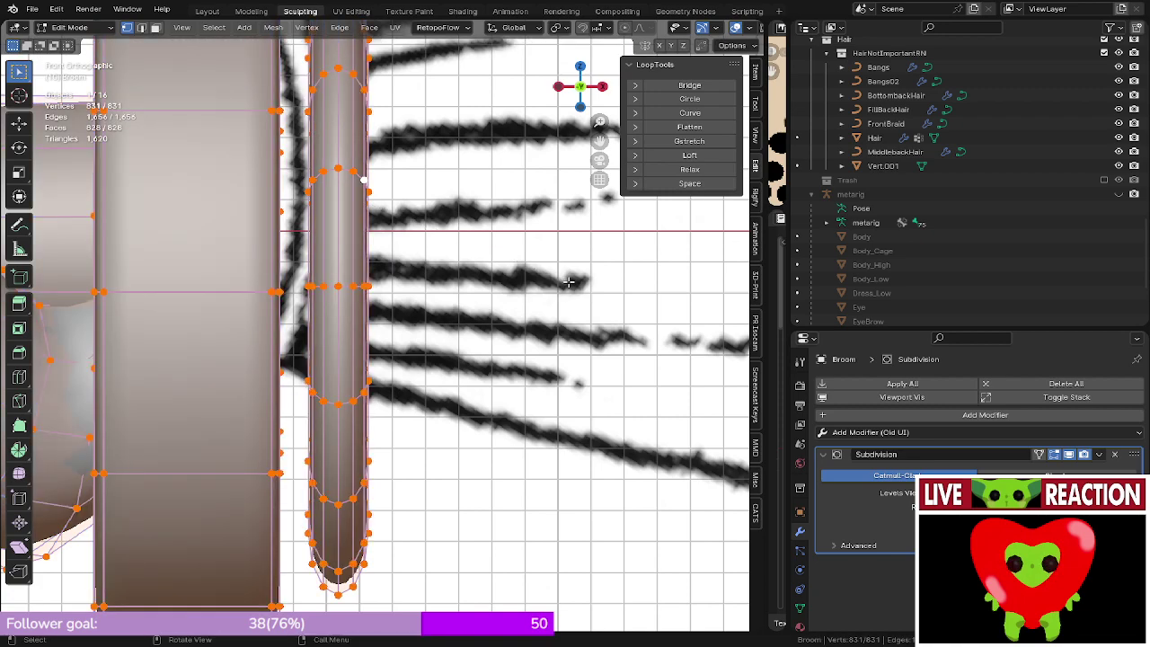
pyautogui.hotkey('alt', 'a')
pyautogui.press('l')
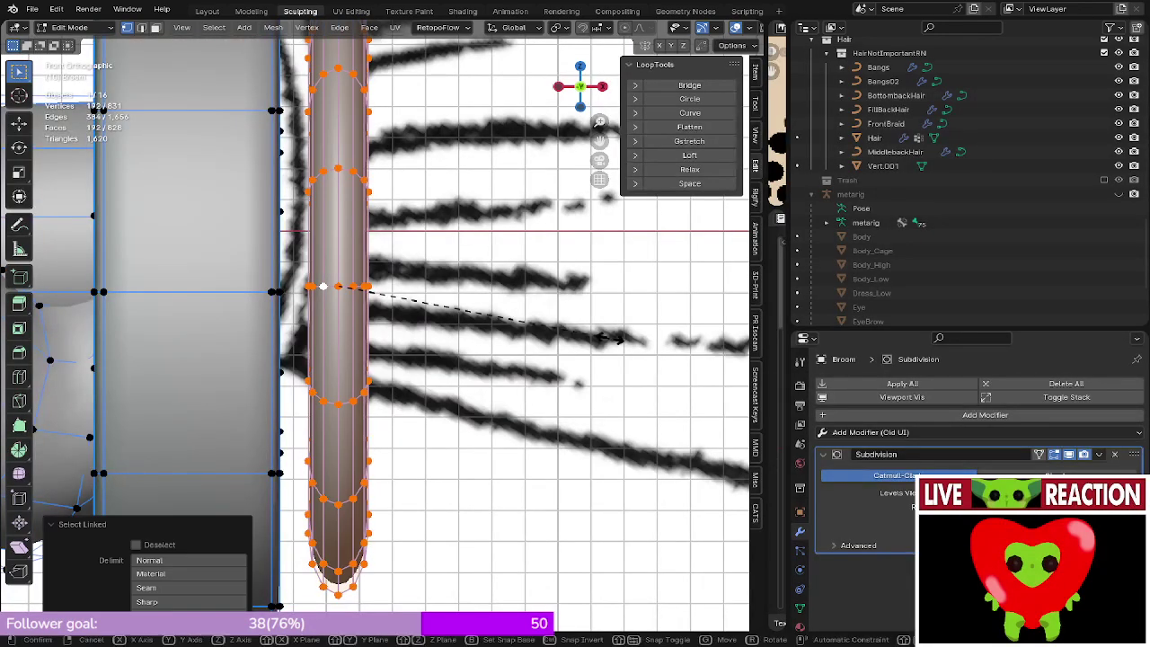
pyautogui.press('s')
pyautogui.press('x')
pyautogui.click(503, 314)
pyautogui.scroll(3, 487, 314)
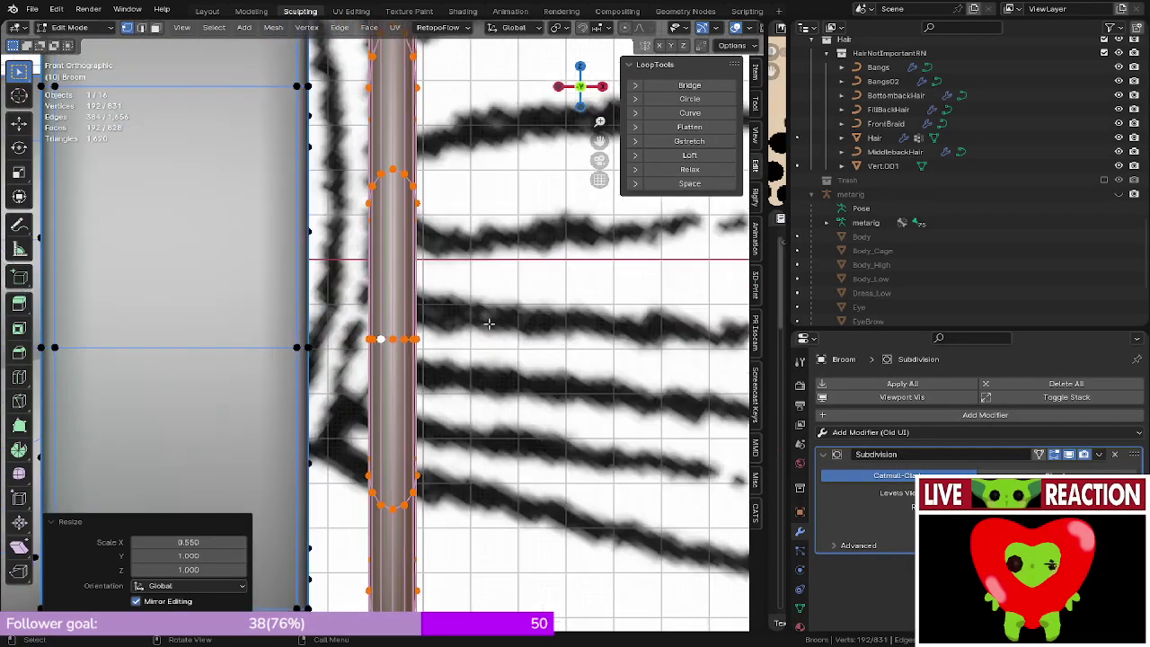
# - Round one cross-section loop of the flattened torus with the LoopTools Circle operation and check its profile from the front
pyautogui.moveTo(487, 313); pyautogui.dragTo(246, 462, button='middle')
pyautogui.keyDown('alt'); pyautogui.click(228, 464); pyautogui.keyUp('alt')
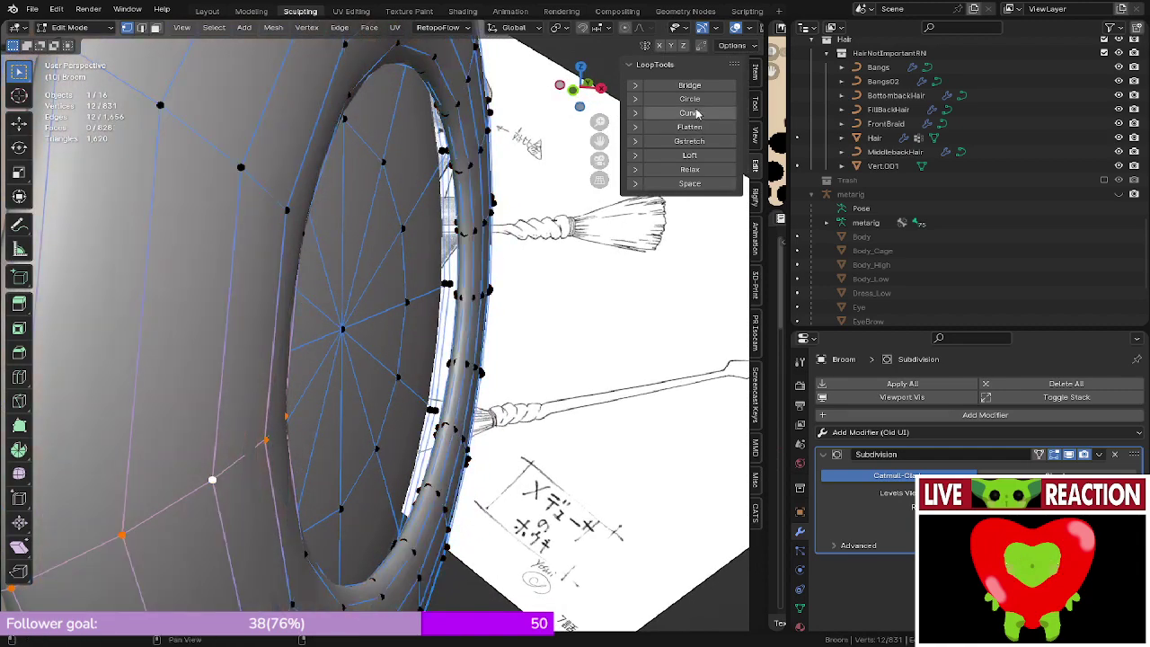
pyautogui.click(689, 102)
pyautogui.moveTo(503, 244); pyautogui.dragTo(479, 325, button='middle')
pyautogui.press('KP_1')
pyautogui.press('Tab')
pyautogui.scroll(-1, 479, 324)
pyautogui.press('Tab')
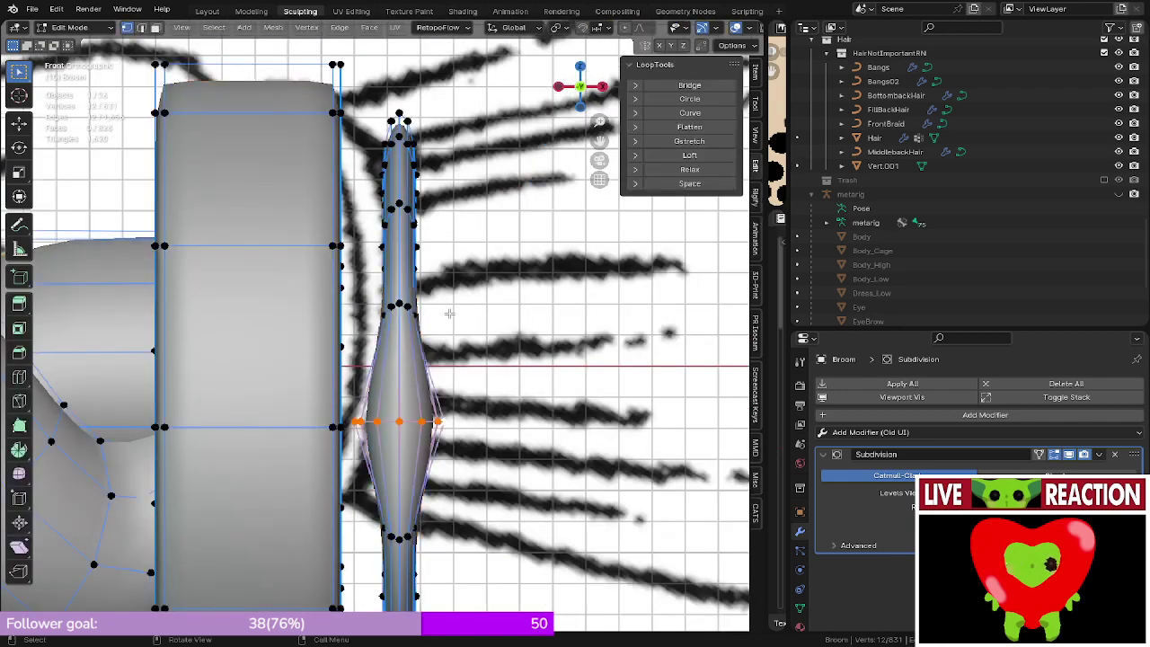
# - Apply LoopTools Circle to the next two cross-section loops above the first rounded one
pyautogui.scroll(3, 449, 314)
pyautogui.keyDown('alt'); pyautogui.click(422, 285); pyautogui.keyUp('alt')
pyautogui.click(672, 101)
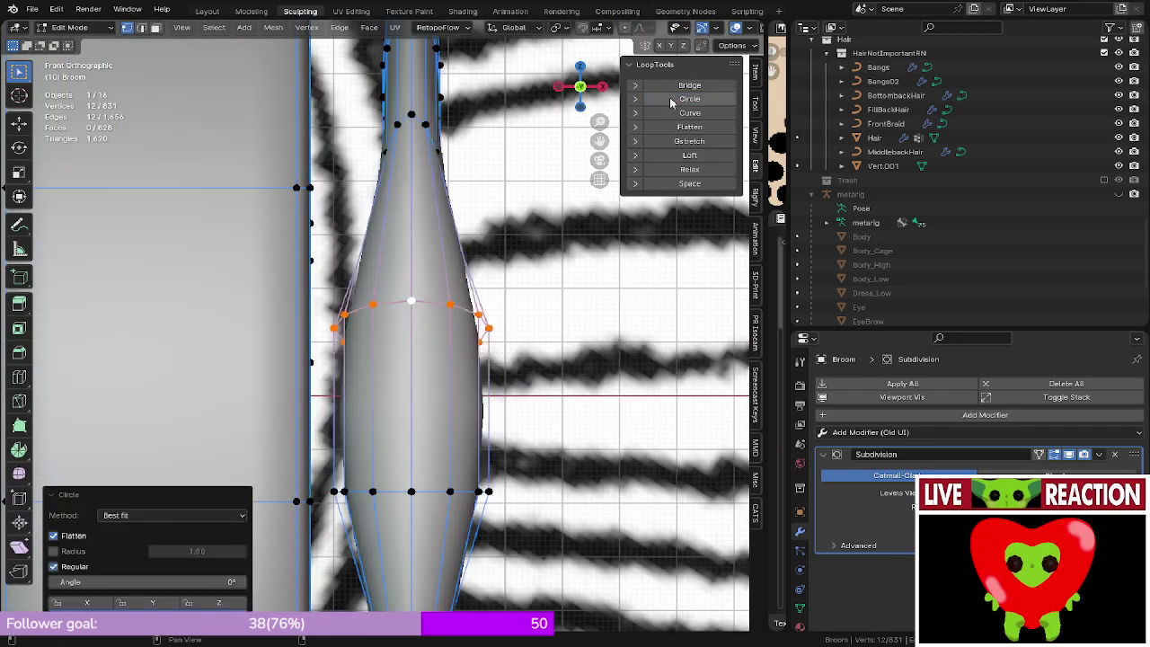
pyautogui.moveTo(429, 235); pyautogui.dragTo(419, 274, button='middle')
pyautogui.keyDown('alt'); pyautogui.click(402, 288); pyautogui.keyUp('alt')
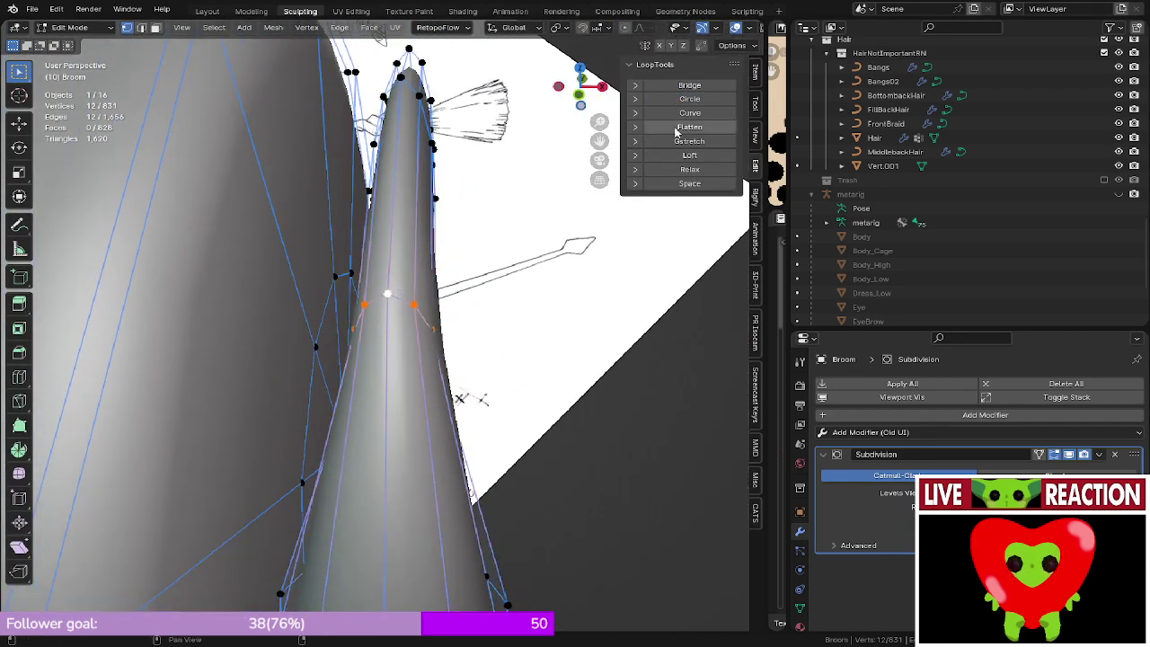
pyautogui.click(688, 101)
# - Round the next three cross-section loops with LoopTools Circle, continuing up to the top of the torus
pyautogui.moveTo(512, 270); pyautogui.dragTo(442, 363, button='middle')
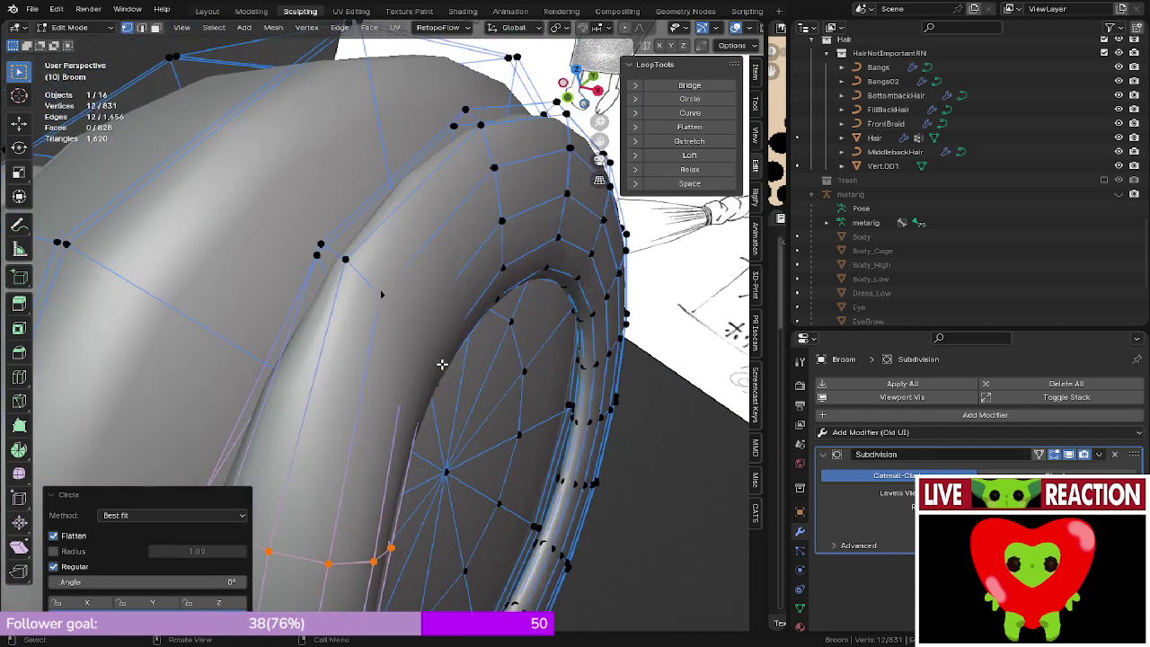
pyautogui.keyDown('alt'); pyautogui.click(394, 299); pyautogui.keyUp('alt')
pyautogui.click(697, 98)
pyautogui.keyDown('alt'); pyautogui.click(513, 187); pyautogui.keyUp('alt')
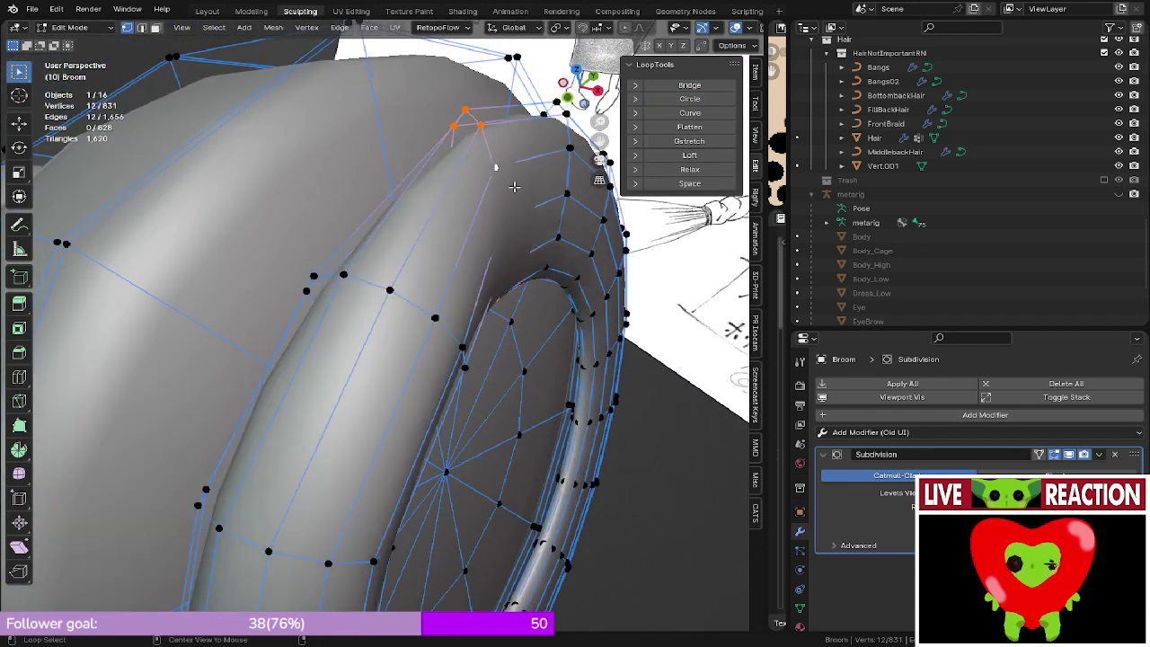
pyautogui.click(689, 99)
pyautogui.keyDown('alt'); pyautogui.click(562, 167); pyautogui.keyUp('alt')
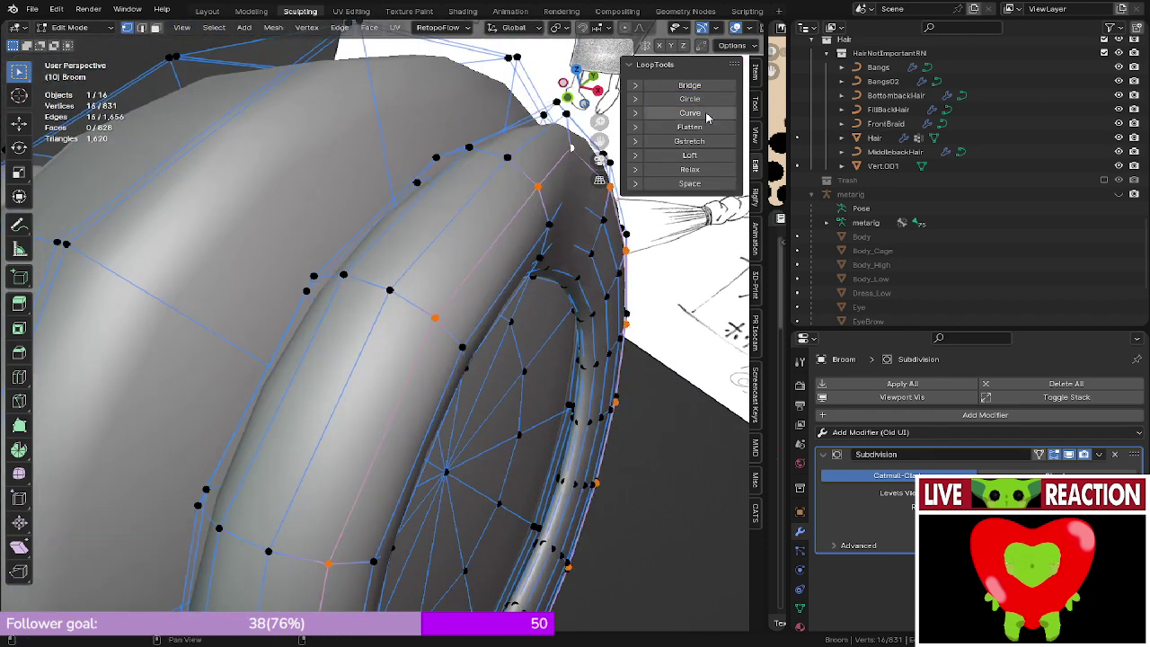
pyautogui.keyDown('alt'); pyautogui.click(573, 177); pyautogui.keyUp('alt')
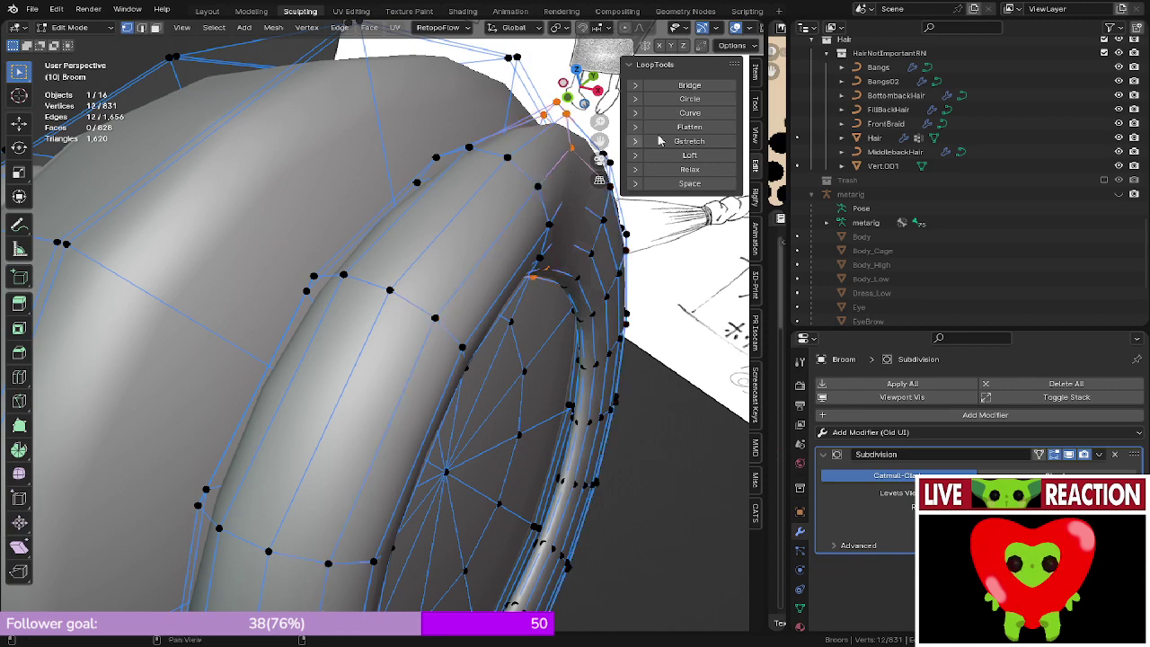
pyautogui.click(702, 104)
# - Round the three cross-section loops running from the top of the torus down its far side with LoopTools Circle
pyautogui.moveTo(566, 301); pyautogui.dragTo(426, 405, button='middle')
pyautogui.scroll(-3, 426, 405)
pyautogui.keyDown('shift'); pyautogui.moveTo(628, 298); pyautogui.dragTo(510, 258, button='middle'); pyautogui.keyUp('shift')
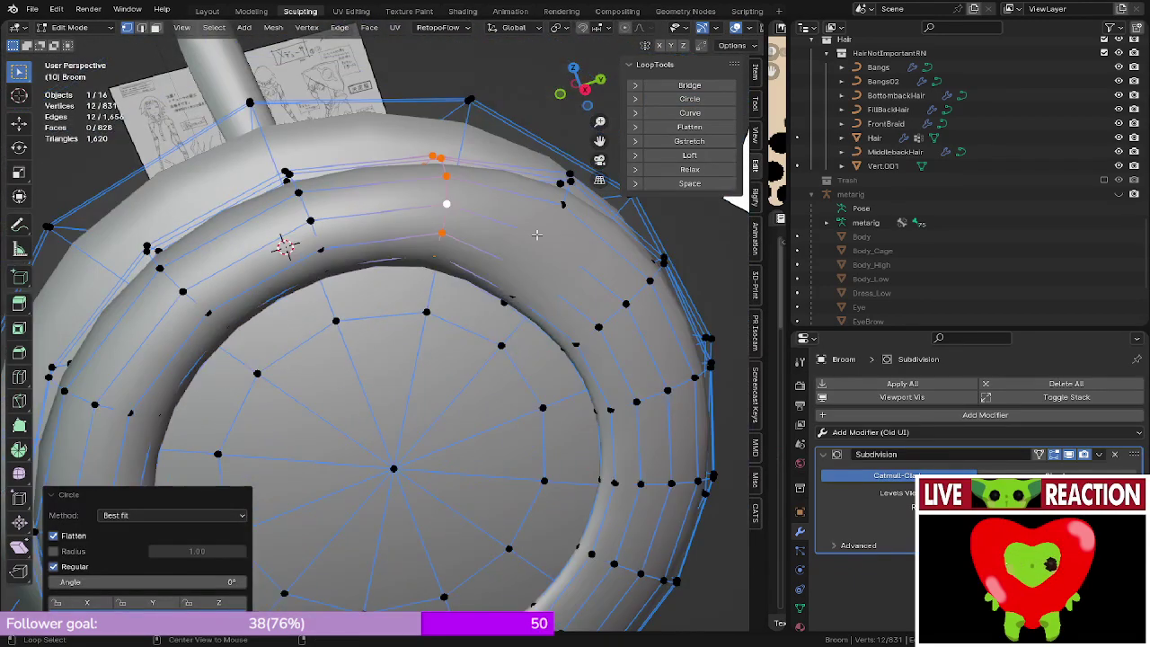
pyautogui.keyDown('alt'); pyautogui.click(561, 209); pyautogui.keyUp('alt')
pyautogui.keyDown('alt'); pyautogui.click(562, 216); pyautogui.keyUp('alt')
pyautogui.click(689, 103)
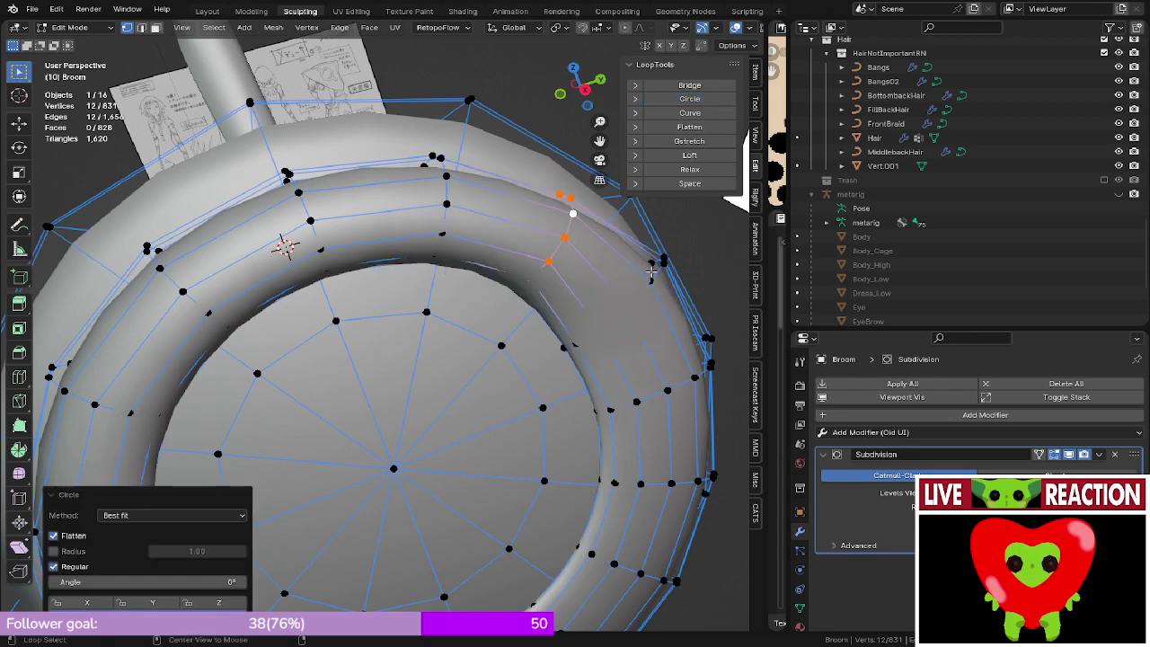
pyautogui.keyDown('alt'); pyautogui.click(652, 272); pyautogui.keyUp('alt')
pyautogui.click(705, 101)
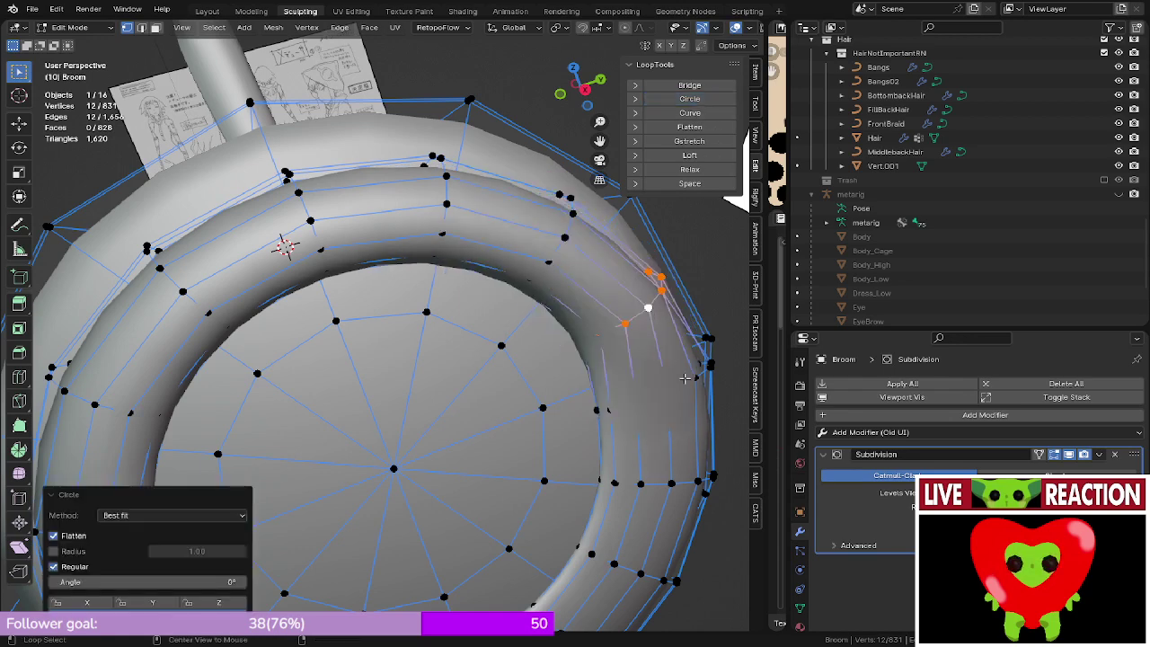
pyautogui.keyDown('alt'); pyautogui.click(681, 365); pyautogui.keyUp('alt')
pyautogui.click(690, 99)
# - Apply LoopTools Circle to five consecutive cross-section loops from the far side of the torus around to its bottom
pyautogui.moveTo(573, 85); pyautogui.dragTo(588, 56)
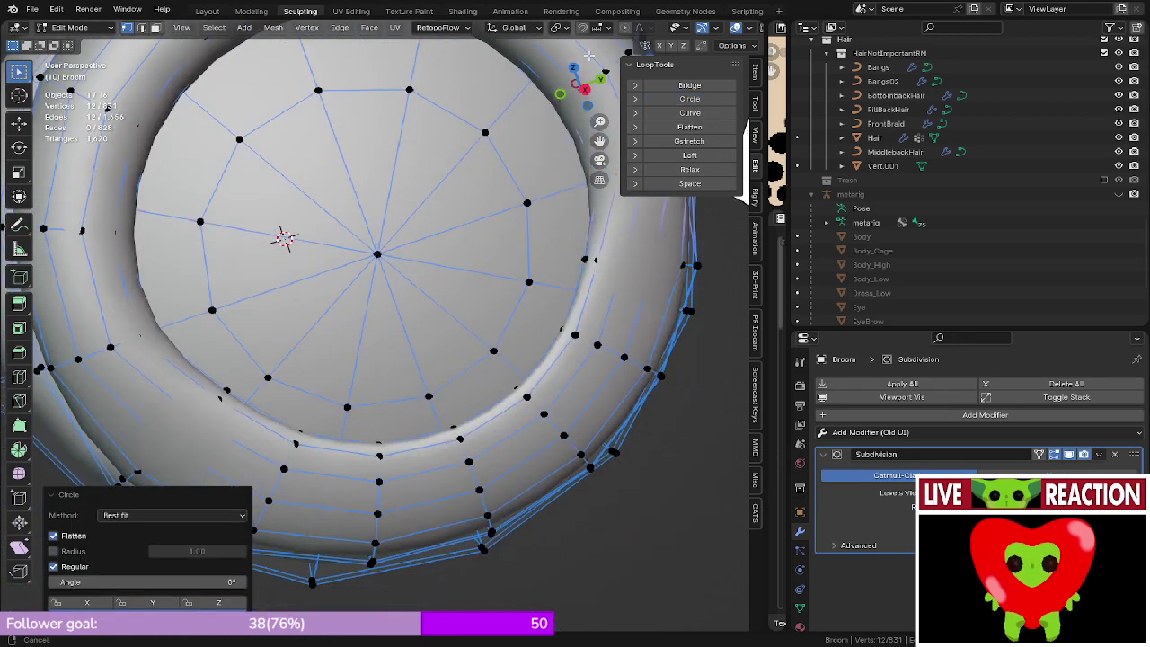
pyautogui.keyDown('alt'); pyautogui.click(612, 262); pyautogui.keyUp('alt')
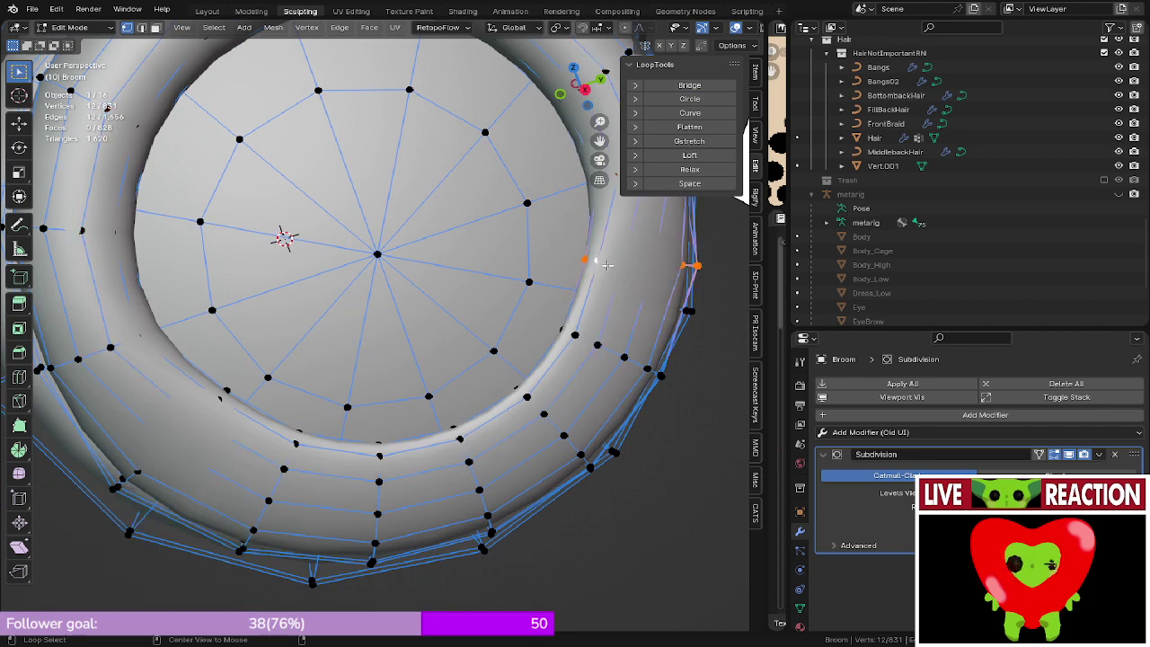
pyautogui.click(690, 98)
pyautogui.keyDown('alt'); pyautogui.click(583, 339); pyautogui.keyUp('alt')
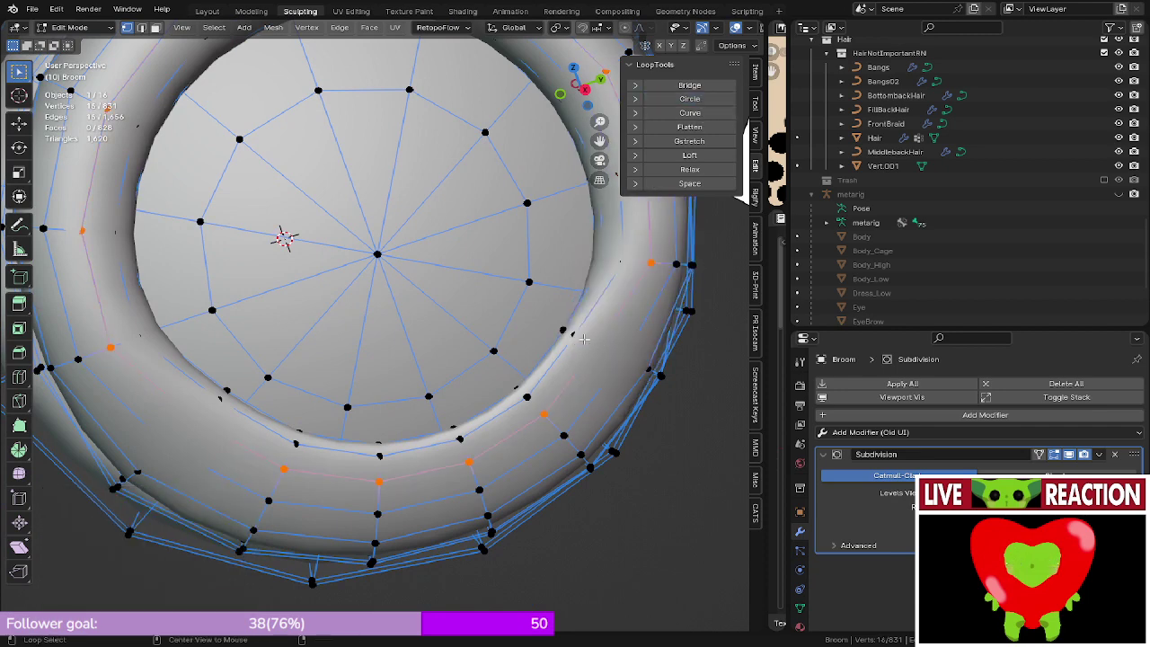
pyautogui.click(688, 99)
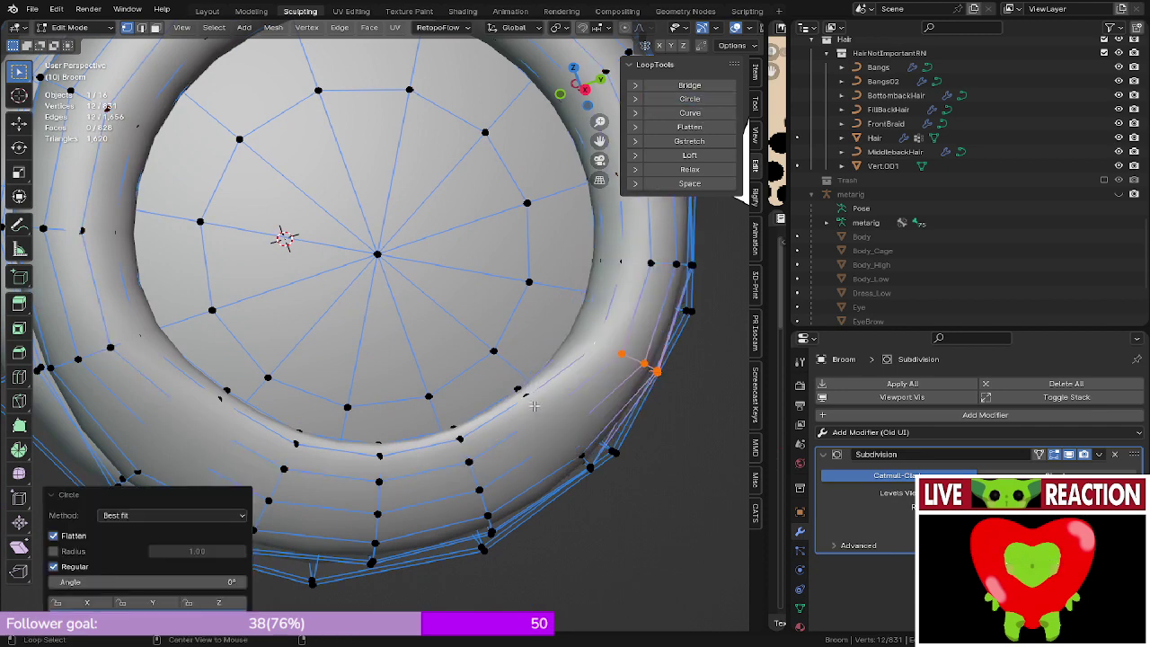
pyautogui.keyDown('alt'); pyautogui.click(533, 406); pyautogui.keyUp('alt')
pyautogui.click(688, 99)
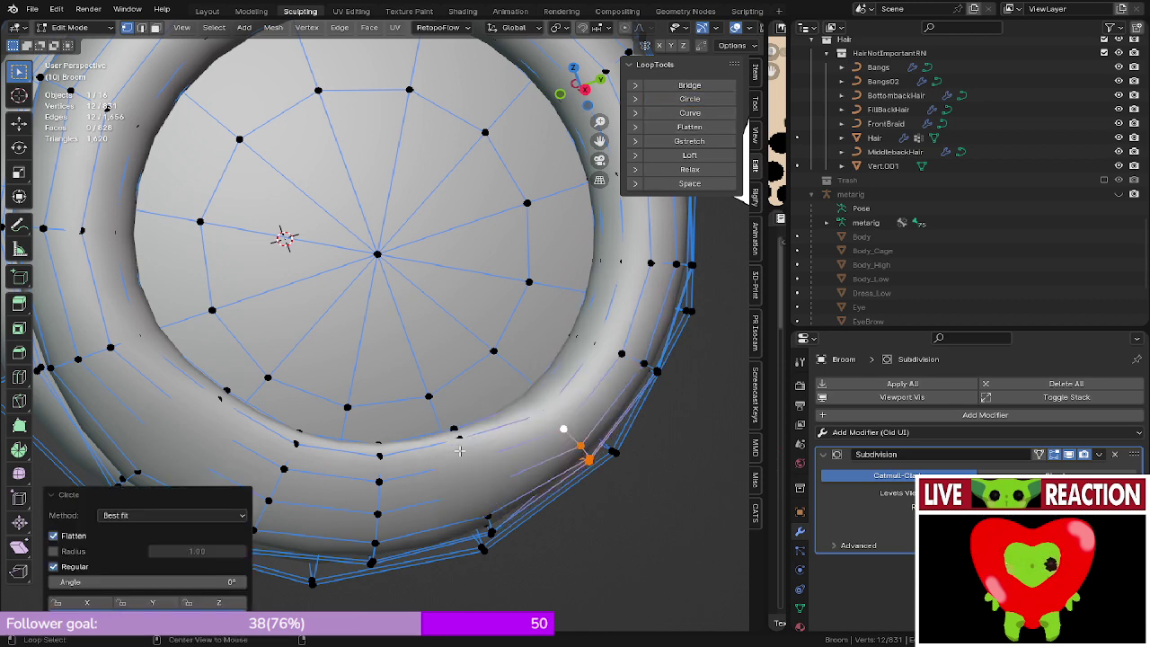
pyautogui.keyDown('alt'); pyautogui.click(459, 451); pyautogui.keyUp('alt')
pyautogui.click(669, 99)
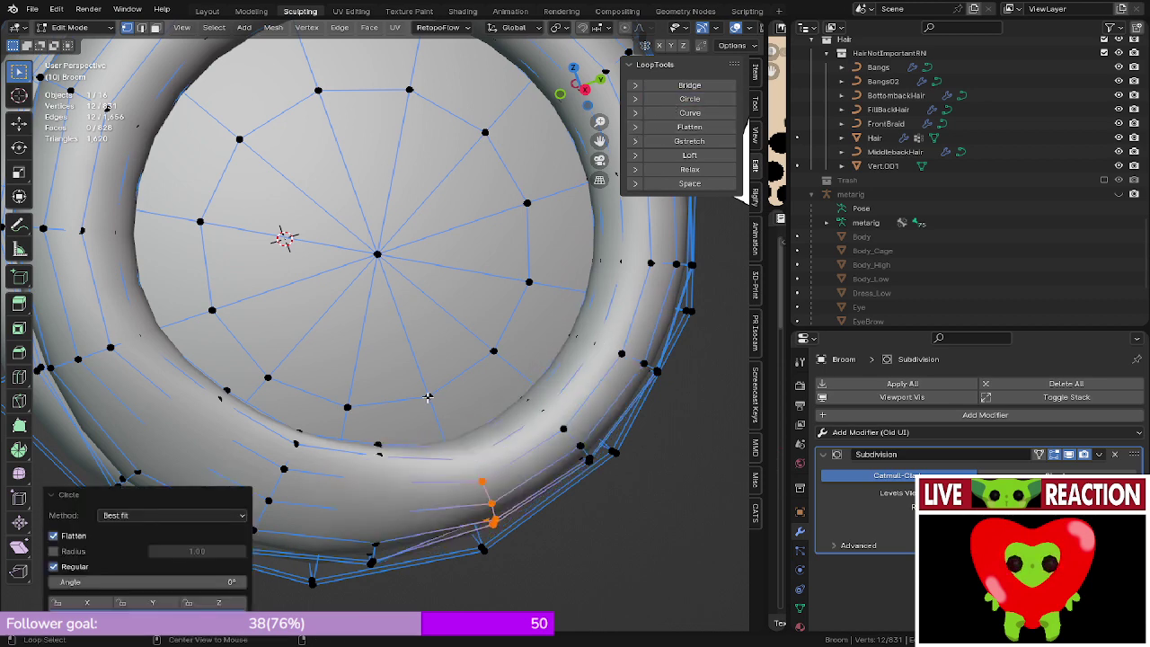
pyautogui.keyDown('alt'); pyautogui.click(373, 471); pyautogui.keyUp('alt')
pyautogui.click(686, 100)
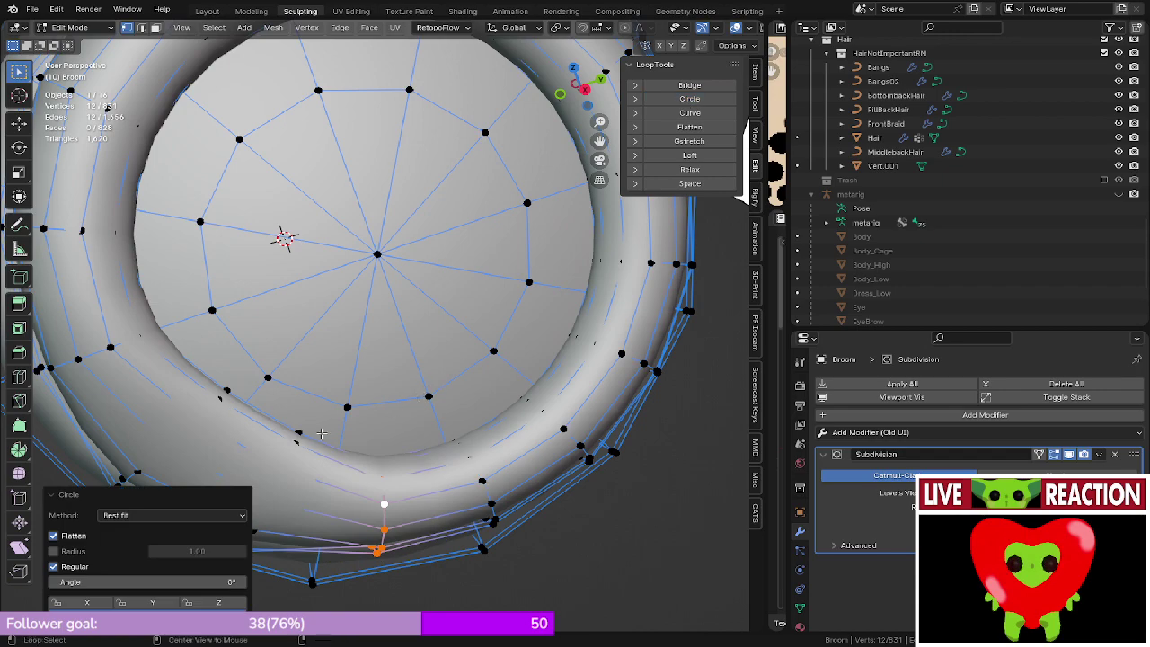
# - Round the remaining uneven cross-section loops at the lower near side of the torus with LoopTools Circle
pyautogui.moveTo(285, 456); pyautogui.dragTo(458, 382, button='middle')
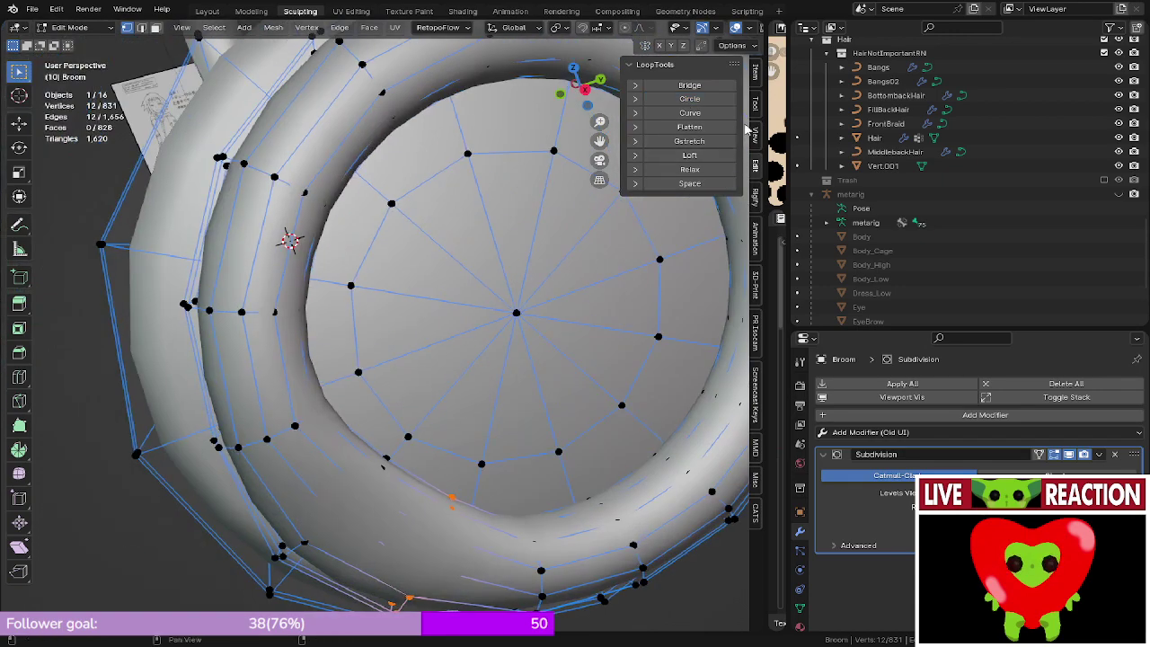
pyautogui.click(689, 99)
pyautogui.moveTo(503, 251)
pyautogui.mouseDown(button='middle')
pyautogui.moveTo(606, 211)
pyautogui.moveTo(635, 217)
pyautogui.moveTo(586, 239)
pyautogui.mouseUp(button='middle')
pyautogui.keyDown('alt'); pyautogui.click(318, 512); pyautogui.keyUp('alt')
pyautogui.click(688, 99)
# - Compare the rounded torus with the band and the reference drawing in a front wireframe view, then return to solid mesh editing
pyautogui.press('Tab')
pyautogui.scroll(-4, 635, 216)
pyautogui.press('z')
pyautogui.click(306, 235)
pyautogui.moveTo(306, 235); pyautogui.dragTo(335, 252, button='middle')
pyautogui.press('KP_1')
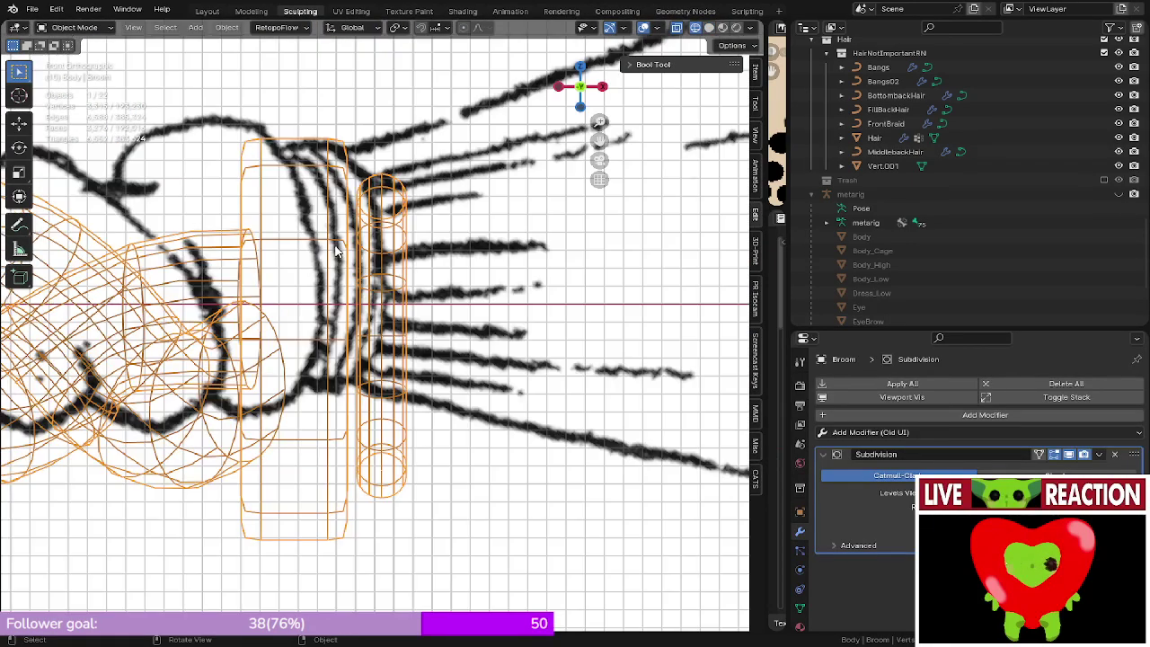
pyautogui.scroll(3, 336, 249)
pyautogui.press('z')
pyautogui.click(445, 246)
pyautogui.moveTo(537, 273); pyautogui.dragTo(509, 295, button='middle')
pyautogui.press('Tab')
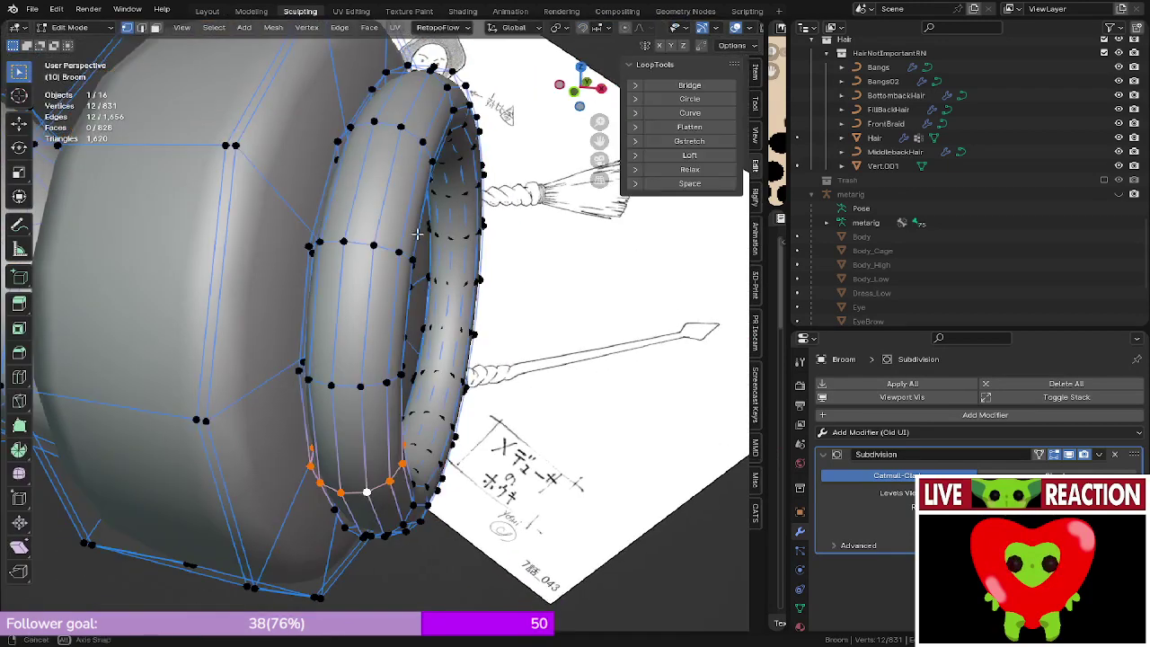
pyautogui.moveTo(419, 236); pyautogui.dragTo(425, 333, button='middle')
pyautogui.press('g')
pyautogui.rightClick(426, 335)
pyautogui.press('a')
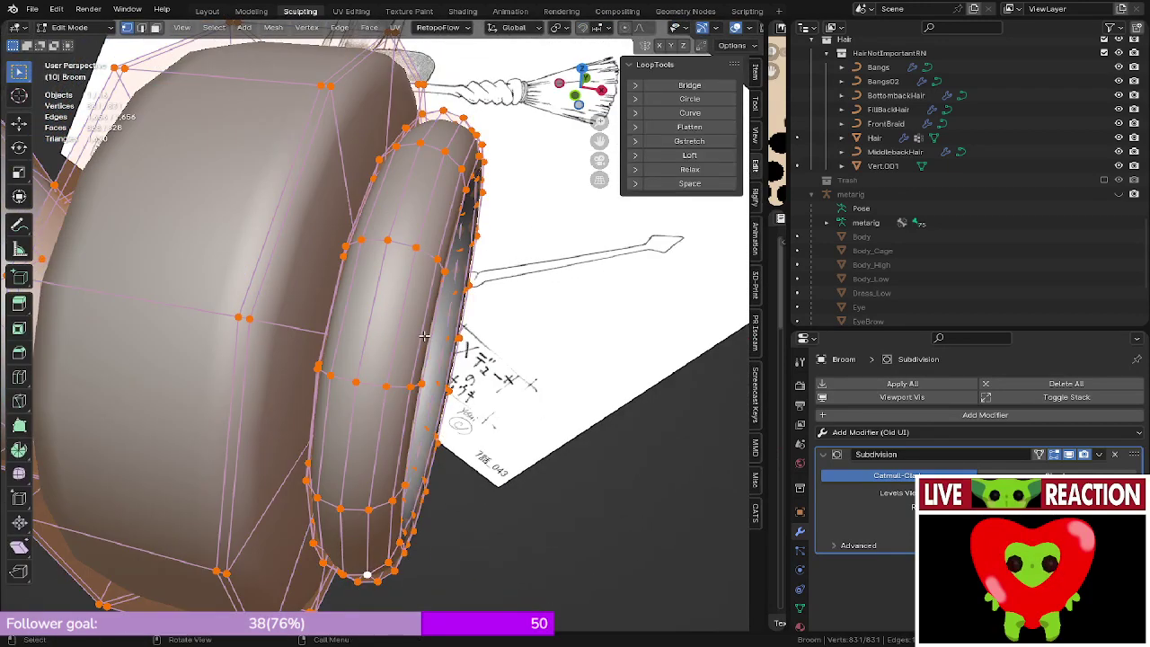
pyautogui.hotkey('alt', 'a')
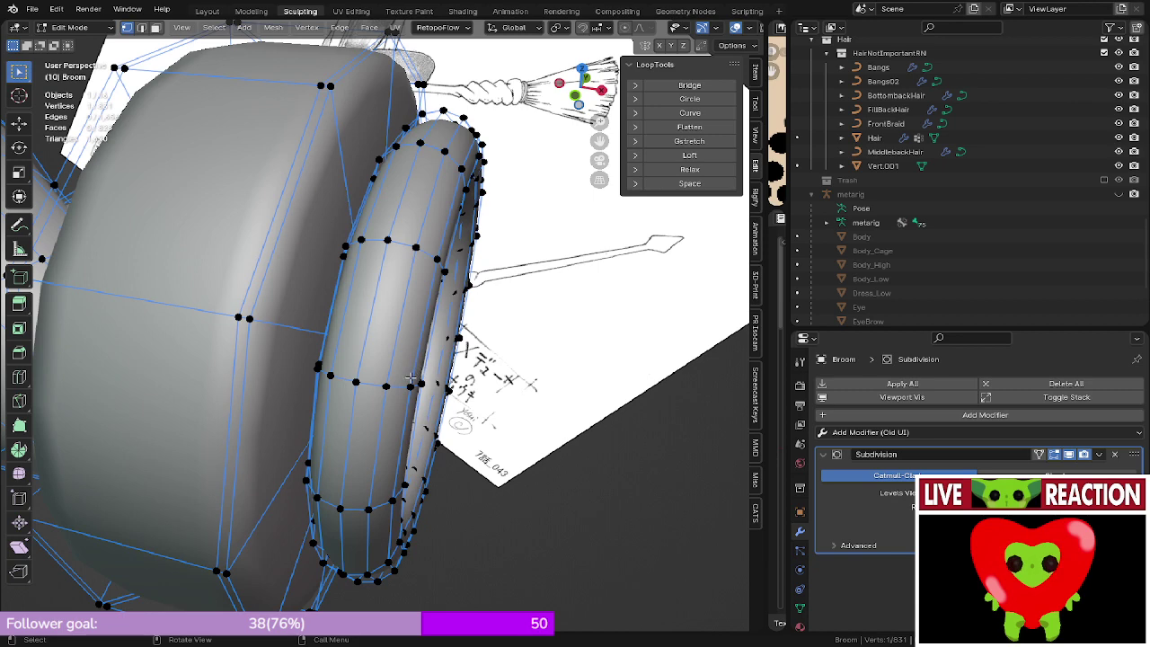
pyautogui.press('l')
pyautogui.press('s')
pyautogui.press('x')
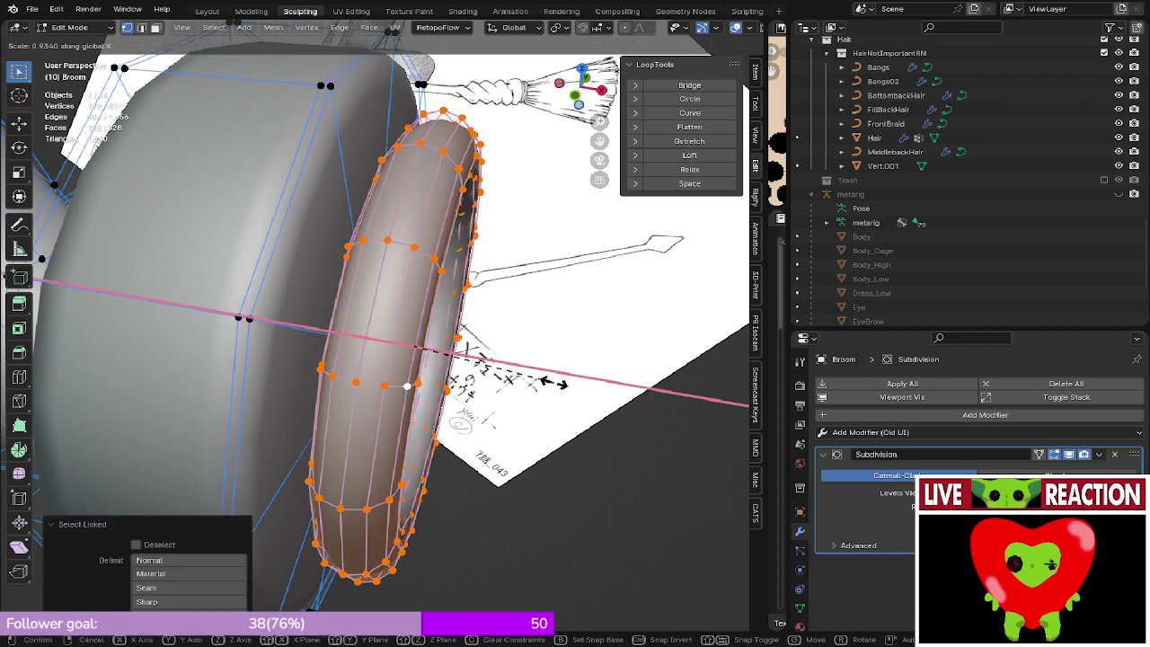
pyautogui.press('z')
pyautogui.press('y')
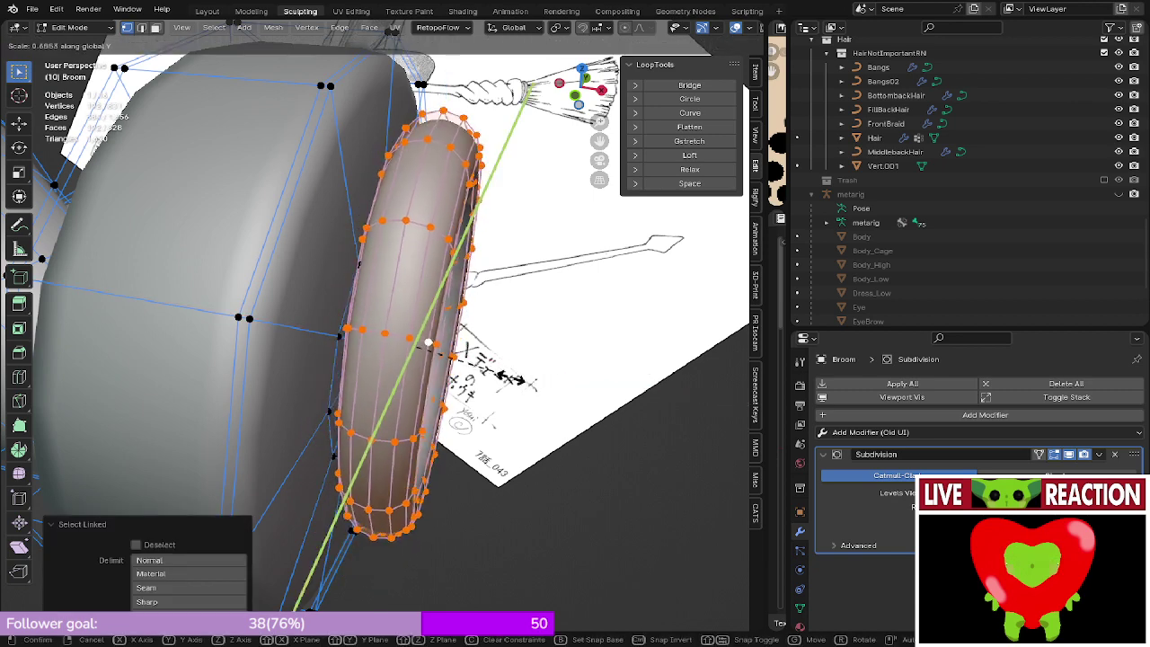
pyautogui.rightClick(467, 366)
# - Try enlarging the inner edge loop of the torus with smooth proportional editing in the side view
pyautogui.moveTo(467, 367); pyautogui.dragTo(498, 349, button='middle')
pyautogui.moveTo(431, 338); pyautogui.dragTo(402, 304, button='middle')
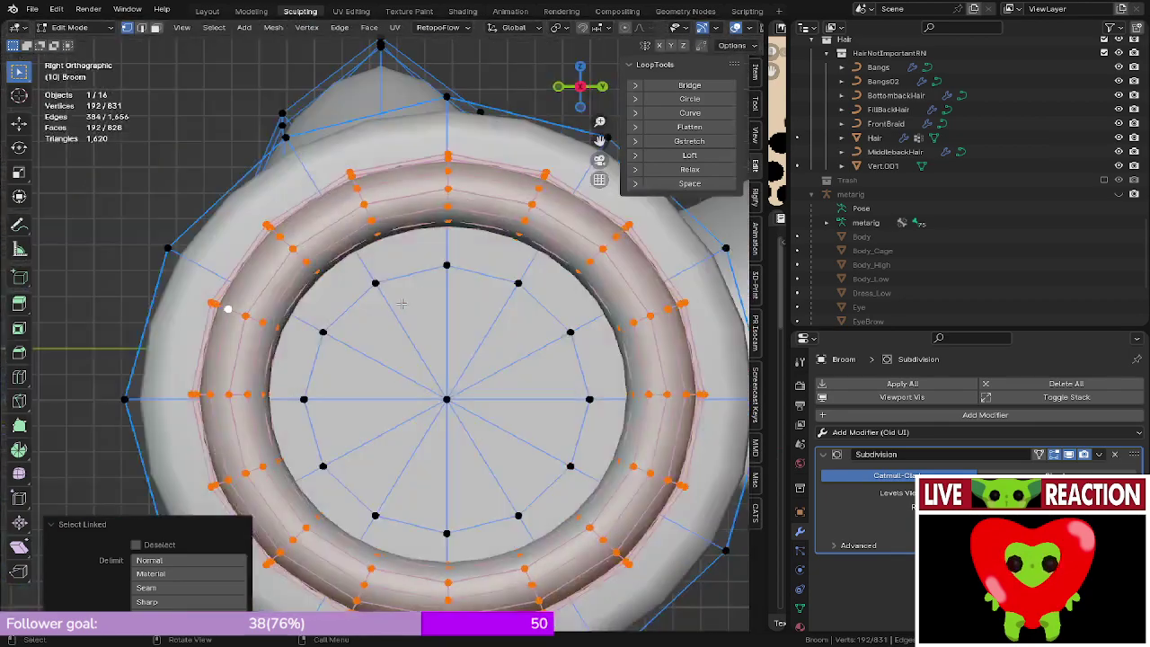
pyautogui.keyDown('alt'); pyautogui.click(415, 229); pyautogui.keyUp('alt')
pyautogui.press('z')
pyautogui.press('z')
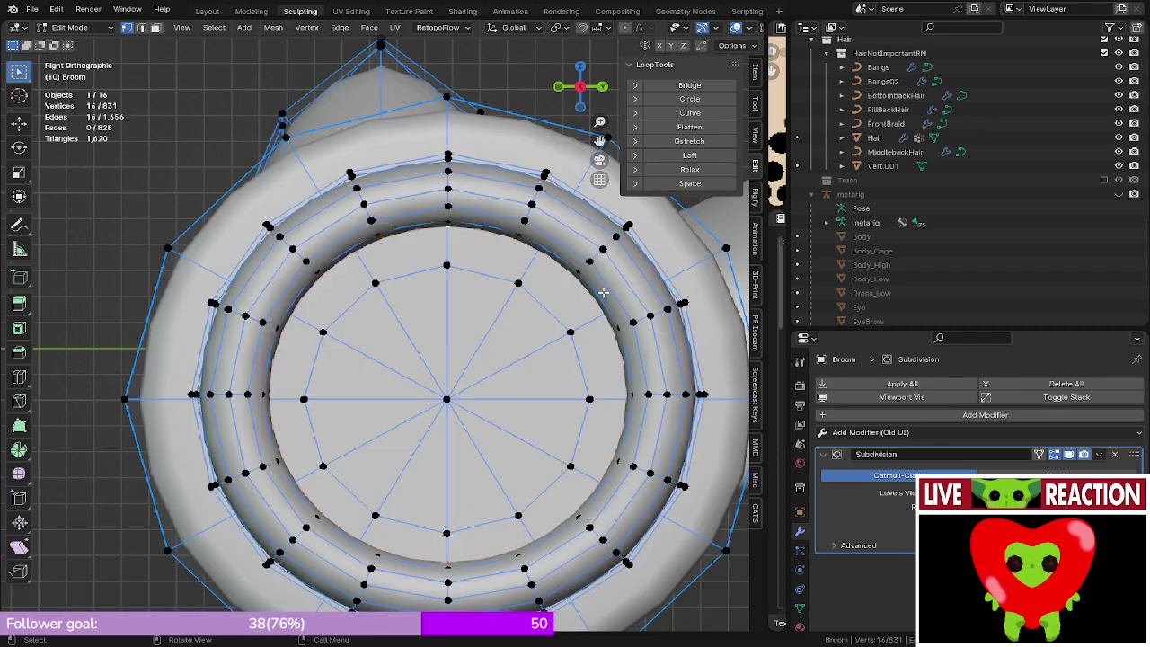
pyautogui.press('s')
pyautogui.rightClick(626, 280)
pyautogui.press('s')
pyautogui.scroll(2, 626, 314)
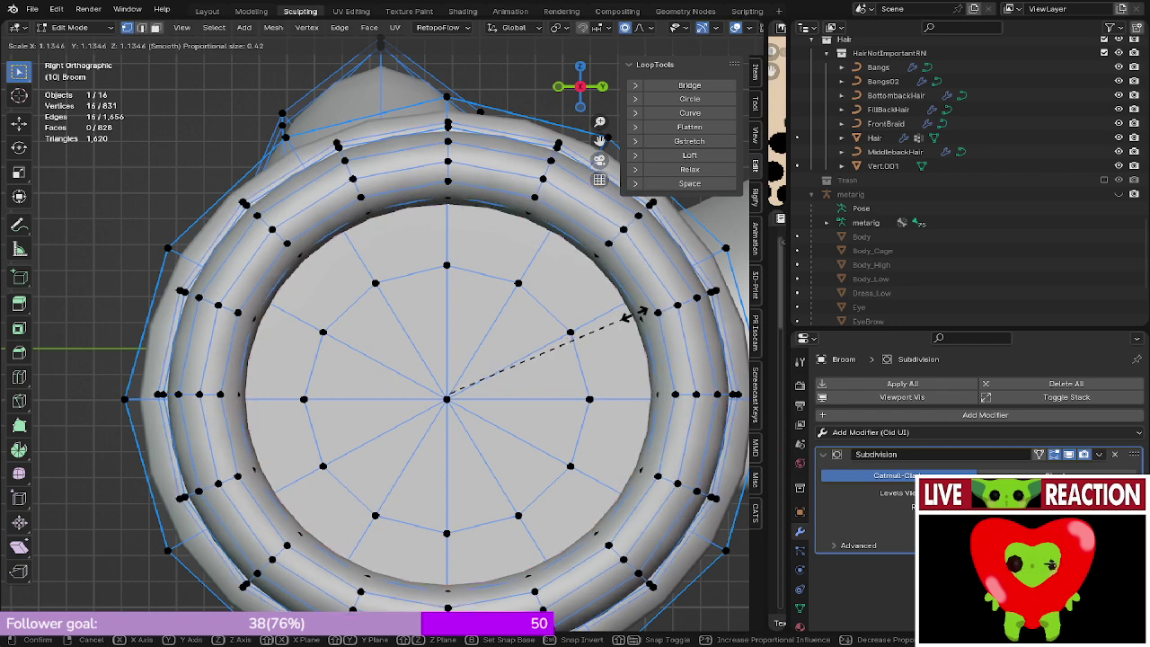
pyautogui.scroll(-15, 638, 314)
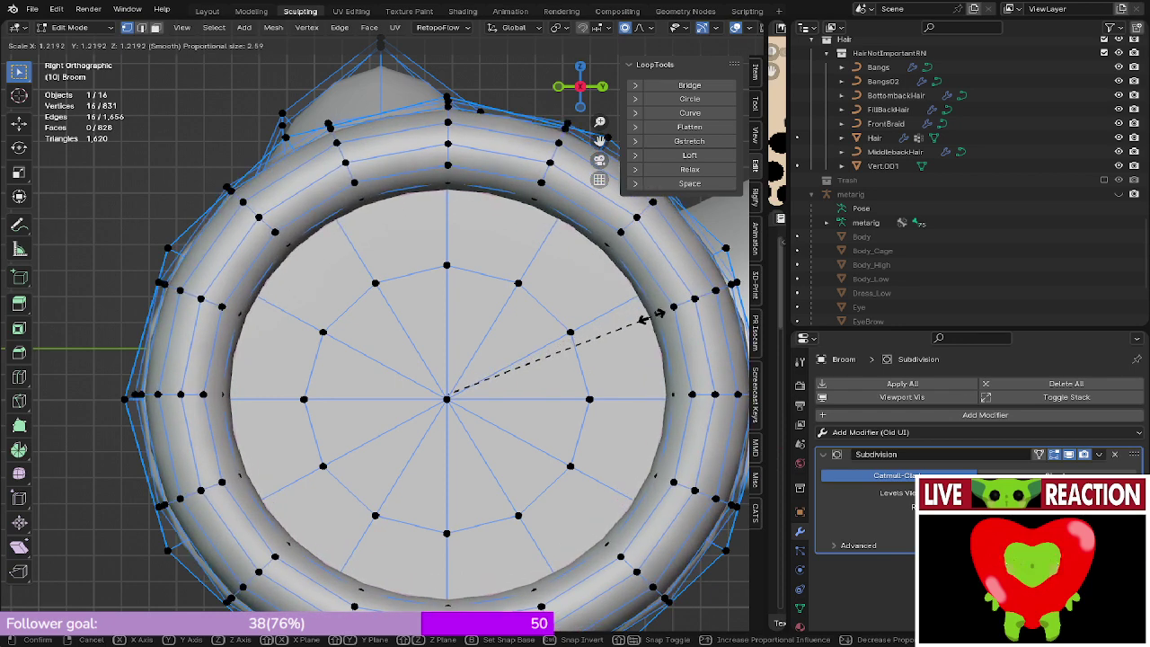
pyautogui.scroll(20, 655, 313)
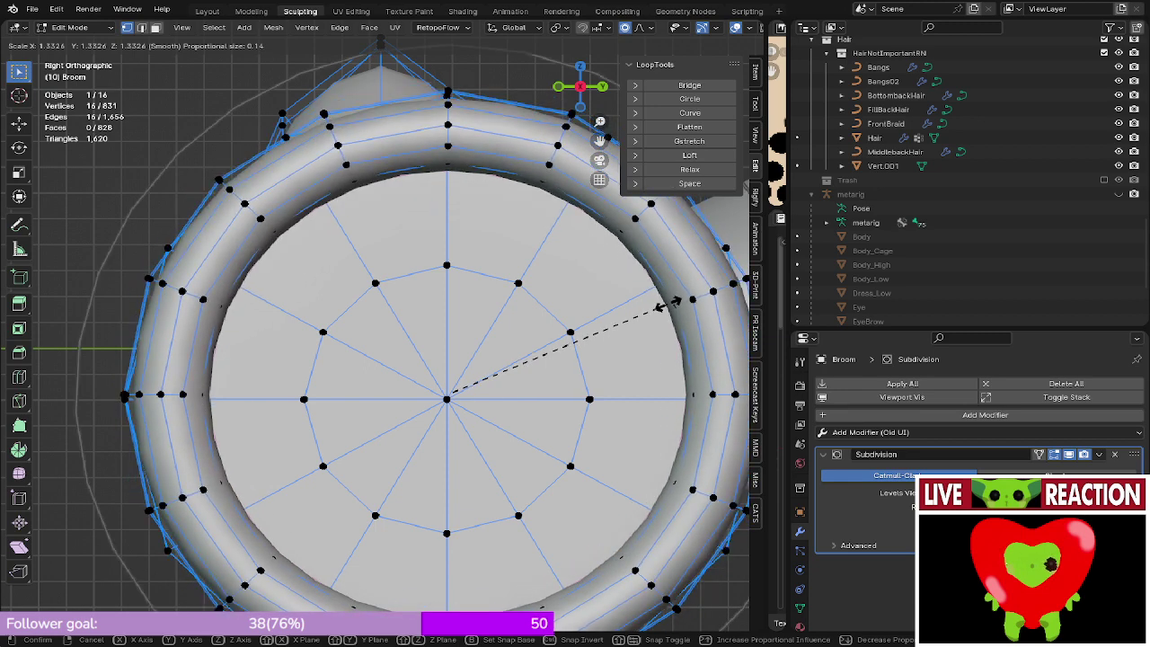
pyautogui.scroll(1, 672, 302)
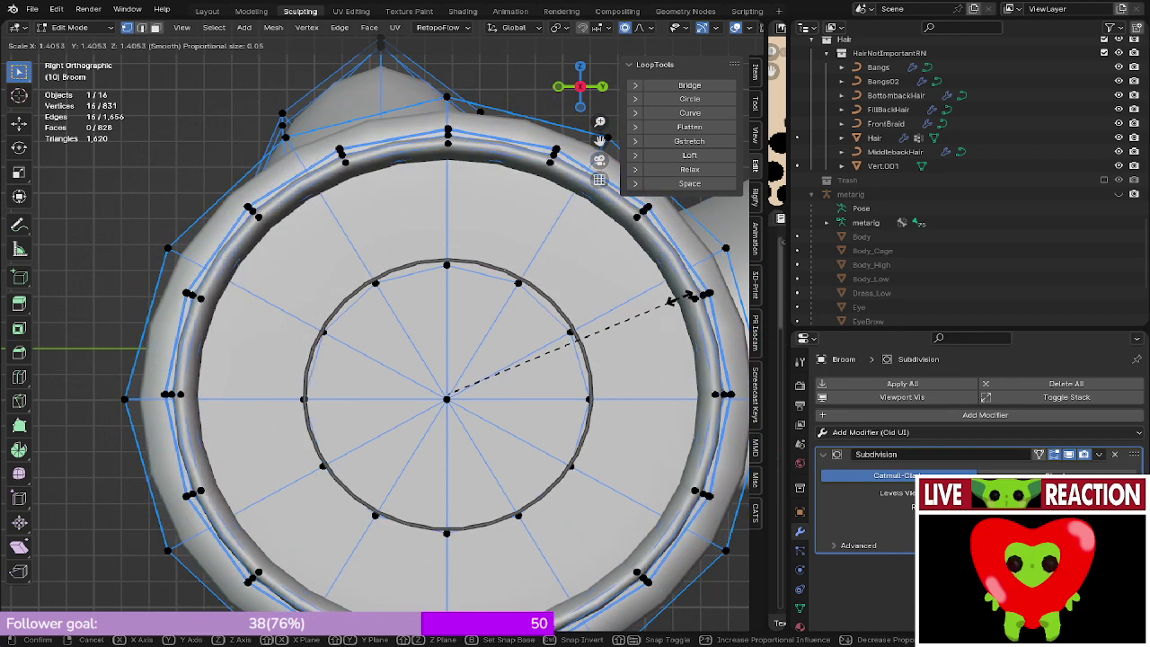
pyautogui.click(672, 301)
pyautogui.moveTo(678, 299); pyautogui.dragTo(552, 301, button='middle')
pyautogui.press('KP_3')
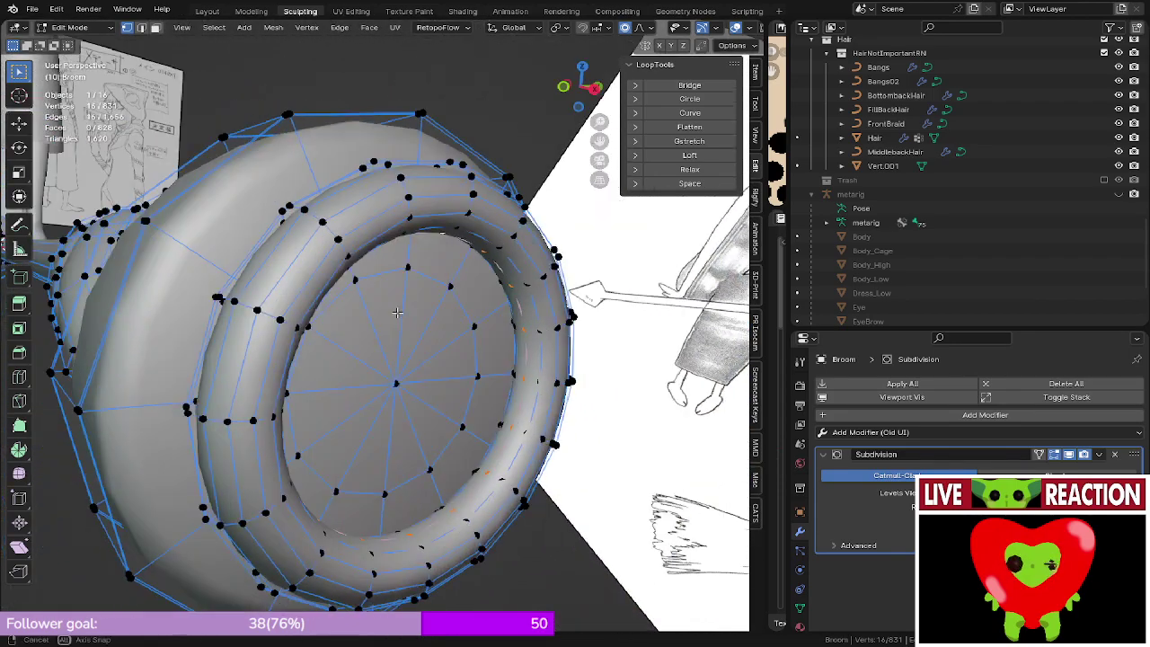
# - Enlarge the torus's inner edge loop by a factor of 1.223 using smooth proportional editing with a size of 0.036
pyautogui.press('s')
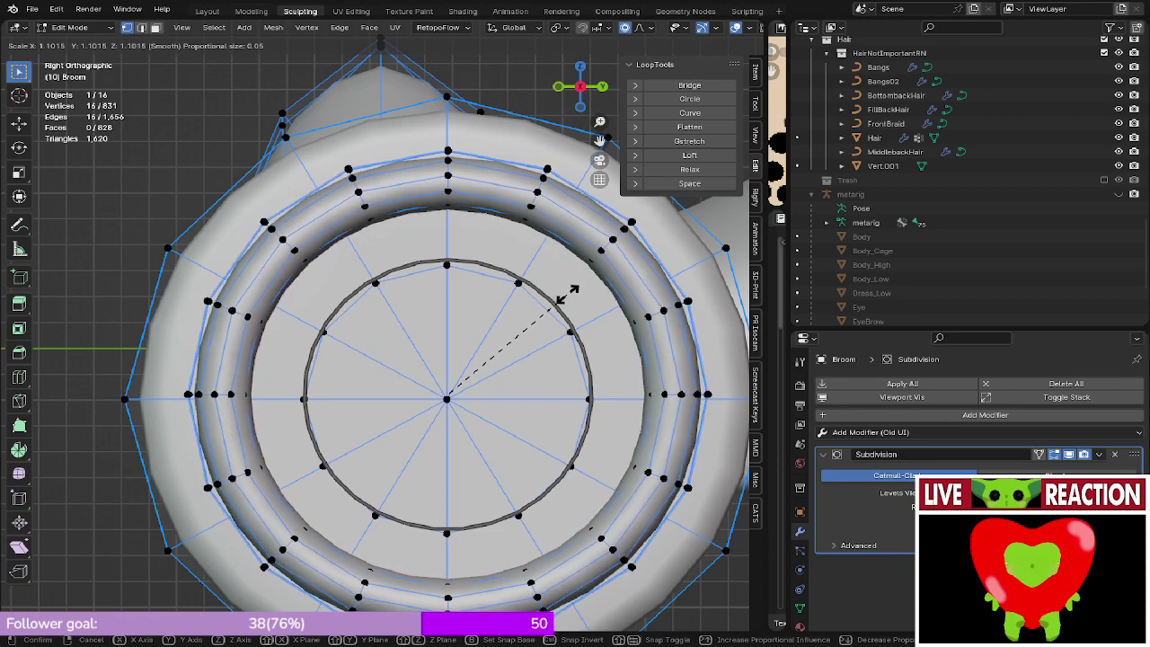
pyautogui.scroll(3, 575, 288)
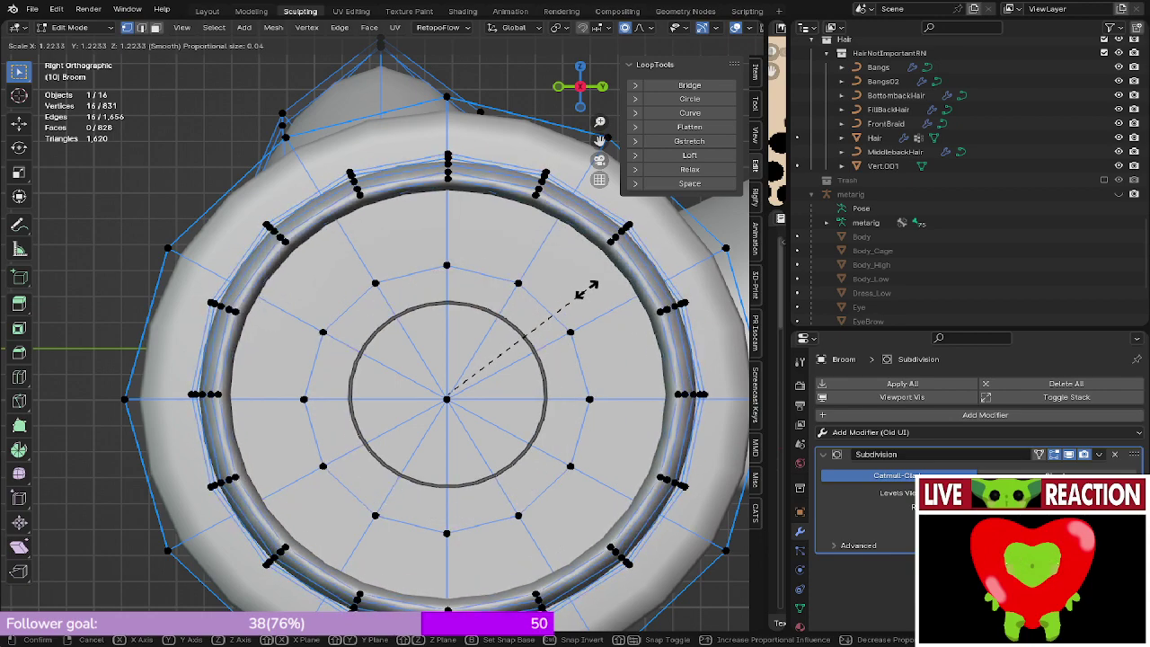
pyautogui.click(587, 288)
pyautogui.moveTo(236, 289); pyautogui.dragTo(351, 293, button='middle')
pyautogui.press('KP_1')
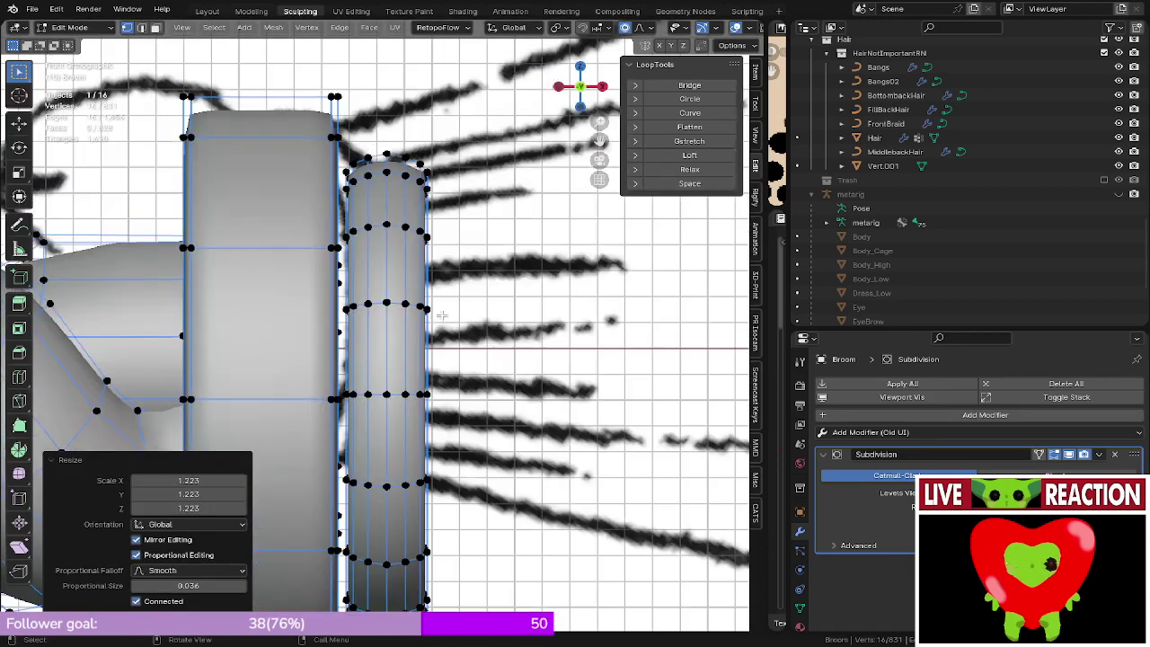
# - Select only the linked torus geometry and narrow it along the X axis to a scale of 0.475
pyautogui.press('a')
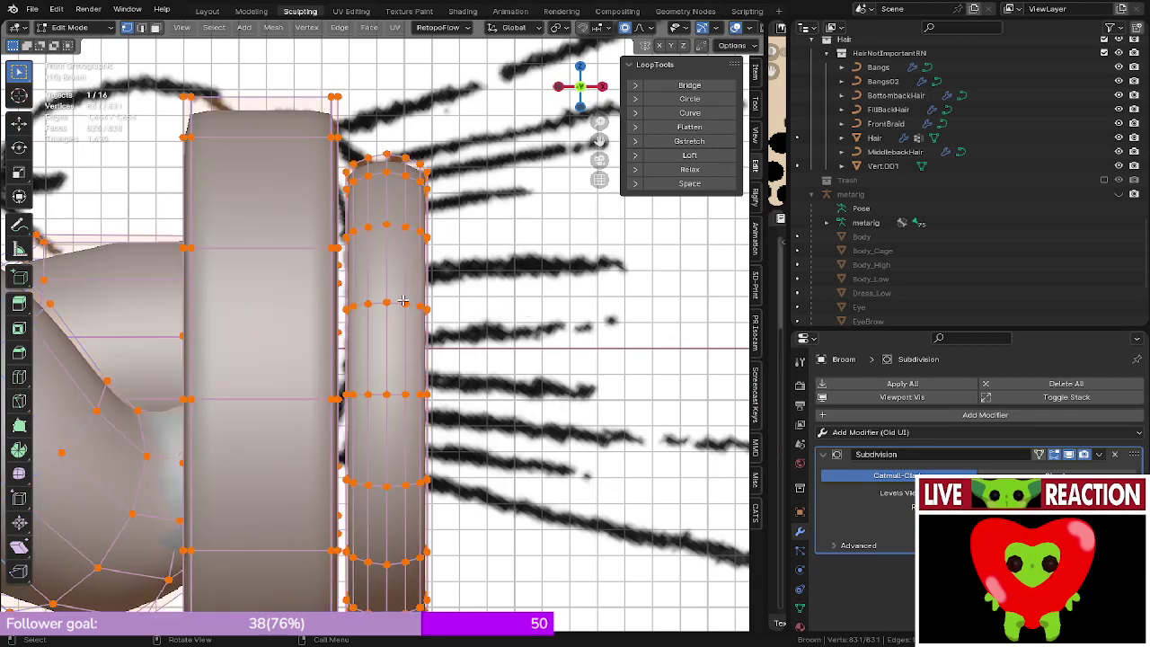
pyautogui.hotkey('alt', 'a')
pyautogui.press('l')
pyautogui.press('s')
pyautogui.press('x')
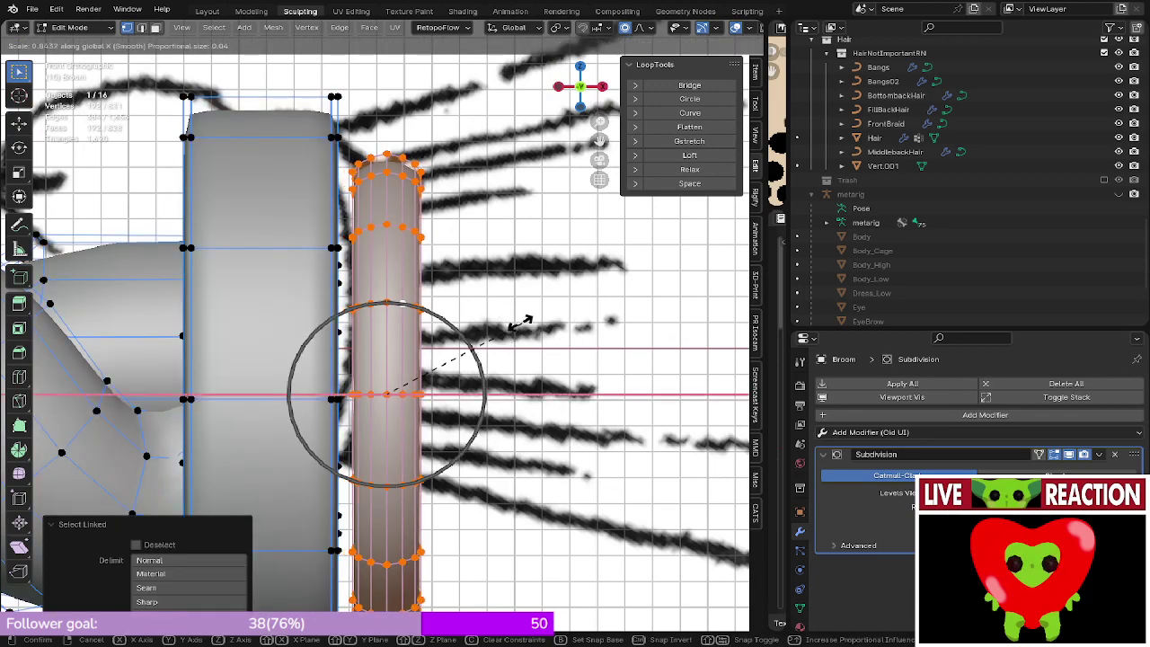
pyautogui.click(454, 323)
# - Apply LoopTools Circle to three consecutive cross-section loops on the torus's front side, from above mid-height downward
pyautogui.keyDown('shift'); pyautogui.moveTo(472, 329); pyautogui.dragTo(318, 305, button='middle'); pyautogui.keyUp('shift')
pyautogui.scroll(3, 314, 301)
pyautogui.keyDown('shift'); pyautogui.moveTo(215, 256); pyautogui.dragTo(336, 303, button='middle'); pyautogui.keyUp('shift')
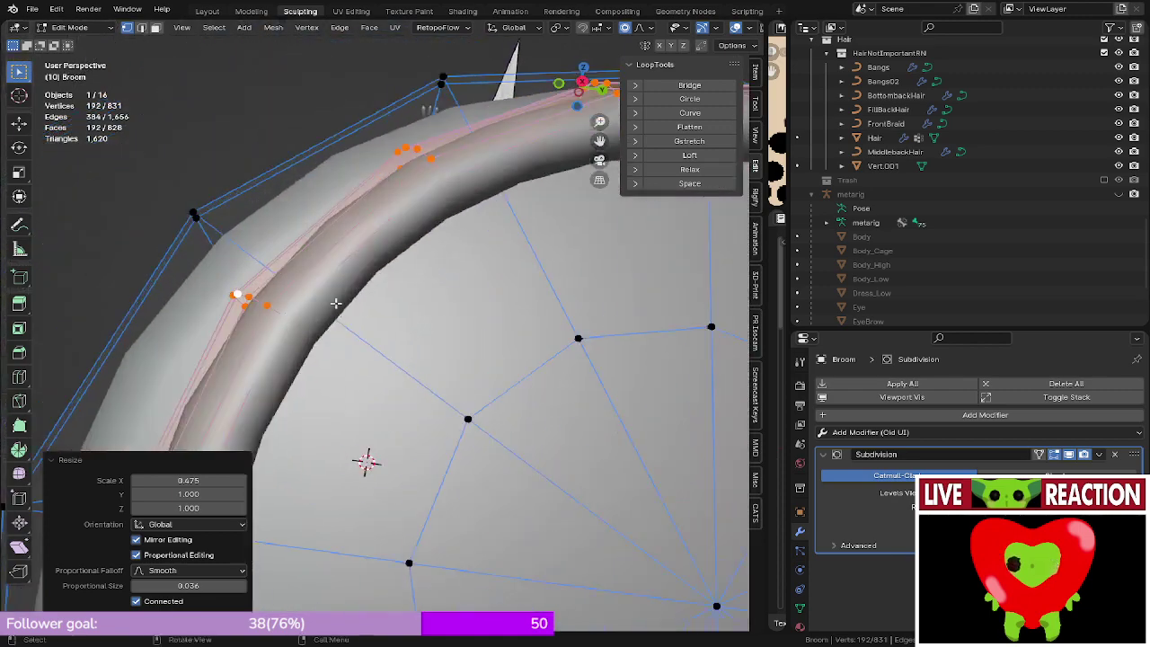
pyautogui.keyDown('alt'); pyautogui.click(261, 312); pyautogui.keyUp('alt')
pyautogui.press('KP_1')
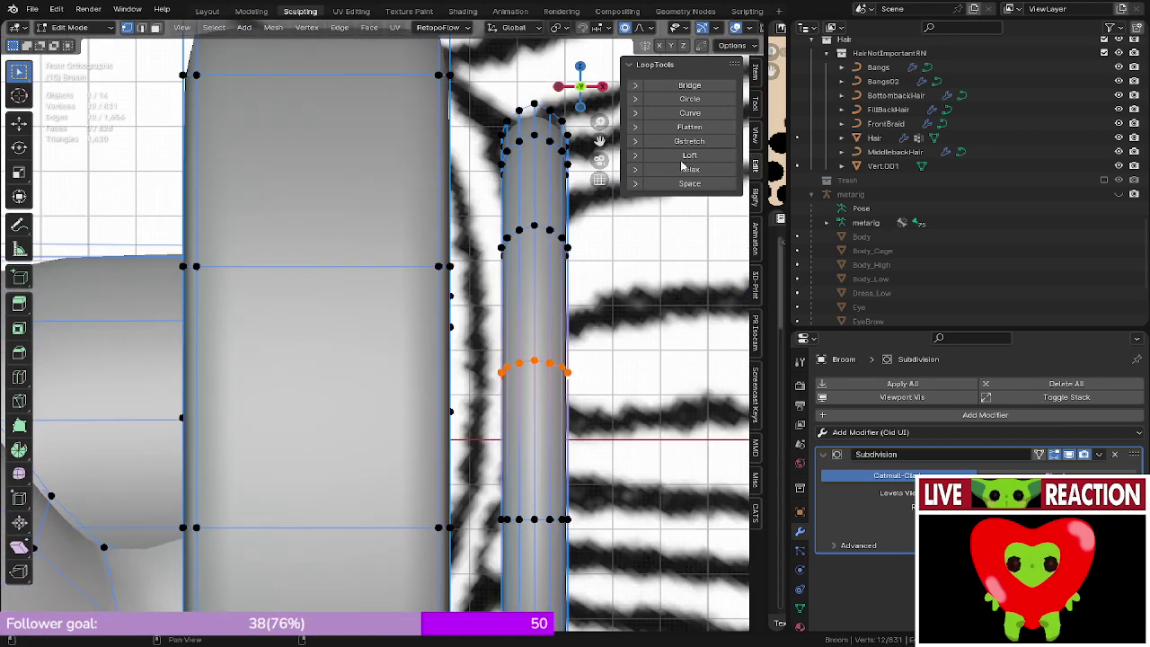
pyautogui.click(688, 99)
pyautogui.keyDown('shift'); pyautogui.moveTo(575, 336); pyautogui.dragTo(480, 211, button='middle'); pyautogui.keyUp('shift')
pyautogui.keyDown('alt'); pyautogui.click(435, 396); pyautogui.keyUp('alt')
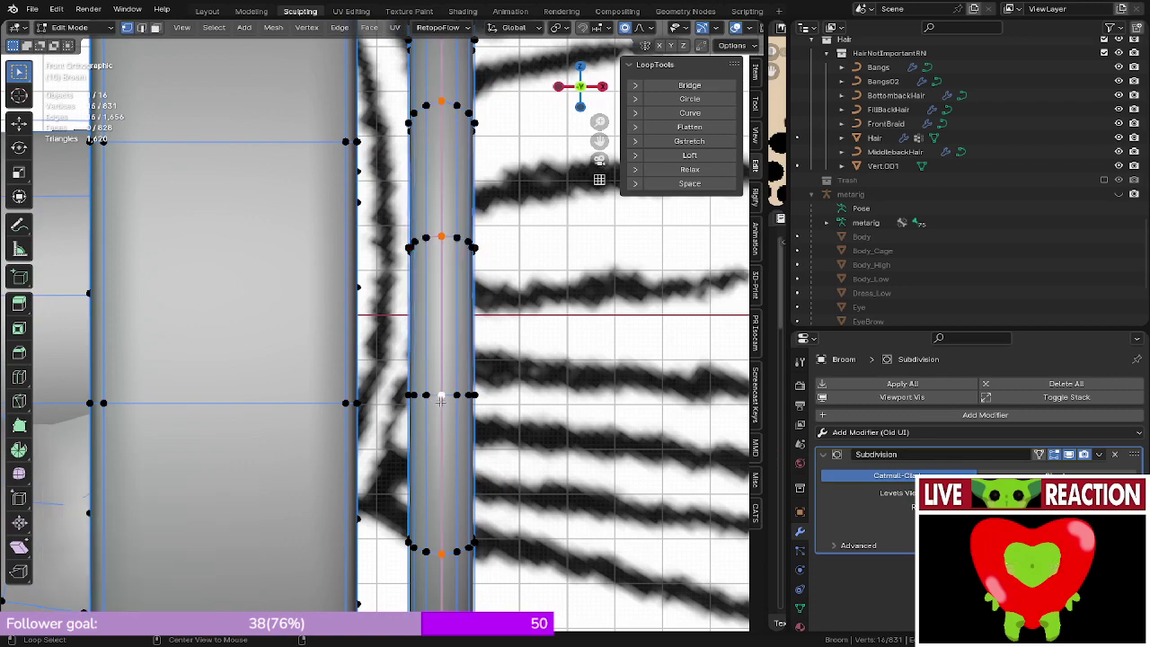
pyautogui.click(689, 99)
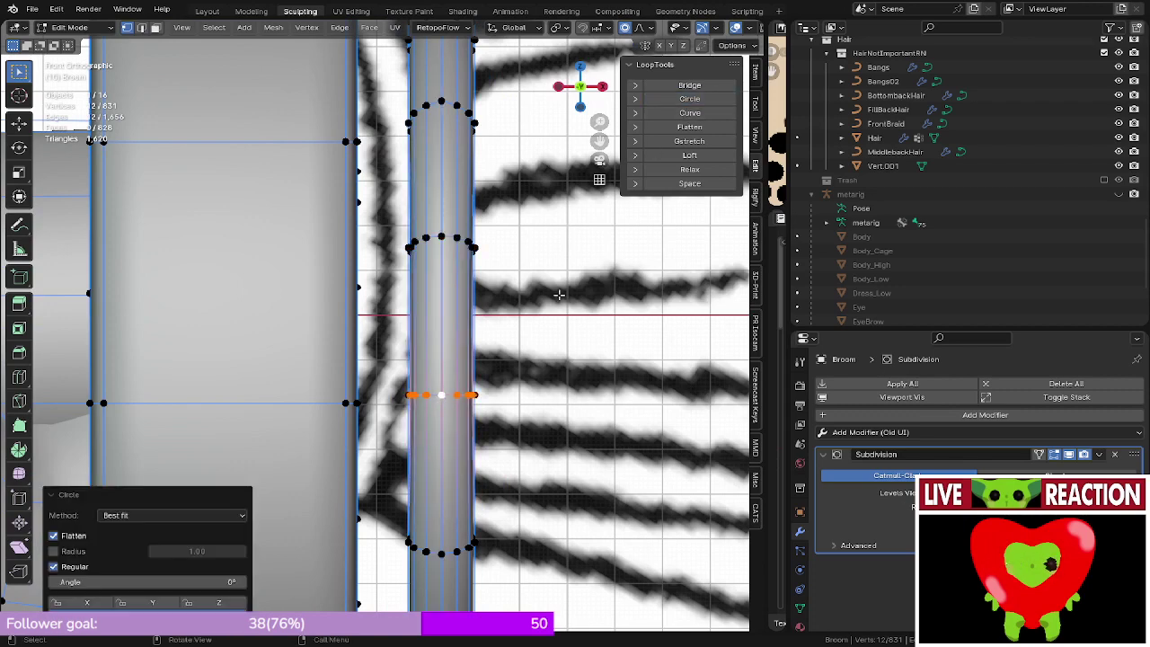
pyautogui.keyDown('alt'); pyautogui.click(454, 541); pyautogui.keyUp('alt')
pyautogui.click(703, 96)
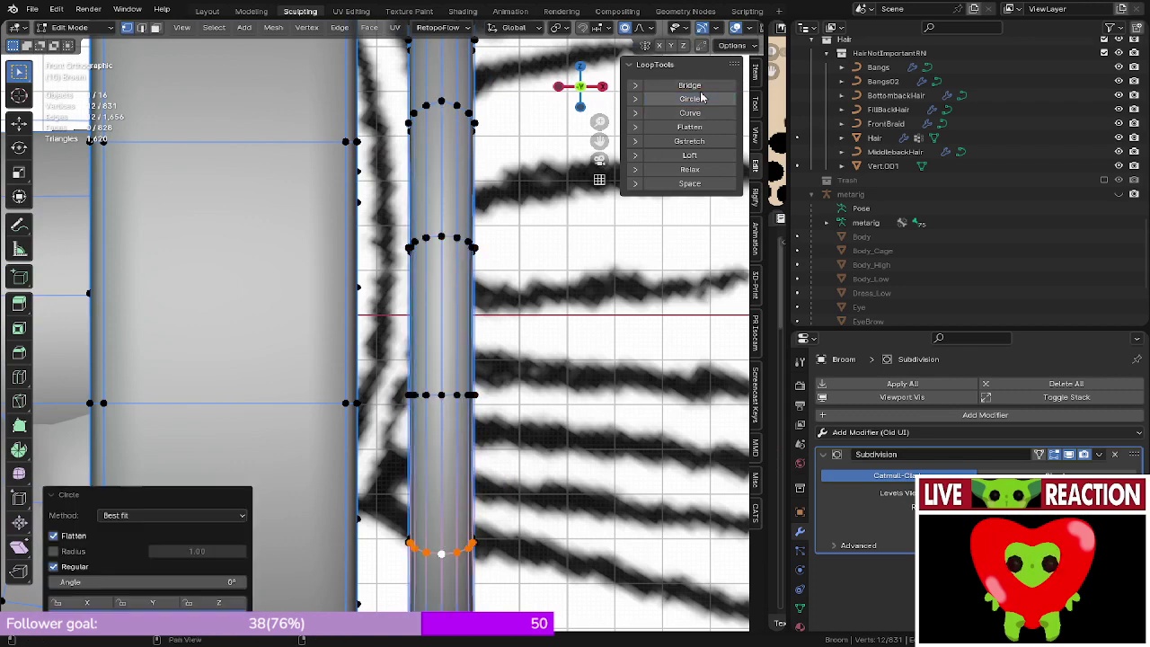
# - Round the lower front cross-section loop and an adjoining loop on the torus's underside with LoopTools Circle
pyautogui.keyDown('shift'); pyautogui.moveTo(495, 388); pyautogui.dragTo(474, 130, button='middle'); pyautogui.keyUp('shift')
pyautogui.scroll(-5, 436, 424)
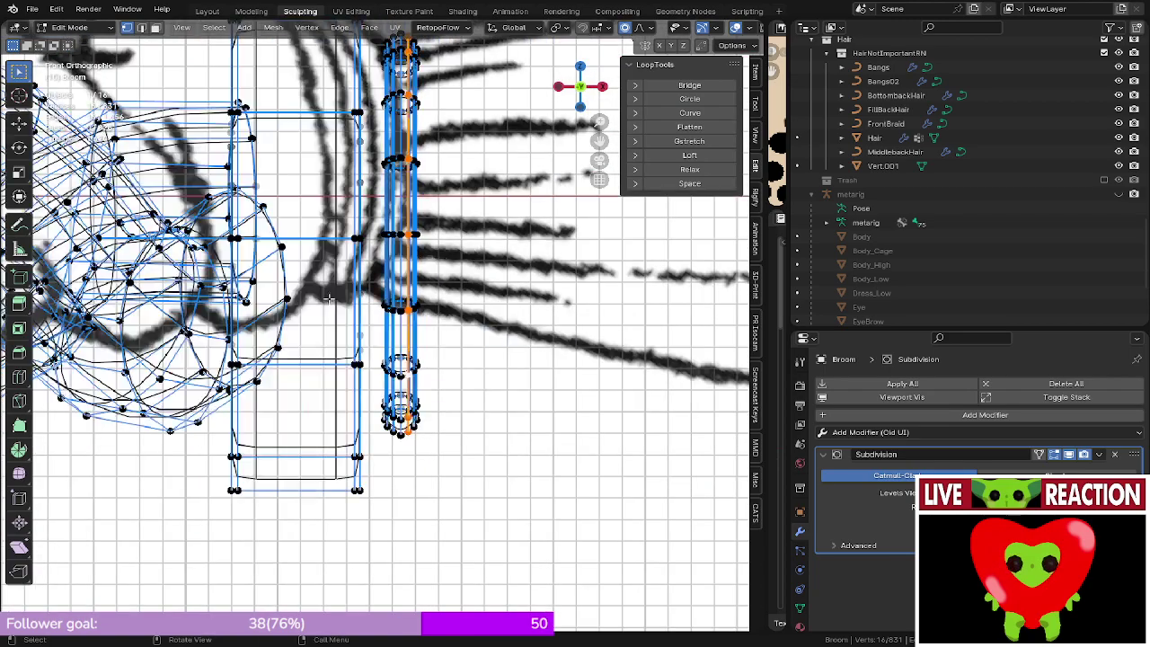
pyautogui.moveTo(337, 304)
pyautogui.keyDown('shift'); pyautogui.mouseDown(button='middle')
pyautogui.moveTo(360, 375)
pyautogui.moveTo(323, 309)
pyautogui.mouseUp(button='middle'); pyautogui.keyUp('shift')
pyautogui.hotkey('shift', 'z')
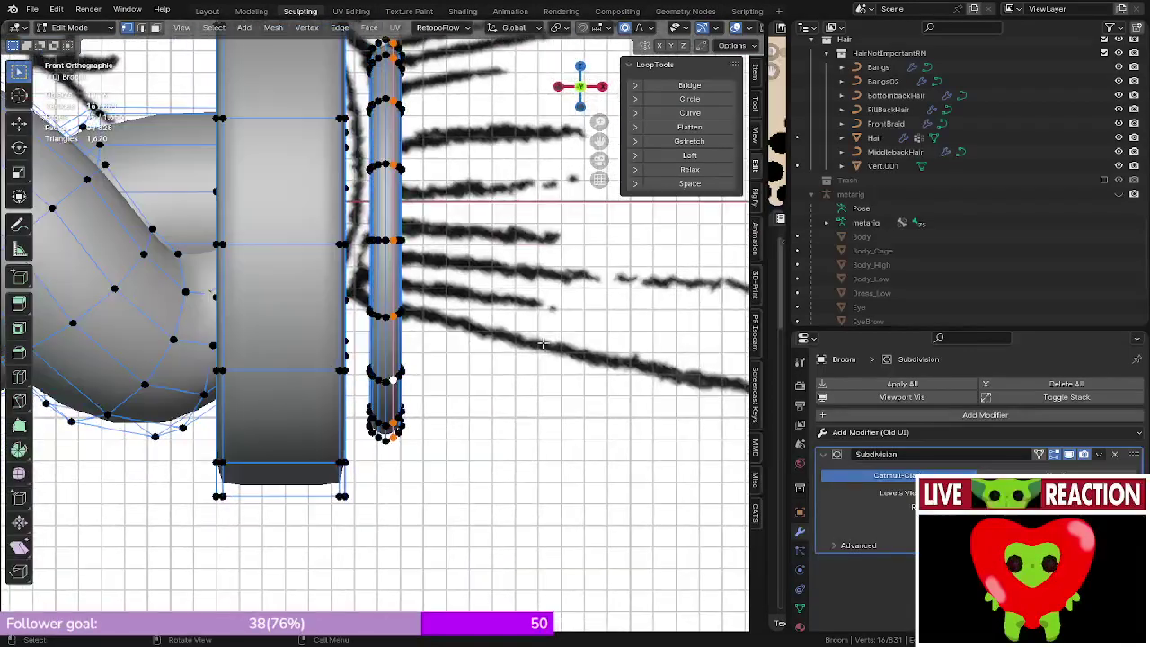
pyautogui.scroll(3, 341, 373)
pyautogui.scroll(1, 386, 378)
pyautogui.keyDown('alt'); pyautogui.click(415, 460); pyautogui.keyUp('alt')
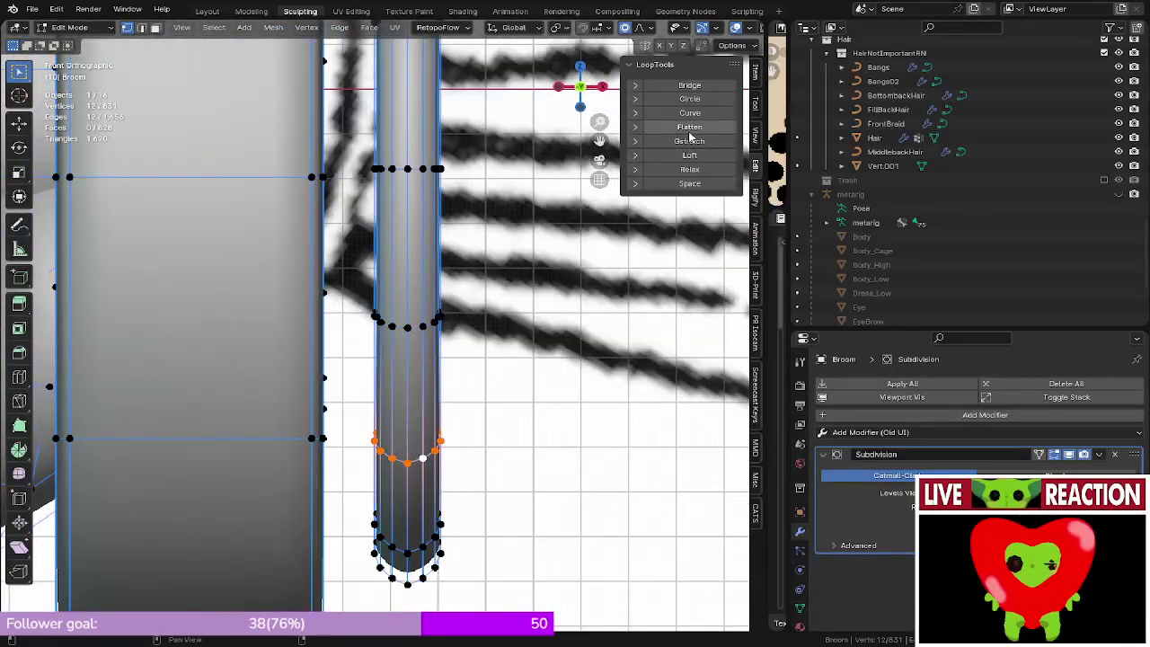
pyautogui.click(700, 102)
pyautogui.moveTo(378, 429); pyautogui.dragTo(339, 344, button='middle')
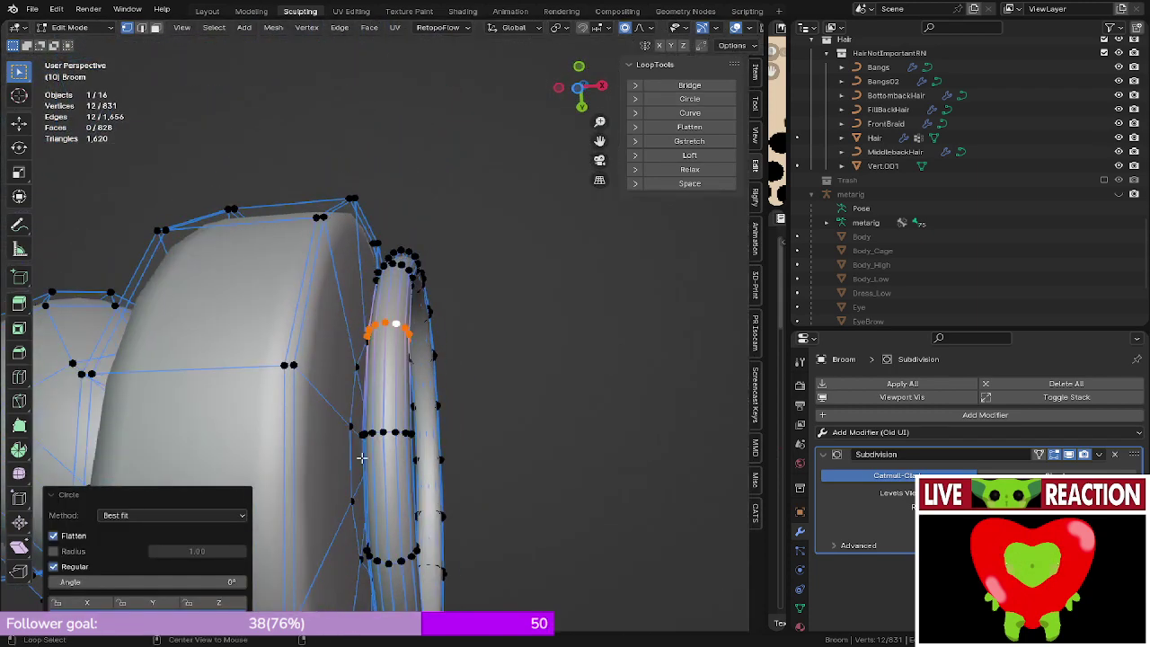
pyautogui.keyDown('alt'); pyautogui.click(393, 432); pyautogui.keyUp('alt')
pyautogui.click(688, 98)
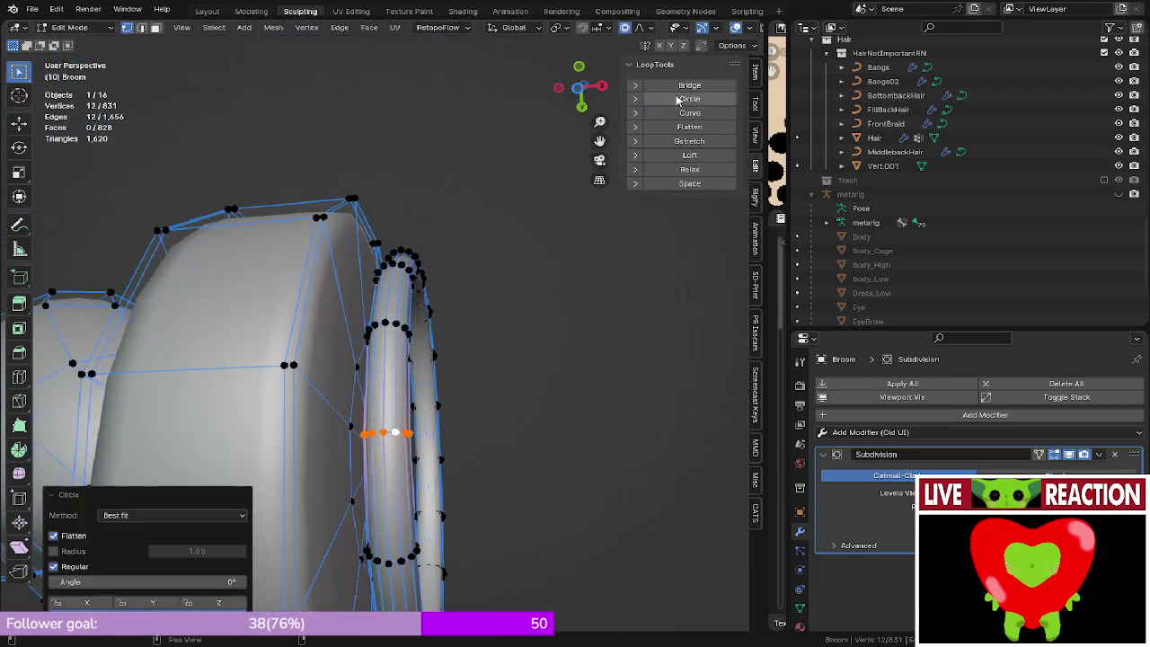
# - Round two more cross-section loops, continuing along the torus's underside toward its back, with LoopTools Circle
pyautogui.keyDown('shift'); pyautogui.moveTo(387, 440); pyautogui.dragTo(367, 200, button='middle'); pyautogui.keyUp('shift')
pyautogui.scroll(4, 367, 201)
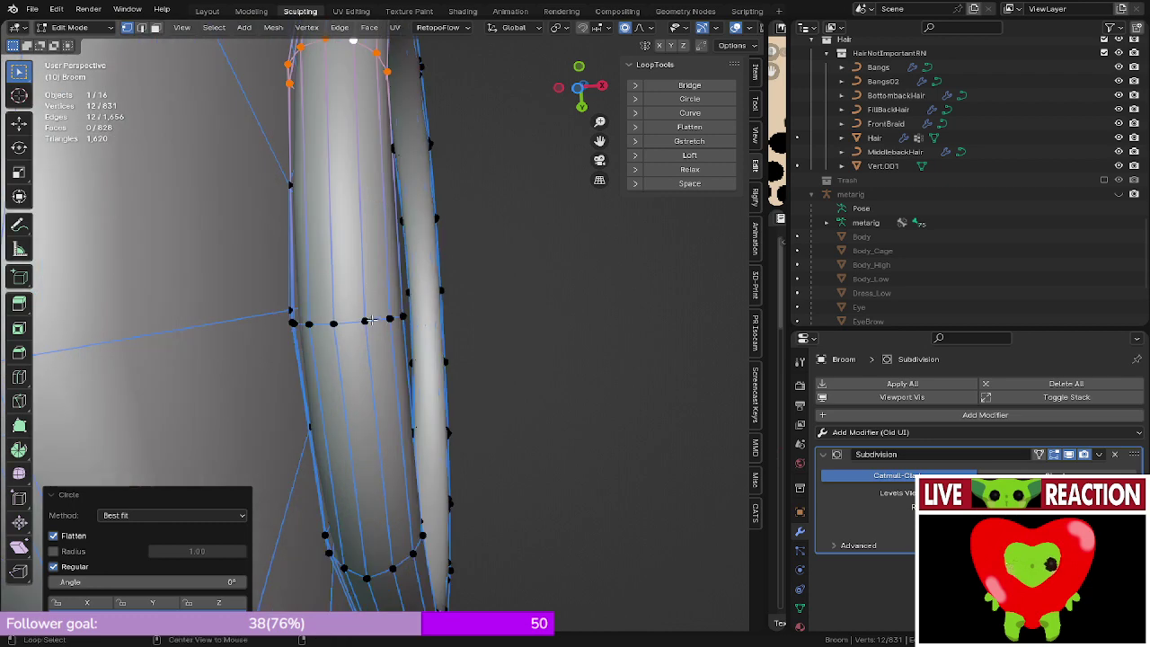
pyautogui.keyDown('alt'); pyautogui.click(373, 321); pyautogui.keyUp('alt')
pyautogui.click(691, 103)
pyautogui.keyDown('shift'); pyautogui.moveTo(355, 461); pyautogui.dragTo(423, 229, button='middle'); pyautogui.keyUp('shift')
pyautogui.keyDown('alt'); pyautogui.click(411, 148); pyautogui.keyUp('alt')
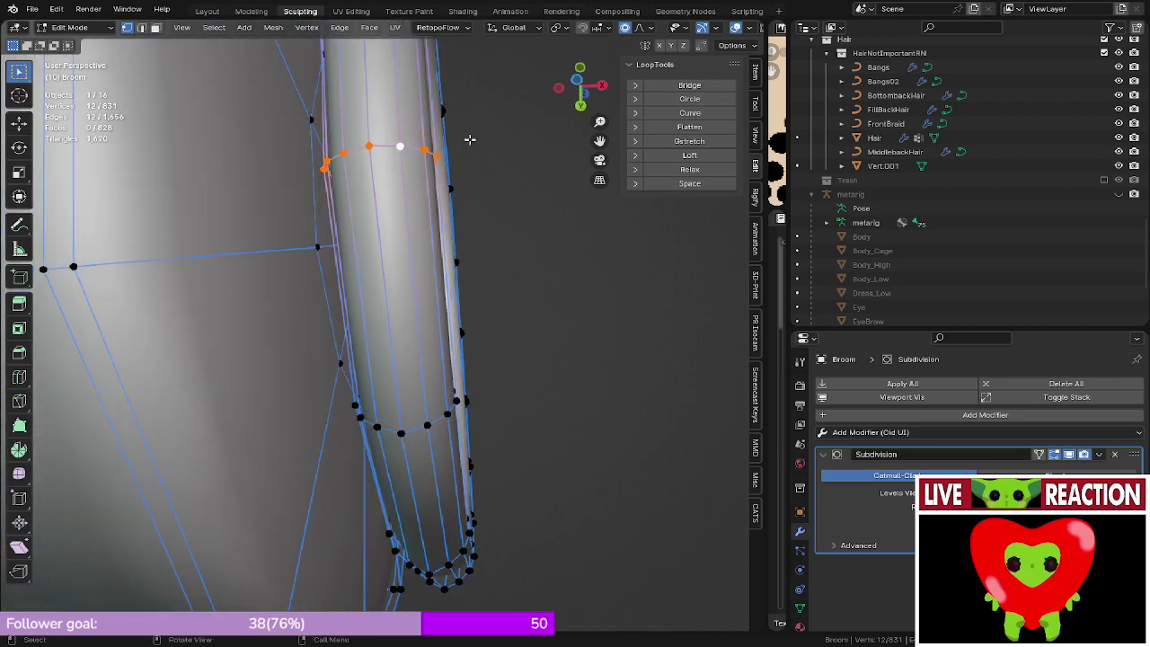
pyautogui.click(675, 104)
# - Apply LoopTools Circle to four cross-section loops continuing up the back side of the torus
pyautogui.keyDown('alt'); pyautogui.click(440, 422); pyautogui.keyUp('alt')
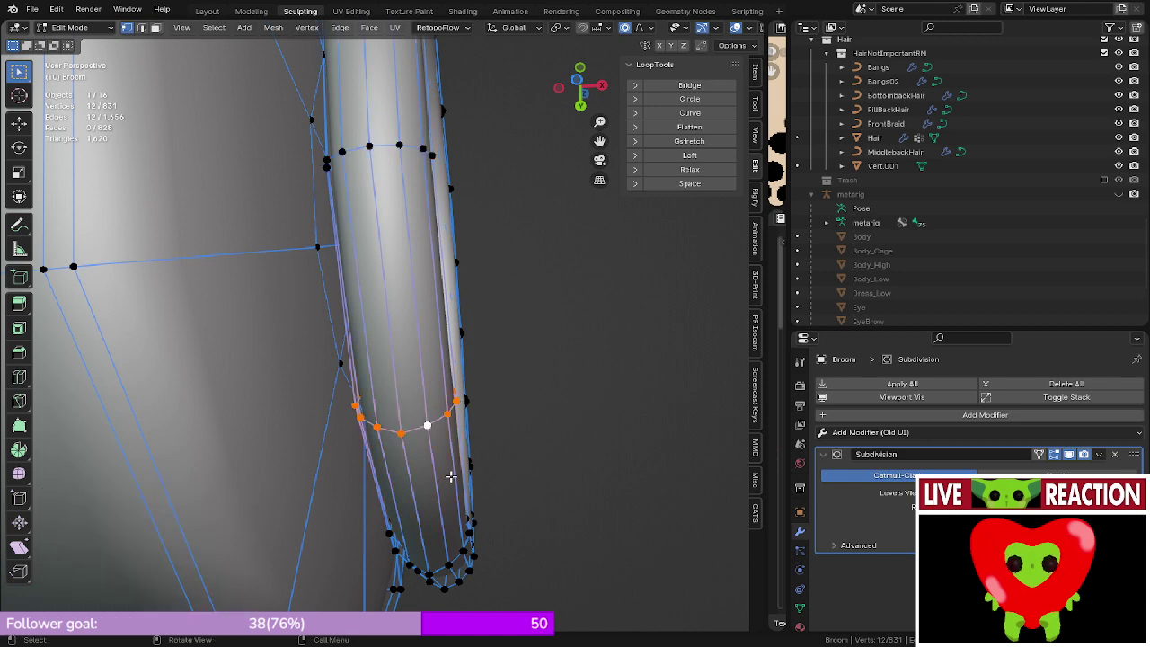
pyautogui.keyDown('shift'); pyautogui.moveTo(451, 477); pyautogui.dragTo(431, 422, button='middle'); pyautogui.keyUp('shift')
pyautogui.click(690, 98)
pyautogui.moveTo(539, 296); pyautogui.dragTo(383, 340, button='middle')
pyautogui.keyDown('alt'); pyautogui.click(346, 299); pyautogui.keyUp('alt')
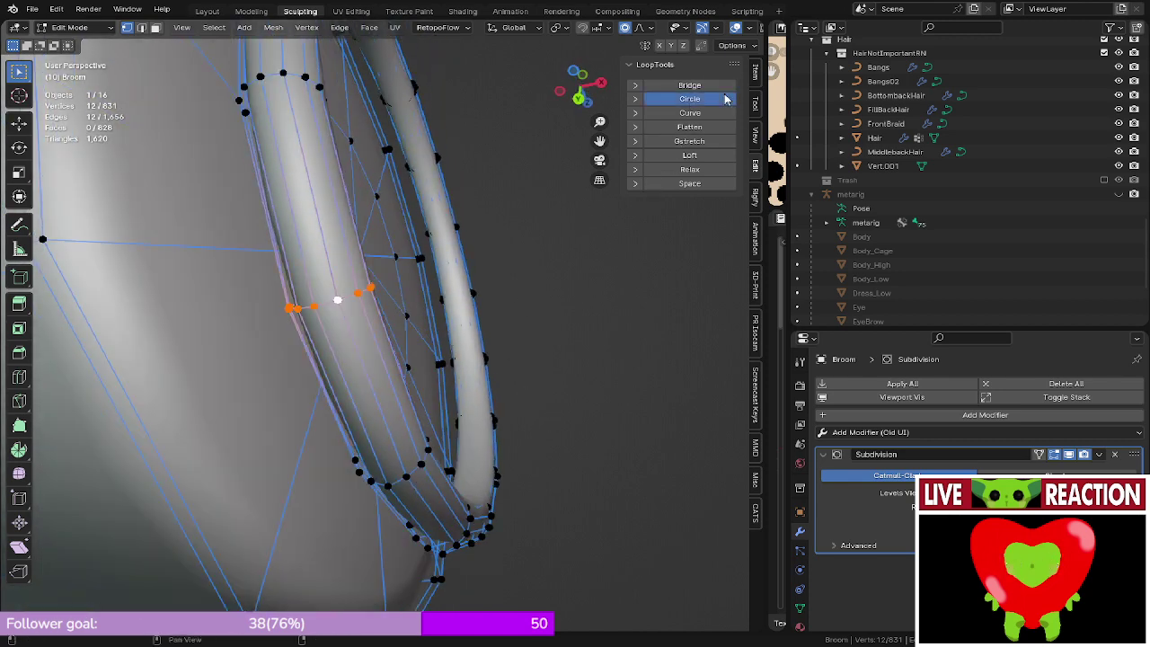
pyautogui.click(690, 99)
pyautogui.keyDown('alt'); pyautogui.click(420, 467); pyautogui.keyUp('alt')
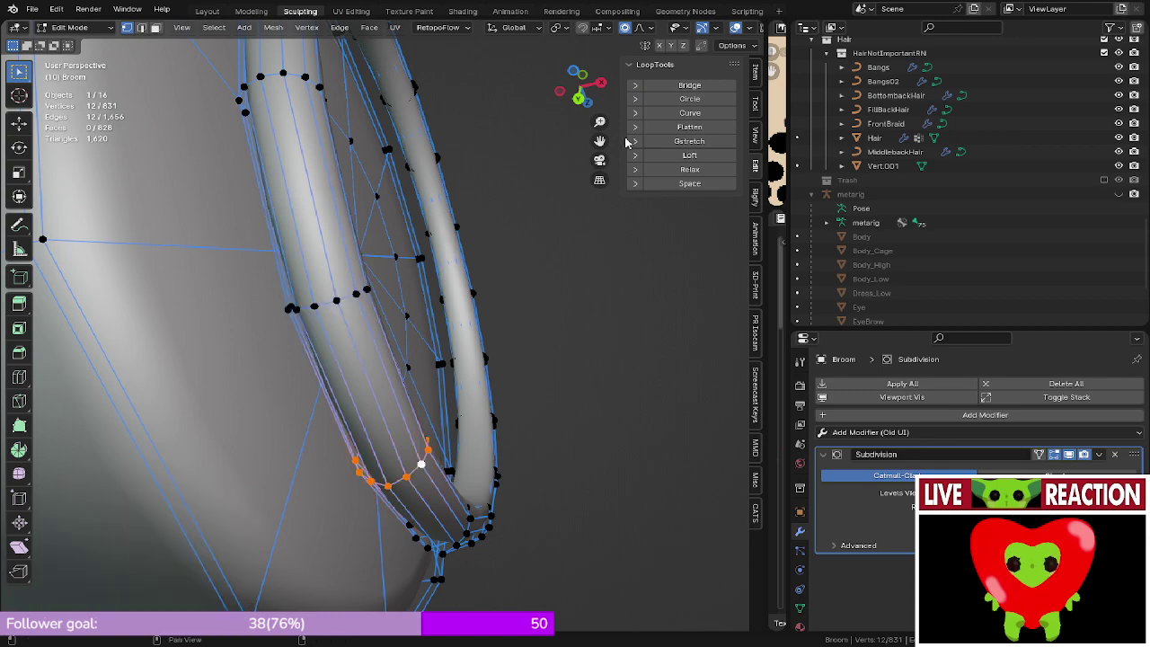
pyautogui.click(667, 103)
pyautogui.keyDown('alt'); pyautogui.click(472, 520); pyautogui.keyUp('alt')
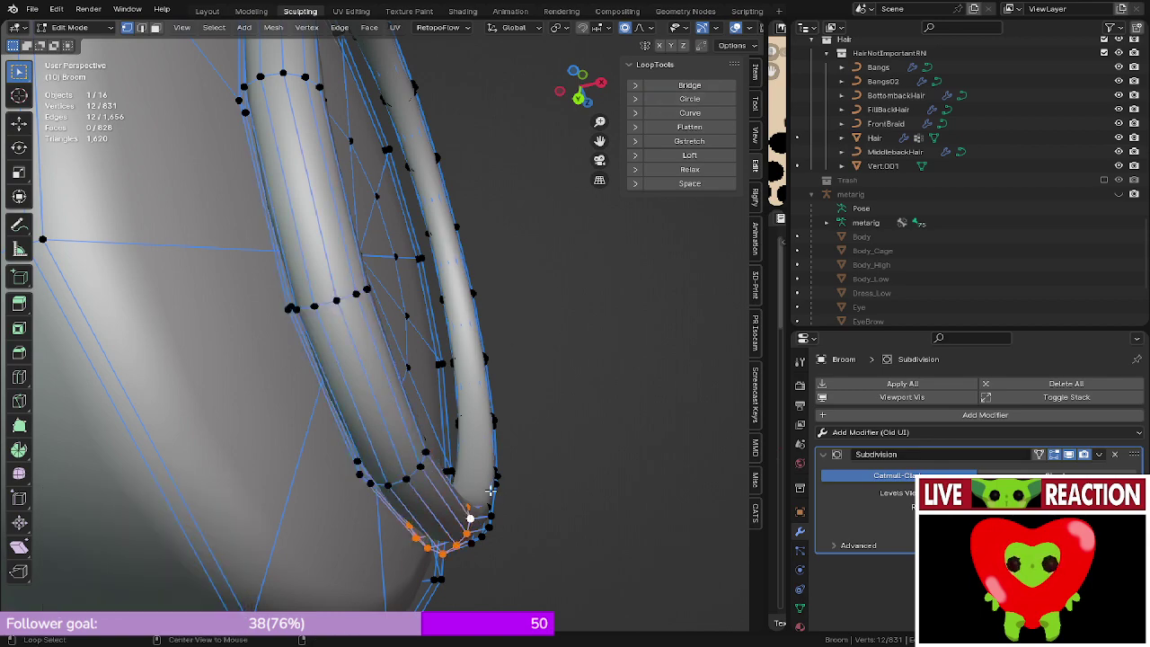
pyautogui.click(689, 99)
# - Select the next cross-section loop on the upper back of the torus, undo the accidental Bridge, and apply LoopTools Circle
pyautogui.moveTo(589, 303); pyautogui.dragTo(377, 325, button='middle')
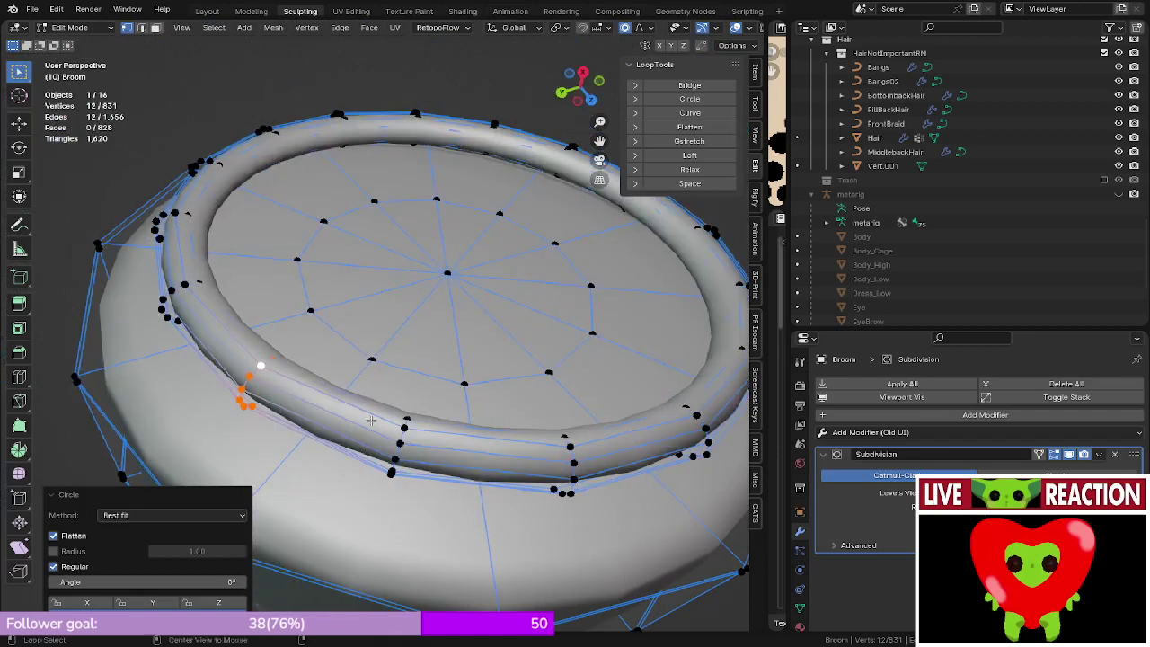
pyautogui.keyDown('alt'); pyautogui.click(401, 432); pyautogui.keyUp('alt')
pyautogui.click(709, 91)
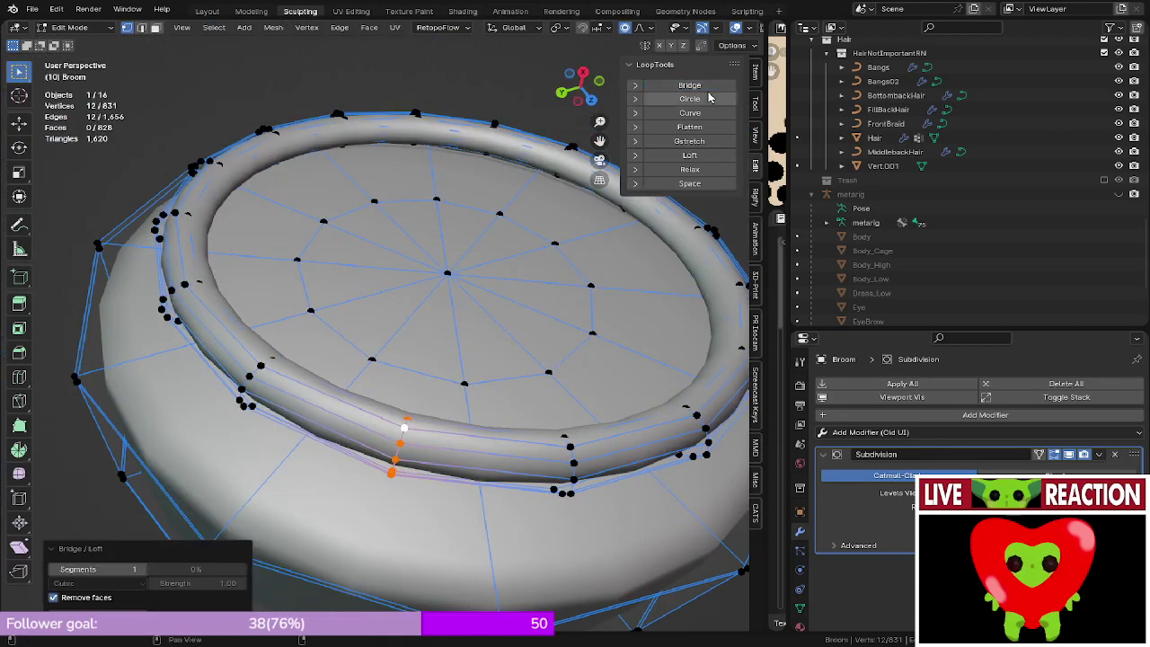
pyautogui.hotkey('ctrl', 'z')
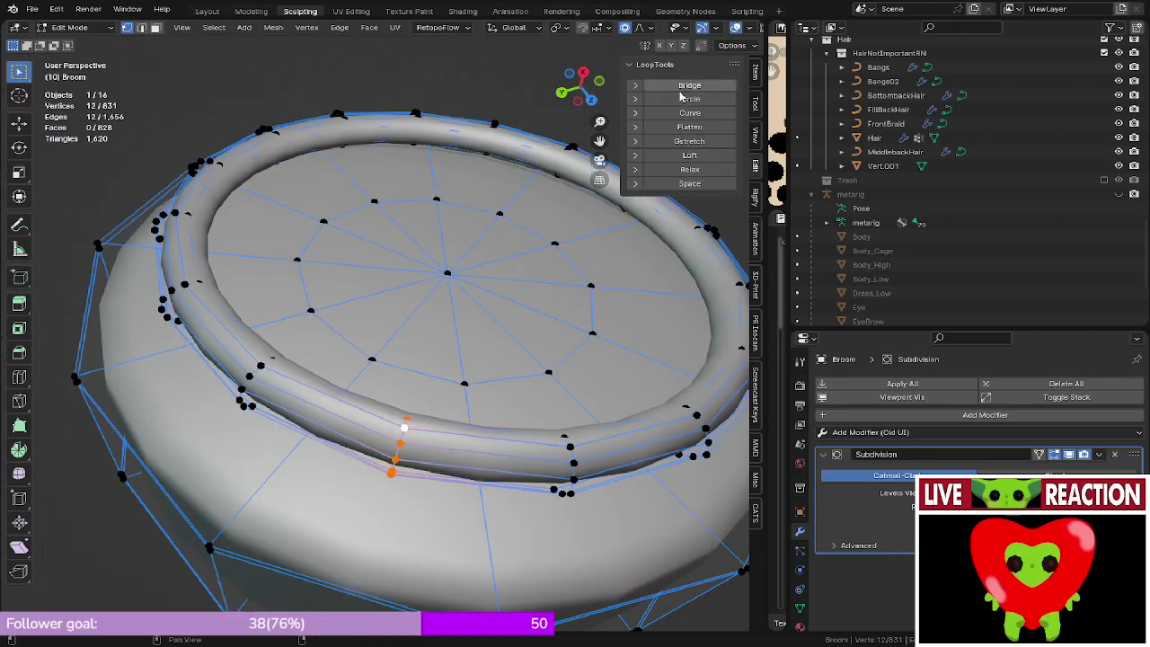
pyautogui.click(679, 99)
# - Round the next two cross-section loops toward the top of the torus with LoopTools Circle
pyautogui.moveTo(478, 361); pyautogui.dragTo(461, 346, button='middle')
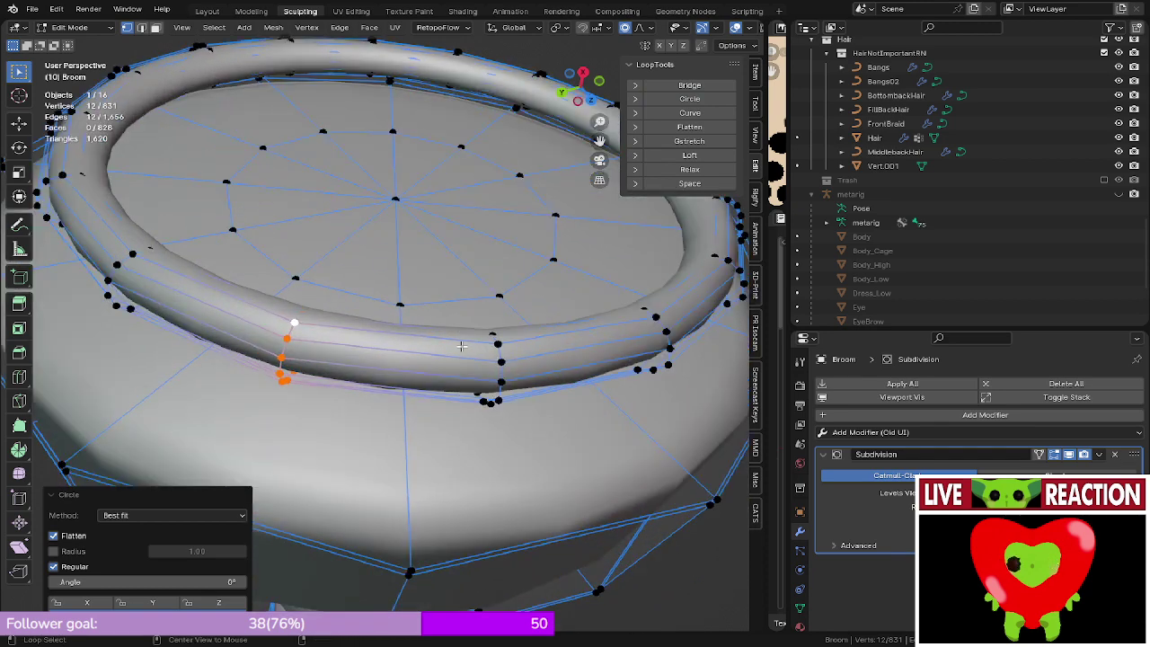
pyautogui.keyDown('alt'); pyautogui.click(499, 381); pyautogui.keyUp('alt')
pyautogui.keyDown('alt'); pyautogui.click(504, 371); pyautogui.keyUp('alt')
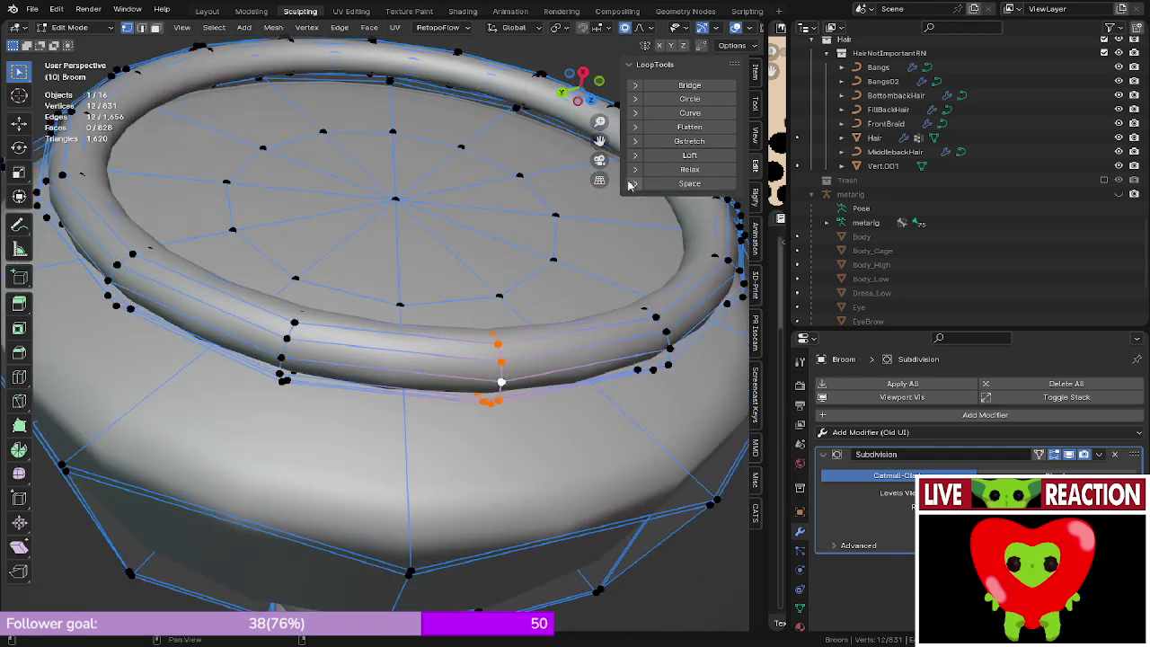
pyautogui.click(688, 98)
pyautogui.keyDown('alt'); pyautogui.click(670, 338); pyautogui.keyUp('alt')
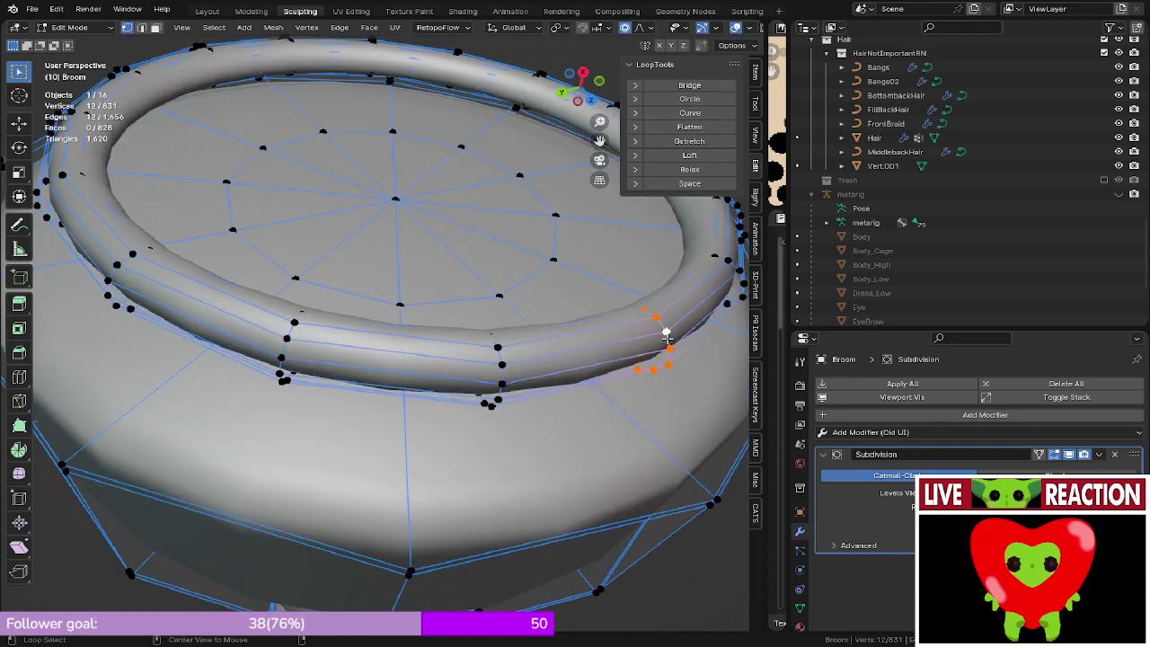
pyautogui.click(695, 100)
# - Apply LoopTools Circle to the remaining flattened cross-section loops from the torus's top around to its front side
pyautogui.moveTo(585, 385); pyautogui.dragTo(454, 305, button='middle')
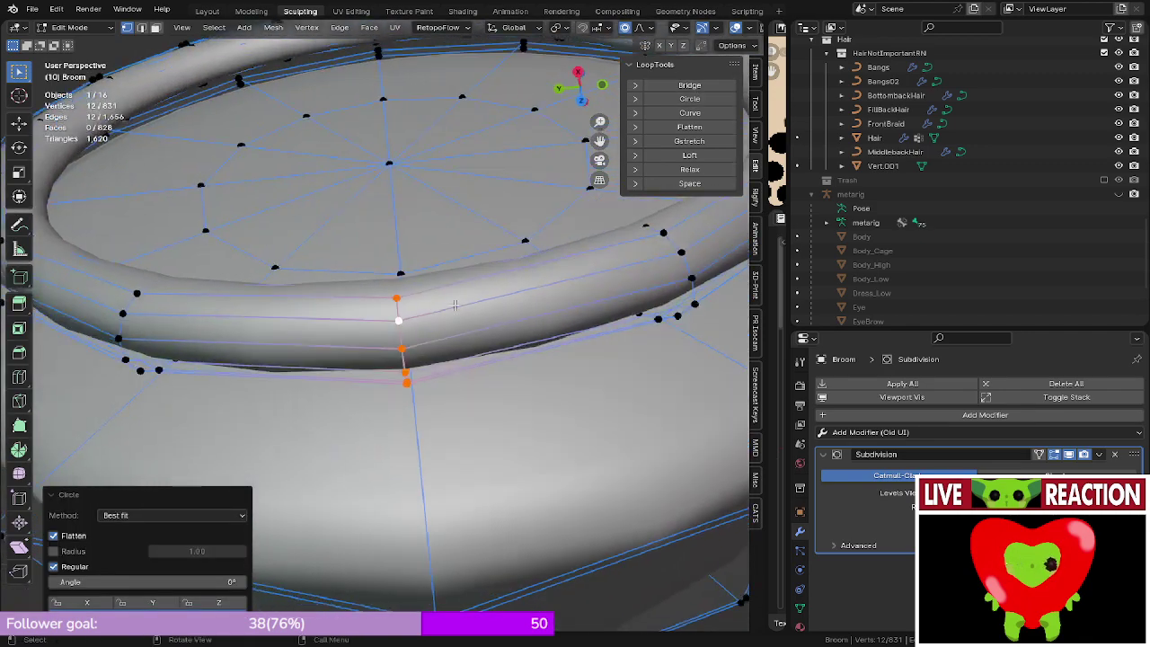
pyautogui.keyDown('alt'); pyautogui.click(679, 266); pyautogui.keyUp('alt')
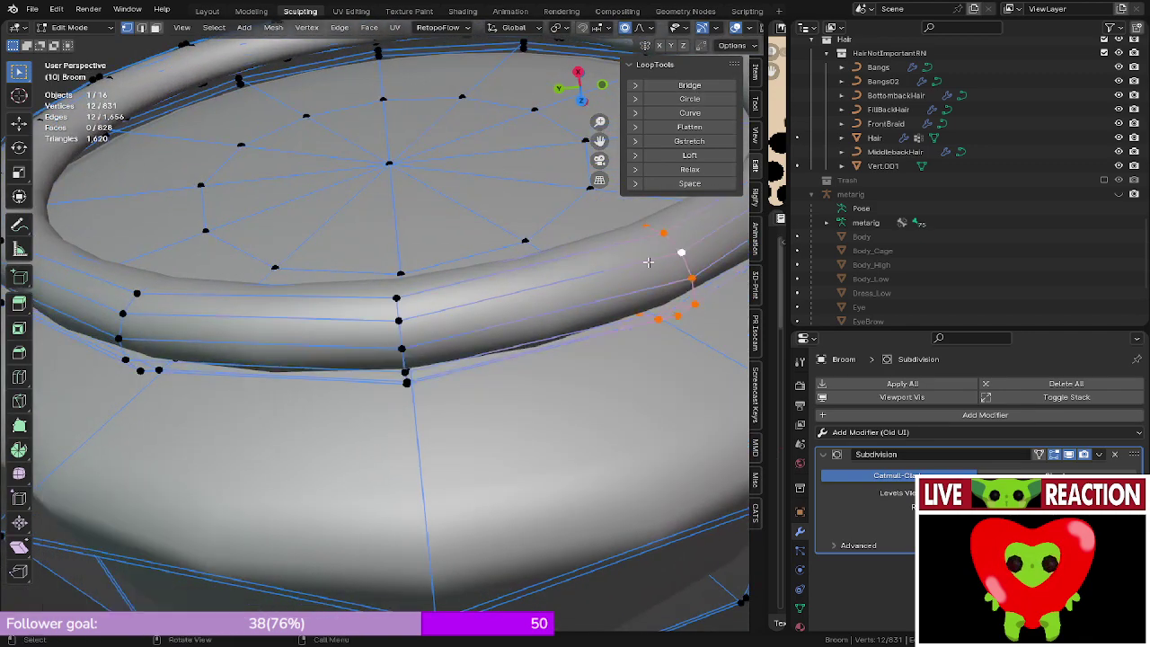
pyautogui.click(689, 99)
pyautogui.moveTo(646, 225); pyautogui.dragTo(601, 309, button='middle')
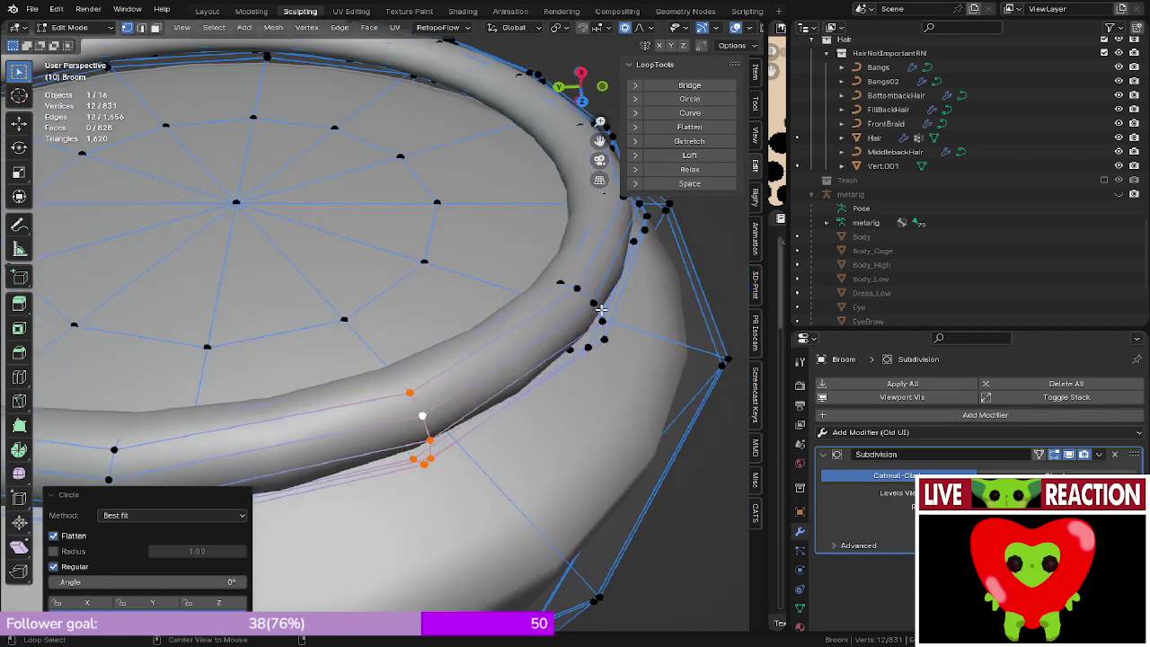
pyautogui.keyDown('alt'); pyautogui.click(601, 309); pyautogui.keyUp('alt')
pyautogui.click(688, 99)
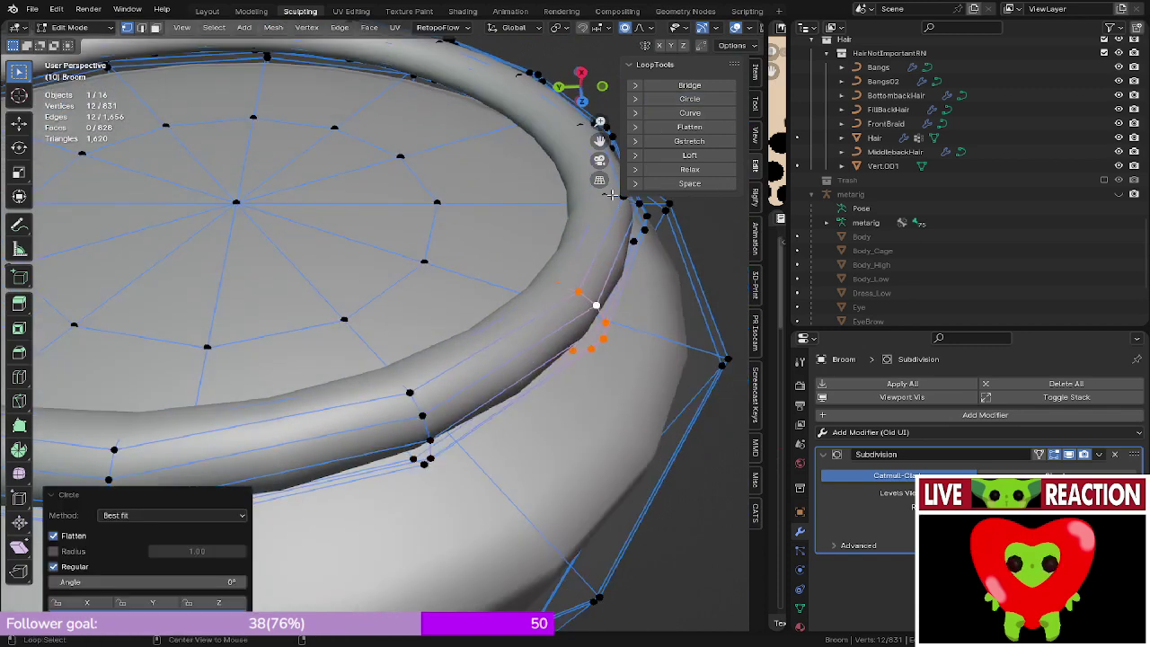
pyautogui.moveTo(610, 194); pyautogui.dragTo(703, 168, button='middle')
pyautogui.click(711, 100)
pyautogui.moveTo(575, 194); pyautogui.dragTo(462, 221, button='middle')
pyautogui.keyDown('alt'); pyautogui.click(483, 213); pyautogui.keyUp('alt')
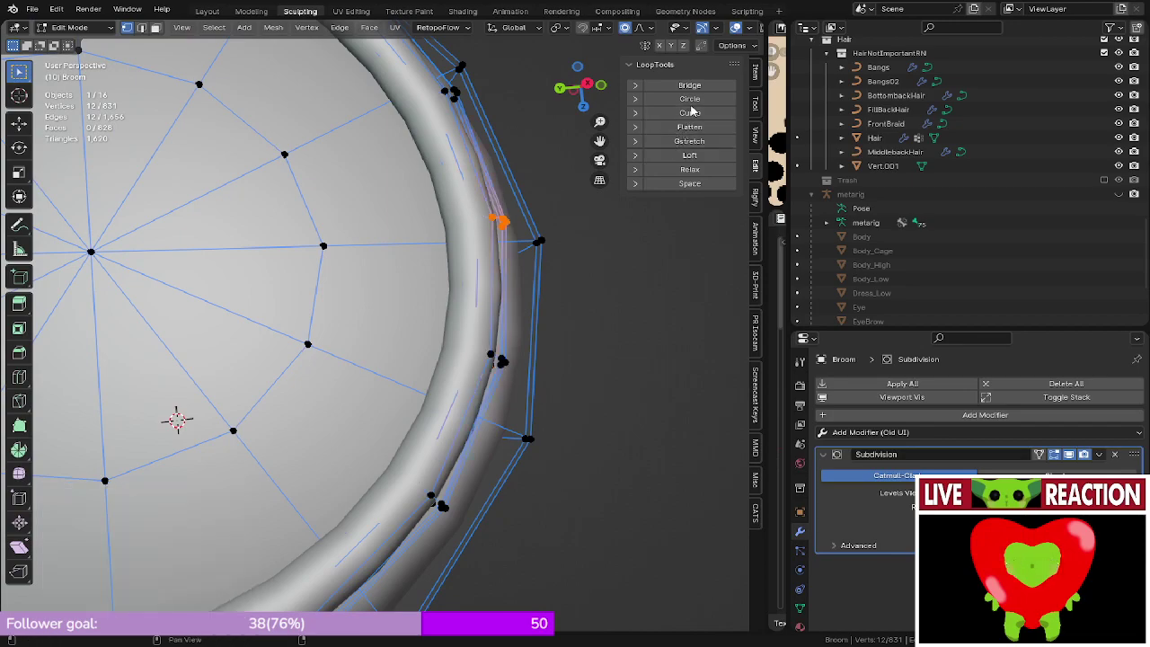
pyautogui.click(693, 102)
# - Round the remaining uneven cross-section loop just below mid-height on the torus's front side with LoopTools Circle
pyautogui.hotkey('shift', 'z')
pyautogui.moveTo(377, 202)
pyautogui.keyDown('shift'); pyautogui.mouseDown(button='middle')
pyautogui.moveTo(357, 336)
pyautogui.moveTo(391, 337)
pyautogui.moveTo(493, 434)
pyautogui.moveTo(329, 357)
pyautogui.moveTo(521, 390)
pyautogui.moveTo(509, 360)
pyautogui.moveTo(341, 370)
pyautogui.mouseUp(button='middle'); pyautogui.keyUp('shift')
pyautogui.hotkey('shift', 'z')
pyautogui.scroll(4, 509, 360)
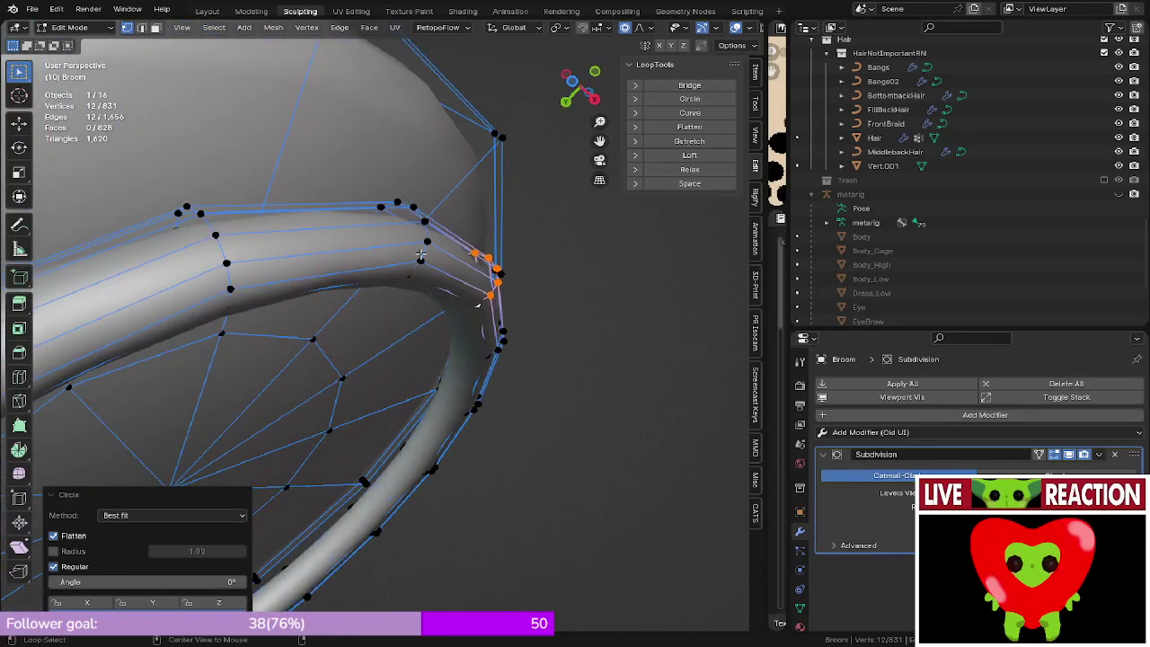
pyautogui.keyDown('alt'); pyautogui.click(421, 256); pyautogui.keyUp('alt')
pyautogui.click(704, 101)
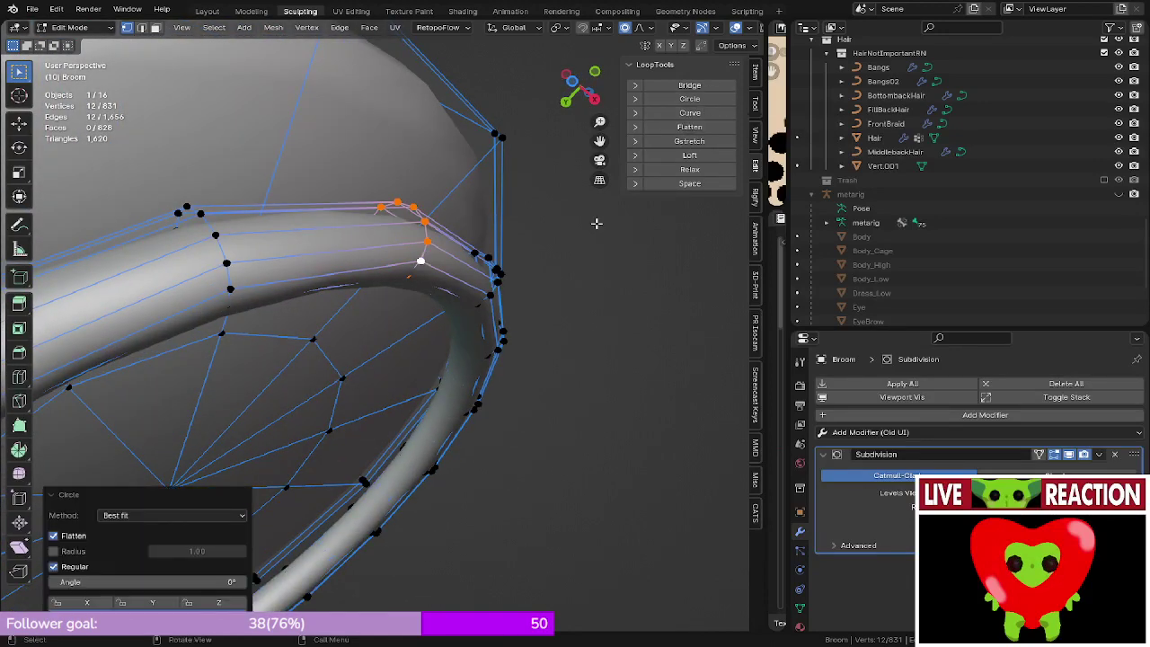
pyautogui.press('KP_1')
pyautogui.scroll(-3, 469, 434)
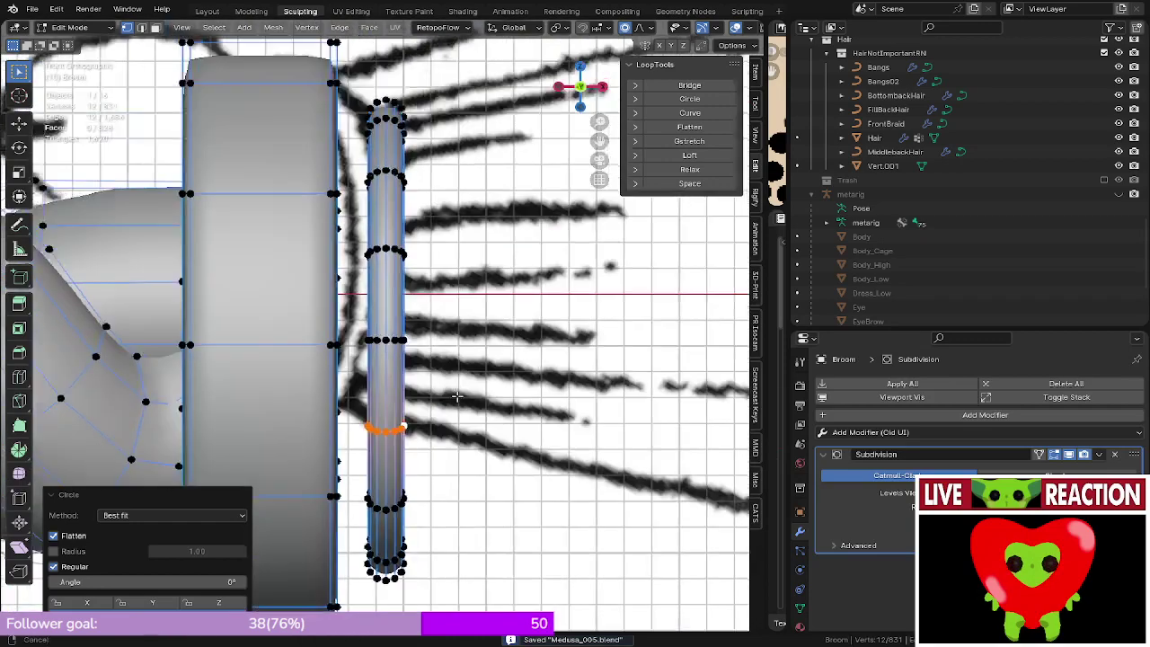
# - Save the file, select the whole linked torus and move it about 0.01 m along negative X against the band's face
pyautogui.press('Tab')
pyautogui.hotkey('ctrl', 's')
pyautogui.keyDown('shift'); pyautogui.moveTo(469, 434); pyautogui.dragTo(463, 396, button='middle'); pyautogui.keyUp('shift')
pyautogui.press('Tab')
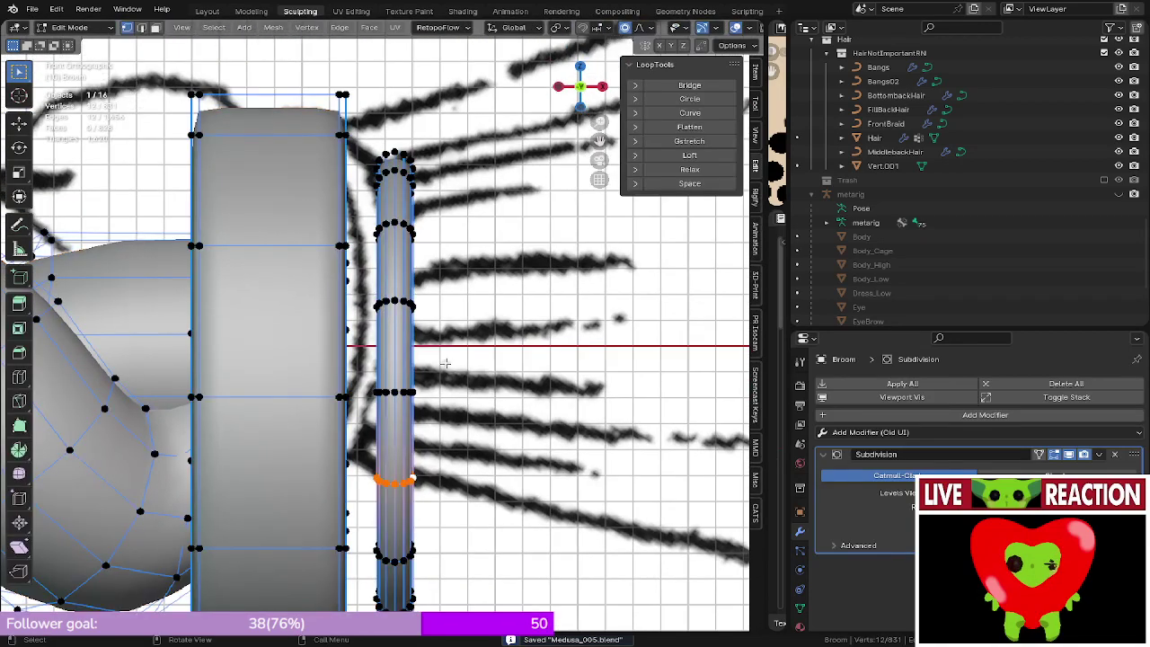
pyautogui.press('l')
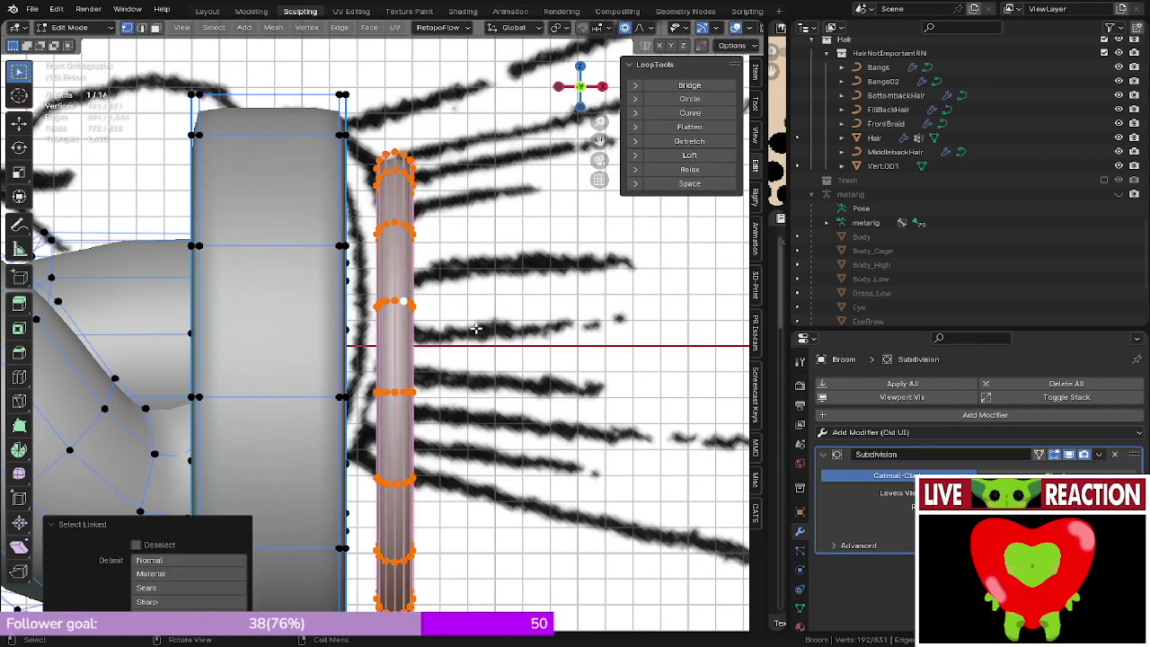
pyautogui.press('g')
pyautogui.press('x')
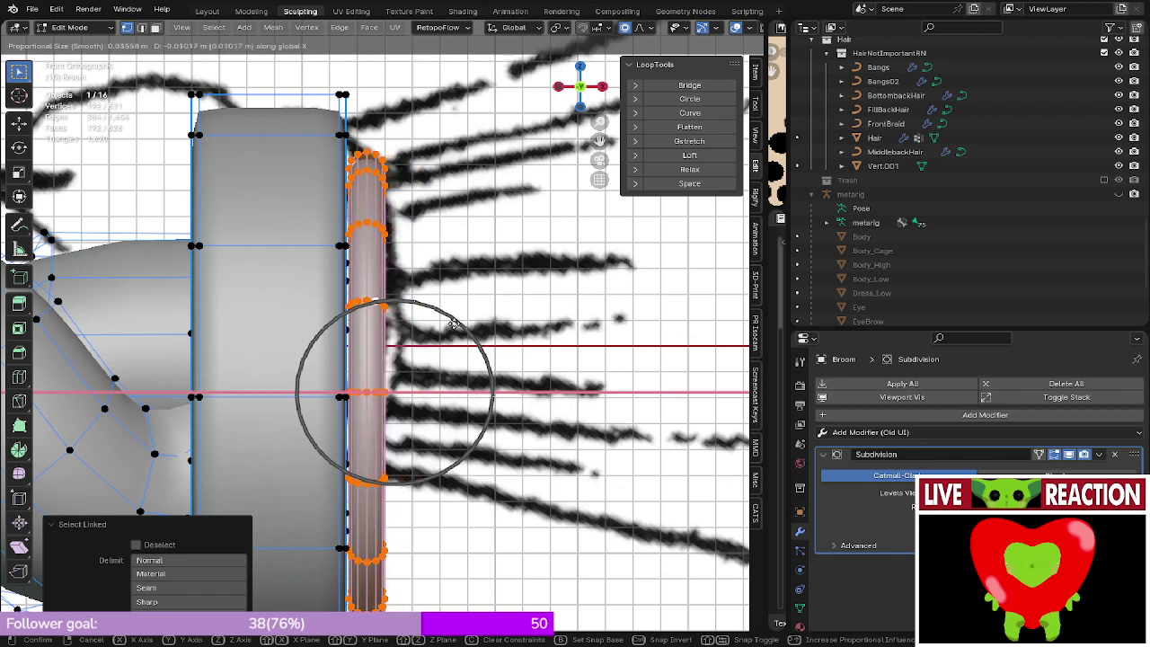
pyautogui.click(451, 322)
pyautogui.press('Tab')
pyautogui.moveTo(450, 322); pyautogui.dragTo(330, 379, button='middle')
# - Duplicate the torus ring and place the copy about 0.011 m along X, beside the first ring
pyautogui.press('Tab')
pyautogui.press('KP_1')
pyautogui.scroll(3, 402, 348)
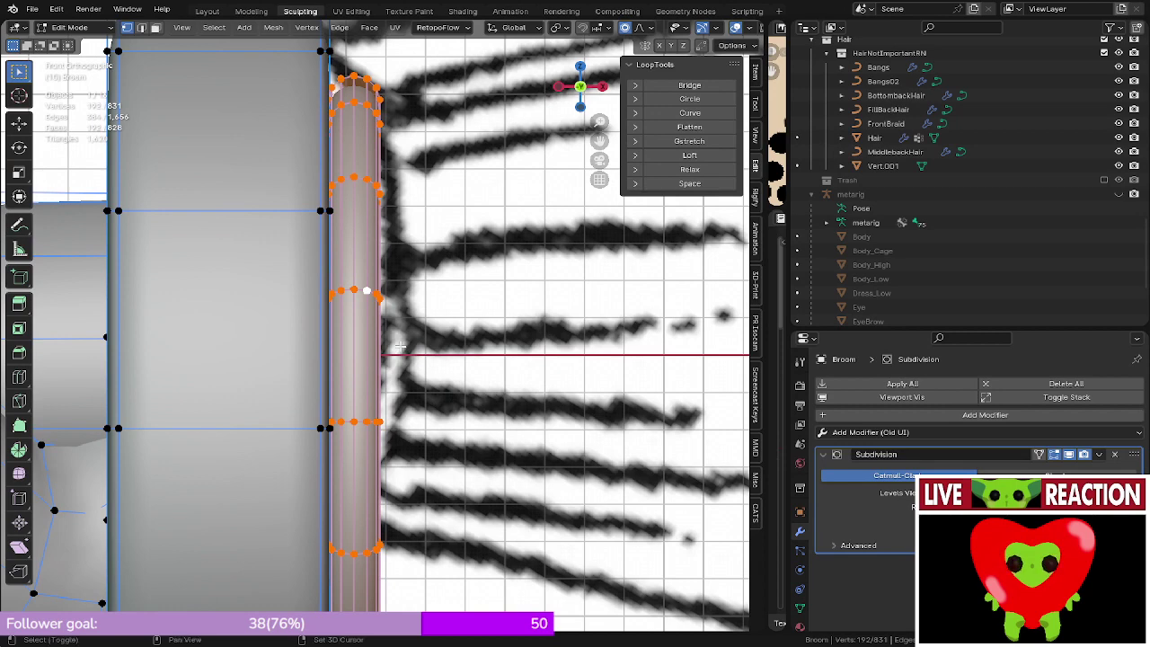
pyautogui.press('g')
pyautogui.press('x')
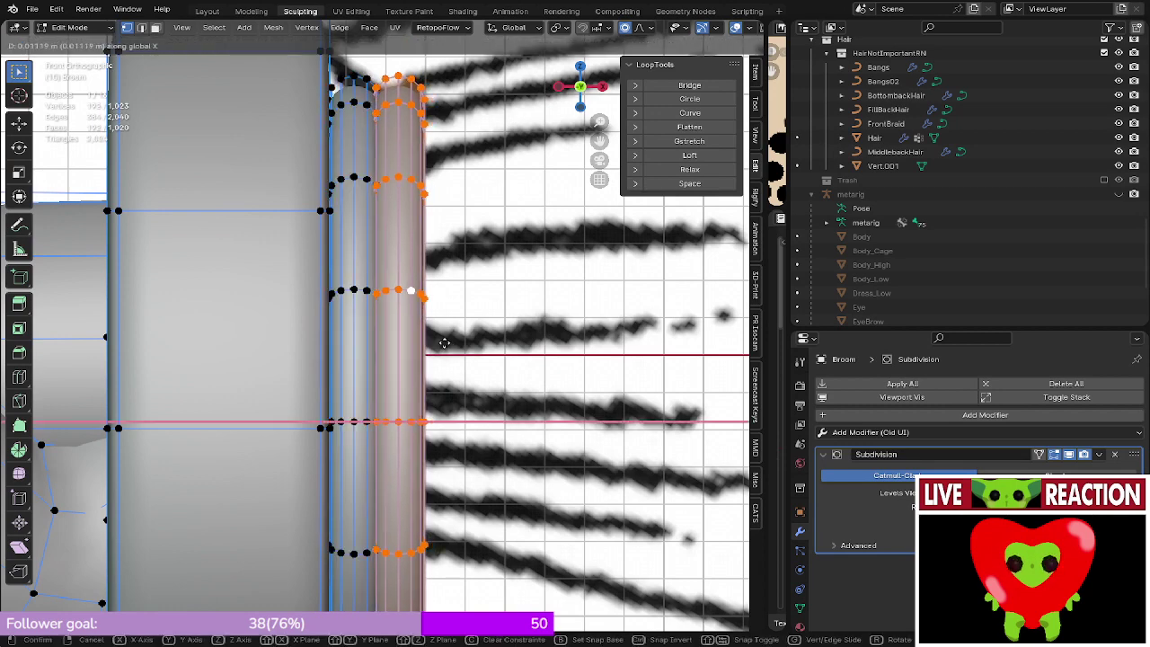
pyautogui.click(444, 343)
pyautogui.press('Tab')
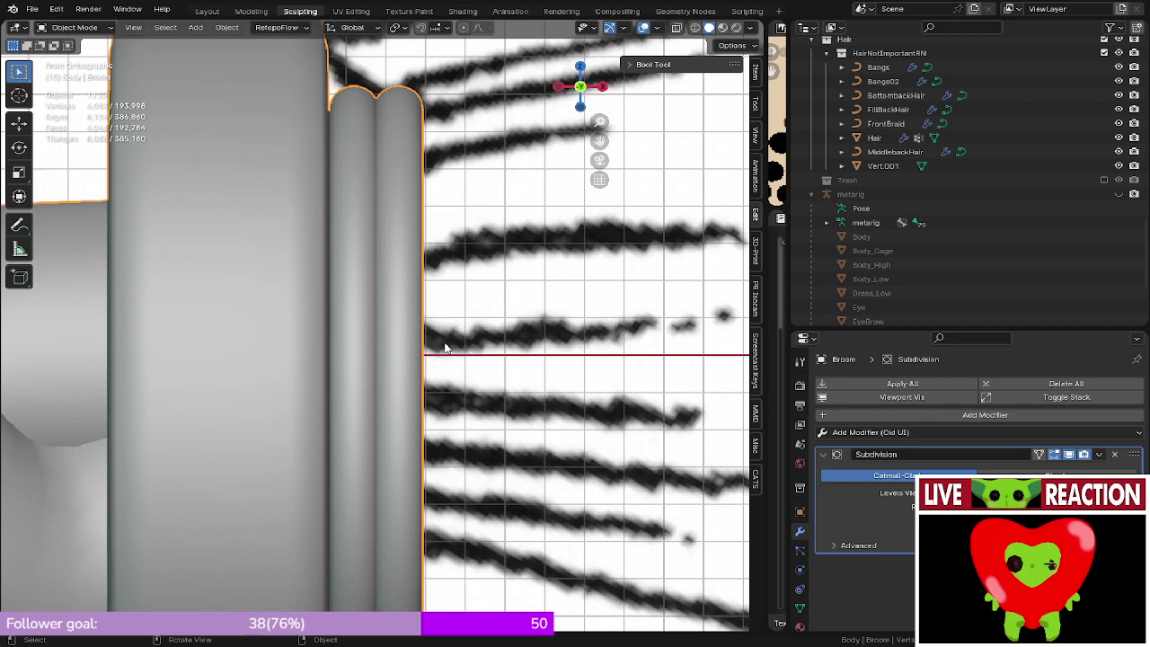
# - Duplicate the second ring and offset the copy about 0.01 m along X to form a stack of three
pyautogui.press('Tab')
pyautogui.press('g')
pyautogui.press('x')
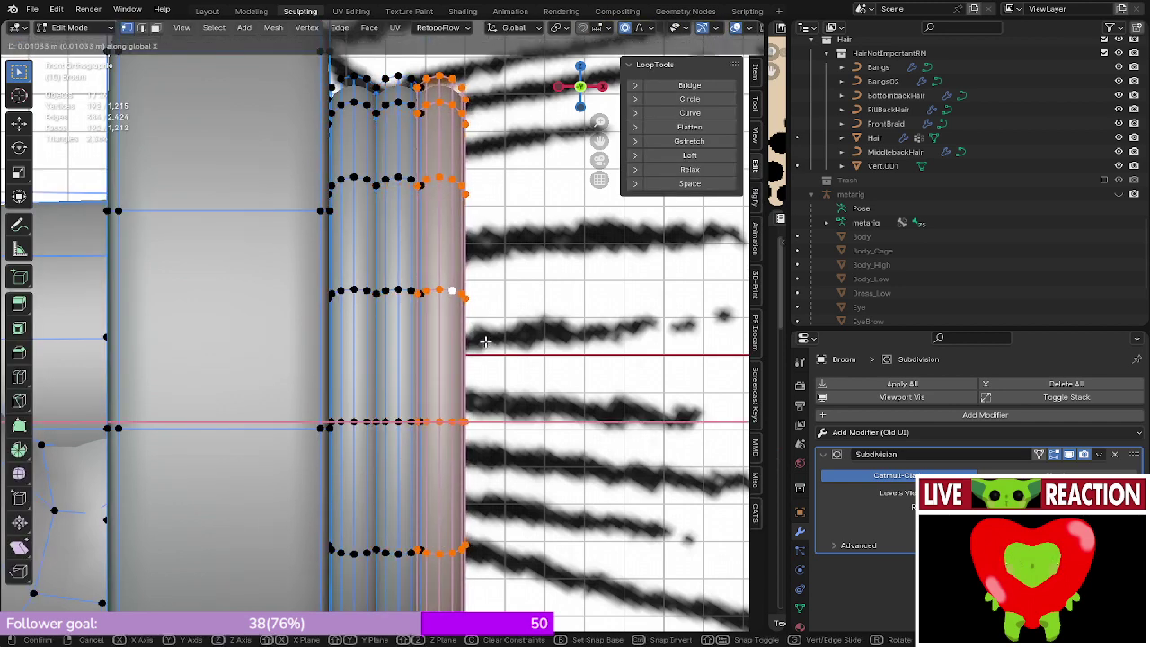
pyautogui.click(485, 342)
pyautogui.press('Tab')
pyautogui.scroll(-9, 460, 288)
pyautogui.moveTo(457, 282); pyautogui.dragTo(282, 317, button='middle')
pyautogui.press('KP_1')
pyautogui.scroll(4, 402, 338)
pyautogui.press('KP_3')
pyautogui.press('Tab')
pyautogui.scroll(3, 458, 377)
pyautogui.press('s')
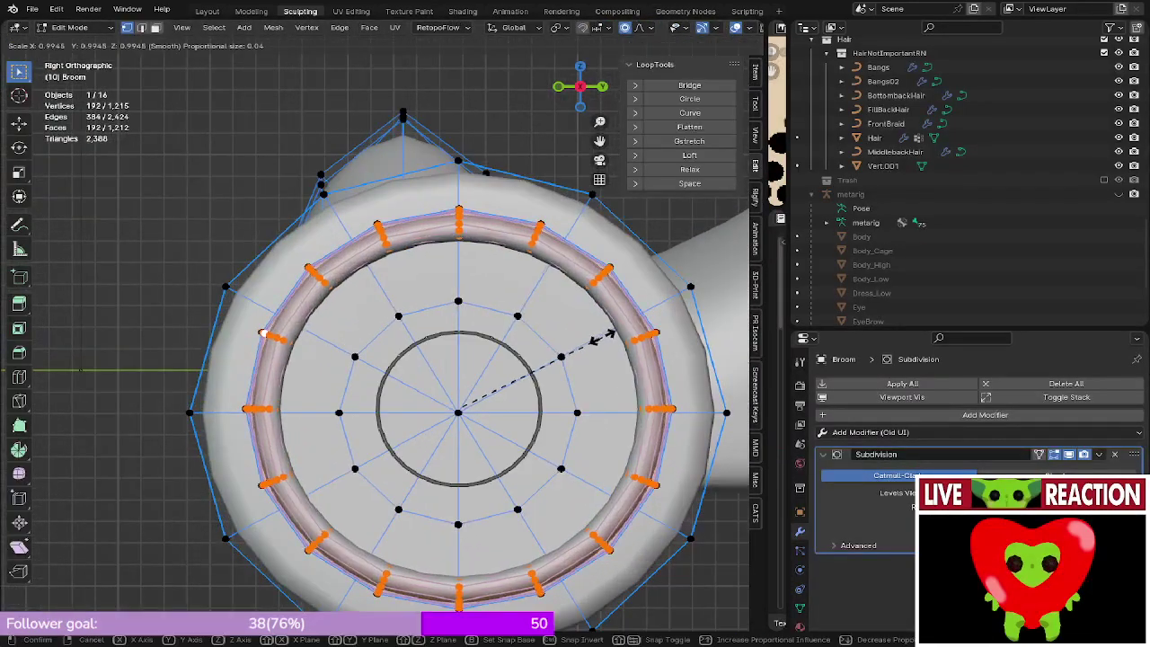
pyautogui.click(591, 337)
pyautogui.moveTo(590, 338); pyautogui.dragTo(599, 338, button='middle')
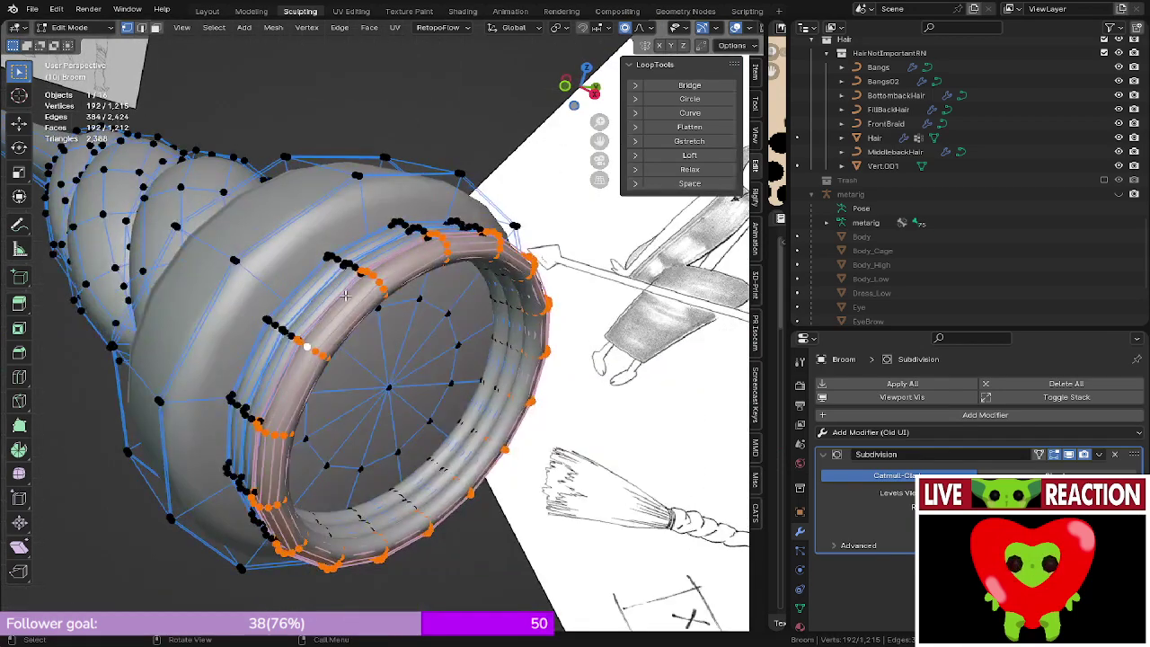
# - Select all three stacked rings and try scaling them uniformly to 0.821
pyautogui.press('l')
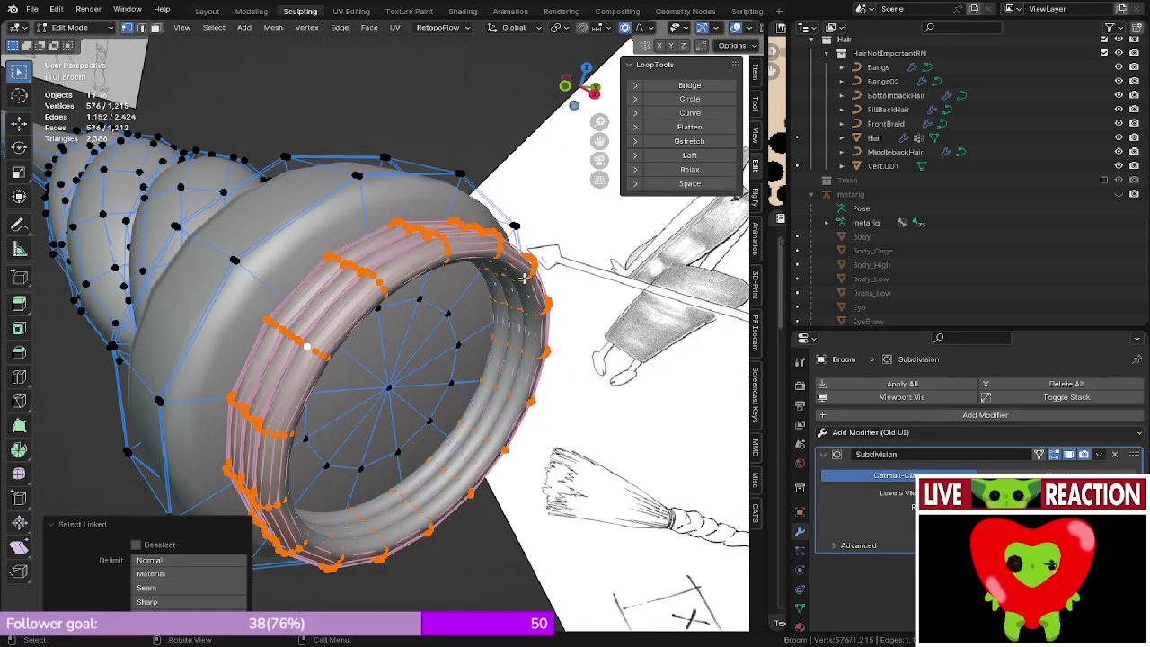
pyautogui.press('KP_3')
pyautogui.press('s')
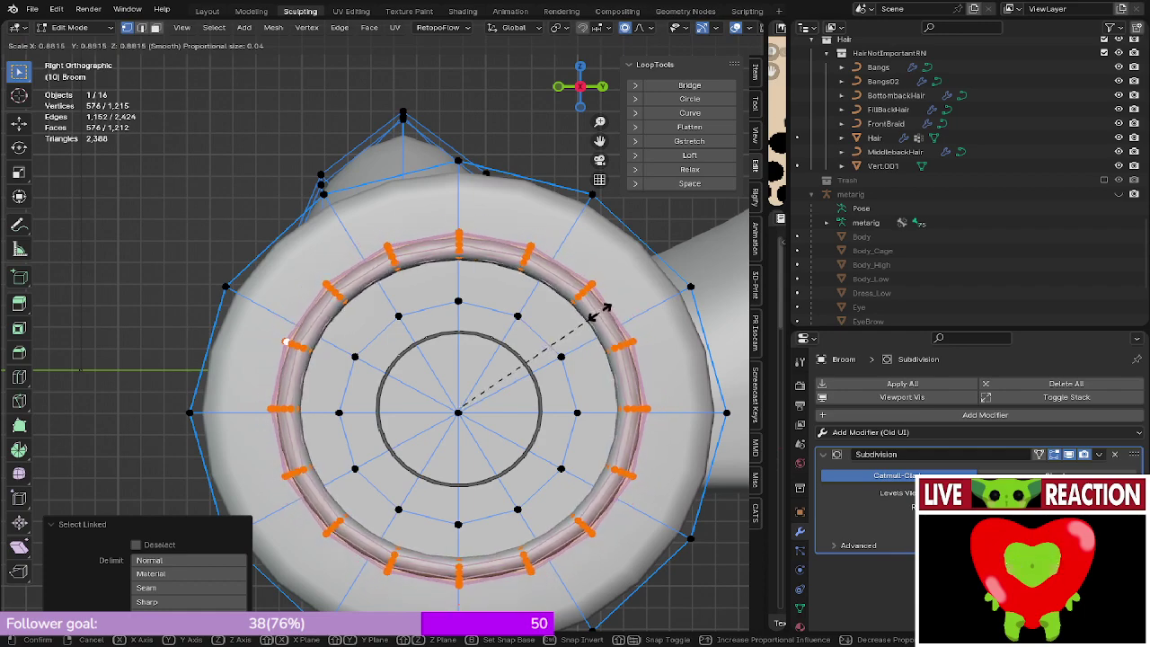
pyautogui.click(589, 318)
pyautogui.moveTo(589, 318); pyautogui.dragTo(618, 337, button='middle')
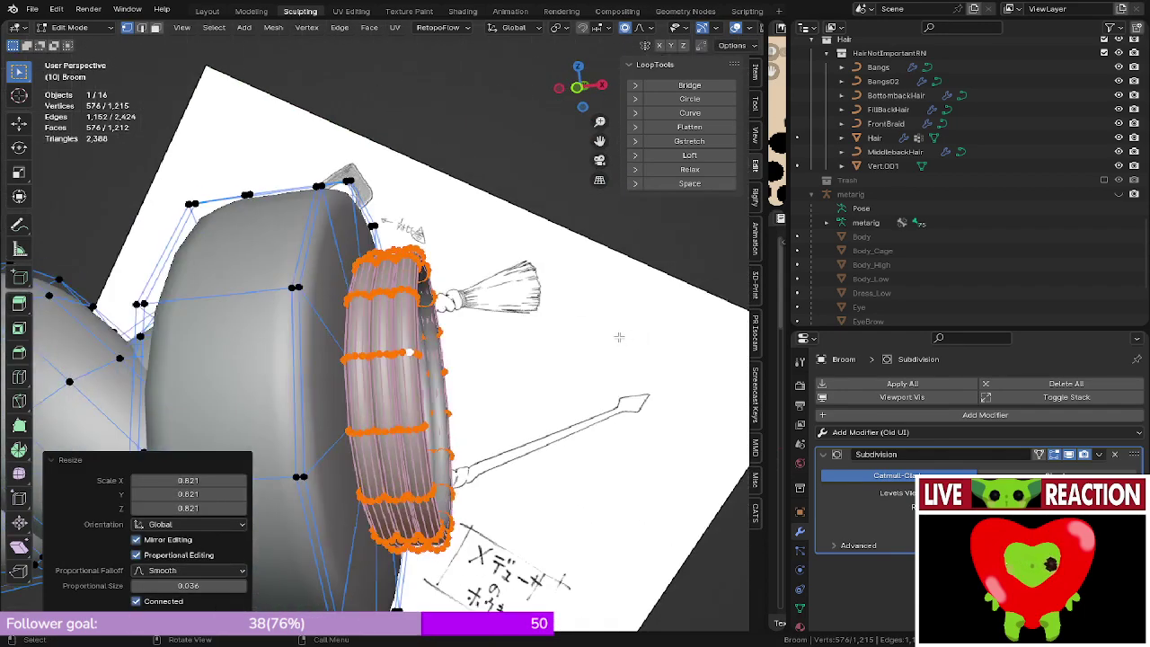
pyautogui.press('Tab')
pyautogui.press('KP_1')
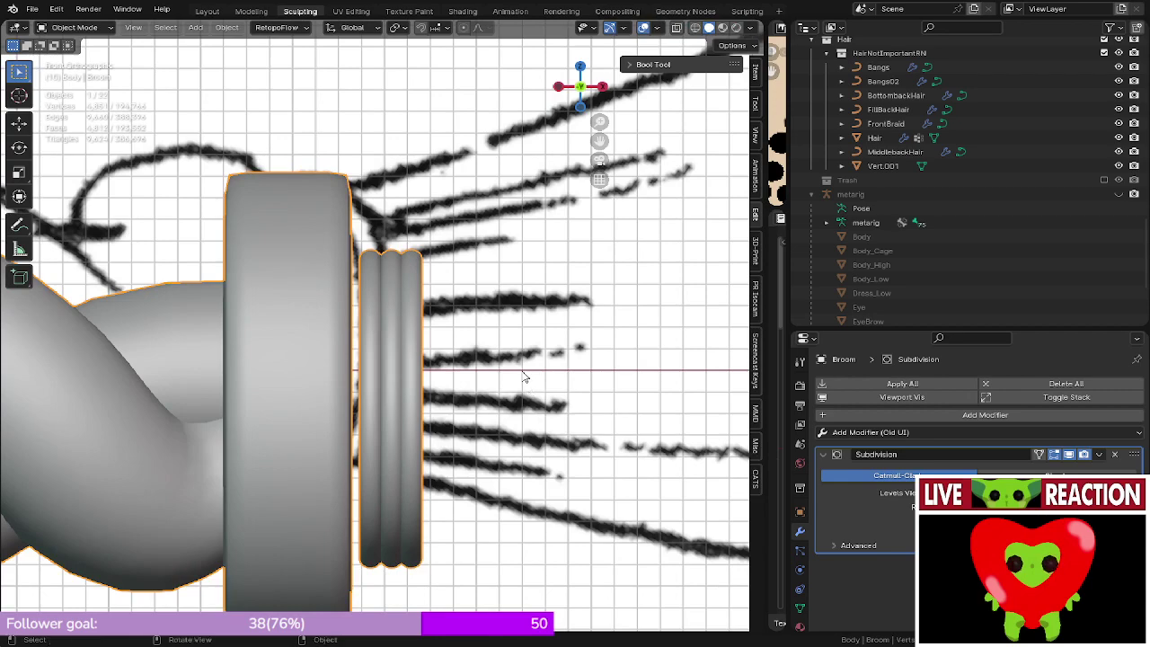
# - Compare the three rings with the drawing in wireframe, return to solid shading and scale them uniformly to 0.916
pyautogui.press('z')
pyautogui.click(347, 359)
pyautogui.press('Tab')
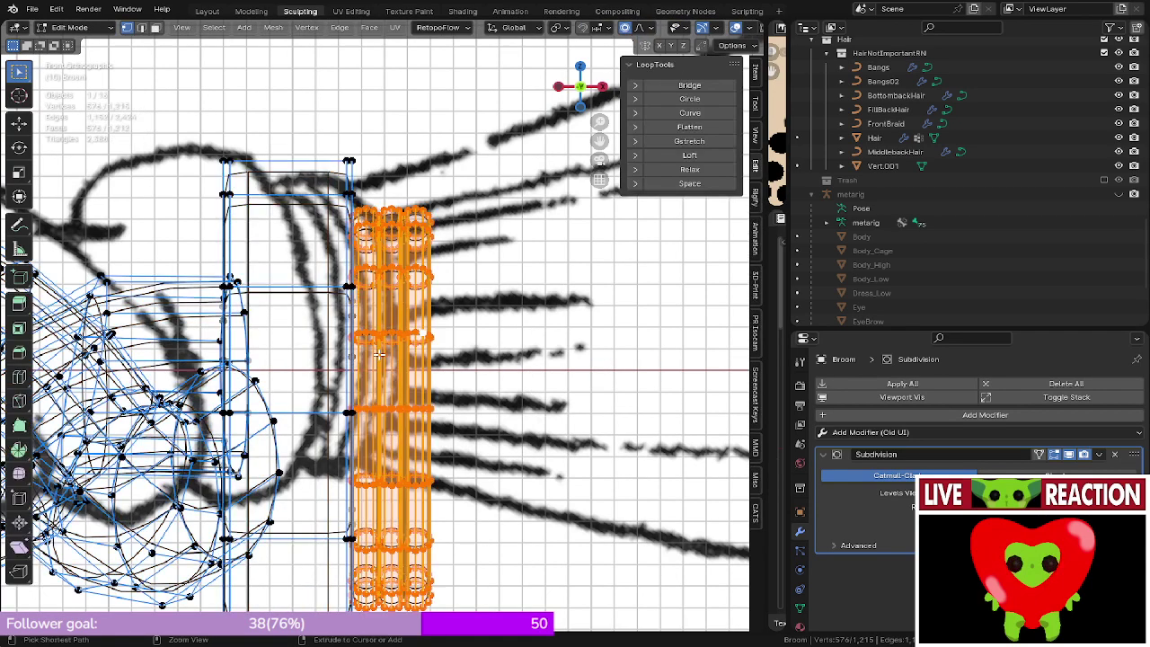
pyautogui.press('z')
pyautogui.click(503, 357)
pyautogui.moveTo(654, 361); pyautogui.dragTo(385, 356, button='middle')
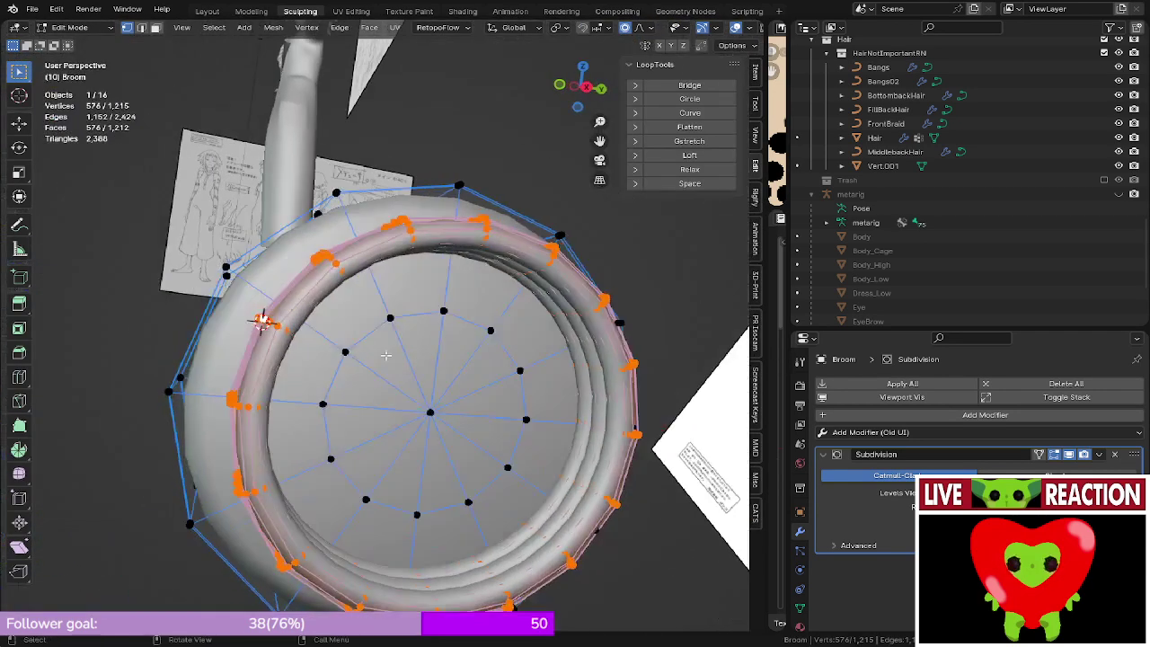
pyautogui.press('s')
pyautogui.click(706, 383)
pyautogui.press('KP_1')
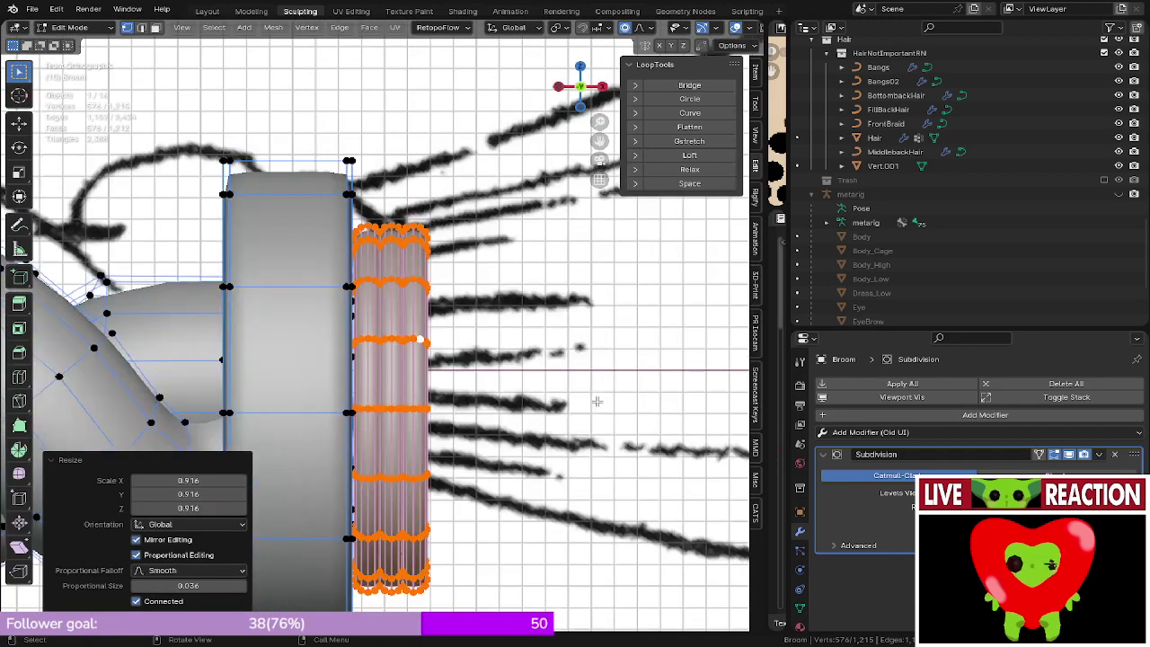
# - Move the three rings about 0.0018 m along negative X against the band, save the file and leave Edit Mode
pyautogui.press('g')
pyautogui.press('y')
pyautogui.rightClick(584, 403)
pyautogui.press('g')
pyautogui.press('x')
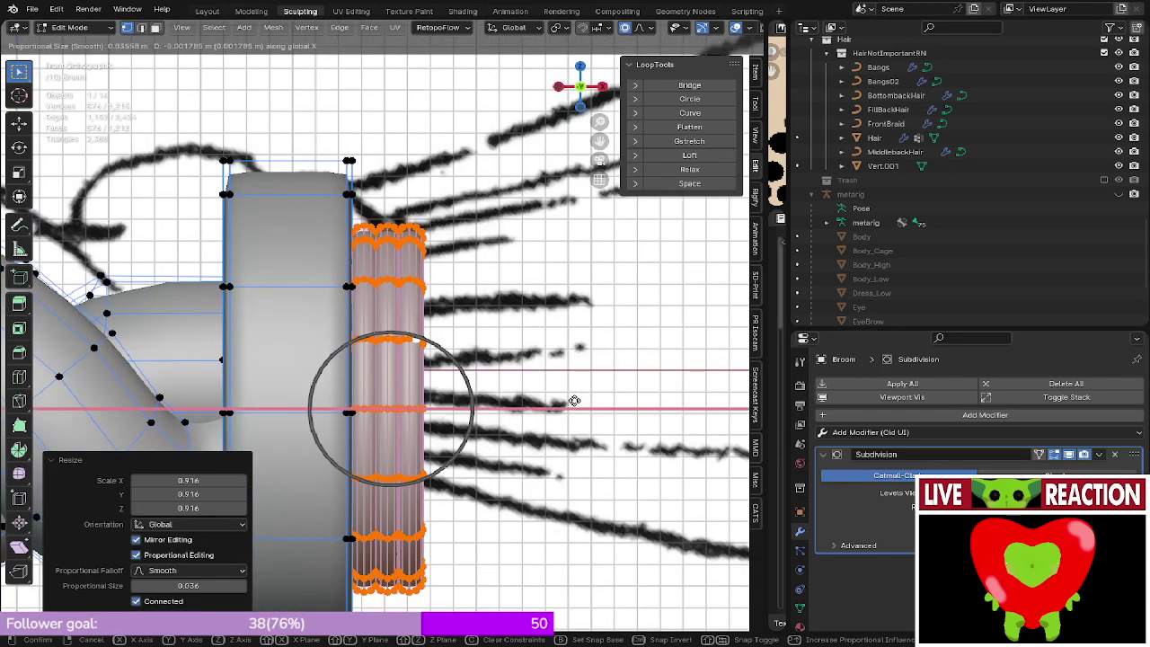
pyautogui.click(575, 400)
pyautogui.hotkey('ctrl', 's')
pyautogui.click(667, 393)
pyautogui.press('Tab')
# - Examine the broom's band and rings against the reference drawing from several views and in different shading modes
pyautogui.scroll(-5, 663, 393)
pyautogui.press('z')
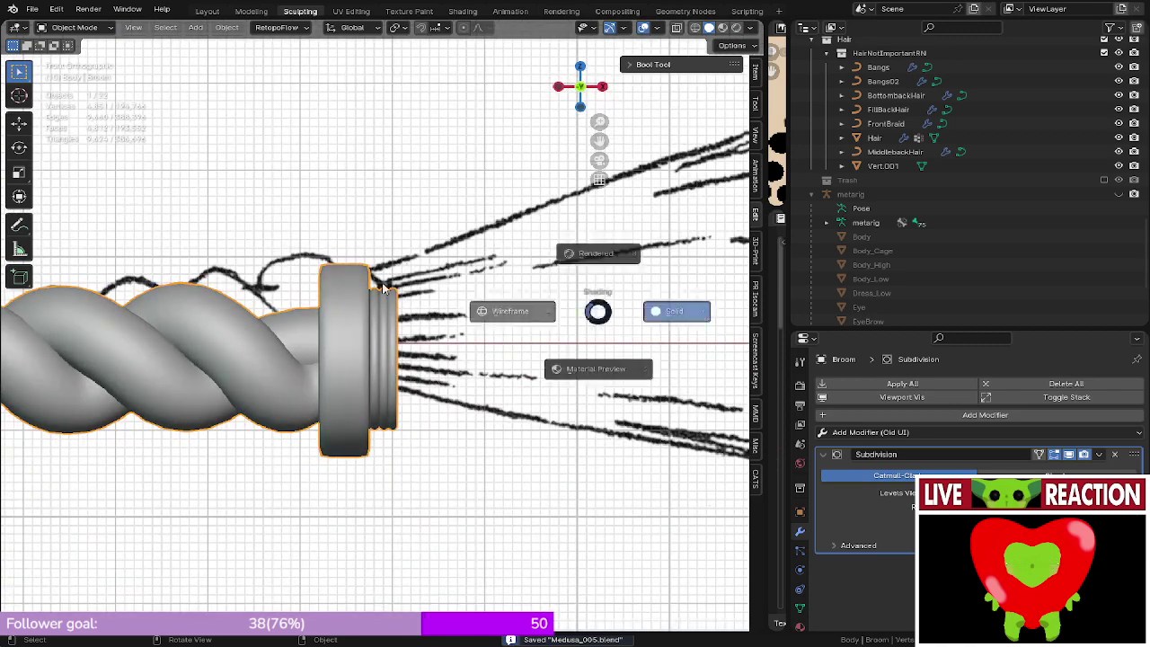
pyautogui.click(383, 288)
pyautogui.moveTo(375, 286); pyautogui.dragTo(308, 297, button='middle')
pyautogui.press('z')
pyautogui.click(736, 324)
pyautogui.press('KP_1')
pyautogui.scroll(-5, 557, 330)
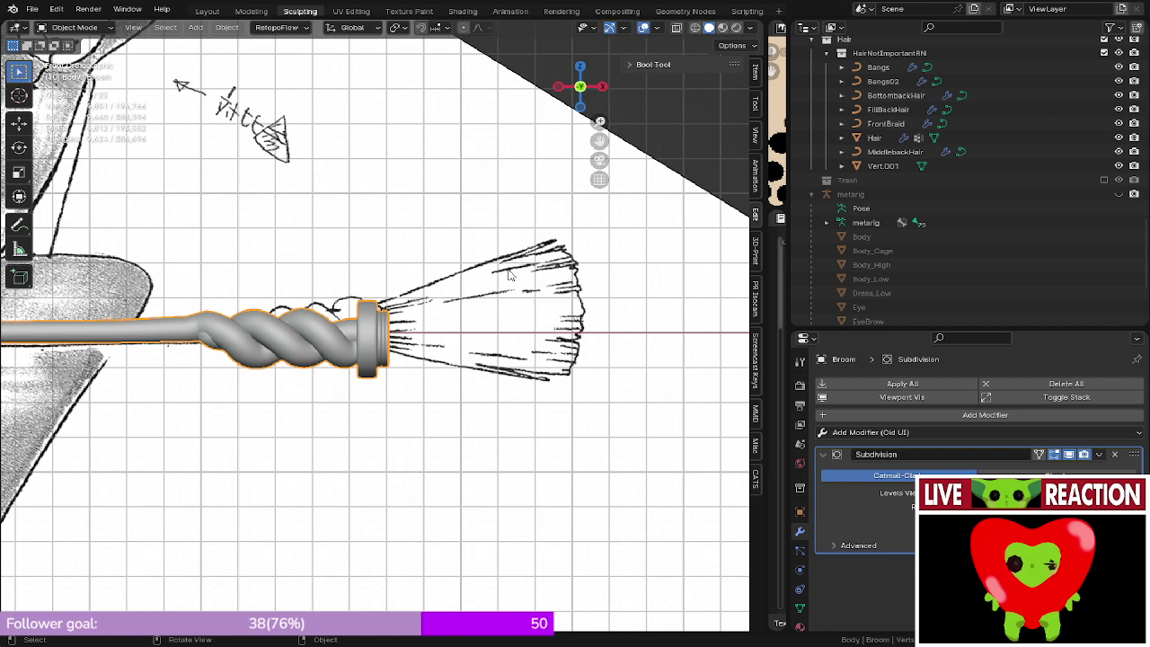
# - Try adding a 2 m cube to the broom mesh and moving it along X toward the drawn bristles
pyautogui.press('Tab')
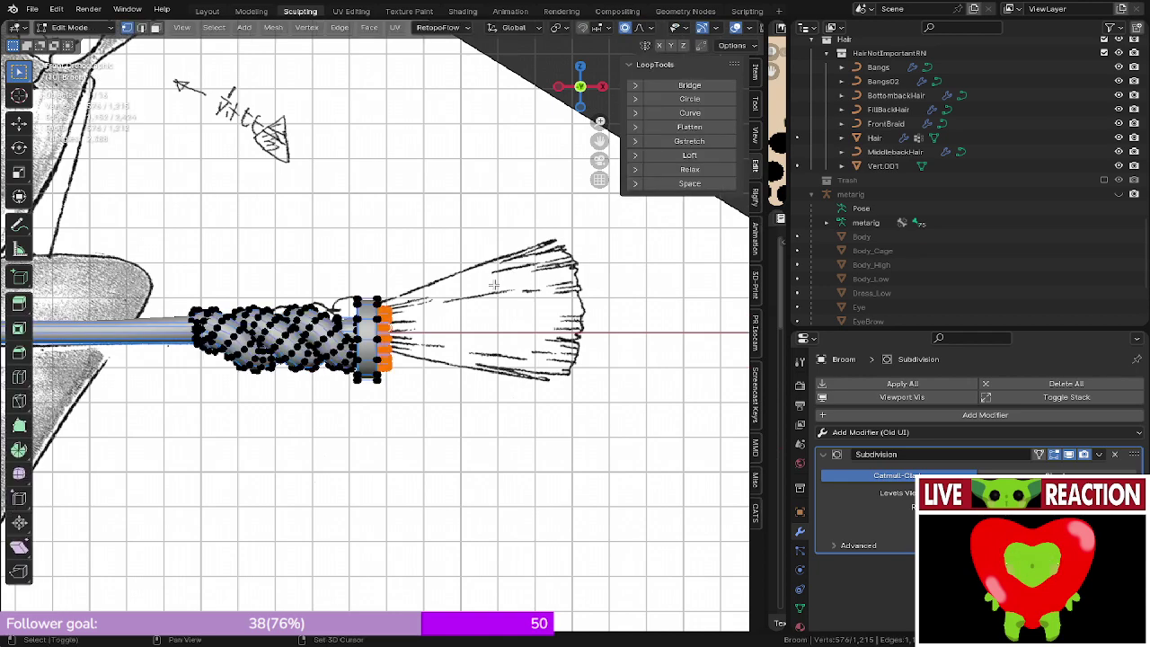
pyautogui.hotkey('shift', 'a')
pyautogui.click(455, 199)
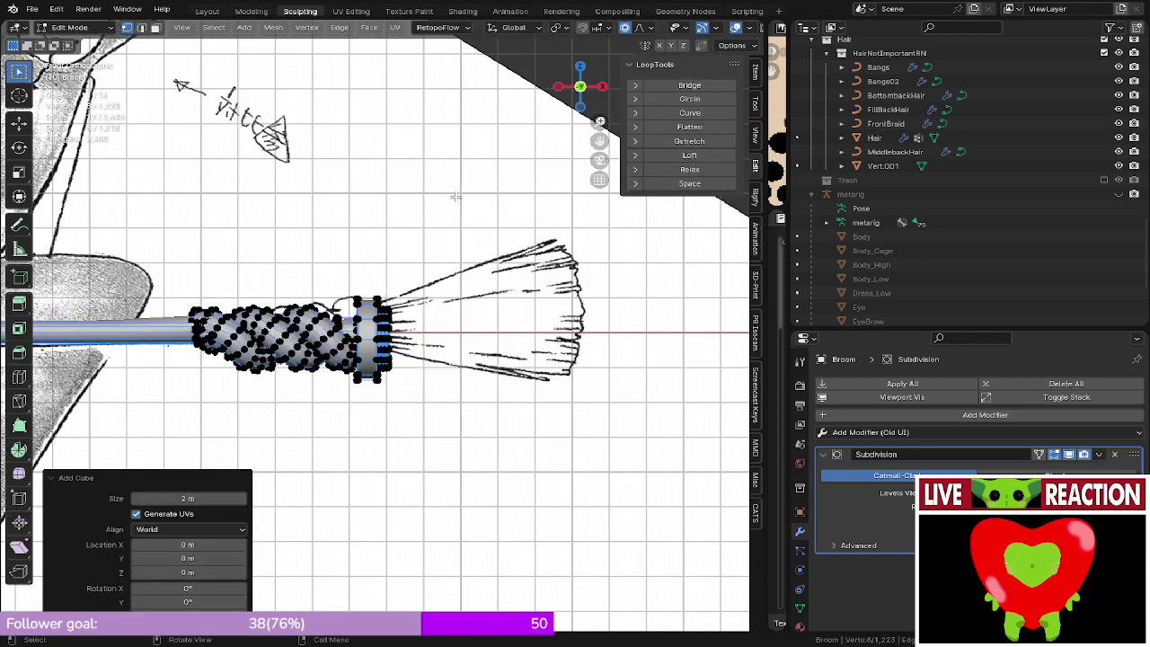
pyautogui.scroll(-5, 503, 251)
pyautogui.press('g')
pyautogui.press('x')
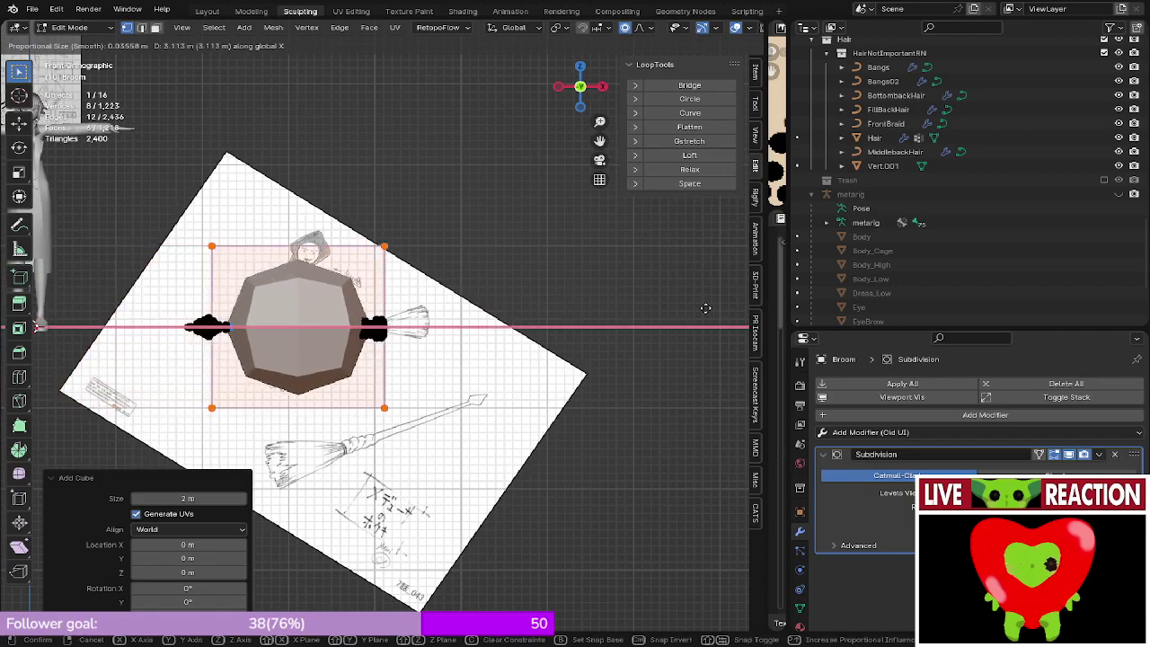
pyautogui.click(71, 309)
pyautogui.scroll(3, 343, 316)
pyautogui.press('Tab')
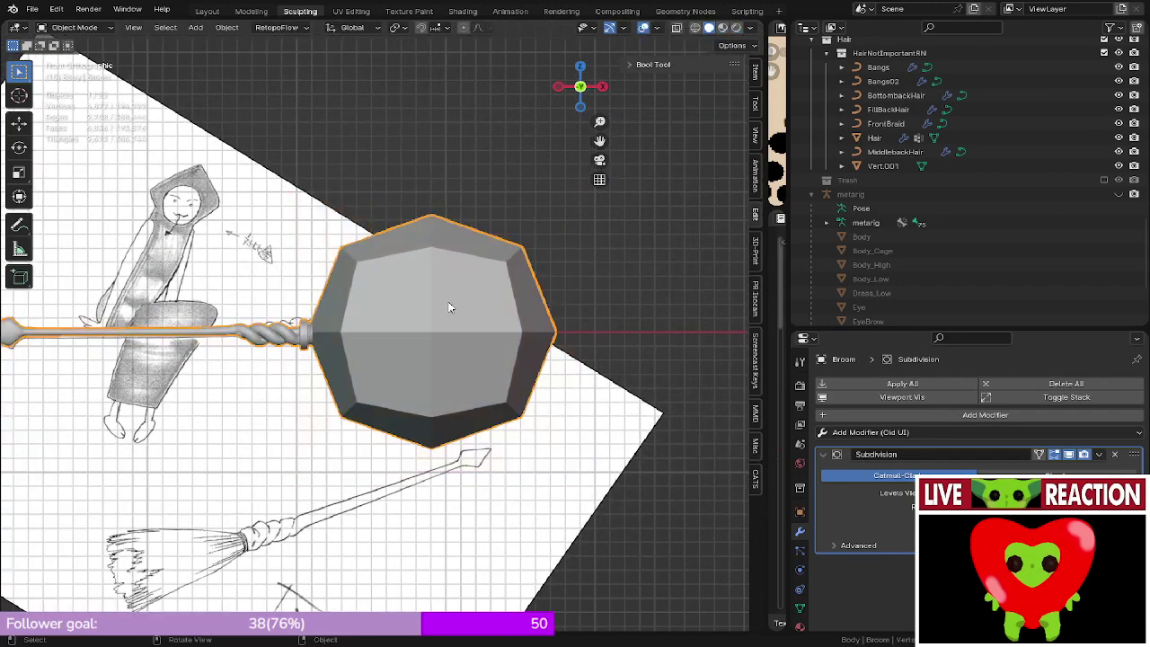
# - Undo the cube's move and its addition to the broom mesh
pyautogui.press('Tab')
pyautogui.scroll(-8, 454, 307)
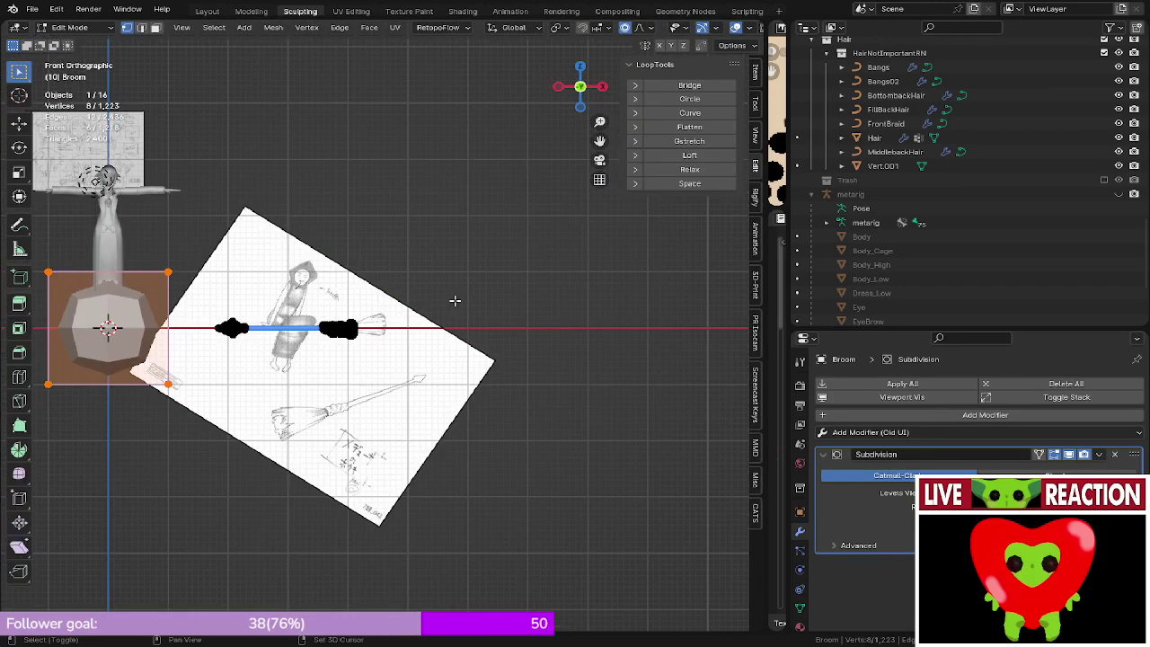
pyautogui.hotkey('shift', 'a')
pyautogui.press('Escape')
pyautogui.hotkey('ctrl', 'z')
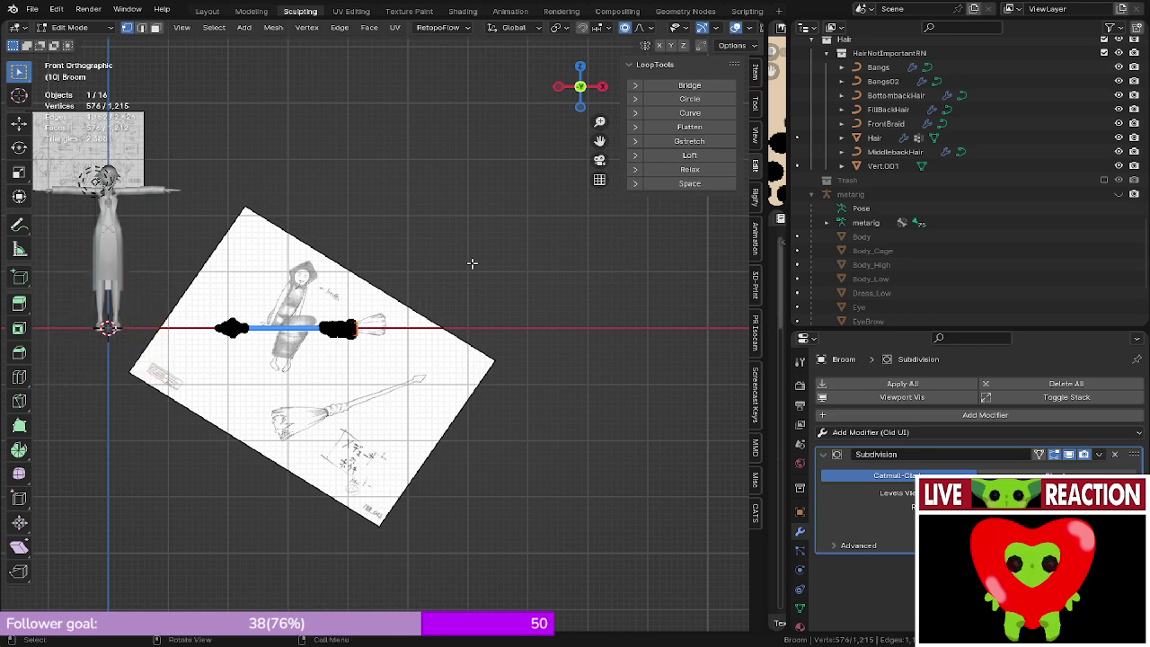
# - Add a Quad Sphere to the broom mesh and lower its subdivisions to a coarse 26-vertex cage
pyautogui.hotkey('shift', 'a')
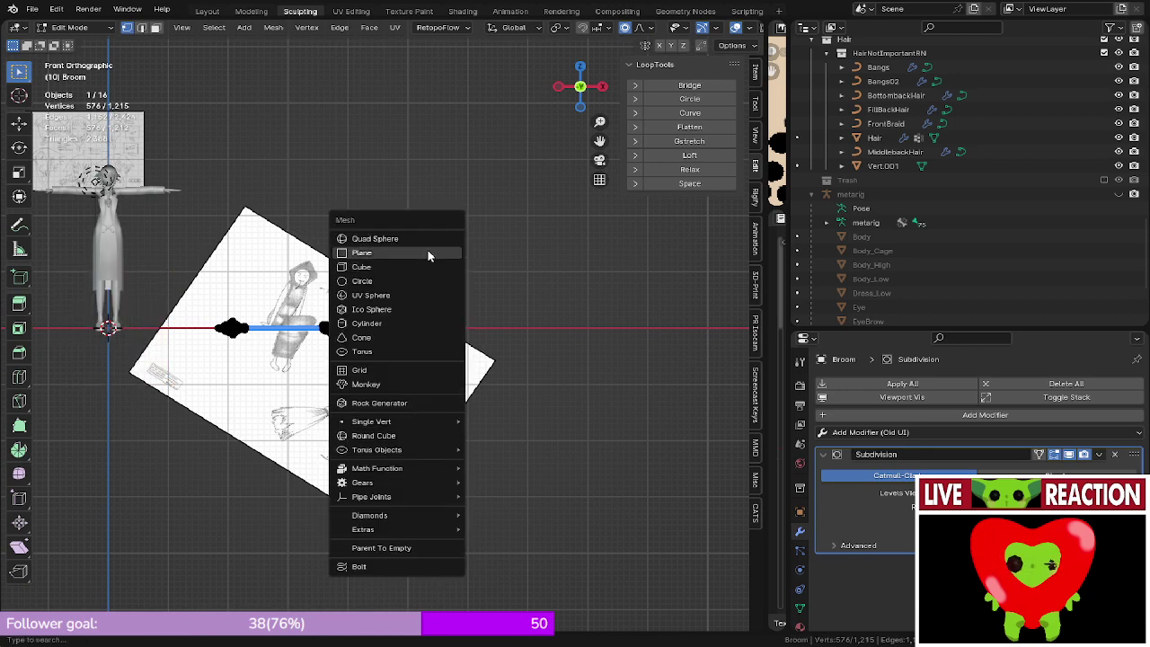
pyautogui.click(374, 238)
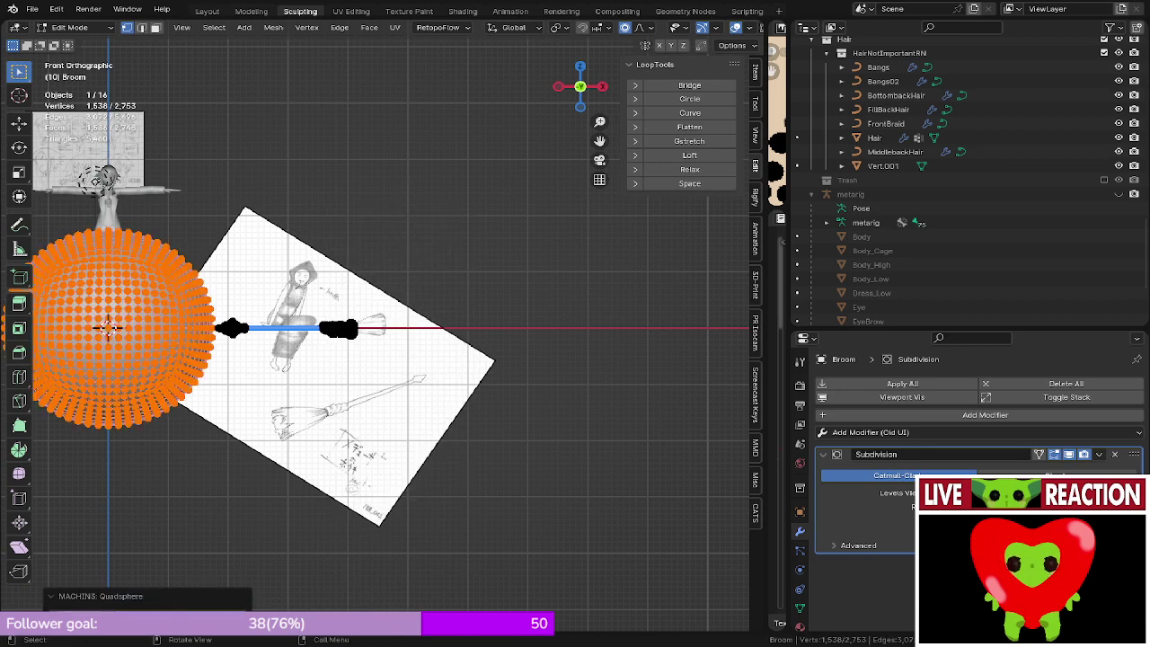
pyautogui.click(57, 616)
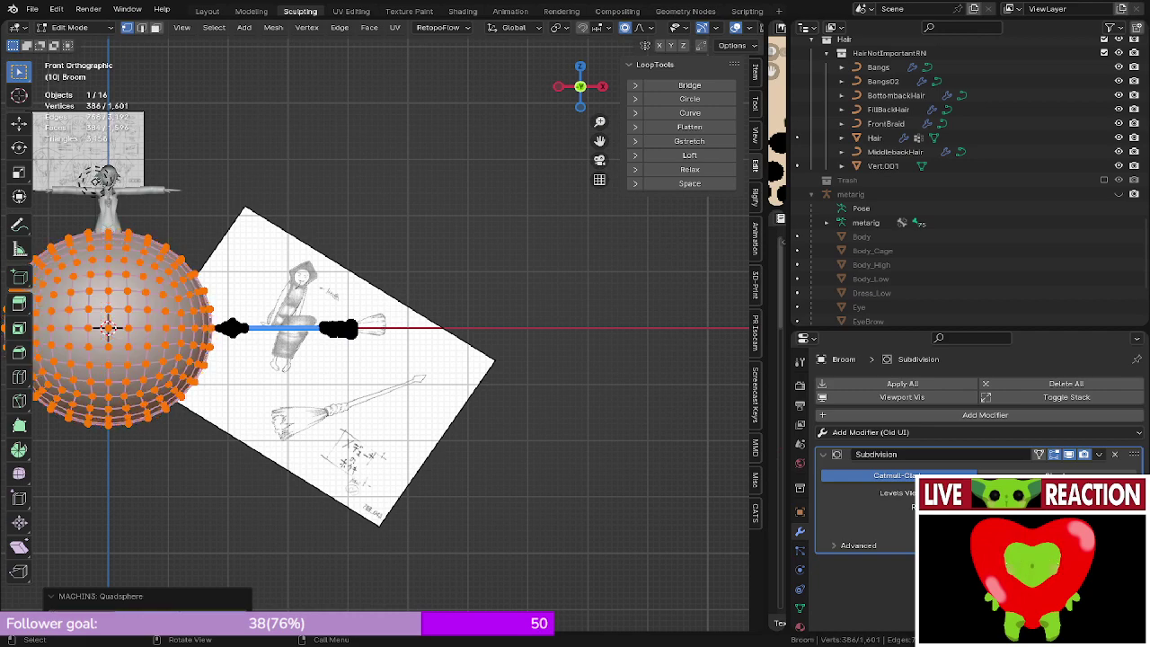
pyautogui.scroll(-1, 107, 327)
pyautogui.scroll(-1, 106, 327)
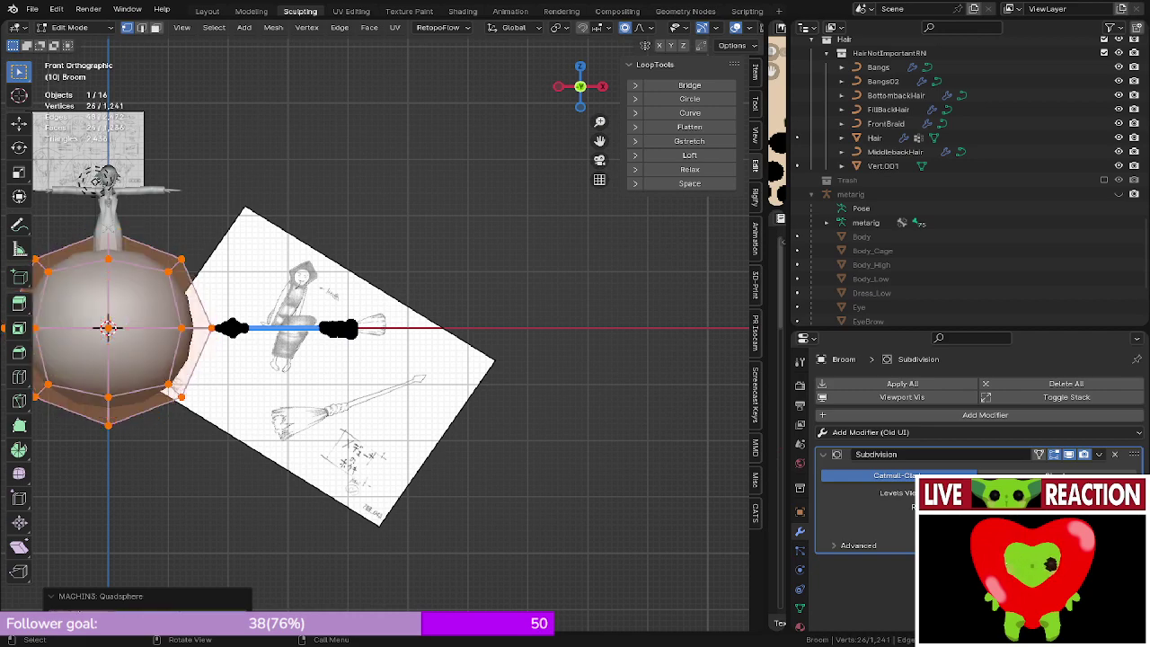
pyautogui.press('Tab')
pyautogui.scroll(2, 232, 341)
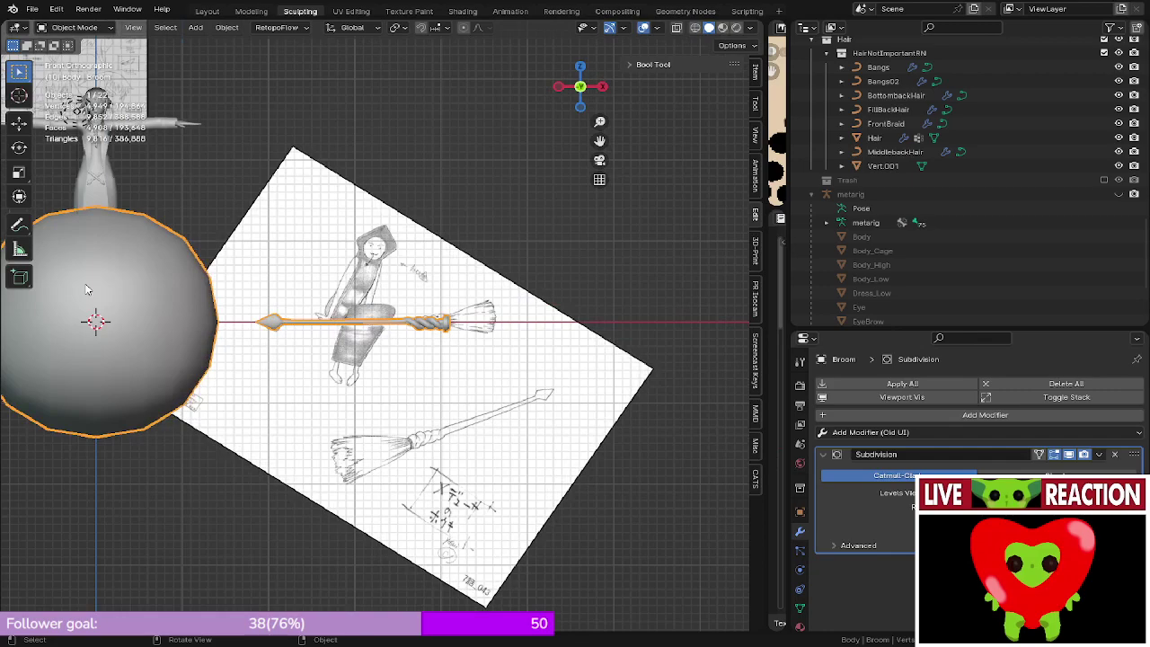
# - Select only the linked quad sphere and move it about 5 m along X toward the broom's bristle end
pyautogui.press('Tab')
pyautogui.hotkey('alt', 'a')
pyautogui.press('l')
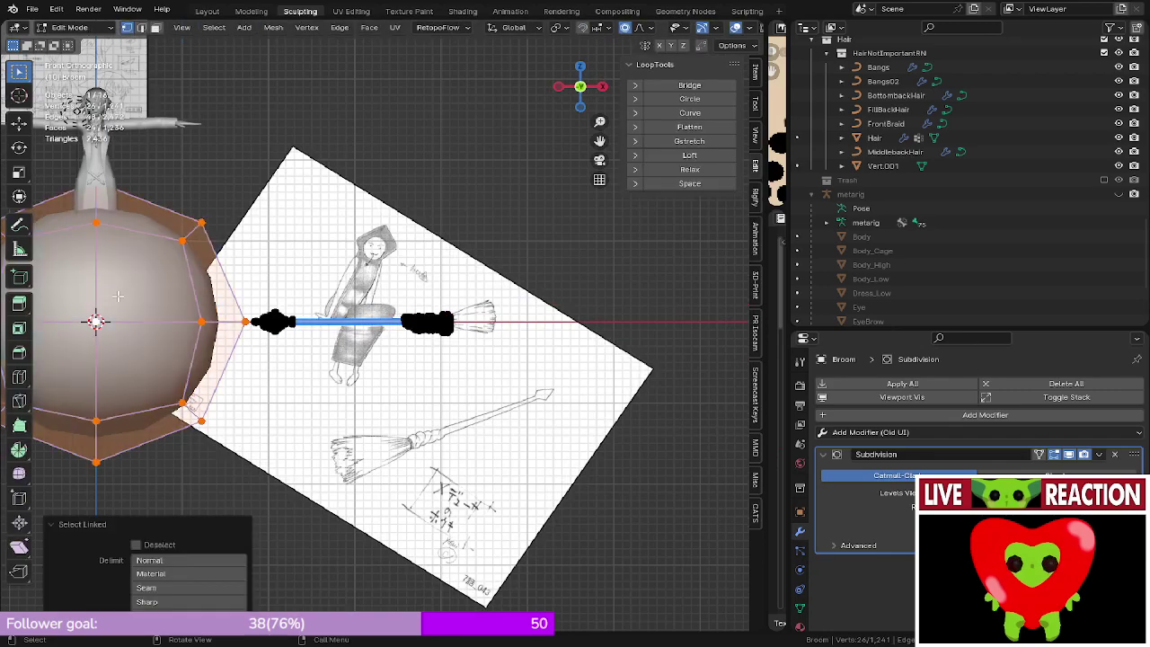
pyautogui.press('g')
pyautogui.press('x')
pyautogui.click(549, 301)
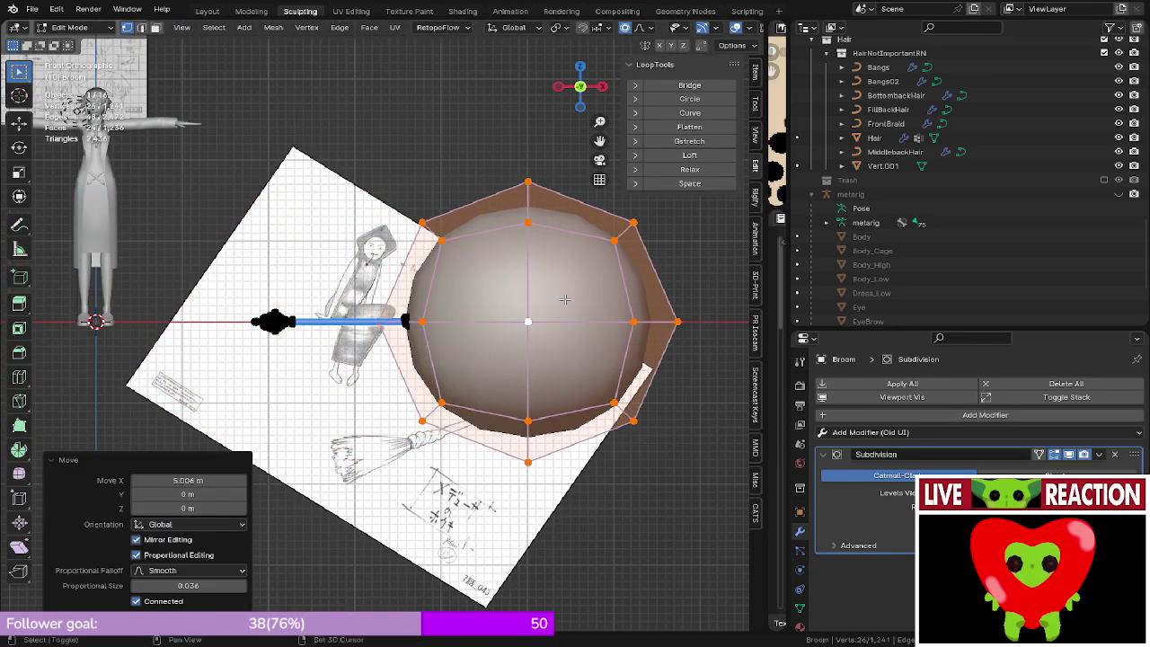
# - Scale the sphere uniformly to 0.179 and move it about 0.715 m along negative X onto the drawn bristles beside the rings
pyautogui.scroll(3, 546, 299)
pyautogui.keyDown('shift'); pyautogui.moveTo(544, 299); pyautogui.dragTo(492, 317, button='middle'); pyautogui.keyUp('shift')
pyautogui.press('s')
pyautogui.click(493, 370)
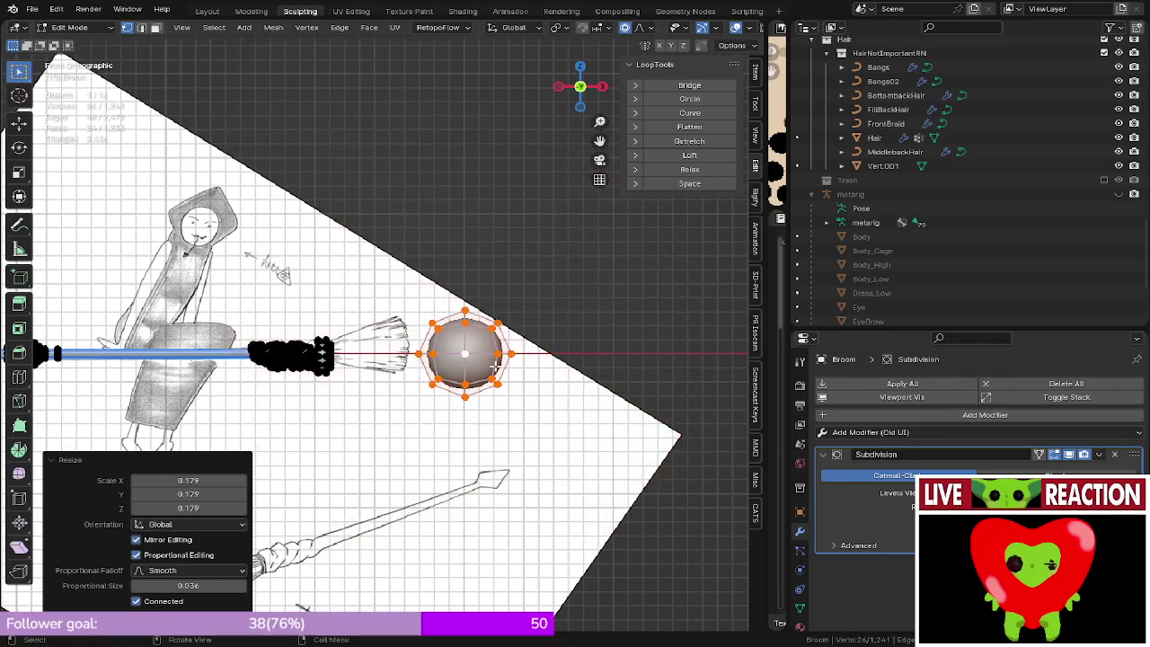
pyautogui.press('g')
pyautogui.press('x')
pyautogui.click(408, 379)
pyautogui.scroll(6, 462, 362)
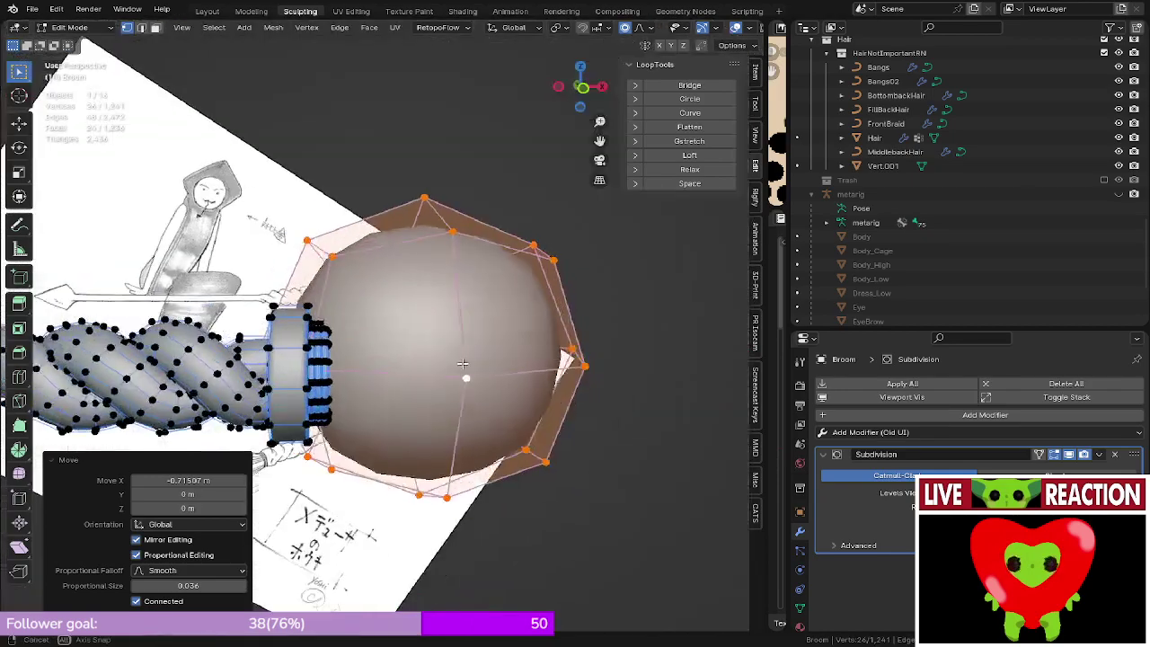
pyautogui.moveTo(462, 364); pyautogui.dragTo(568, 424, button='middle')
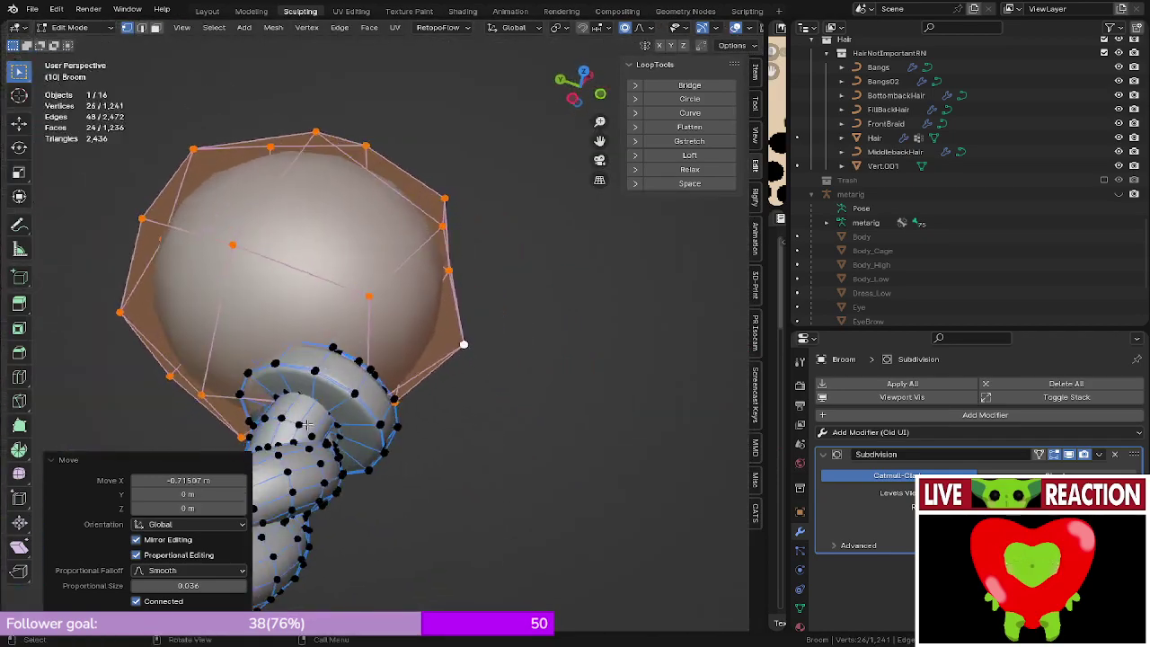
# - Move the quad sphere about 0.144 m along negative Y and scale it uniformly to 0.731
pyautogui.press('KP_7')
pyautogui.press('g')
pyautogui.press('y')
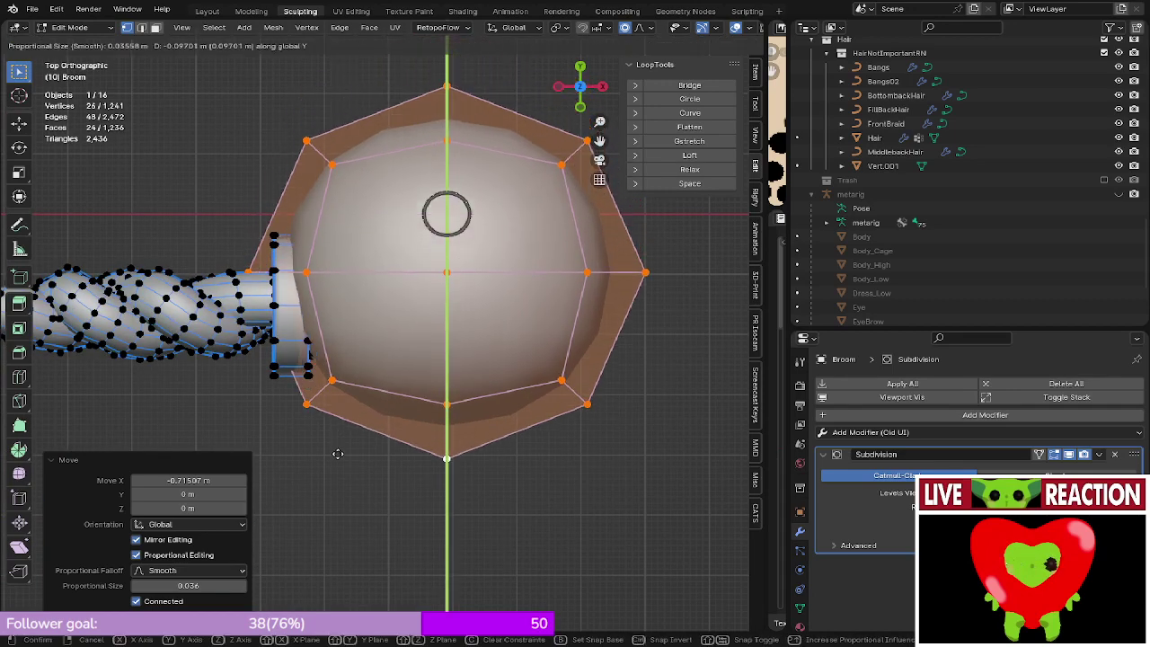
pyautogui.click(336, 480)
pyautogui.press('KP_1')
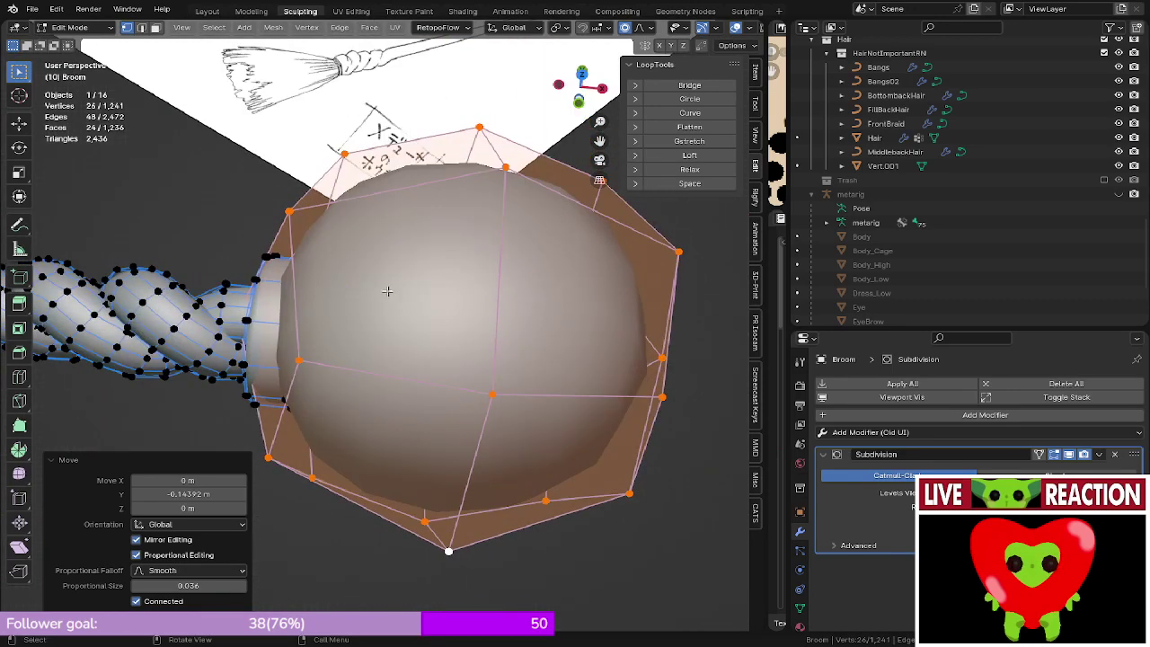
pyautogui.press('s')
pyautogui.click(573, 370)
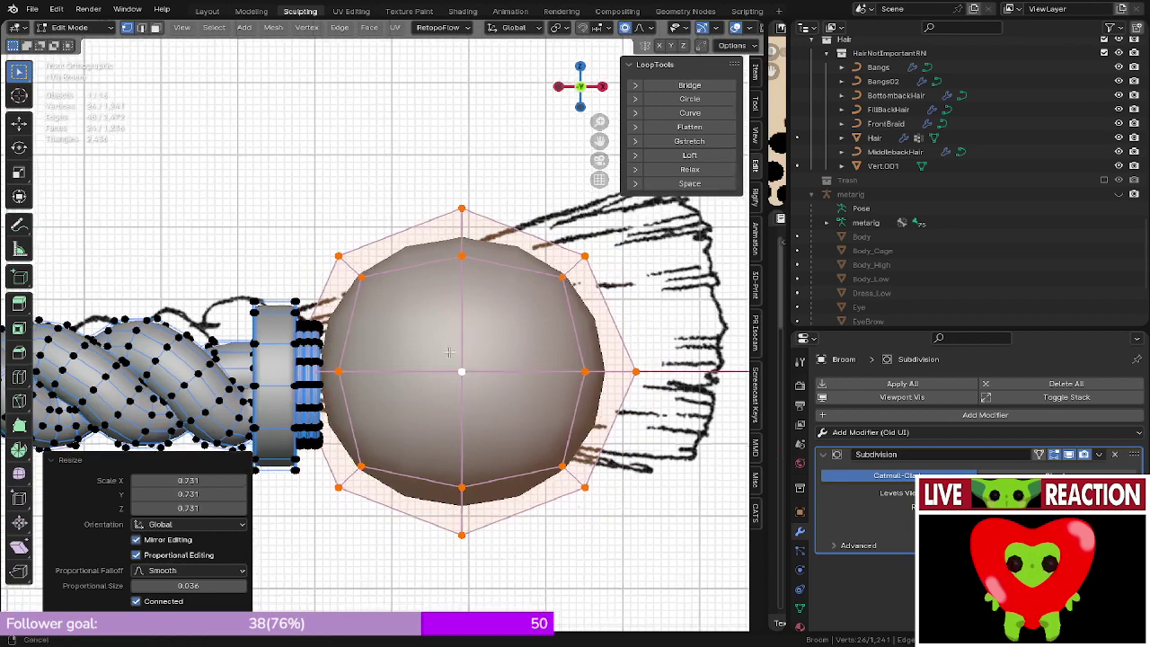
# - Lower the quad sphere about 0.018 m along Z to centre it on the binding rings
pyautogui.scroll(3, 334, 415)
pyautogui.moveTo(352, 277); pyautogui.dragTo(421, 267, button='middle')
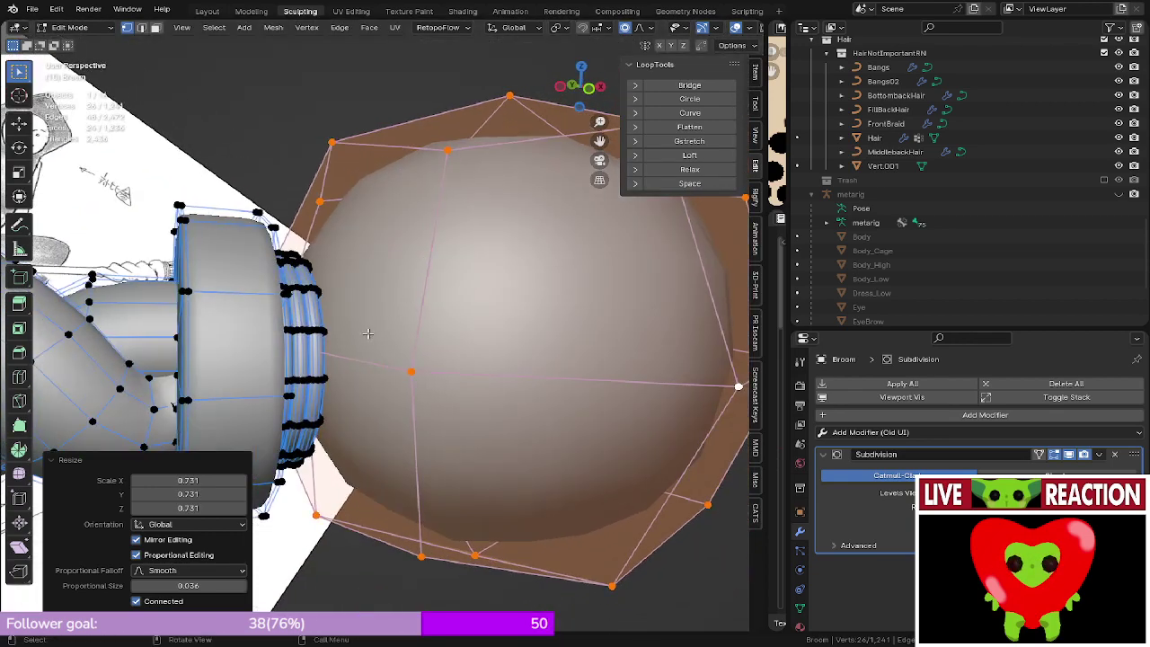
pyautogui.moveTo(368, 332); pyautogui.dragTo(351, 311, button='middle')
pyautogui.hotkey('shift', 'z')
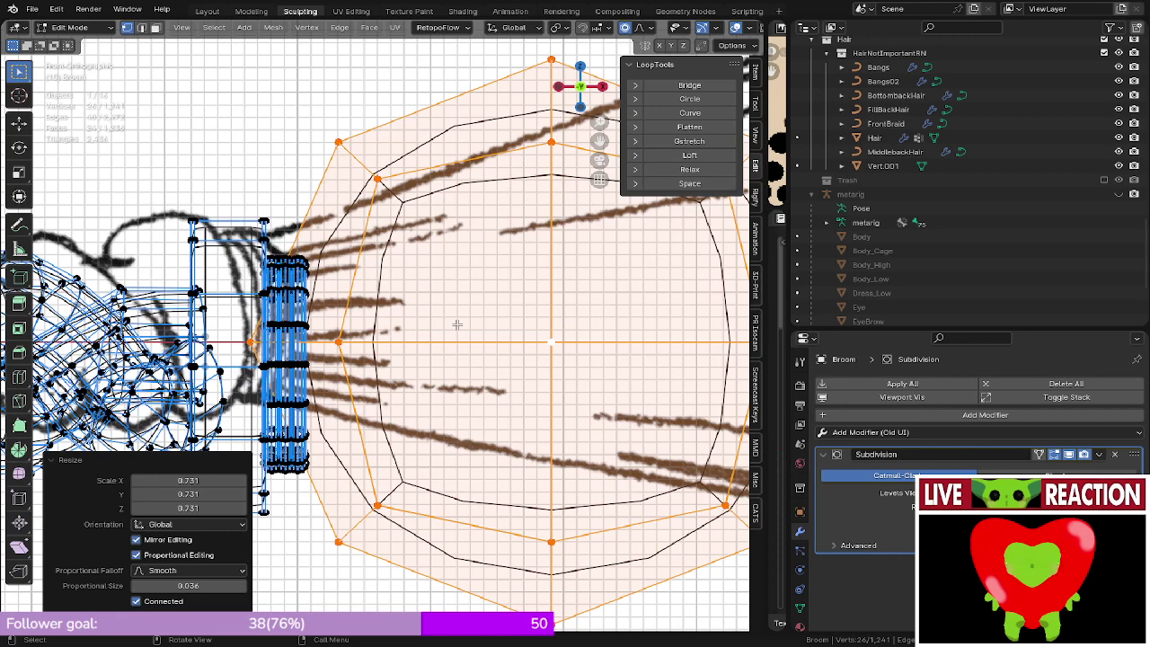
pyautogui.press('g')
pyautogui.press('z')
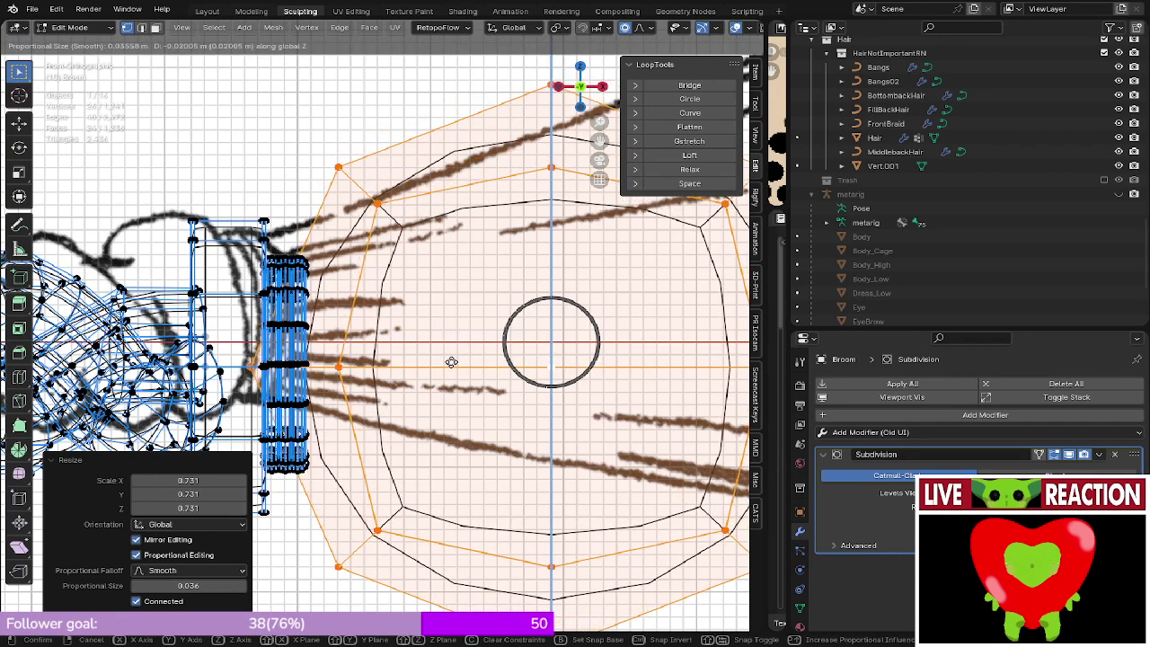
pyautogui.click(452, 359)
pyautogui.press('z')
pyautogui.click(476, 357)
pyautogui.scroll(-4, 422, 302)
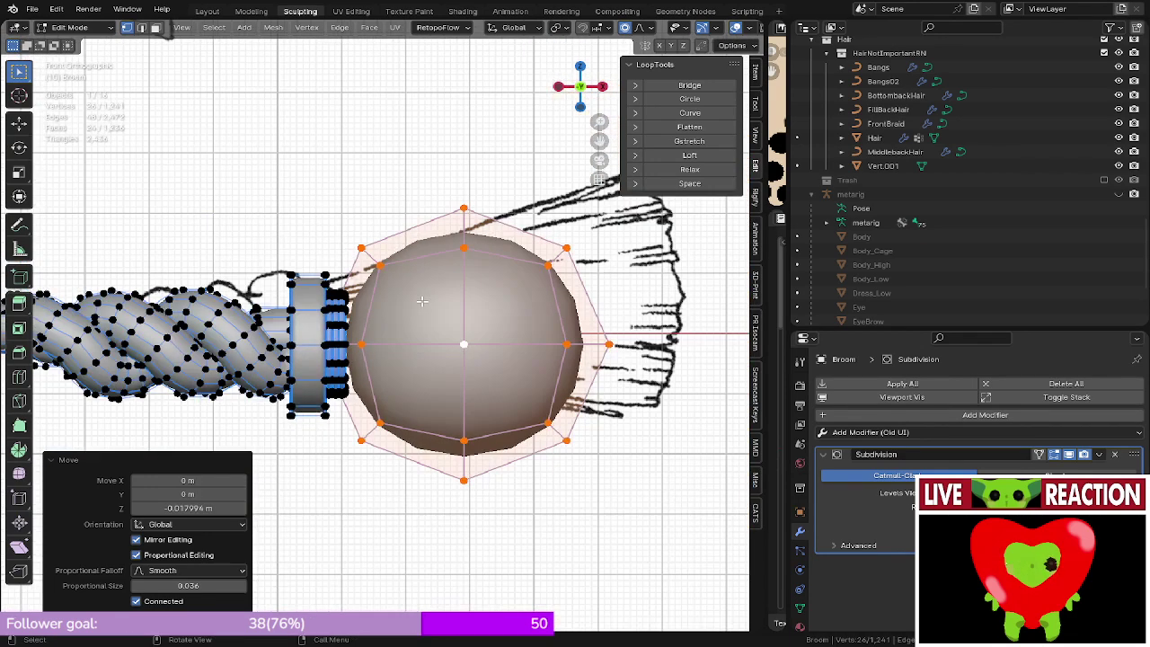
# - Pull the sphere's vertex nearest the handle back through the rings, about 0.23 m along negative X
pyautogui.moveTo(422, 302)
pyautogui.mouseDown(button='middle')
pyautogui.moveTo(465, 336)
pyautogui.moveTo(440, 377)
pyautogui.mouseUp(button='middle')
pyautogui.press('z')
pyautogui.click(307, 340)
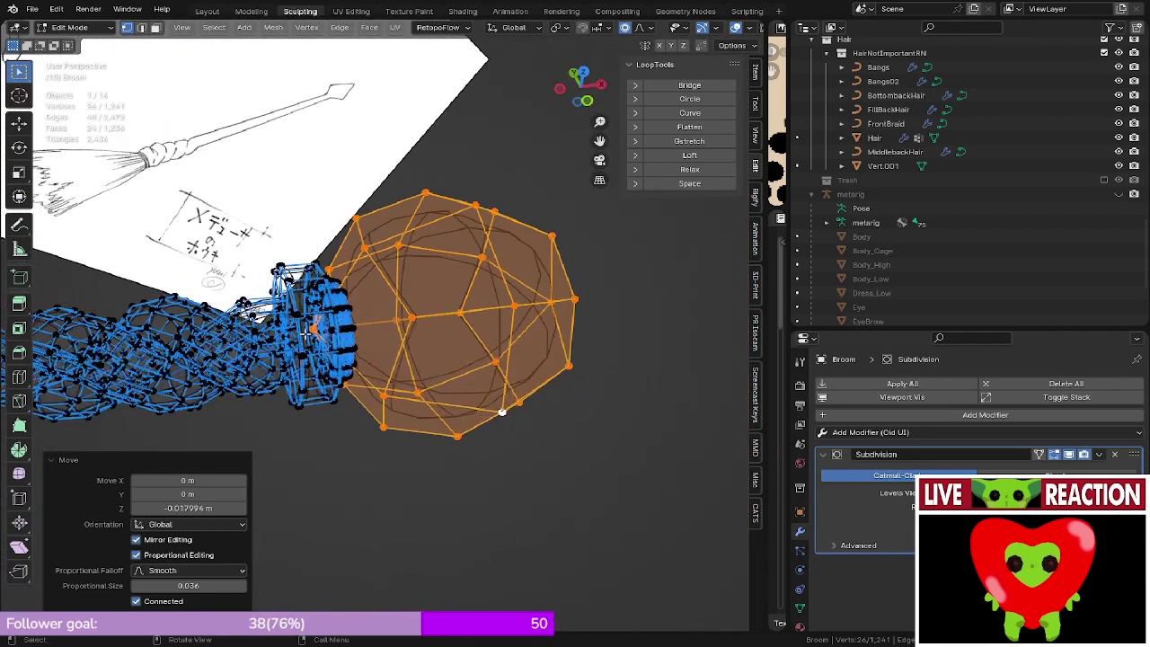
pyautogui.click(309, 329)
pyautogui.moveTo(310, 330); pyautogui.dragTo(304, 355, button='middle')
pyautogui.scroll(3, 310, 330)
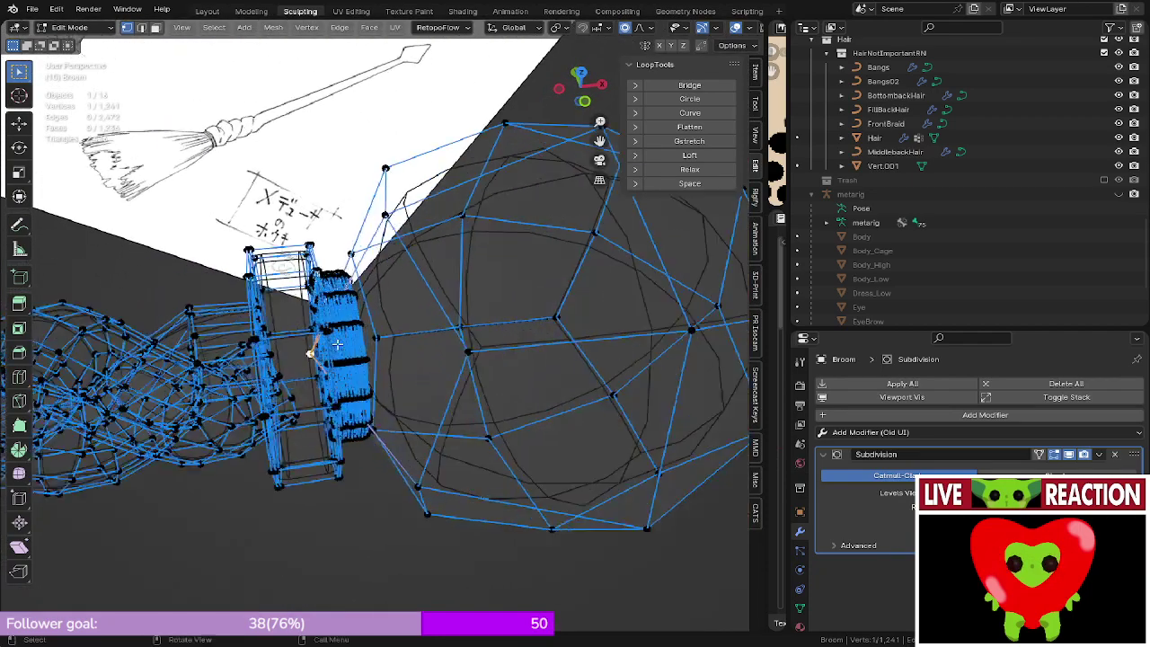
pyautogui.press('g')
pyautogui.click(96, 378)
pyautogui.press('z')
pyautogui.click(256, 375)
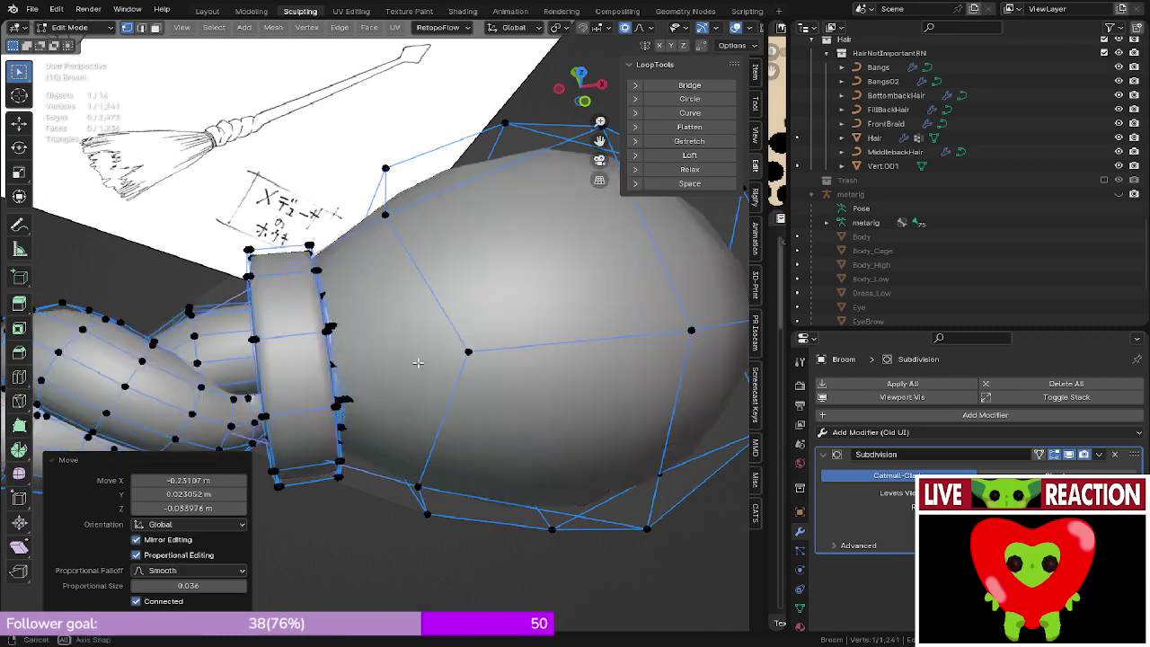
# - Select the sphere's vertex loop beside the binding rings, scale it uniformly to 0.533, and enlarge it slightly
pyautogui.scroll(-4, 417, 323)
pyautogui.press('KP_3')
pyautogui.press('KP_1')
pyautogui.scroll(3, 417, 314)
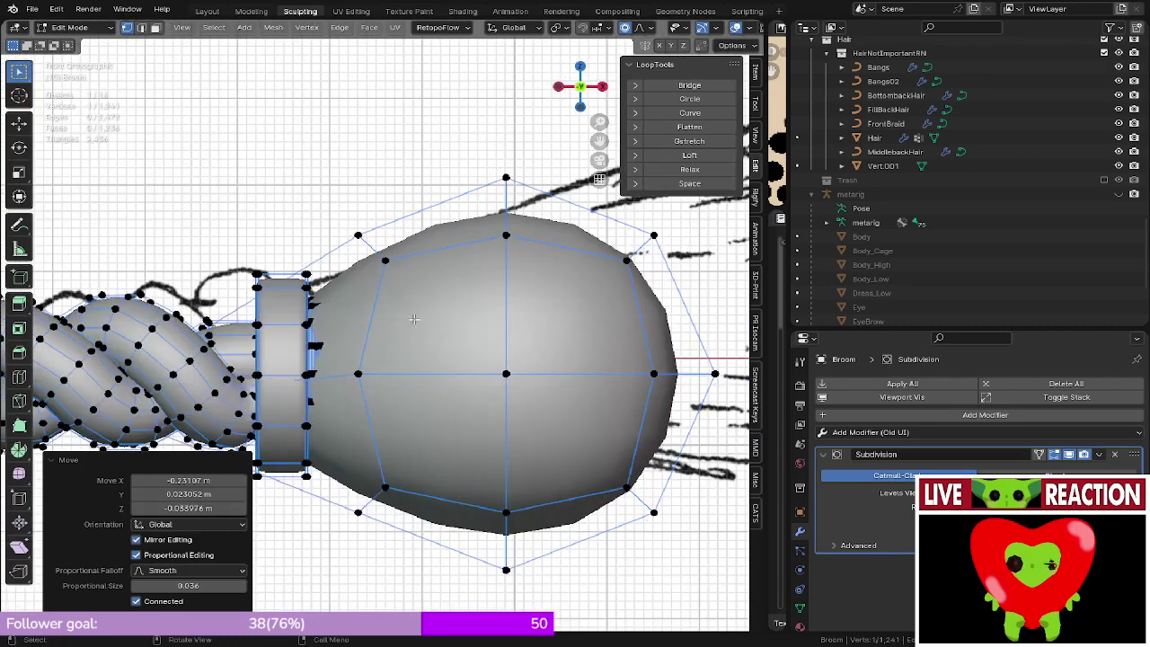
pyautogui.keyDown('alt'); pyautogui.click(384, 302); pyautogui.keyUp('alt')
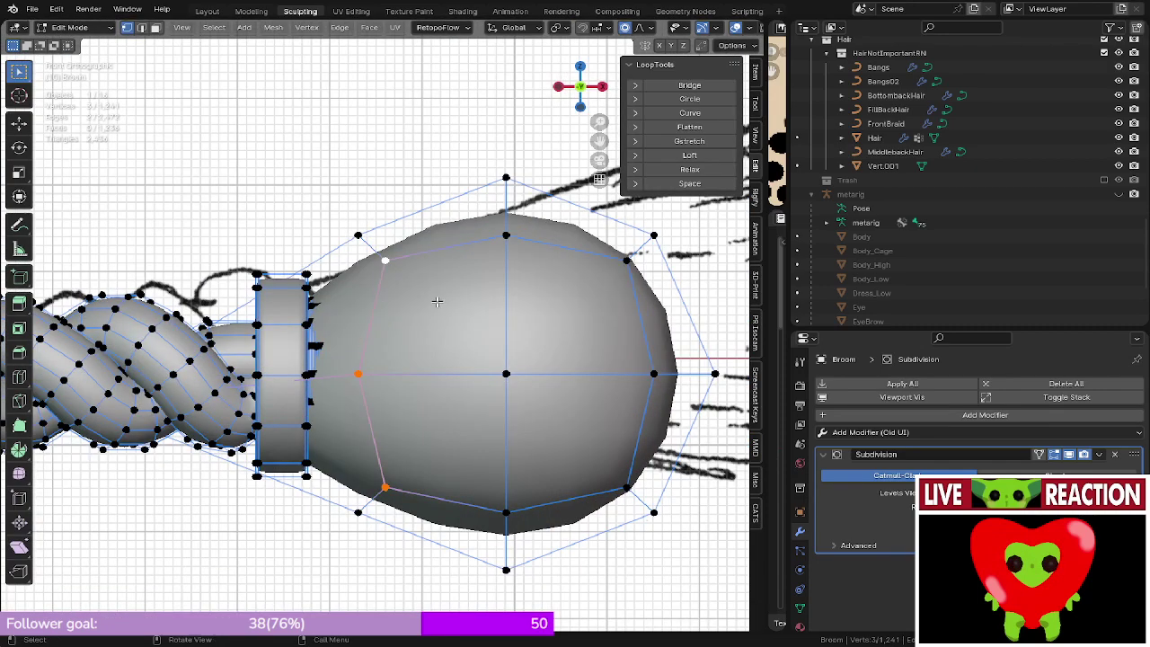
pyautogui.keyDown('alt'); pyautogui.keyDown('shift'); pyautogui.click(372, 247); pyautogui.keyUp('shift'); pyautogui.keyUp('alt')
pyautogui.hotkey('shift', 'z')
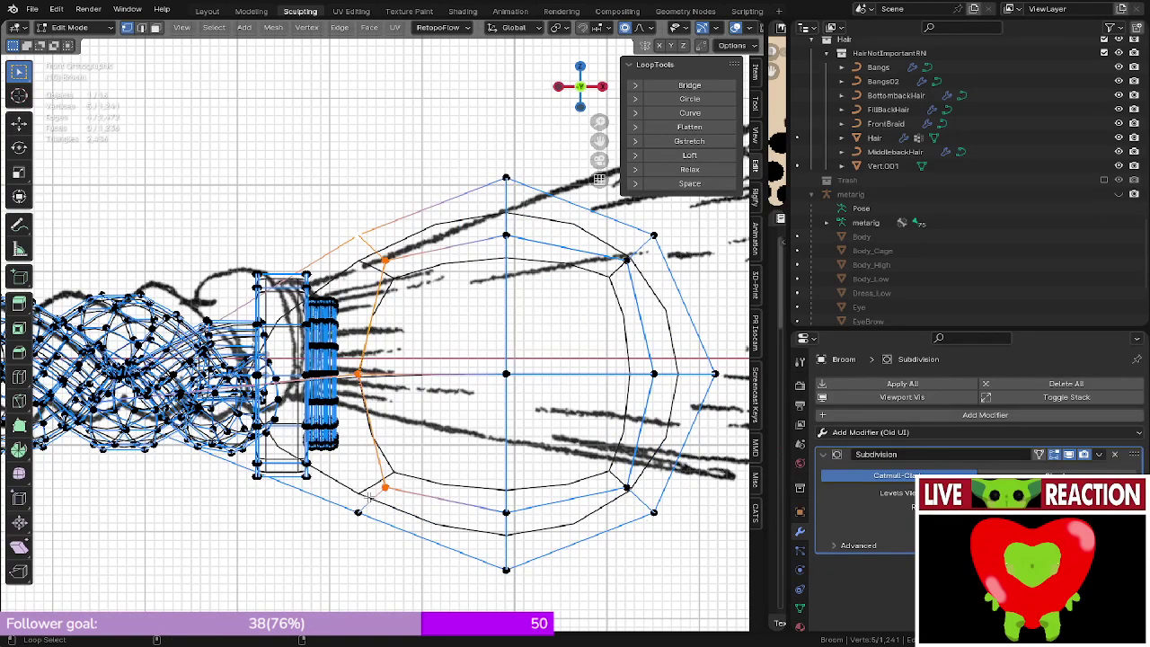
pyautogui.moveTo(368, 497); pyautogui.dragTo(539, 377, button='middle')
pyautogui.hotkey('alt', 'z')
pyautogui.press('KP_1')
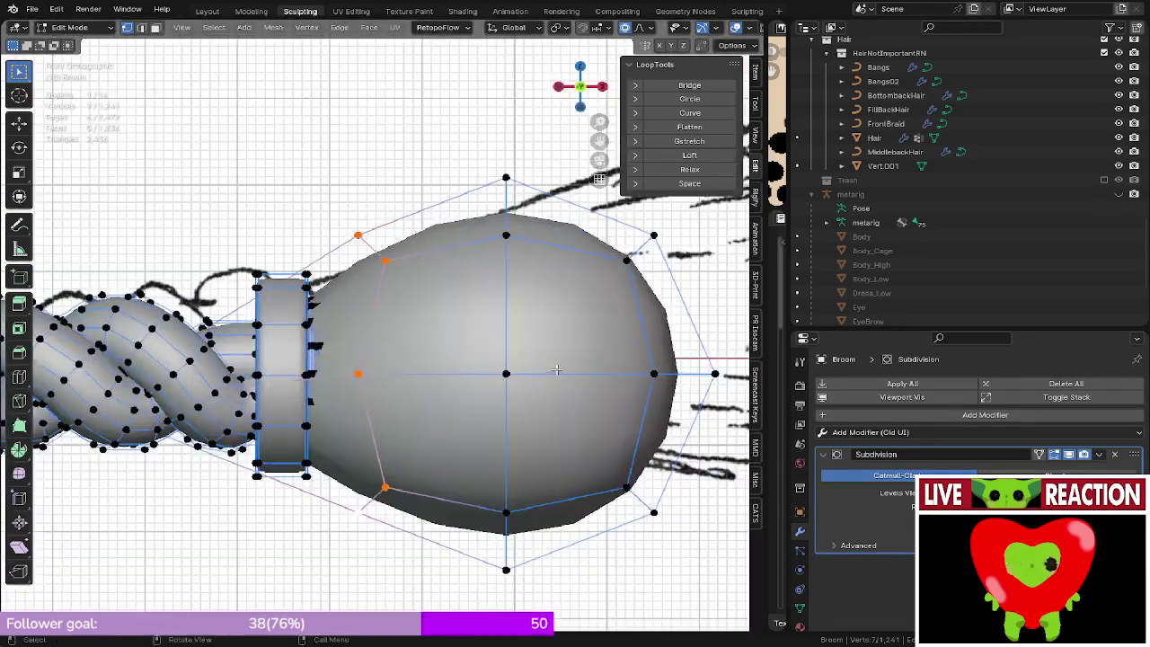
pyautogui.press('s')
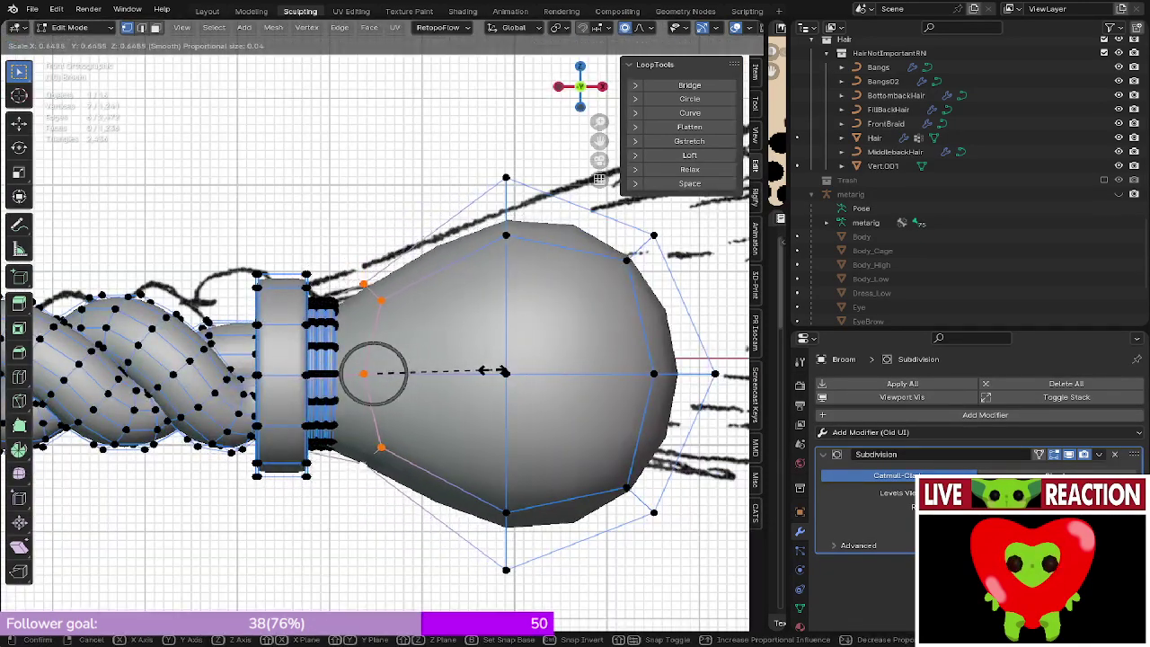
pyautogui.click(489, 370)
pyautogui.moveTo(489, 370); pyautogui.dragTo(516, 352, button='middle')
pyautogui.press('s')
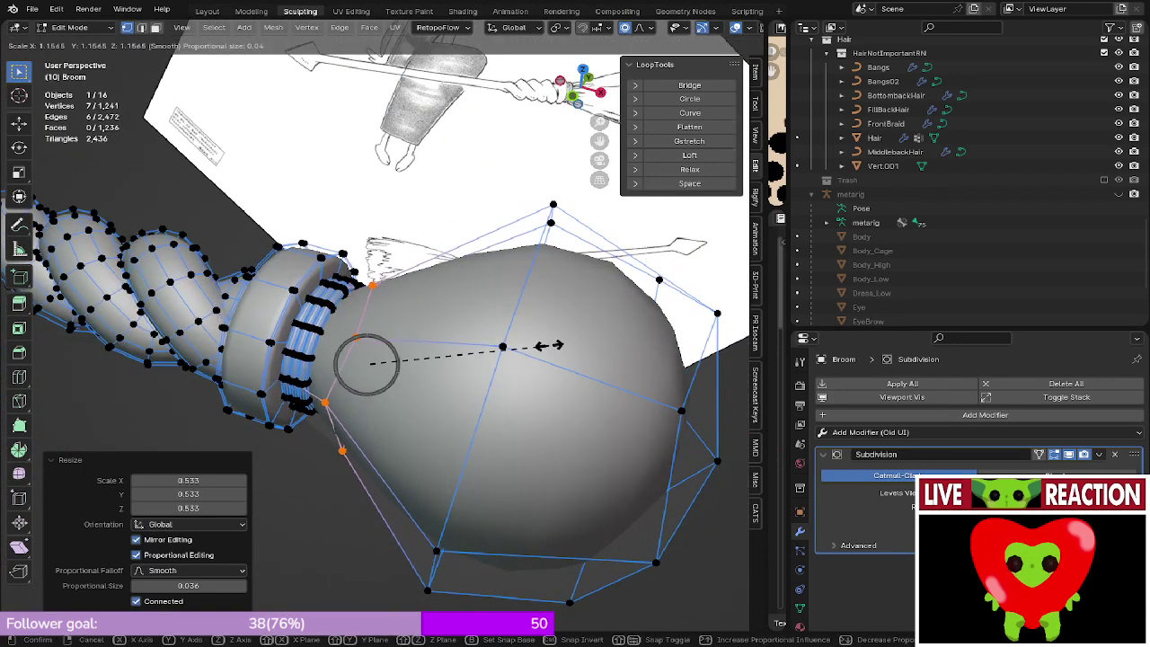
pyautogui.click(561, 339)
# - Select the sphere's widest middle edge loop and move it about 0.114 m along X toward the bristle end
pyautogui.moveTo(445, 348); pyautogui.dragTo(470, 128, button='middle')
pyautogui.scroll(3, 401, 289)
pyautogui.press('KP_1')
pyautogui.keyDown('shift'); pyautogui.moveTo(530, 287); pyautogui.dragTo(400, 359, button='middle'); pyautogui.keyUp('shift')
pyautogui.scroll(-3, 426, 297)
pyautogui.press('Tab')
pyautogui.press('Tab')
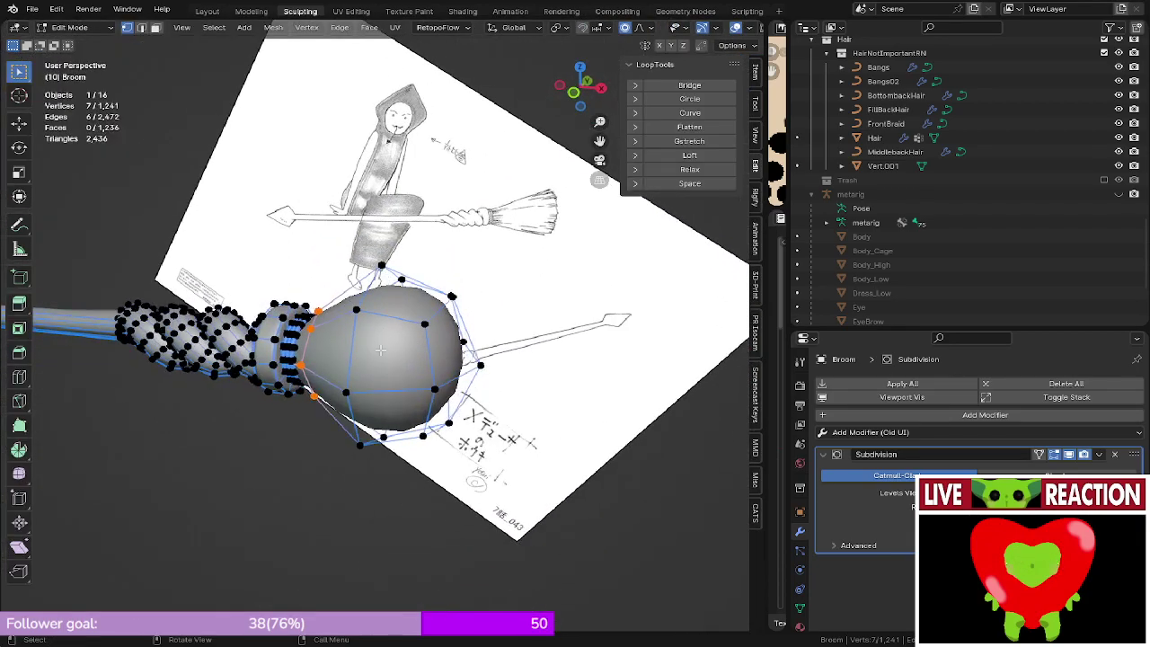
pyautogui.keyDown('alt'); pyautogui.click(347, 342); pyautogui.keyUp('alt')
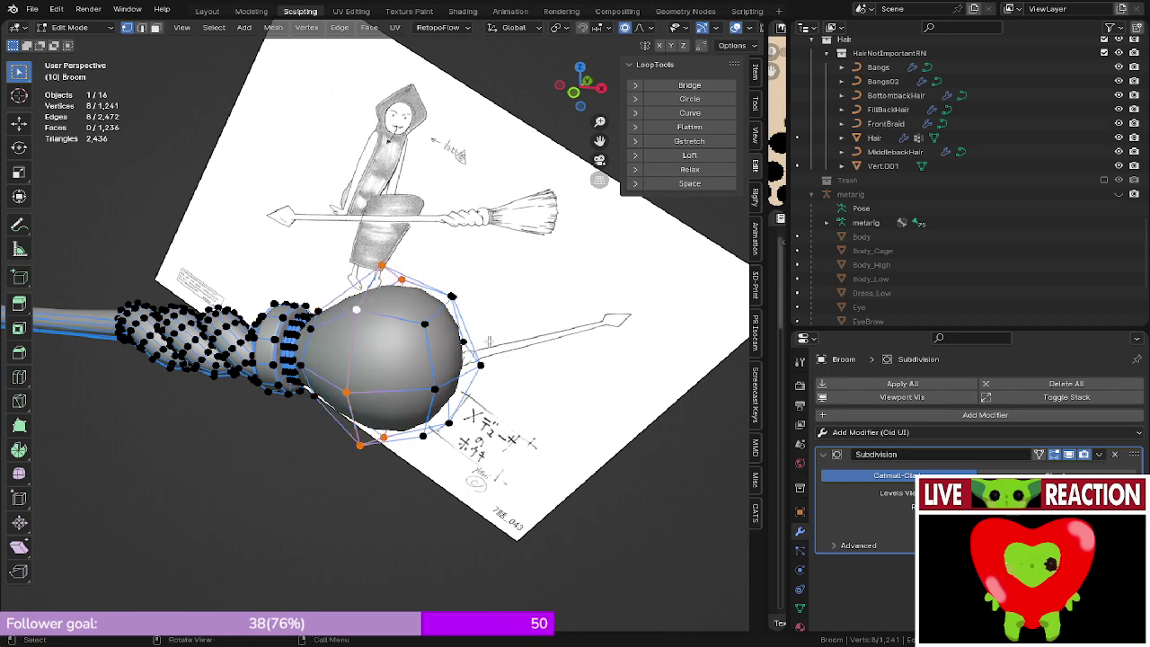
pyautogui.moveTo(317, 308); pyautogui.dragTo(369, 308, button='middle')
pyautogui.press('KP_1')
pyautogui.press('g')
pyautogui.press('x')
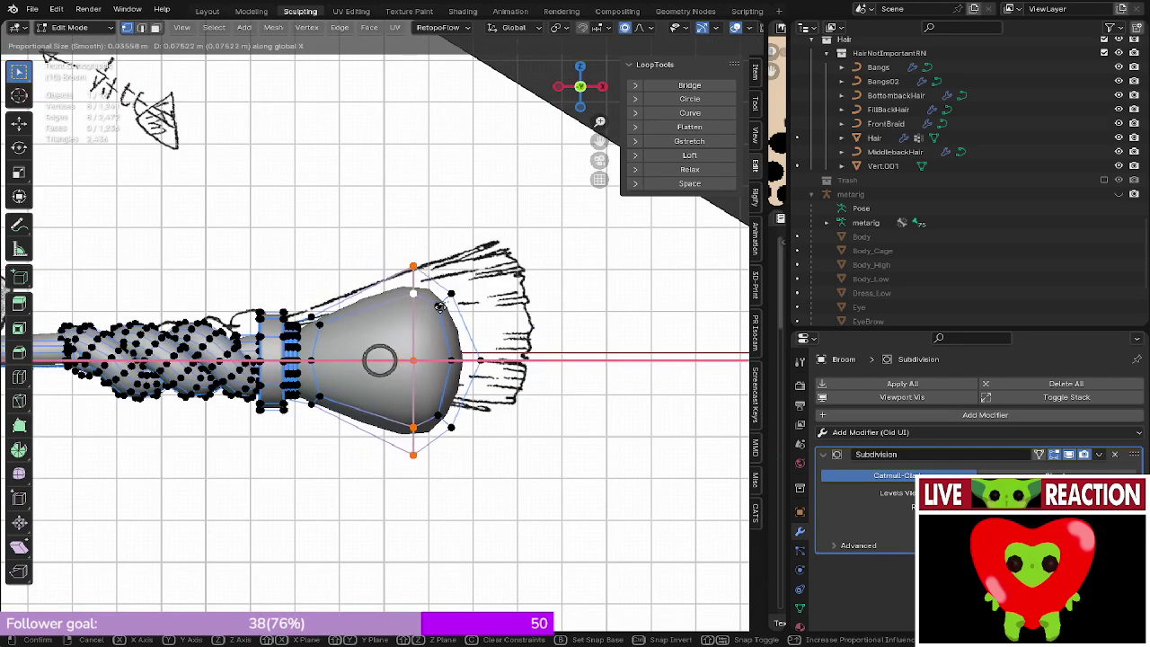
pyautogui.click(457, 309)
# - Move the widest loop and all end vertices beyond it along X to the drawn bristle tips, by about 0.17 m
pyautogui.moveTo(457, 309); pyautogui.dragTo(429, 316, button='middle')
pyautogui.hotkey('shift', 'z')
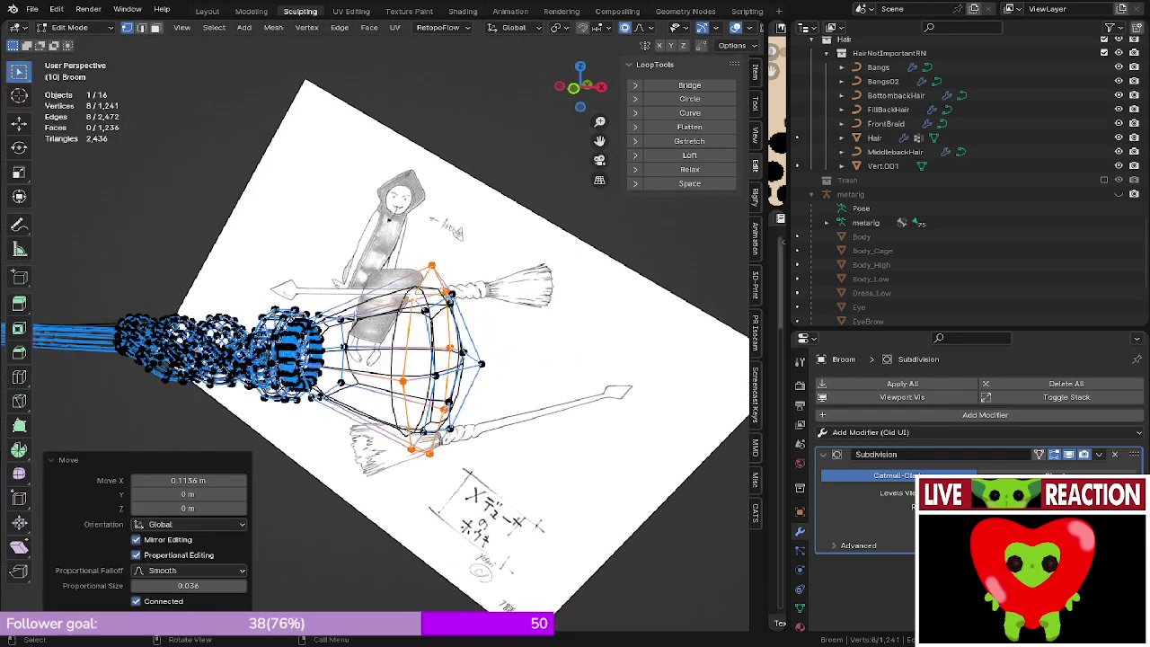
pyautogui.press('KP_1')
pyautogui.press('g')
pyautogui.press('x')
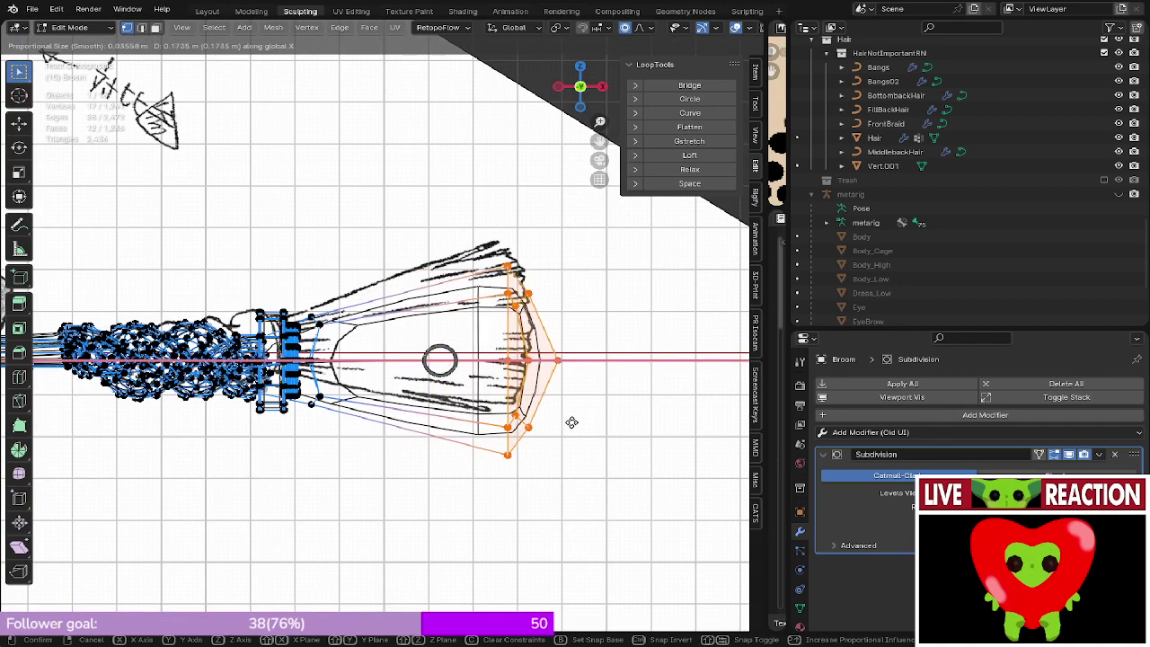
pyautogui.click(561, 404)
# - Flatten the bristle end by moving its outermost centre vertex about 0.053 m along negative X
pyautogui.hotkey('shift', 'z')
pyautogui.press('Tab')
pyautogui.scroll(-5, 480, 344)
pyautogui.moveTo(480, 344)
pyautogui.mouseDown(button='middle')
pyautogui.moveTo(560, 463)
pyautogui.moveTo(359, 428)
pyautogui.mouseUp(button='middle')
pyautogui.scroll(4, 431, 395)
pyautogui.moveTo(495, 362); pyautogui.dragTo(359, 335, button='middle')
pyautogui.scroll(4, 404, 336)
pyautogui.press('Tab')
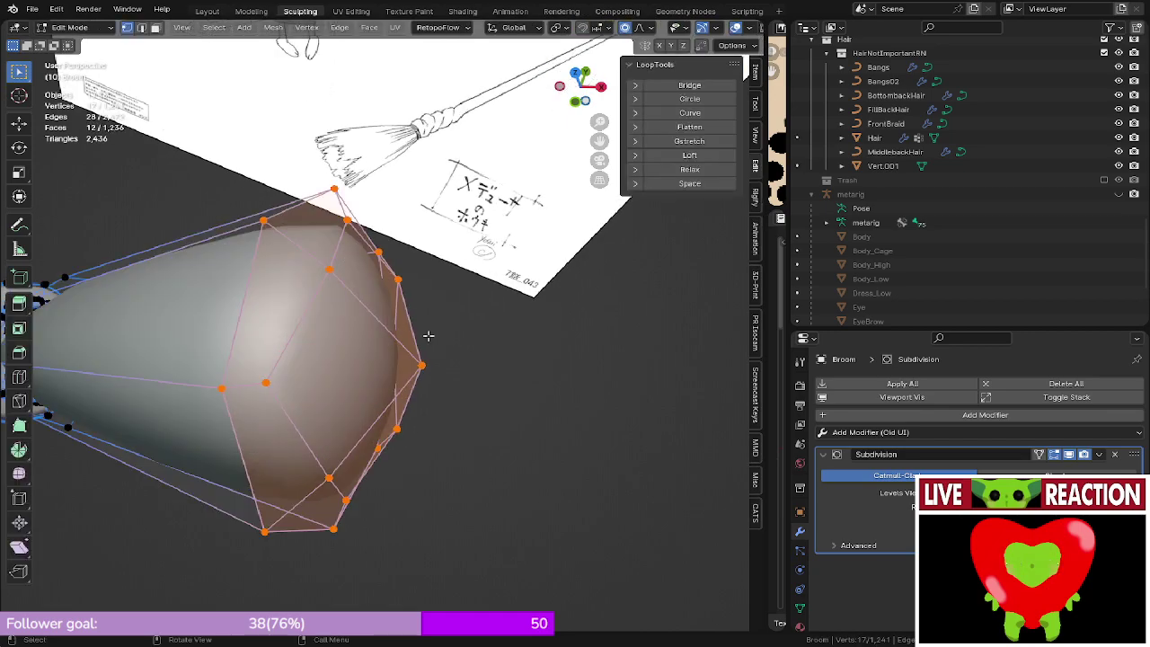
pyautogui.press('KP_1')
pyautogui.press('g')
pyautogui.press('x')
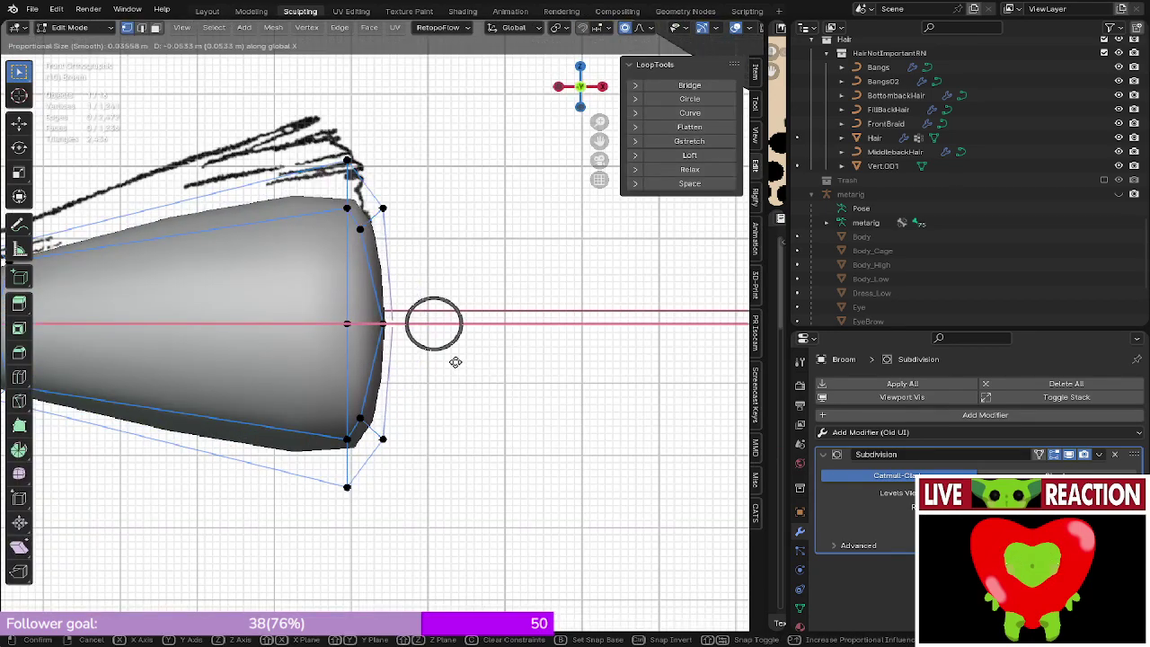
pyautogui.click(456, 362)
# - Cut one centred edge loop around the long section of the bristles
pyautogui.press('Tab')
pyautogui.scroll(-3, 455, 358)
pyautogui.moveTo(455, 357); pyautogui.dragTo(340, 320, button='middle')
pyautogui.press('Tab')
pyautogui.hotkey('ctrl', 'r')
pyautogui.click(343, 346)
pyautogui.rightClick(342, 345)
# - Try to raise the new loop's top vertex about 0.1 m onto the drawn strands and cut another loop toward the flared end
pyautogui.click(329, 313)
pyautogui.press('KP_1')
pyautogui.press('g')
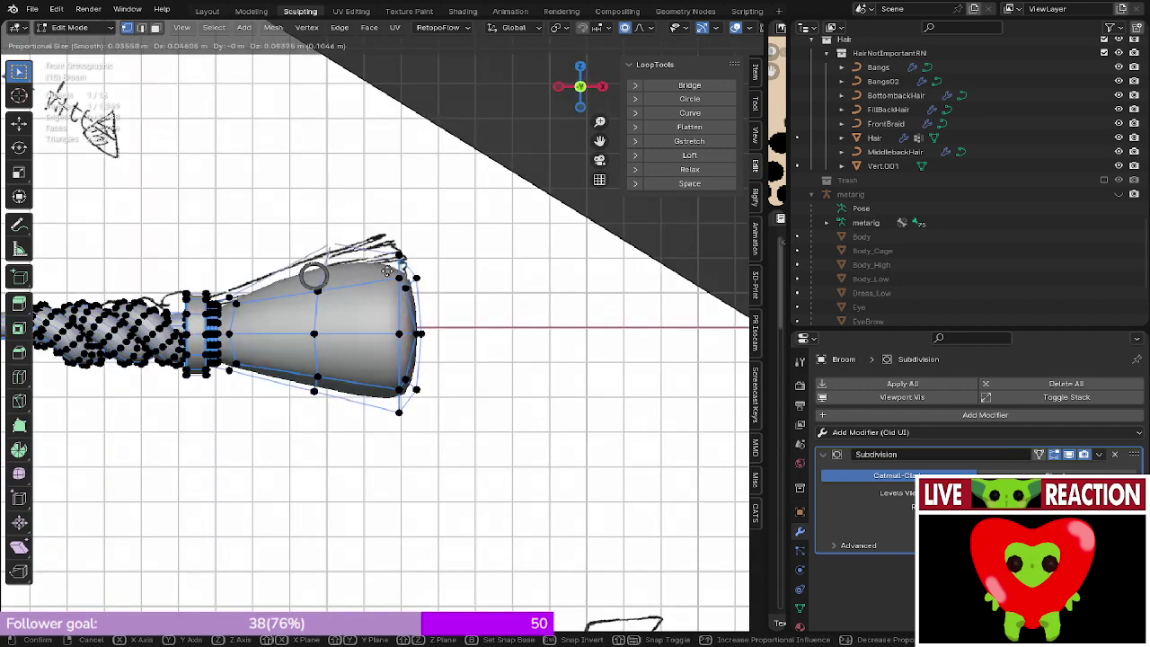
pyautogui.click(386, 271)
pyautogui.scroll(2, 422, 288)
pyautogui.hotkey('ctrl', 'r')
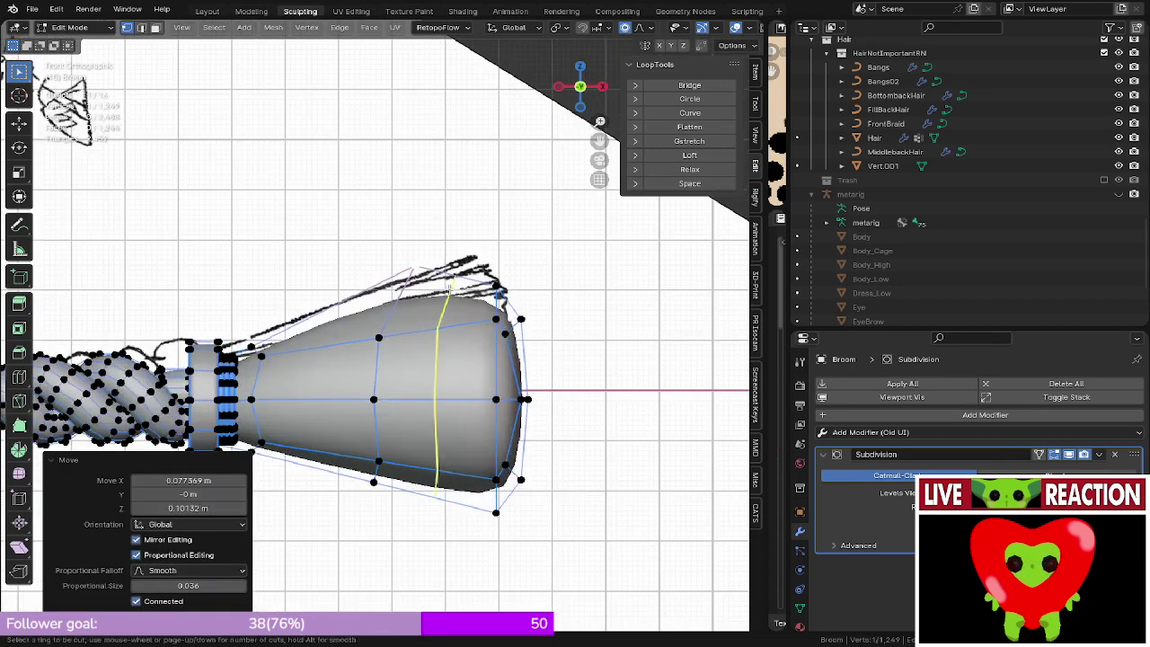
pyautogui.click(447, 285)
pyautogui.rightClick(417, 300)
pyautogui.hotkey('ctrl', 'z')
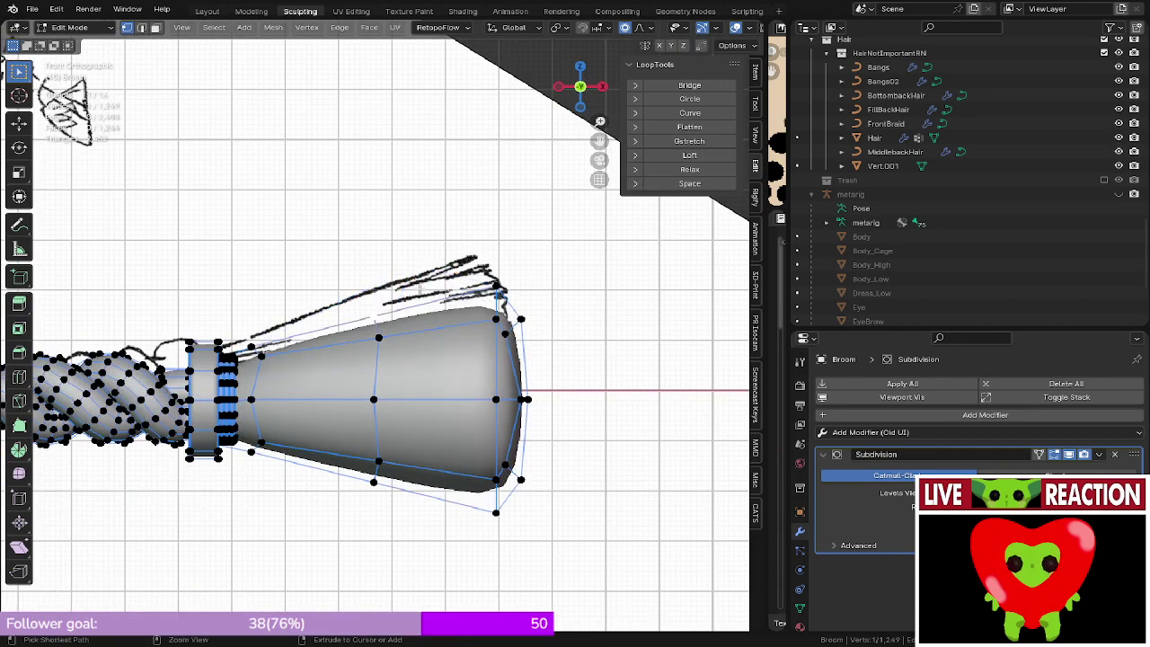
# - Cut an edge loop between the middle loop and the flared end, sliding it by factor 0.712 close to the middle loop
pyautogui.hotkey('ctrl', 'r')
pyautogui.click(431, 314)
pyautogui.click(366, 328)
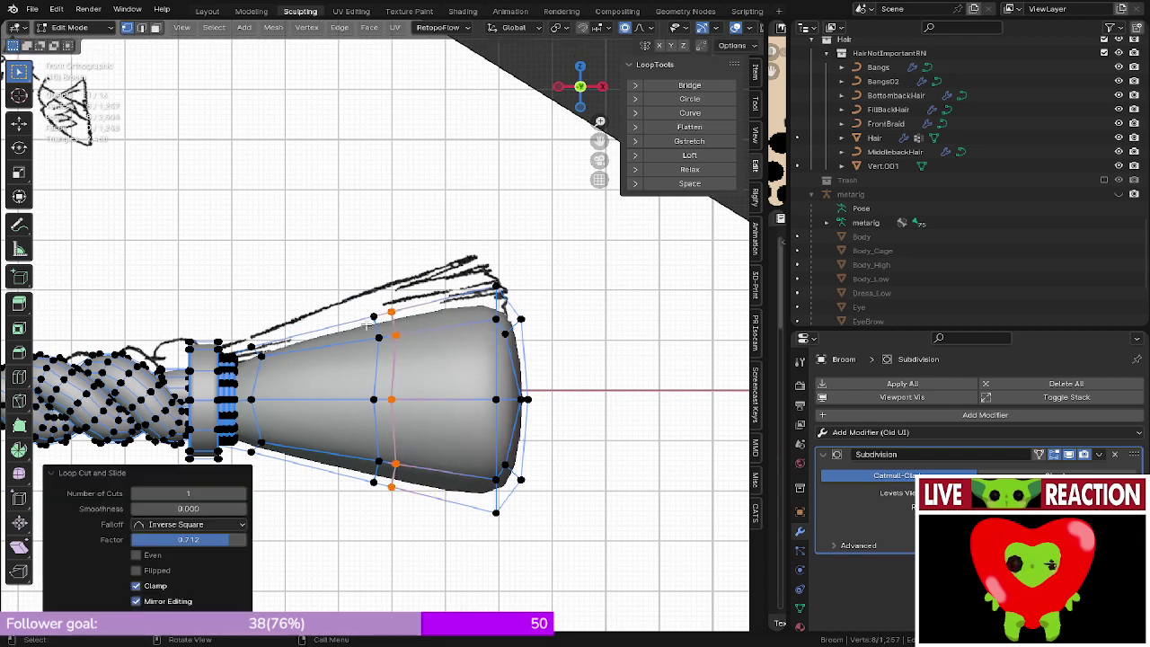
# - Try to pull the middle loop's top vertex up and outward to form a raised strand, inspect the shape, and undo it
pyautogui.click(373, 315)
pyautogui.press('g')
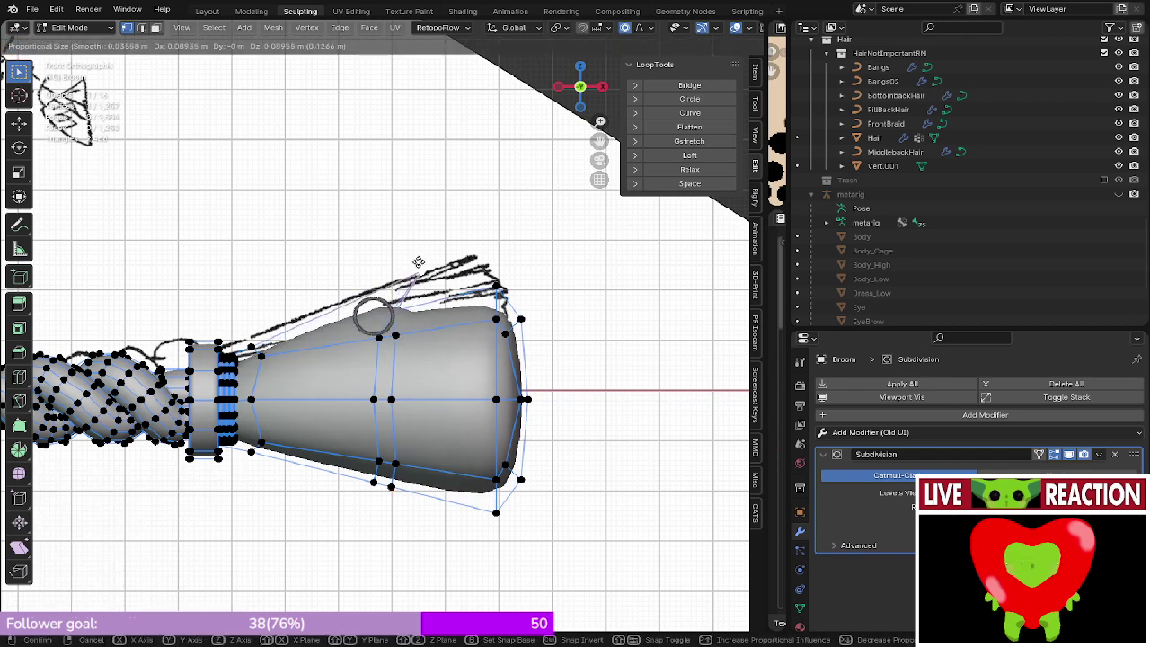
pyautogui.click(471, 188)
pyautogui.press('Tab')
pyautogui.moveTo(369, 320); pyautogui.dragTo(459, 344, button='middle')
pyautogui.press('Tab')
pyautogui.press('Tab')
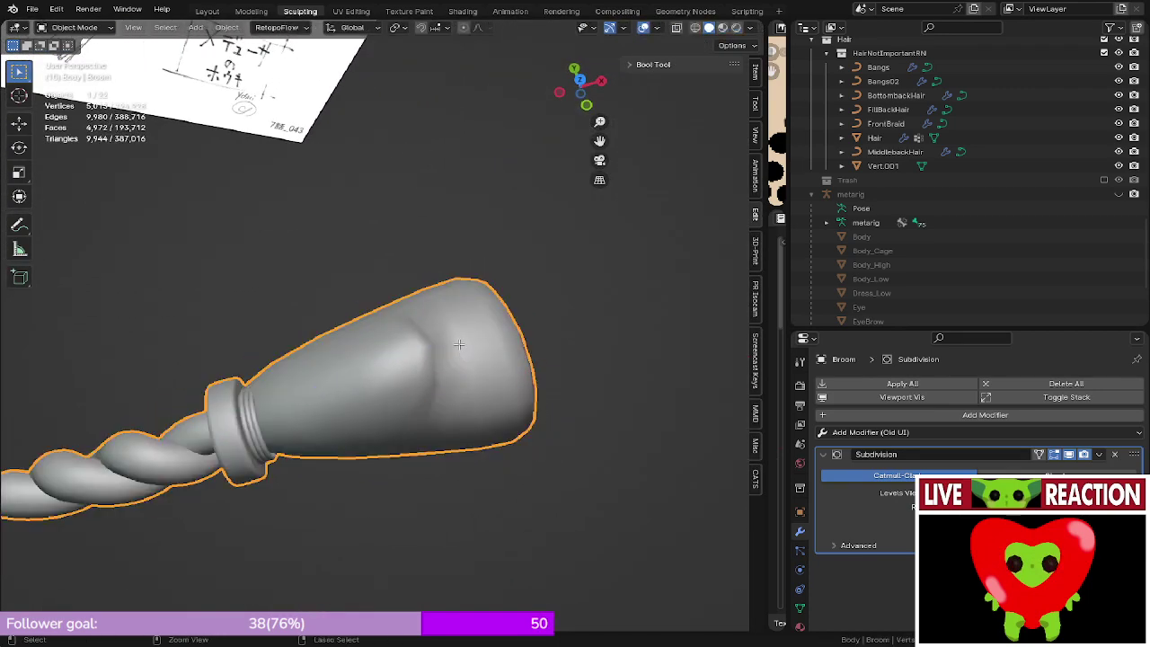
pyautogui.press('Tab')
pyautogui.hotkey('ctrl', 'z')
# - Save the file and cut two lengthwise edge loops along the bristles, sliding the first by factor -0.554
pyautogui.moveTo(395, 375); pyautogui.dragTo(380, 401, button='middle')
pyautogui.hotkey('ctrl', 's')
pyautogui.click(486, 397)
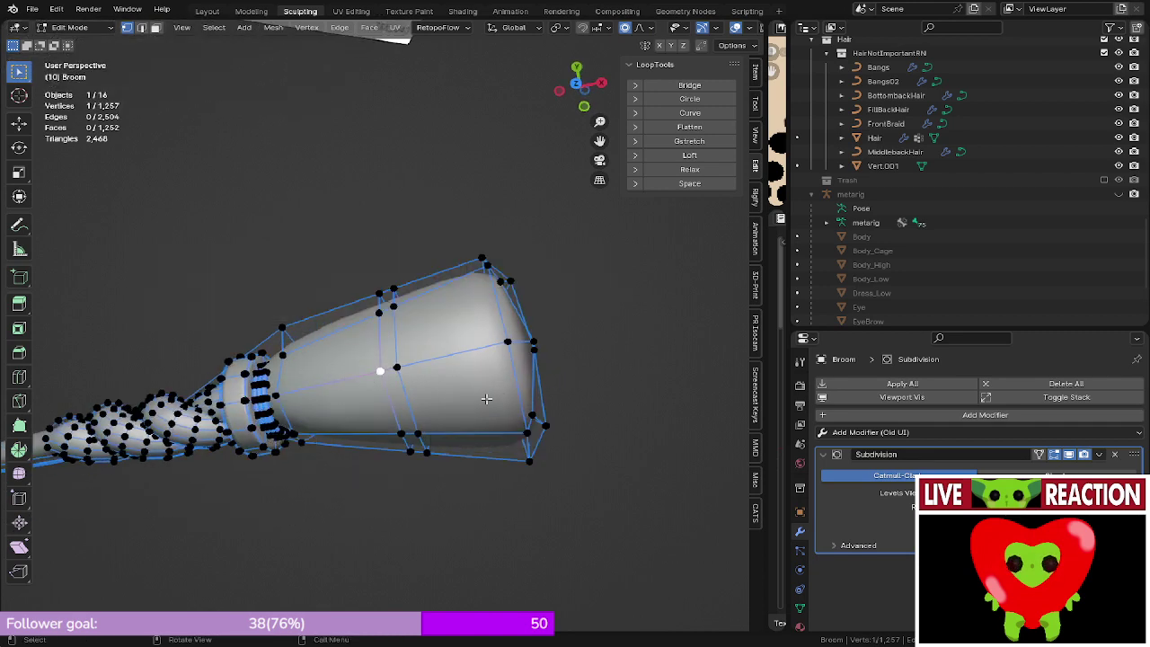
pyautogui.hotkey('ctrl', 'r')
pyautogui.click(429, 396)
pyautogui.click(435, 388)
pyautogui.hotkey('ctrl', 'r')
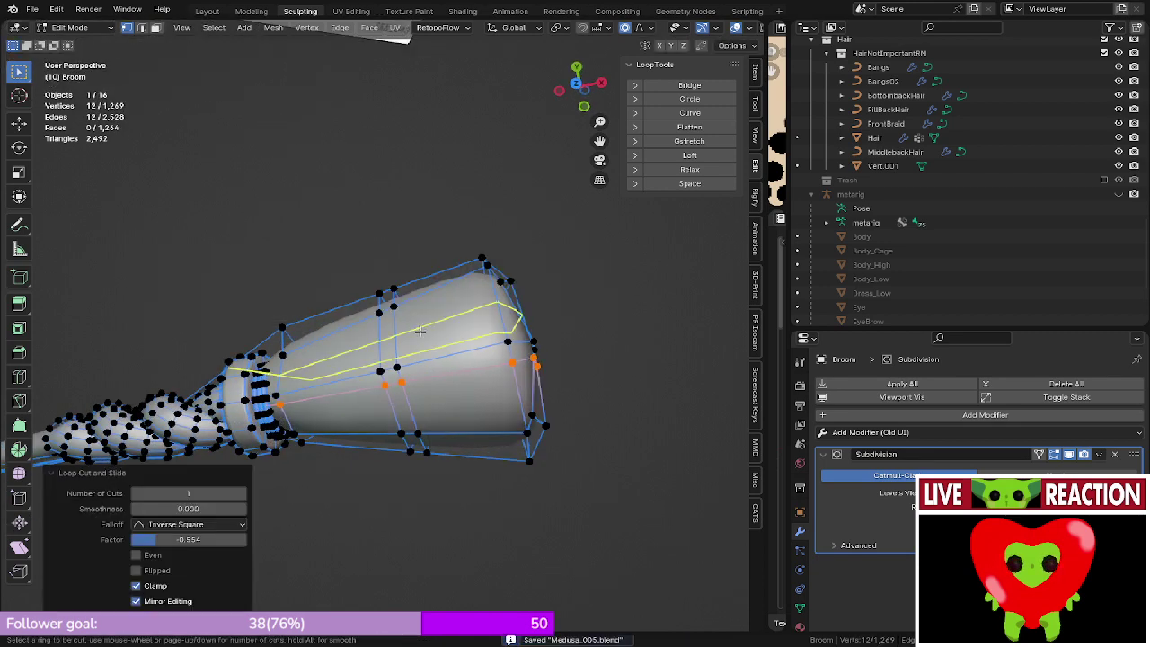
pyautogui.click(419, 333)
pyautogui.click(430, 343)
# - Try to pull the middle loop's top vertex far up and outward beyond the drawn strands, and inspect the whole broom
pyautogui.click(381, 369)
pyautogui.press('KP_1')
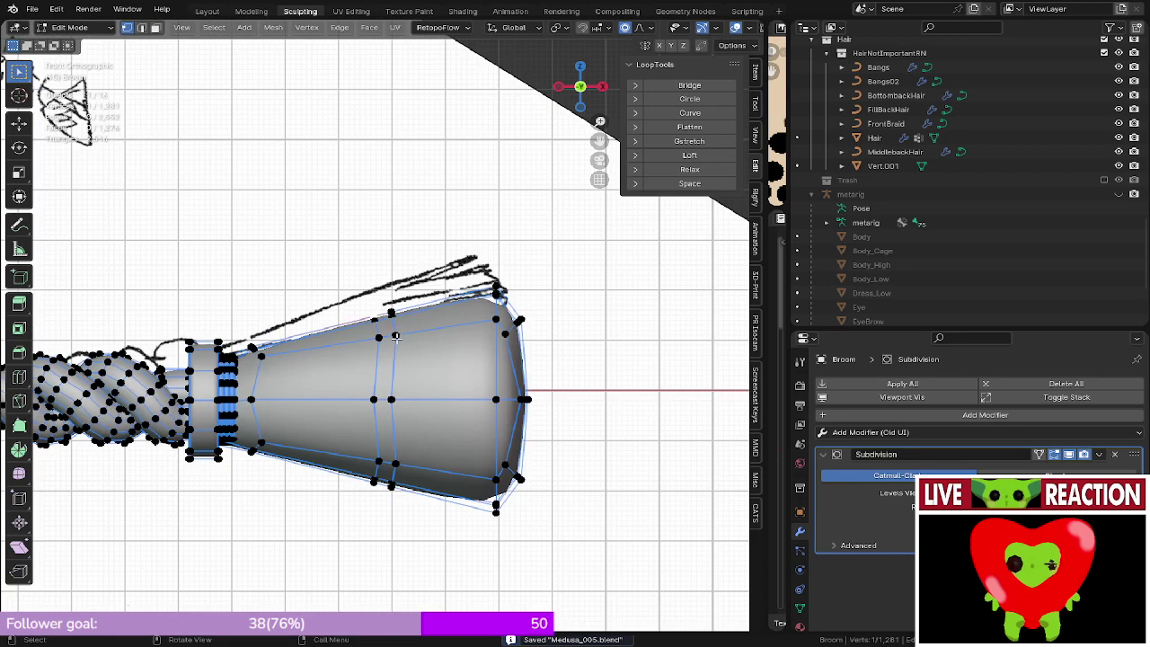
pyautogui.press('g')
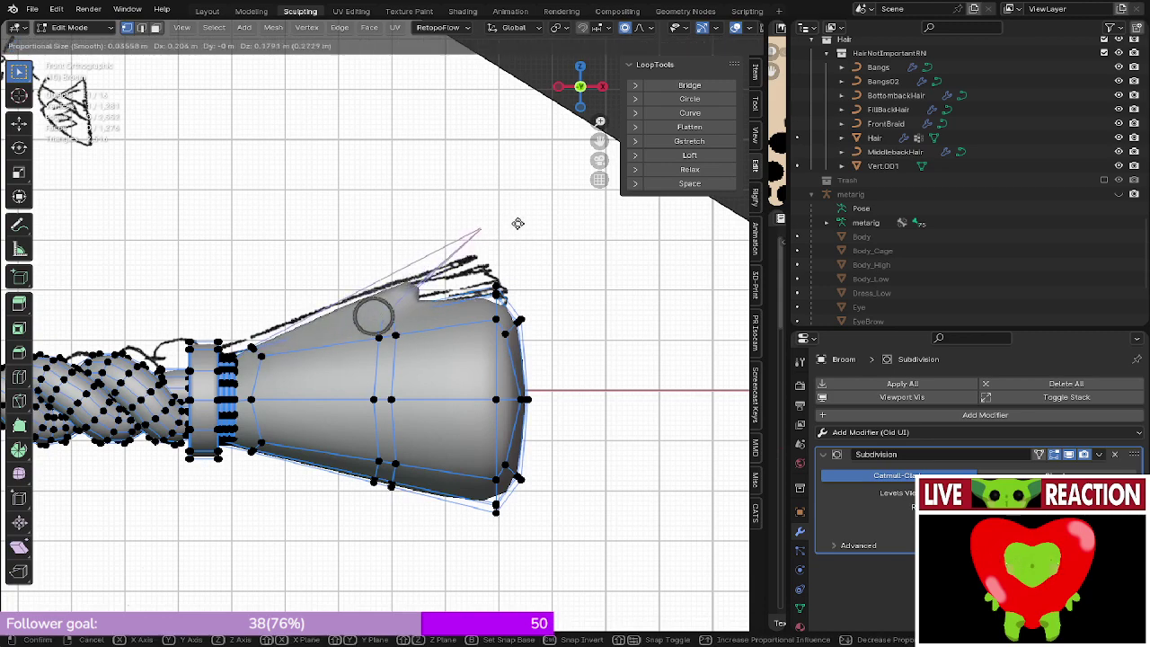
pyautogui.click(544, 207)
pyautogui.press('Tab')
pyautogui.moveTo(363, 324)
pyautogui.mouseDown(button='middle')
pyautogui.moveTo(346, 508)
pyautogui.moveTo(156, 472)
pyautogui.moveTo(332, 417)
pyautogui.moveTo(377, 388)
pyautogui.mouseUp(button='middle')
pyautogui.scroll(-3, 377, 389)
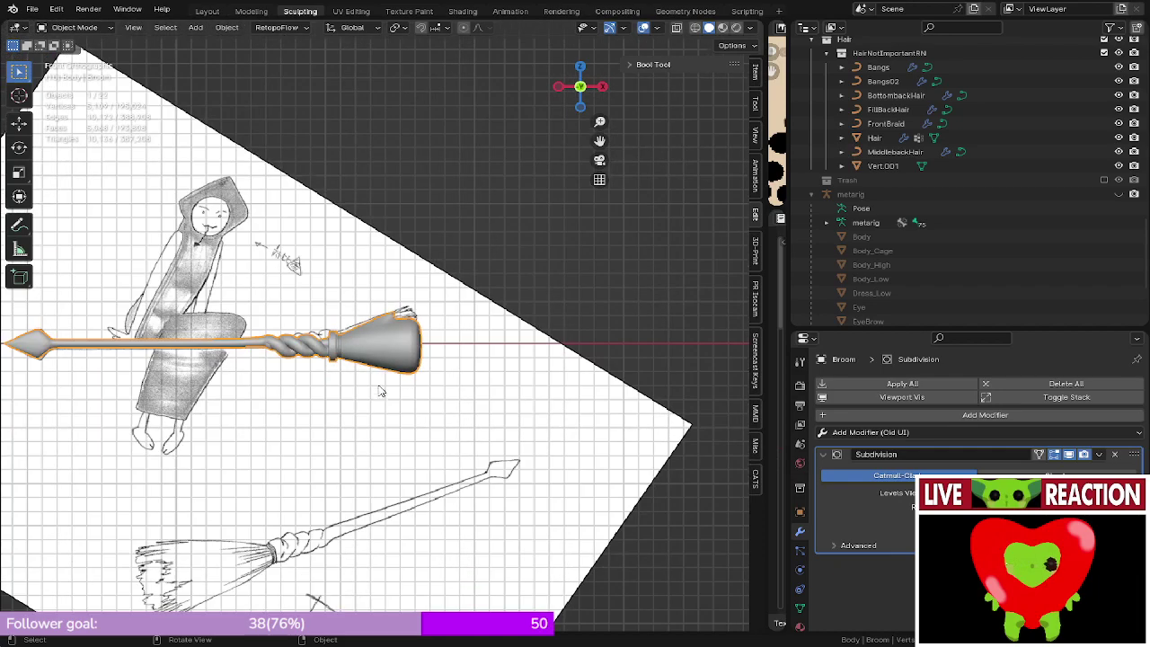
pyautogui.scroll(-1, 370, 340)
pyautogui.press('Tab')
pyautogui.scroll(5, 373, 335)
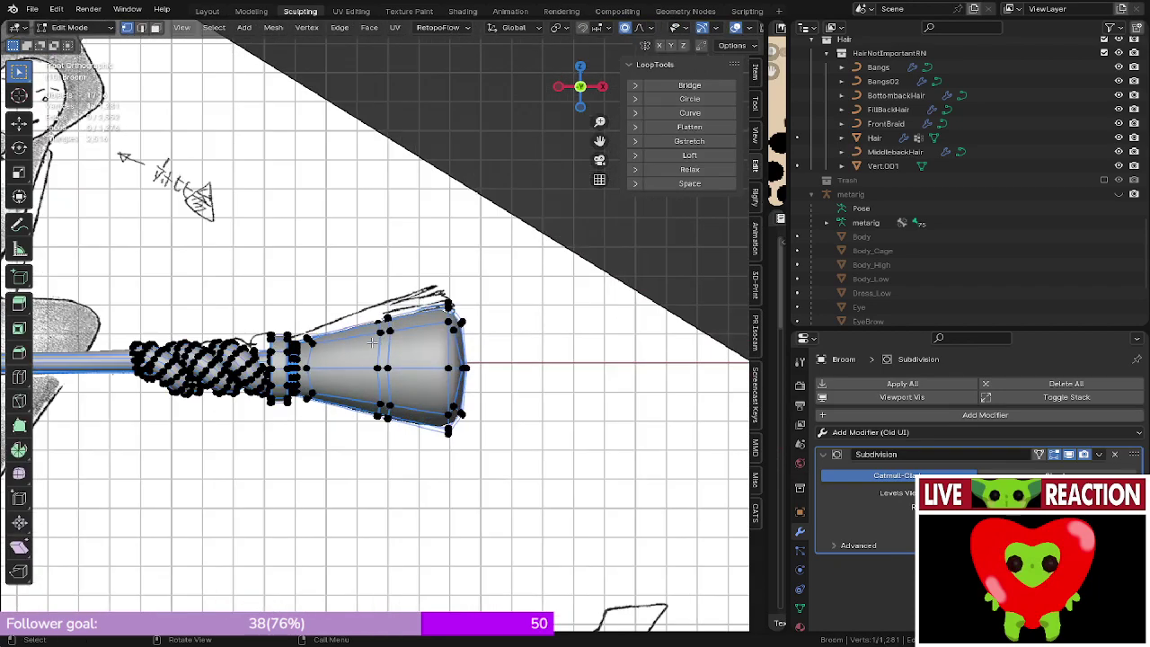
# - Undo the top vertex pull and the extra edge loops cut into the bristles back to the middle loop, and save the file
pyautogui.moveTo(372, 342); pyautogui.dragTo(408, 415, button='middle')
pyautogui.hotkey('ctrl', 'z')
pyautogui.hotkey('ctrl', 'z')
pyautogui.hotkey('ctrl', 'z')
pyautogui.hotkey('ctrl', 'z')
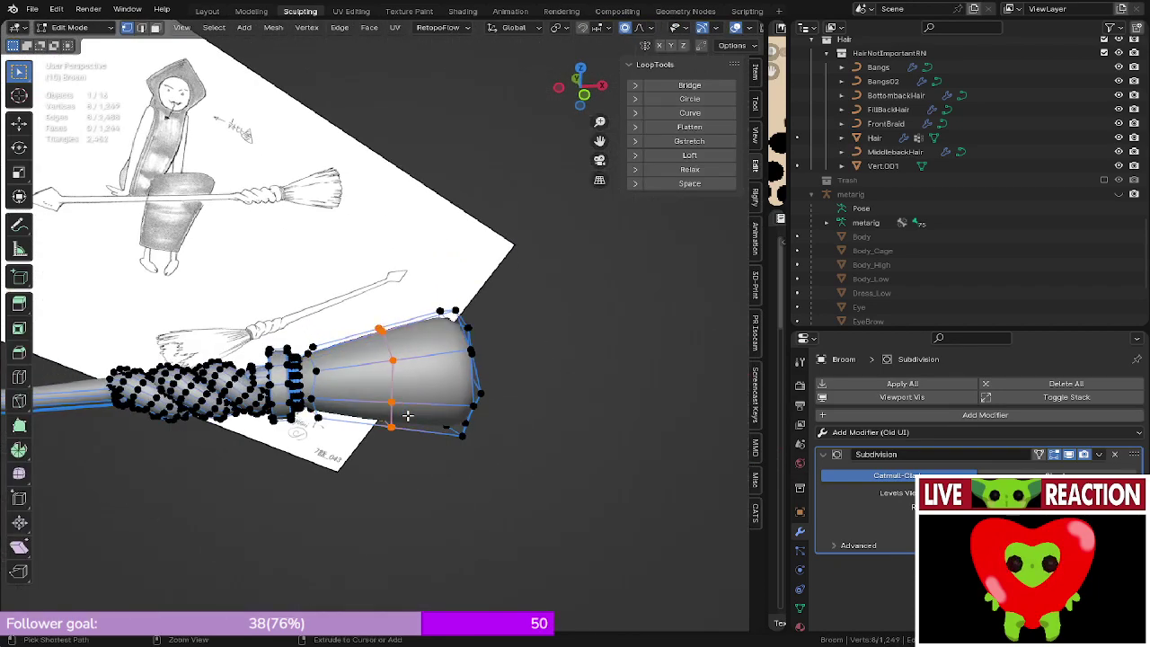
pyautogui.hotkey('ctrl', 's')
pyautogui.click(482, 312)
pyautogui.press('KP_1')
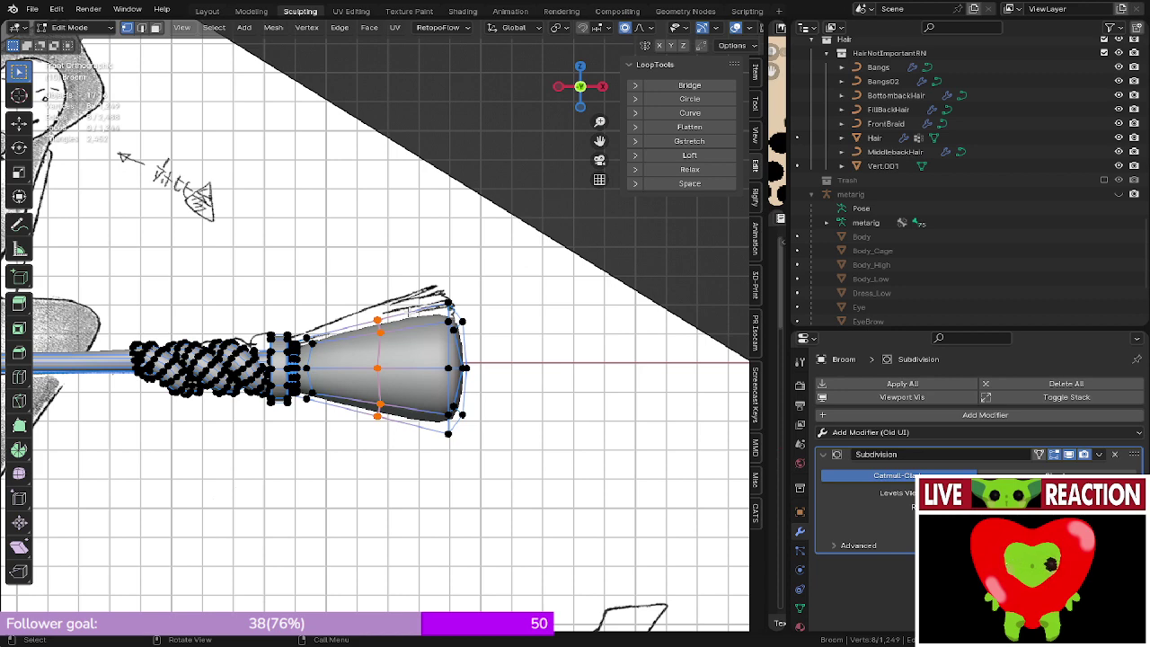
# - Inspect the smoothed broom in Object Mode against the reference drawing from several angles, checking the bristle shape and overall proportions
pyautogui.press('Tab')
pyautogui.keyDown('shift'); pyautogui.moveTo(405, 316); pyautogui.dragTo(517, 316, button='middle'); pyautogui.keyUp('shift')
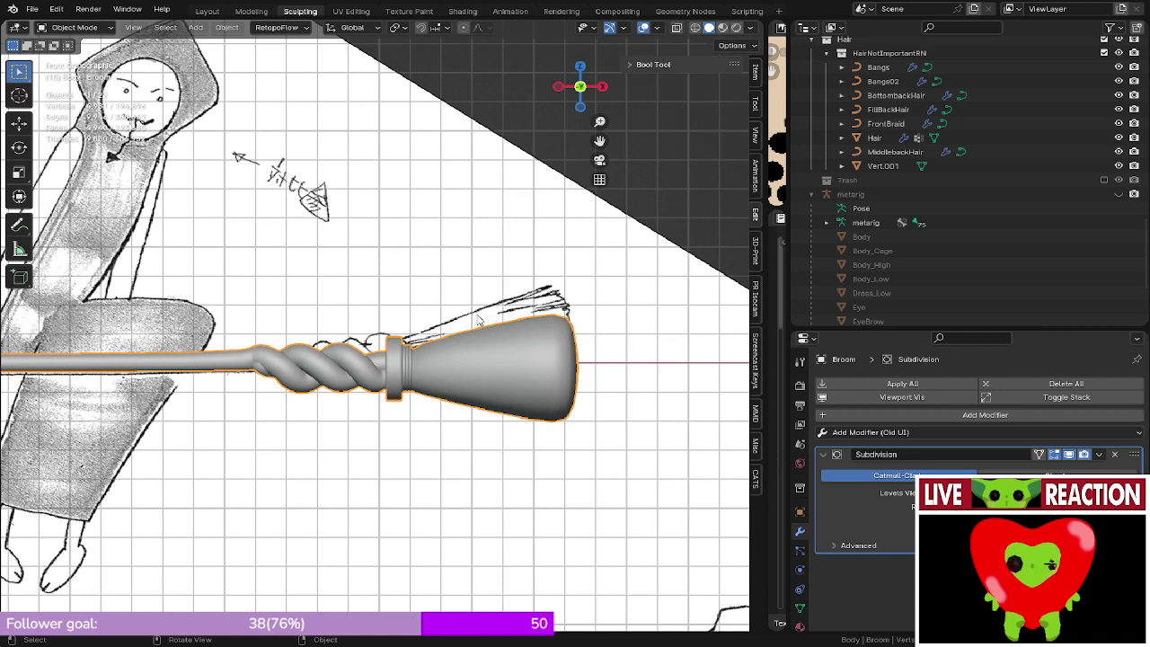
pyautogui.moveTo(479, 320); pyautogui.dragTo(458, 359, button='middle')
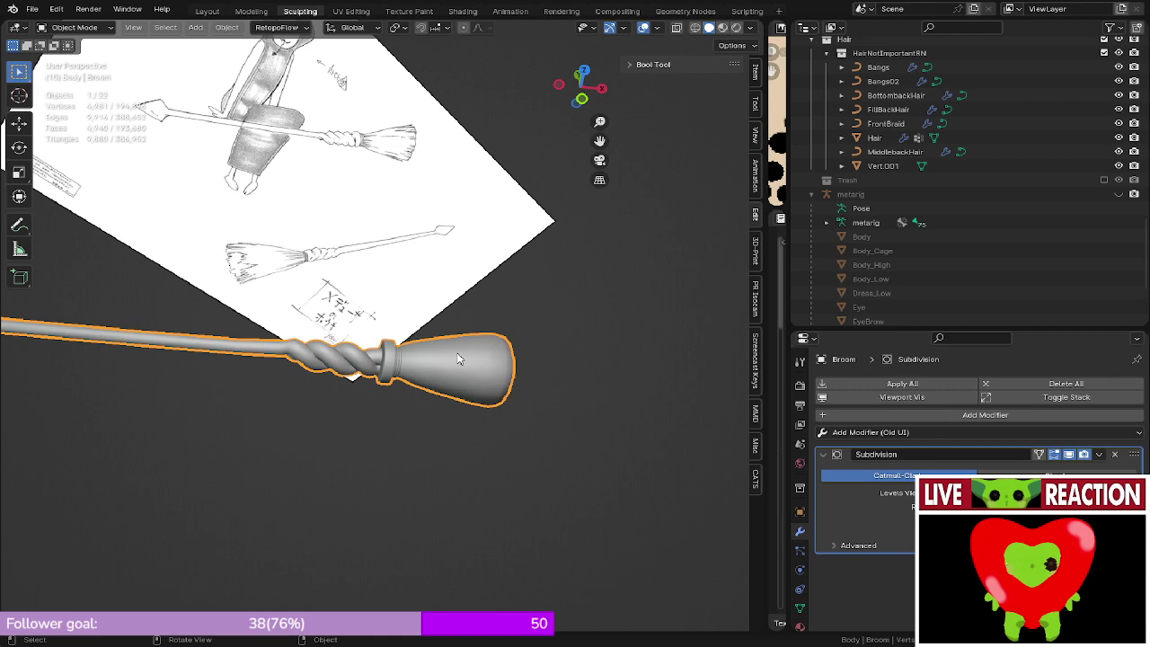
pyautogui.scroll(-4, 458, 355)
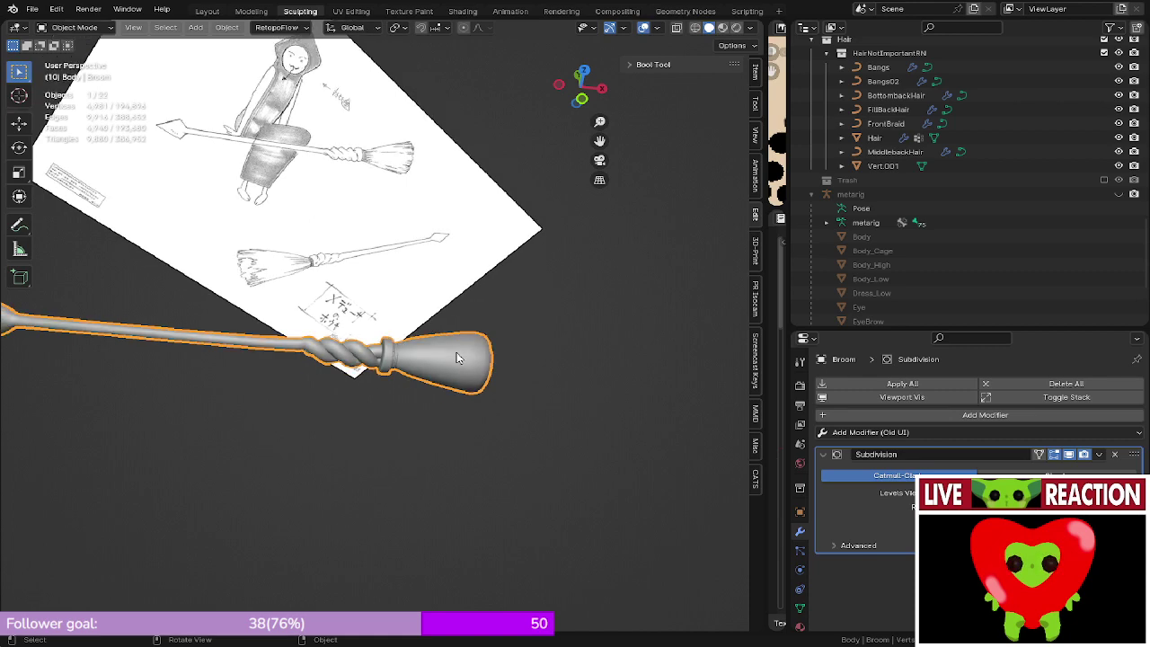
pyautogui.moveTo(459, 354); pyautogui.dragTo(306, 318, button='middle')
pyautogui.scroll(-1, 493, 318)
pyautogui.scroll(-3, 439, 334)
# - Lengthen the bristles by moving all vertices of the flared end 0.053422 m outward along X, restore solid shading, and save the file
pyautogui.press('KP_1')
pyautogui.scroll(8, 441, 334)
pyautogui.scroll(1, 156, 370)
pyautogui.scroll(3, 156, 370)
pyautogui.keyDown('shift'); pyautogui.moveTo(359, 316); pyautogui.dragTo(476, 321, button='middle'); pyautogui.keyUp('shift')
pyautogui.press('Tab')
pyautogui.hotkey('shift', 'z')
pyautogui.moveTo(348, 277); pyautogui.dragTo(462, 474)
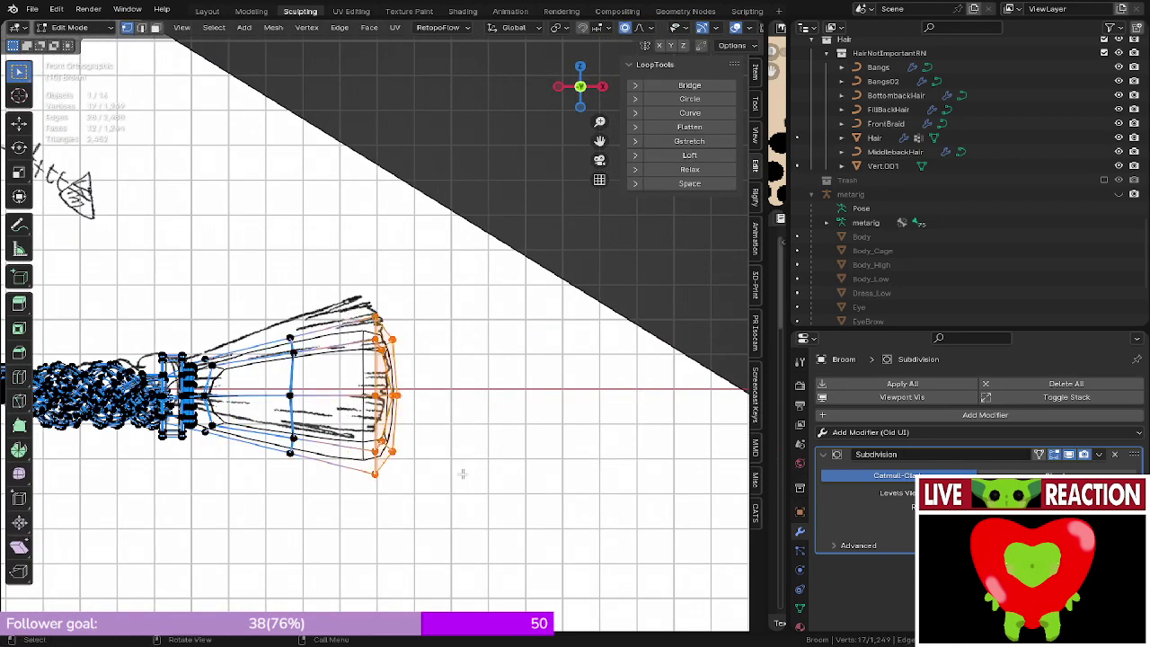
pyautogui.press('g')
pyautogui.press('x')
pyautogui.click(495, 421)
pyautogui.press('z')
pyautogui.click(572, 419)
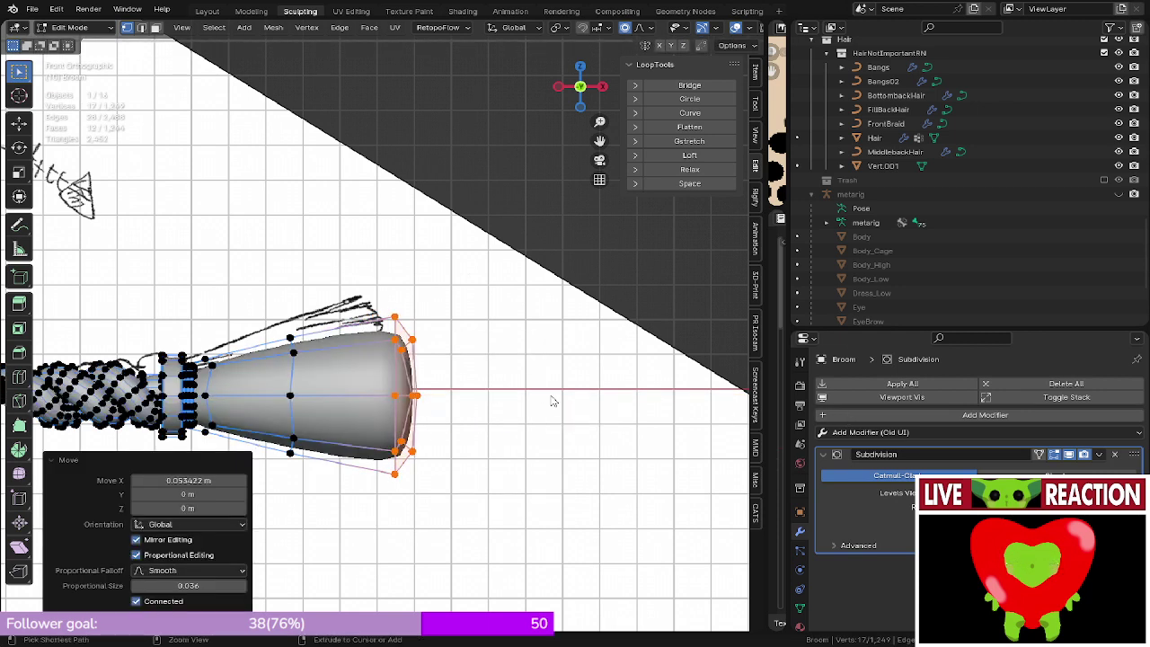
pyautogui.hotkey('ctrl', 's')
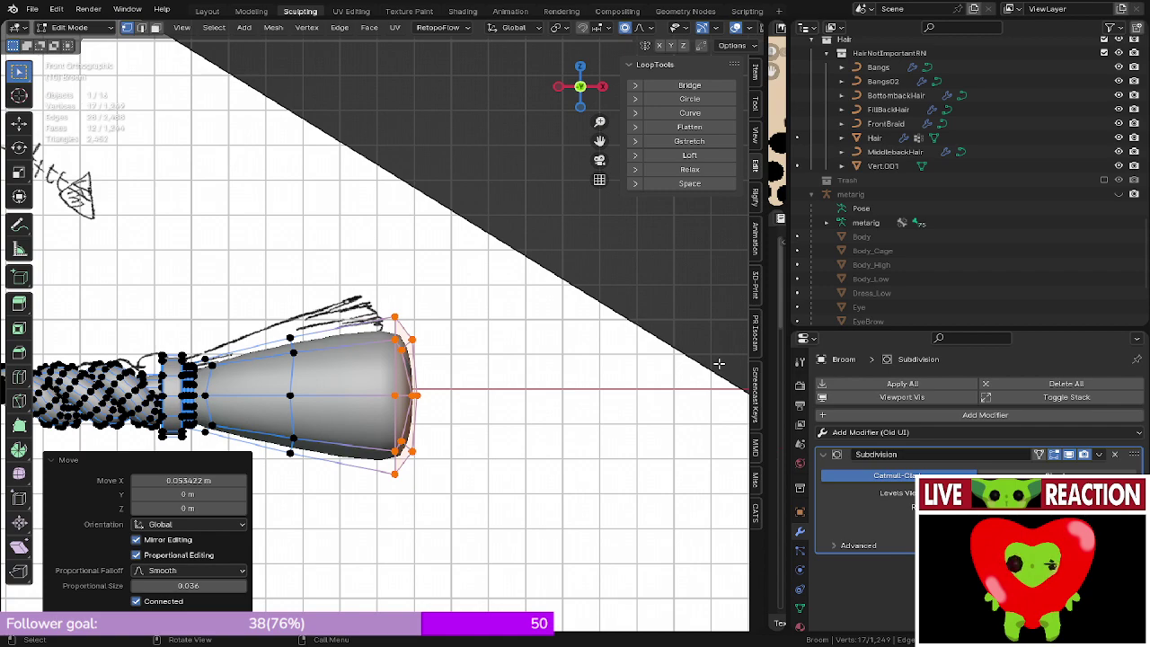
# - Return to Object Mode and examine the character's head and hair drawings on the reference sheet behind the model
pyautogui.press('Tab')
pyautogui.press('Home')
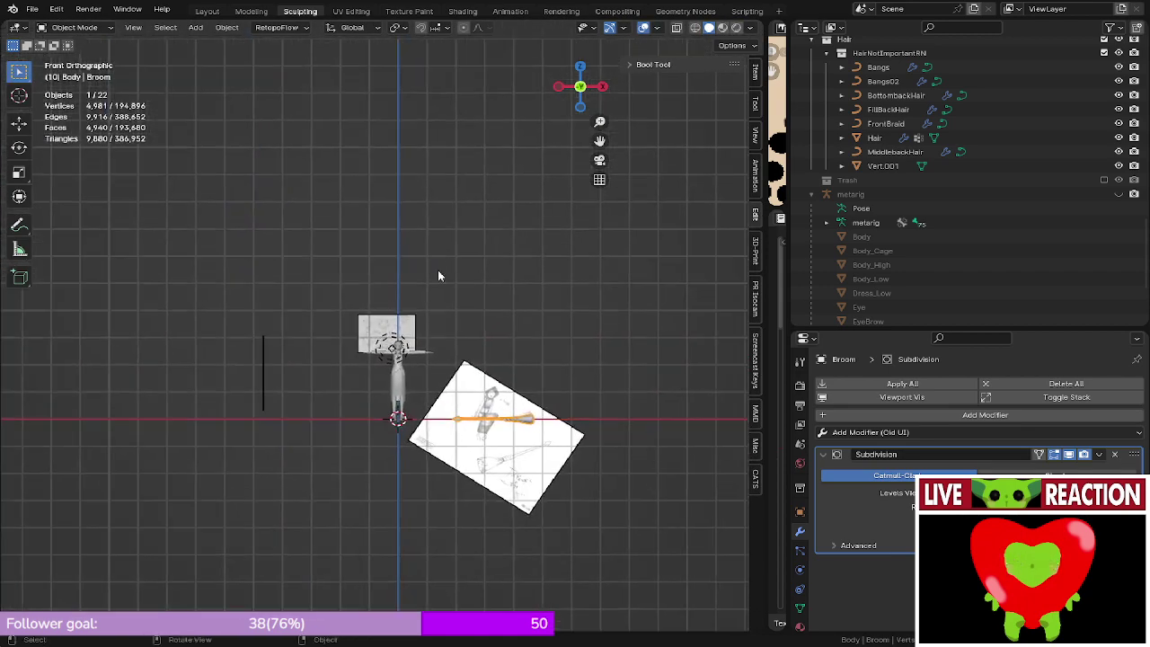
pyautogui.scroll(10, 438, 275)
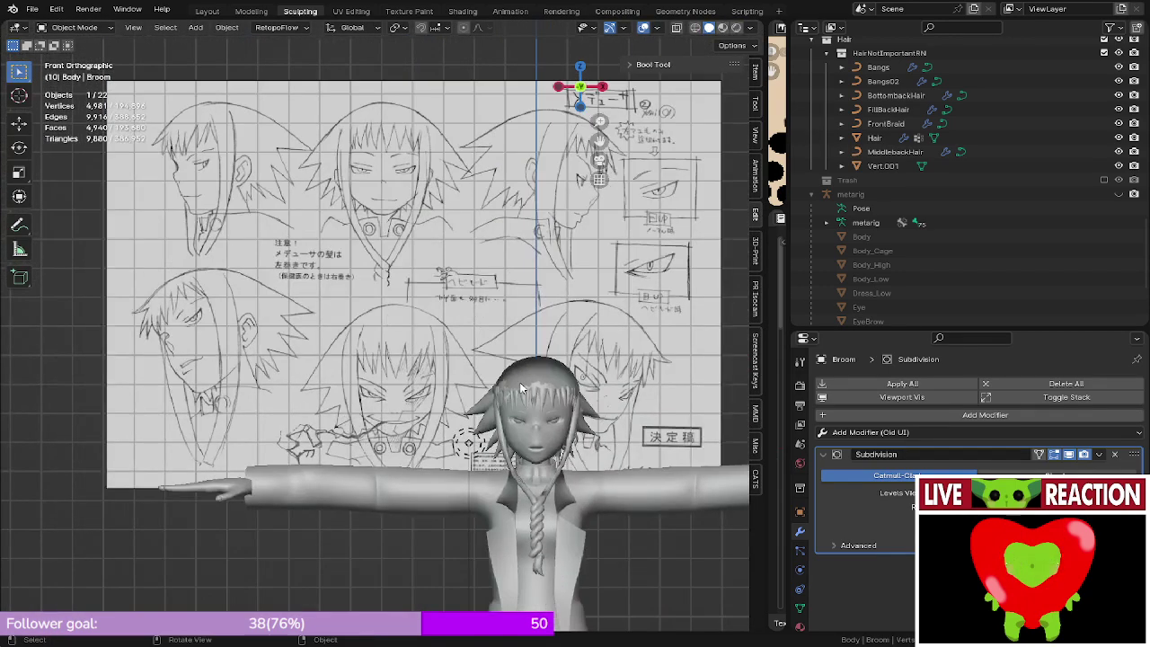
pyautogui.scroll(5, 270, 349)
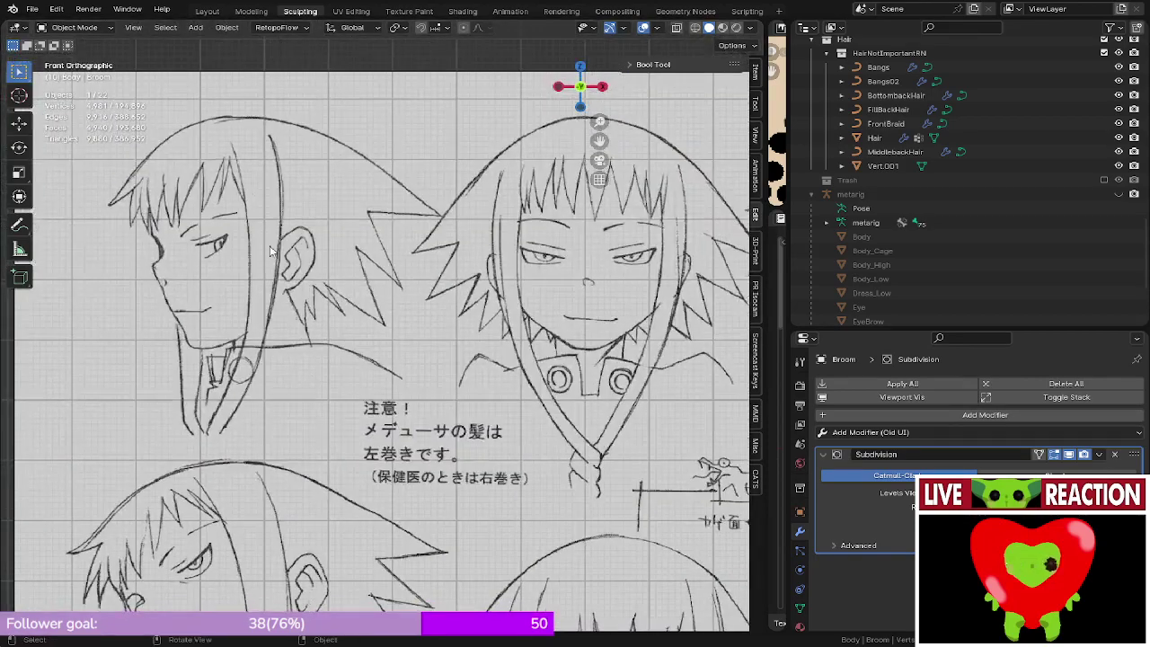
pyautogui.keyDown('shift'); pyautogui.moveTo(270, 251); pyautogui.dragTo(135, 279, button='middle'); pyautogui.keyUp('shift')
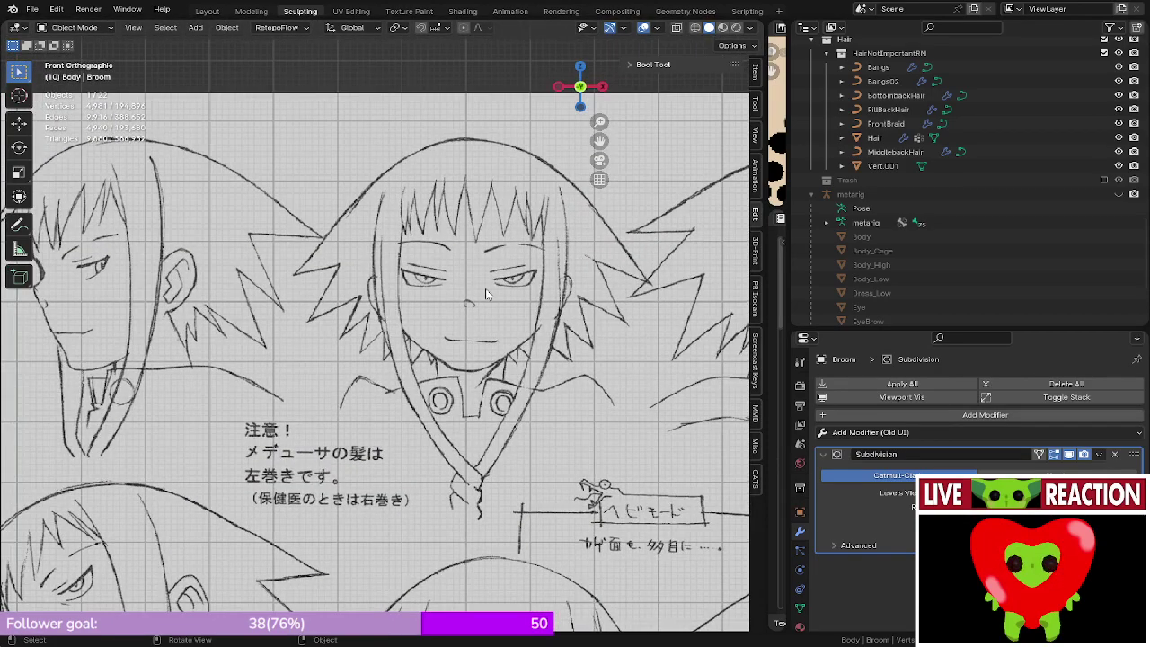
pyautogui.keyDown('shift'); pyautogui.moveTo(474, 318); pyautogui.dragTo(431, 331, button='middle'); pyautogui.keyUp('shift')
pyautogui.moveTo(524, 354)
pyautogui.keyDown('shift'); pyautogui.mouseDown(button='middle')
pyautogui.moveTo(199, 324)
pyautogui.moveTo(385, 270)
pyautogui.mouseUp(button='middle'); pyautogui.keyUp('shift')
pyautogui.scroll(-3, 501, 344)
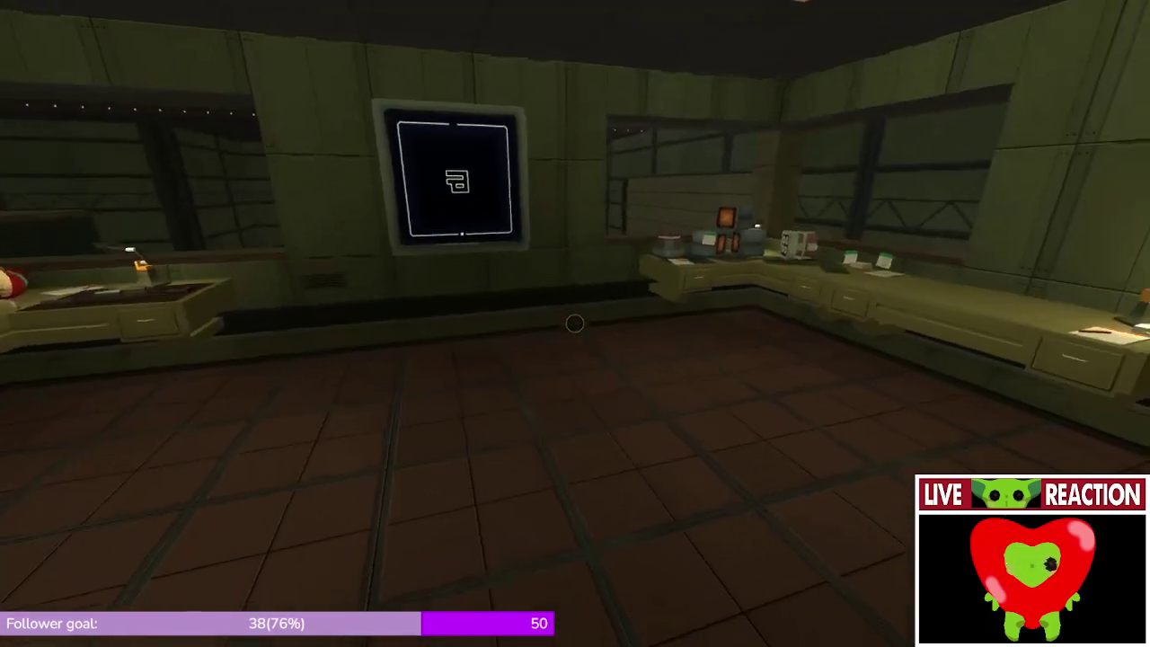
pyautogui.click(575, 323)
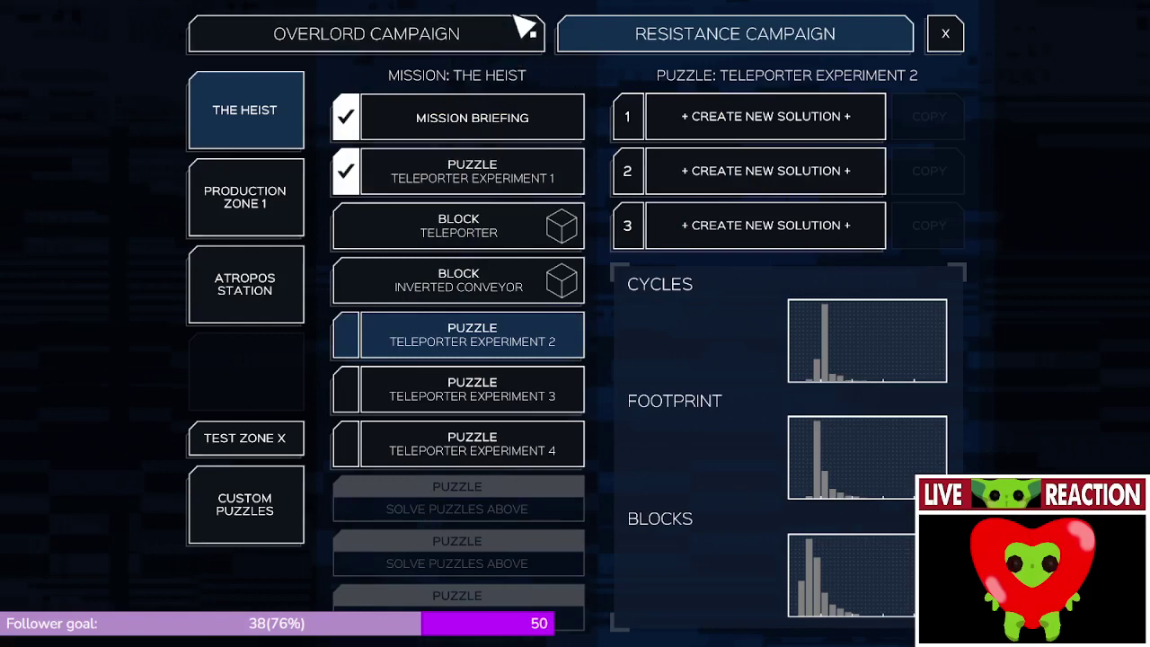